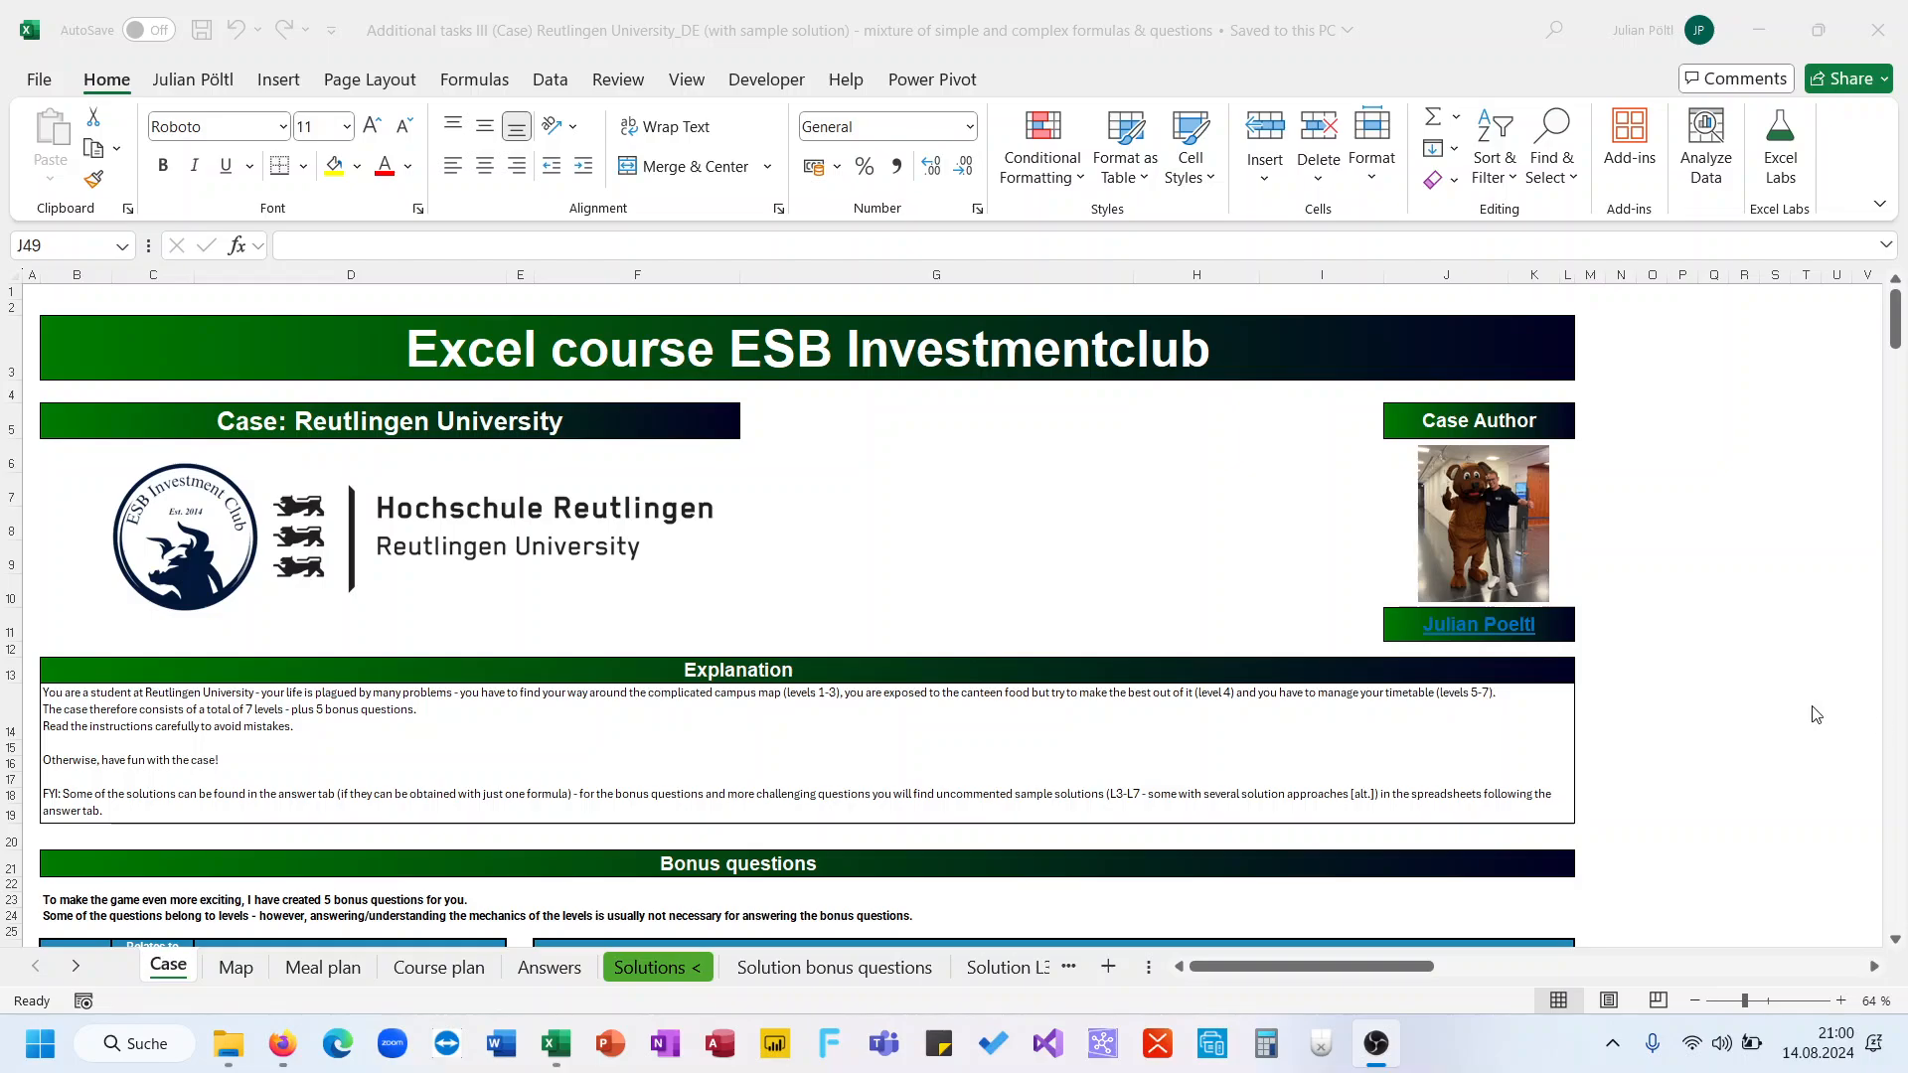
Read through the Case sheet's explanation, bonus questions and the Level 1 and Level 2 question tables
{"action": "scroll", "coordinate": [1020, 848], "scroll_direction": "down", "scroll_amount": 2}
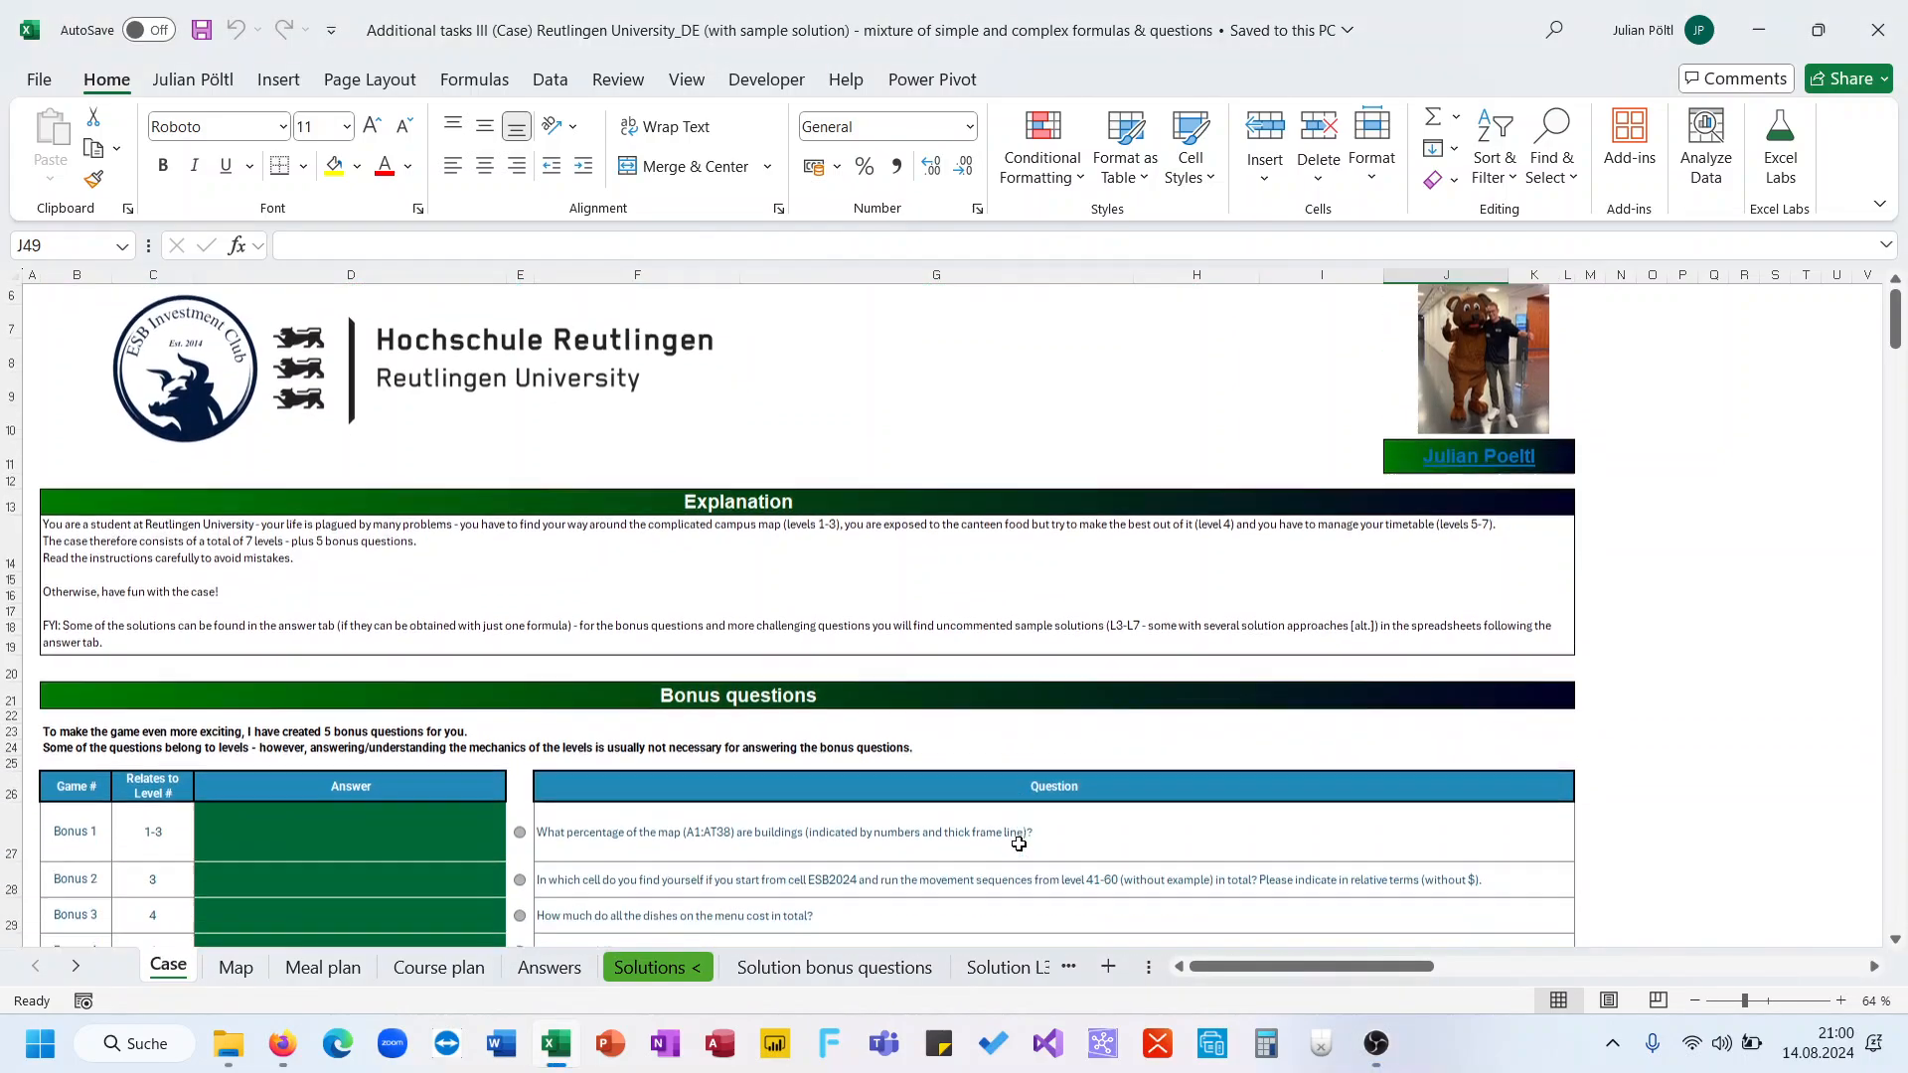
{"action": "scroll", "coordinate": [1018, 843], "scroll_direction": "up", "scroll_amount": 3}
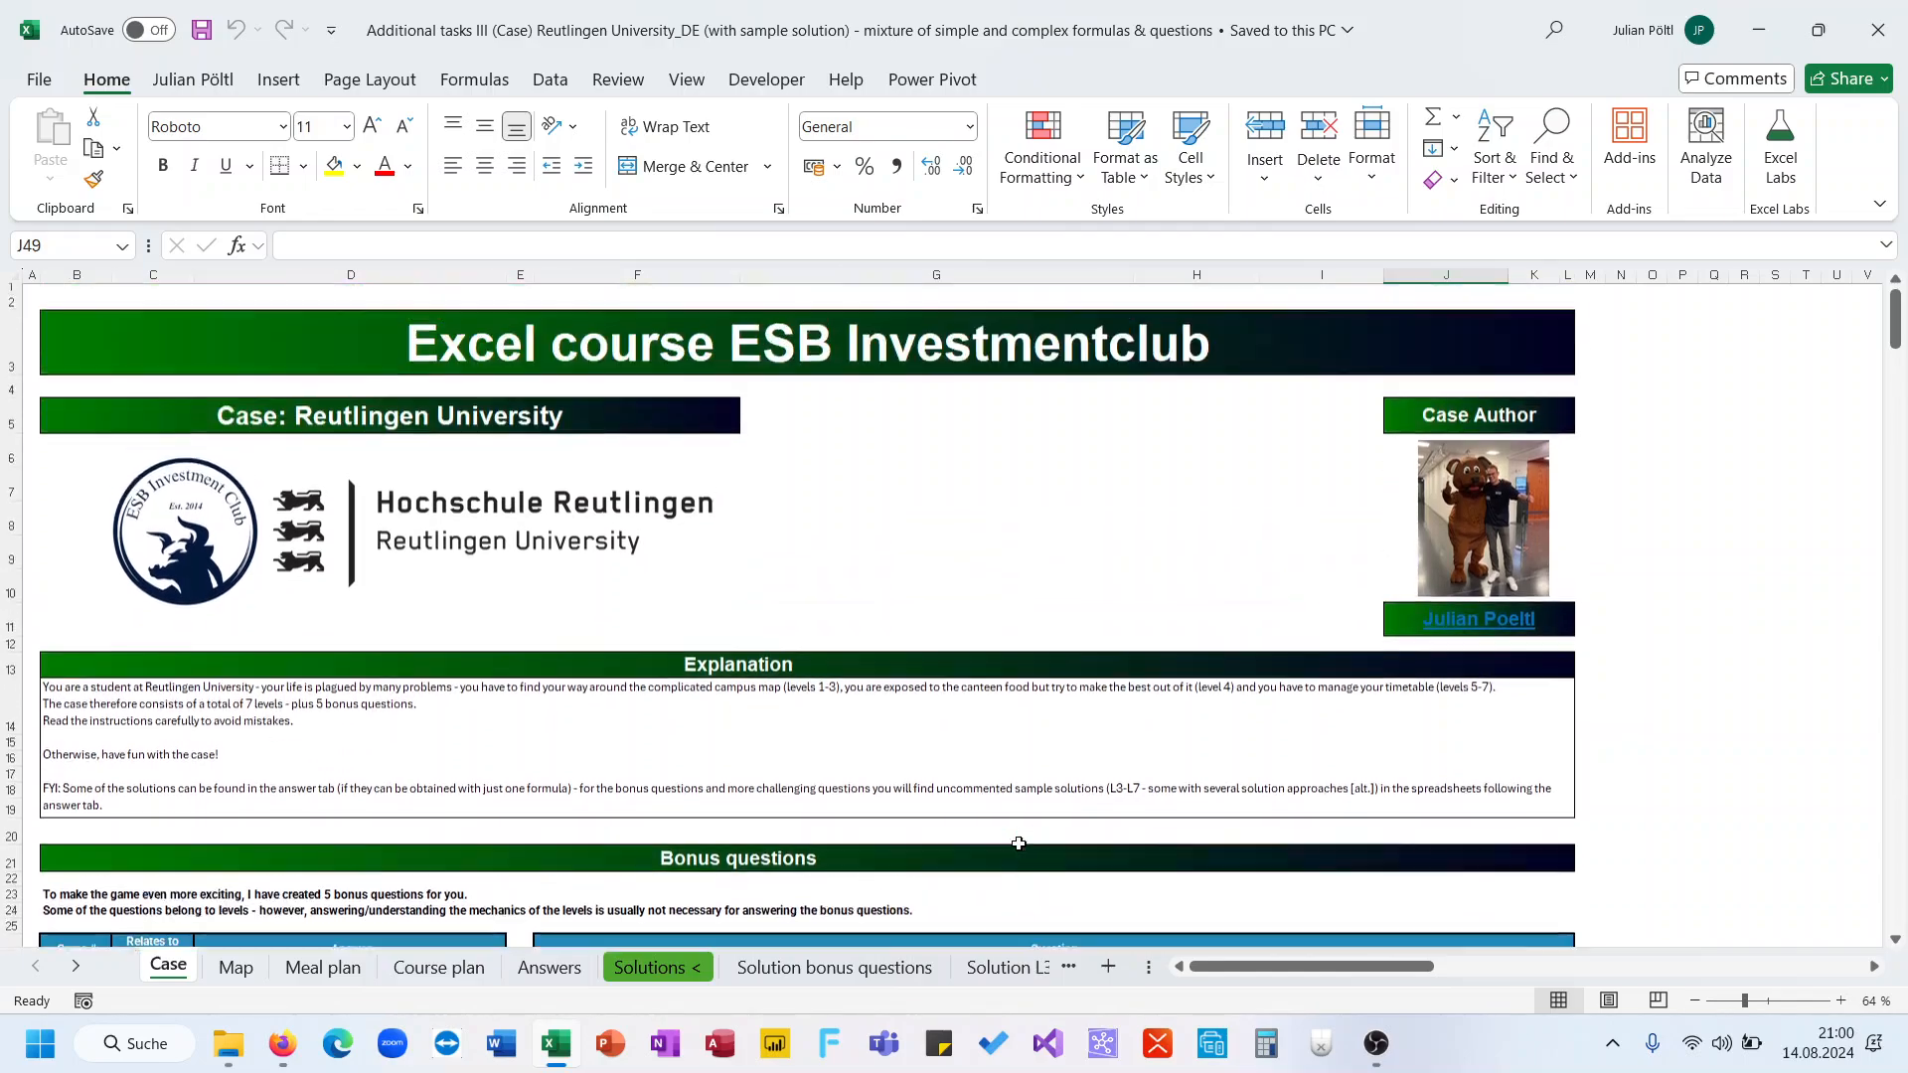
{"action": "scroll", "coordinate": [1018, 843], "scroll_direction": "down", "scroll_amount": 3}
{"action": "scroll", "coordinate": [1019, 844], "scroll_direction": "up", "scroll_amount": 3}
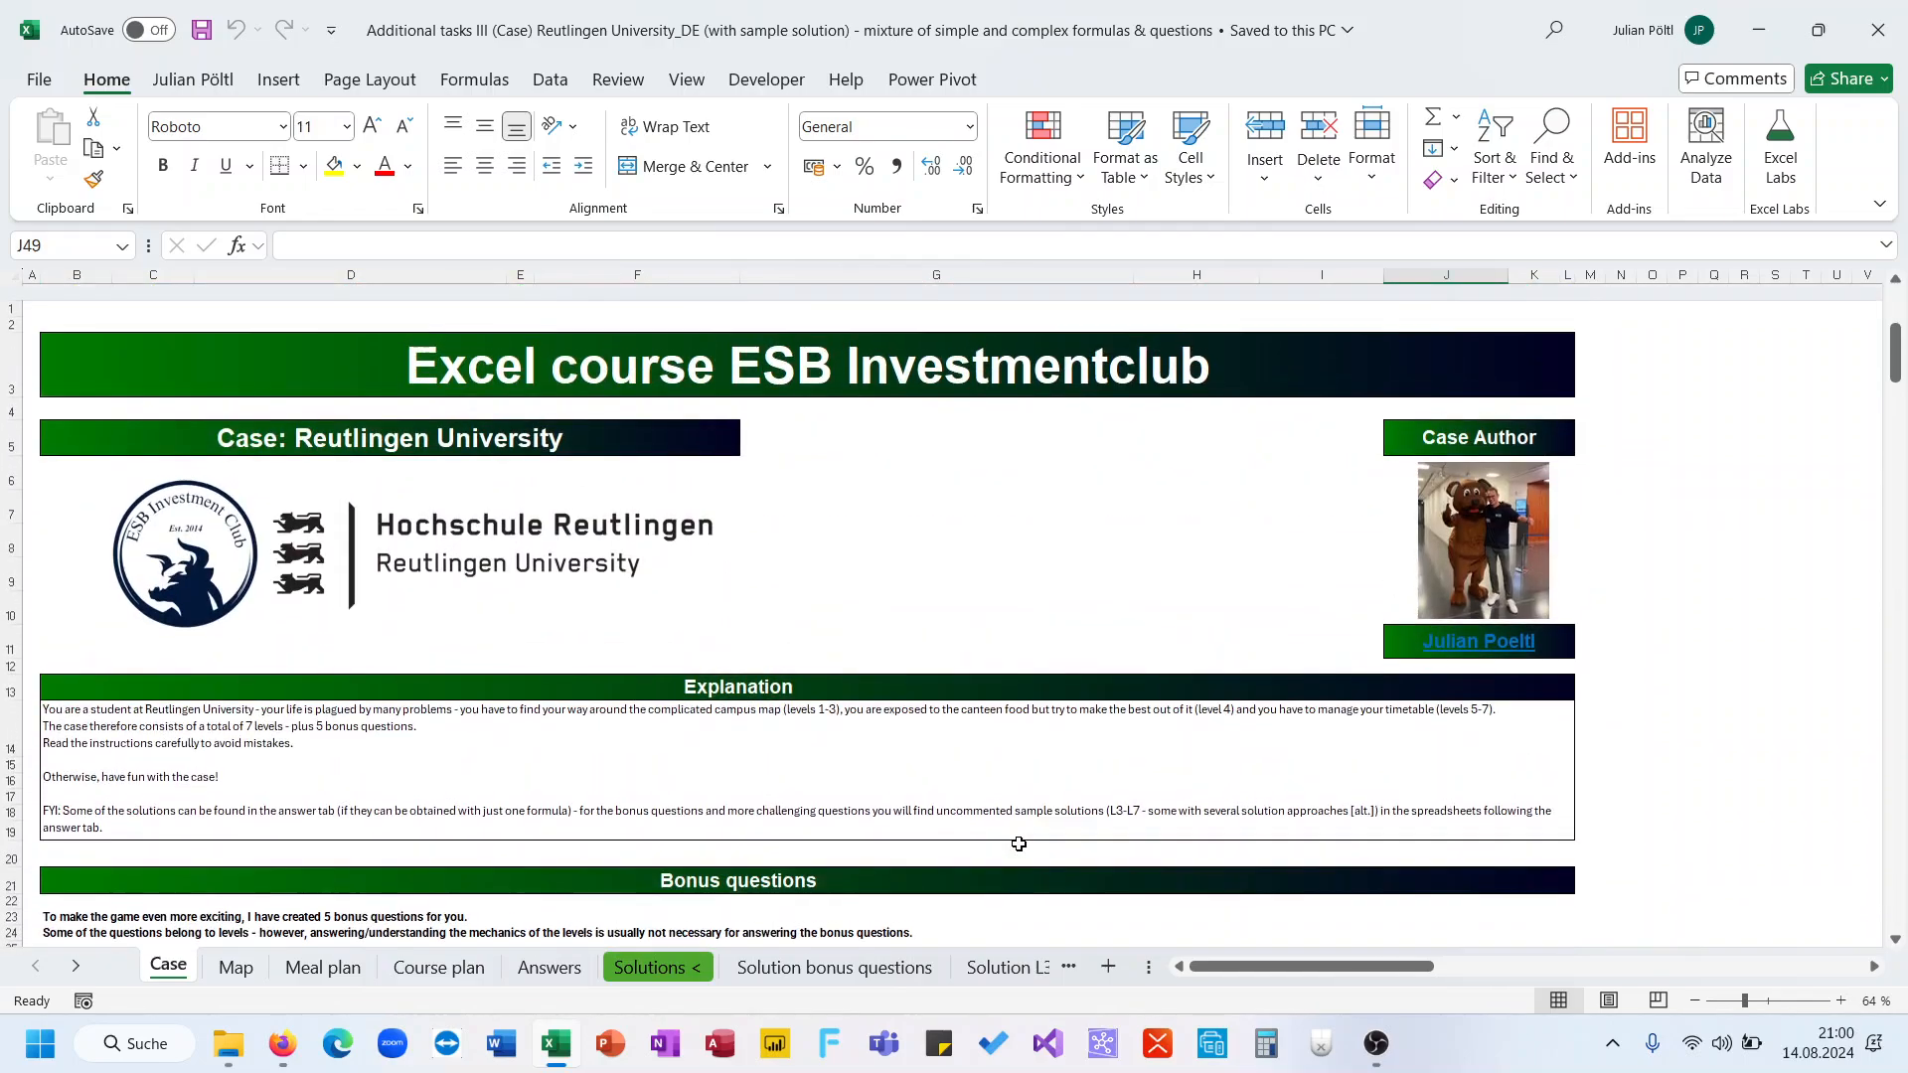
{"action": "scroll", "coordinate": [1019, 844], "scroll_direction": "down", "scroll_amount": 2}
{"action": "left_click", "coordinate": [593, 482]}
{"action": "scroll", "coordinate": [593, 481], "scroll_direction": "down", "scroll_amount": 1}
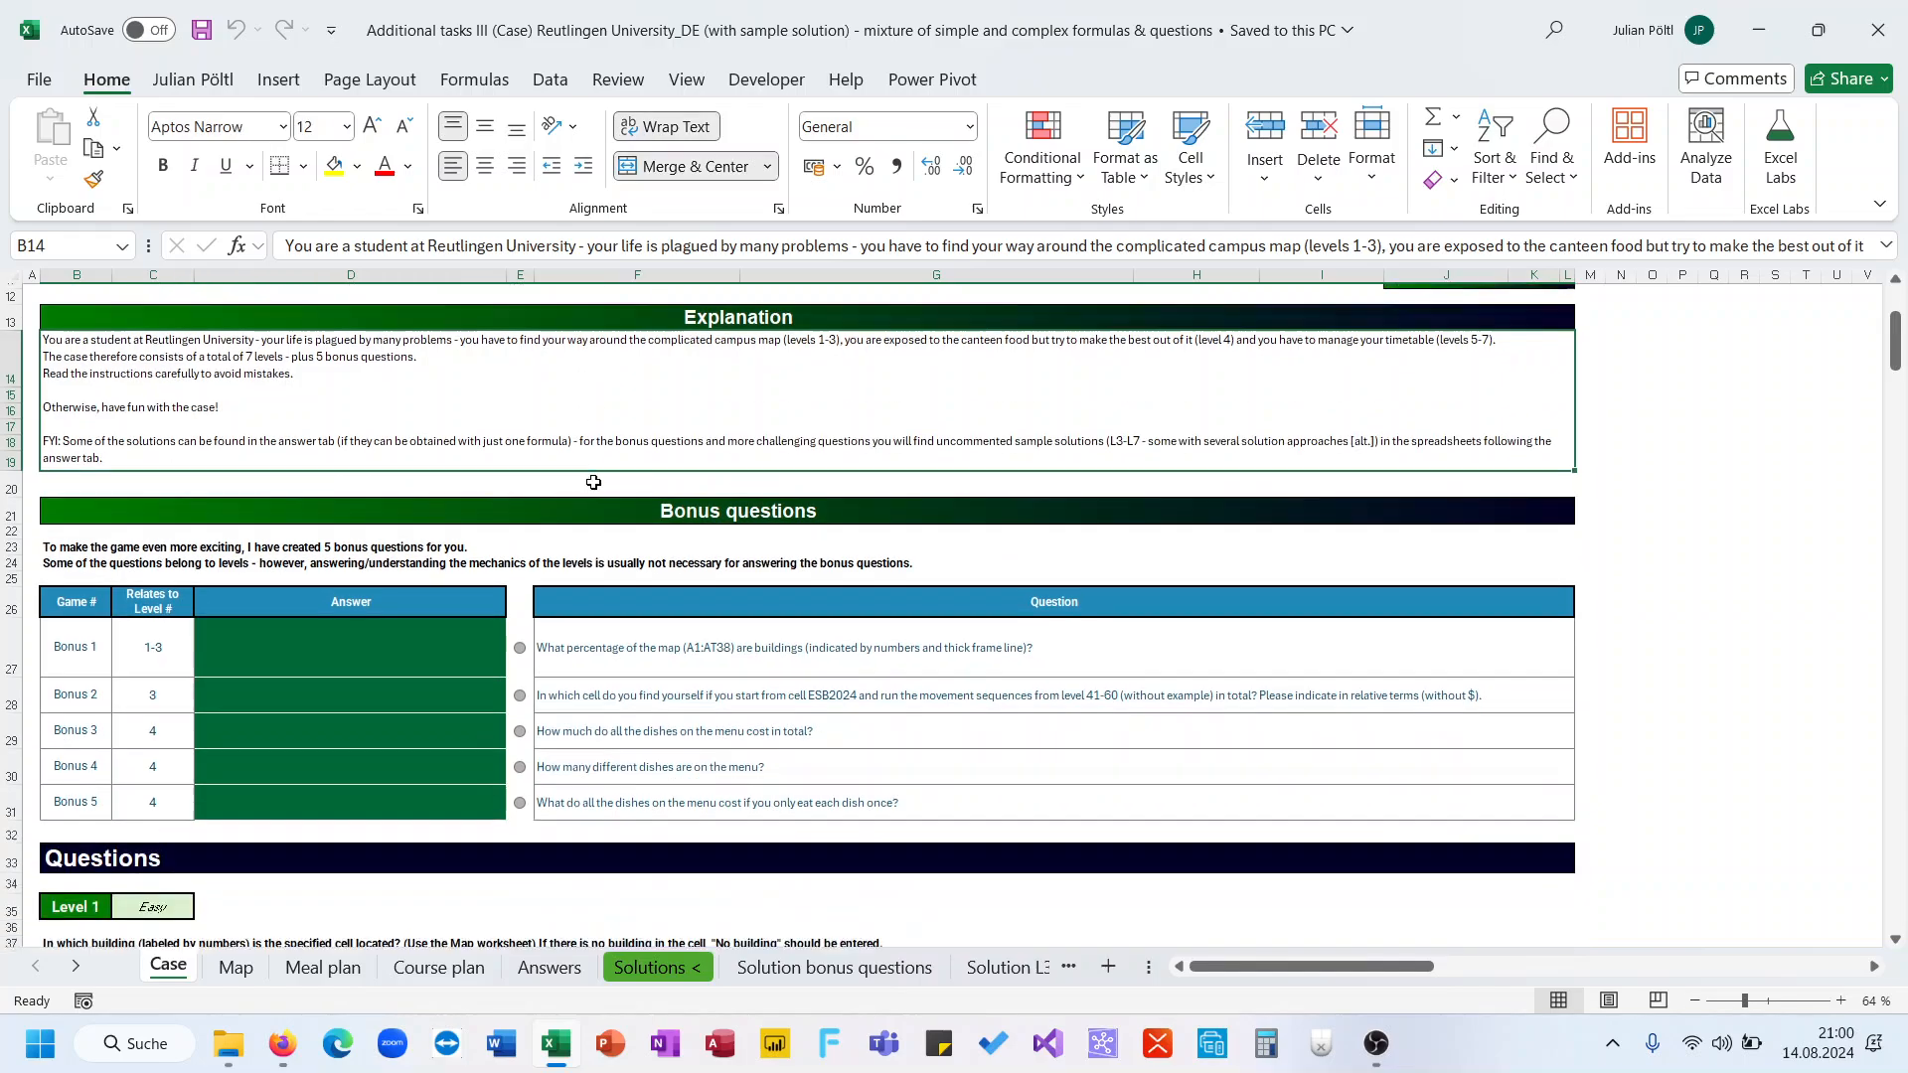
{"action": "scroll", "coordinate": [594, 482], "scroll_direction": "down", "scroll_amount": 3}
{"action": "scroll", "coordinate": [593, 482], "scroll_direction": "up", "scroll_amount": 1}
{"action": "left_click", "coordinate": [355, 520]}
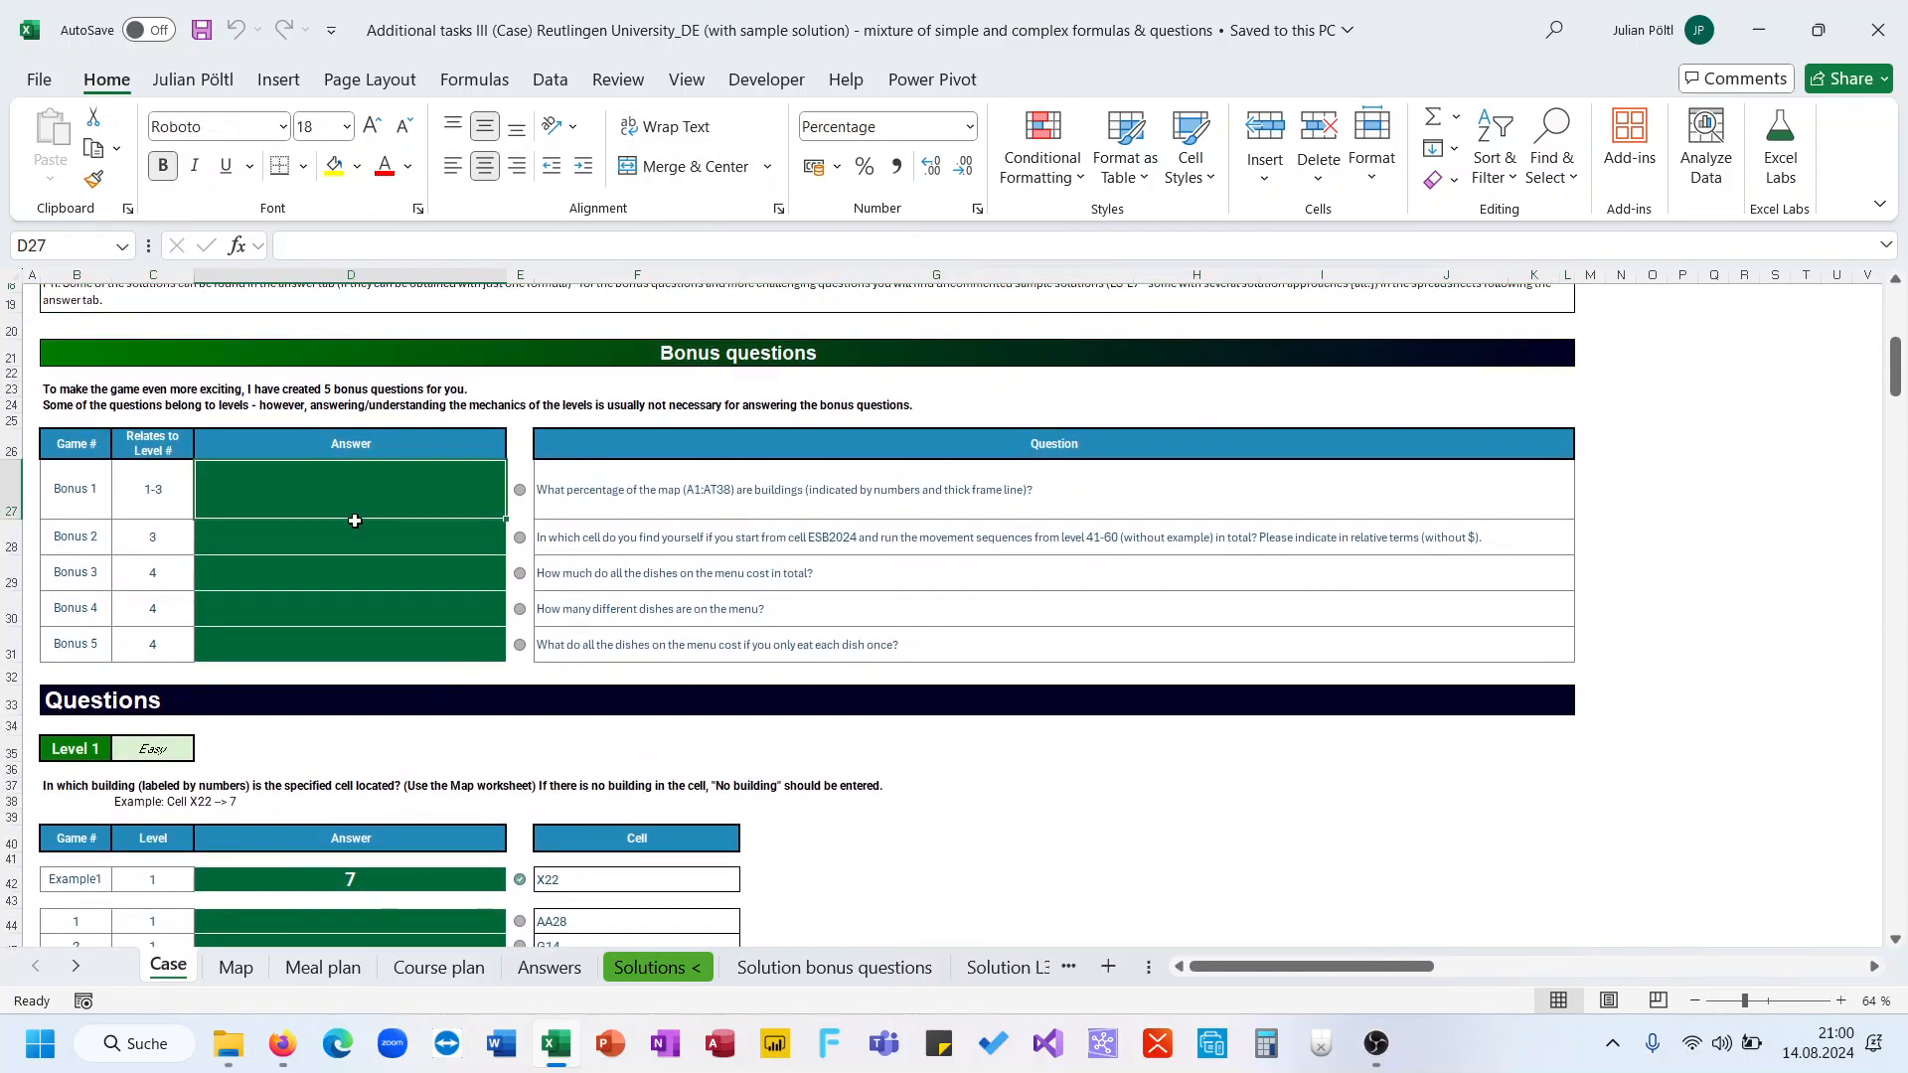
{"action": "scroll", "coordinate": [338, 661], "scroll_direction": "down", "scroll_amount": 3}
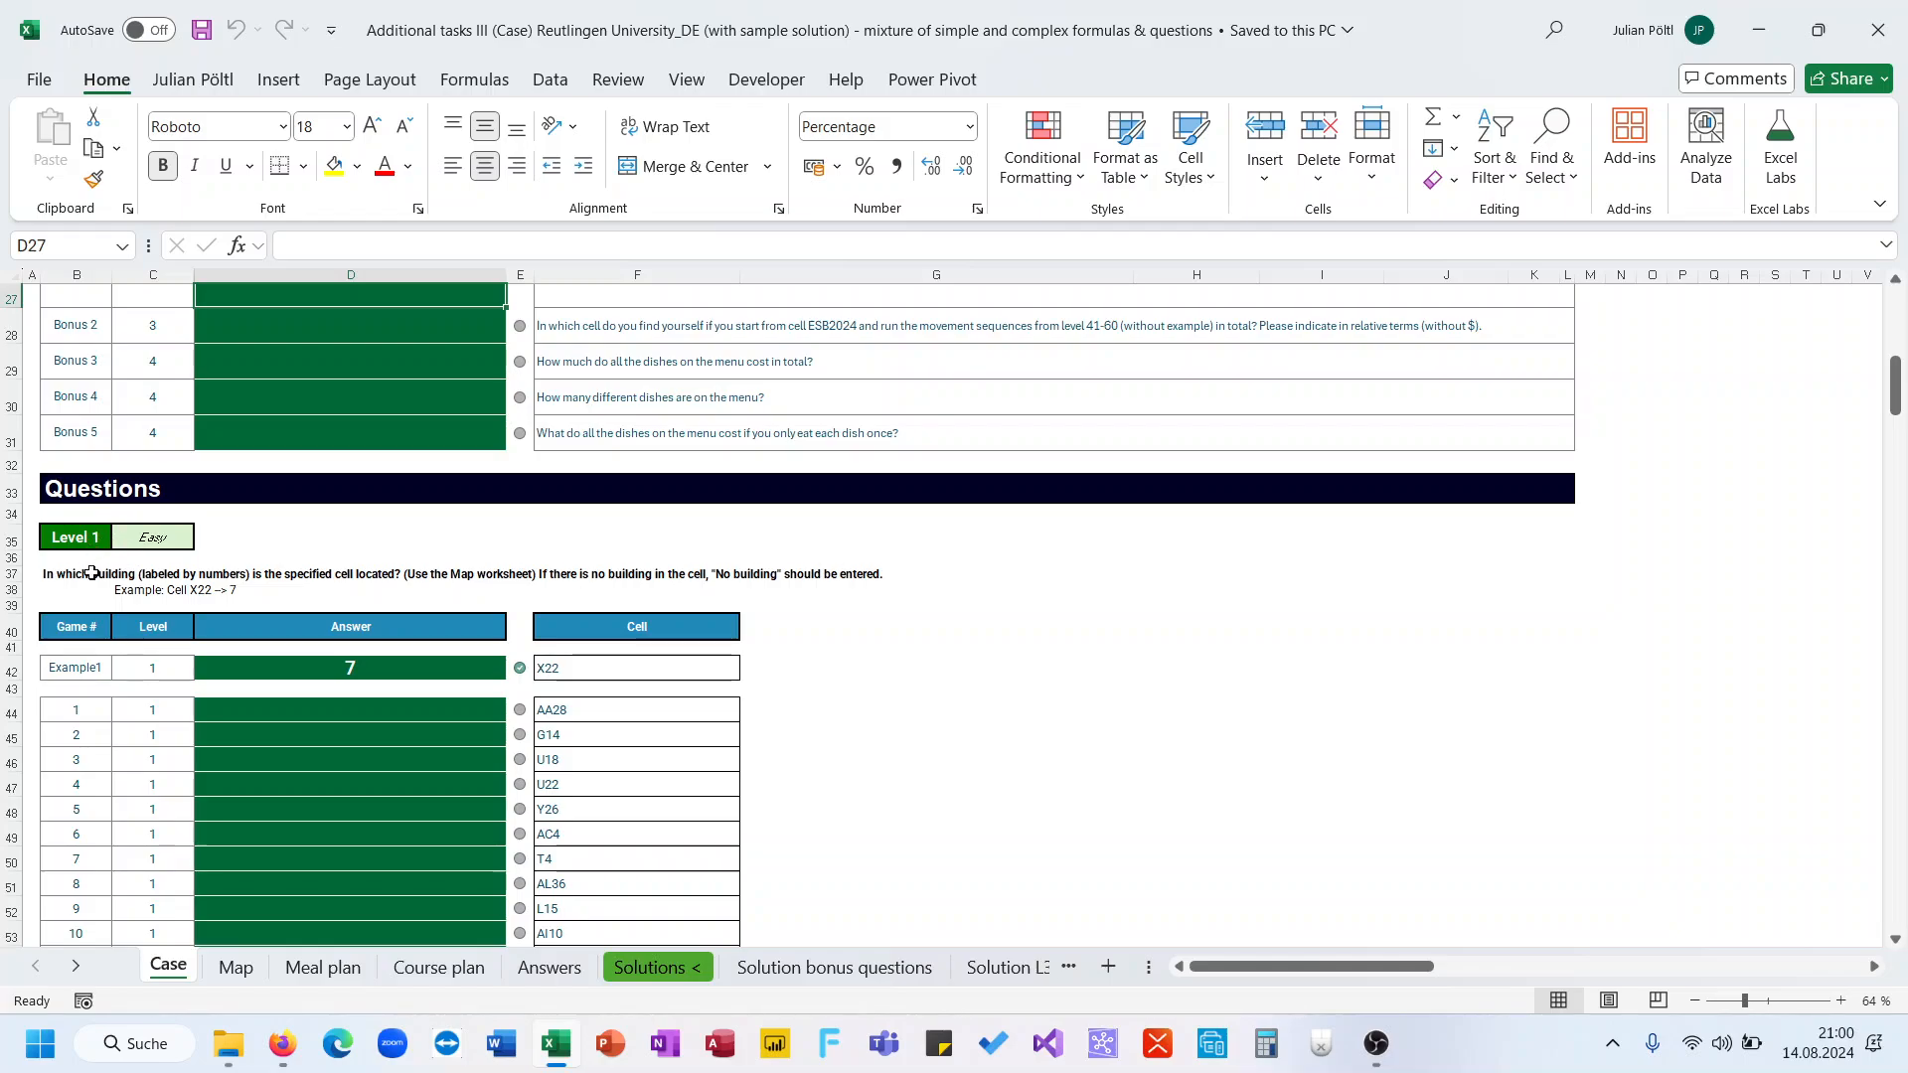
{"action": "left_click", "coordinate": [92, 573]}
{"action": "left_click", "coordinate": [134, 588]}
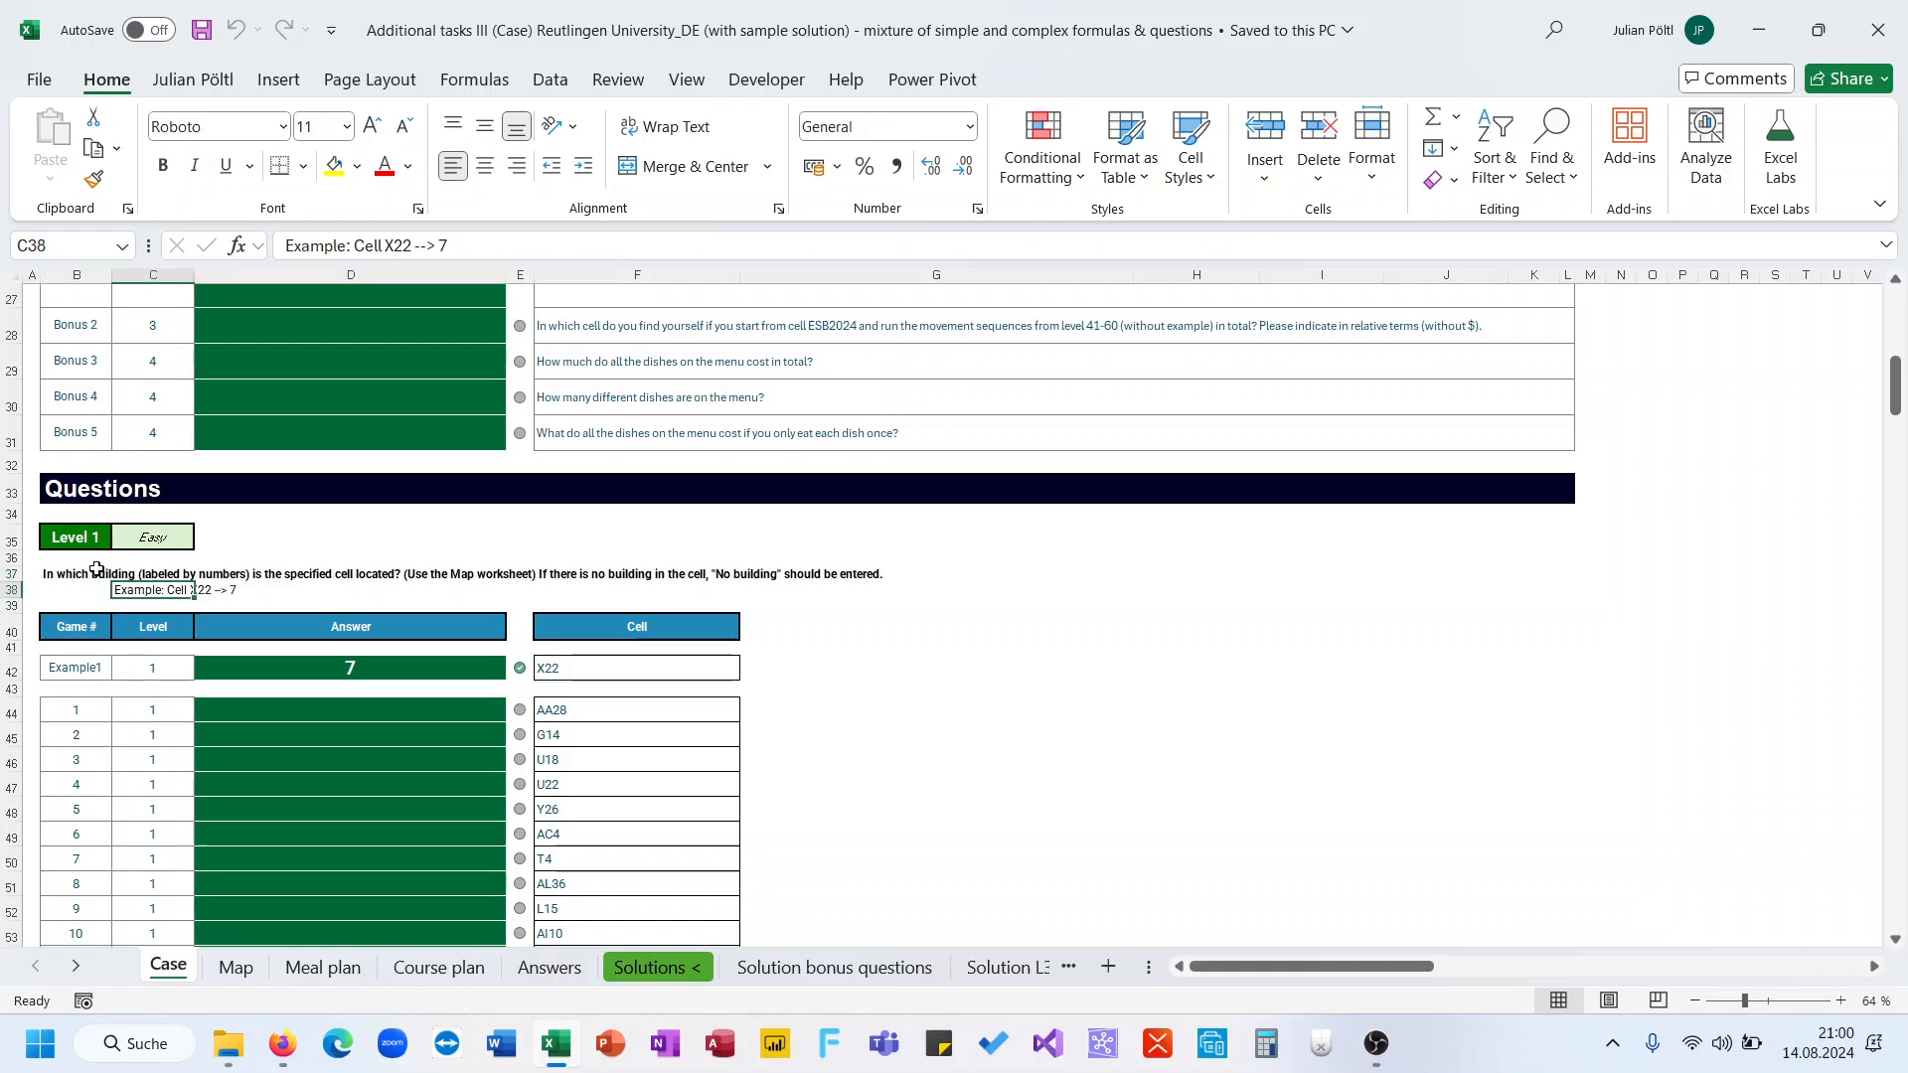
{"action": "left_click", "coordinate": [96, 568]}
{"action": "left_click", "coordinate": [169, 589]}
{"action": "scroll", "coordinate": [169, 589], "scroll_direction": "down", "scroll_amount": 5}
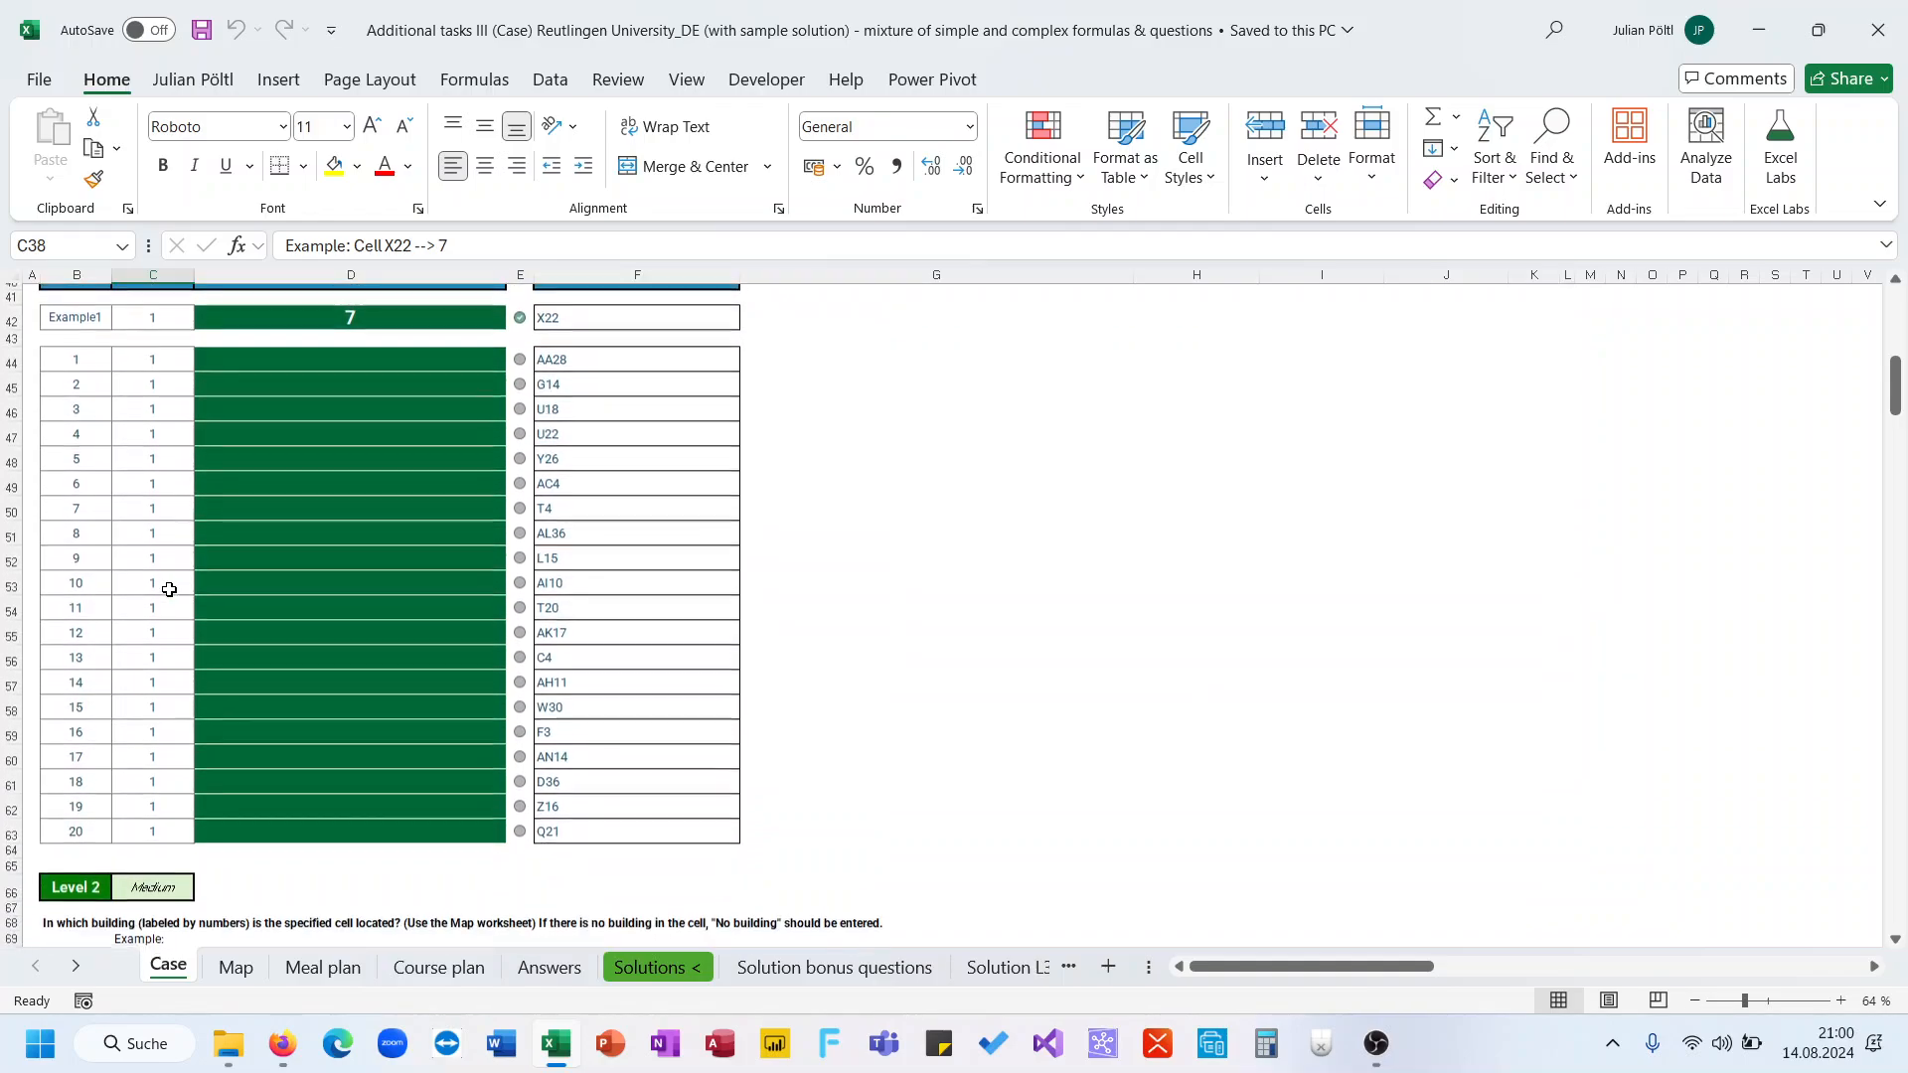
{"action": "scroll", "coordinate": [169, 590], "scroll_direction": "down", "scroll_amount": 5}
{"action": "left_click_drag", "start_coordinate": [635, 713], "coordinate": [1123, 867]}
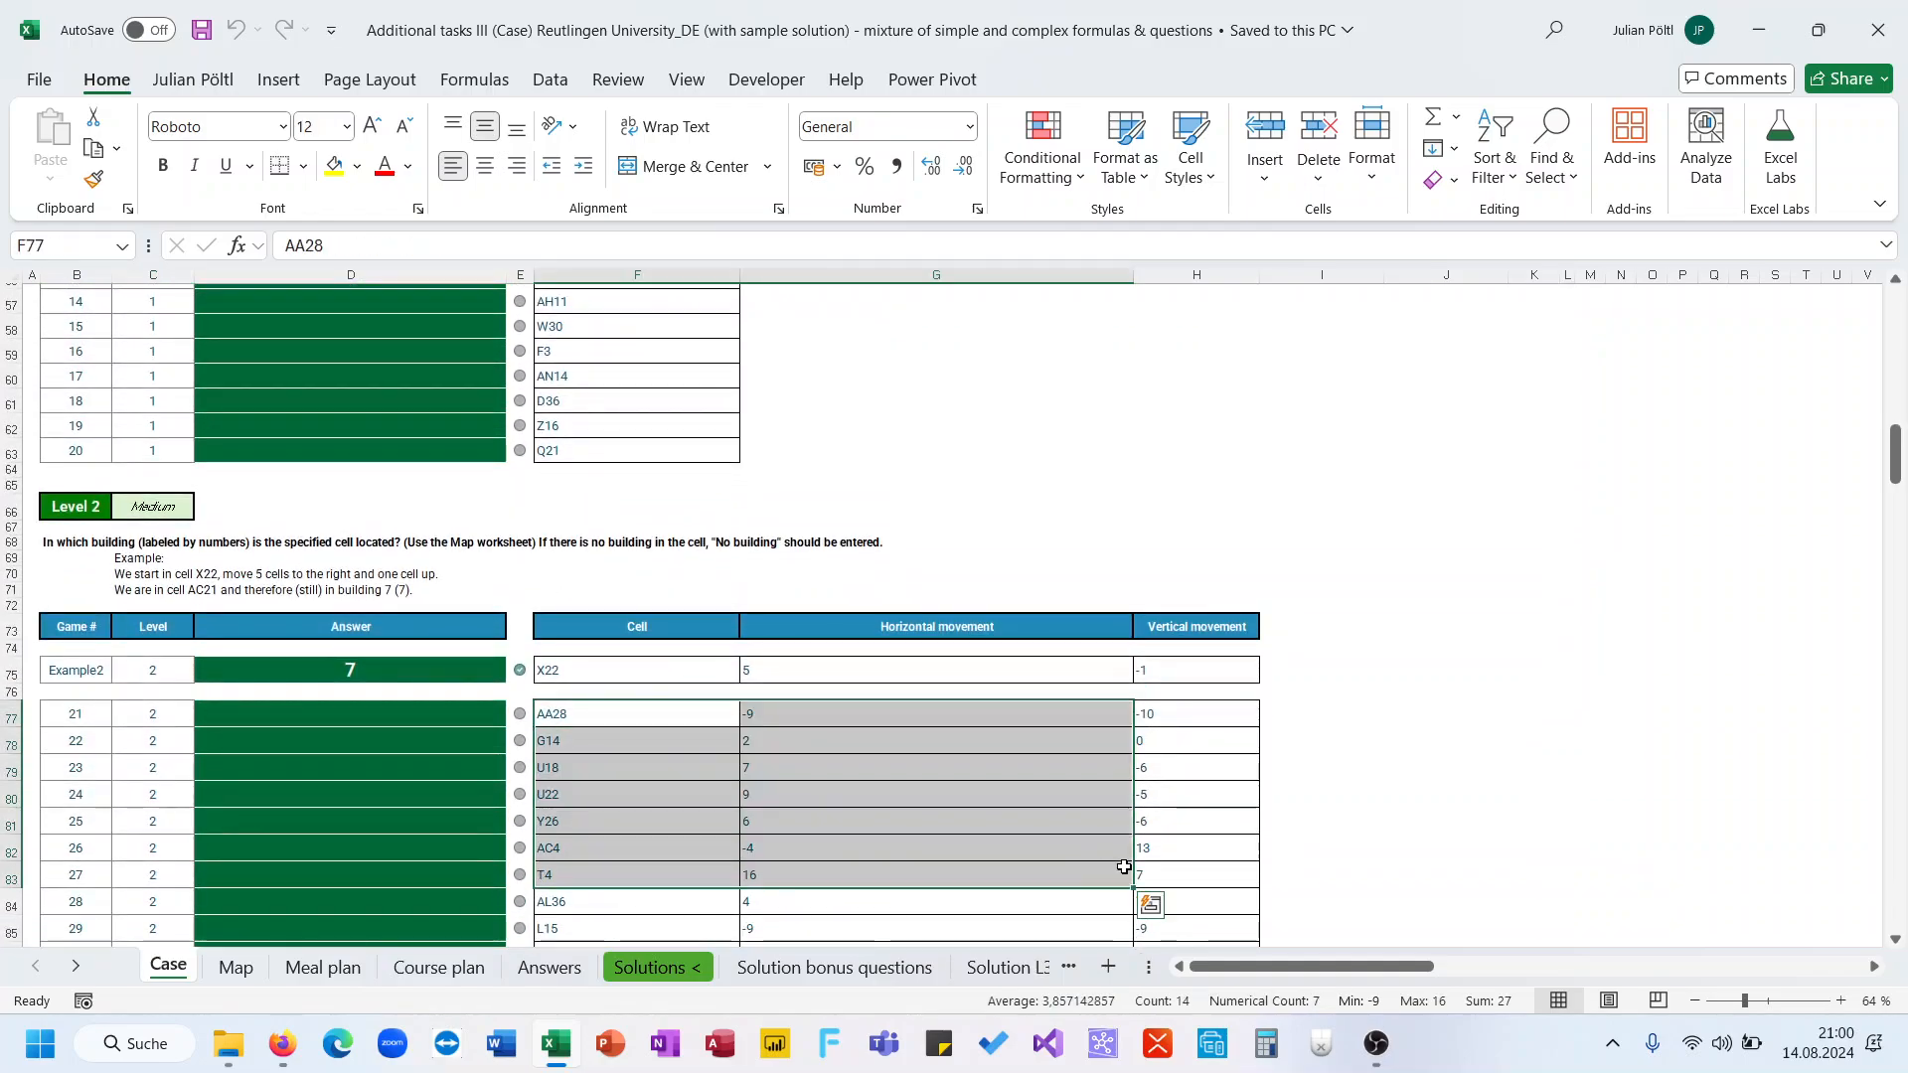
Browse the Map, Meal plan, Course plan and Answers worksheets, then return to the Case sheet
{"action": "left_click", "coordinate": [460, 868]}
{"action": "left_click", "coordinate": [250, 972]}
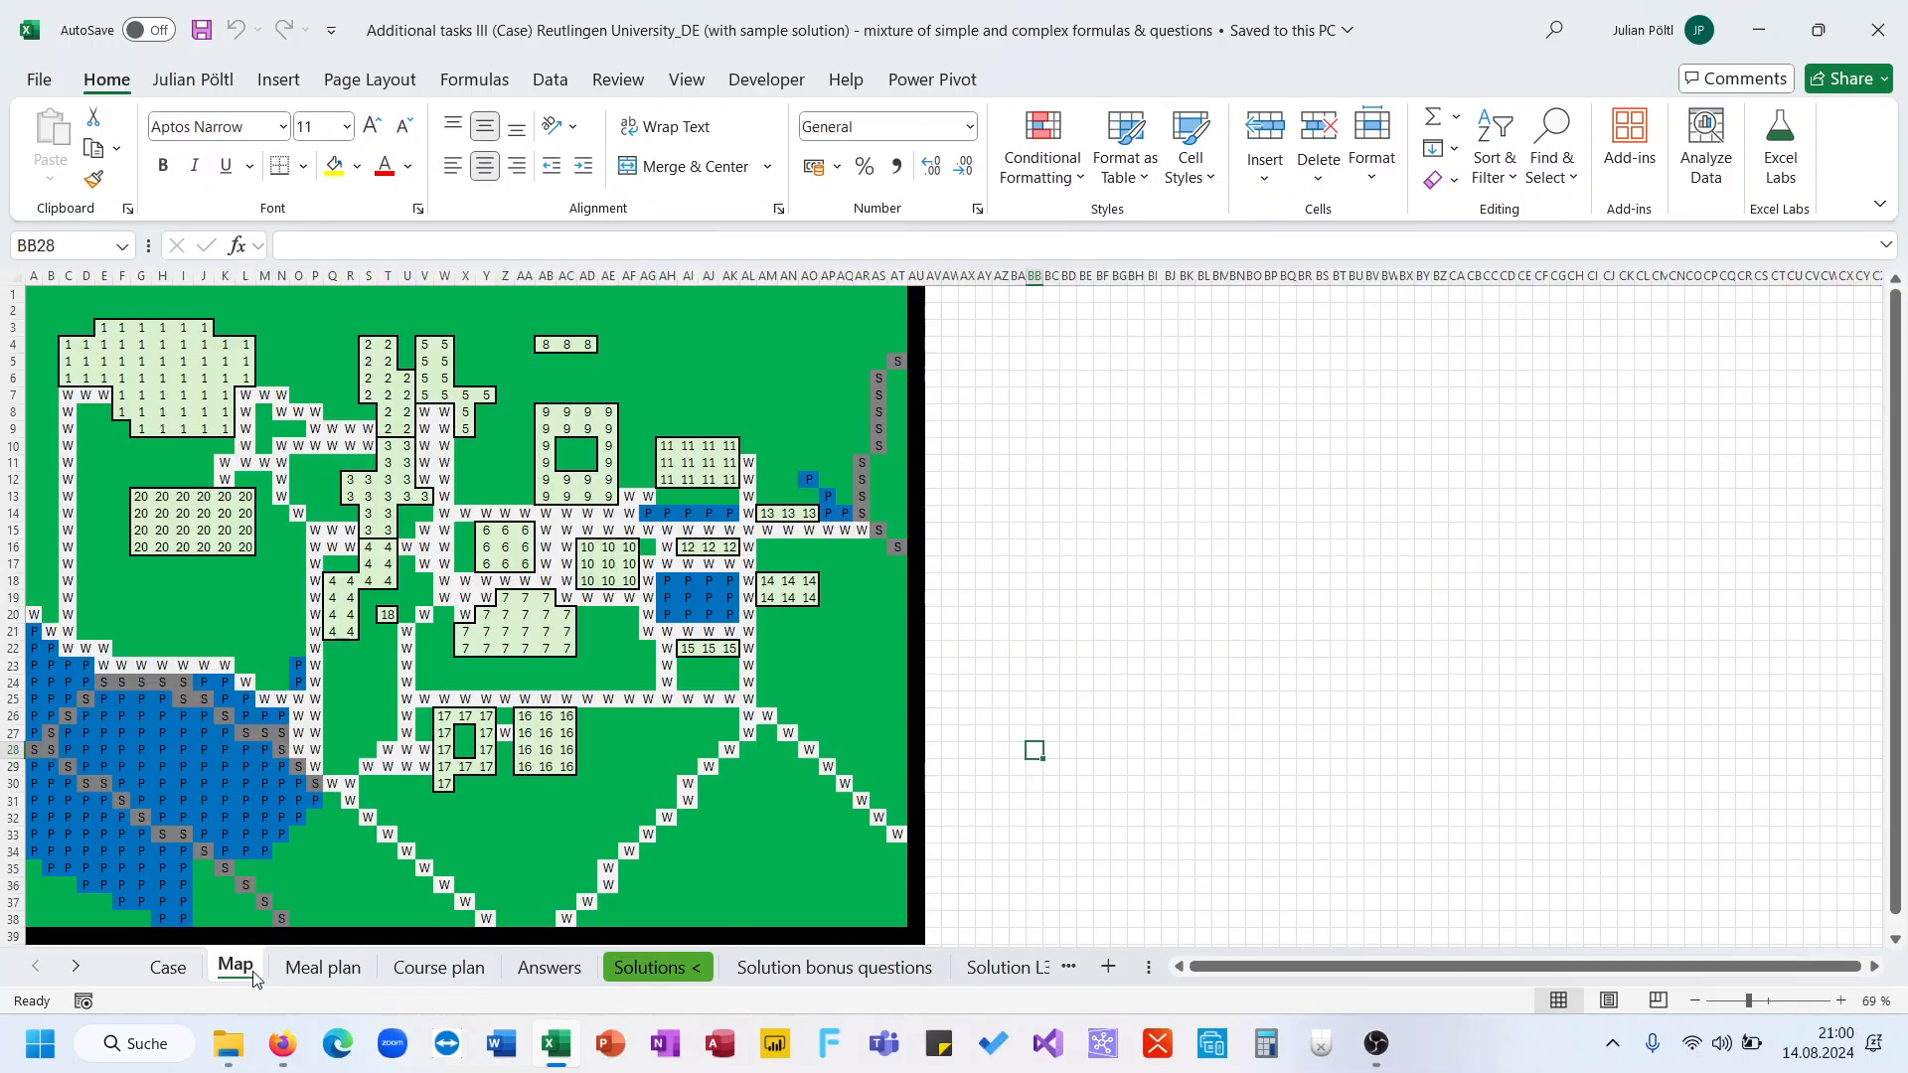
{"action": "left_click", "coordinate": [322, 968]}
{"action": "left_click", "coordinate": [405, 972]}
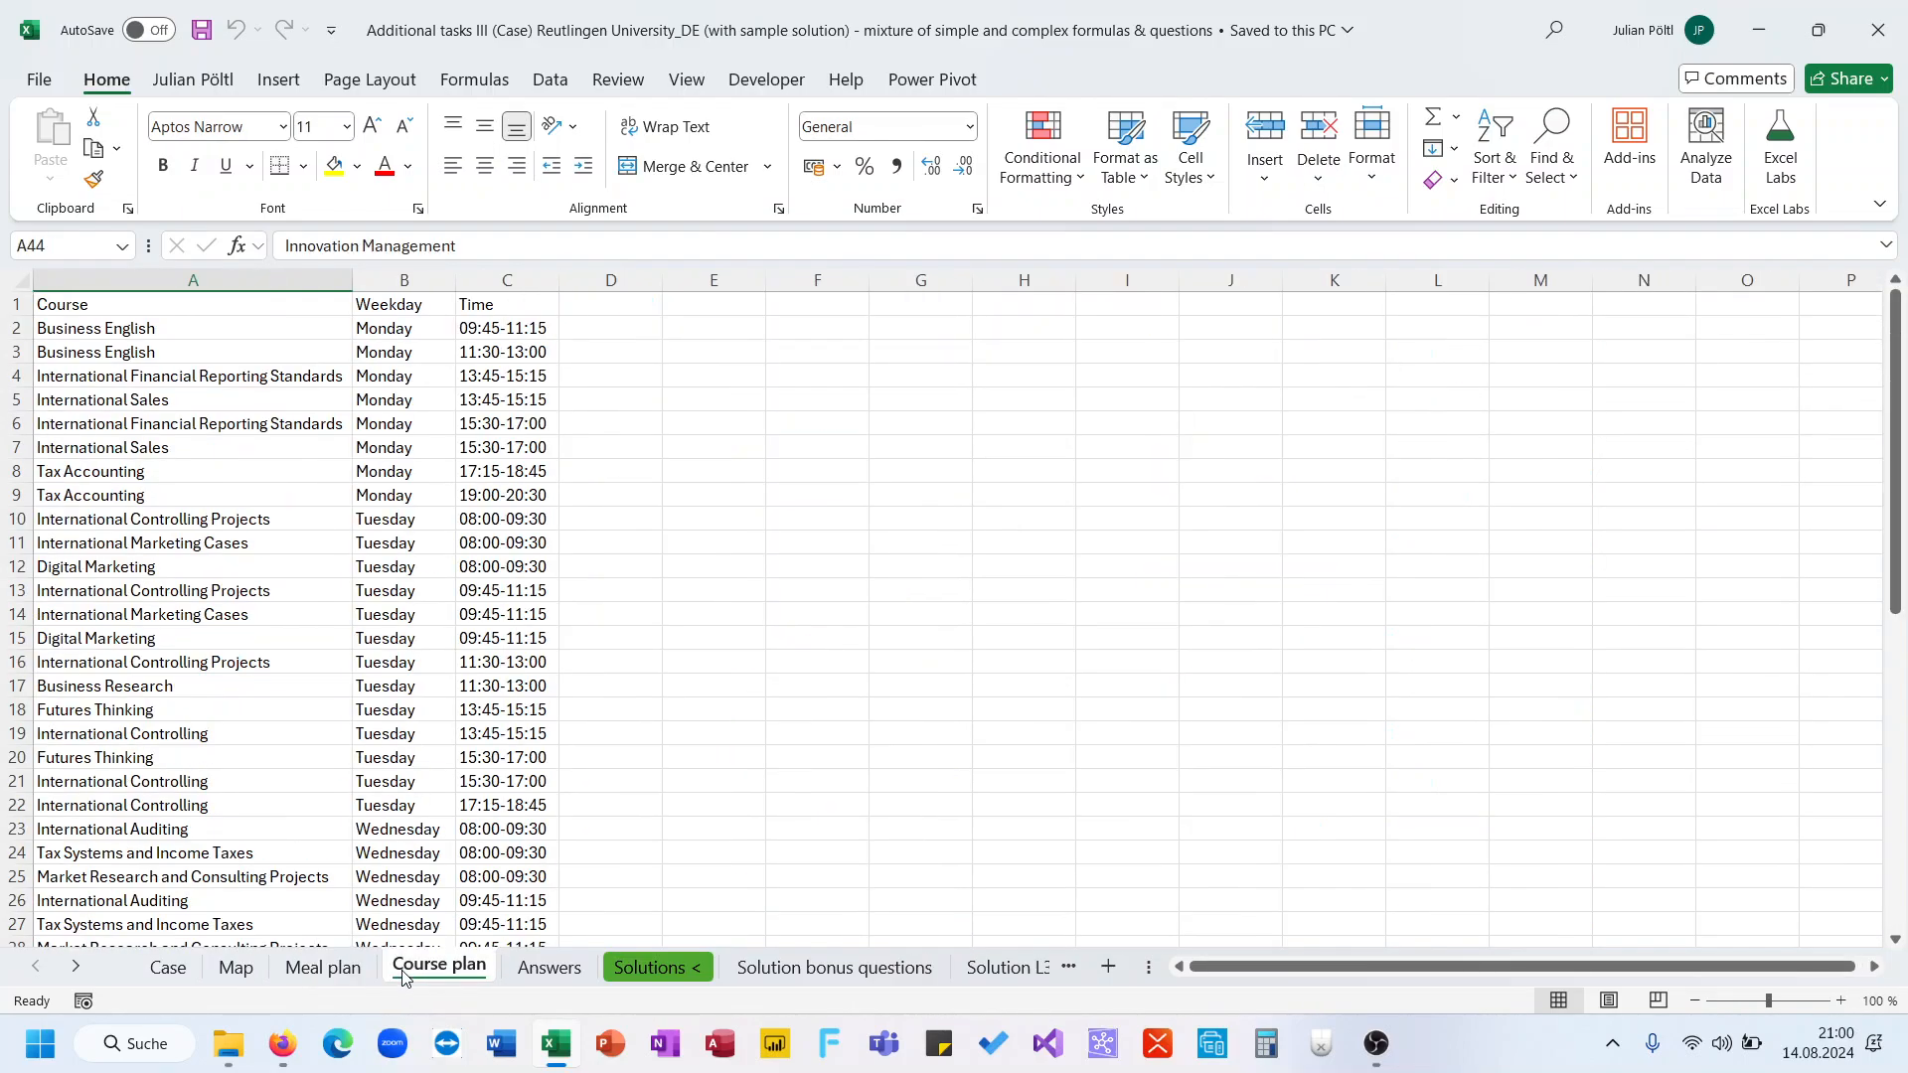
{"action": "left_click", "coordinate": [546, 969]}
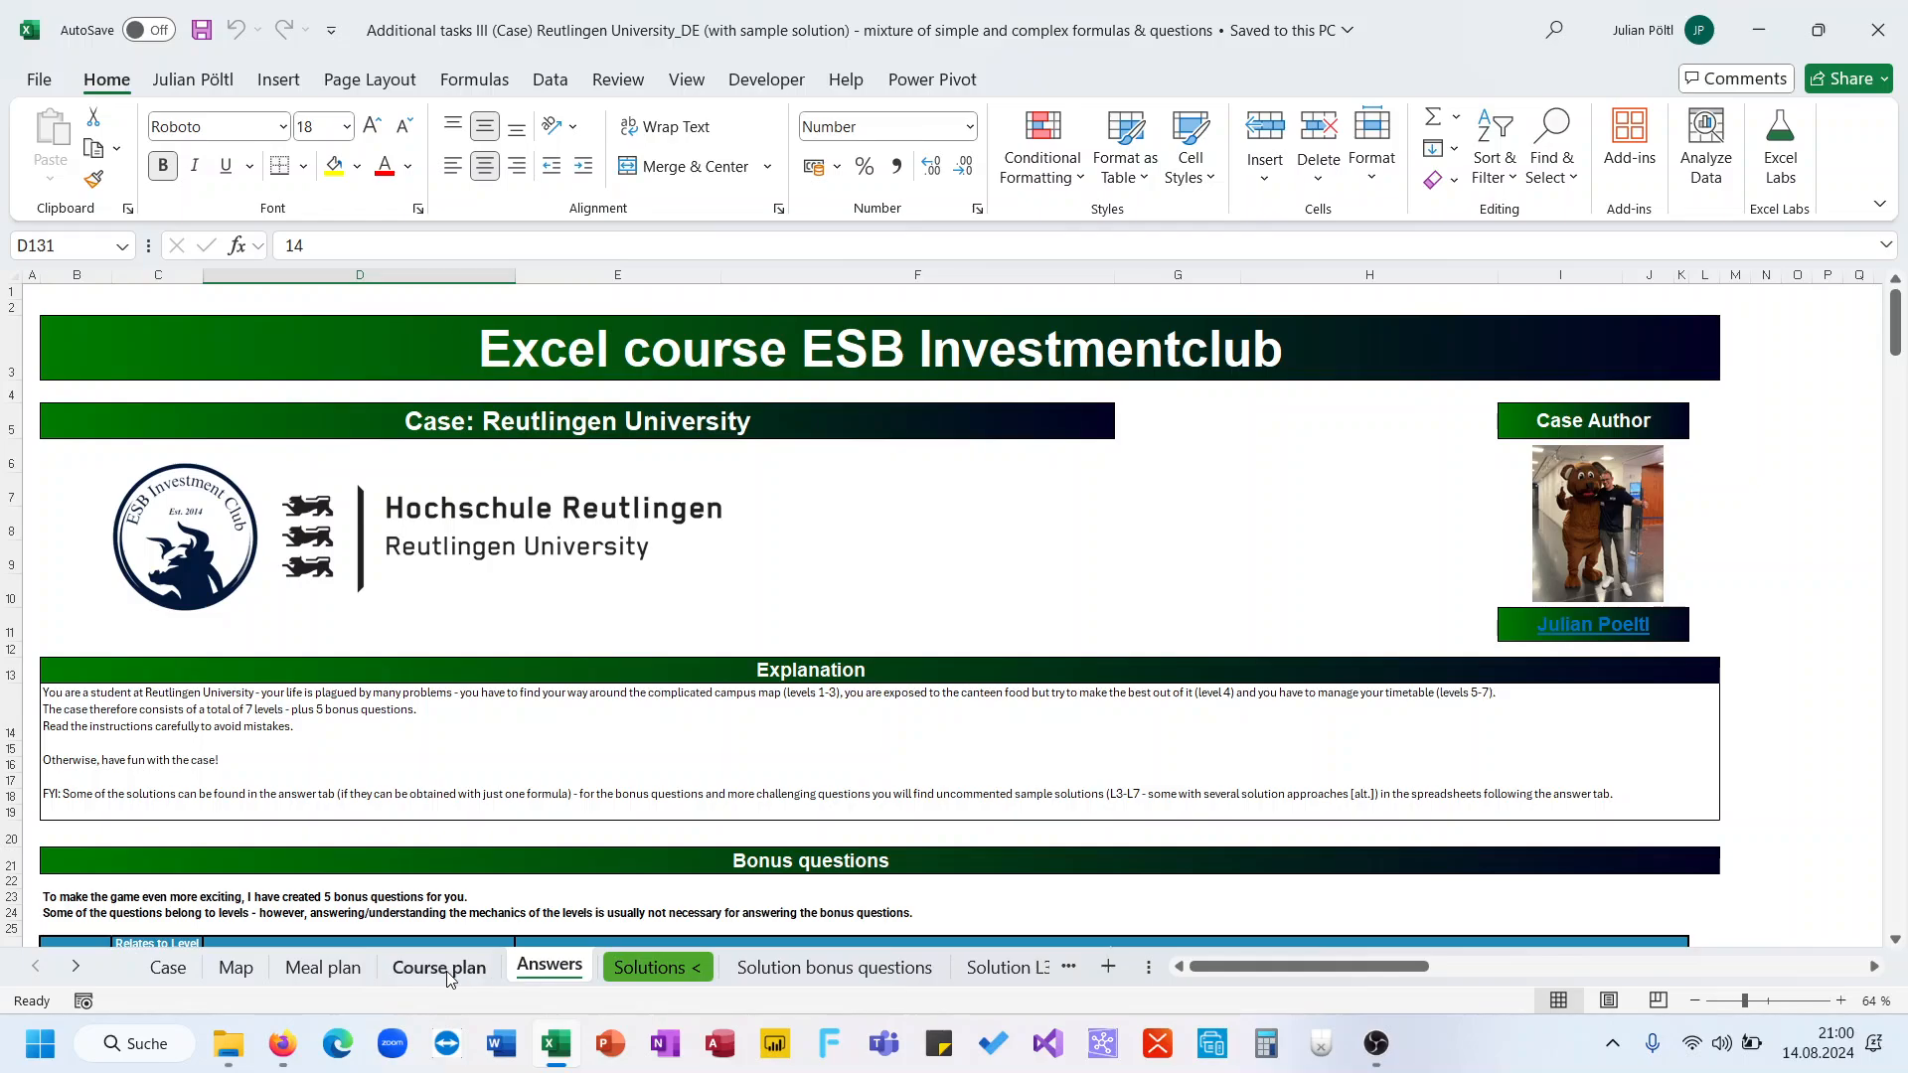
{"action": "scroll", "coordinate": [466, 622], "scroll_direction": "down", "scroll_amount": 1}
{"action": "scroll", "coordinate": [466, 622], "scroll_direction": "up", "scroll_amount": 2}
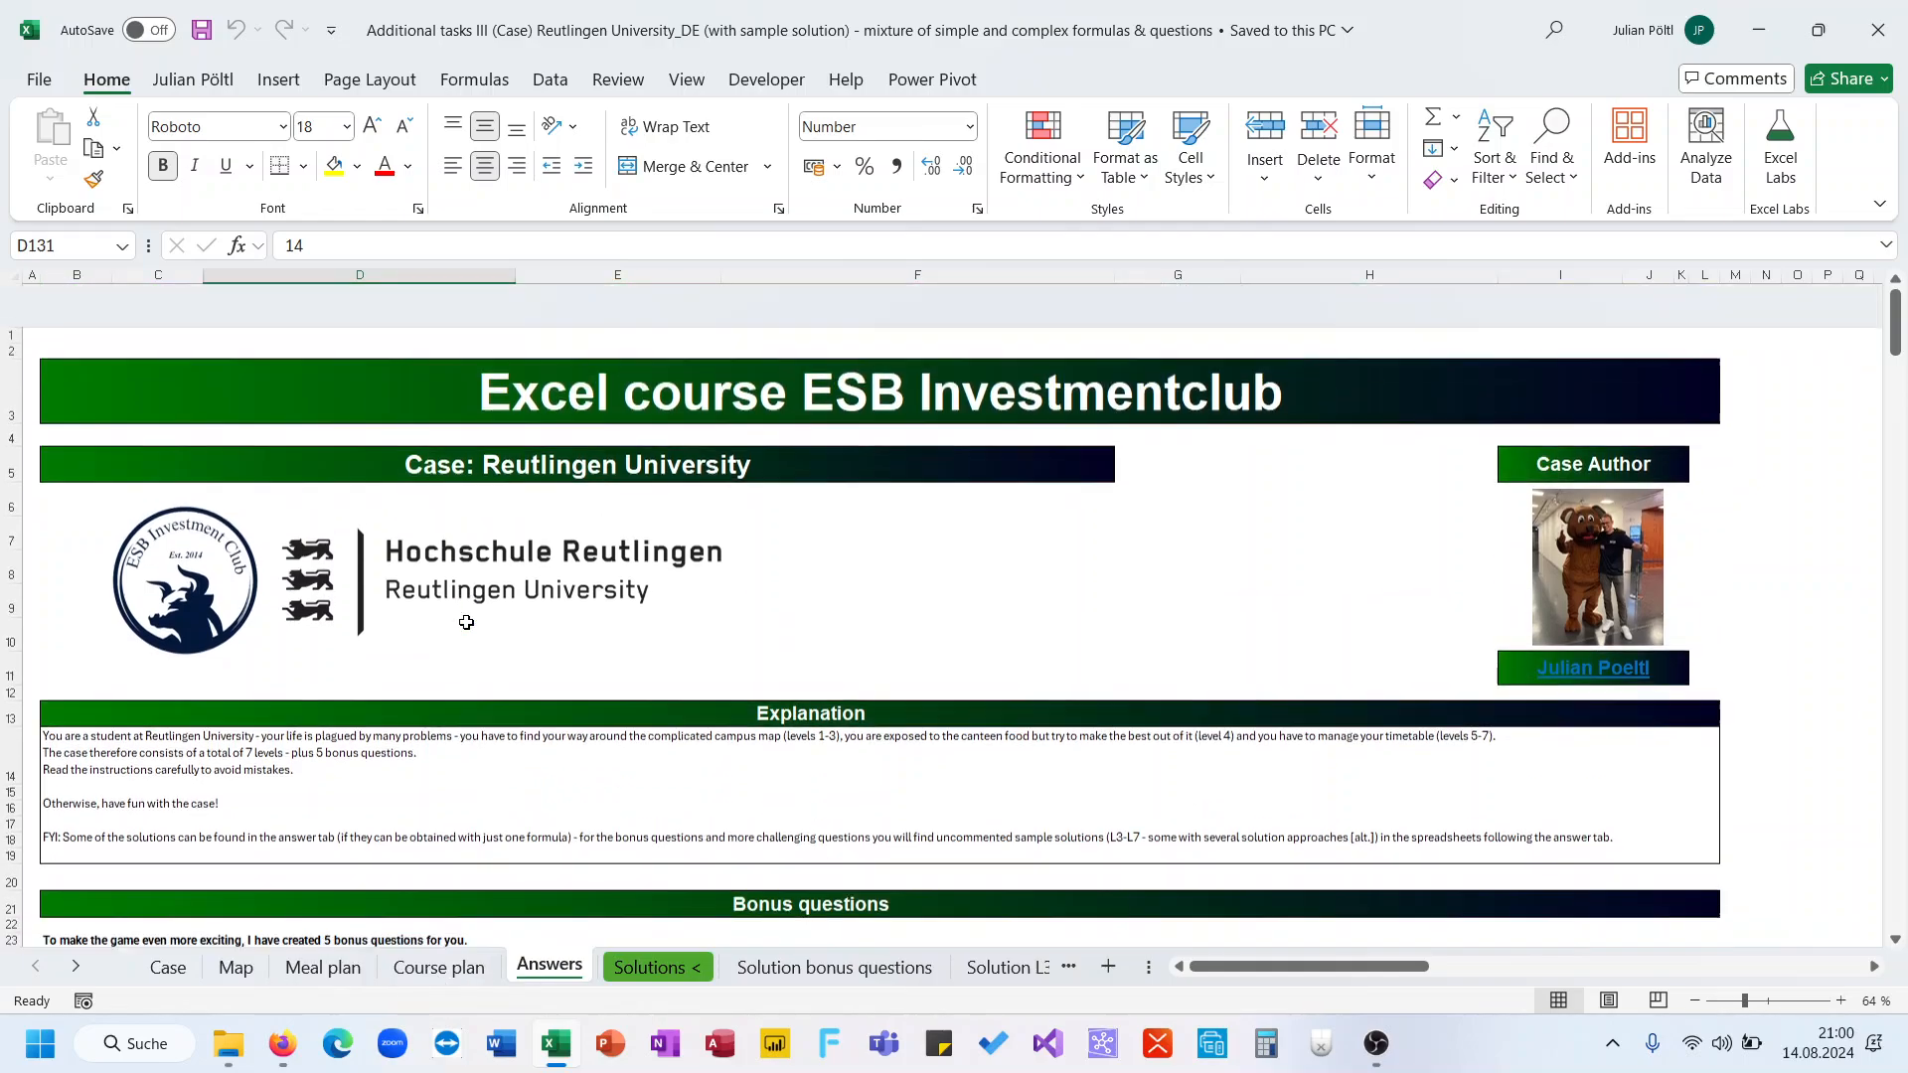
{"action": "left_click", "coordinate": [168, 966]}
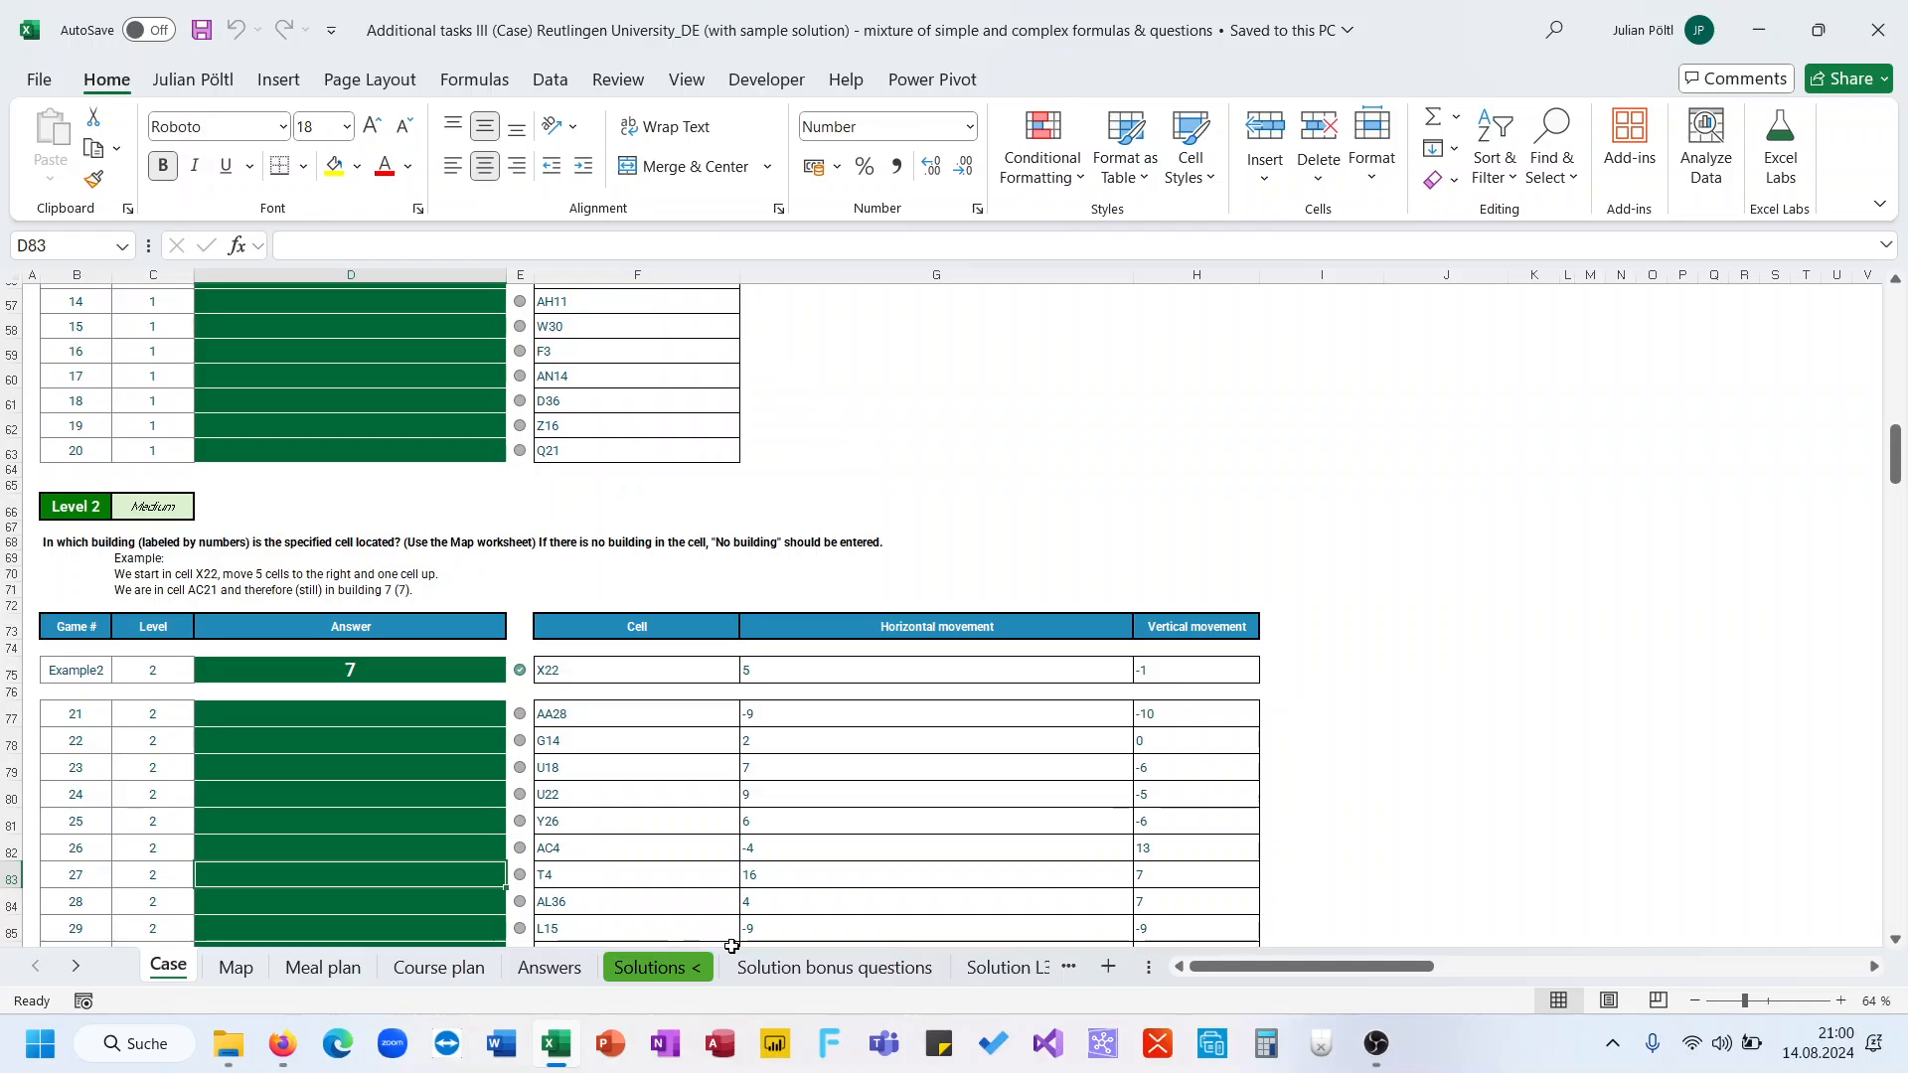
{"action": "left_click", "coordinate": [76, 966], "text": "ctrl"}
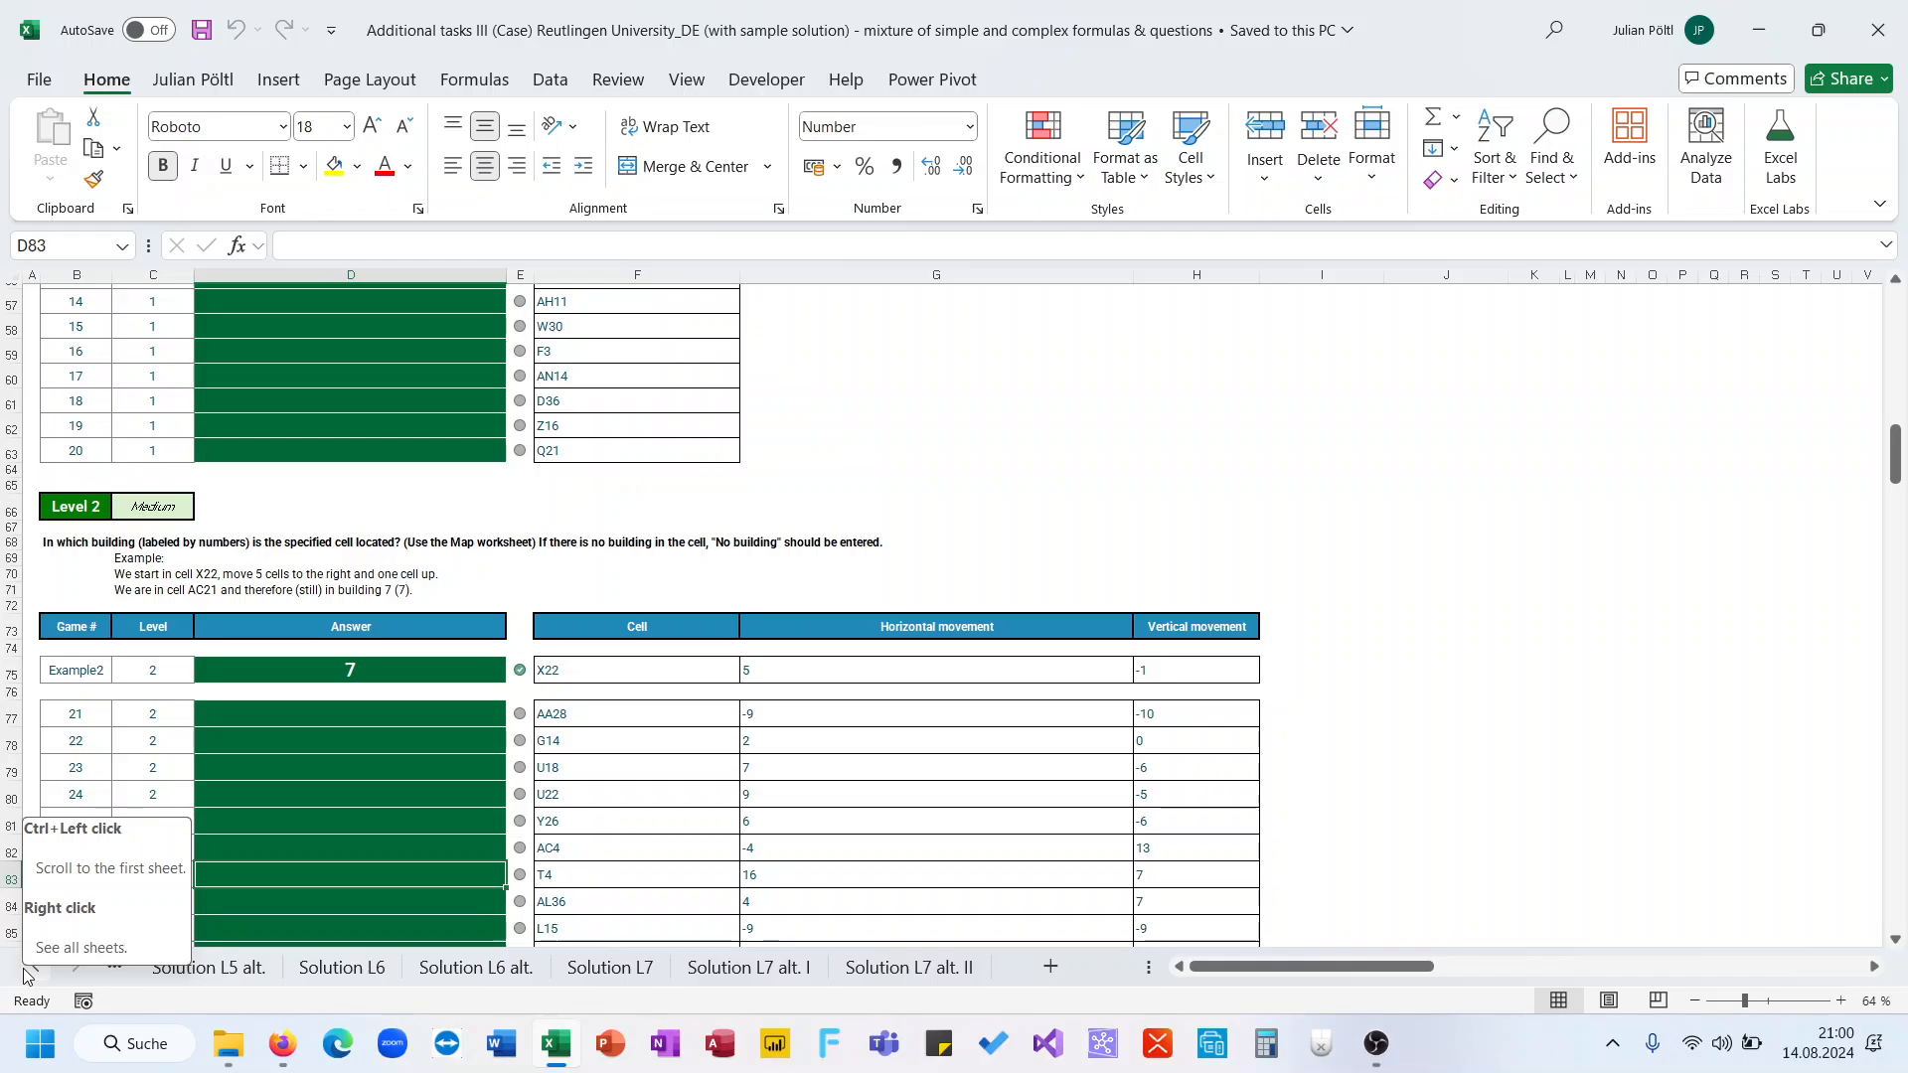
{"action": "left_click", "coordinate": [27, 976], "text": "ctrl"}
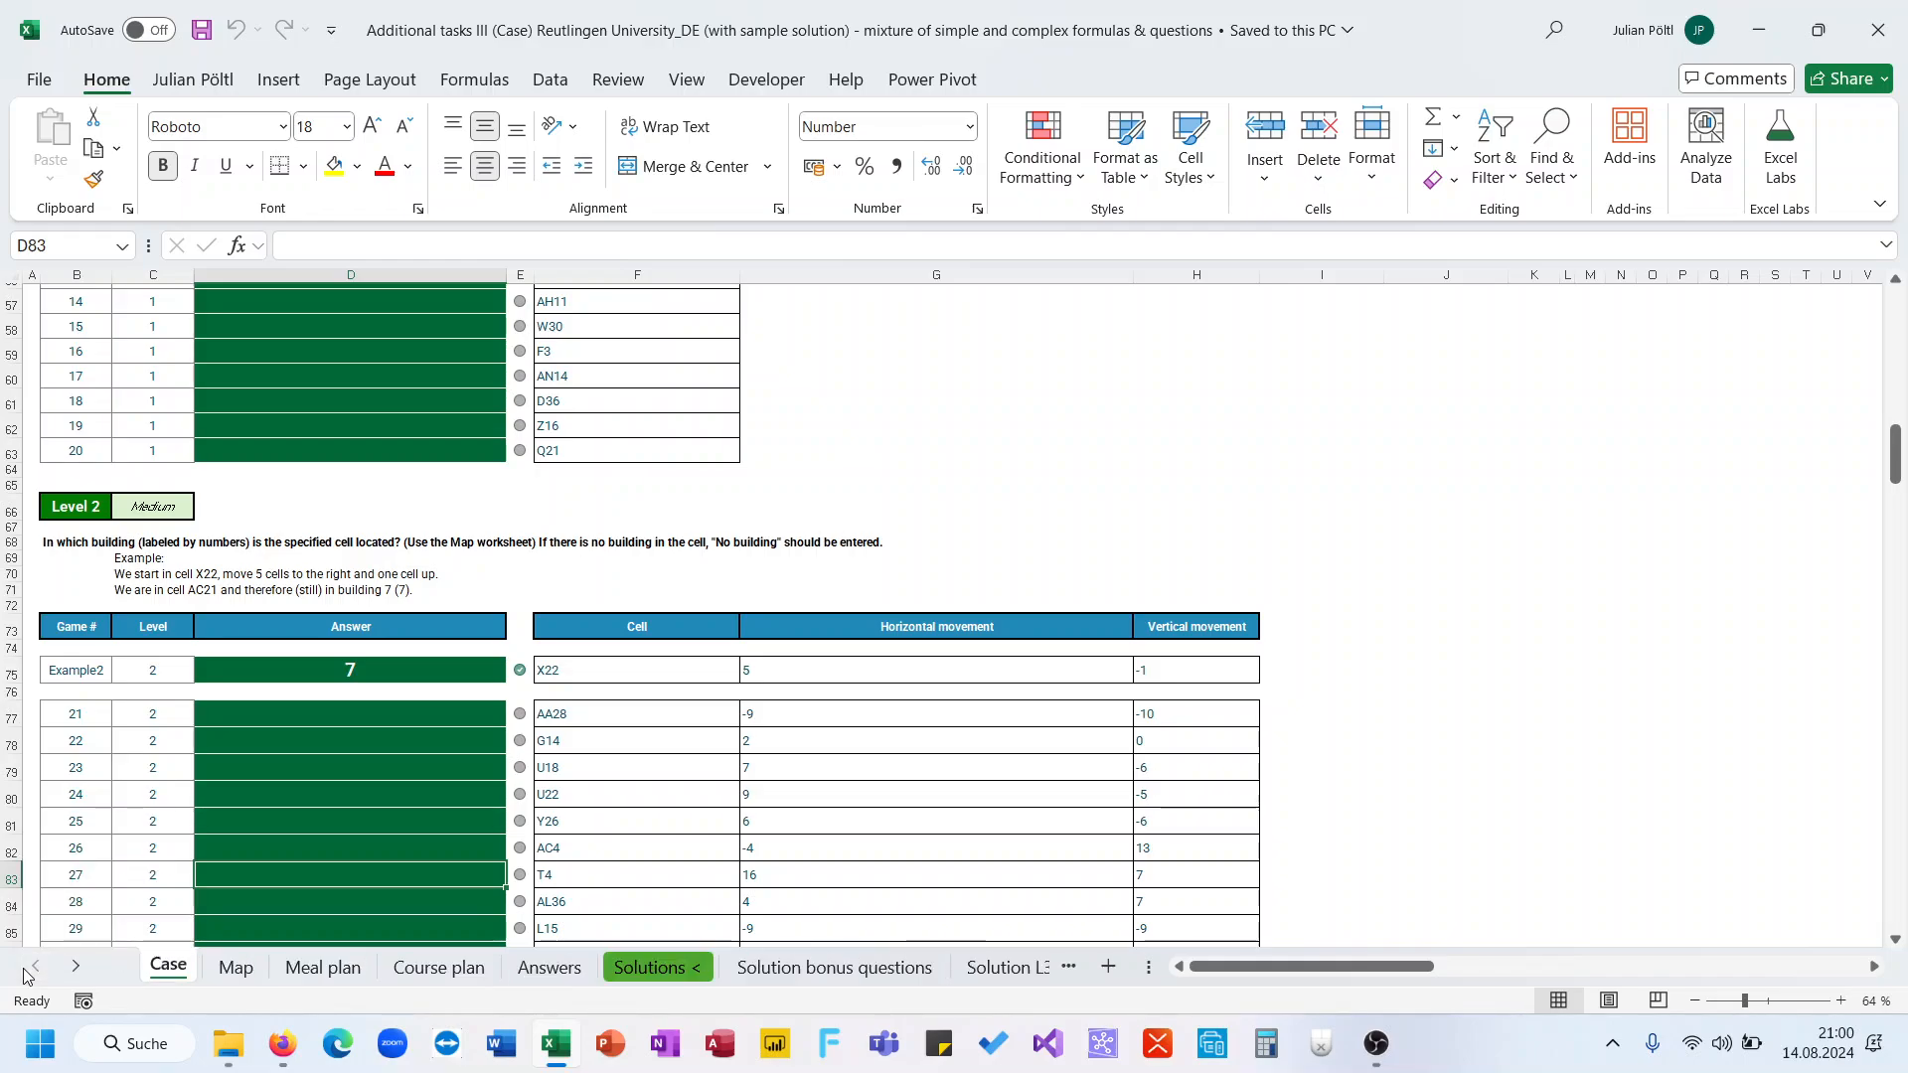
Review the bonus questions and the Level 1 question table on the Case sheet
{"action": "scroll", "coordinate": [258, 805], "scroll_direction": "up", "scroll_amount": 18}
{"action": "scroll", "coordinate": [258, 804], "scroll_direction": "down", "scroll_amount": 10}
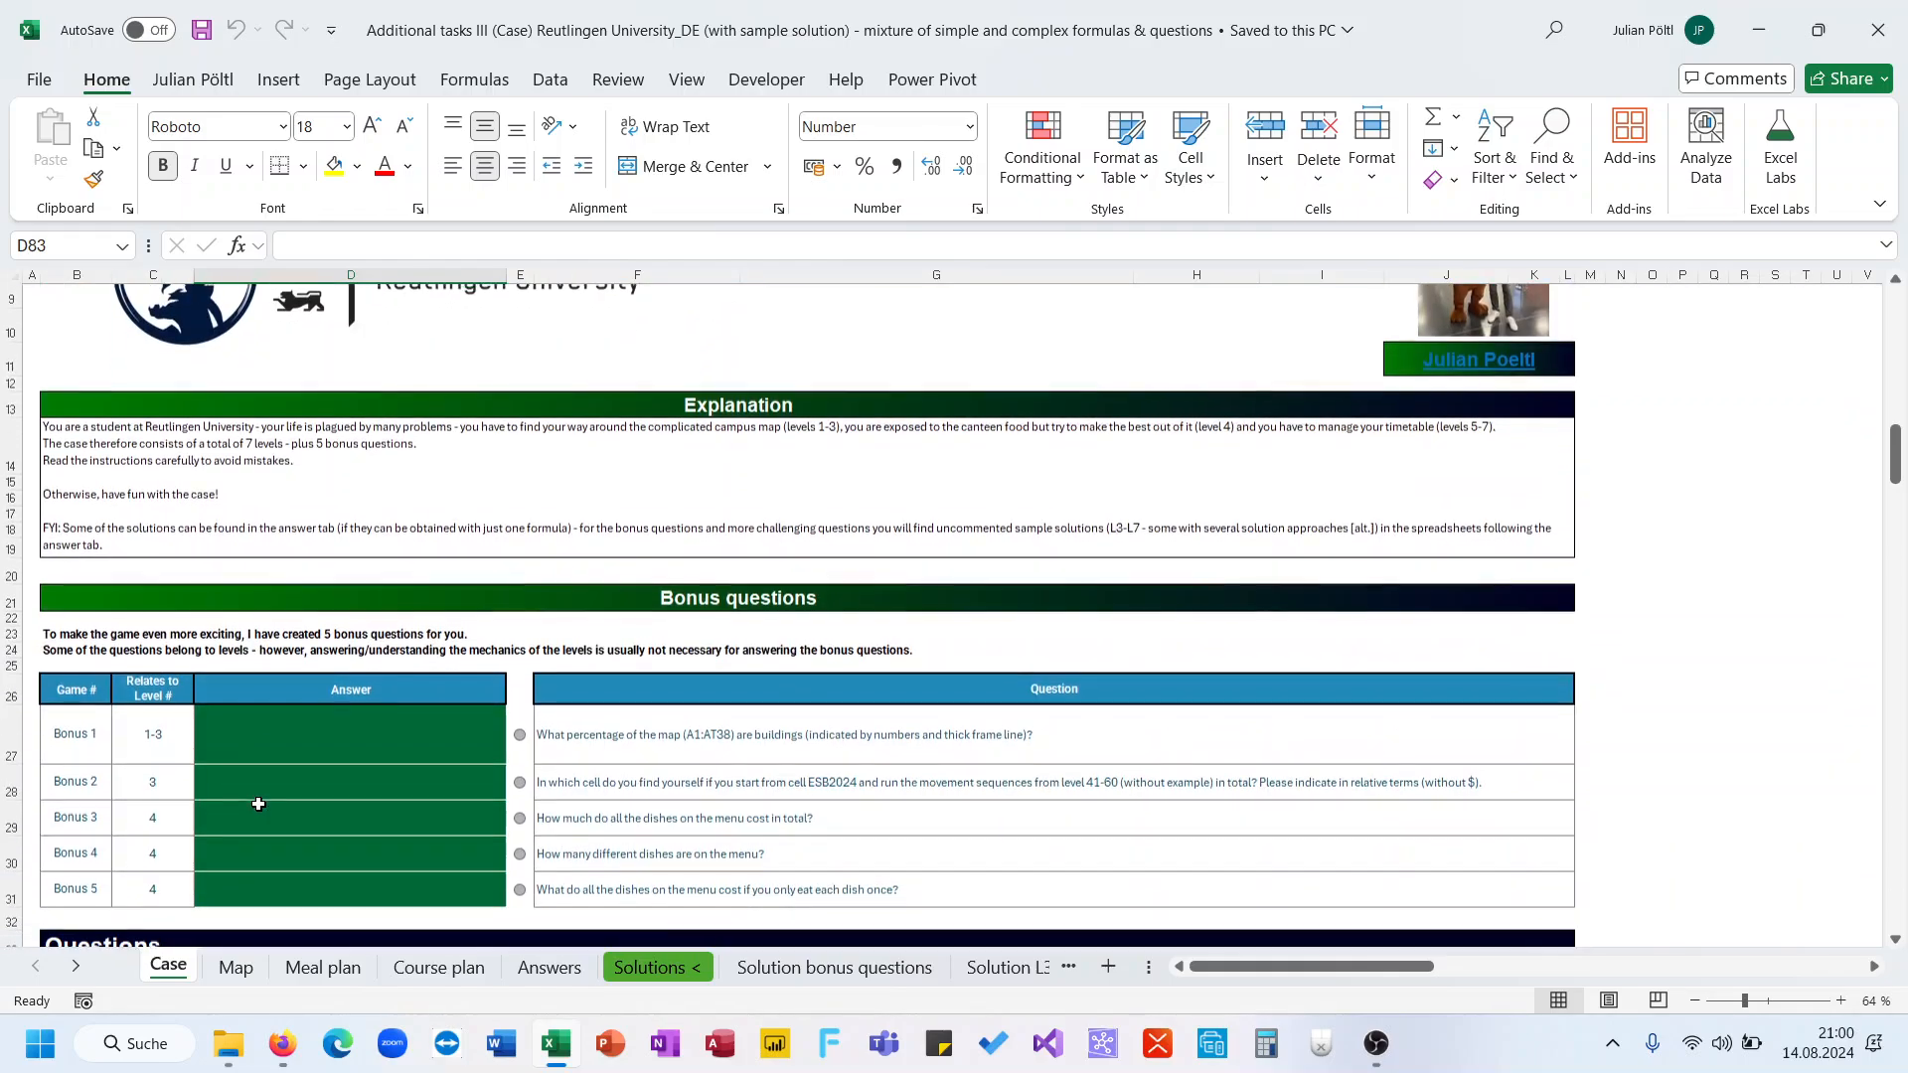
{"action": "scroll", "coordinate": [258, 803], "scroll_direction": "up", "scroll_amount": 7}
{"action": "scroll", "coordinate": [259, 804], "scroll_direction": "up", "scroll_amount": 1}
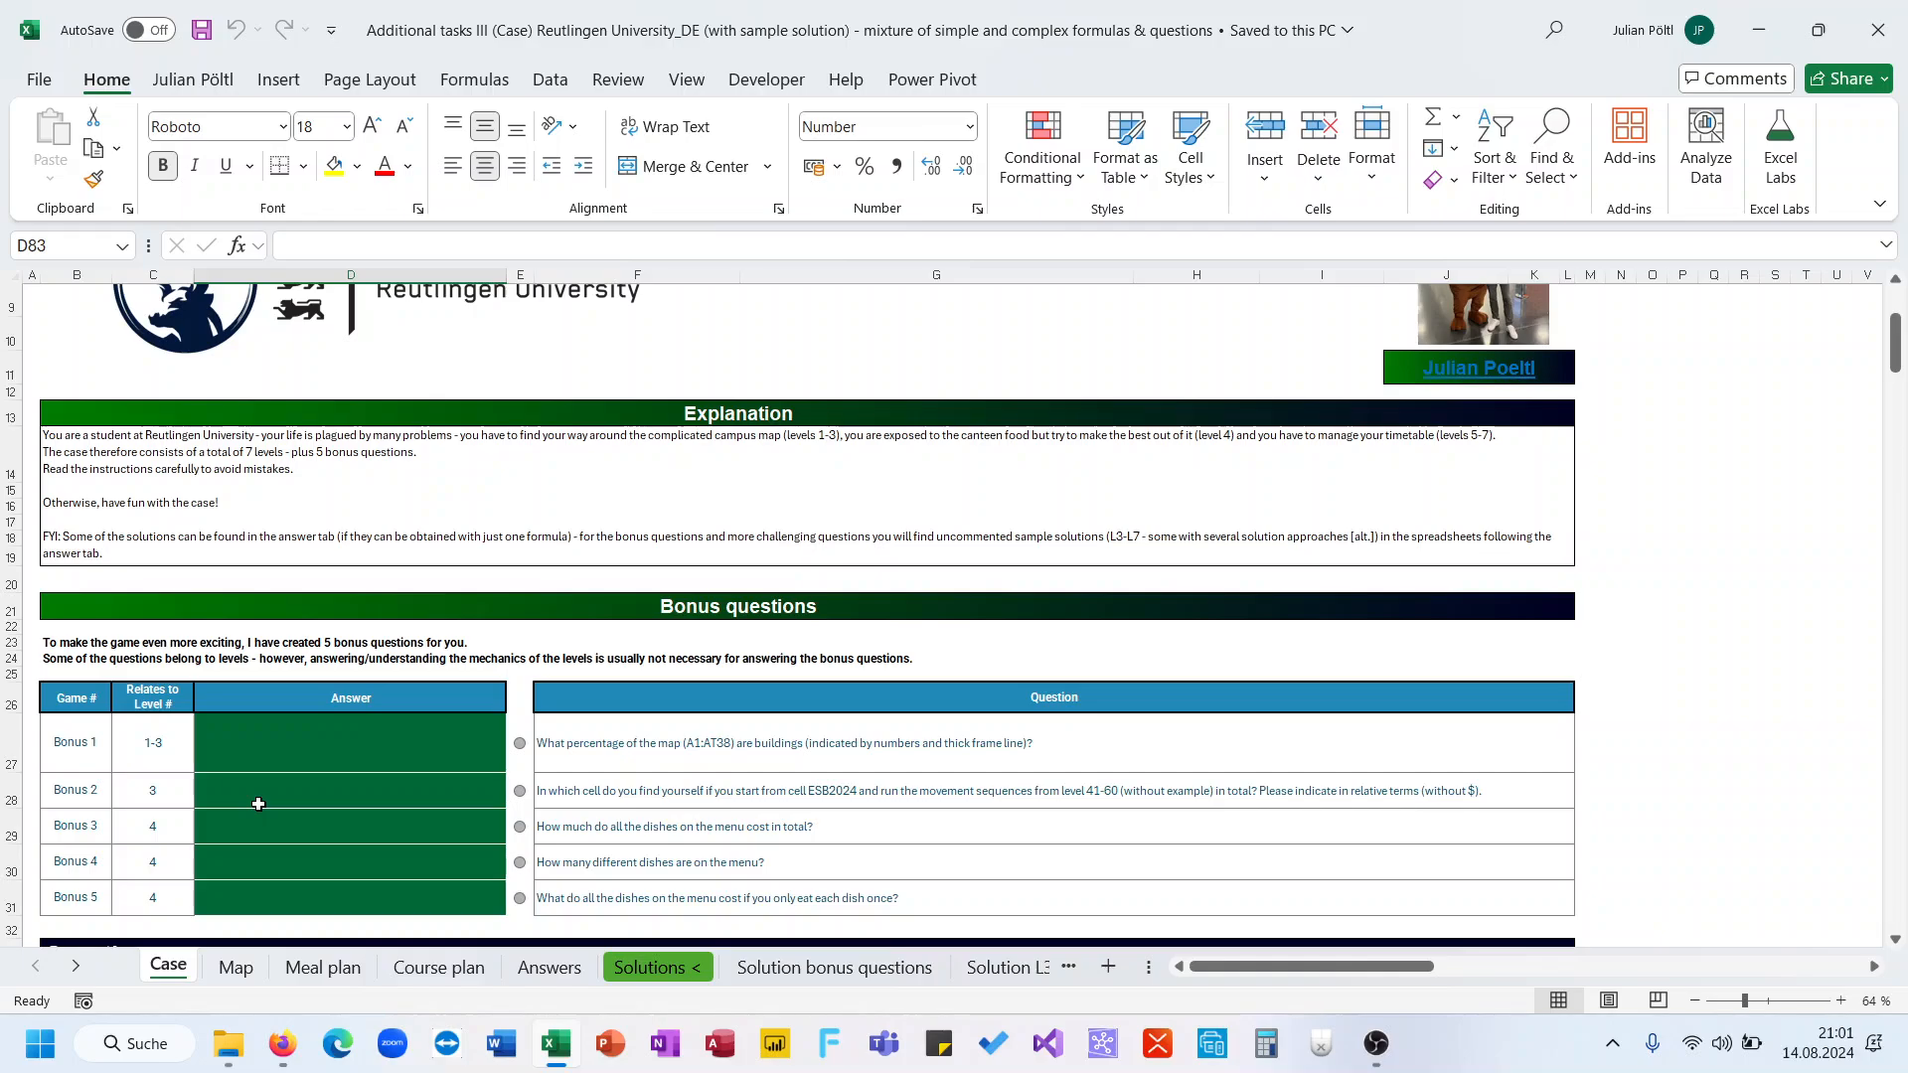
{"action": "scroll", "coordinate": [359, 771], "scroll_direction": "down", "scroll_amount": 6}
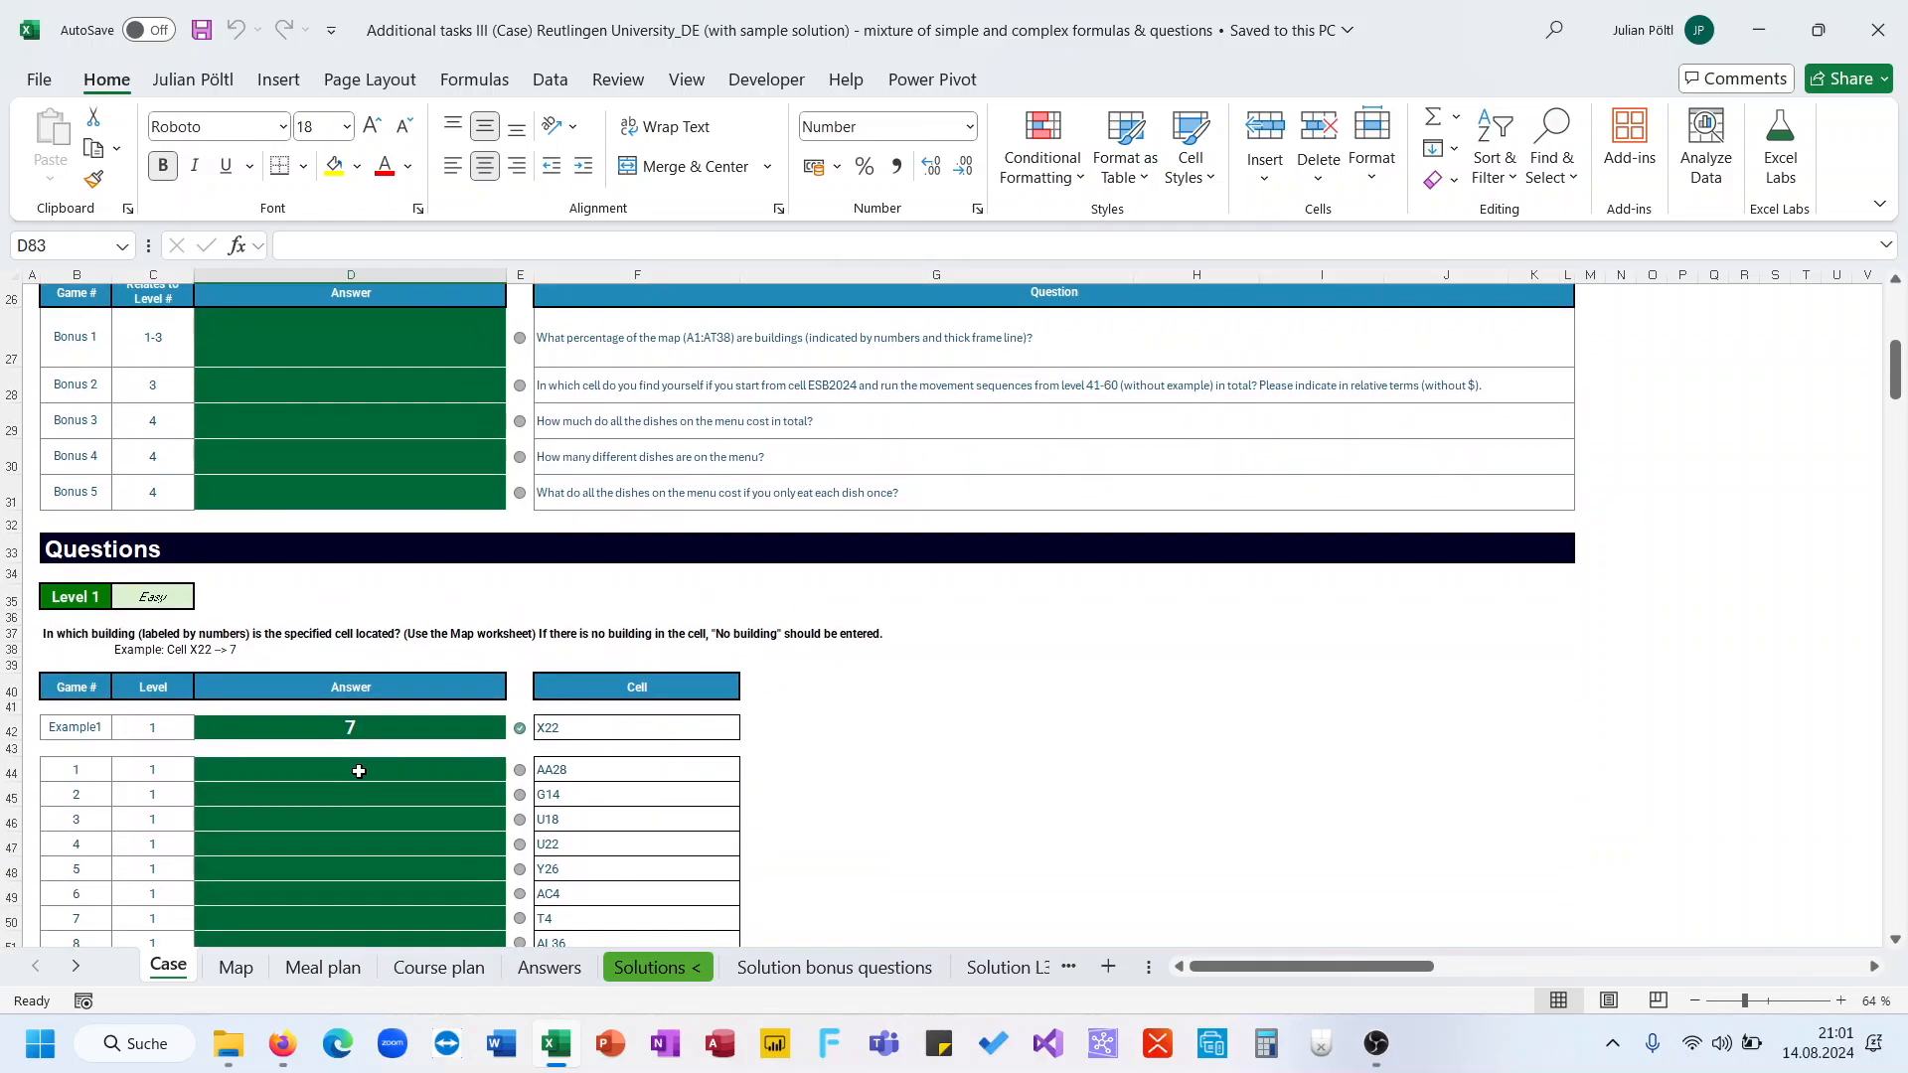
{"action": "left_click", "coordinate": [380, 768]}
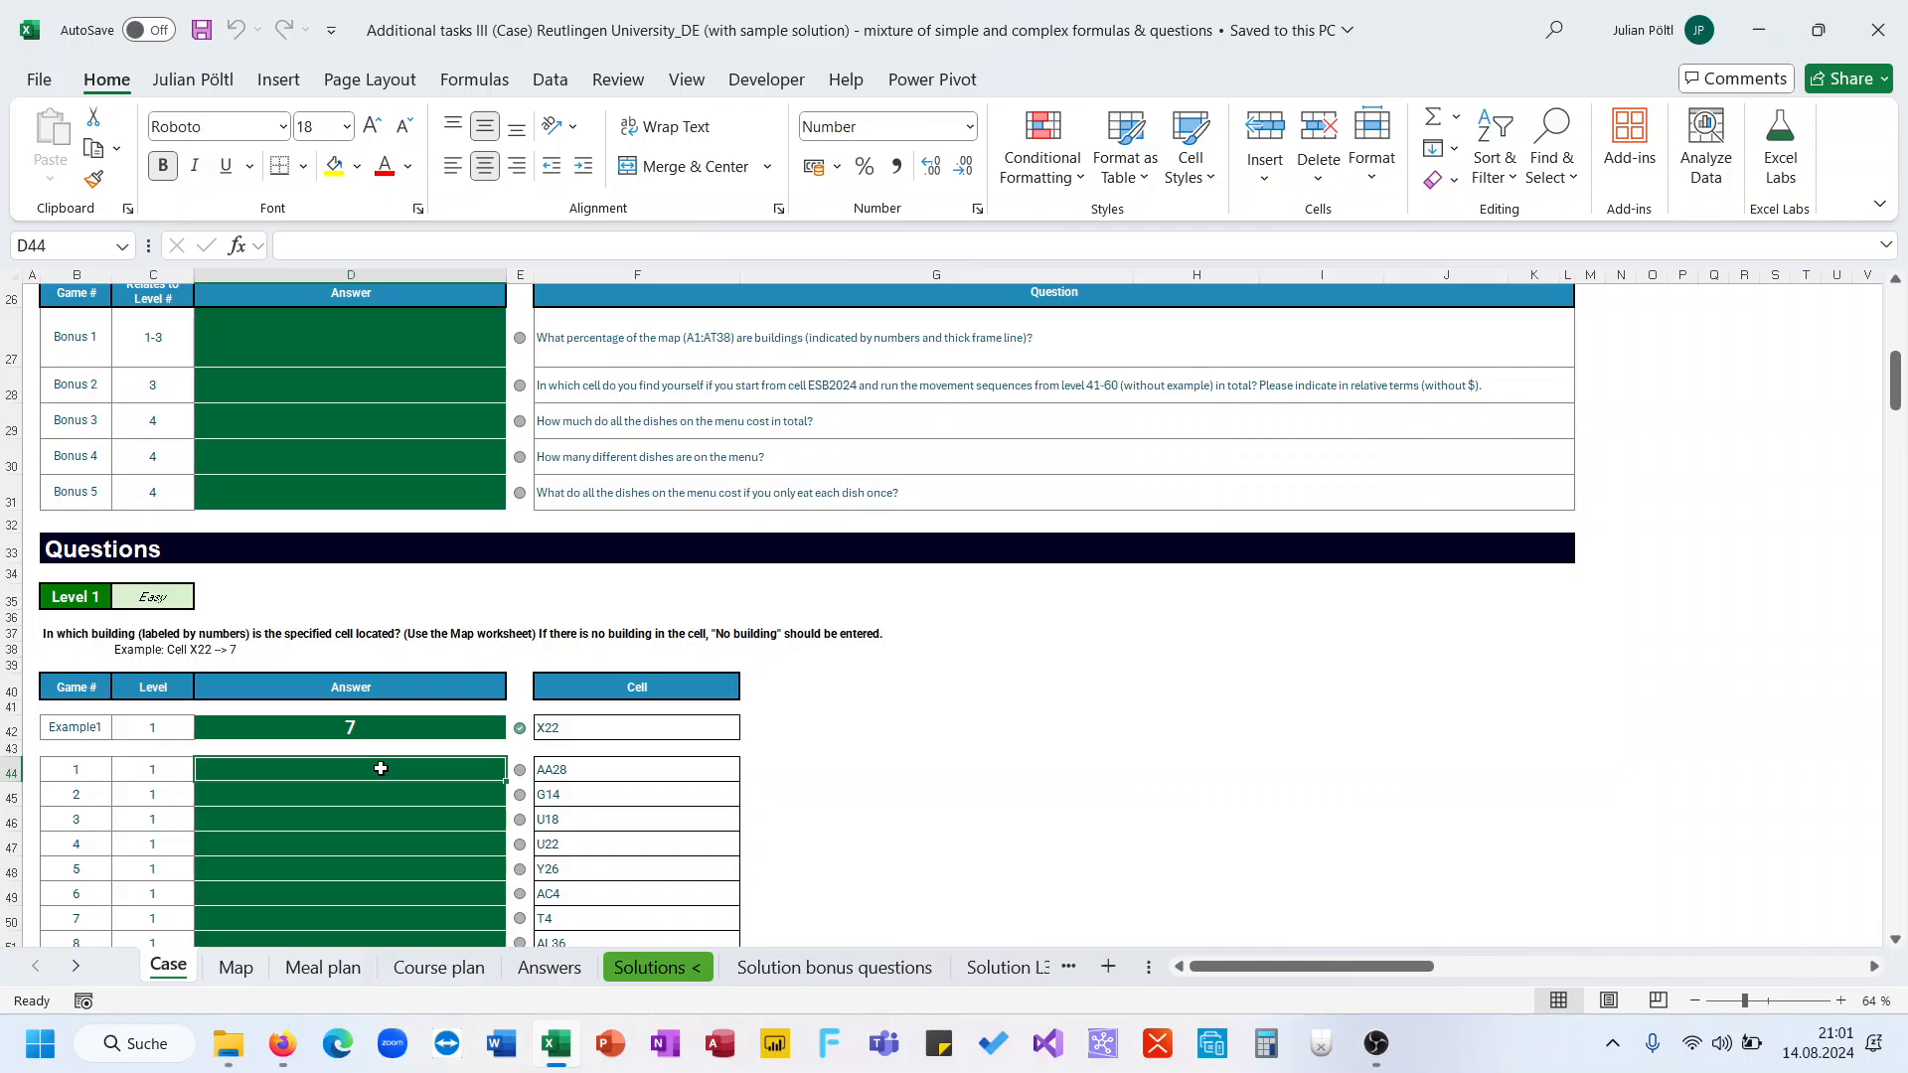
{"action": "scroll", "coordinate": [381, 768], "scroll_direction": "up", "scroll_amount": 2}
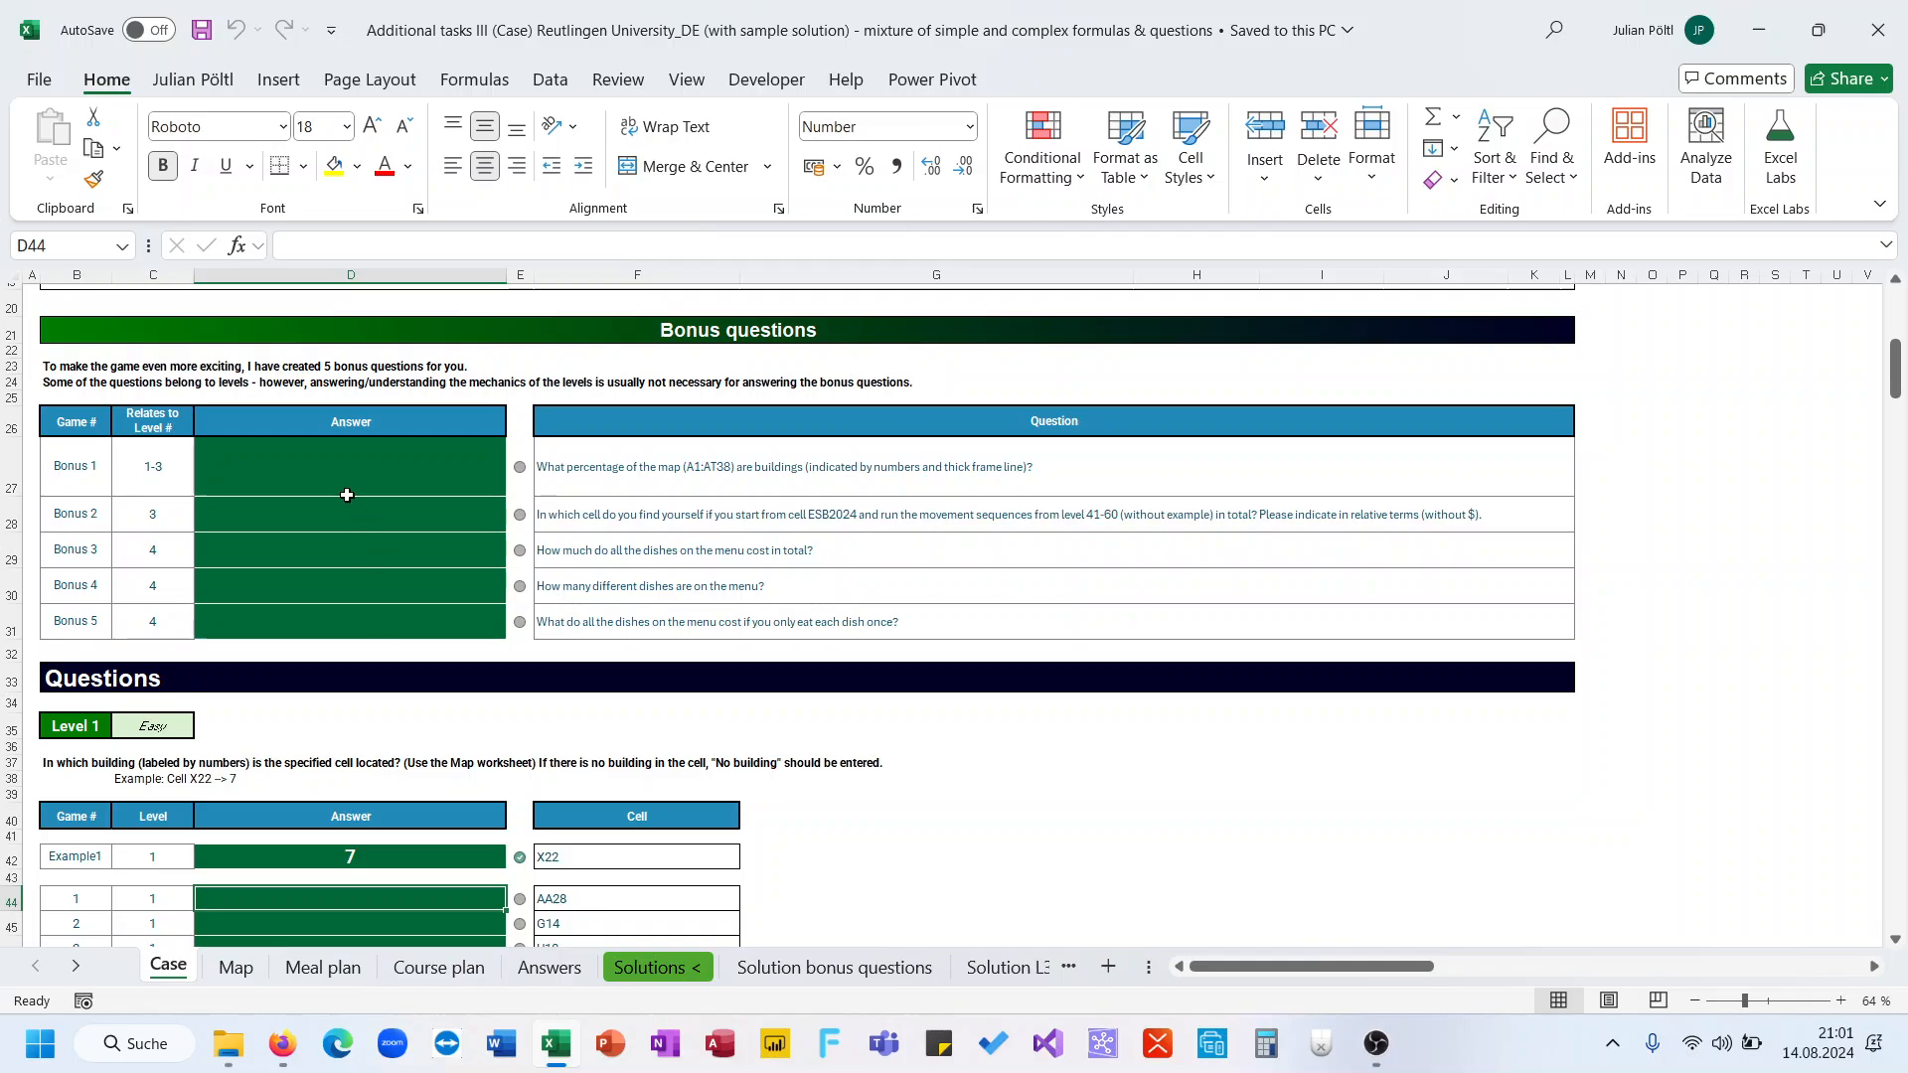
{"action": "left_click_drag", "start_coordinate": [167, 487], "coordinate": [153, 622]}
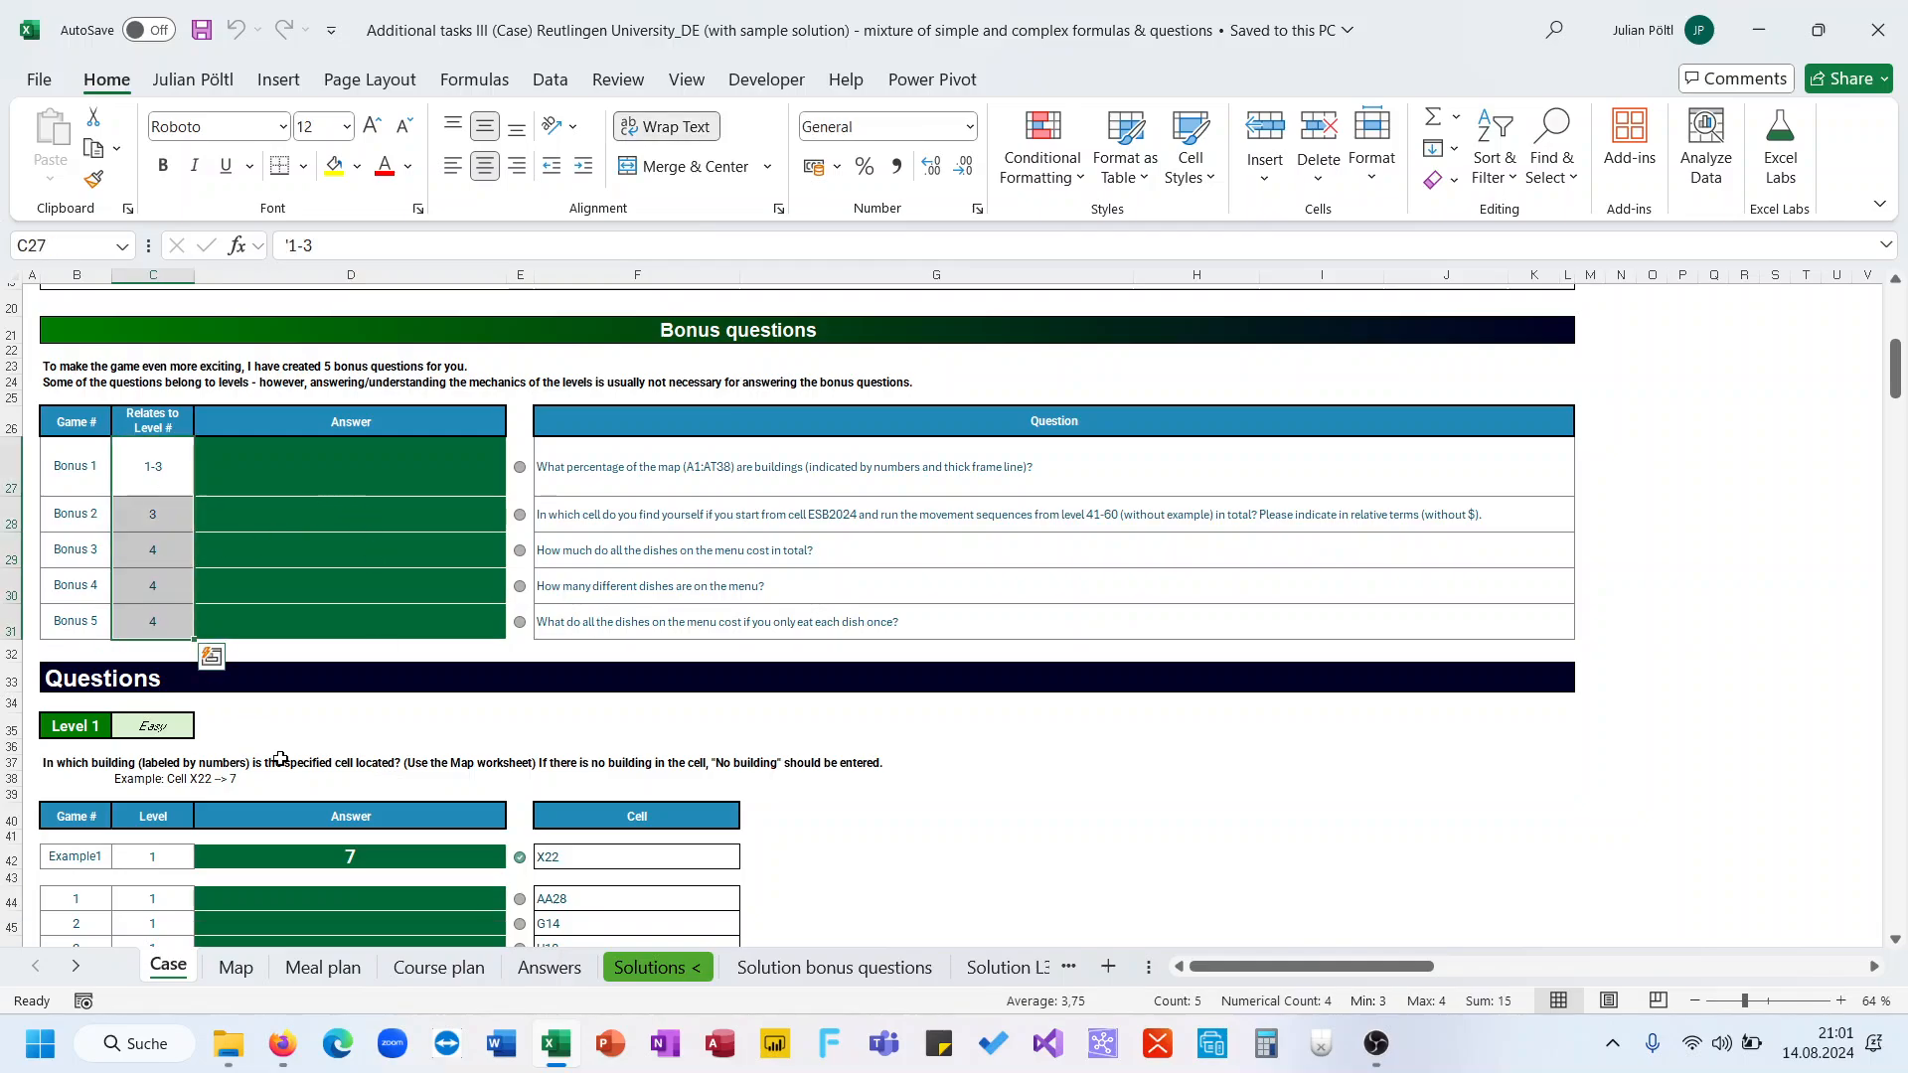
{"action": "left_click", "coordinate": [294, 898]}
{"action": "scroll", "coordinate": [296, 900], "scroll_direction": "down", "scroll_amount": 1}
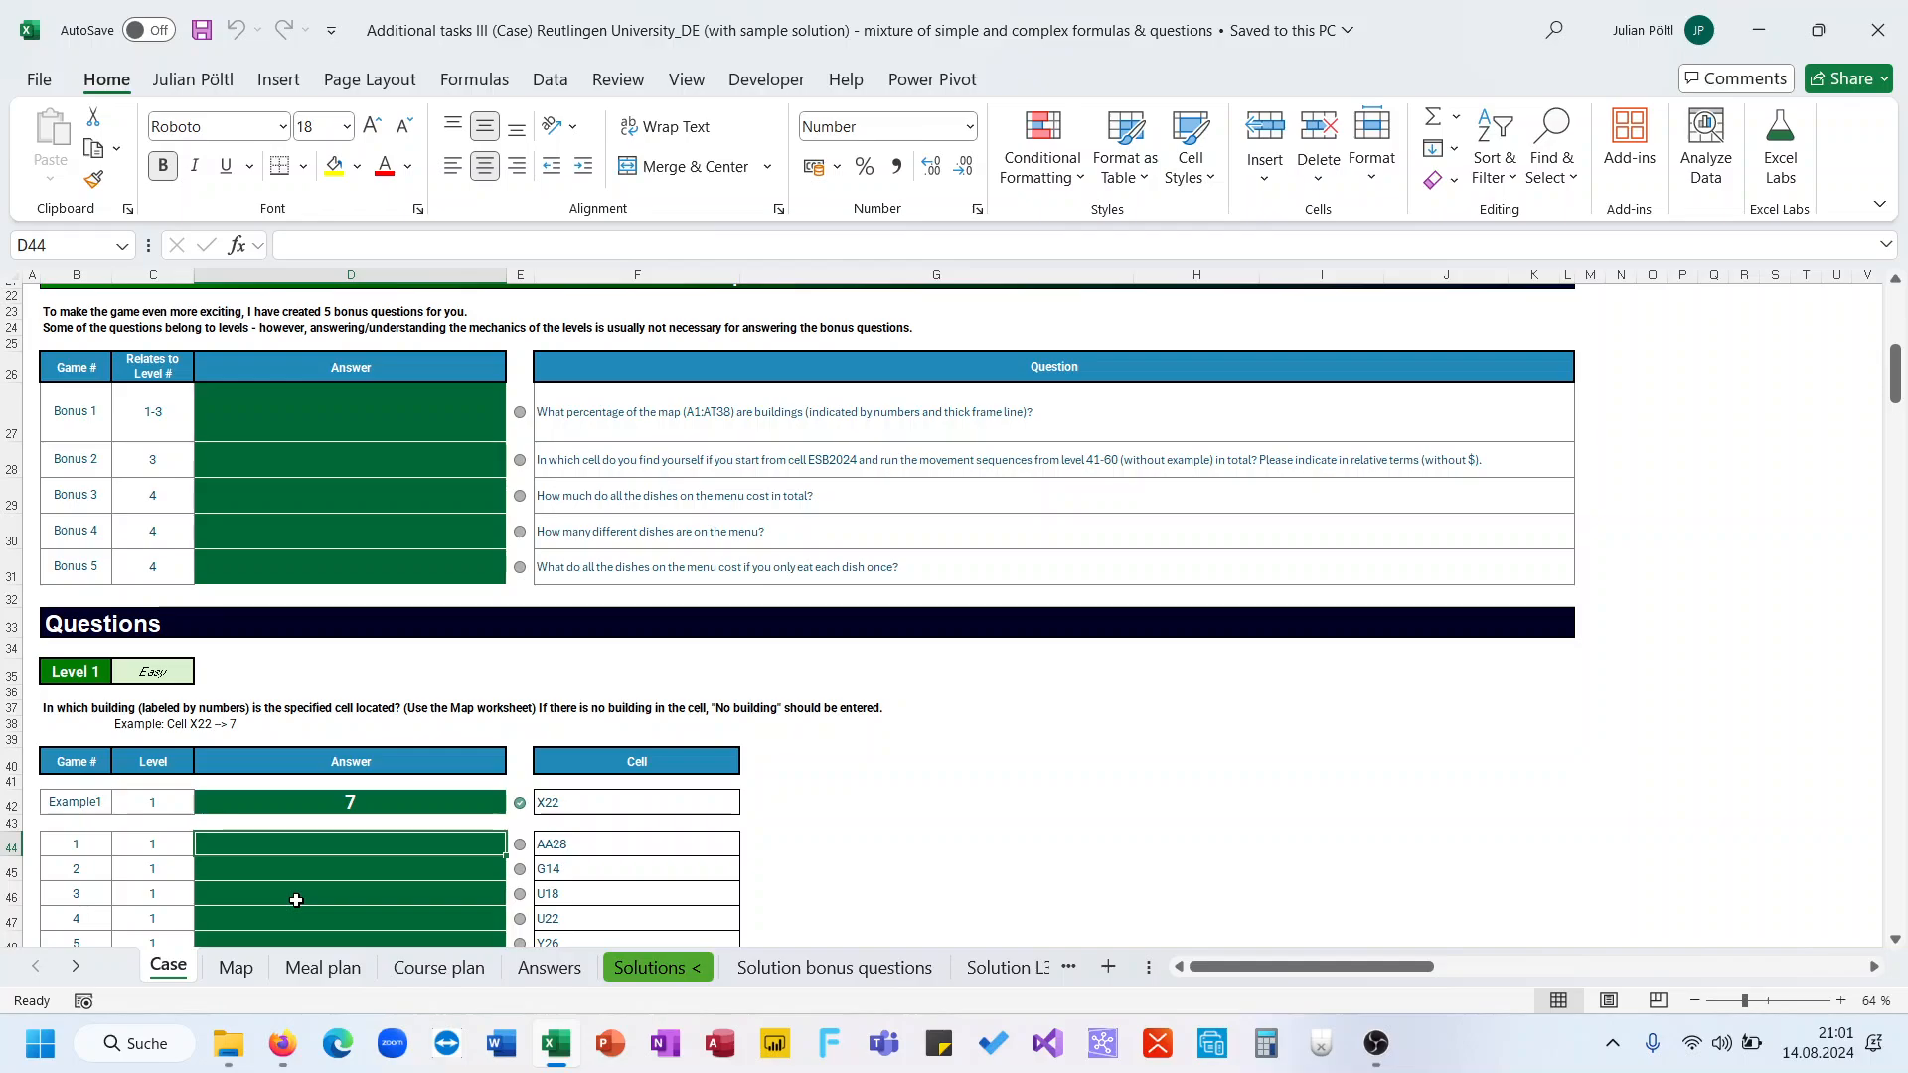
{"action": "scroll", "coordinate": [417, 781], "scroll_direction": "up", "scroll_amount": 5}
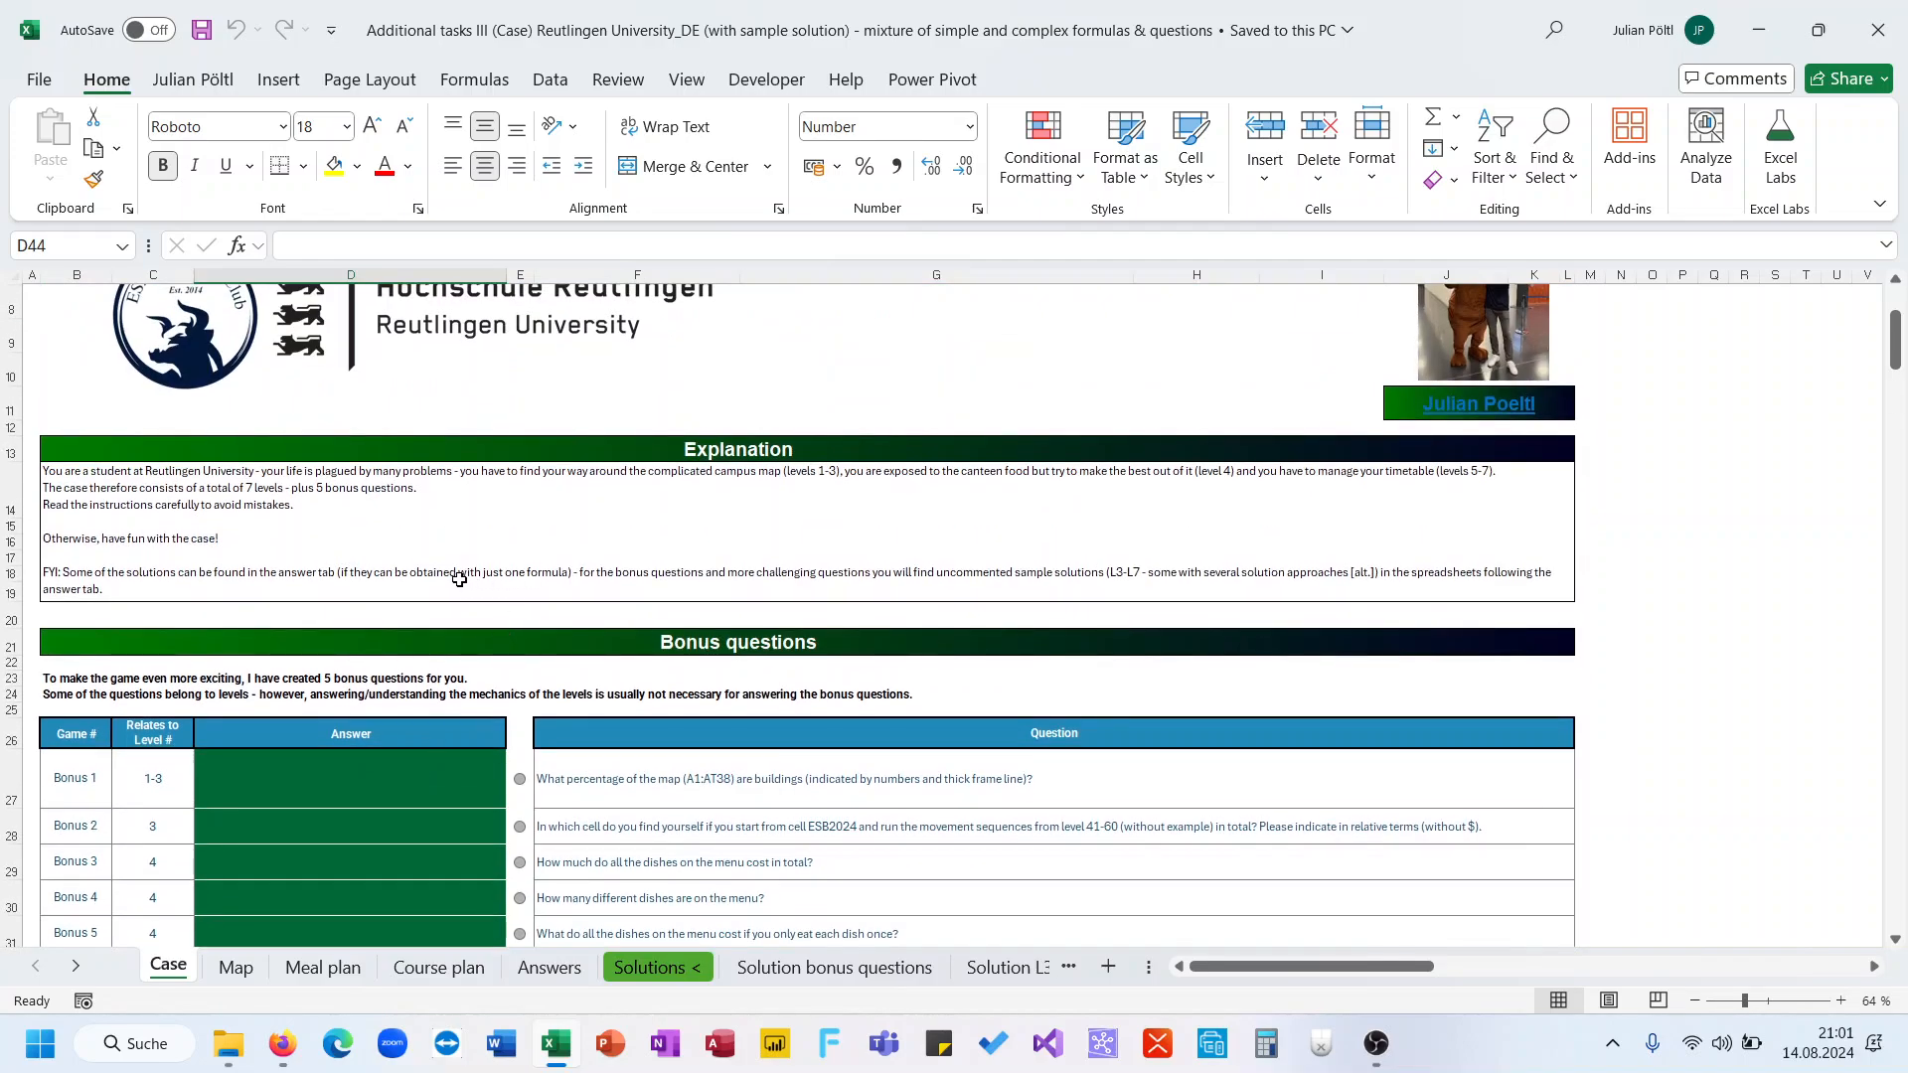
{"action": "left_click", "coordinate": [411, 517]}
{"action": "scroll", "coordinate": [407, 537], "scroll_direction": "down", "scroll_amount": 7}
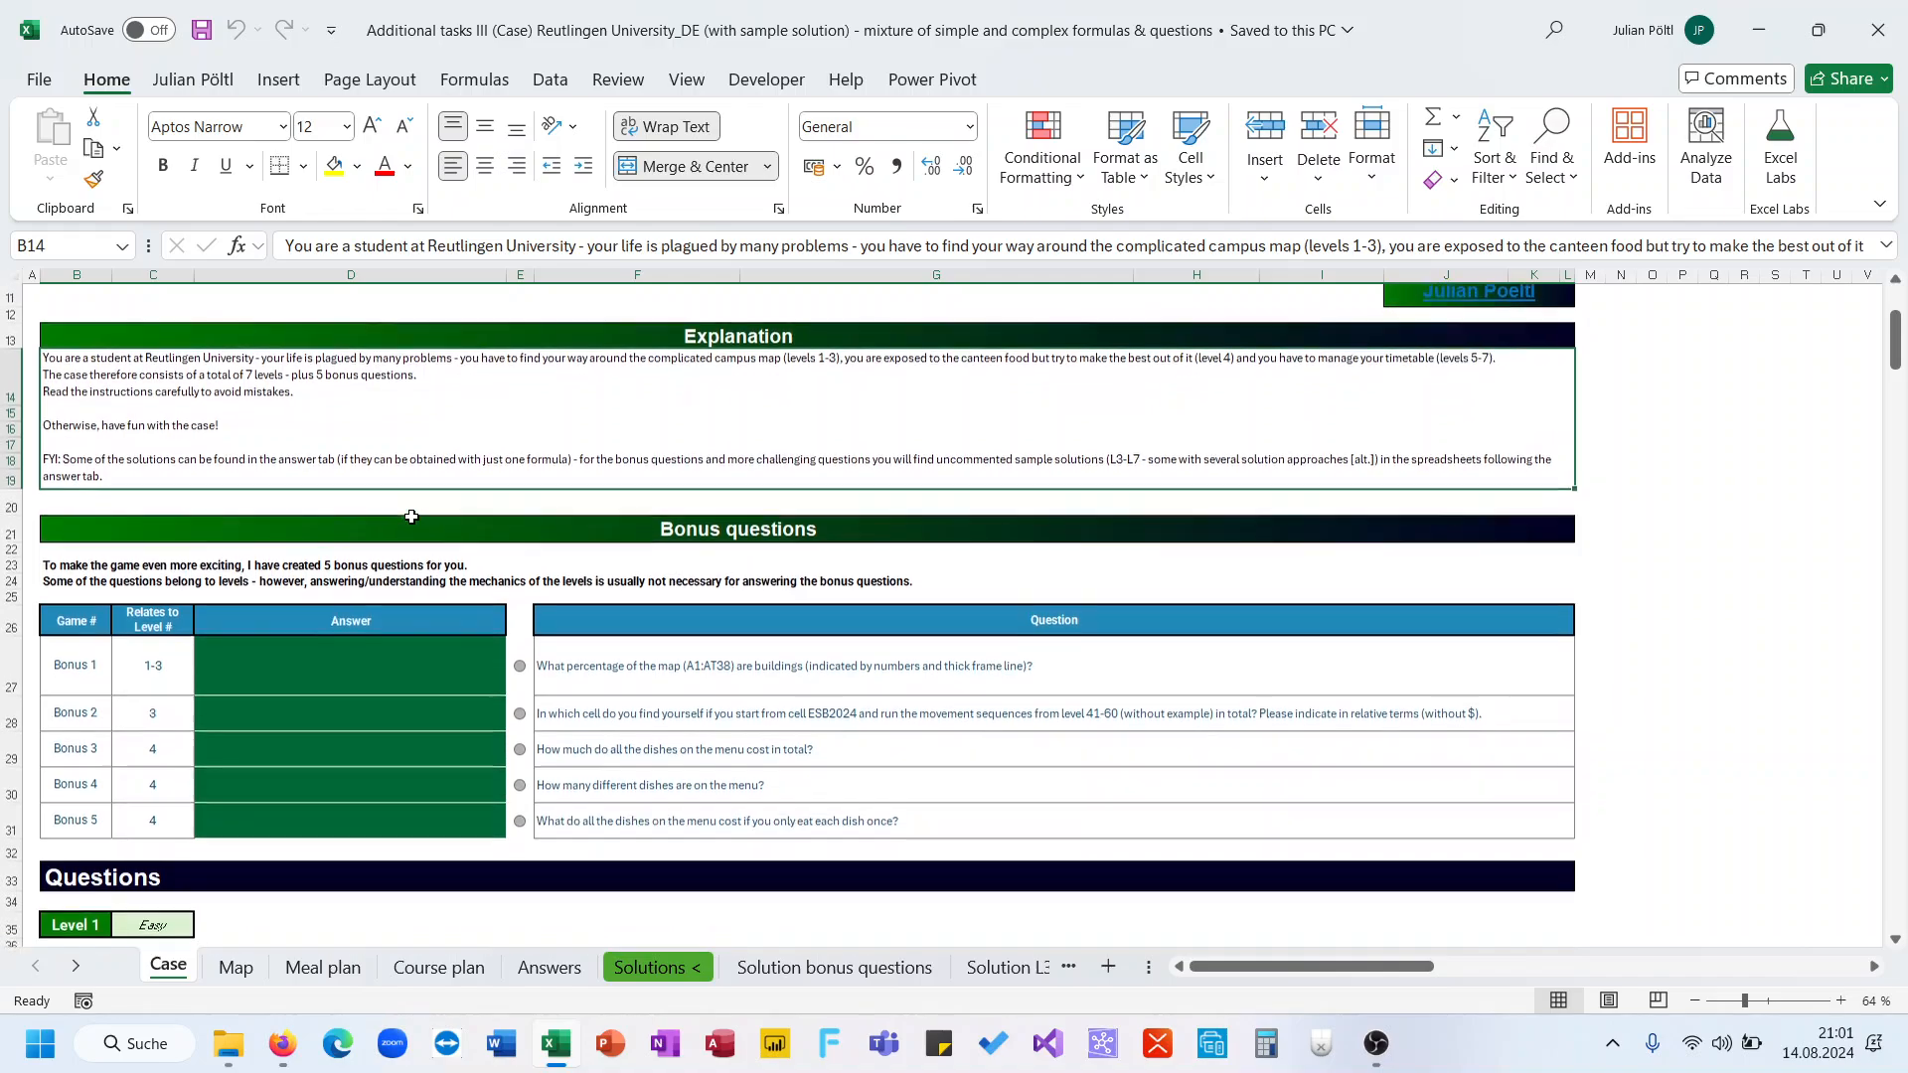
{"action": "left_click", "coordinate": [382, 639]}
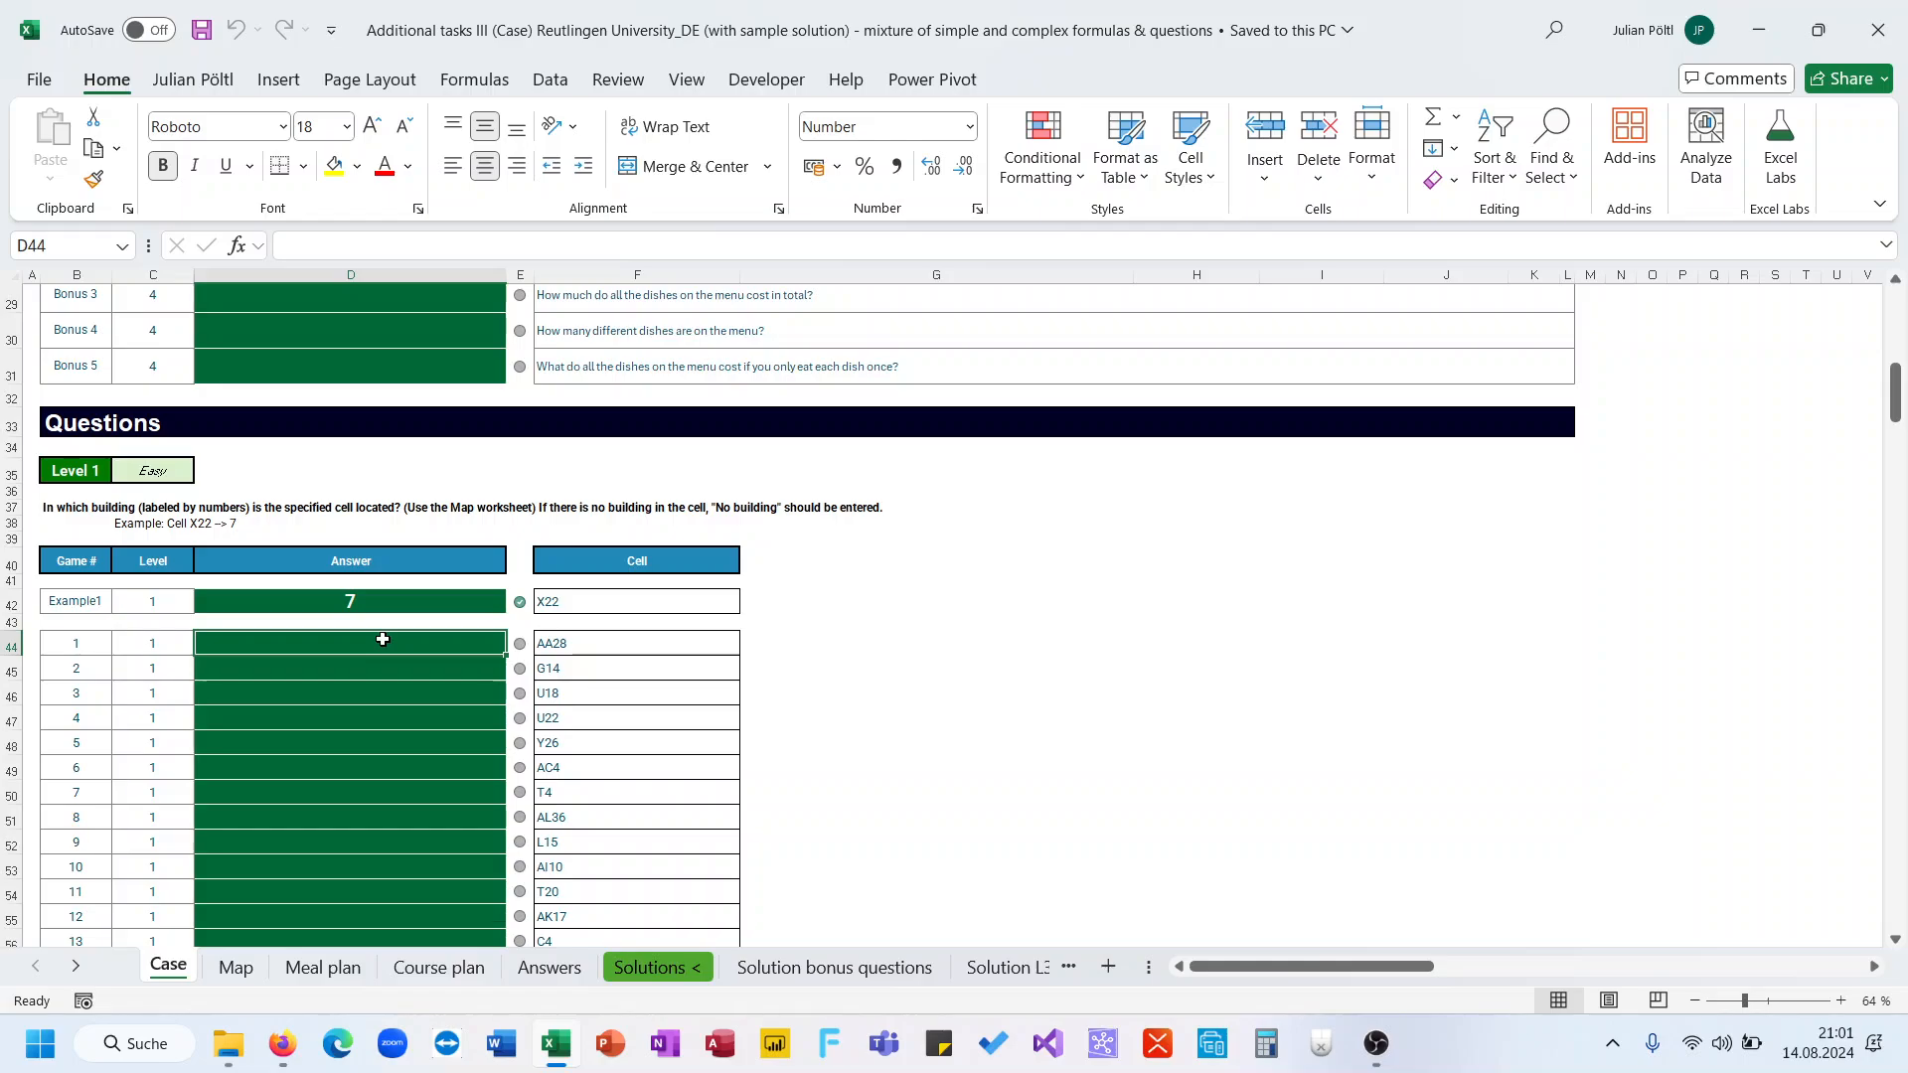
{"action": "scroll", "coordinate": [388, 606], "scroll_direction": "up", "scroll_amount": 2}
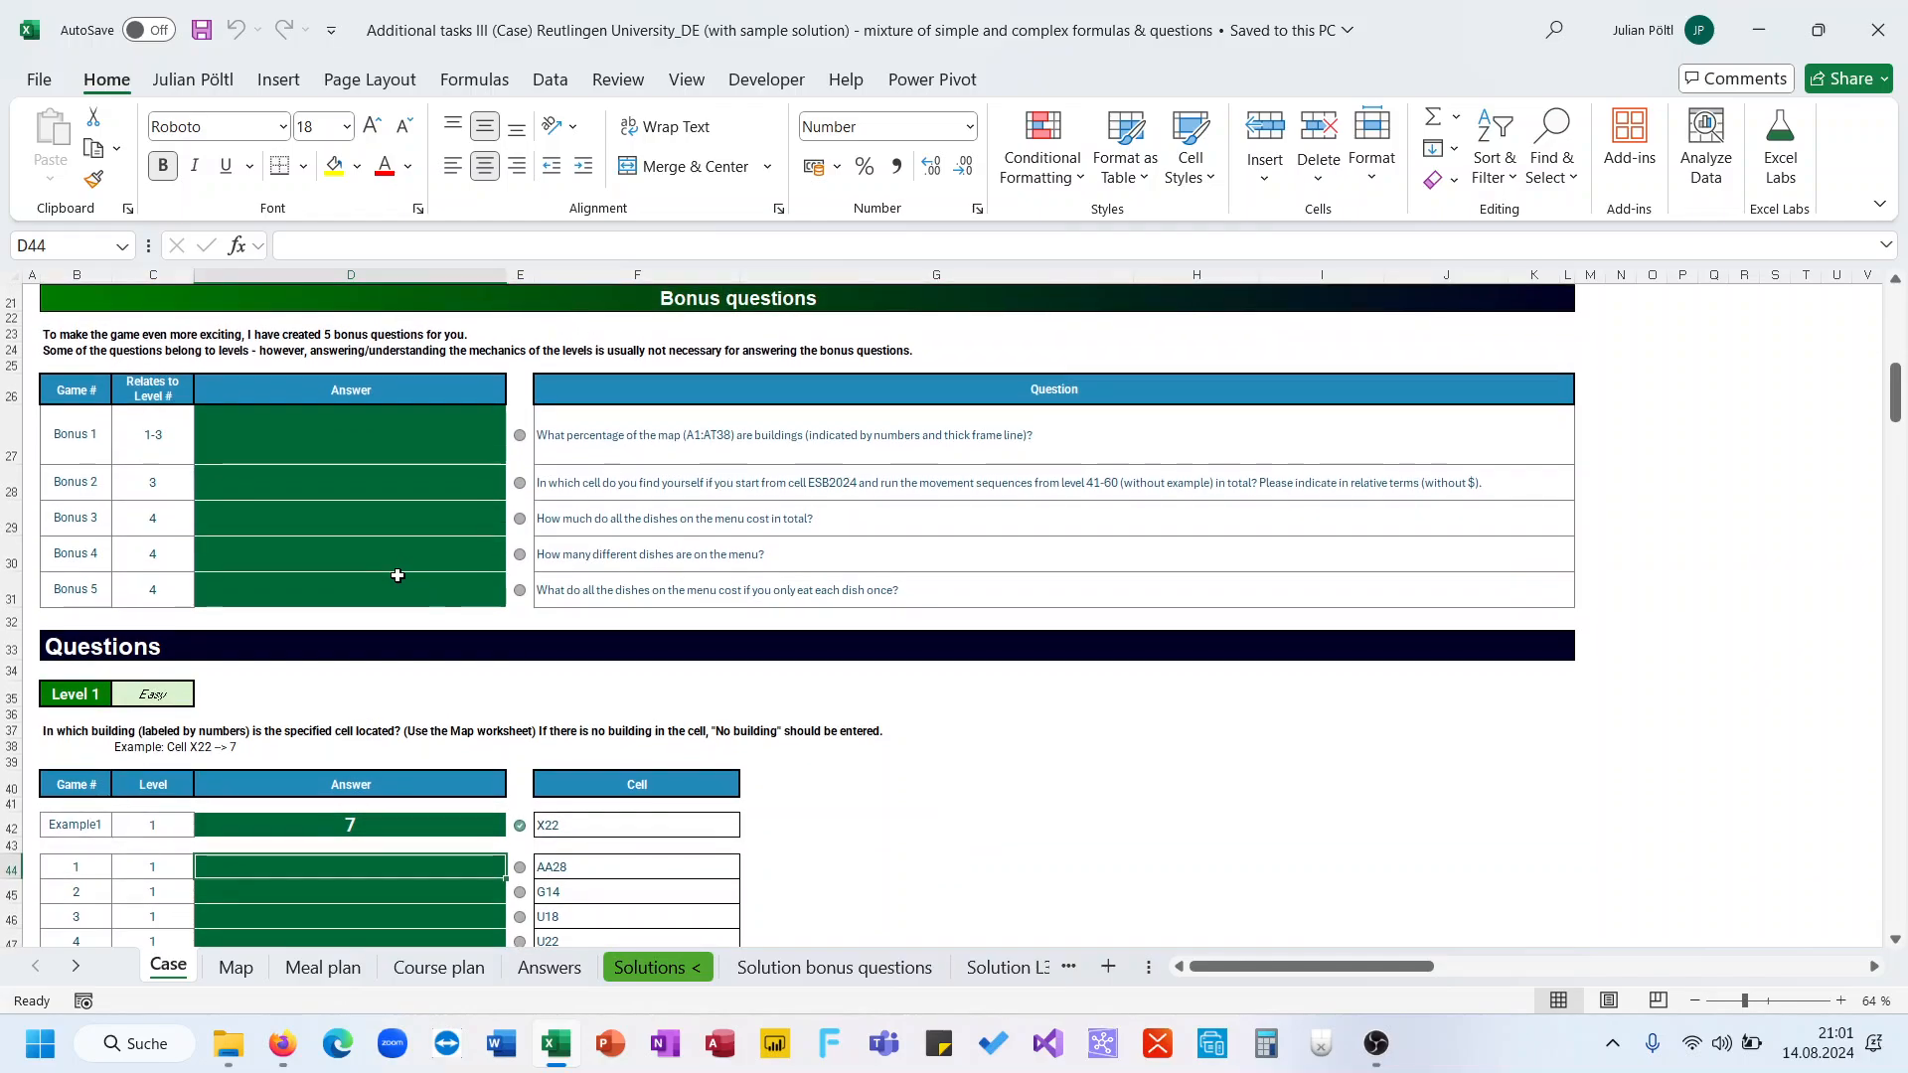
{"action": "scroll", "coordinate": [398, 576], "scroll_direction": "down", "scroll_amount": 2}
{"action": "scroll", "coordinate": [398, 575], "scroll_direction": "up", "scroll_amount": 5}
{"action": "scroll", "coordinate": [397, 575], "scroll_direction": "down", "scroll_amount": 5}
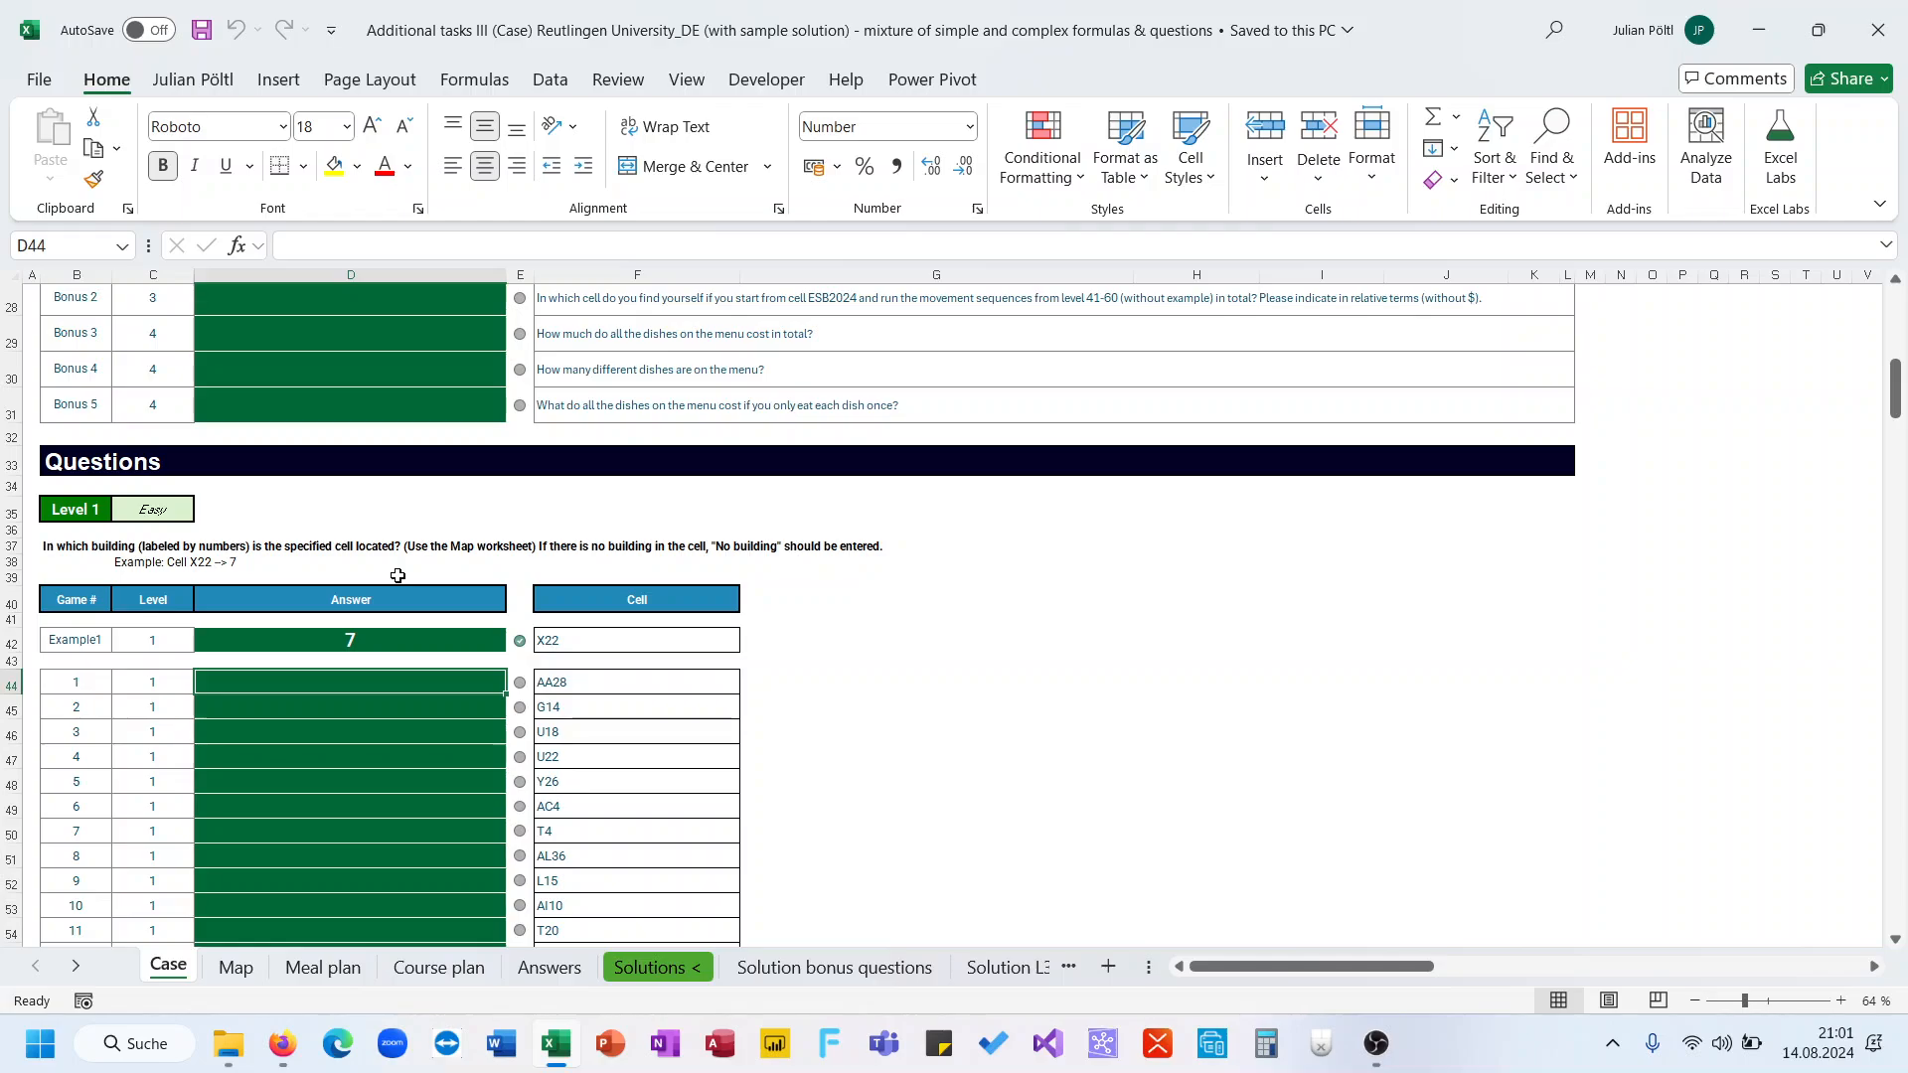
{"action": "scroll", "coordinate": [368, 671], "scroll_direction": "down", "scroll_amount": 1}
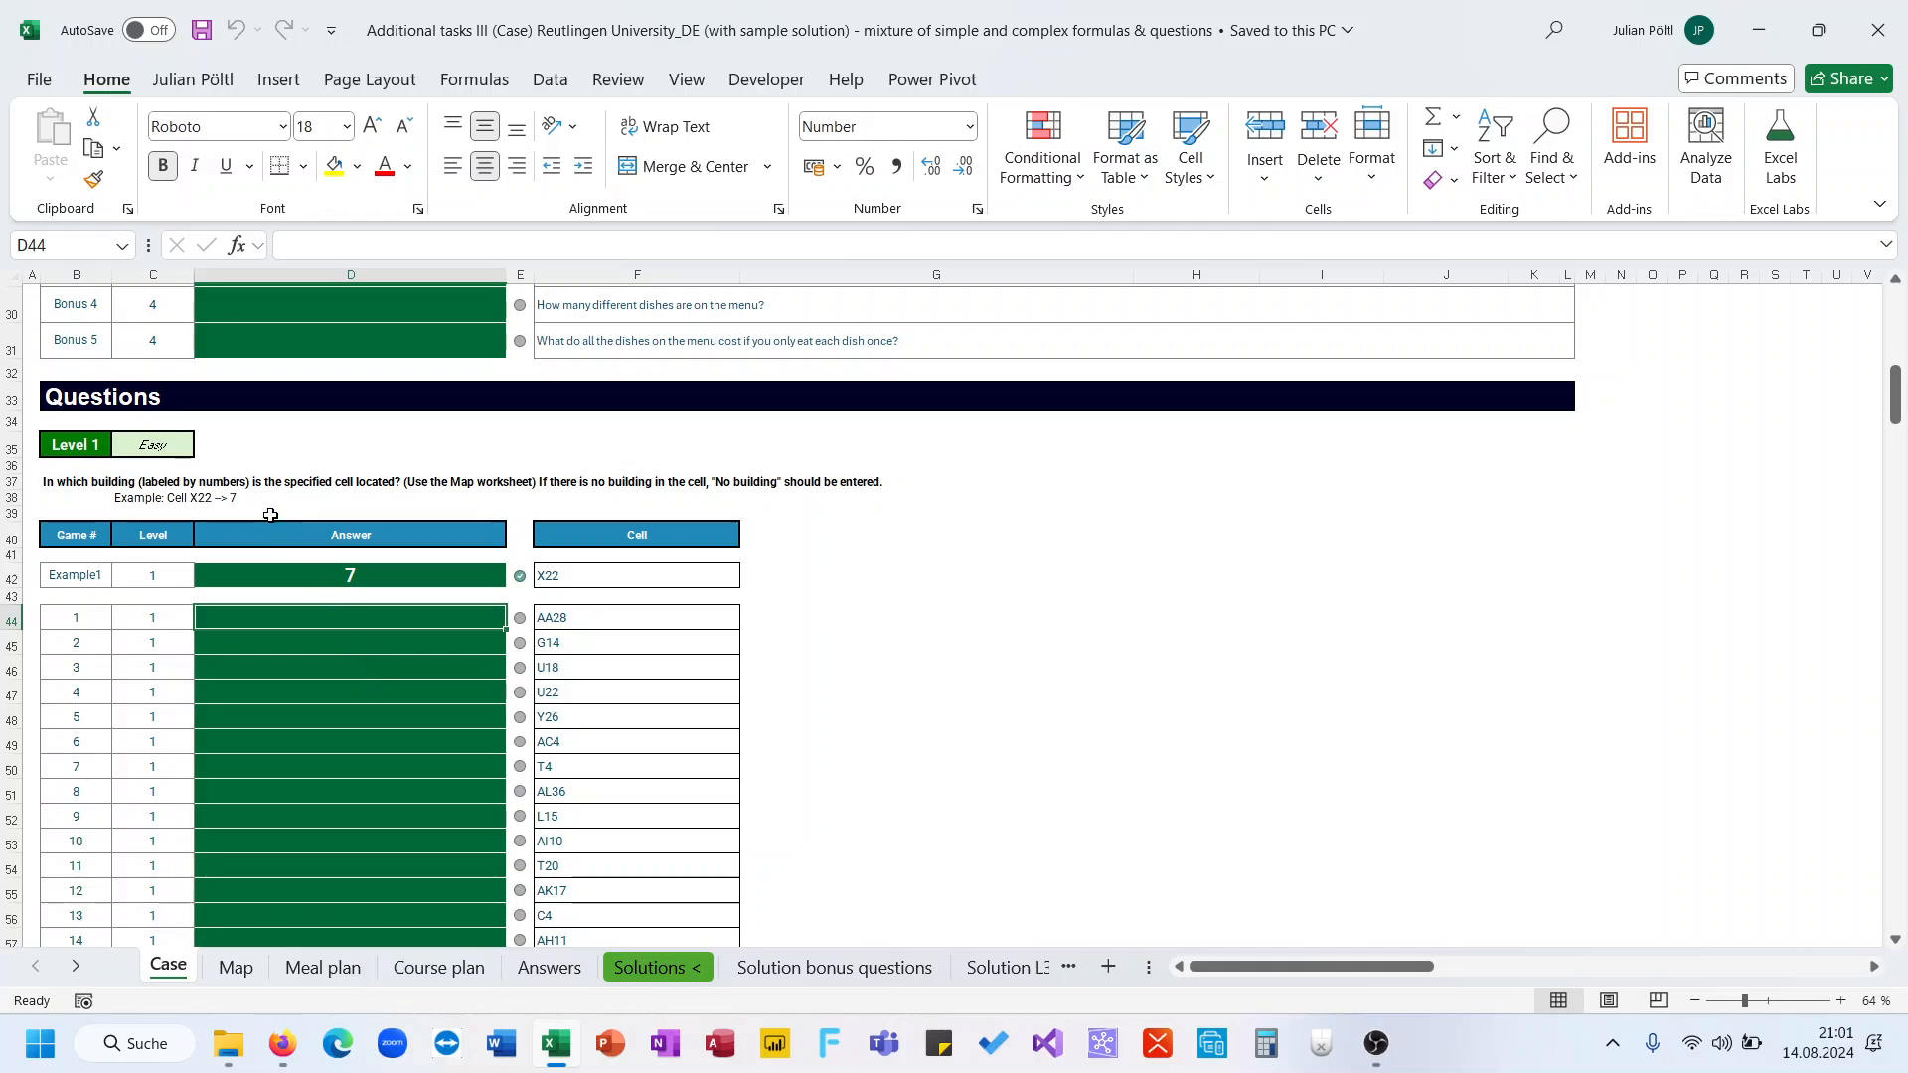
Examine the campus map on the Map sheet, checking the example cell X22 and its building number
{"action": "left_click", "coordinate": [214, 977]}
{"action": "left_click", "coordinate": [181, 979]}
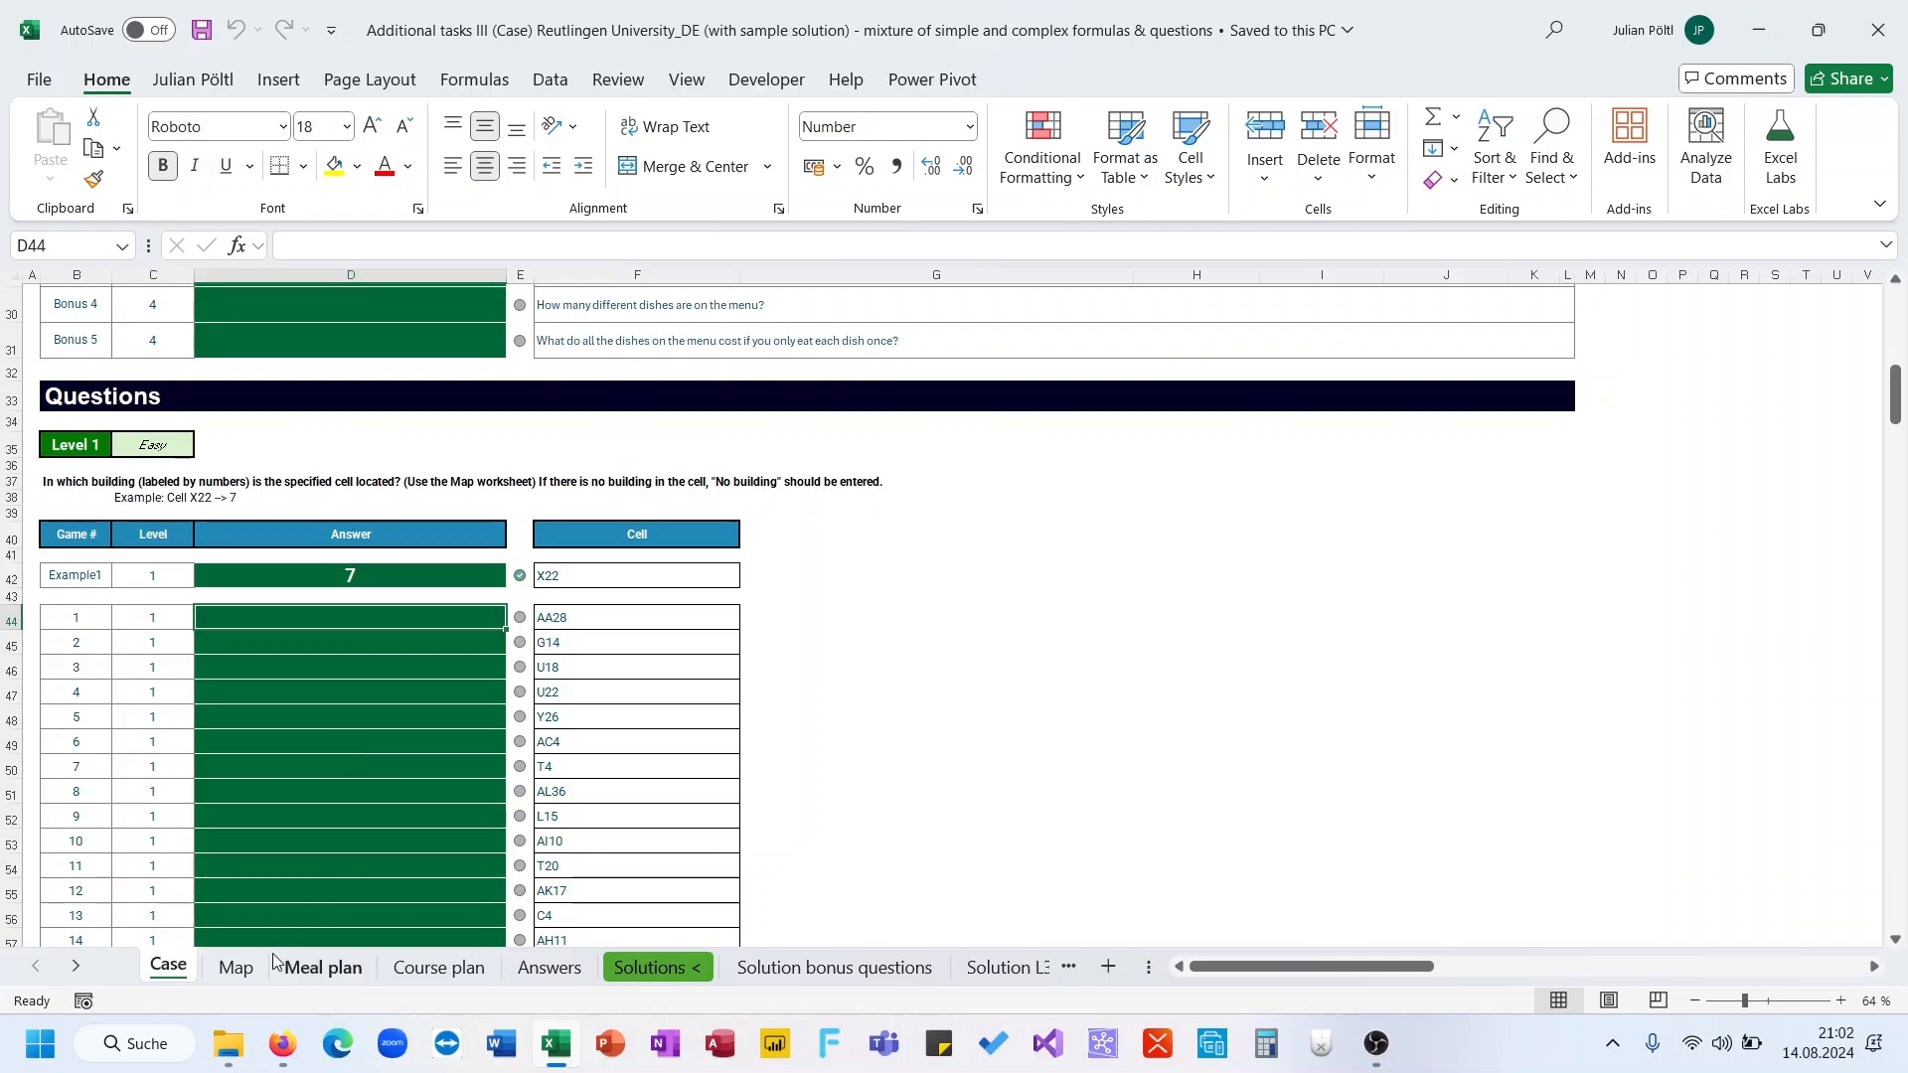
{"action": "left_click", "coordinate": [235, 972]}
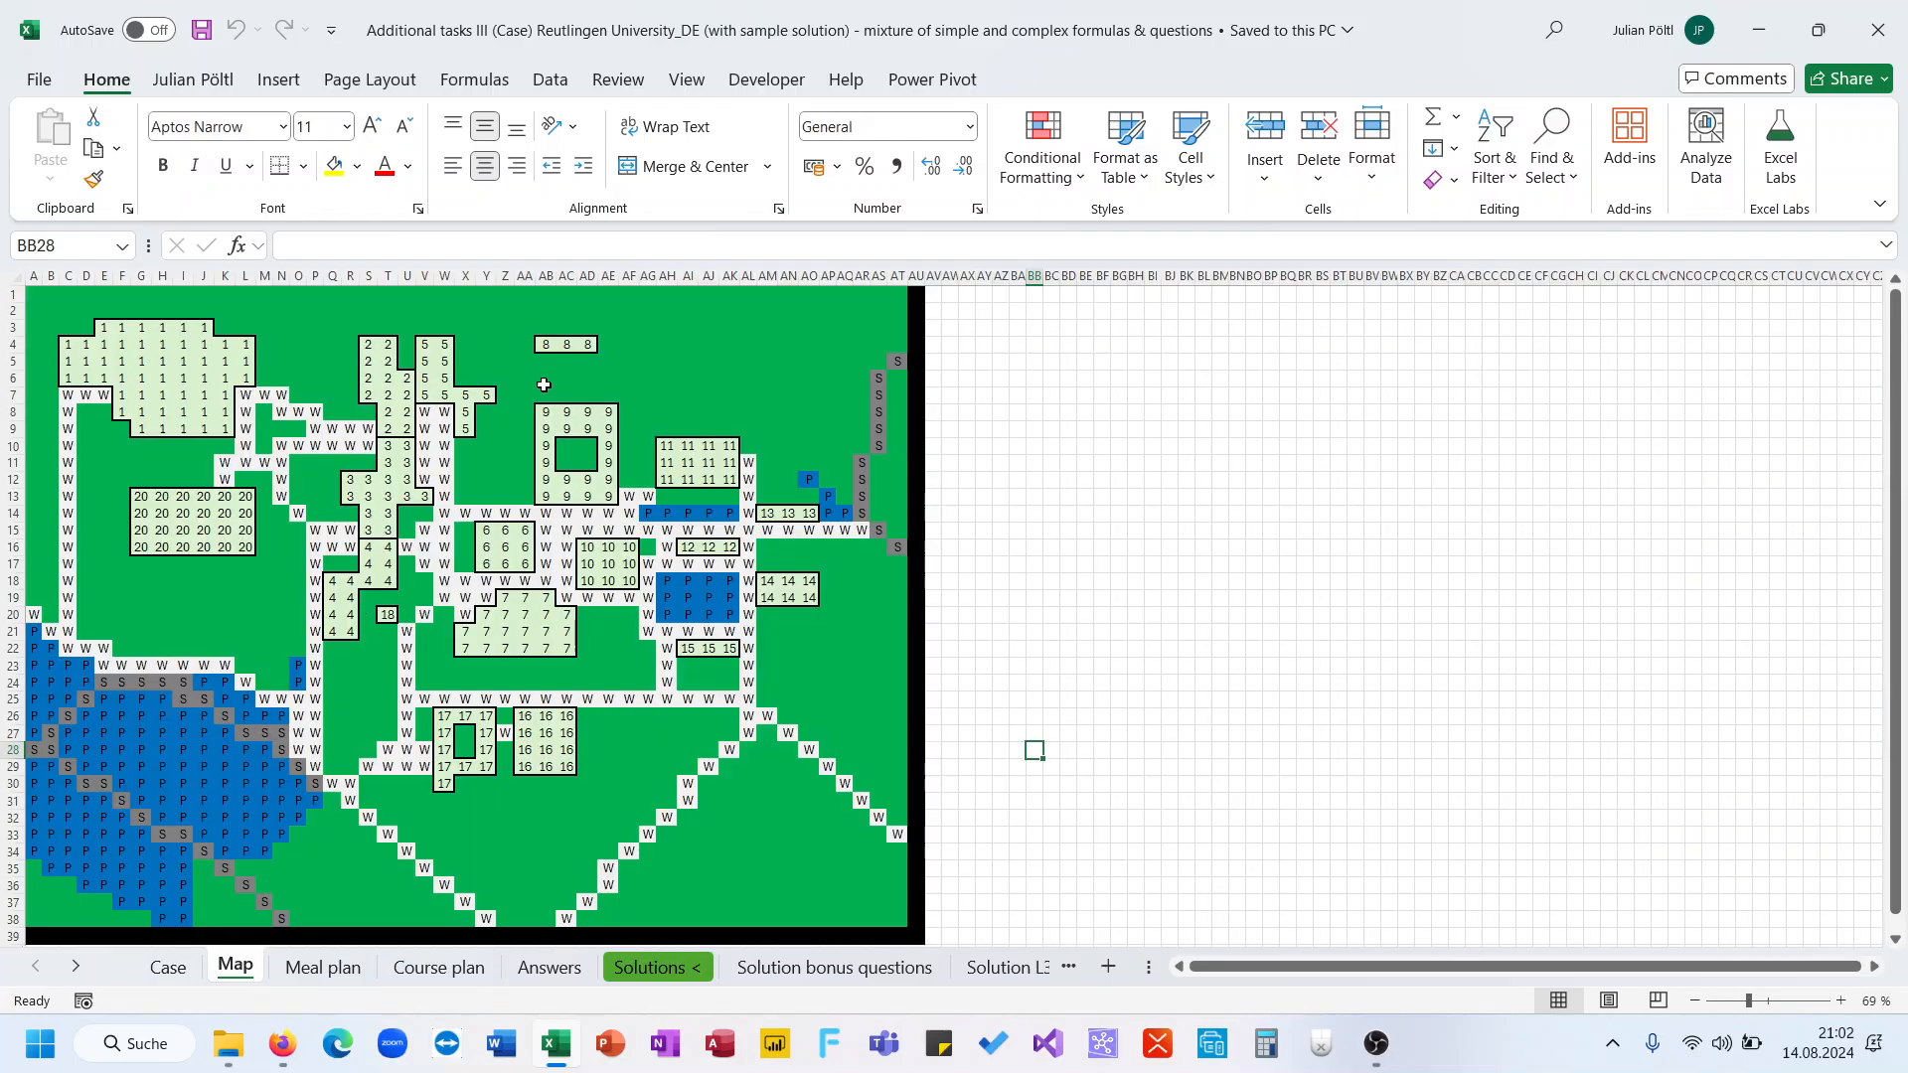
{"action": "left_click", "coordinate": [464, 299]}
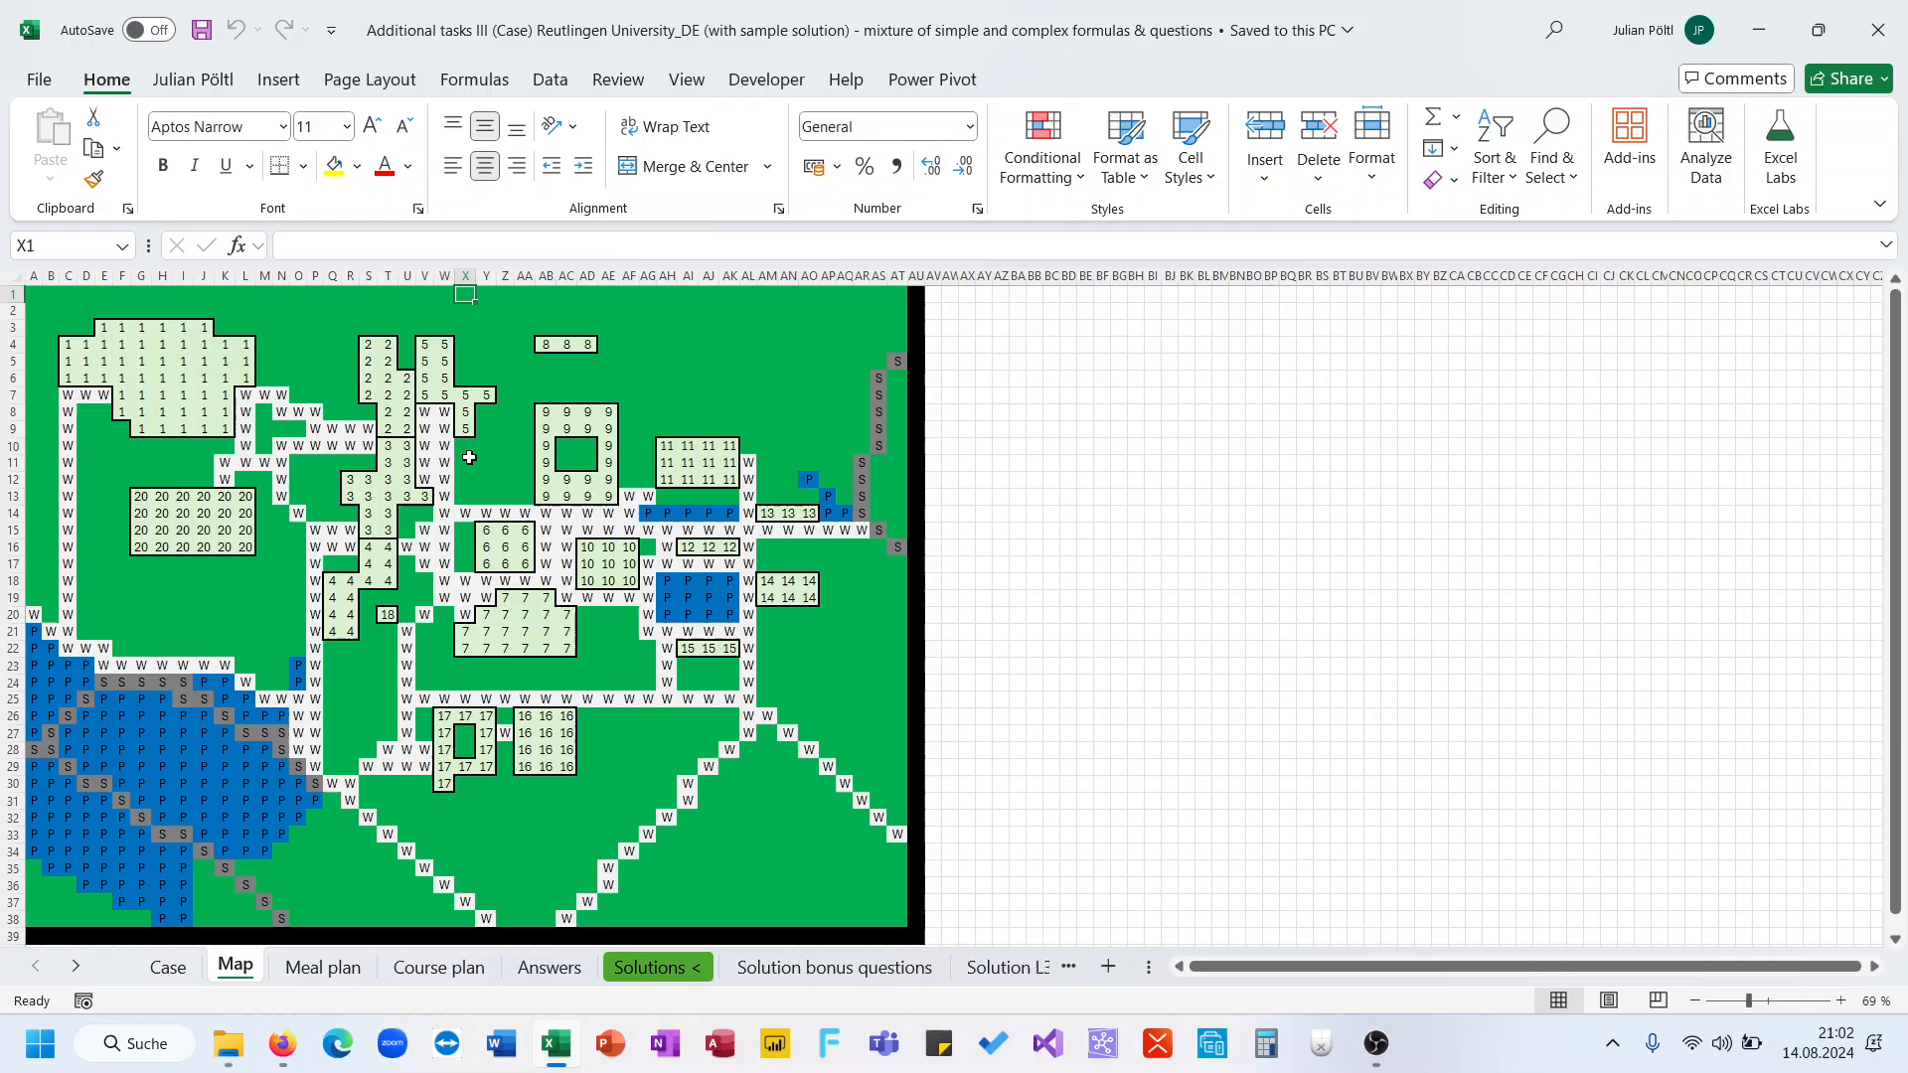
{"action": "left_click", "coordinate": [461, 651]}
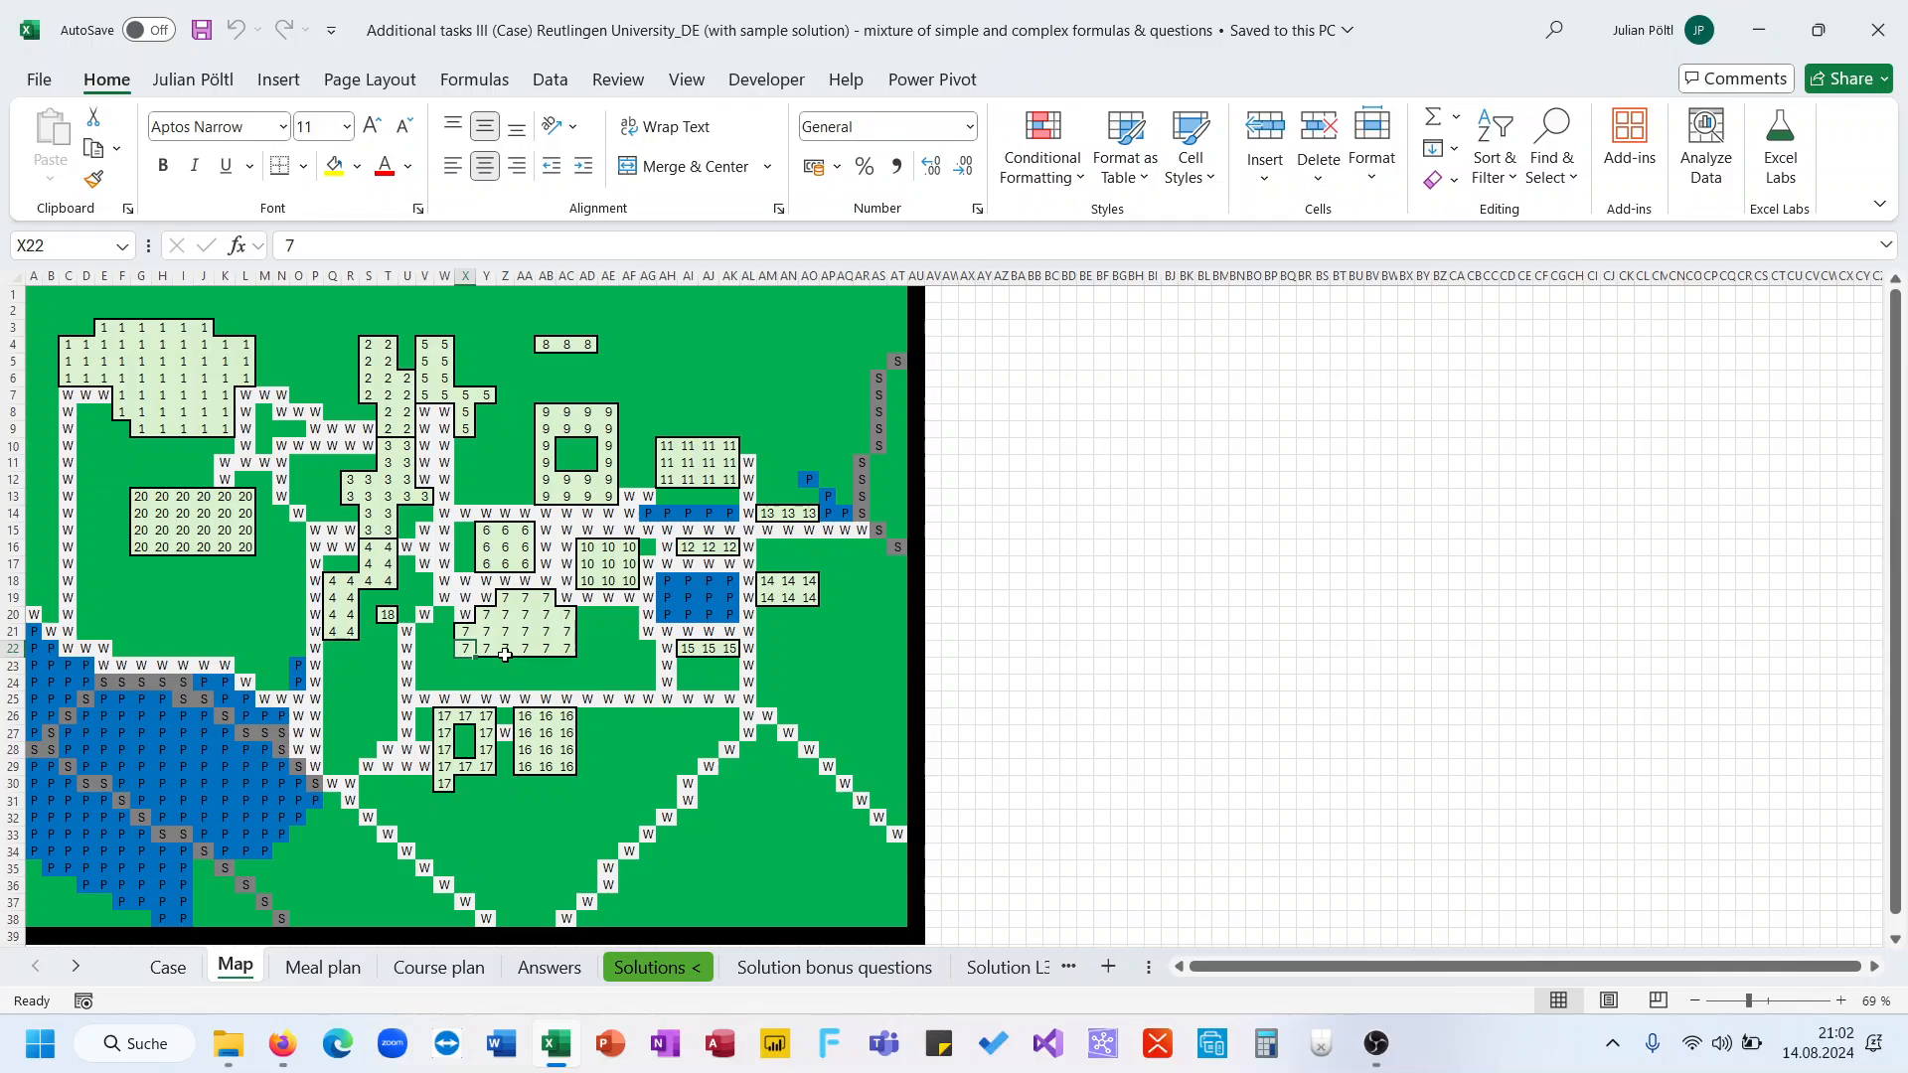
Enter =INDIRECT("Map!"&F44) in the first Level 1 answer cell to return the Map value at the listed cell
{"action": "left_click", "coordinate": [203, 967]}
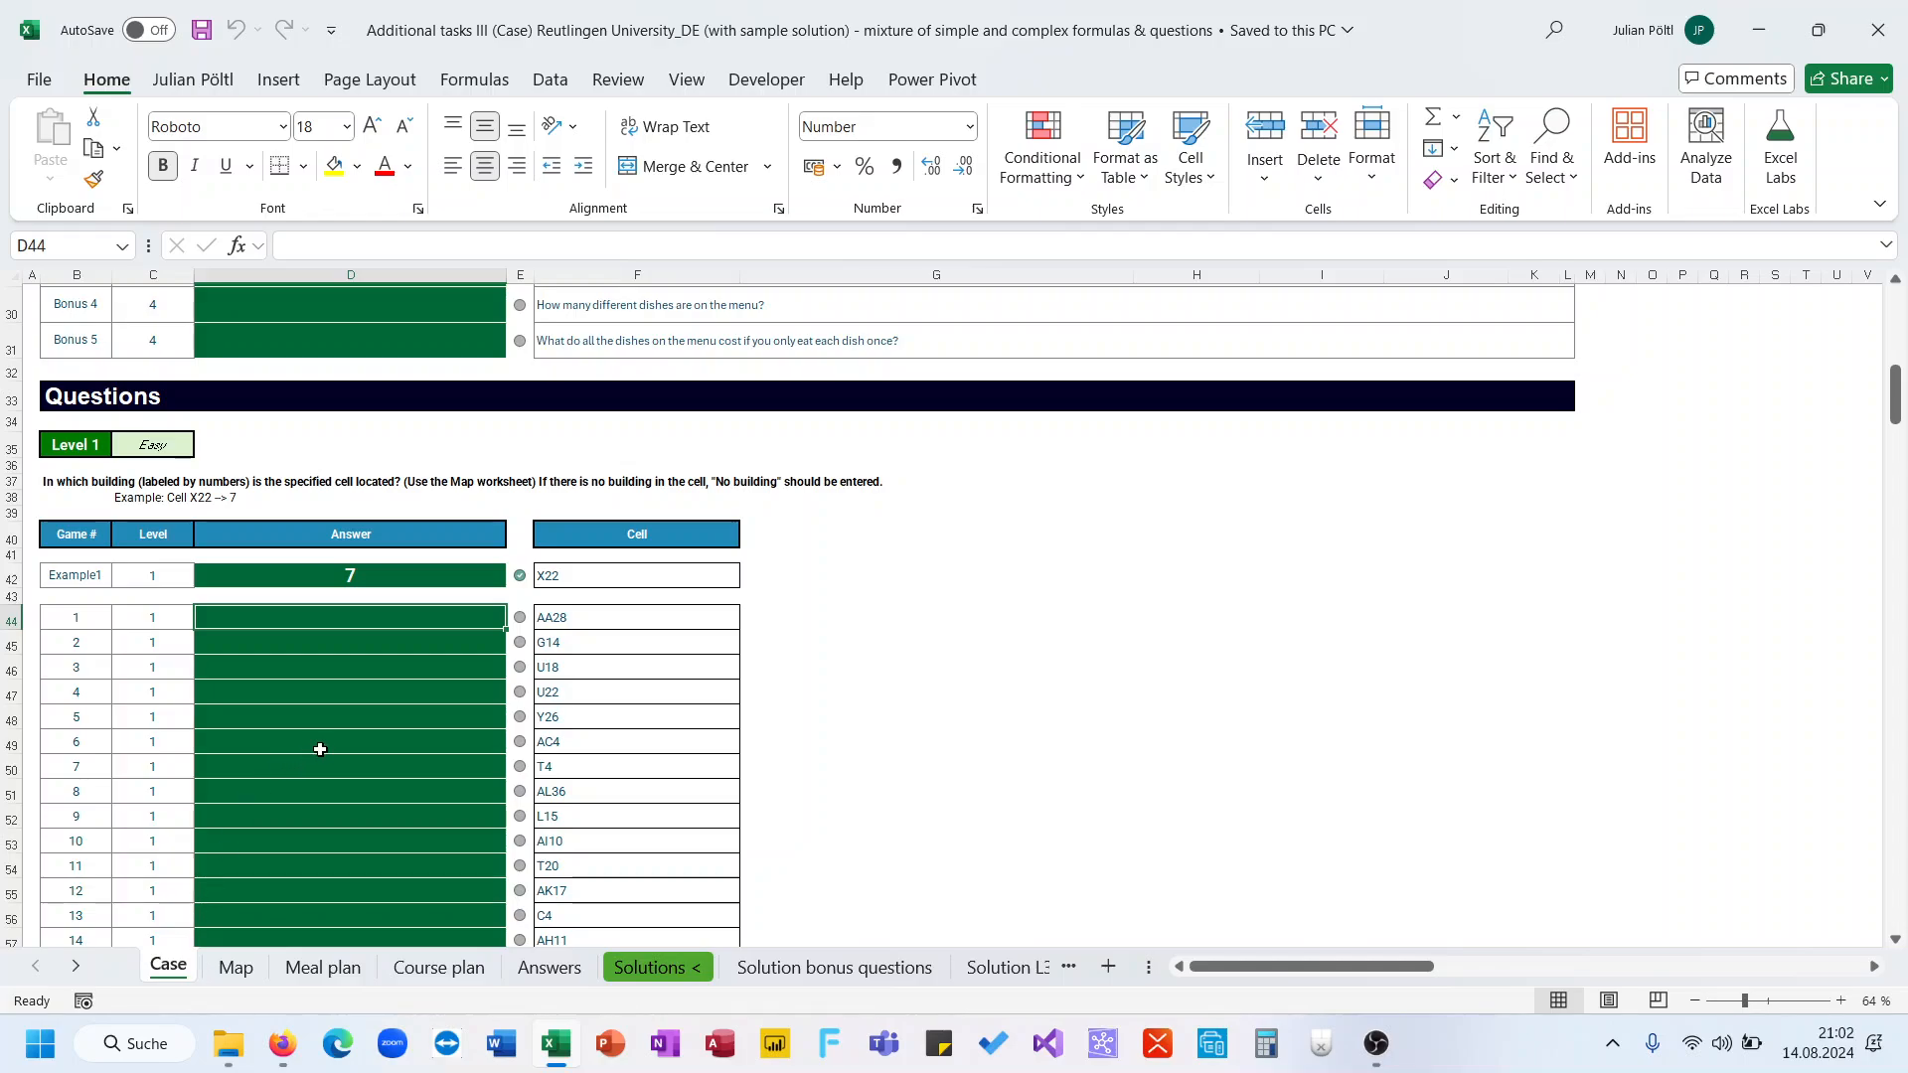
{"action": "type", "text": "=in"}
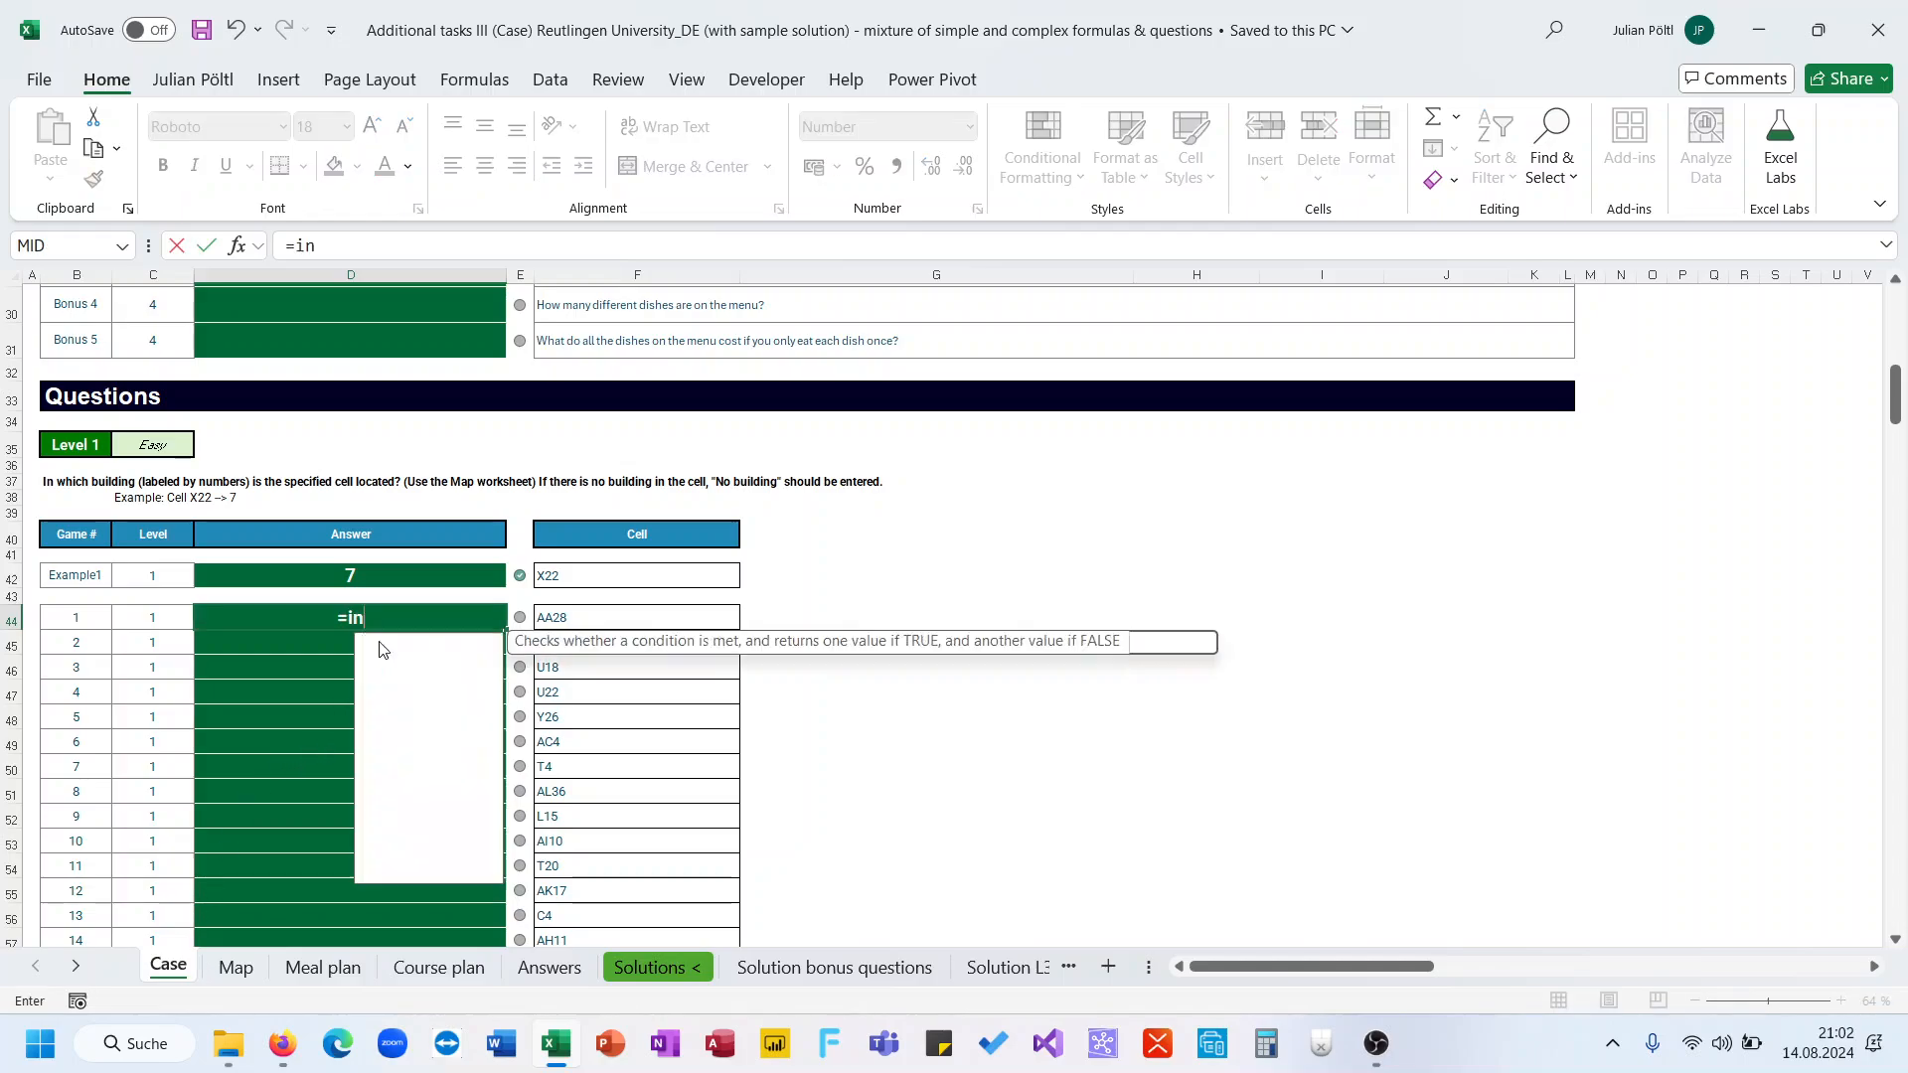
{"action": "key", "text": "Down"}
{"action": "key", "text": "Tab"}
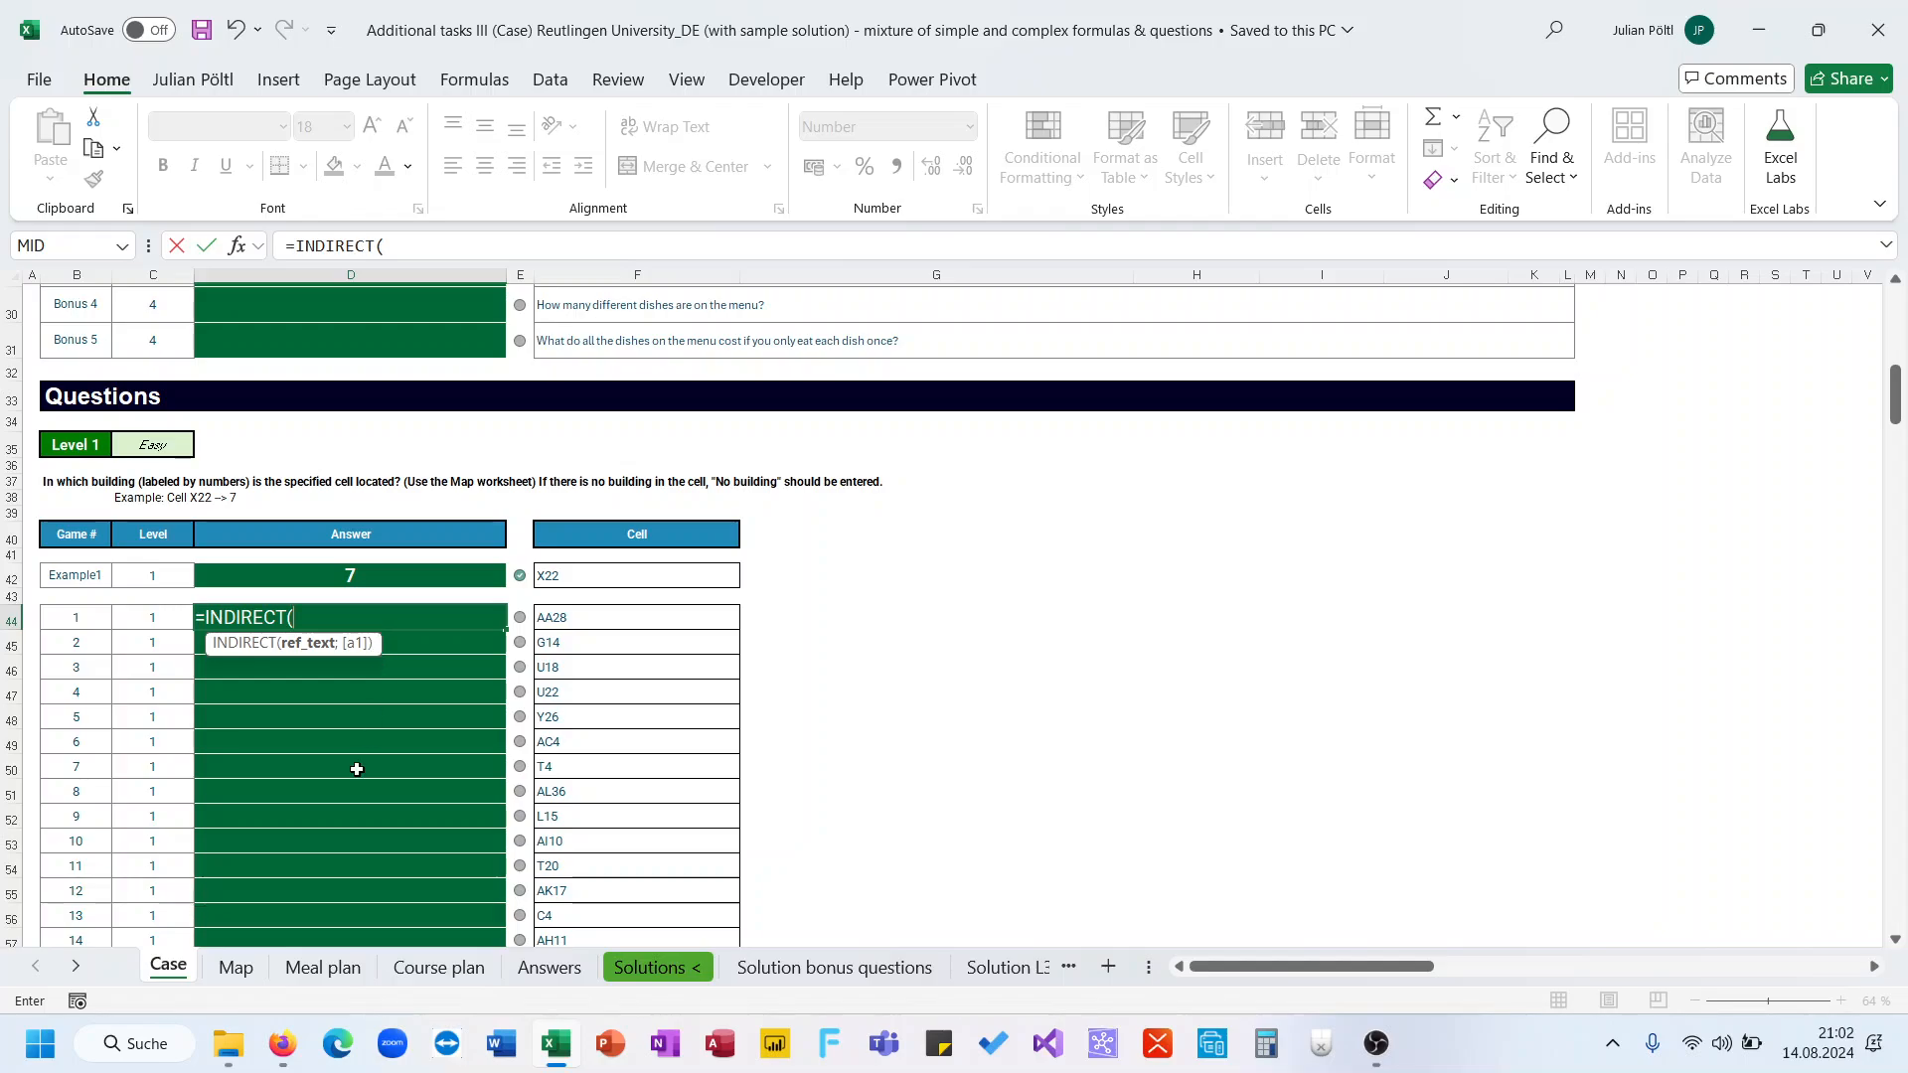
{"action": "left_click", "coordinate": [260, 970]}
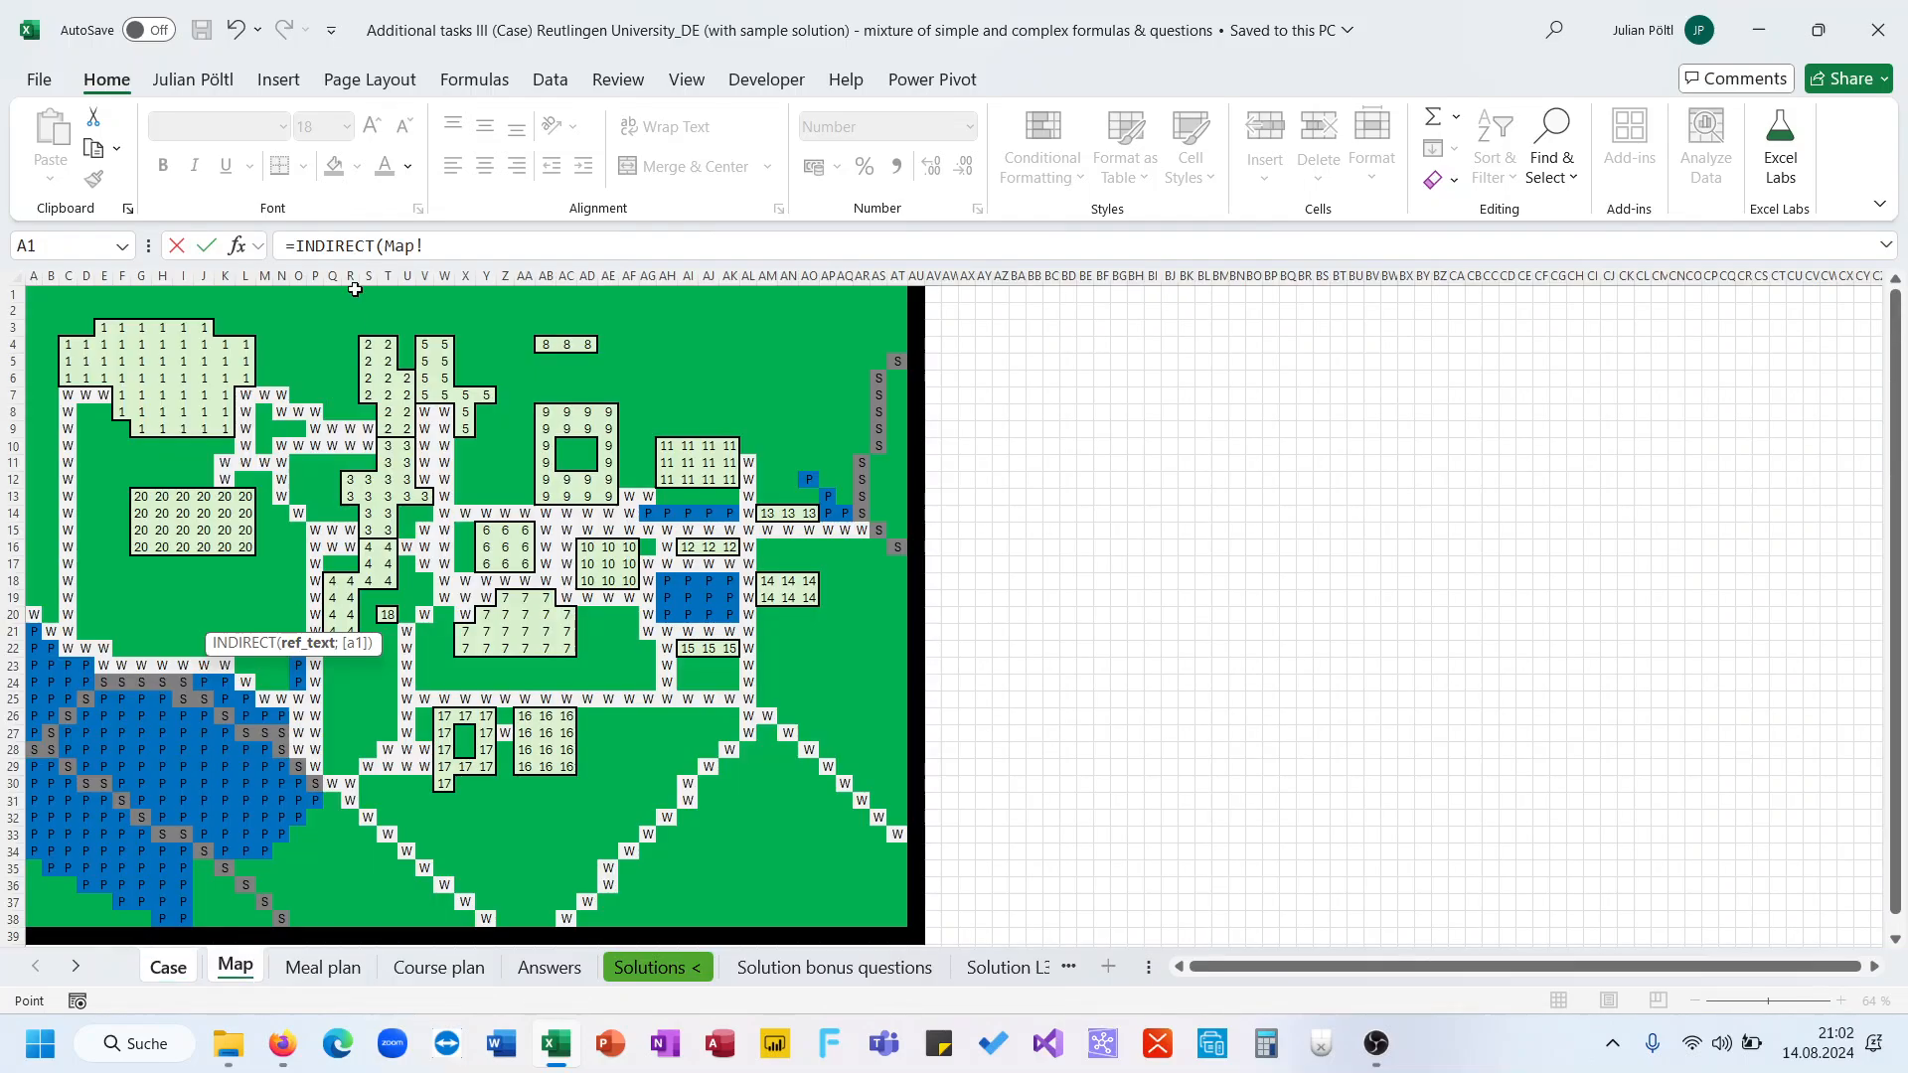
{"action": "left_click", "coordinate": [388, 246]}
{"action": "type", "text": "\"Map!"}
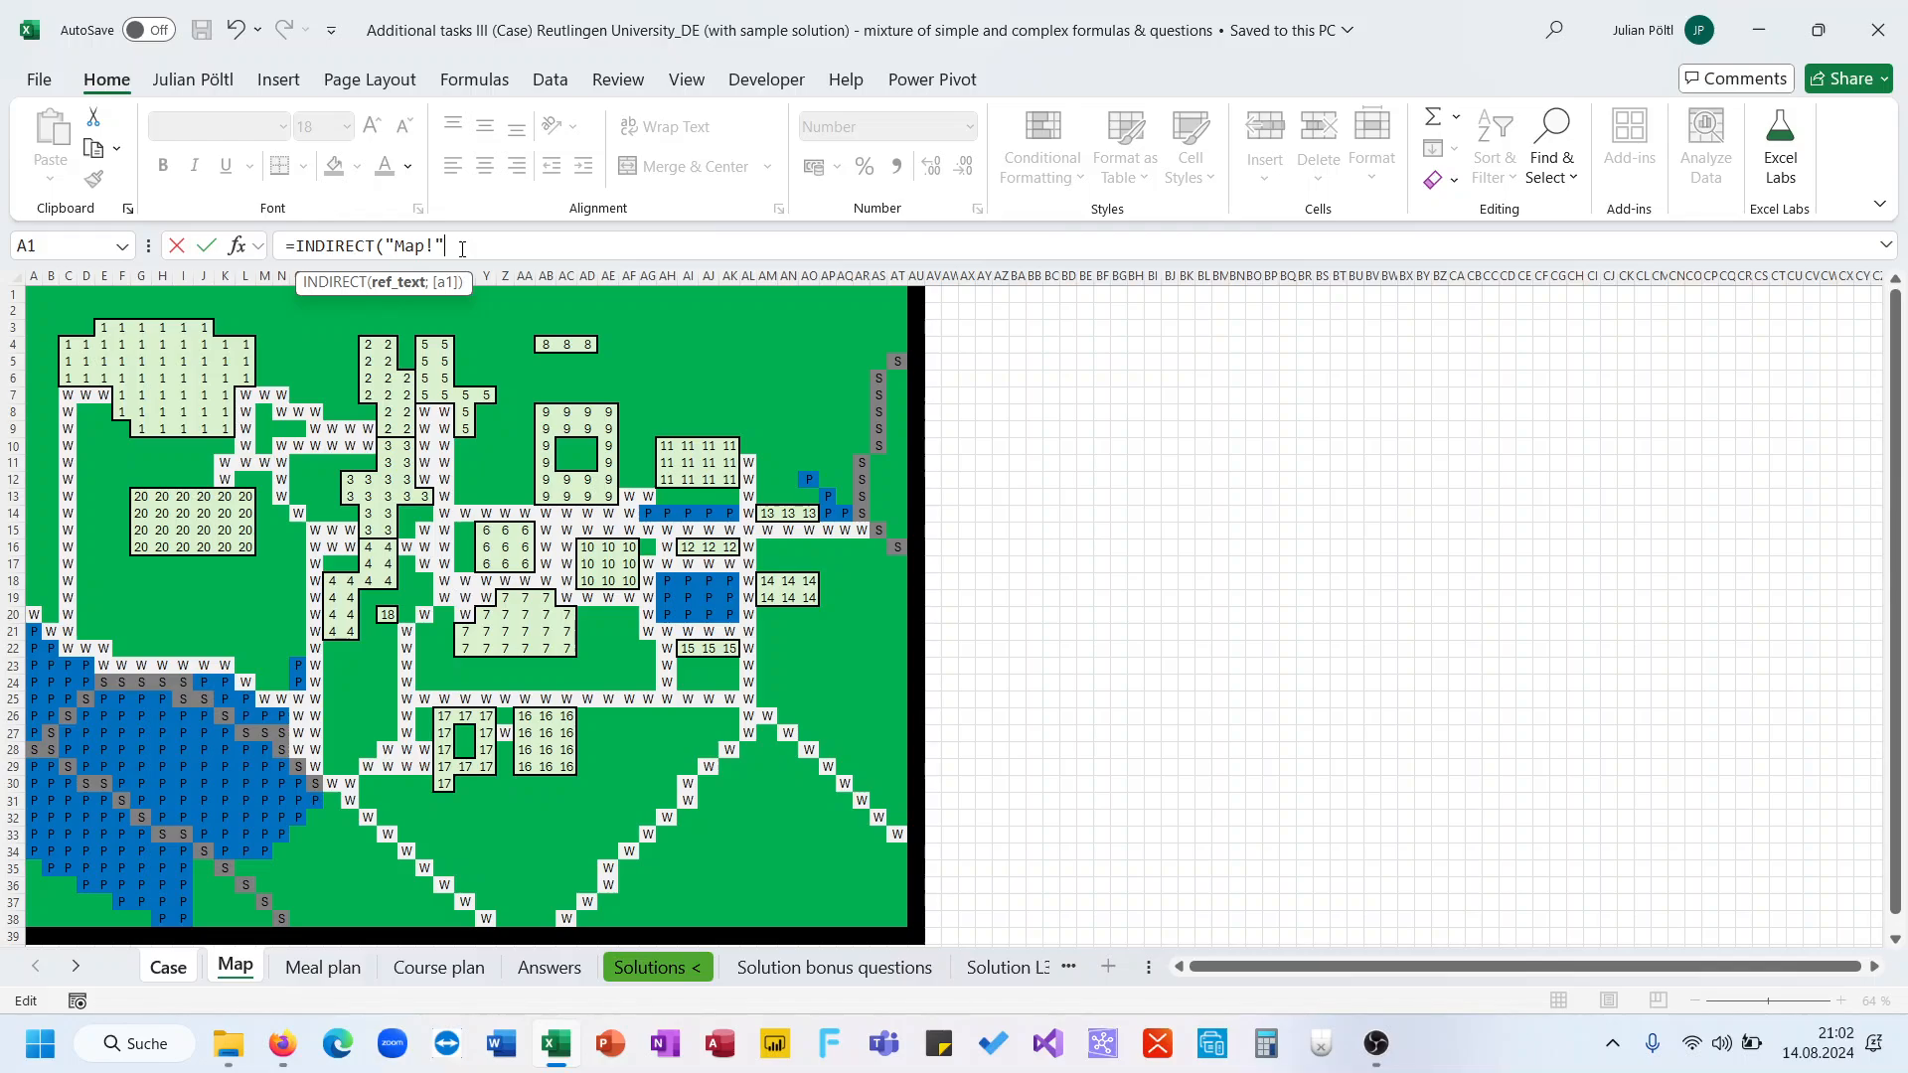
{"action": "type", "text": "\"&"}
{"action": "left_click", "coordinate": [194, 966]}
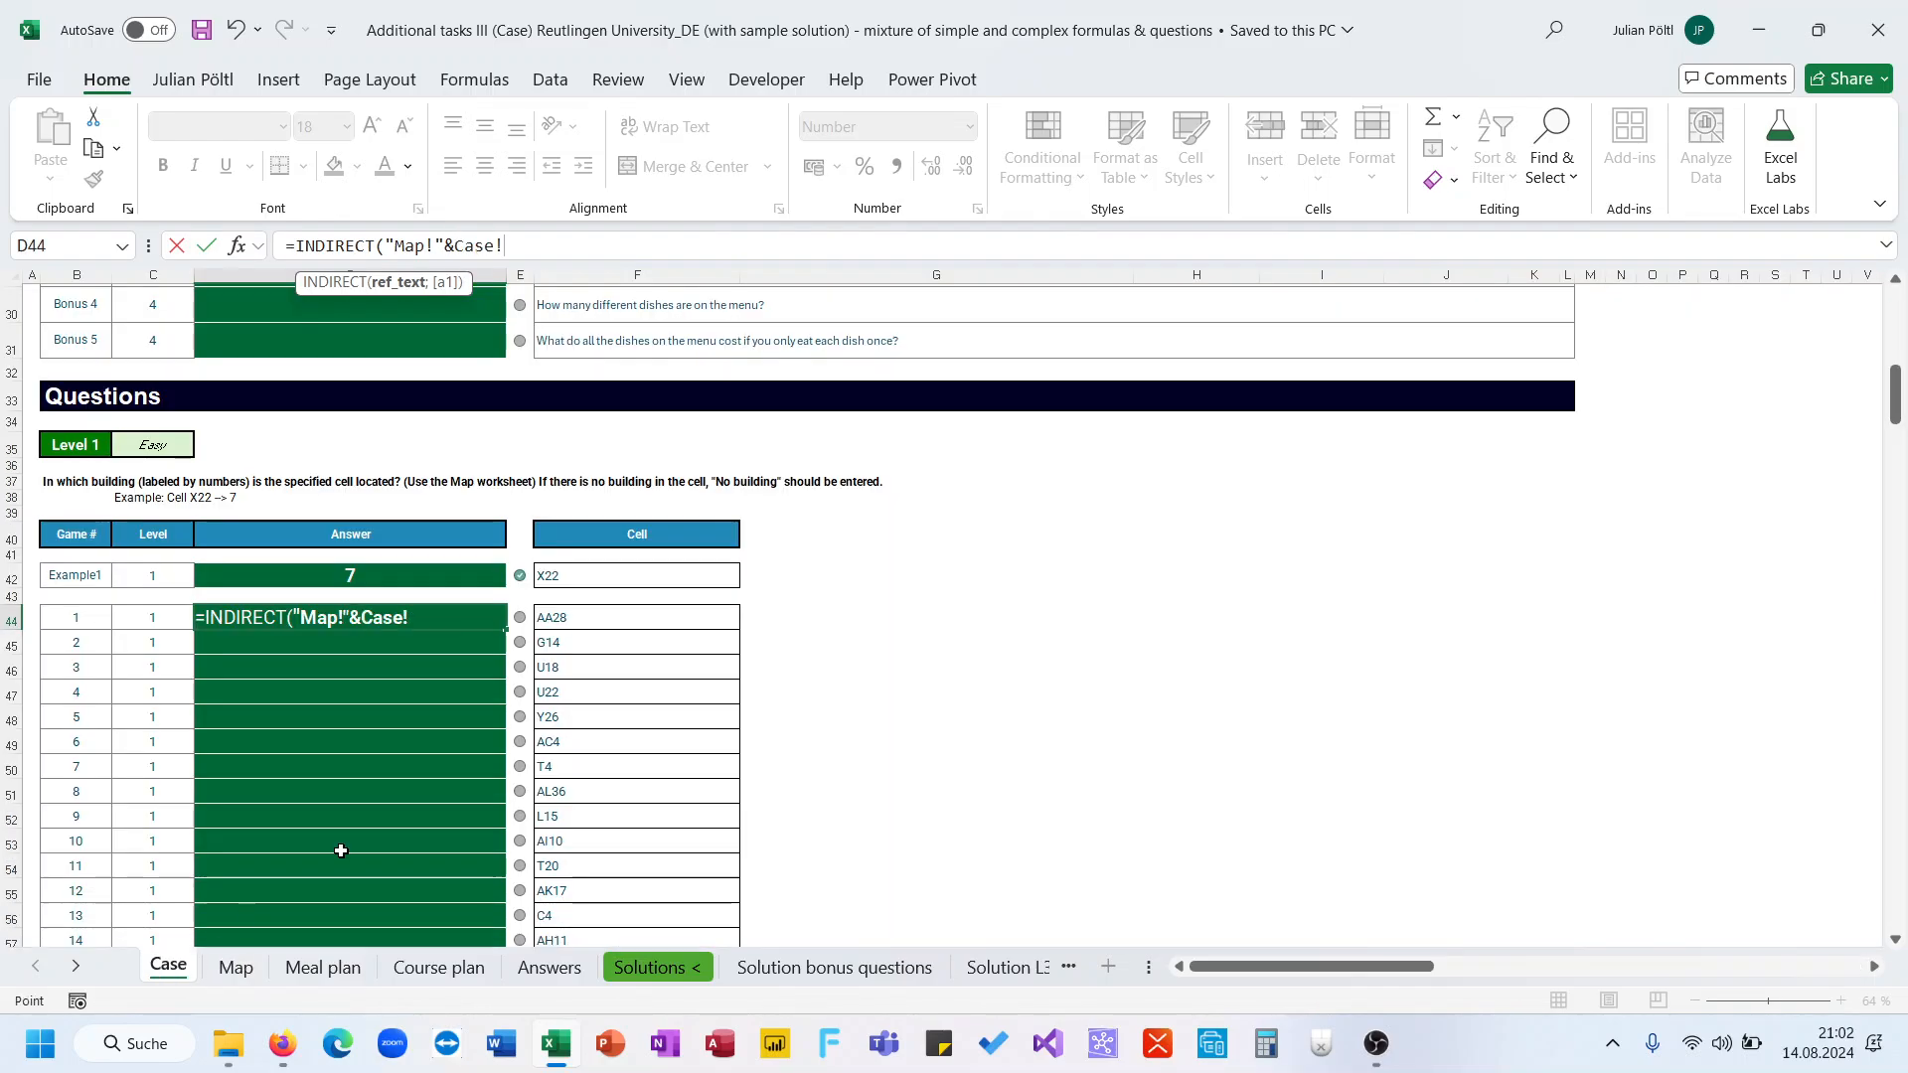
{"action": "left_click", "coordinate": [576, 624]}
{"action": "type", "text": ")"}
{"action": "key", "text": "Return"}
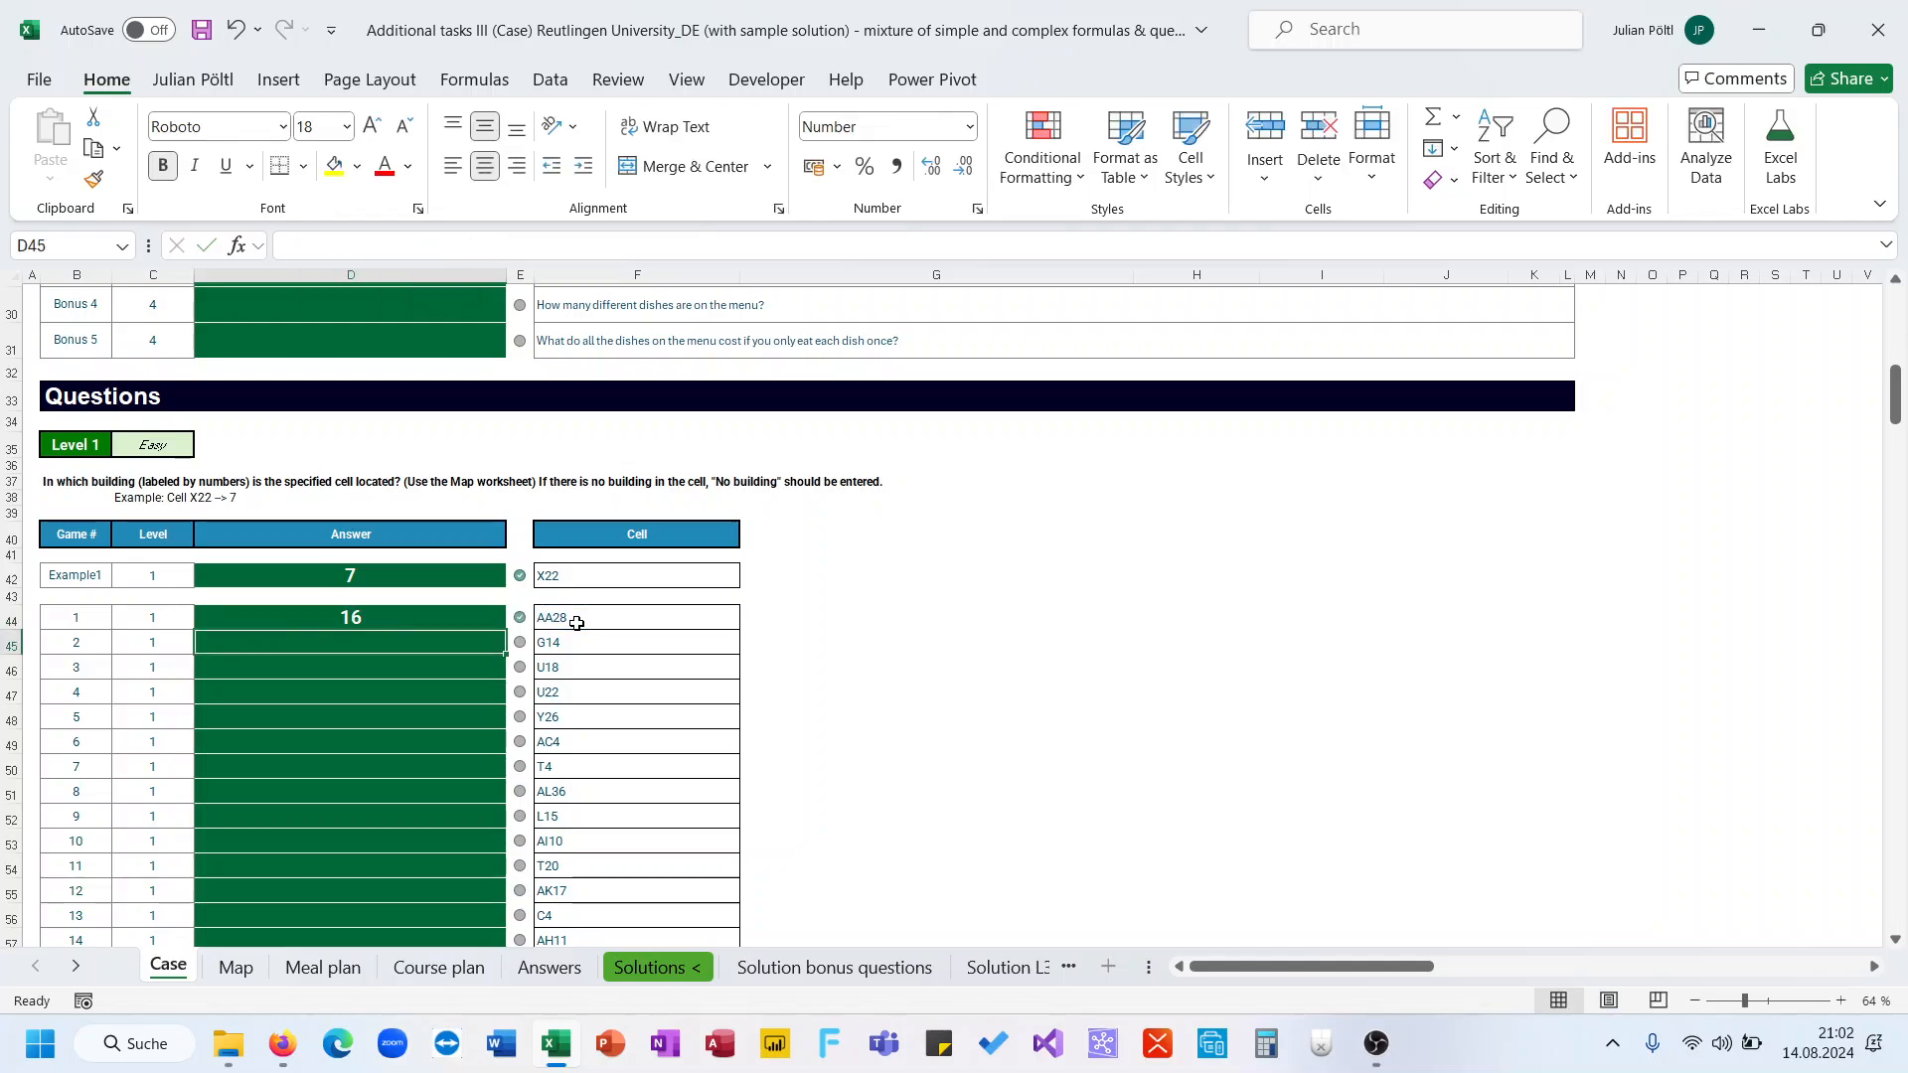
Fill the INDIRECT formula down the whole Level 1 answer column
{"action": "key", "text": "Up"}
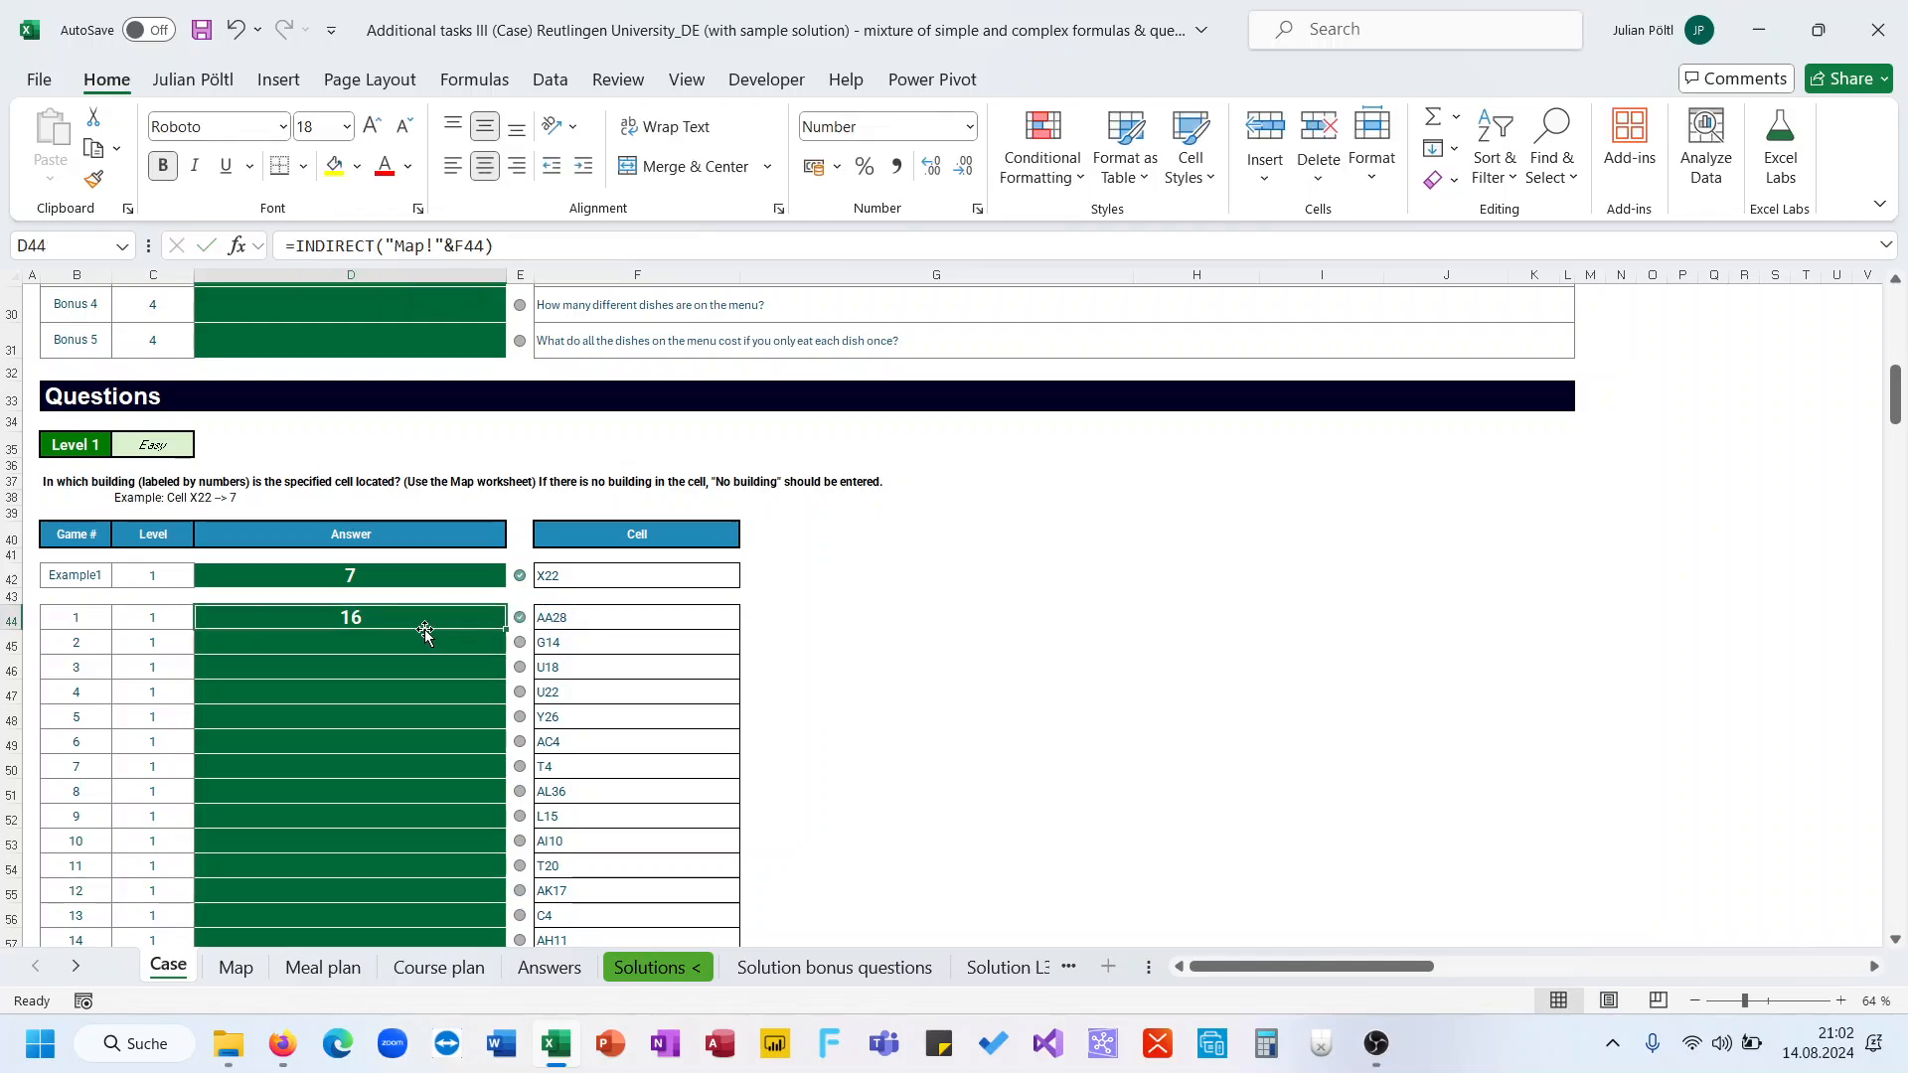
{"action": "double_click", "coordinate": [502, 628]}
{"action": "scroll", "coordinate": [392, 682], "scroll_direction": "down", "scroll_amount": 2}
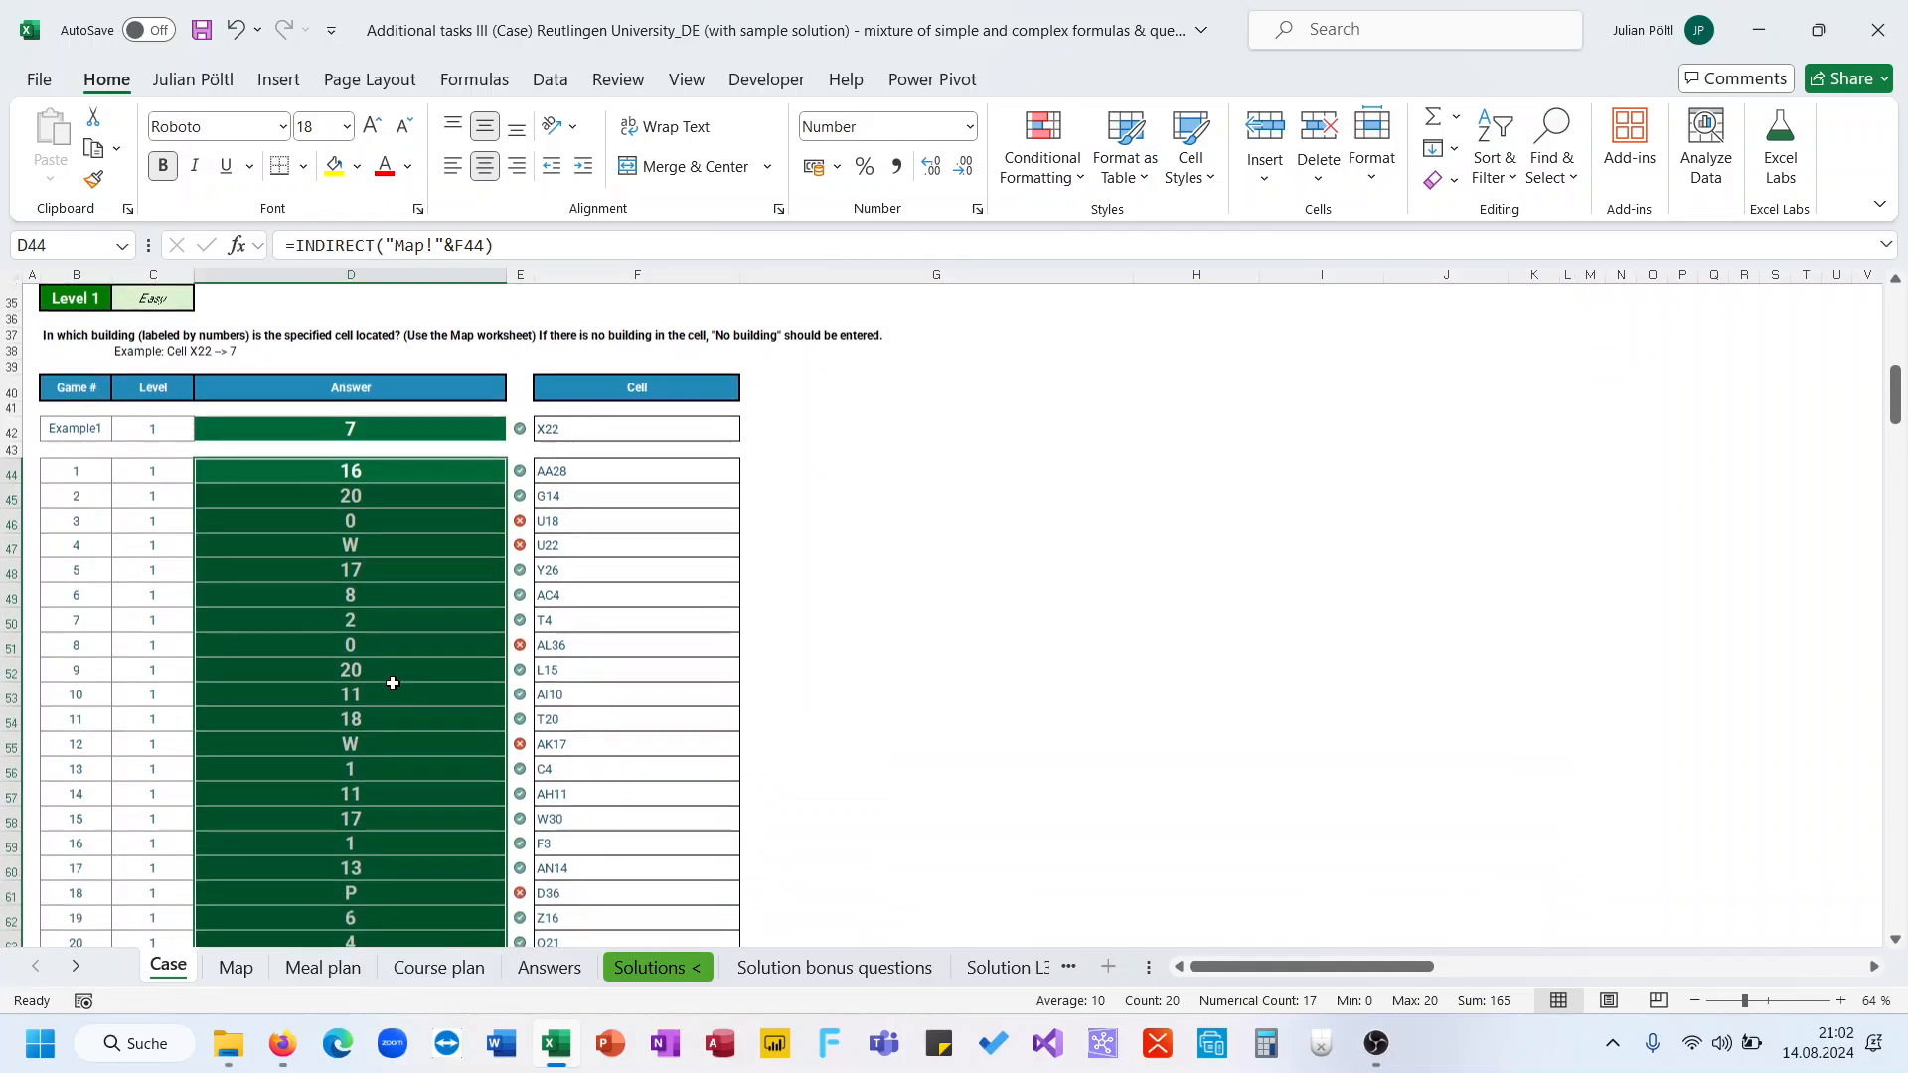
{"action": "scroll", "coordinate": [392, 683], "scroll_direction": "up", "scroll_amount": 1}
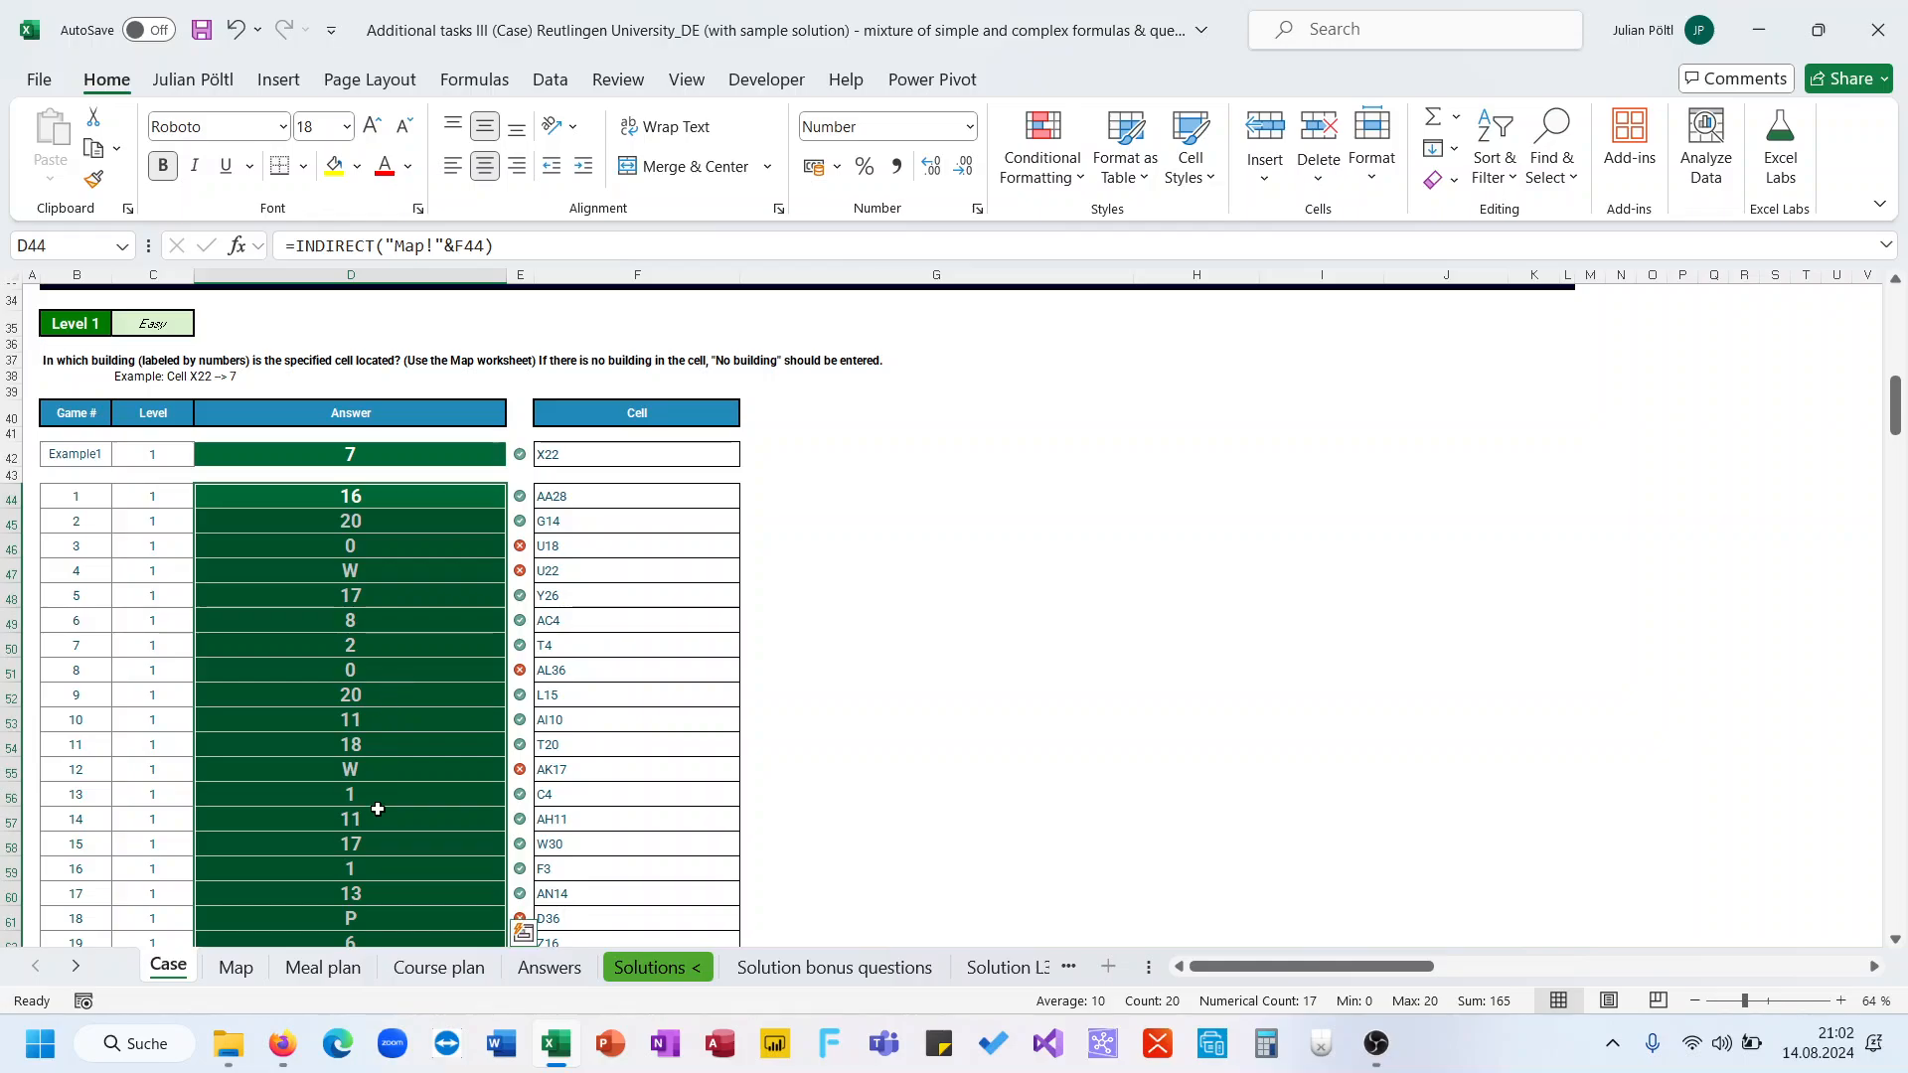
Inspect the P and S cells on the Map sheet and the non-building answers in the Level 1 column
{"action": "left_click", "coordinate": [253, 974]}
{"action": "left_click", "coordinate": [261, 820]}
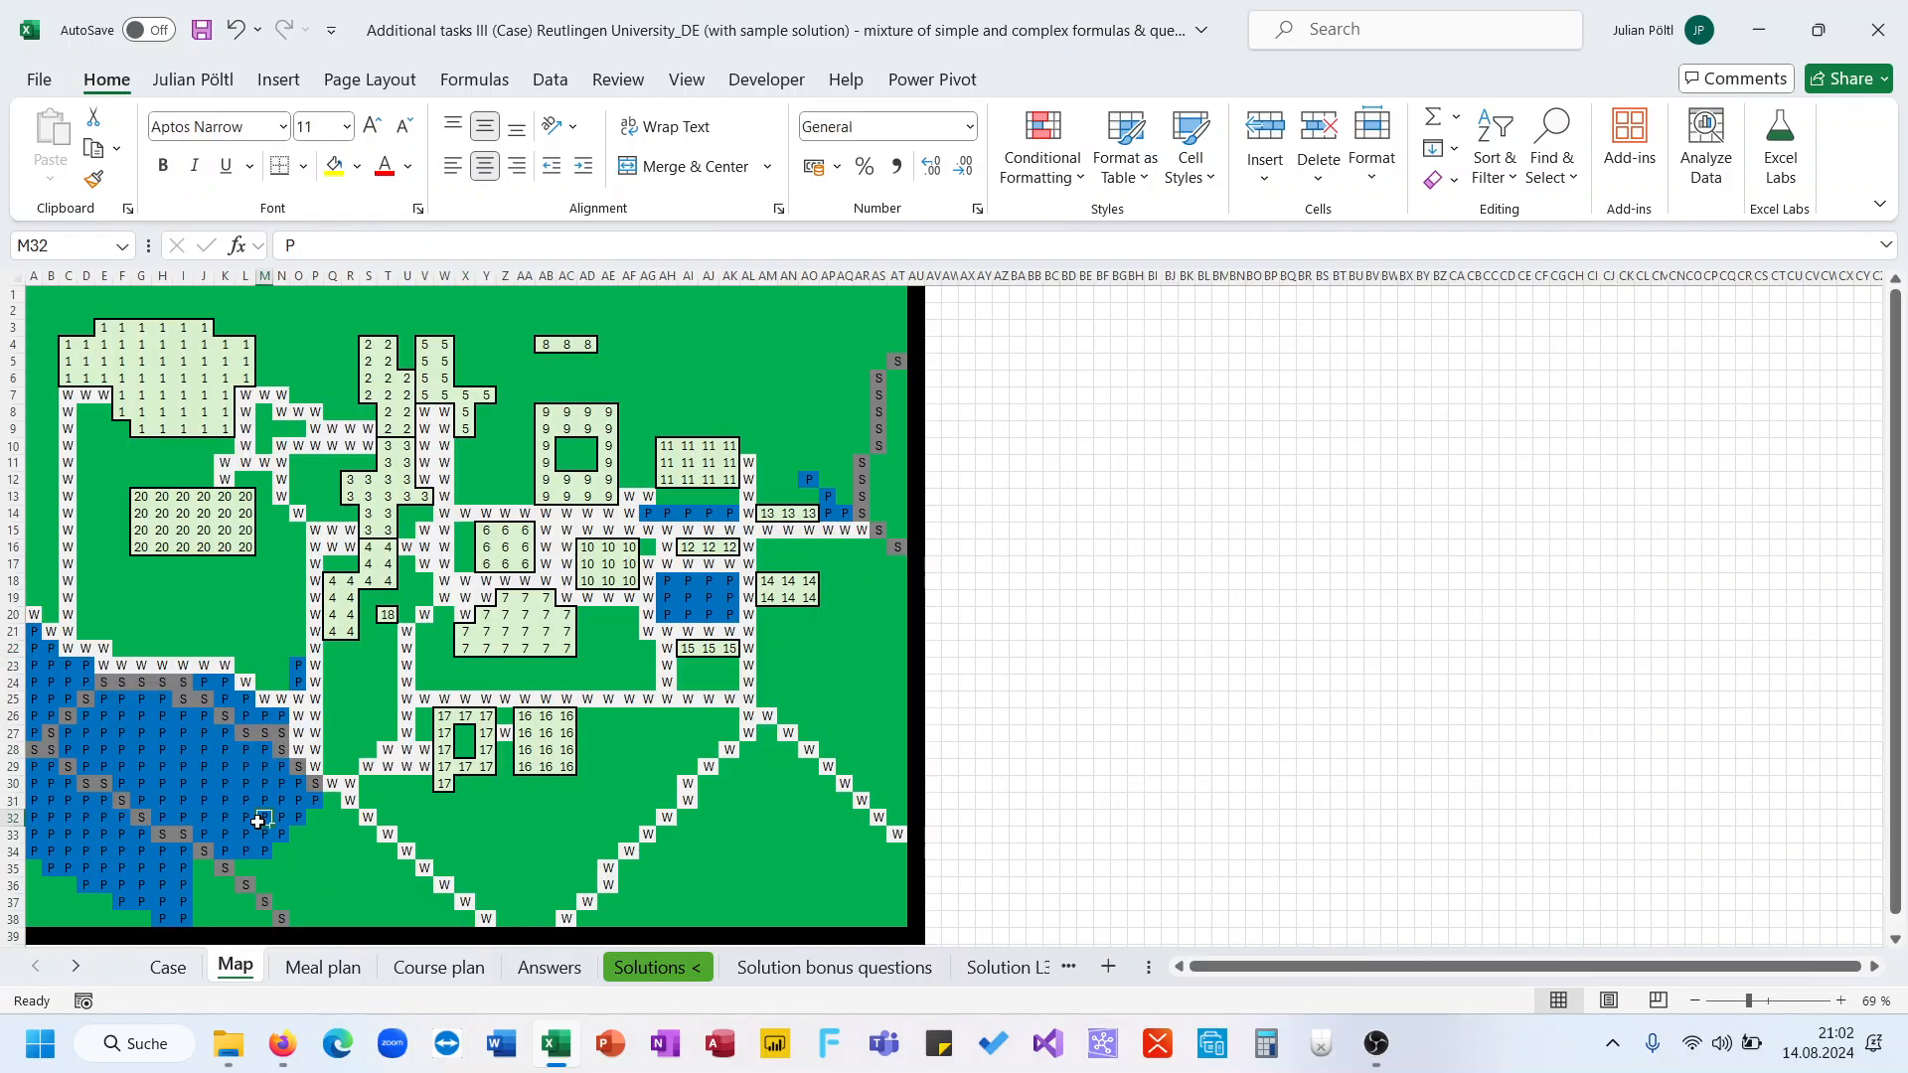
{"action": "left_click", "coordinate": [179, 836]}
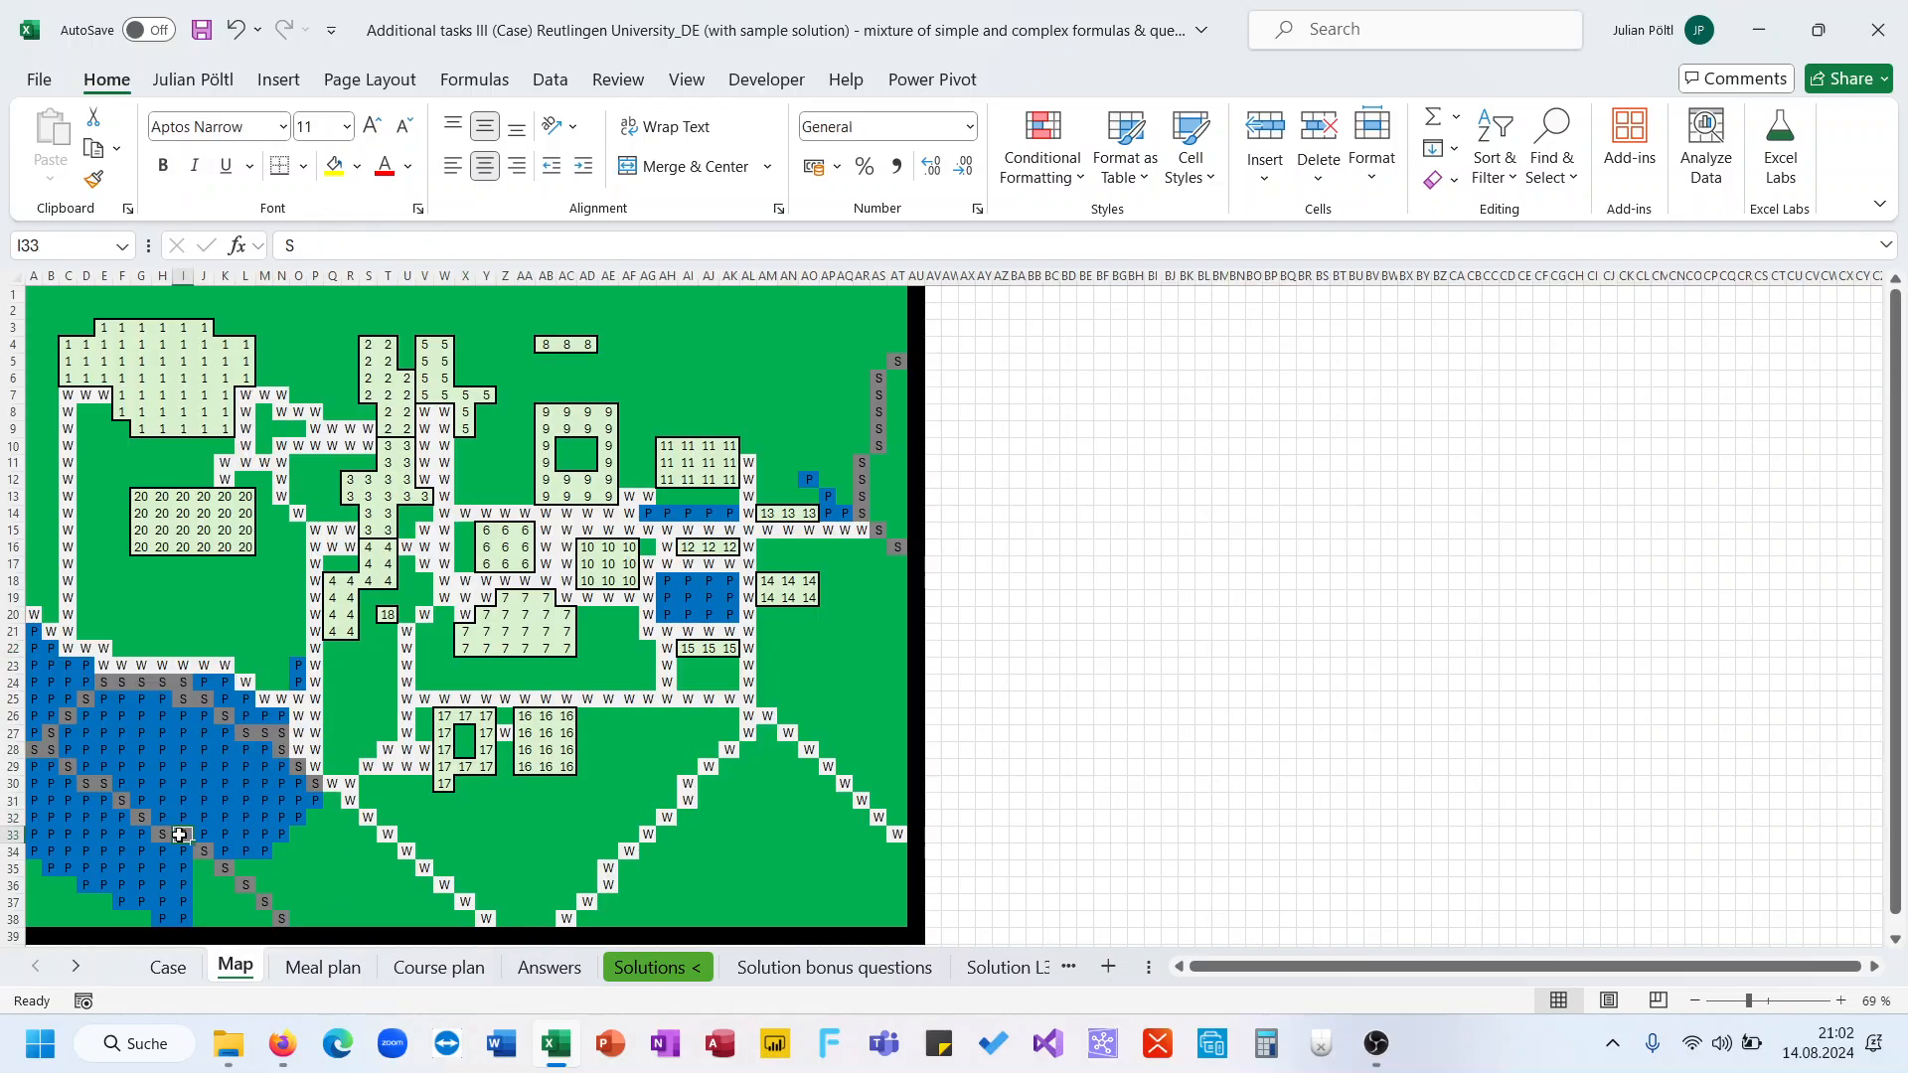
{"action": "left_click", "coordinate": [167, 967]}
{"action": "left_click", "coordinate": [356, 528]}
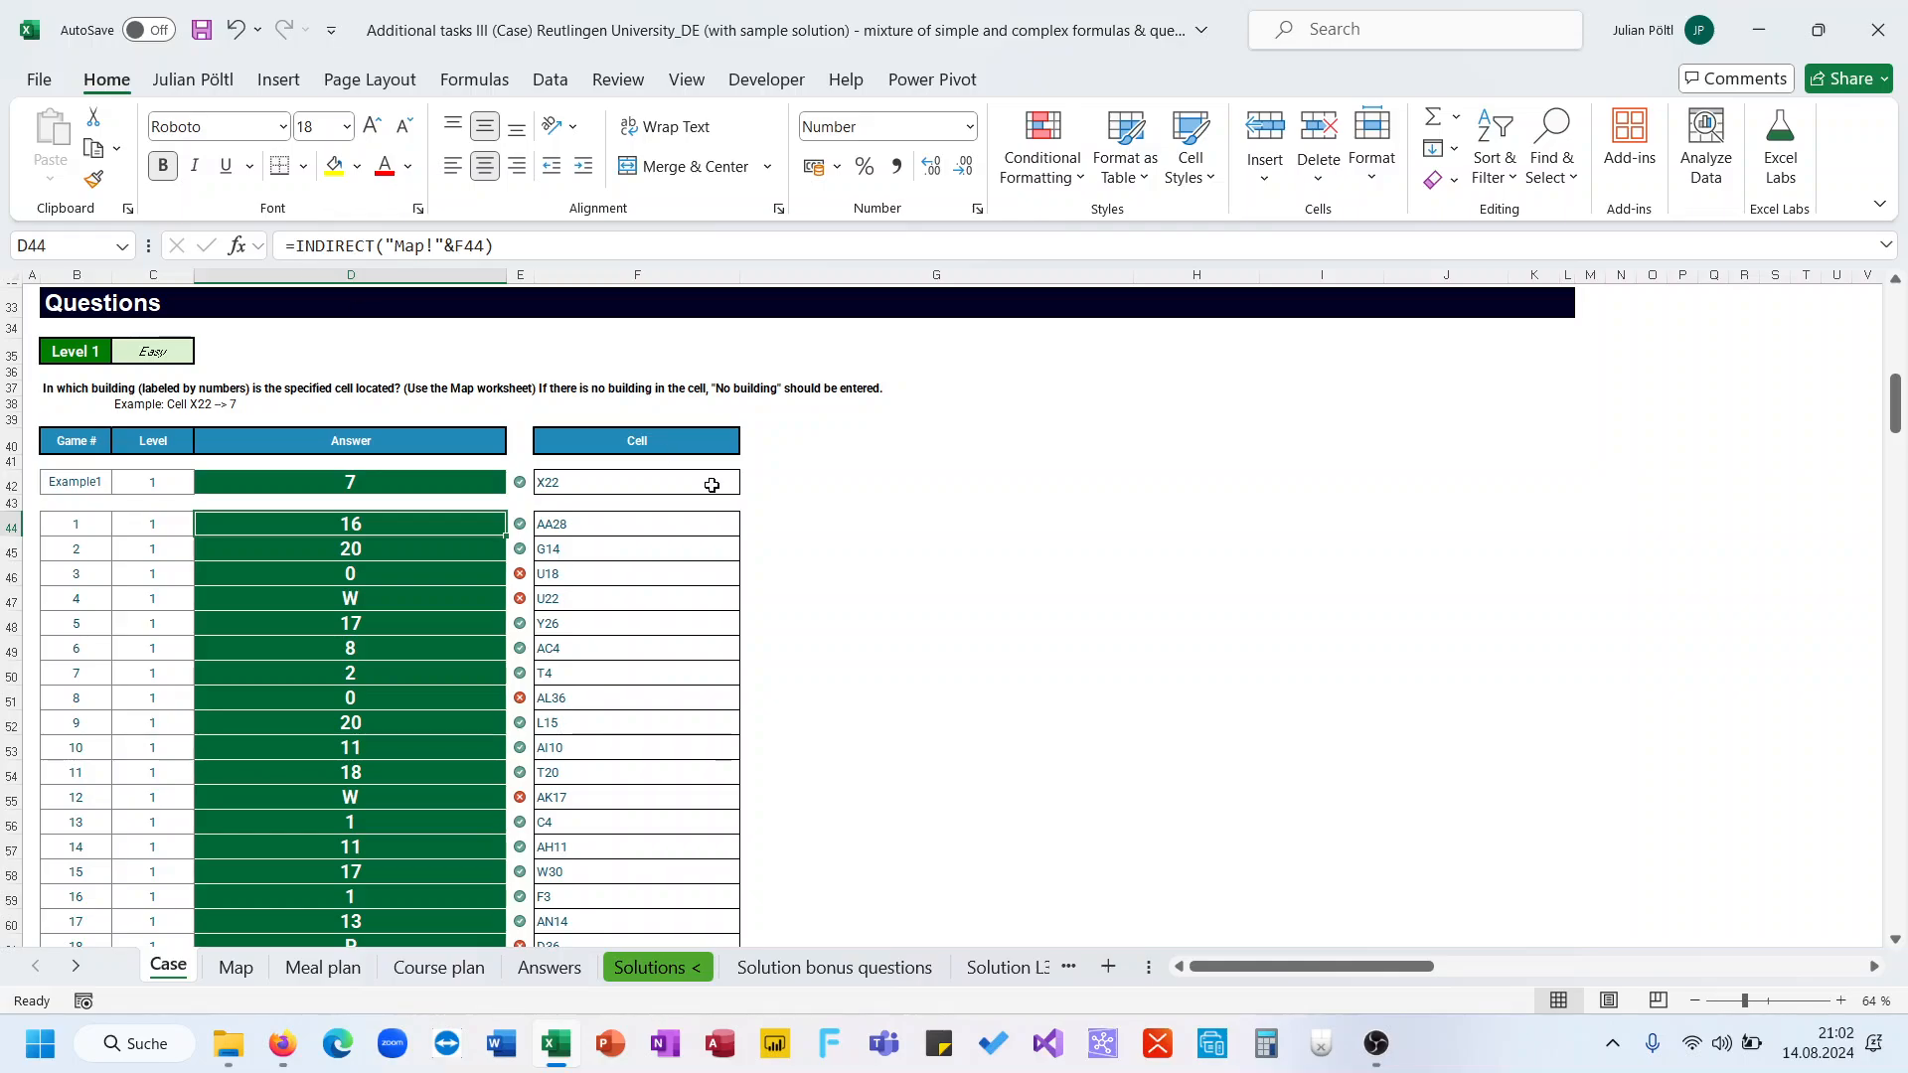
{"action": "left_click", "coordinate": [423, 580]}
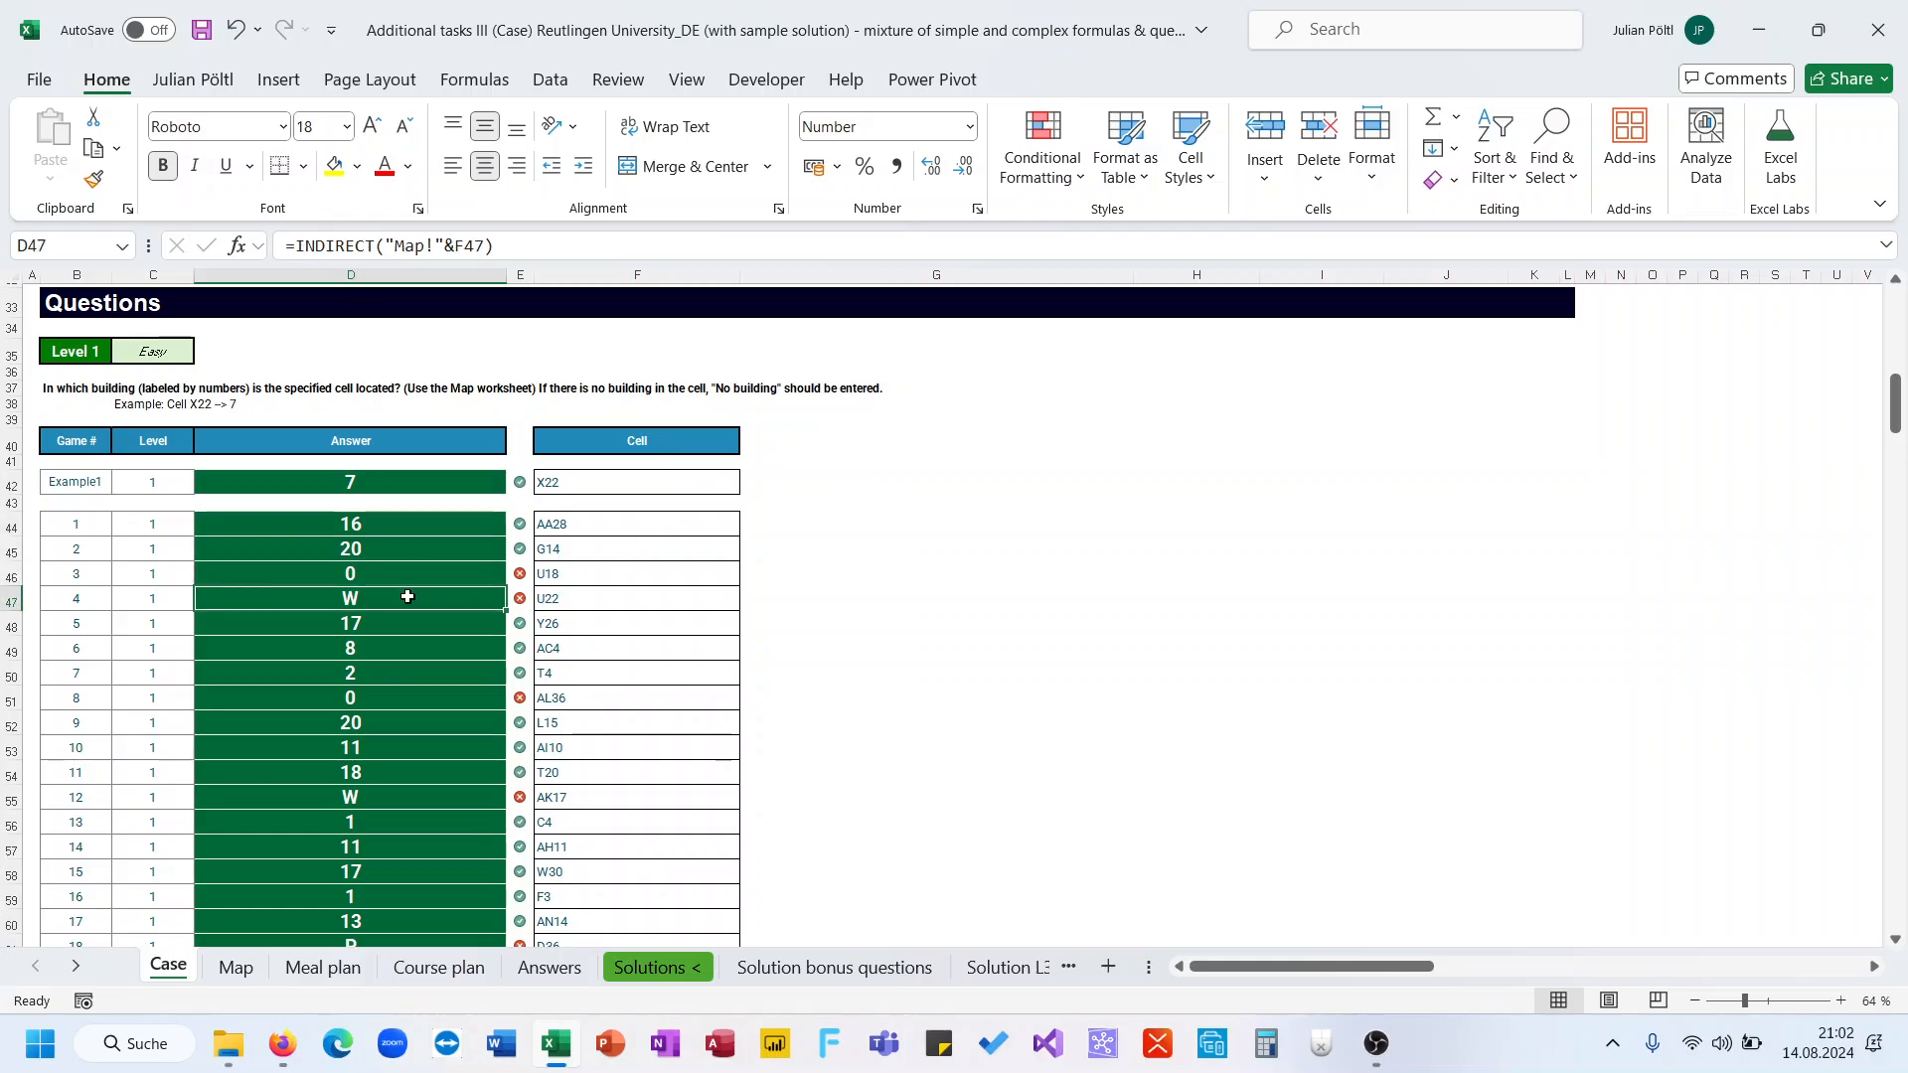
Try an =ISTEXT(D47) test in a spare cell beside the table, then delete it
{"action": "left_click", "coordinate": [847, 526]}
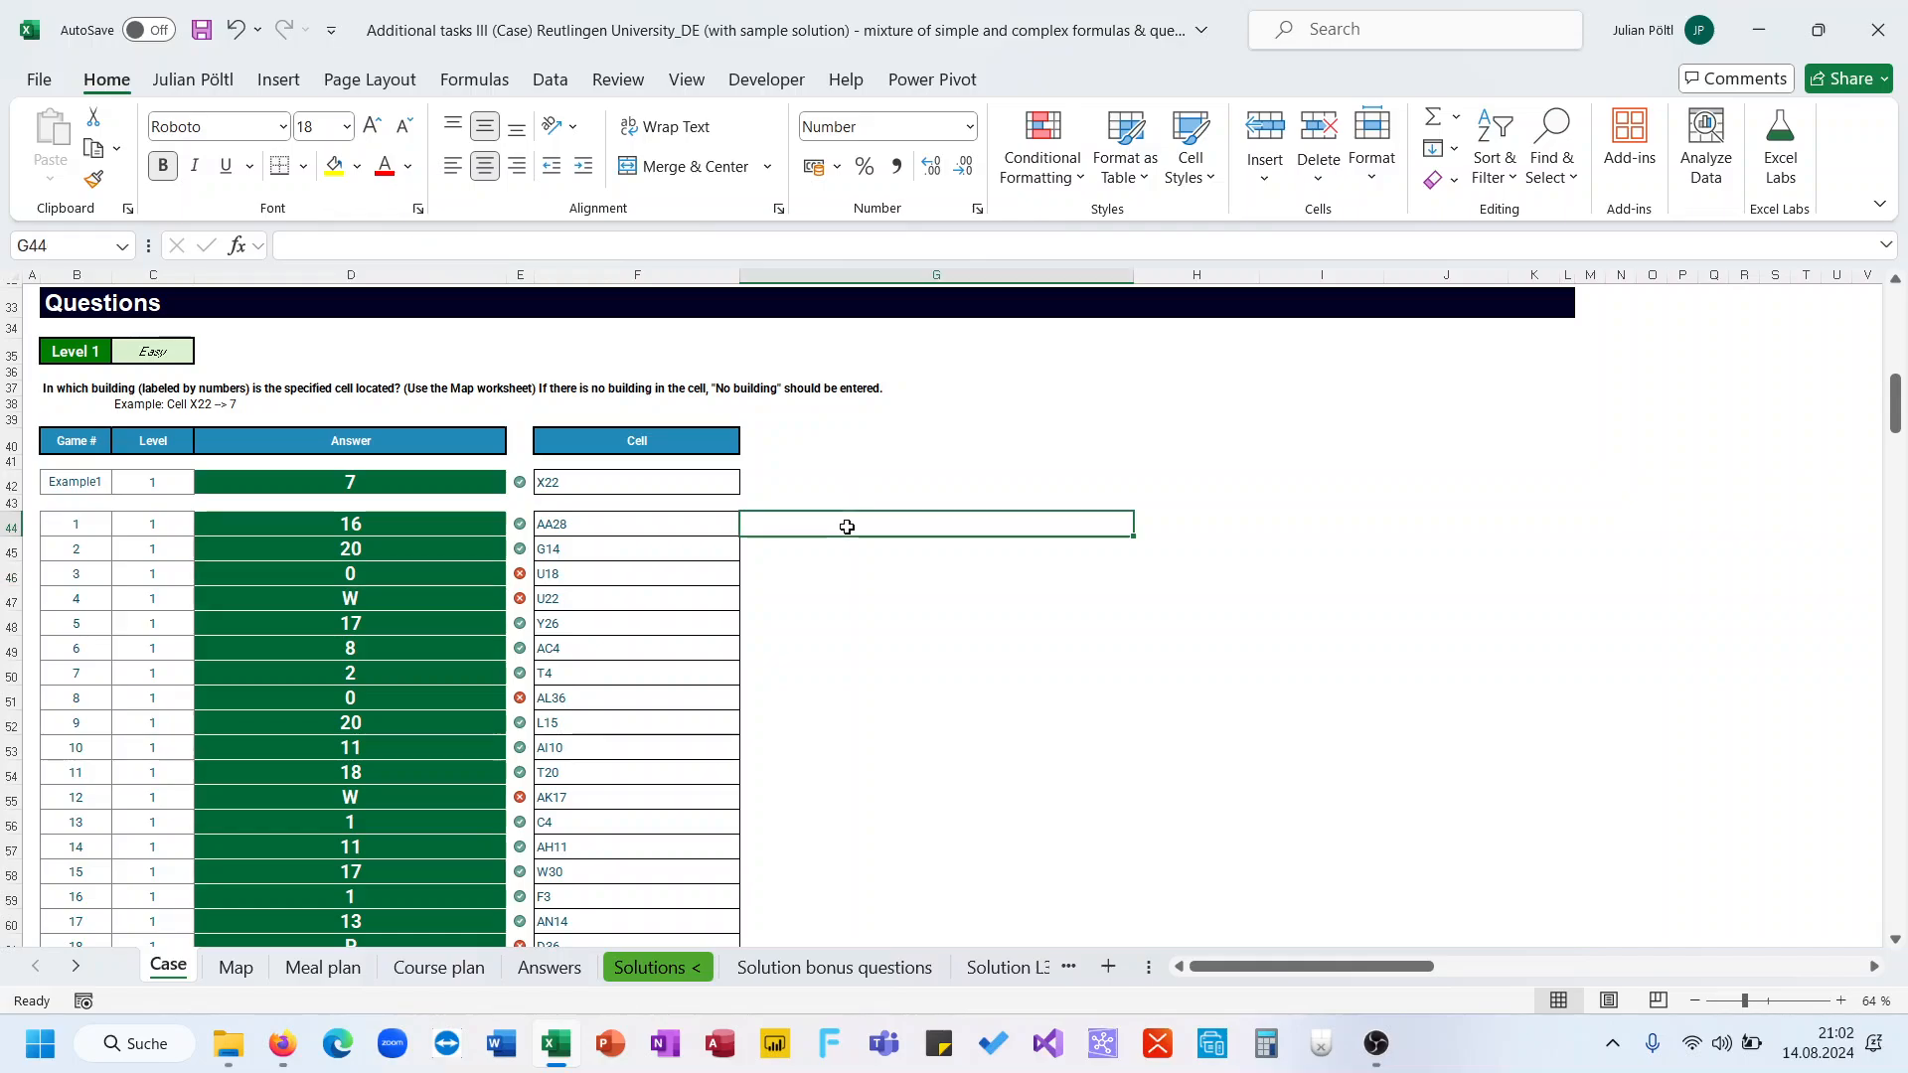
{"action": "type", "text": "=IF"}
{"action": "key", "text": "Down"}
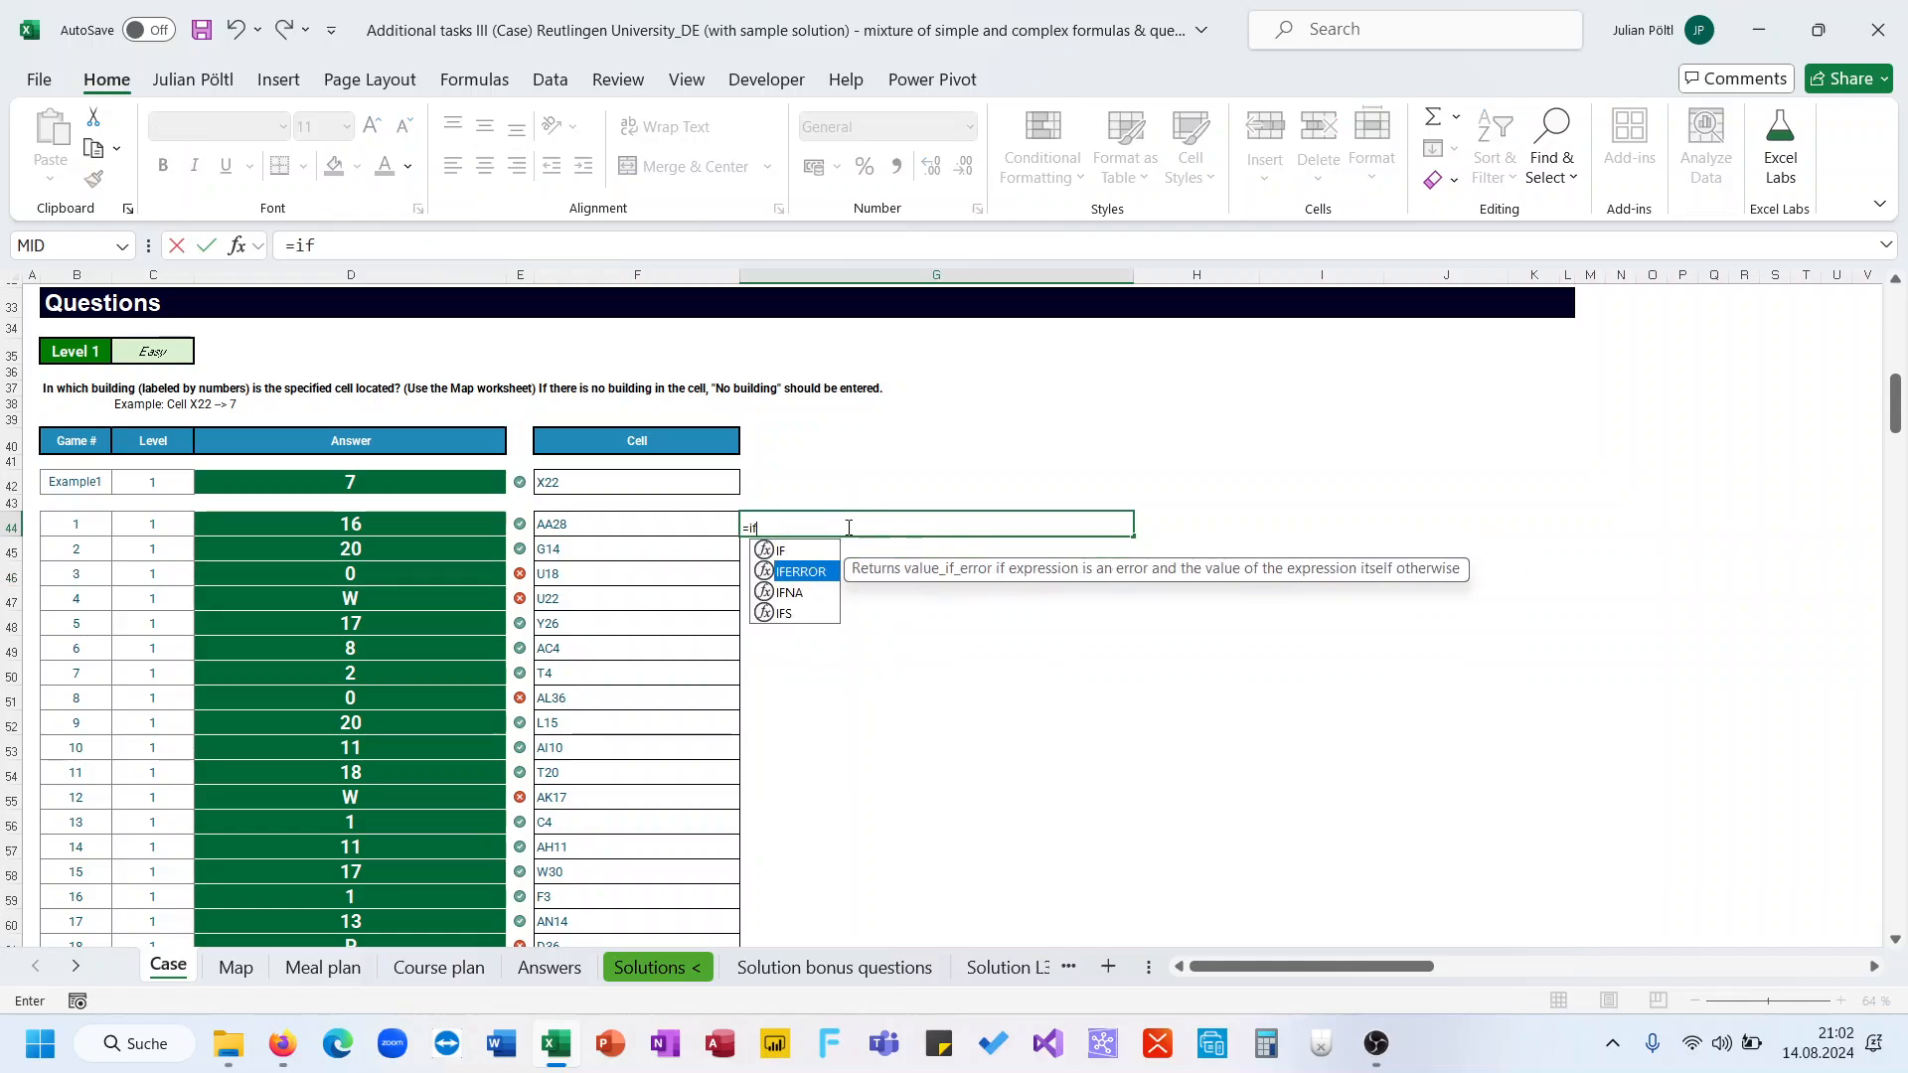
{"action": "key", "text": "Tab"}
{"action": "key", "text": "BackSpace"}
{"action": "key", "text": "BackSpace"}
{"action": "key", "text": "BackSpace"}
{"action": "key", "text": "BackSpace"}
{"action": "key", "text": "BackSpace"}
{"action": "key", "text": "BackSpace"}
{"action": "key", "text": "BackSpace"}
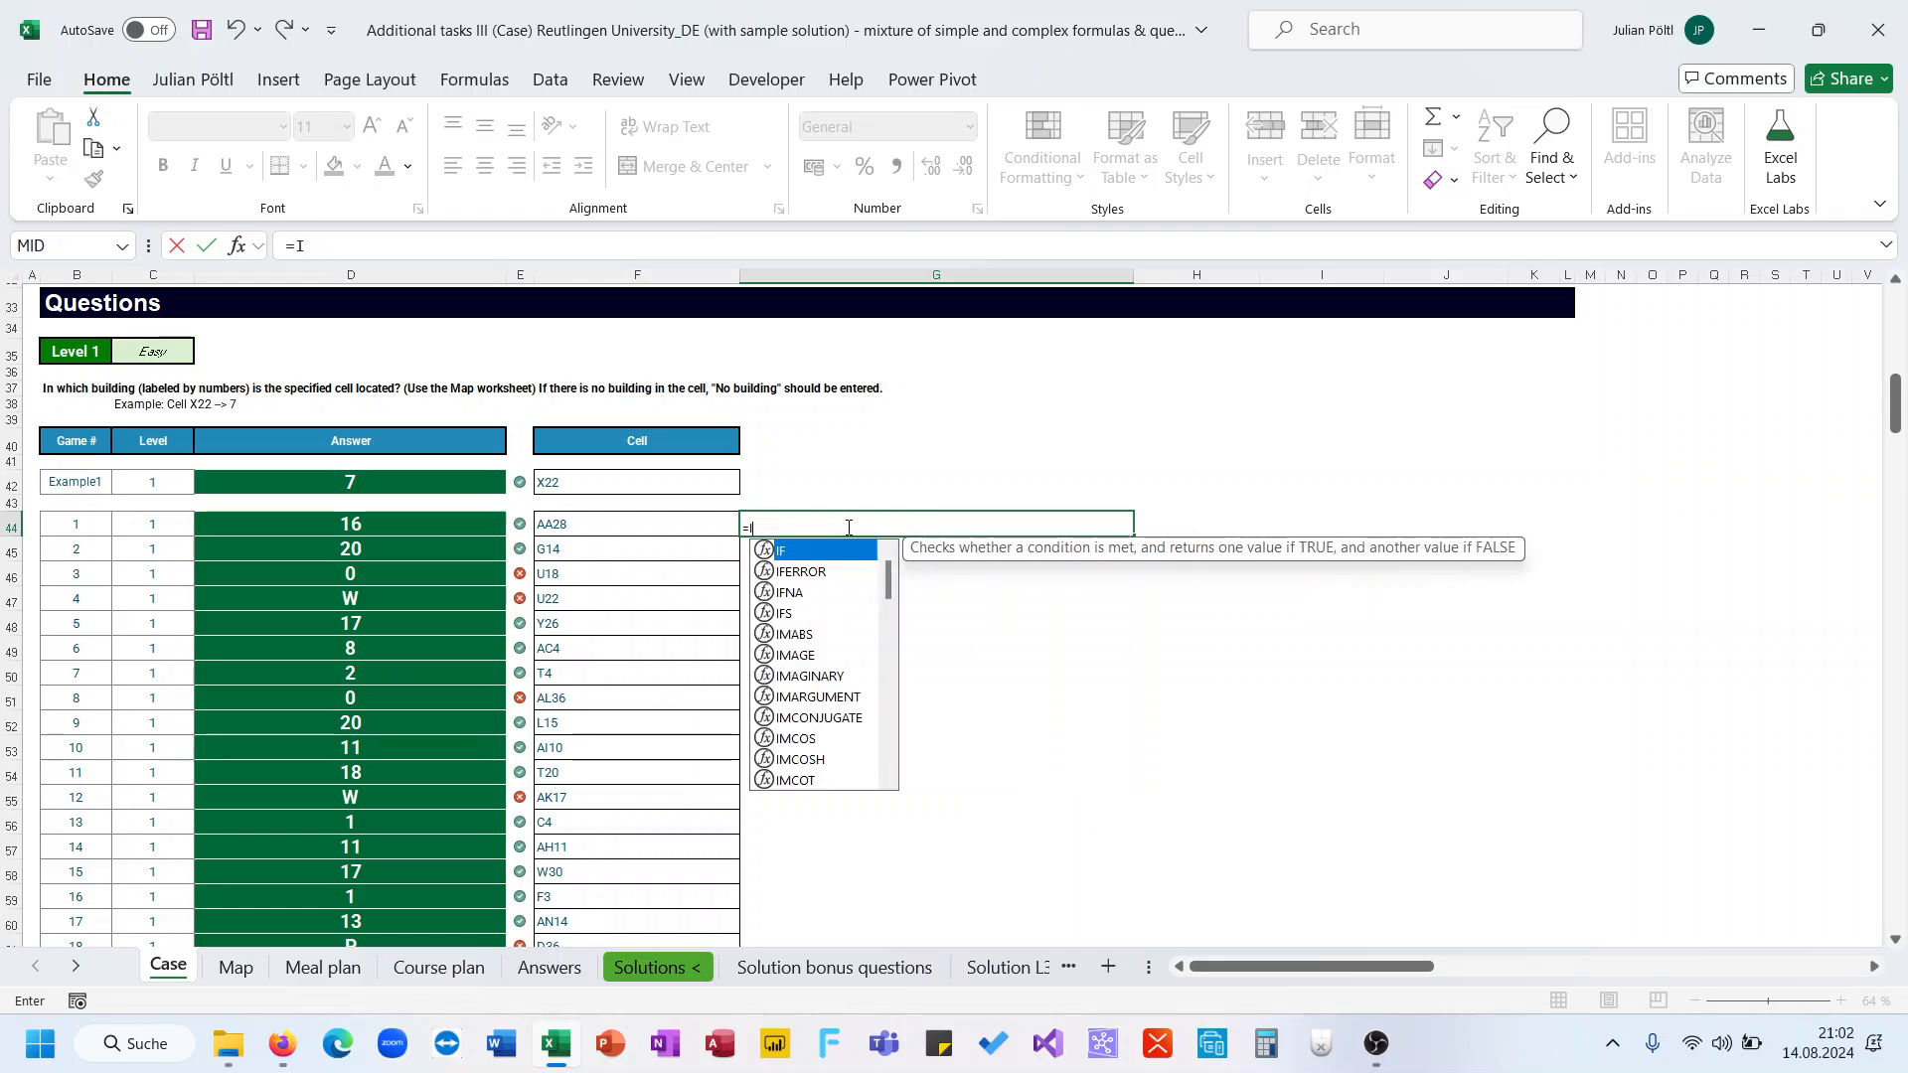
{"action": "type", "text": "s"}
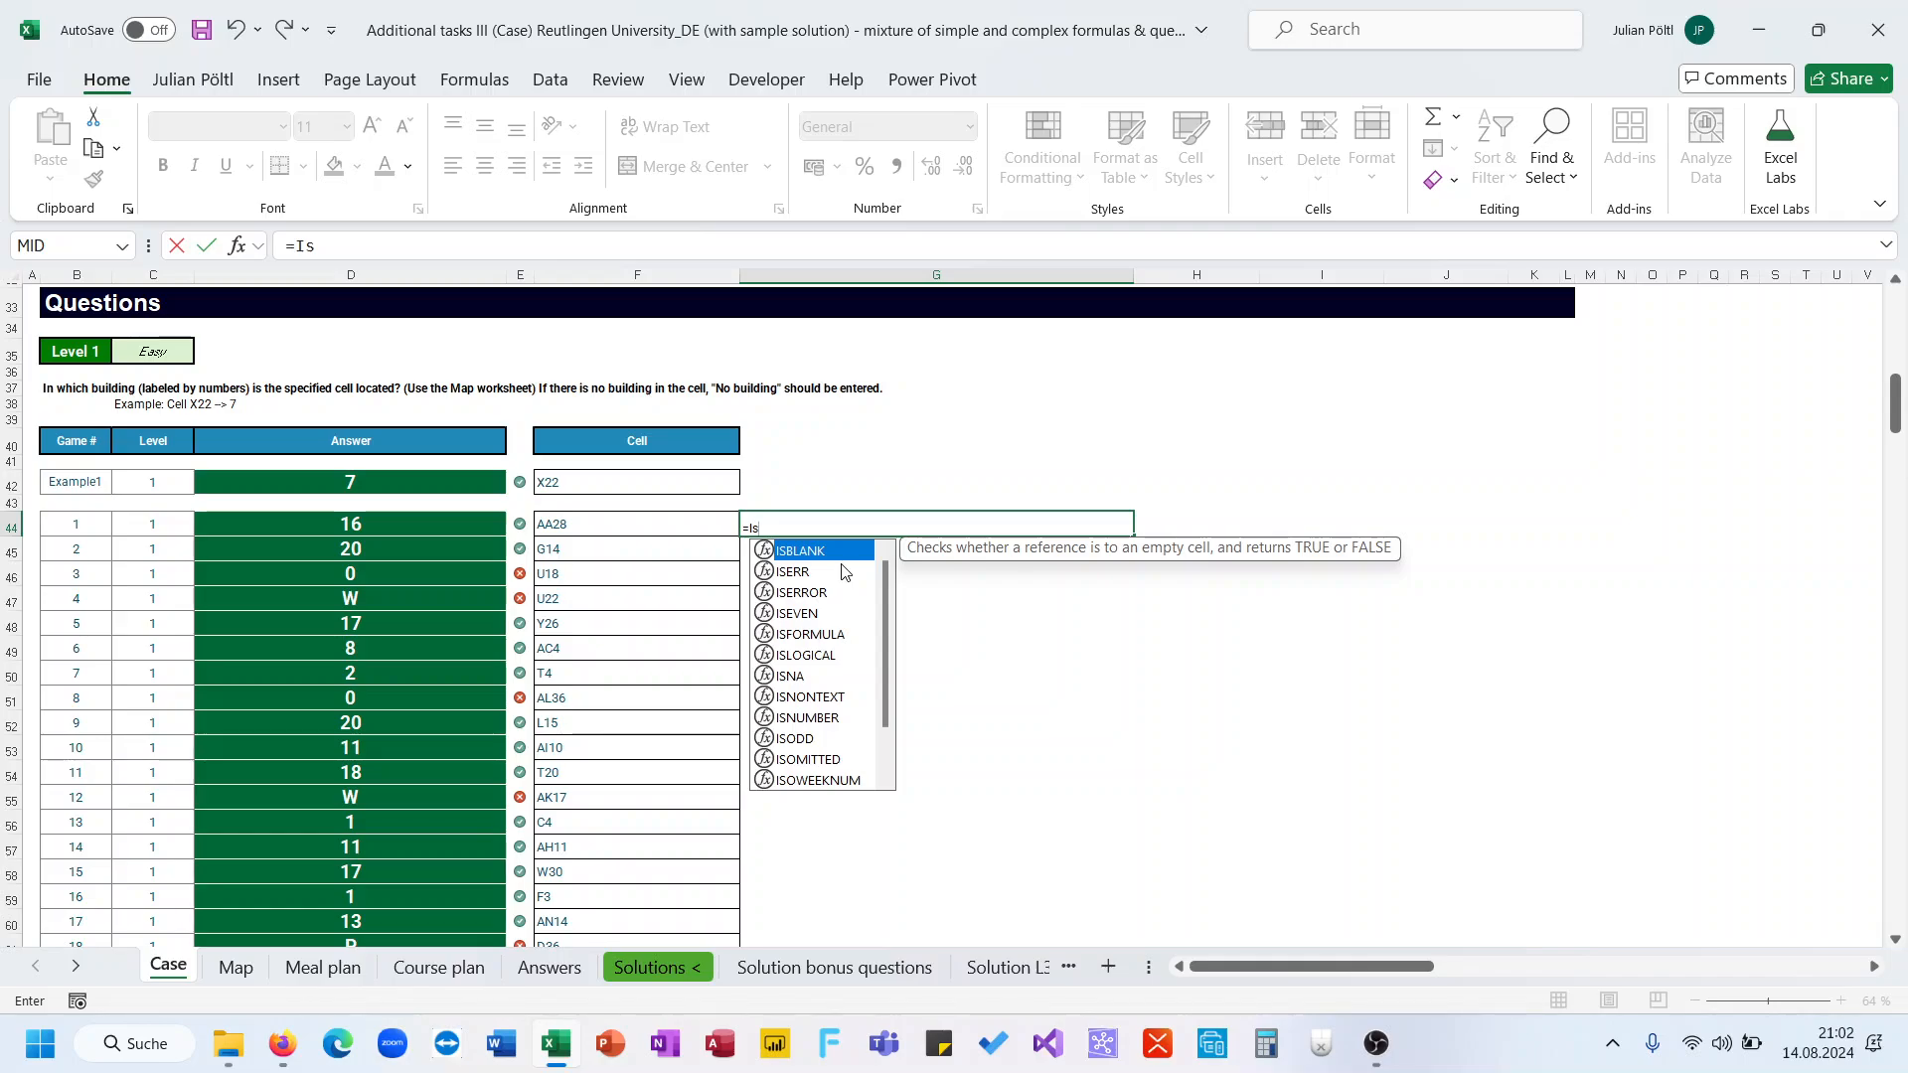
{"action": "type", "text": "t"}
{"action": "key", "text": "Tab"}
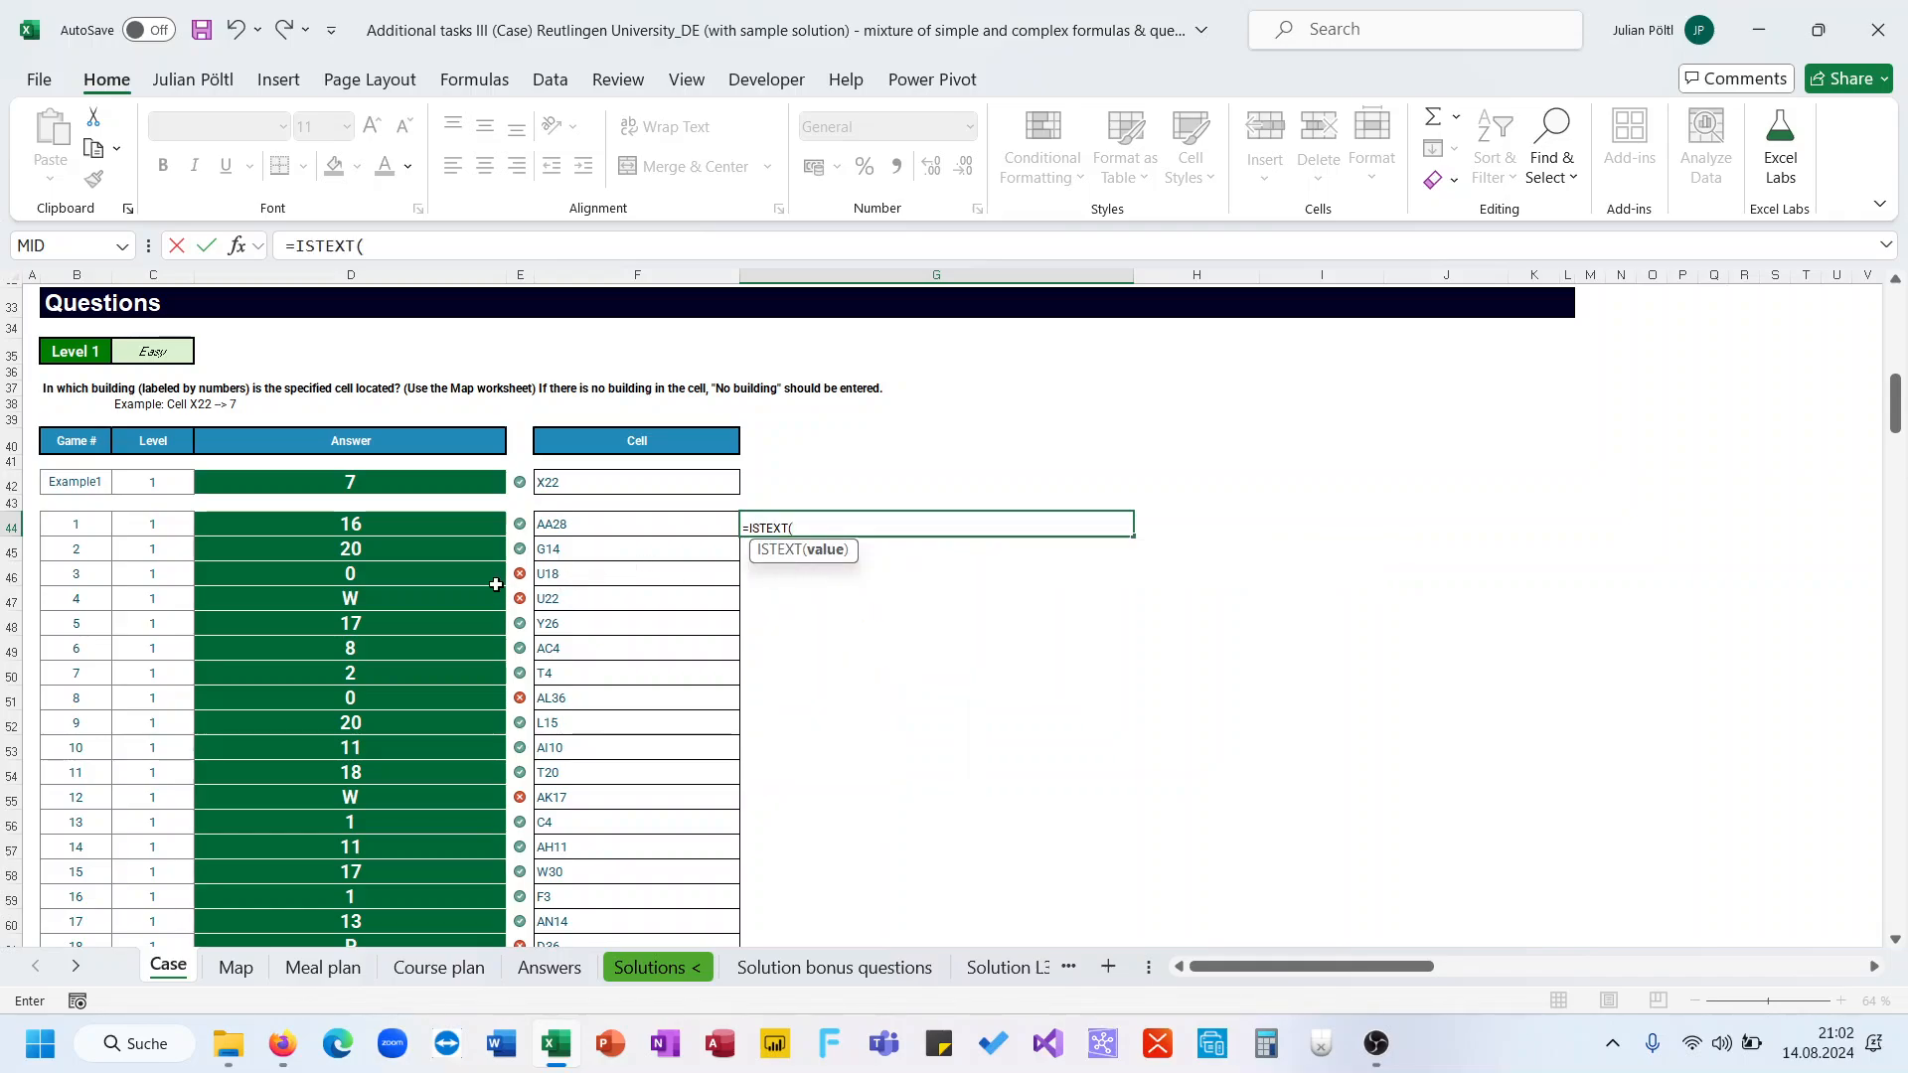
{"action": "left_click", "coordinate": [459, 599]}
{"action": "type", "text": ")"}
{"action": "key", "text": "Return"}
{"action": "key", "text": "Up"}
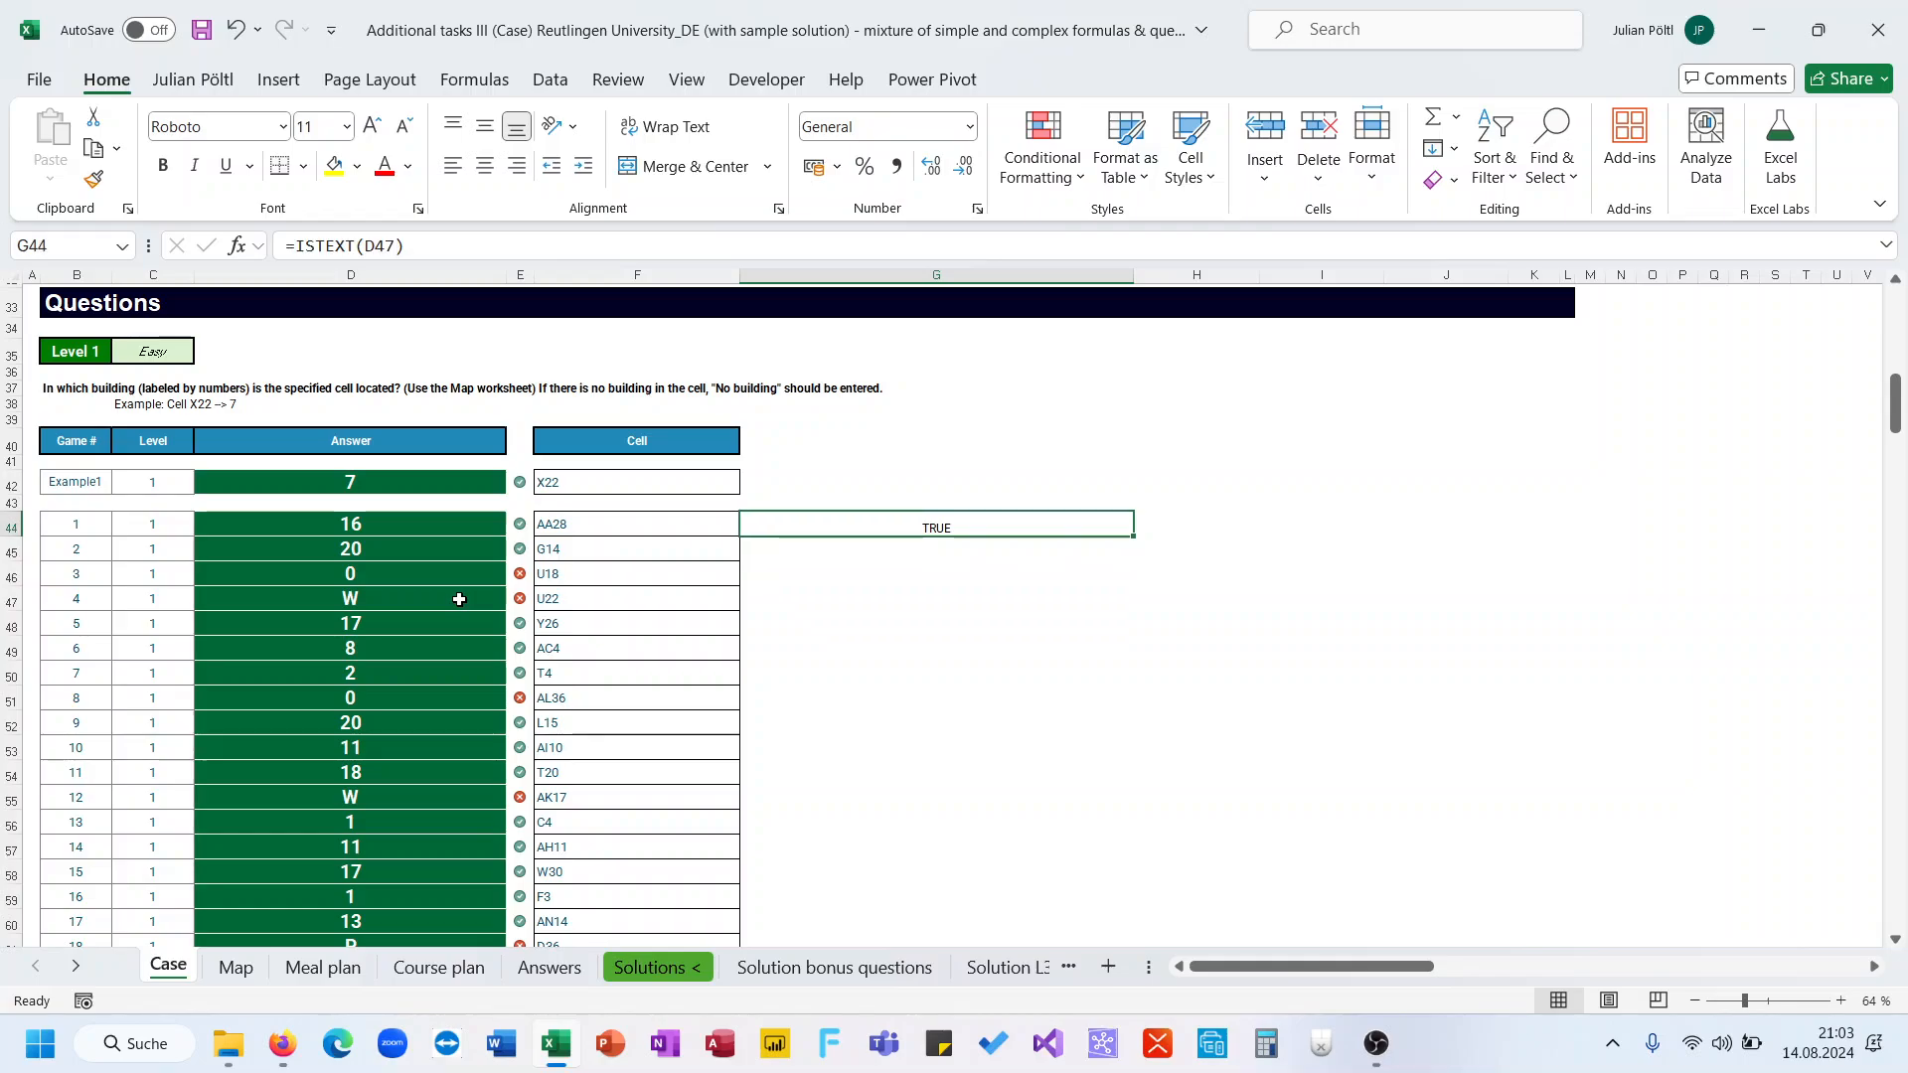
{"action": "left_click", "coordinate": [583, 242]}
{"action": "left_click_drag", "start_coordinate": [417, 588], "coordinate": [408, 550]}
{"action": "key", "text": "ctrl+Return"}
{"action": "key", "text": "Delete"}
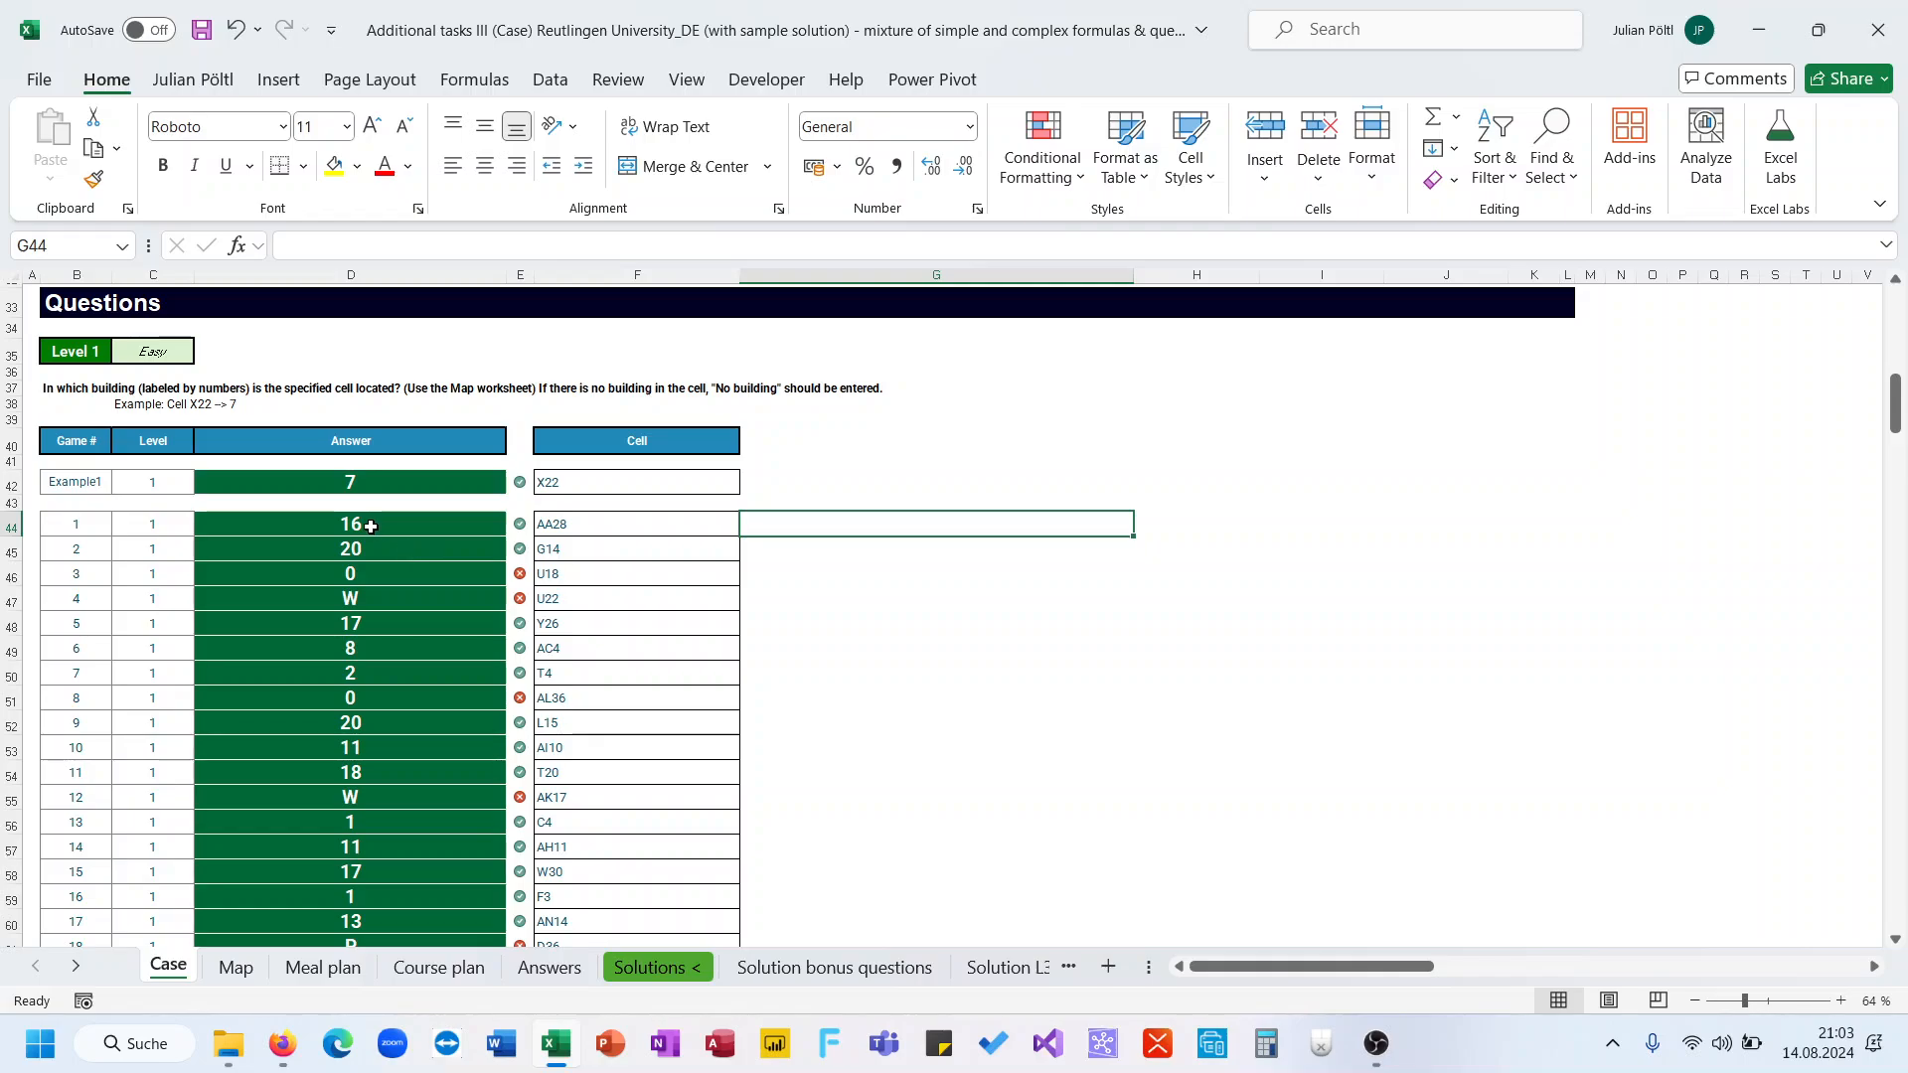
Rewrite the first answer formula as =LET(I;INDIRECT("Map!"&F44);IF(OR(I=0;I="W";I="P";I="S");"No building";I))
{"action": "left_click", "coordinate": [365, 527]}
{"action": "left_click", "coordinate": [301, 249]}
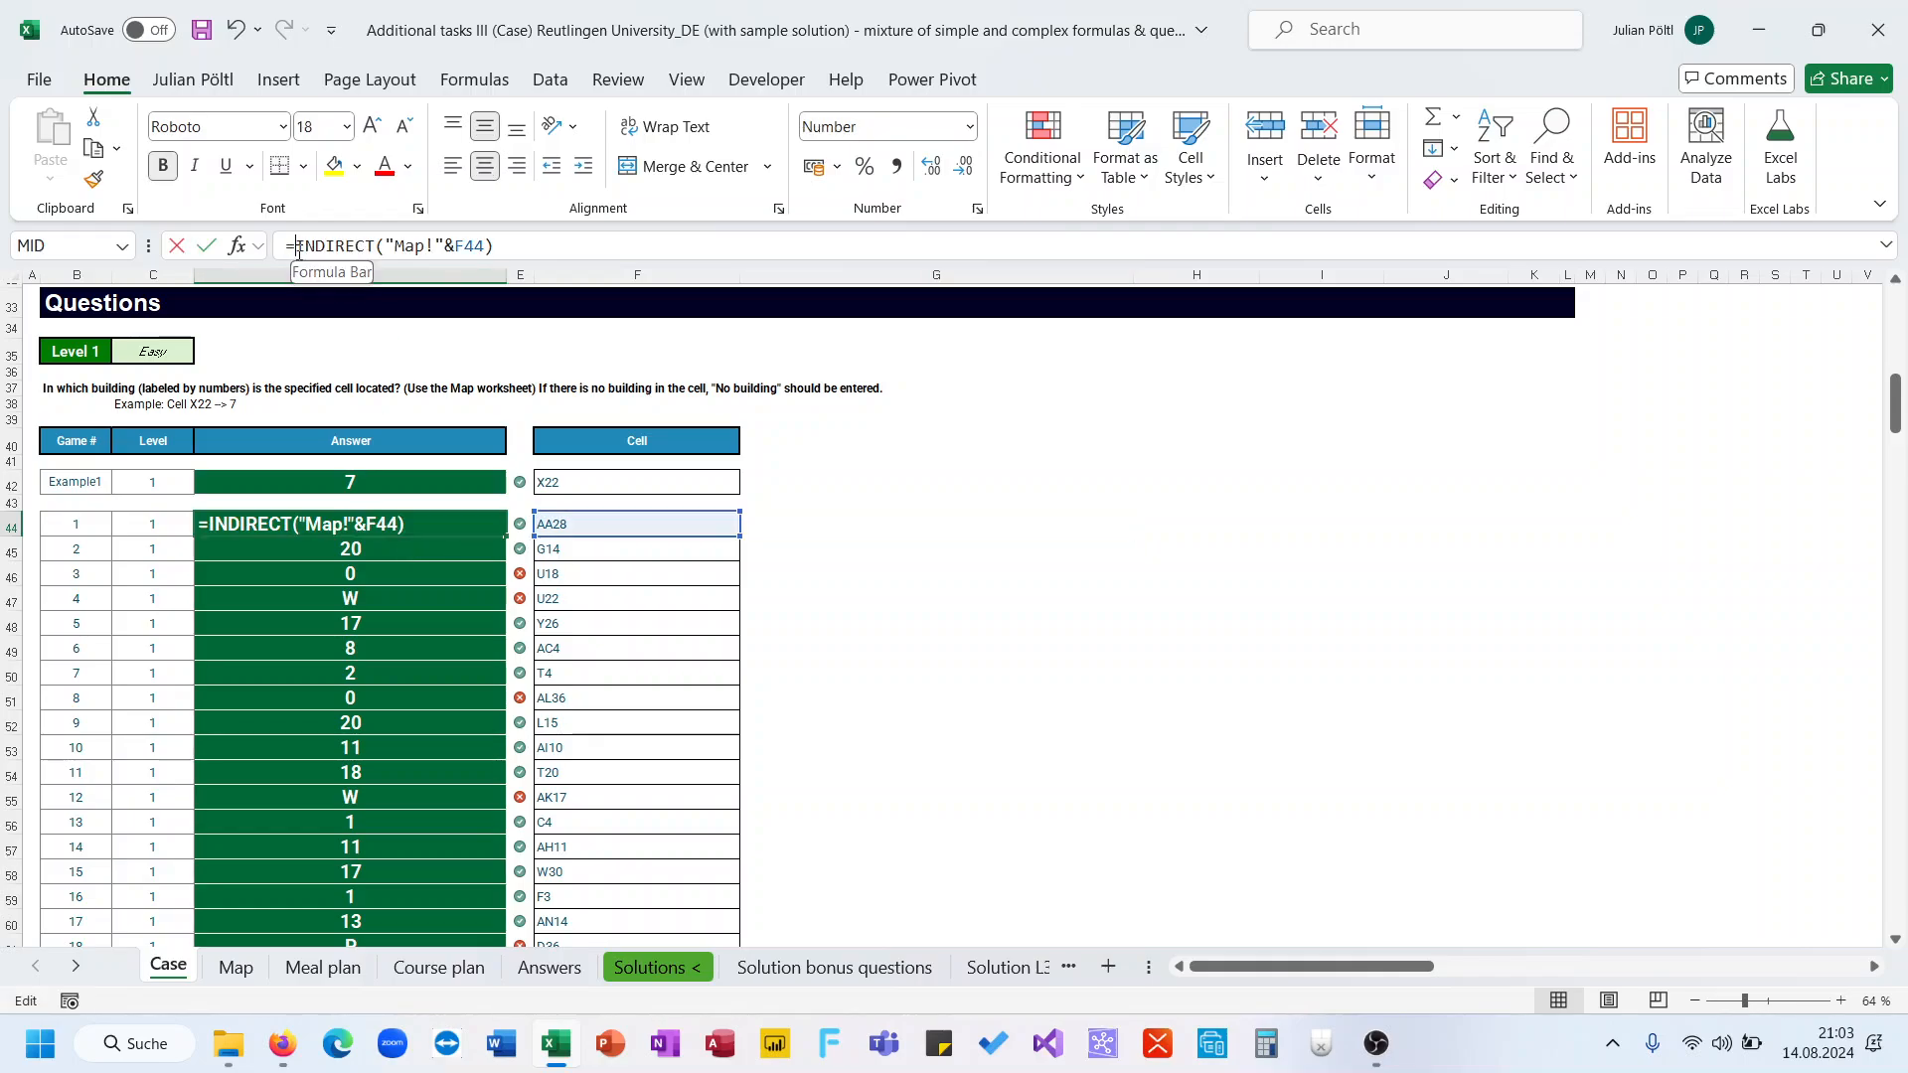
{"action": "type", "text": "Let(I;"}
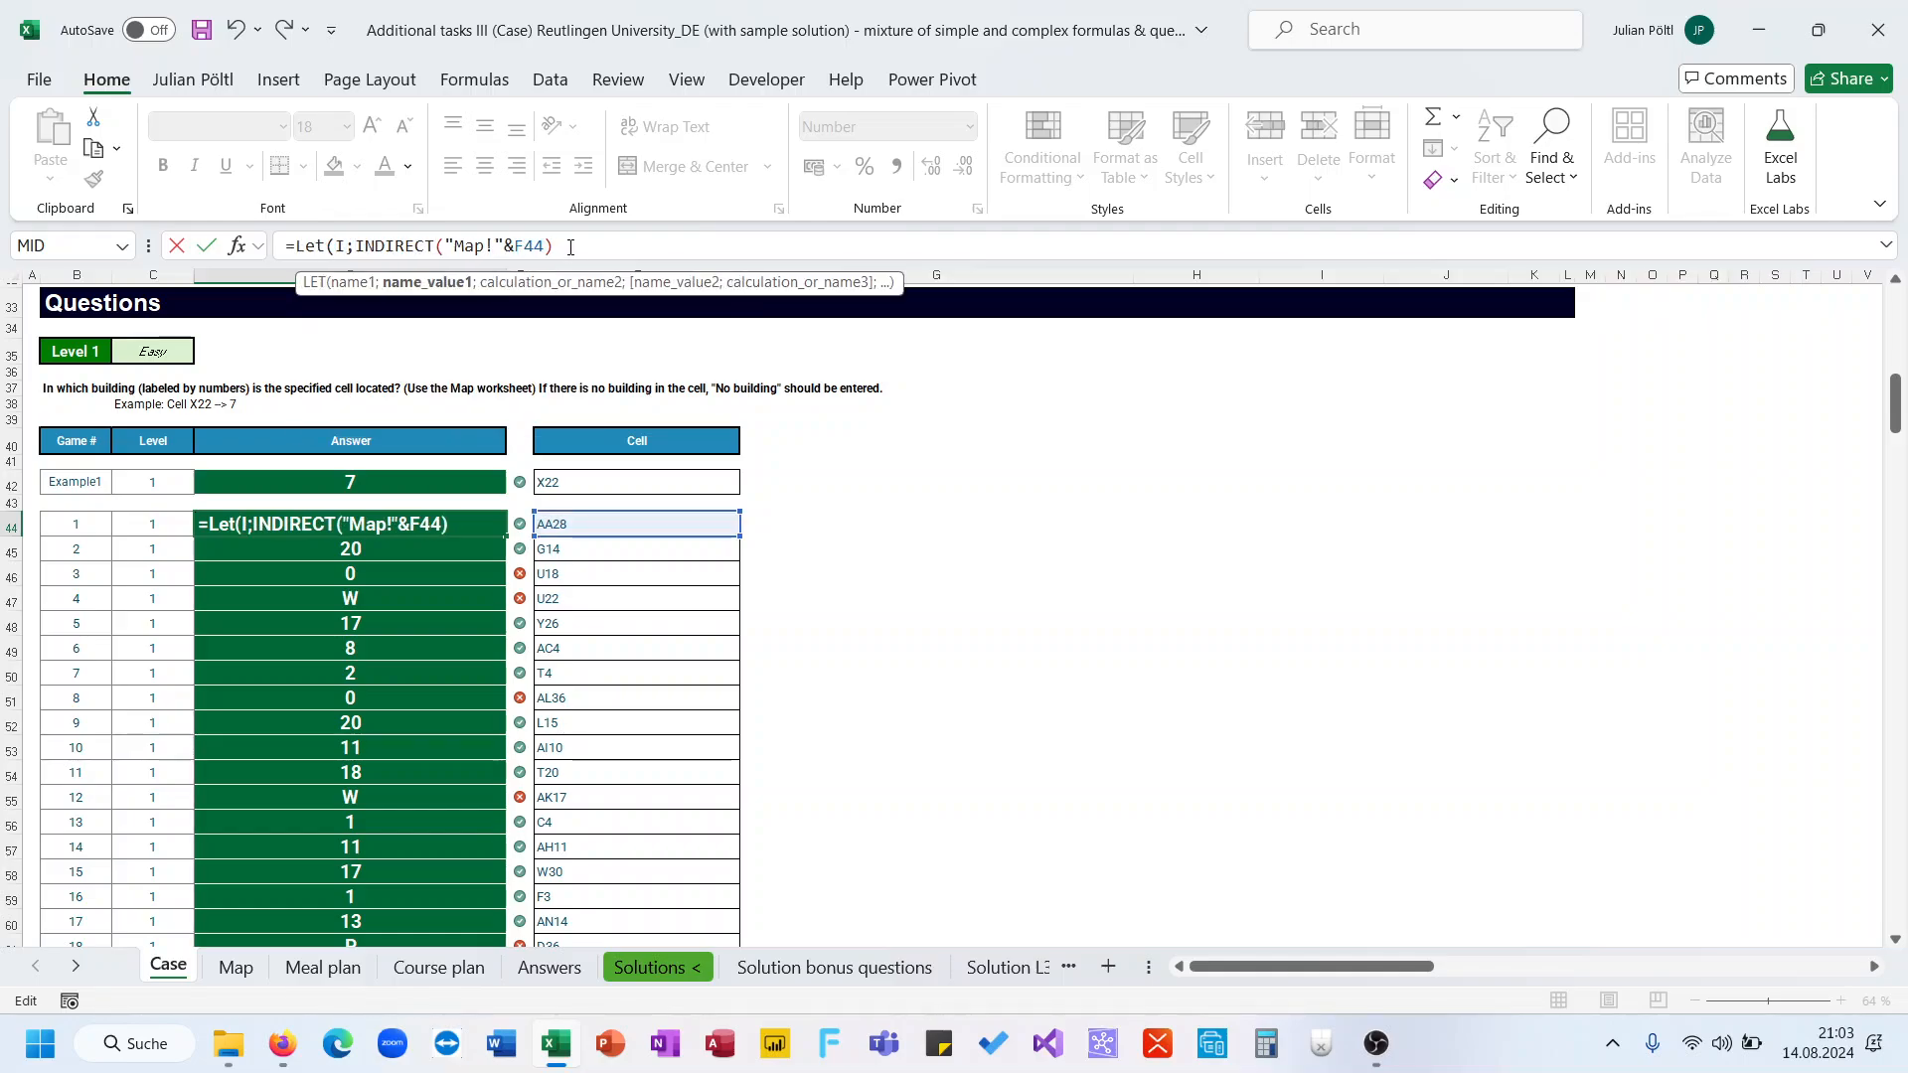
{"action": "type", "text": ";If("}
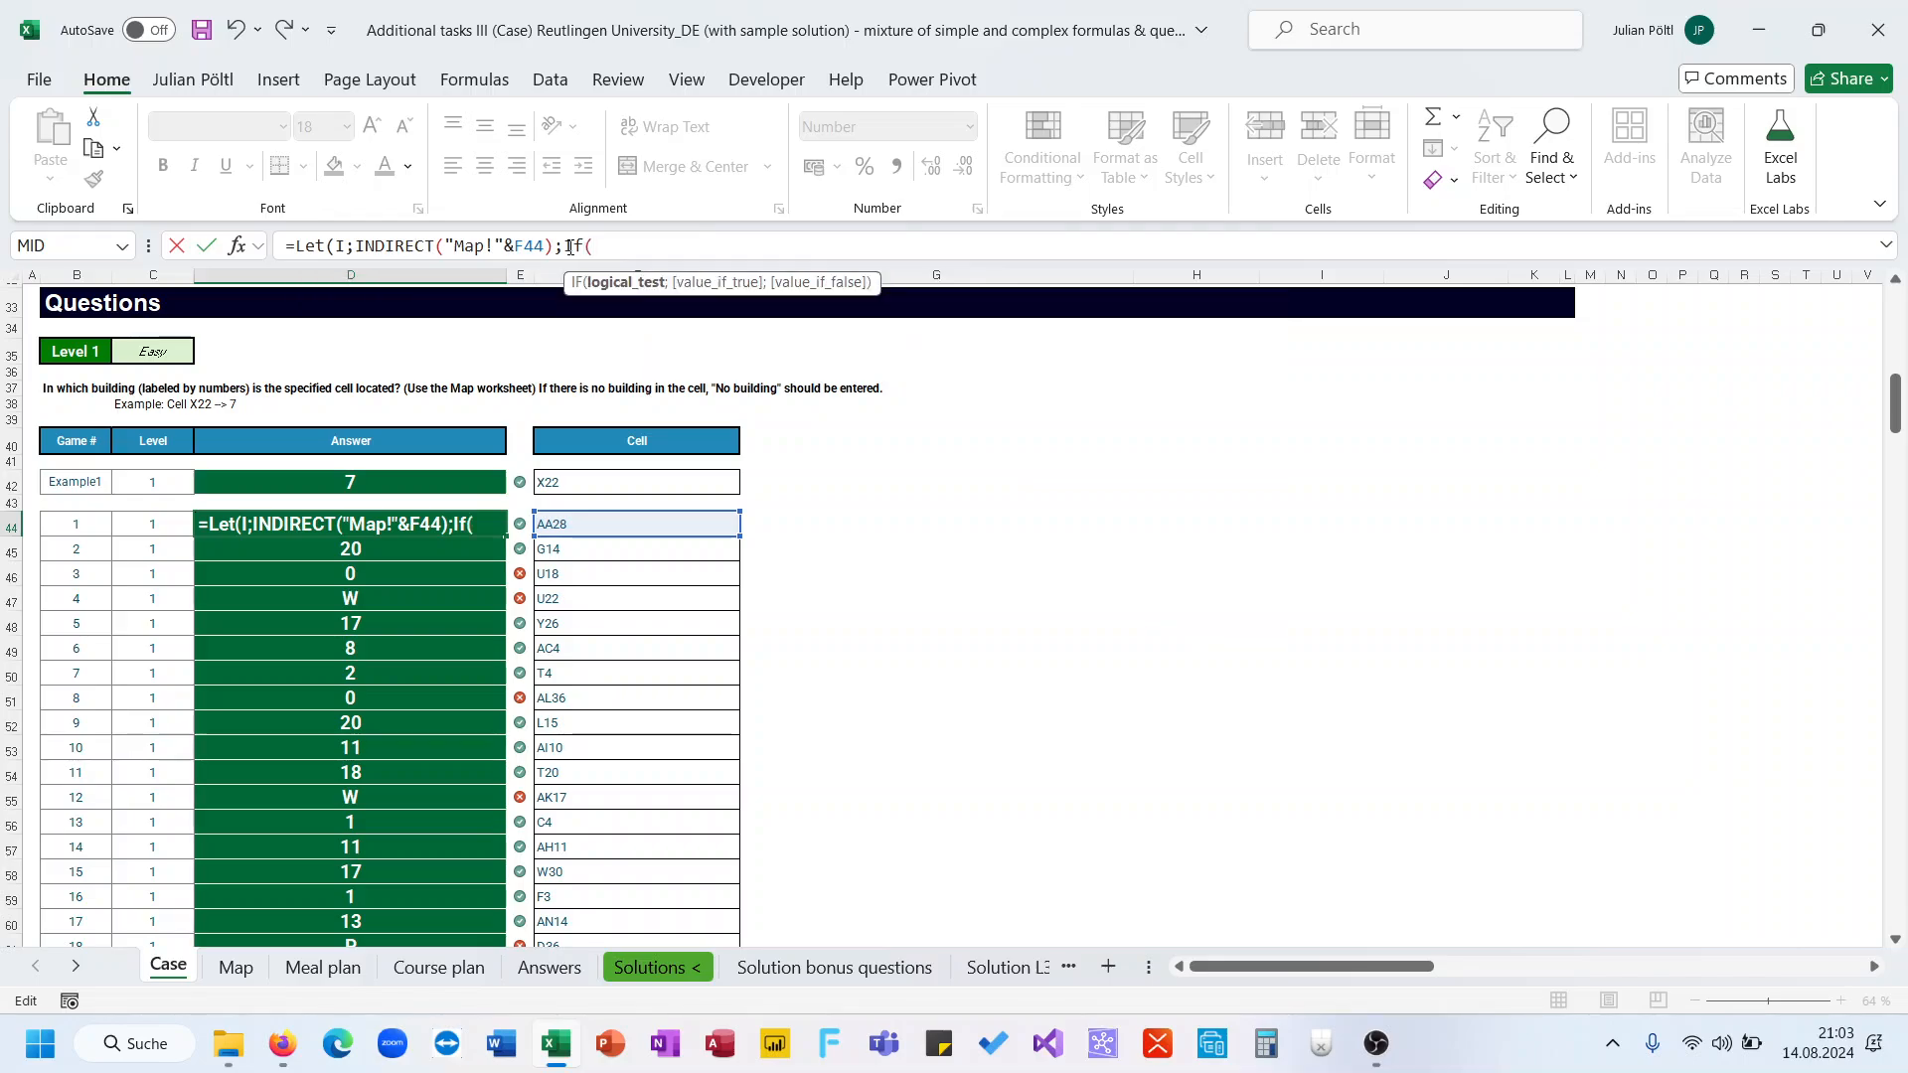
{"action": "type", "text": "Or("}
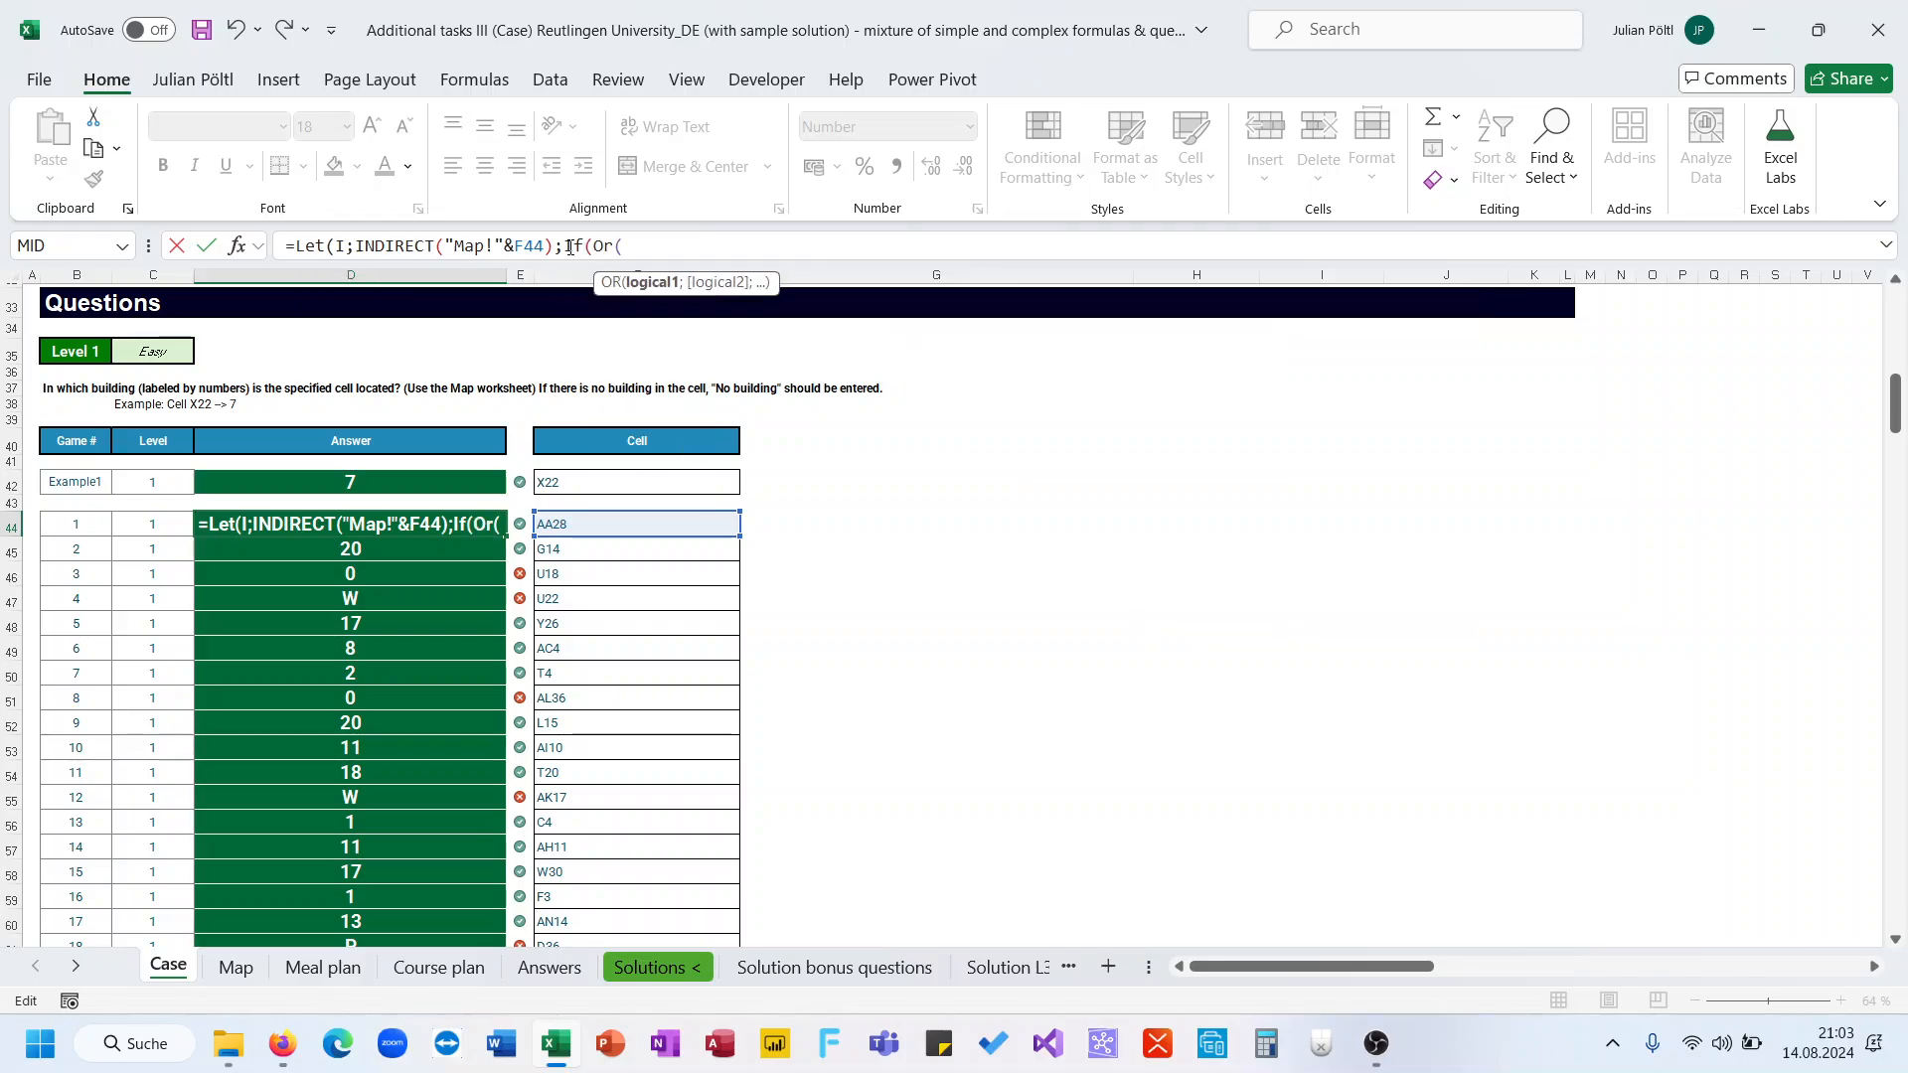
{"action": "type", "text": "I=\""}
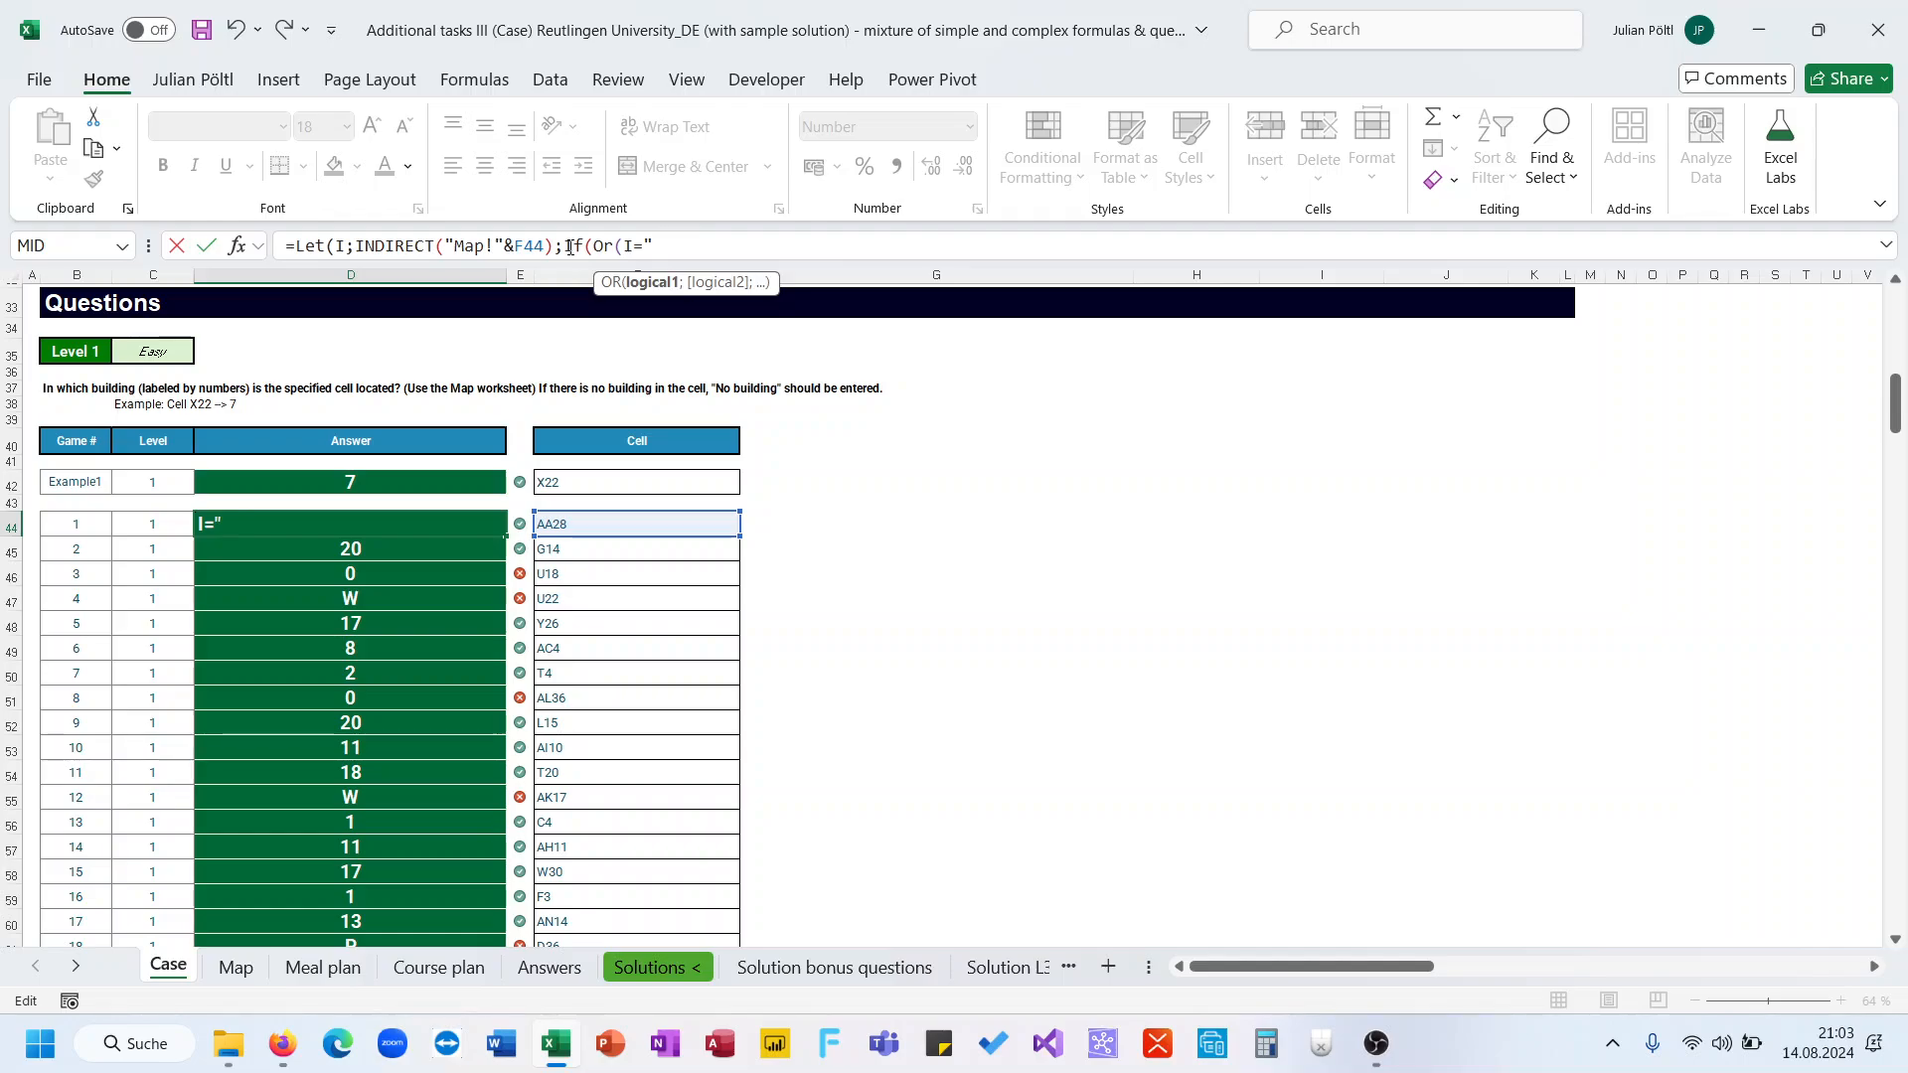
{"action": "type", "text": "0\""}
{"action": "key", "text": "BackSpace"}
{"action": "key", "text": "BackSpace"}
{"action": "type", "text": "0;I"}
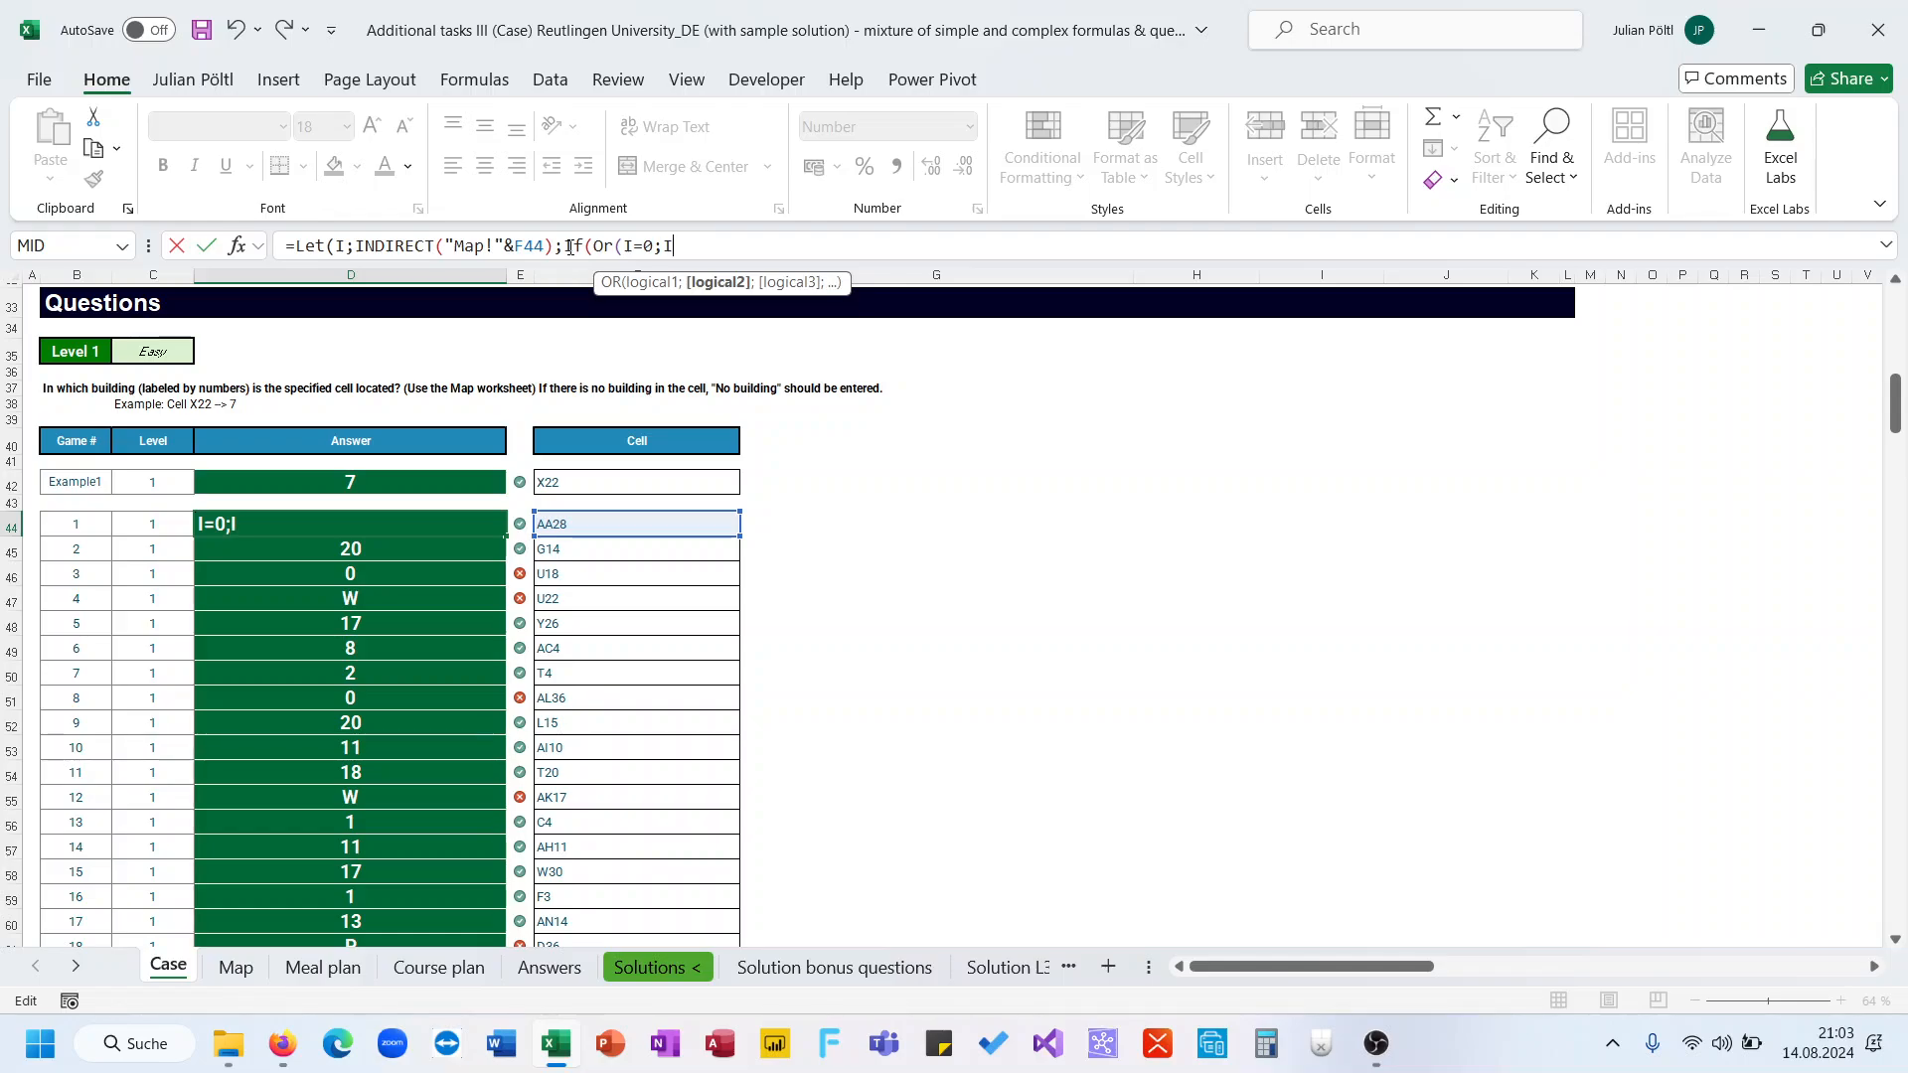
{"action": "type", "text": "=\"W\";I"}
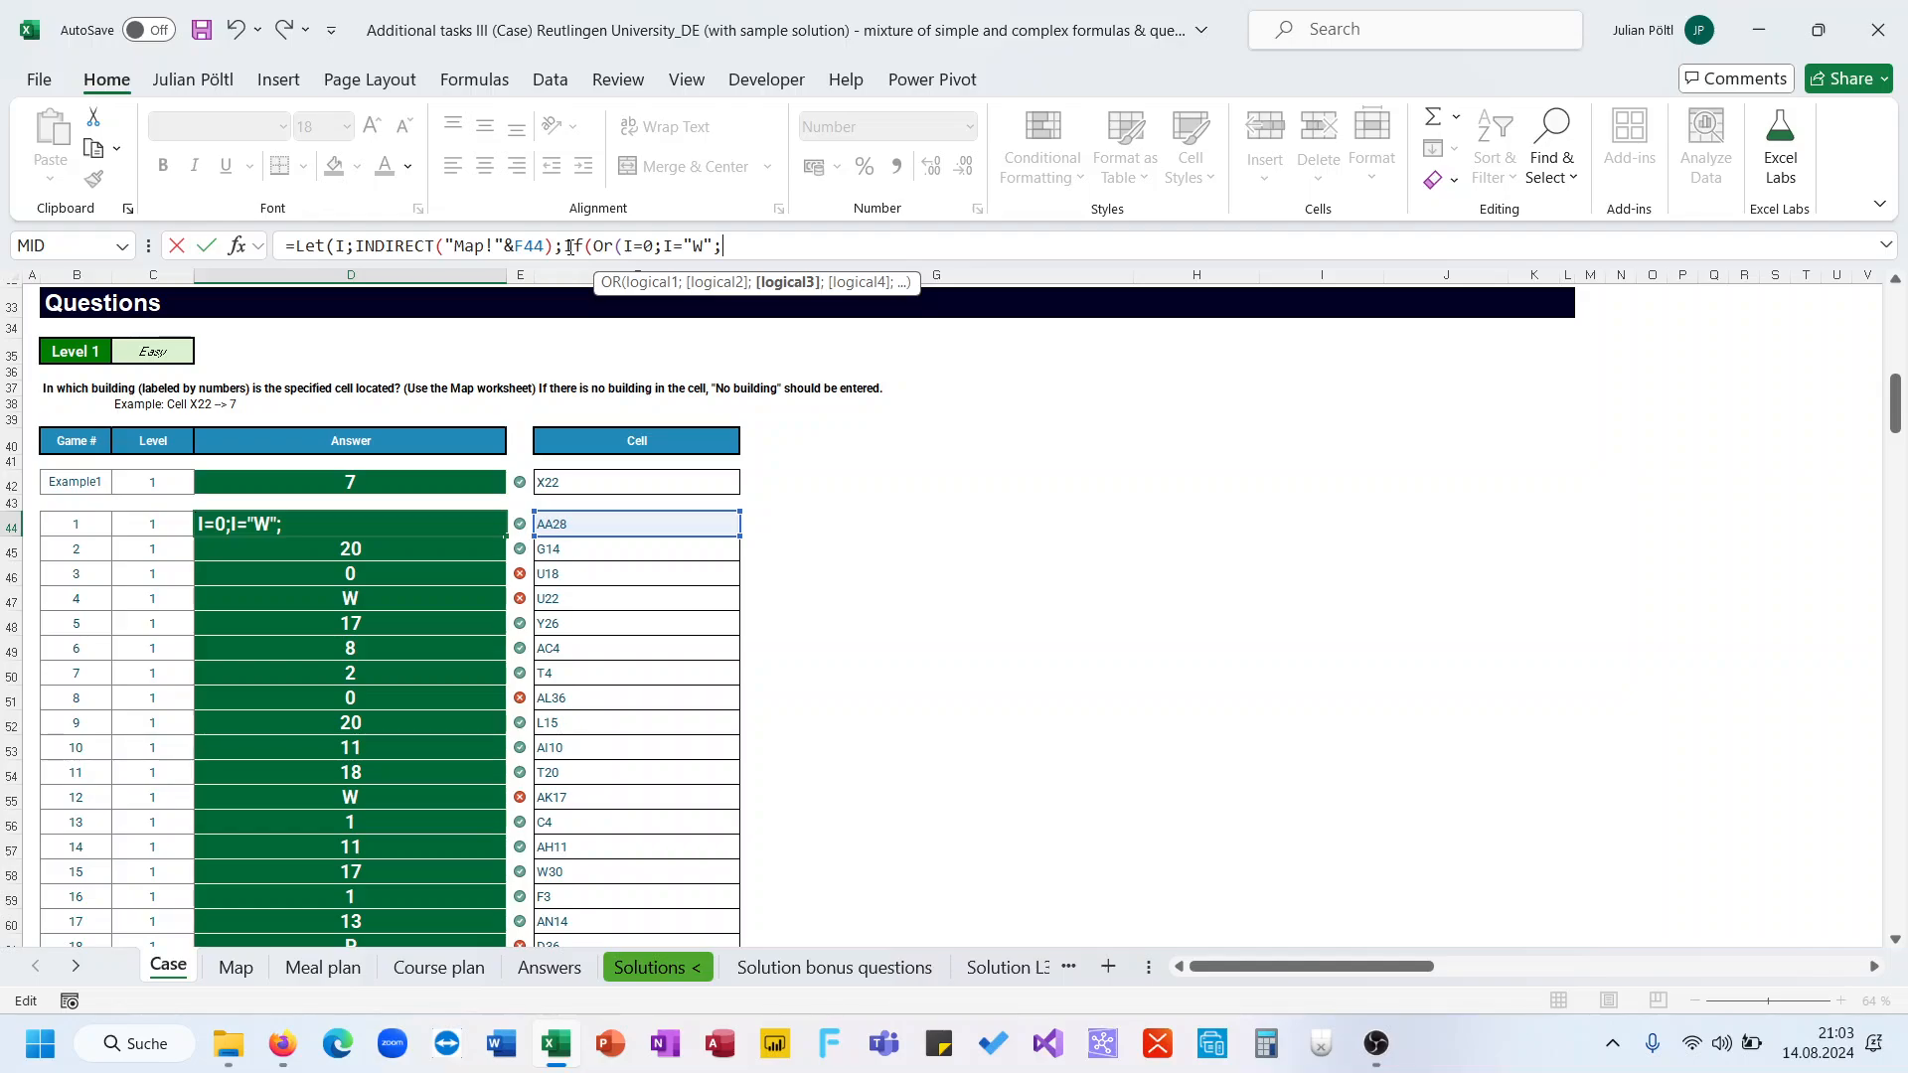
{"action": "type", "text": "\""}
{"action": "type", "text": "=\"P\";"}
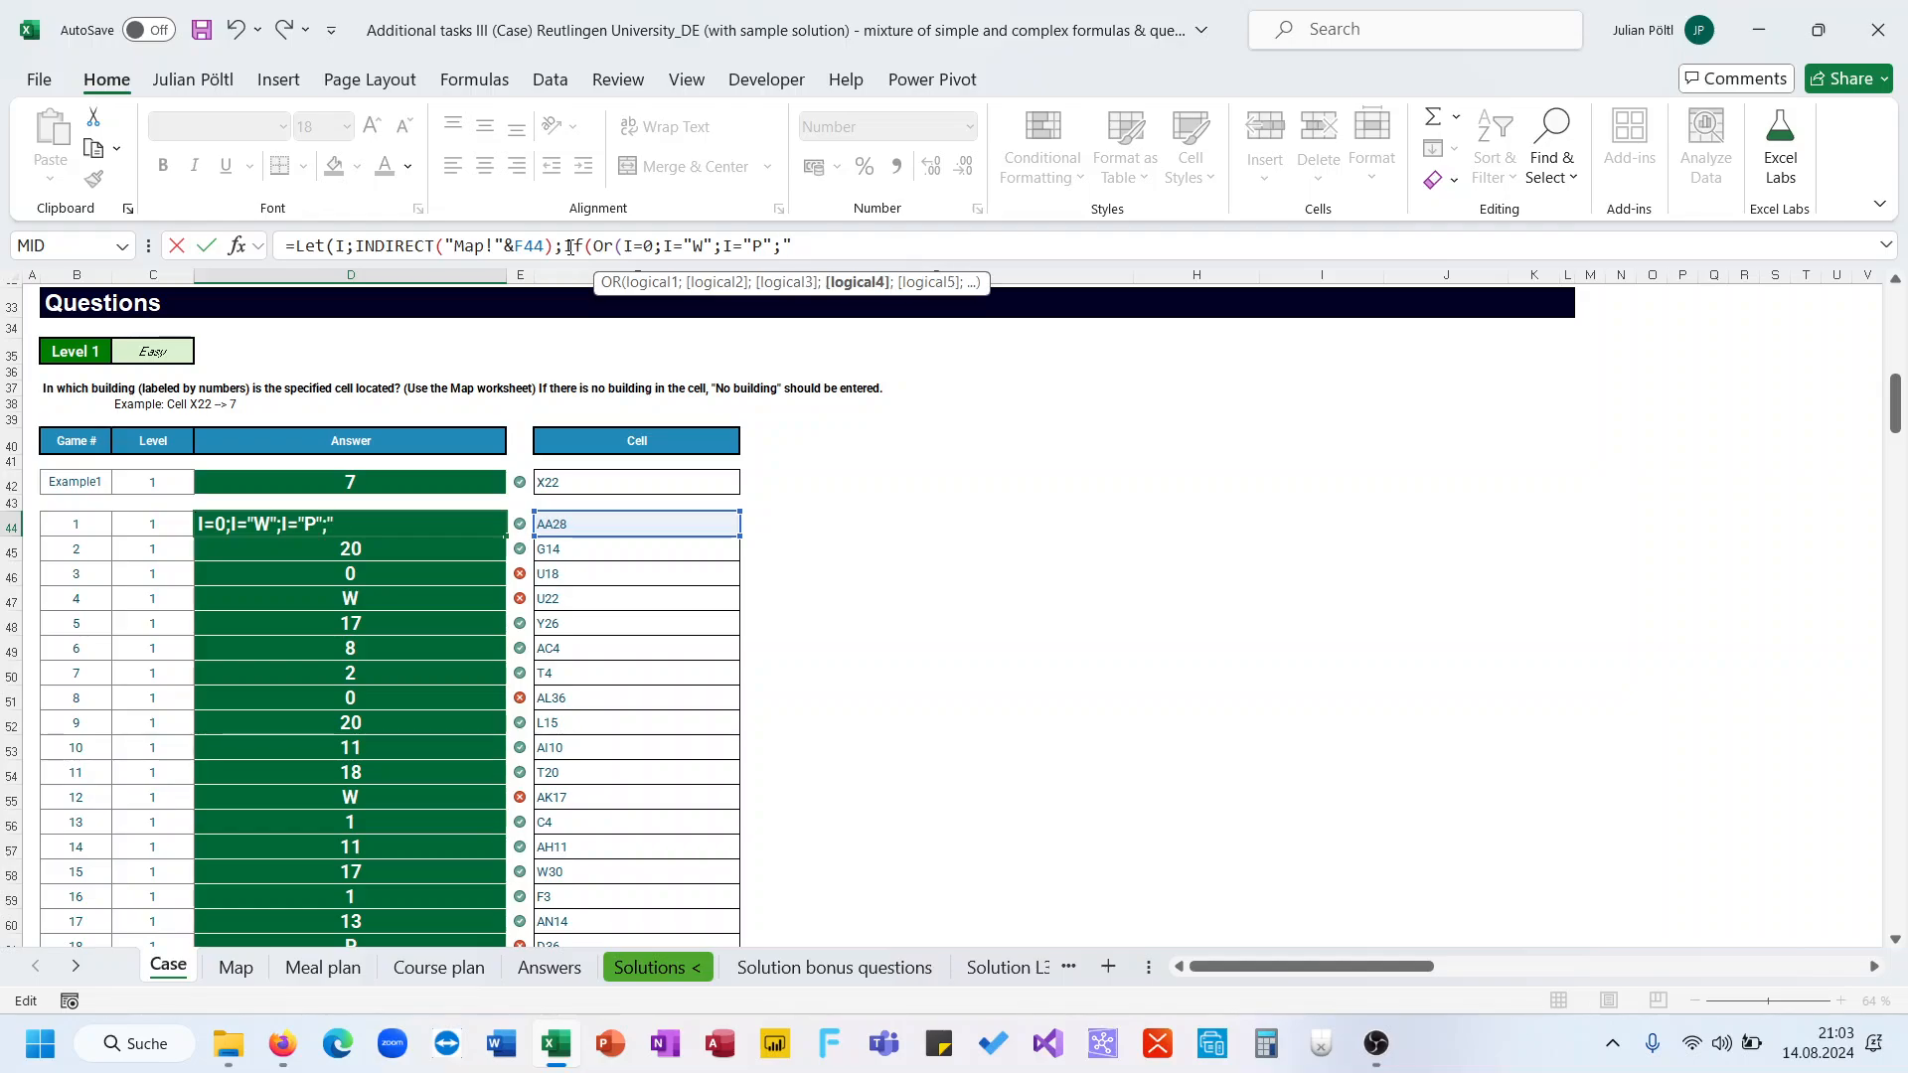
{"action": "type", "text": "I=\""}
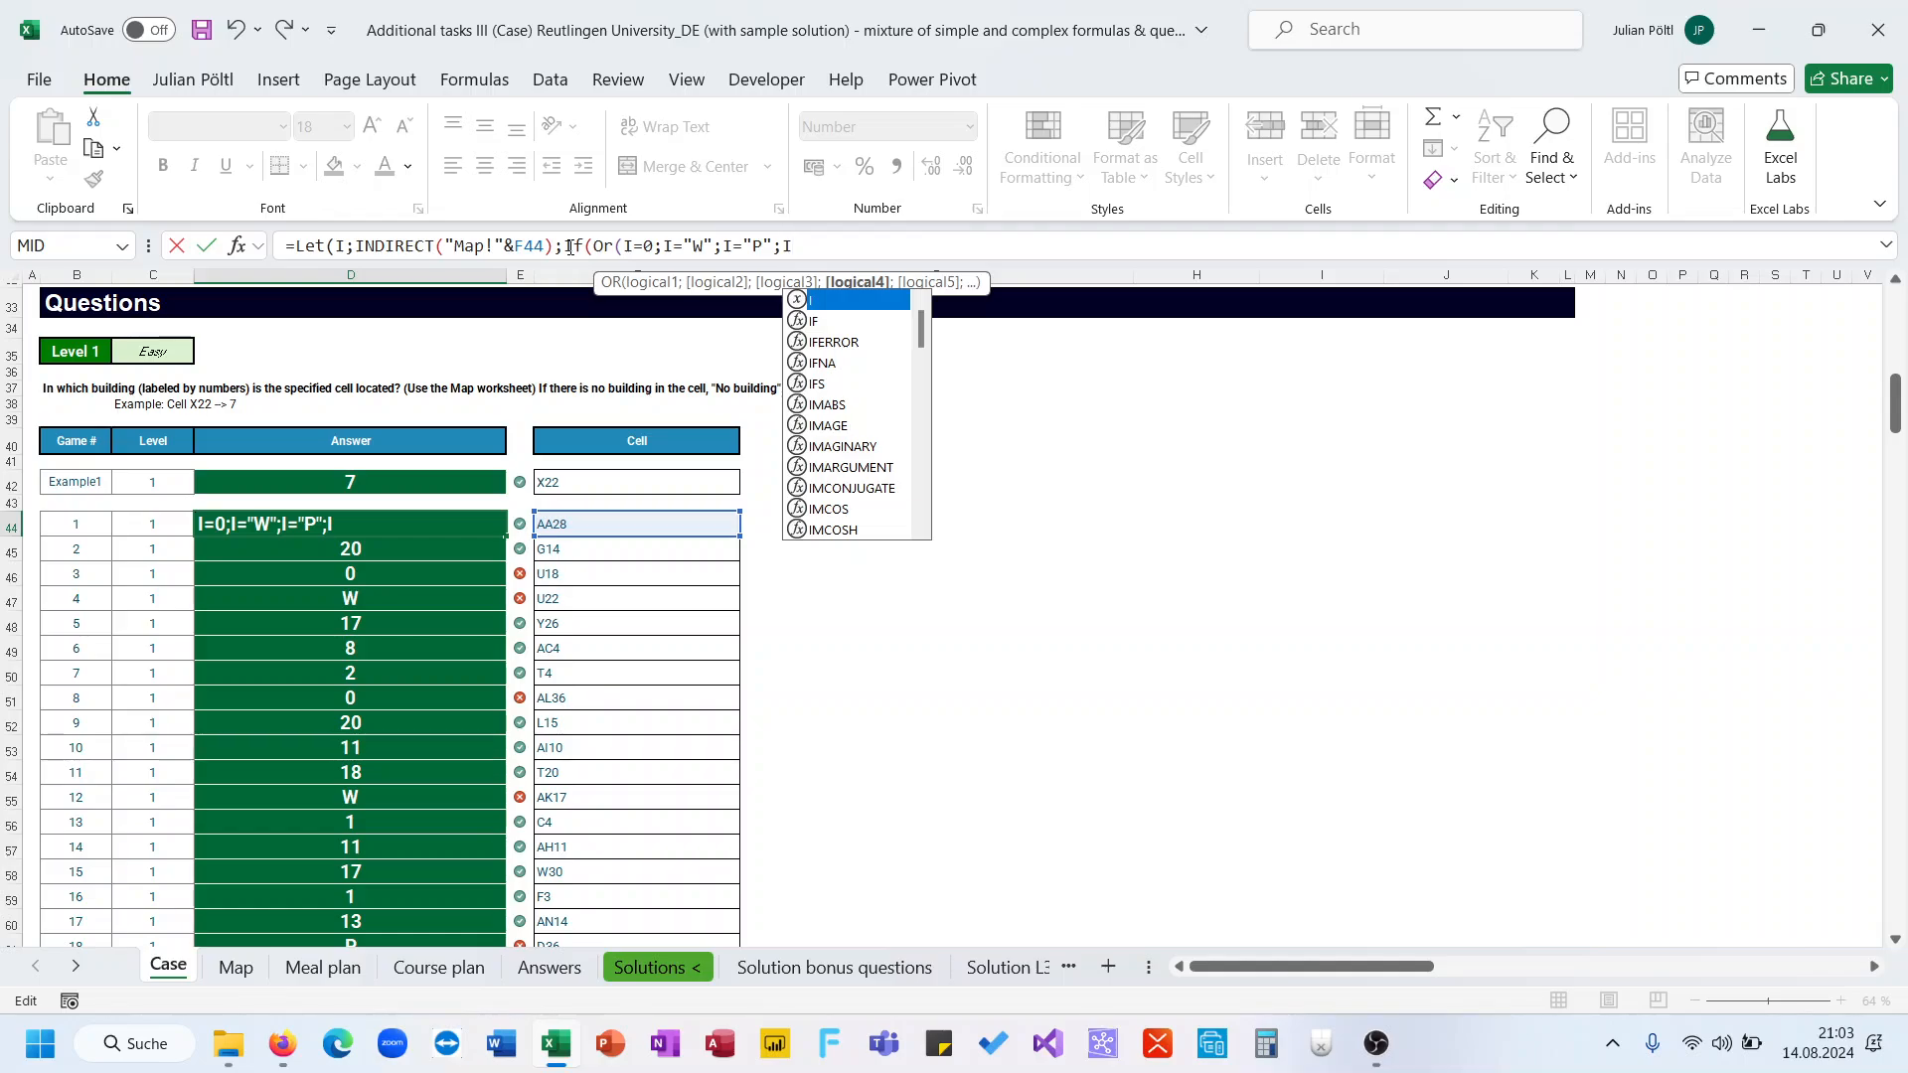
{"action": "type", "text": "S"}
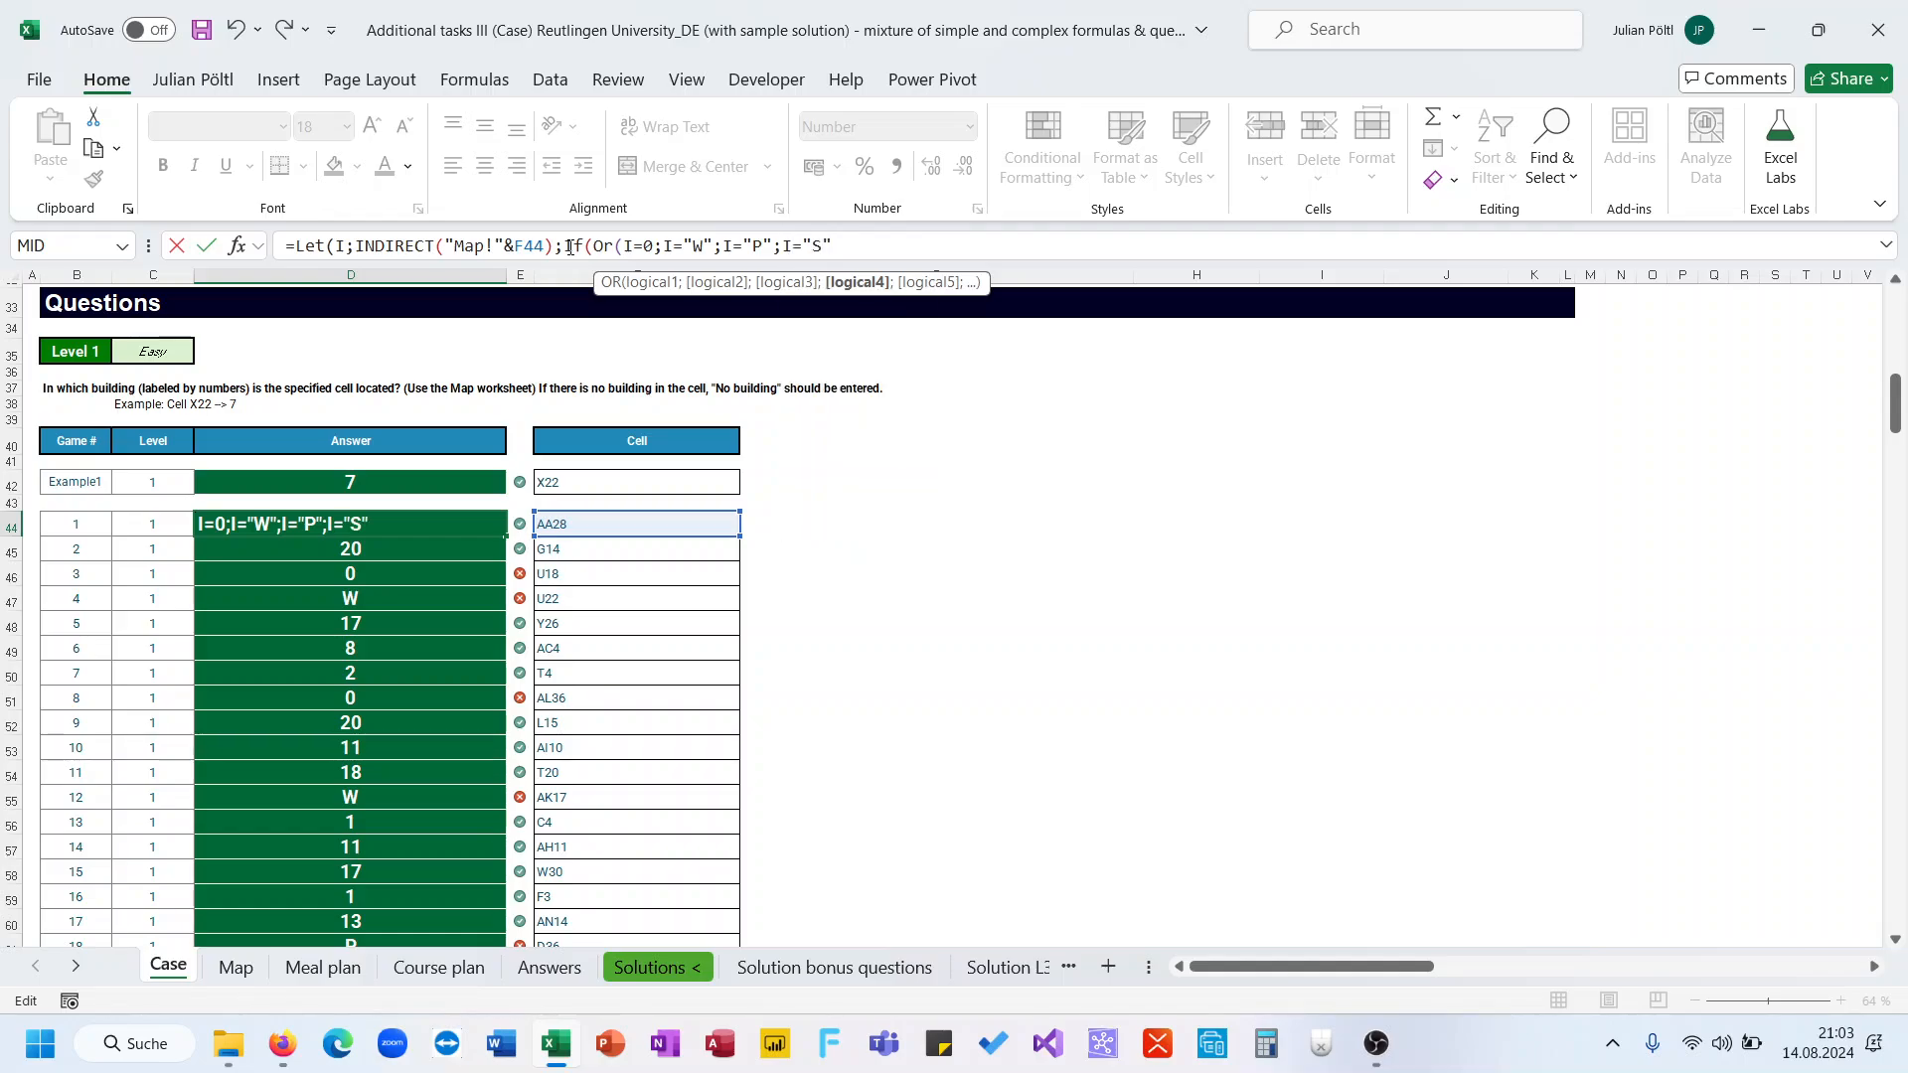
{"action": "type", "text": "\");\"N"}
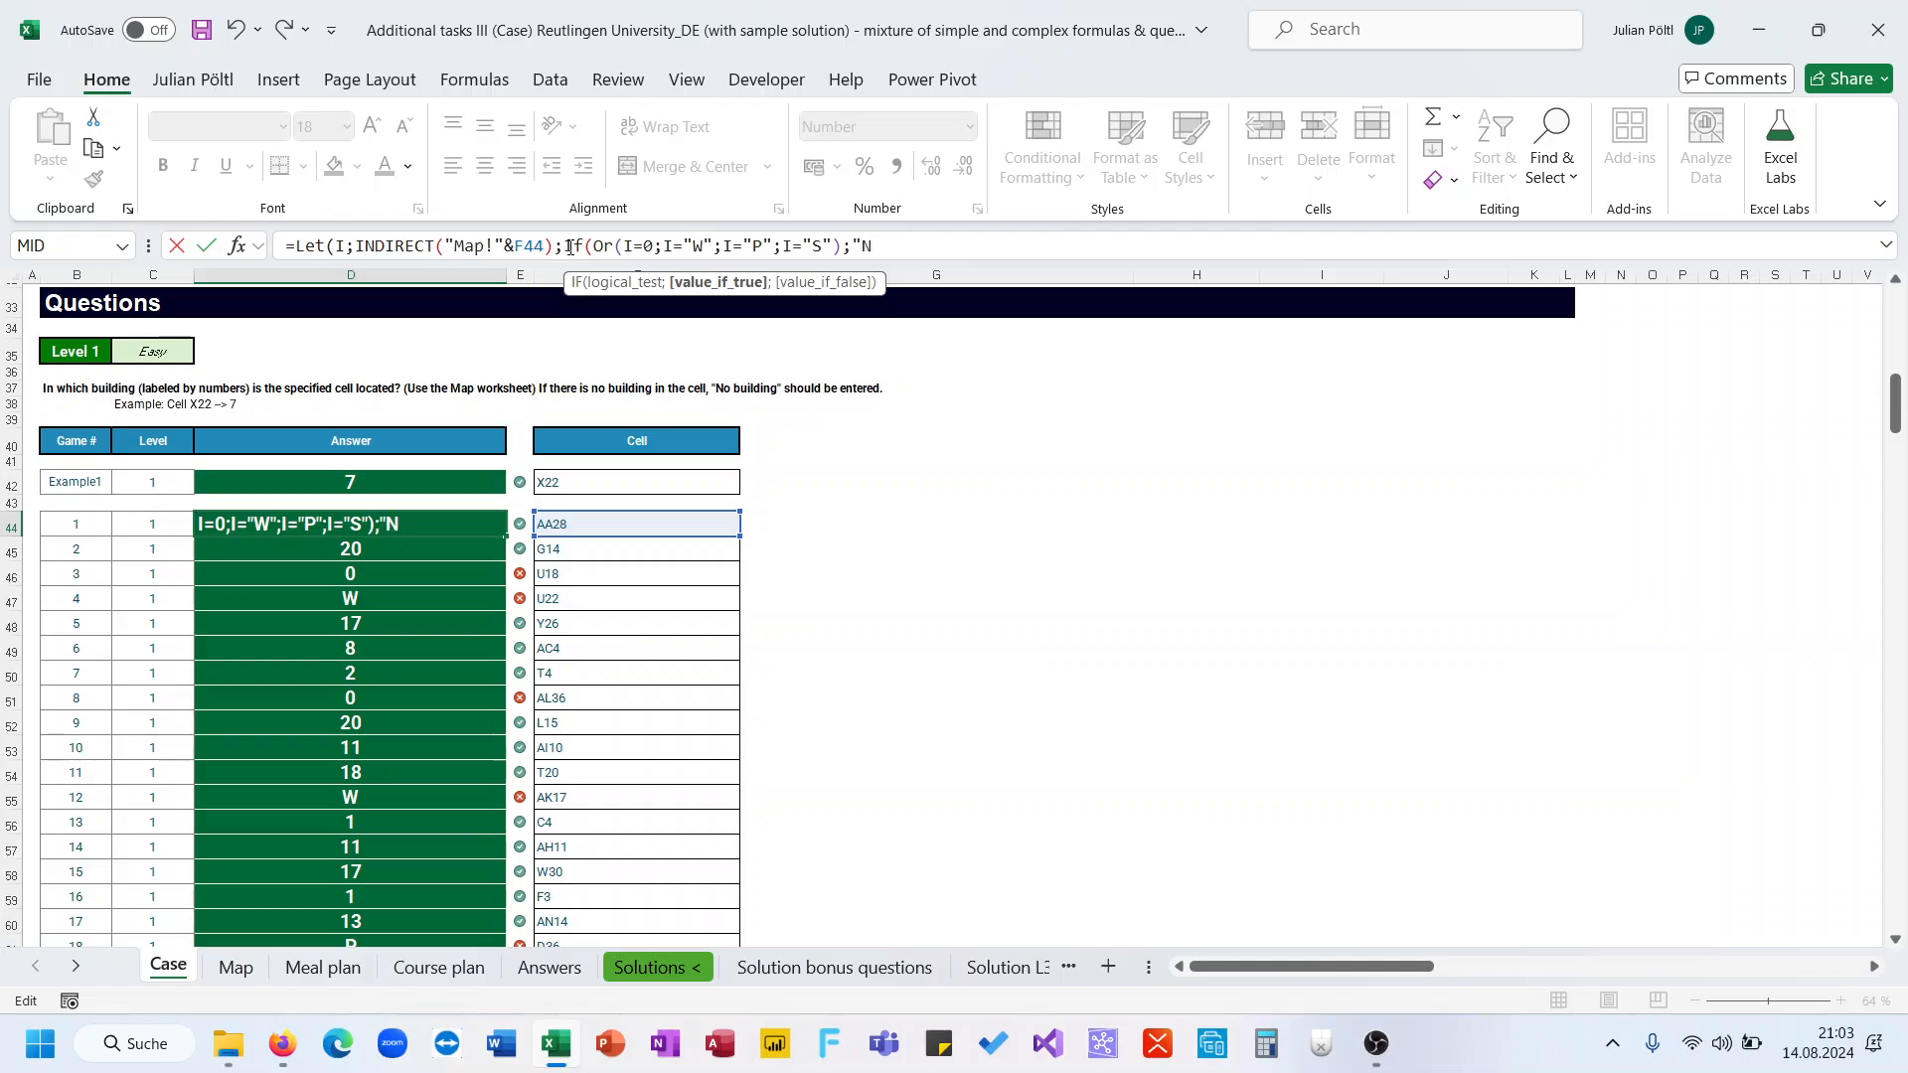
{"action": "type", "text": "o building\";"}
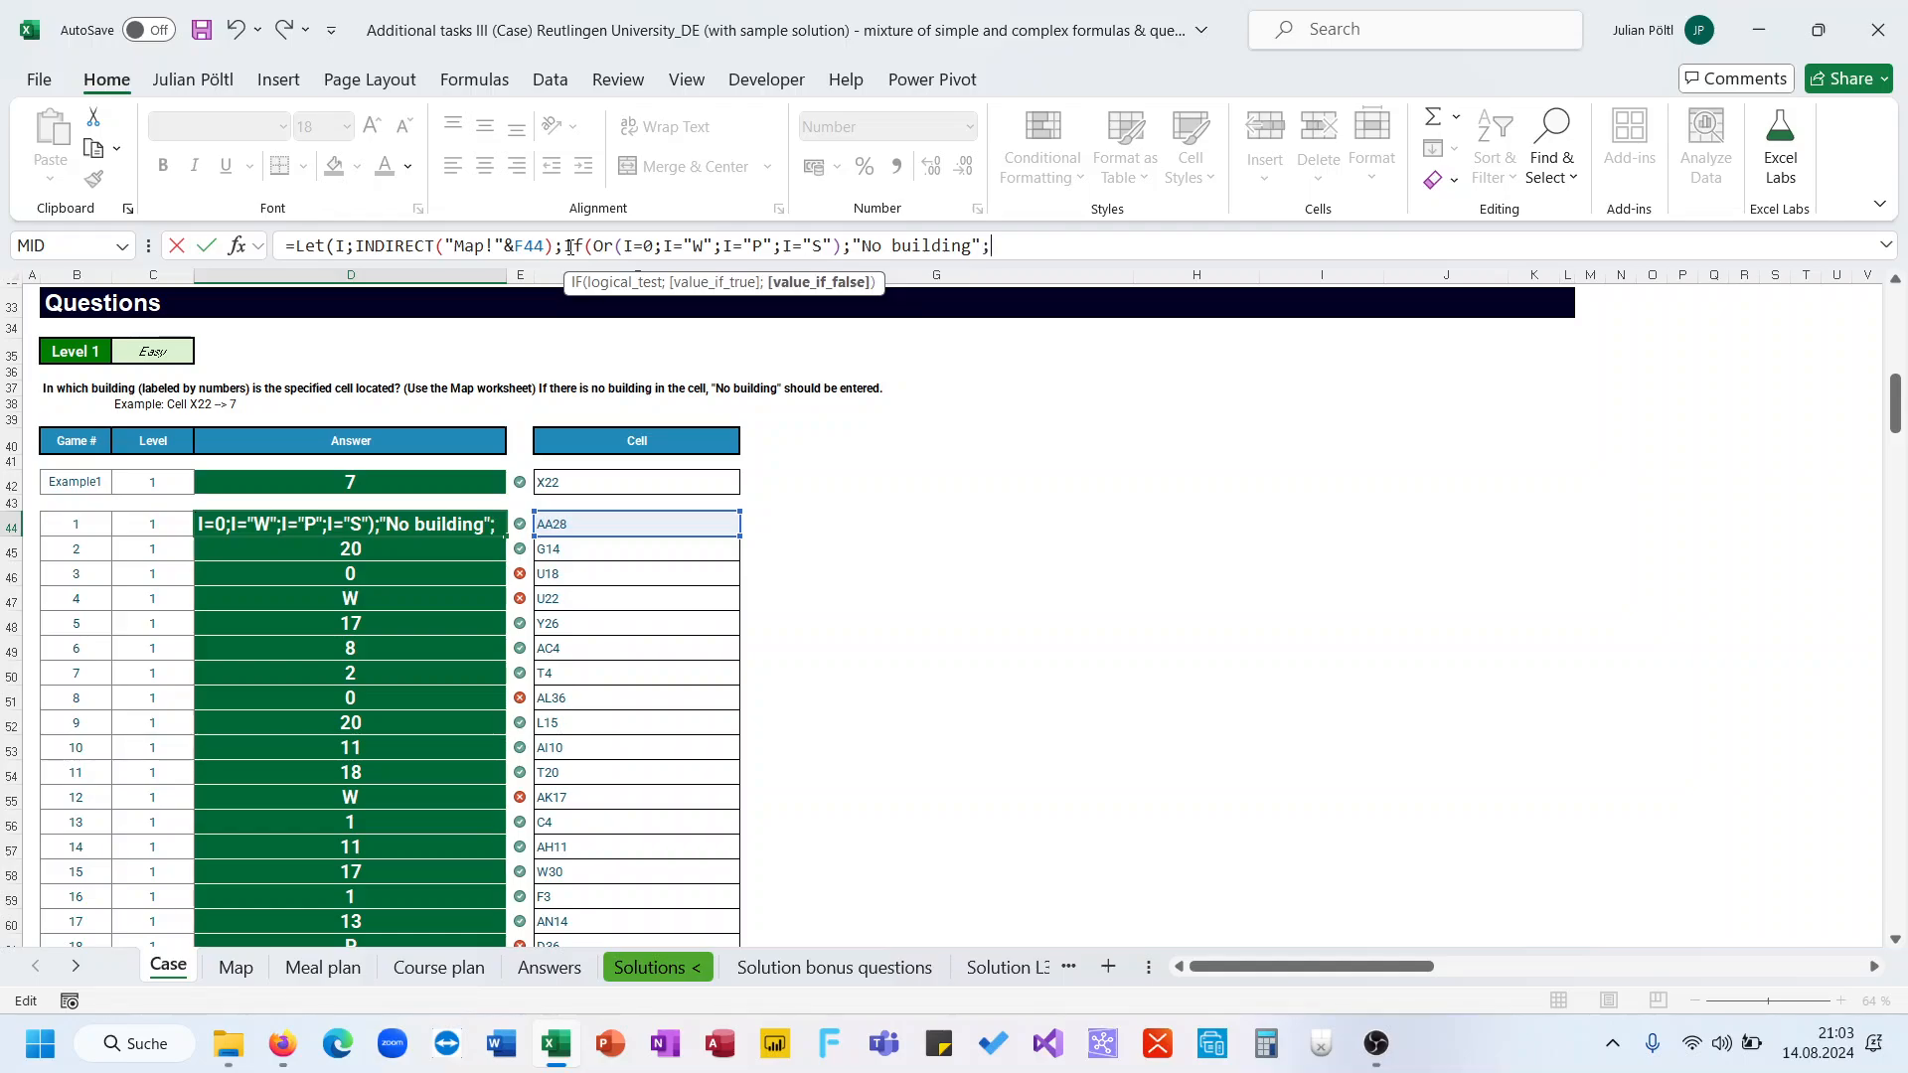
{"action": "type", "text": "I))"}
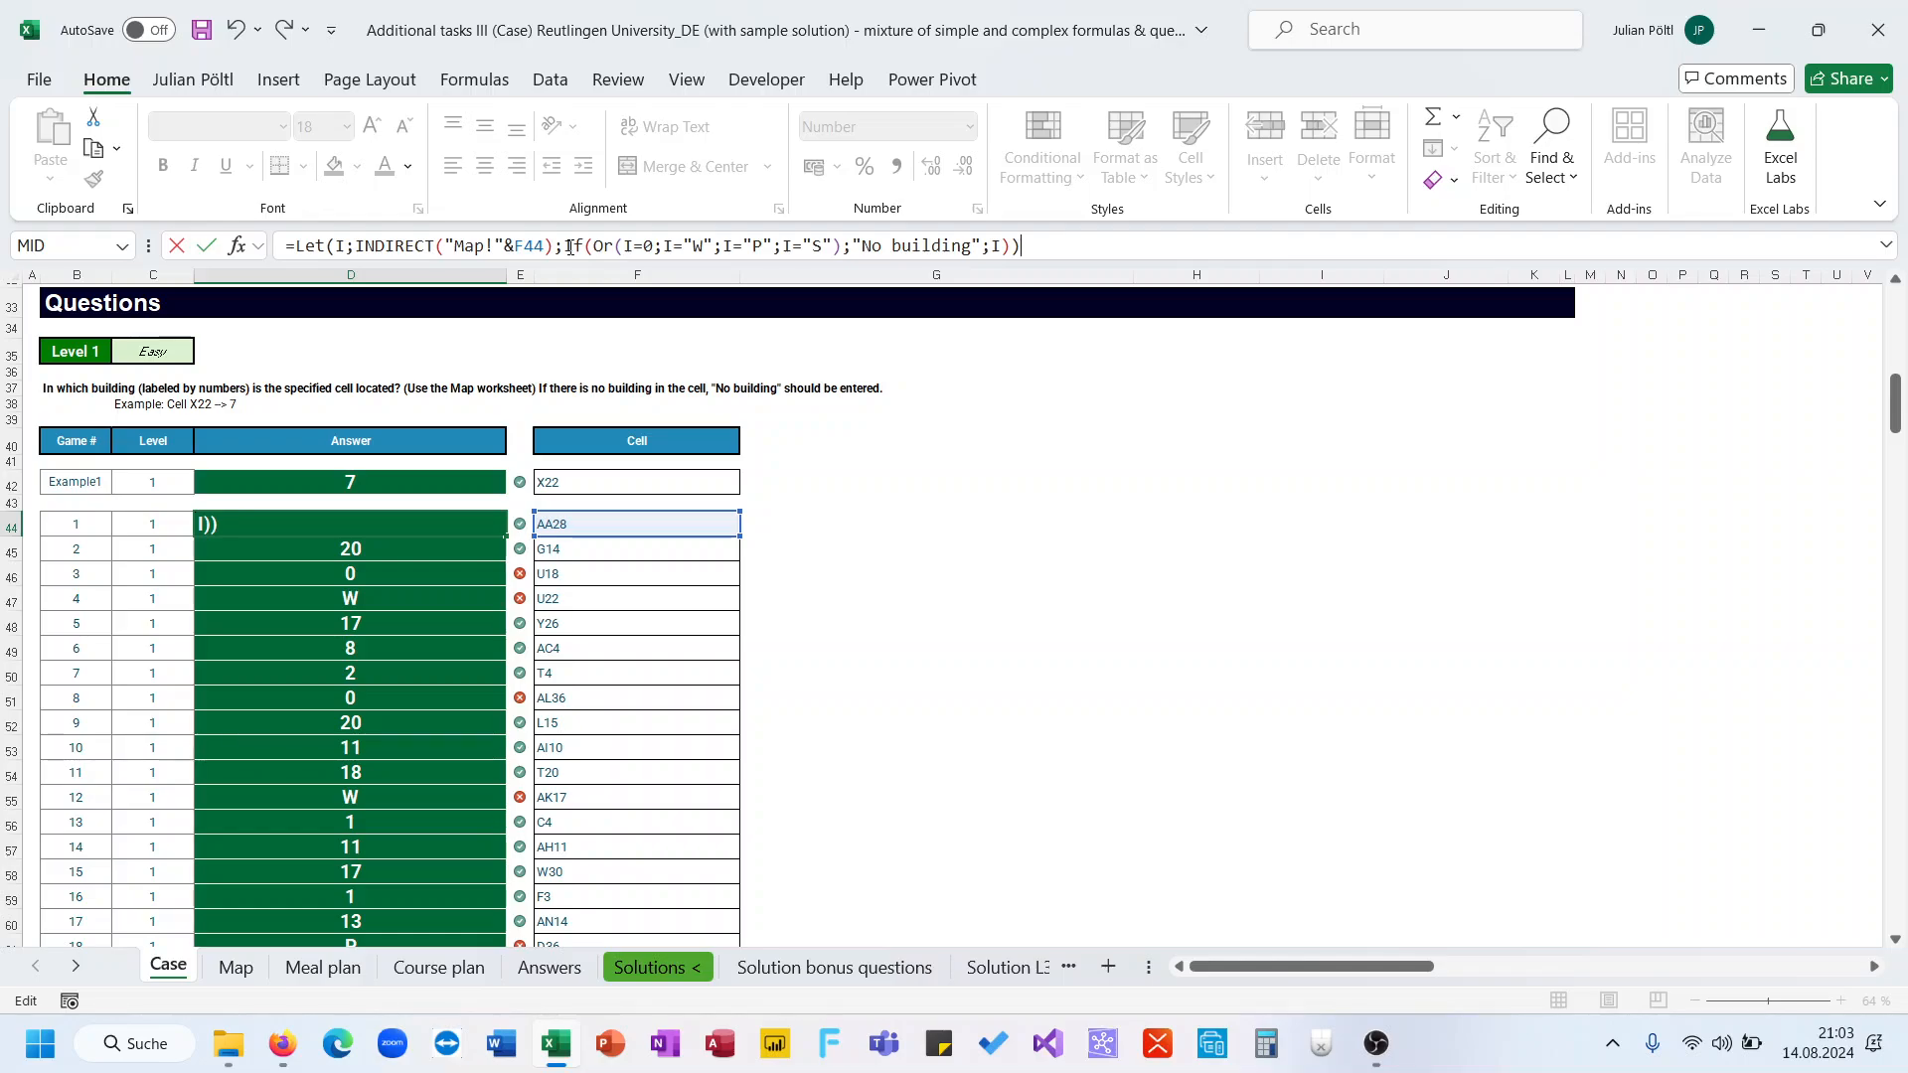
{"action": "key", "text": "Return"}
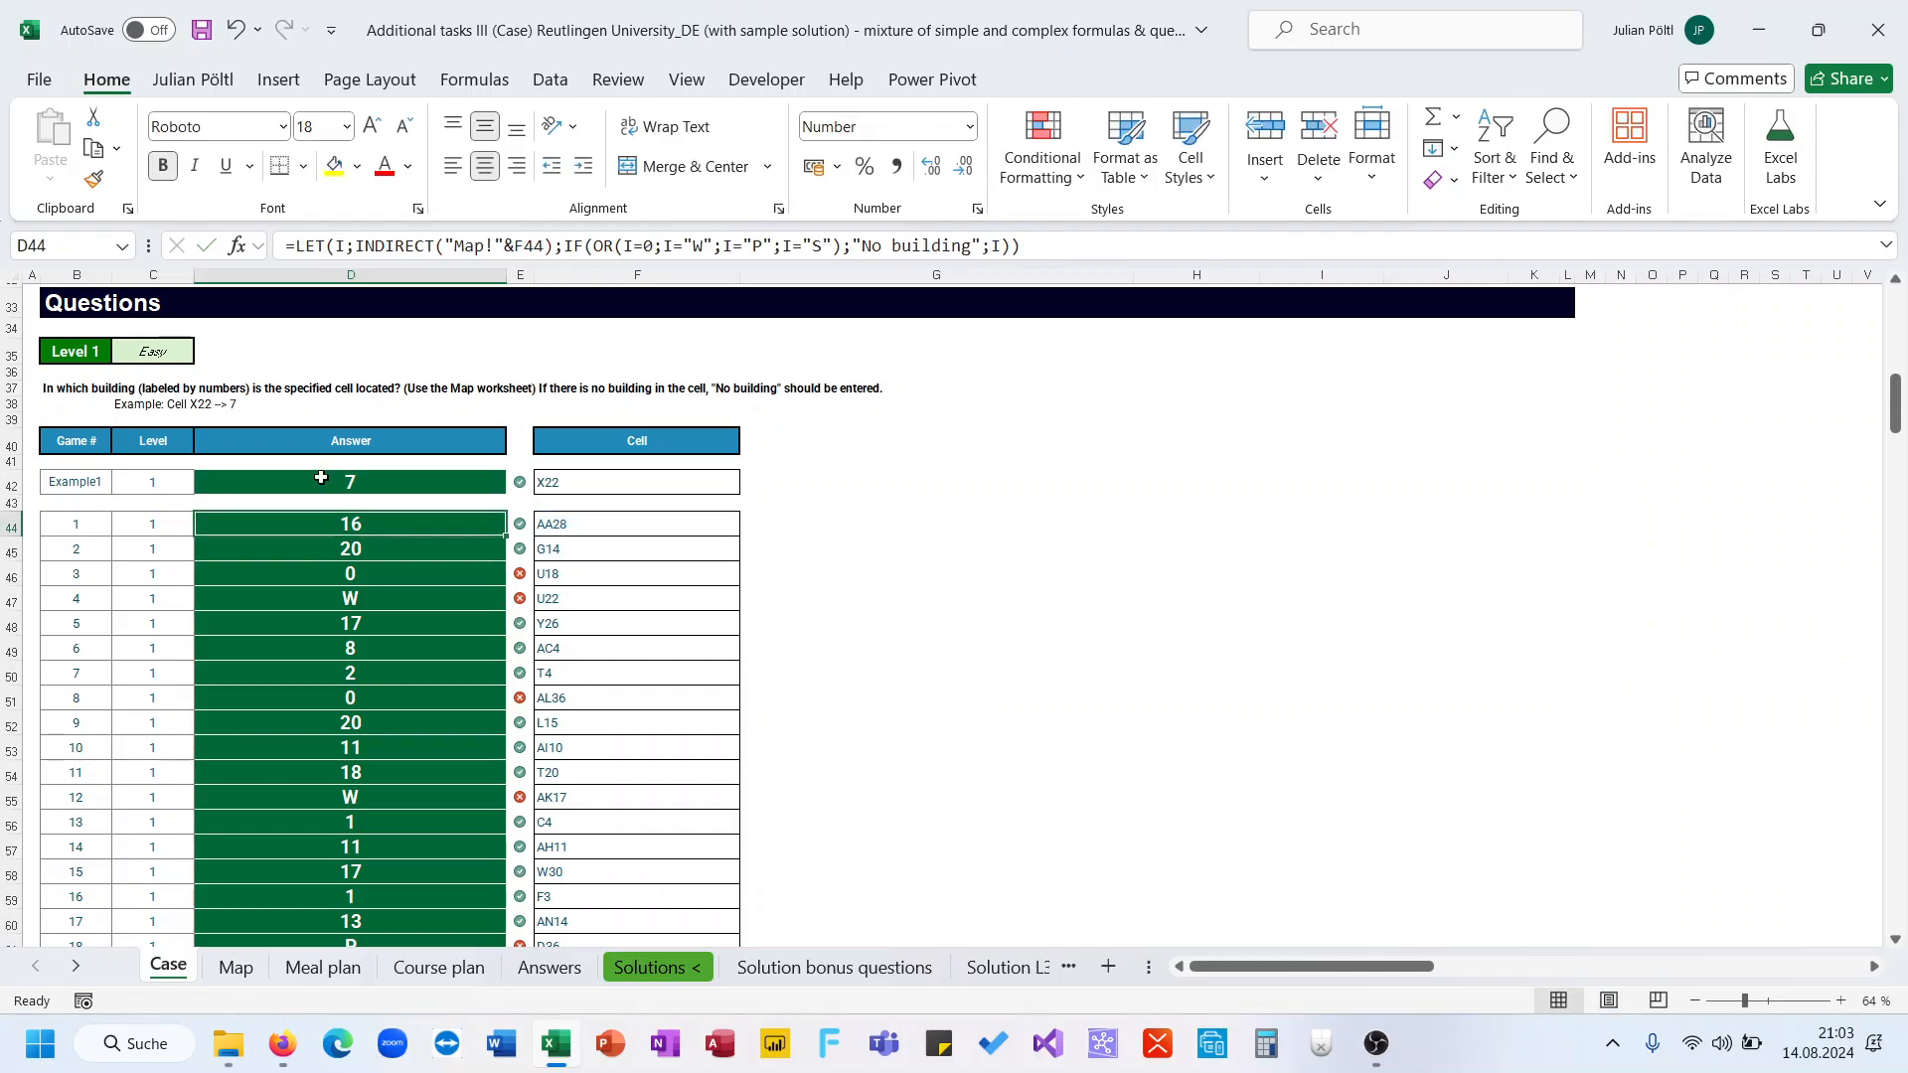
Fill the rewritten LET formula down the whole Level 1 answer column
{"action": "double_click", "coordinate": [506, 536]}
{"action": "scroll", "coordinate": [462, 601], "scroll_direction": "down", "scroll_amount": 2}
{"action": "scroll", "coordinate": [459, 606], "scroll_direction": "up", "scroll_amount": 4}
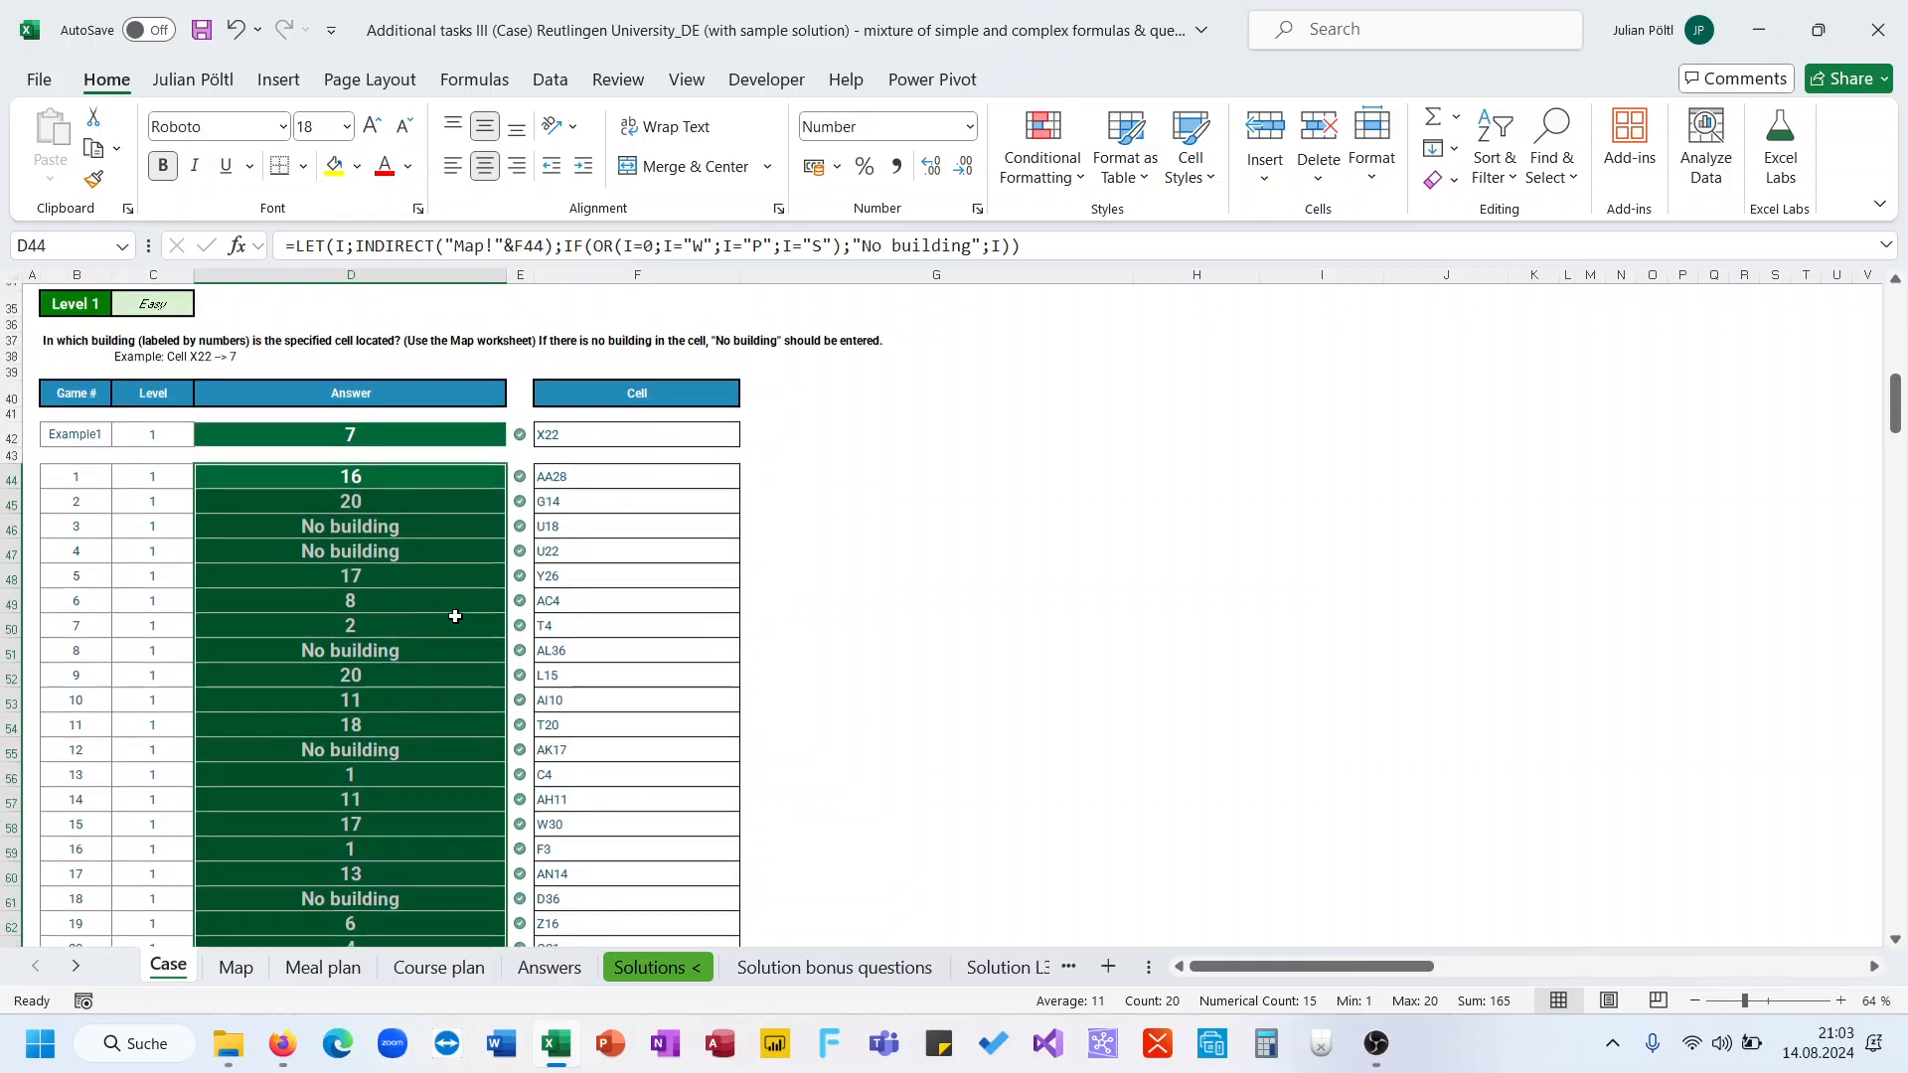
Read the Level 2 task description, its example and the horizontal and vertical movement values
{"action": "scroll", "coordinate": [455, 616], "scroll_direction": "down", "scroll_amount": 1}
{"action": "scroll", "coordinate": [455, 616], "scroll_direction": "down", "scroll_amount": 8}
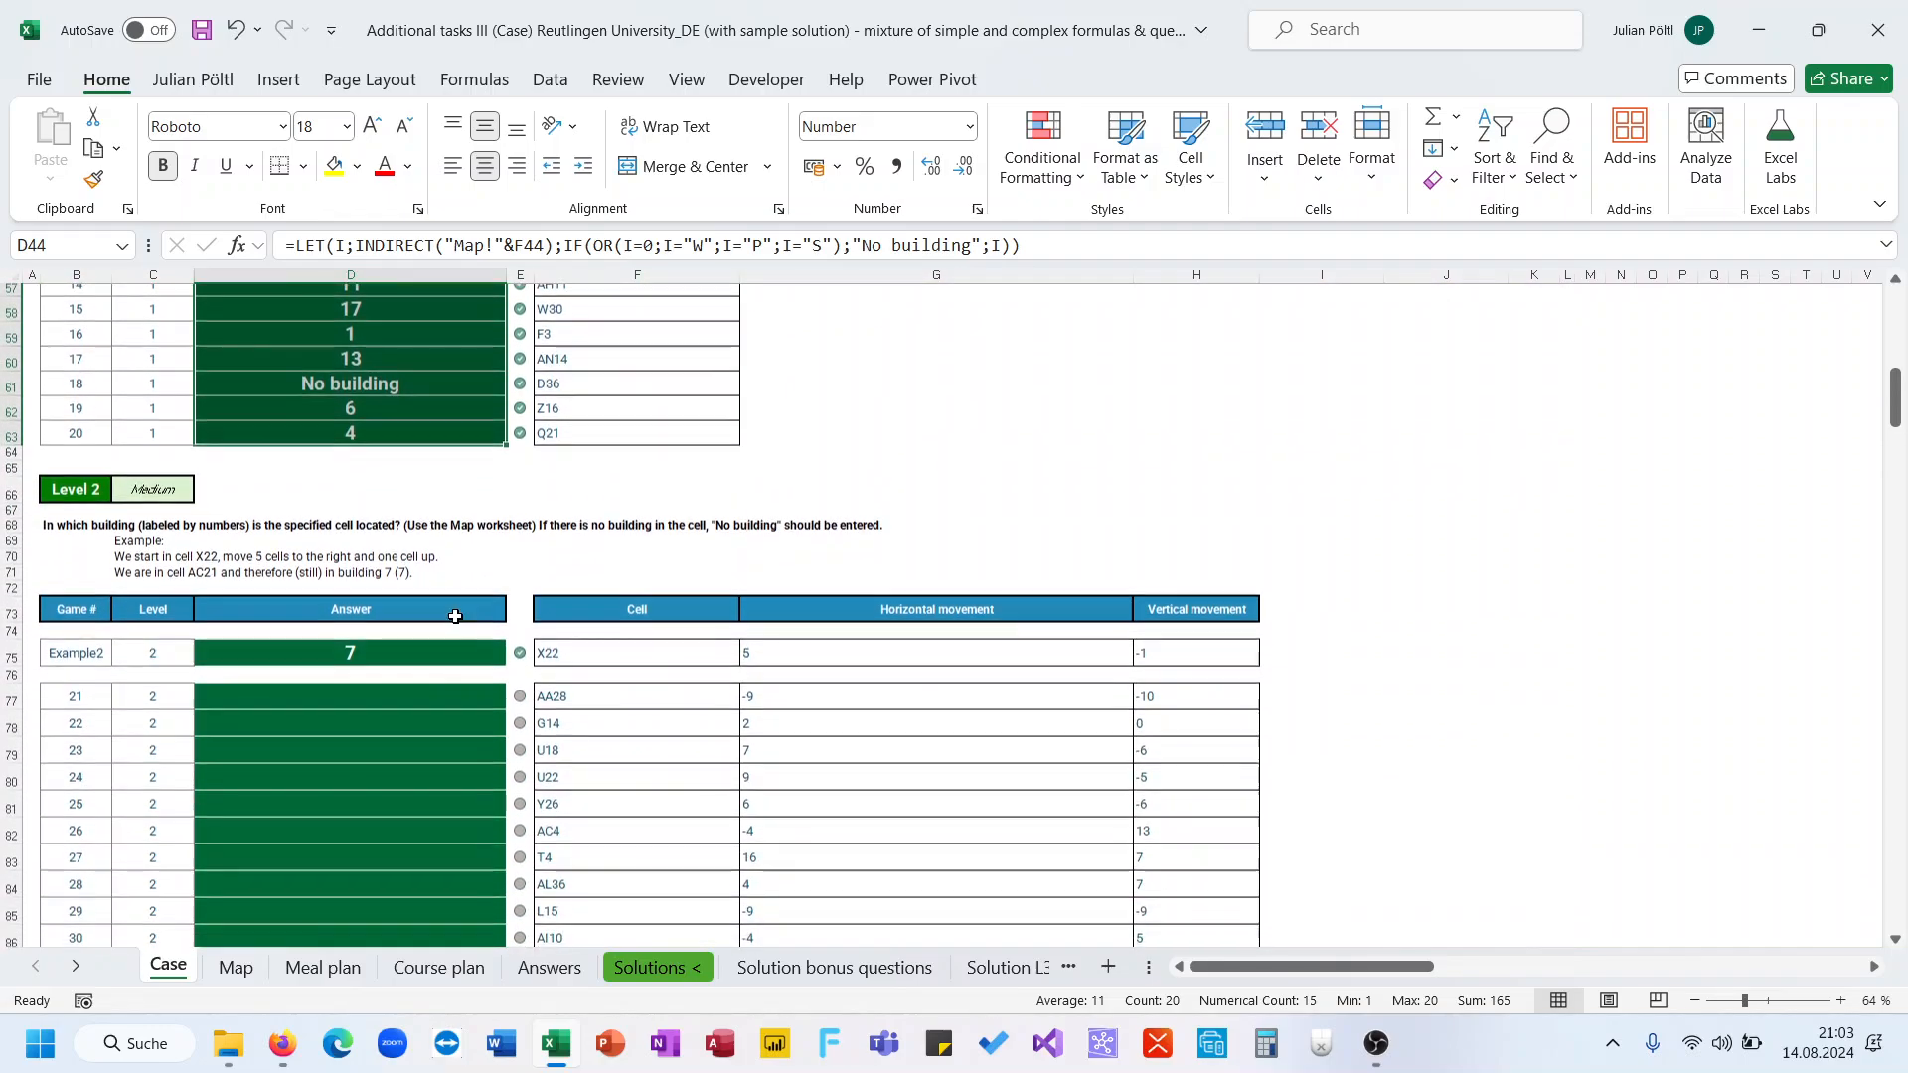
{"action": "scroll", "coordinate": [455, 616], "scroll_direction": "down", "scroll_amount": 1}
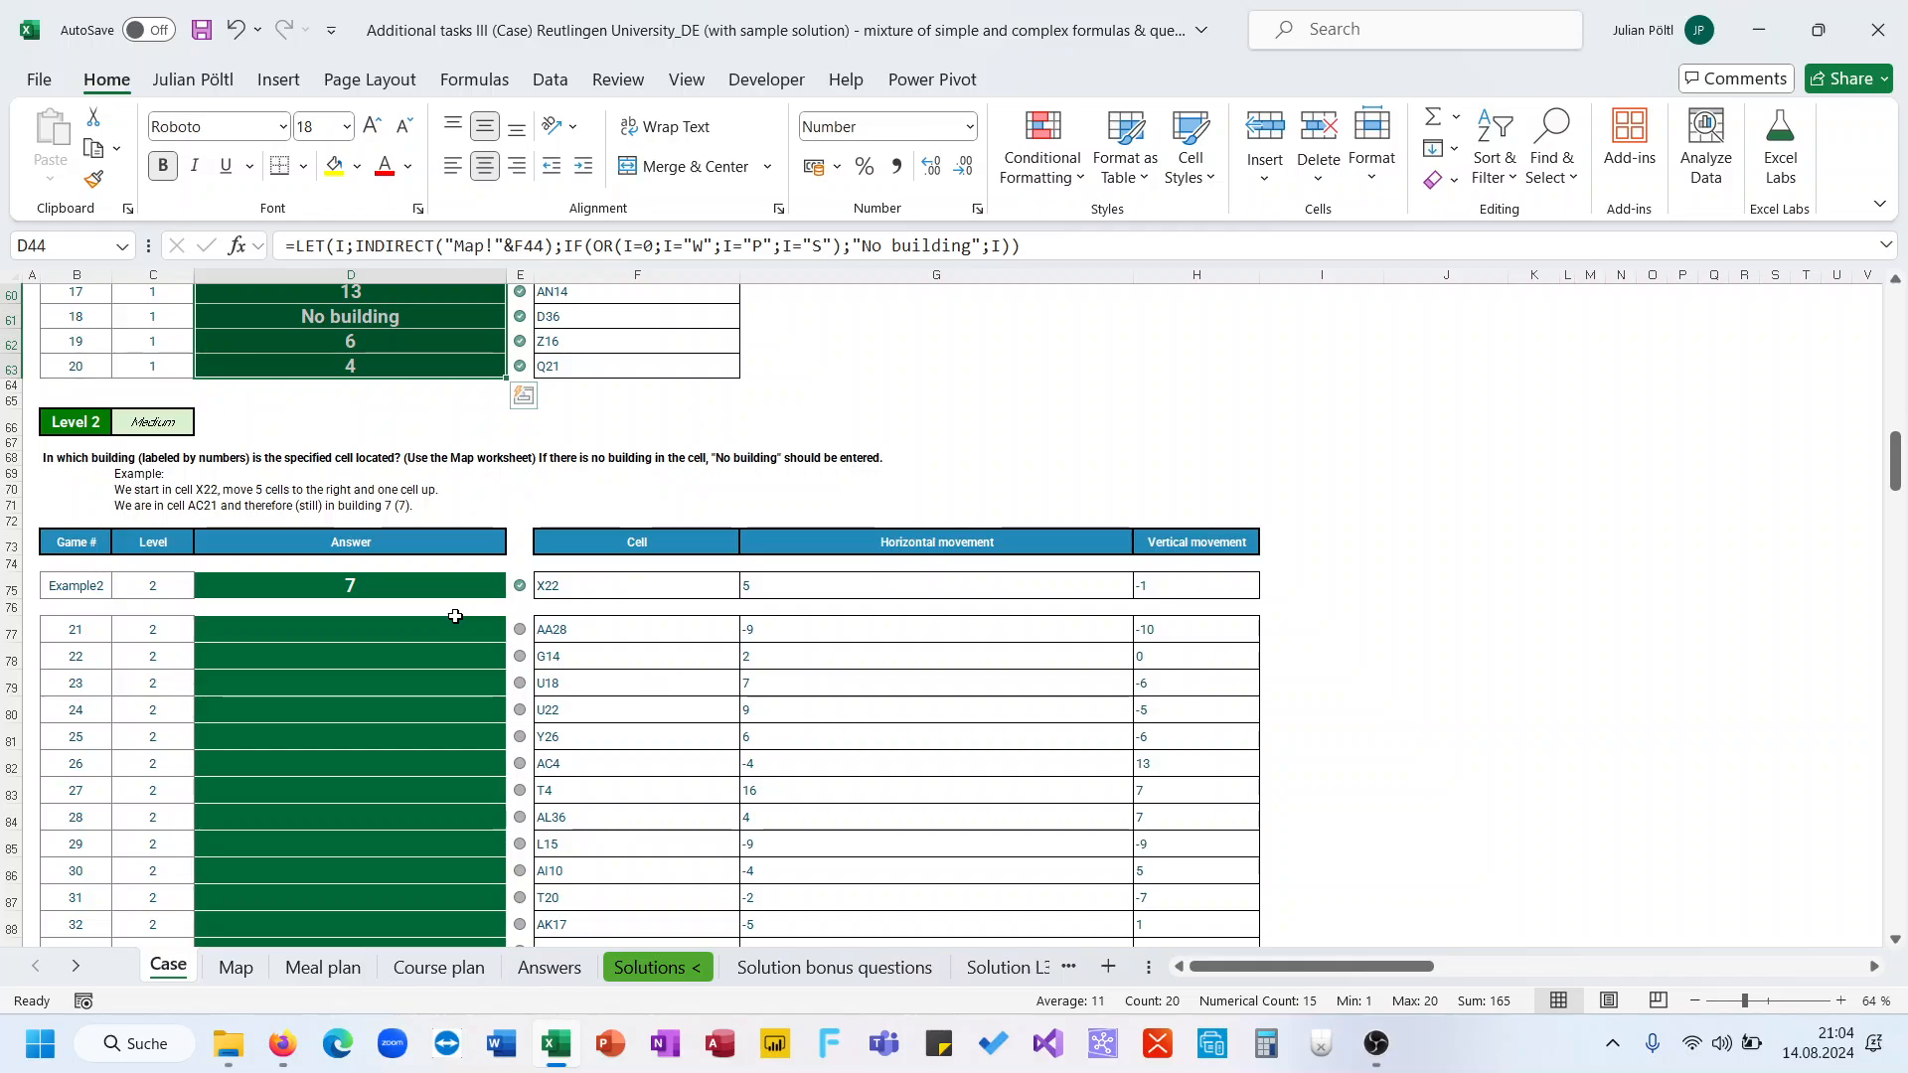
{"action": "scroll", "coordinate": [455, 616], "scroll_direction": "up", "scroll_amount": 1}
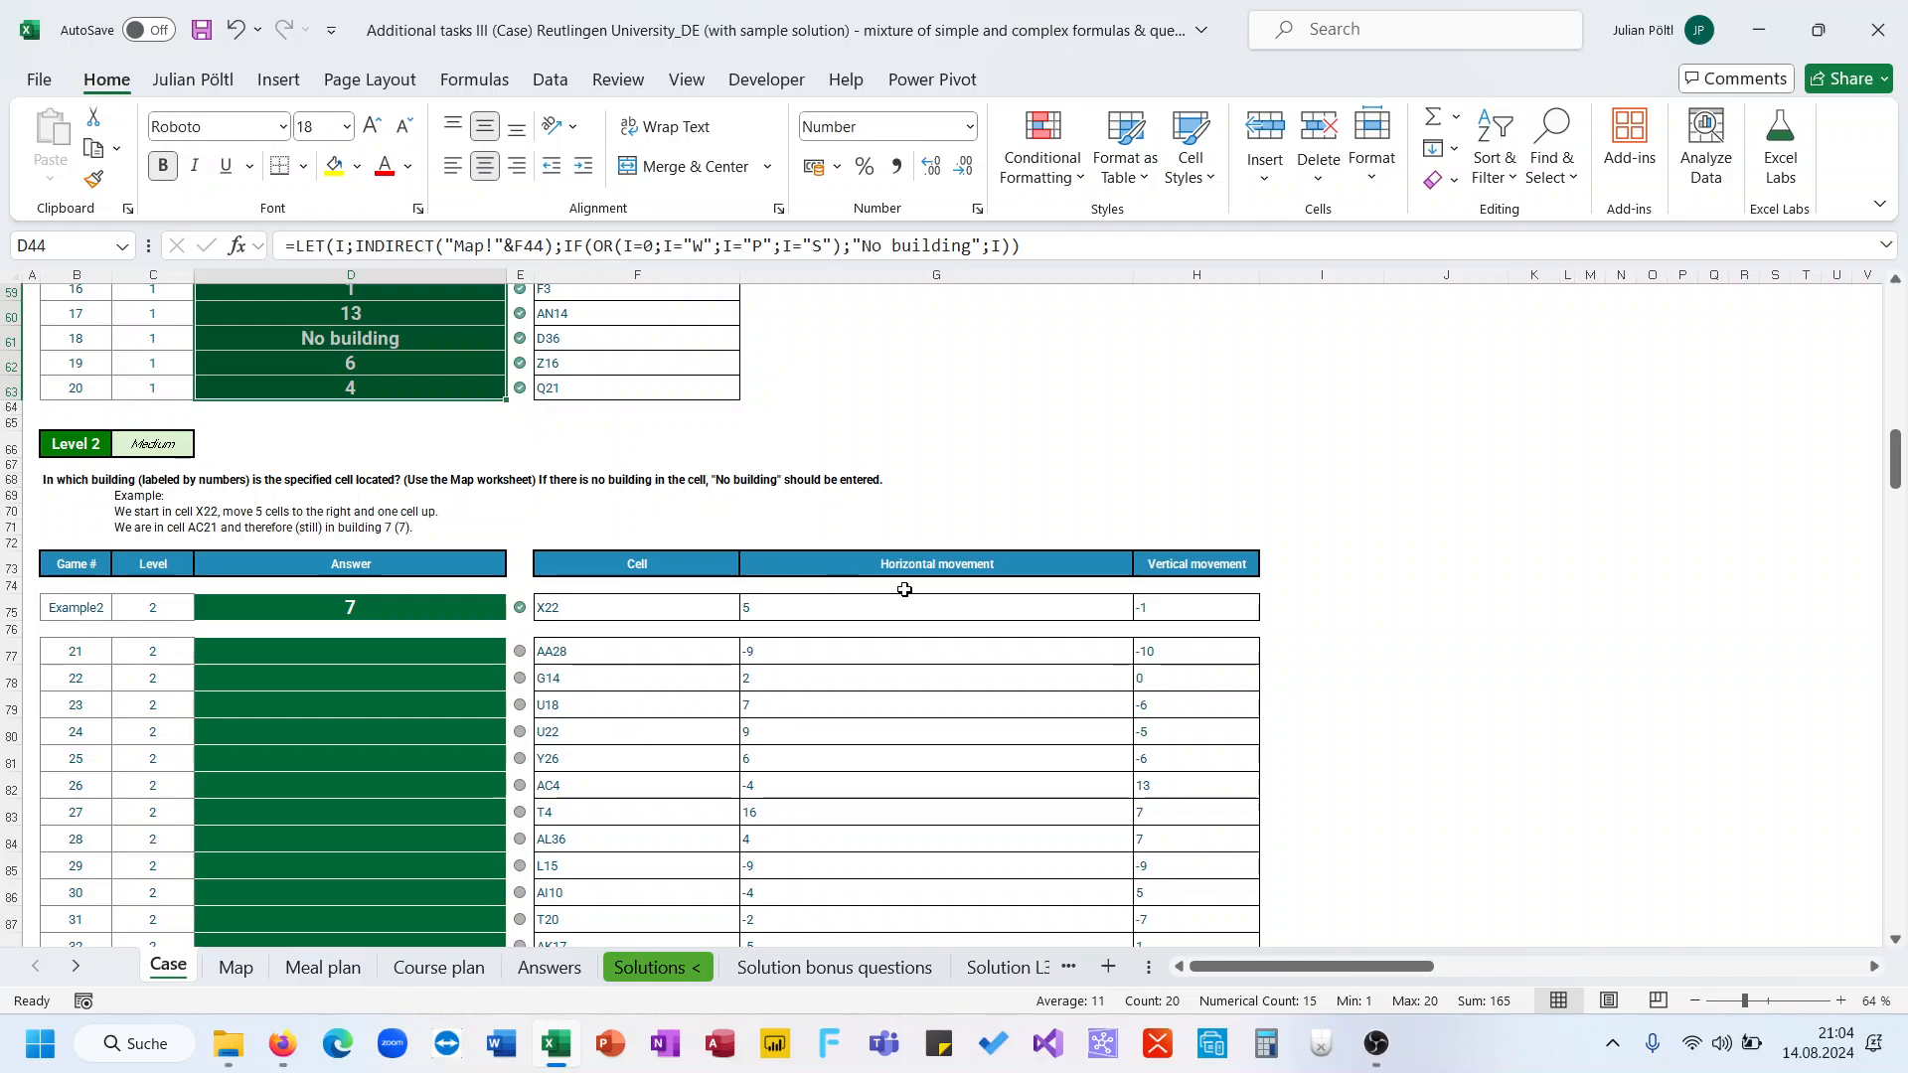
{"action": "left_click", "coordinate": [874, 608]}
{"action": "left_click", "coordinate": [1143, 604]}
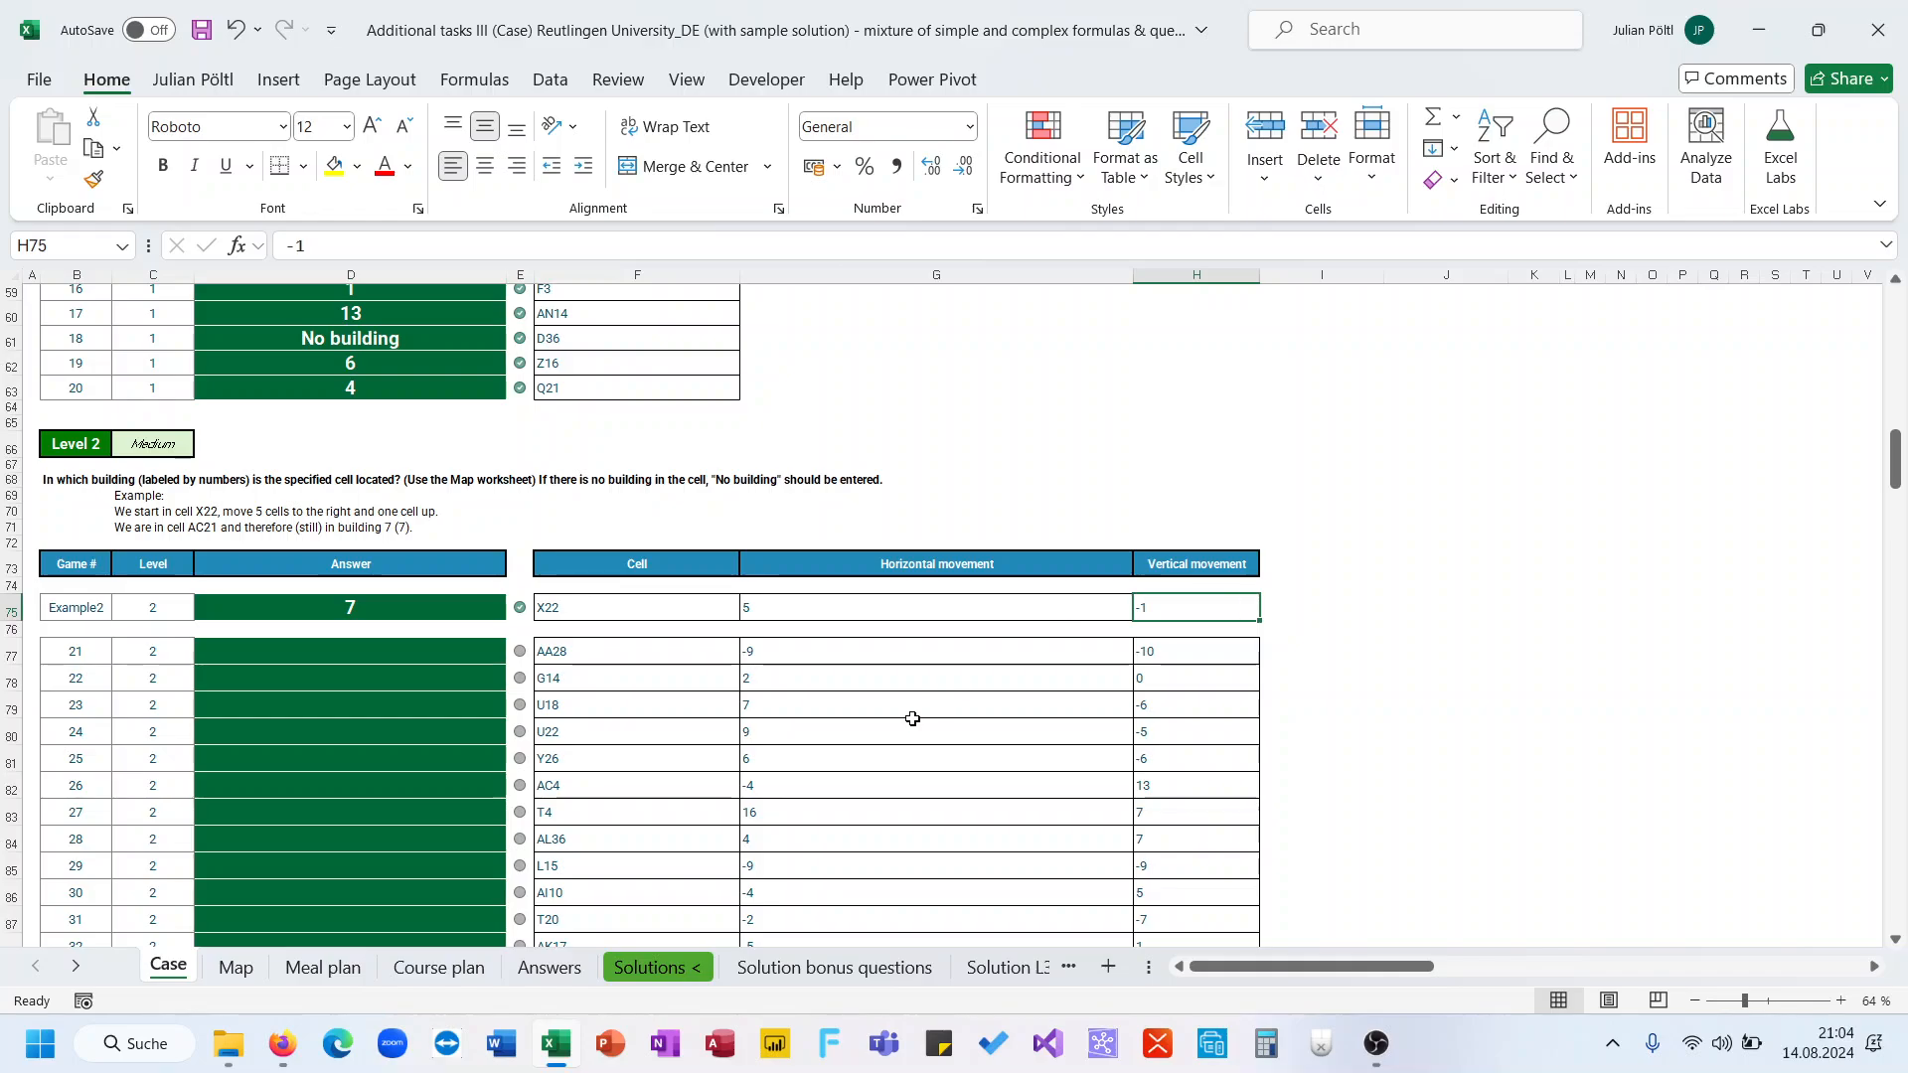
{"action": "scroll", "coordinate": [912, 718], "scroll_direction": "down", "scroll_amount": 2}
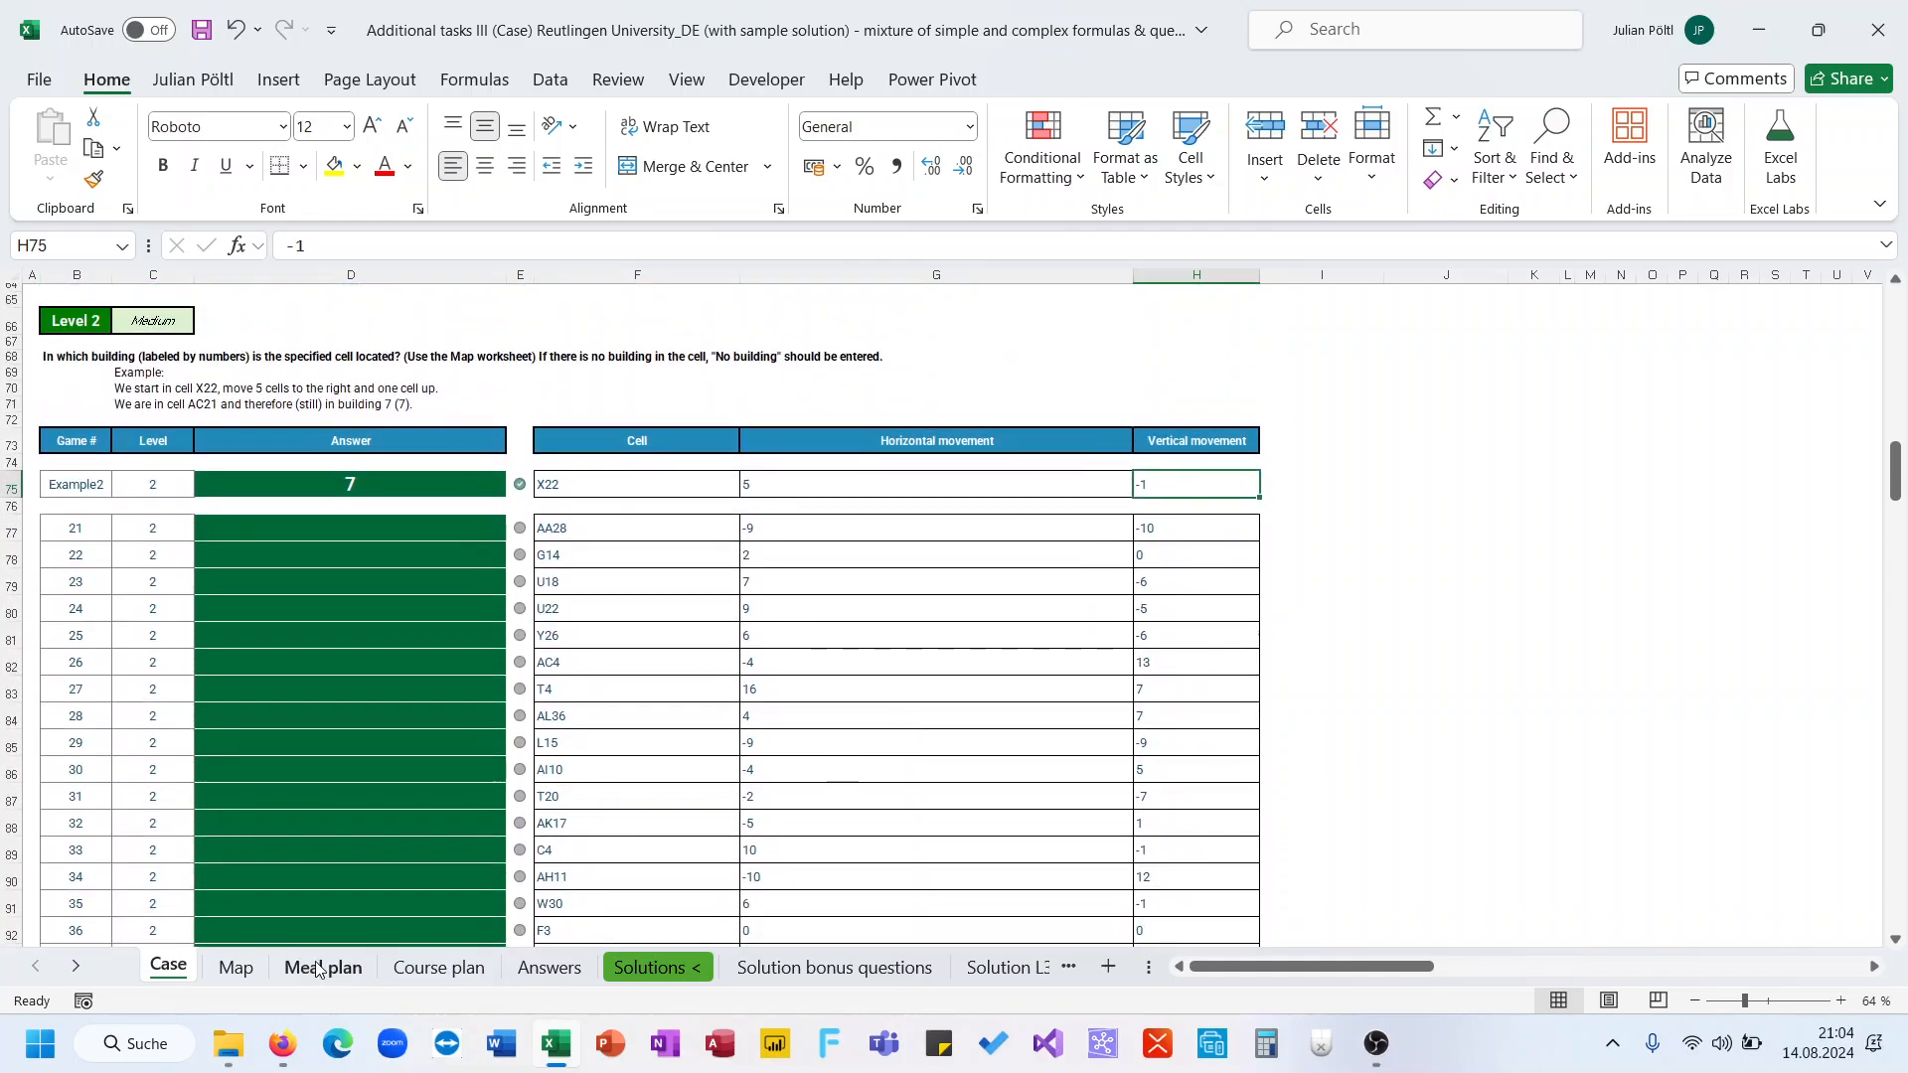
Trace the Level 2 example on the Map sheet, moving from X22 five cells right and one cell up
{"action": "left_click", "coordinate": [236, 966]}
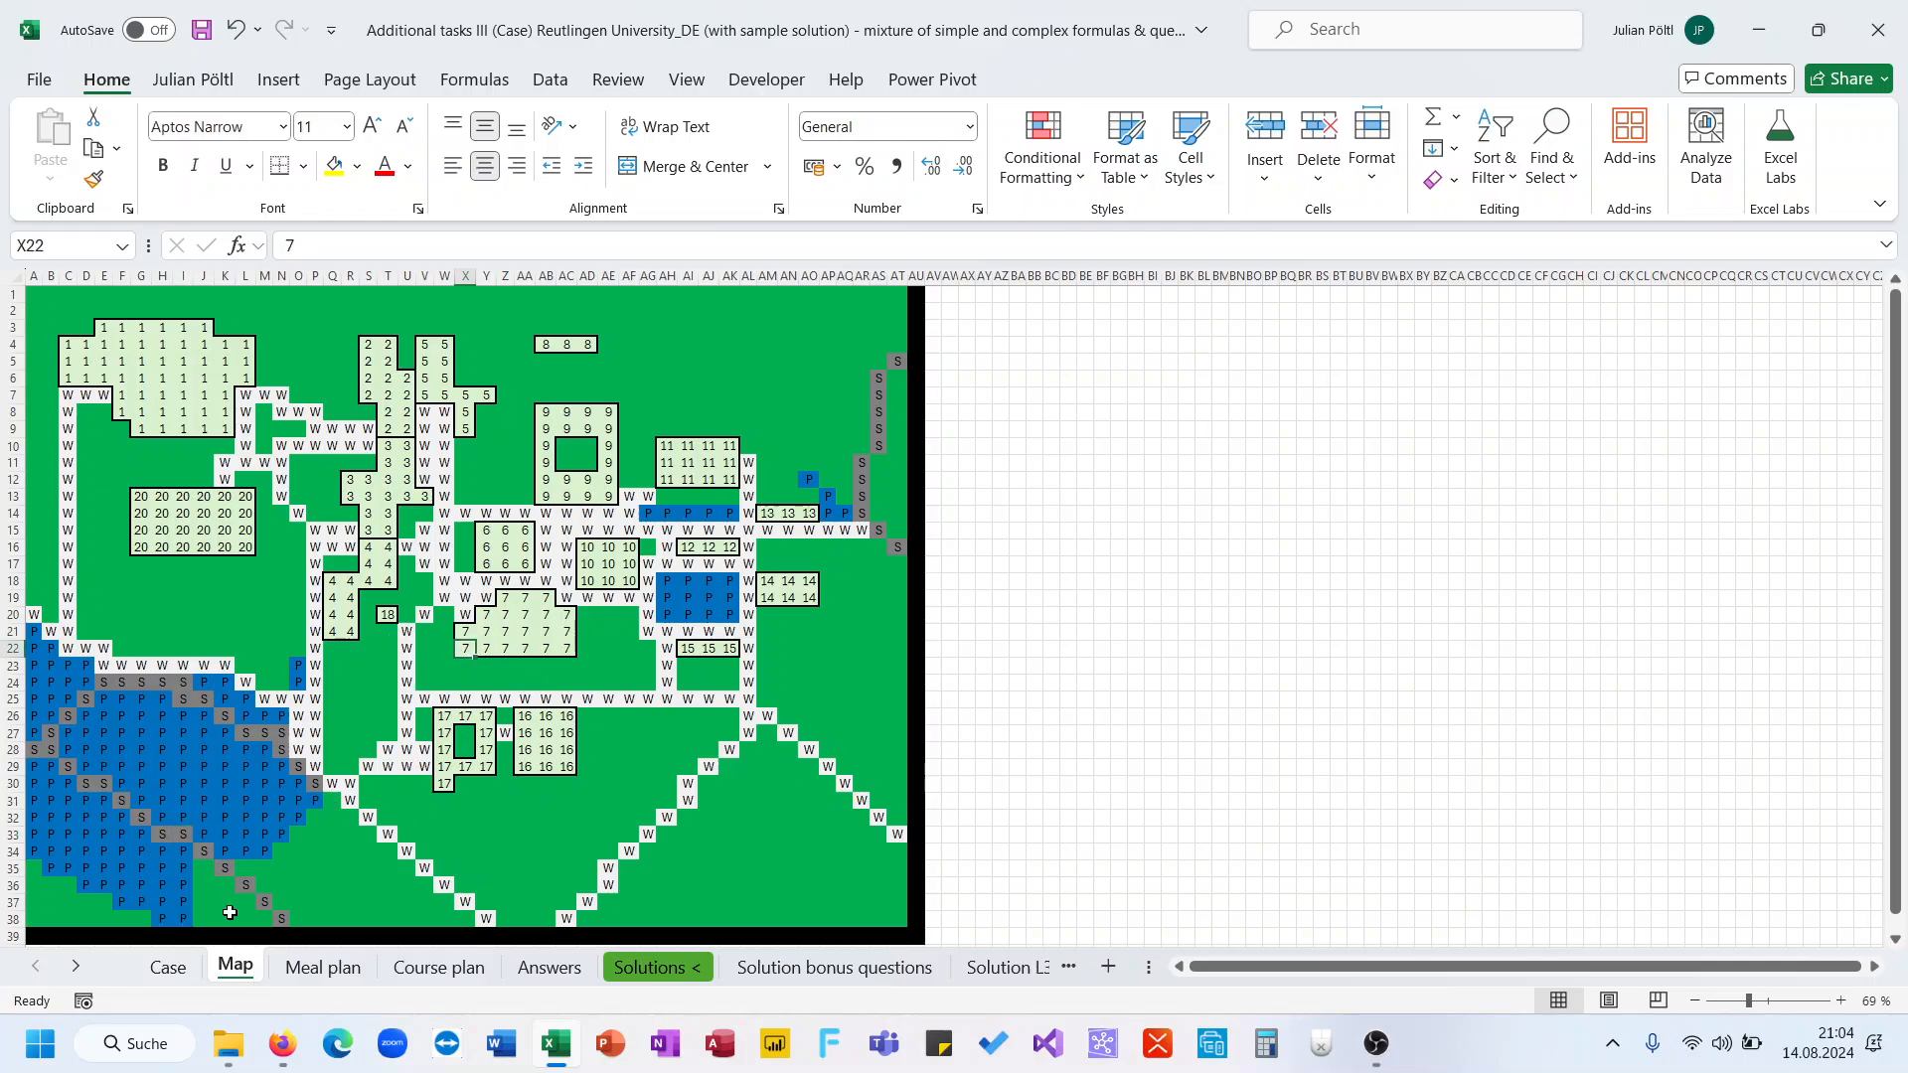
{"action": "left_click", "coordinate": [185, 975]}
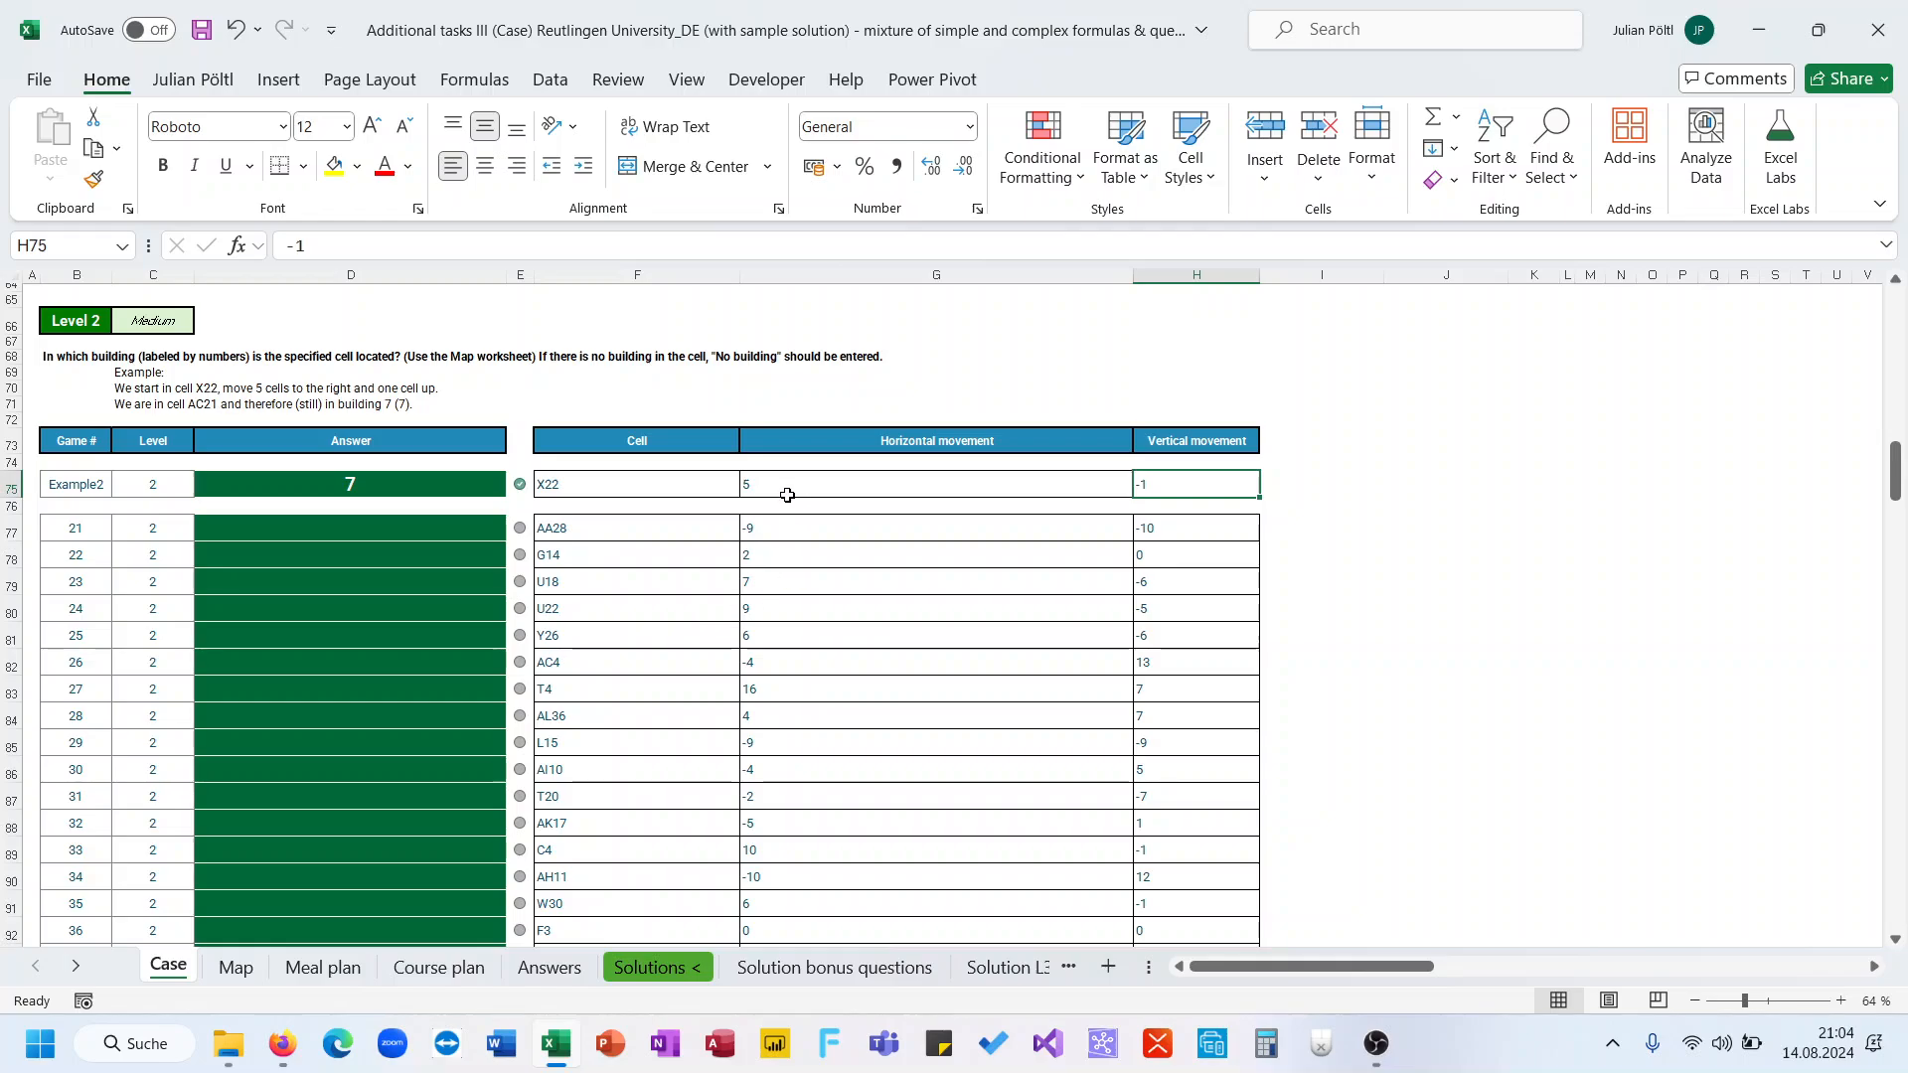
{"action": "left_click", "coordinate": [239, 967]}
{"action": "key", "text": "Right"}
{"action": "key", "text": "Right"}
{"action": "key", "text": "Right"}
{"action": "key", "text": "Right"}
{"action": "key", "text": "Right"}
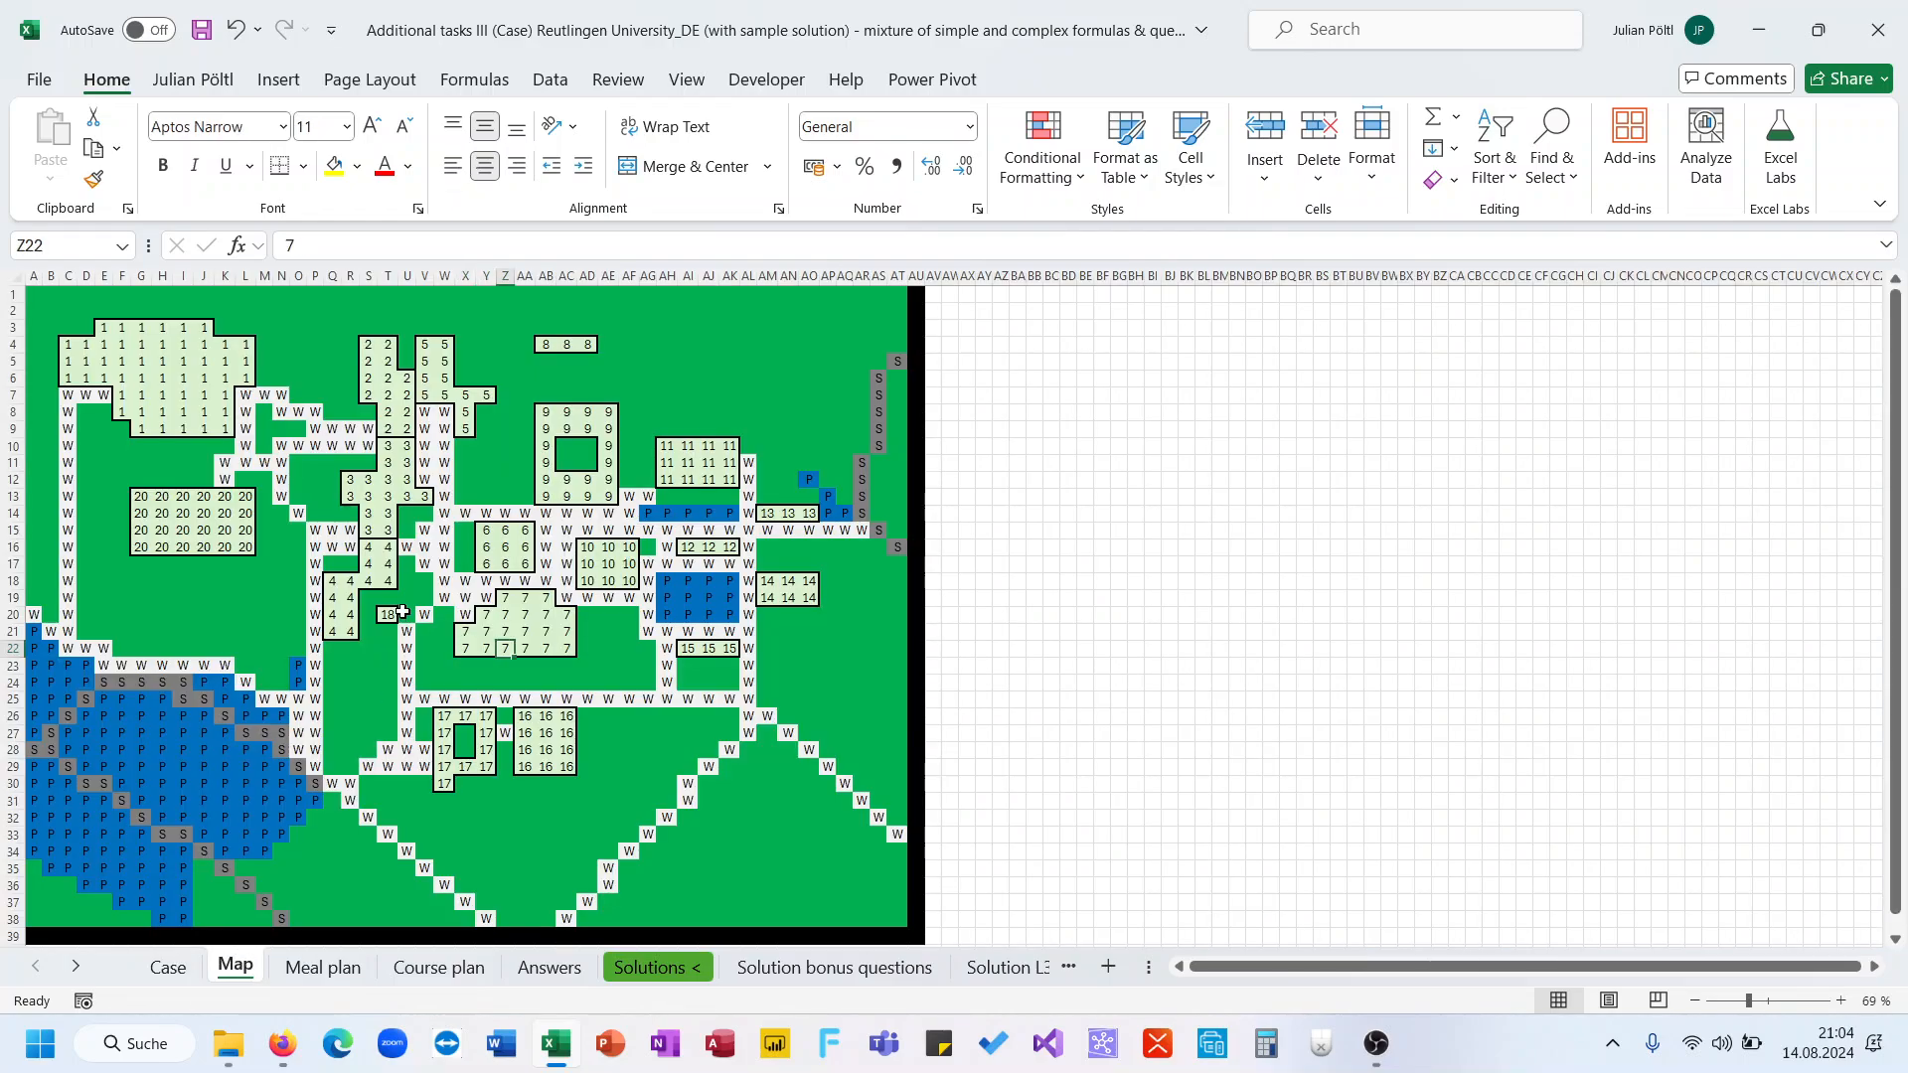
{"action": "key", "text": "Up"}
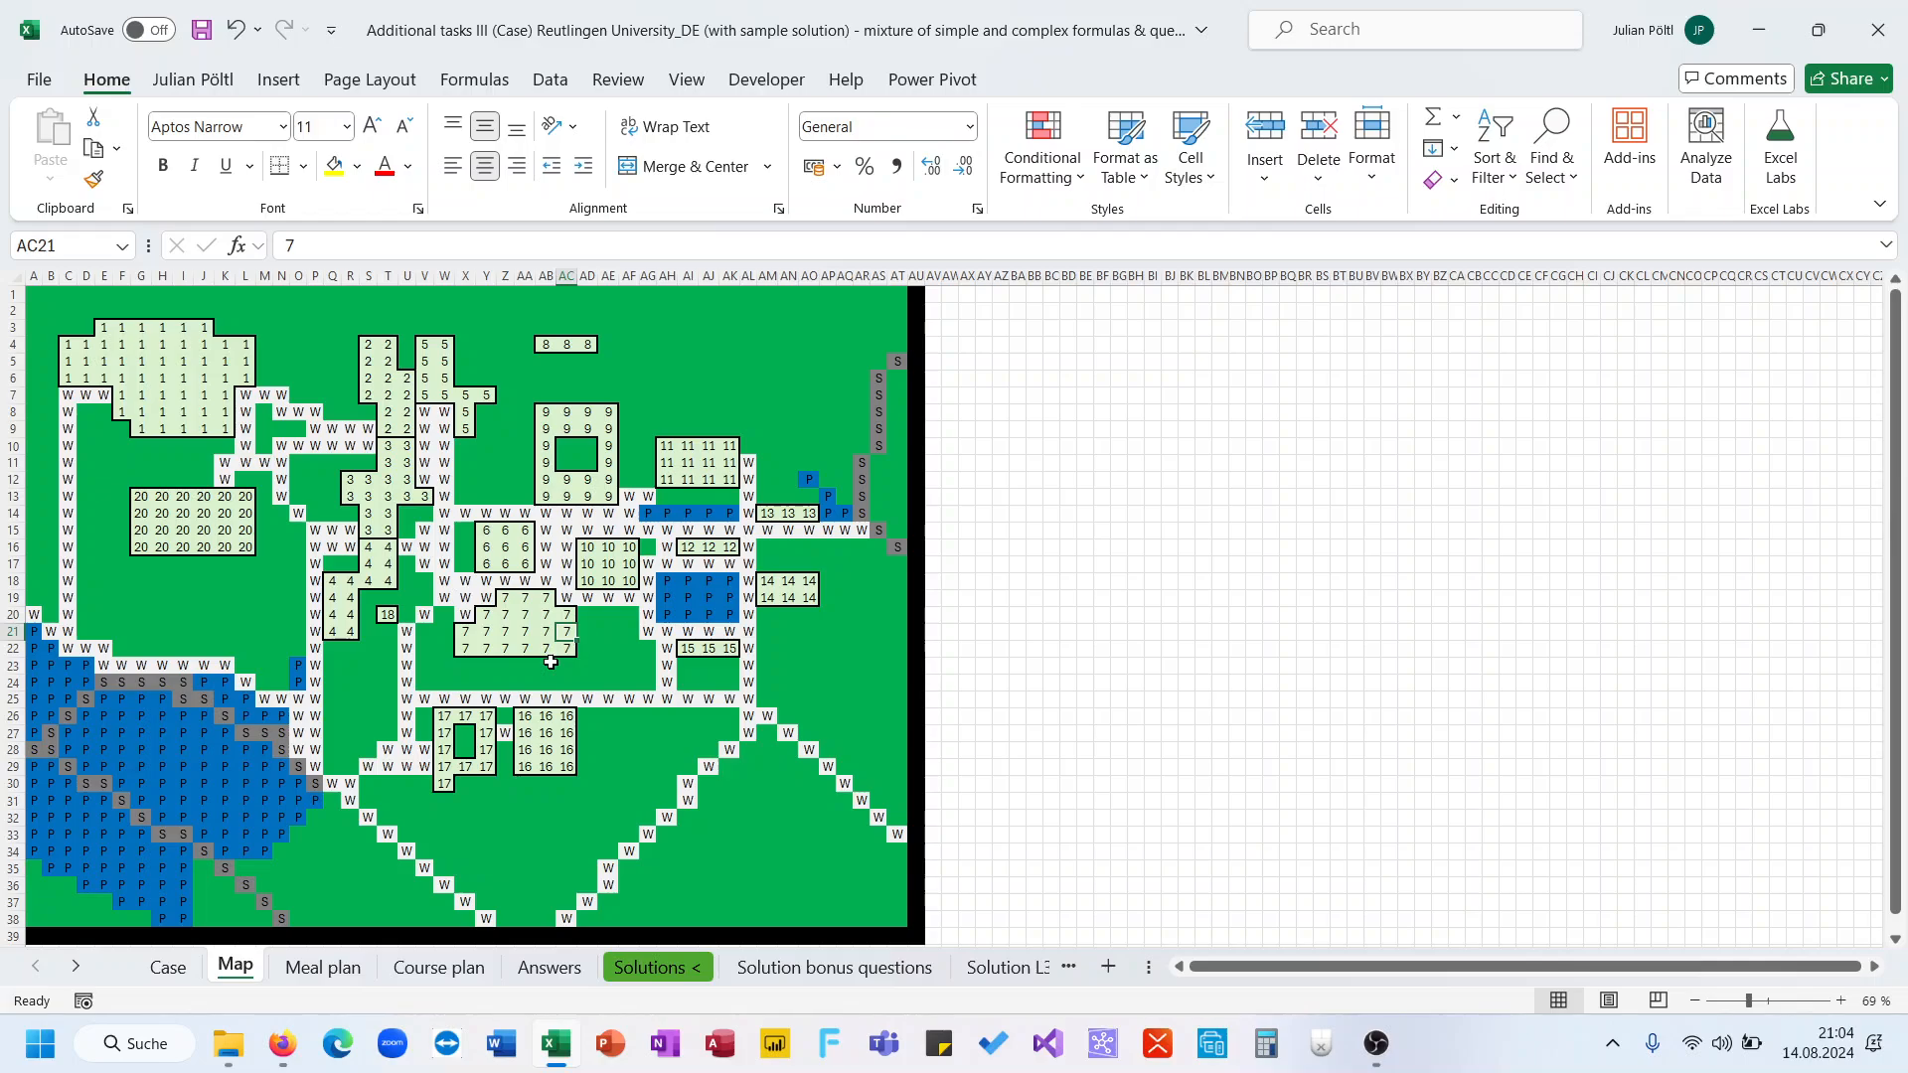
{"action": "key", "text": "Right"}
{"action": "key", "text": "ctrl+Page_Up"}
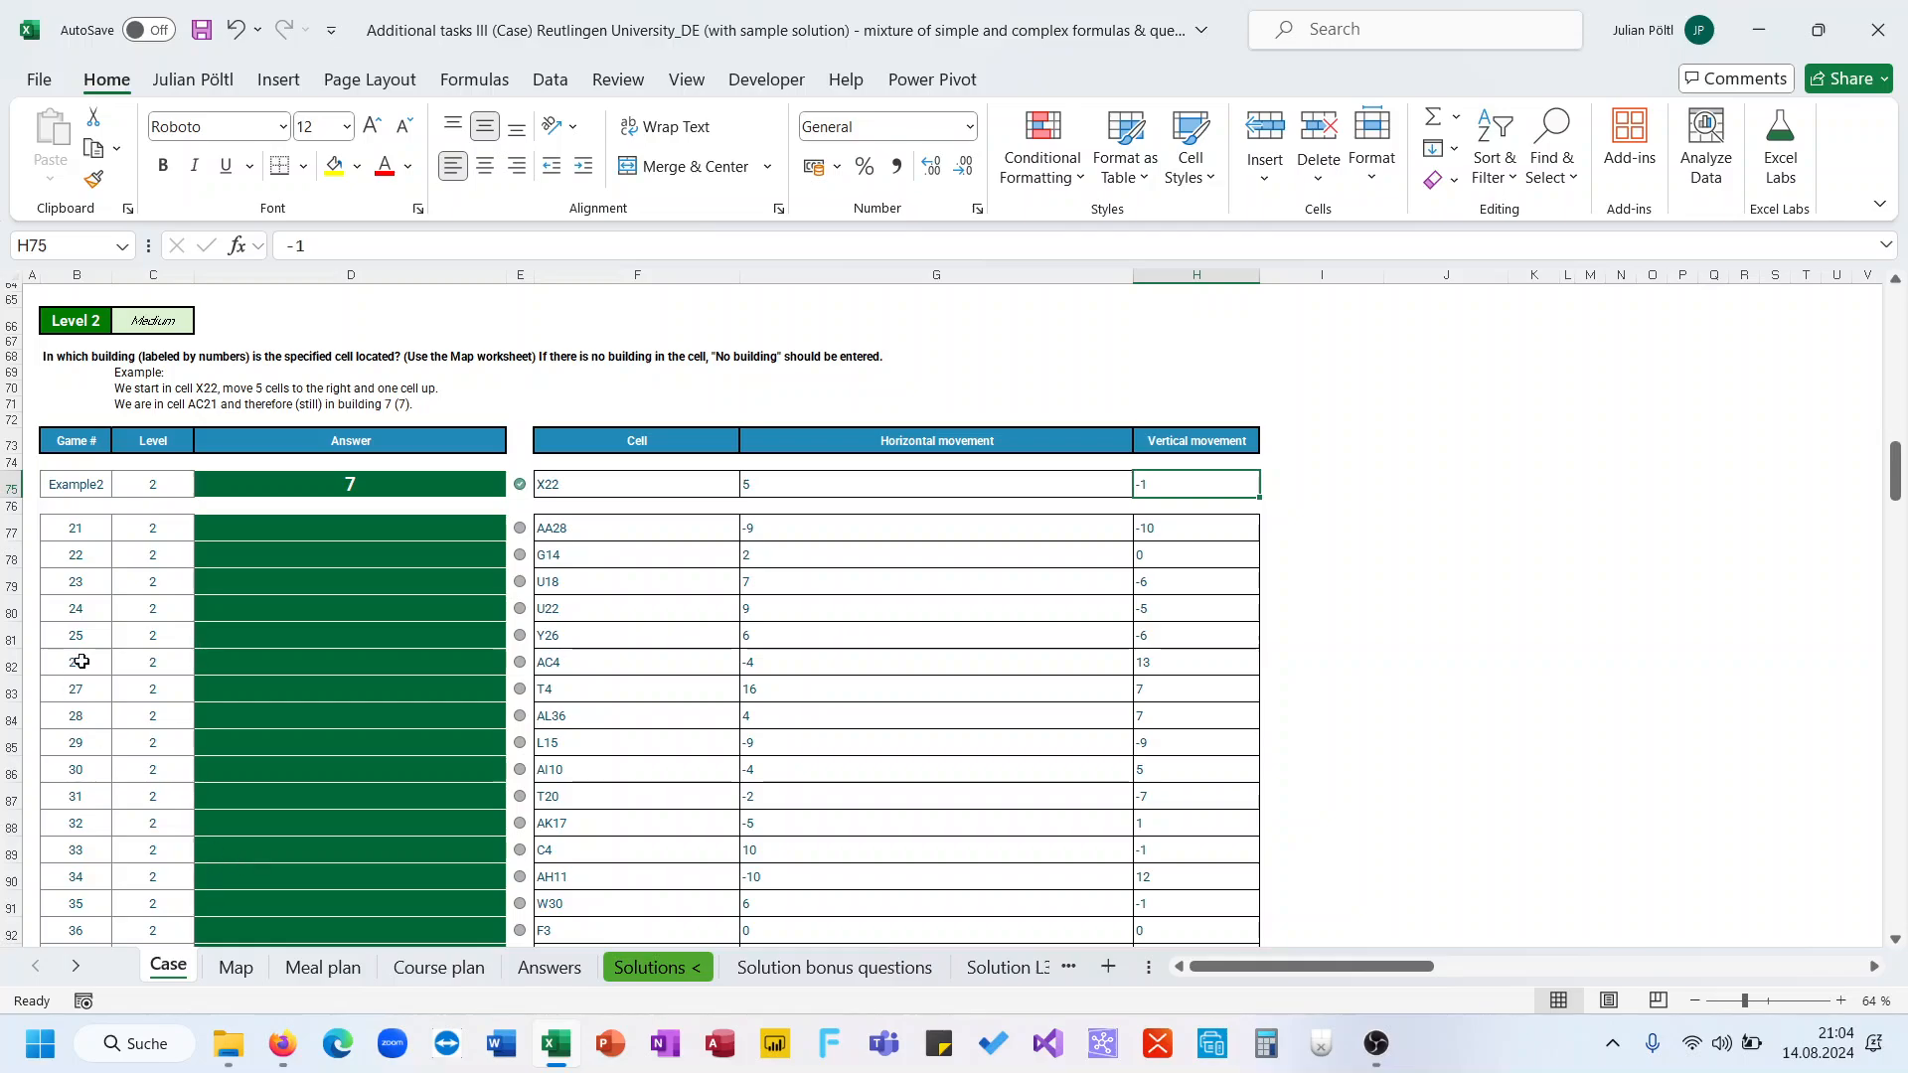
{"action": "left_click", "coordinate": [343, 528]}
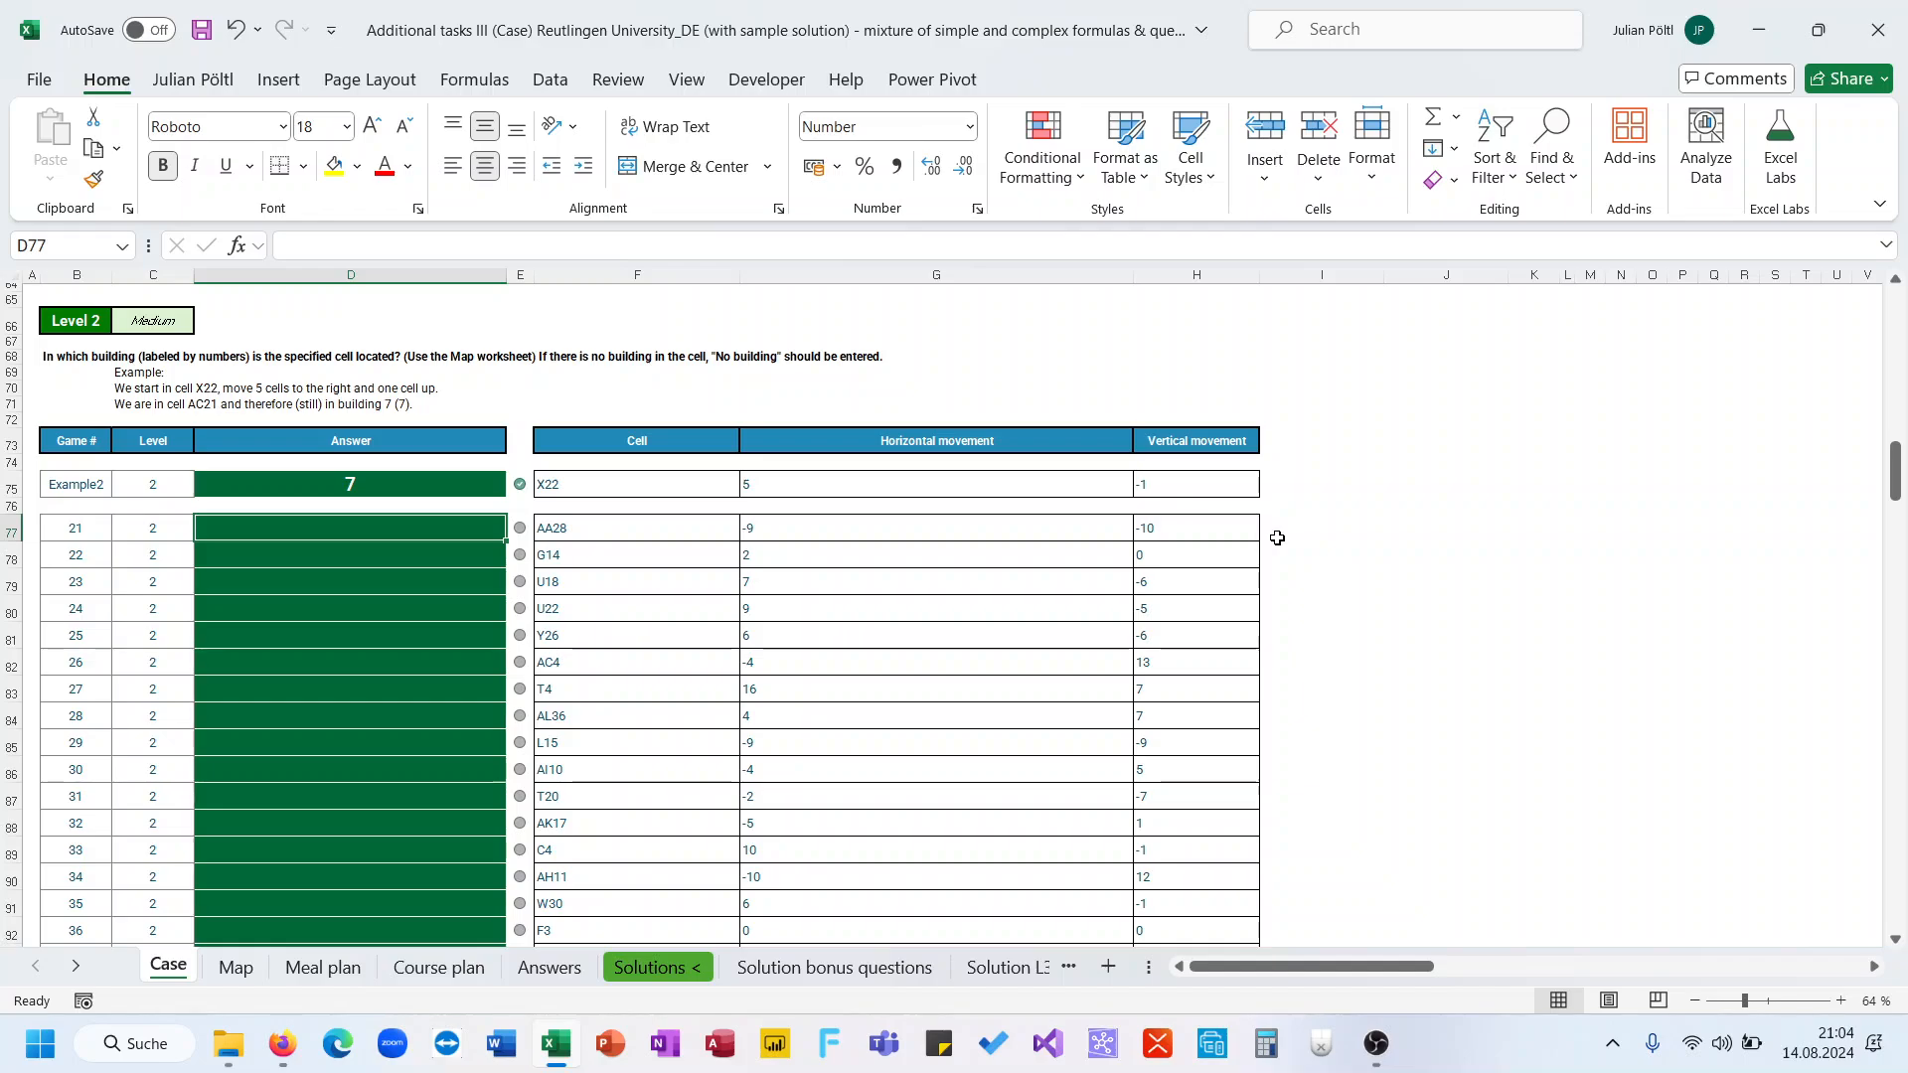
{"action": "left_click", "coordinate": [1275, 491]}
{"action": "type", "text": "=adr"}
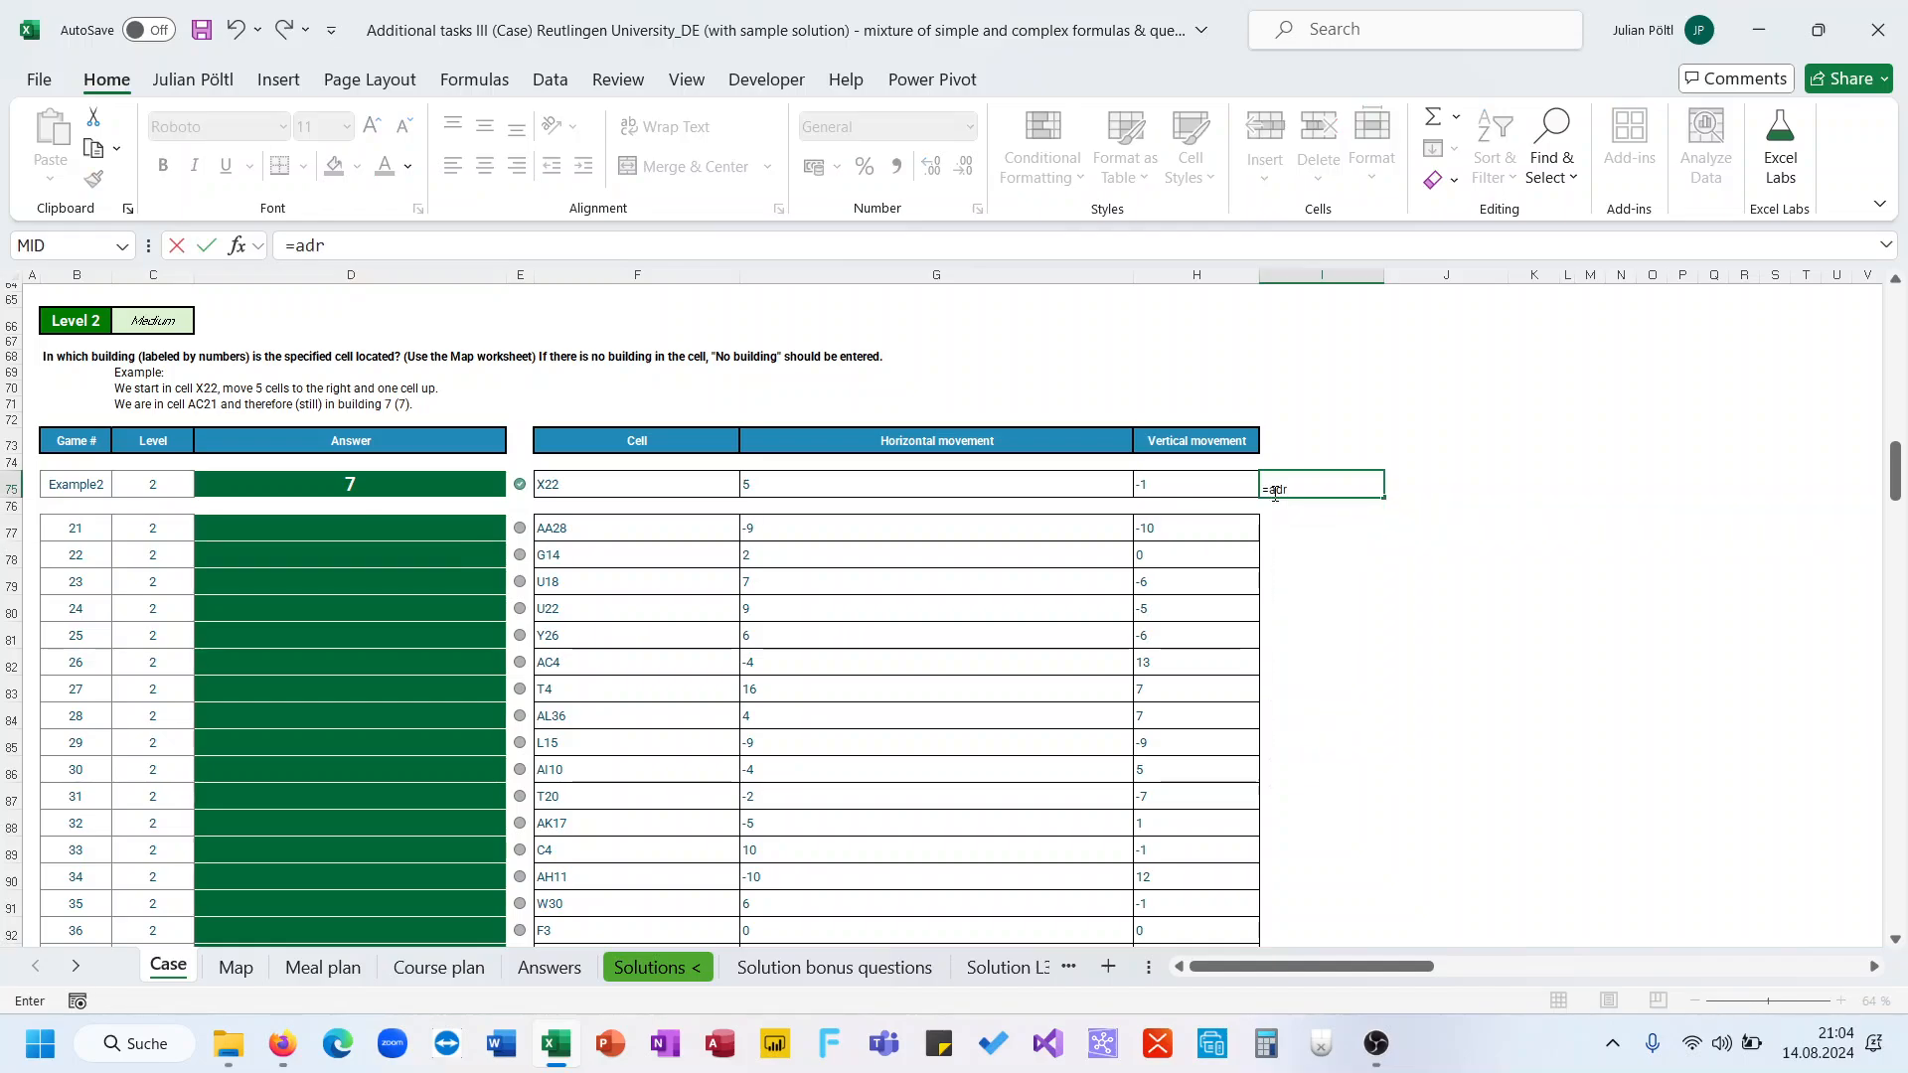
{"action": "key", "text": "BackSpace"}
{"action": "key", "text": "Tab"}
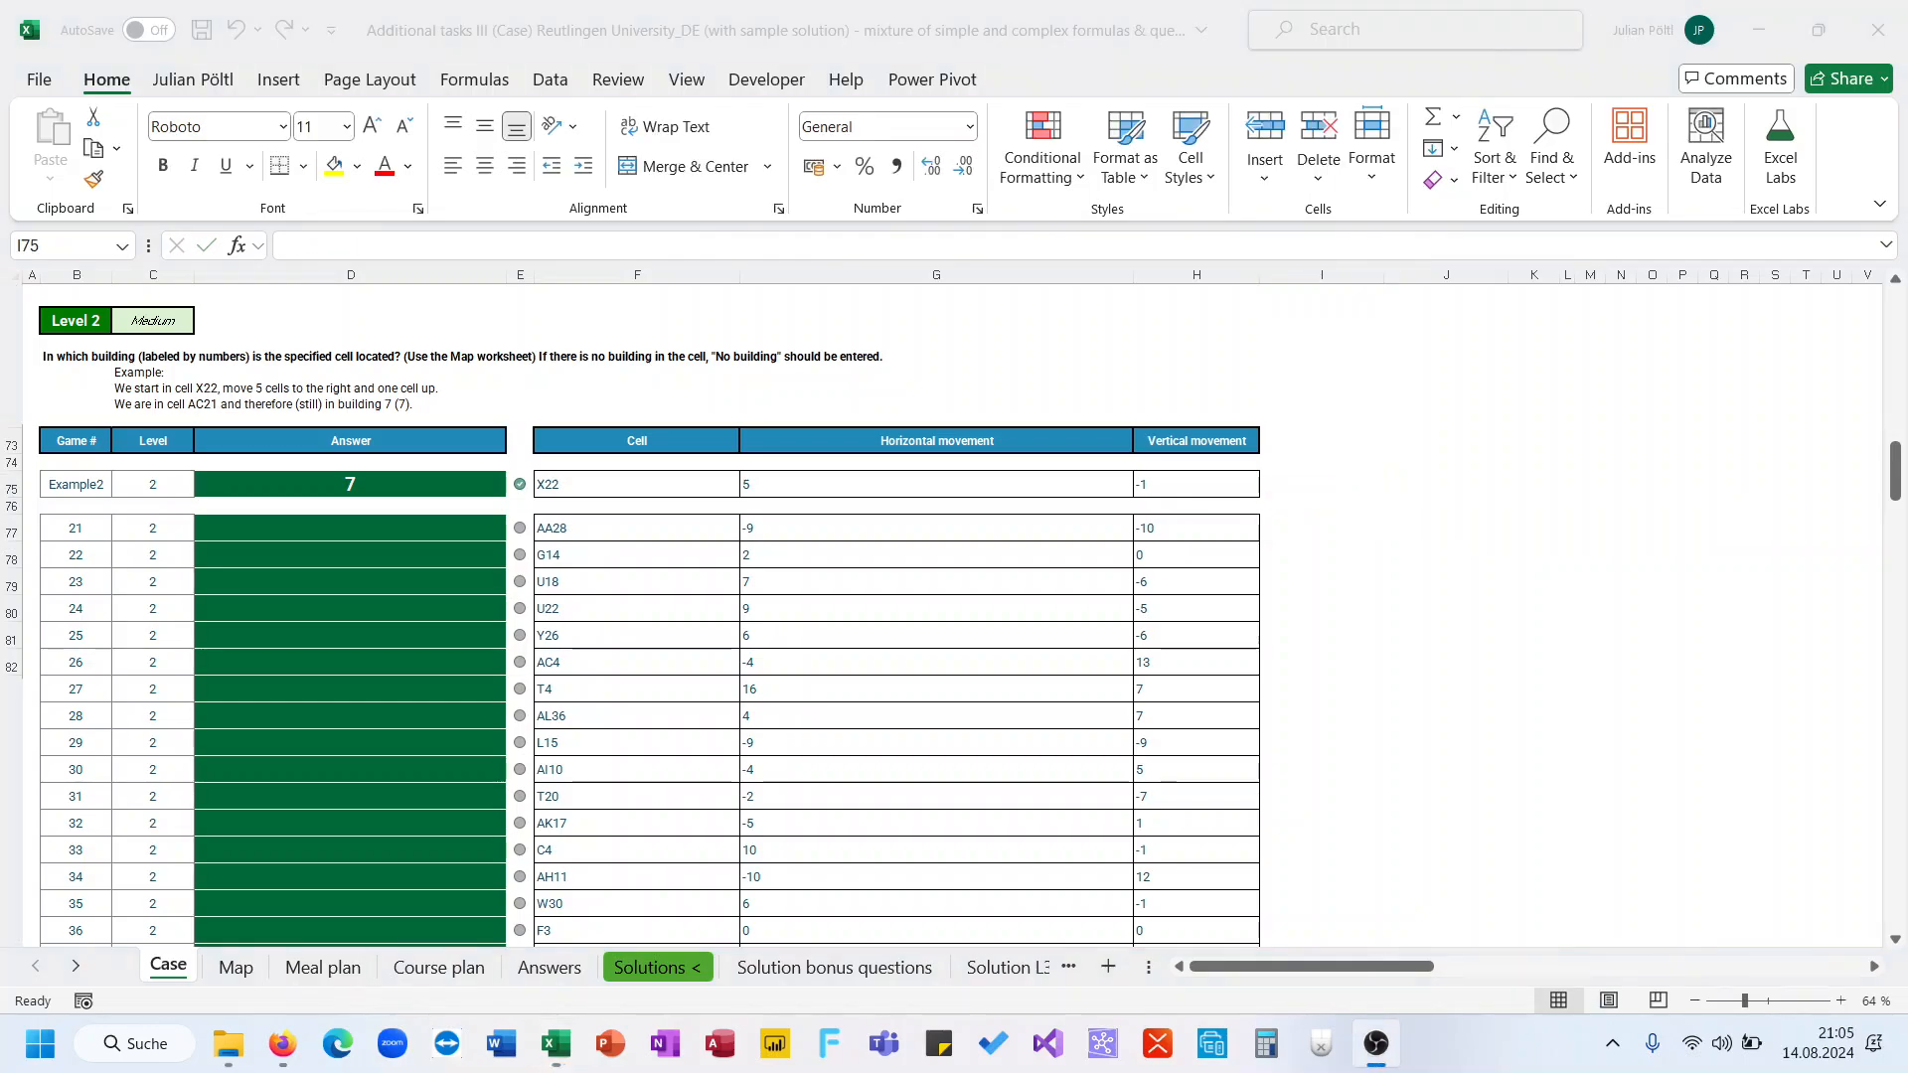
Test =ROW(INDIRECT(F75)) in a spare cell beside the Level 2 example
{"action": "left_click", "coordinate": [1376, 493]}
{"action": "type", "text": "="}
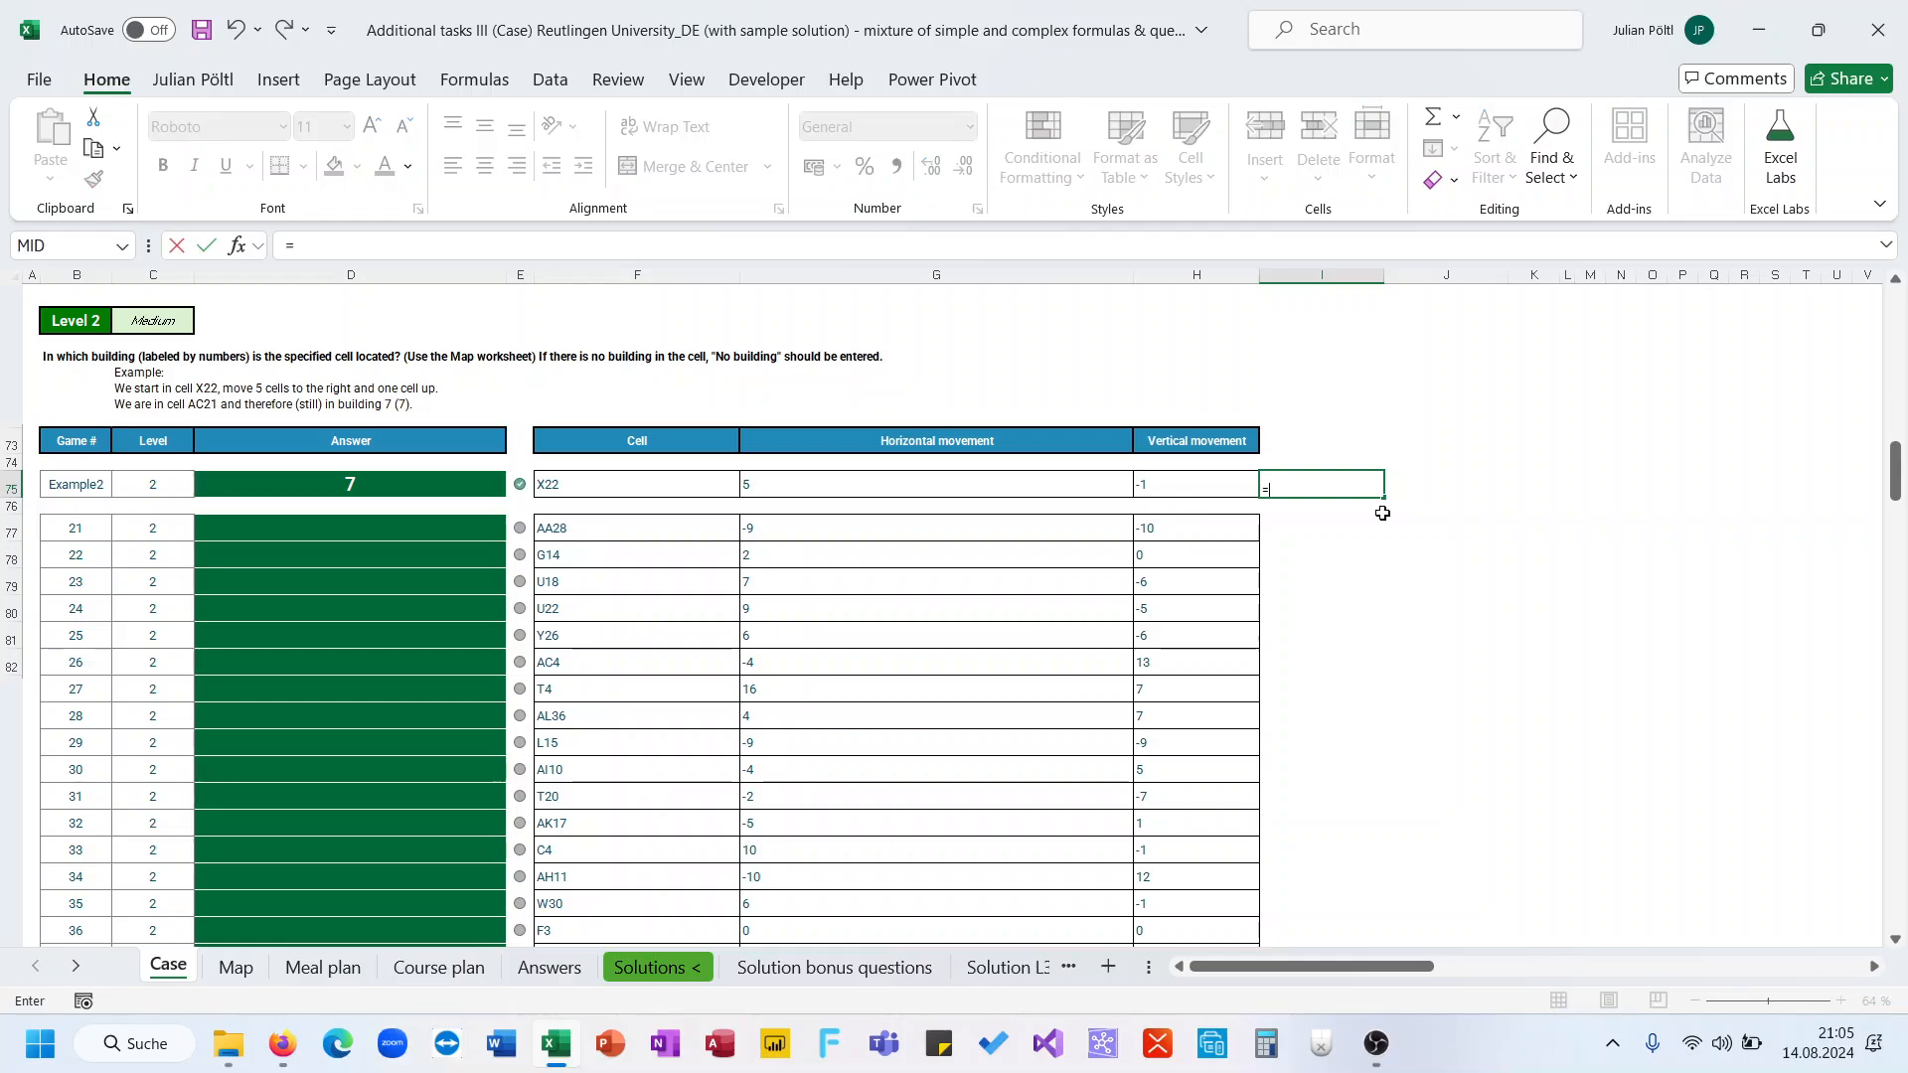
{"action": "type", "text": "ro"}
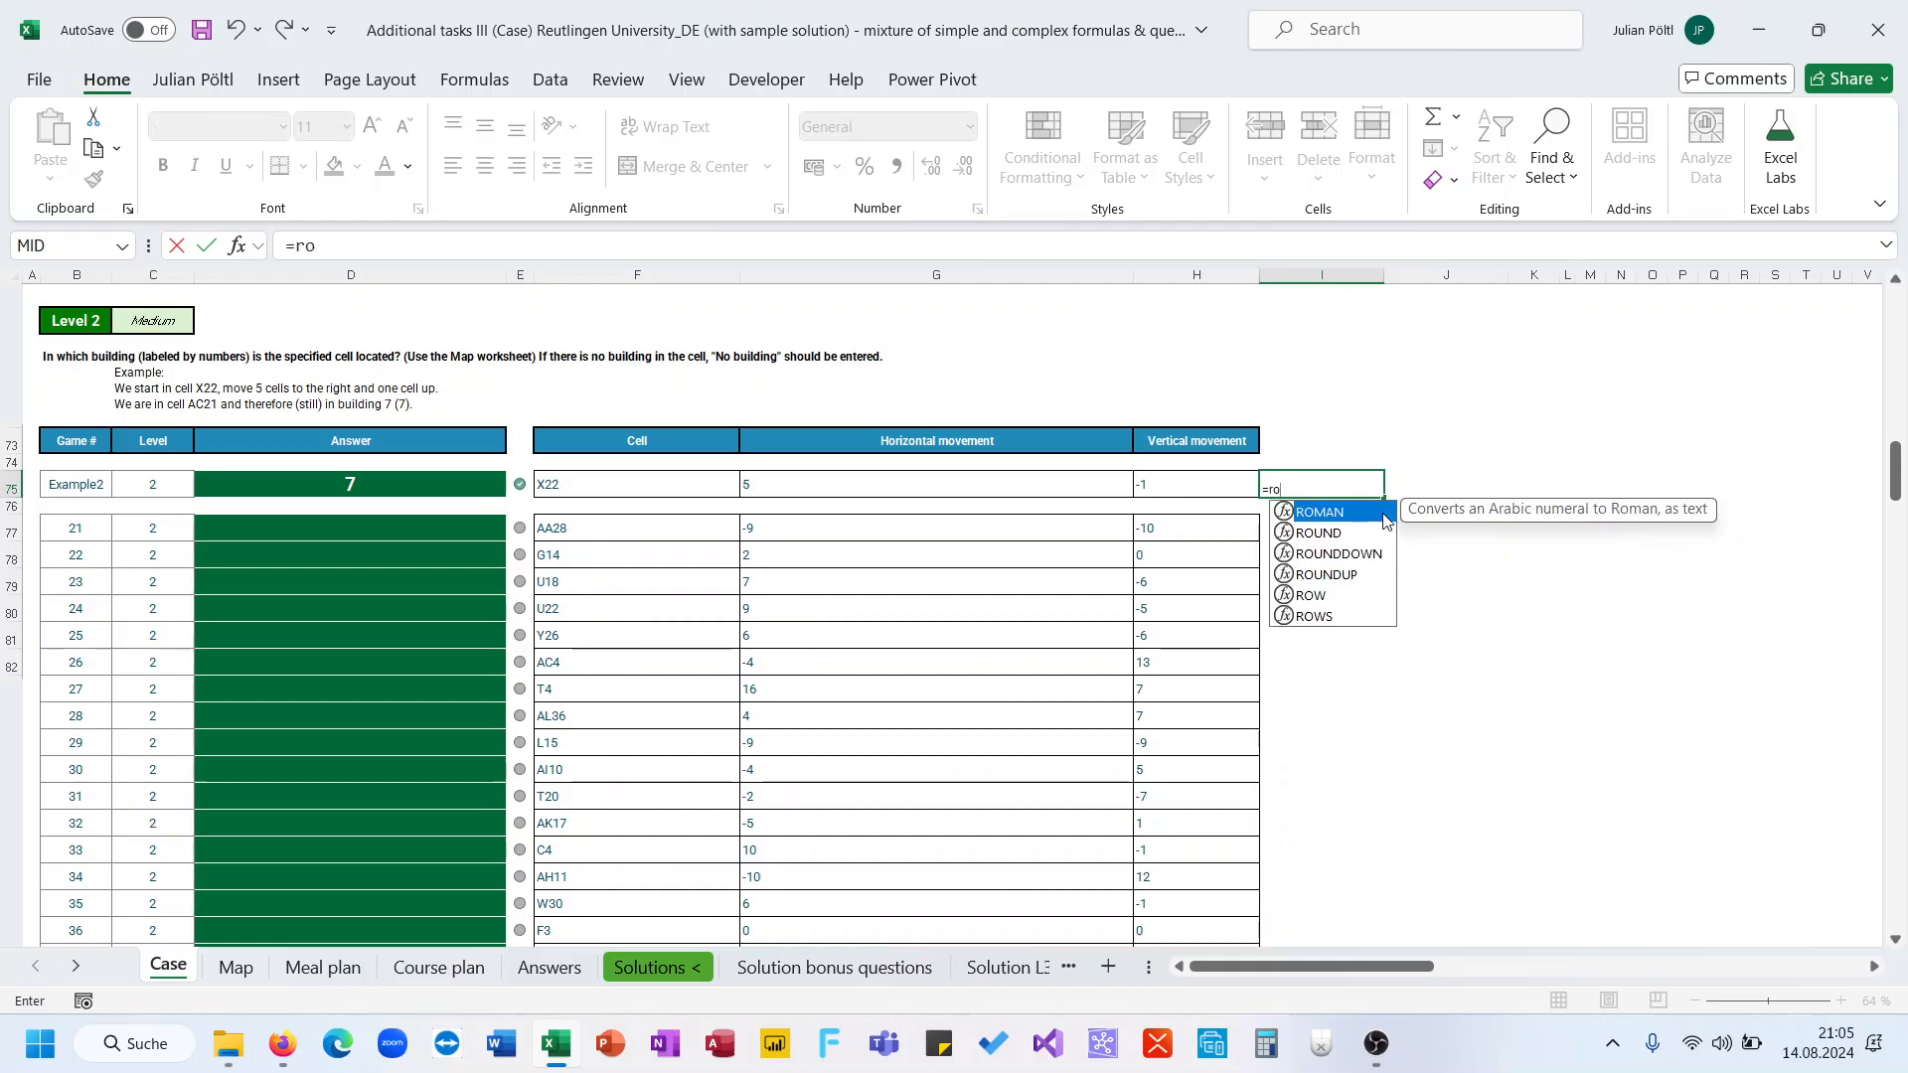
{"action": "key", "text": "Down"}
{"action": "key", "text": "Down"}
{"action": "key", "text": "Down"}
{"action": "key", "text": "Down"}
{"action": "key", "text": "Tab"}
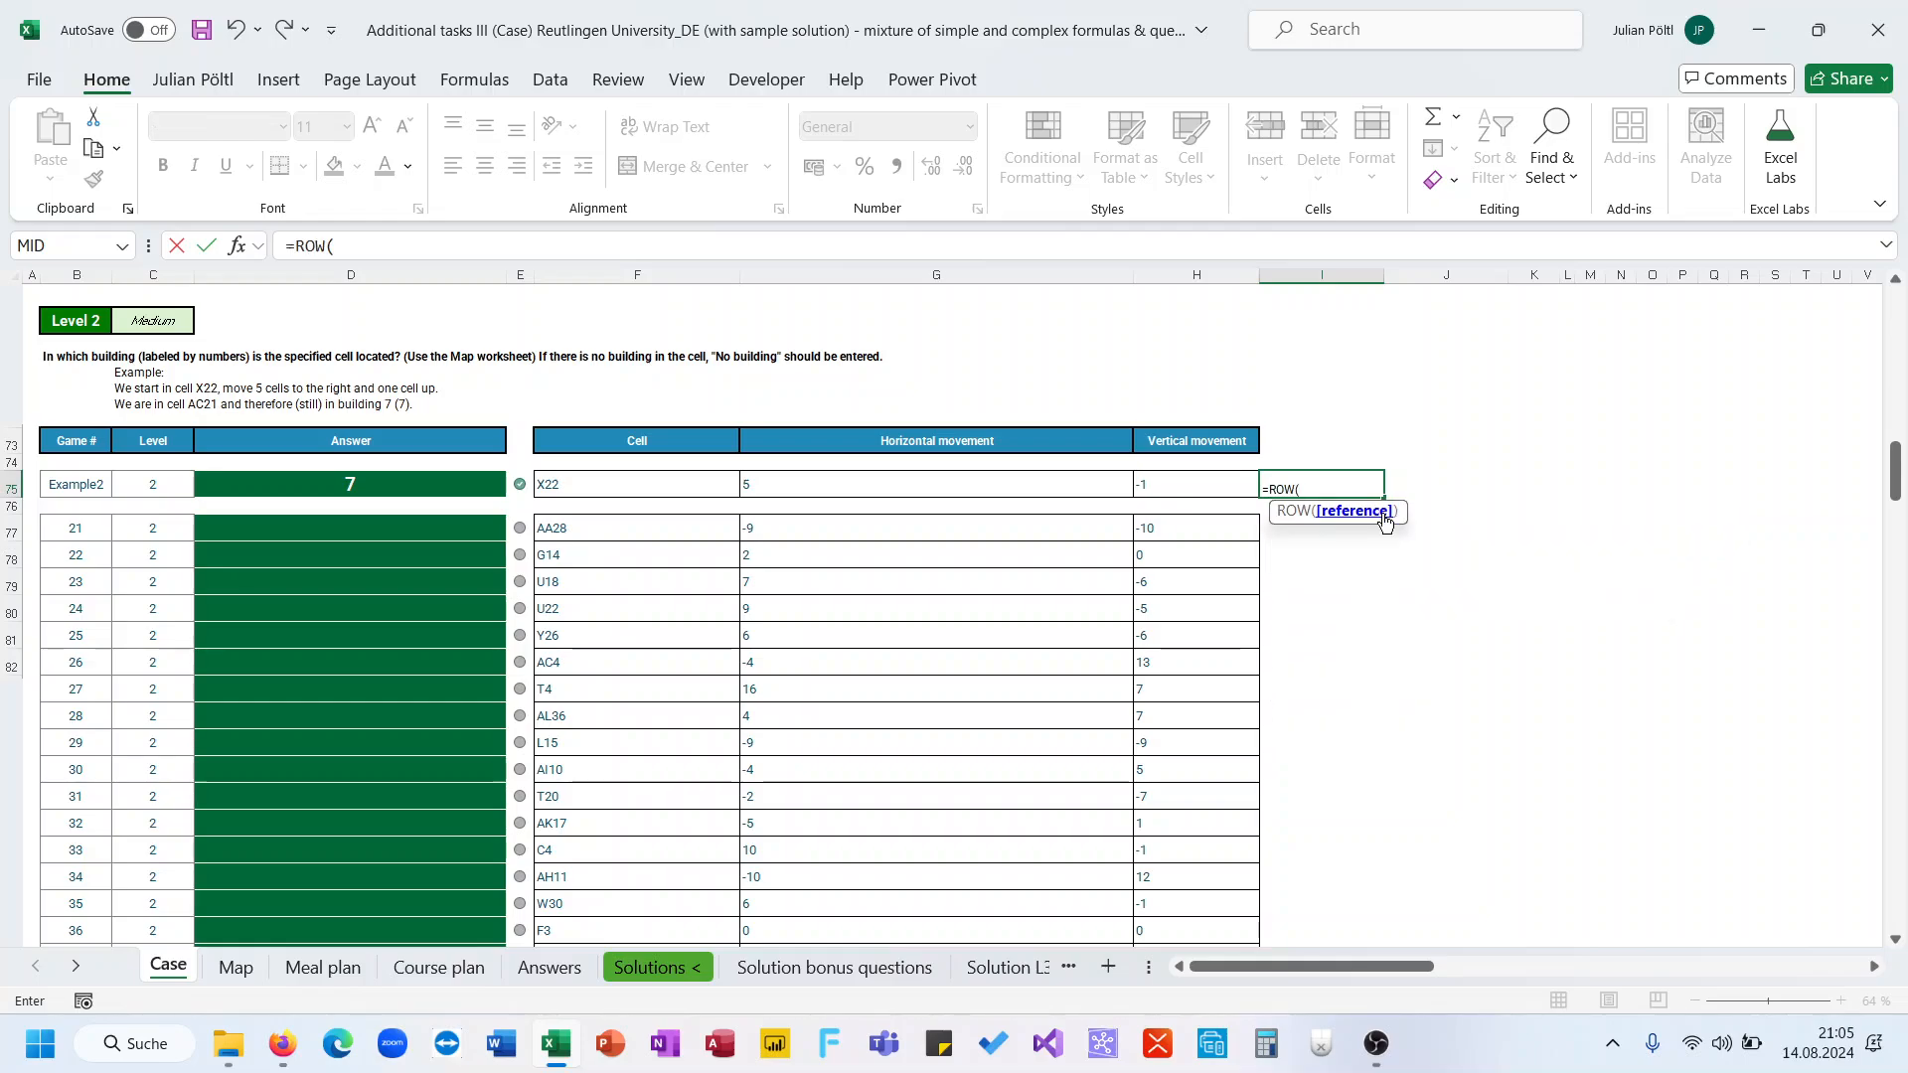
{"action": "type", "text": "ind"}
{"action": "key", "text": "Tab"}
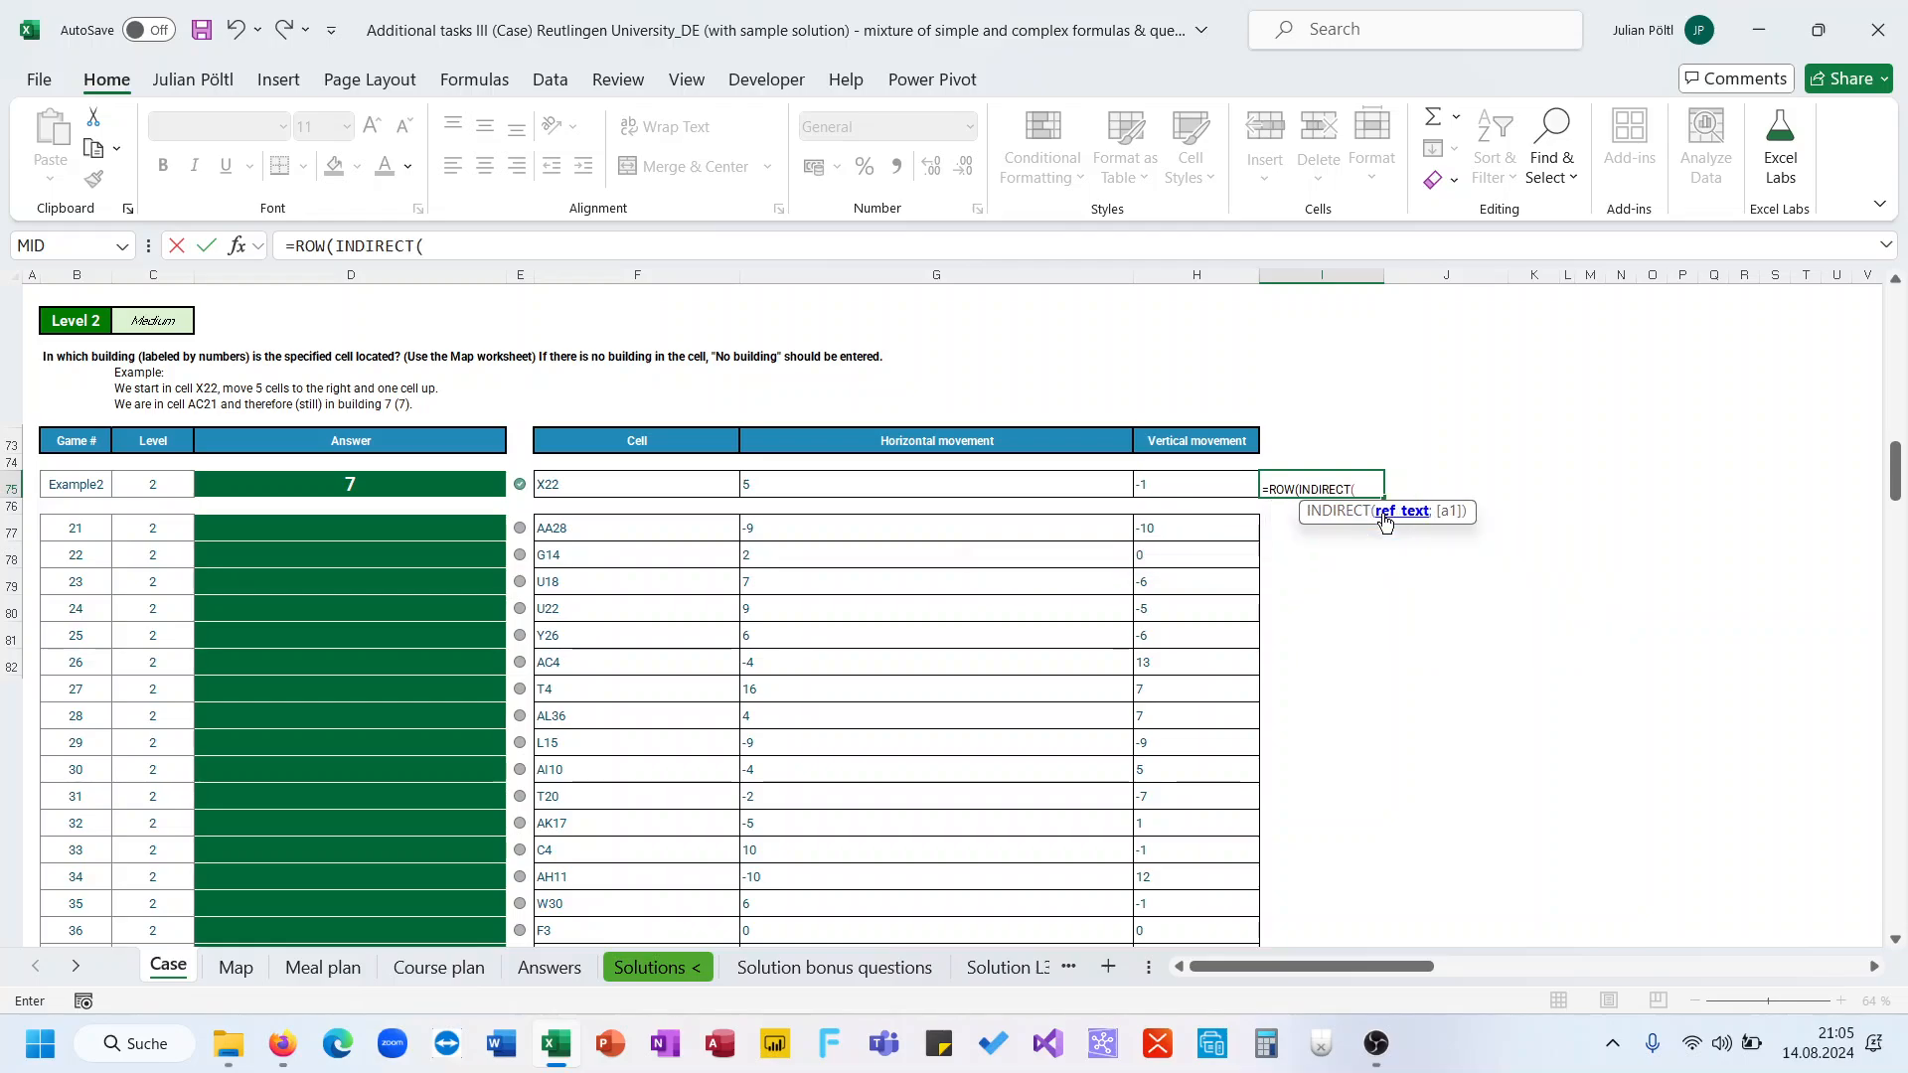
{"action": "left_click", "coordinate": [715, 486]}
{"action": "type", "text": "))"}
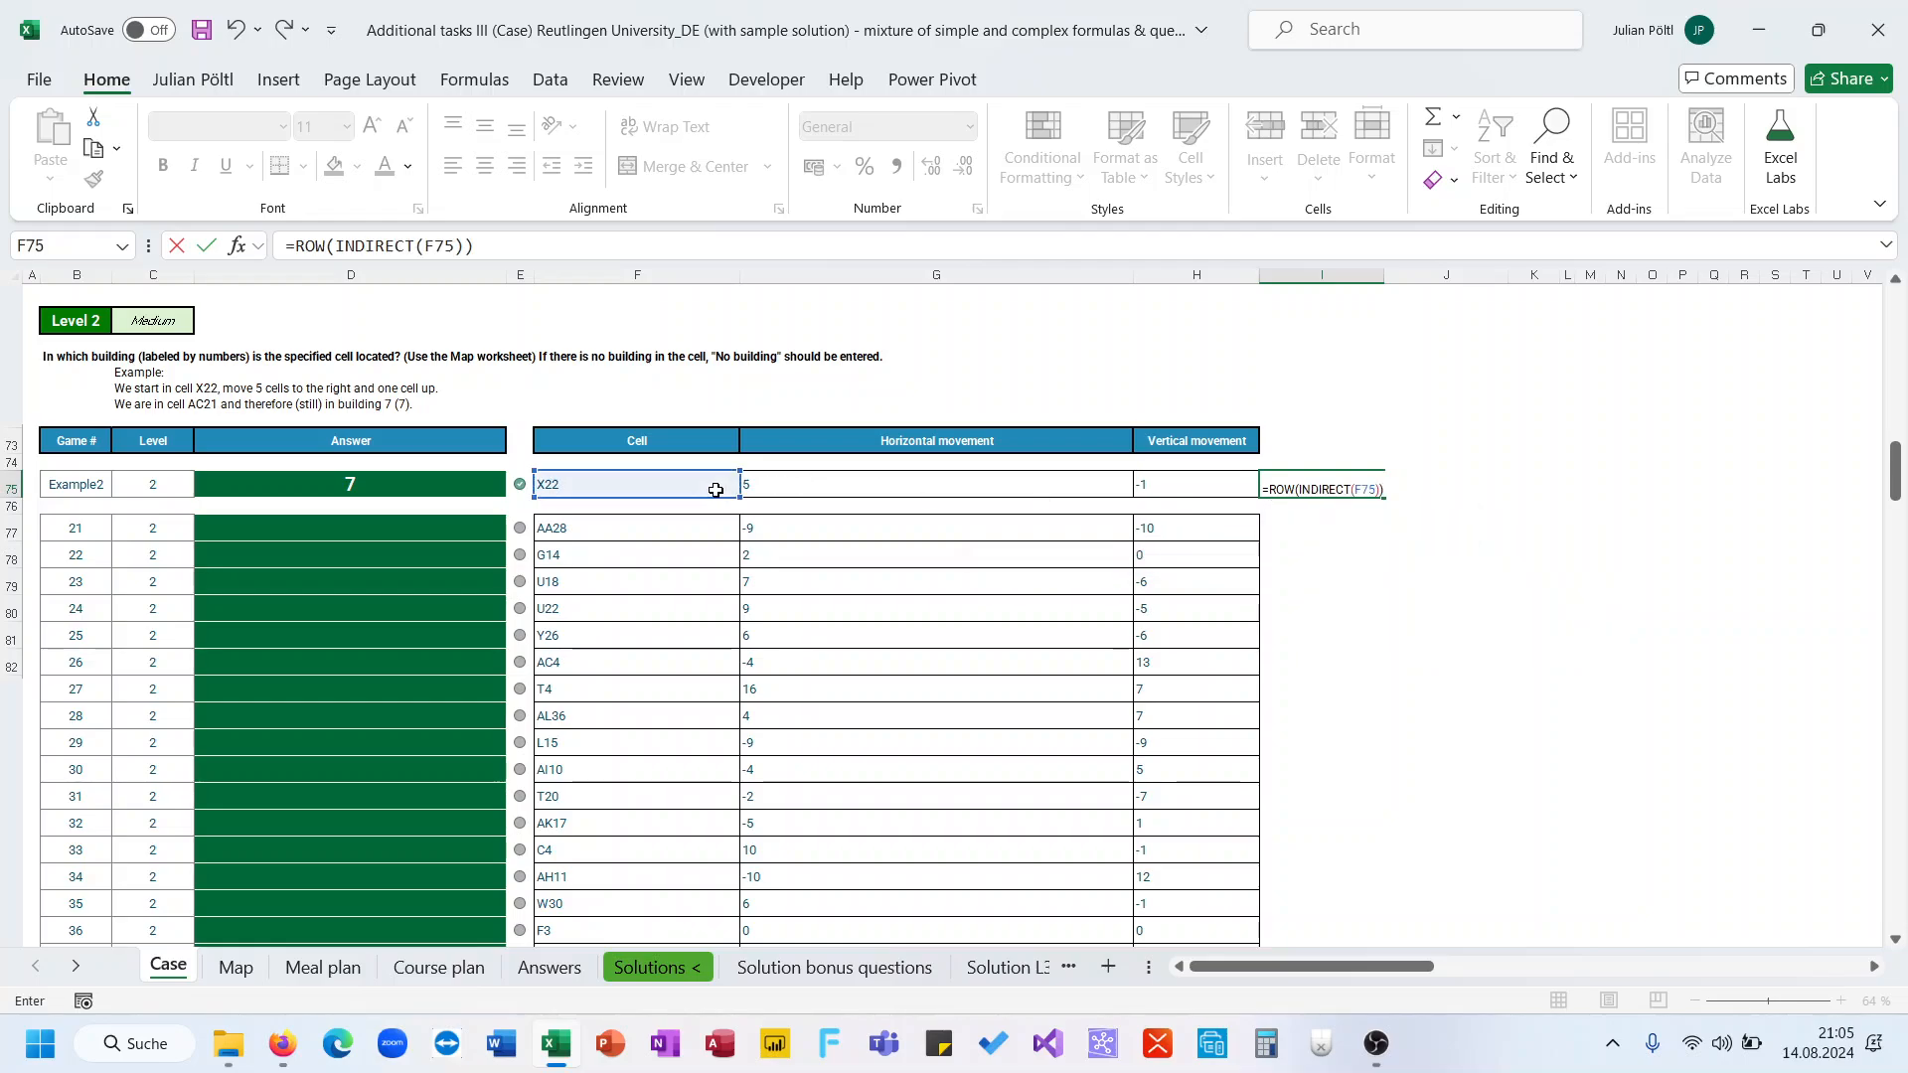
{"action": "key", "text": "ctrl+Return"}
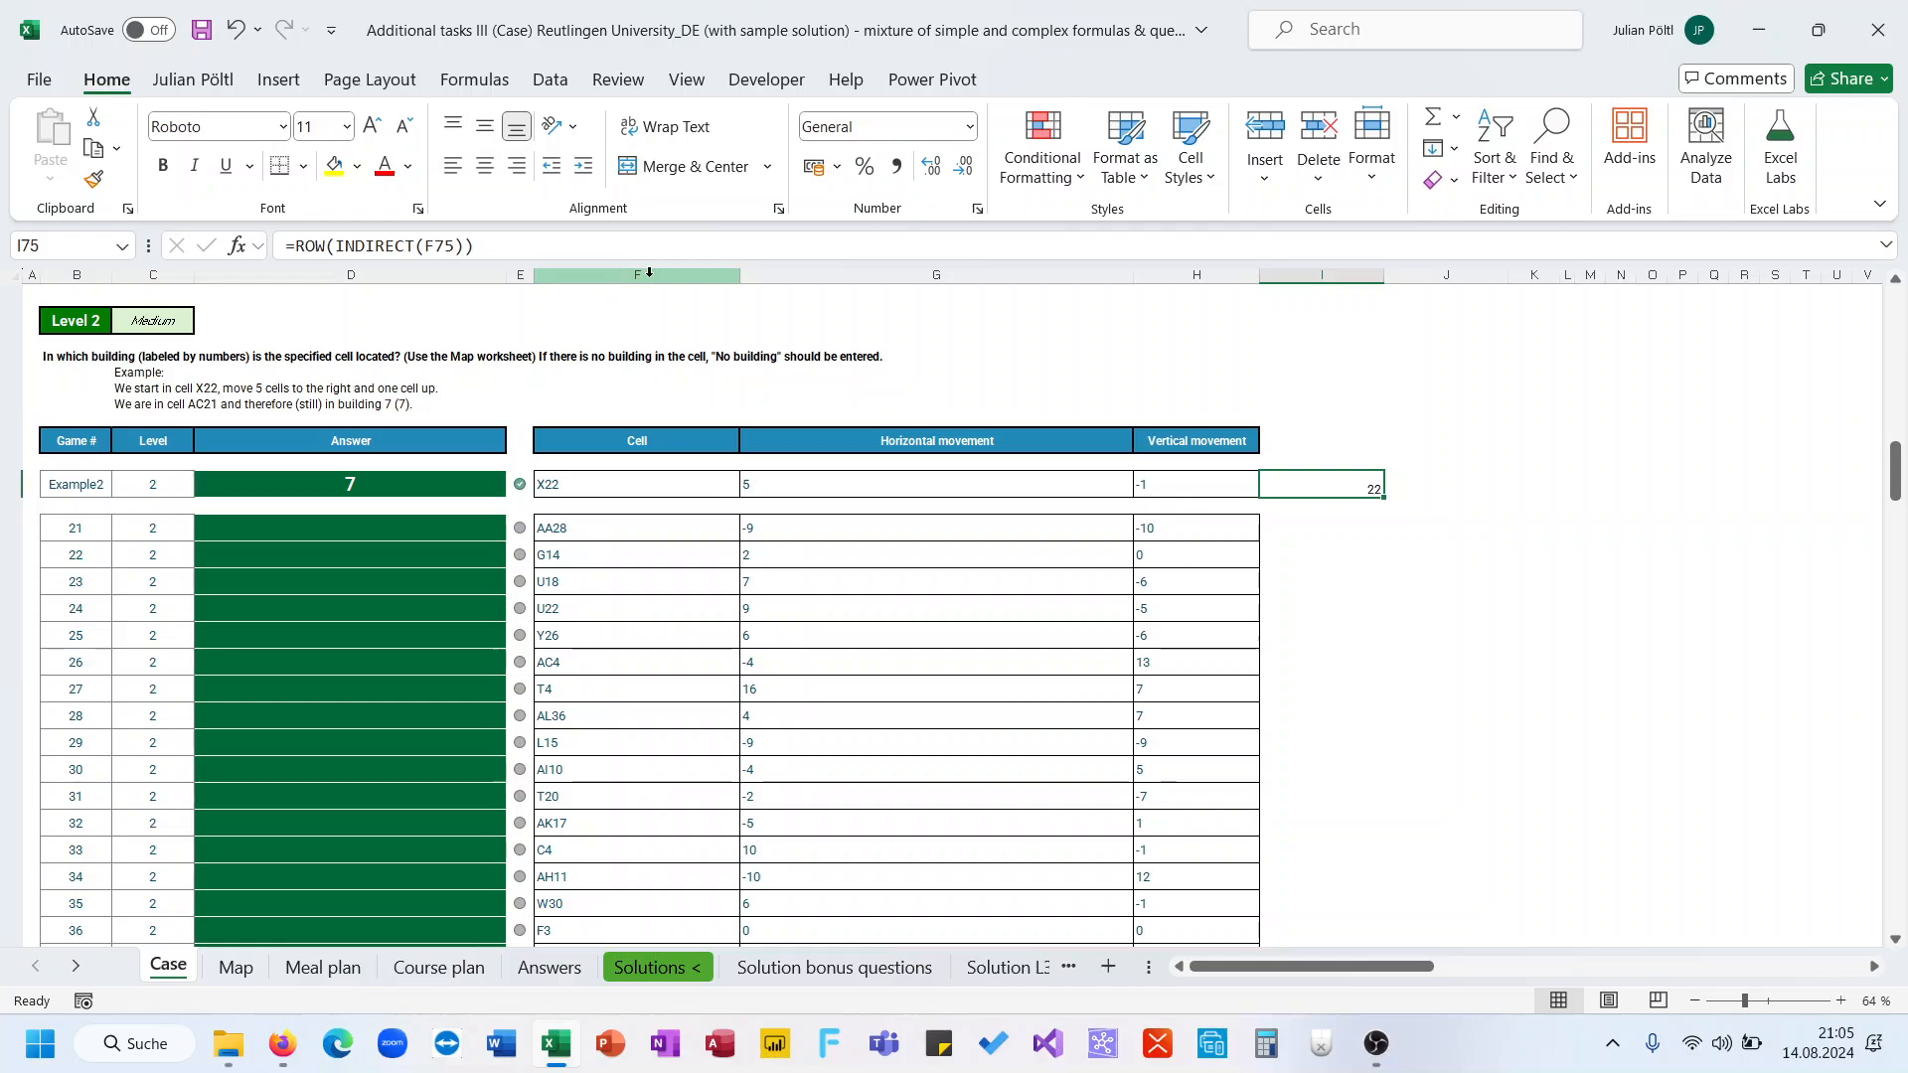
Test =COLUMN(INDIRECT(F75)) in the neighbouring cell, then clear both test cells
{"action": "key", "text": "Right"}
{"action": "type", "text": "=col"}
{"action": "key", "text": "Down"}
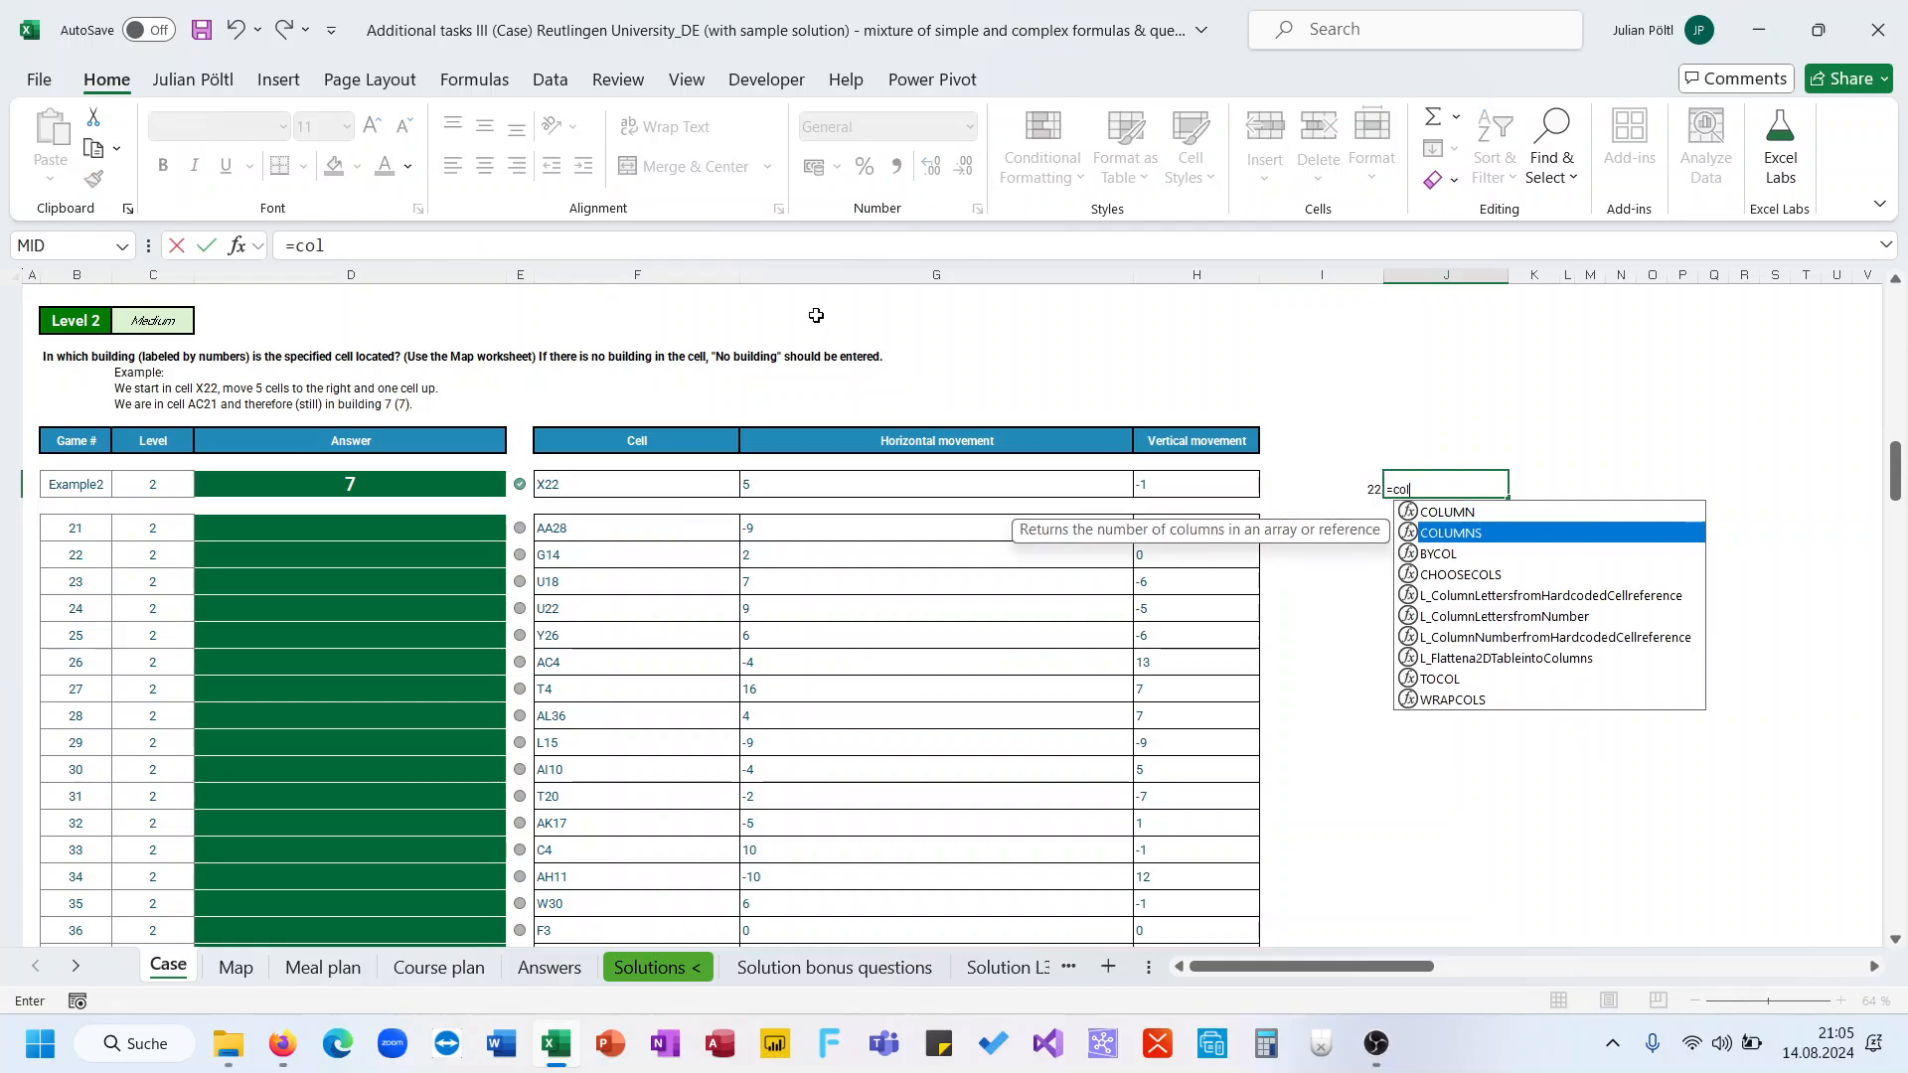
{"action": "key", "text": "Up"}
{"action": "key", "text": "Tab"}
{"action": "type", "text": "ind"}
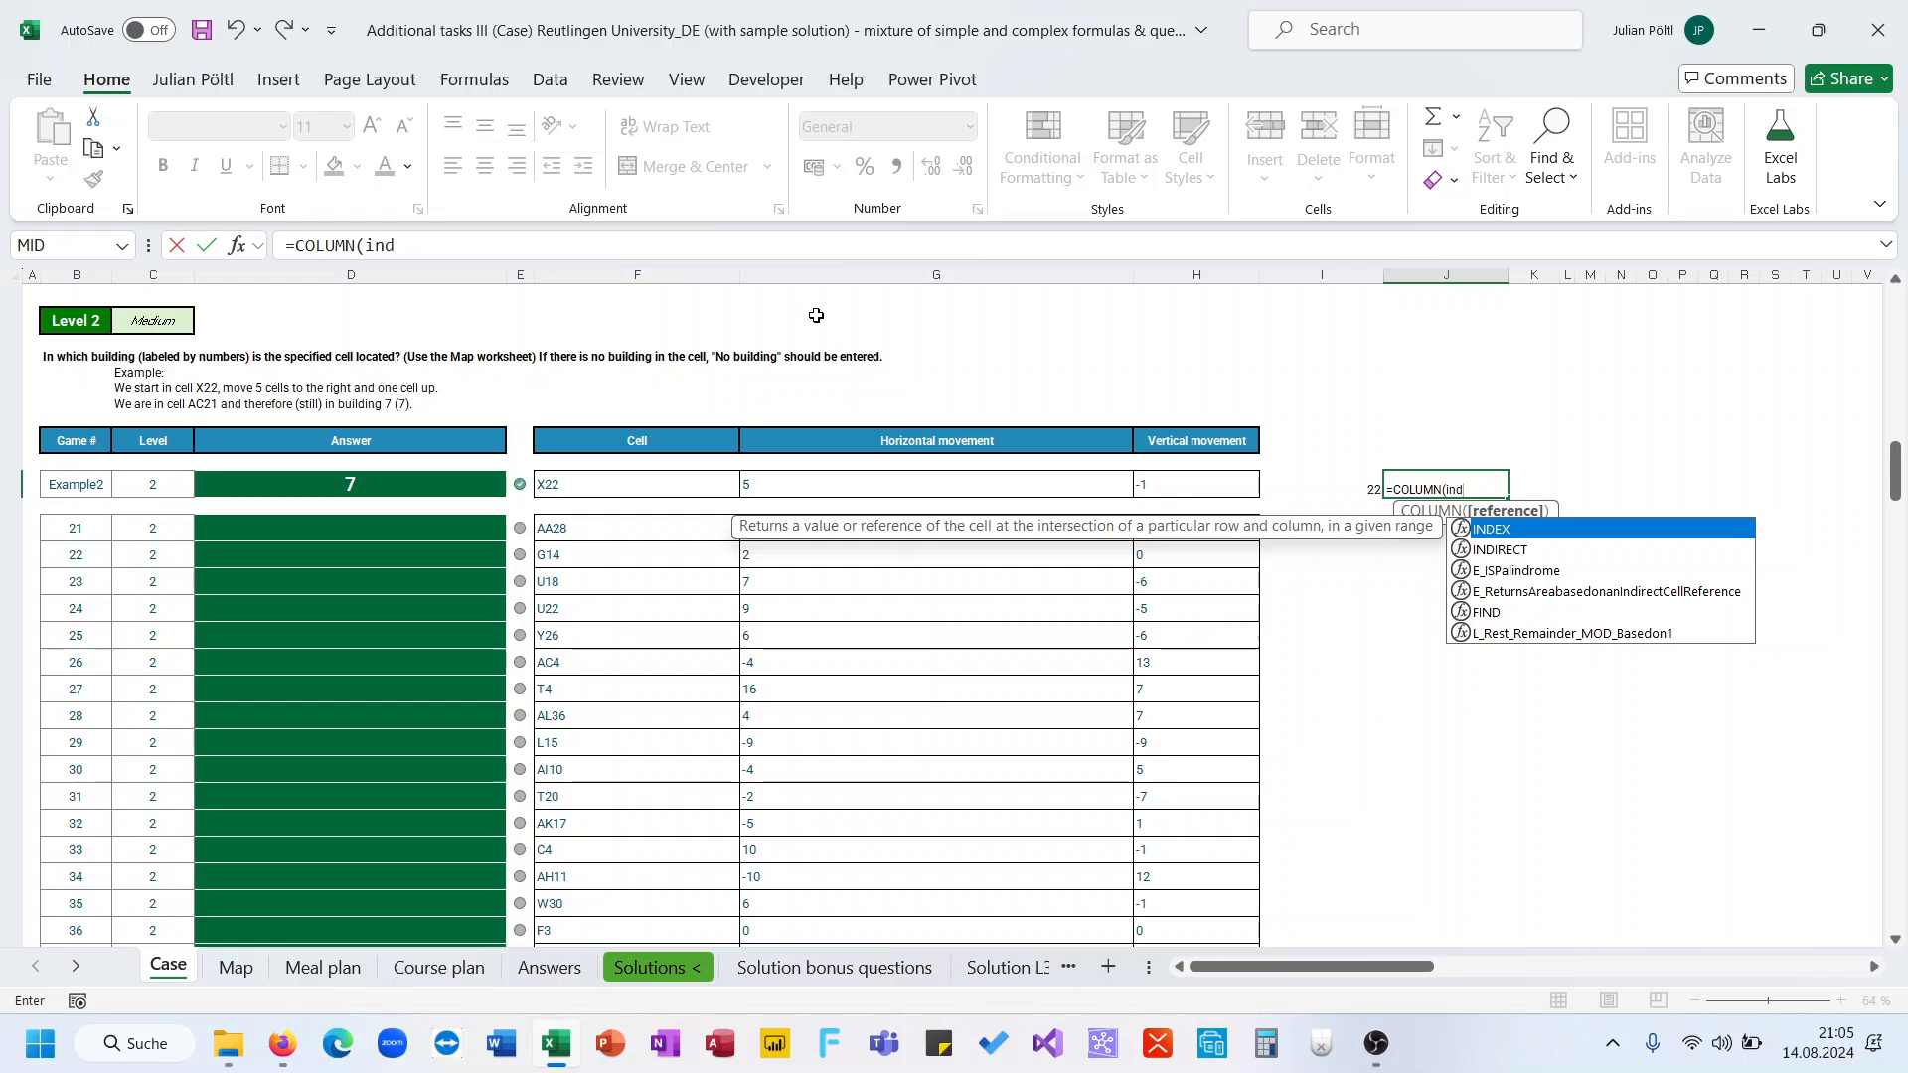
{"action": "key", "text": "Down"}
{"action": "key", "text": "Tab"}
{"action": "left_click", "coordinate": [707, 485]}
{"action": "type", "text": "))"}
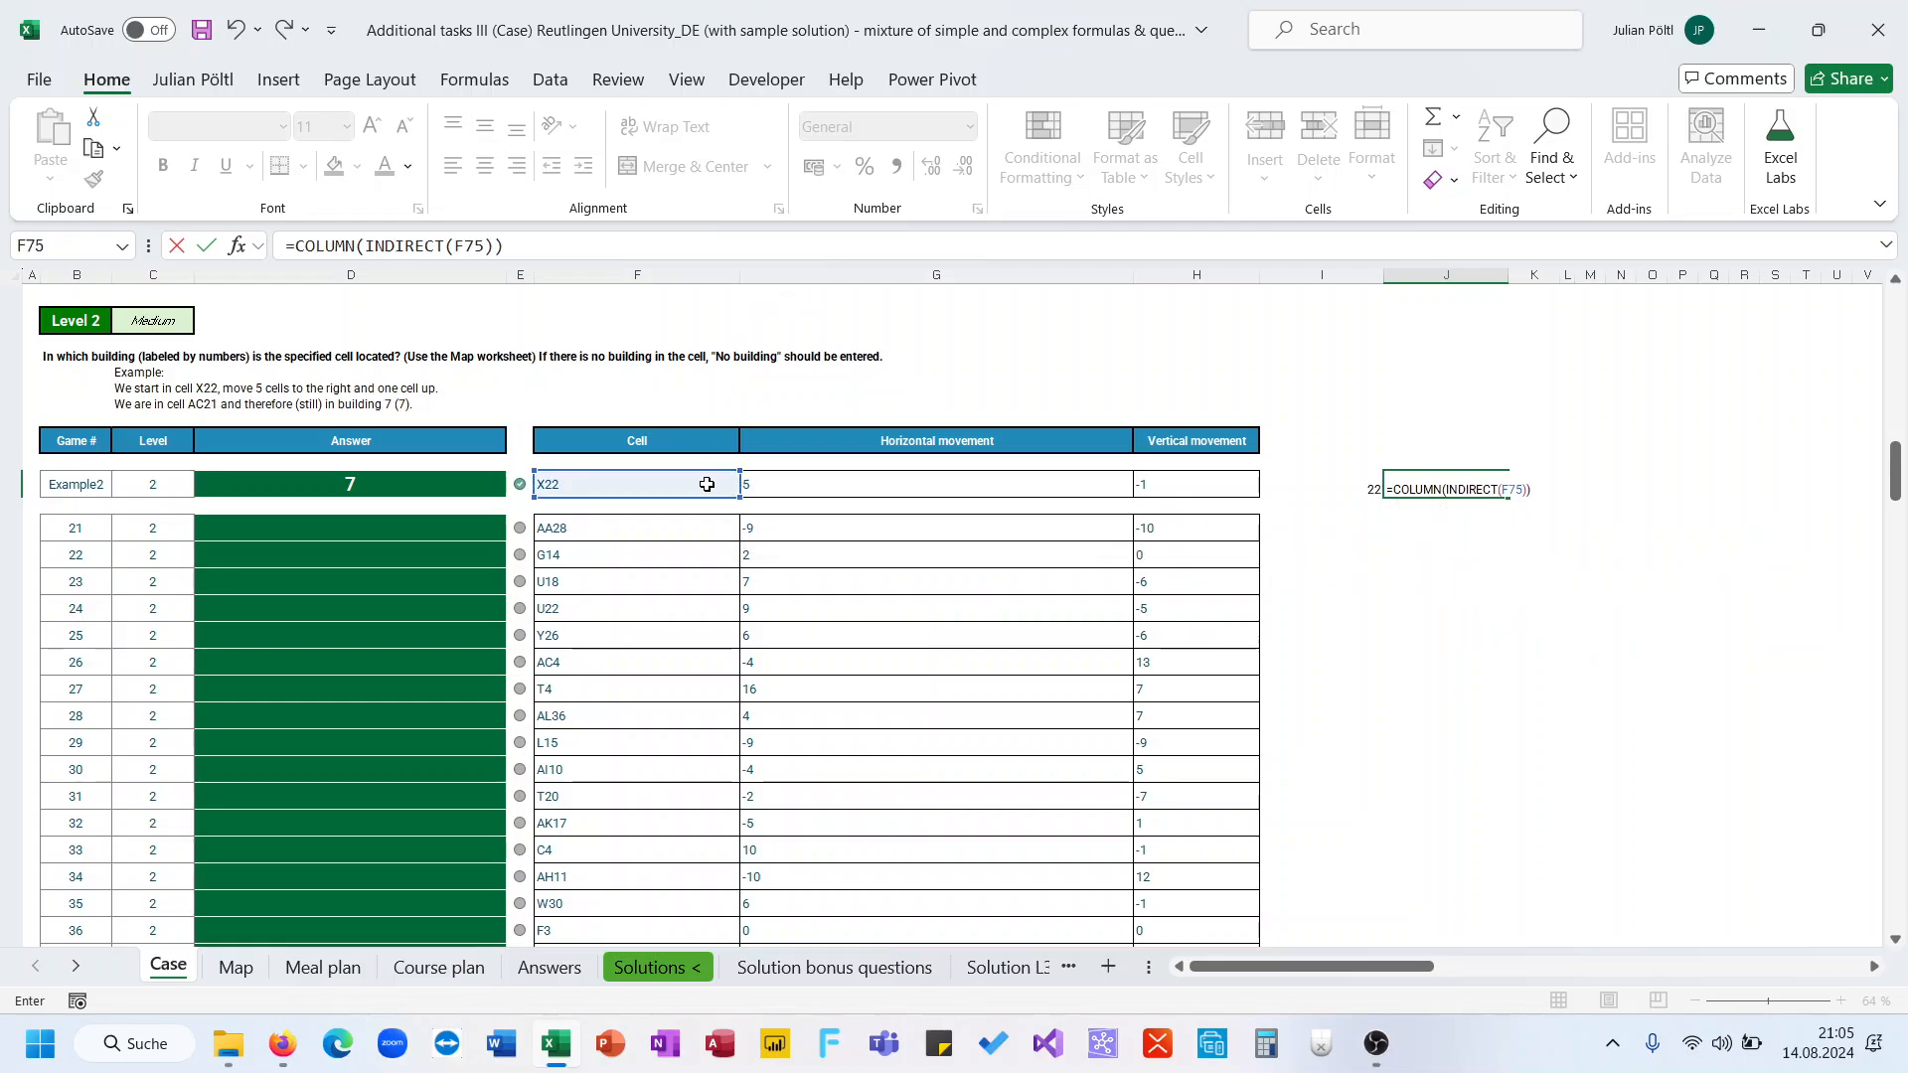
{"action": "key", "text": "Return"}
{"action": "key", "text": "Up"}
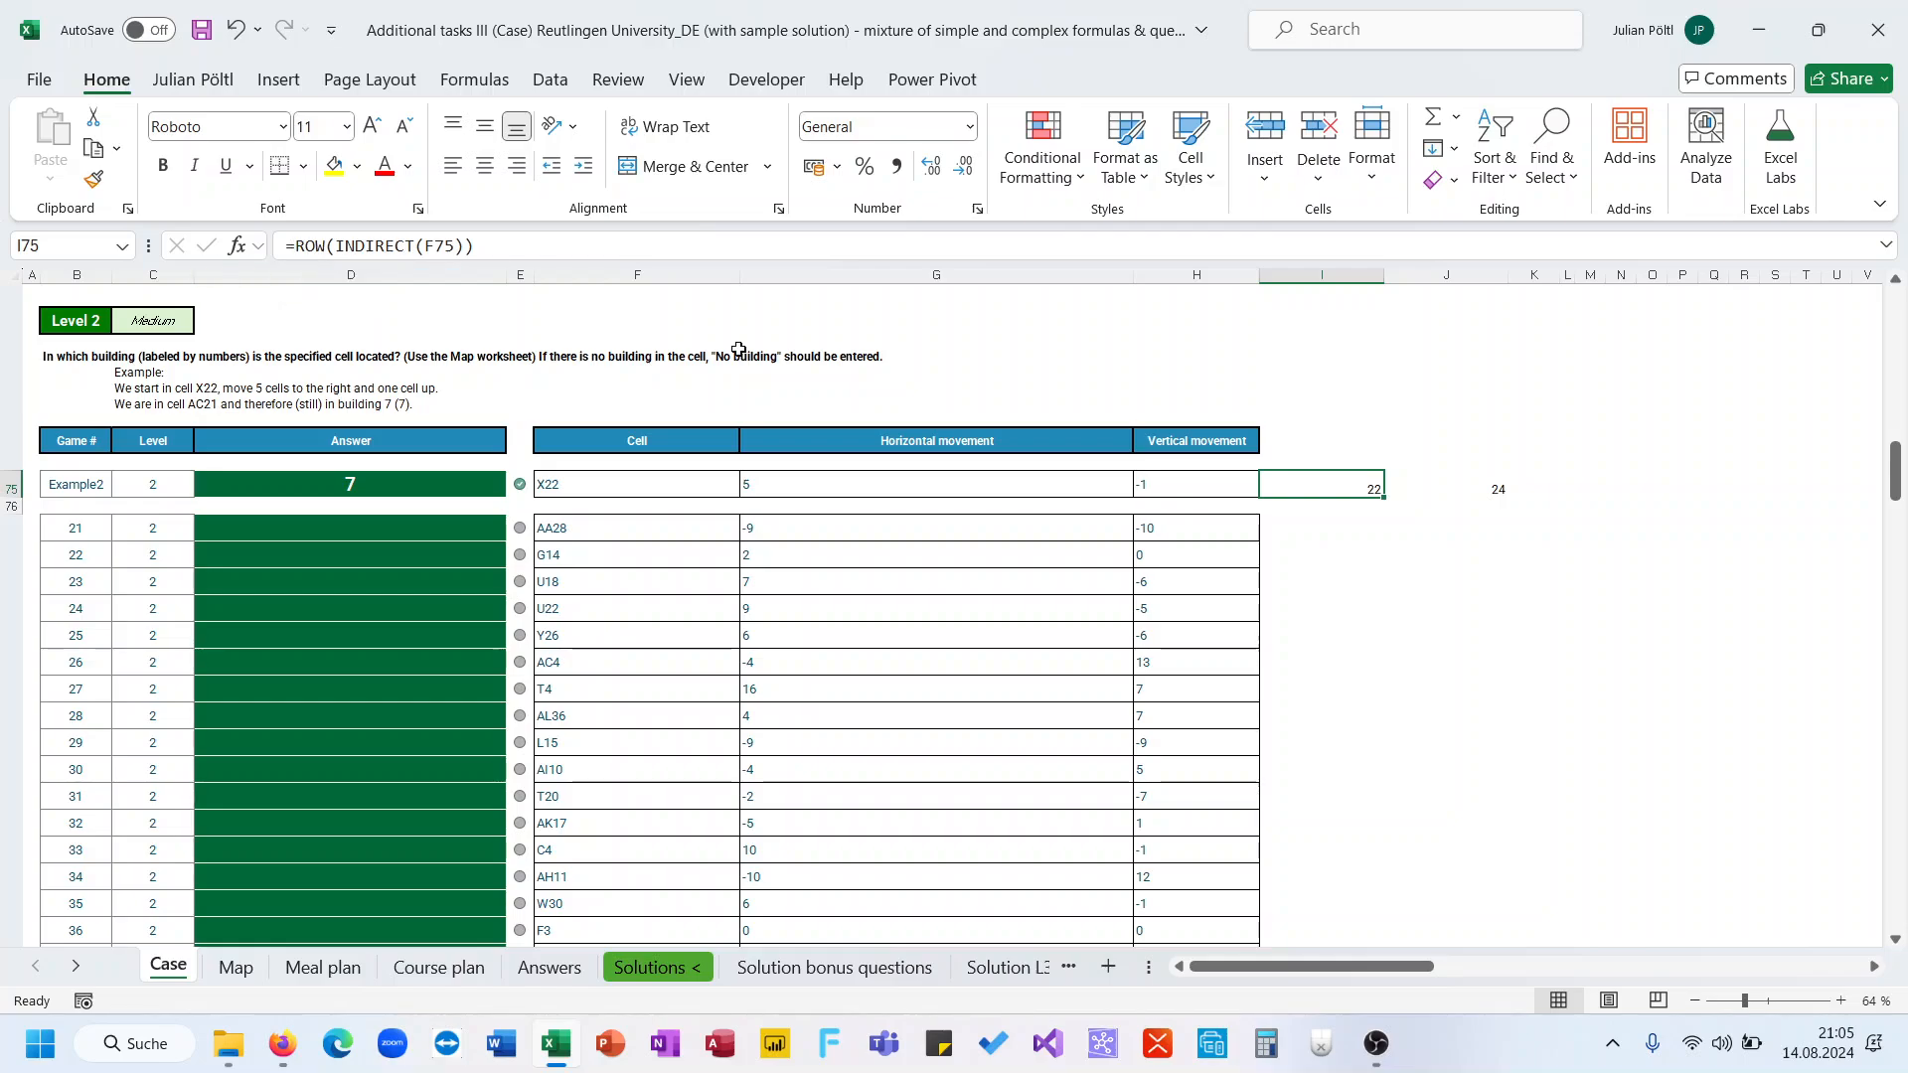
{"action": "key", "text": "shift+Right"}
{"action": "key", "text": "Delete"}
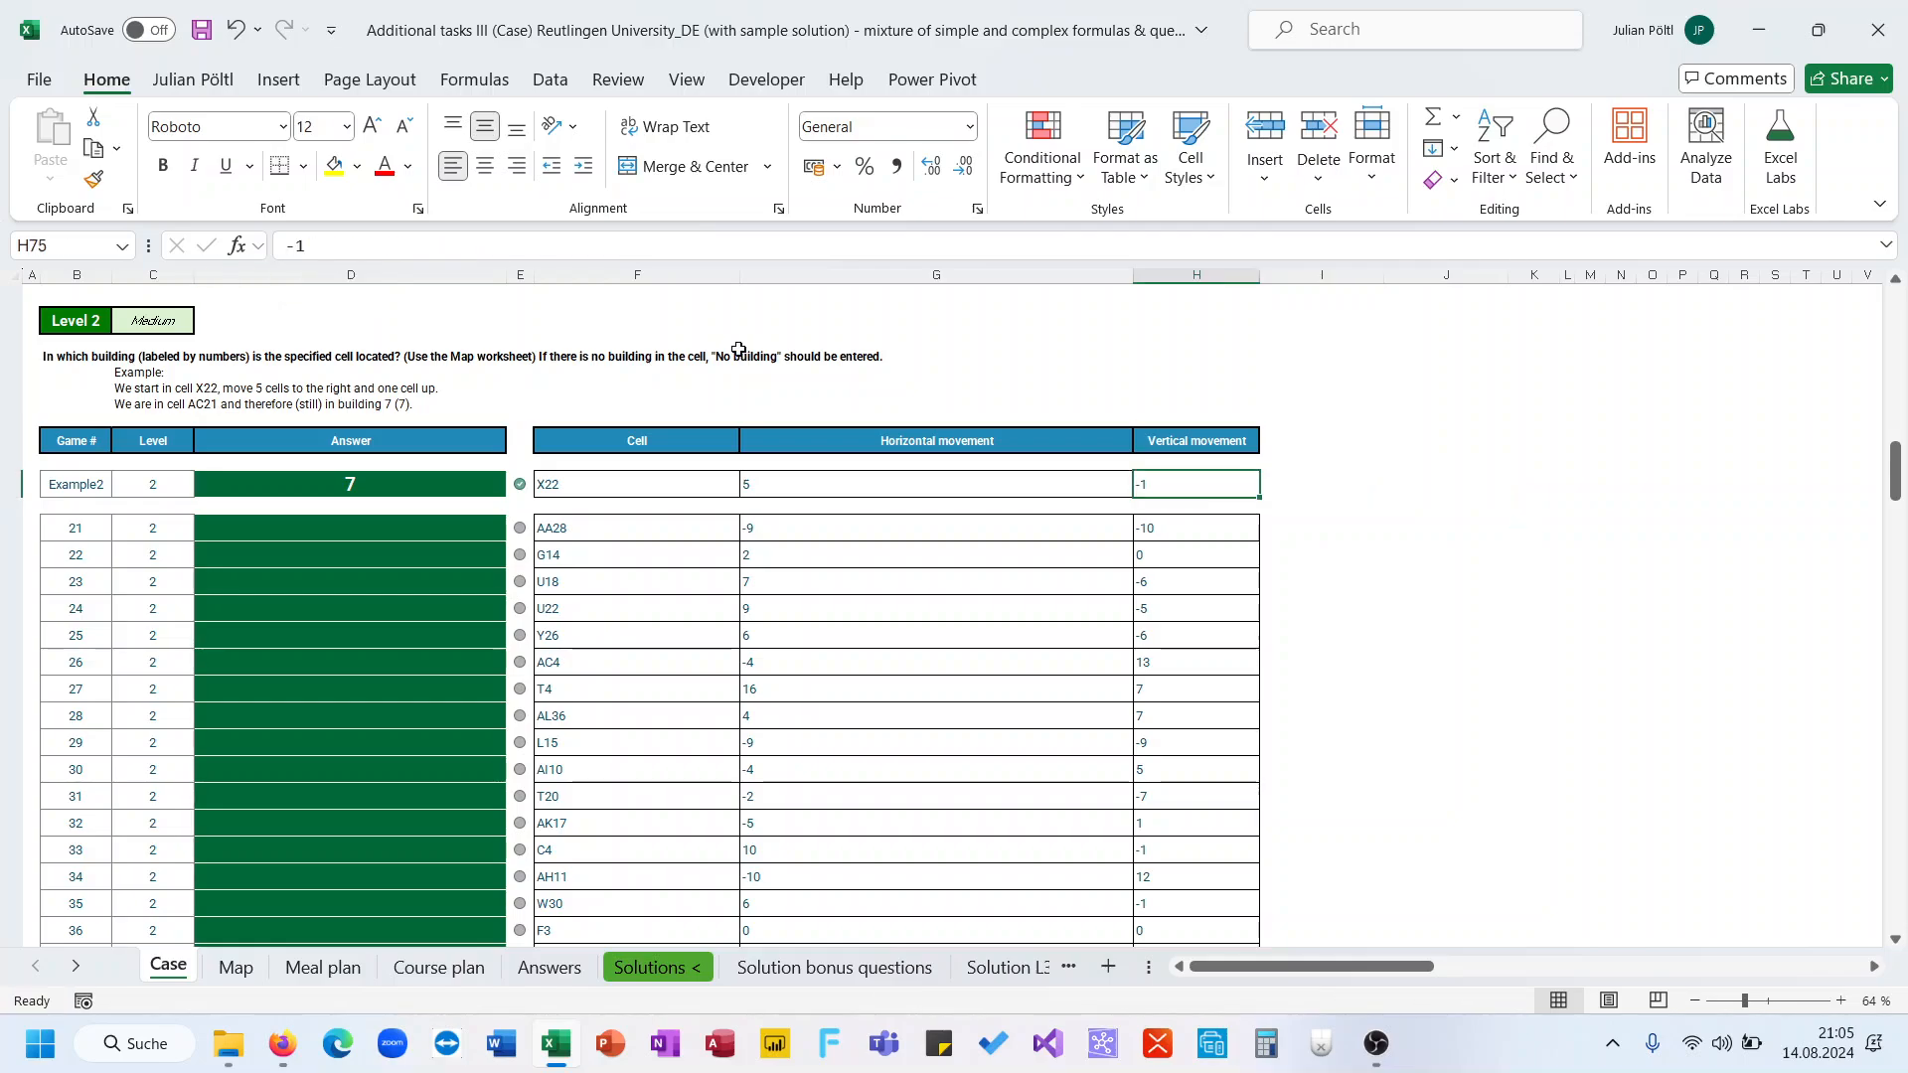
Begin an ADDRESS formula in I75 whose row is ROW(INDIRECT(F75)) plus the vertical movement in H75
{"action": "key", "text": "shift+Left"}
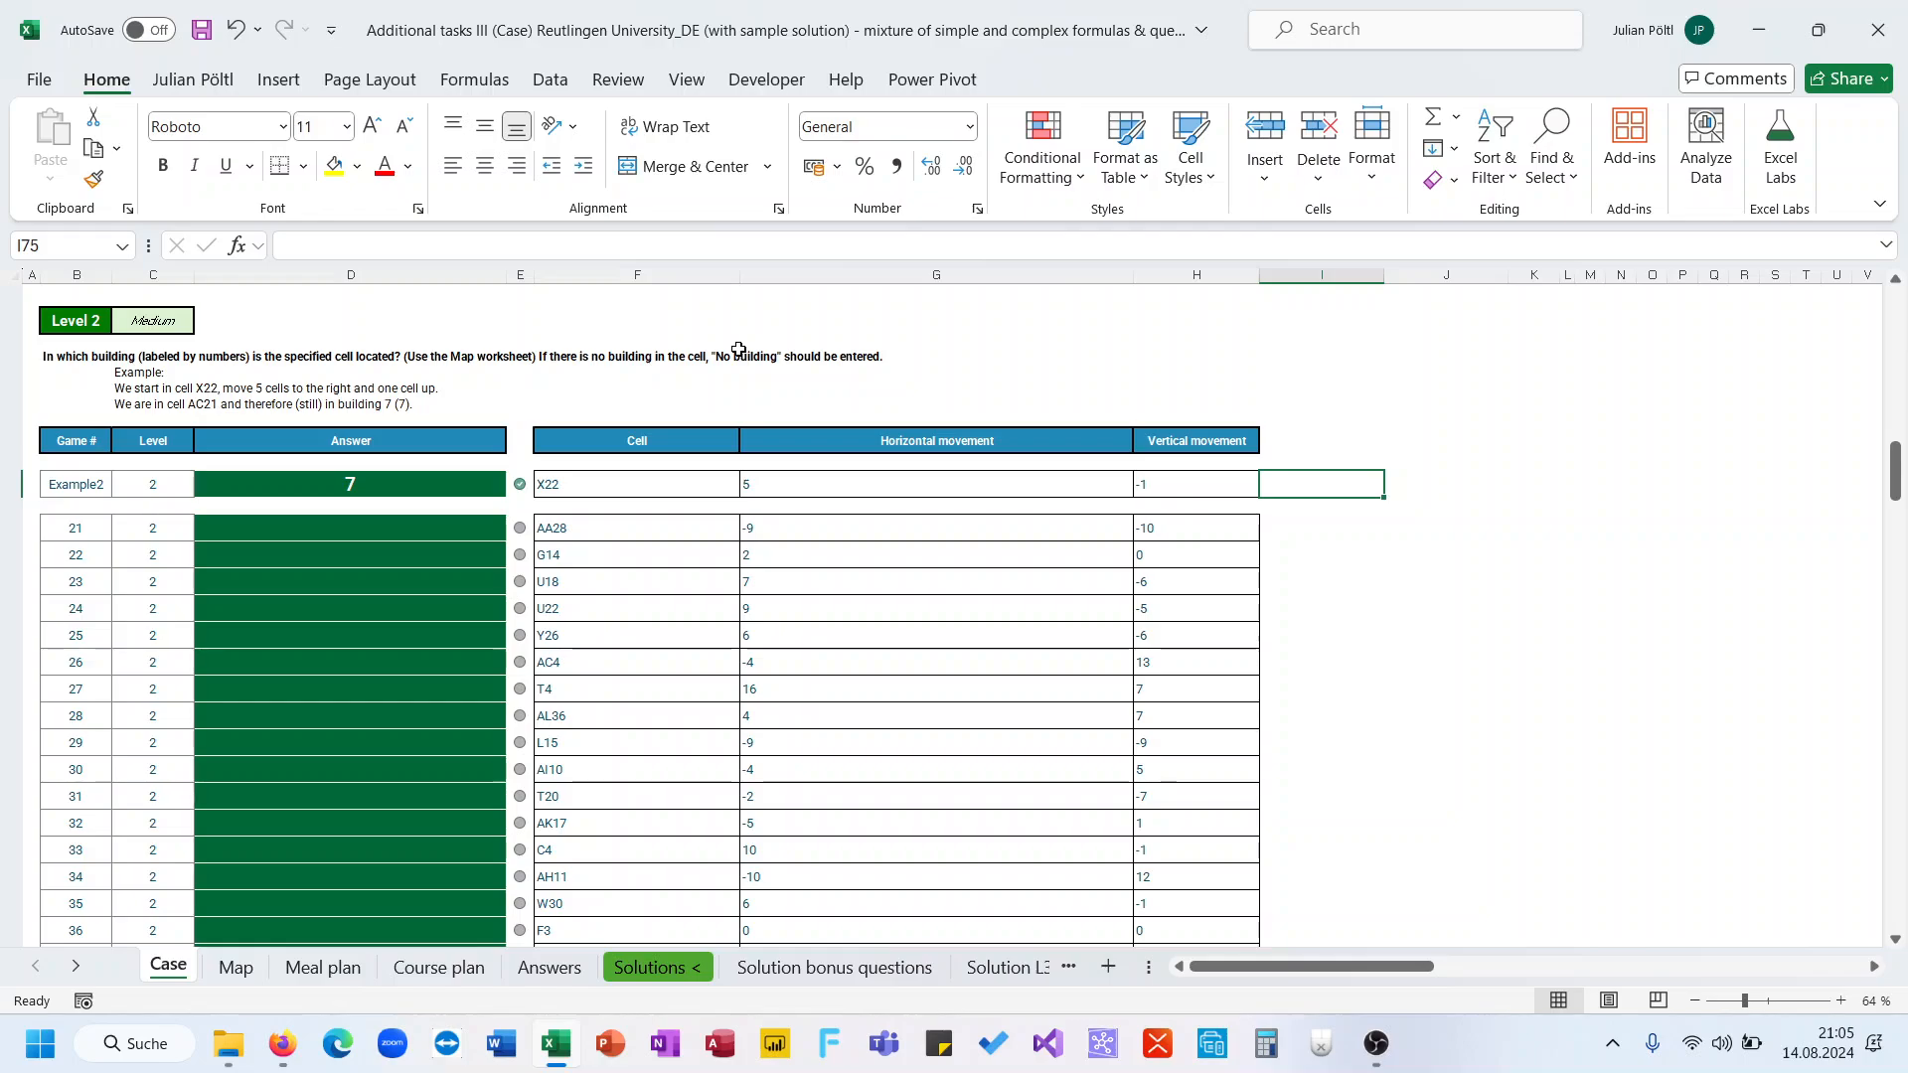
{"action": "type", "text": "="}
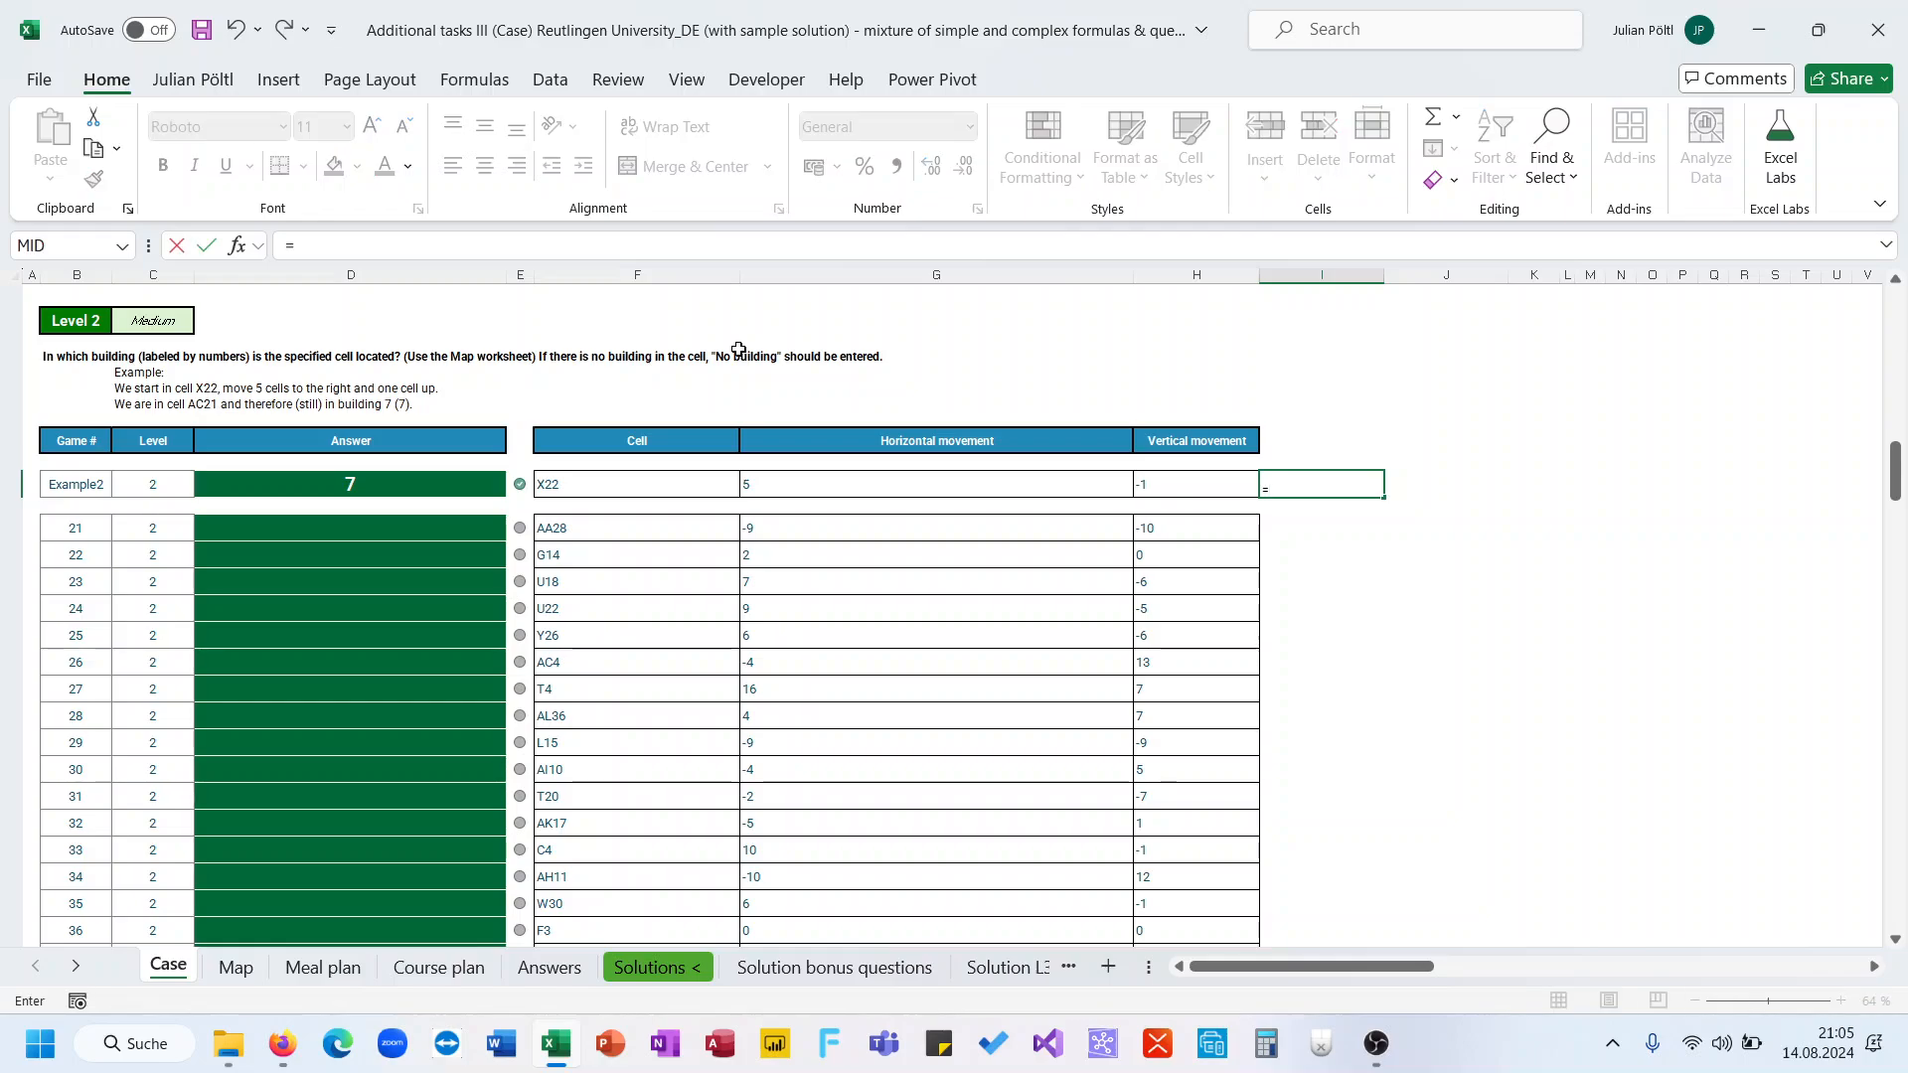
{"action": "type", "text": "add"}
{"action": "key", "text": "Tab"}
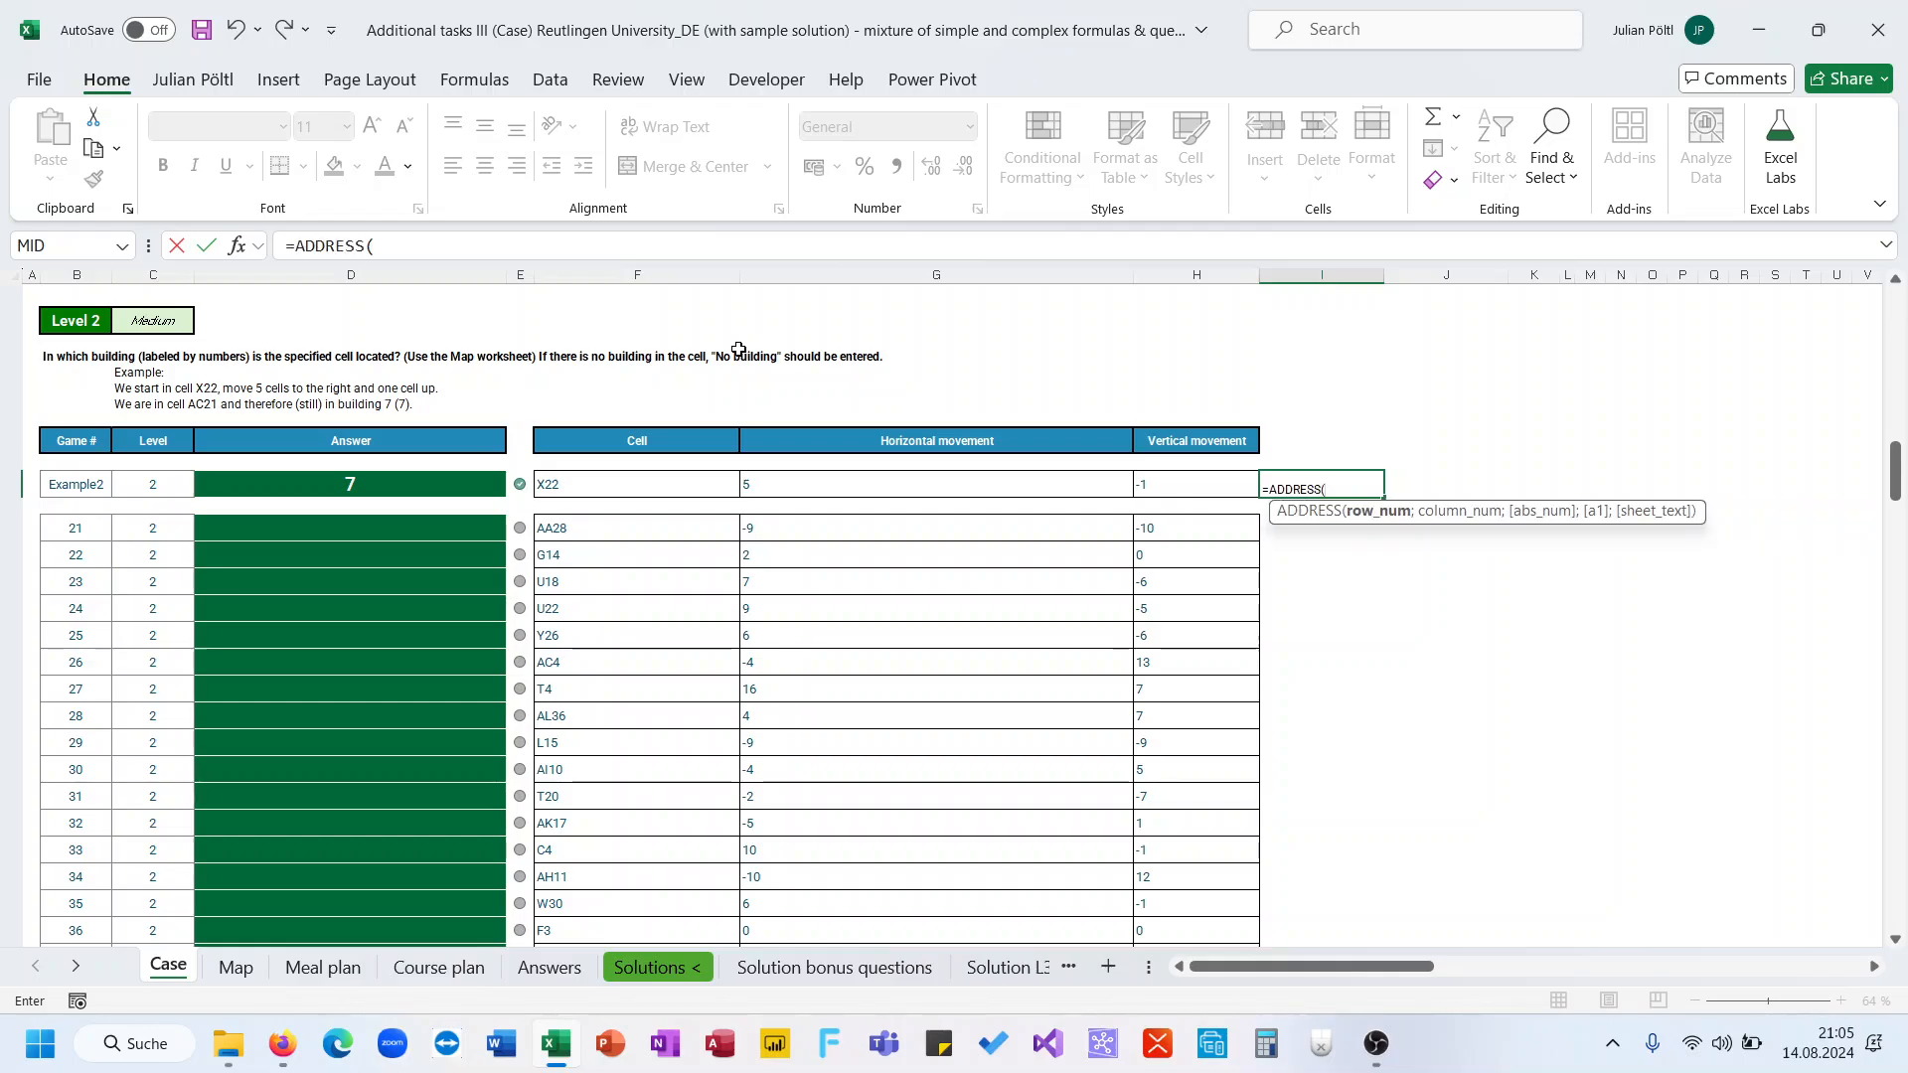
{"action": "type", "text": "row"}
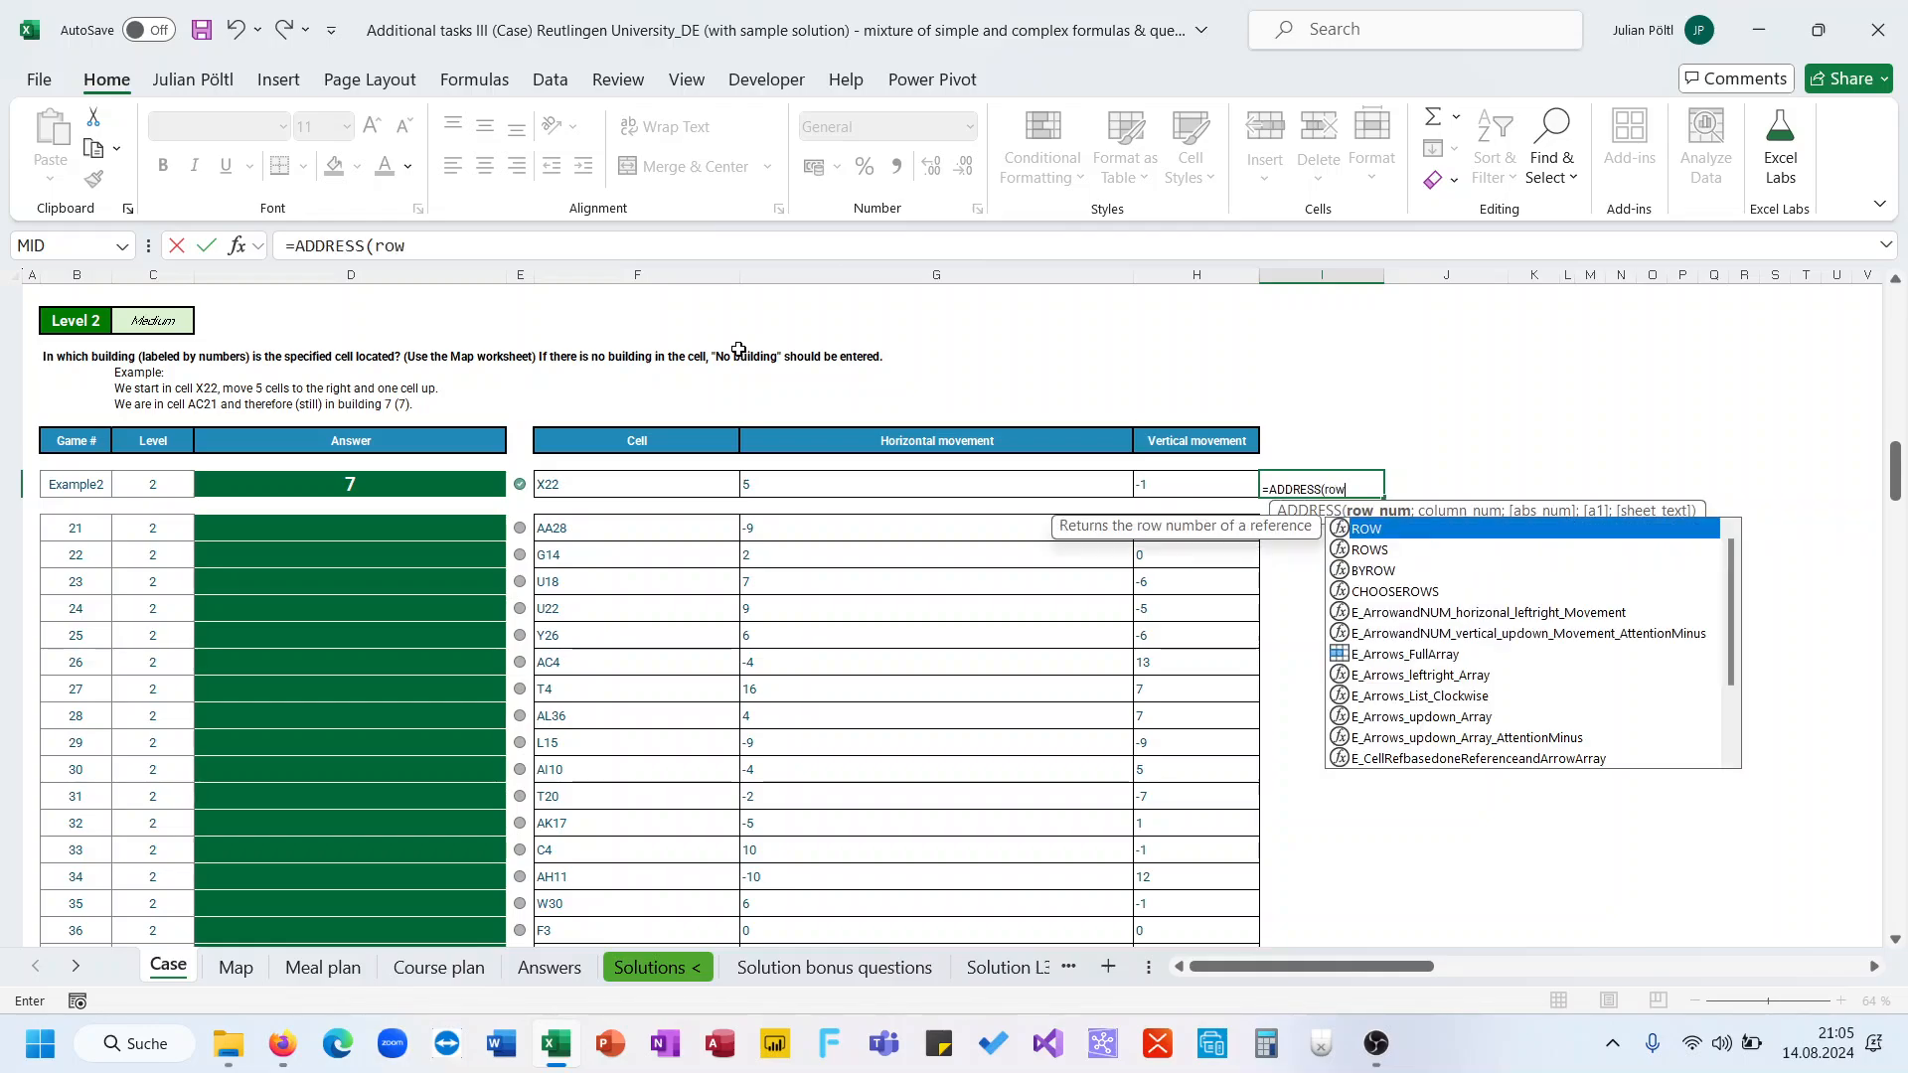
{"action": "key", "text": "Tab"}
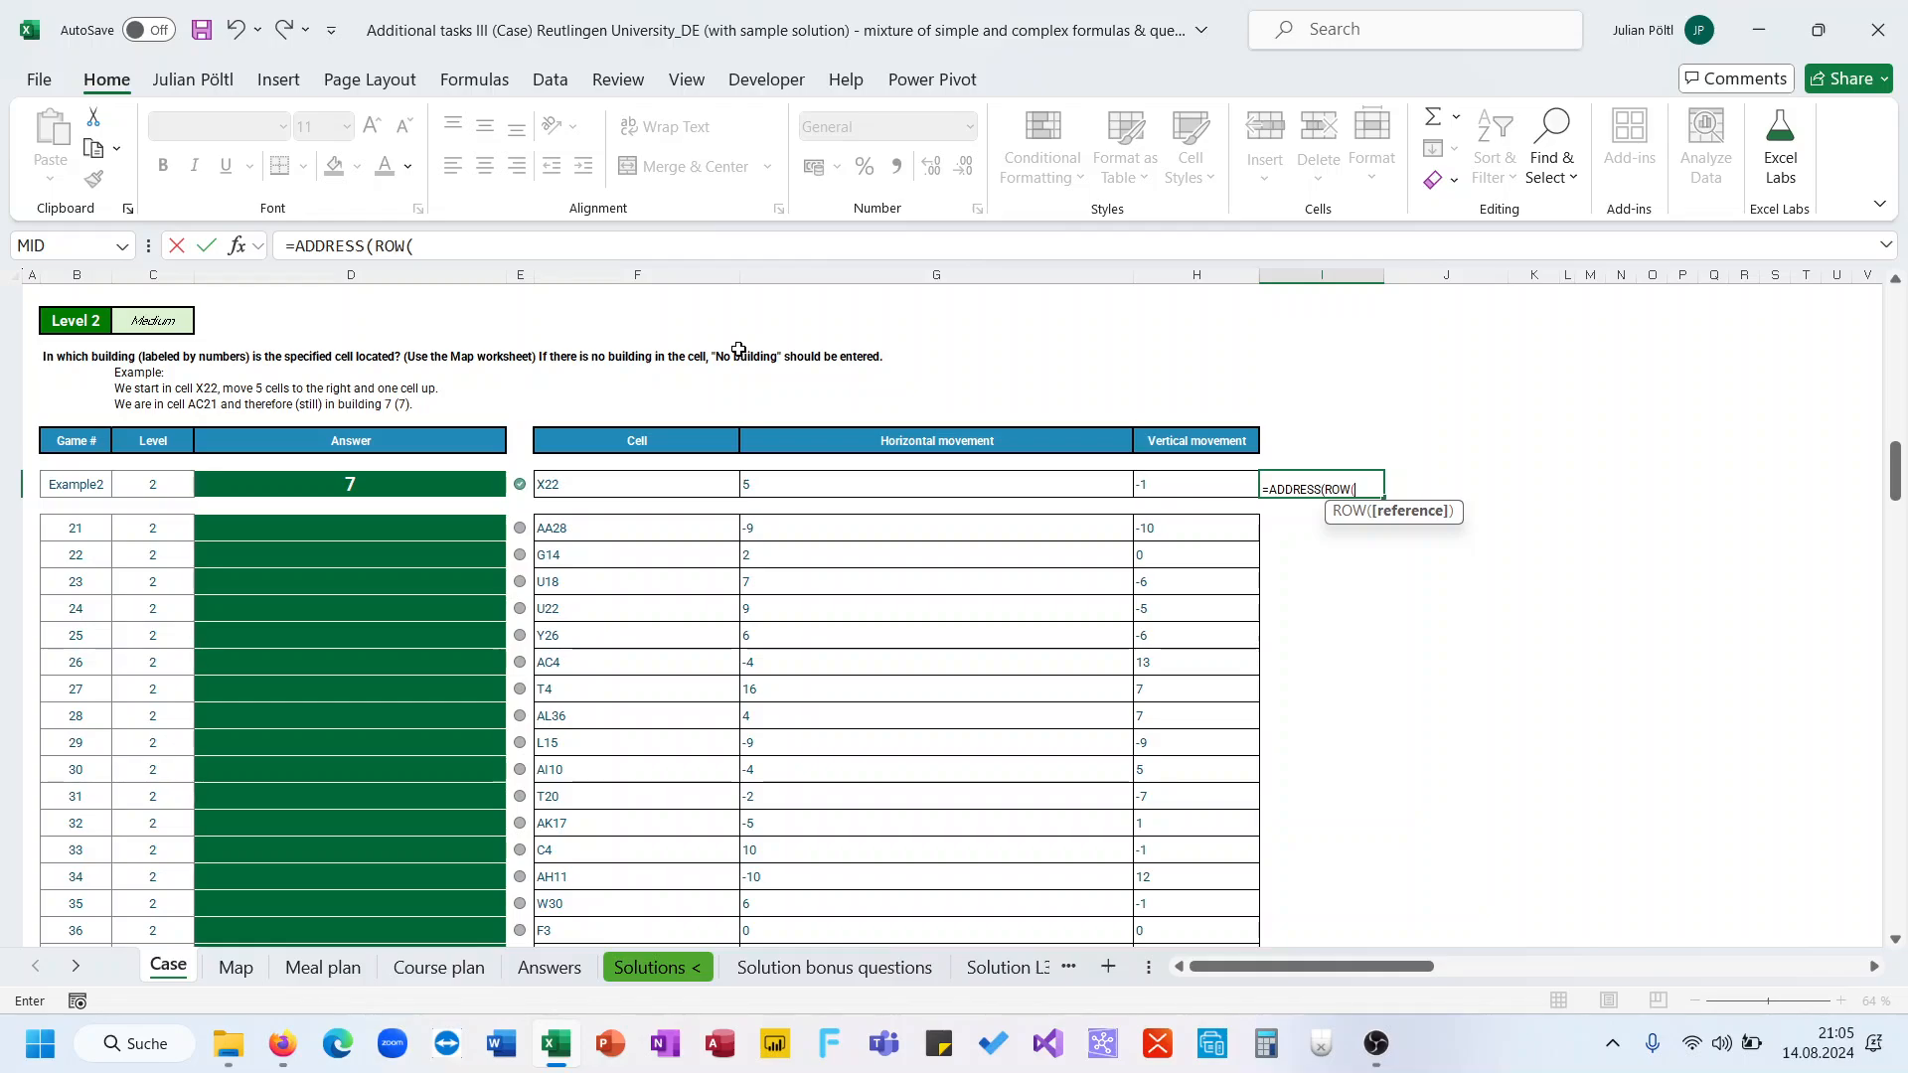
{"action": "type", "text": "in"}
{"action": "key", "text": "Tab"}
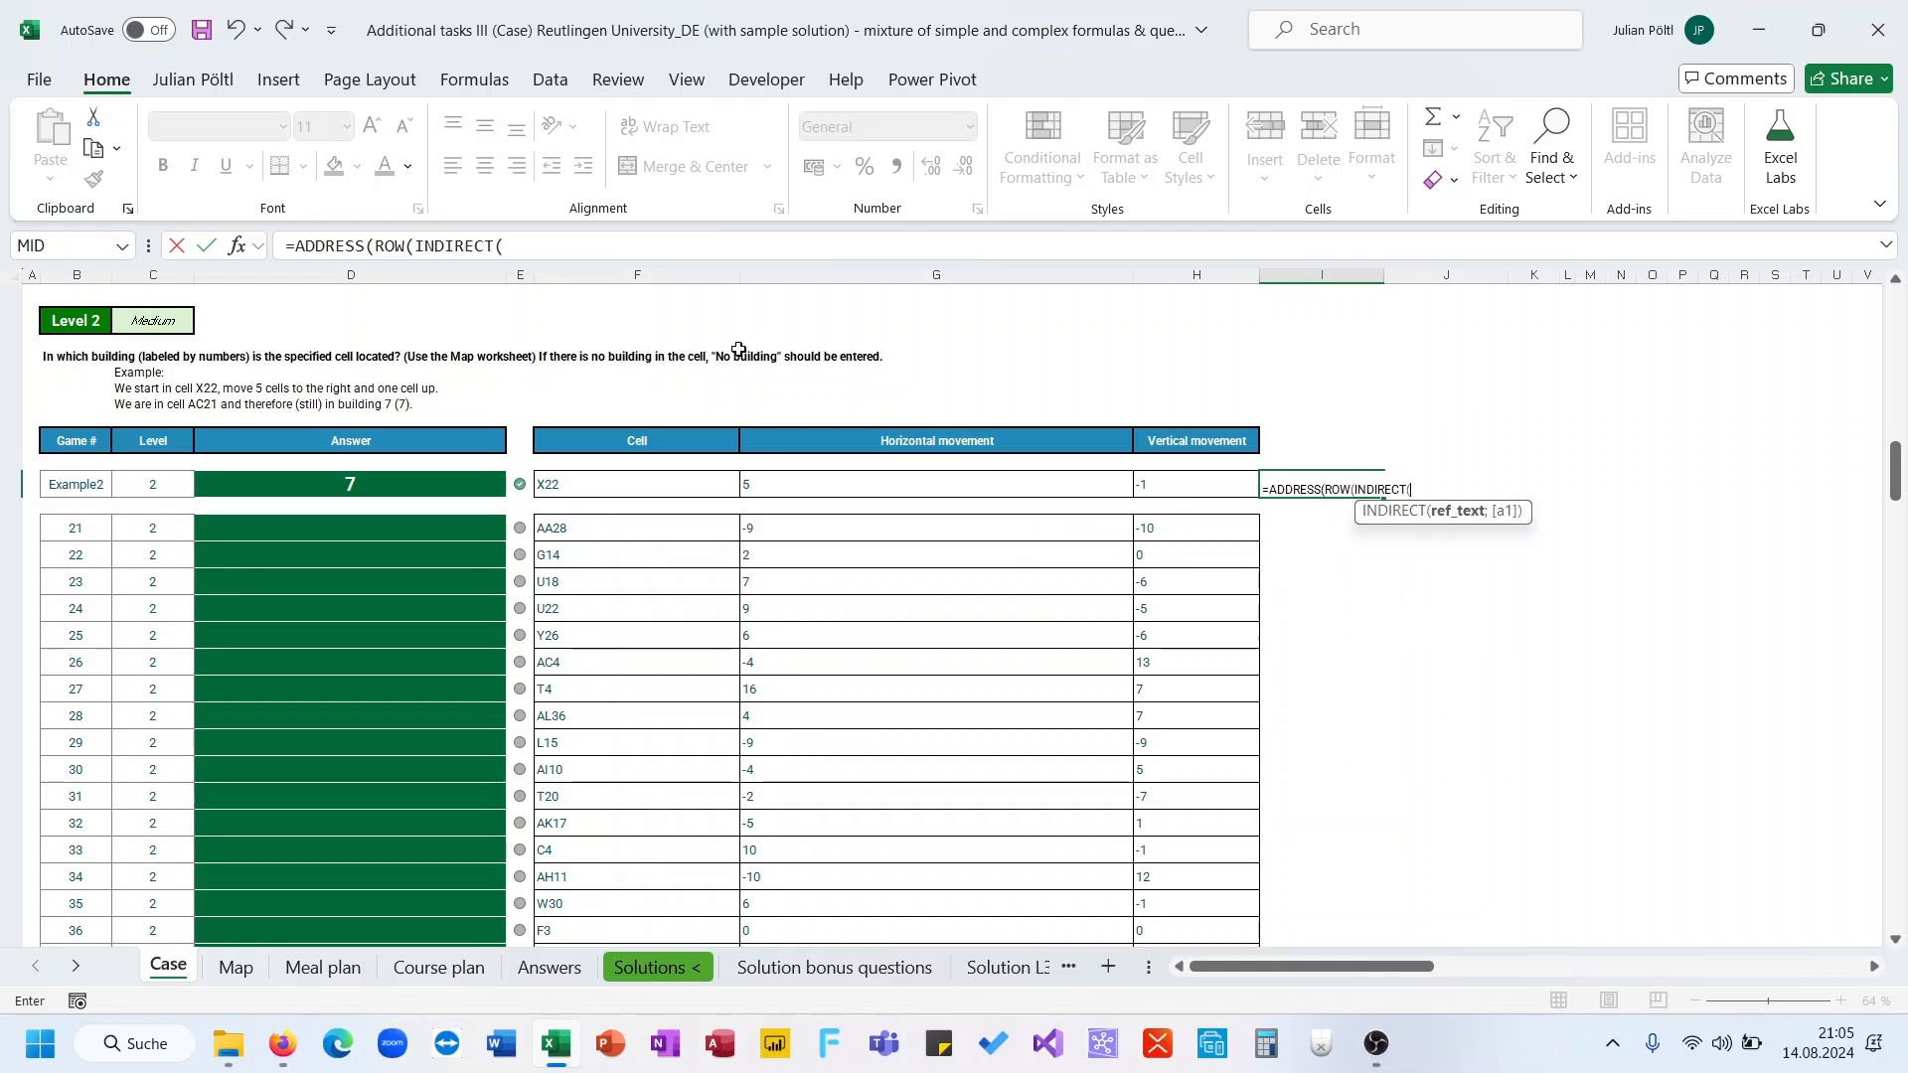
{"action": "left_click", "coordinate": [680, 484]}
{"action": "type", "text": "))"}
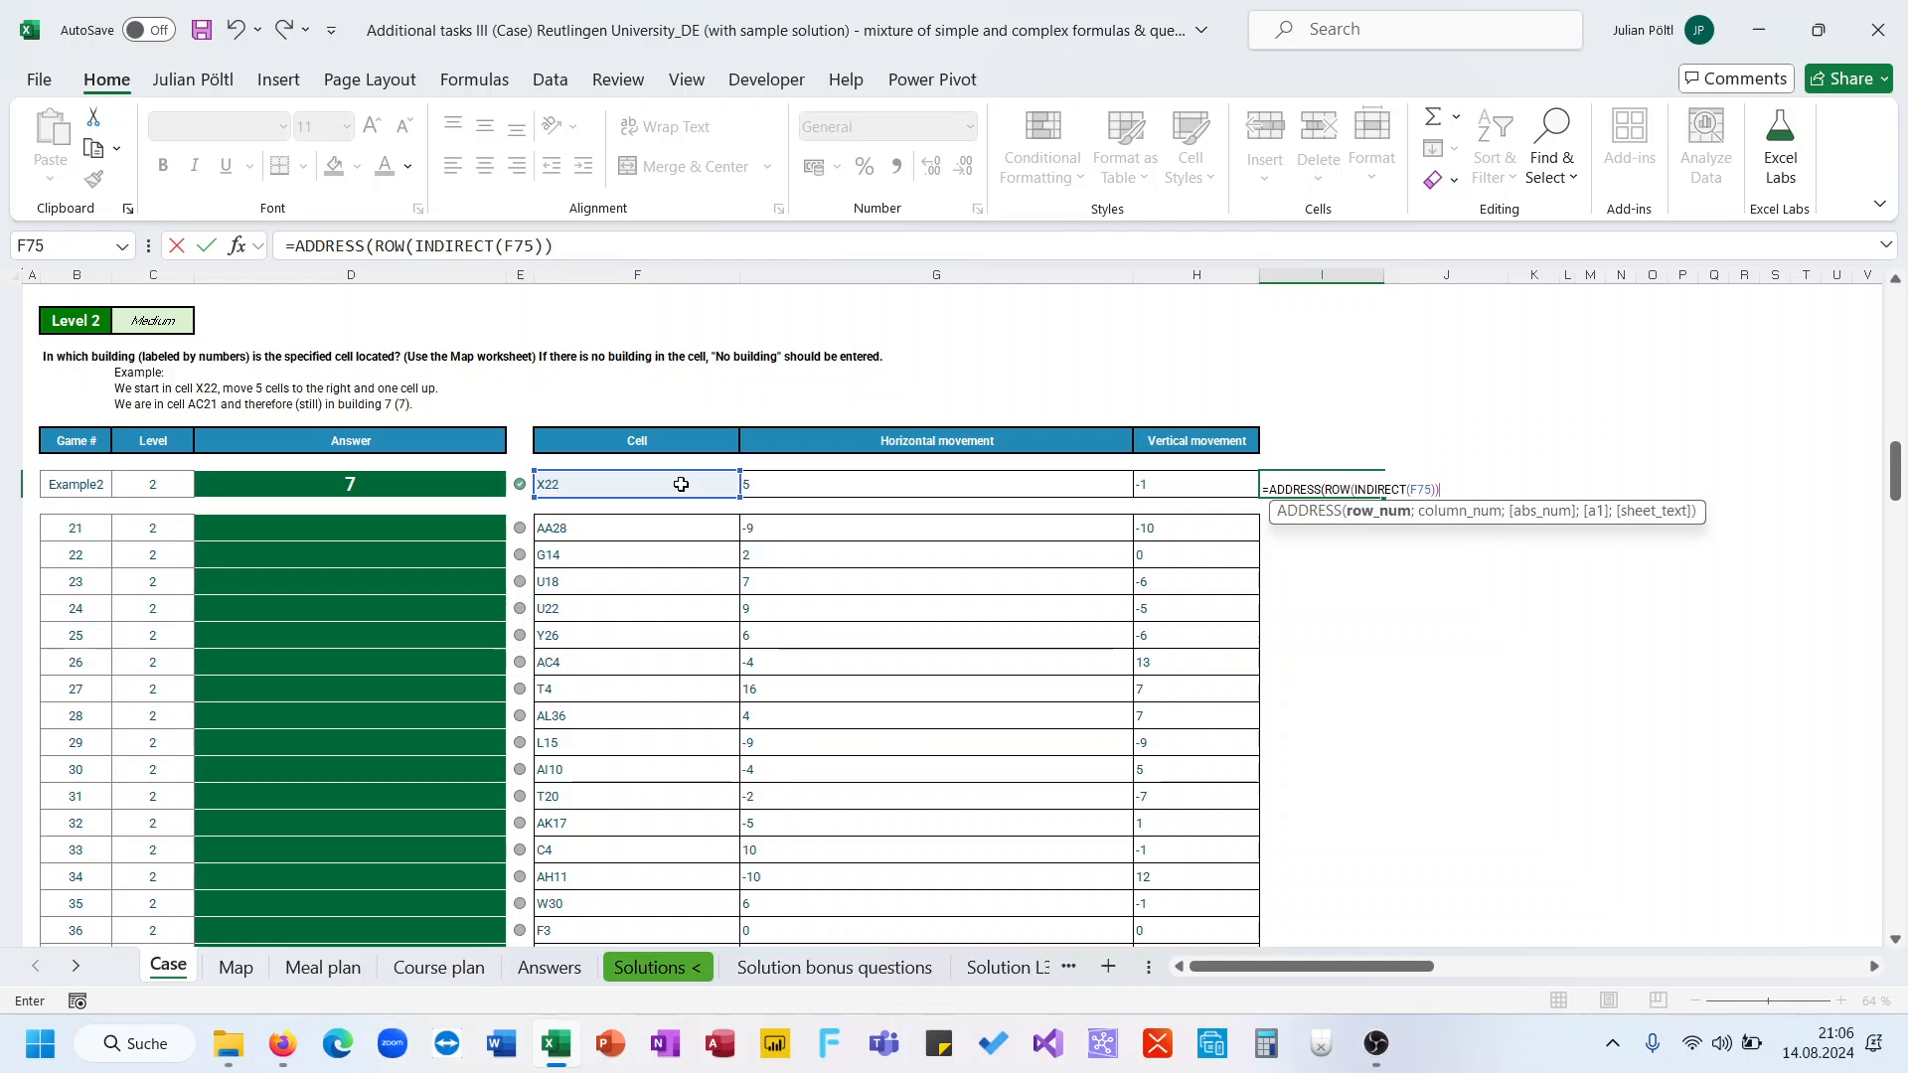
{"action": "type", "text": "+"}
{"action": "left_click", "coordinate": [1042, 483]}
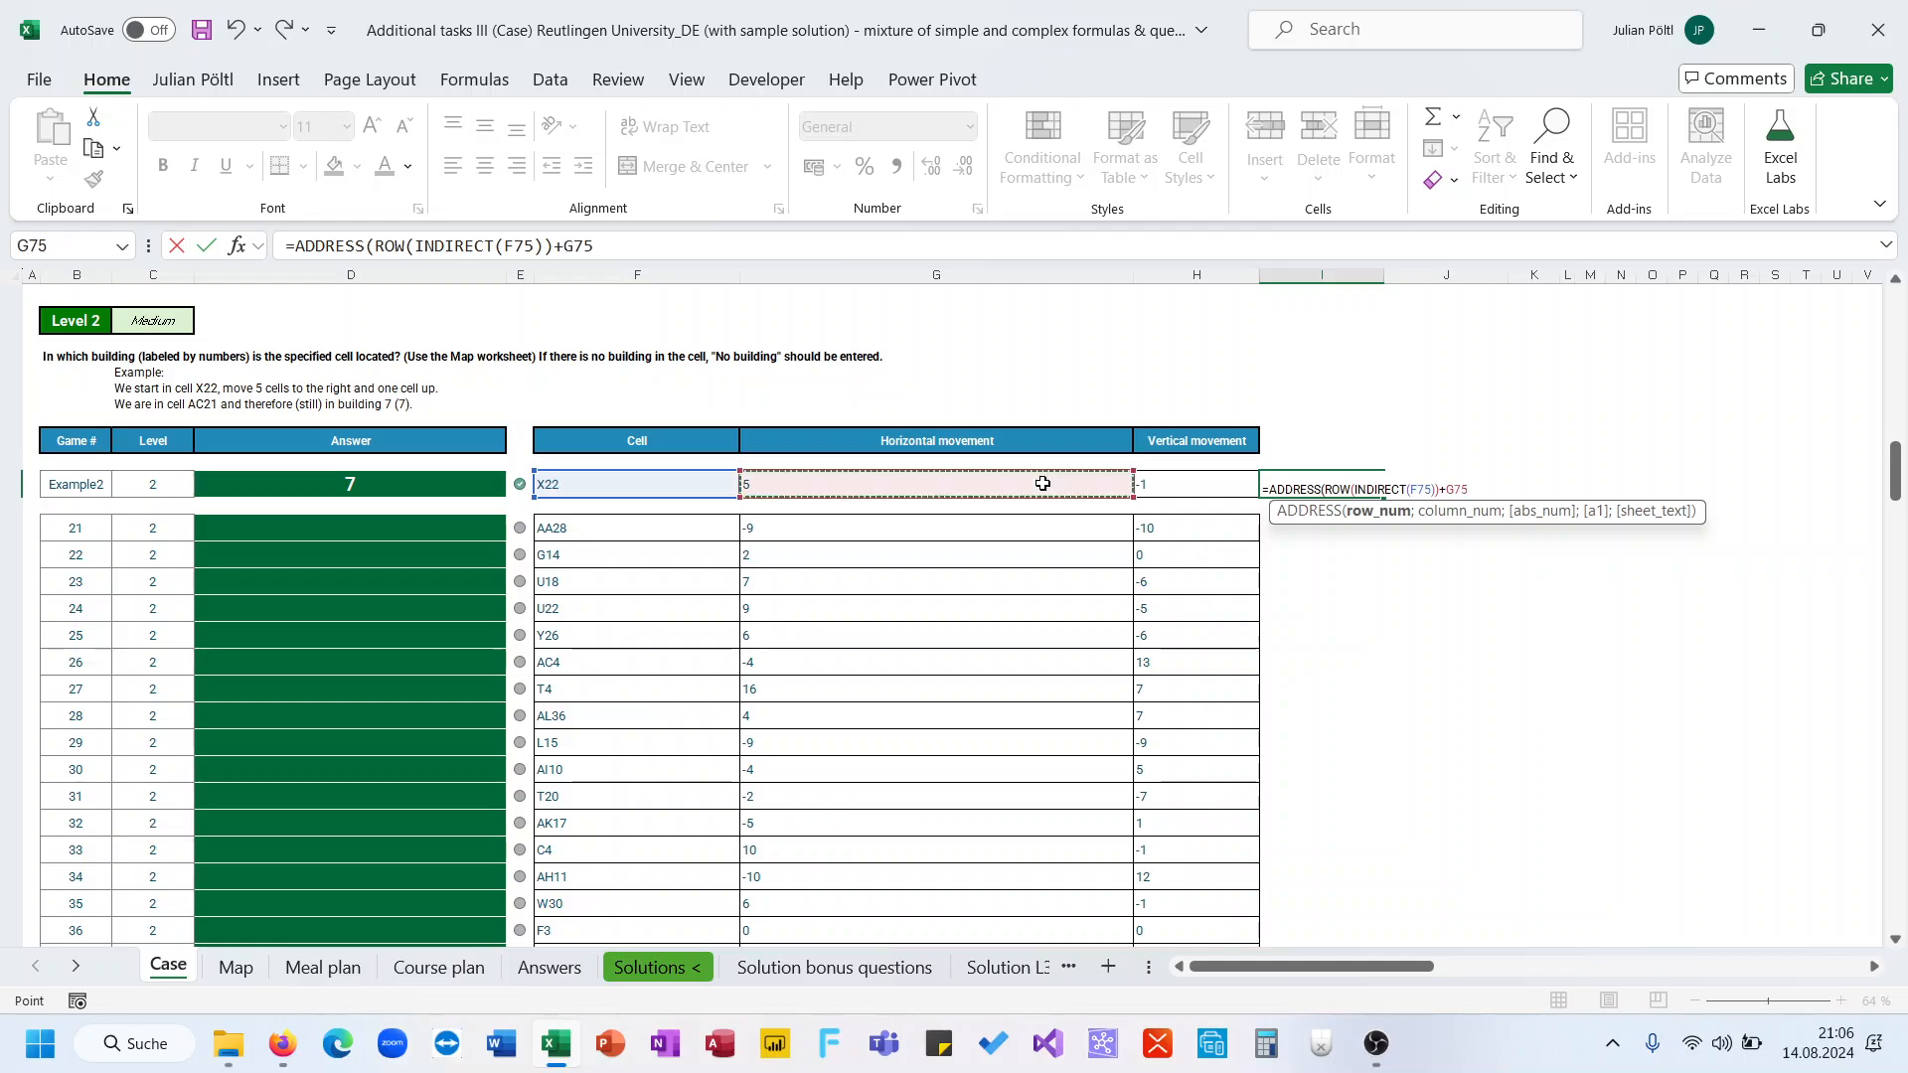
{"action": "key", "text": "BackSpace"}
{"action": "key", "text": "BackSpace"}
{"action": "key", "text": "BackSpace"}
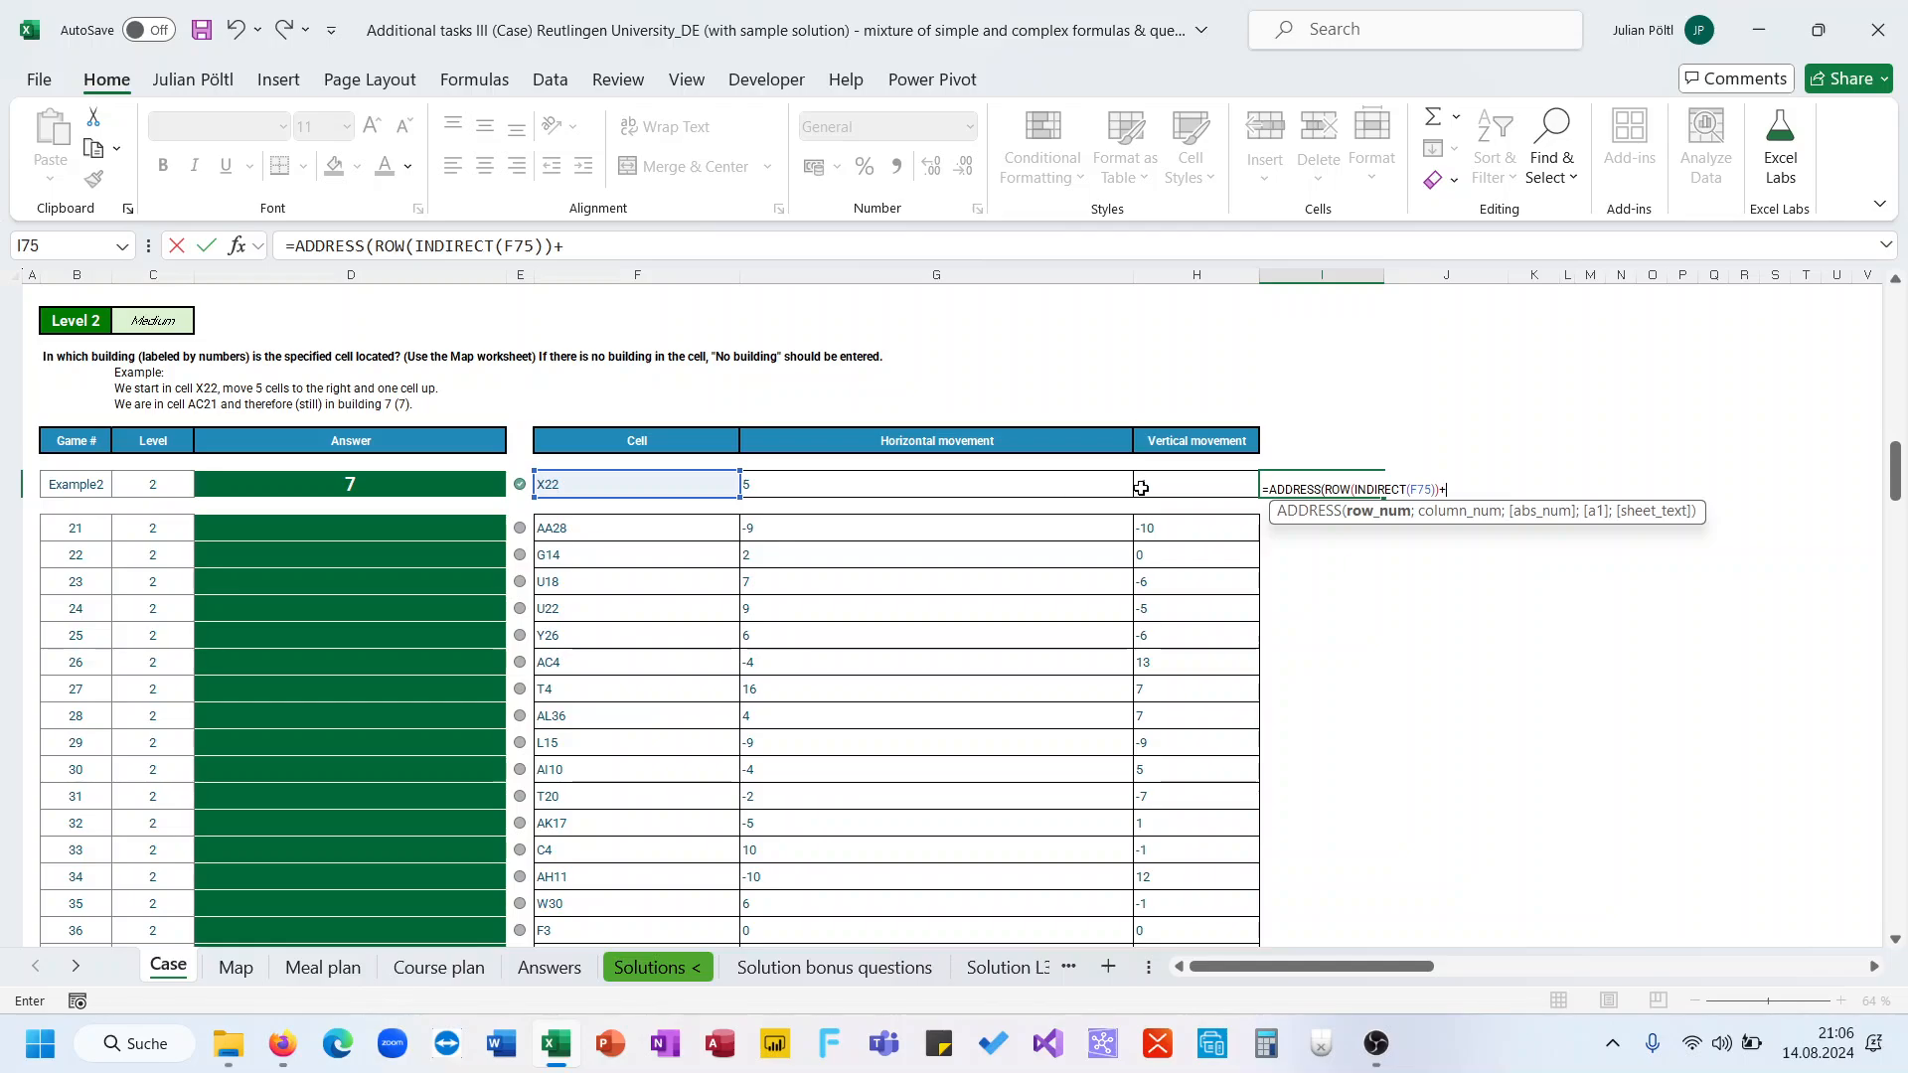
{"action": "left_click", "coordinate": [1147, 487]}
{"action": "type", "text": ";"}
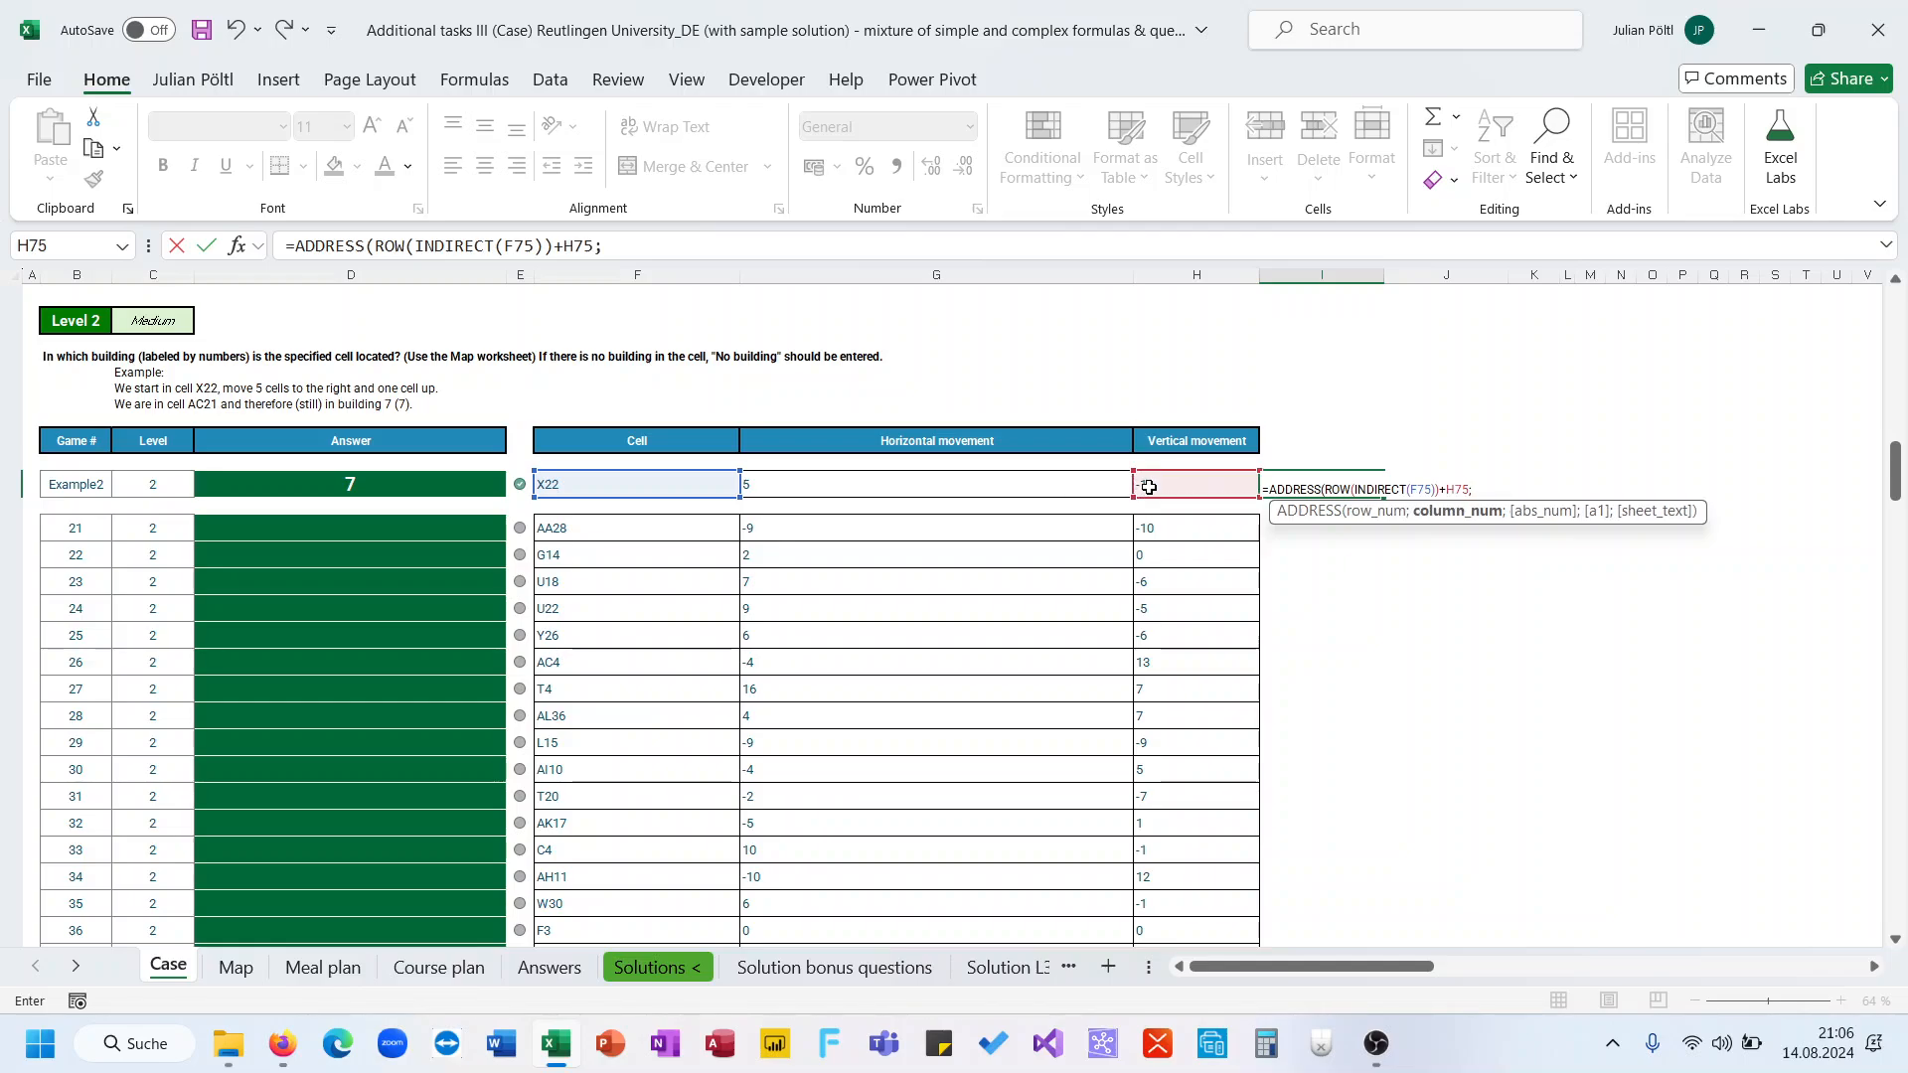
{"action": "type", "text": "col"}
Finish the ADDRESS formula with COLUMN(INDIRECT(F75)) plus the horizontal movement in G75 and enter it
{"action": "key", "text": "Tab"}
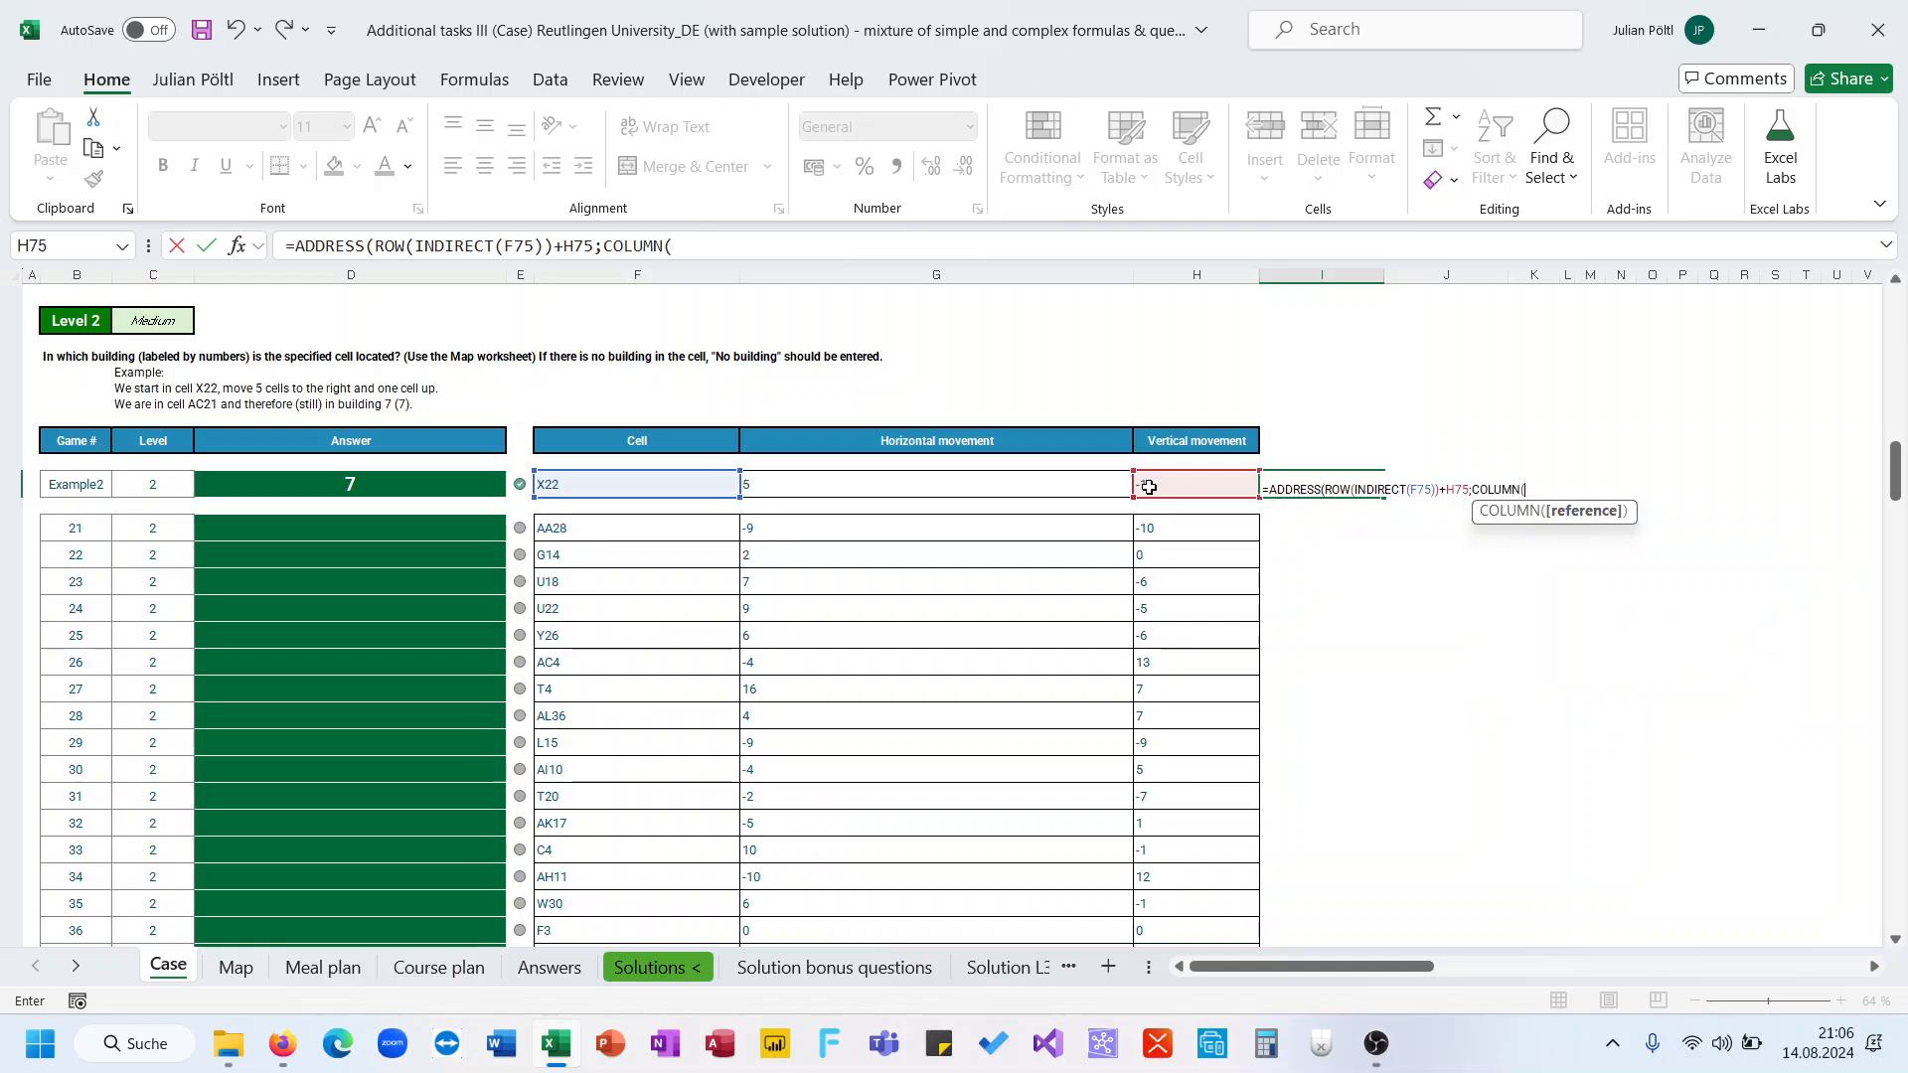
{"action": "type", "text": "ind"}
{"action": "key", "text": "Down"}
{"action": "key", "text": "Tab"}
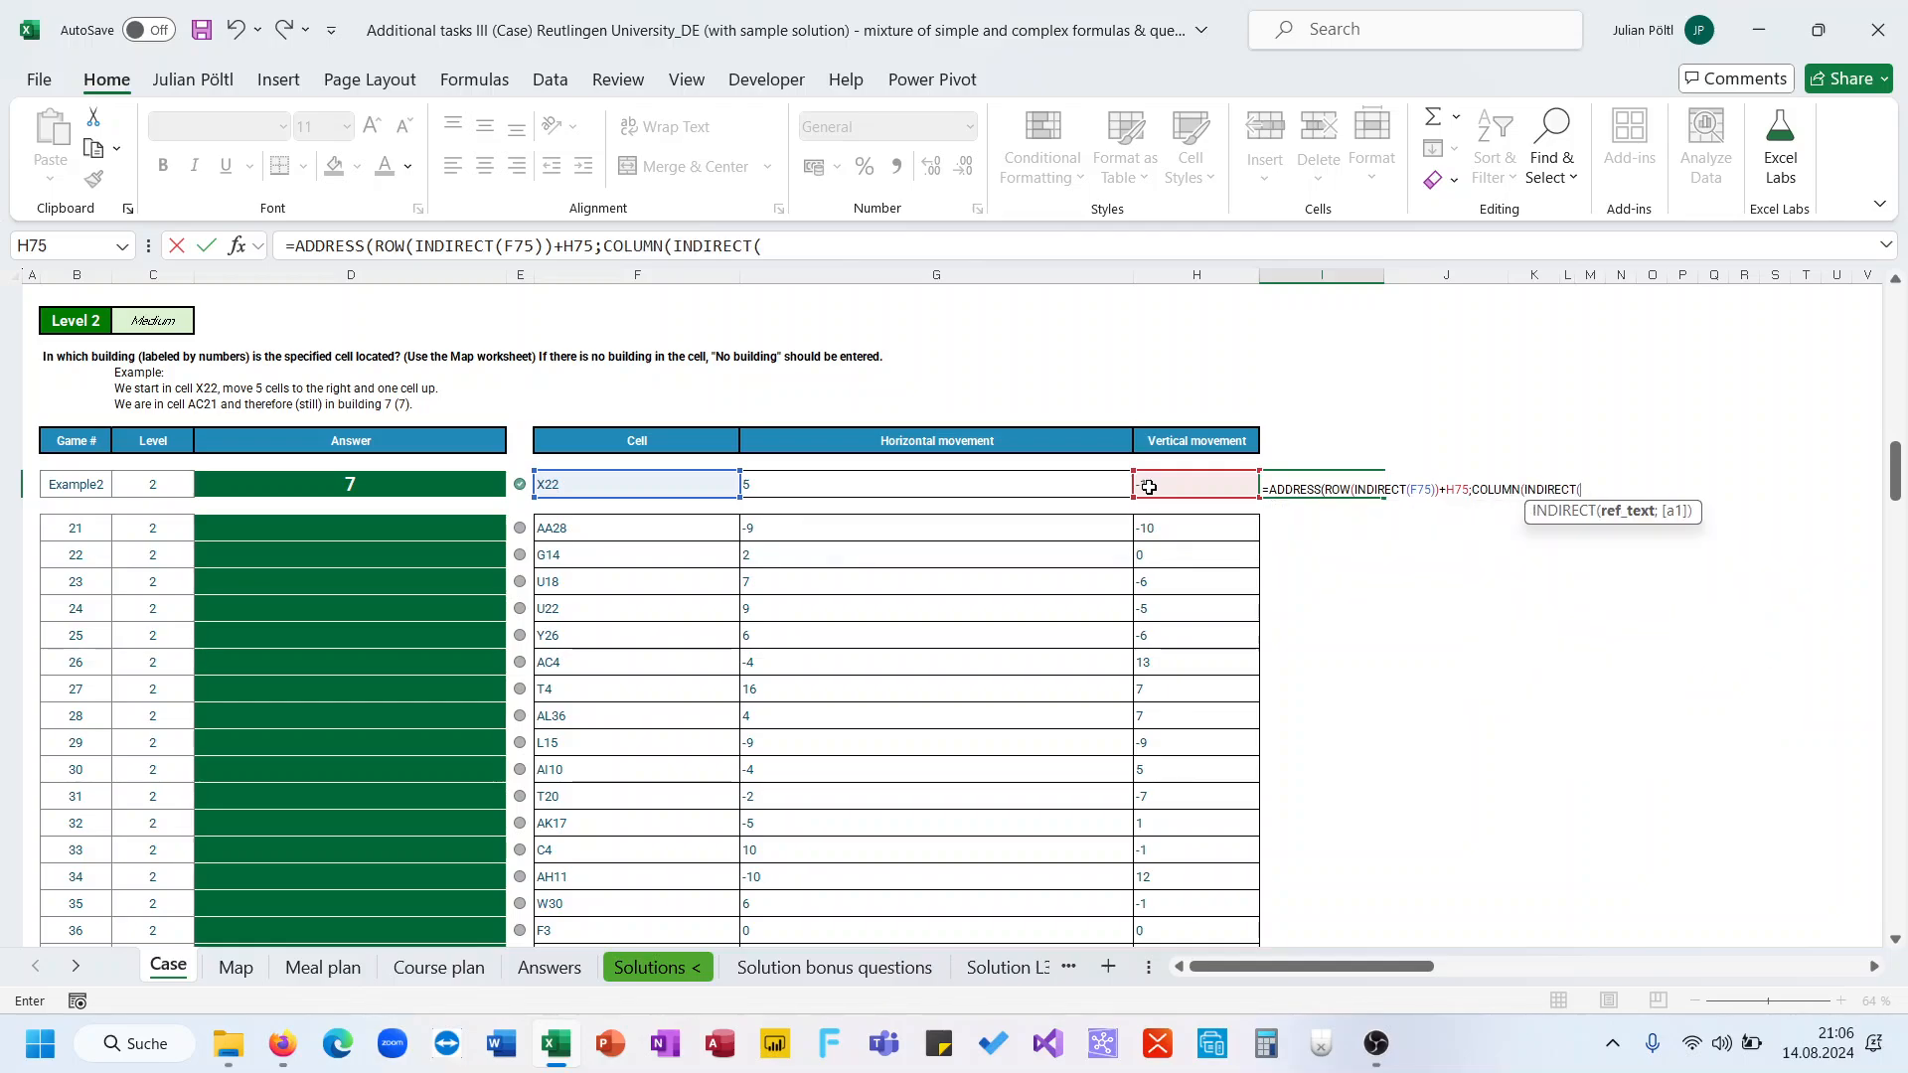
{"action": "left_click", "coordinate": [696, 486]}
{"action": "type", "text": "))"}
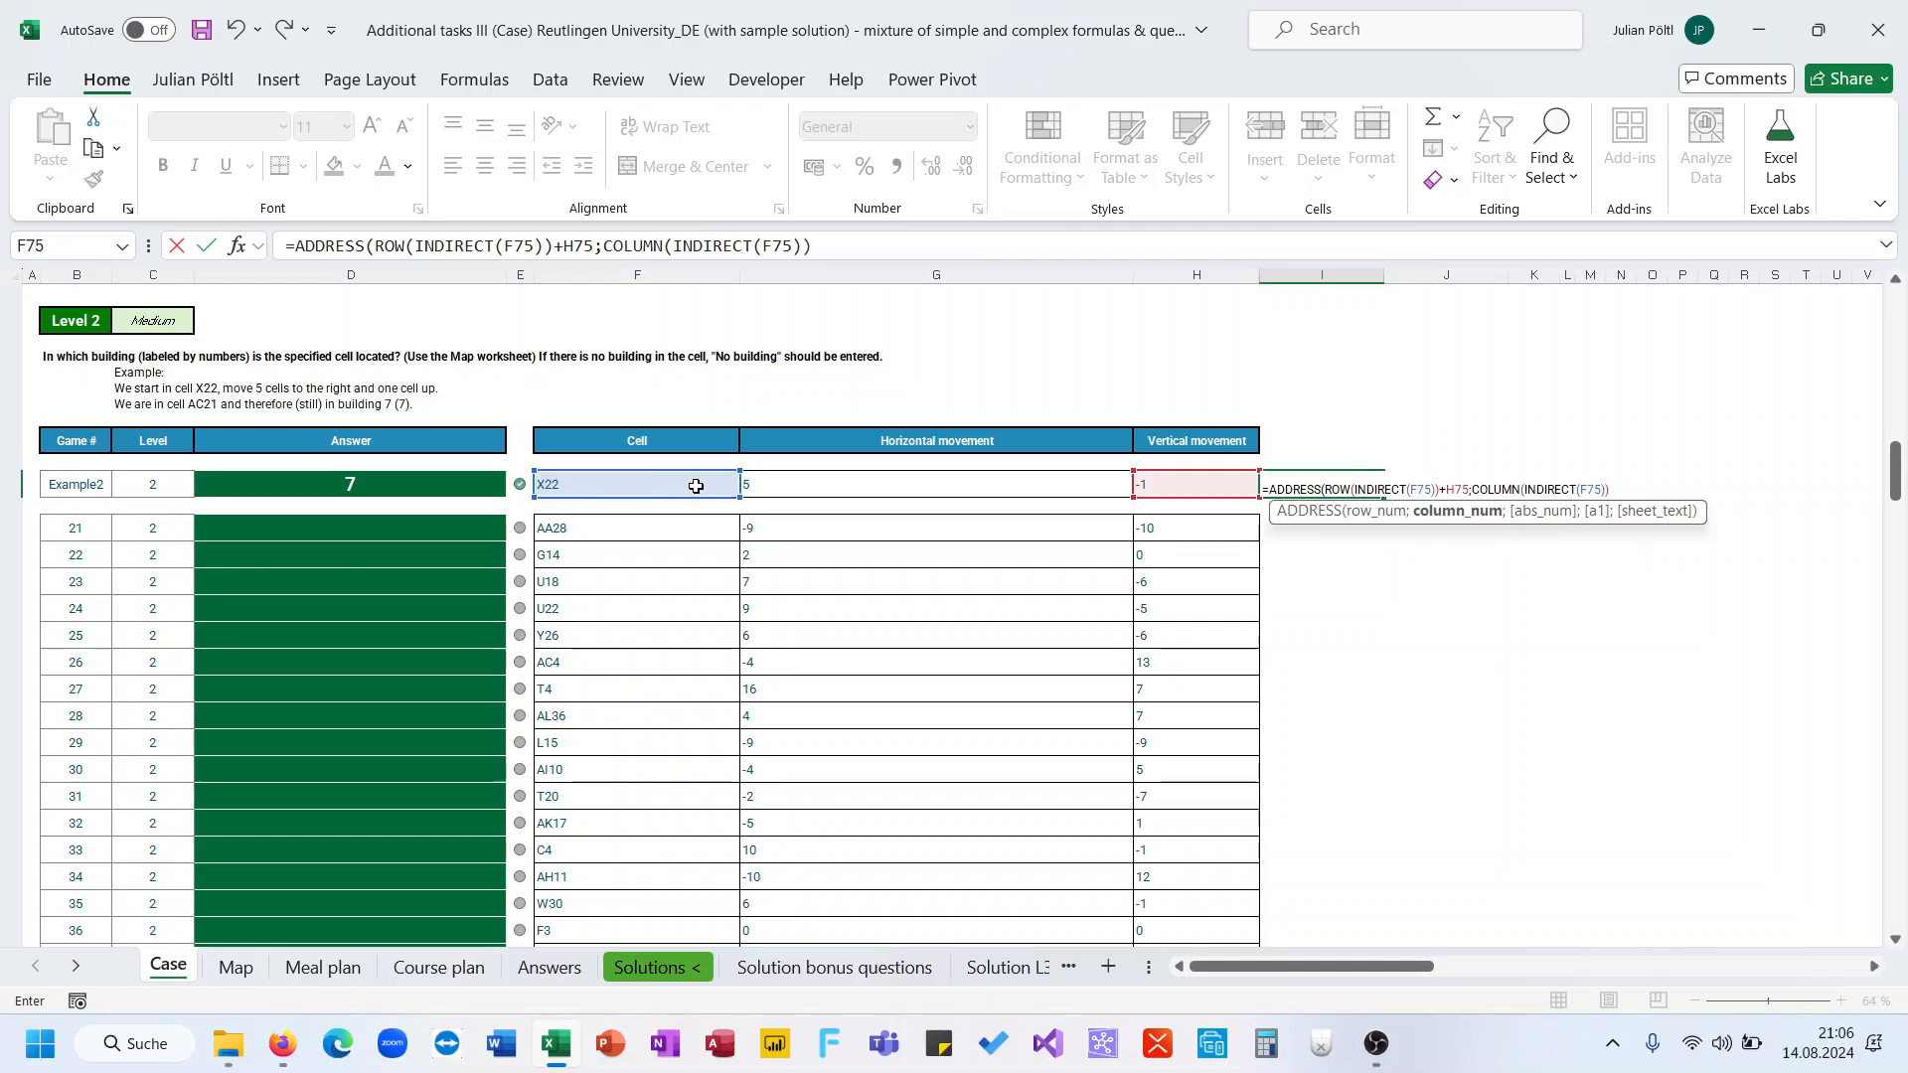
{"action": "type", "text": "+"}
{"action": "left_click", "coordinate": [787, 486]}
{"action": "type", "text": ")"}
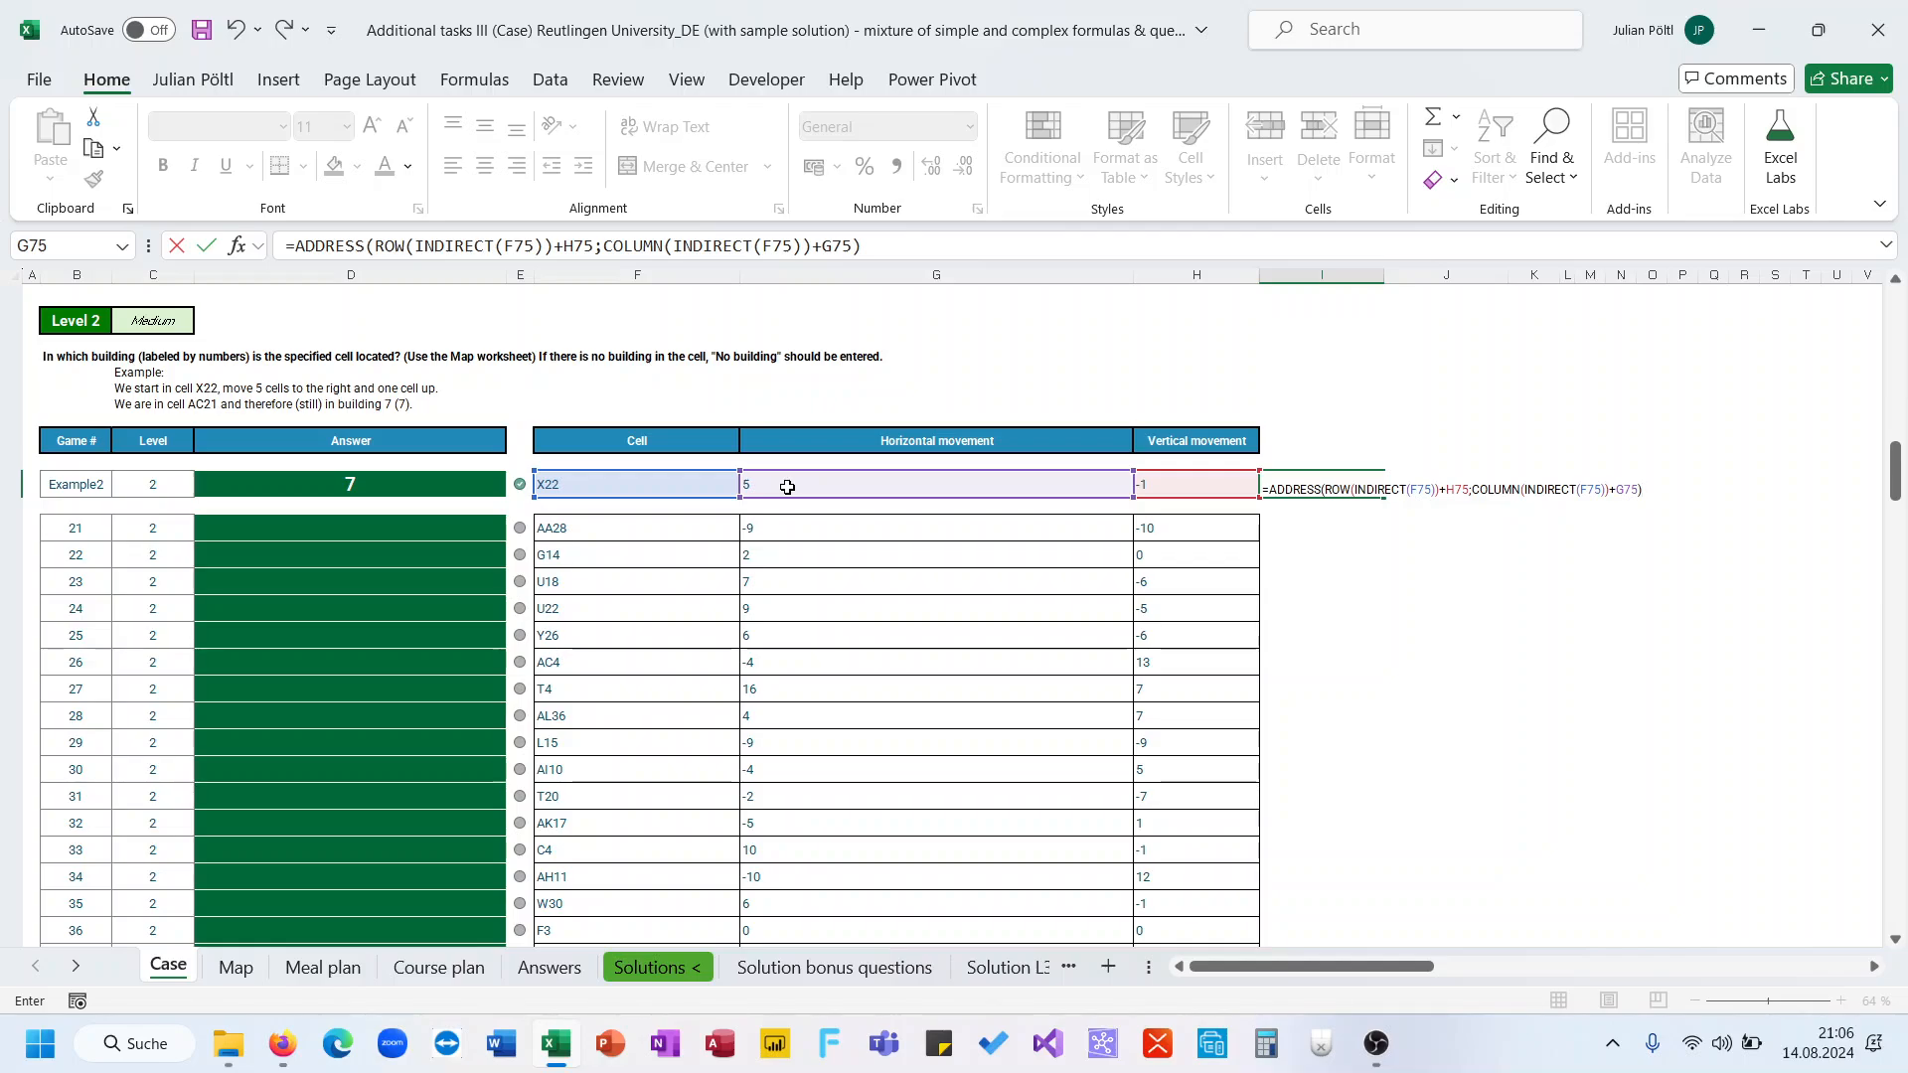
{"action": "key", "text": "ctrl+Return"}
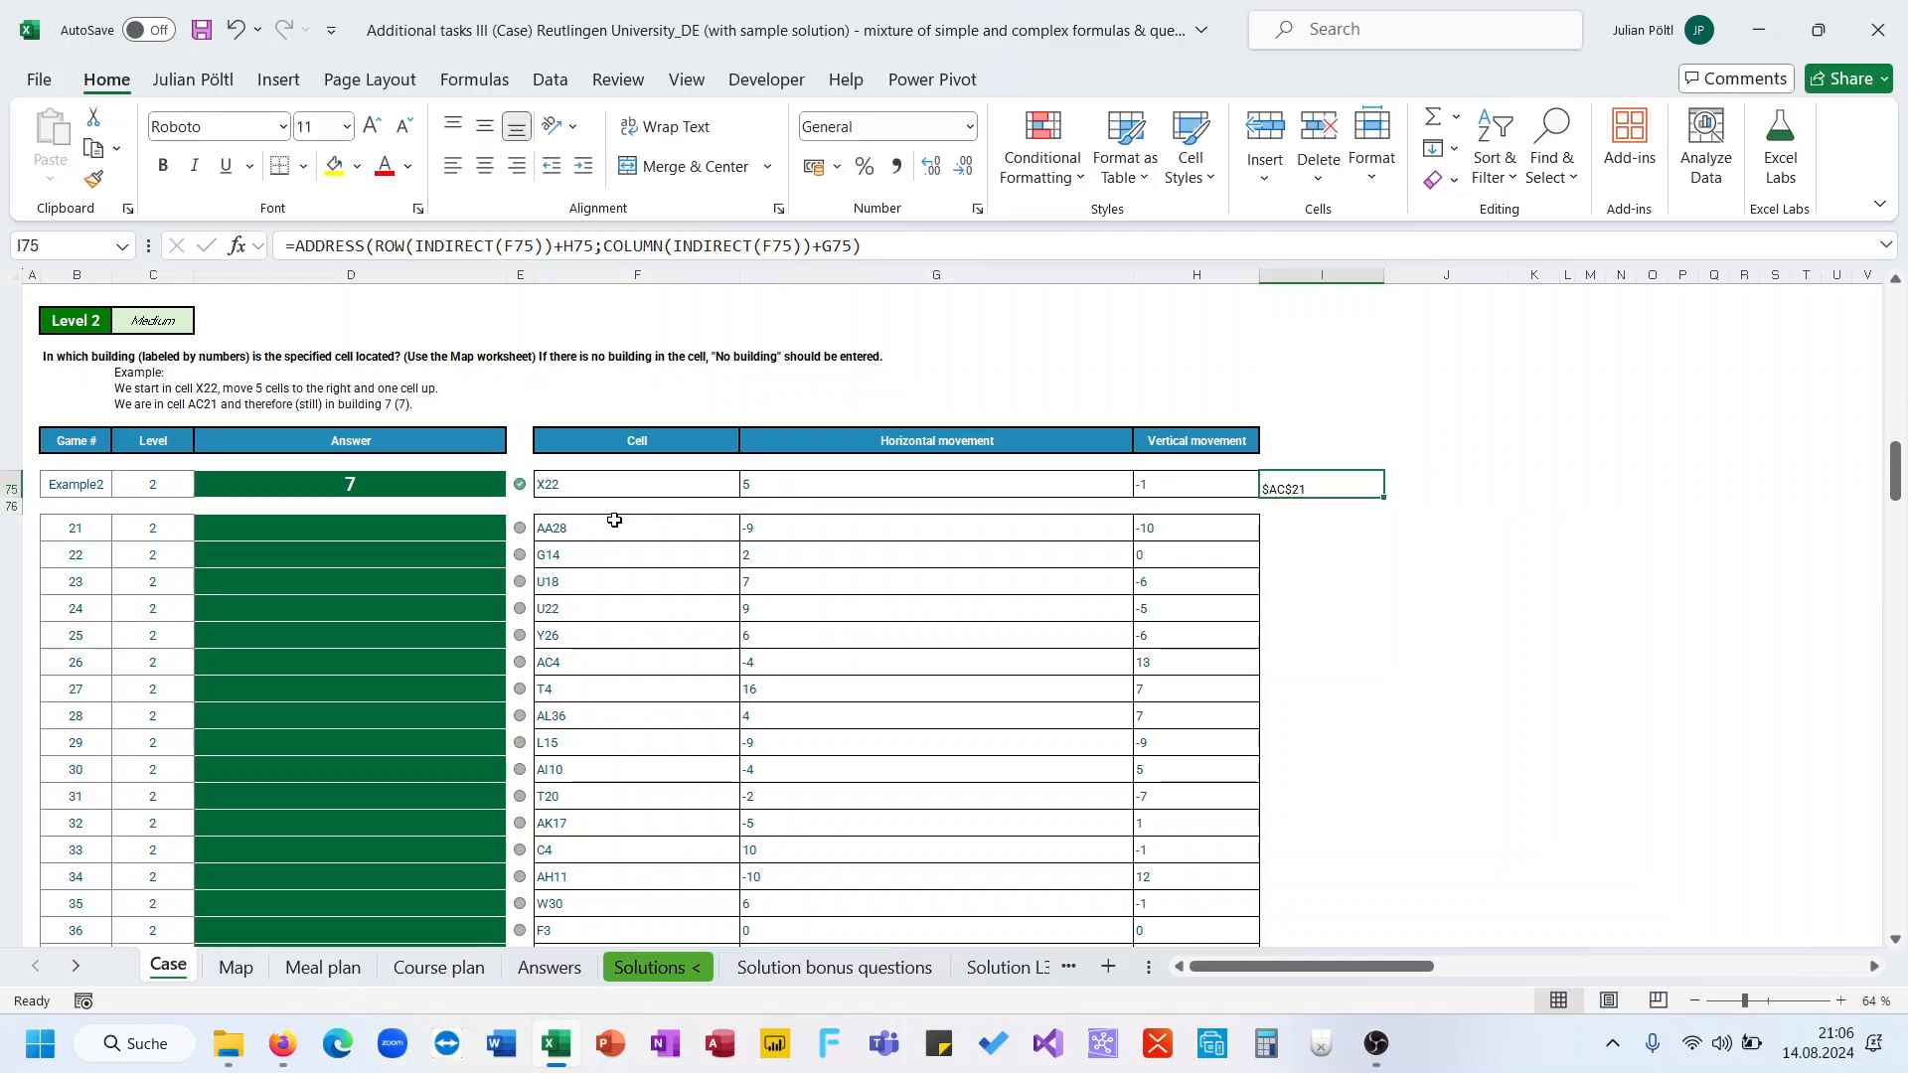
Wrap the ADDRESS formula in INDIRECT with the "Map!" sheet prefix joined by & and enter it
{"action": "left_click", "coordinate": [296, 248]}
{"action": "type", "text": "ind"}
{"action": "key", "text": "Tab"}
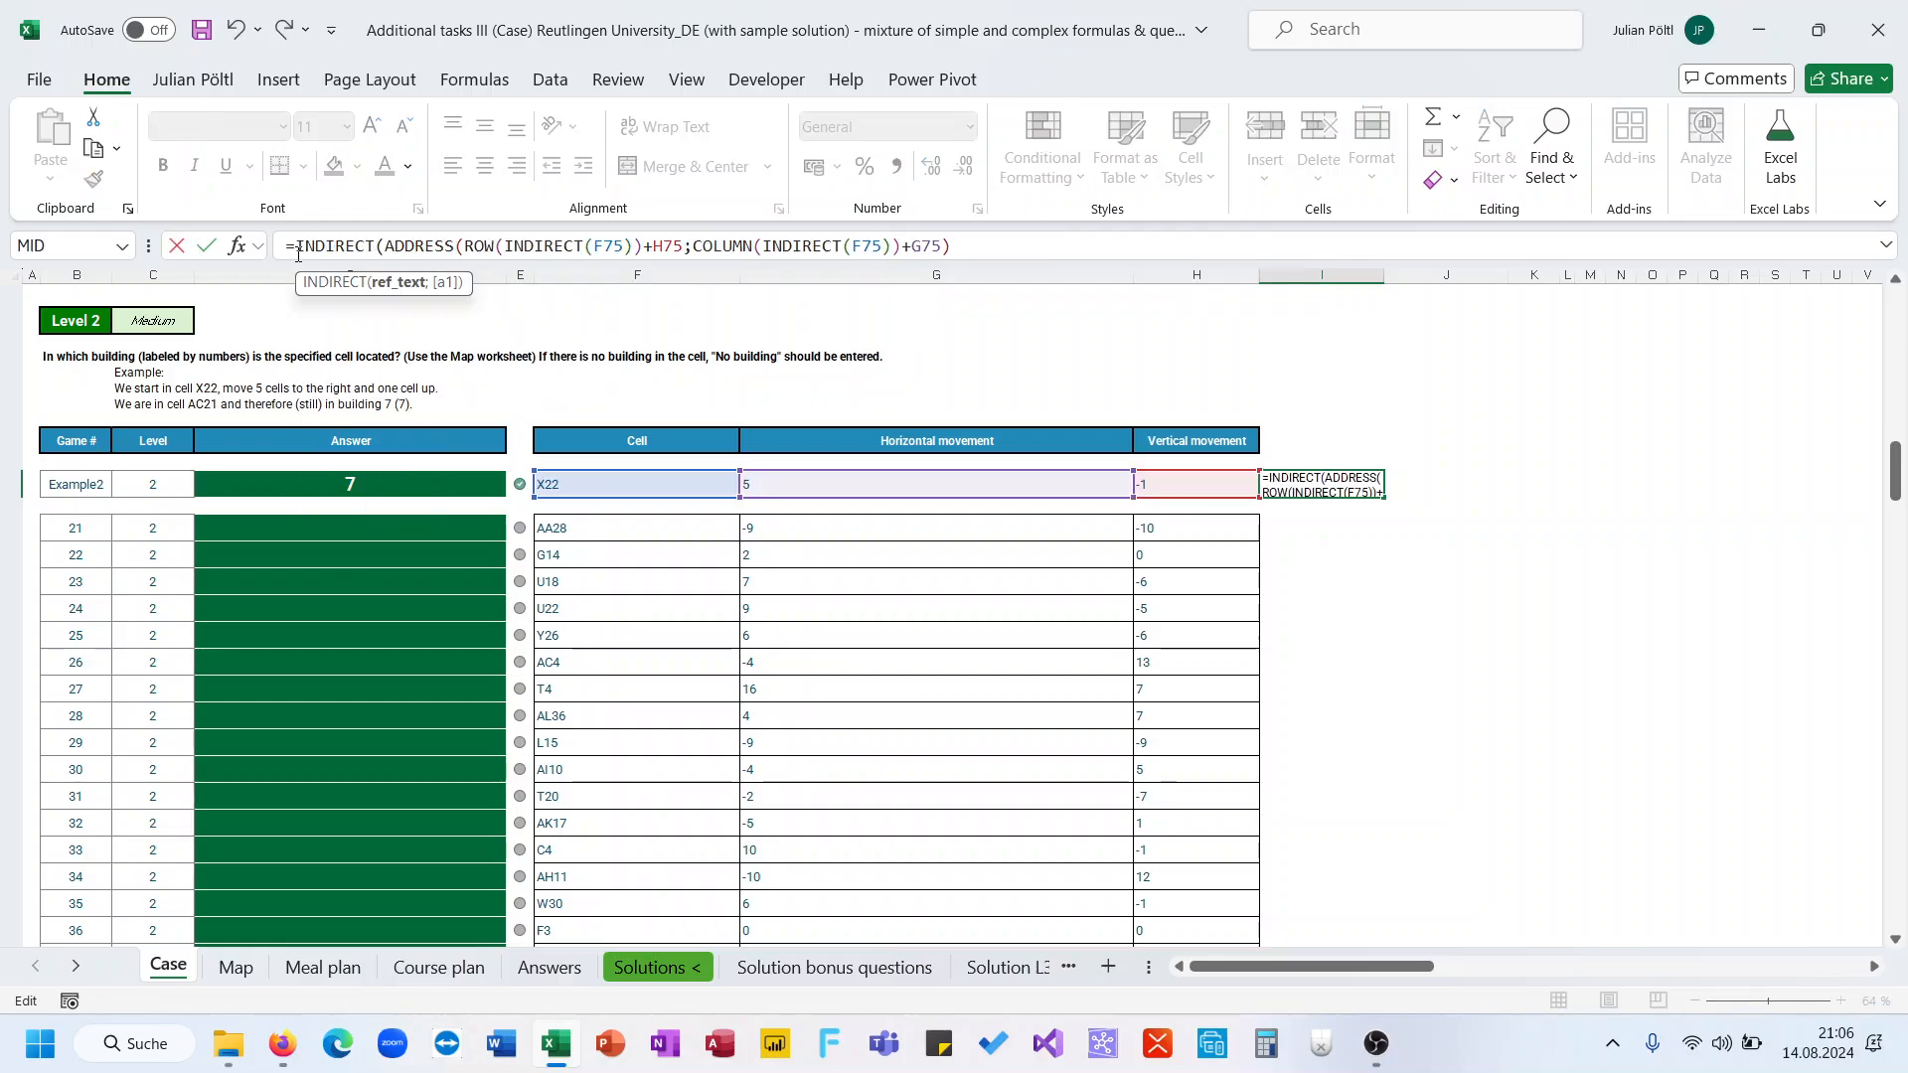
{"action": "left_click", "coordinate": [960, 248]}
{"action": "type", "text": ")"}
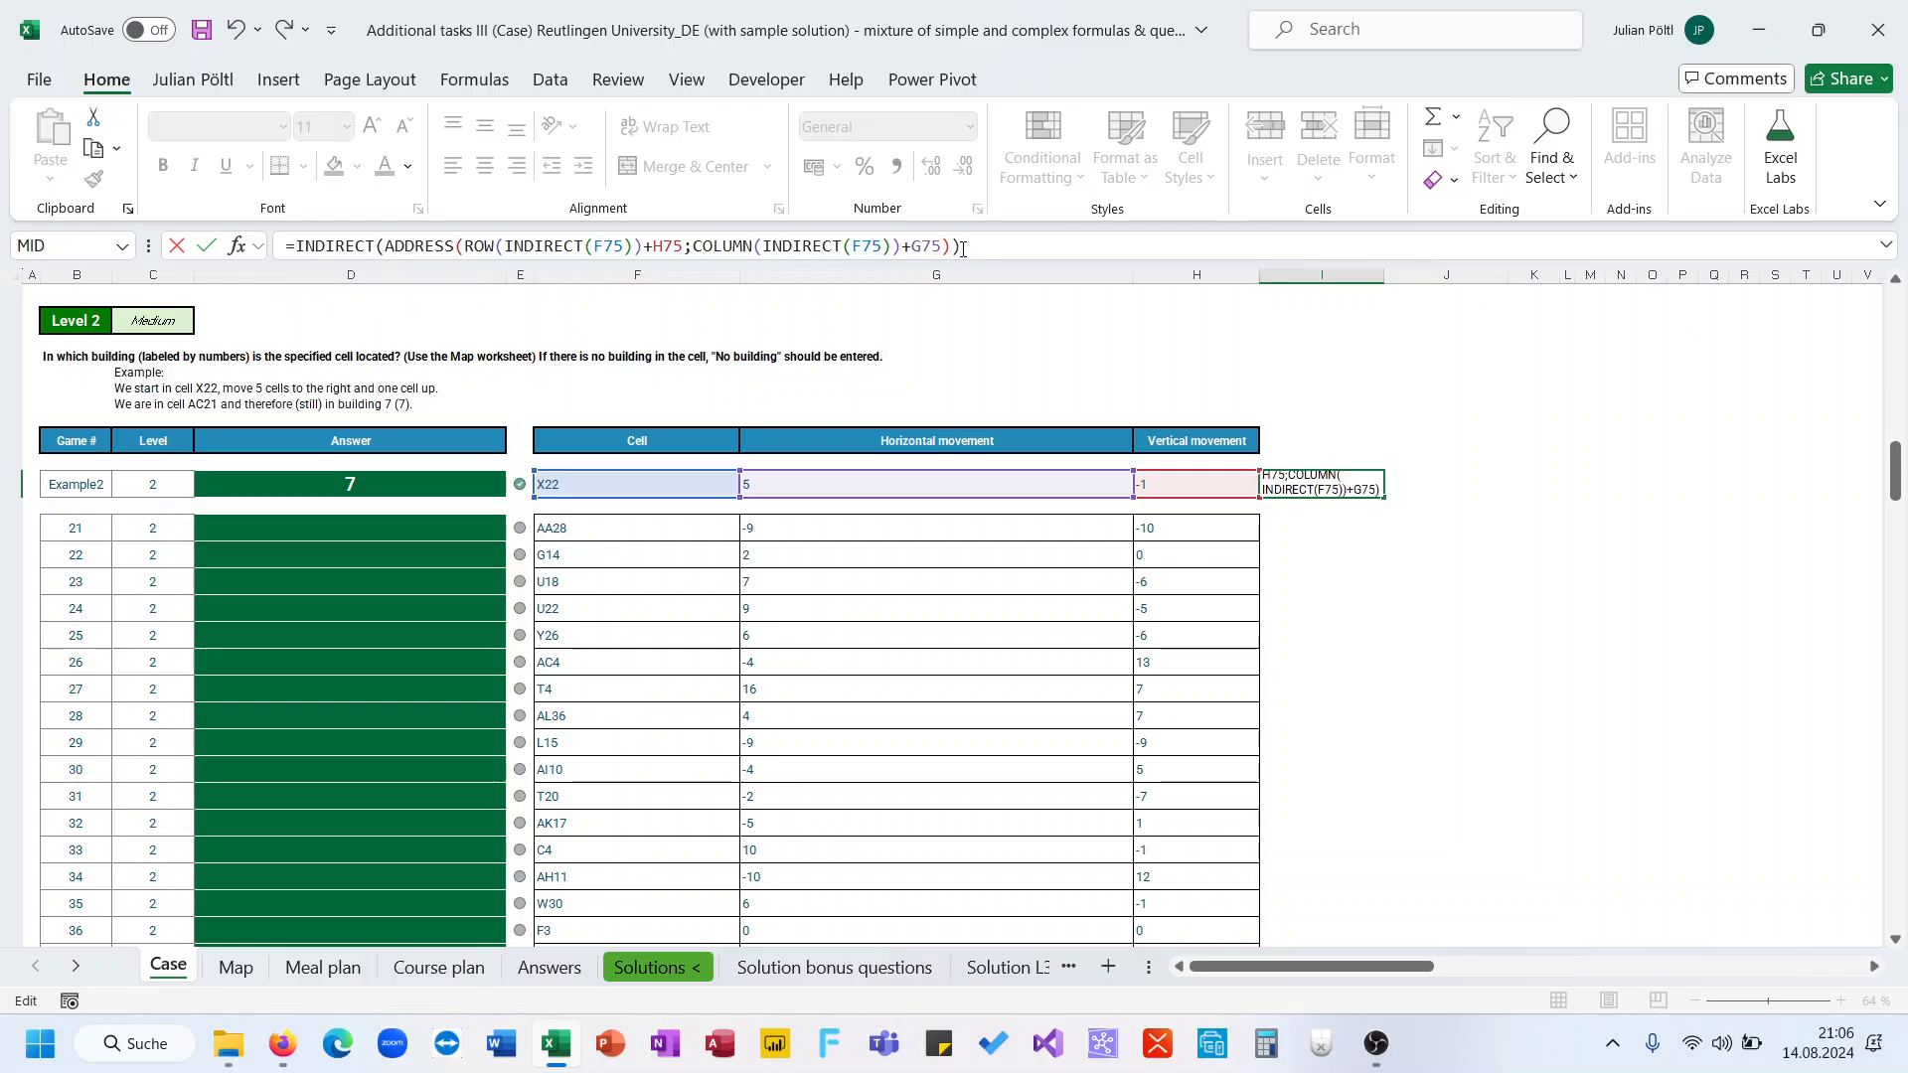
{"action": "left_click", "coordinate": [383, 248]}
{"action": "type", "text": "\"Map"}
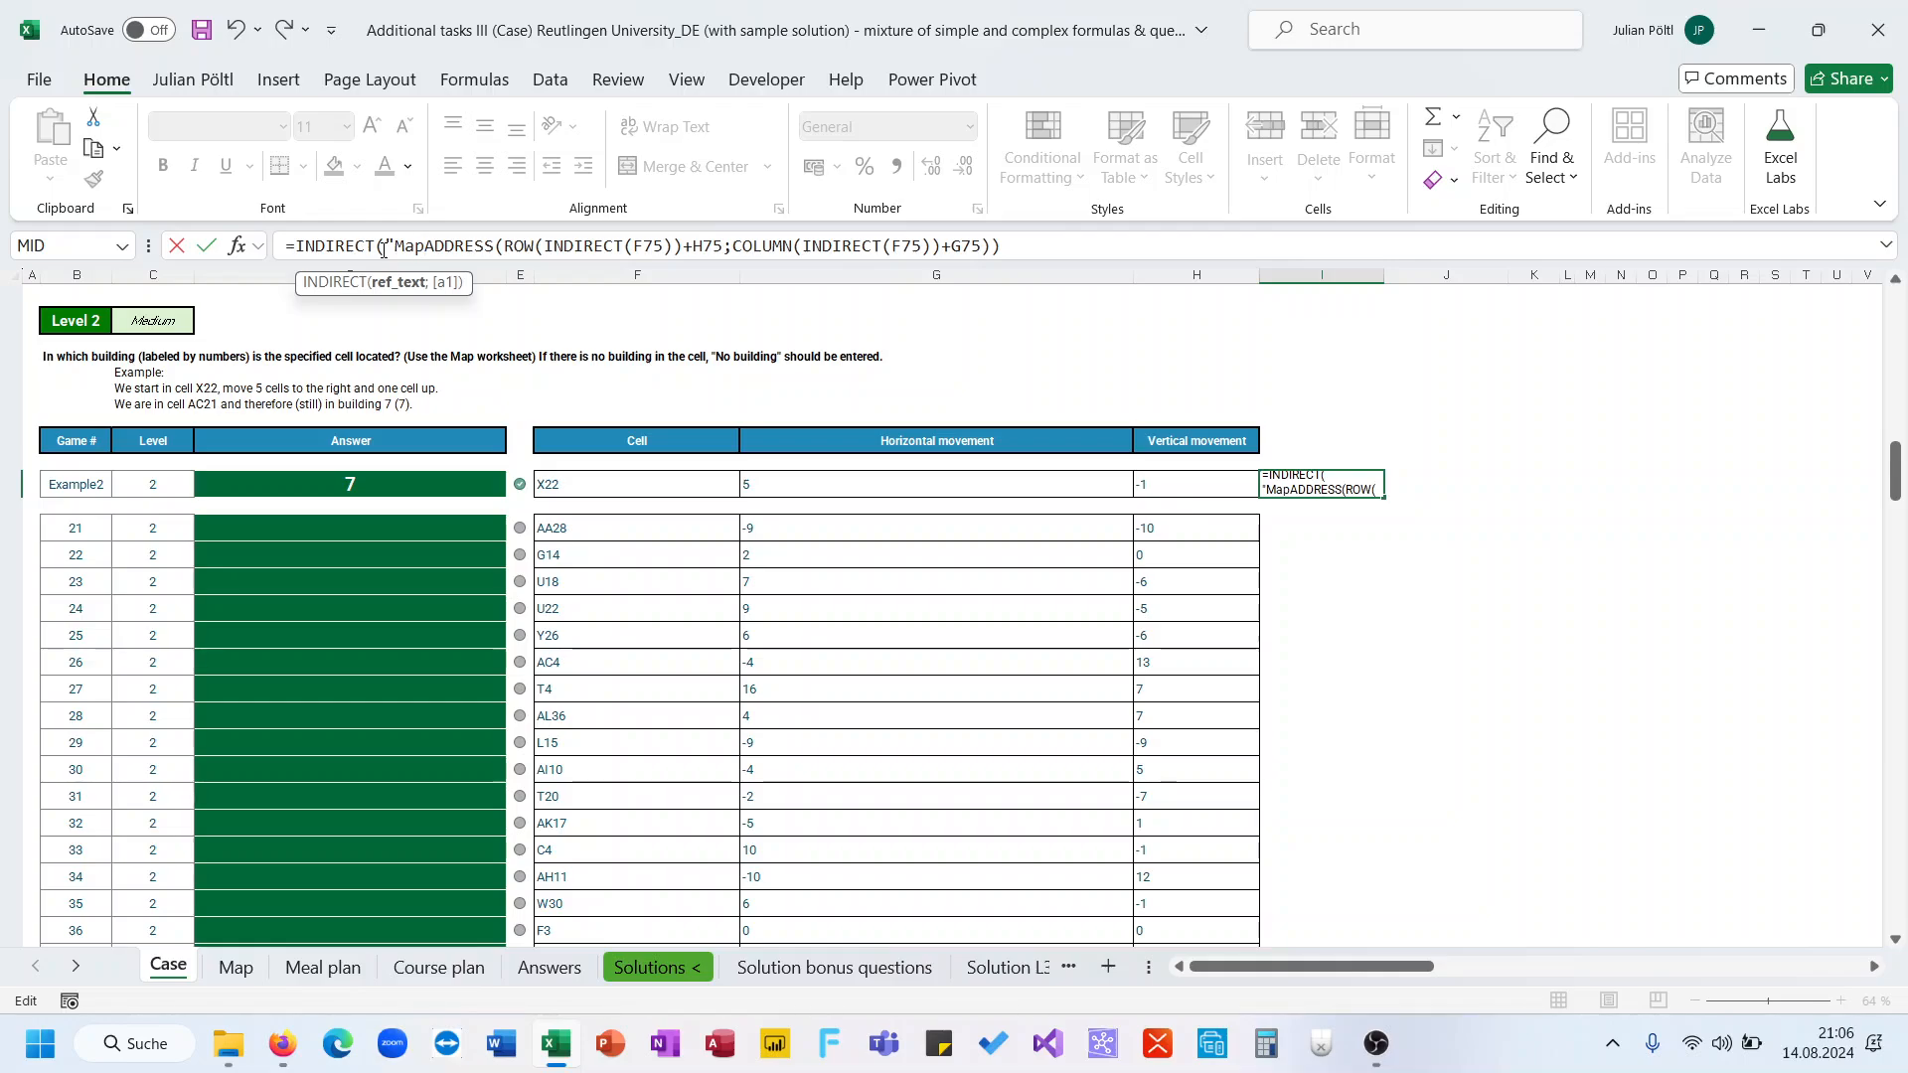
{"action": "type", "text": "!\"&"}
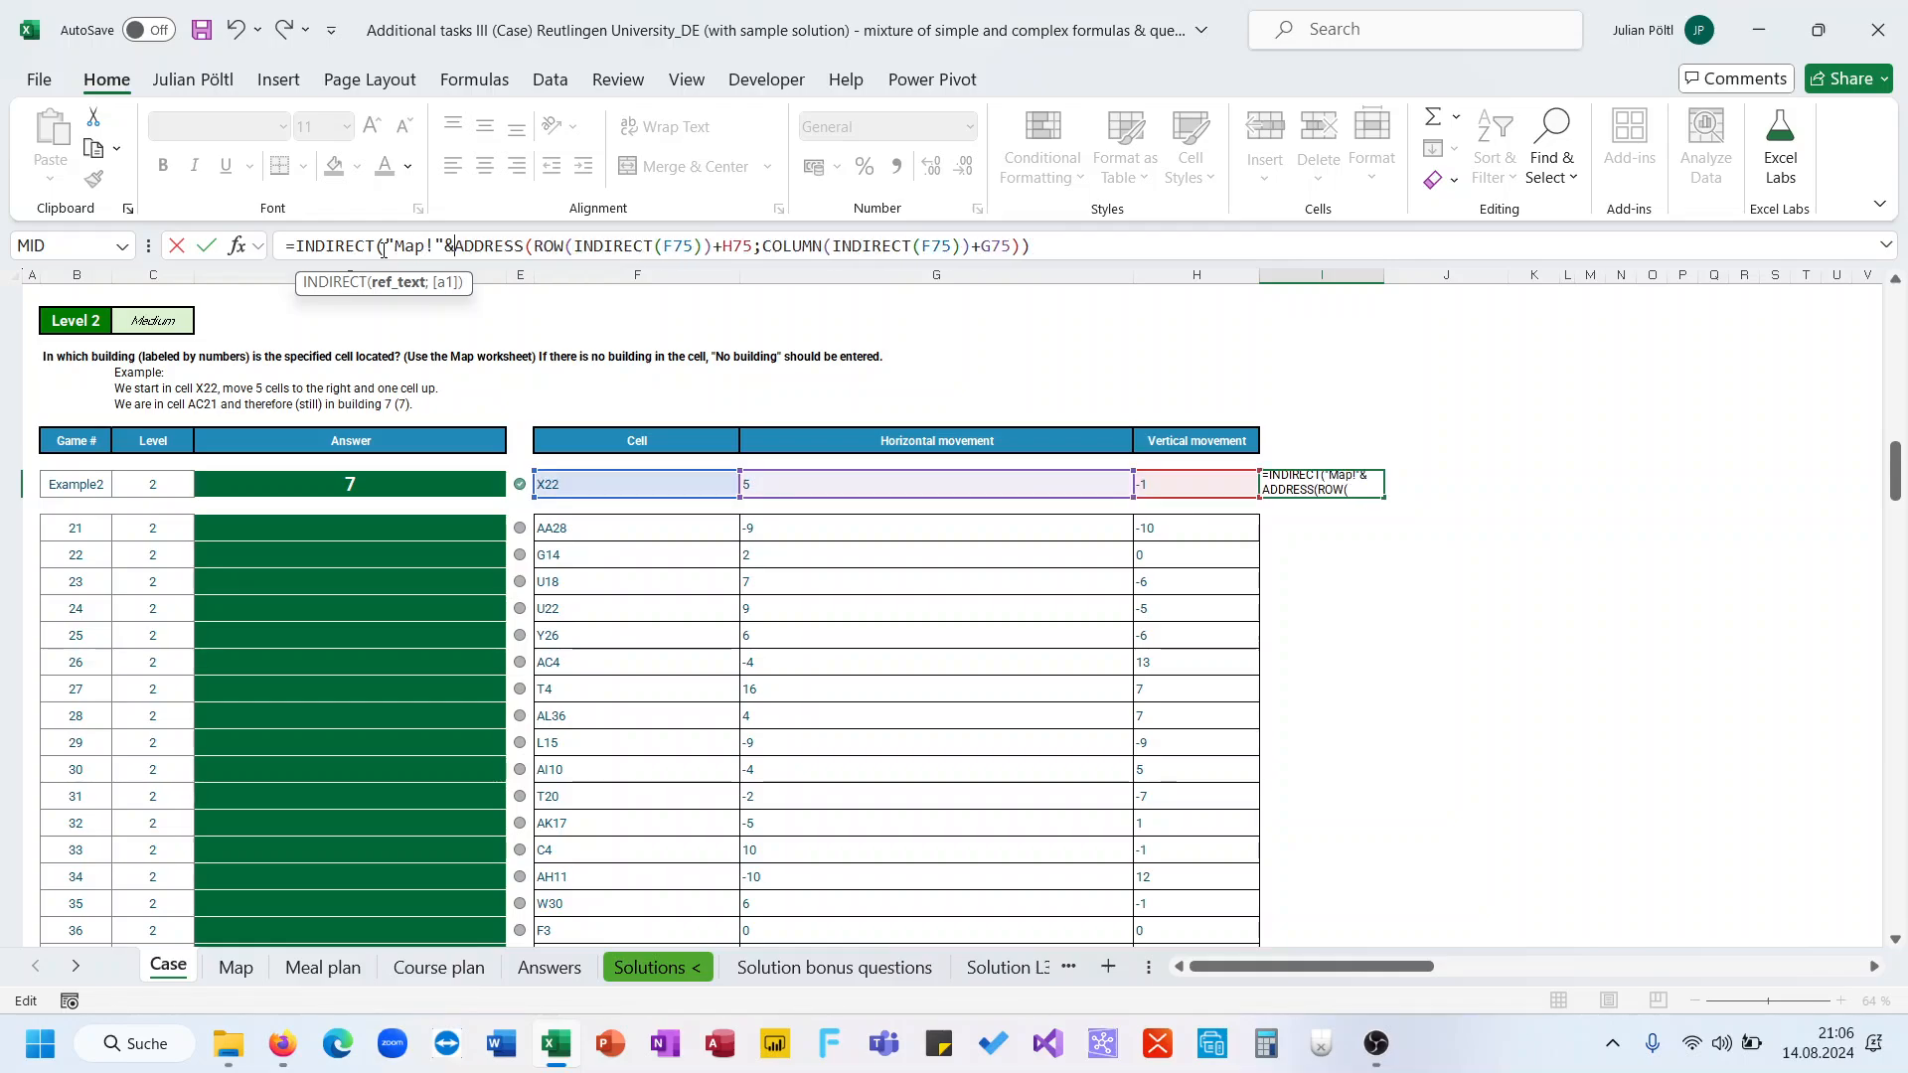
{"action": "key", "text": "ctrl+Return"}
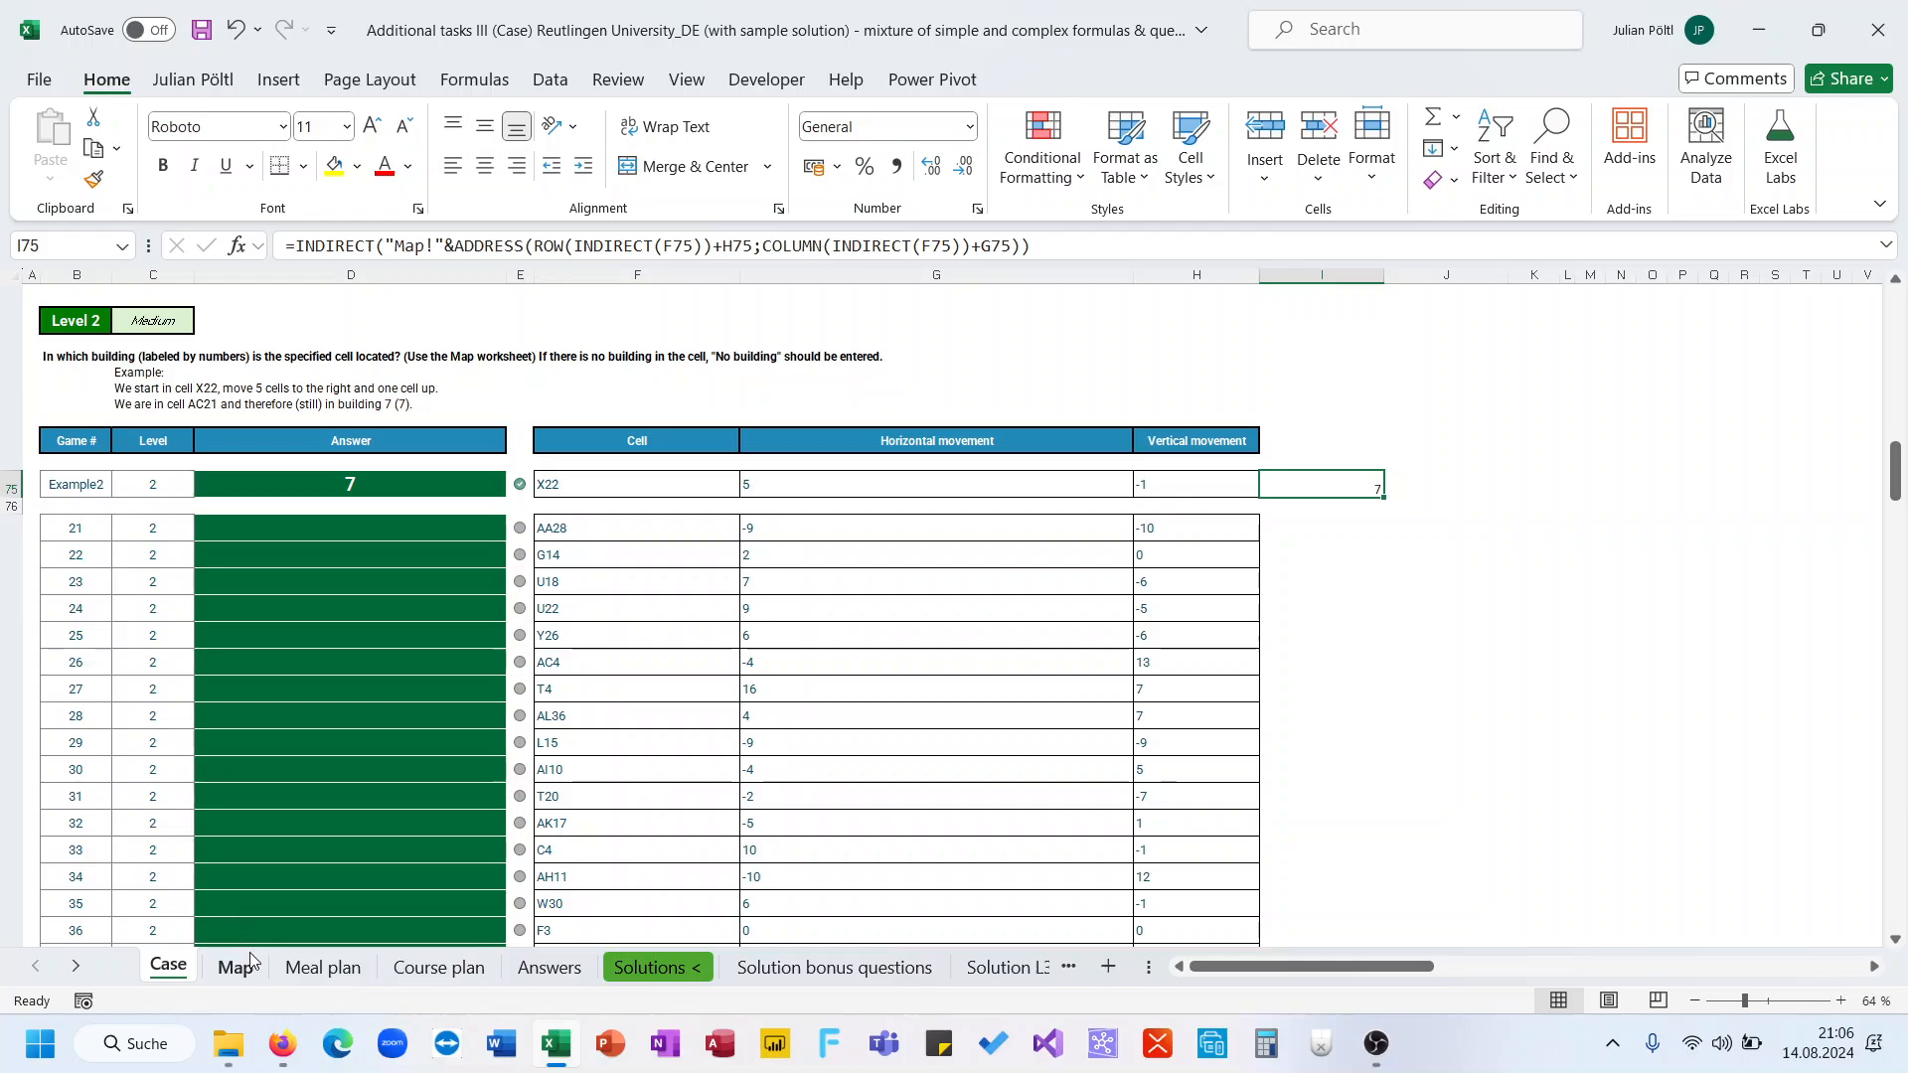
Copy the Level 1 LET formula from cell D63 for reuse in the Level 2 formula
{"action": "scroll", "coordinate": [688, 565], "scroll_direction": "up", "scroll_amount": 2}
{"action": "left_click", "coordinate": [474, 383]}
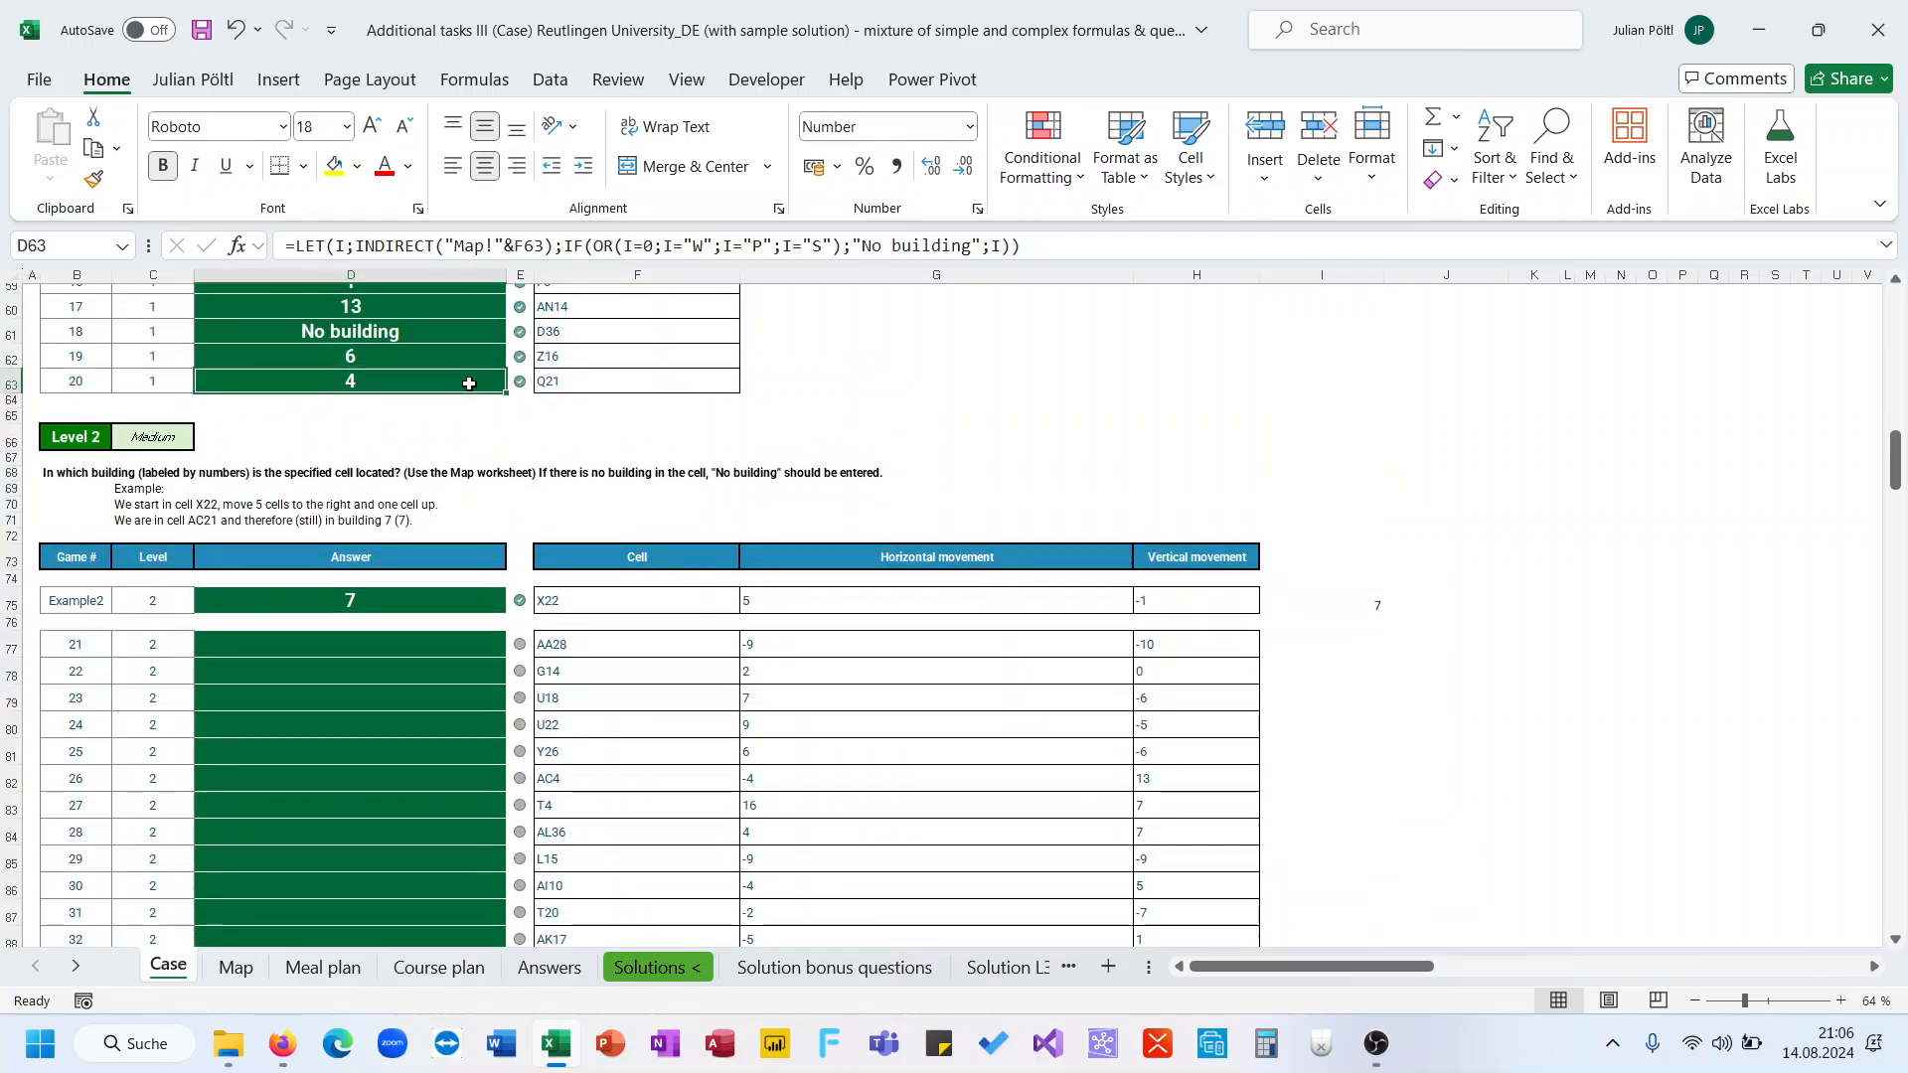
{"action": "left_click", "coordinate": [399, 246]}
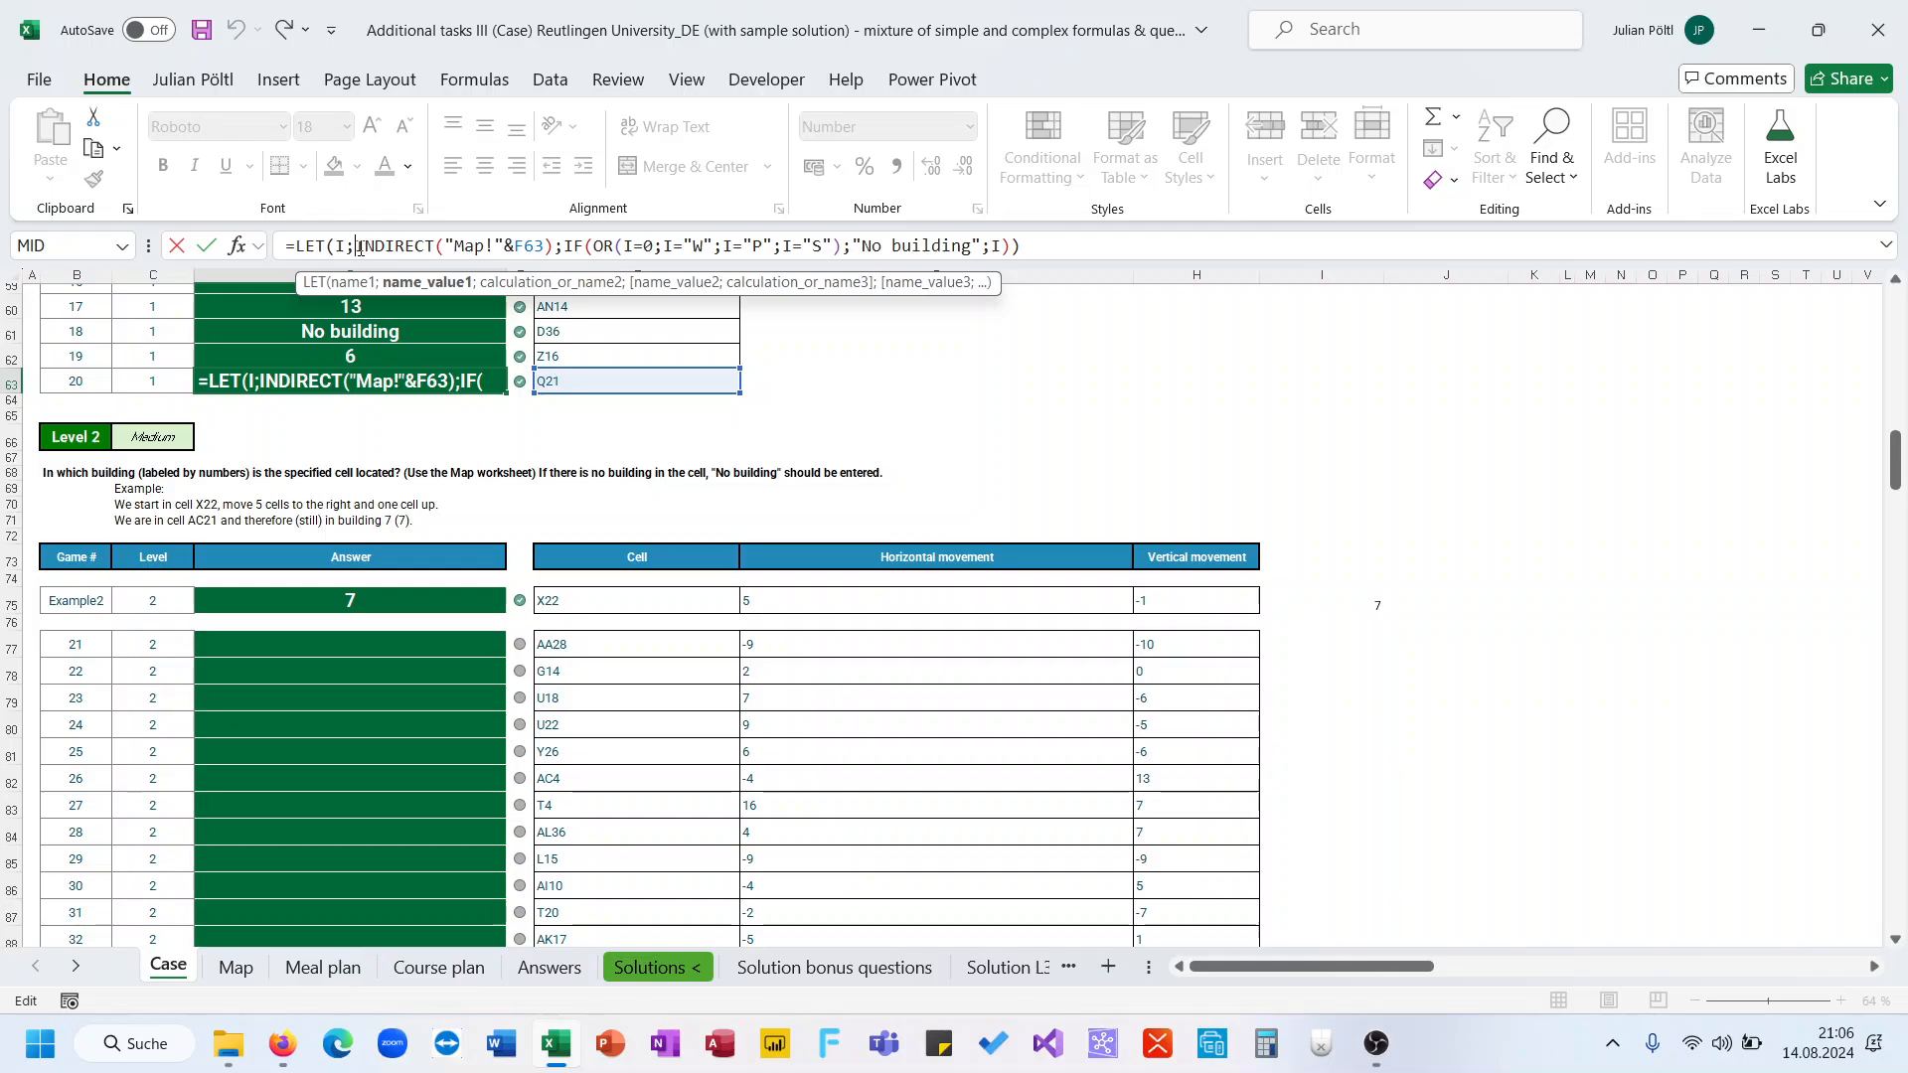
{"action": "left_click_drag", "start_coordinate": [286, 246], "coordinate": [1021, 245]}
{"action": "key", "text": "ctrl+c"}
{"action": "key", "text": "Escape"}
{"action": "left_click", "coordinate": [1284, 594]}
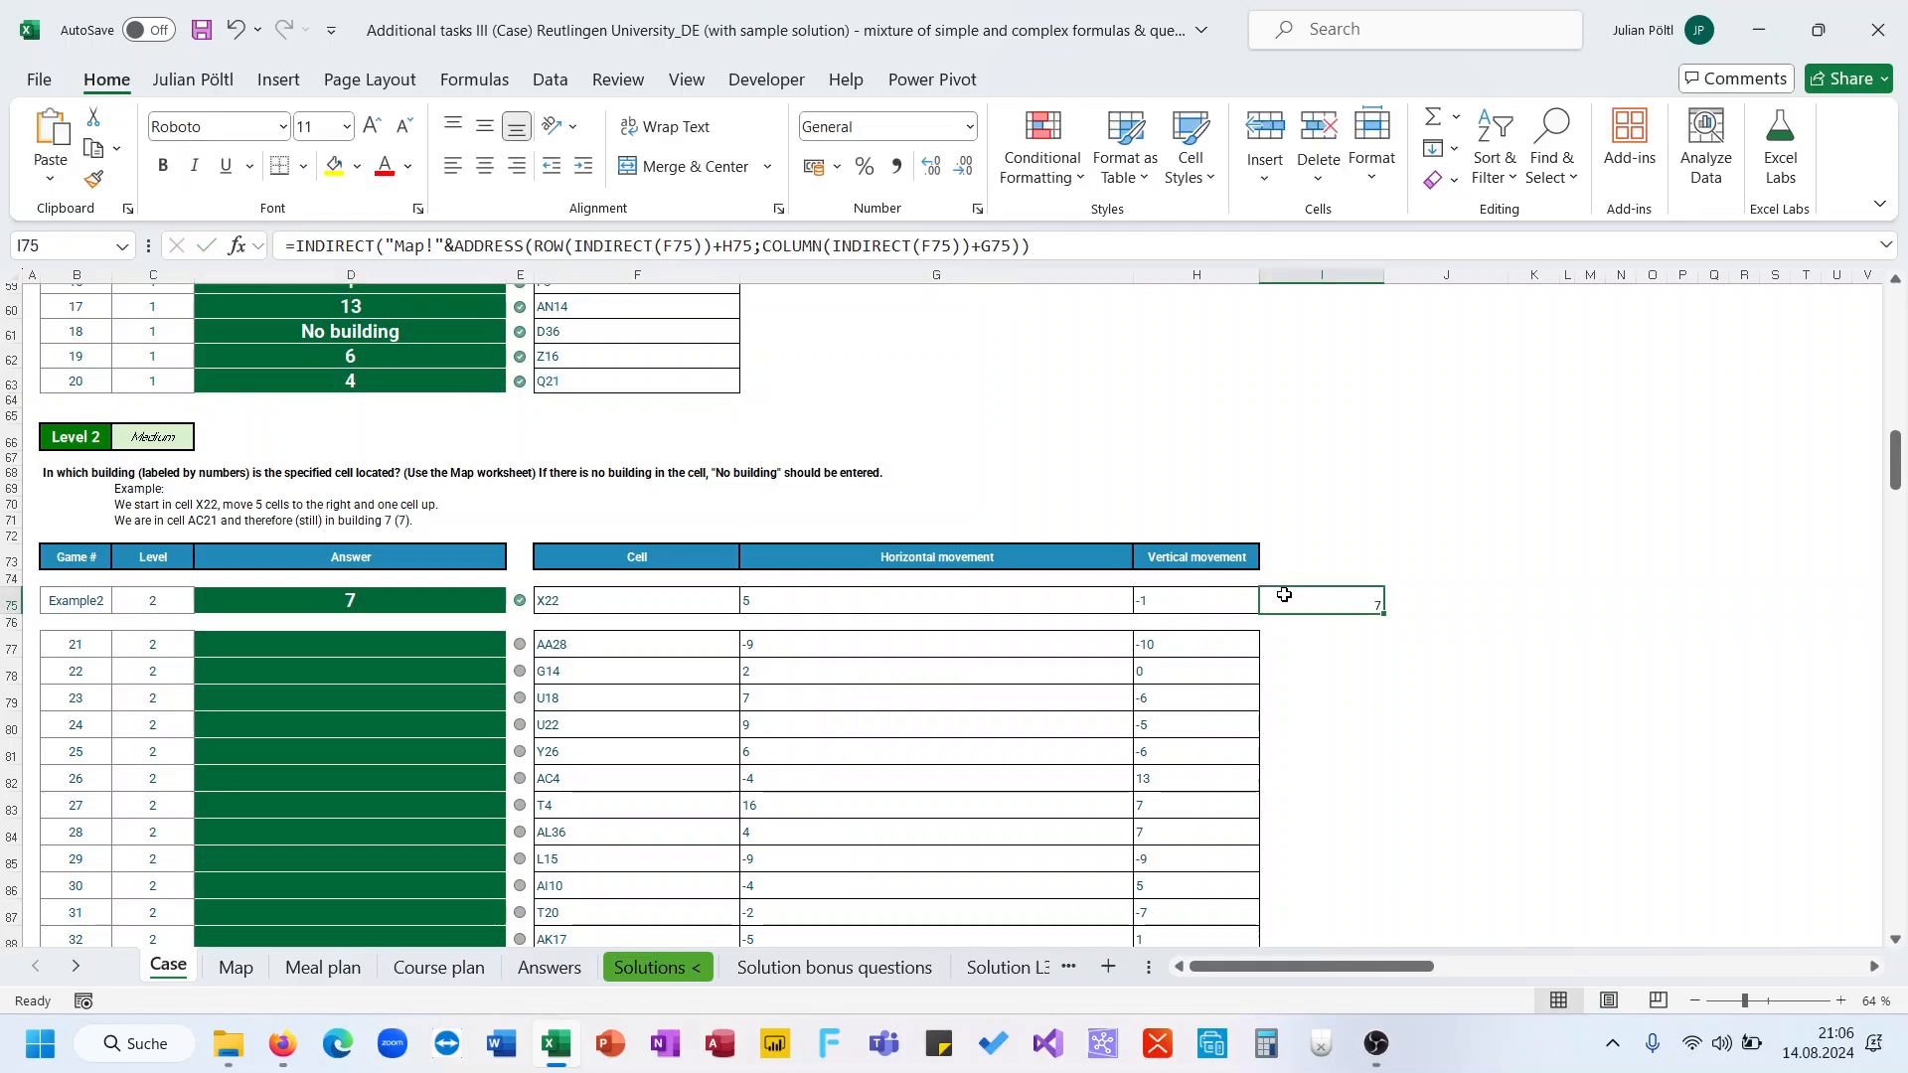
Combine the formulas in I75, replacing INDIRECT("Map!"&F63) inside the LET formula with the new INDIRECT/ADDRESS expression
{"action": "left_click", "coordinate": [1055, 247]}
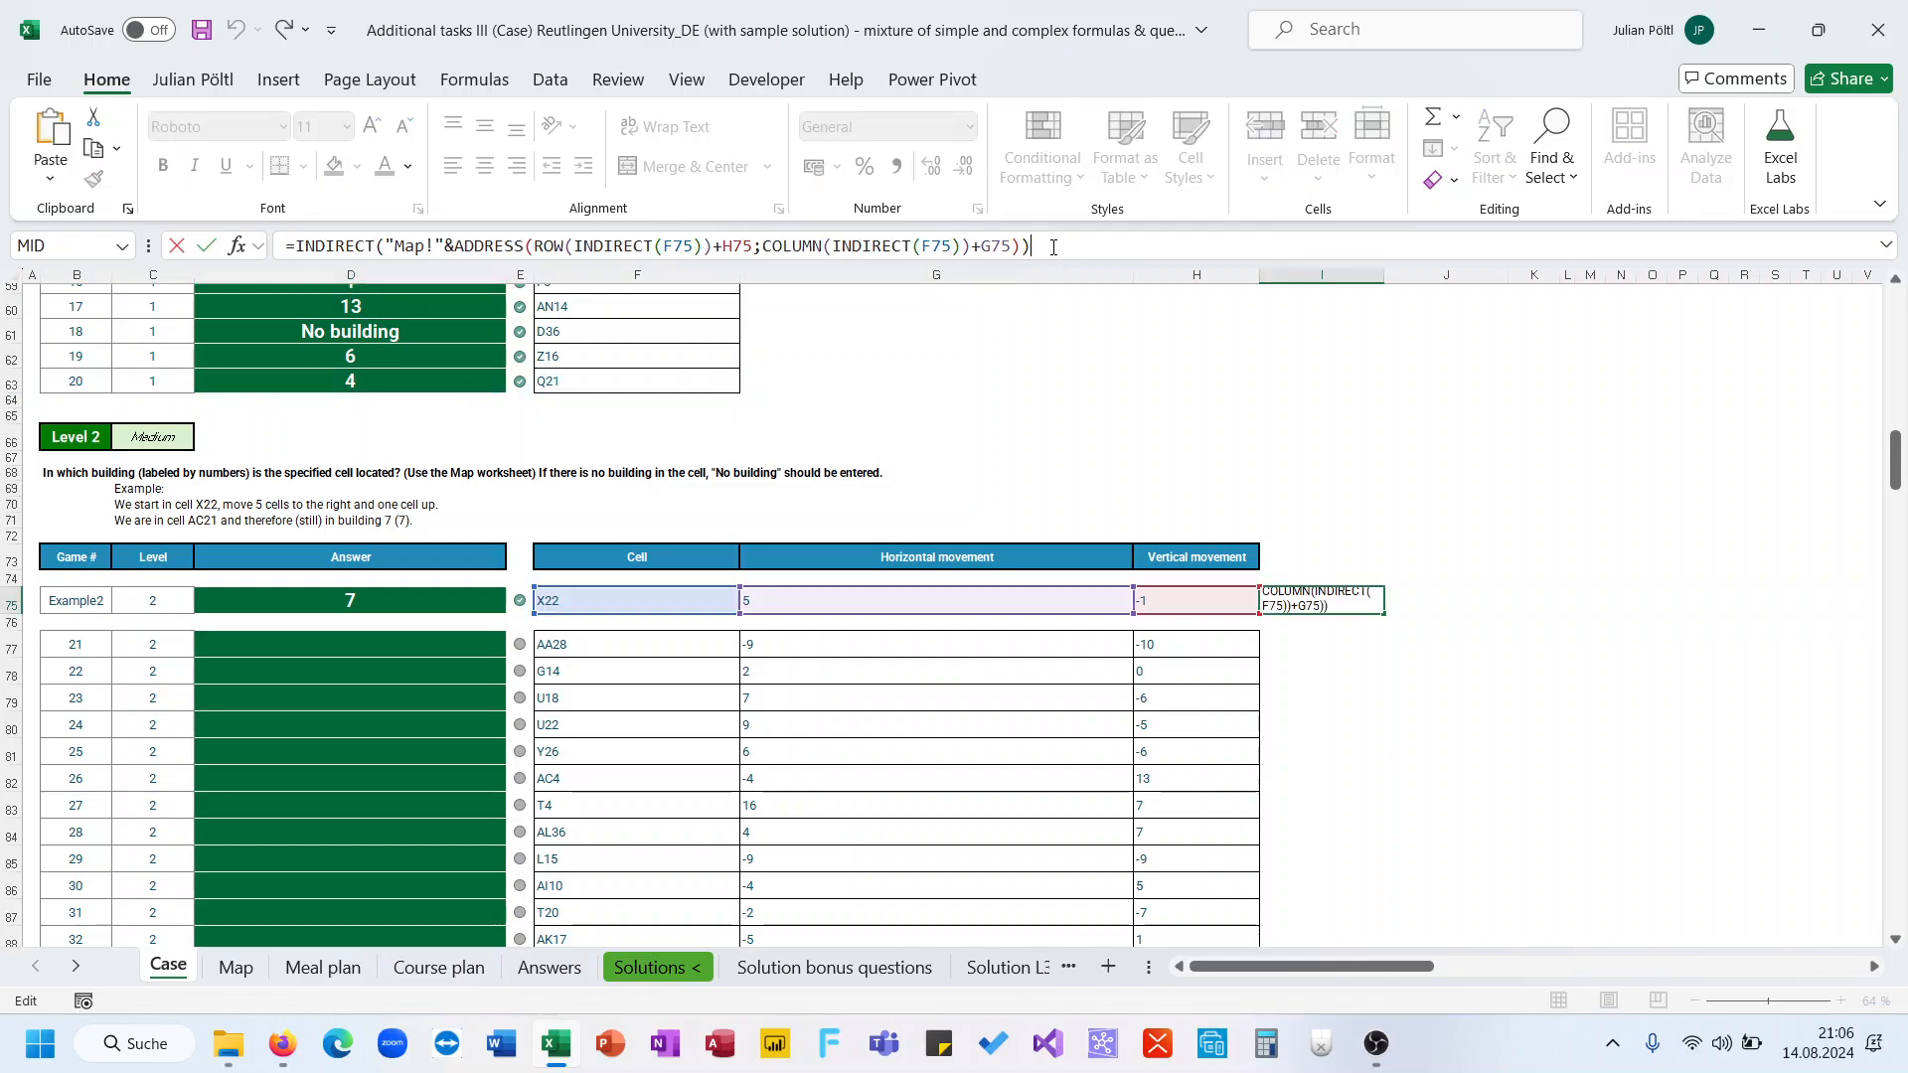
{"action": "left_click", "coordinate": [296, 244]}
{"action": "key", "text": "ctrl+v"}
{"action": "left_click", "coordinate": [306, 245]}
{"action": "key", "text": "BackSpace"}
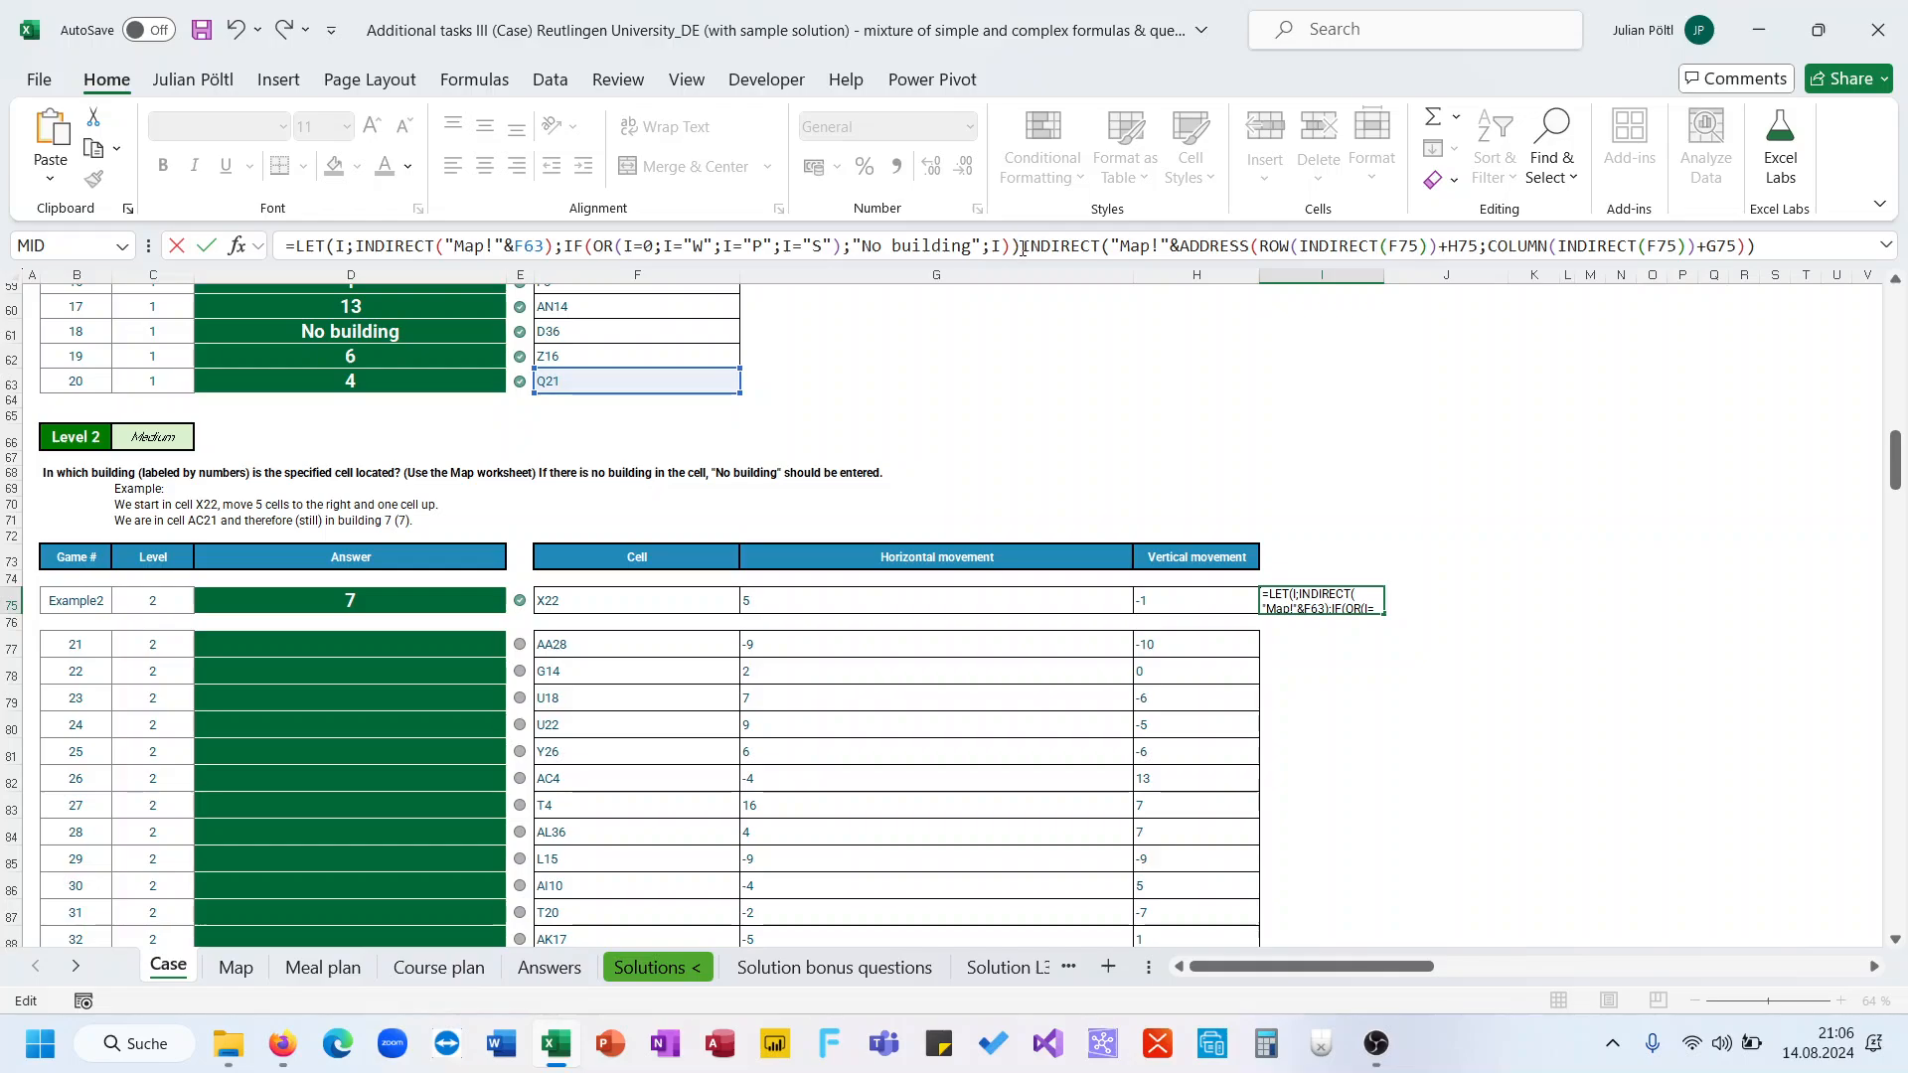
{"action": "left_click_drag", "start_coordinate": [1020, 245], "coordinate": [1782, 244]}
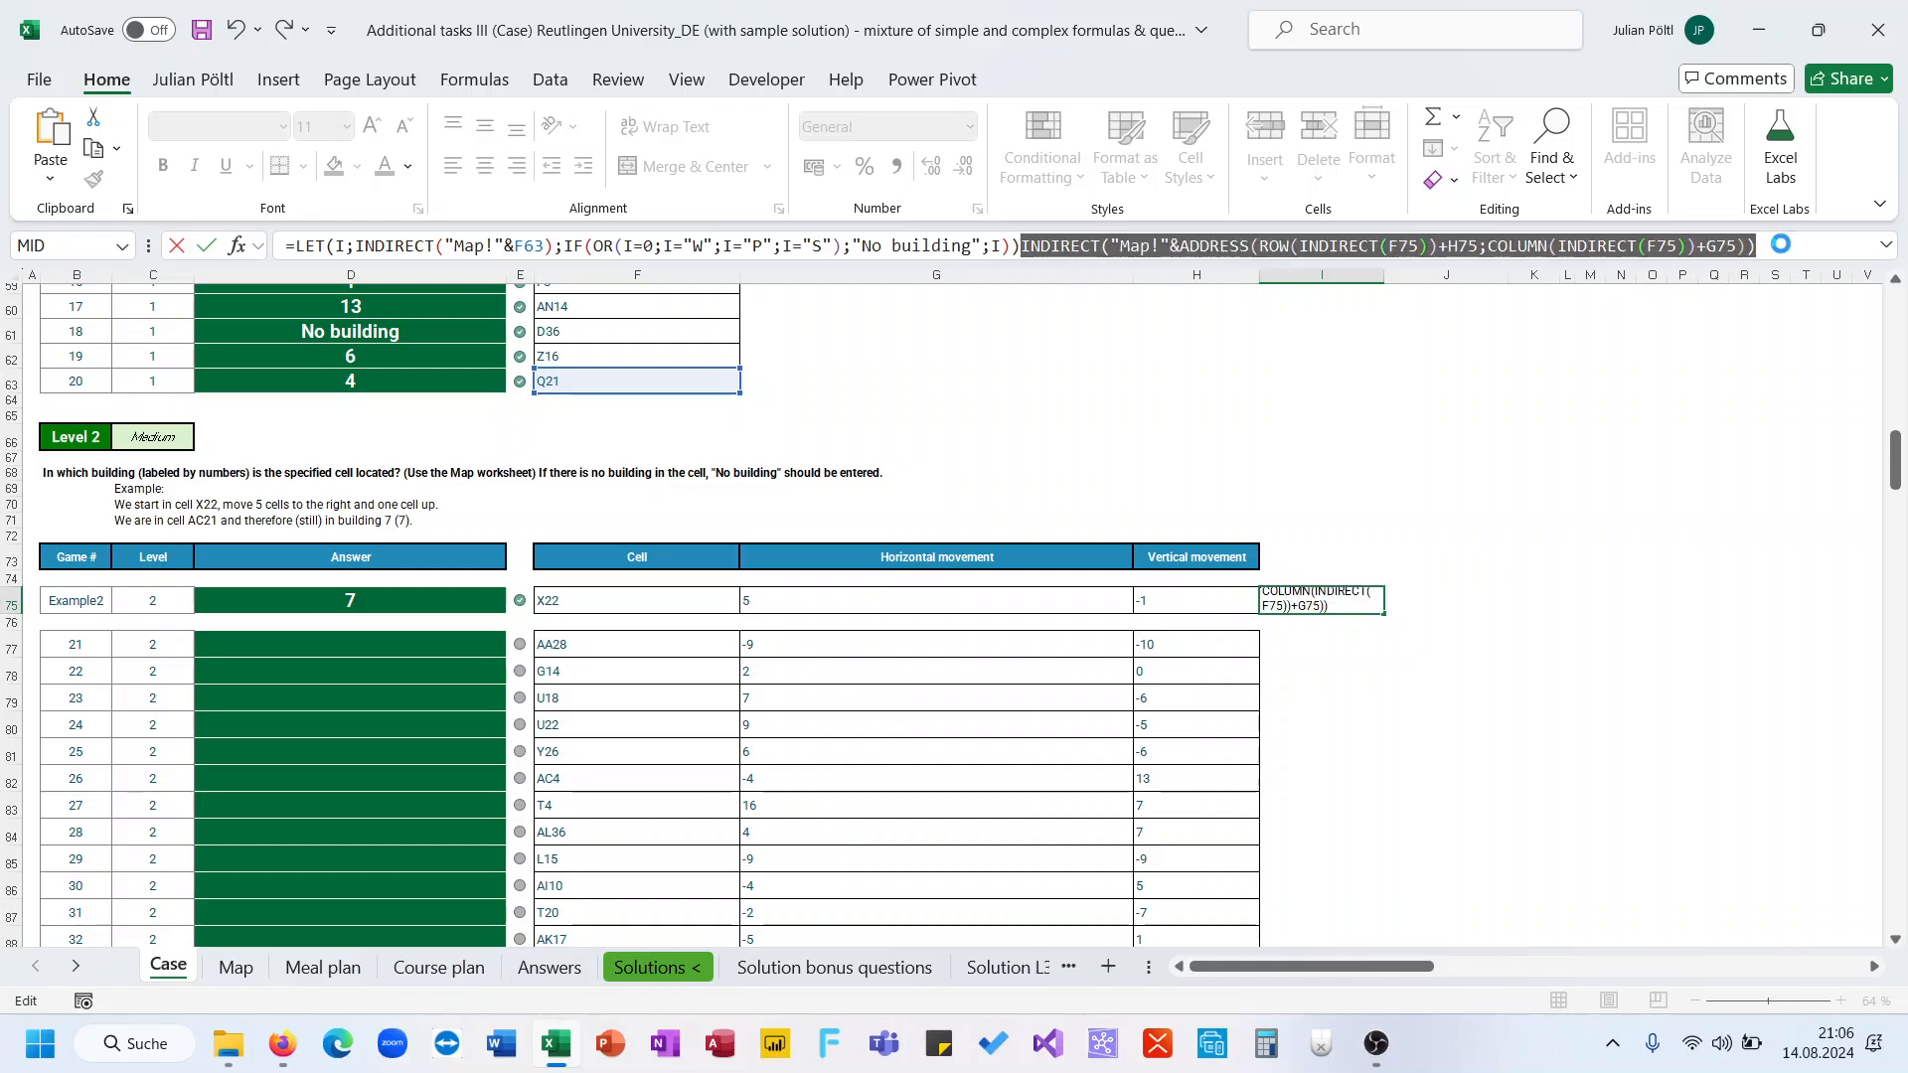
{"action": "key", "text": "ctrl+x"}
{"action": "left_click_drag", "start_coordinate": [356, 246], "coordinate": [542, 253]}
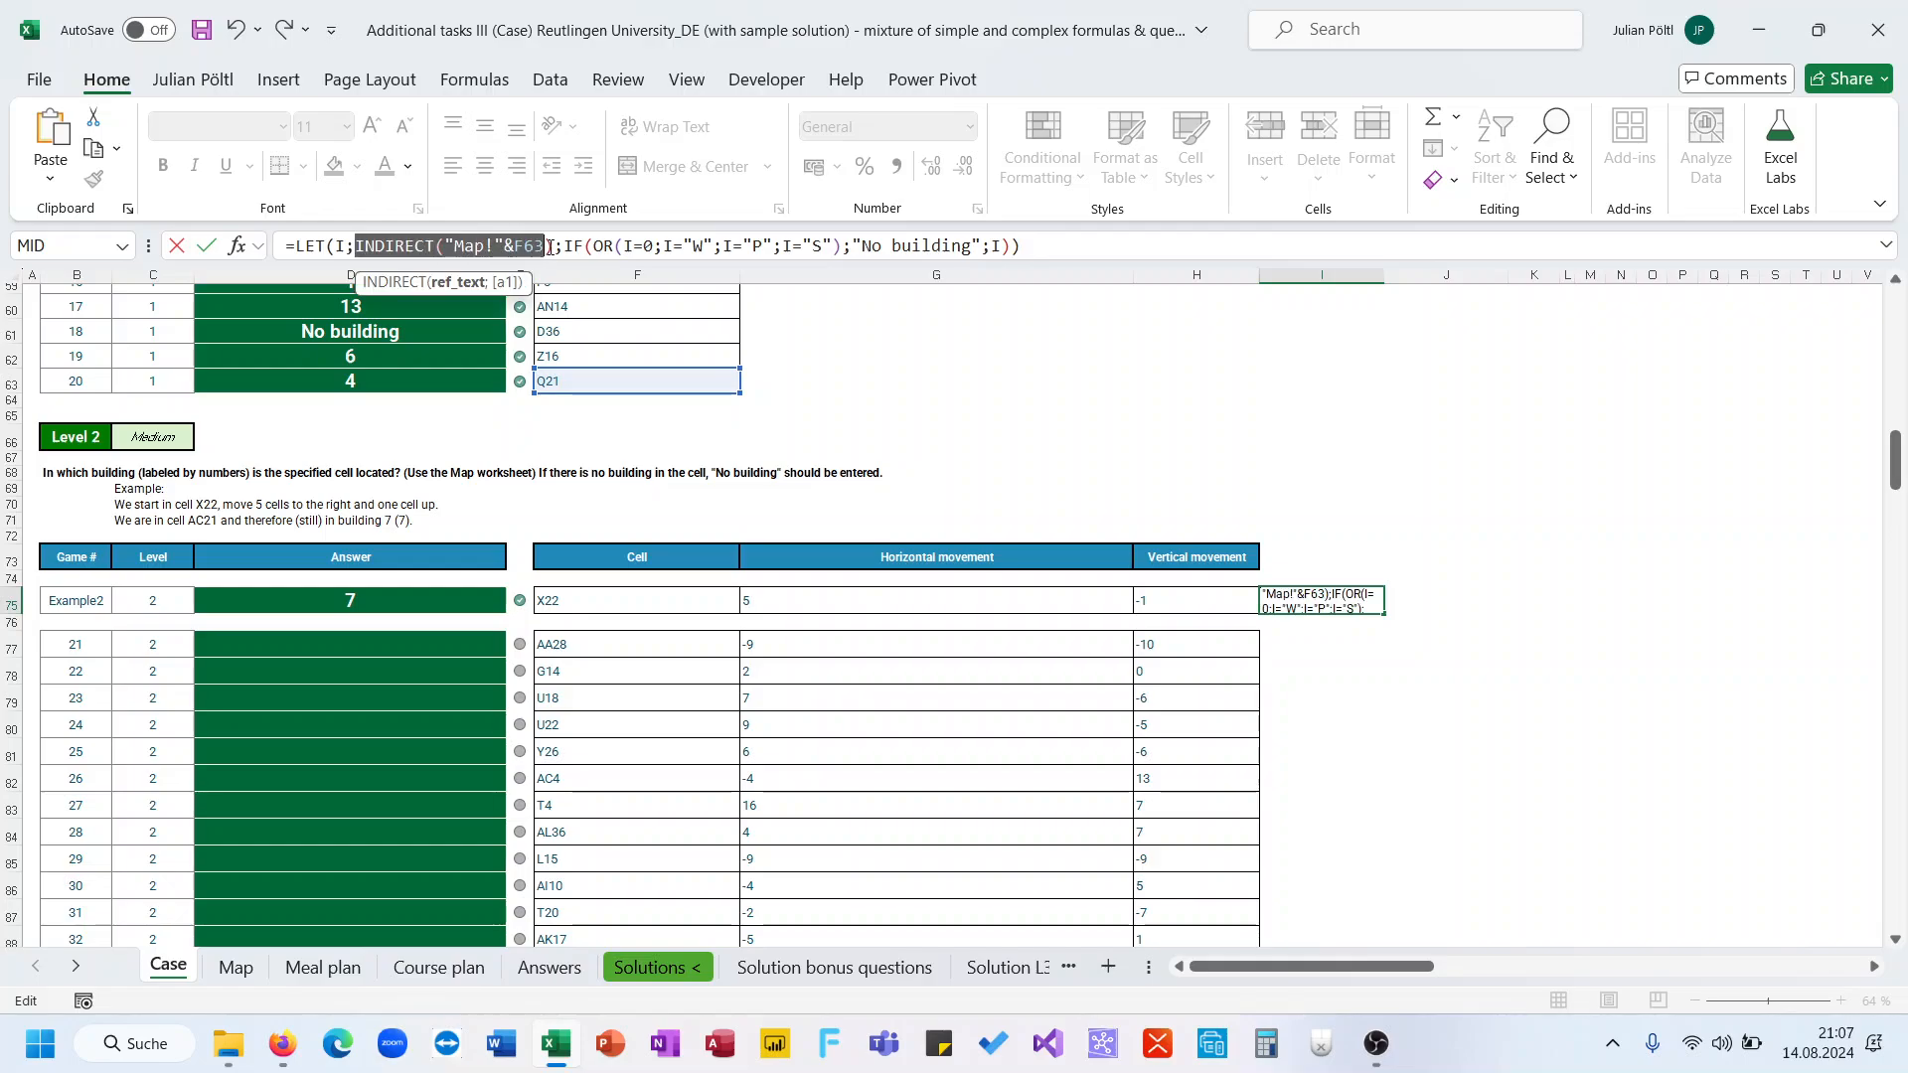
{"action": "key", "text": "ctrl+x"}
{"action": "key", "text": "ctrl+v"}
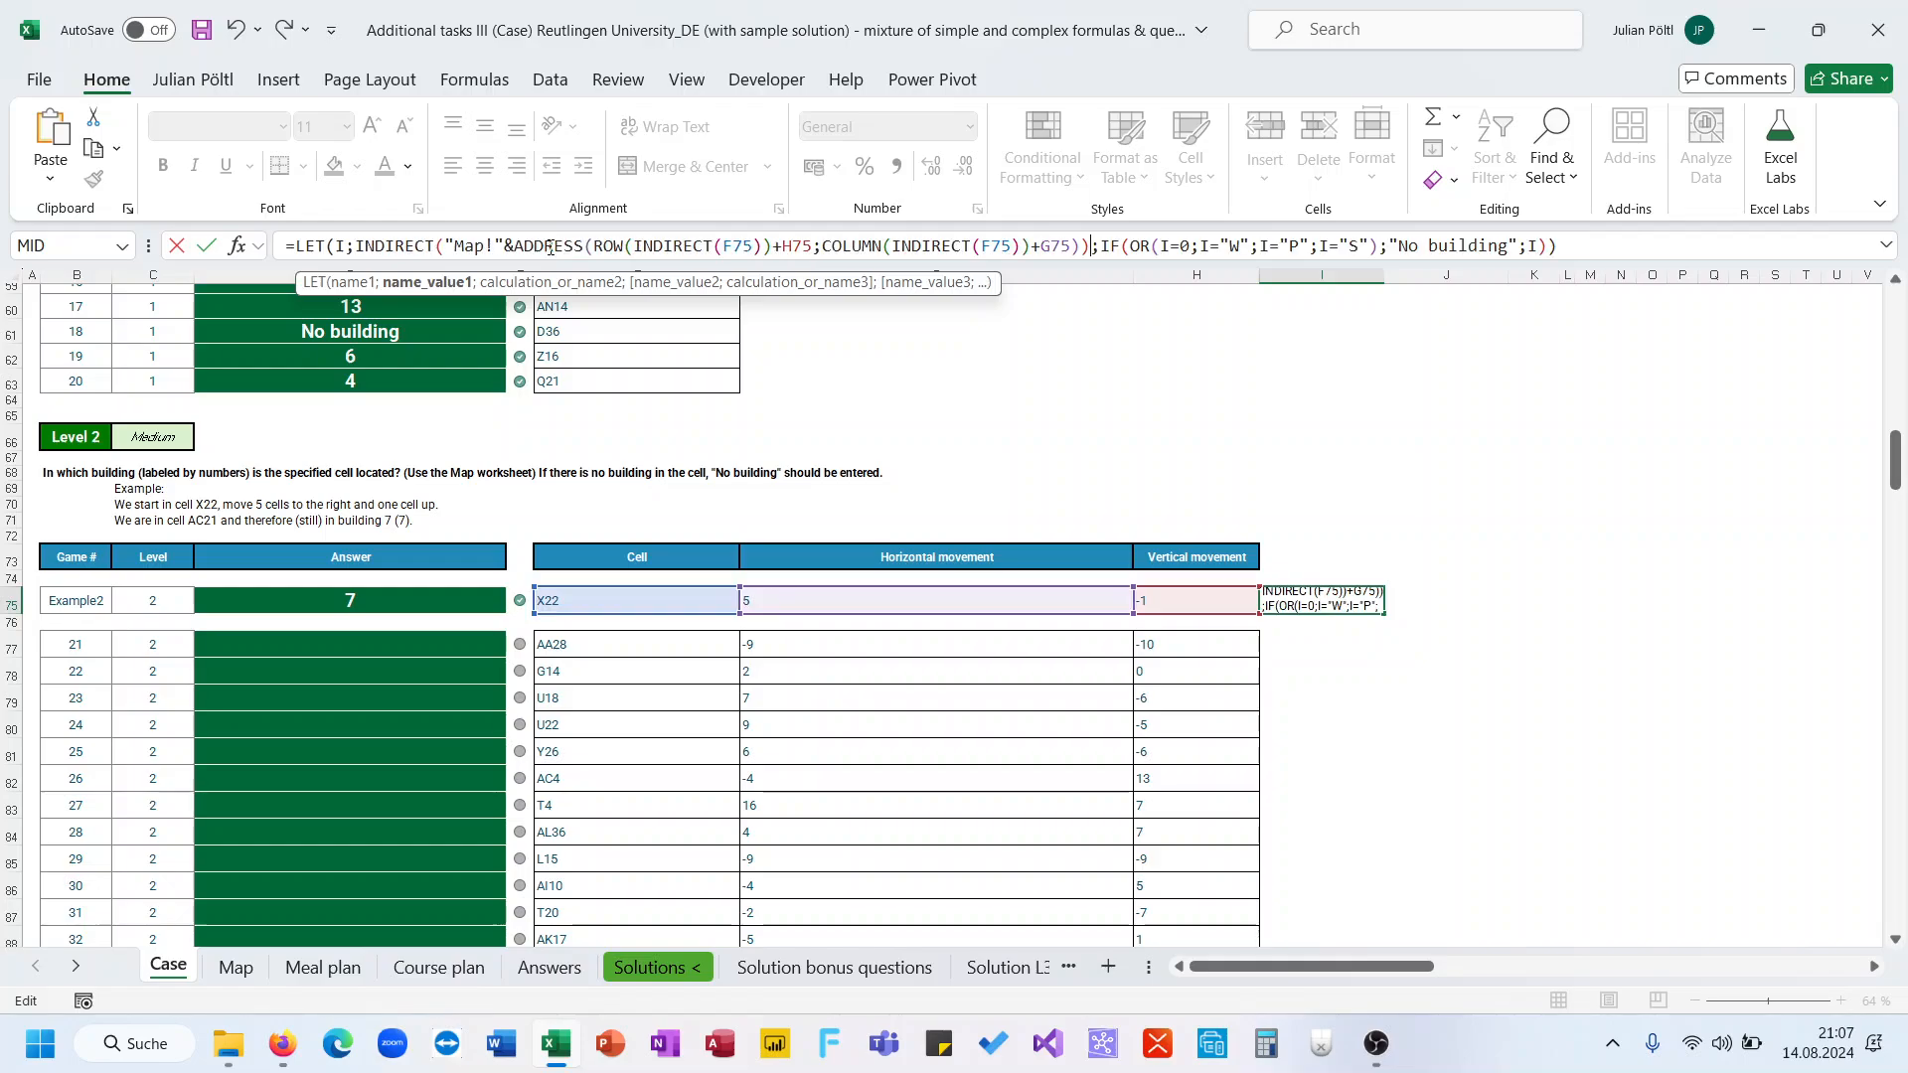
{"action": "key", "text": "Return"}
Move the combined formula out of I75 into the first Level 2 answer cell, D77
{"action": "key", "text": "Up"}
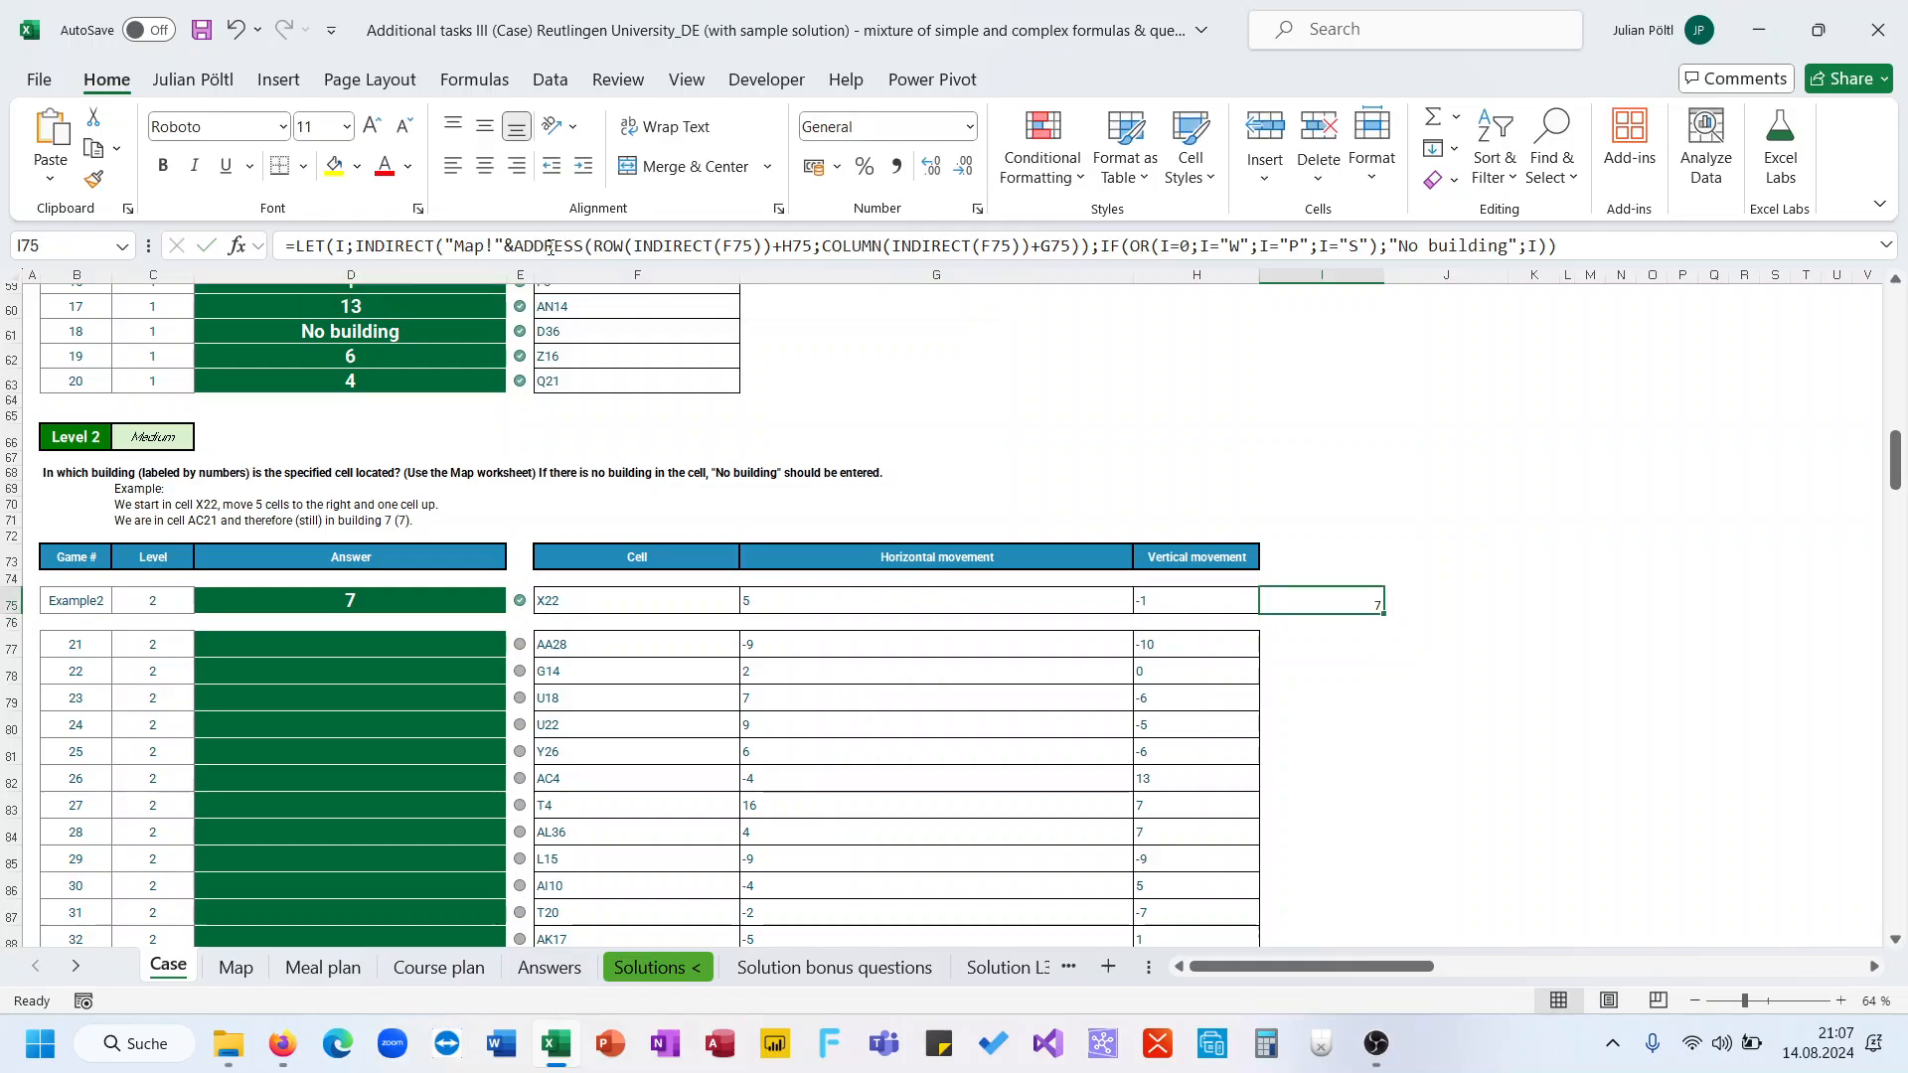
{"action": "triple_click", "coordinate": [551, 248]}
{"action": "key", "text": "Return"}
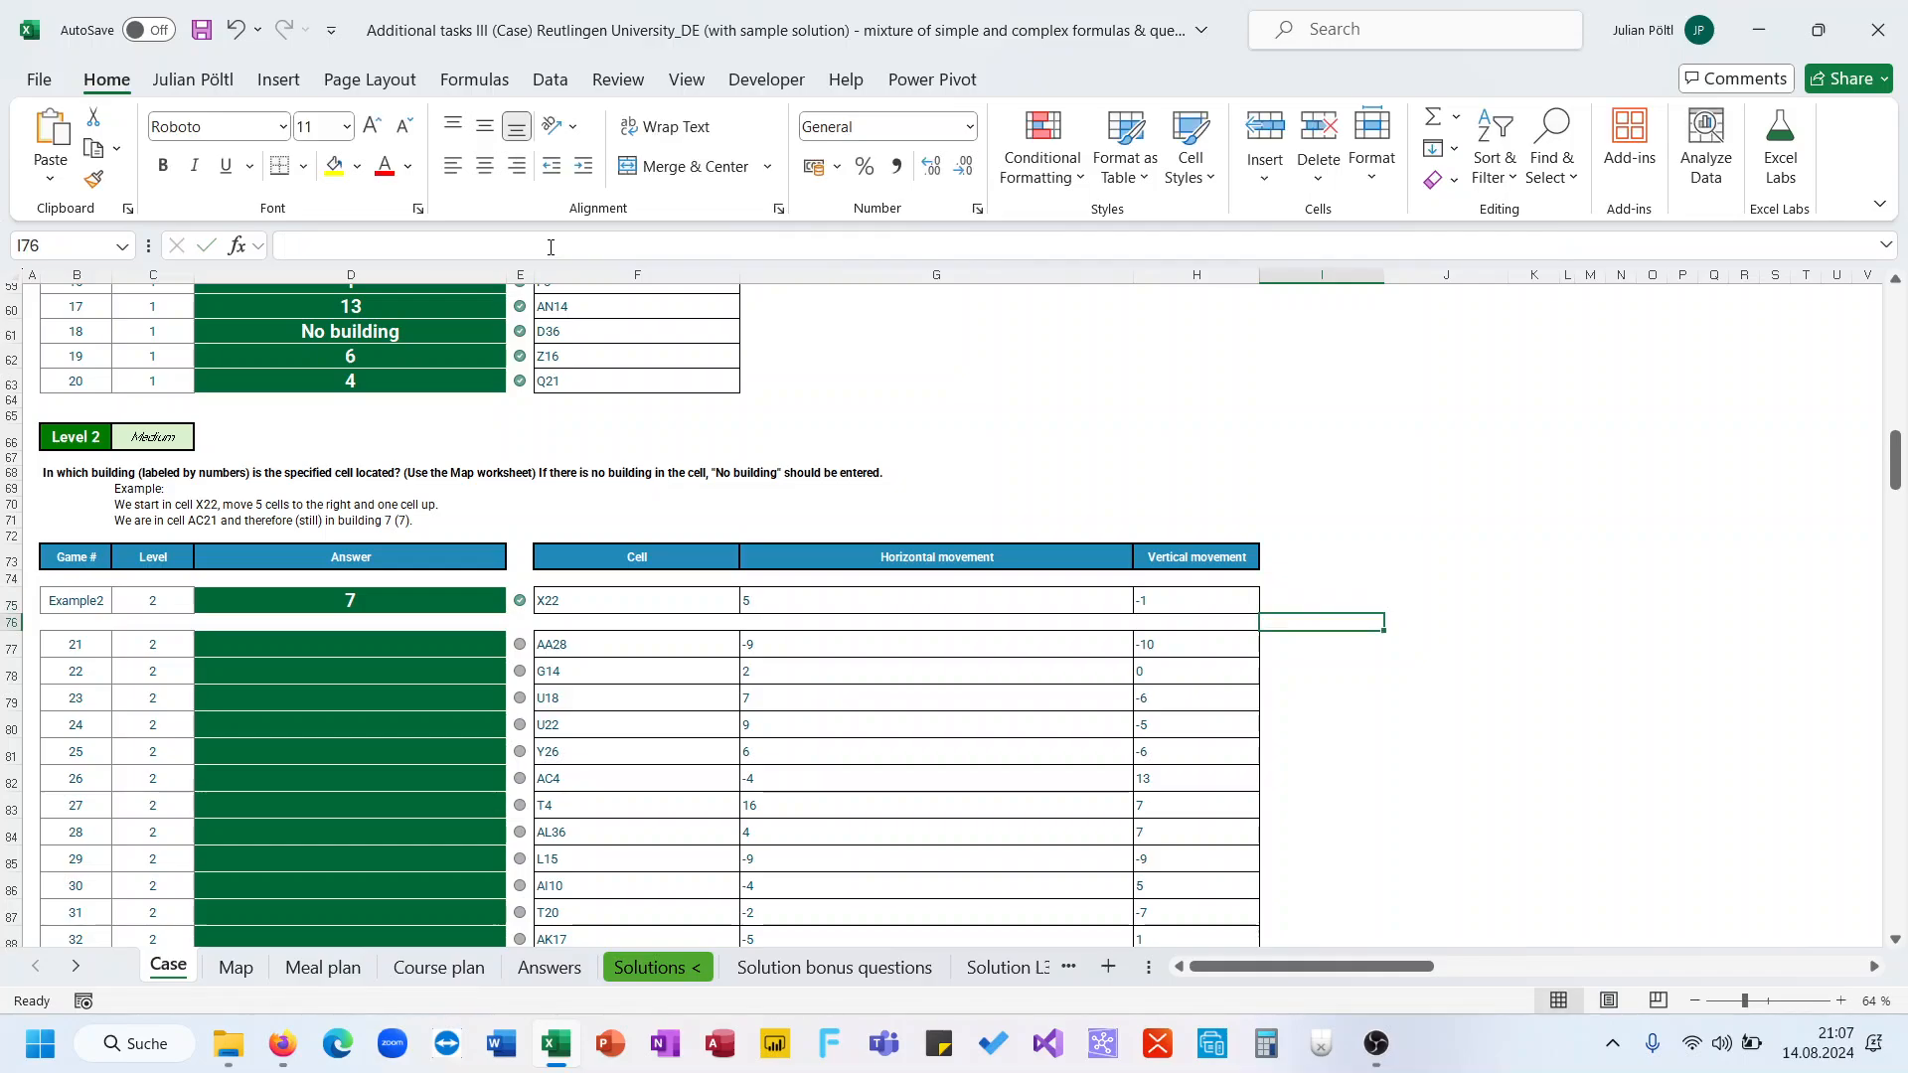
{"action": "left_click", "coordinate": [444, 636]}
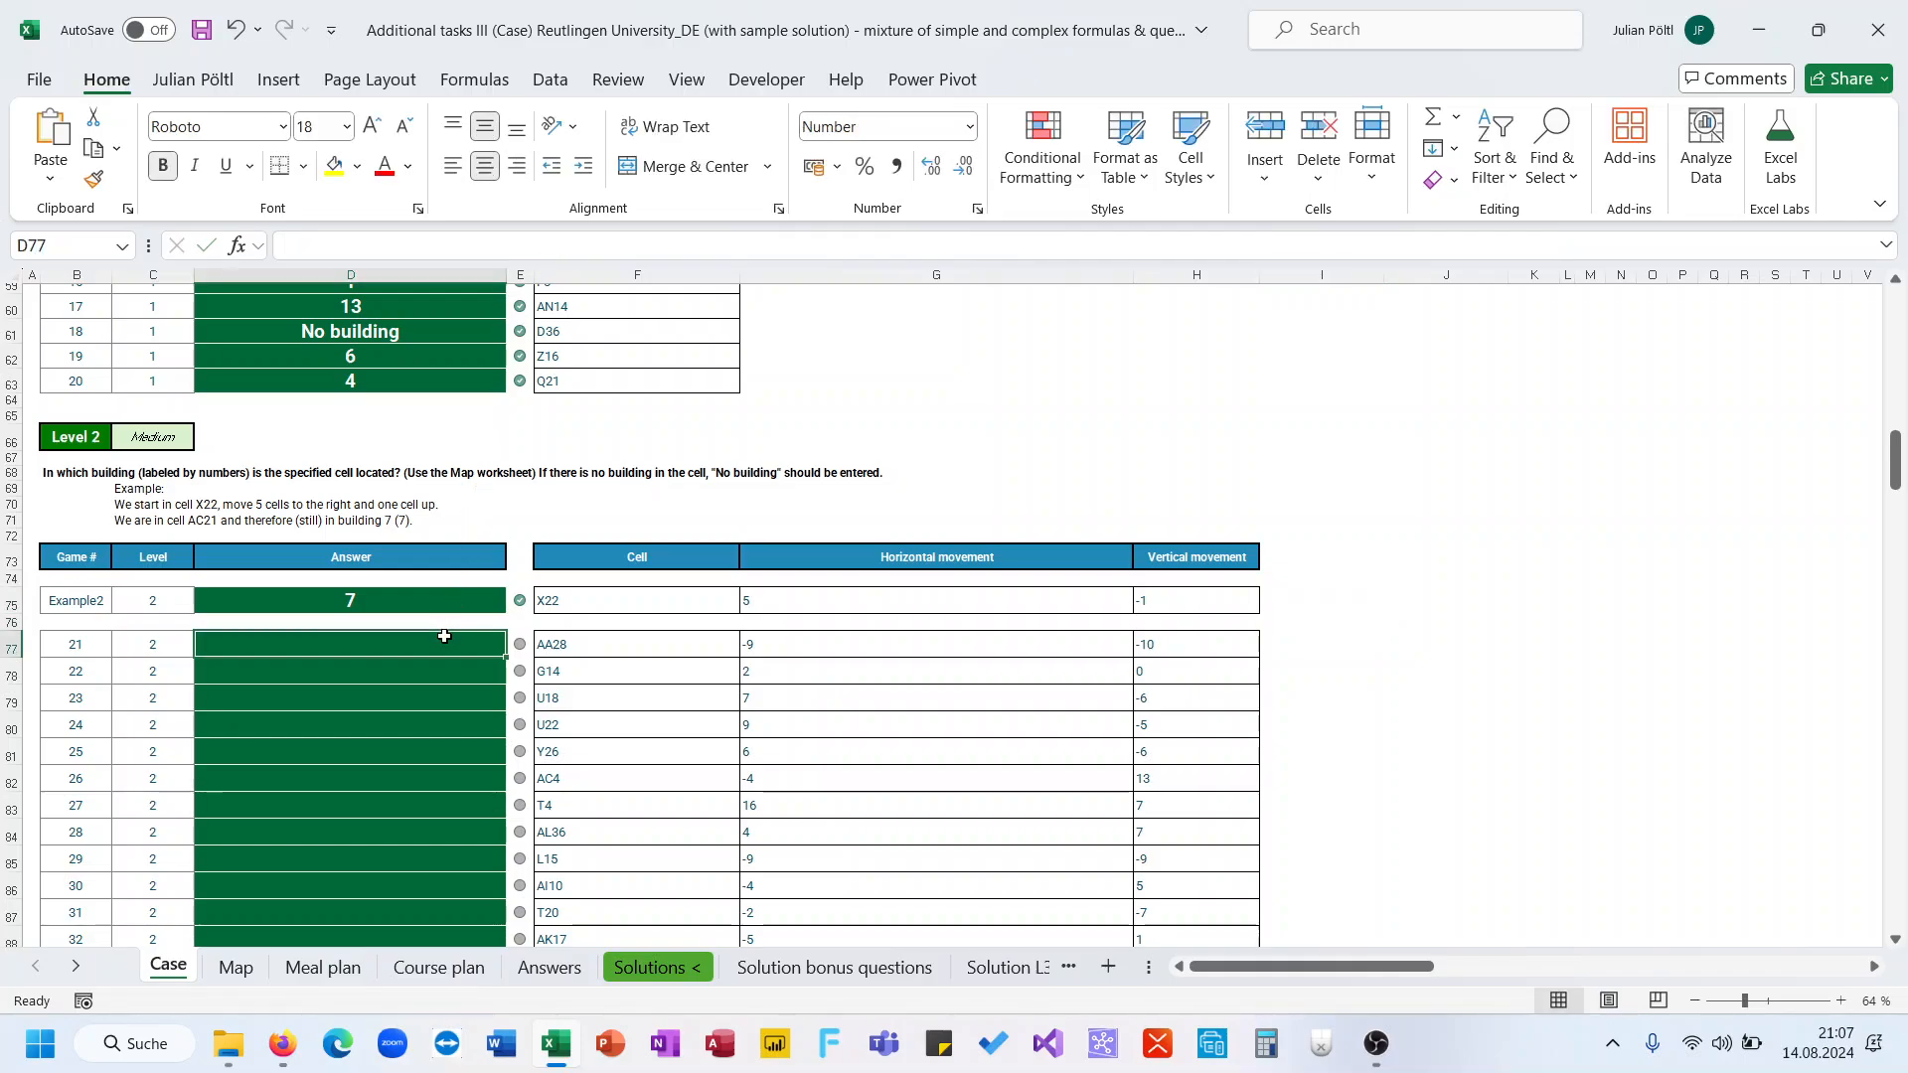
{"action": "left_click", "coordinate": [467, 250]}
{"action": "key", "text": "ctrl+v"}
Point the D77 formula's cell and movement references to row 77, enter it, and fill it down the Level 2 answers
{"action": "left_click_drag", "start_coordinate": [636, 613], "coordinate": [622, 635]}
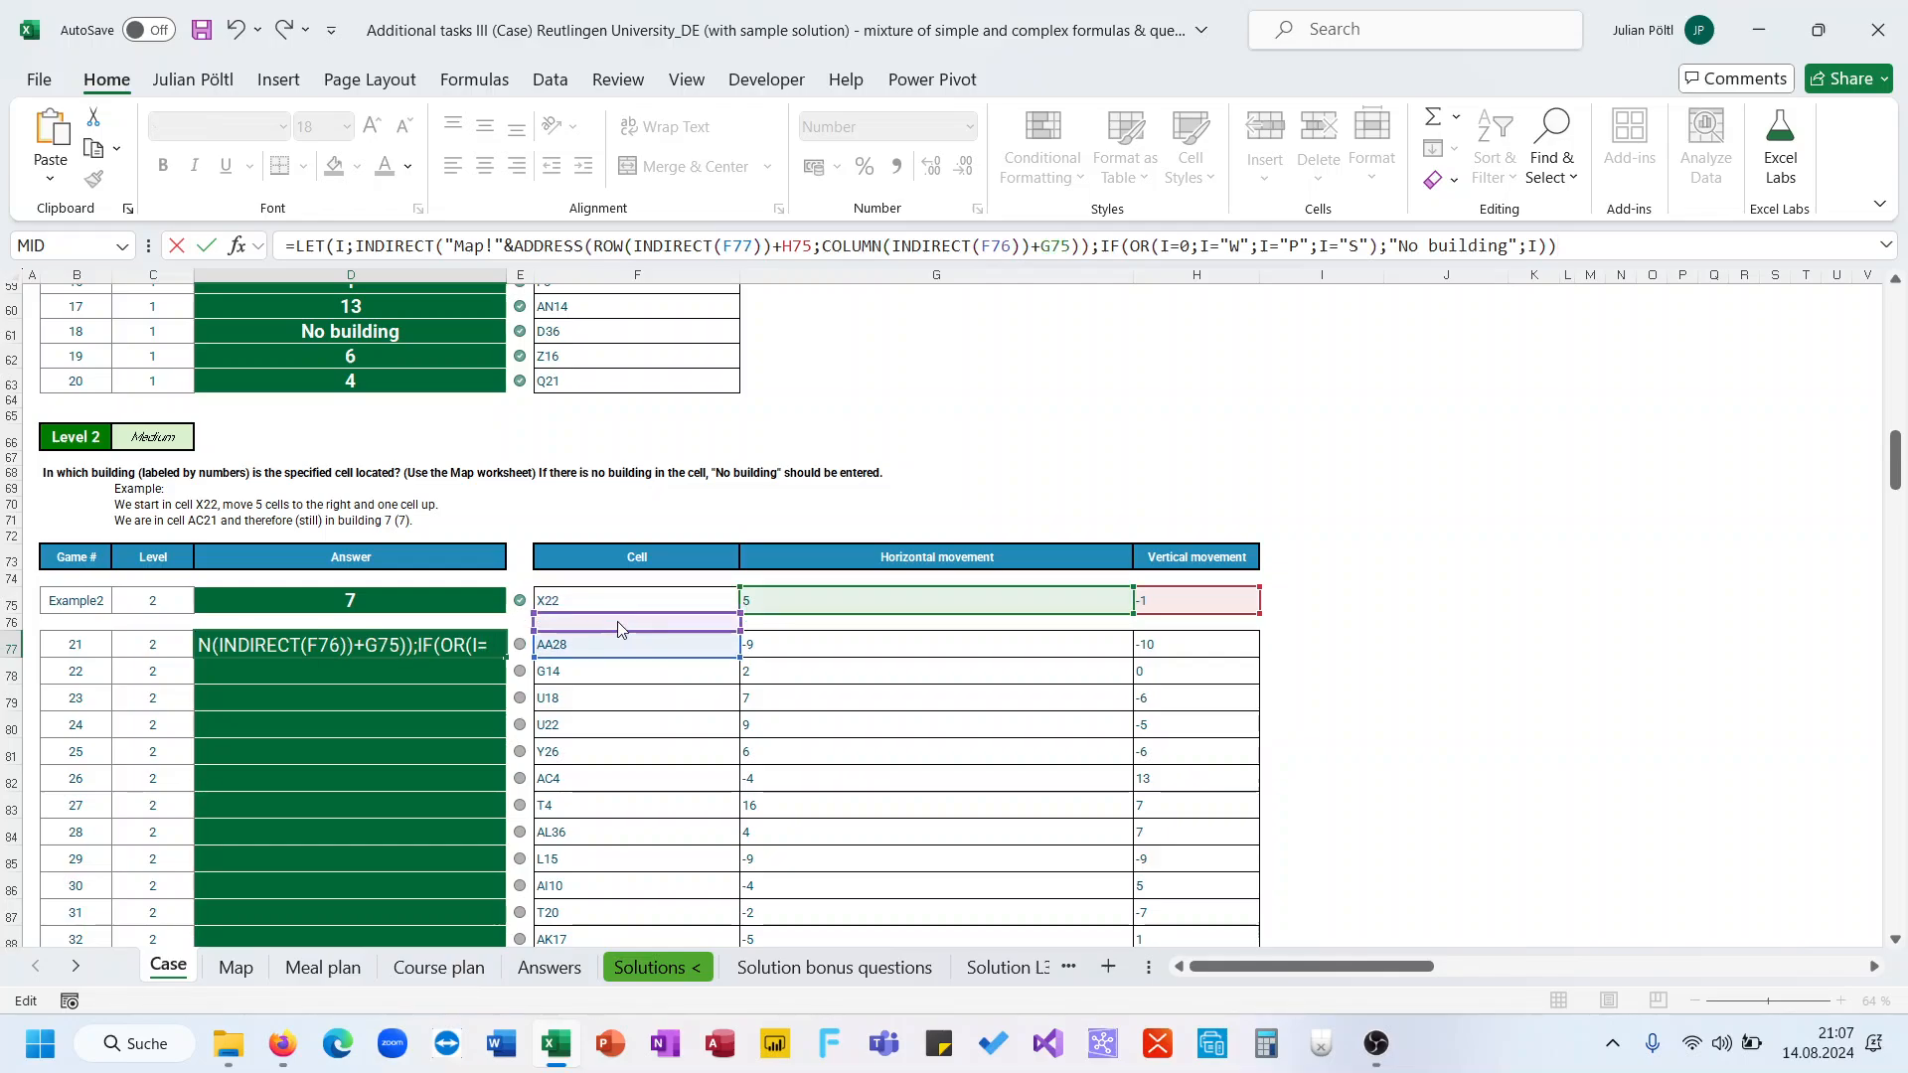
{"action": "left_click_drag", "start_coordinate": [753, 613], "coordinate": [770, 641]}
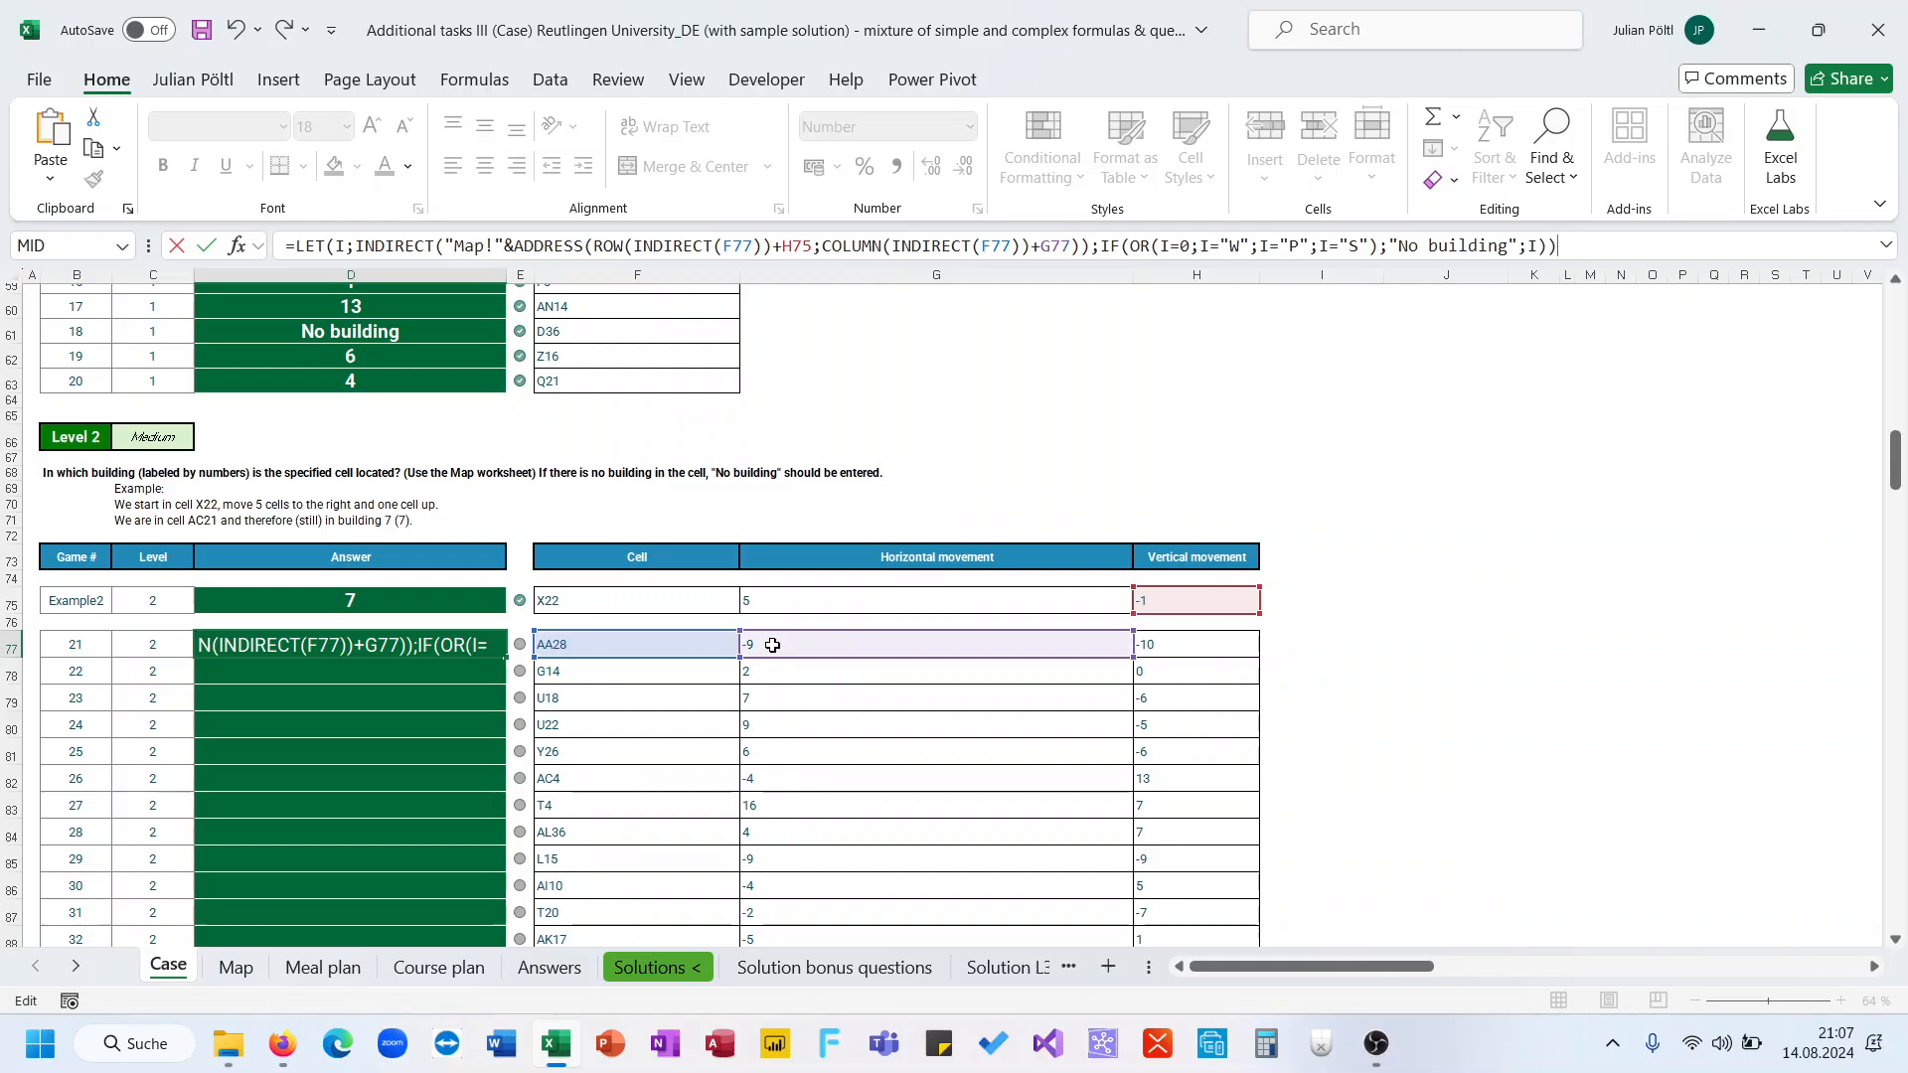
{"action": "left_click_drag", "start_coordinate": [1153, 610], "coordinate": [1163, 648]}
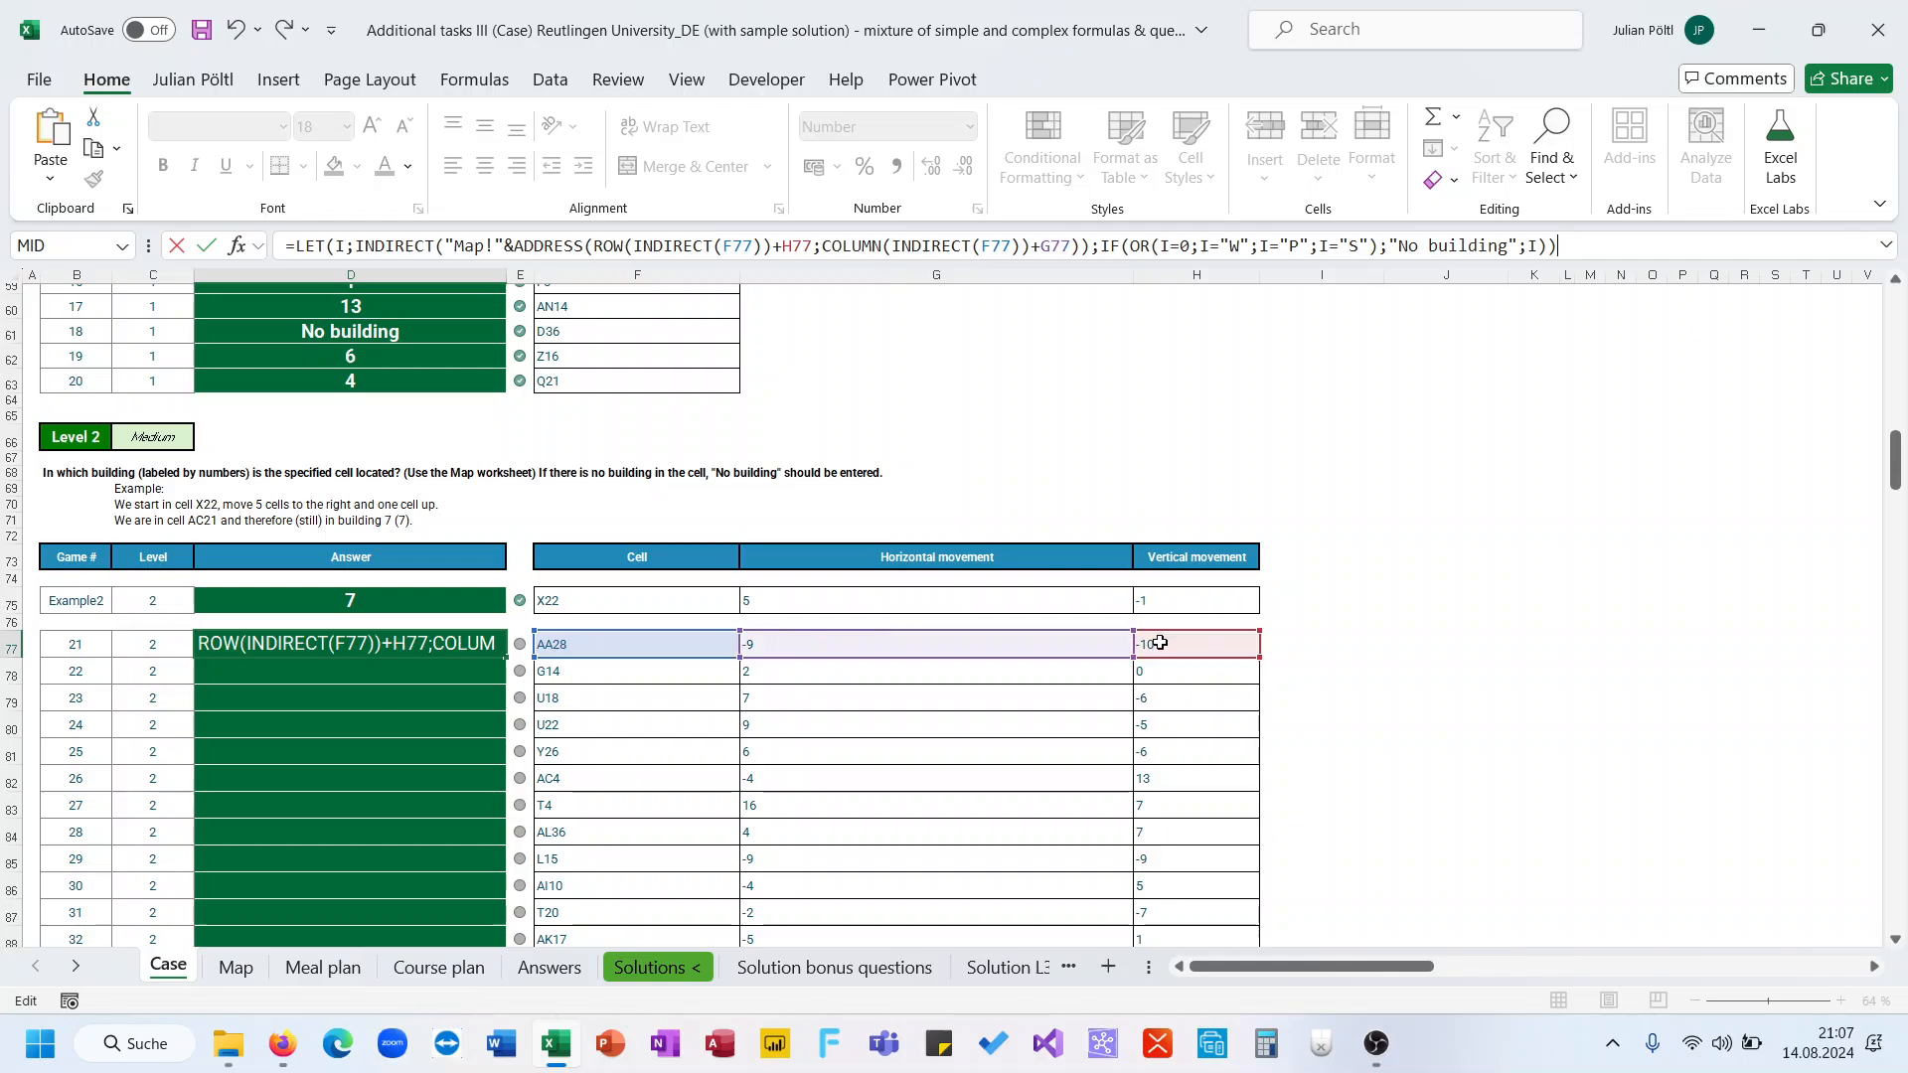
{"action": "key", "text": "ctrl+Return"}
{"action": "double_click", "coordinate": [504, 662]}
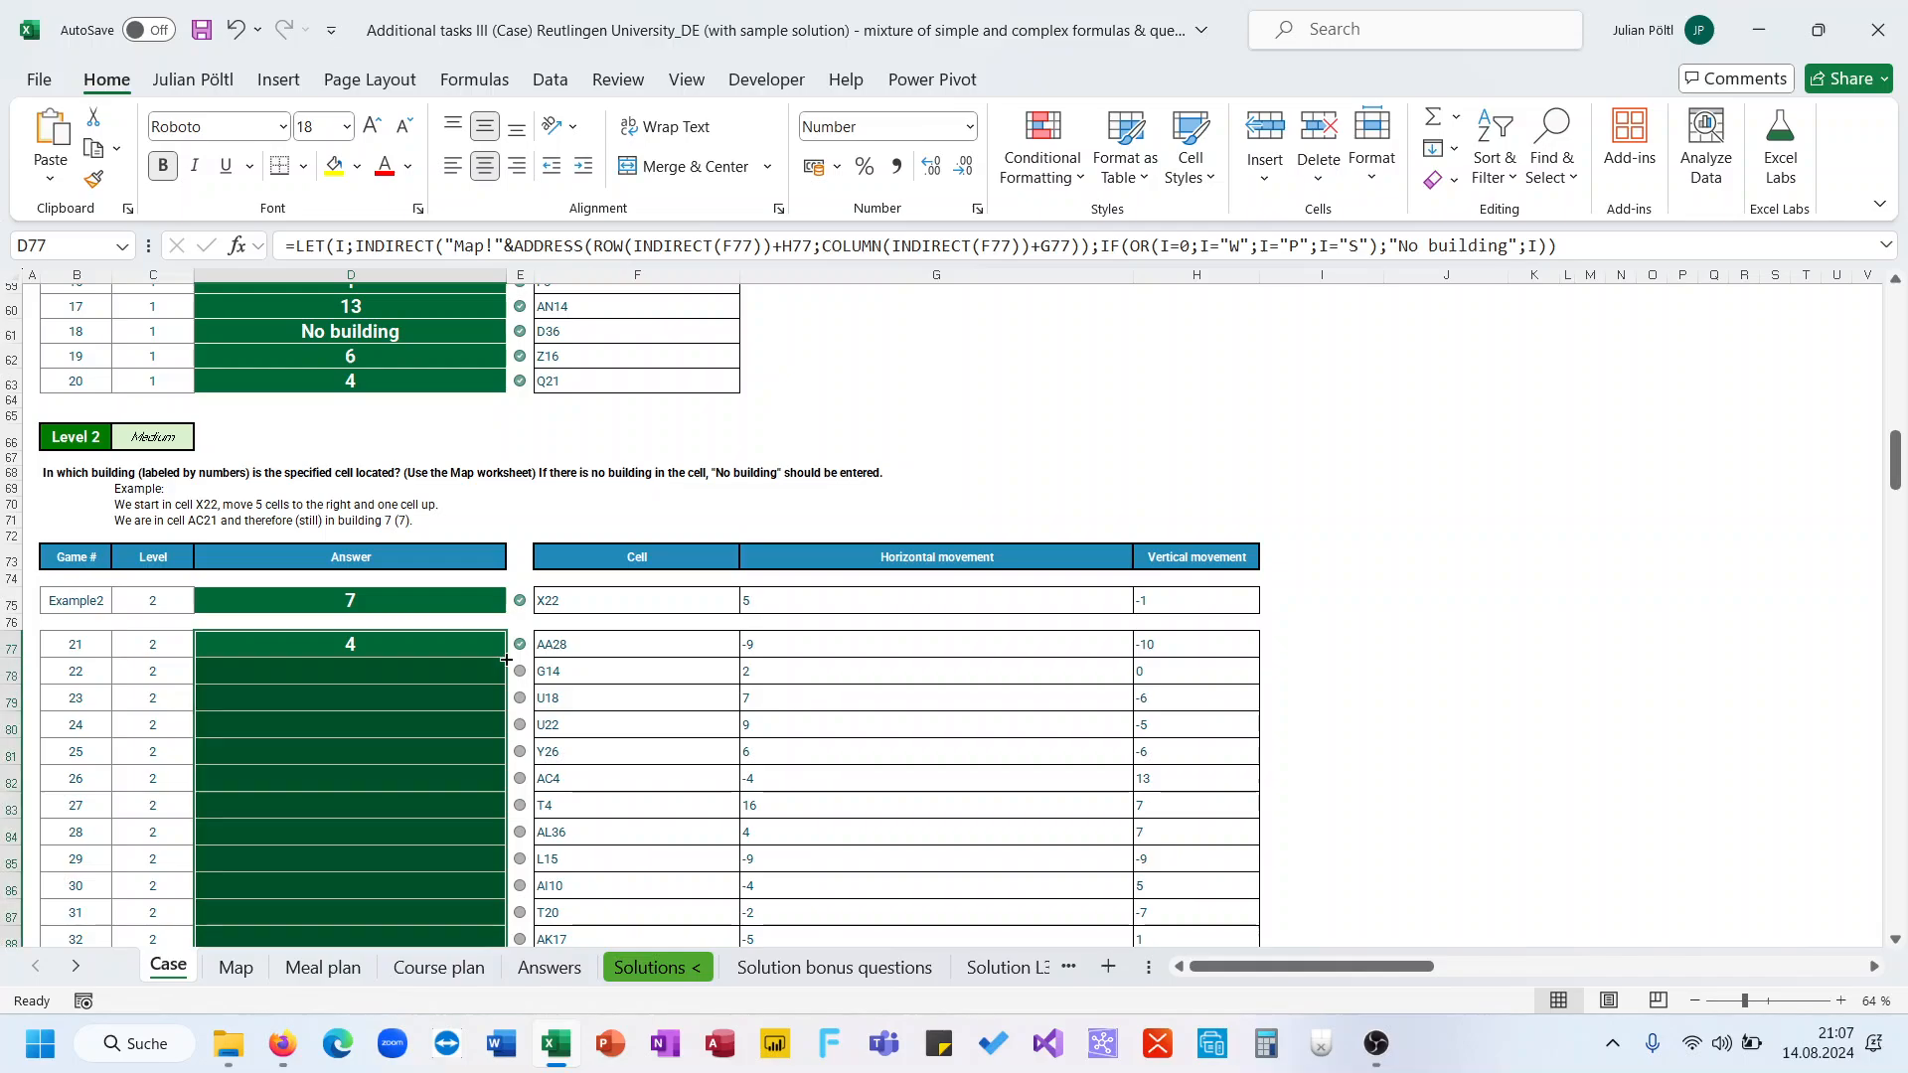
Examine the filled Level 2 answers and the Level 3 task description and movement sequences
{"action": "scroll", "coordinate": [397, 684], "scroll_direction": "down", "scroll_amount": 5}
{"action": "scroll", "coordinate": [403, 687], "scroll_direction": "up", "scroll_amount": 4}
{"action": "scroll", "coordinate": [403, 688], "scroll_direction": "up", "scroll_amount": 1}
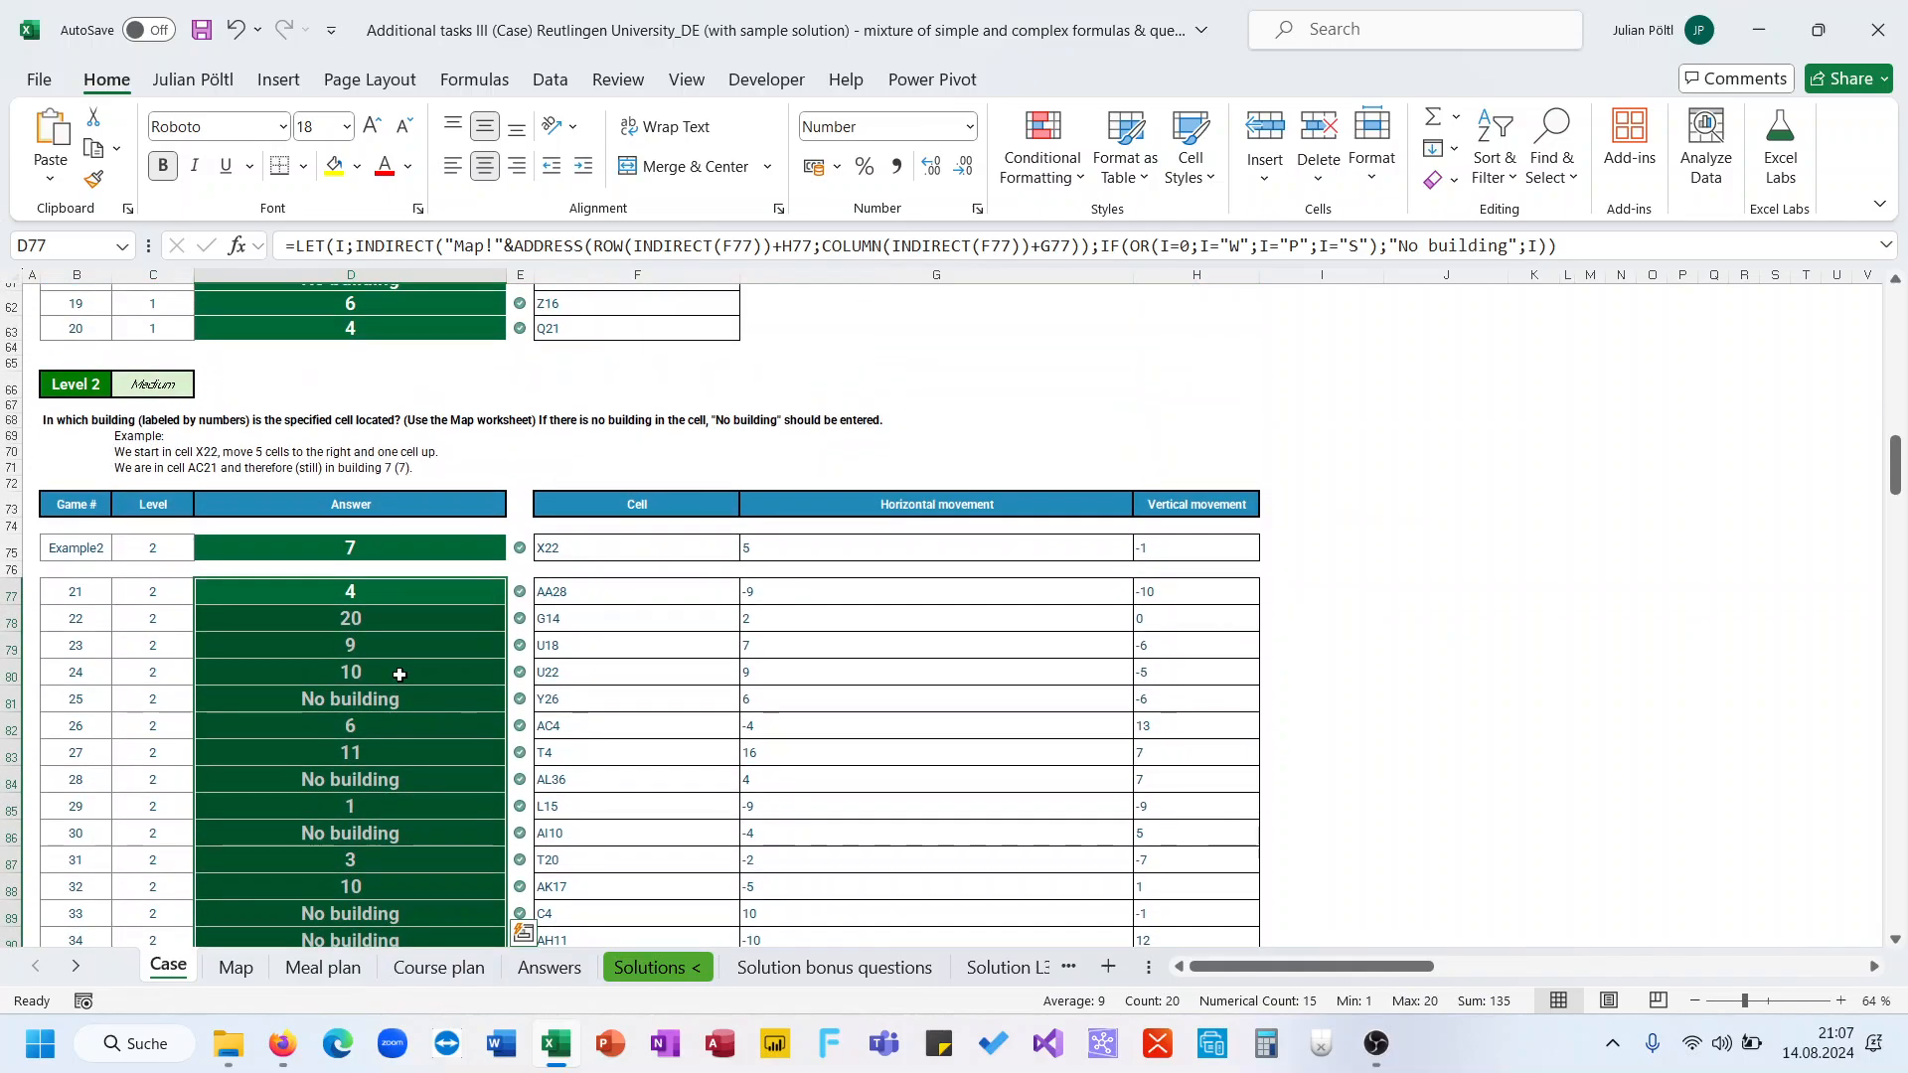
{"action": "left_click", "coordinate": [386, 599]}
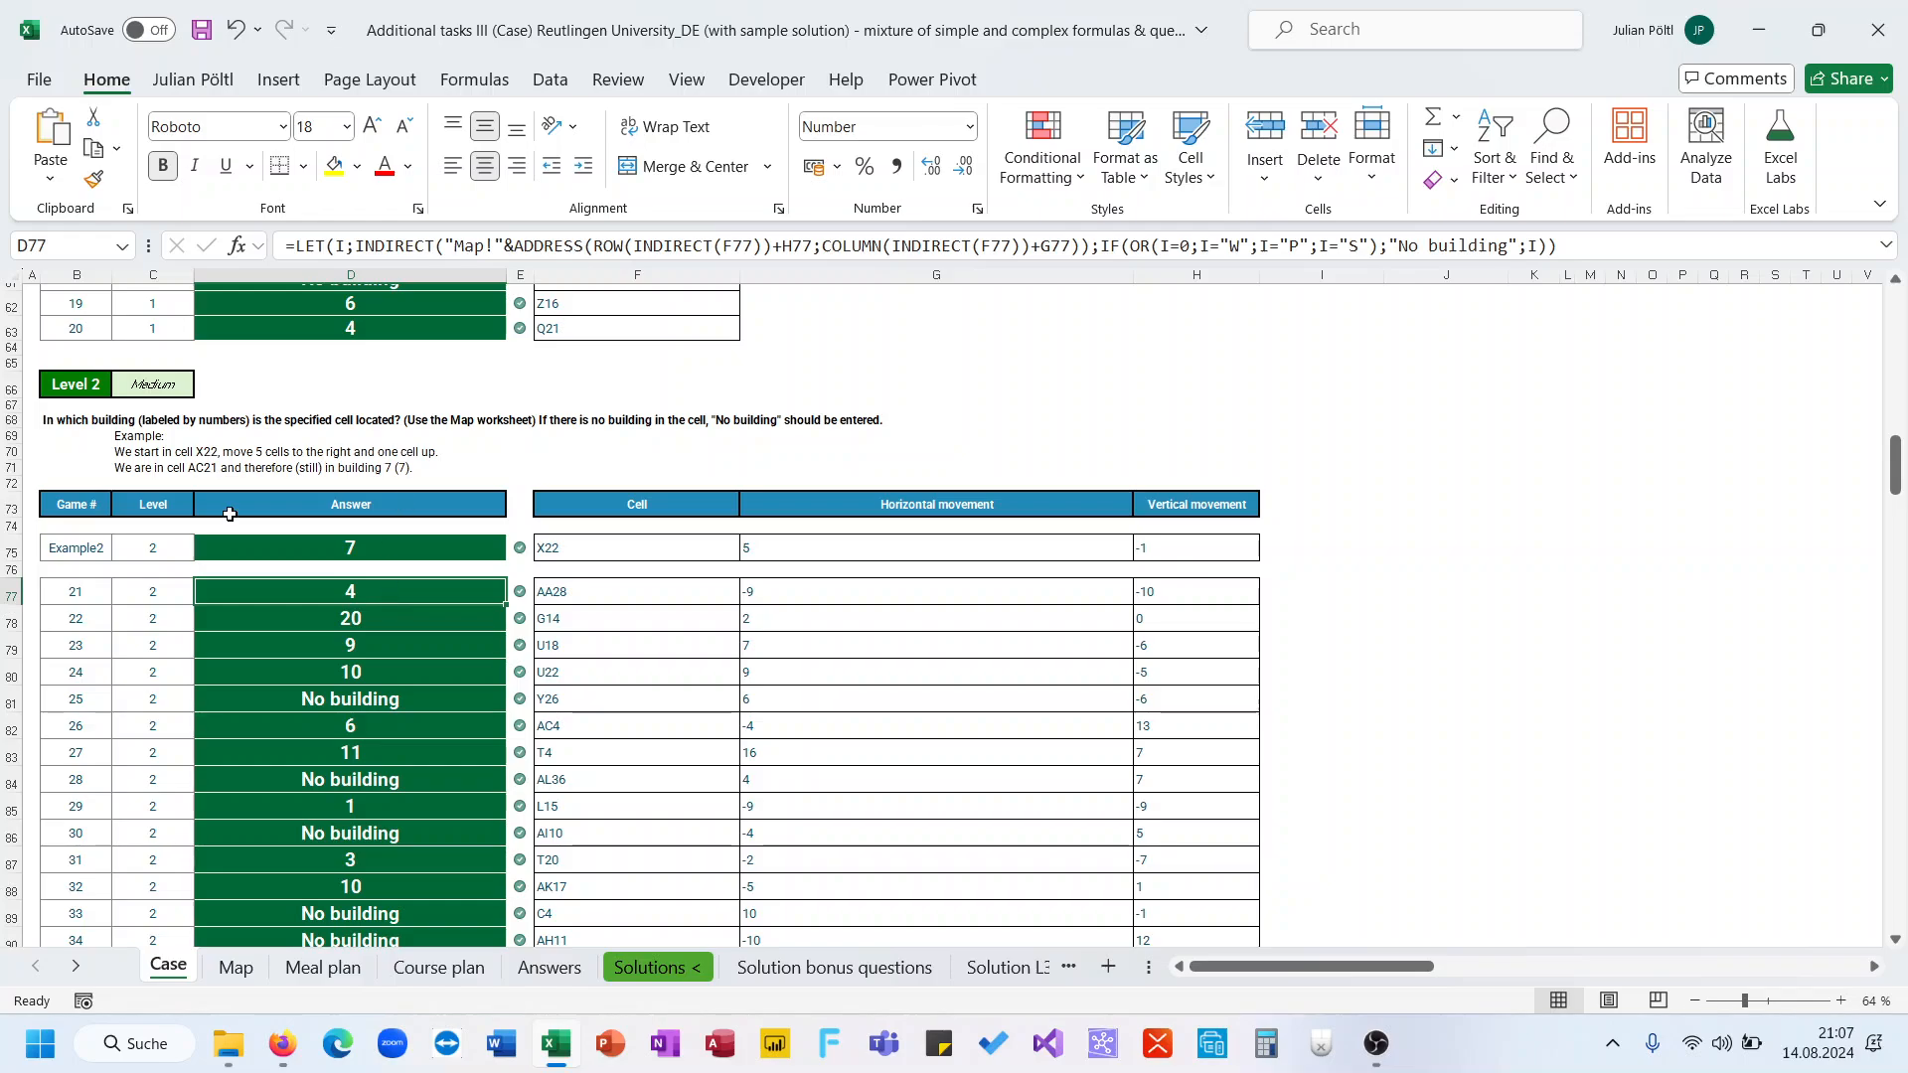
{"action": "scroll", "coordinate": [389, 371], "scroll_direction": "down", "scroll_amount": 10}
{"action": "scroll", "coordinate": [389, 371], "scroll_direction": "down", "scroll_amount": 1}
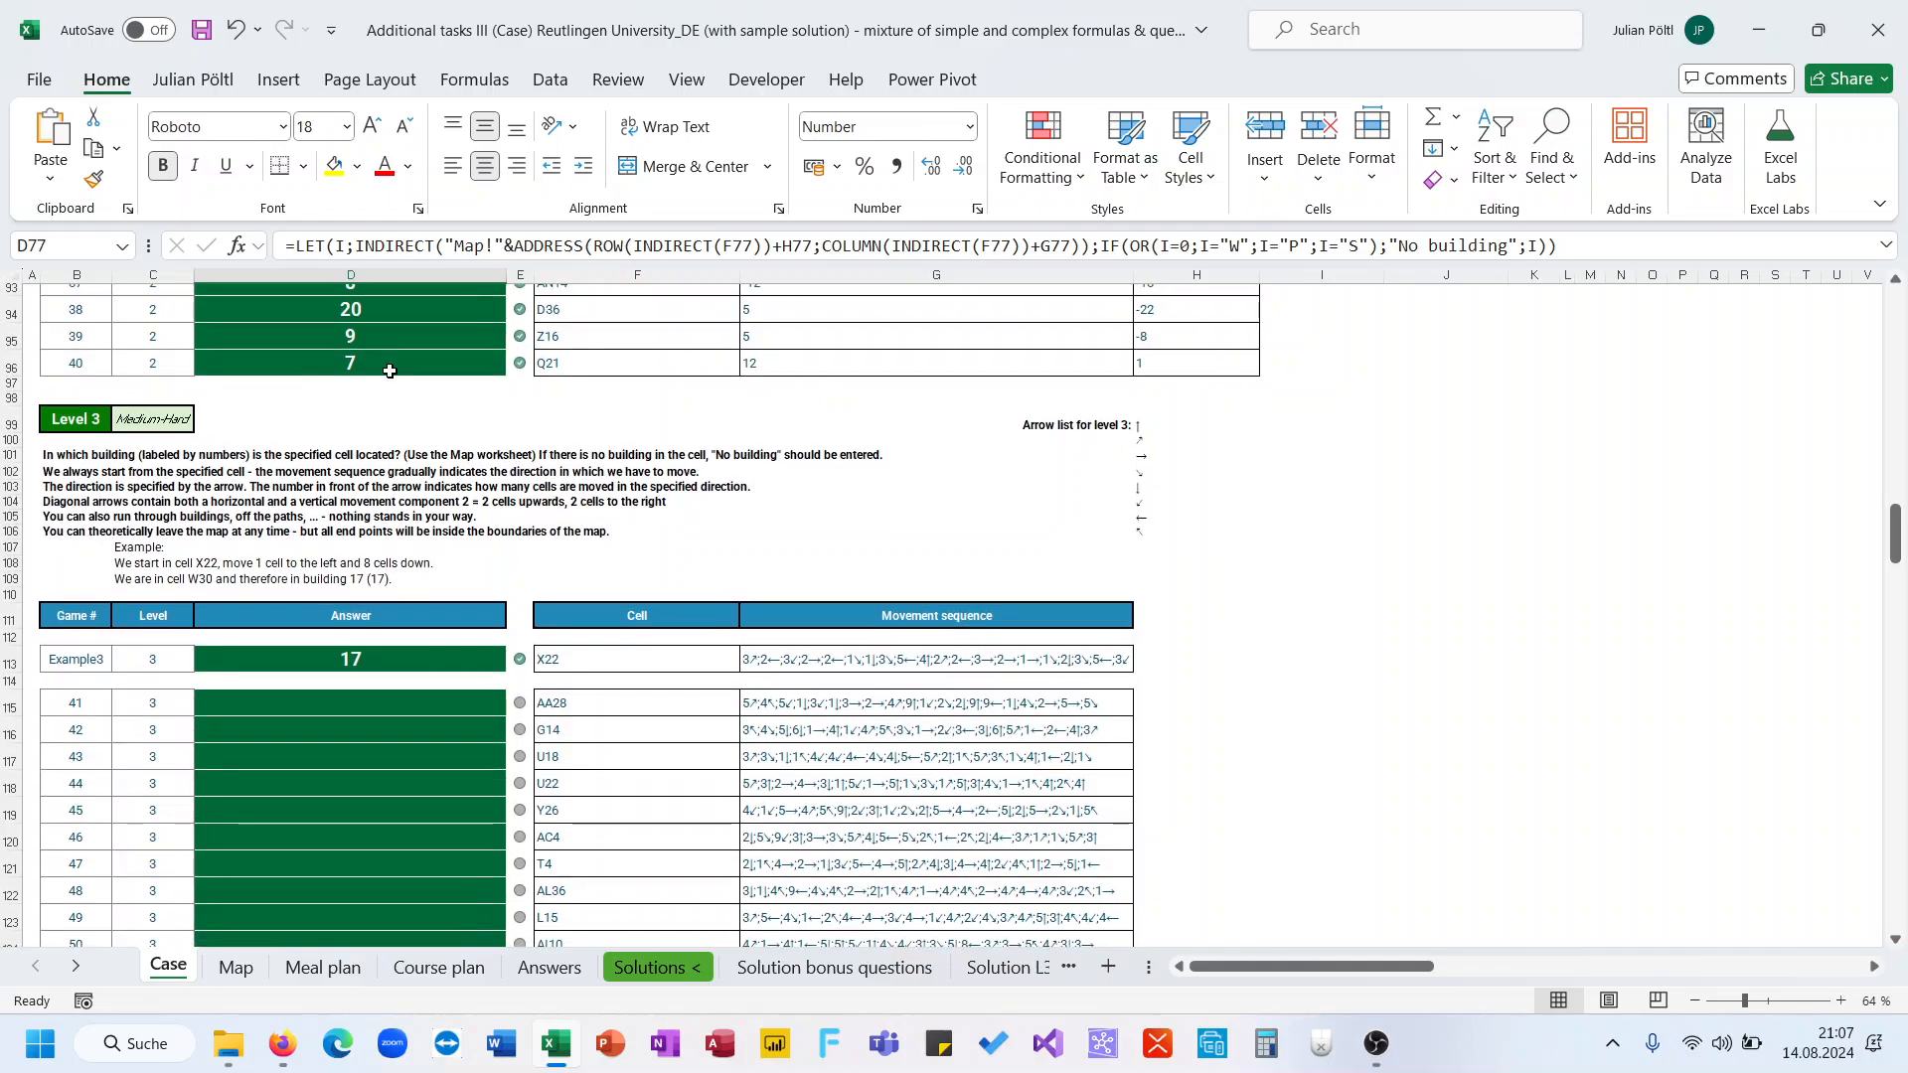
{"action": "scroll", "coordinate": [742, 618], "scroll_direction": "down", "scroll_amount": 9}
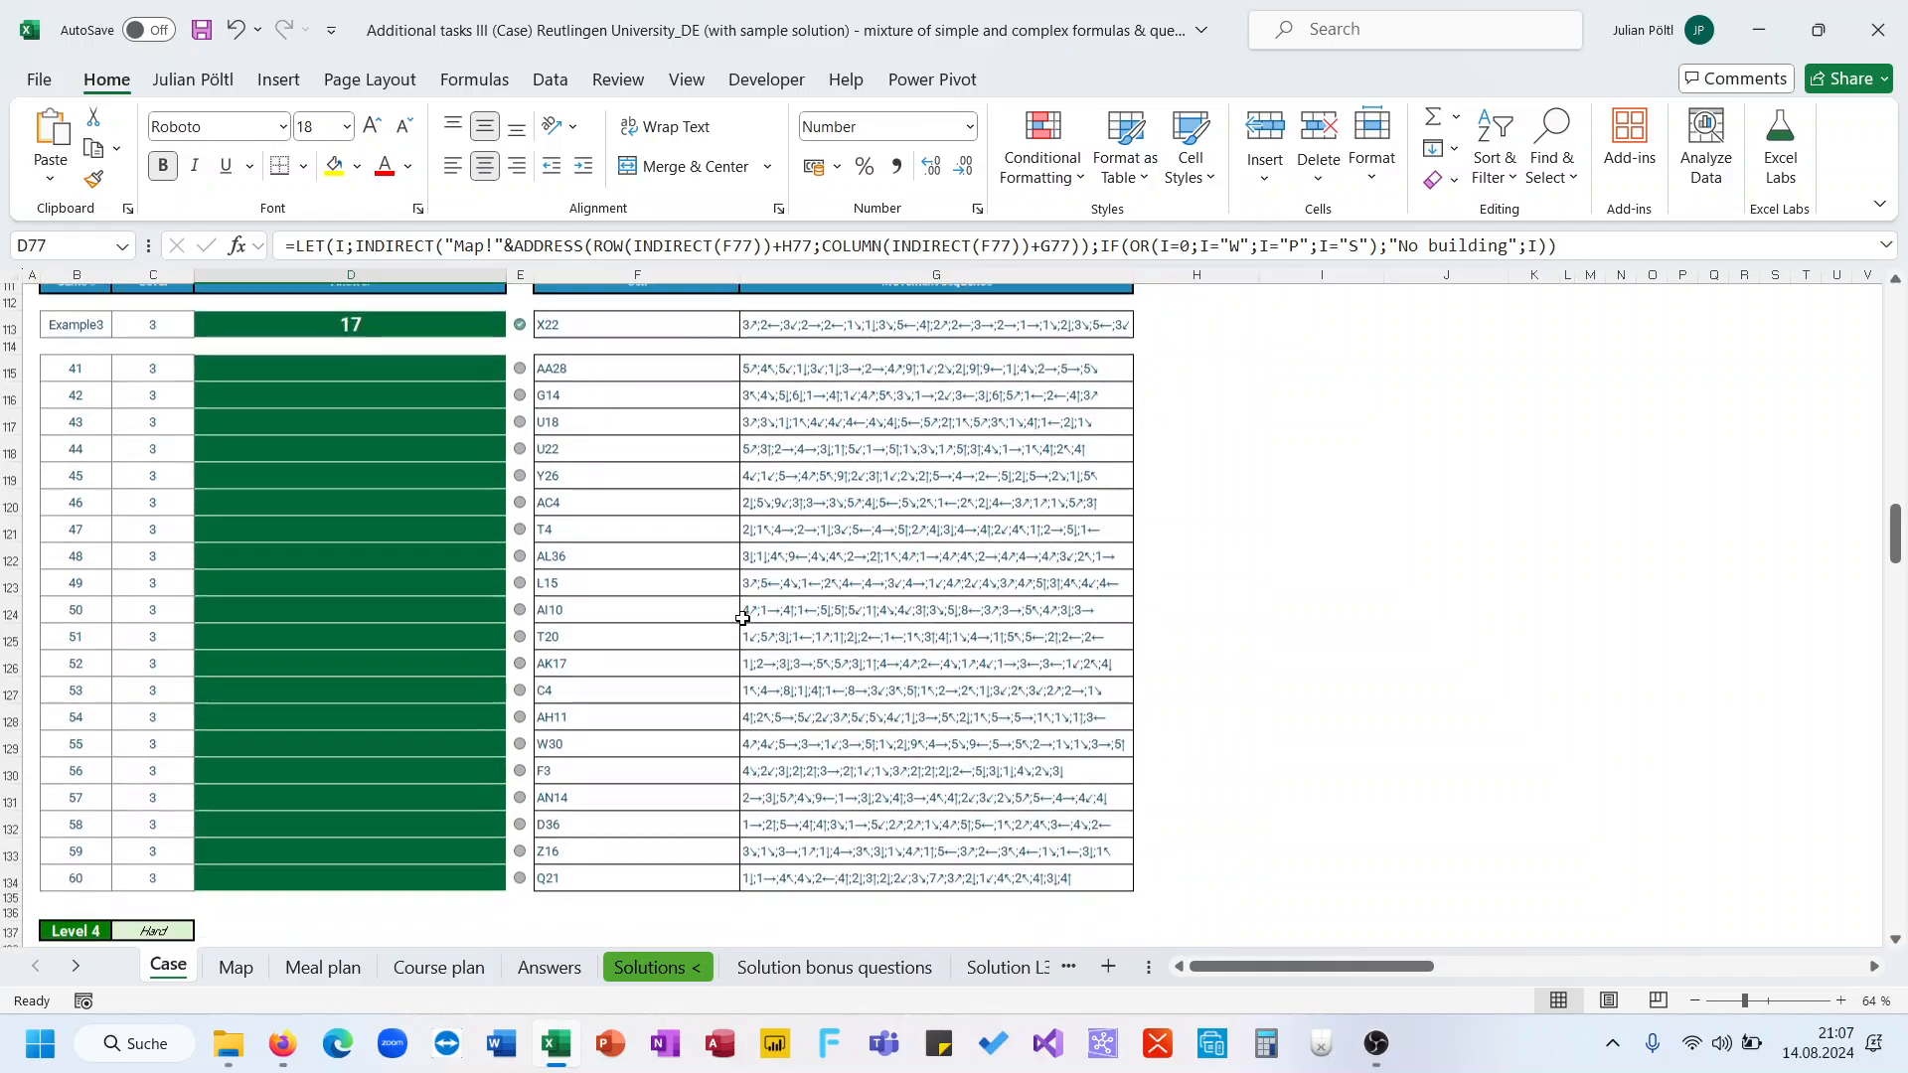
{"action": "scroll", "coordinate": [743, 618], "scroll_direction": "up", "scroll_amount": 7}
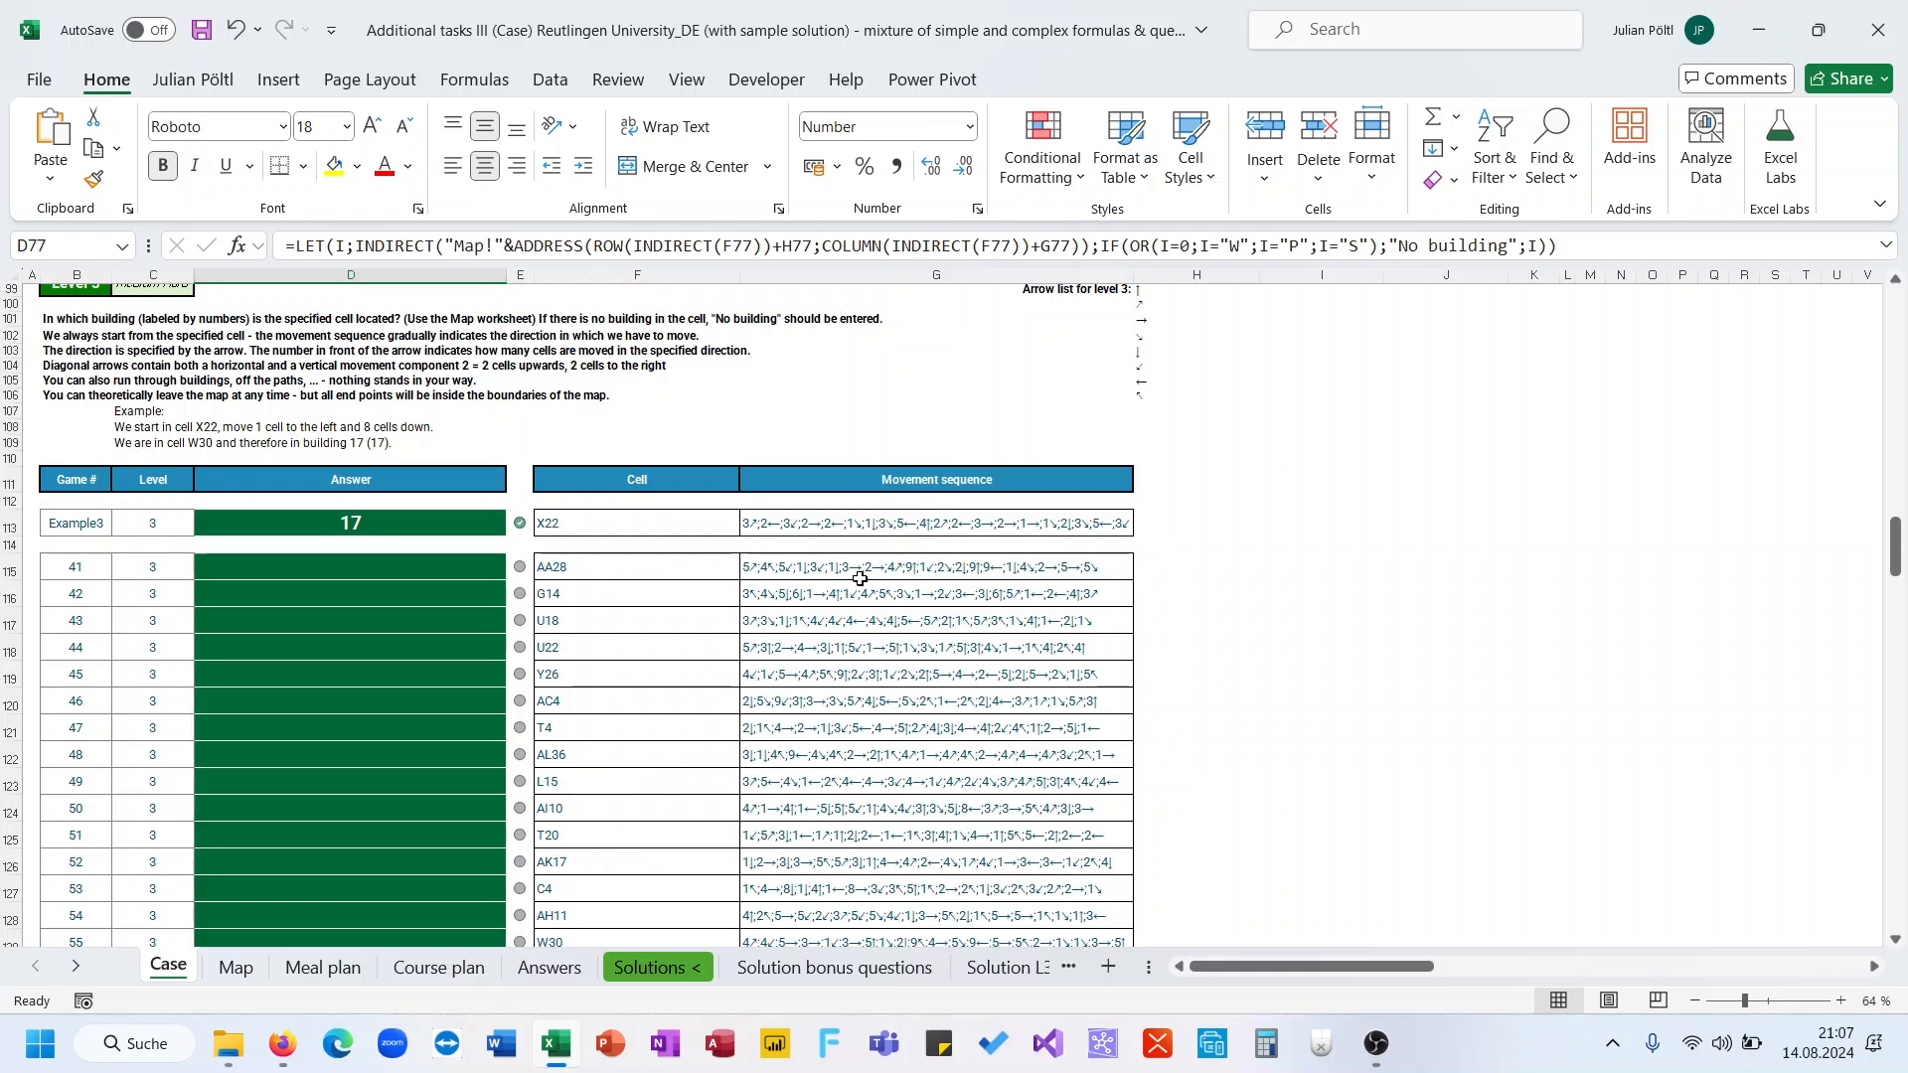
{"action": "left_click", "coordinate": [856, 527]}
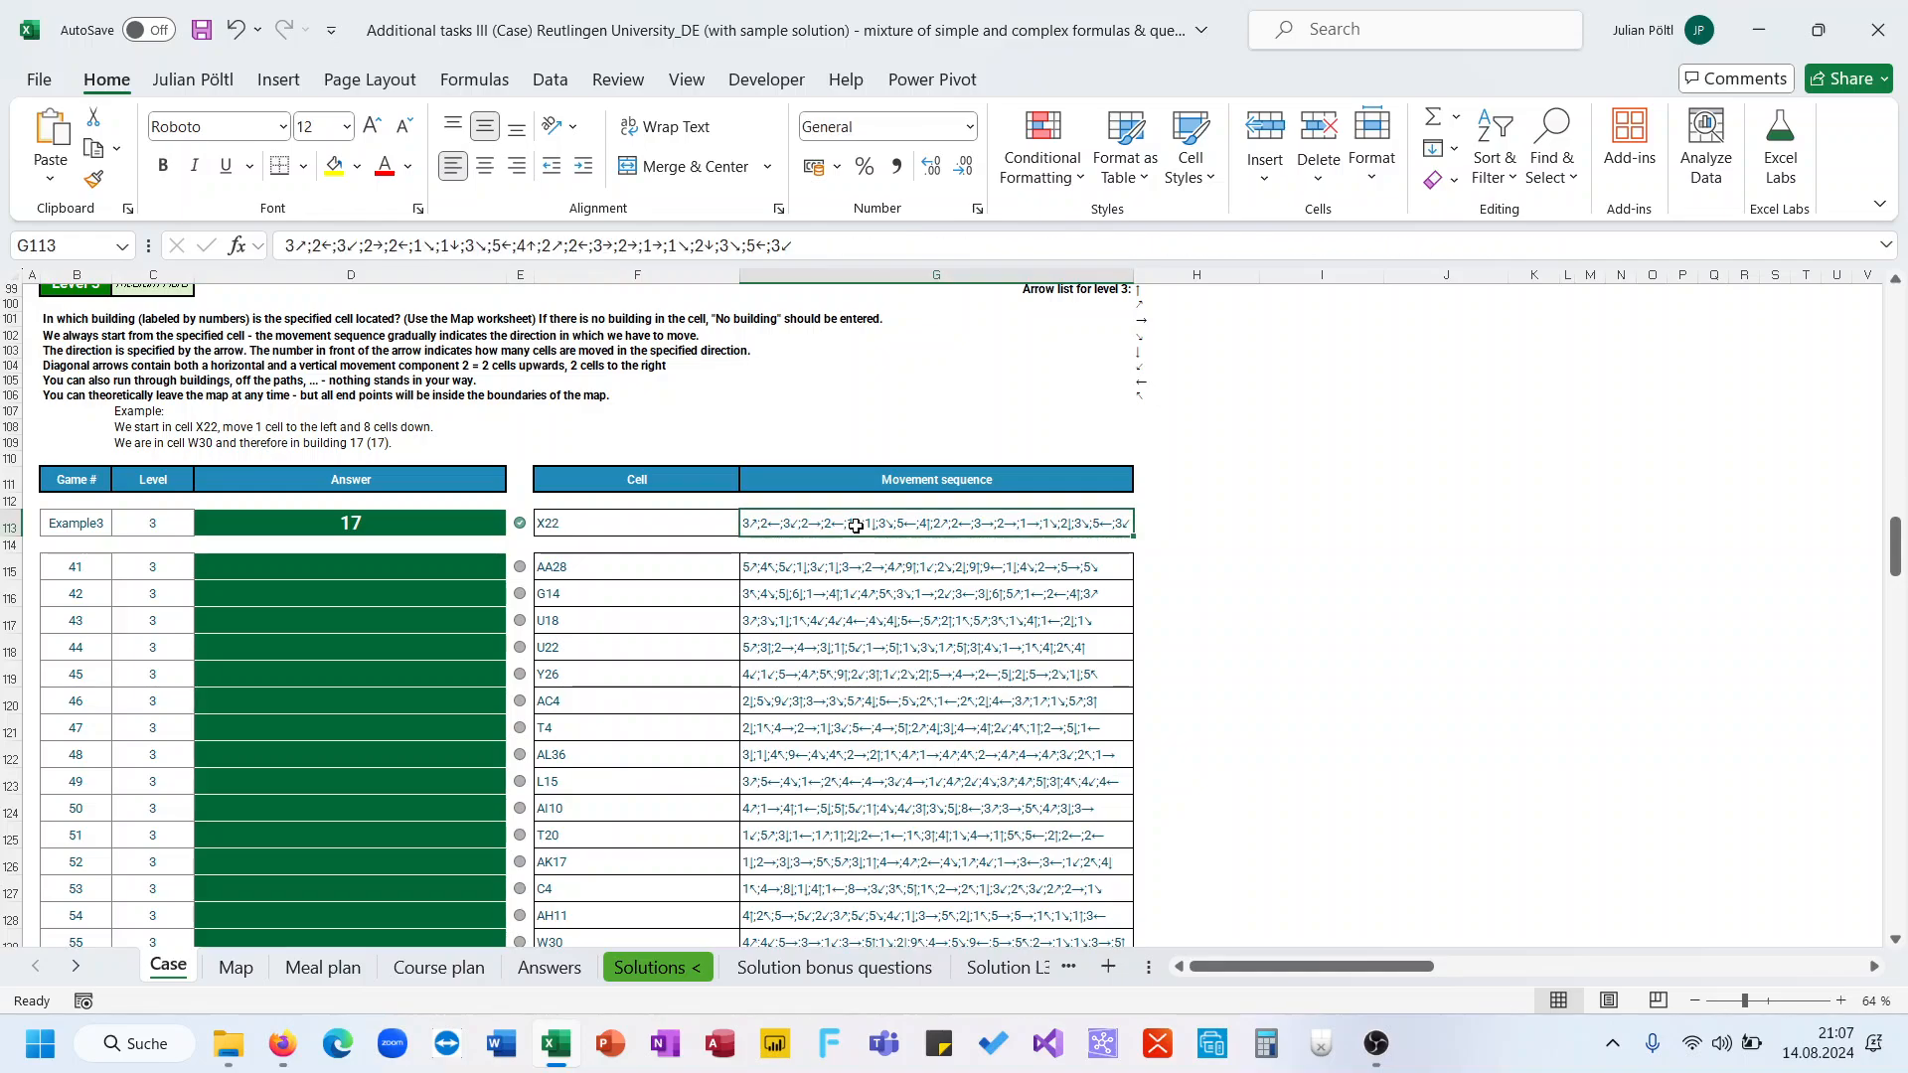
{"action": "left_click", "coordinate": [839, 586]}
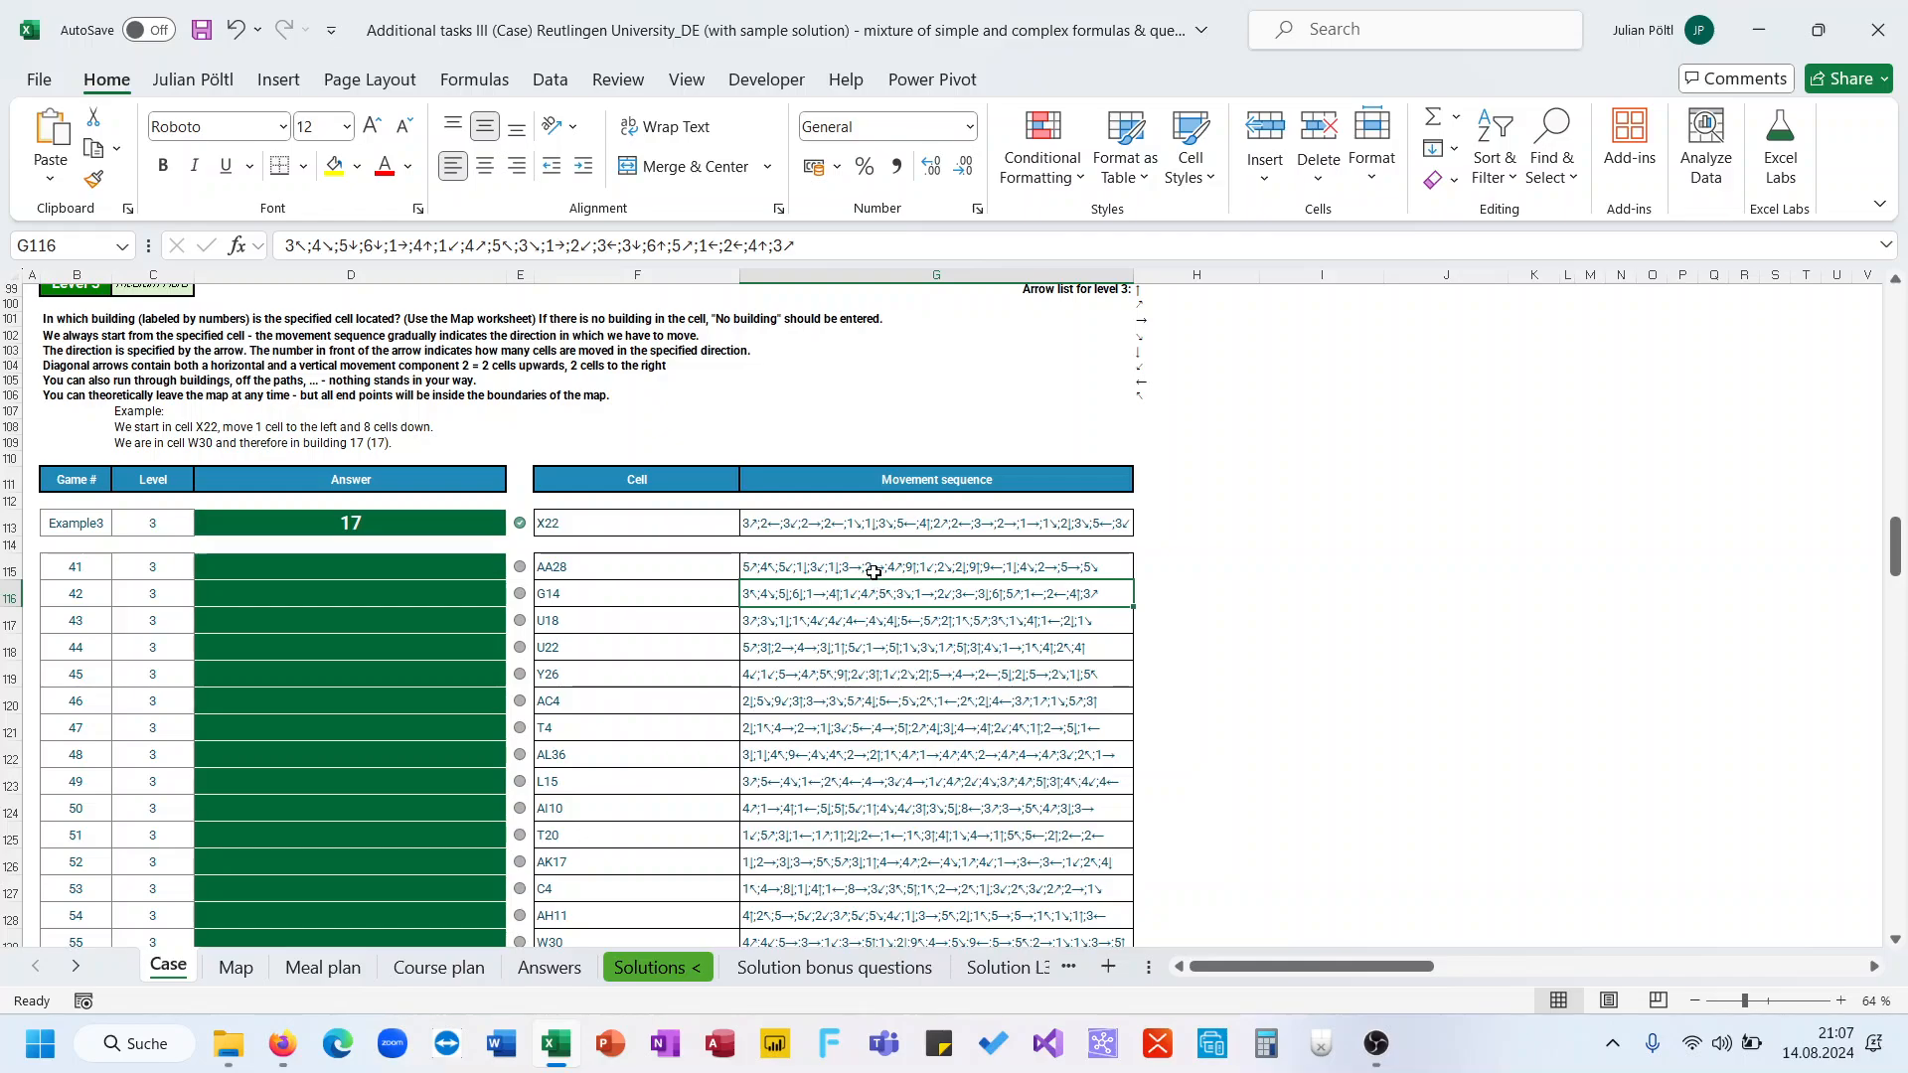
{"action": "left_click", "coordinate": [874, 570]}
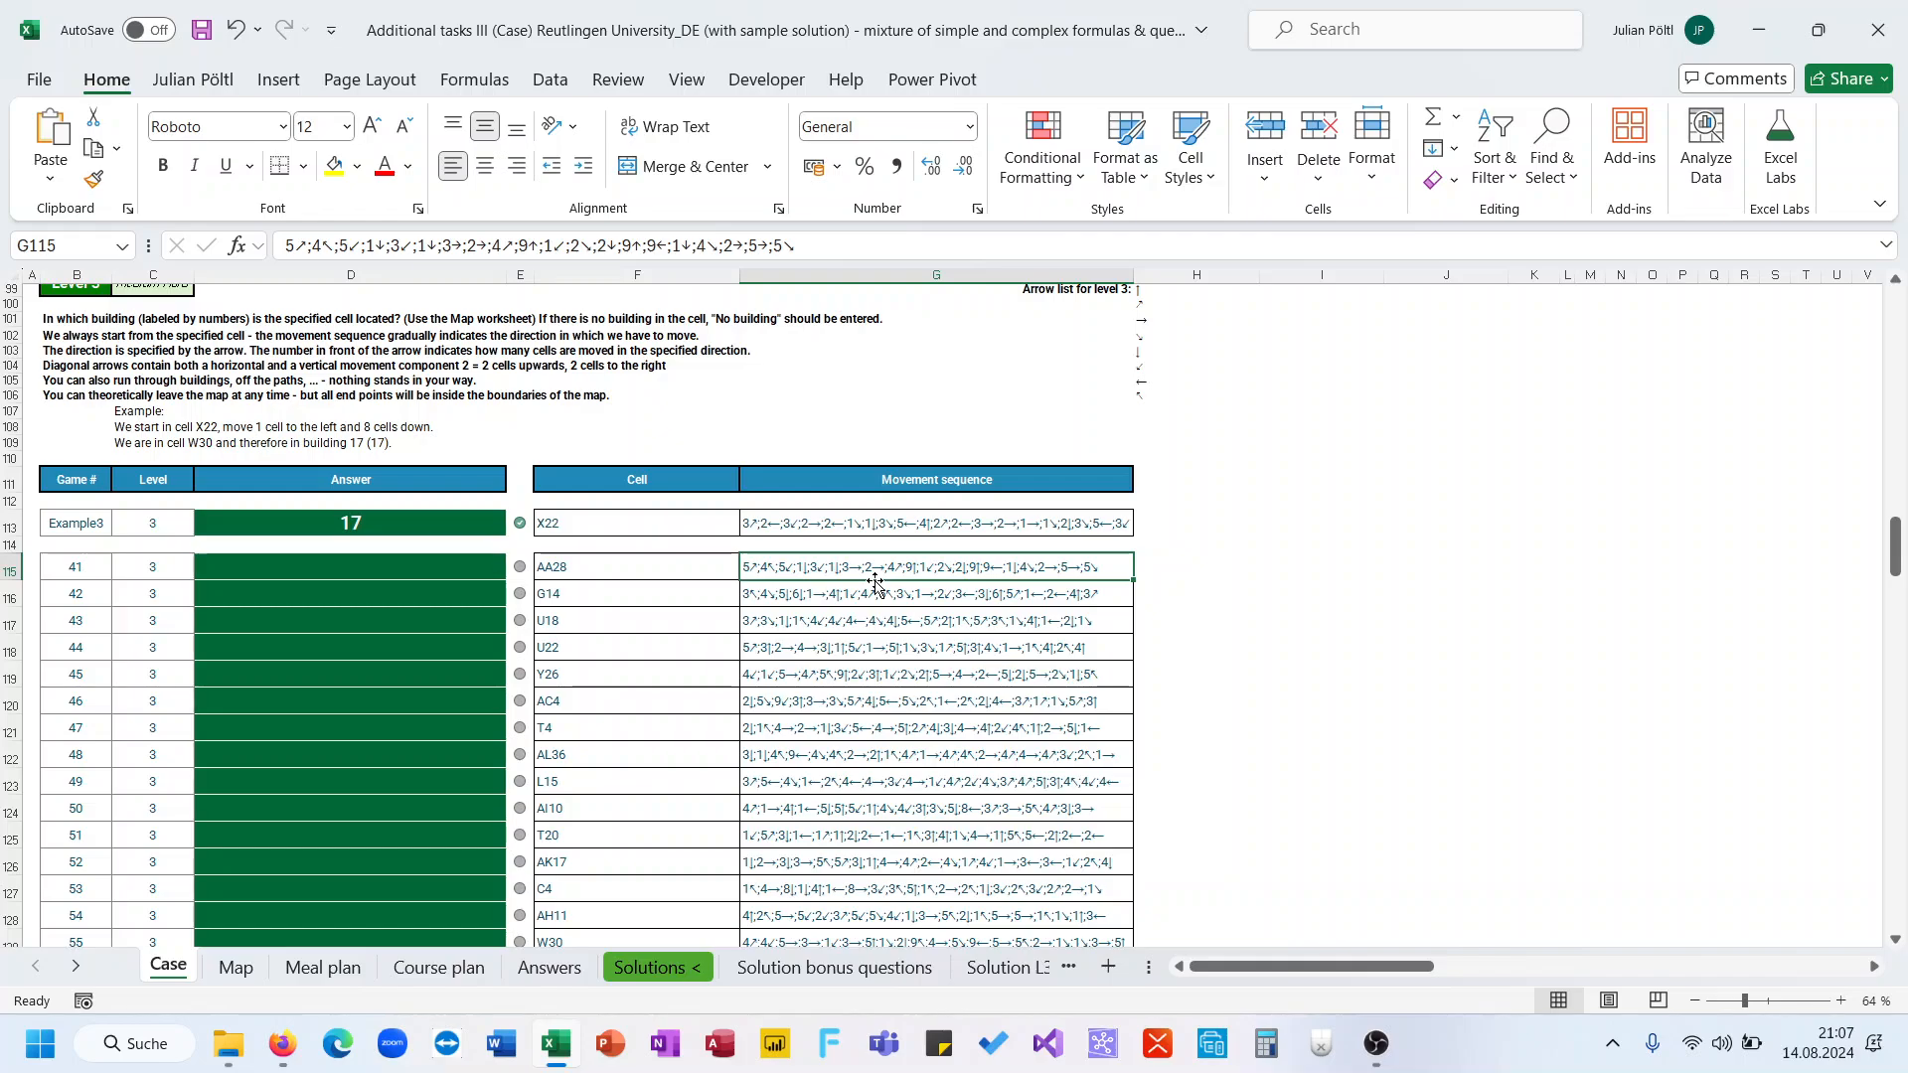
{"action": "scroll", "coordinate": [834, 632], "scroll_direction": "up", "scroll_amount": 1}
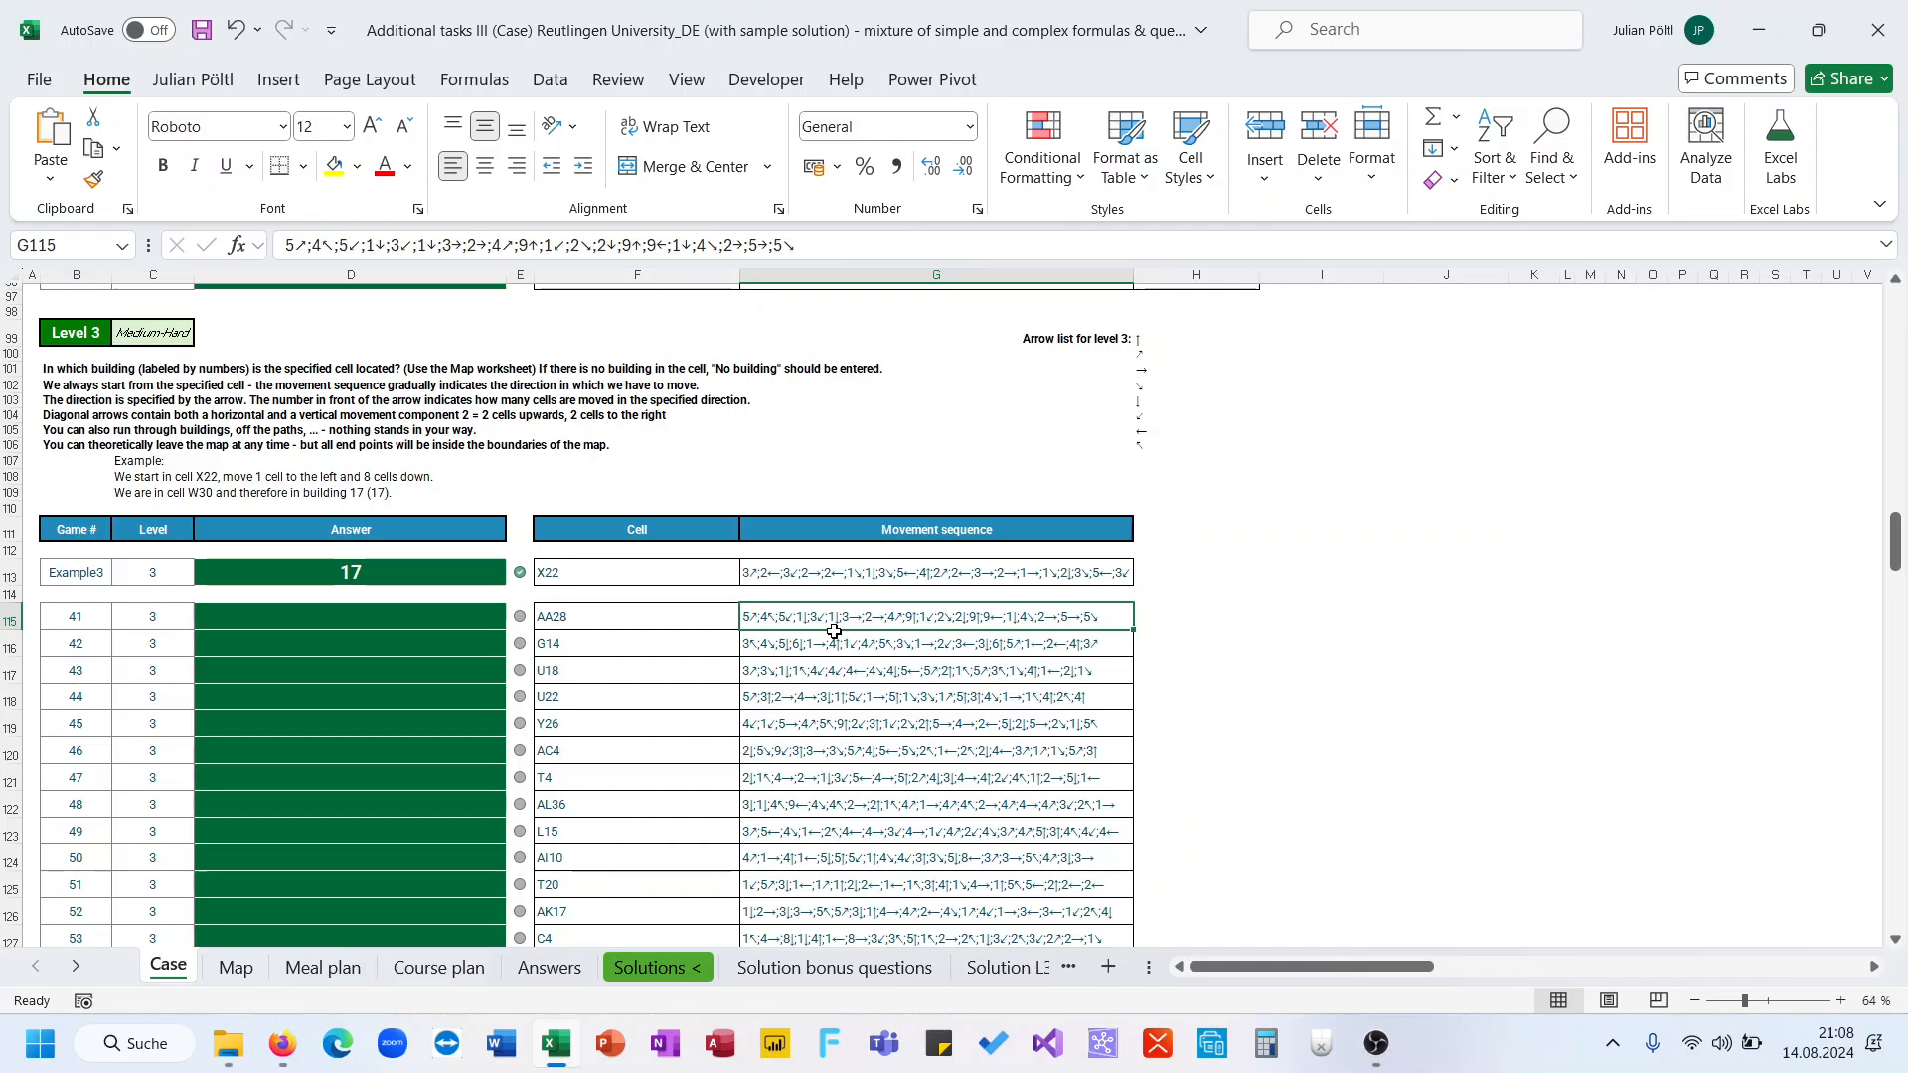
Inspect the entries of the Level 3 arrow list one by one
{"action": "left_click", "coordinate": [1139, 345]}
{"action": "key", "text": "Down"}
{"action": "key", "text": "Down"}
{"action": "key", "text": "Down"}
{"action": "key", "text": "Down"}
{"action": "key", "text": "Down"}
{"action": "key", "text": "Down"}
{"action": "key", "text": "Down"}
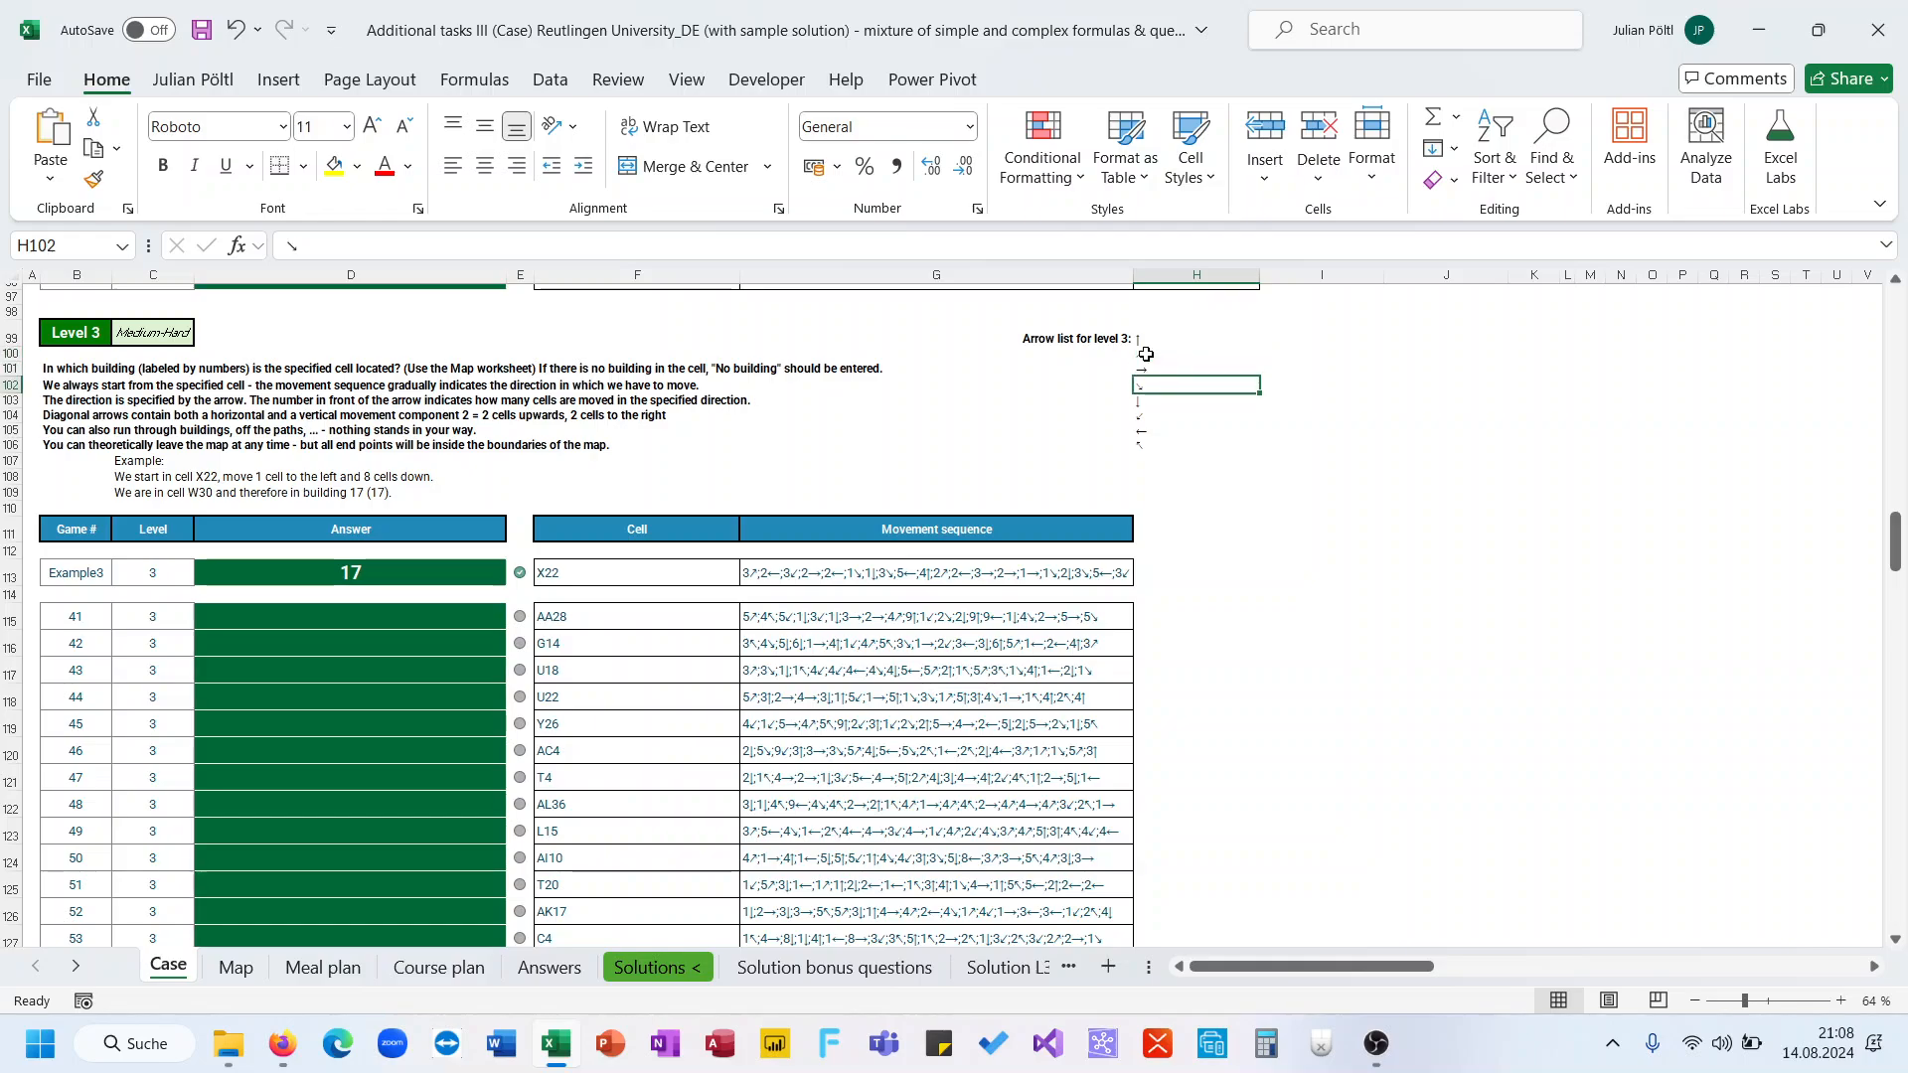
{"action": "key", "text": "Up"}
{"action": "key", "text": "Up"}
{"action": "key", "text": "Up"}
{"action": "key", "text": "Up"}
{"action": "key", "text": "Up"}
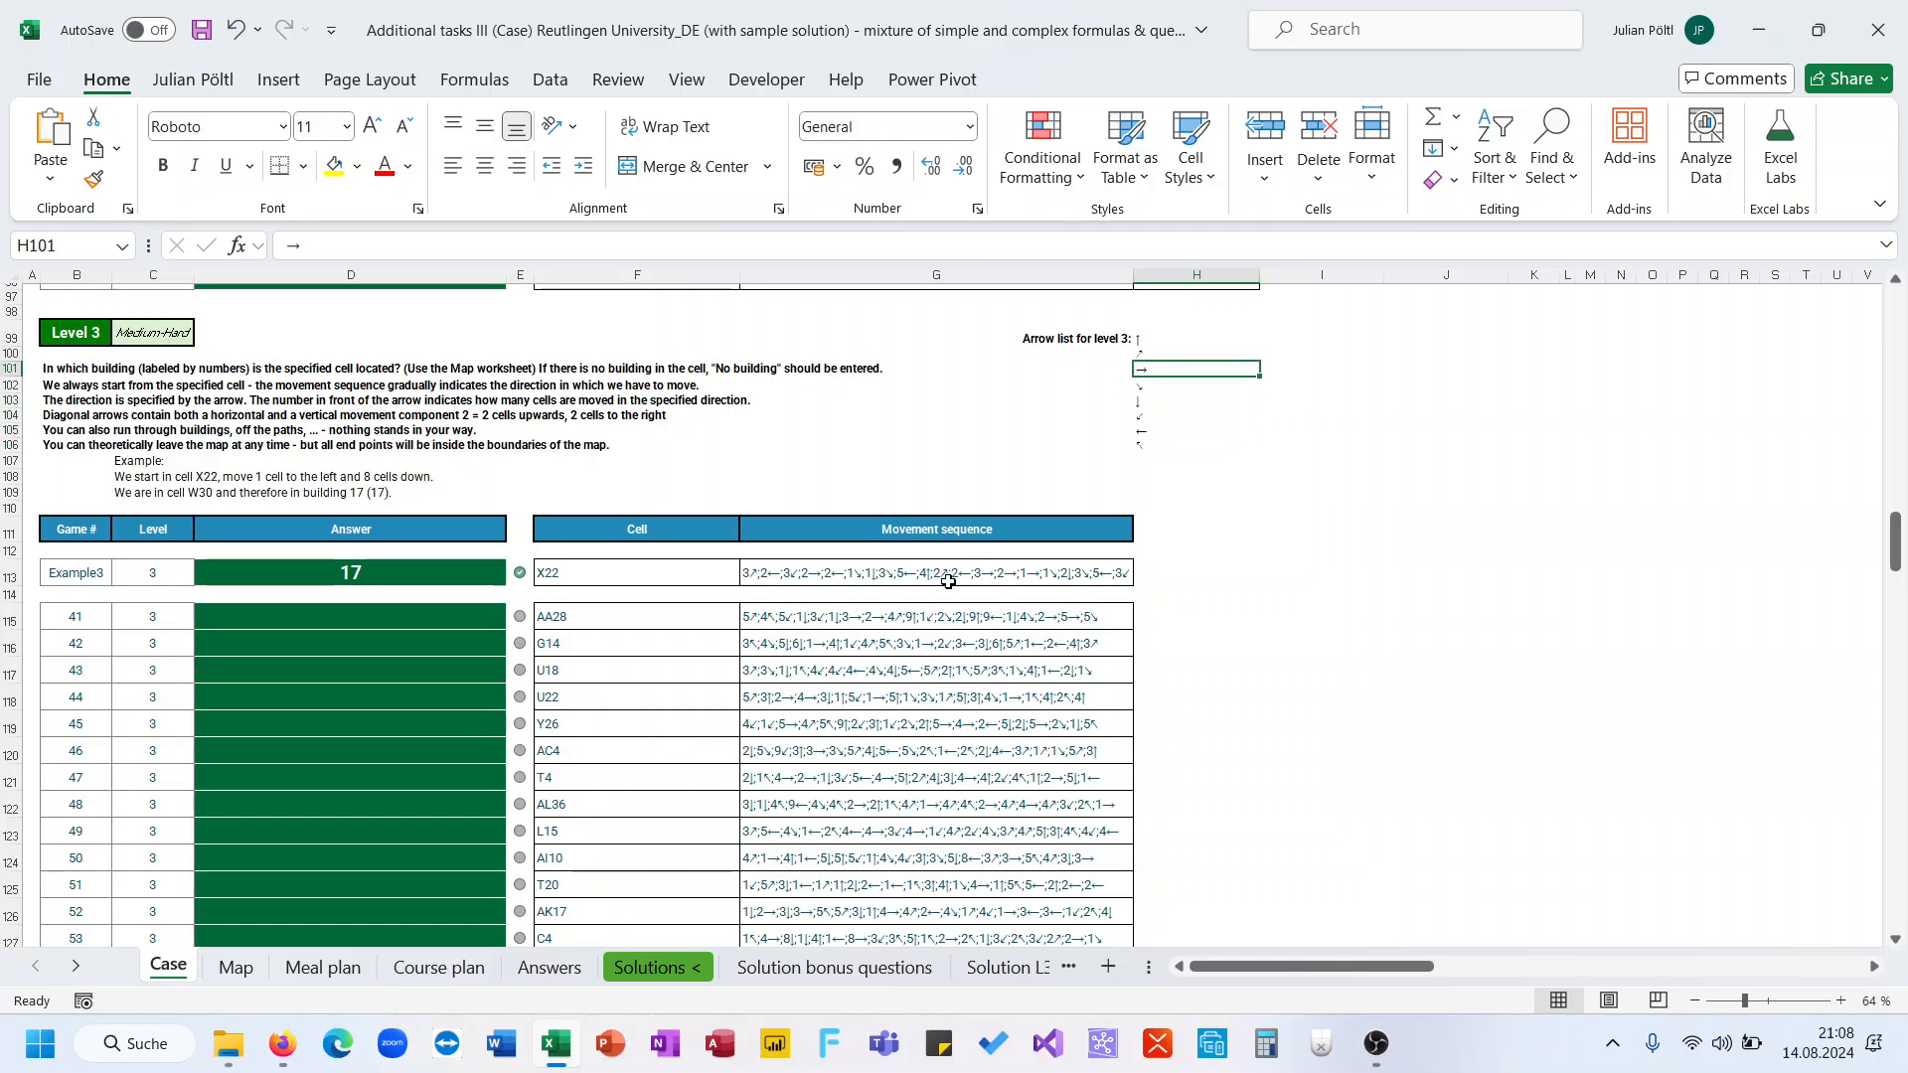
{"action": "left_click", "coordinate": [948, 579]}
{"action": "left_click", "coordinate": [1153, 345]}
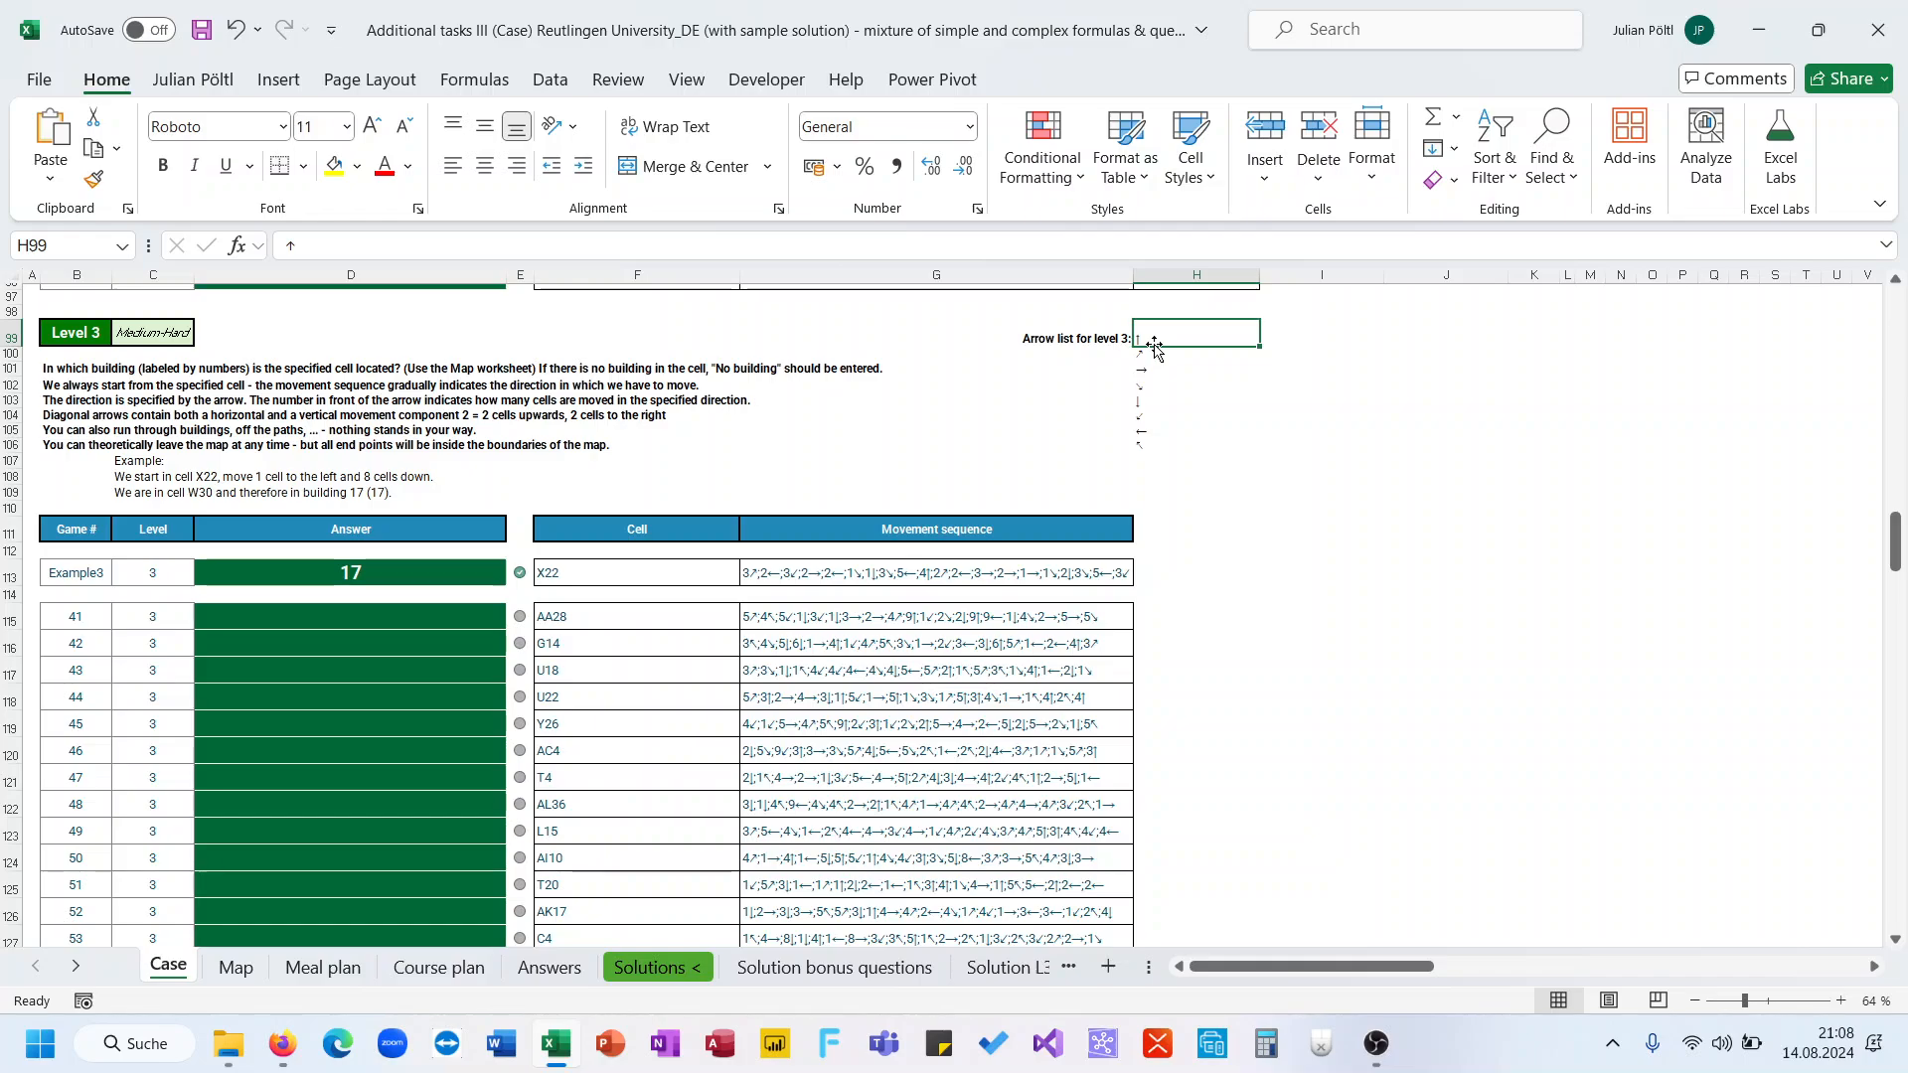
Select the full Level 3 arrow list and define it as the named range Arrows
{"action": "left_click", "coordinate": [1282, 312]}
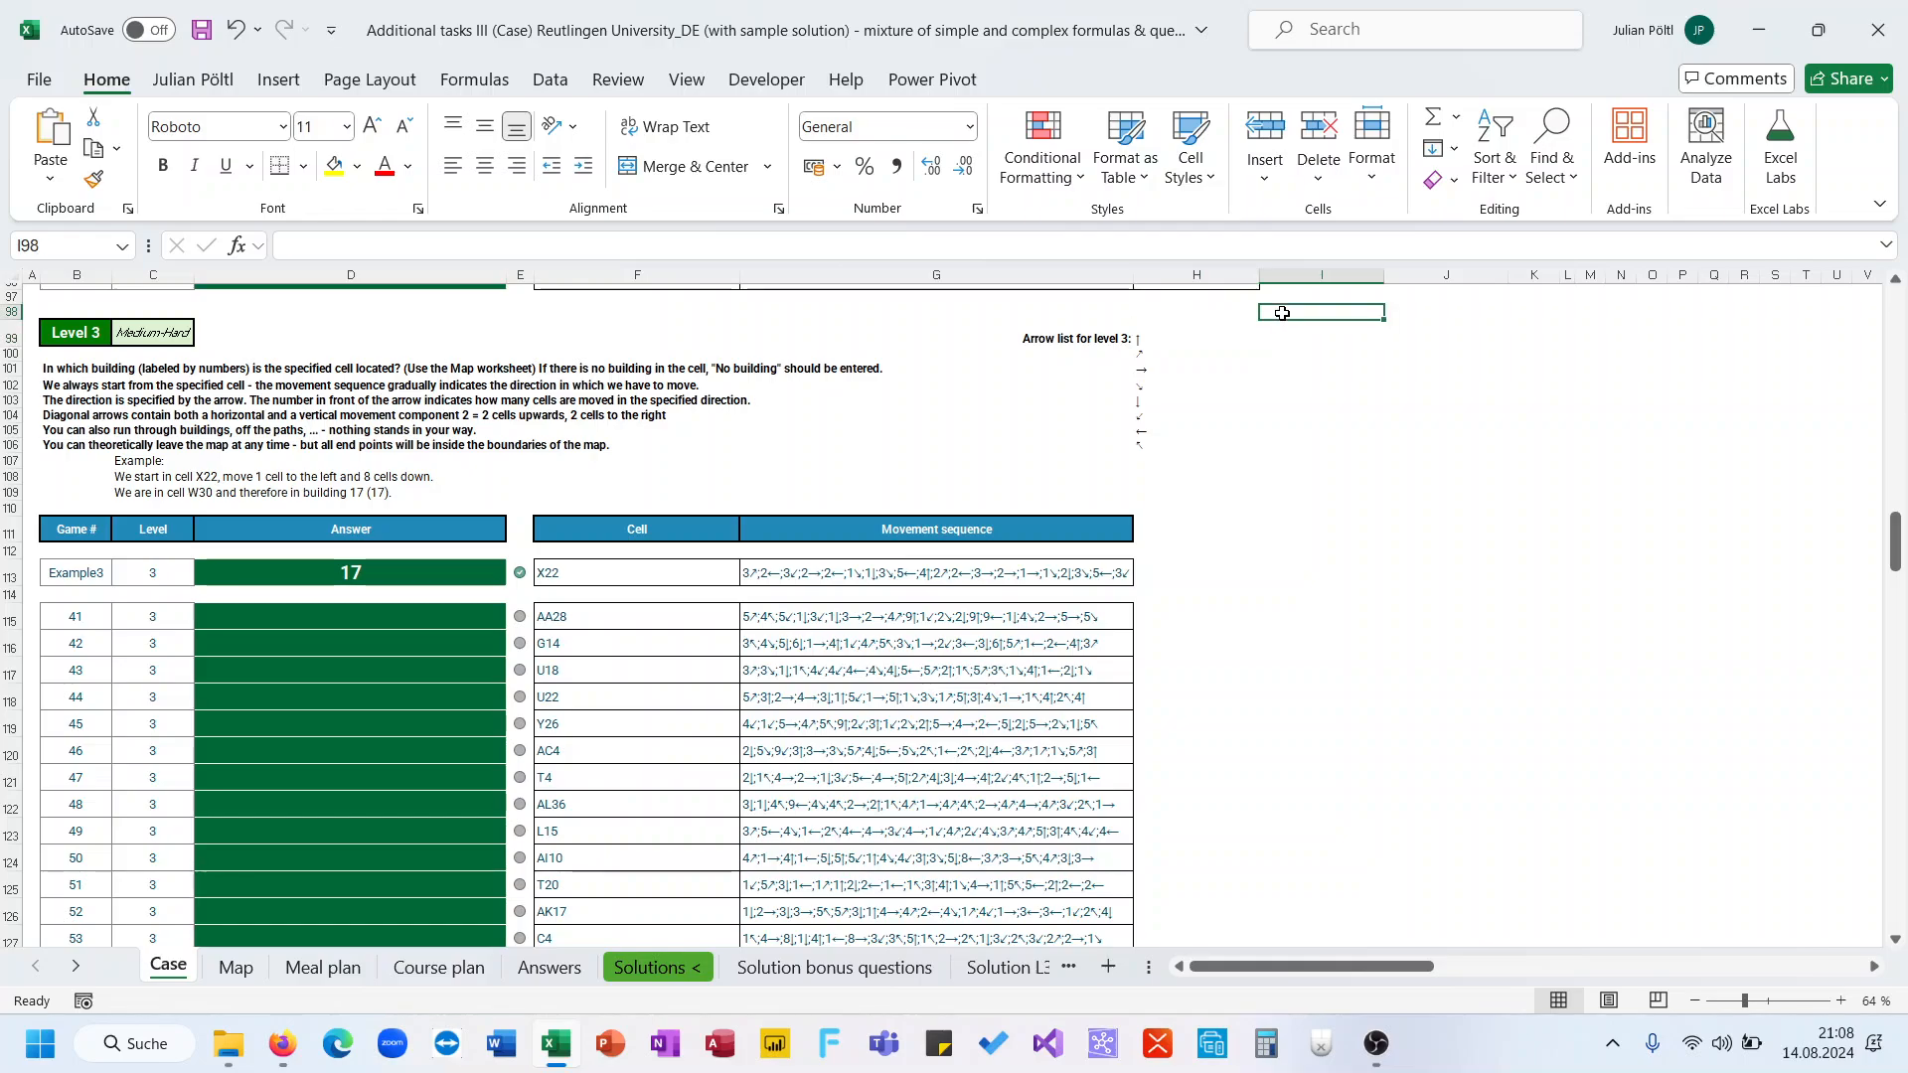
{"action": "scroll", "coordinate": [1282, 314], "scroll_direction": "right", "scroll_amount": 1}
{"action": "left_click", "coordinate": [1047, 338]}
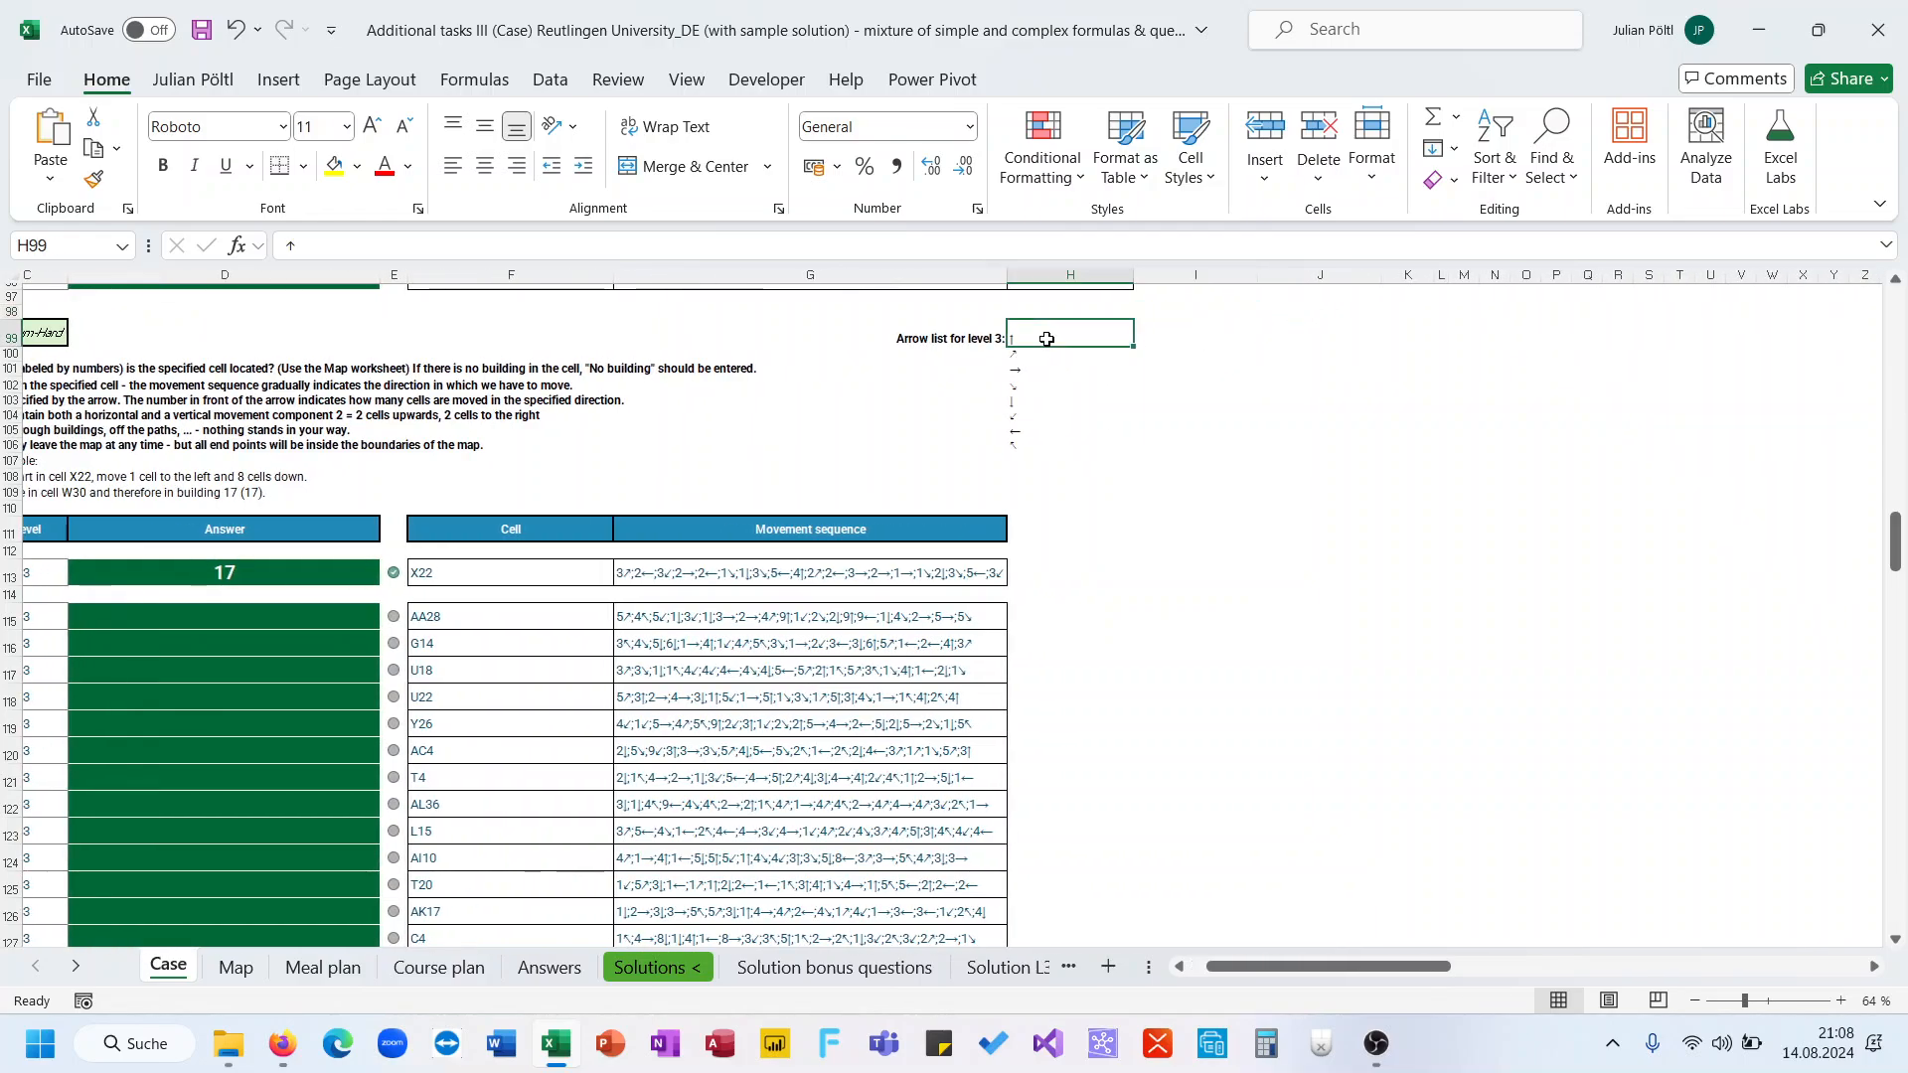
{"action": "key", "text": "ctrl+shift+Down"}
{"action": "left_click", "coordinate": [79, 245]}
{"action": "type", "text": "A"}
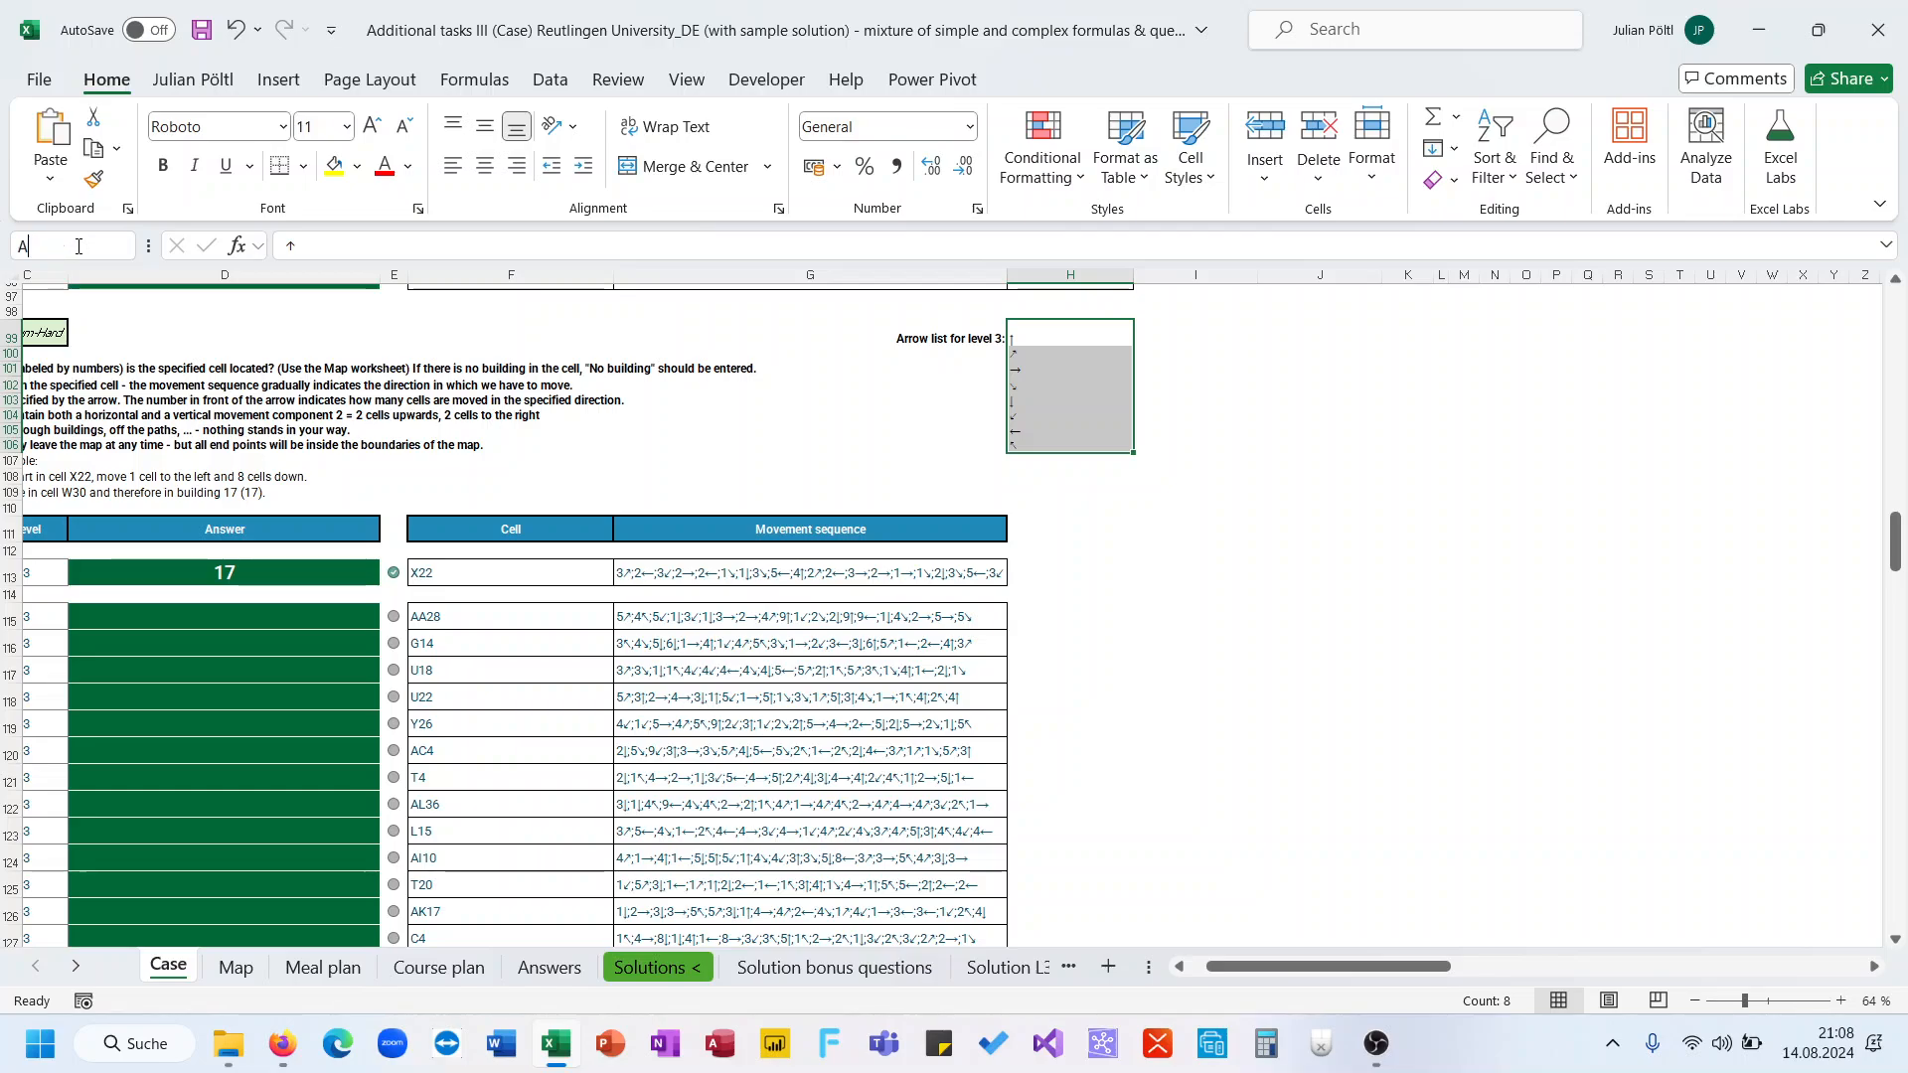
{"action": "type", "text": "rrows"}
{"action": "key", "text": "Return"}
Add the headers HM and VM in the two columns beside the arrow list
{"action": "left_click", "coordinate": [1182, 311]}
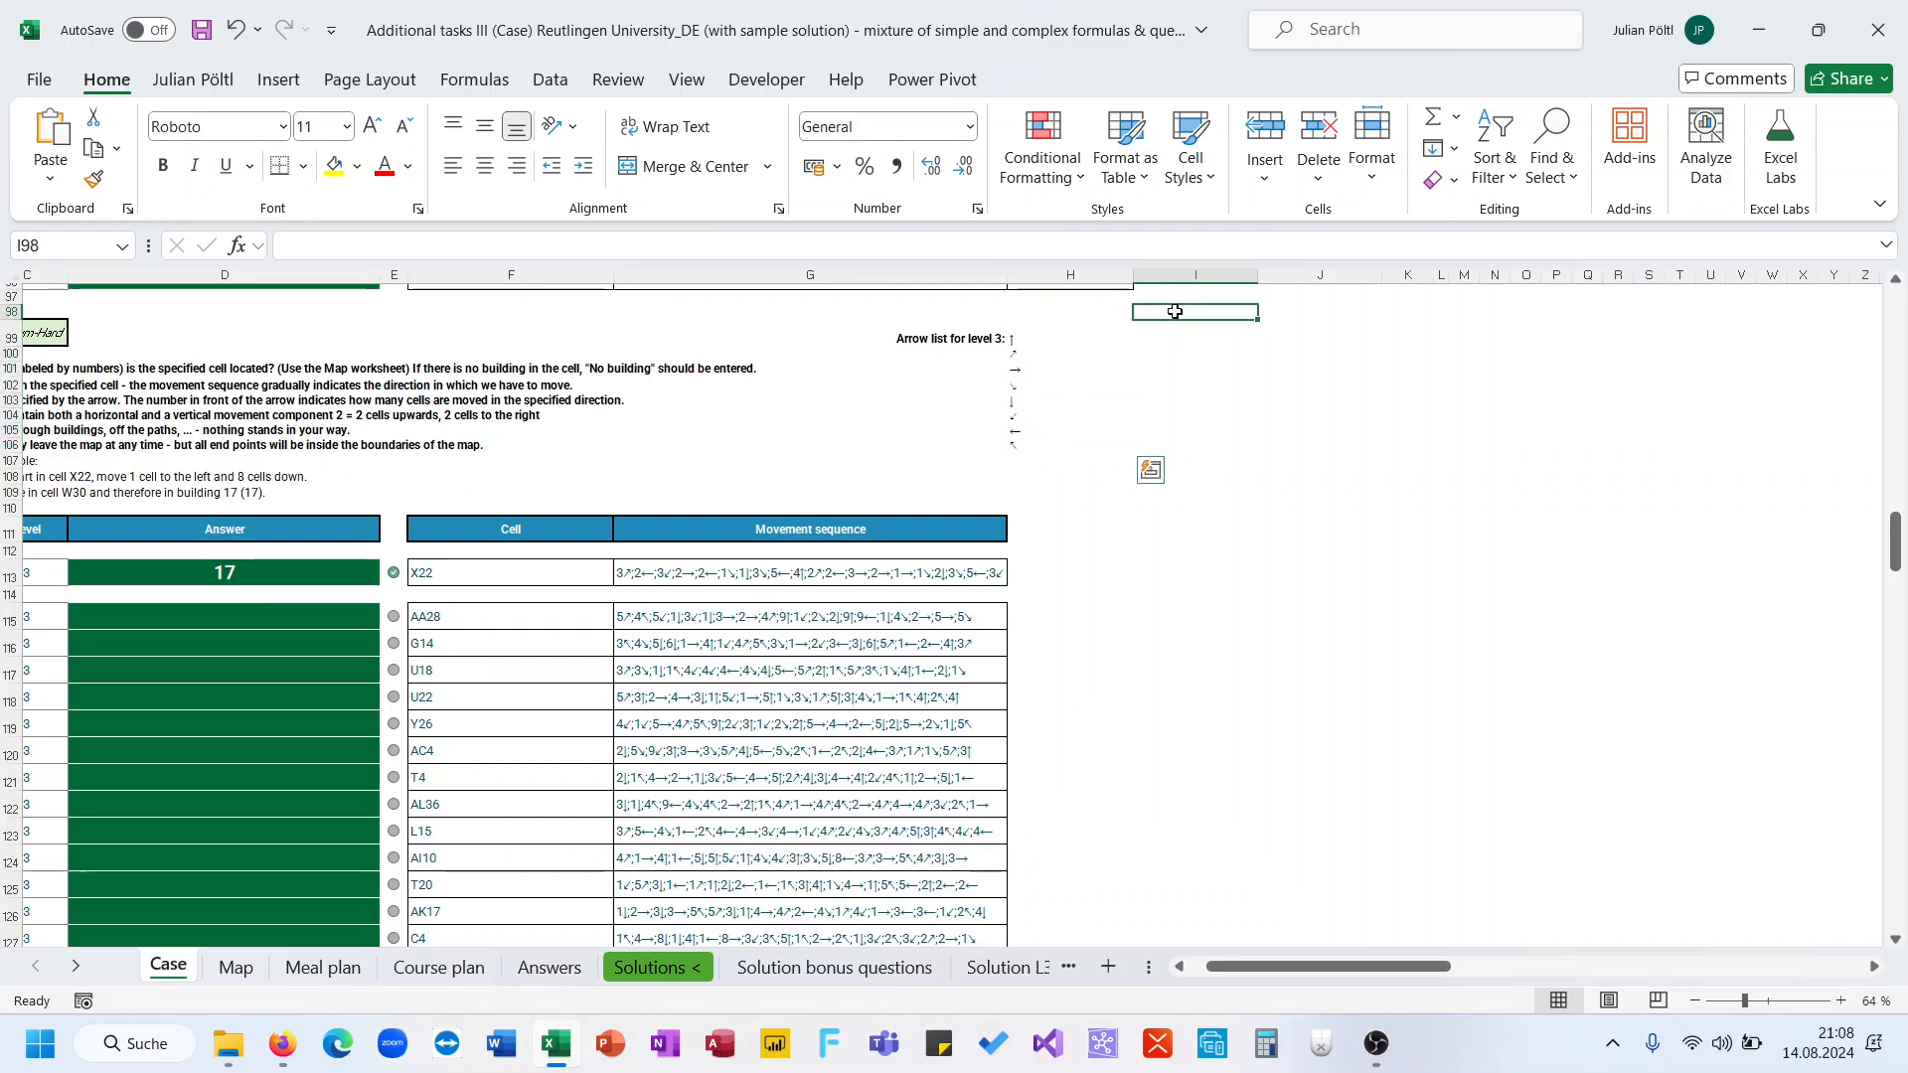
{"action": "type", "text": "HM"}
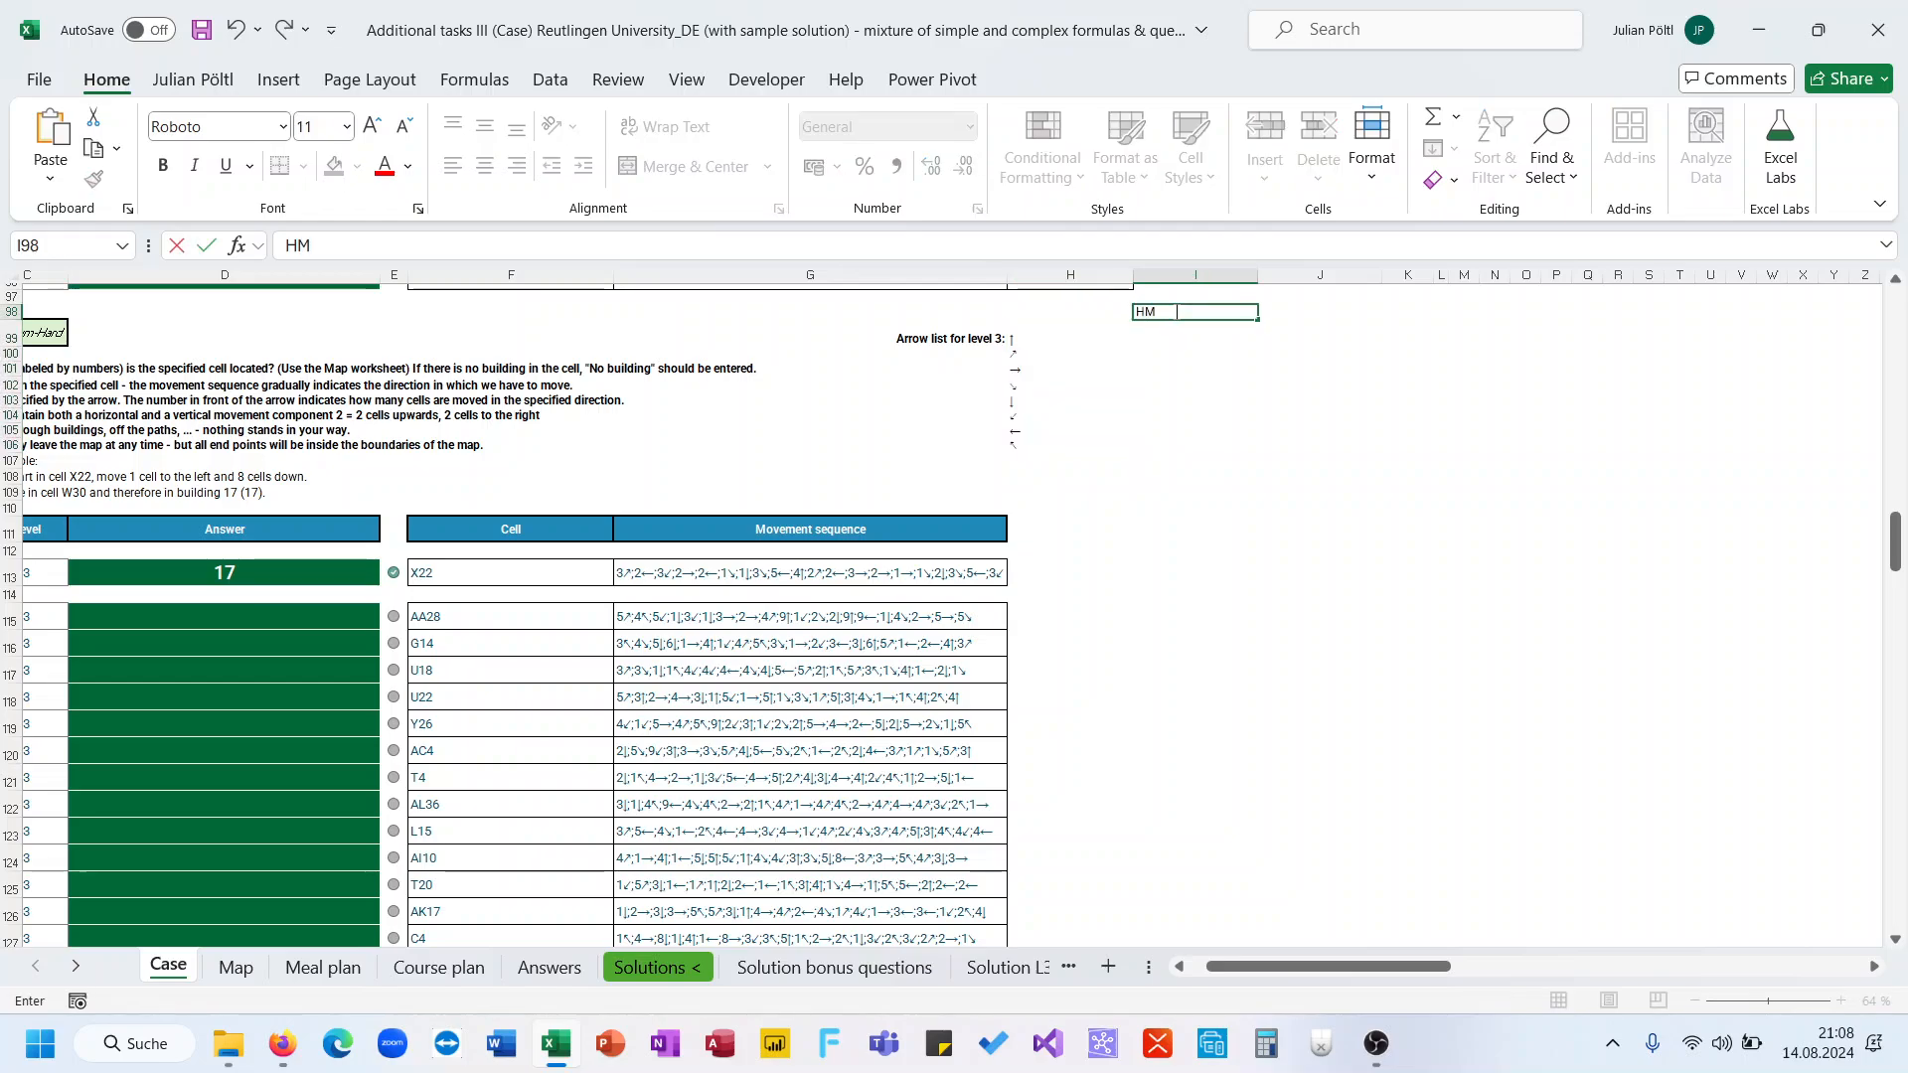
{"action": "key", "text": "Tab"}
{"action": "type", "text": "VM"}
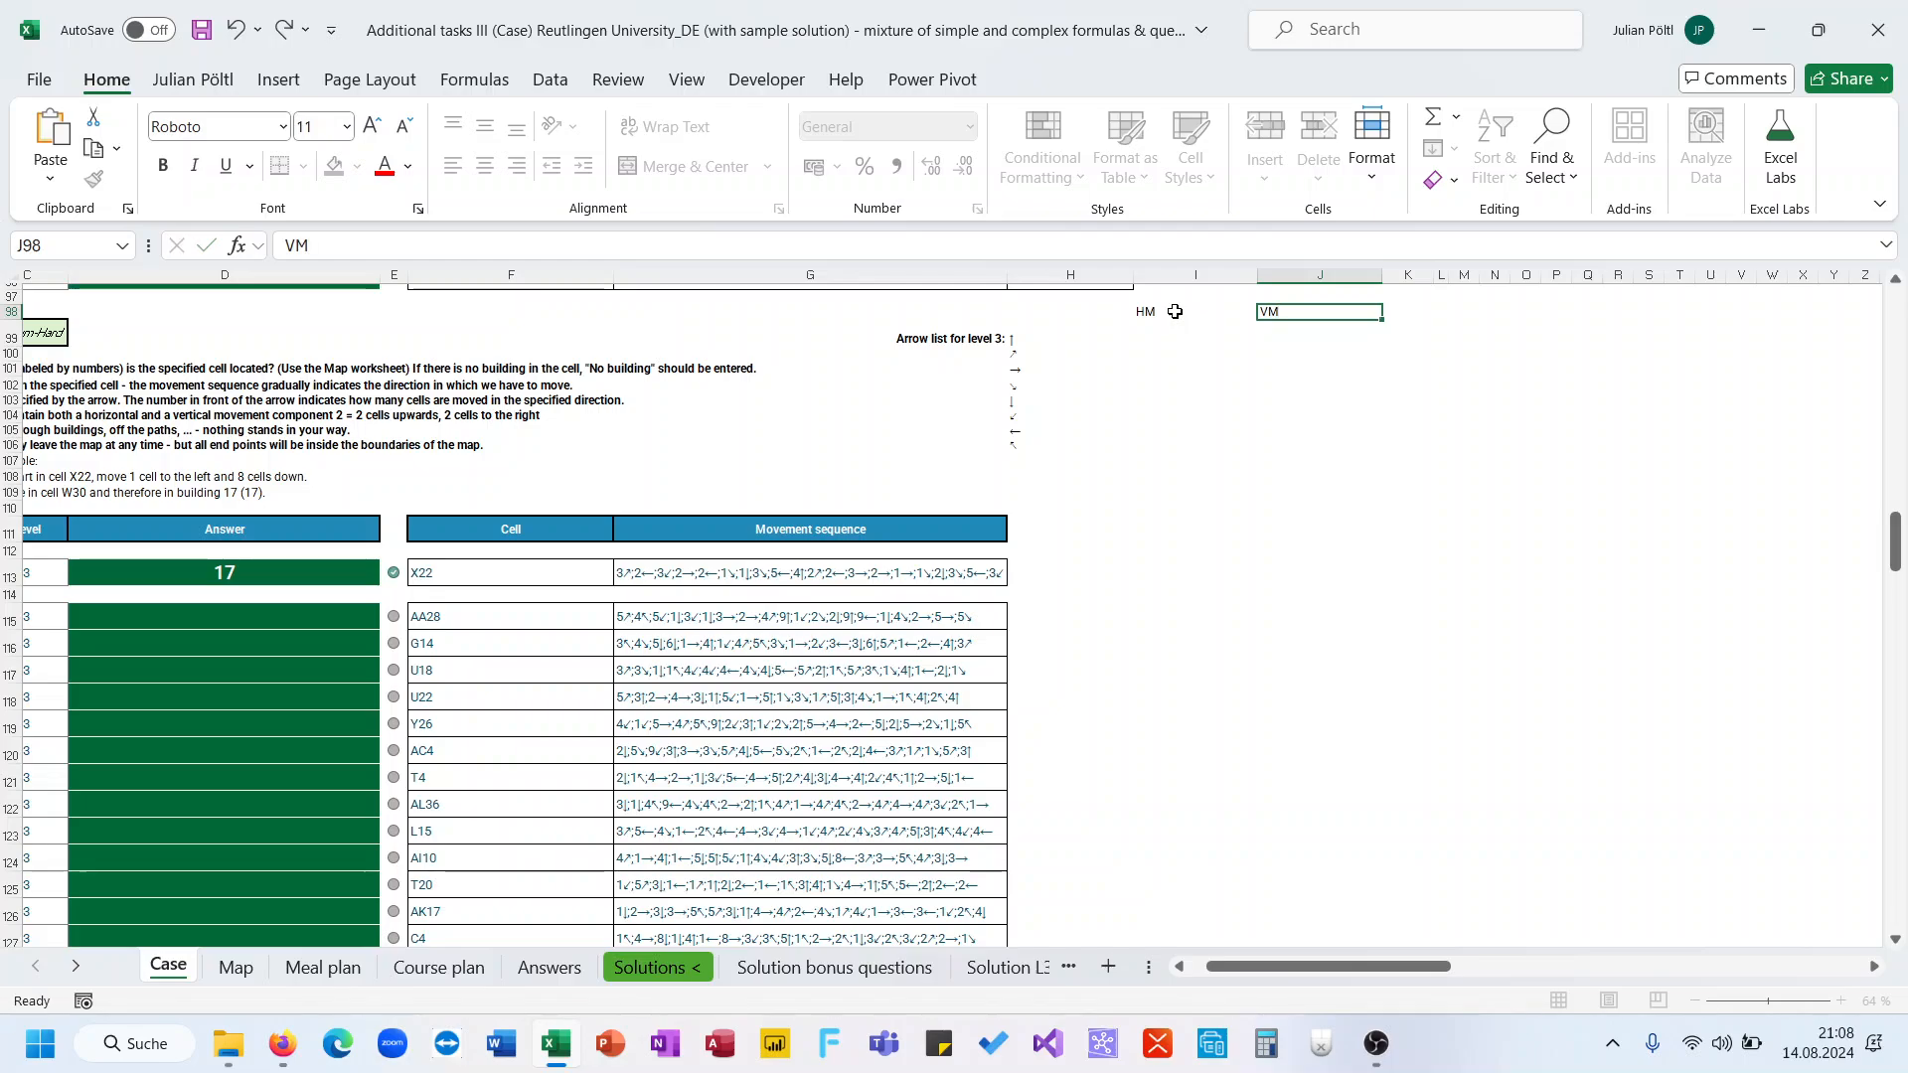
{"action": "key", "text": "Return"}
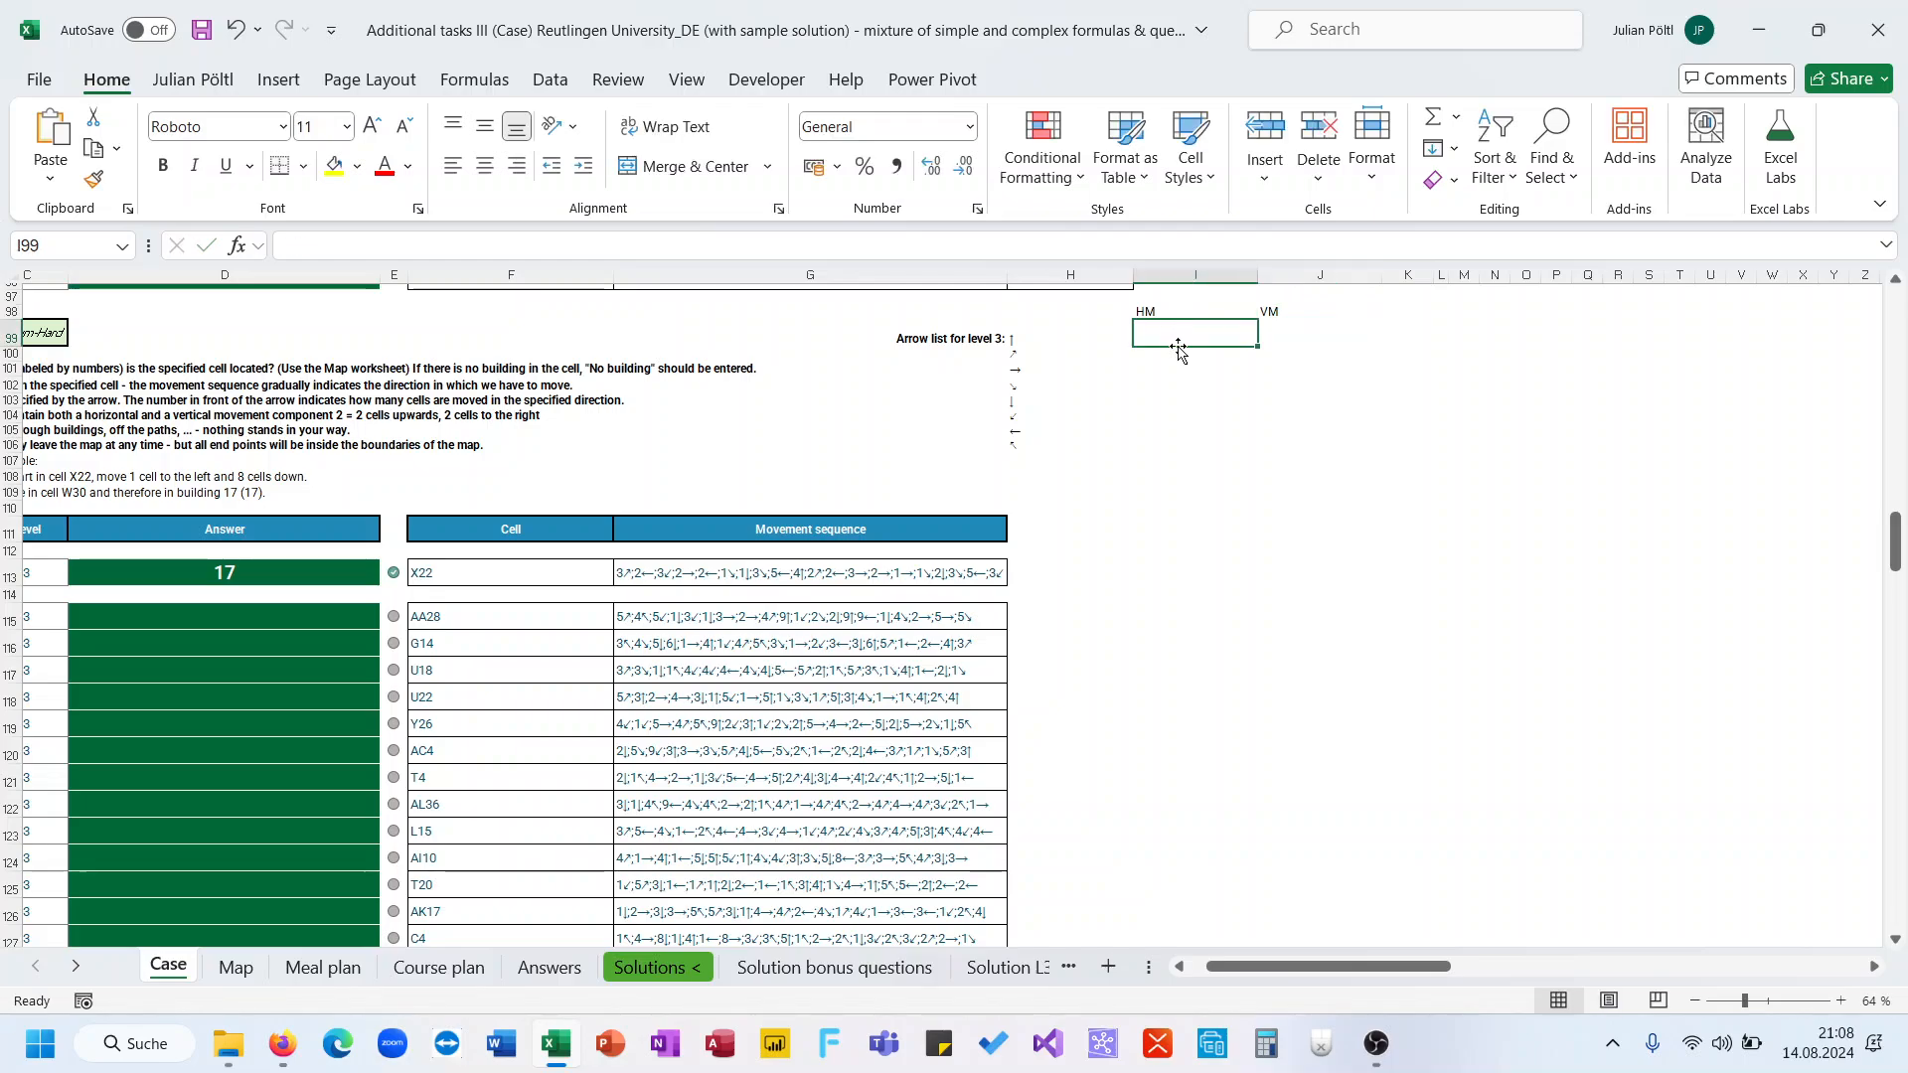
Enter 0 as the horizontal movement for the up arrow and the down arrow
{"action": "type", "text": "0"}
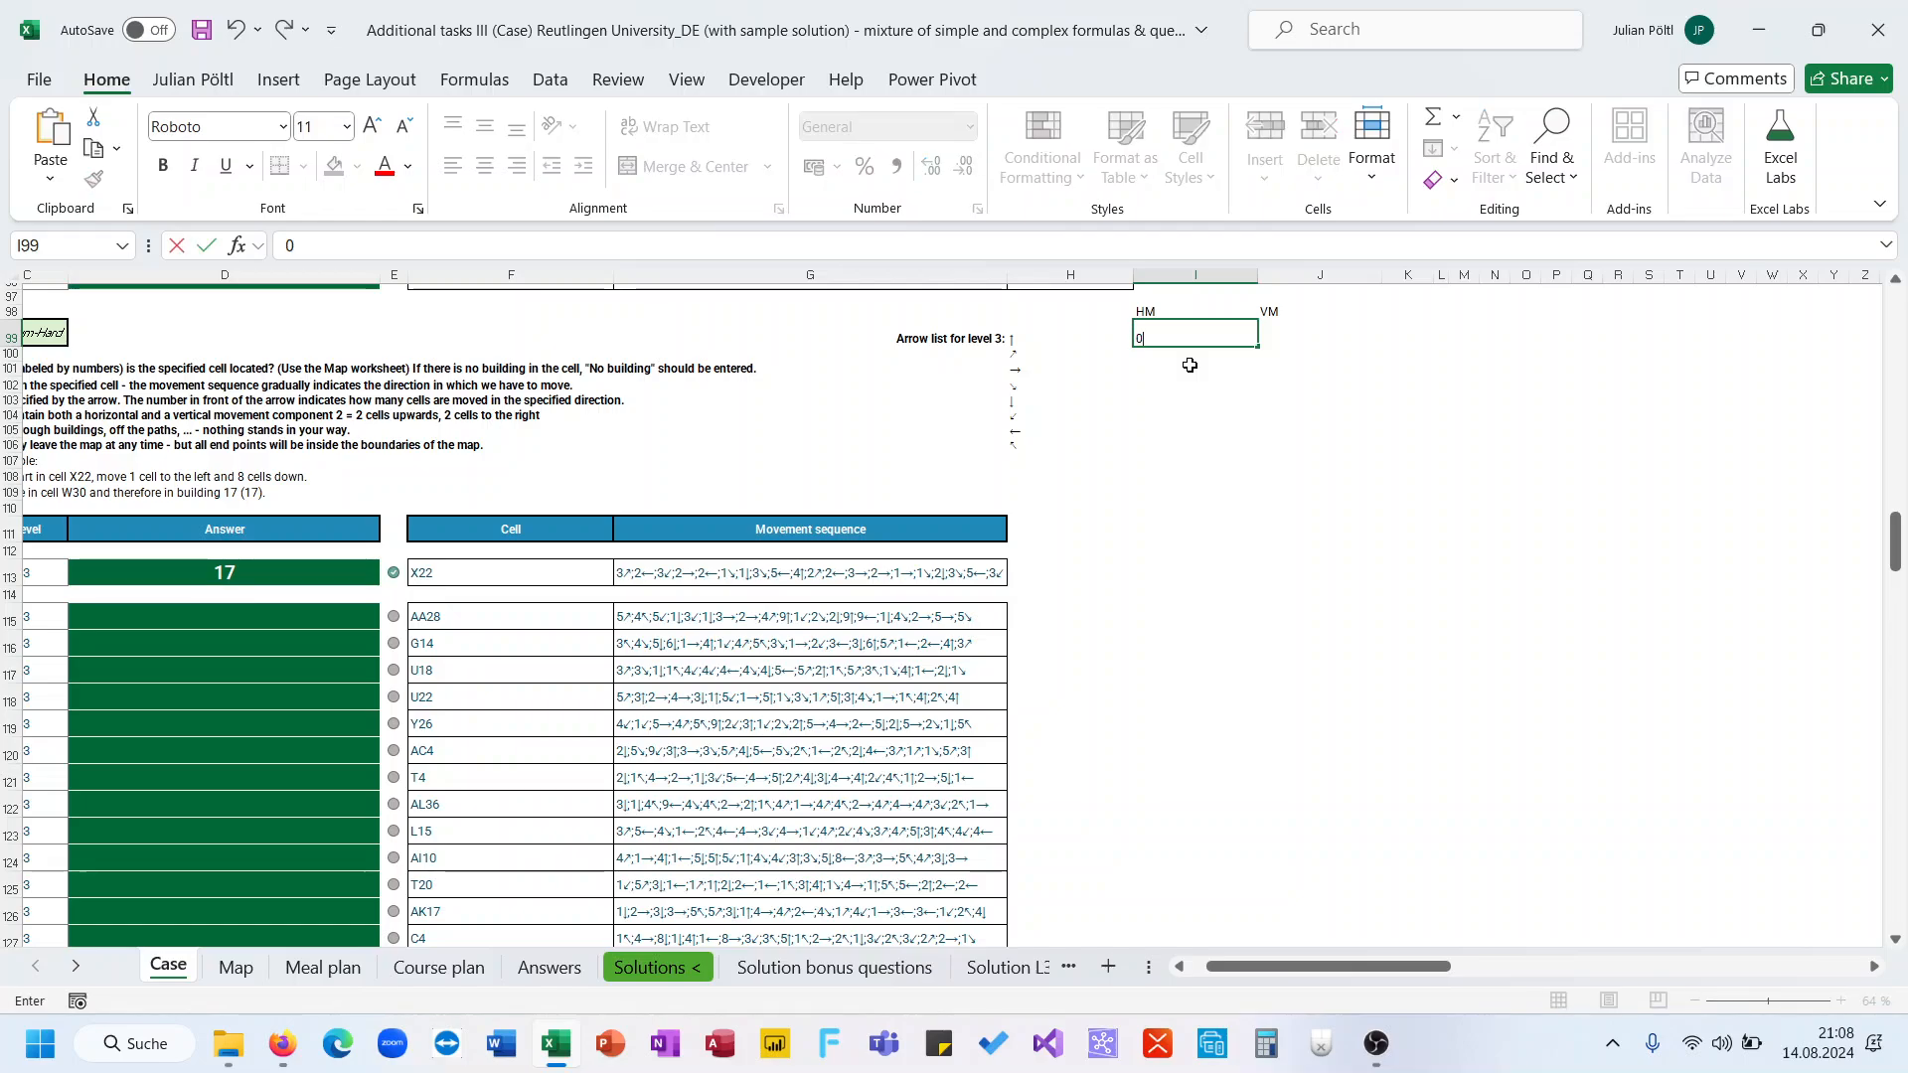
{"action": "key", "text": "Return"}
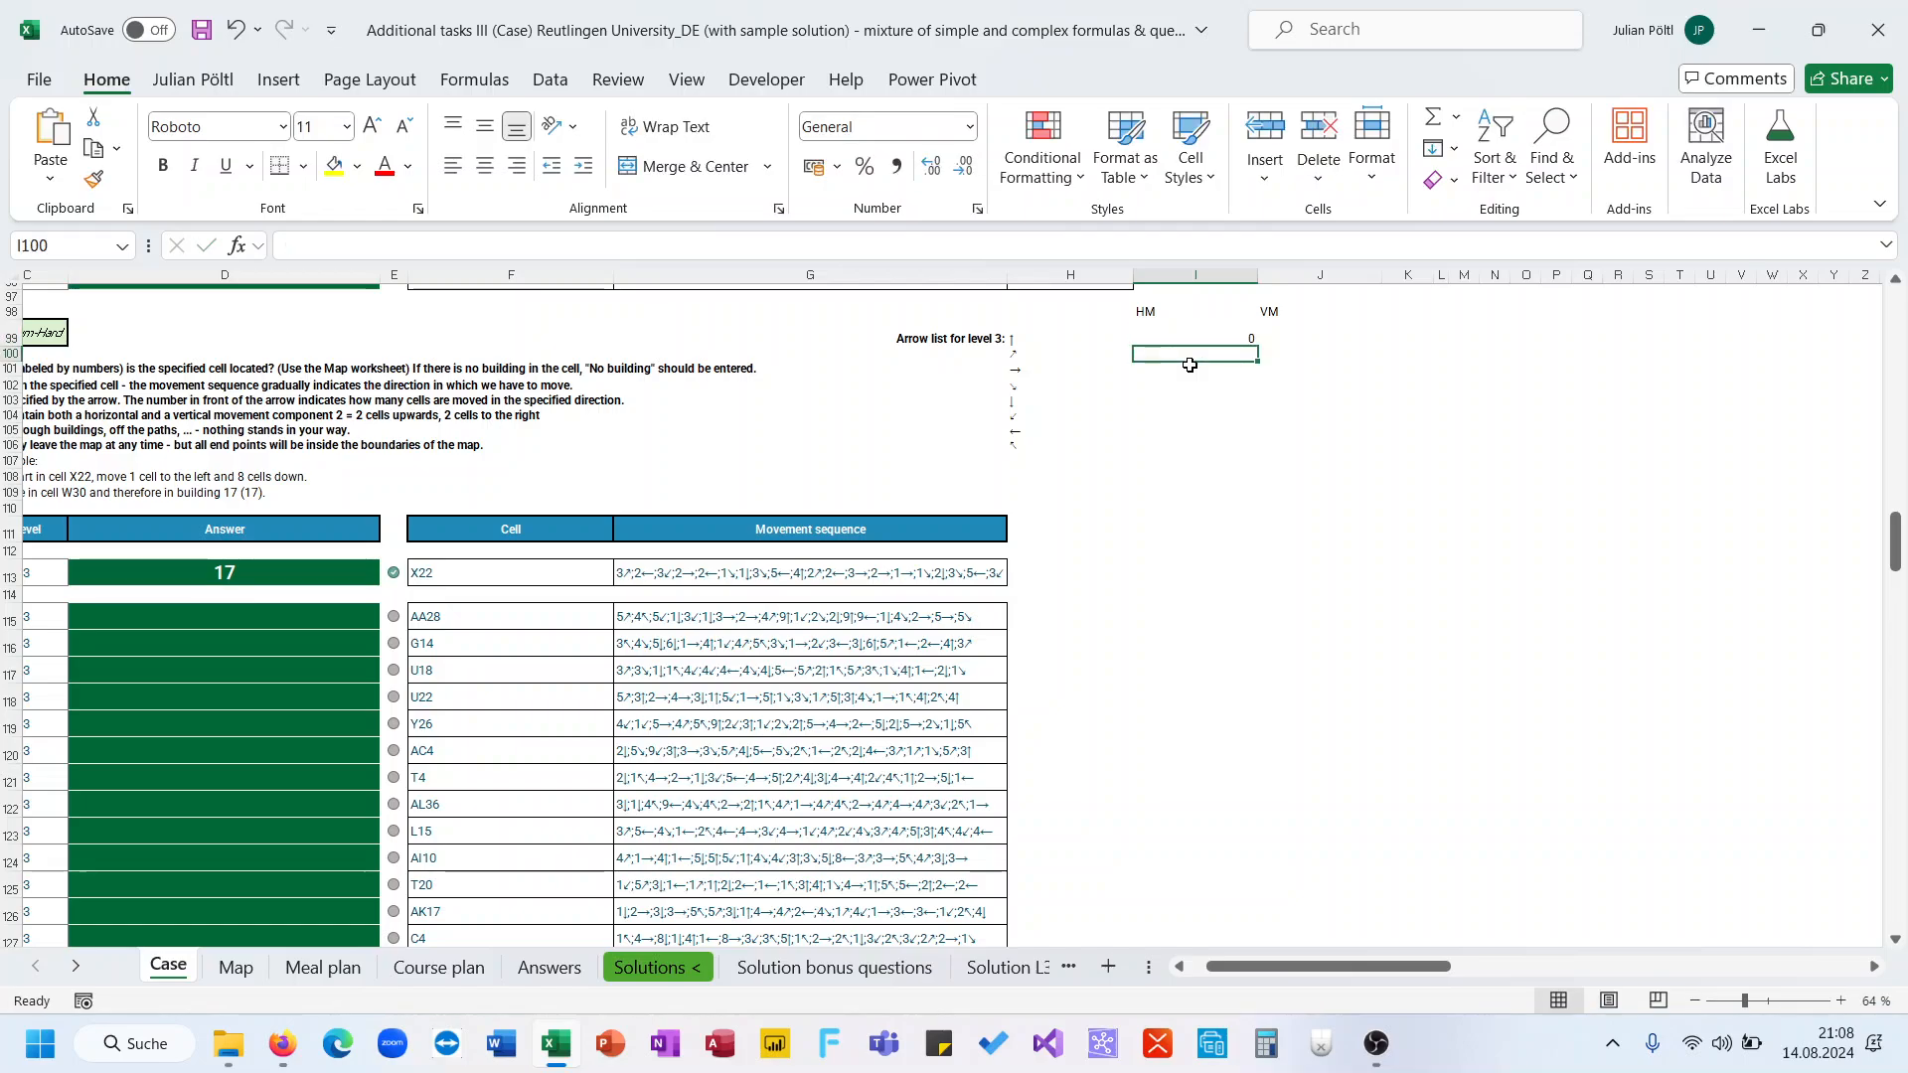
{"action": "key", "text": "Down"}
{"action": "key", "text": "Down"}
{"action": "key", "text": "Down"}
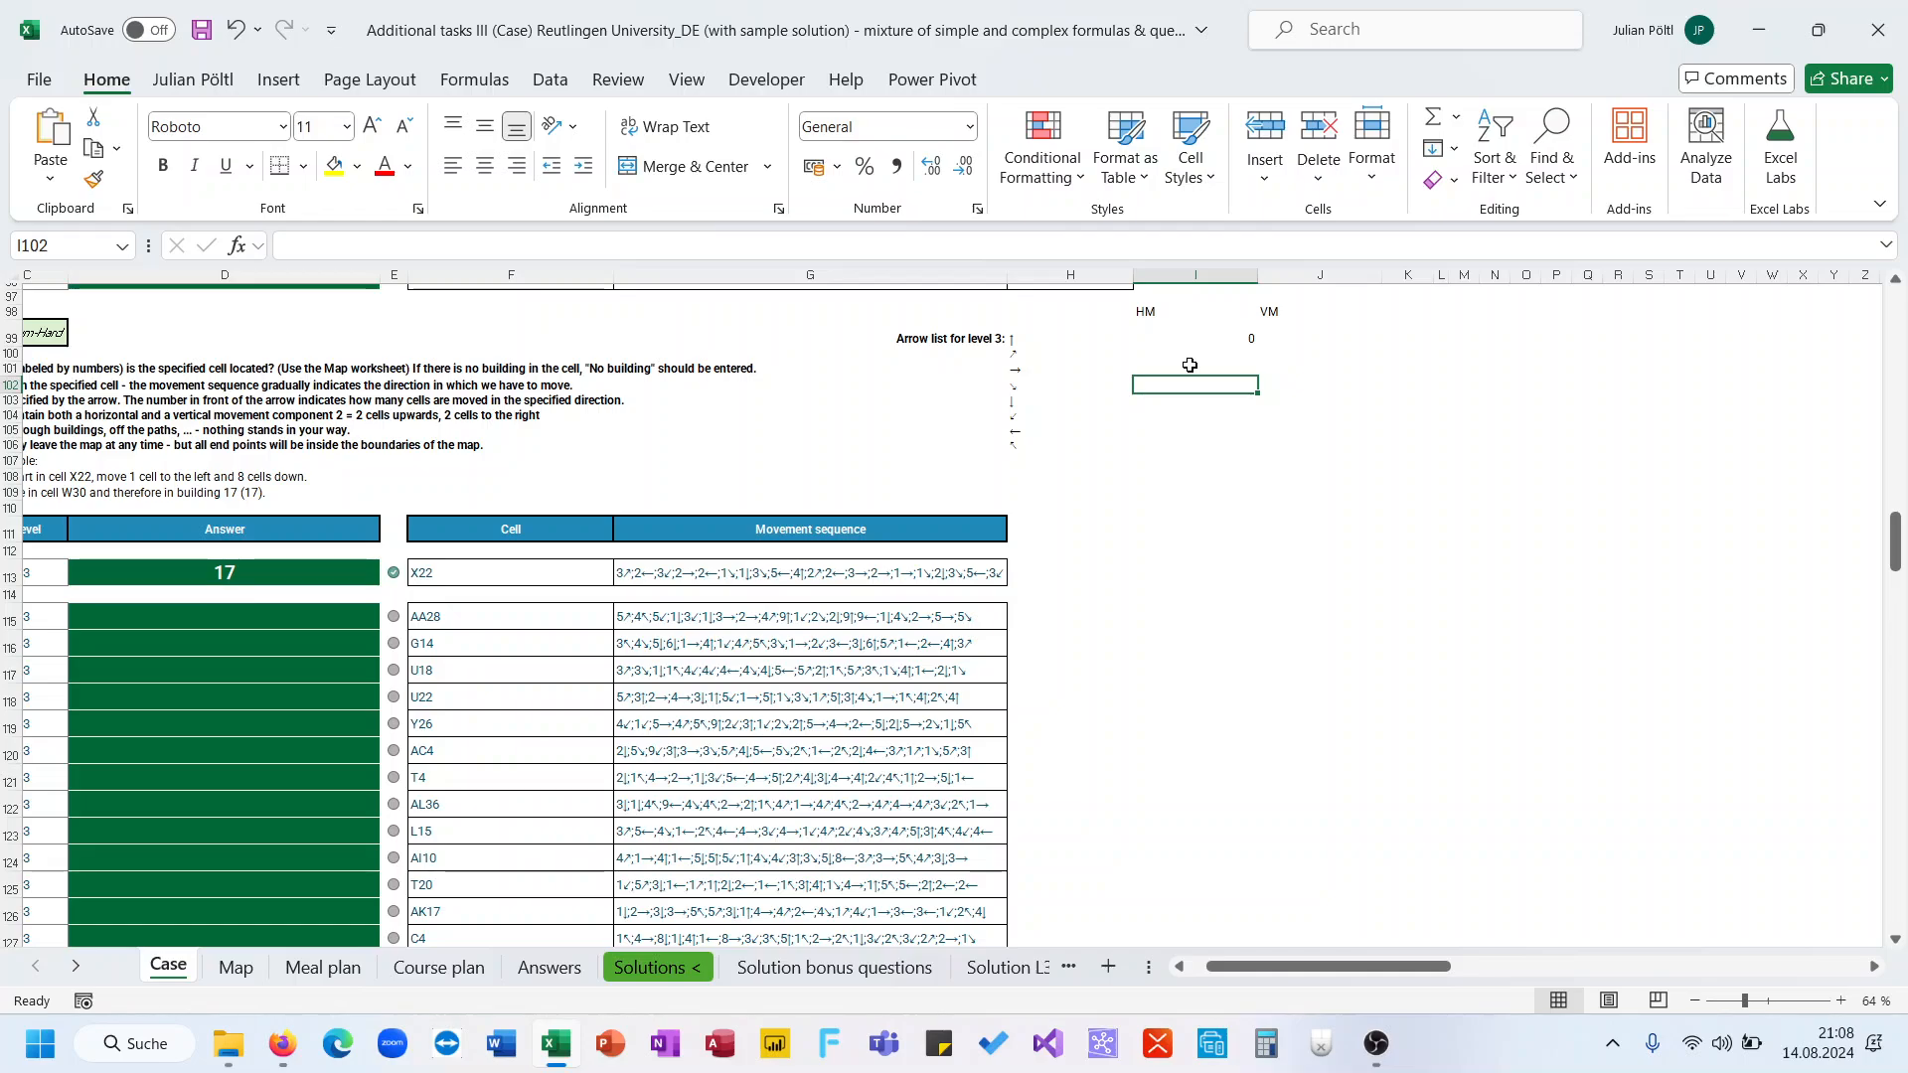
{"action": "type", "text": "0"}
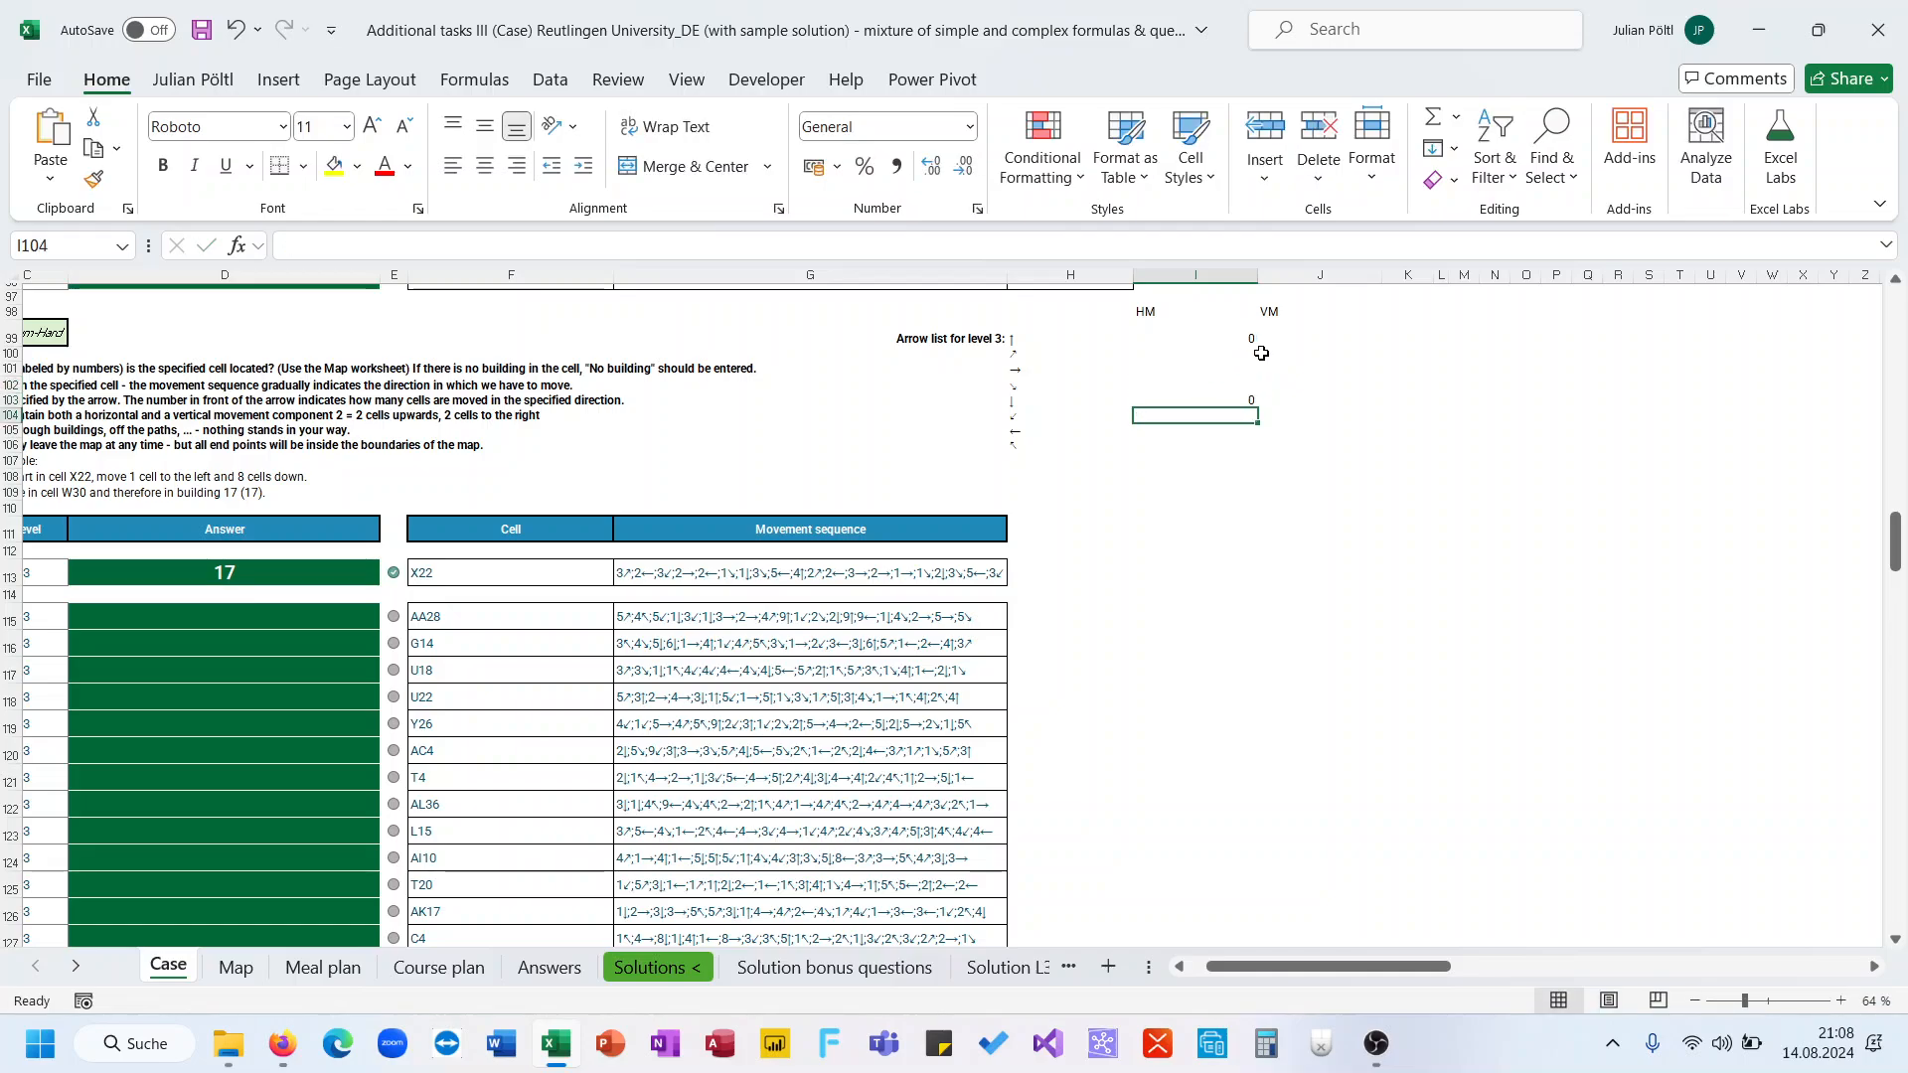
{"action": "left_click", "coordinate": [1283, 363]}
{"action": "type", "text": "0"}
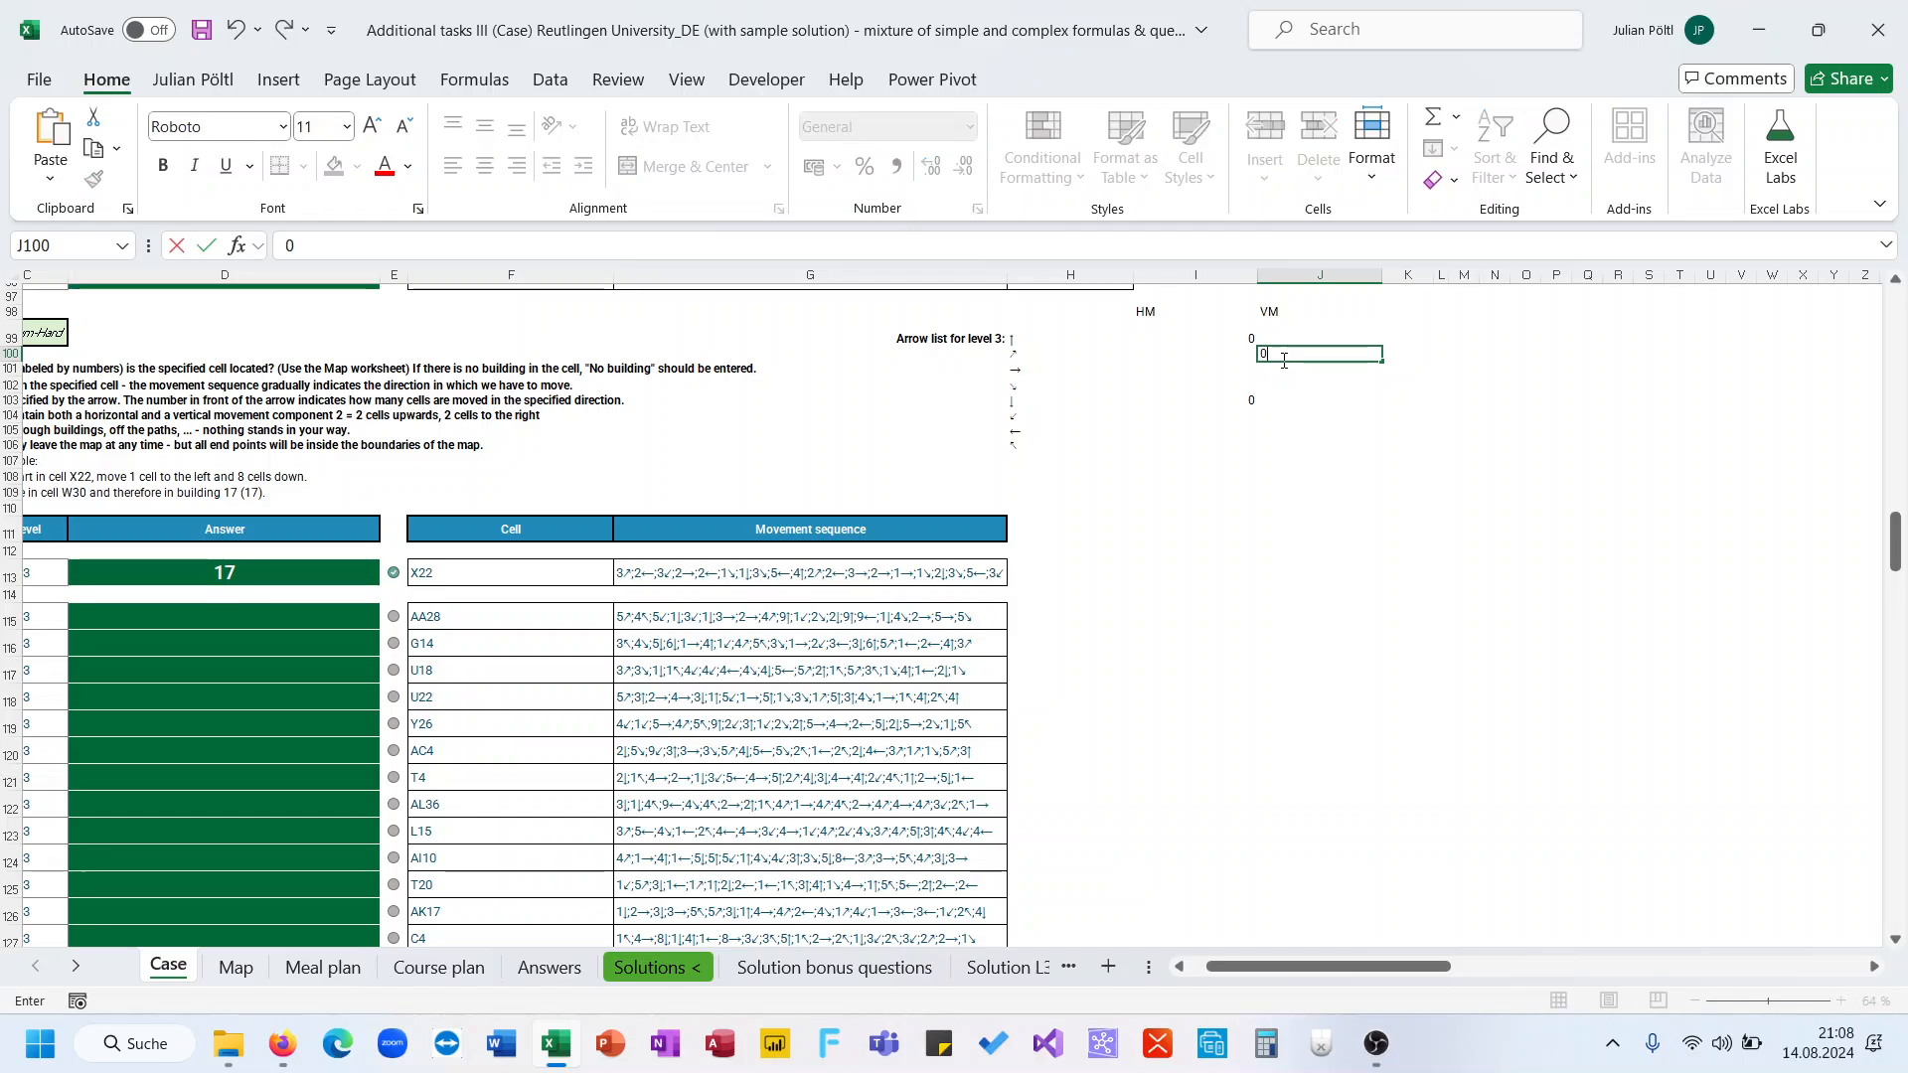
{"action": "key", "text": "Return"}
Enter 0 as the vertical movement for the left arrow
{"action": "key", "text": "Down"}
{"action": "key", "text": "Down"}
{"action": "key", "text": "Down"}
{"action": "key", "text": "Down"}
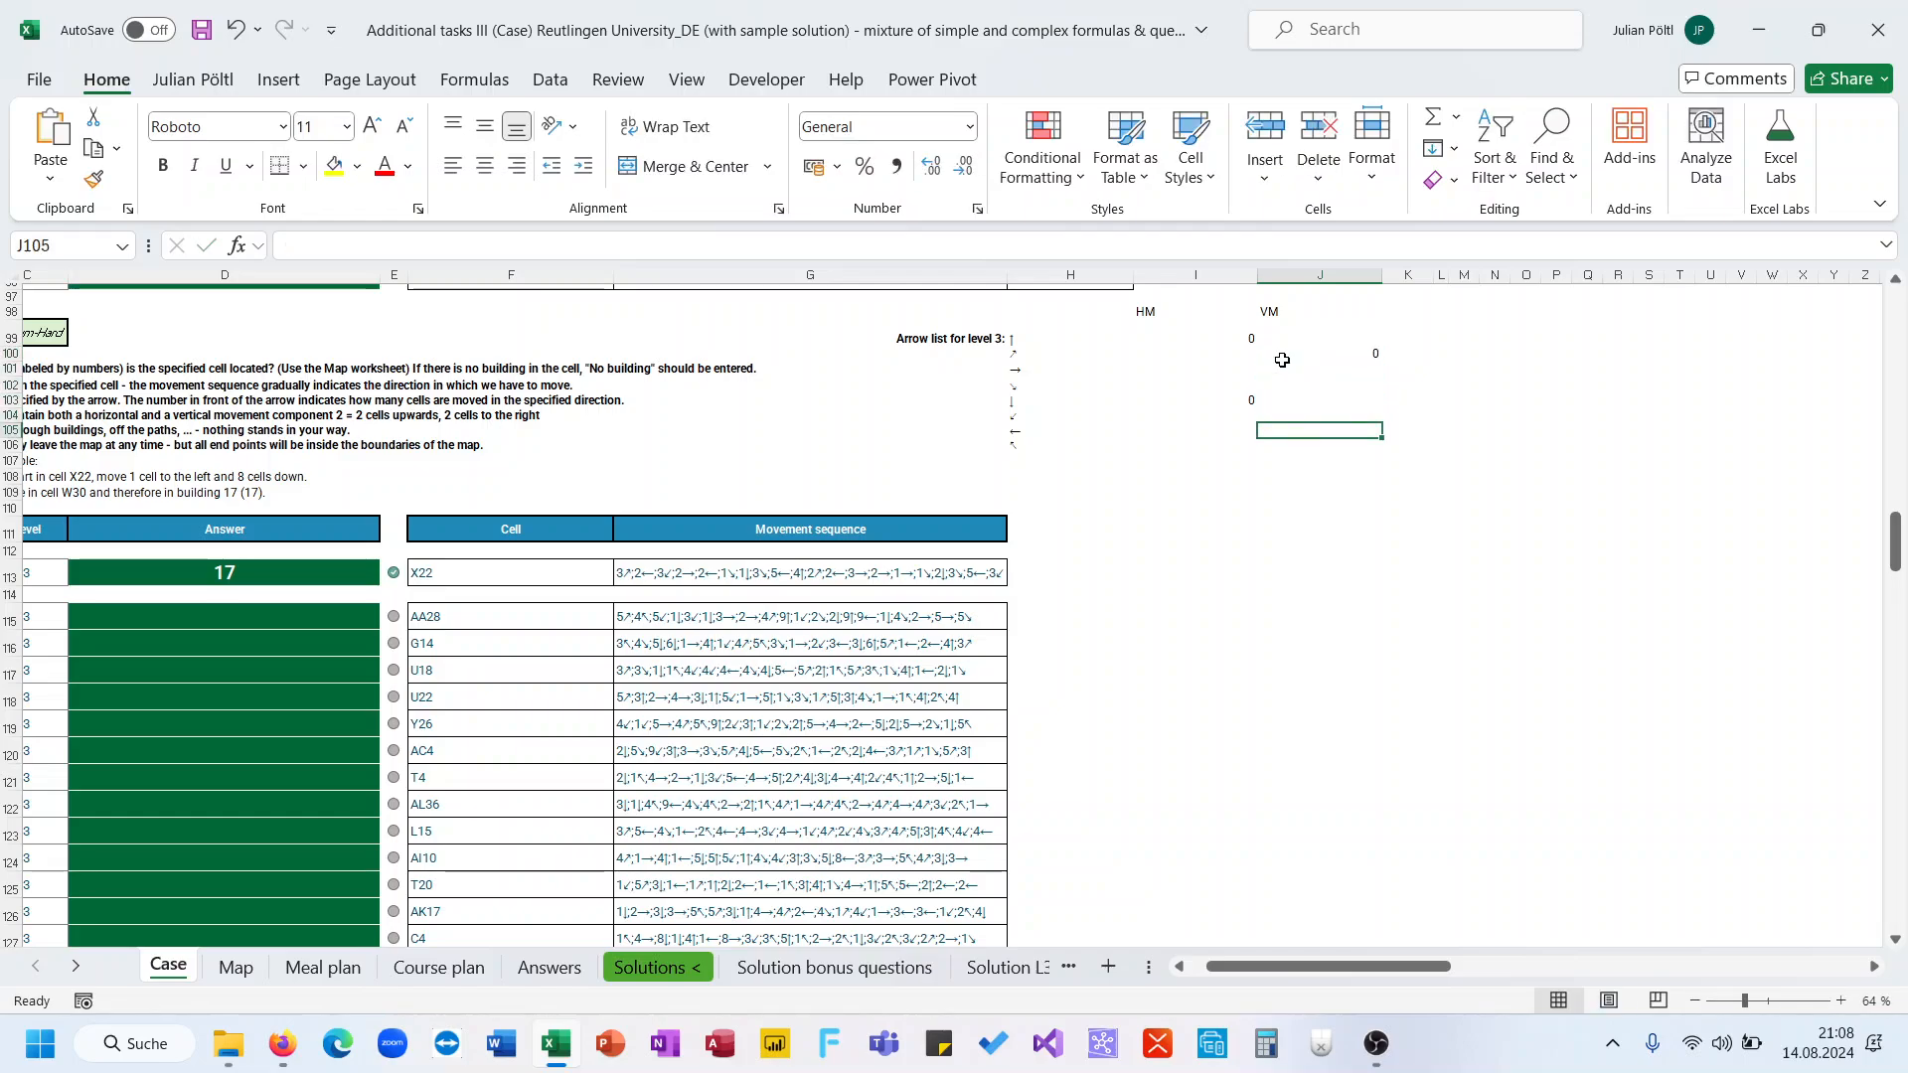
{"action": "key", "text": "Up"}
{"action": "scroll", "coordinate": [1281, 359], "scroll_direction": "left", "scroll_amount": 1}
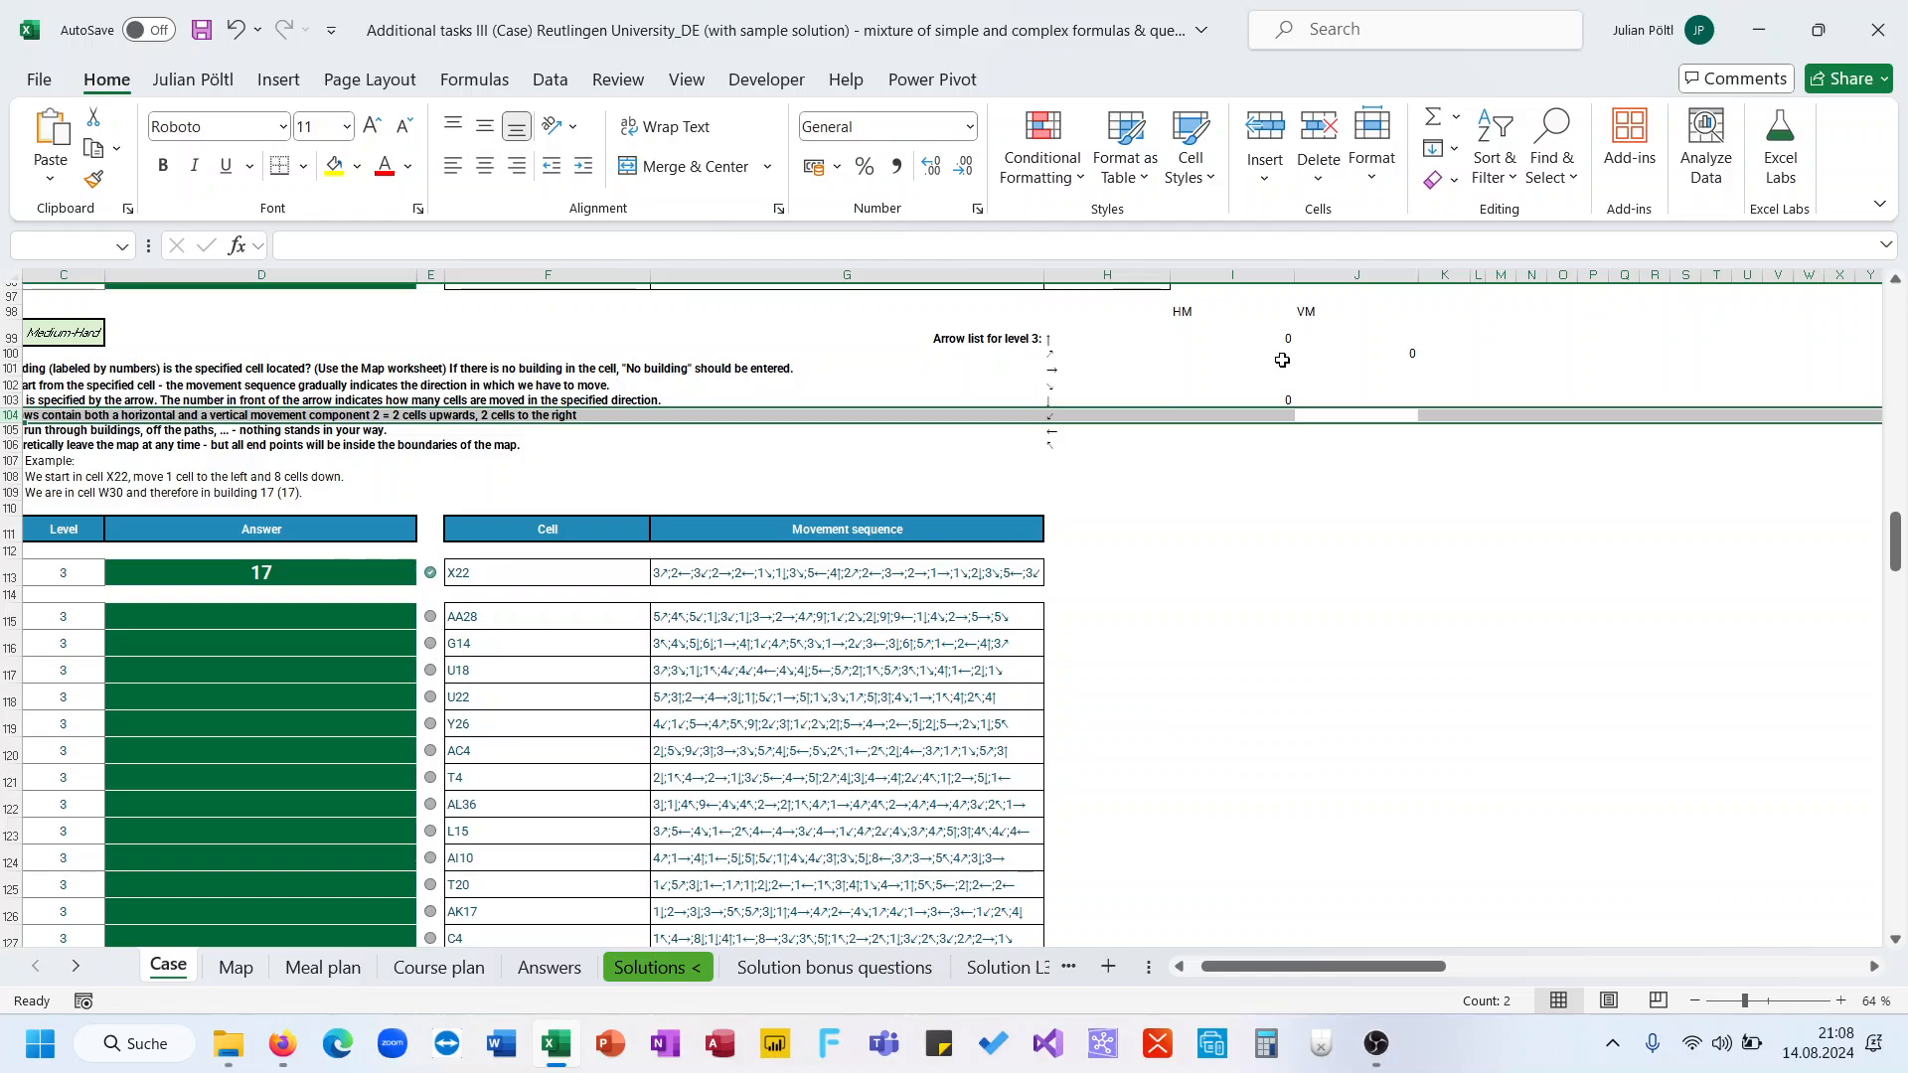
{"action": "key", "text": "Right"}
{"action": "key", "text": "Down"}
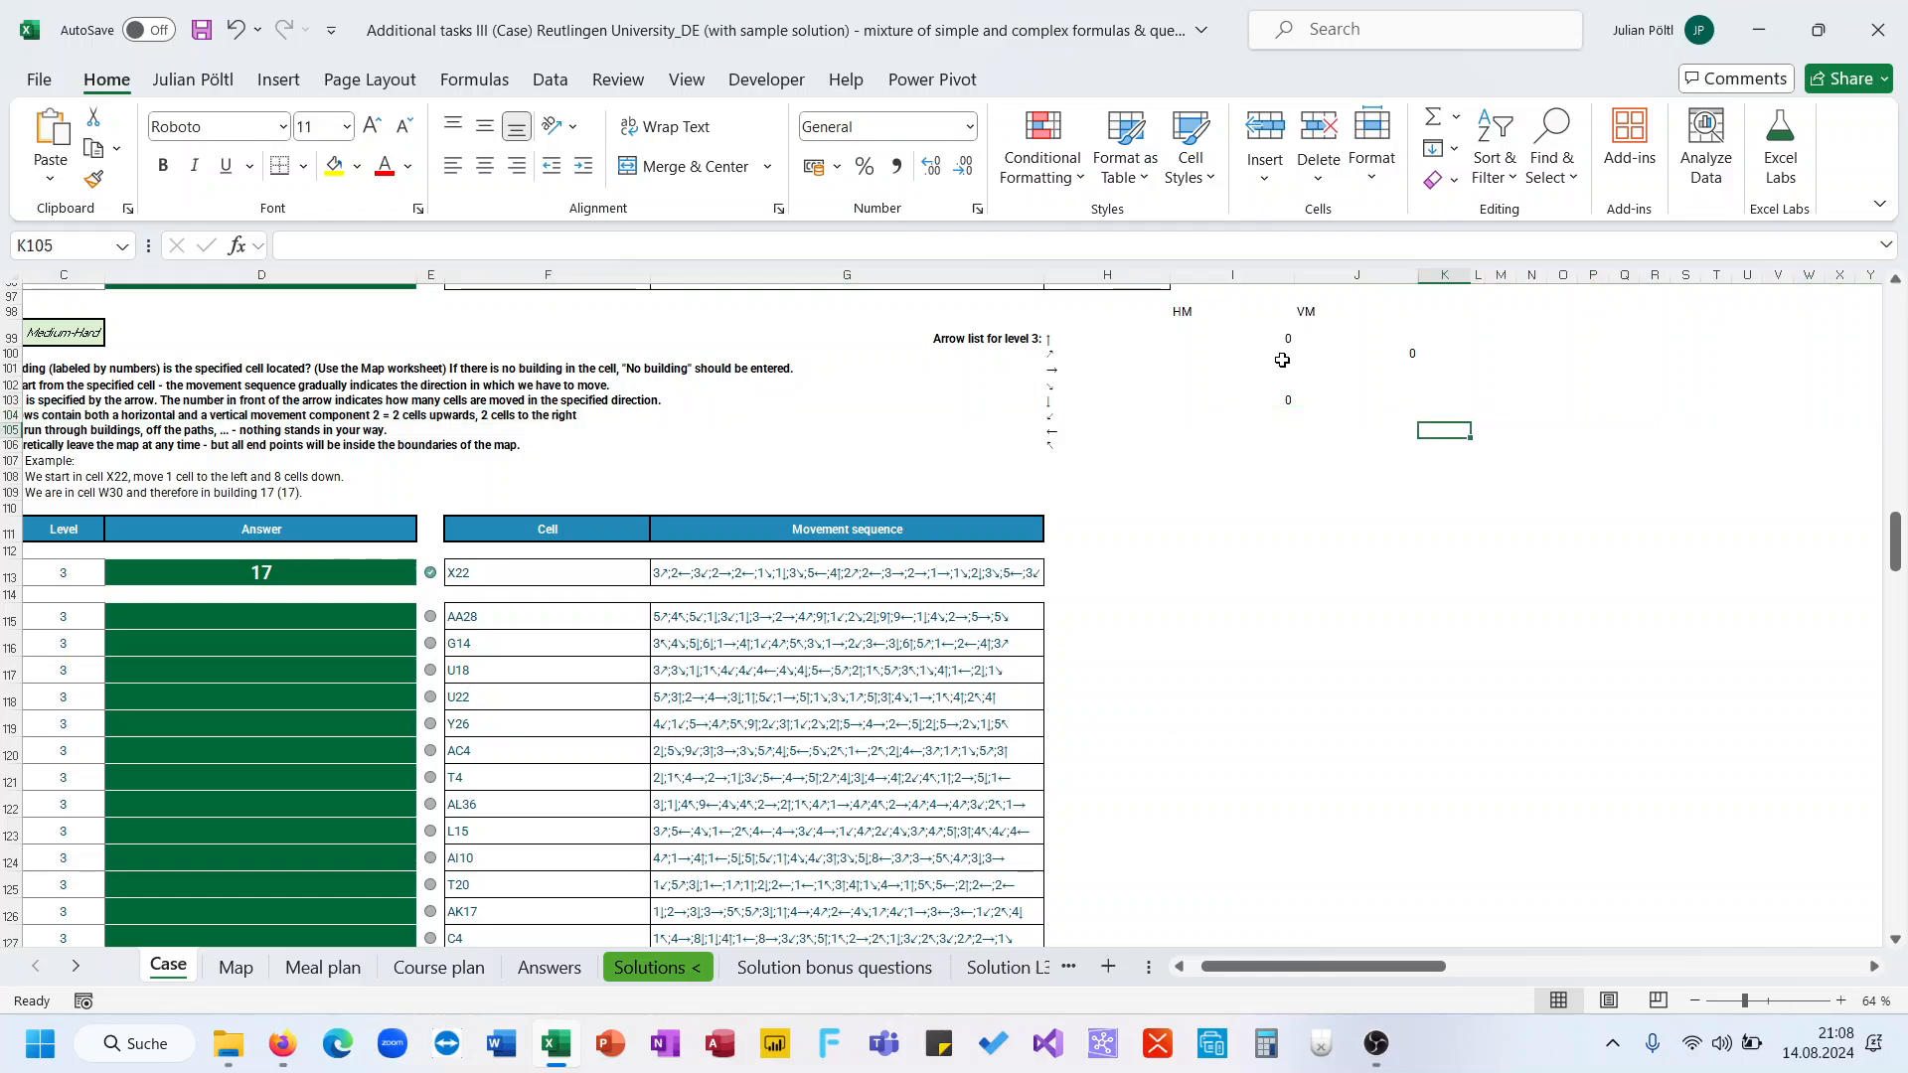
{"action": "key", "text": "Left"}
{"action": "type", "text": "0"}
{"action": "key", "text": "Return"}
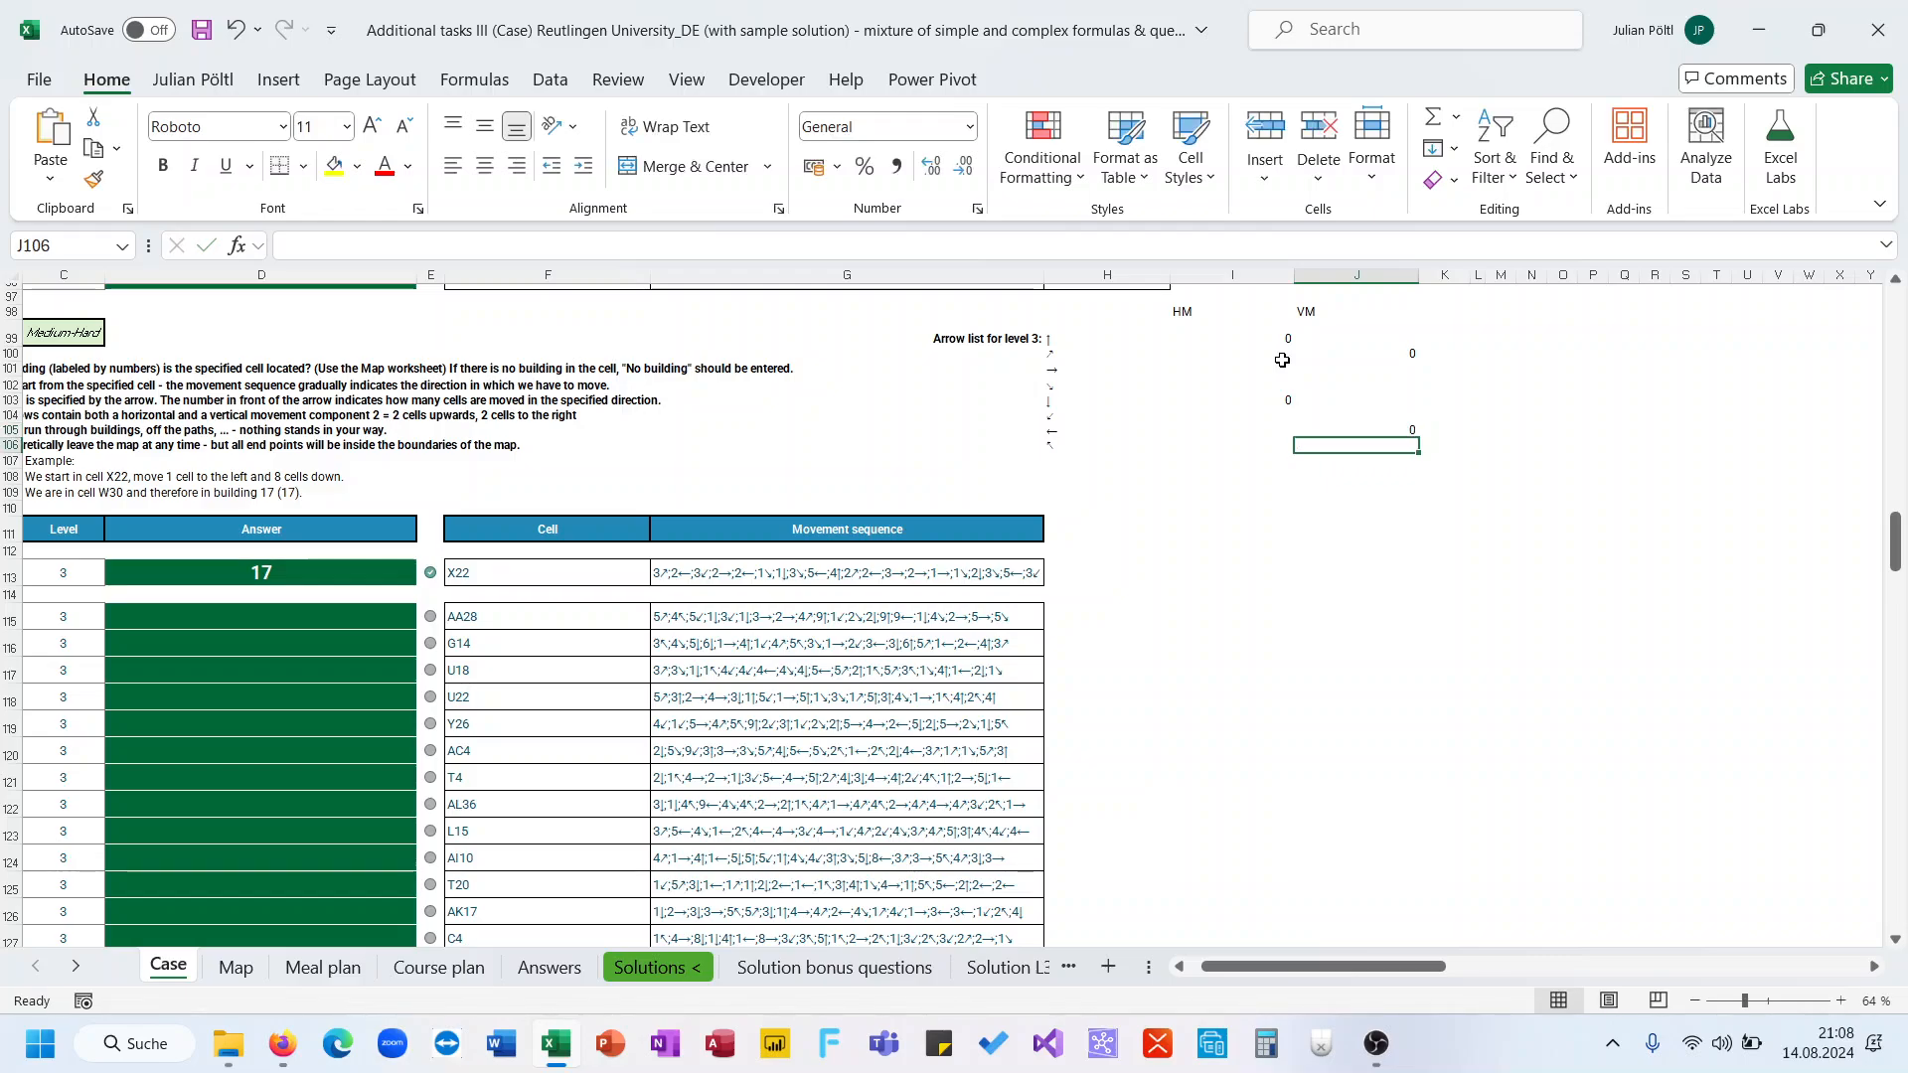
Clear the stray vertical value beside the up-right arrow and enter 0 as the right arrow's vertical movement
{"action": "left_click", "coordinate": [1320, 352]}
{"action": "key", "text": "Left"}
{"action": "key", "text": "Left"}
{"action": "key", "text": "Left"}
{"action": "key", "text": "Right"}
{"action": "key", "text": "Right"}
{"action": "key", "text": "Right"}
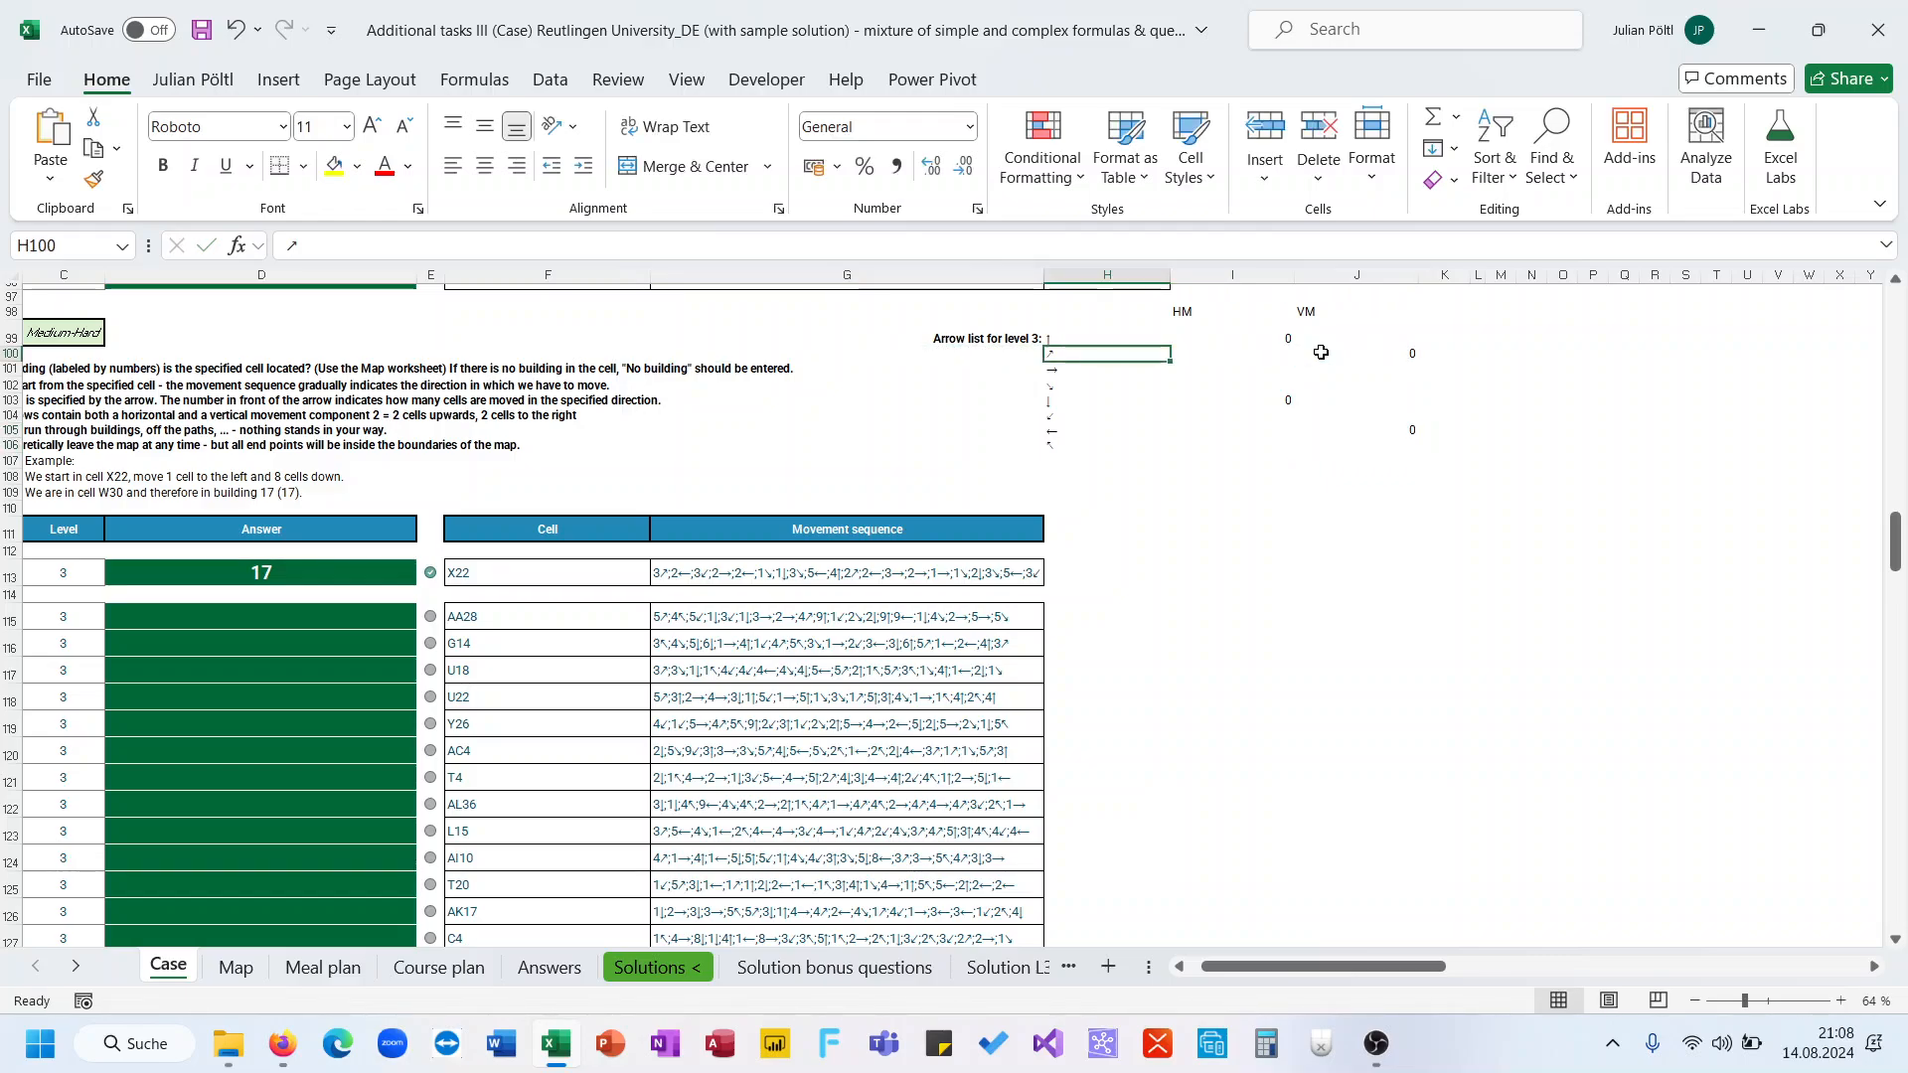
{"action": "key", "text": "Delete"}
{"action": "key", "text": "Down"}
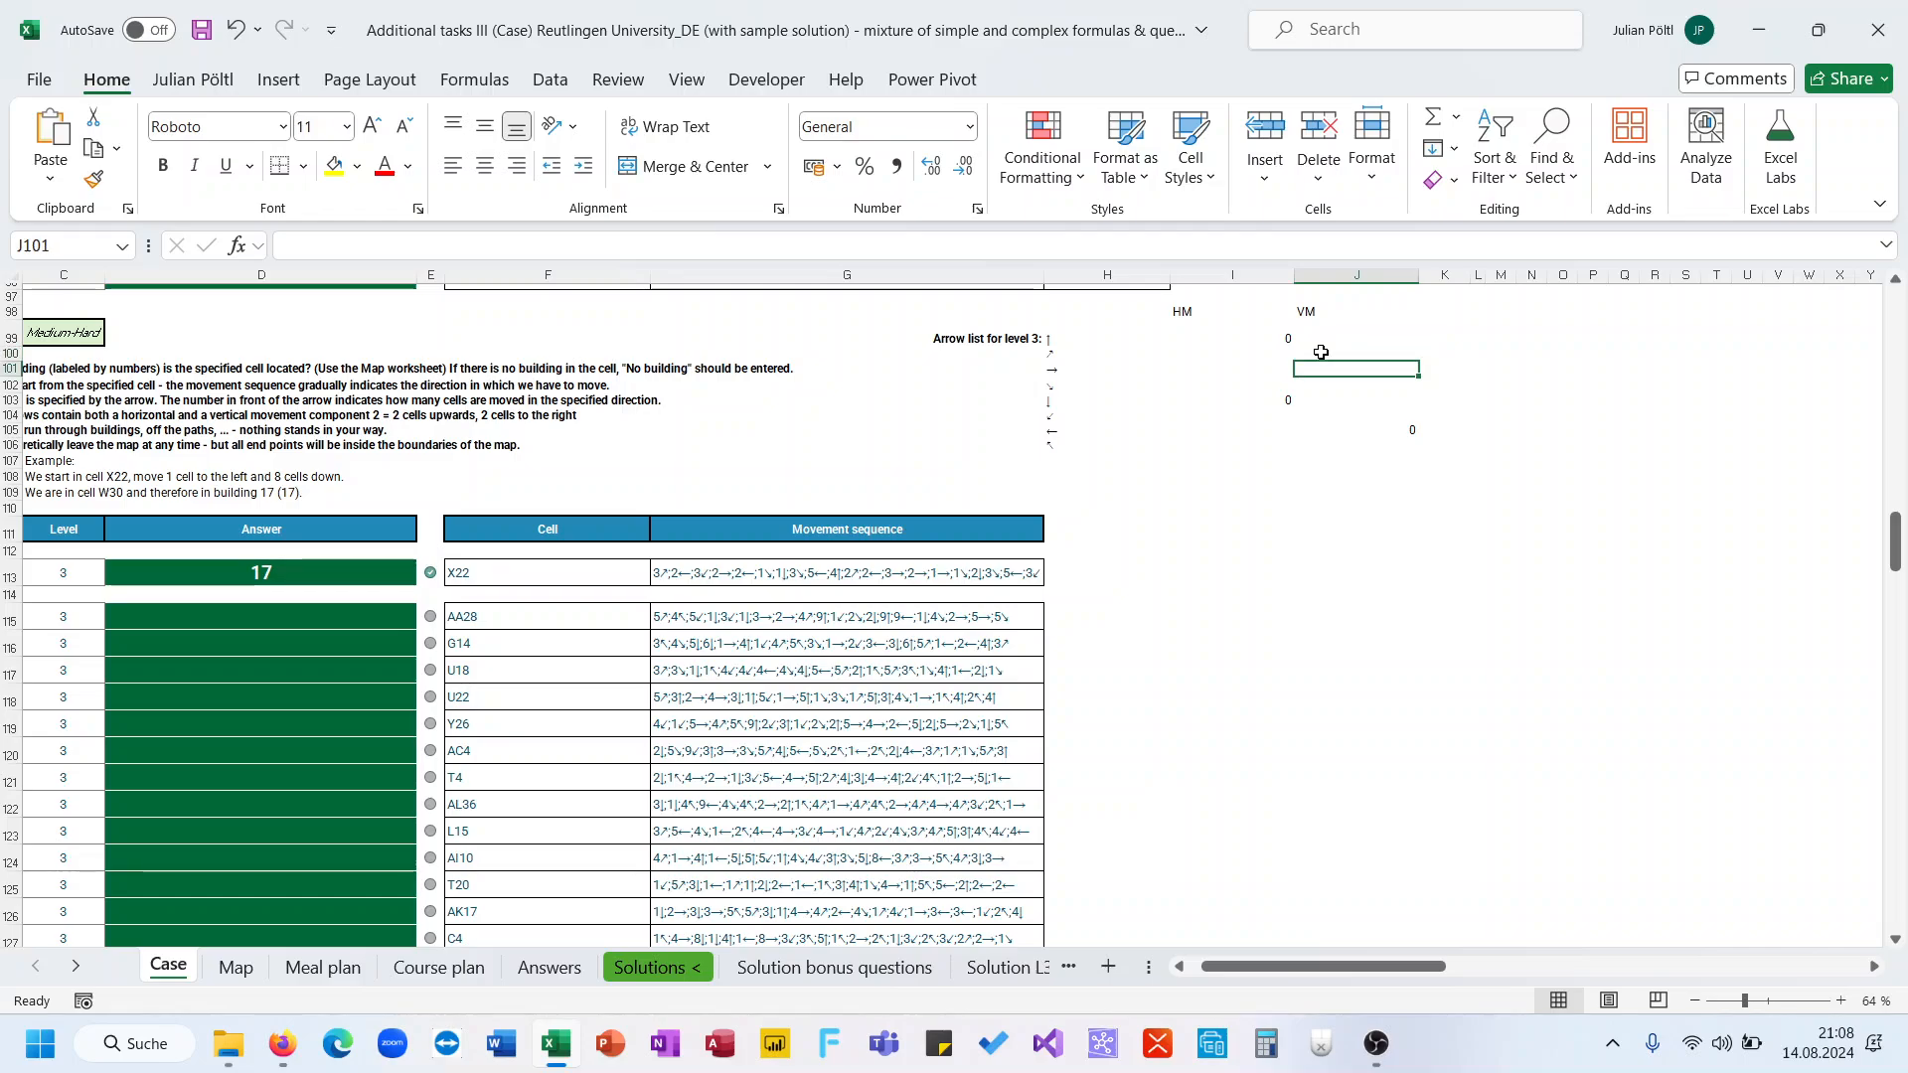
{"action": "type", "text": "0"}
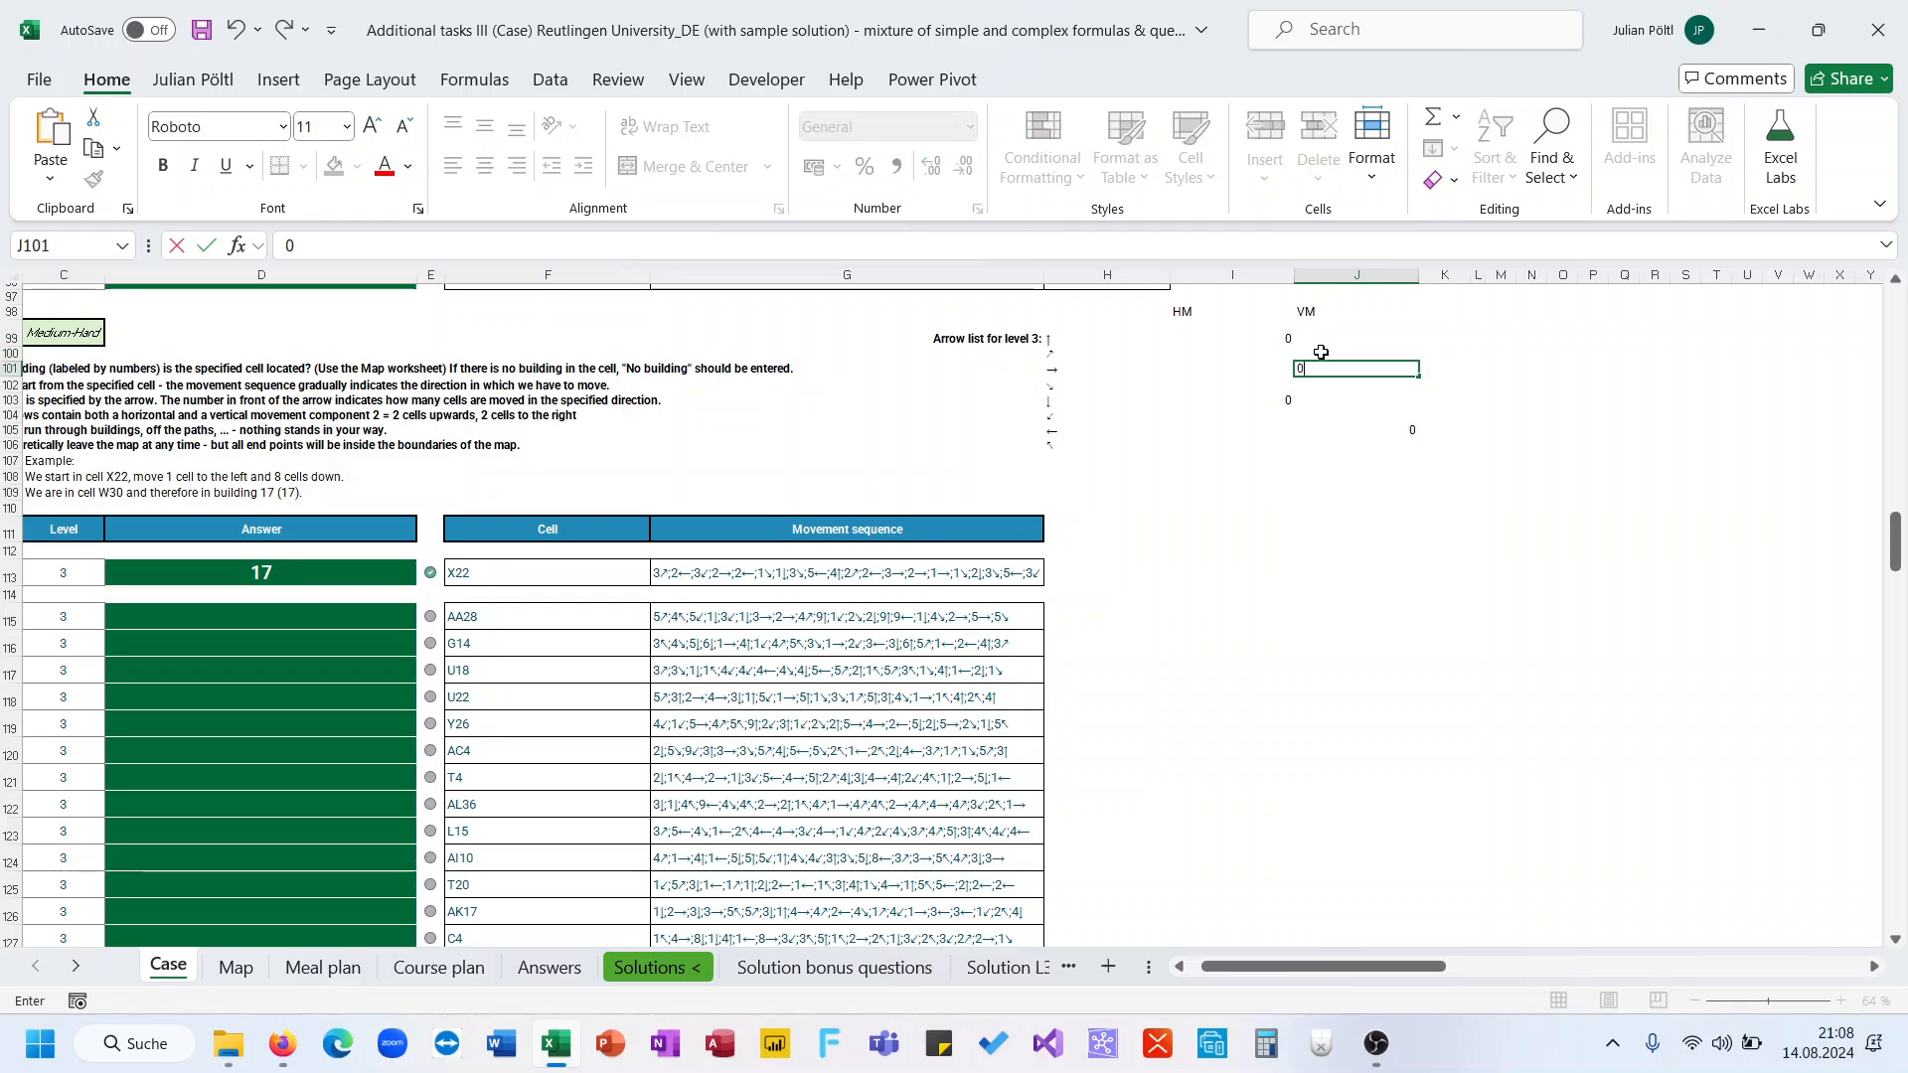
{"action": "key", "text": "Return"}
Enter 1 as the horizontal movement for the up-right, right and down-right arrows
{"action": "left_click", "coordinate": [1283, 353]}
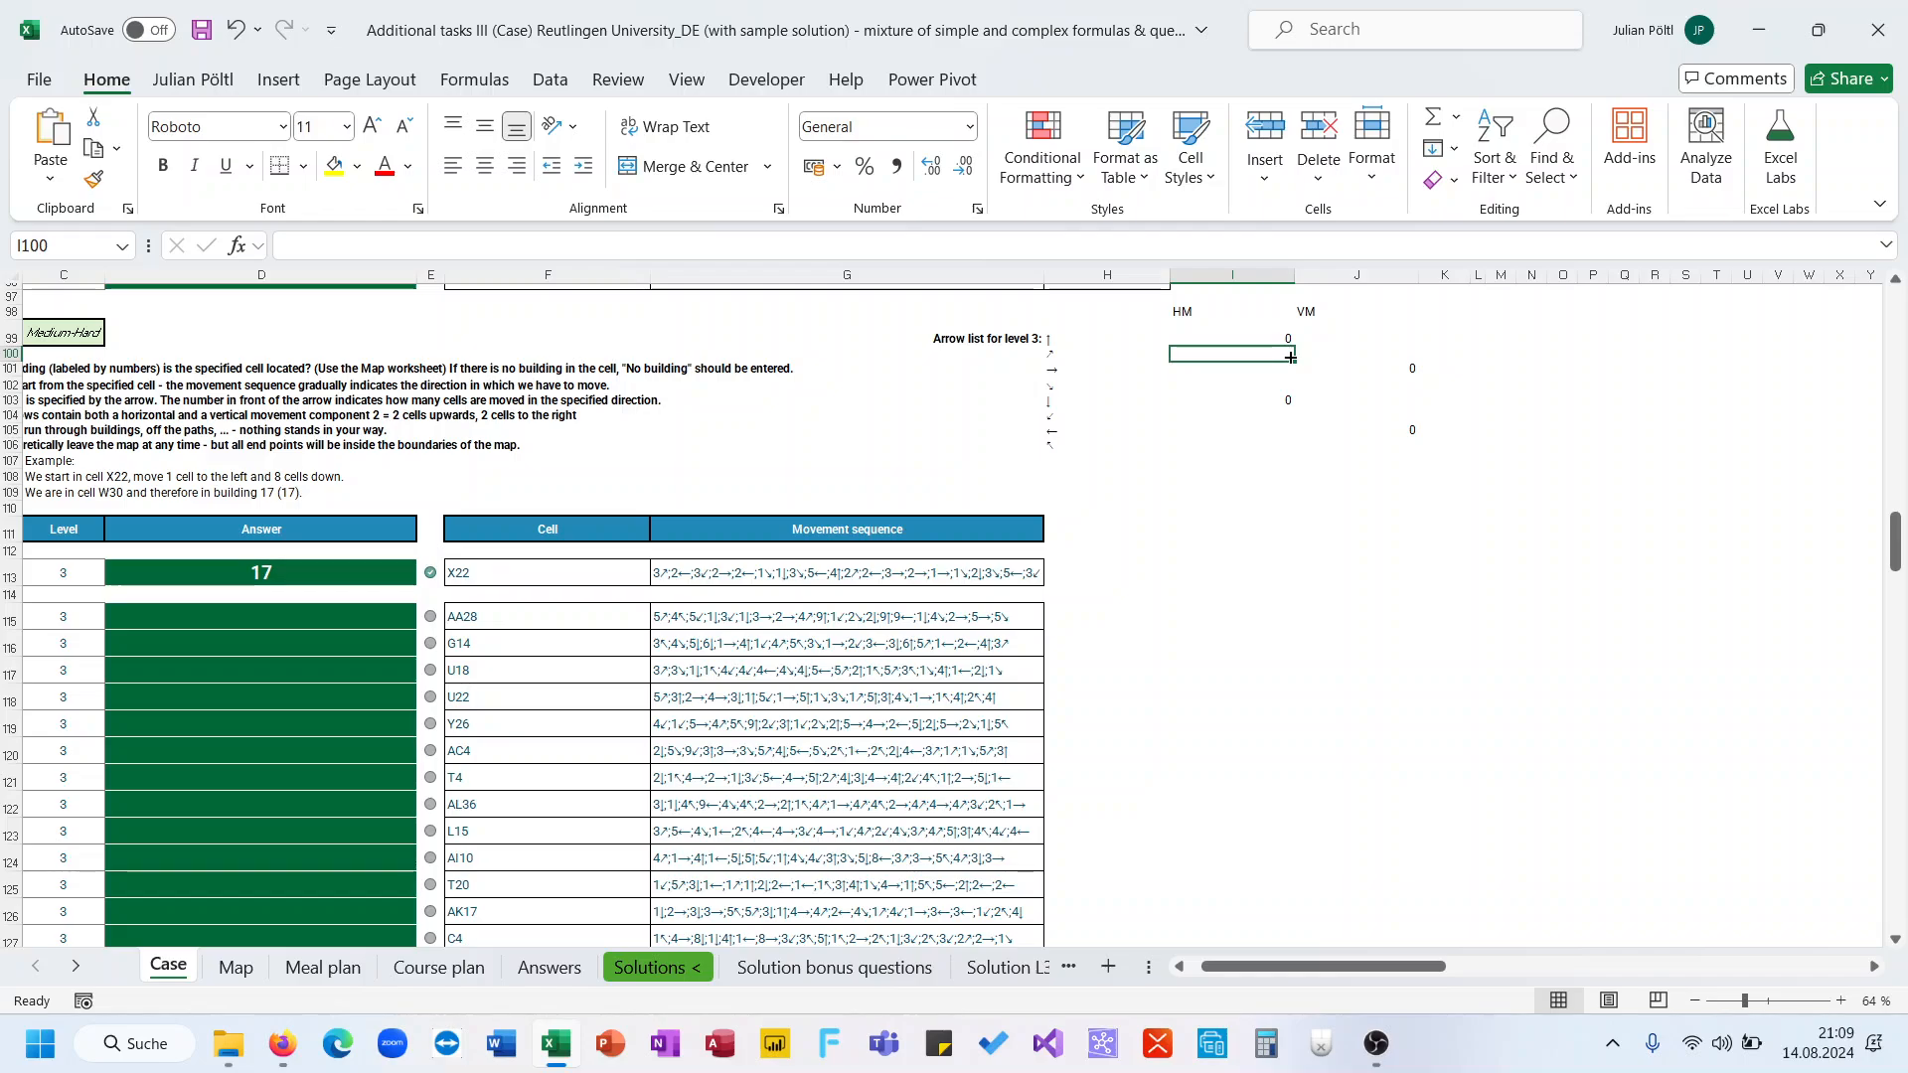
{"action": "type", "text": "-"}
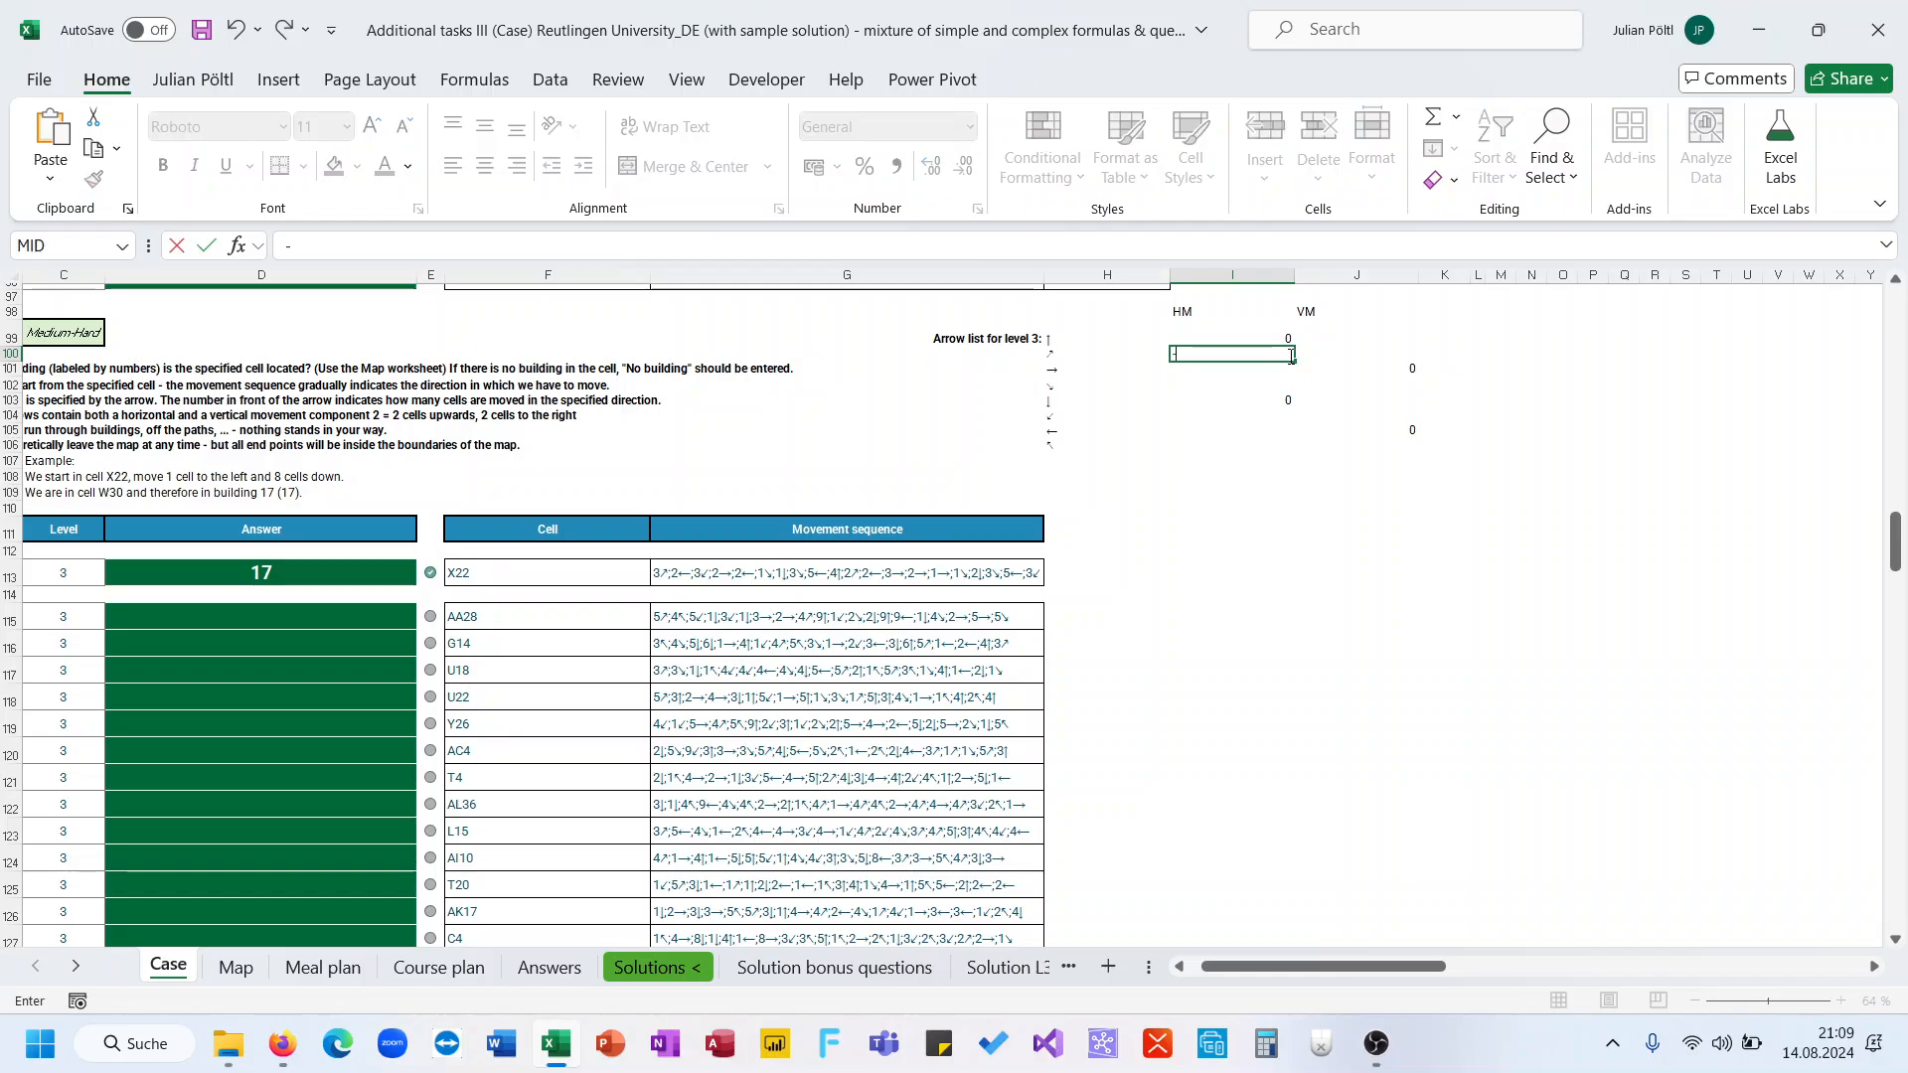
{"action": "key", "text": "BackSpace"}
{"action": "type", "text": "1"}
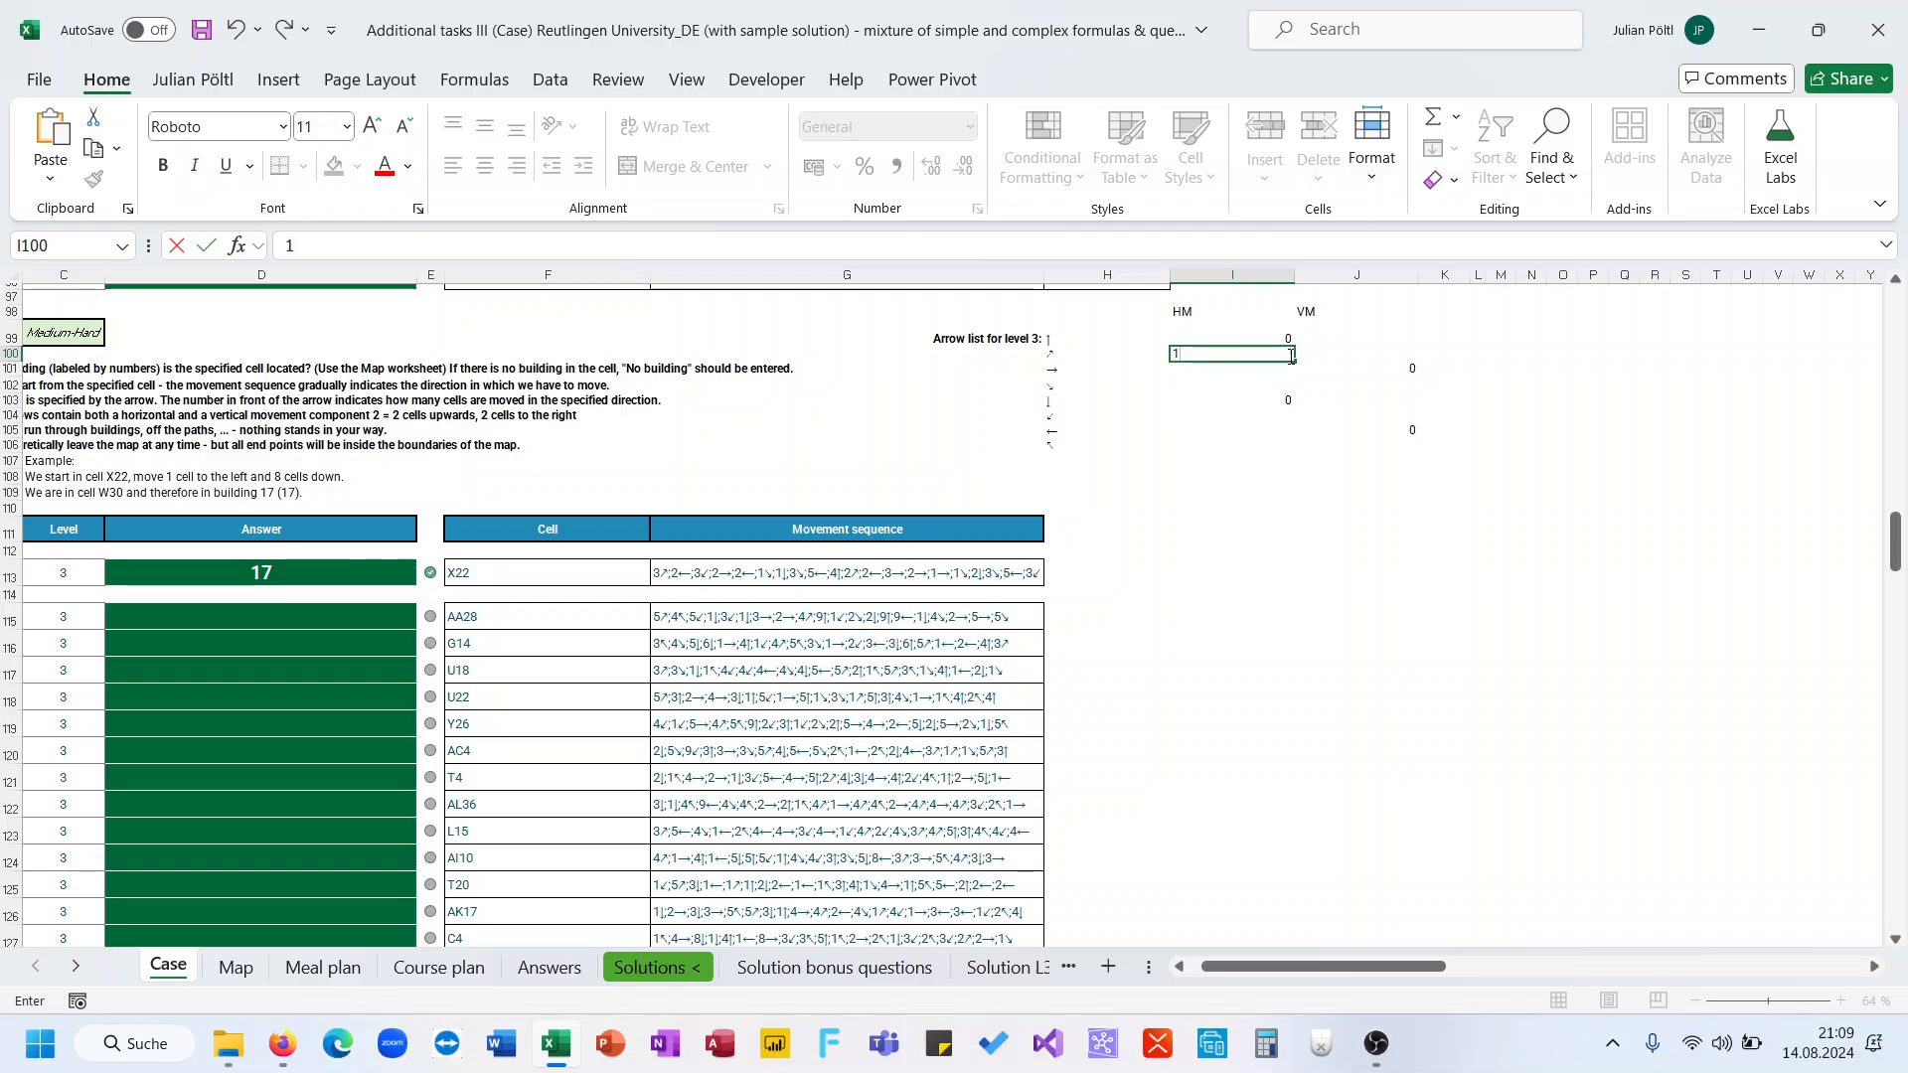
{"action": "key", "text": "Return"}
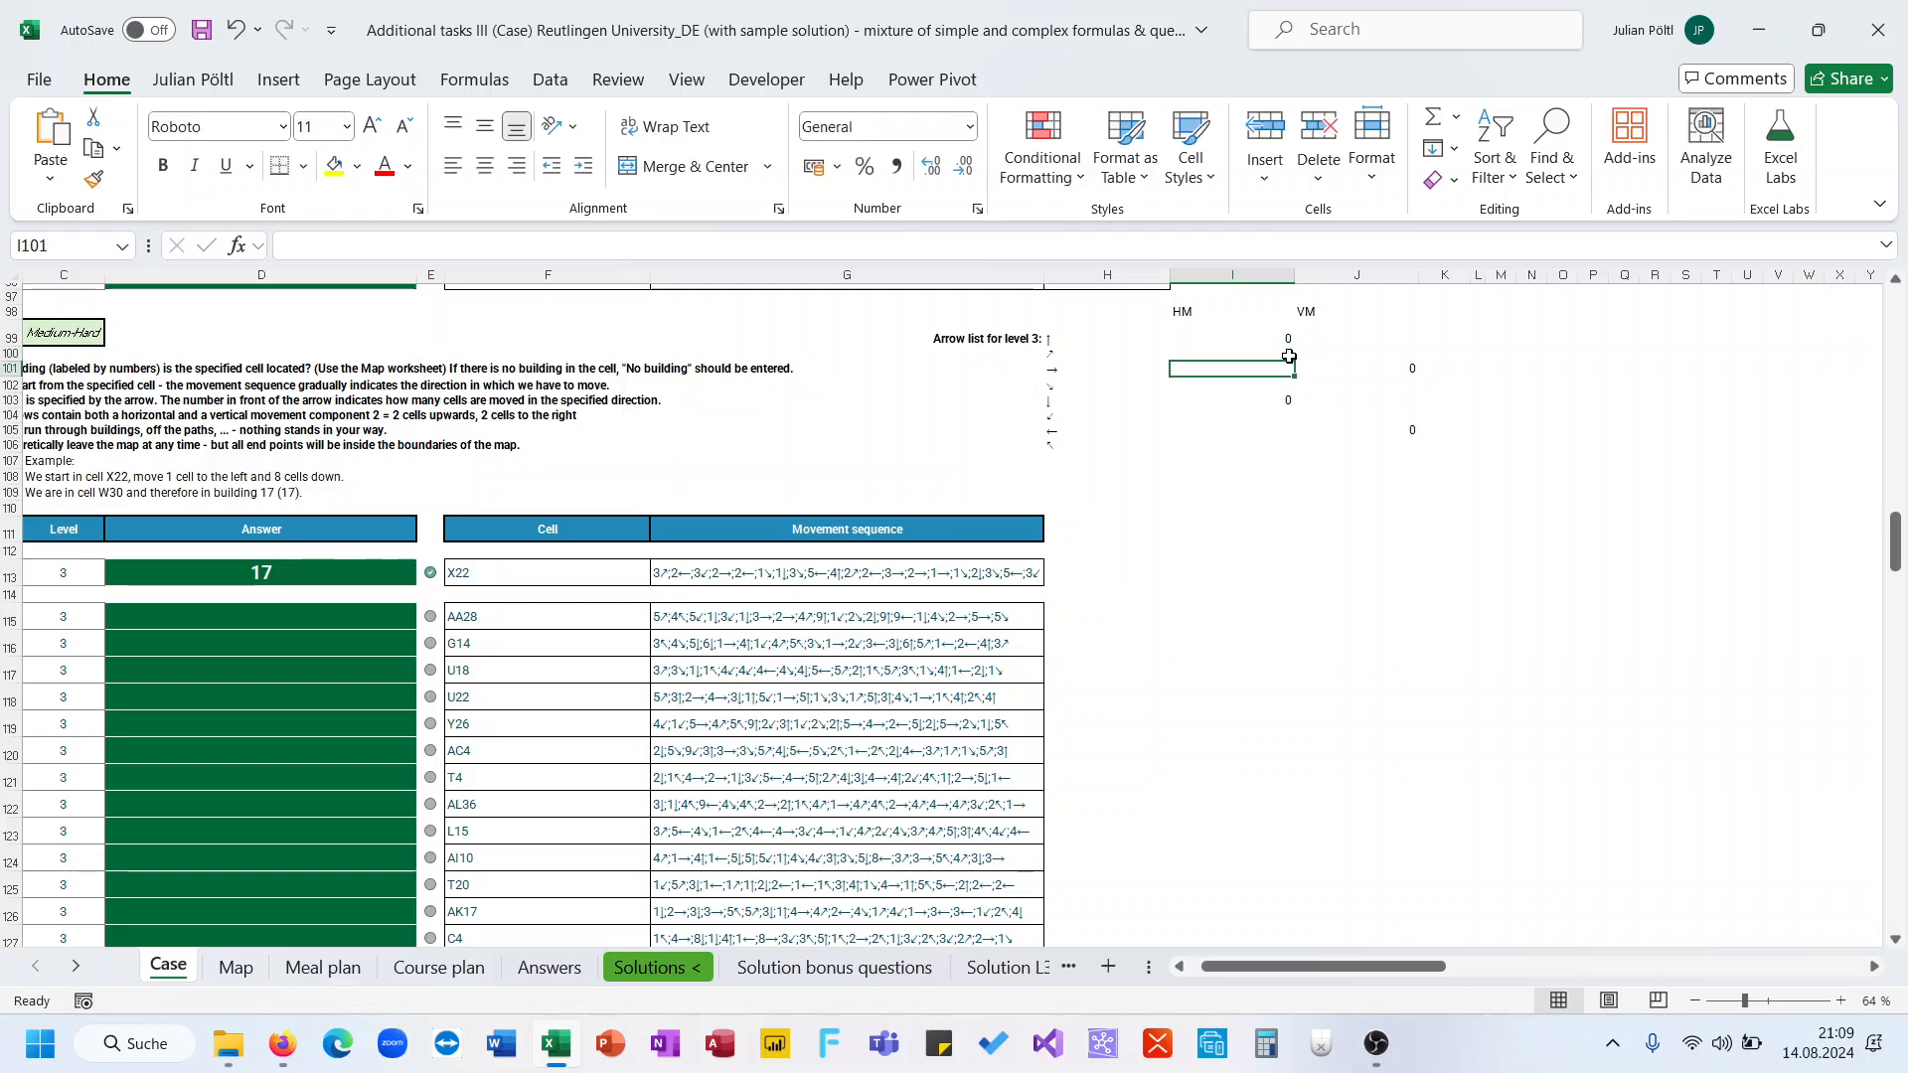
{"action": "type", "text": "1"}
{"action": "key", "text": "Return"}
{"action": "type", "text": "1"}
{"action": "key", "text": "Return"}
{"action": "key", "text": "Return"}
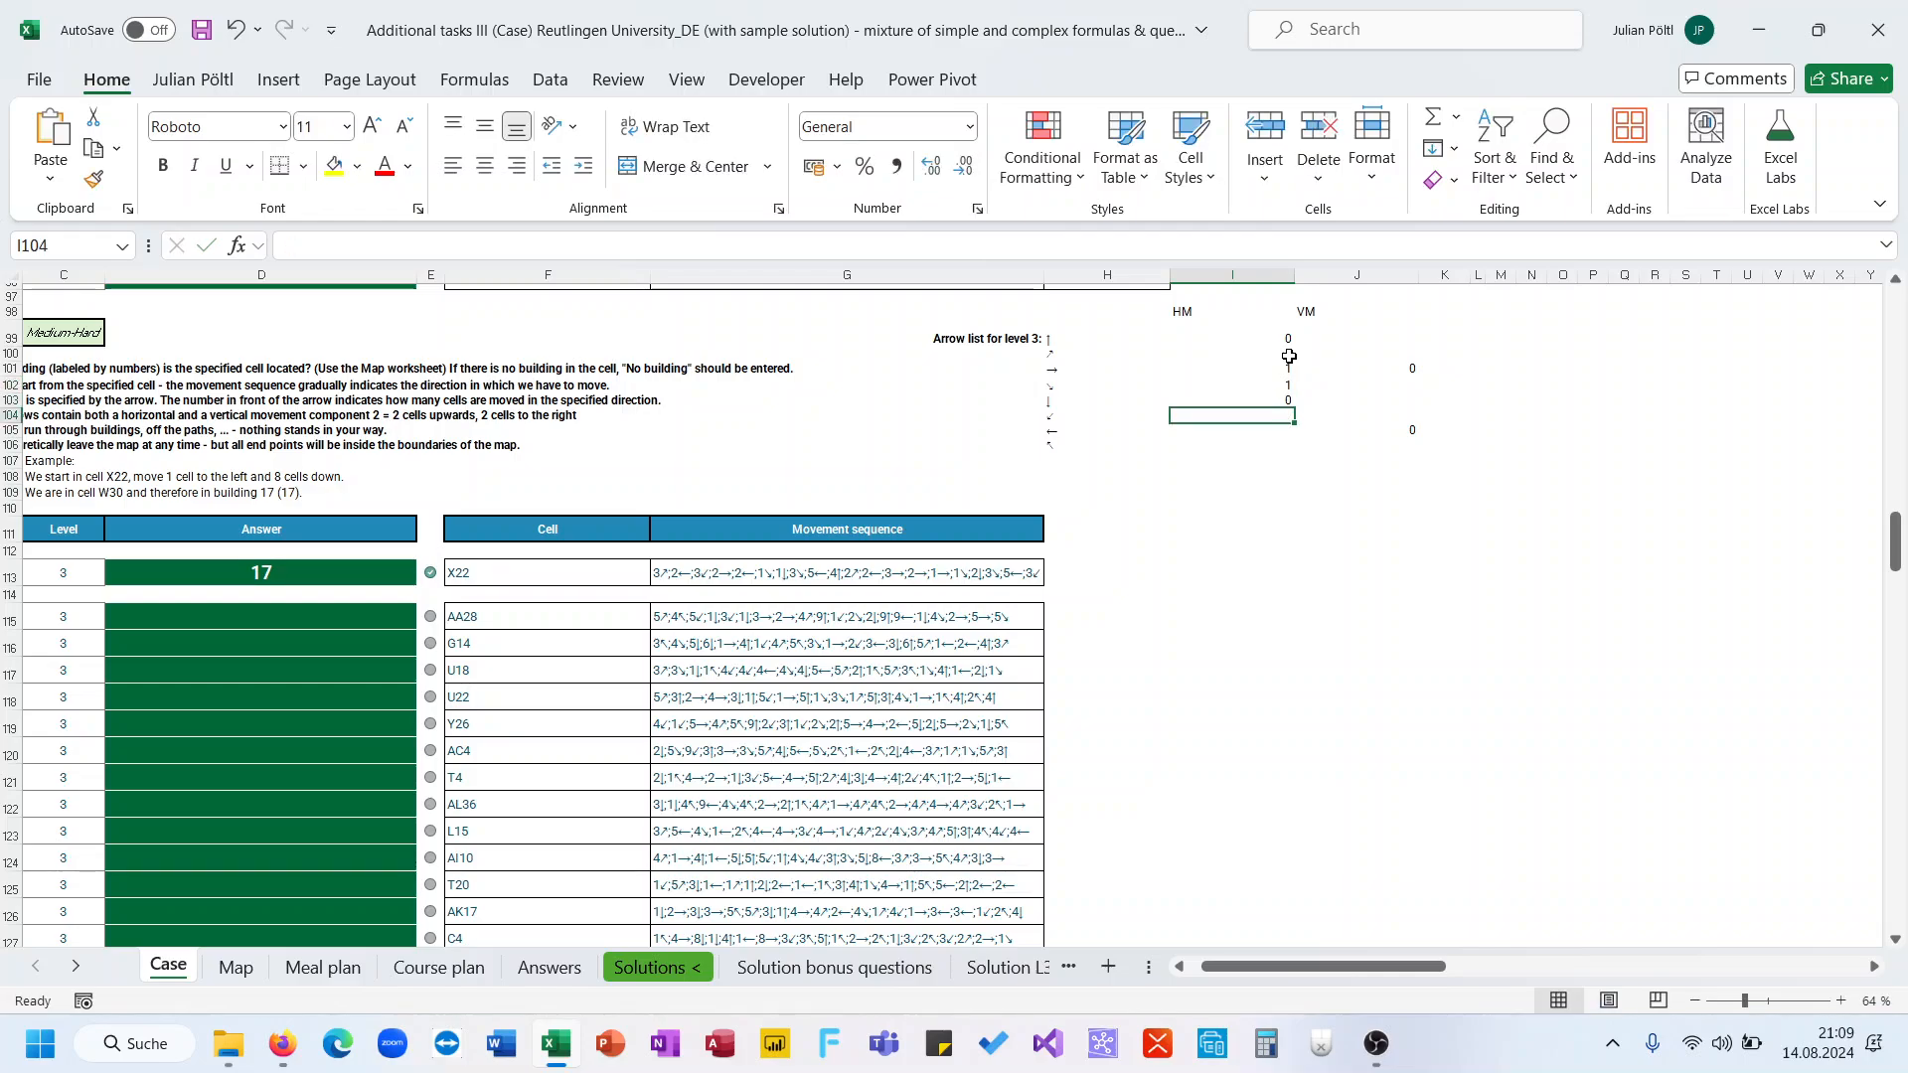
Enter -1 as the horizontal movement for the down-left, left and up-left arrows
{"action": "type", "text": "-1"}
{"action": "key", "text": "Return"}
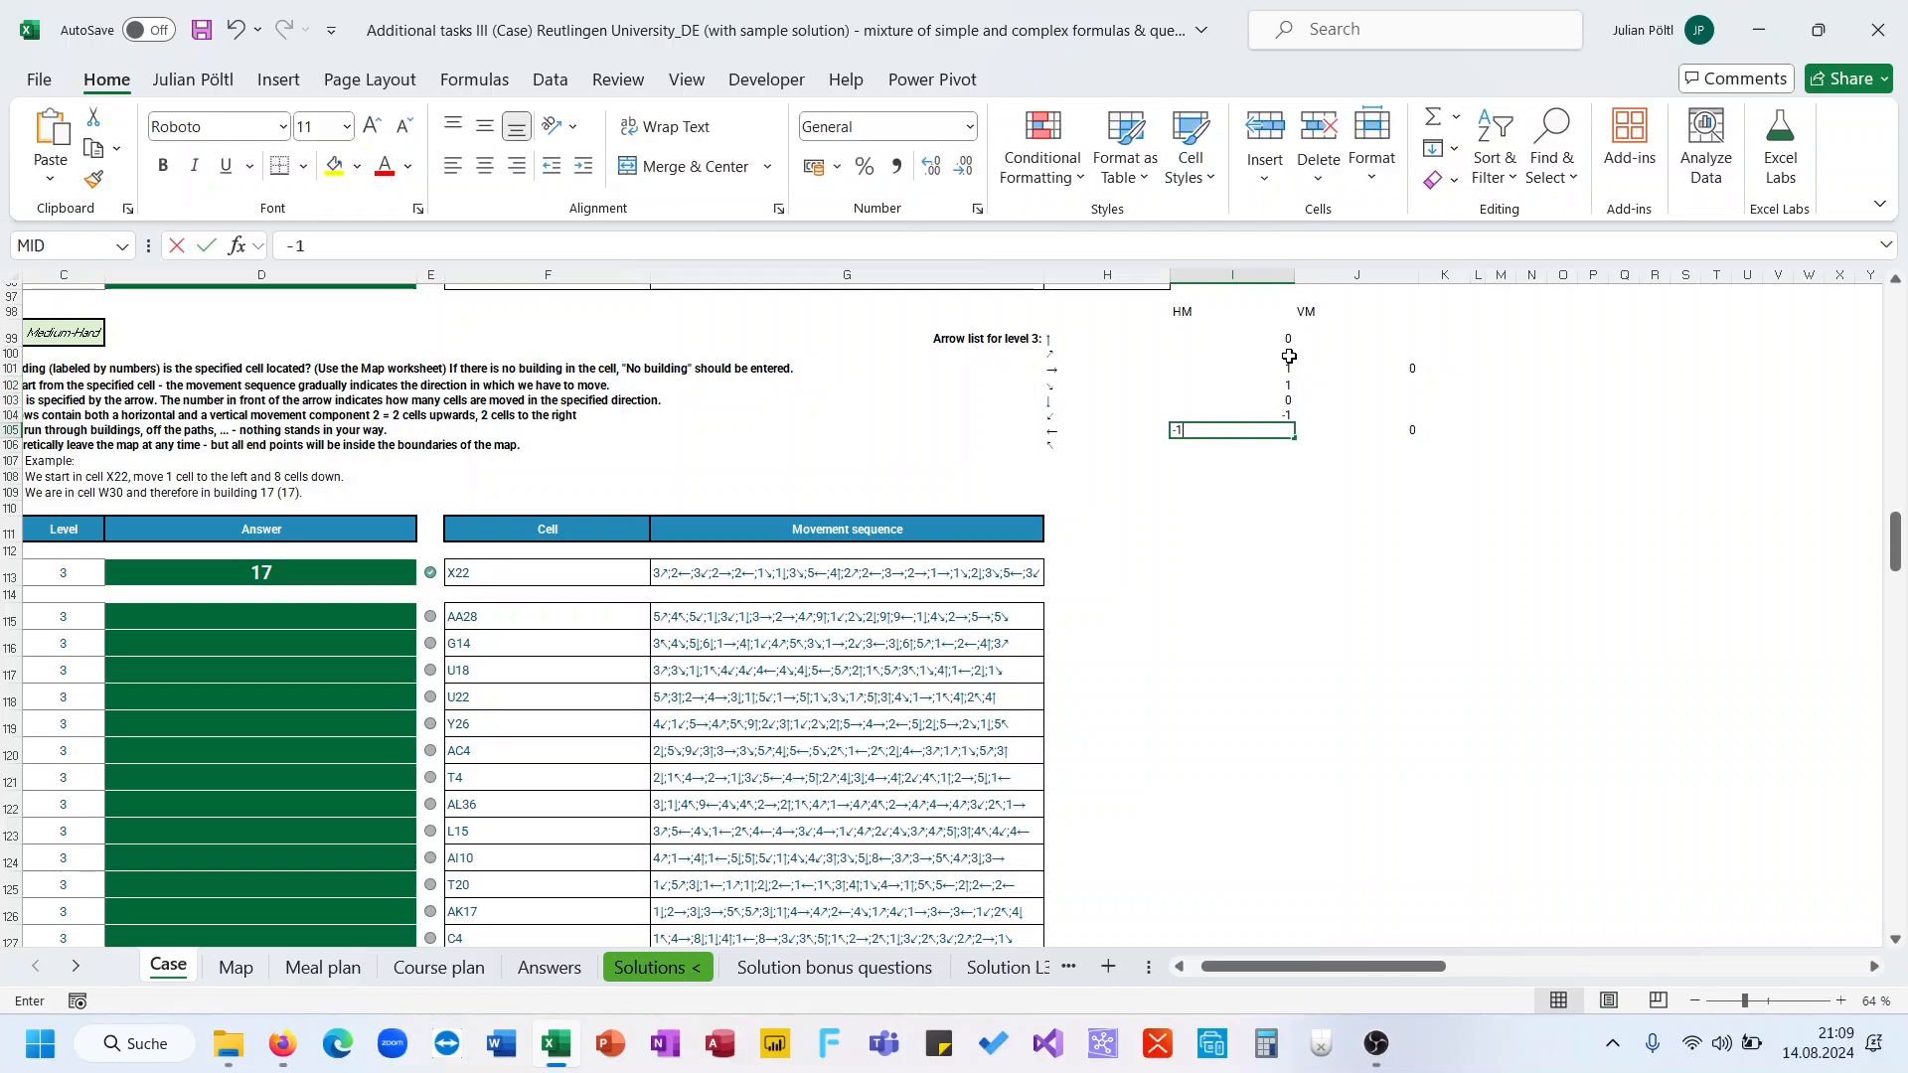
{"action": "type", "text": "-1"}
{"action": "key", "text": "Return"}
{"action": "type", "text": "-1"}
{"action": "key", "text": "Return"}
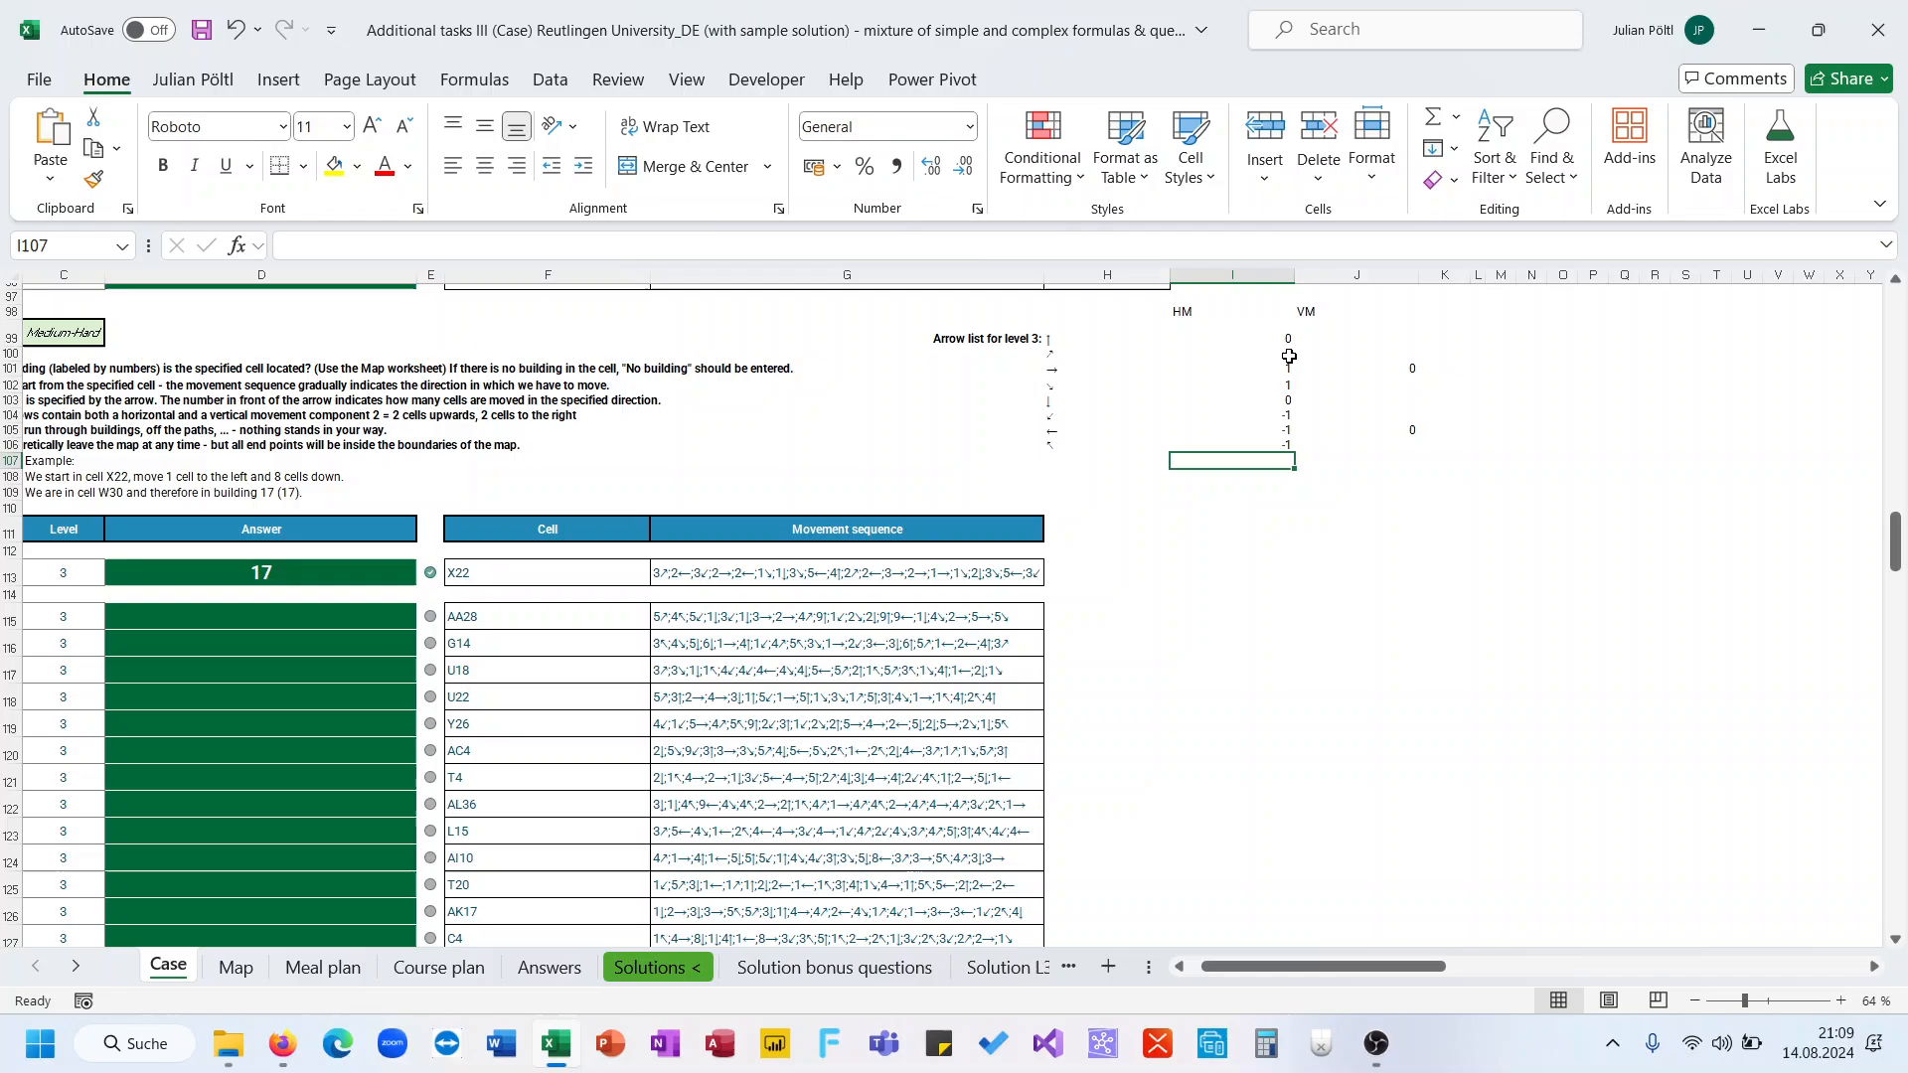
Enter -1 as the vertical movement for the up and up-right arrows
{"action": "left_click", "coordinate": [1352, 340]}
{"action": "type", "text": "1"}
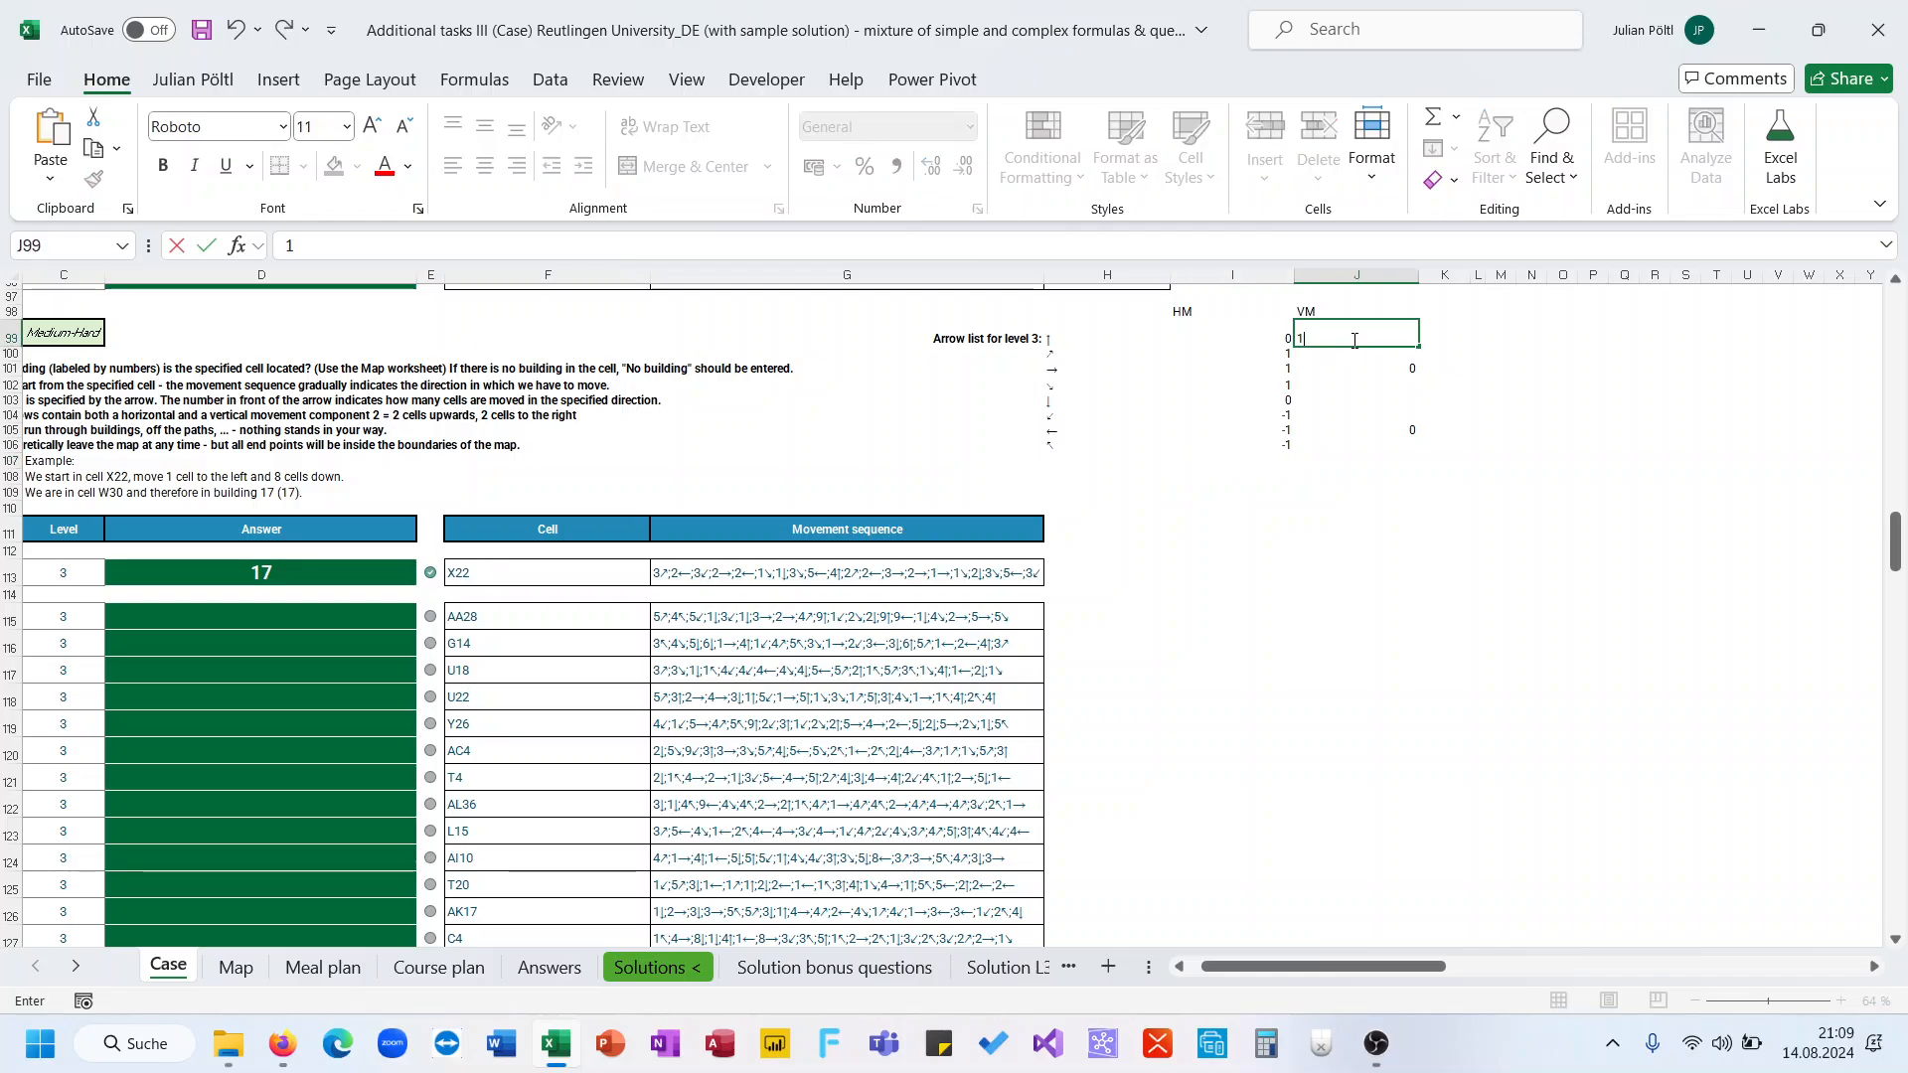
{"action": "type", "text": "-1"}
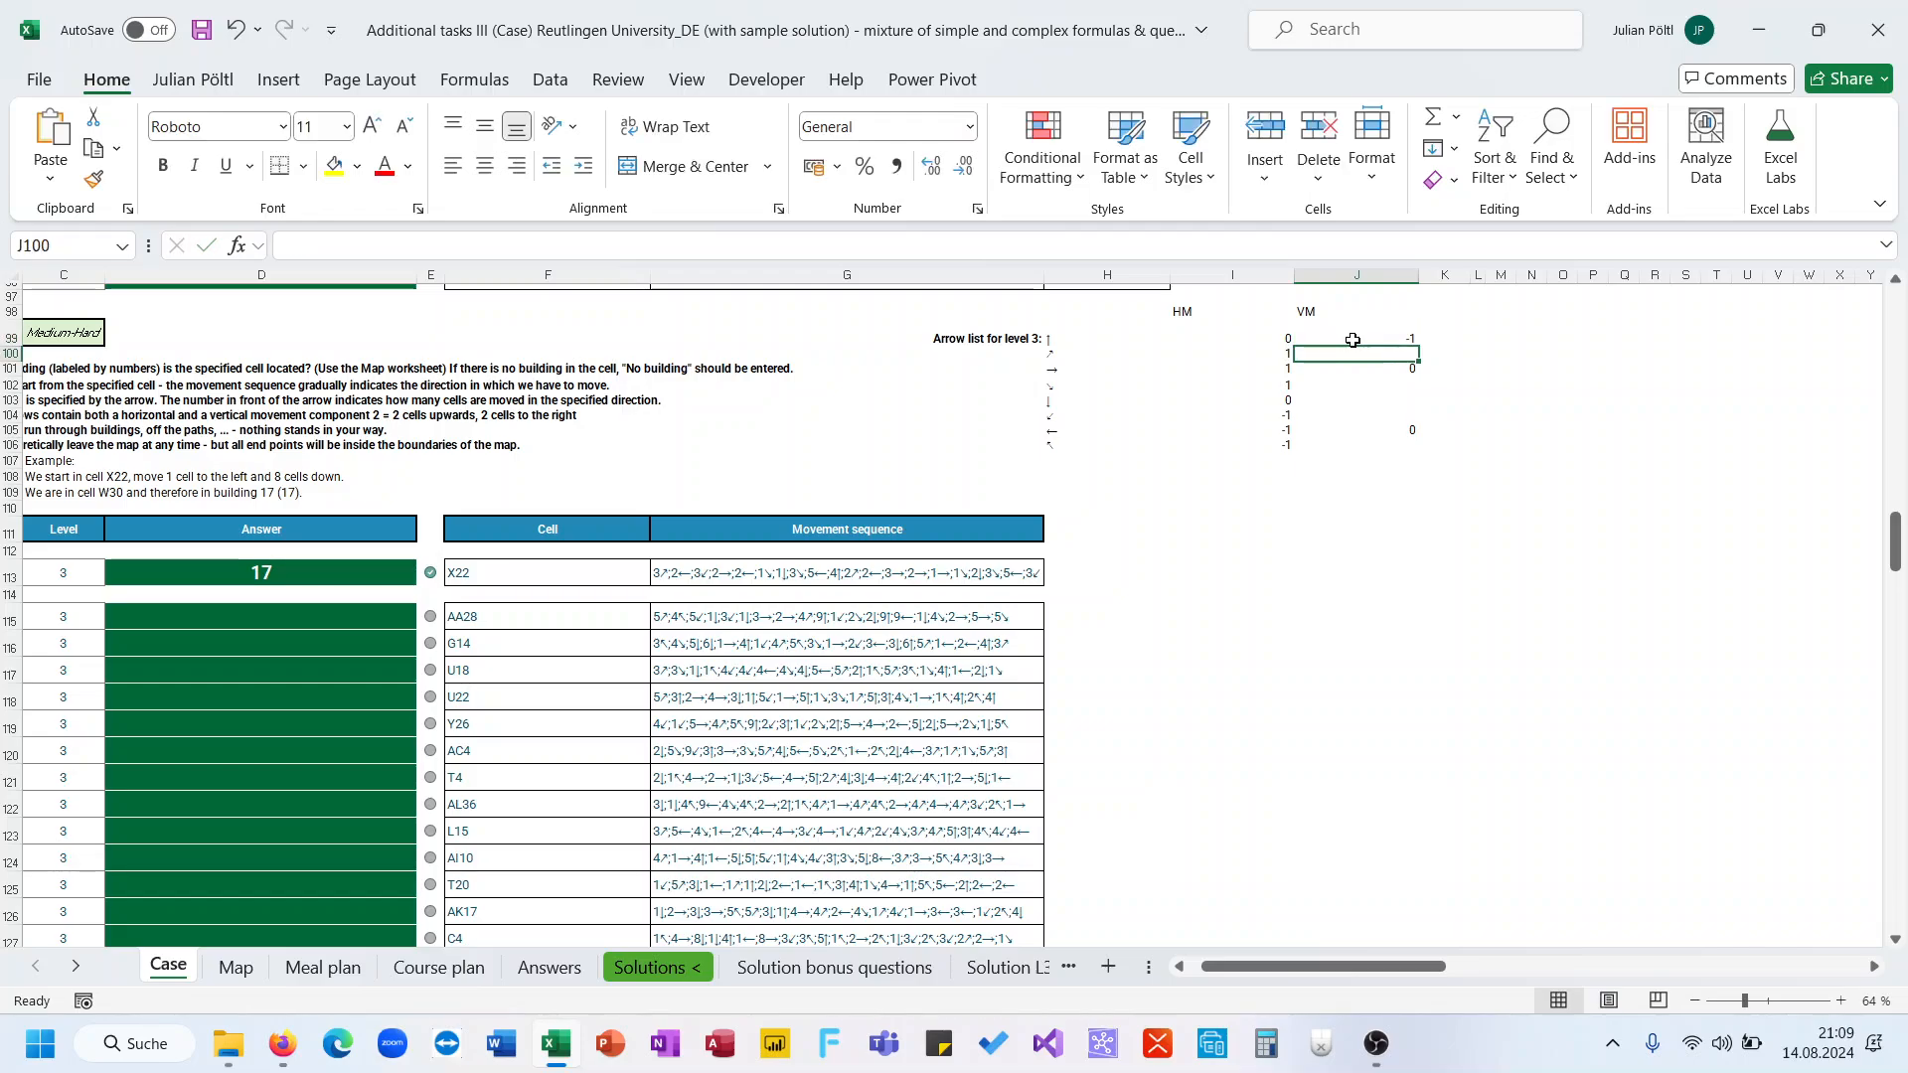
{"action": "key", "text": "Return"}
{"action": "type", "text": "-1"}
{"action": "key", "text": "Return"}
{"action": "key", "text": "Return"}
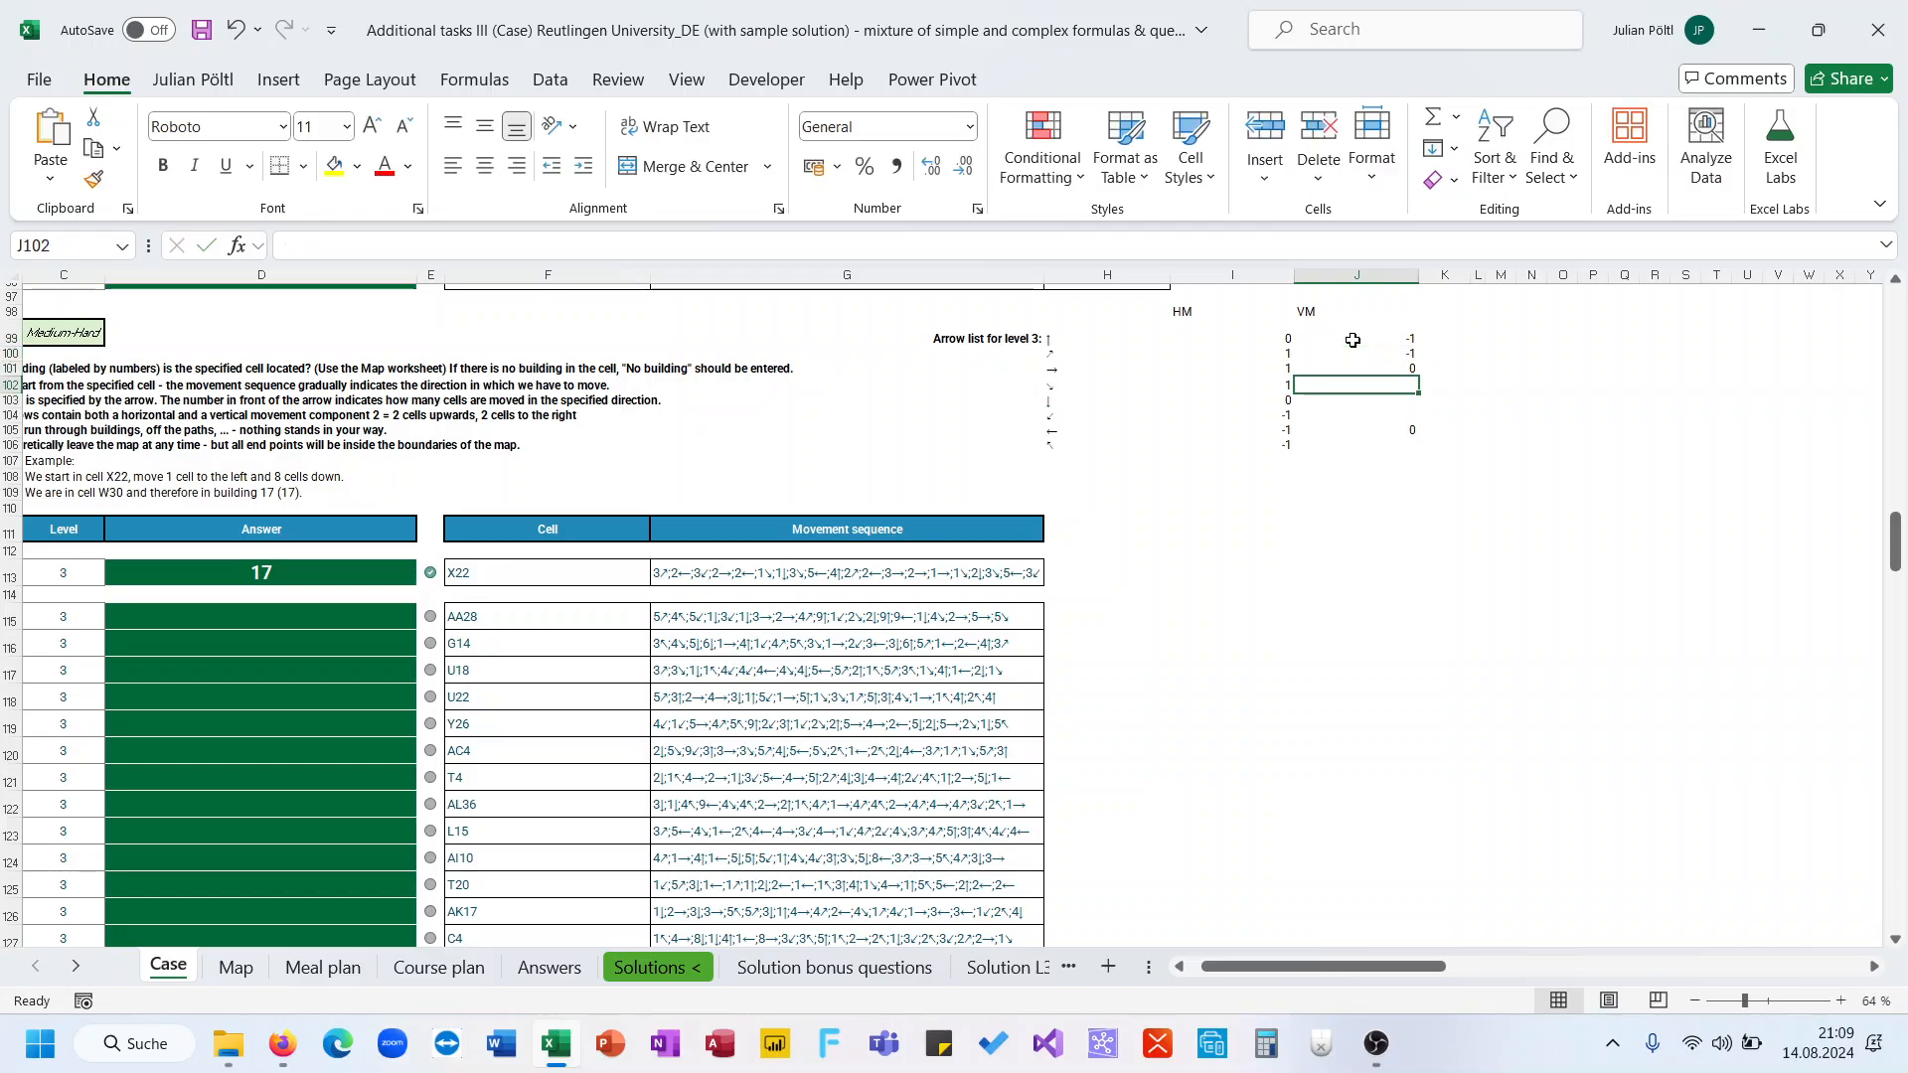
Enter 1 as the vertical movement for the down-right, down and down-left arrows, and -1 for the up-left arrow
{"action": "type", "text": "1"}
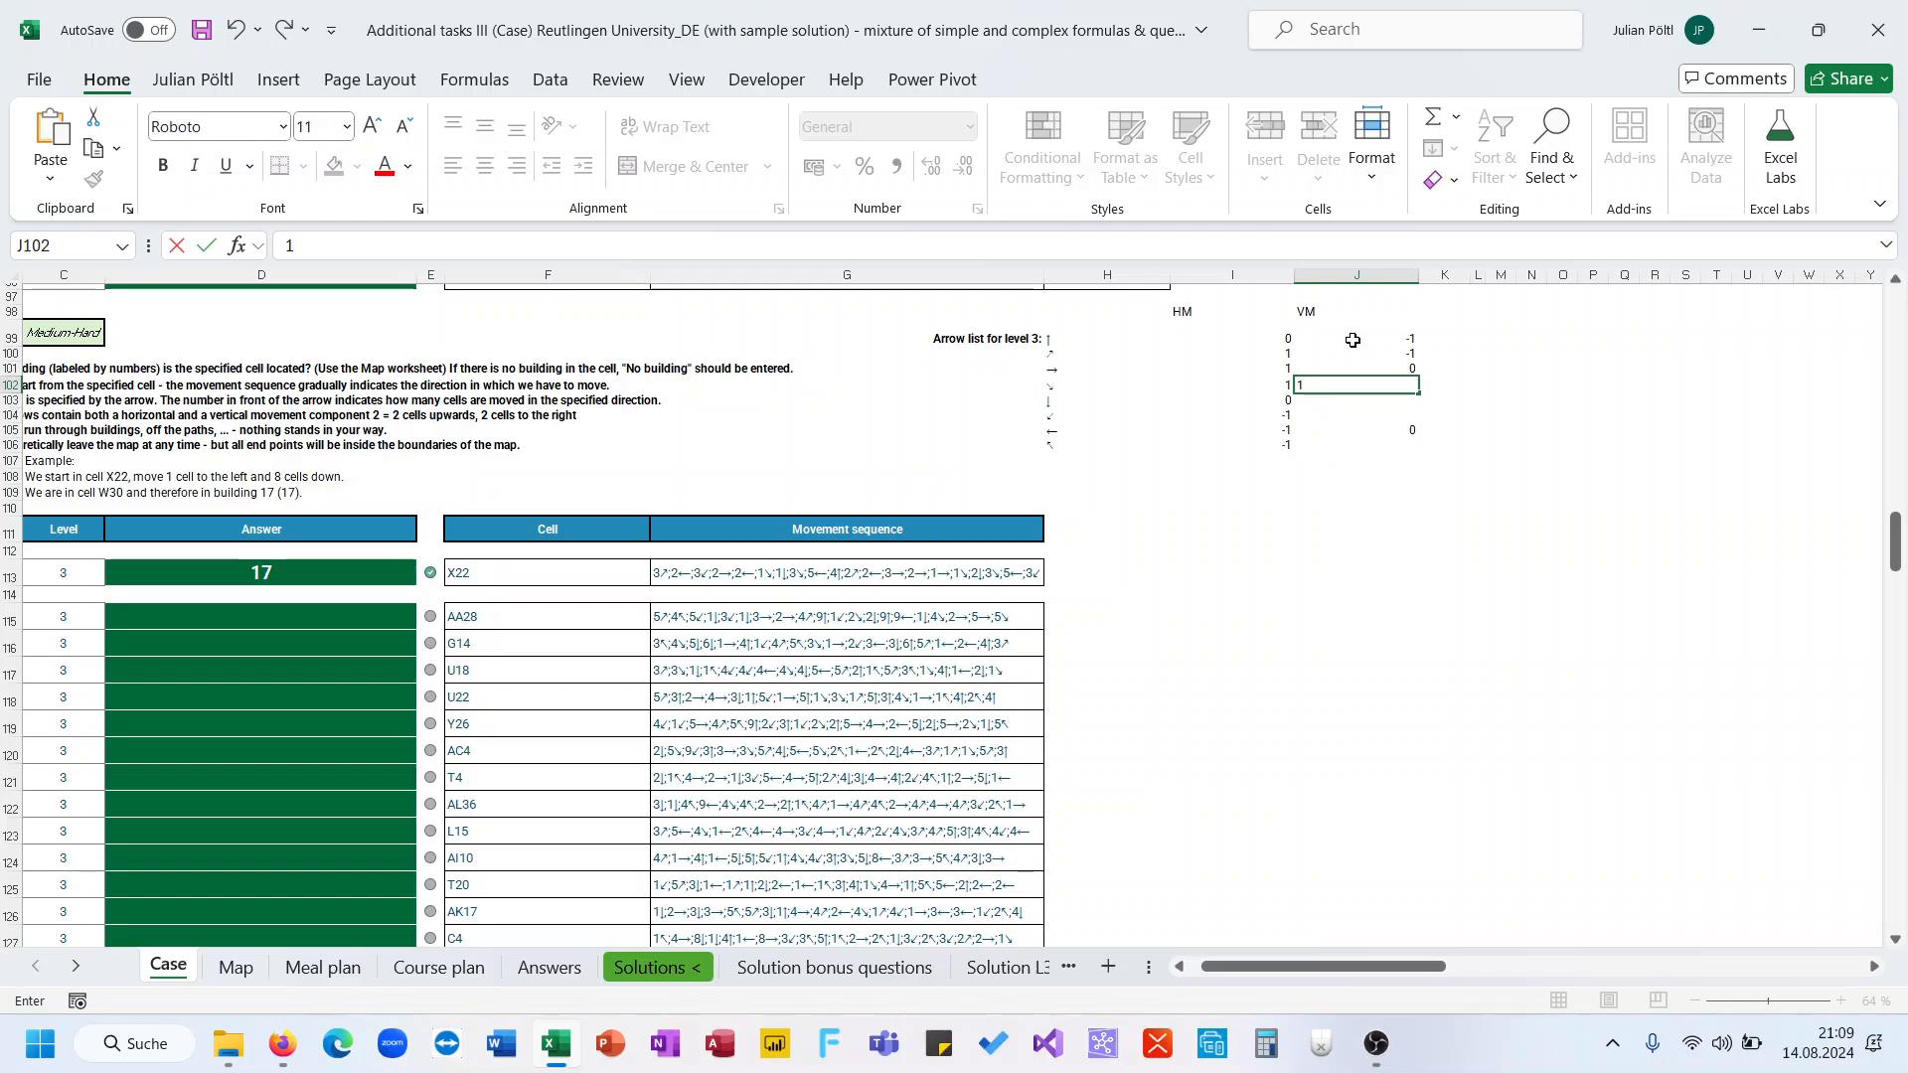
{"action": "key", "text": "Return"}
{"action": "type", "text": "1"}
{"action": "key", "text": "Return"}
{"action": "type", "text": "1"}
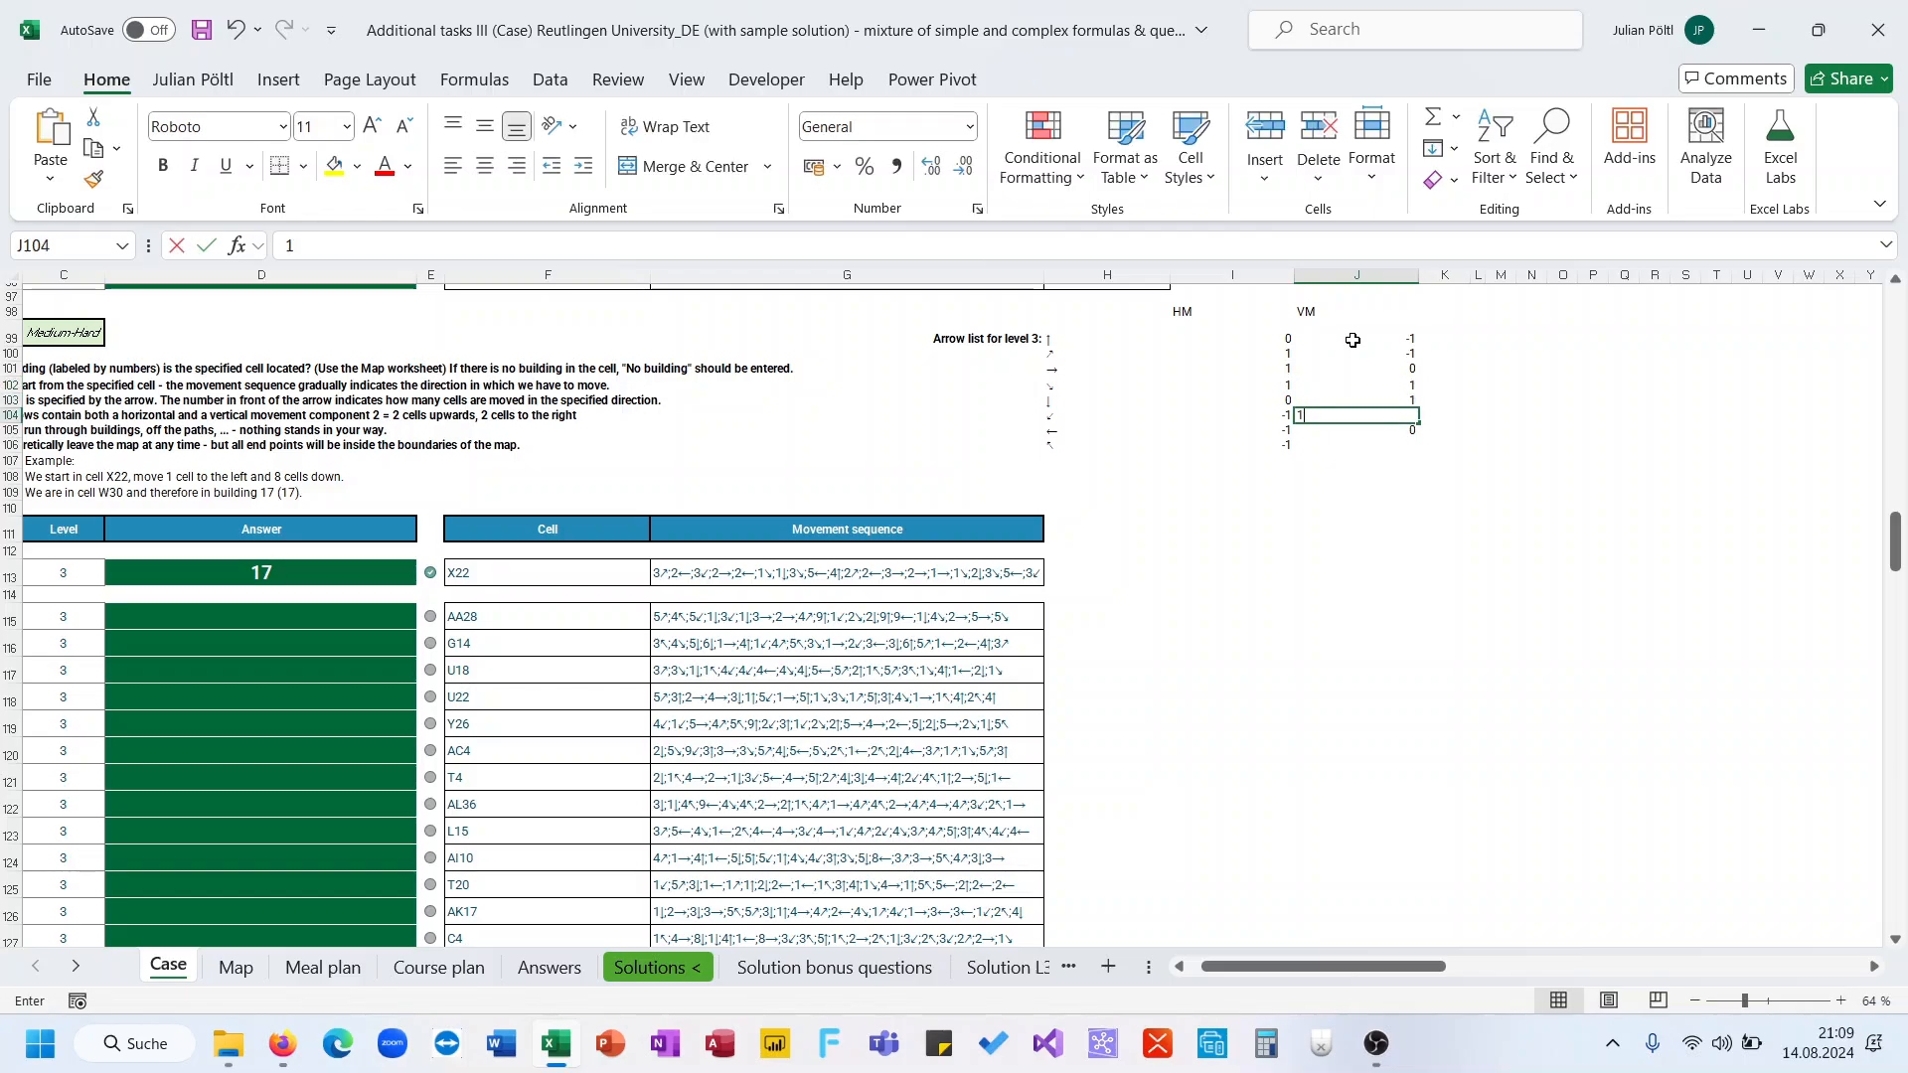
{"action": "key", "text": "Return"}
{"action": "key", "text": "Return"}
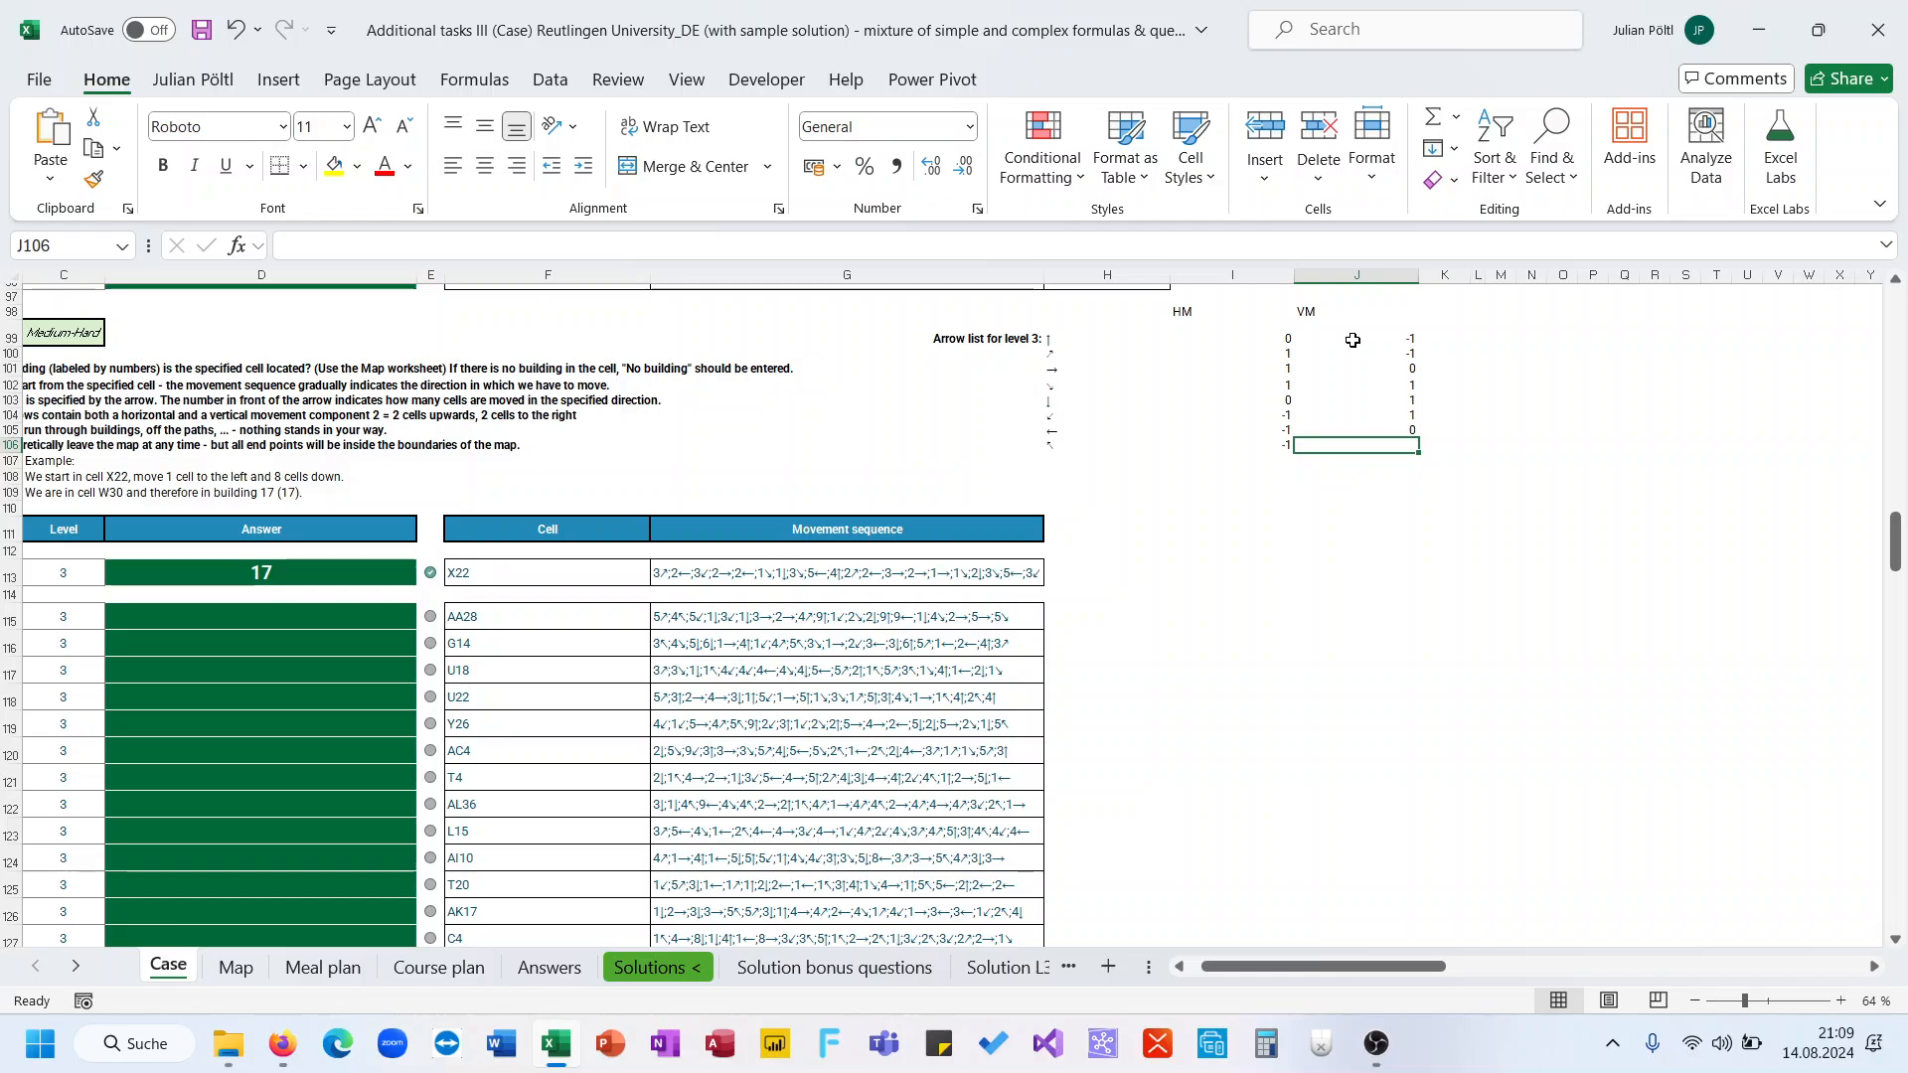
{"action": "type", "text": "-1"}
{"action": "key", "text": "Return"}
Define the horizontal movement values as the named range HM
{"action": "left_click", "coordinate": [1252, 341]}
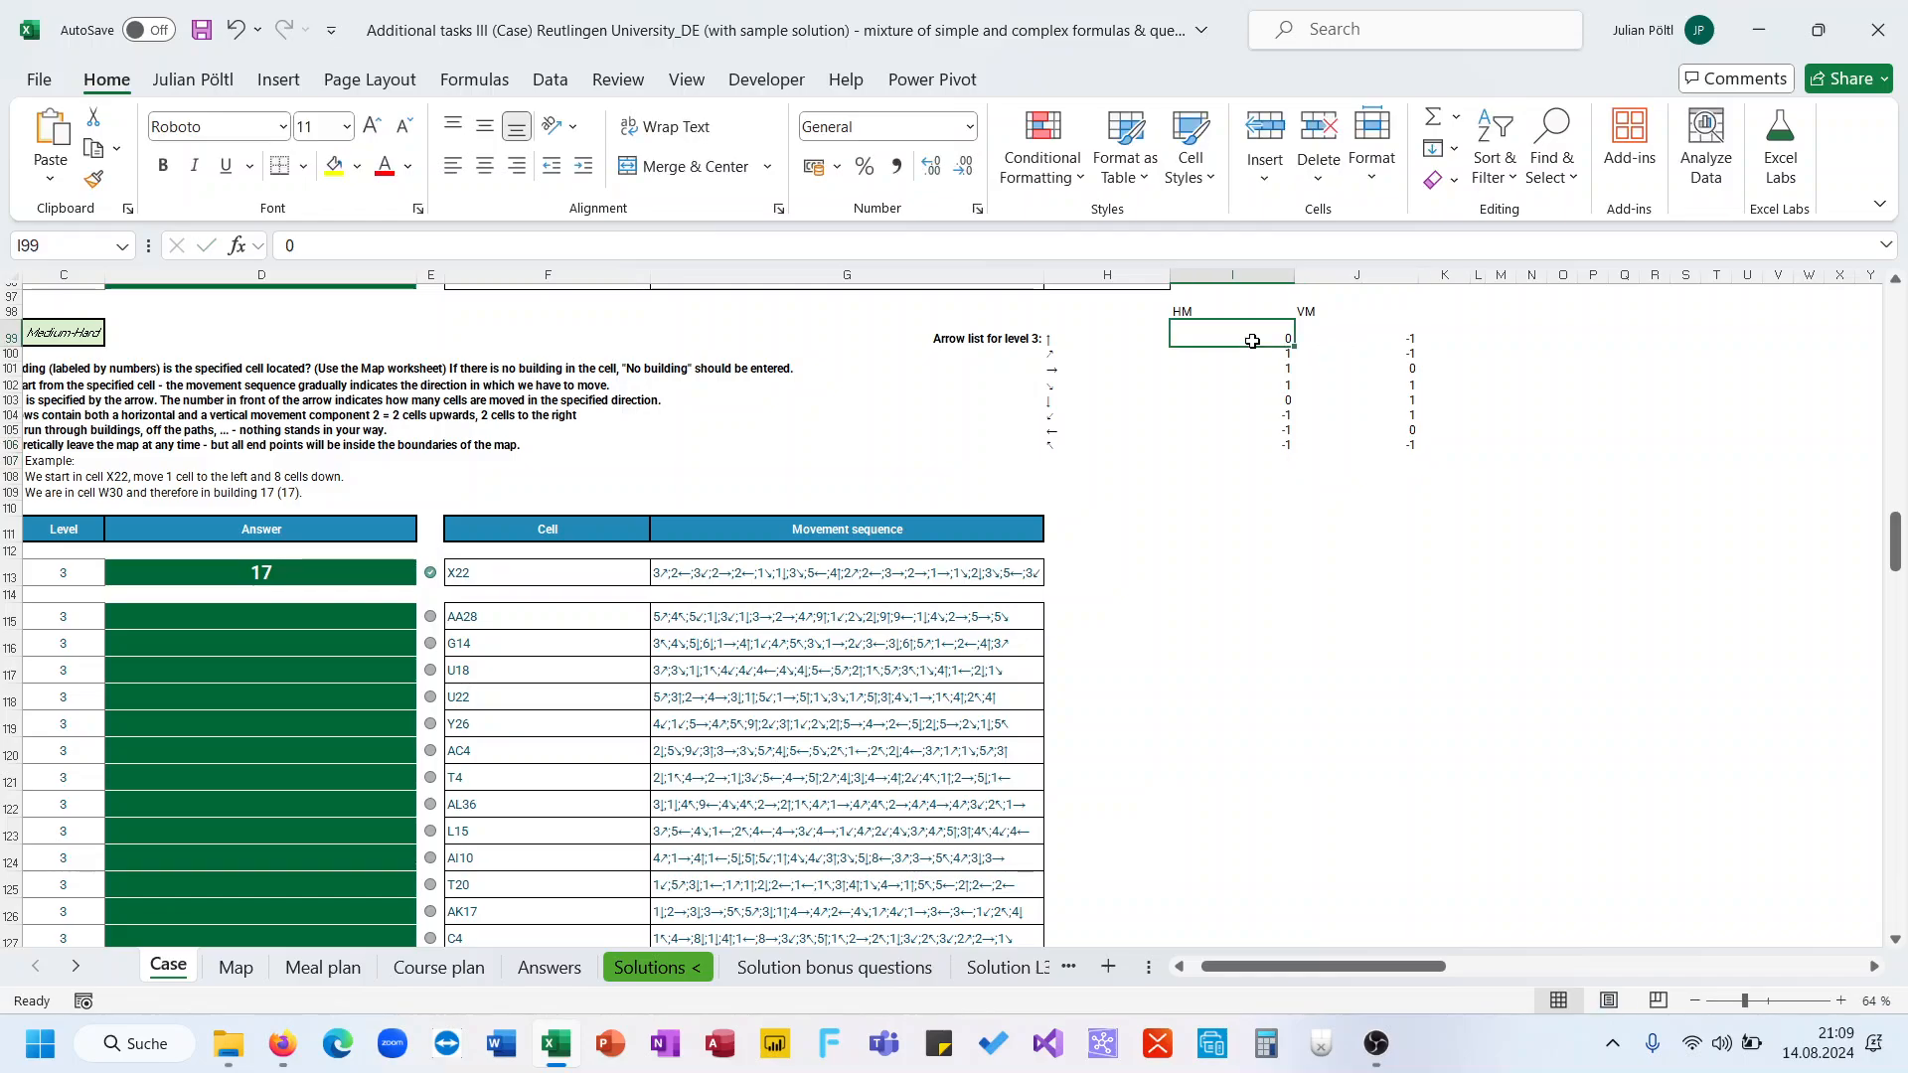
{"action": "left_click_drag", "start_coordinate": [1251, 340], "coordinate": [1292, 449]}
{"action": "left_click", "coordinate": [55, 248]}
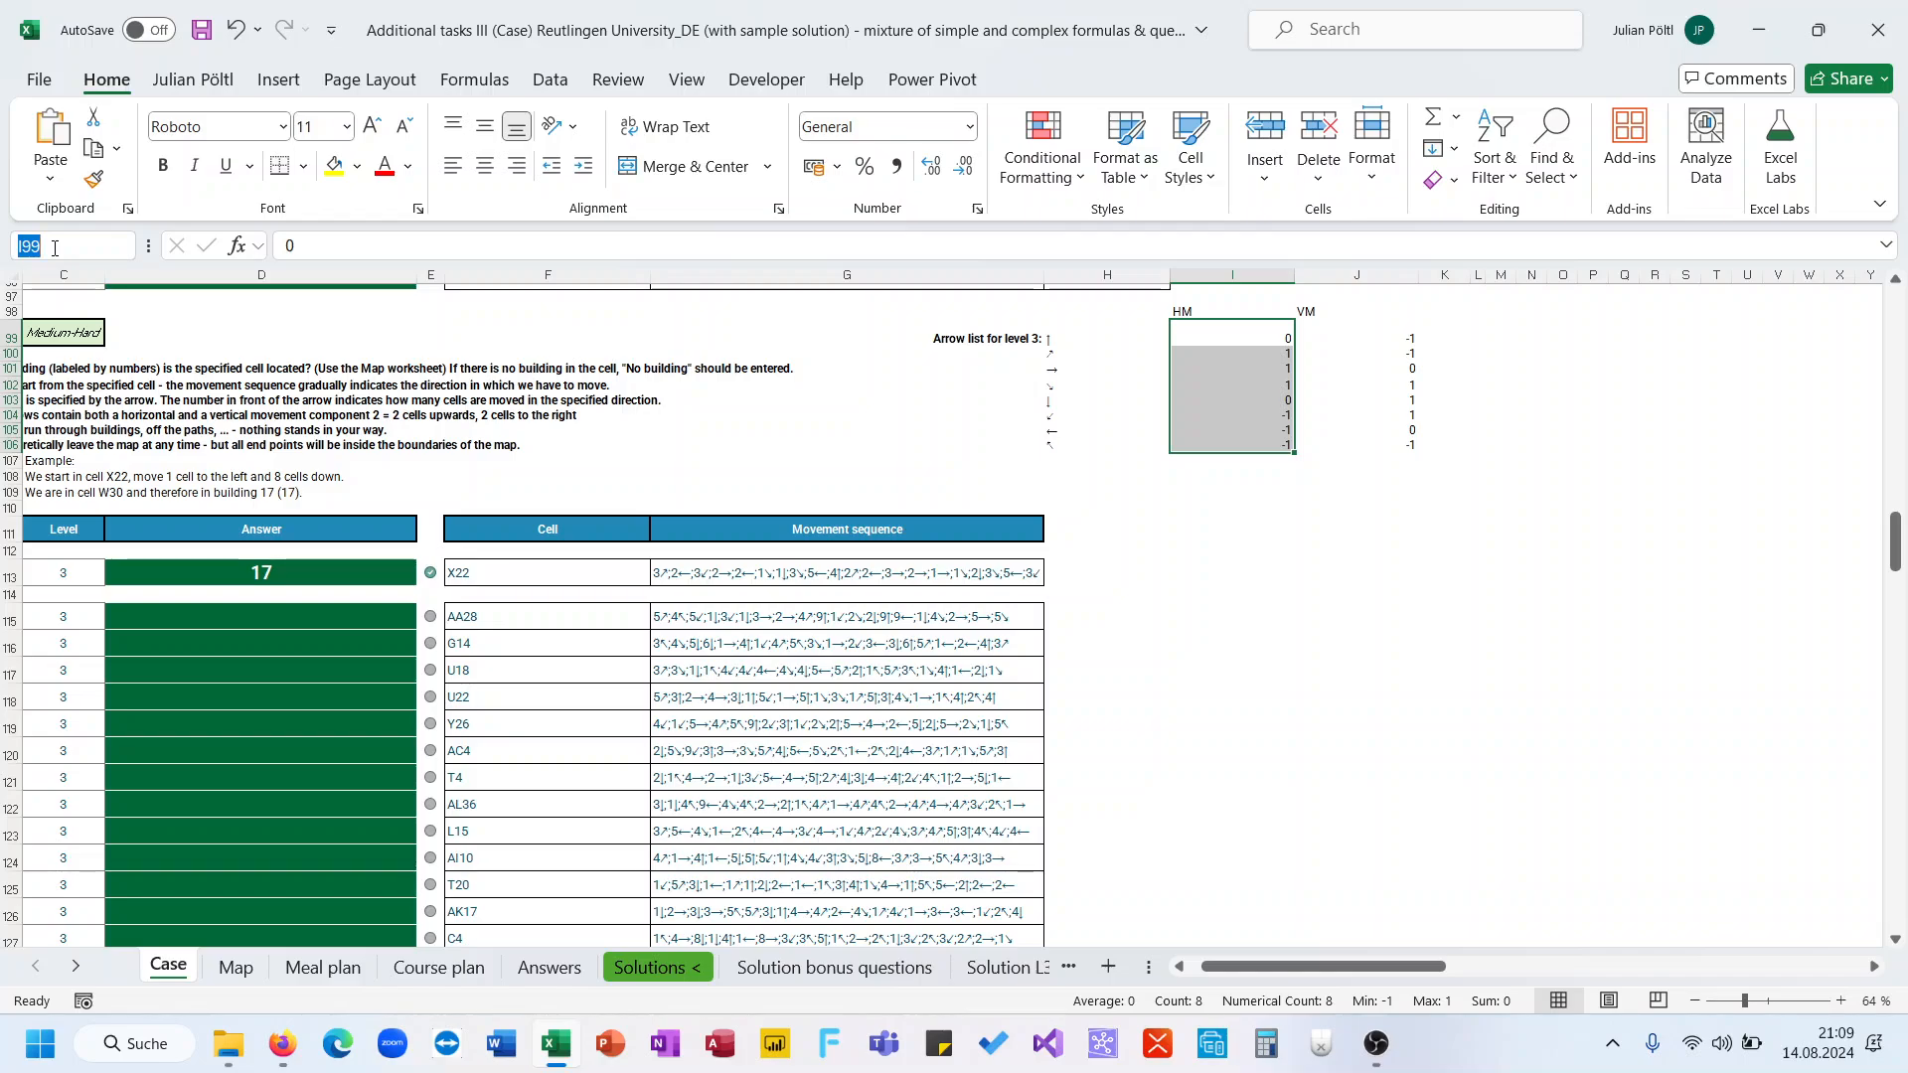
{"action": "type", "text": "HM"}
{"action": "key", "text": "Return"}
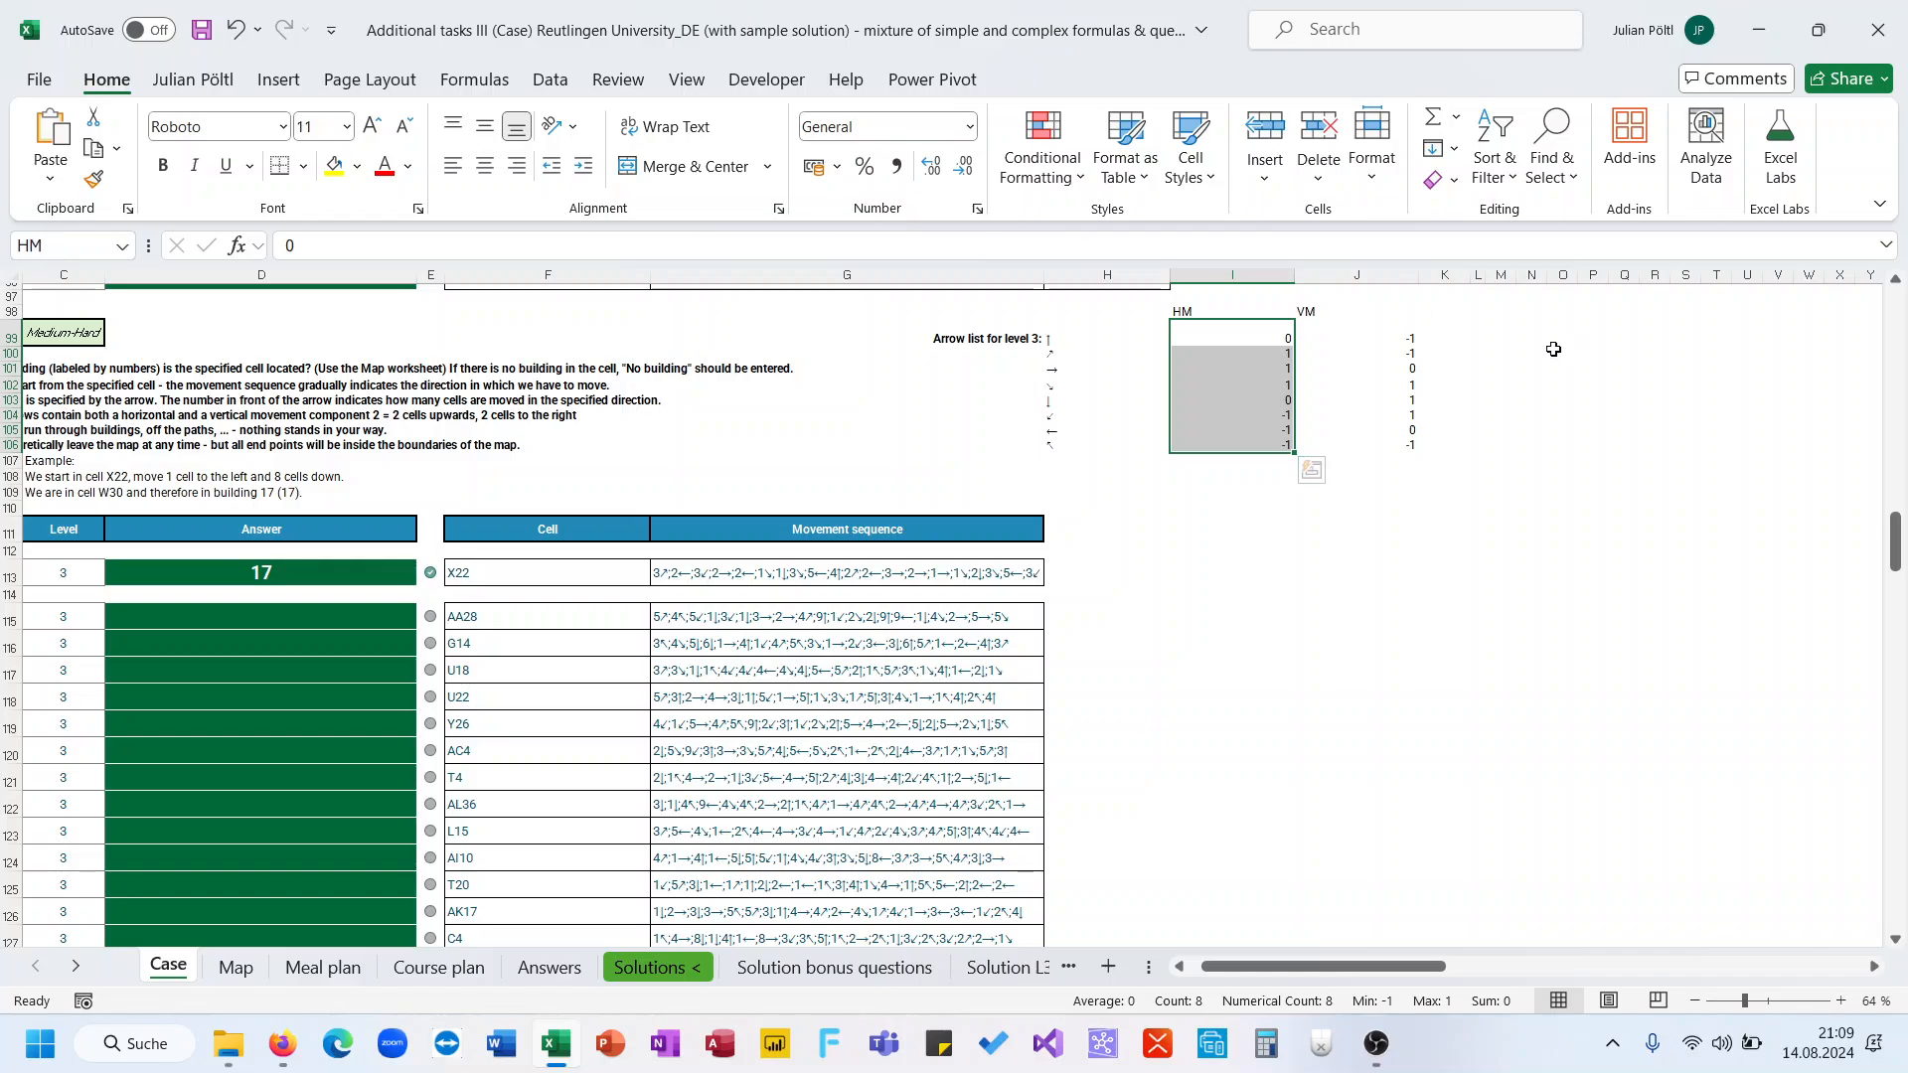
Define the vertical movement values as the named range VM
{"action": "left_click_drag", "start_coordinate": [1356, 339], "coordinate": [1391, 445]}
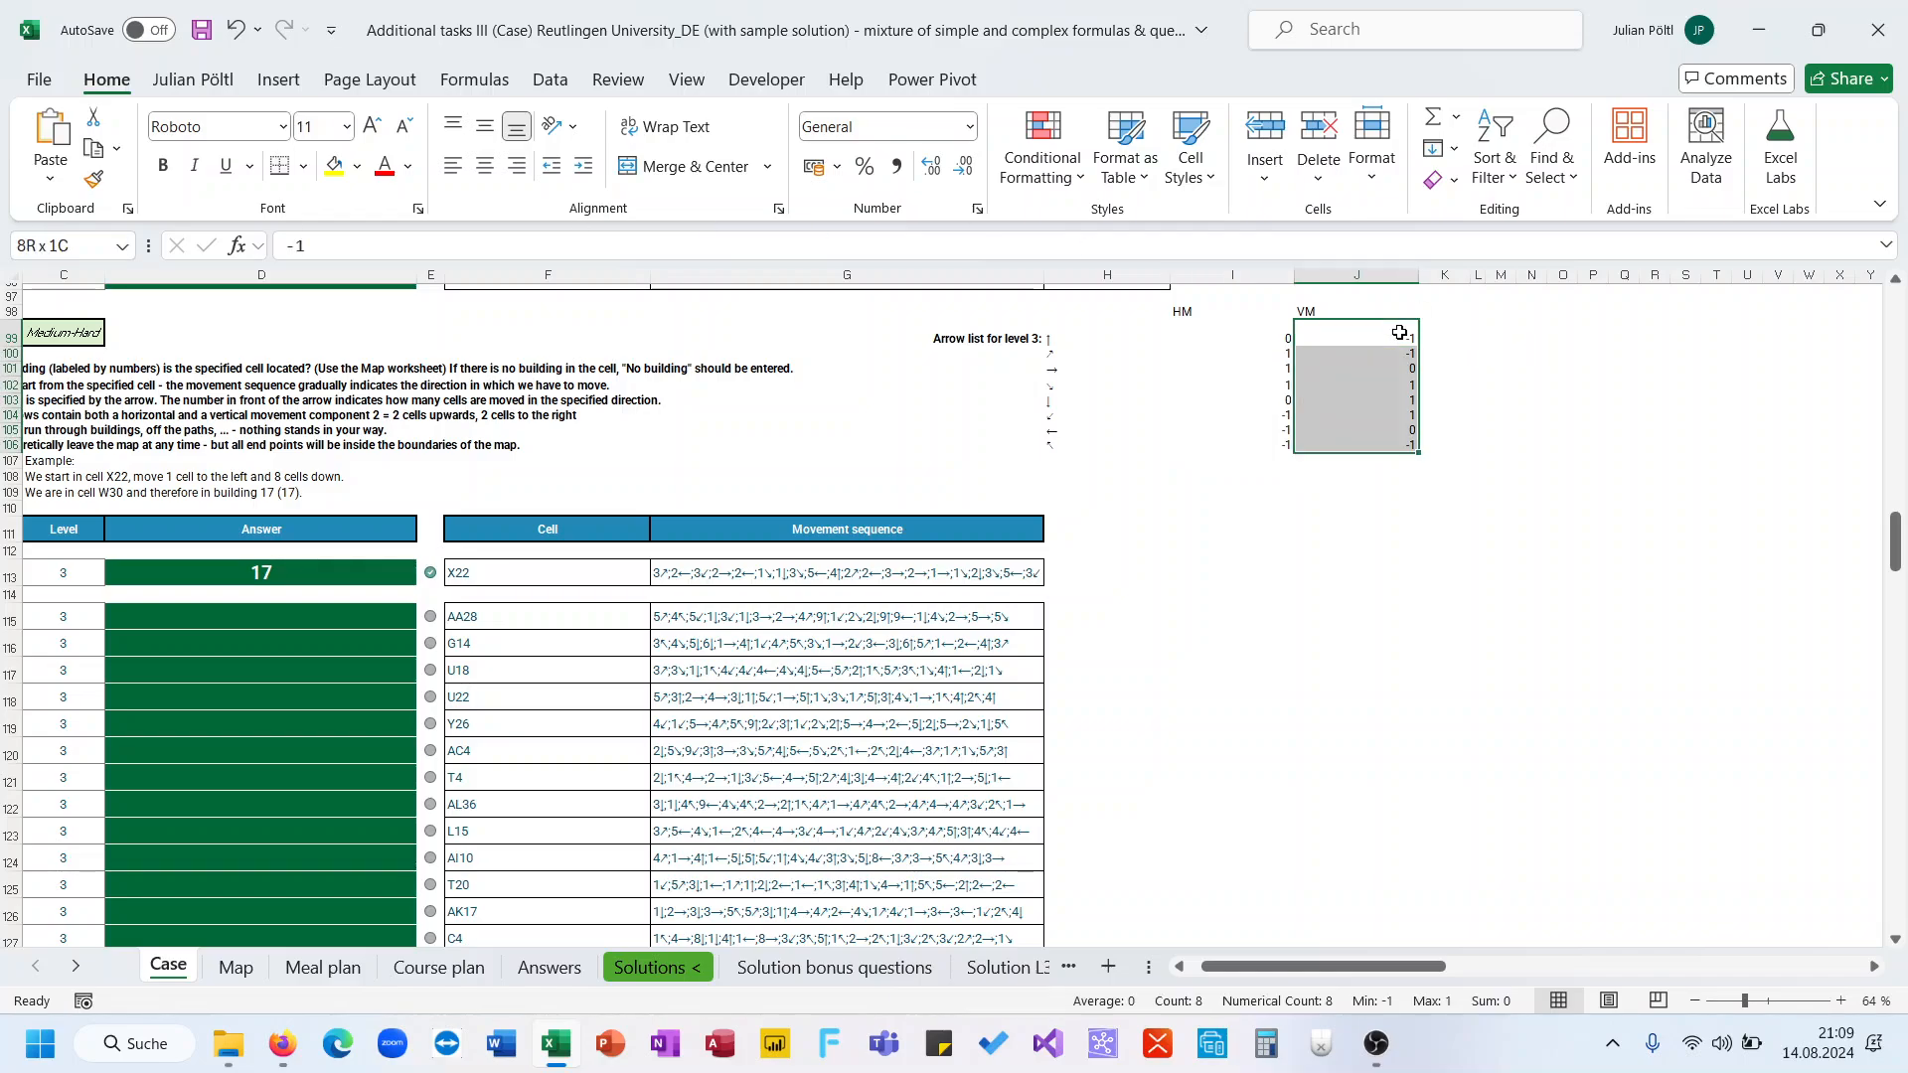
{"action": "left_click", "coordinate": [88, 242]}
{"action": "type", "text": "VM"}
{"action": "key", "text": "Return"}
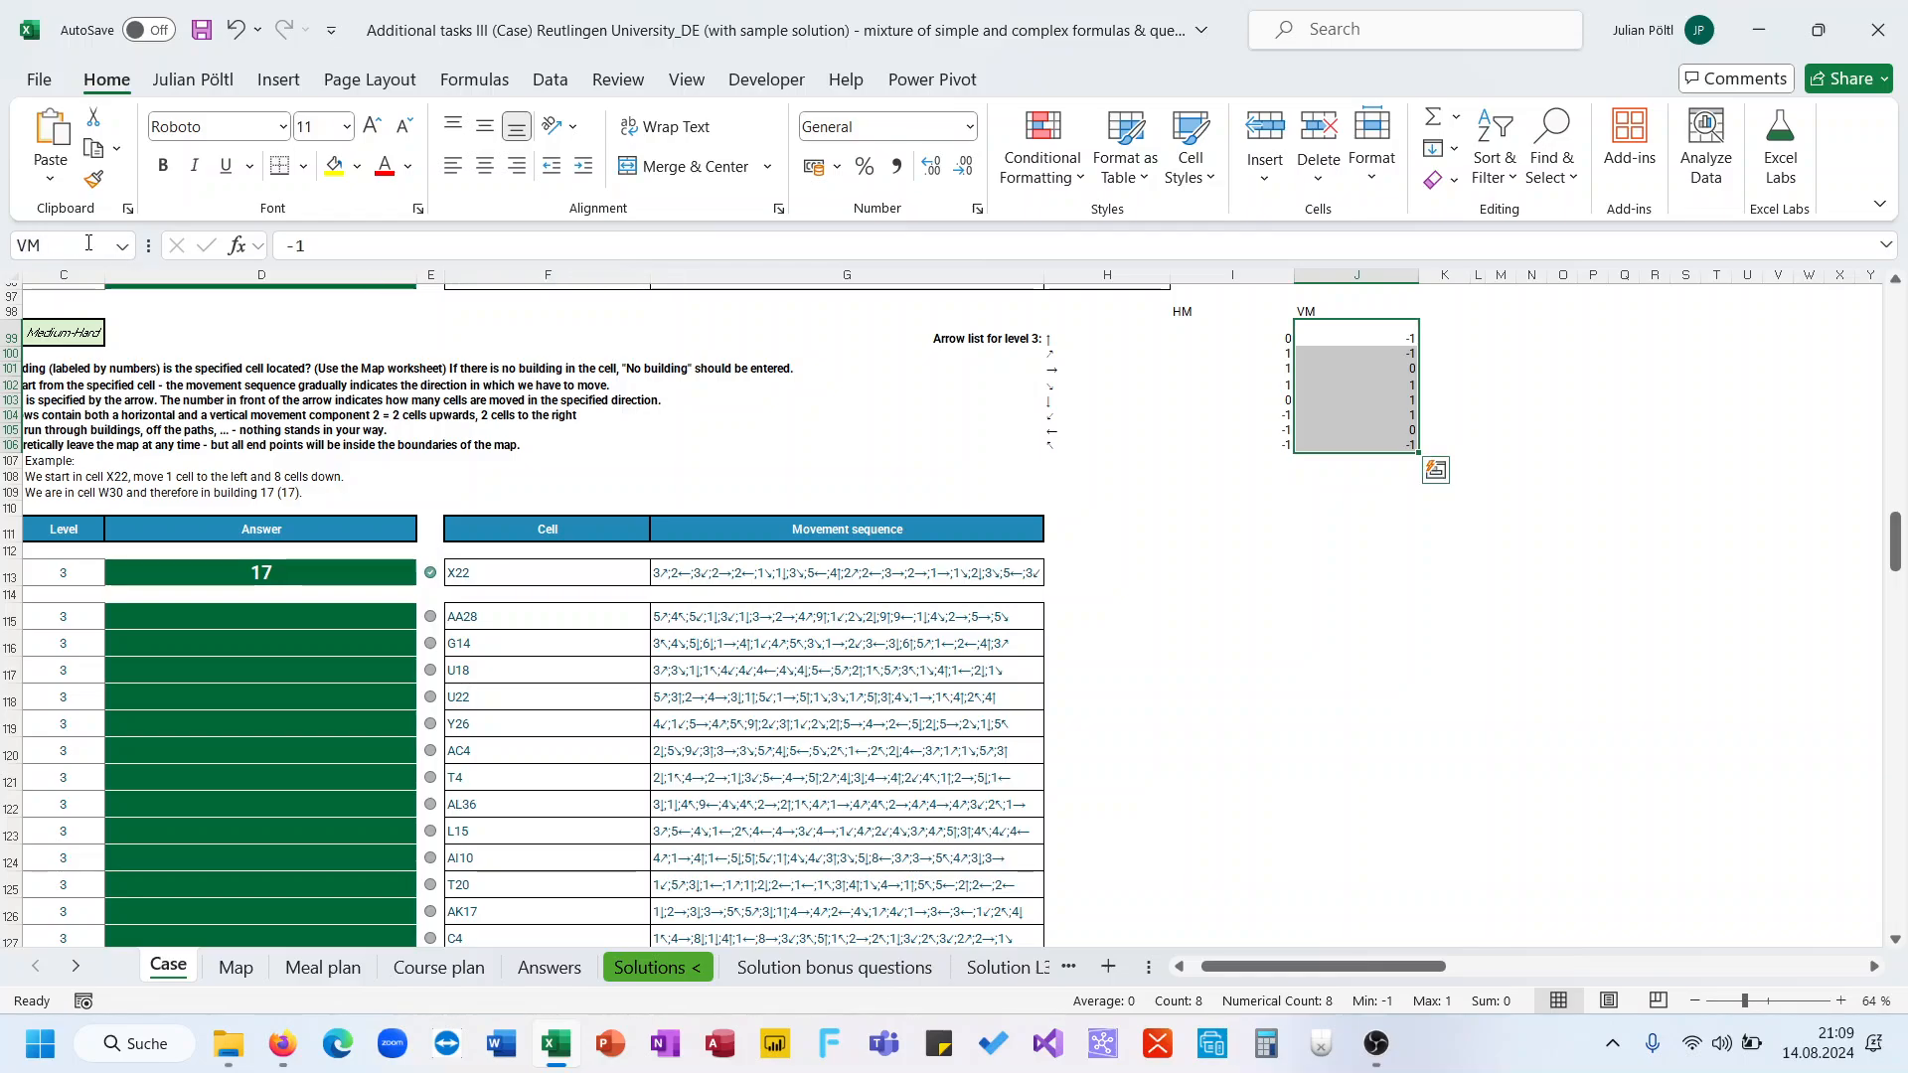
Split the X22 movement sequence in G113 at semicolons with a TEXTSPLIT formula in H113
{"action": "left_click", "coordinate": [672, 622]}
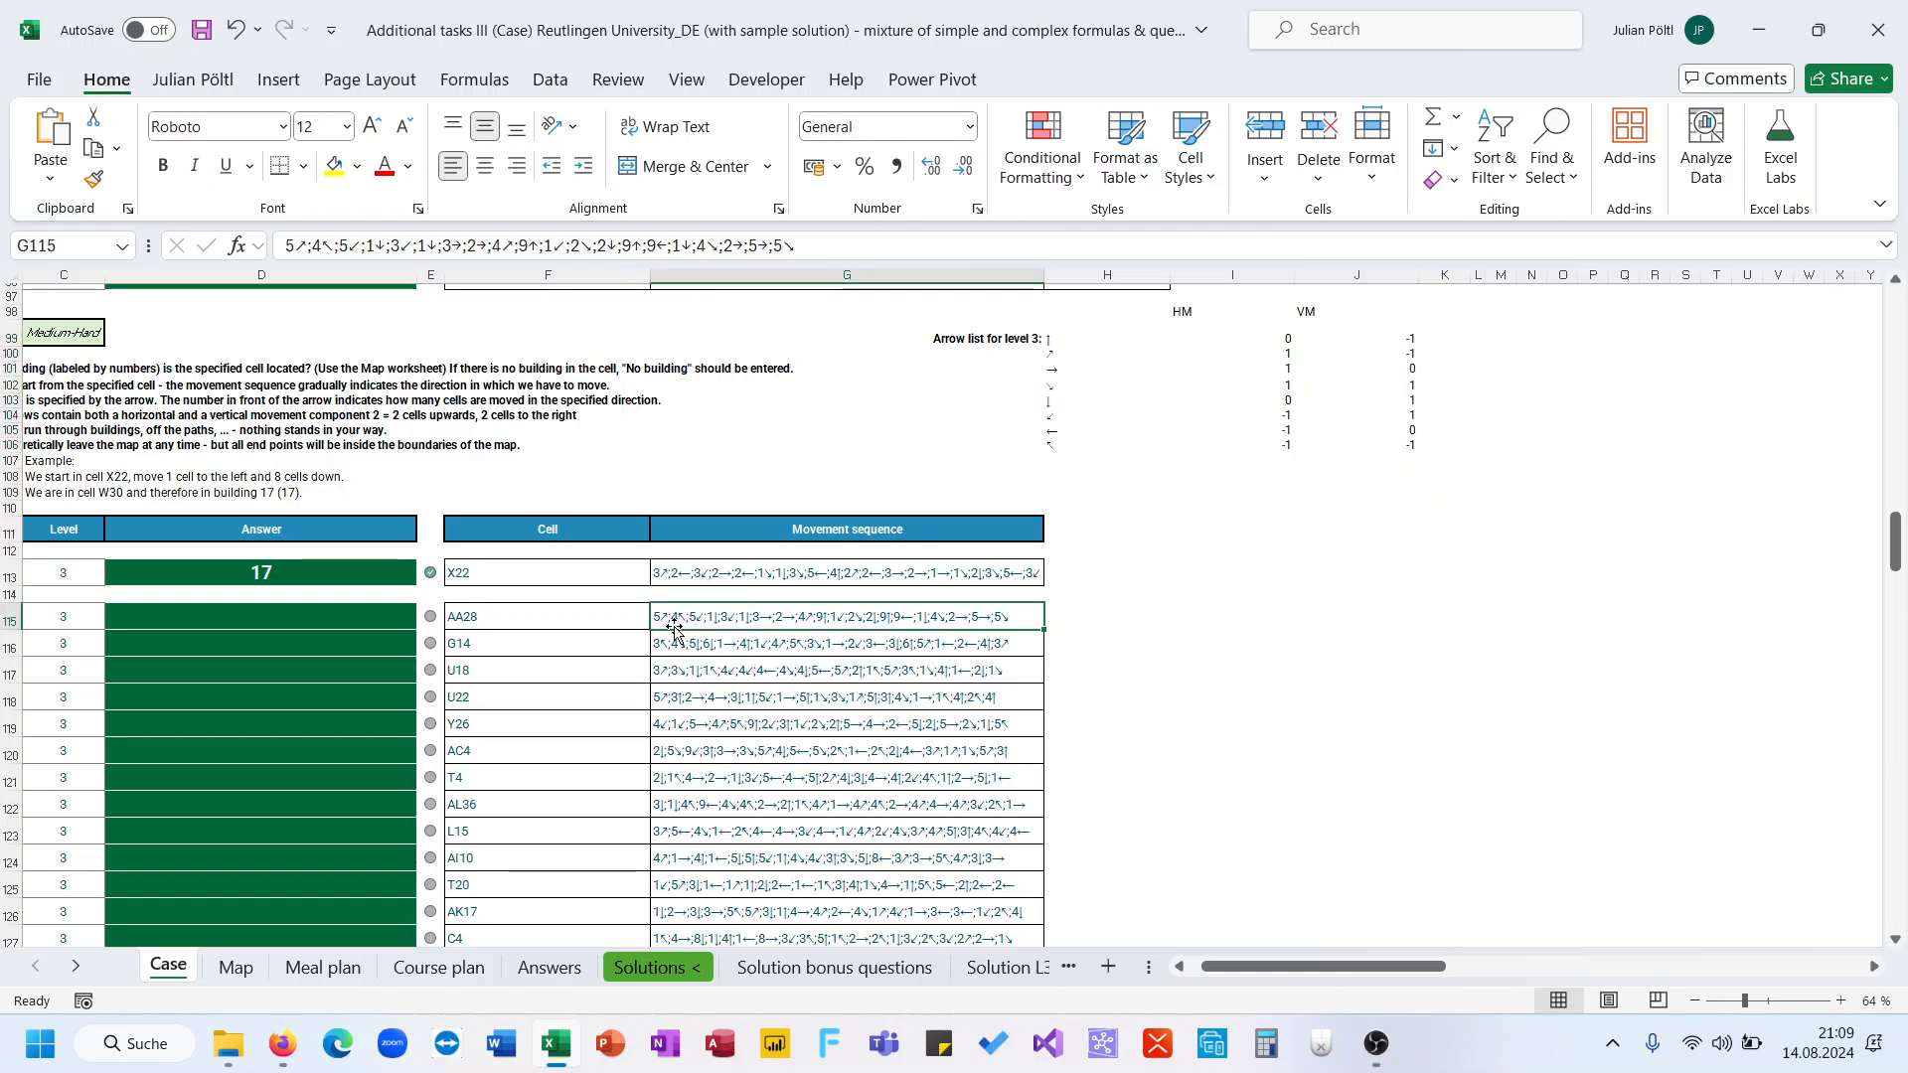
{"action": "left_click", "coordinate": [1086, 569]}
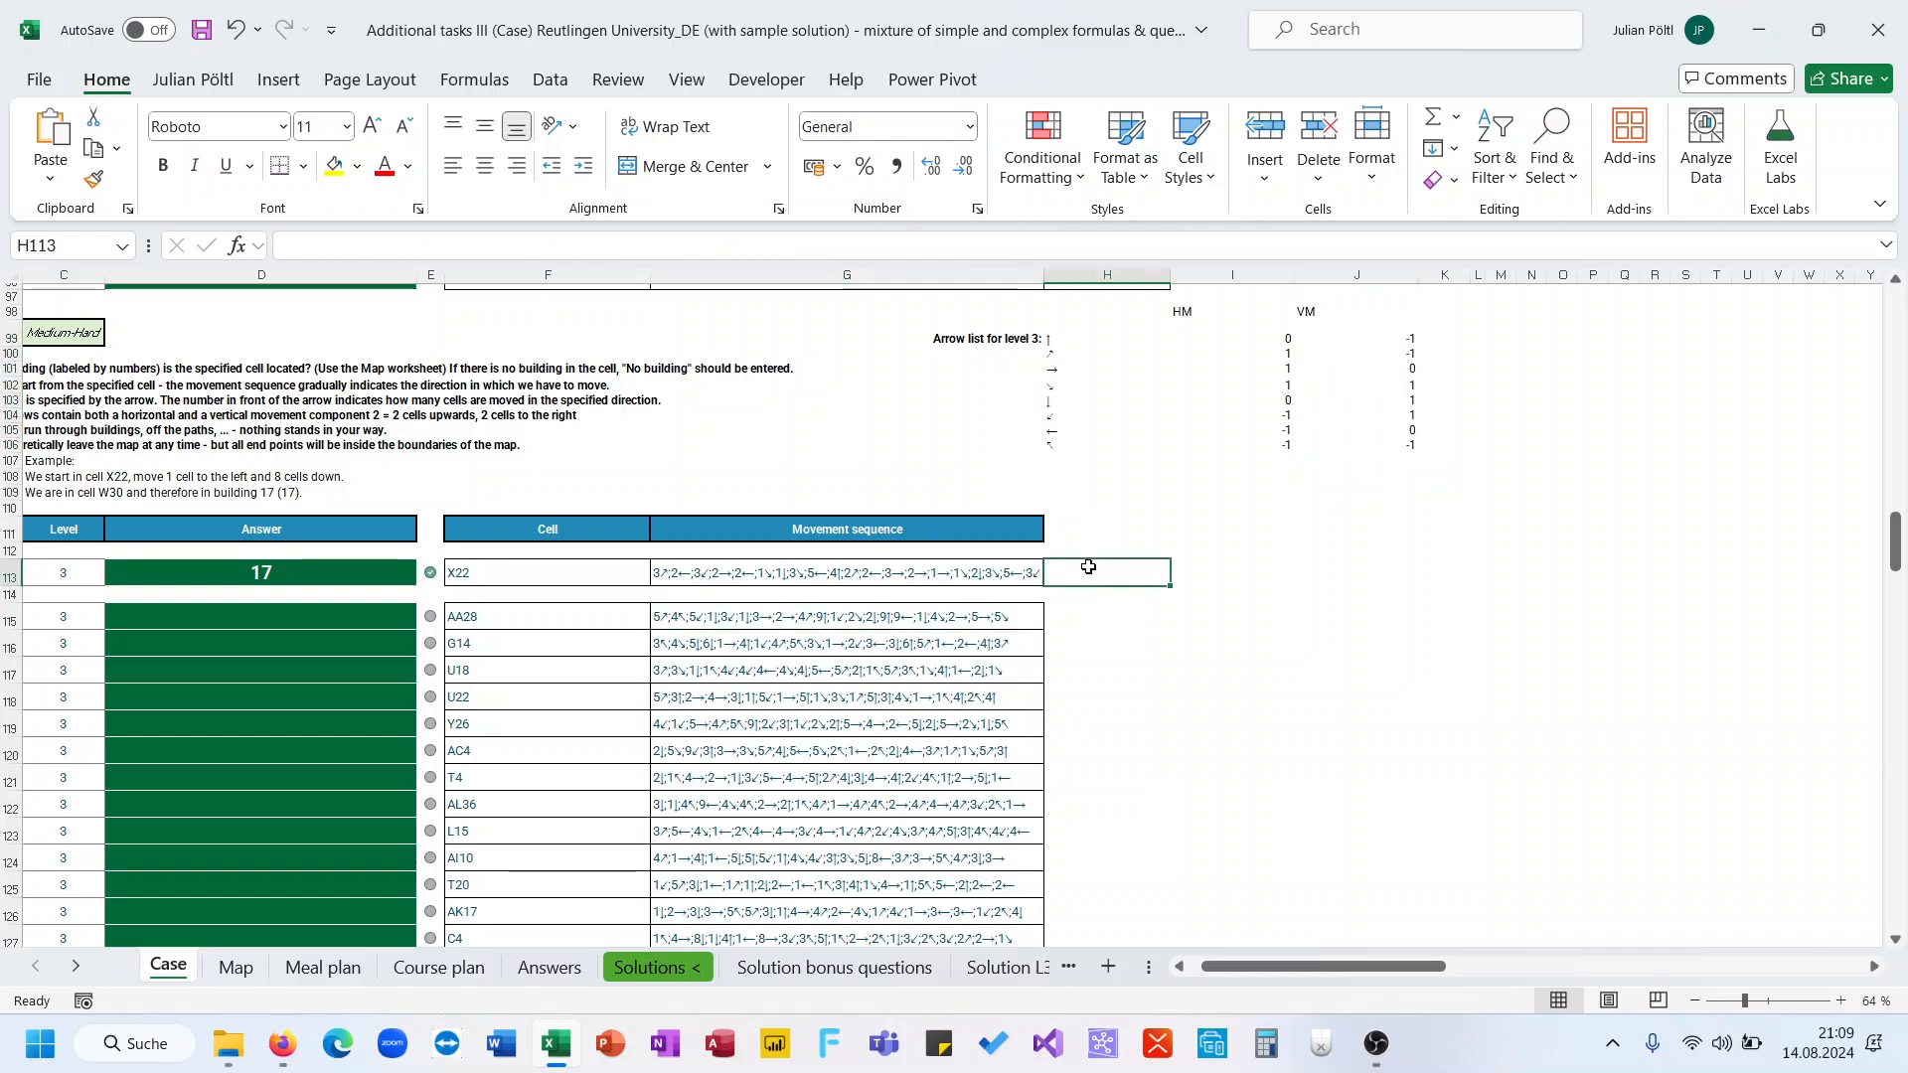
{"action": "scroll", "coordinate": [1088, 566], "scroll_direction": "left", "scroll_amount": 1}
{"action": "type", "text": "=text"}
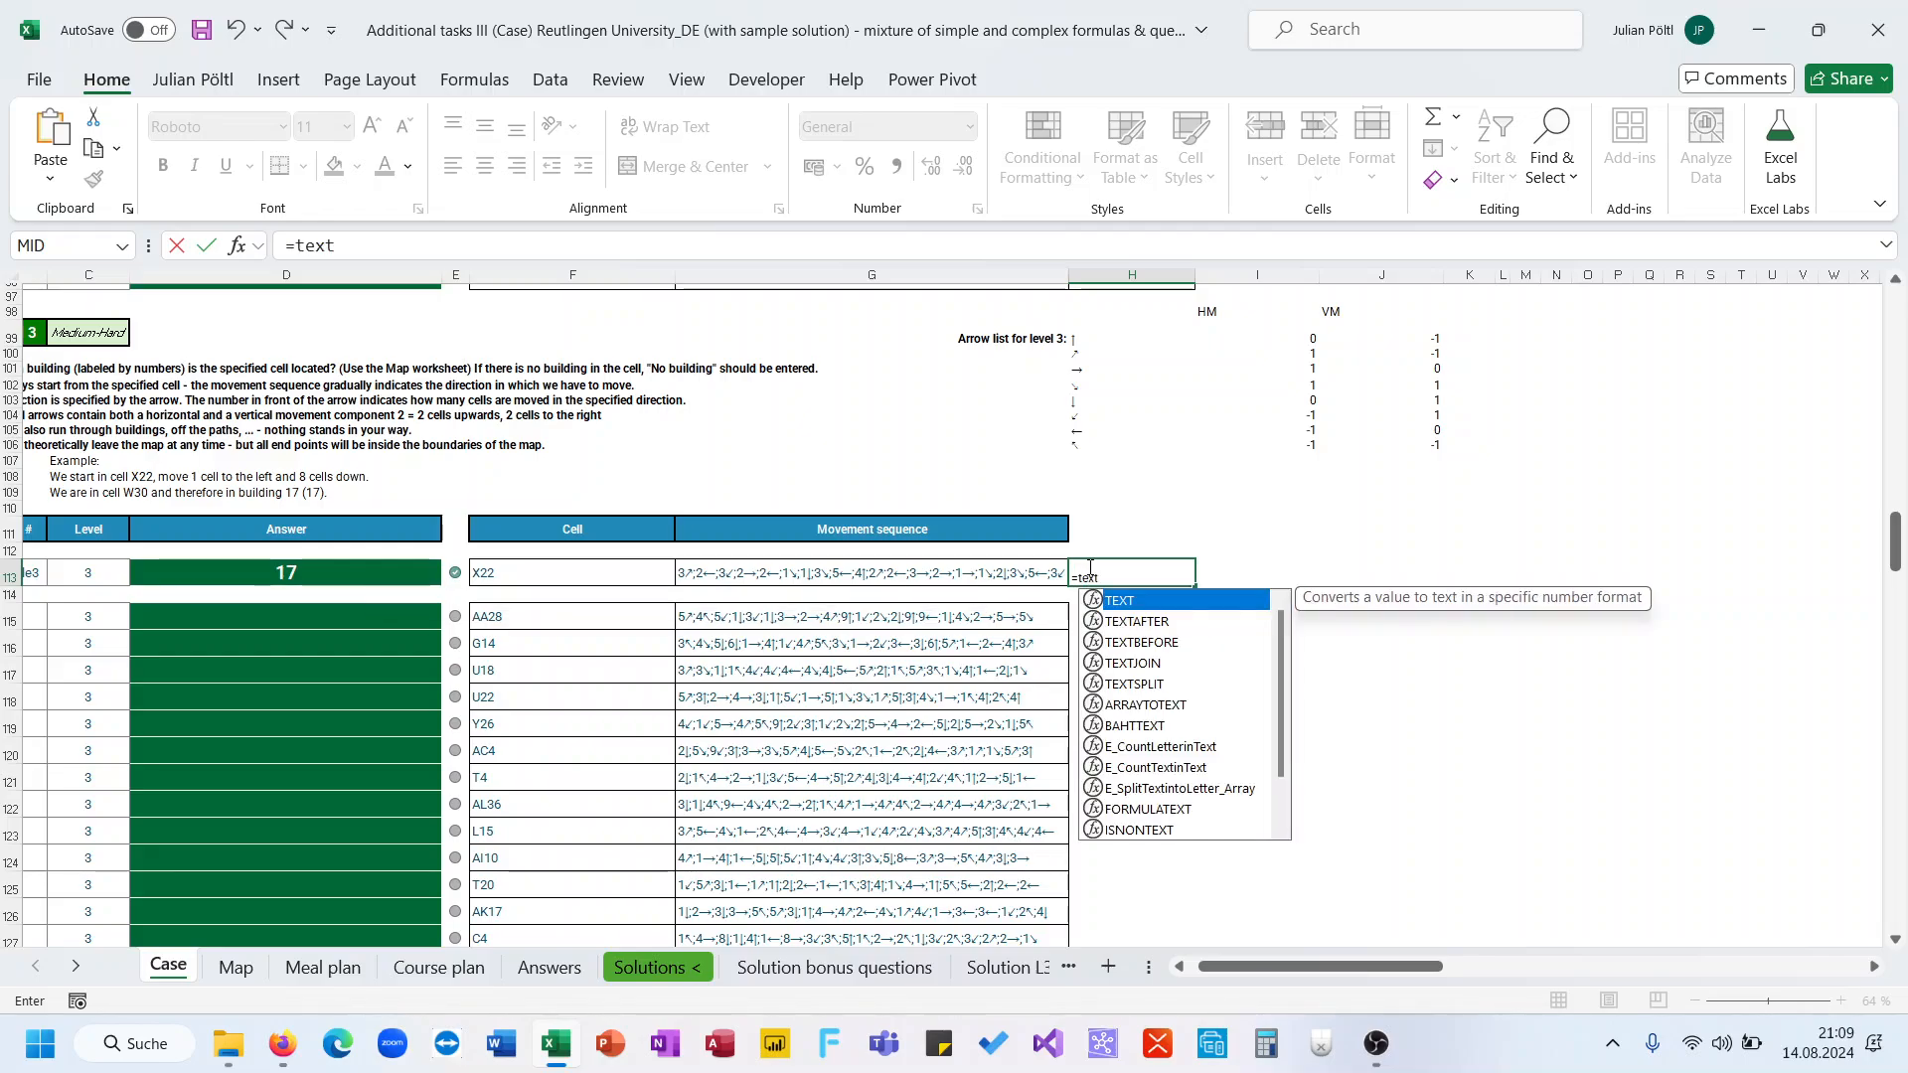
{"action": "key", "text": "Down"}
{"action": "key", "text": "Down"}
{"action": "key", "text": "Down"}
{"action": "key", "text": "Down"}
{"action": "key", "text": "Tab"}
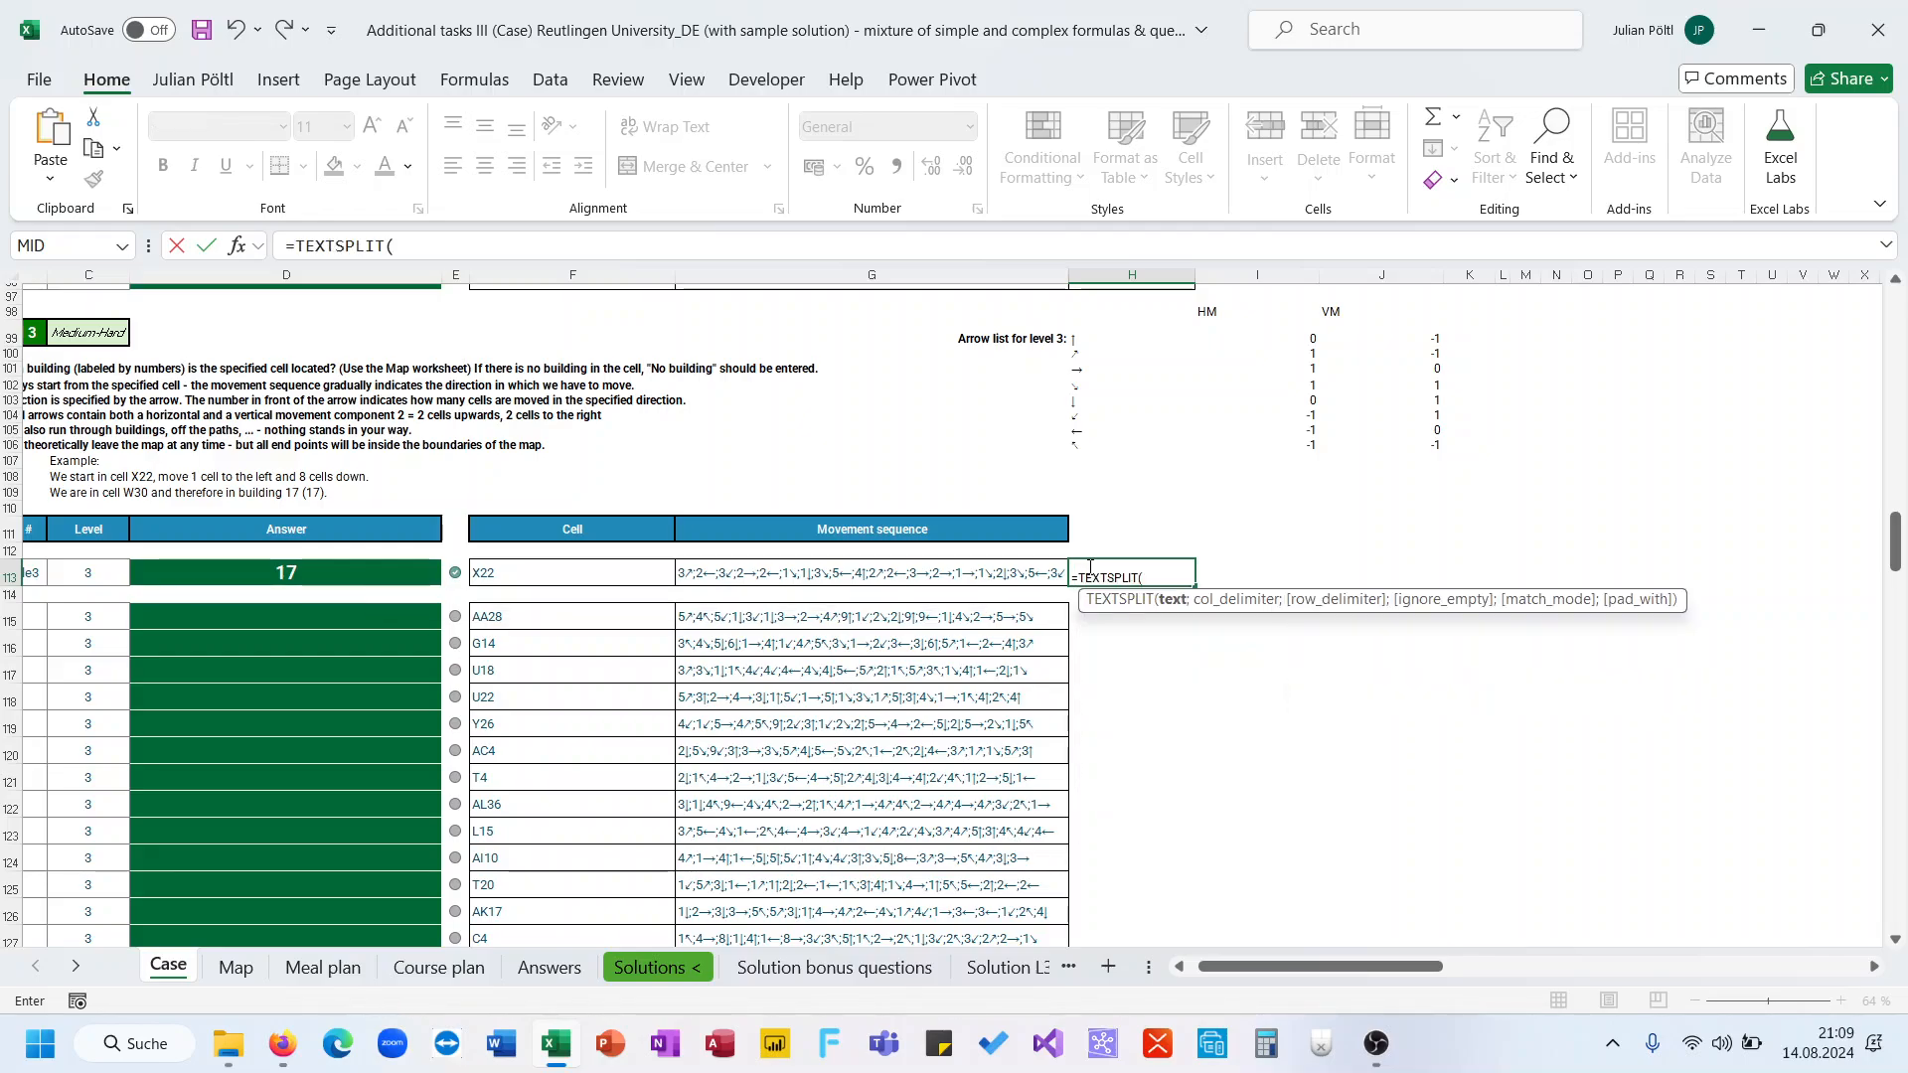
{"action": "key", "text": "Left"}
{"action": "type", "text": ";\""}
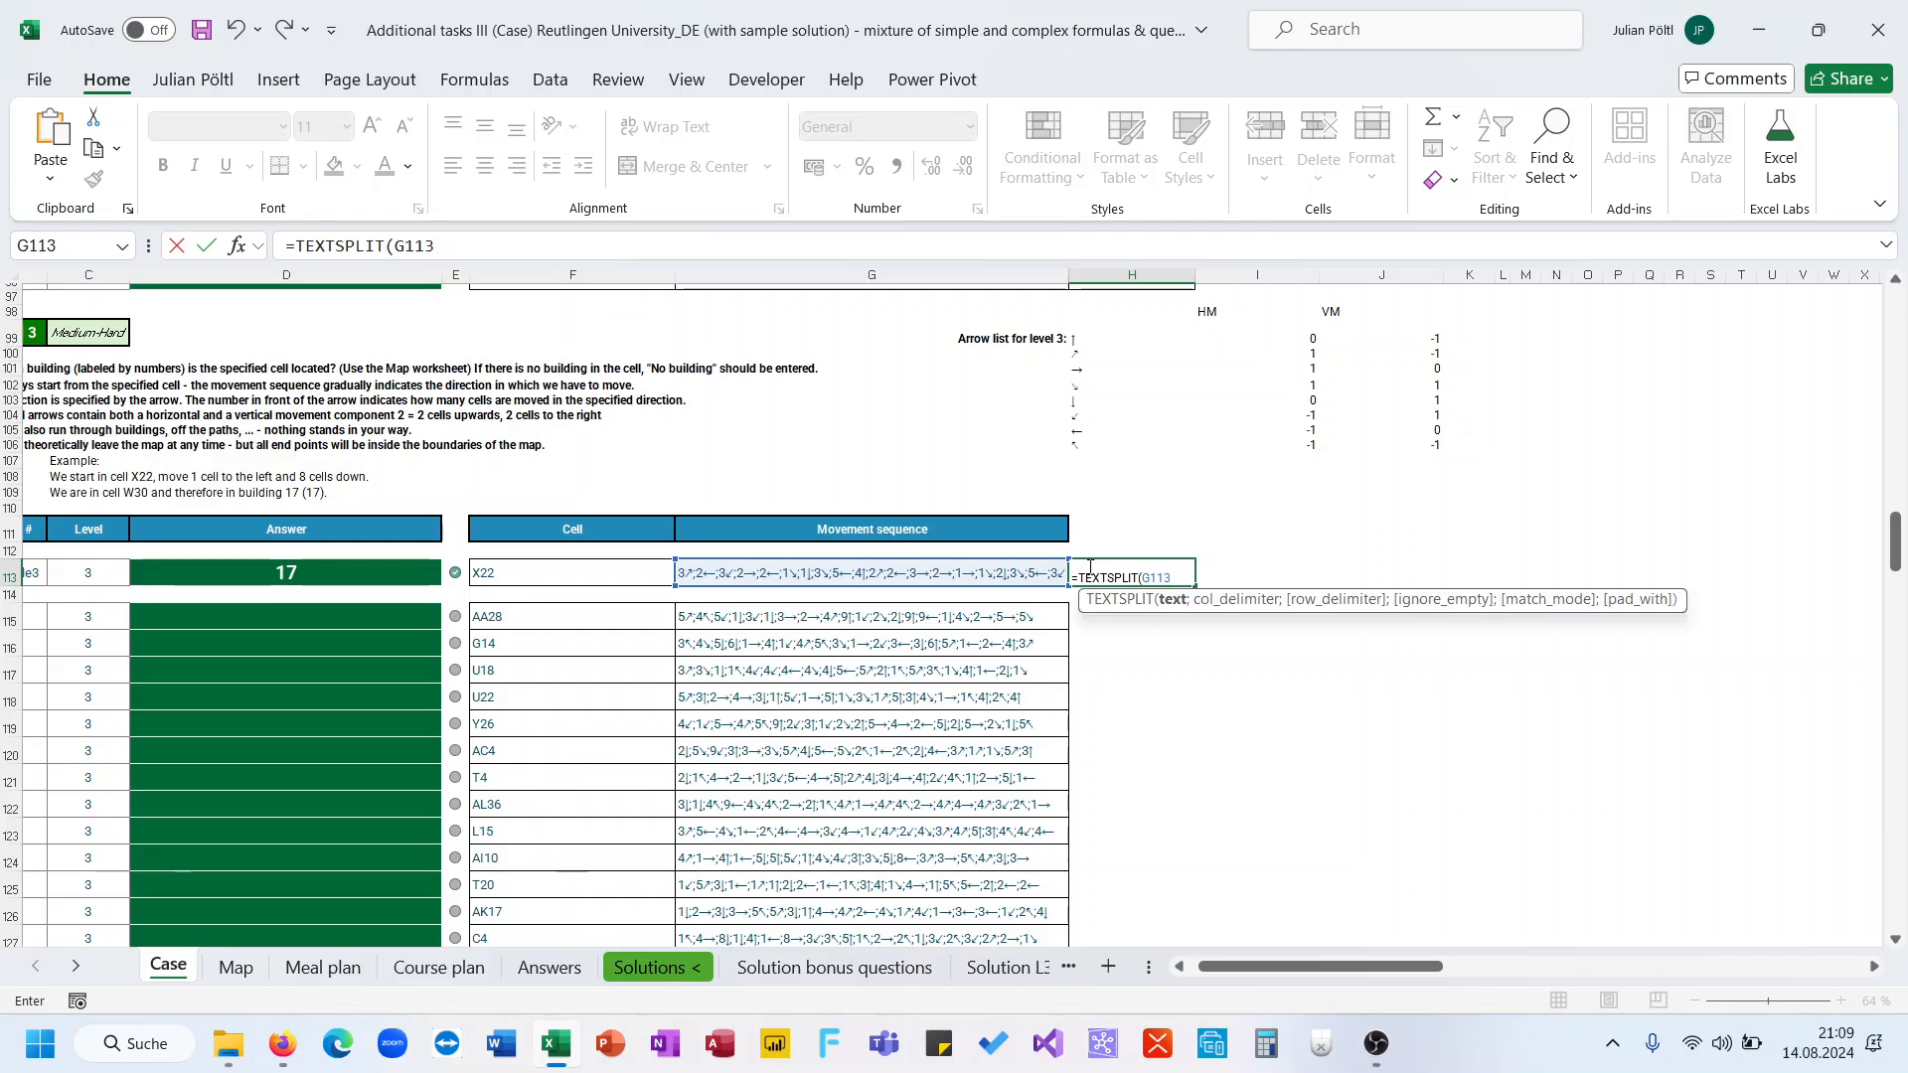
{"action": "type", "text": ";\")"}
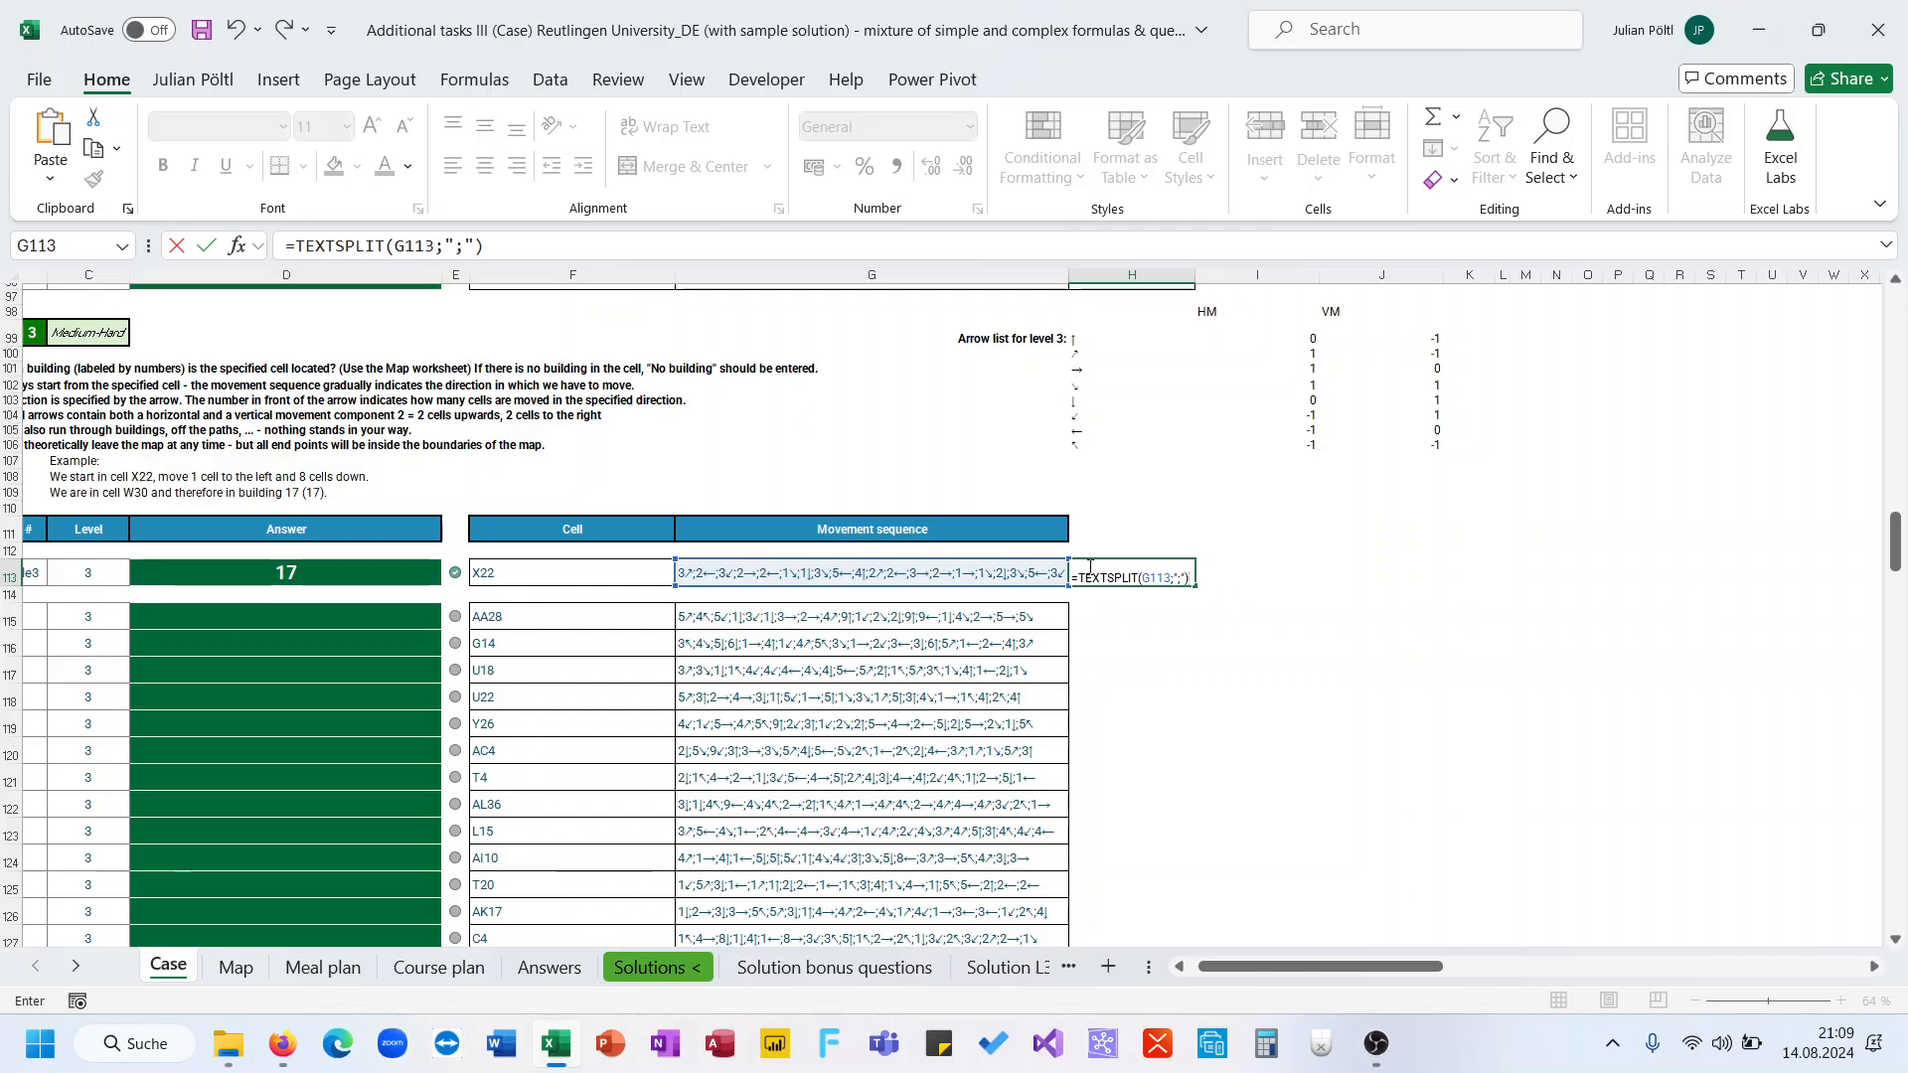
{"action": "key", "text": "Up"}
{"action": "key", "text": "ctrl+Right"}
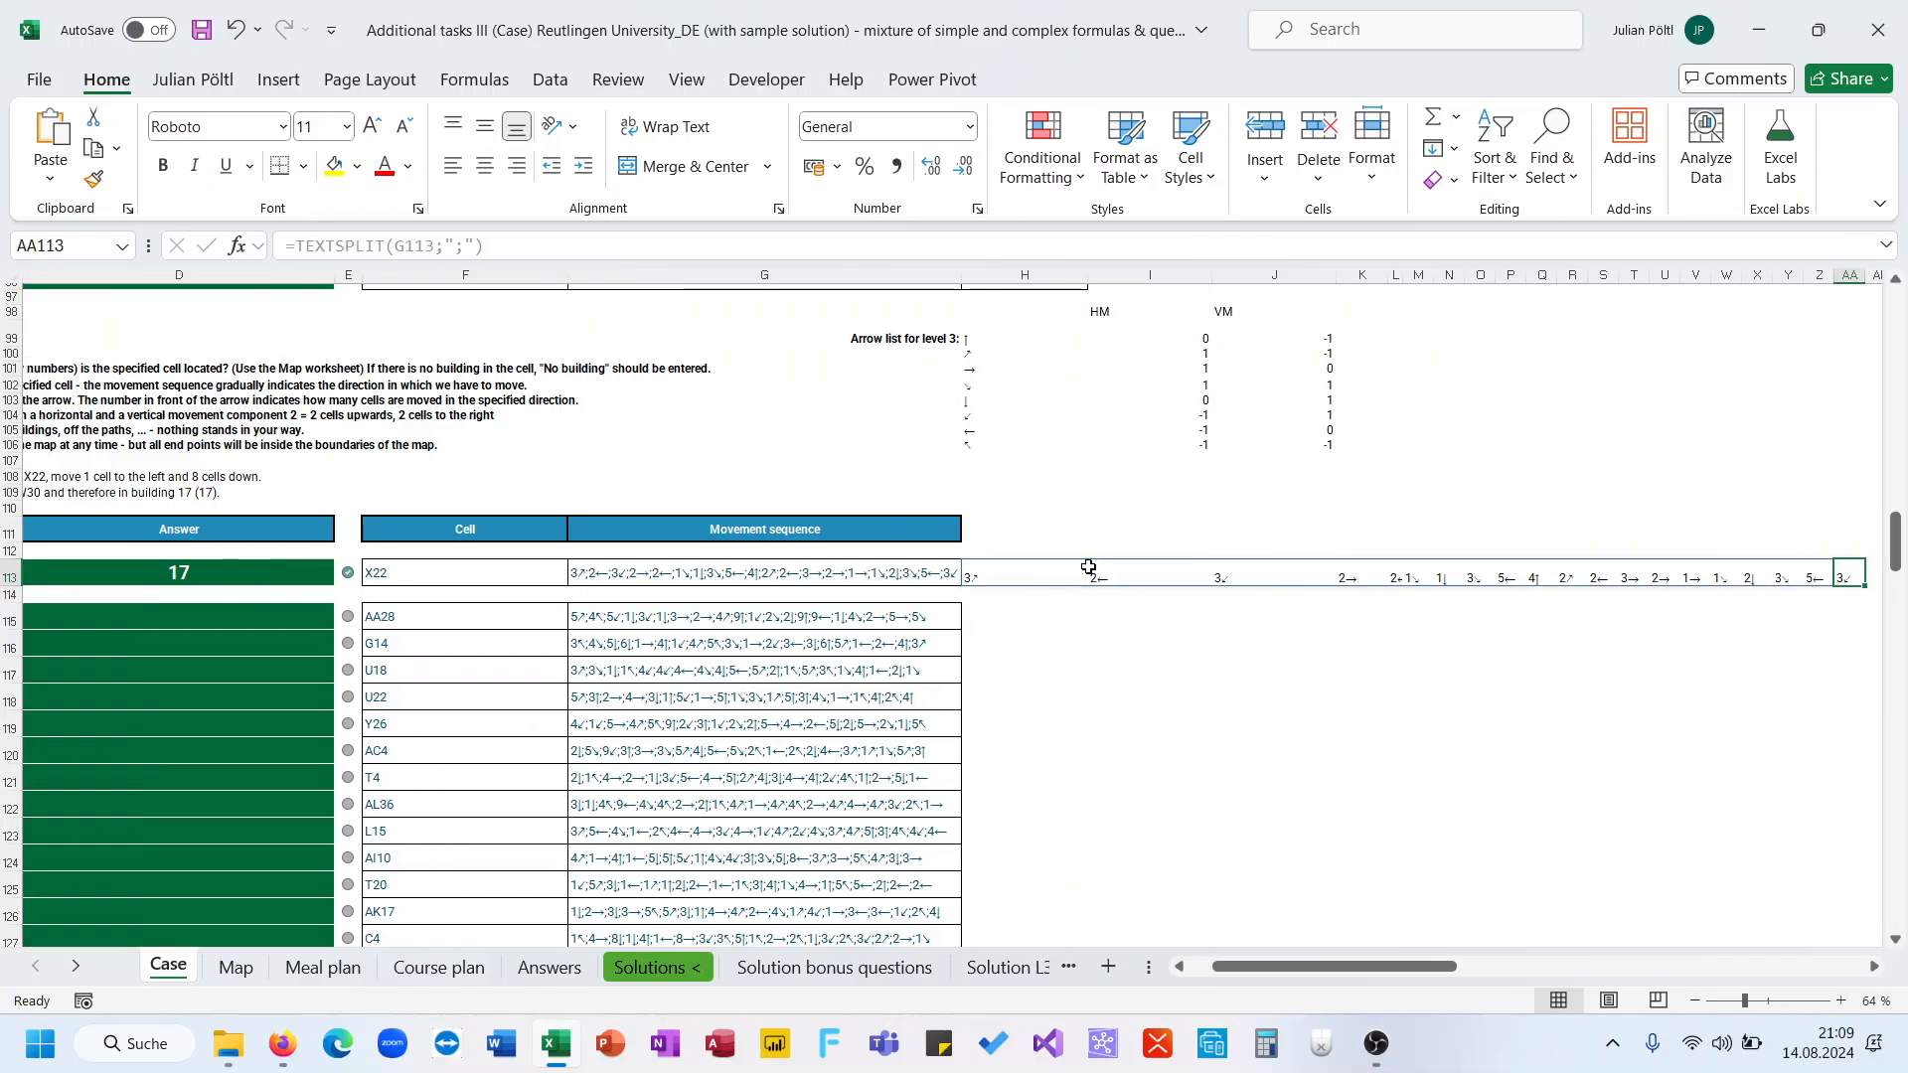
{"action": "key", "text": "ctrl+Left"}
{"action": "key", "text": "ctrl+Right"}
Wrap the H113 formula in LET, naming G113 as M and using M as TEXTSPLIT's text
{"action": "left_click", "coordinate": [1027, 569]}
{"action": "left_click", "coordinate": [303, 247]}
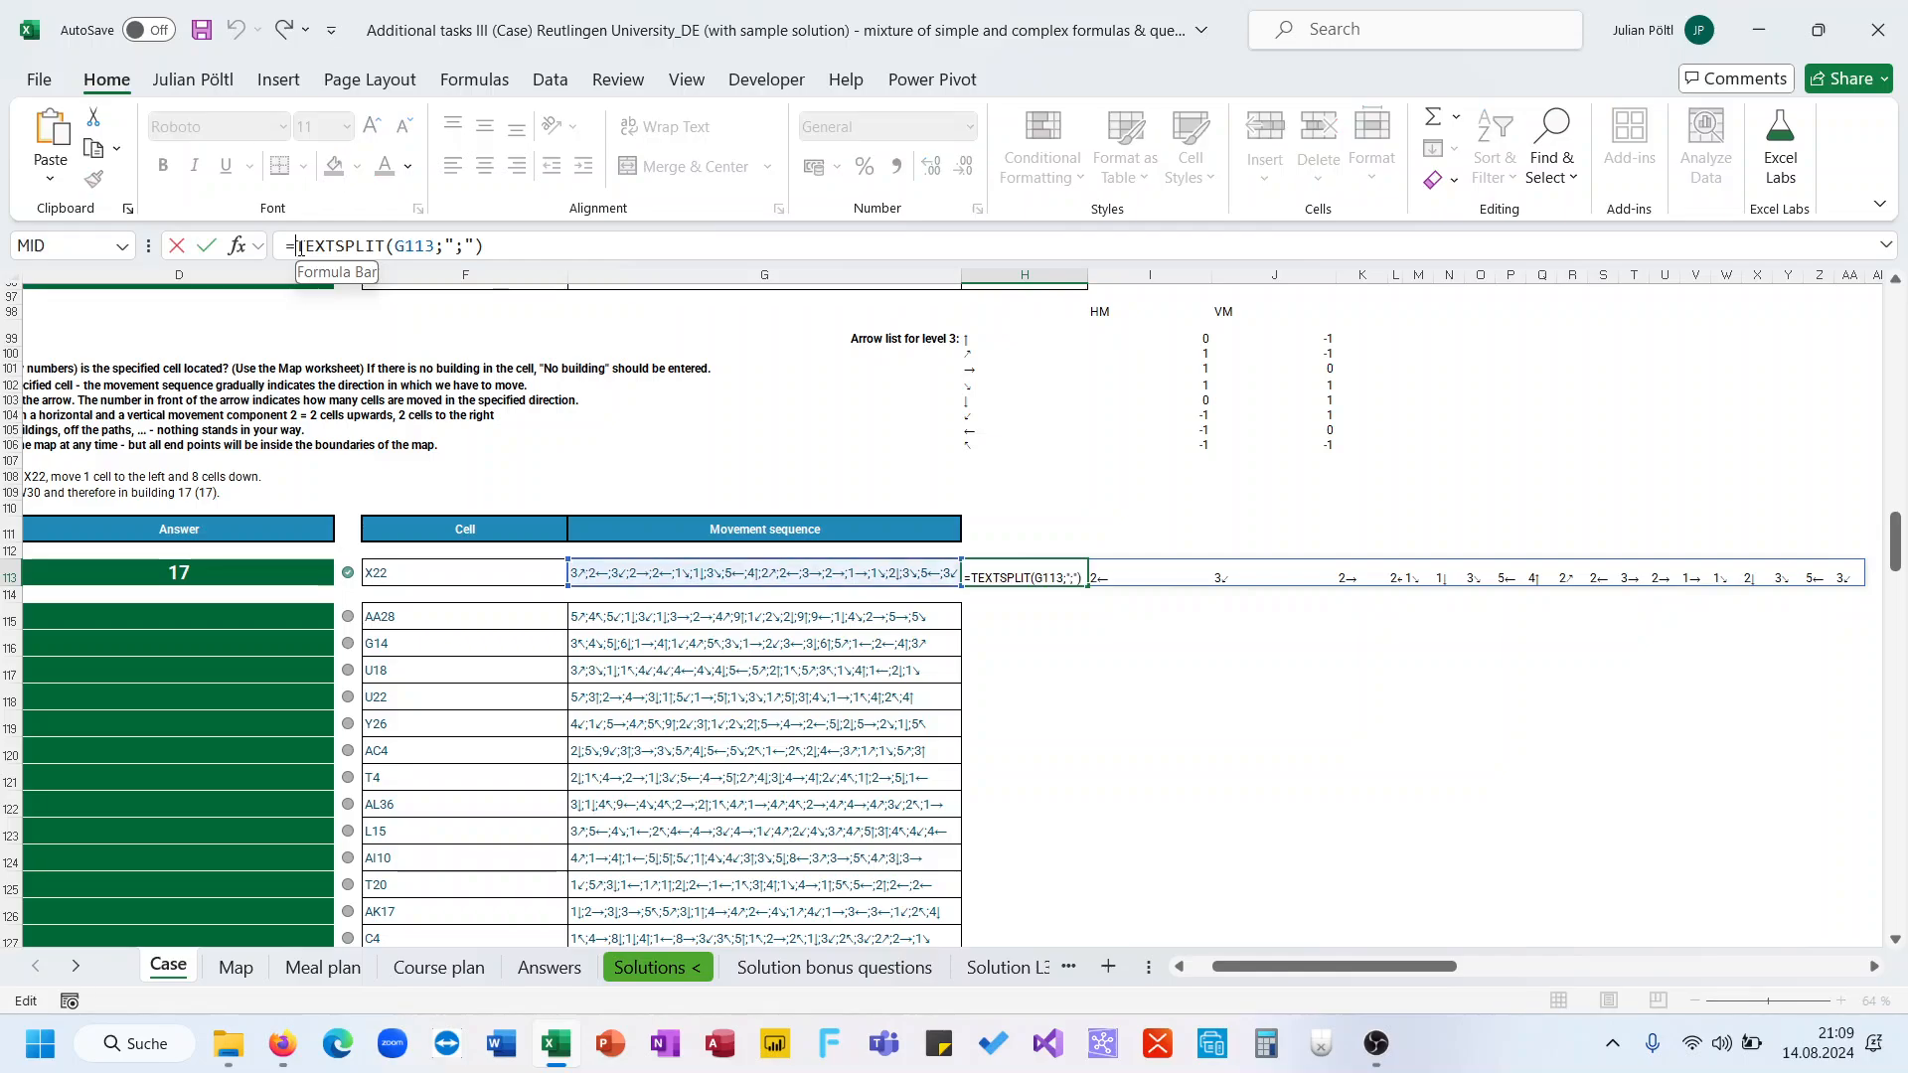
{"action": "type", "text": "Let("}
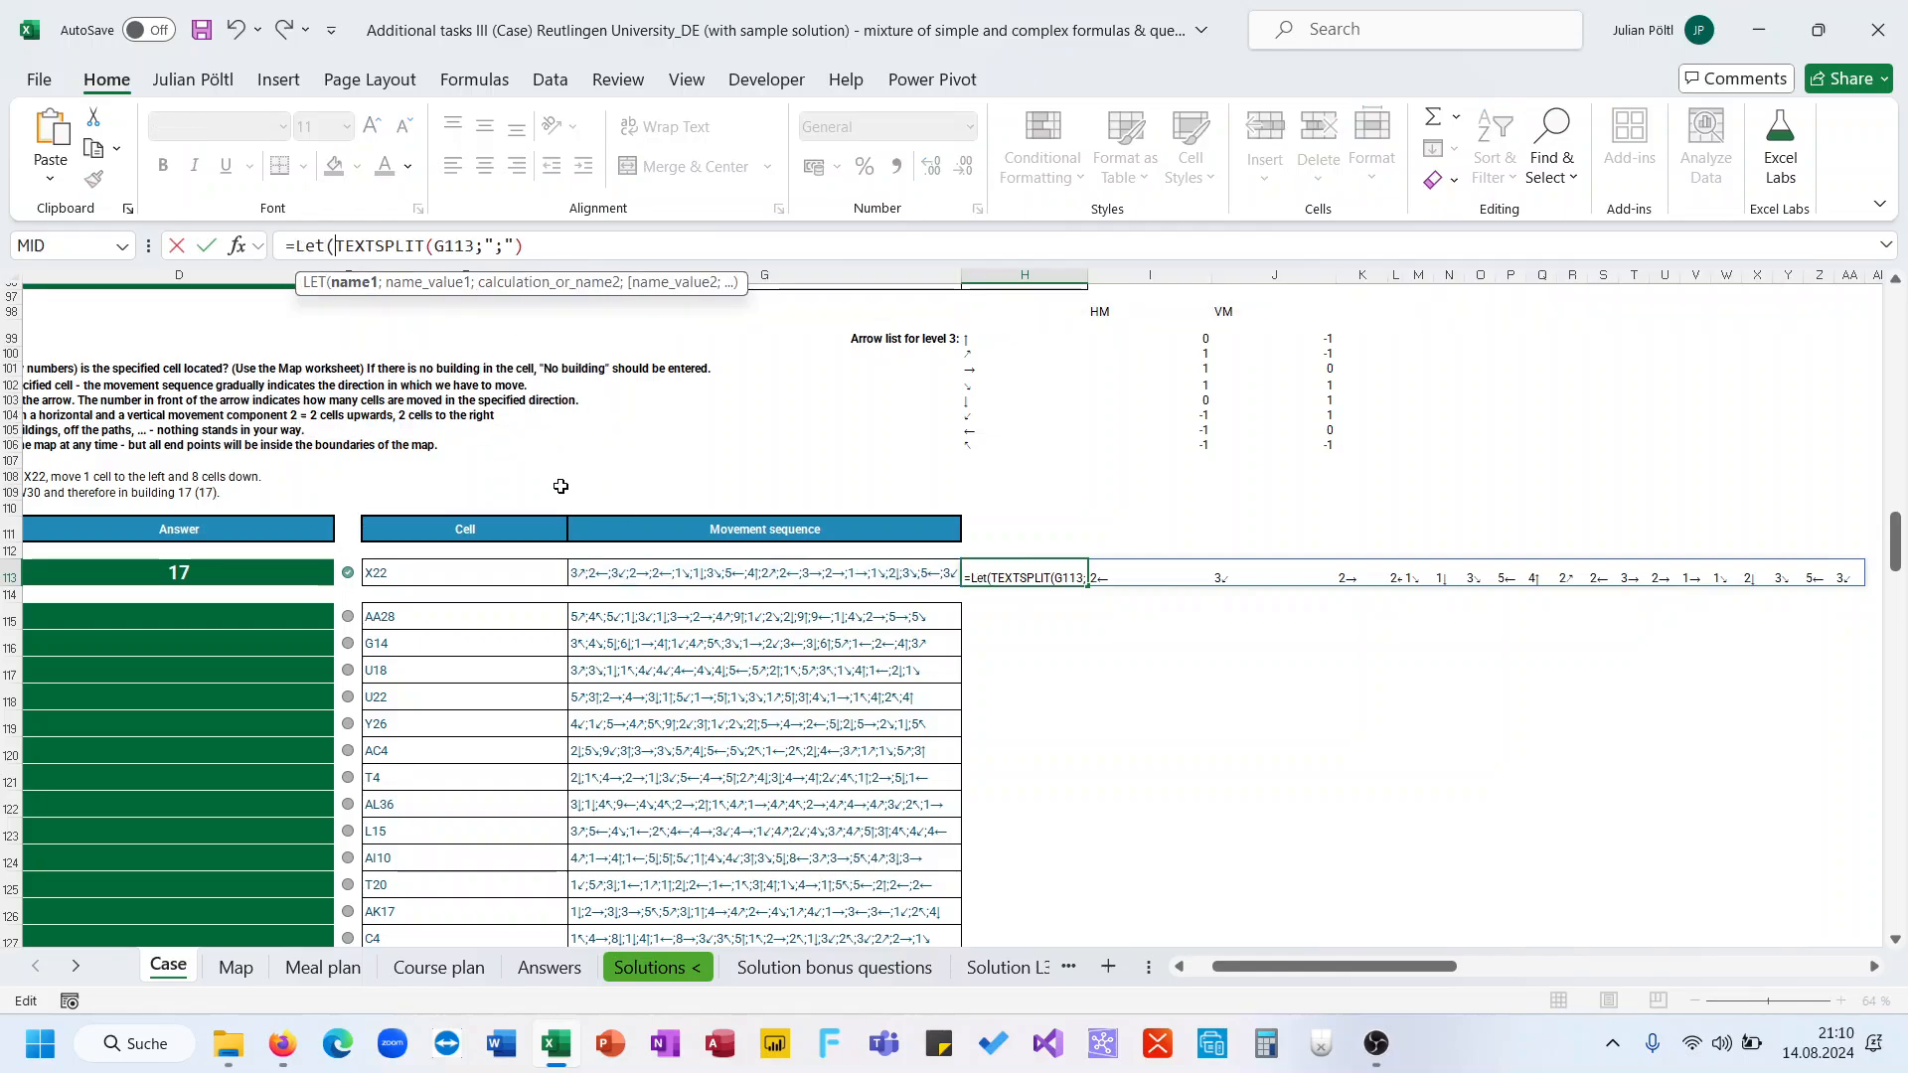
{"action": "type", "text": "M;"}
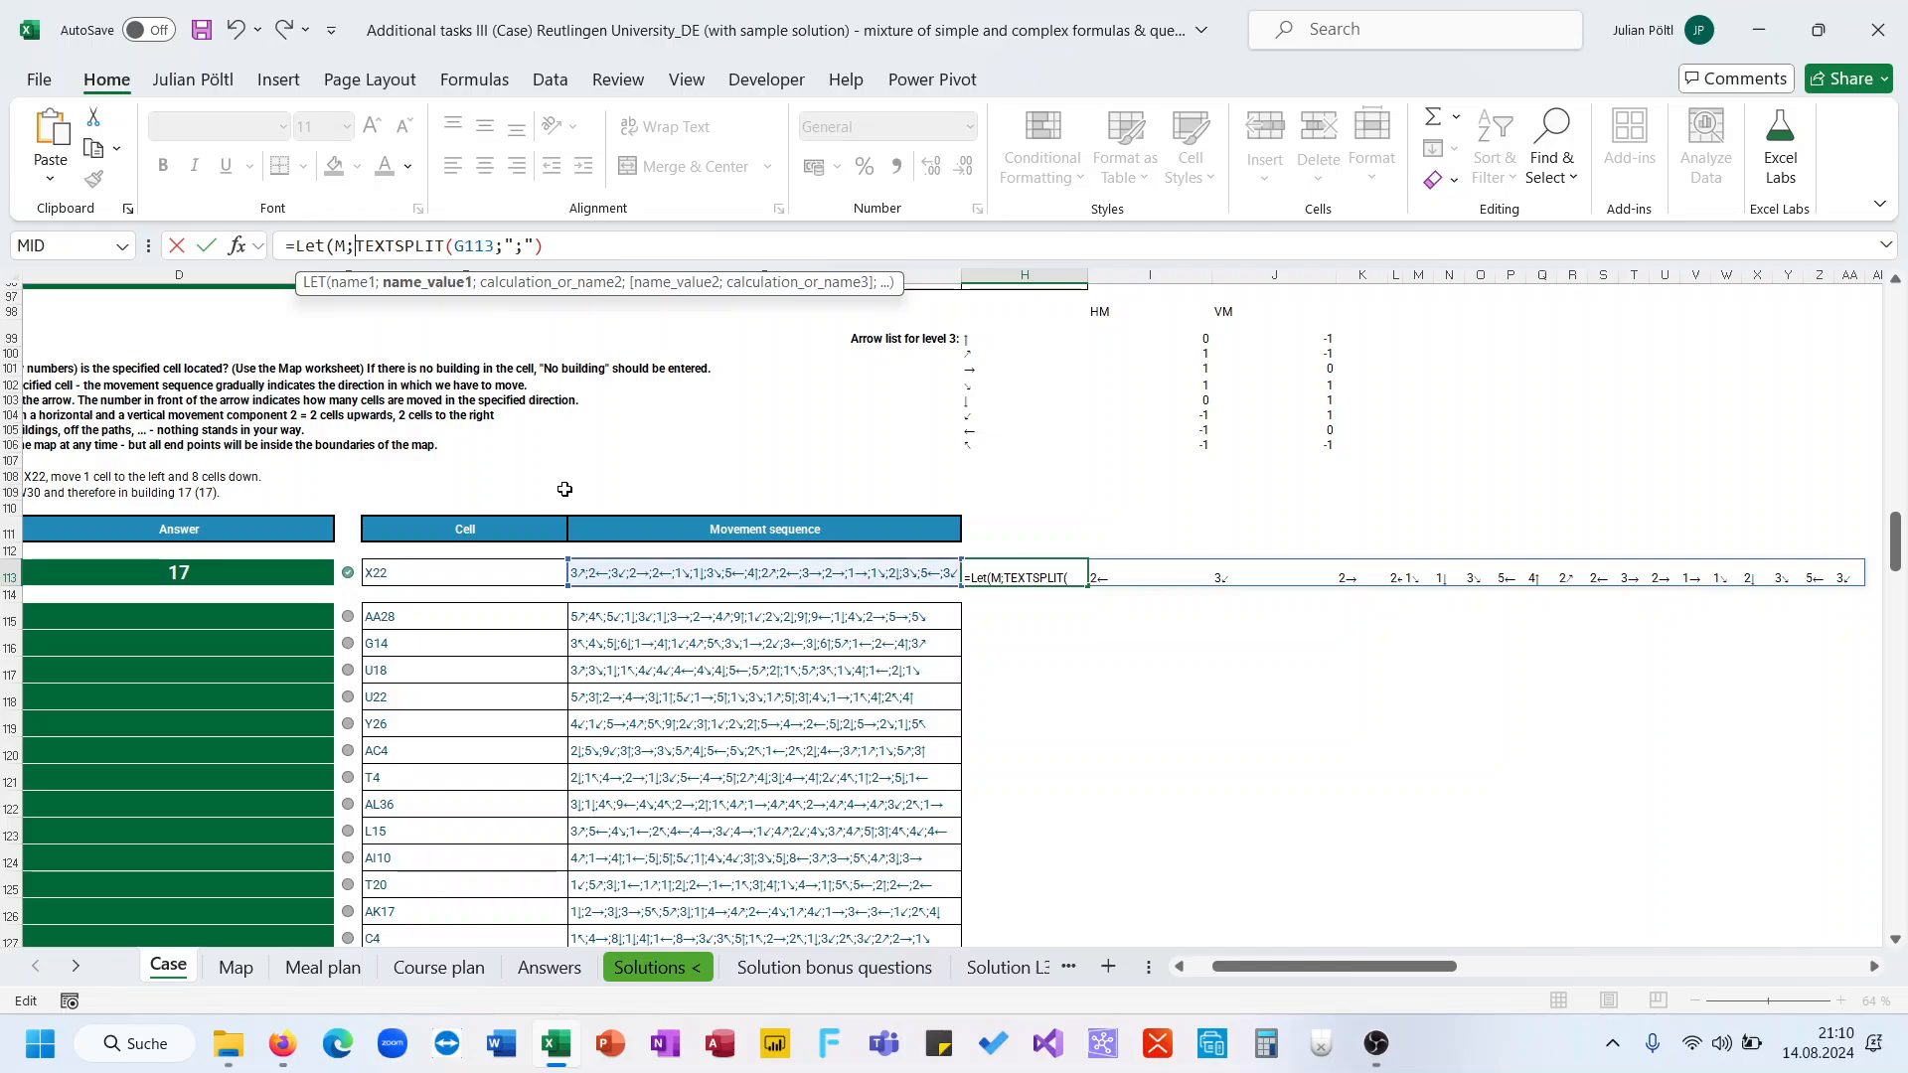
{"action": "left_click", "coordinate": [633, 571]}
{"action": "type", "text": ";"}
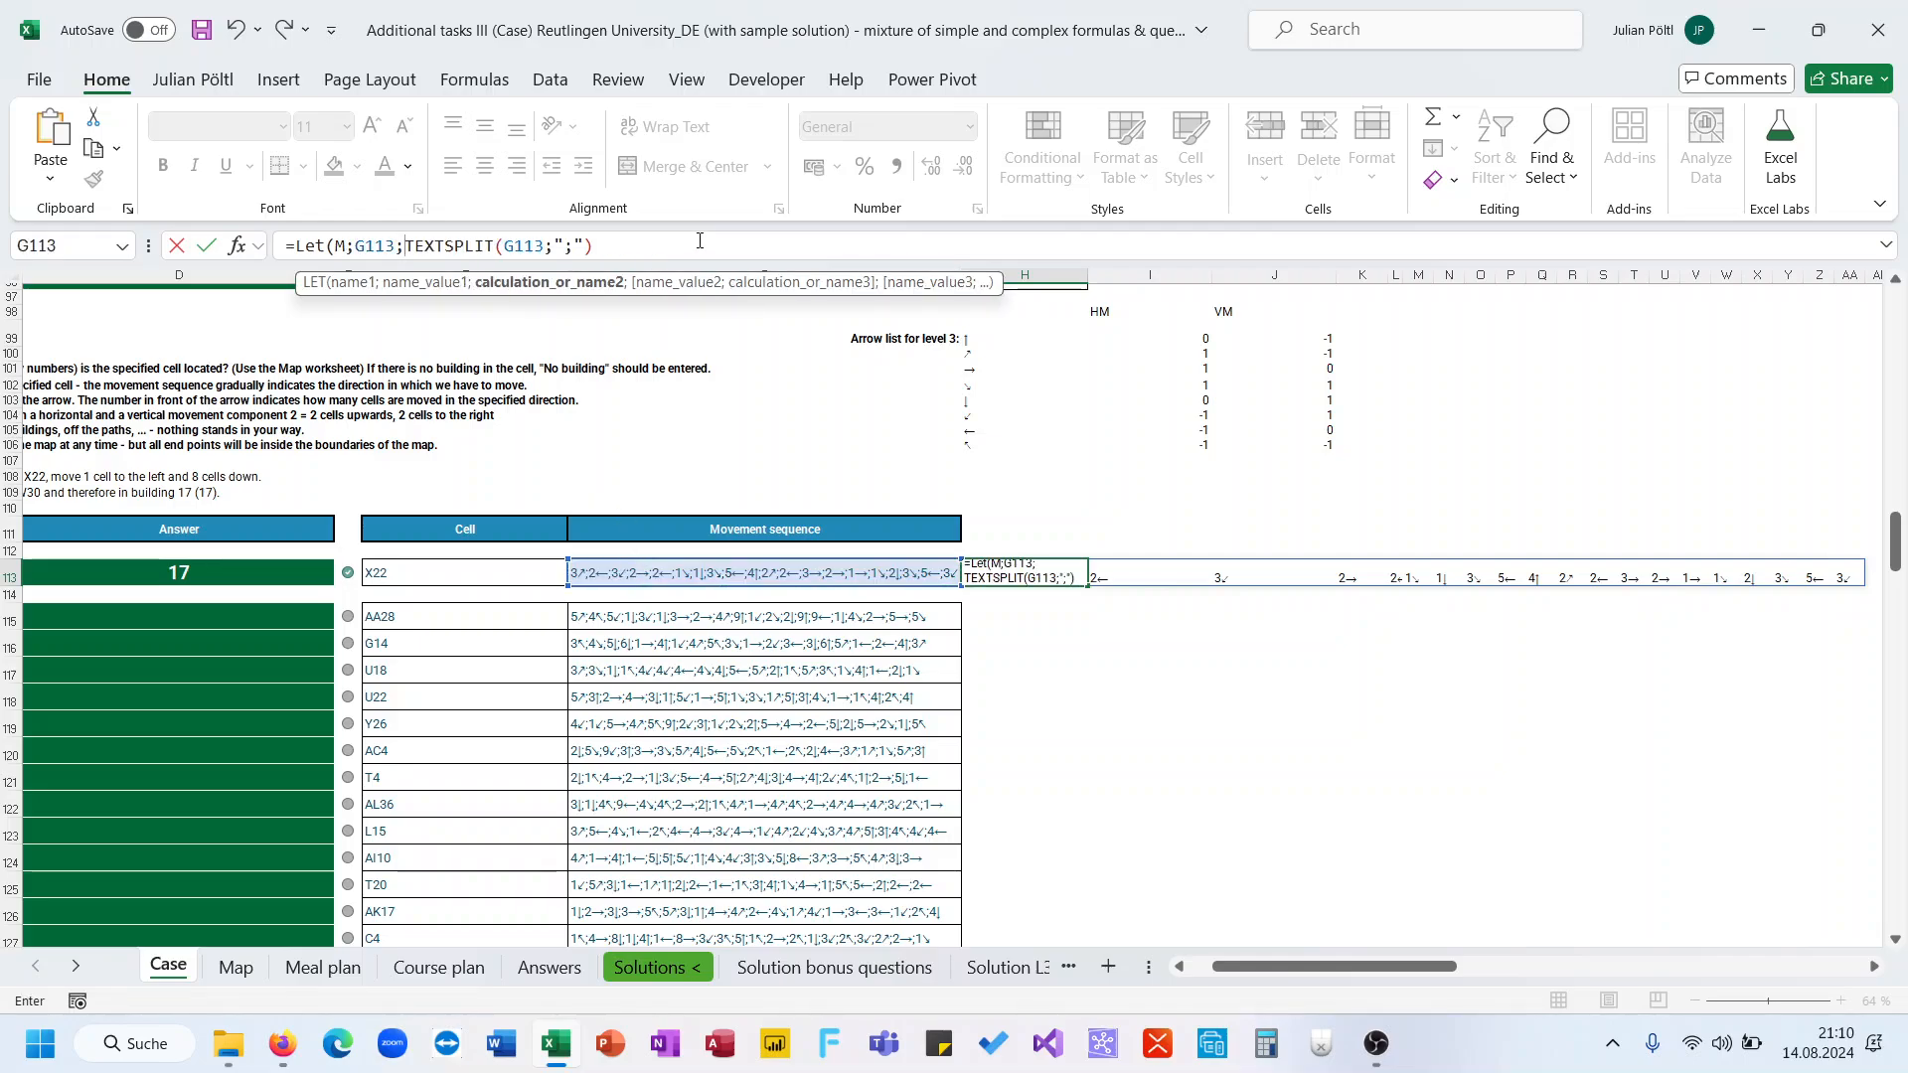
{"action": "double_click", "coordinate": [533, 246]}
{"action": "type", "text": "M"}
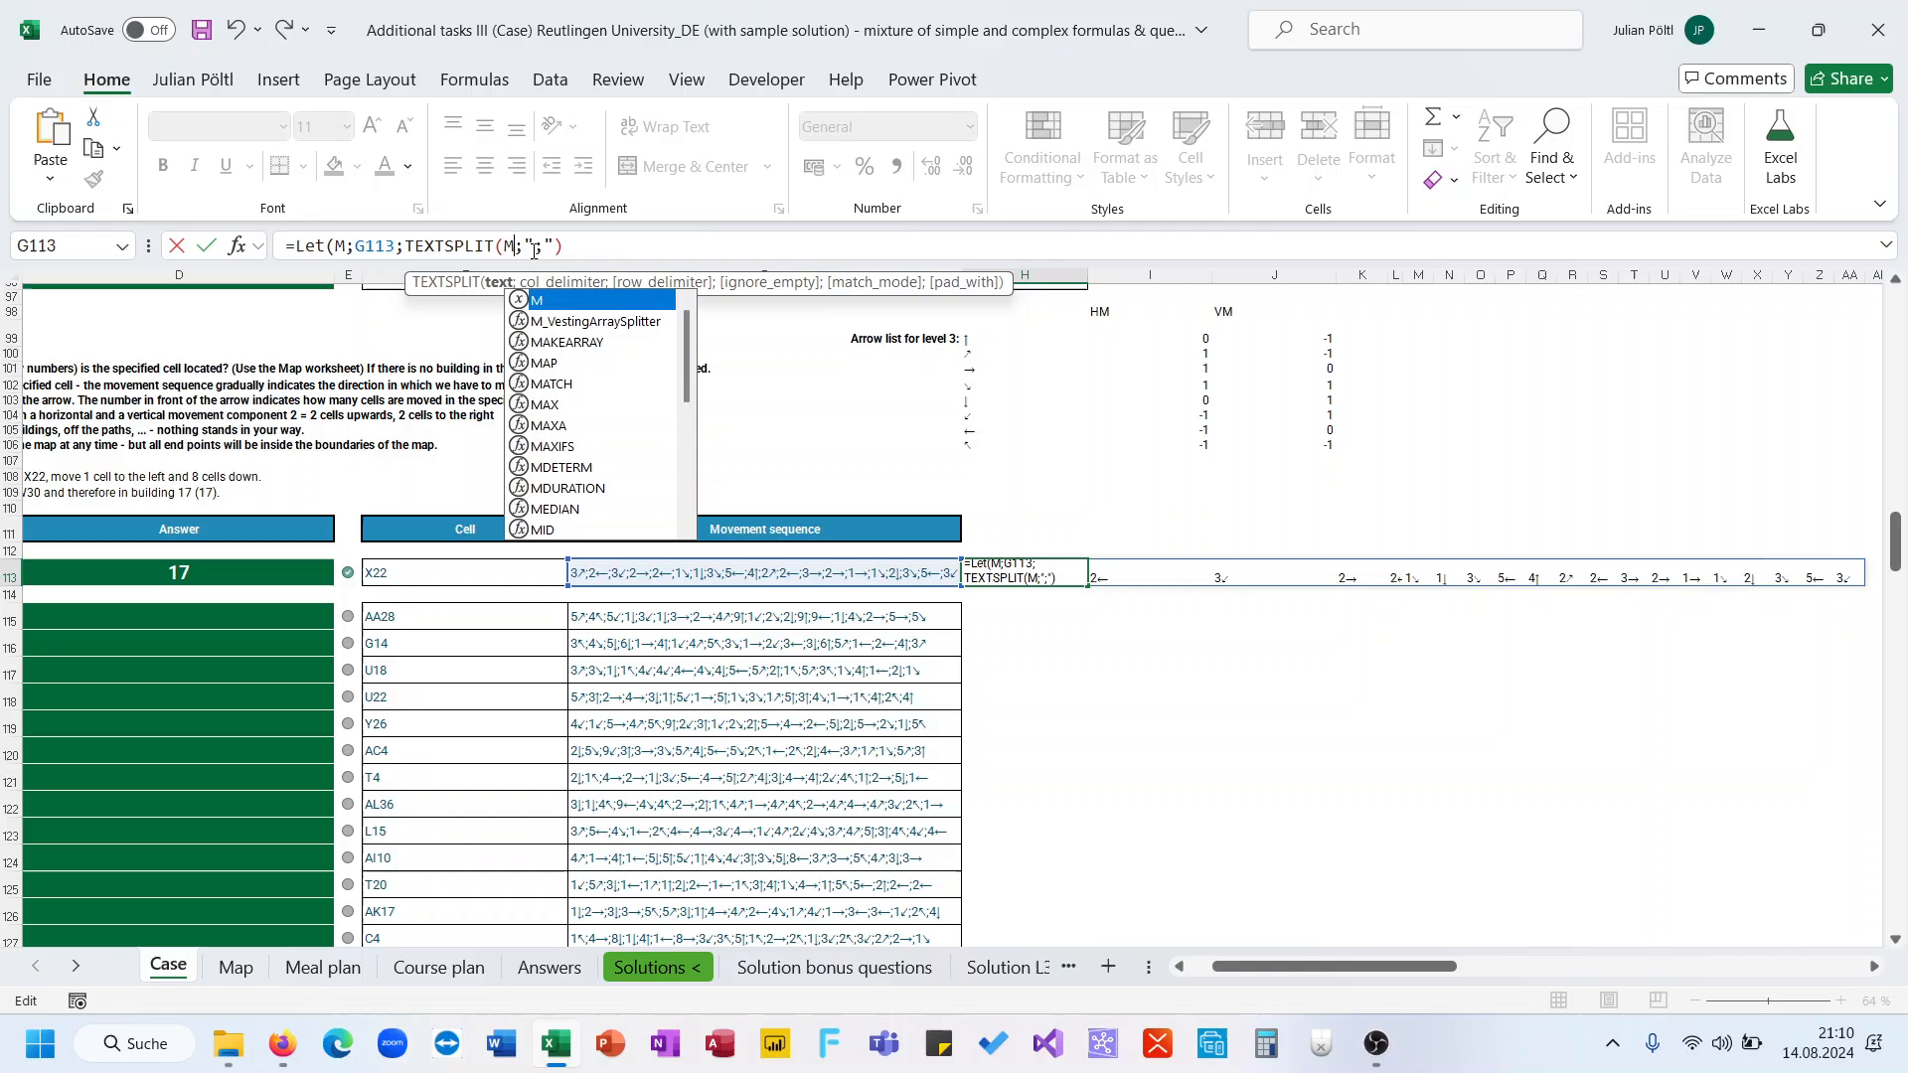
Insert the name SP before TEXTSPLIT in the LET formula so the split sequence is stored as SP
{"action": "left_click", "coordinate": [402, 246]}
{"action": "type", "text": "P;"}
{"action": "left_click", "coordinate": [401, 247]}
{"action": "type", "text": ";"}
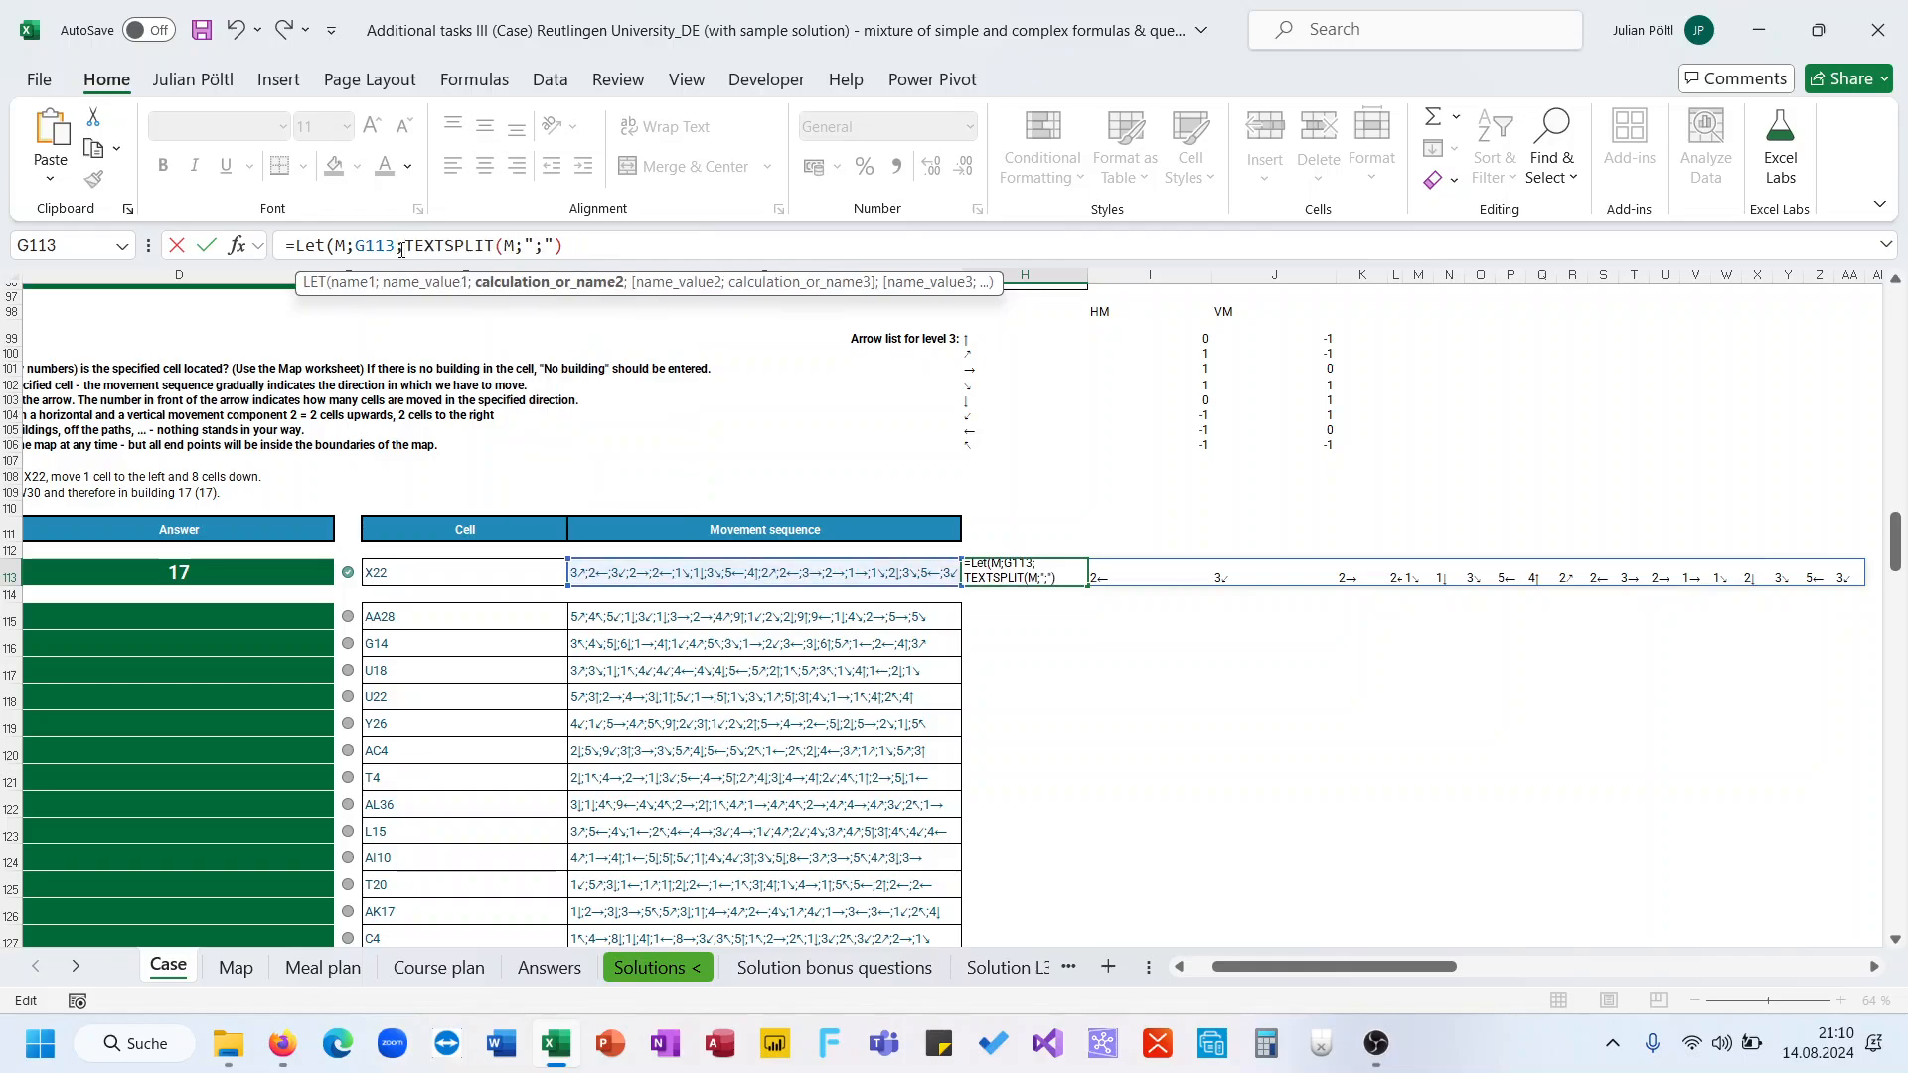
{"action": "left_click", "coordinate": [608, 246]}
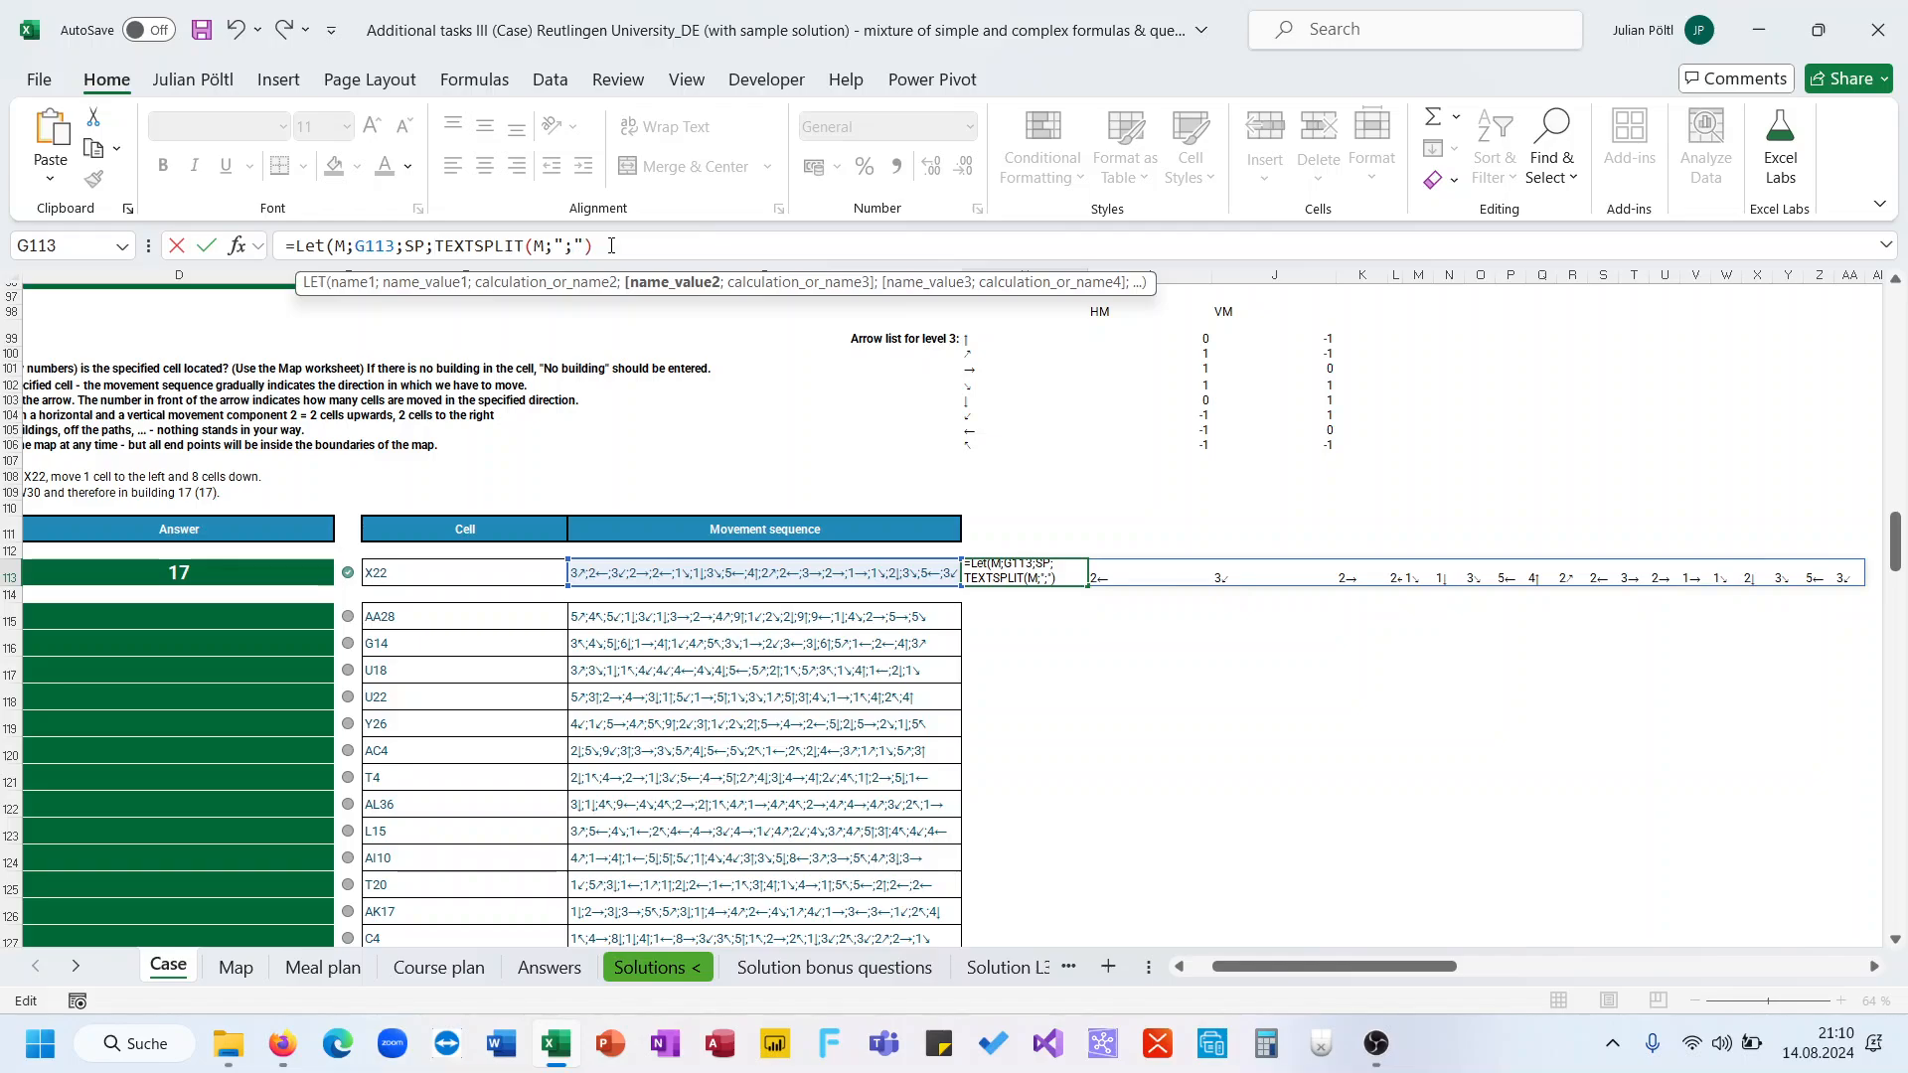
Add a LET variable L defined as --LEFT(SP), return L, and confirm the array formula
{"action": "type", "text": ";"}
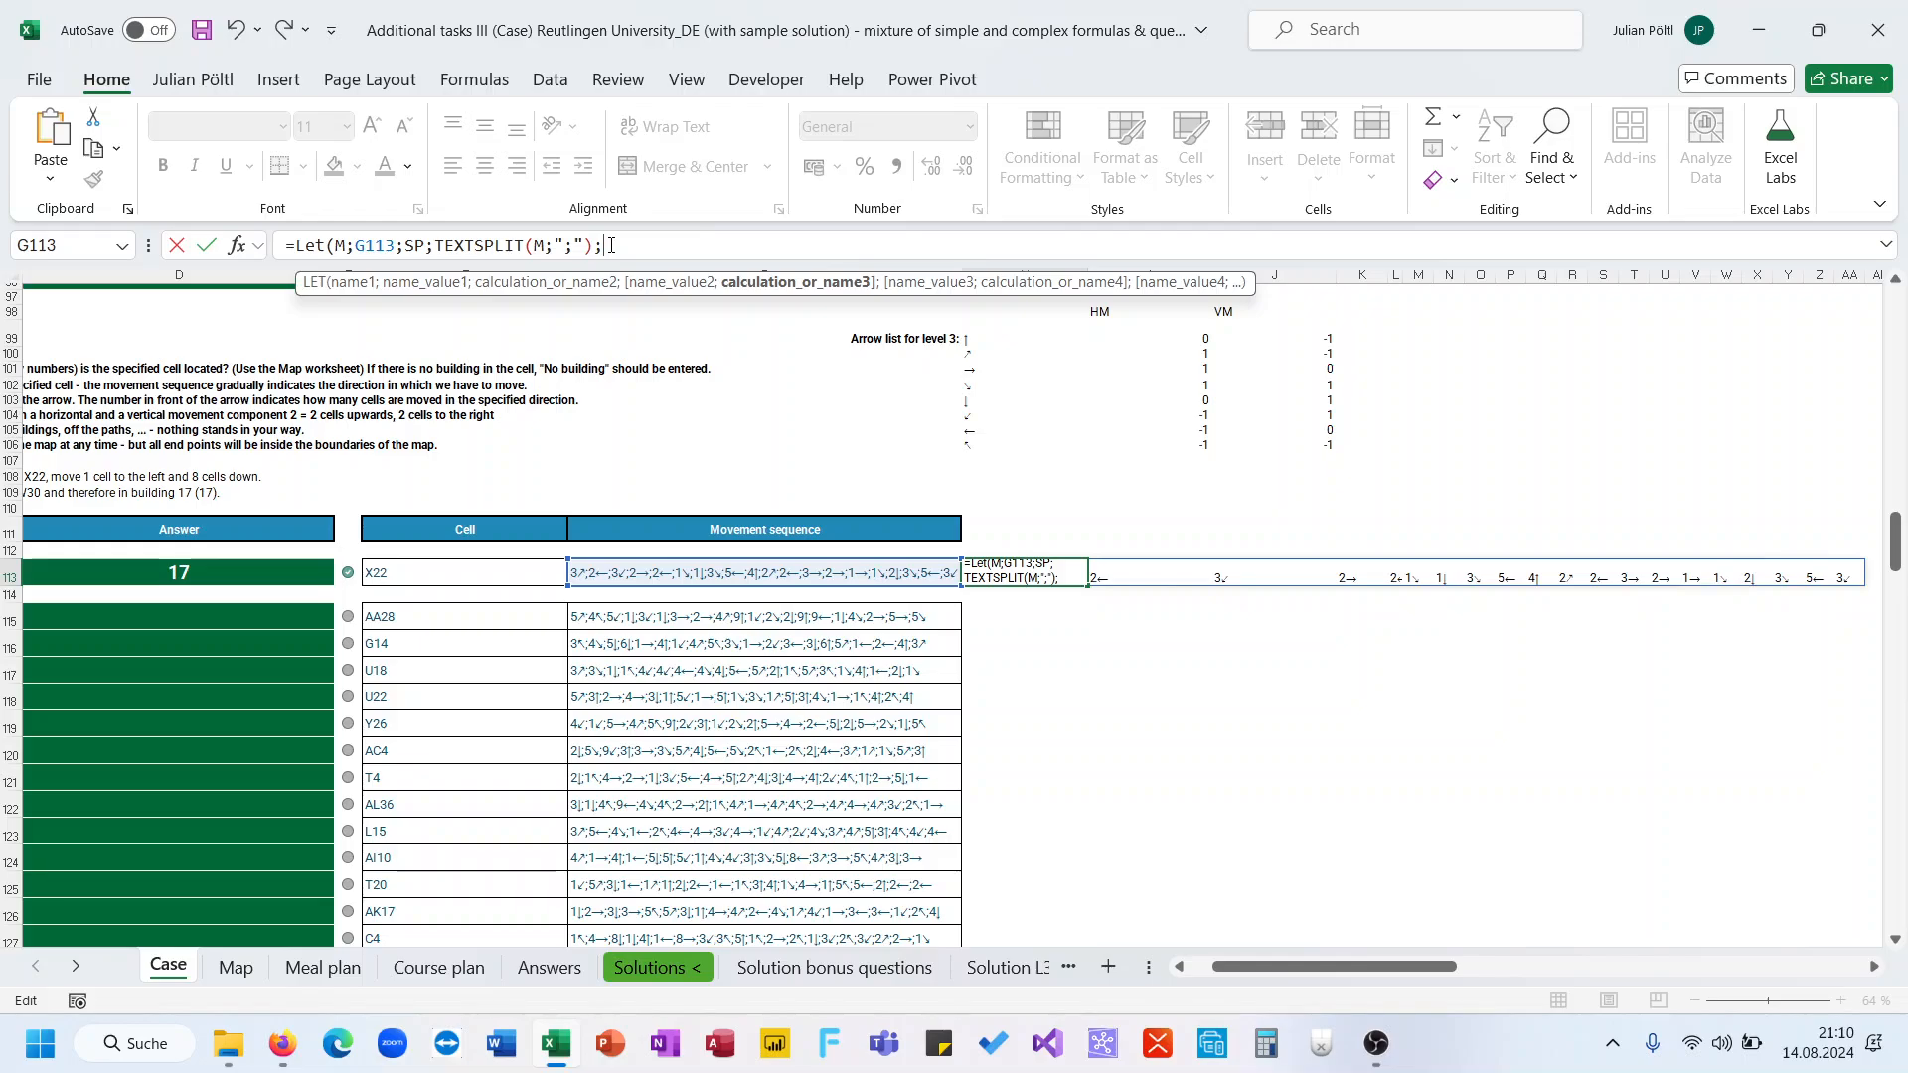
{"action": "type", "text": "R"}
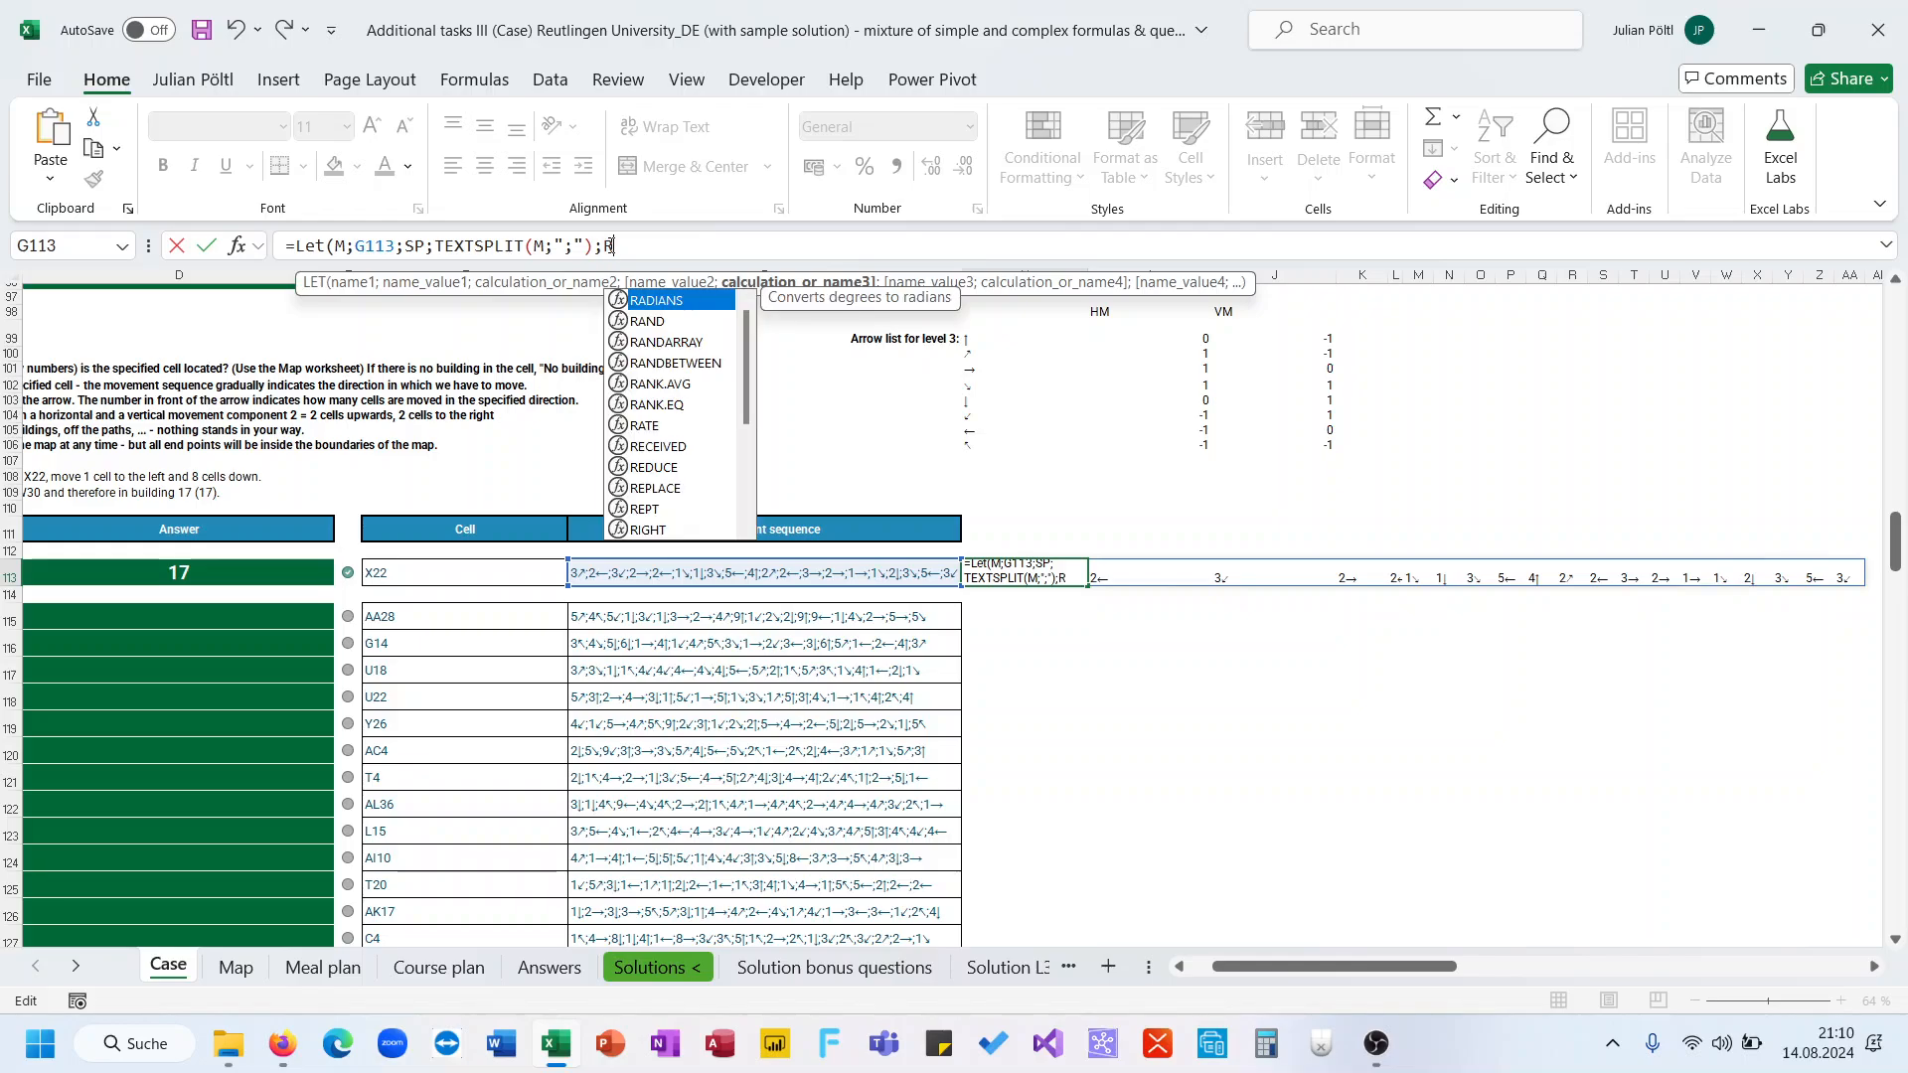
{"action": "key", "text": "BackSpace"}
{"action": "type", "text": "L;Lef"}
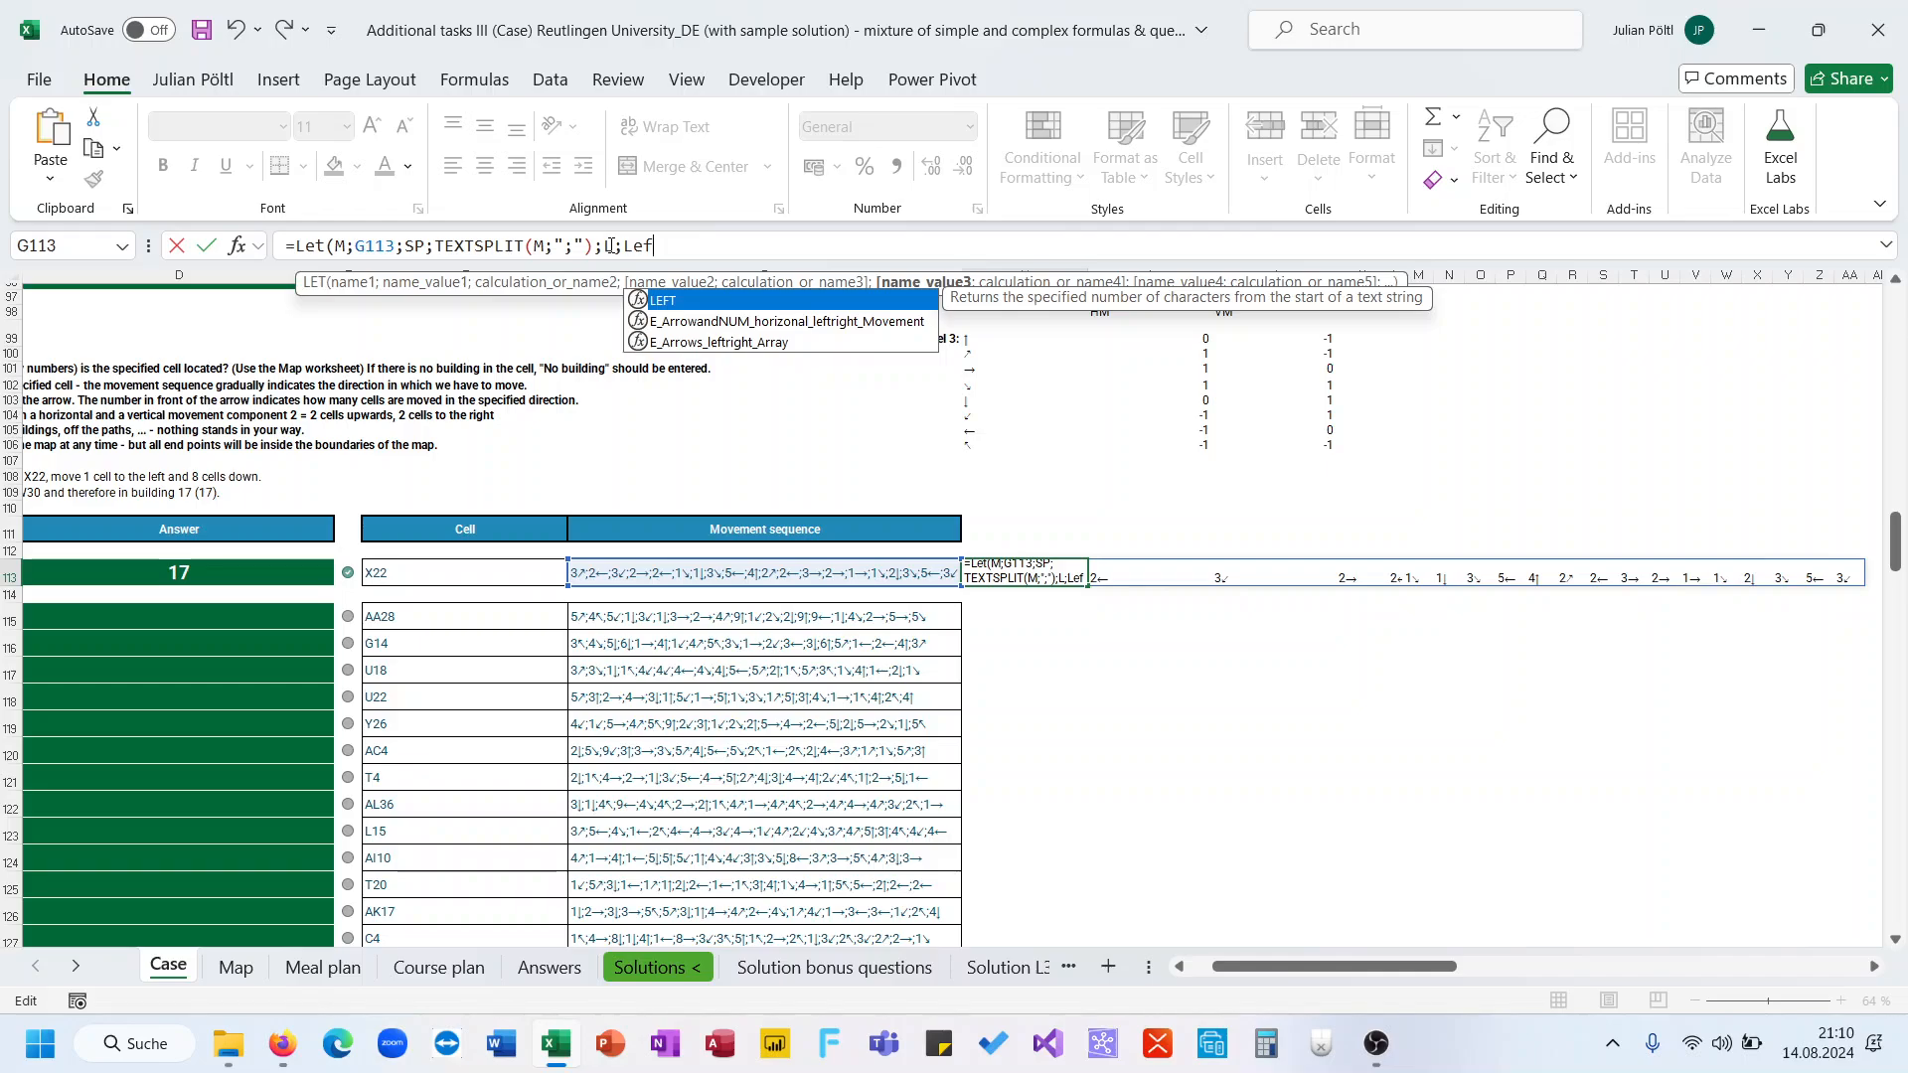
{"action": "key", "text": "Tab"}
{"action": "left_click", "coordinate": [621, 248]}
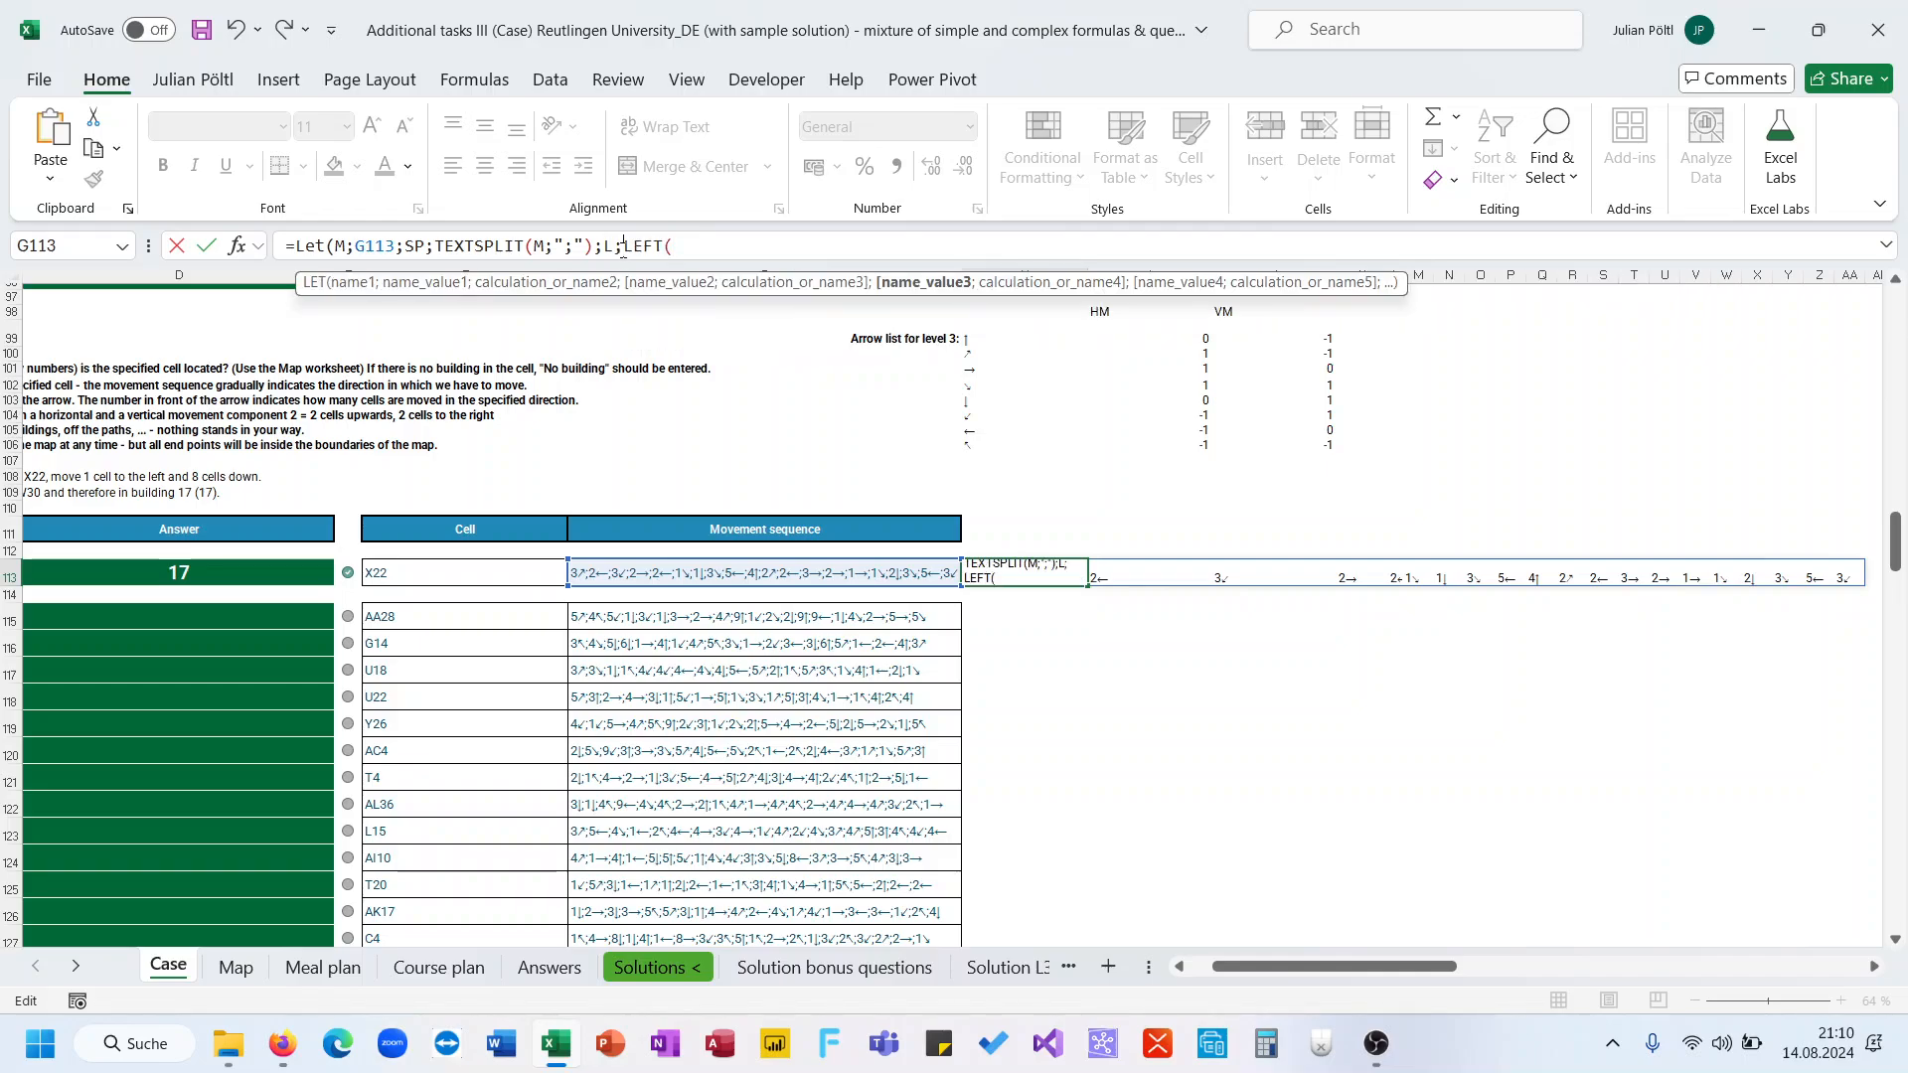
{"action": "type", "text": "--"}
{"action": "left_click", "coordinate": [740, 249]}
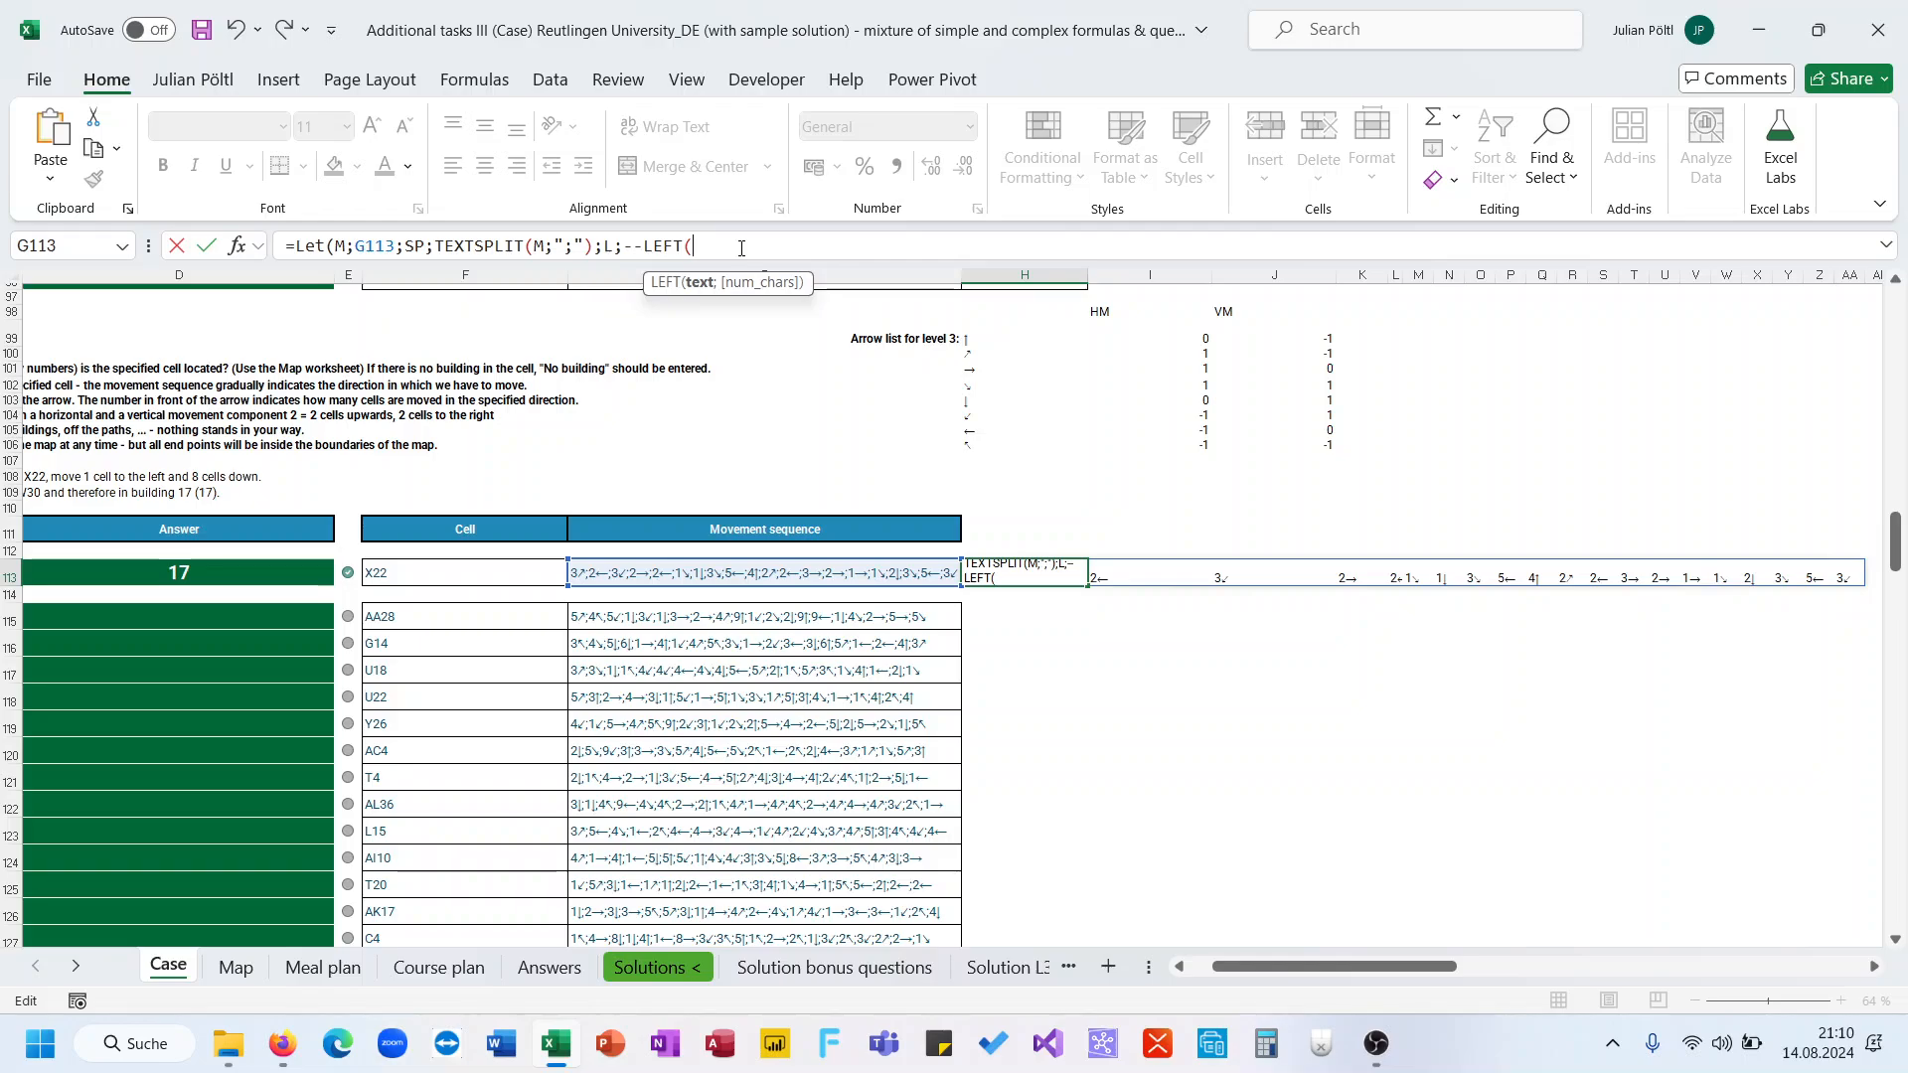
{"action": "type", "text": "SP);L)"}
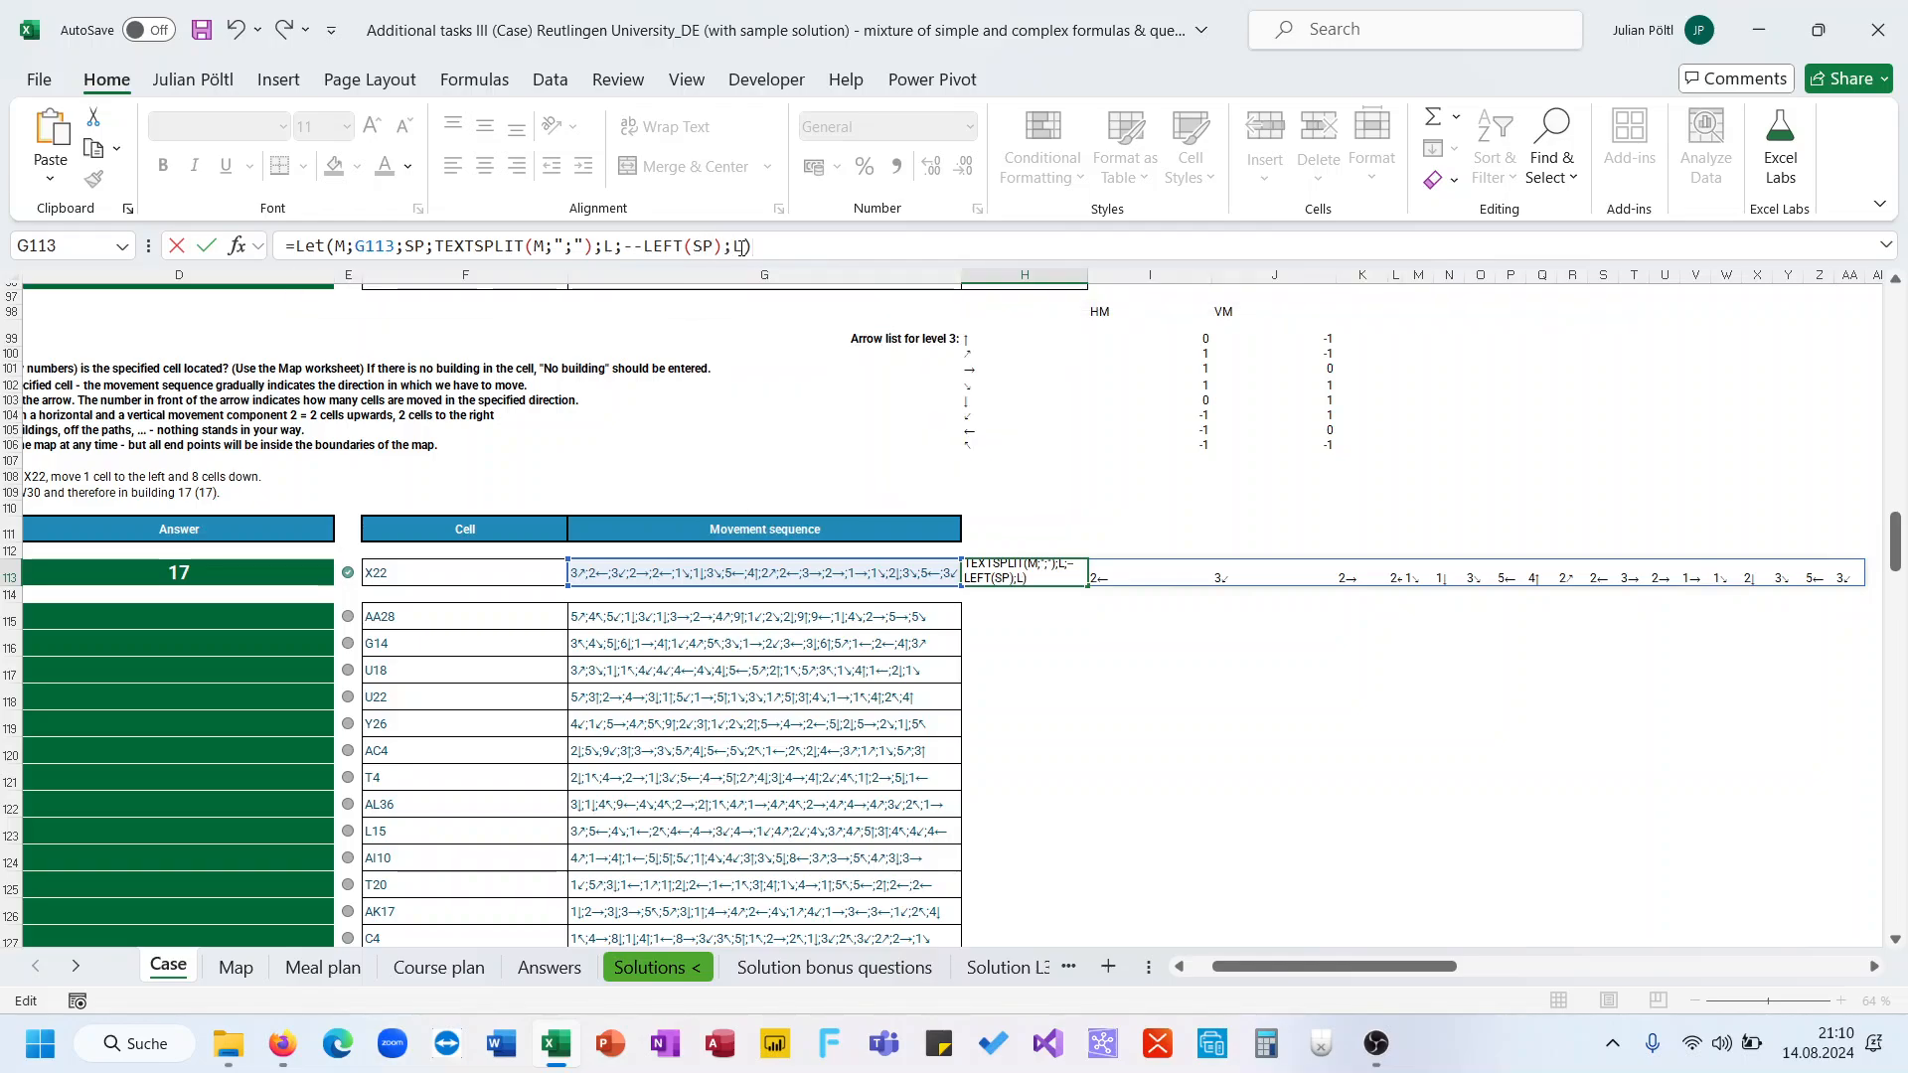
{"action": "key", "text": "ctrl+Return"}
{"action": "key", "text": "Home"}
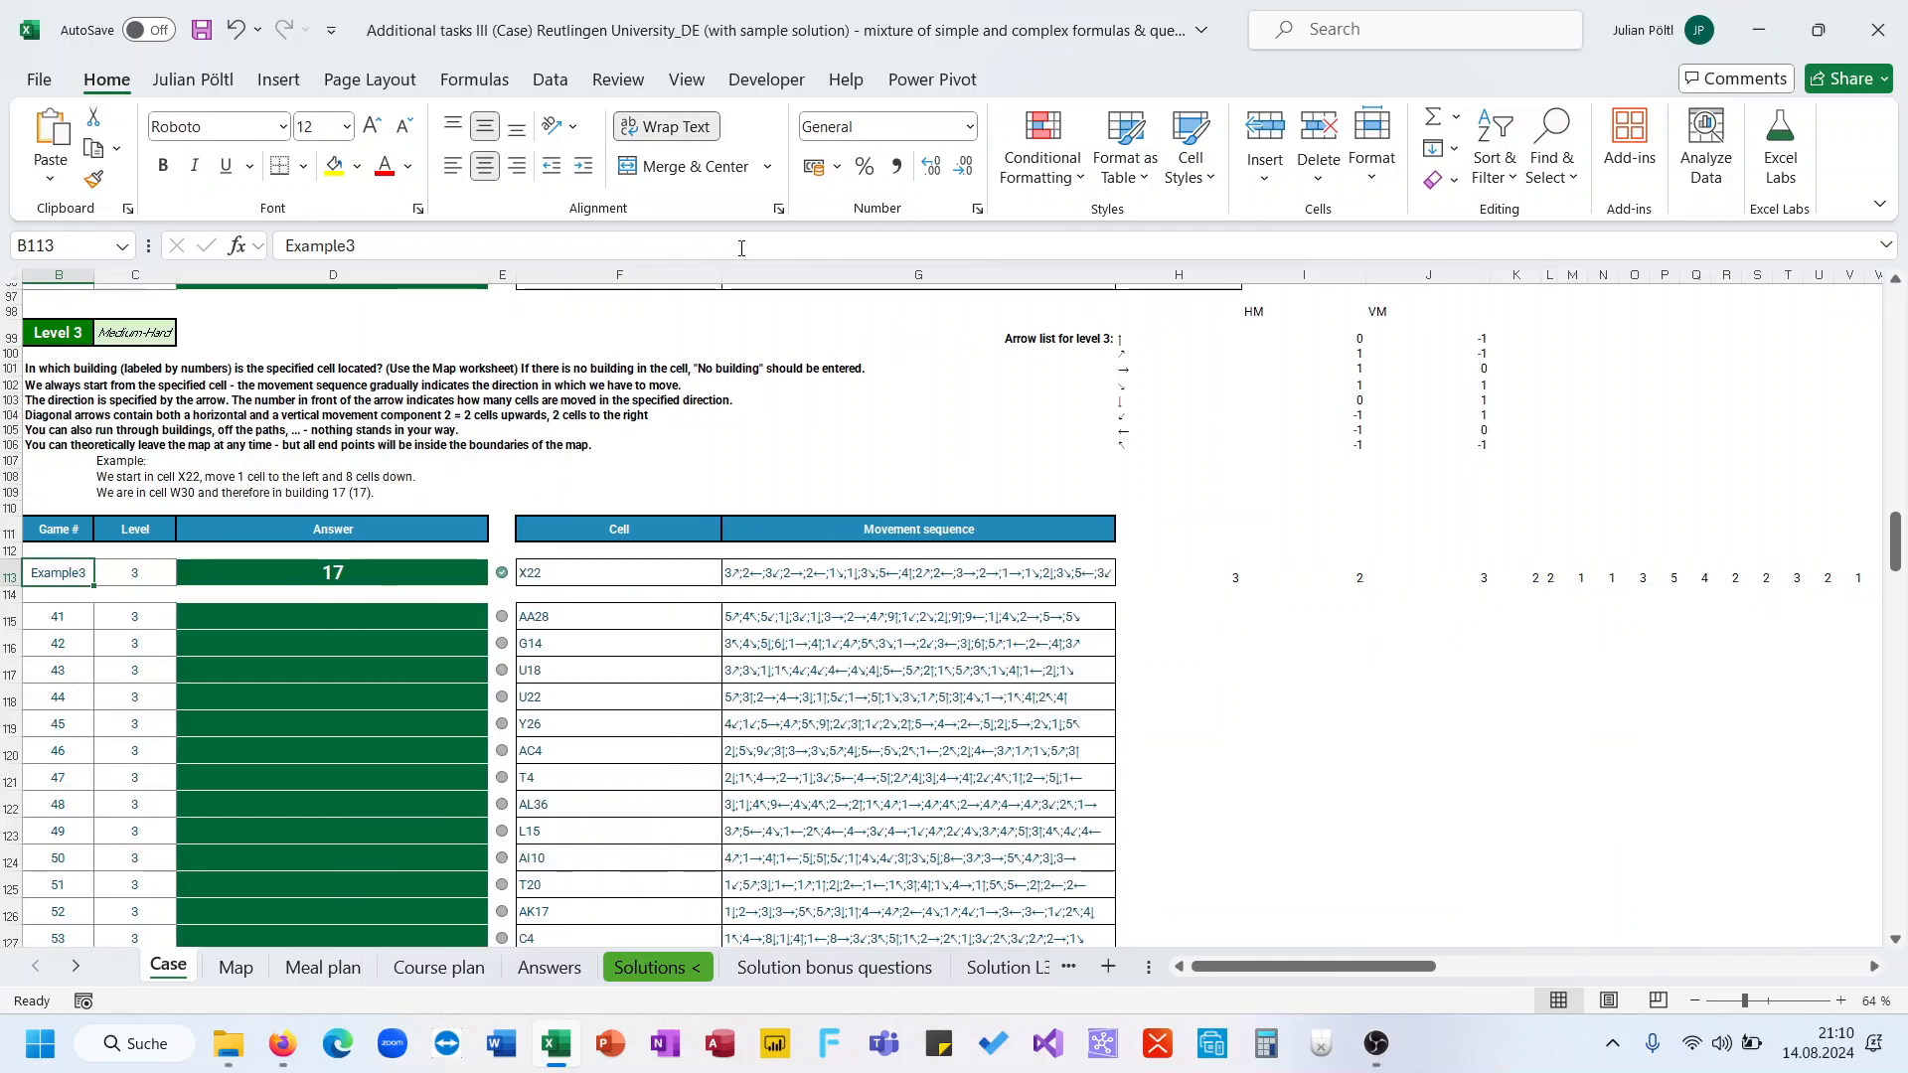
Replace the returned L with a variable R defined as RIGHT(SP) and return R
{"action": "left_click", "coordinate": [761, 578]}
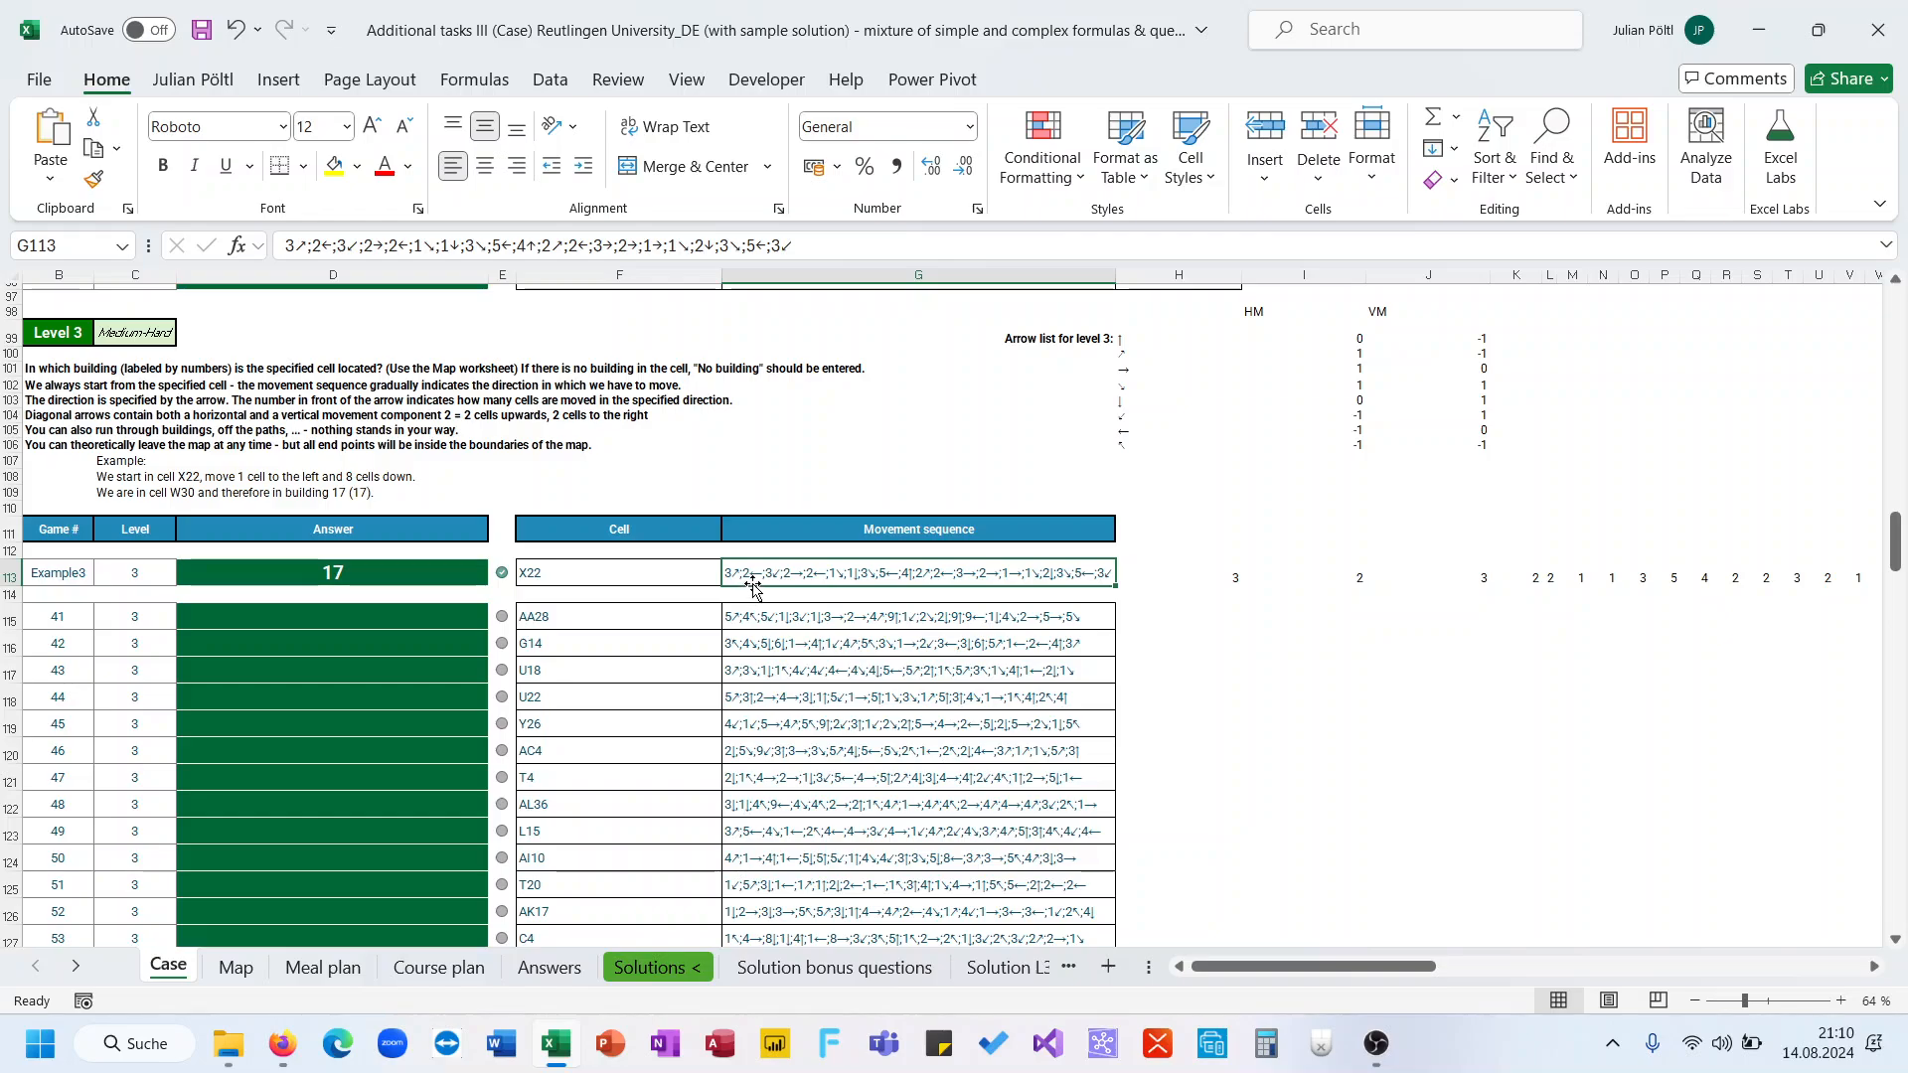
{"action": "scroll", "coordinate": [1185, 631], "scroll_direction": "right", "scroll_amount": 3}
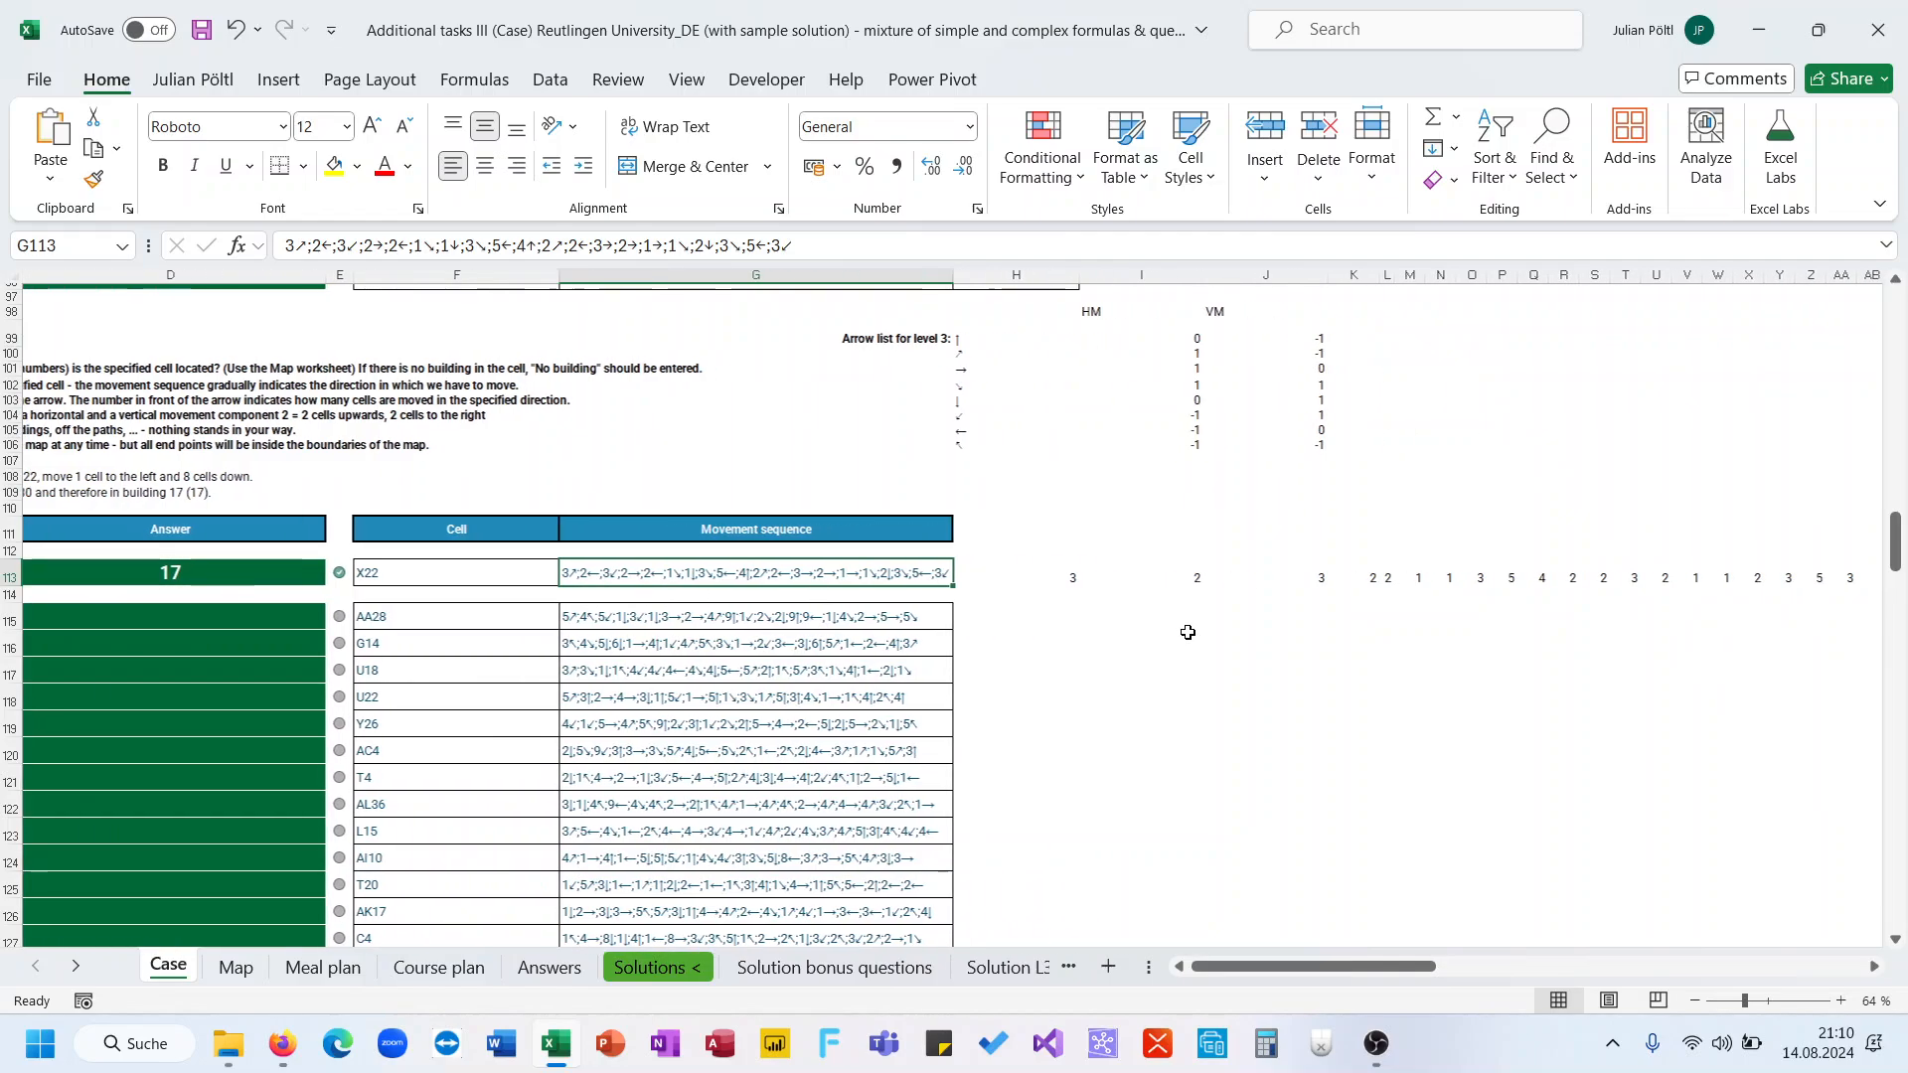
{"action": "left_click", "coordinate": [1021, 579]}
{"action": "left_click", "coordinate": [807, 245]}
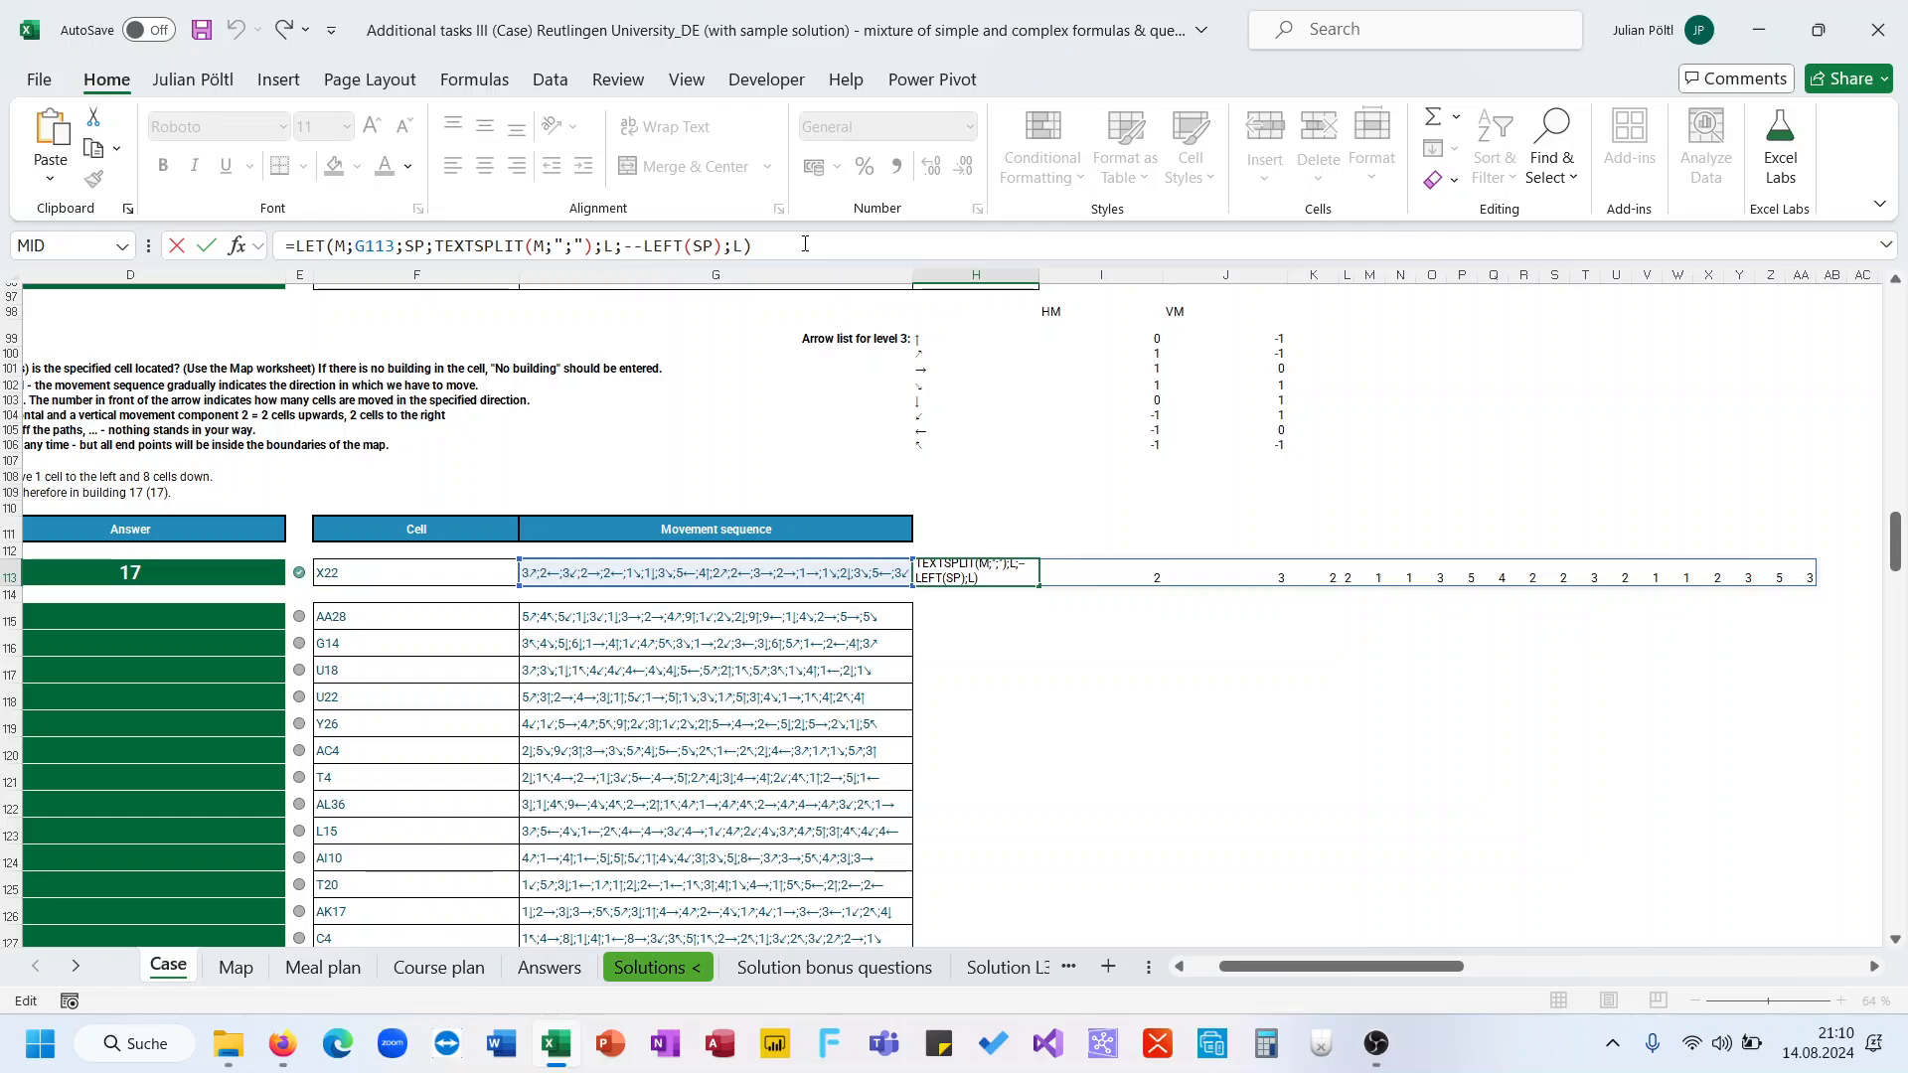
{"action": "key", "text": "BackSpace"}
{"action": "key", "text": "BackSpace"}
{"action": "type", "text": "R;R"}
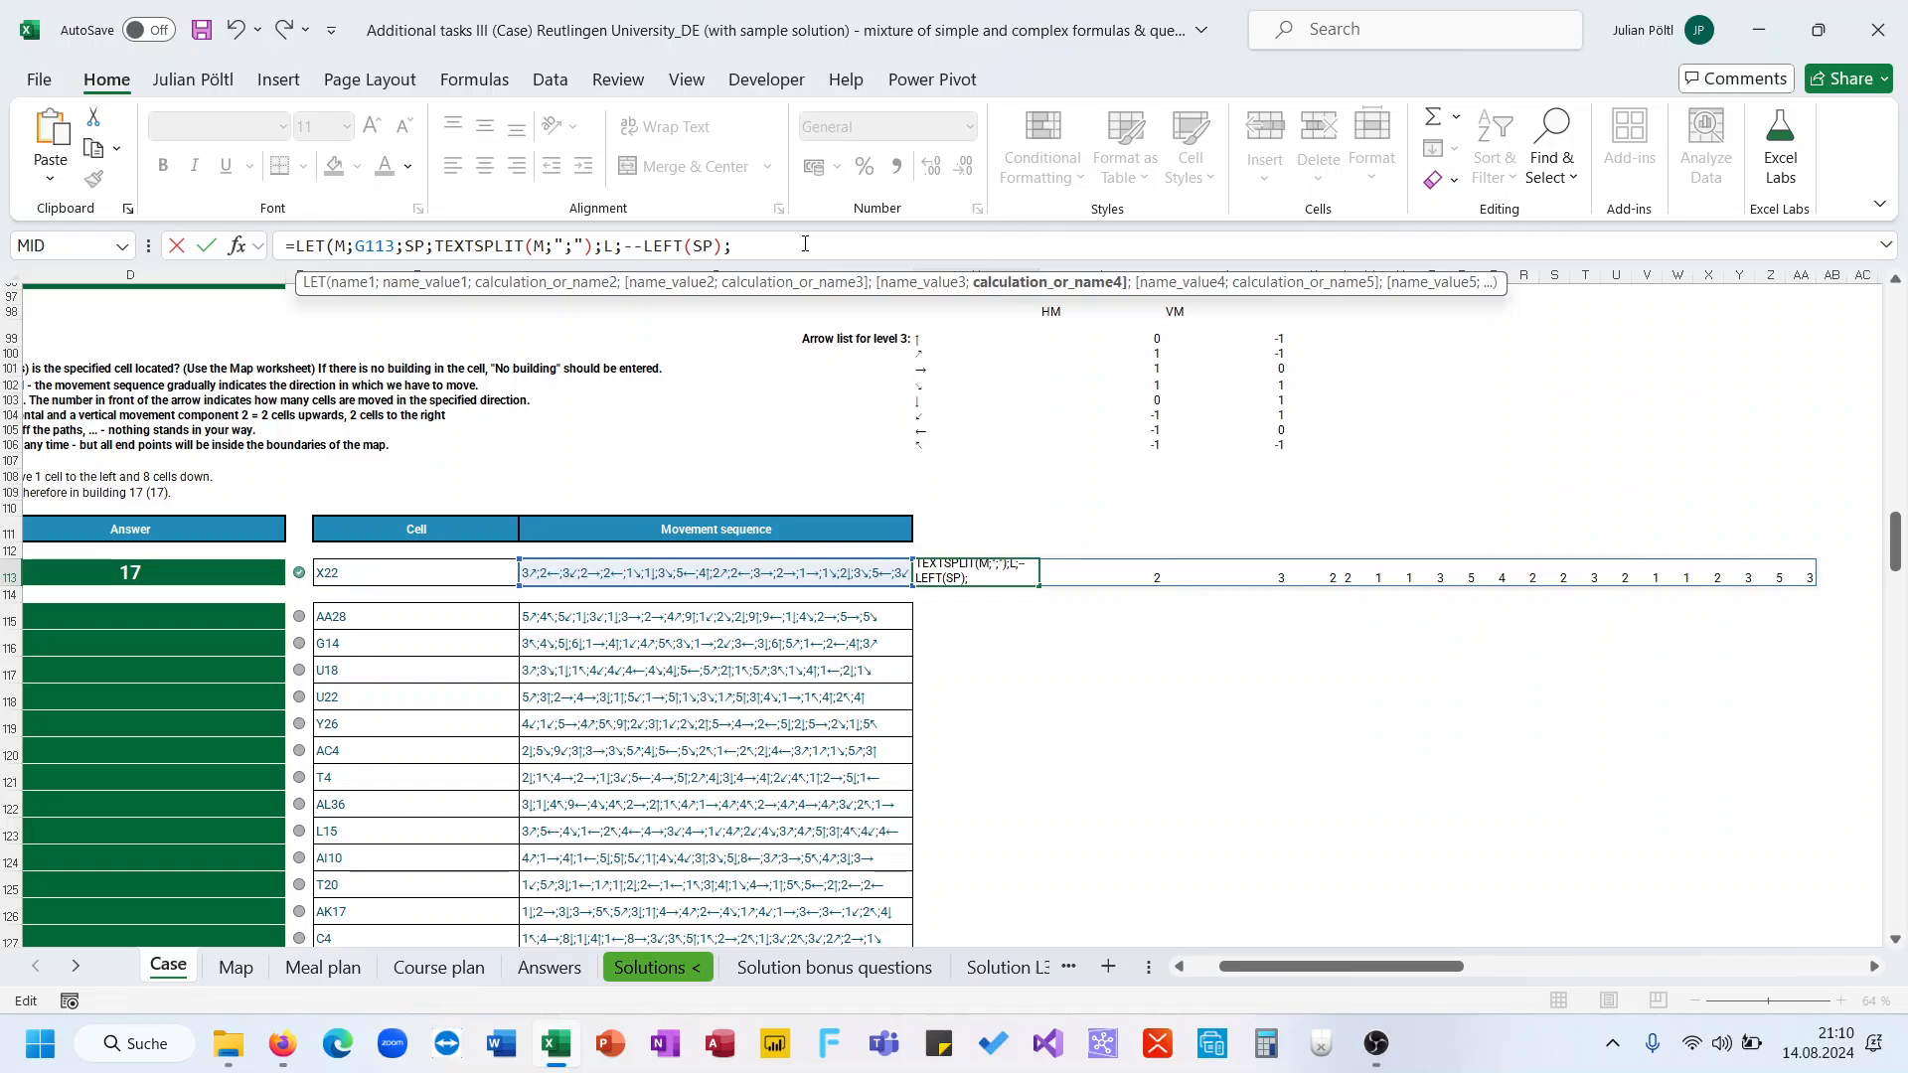
{"action": "type", "text": "IGHT("}
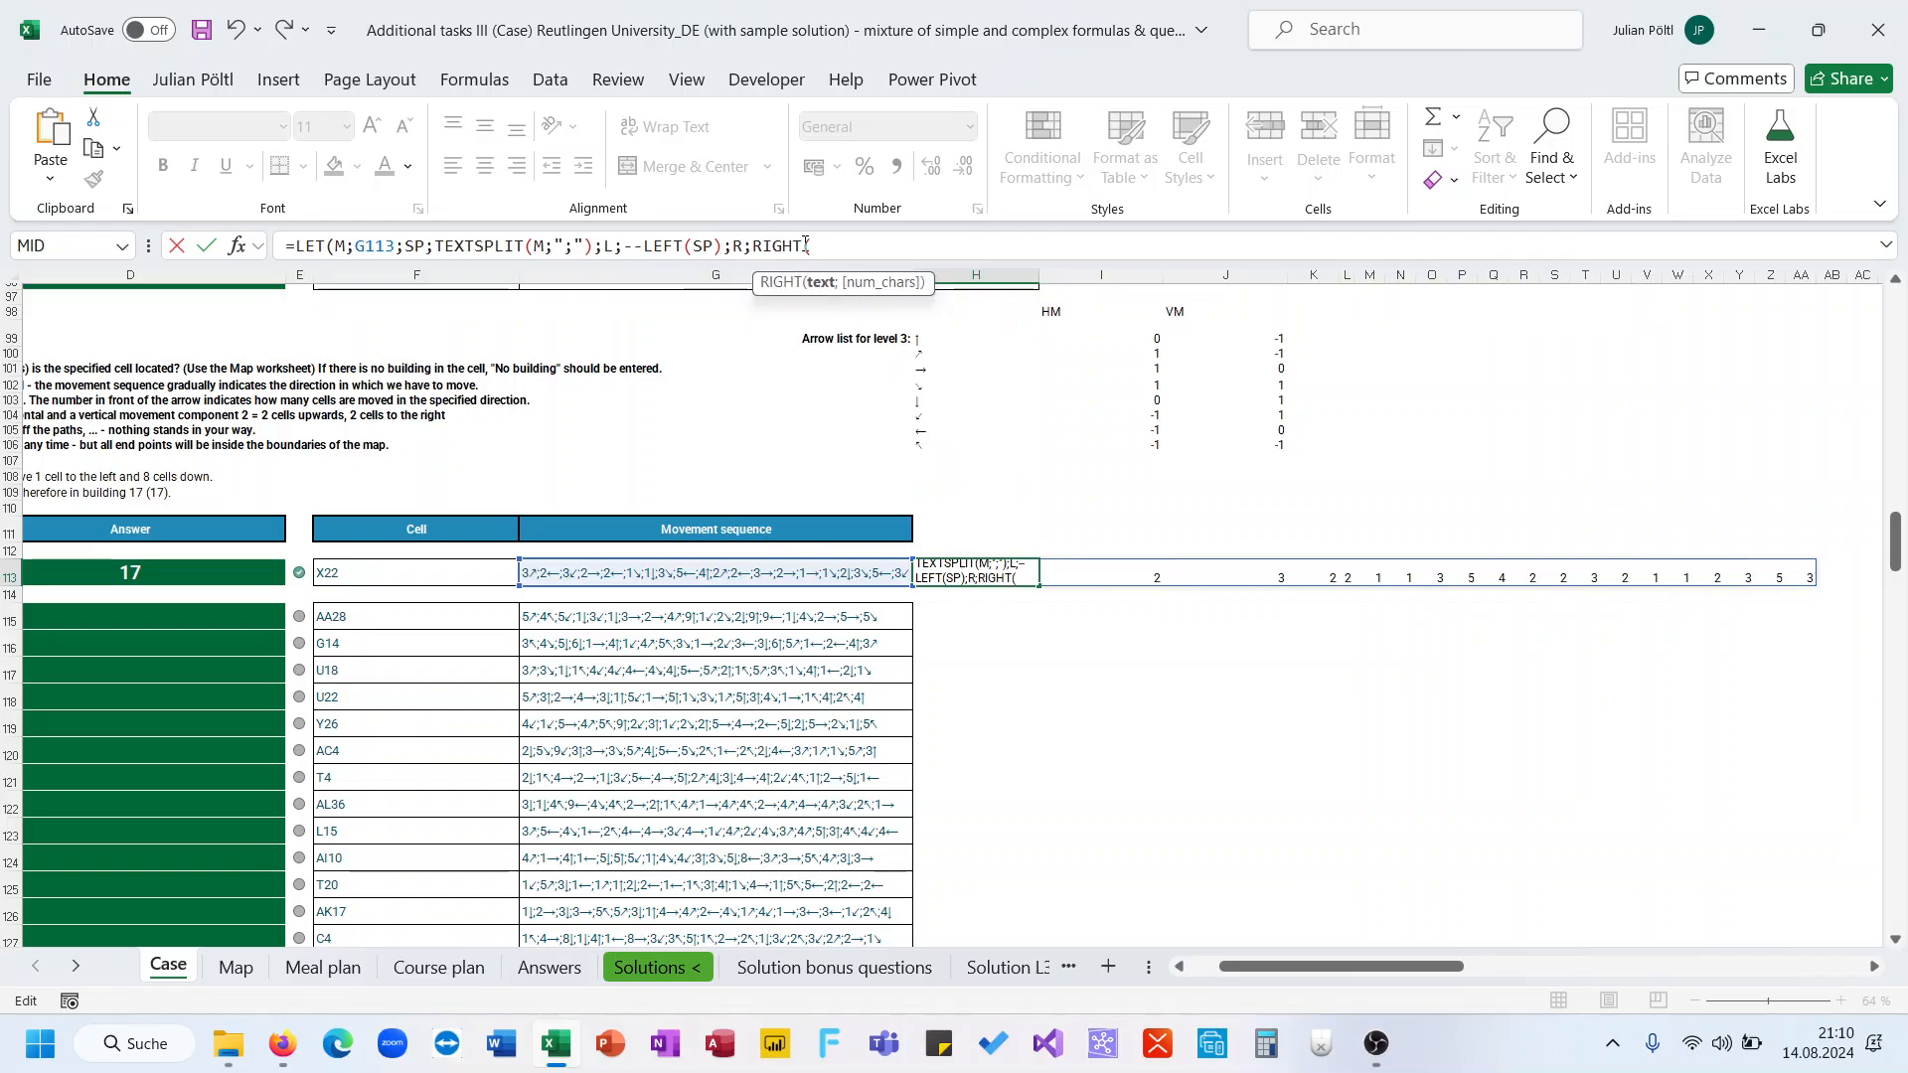
{"action": "type", "text": "SP);R)"}
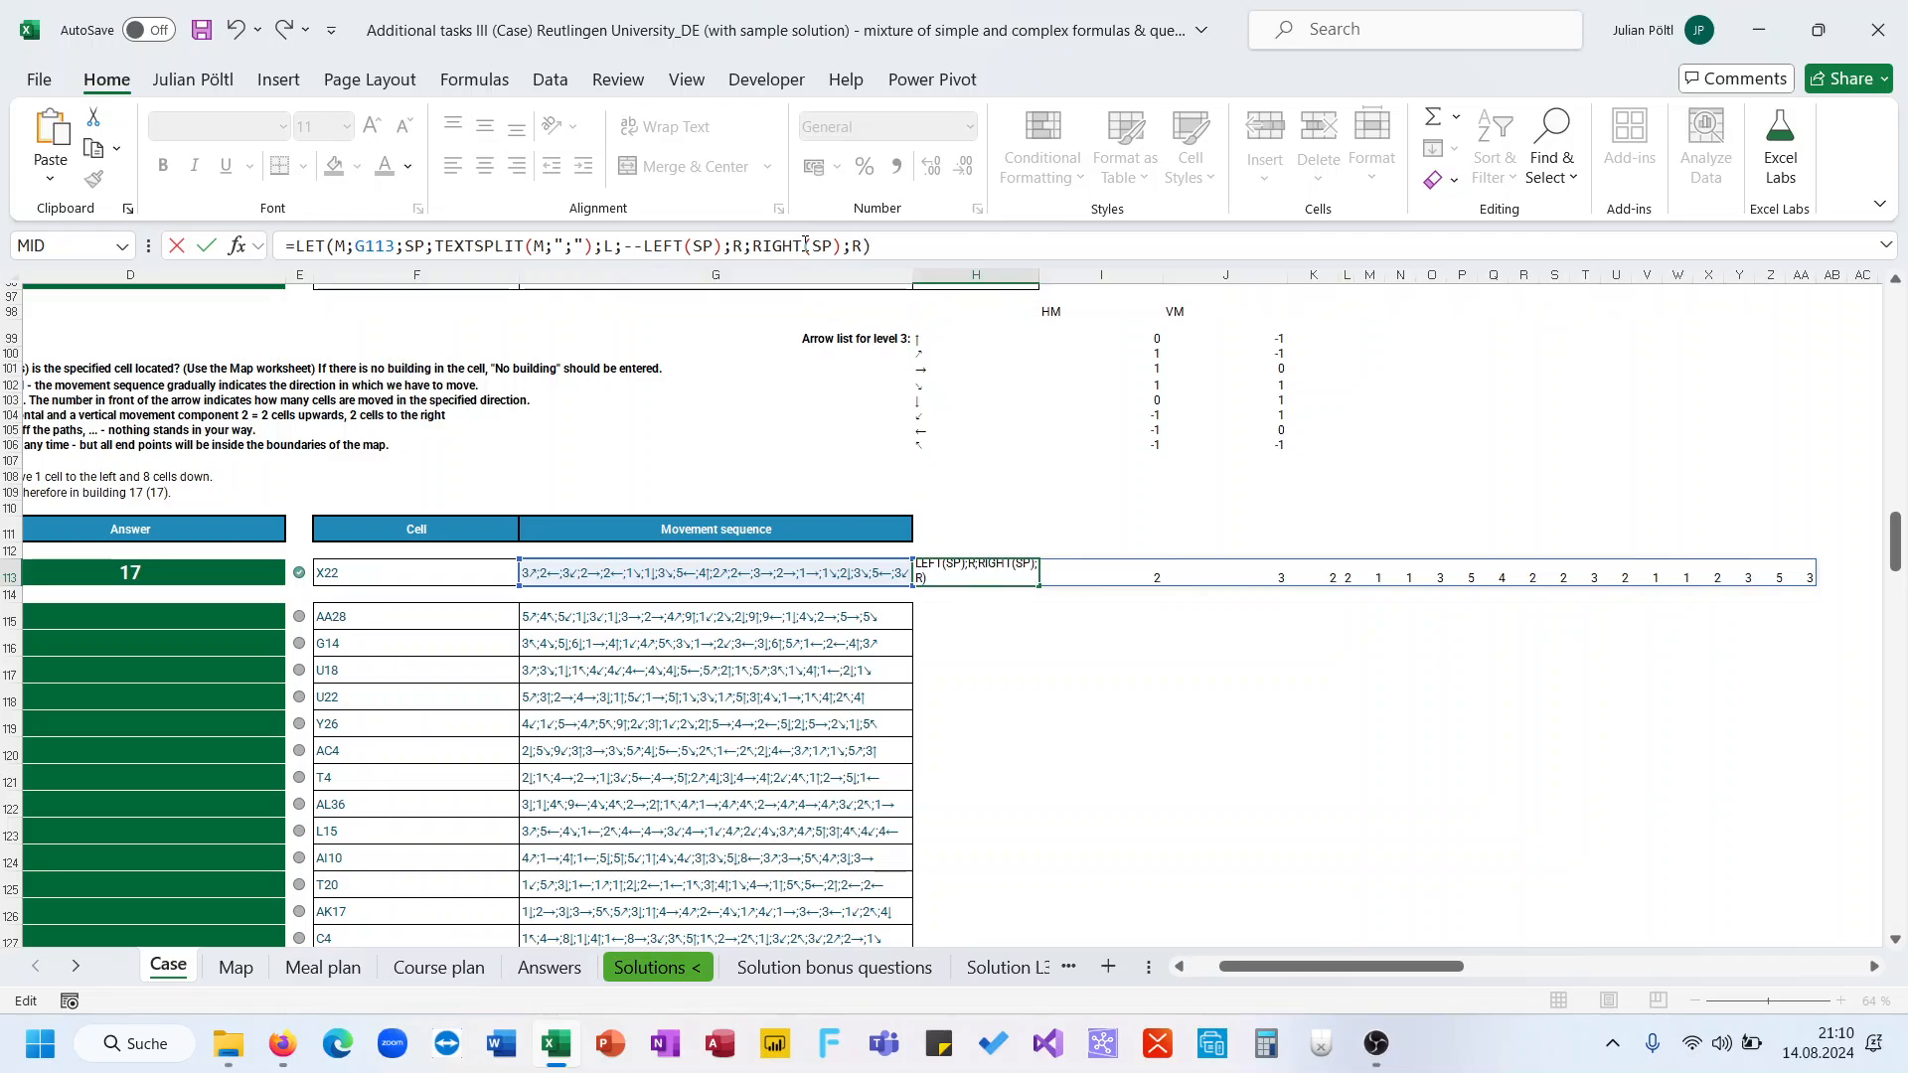
{"action": "key", "text": "Return"}
Replace the final R with ADDRESS, using ROW(INDIRECT(F113)) as its row number
{"action": "key", "text": "Up"}
{"action": "key", "text": "ctrl+Down"}
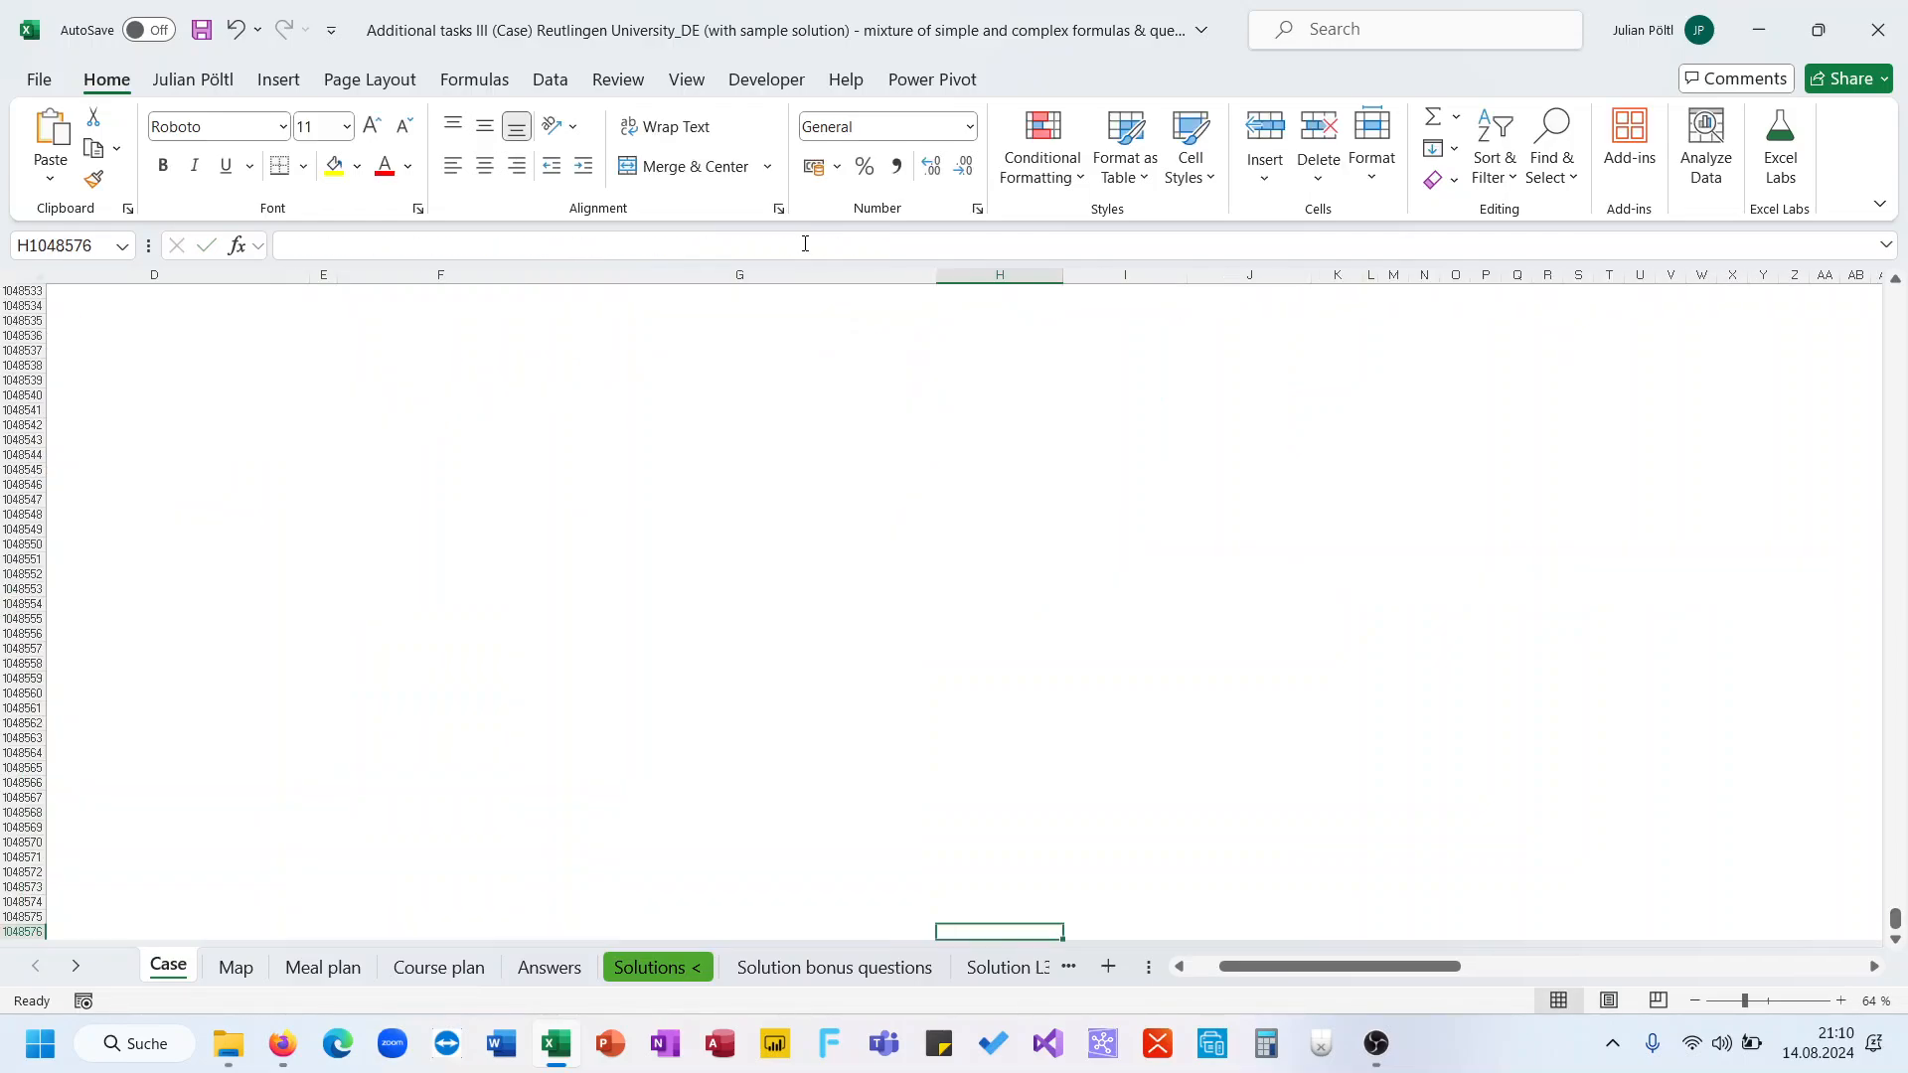
{"action": "key", "text": "ctrl+Up"}
{"action": "key", "text": "ctrl+Up"}
{"action": "scroll", "coordinate": [1049, 410], "scroll_direction": "up", "scroll_amount": 2}
{"action": "left_click", "coordinate": [969, 508]}
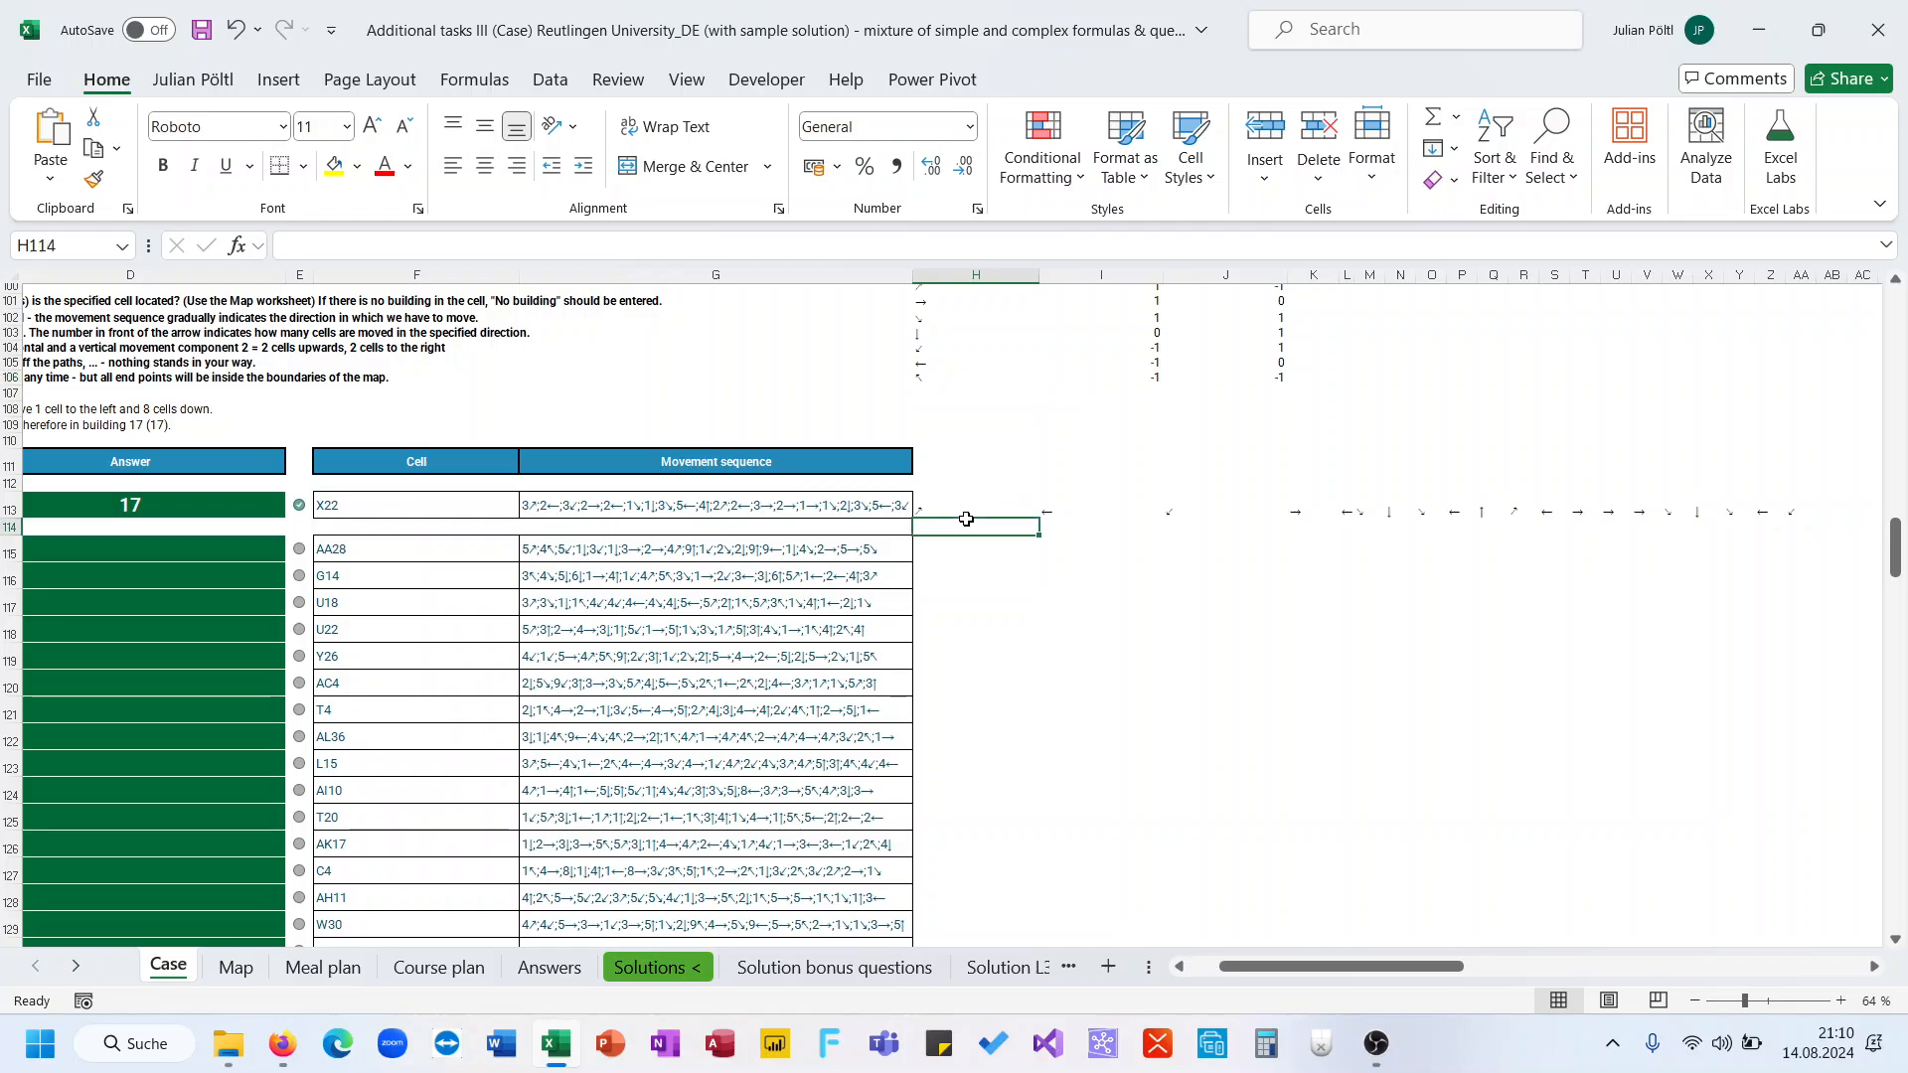
{"action": "left_click", "coordinate": [909, 247]}
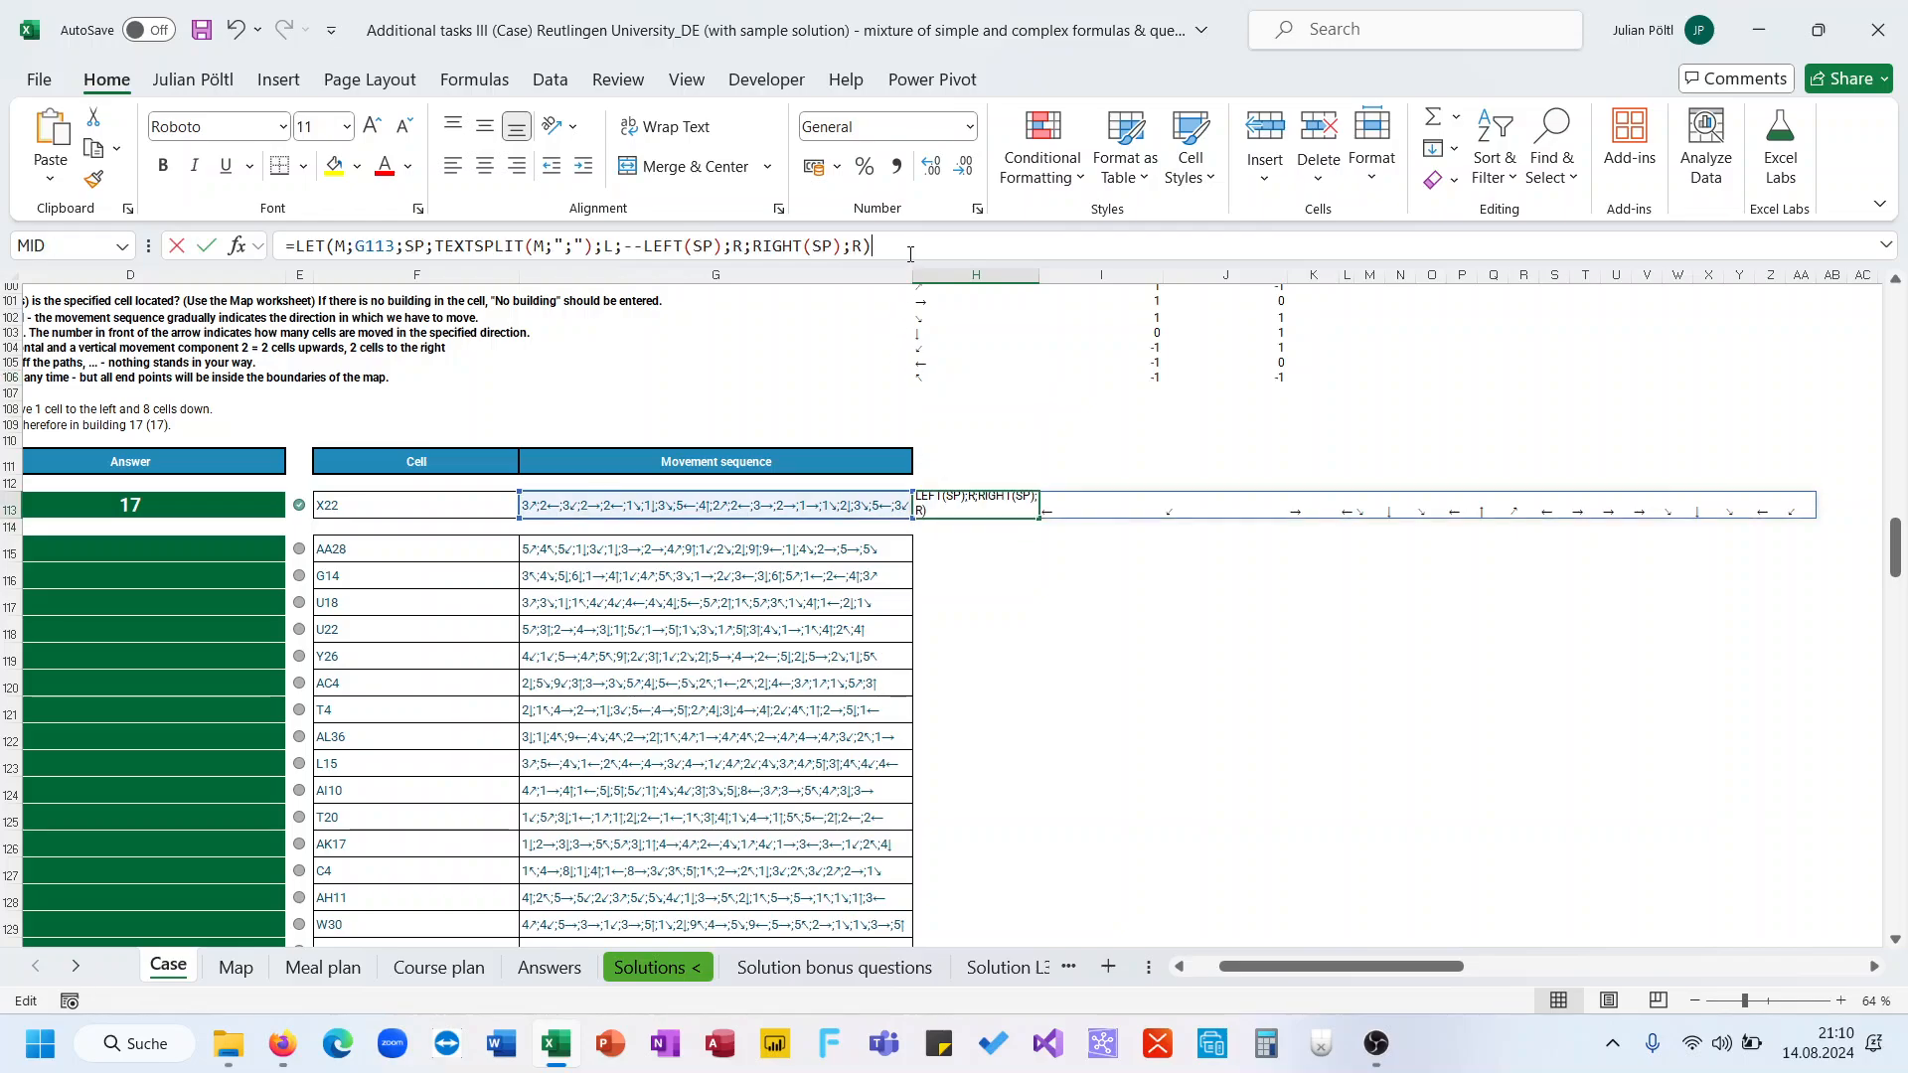
{"action": "key", "text": "BackSpace"}
{"action": "key", "text": "BackSpace"}
{"action": "type", "text": "ad"}
{"action": "key", "text": "Tab"}
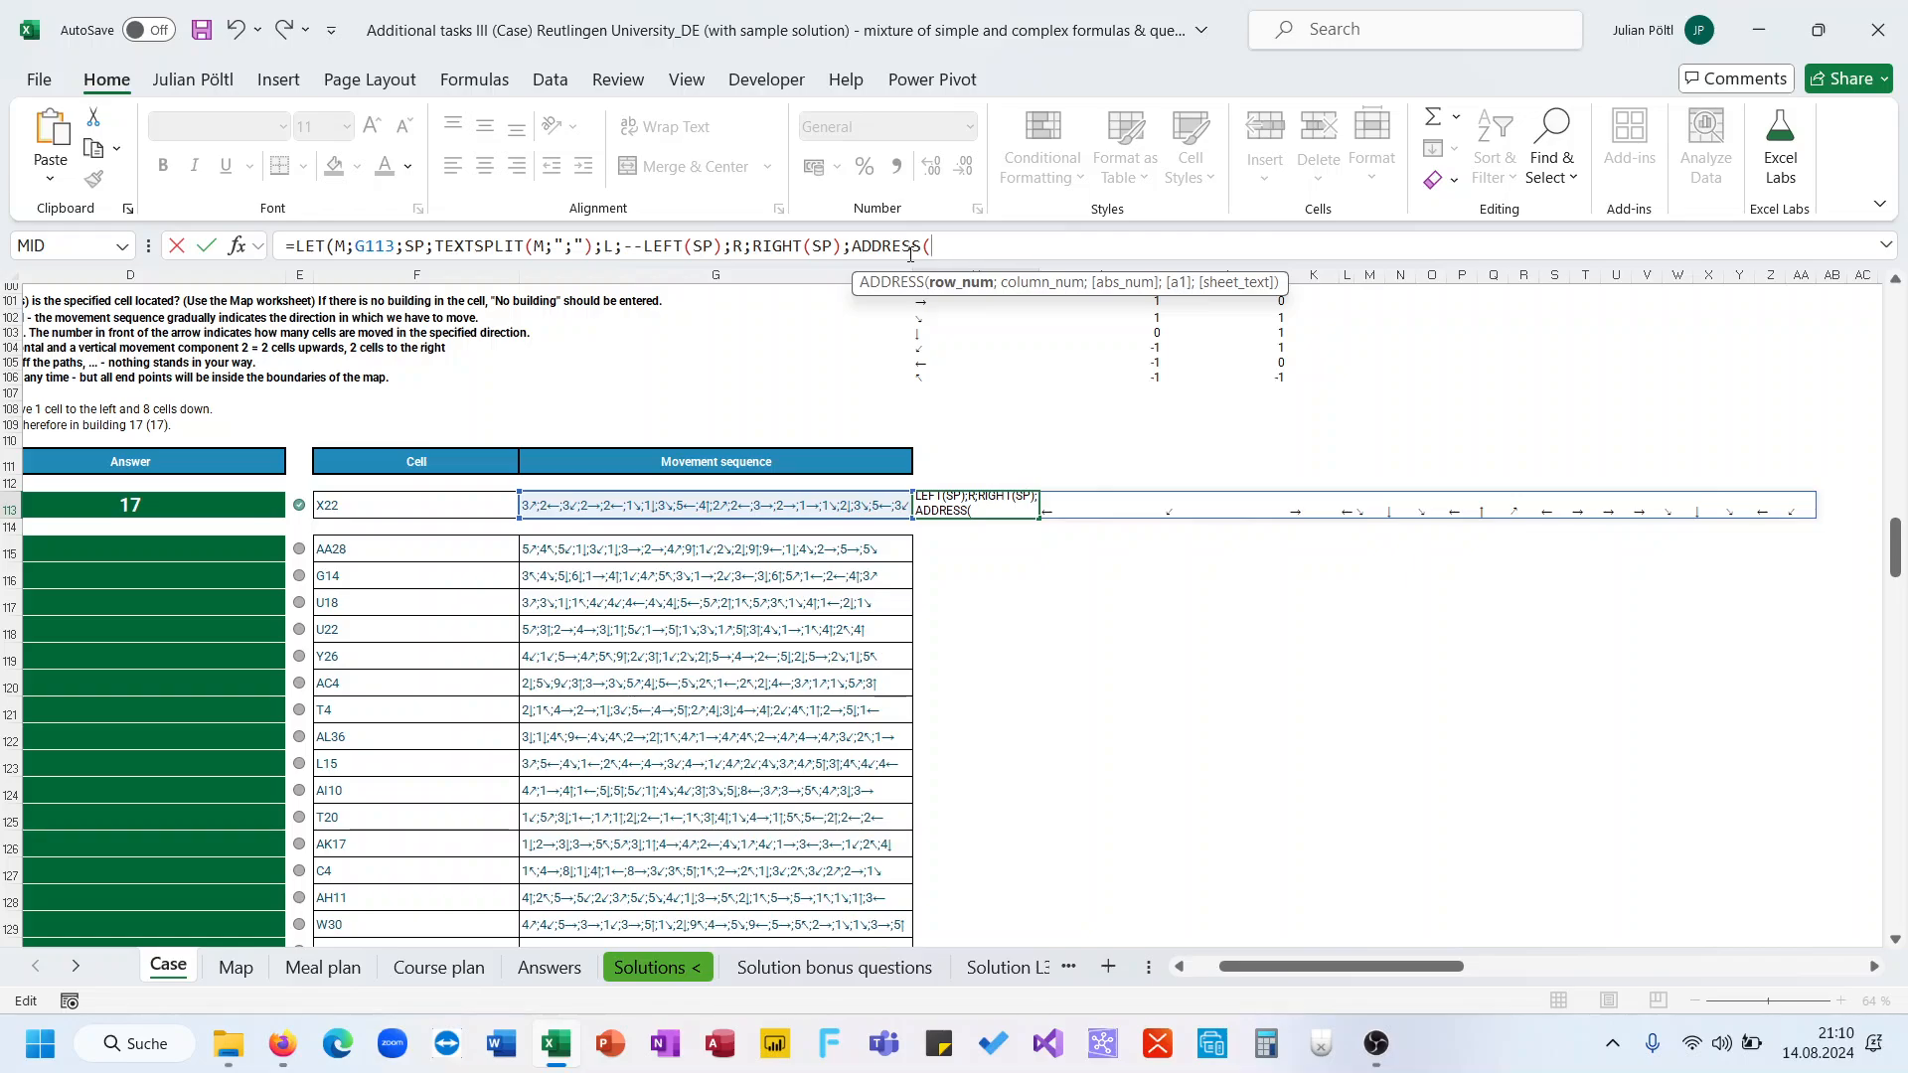
{"action": "type", "text": "row"}
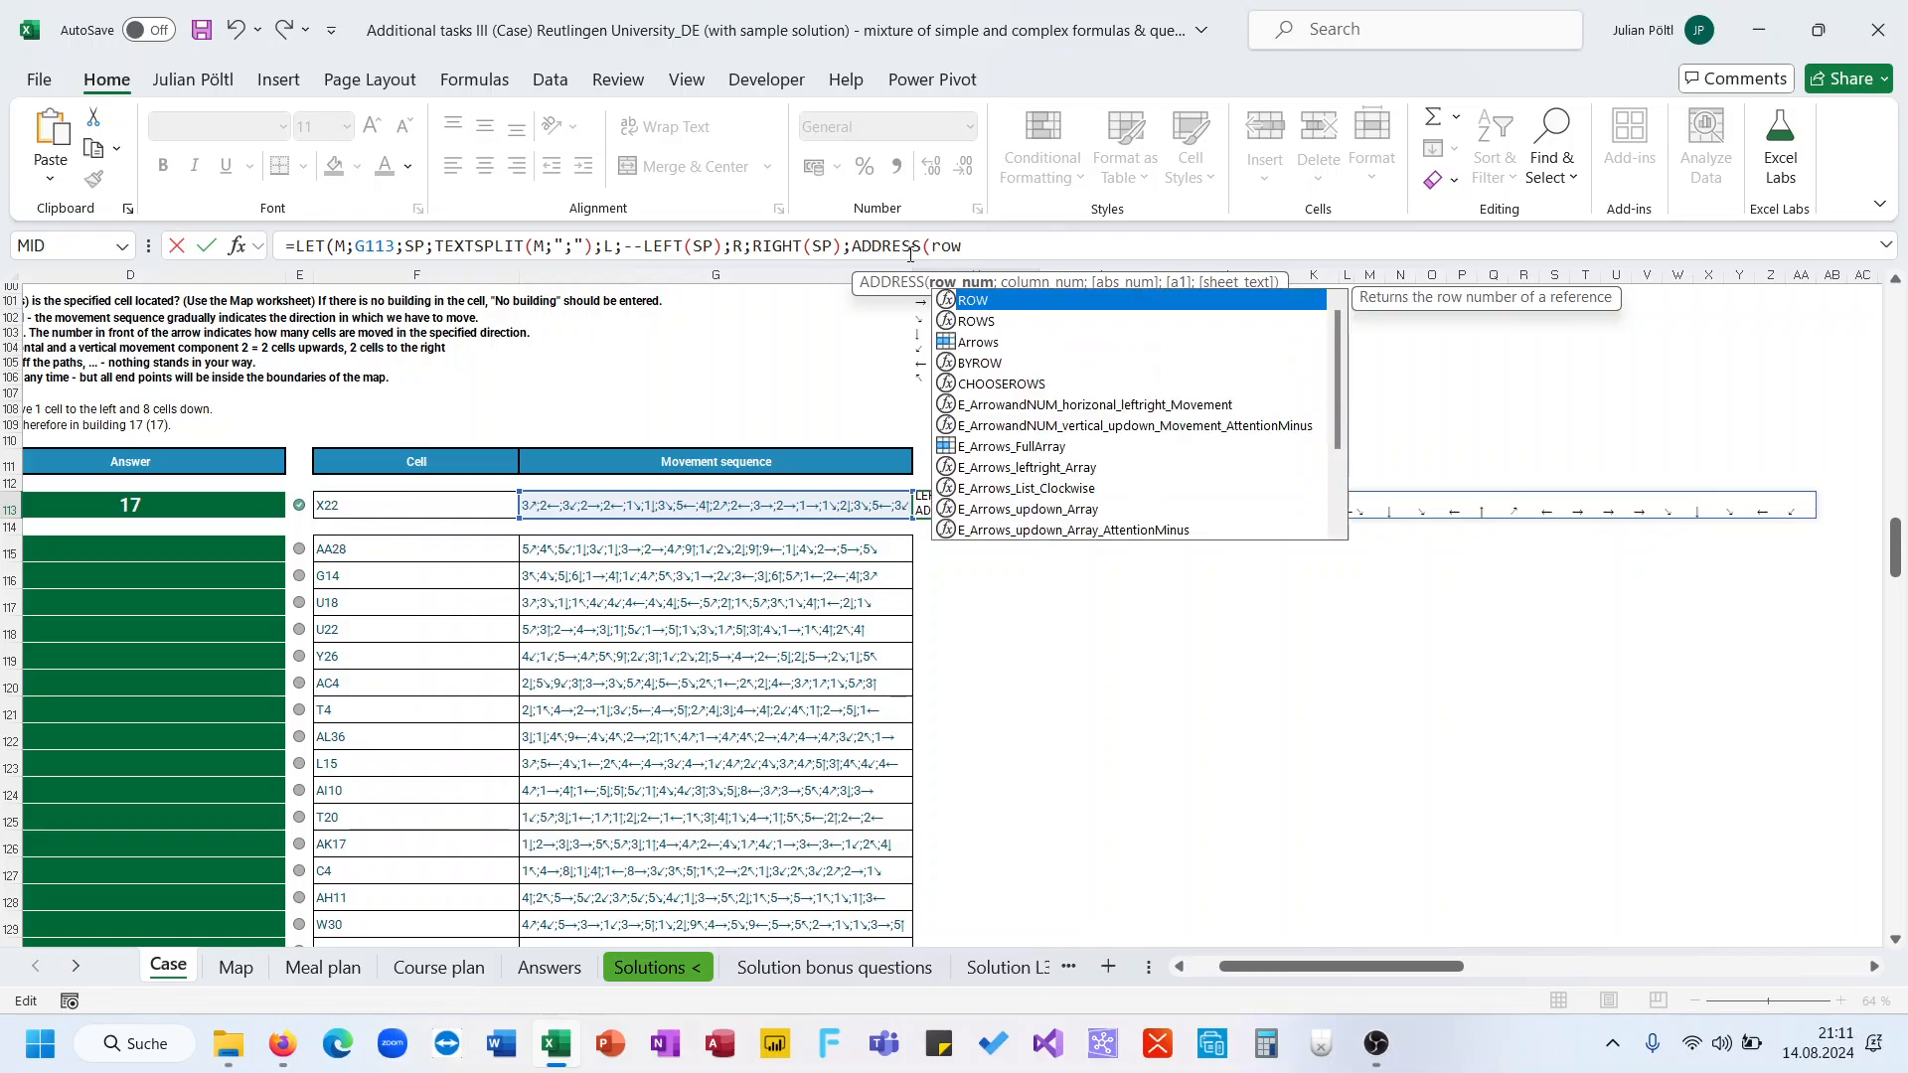
{"action": "key", "text": "Tab"}
{"action": "type", "text": "ind"}
{"action": "key", "text": "Down"}
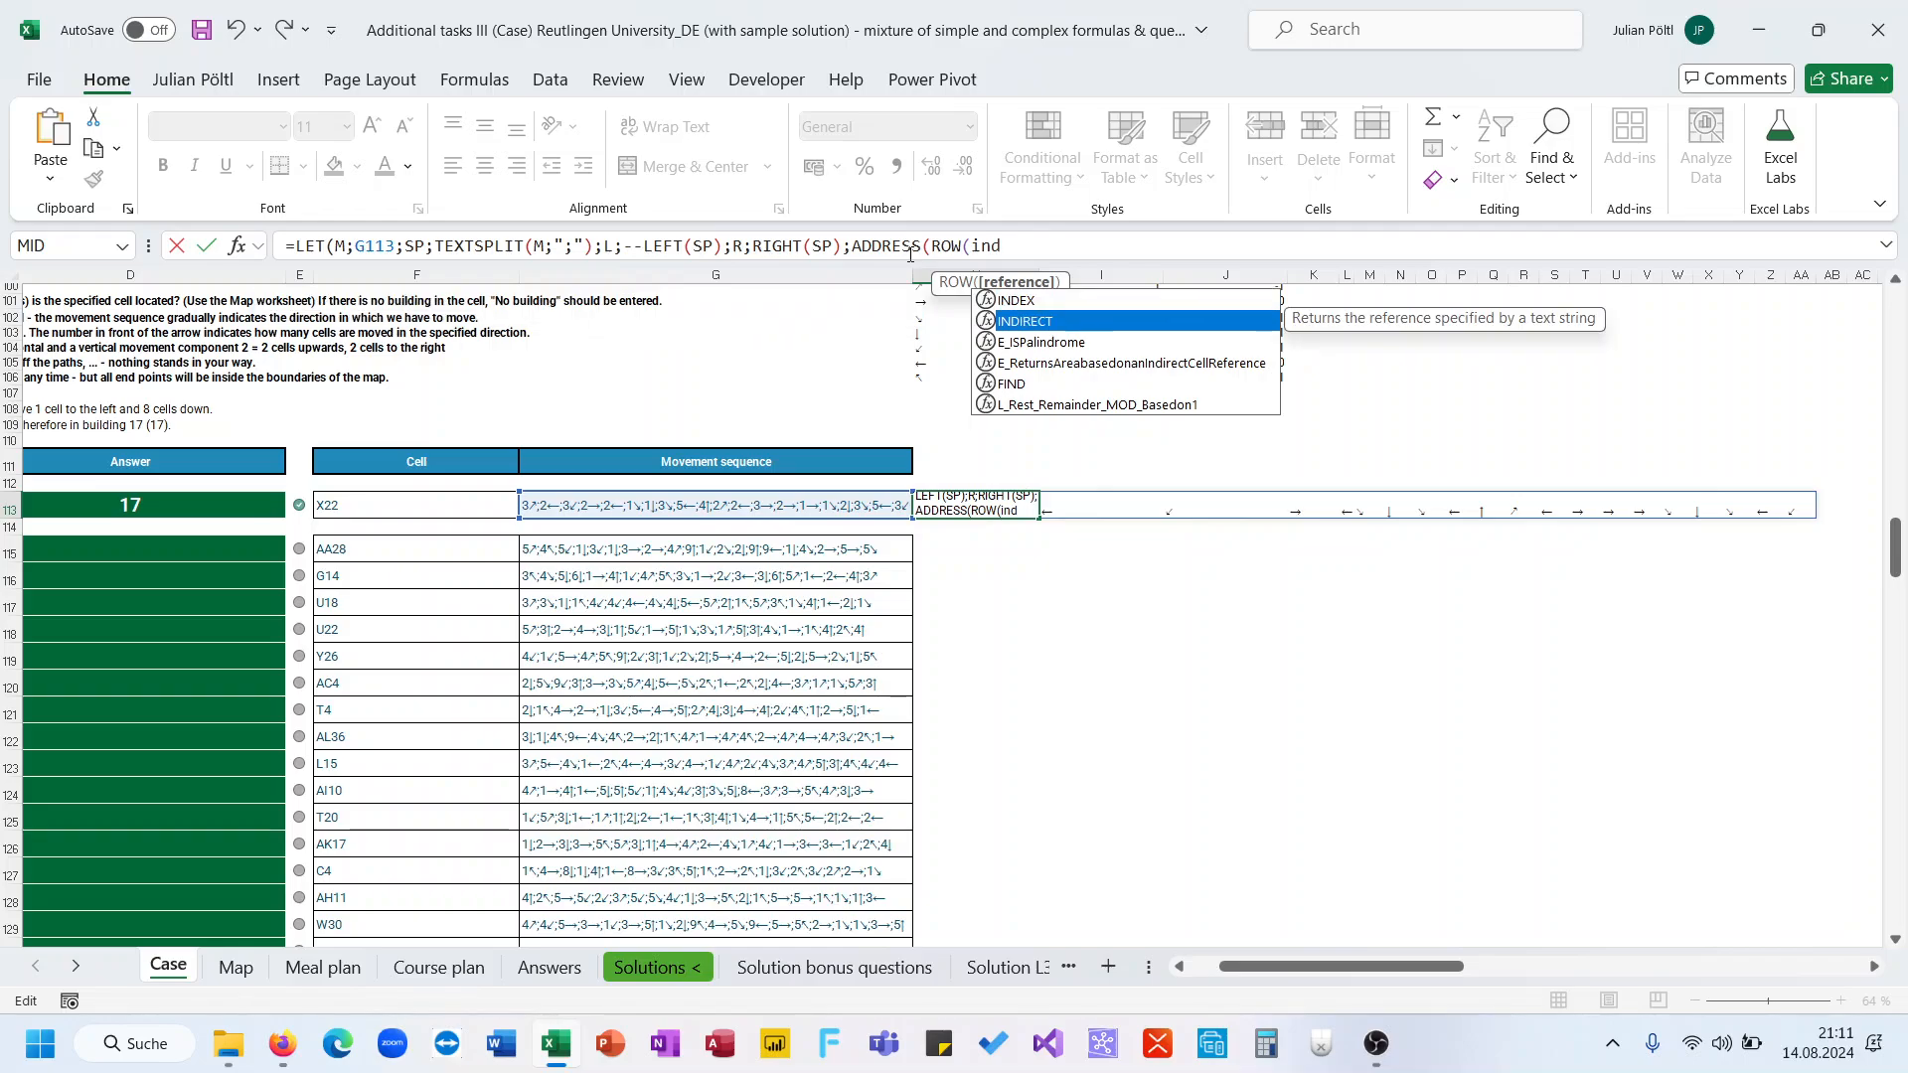
{"action": "key", "text": "Tab"}
{"action": "left_click", "coordinate": [495, 516]}
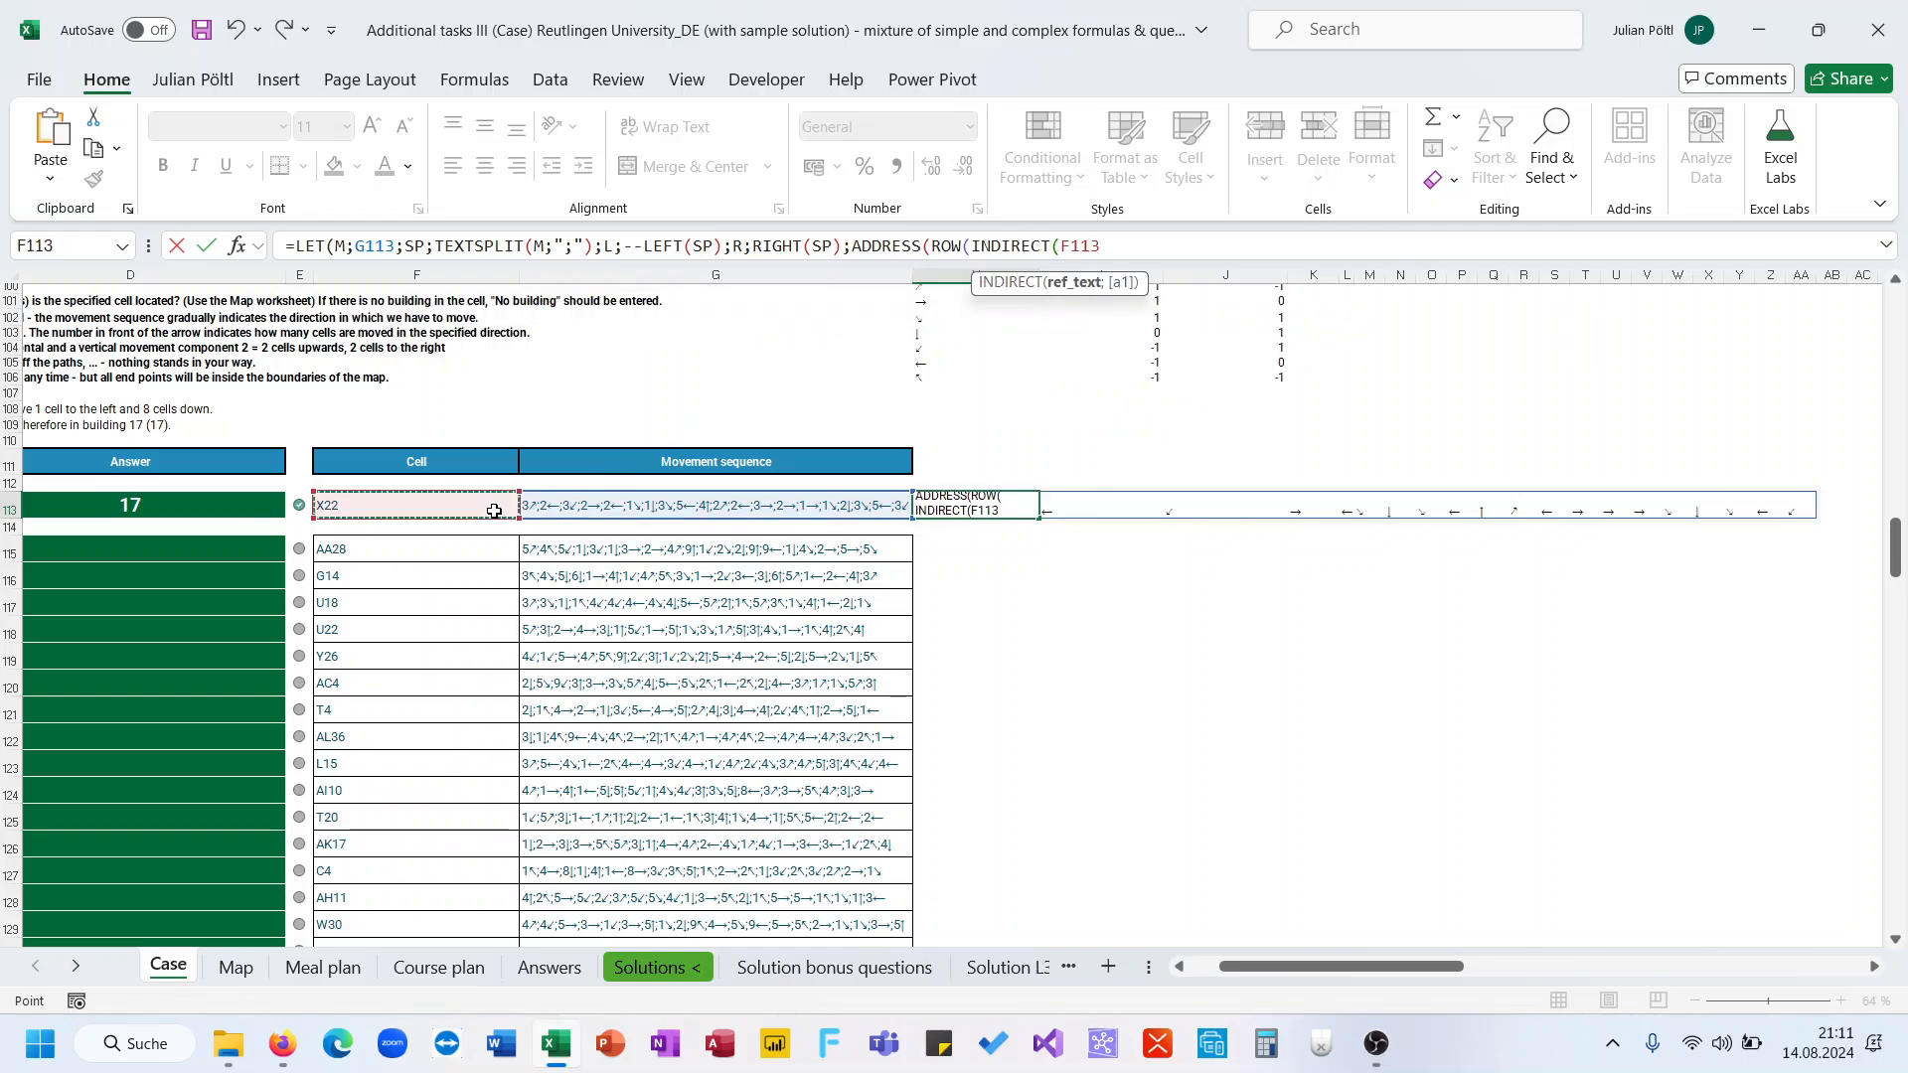
{"action": "type", "text": "))"}
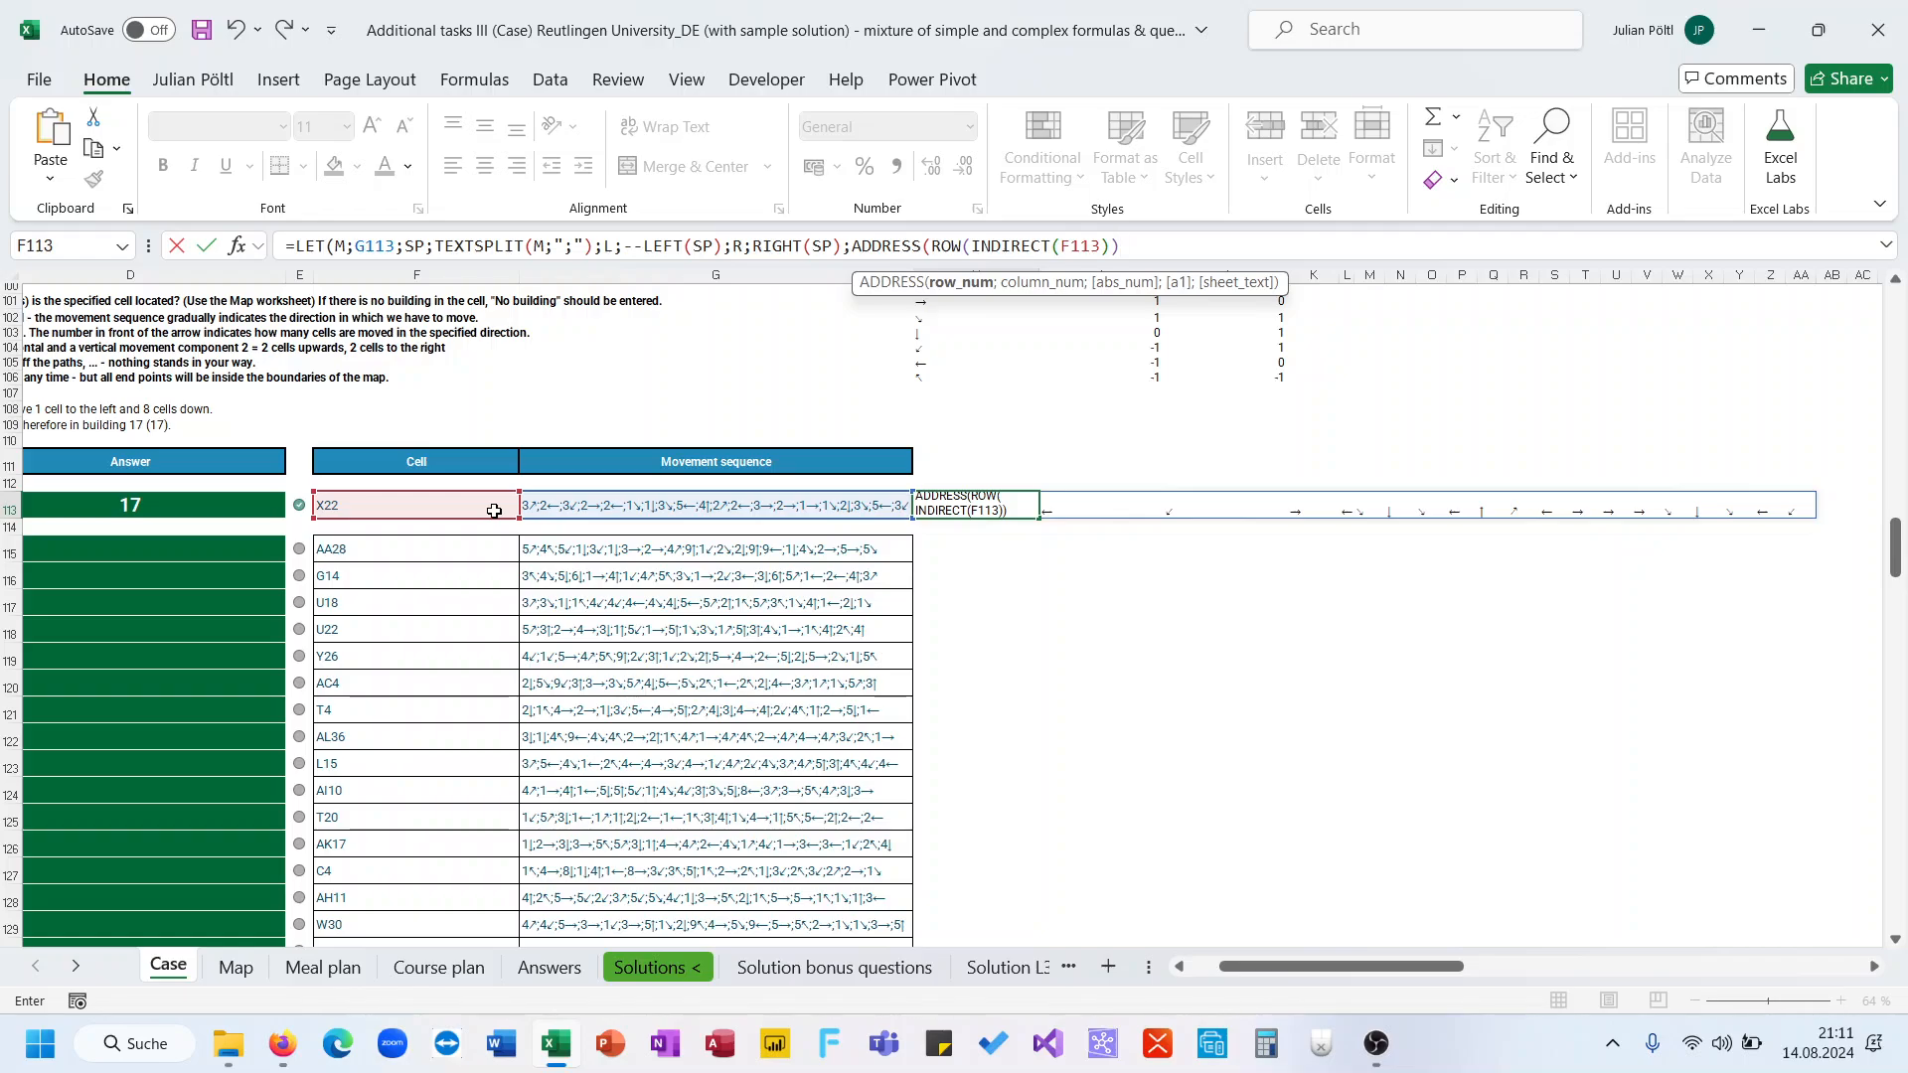
{"action": "type", "text": ";"}
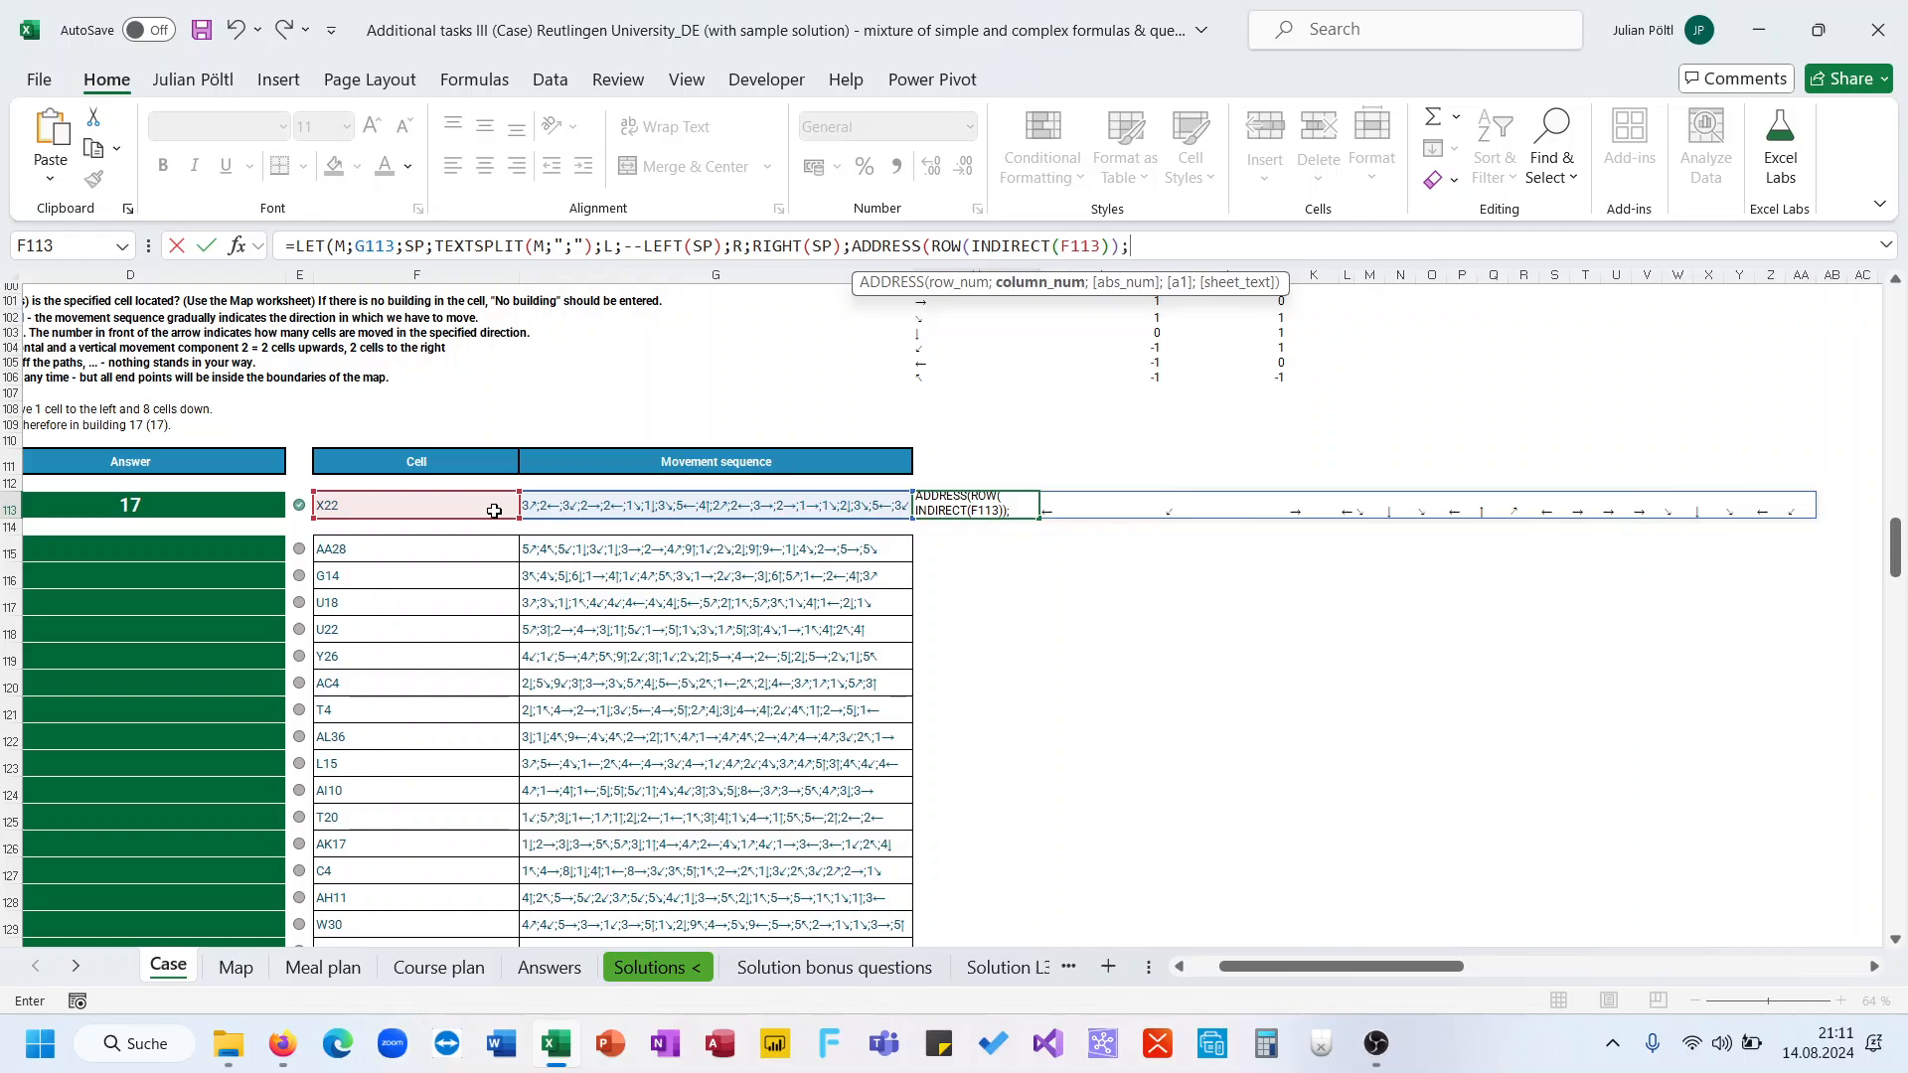
{"action": "type", "text": "col"}
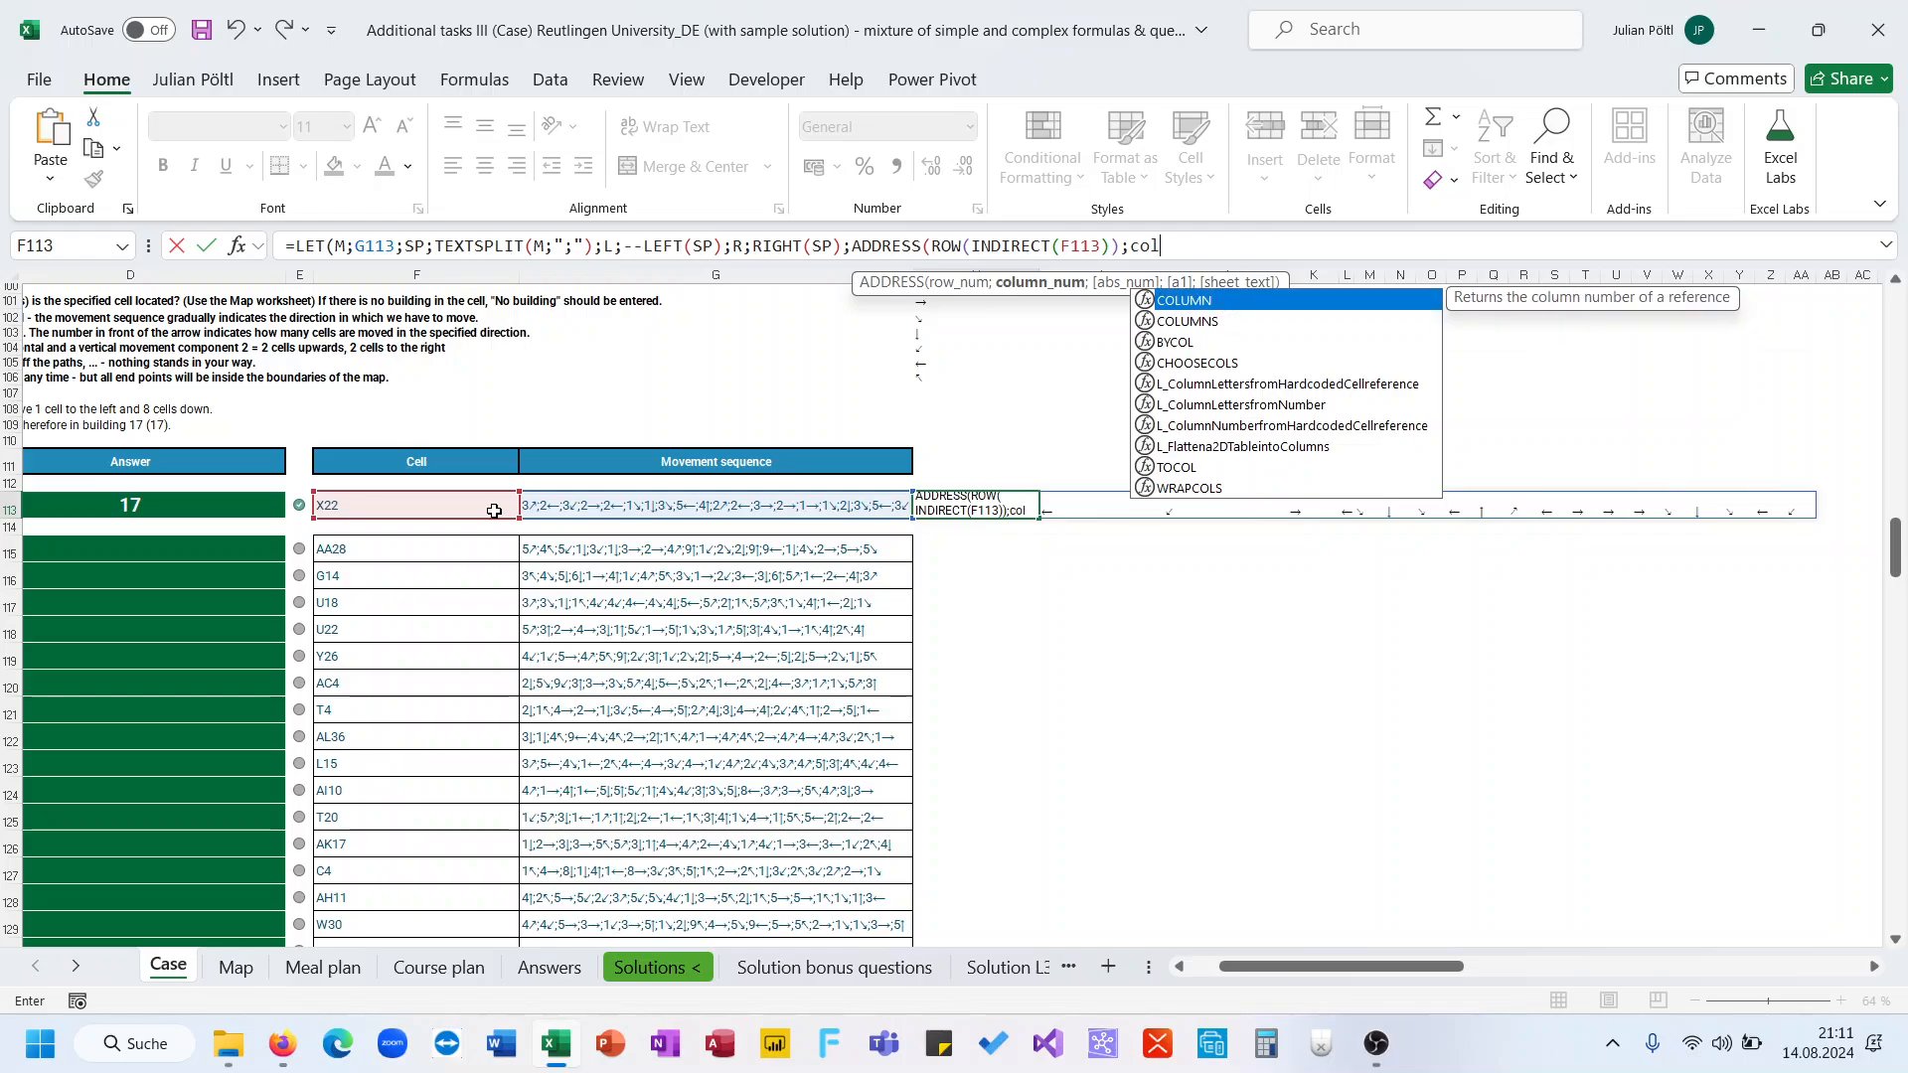
Give ADDRESS the column number COLUMN(INDIRECT(F113)), close the brackets and confirm the formula
{"action": "key", "text": "Tab"}
{"action": "left_click", "coordinate": [462, 507]}
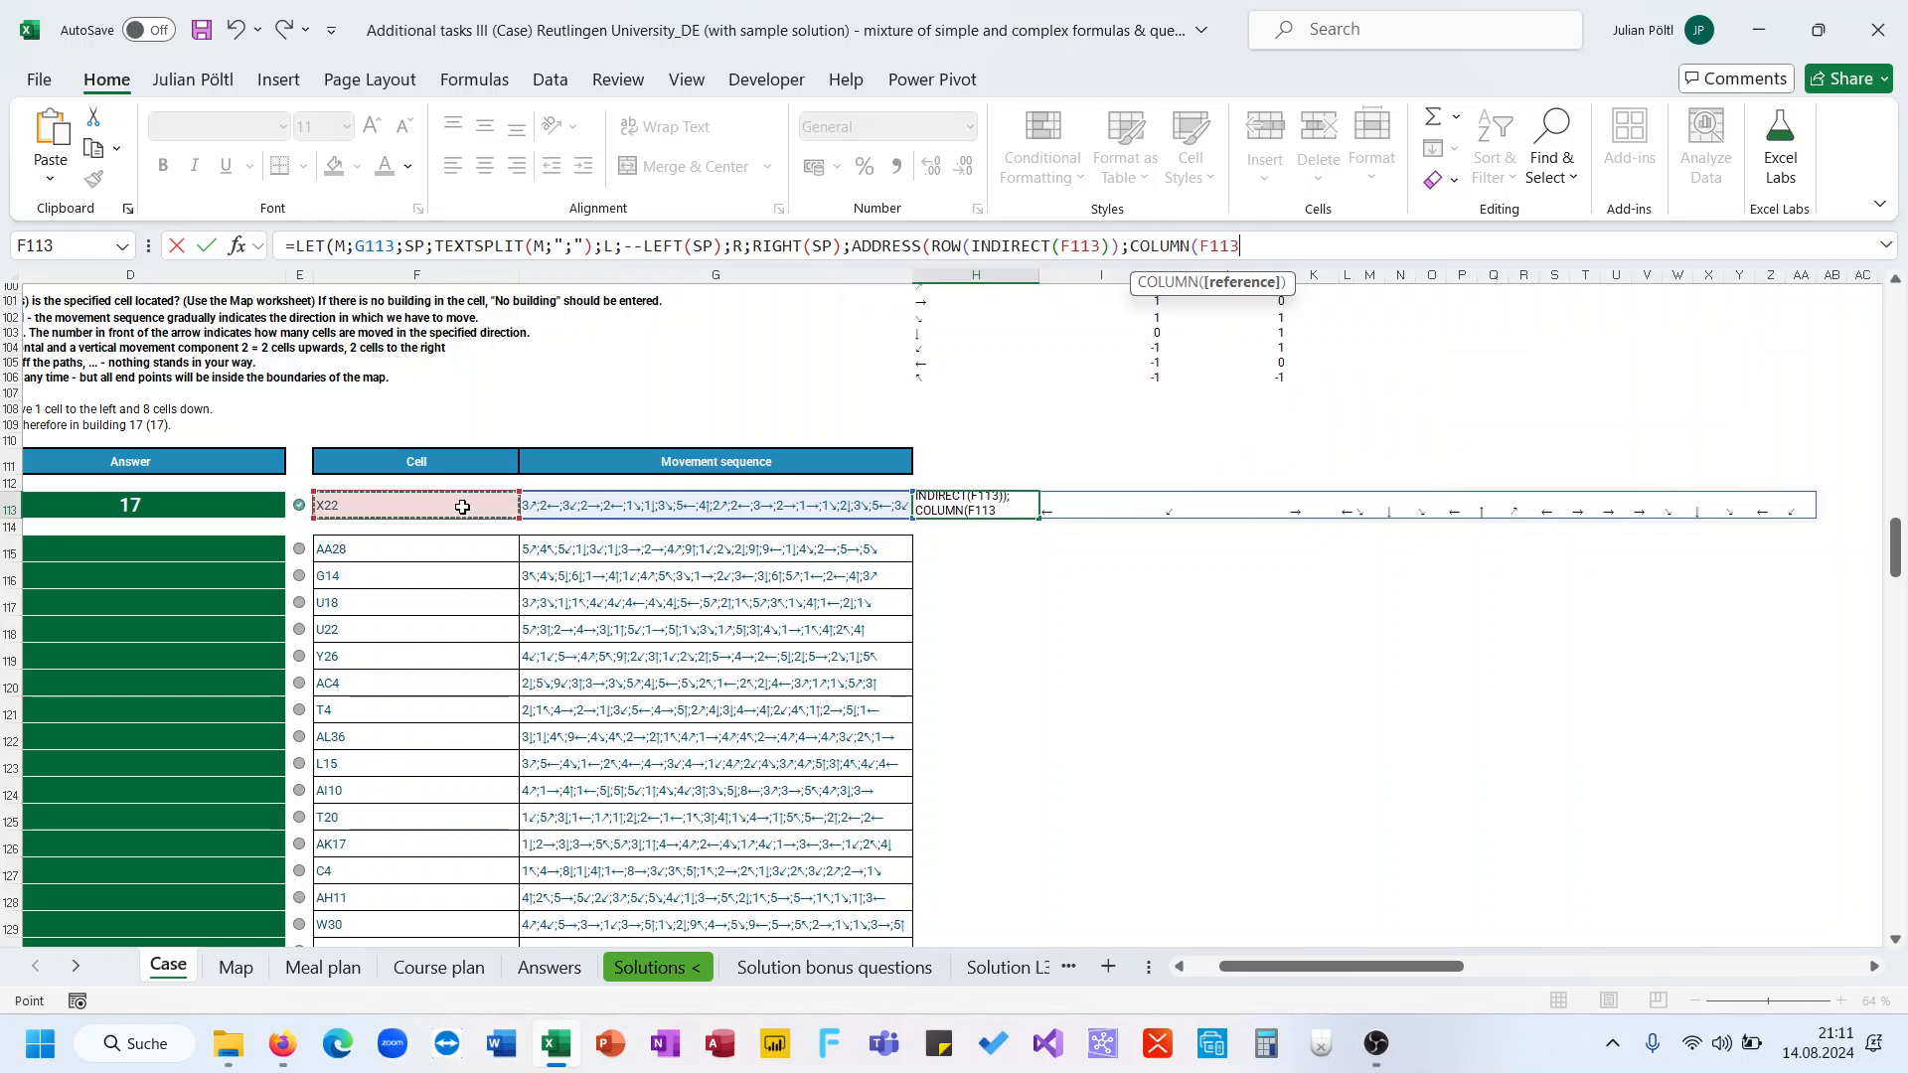
{"action": "key", "text": "BackSpace"}
{"action": "key", "text": "BackSpace"}
{"action": "key", "text": "BackSpace"}
{"action": "key", "text": "BackSpace"}
{"action": "type", "text": "in"}
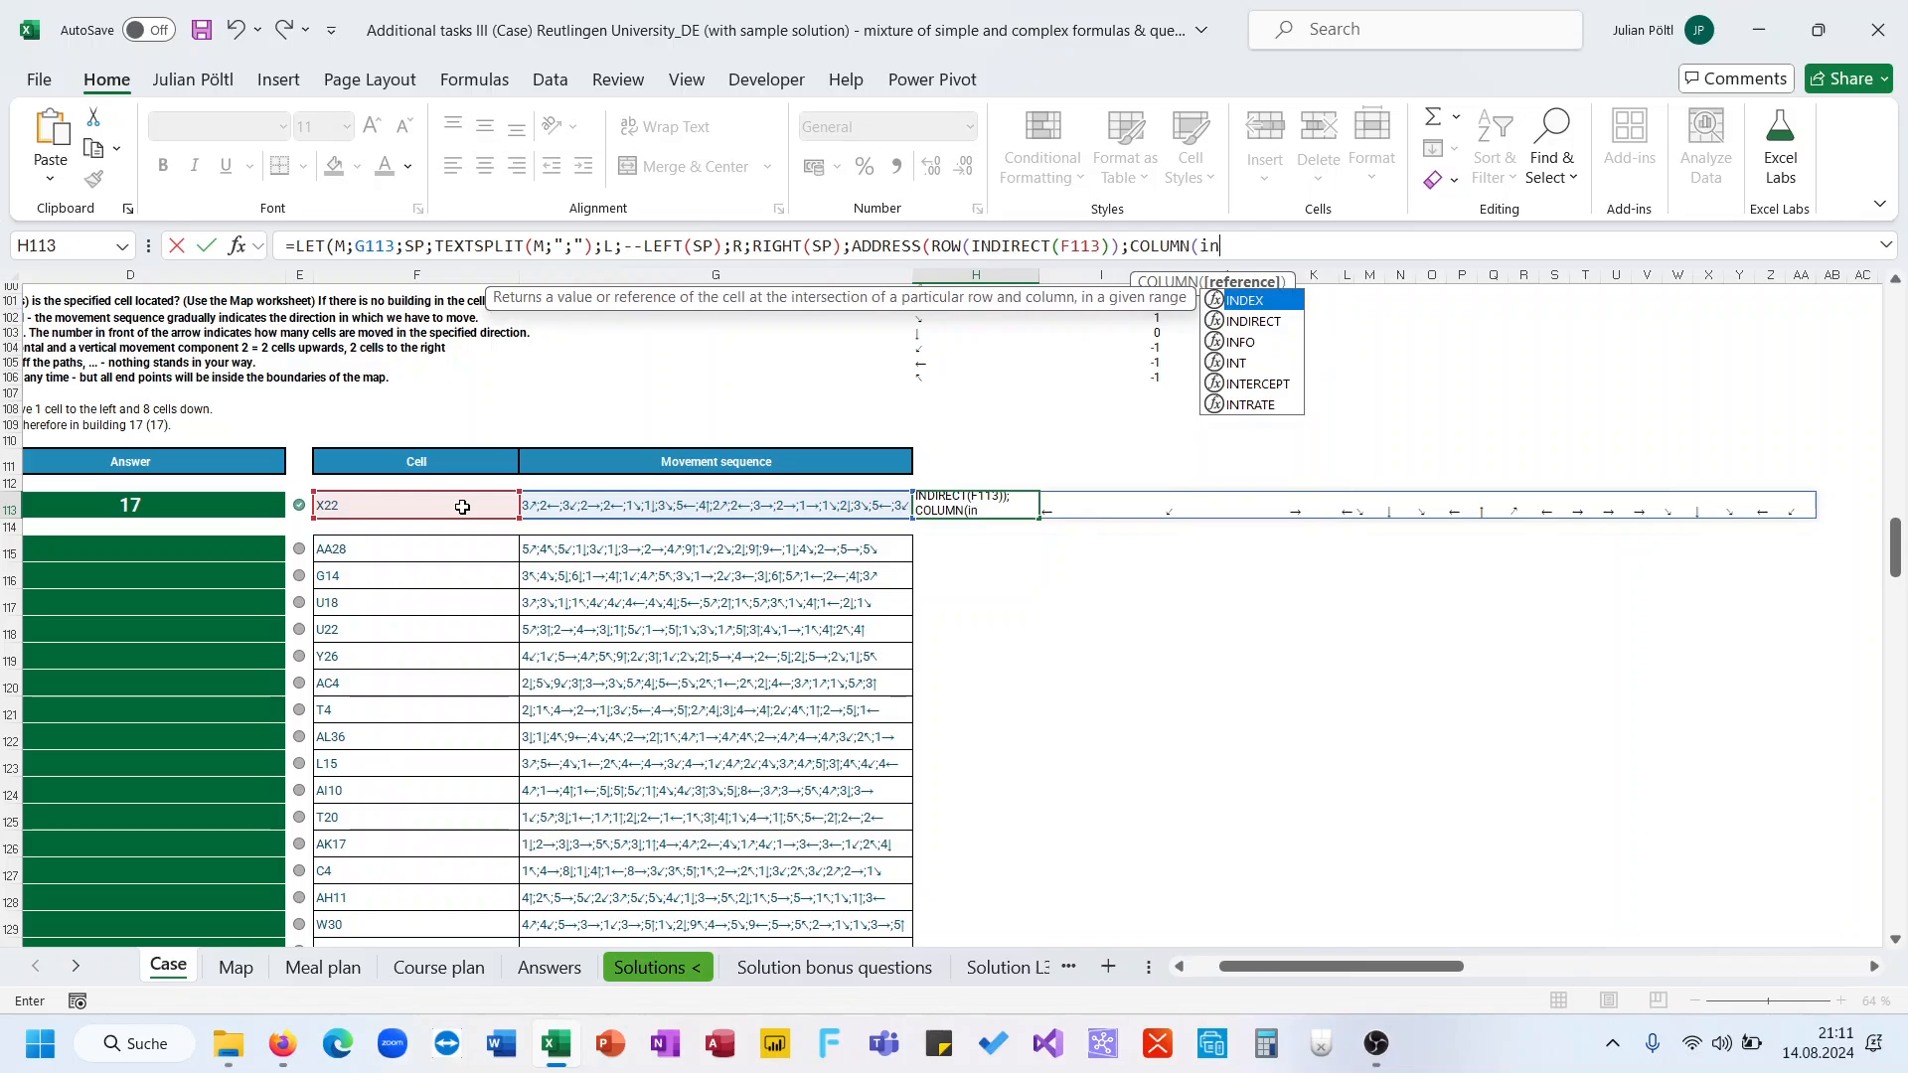
{"action": "key", "text": "Down"}
{"action": "key", "text": "Tab"}
{"action": "left_click", "coordinate": [462, 507]}
{"action": "type", "text": "))"}
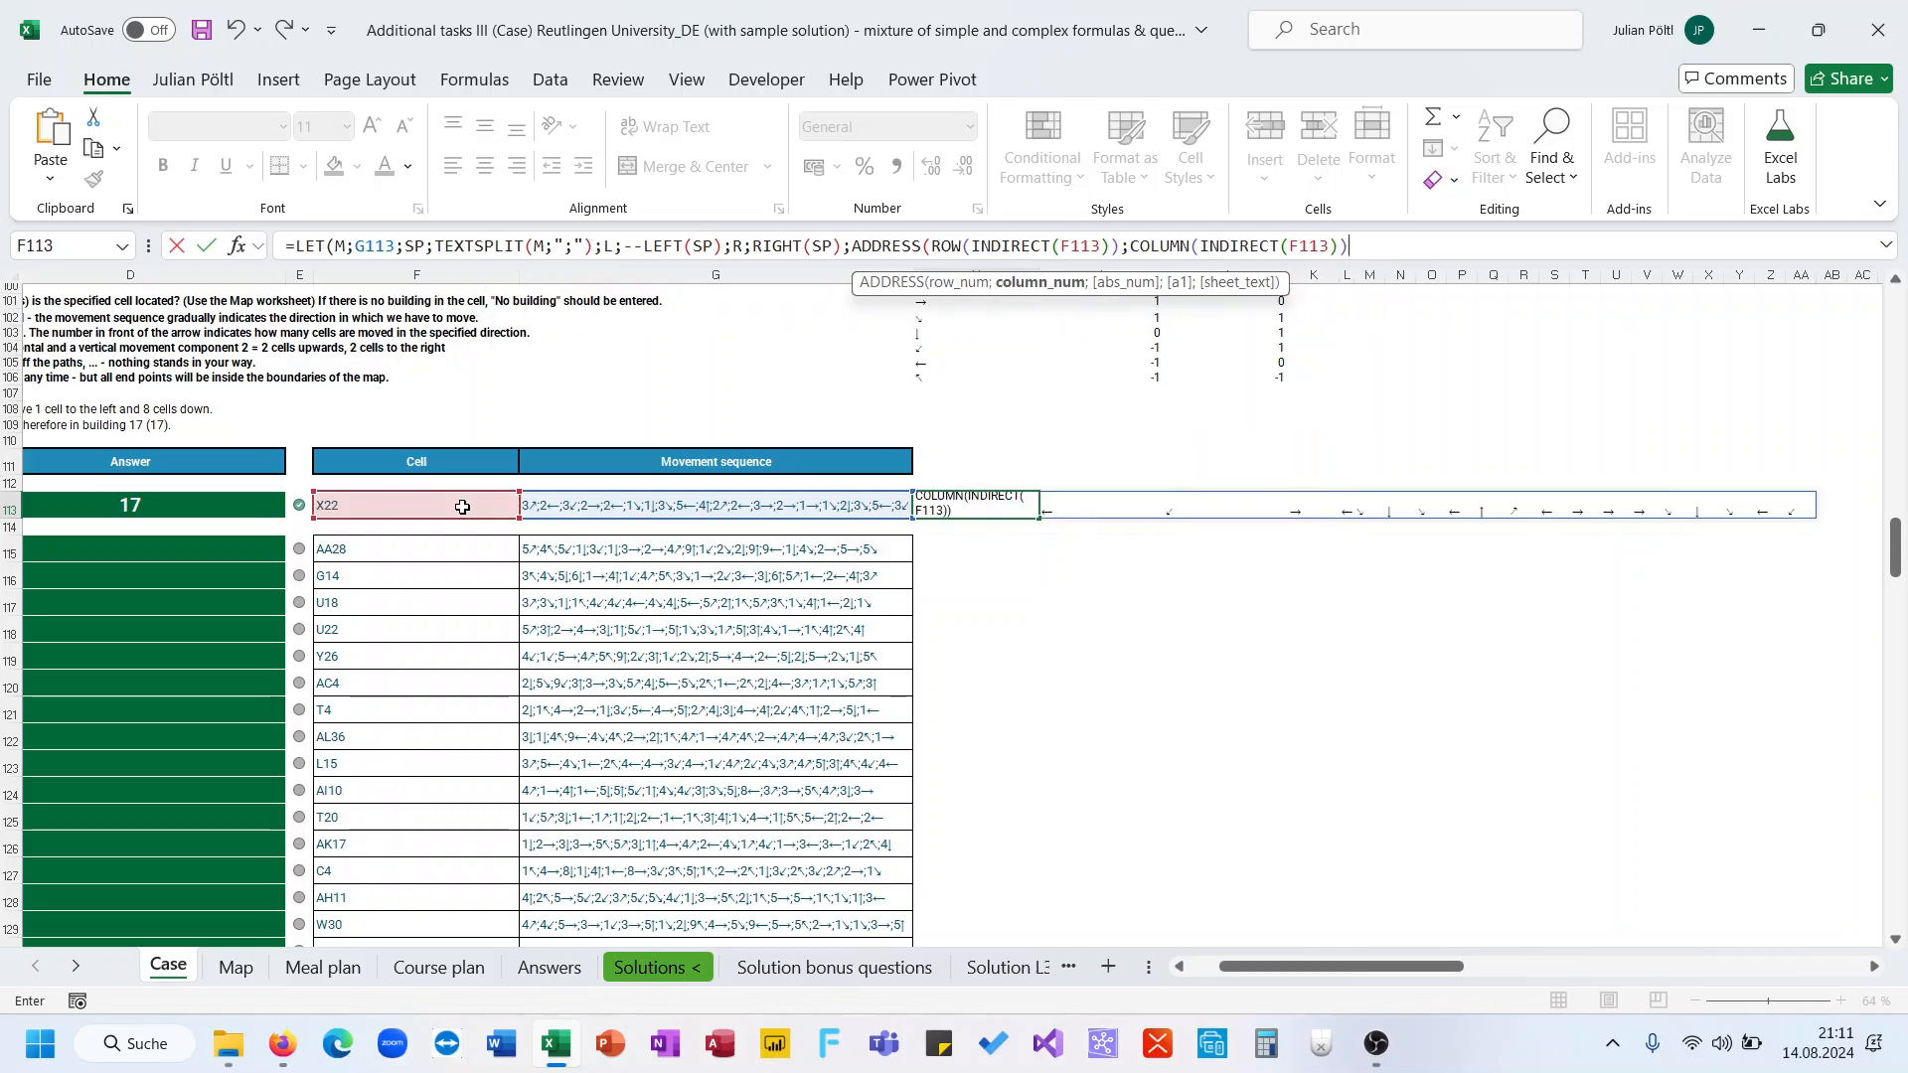
{"action": "type", "text": "))"}
{"action": "key", "text": "Return"}
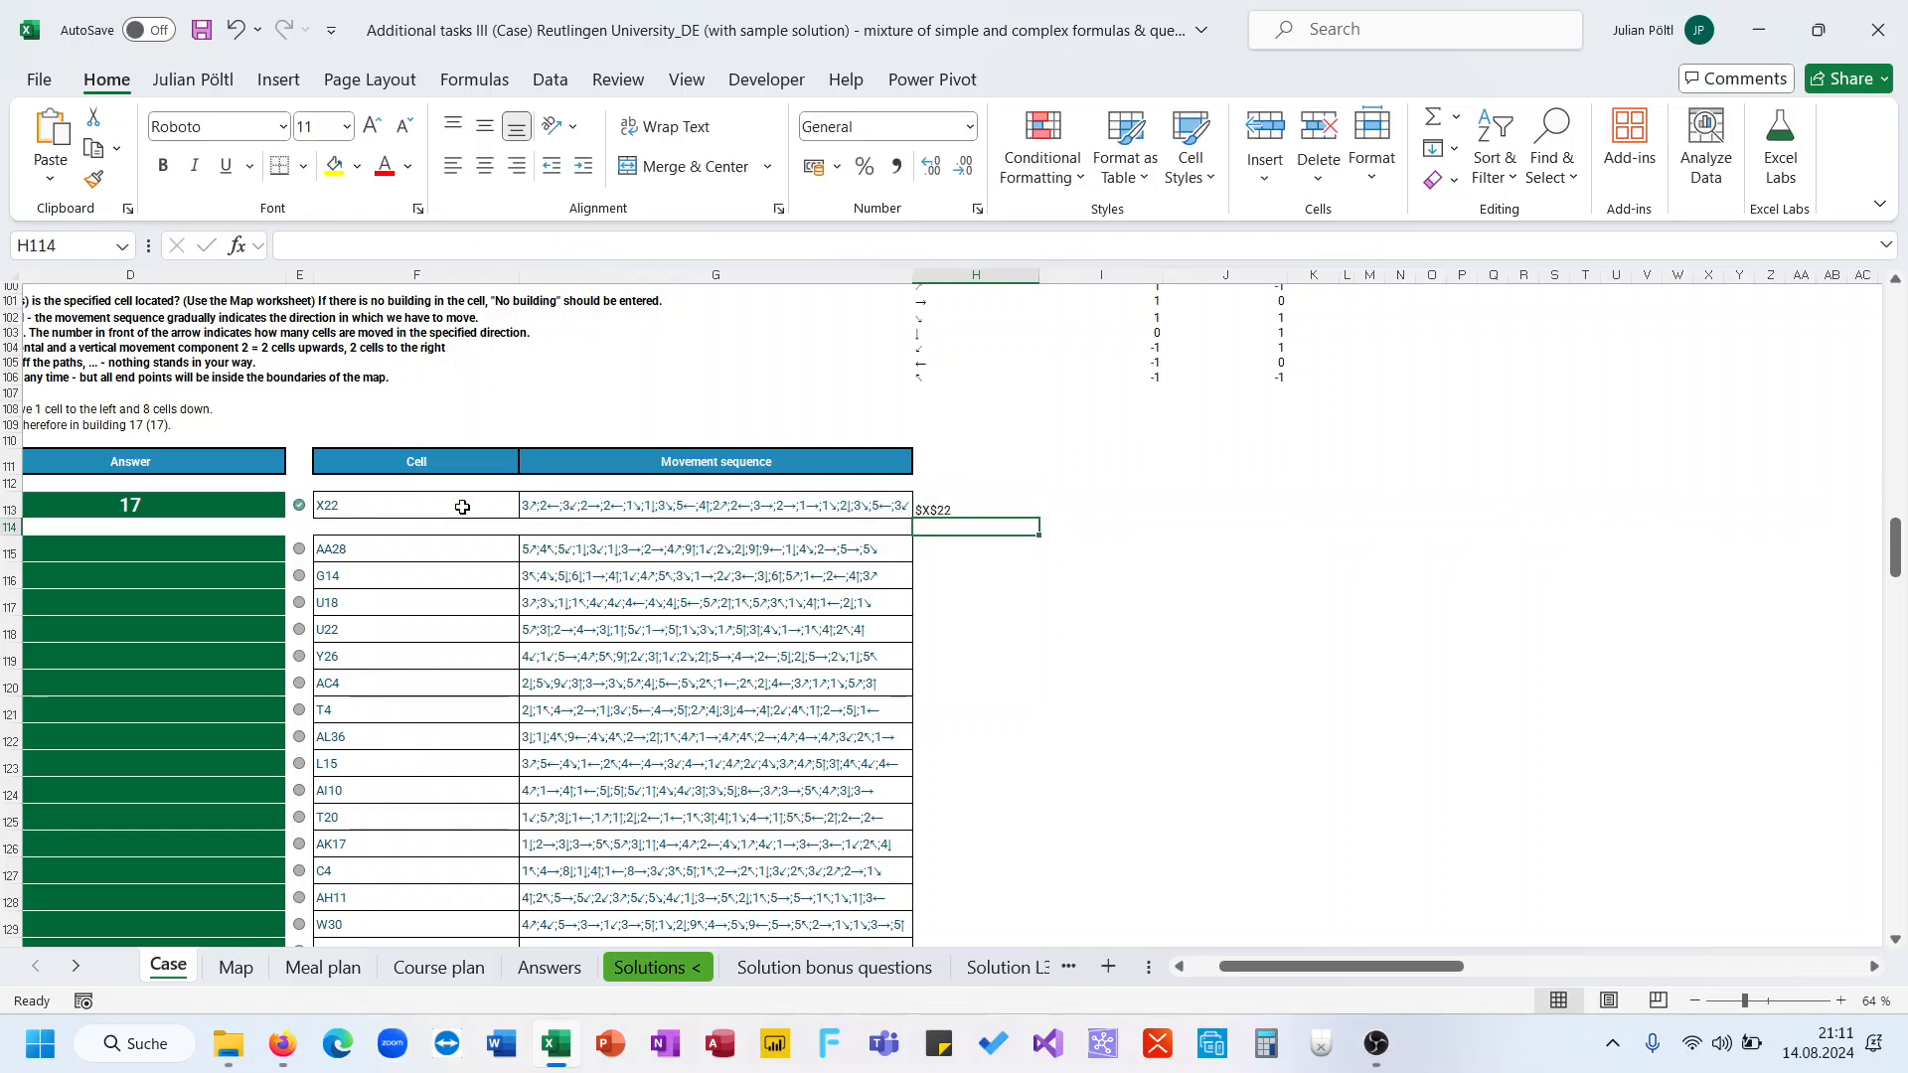
Begin adding to the row number ROW(INDIRECT(F113)) inside the ADDRESS part of the formula
{"action": "key", "text": "Up"}
{"action": "left_click", "coordinate": [427, 512]}
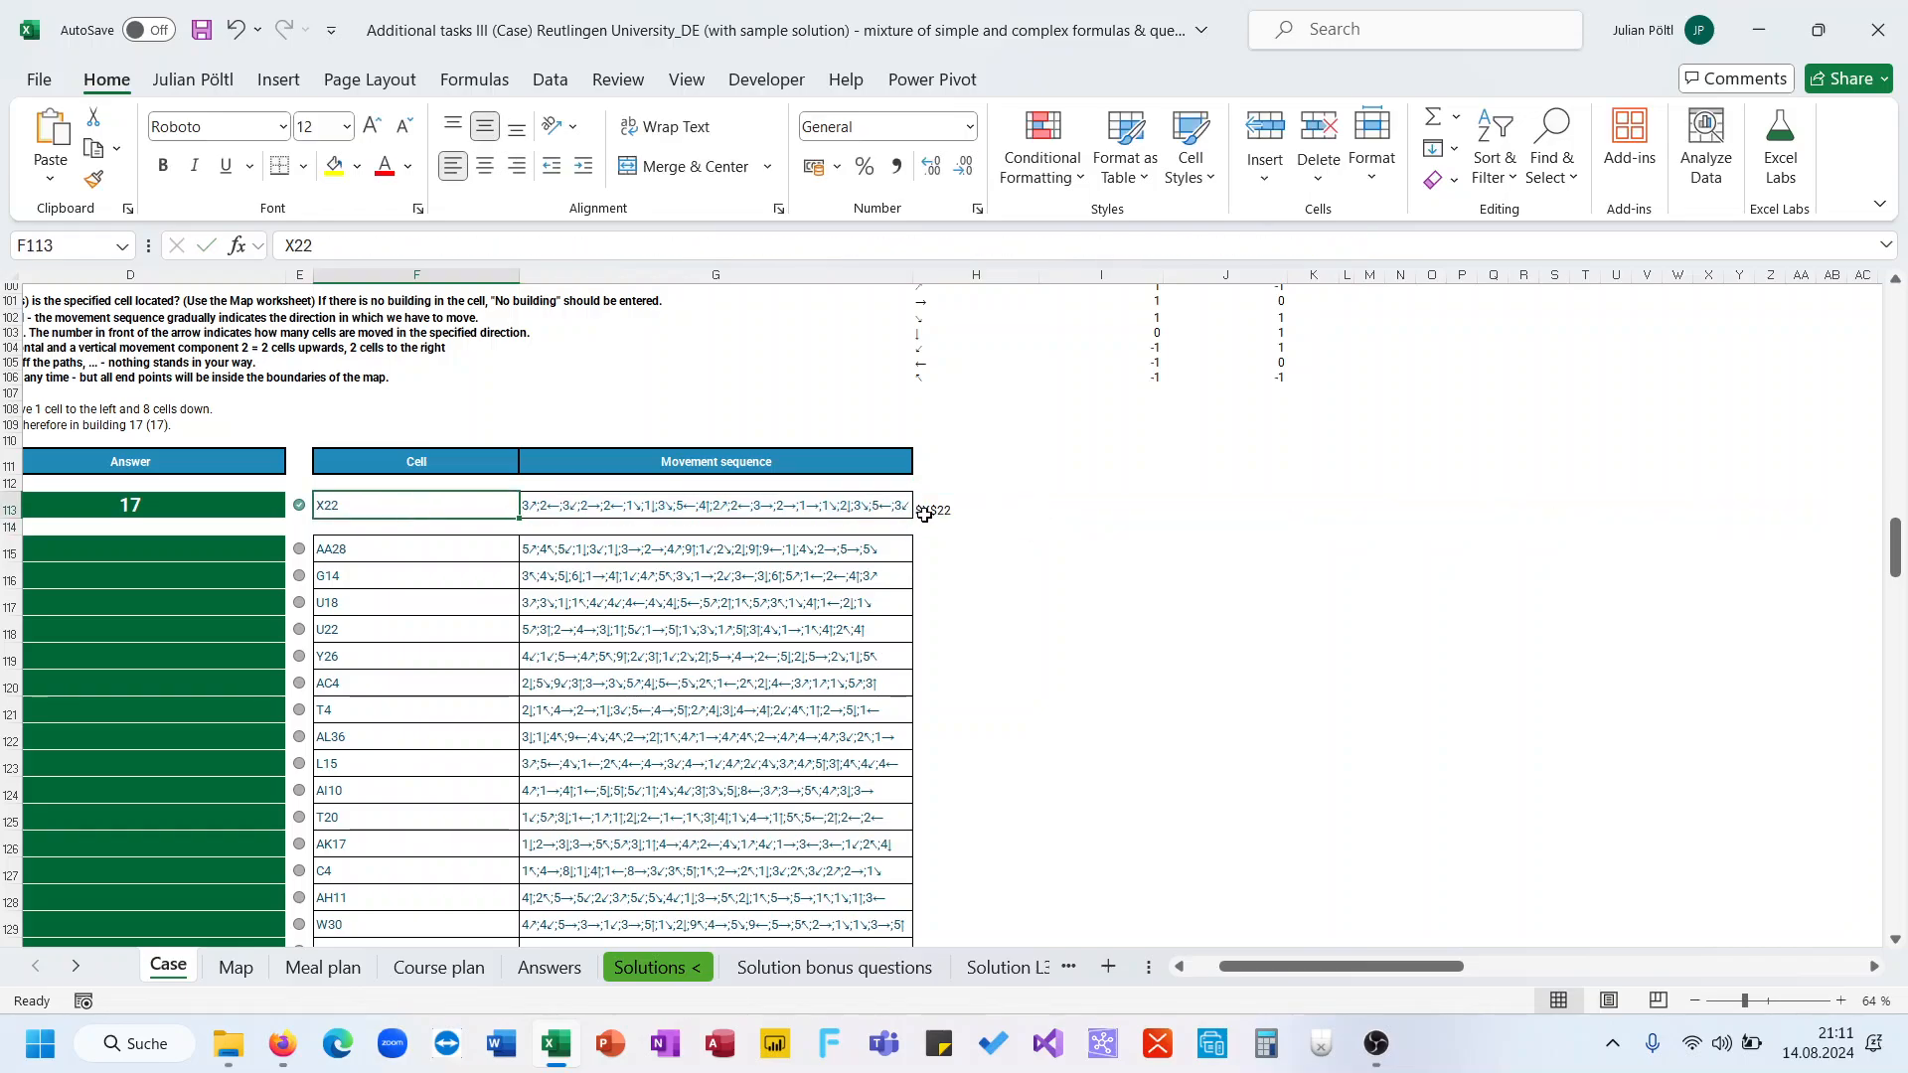
{"action": "left_click", "coordinate": [926, 508]}
{"action": "scroll", "coordinate": [1241, 356], "scroll_direction": "up", "scroll_amount": 1}
{"action": "left_click", "coordinate": [1111, 245]}
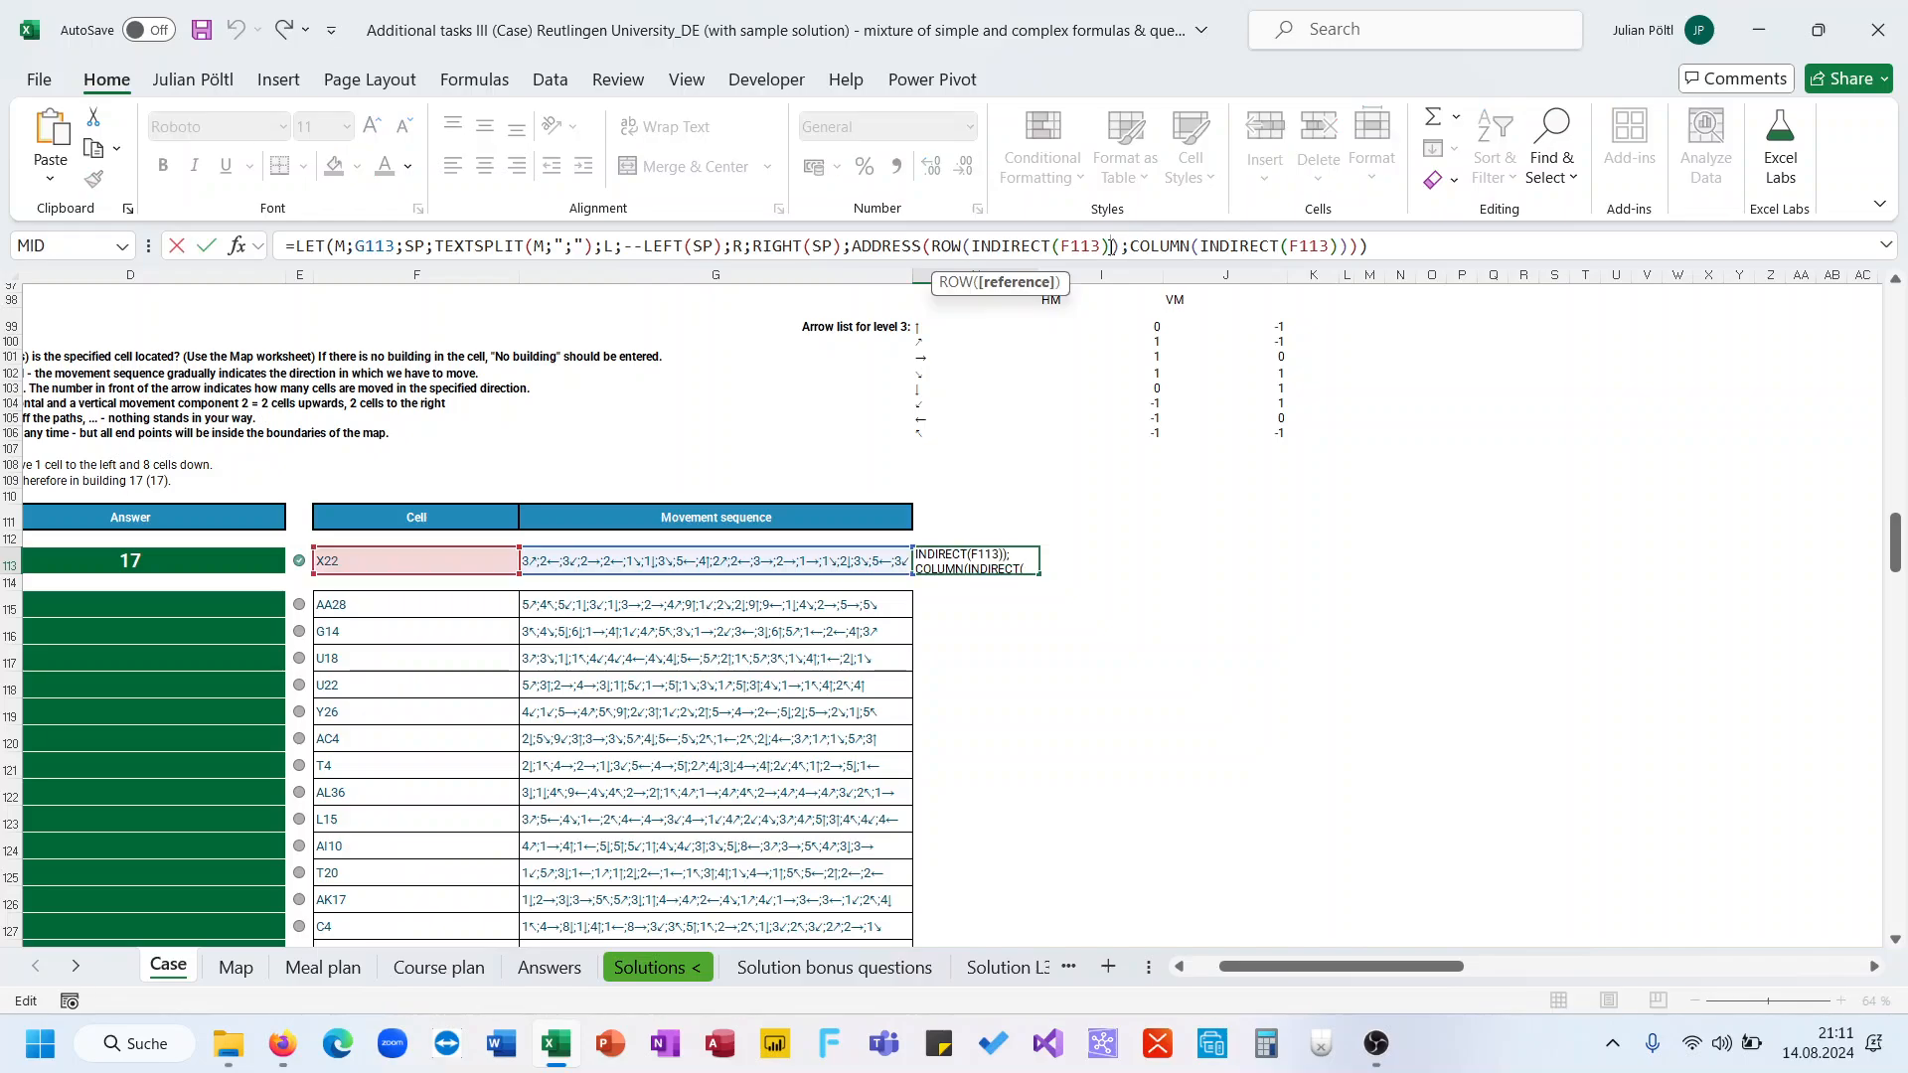
{"action": "type", "text": "+"}
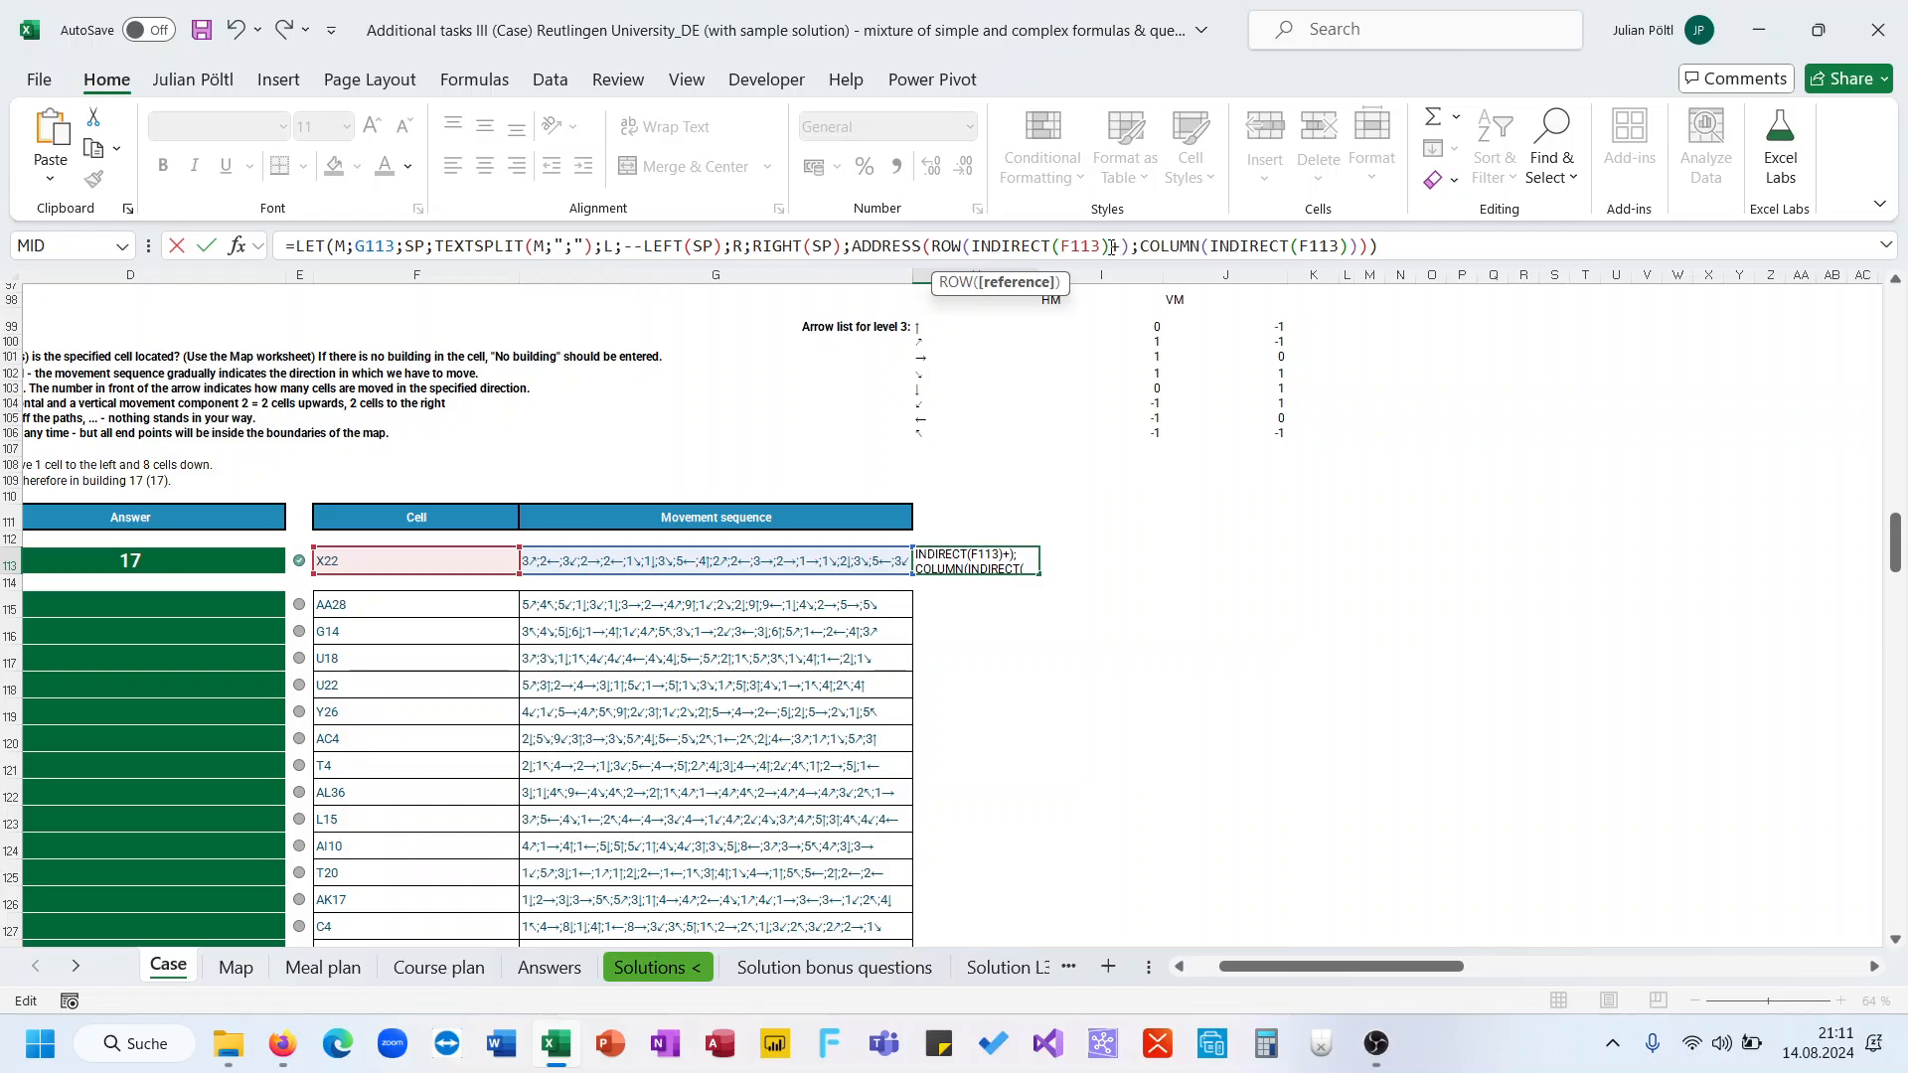
{"action": "type", "text": "x"}
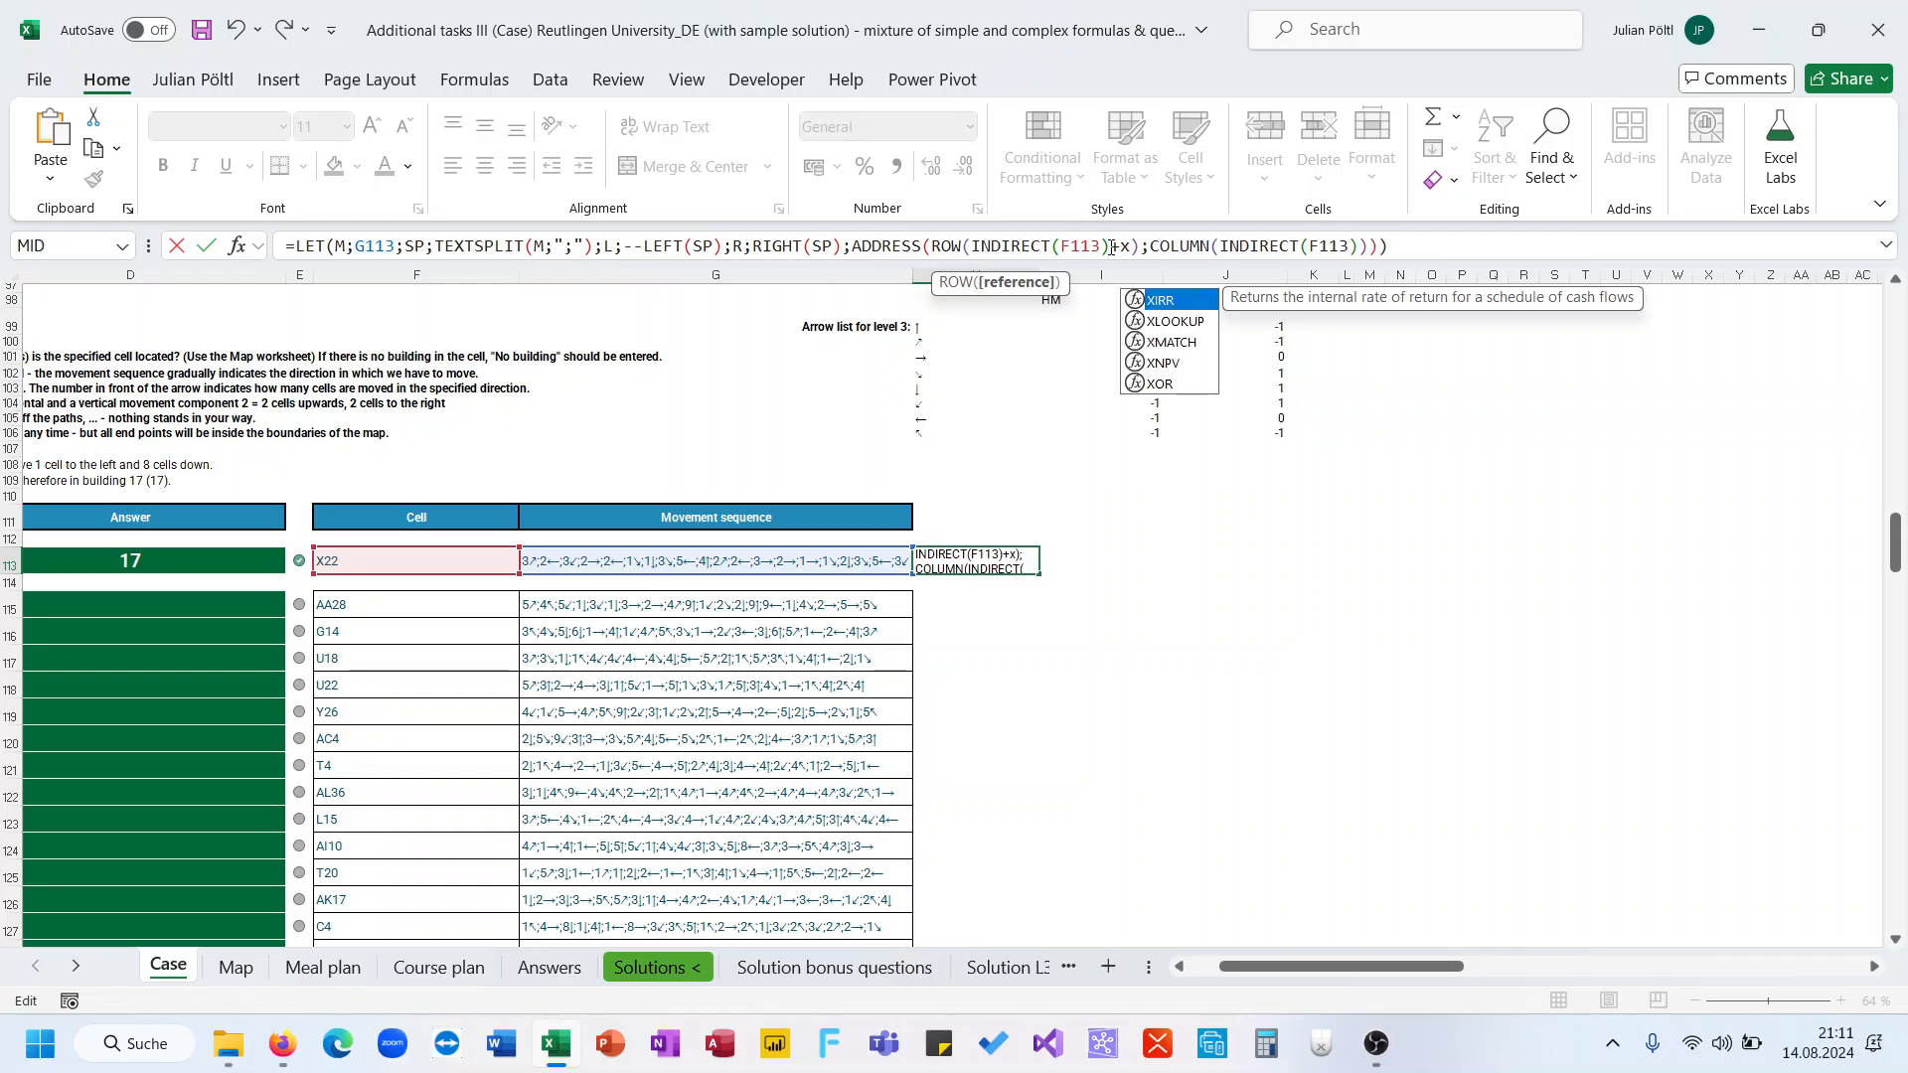
{"action": "key", "text": "BackSpace"}
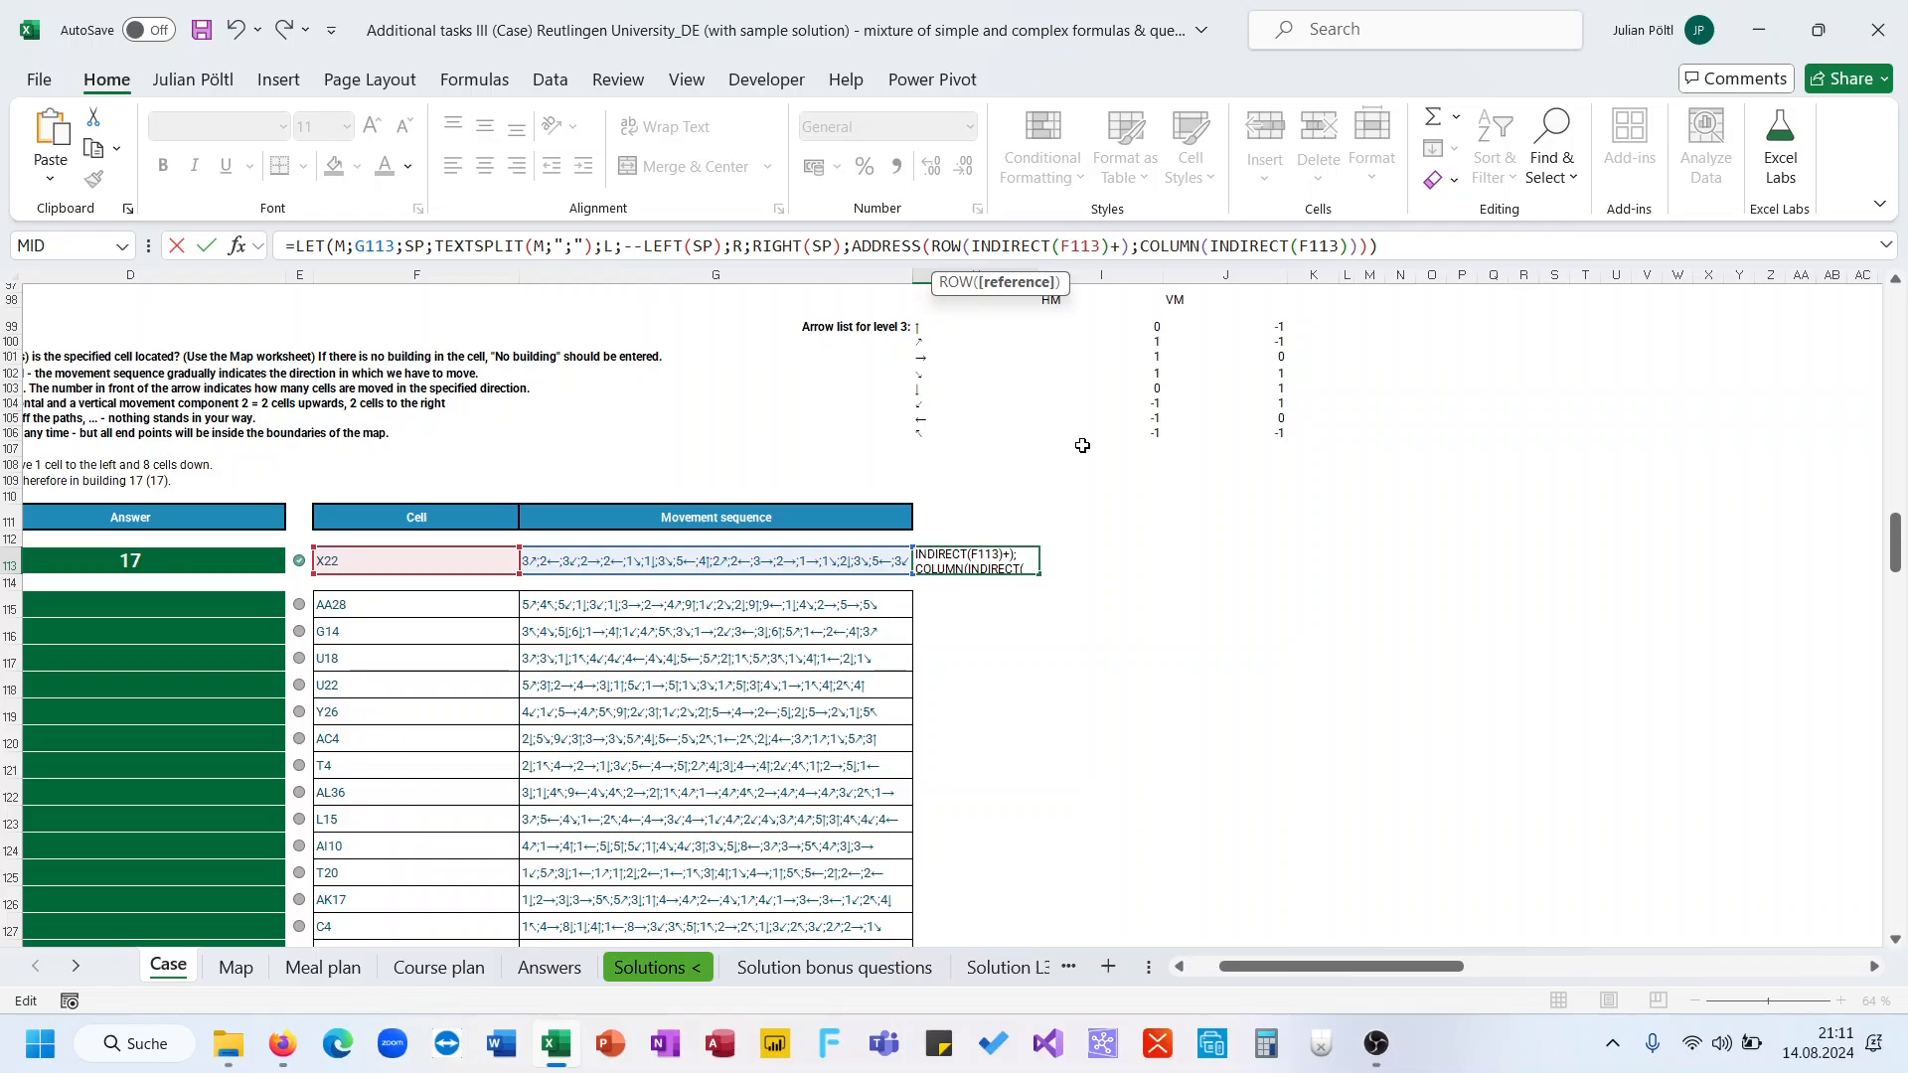
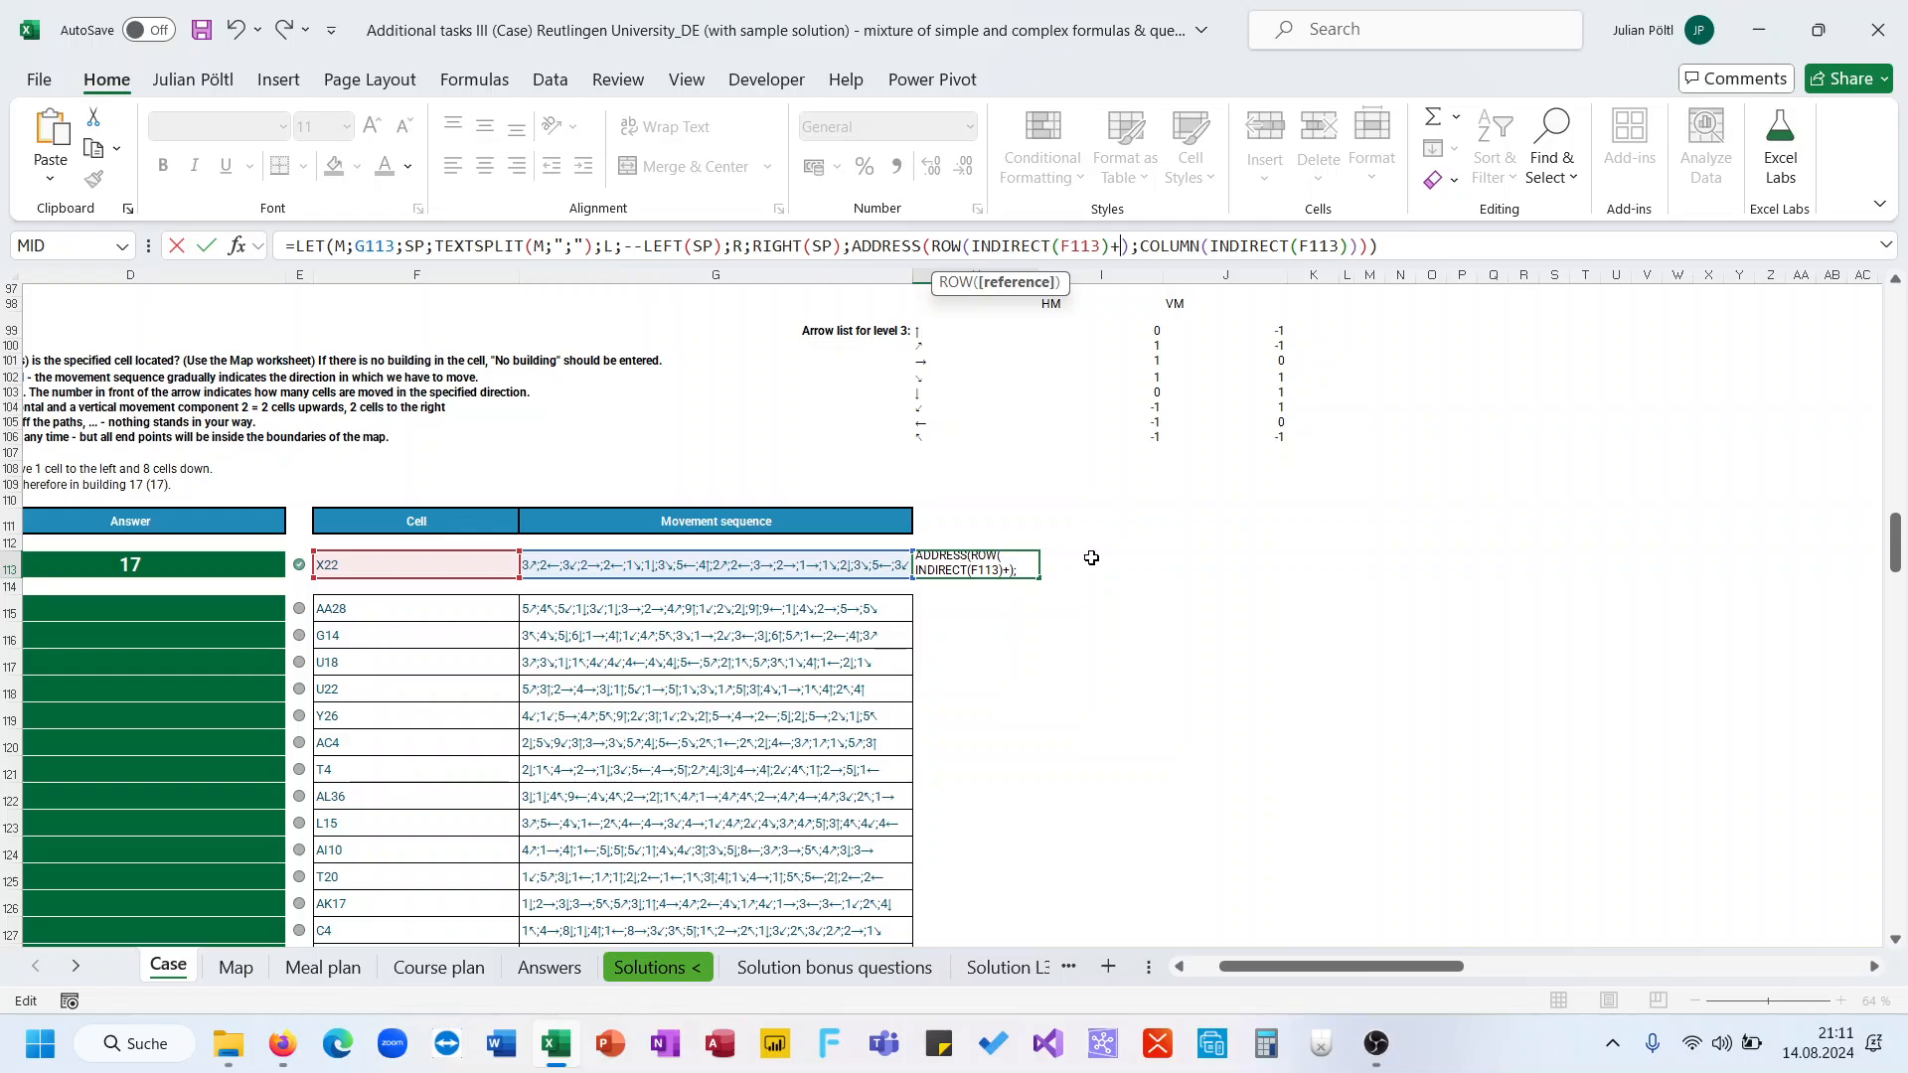
Add L times an XLOOKUP to the row number, looking up R in the Arrows range
{"action": "type", "text": "L"}
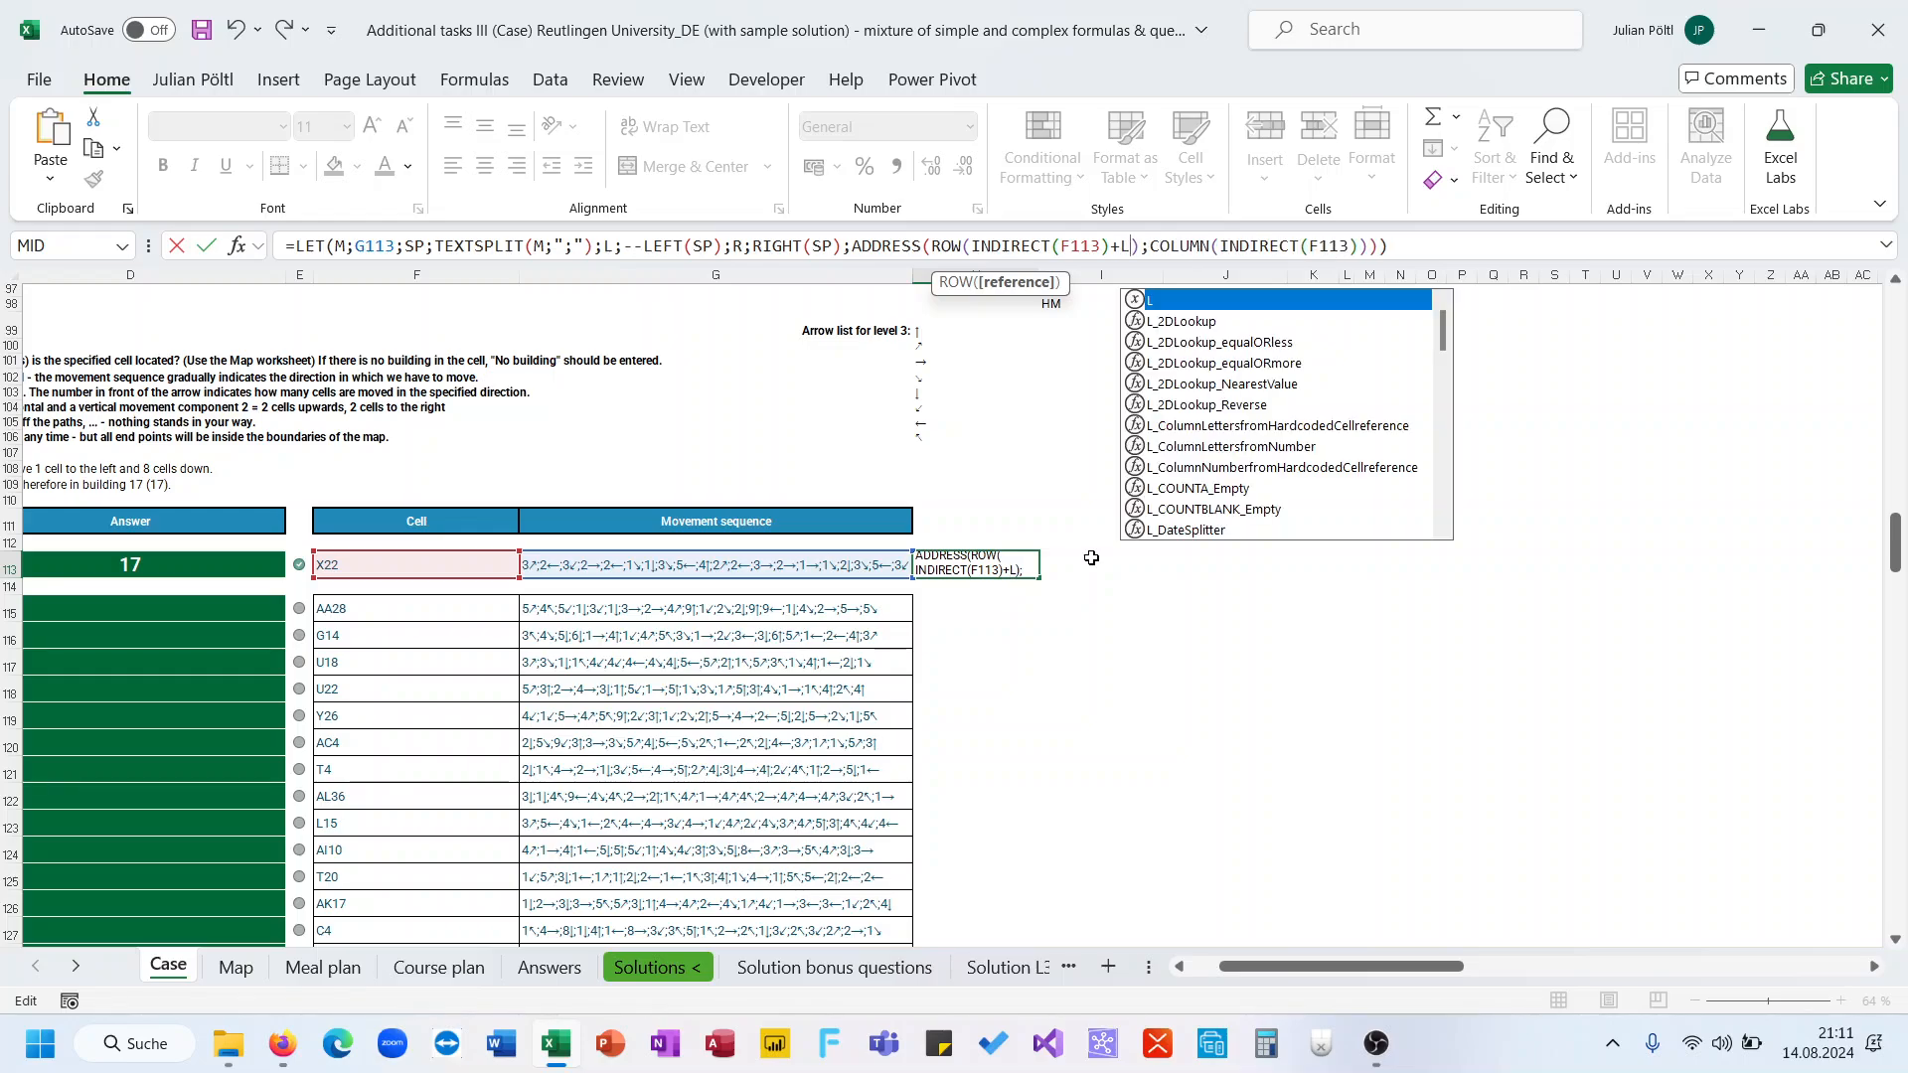
{"action": "type", "text": "*XL"}
{"action": "key", "text": "Tab"}
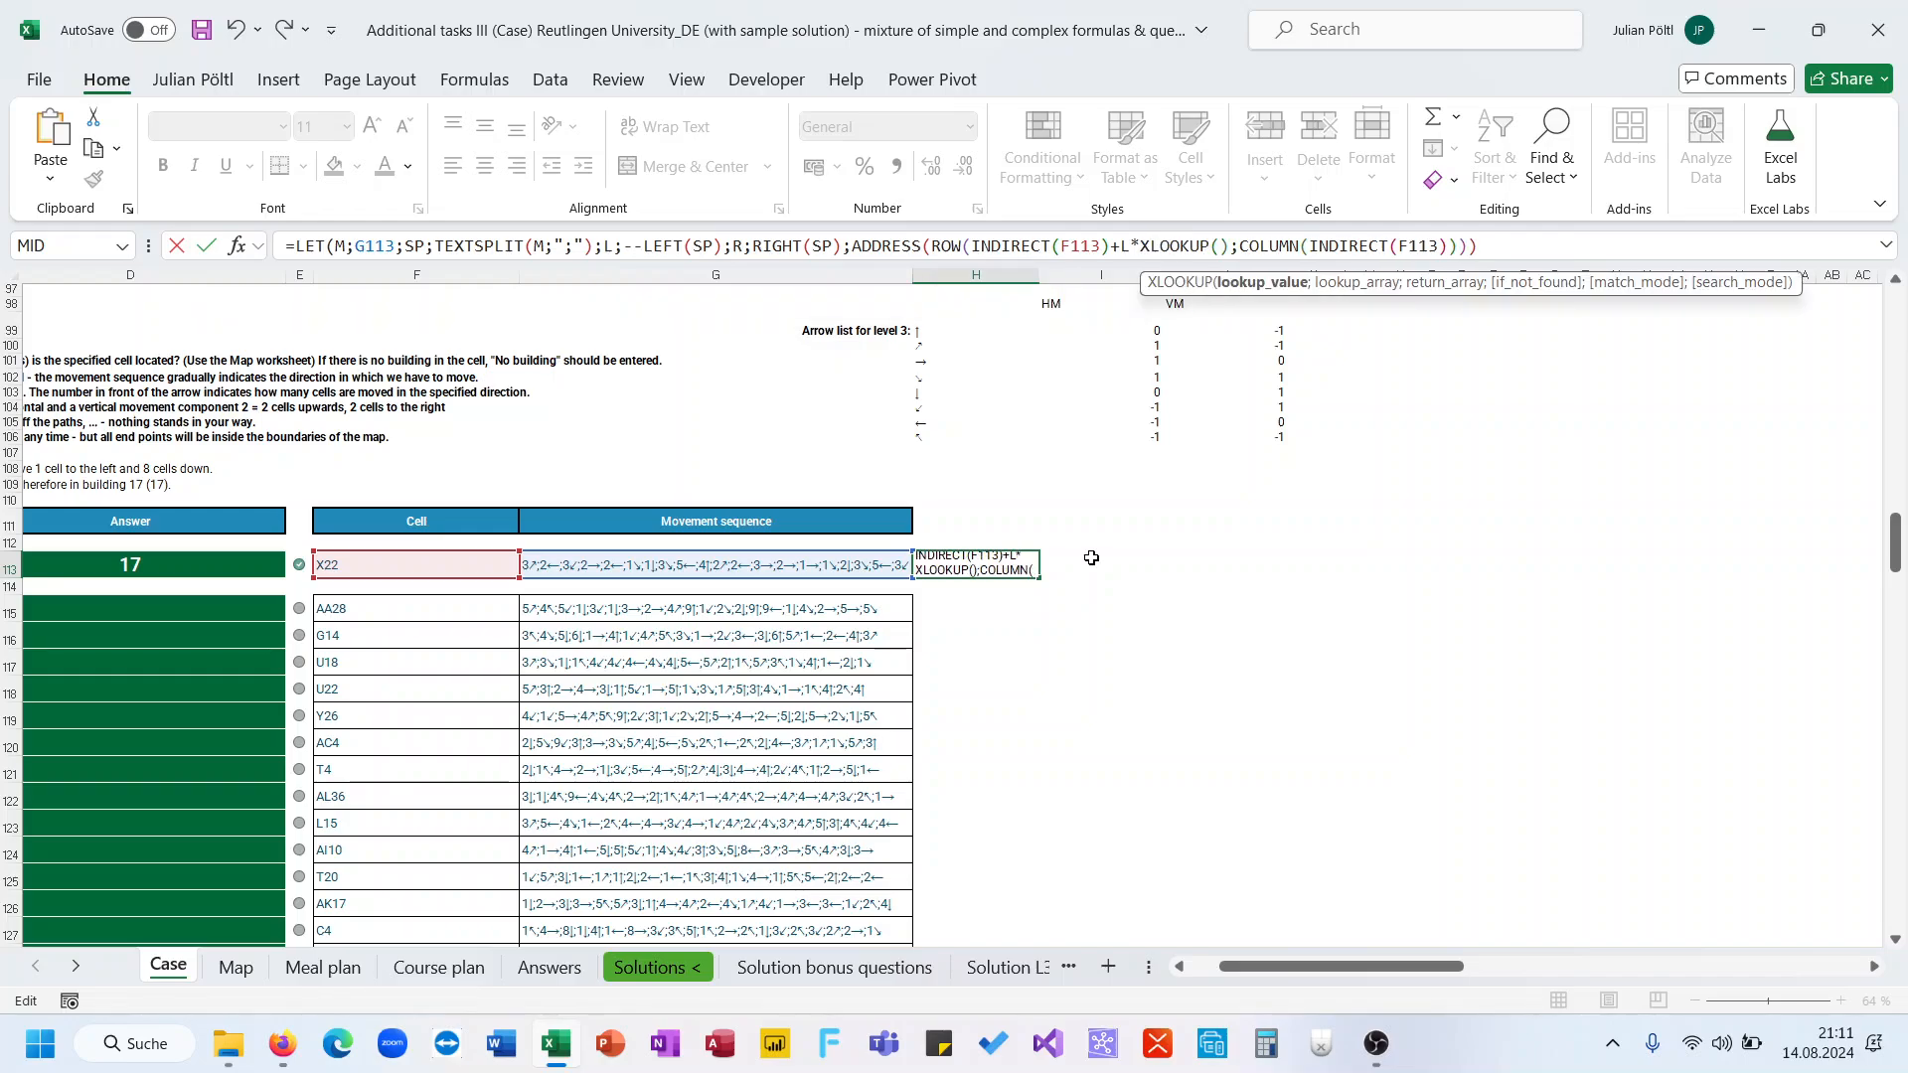
{"action": "type", "text": "R;"}
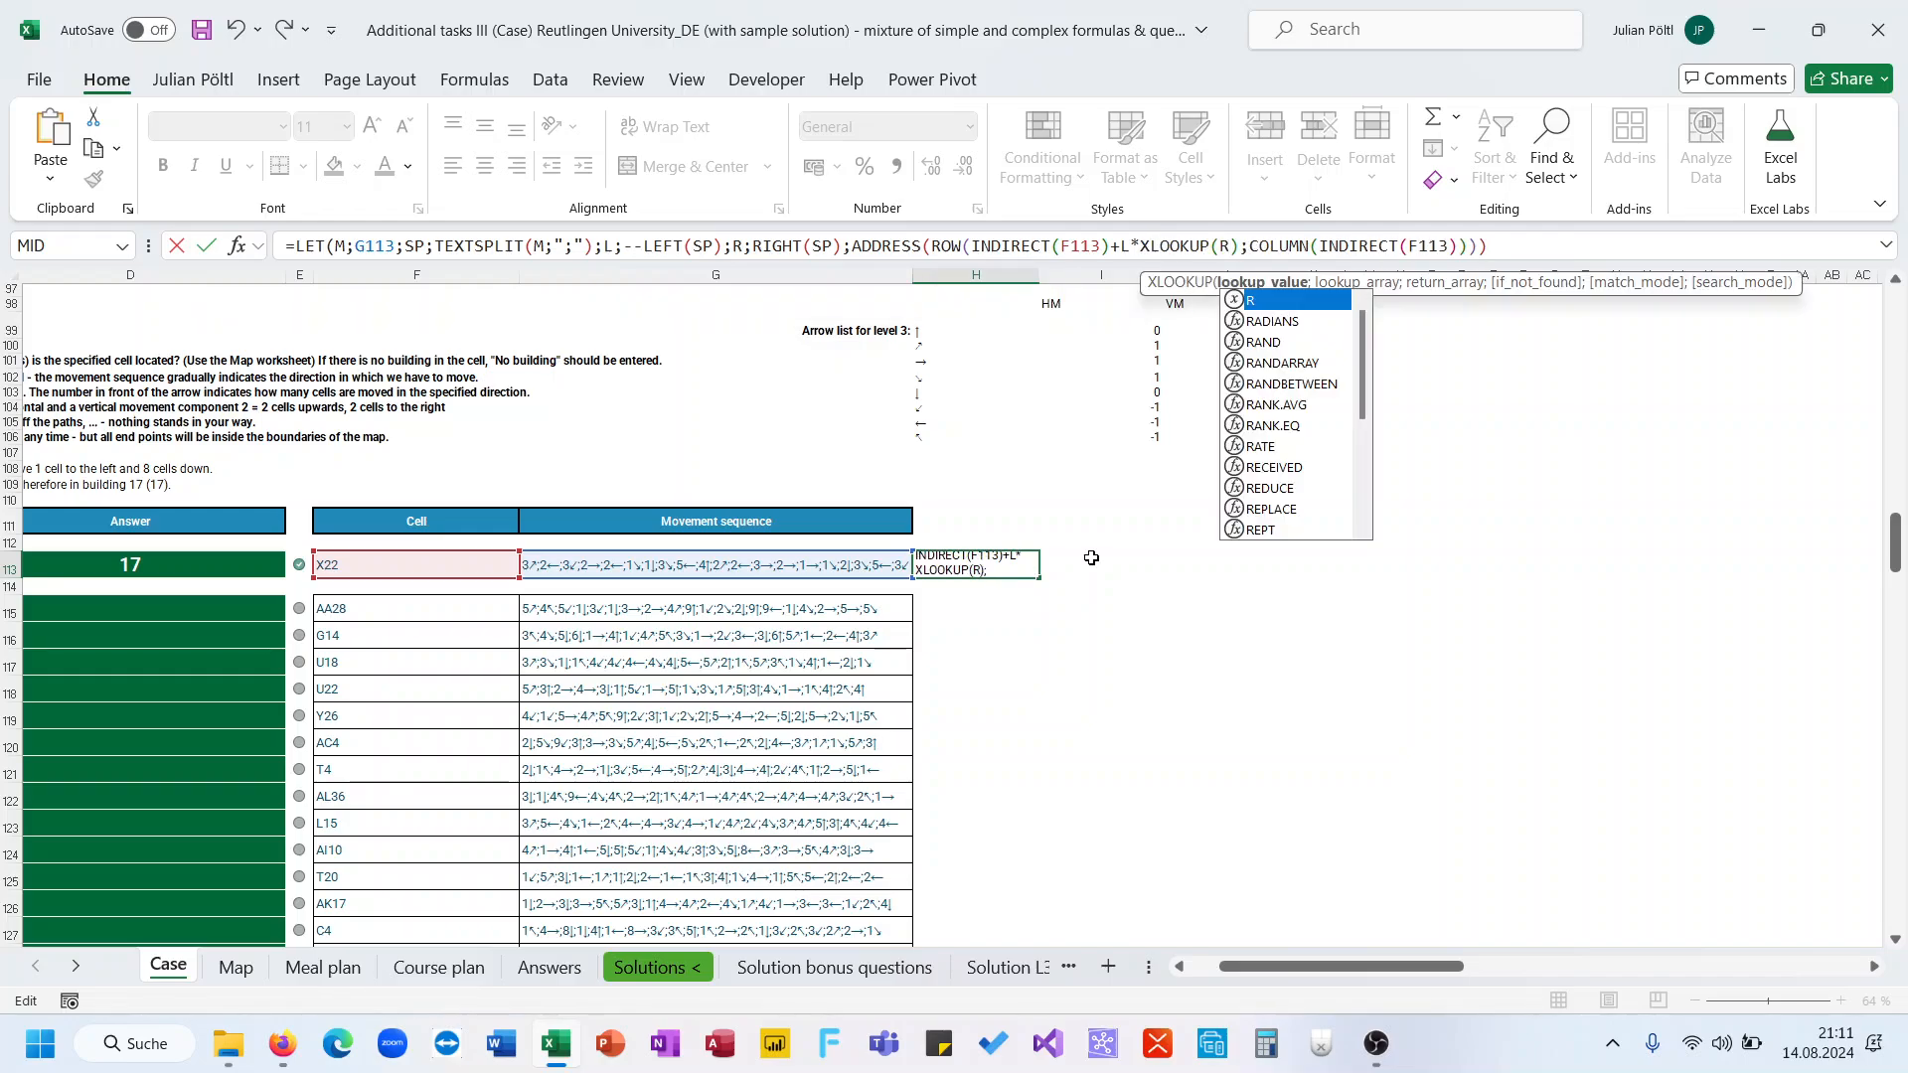
{"action": "type", "text": "VM"}
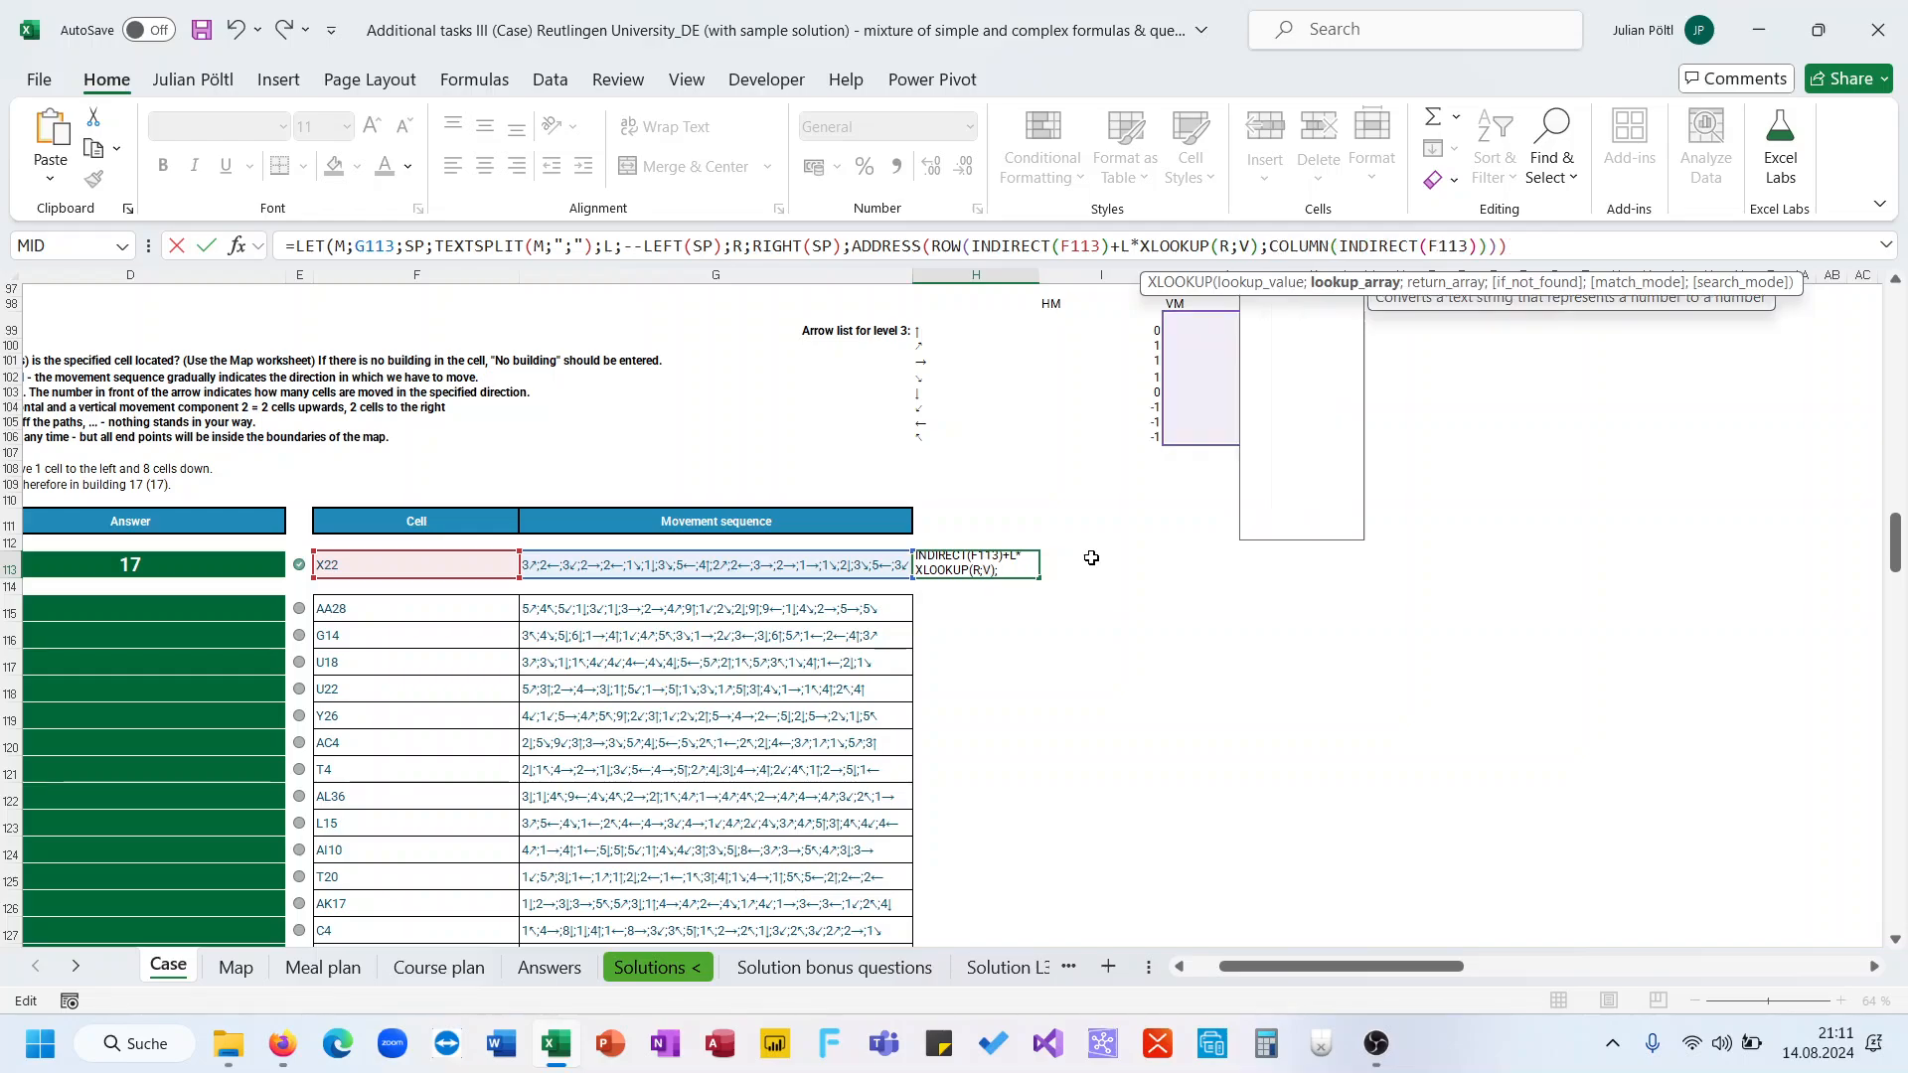
{"action": "key", "text": "BackSpace"}
{"action": "key", "text": "BackSpace"}
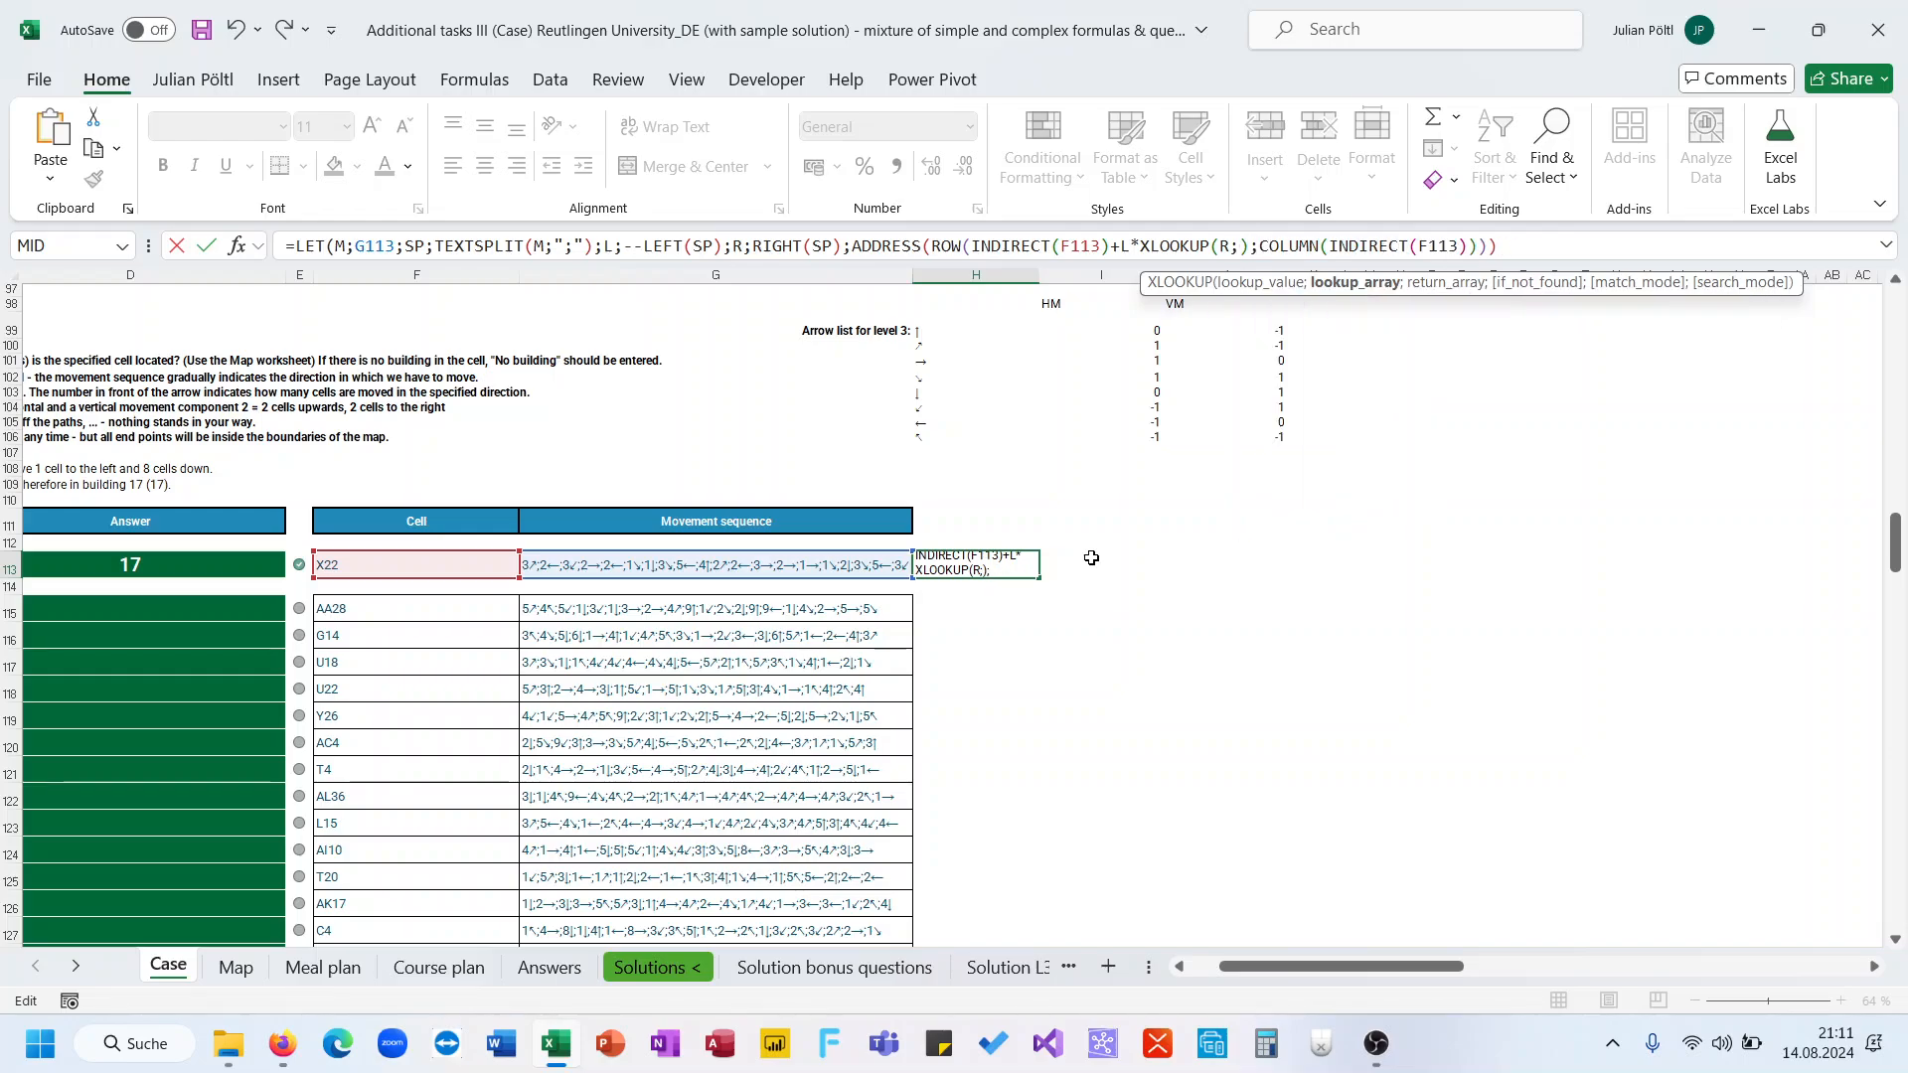
{"action": "type", "text": "Arr"}
{"action": "key", "text": "Down"}
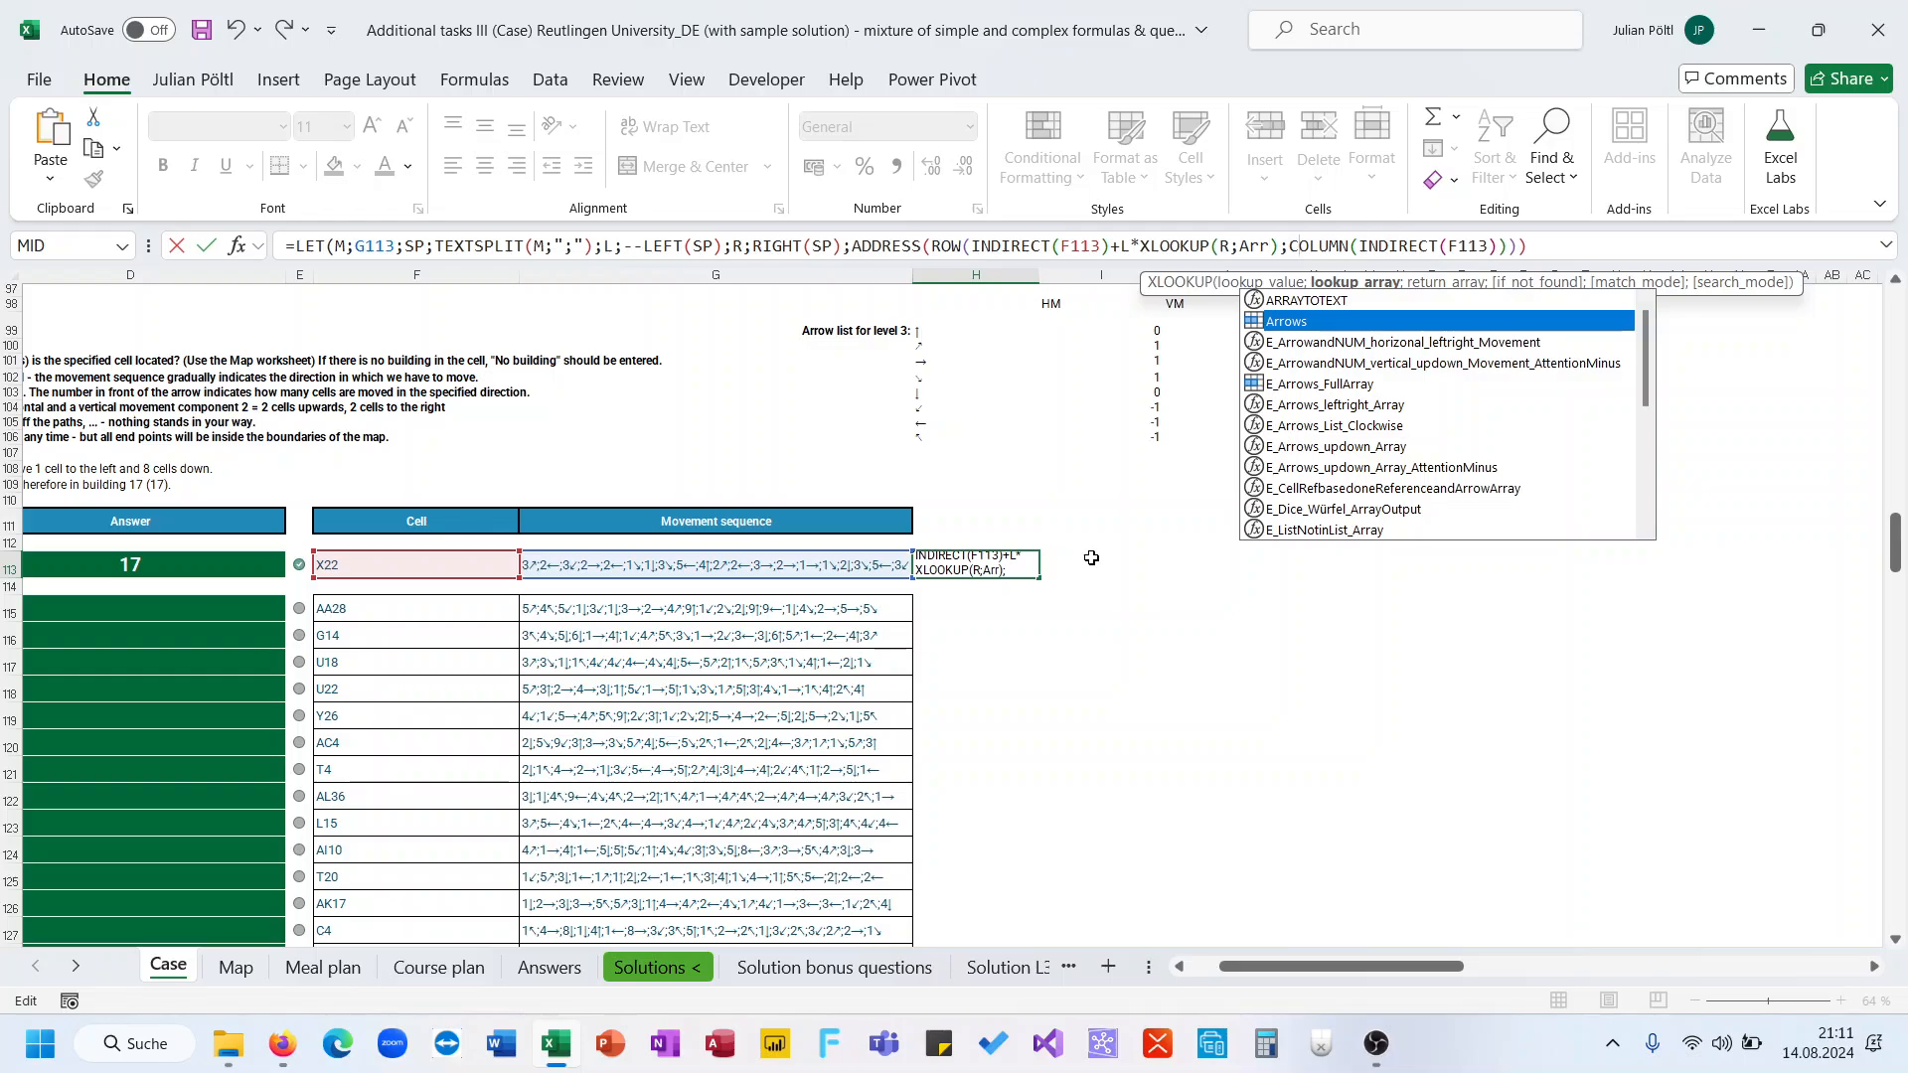
{"action": "key", "text": "Tab"}
{"action": "type", "text": ";"}
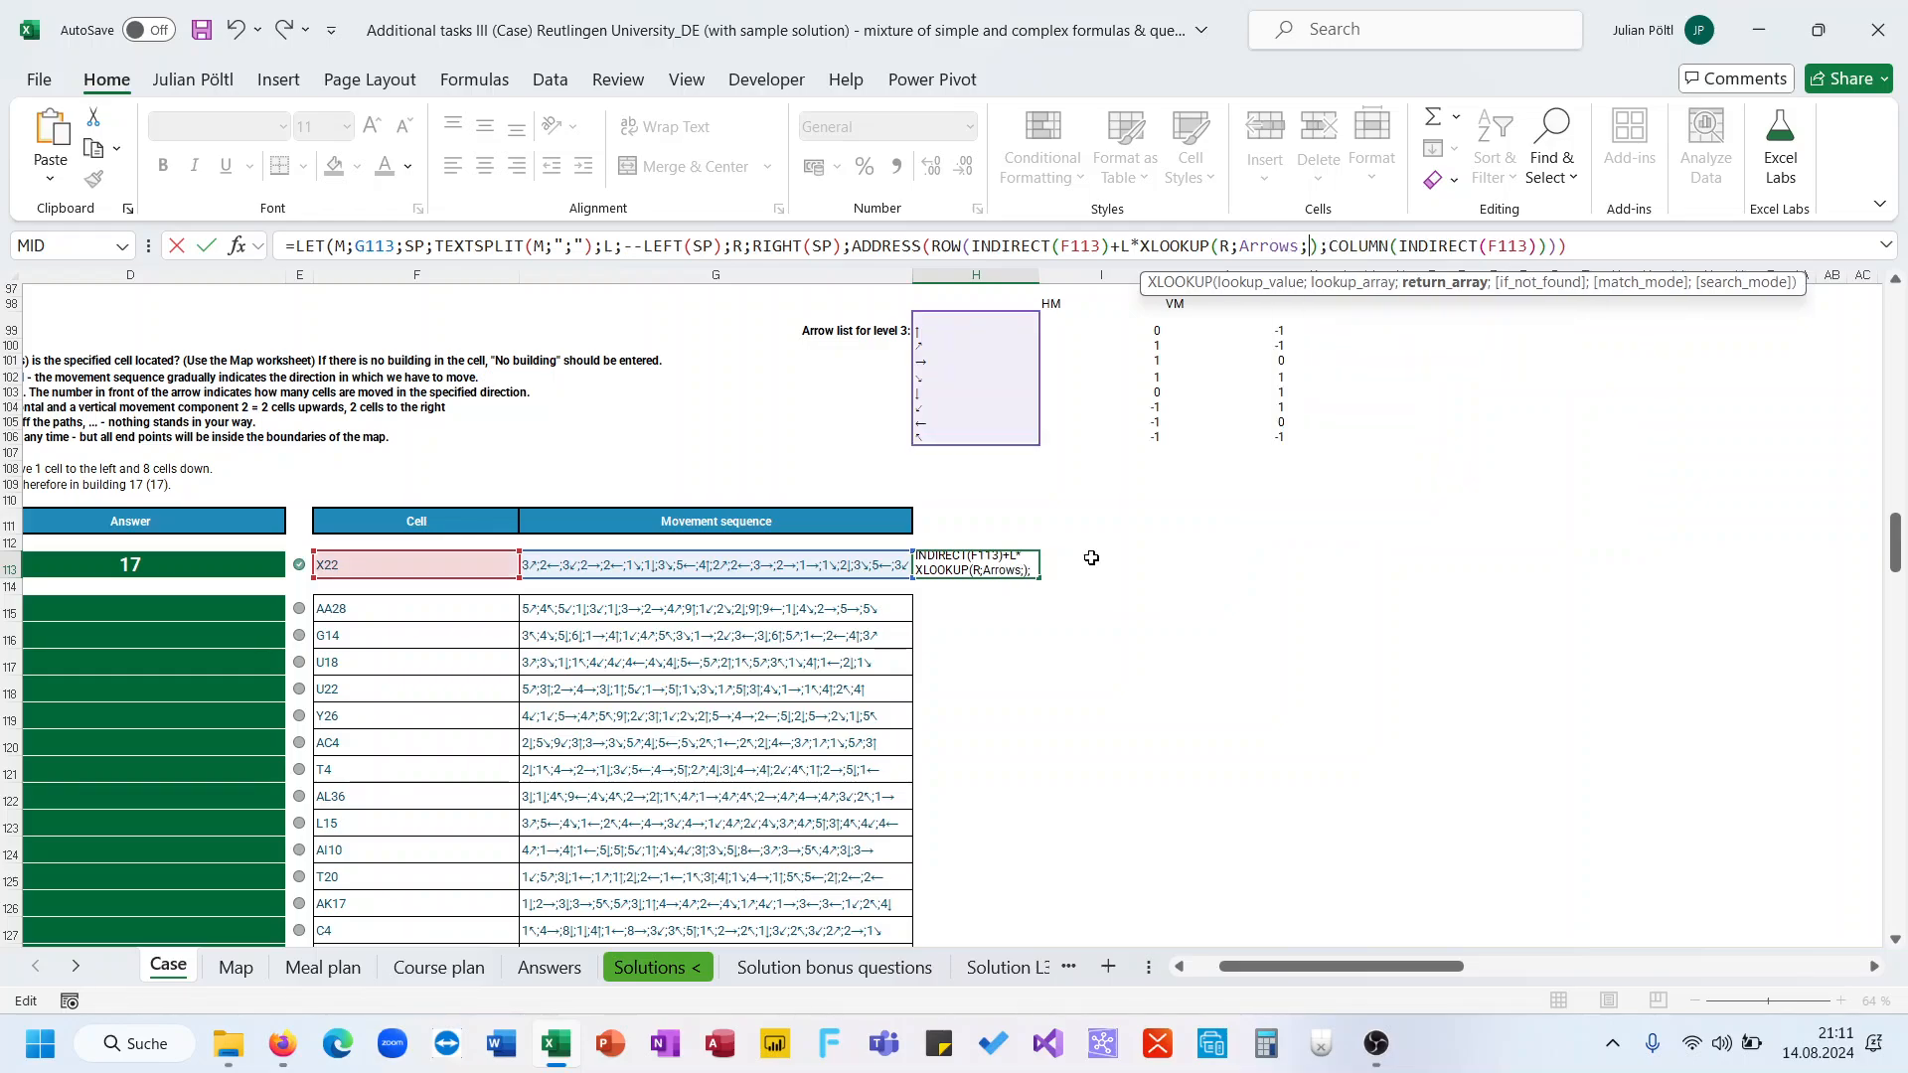
{"action": "type", "text": "ver"}
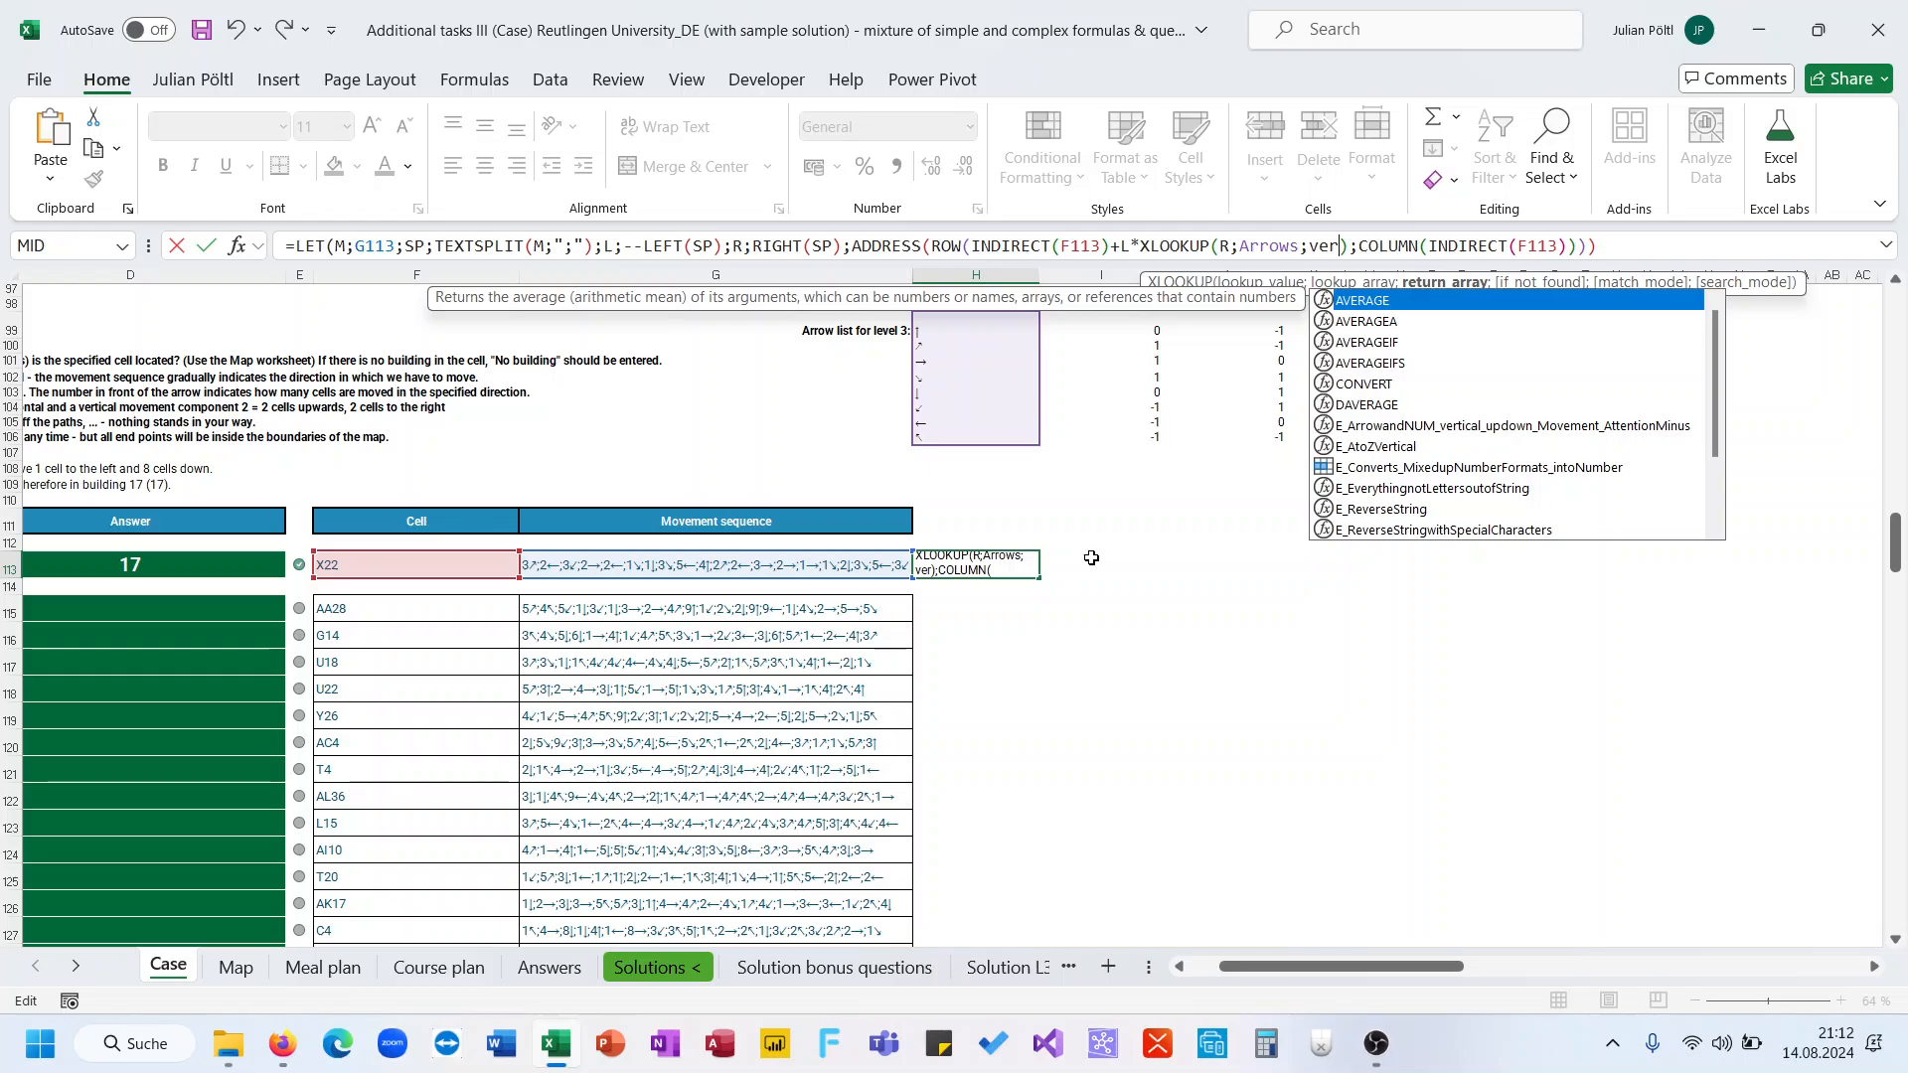
Set the XLOOKUP return array to vm and close its bracket
{"action": "key", "text": "BackSpace"}
{"action": "key", "text": "BackSpace"}
{"action": "key", "text": "BackSpace"}
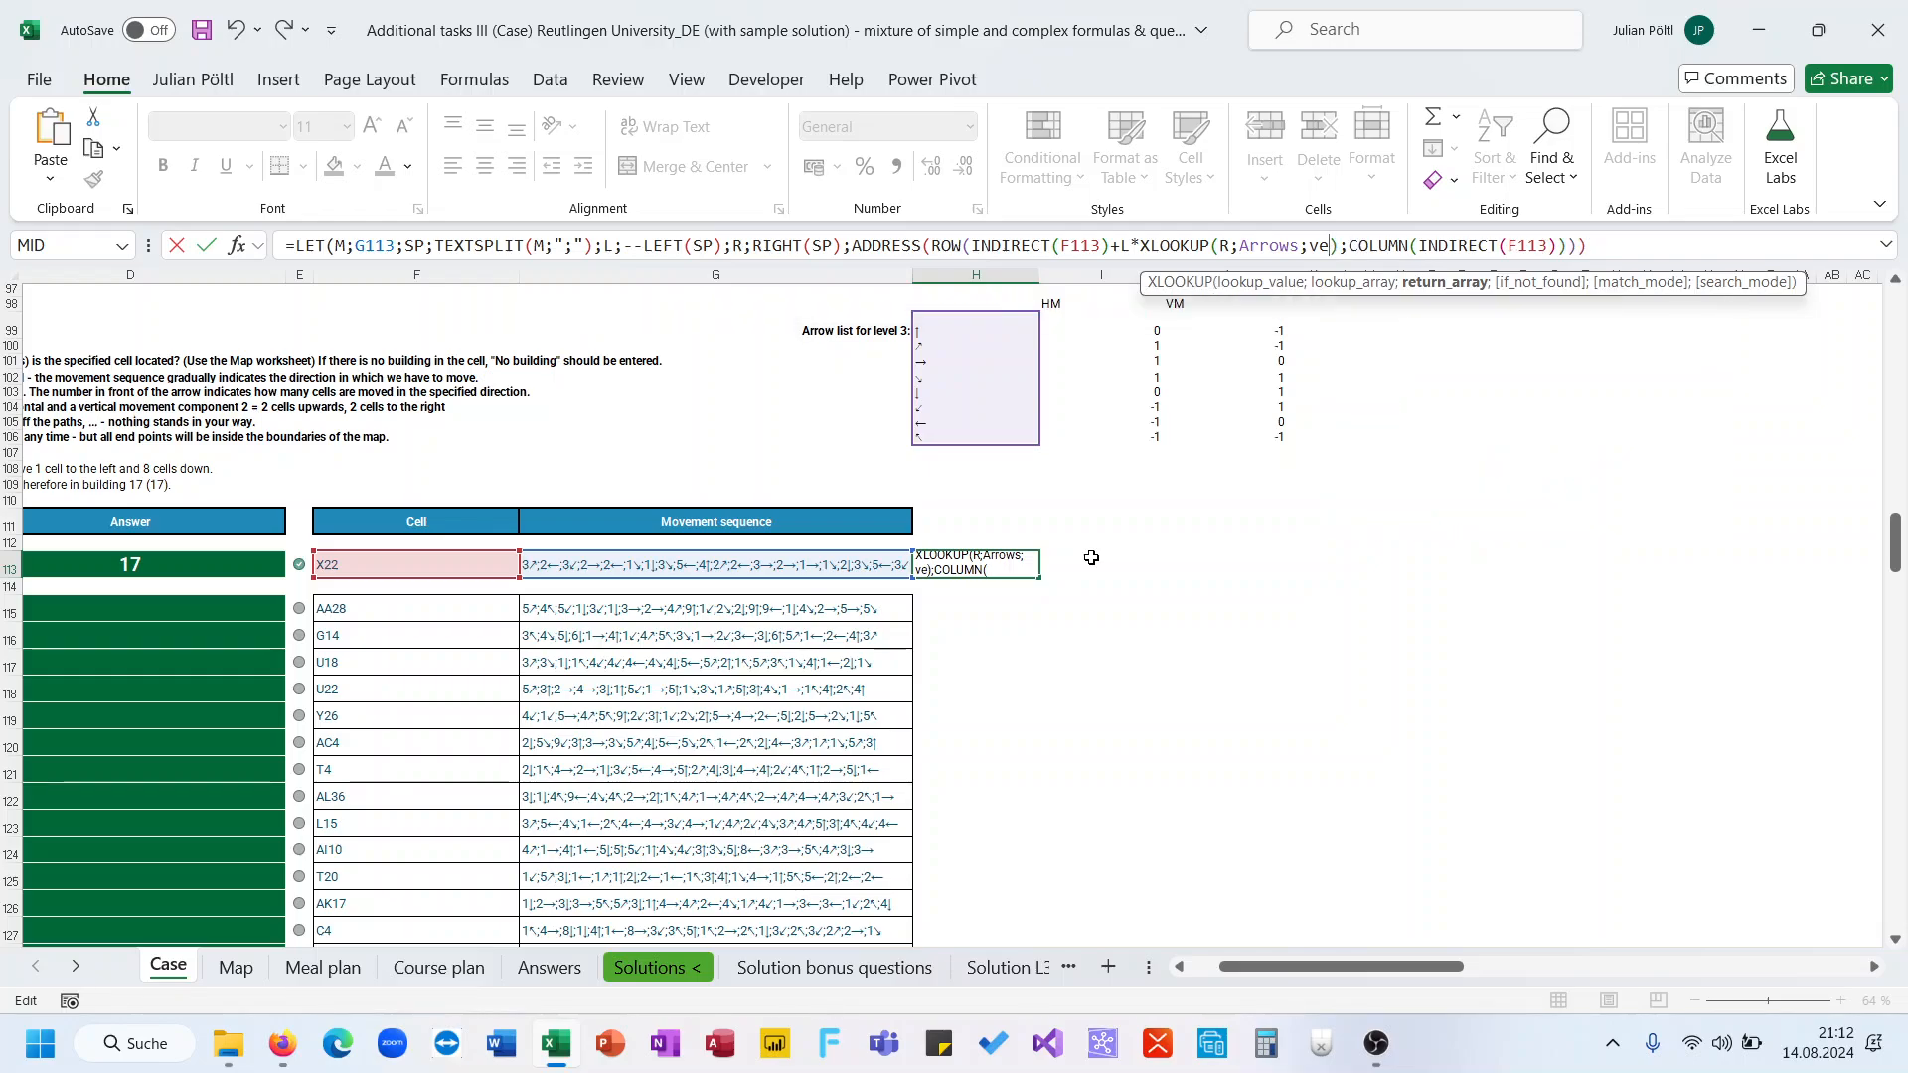
{"action": "type", "text": "vm)"}
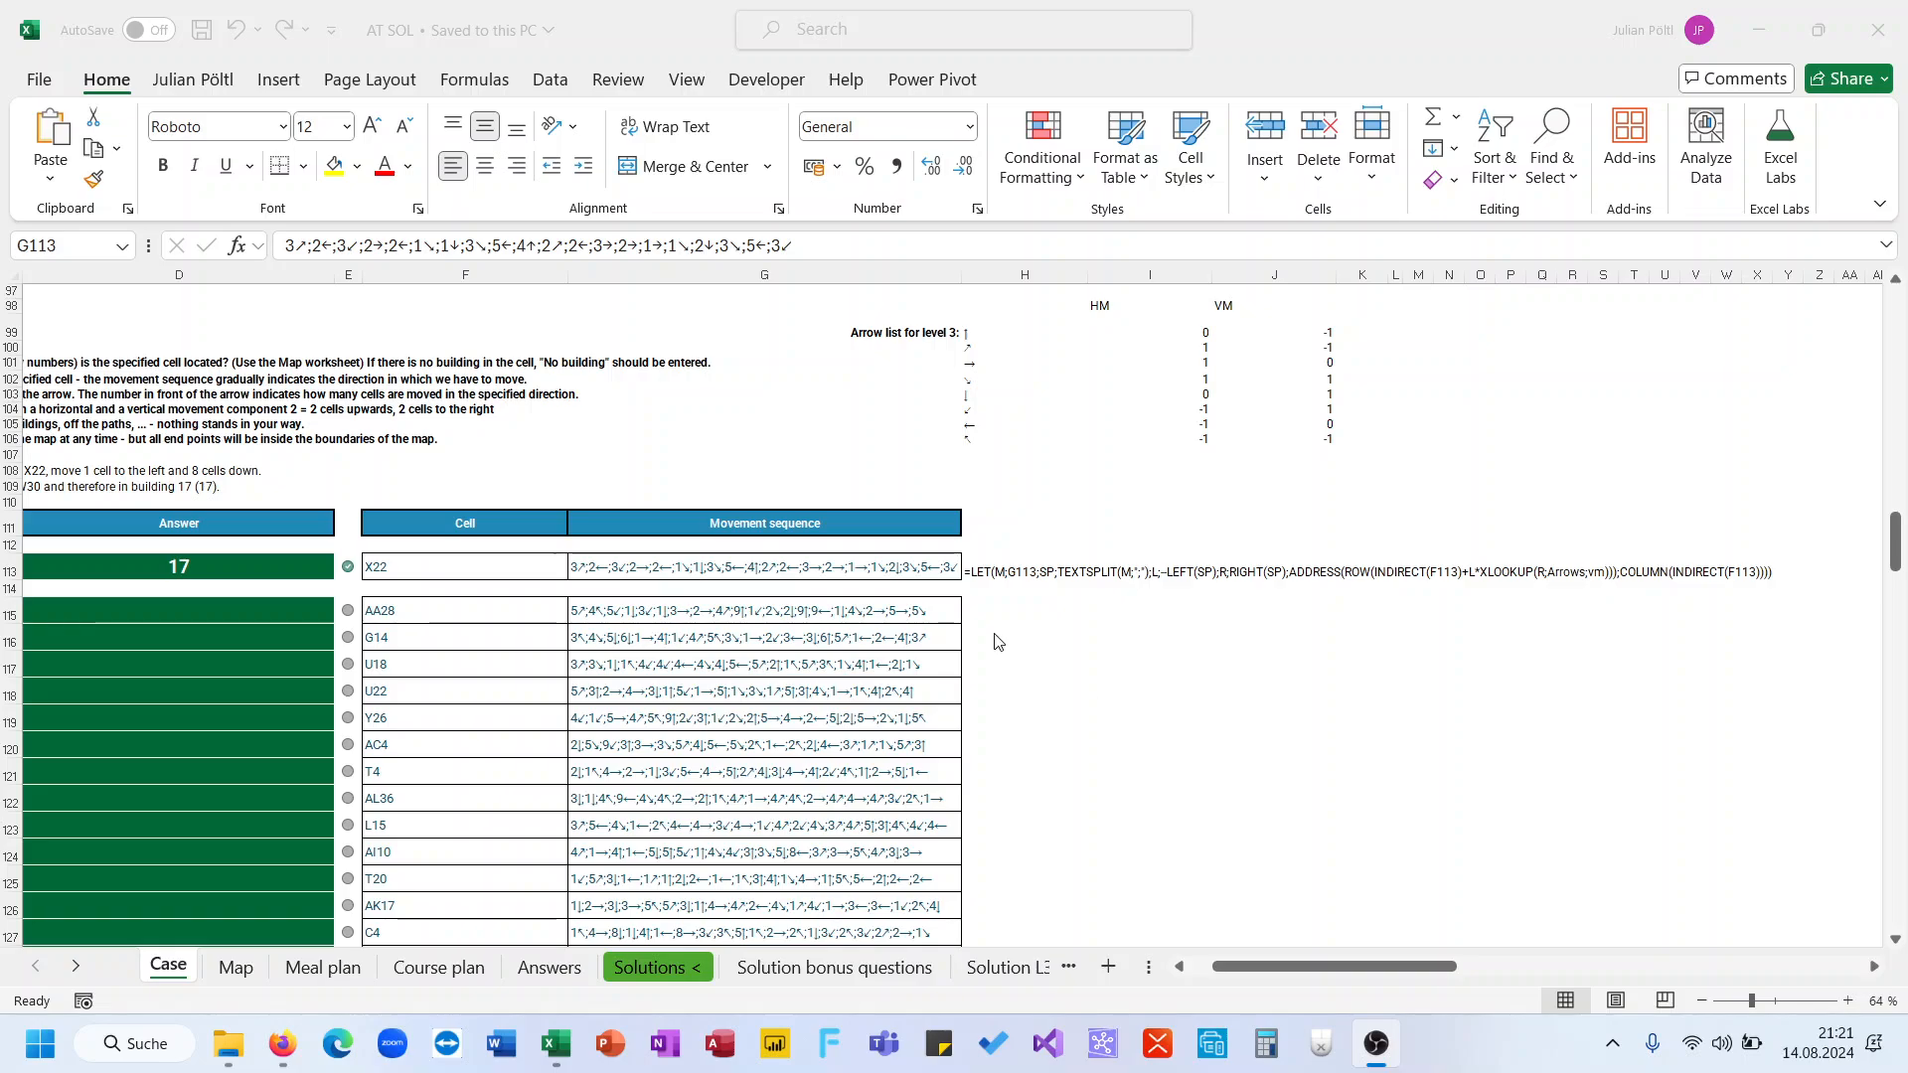
Change the XLOOKUP return array in H113's formula to VM and confirm the edit
{"action": "left_click", "coordinate": [974, 564]}
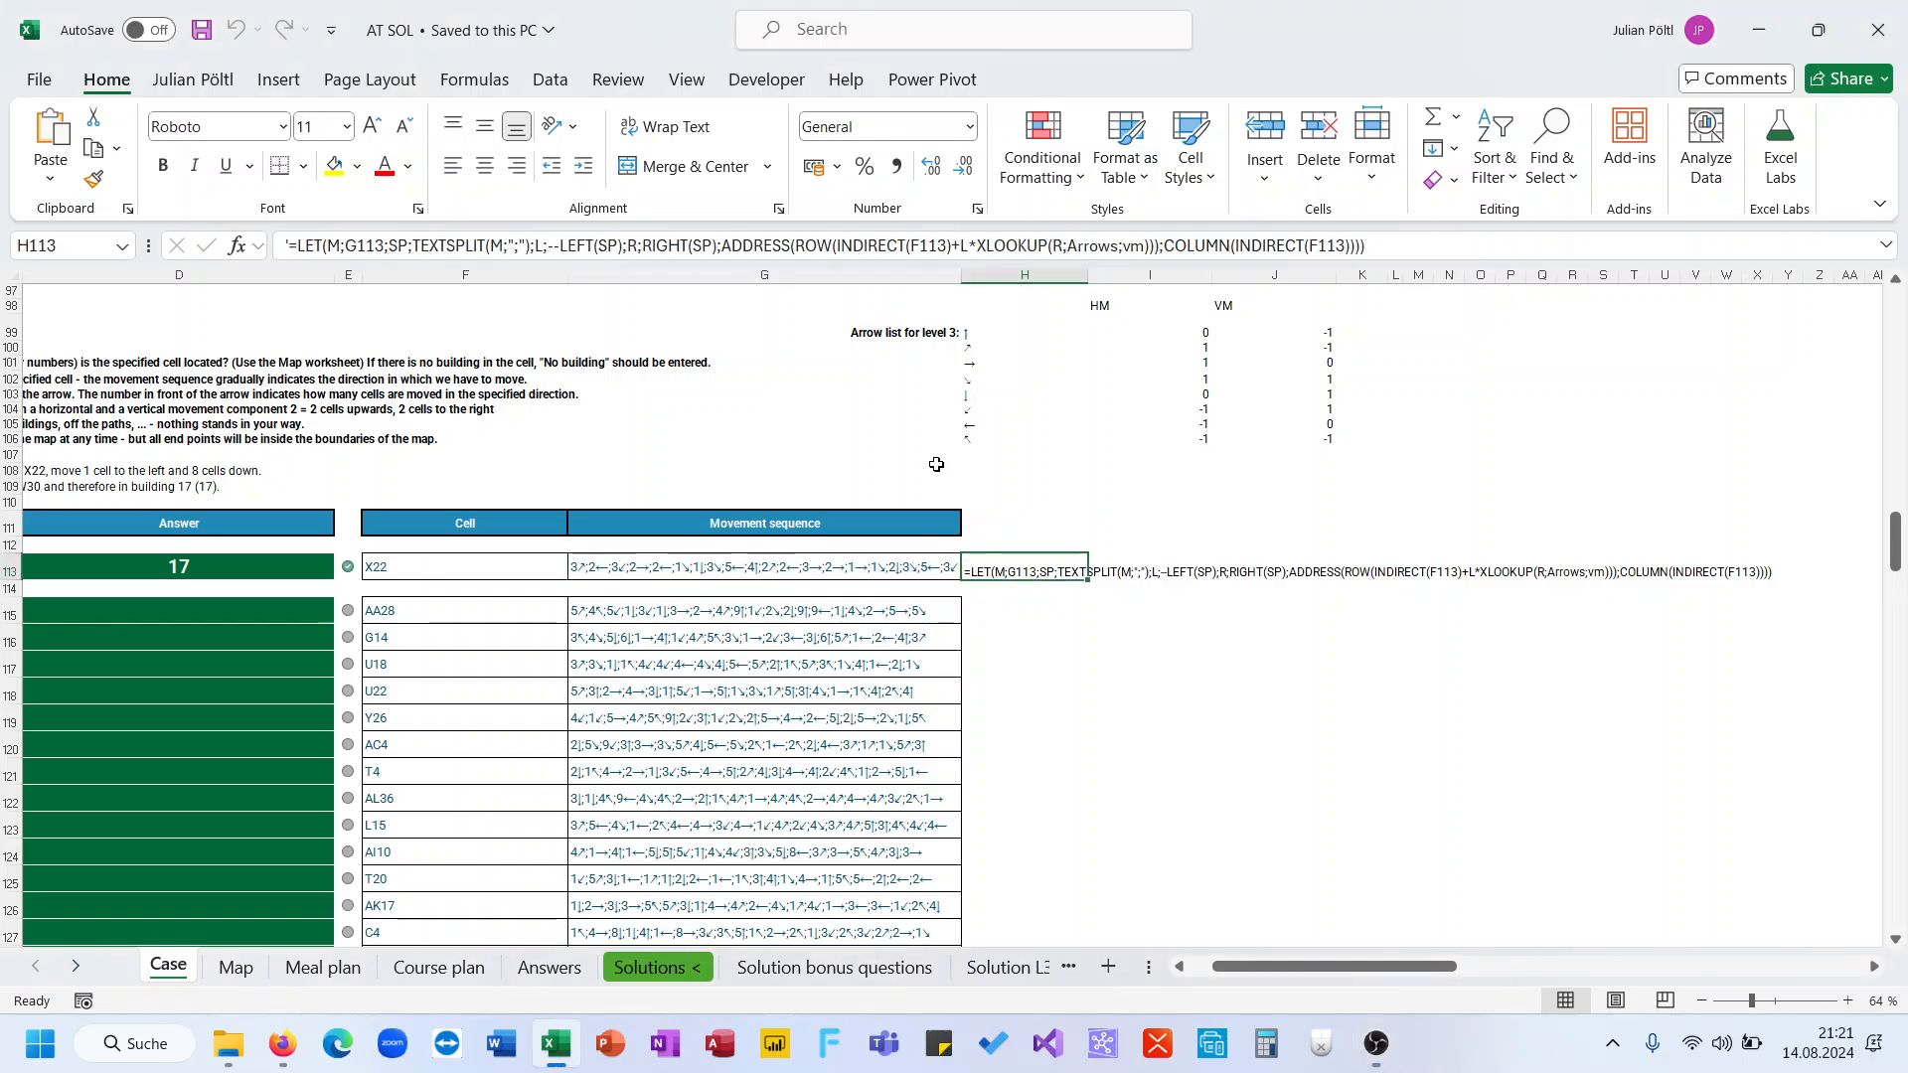
{"action": "left_click", "coordinate": [1018, 247]}
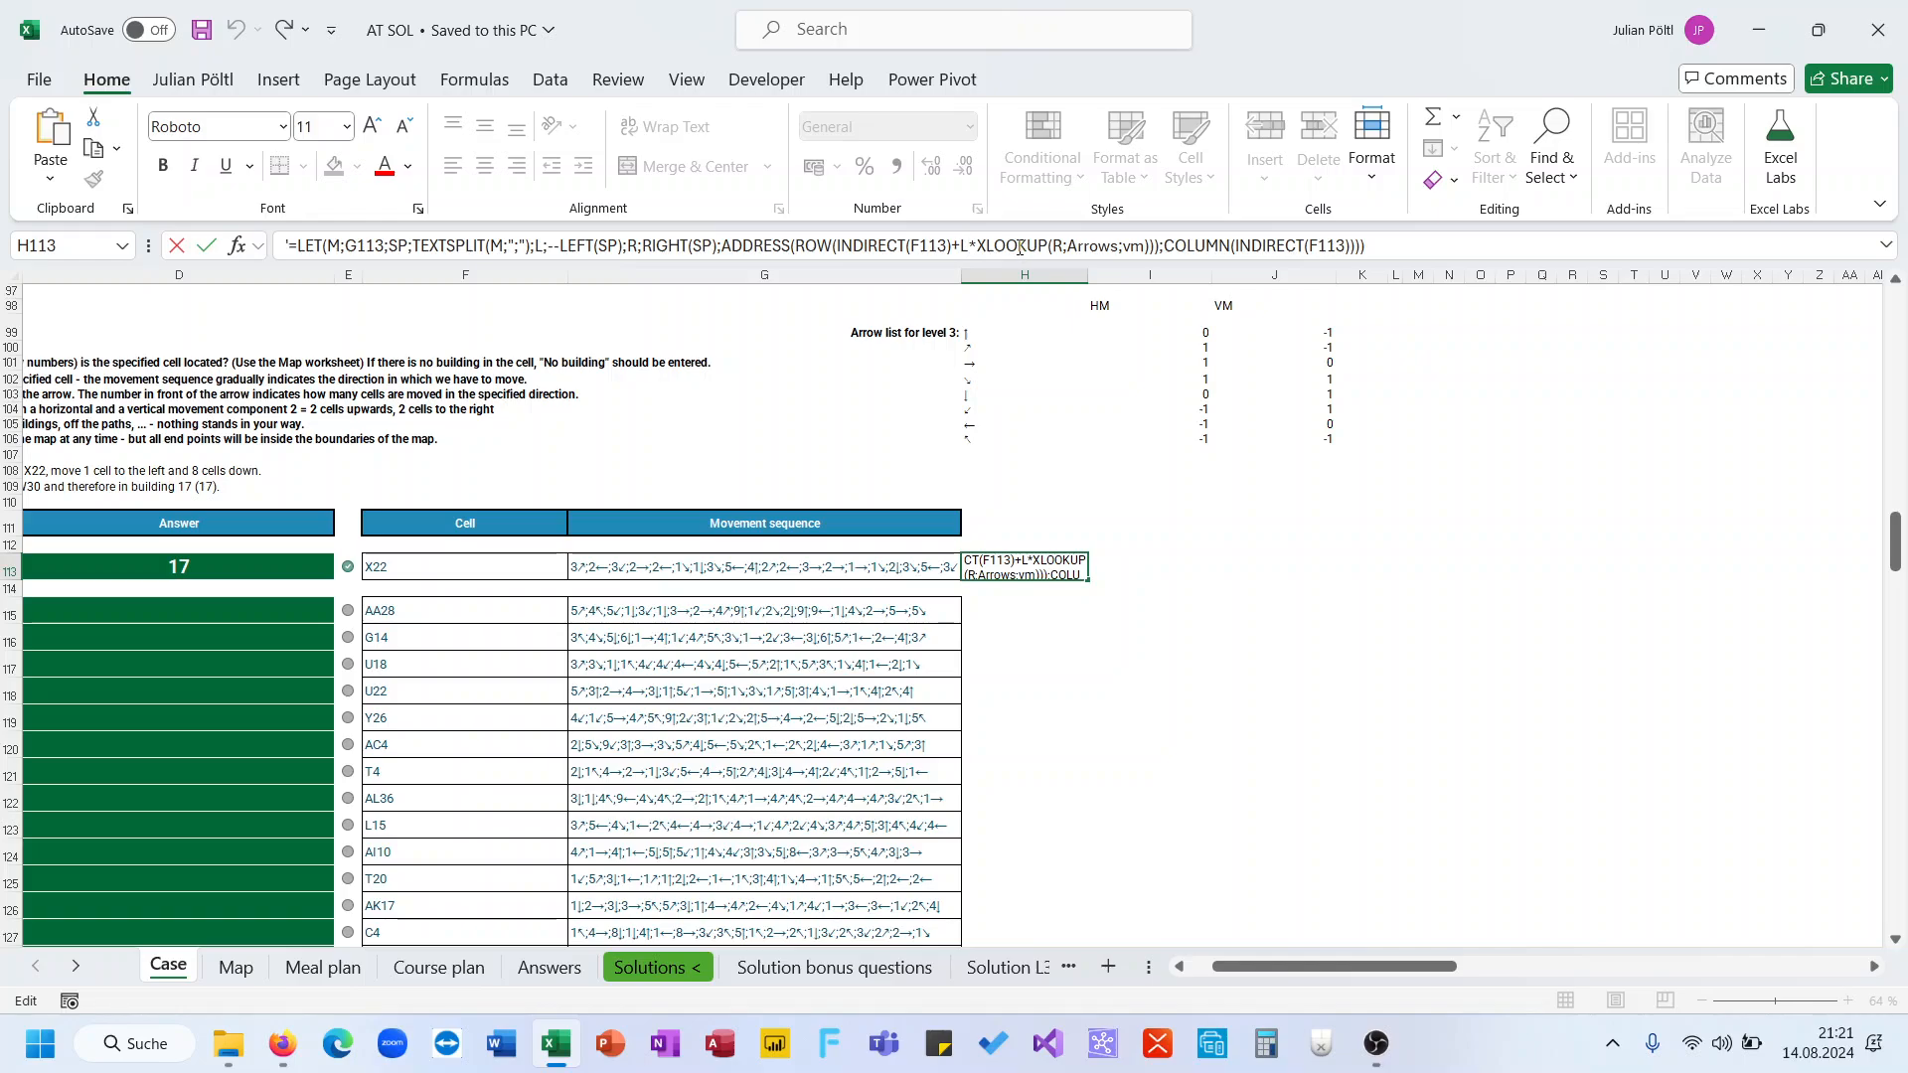
{"action": "left_click", "coordinate": [1063, 246]}
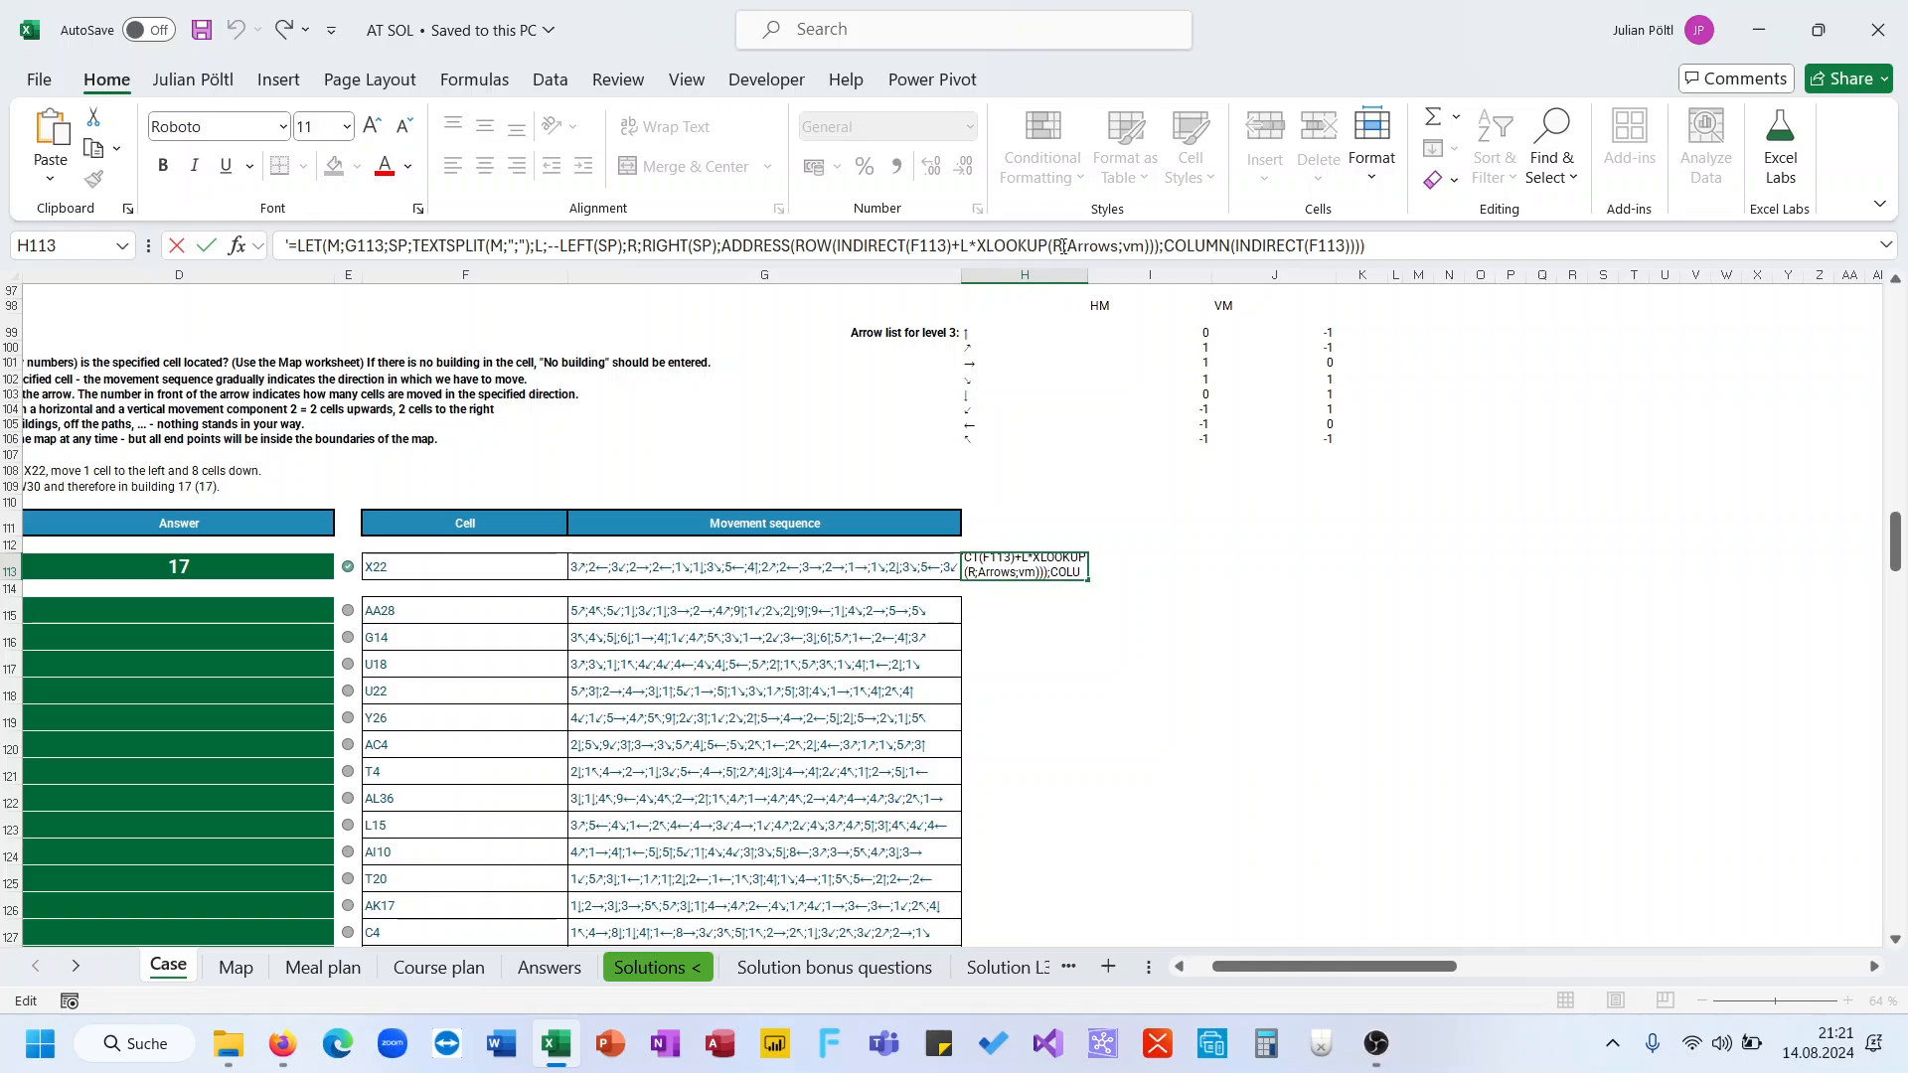
{"action": "double_click", "coordinate": [1133, 247]}
{"action": "type", "text": "VM"}
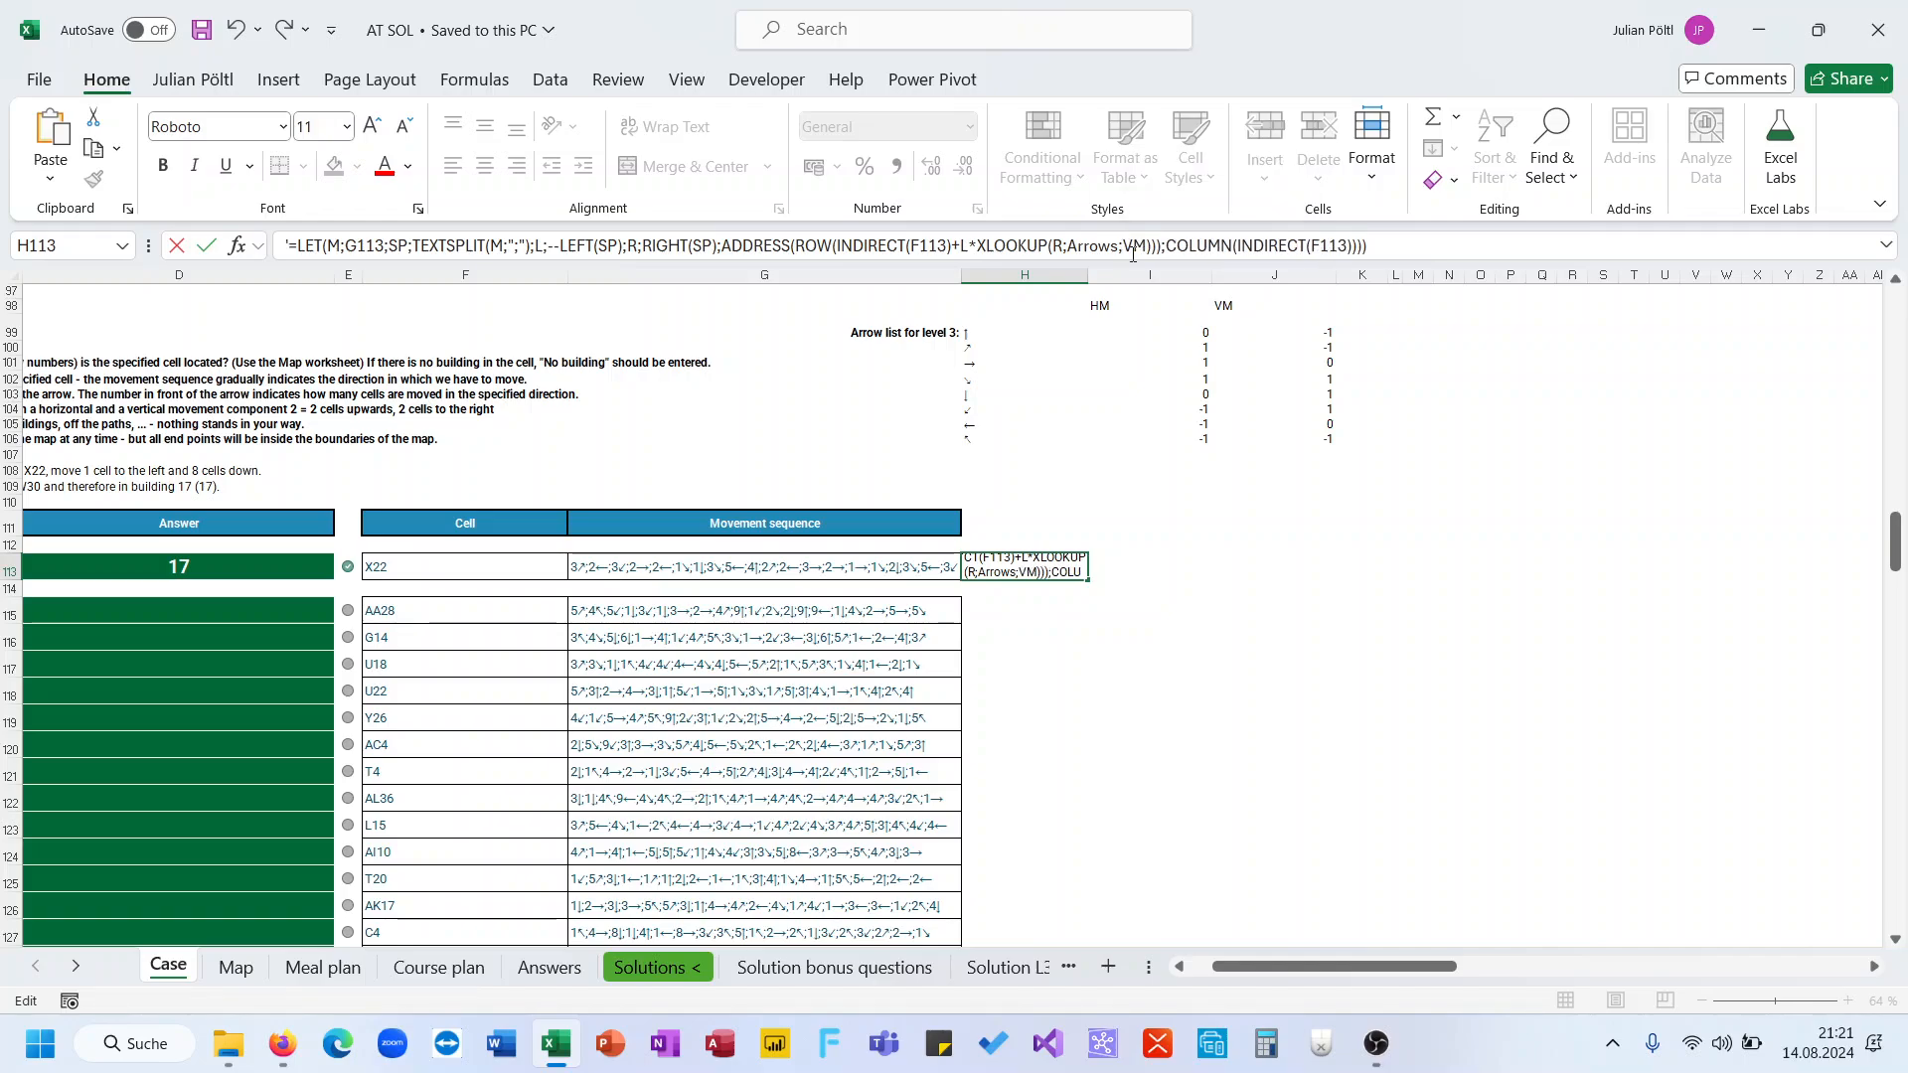
{"action": "key", "text": "Return"}
{"action": "key", "text": "Up"}
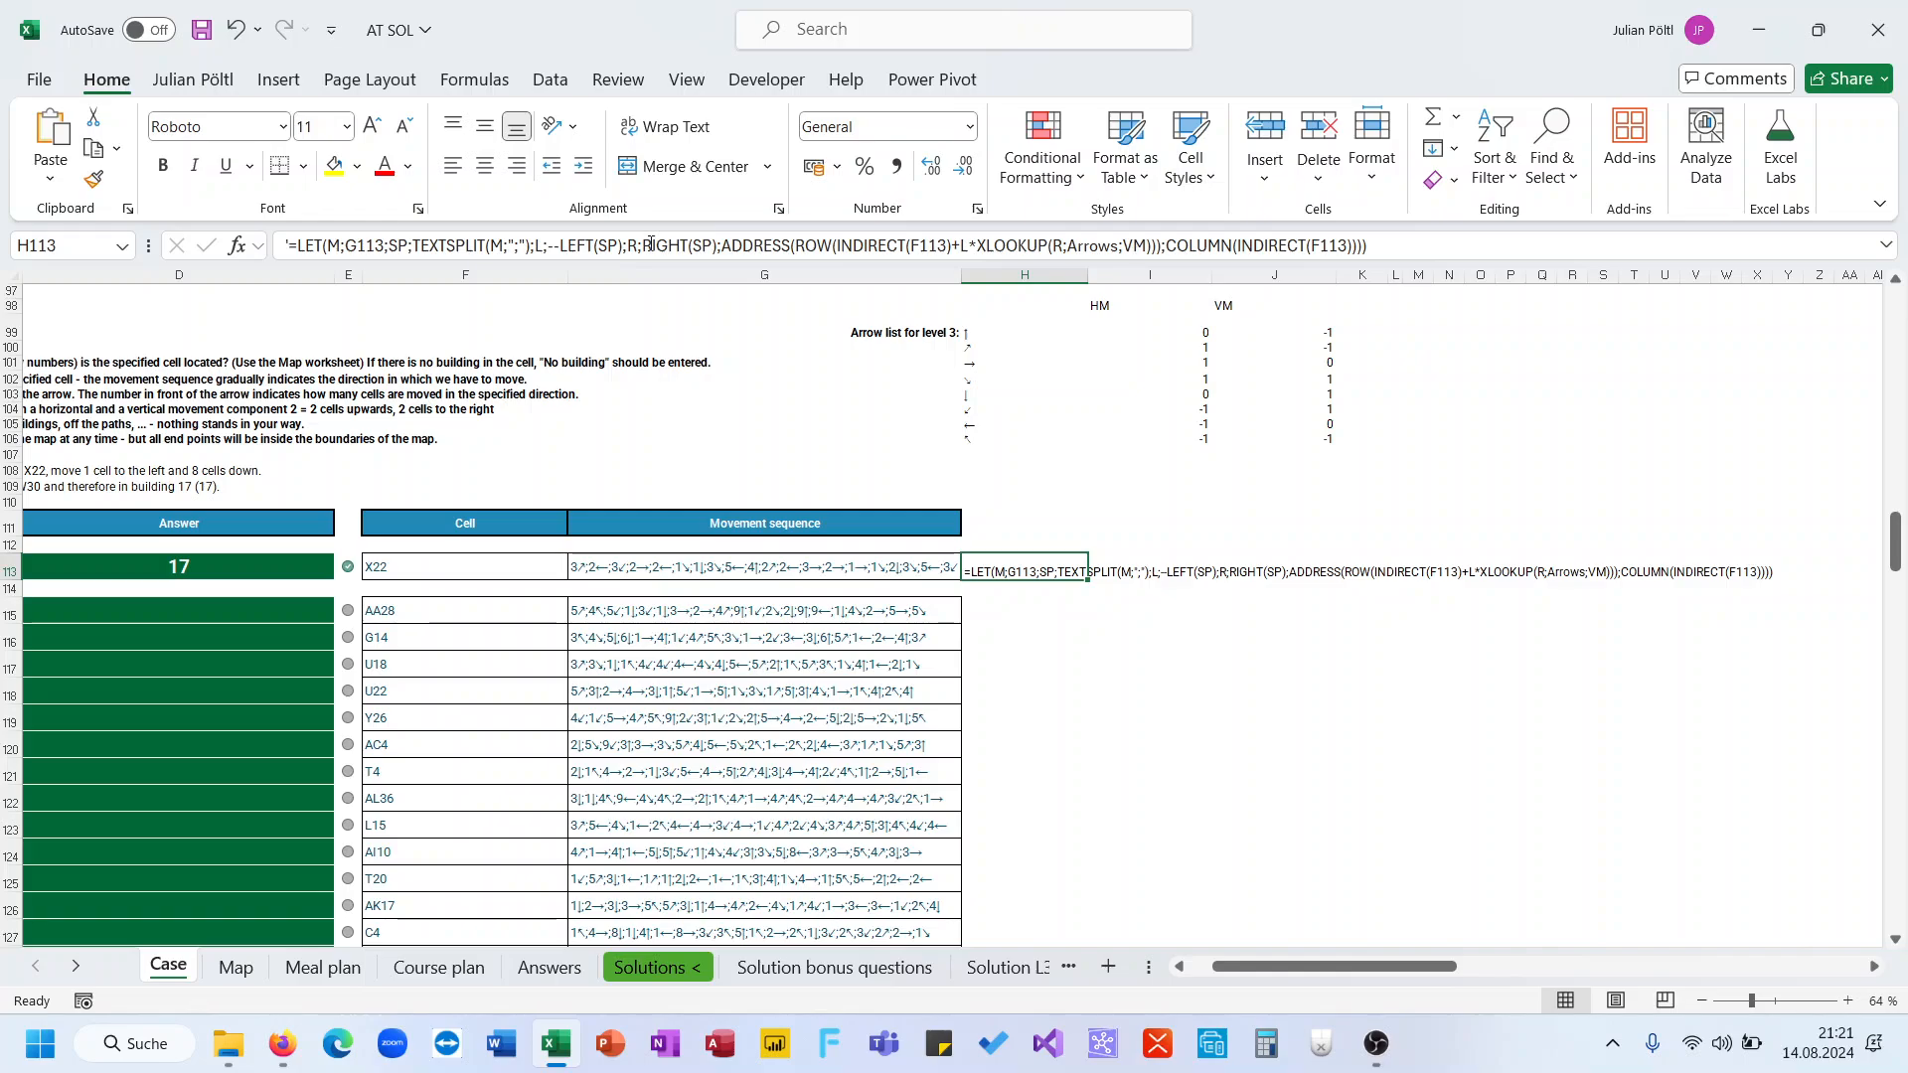
Remove the leading apostrophe so H113 holds a real formula, and try to confirm it
{"action": "left_click", "coordinate": [300, 246]}
{"action": "key", "text": "BackSpace"}
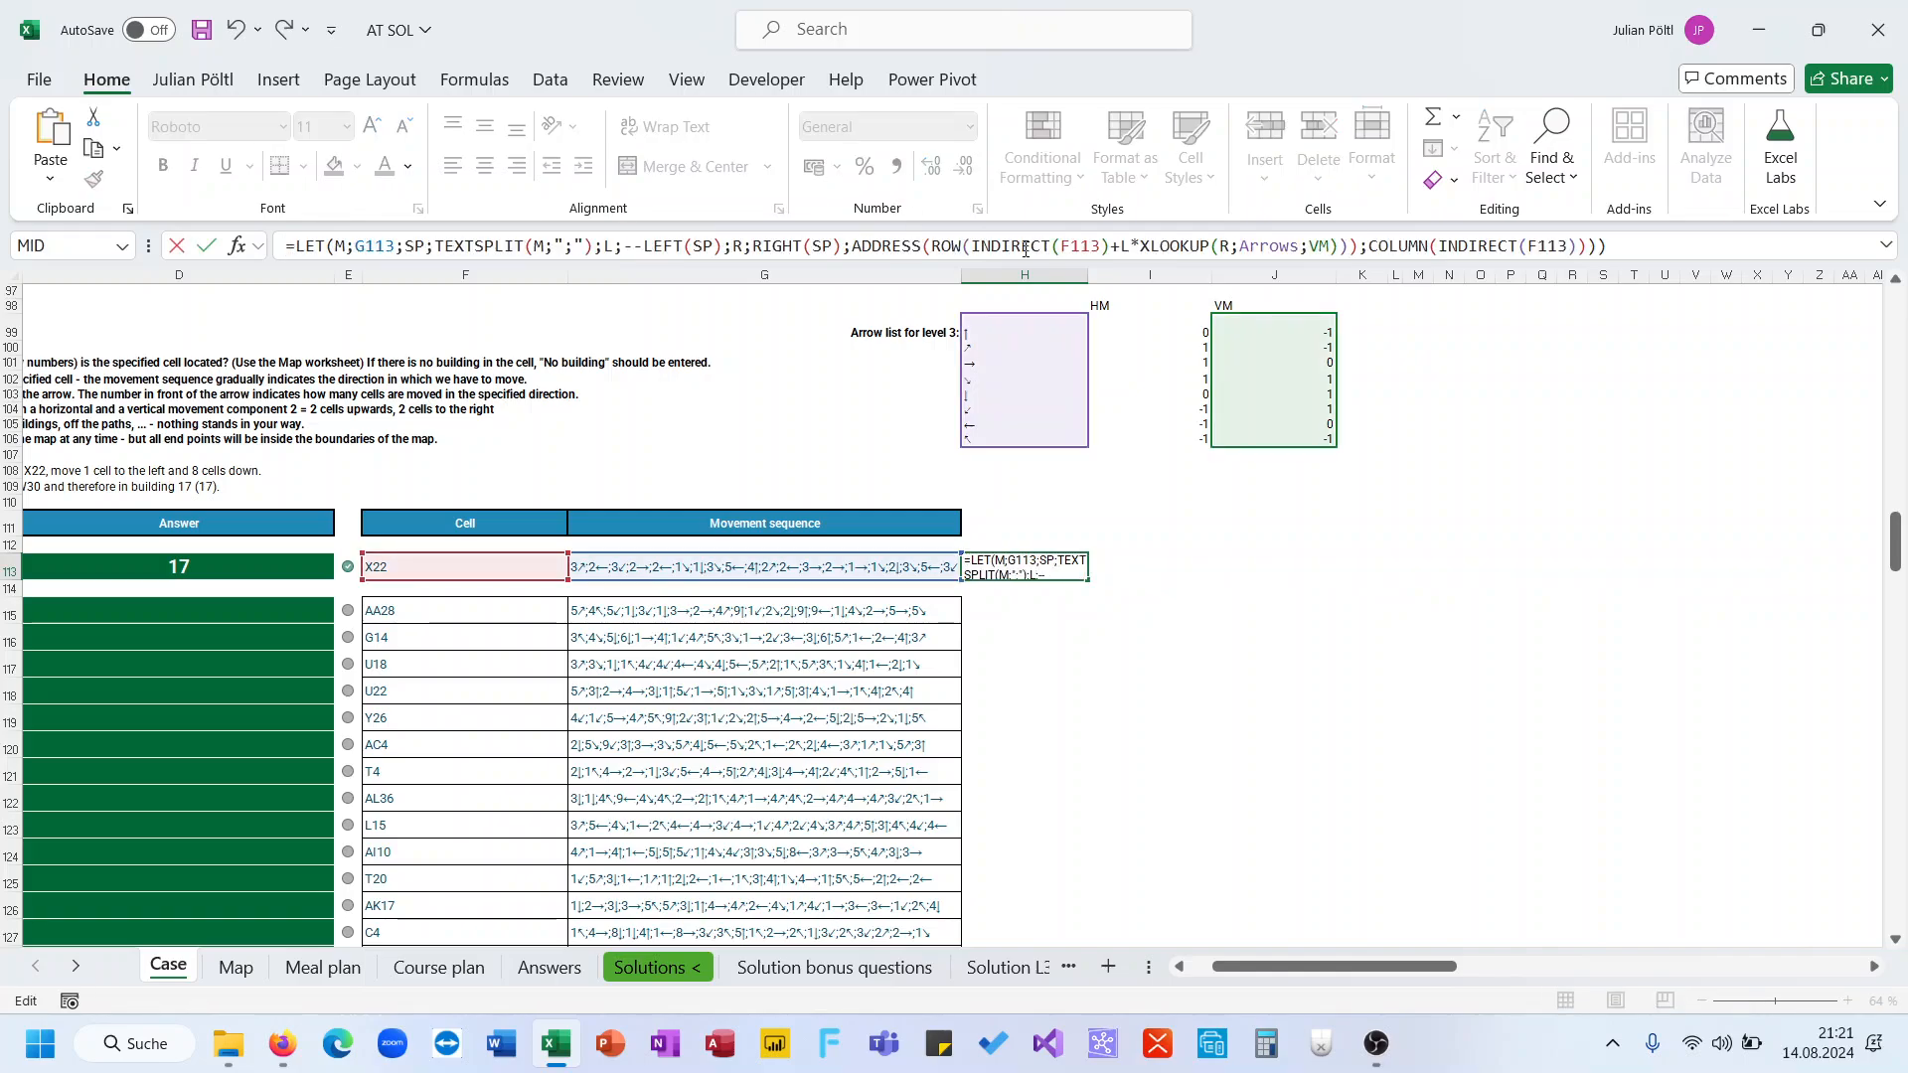
{"action": "left_click", "coordinate": [1331, 245]}
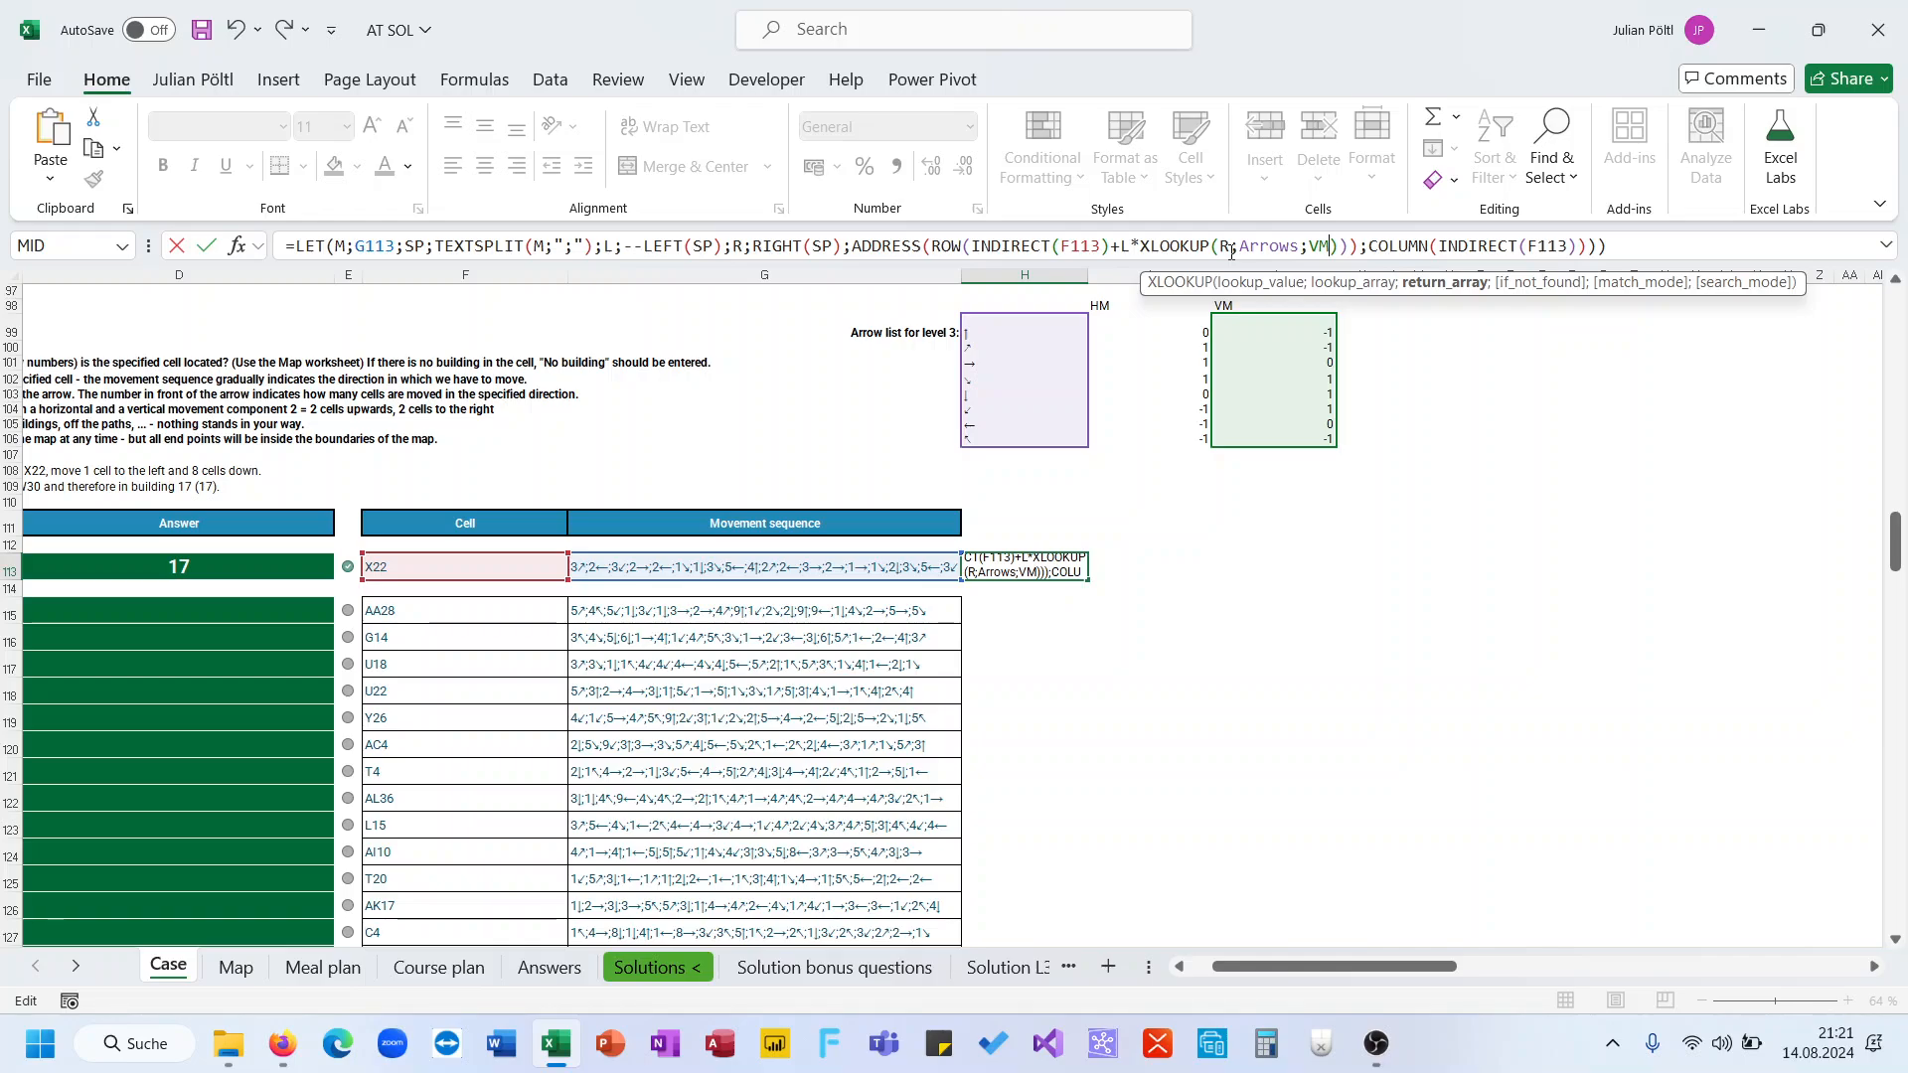
{"action": "key", "text": "Return"}
{"action": "key", "text": "Return"}
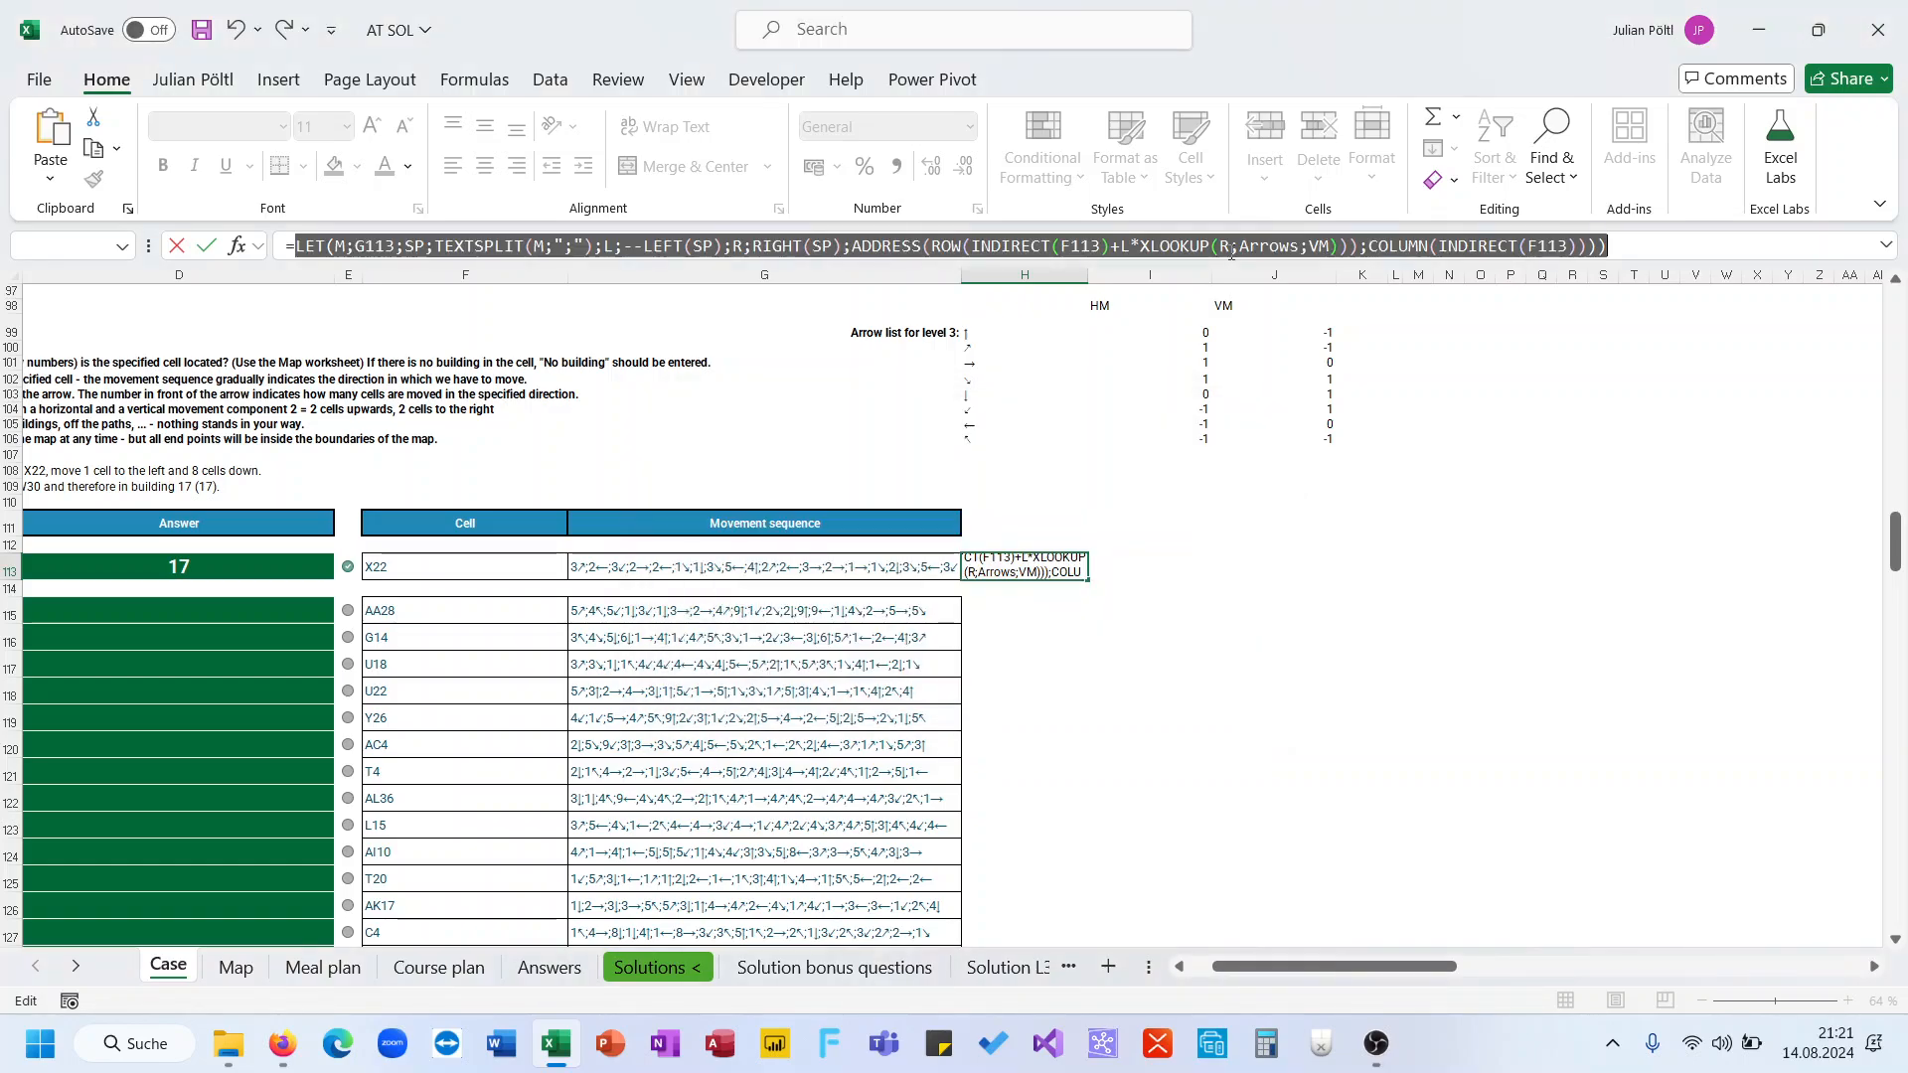
Try wrapping L*XLOOKUP(R;Arrows;VM) in brackets and confirming the formula
{"action": "left_click", "coordinate": [1231, 252]}
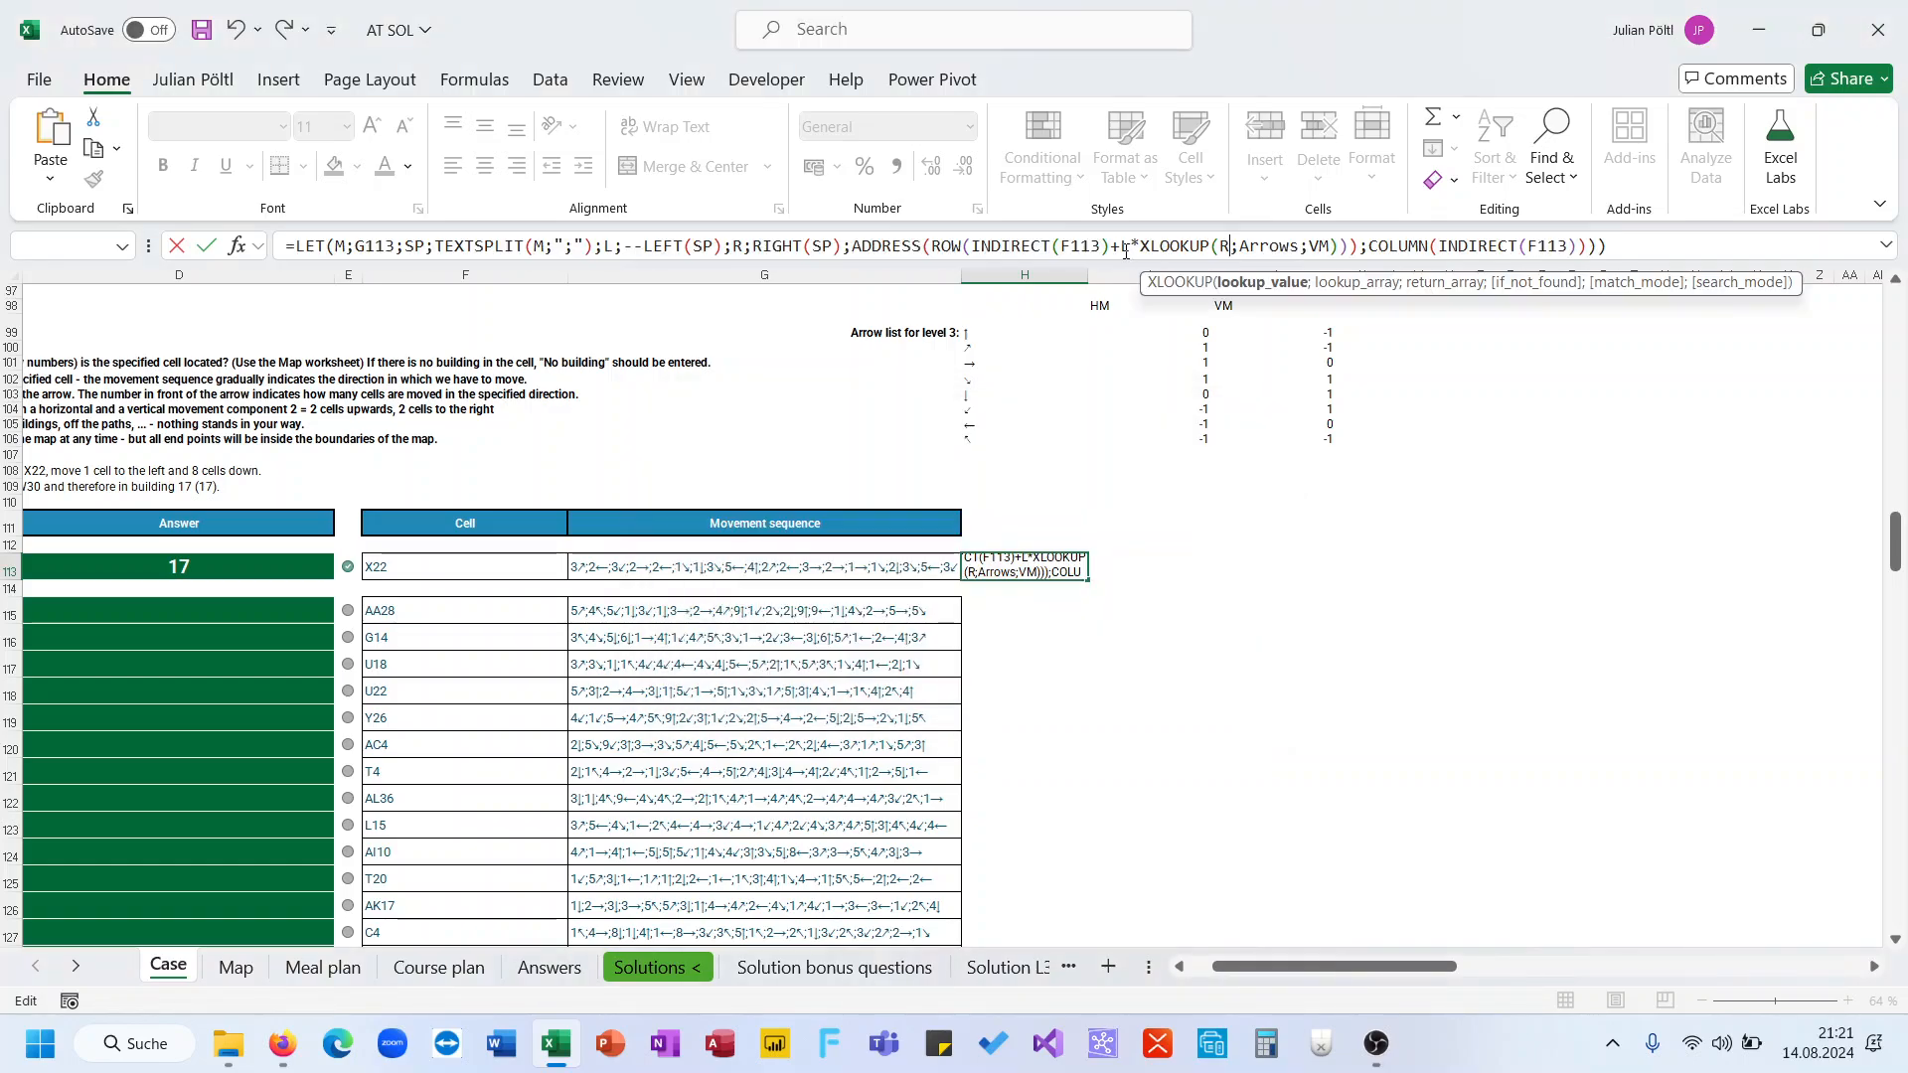
{"action": "left_click", "coordinate": [1123, 252]}
{"action": "type", "text": "("}
{"action": "left_click", "coordinate": [1351, 252]}
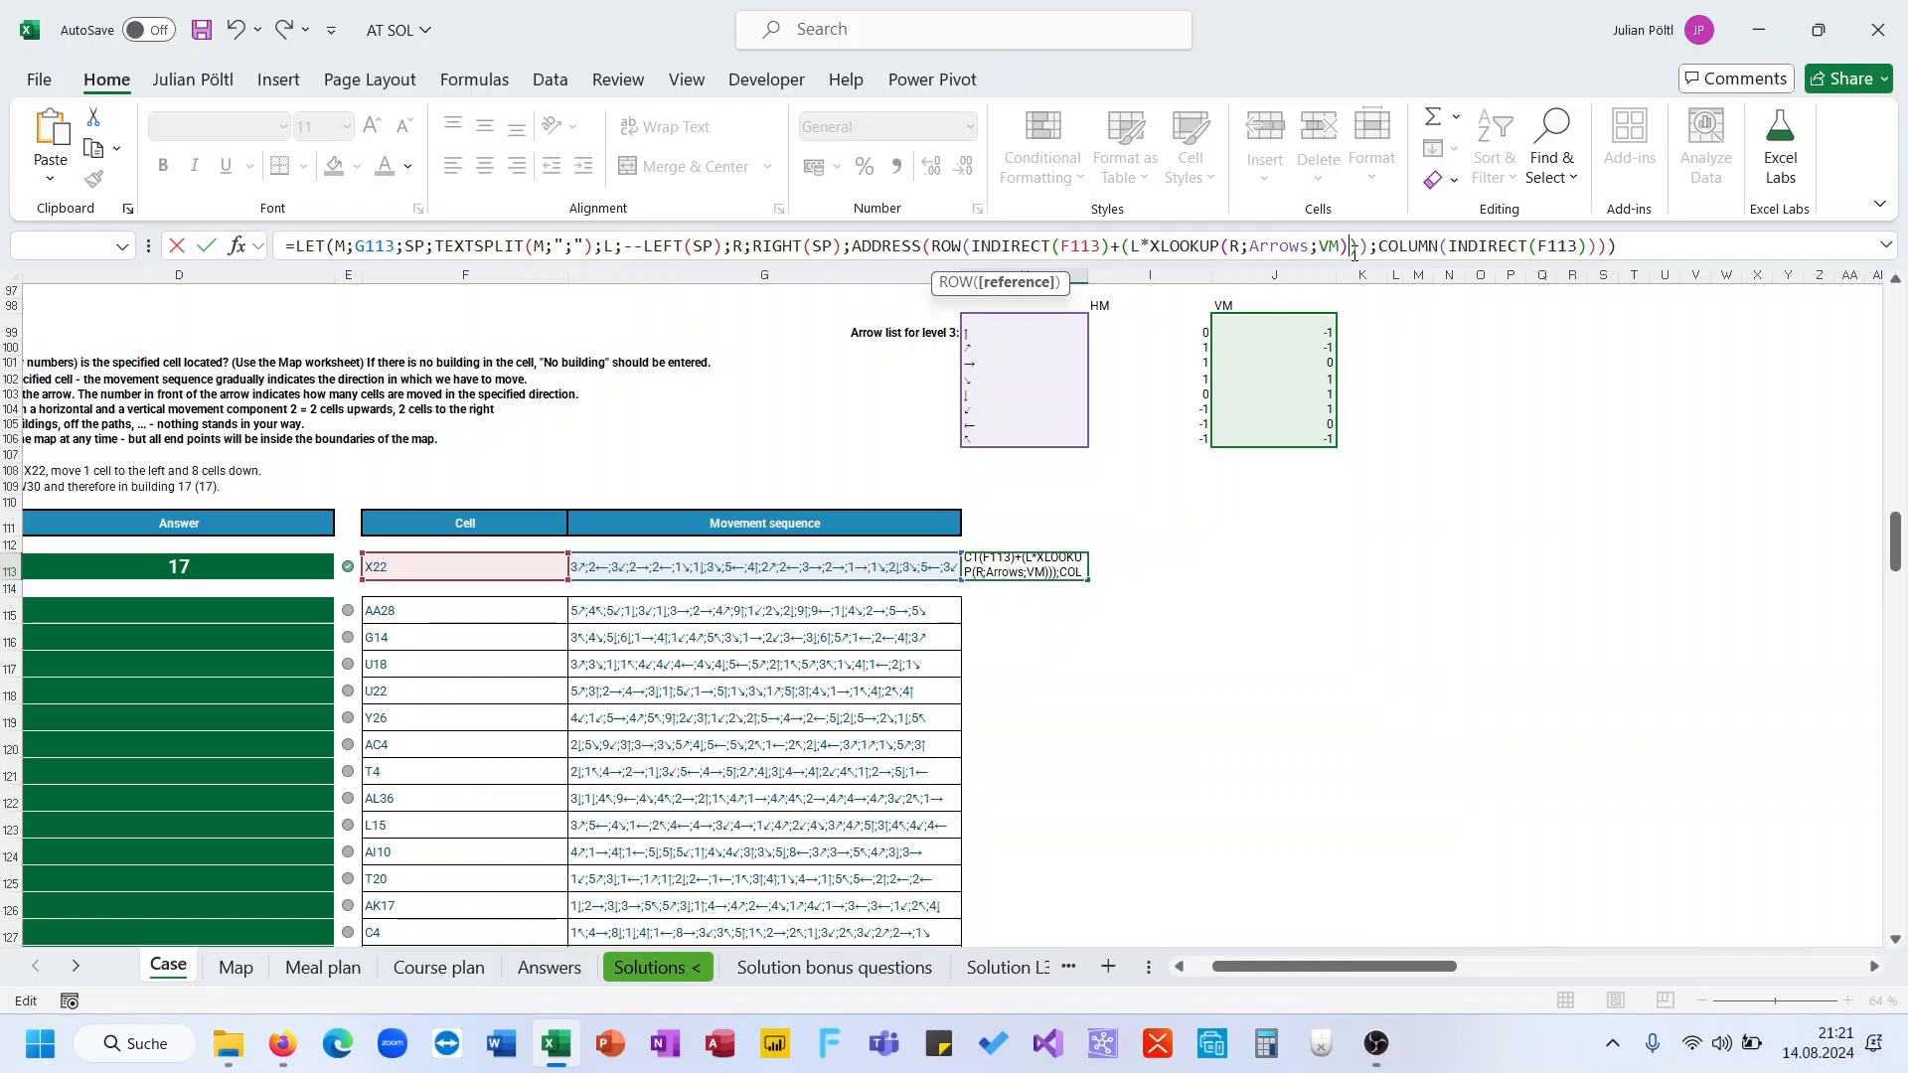
{"action": "type", "text": ")"}
{"action": "key", "text": "Return"}
{"action": "key", "text": "Return"}
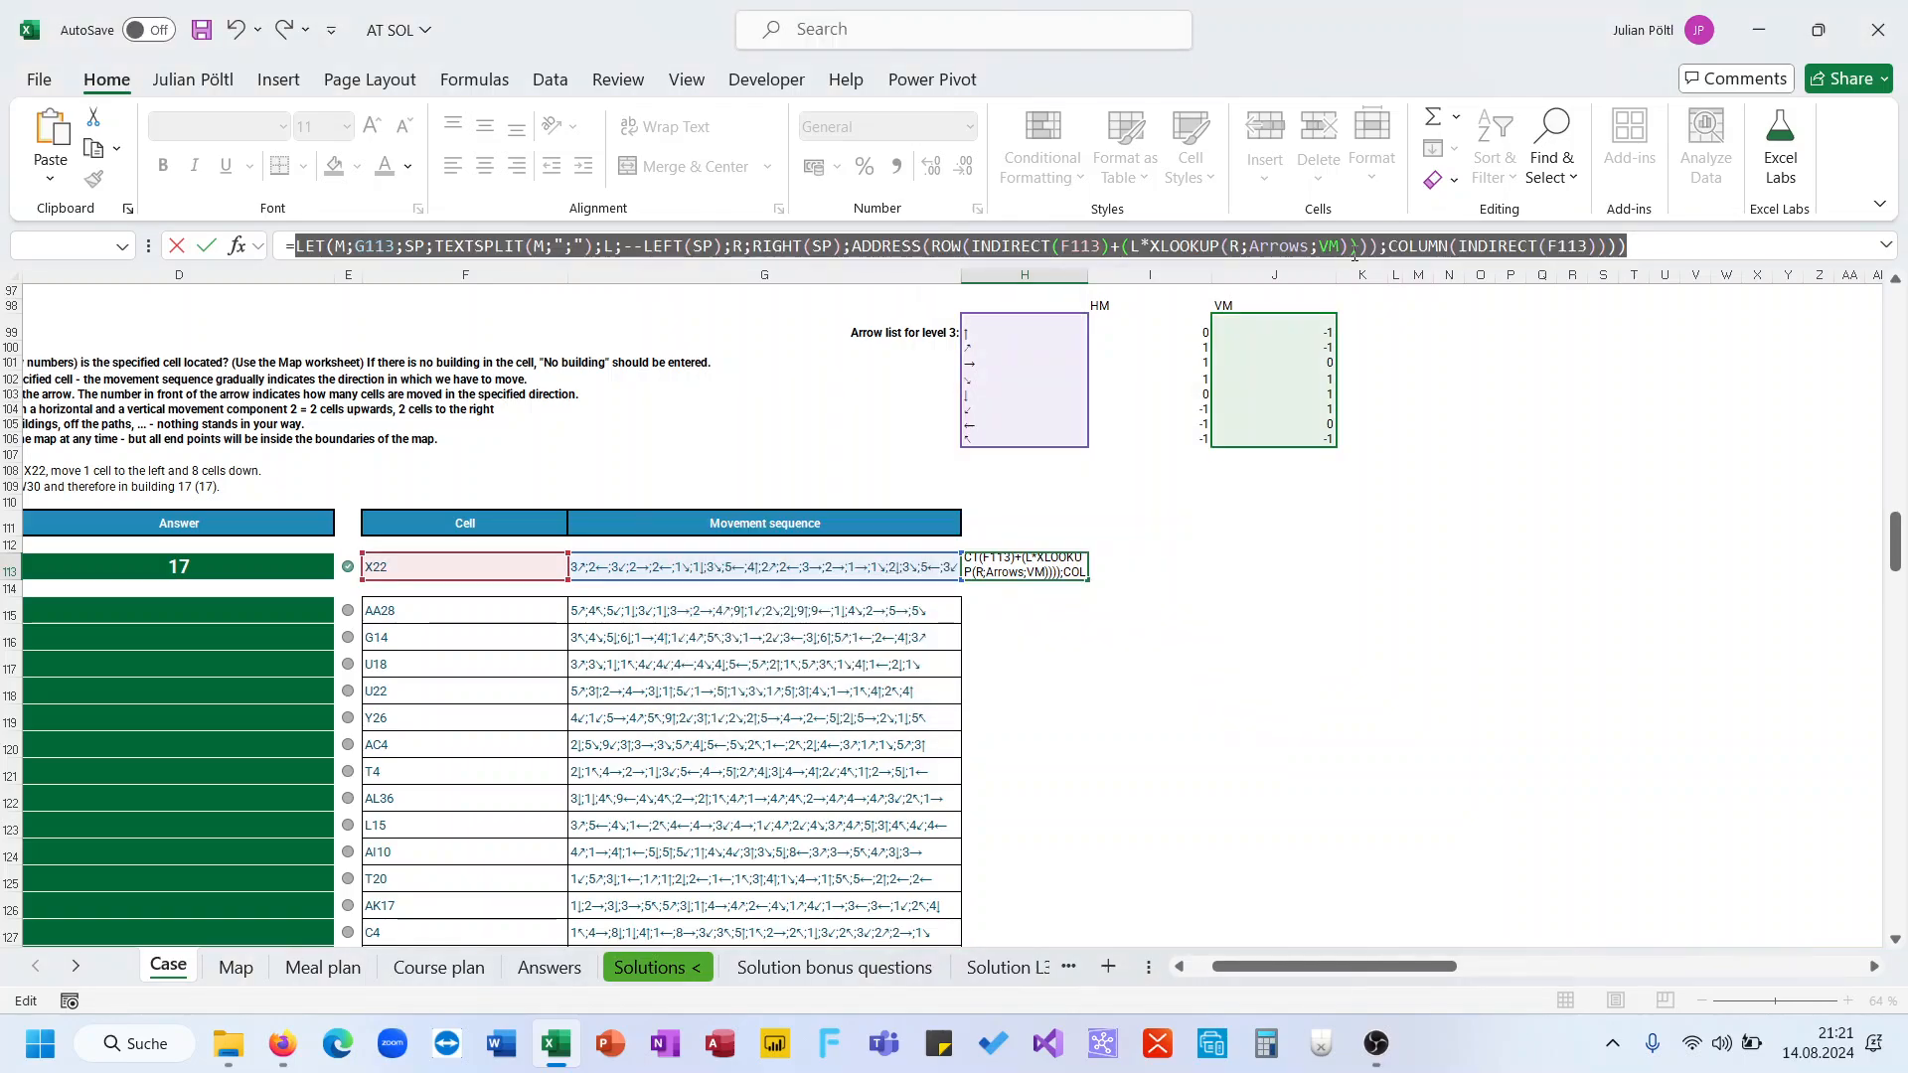
Wrap the XLOOKUP(R;Arrows;VM) part in its own brackets and try to confirm the formula
{"action": "left_click", "coordinate": [1332, 252]}
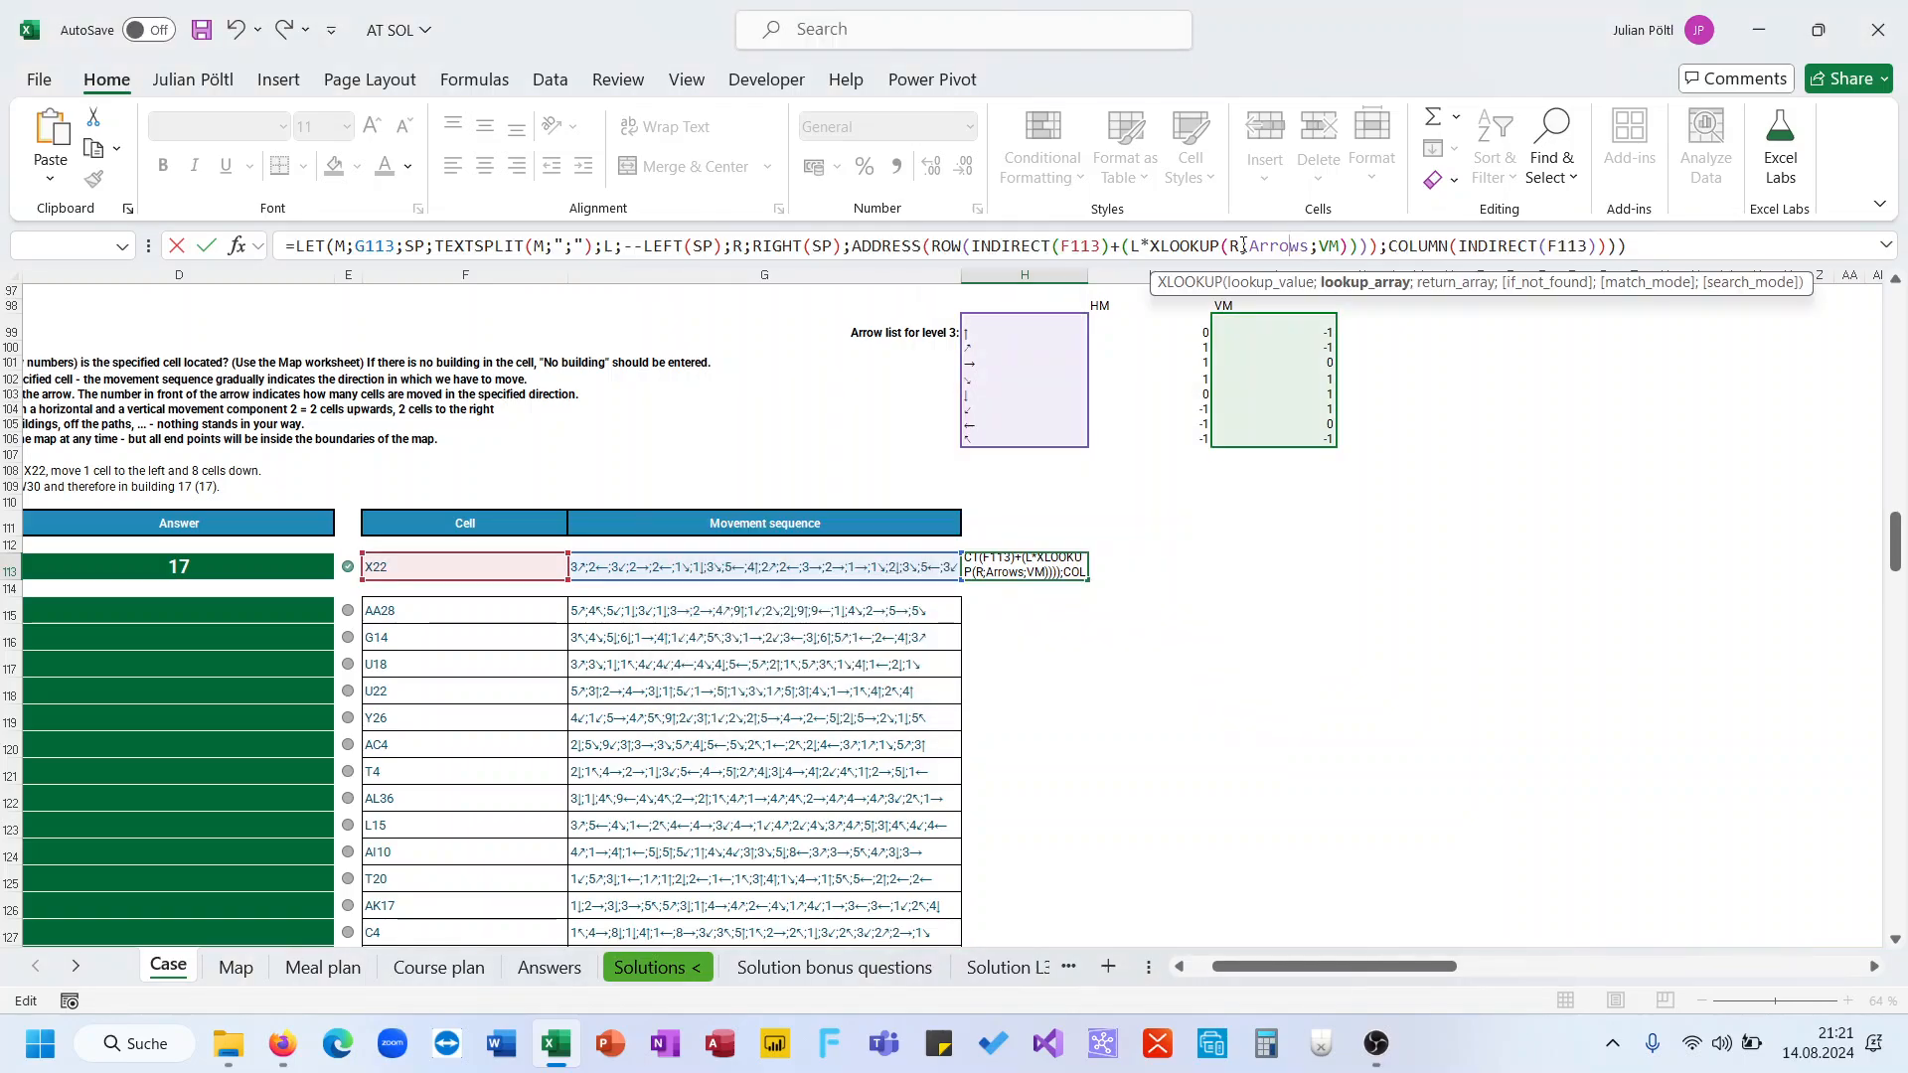
{"action": "left_click", "coordinate": [1150, 249]}
{"action": "type", "text": "("}
{"action": "left_click", "coordinate": [1359, 253]}
{"action": "type", "text": ")"}
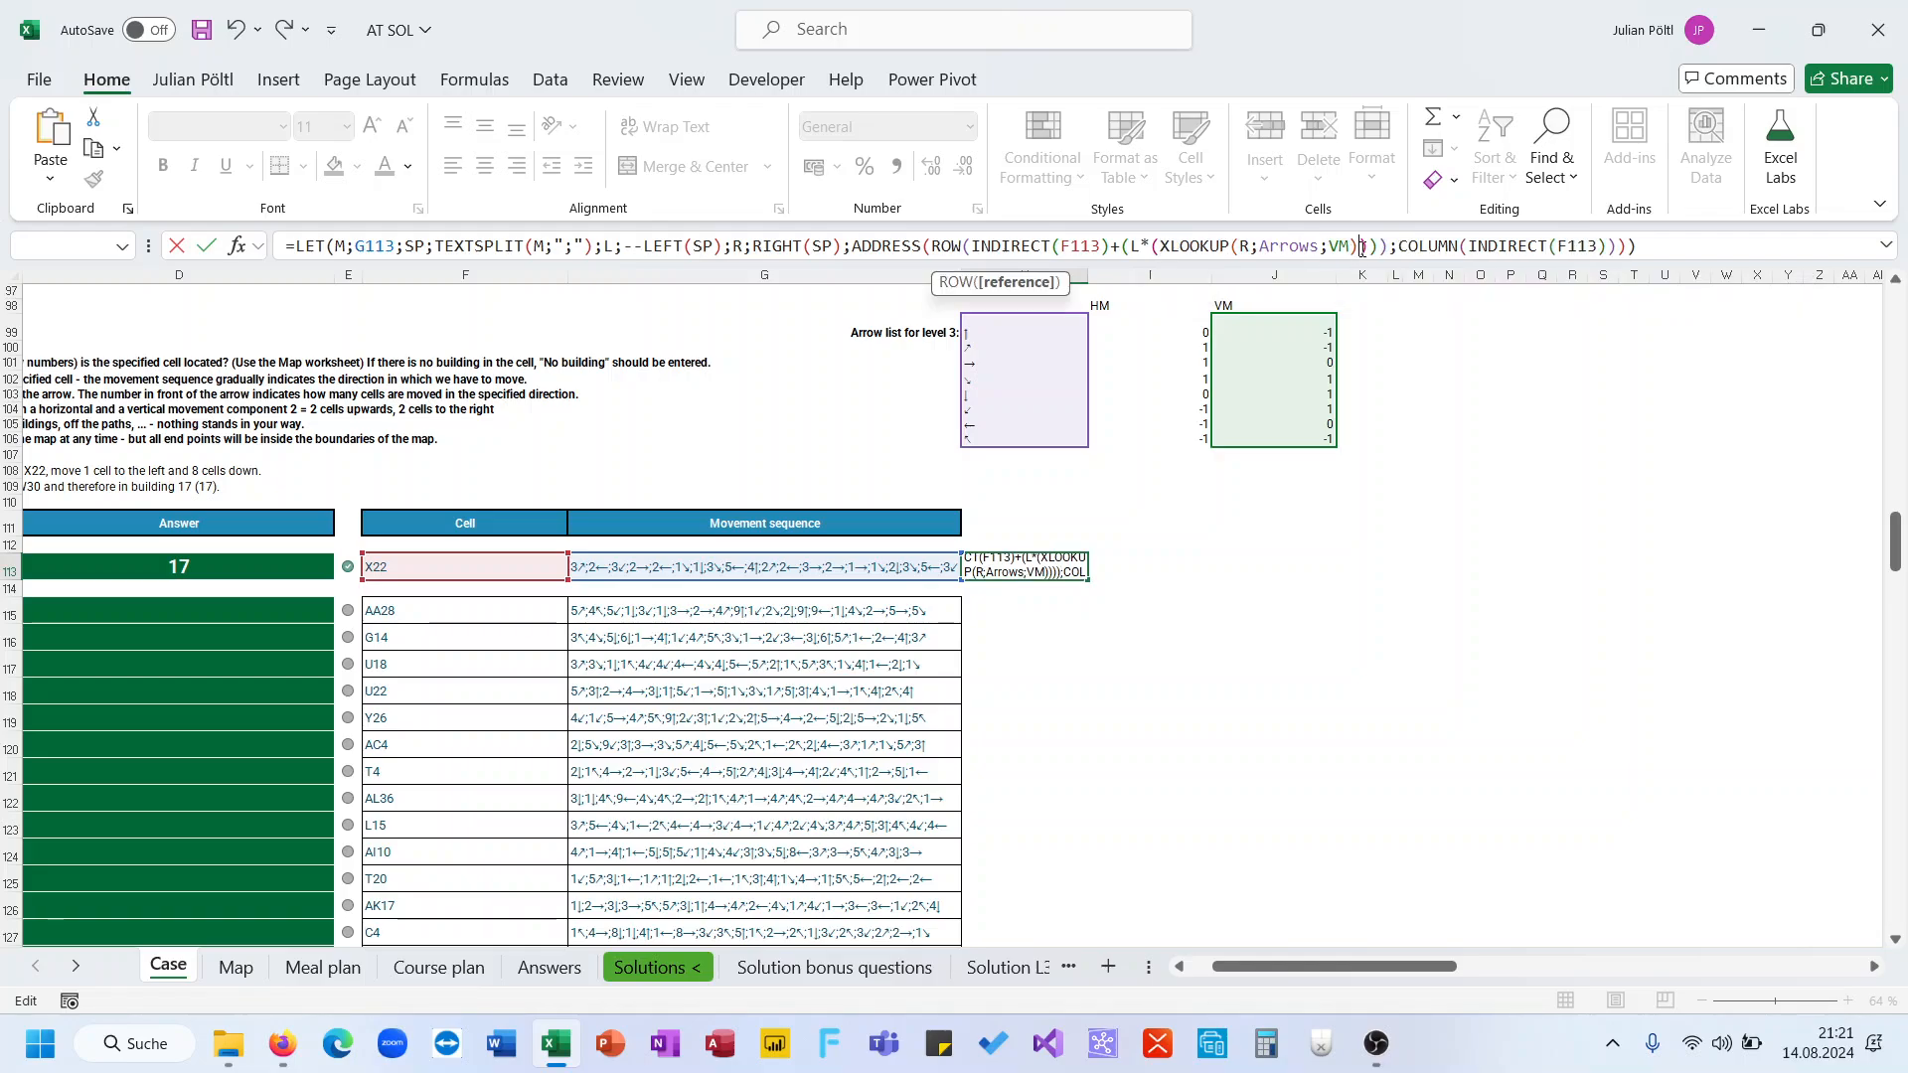
{"action": "key", "text": "Return"}
{"action": "key", "text": "Return"}
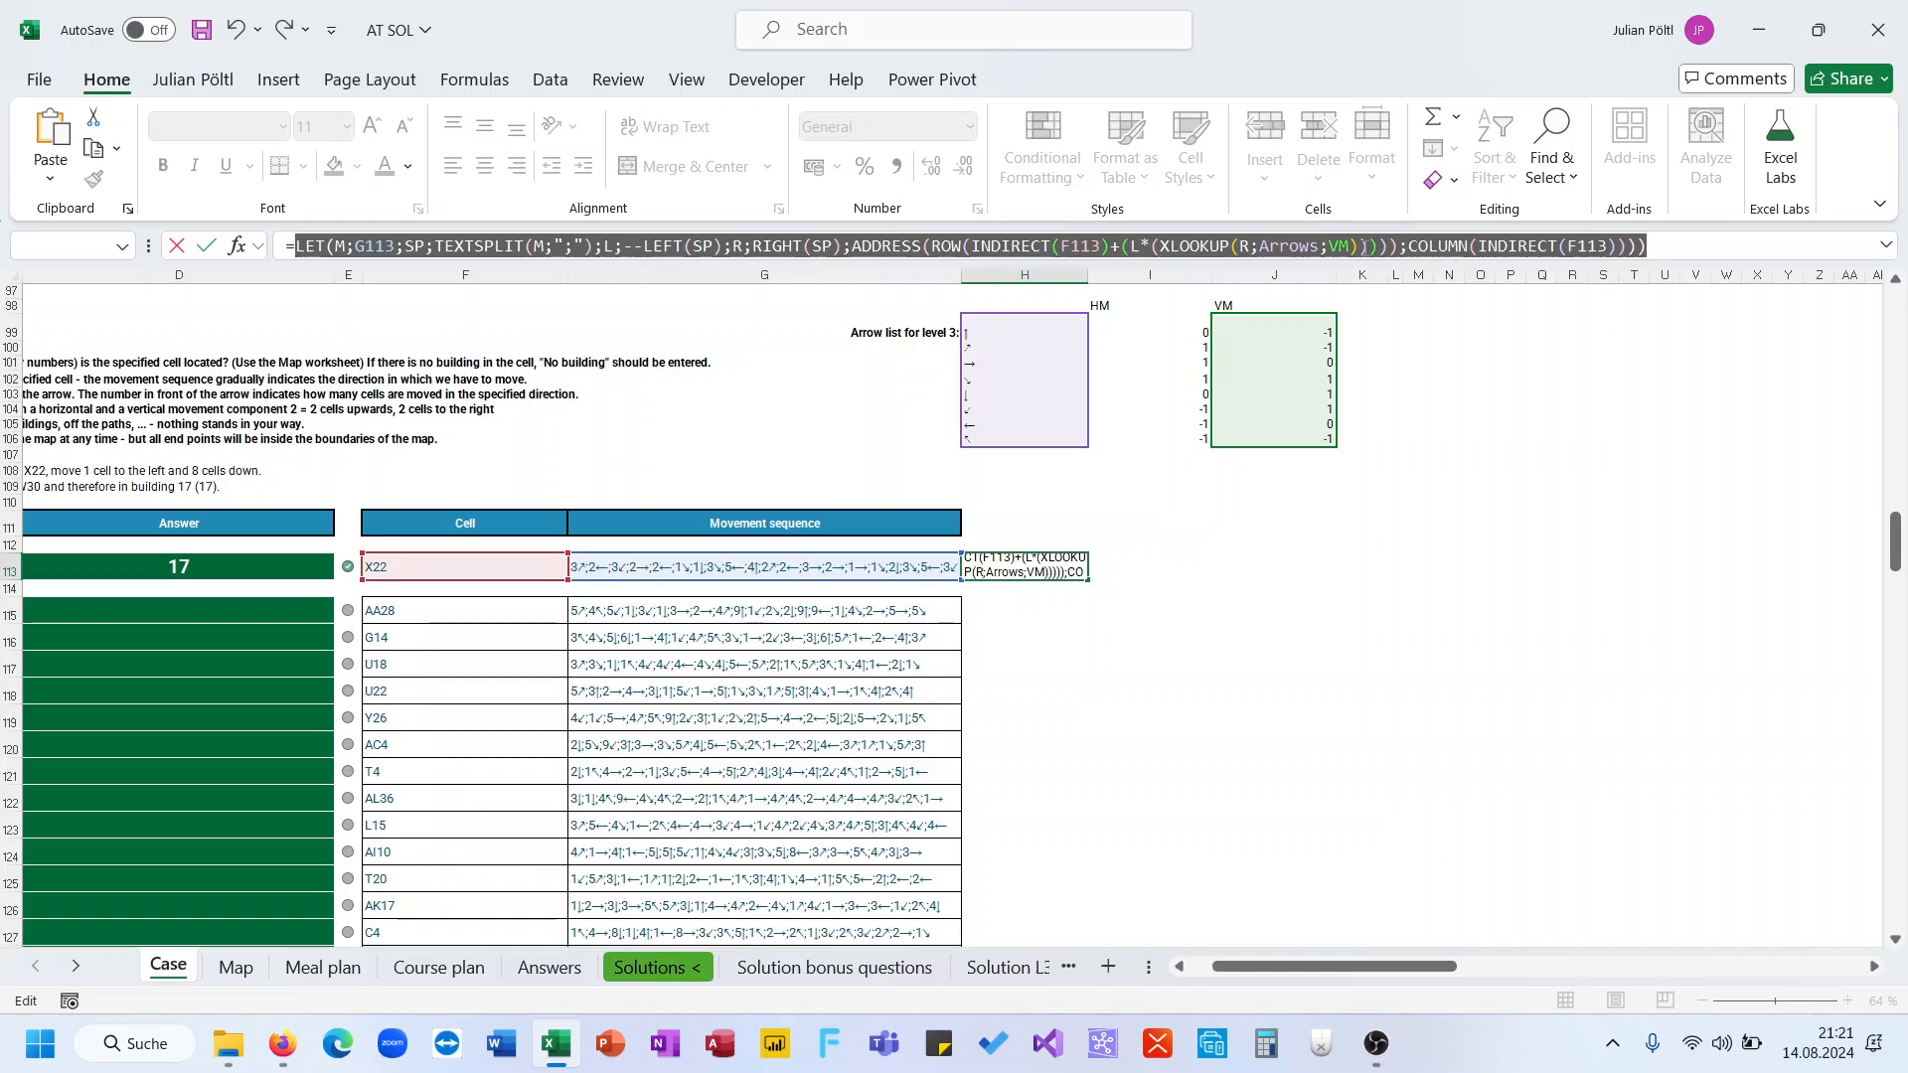
Fix the brackets so ROW(INDIRECT(F113)) closes before +L*(XLOOKUP(R;Arrows;VM)), and confirm the formula
{"action": "left_click", "coordinate": [1362, 245]}
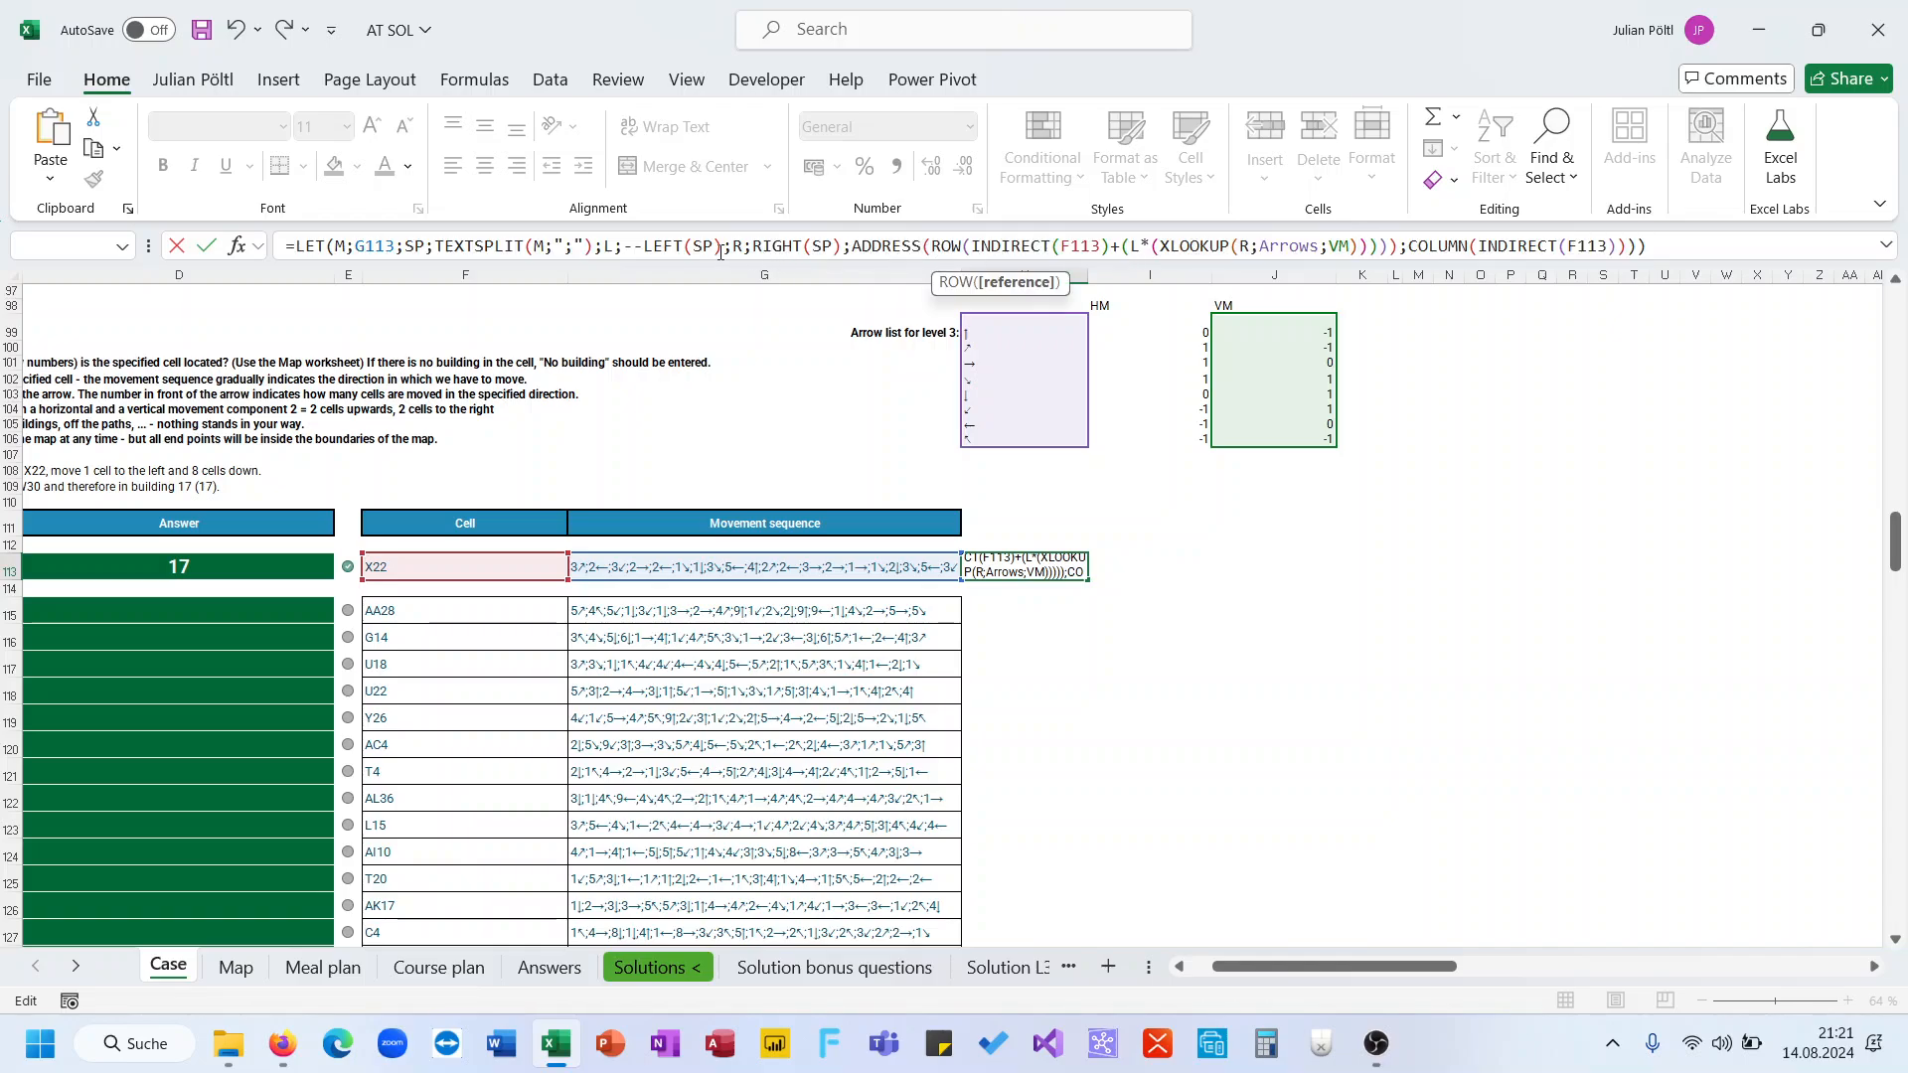
{"action": "left_click", "coordinate": [1111, 246]}
{"action": "type", "text": ")"}
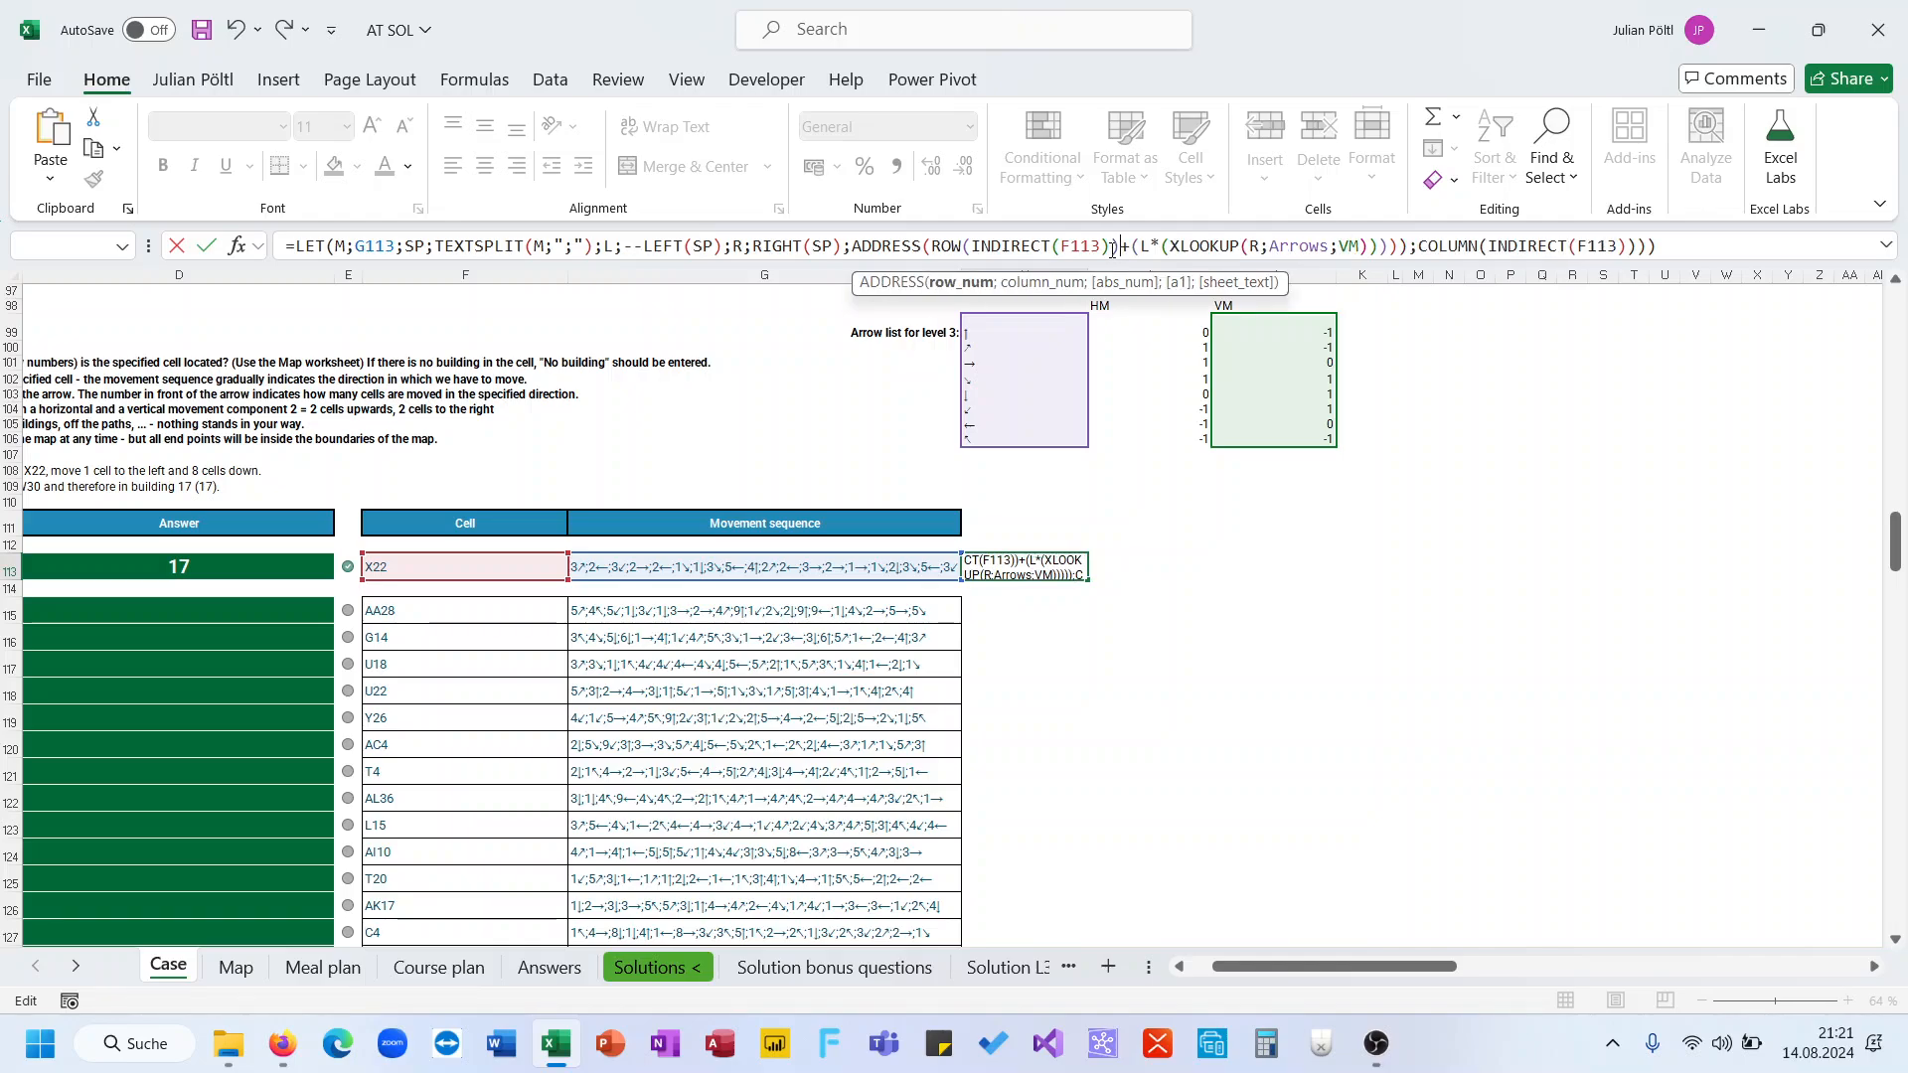
{"action": "left_click", "coordinate": [1138, 248]}
{"action": "key", "text": "BackSpace"}
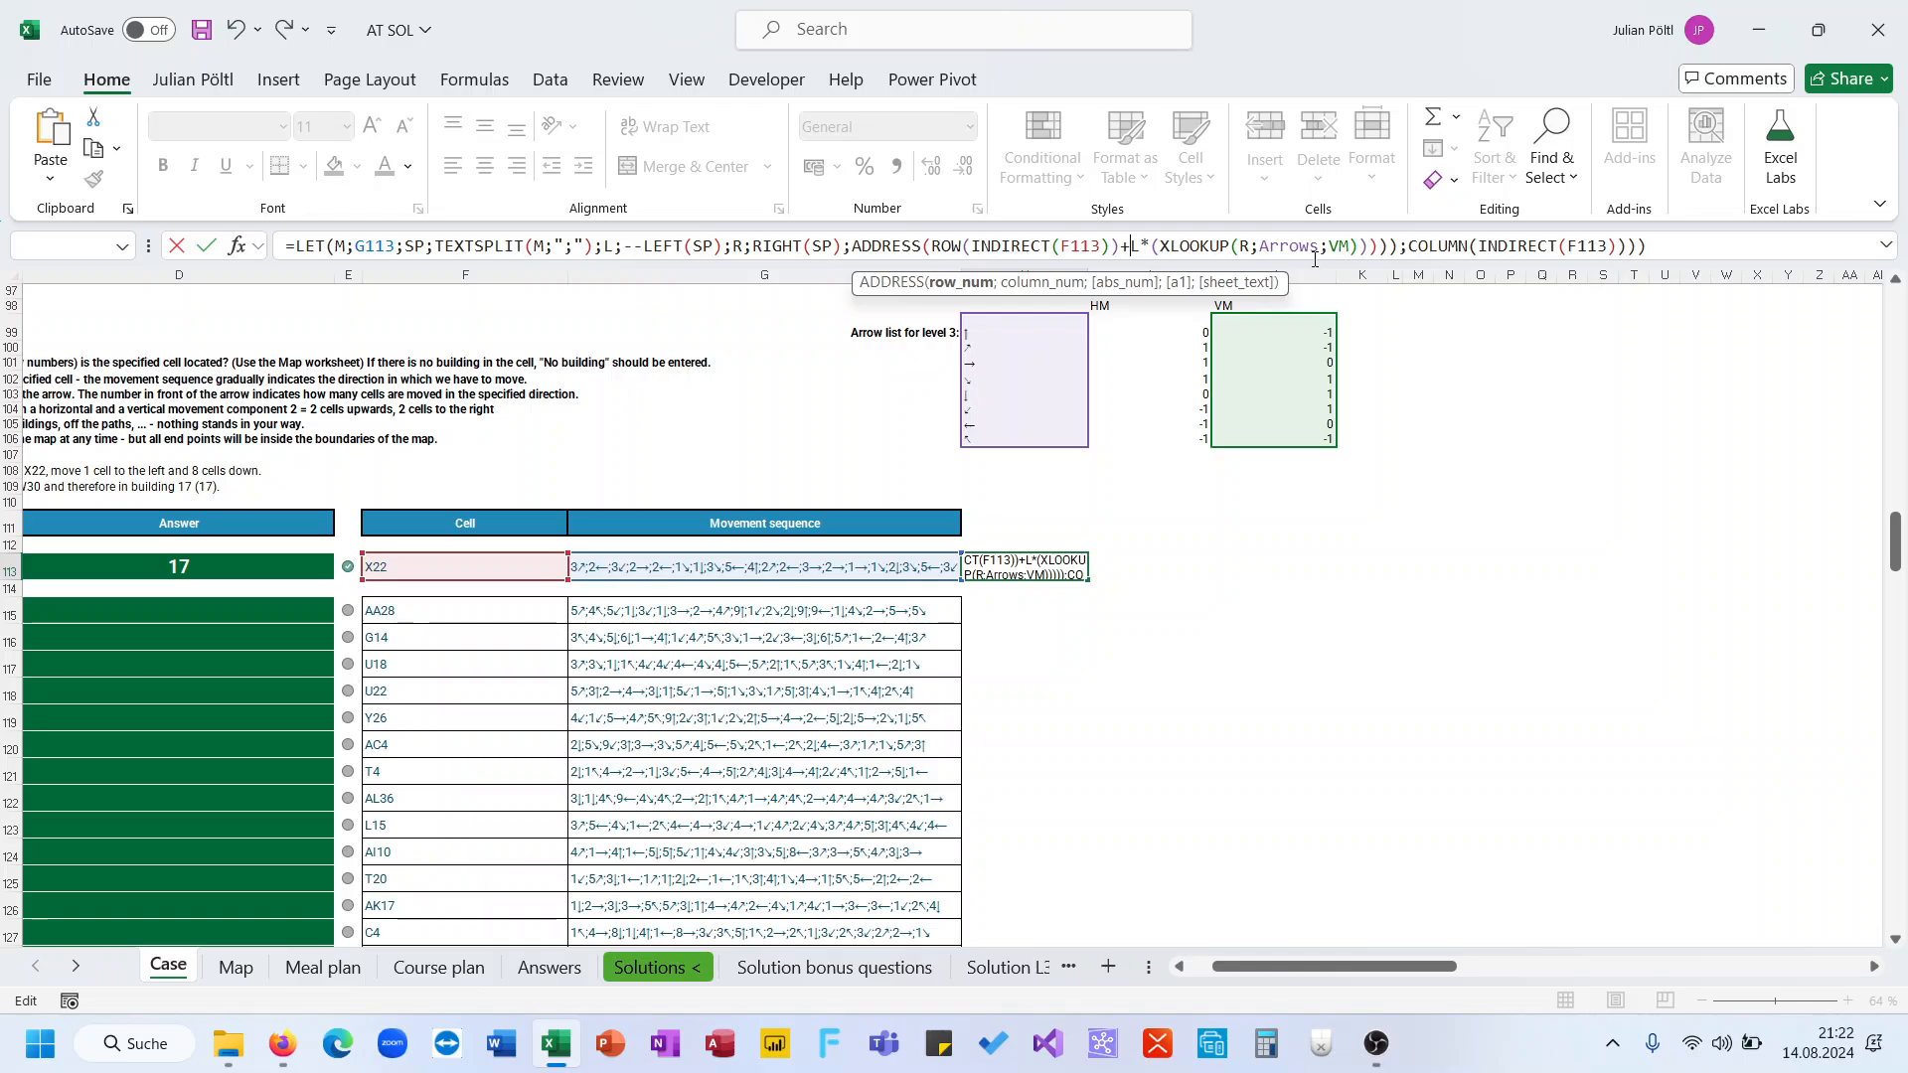
{"action": "left_click", "coordinate": [1382, 246]}
{"action": "key", "text": "BackSpace"}
{"action": "key", "text": "BackSpace"}
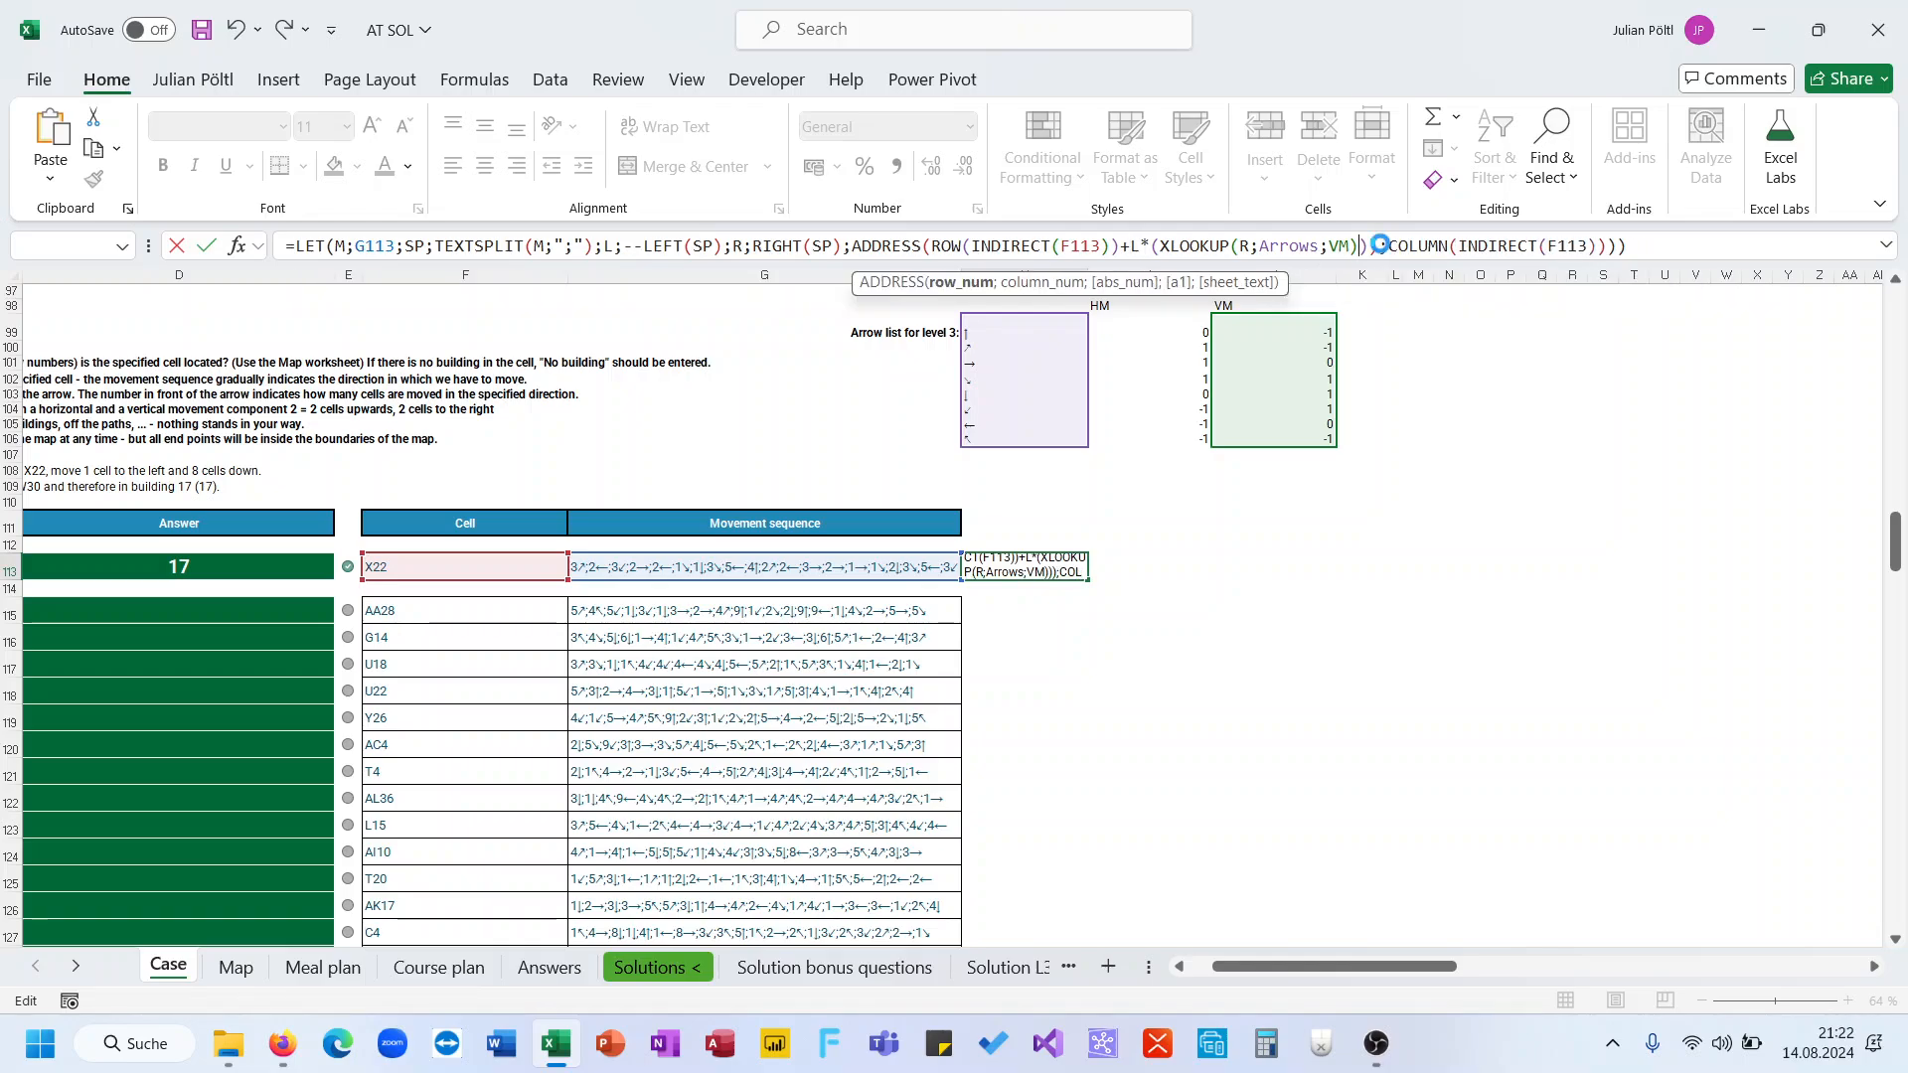
{"action": "key", "text": "Return"}
{"action": "key", "text": "Return"}
{"action": "left_click", "coordinate": [1379, 247]}
{"action": "key", "text": "BackSpace"}
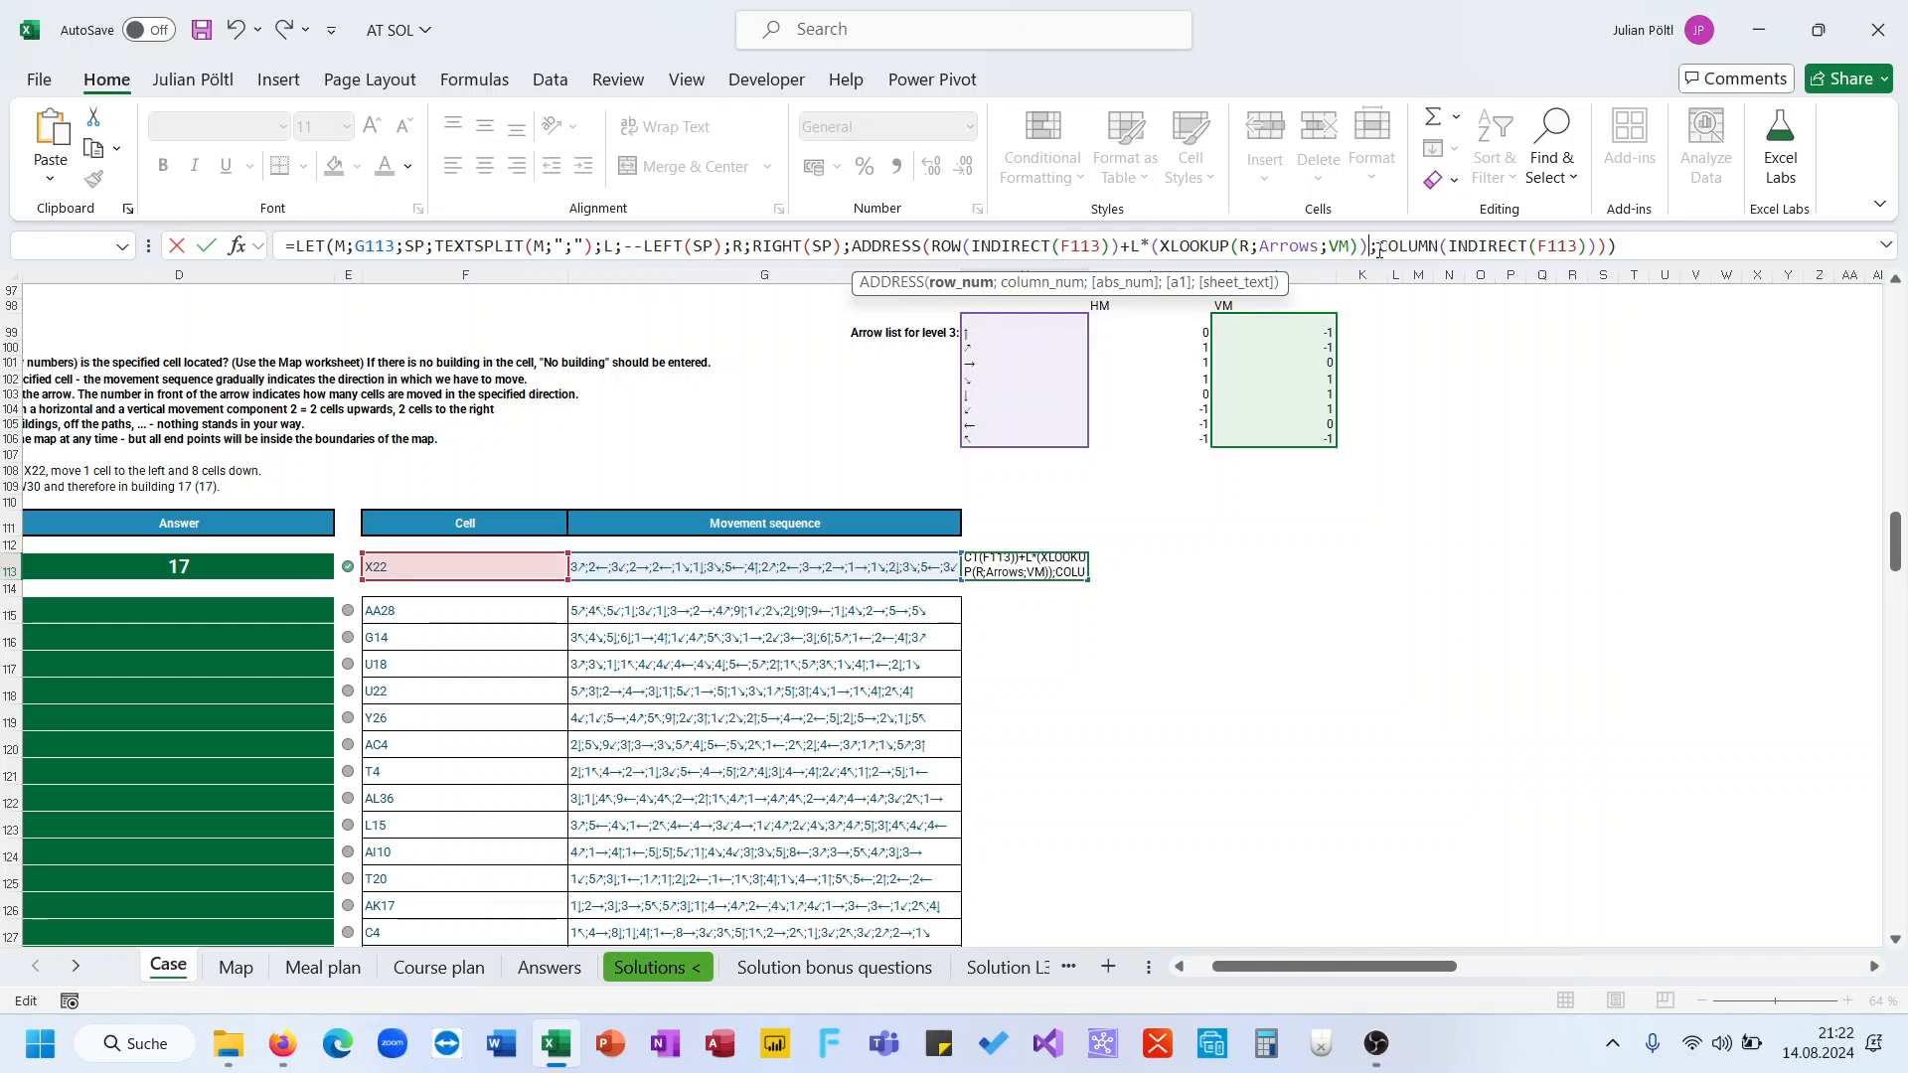
{"action": "key", "text": "Return"}
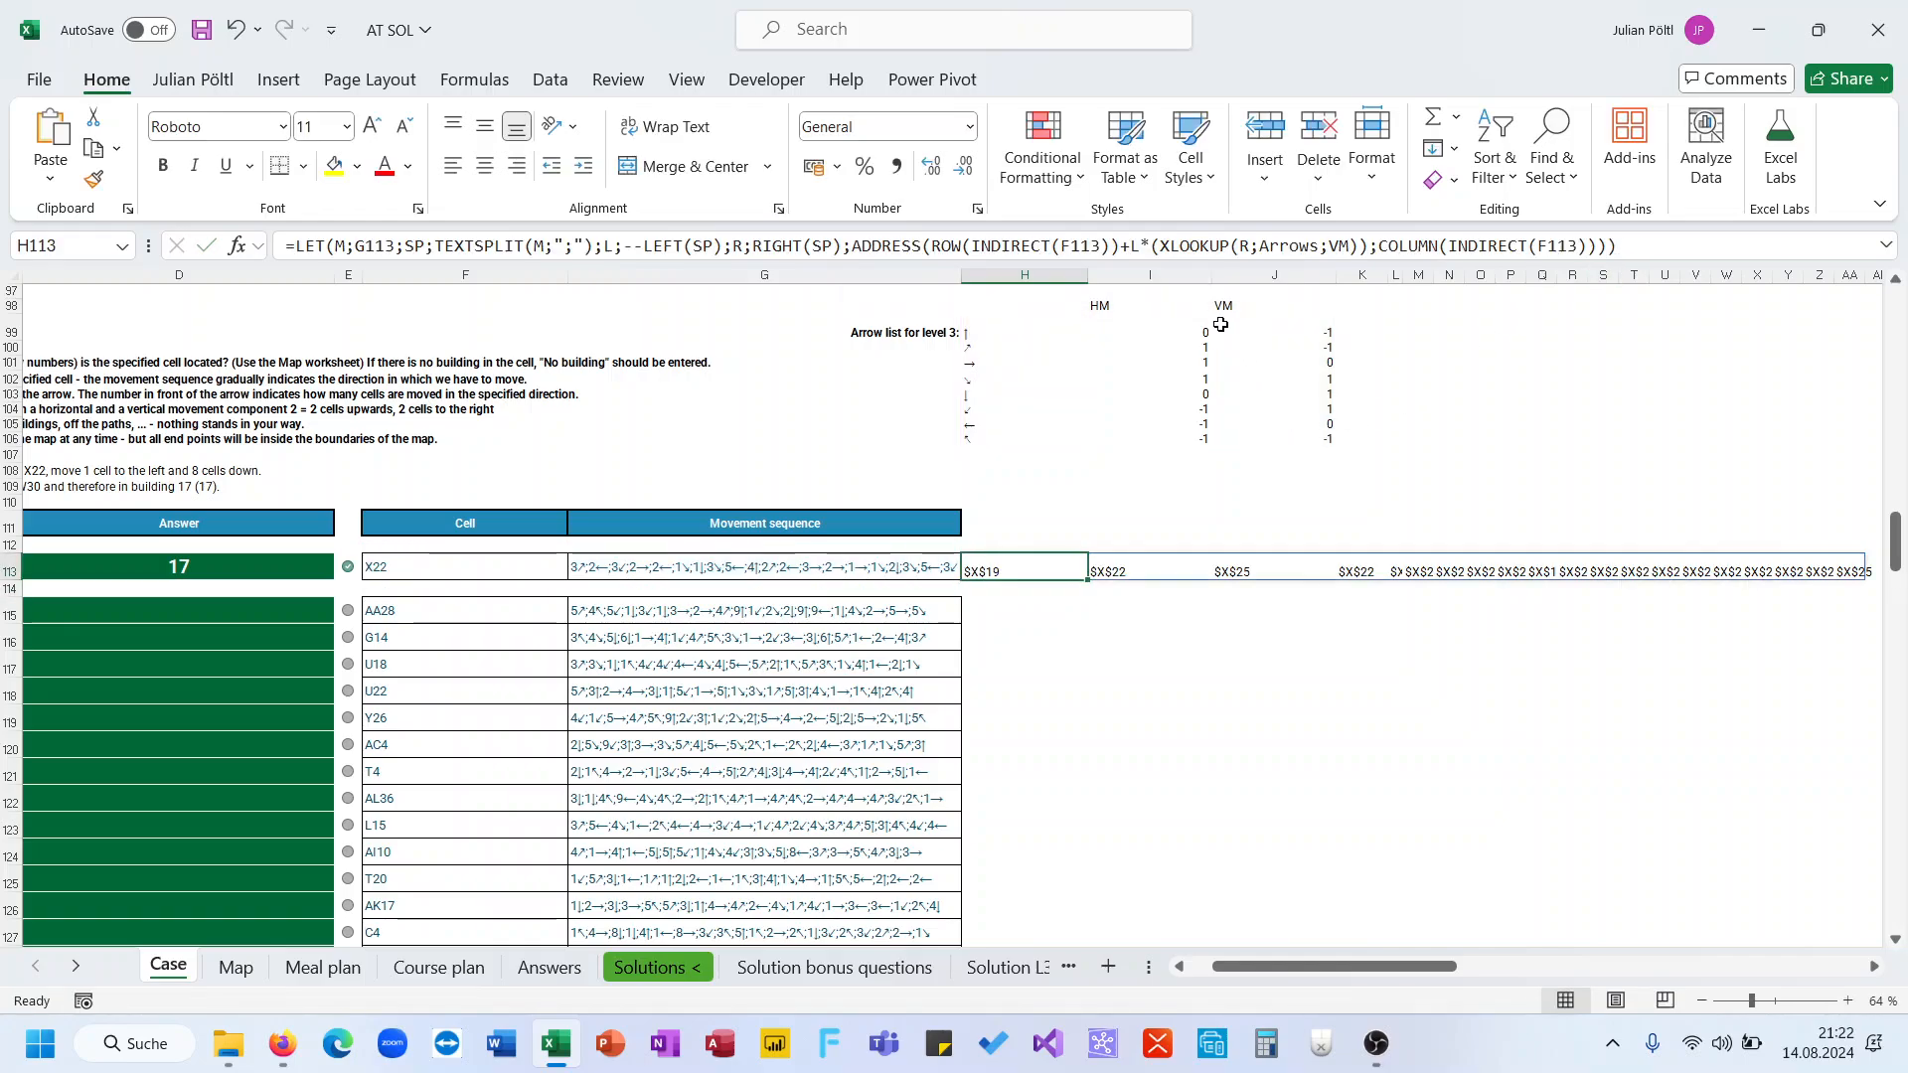
Wrap the L*(XLOOKUP(R;Arrows;VM)) row offset in SUM and confirm the formula
{"action": "left_click", "coordinate": [1134, 248]}
{"action": "type", "text": "sum("}
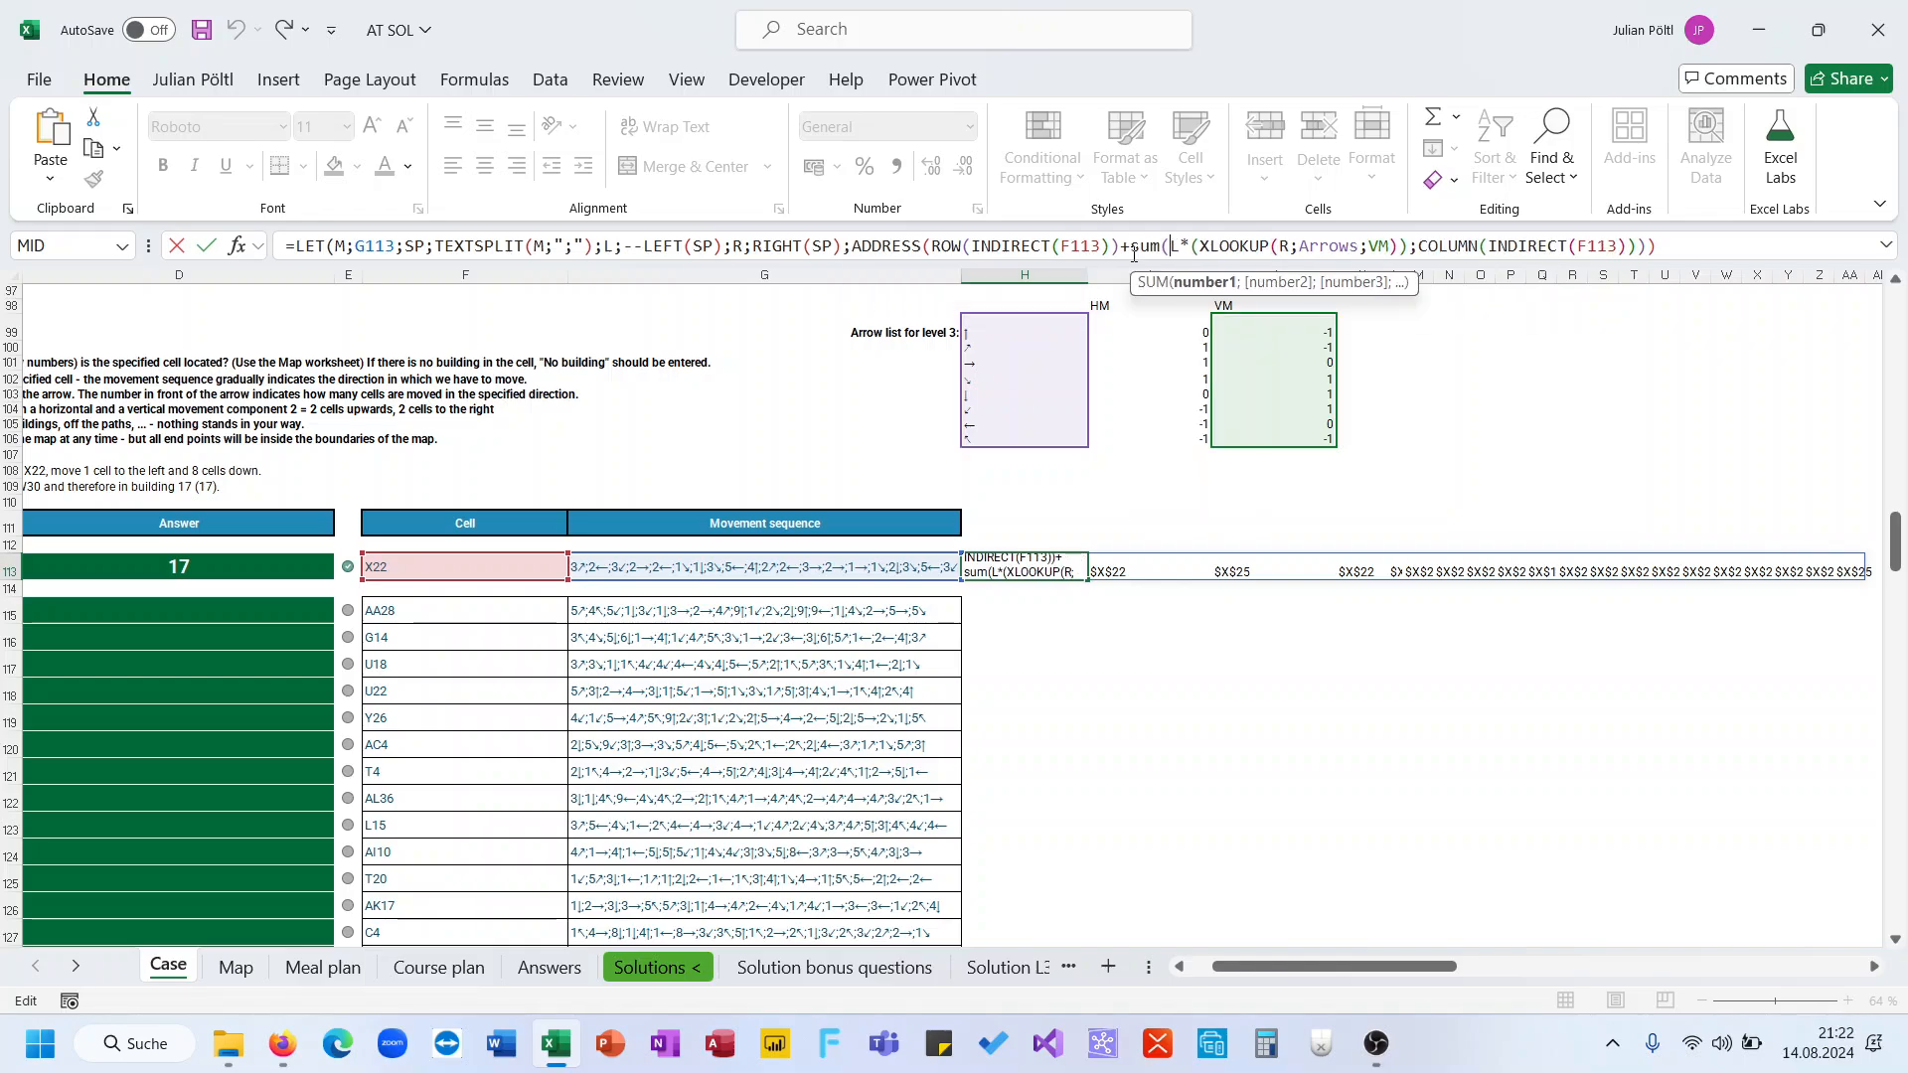
{"action": "left_click", "coordinate": [1403, 255]}
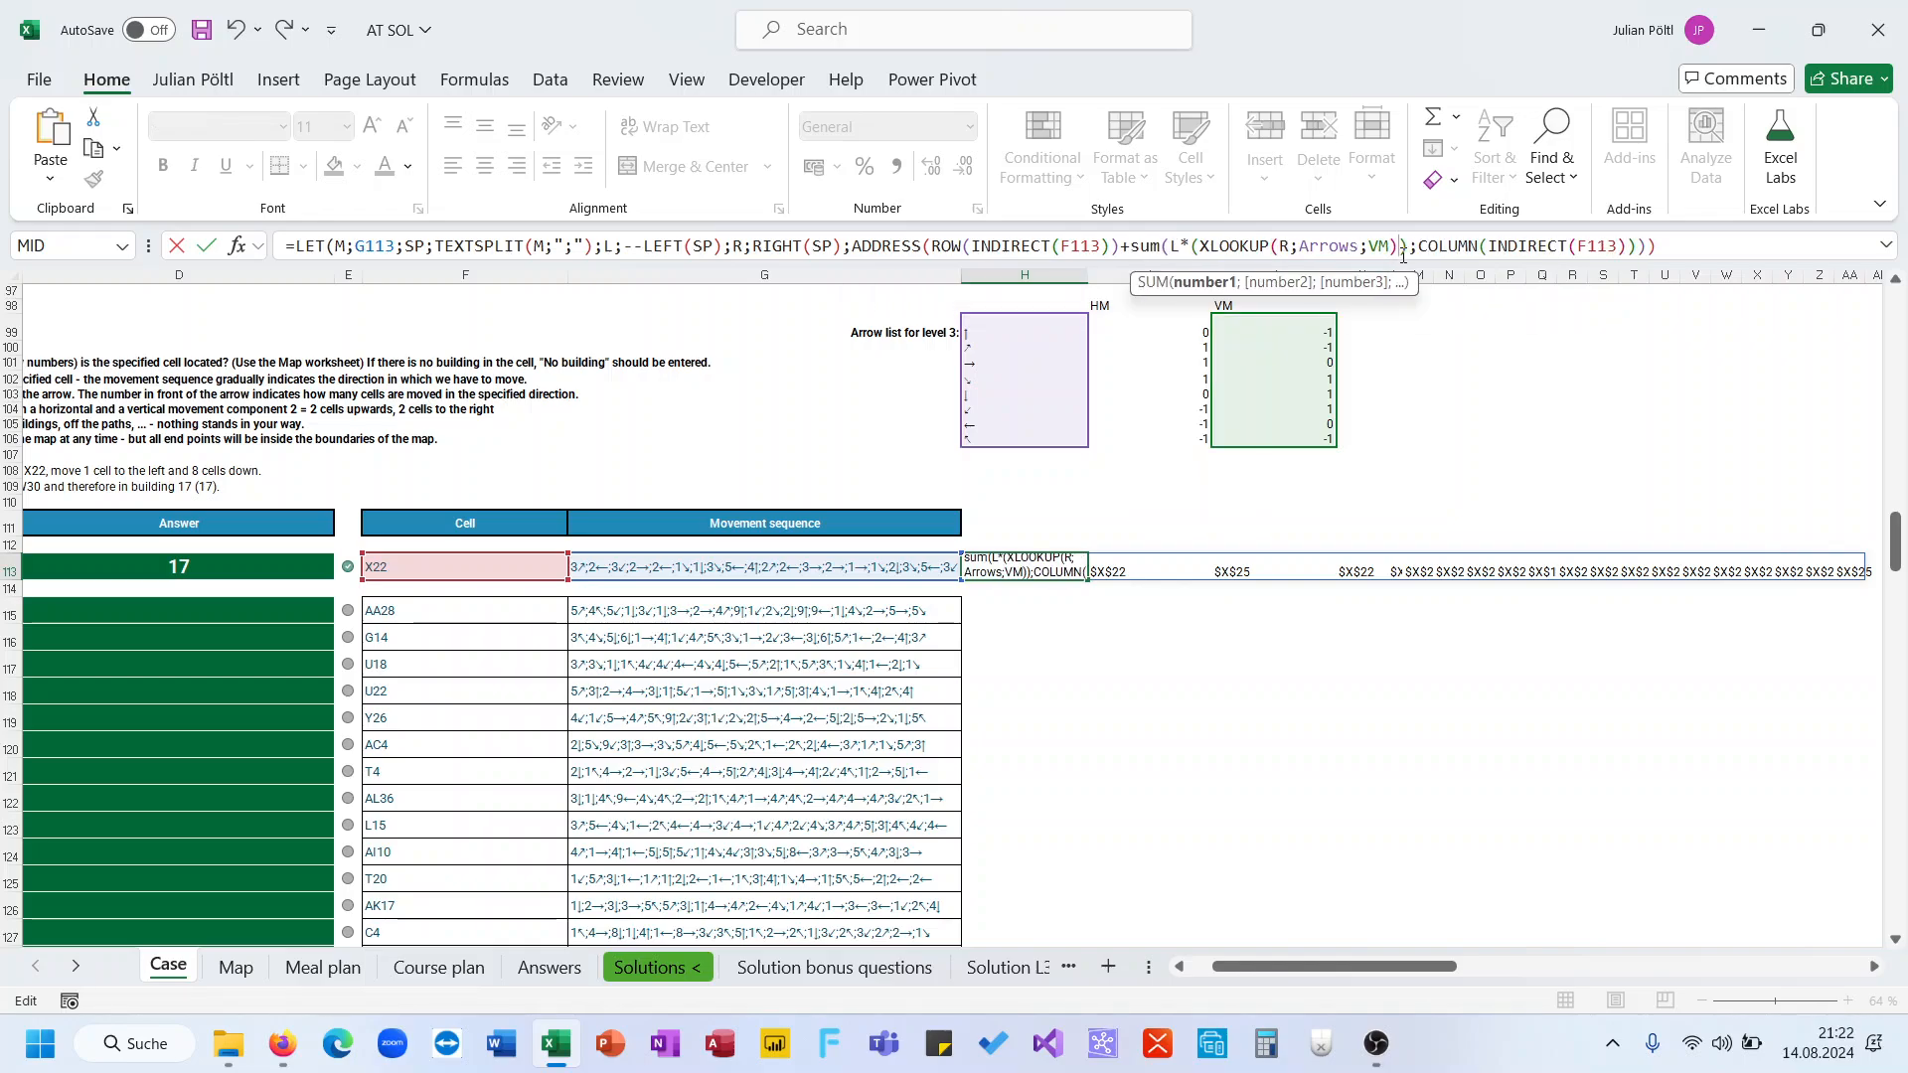
{"action": "type", "text": ")"}
{"action": "key", "text": "Return"}
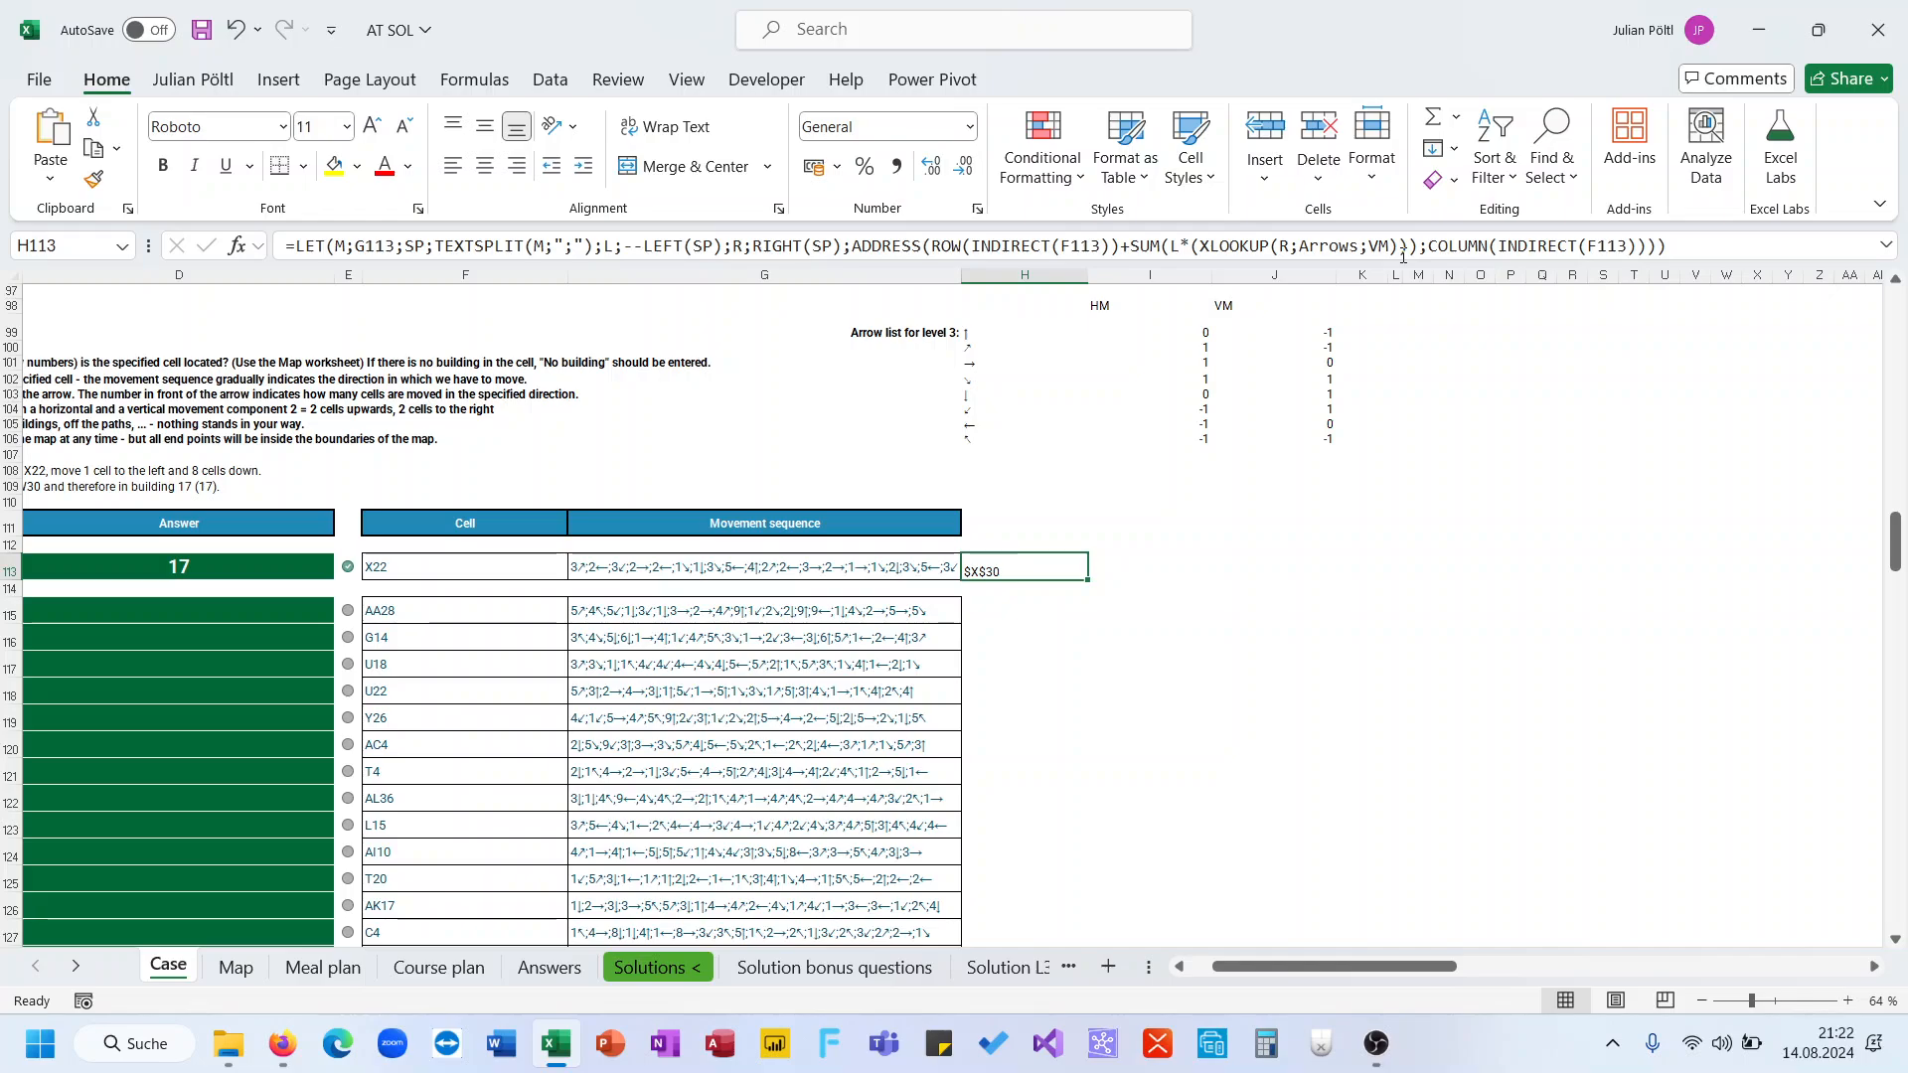
Try adding SUM(L*(XLOOKUP(R;Arrows;HM))) to the COLUMN(INDIRECT(F113)) argument of ADDRESS and confirm the formula
{"action": "left_click_drag", "start_coordinate": [1131, 245], "coordinate": [1419, 261]}
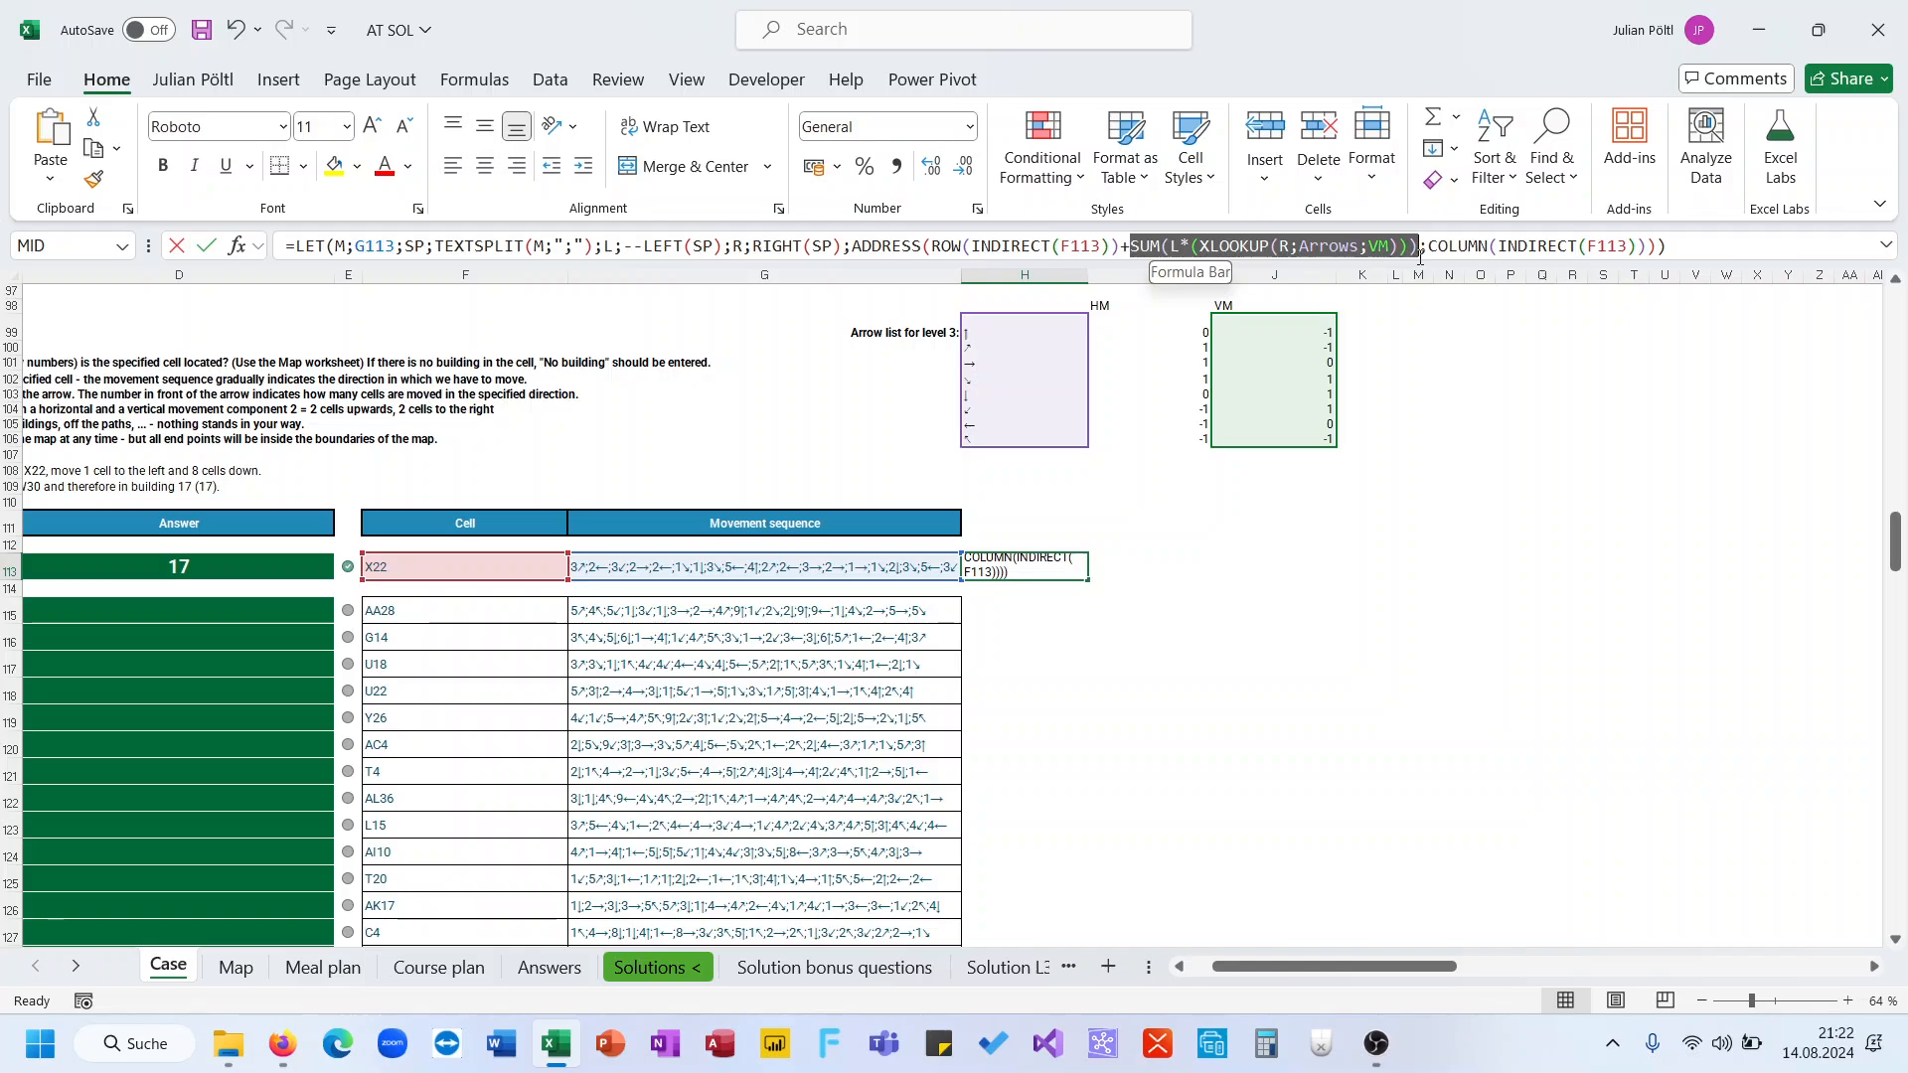
{"action": "left_click", "coordinate": [1645, 250]}
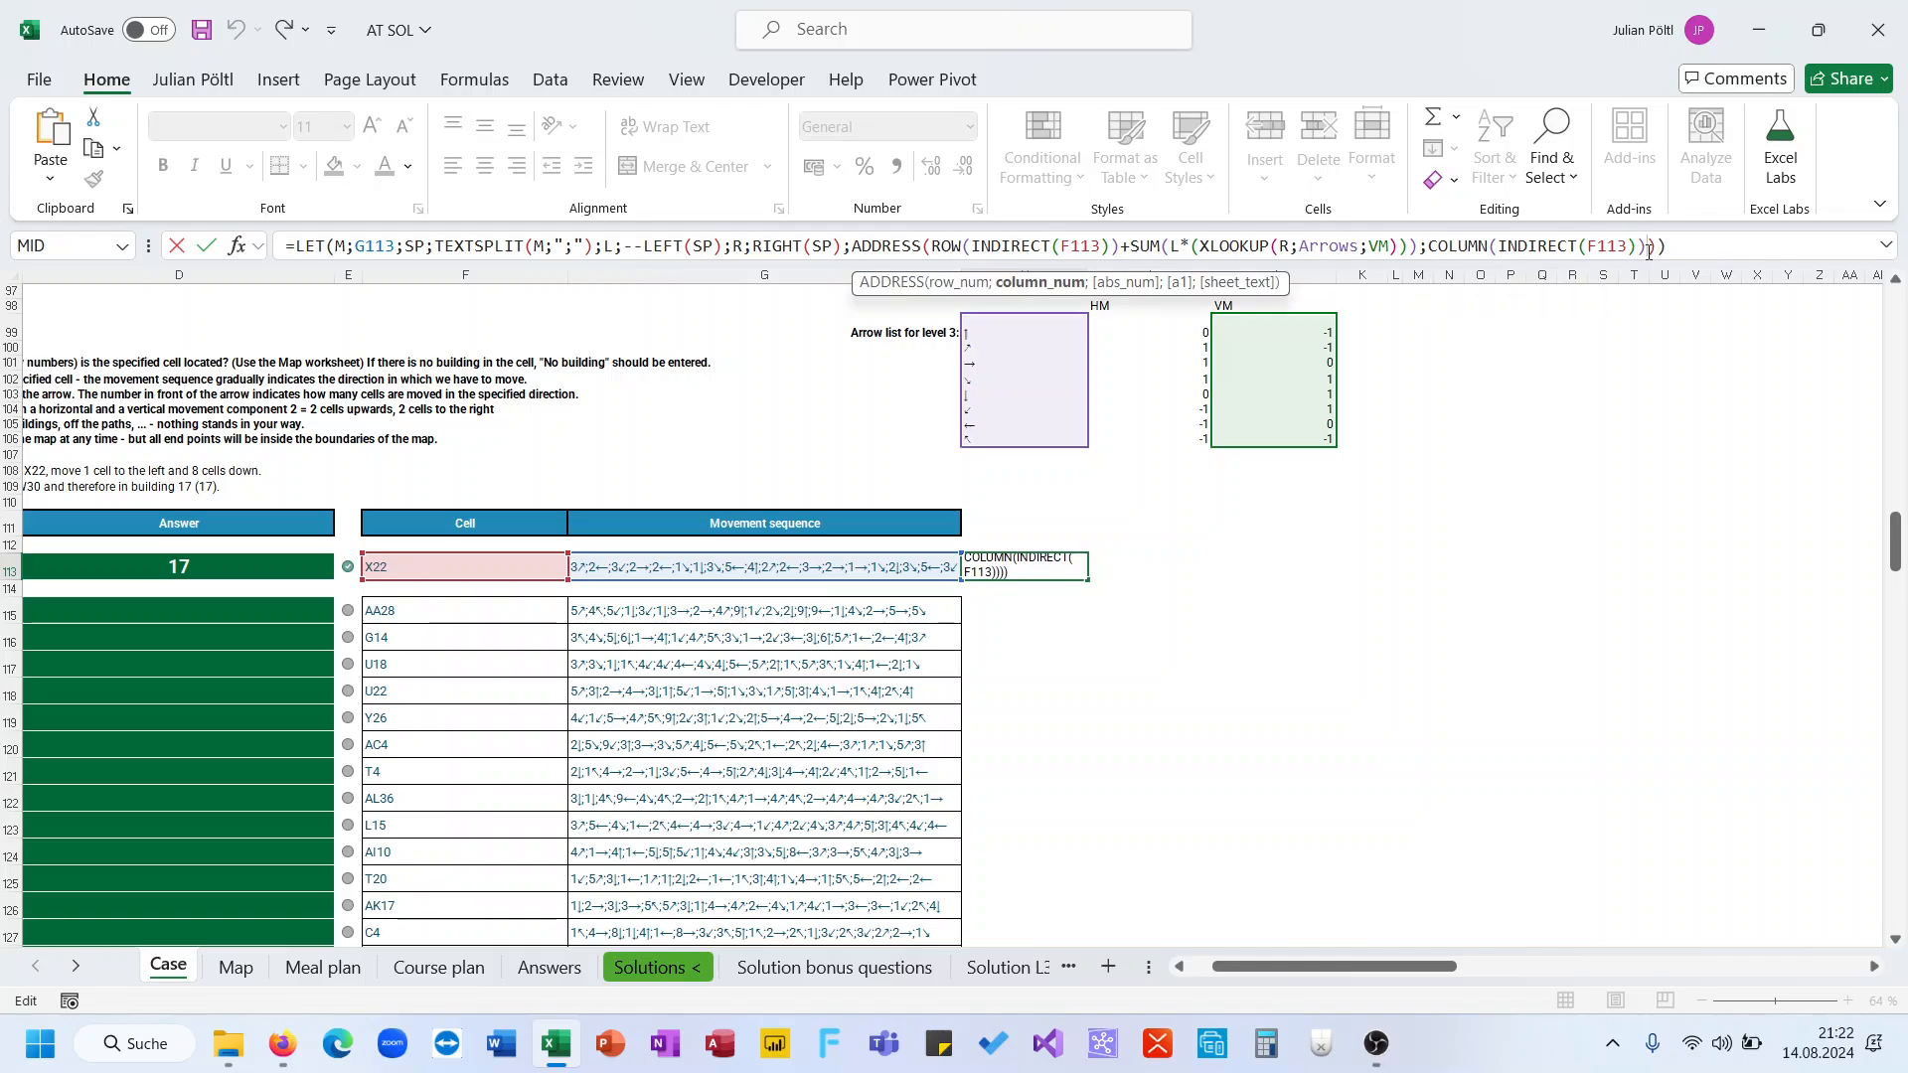
{"action": "key", "text": "BackSpace"}
{"action": "key", "text": "BackSpace"}
{"action": "key", "text": "BackSpace"}
{"action": "key", "text": "BackSpace"}
{"action": "key", "text": "BackSpace"}
{"action": "key", "text": "BackSpace"}
{"action": "key", "text": "BackSpace"}
{"action": "key", "text": "BackSpace"}
{"action": "key", "text": "BackSpace"}
{"action": "key", "text": "BackSpace"}
{"action": "key", "text": "BackSpace"}
{"action": "key", "text": "BackSpace"}
{"action": "key", "text": "BackSpace"}
{"action": "key", "text": "BackSpace"}
{"action": "key", "text": "BackSpace"}
{"action": "key", "text": "BackSpace"}
{"action": "key", "text": "BackSpace"}
{"action": "key", "text": "BackSpace"}
{"action": "key", "text": "BackSpace"}
{"action": "key", "text": "BackSpace"}
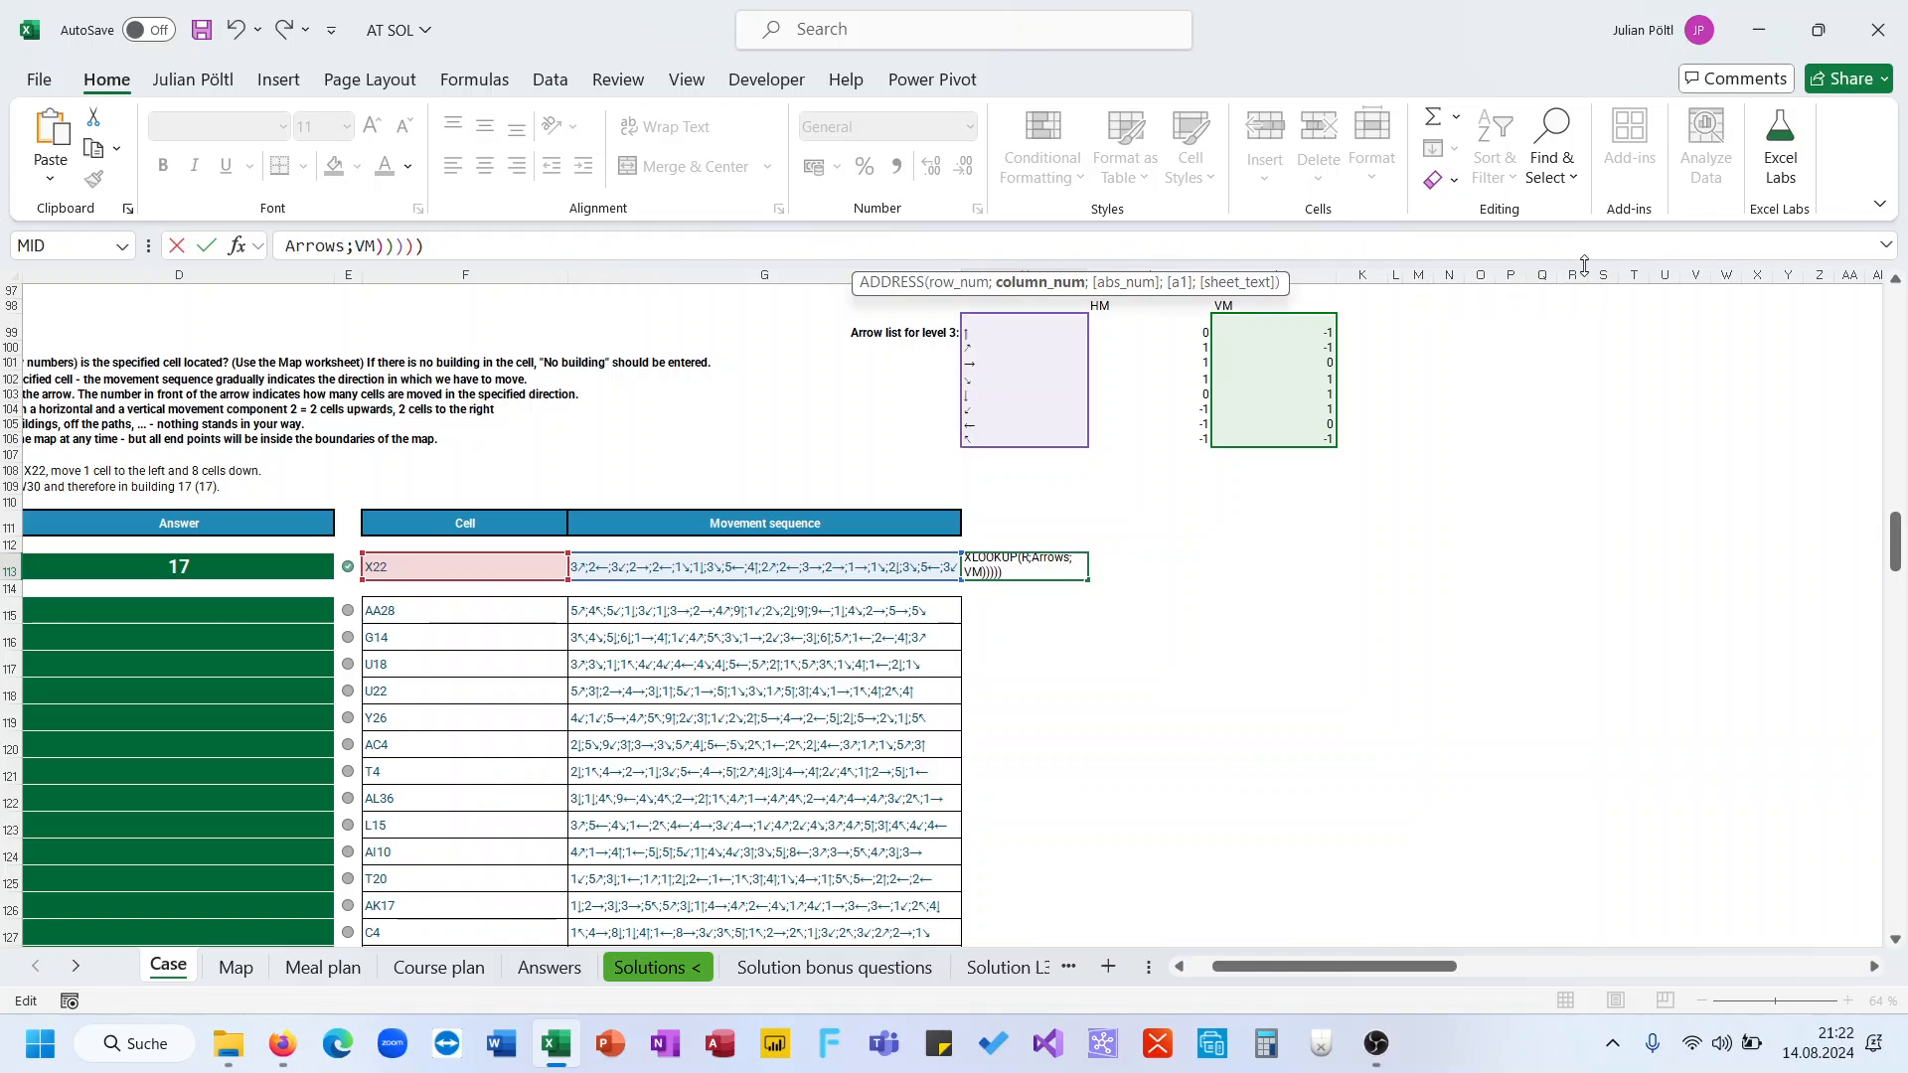
{"action": "left_click_drag", "start_coordinate": [1583, 263], "coordinate": [1584, 475]}
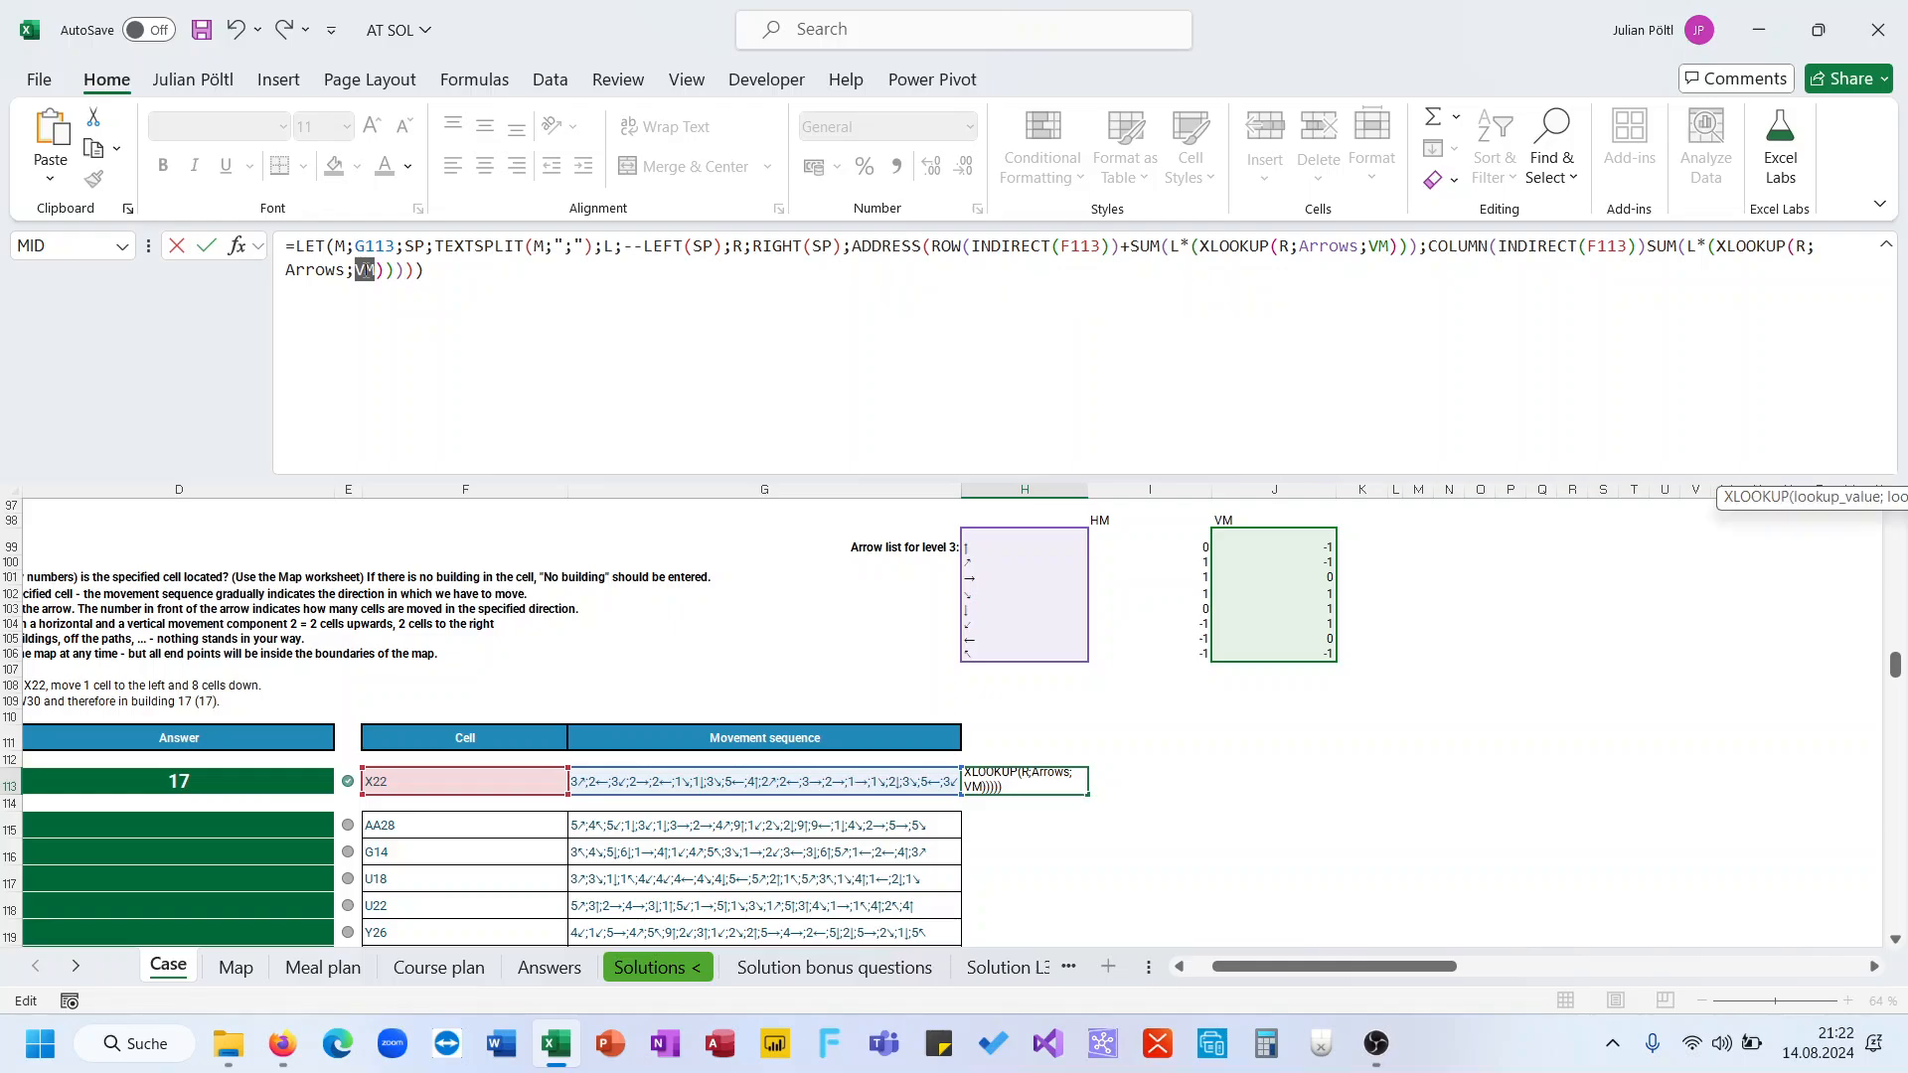
{"action": "type", "text": "HM"}
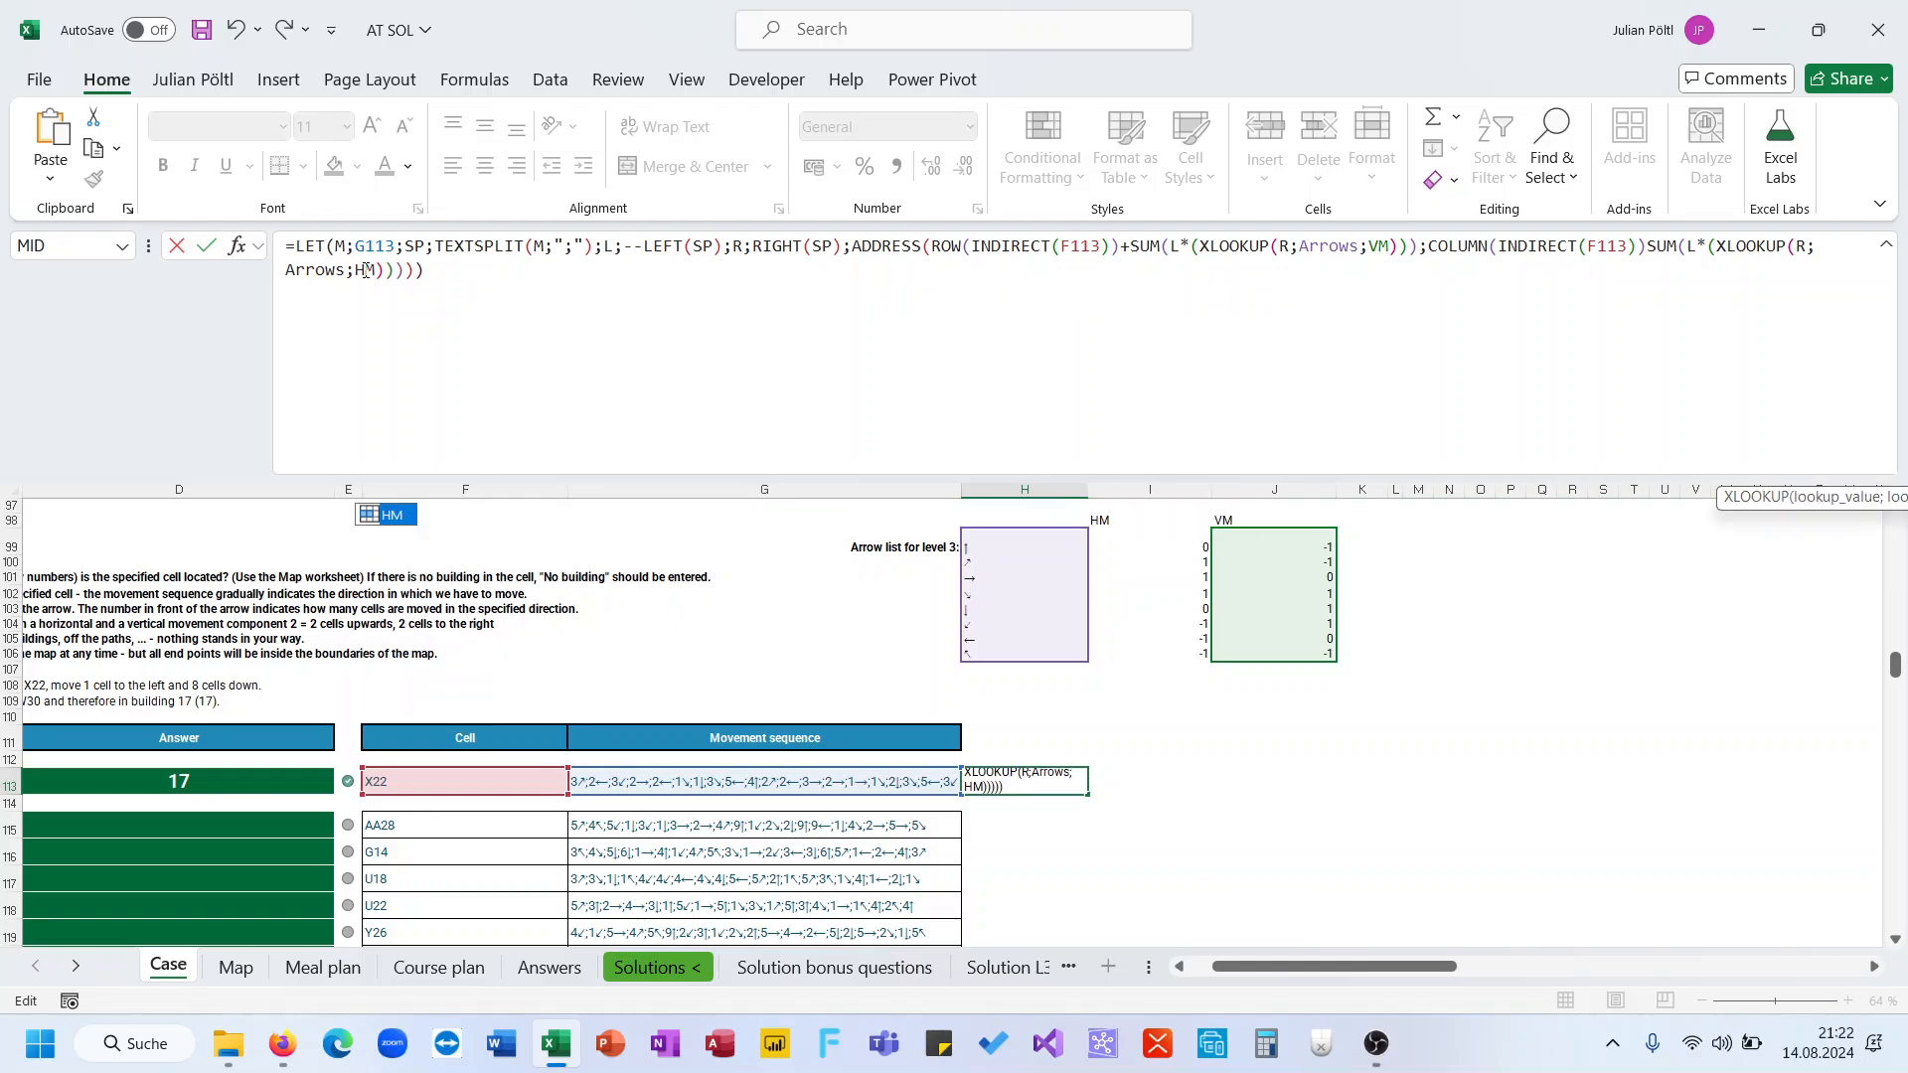
{"action": "key", "text": "Return"}
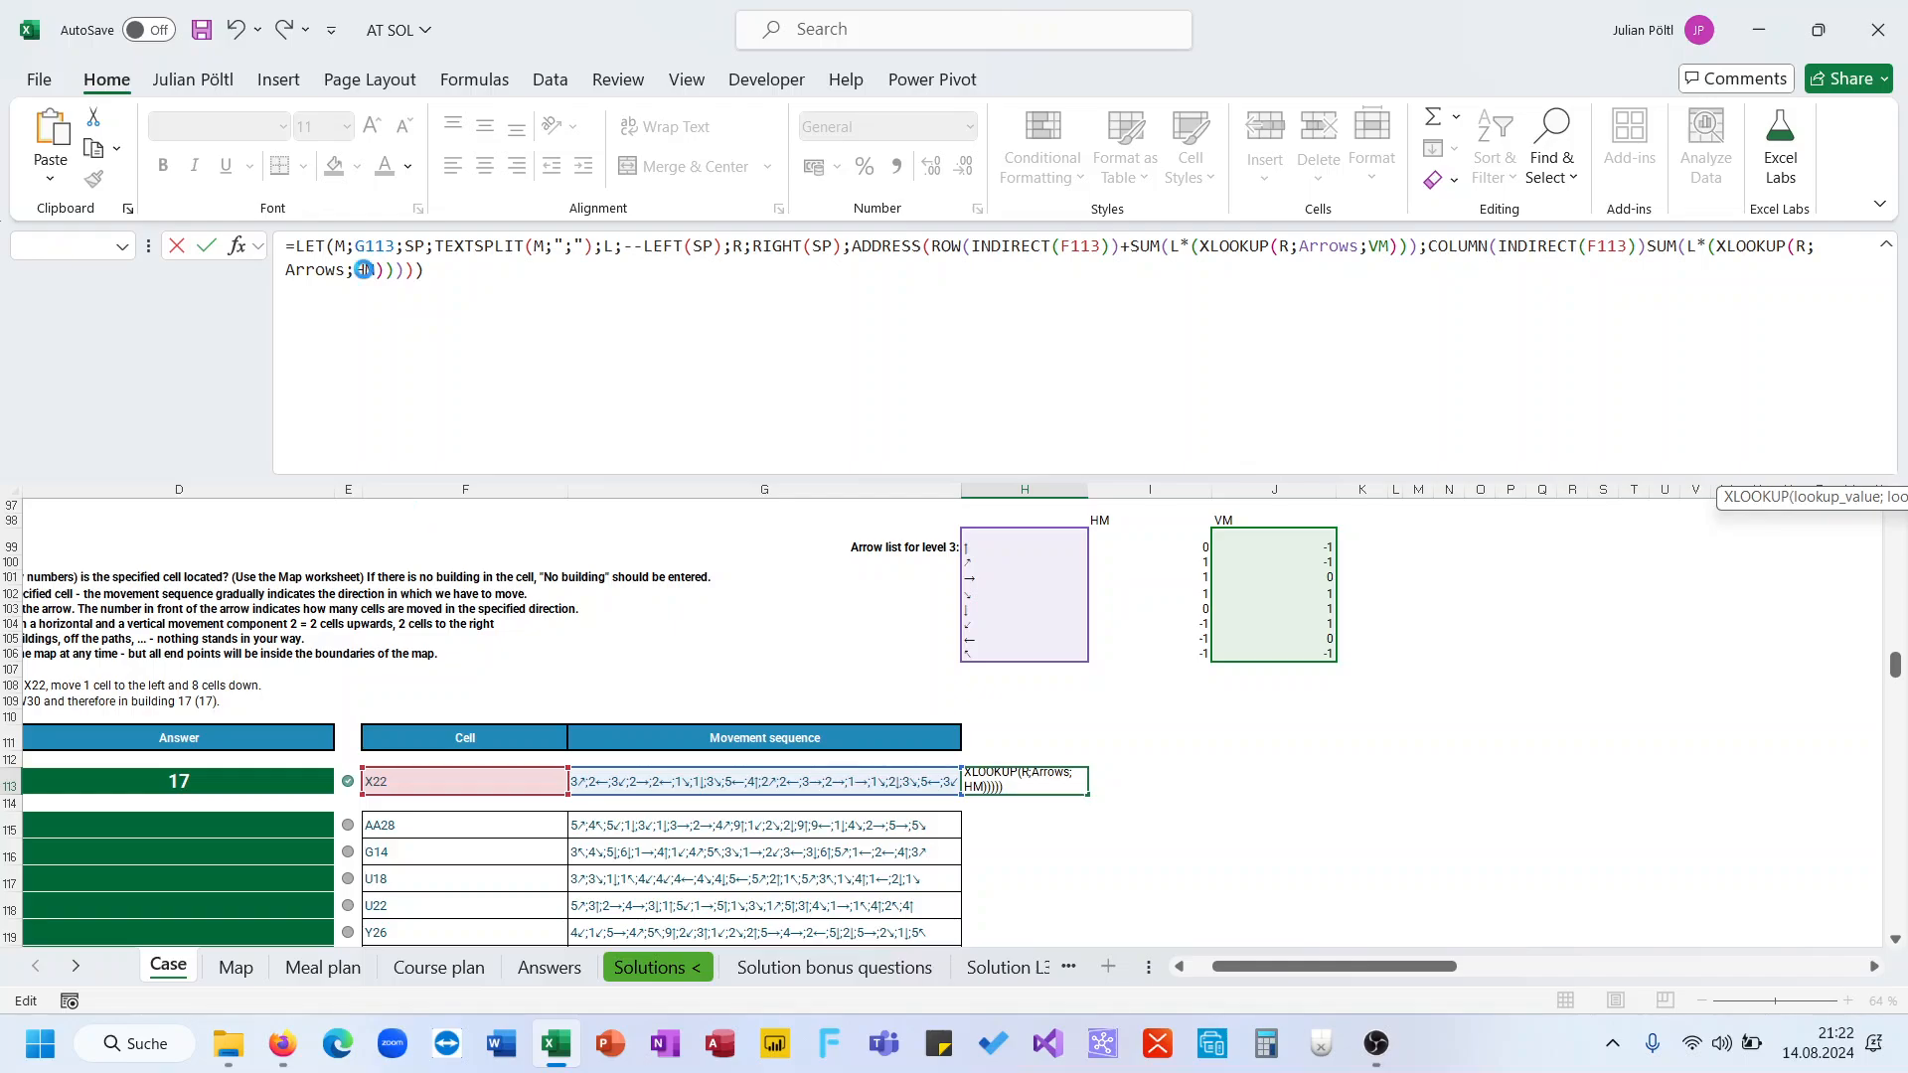
{"action": "key", "text": "Return"}
{"action": "key", "text": "Up"}
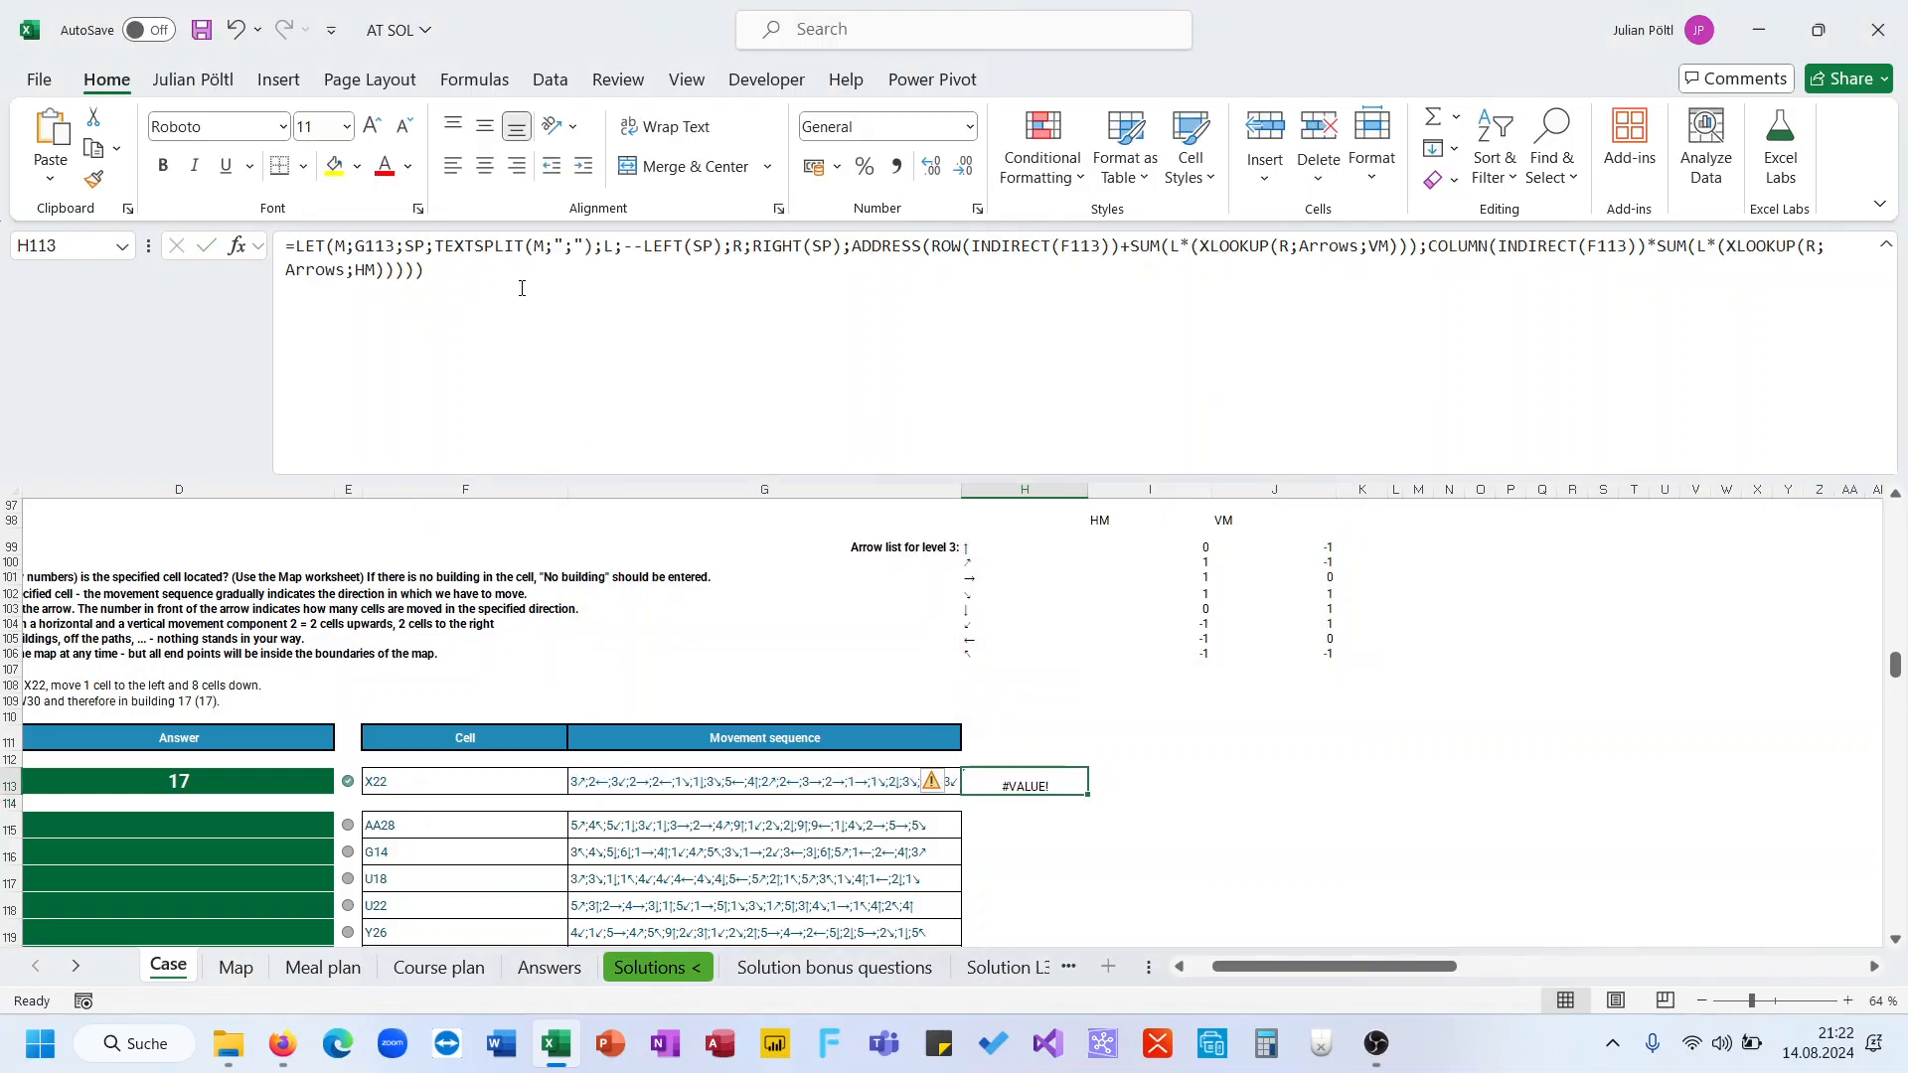
Undo the attempted column offset change in H113
{"action": "left_click", "coordinate": [570, 289]}
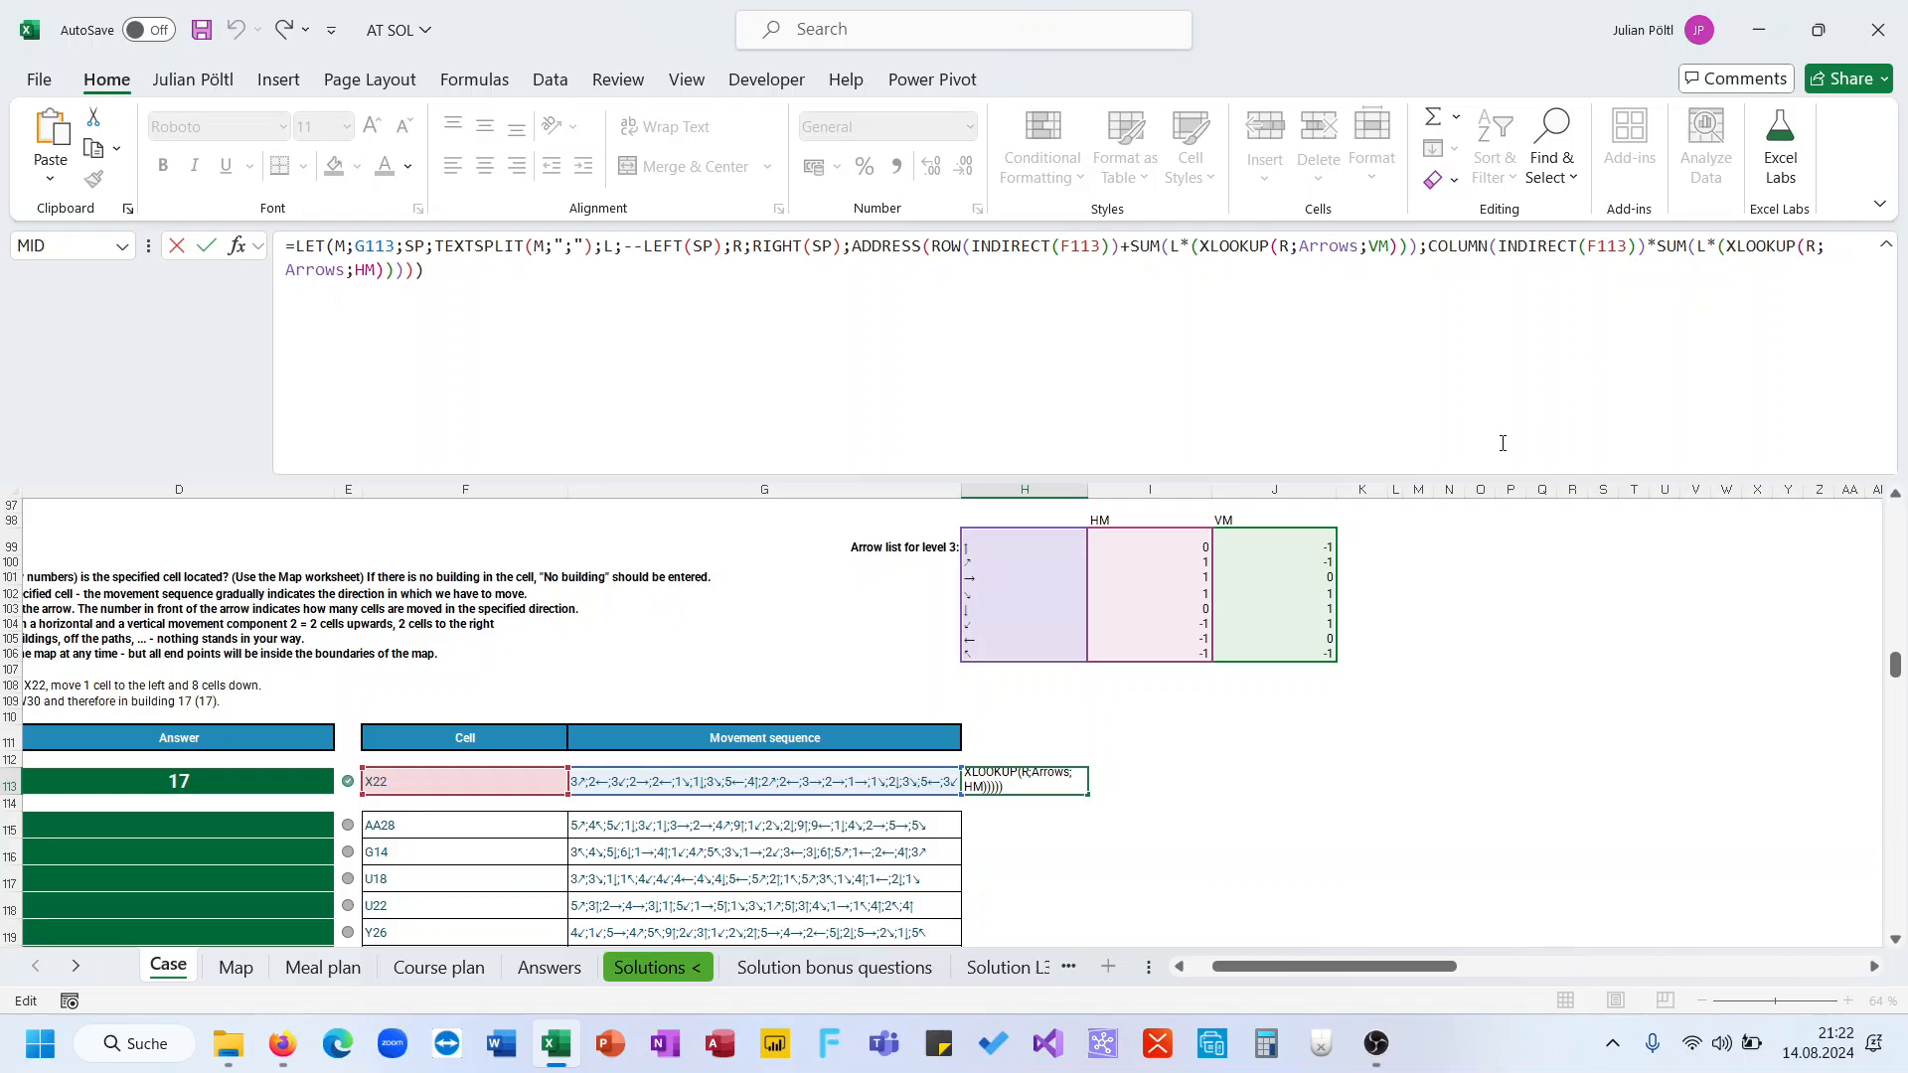
{"action": "key", "text": "Return"}
{"action": "key", "text": "ctrl+z"}
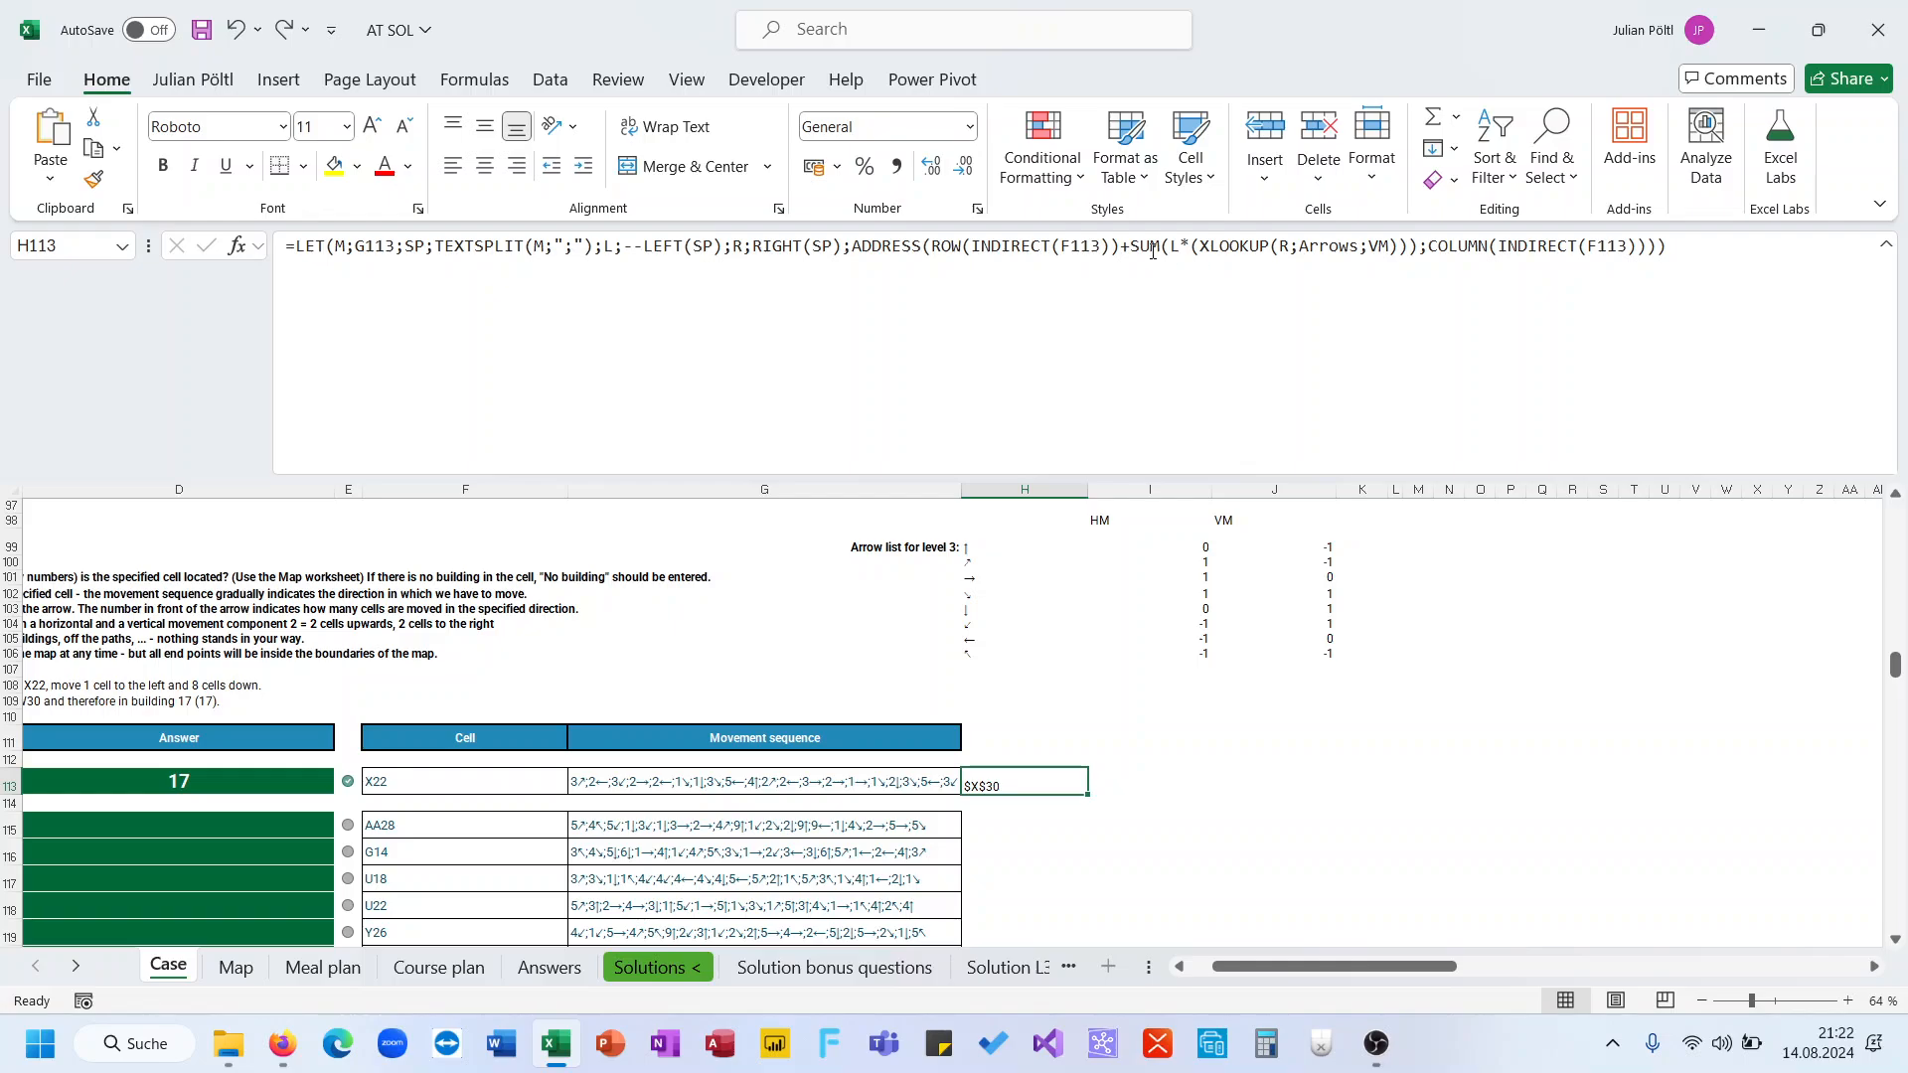
Add +SUM(L*(XLOOKUP(R;Arrows;HM))) after COLUMN(INDIRECT(F113)) in the ADDRESS formula and confirm it
{"action": "left_click_drag", "start_coordinate": [1124, 252], "coordinate": [1419, 258]}
{"action": "key", "text": "ctrl+c"}
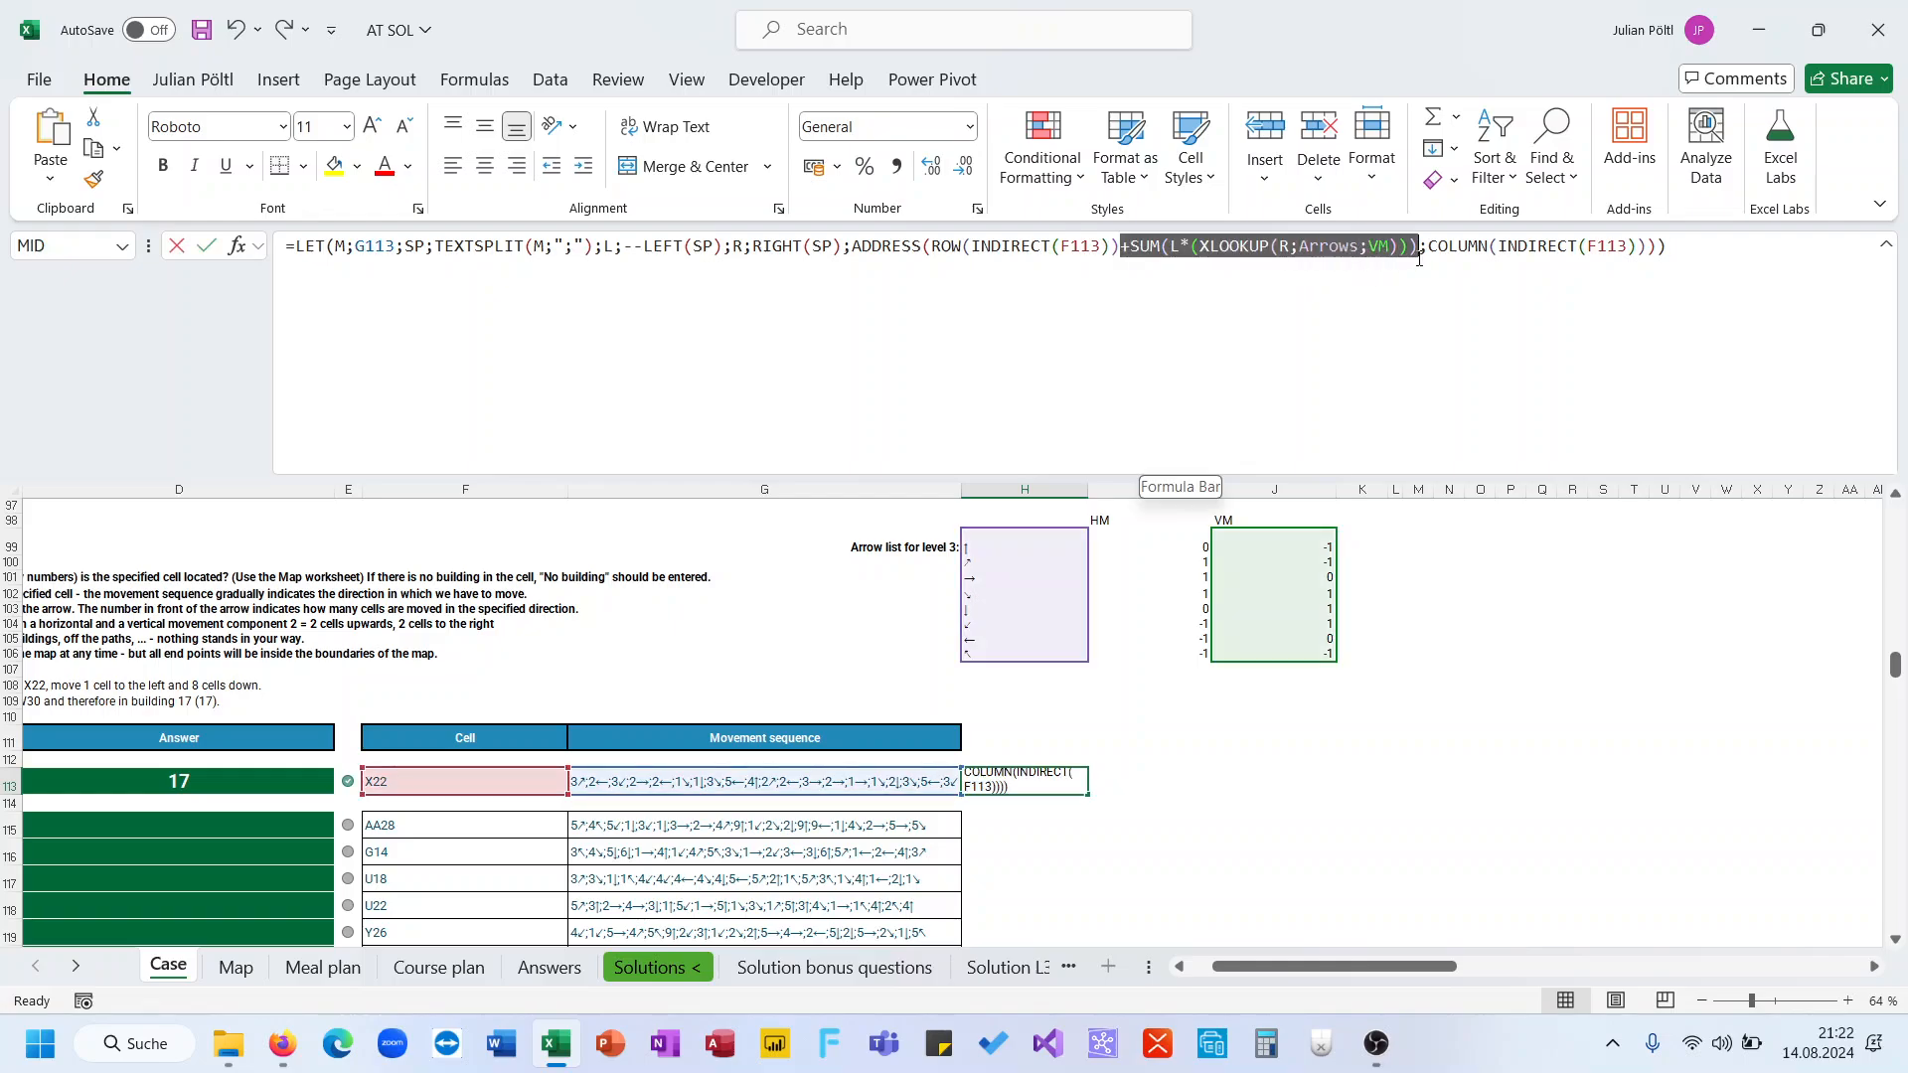
{"action": "left_click", "coordinate": [1639, 247]}
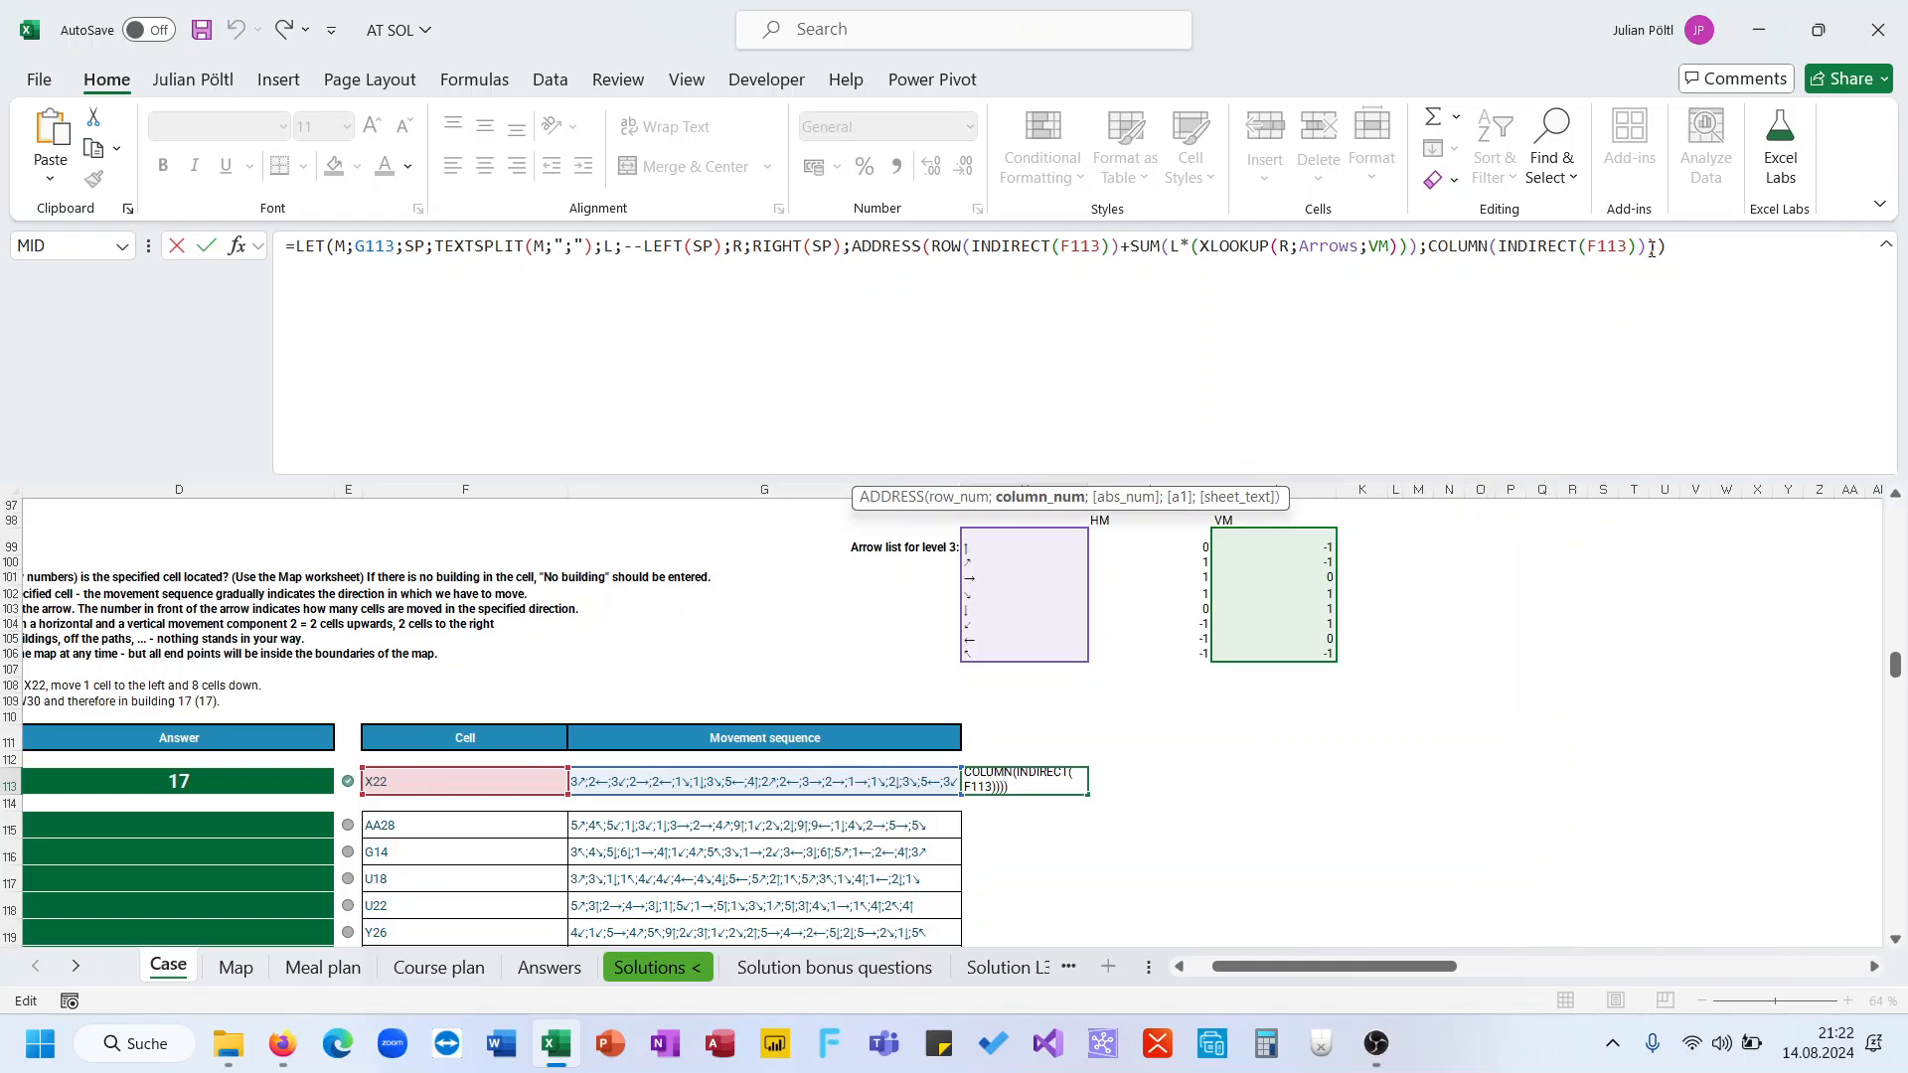
{"action": "key", "text": "ctrl+v"}
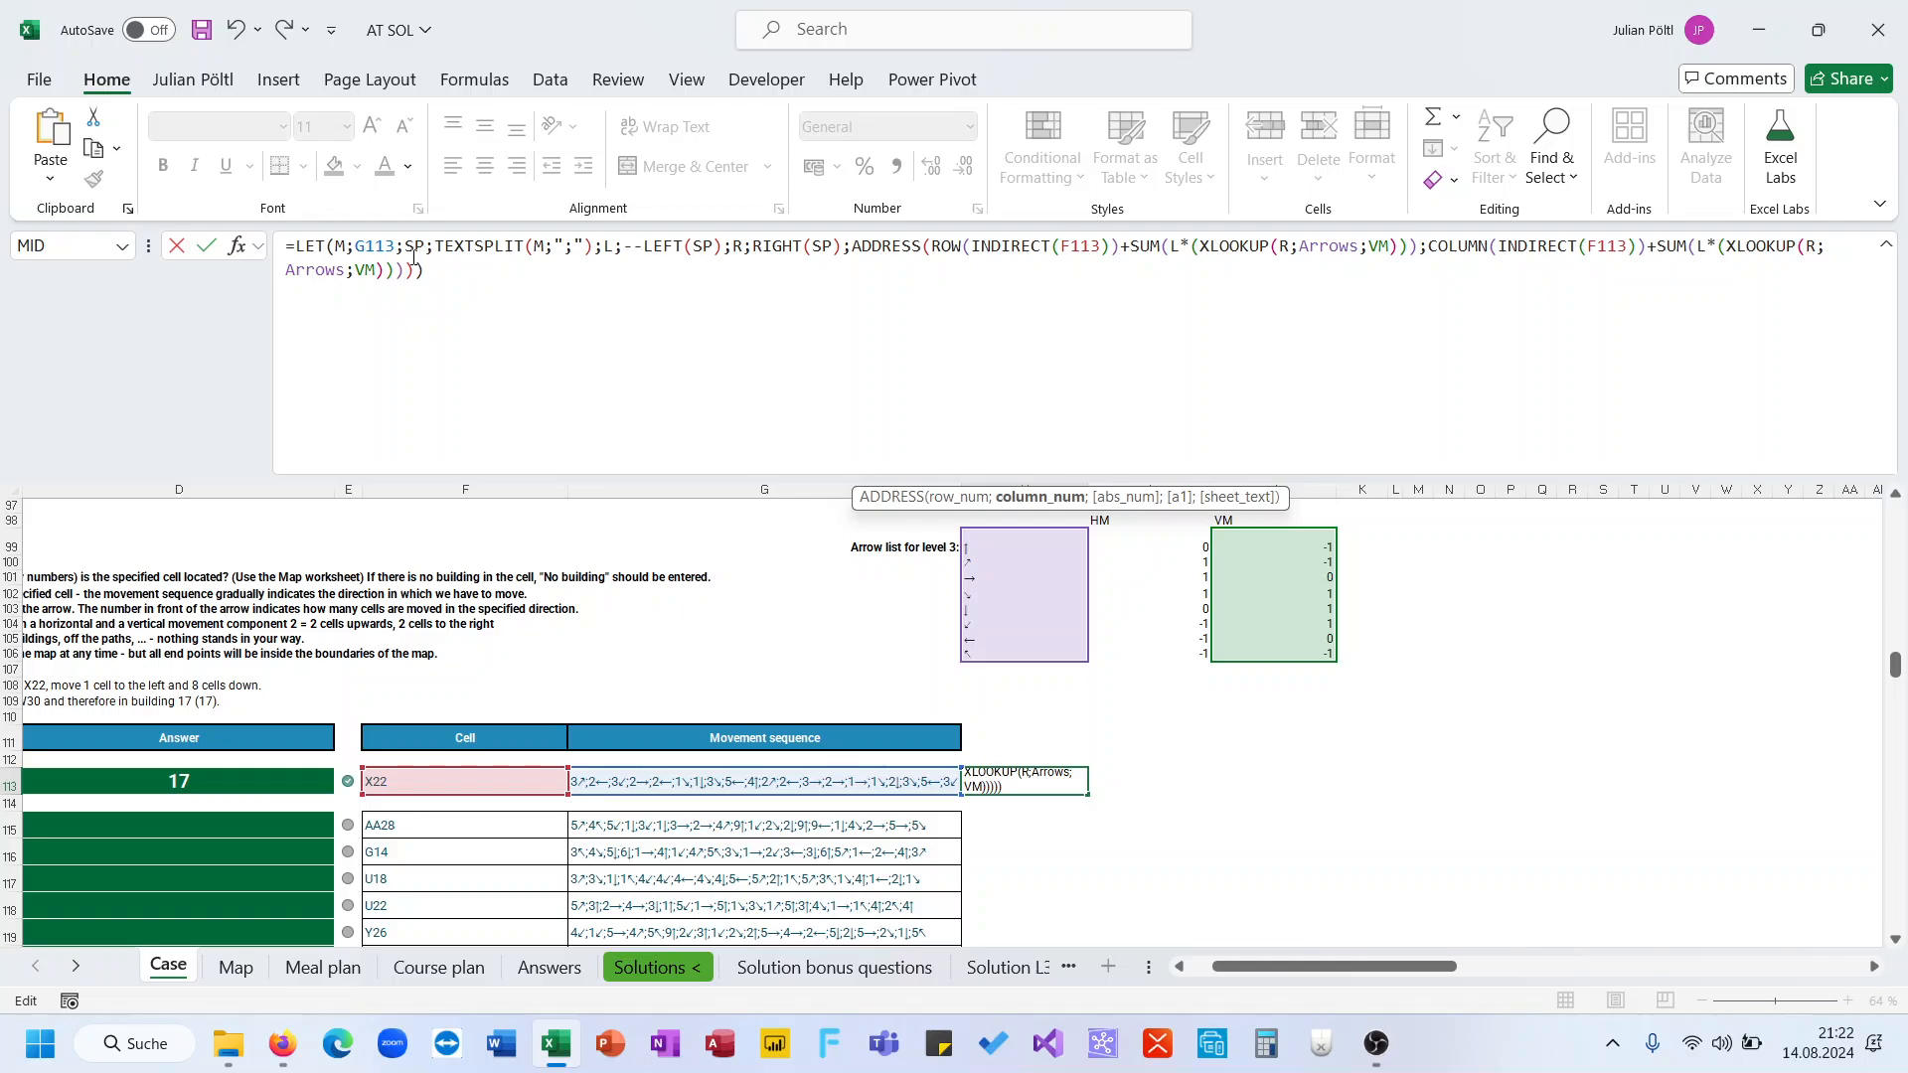
{"action": "double_click", "coordinate": [365, 269]}
{"action": "type", "text": "HM"}
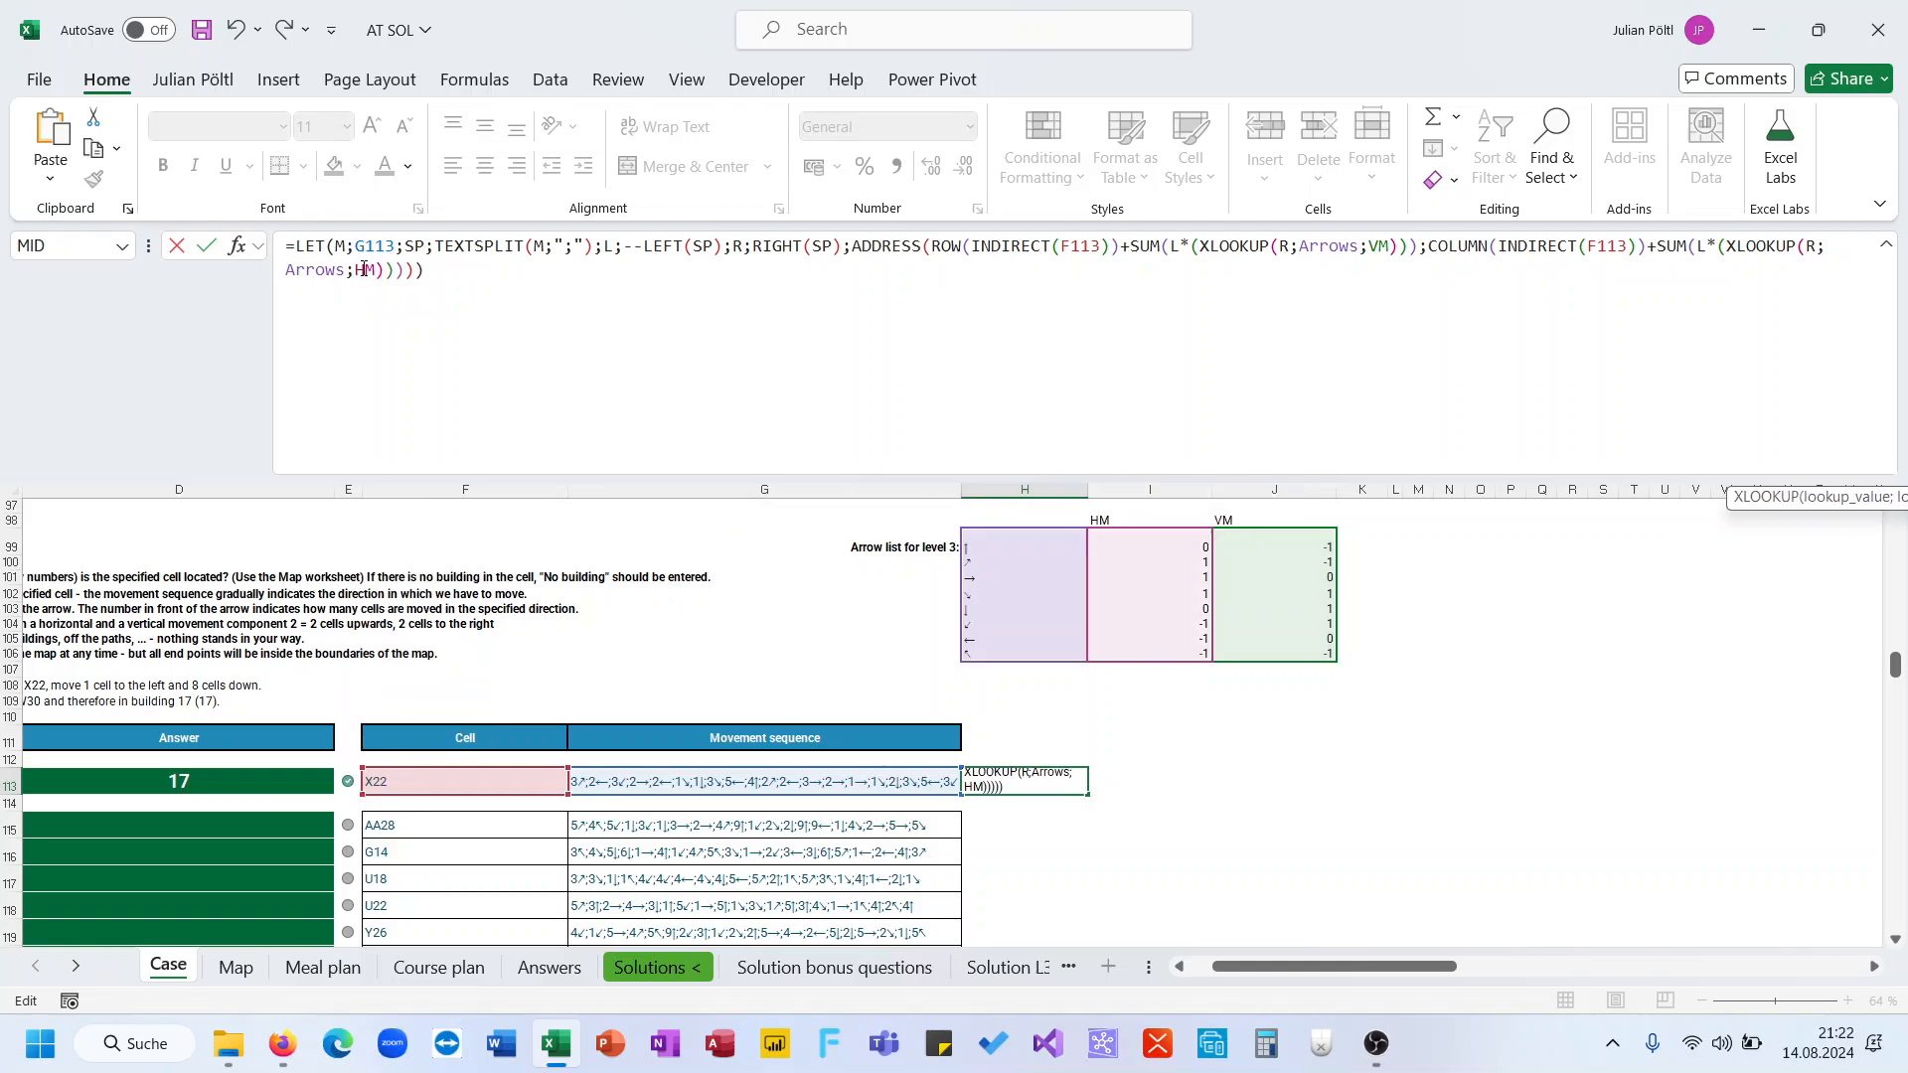
{"action": "key", "text": "ctrl+Return"}
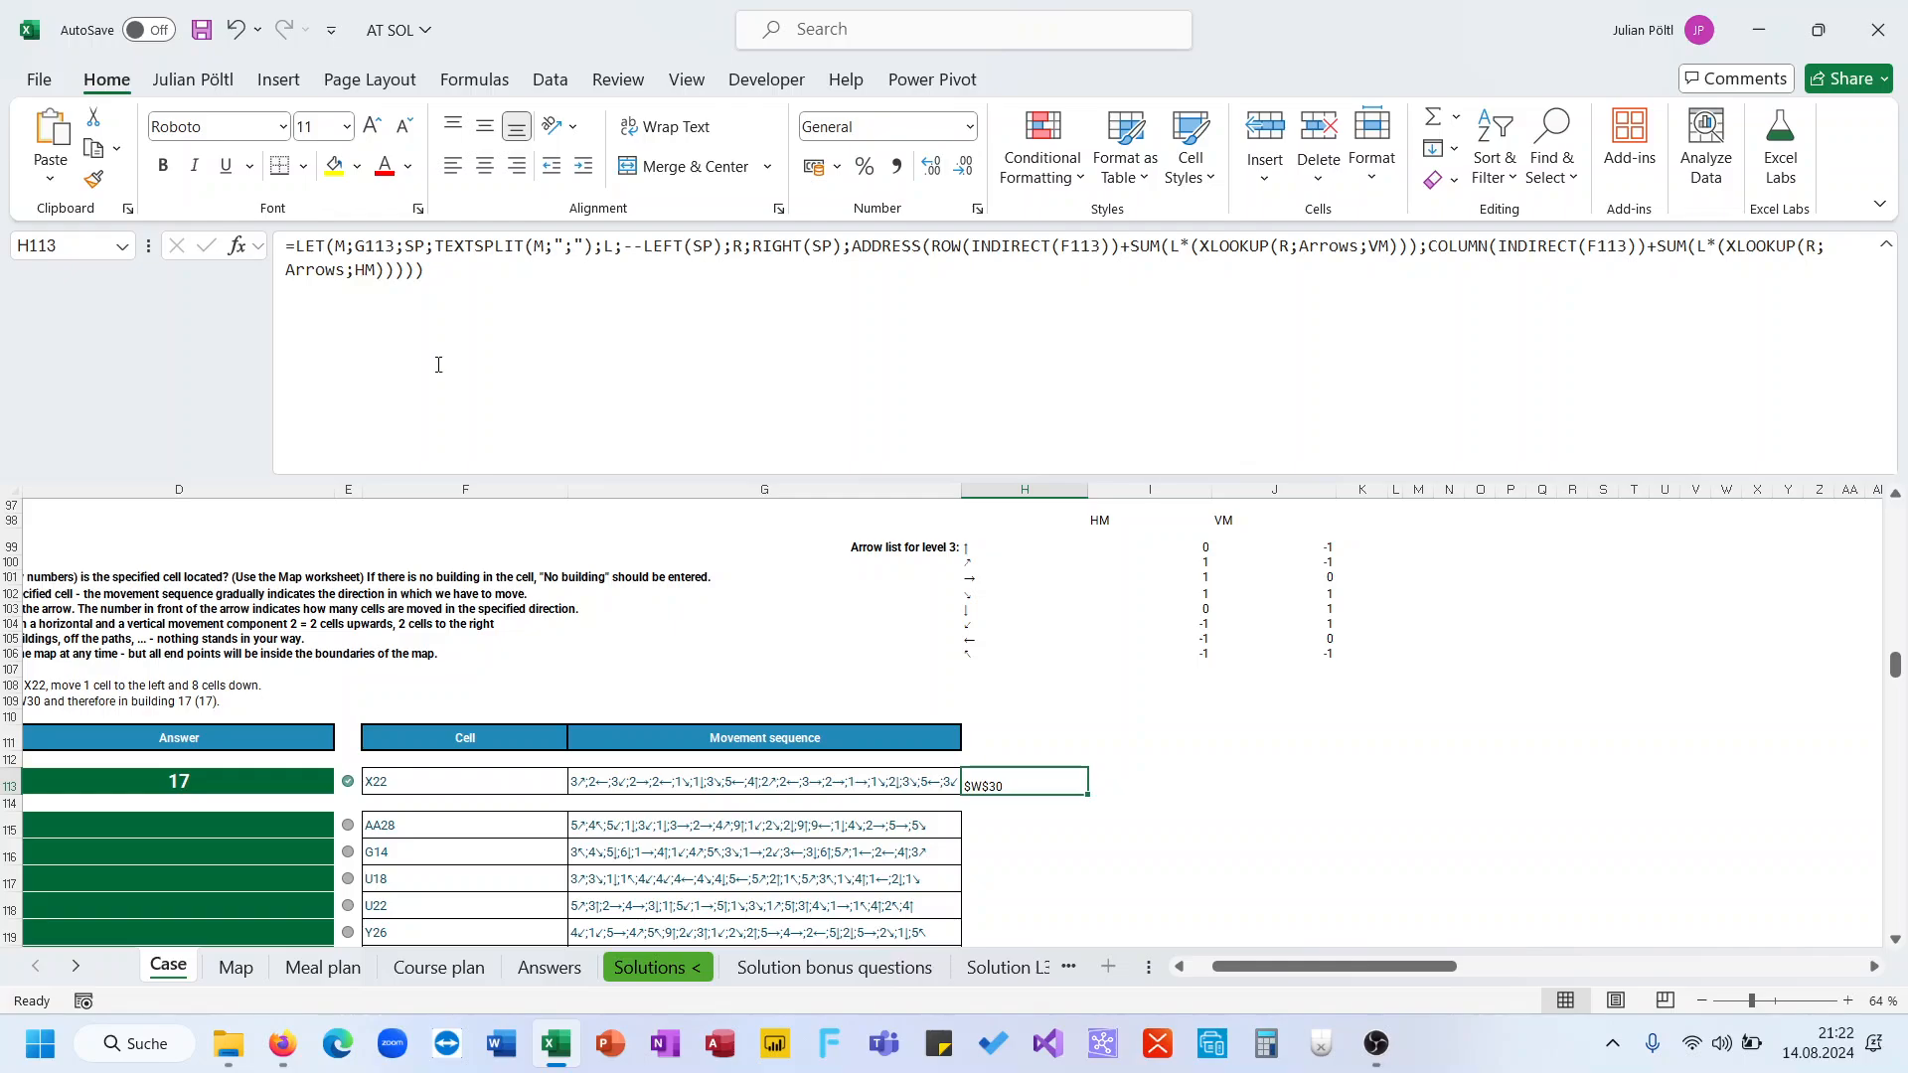
Copy the Level 2 answer formula from cell D96
{"action": "scroll", "coordinate": [572, 596], "scroll_direction": "left", "scroll_amount": 3}
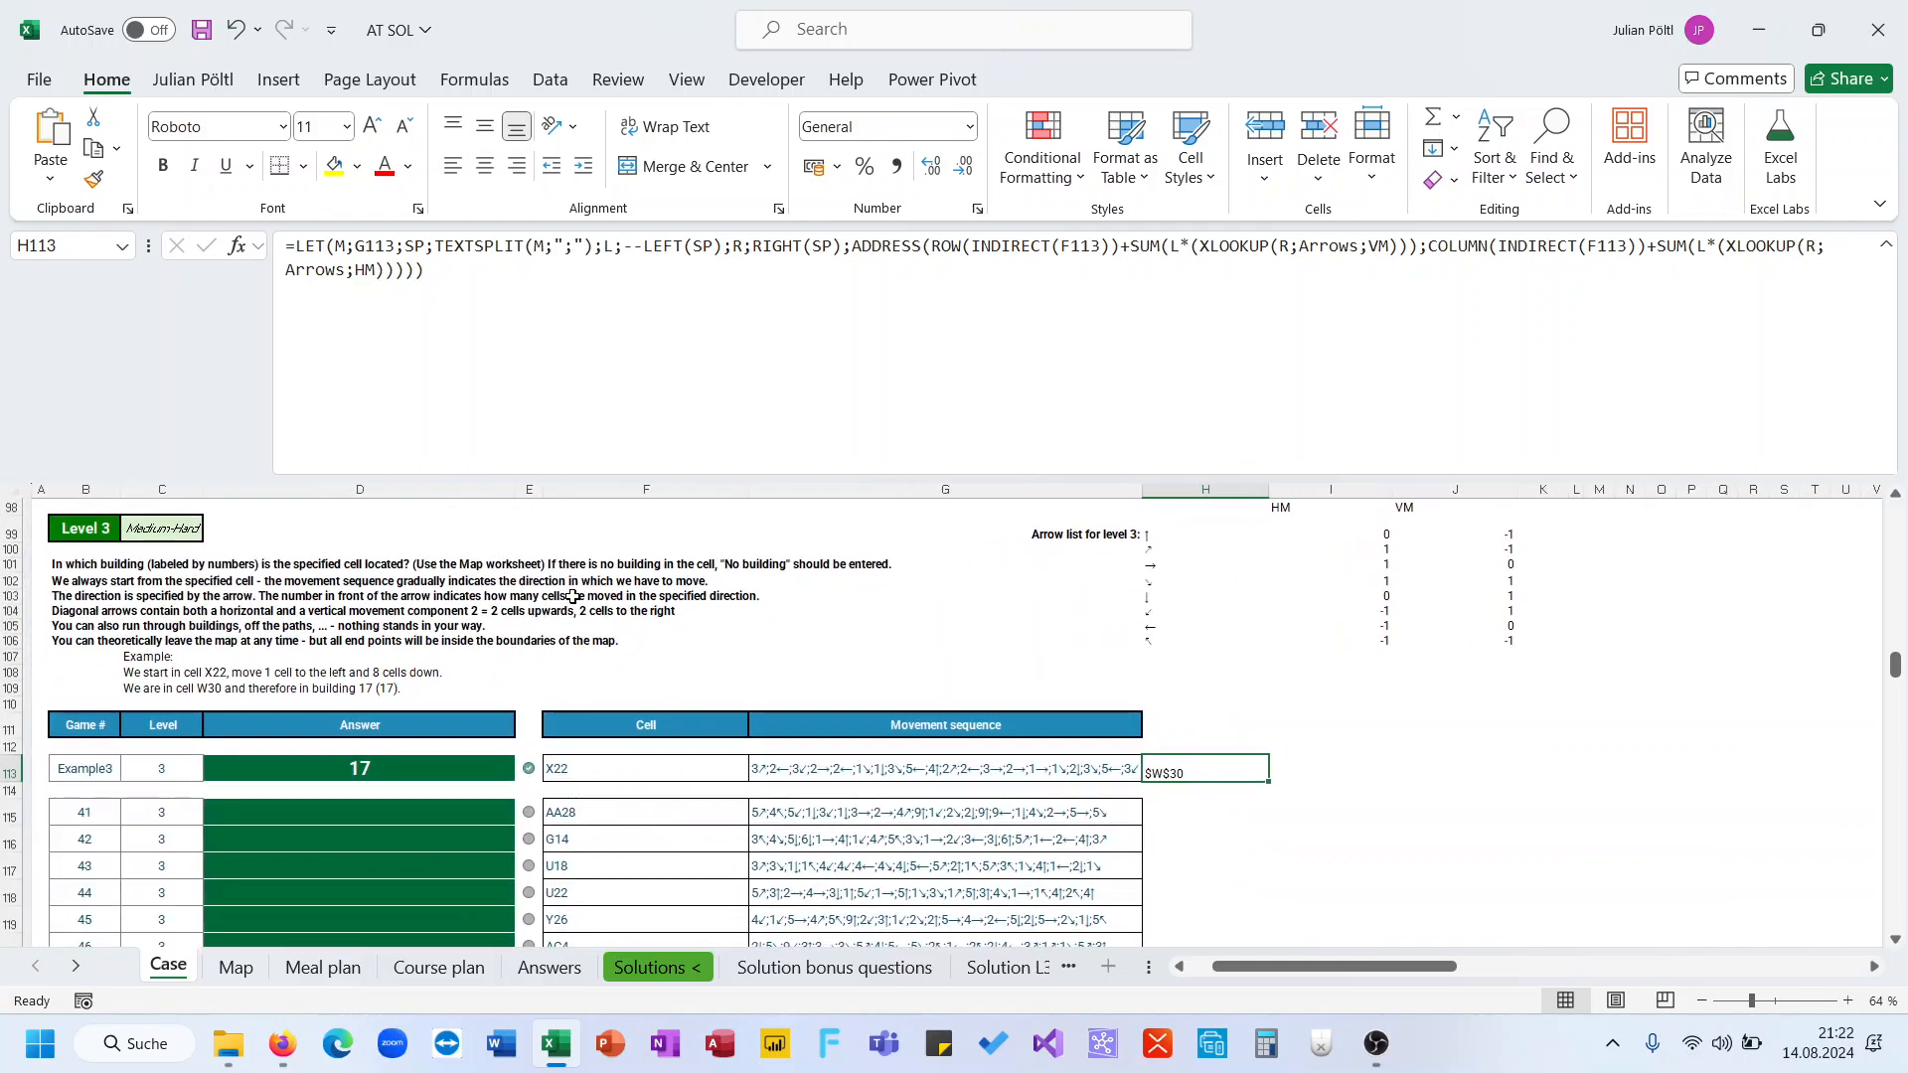
{"action": "left_click", "coordinate": [157, 689]}
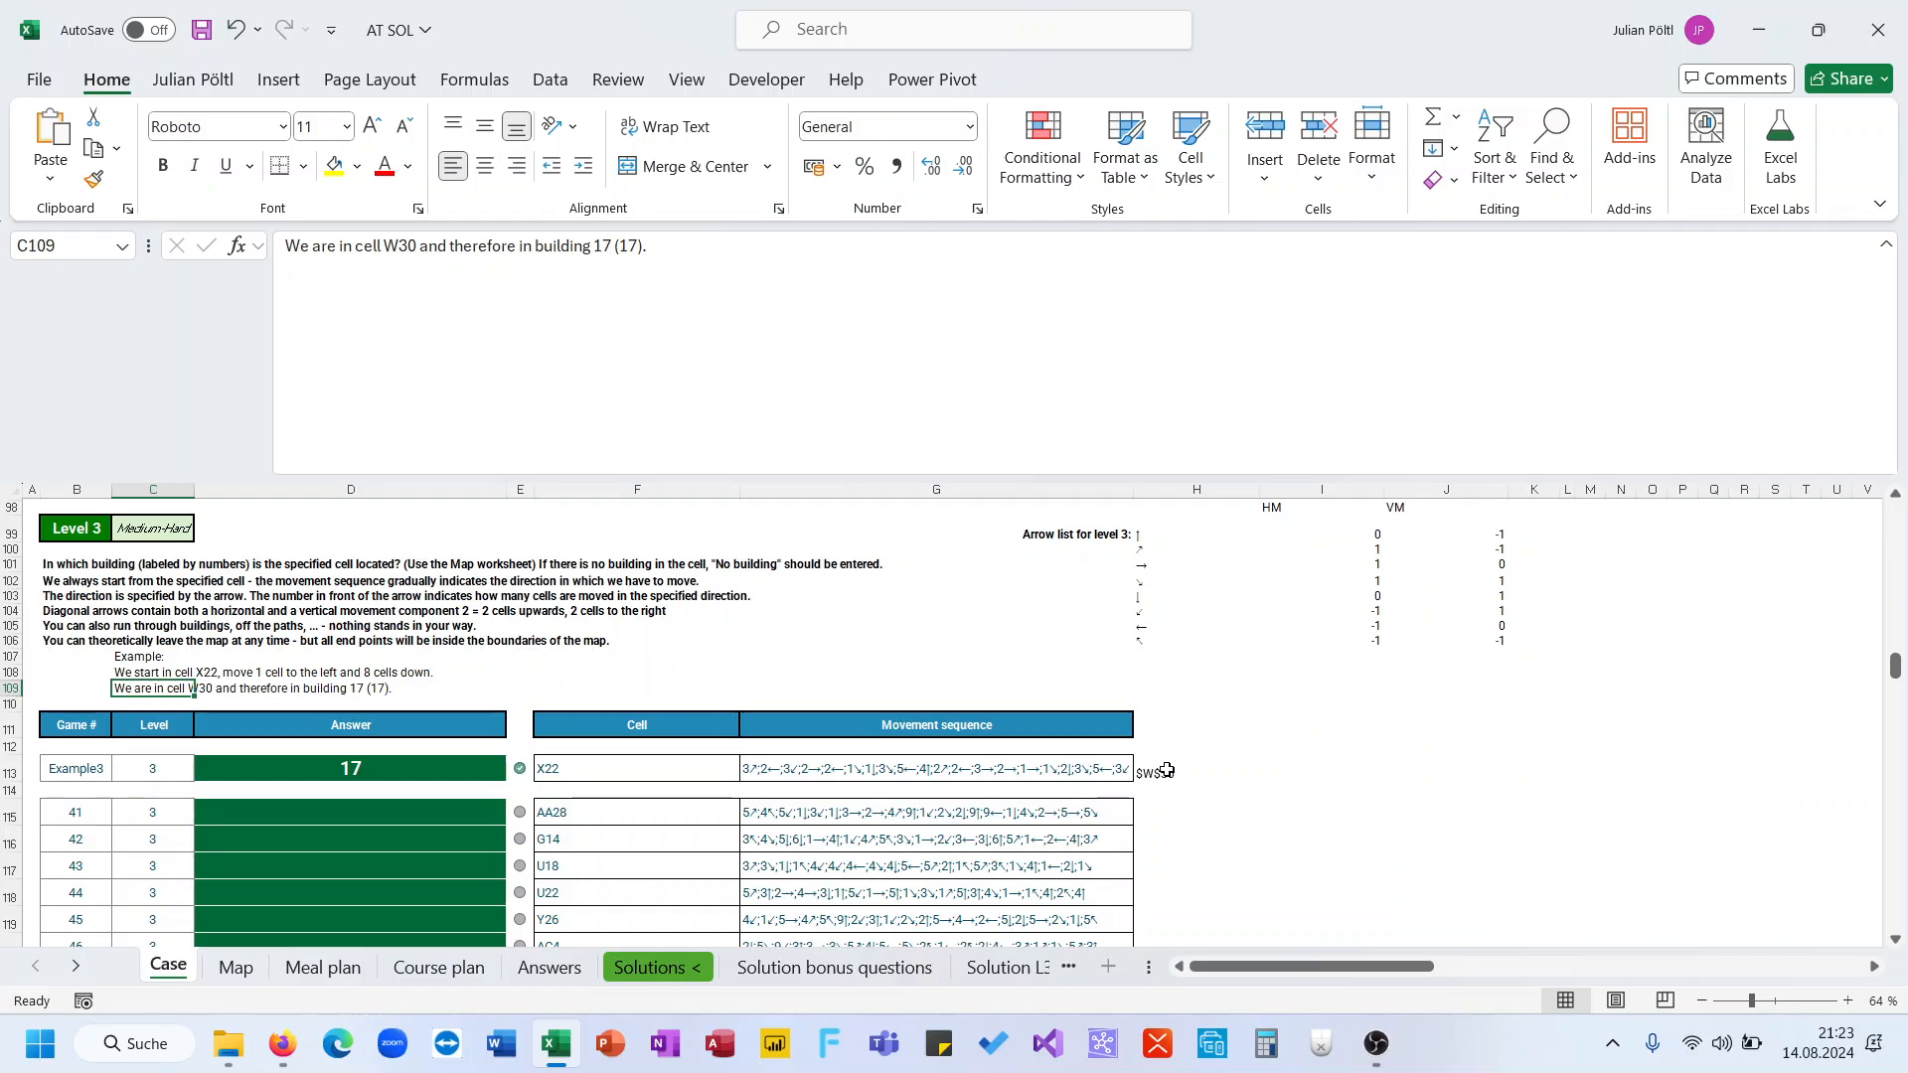
{"action": "left_click", "coordinate": [1149, 770]}
{"action": "scroll", "coordinate": [817, 567], "scroll_direction": "up", "scroll_amount": 1}
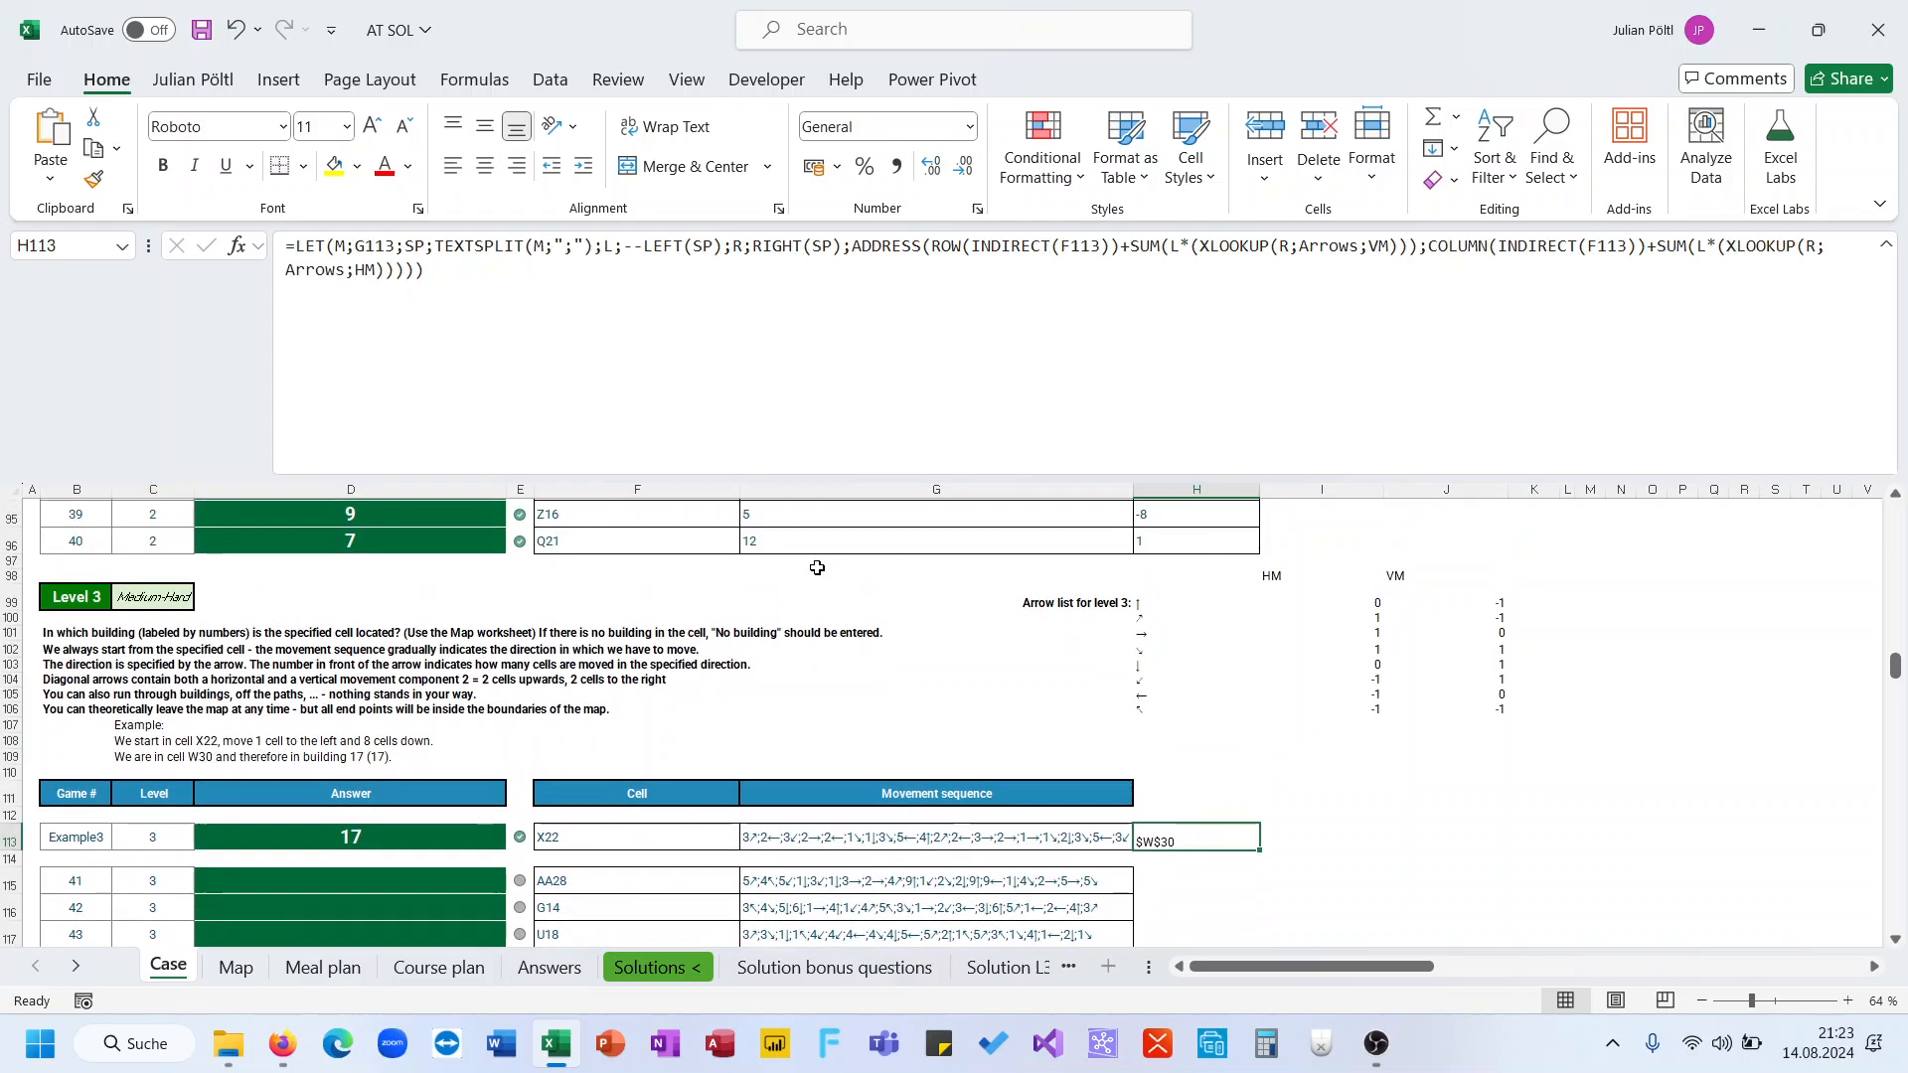
{"action": "left_click", "coordinate": [471, 525]}
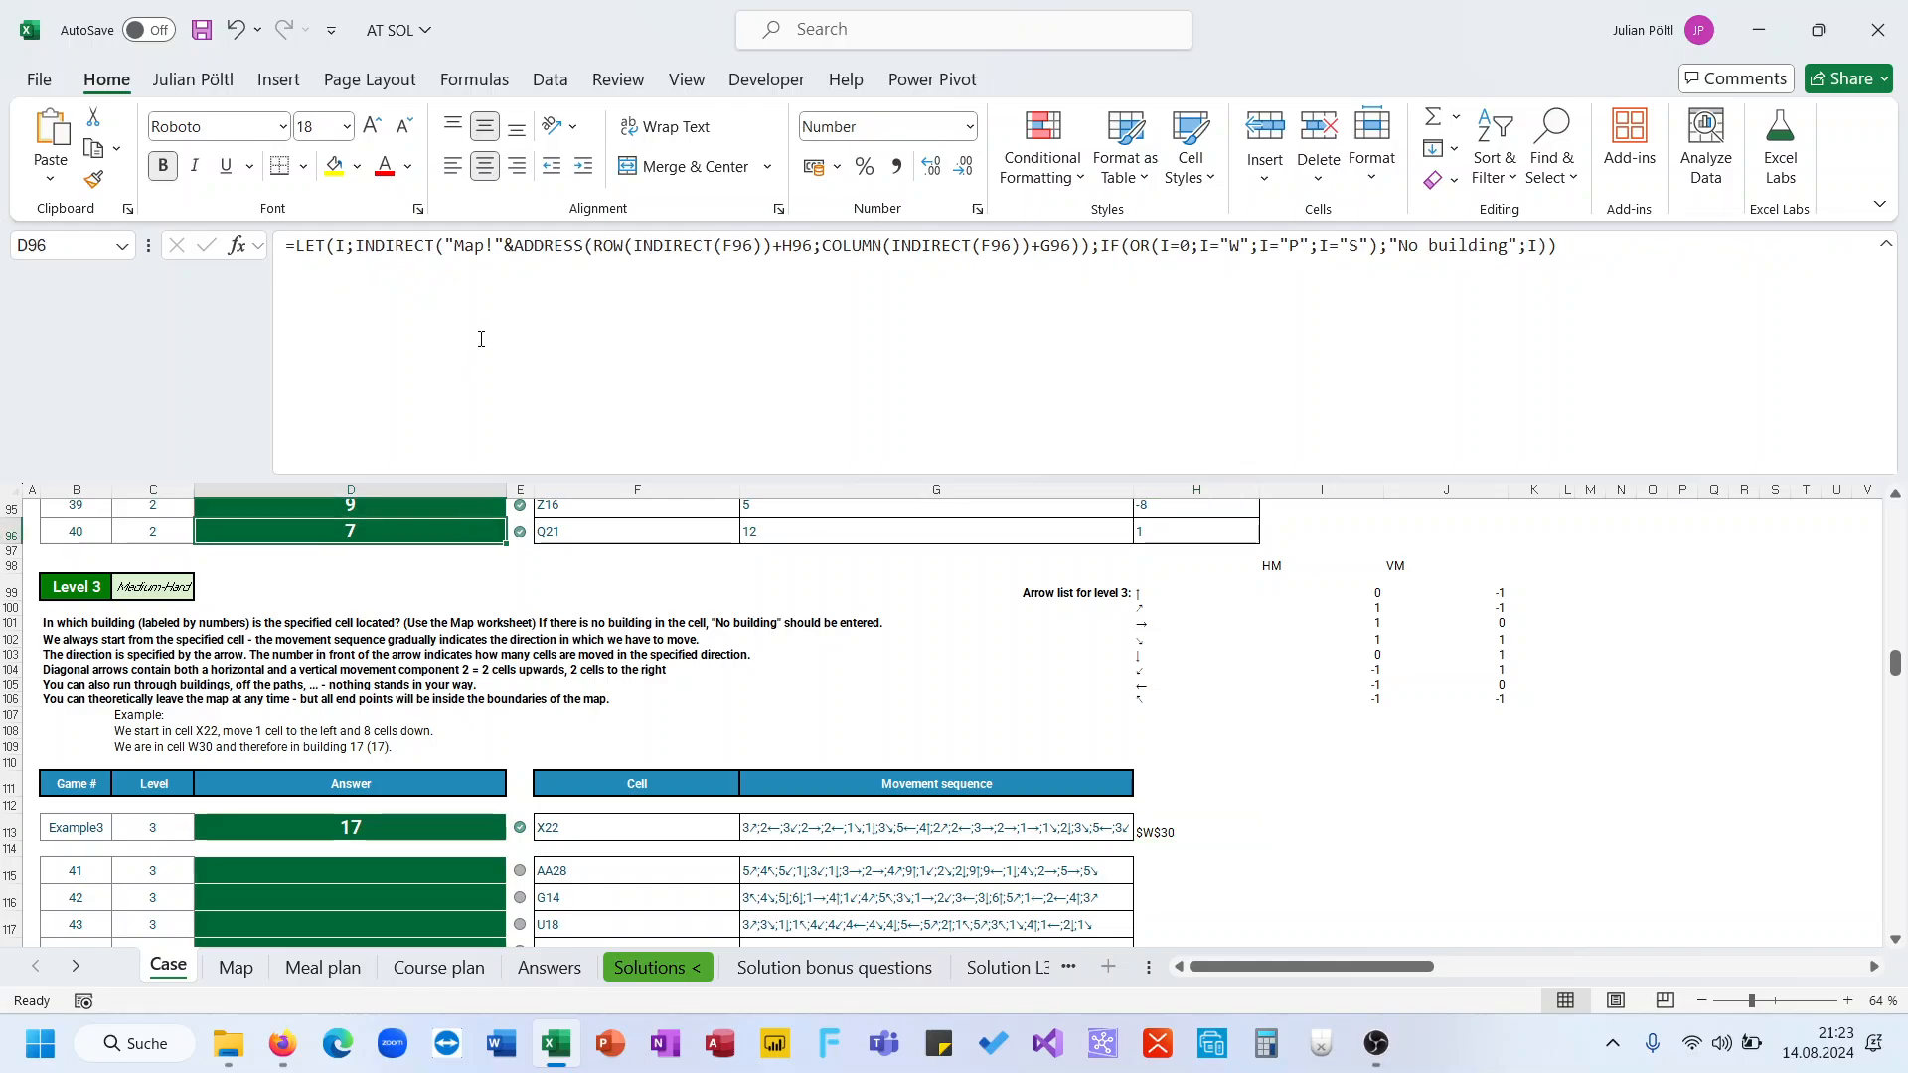
{"action": "triple_click", "coordinate": [484, 257]}
{"action": "key", "text": "ctrl+c"}
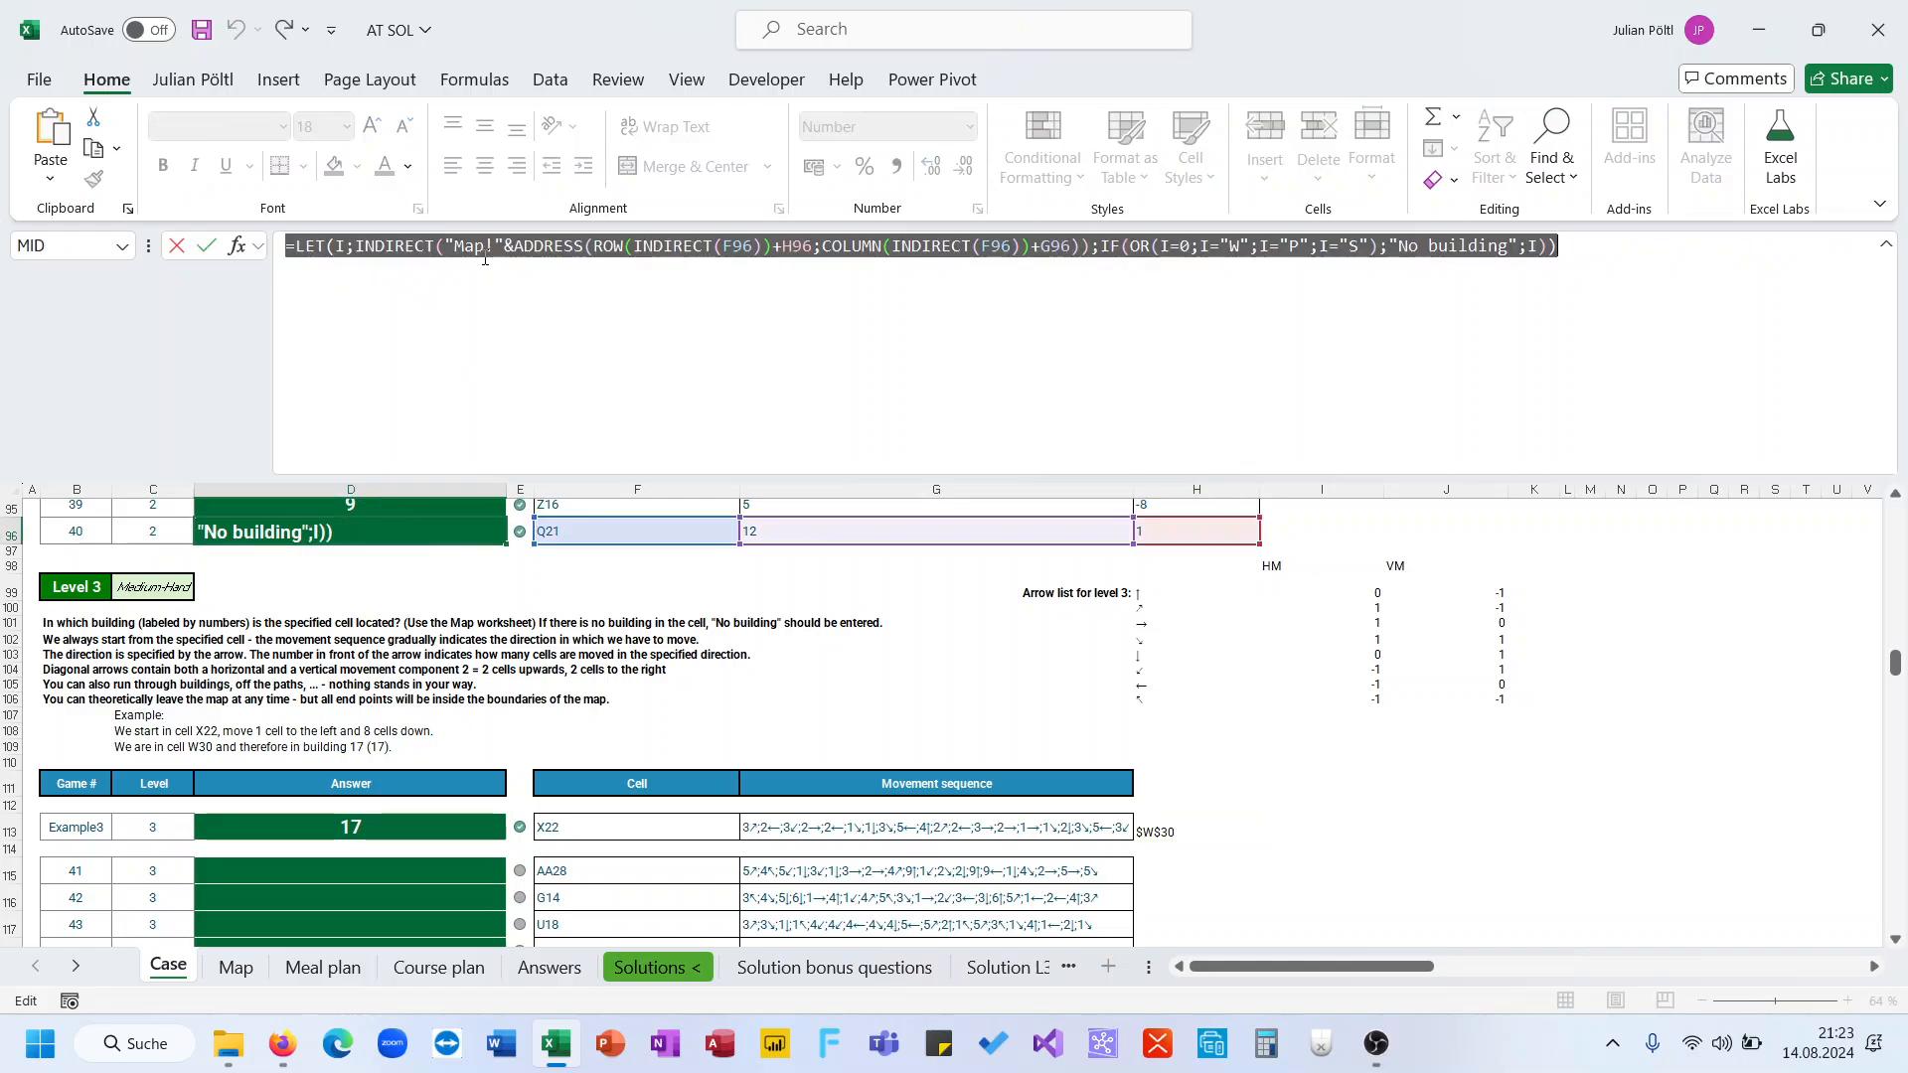
{"action": "key", "text": "Escape"}
Paste the copied Level 2 formula on new lines below the H113 formula
{"action": "left_click", "coordinate": [1152, 828]}
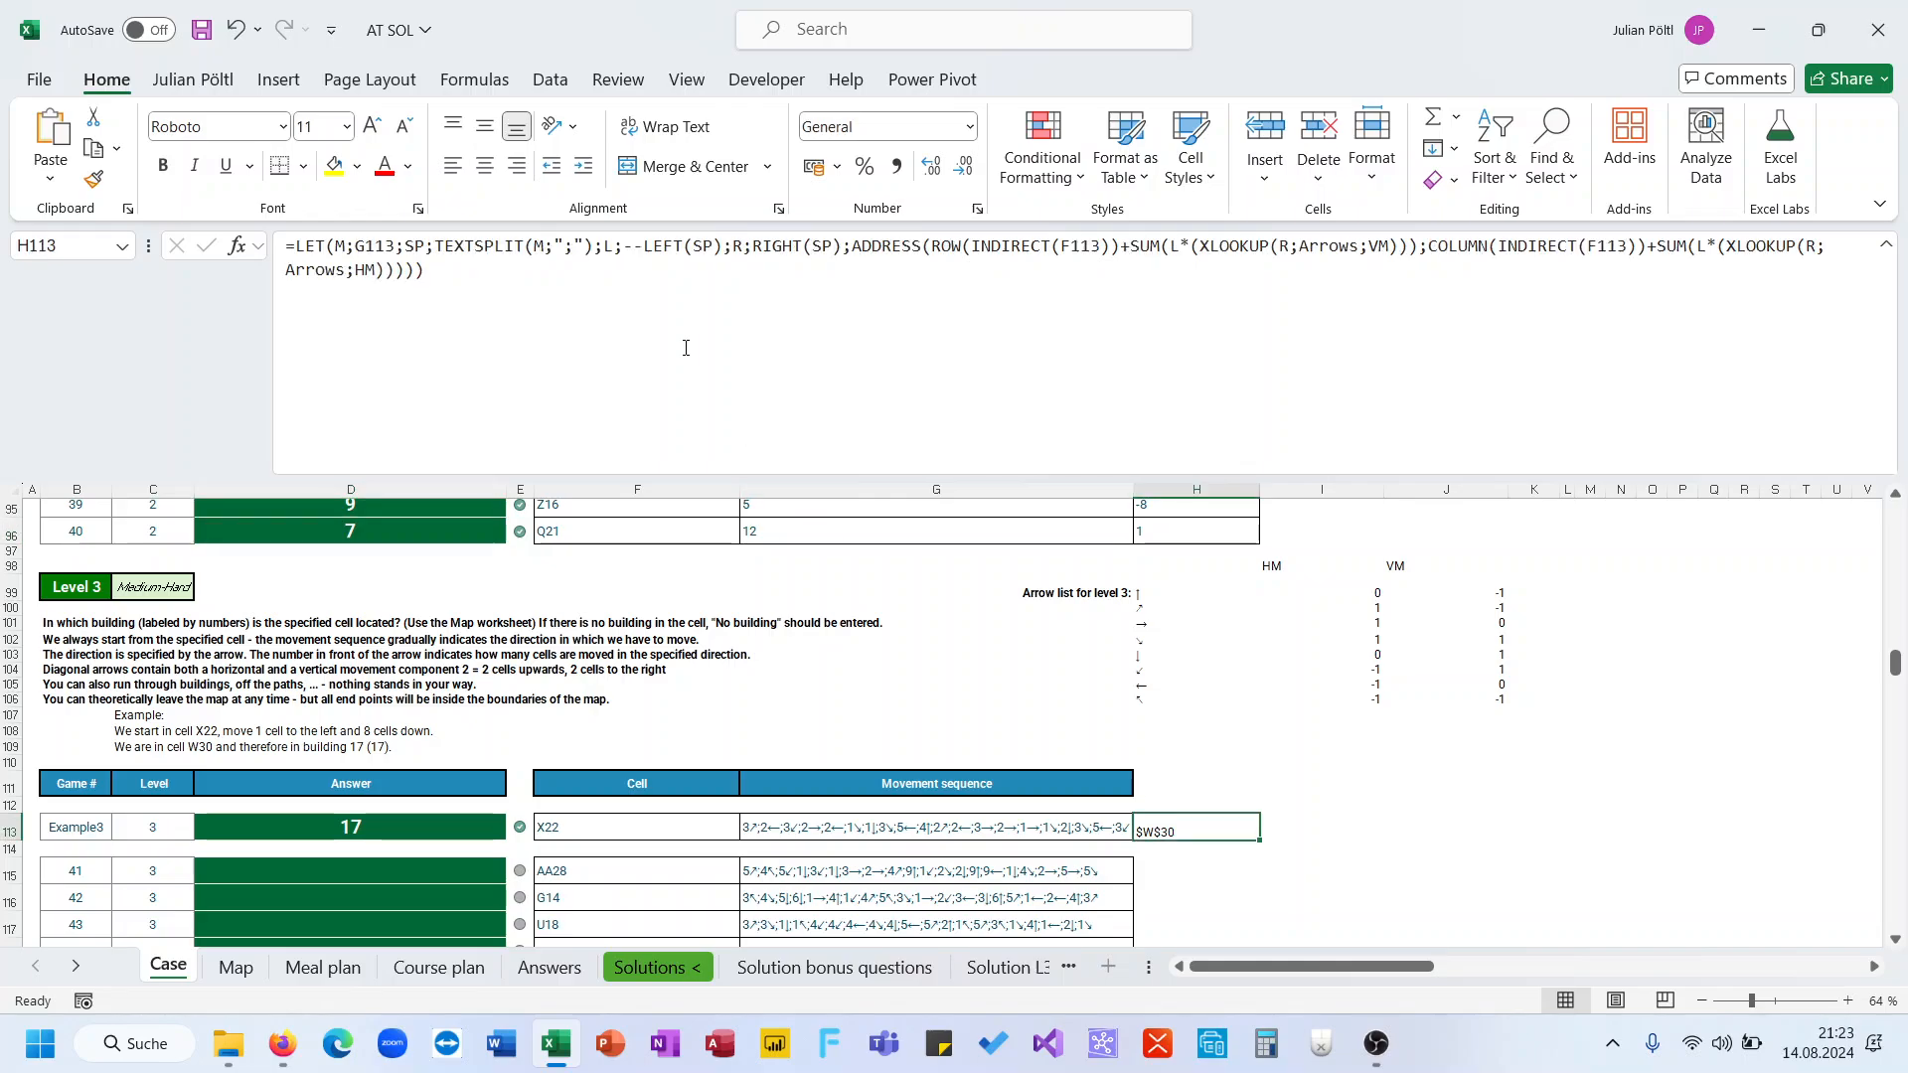
{"action": "left_click", "coordinate": [686, 348]}
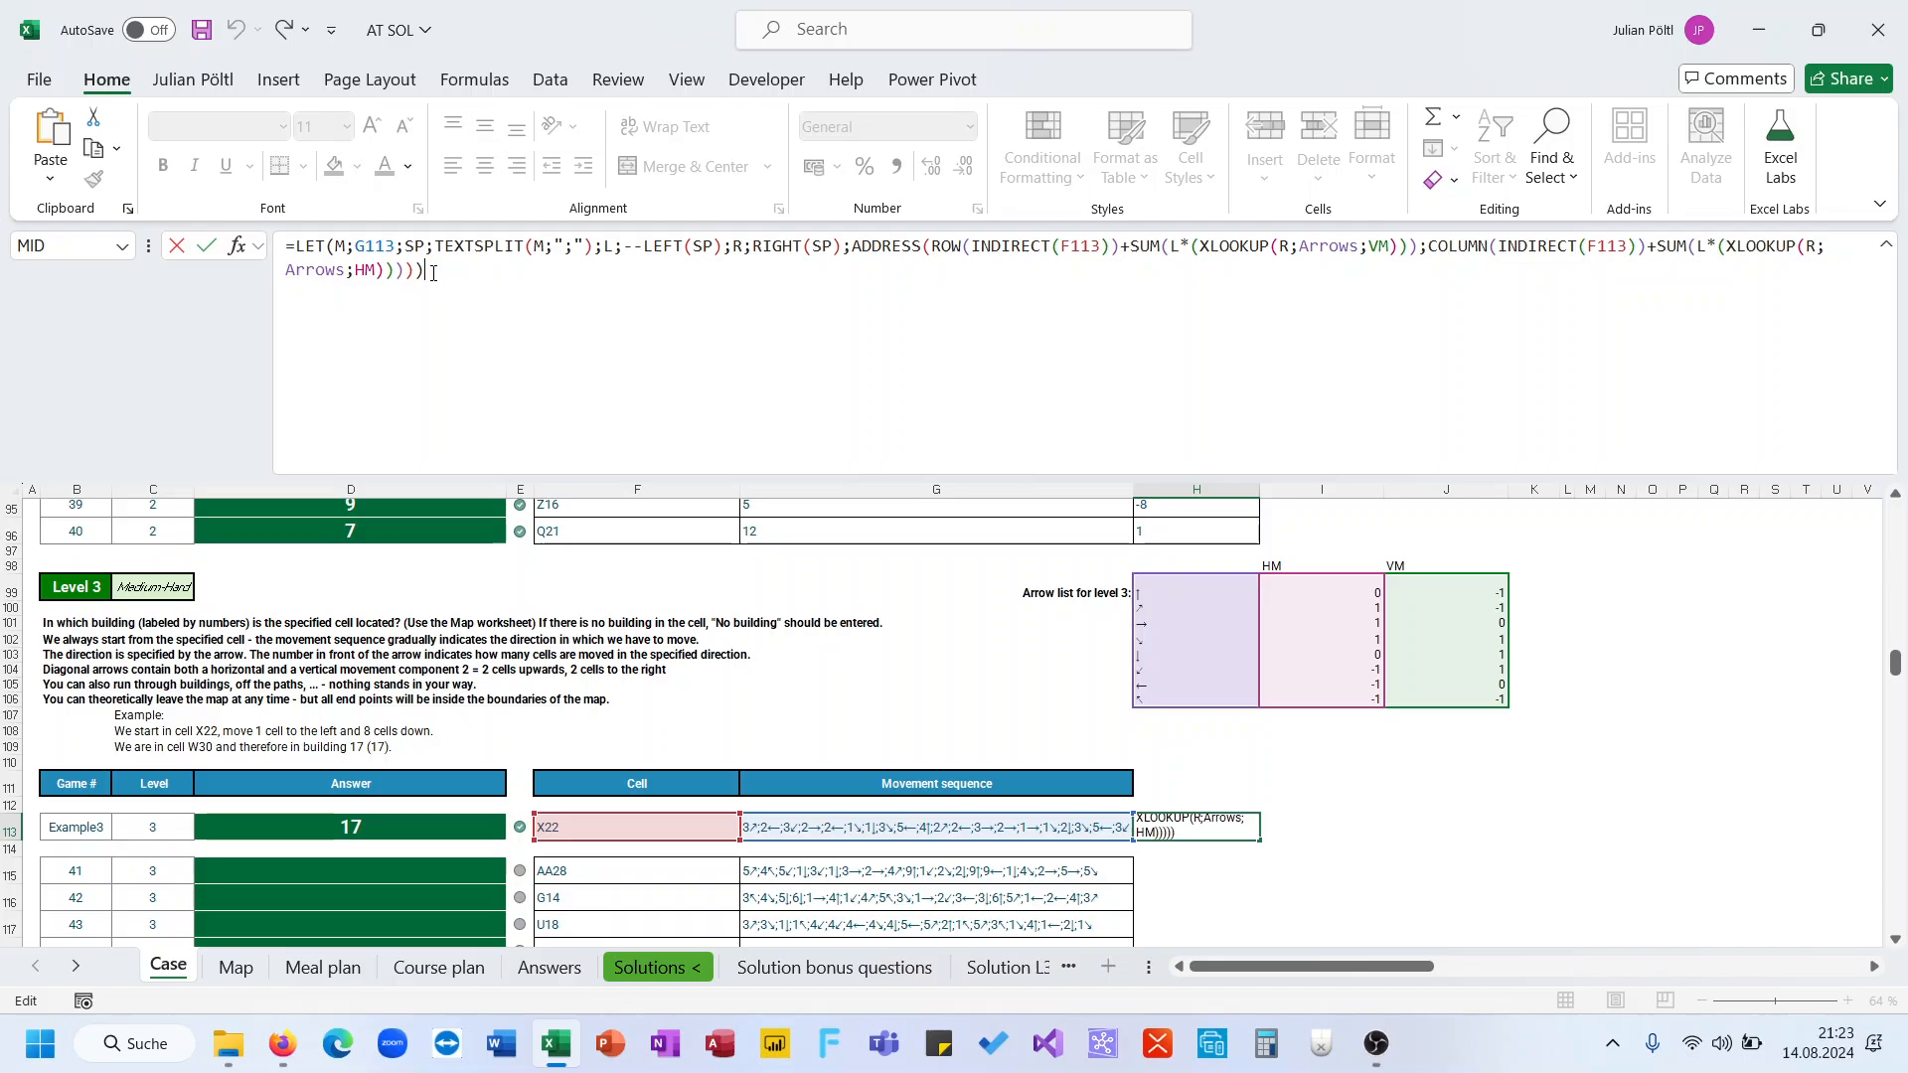
{"action": "key", "text": "alt+Return"}
{"action": "key", "text": "alt+Return"}
{"action": "key", "text": "ctrl+v"}
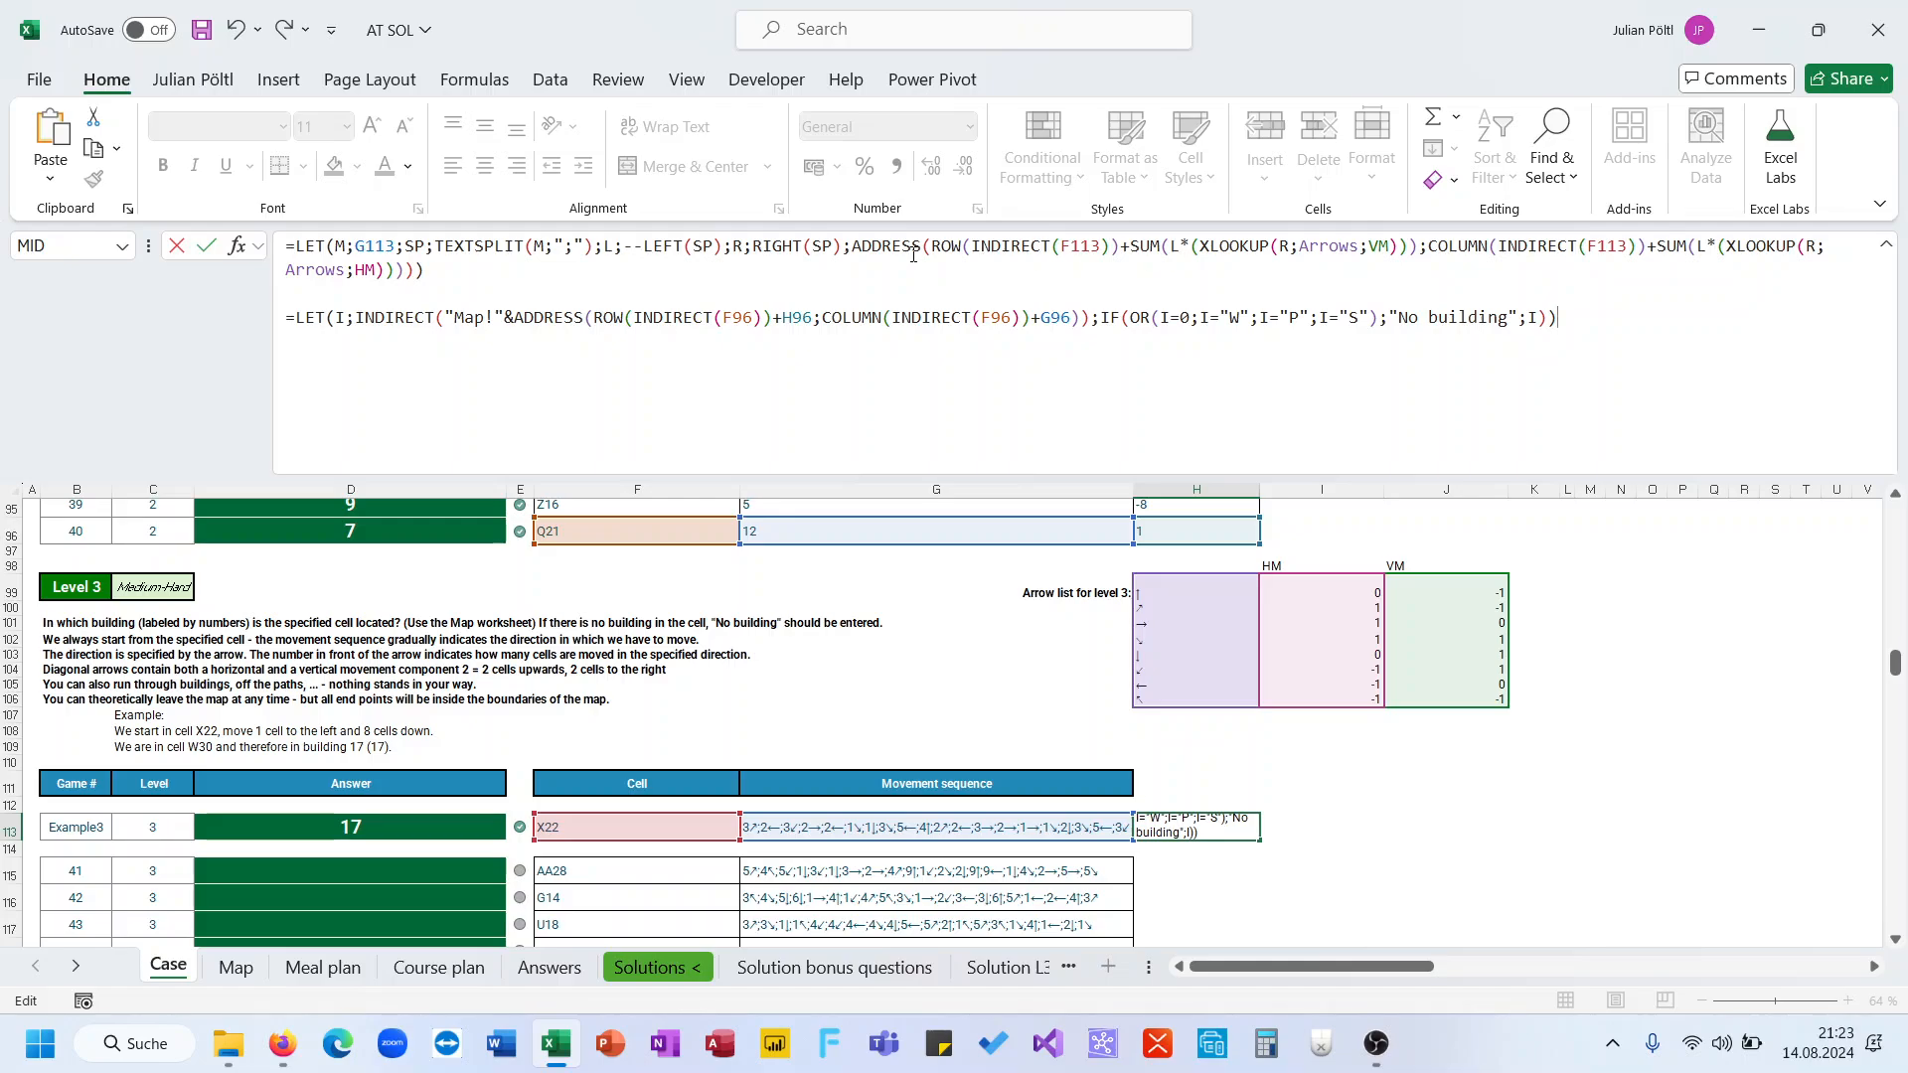
Wrap the ADDRESS expression in INDIRECT("Map!"&…) and name it I inside the LET
{"action": "left_click", "coordinate": [854, 249]}
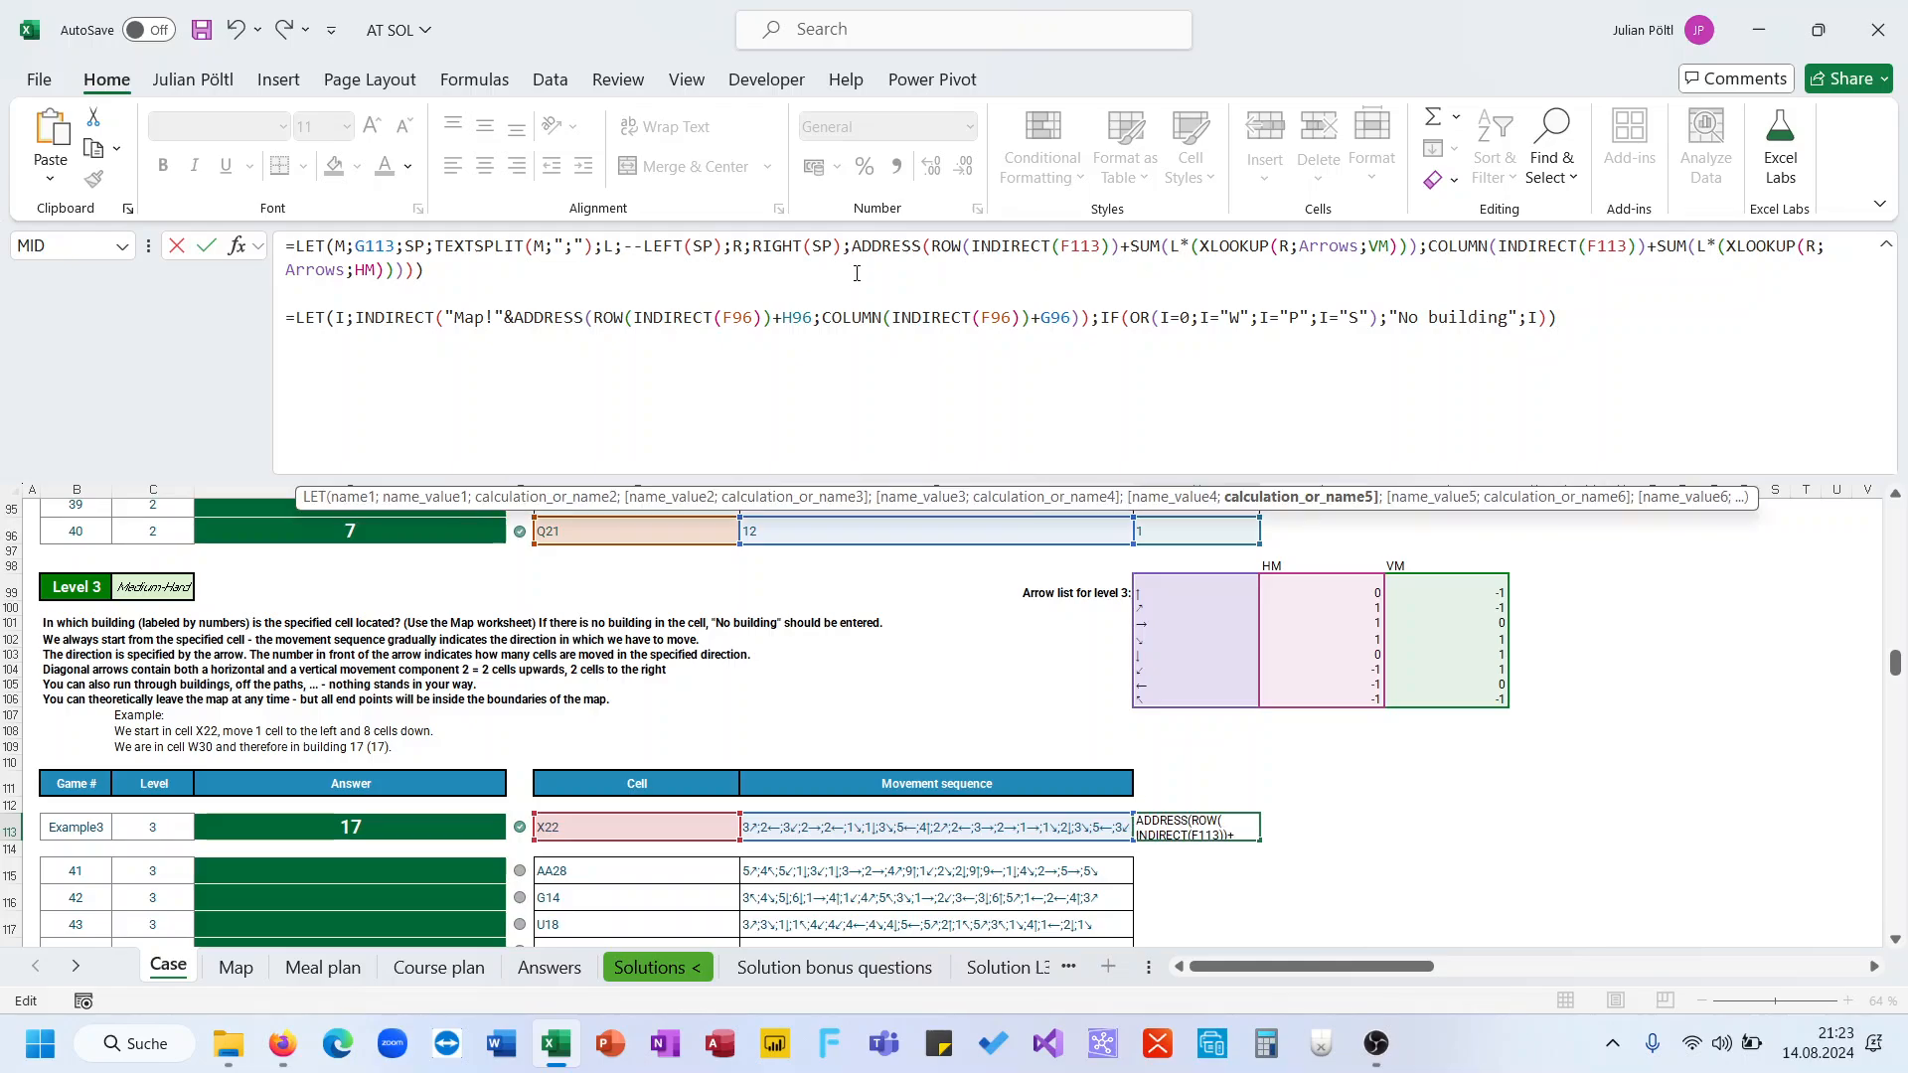
{"action": "type", "text": "INDIRECT("}
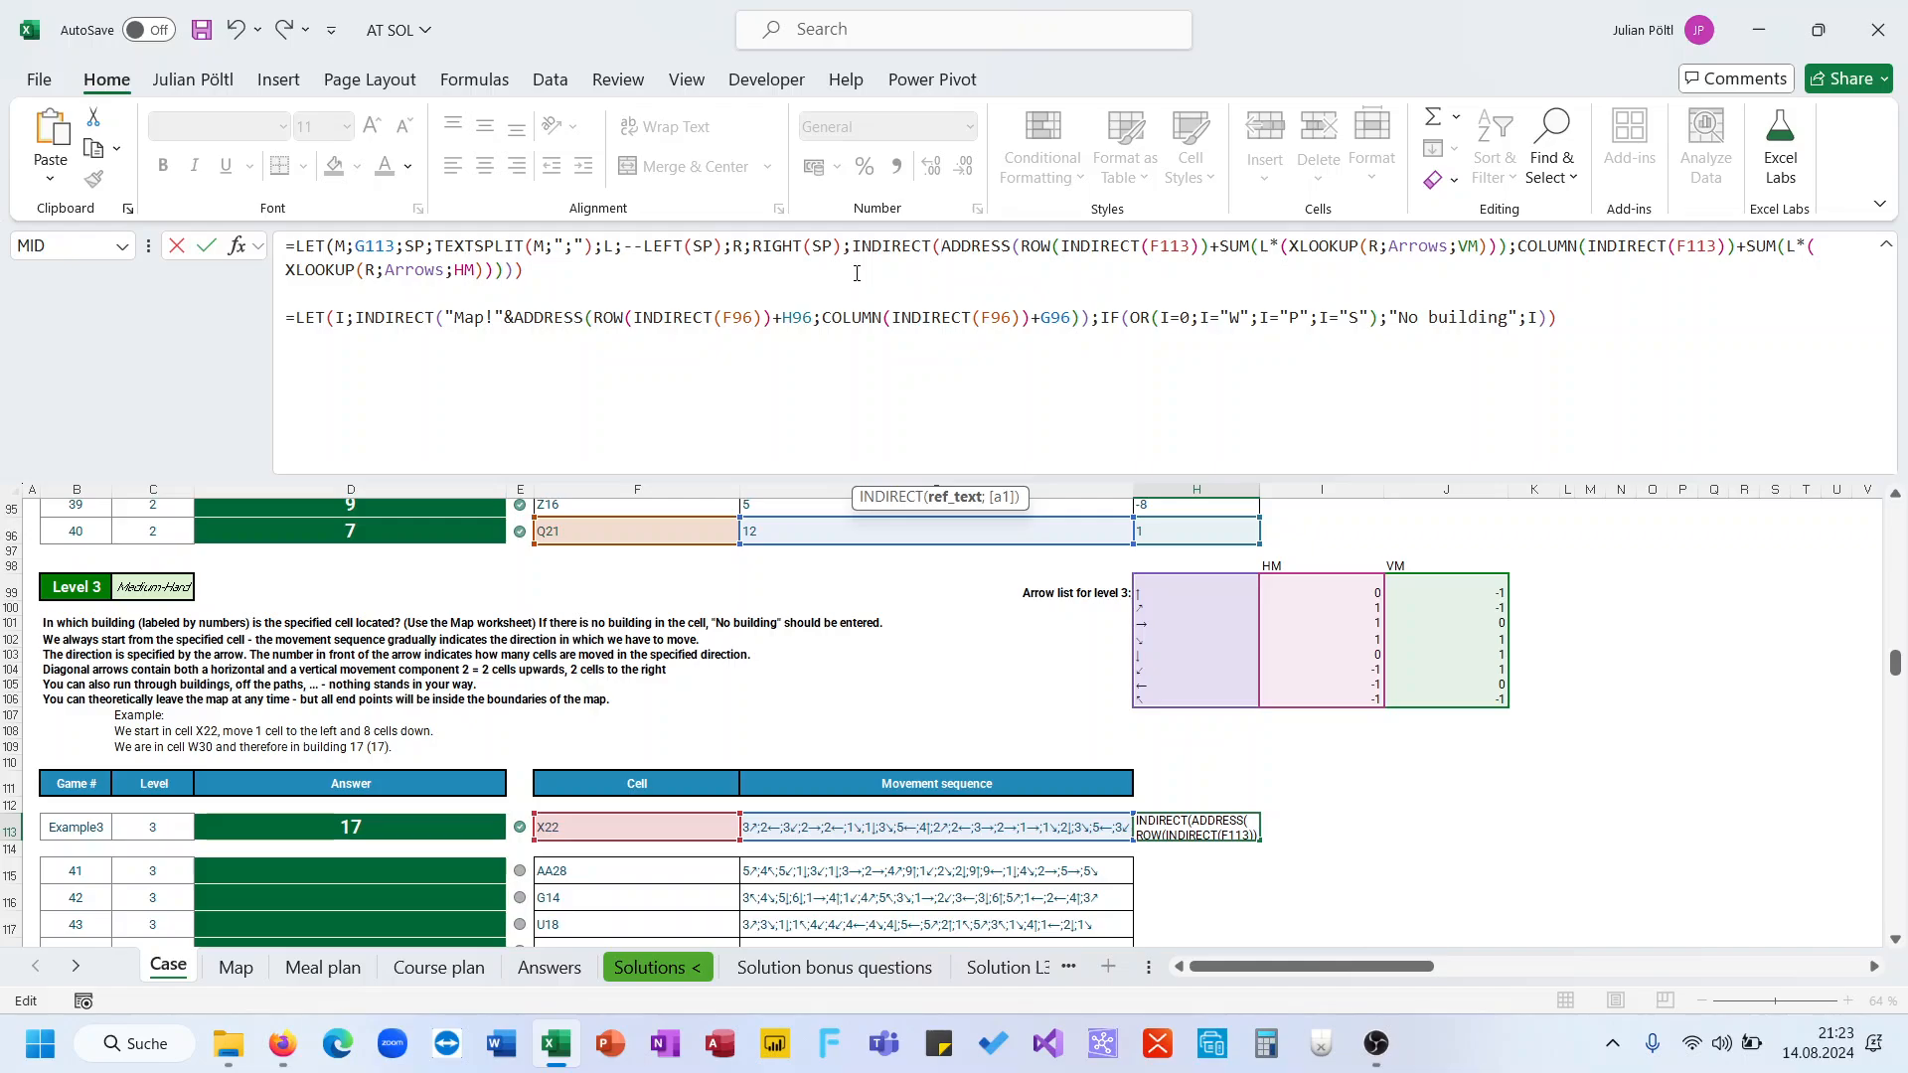
{"action": "type", "text": "\"M"}
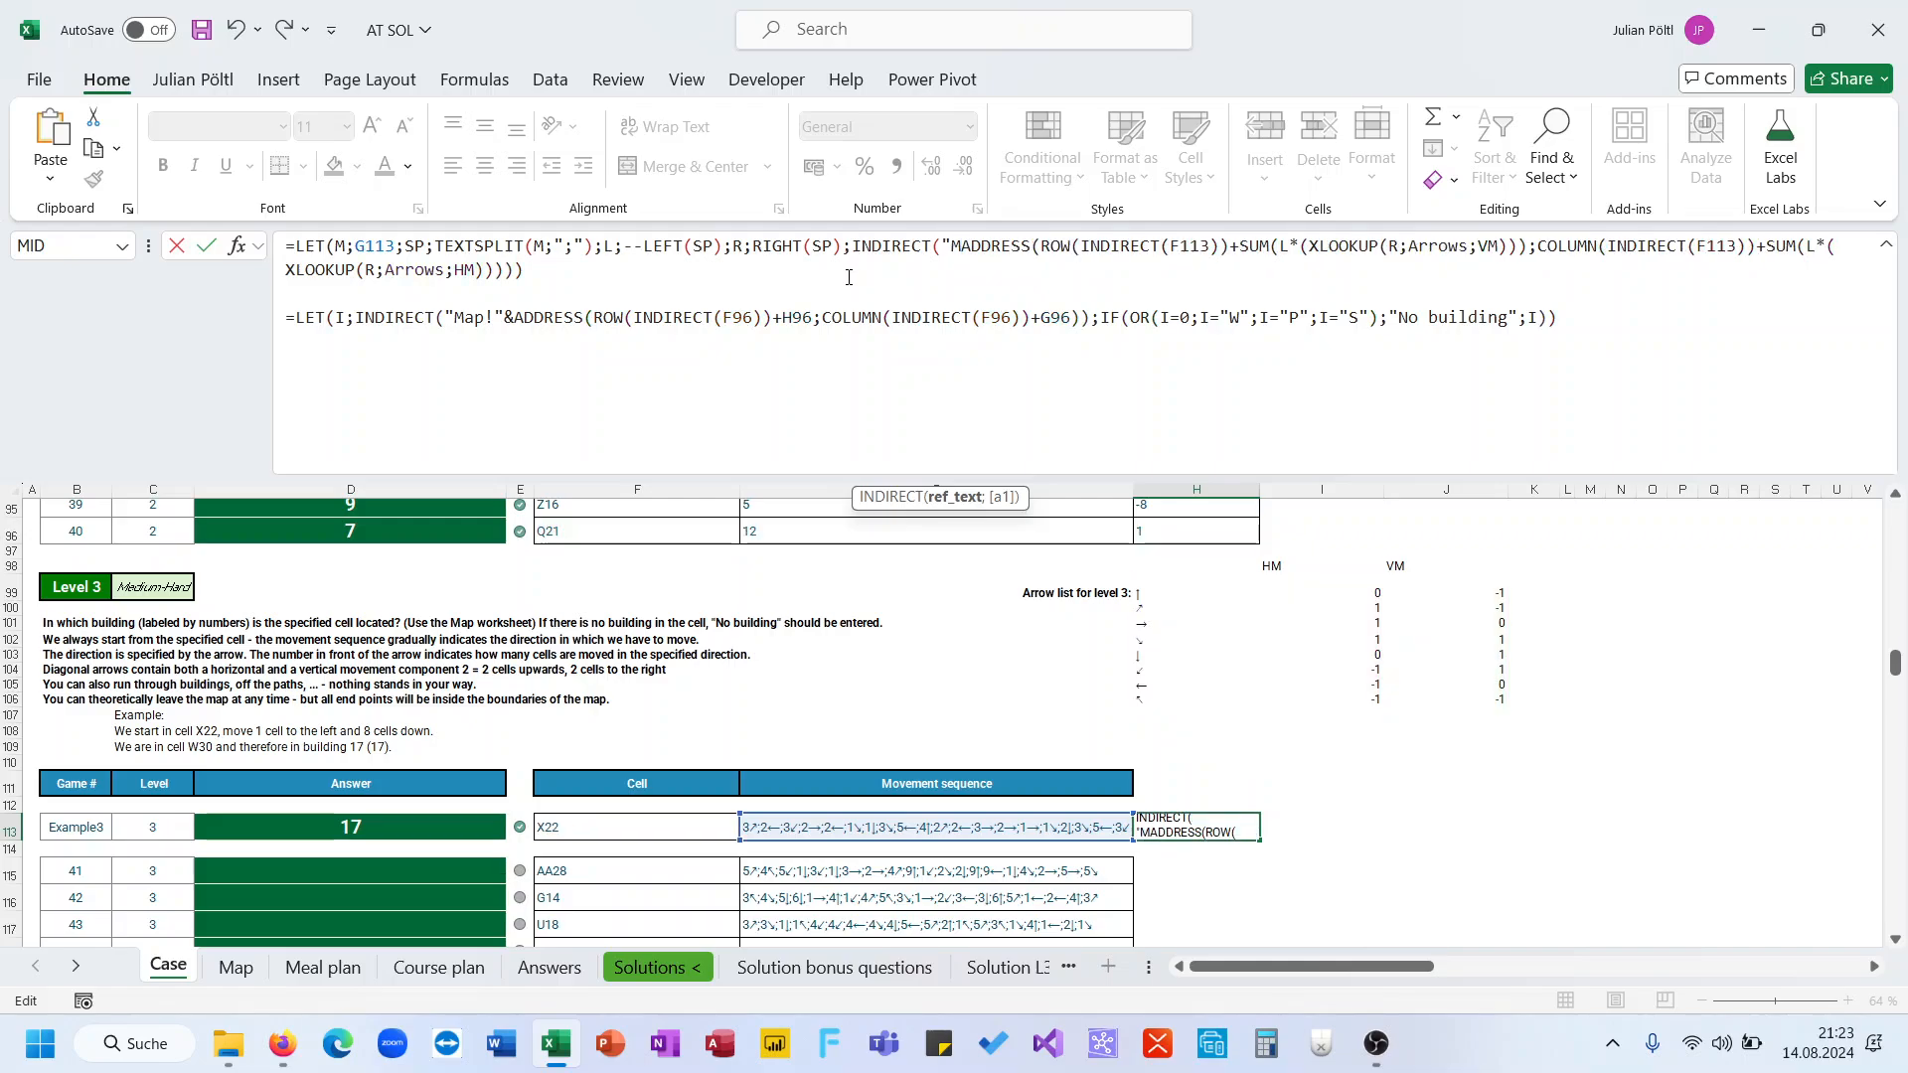
{"action": "type", "text": "ap!"}
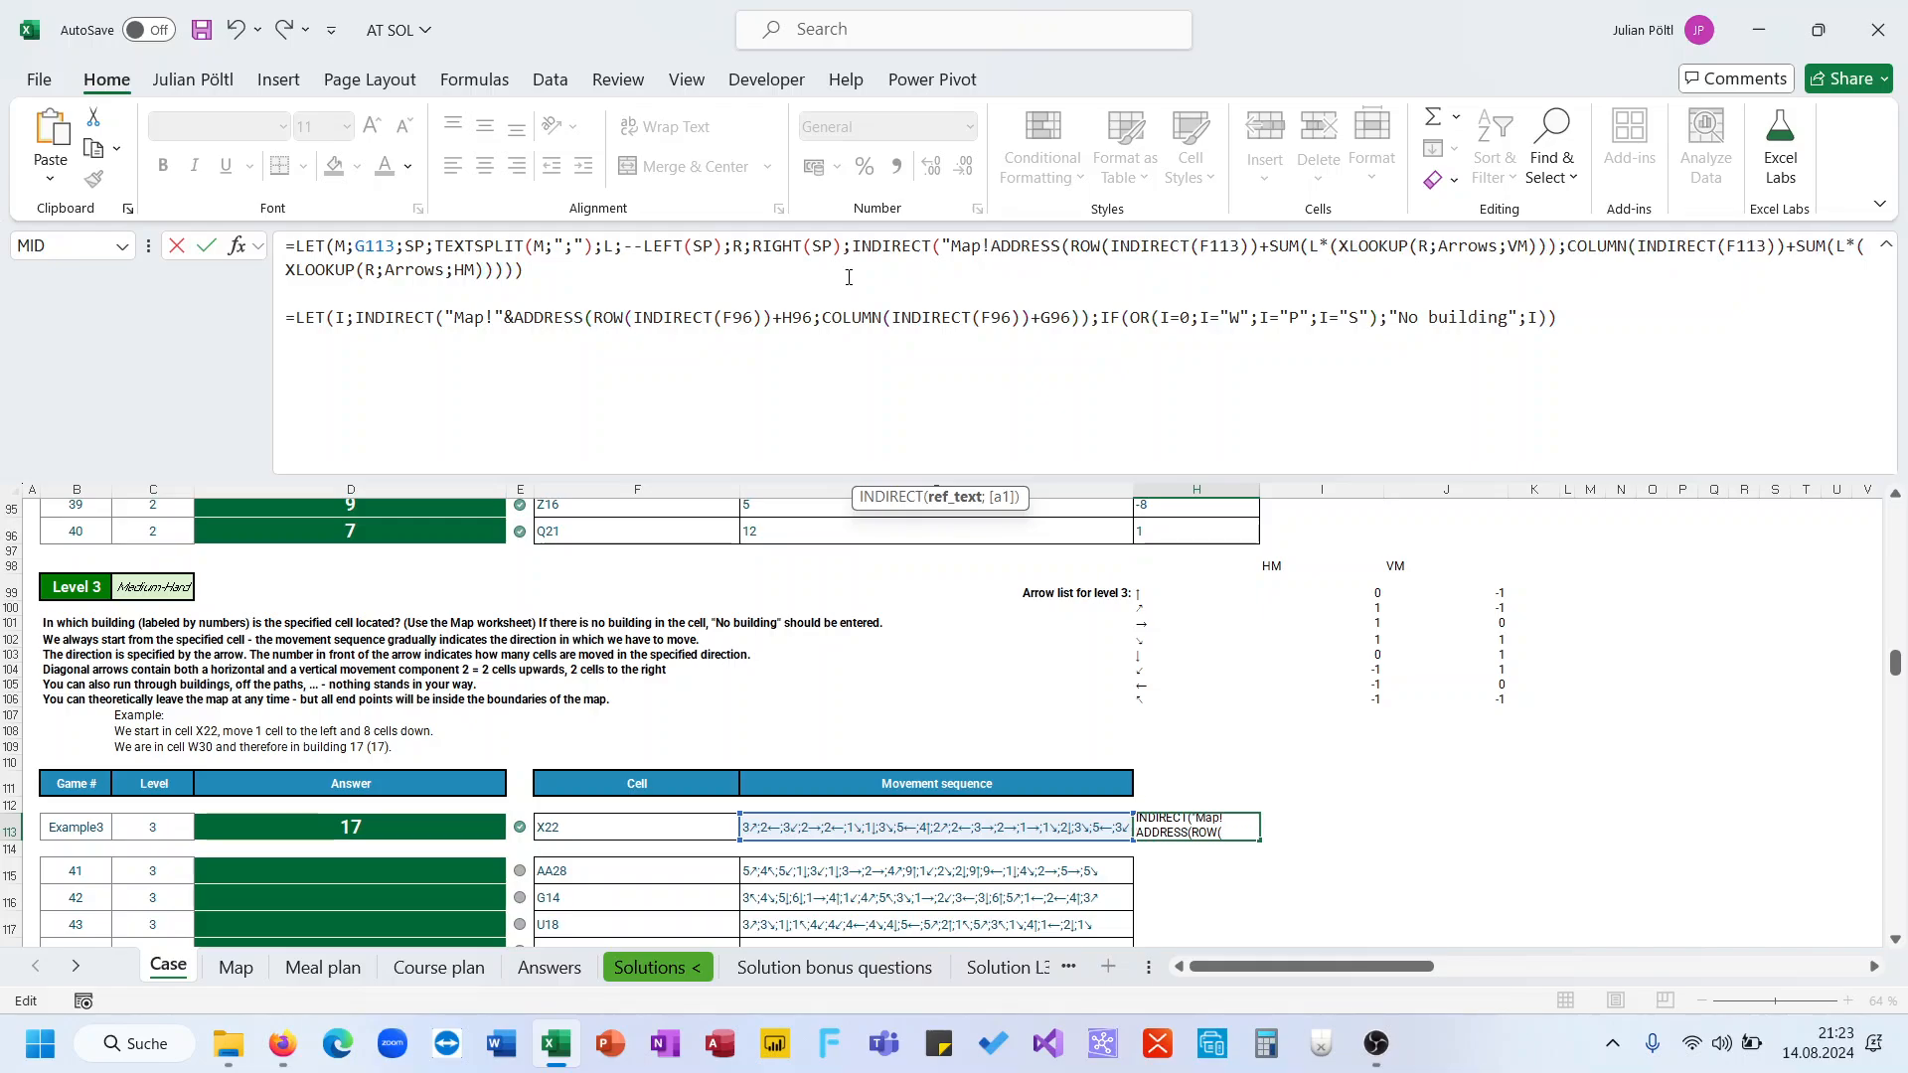
{"action": "type", "text": "\"&"}
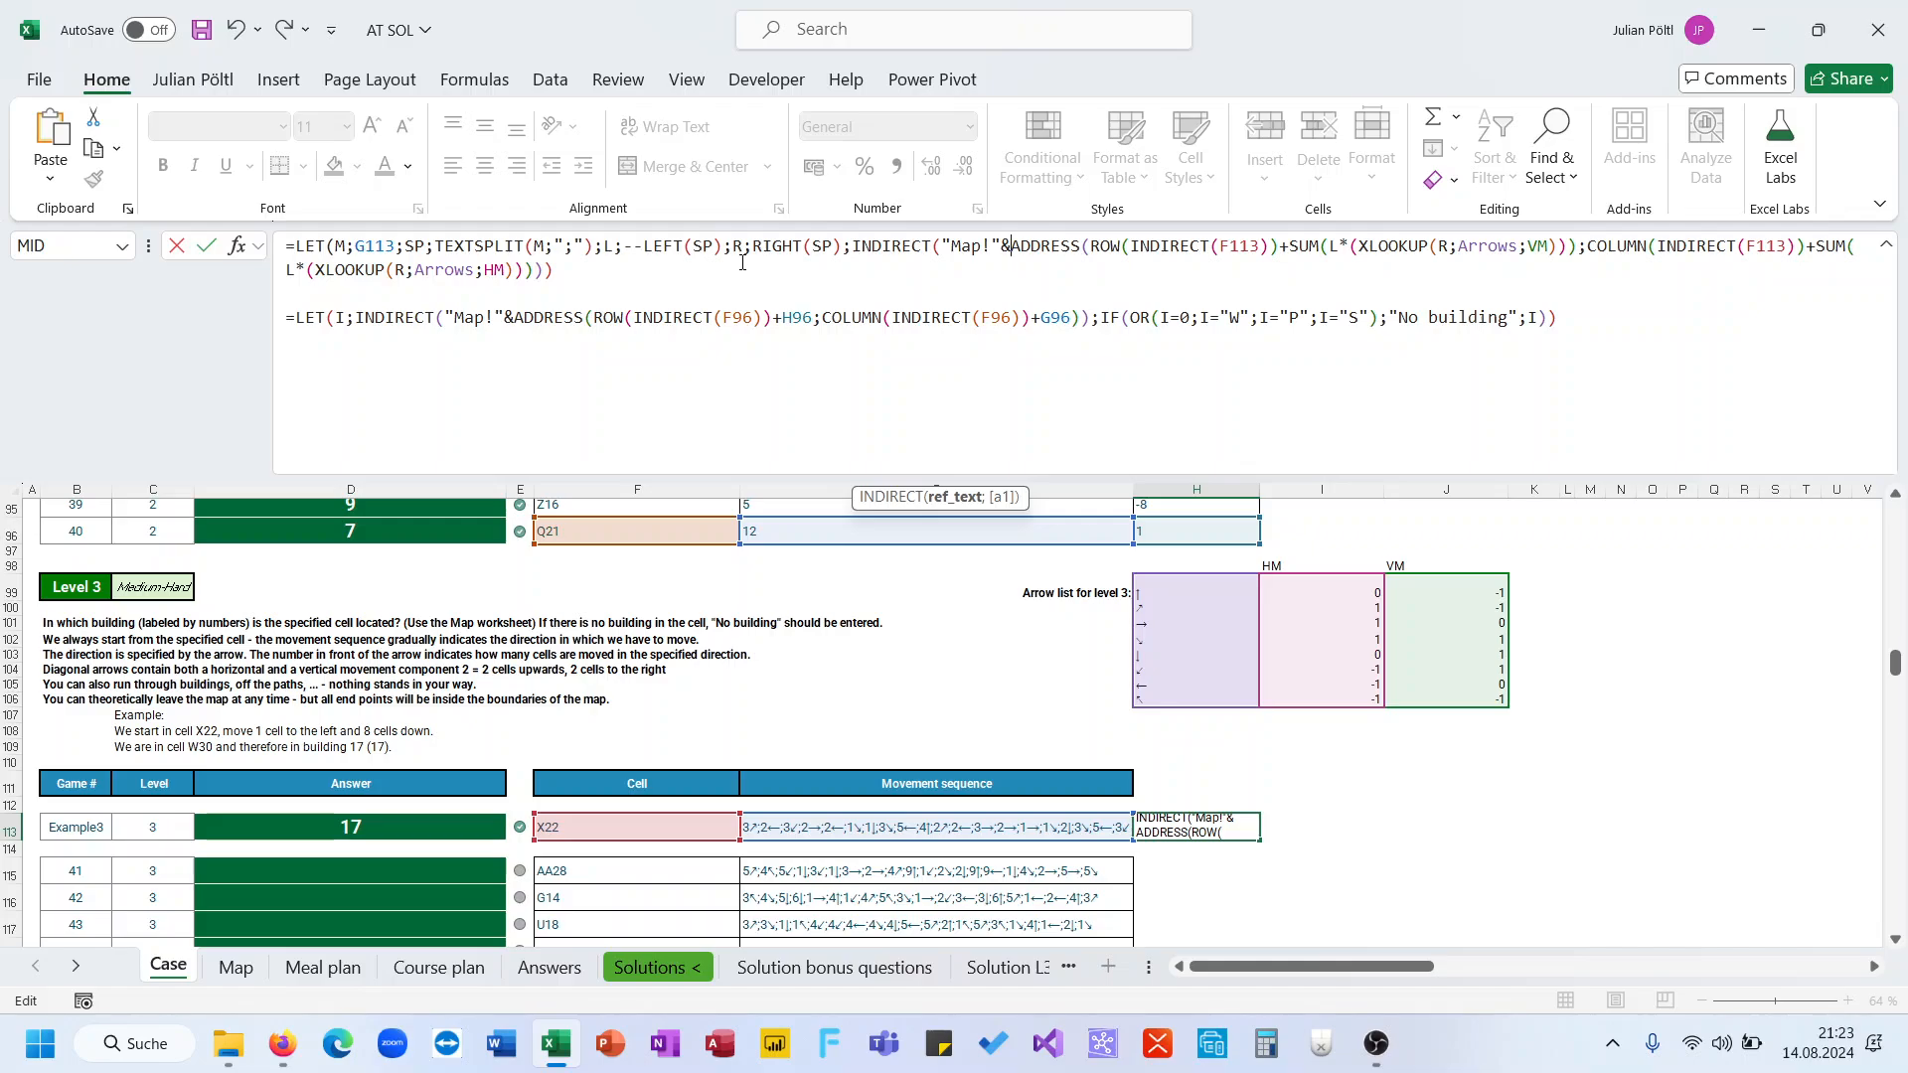
{"action": "left_click", "coordinate": [855, 252]}
{"action": "type", "text": "I;"}
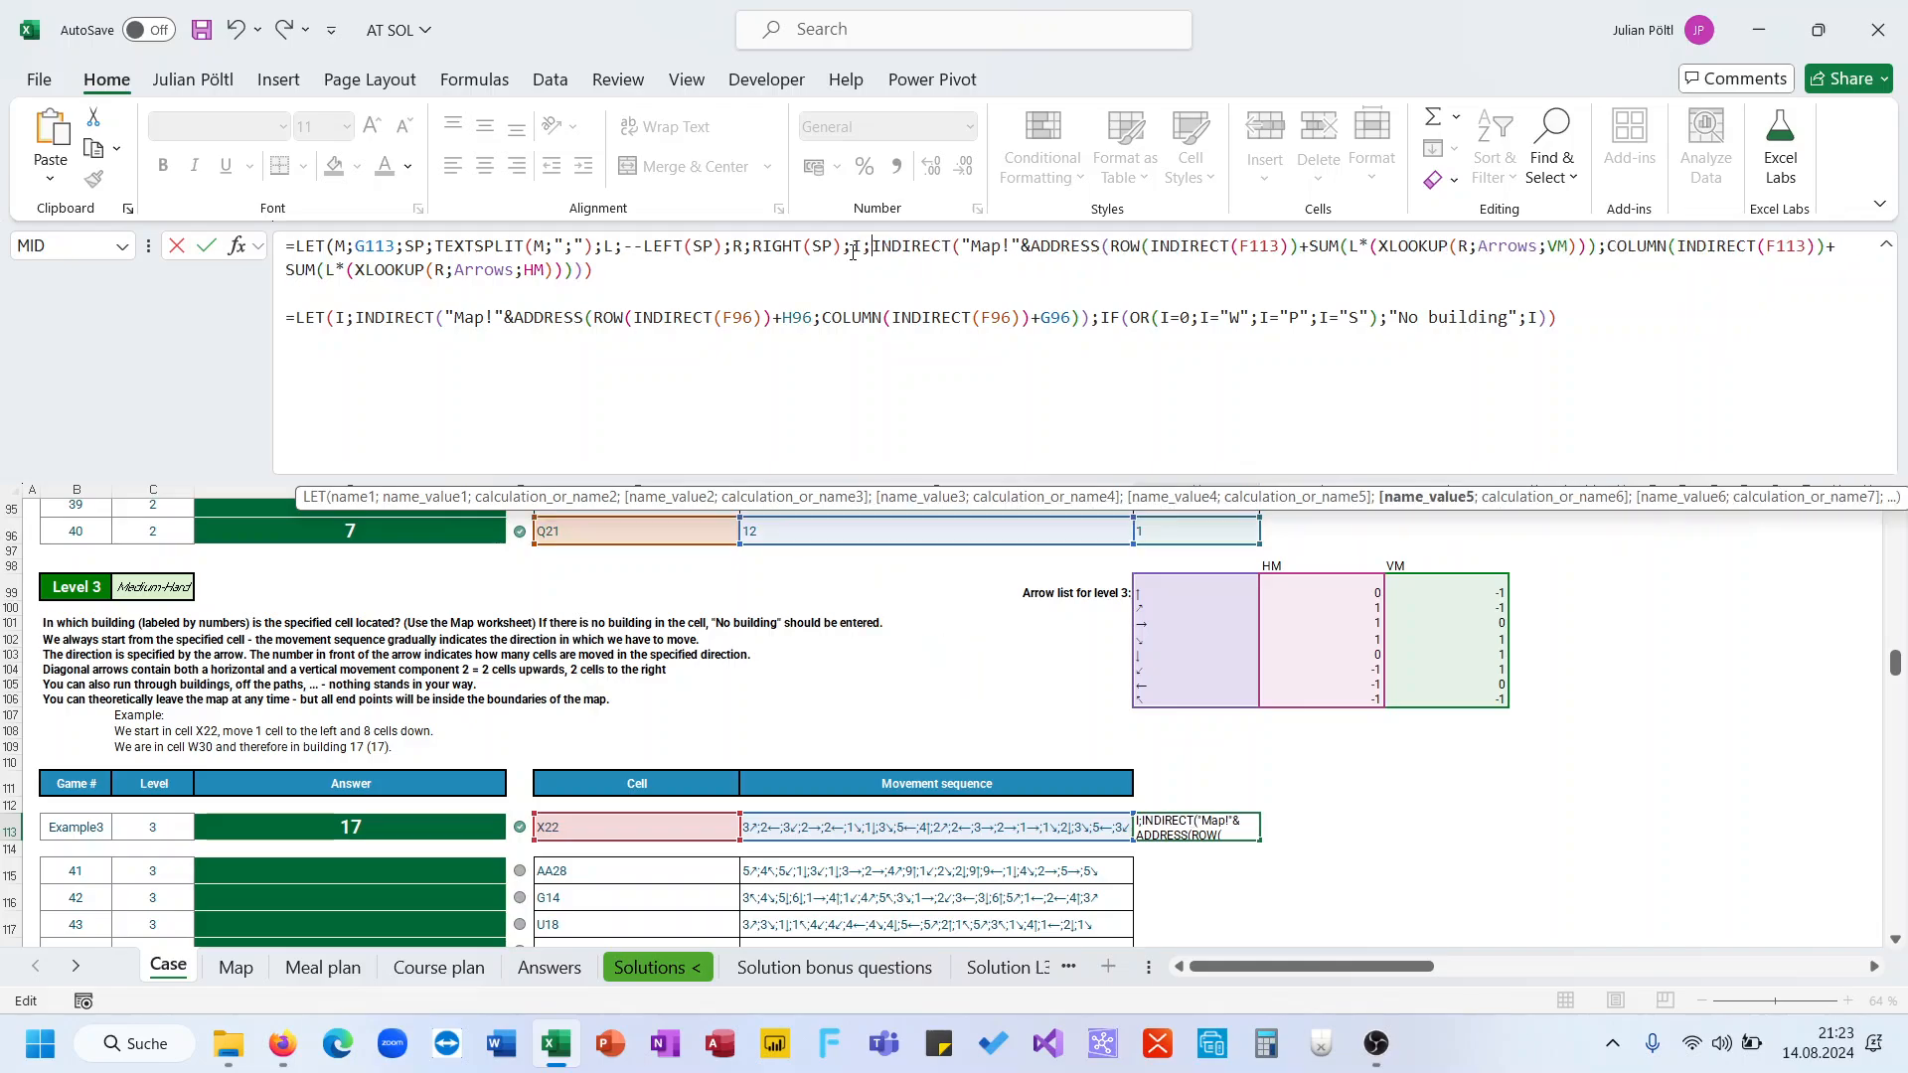
Replace the pasted Level 2 start with the IF(OR(I=0;I="W";I="P";I="S");"No building";I) result and confirm the formula
{"action": "left_click_drag", "start_coordinate": [1100, 318], "coordinate": [705, 275]}
{"action": "key", "text": "BackSpace"}
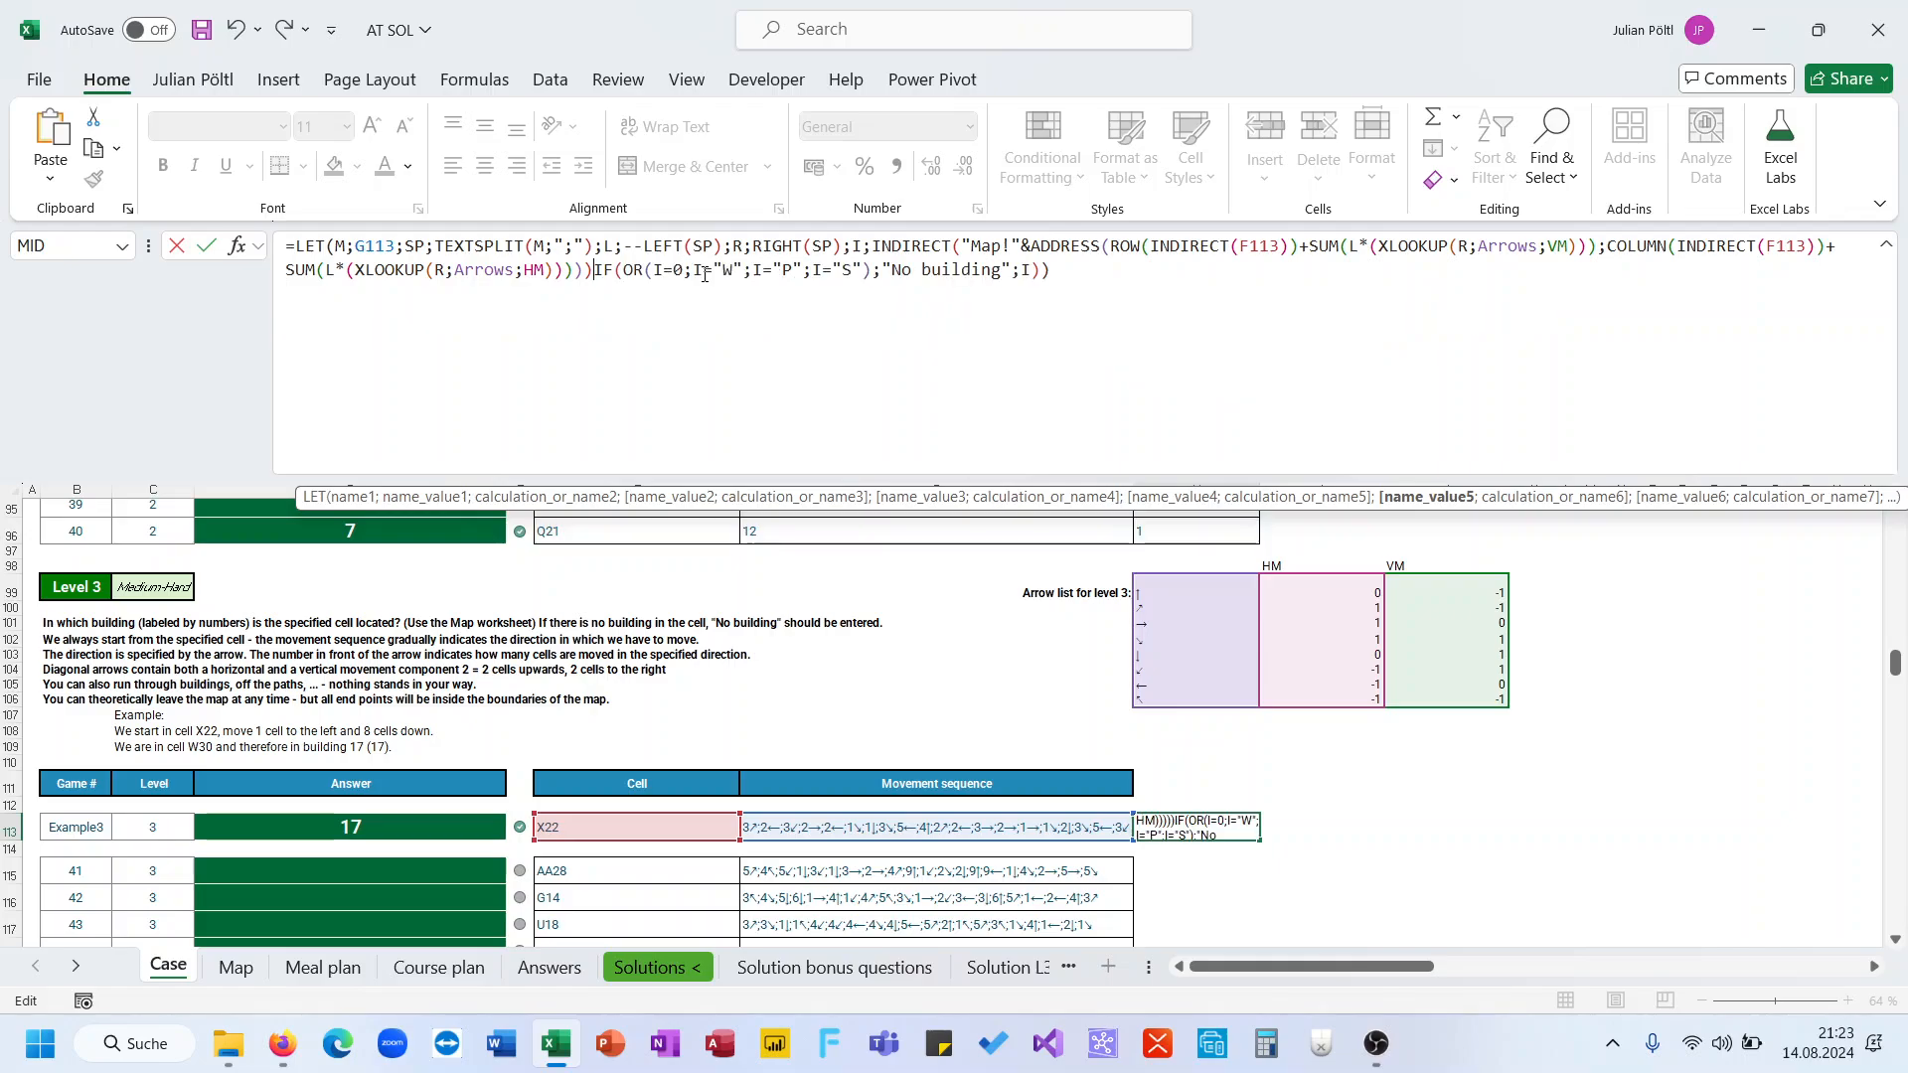
{"action": "type", "text": ";"}
{"action": "key", "text": "ctrl+Return"}
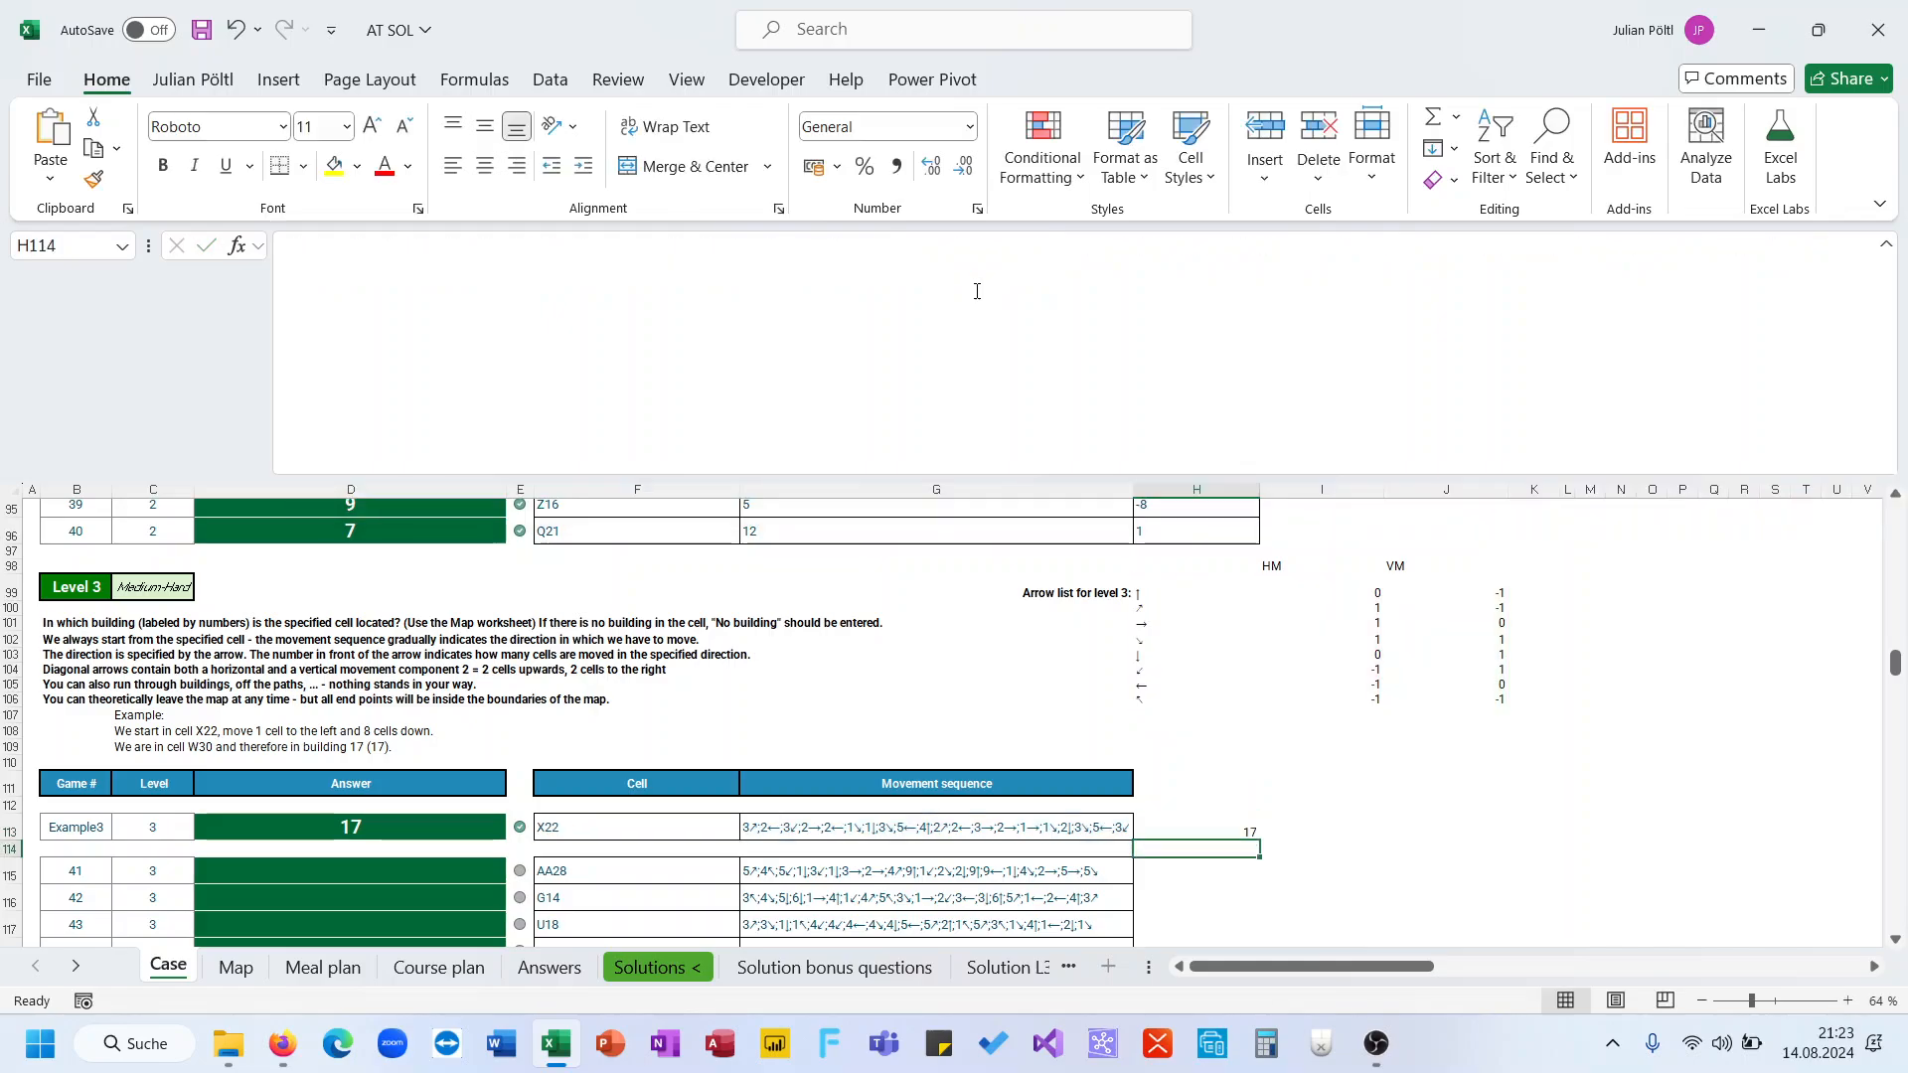
Copy the finished H113 formula into the Example3 answer cell D113
{"action": "left_click", "coordinate": [976, 290]}
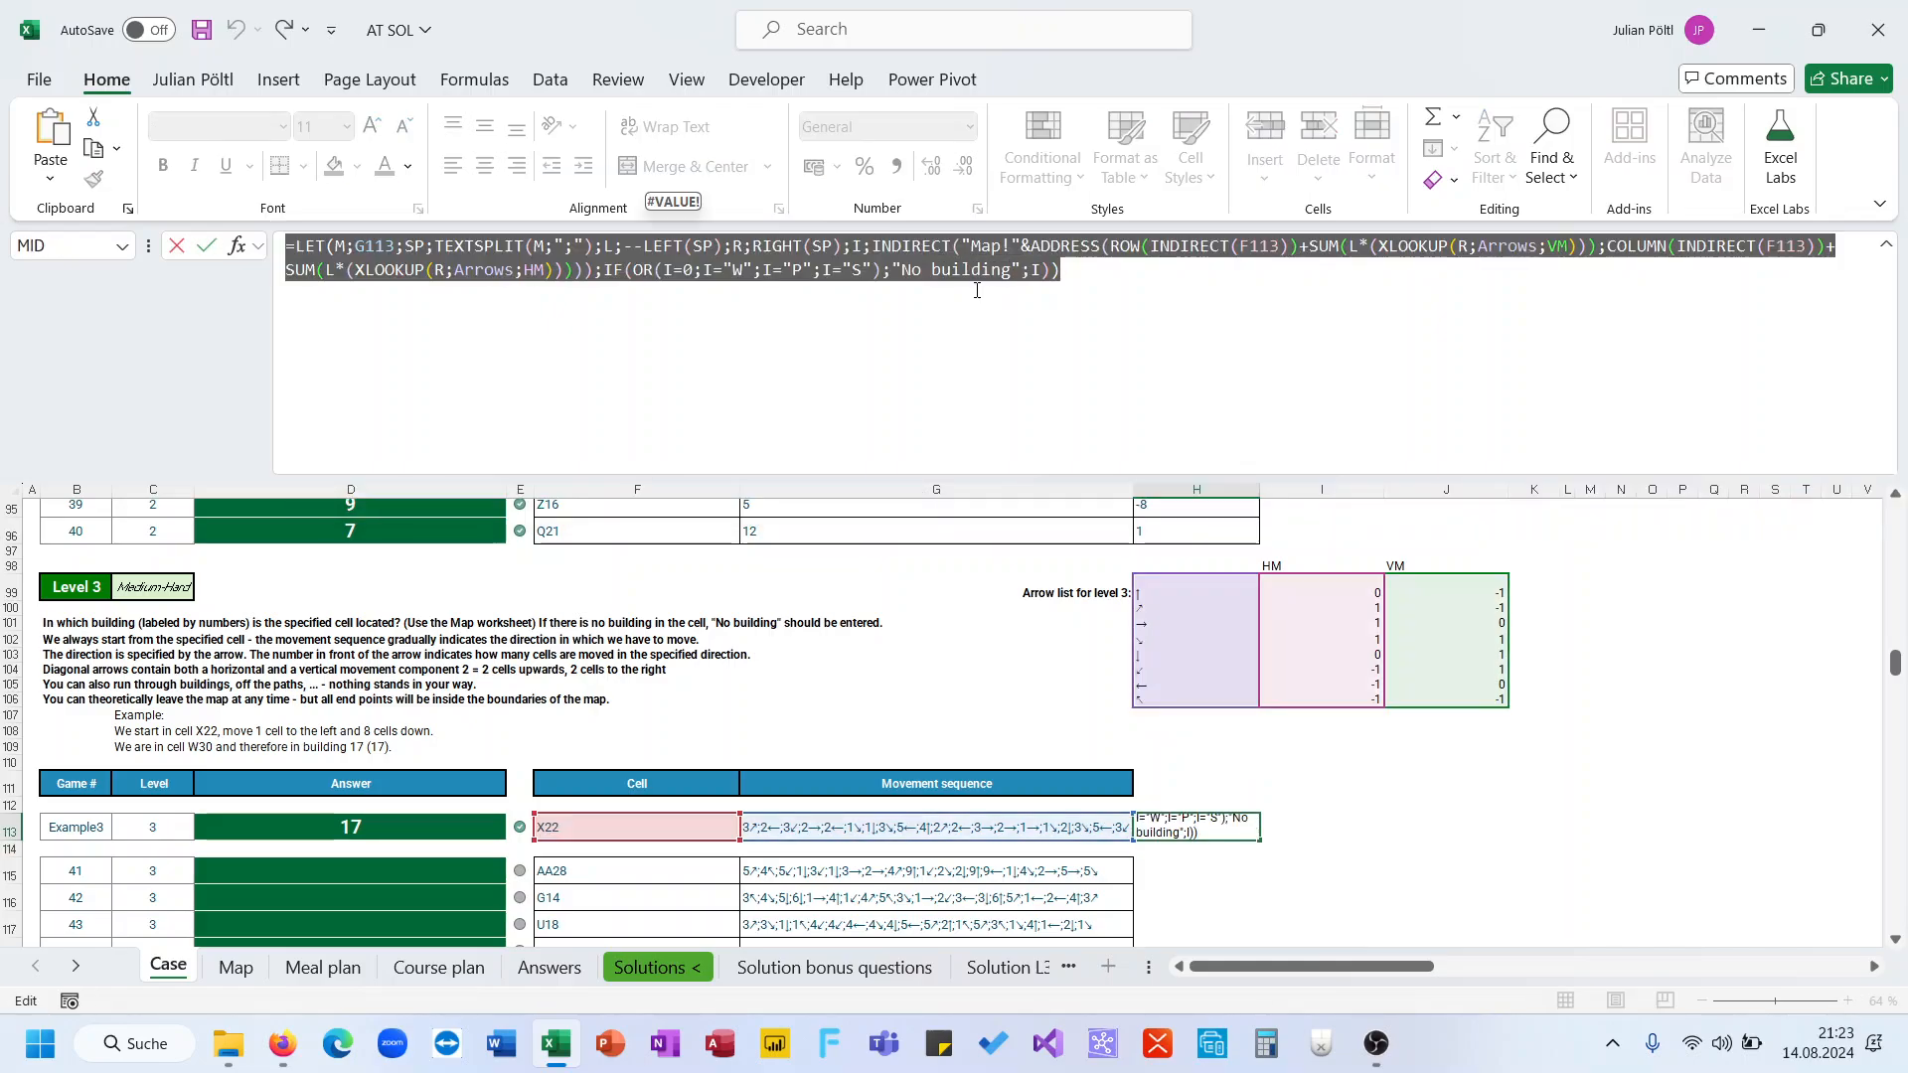
{"action": "key", "text": "Return"}
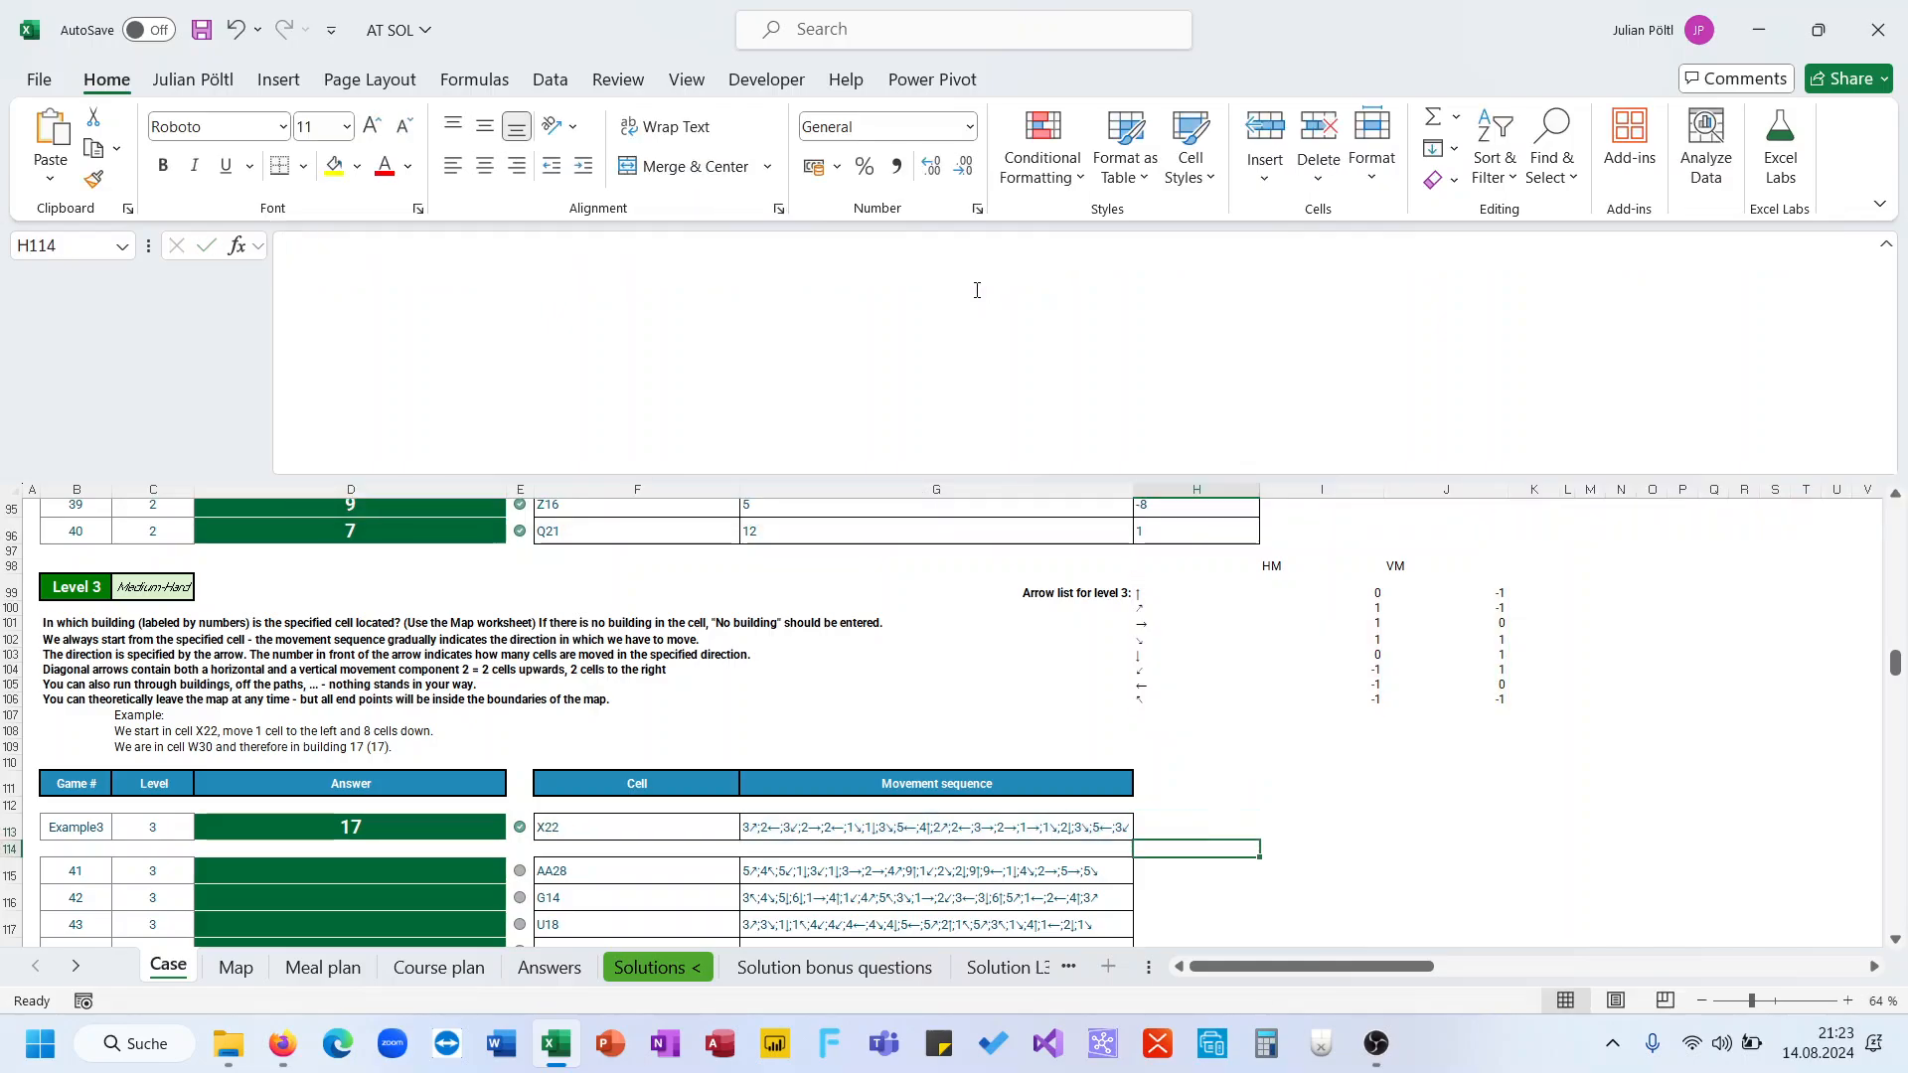
{"action": "left_click", "coordinate": [438, 827]}
{"action": "double_click", "coordinate": [515, 380]}
{"action": "key", "text": "Escape"}
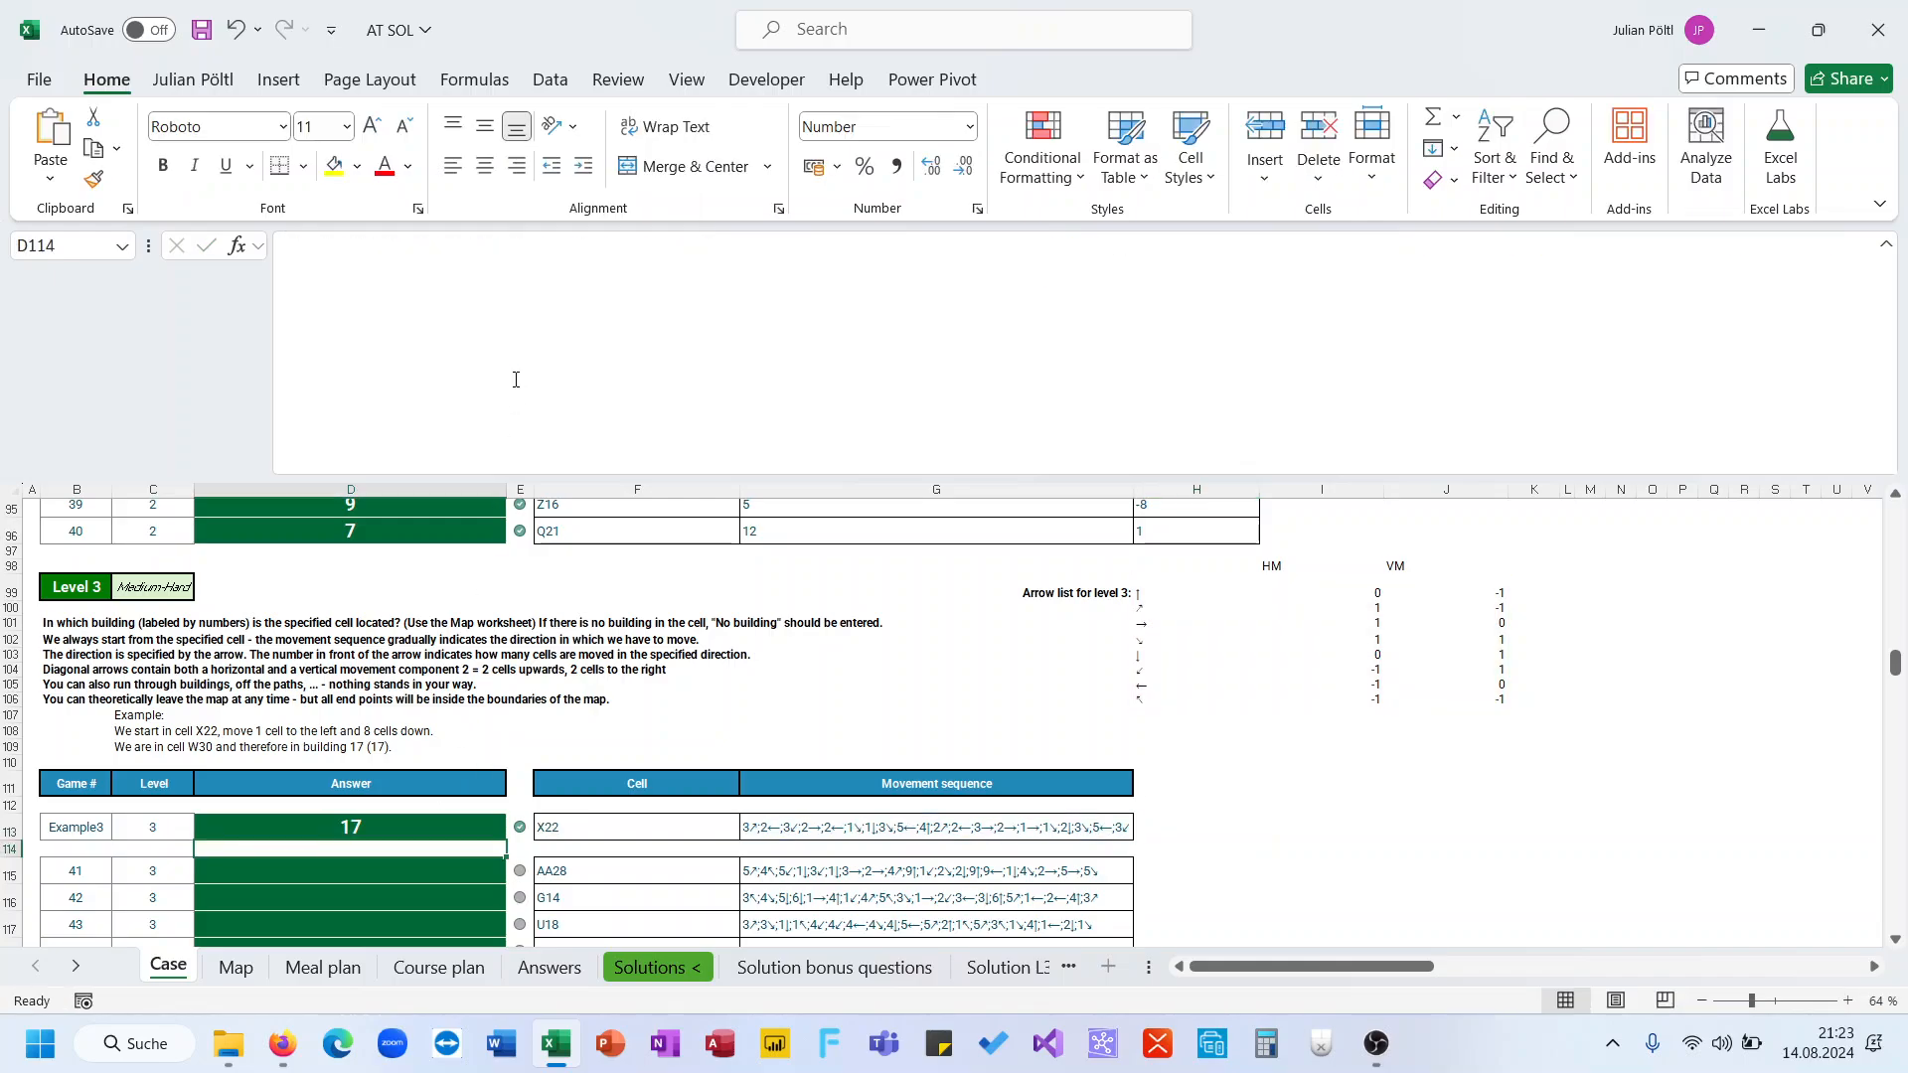
Copy the D113 answer formula into D115 and fill it down the Level 3 answer column
{"action": "key", "text": "ctrl+c"}
{"action": "left_click", "coordinate": [437, 870]}
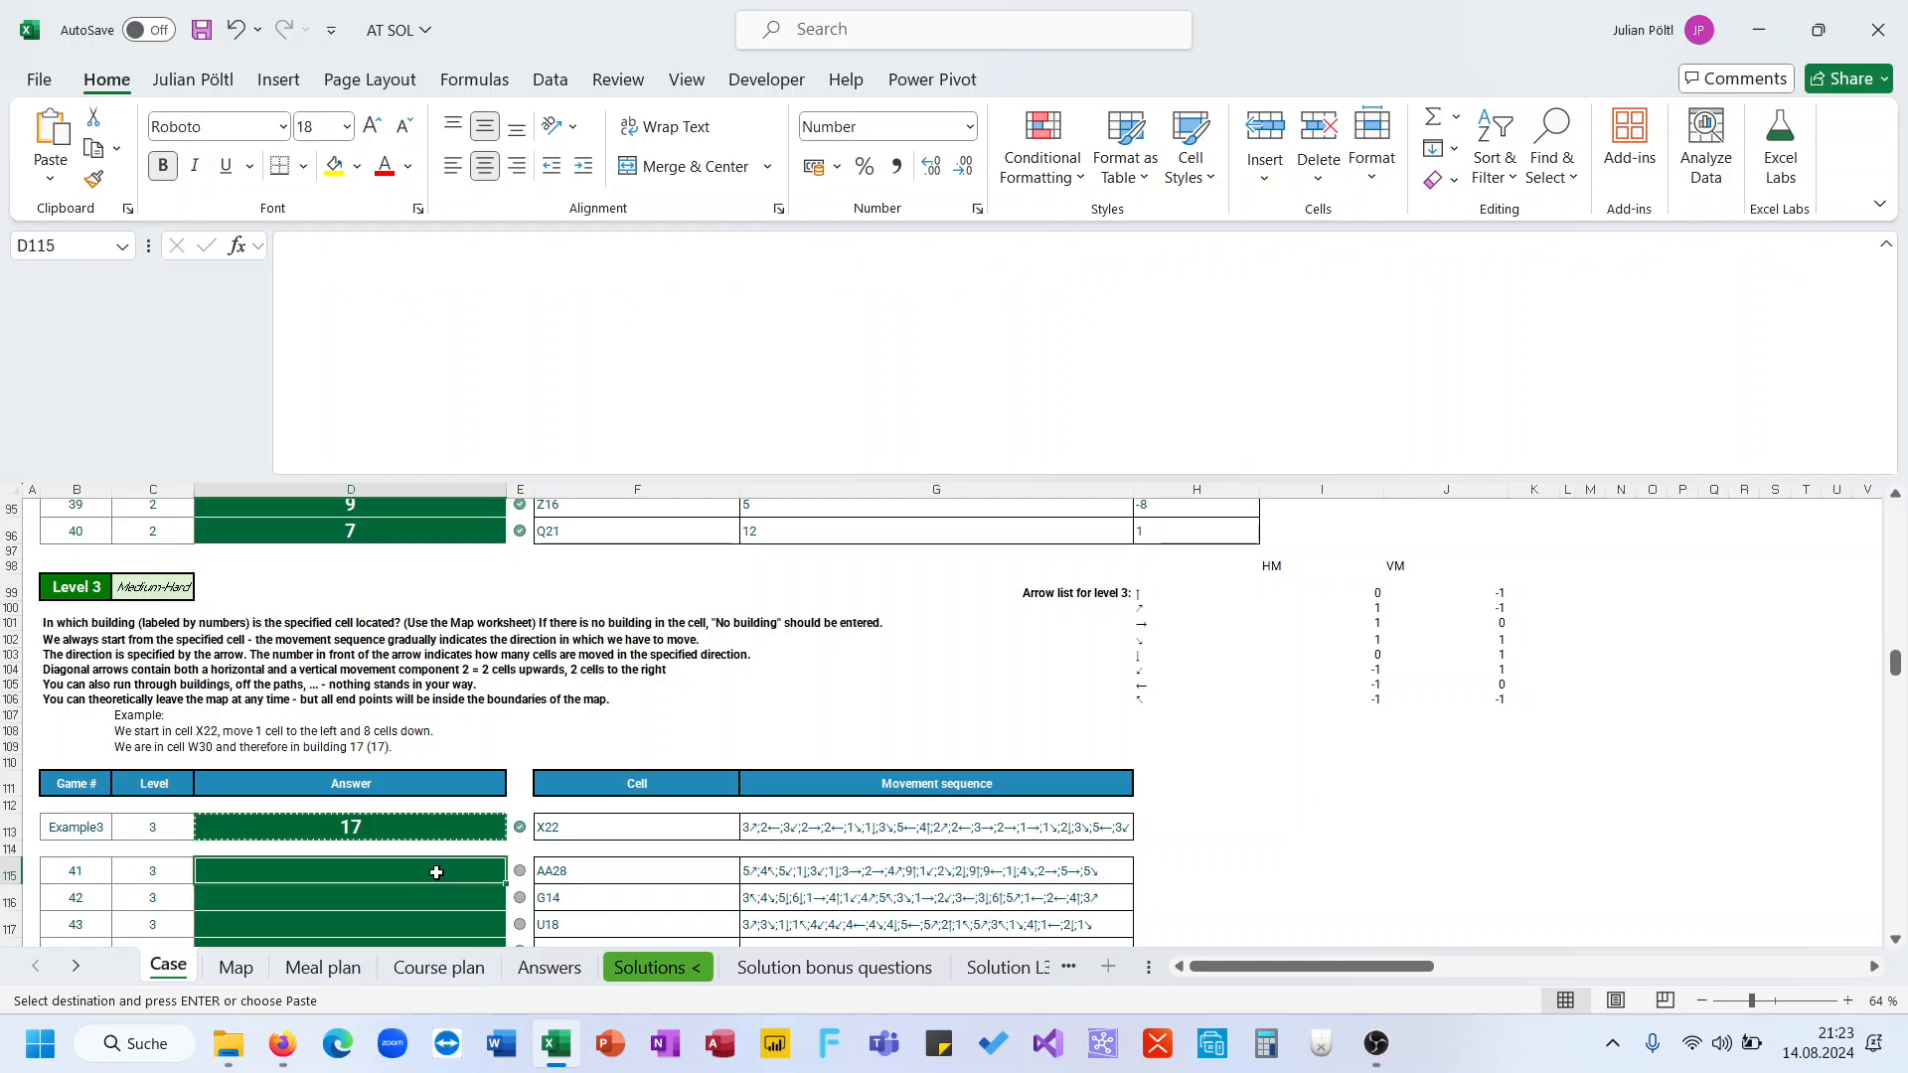
{"action": "key", "text": "ctrl+v"}
{"action": "double_click", "coordinate": [502, 884]}
{"action": "scroll", "coordinate": [511, 795], "scroll_direction": "down", "scroll_amount": 9}
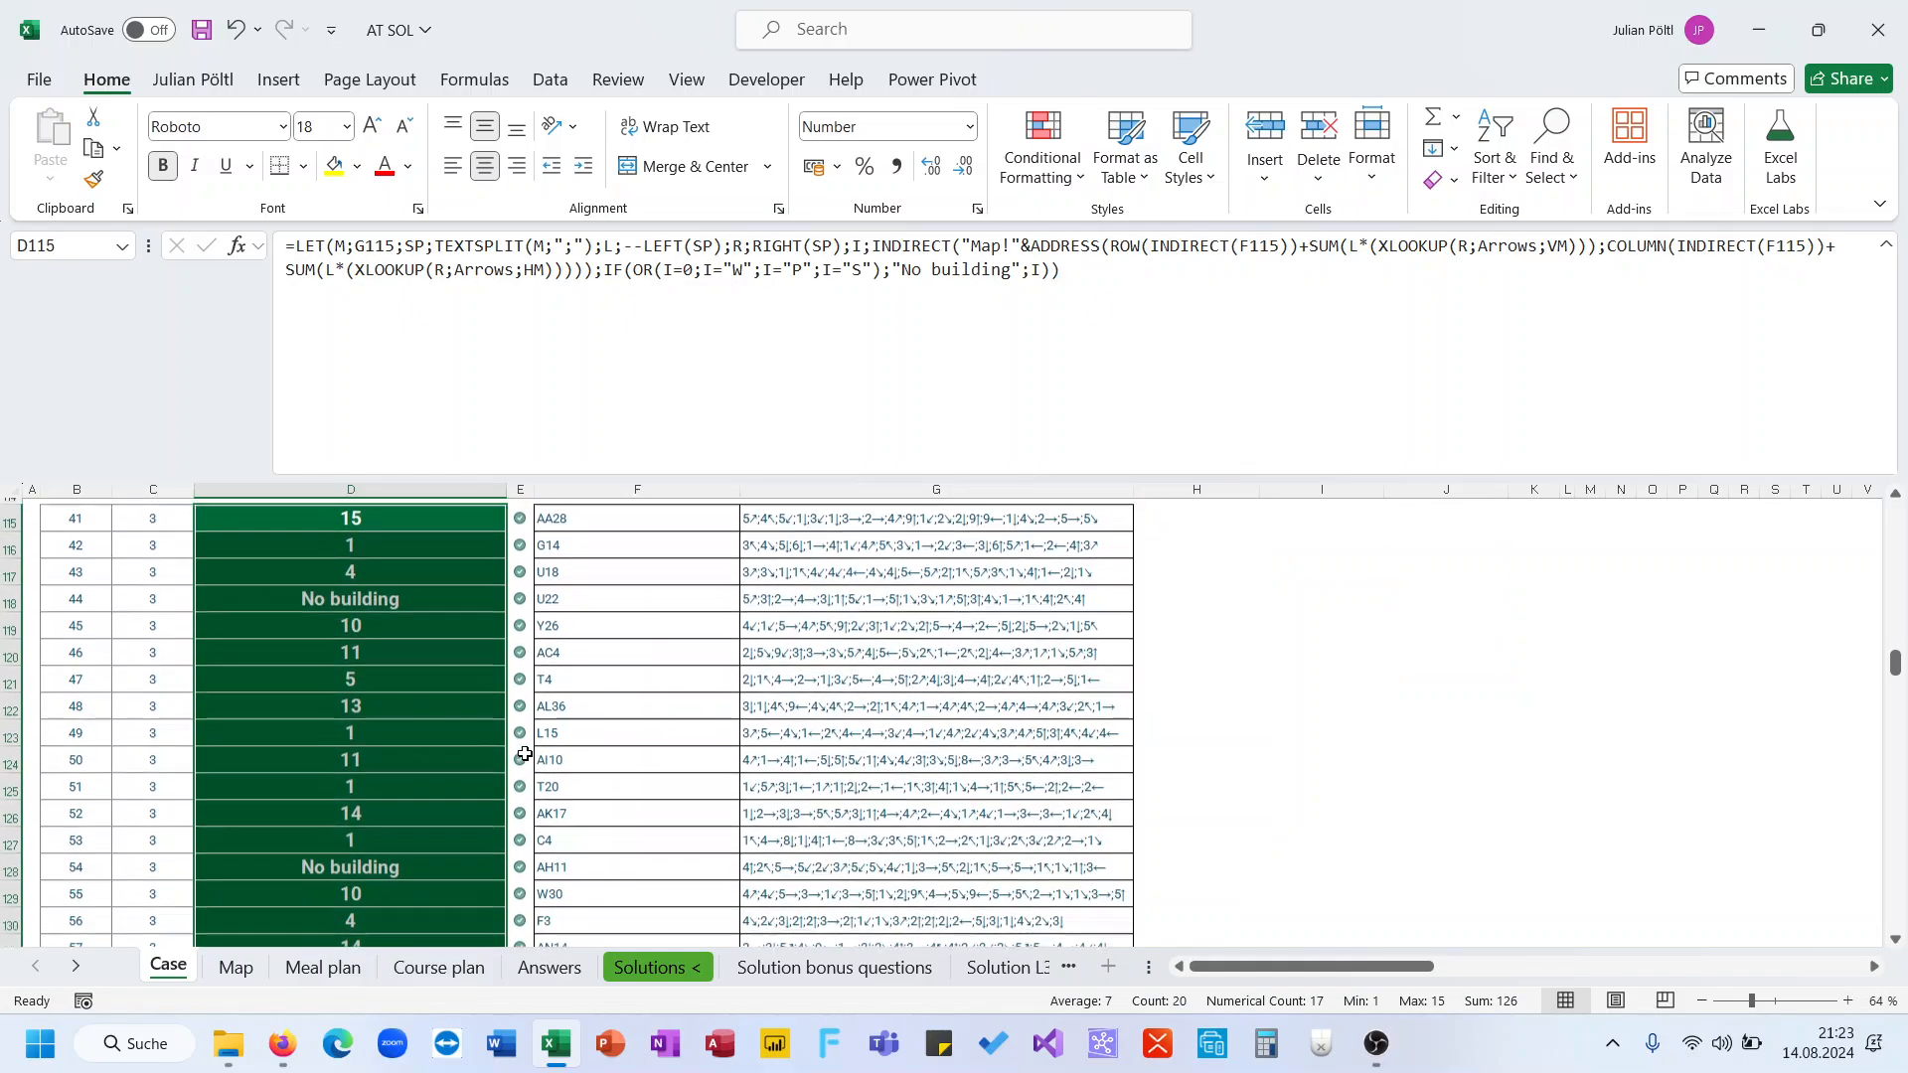
{"action": "key", "text": "ctrl+shift+u"}
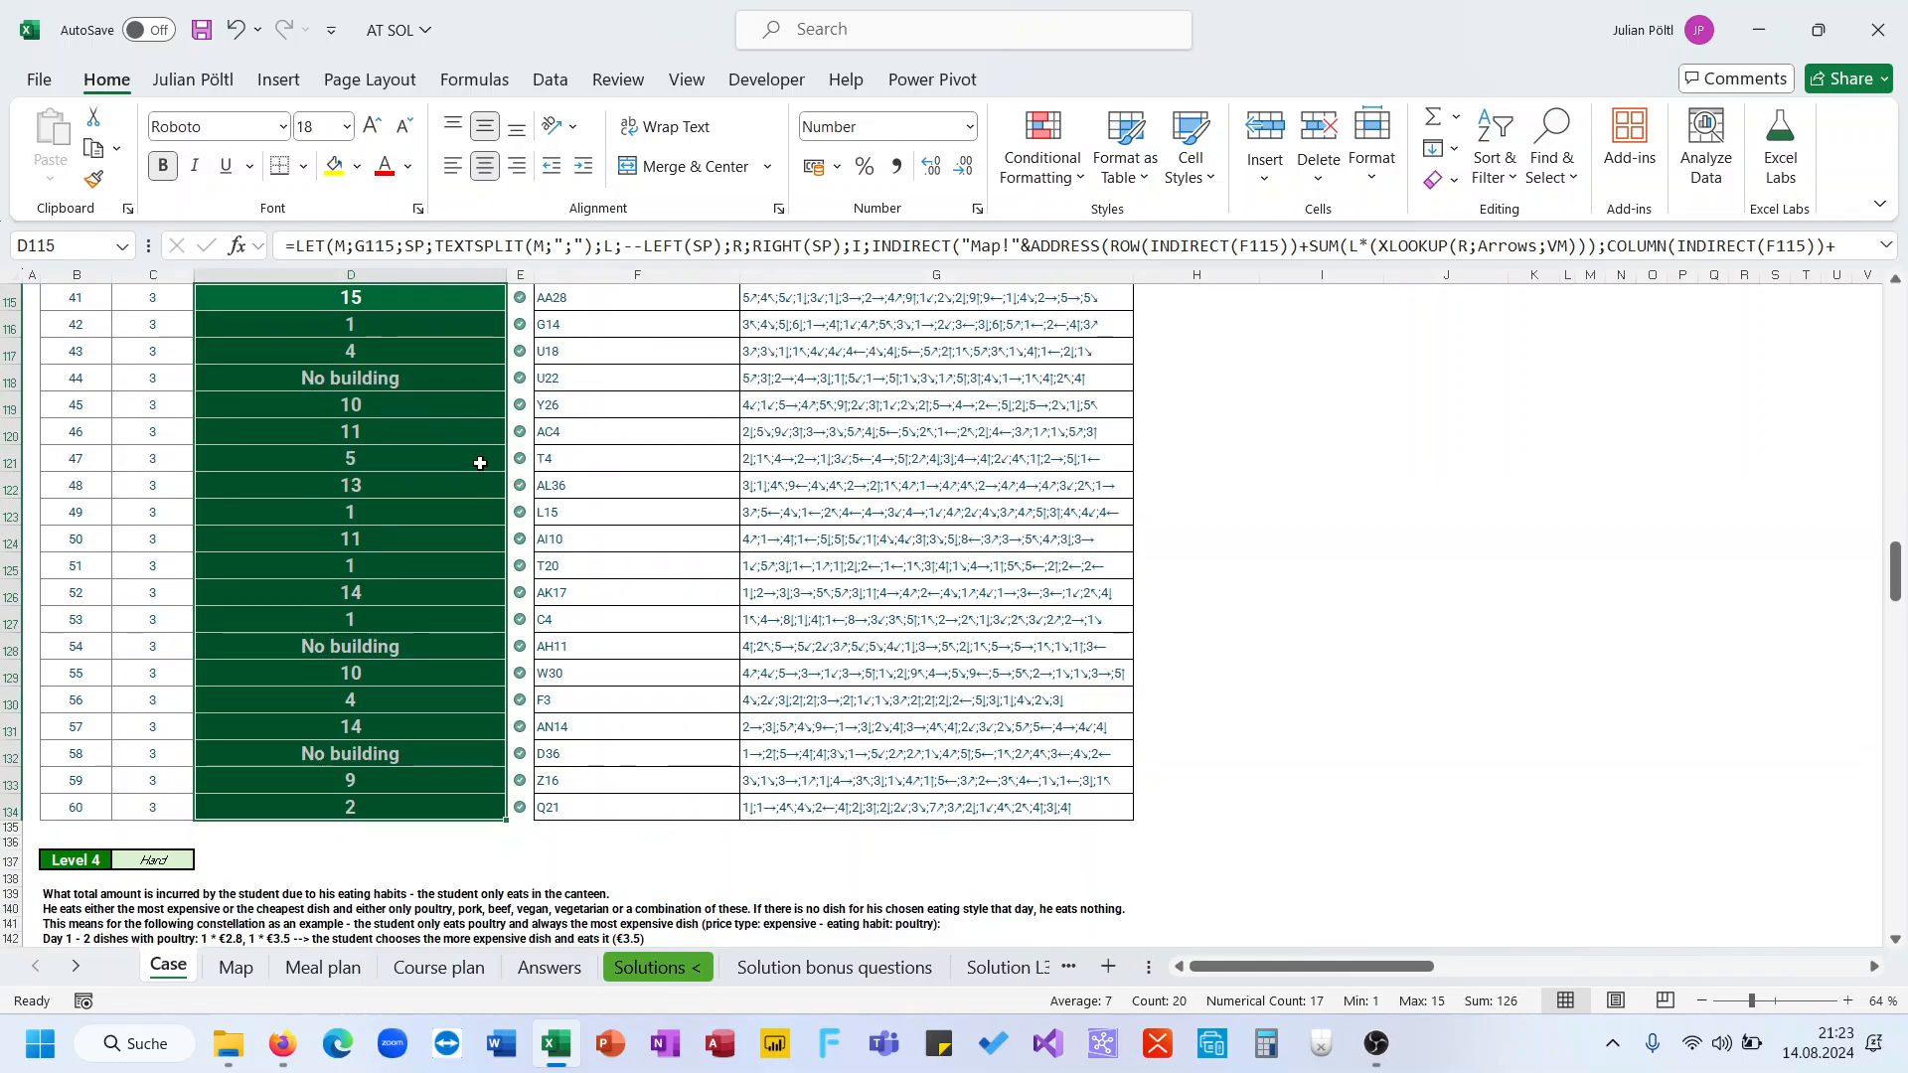
{"action": "scroll", "coordinate": [495, 635], "scroll_direction": "up", "scroll_amount": 7}
{"action": "left_click", "coordinate": [459, 693]}
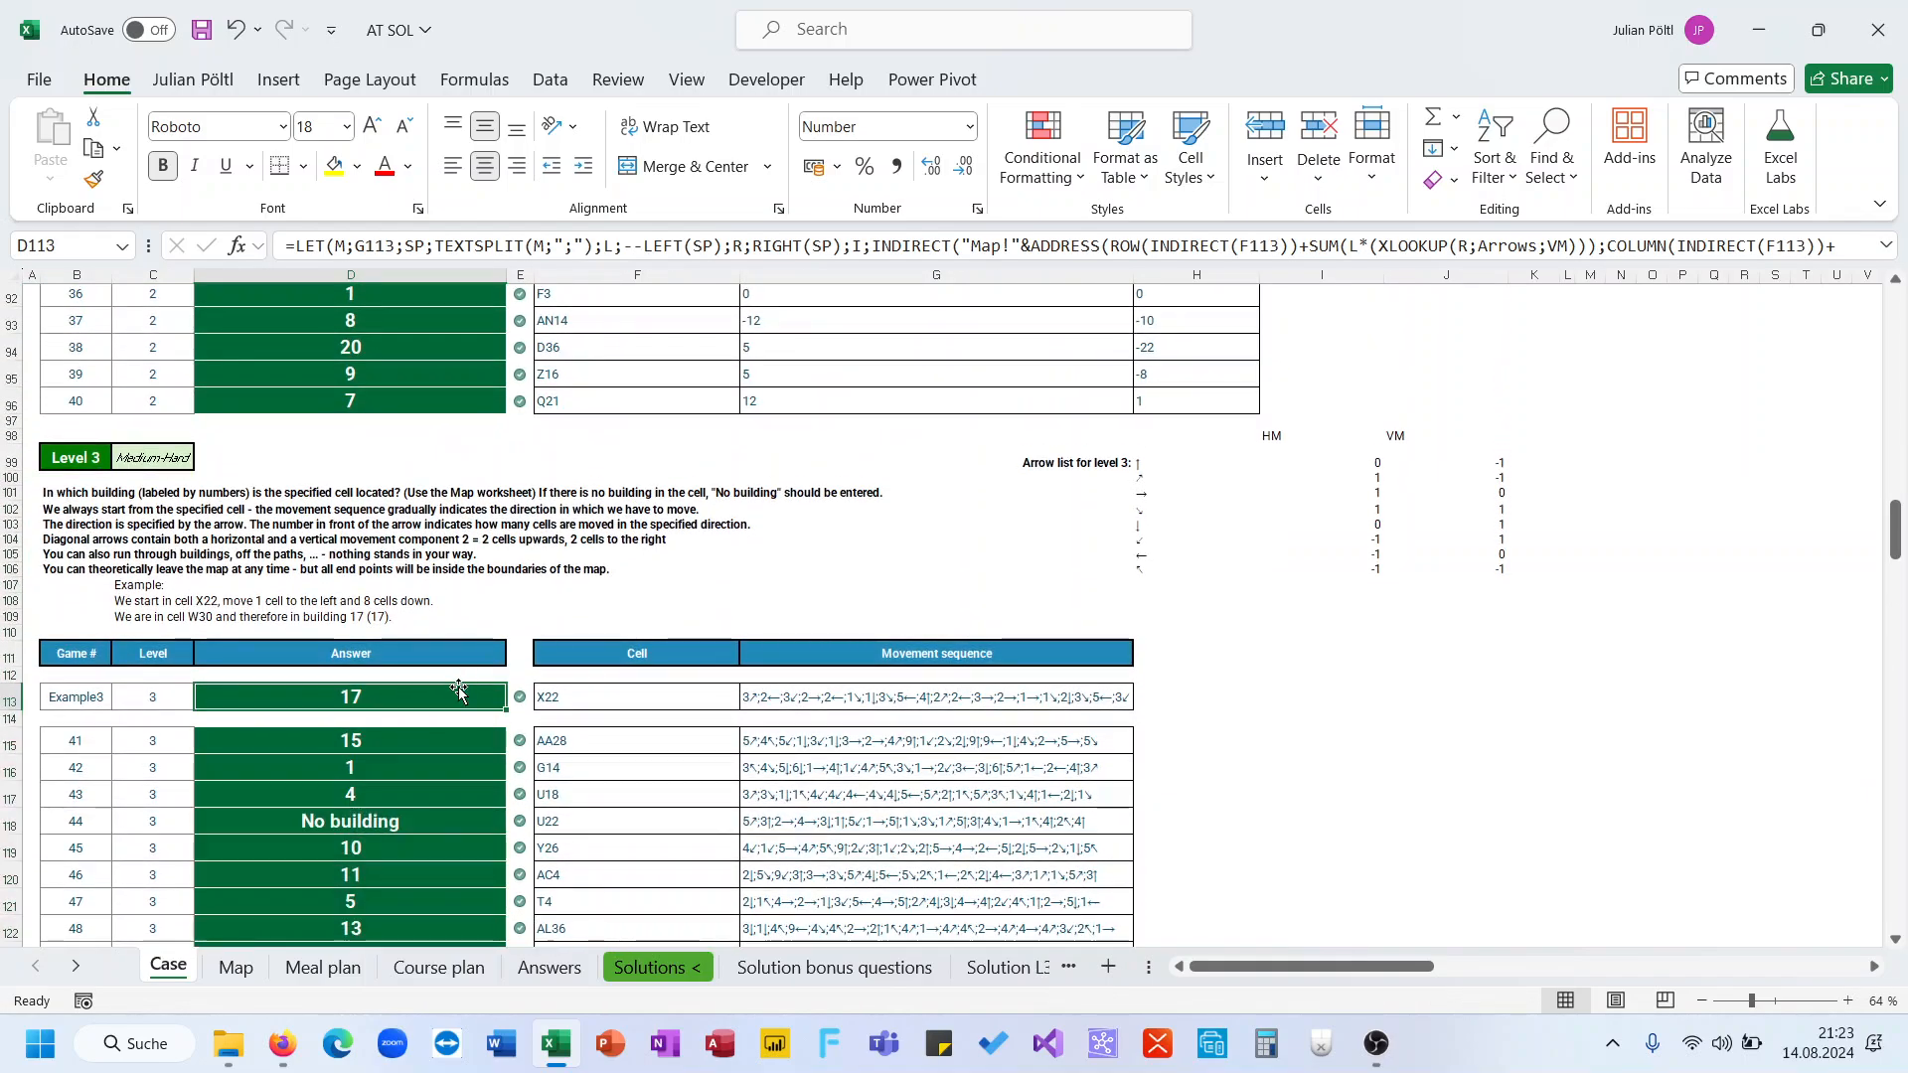
{"action": "left_click_drag", "start_coordinate": [616, 264], "coordinate": [627, 400]}
{"action": "left_click", "coordinate": [816, 243]}
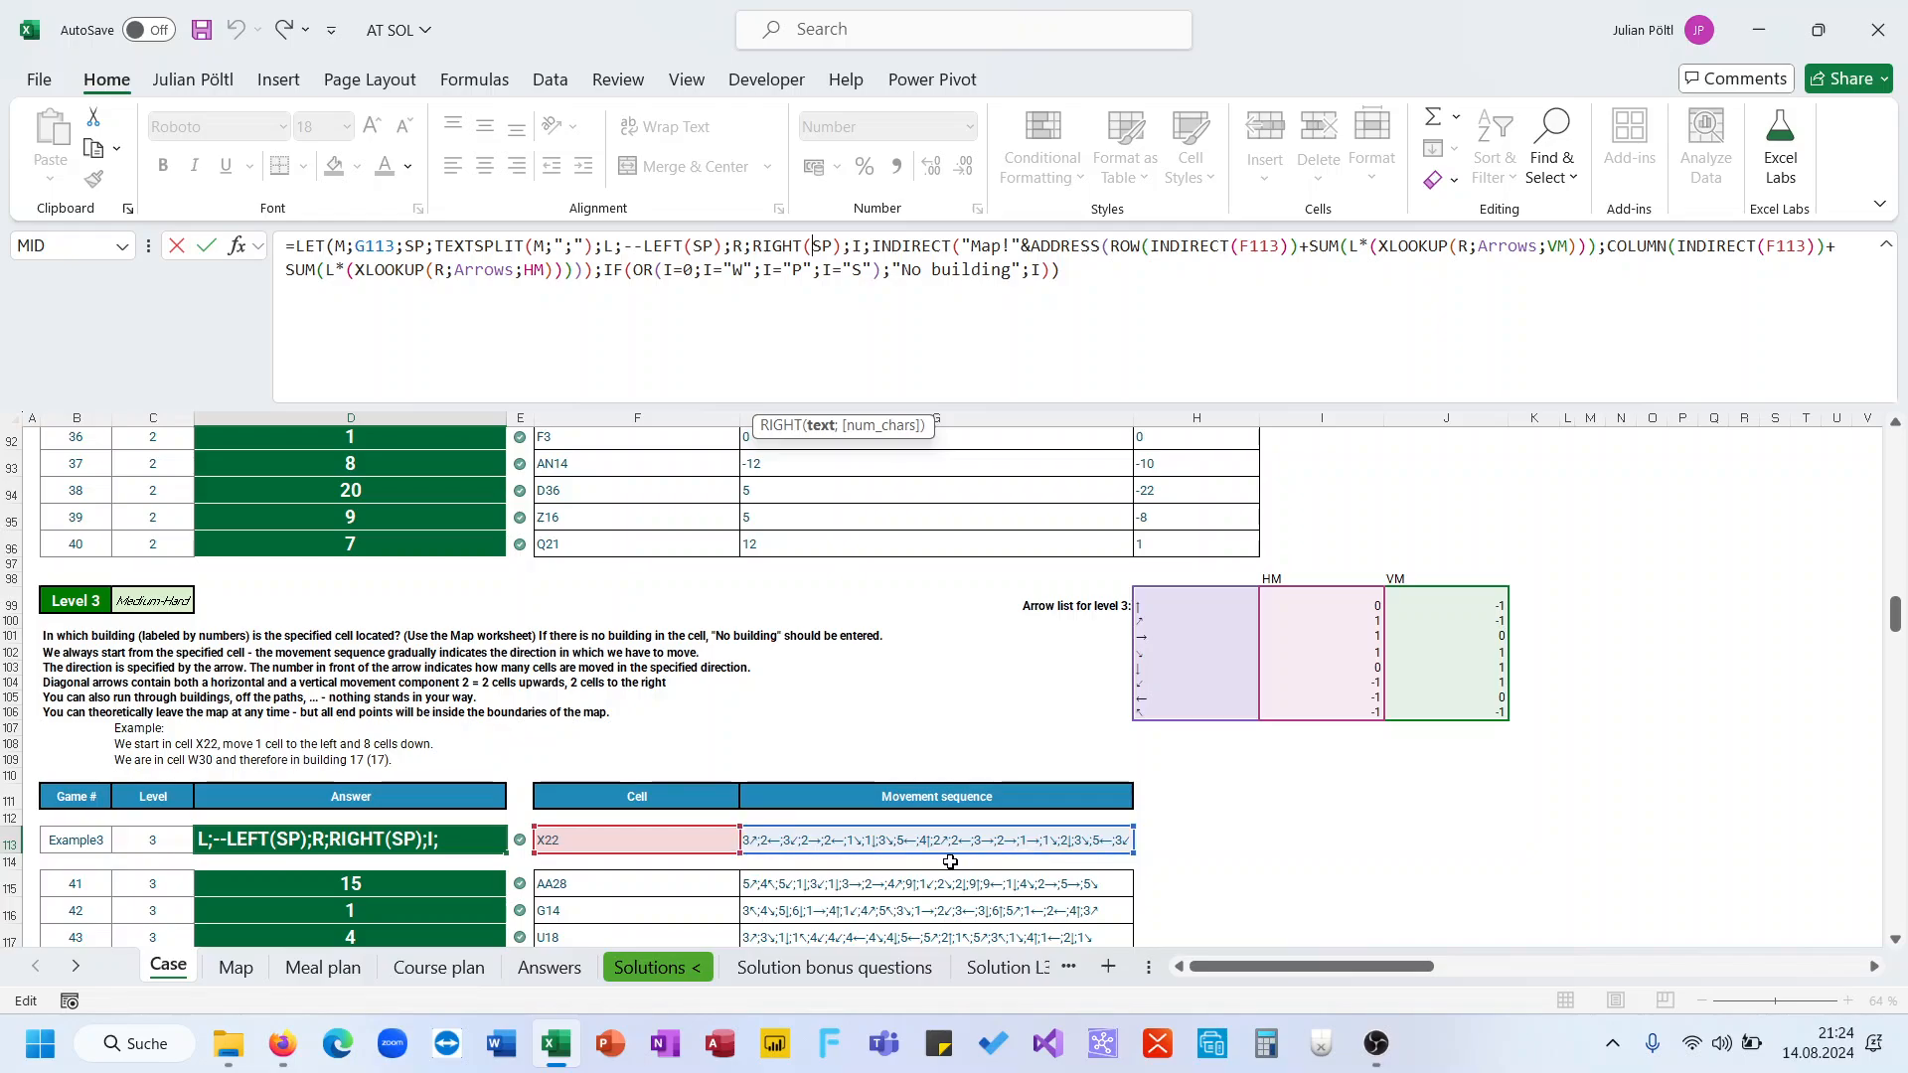
{"action": "left_click", "coordinate": [983, 972]}
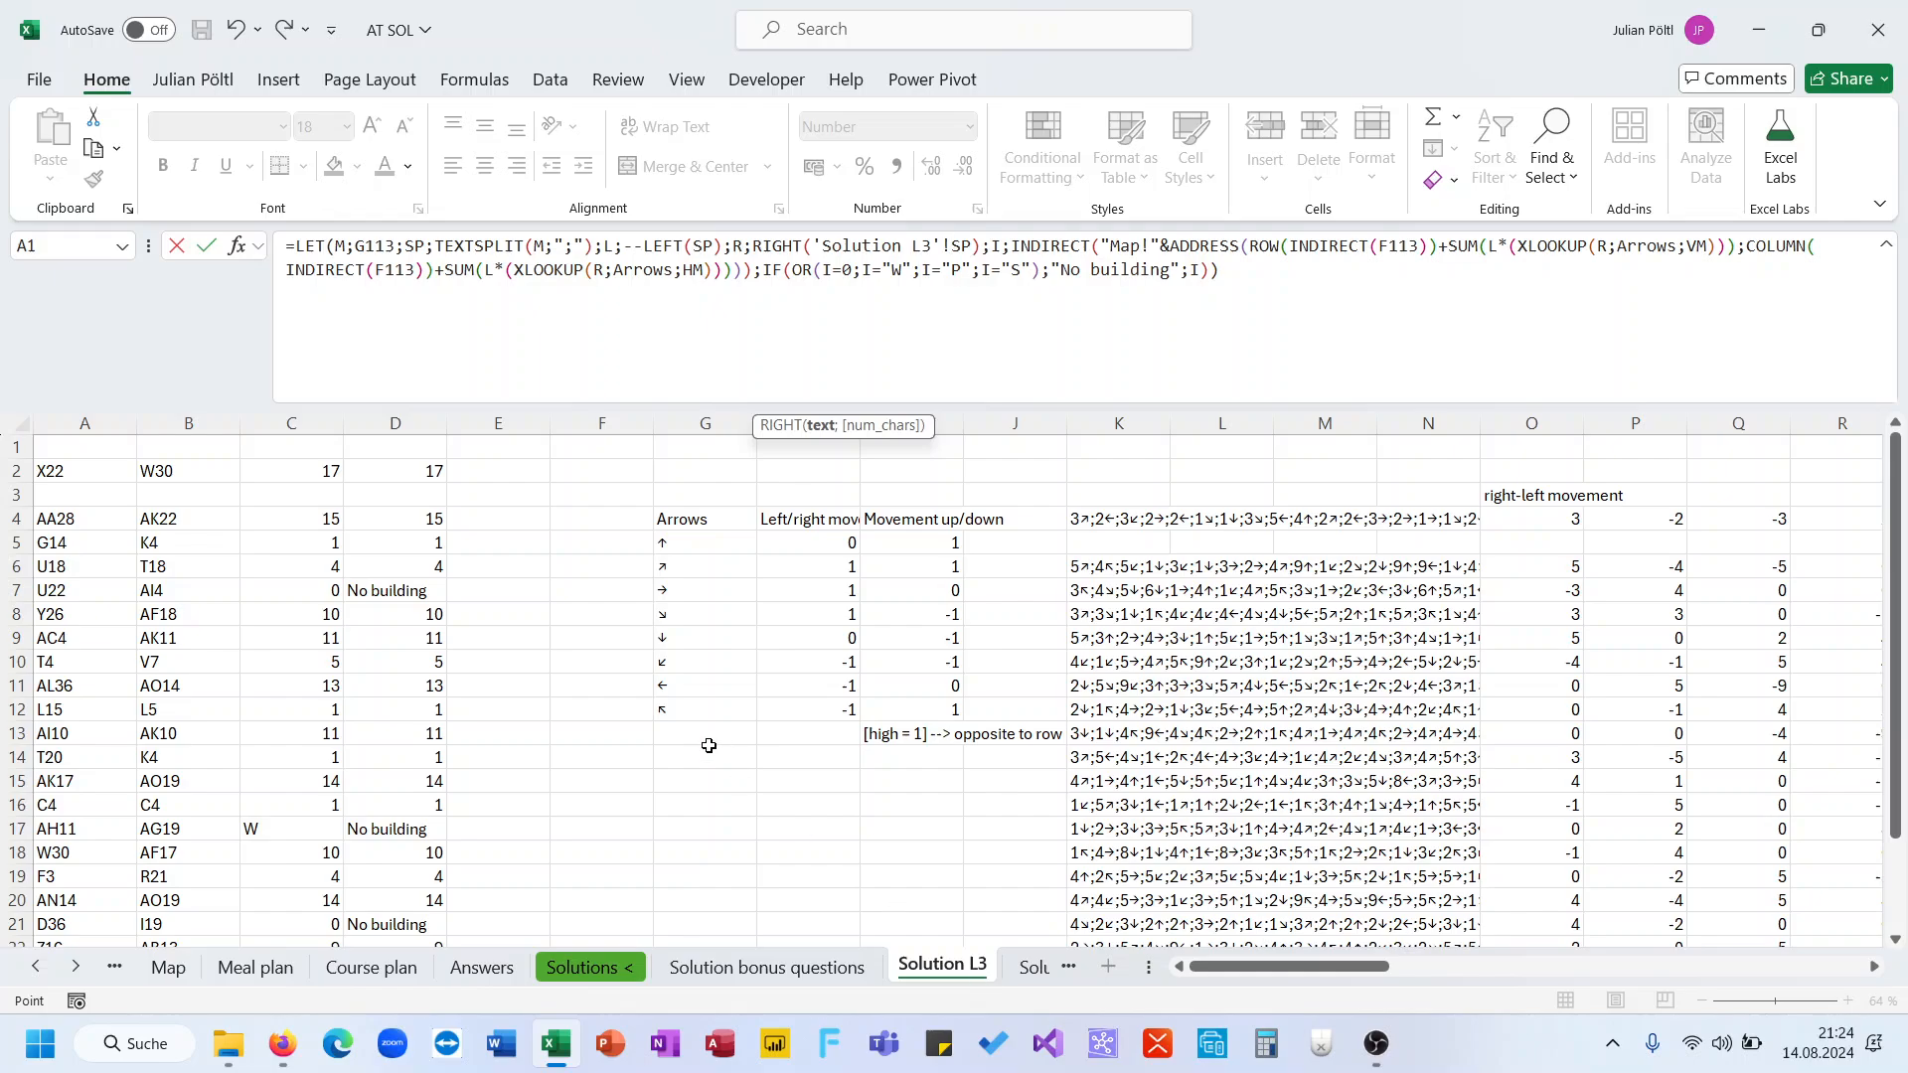
{"action": "left_click", "coordinate": [360, 761]}
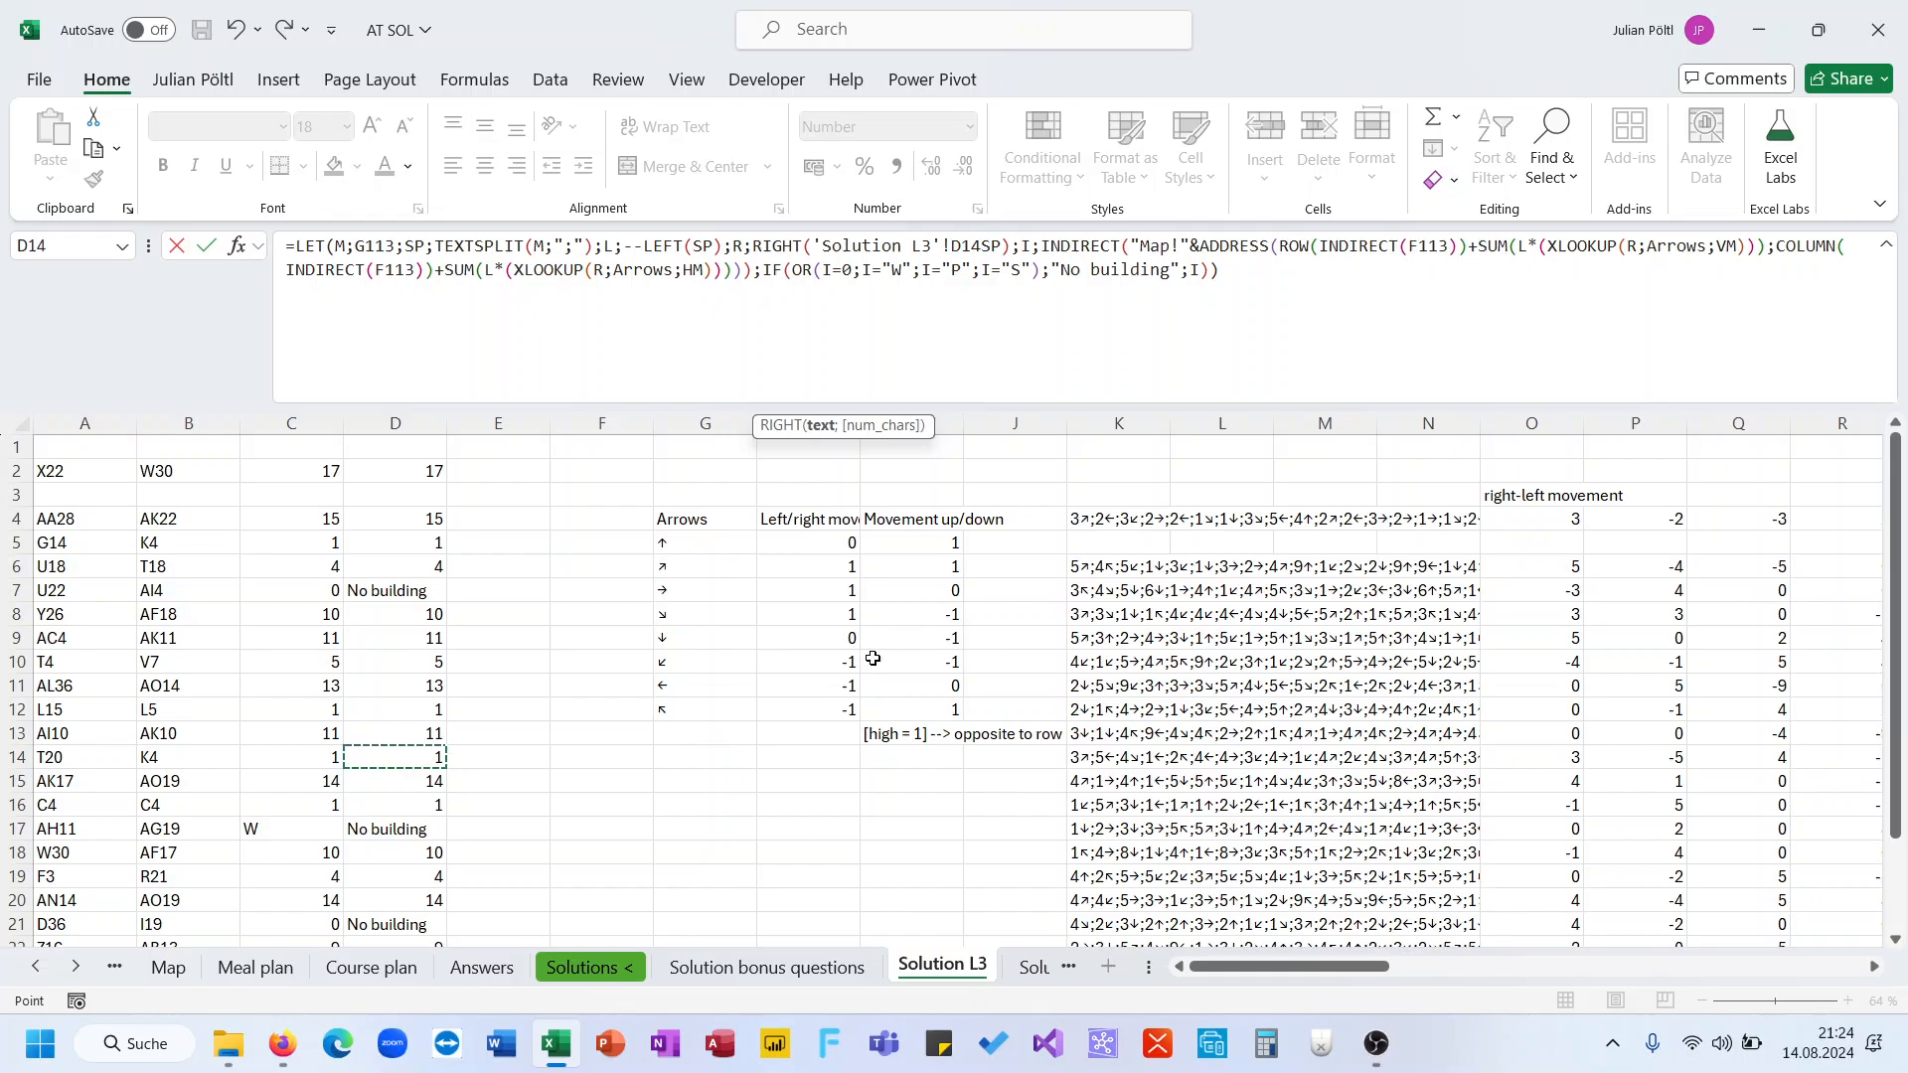
{"action": "key", "text": "Return"}
Review the helper calculations and arrow movement tables on the Solution L3 sheet
{"action": "left_click", "coordinate": [994, 970]}
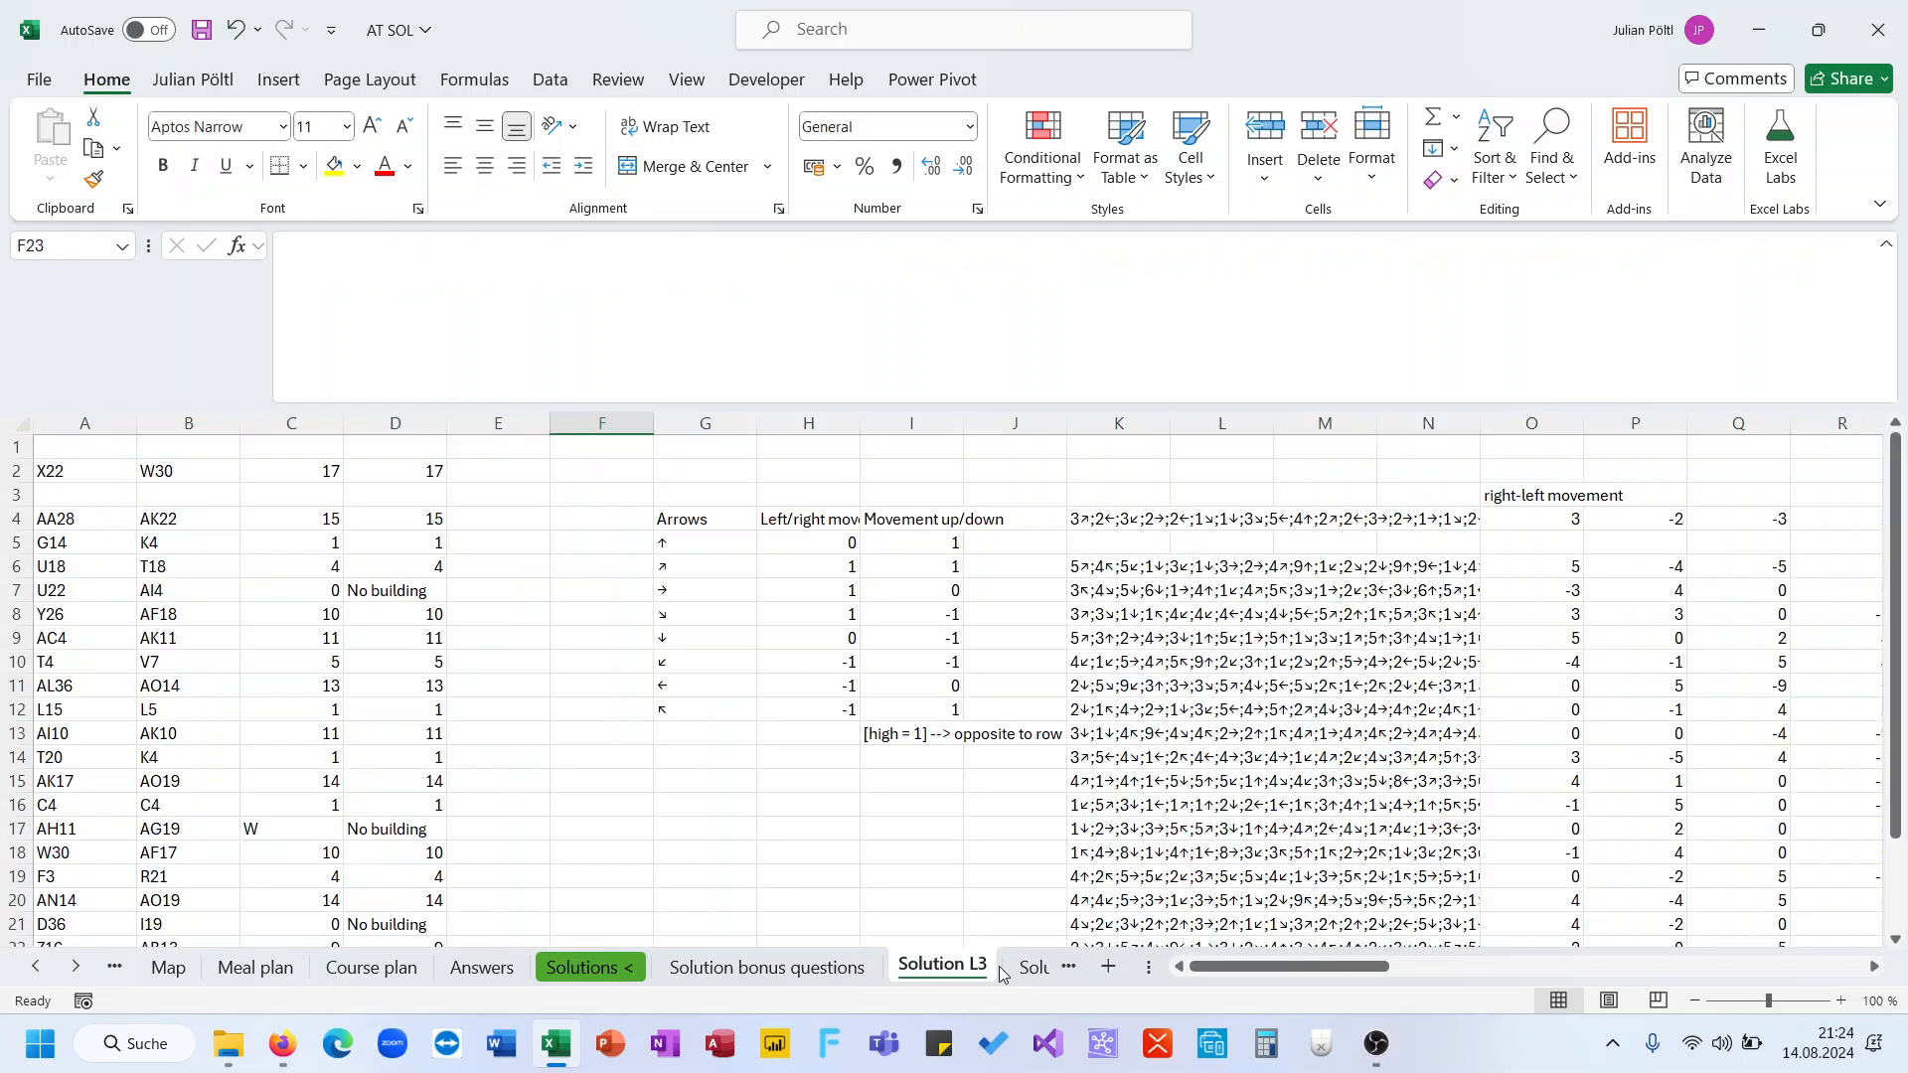
{"action": "left_click", "coordinate": [1105, 685]}
{"action": "left_click", "coordinate": [902, 785]}
{"action": "left_click", "coordinate": [287, 719]}
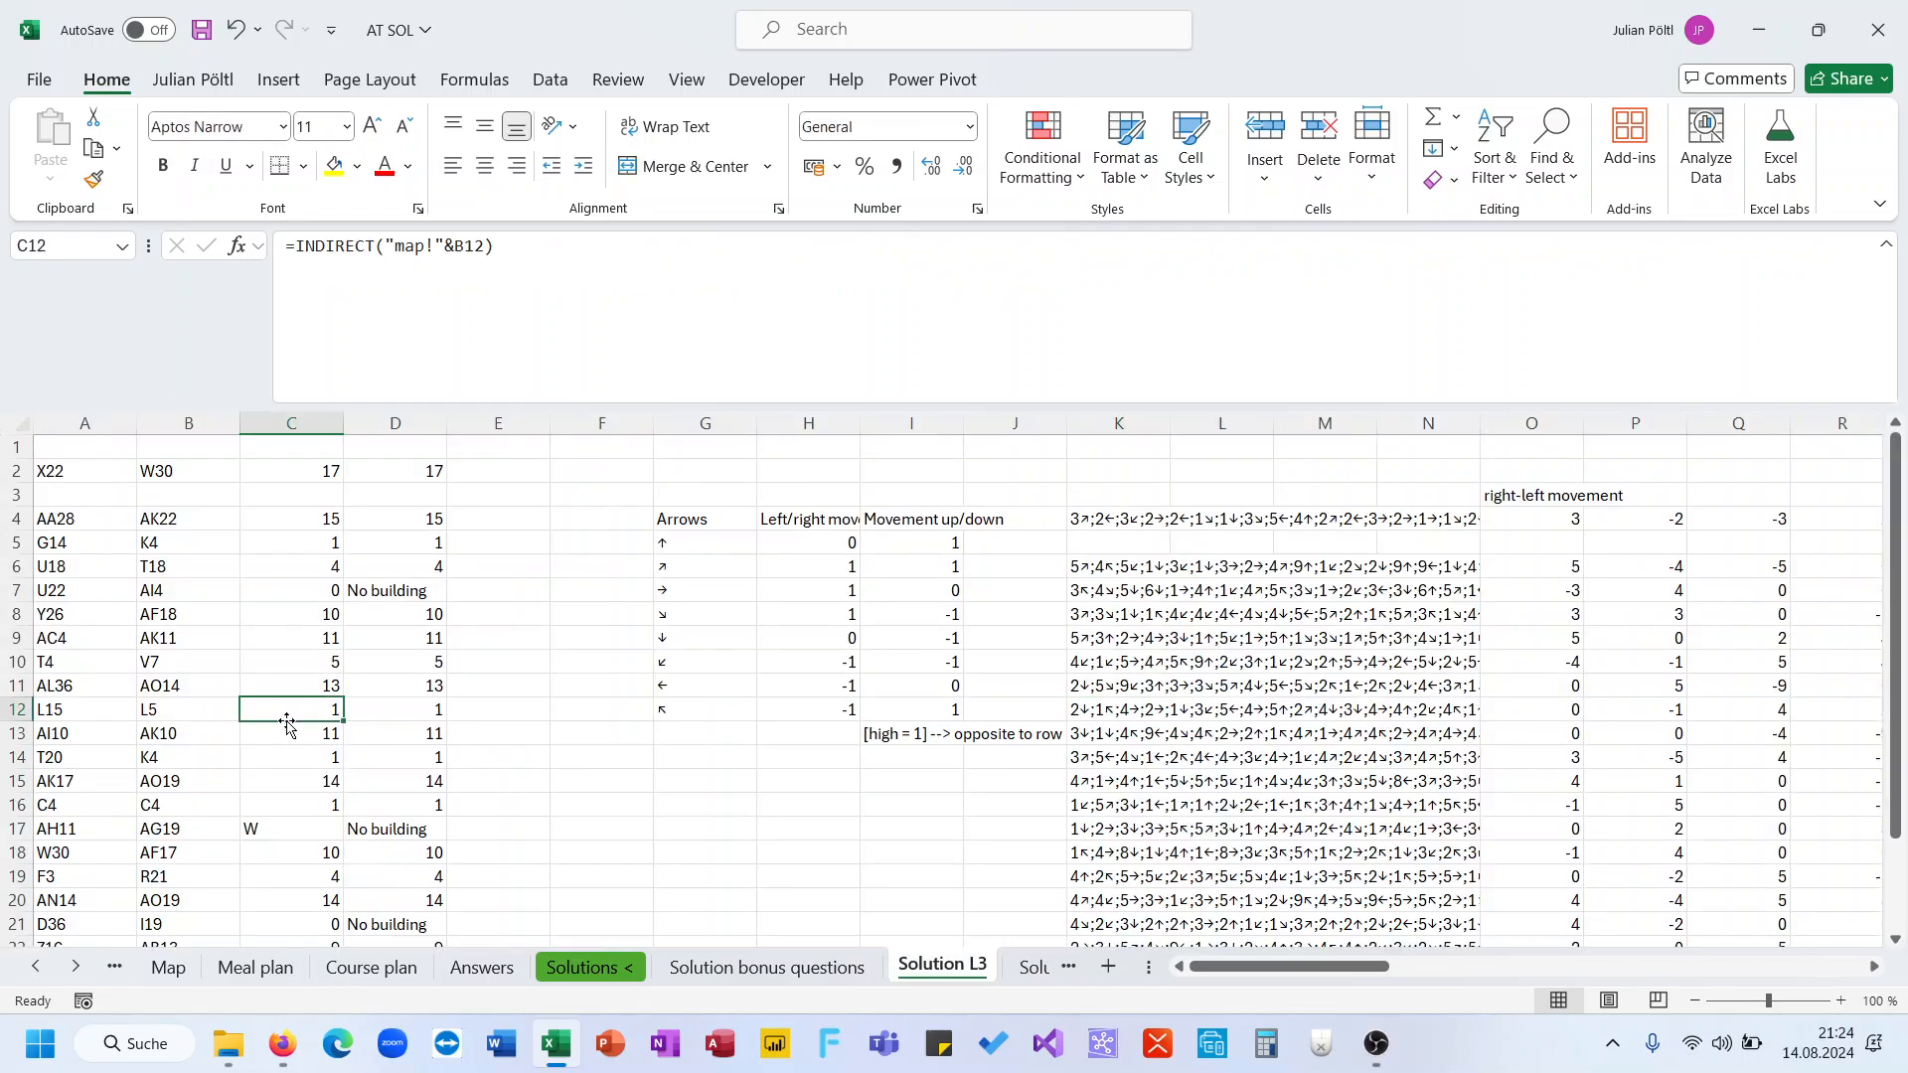
{"action": "scroll", "coordinate": [1291, 578], "scroll_direction": "down", "scroll_amount": 3}
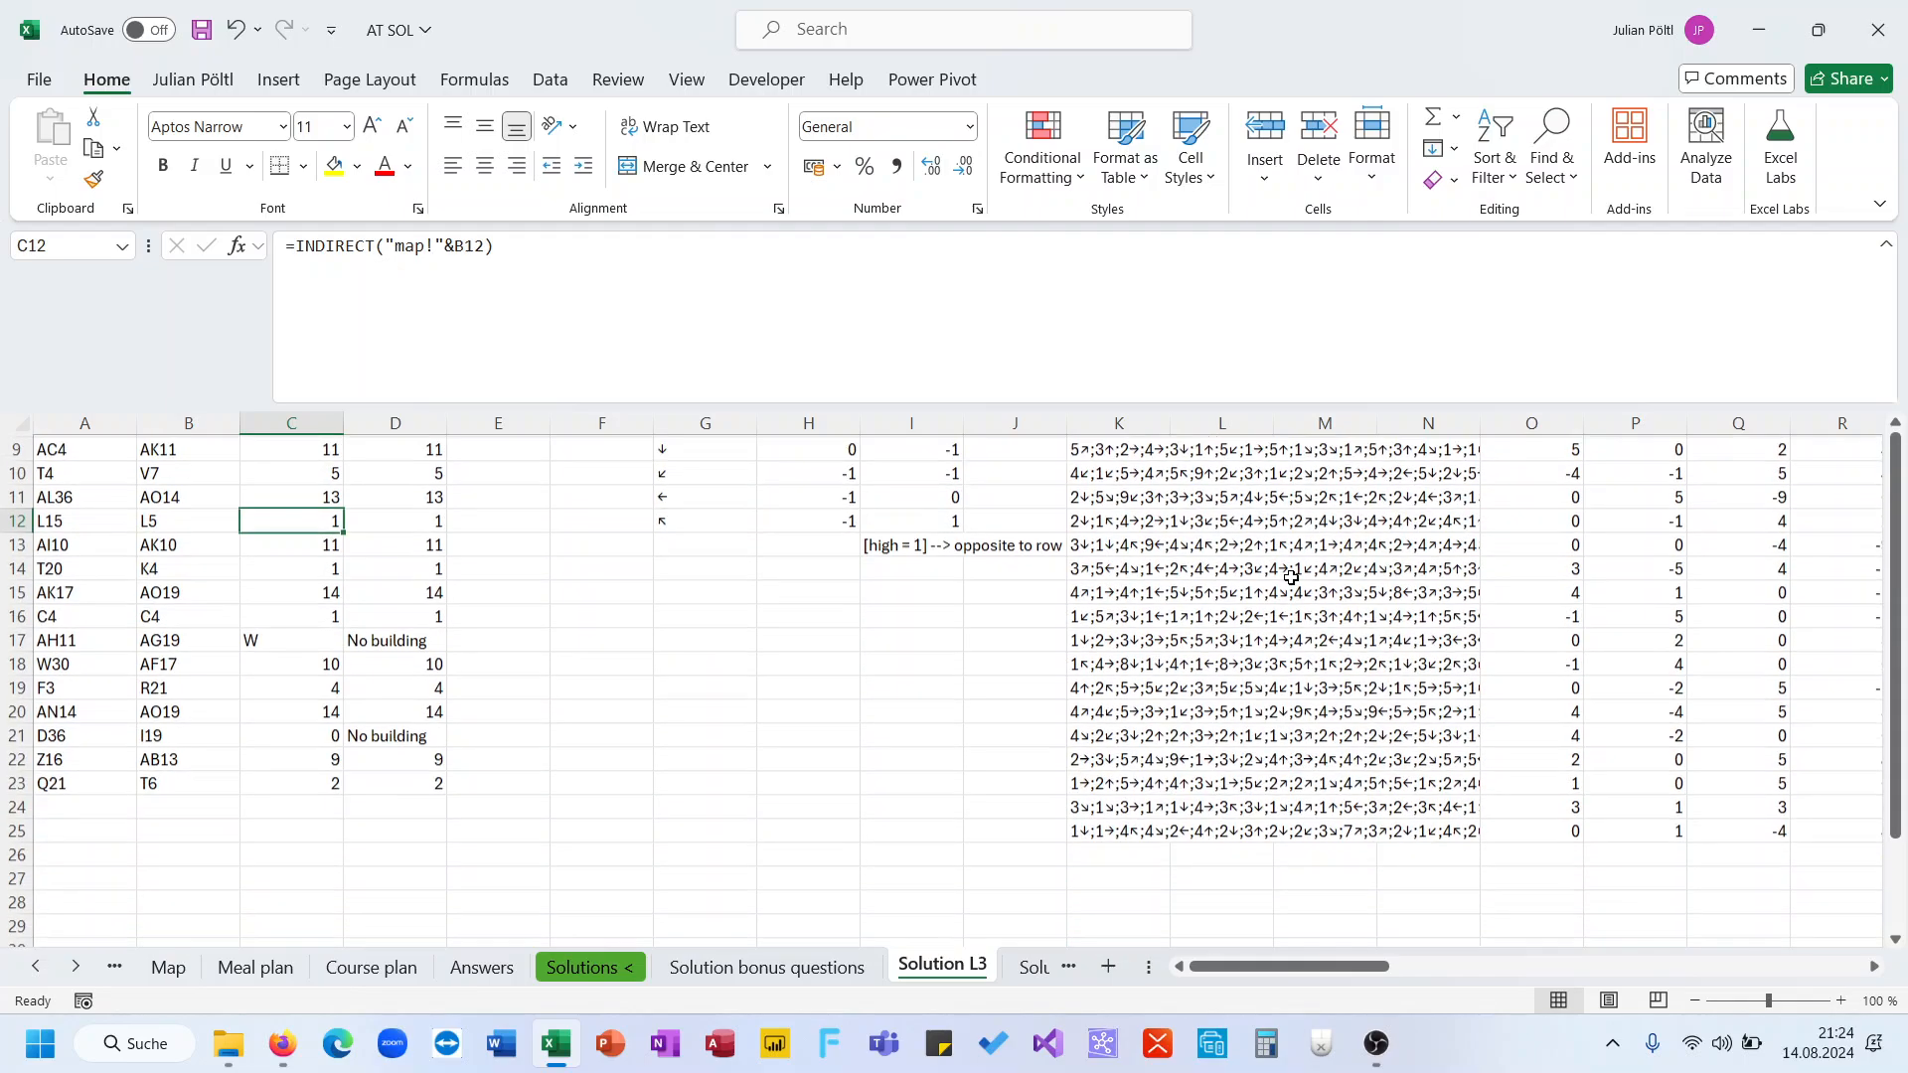
{"action": "scroll", "coordinate": [1291, 578], "scroll_direction": "up", "scroll_amount": 3}
{"action": "scroll", "coordinate": [1290, 577], "scroll_direction": "right", "scroll_amount": 3}
{"action": "left_click", "coordinate": [1250, 636]}
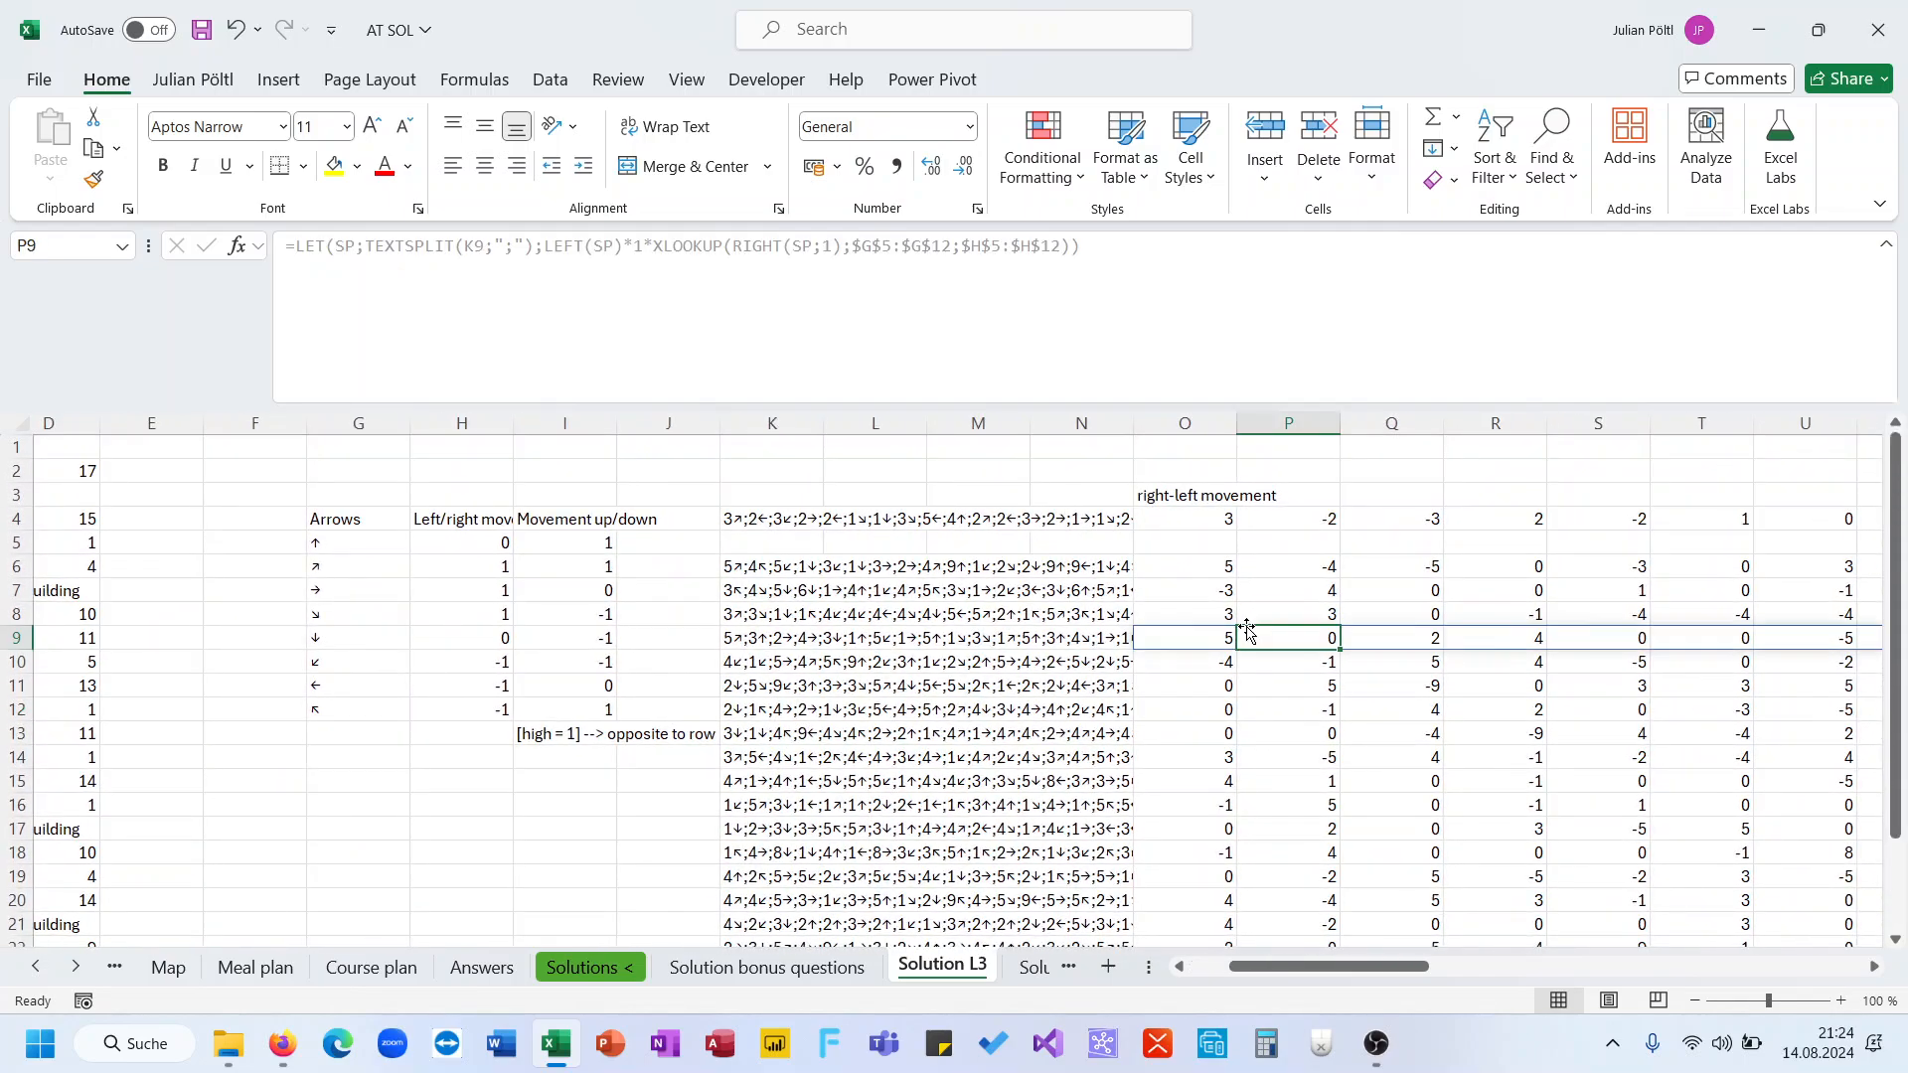
{"action": "left_click", "coordinate": [1120, 647]}
{"action": "left_click", "coordinate": [870, 685]}
{"action": "scroll", "coordinate": [831, 682], "scroll_direction": "left", "scroll_amount": 3}
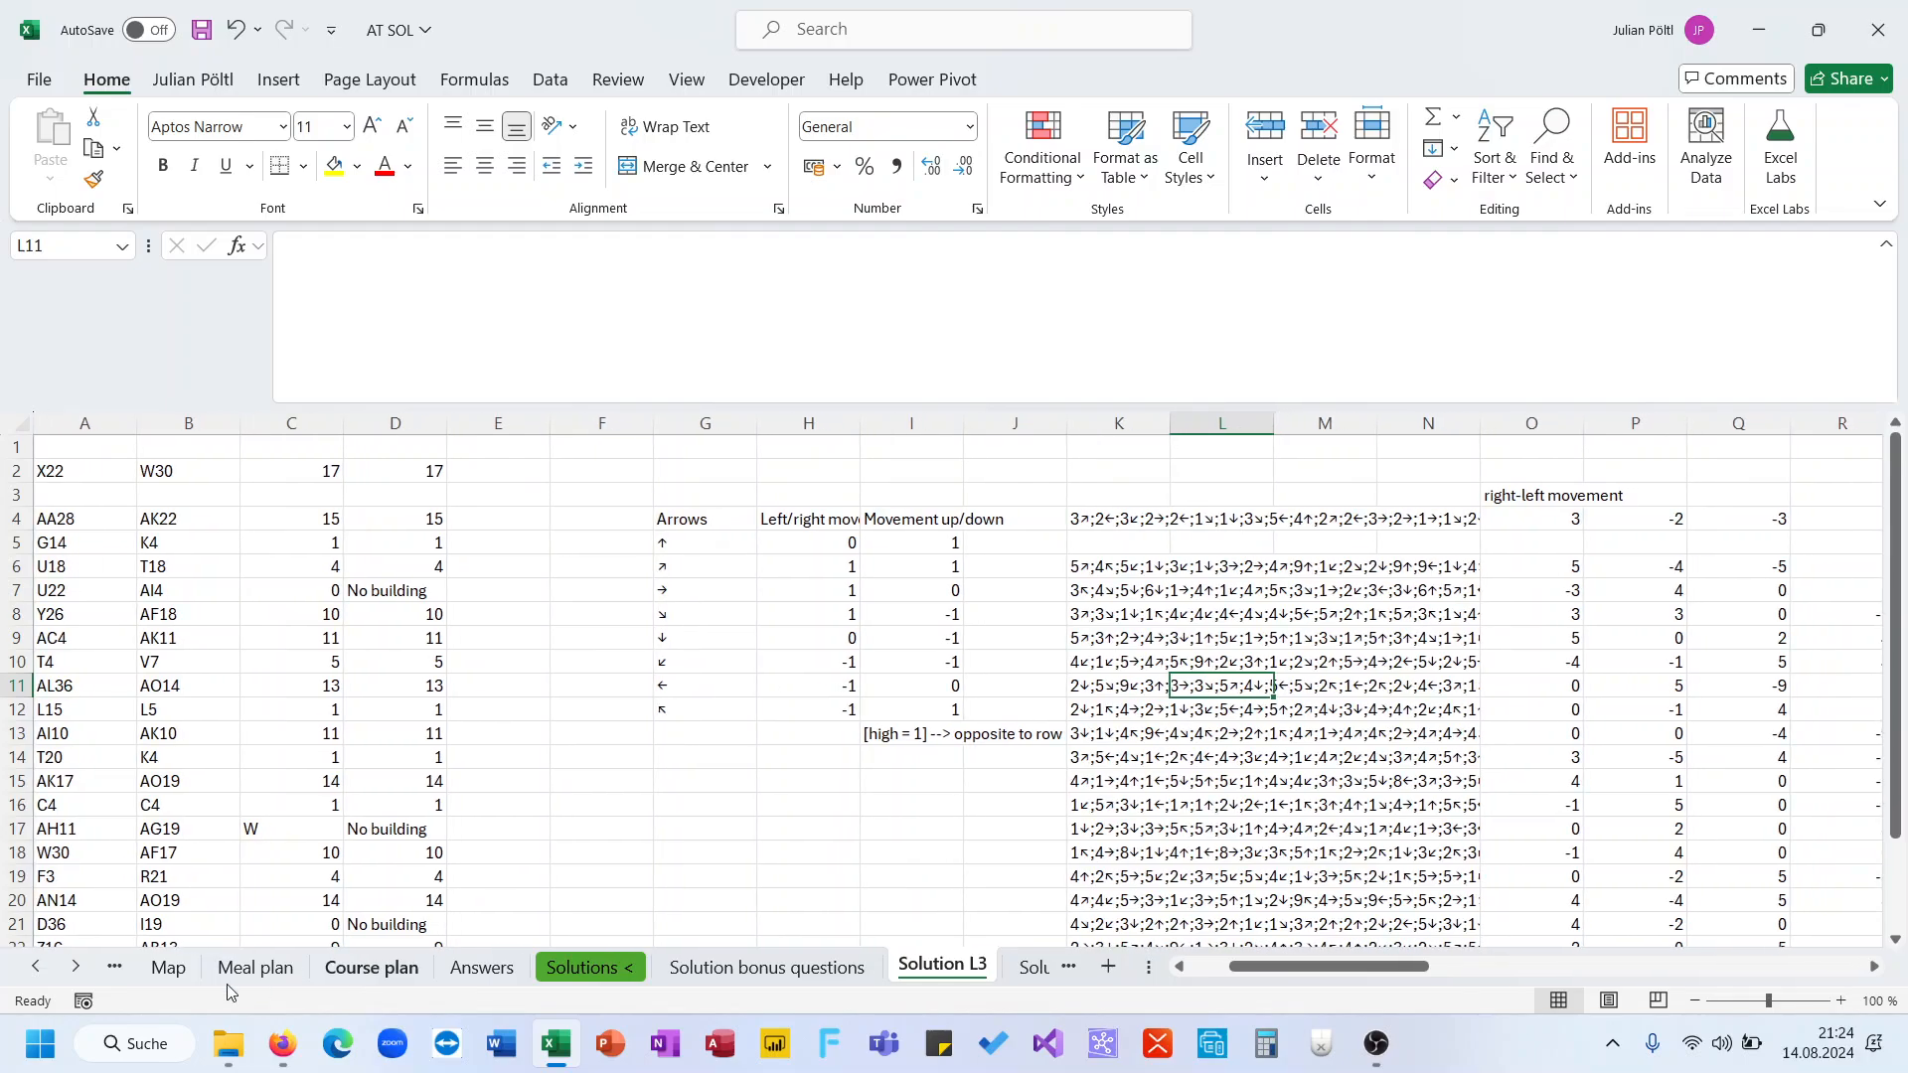
Read the Level 4 task description about the student's canteen eating habits and dish prices
{"action": "left_click", "coordinate": [36, 967]}
{"action": "left_click", "coordinate": [151, 969]}
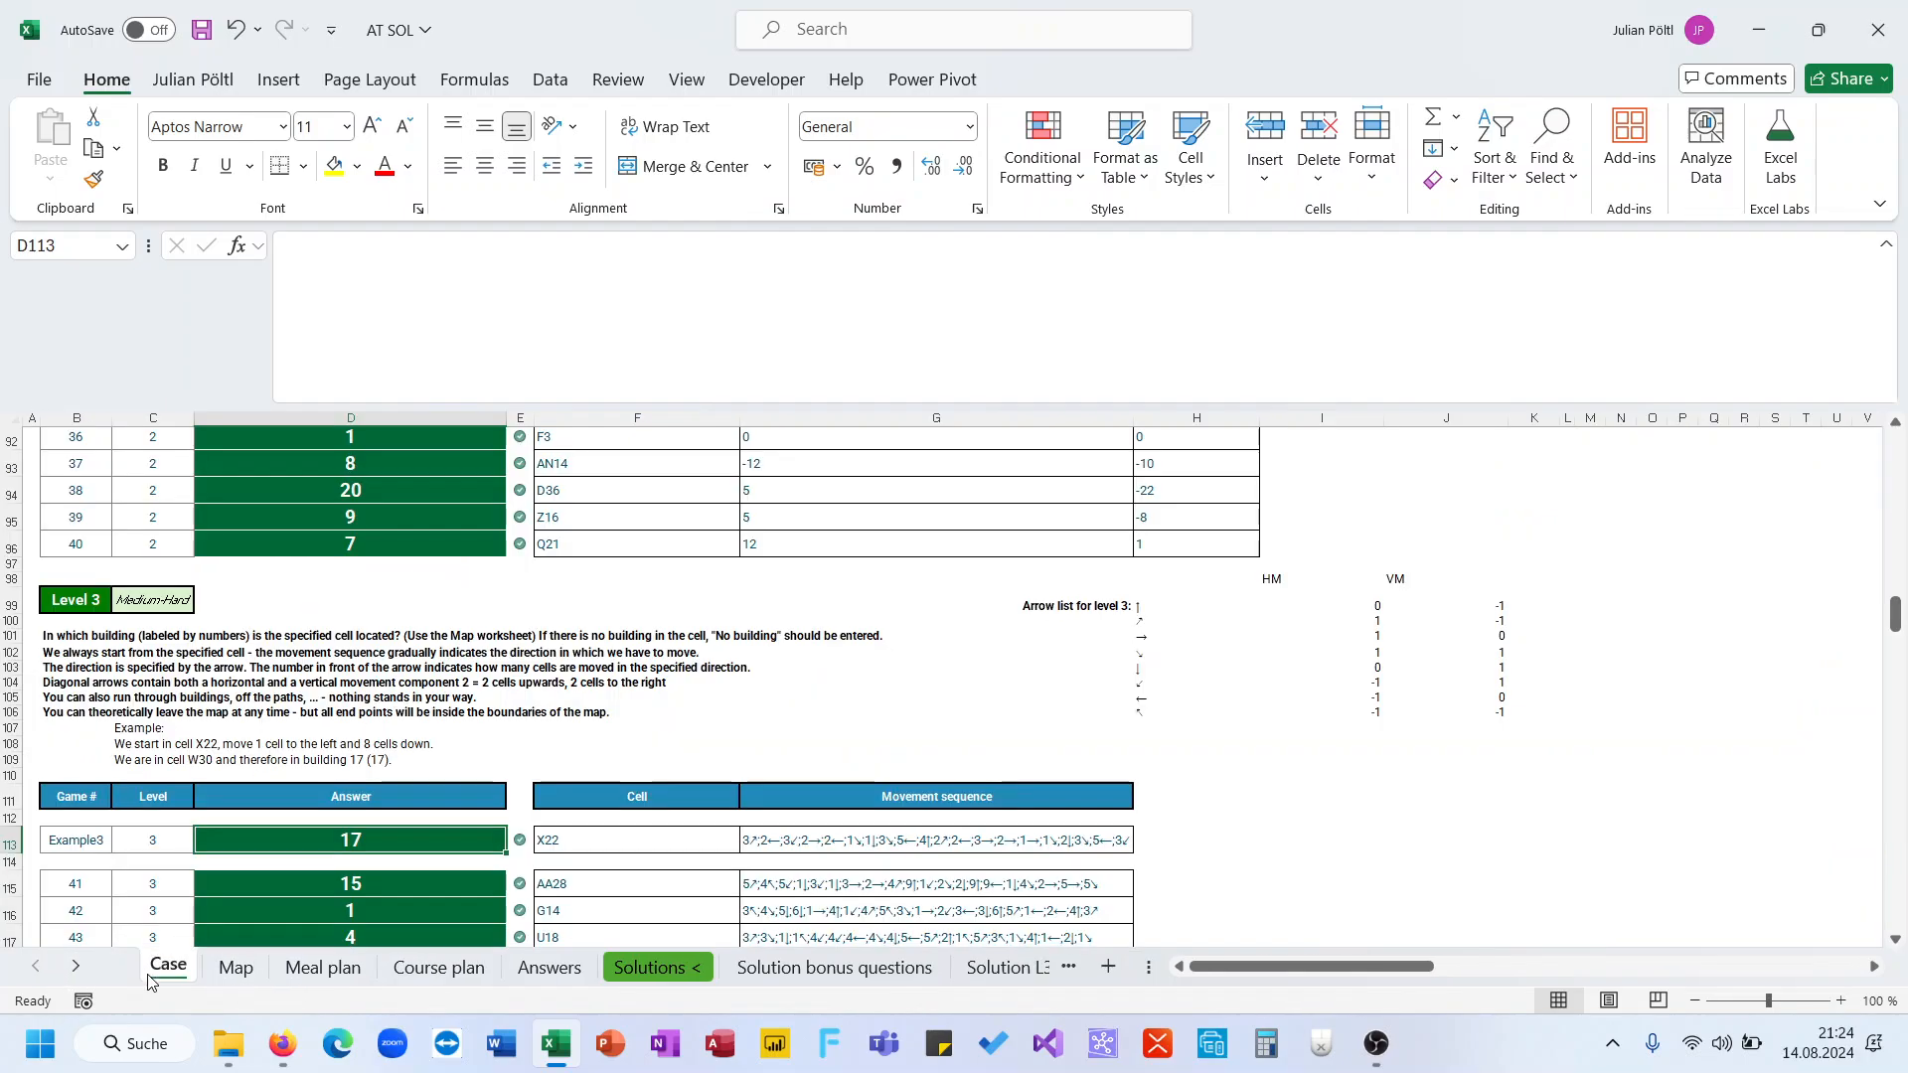
{"action": "scroll", "coordinate": [295, 847], "scroll_direction": "down", "scroll_amount": 17}
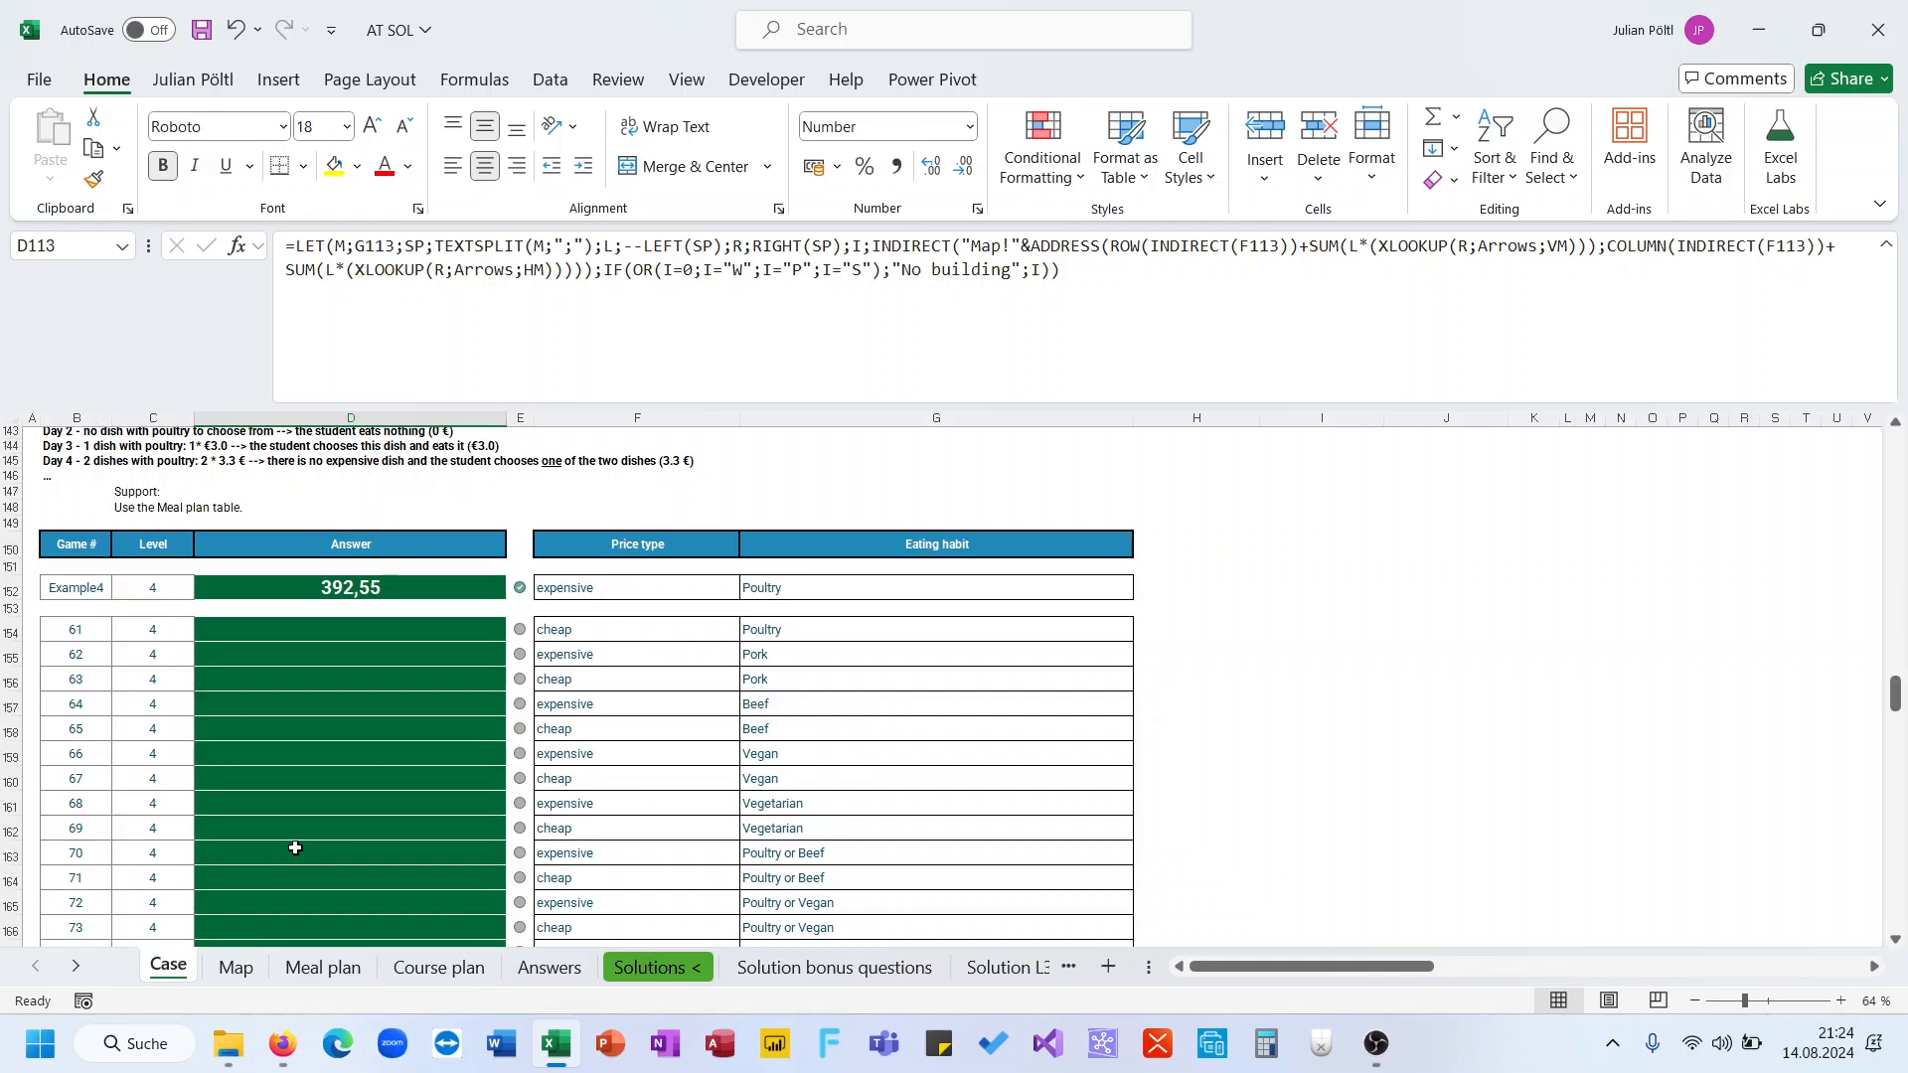
{"action": "scroll", "coordinate": [295, 848], "scroll_direction": "up", "scroll_amount": 1}
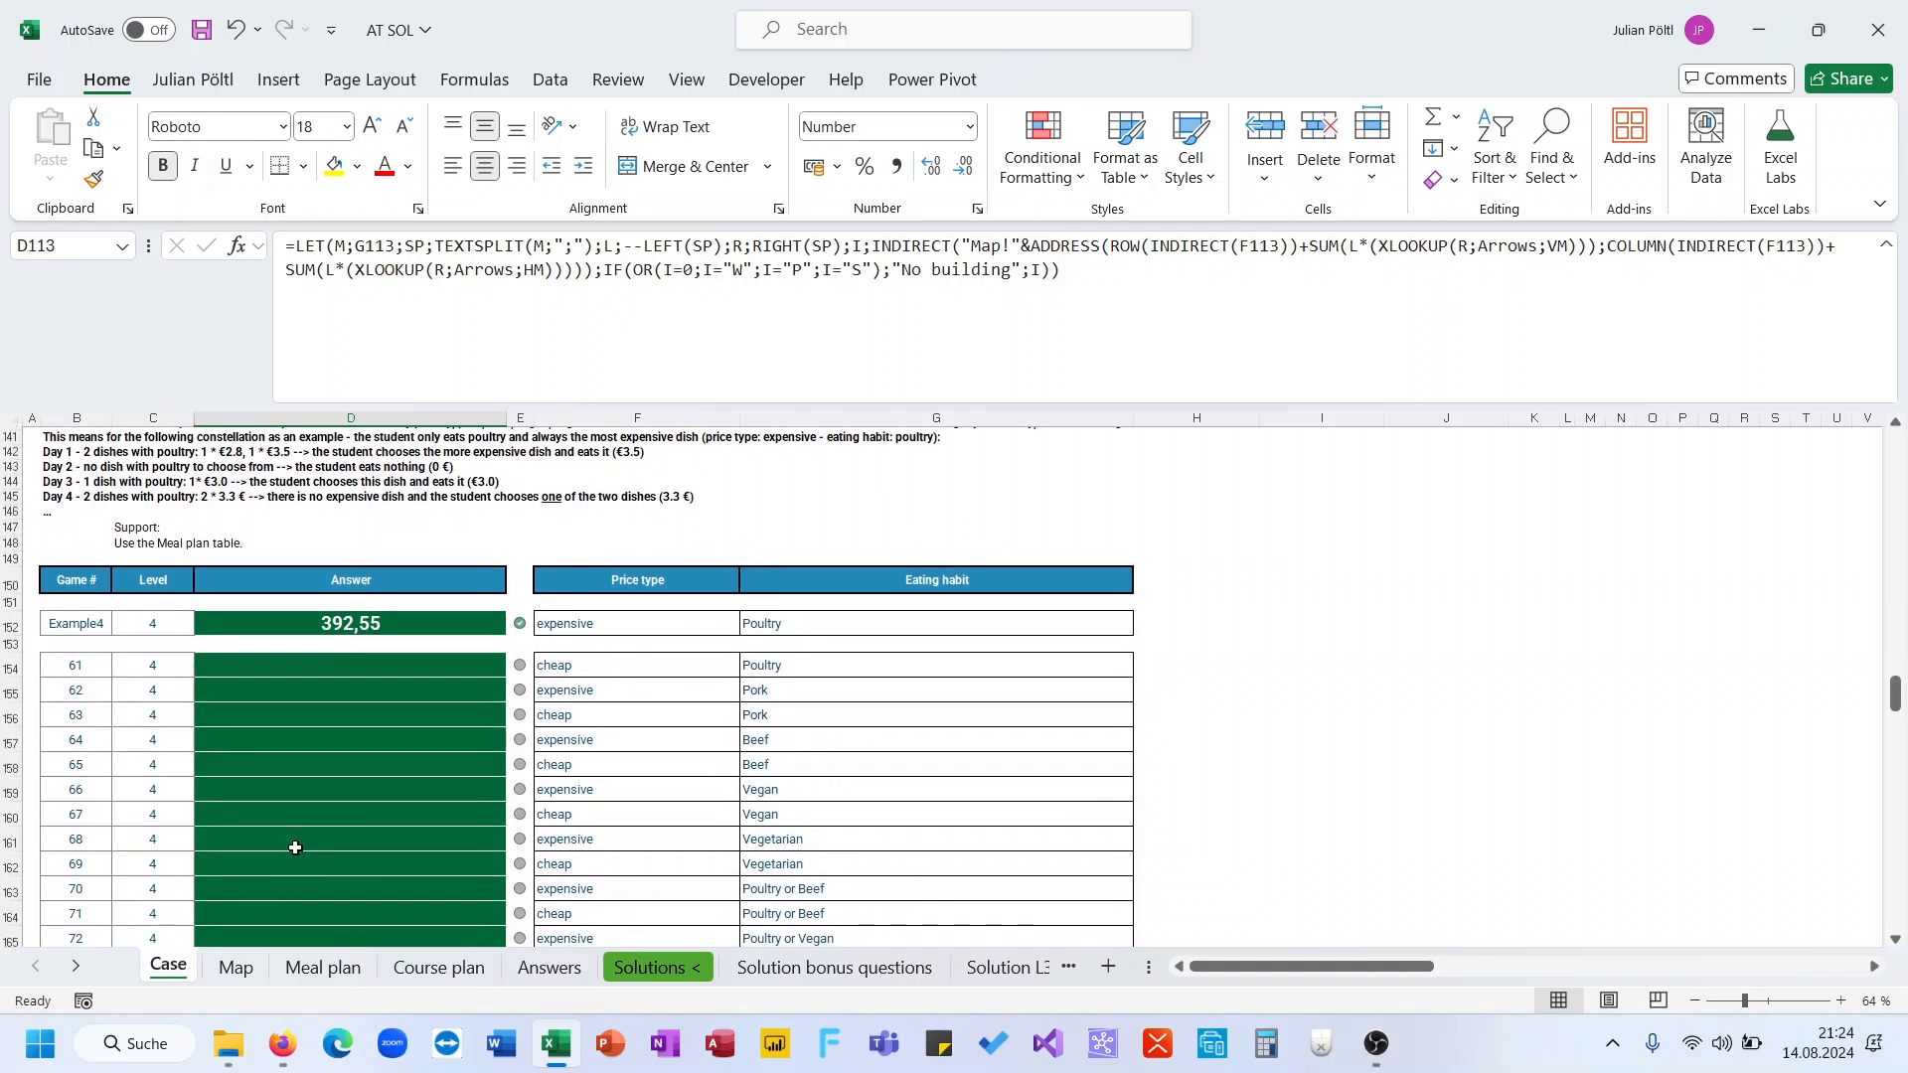
{"action": "scroll", "coordinate": [295, 848], "scroll_direction": "up", "scroll_amount": 1}
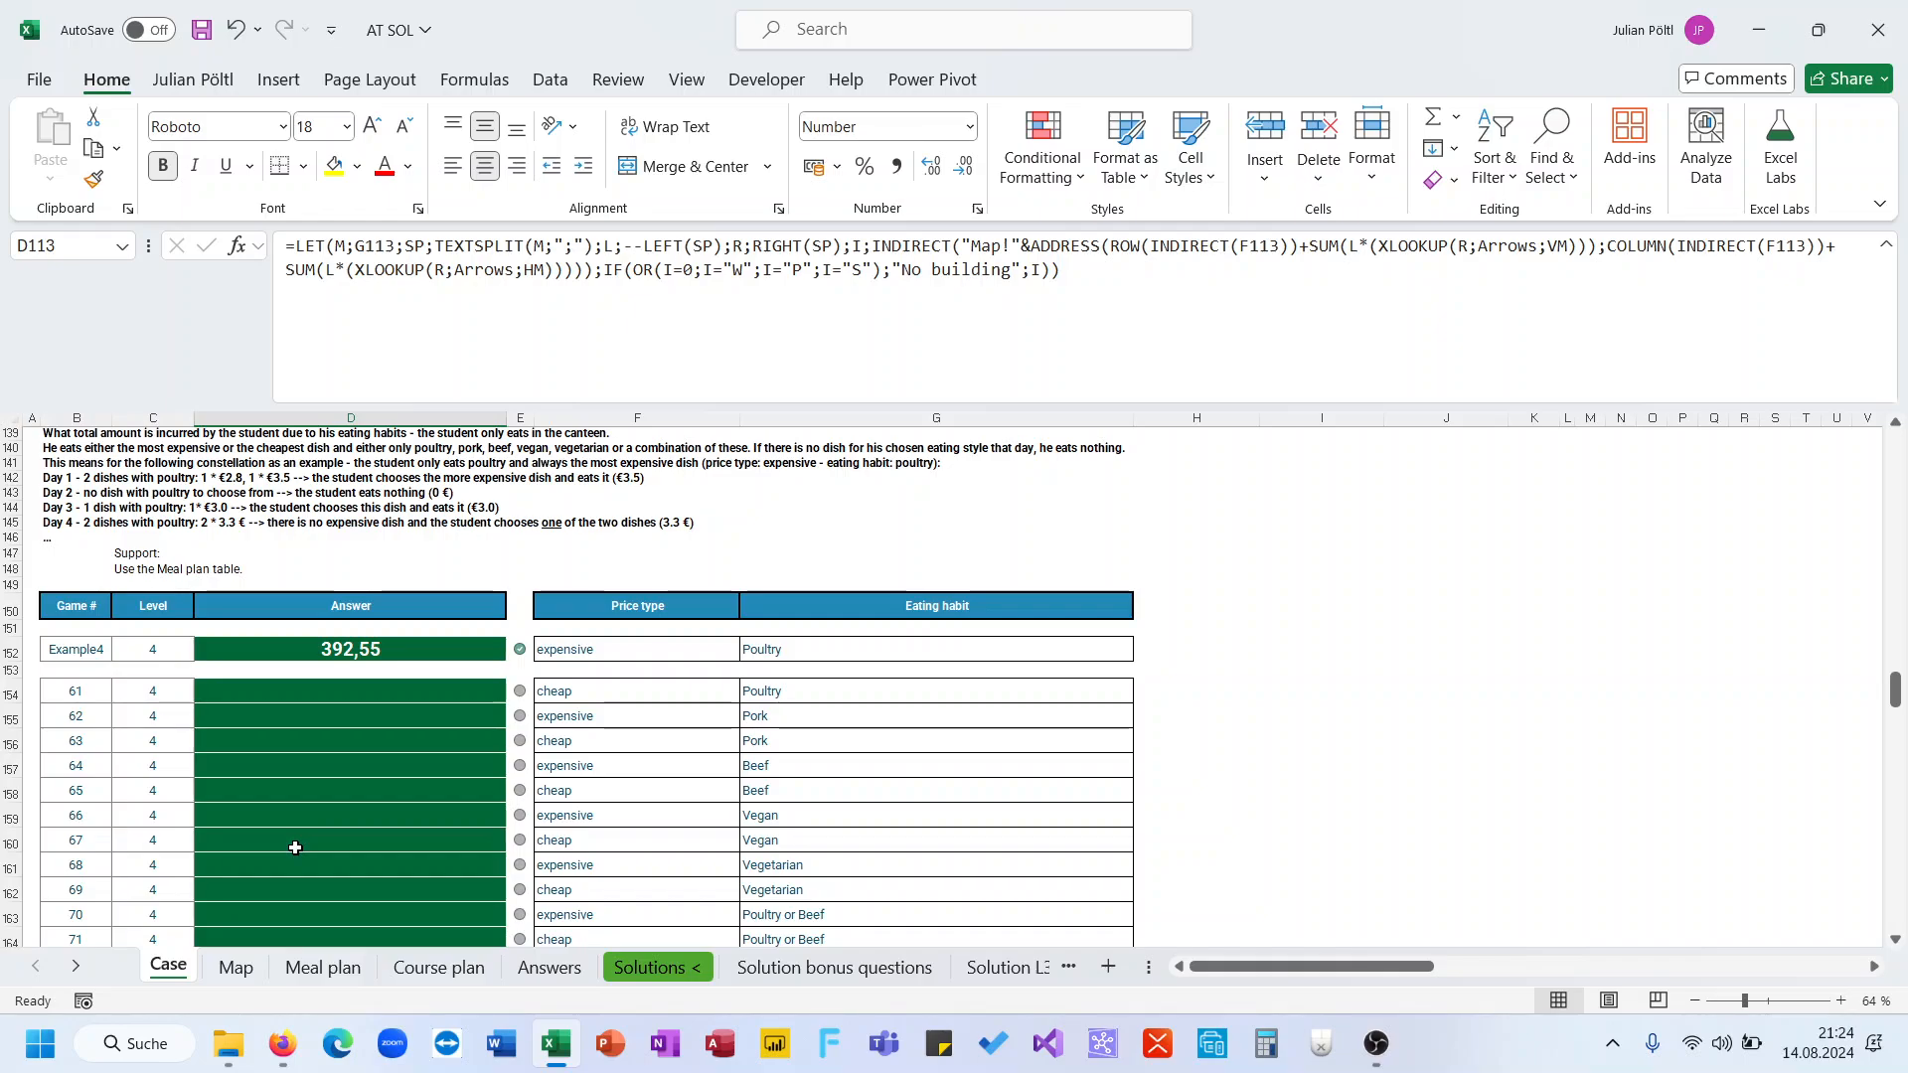
{"action": "scroll", "coordinate": [295, 848], "scroll_direction": "up", "scroll_amount": 2}
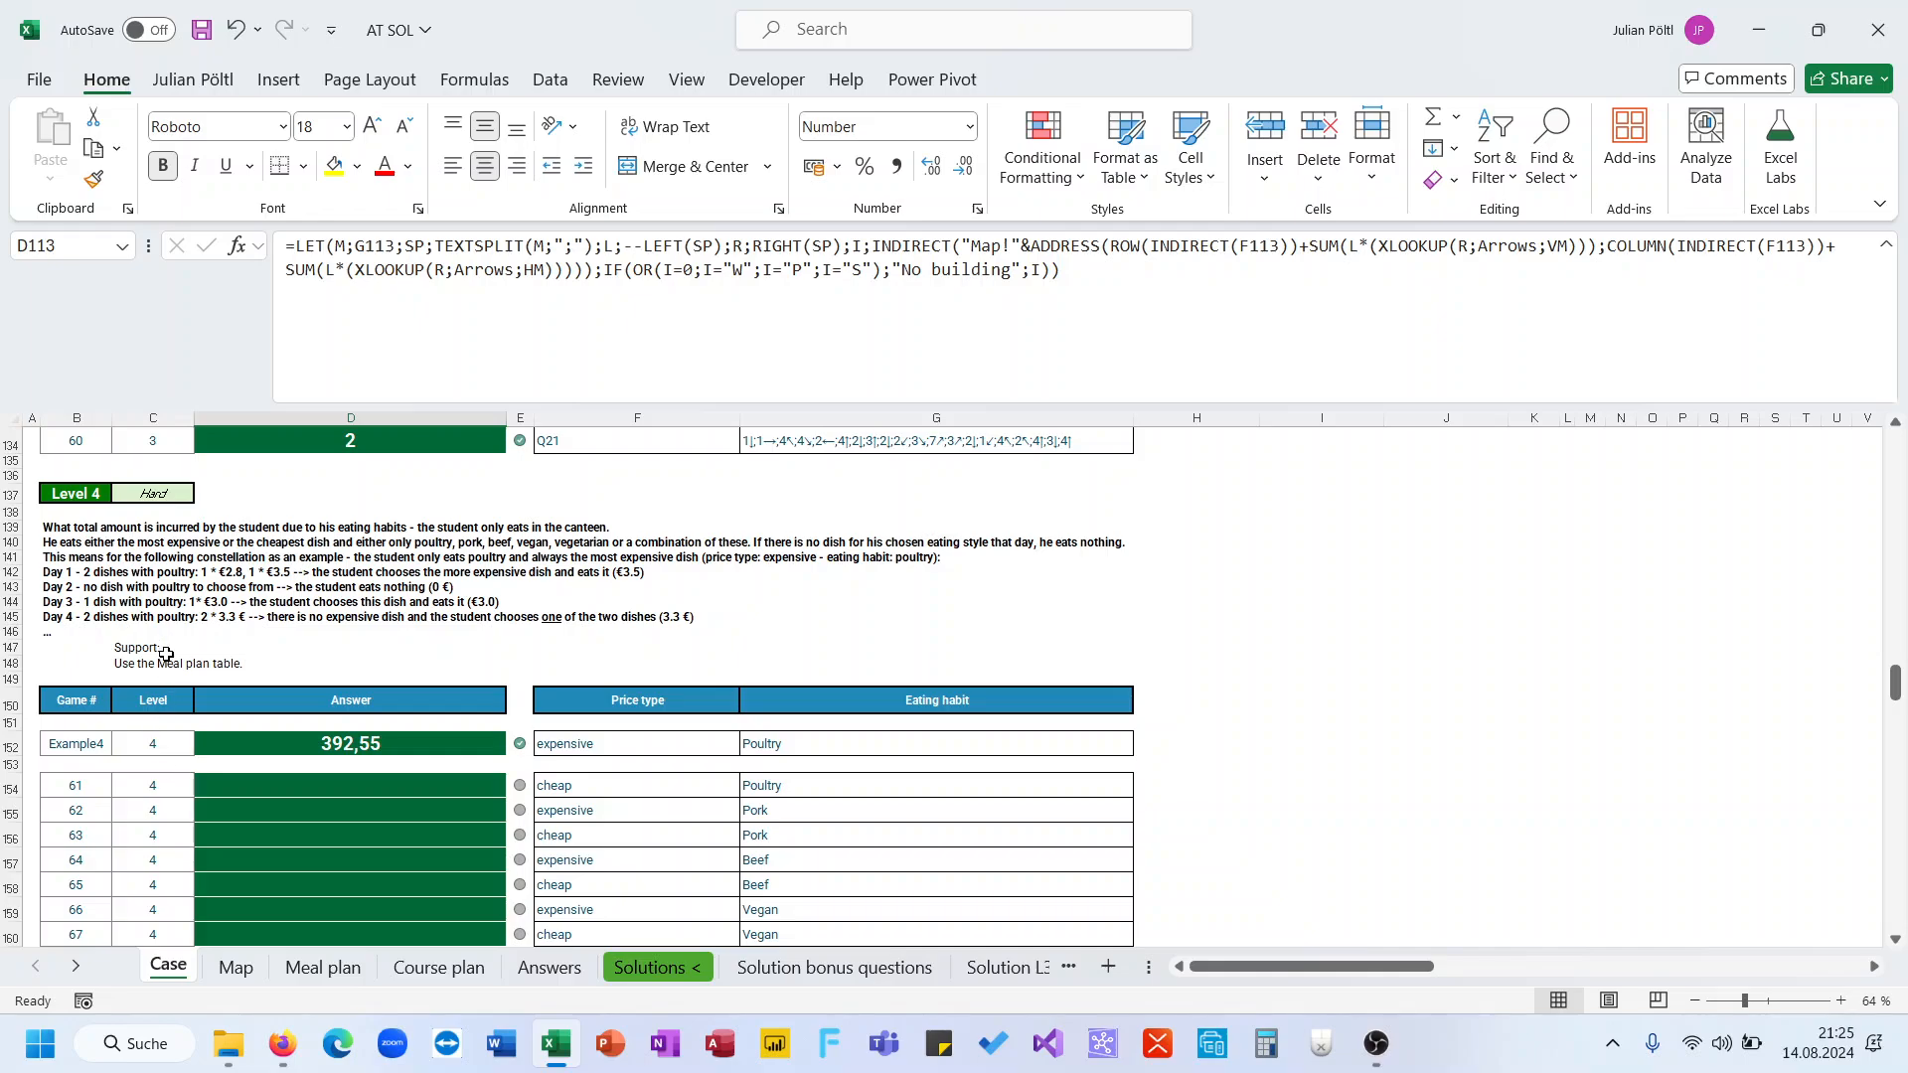
{"action": "left_click", "coordinate": [82, 543]}
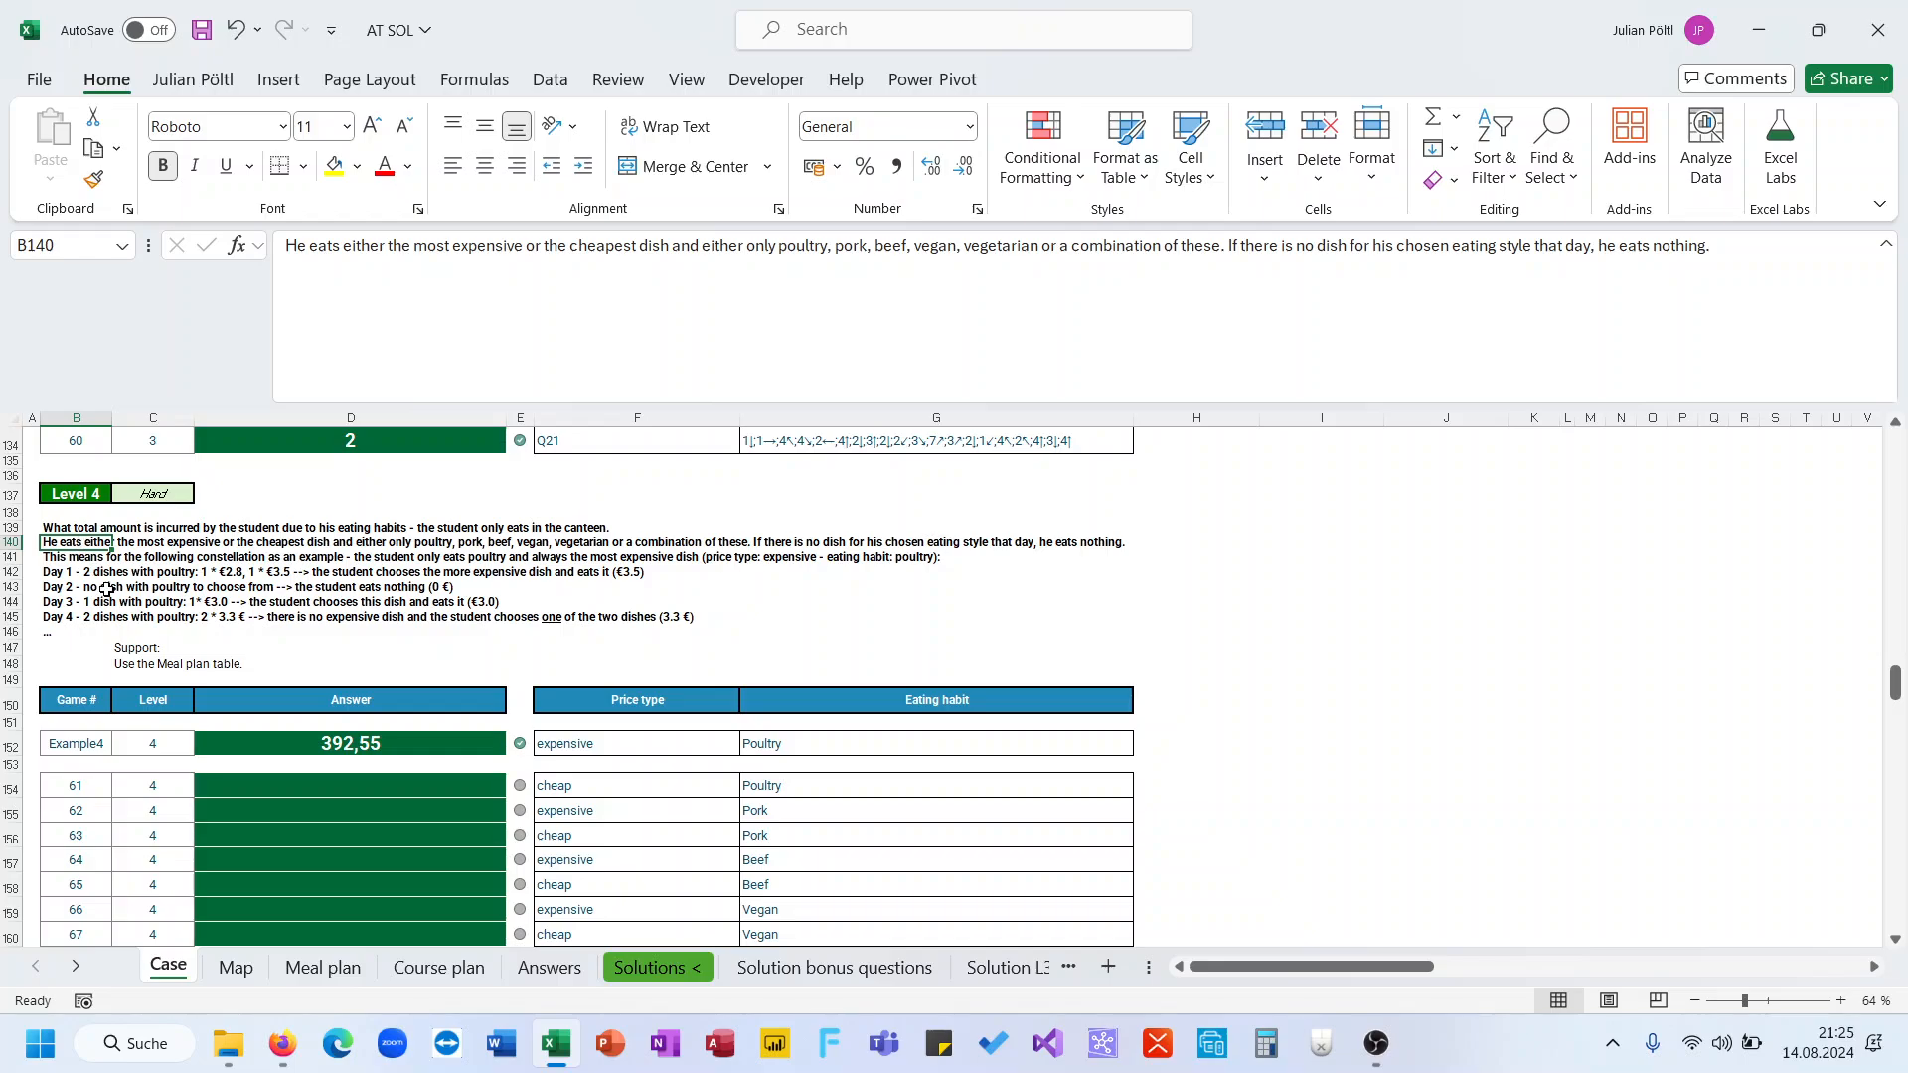
{"action": "left_click", "coordinate": [67, 559]}
{"action": "scroll", "coordinate": [159, 596], "scroll_direction": "down", "scroll_amount": 1}
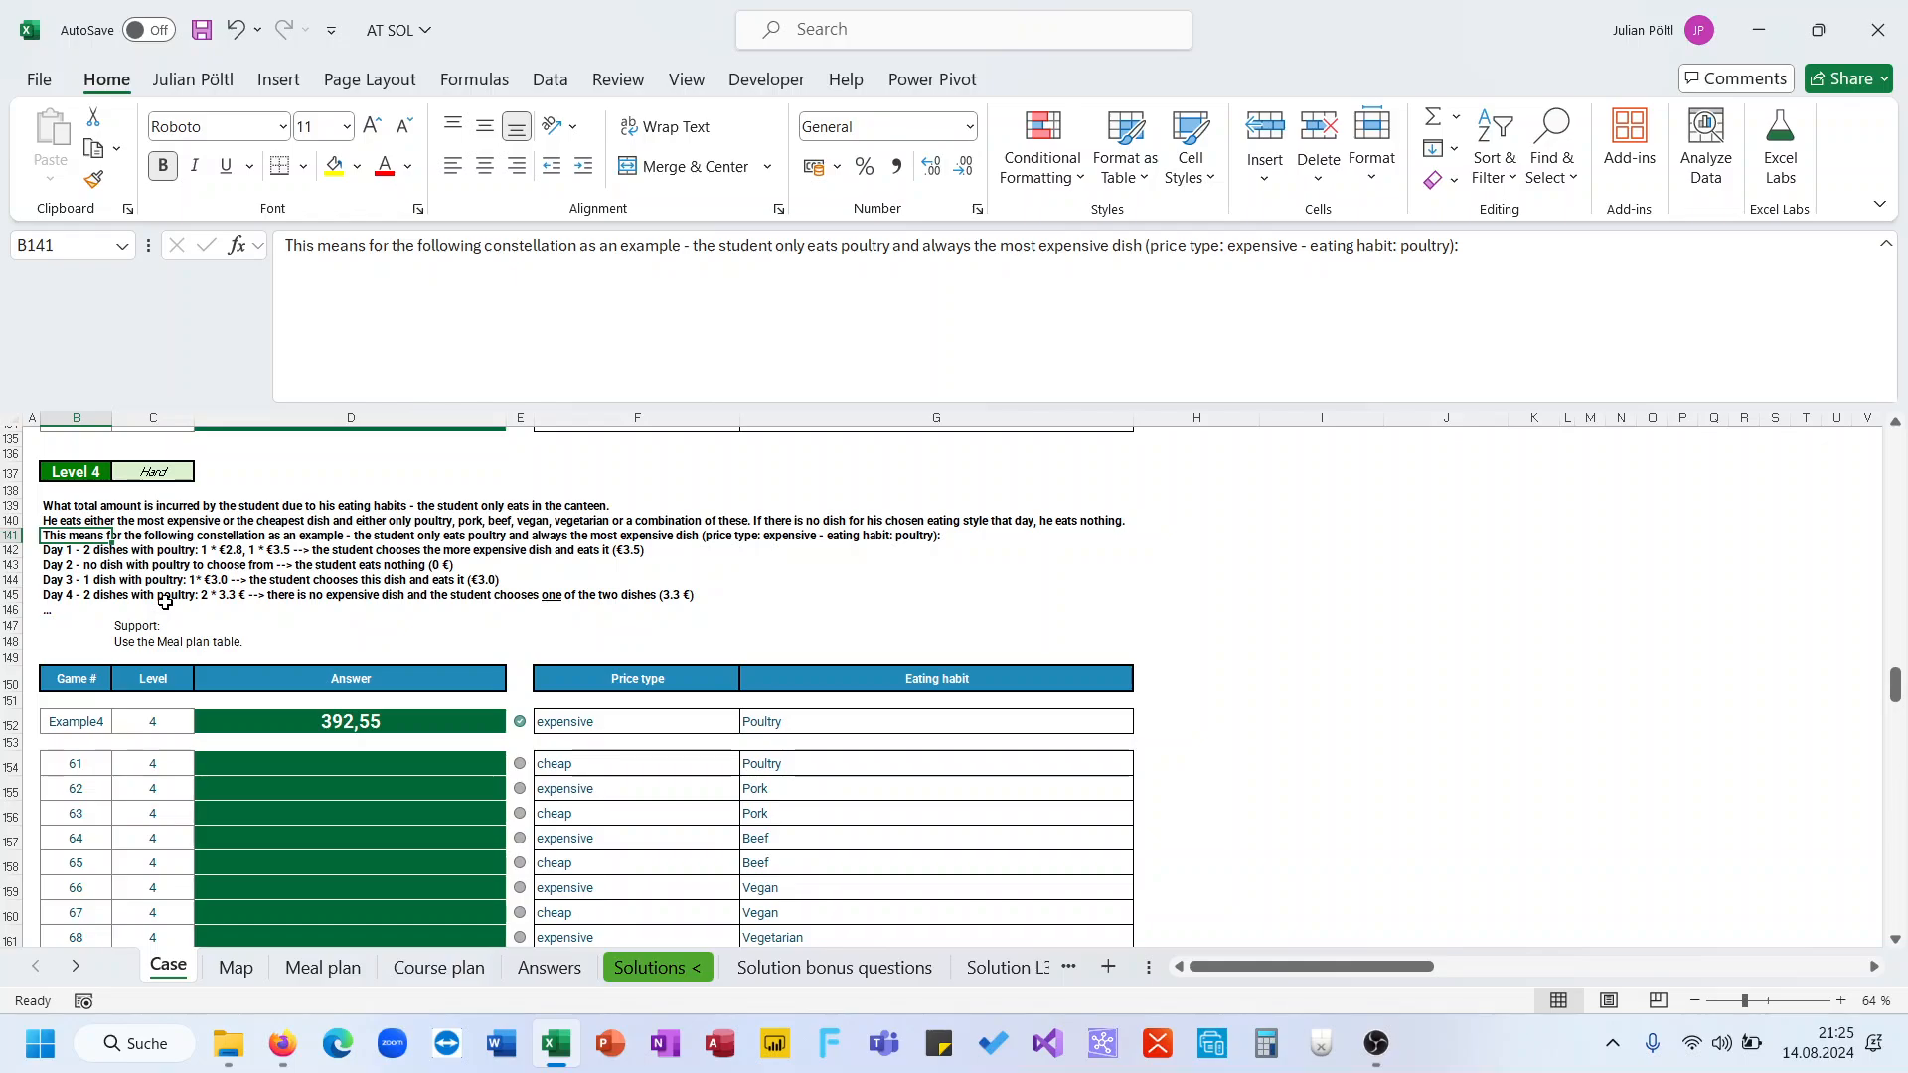
{"action": "left_click", "coordinate": [86, 553]}
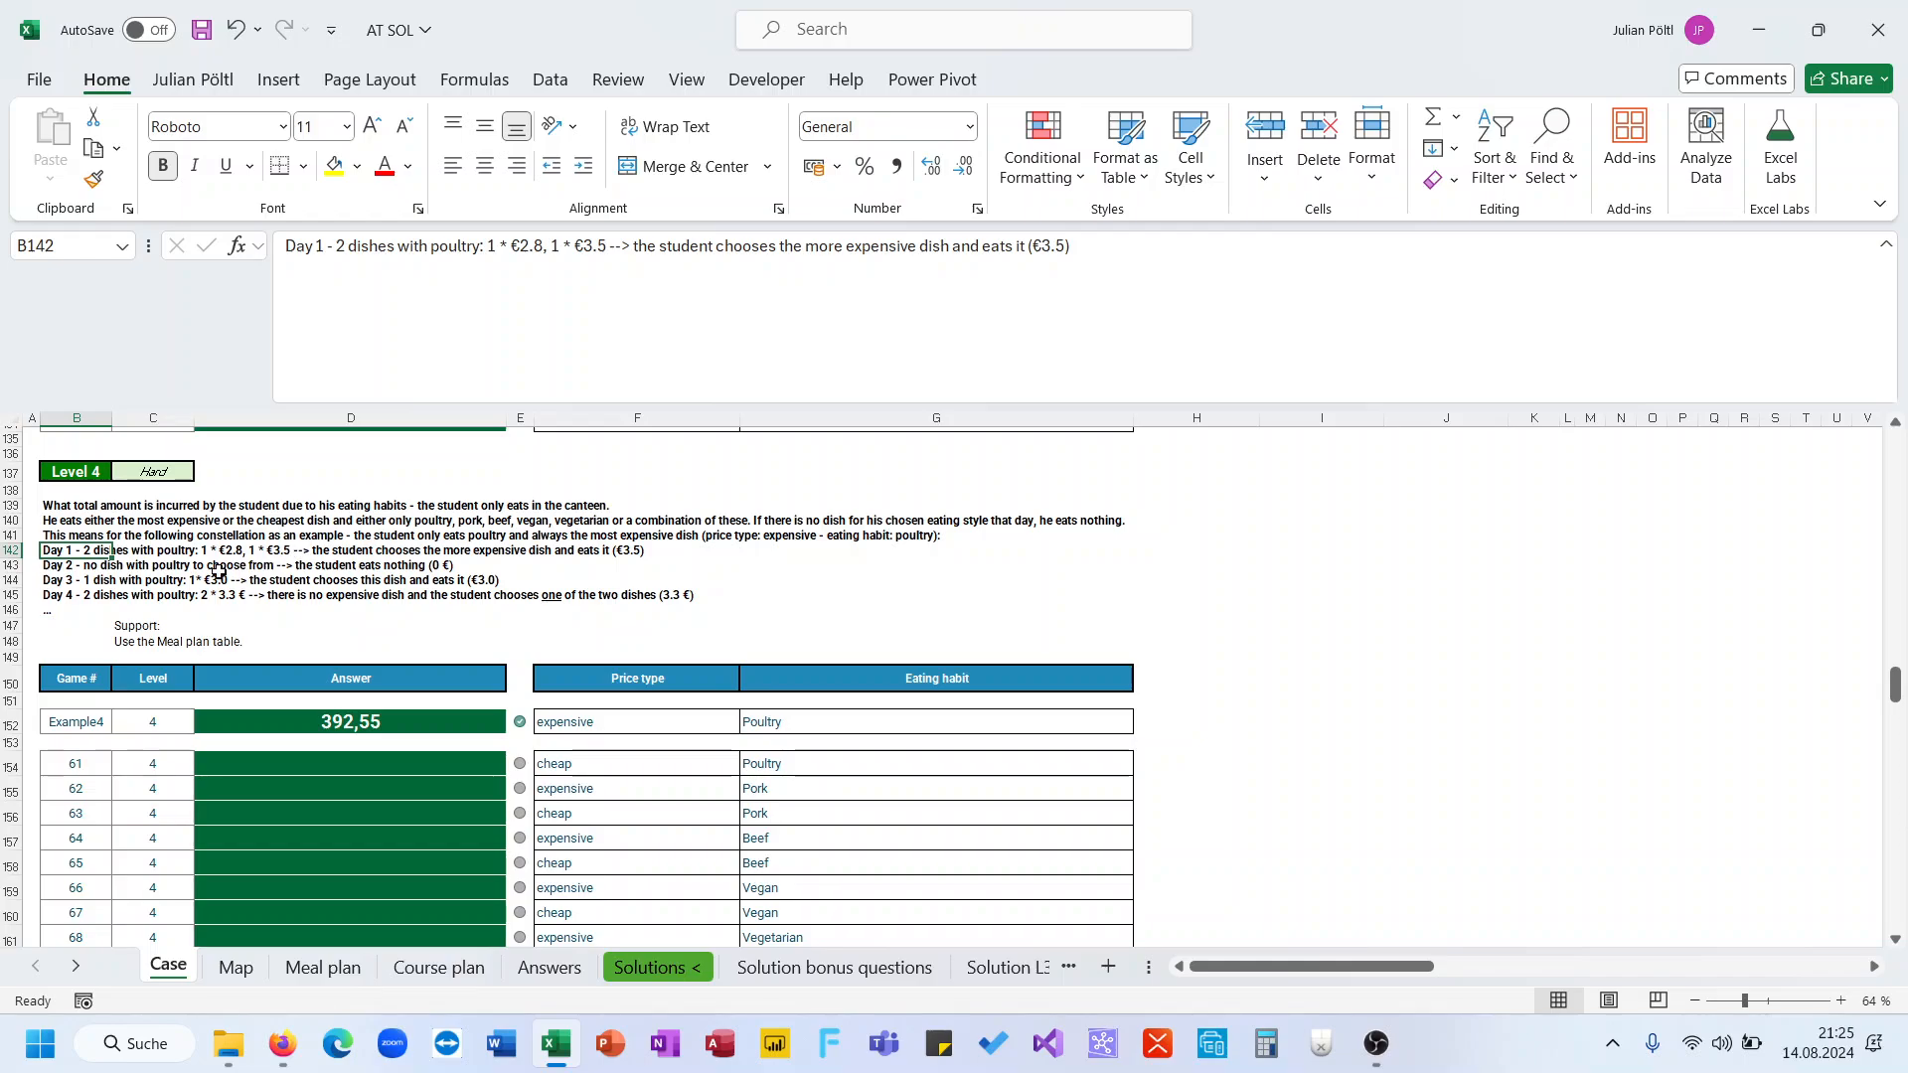
{"action": "left_click", "coordinate": [102, 567]}
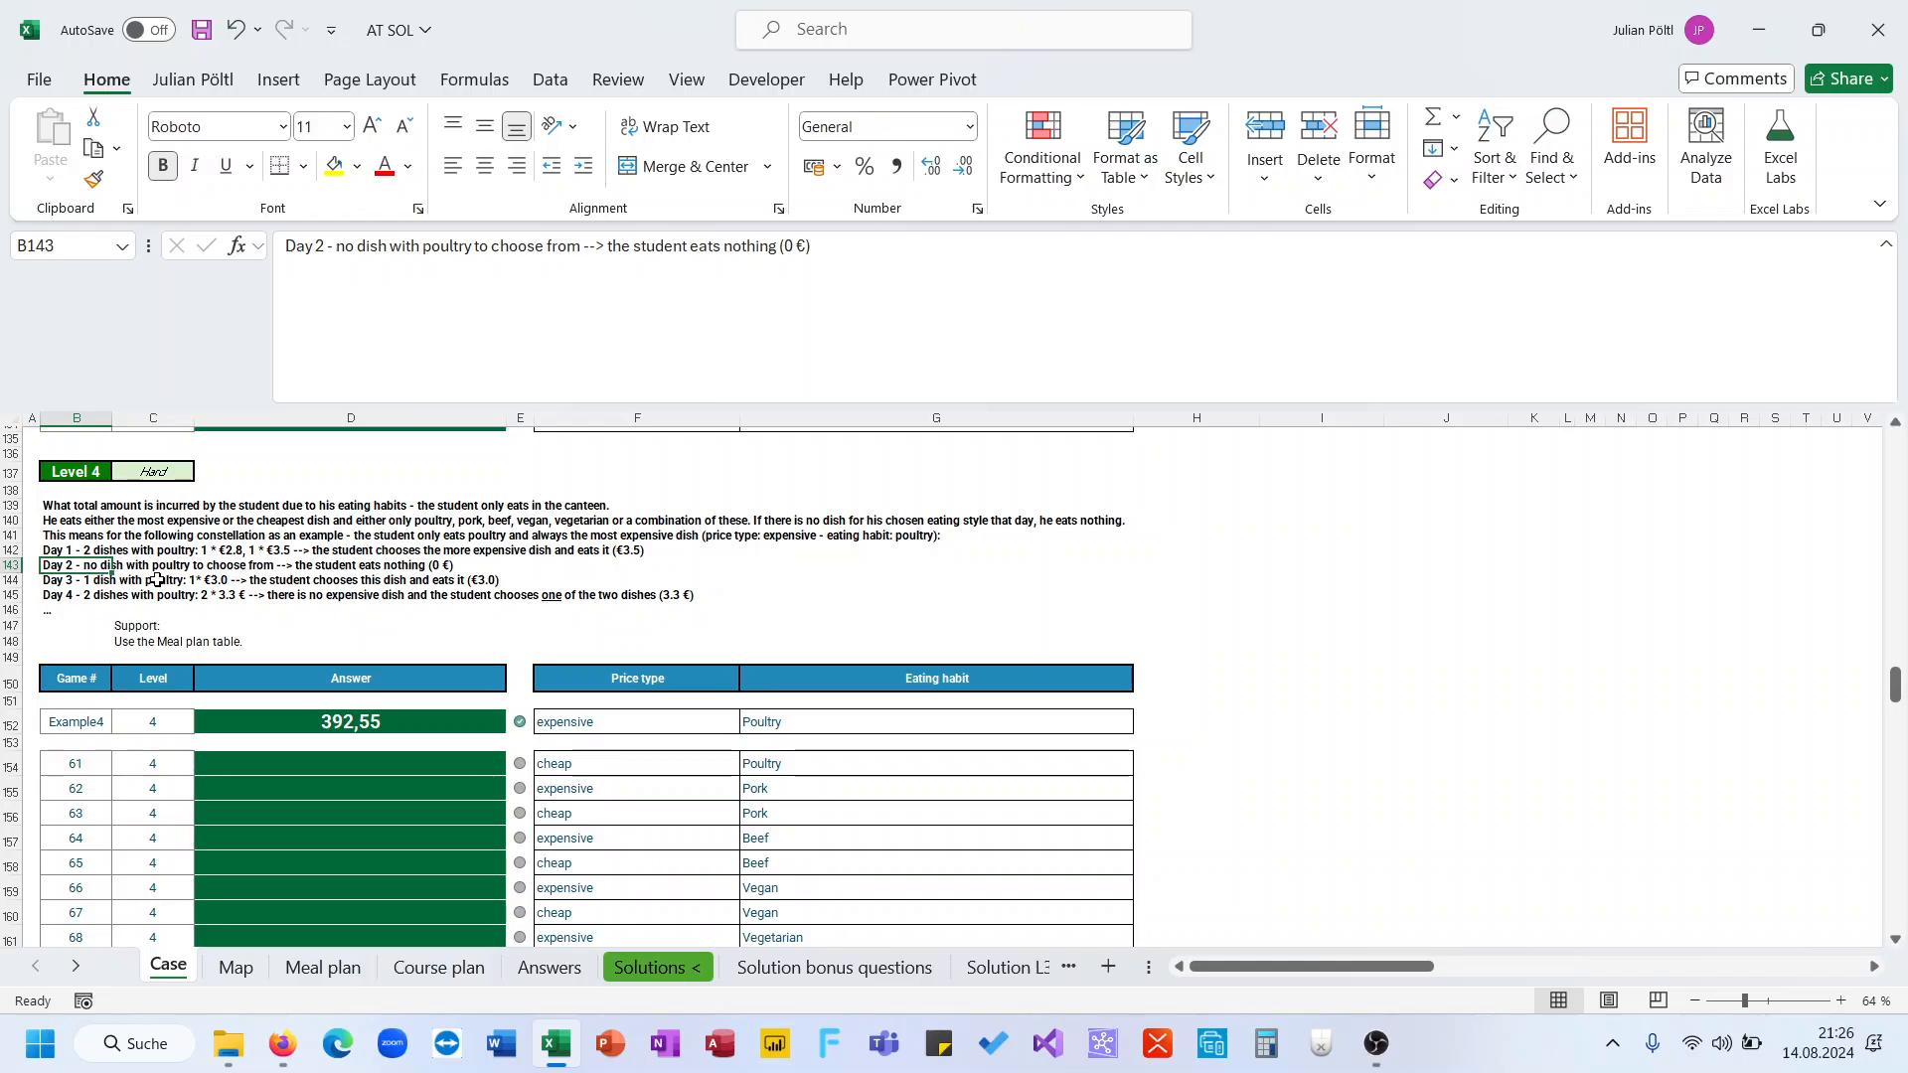
{"action": "left_click", "coordinate": [87, 585]}
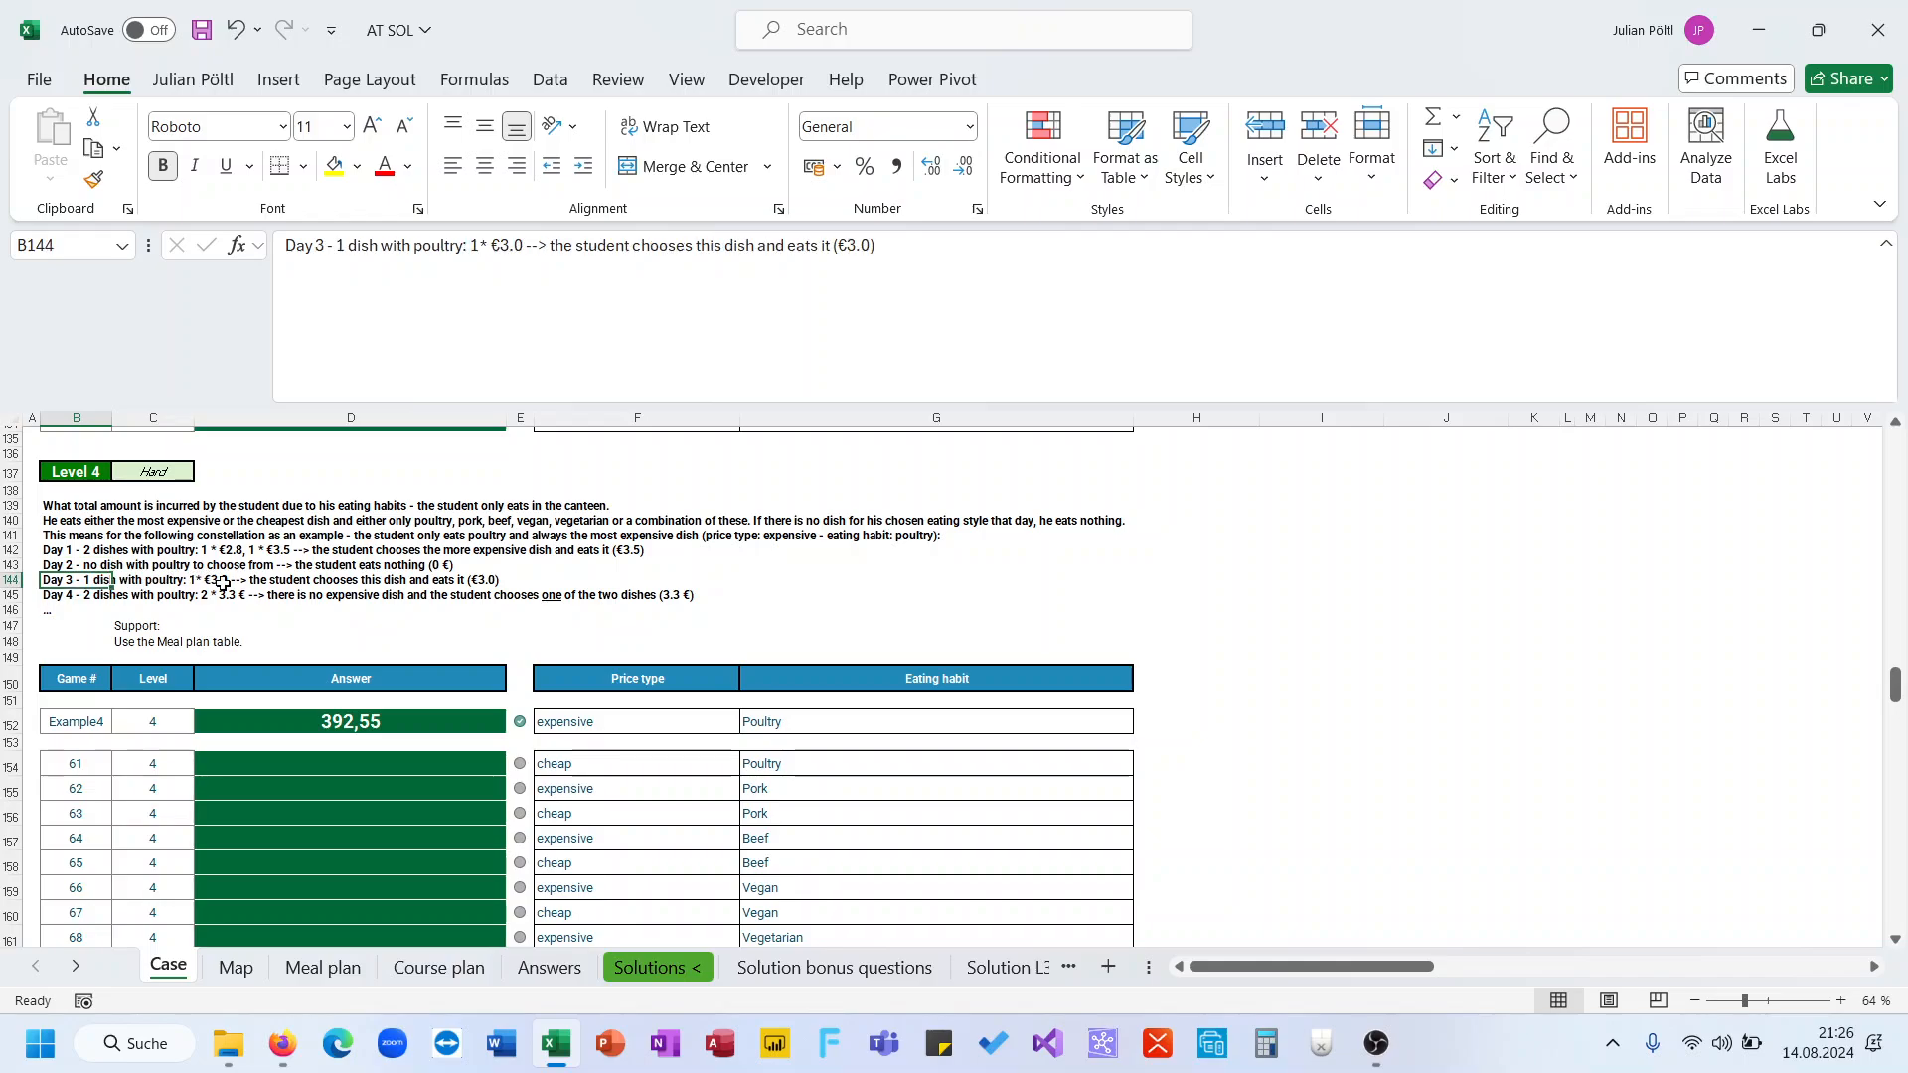
{"action": "left_click", "coordinate": [75, 595]}
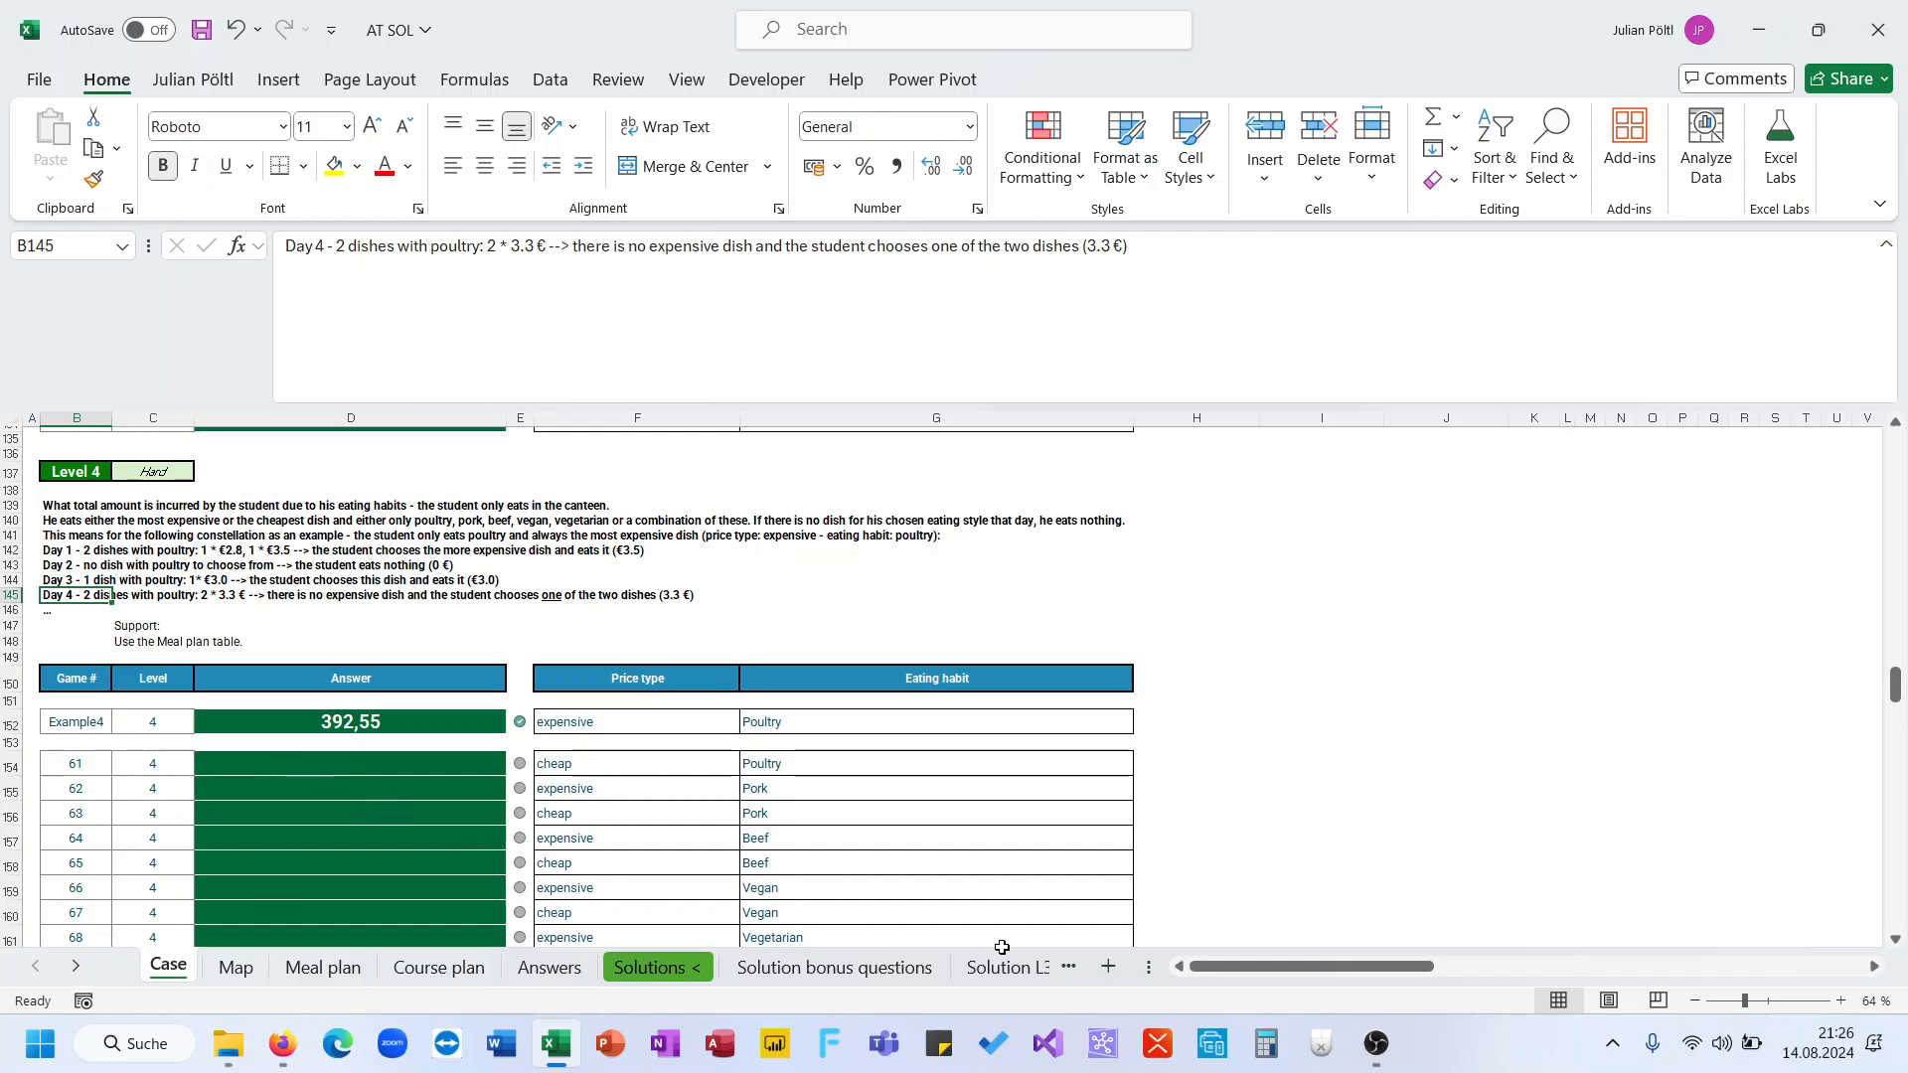
Insert a new worksheet and rename it L4
{"action": "left_click", "coordinate": [1108, 965]}
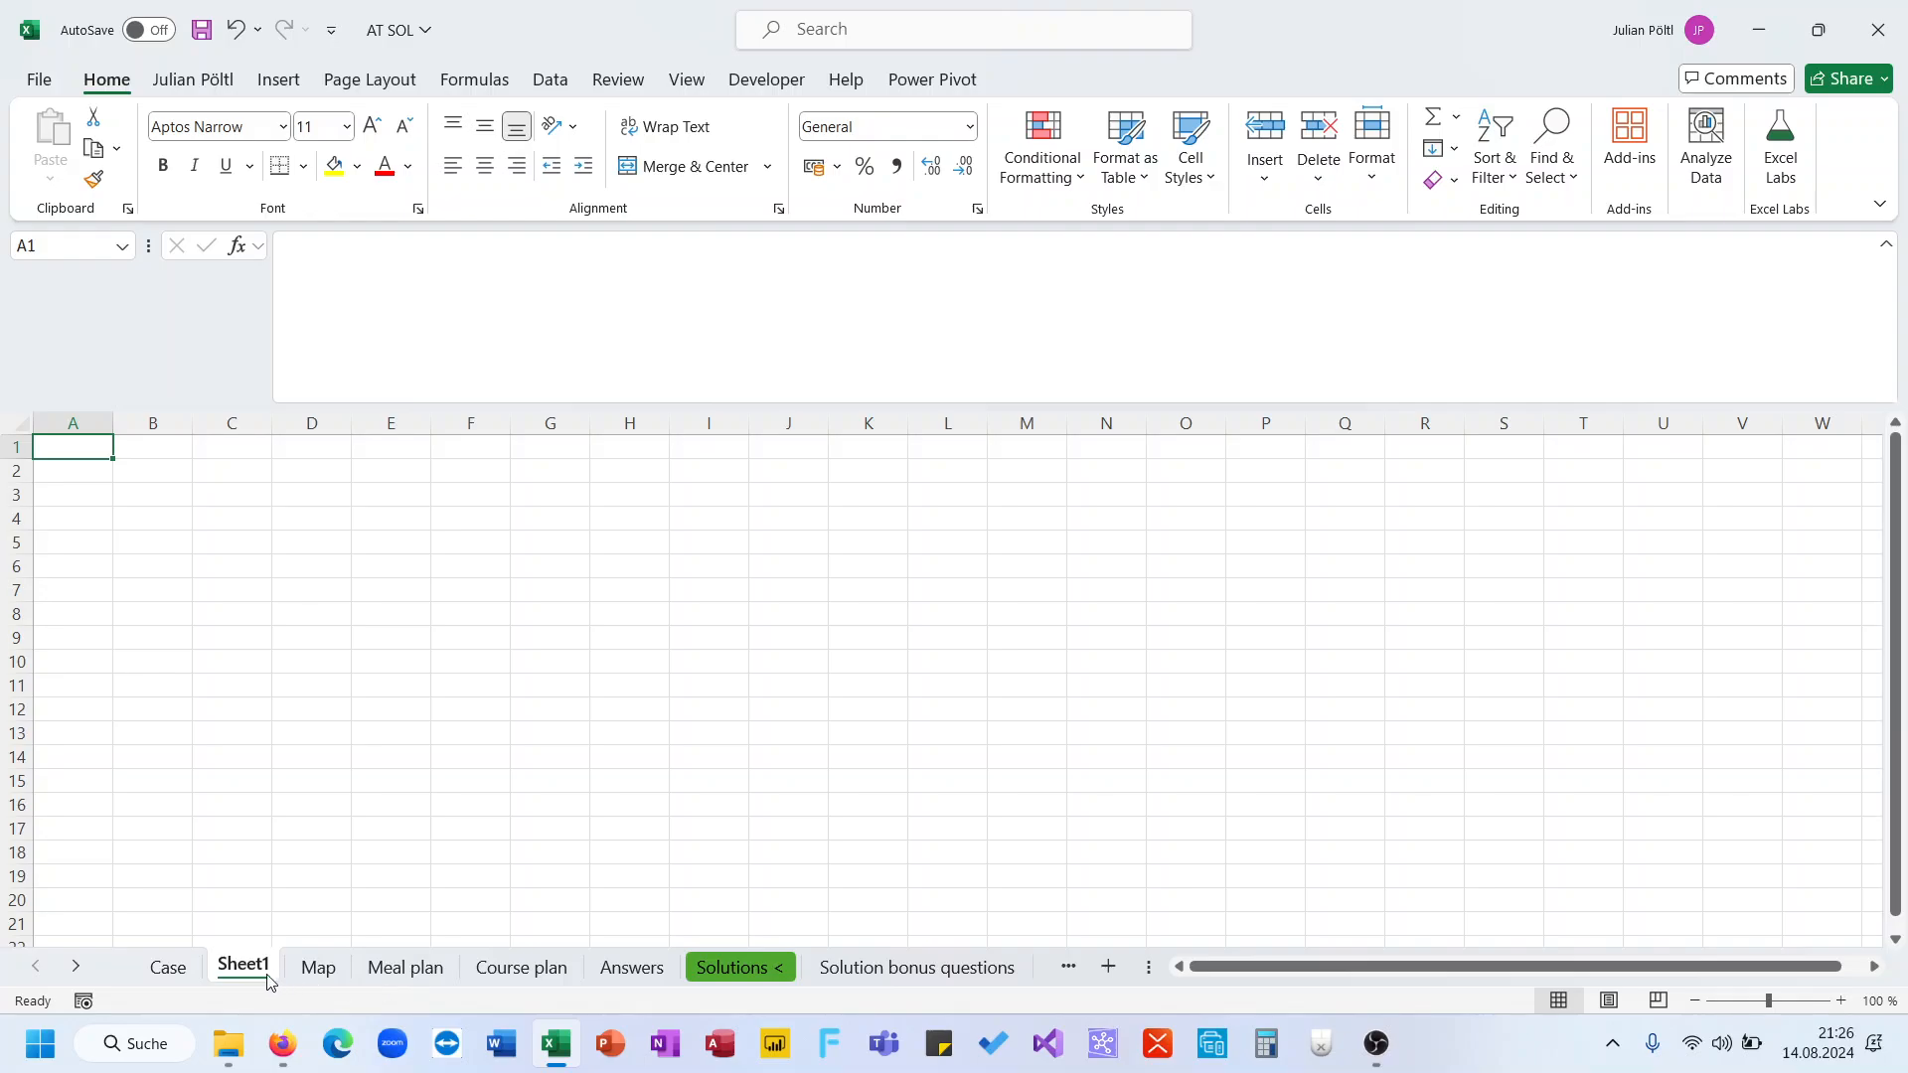
{"action": "left_click", "coordinate": [167, 968]}
{"action": "left_click", "coordinate": [241, 972]}
{"action": "double_click", "coordinate": [241, 972]}
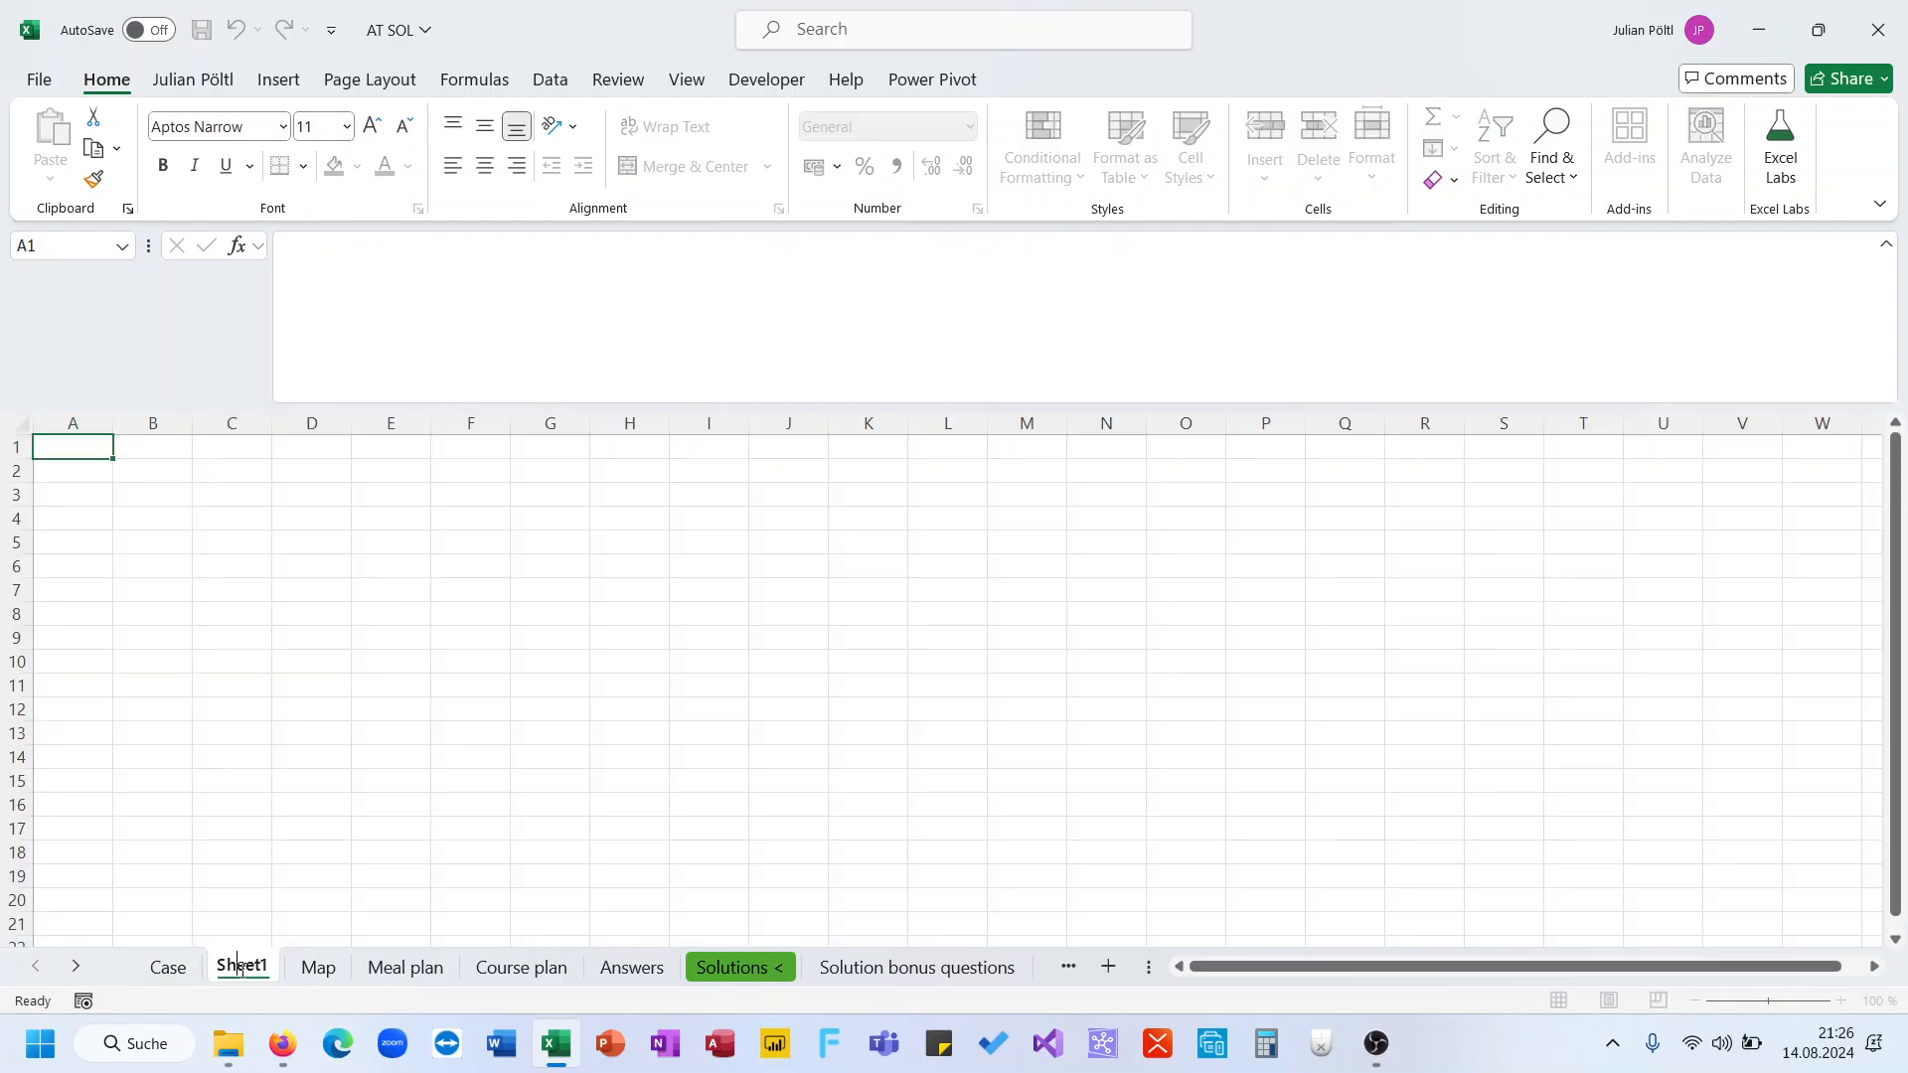
{"action": "type", "text": "L4"}
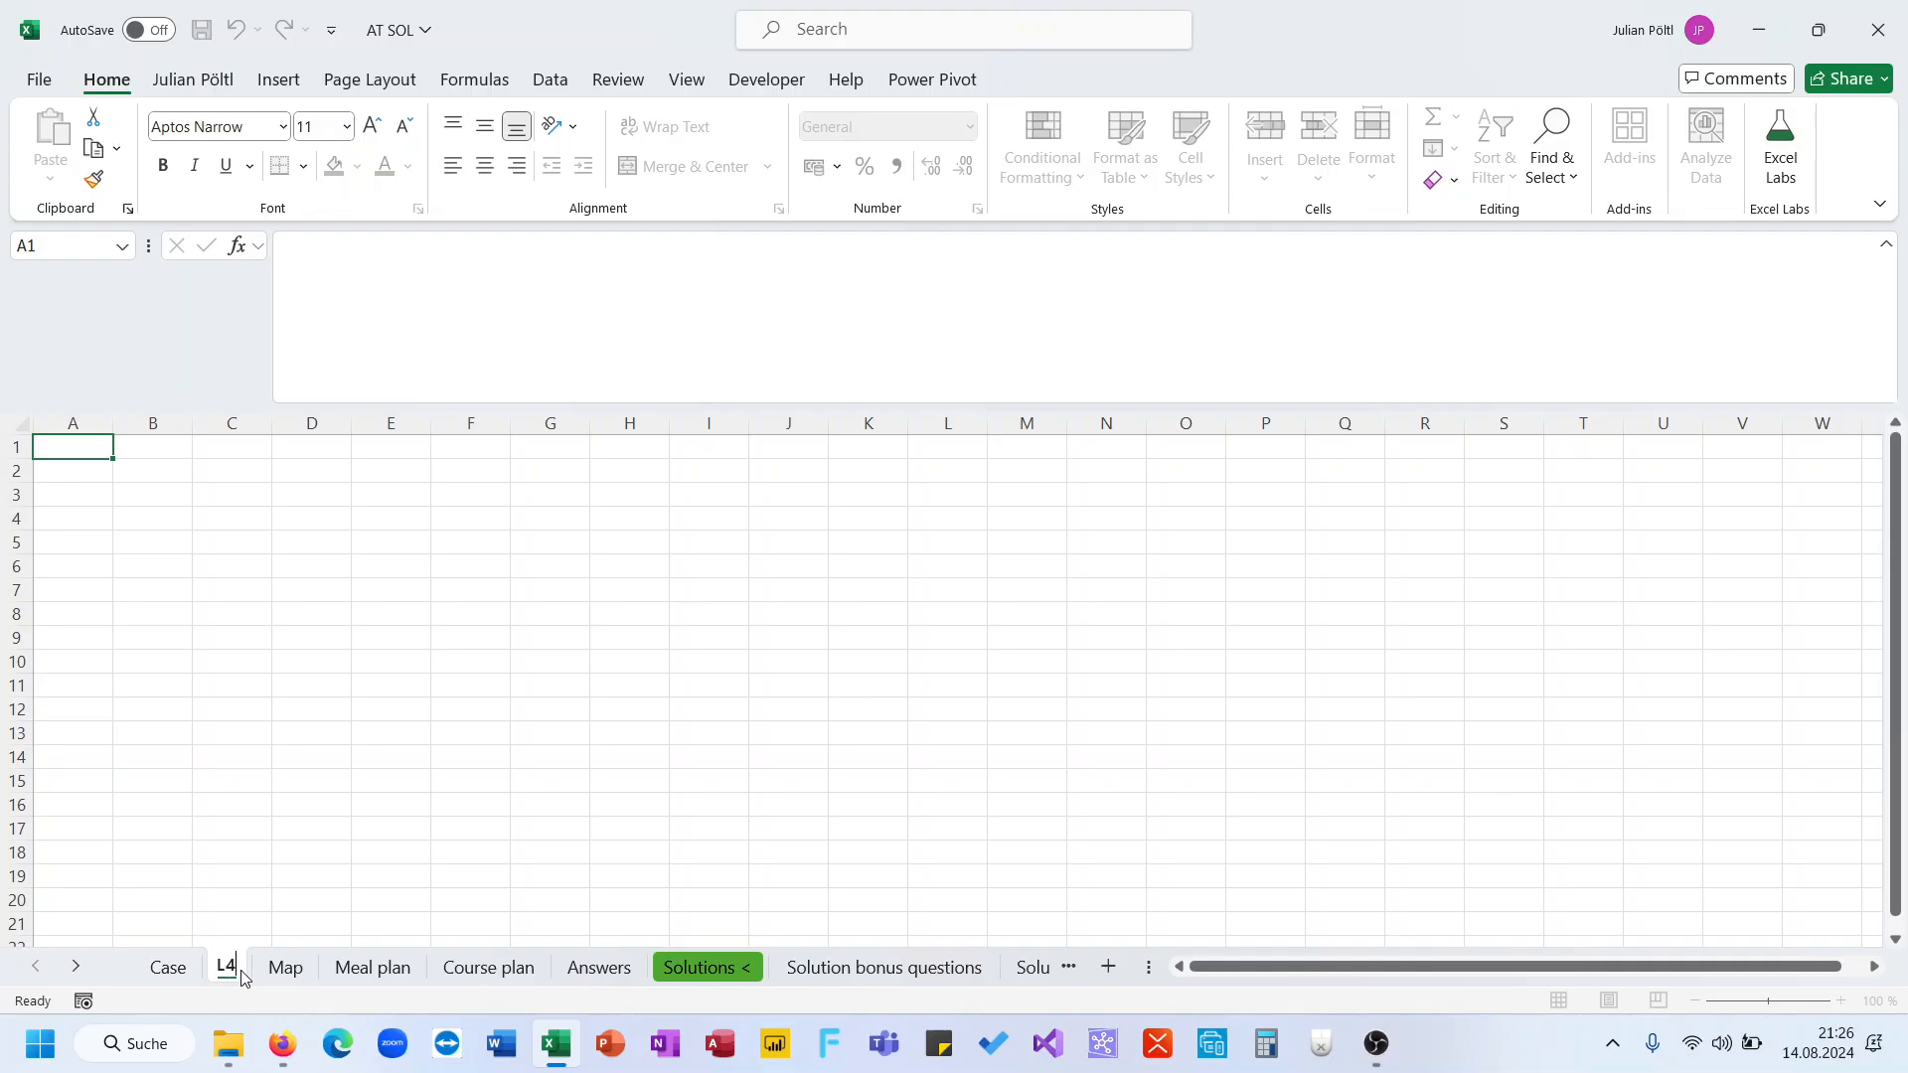
{"action": "left_click", "coordinate": [247, 898]}
Copy the whole Day column from the Meal plan sheet into column A of the L4 sheet
{"action": "left_click", "coordinate": [376, 969]}
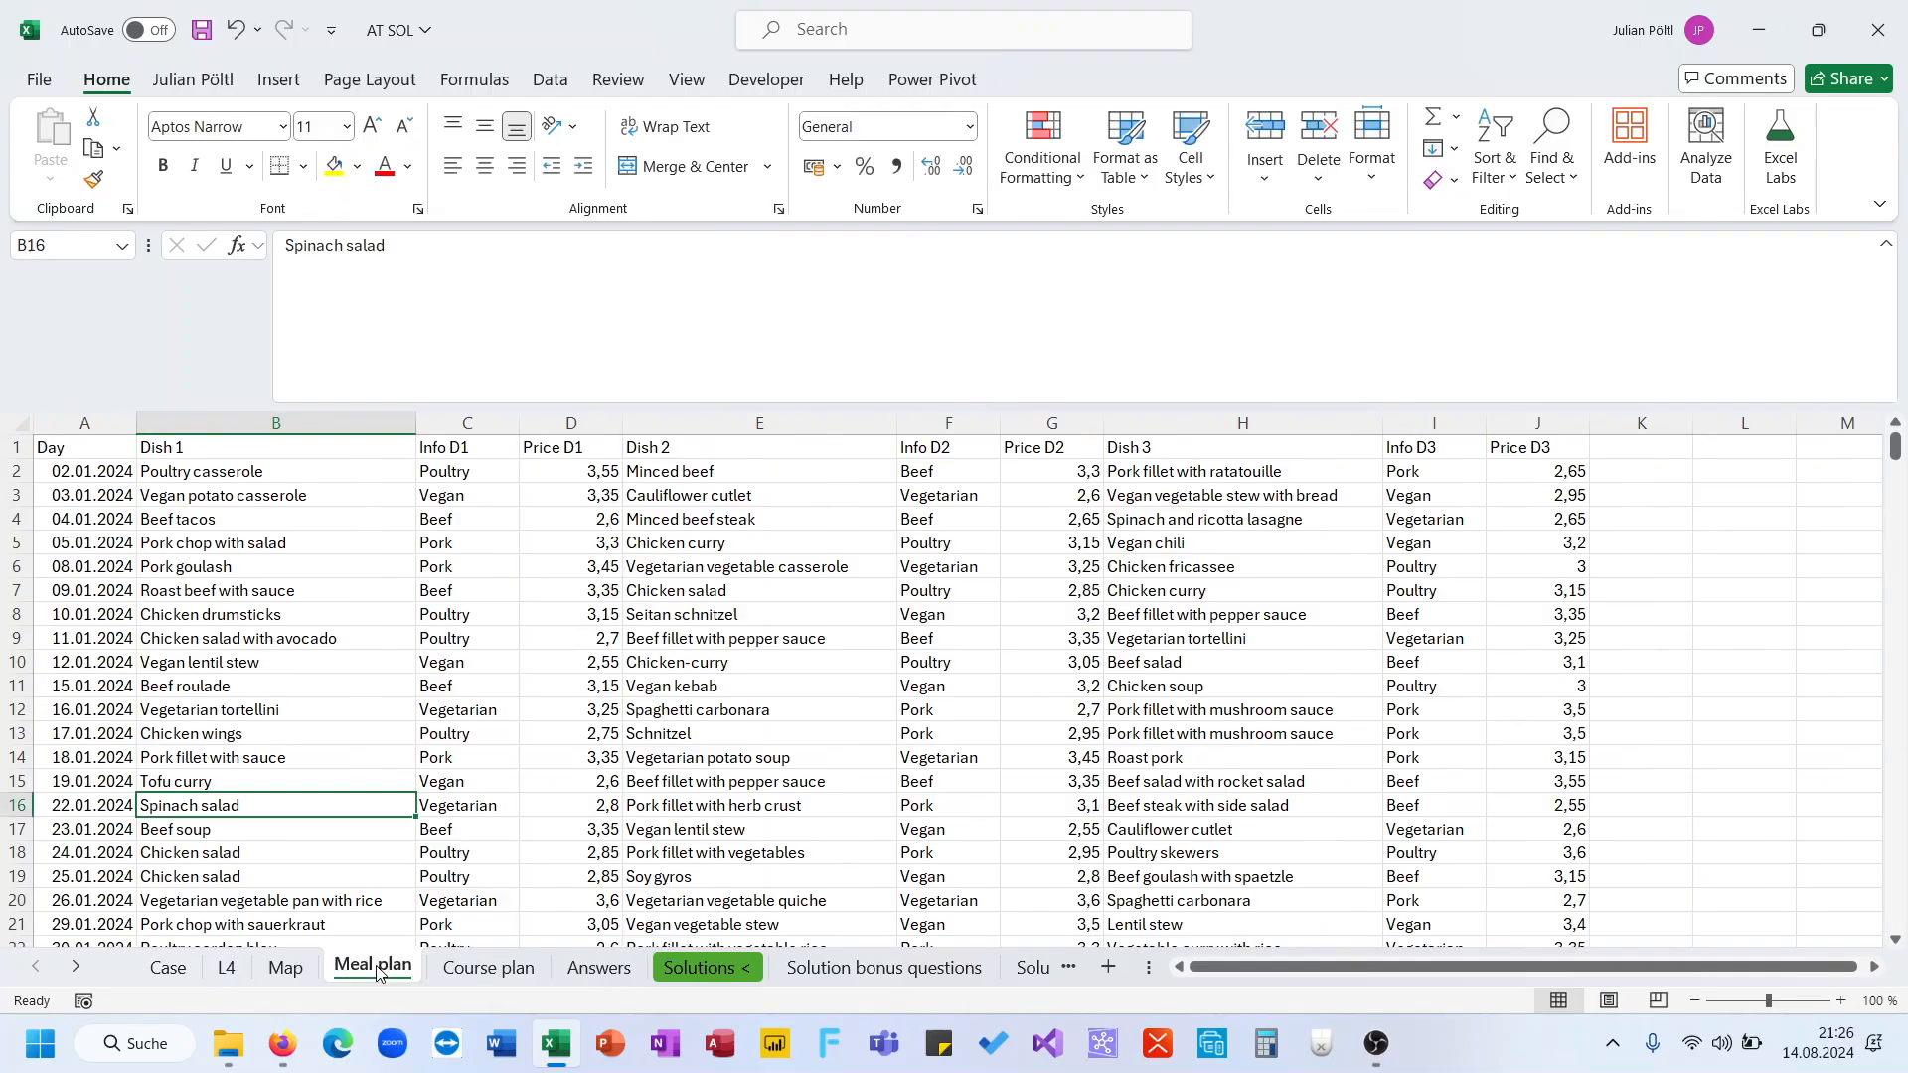
{"action": "left_click", "coordinate": [111, 456]}
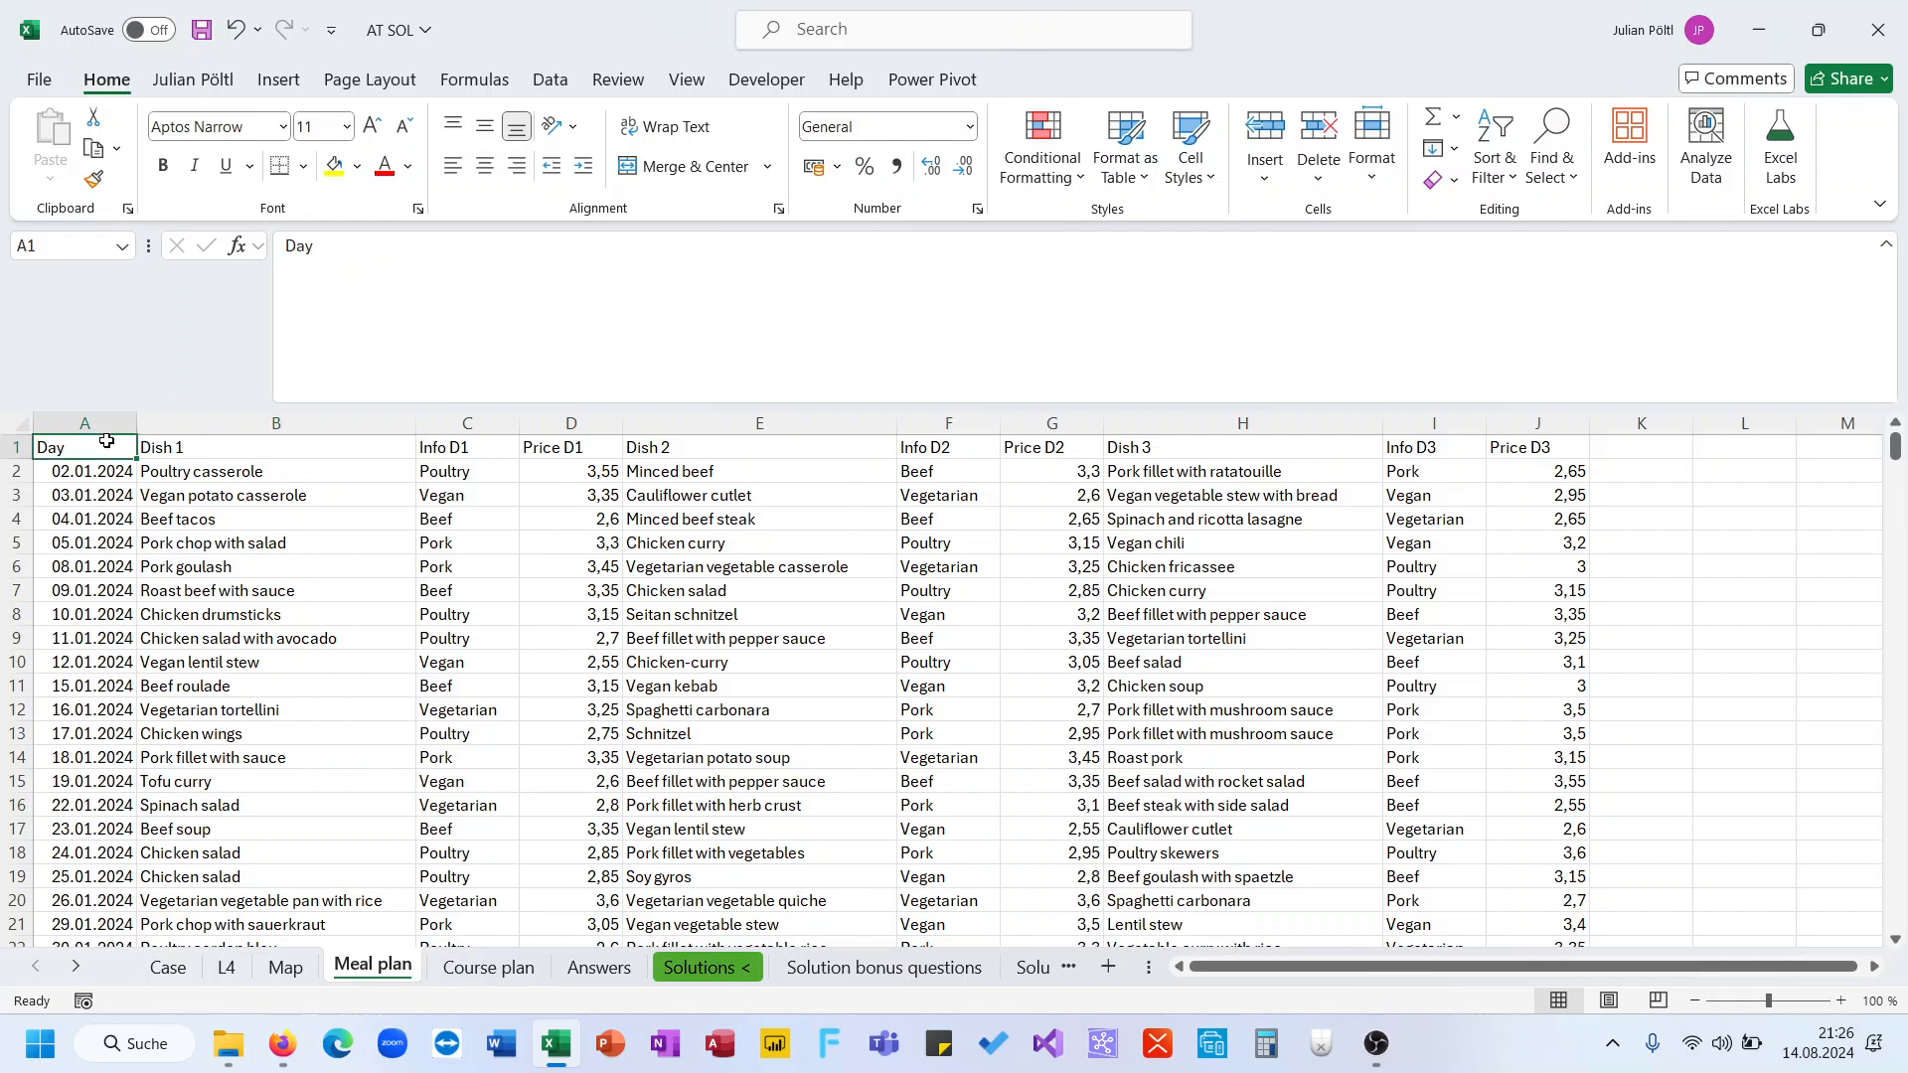
{"action": "key", "text": "ctrl+shift+Down"}
{"action": "key", "text": "ctrl+c"}
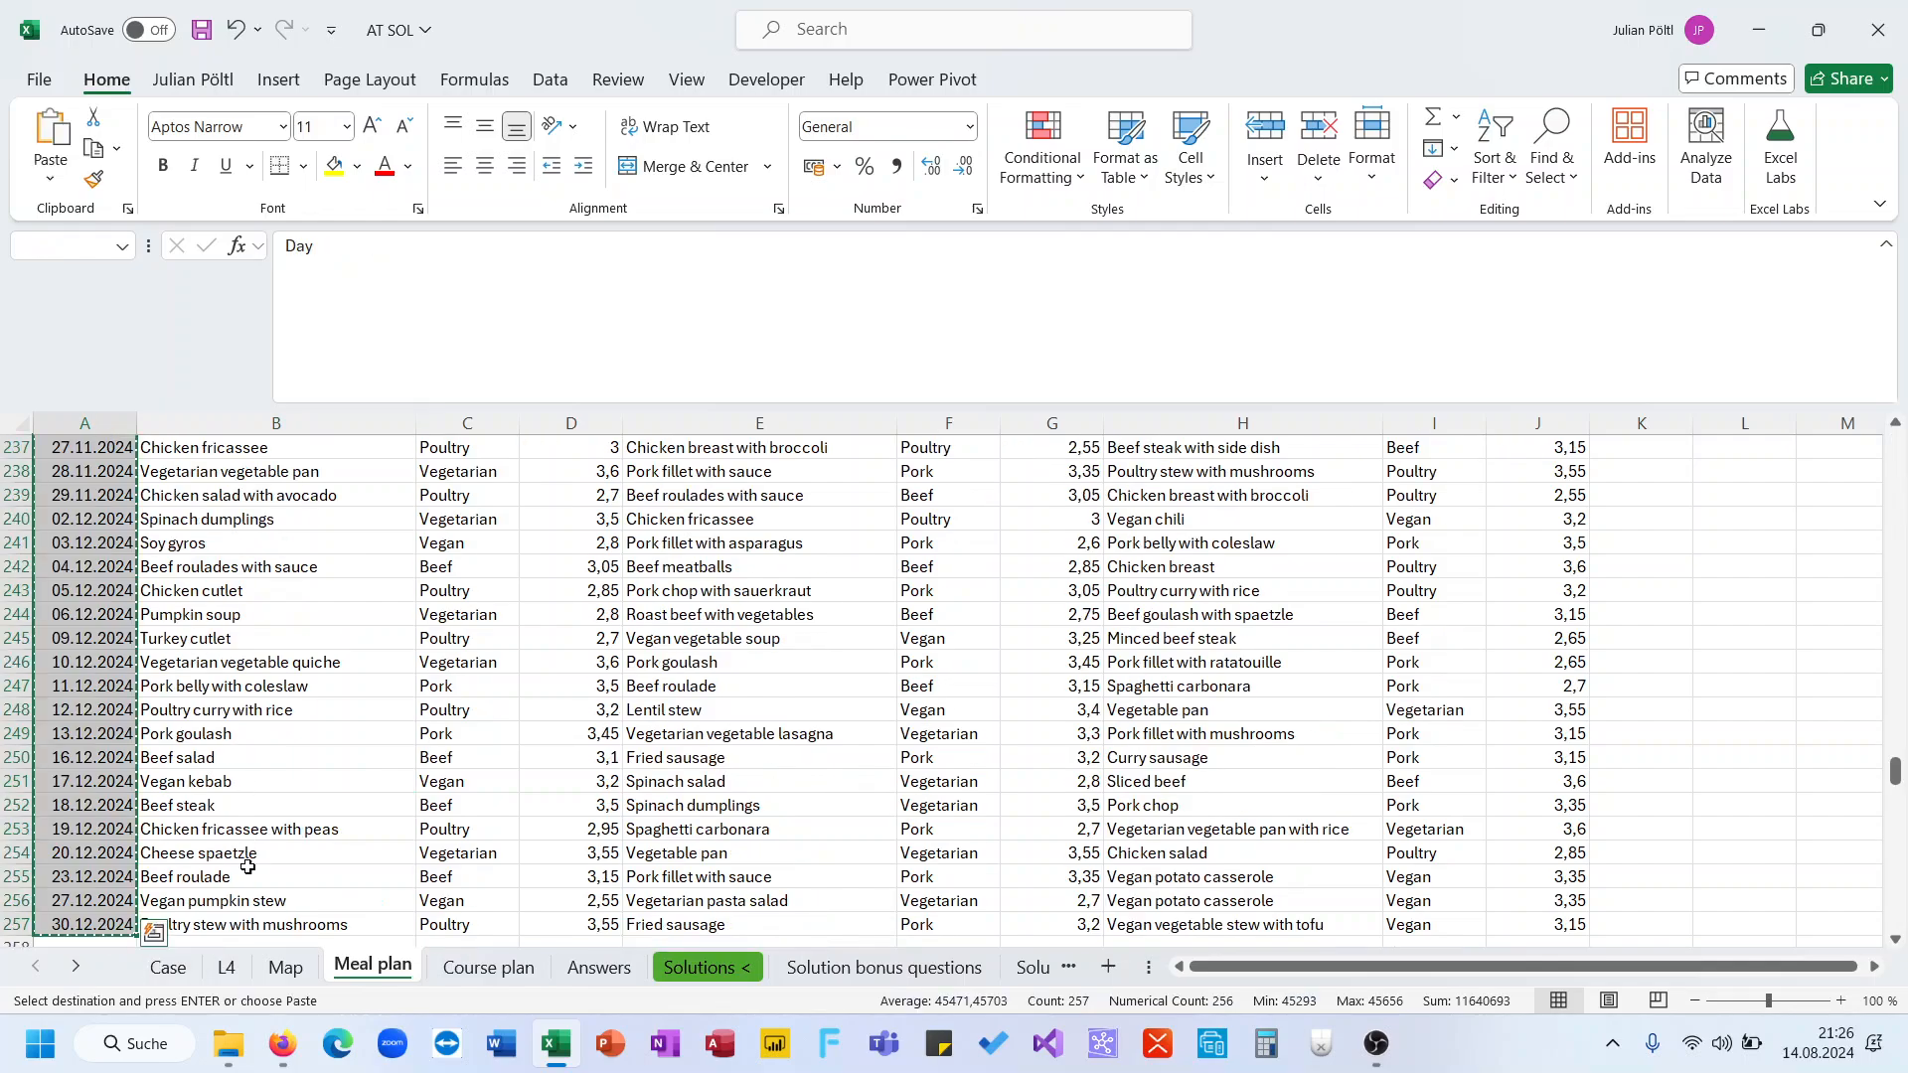
{"action": "left_click", "coordinate": [237, 973]}
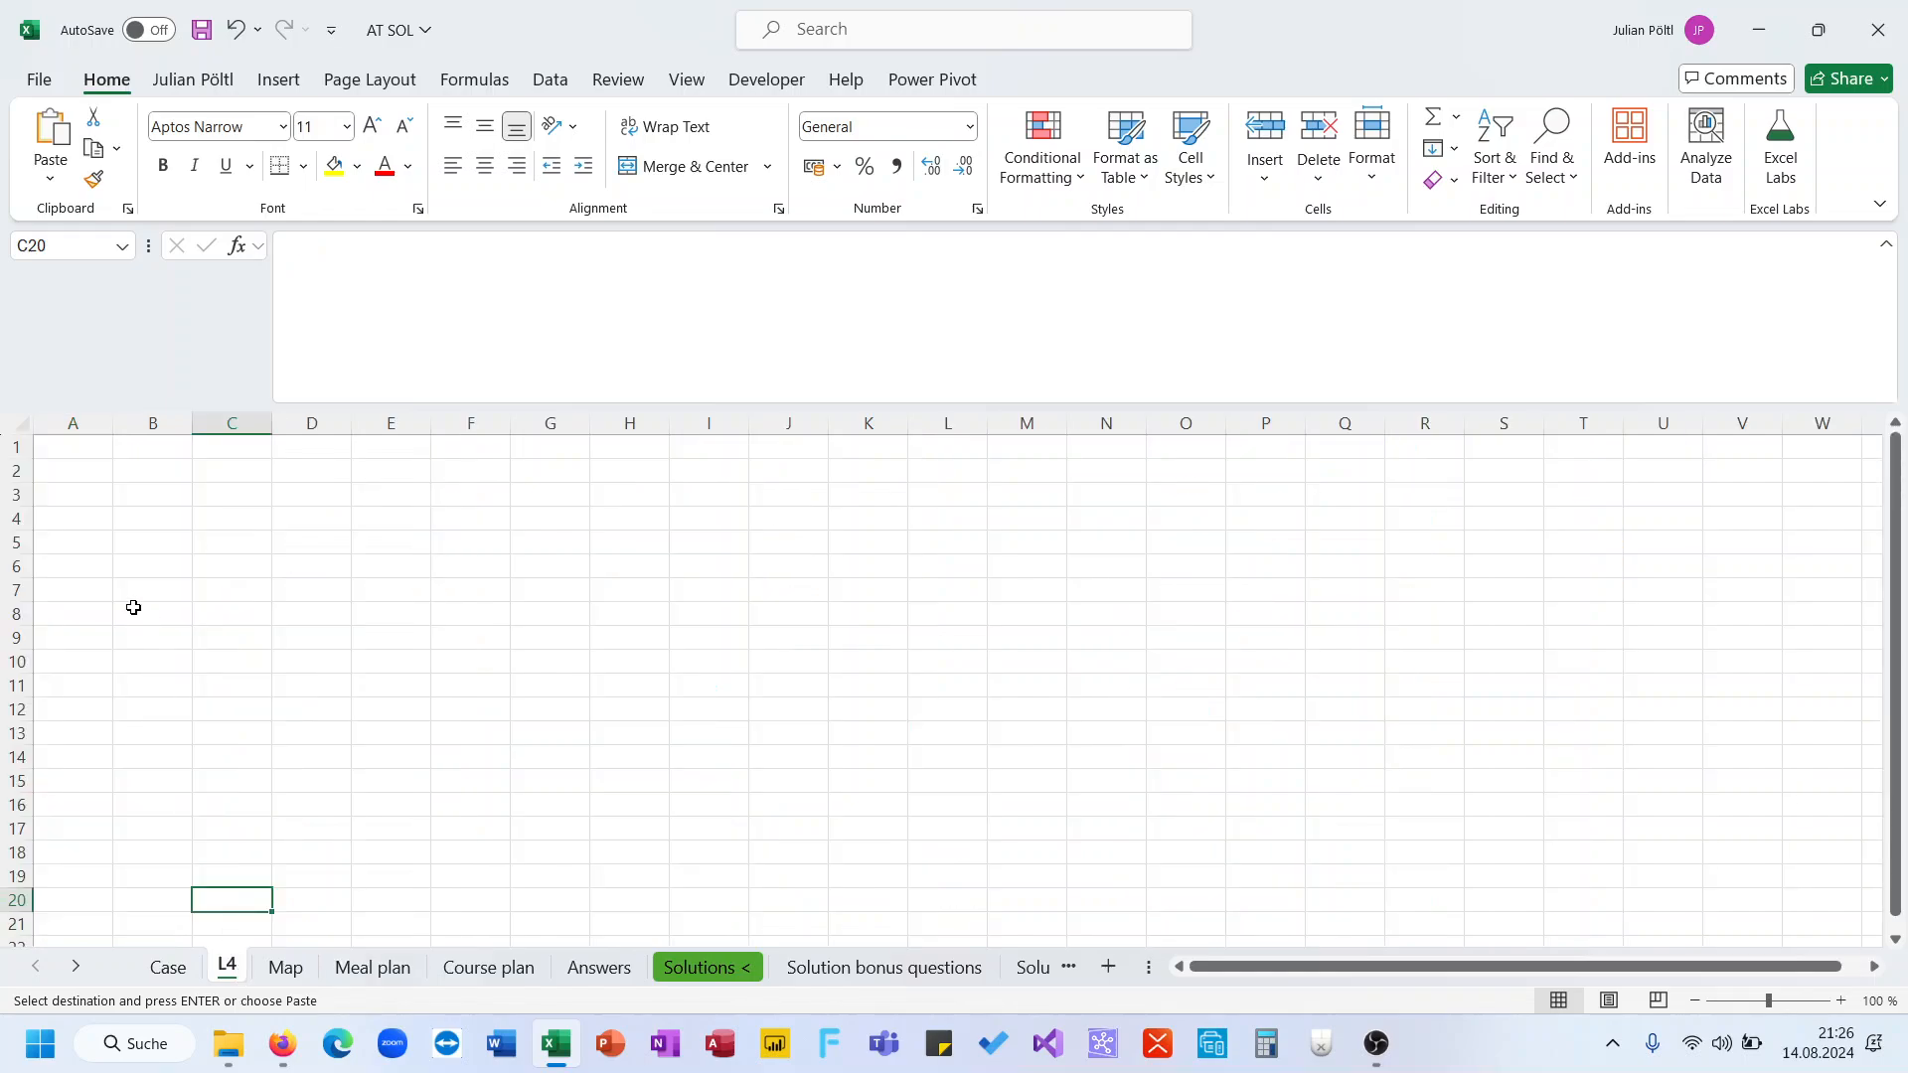
{"action": "left_click", "coordinate": [84, 447]}
{"action": "key", "text": "ctrl+v"}
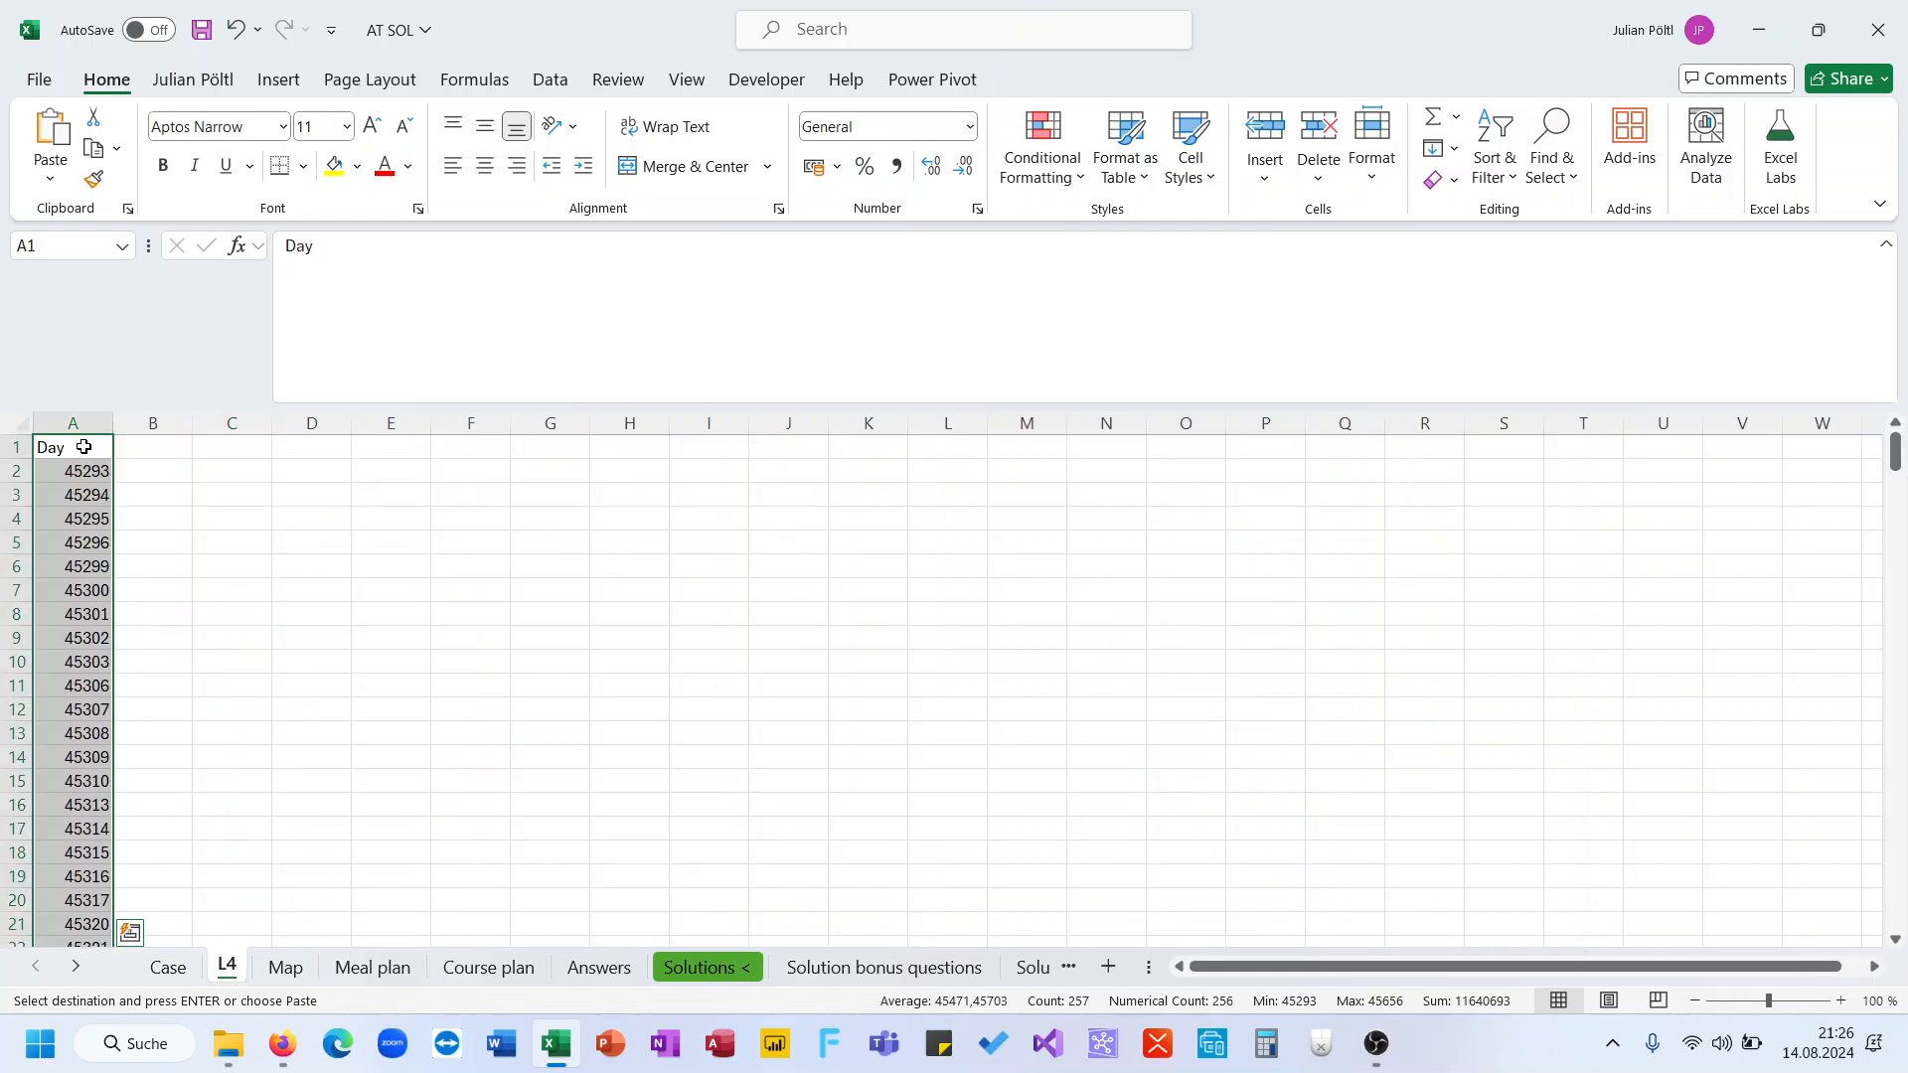
Format the pasted day values on the L4 sheet as Short Date
{"action": "double_click", "coordinate": [297, 406]}
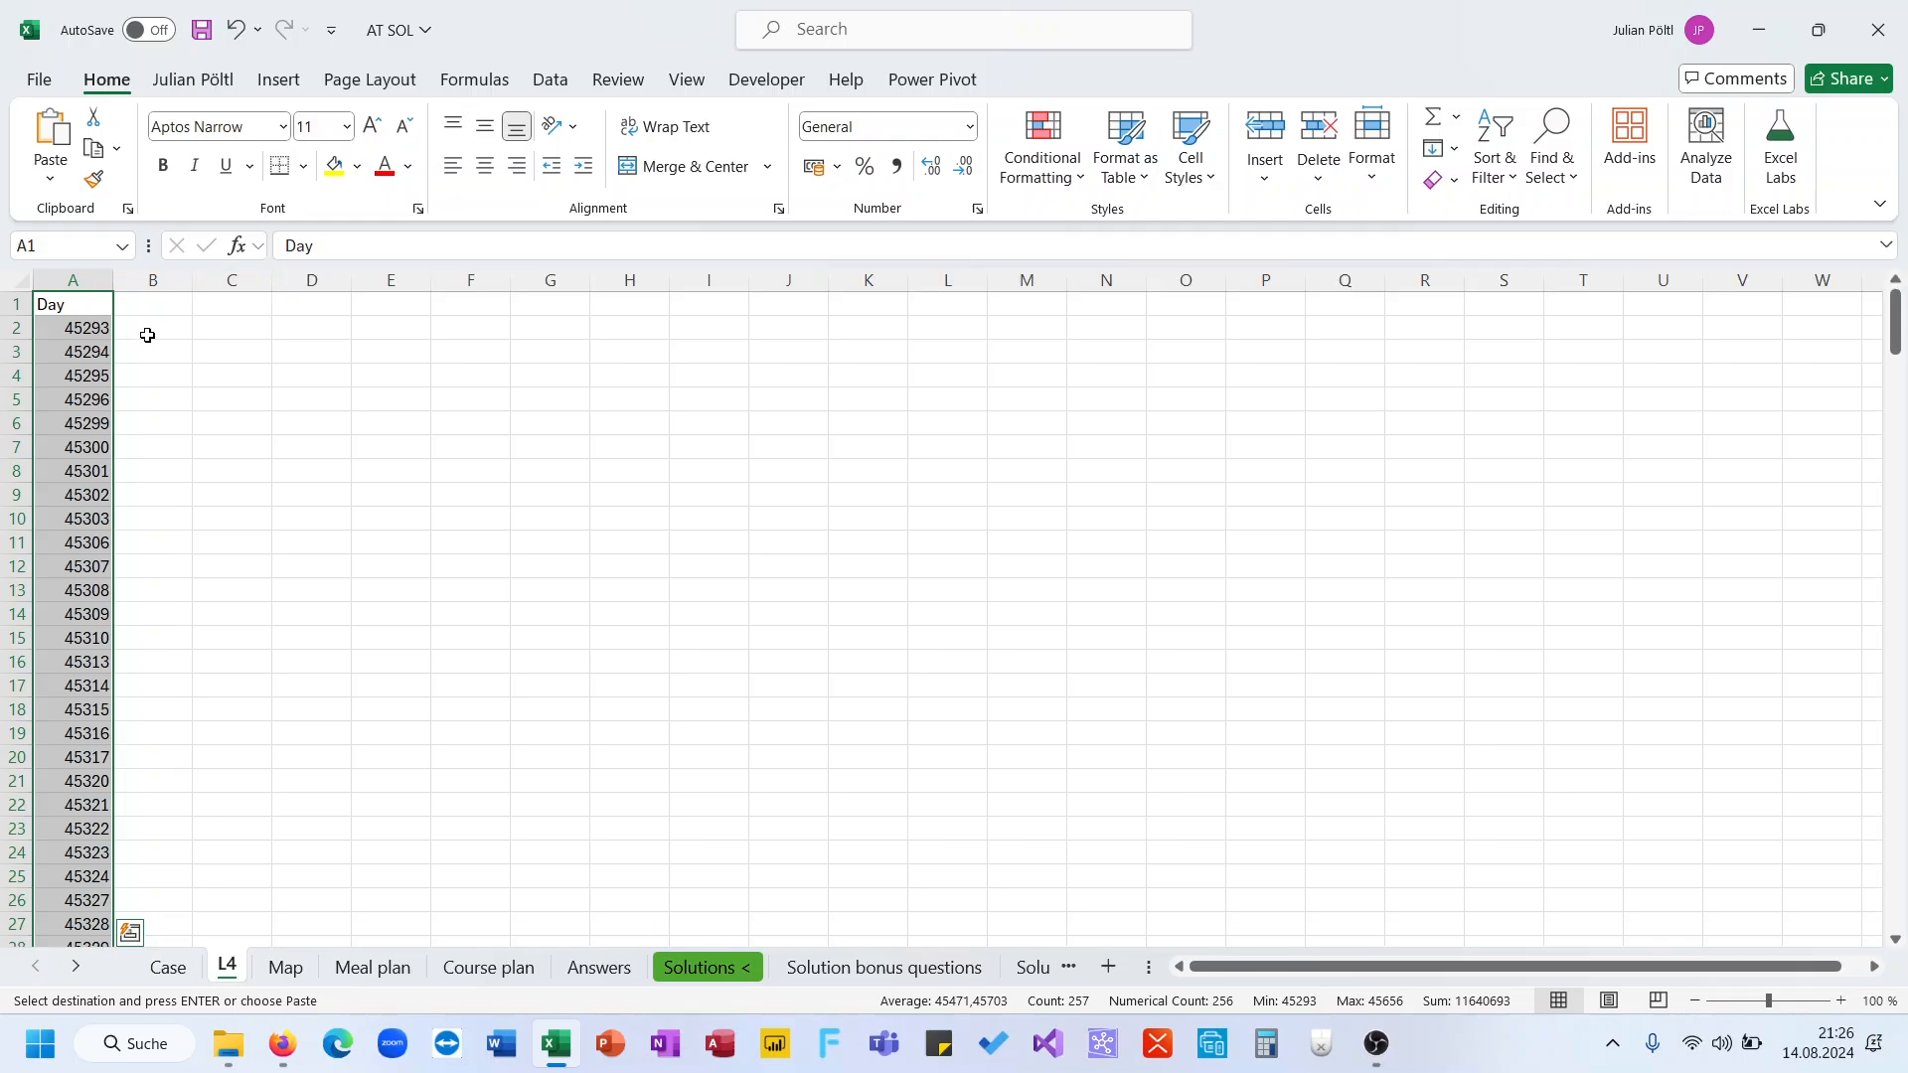
{"action": "left_click", "coordinate": [969, 126]}
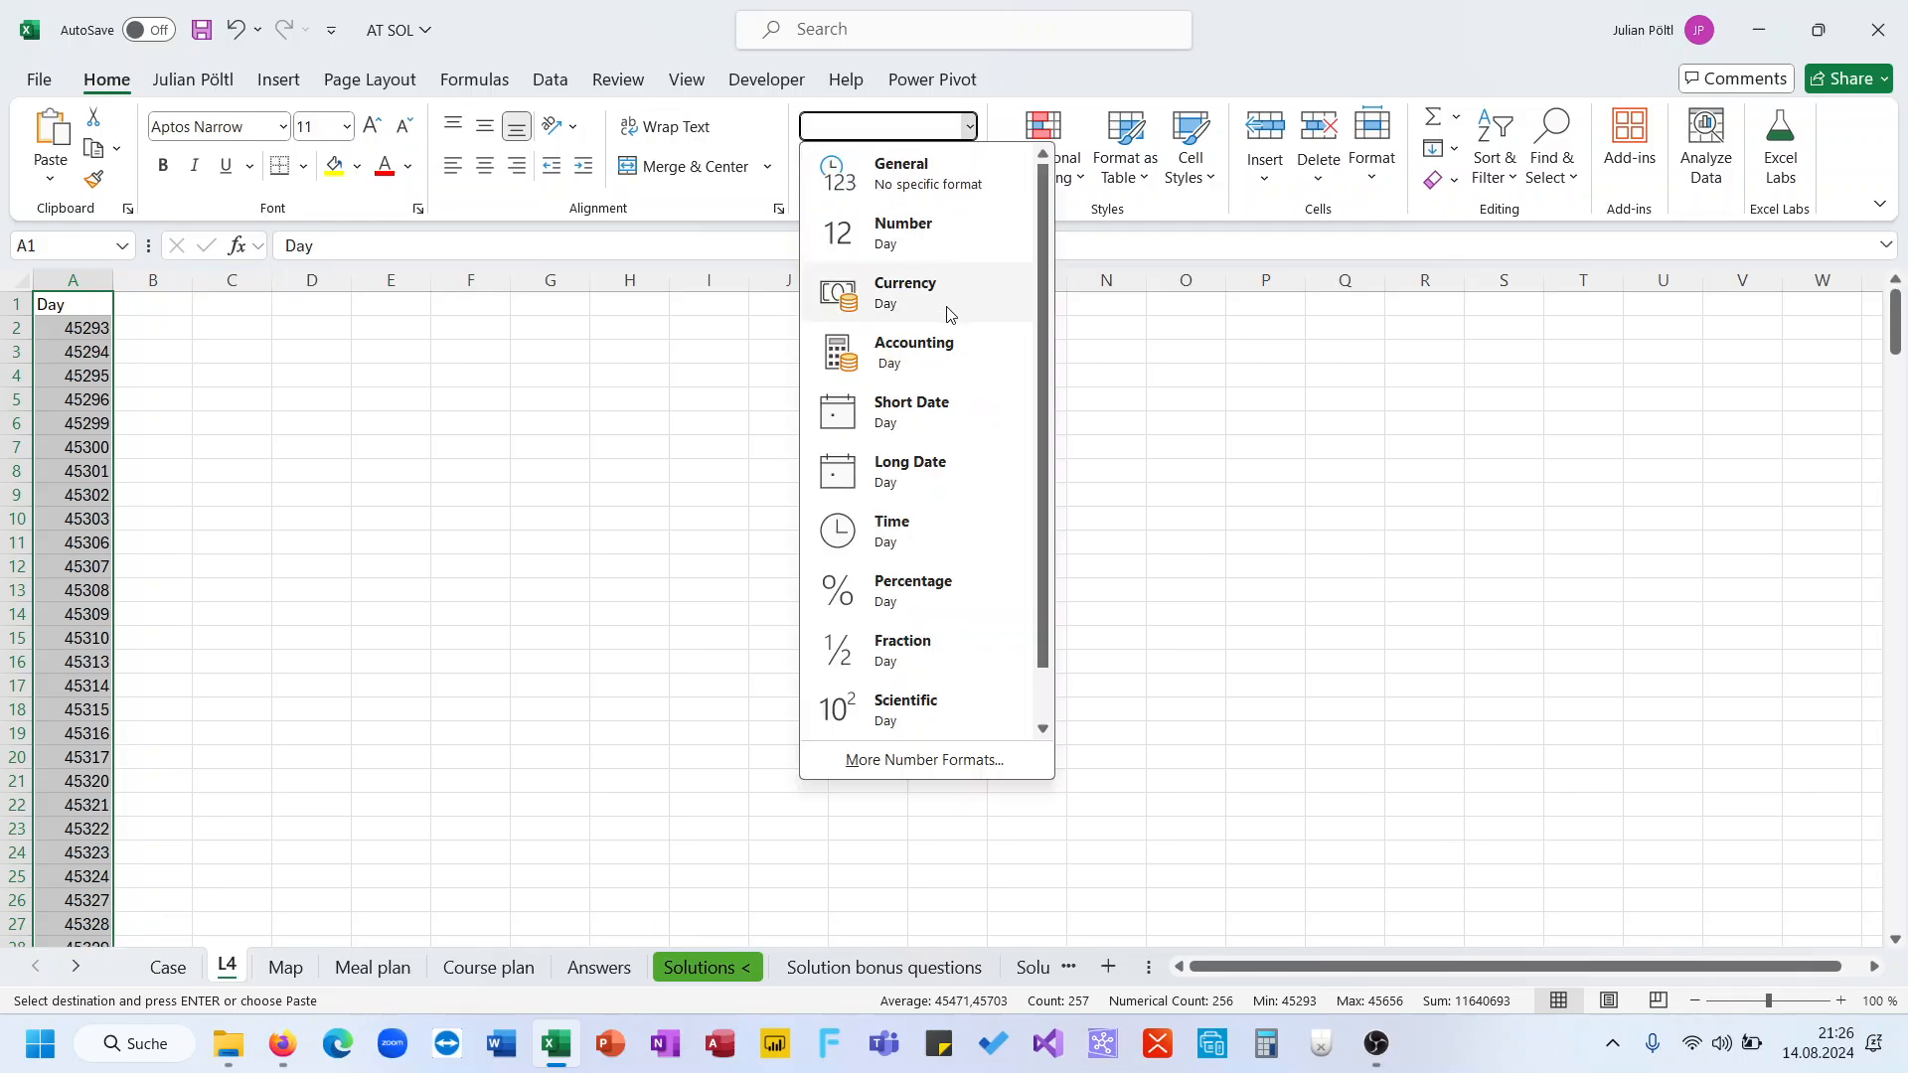
{"action": "left_click", "coordinate": [939, 429]}
{"action": "left_click", "coordinate": [510, 543]}
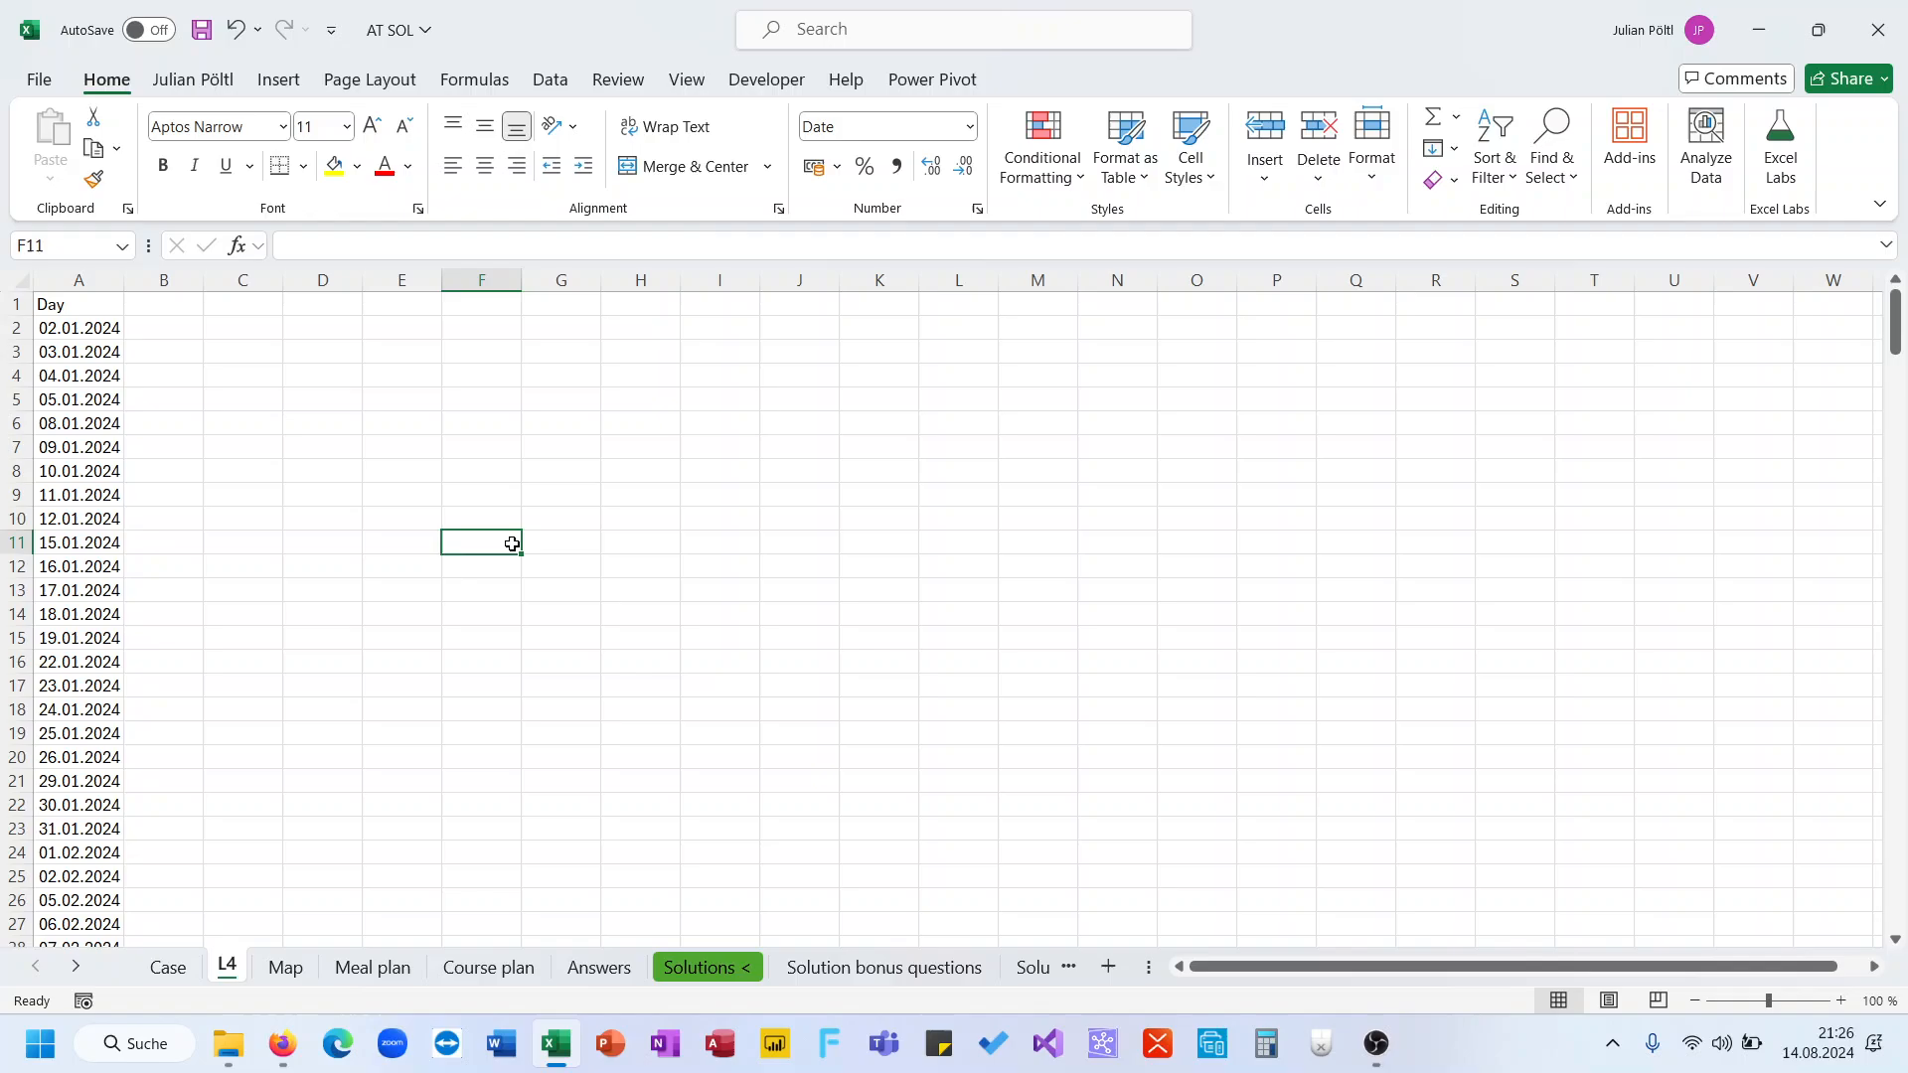
{"action": "left_click", "coordinate": [186, 969]}
{"action": "scroll", "coordinate": [341, 715], "scroll_direction": "down", "scroll_amount": 1}
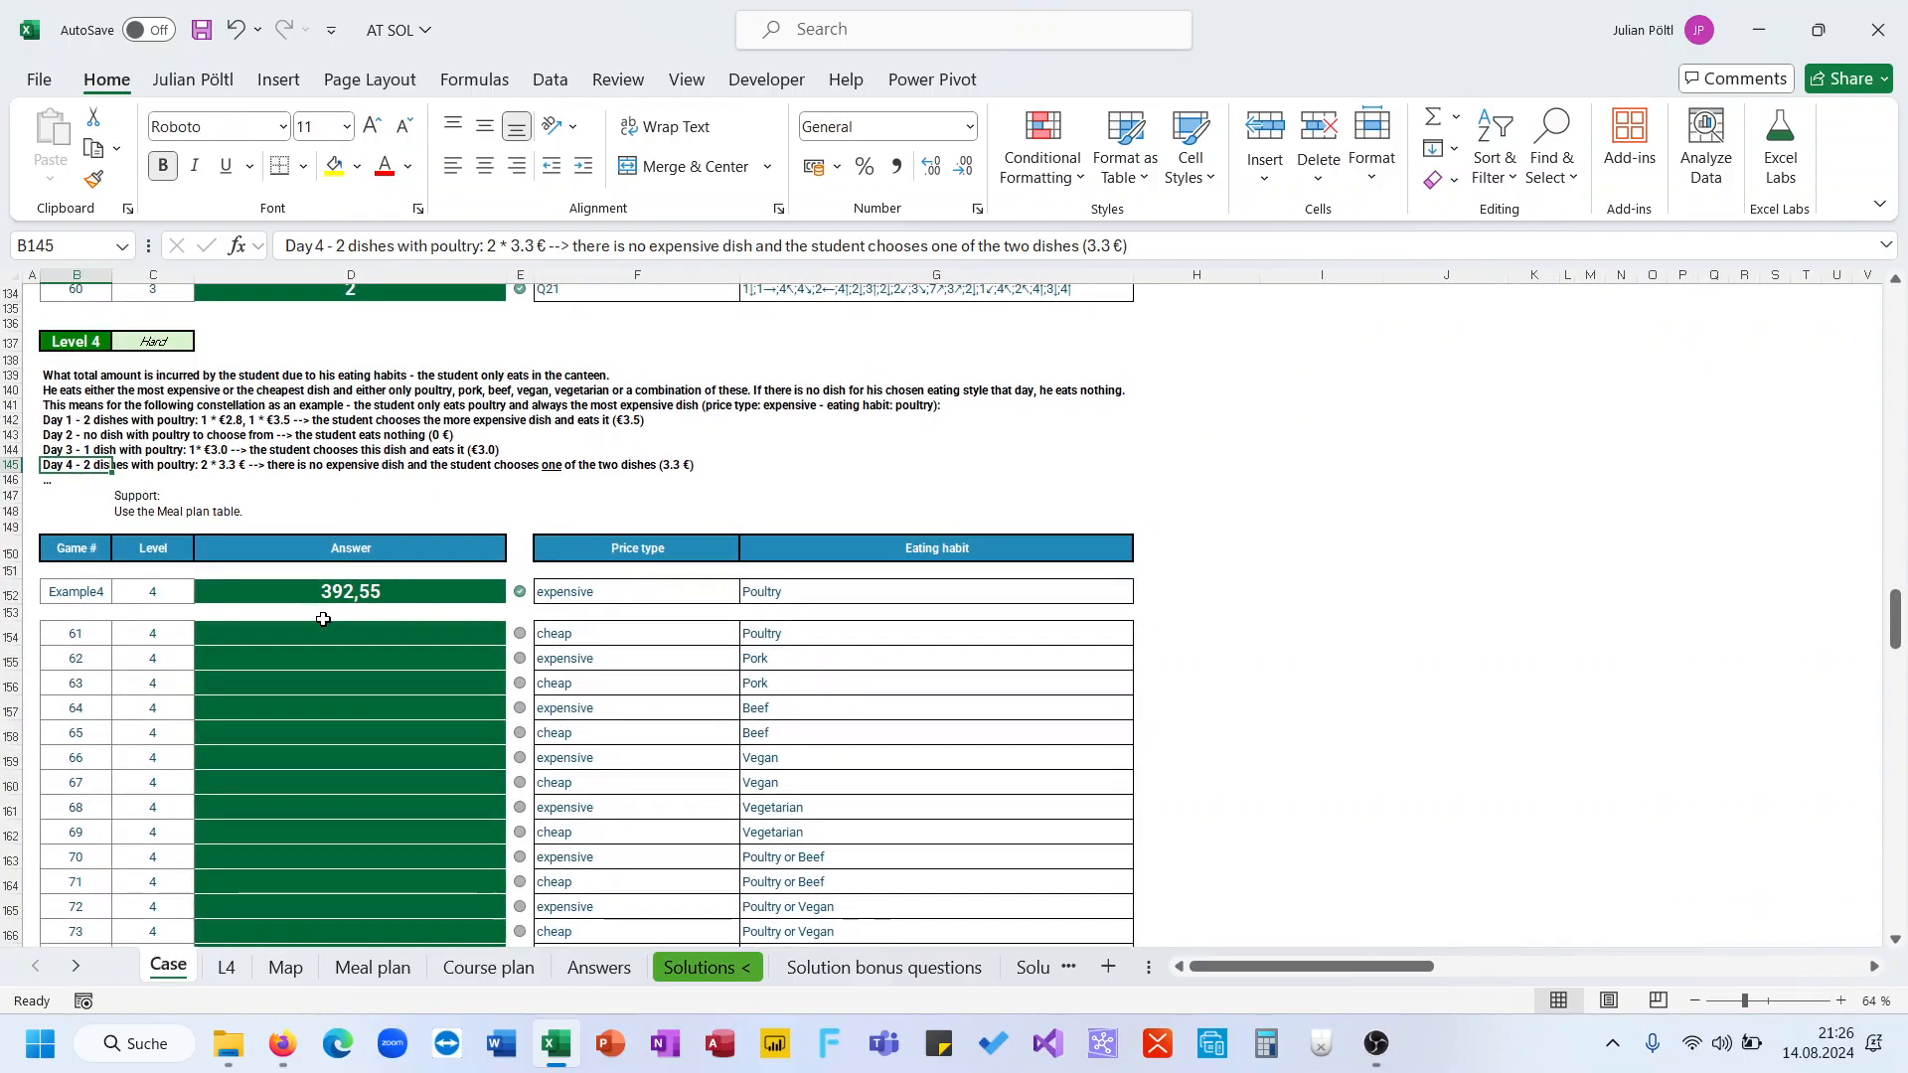
{"action": "left_click", "coordinate": [227, 965]}
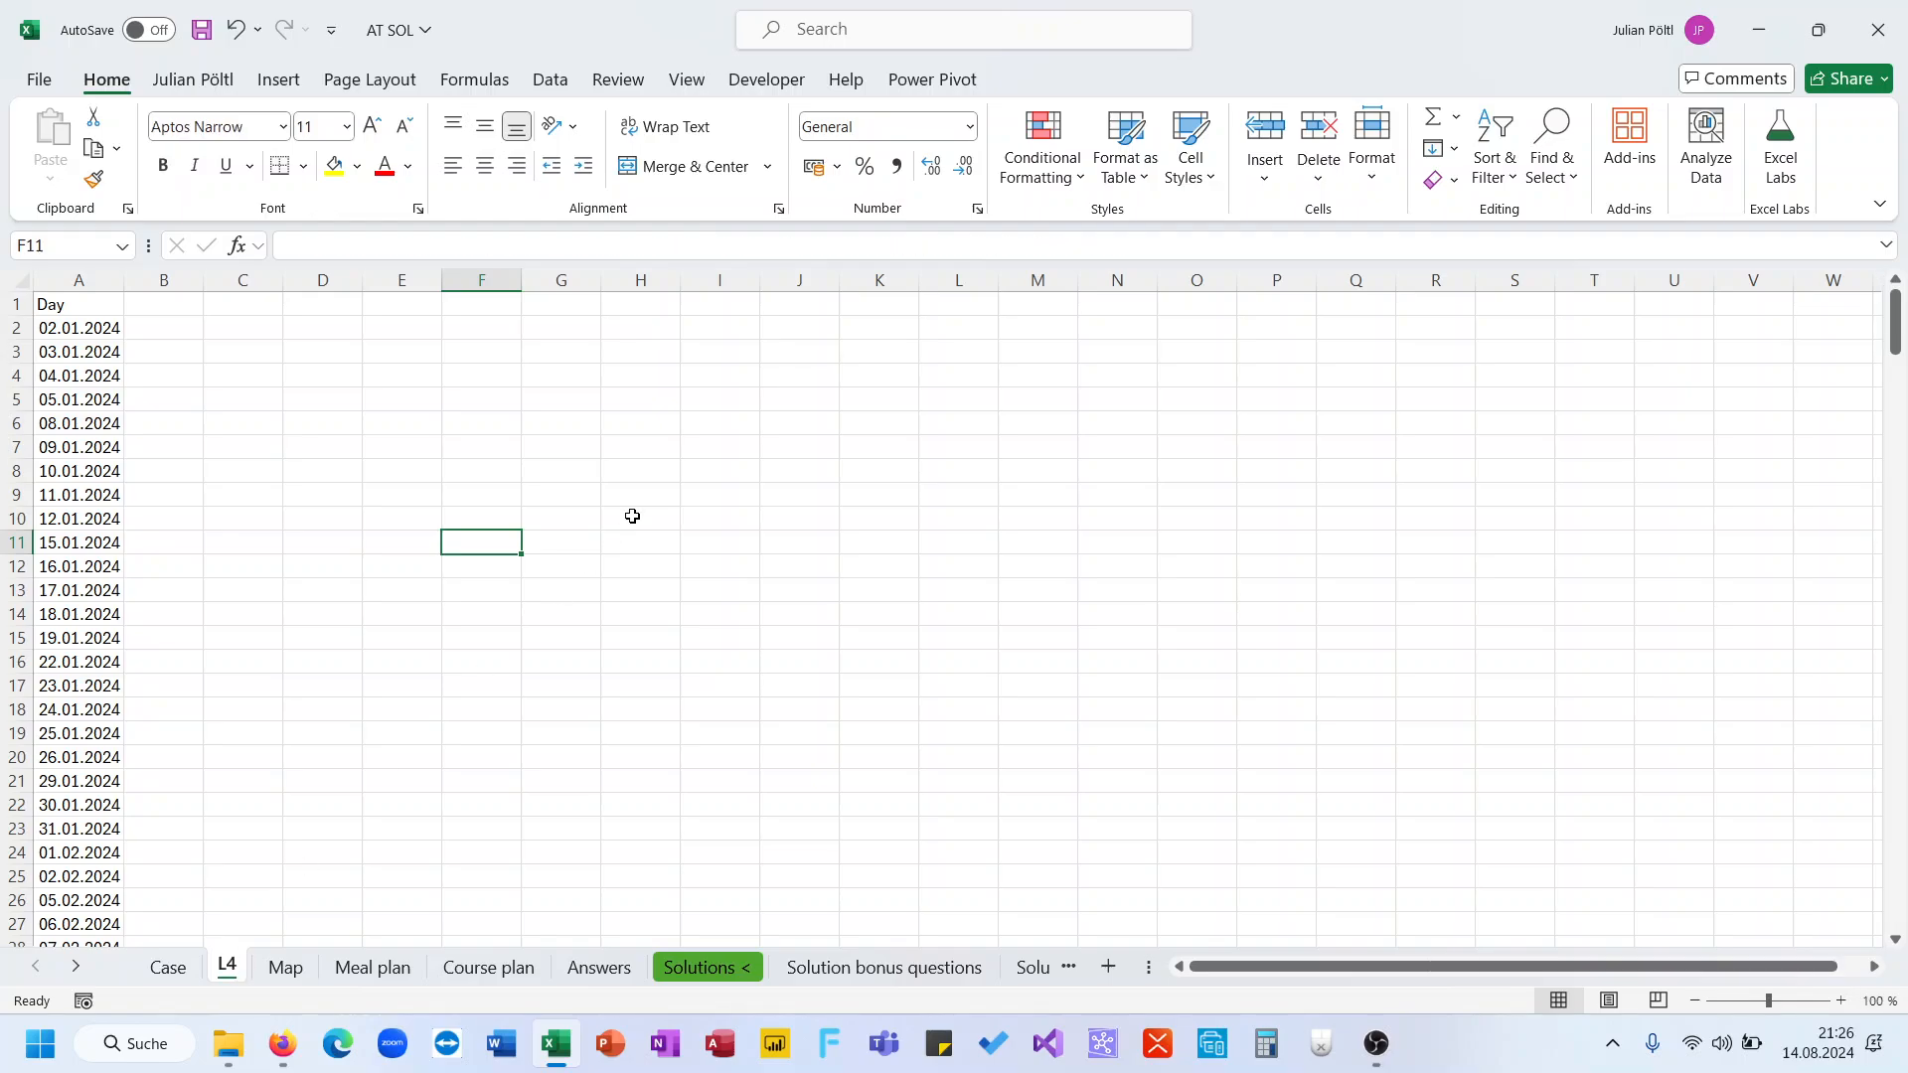
{"action": "left_click", "coordinate": [168, 969]}
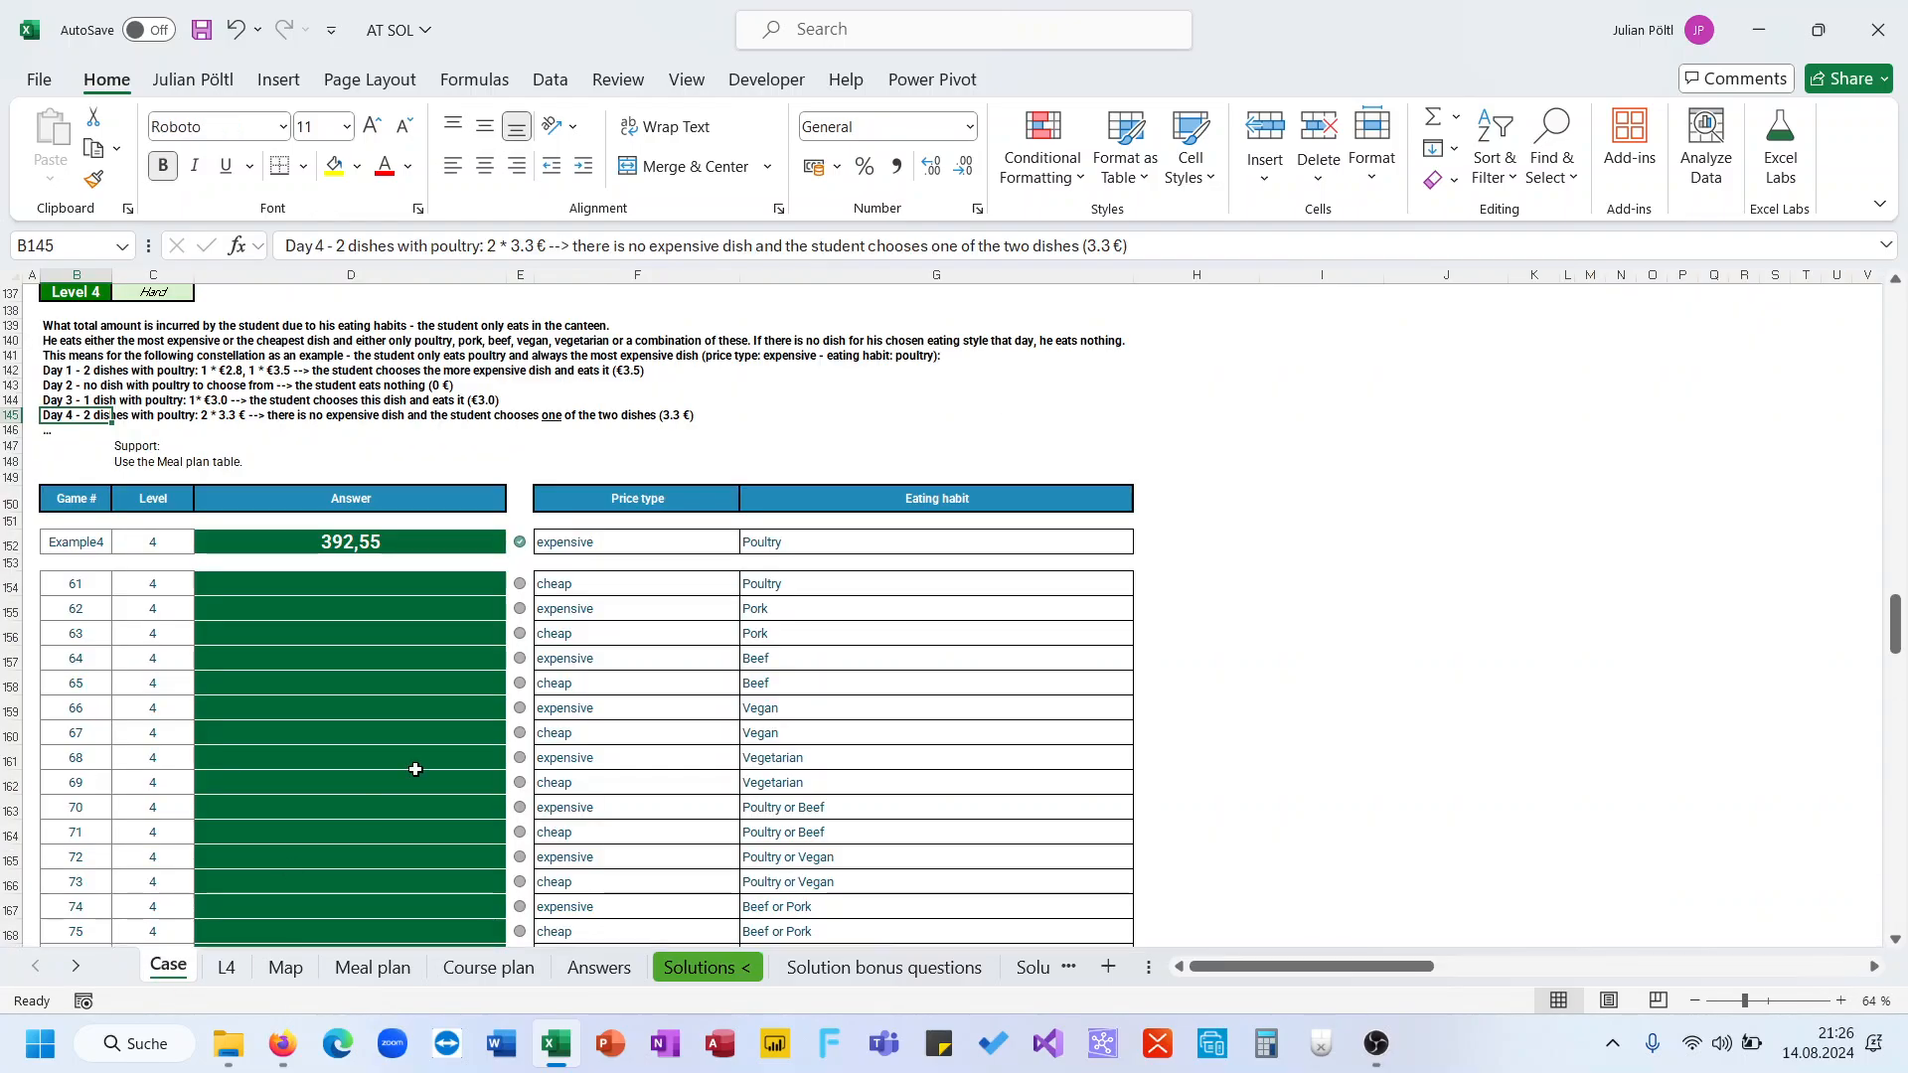
{"action": "scroll", "coordinate": [415, 768], "scroll_direction": "up", "scroll_amount": 4}
{"action": "scroll", "coordinate": [318, 723], "scroll_direction": "down", "scroll_amount": 7}
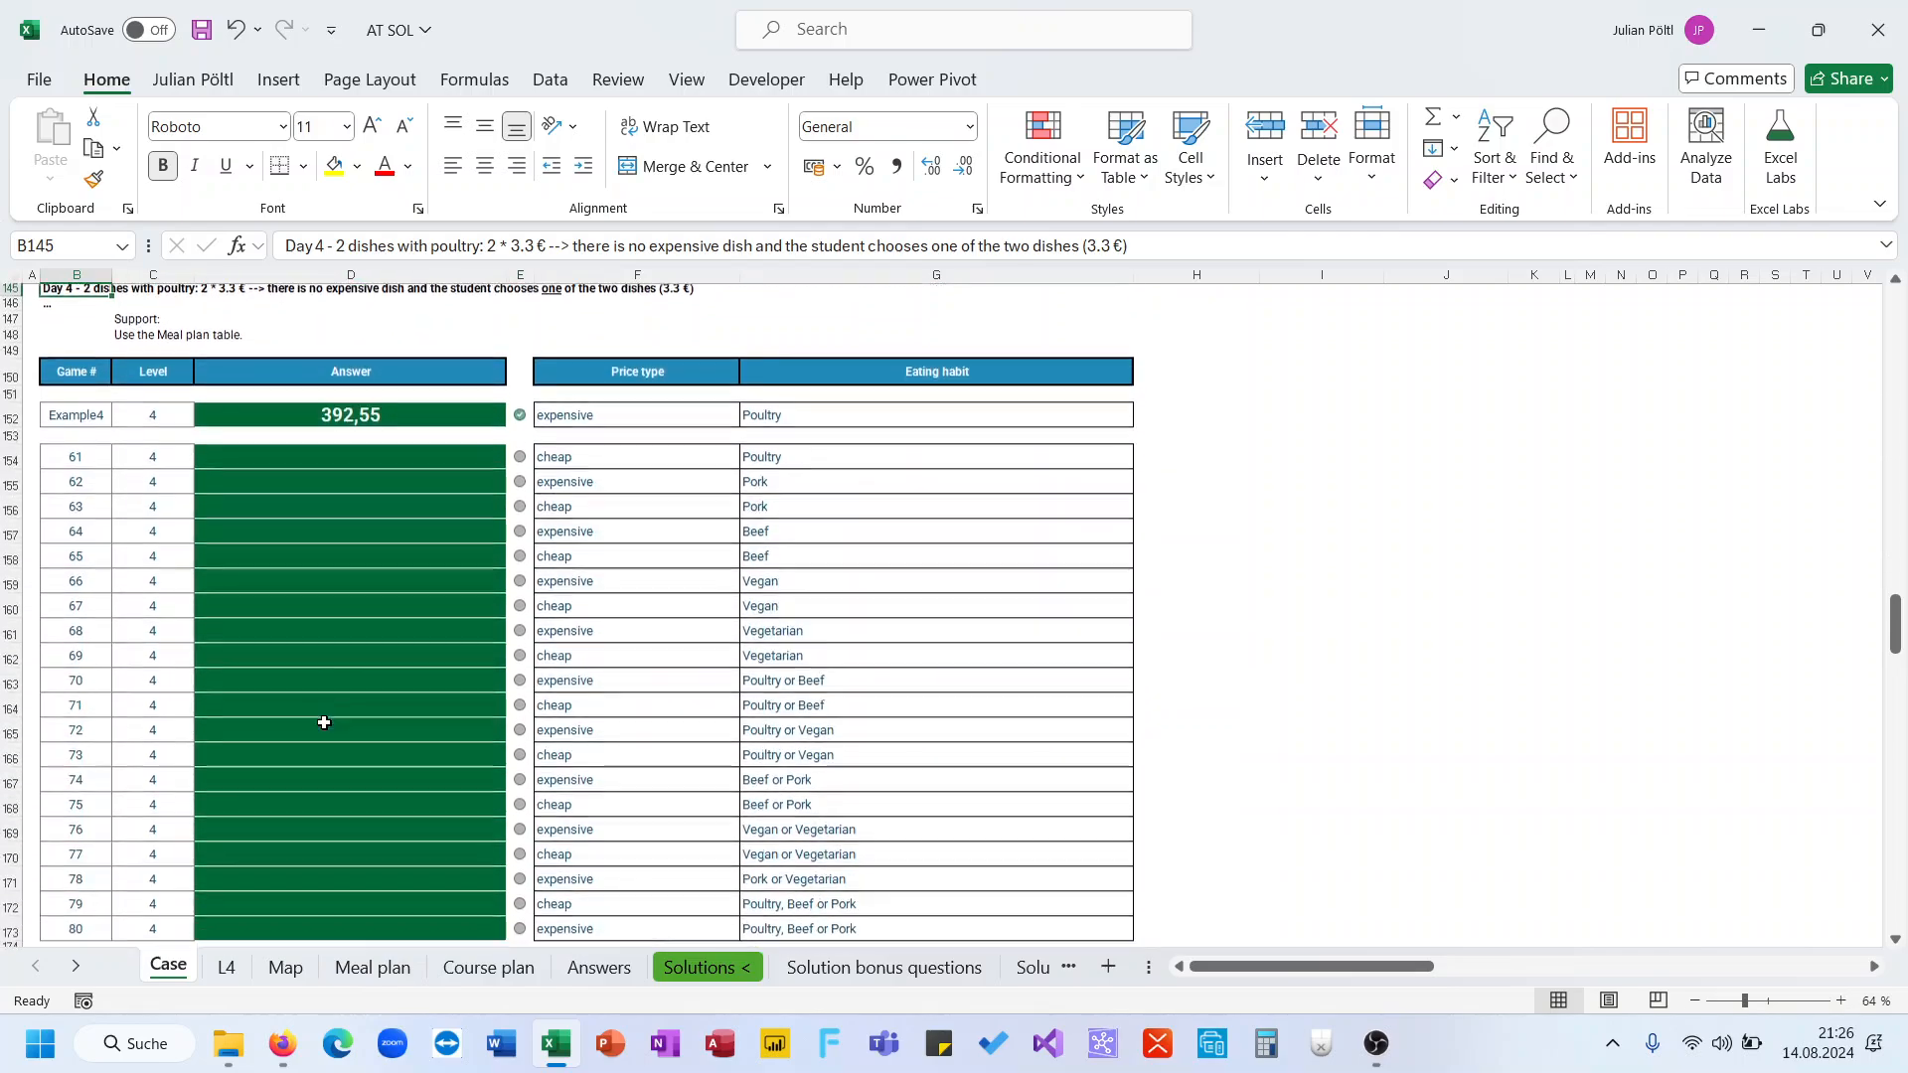
{"action": "left_click", "coordinate": [226, 967]}
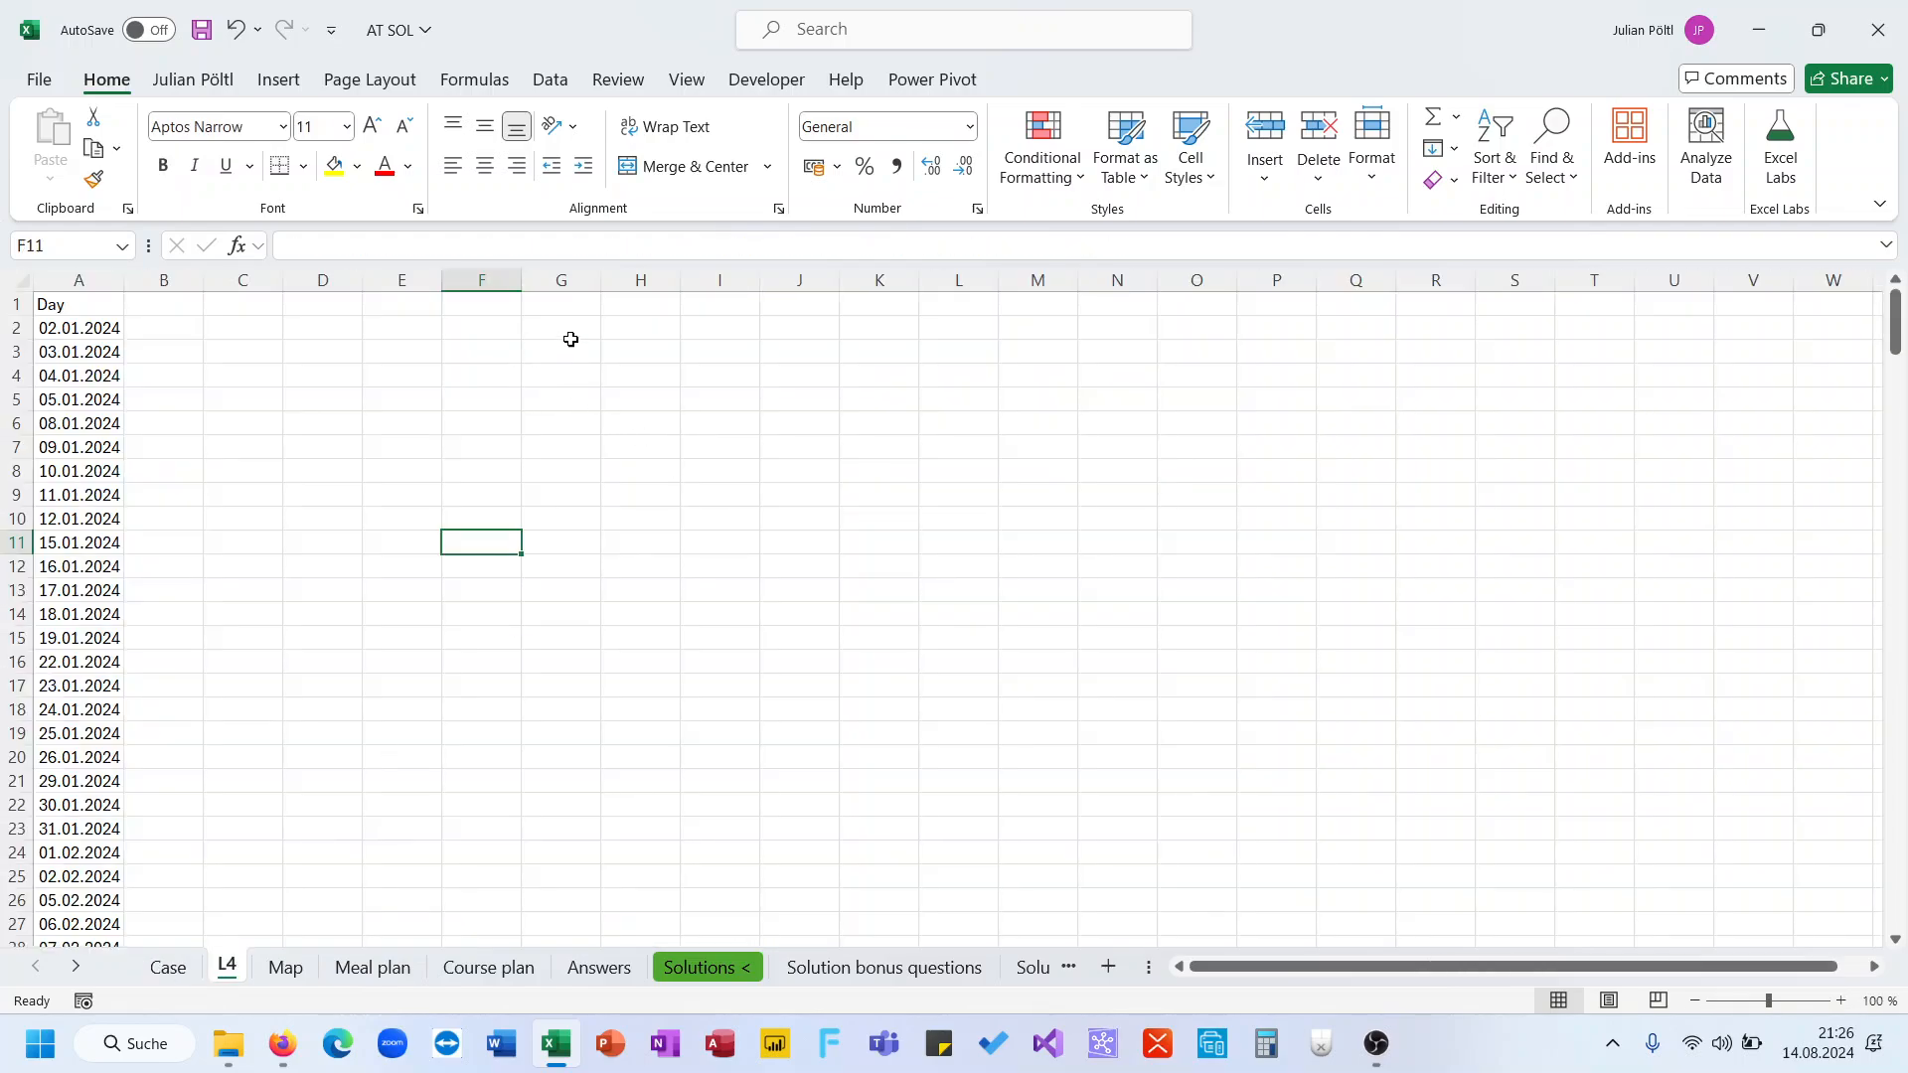
{"action": "left_click", "coordinate": [563, 309]}
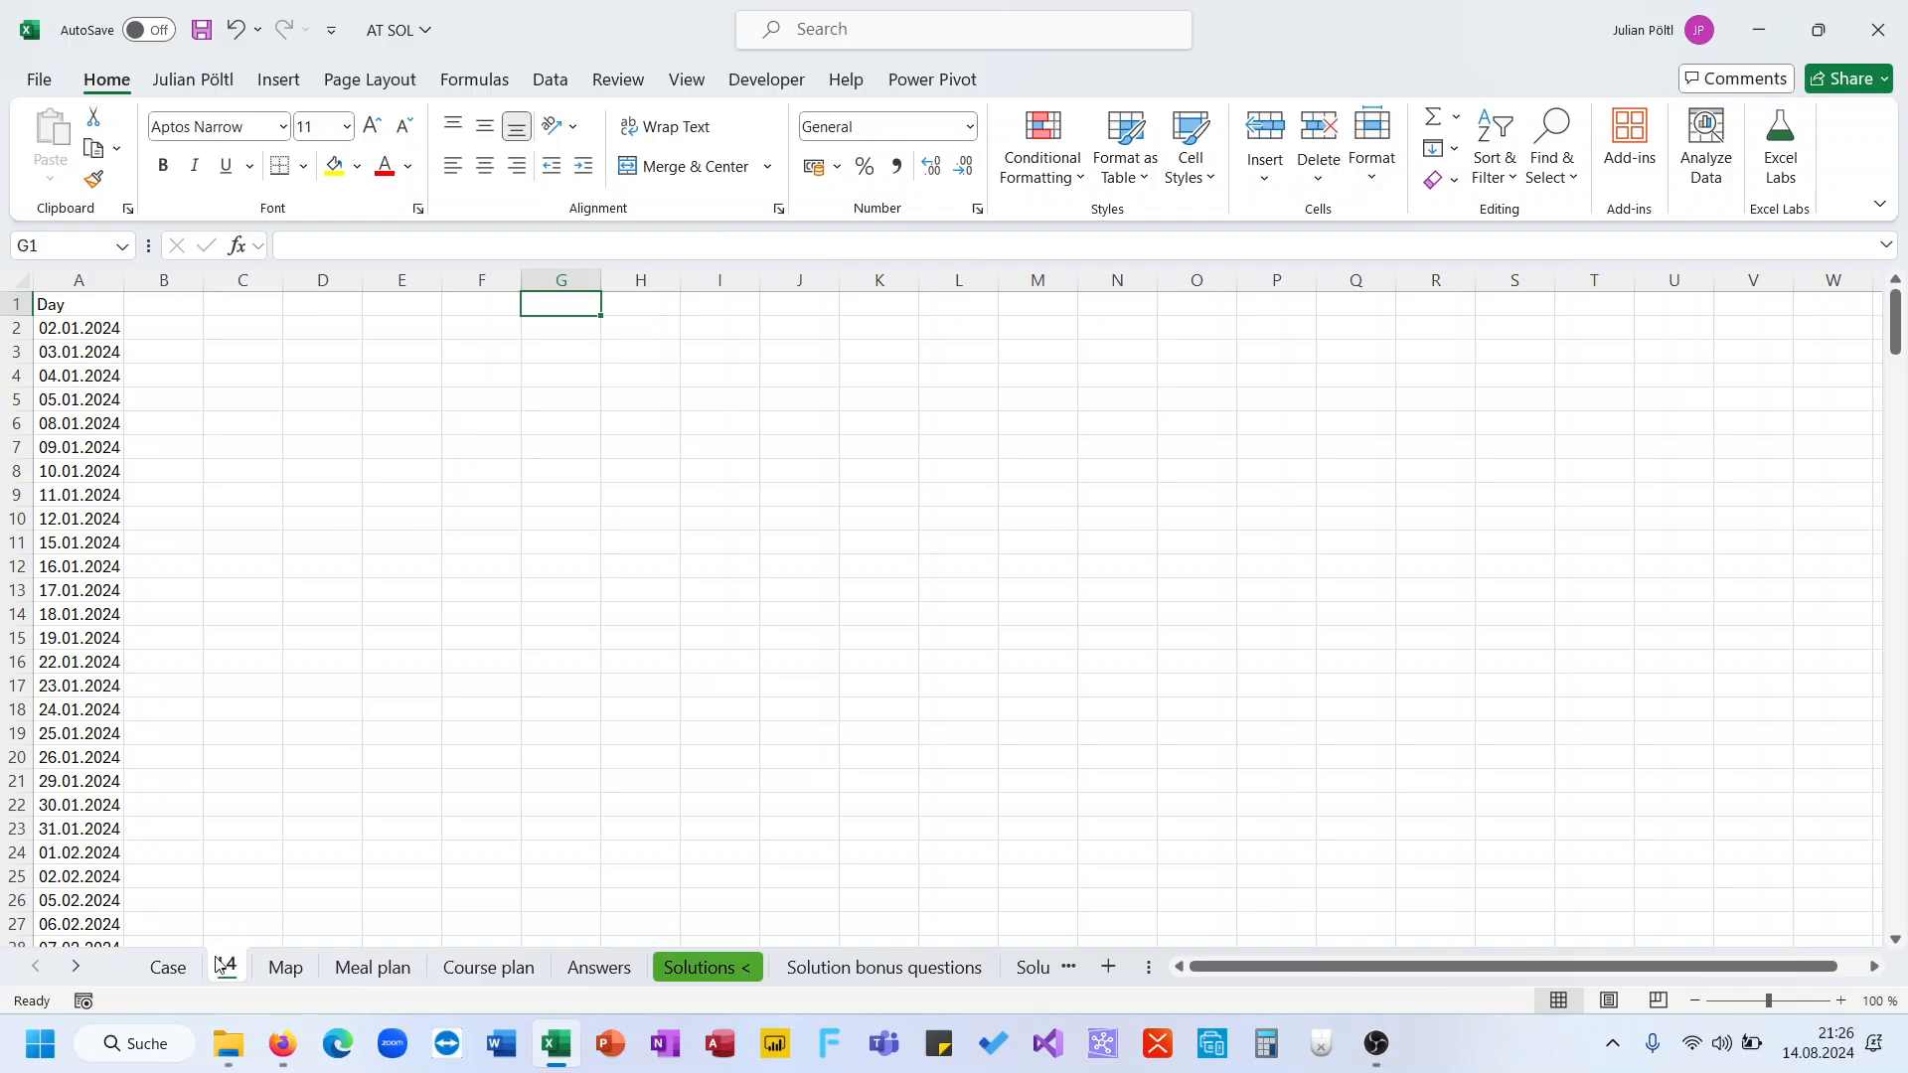
{"action": "type", "text": "S"}
{"action": "key", "text": "Escape"}
Enter Example4 as a game label on the L4 sheet and move it down into cell G2
{"action": "left_click", "coordinate": [167, 969]}
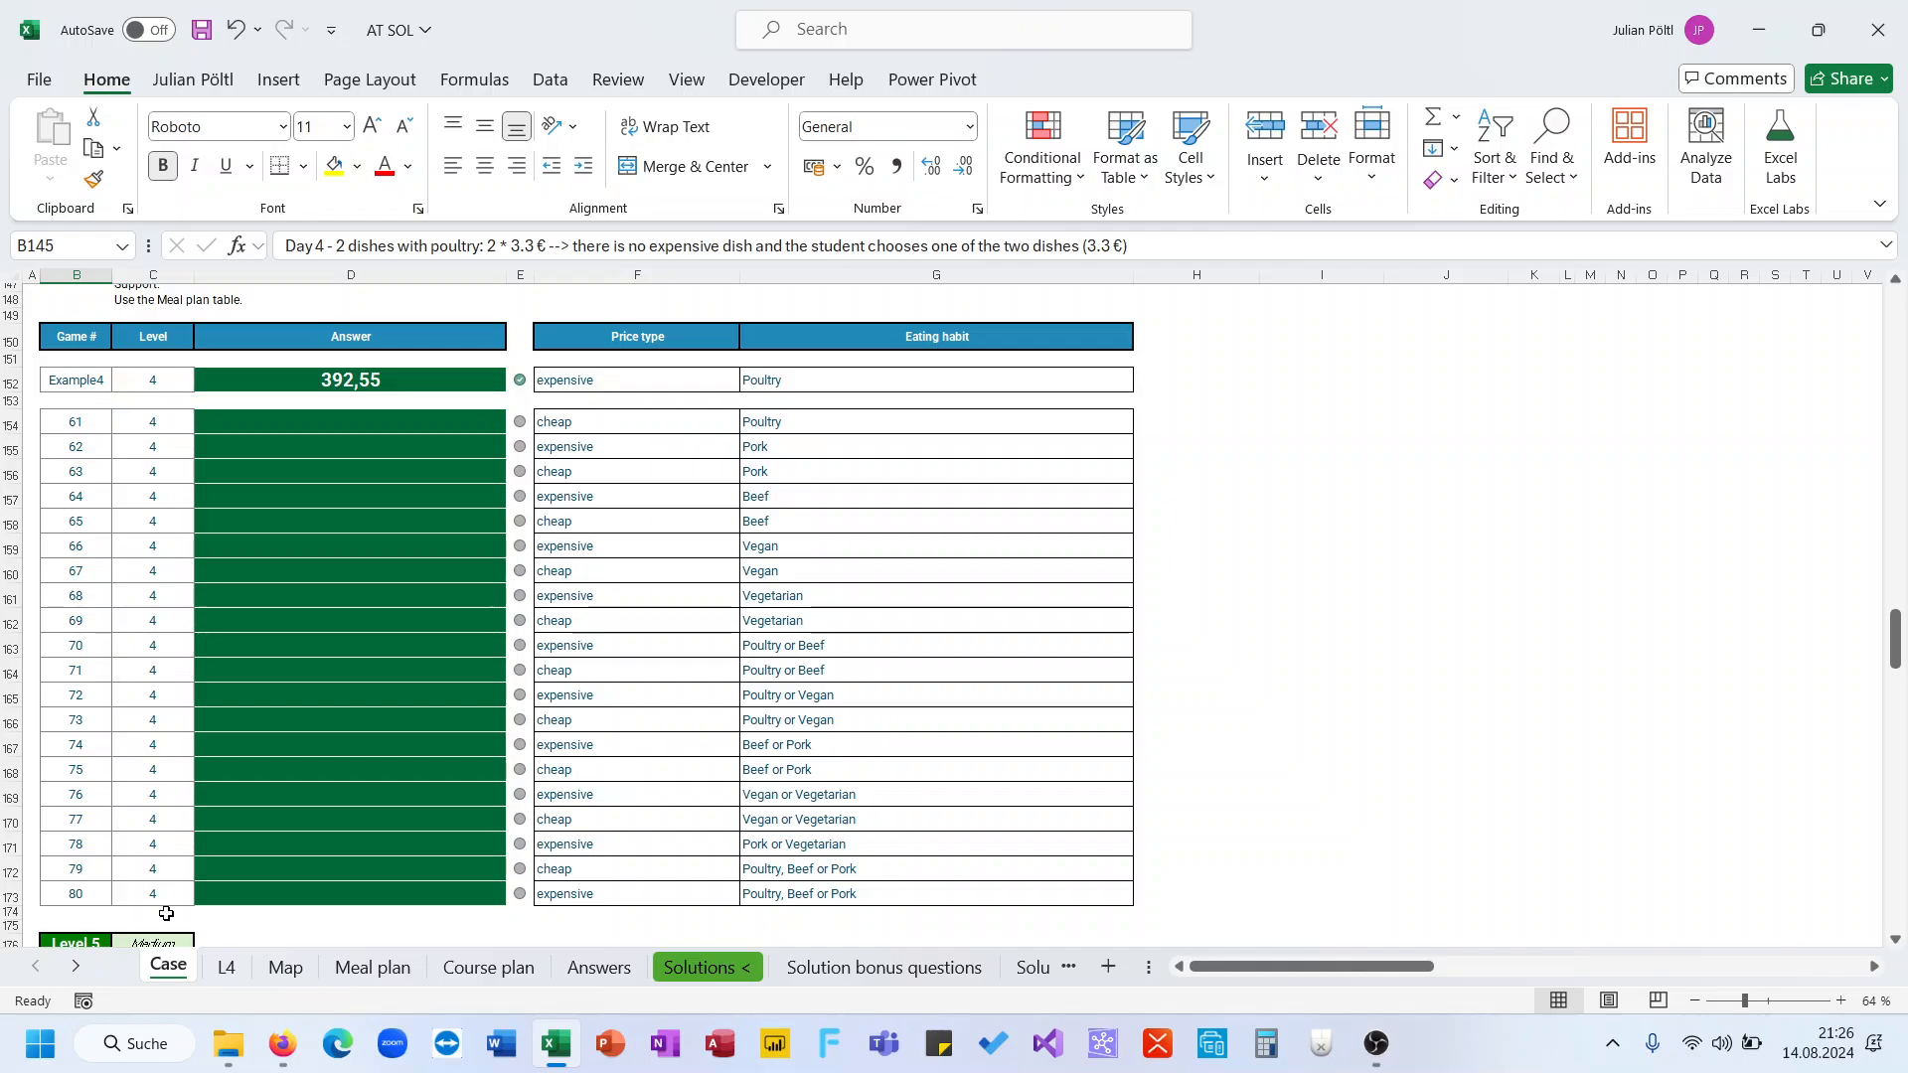
{"action": "left_click", "coordinate": [227, 968]}
{"action": "type", "text": "Exa"}
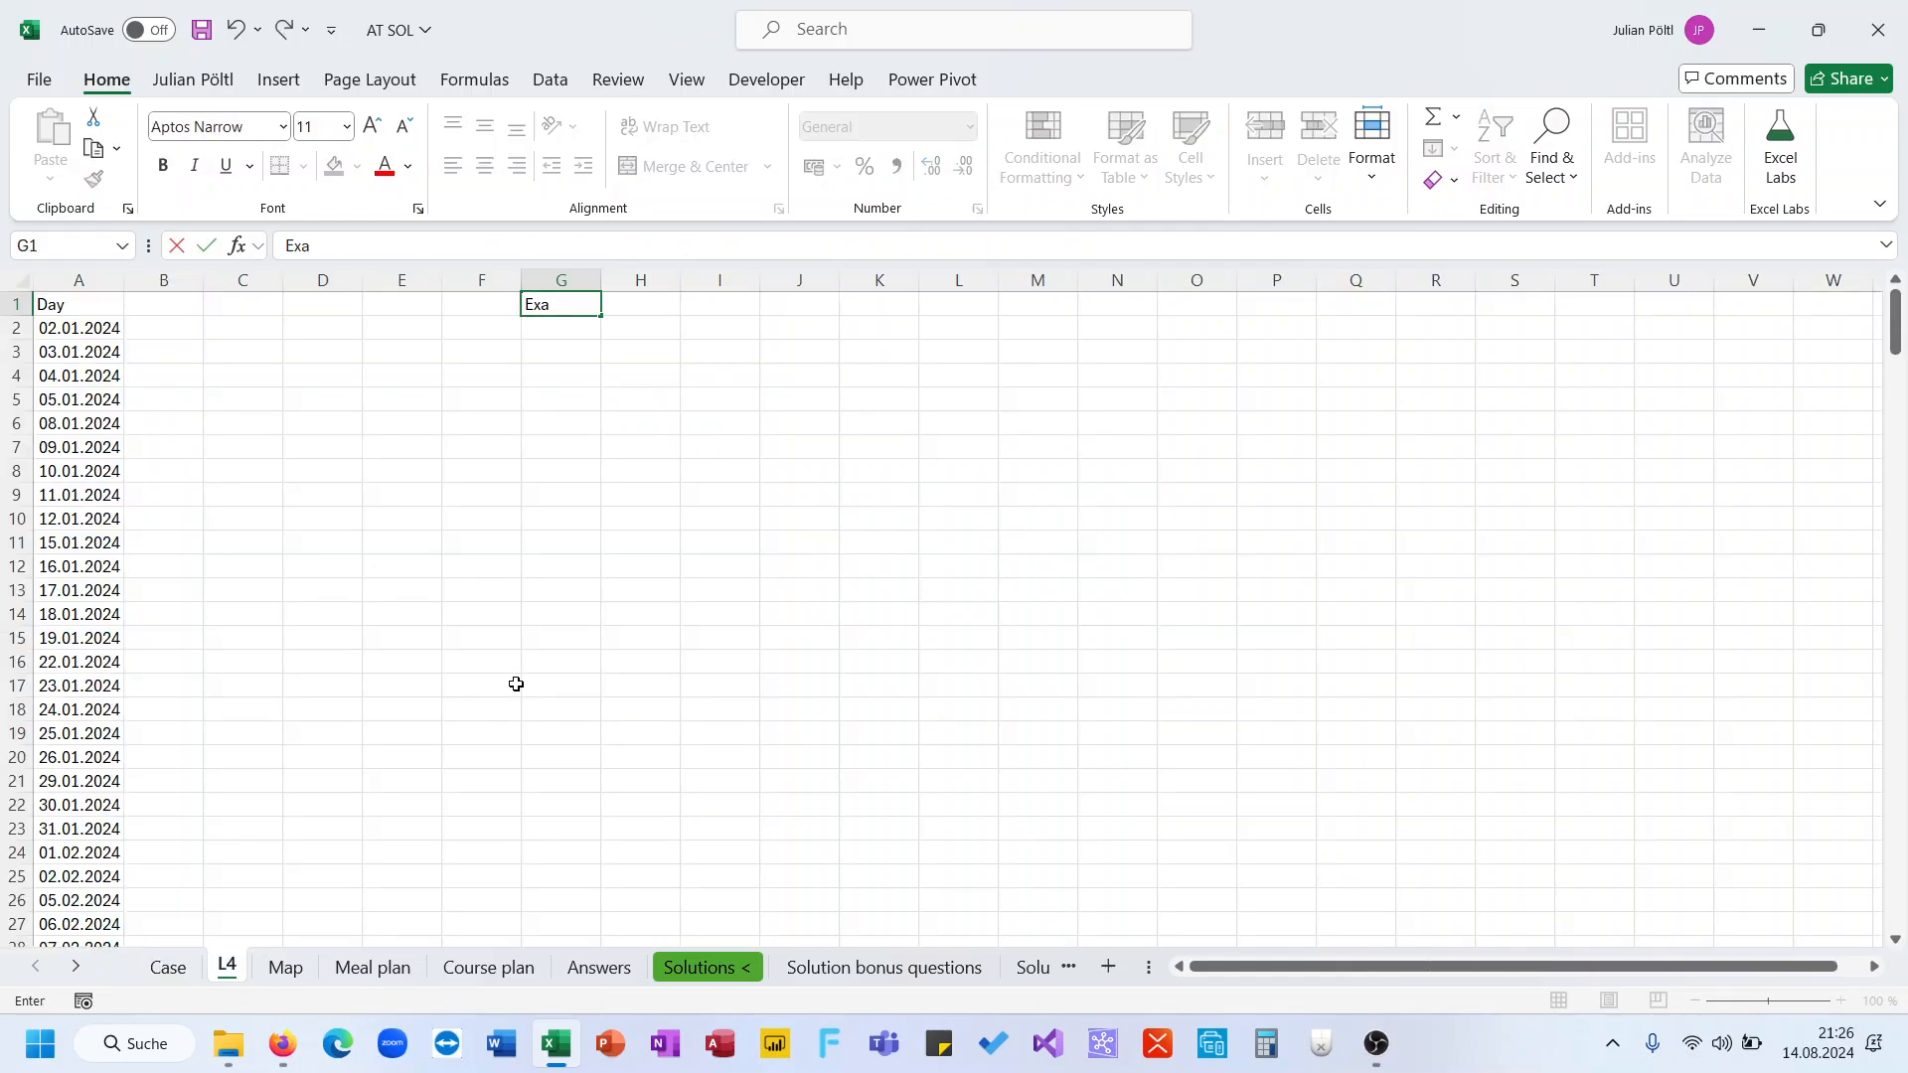
{"action": "type", "text": "nple4"}
{"action": "key", "text": "Tab"}
{"action": "type", "text": "=x"}
{"action": "key", "text": "Escape"}
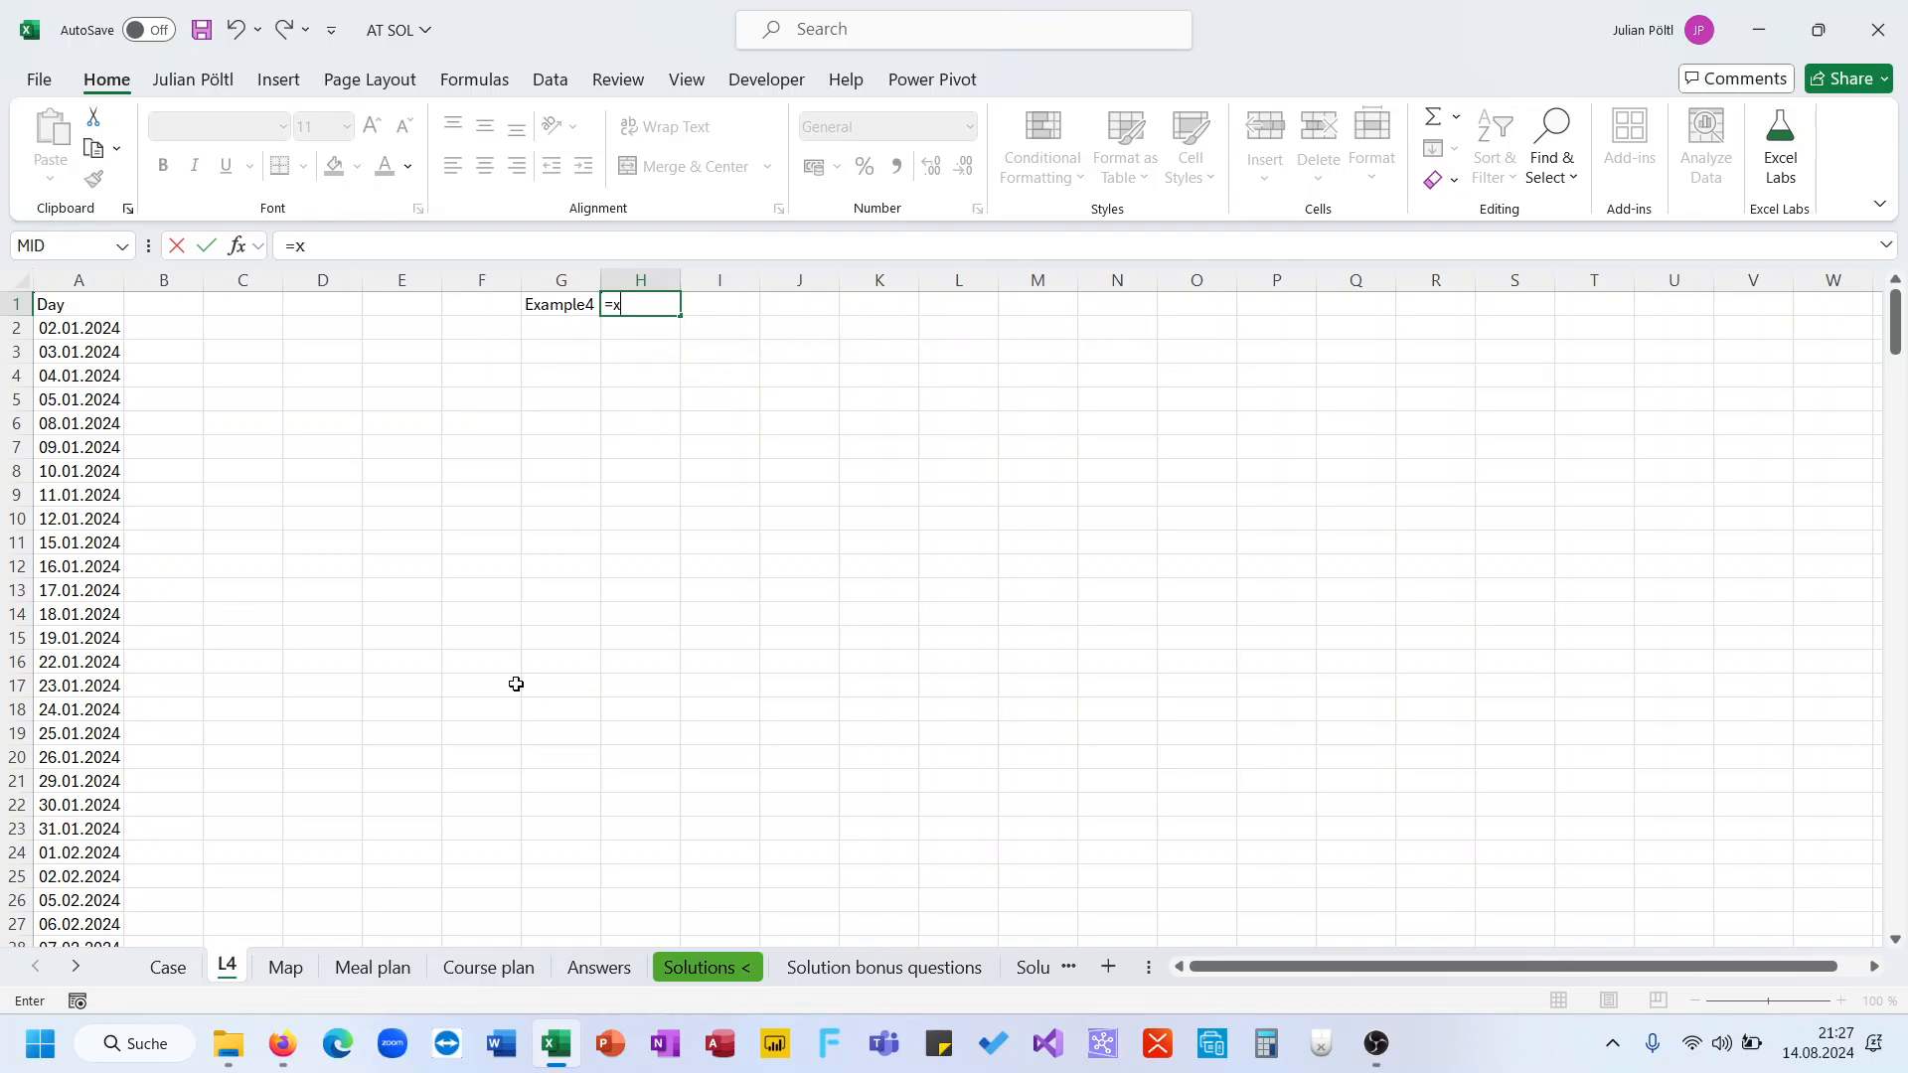
{"action": "key", "text": "Escape"}
{"action": "left_click", "coordinate": [573, 316]}
{"action": "left_click_drag", "start_coordinate": [573, 316], "coordinate": [574, 336]}
{"action": "left_click", "coordinate": [617, 307]}
Copy the Price type and Eating habit headers of the Level 4 table on the Case sheet into H1 of L4
{"action": "left_click", "coordinate": [167, 967]}
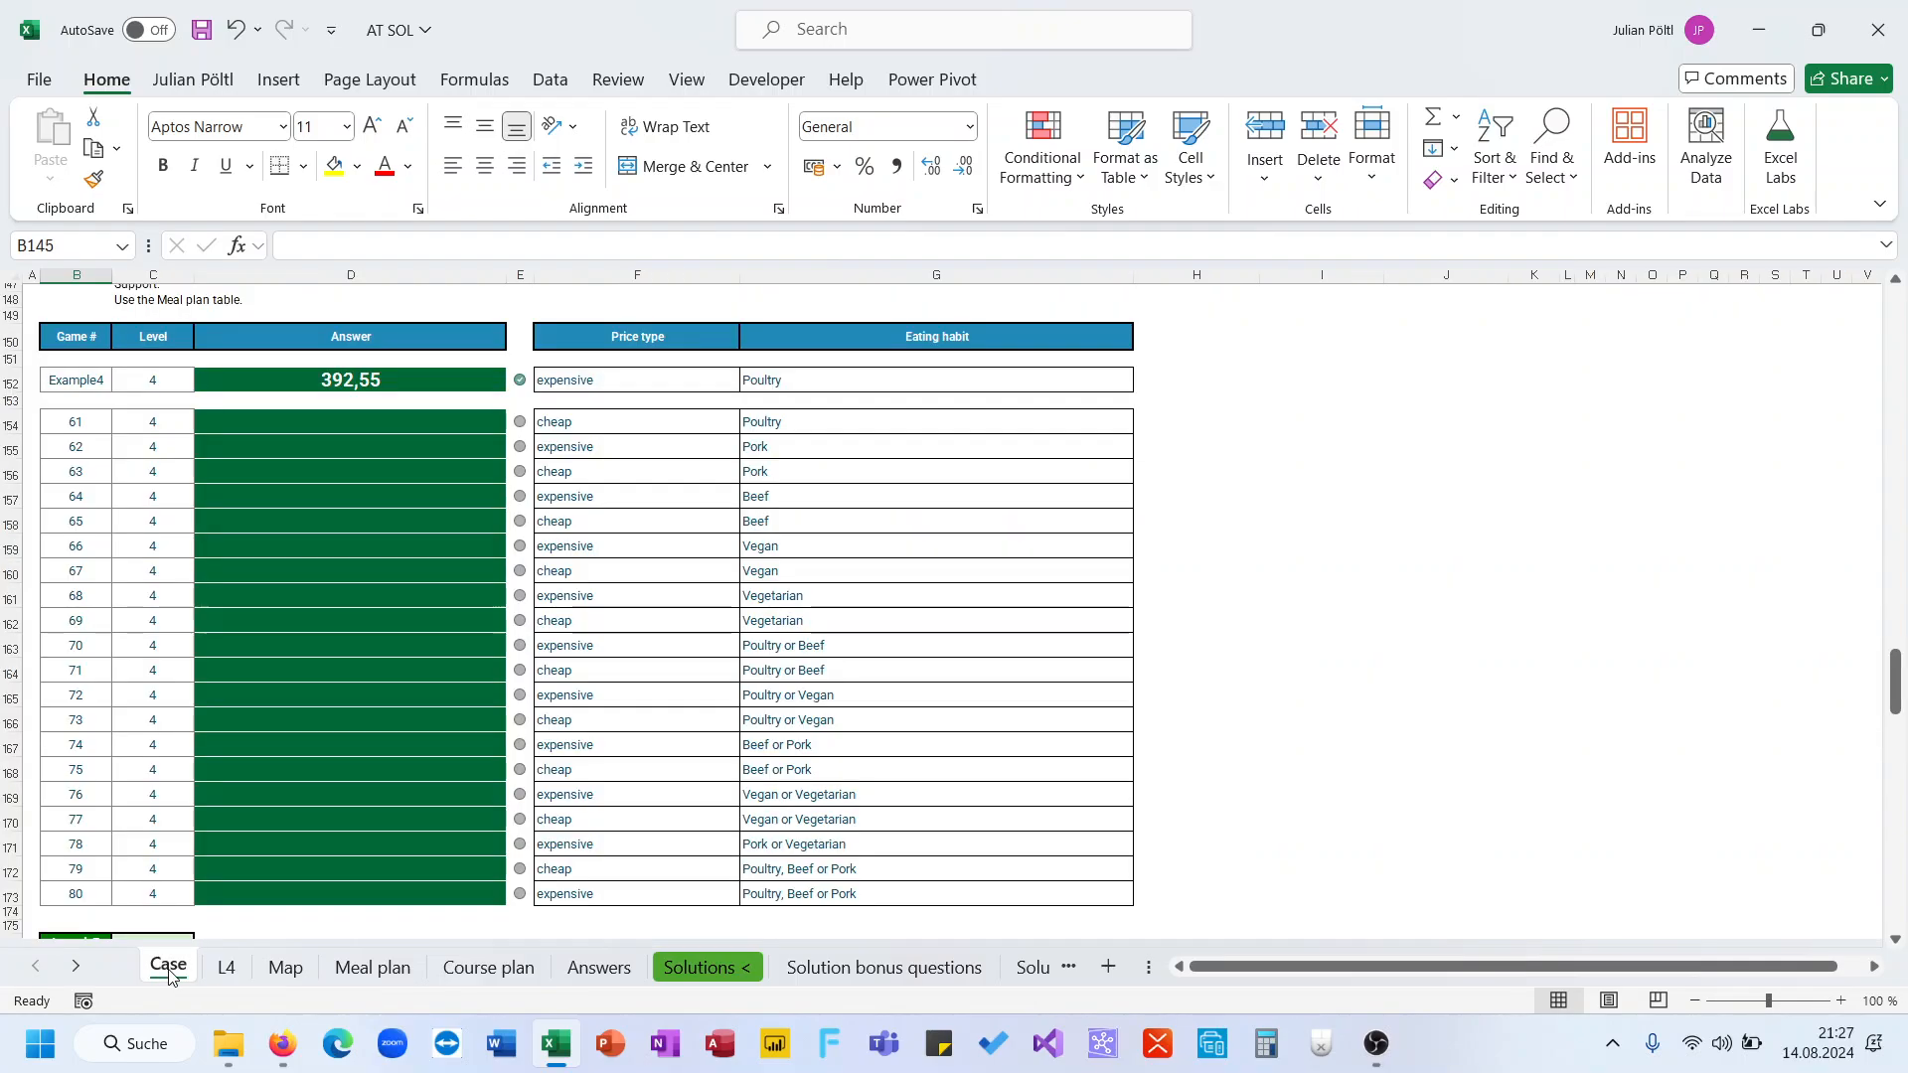
{"action": "left_click", "coordinate": [663, 332]}
{"action": "left_click_drag", "start_coordinate": [662, 332], "coordinate": [805, 336]}
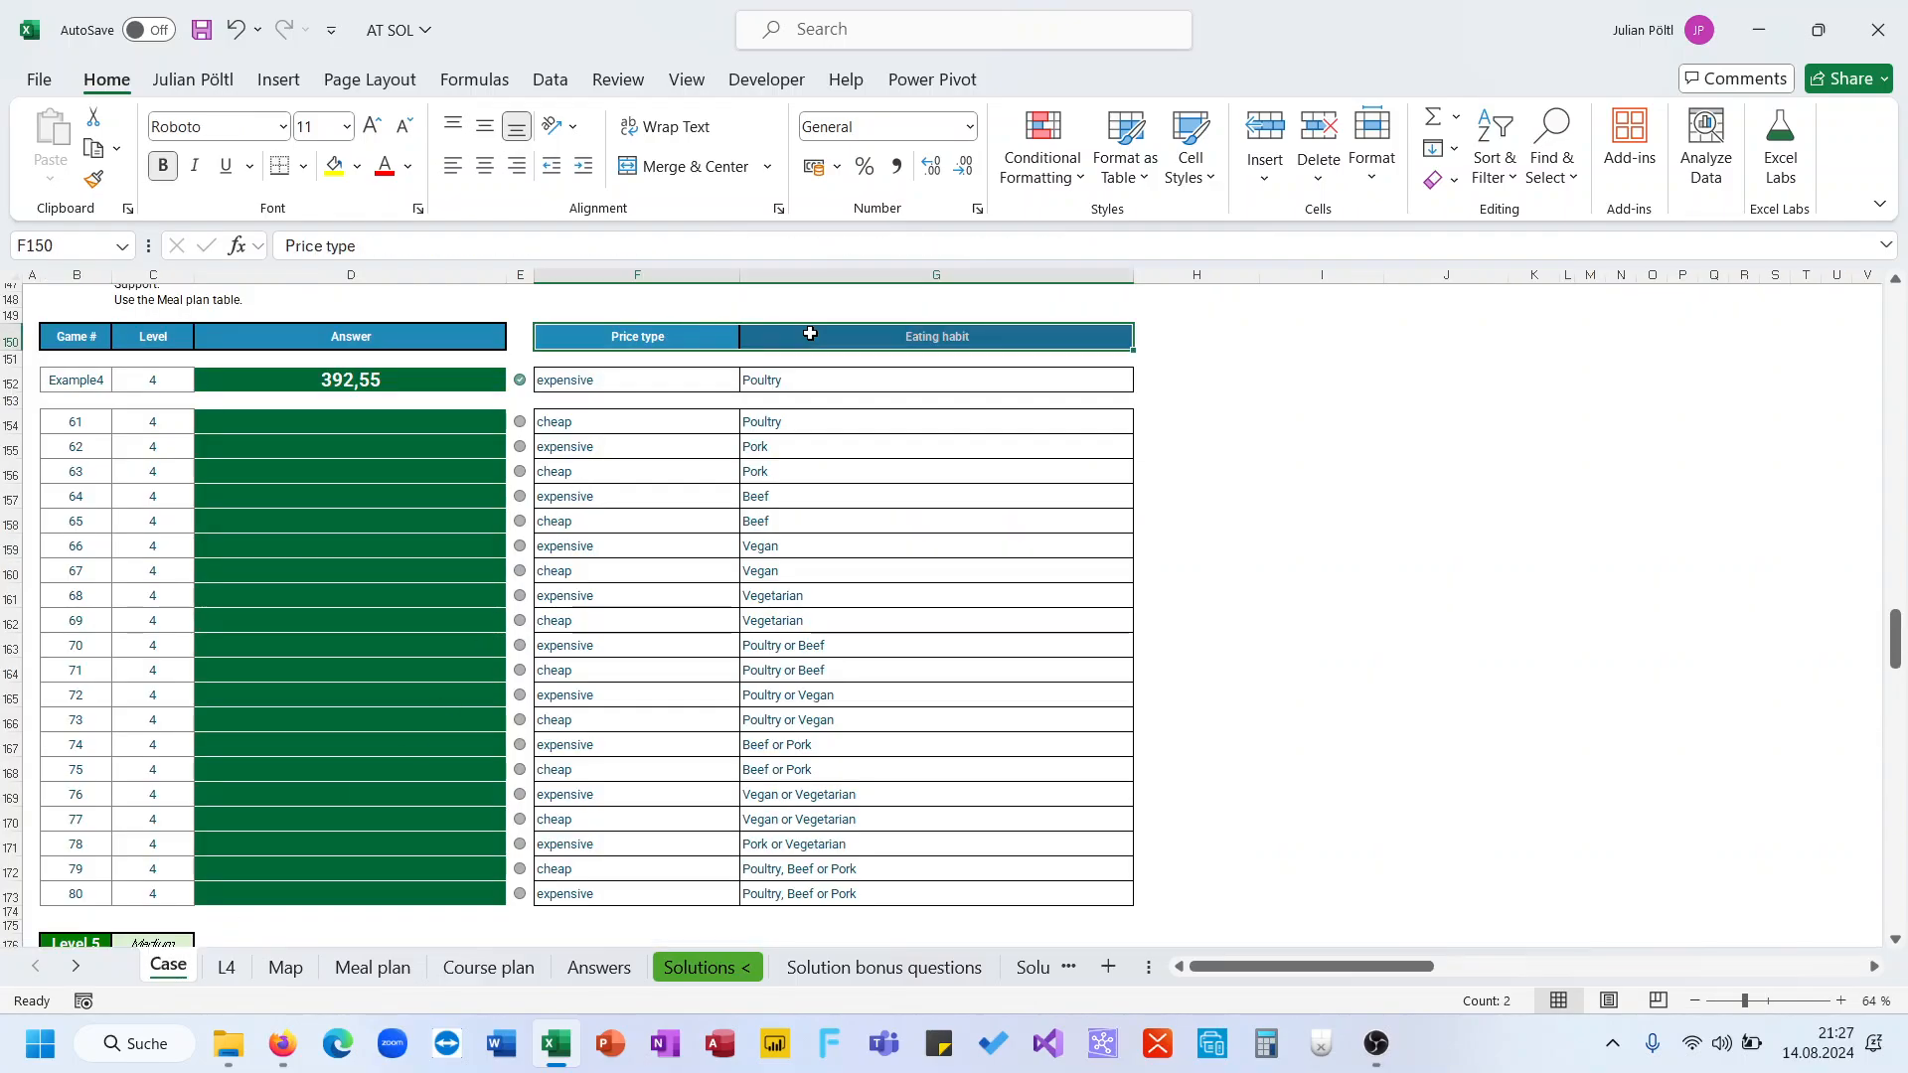
{"action": "key", "text": "ctrl+c"}
{"action": "left_click", "coordinate": [226, 966]}
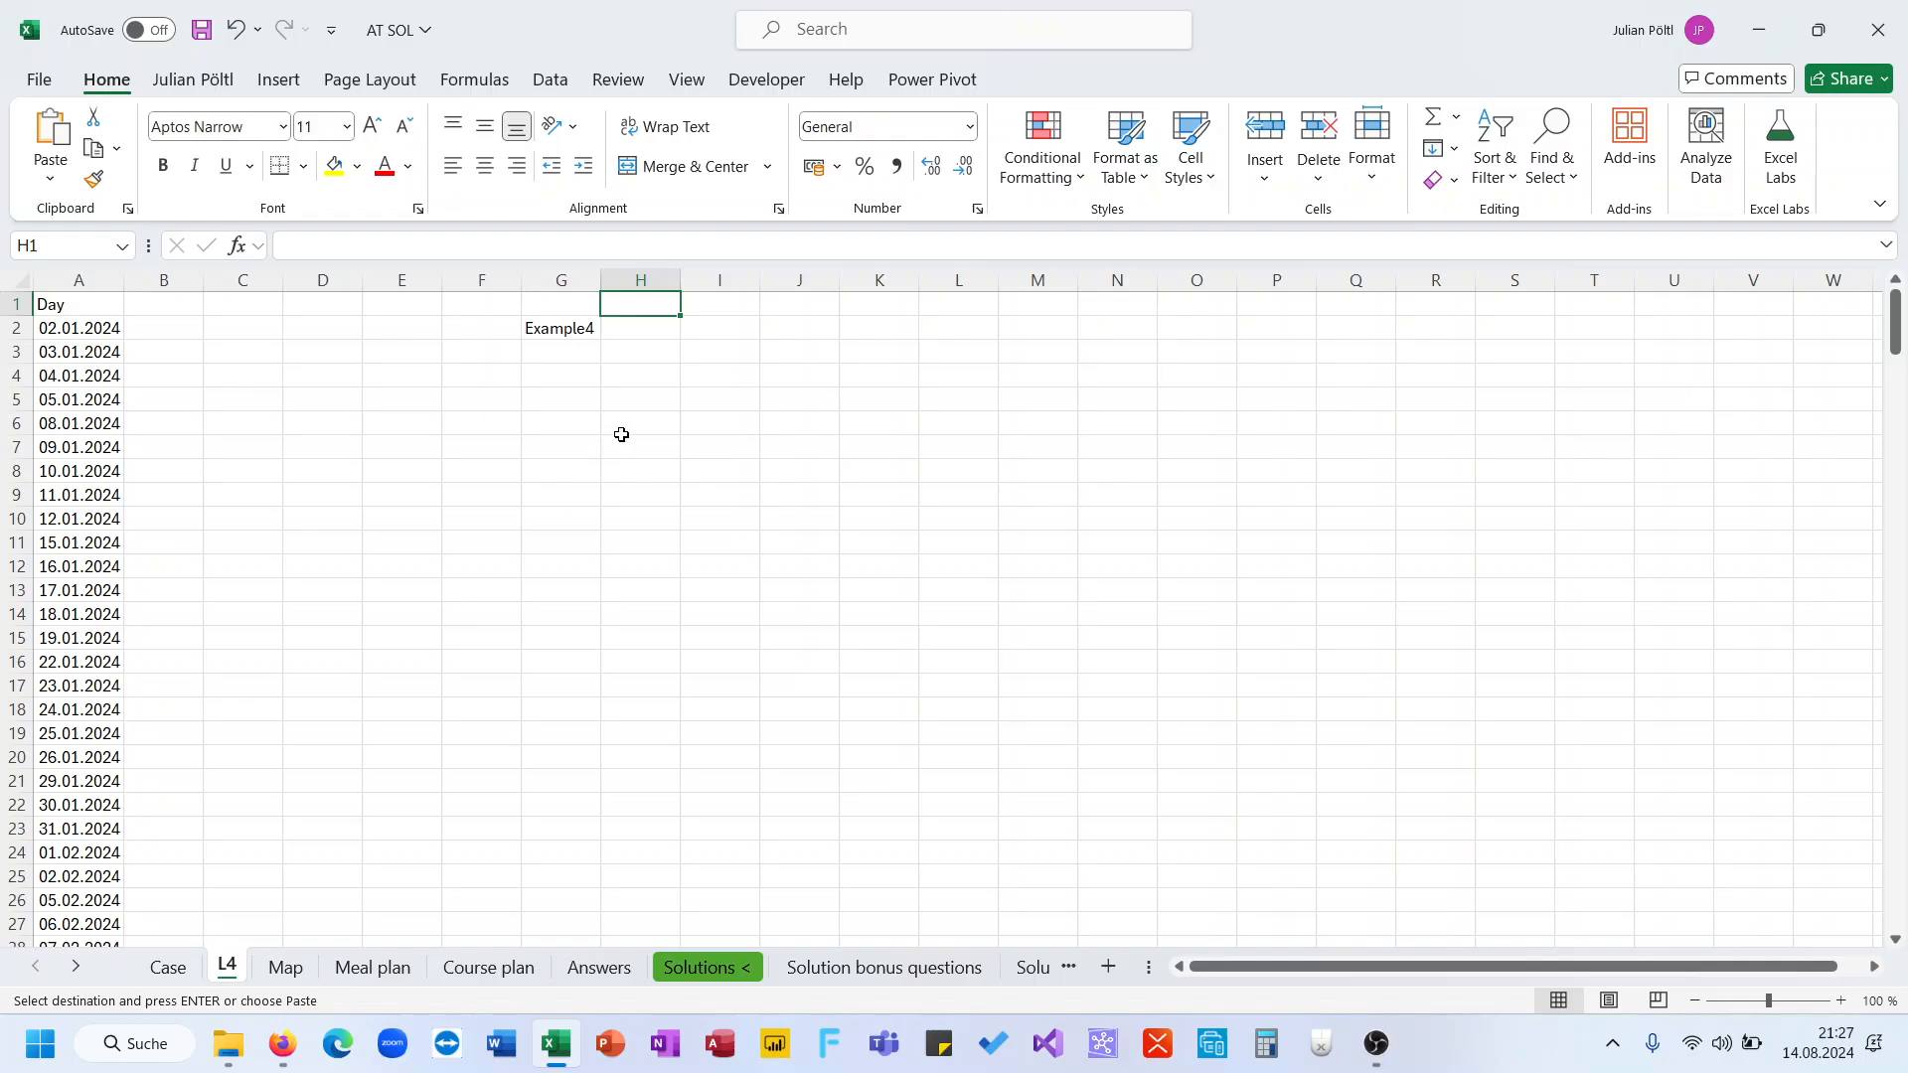
{"action": "key", "text": "ctrl+v"}
Enter =XLOOKUP(G2;Case!B152:B173;Case!F152:G173) in H2 to fetch the price type and eating habit for the game
{"action": "left_click", "coordinate": [640, 328]}
{"action": "type", "text": "=x"}
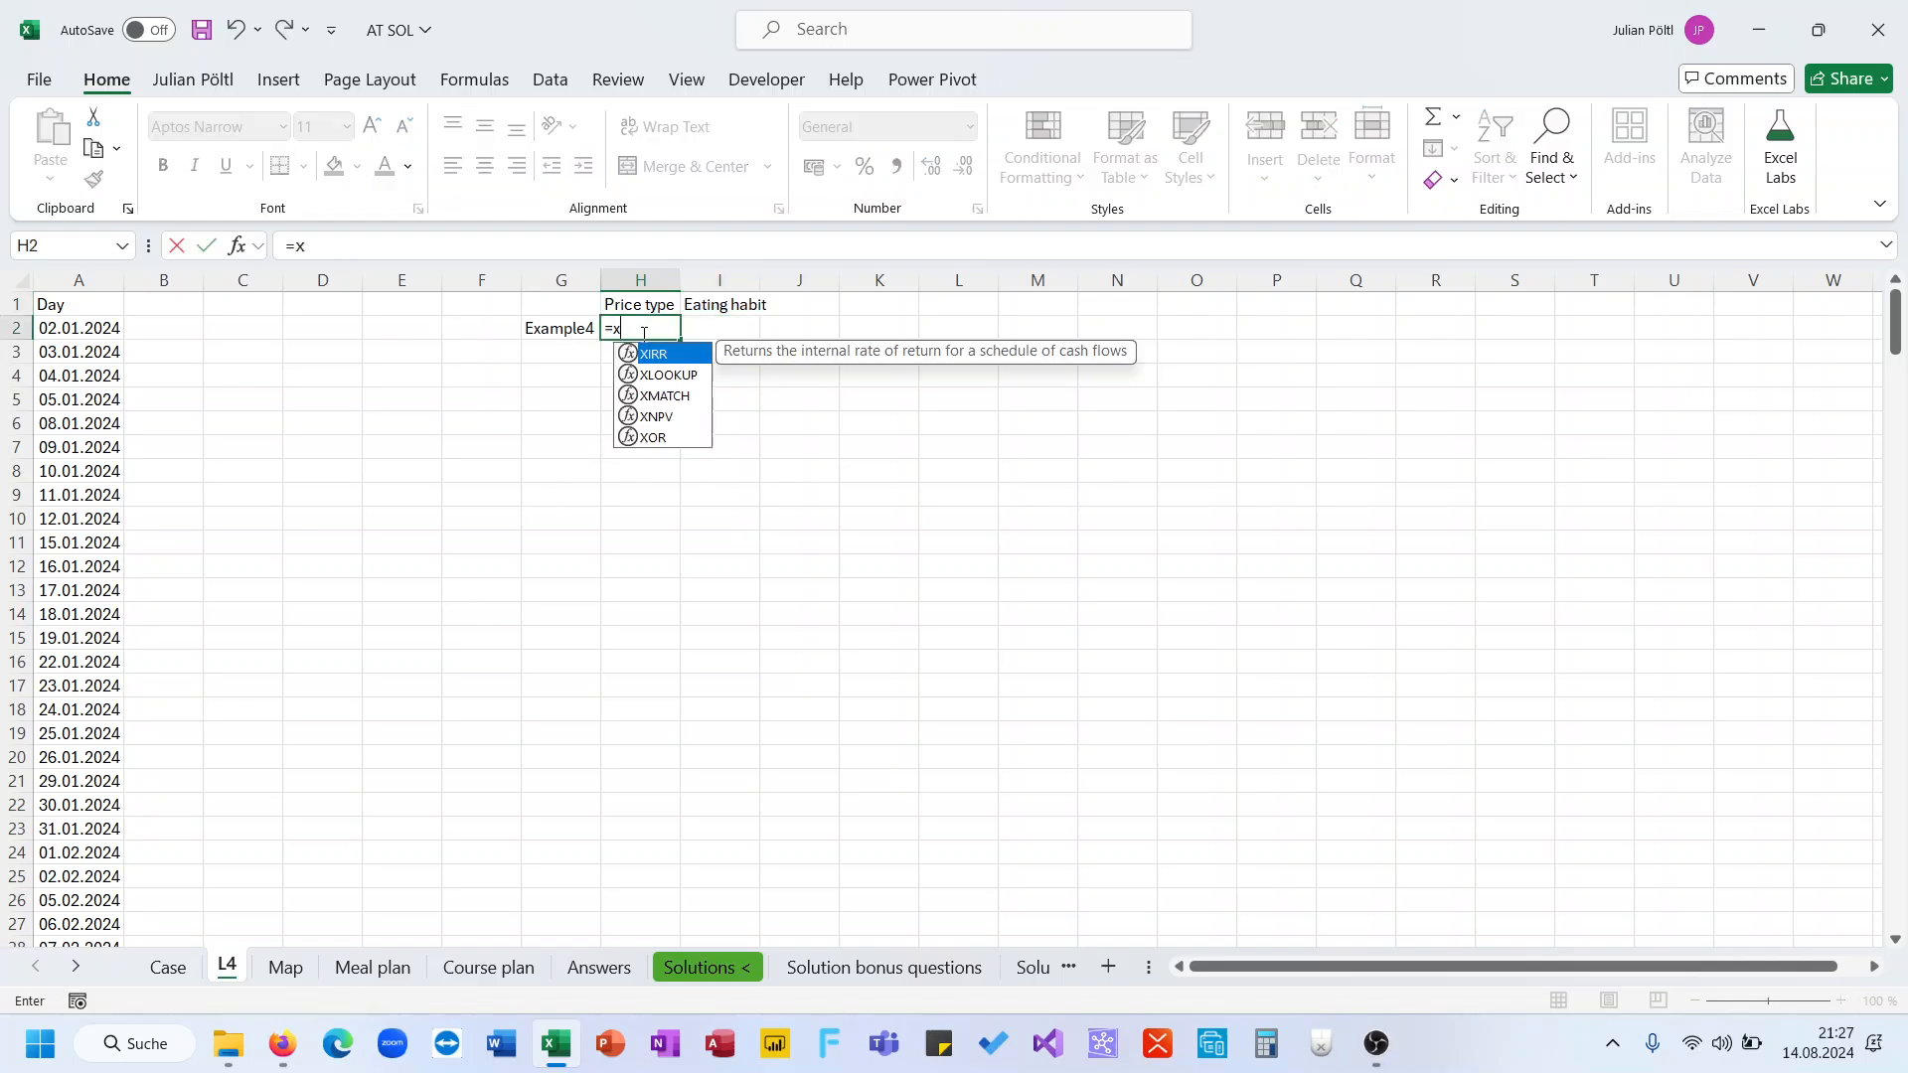
{"action": "type", "text": "l"}
{"action": "key", "text": "Tab"}
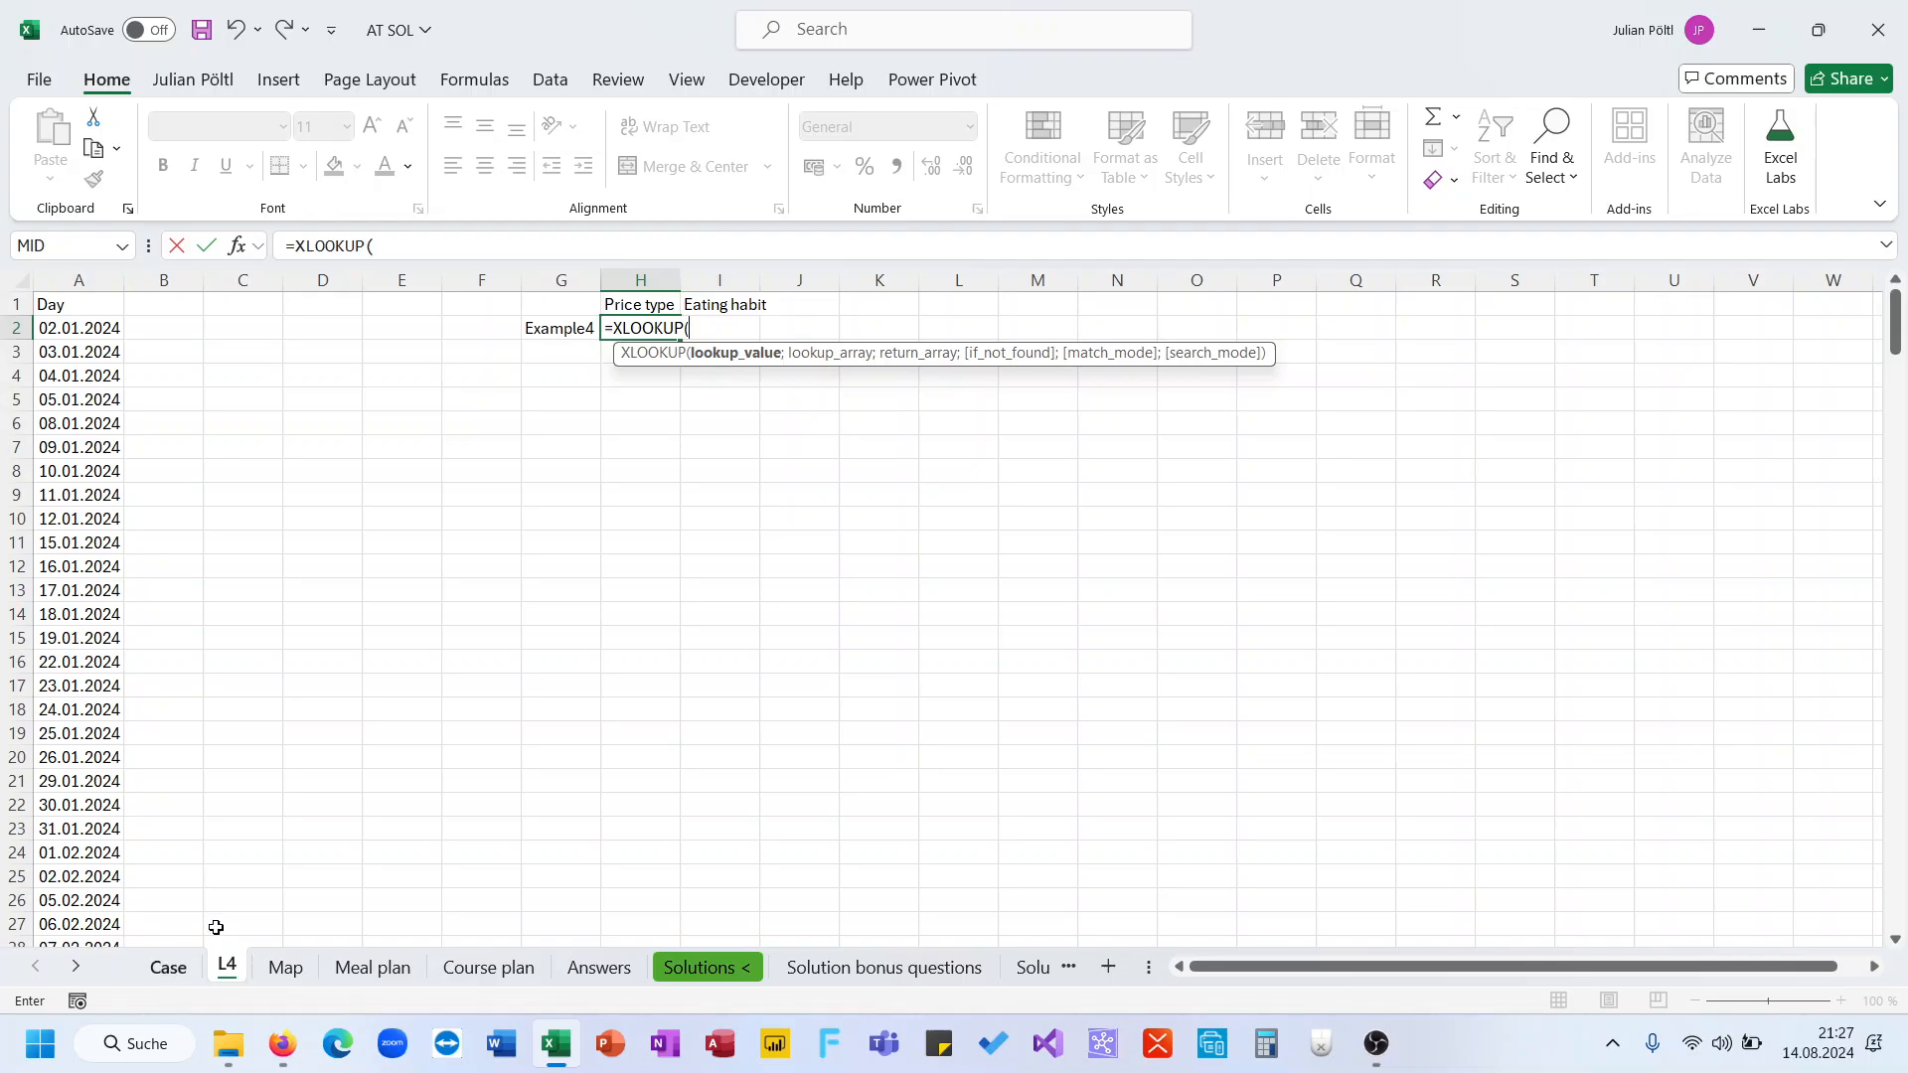
{"action": "left_click", "coordinate": [558, 328]}
{"action": "type", "text": ";"}
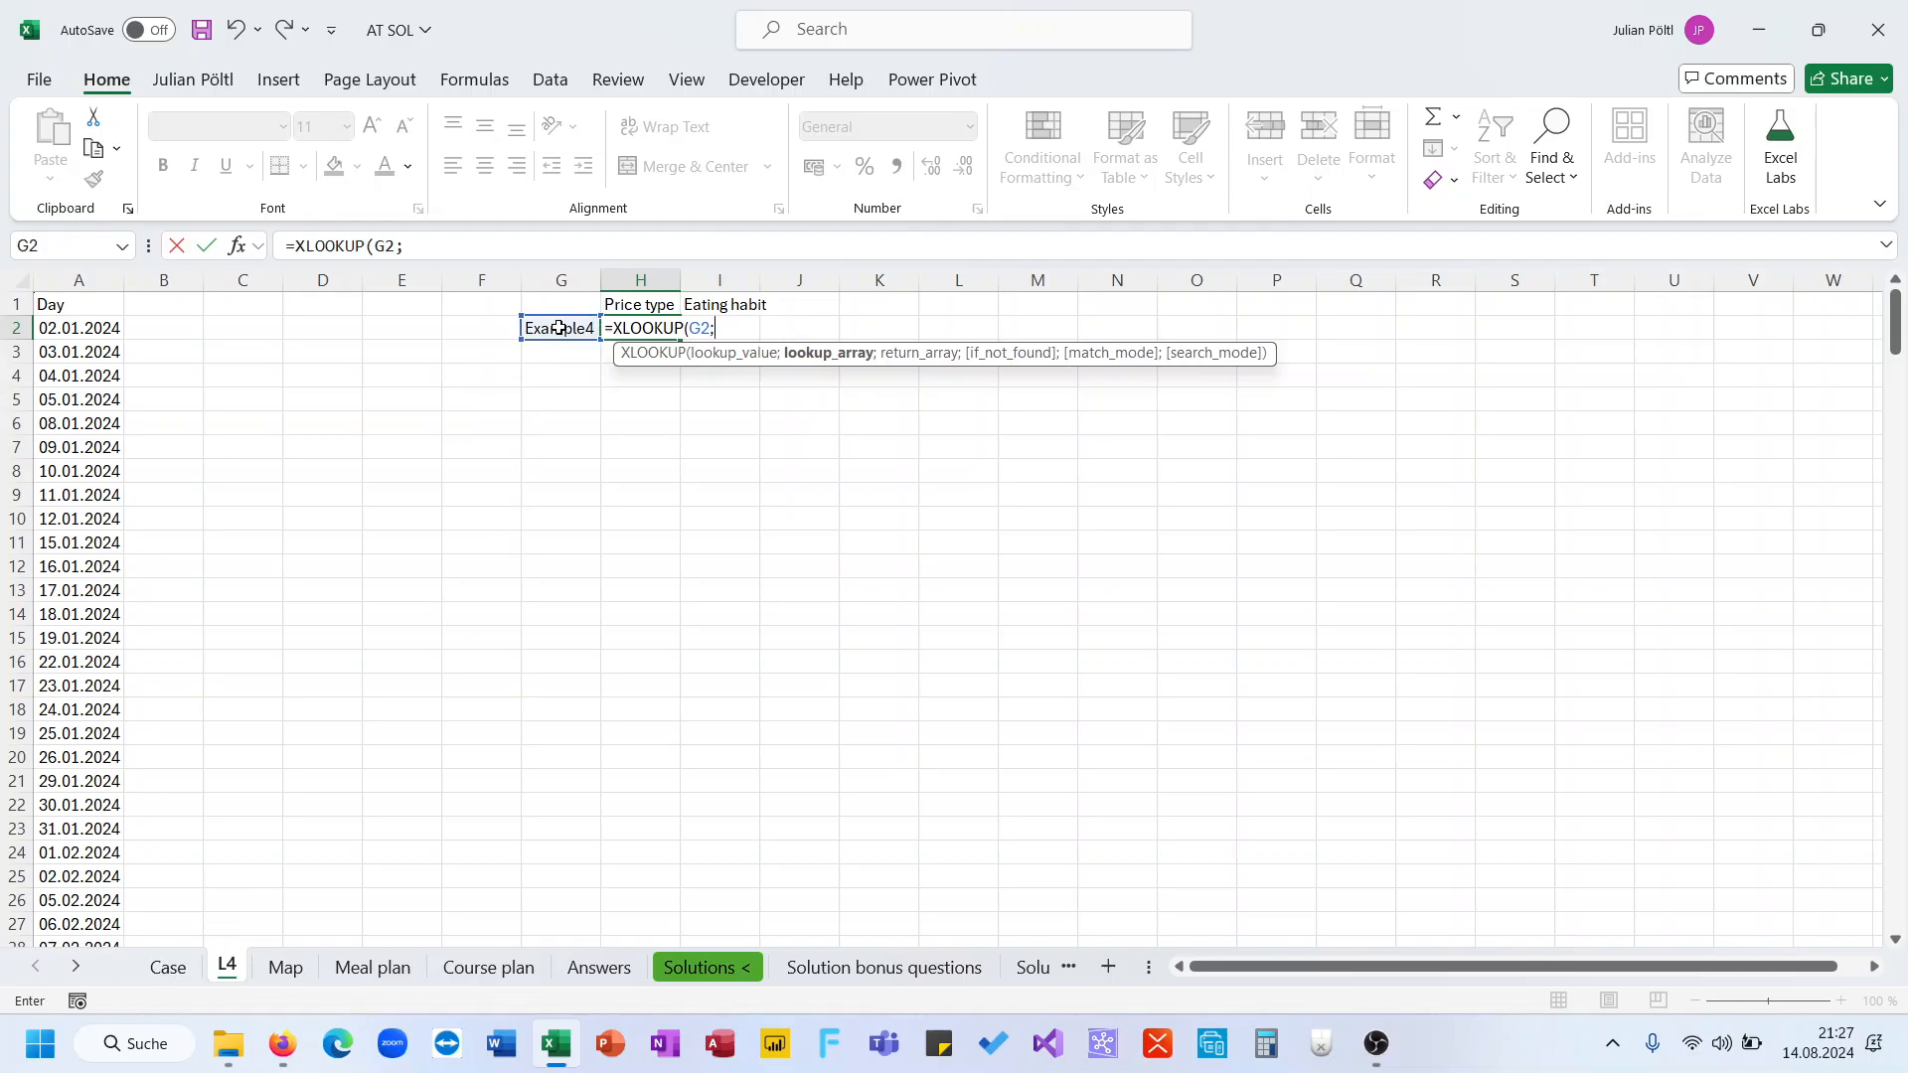
{"action": "left_click", "coordinate": [168, 967]}
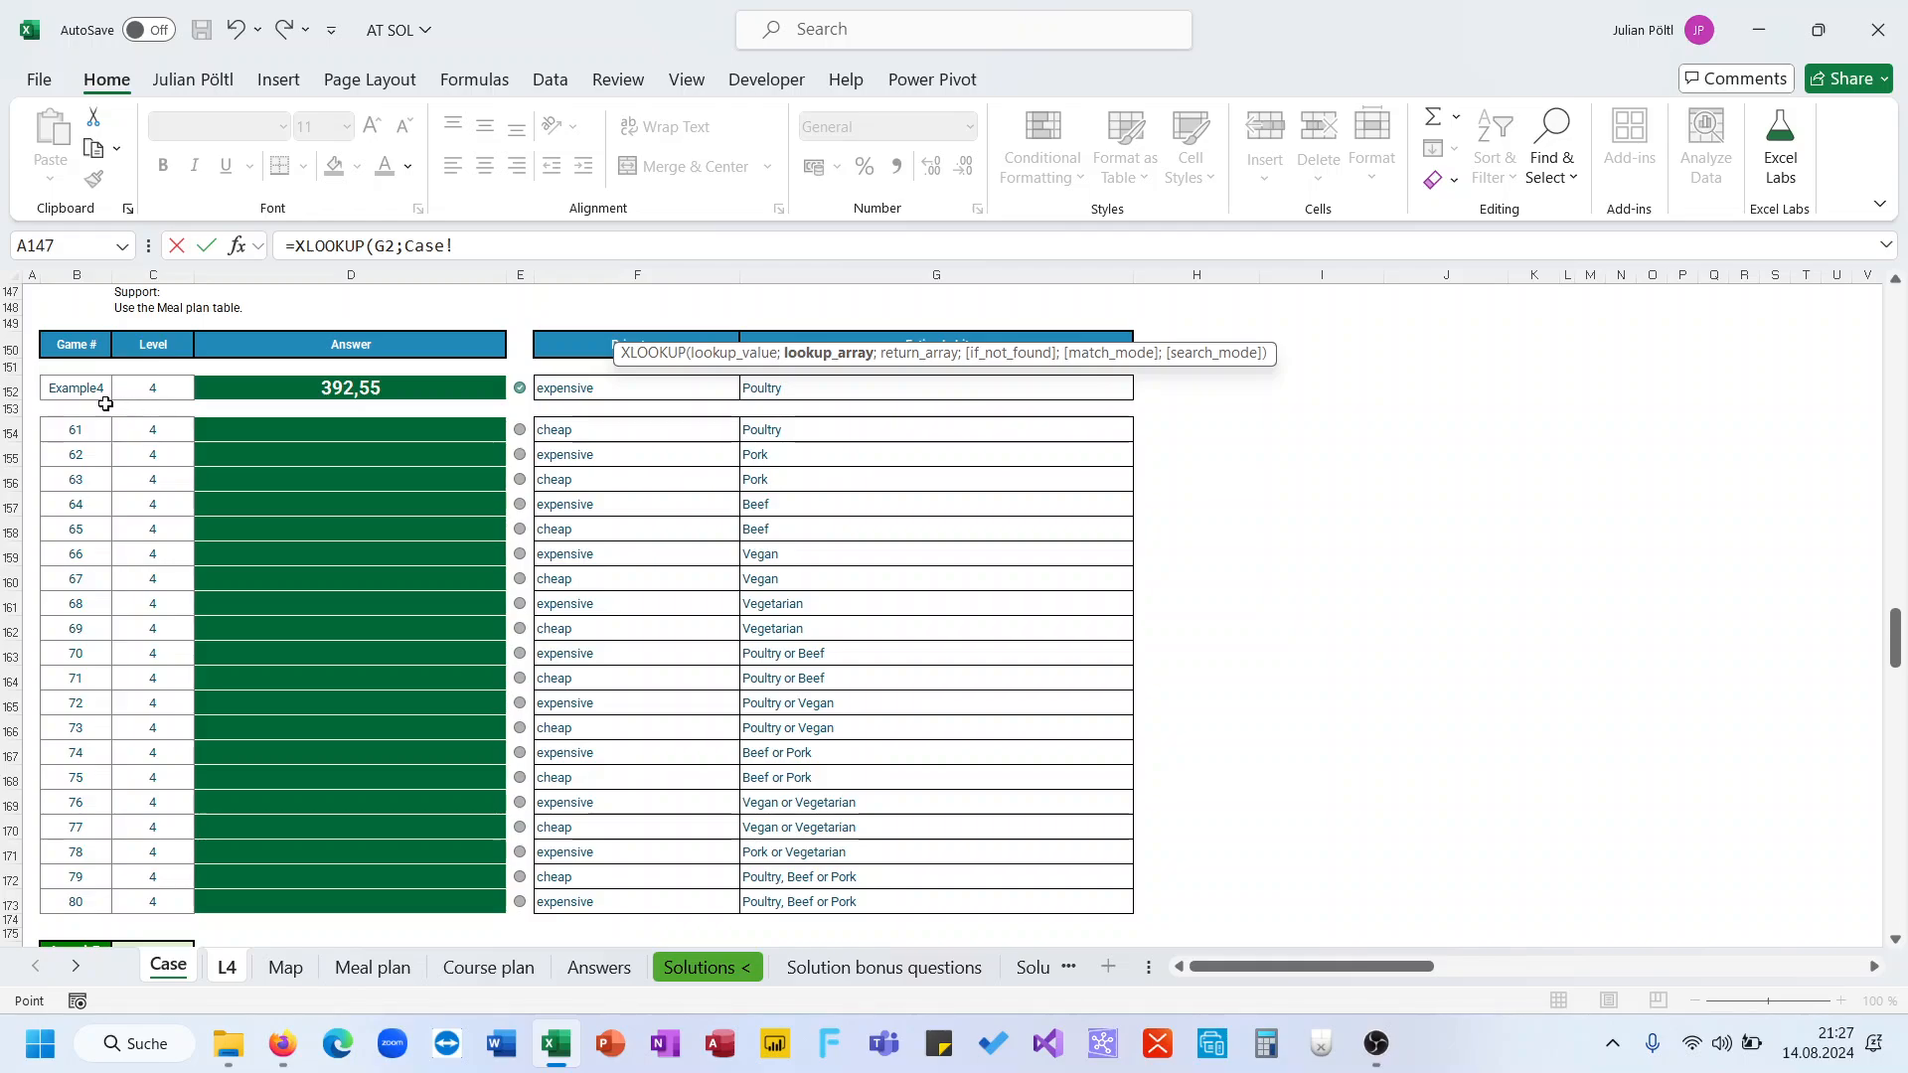
{"action": "left_click_drag", "start_coordinate": [99, 392], "coordinate": [80, 901]}
{"action": "type", "text": ";"}
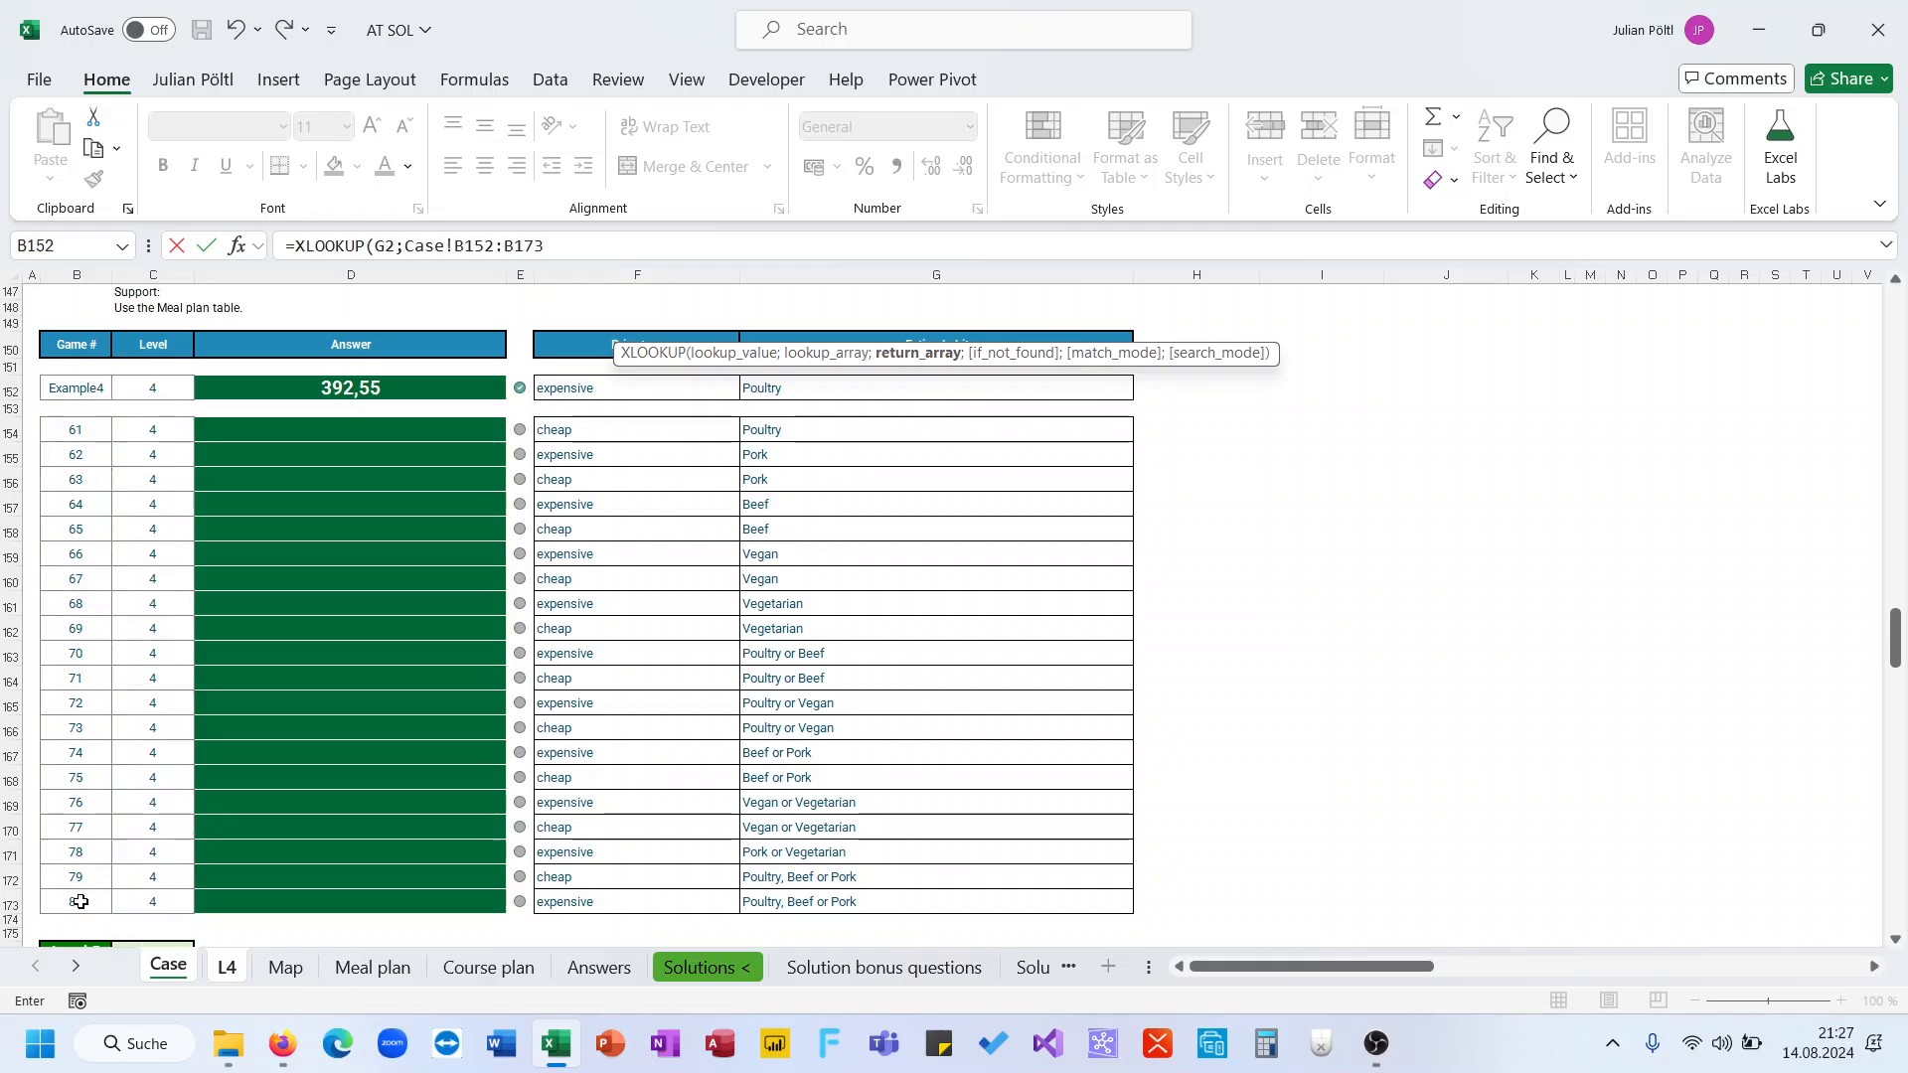
{"action": "left_click_drag", "start_coordinate": [685, 390], "coordinate": [814, 905]}
{"action": "type", "text": ")"}
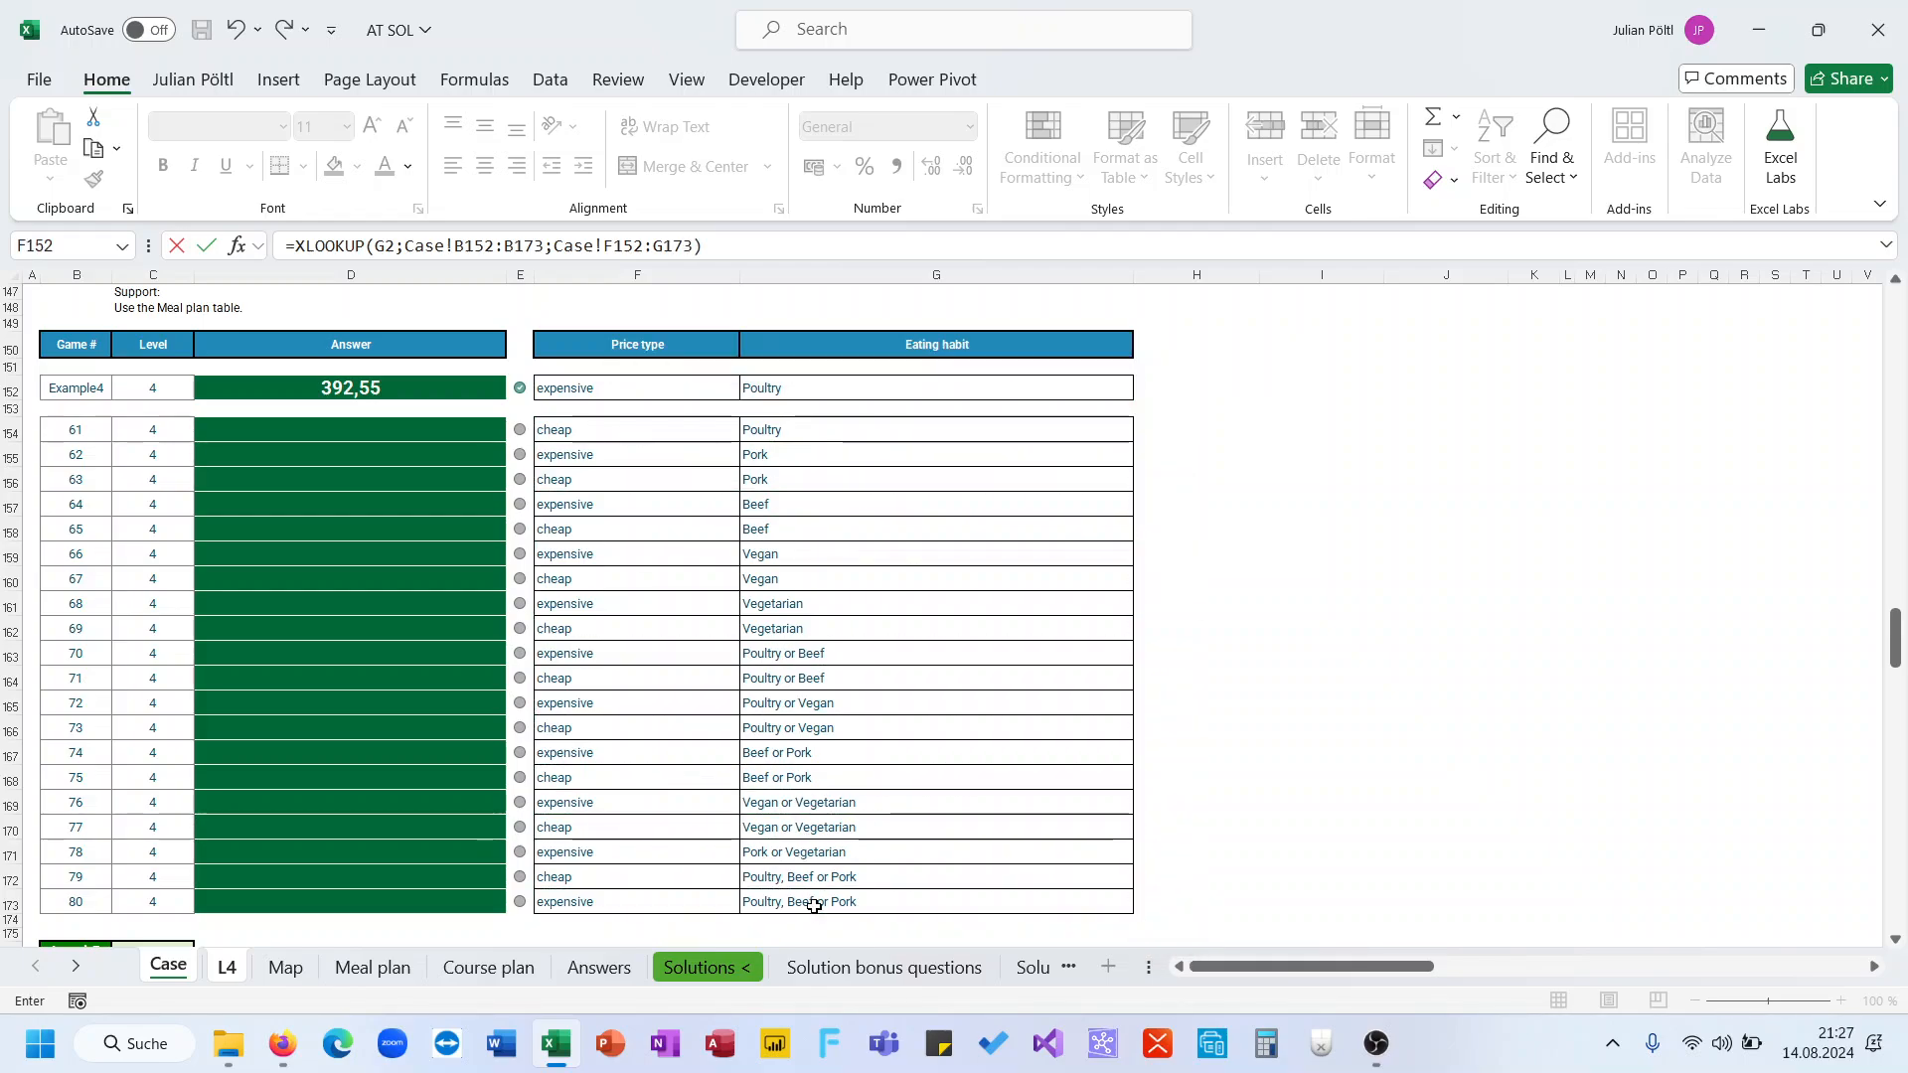
{"action": "key", "text": "Return"}
{"action": "key", "text": "Up"}
{"action": "key", "text": "Left"}
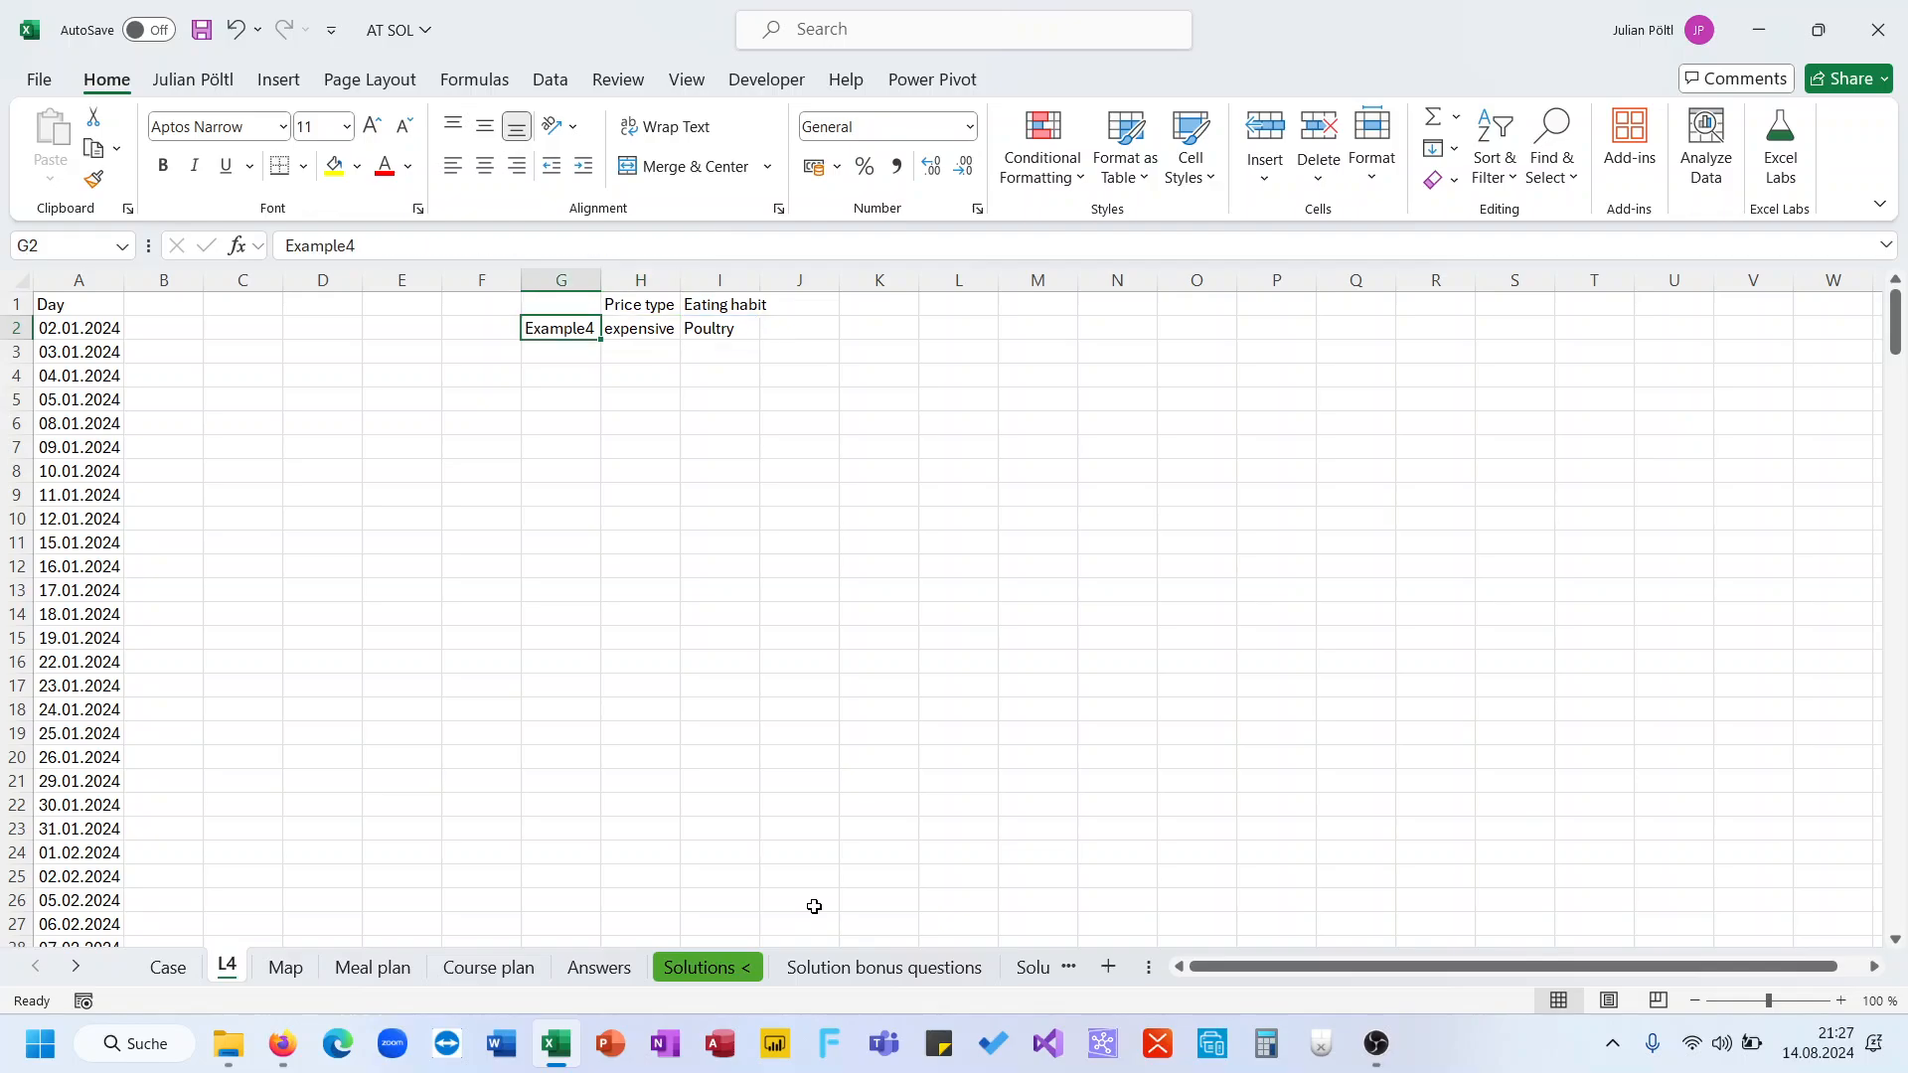
{"action": "key", "text": "Right"}
{"action": "key", "text": "Left"}
{"action": "left_click", "coordinate": [168, 967]}
{"action": "left_click", "coordinate": [226, 965]}
Test the lookup by entering game 80 in G2, then undo the entry
{"action": "type", "text": "8"}
{"action": "key", "text": "Return"}
{"action": "key", "text": "Up"}
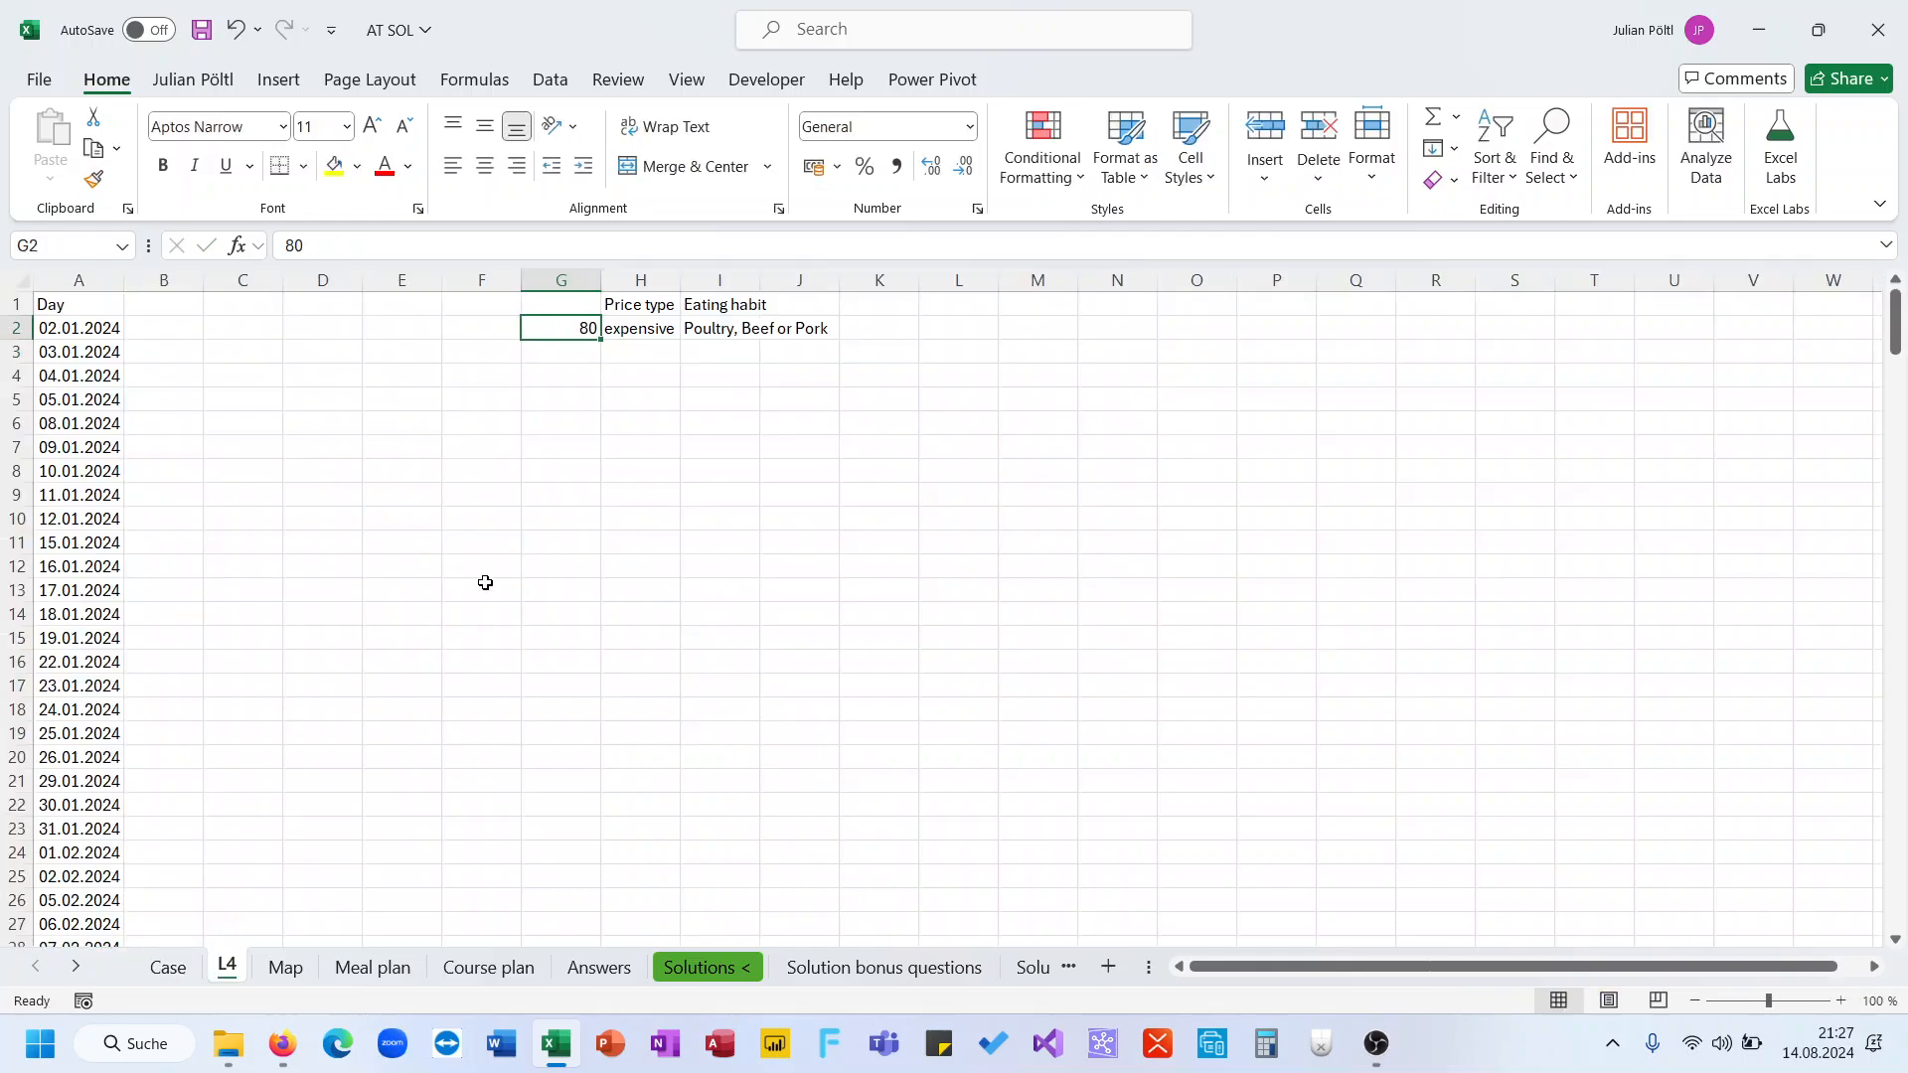
{"action": "key", "text": "ctrl+z"}
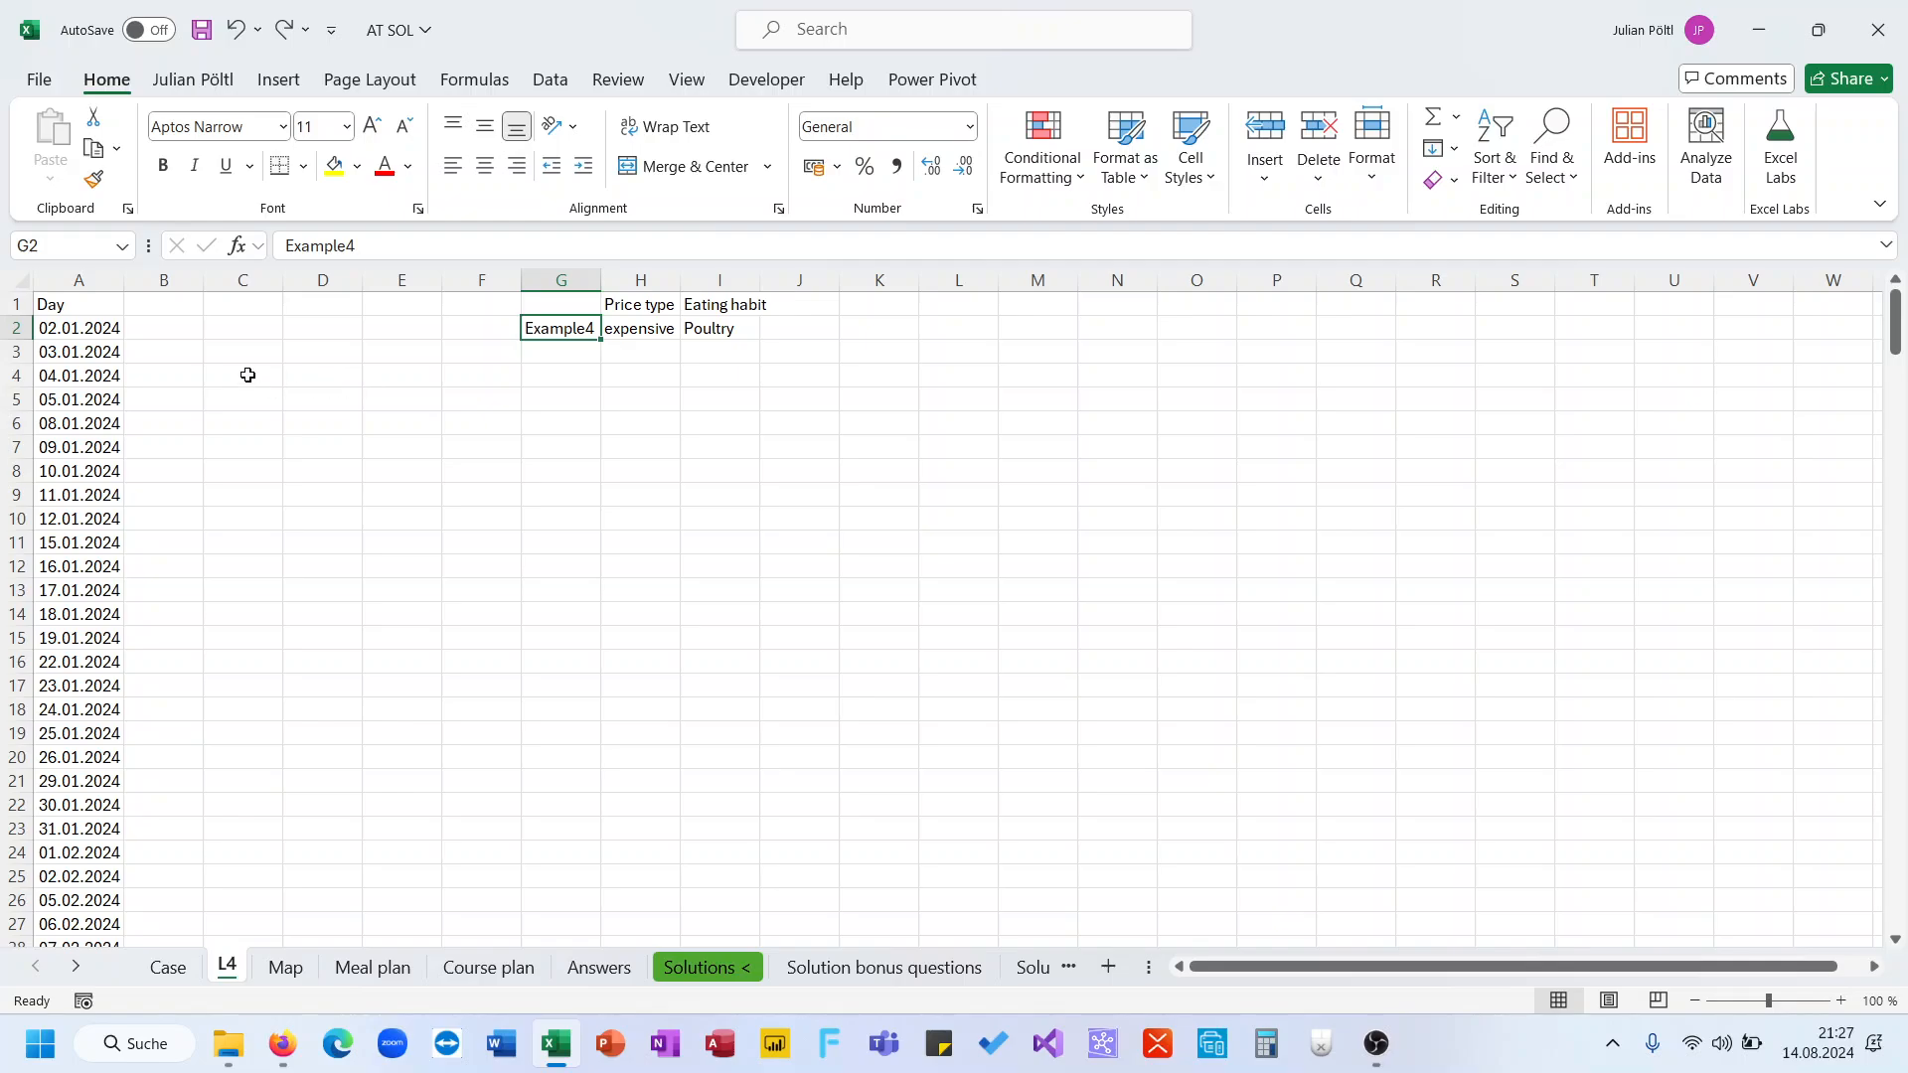
Copy the Info D1 and Price D1 columns from the Meal plan sheet into cell M2 of the L4 sheet
{"action": "left_click", "coordinate": [188, 332]}
{"action": "left_click", "coordinate": [167, 303]}
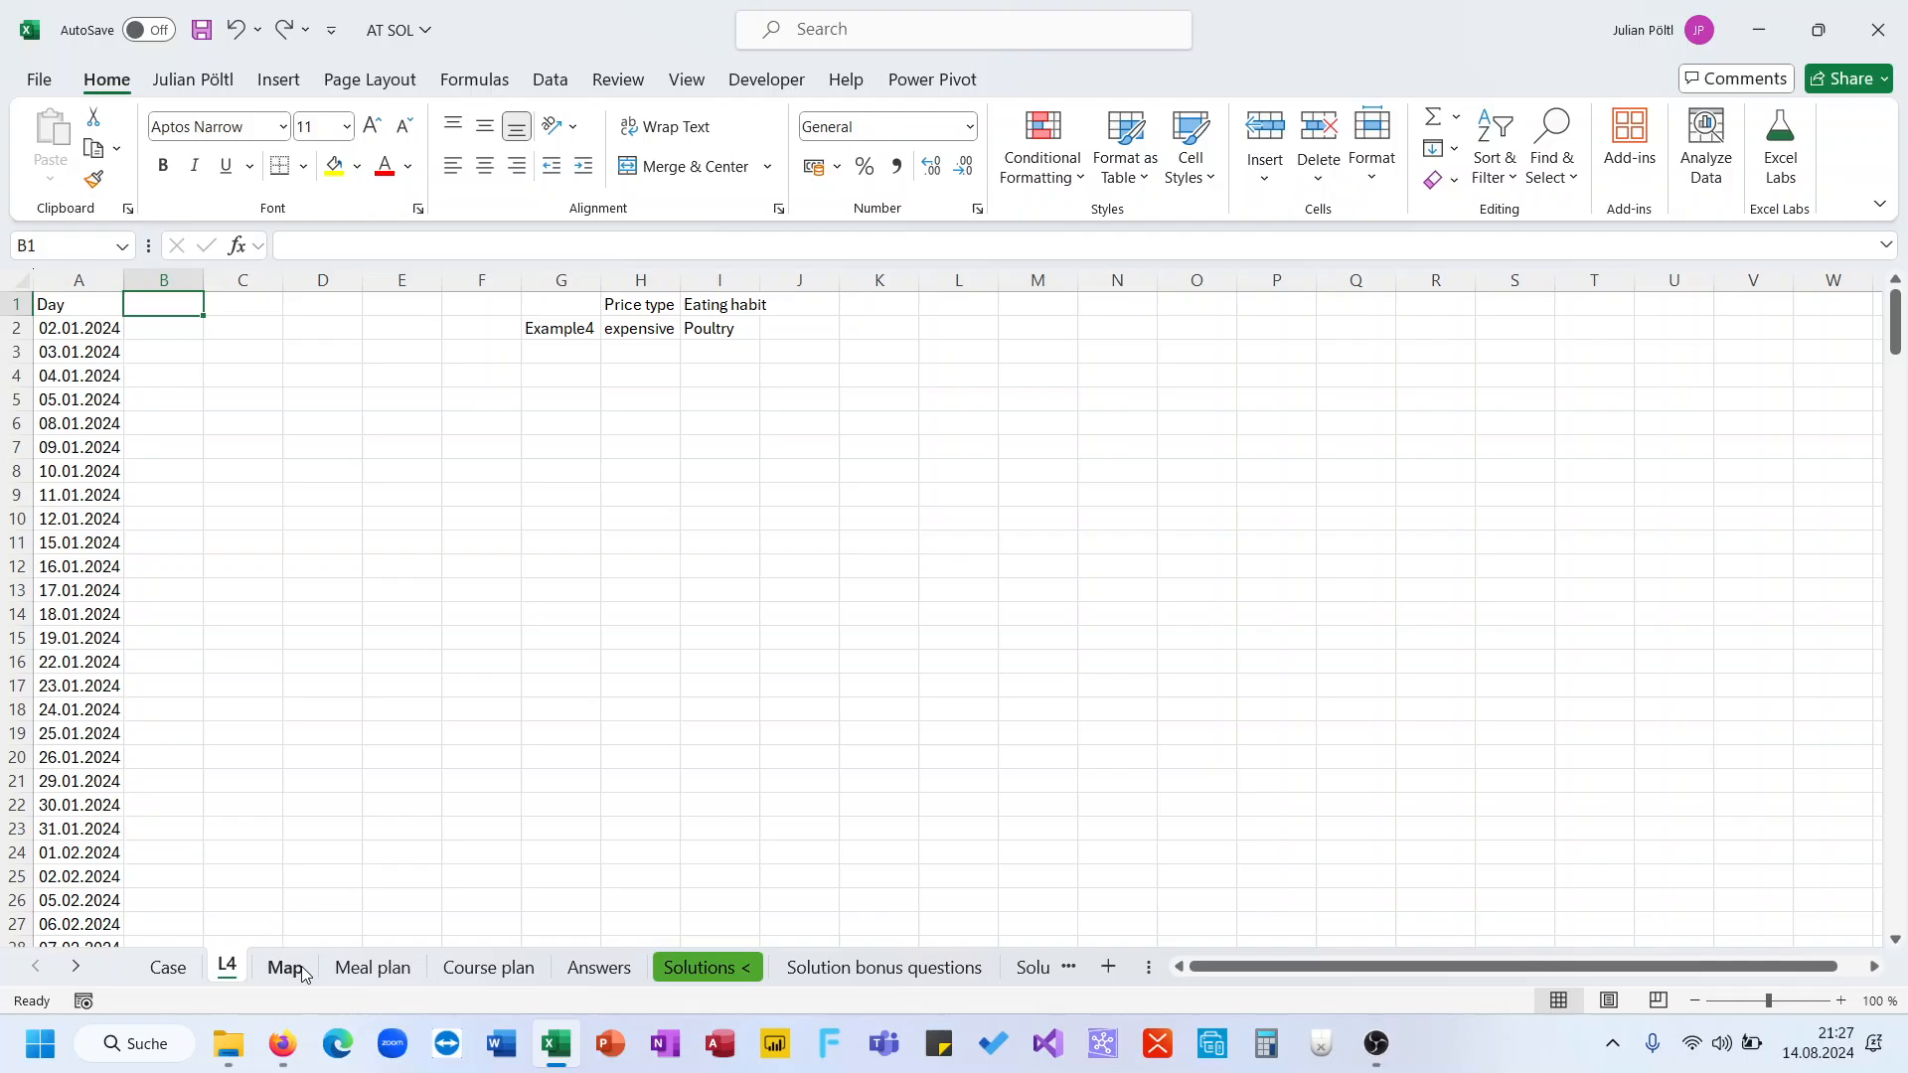
{"action": "left_click", "coordinate": [342, 969]}
{"action": "scroll", "coordinate": [340, 481], "scroll_direction": "up", "scroll_amount": 20}
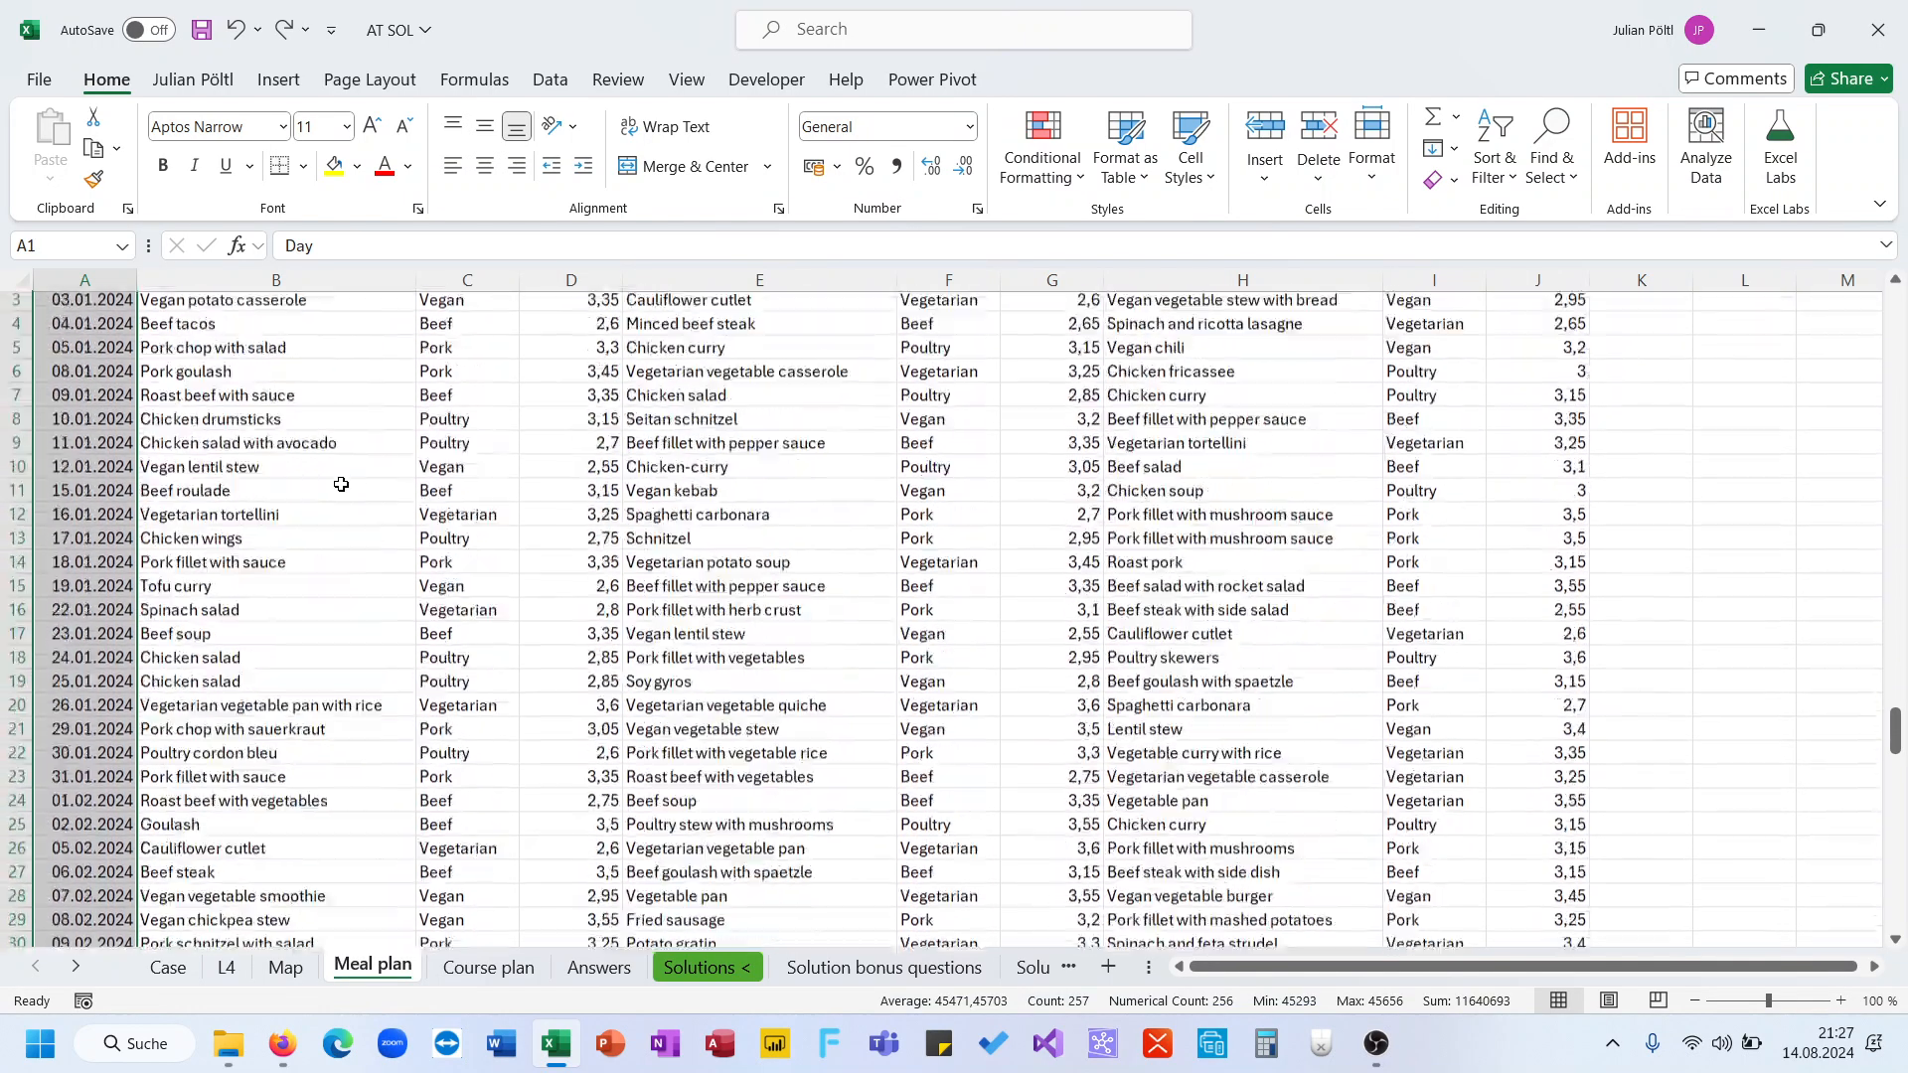
{"action": "left_click", "coordinate": [300, 579]}
{"action": "key", "text": "ctrl+Up"}
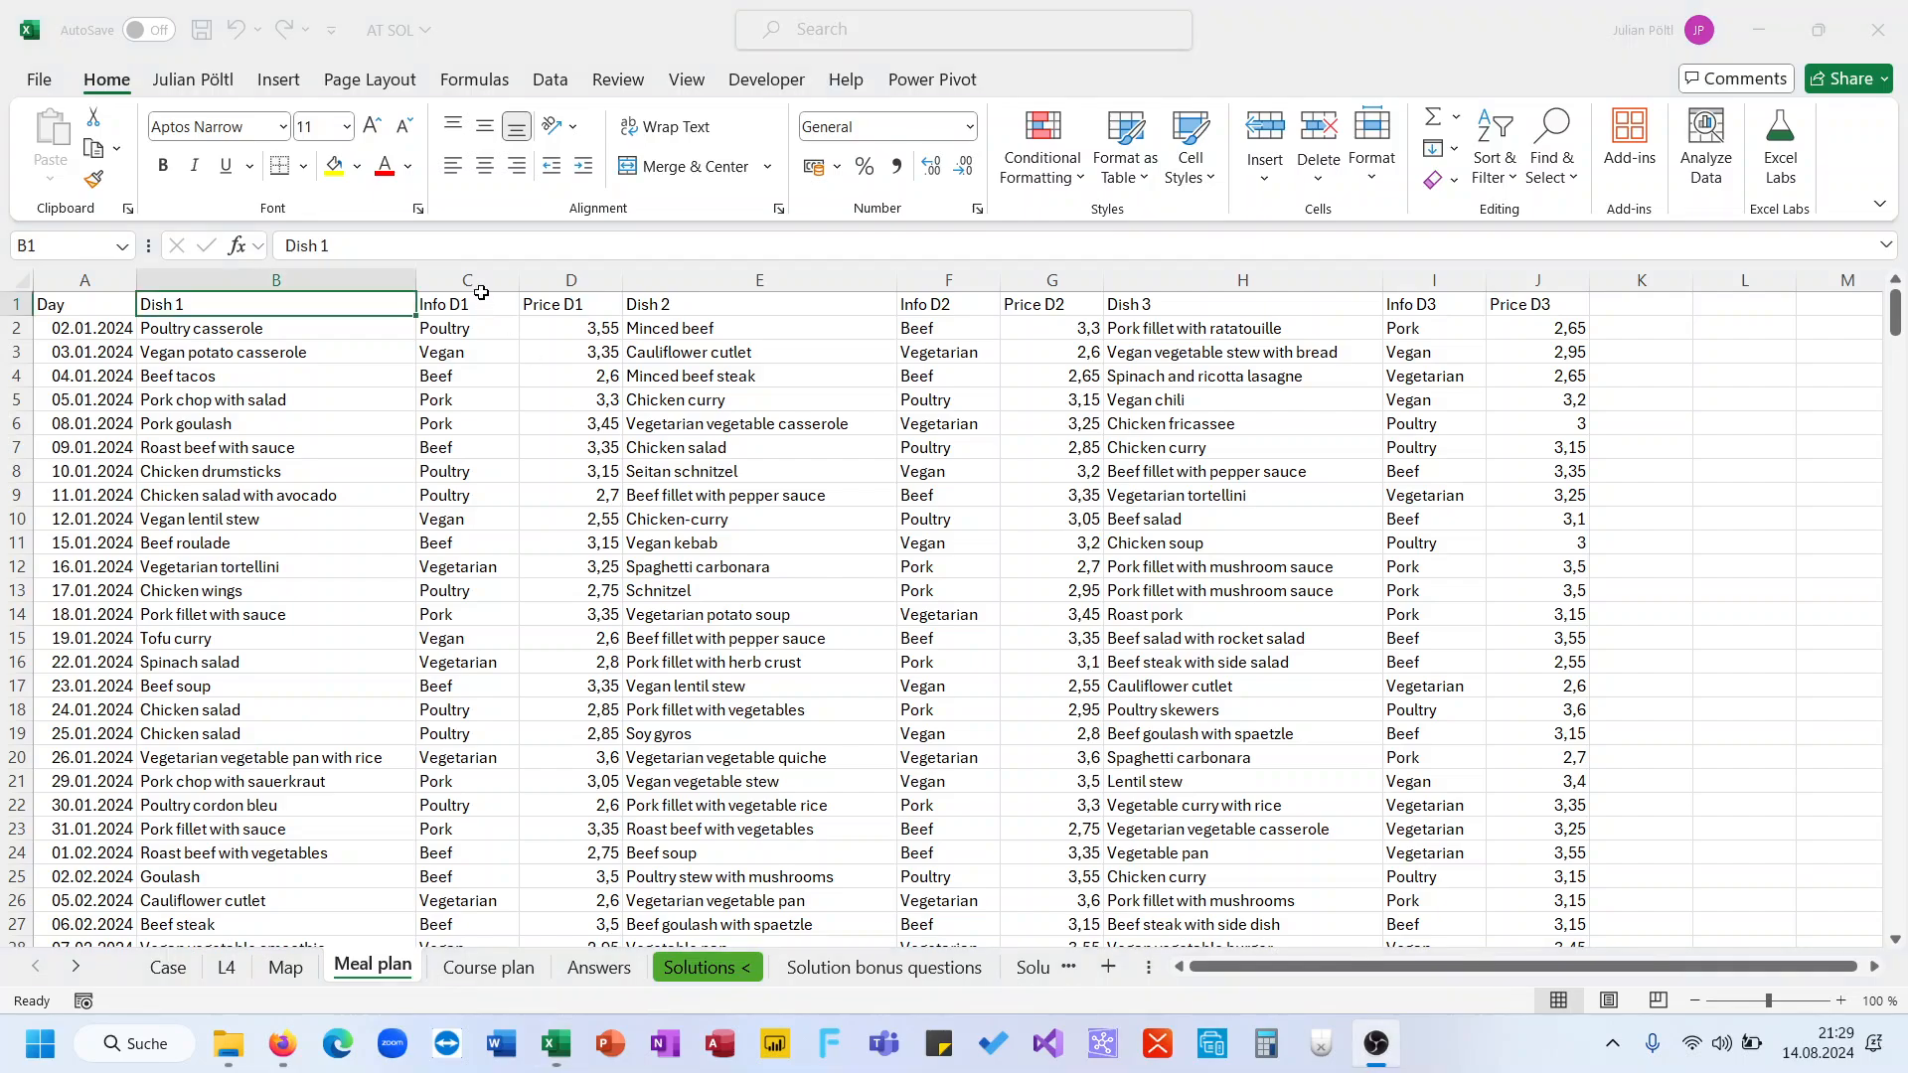
{"action": "left_click", "coordinate": [483, 299]}
{"action": "key", "text": "shift+Right"}
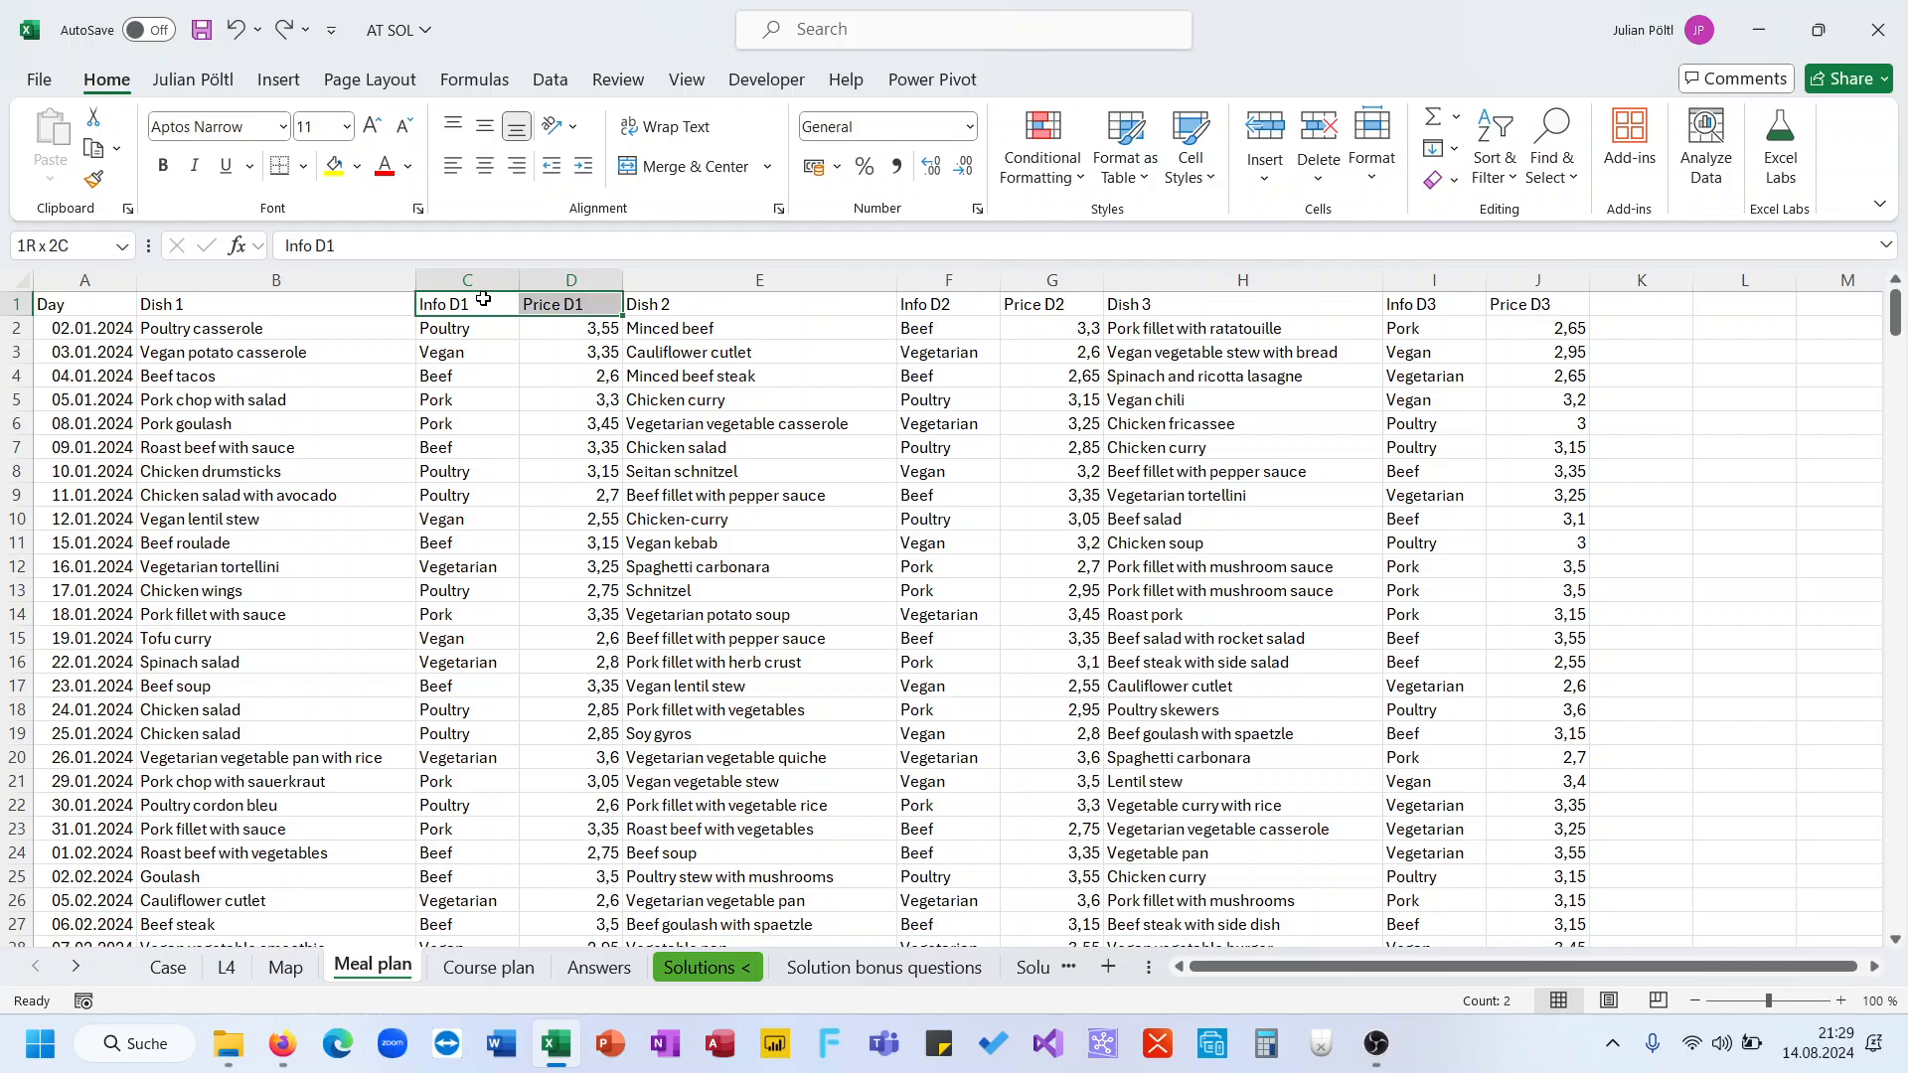
{"action": "key", "text": "ctrl+shift+Down"}
{"action": "key", "text": "ctrl+c"}
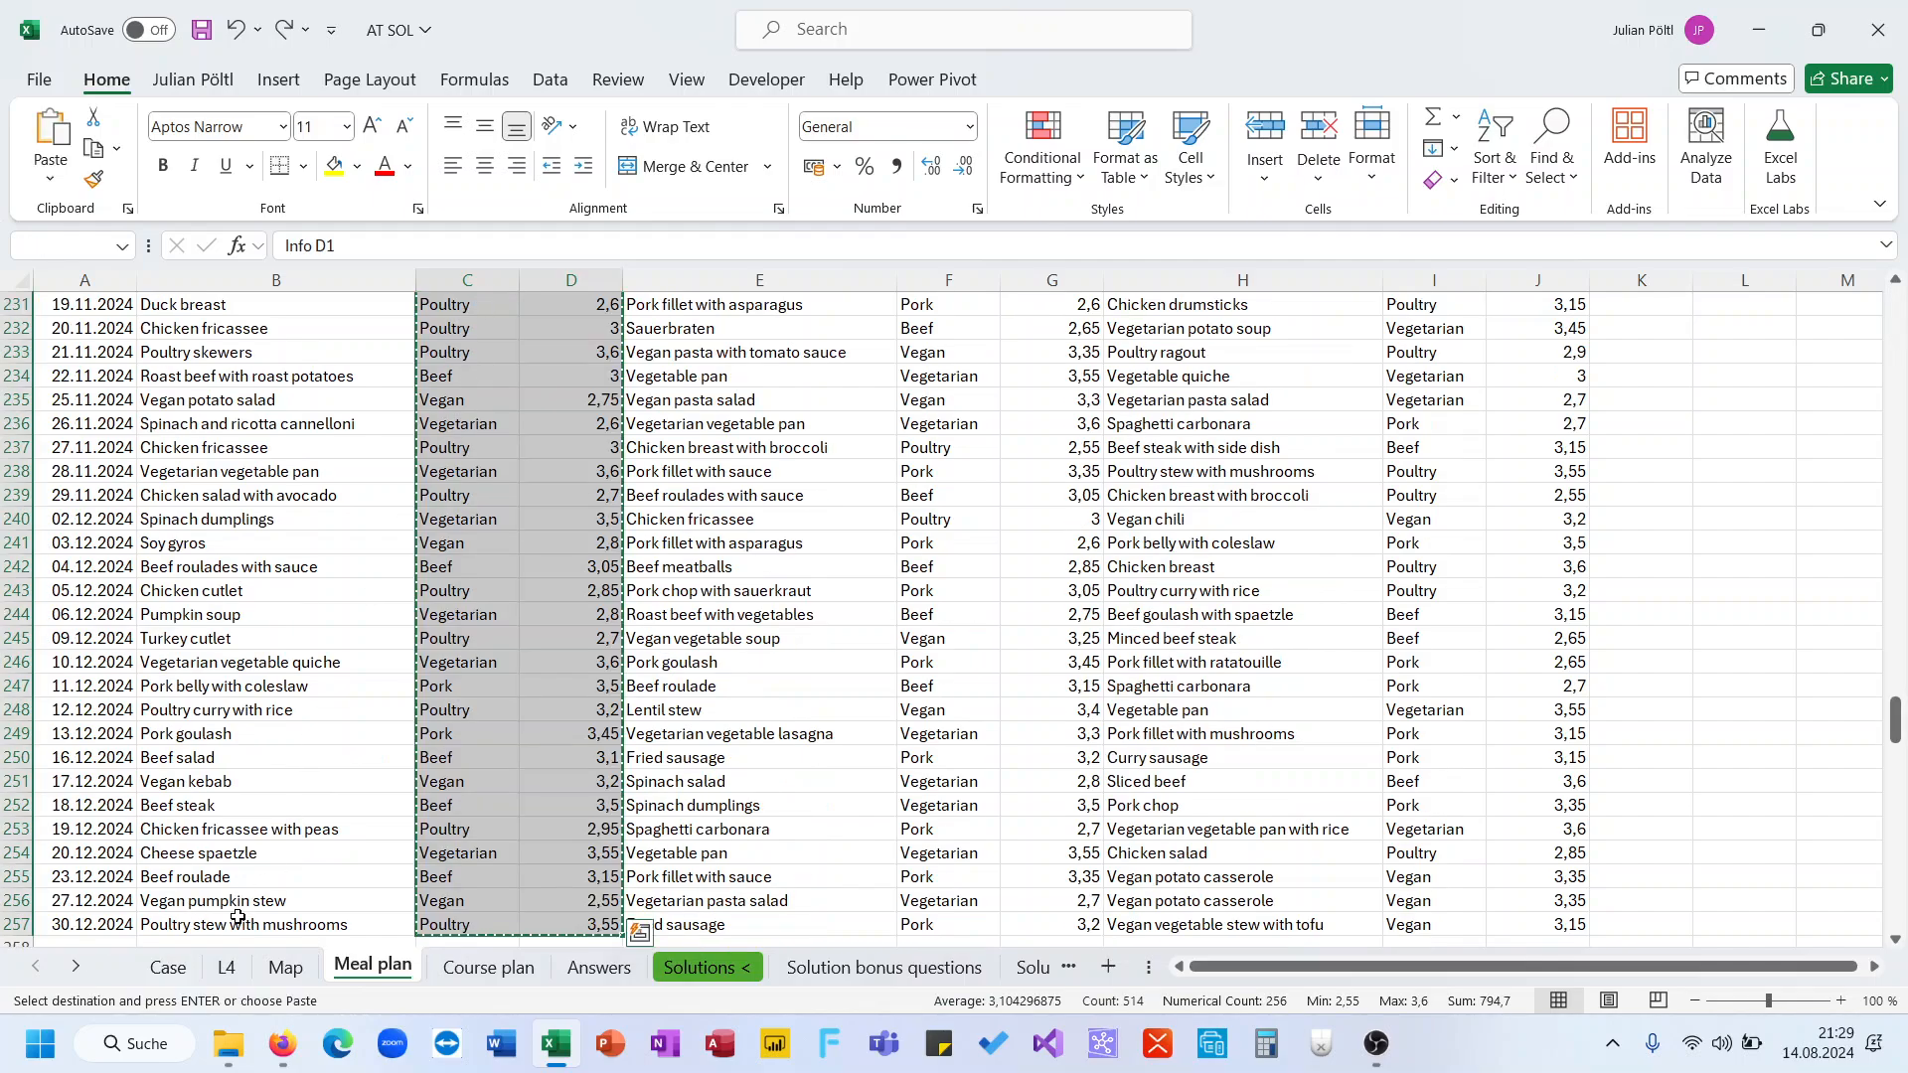
{"action": "left_click", "coordinate": [169, 967]}
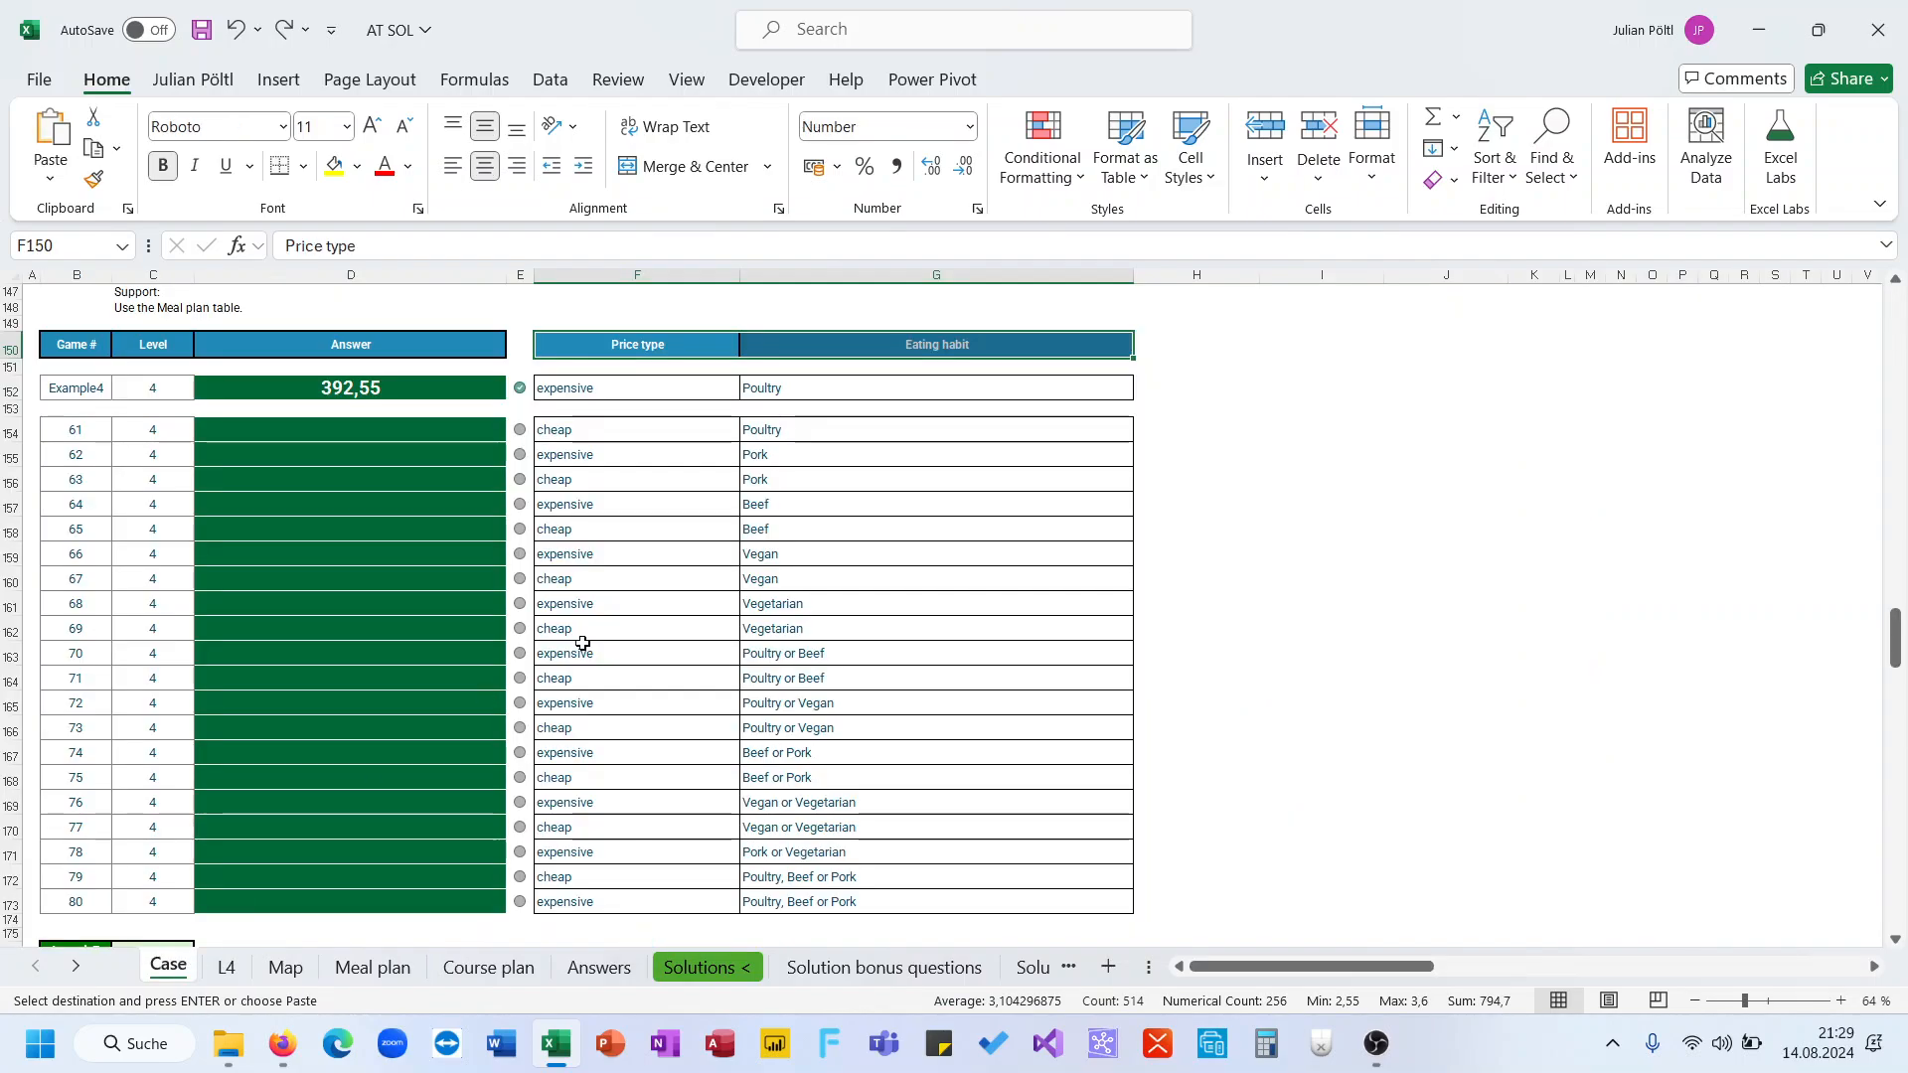
{"action": "left_click", "coordinate": [288, 967]}
{"action": "left_click", "coordinate": [237, 968]}
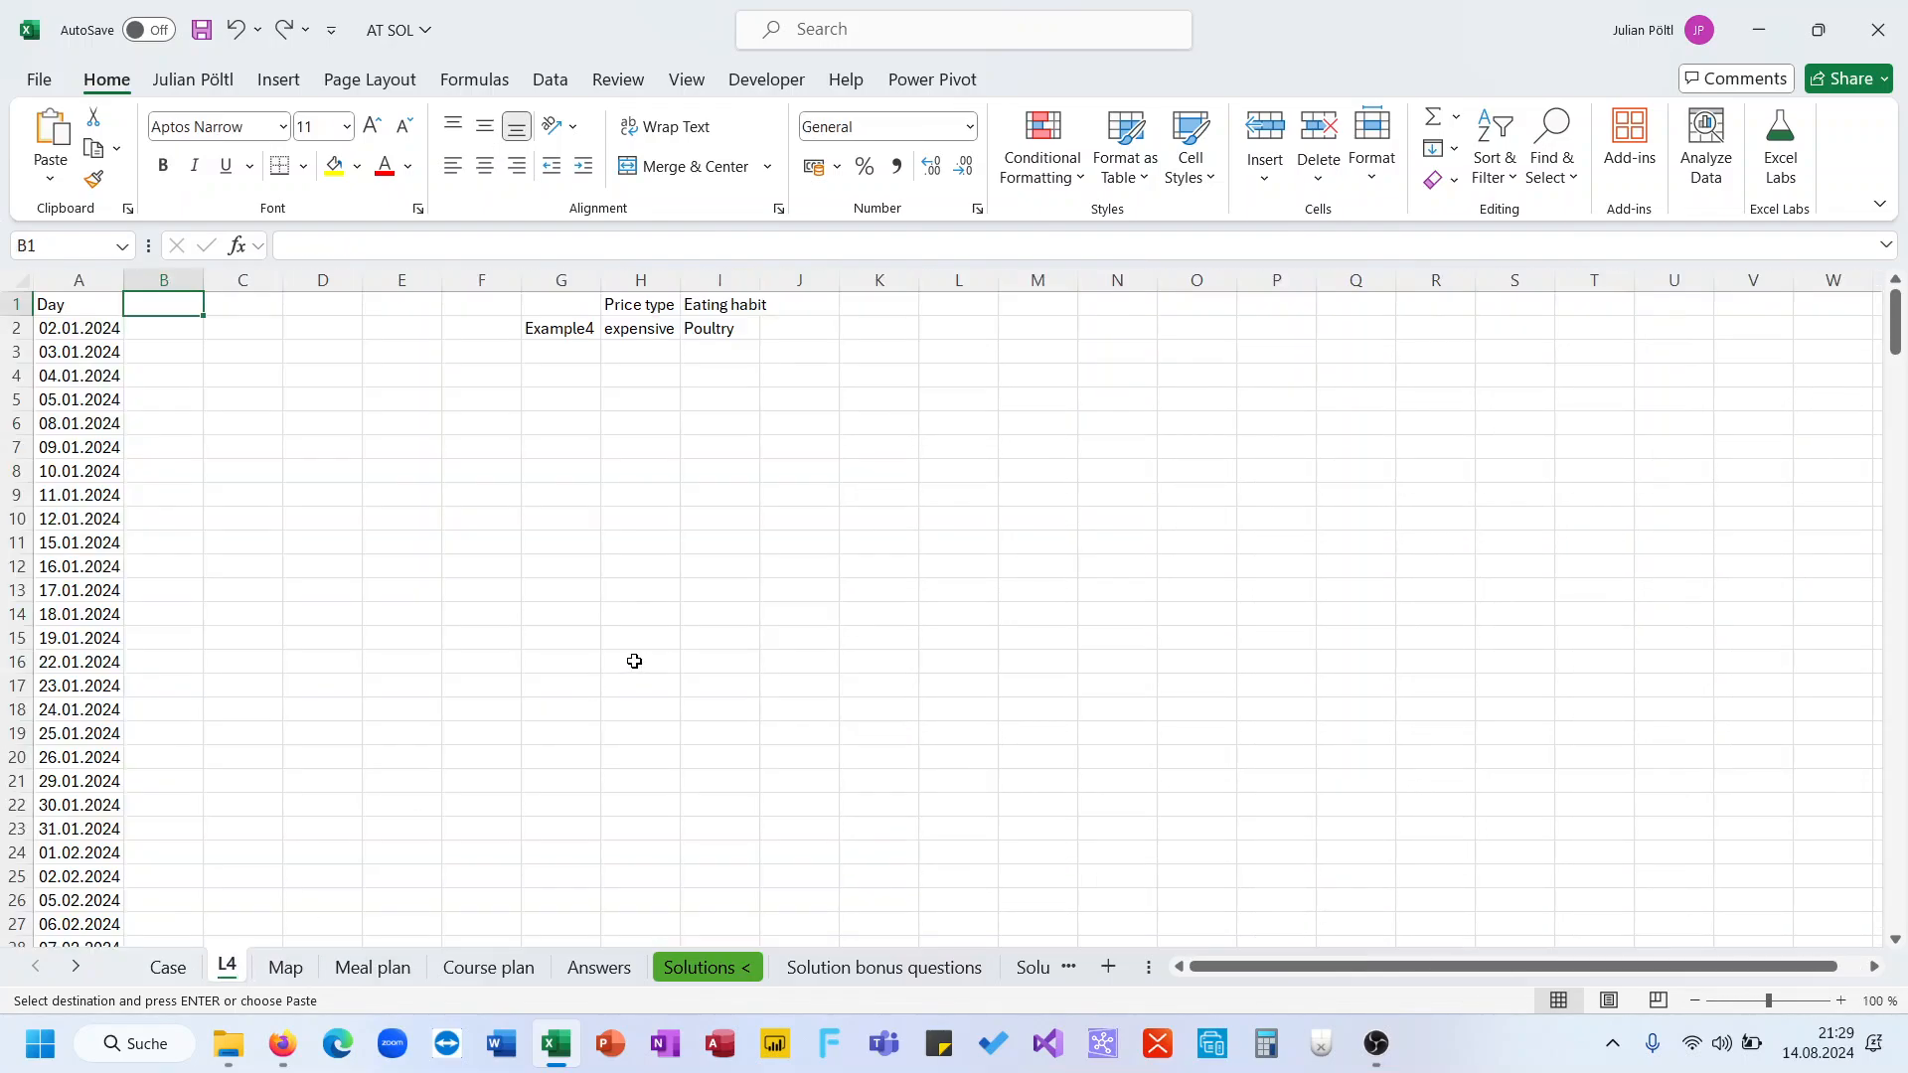
{"action": "left_click", "coordinate": [1020, 328]}
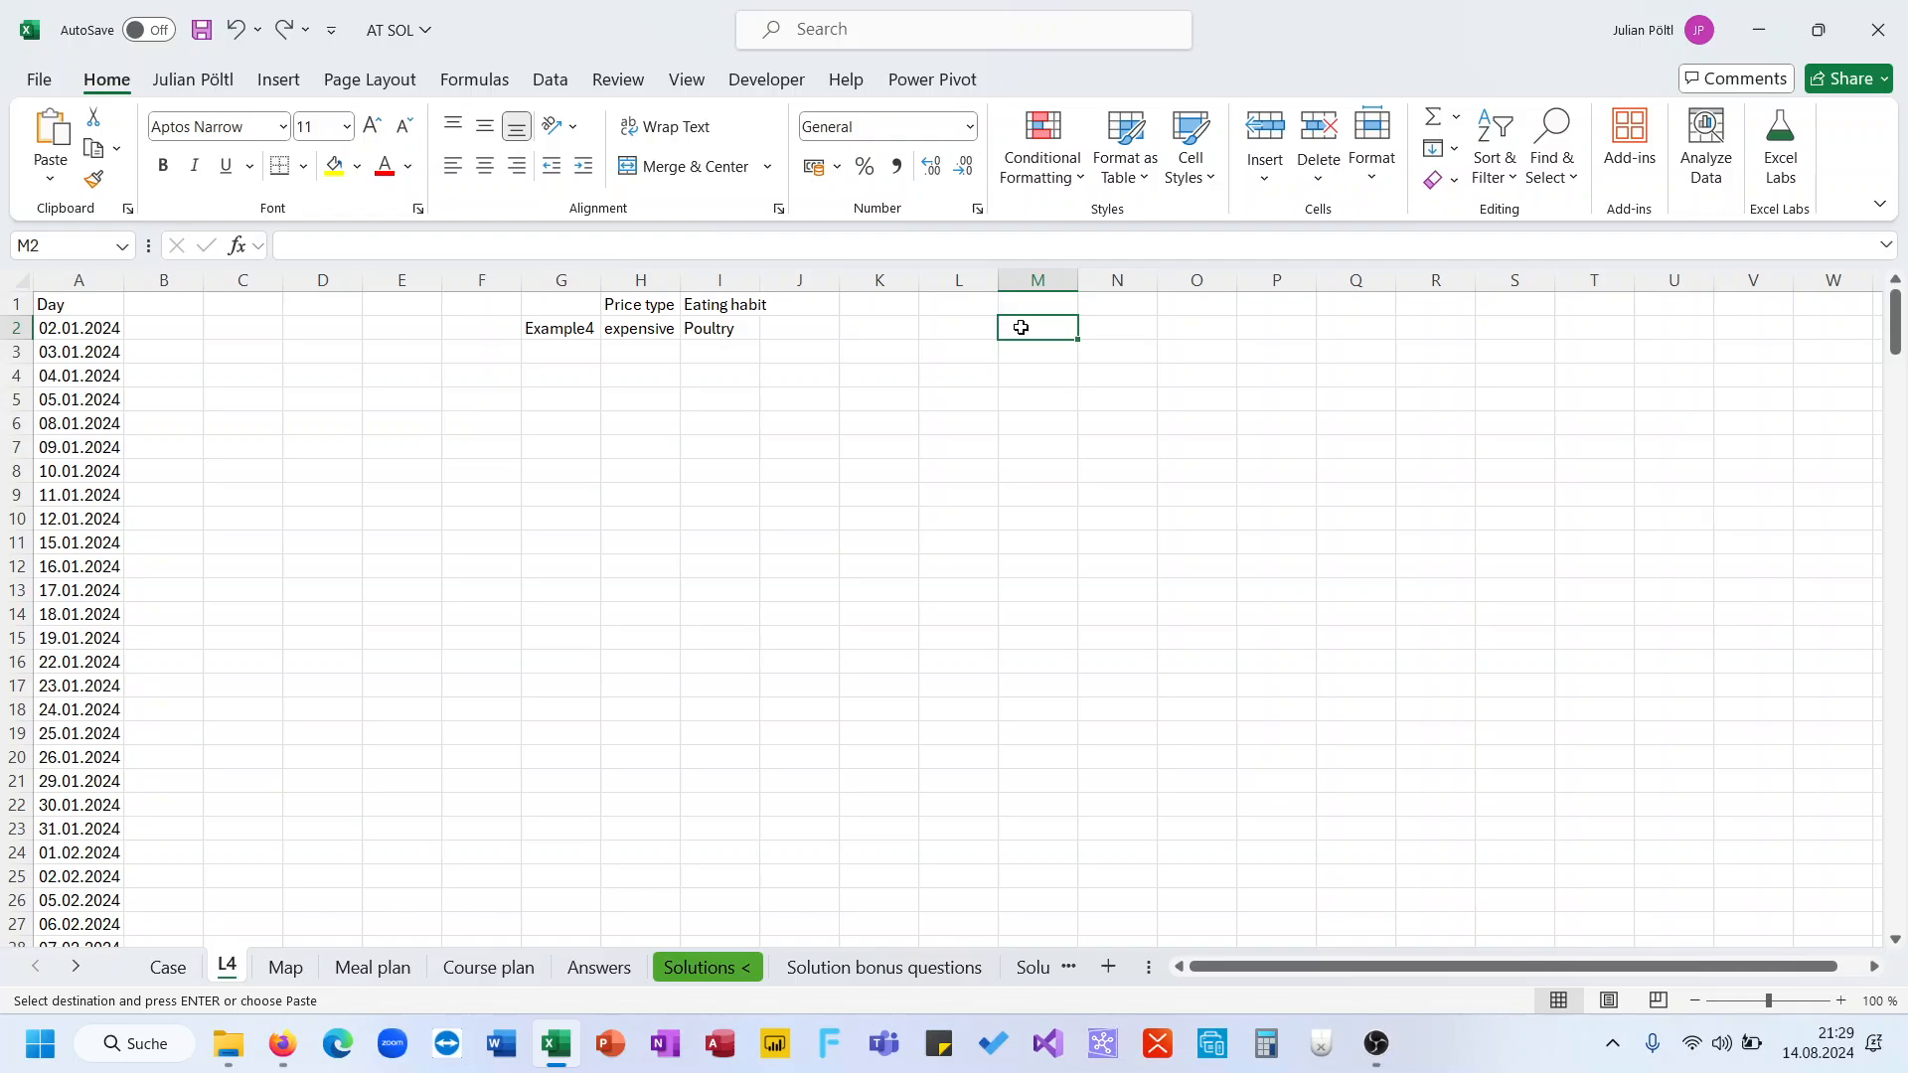
{"action": "key", "text": "ctrl+v"}
Copy the Dish 2 through Price D3 columns from the Meal plan sheet into cell O2 of the L4 sheet
{"action": "left_click", "coordinate": [169, 968]}
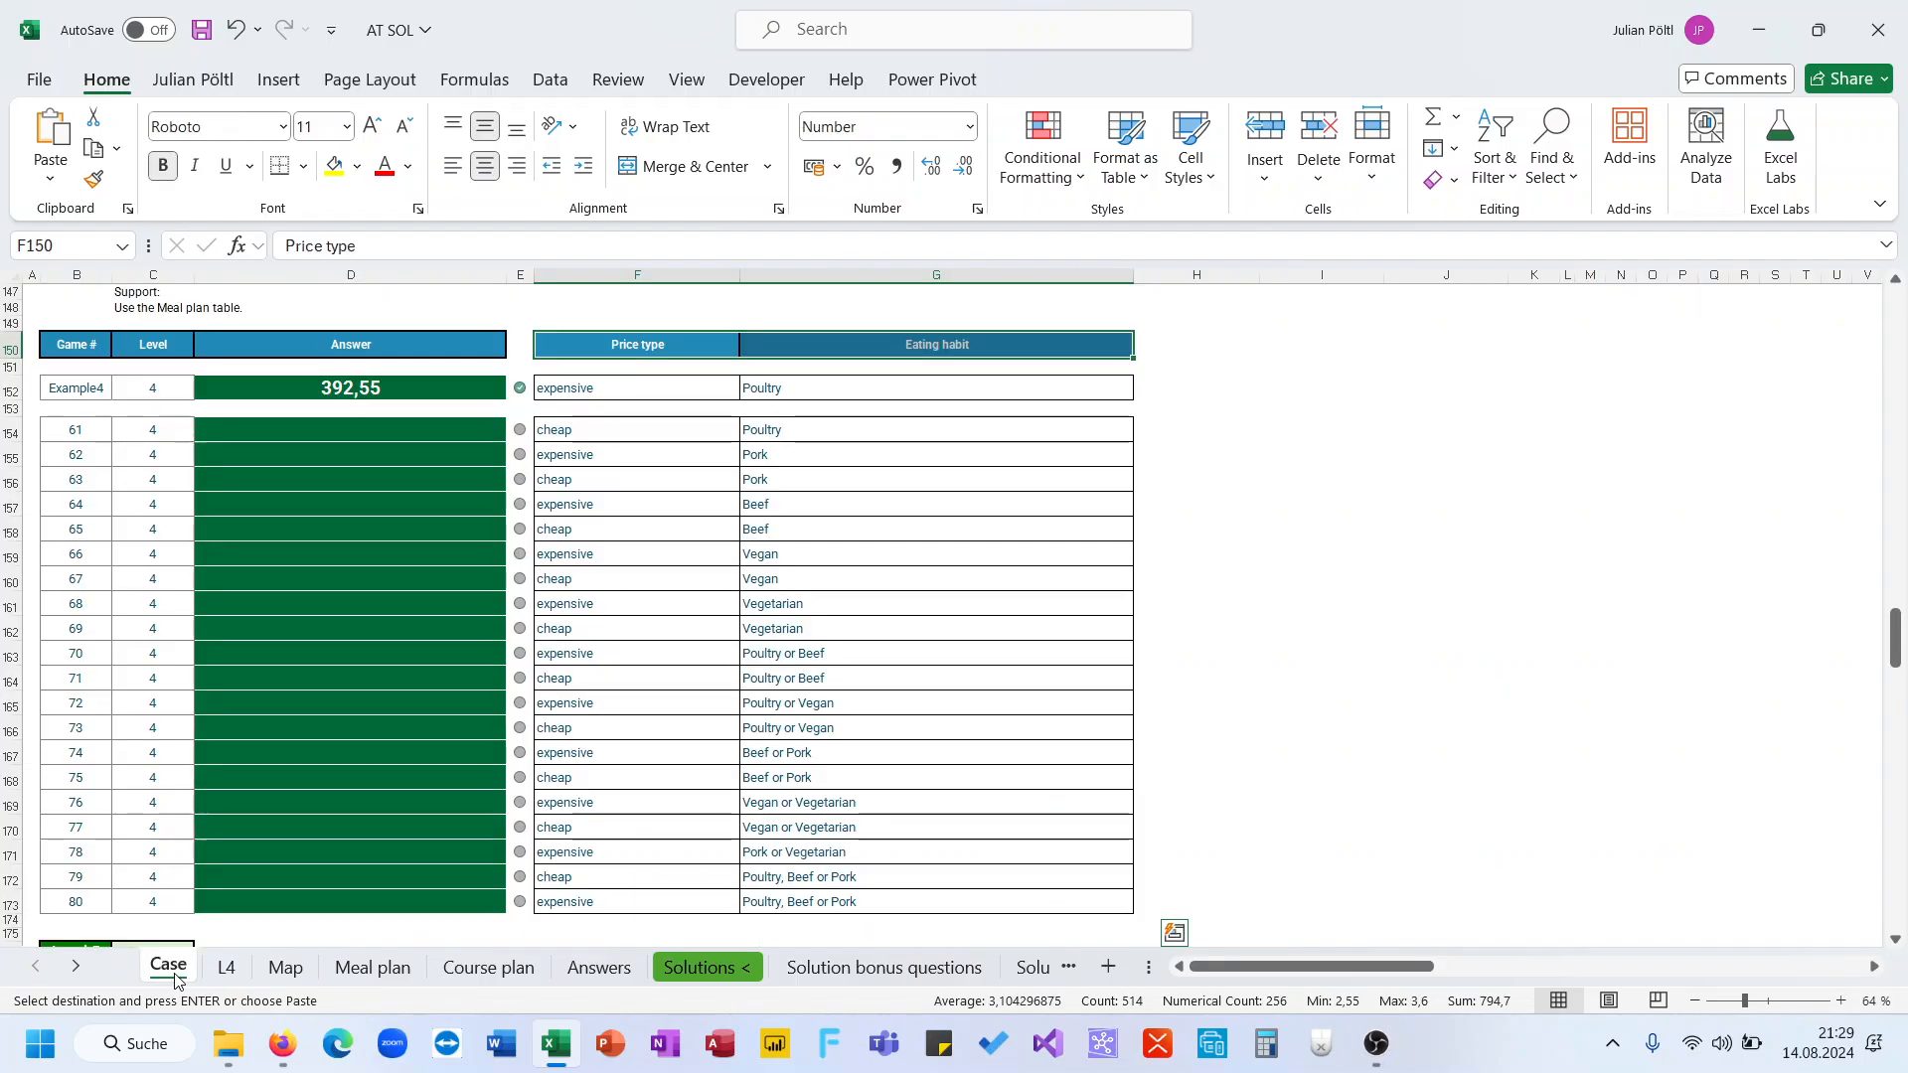
{"action": "left_click", "coordinate": [226, 967]}
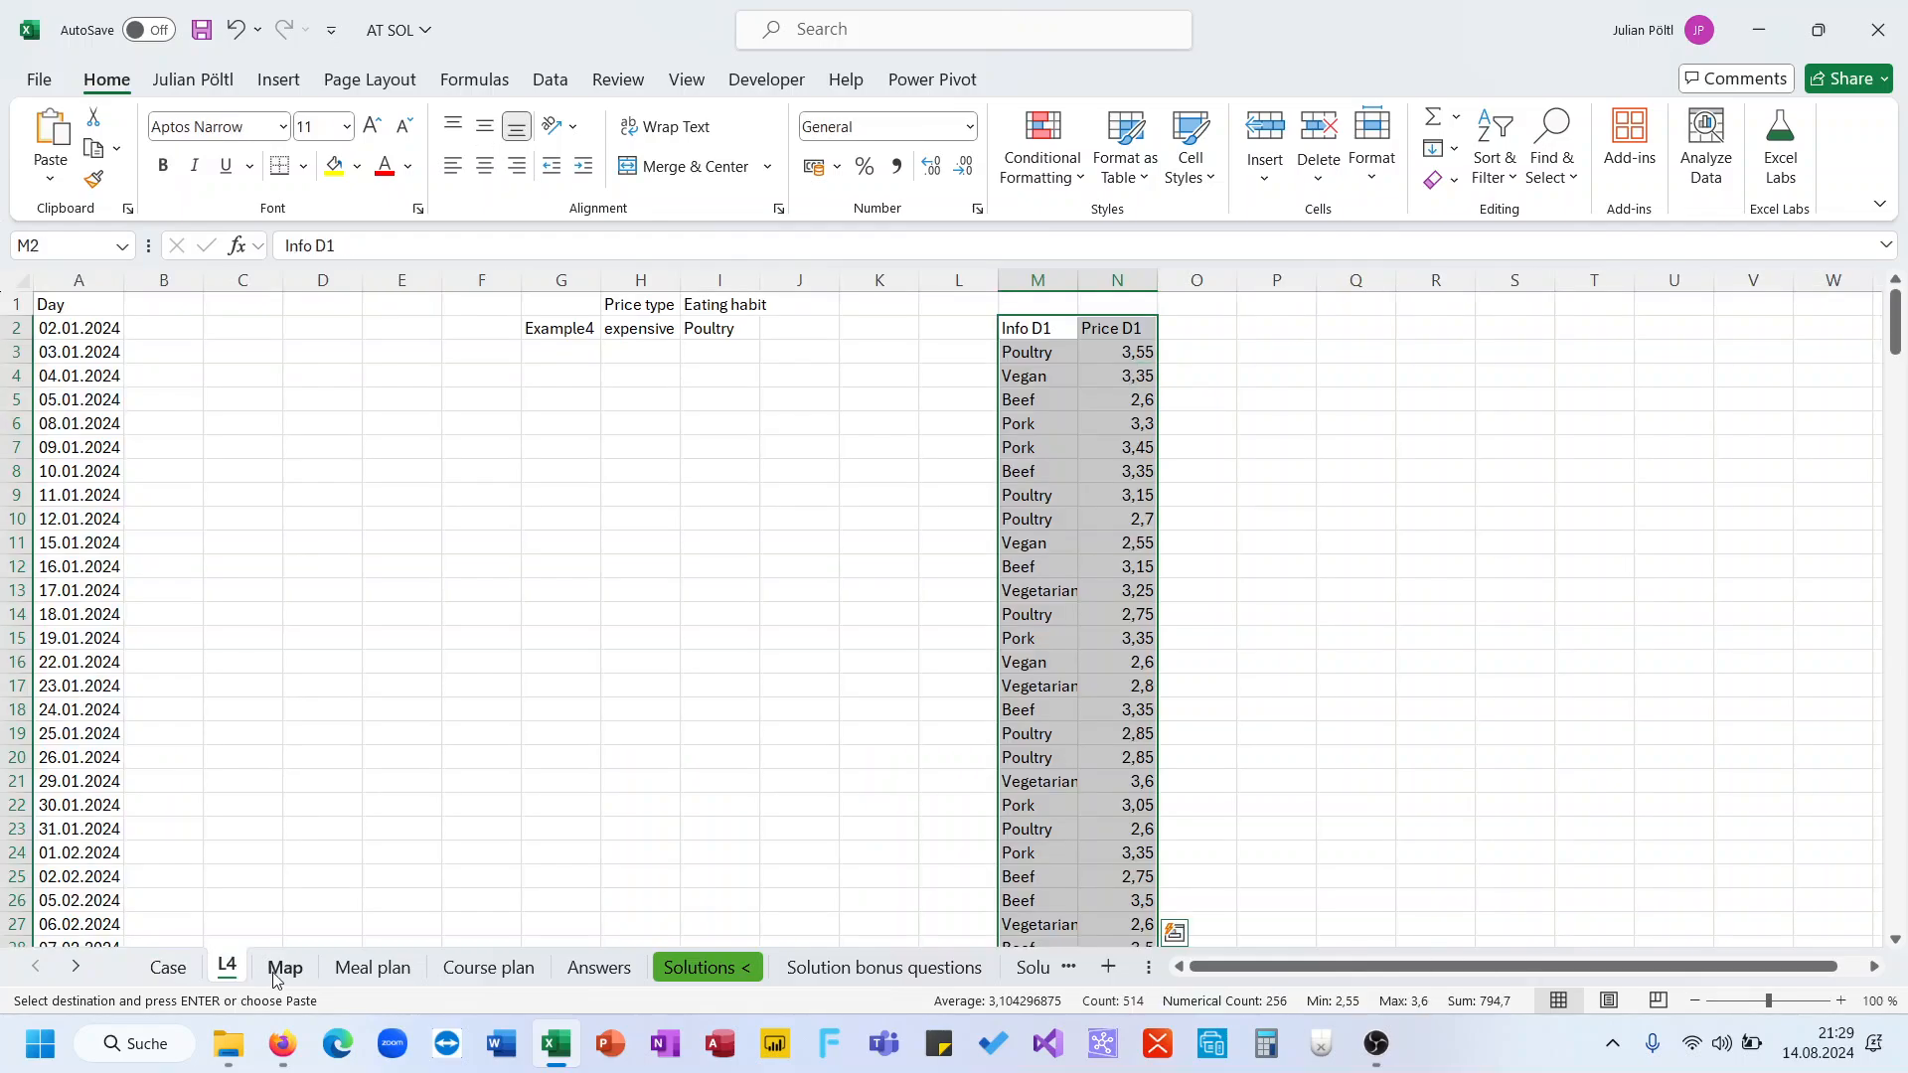
{"action": "left_click", "coordinate": [373, 967]}
{"action": "scroll", "coordinate": [698, 574], "scroll_direction": "up", "scroll_amount": 5}
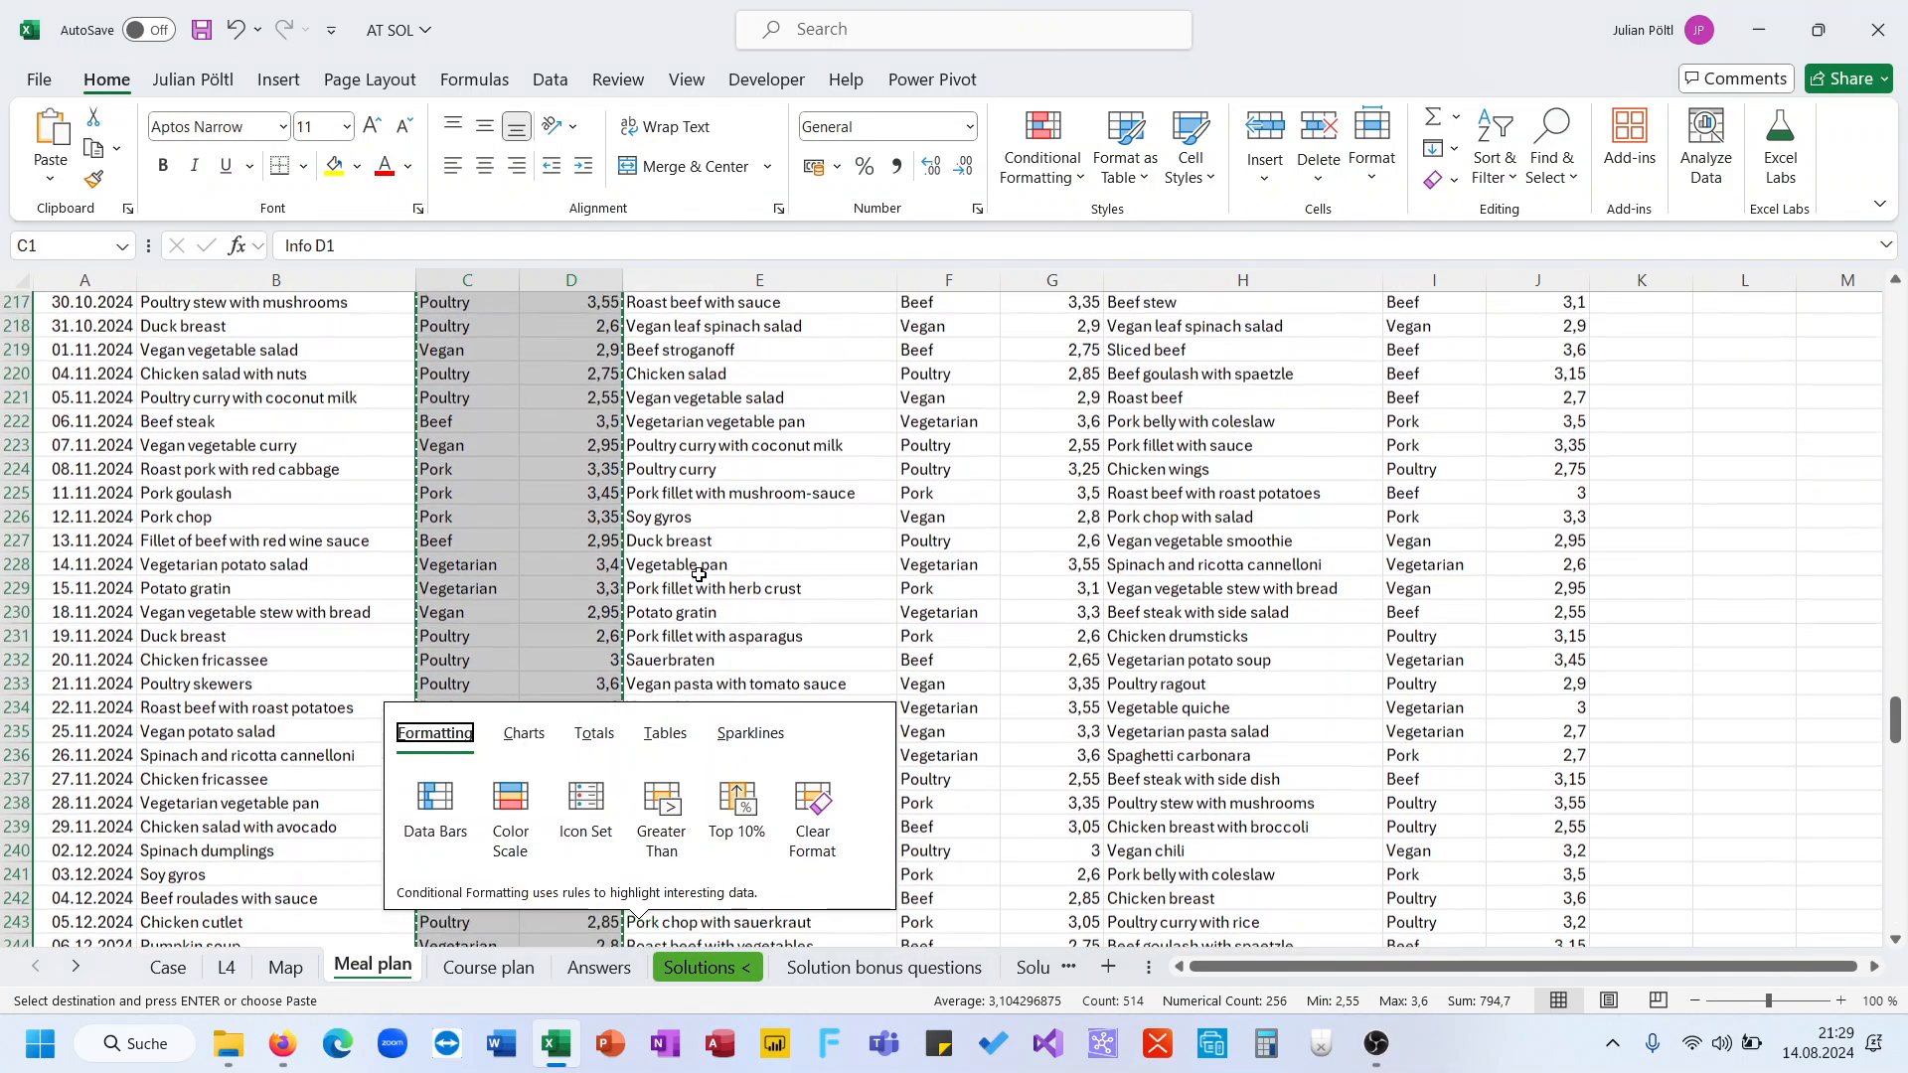
{"action": "left_click", "coordinate": [772, 314]}
{"action": "key", "text": "ctrl+Up"}
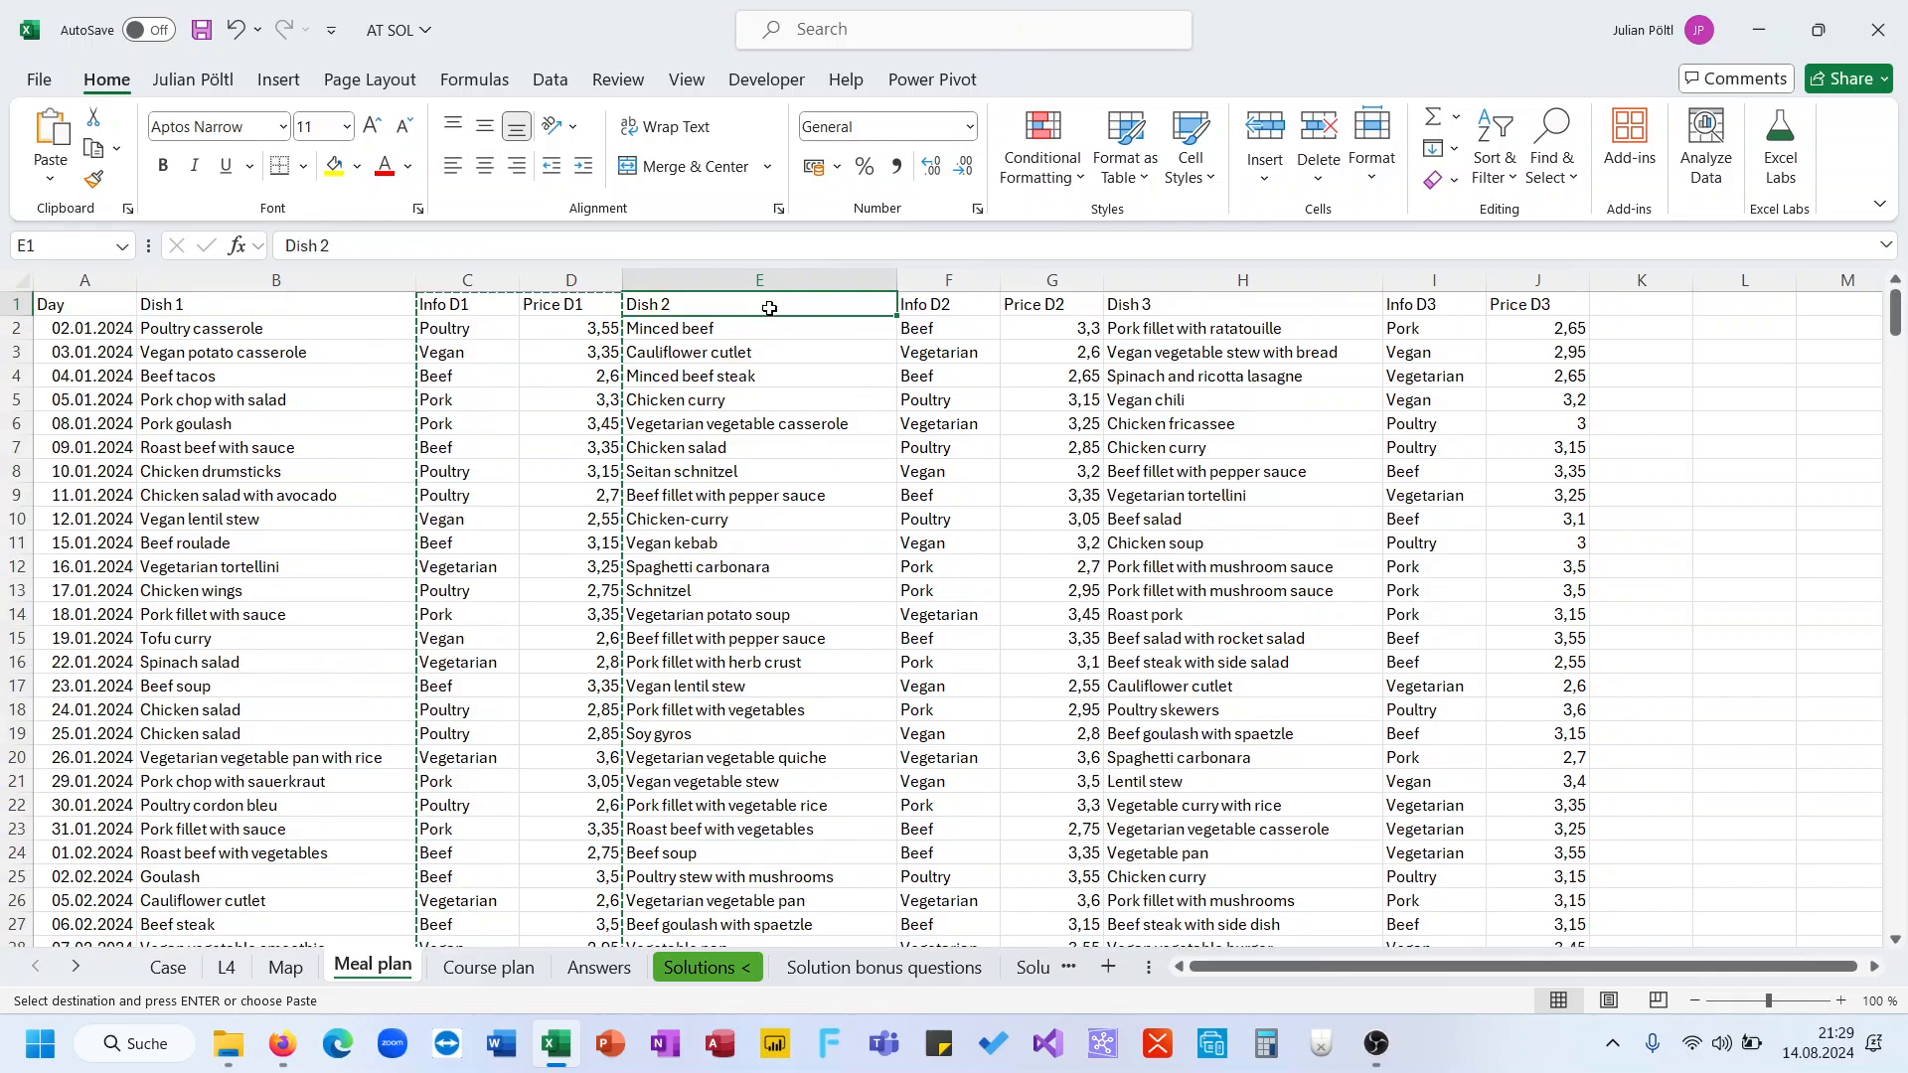
{"action": "key", "text": "shift+Right"}
{"action": "key", "text": "shift+Right"}
{"action": "key", "text": "shift+Right"}
{"action": "key", "text": "shift+Right"}
{"action": "key", "text": "shift+Right"}
{"action": "key", "text": "ctrl+shift+Down"}
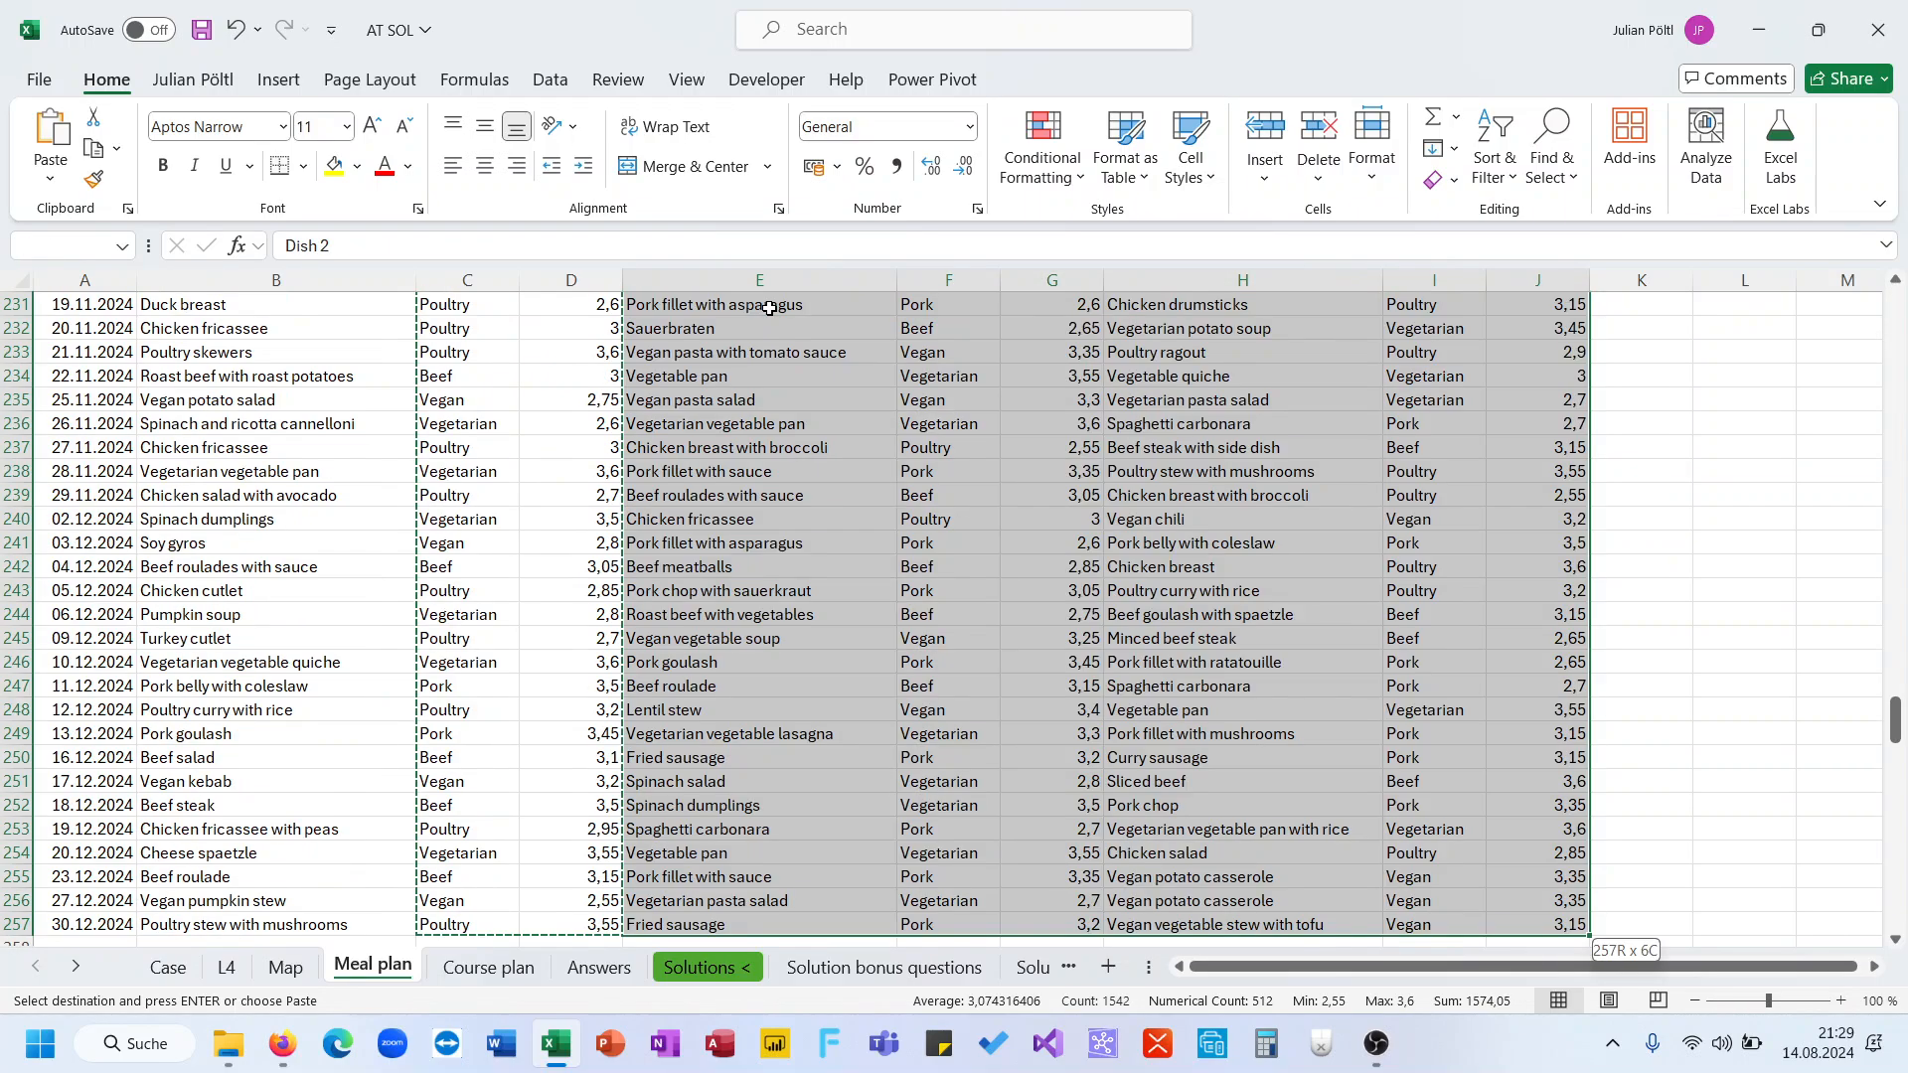
{"action": "left_click", "coordinate": [226, 967]}
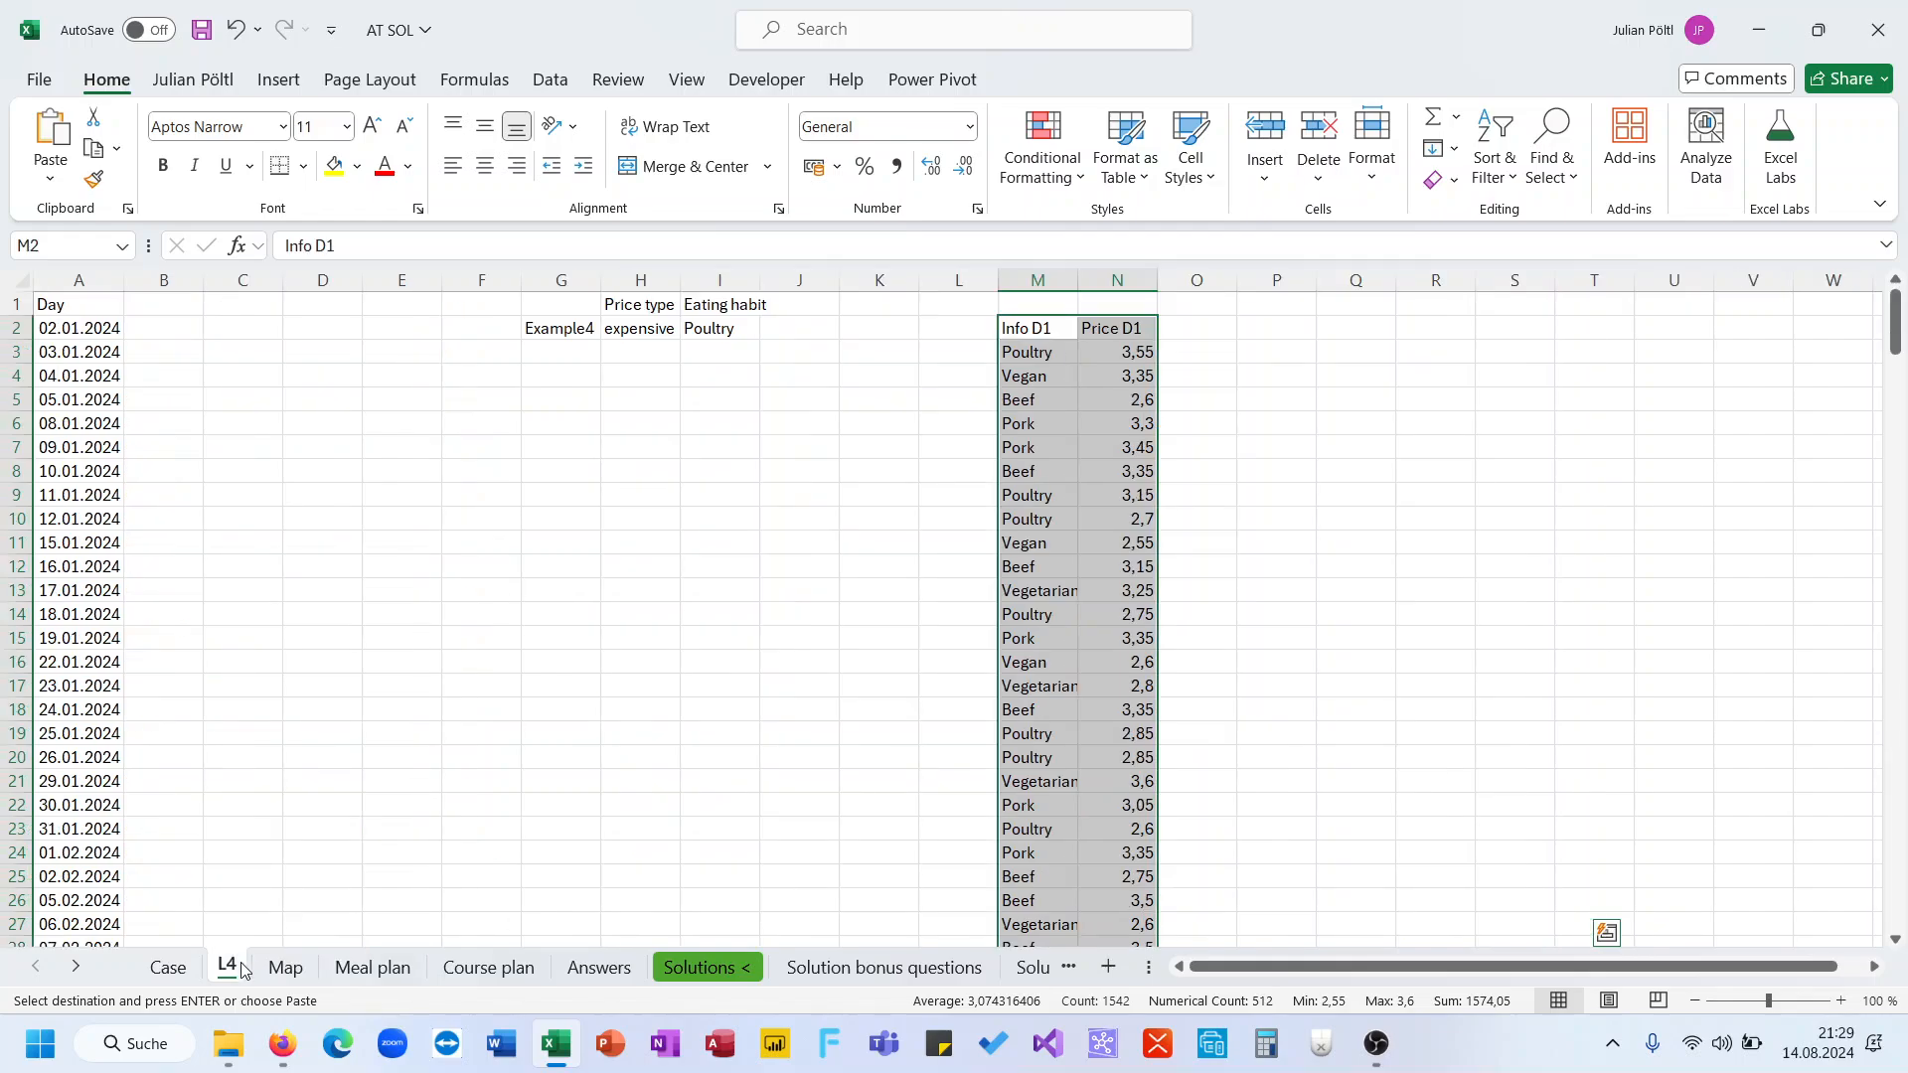
{"action": "left_click", "coordinate": [1181, 326]}
{"action": "key", "text": "ctrl+v"}
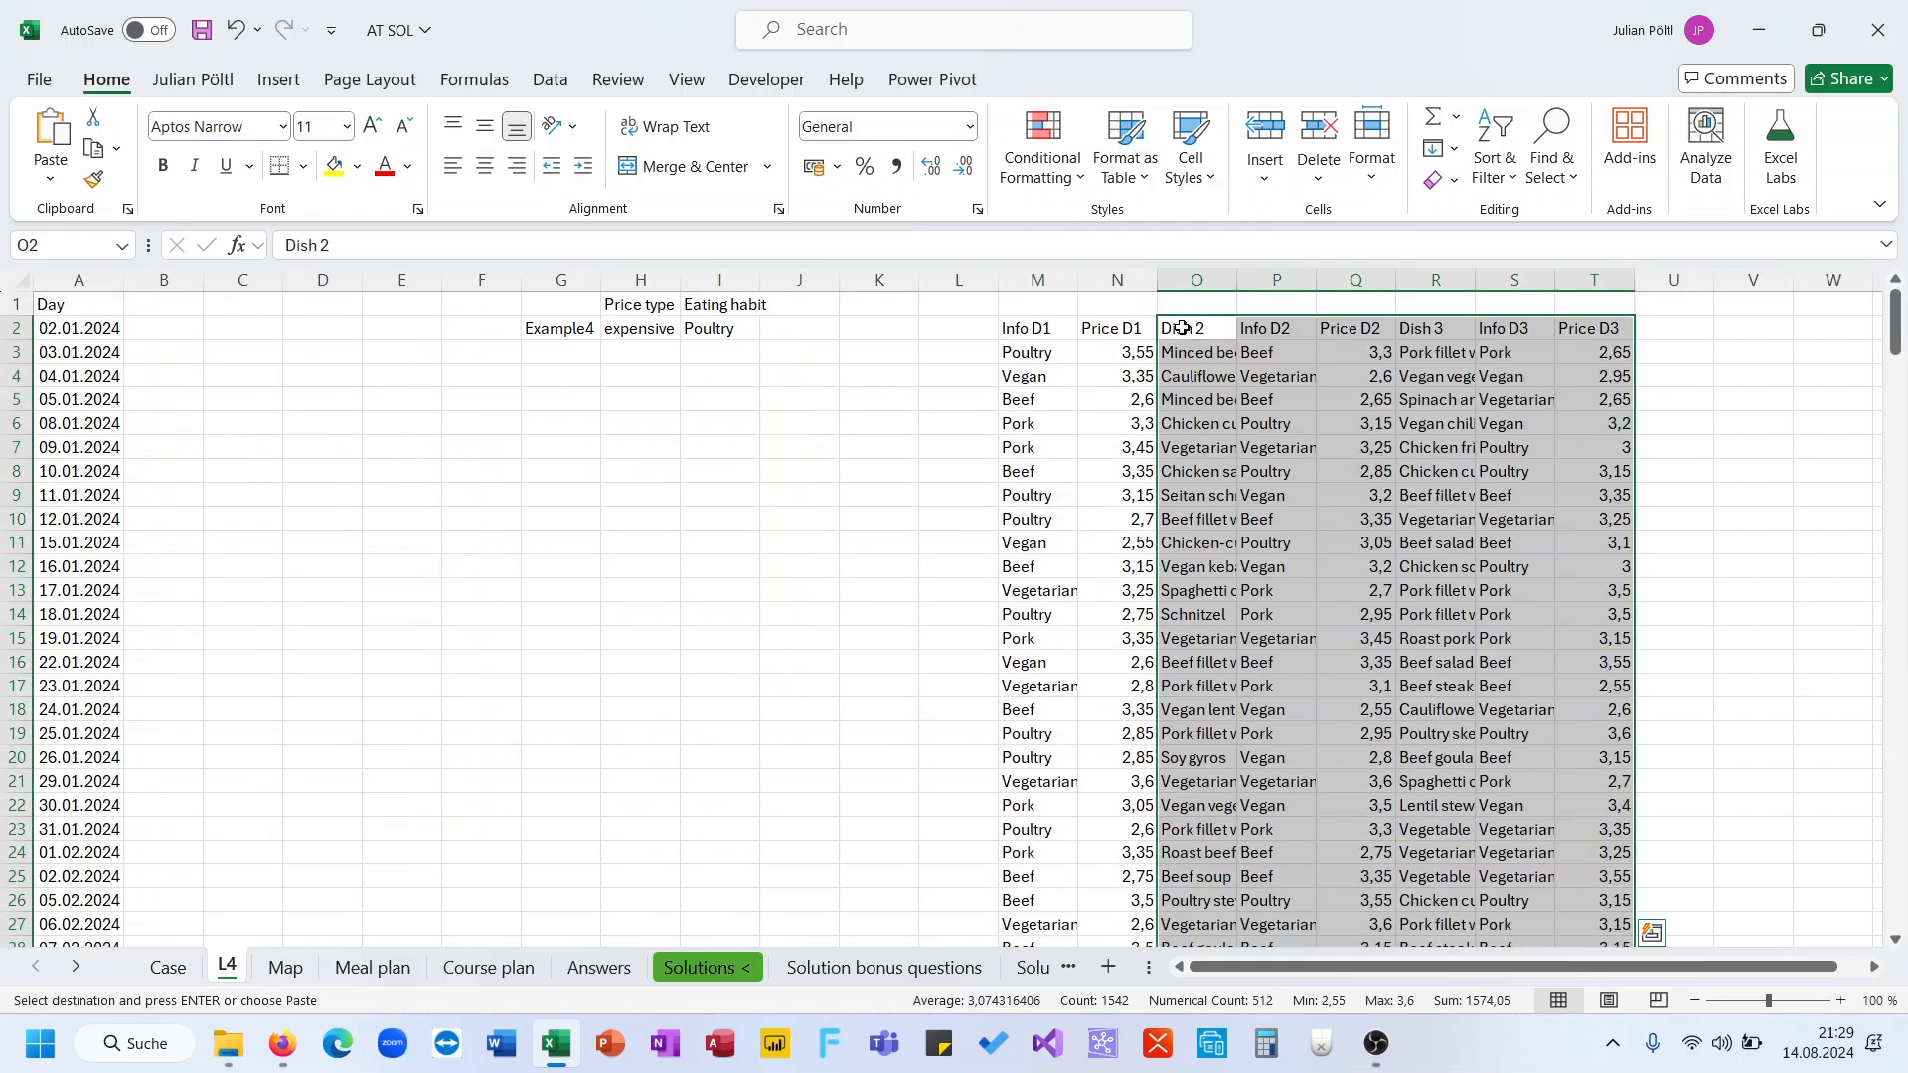
Move the copied meal plan block up one row so its headers start in M1
{"action": "left_click", "coordinate": [1053, 334]}
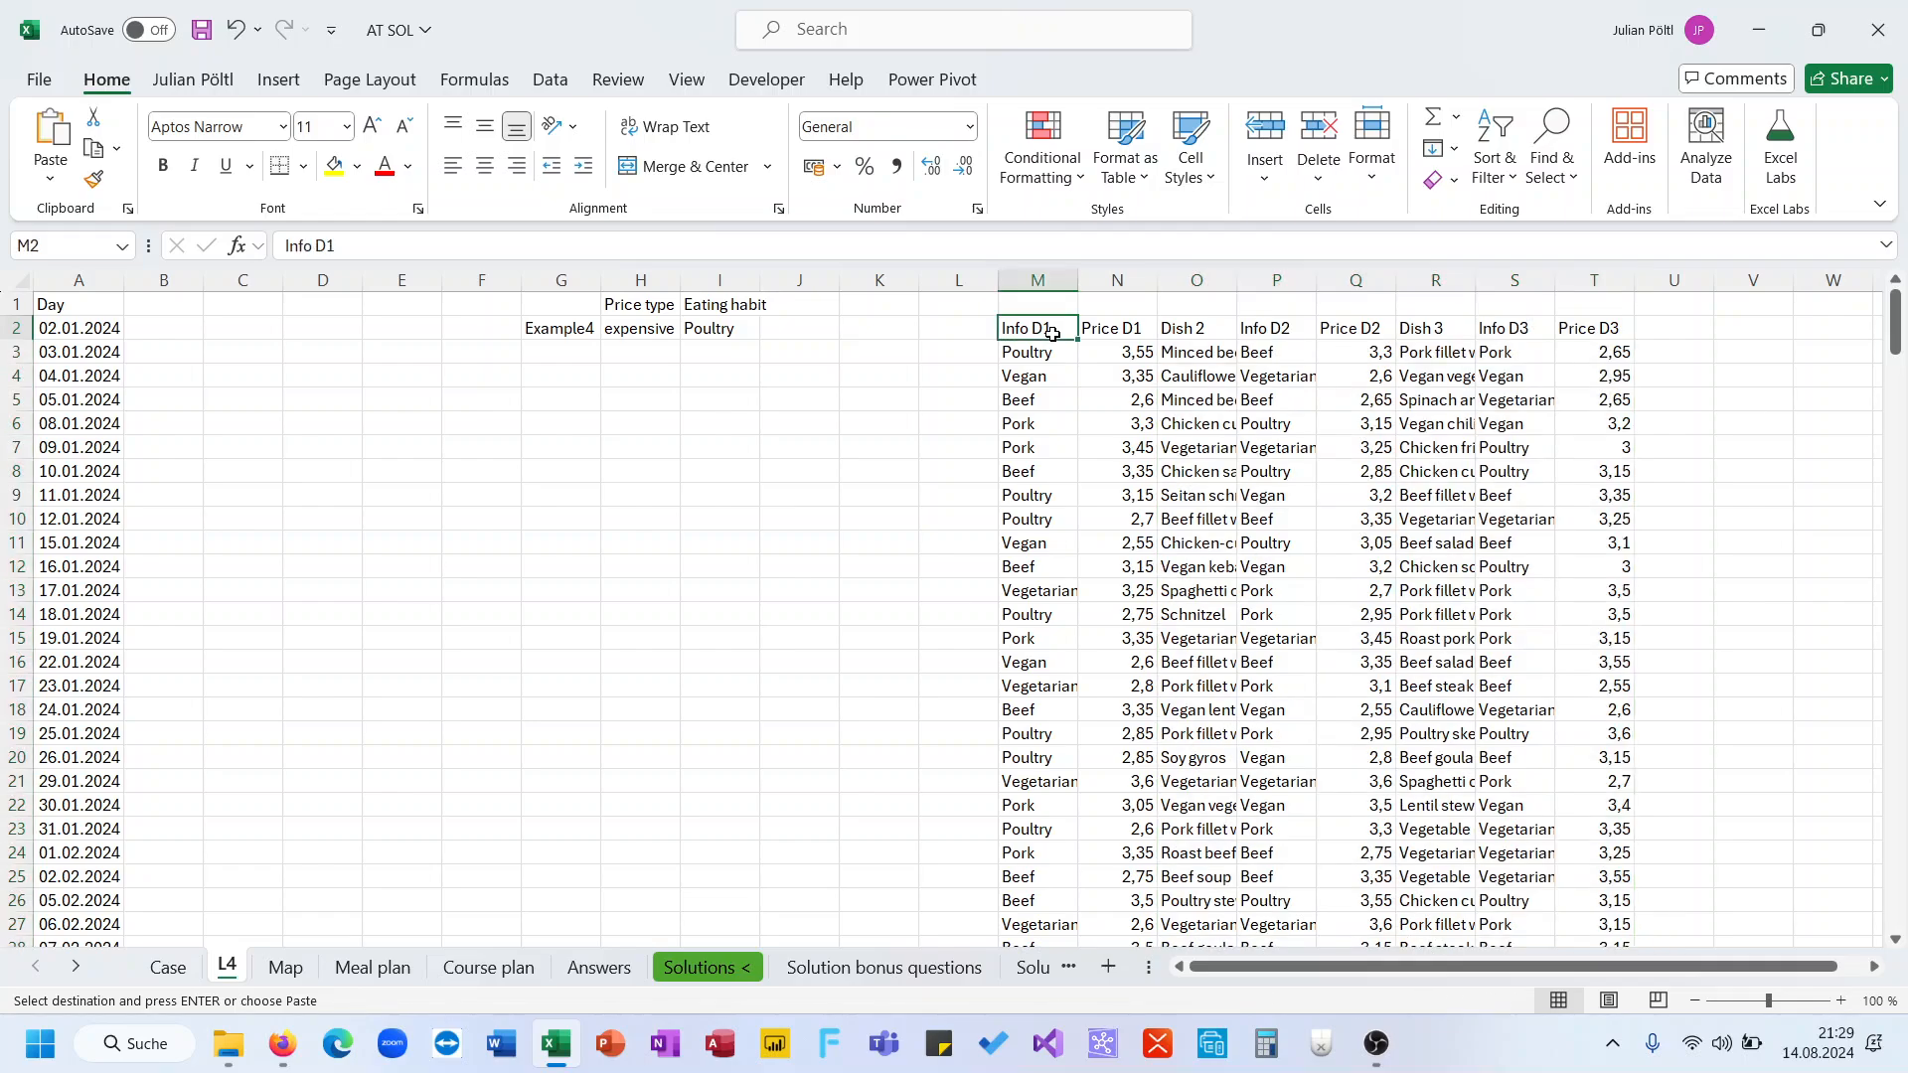
{"action": "key", "text": "ctrl+shift+Right"}
{"action": "key", "text": "ctrl+shift+Down"}
{"action": "key", "text": "ctrl+c"}
{"action": "key", "text": "ctrl+BackSpace"}
{"action": "key", "text": "Up"}
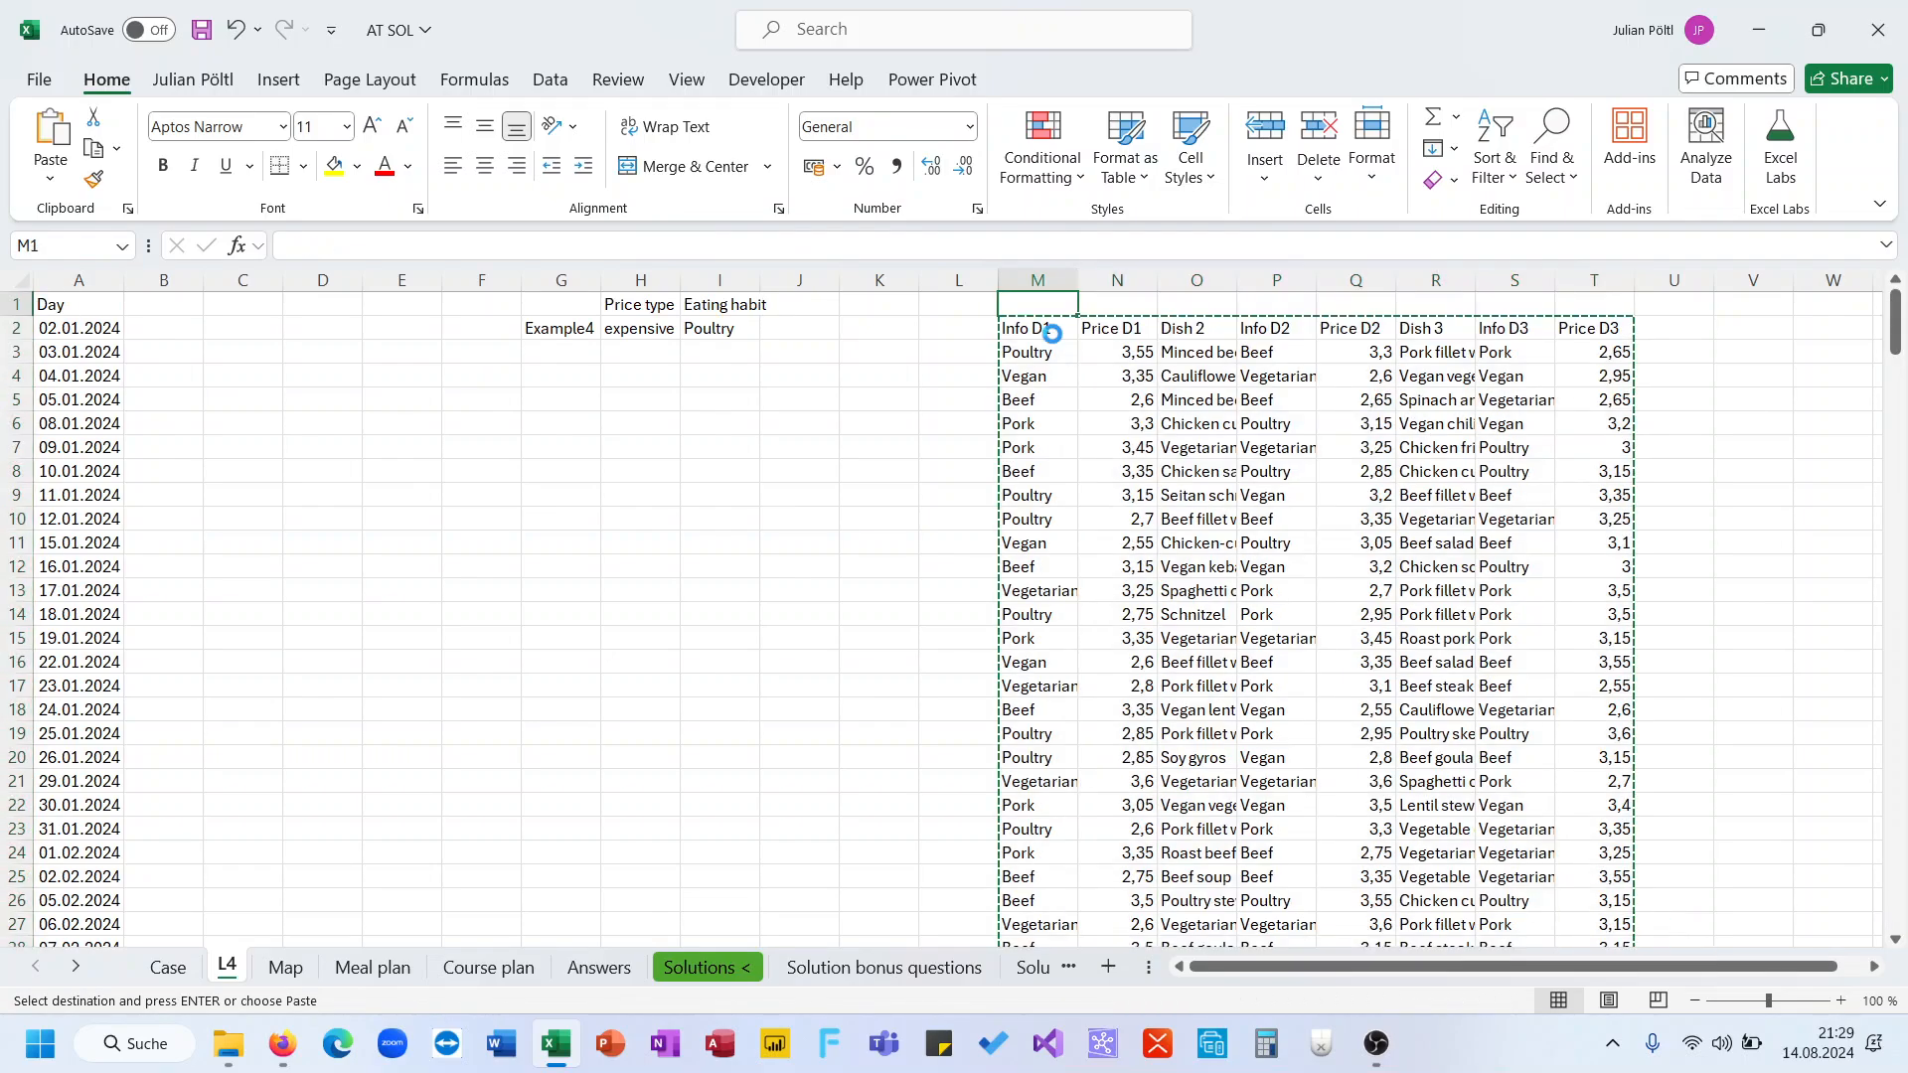
{"action": "key", "text": "Return"}
Delete the Dish 2 and Dish 3 columns from the copied meal plan block
{"action": "left_click", "coordinate": [1202, 268]}
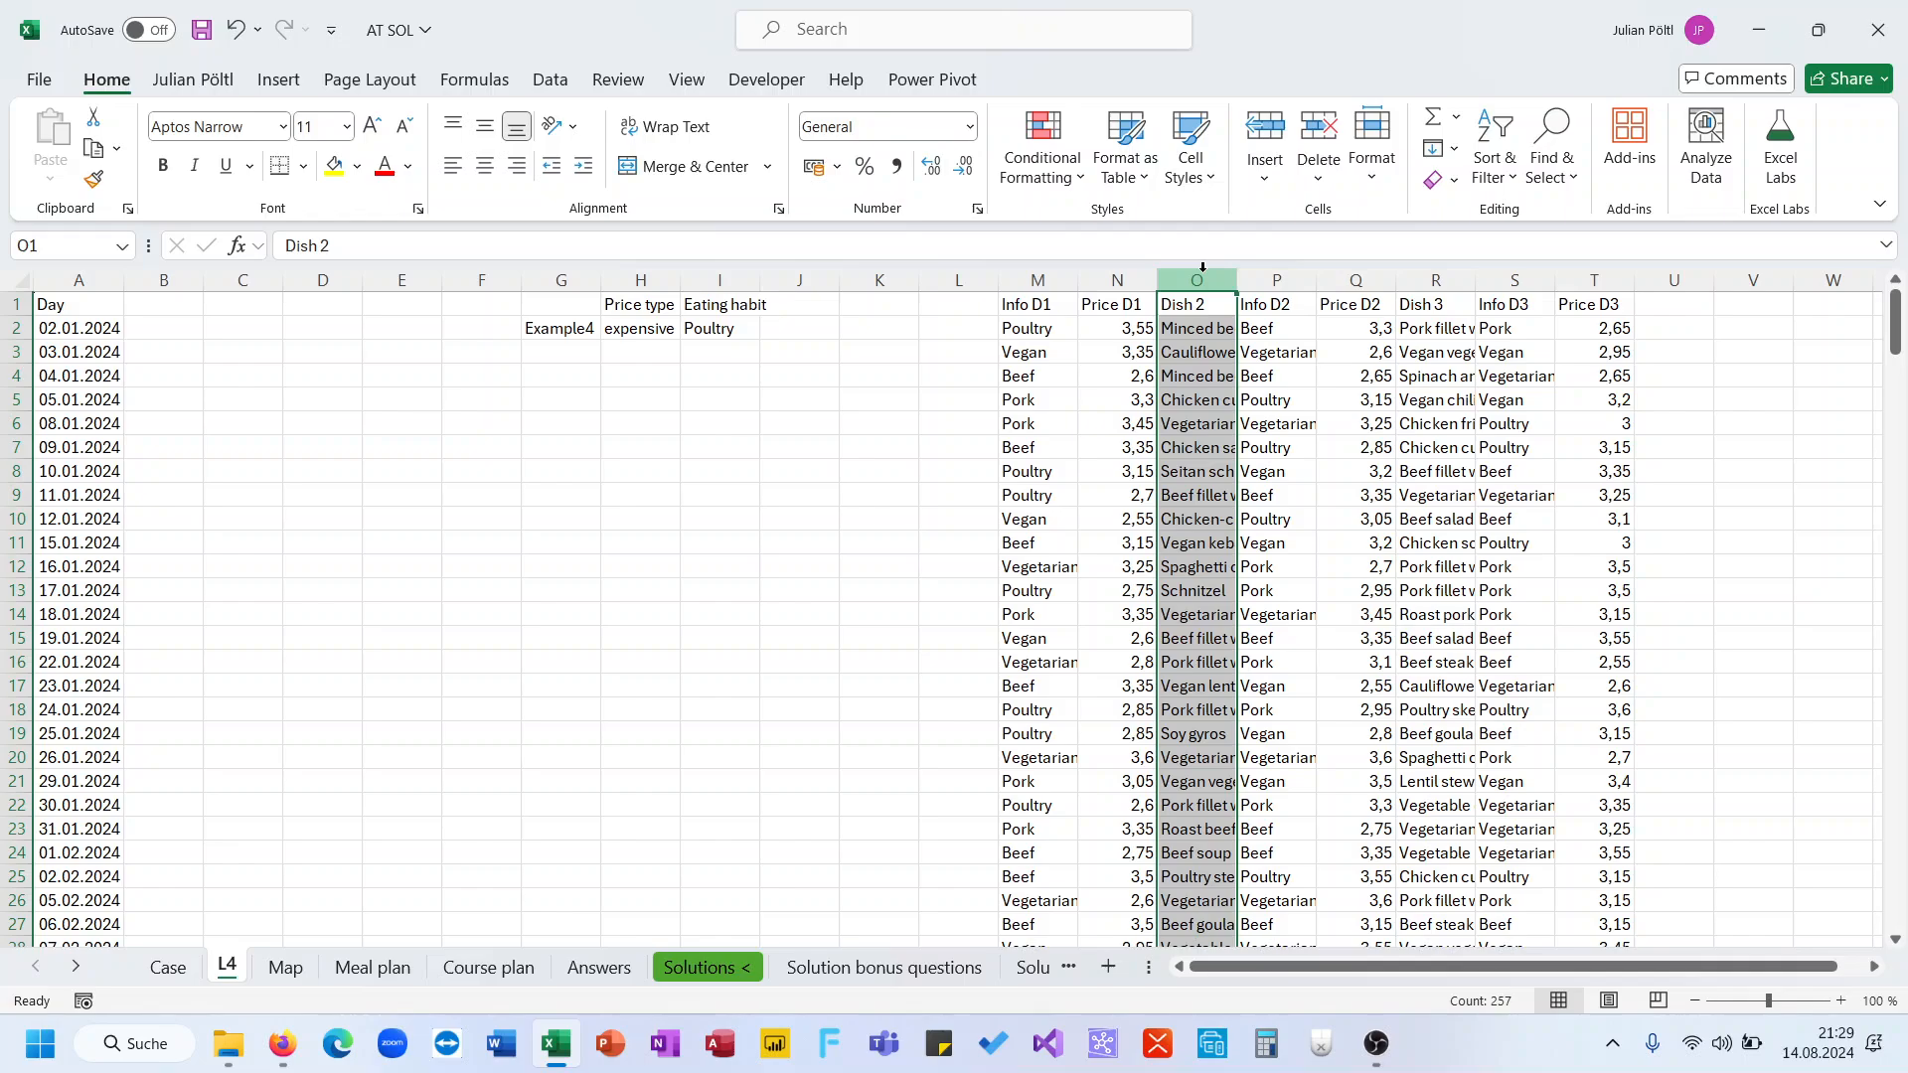
{"action": "key", "text": "ctrl+minus"}
{"action": "left_click", "coordinate": [1343, 275]}
{"action": "key", "text": "ctrl+minus"}
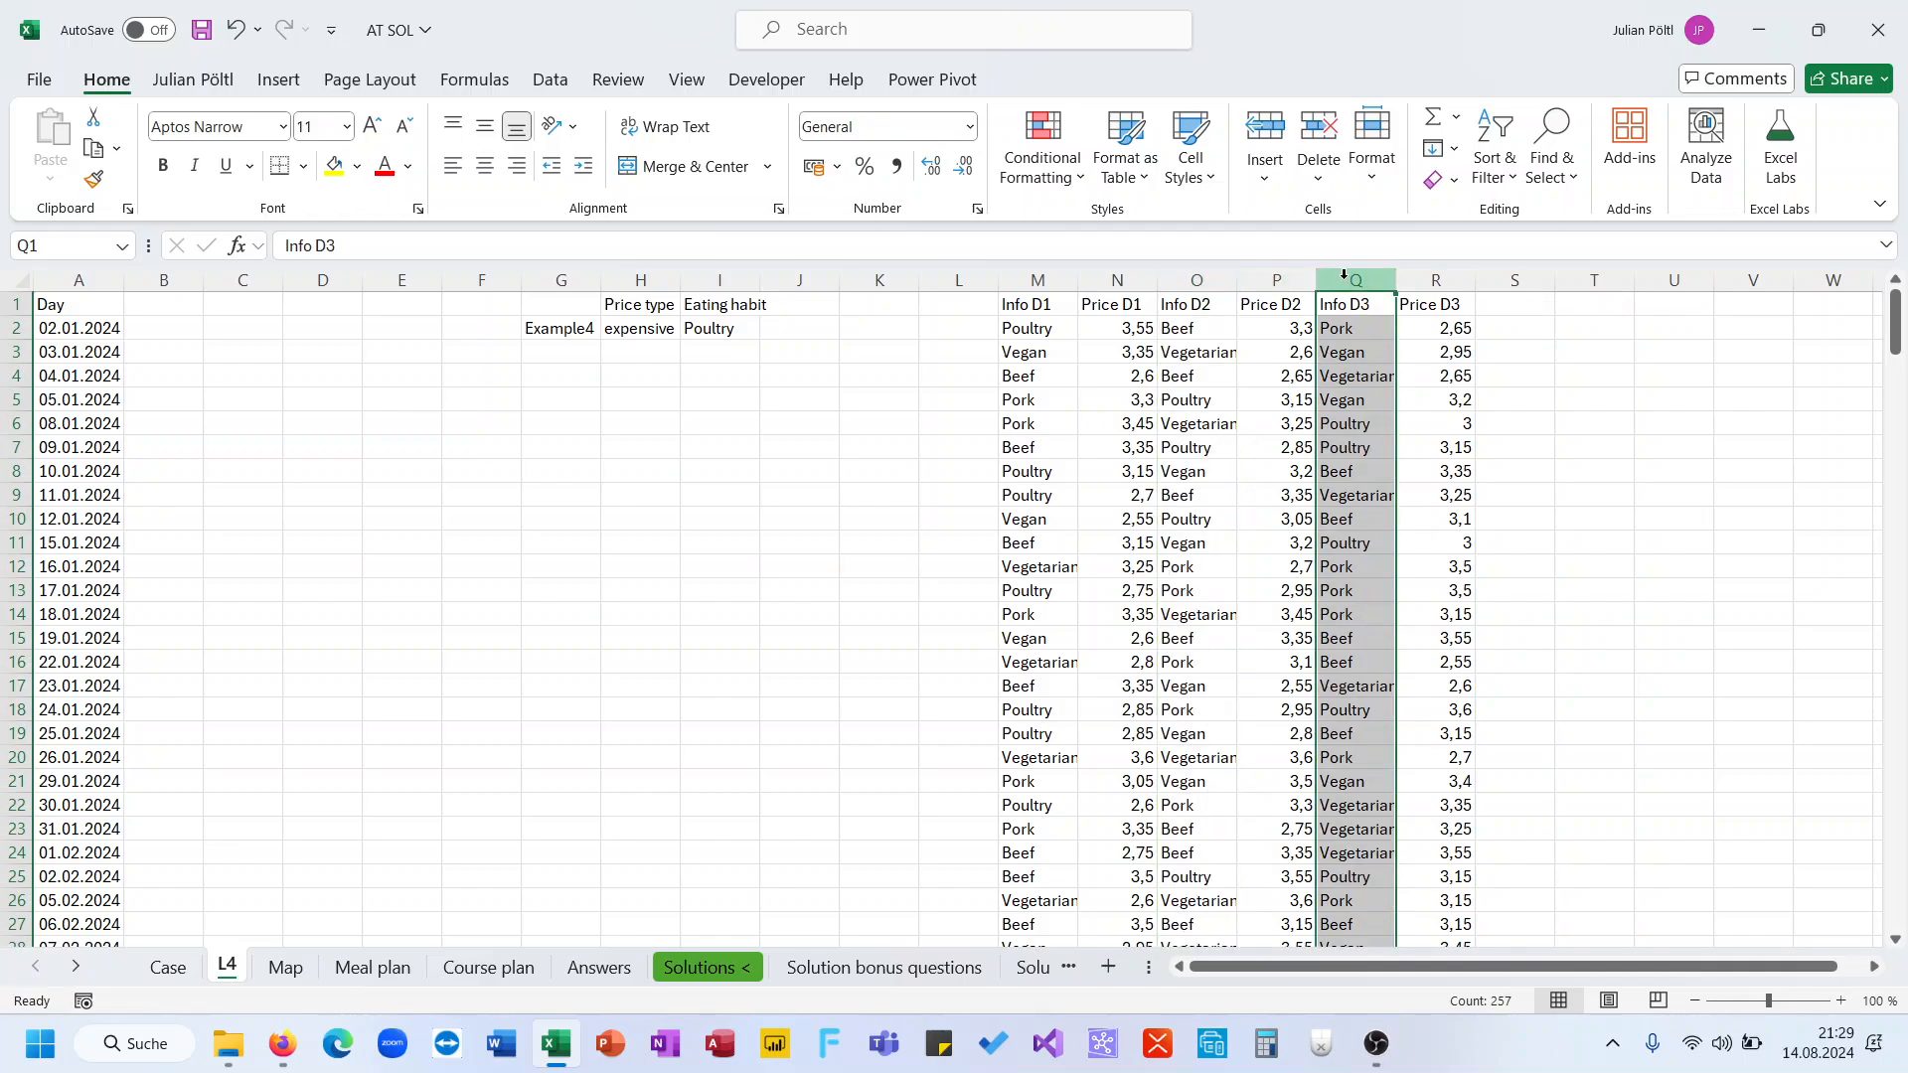
Label B1, C1 and D1 as D1, D2 and D3
{"action": "left_click", "coordinate": [976, 350]}
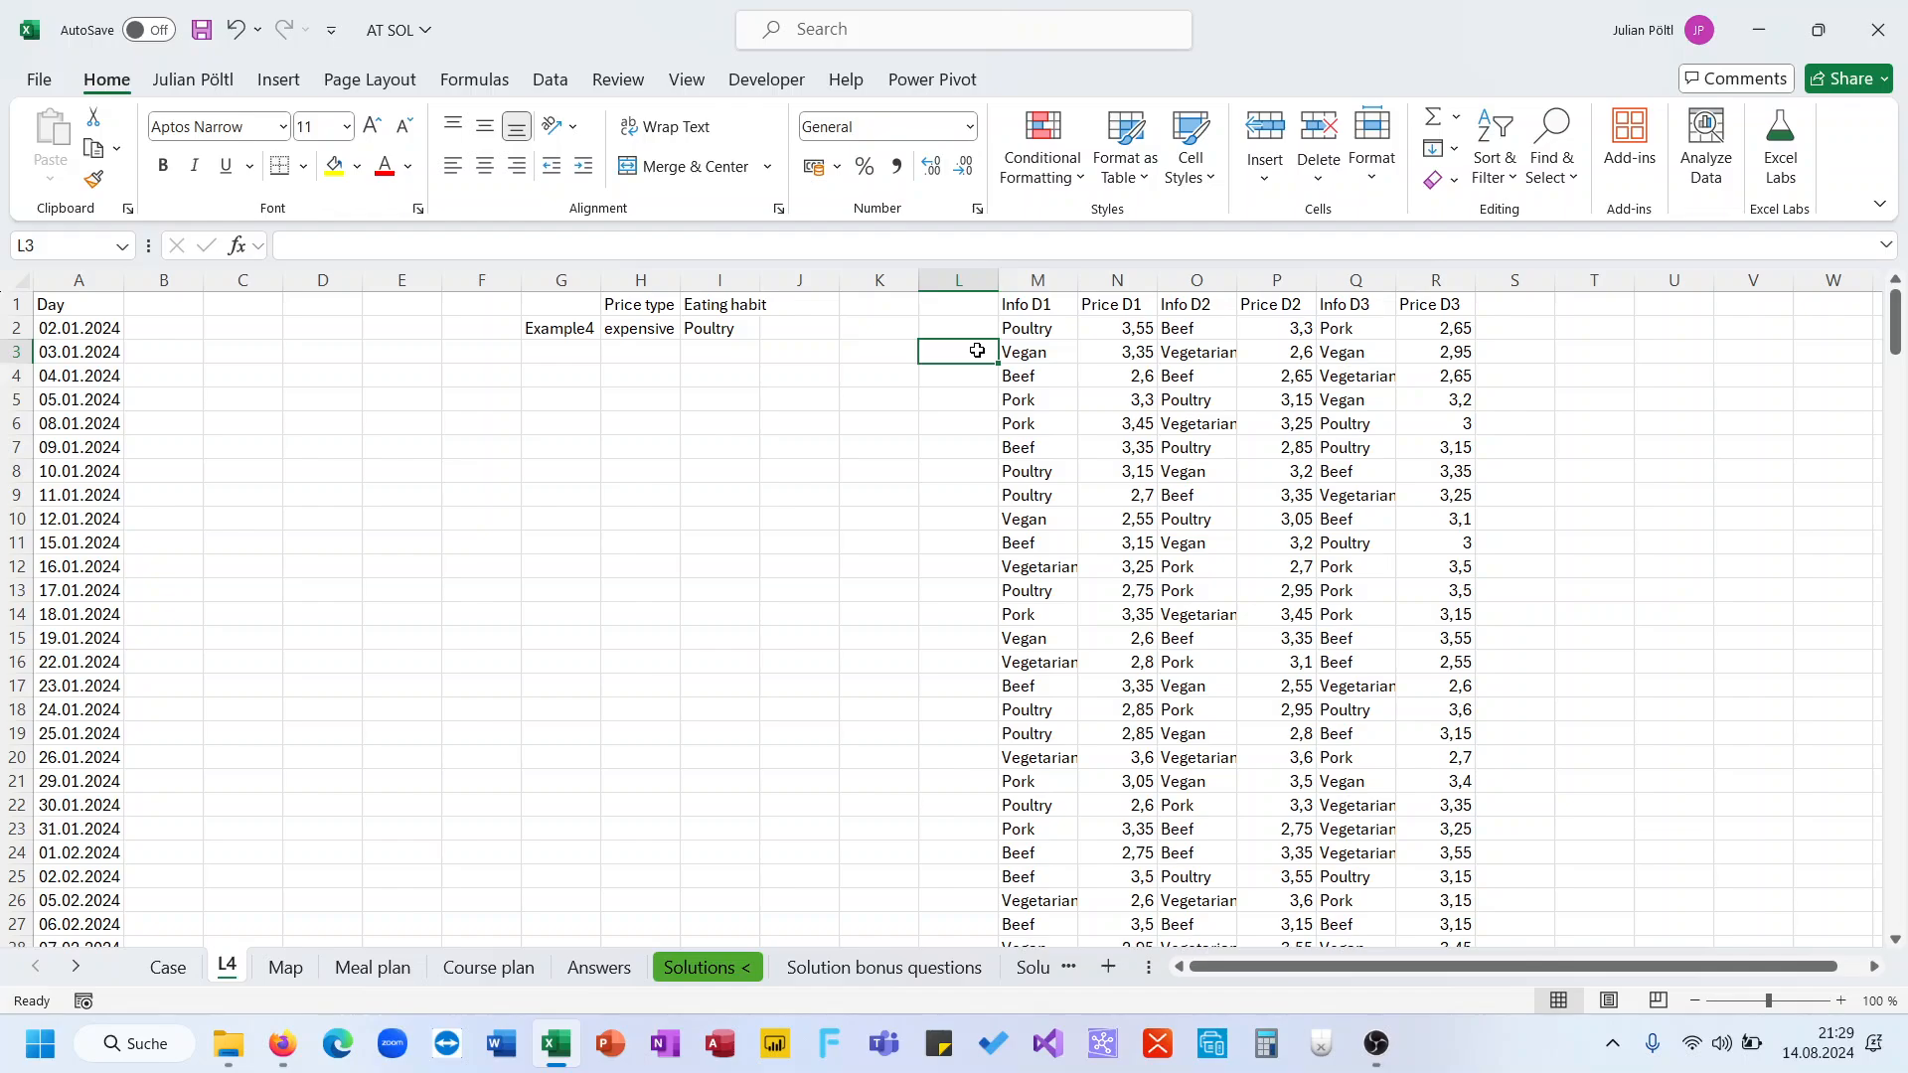
{"action": "left_click", "coordinate": [153, 329]}
{"action": "left_click", "coordinate": [174, 306]}
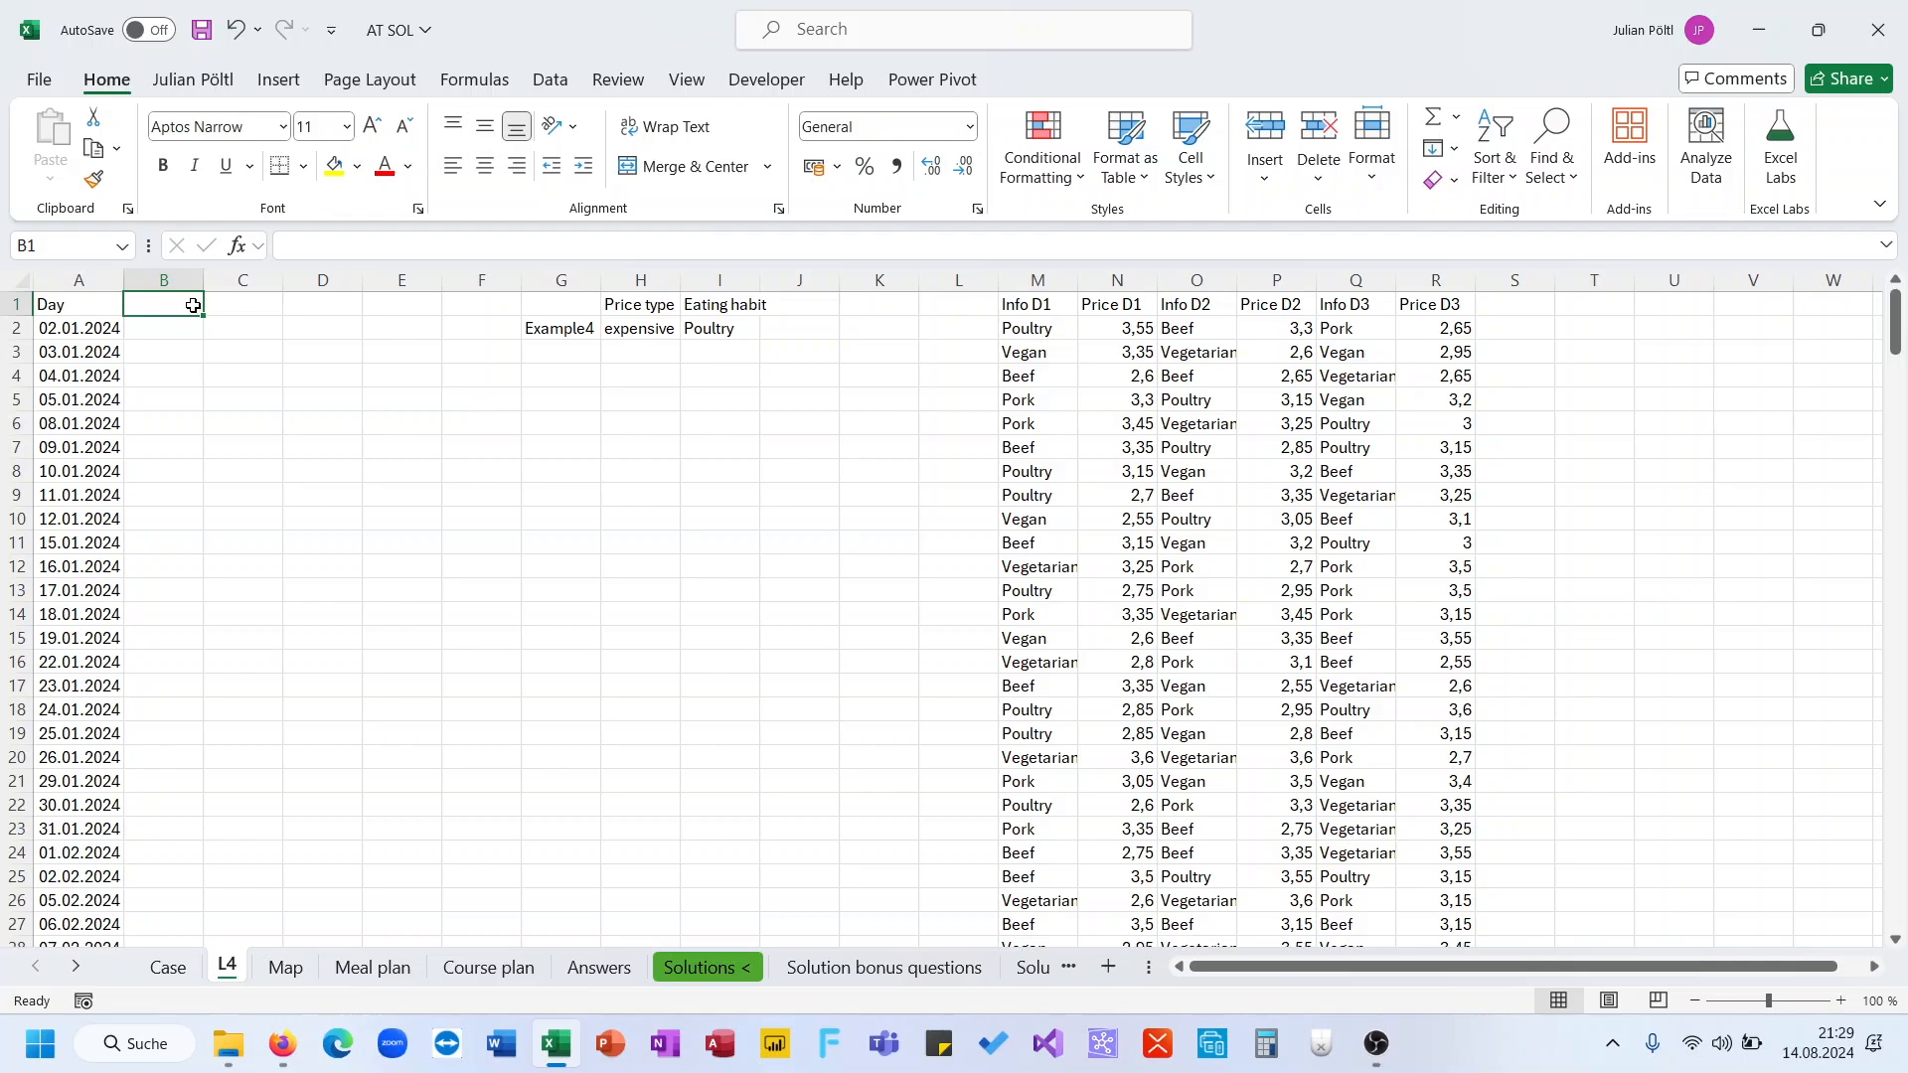
{"action": "type", "text": "D1"}
{"action": "type", "text": "°D2"}
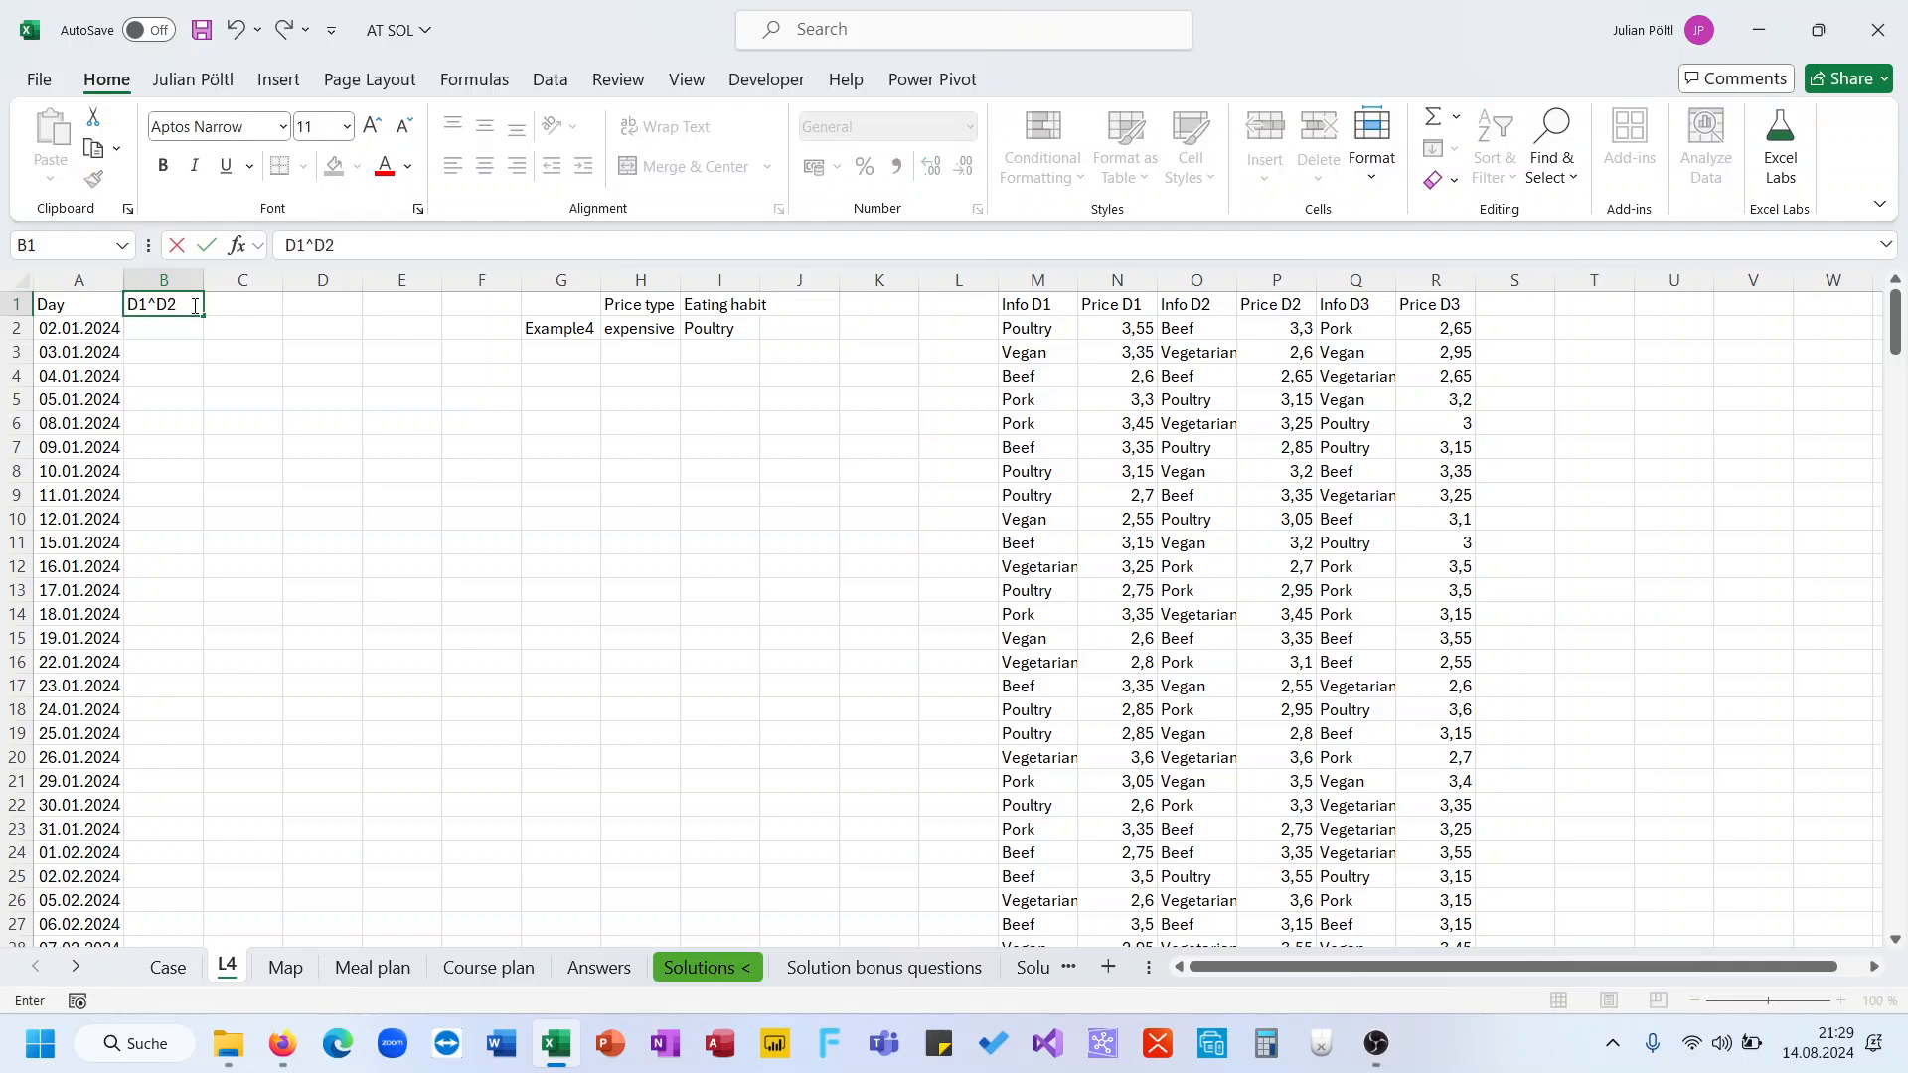
{"action": "key", "text": "BackSpace"}
{"action": "key", "text": "BackSpace"}
{"action": "key", "text": "BackSpace"}
{"action": "key", "text": "Tab"}
{"action": "key", "text": "BackSpace"}
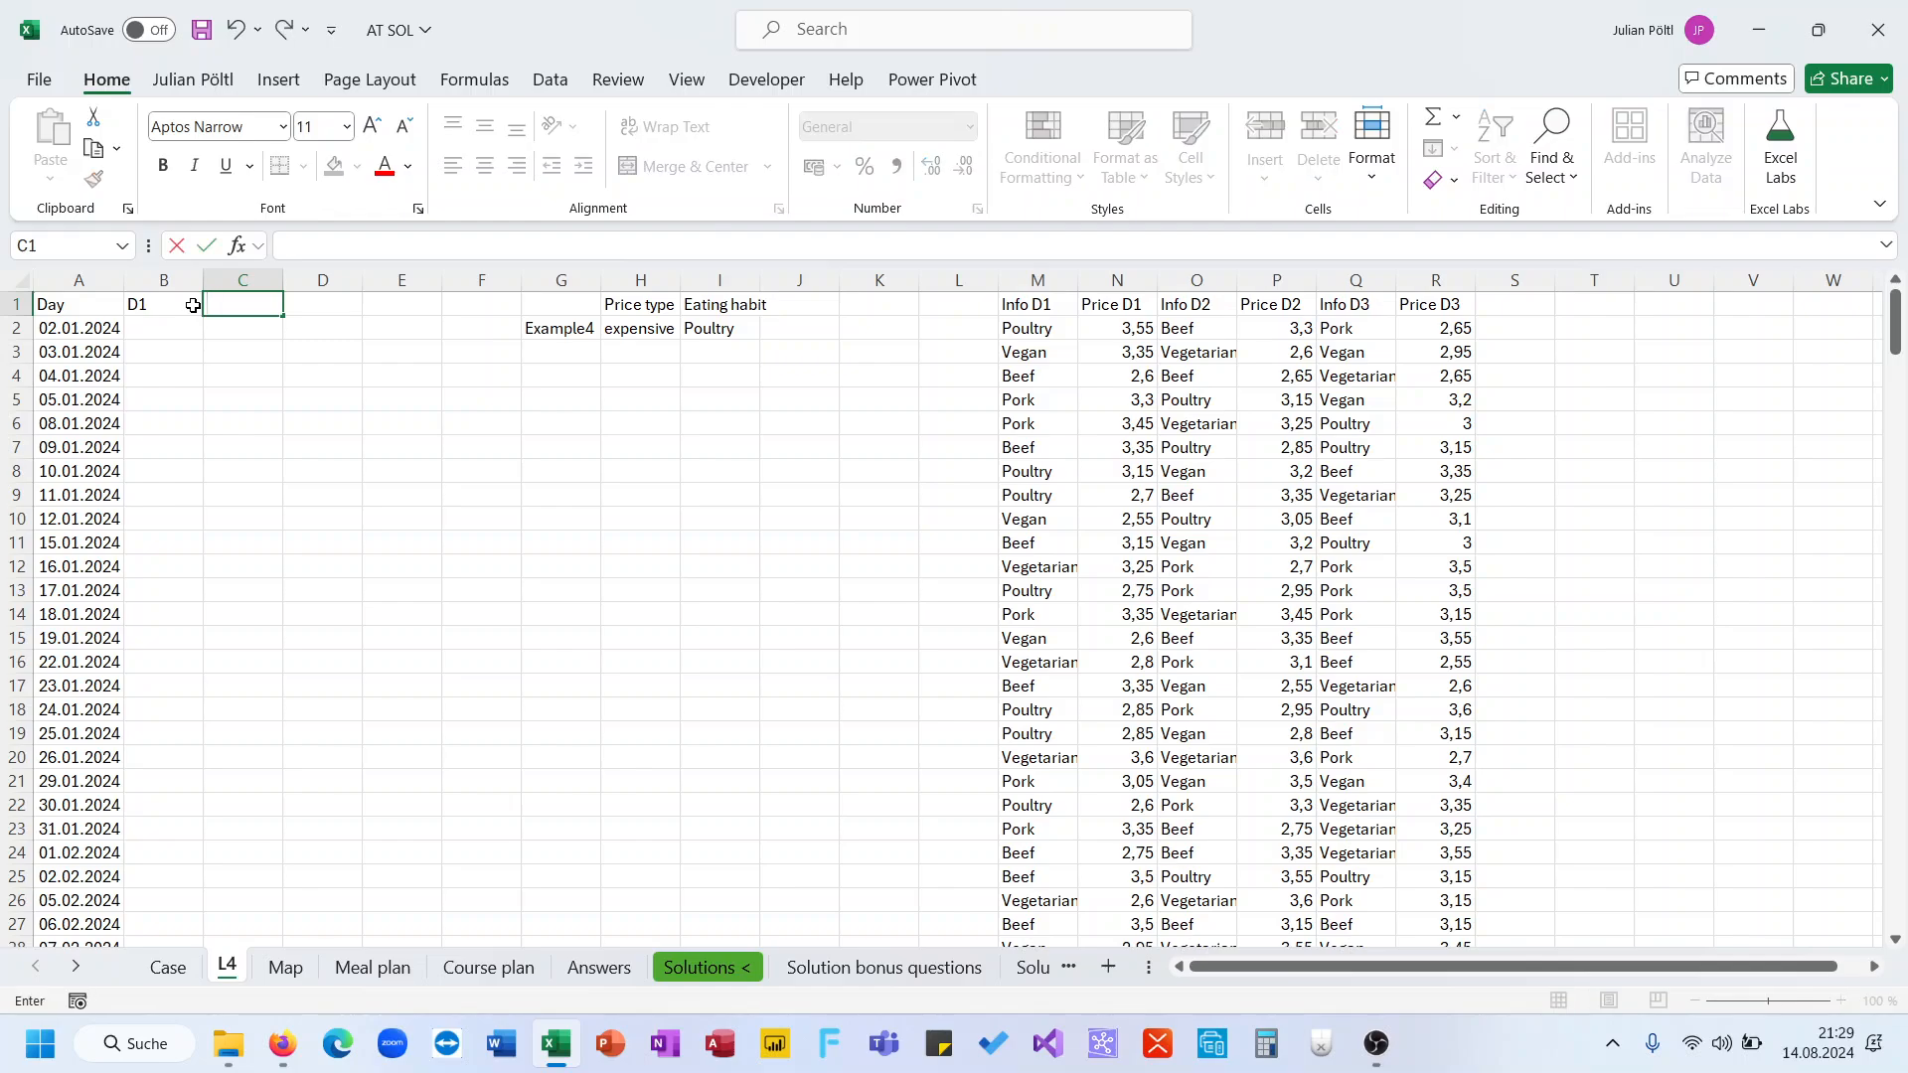
{"action": "key", "text": "Tab"}
{"action": "type", "text": "D3"}
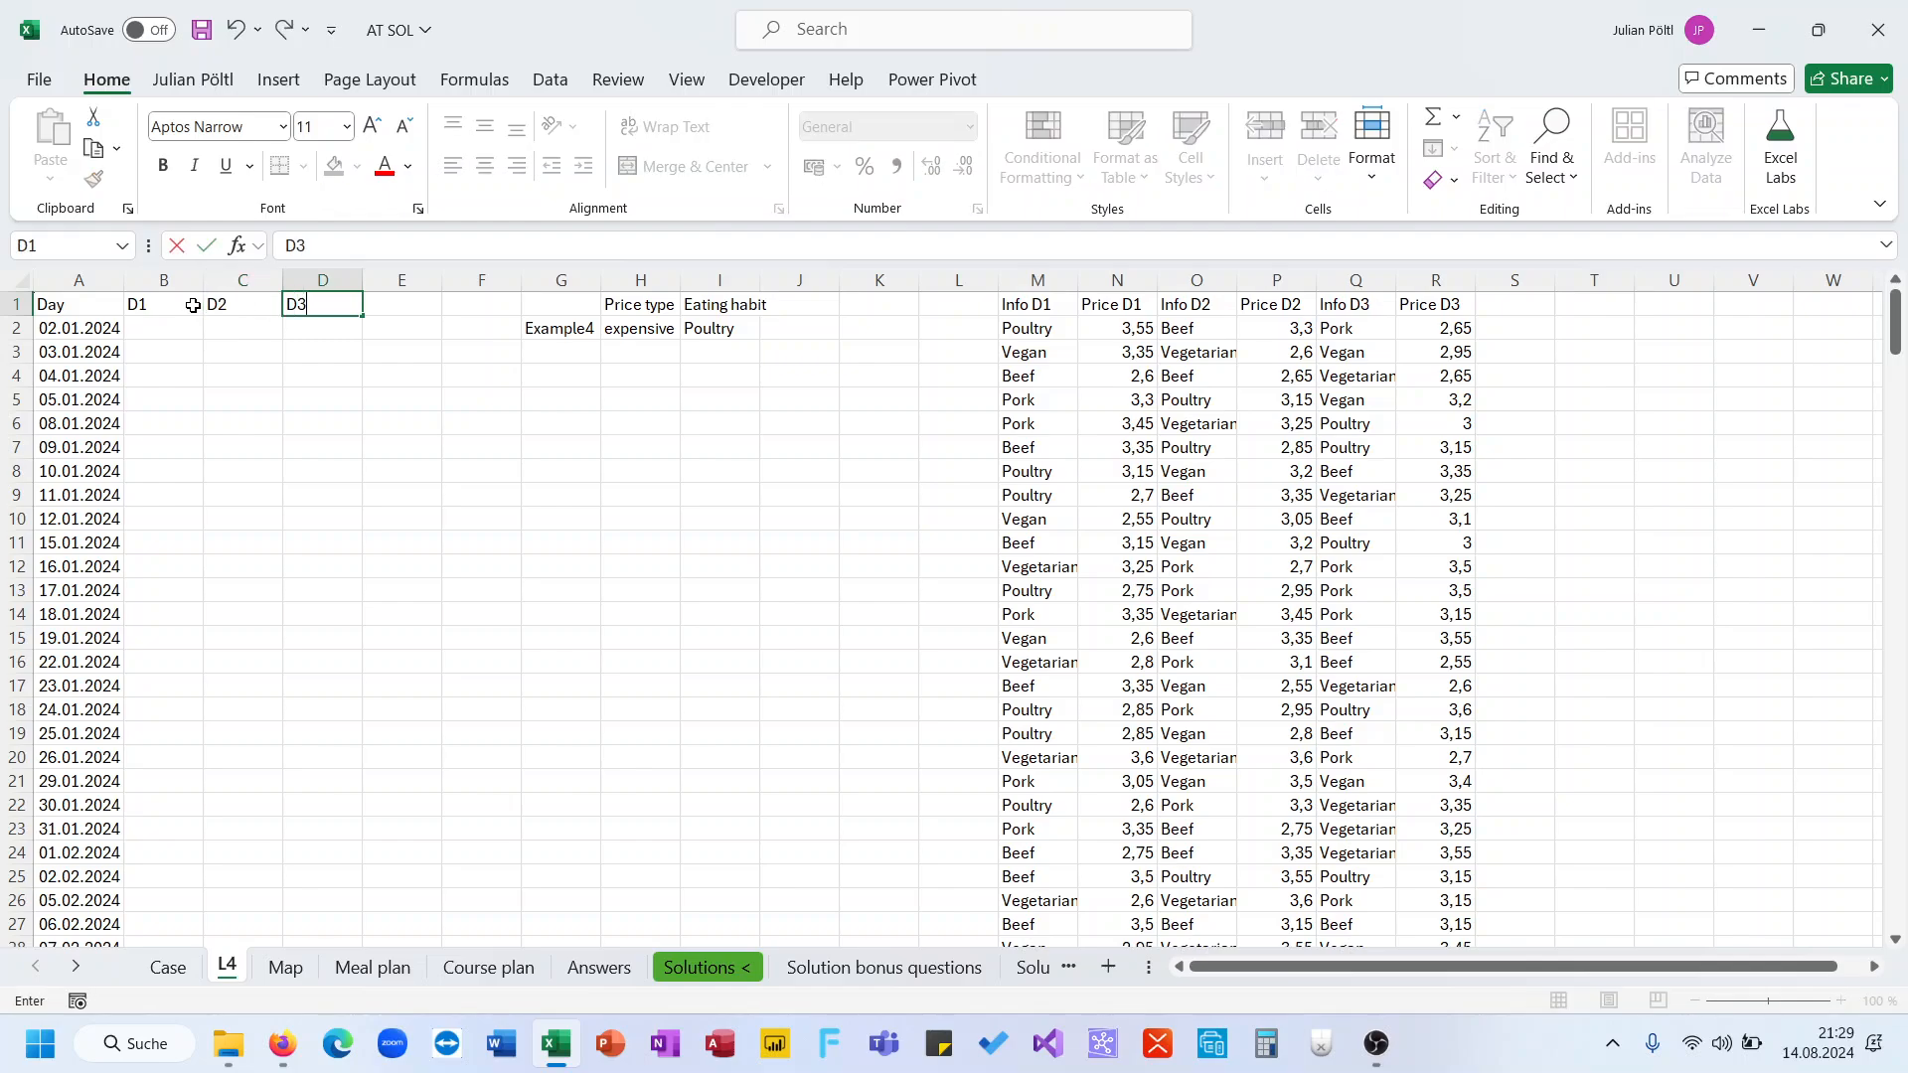
{"action": "key", "text": "Return"}
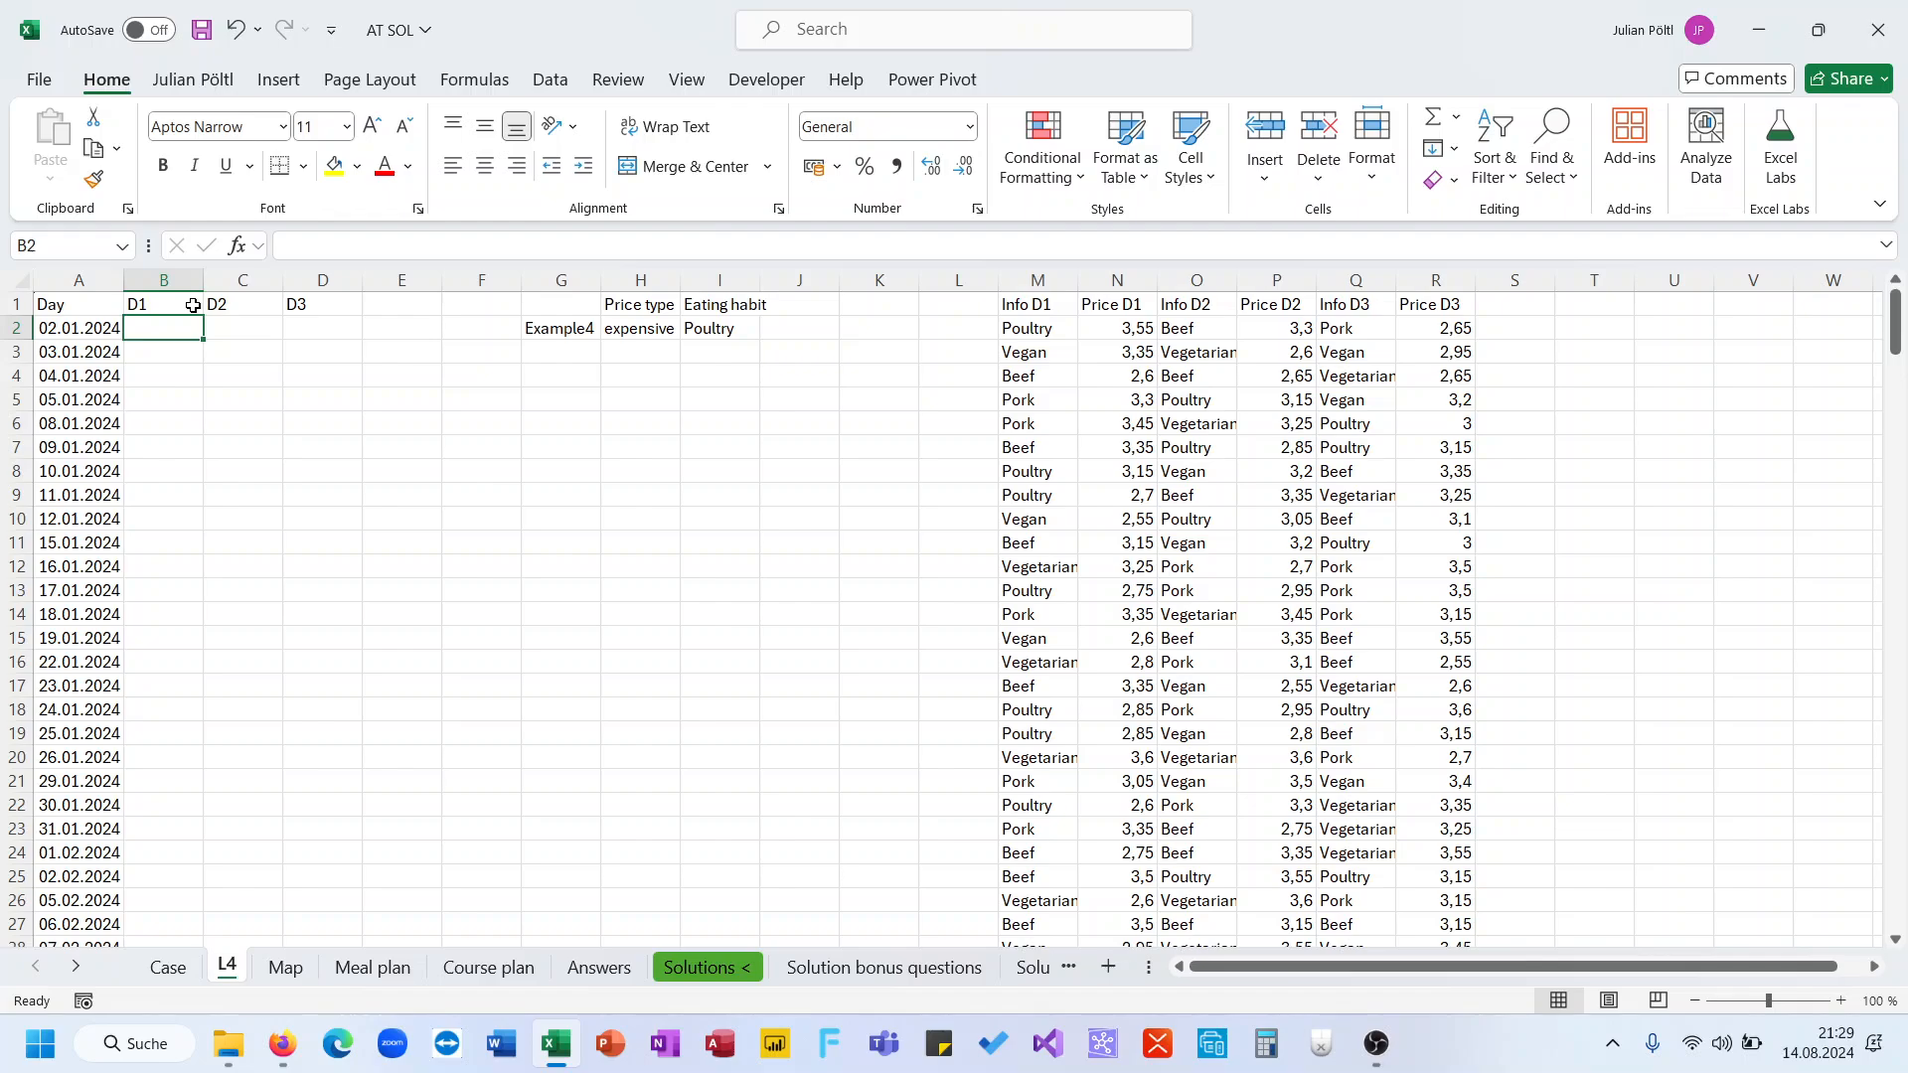
Enter game number 80 in G2 and compare it with game 80's row on the Case sheet
{"action": "type", "text": "=if("}
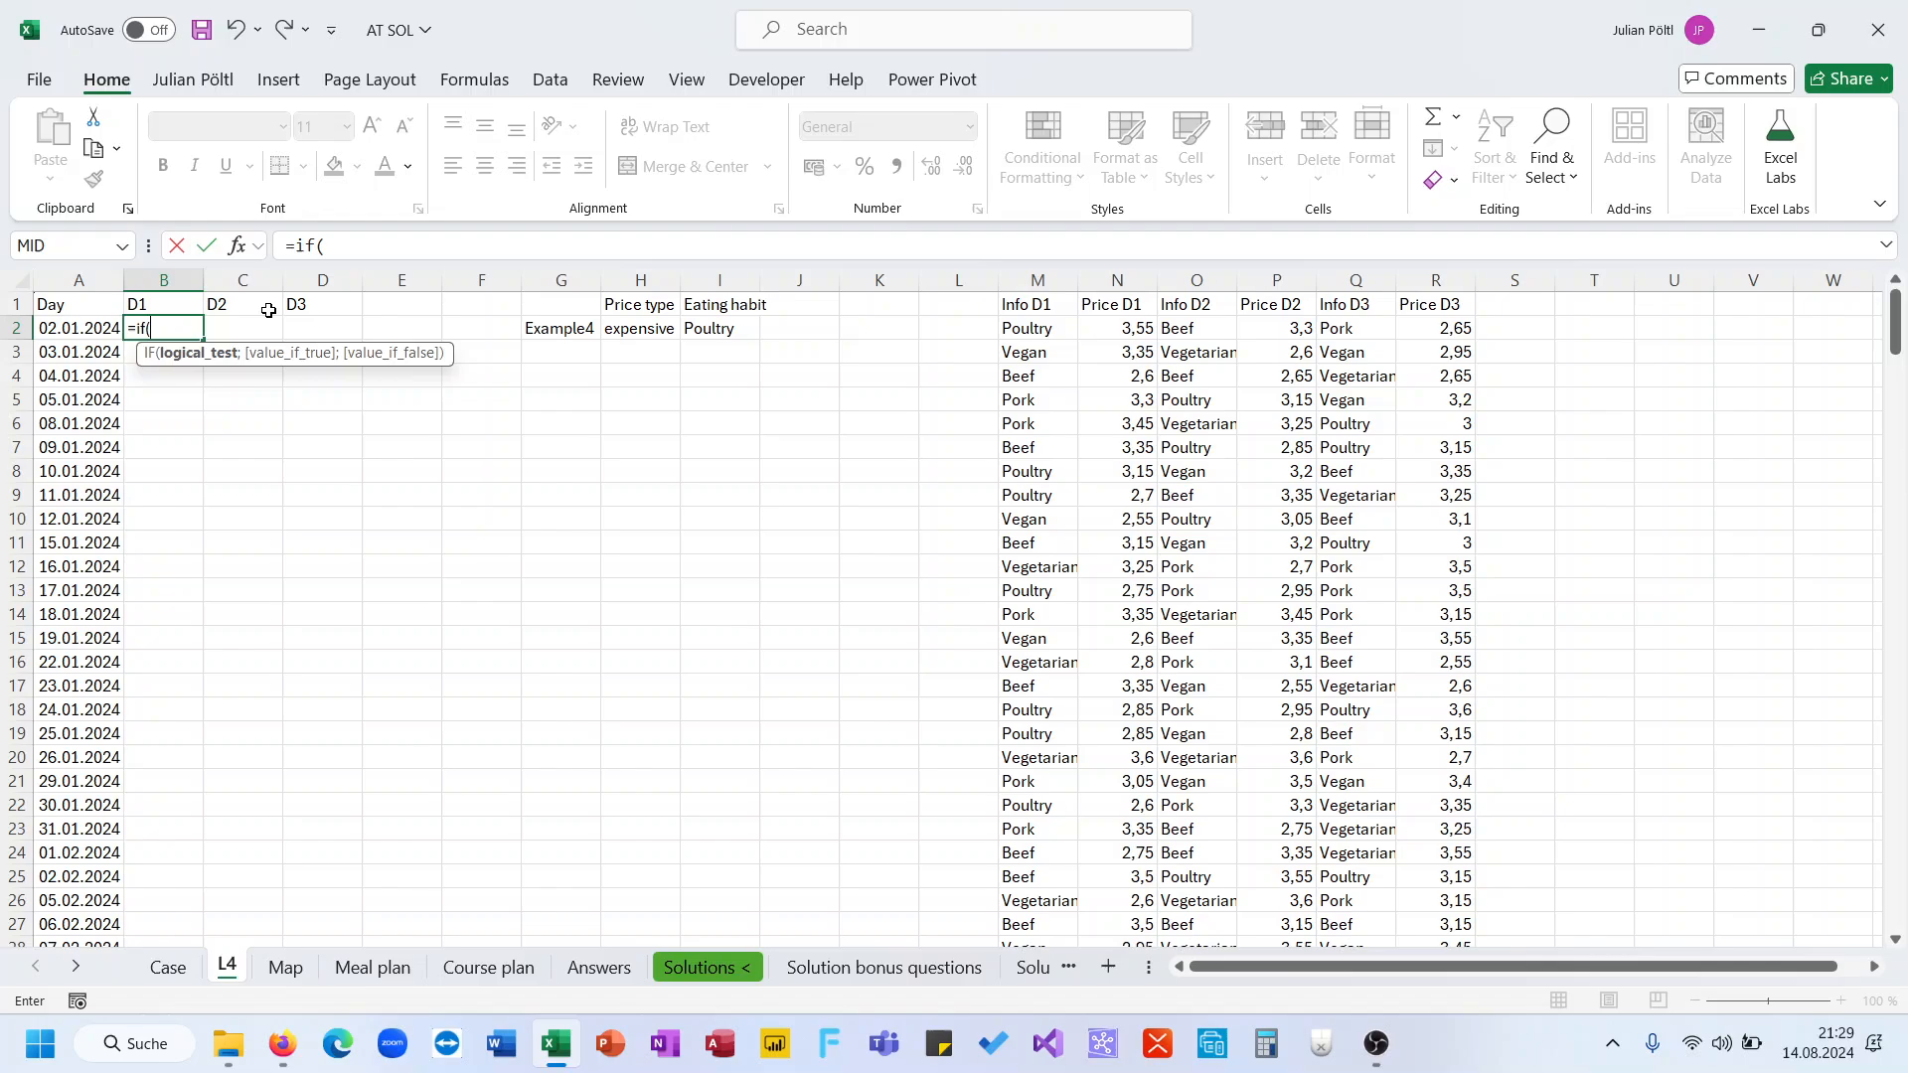
{"action": "key", "text": "Escape"}
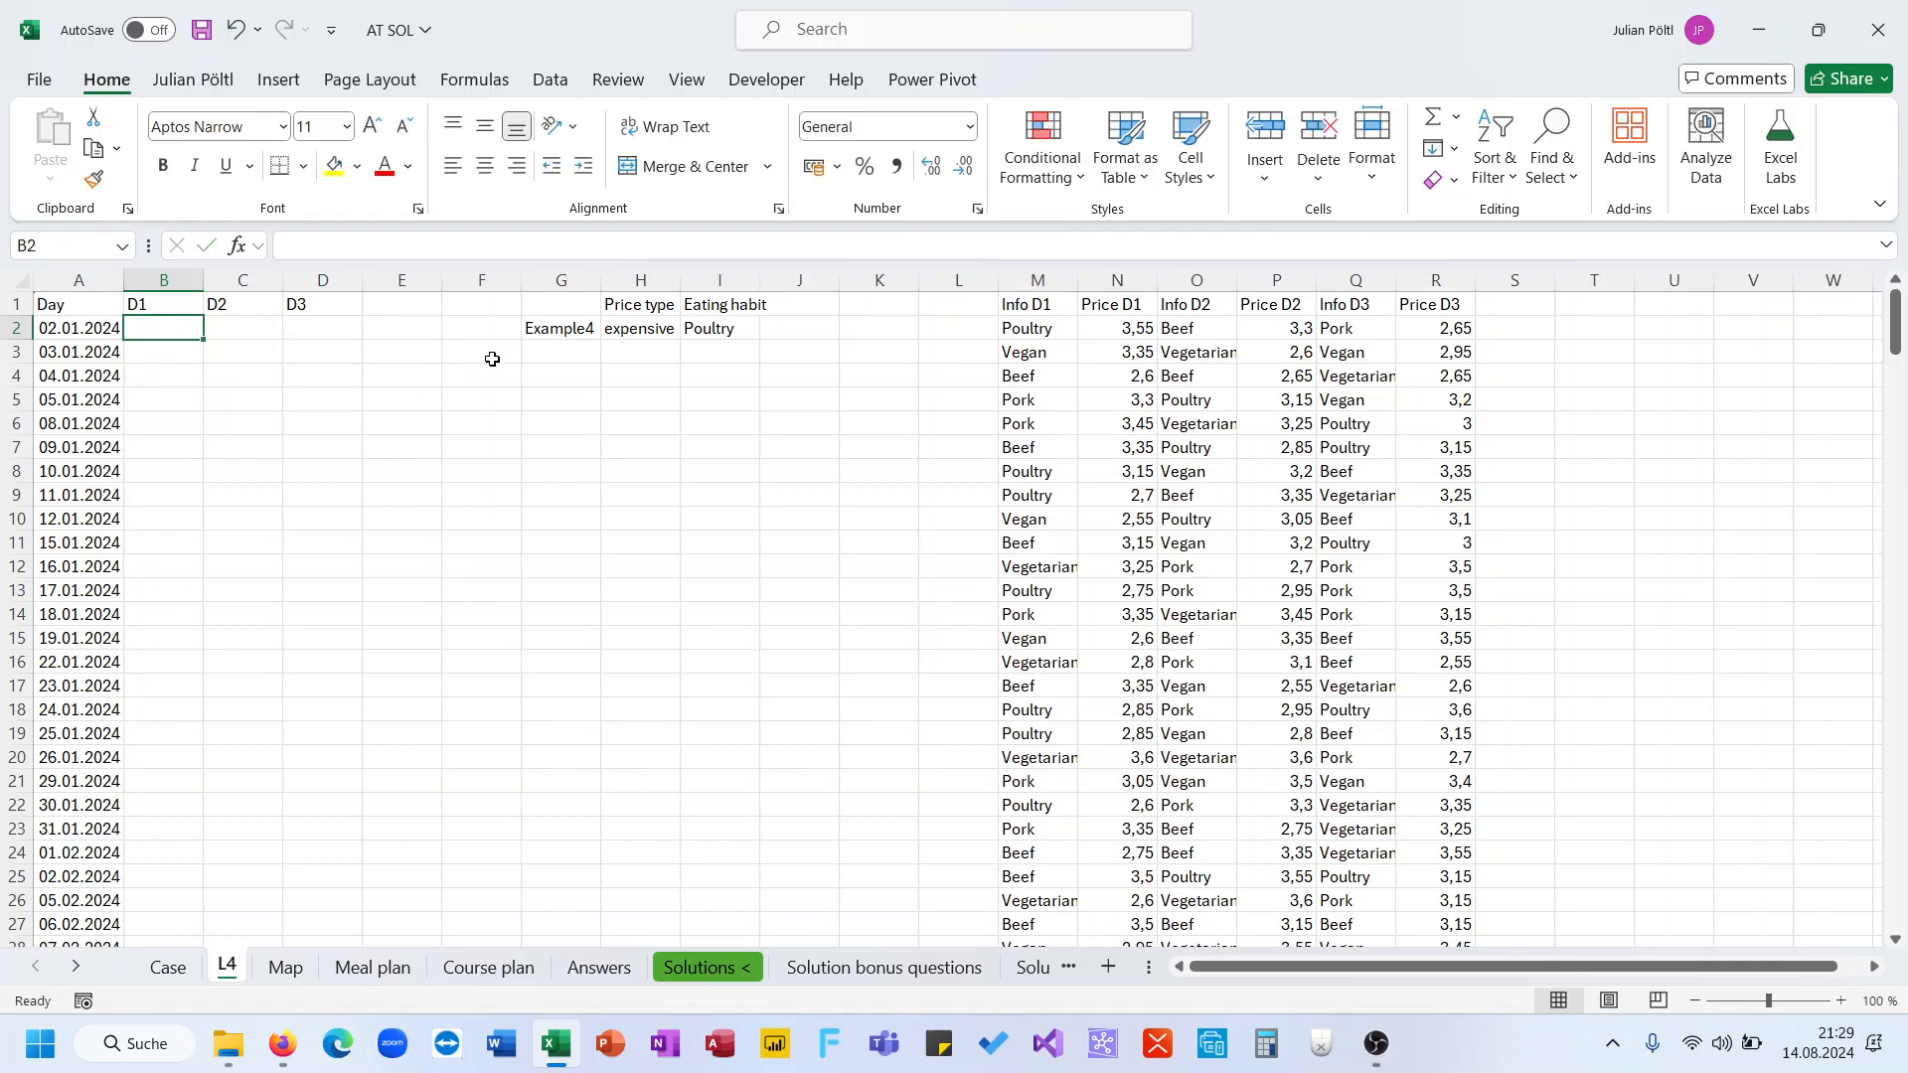
{"action": "left_click", "coordinate": [544, 323]}
{"action": "type", "text": "8"}
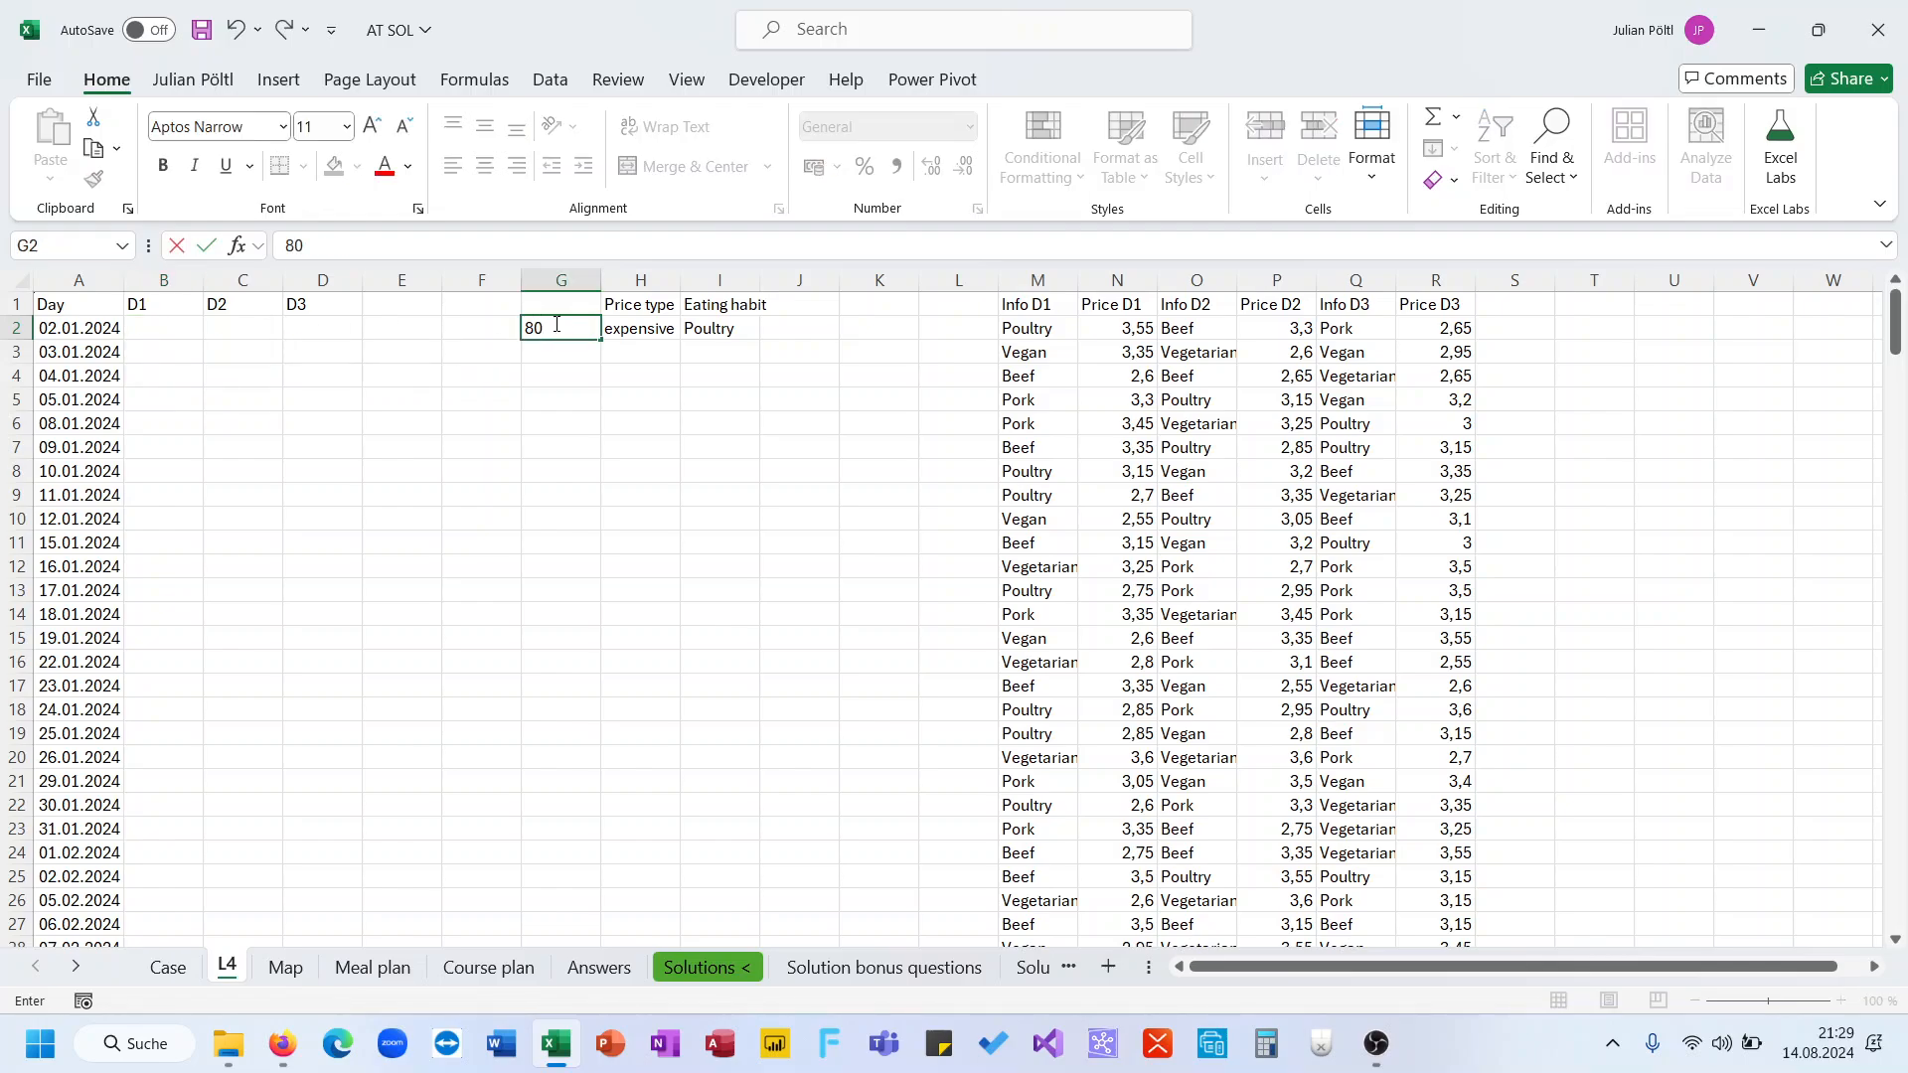
{"action": "type", "text": "0"}
{"action": "key", "text": "Return"}
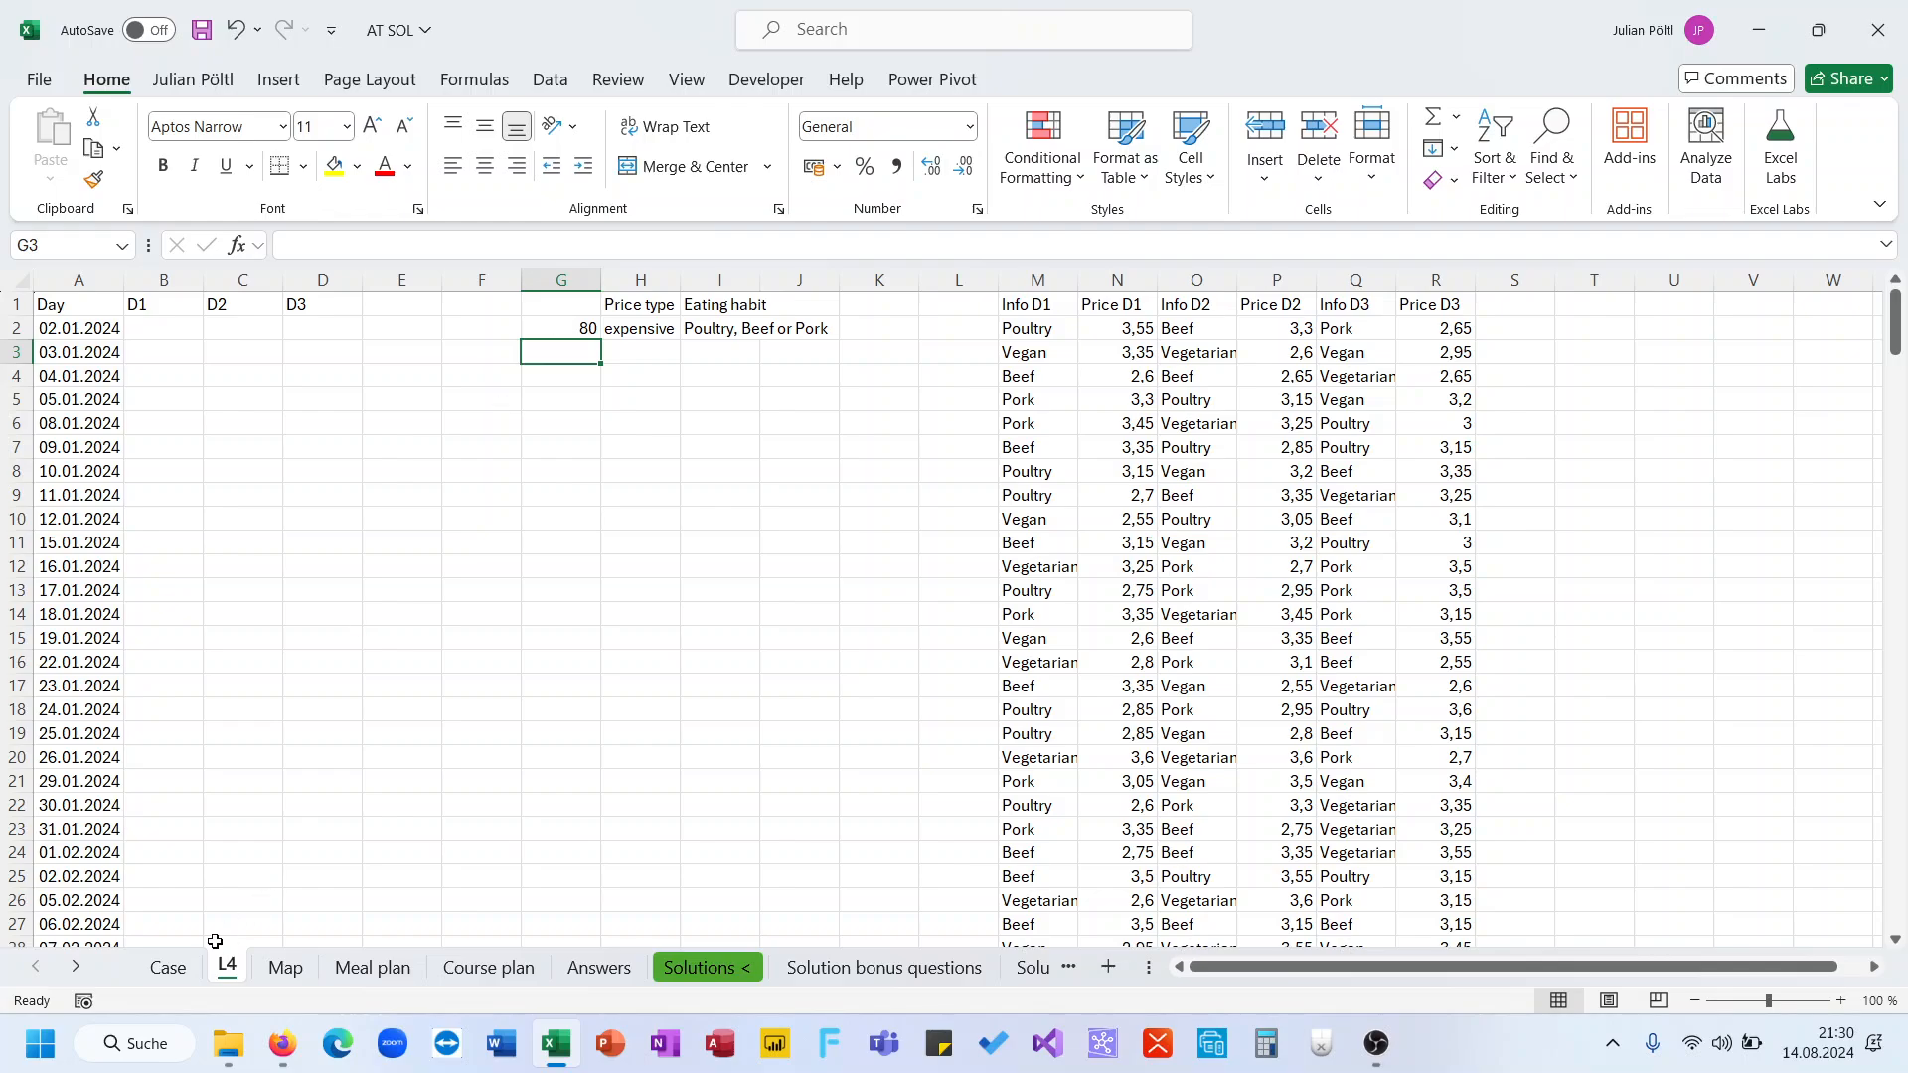
{"action": "left_click", "coordinate": [184, 967]}
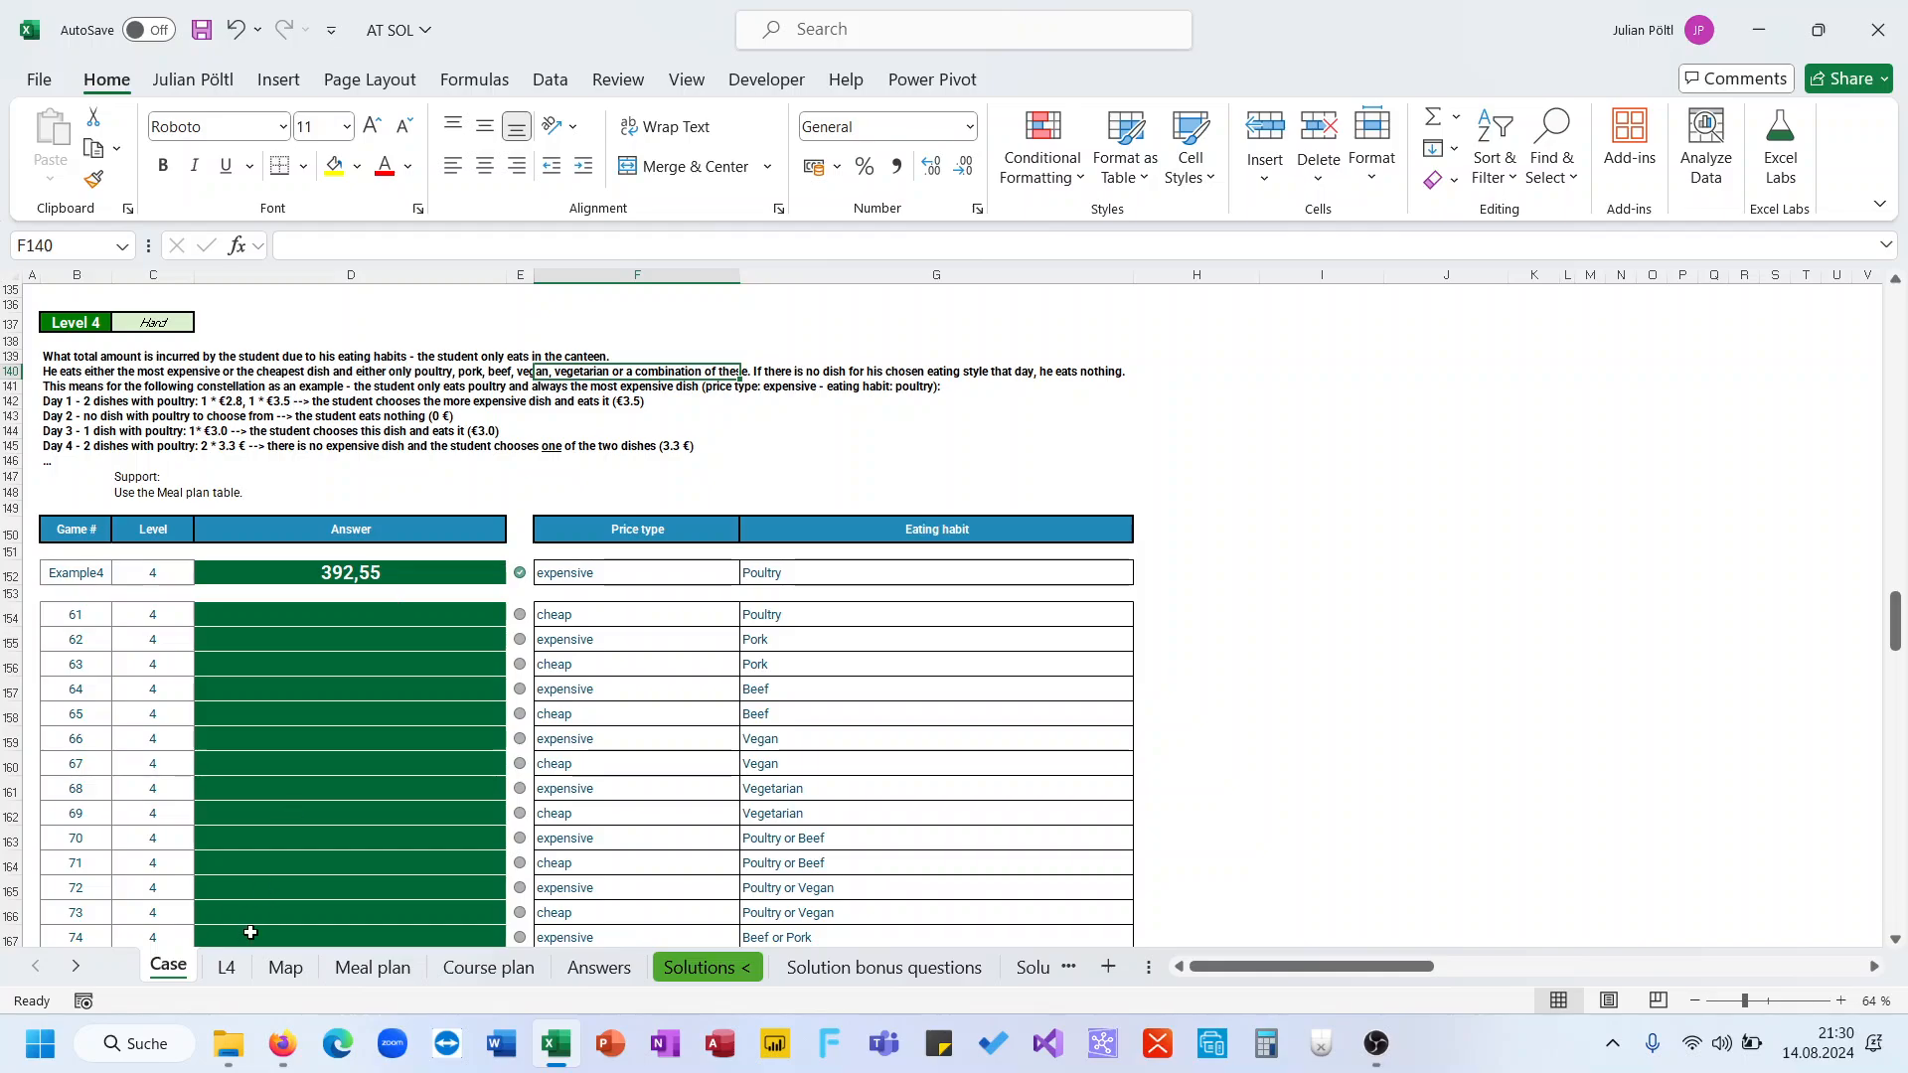
{"action": "left_click", "coordinate": [234, 969]}
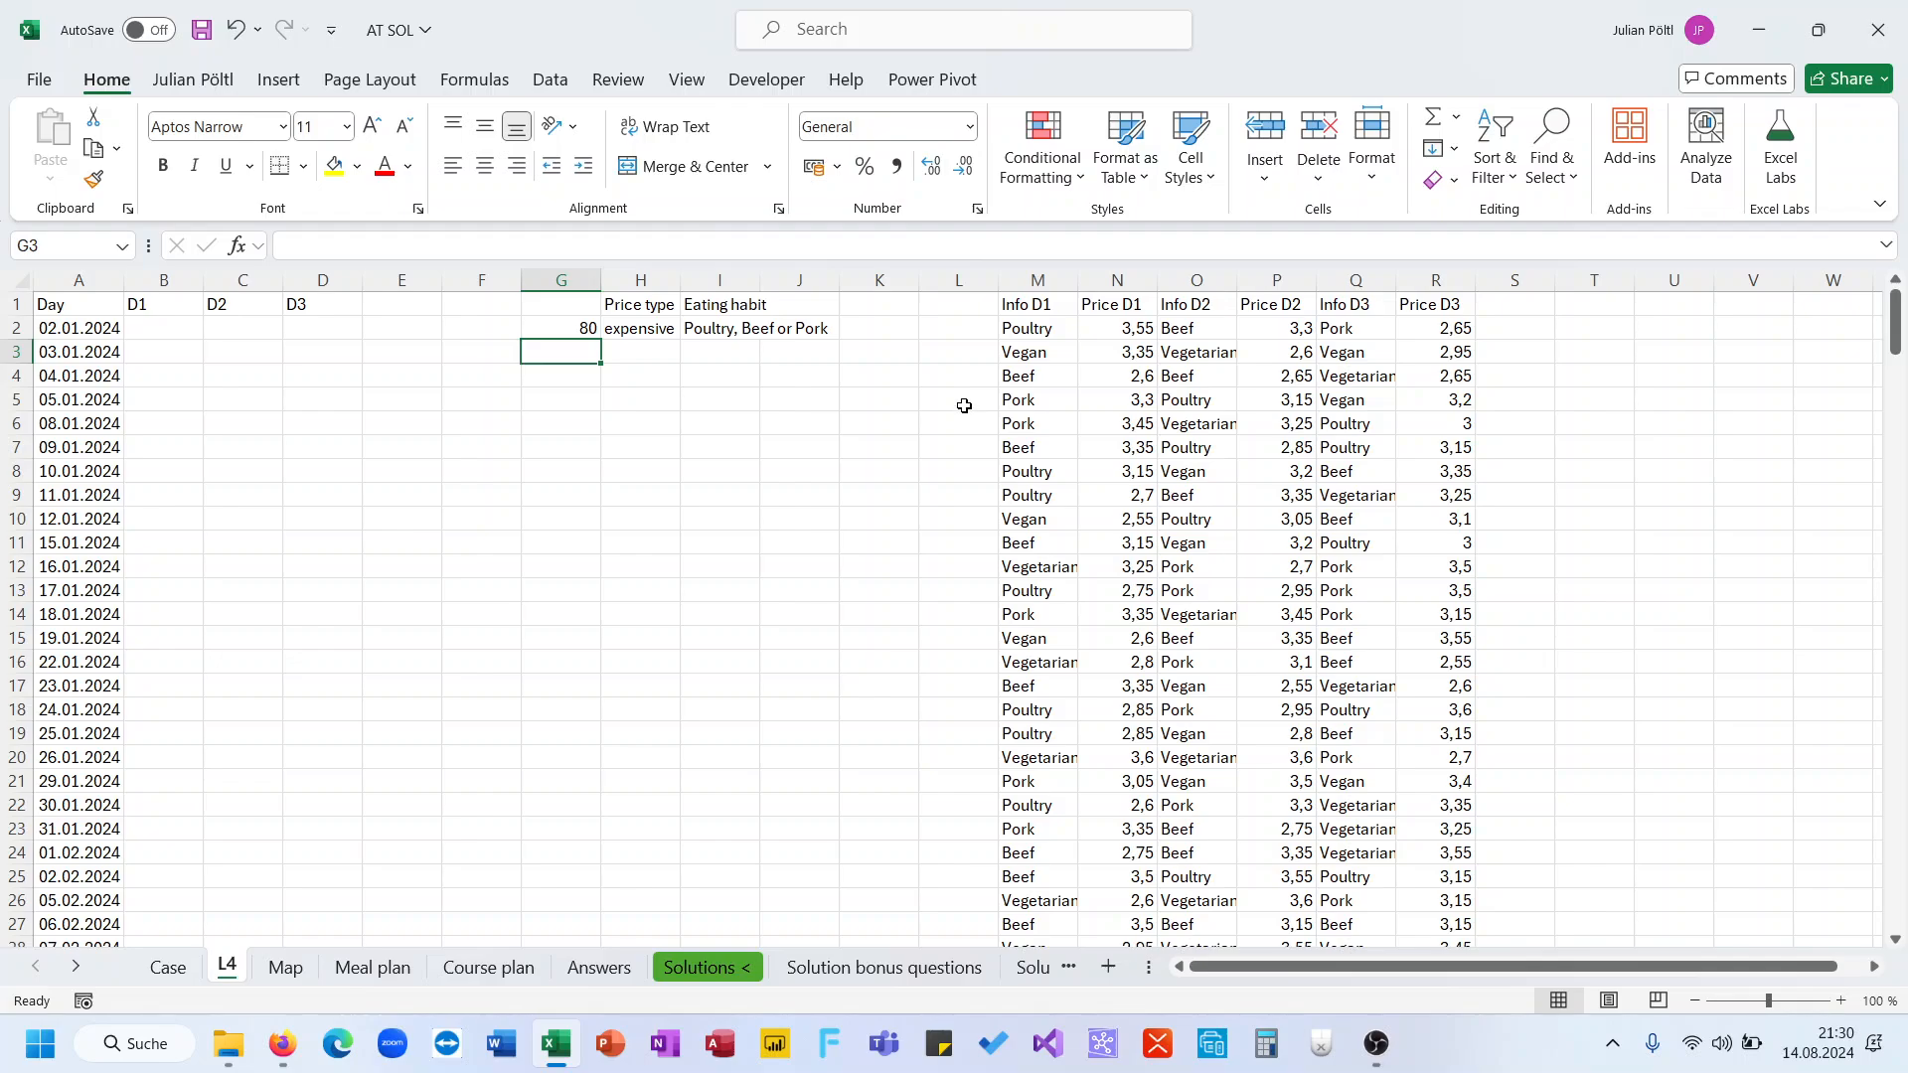
Enter =ISNUMBER(SEARCH(M2;$I$2)) in B2 to test whether dish 1's info matches the eating habit
{"action": "left_click", "coordinate": [154, 328]}
{"action": "type", "text": "="}
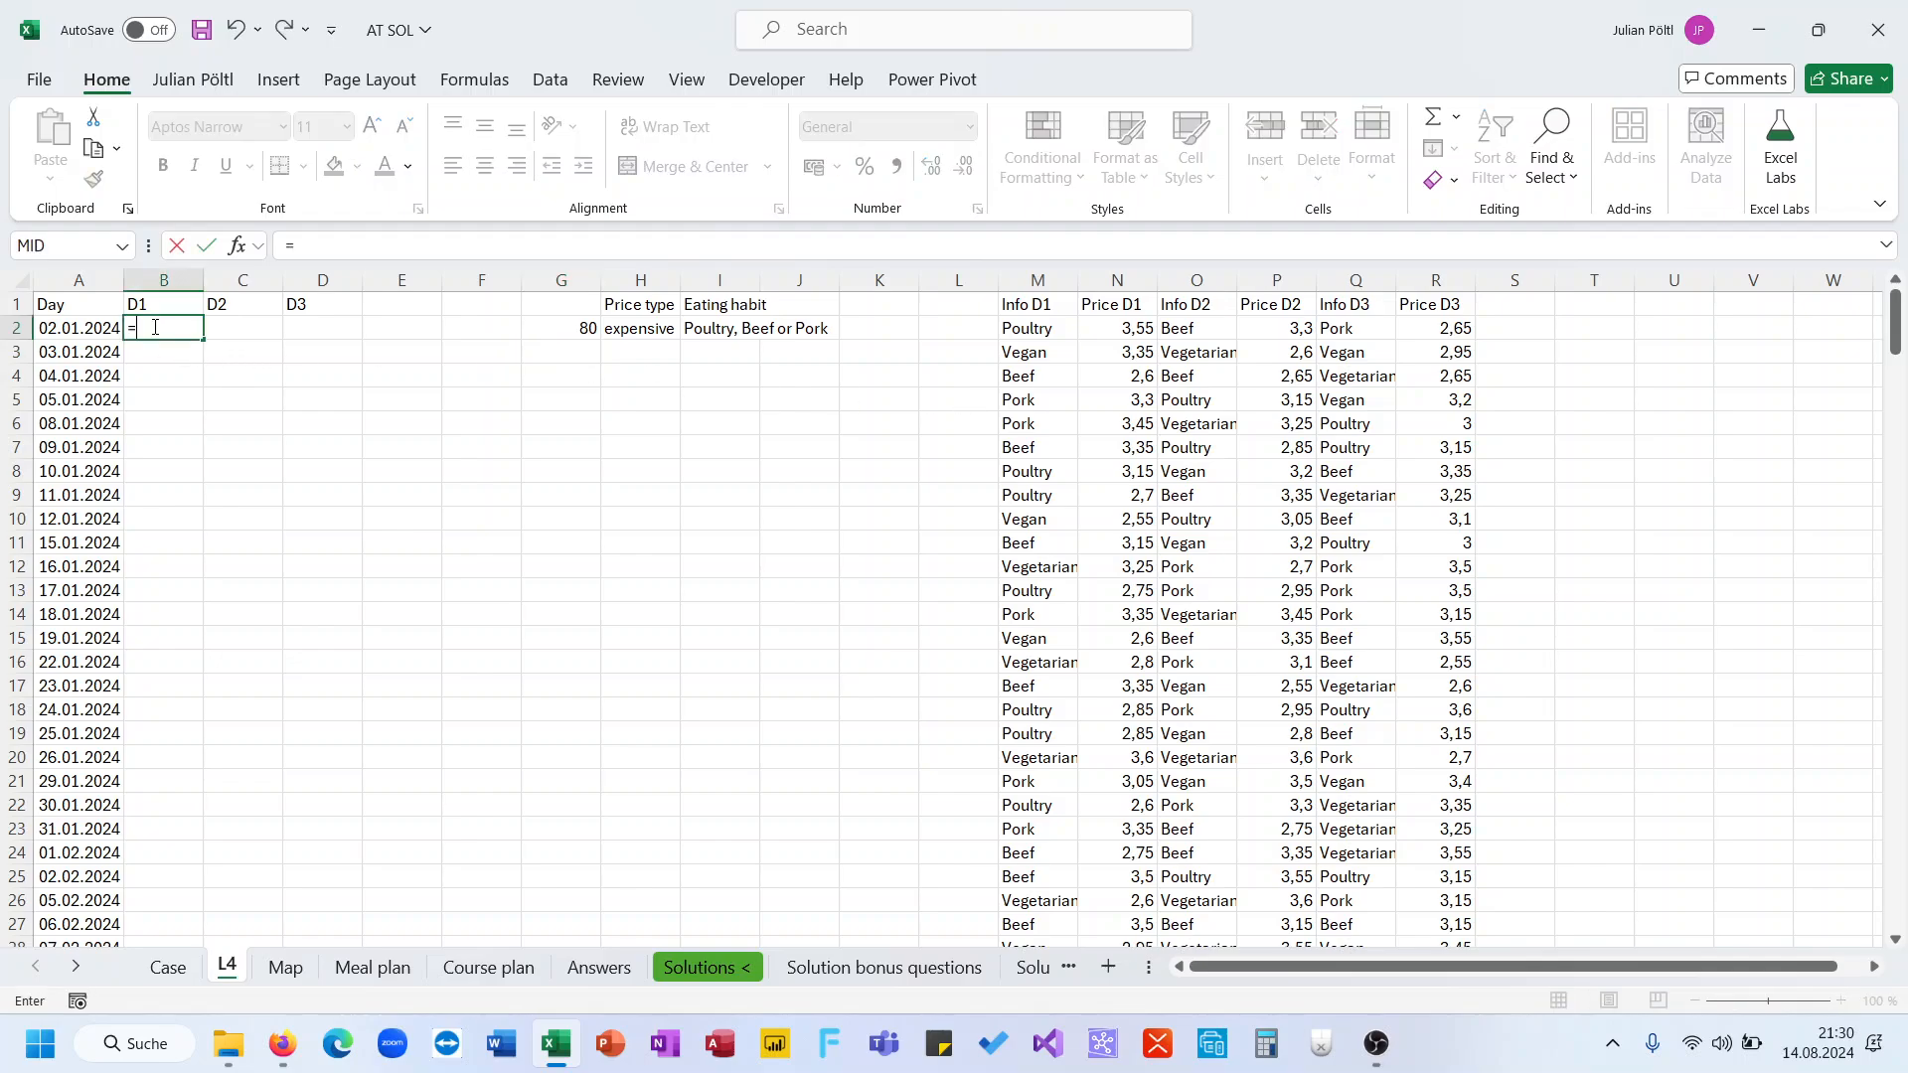
{"action": "type", "text": "ifn"}
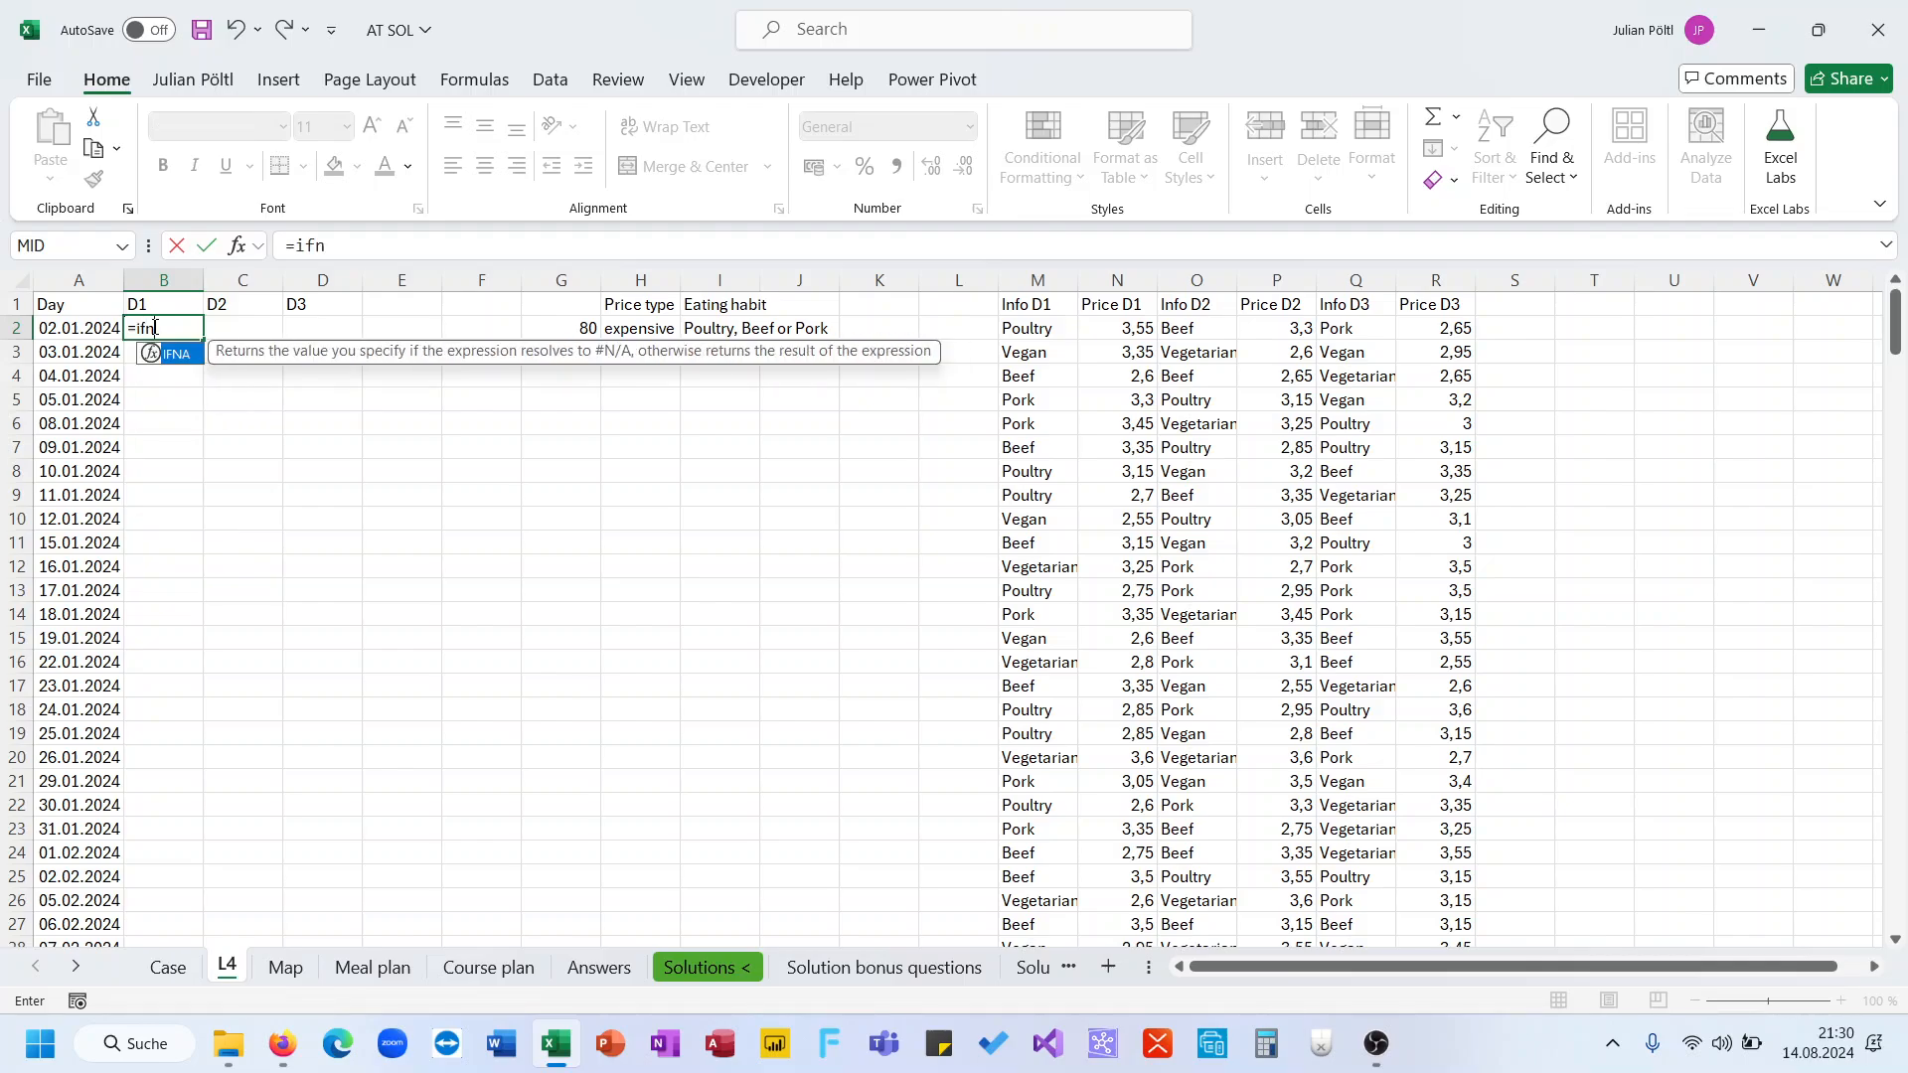
{"action": "key", "text": "BackSpace"}
{"action": "key", "text": "BackSpace"}
{"action": "type", "text": "sn"}
{"action": "double_click", "coordinate": [194, 396]}
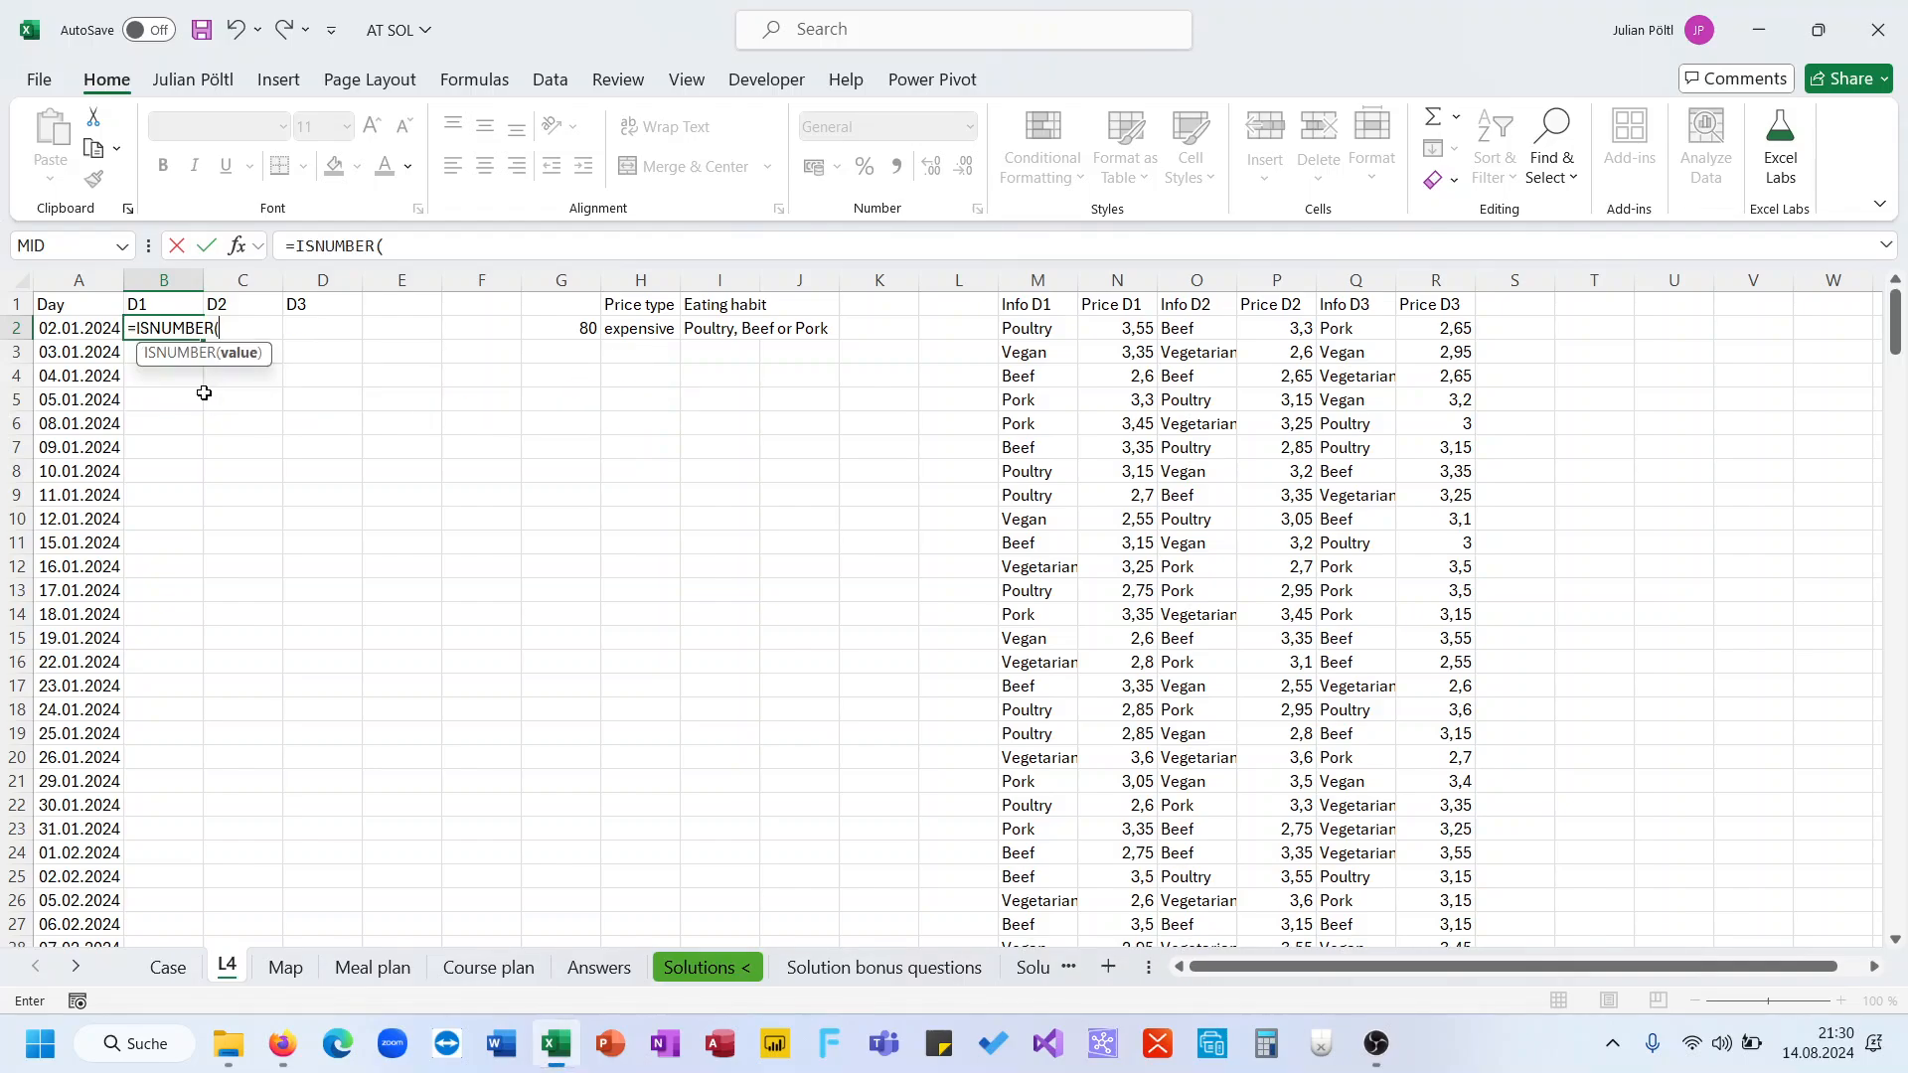
{"action": "type", "text": "se"}
{"action": "key", "text": "Tab"}
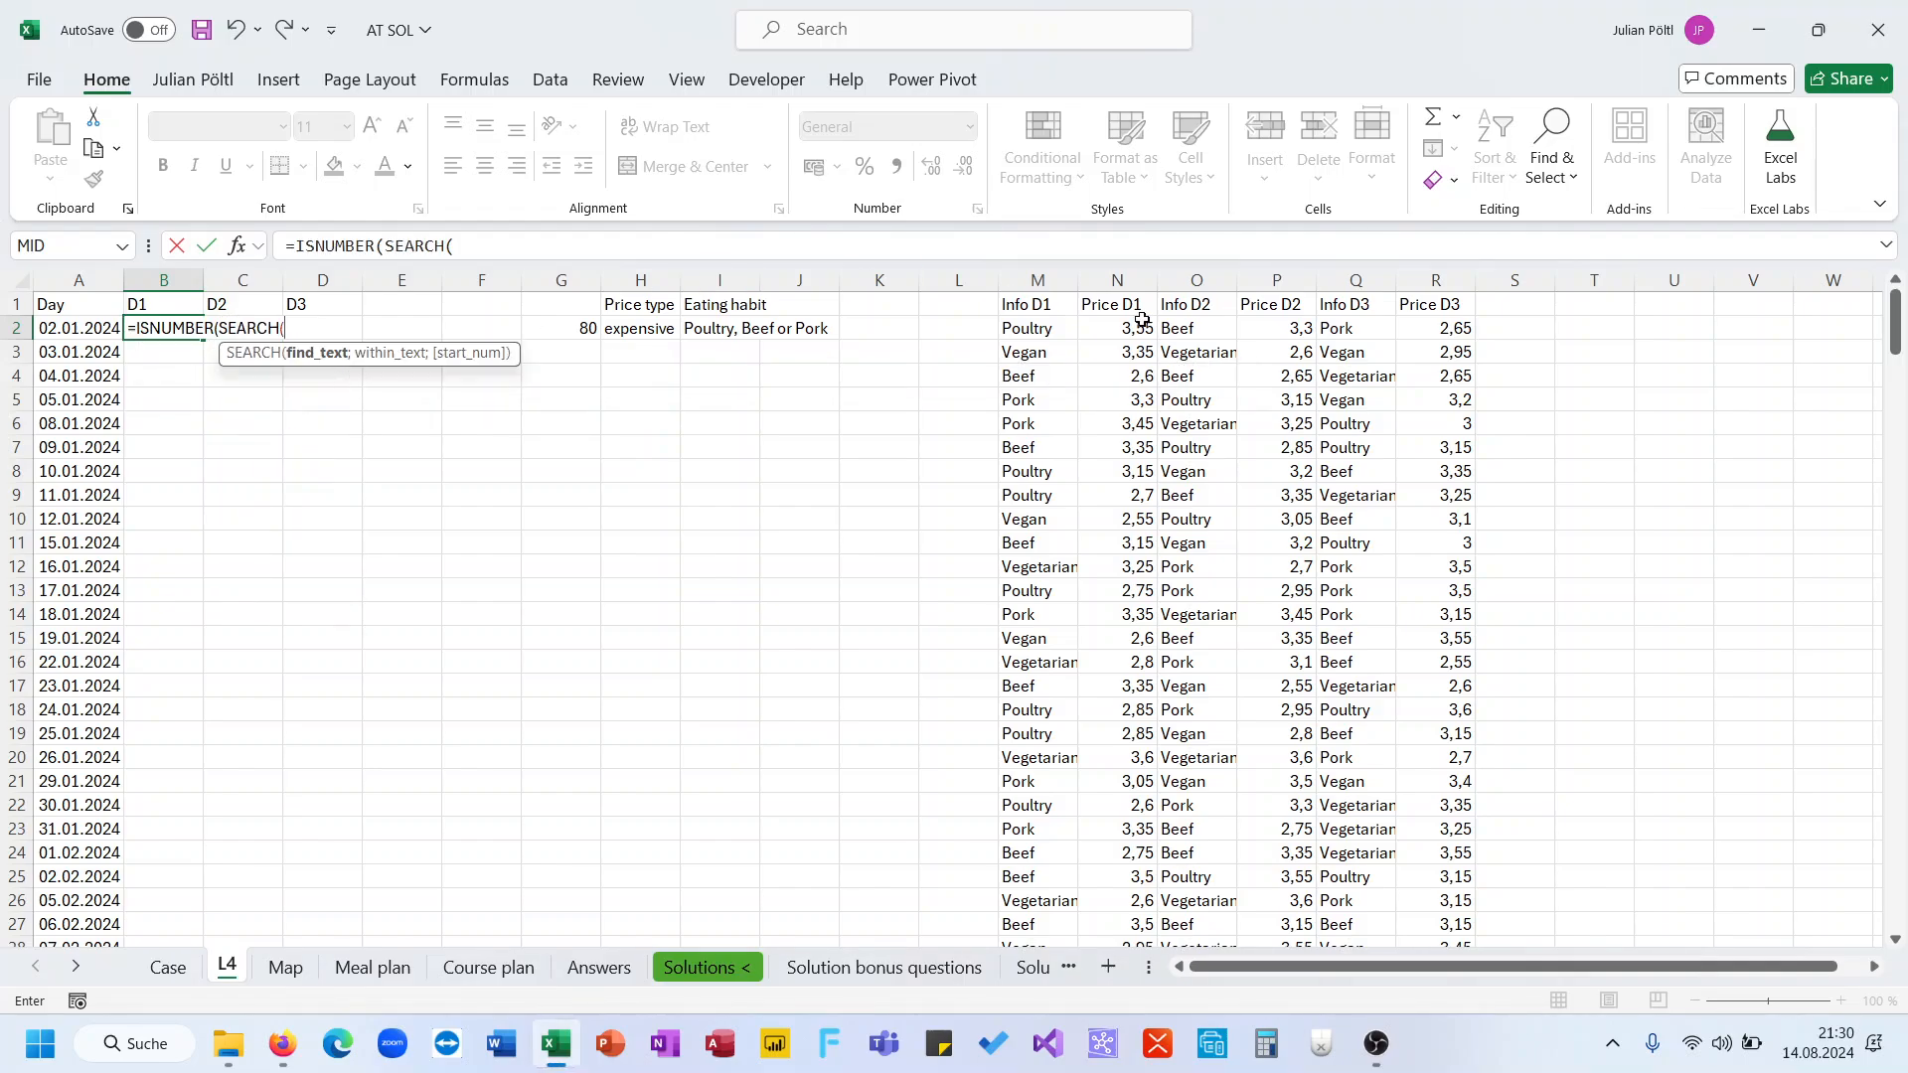
{"action": "left_click", "coordinate": [1050, 331]}
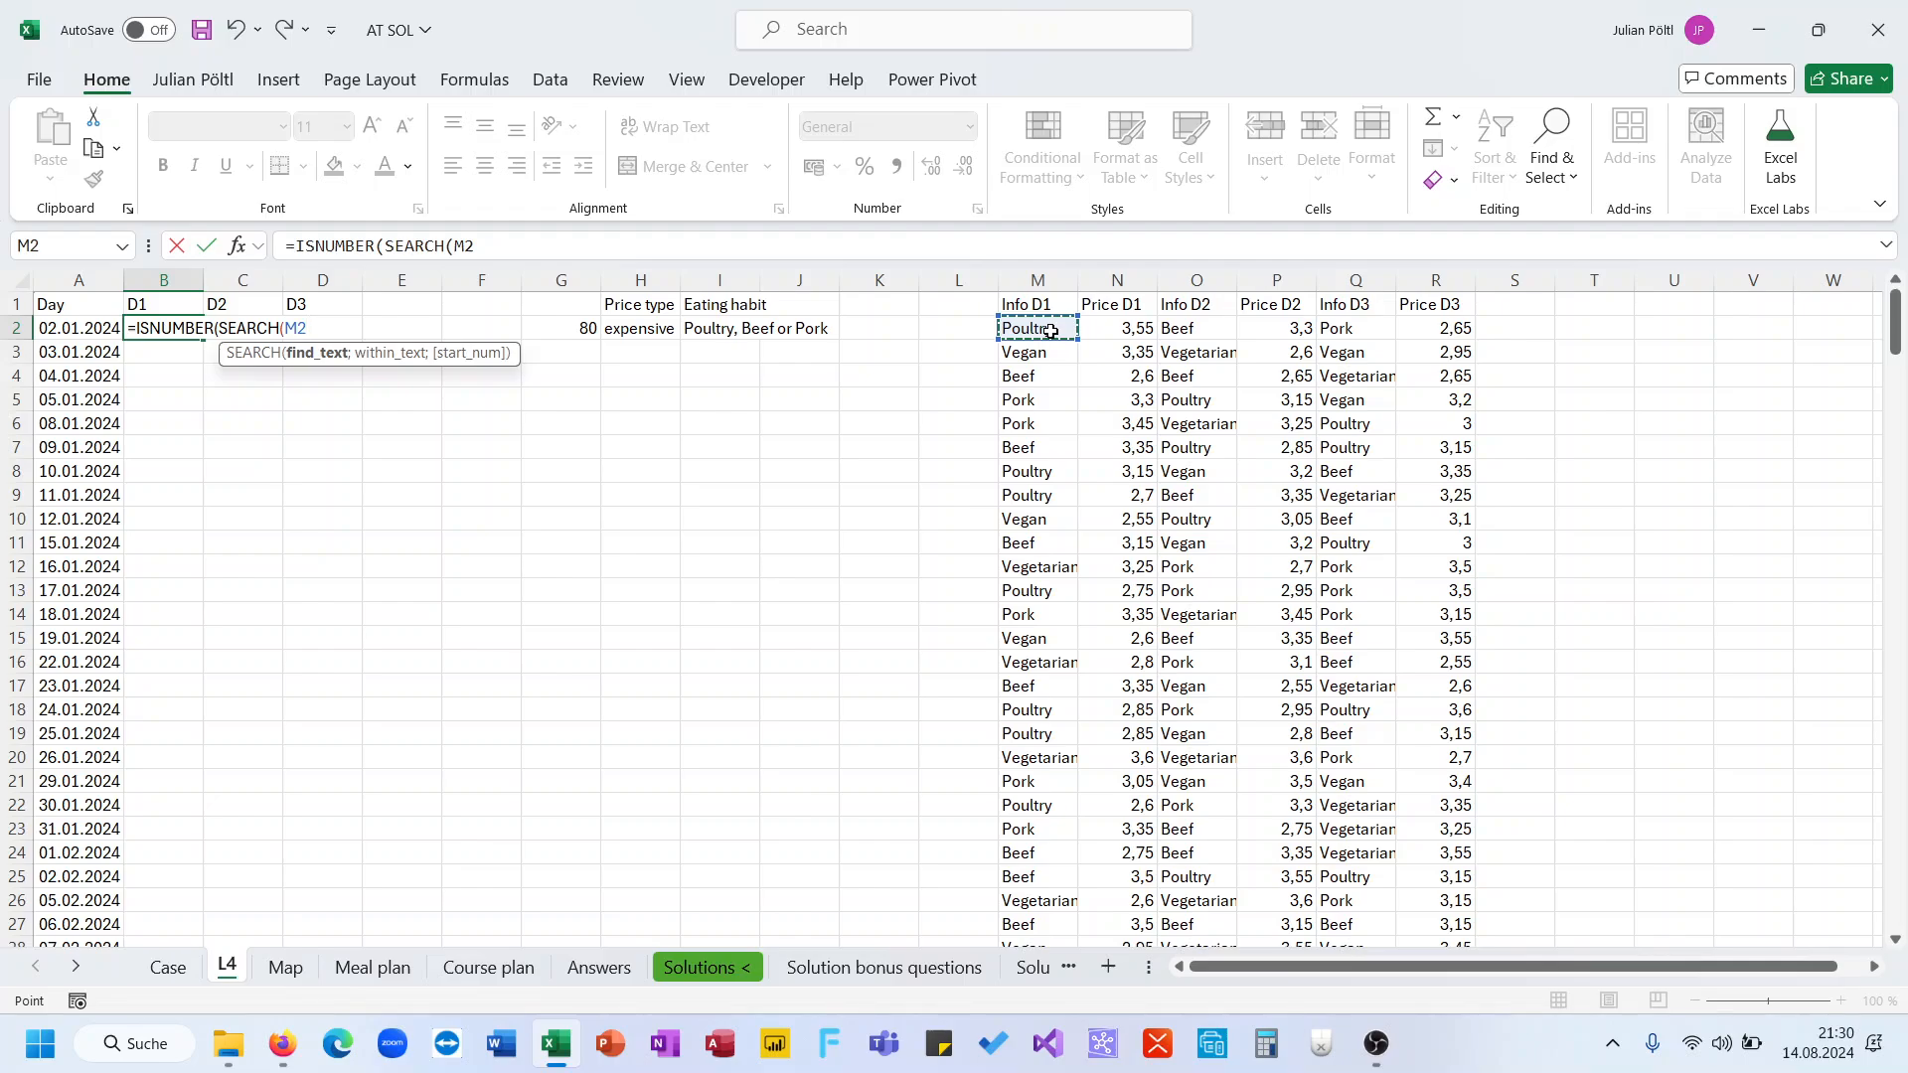
{"action": "type", "text": ";"}
{"action": "left_click", "coordinate": [736, 335]}
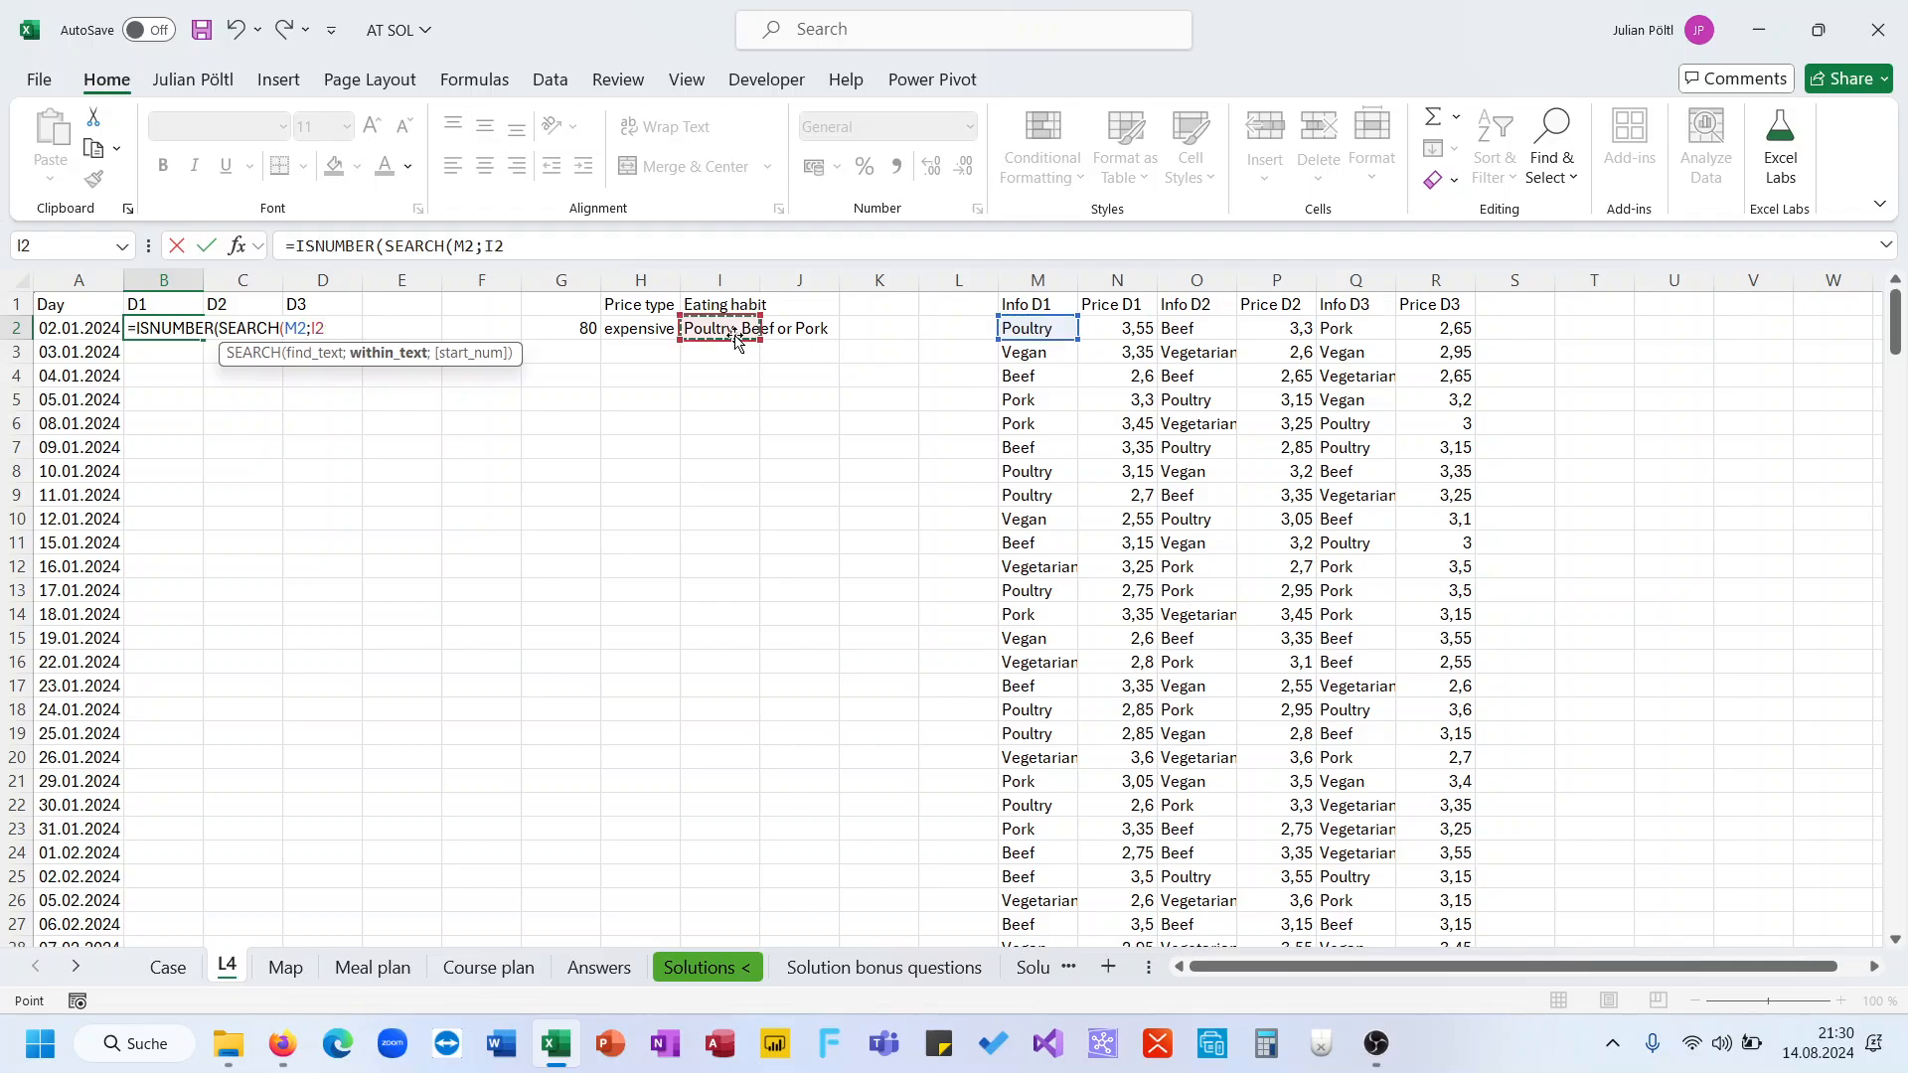
{"action": "key", "text": "F4"}
{"action": "type", "text": "))"}
{"action": "key", "text": "ctrl+Return"}
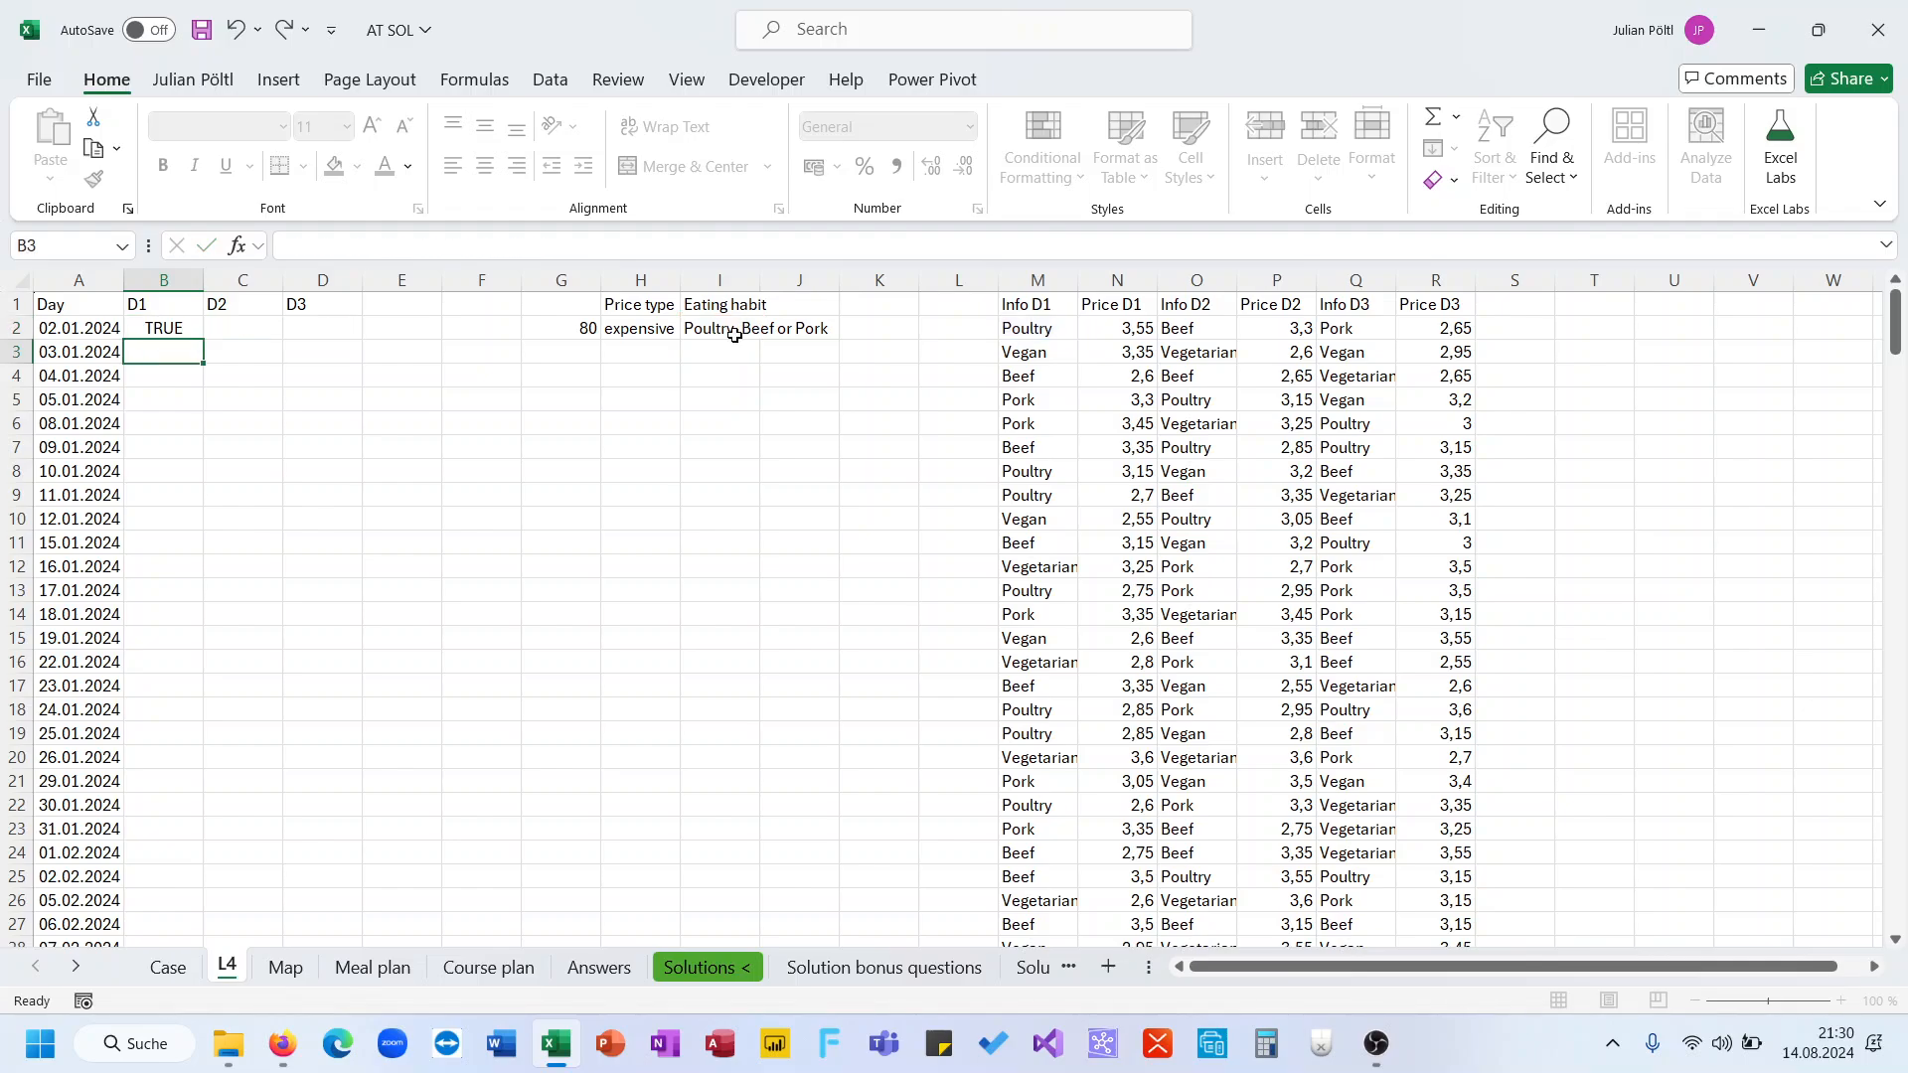
Copy the B2 formula to C2:D2 and point their search references to O2 and Q2
{"action": "left_click", "coordinate": [1038, 331]}
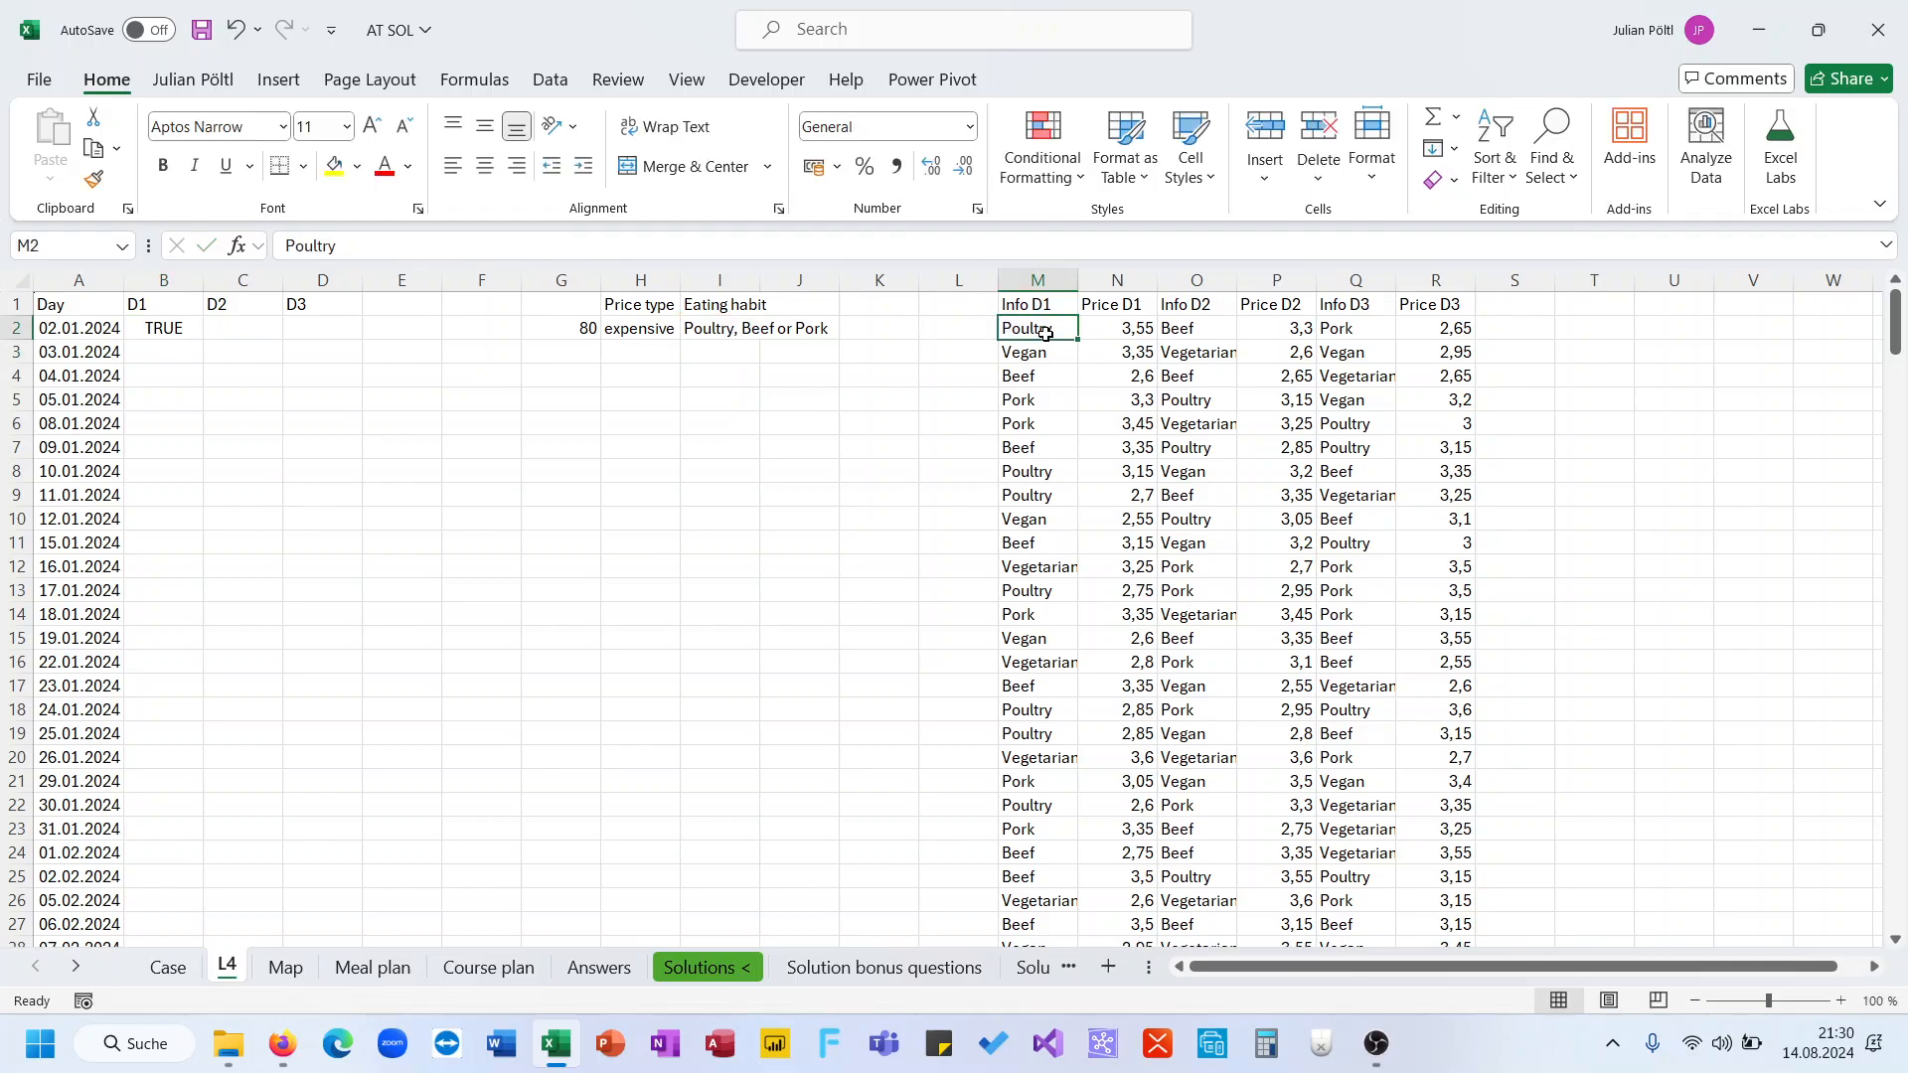
{"action": "left_click", "coordinate": [194, 331]}
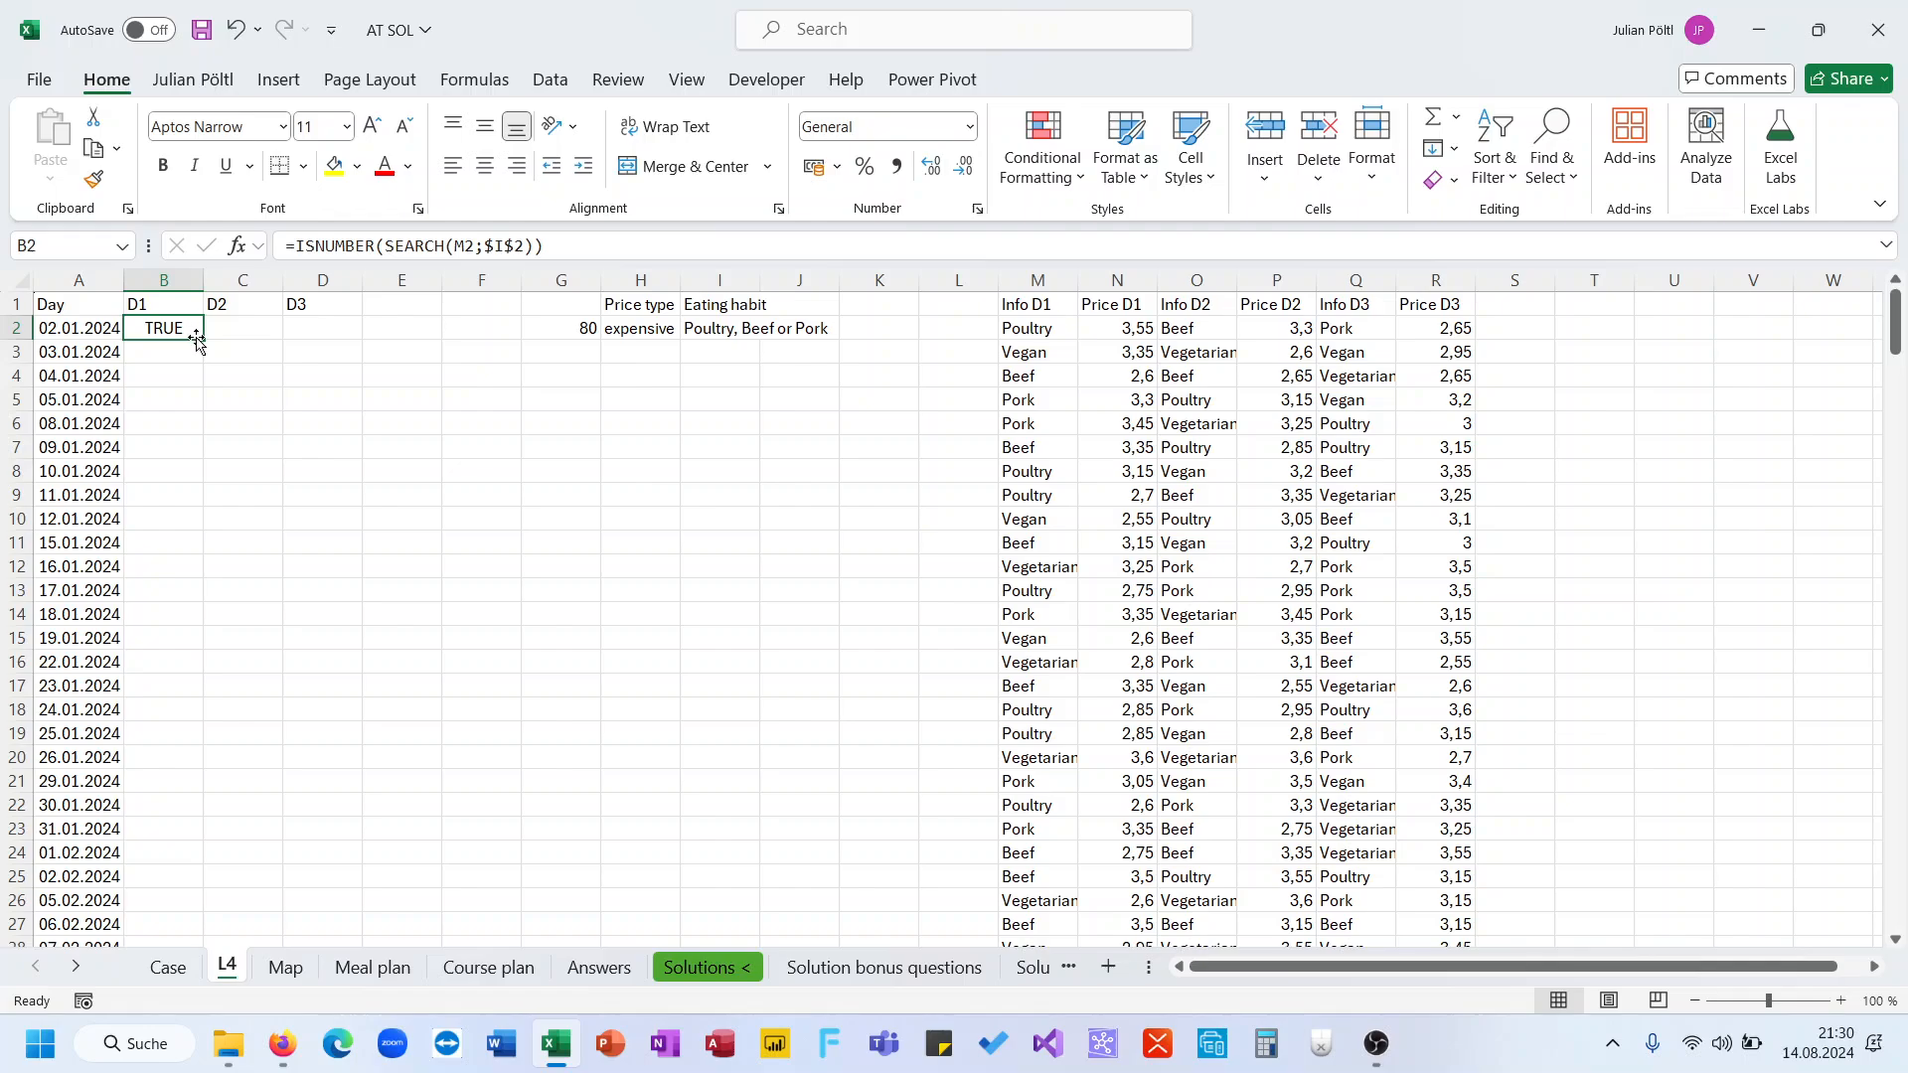
{"action": "left_click_drag", "start_coordinate": [195, 339], "coordinate": [358, 333]}
{"action": "left_click", "coordinate": [261, 334]}
{"action": "double_click", "coordinate": [261, 334]}
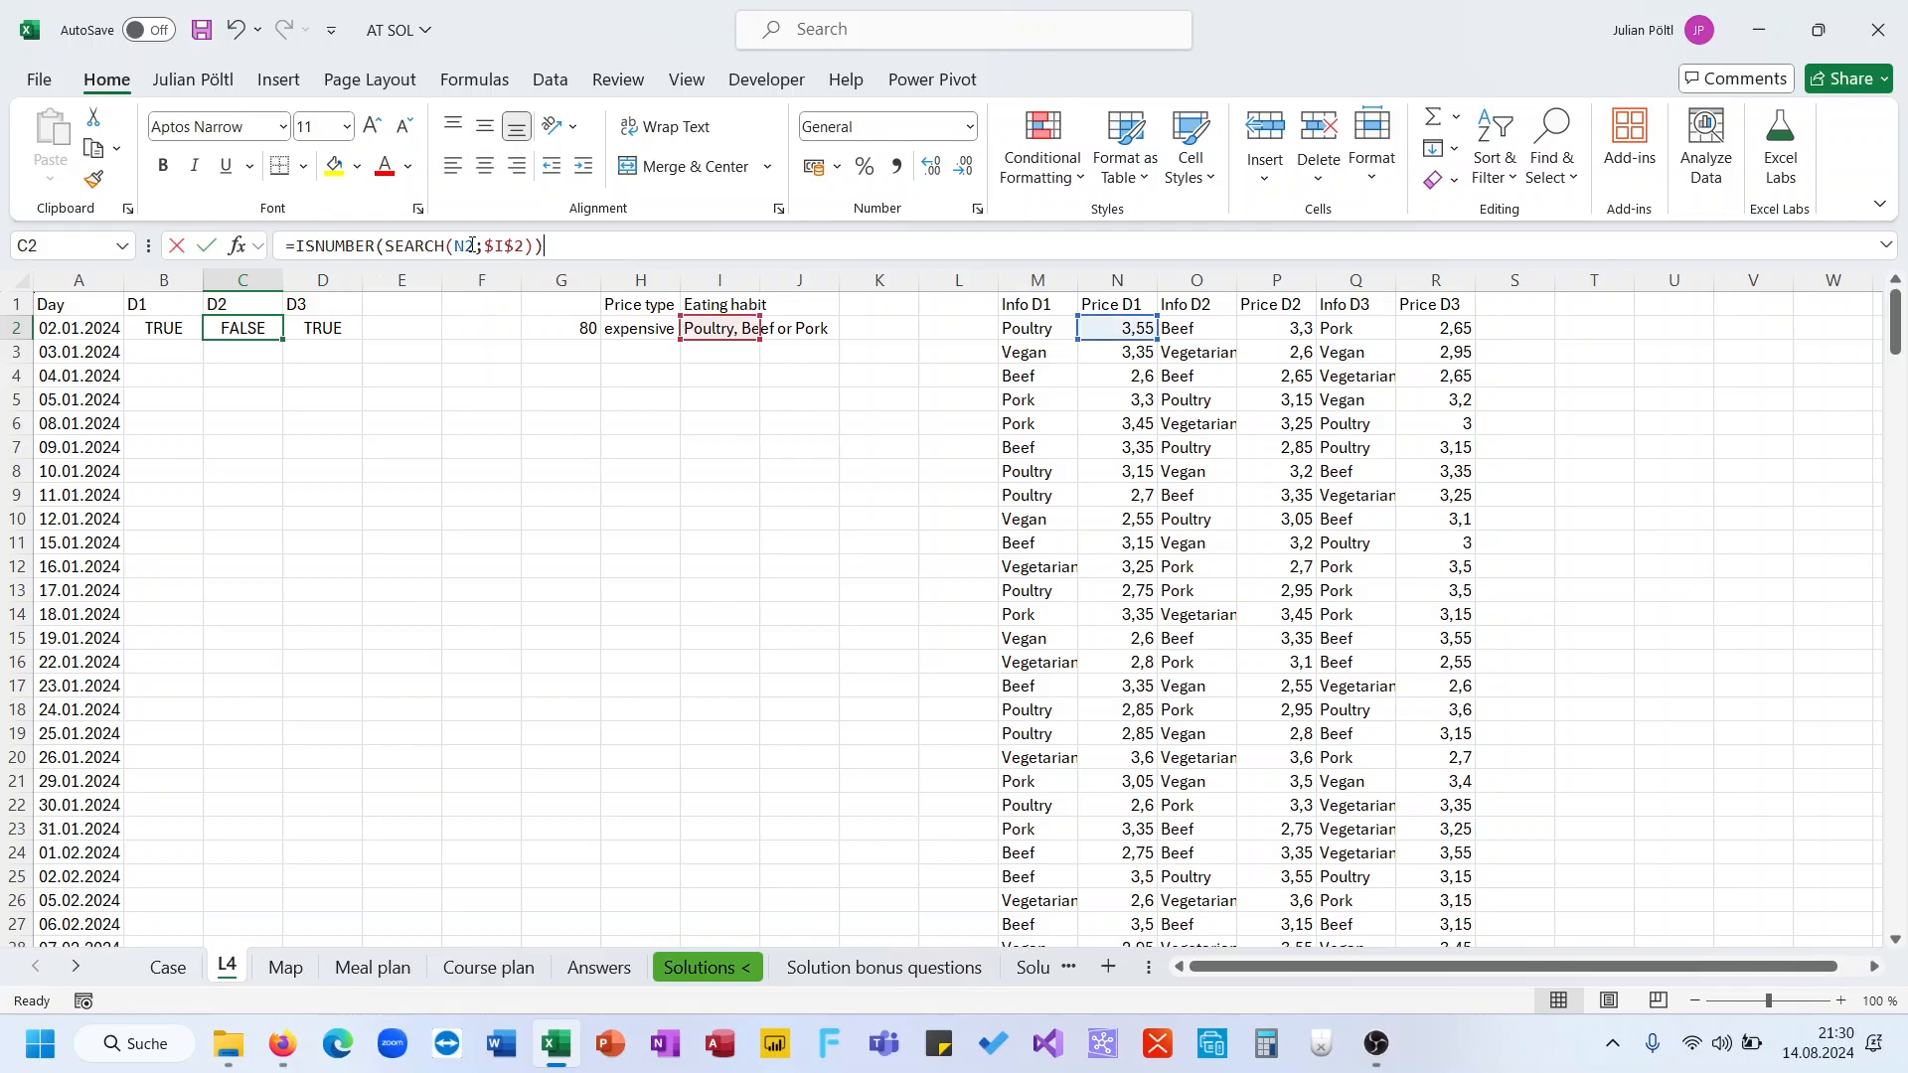
{"action": "left_click", "coordinate": [1165, 329]}
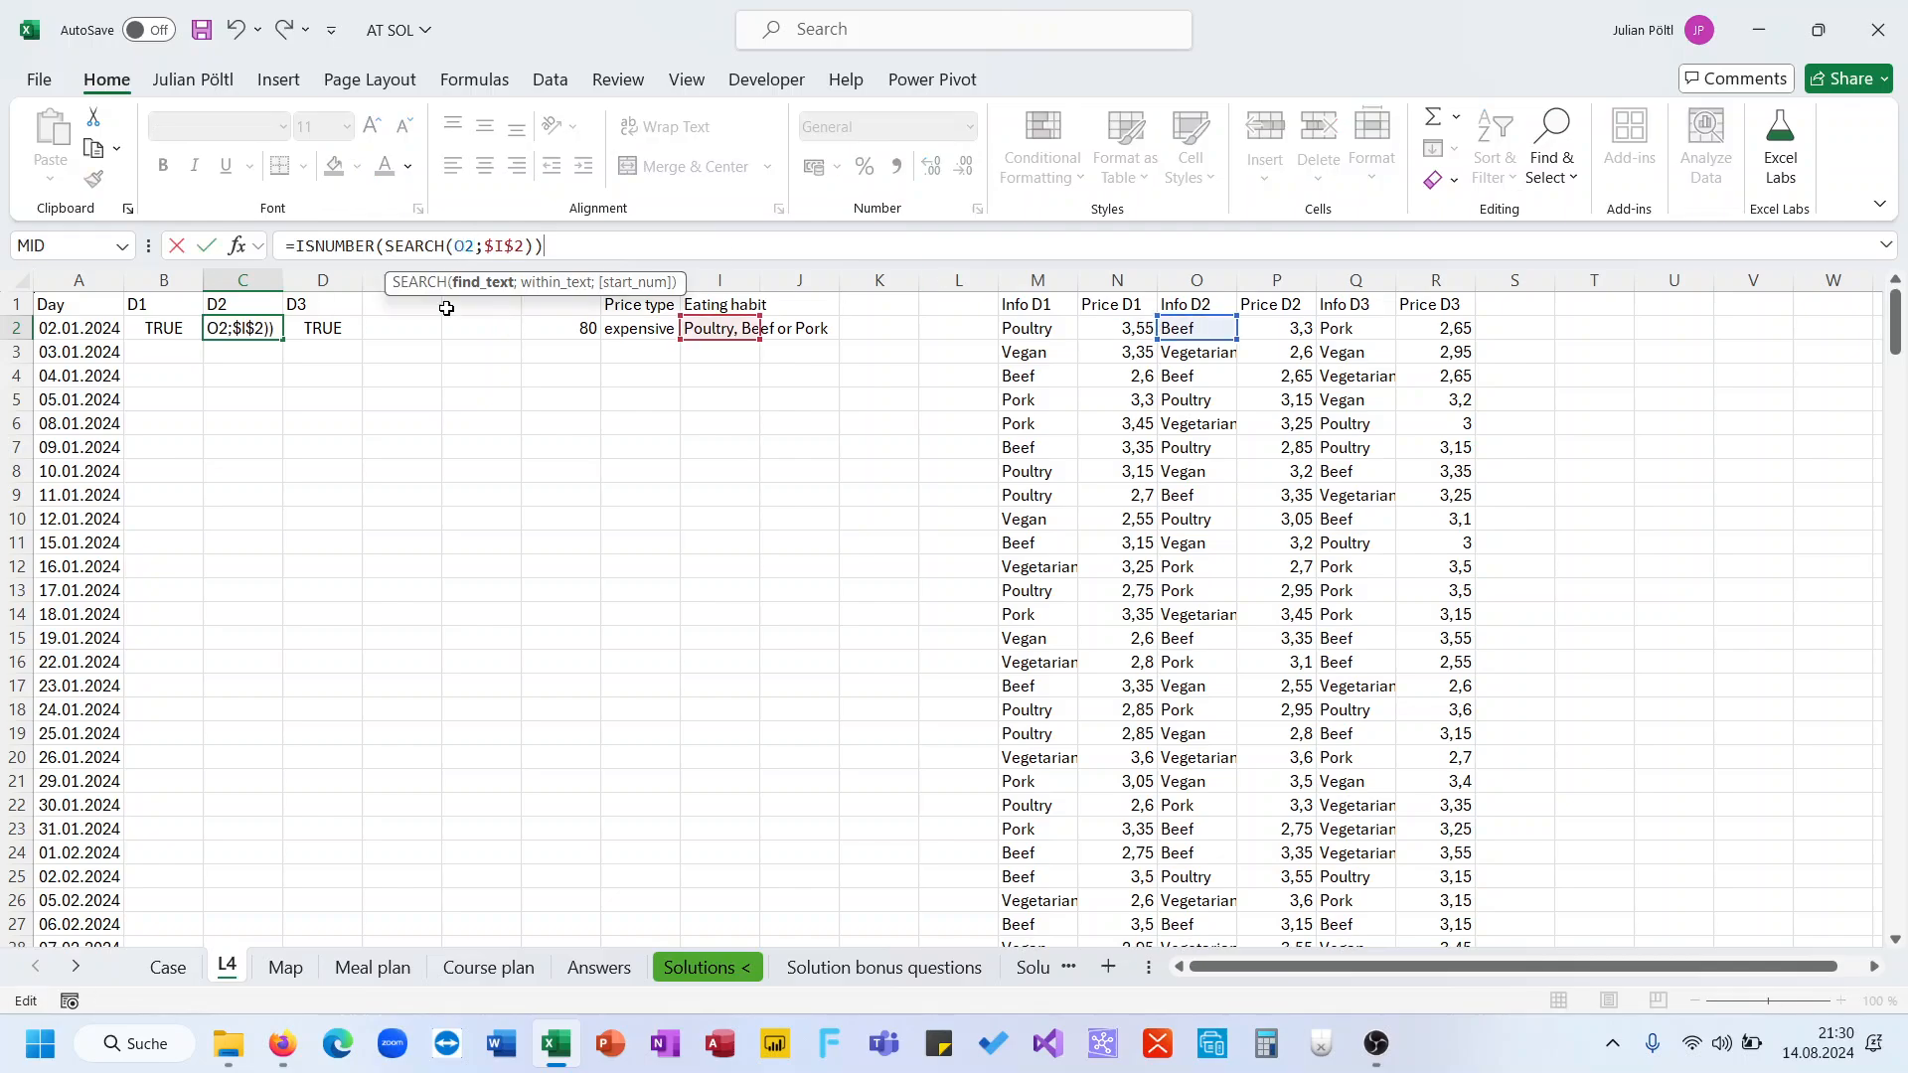
{"action": "key", "text": "ctrl+Return"}
{"action": "left_click", "coordinate": [331, 331]}
{"action": "double_click", "coordinate": [331, 331]}
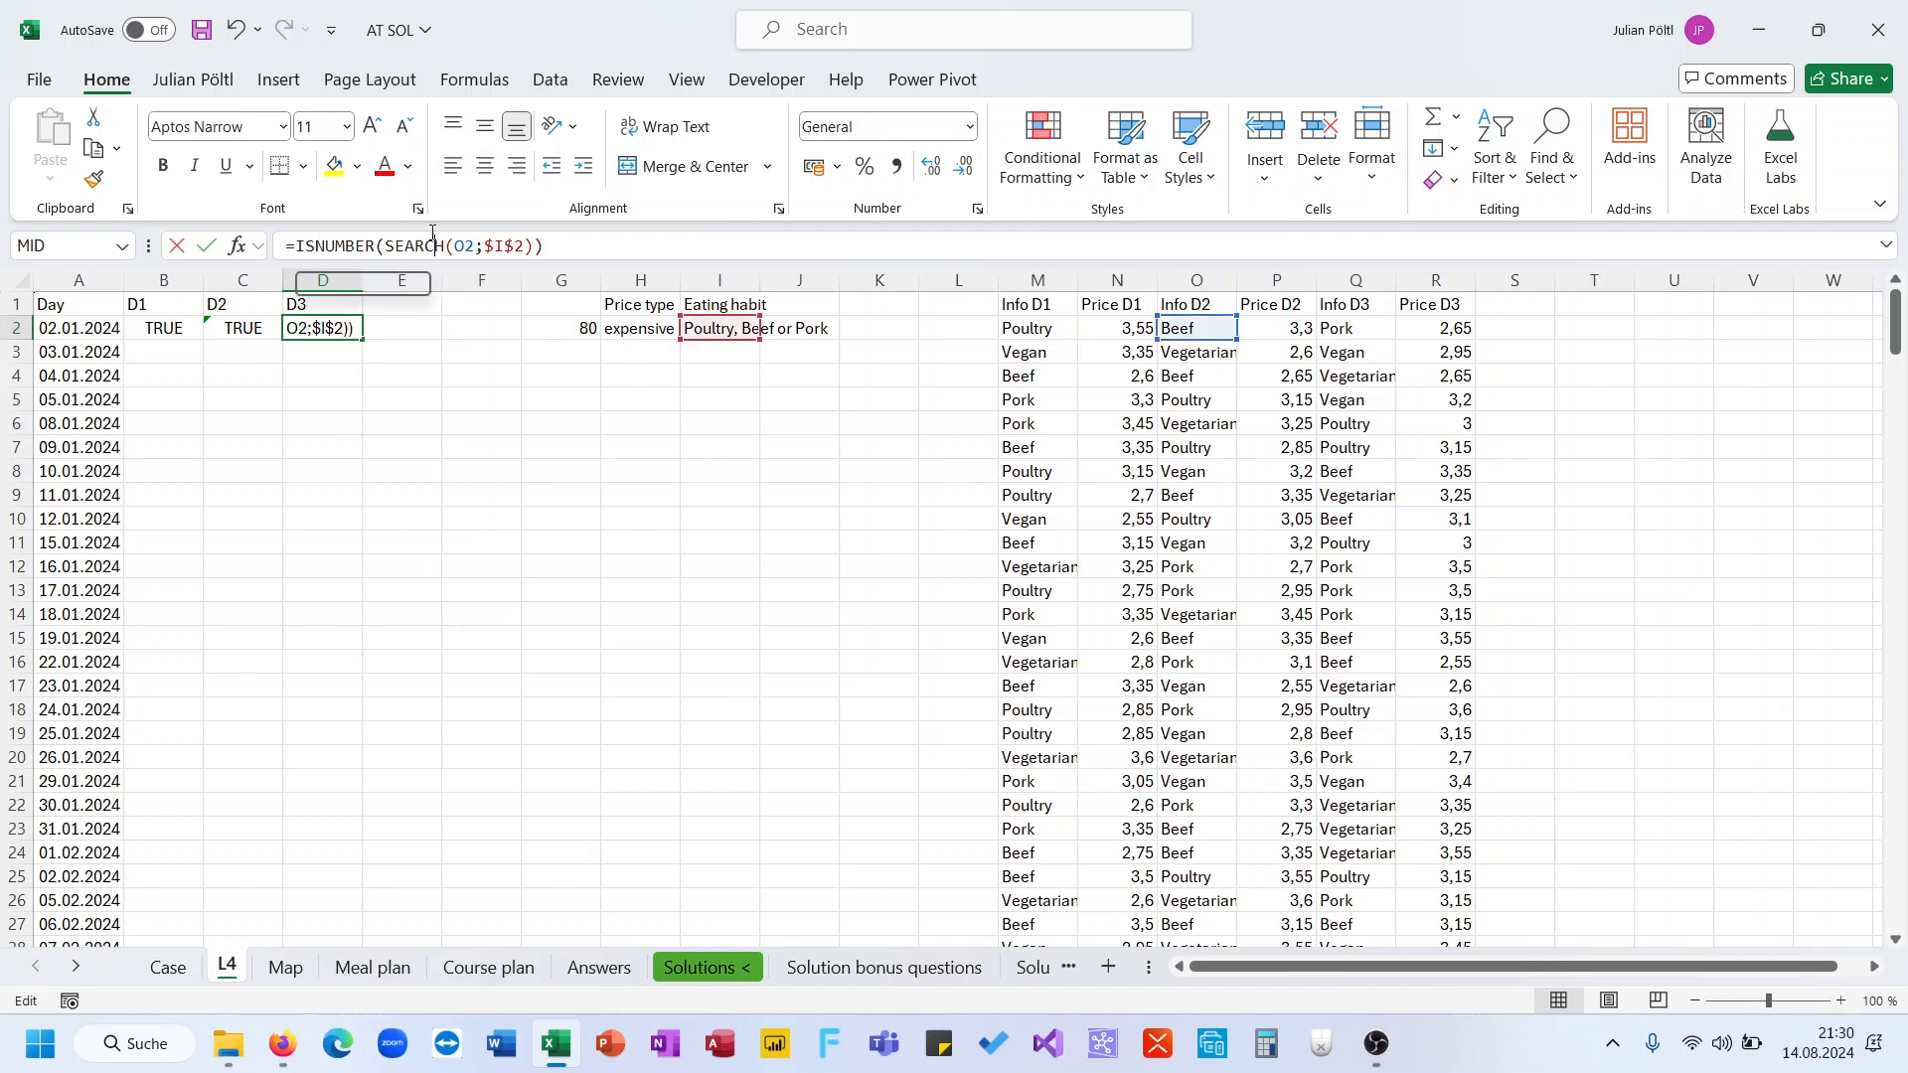
{"action": "left_click", "coordinate": [1338, 328]}
{"action": "key", "text": "Return"}
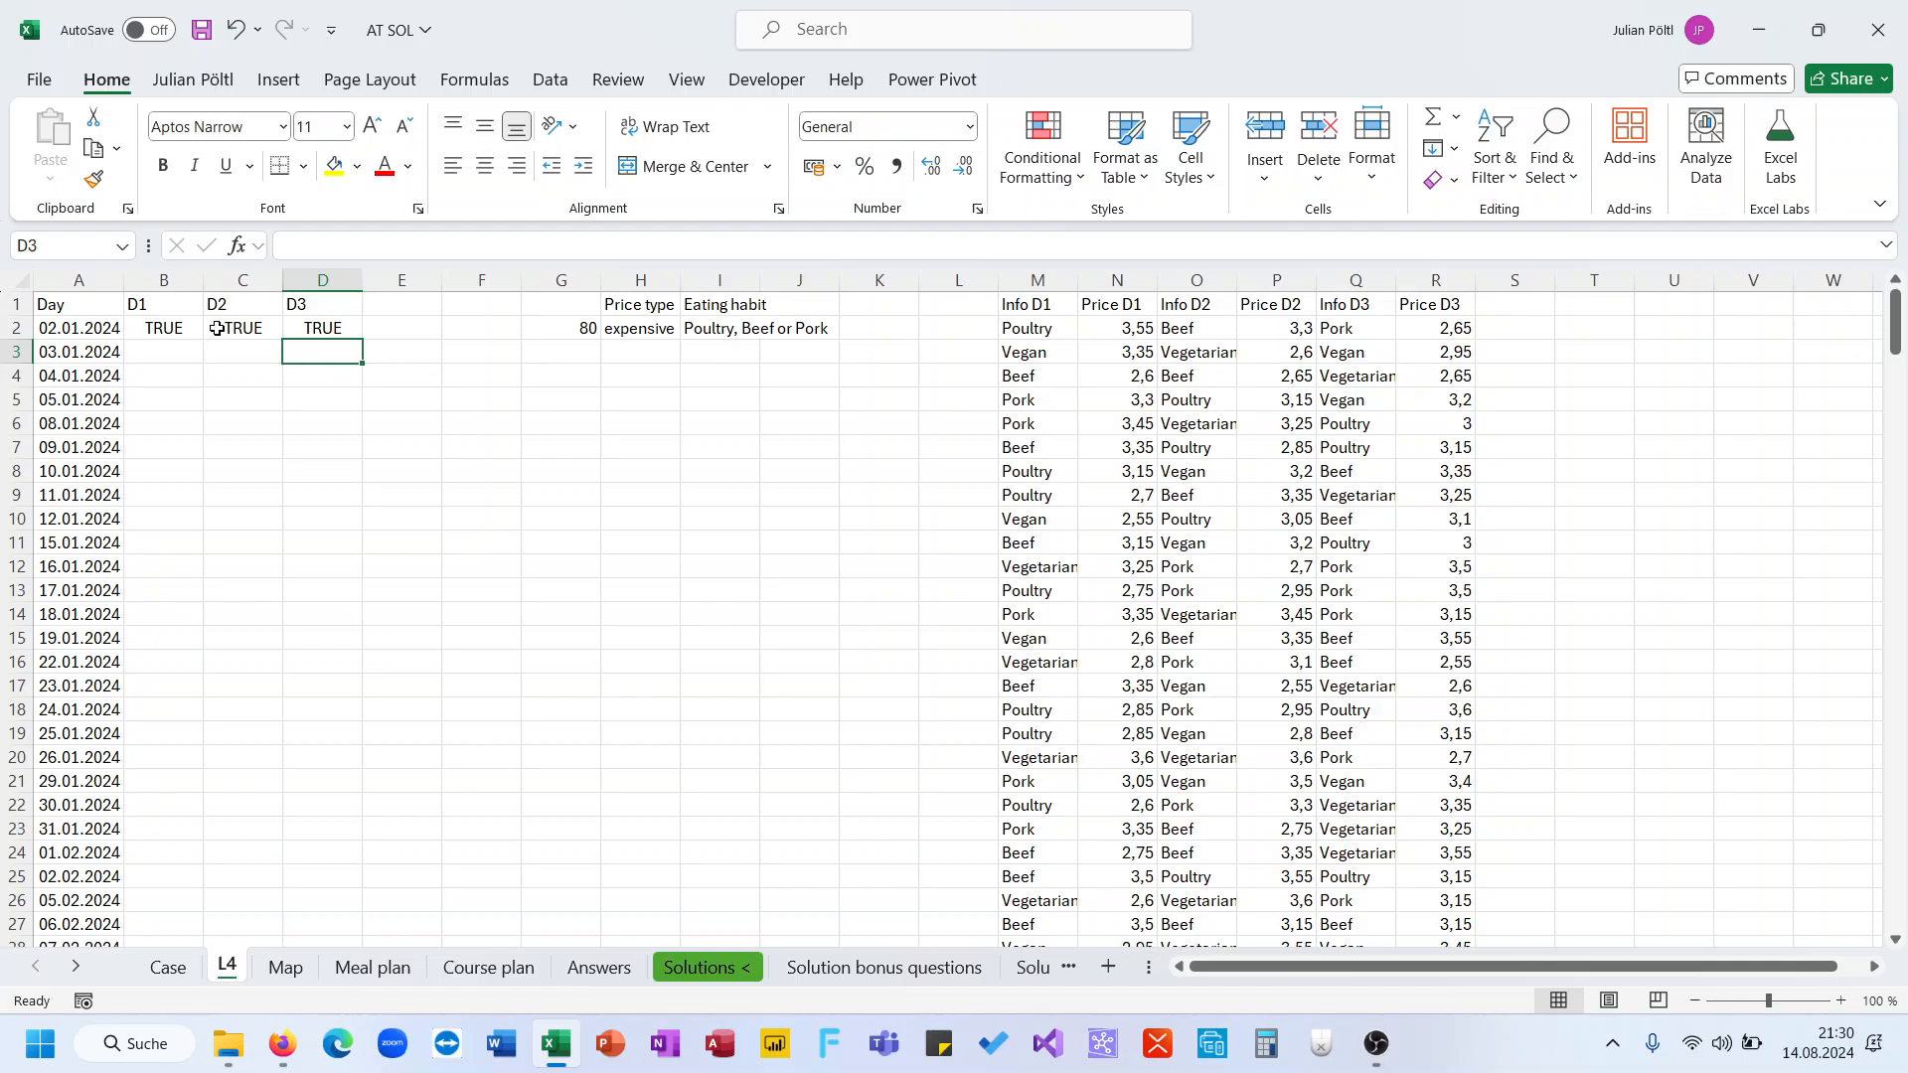
Copy the B2:D2 formulas down one row to B3:D3
{"action": "left_click_drag", "start_coordinate": [185, 328], "coordinate": [294, 327]}
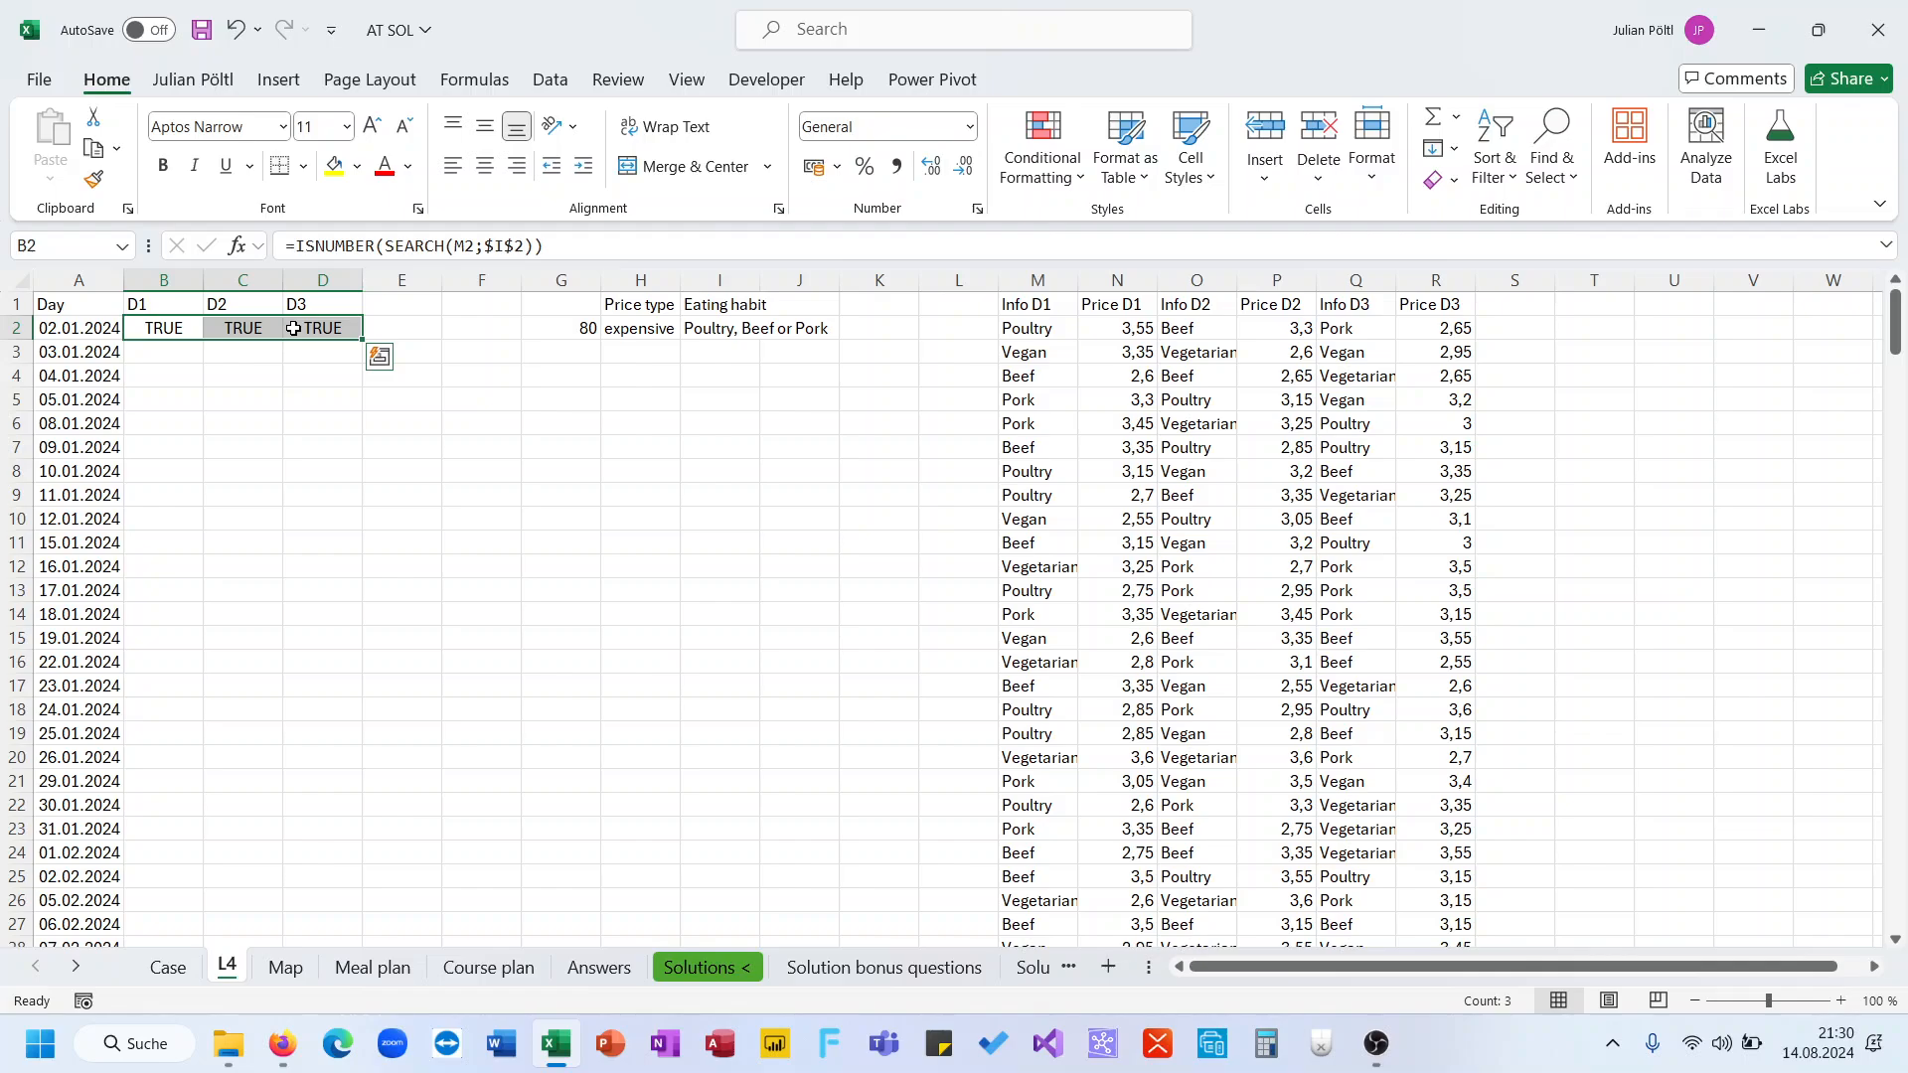
{"action": "left_click_drag", "start_coordinate": [364, 340], "coordinate": [360, 388]}
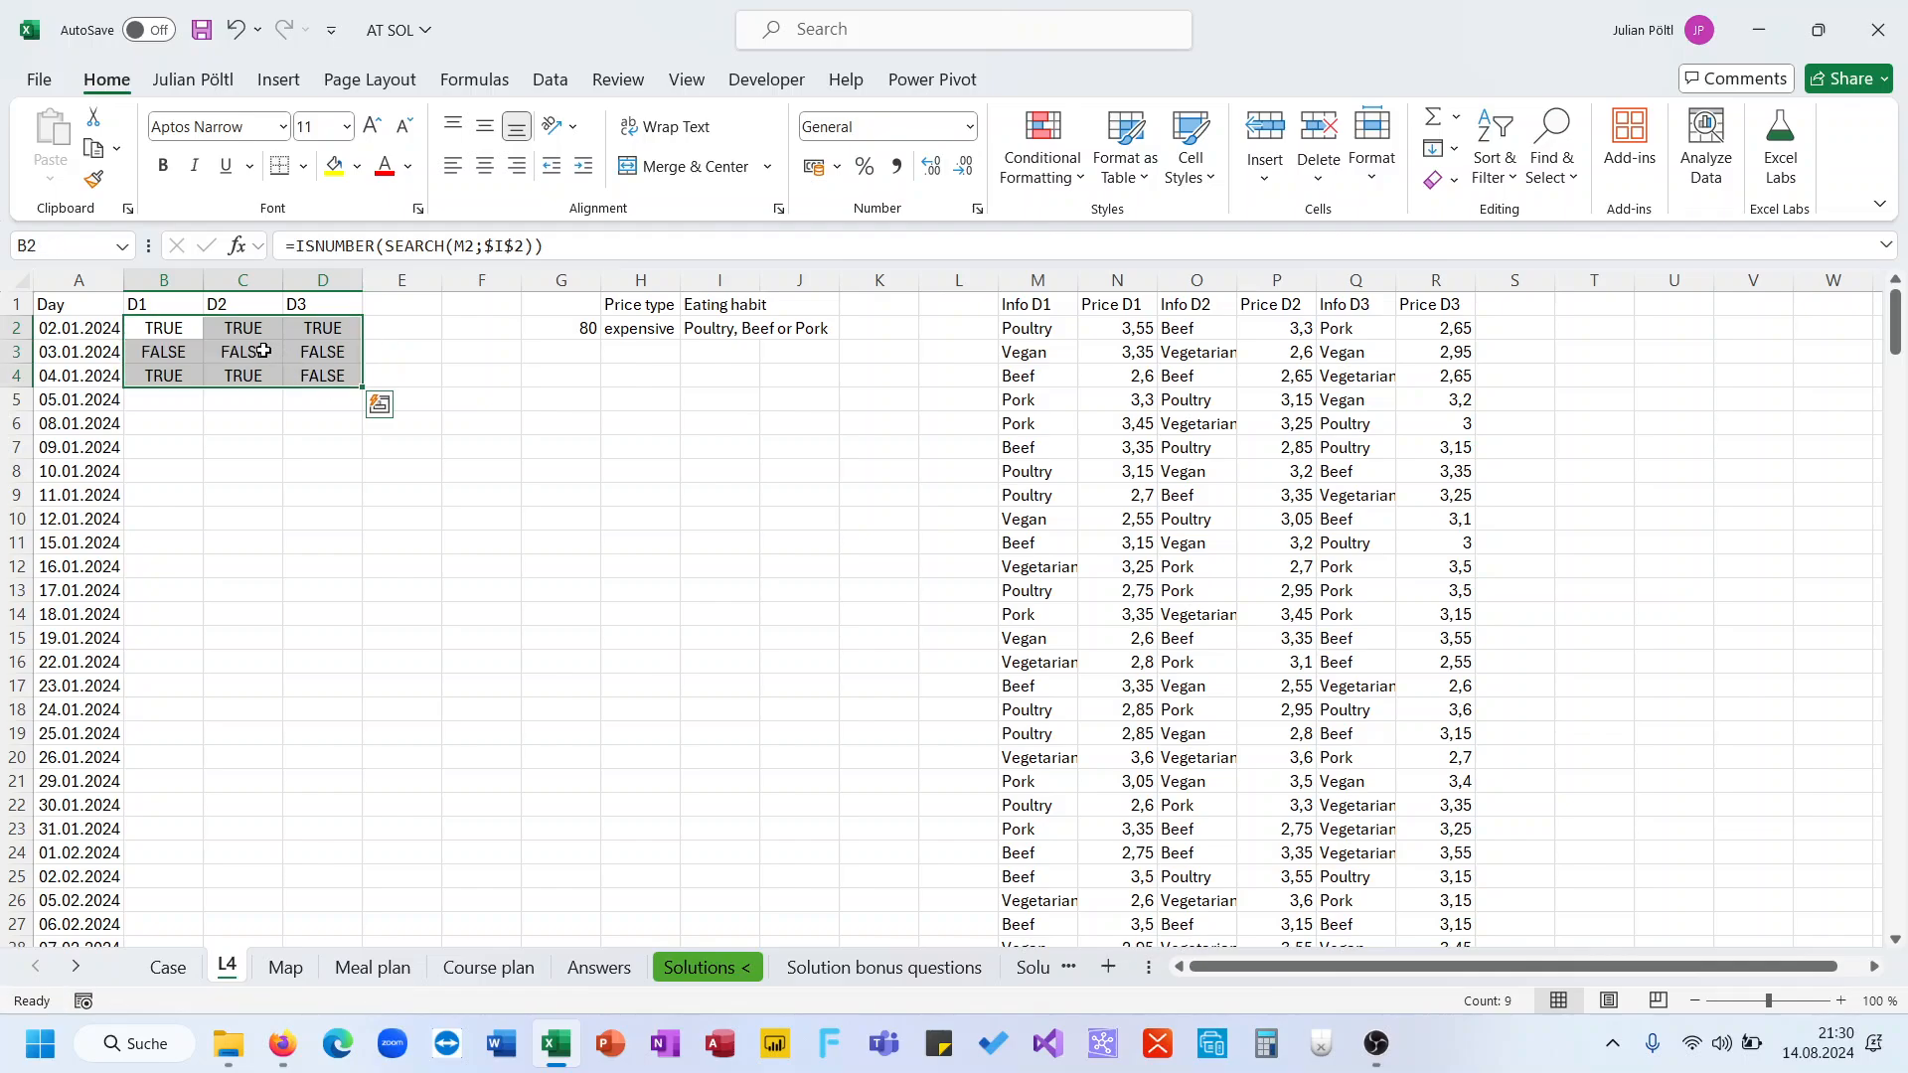
{"action": "left_click_drag", "start_coordinate": [183, 352], "coordinate": [343, 348]}
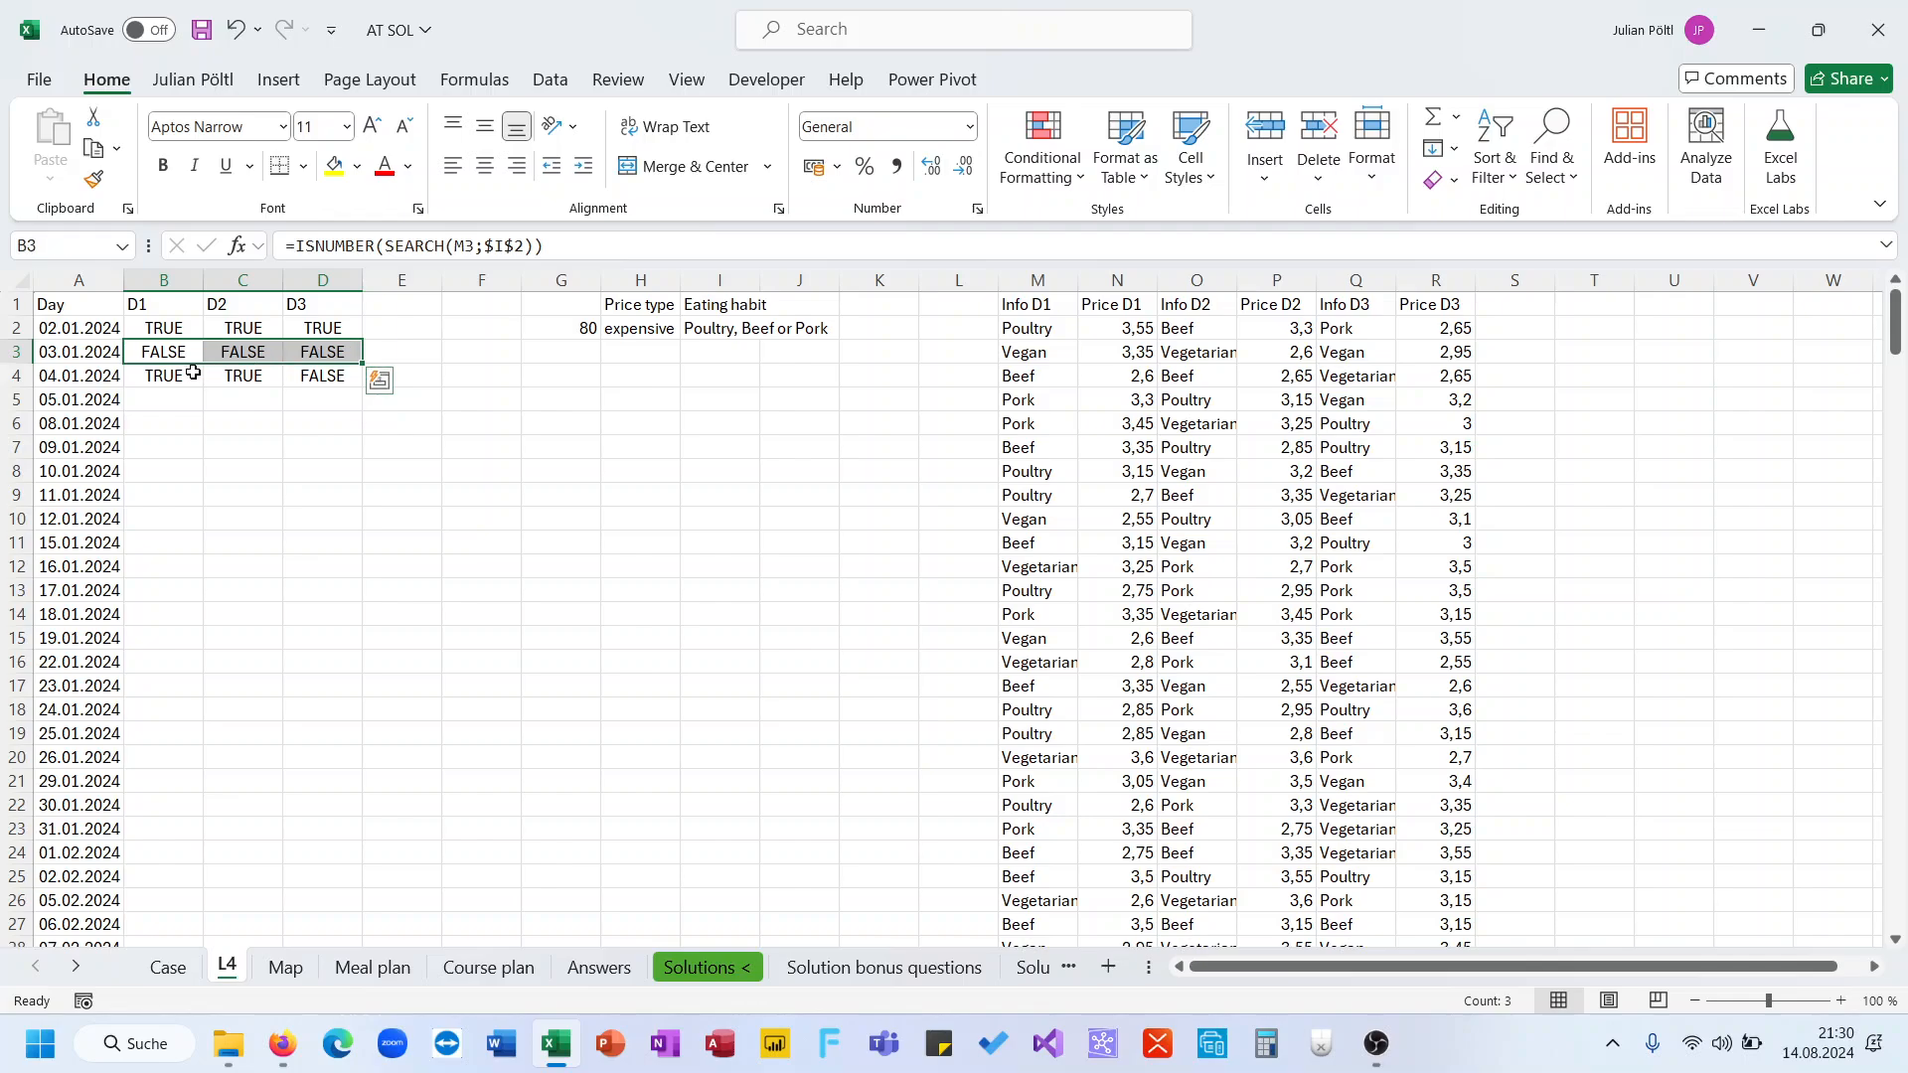
{"action": "left_click_drag", "start_coordinate": [191, 375], "coordinate": [305, 372]}
{"action": "key", "text": "Delete"}
{"action": "key", "text": "Up"}
{"action": "key", "text": "Up"}
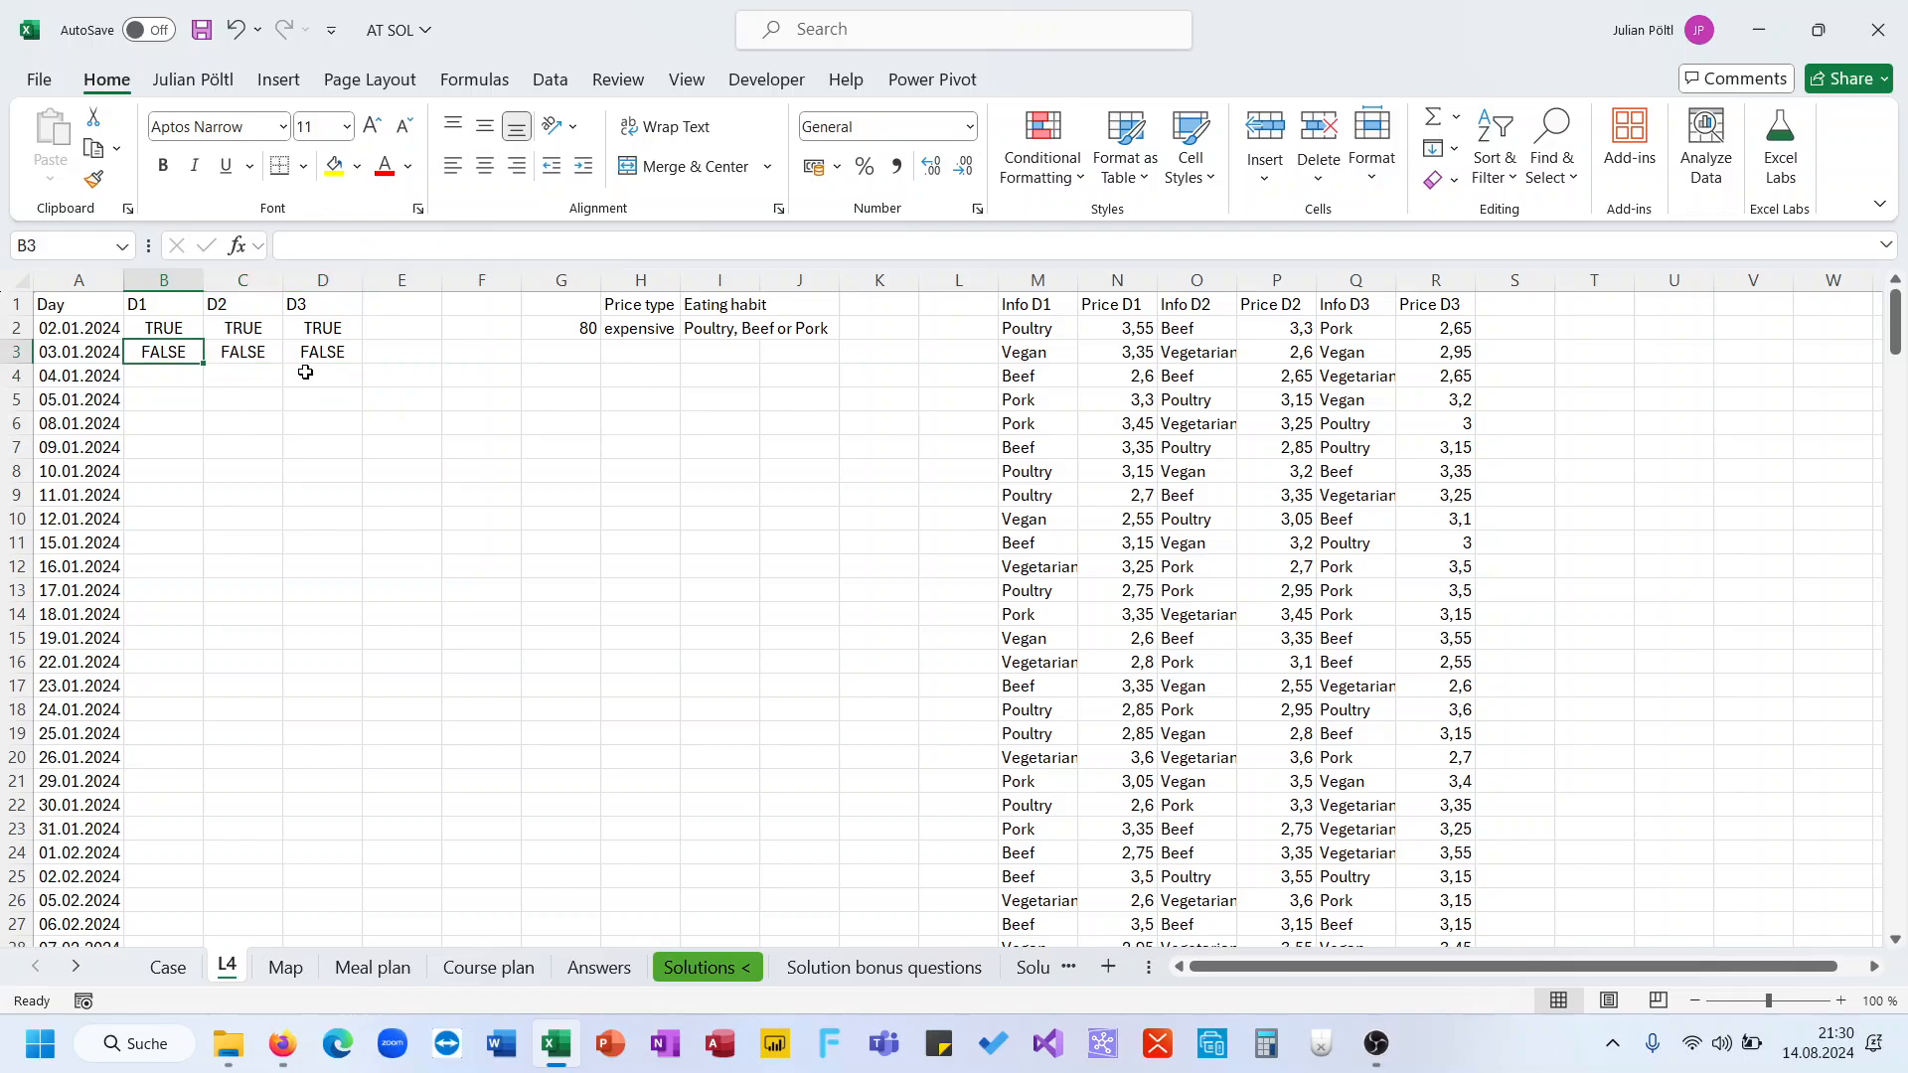
Multiply the B2 formula by dish 1's price in N2
{"action": "left_click", "coordinate": [574, 249]}
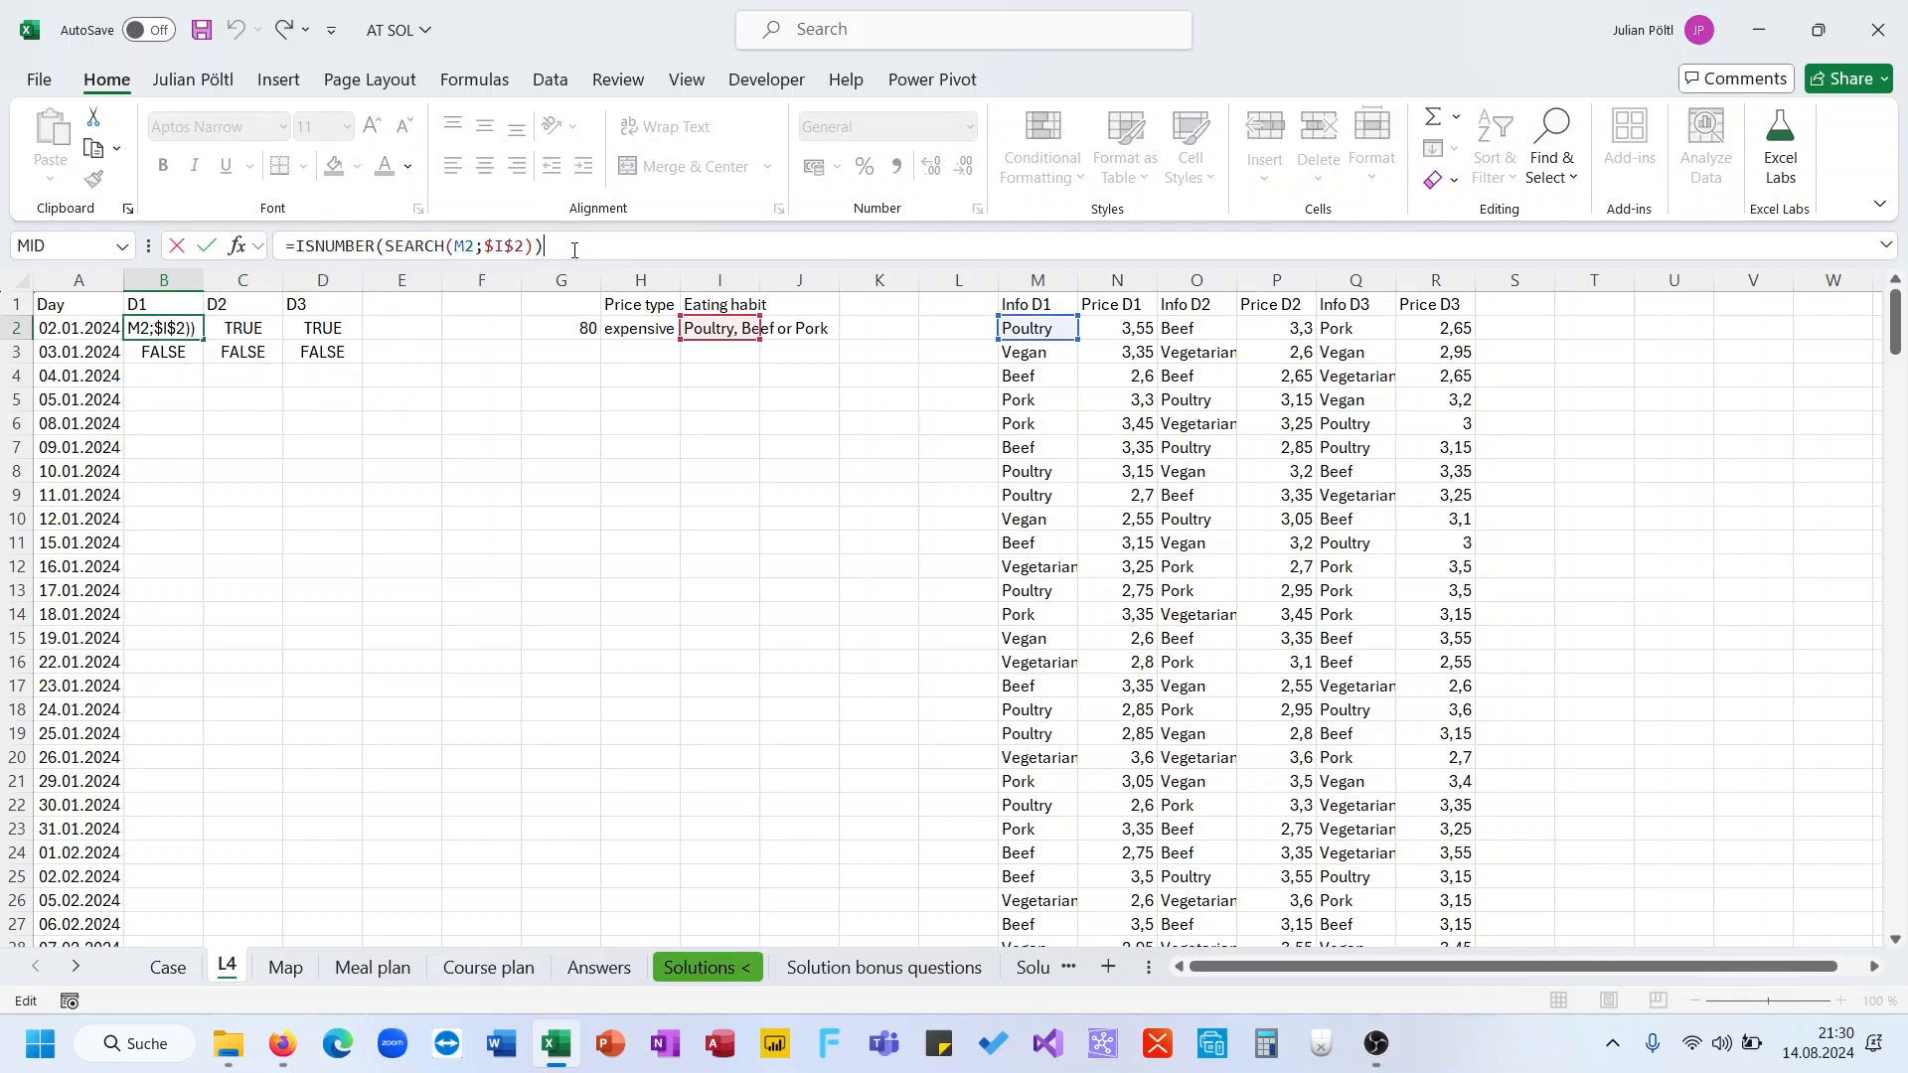
{"action": "type", "text": "Ü"}
{"action": "key", "text": "BackSpace"}
{"action": "type", "text": "*"}
{"action": "left_click", "coordinate": [1118, 325]}
{"action": "key", "text": "Return"}
{"action": "key", "text": "Up"}
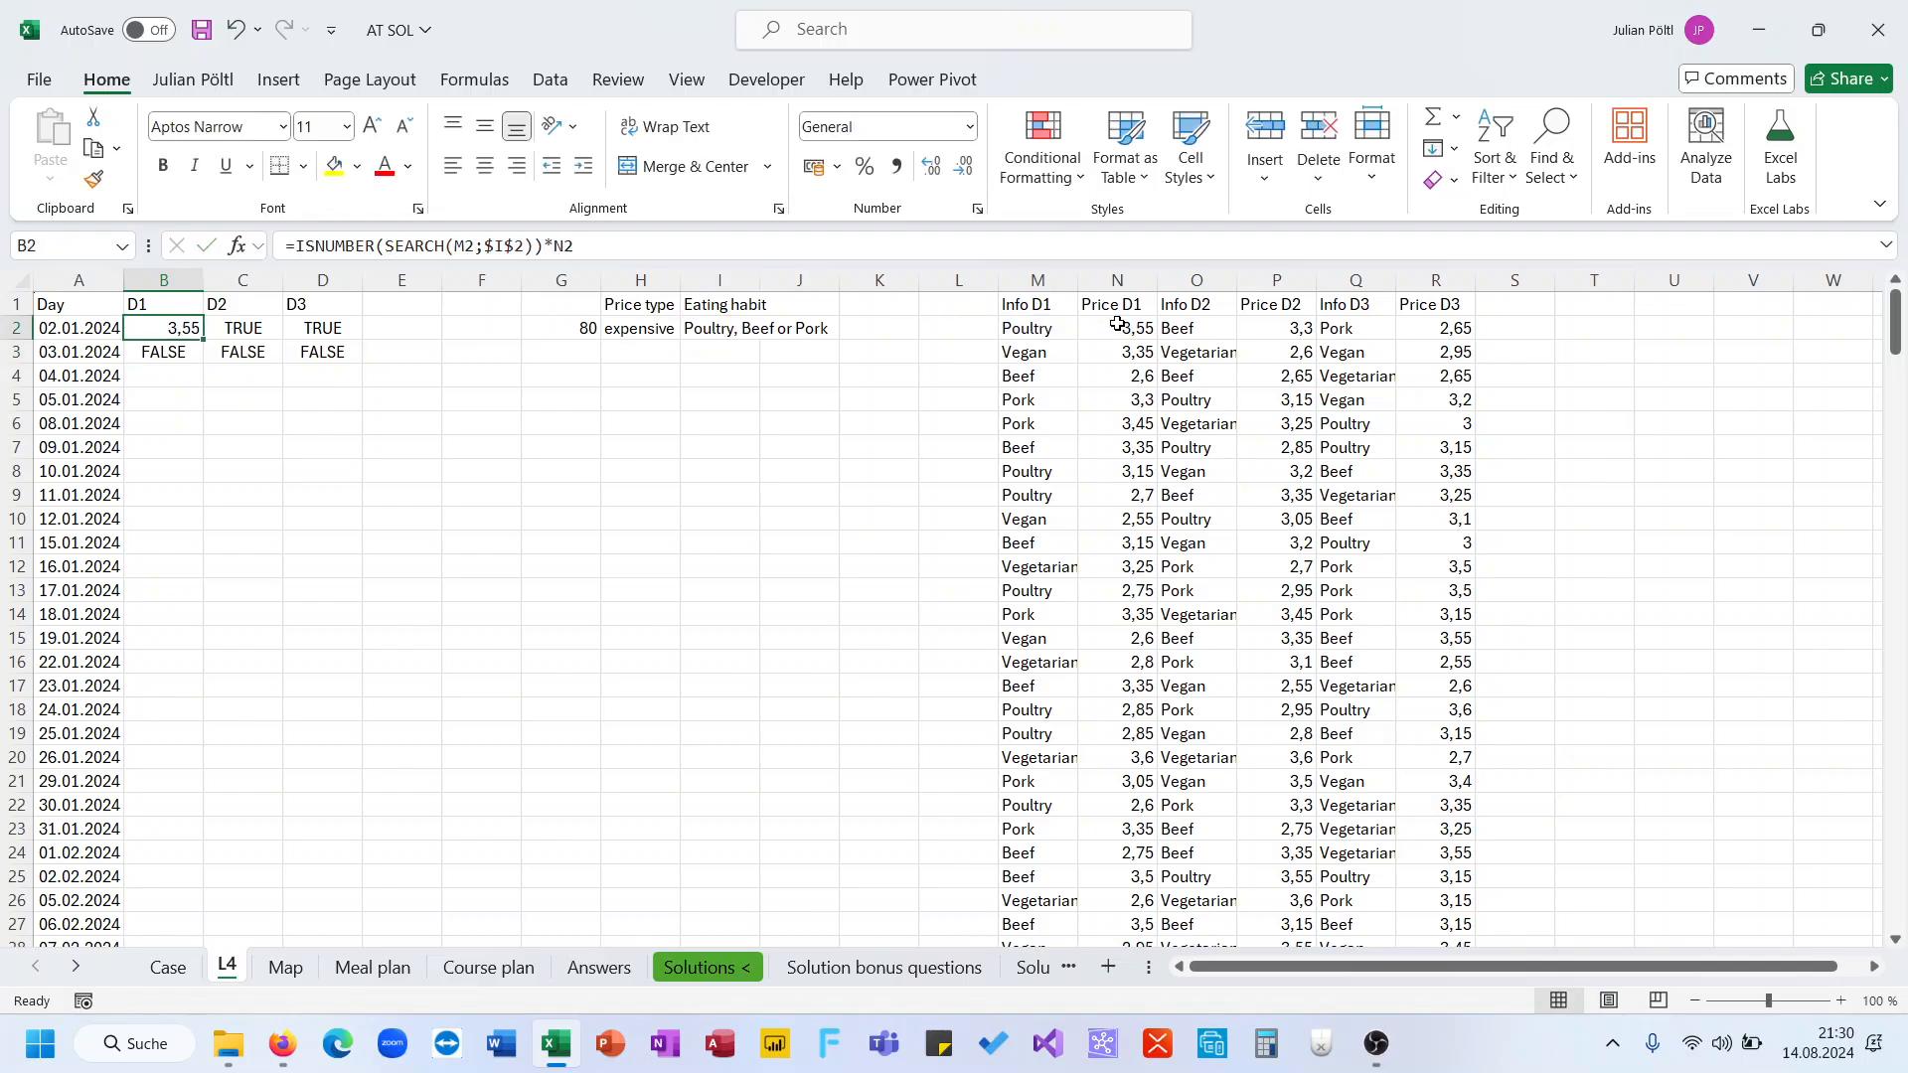
Multiply the C2 formula by dish 2's price in P2
{"action": "key", "text": "Right"}
{"action": "key", "text": "Right"}
{"action": "left_click", "coordinate": [1059, 324]}
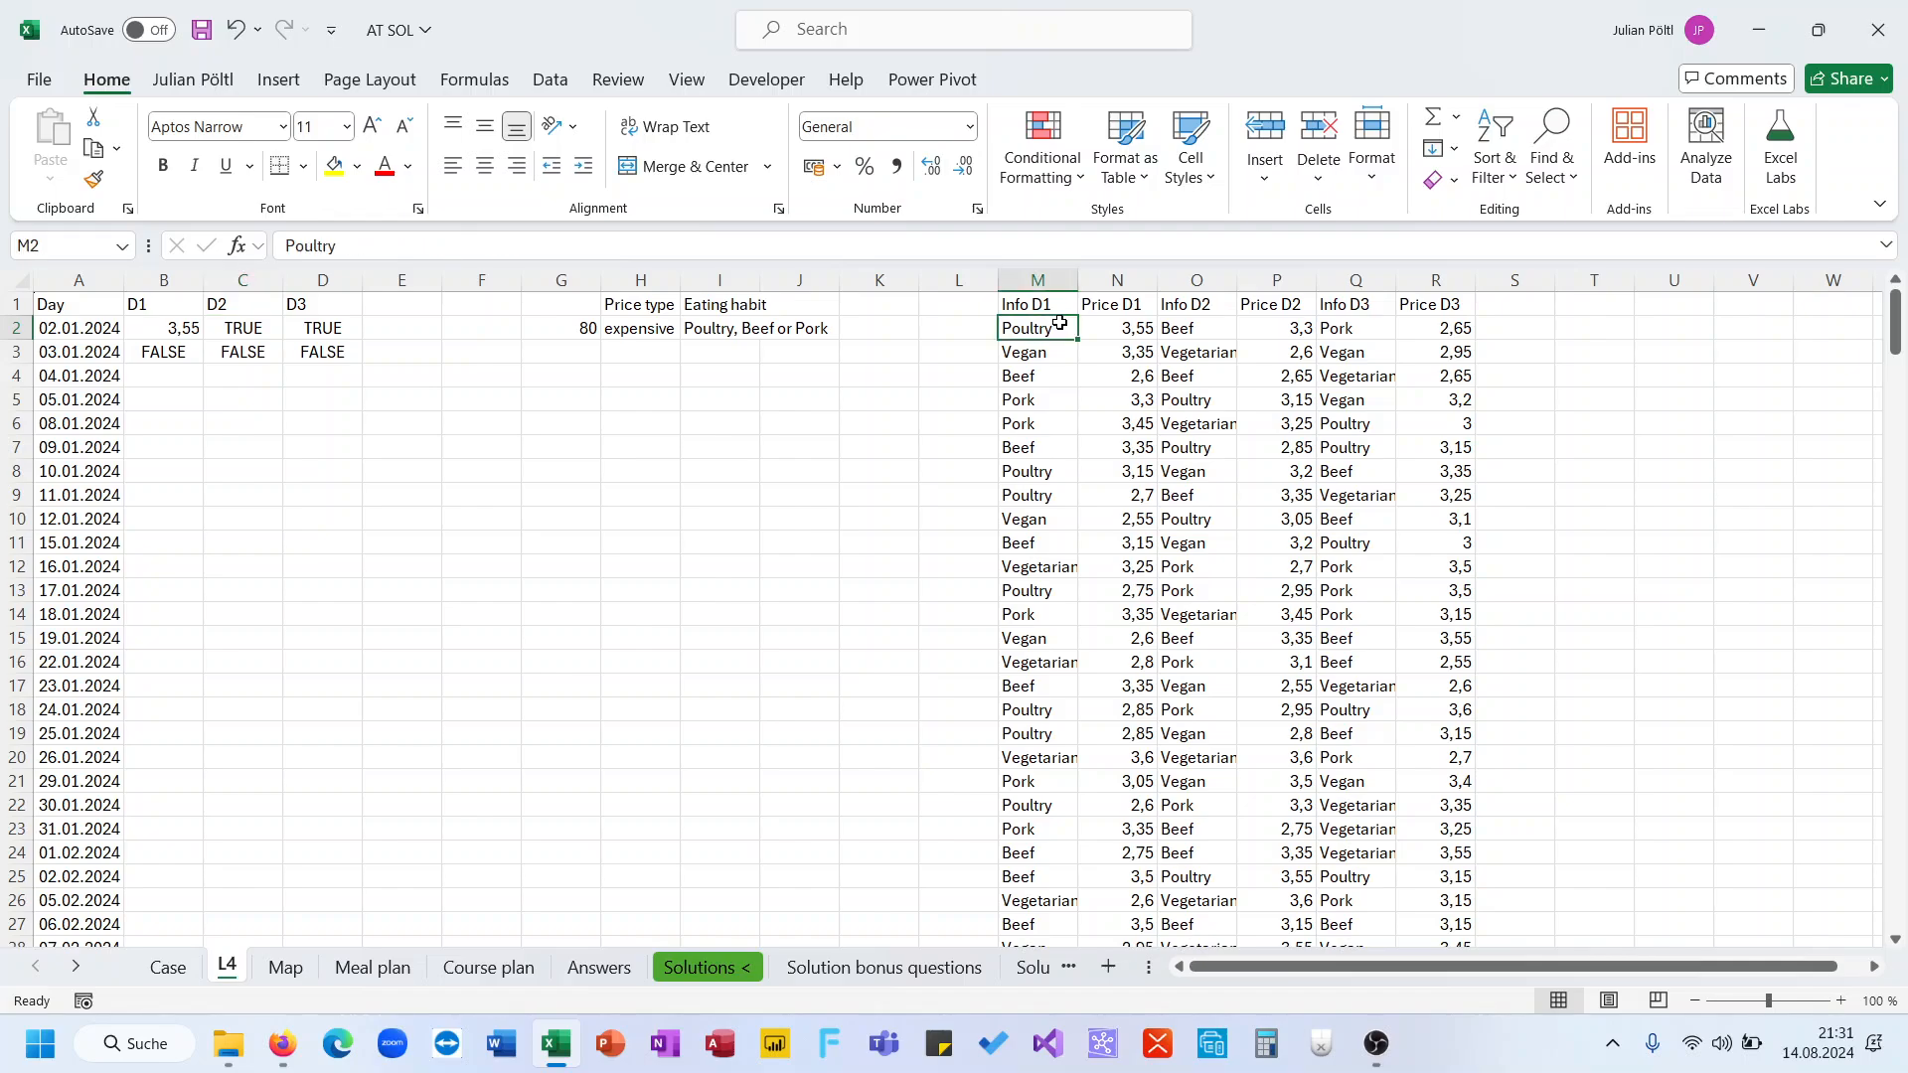
{"action": "left_click", "coordinate": [249, 339]}
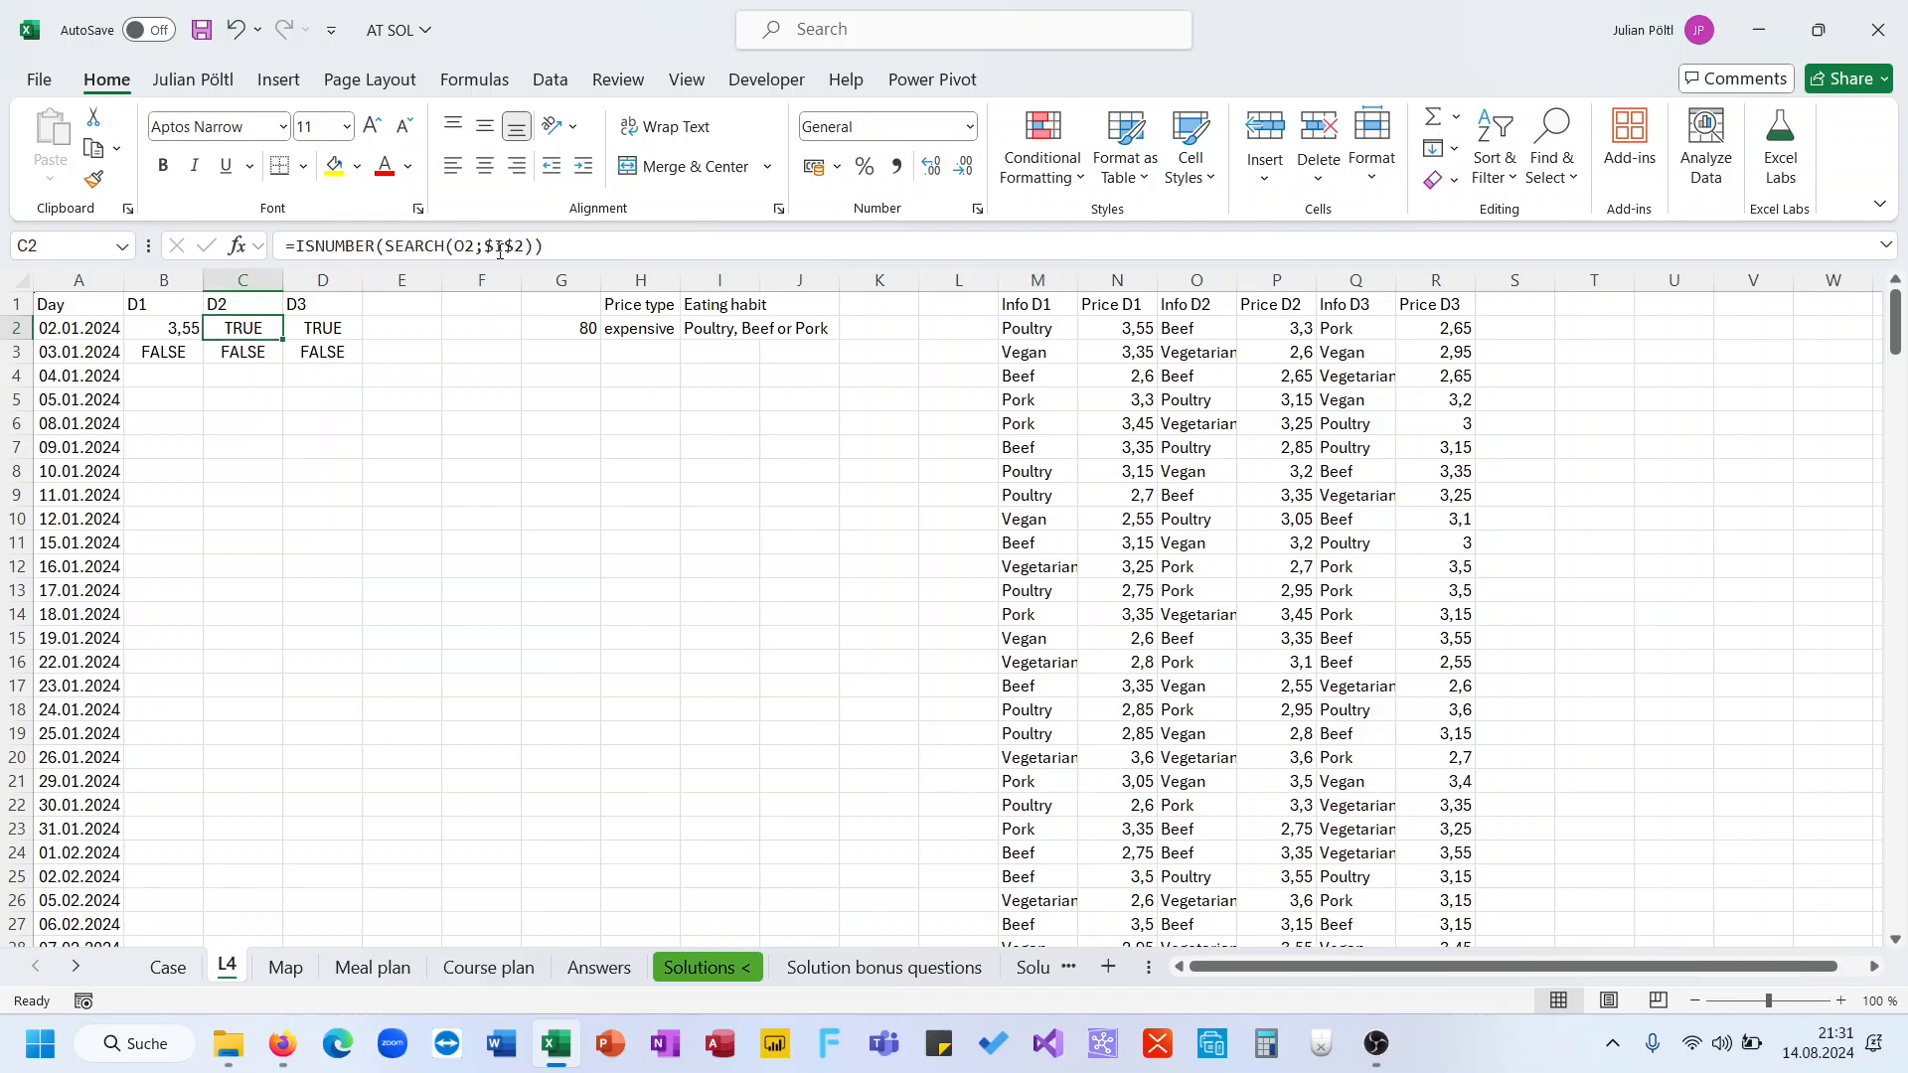
{"action": "left_click", "coordinate": [568, 245]}
{"action": "type", "text": "*"}
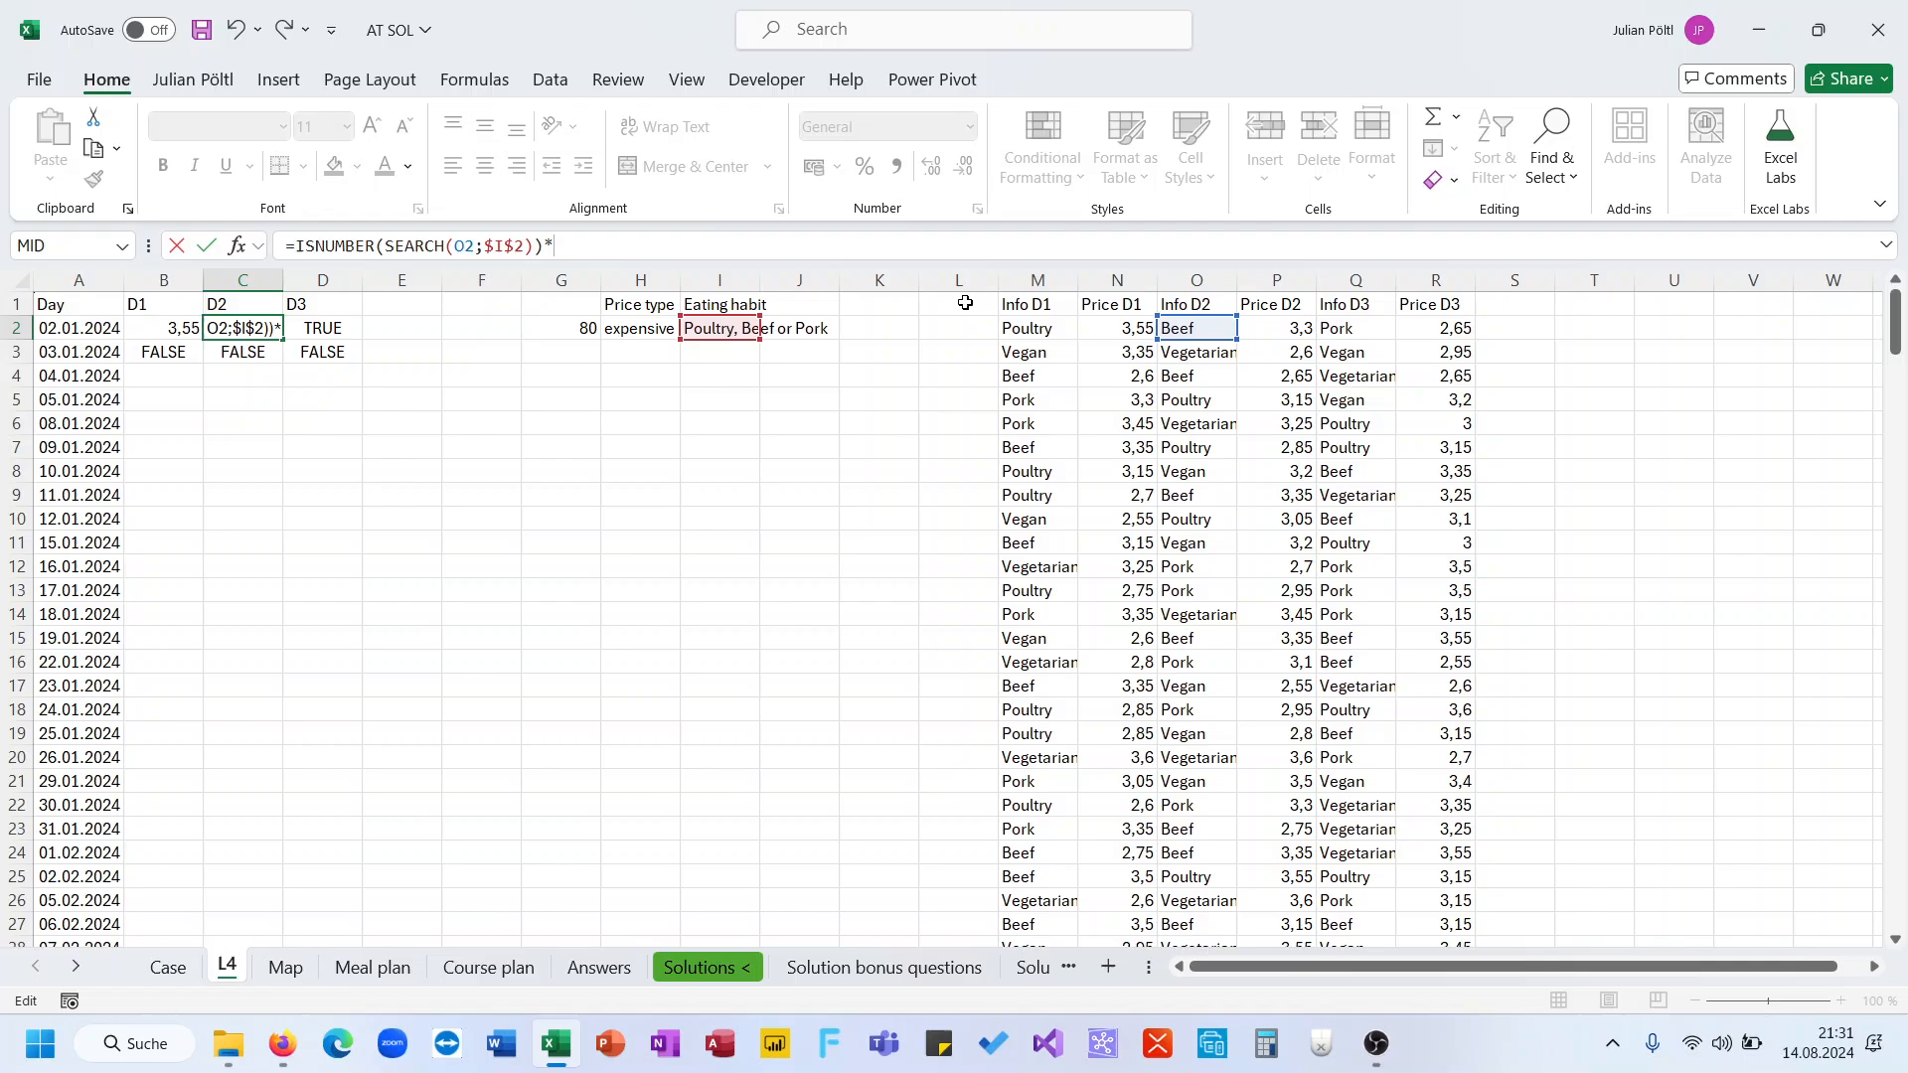
{"action": "left_click", "coordinate": [1297, 329]}
{"action": "key", "text": "Return"}
Multiply the D2 formula by dish 3's price in R2
{"action": "key", "text": "Up"}
{"action": "key", "text": "Right"}
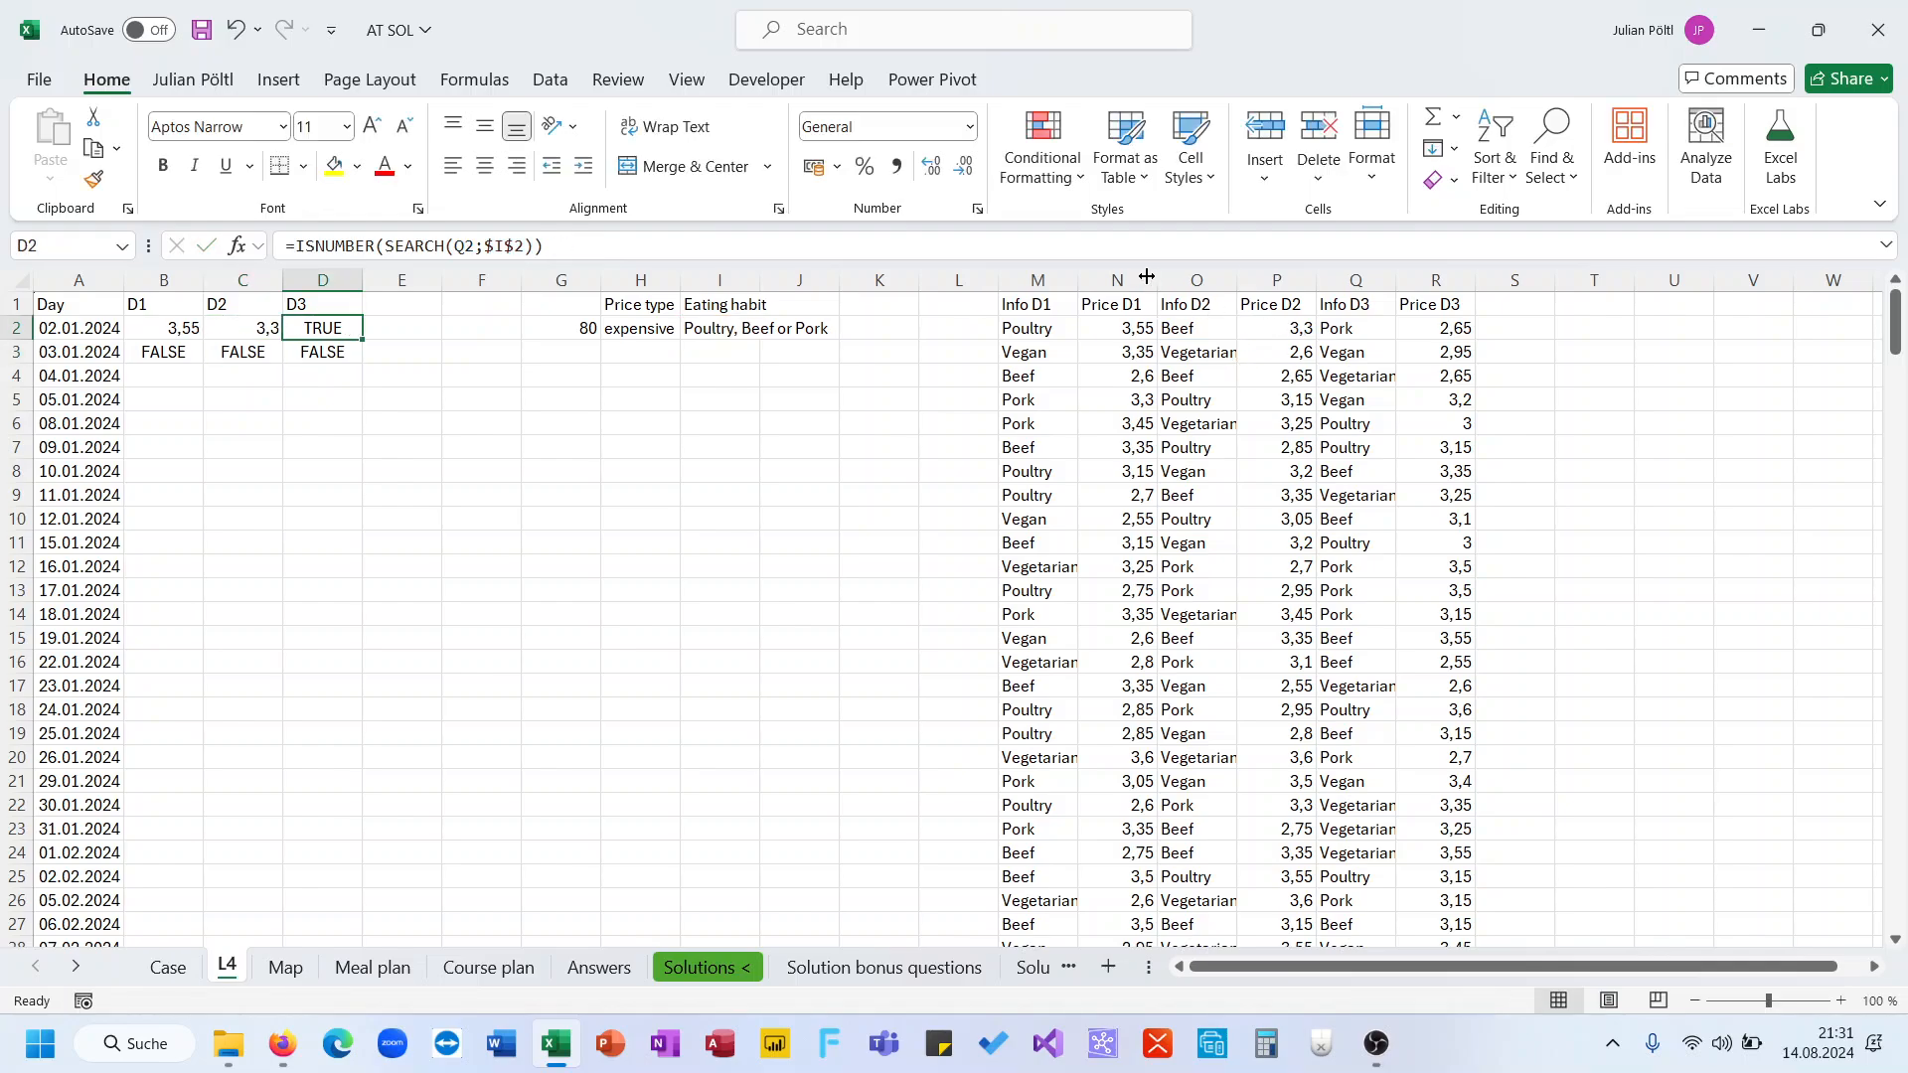
{"action": "left_click", "coordinate": [1117, 246]}
{"action": "type", "text": "*"}
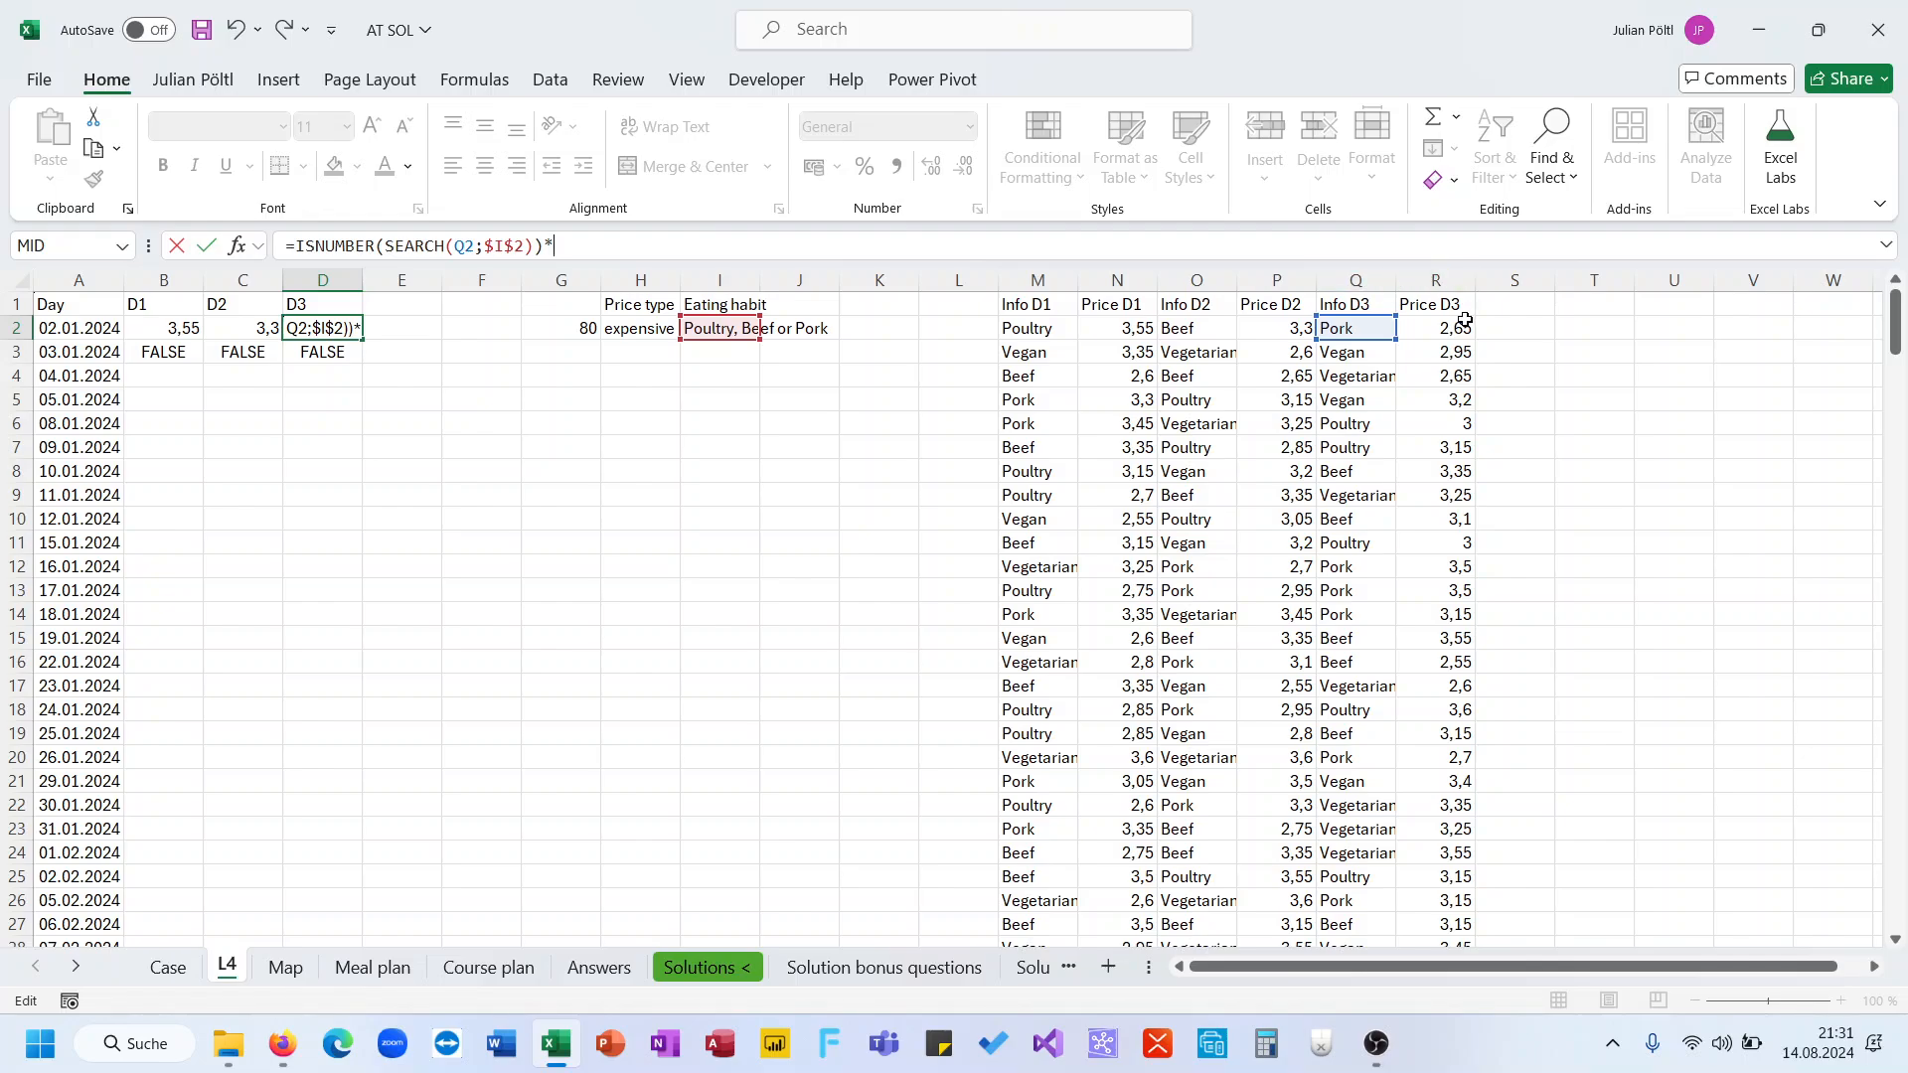
{"action": "left_click", "coordinate": [1465, 320]}
{"action": "key", "text": "Return"}
Fill the B2:D2 formulas down through all meal plan rows
{"action": "left_click_drag", "start_coordinate": [174, 329], "coordinate": [257, 328]}
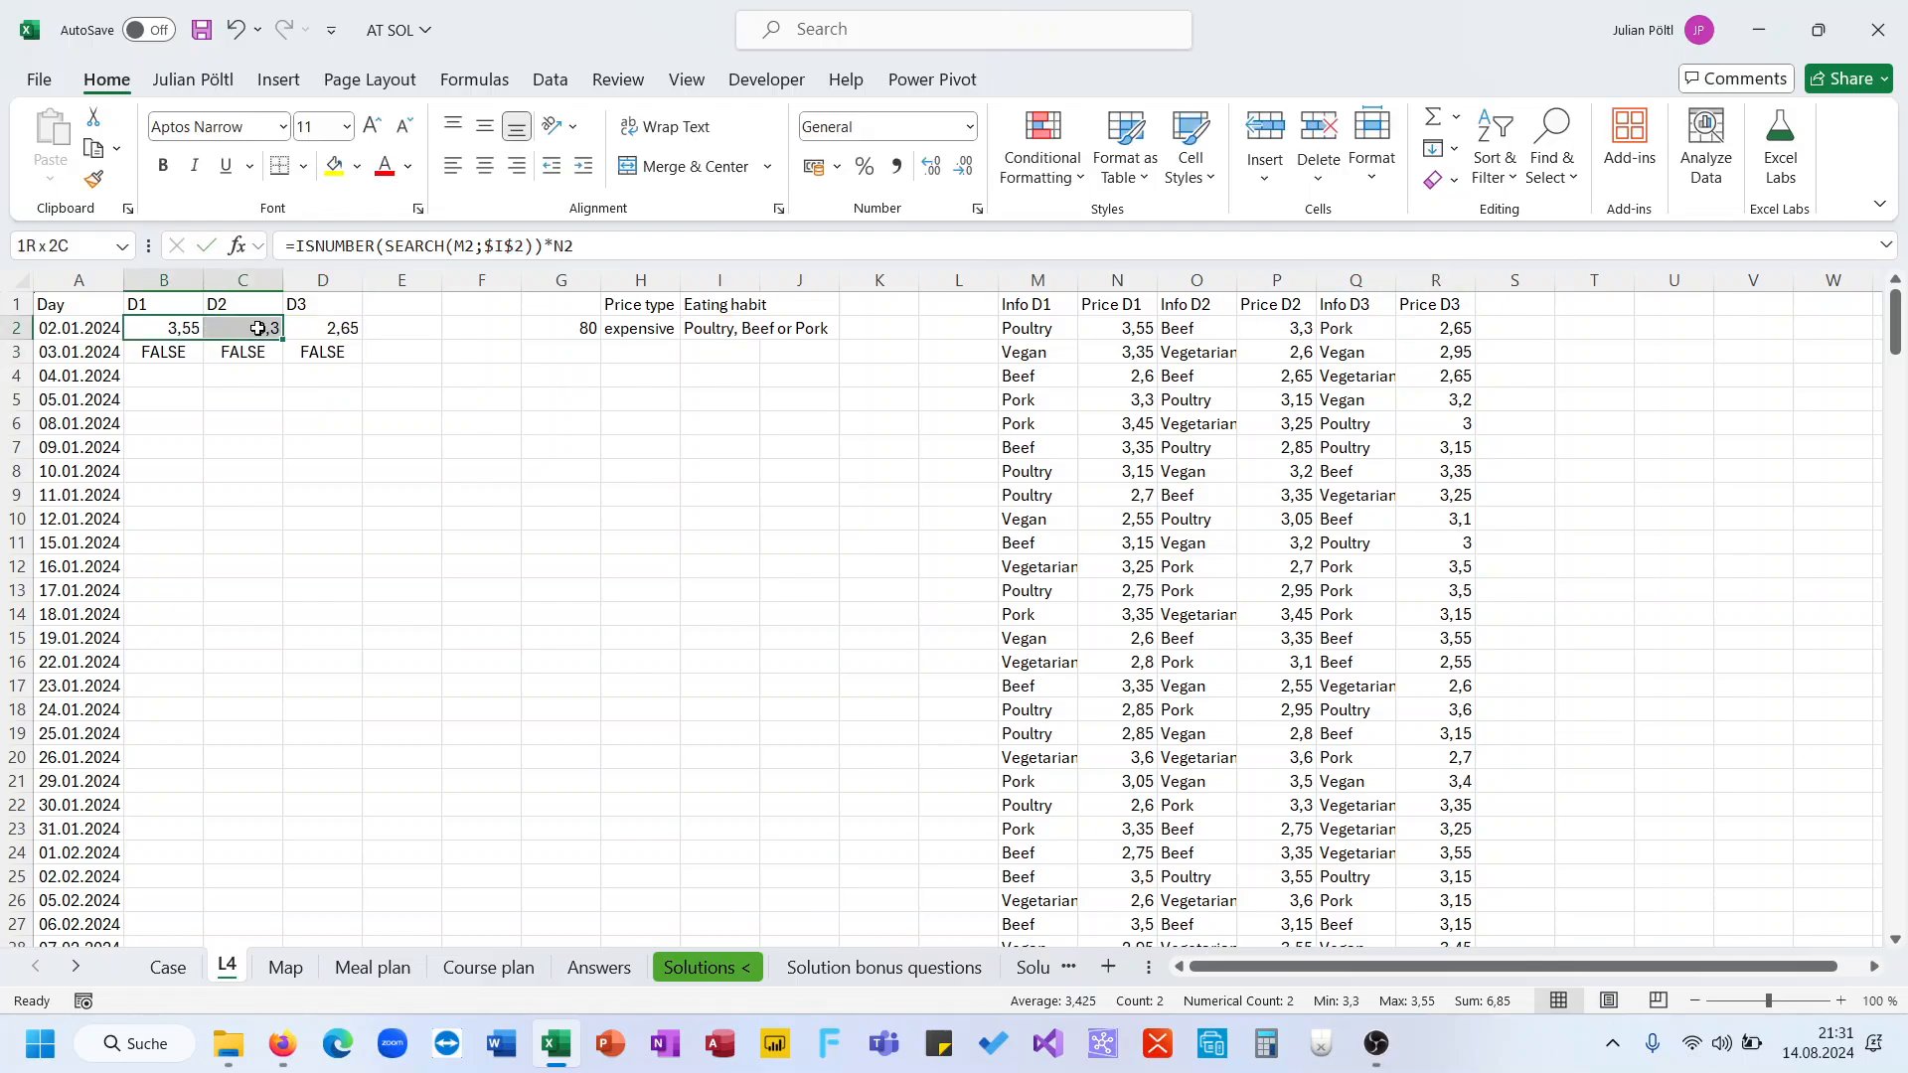
{"action": "left_click", "coordinate": [308, 334]}
{"action": "key", "text": "shift+Left"}
{"action": "key", "text": "shift+Left"}
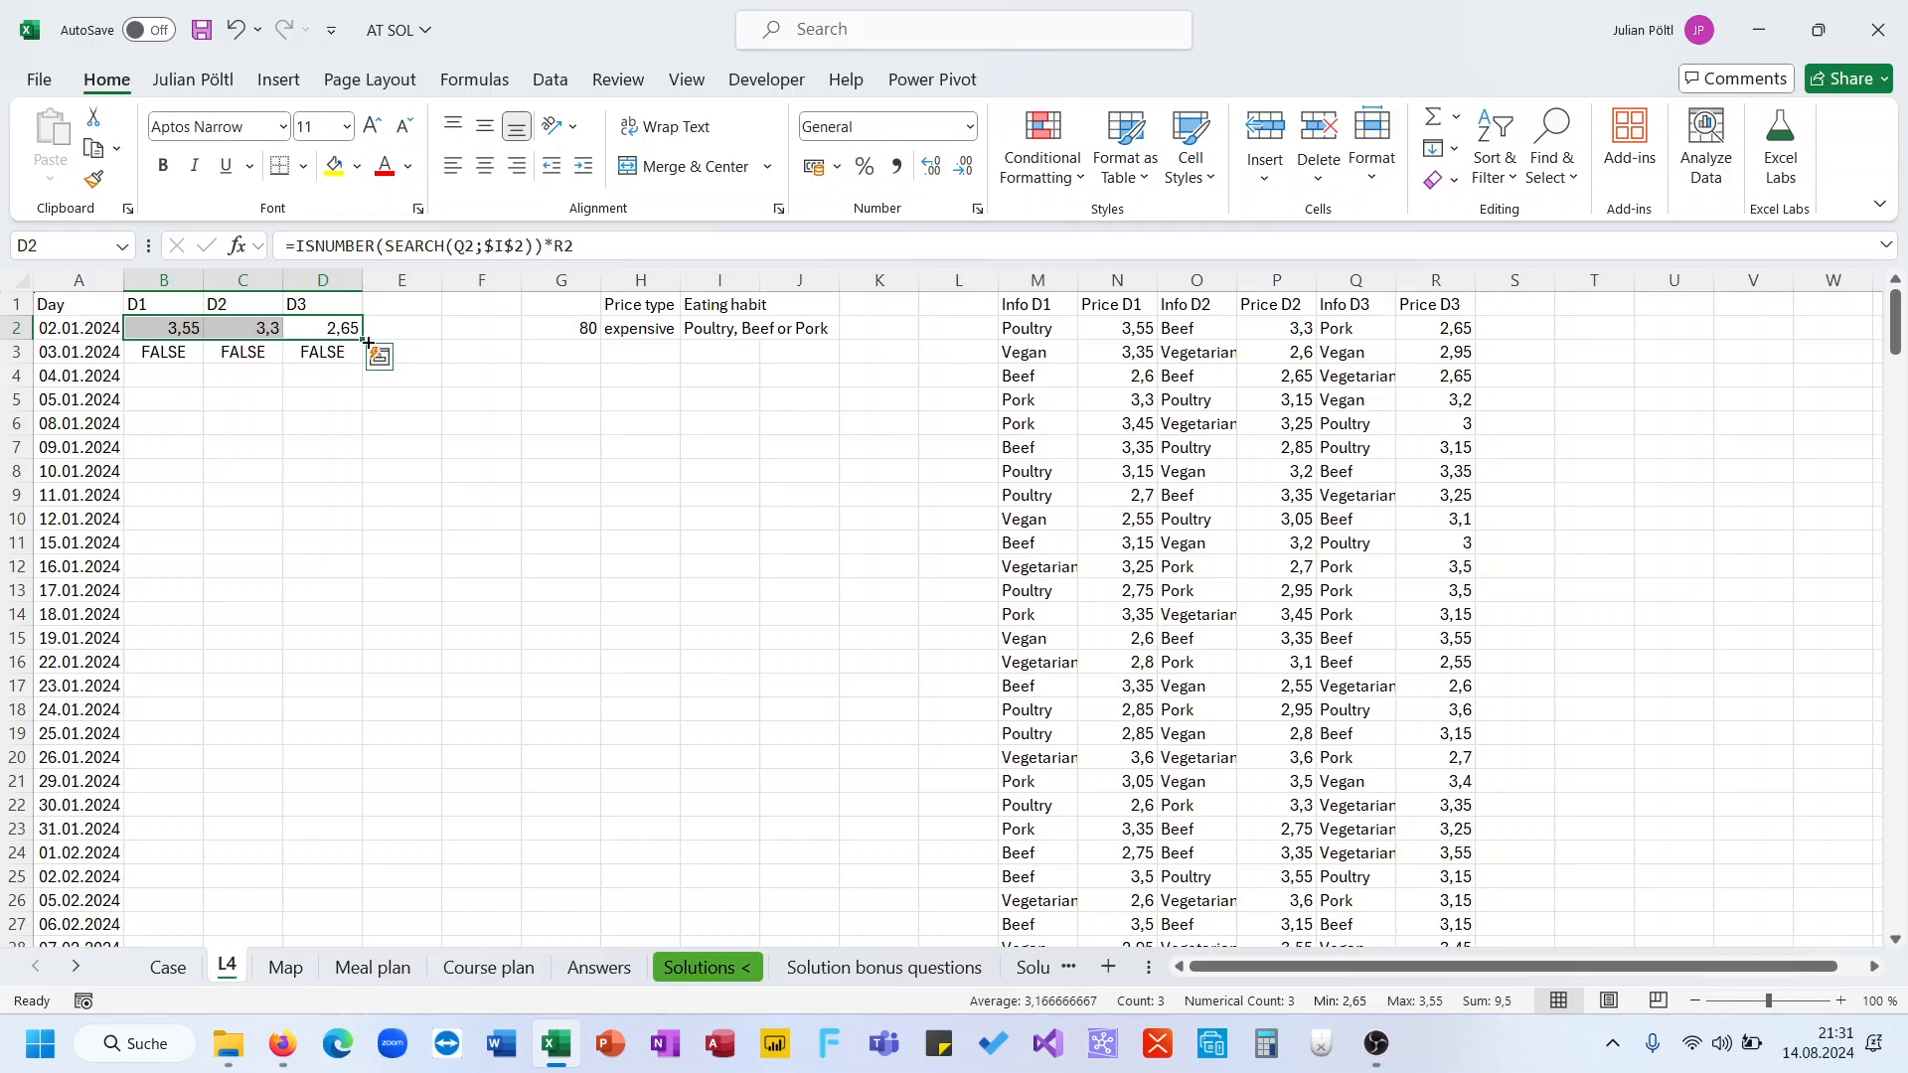
{"action": "double_click", "coordinate": [362, 338]}
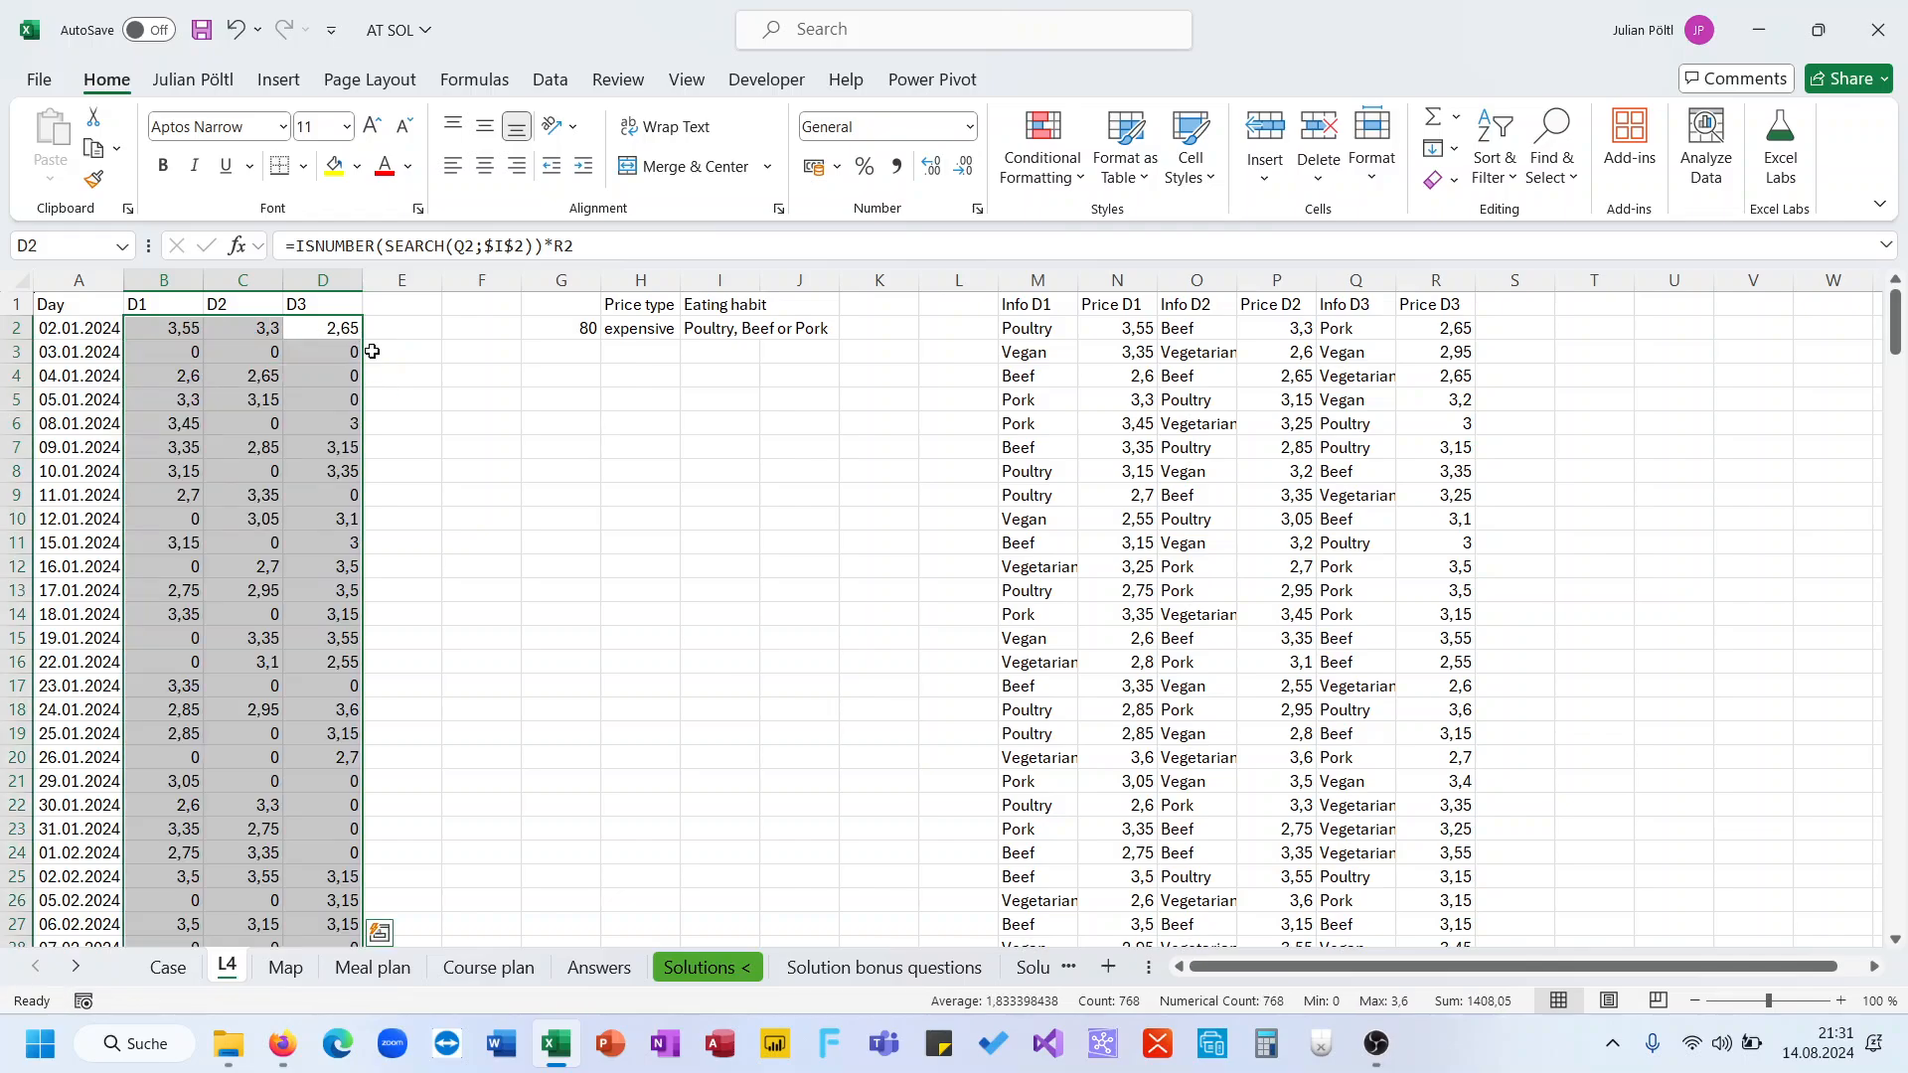
Enter in E2 an IF formula returning MAX(B2:D2) when $H$2 is "expensive", otherwise MINIFS(B2:D2;B2:D2>0)
{"action": "left_click", "coordinate": [388, 329]}
{"action": "type", "text": "=IF("}
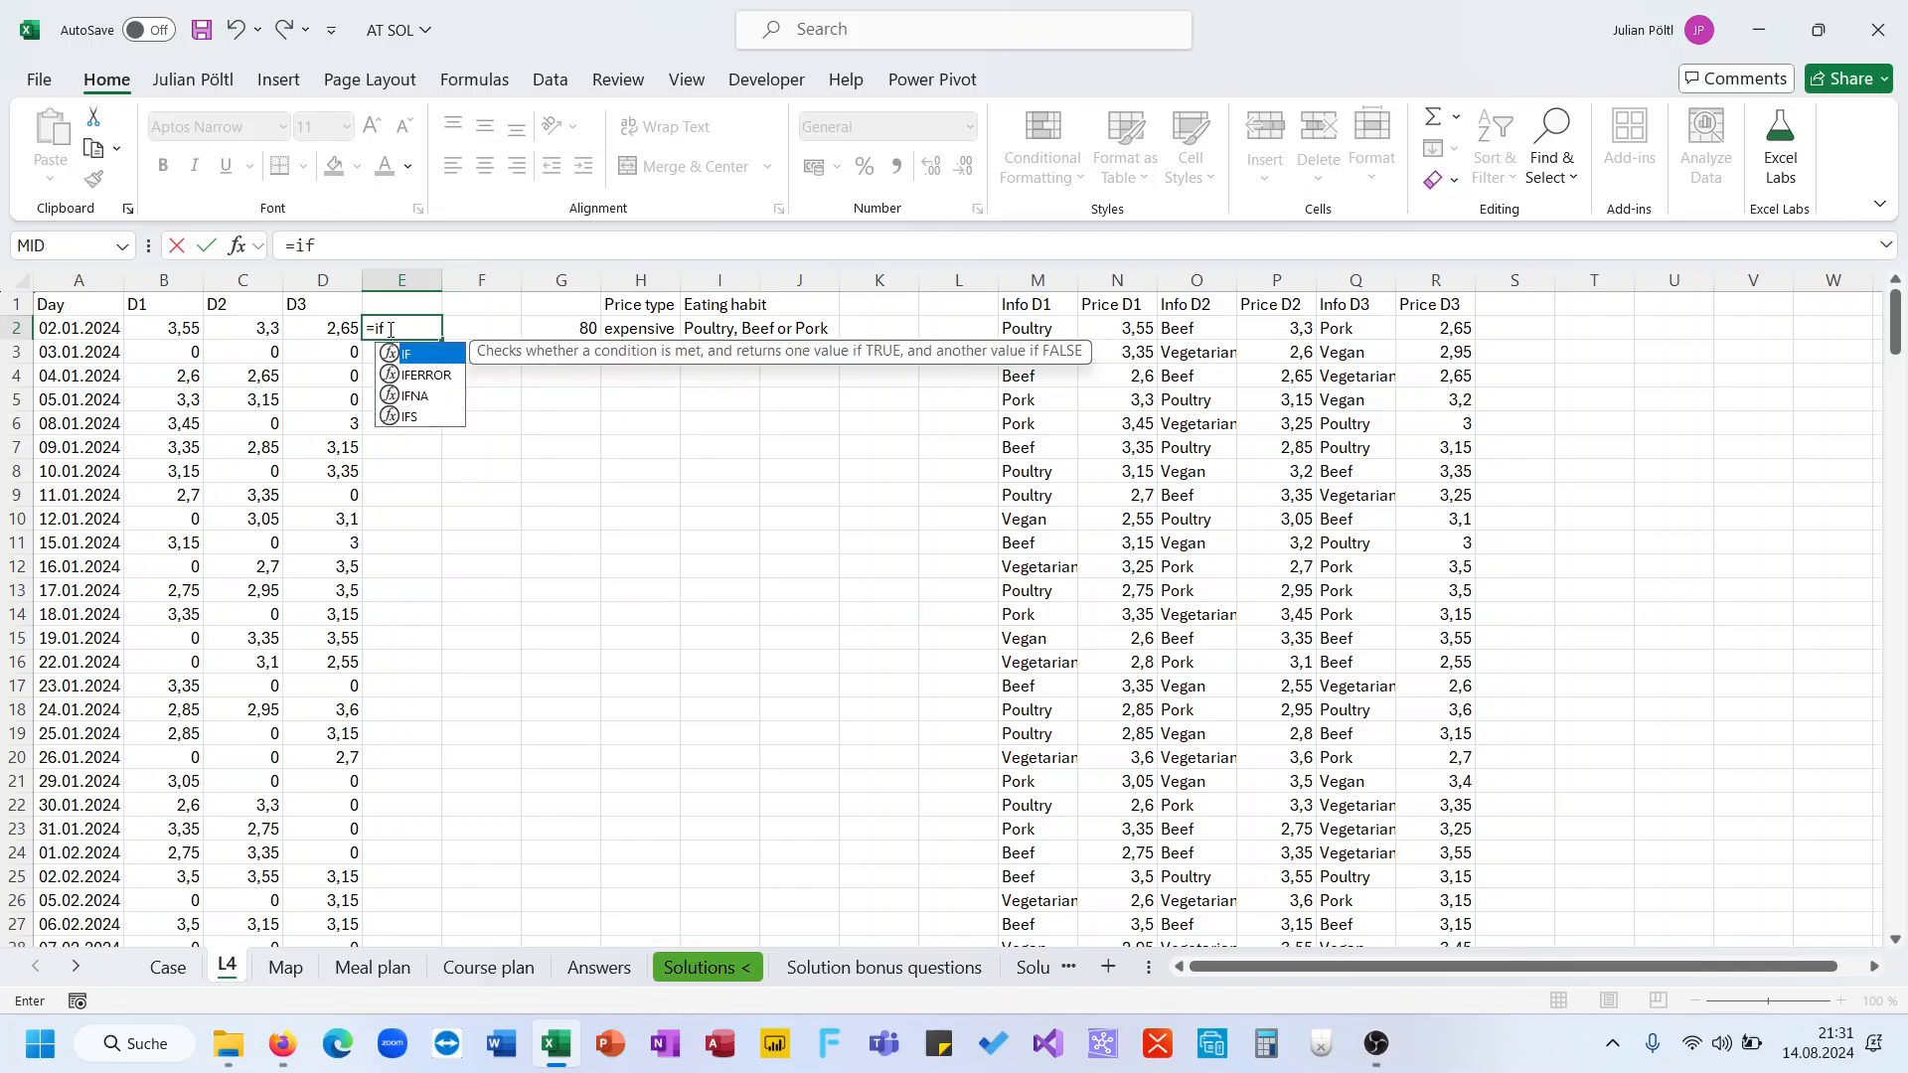
{"action": "left_click", "coordinate": [619, 327]}
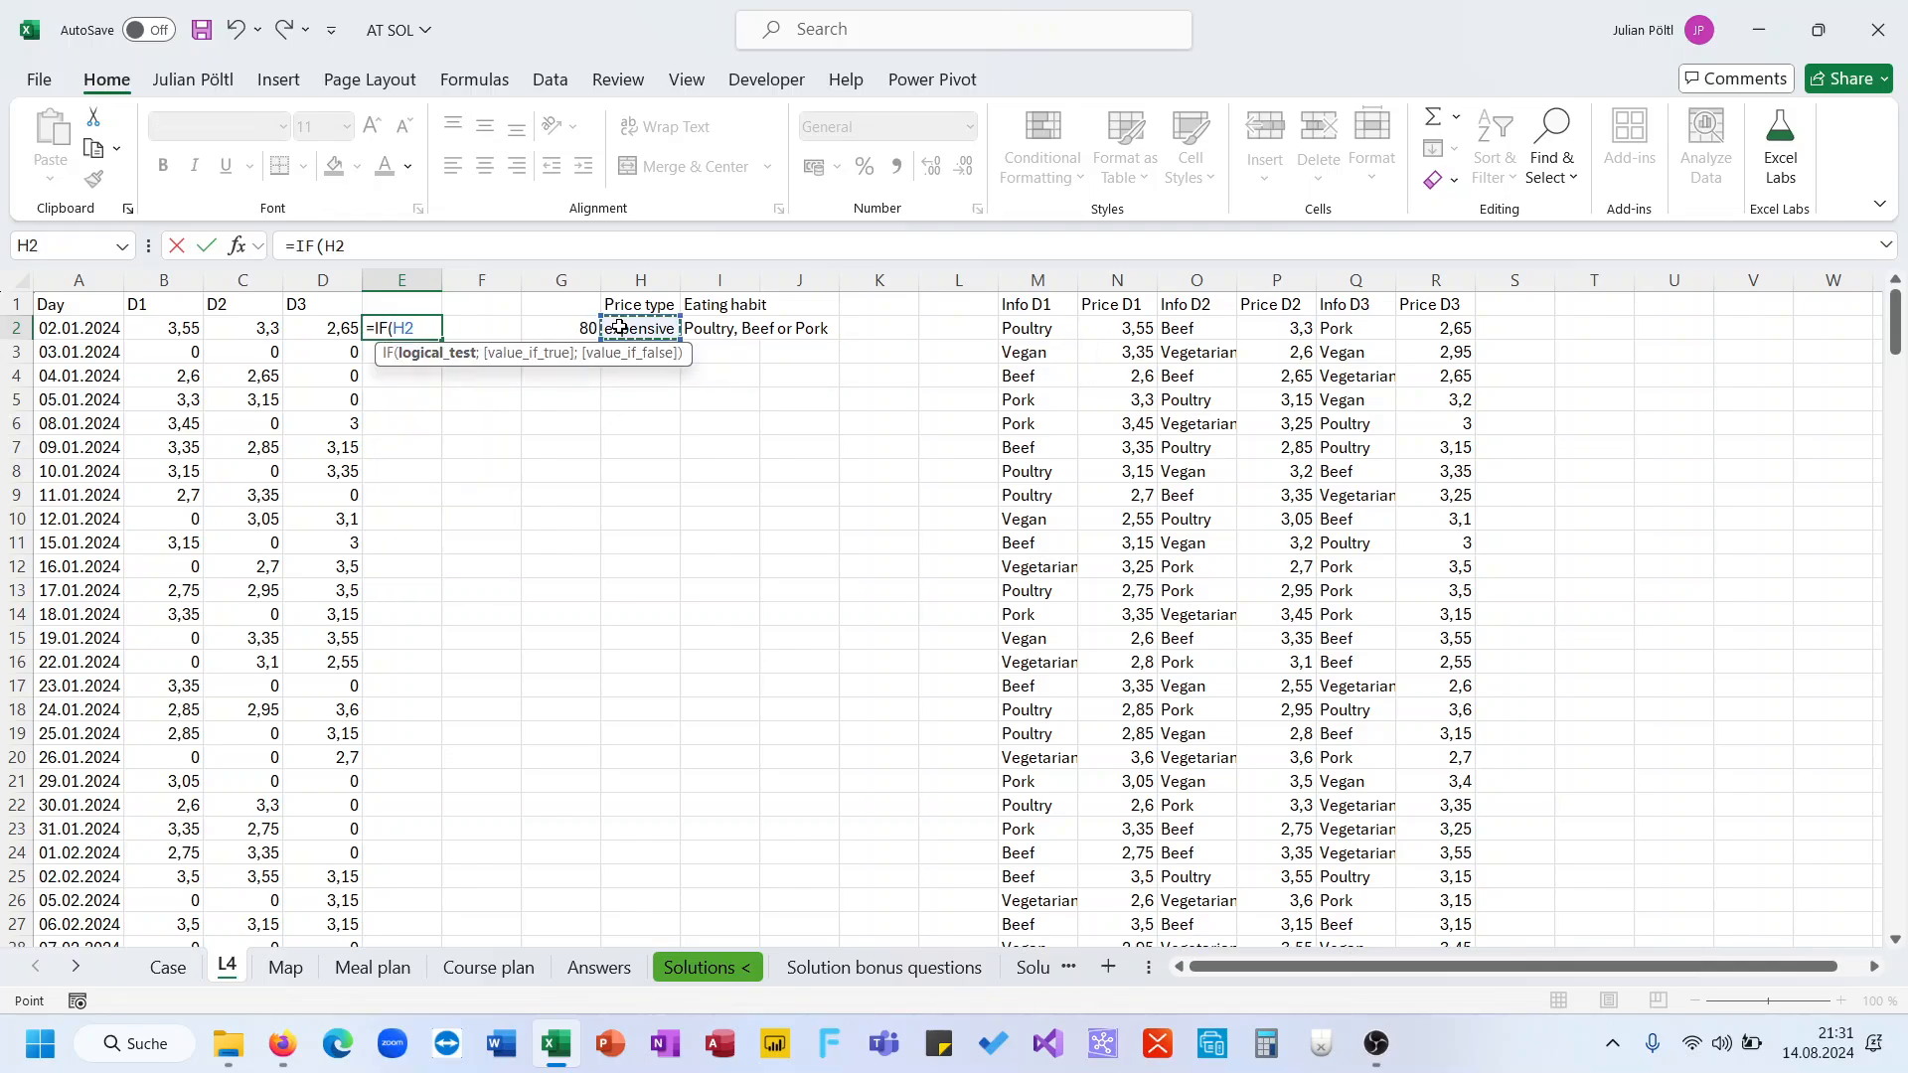
{"action": "key", "text": "F4"}
{"action": "type", "text": "="}
{"action": "type", "text": "\"Expa"}
{"action": "key", "text": "BackSpace"}
{"action": "key", "text": "BackSpace"}
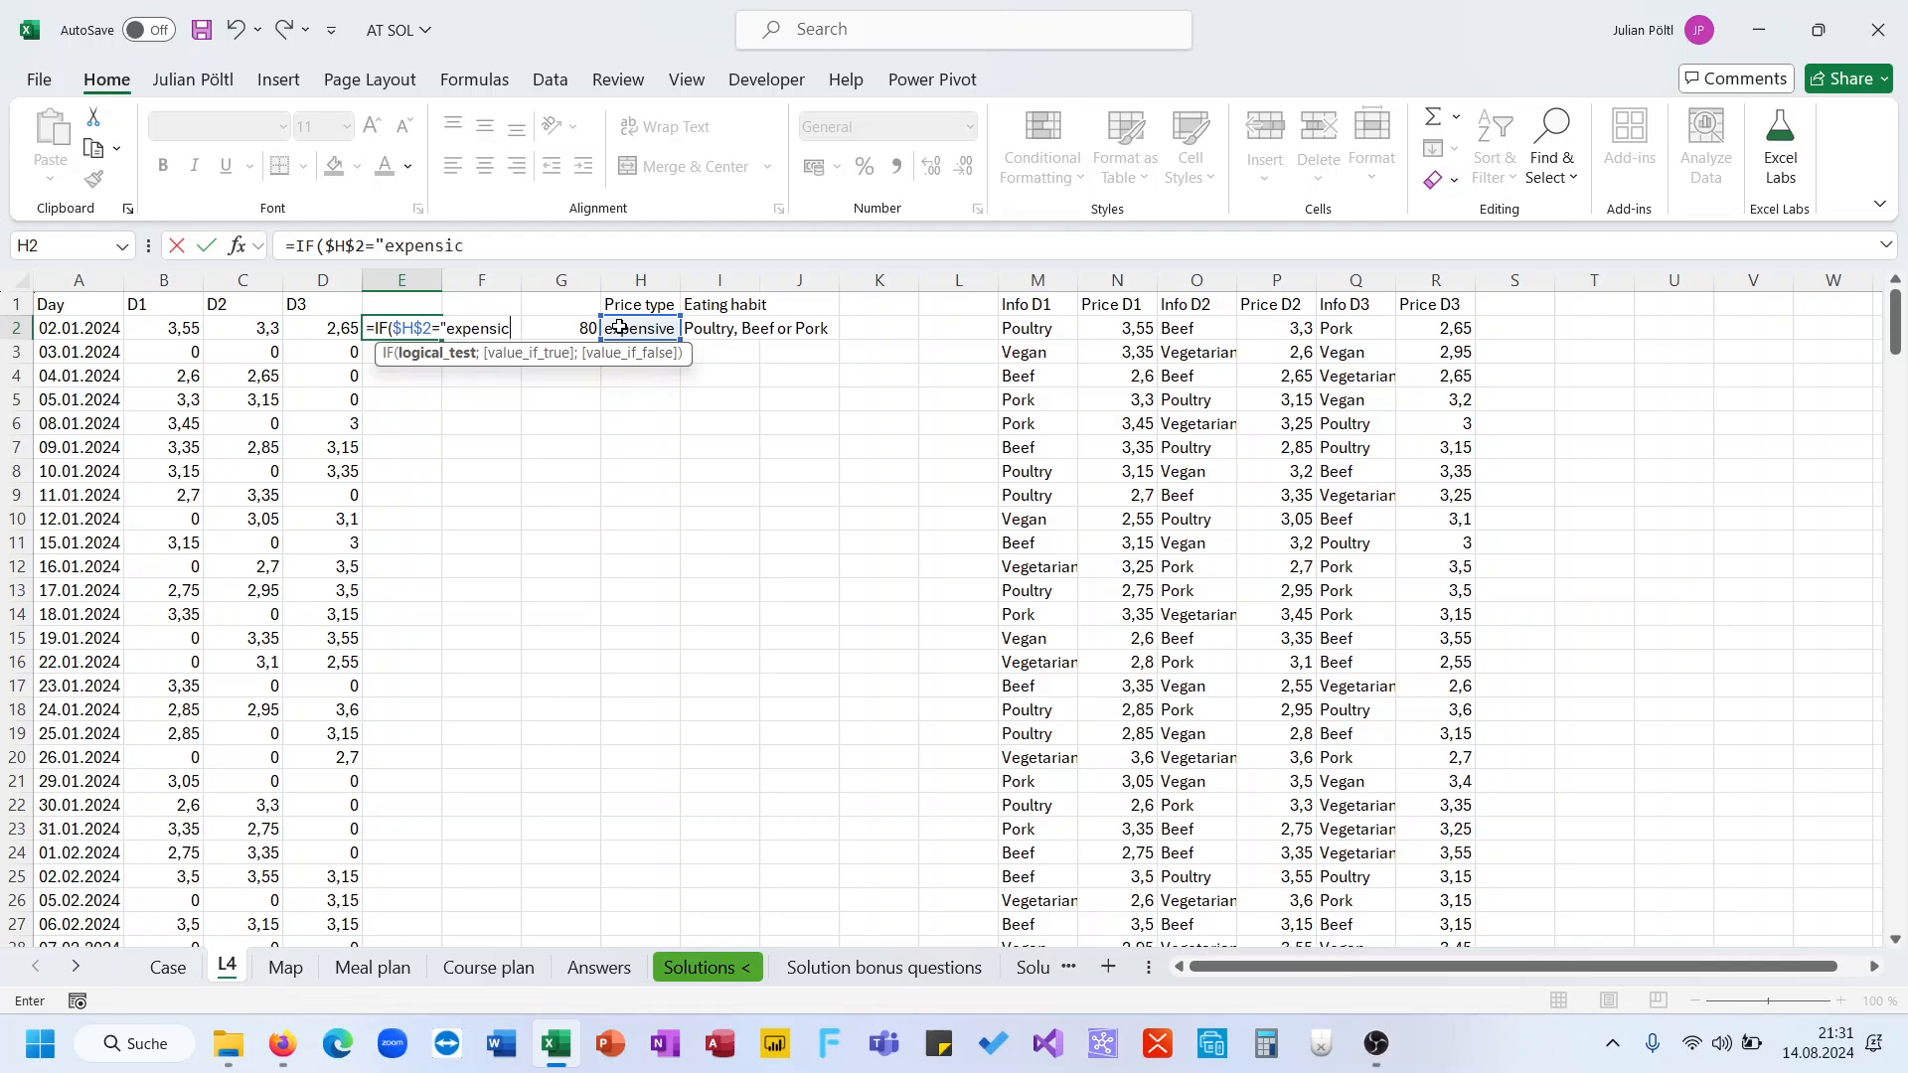
{"action": "type", "text": "xpensive\";Max("}
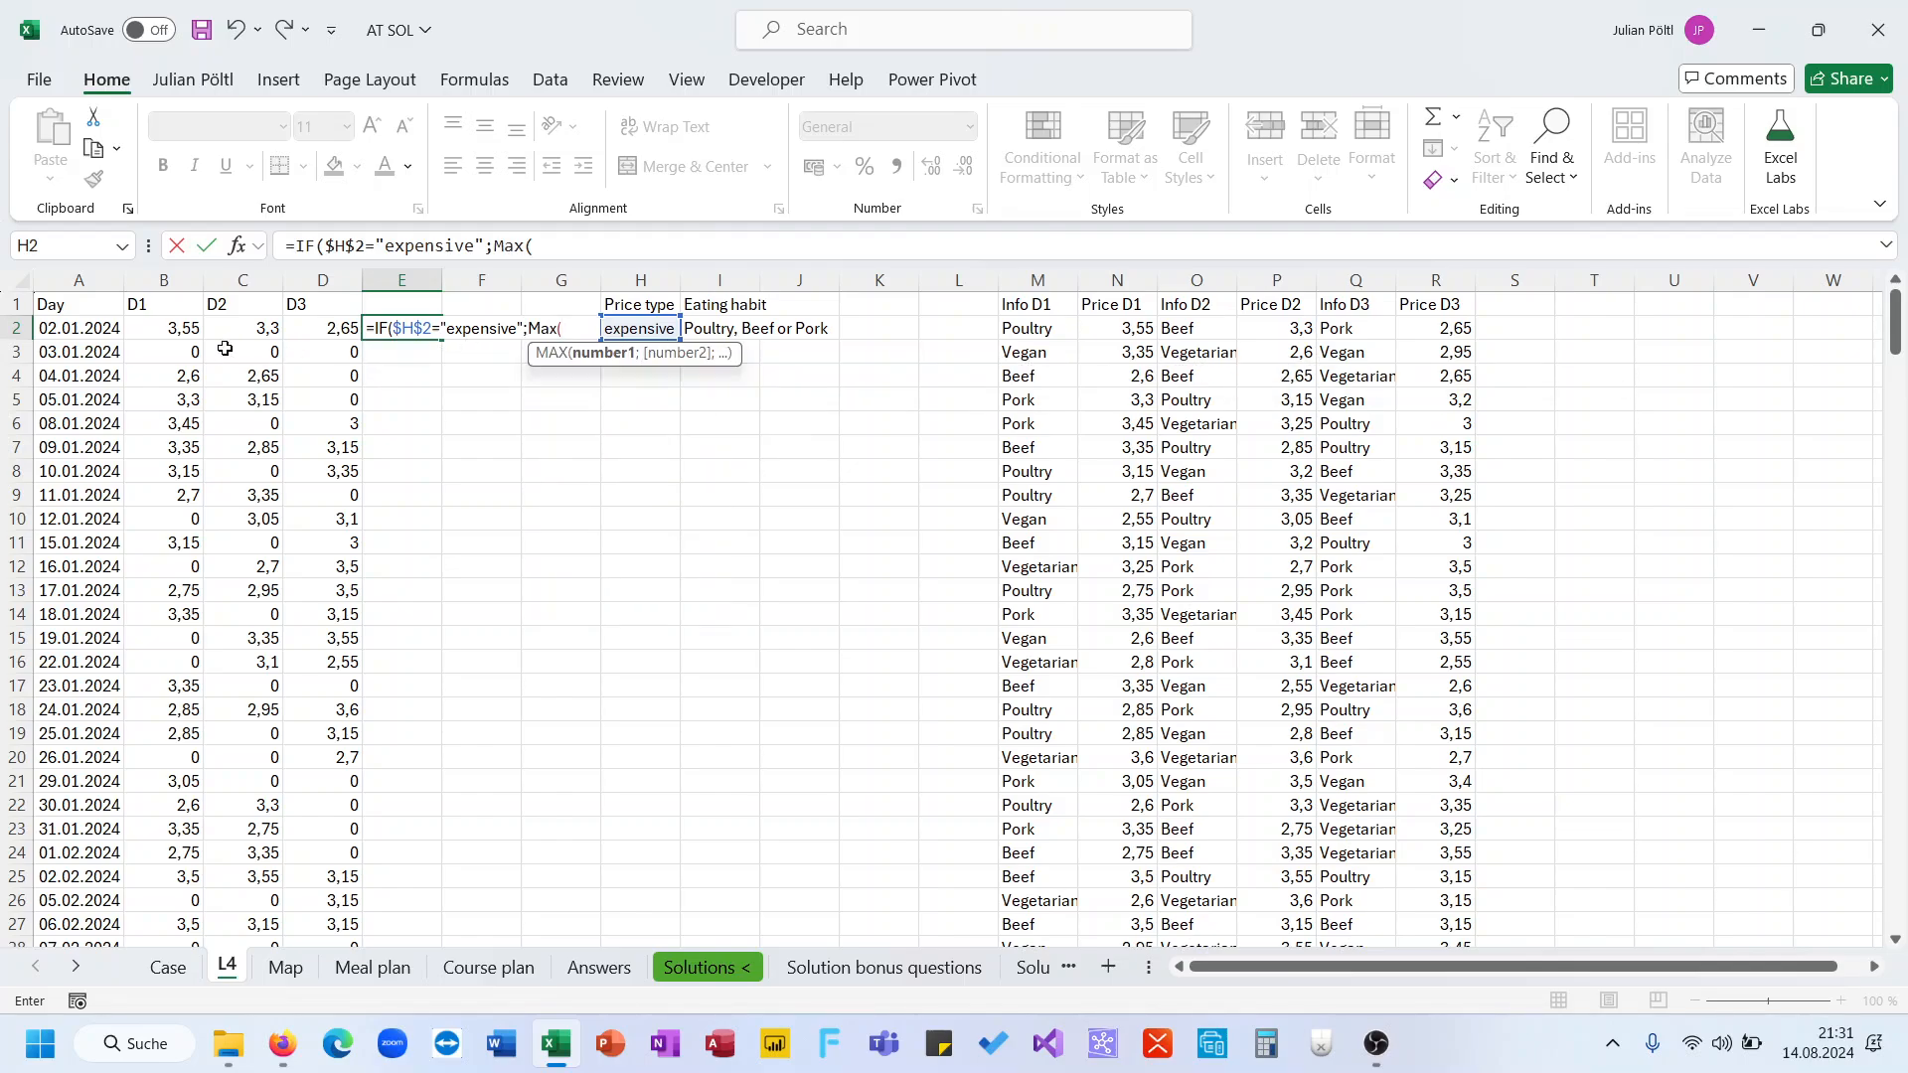
{"action": "left_click_drag", "start_coordinate": [184, 329], "coordinate": [314, 323]}
{"action": "type", "text": ");"}
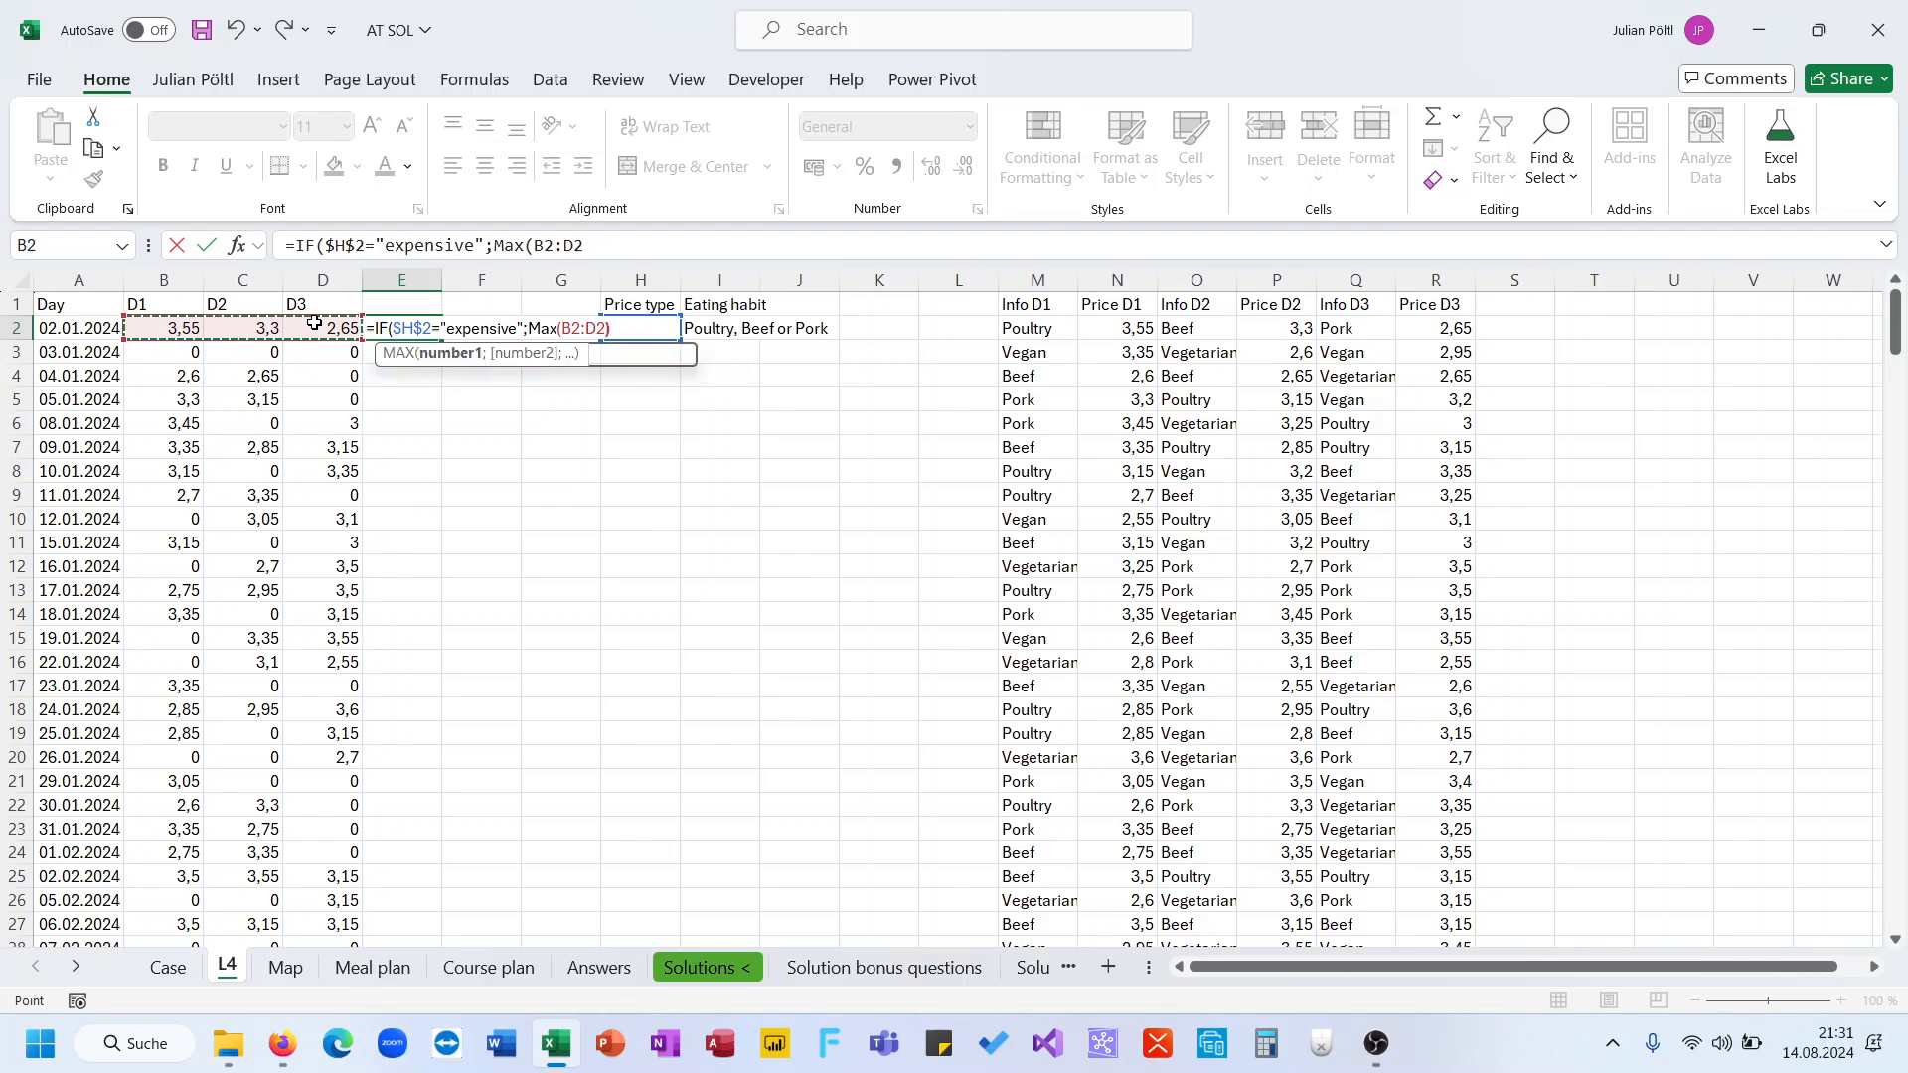
{"action": "type", "text": "min"}
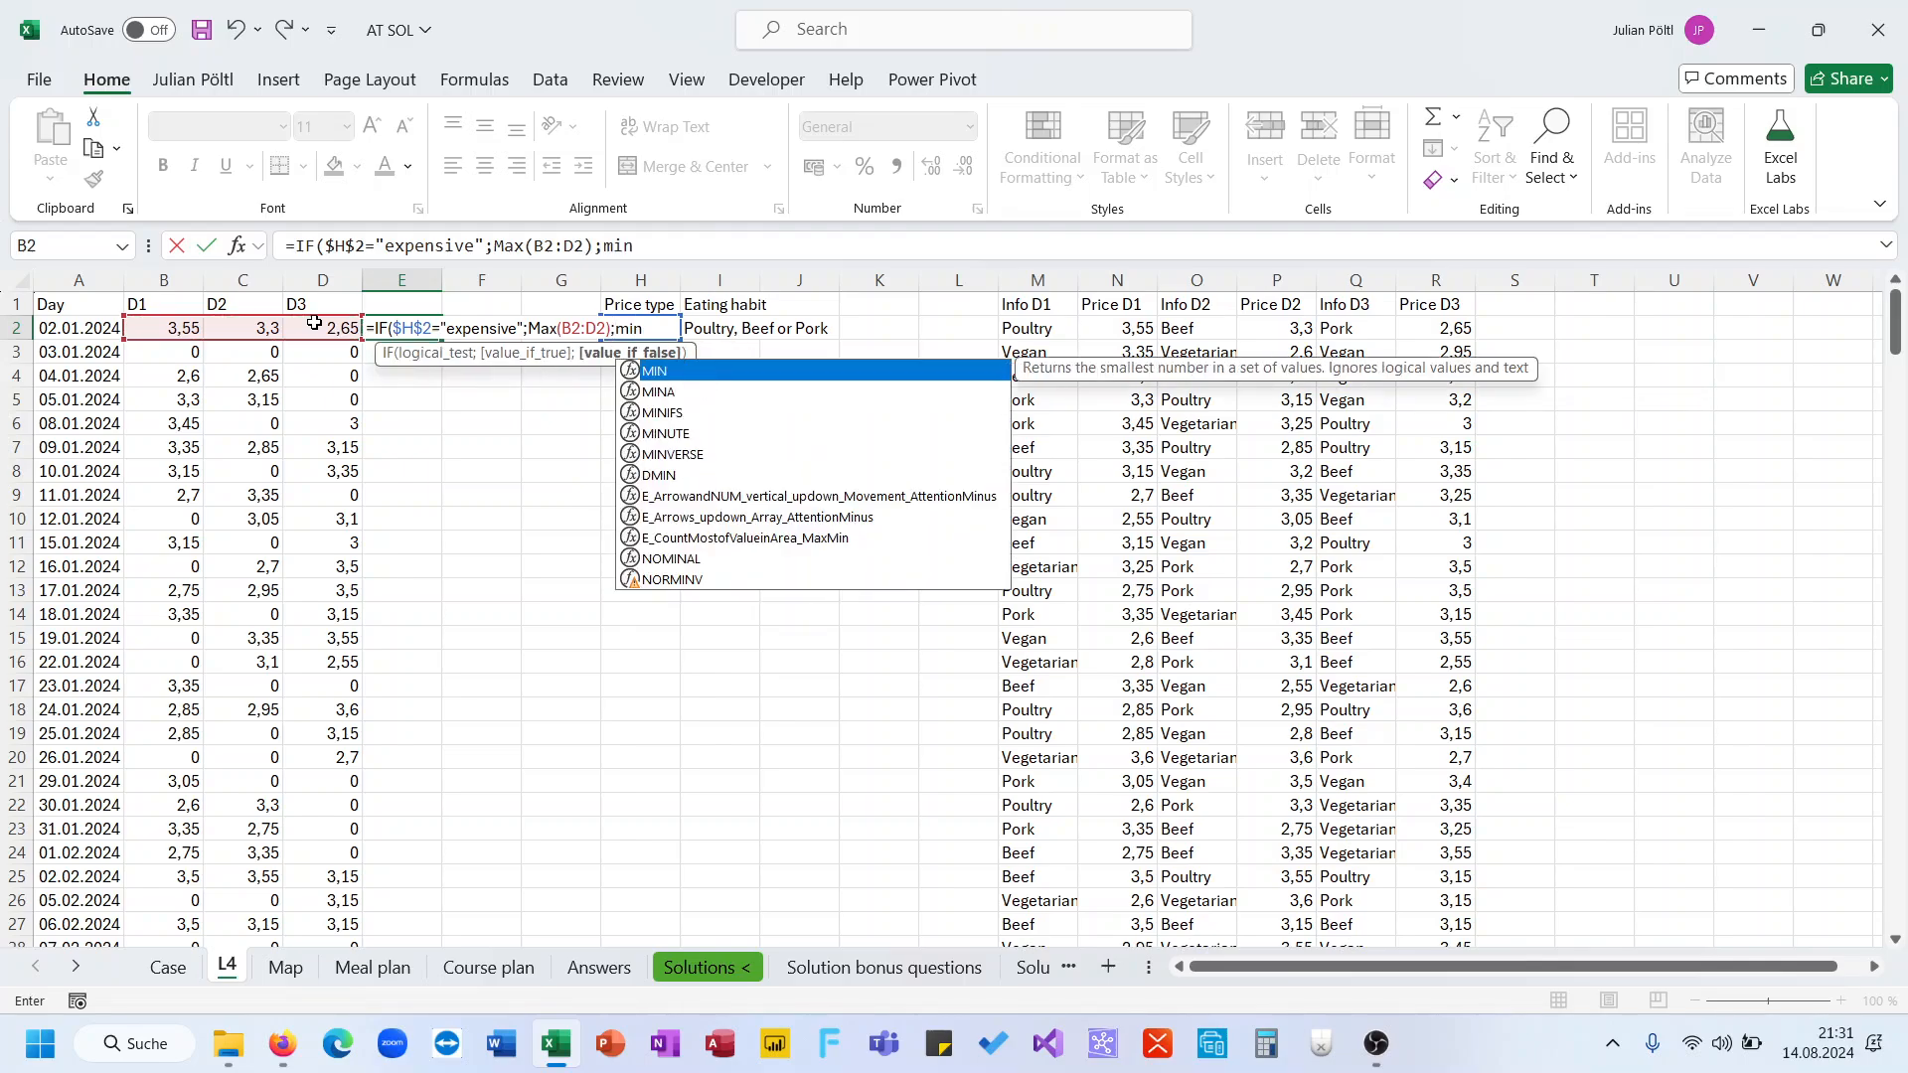
{"action": "key", "text": "Down"}
{"action": "key", "text": "Down"}
{"action": "key", "text": "Tab"}
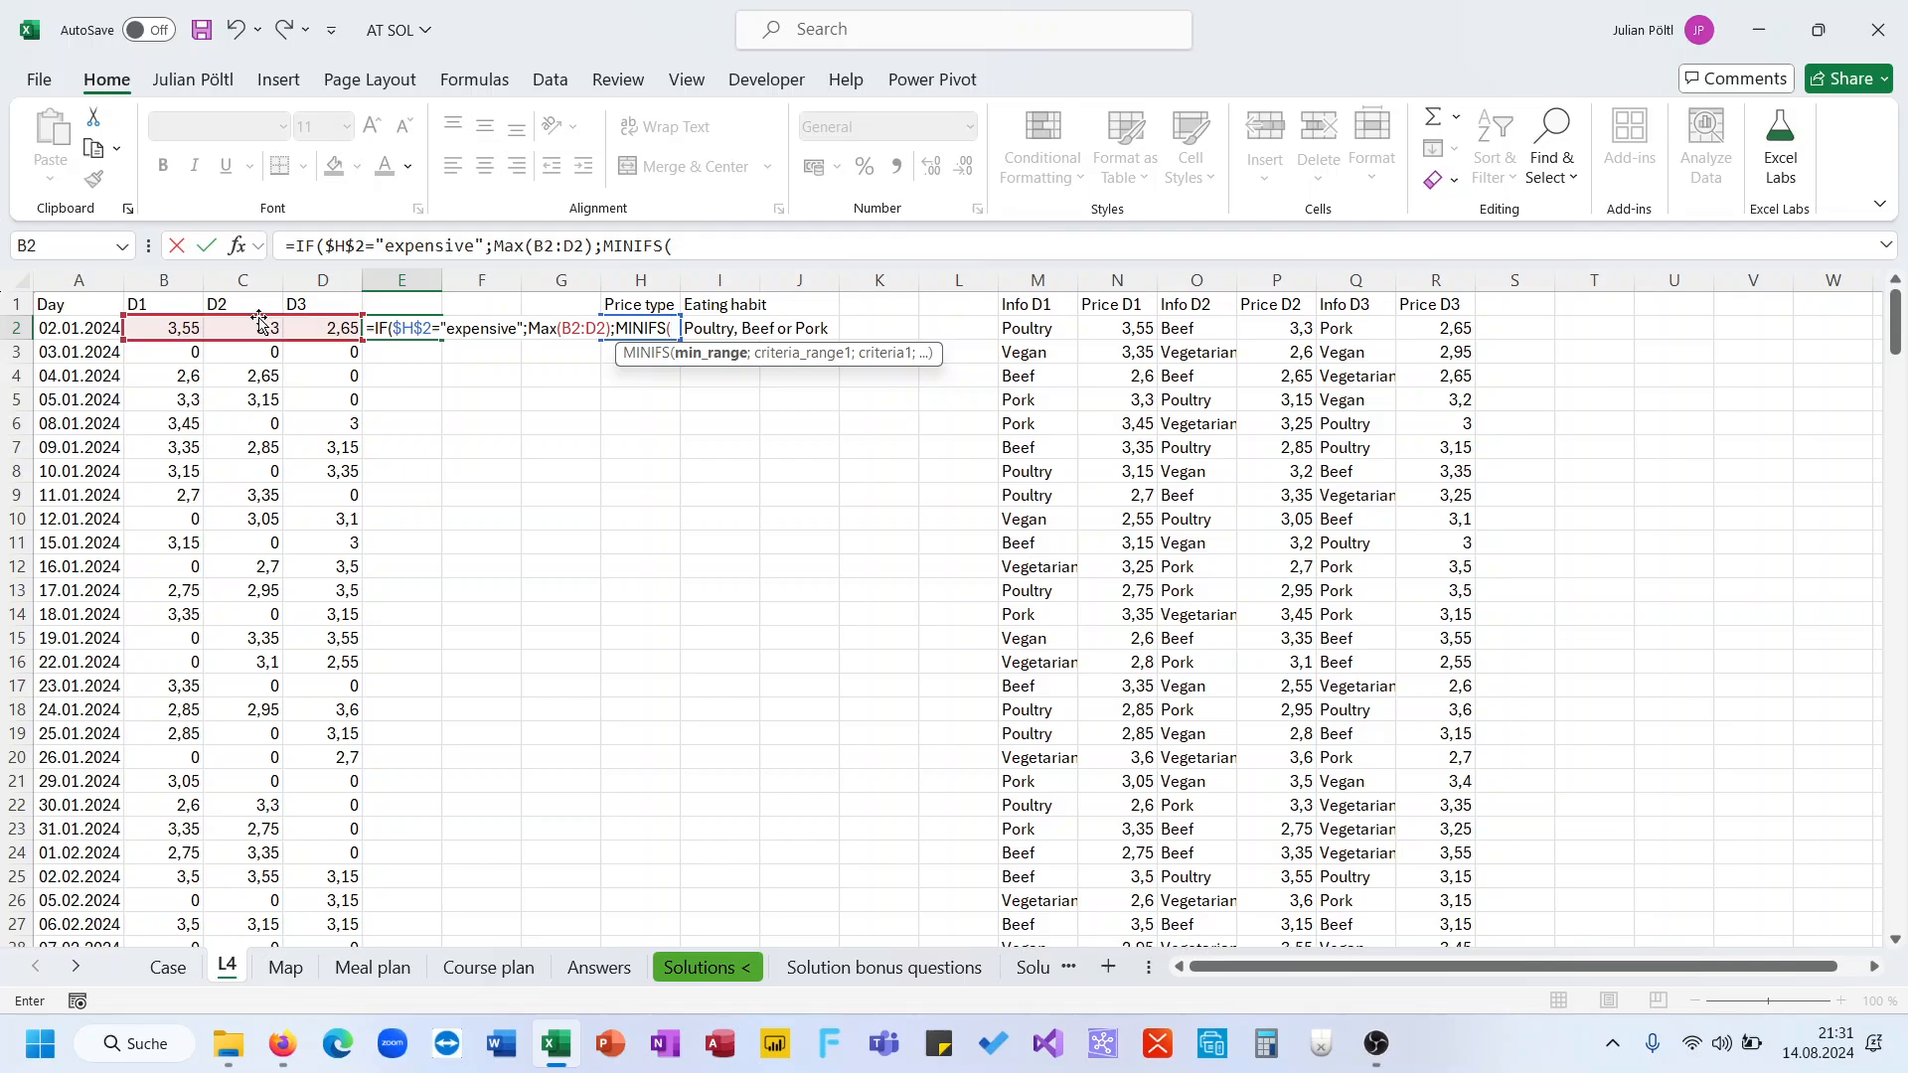
{"action": "left_click", "coordinate": [173, 331]}
{"action": "left_click_drag", "start_coordinate": [174, 331], "coordinate": [323, 329]}
{"action": "type", "text": ";"}
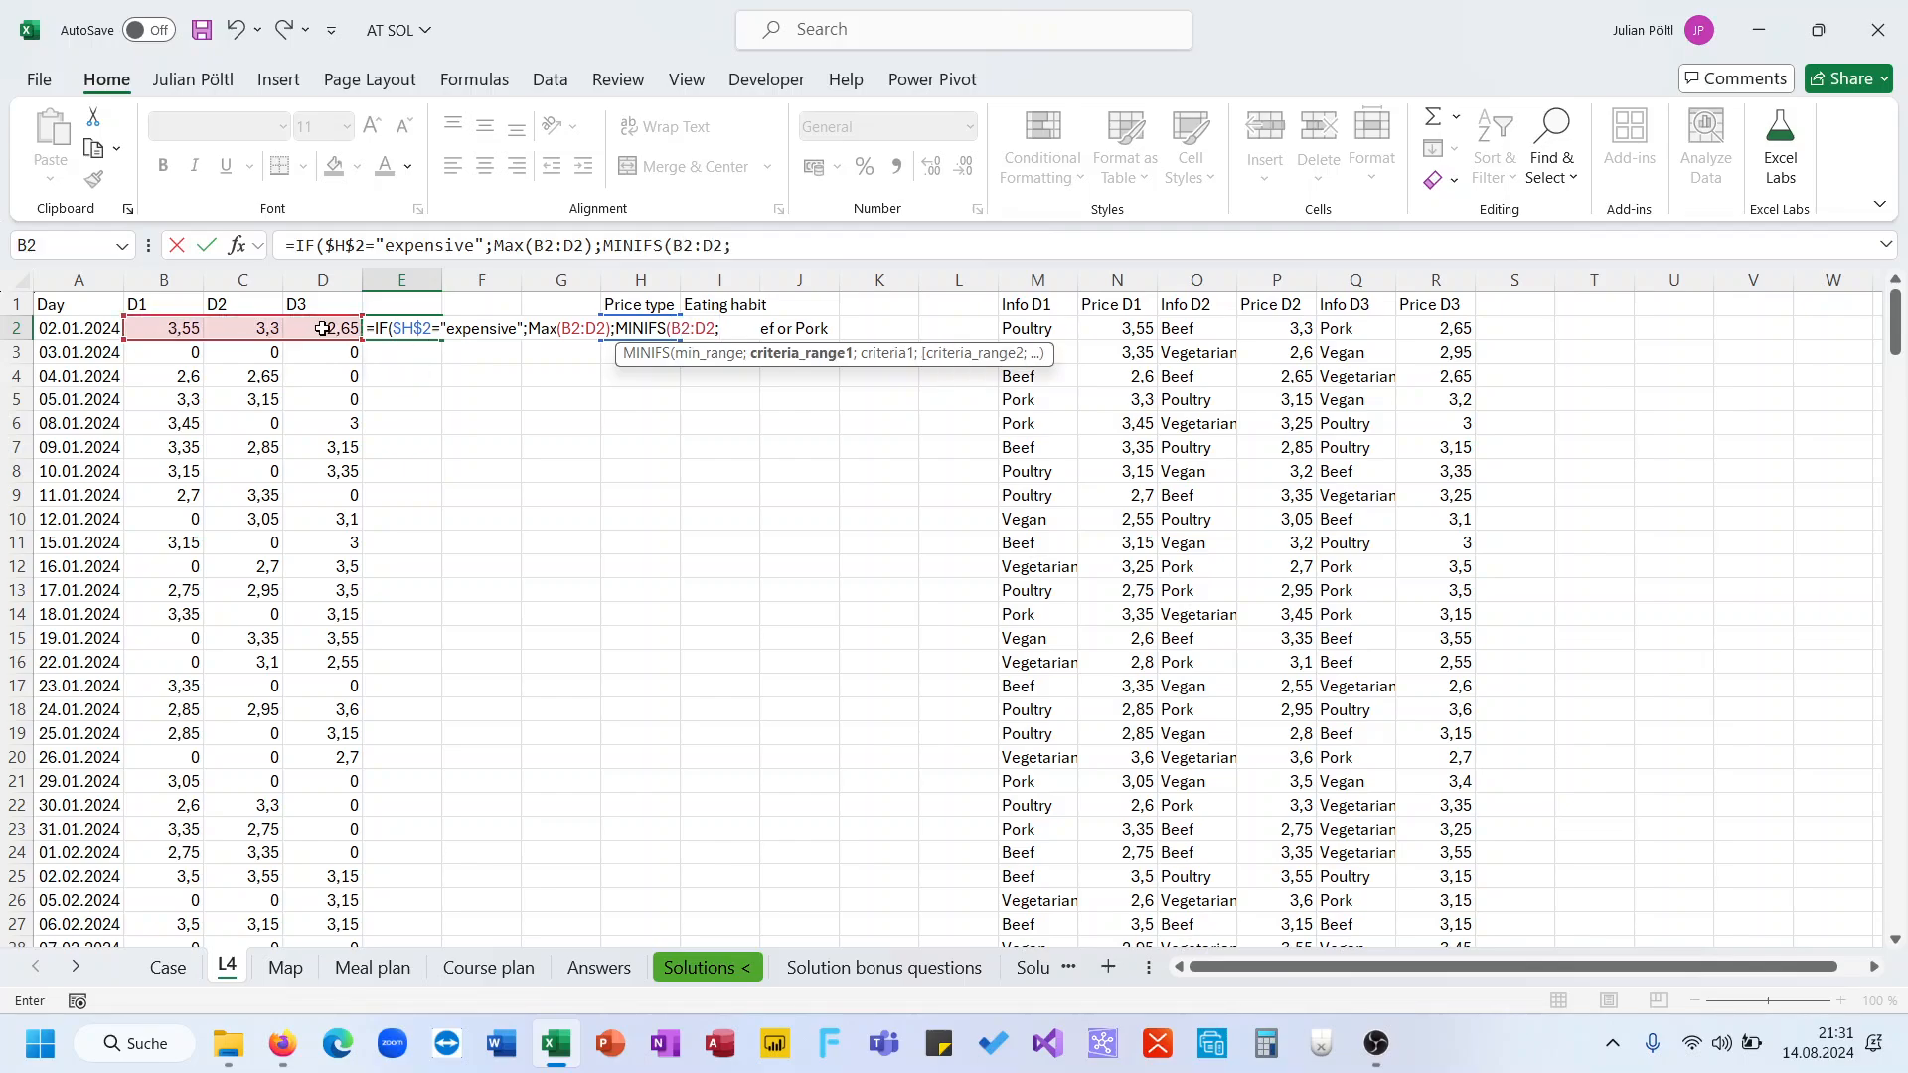
{"action": "left_click_drag", "start_coordinate": [198, 330], "coordinate": [345, 338]}
{"action": "type", "text": ">"}
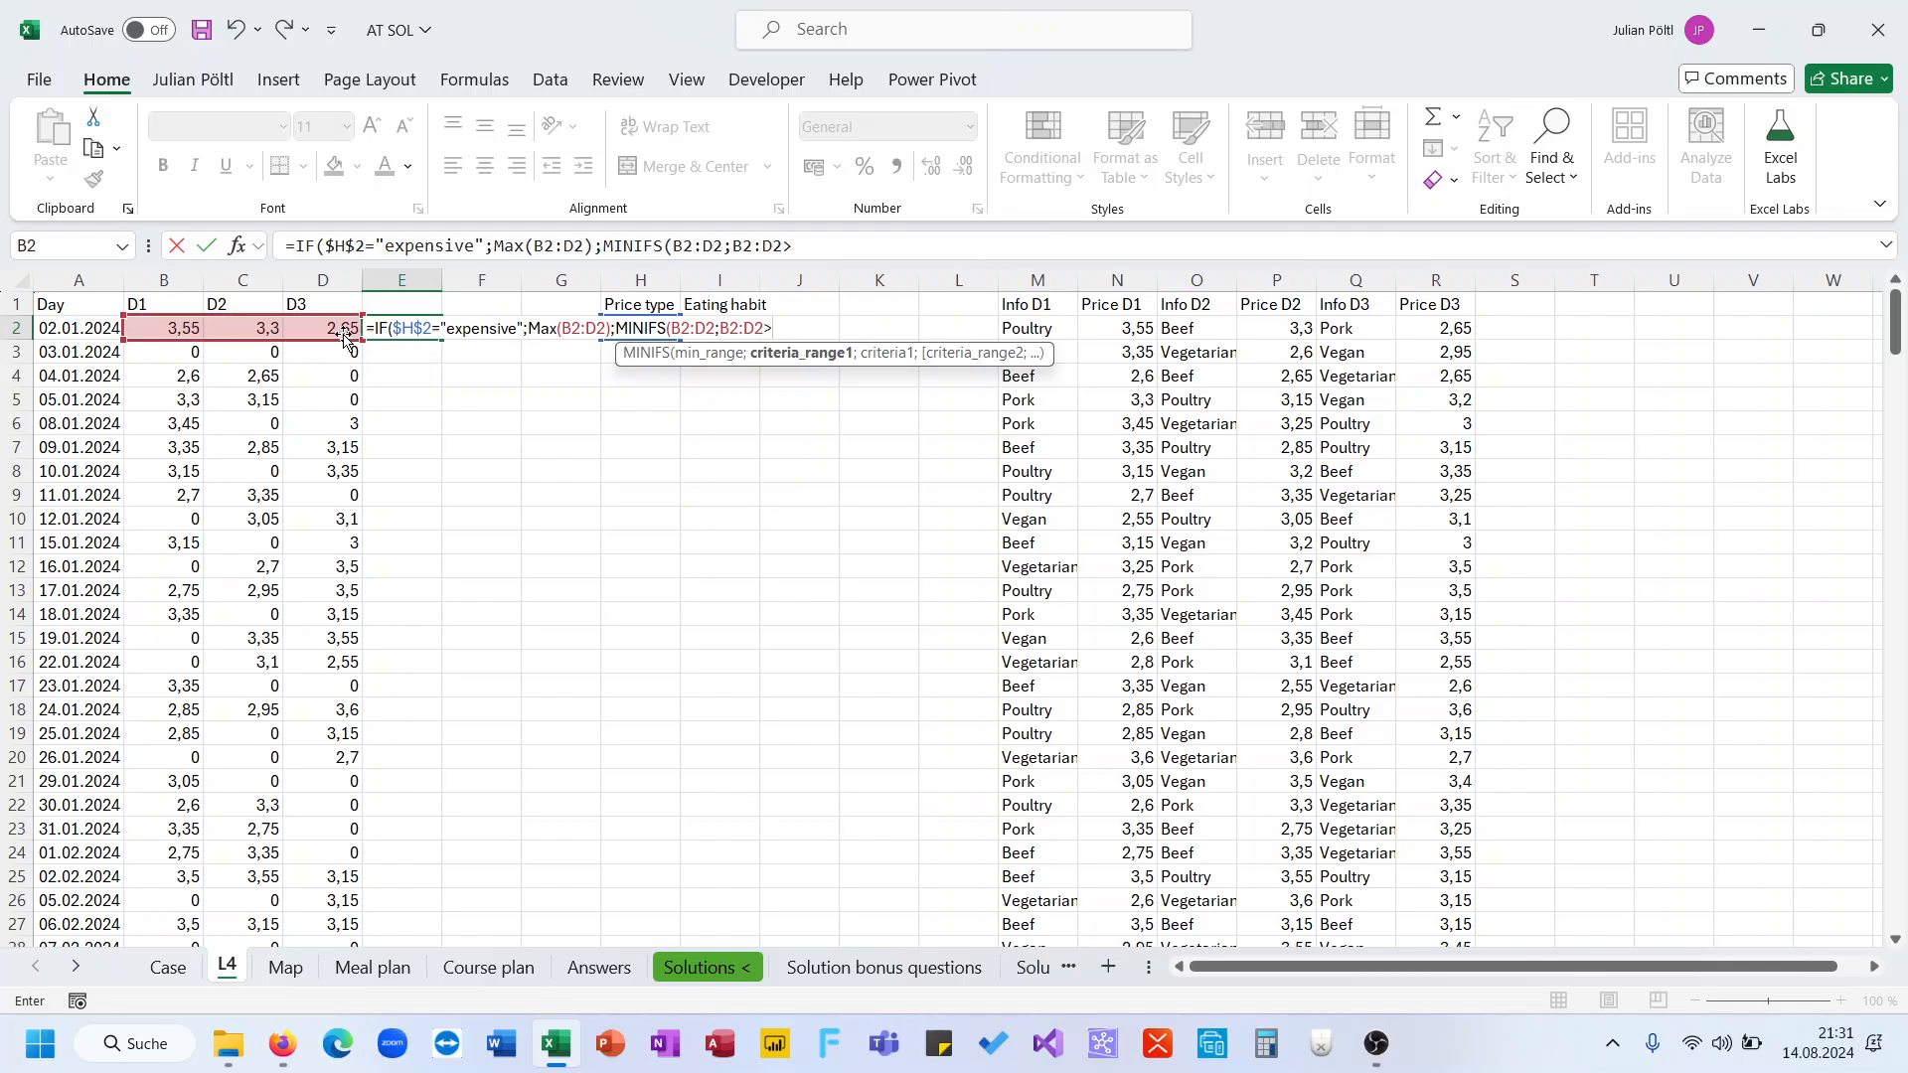
{"action": "type", "text": "0))"}
{"action": "key", "text": "Return"}
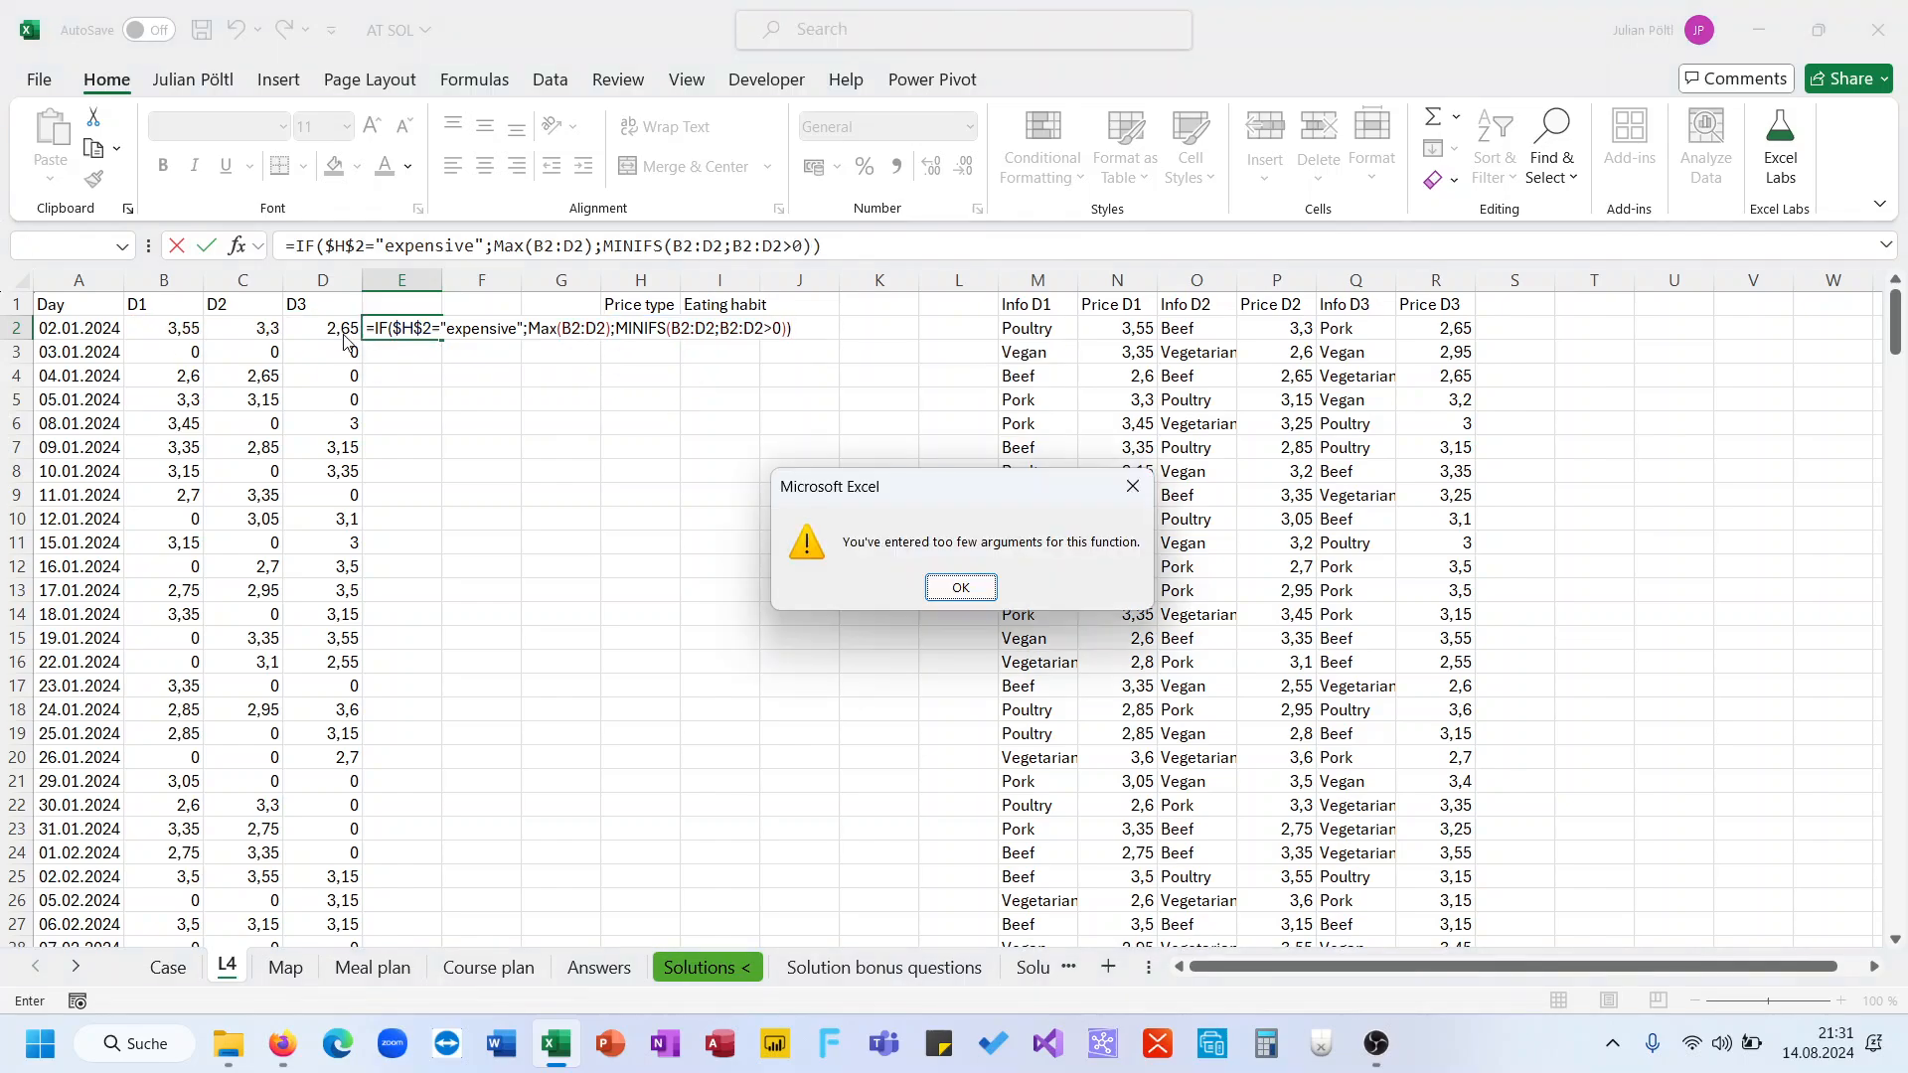
Correct the MINIFS criterion in E2 to B2:D2;">0"
{"action": "key", "text": "Return"}
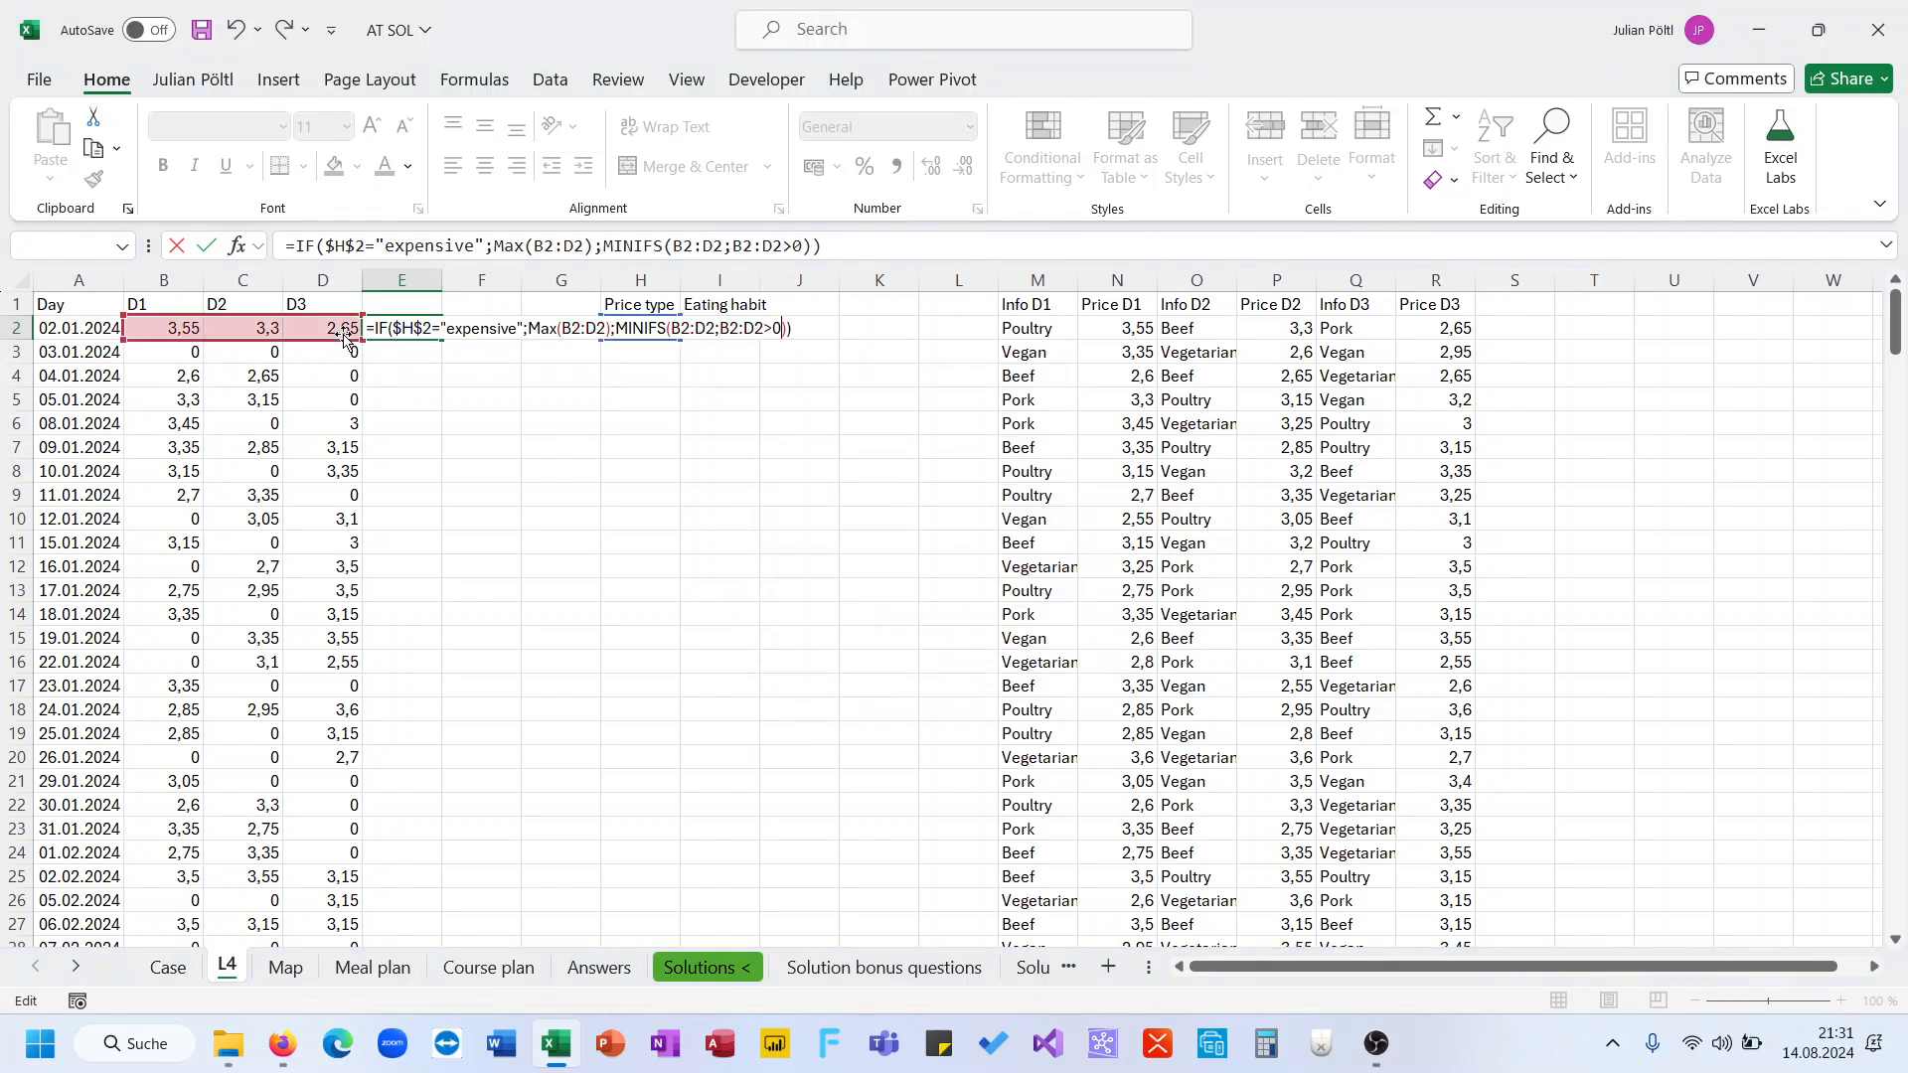
{"action": "left_click", "coordinate": [783, 246]}
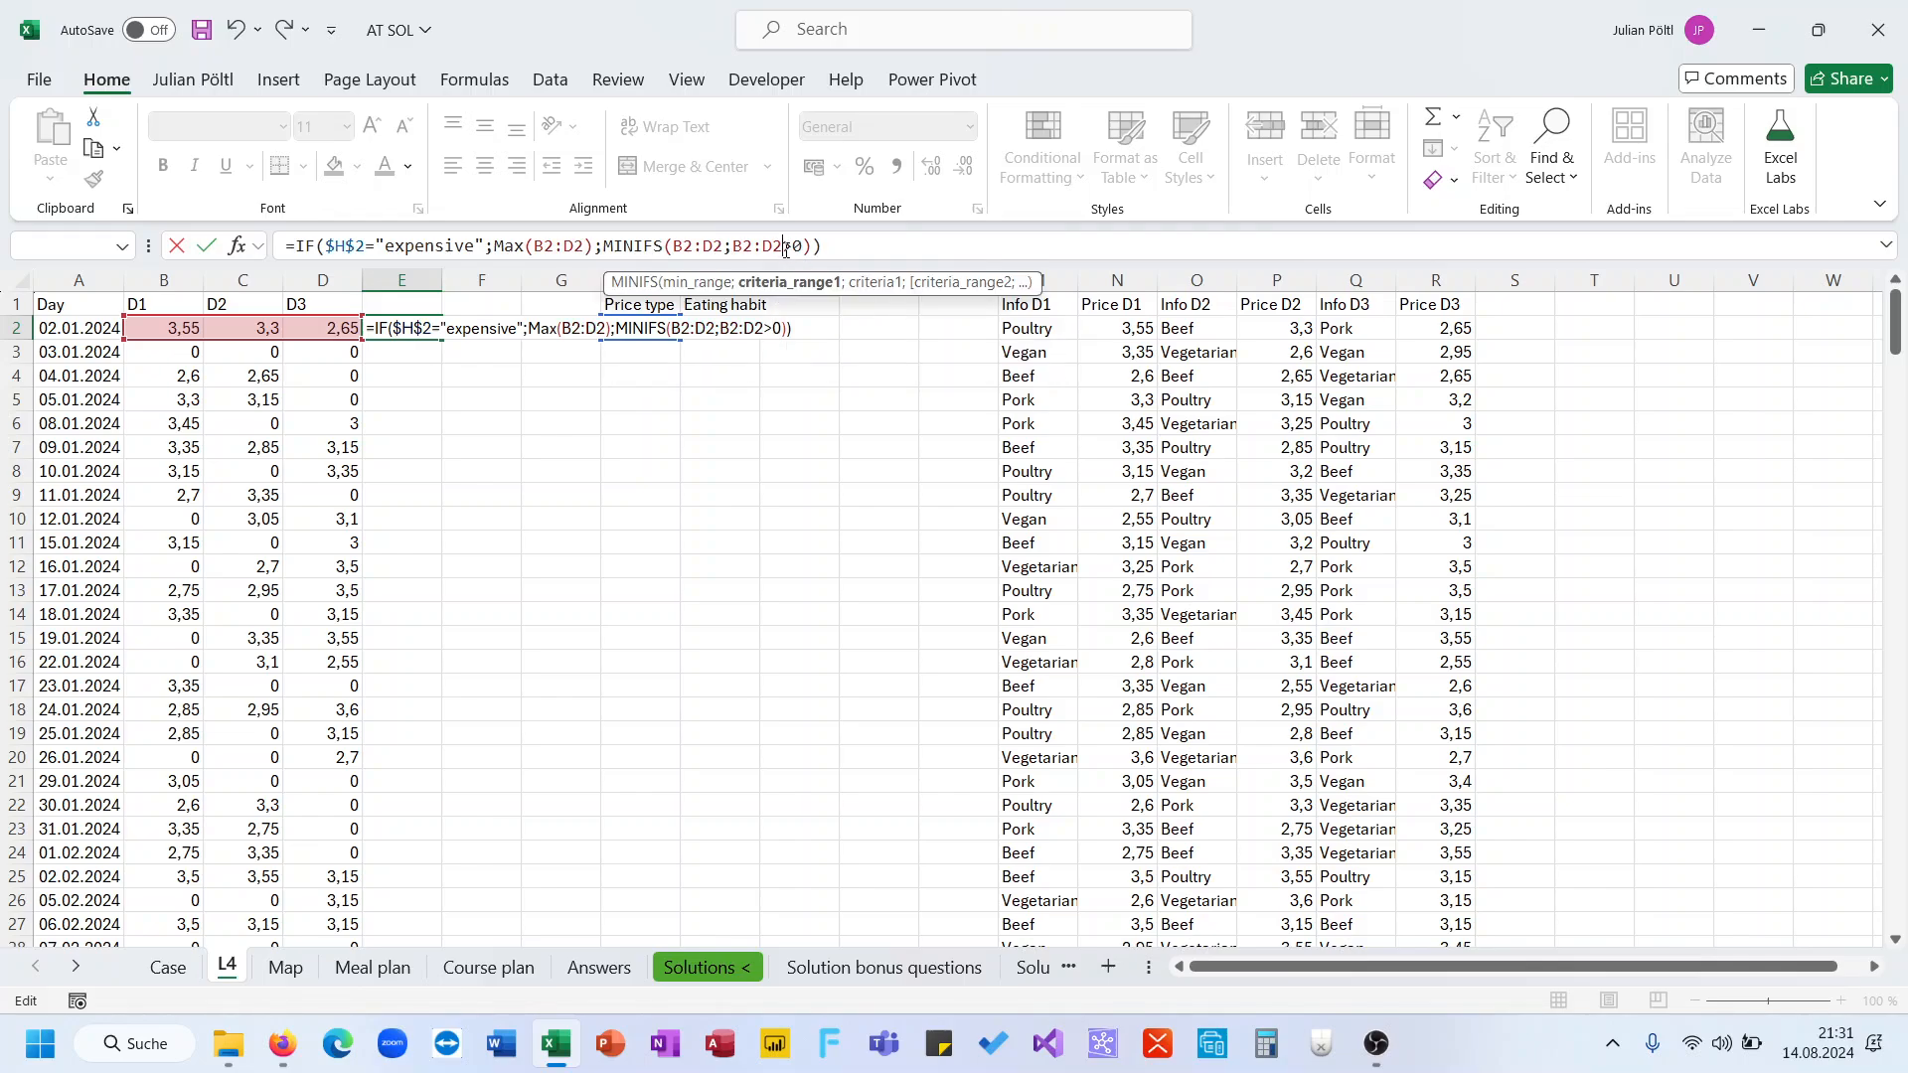
{"action": "key", "text": "BackSpace"}
{"action": "key", "text": "BackSpace"}
{"action": "key", "text": "BackSpace"}
{"action": "key", "text": "BackSpace"}
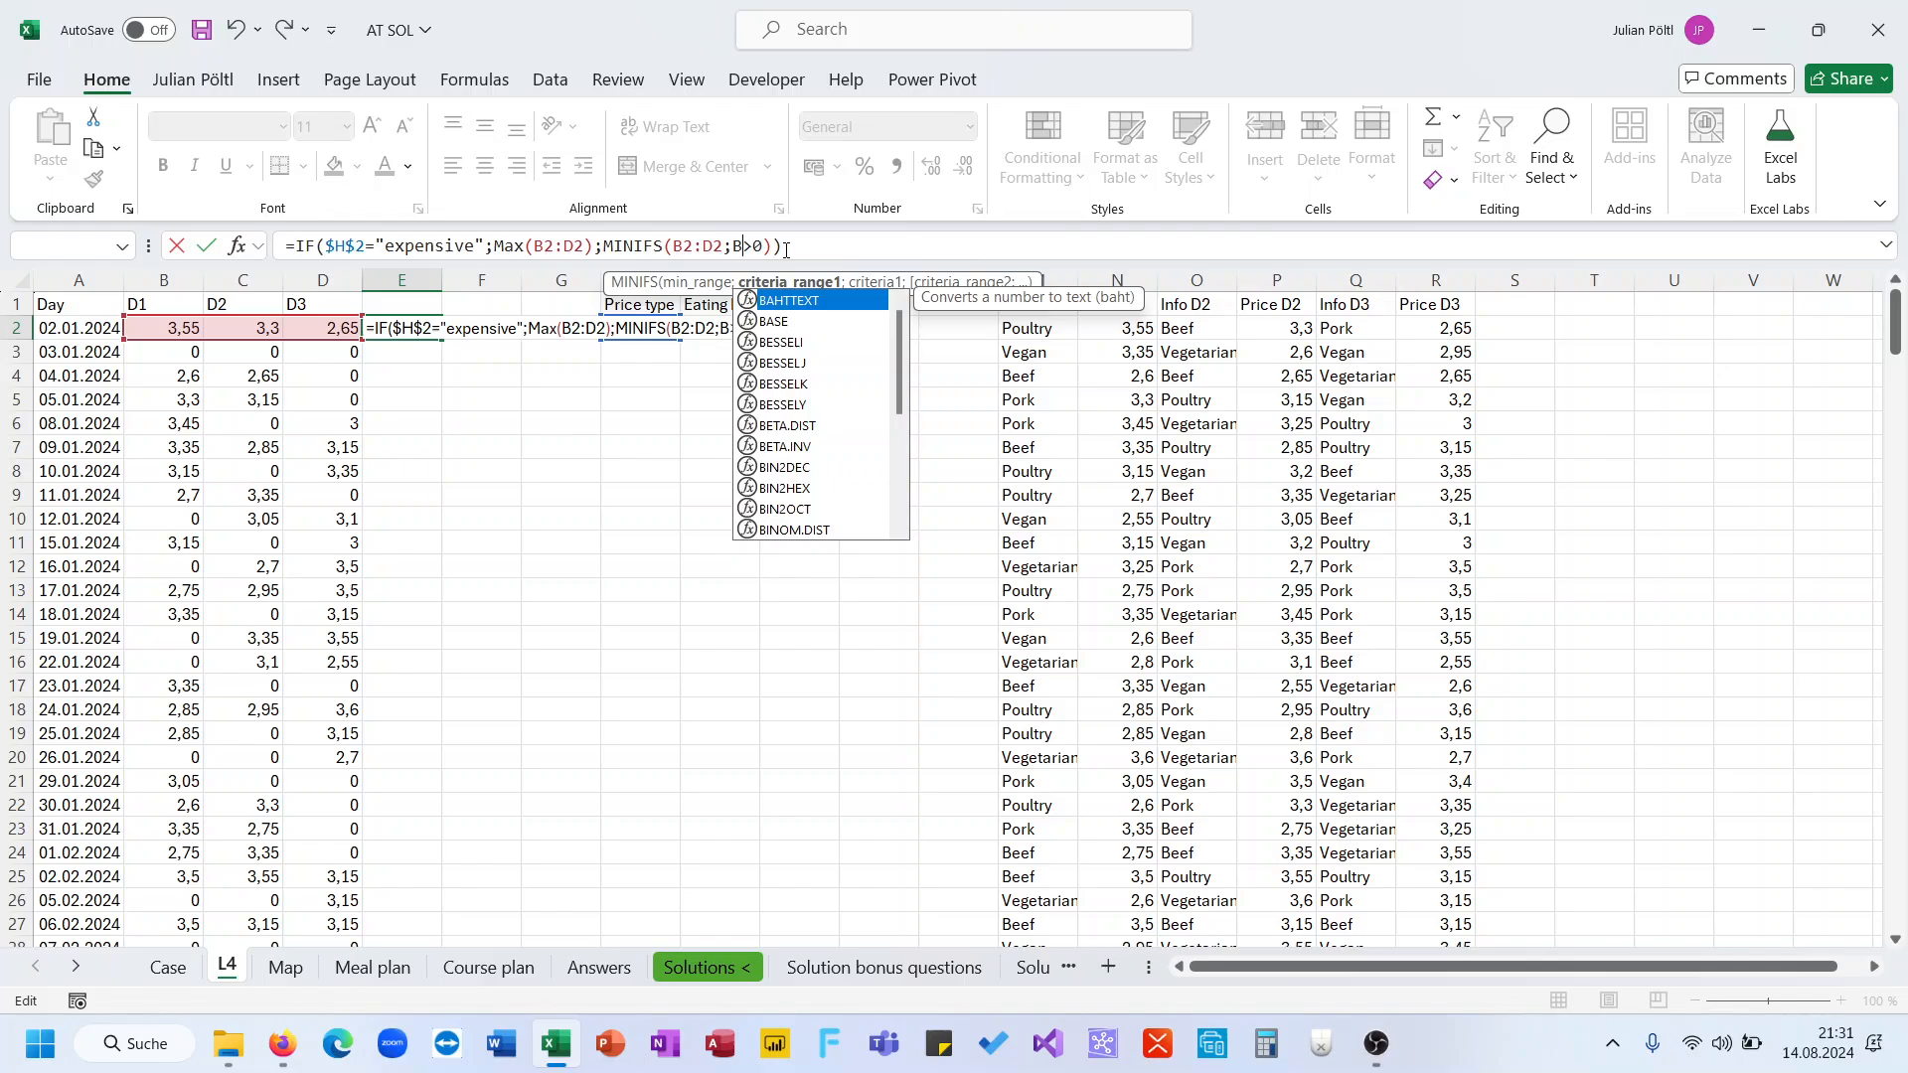
{"action": "type", "text": "2:d2;"}
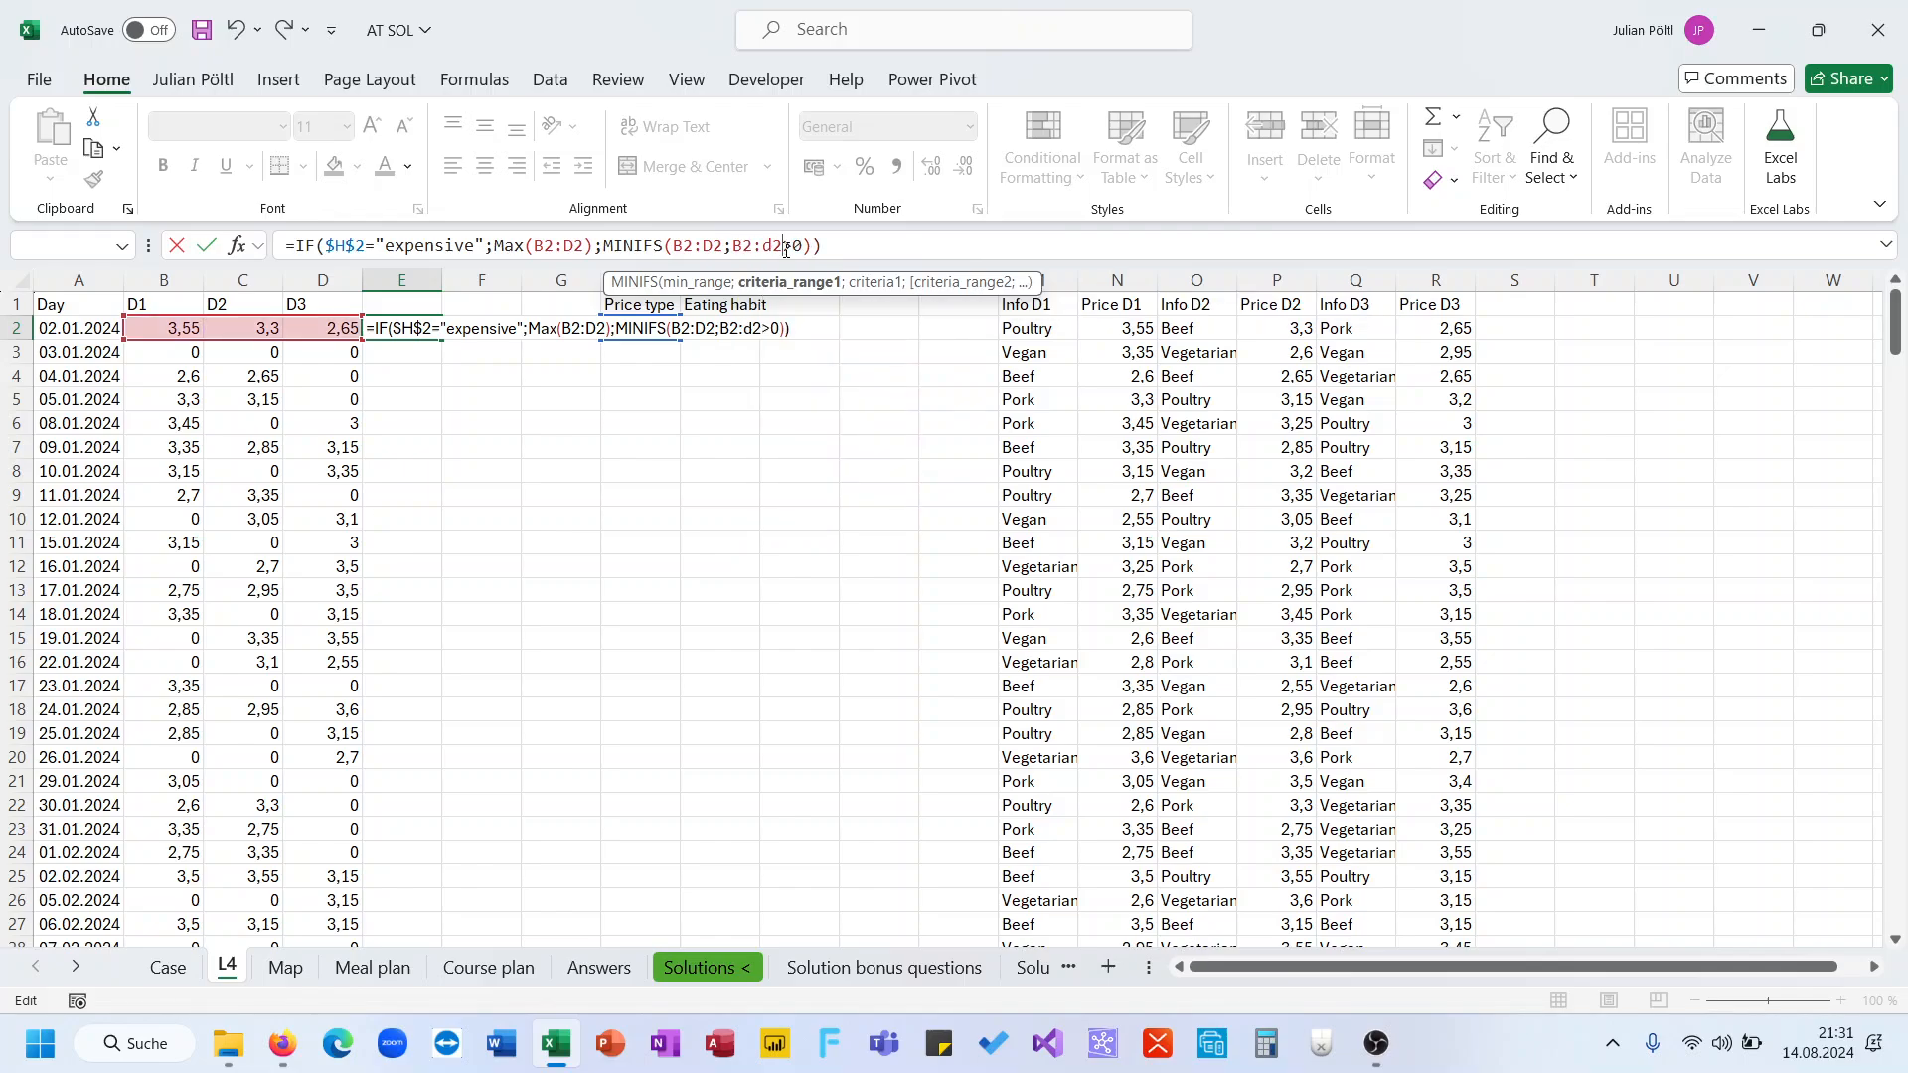
{"action": "type", "text": "\""}
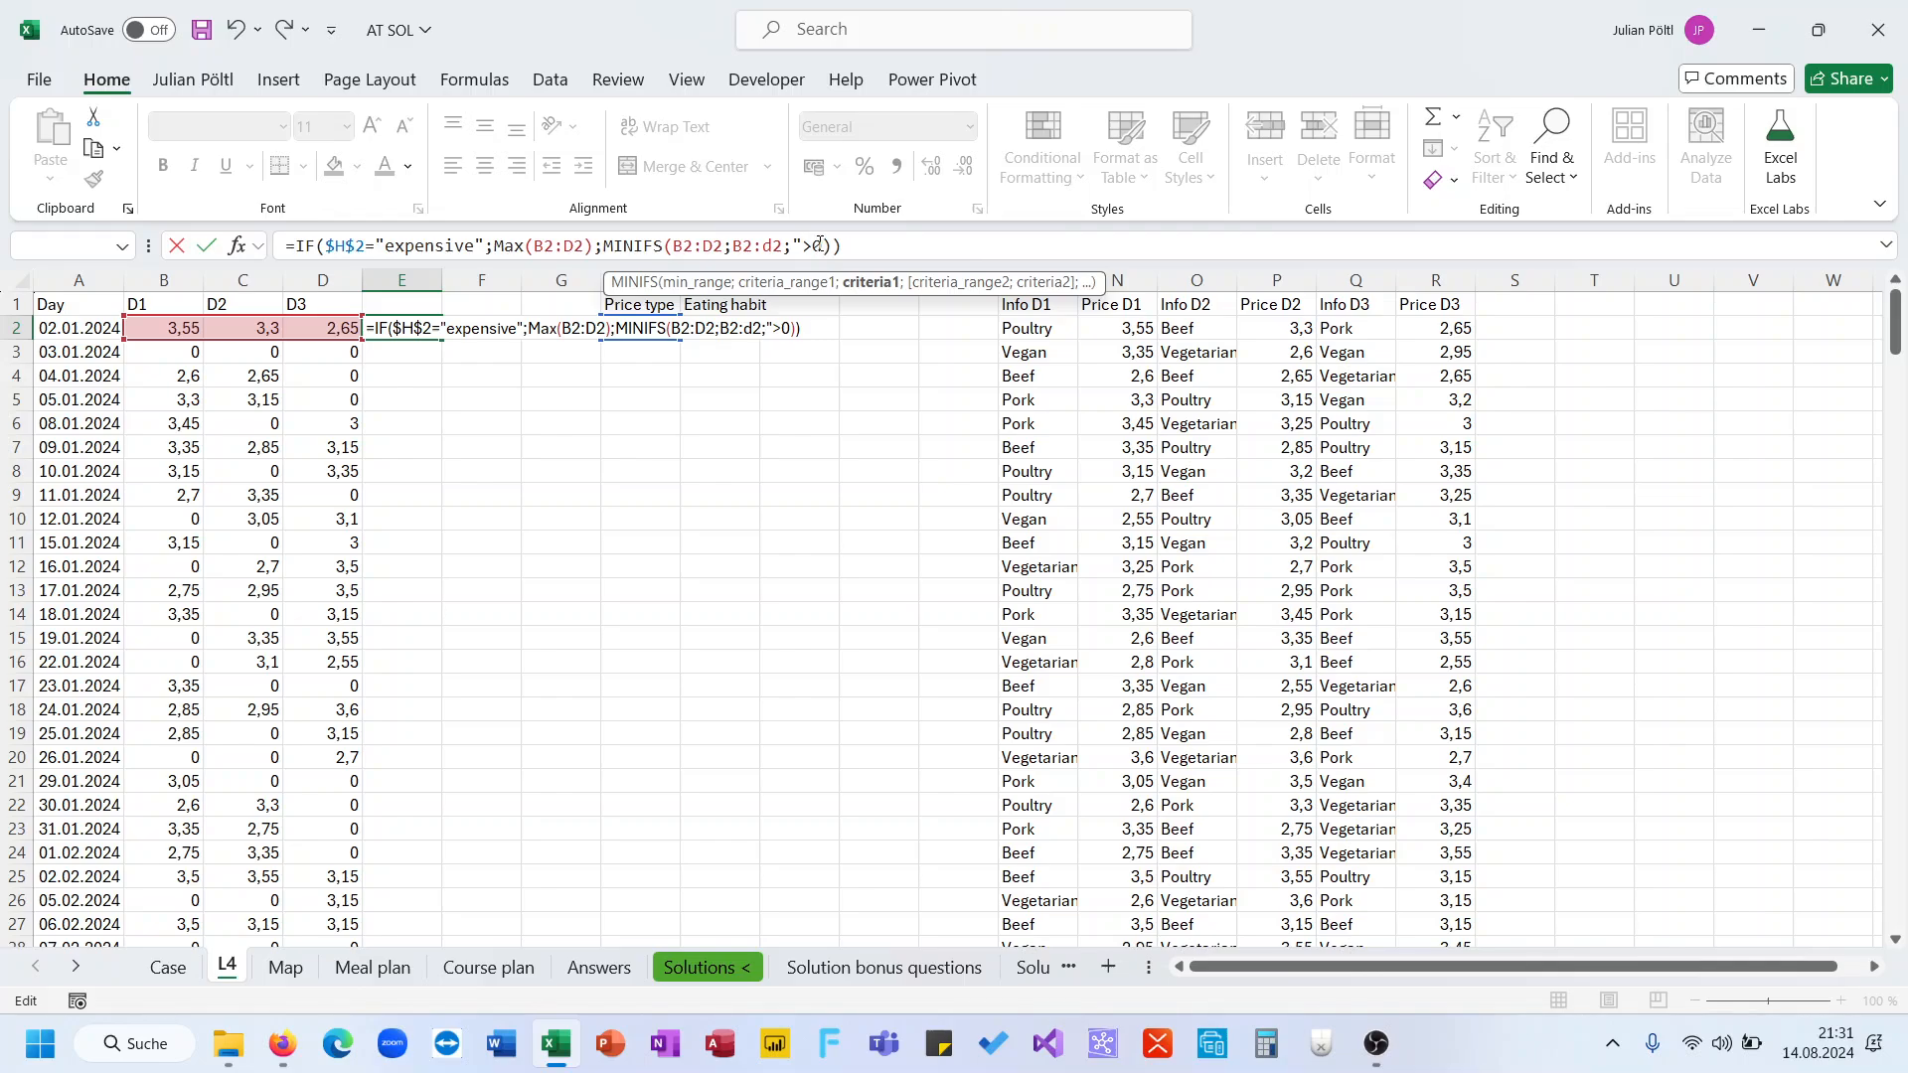
{"action": "type", "text": "\""}
{"action": "key", "text": "Return"}
Fill the E2 formula down the whole column
{"action": "key", "text": "Up"}
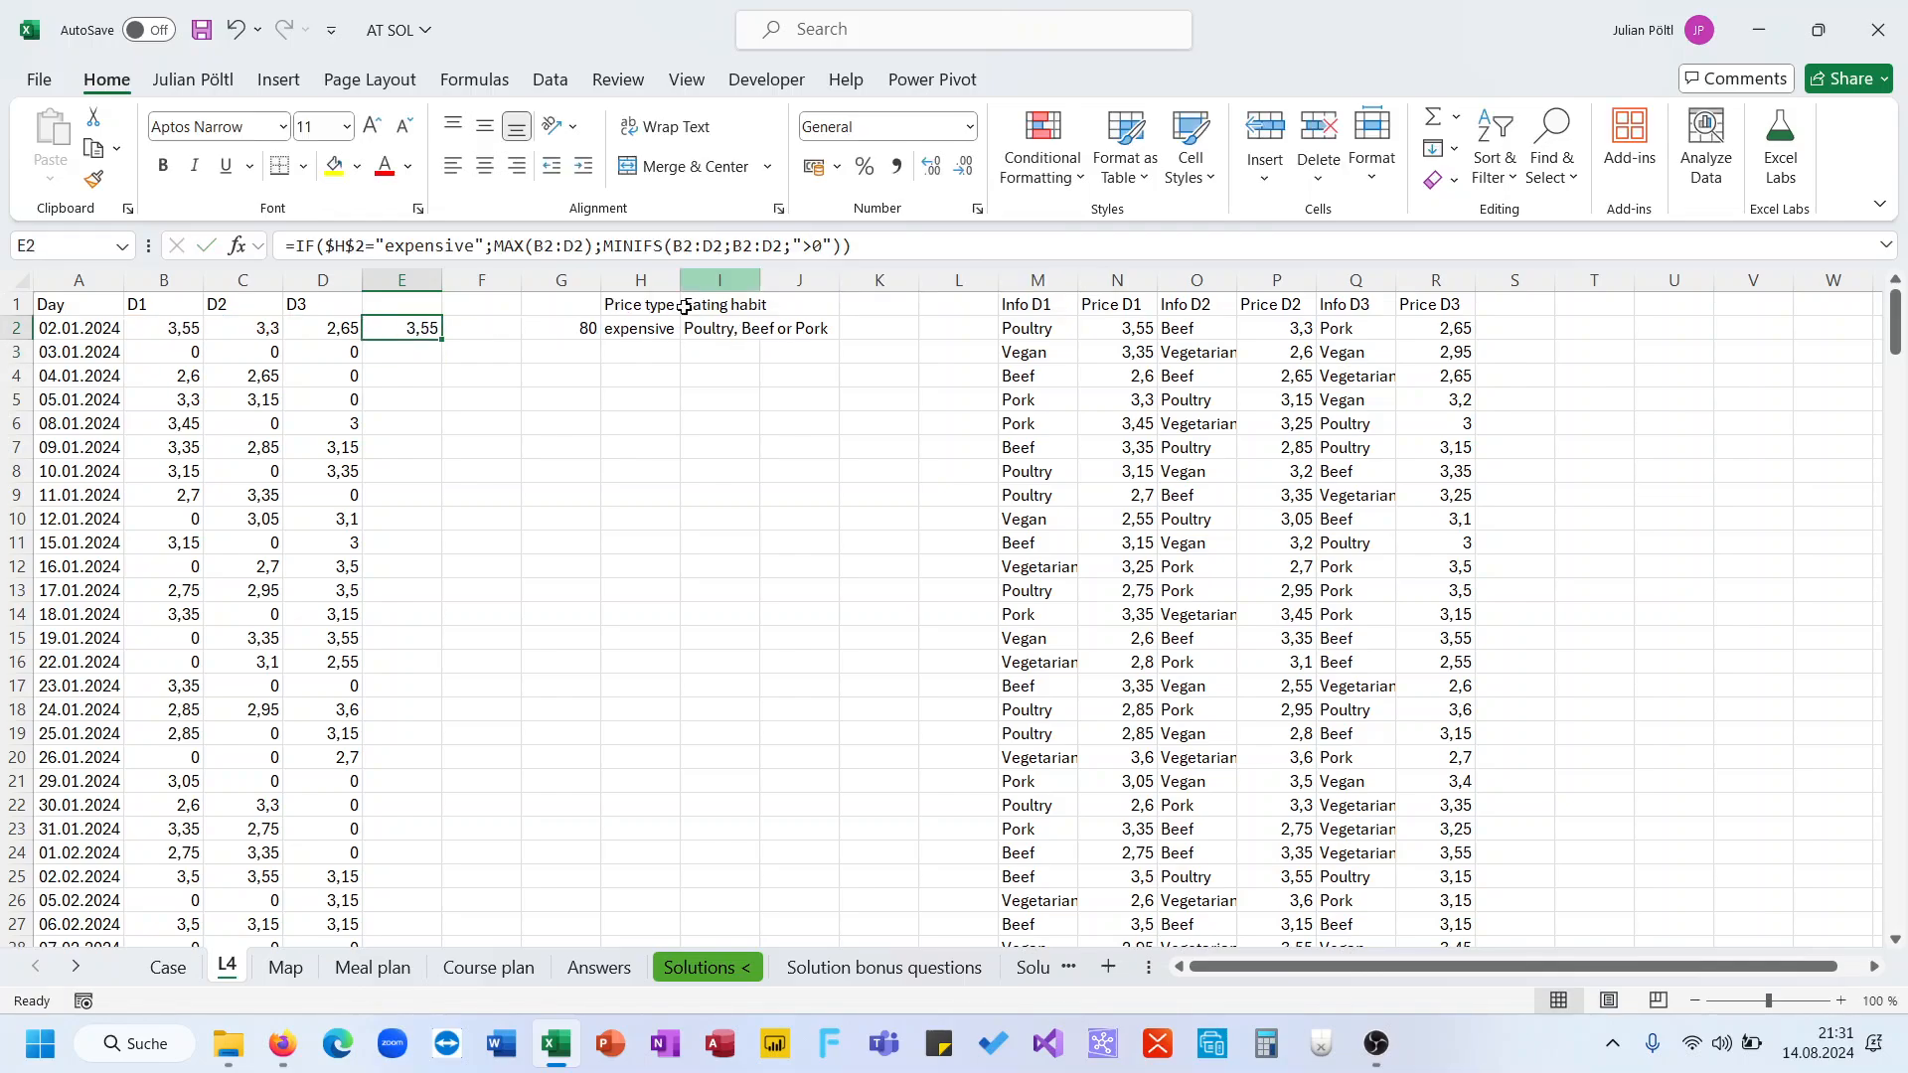
{"action": "double_click", "coordinate": [439, 340]}
{"action": "left_click", "coordinate": [399, 354]}
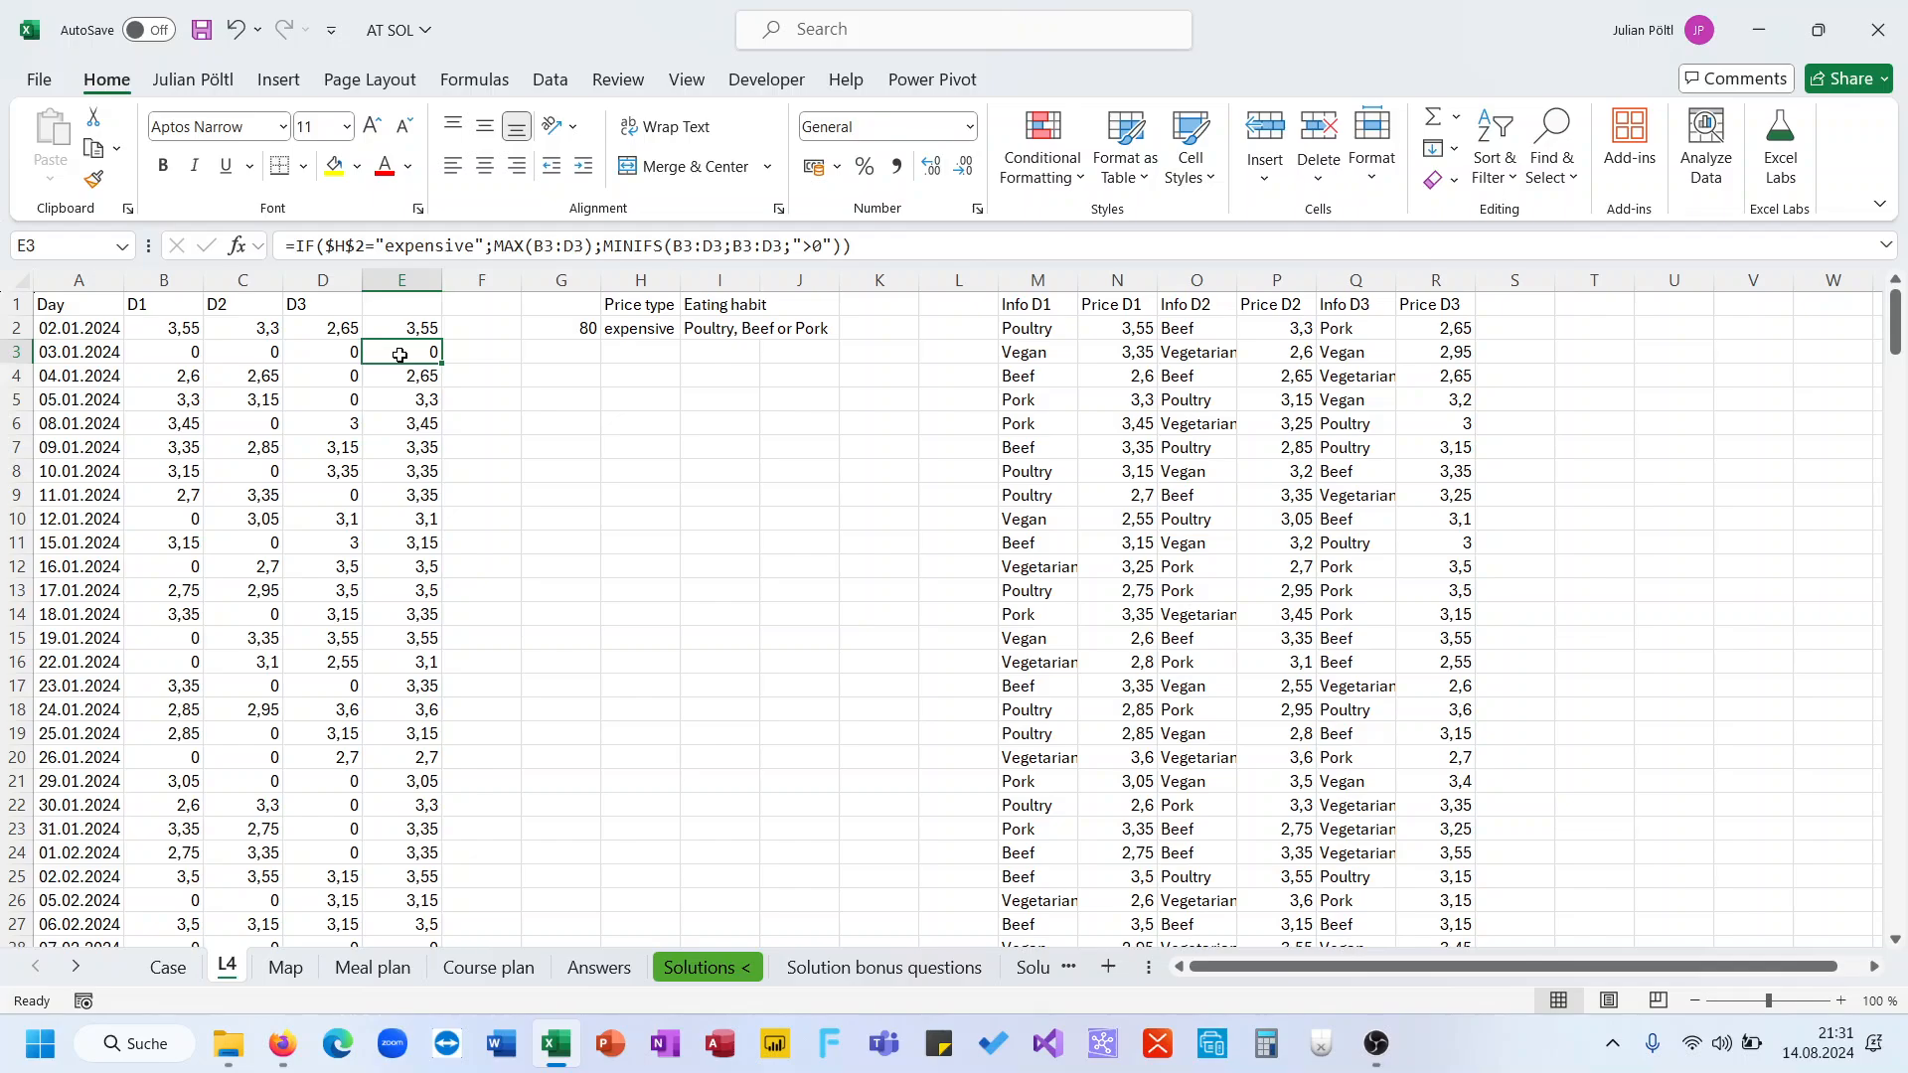
{"action": "key", "text": "Down"}
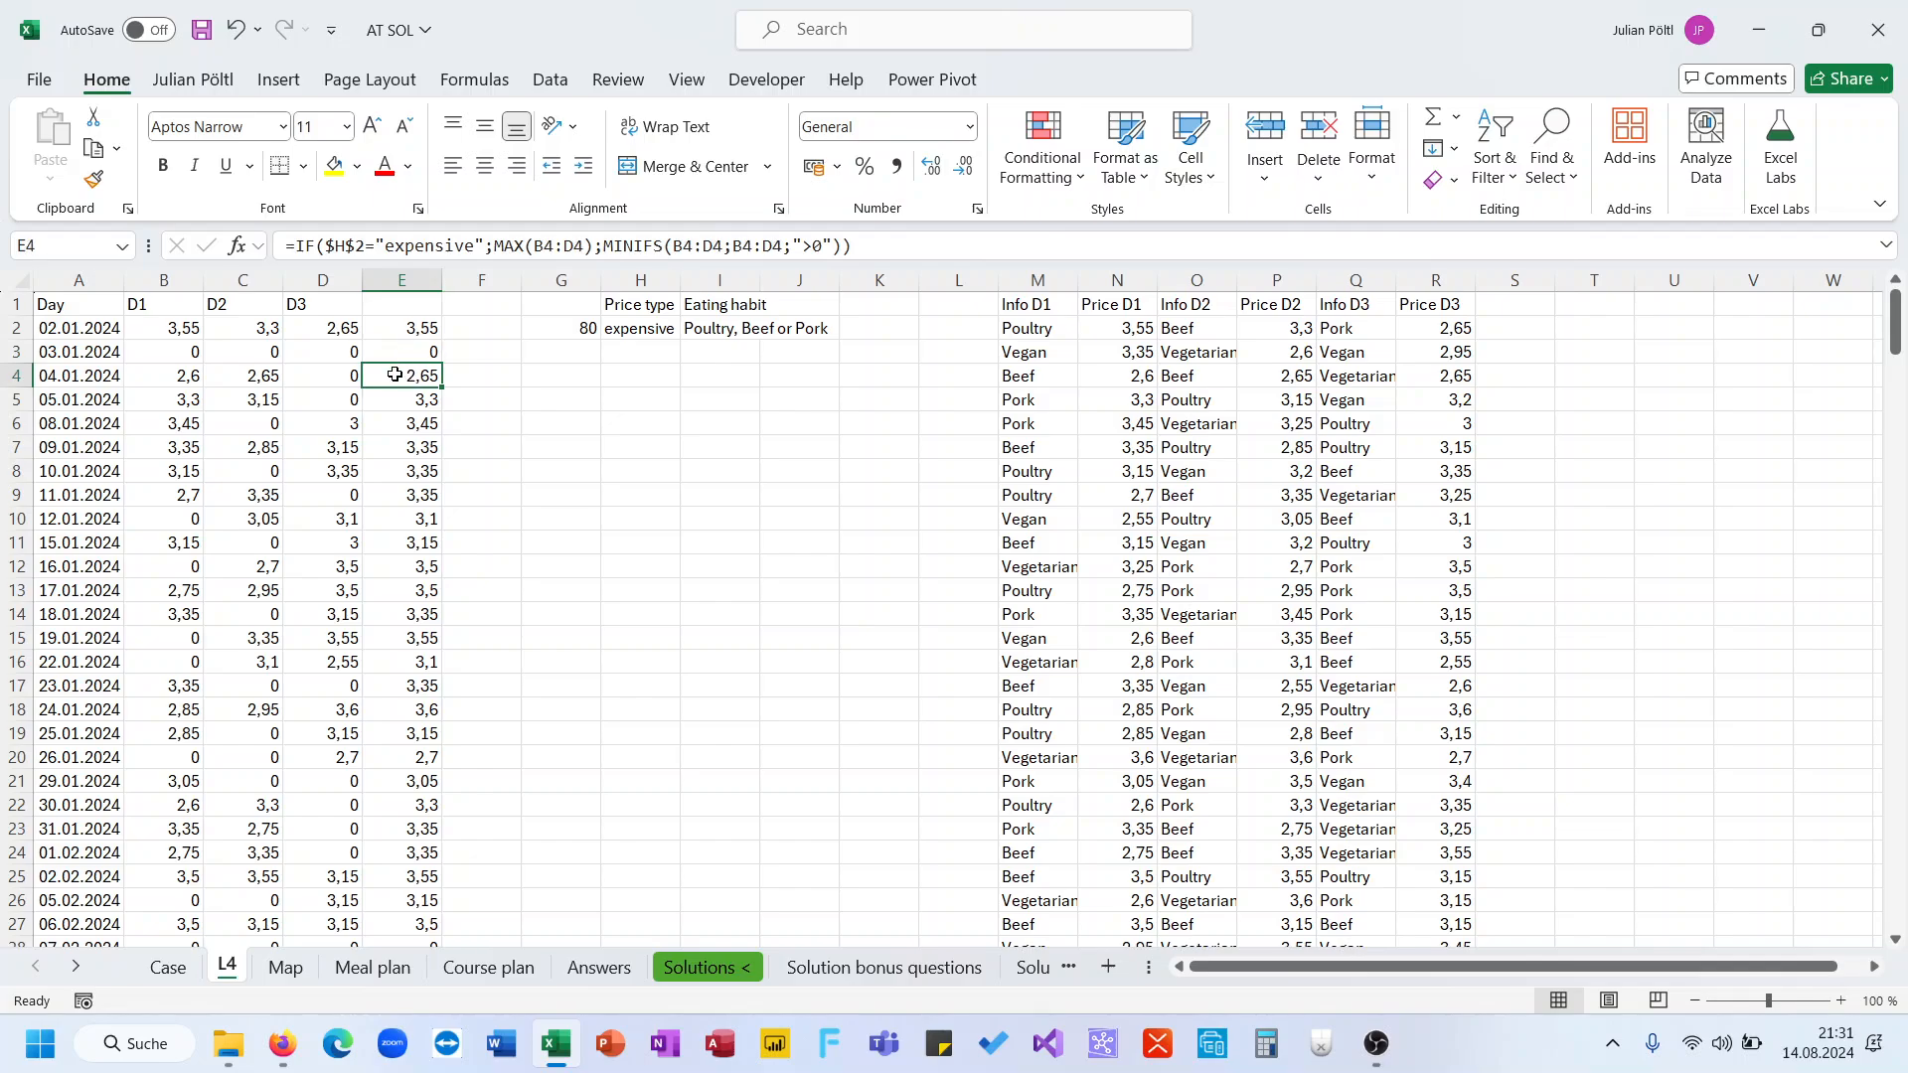
Test the lookups by entering 70 and then 71 as the number in G2
{"action": "left_click", "coordinate": [652, 328]}
{"action": "left_click", "coordinate": [587, 332]}
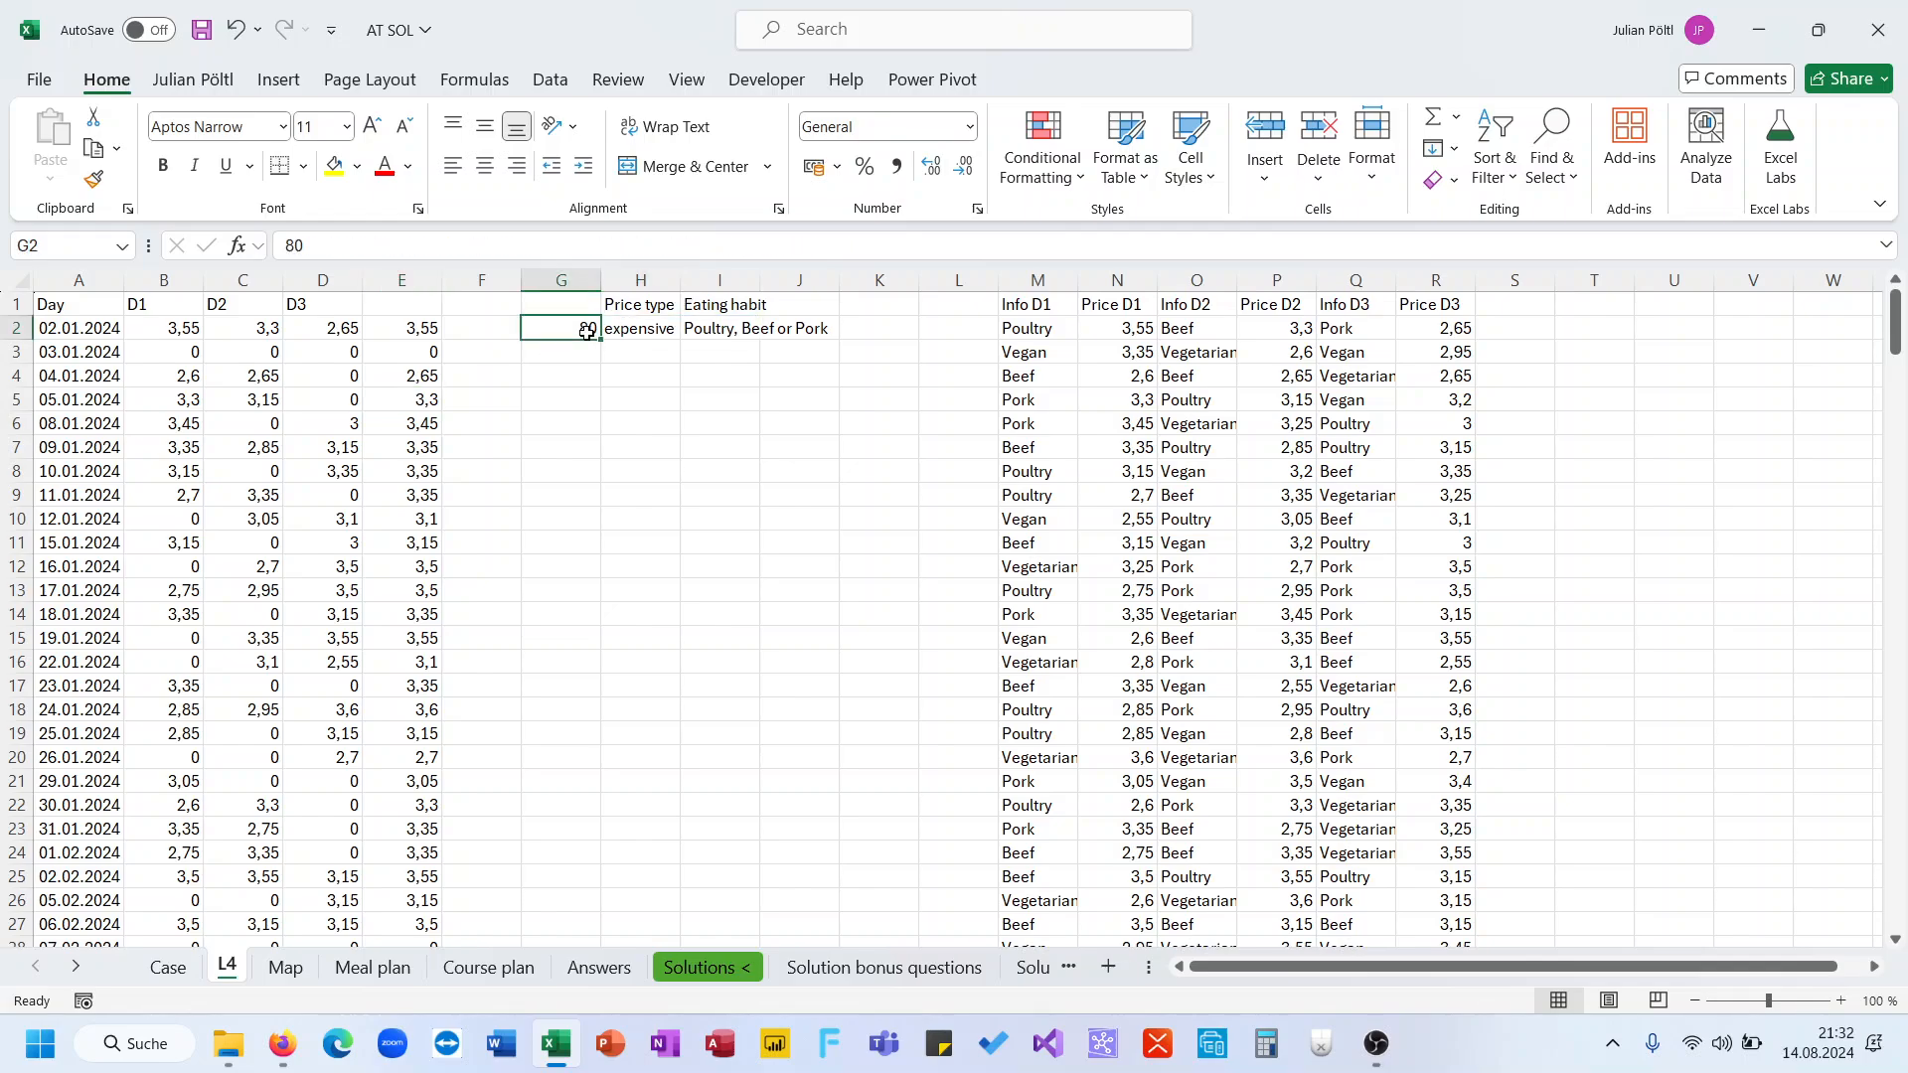
{"action": "type", "text": "70"}
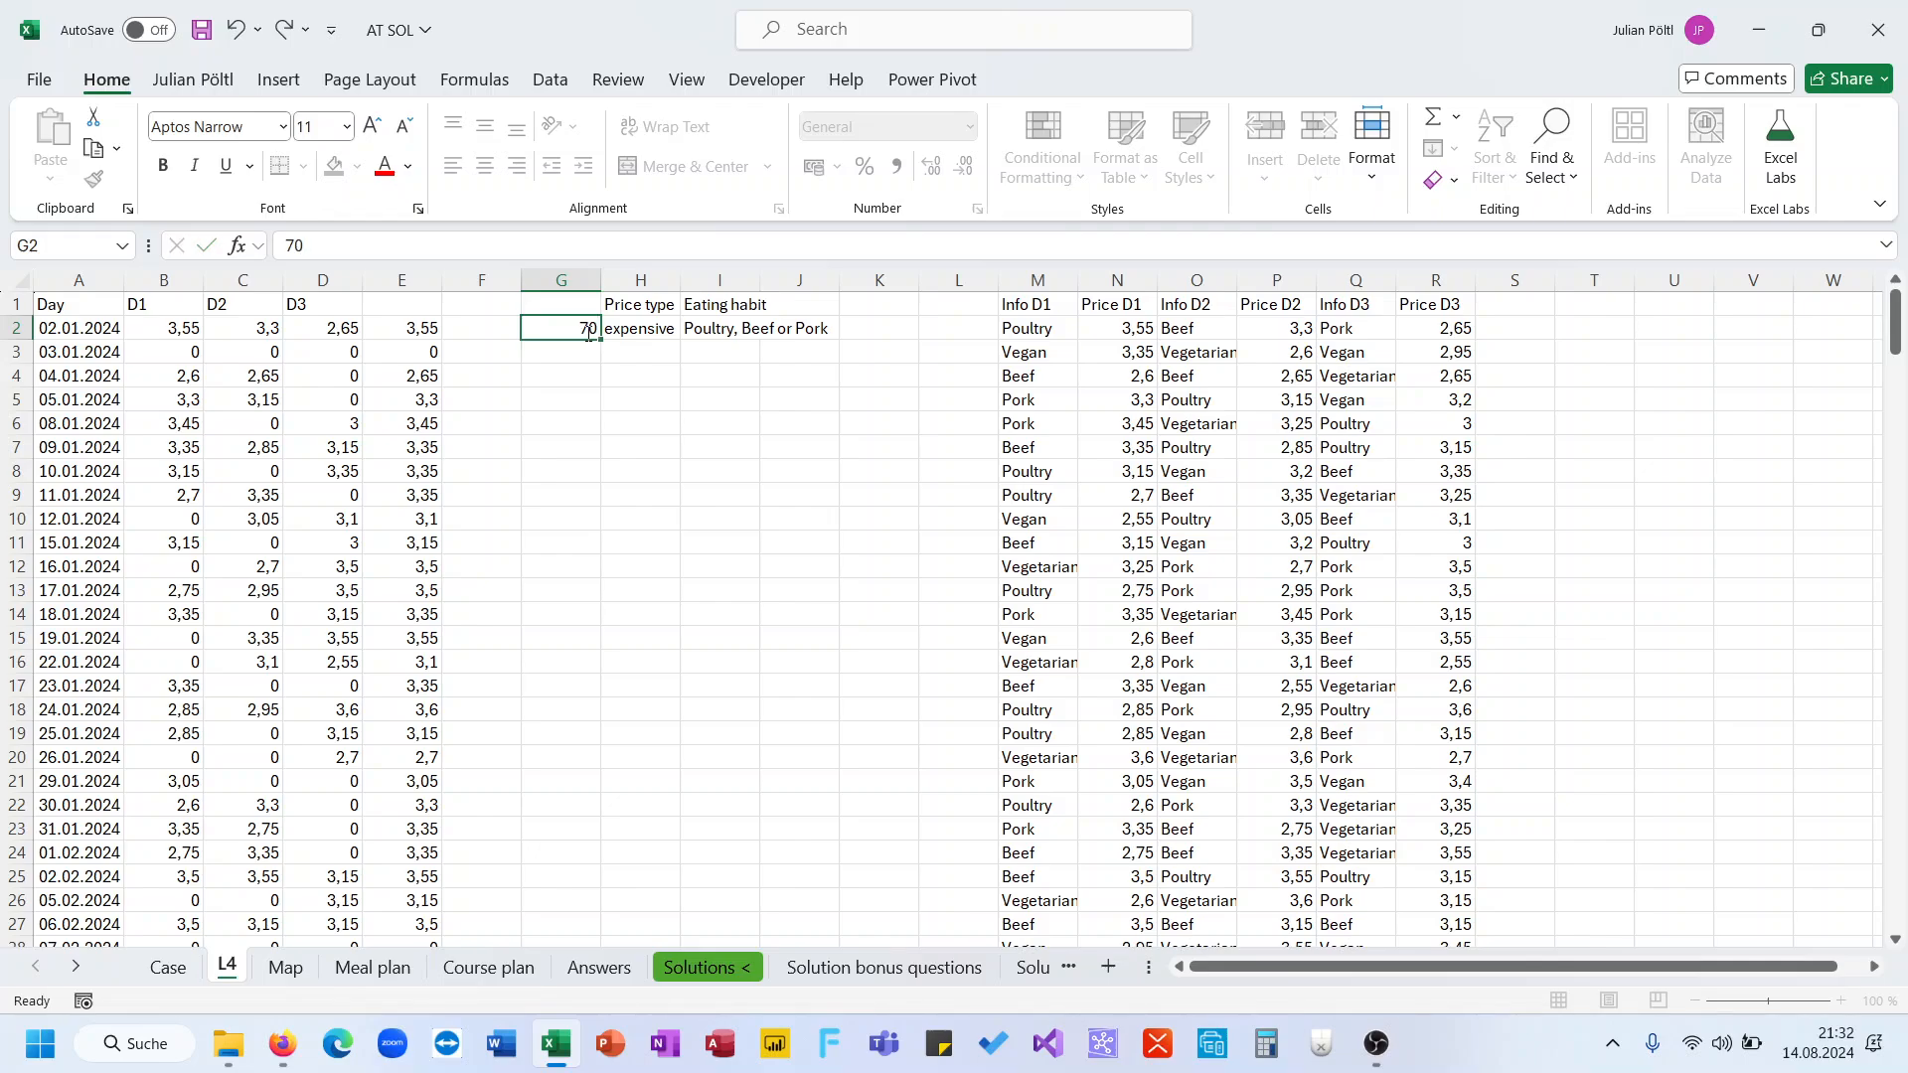
{"action": "key", "text": "ctrl+Return"}
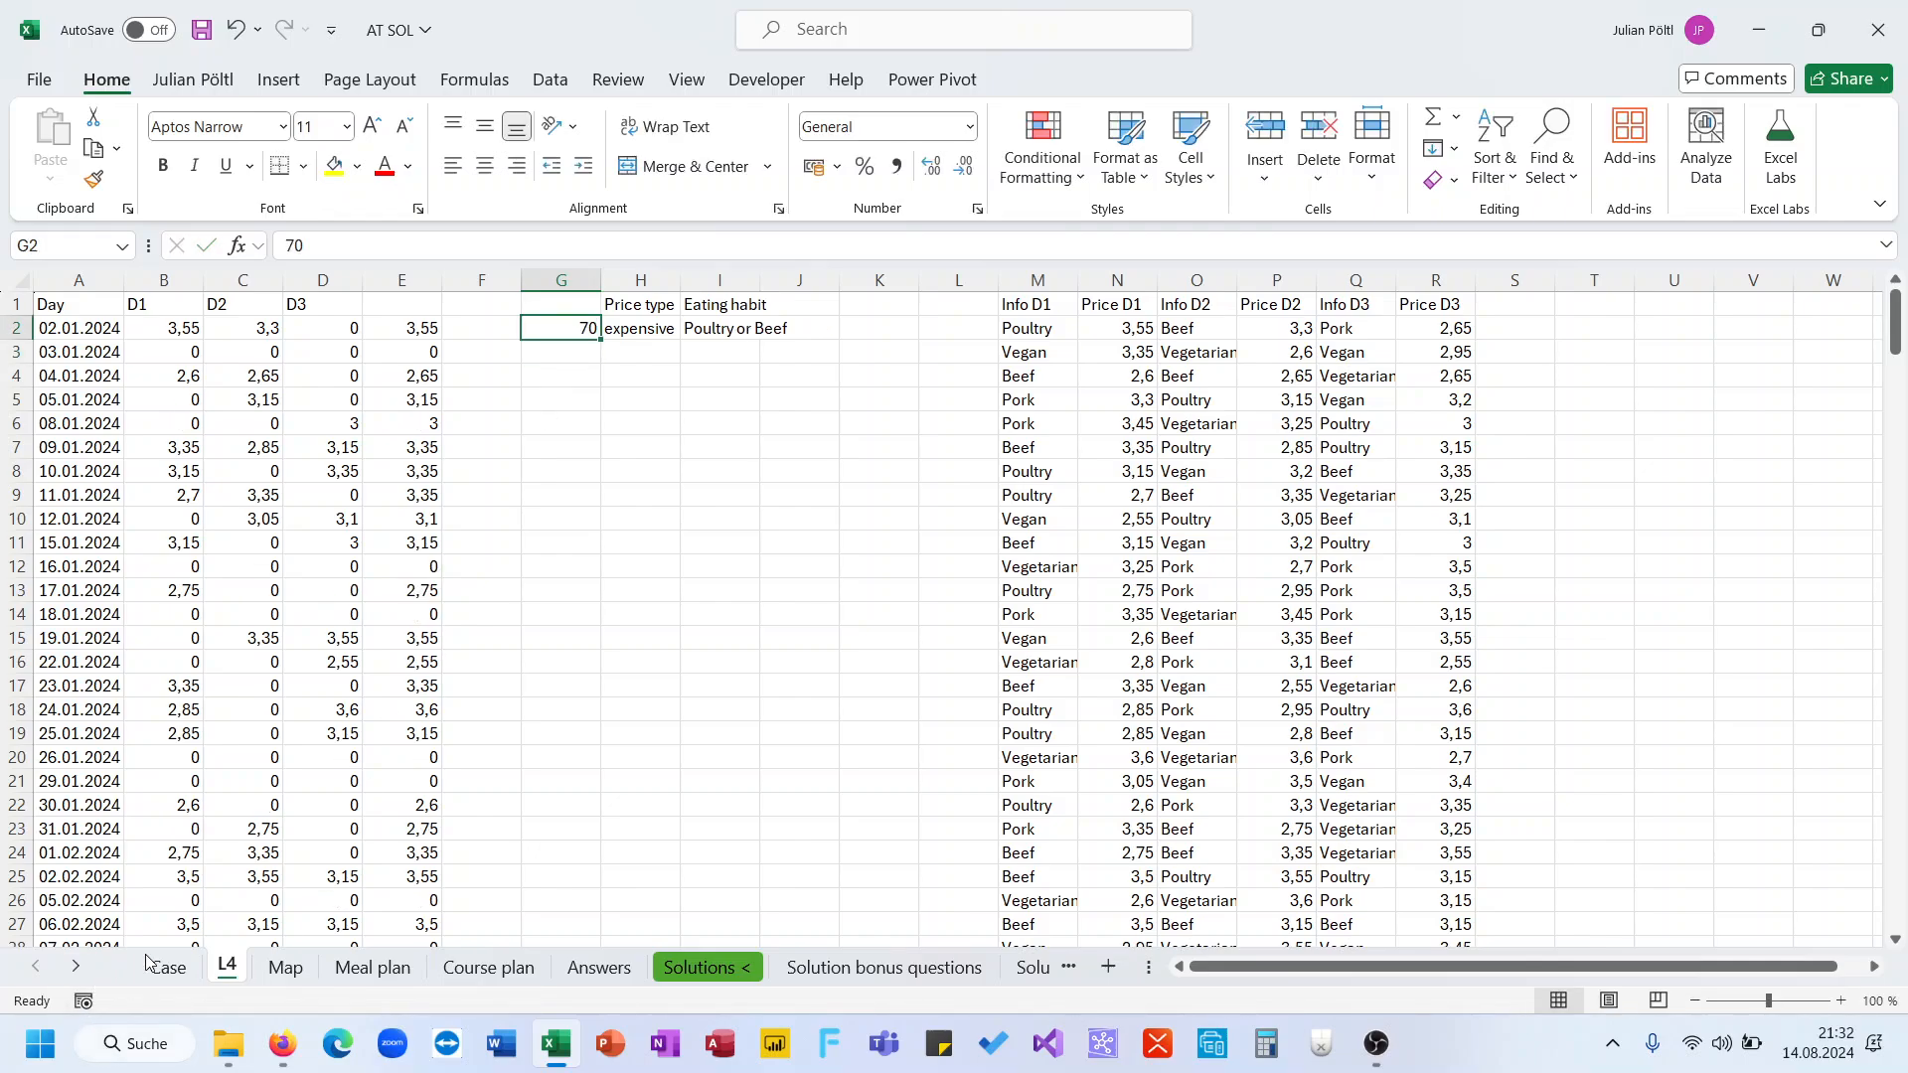
{"action": "type", "text": "71"}
{"action": "key", "text": "ctrl+Return"}
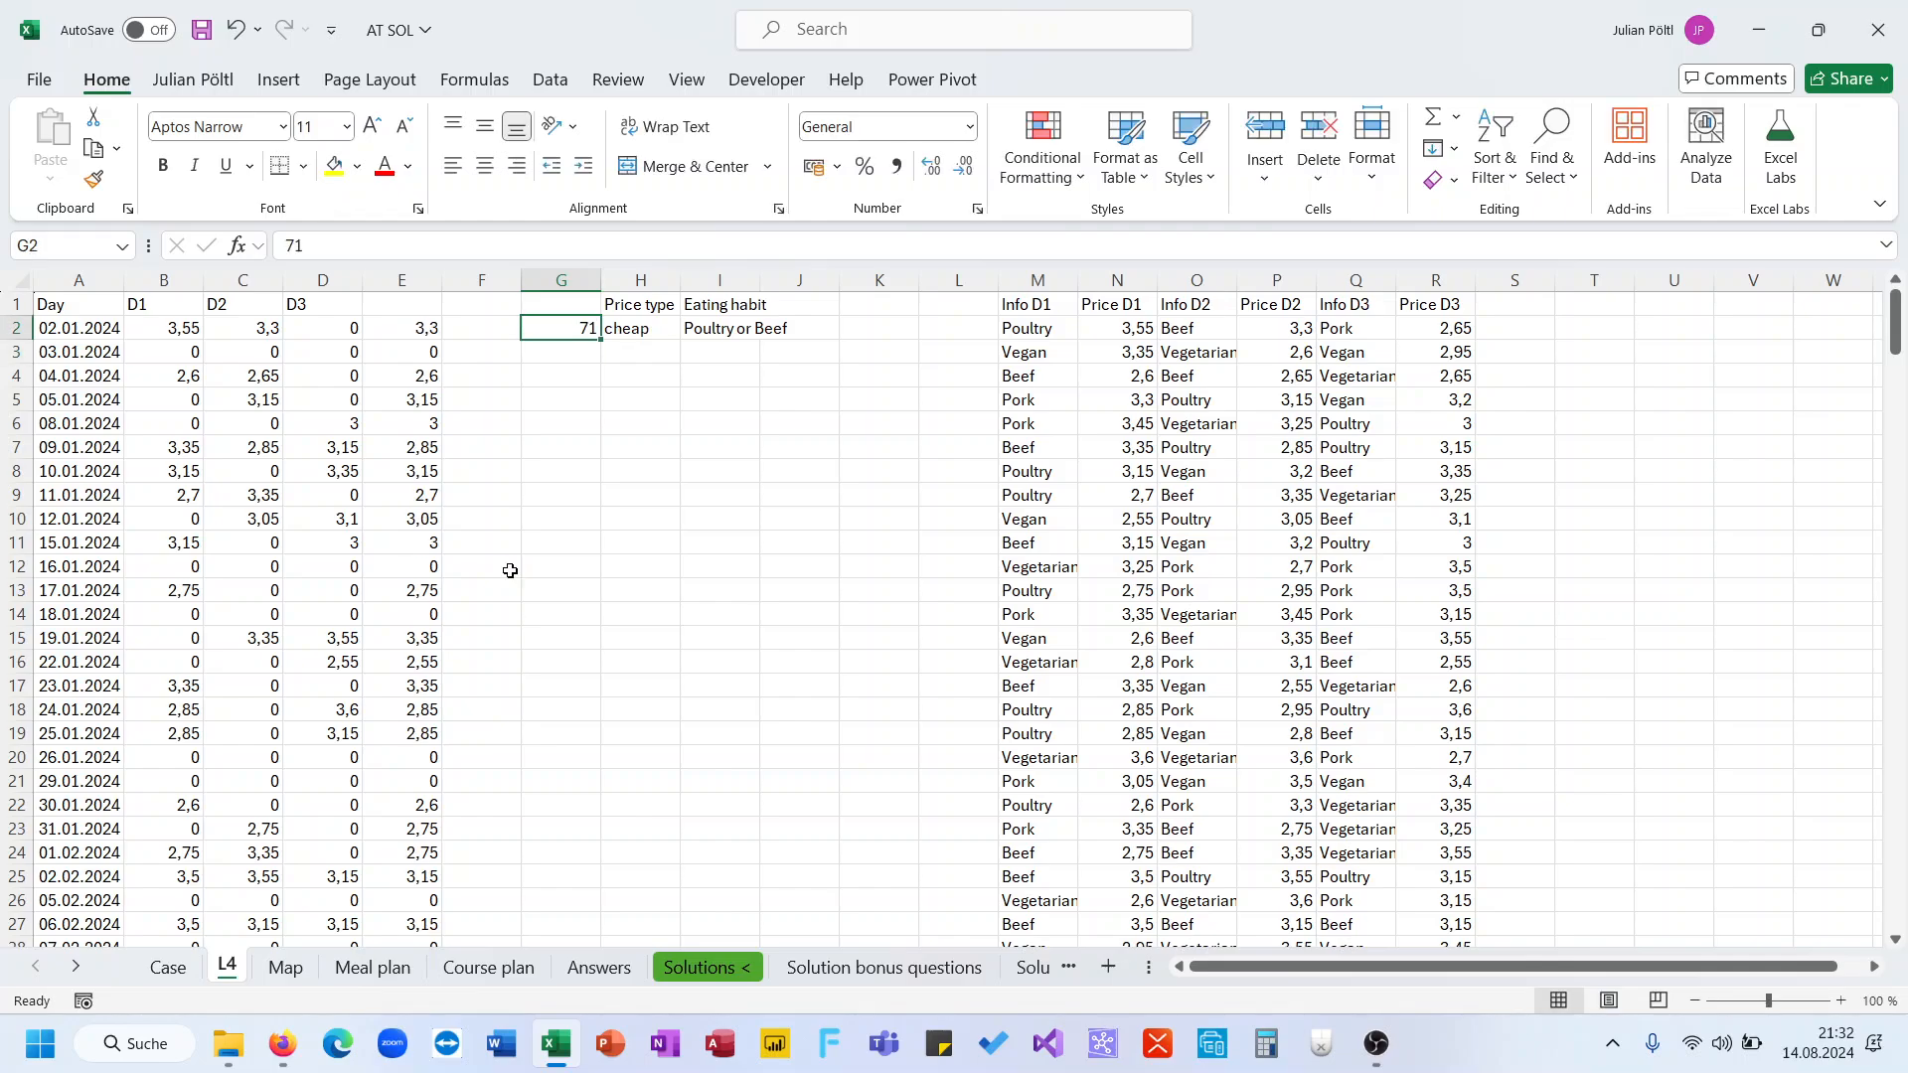
Inspect the daily cost formulas in column E and how far the column extends
{"action": "left_click", "coordinate": [406, 325]}
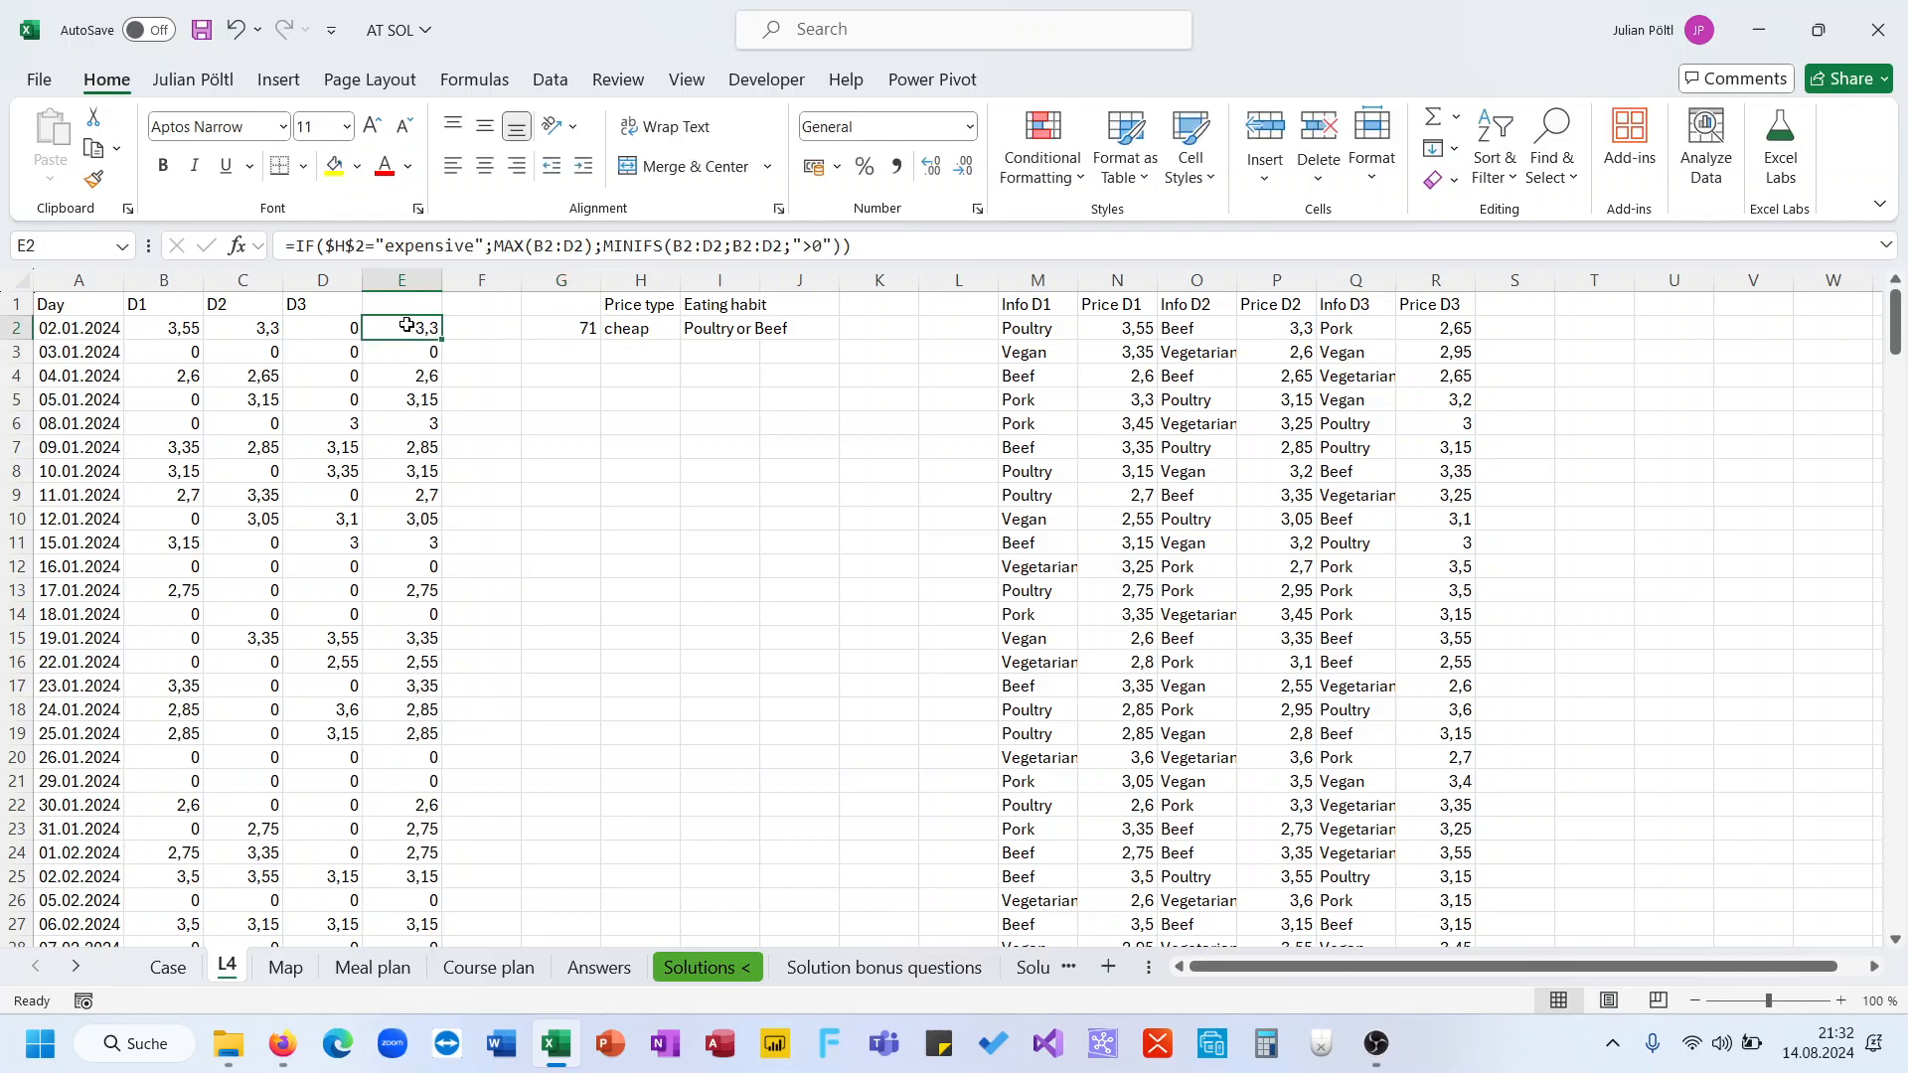
{"action": "left_click", "coordinate": [411, 382]}
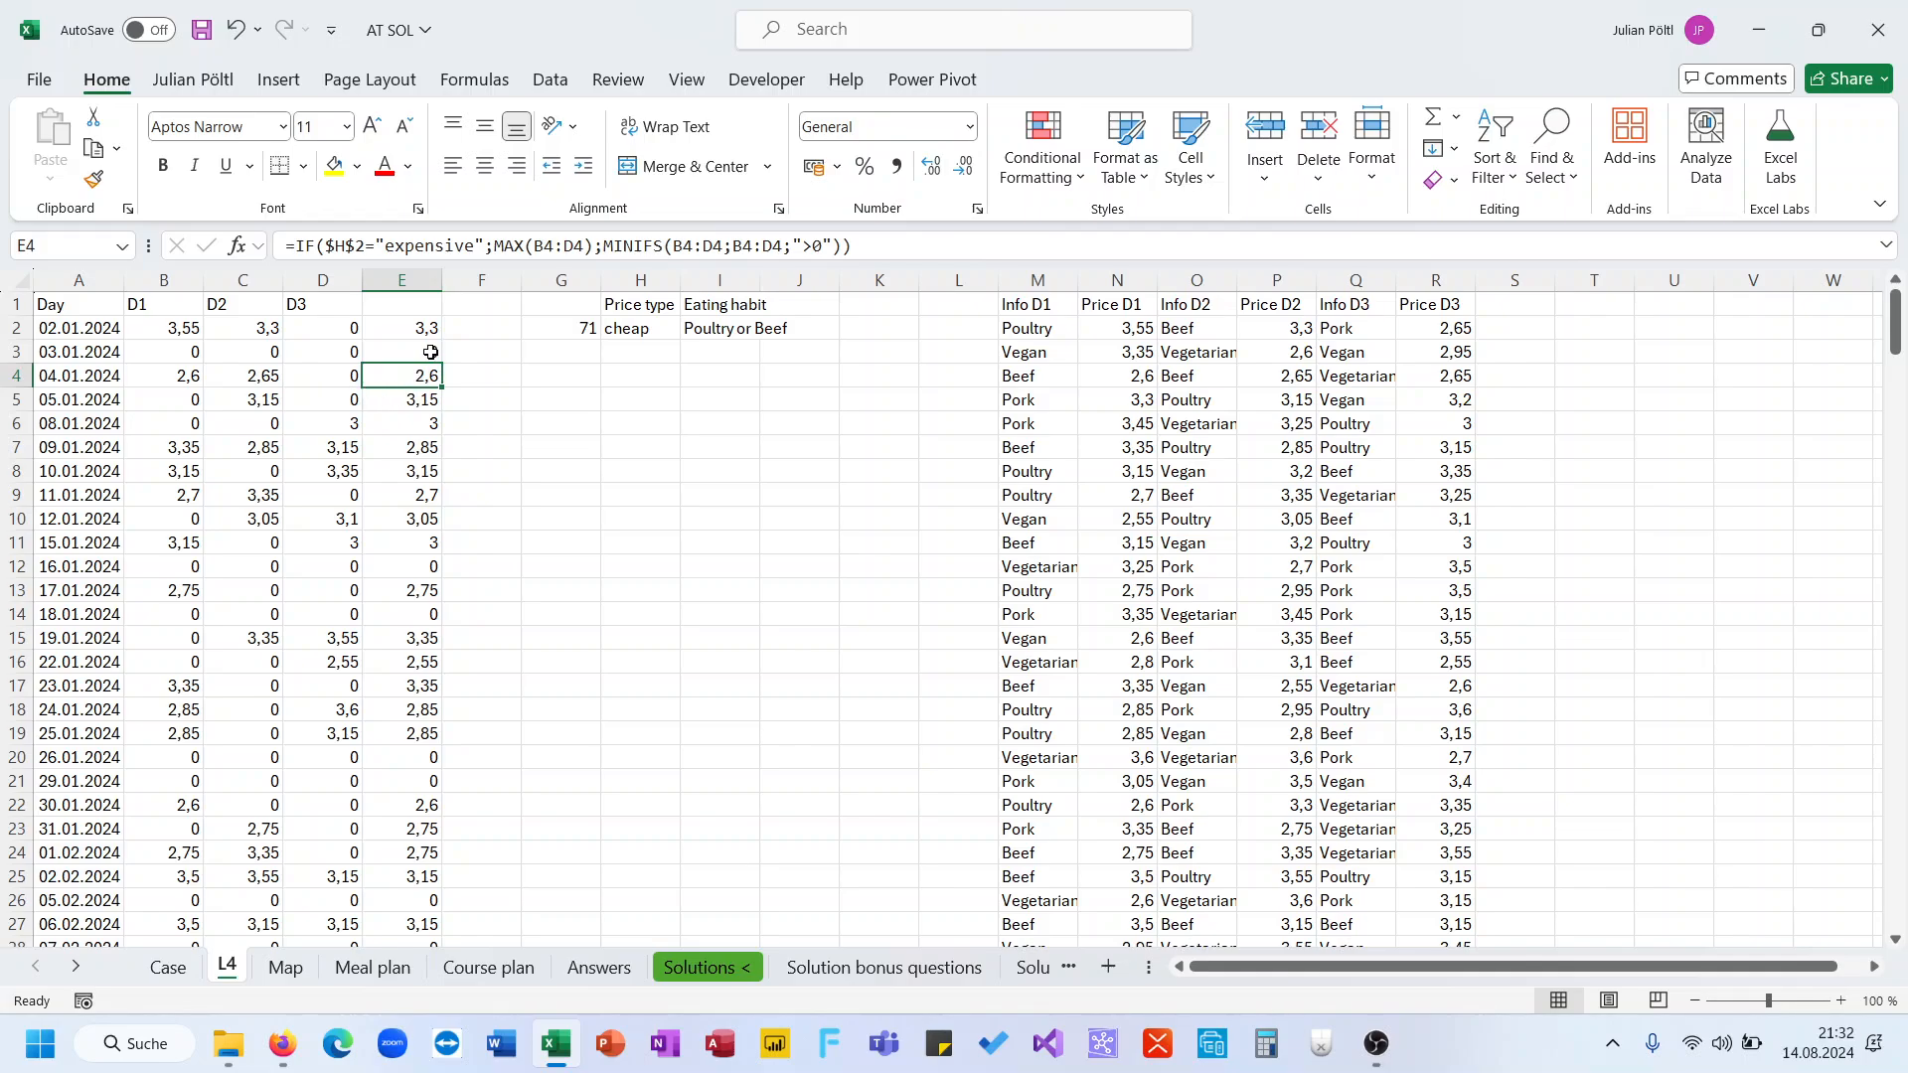
{"action": "left_click", "coordinate": [428, 332]}
{"action": "key", "text": "ctrl+Down"}
{"action": "key", "text": "ctrl+Down"}
{"action": "key", "text": "ctrl+Up"}
{"action": "key", "text": "ctrl+Up"}
{"action": "key", "text": "ctrl+Up"}
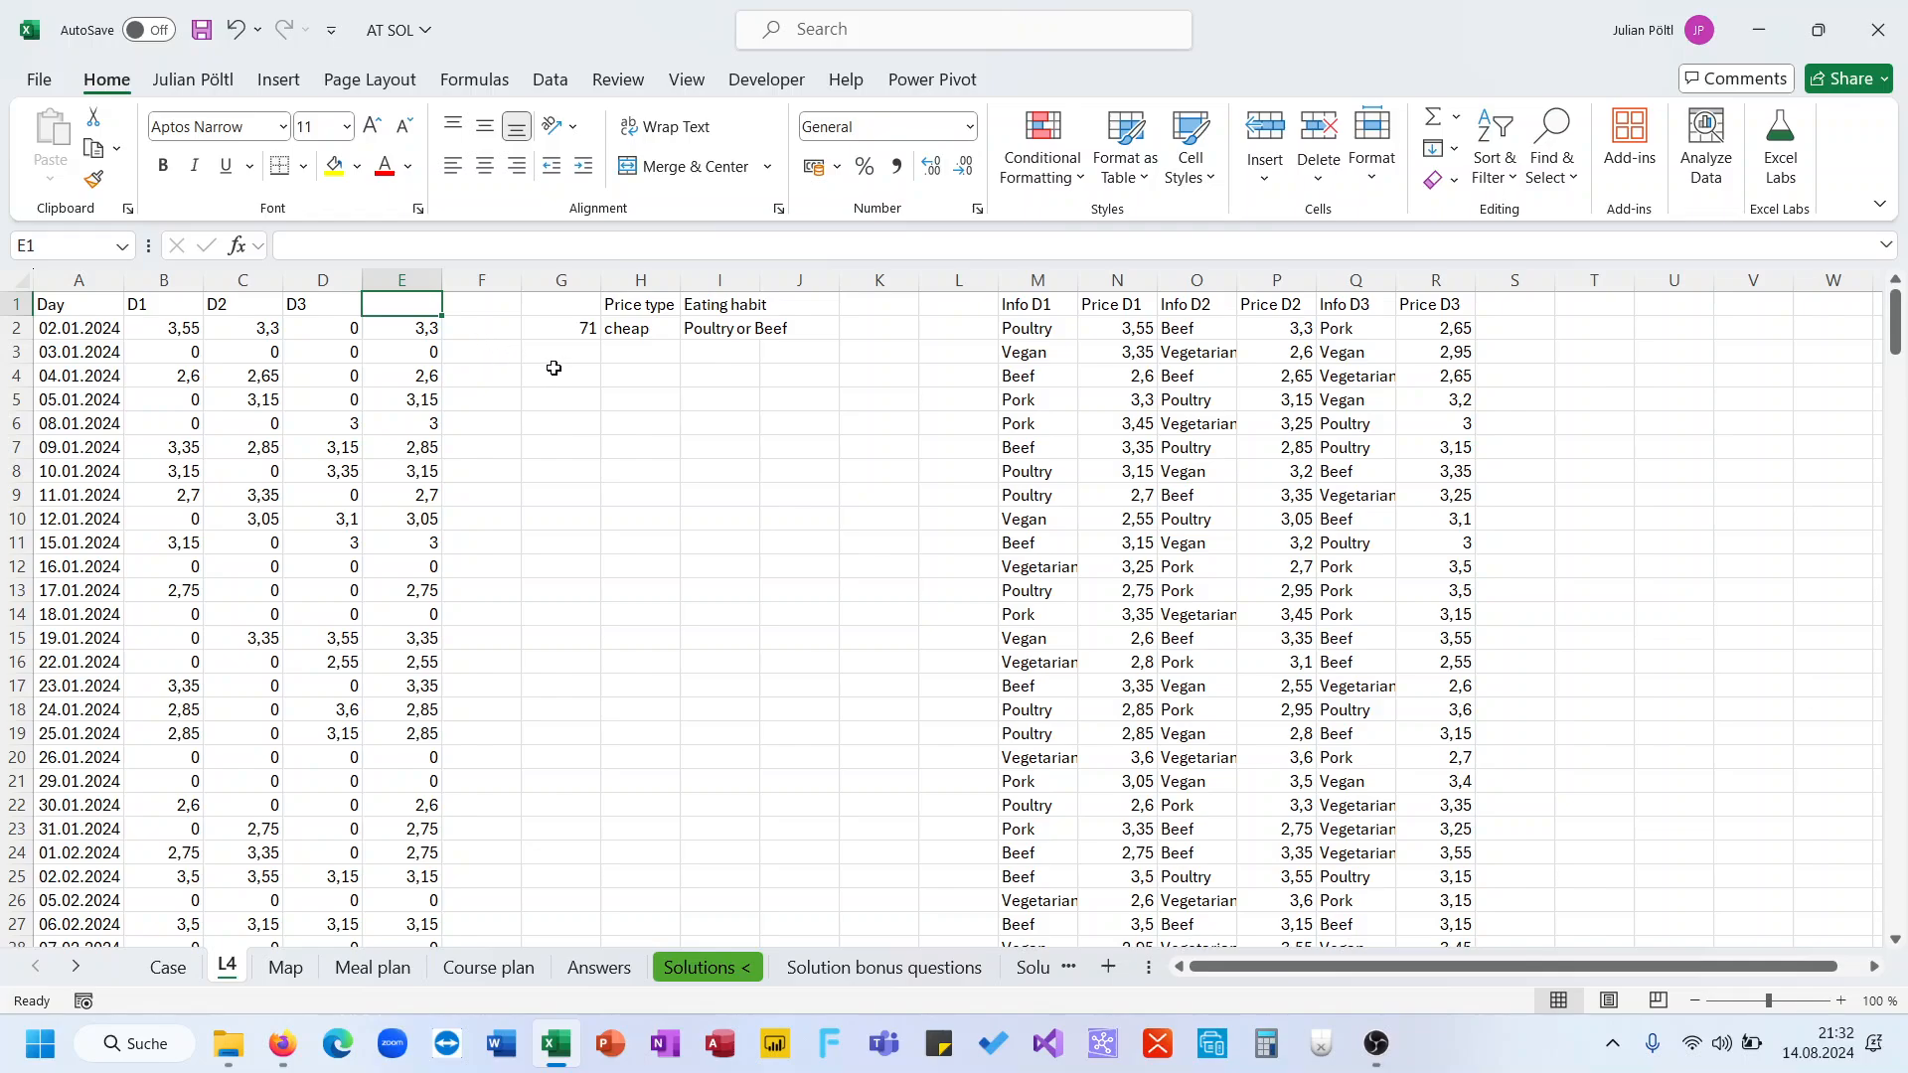
Sum all daily costs of column E in E1
{"action": "type", "text": "=sum"}
{"action": "key", "text": "Tab"}
{"action": "key", "text": "Down"}
{"action": "key", "text": "ctrl+shift+Down"}
{"action": "key", "text": "Return"}
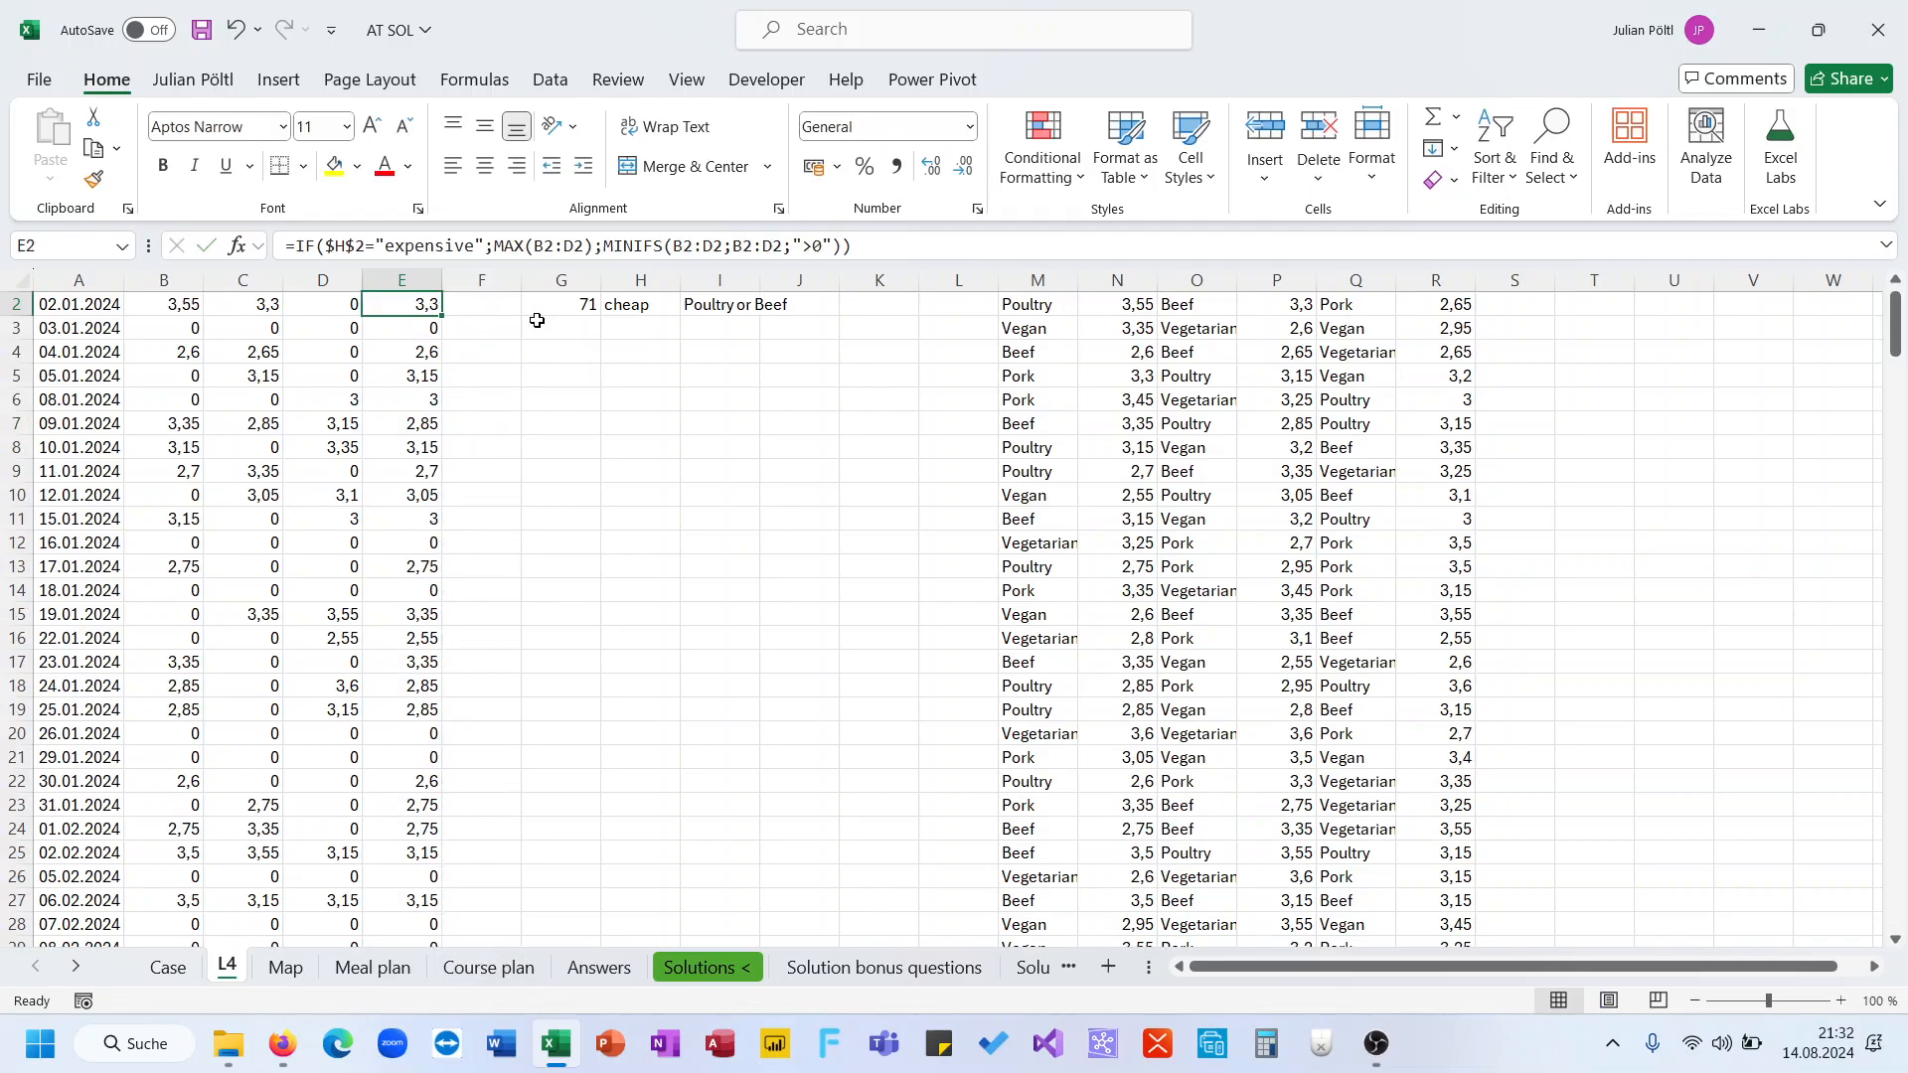
{"action": "key", "text": "Up"}
{"action": "left_click", "coordinate": [565, 397]}
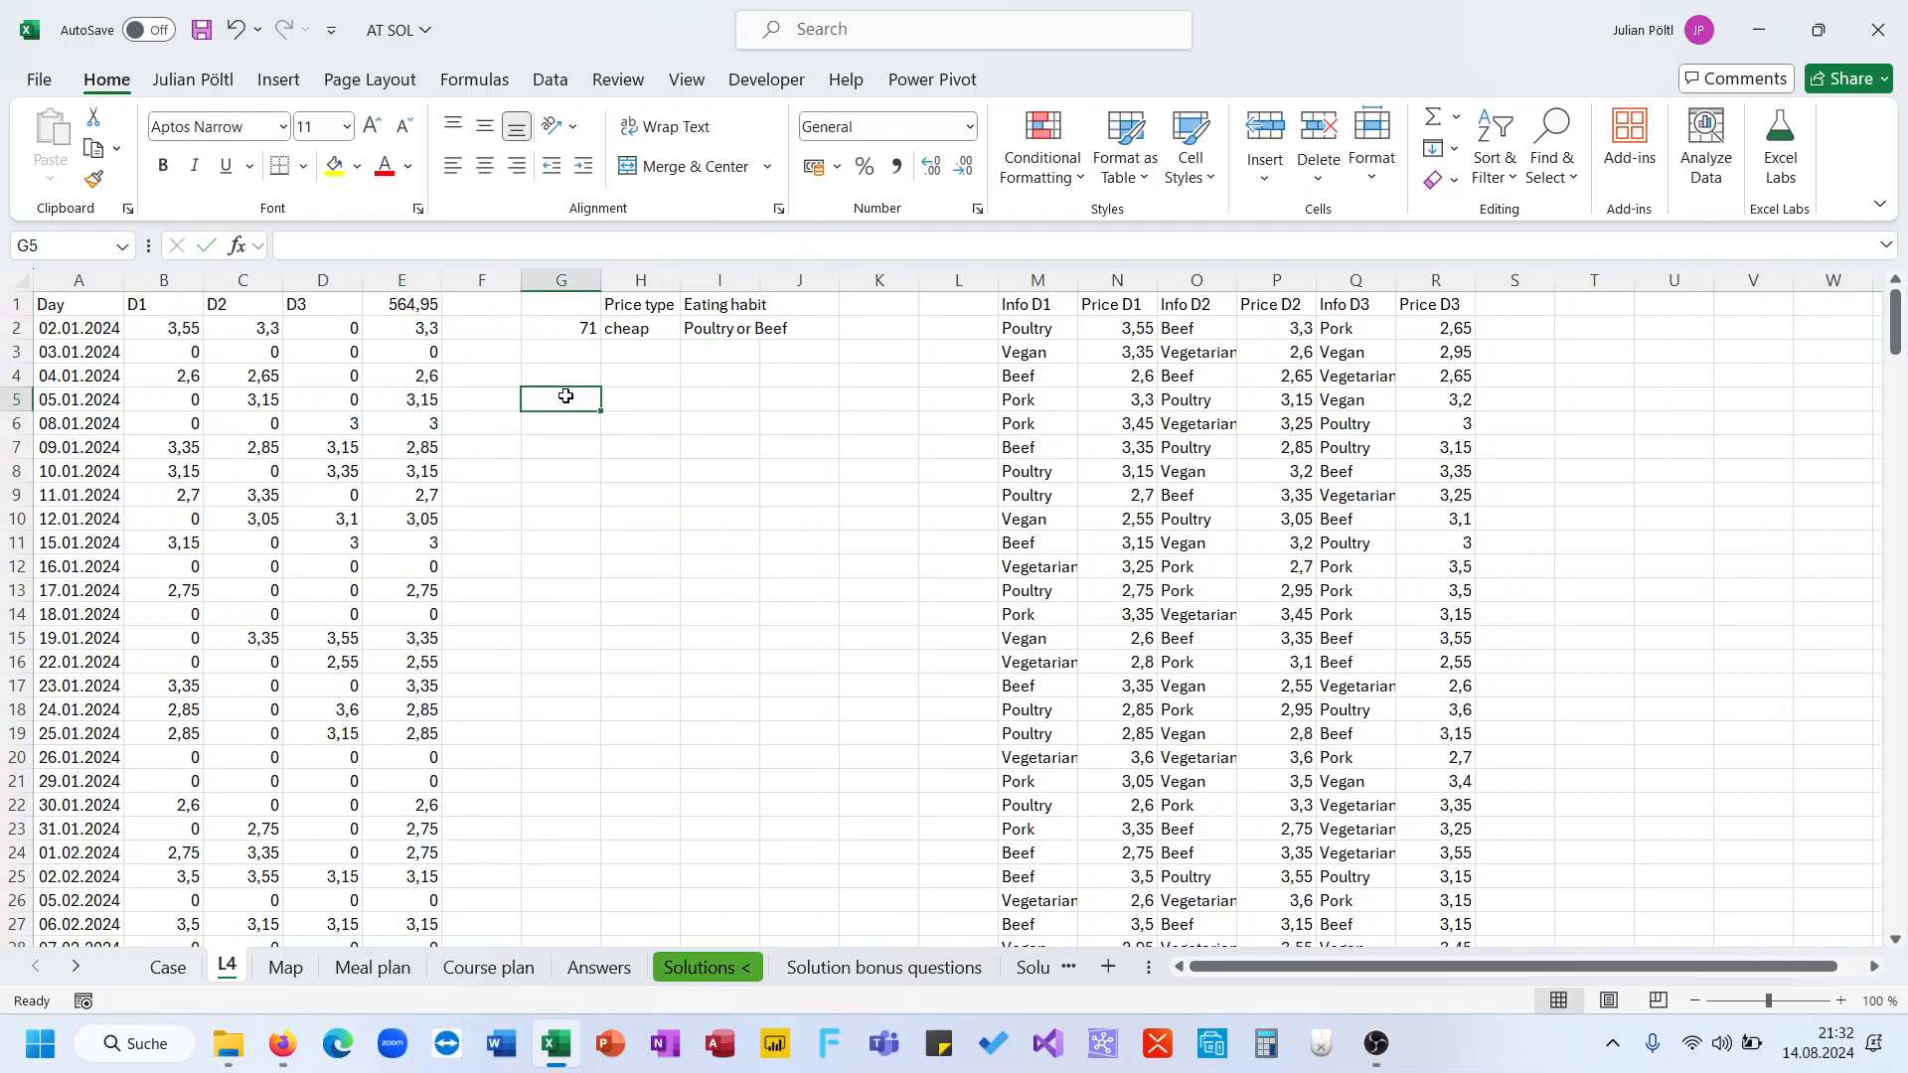
Generate 20 game numbers starting at 60 in G5 with a SEQUENCE formula
{"action": "type", "text": "=se"}
{"action": "key", "text": "Down"}
{"action": "key", "text": "Down"}
{"action": "key", "text": "Down"}
{"action": "key", "text": "Down"}
{"action": "key", "text": "Down"}
{"action": "key", "text": "Tab"}
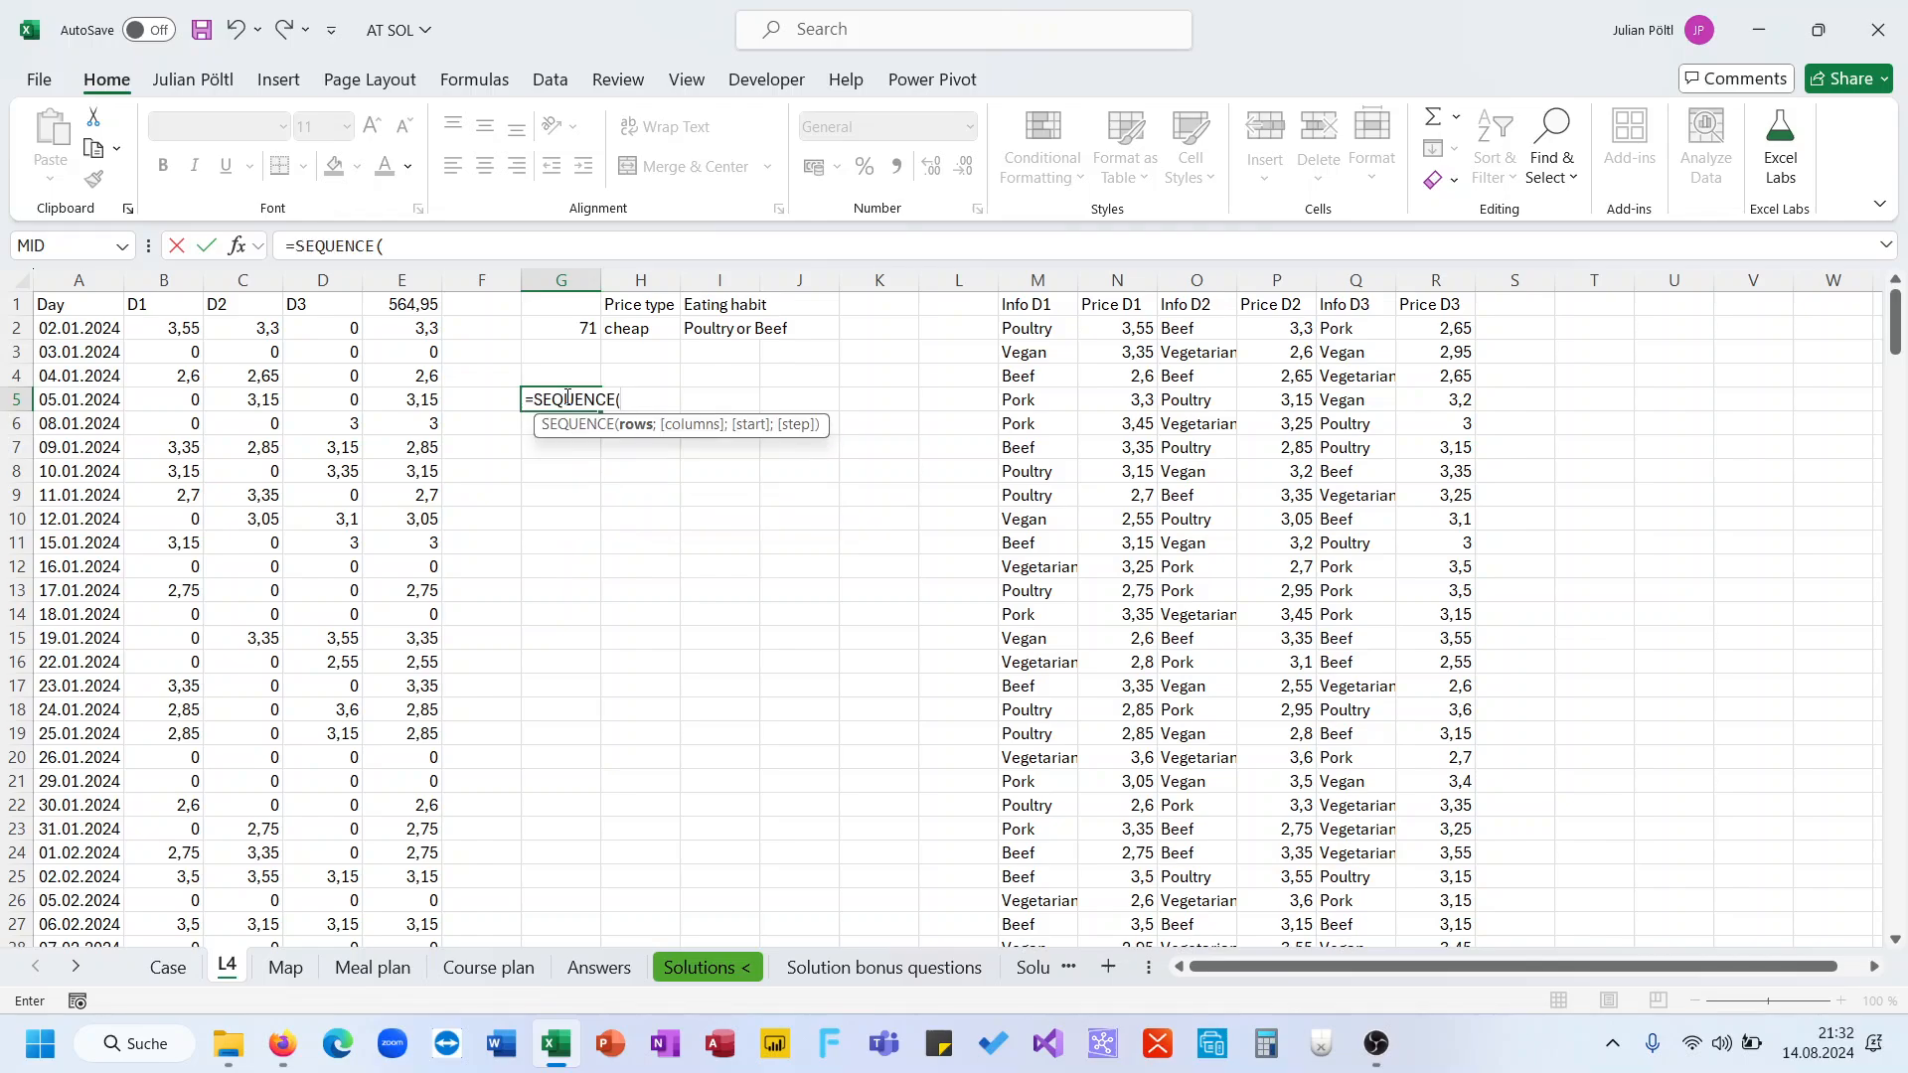
{"action": "type", "text": "20;;60"}
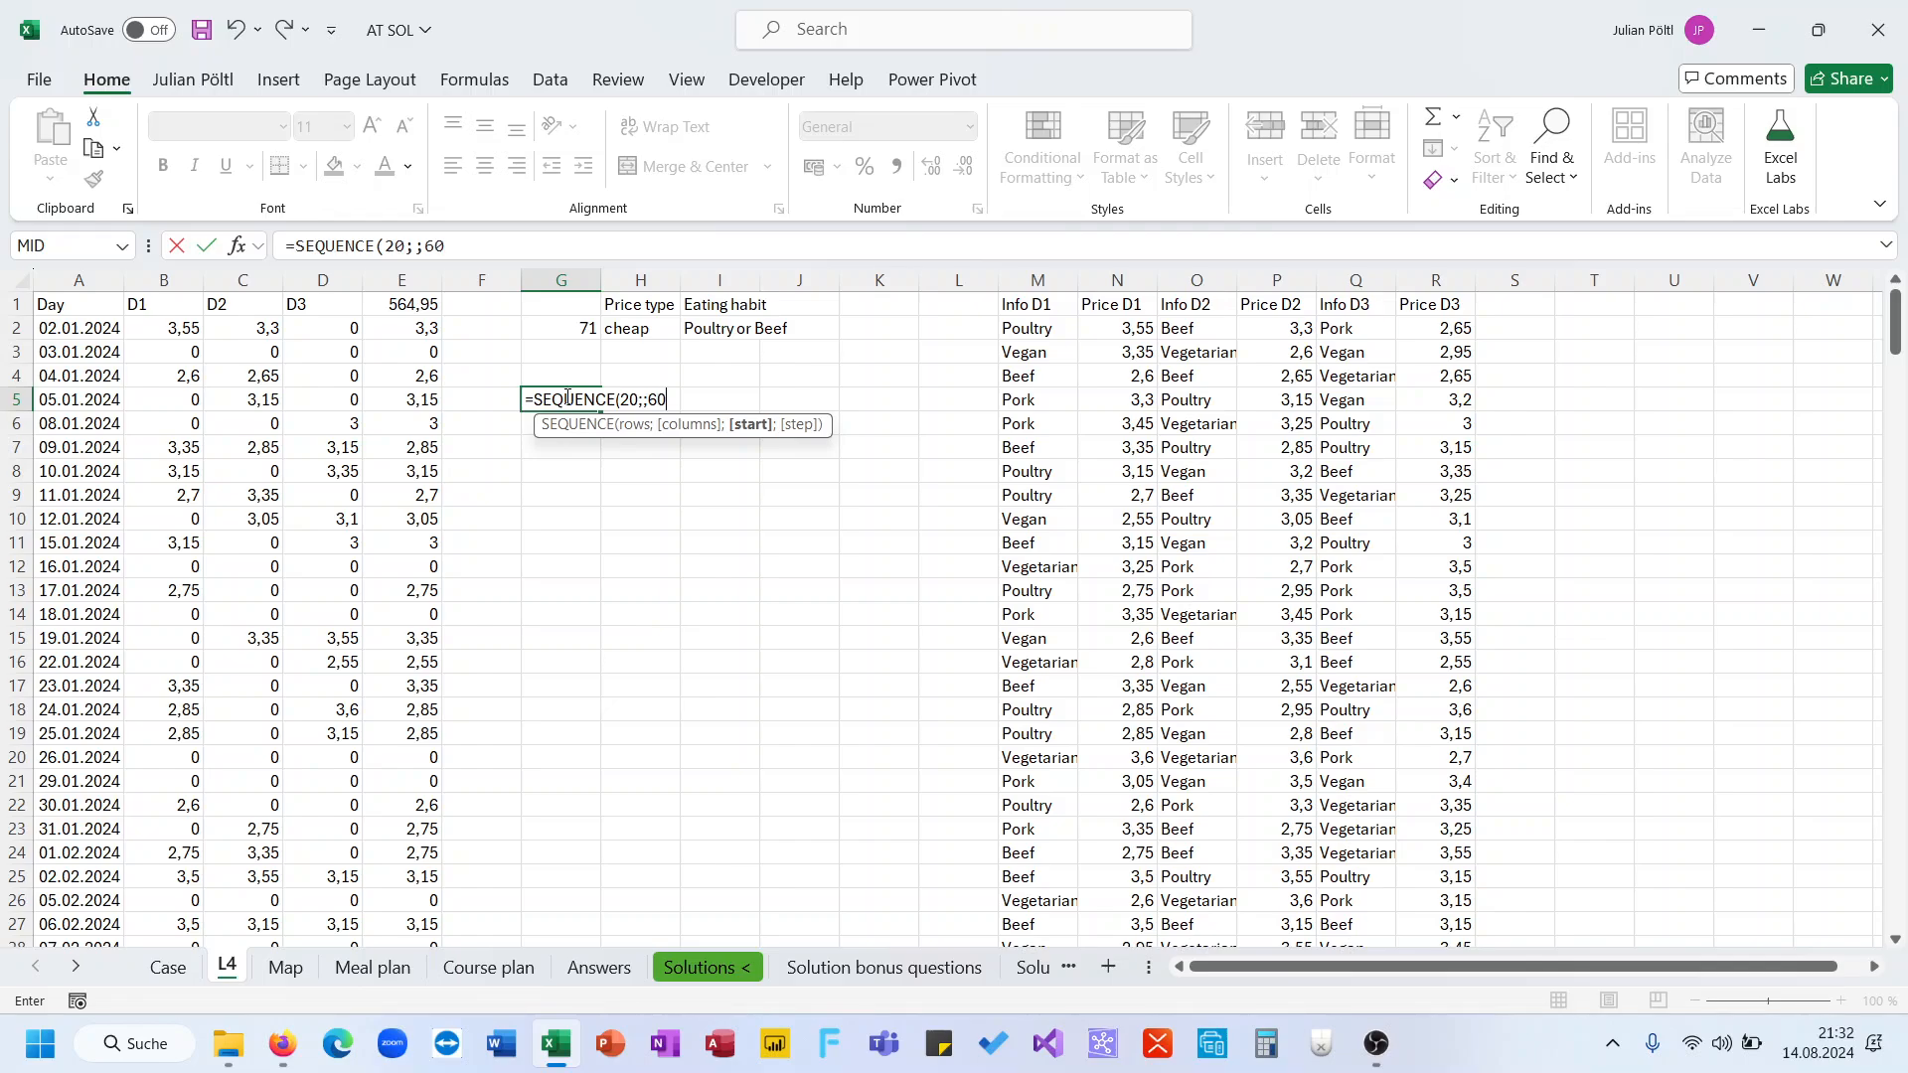
{"action": "type", "text": ")"}
{"action": "key", "text": "Return"}
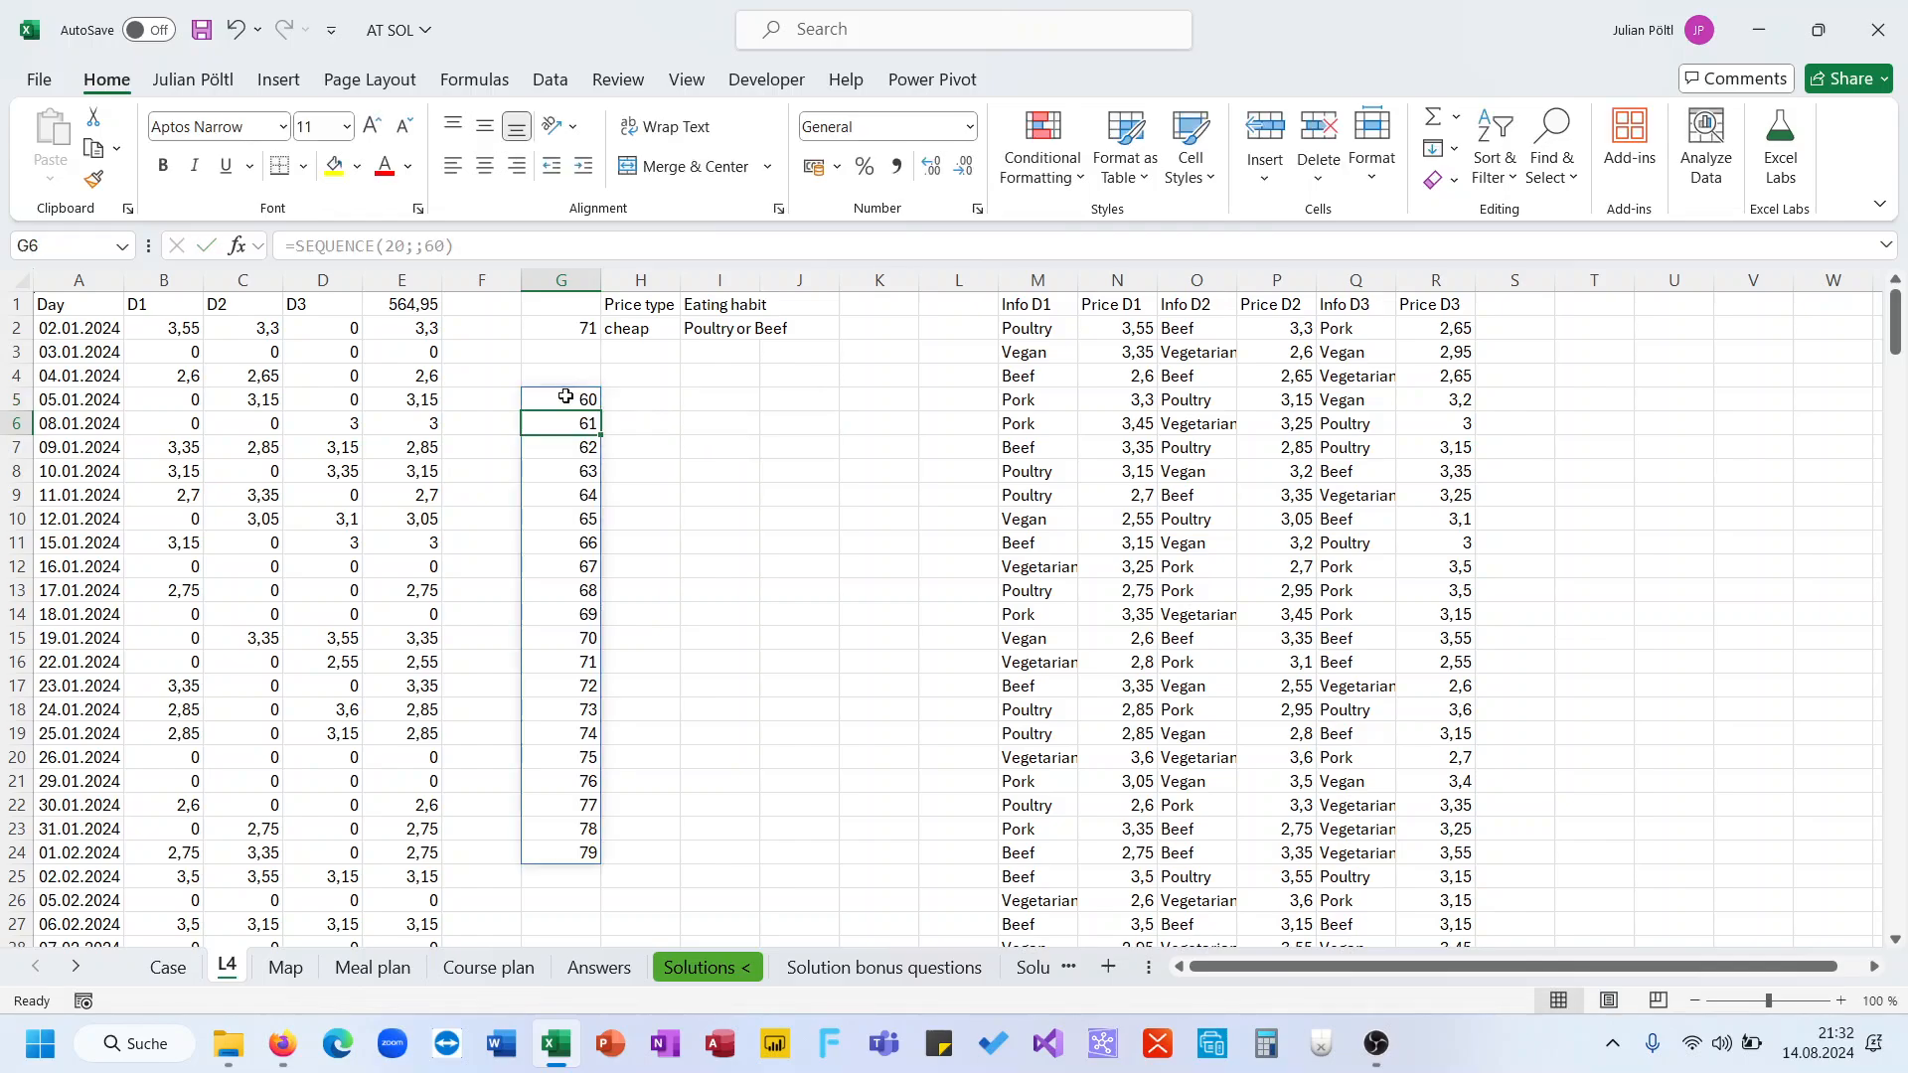
Link H4 to the total cost in E1 as the data table's result formula
{"action": "key", "text": "ctrl+Down"}
{"action": "left_click", "coordinate": [643, 380]}
{"action": "type", "text": "="}
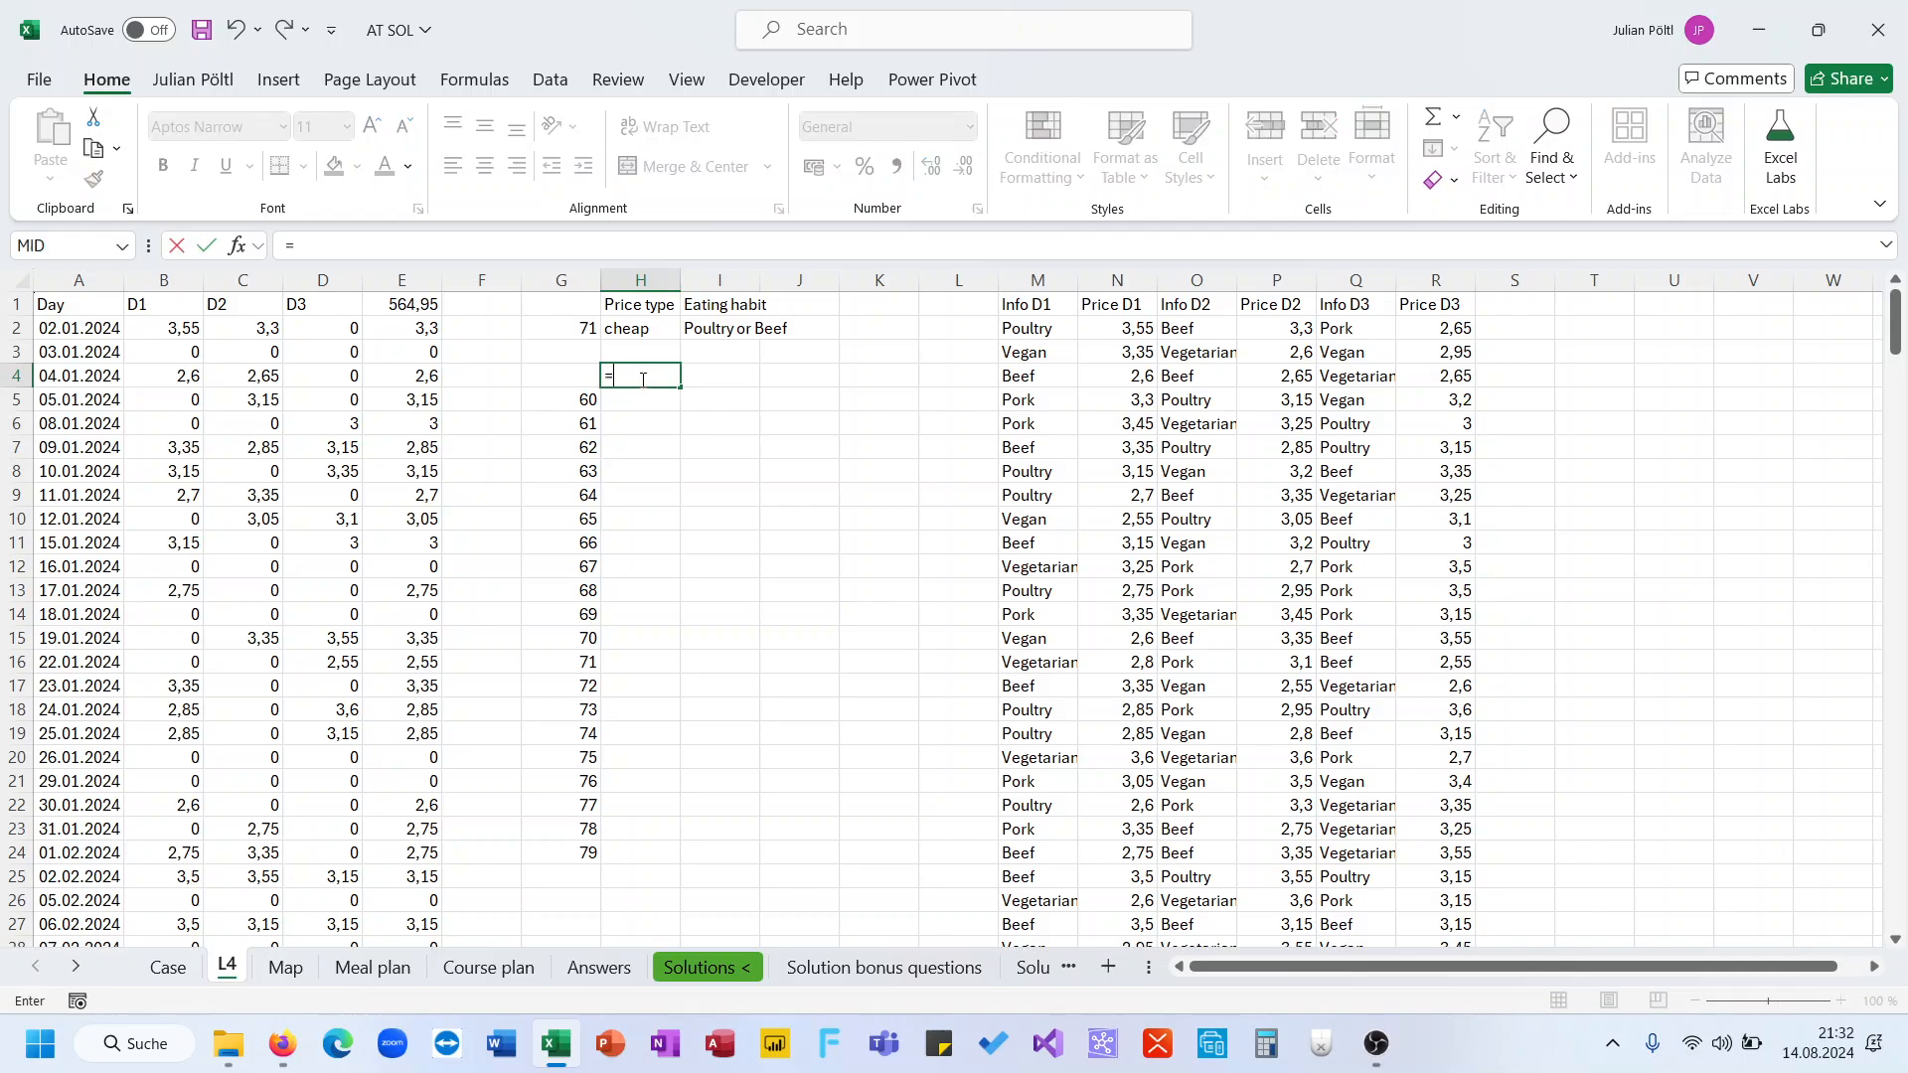
{"action": "left_click", "coordinate": [429, 305]}
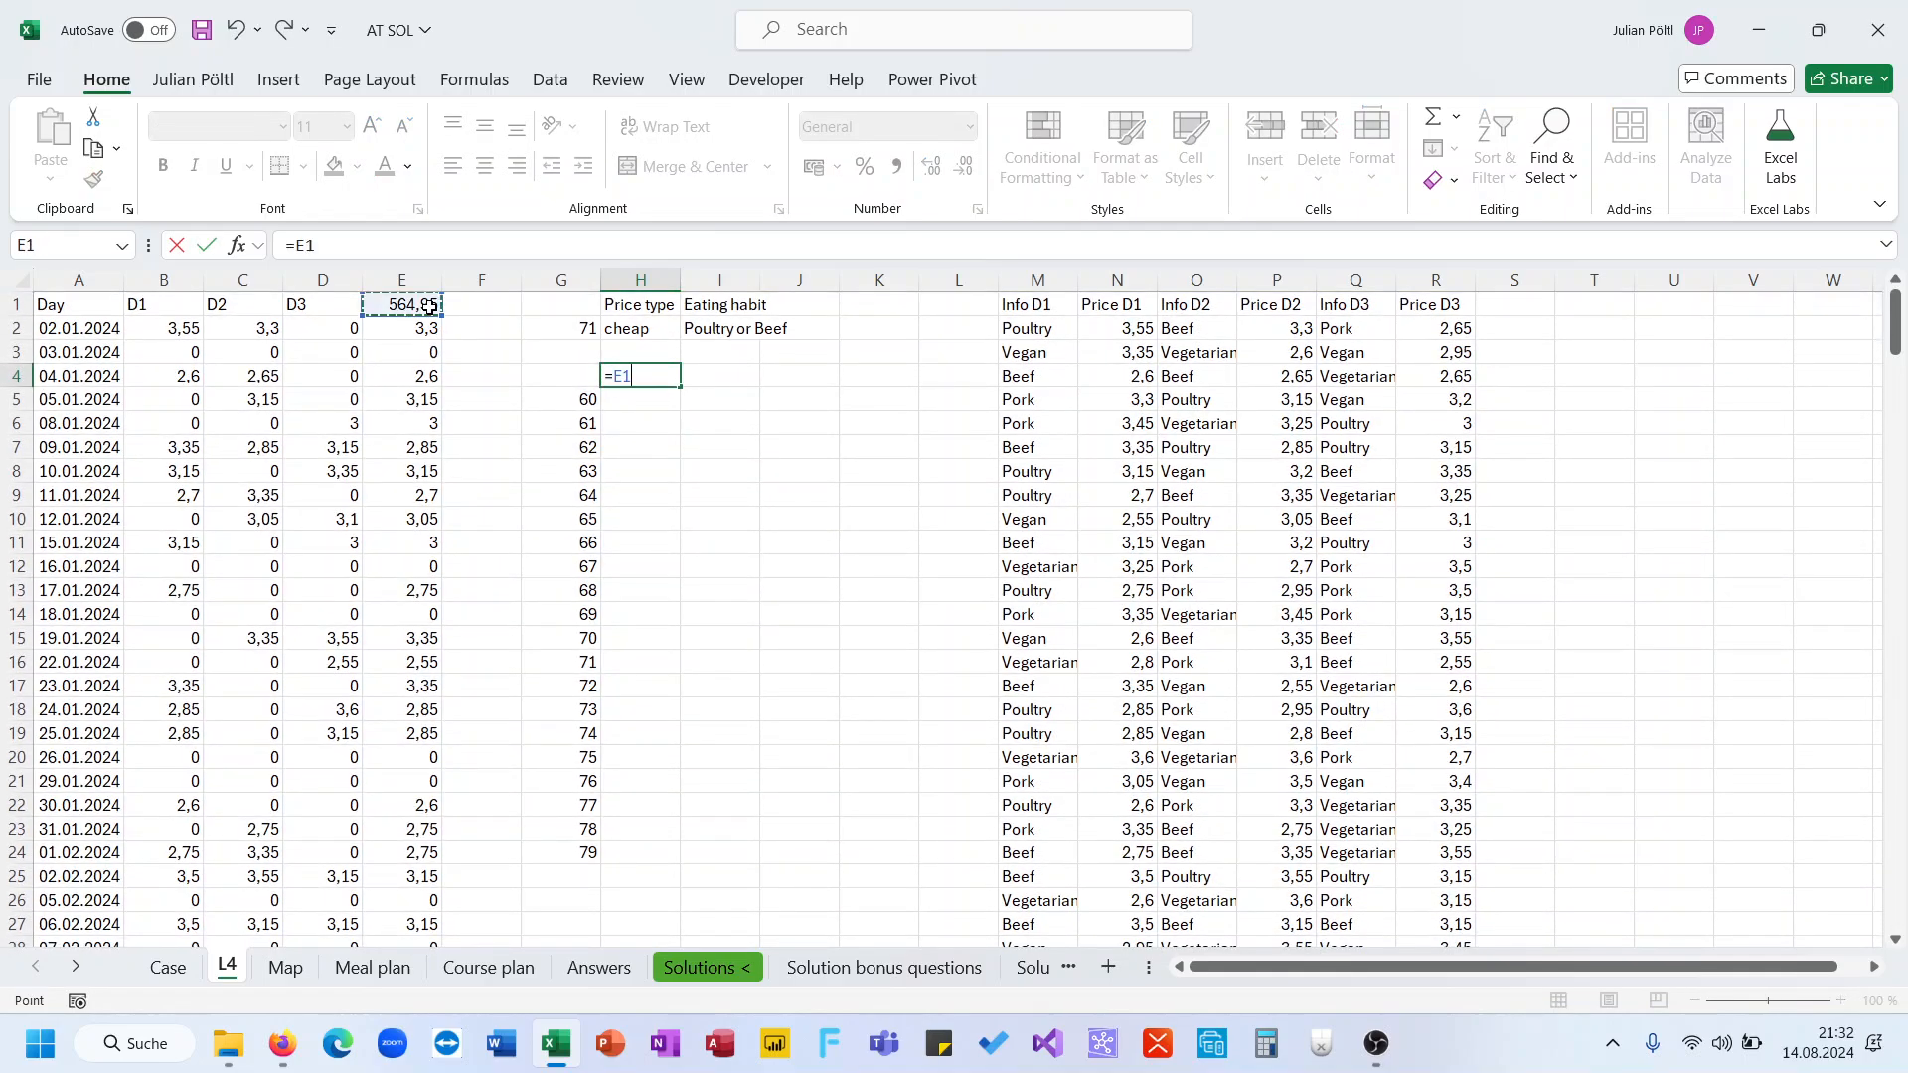
{"action": "key", "text": "Return"}
Create a one-variable What-If data table over G4:H24 using G2 as the column input cell
{"action": "left_click", "coordinate": [573, 364]}
{"action": "key", "text": "shift+Right"}
{"action": "key", "text": "shift+Down"}
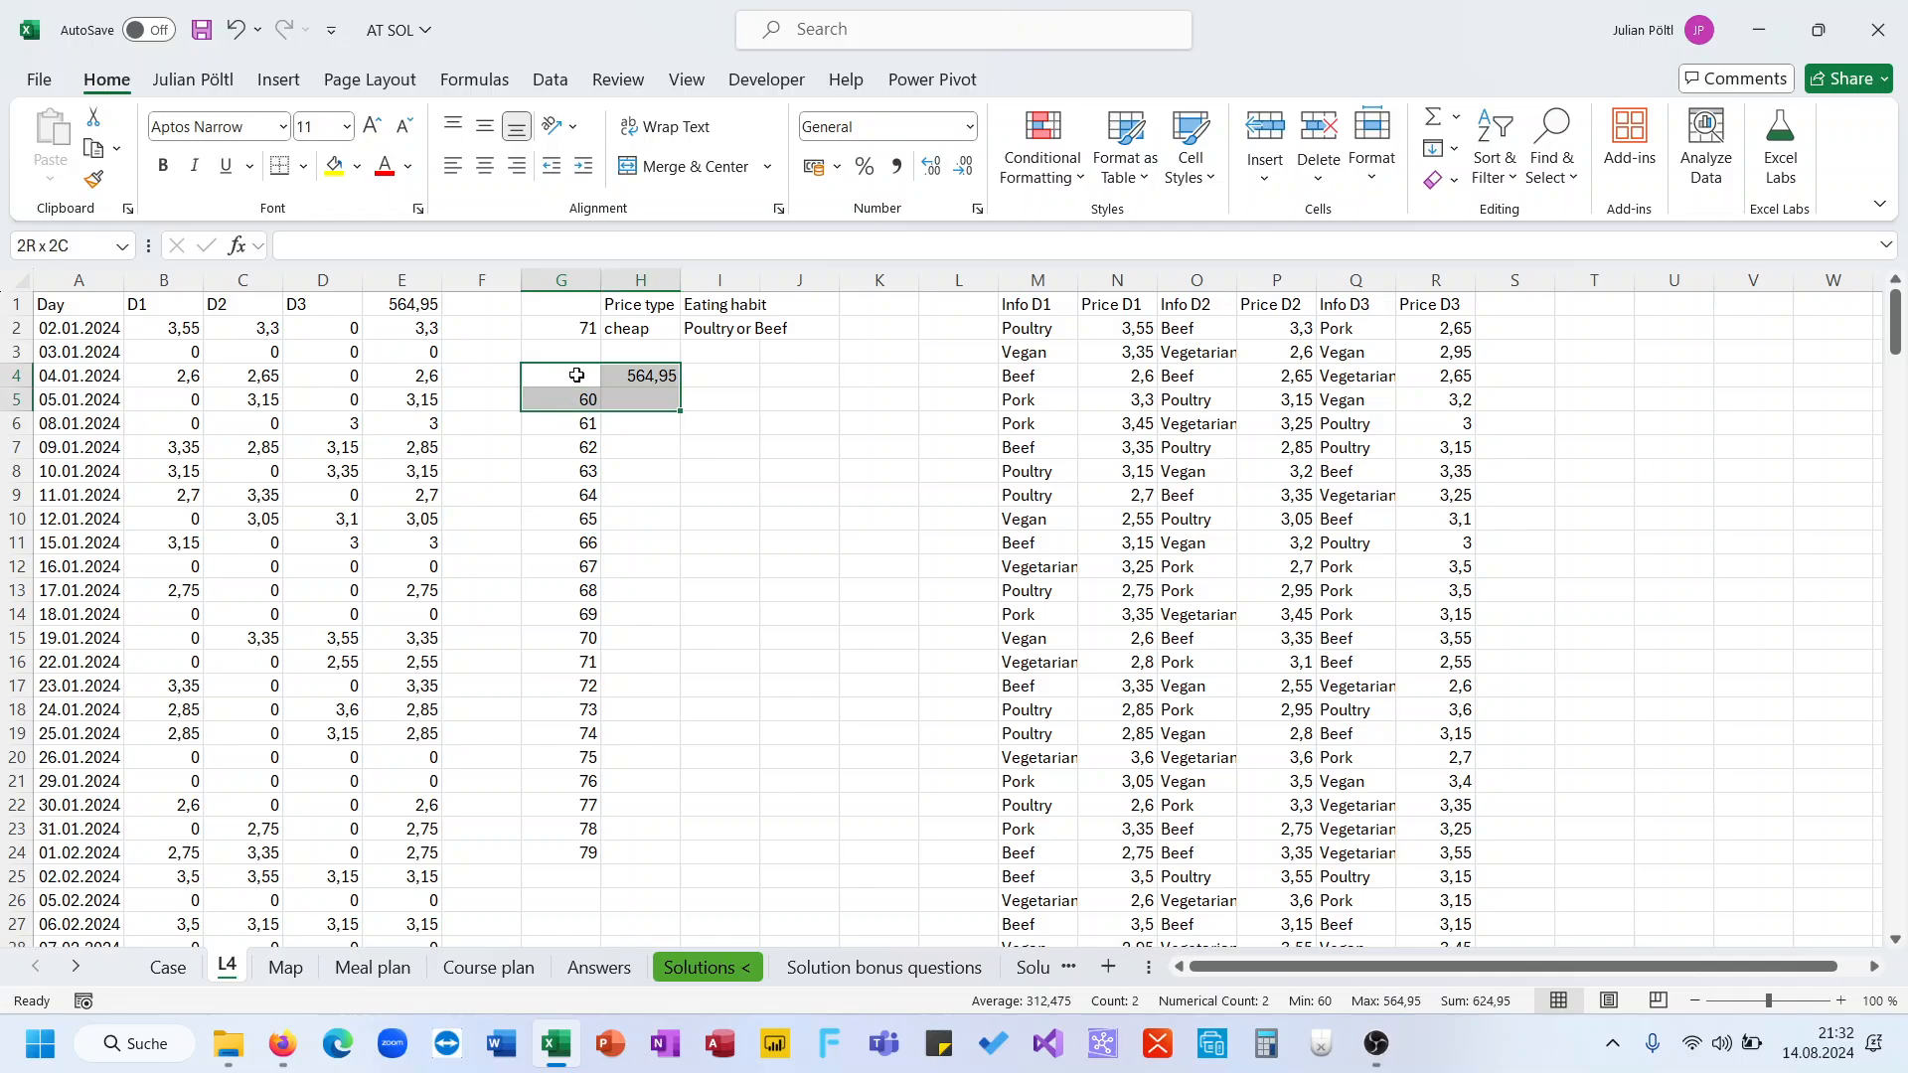
{"action": "key", "text": "ctrl+shift+Down"}
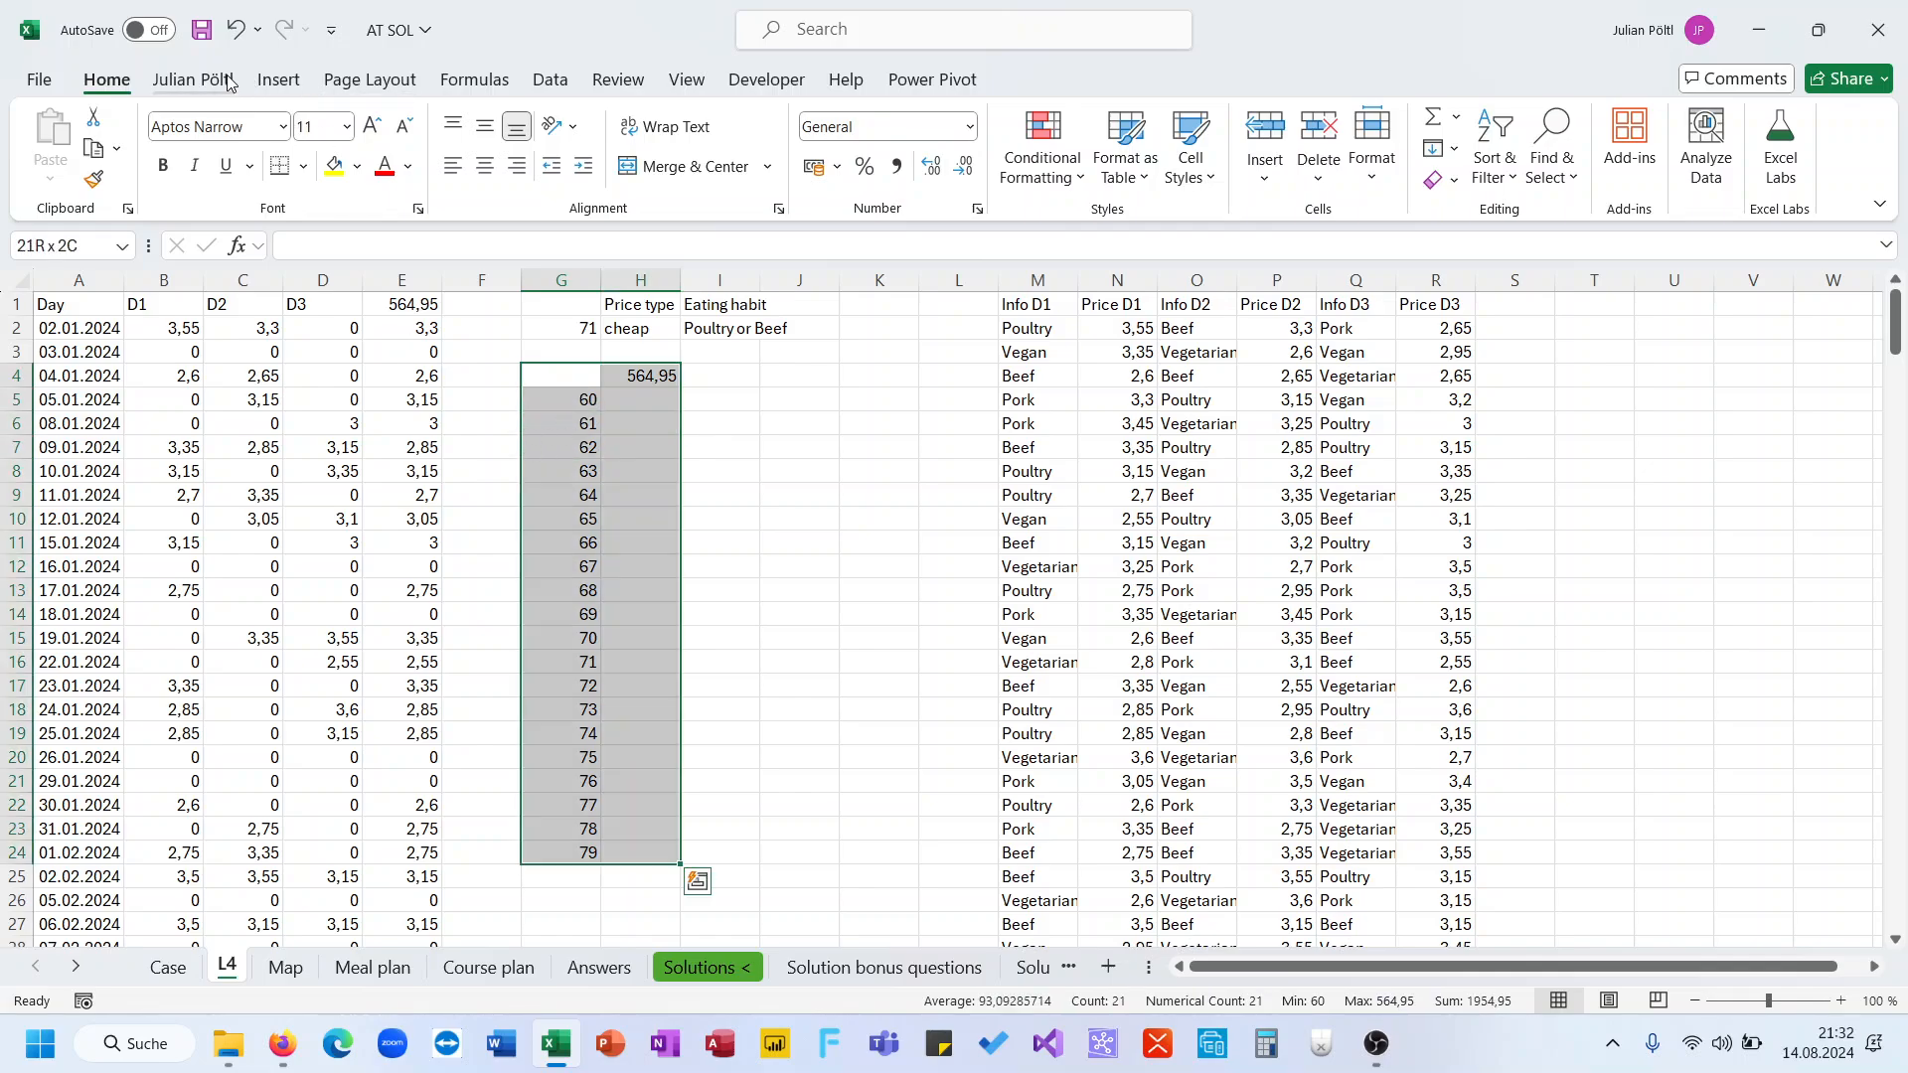
{"action": "left_click", "coordinate": [549, 80]}
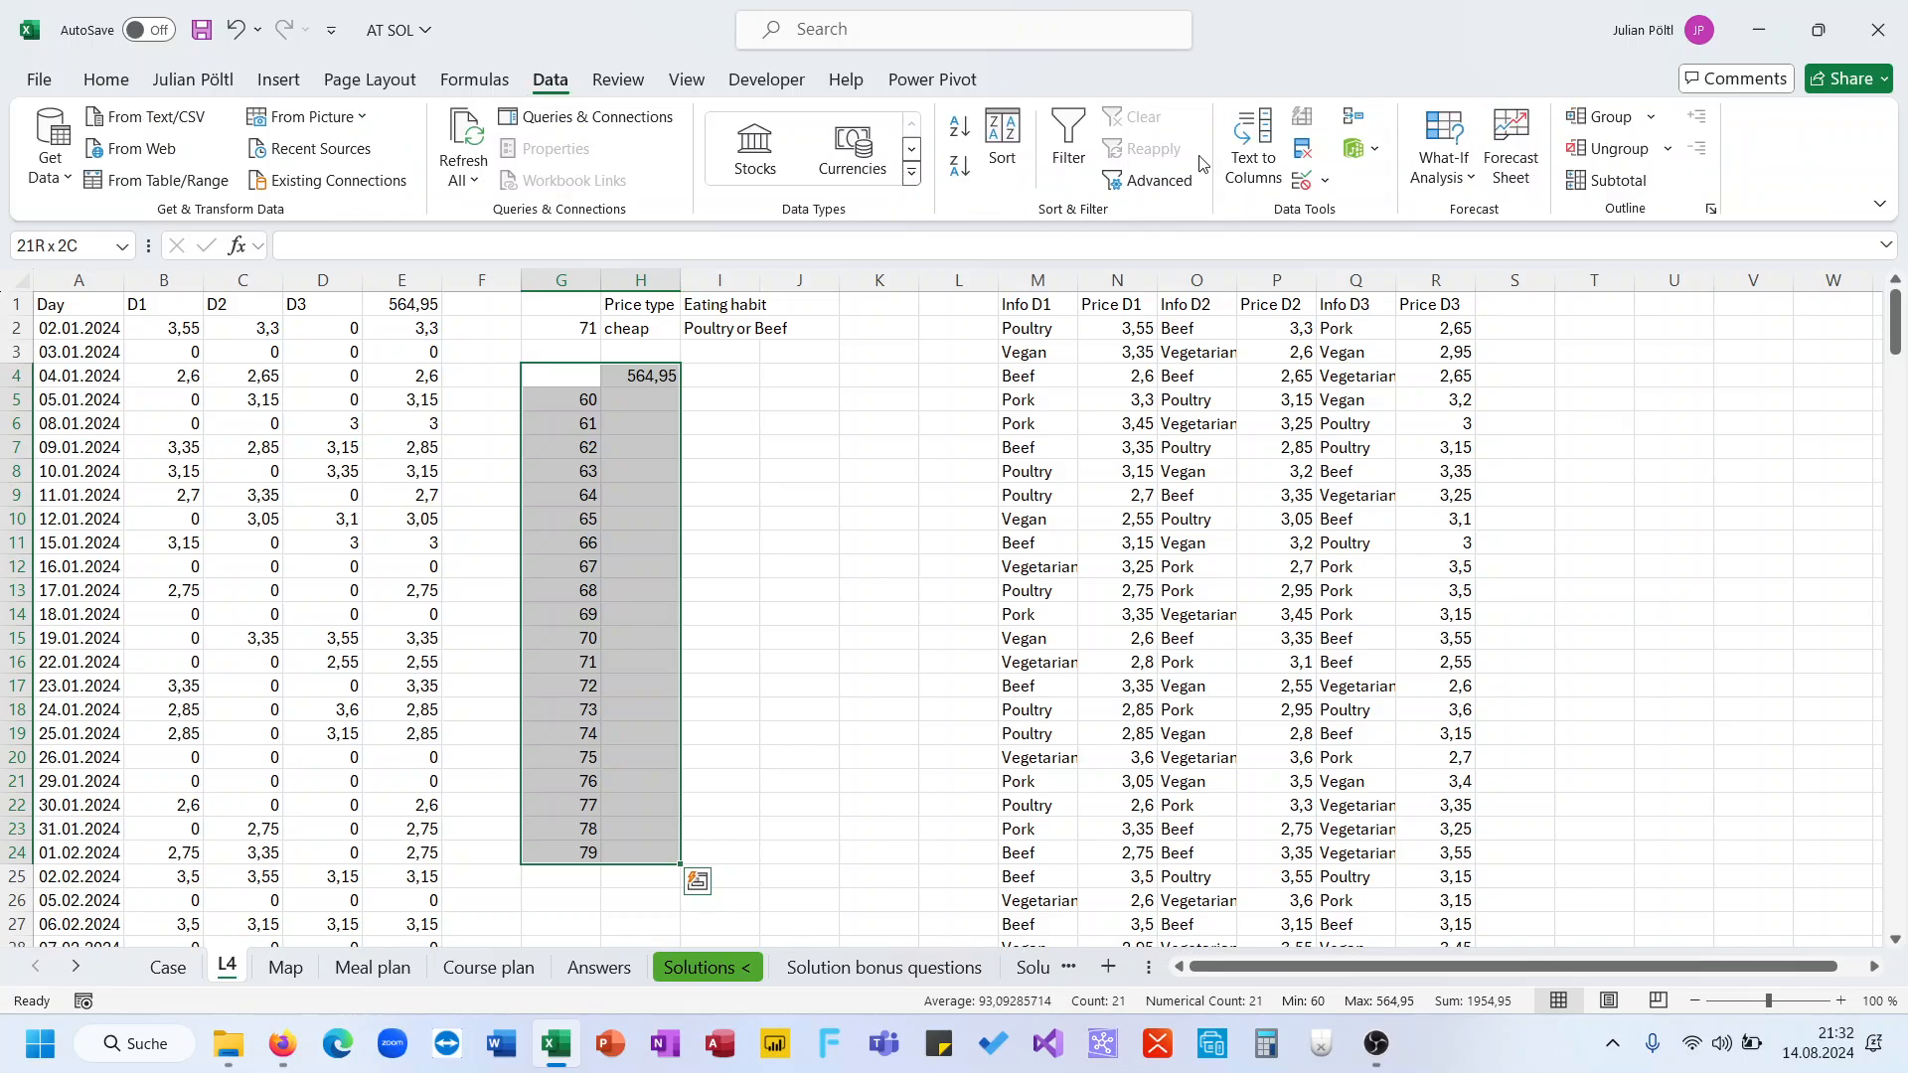
{"action": "left_click", "coordinate": [1430, 163]}
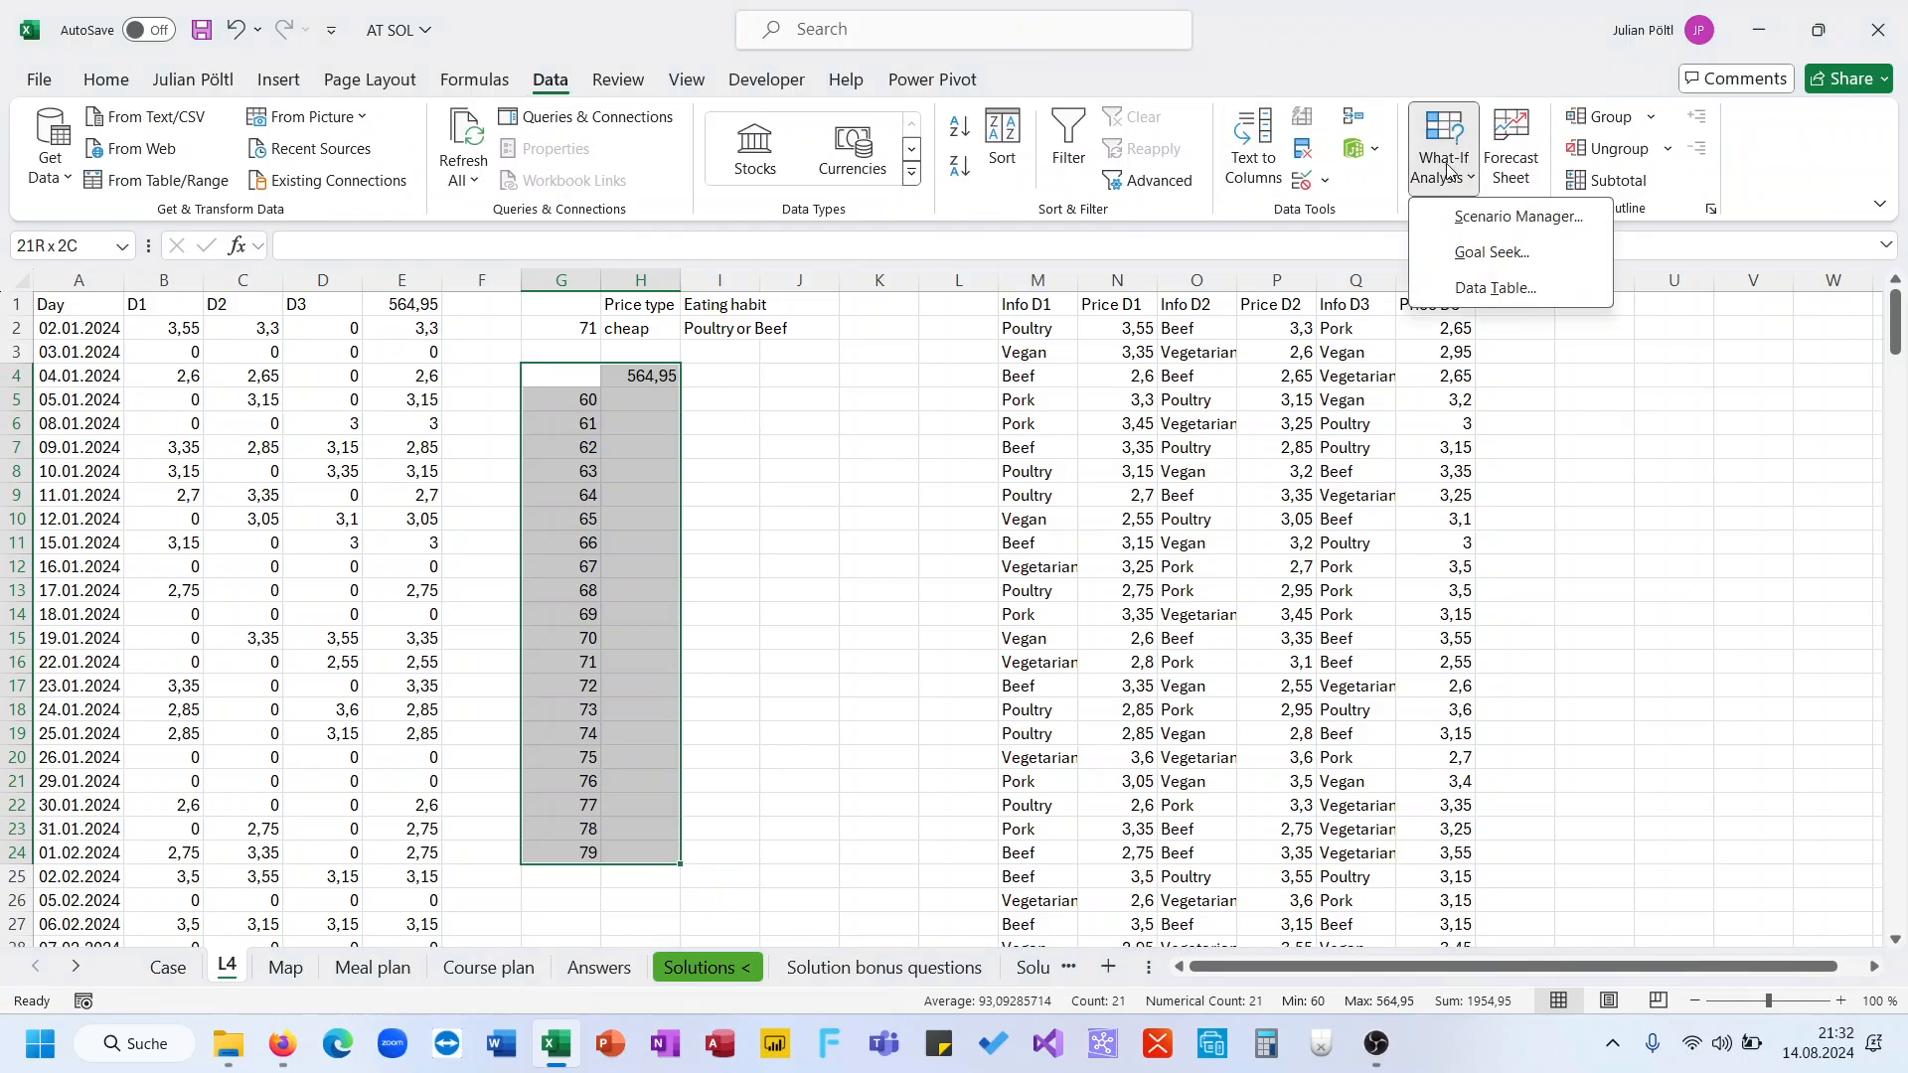
{"action": "left_click", "coordinate": [1466, 282]}
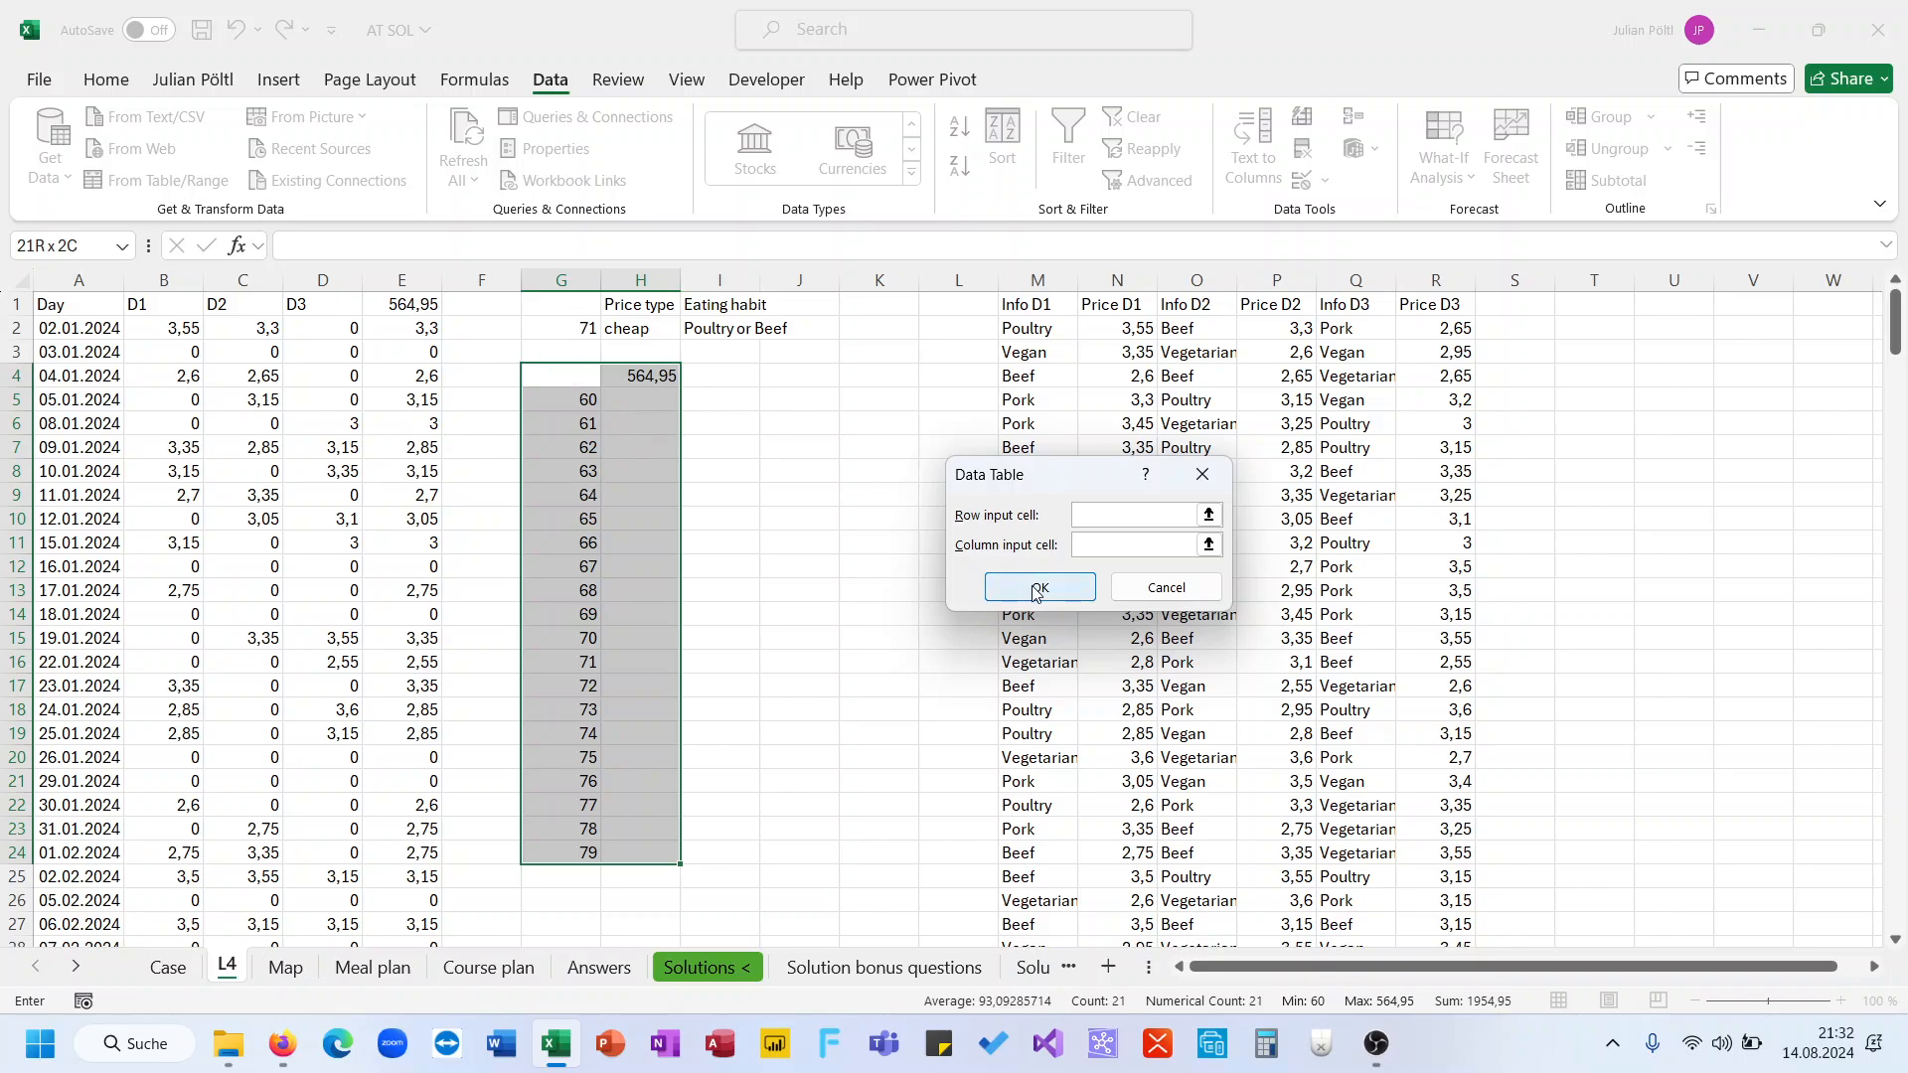
{"action": "left_click", "coordinate": [573, 329]}
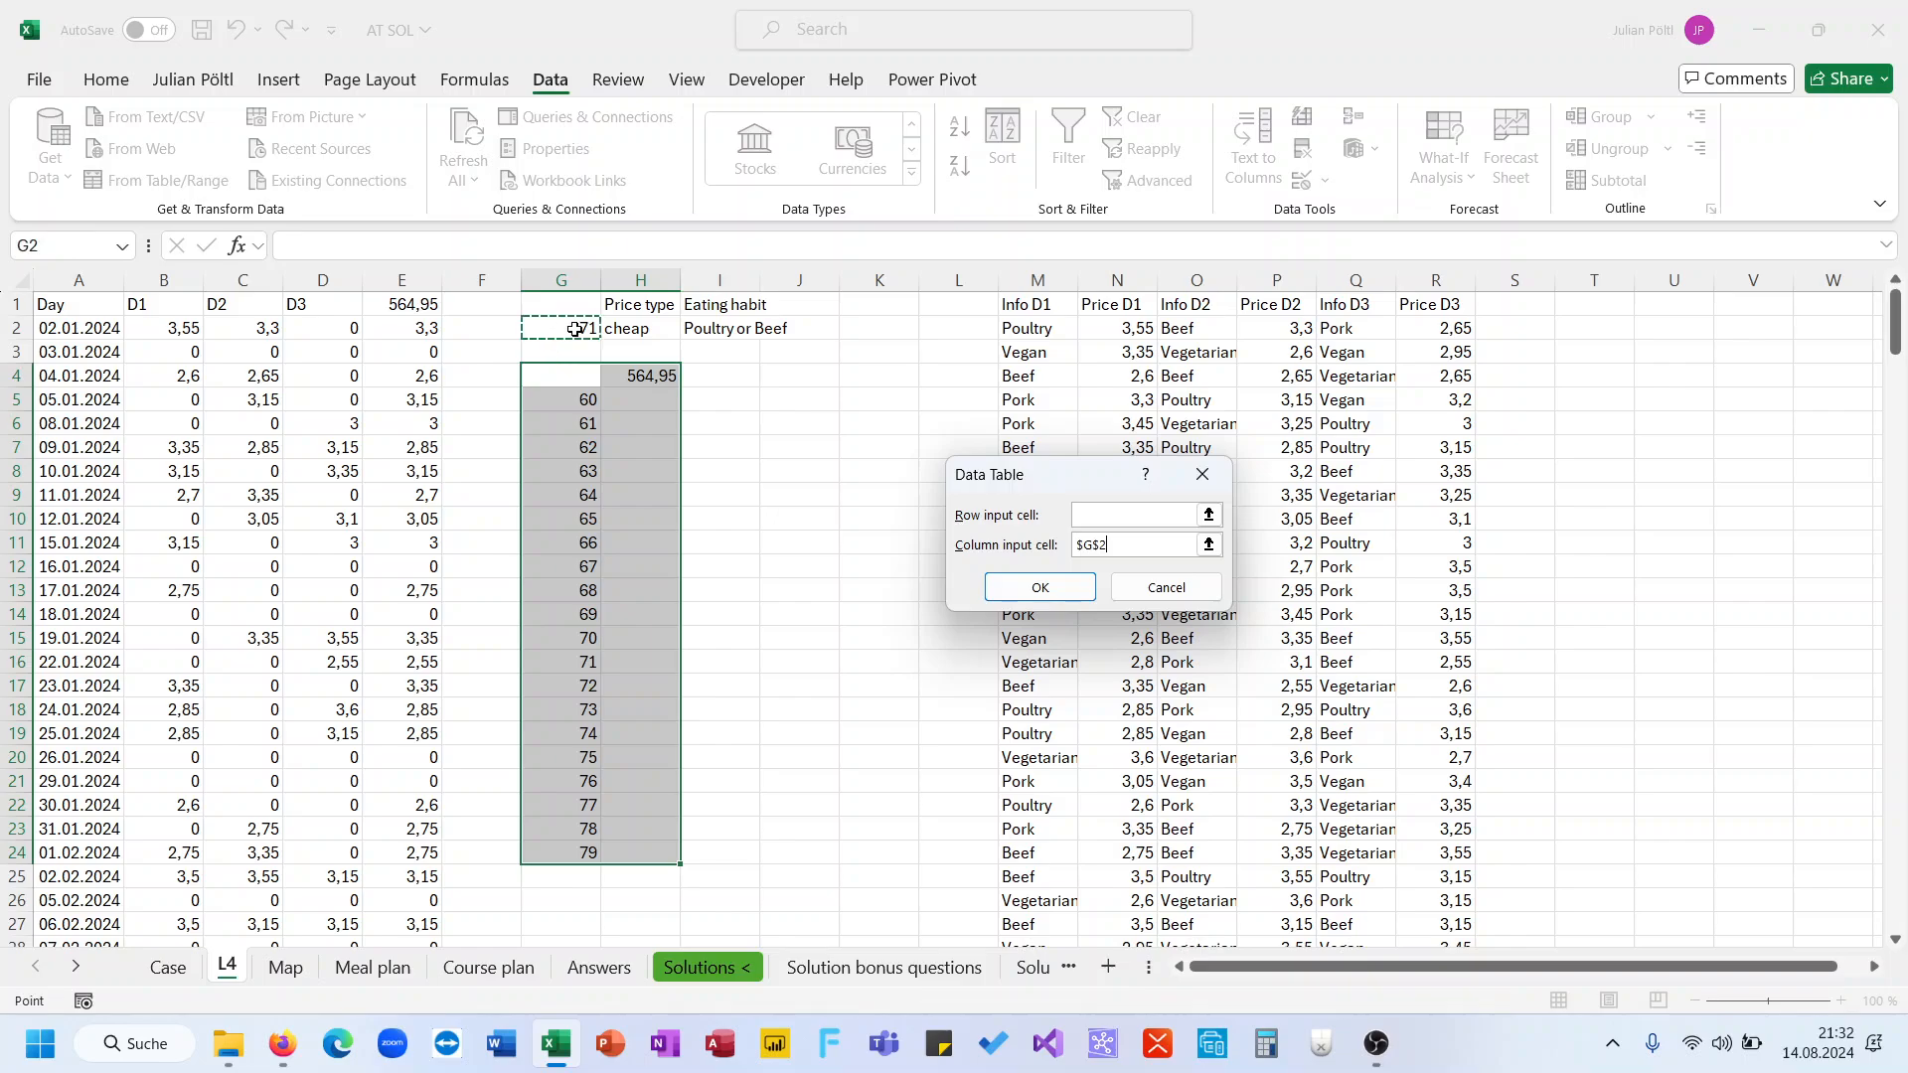
{"action": "left_click", "coordinate": [1029, 587]}
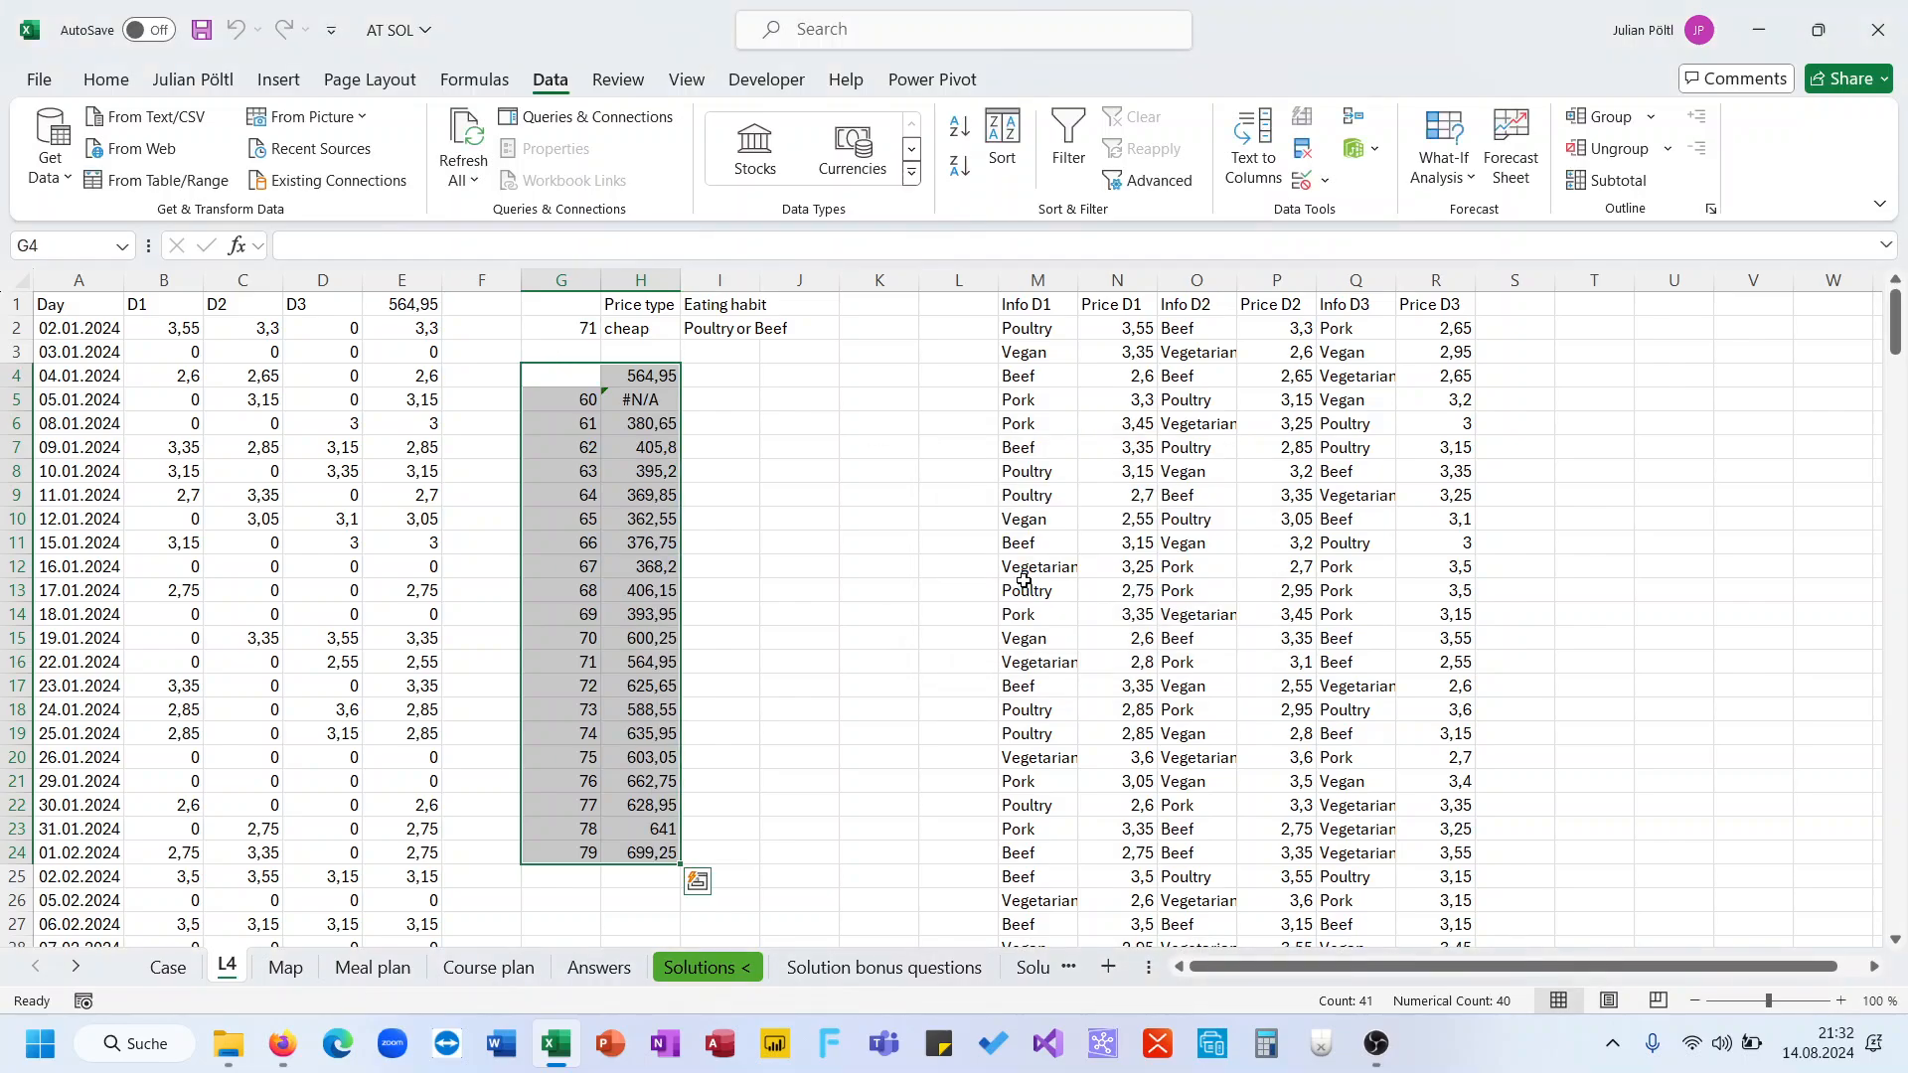
Change the SEQUENCE formula in G5 so the game numbers start at 61
{"action": "left_click", "coordinate": [662, 401]}
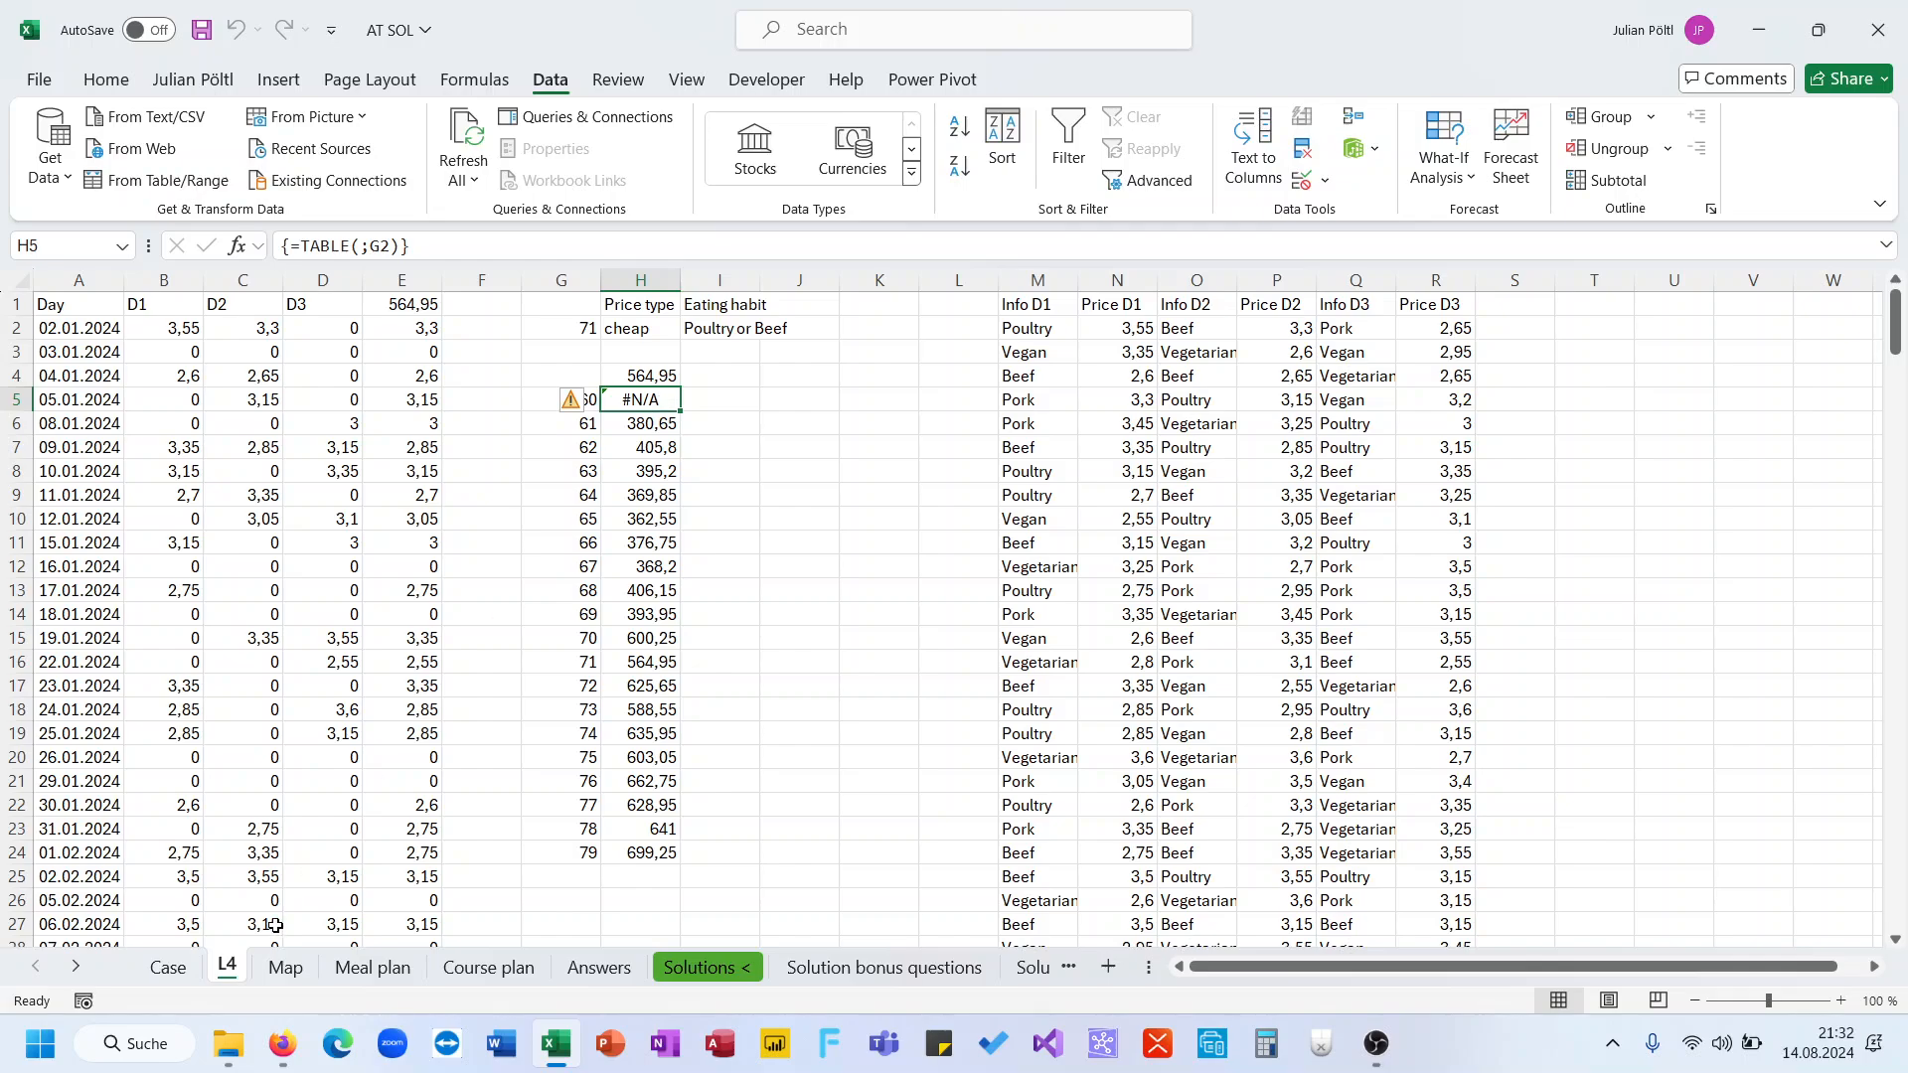
{"action": "left_click", "coordinate": [168, 969]}
{"action": "left_click", "coordinate": [249, 974]}
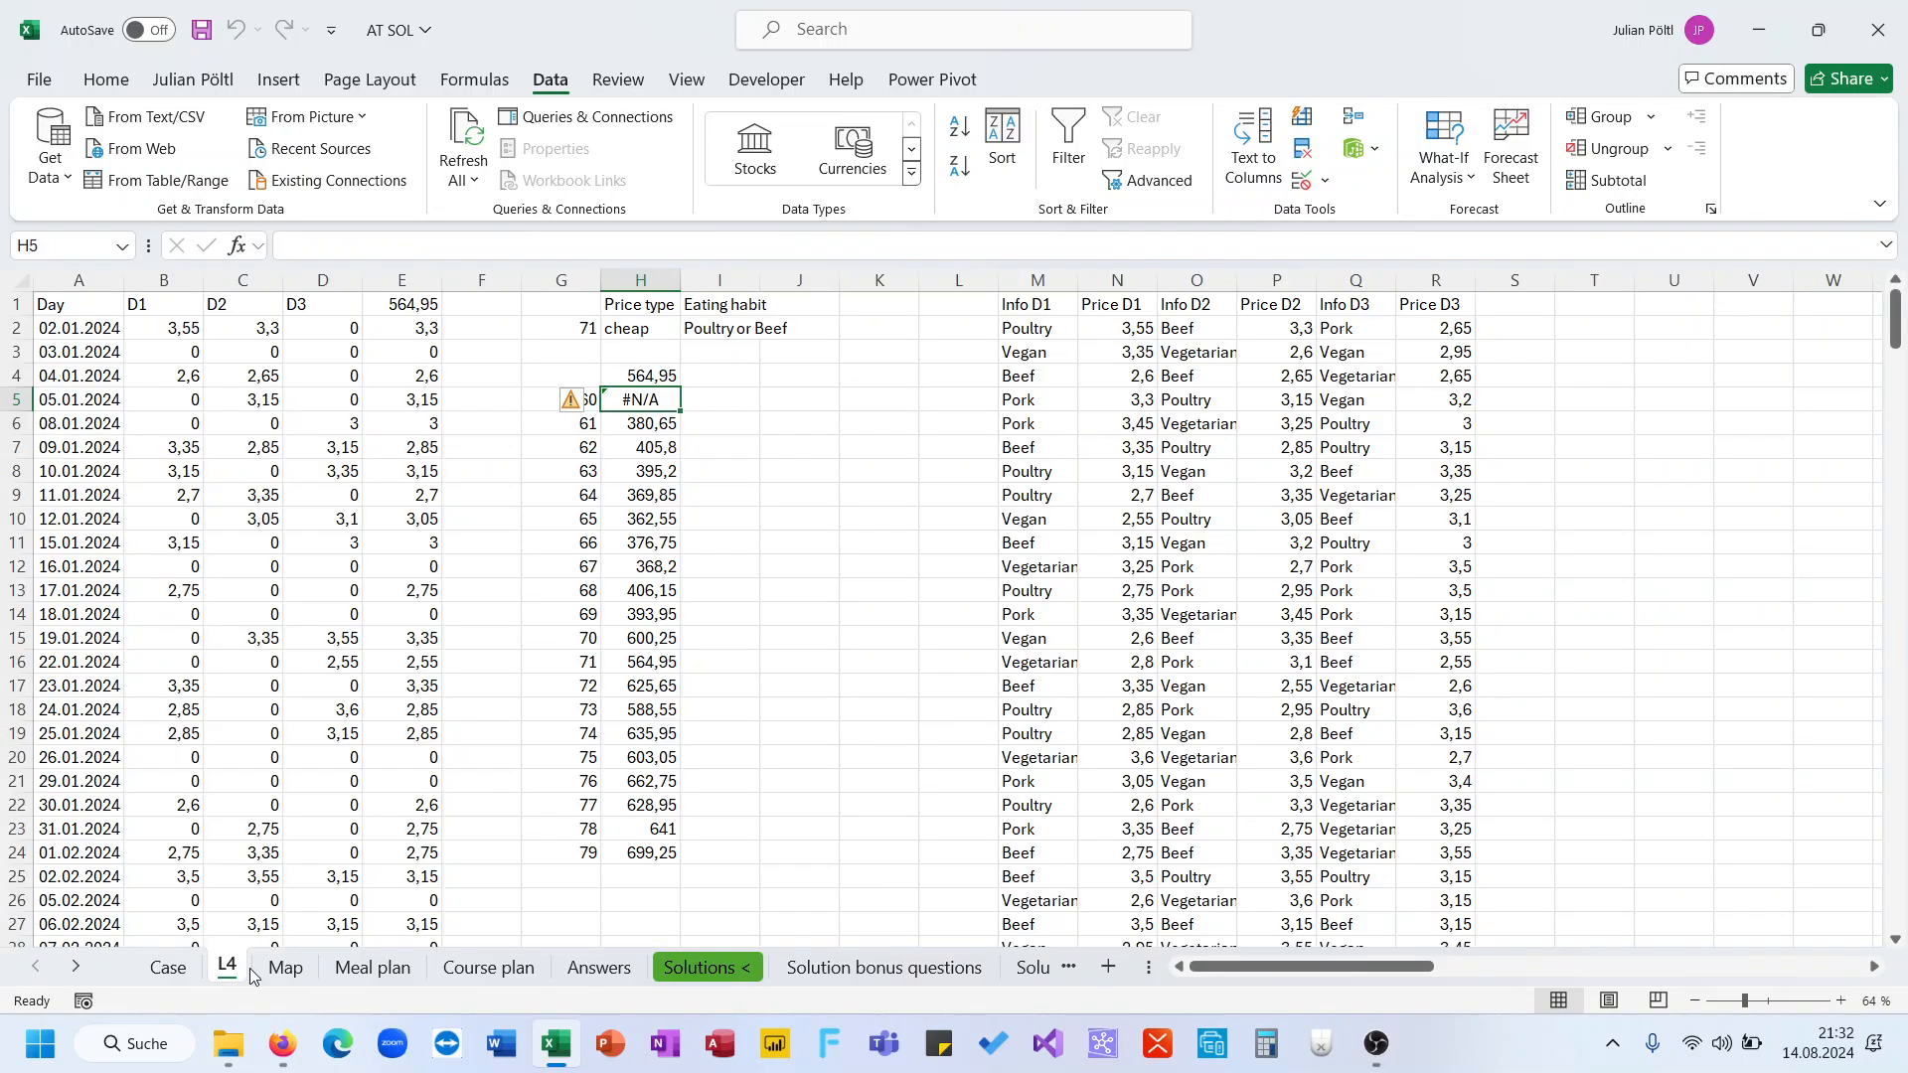
{"action": "left_click", "coordinate": [571, 399]}
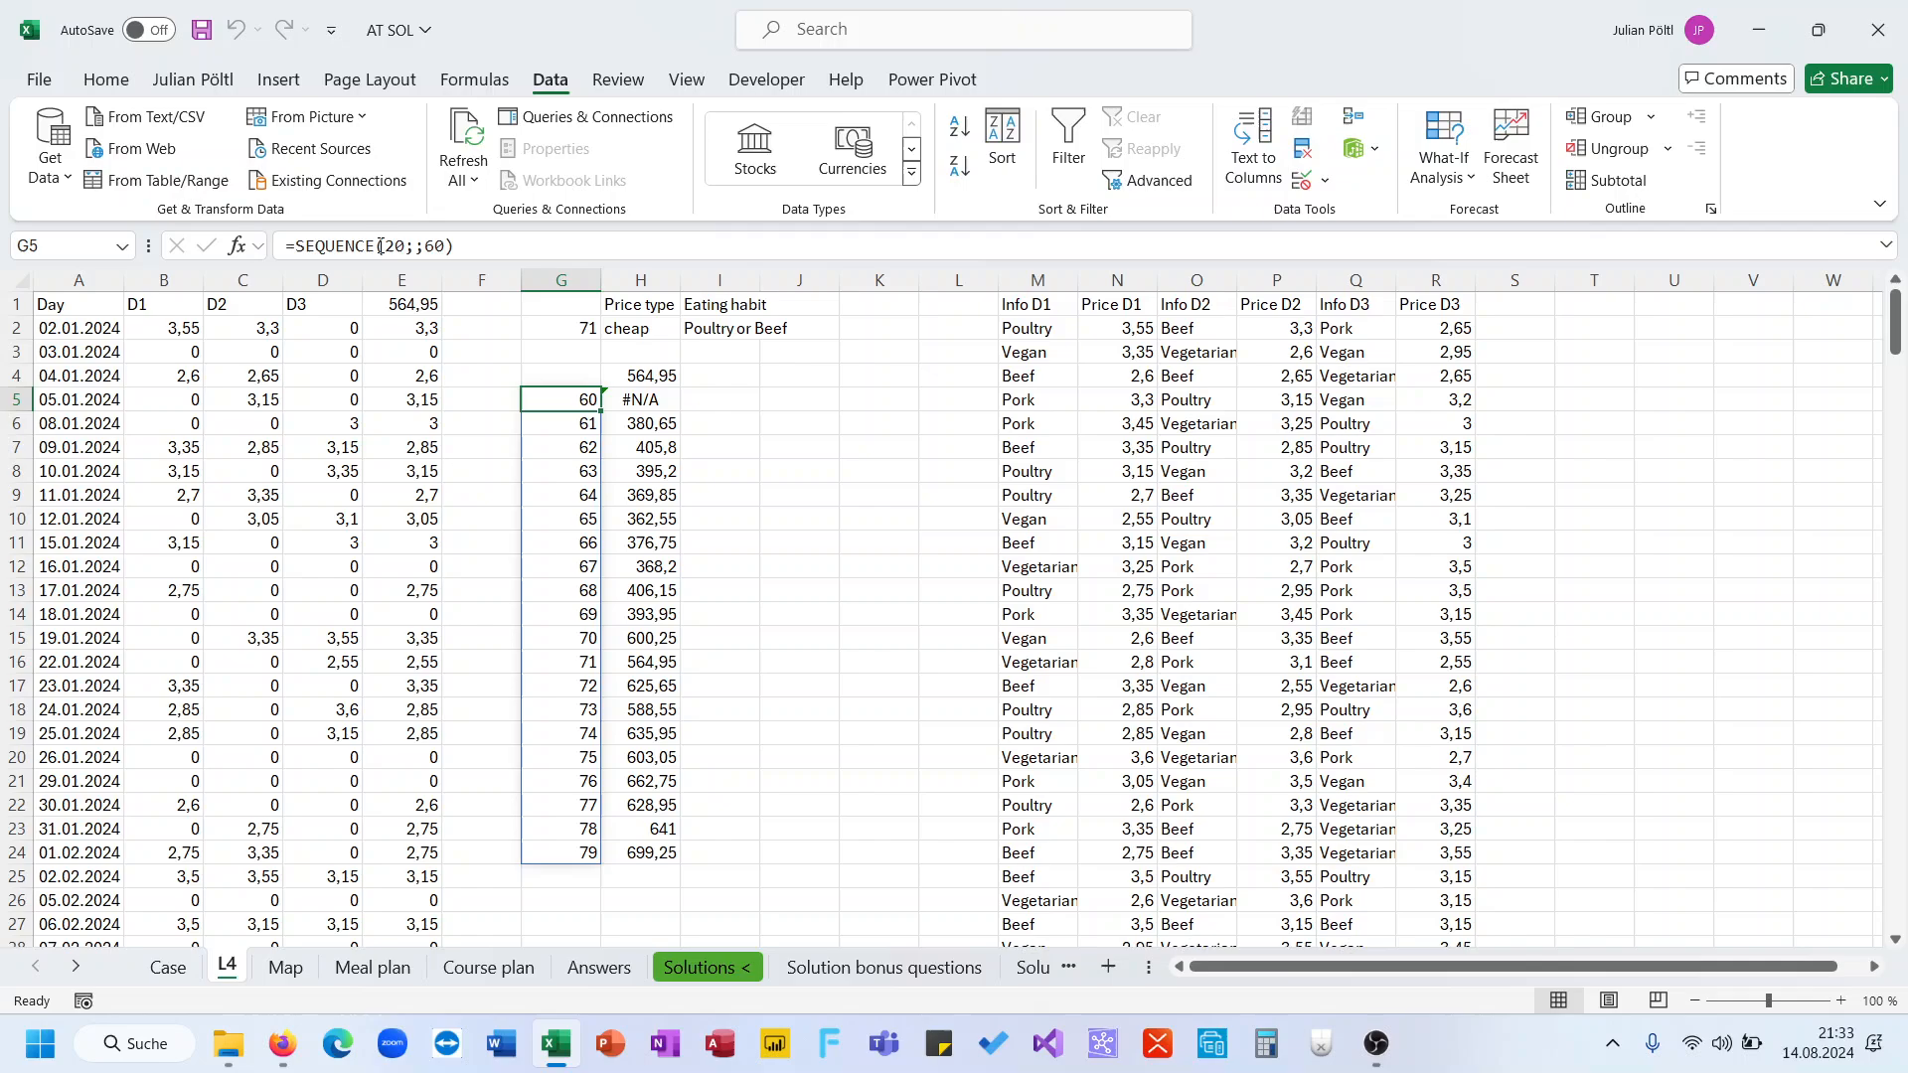
{"action": "left_click", "coordinate": [445, 246]}
{"action": "key", "text": "BackSpace"}
{"action": "type", "text": "1"}
{"action": "key", "text": "Return"}
Copy the data table results H5:H24 and paste them into the Answer column starting at D154 on the Case sheet
{"action": "key", "text": "Up"}
{"action": "key", "text": "Right"}
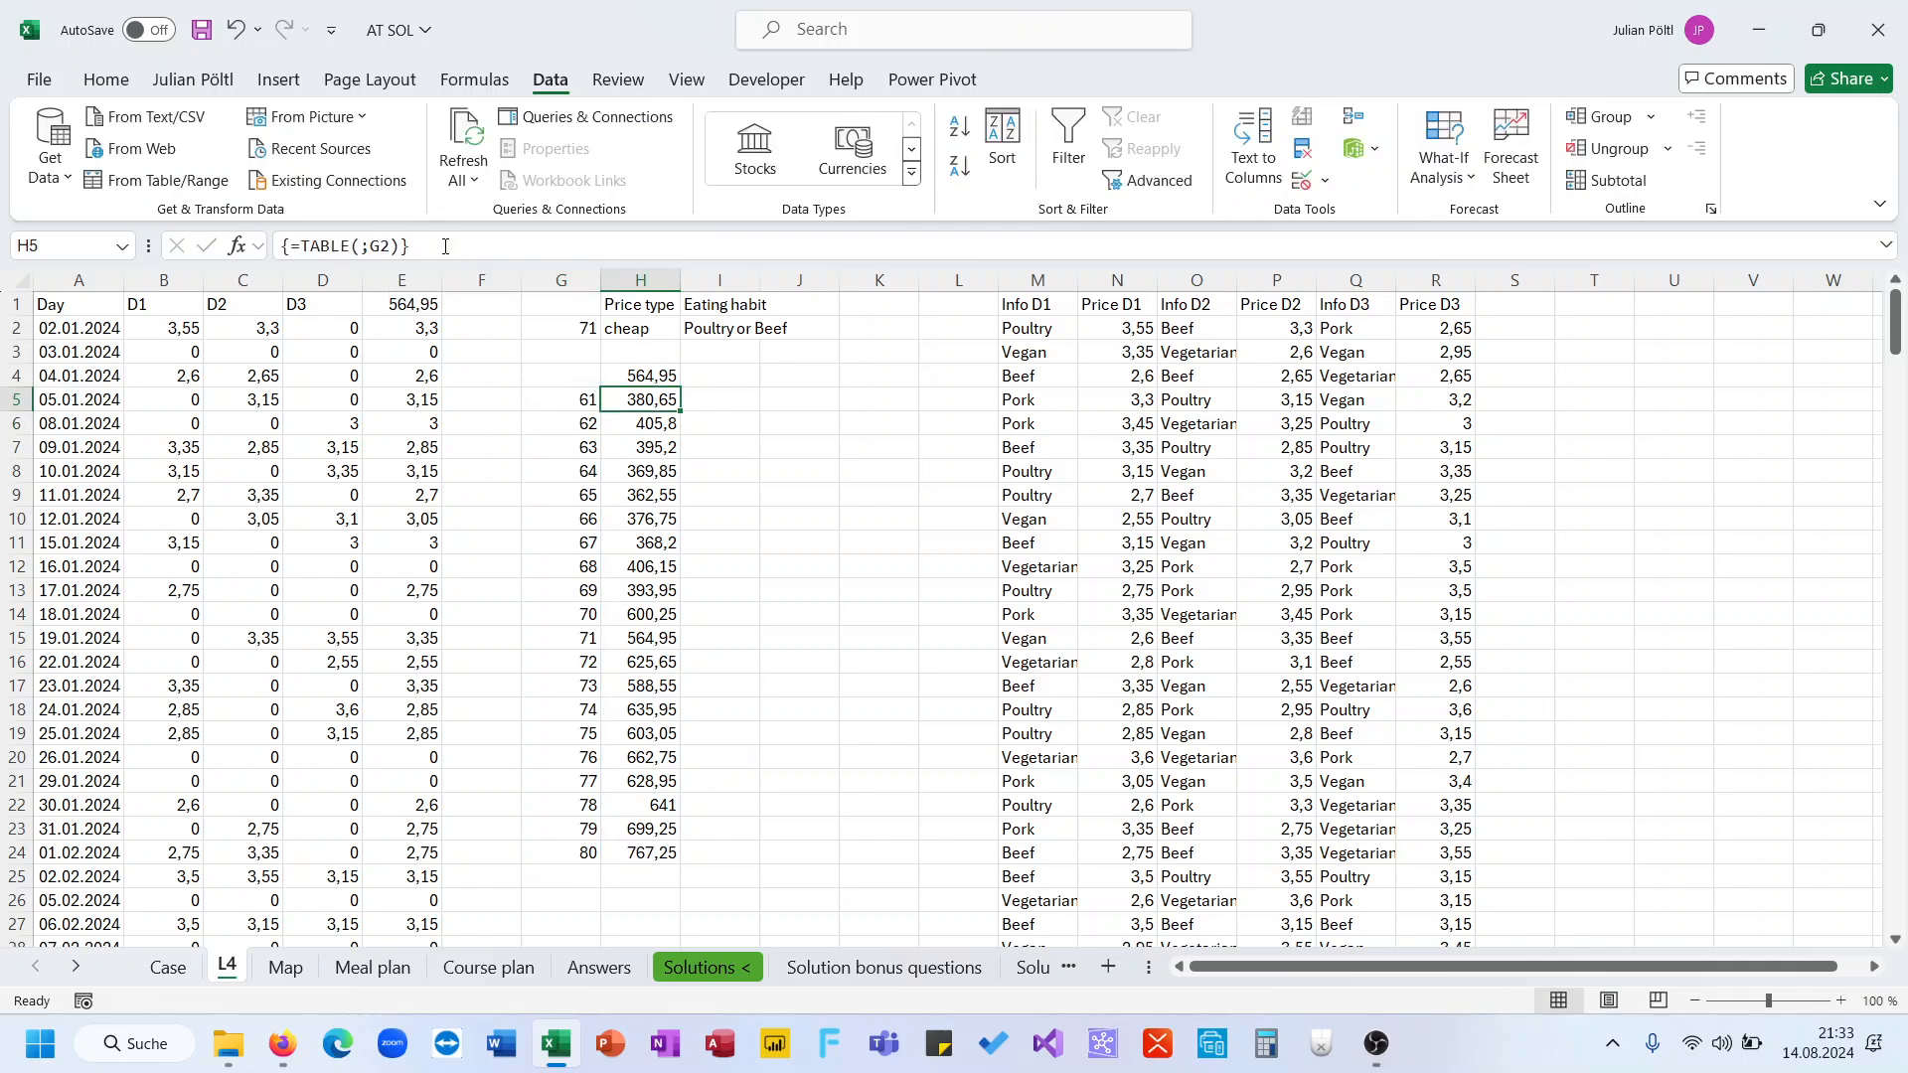
{"action": "key", "text": "ctrl+shift+Down"}
{"action": "key", "text": "ctrl+c"}
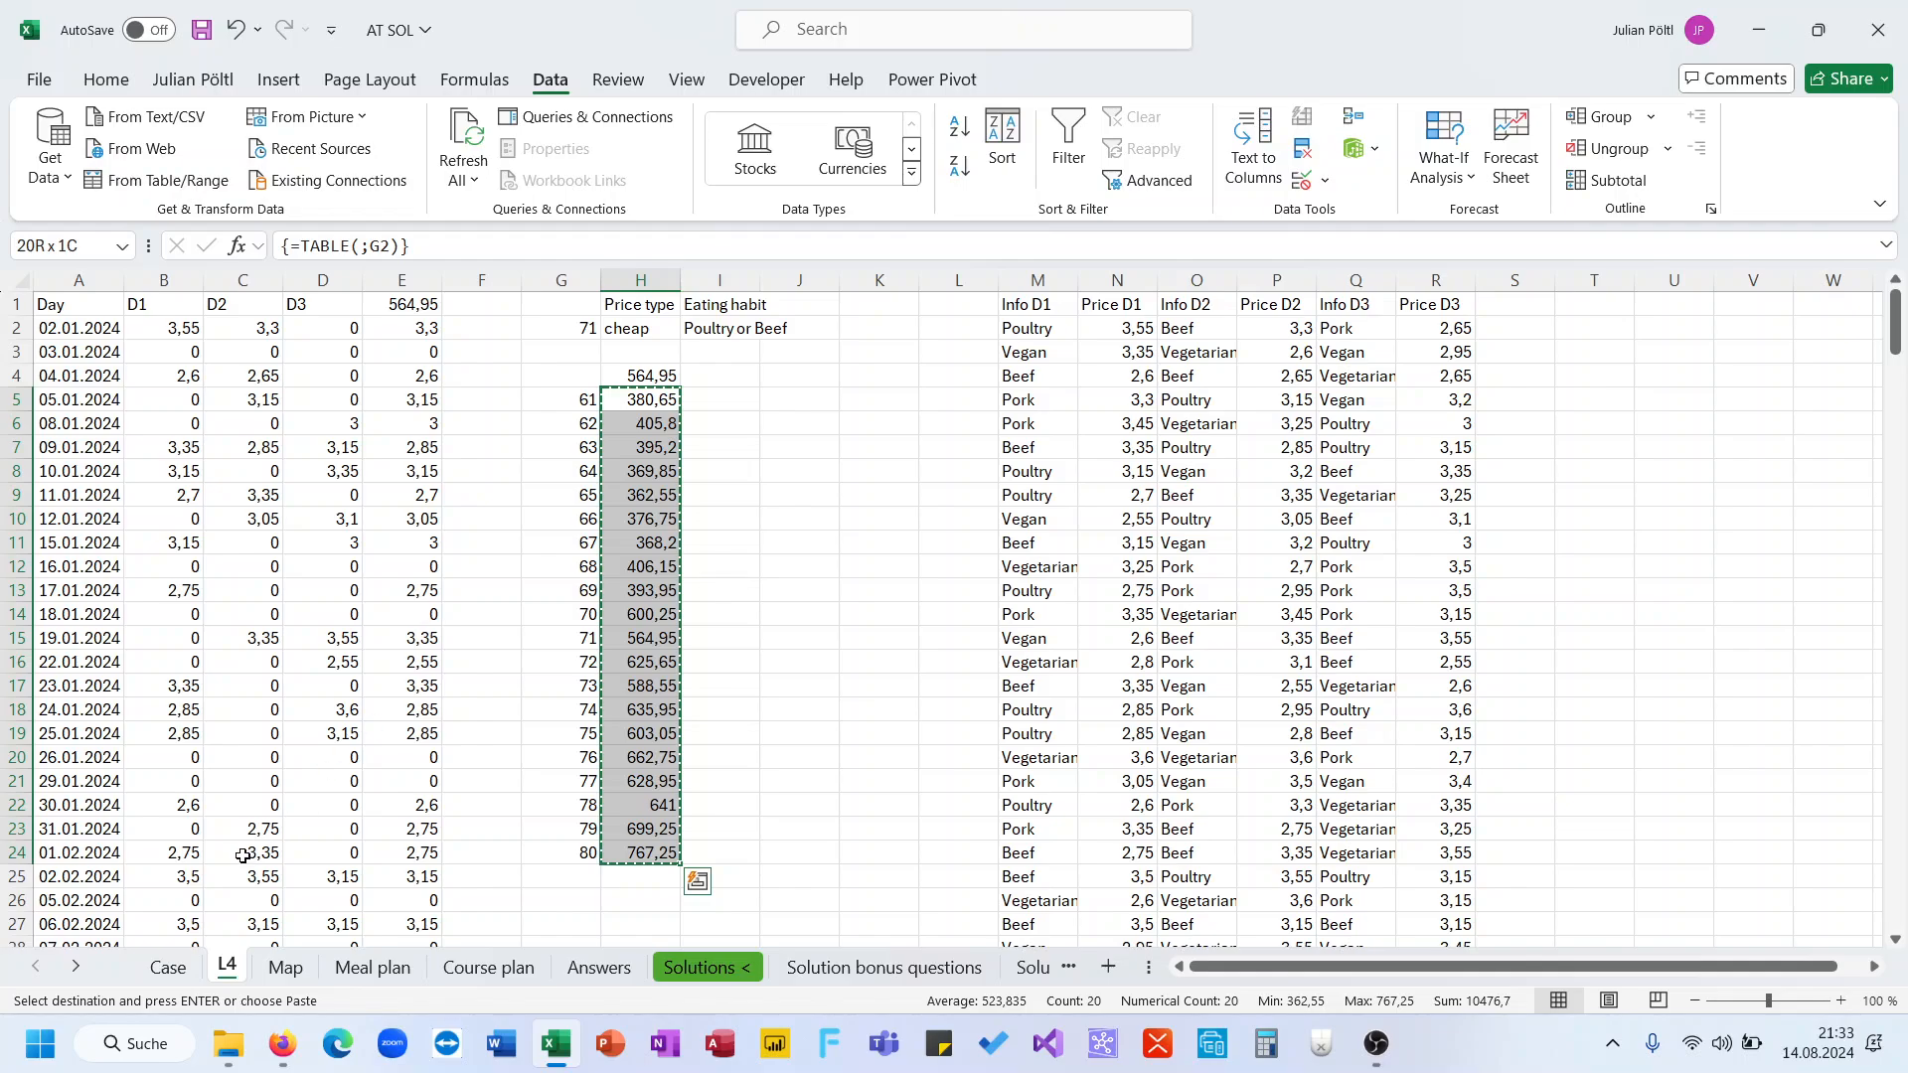
{"action": "left_click", "coordinate": [168, 967]}
{"action": "left_click", "coordinate": [410, 619]}
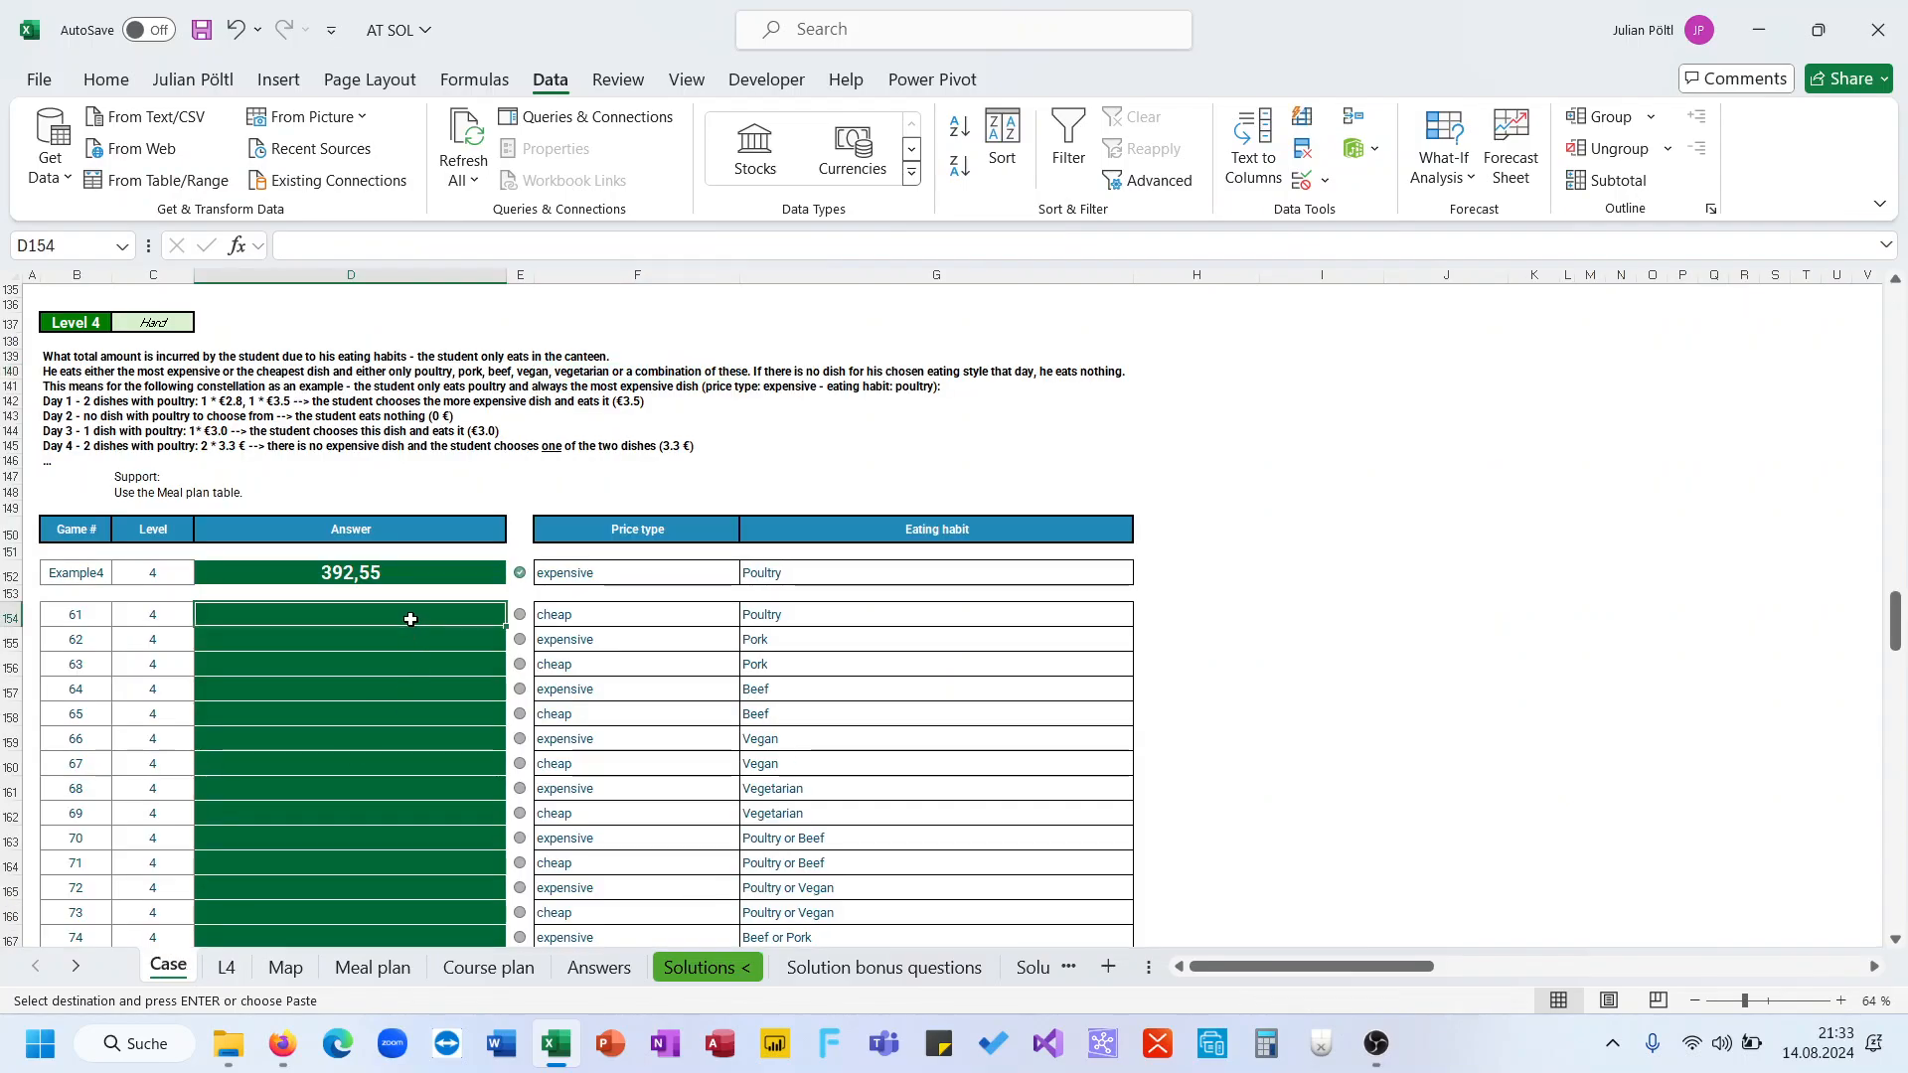
{"action": "key", "text": "ctrl+v"}
{"action": "scroll", "coordinate": [410, 619], "scroll_direction": "down", "scroll_amount": 3}
{"action": "scroll", "coordinate": [410, 619], "scroll_direction": "up", "scroll_amount": 1}
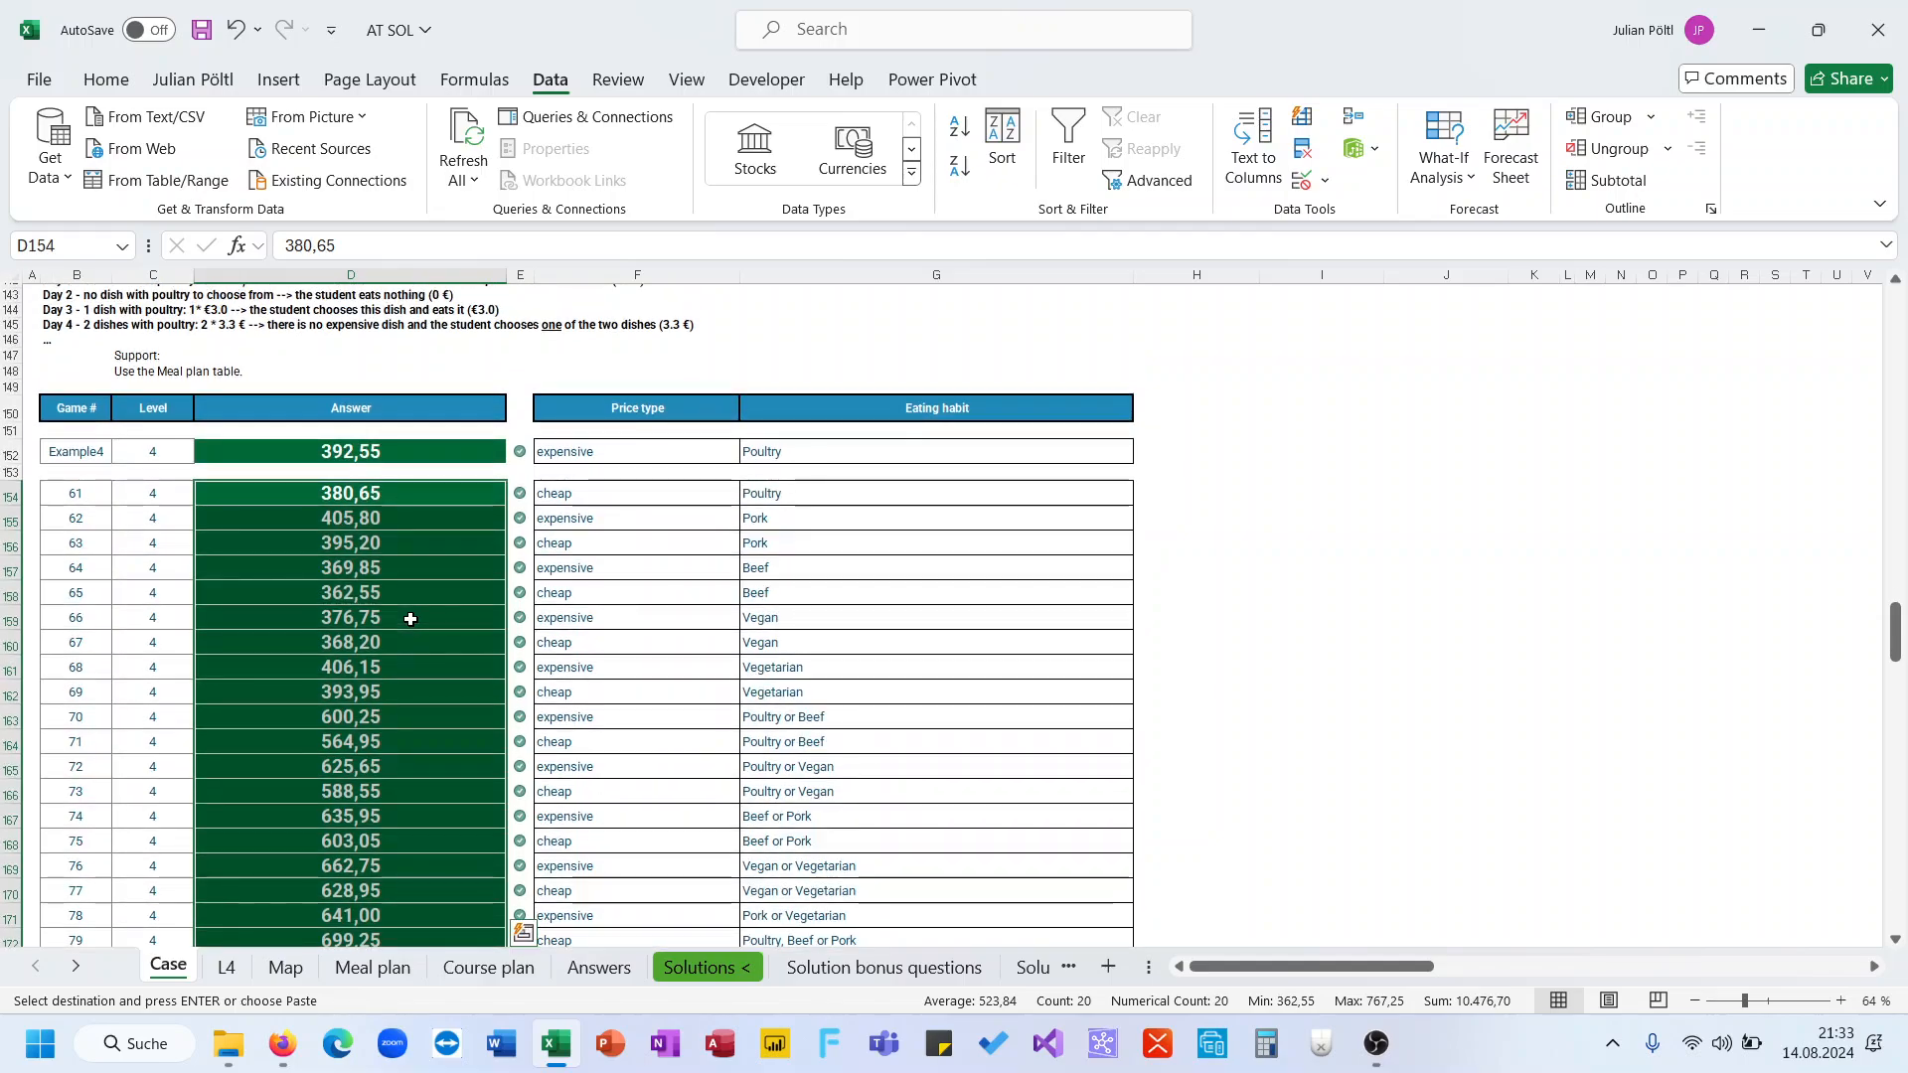
{"action": "scroll", "coordinate": [410, 619], "scroll_direction": "down", "scroll_amount": 1}
Return to the L4 sheet and clear the active copy selection
{"action": "left_click", "coordinate": [254, 968]}
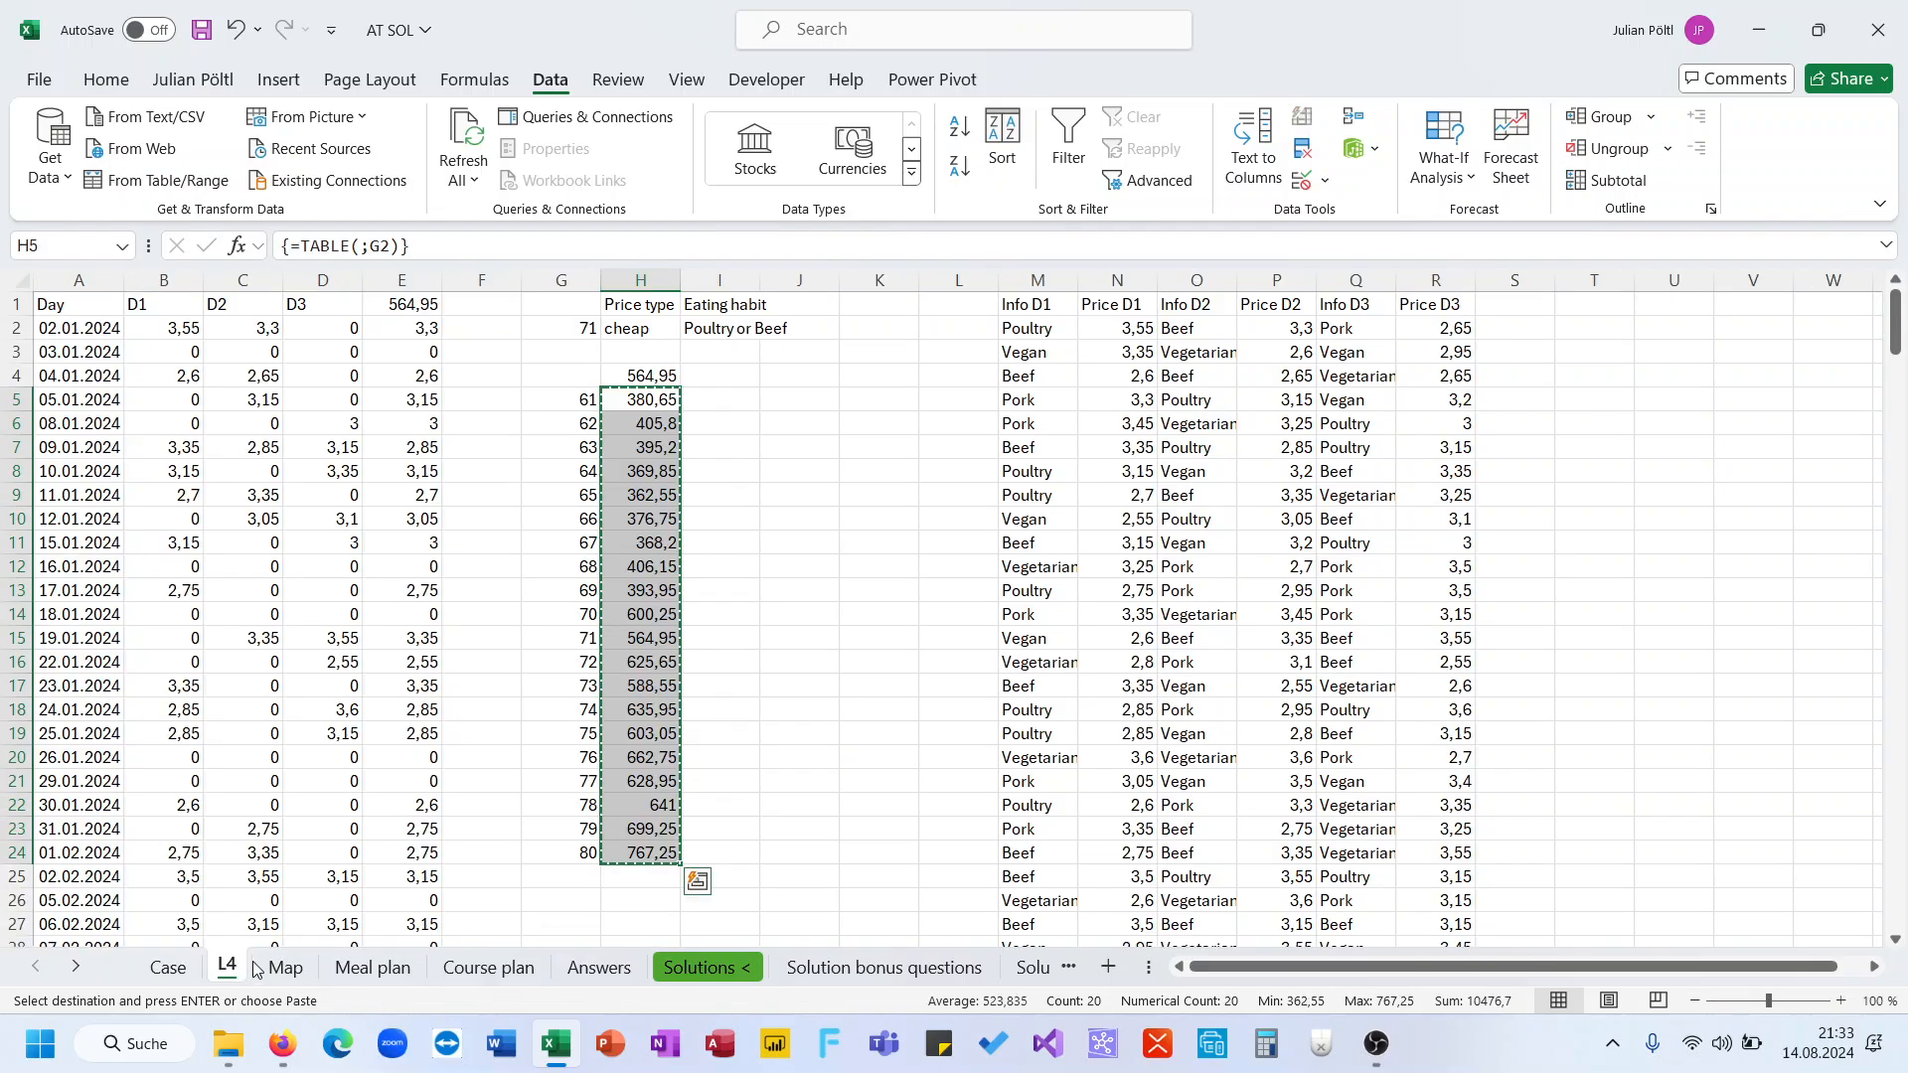
{"action": "scroll", "coordinate": [638, 636], "scroll_direction": "up", "scroll_amount": 3}
{"action": "left_click", "coordinate": [733, 584]}
{"action": "key", "text": "Escape"}
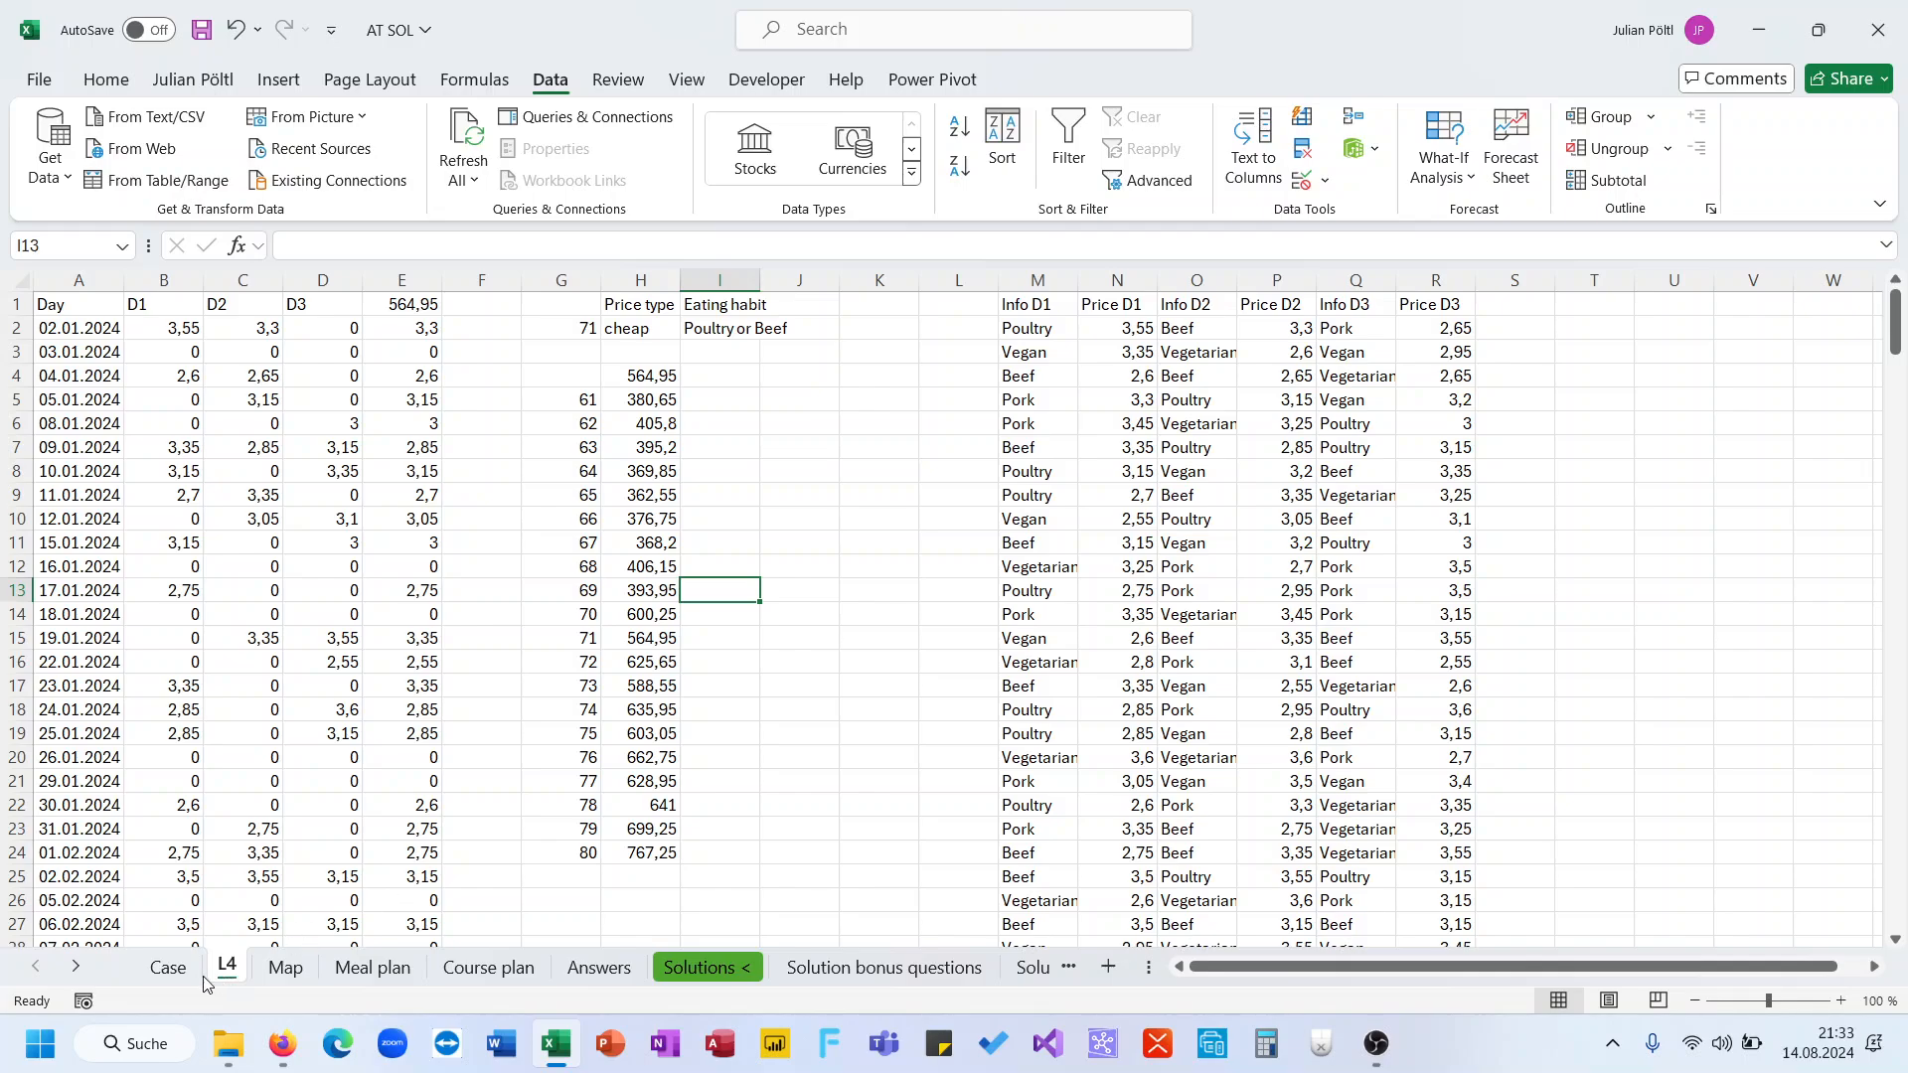
Review the pasted Level 4 answers and the Level 5 task on the Case sheet
{"action": "left_click", "coordinate": [168, 967]}
{"action": "scroll", "coordinate": [295, 816], "scroll_direction": "down", "scroll_amount": 8}
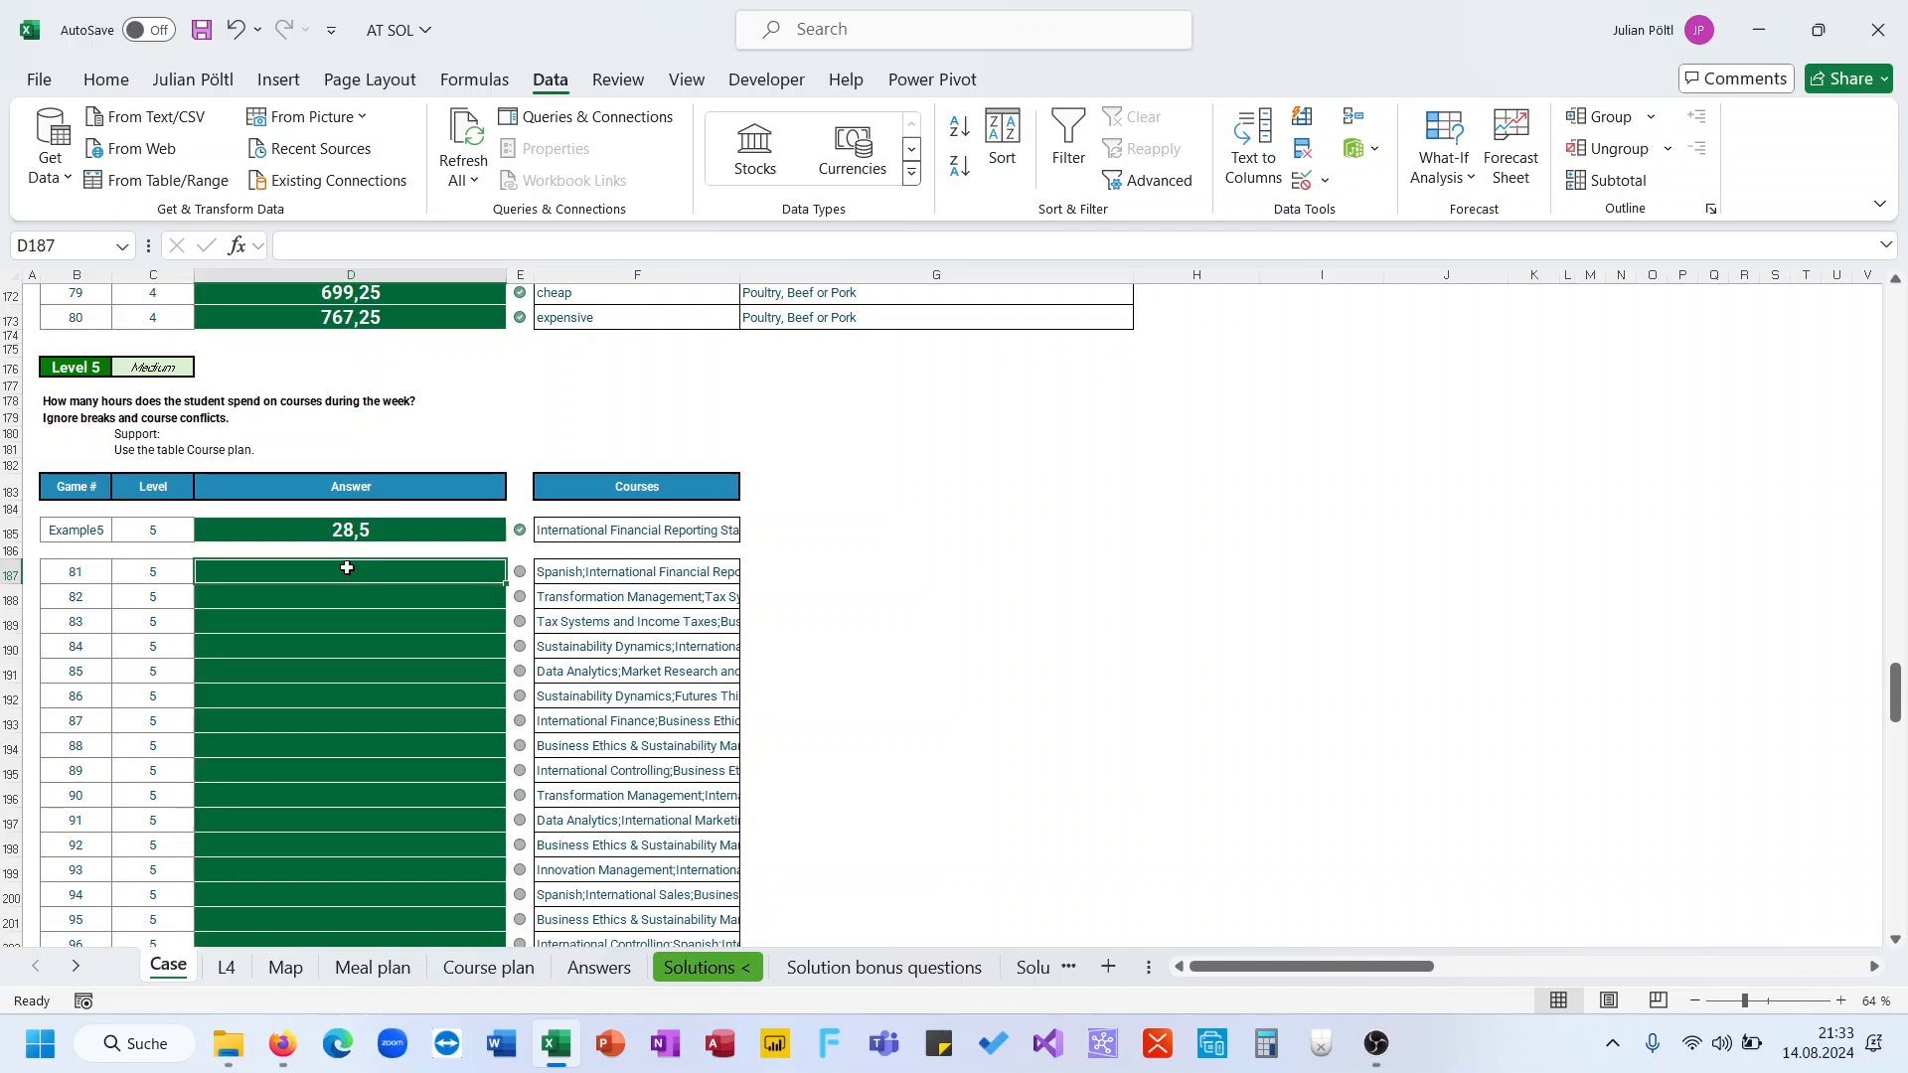
{"action": "scroll", "coordinate": [347, 567], "scroll_direction": "up", "scroll_amount": 8}
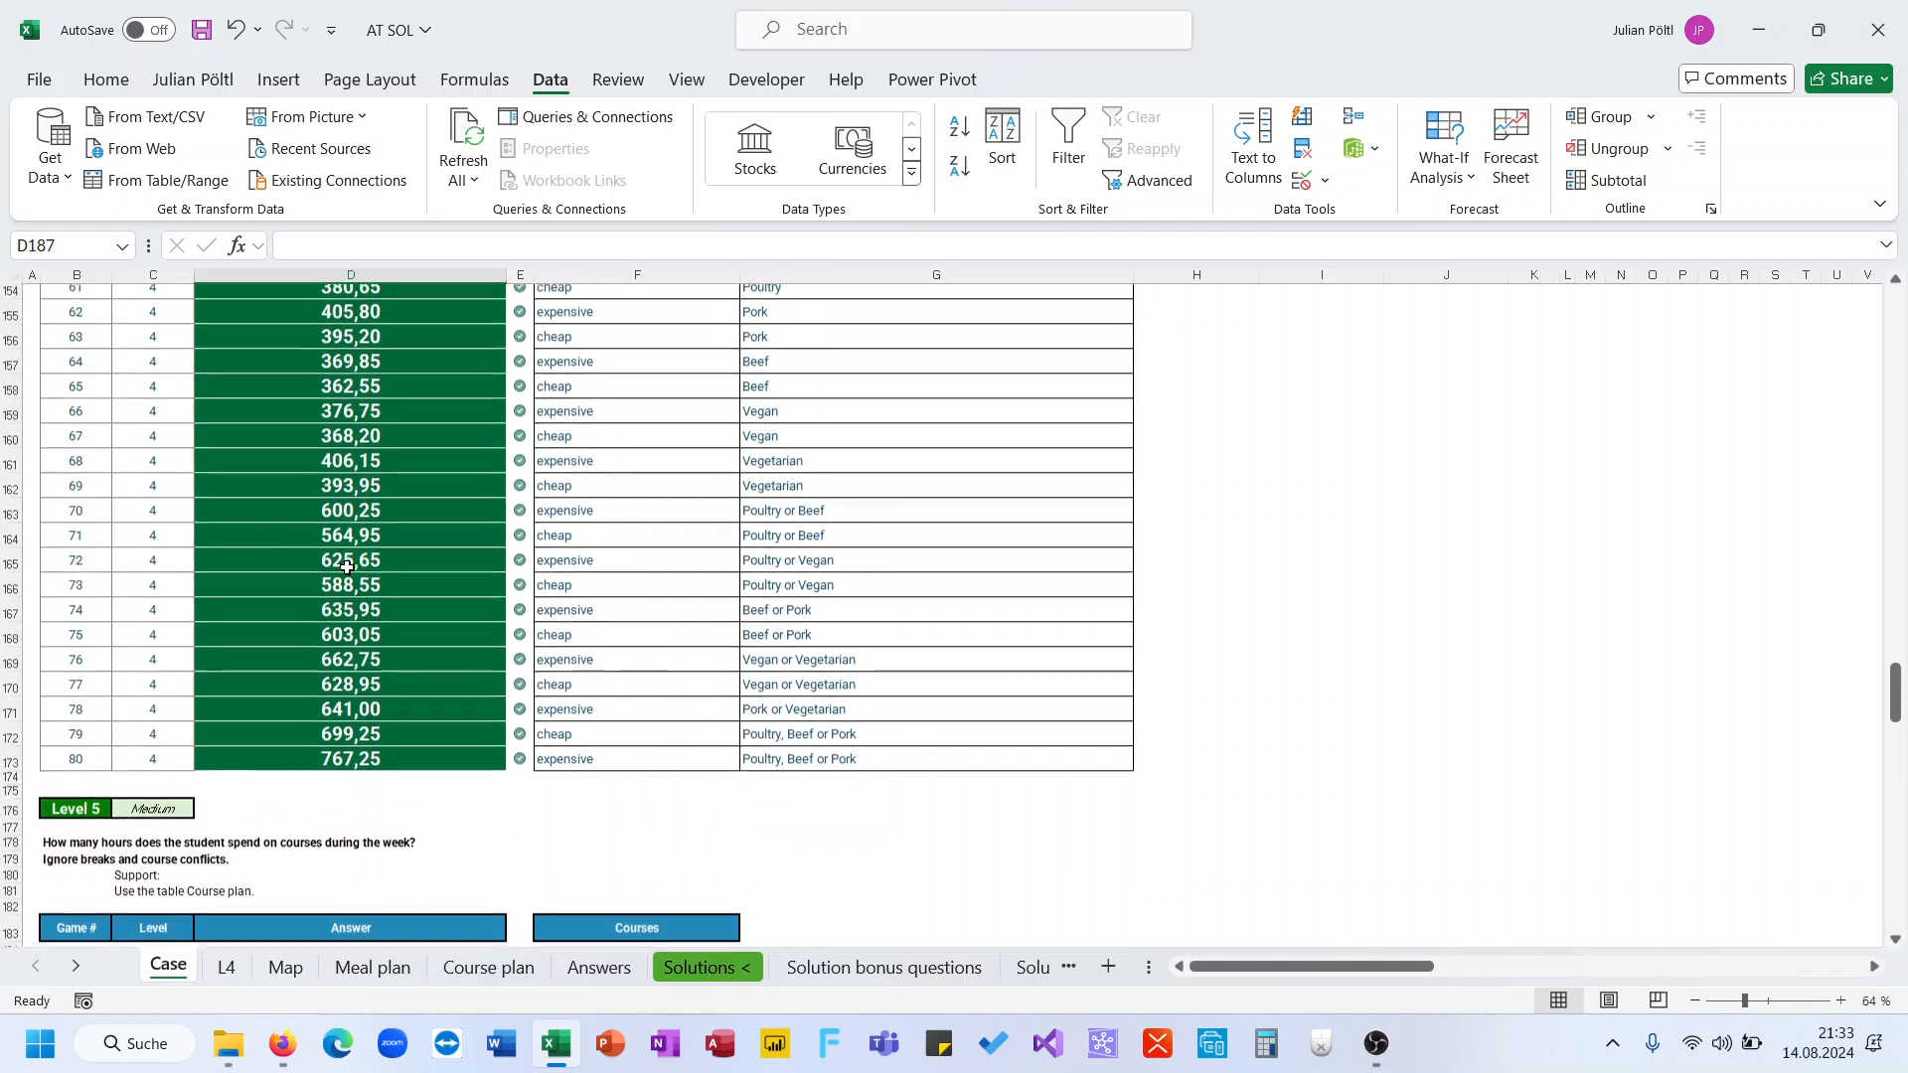
{"action": "scroll", "coordinate": [347, 567], "scroll_direction": "down", "scroll_amount": 2}
{"action": "scroll", "coordinate": [347, 567], "scroll_direction": "down", "scroll_amount": 1}
{"action": "scroll", "coordinate": [347, 568], "scroll_direction": "up", "scroll_amount": 4}
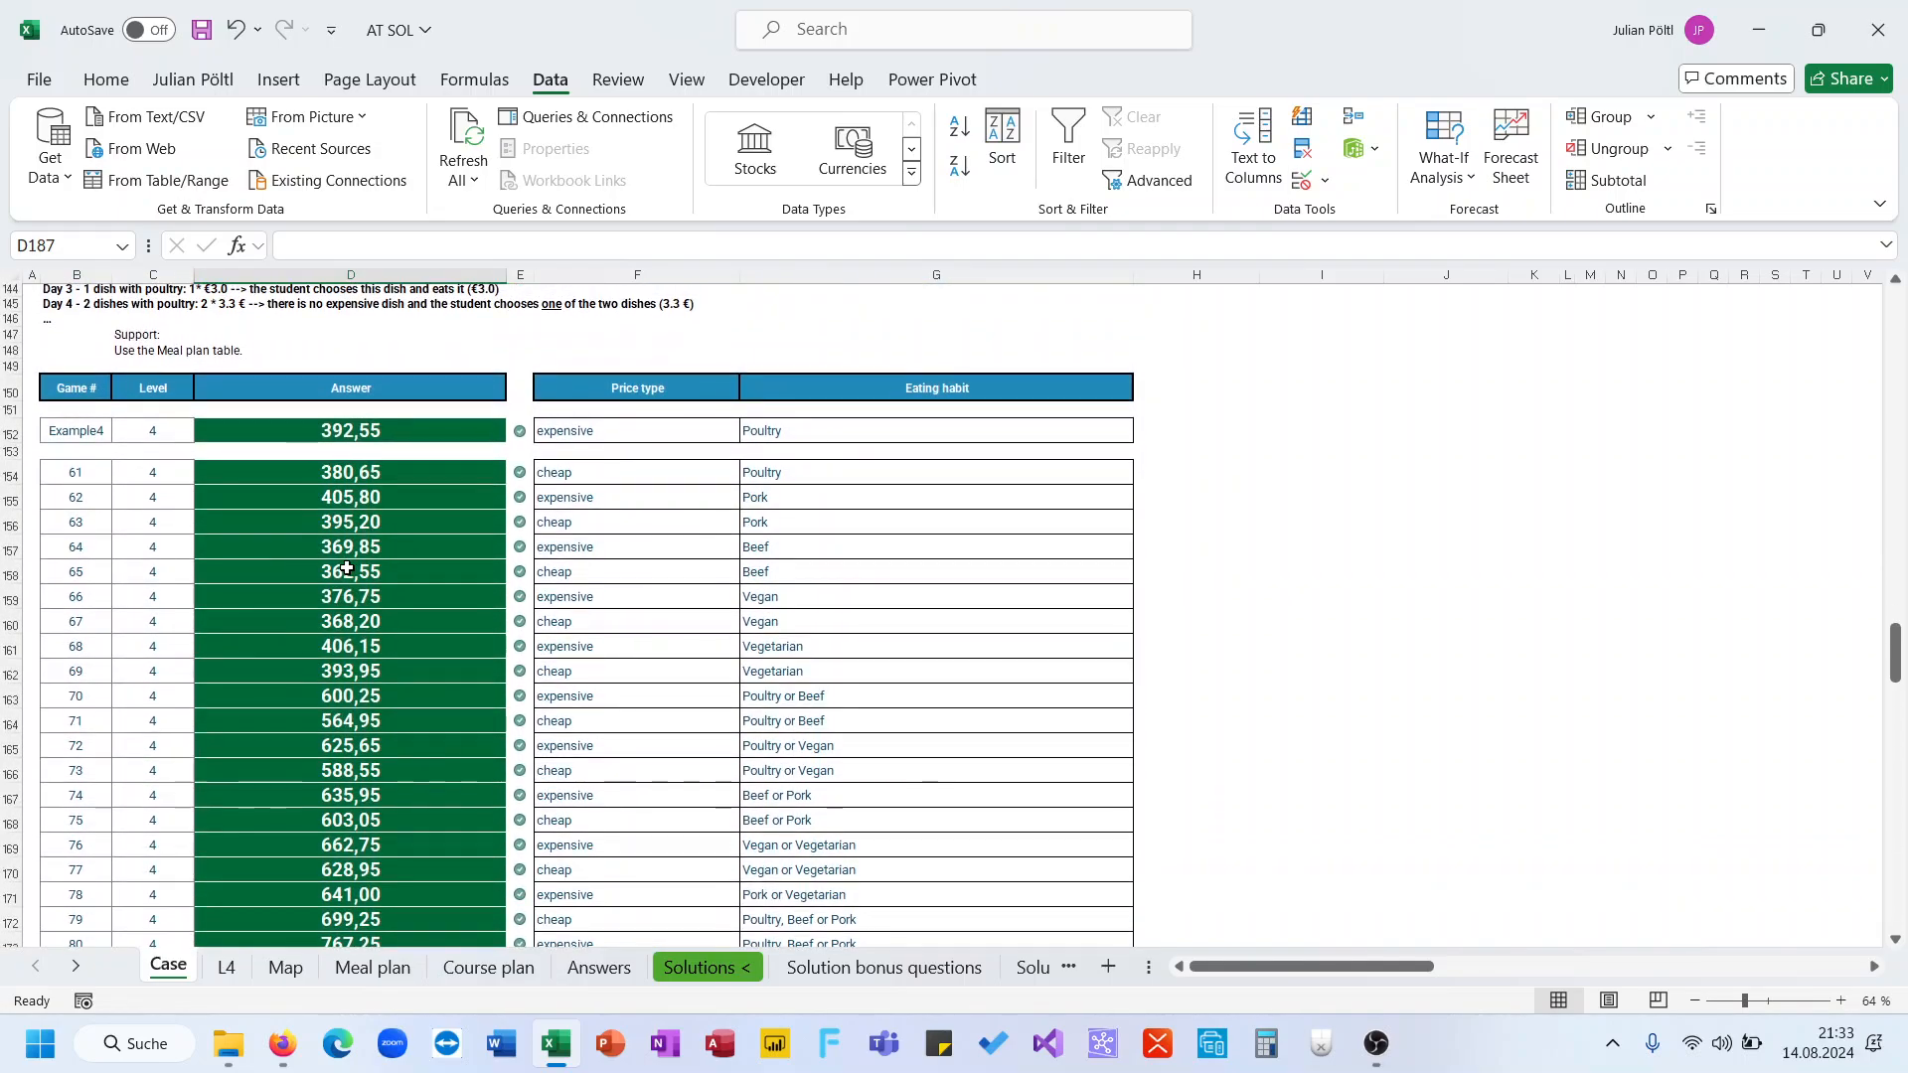
{"action": "left_click", "coordinate": [586, 487]}
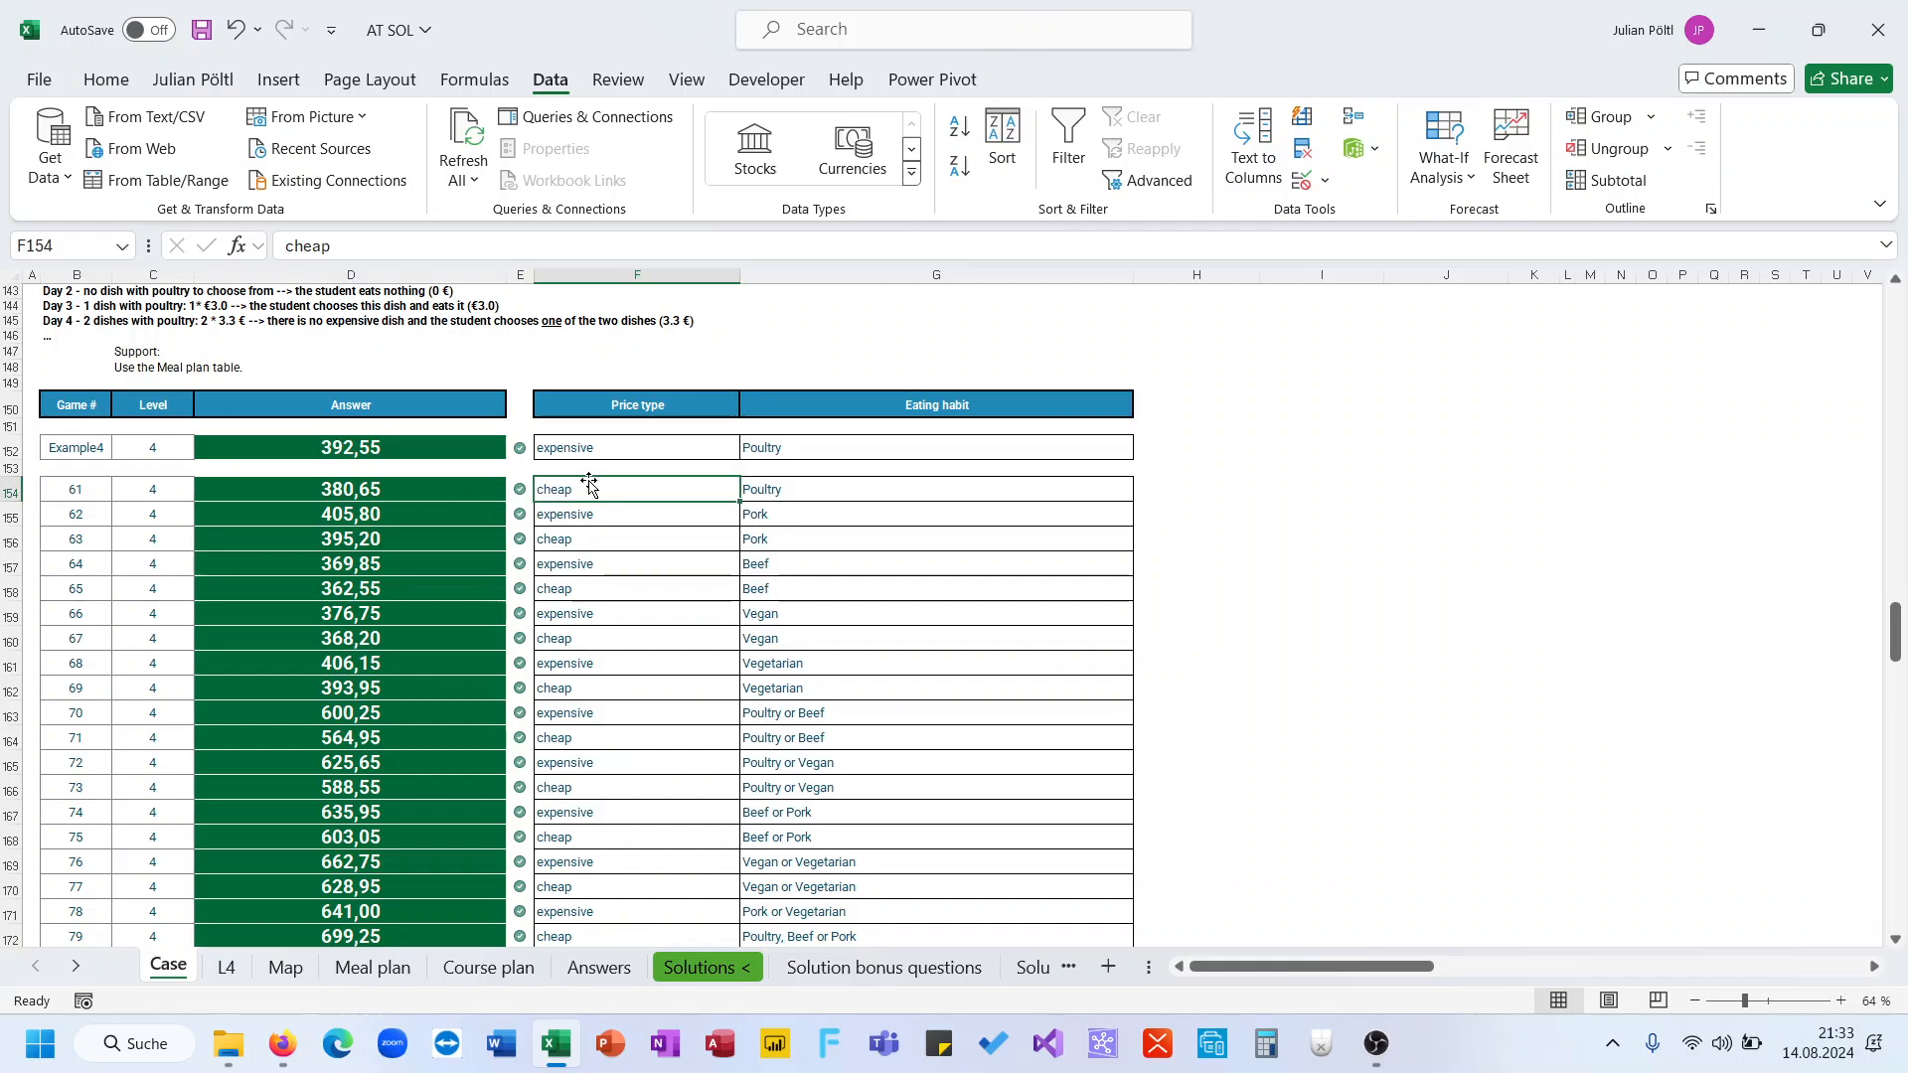
{"action": "left_click", "coordinate": [764, 486]}
{"action": "scroll", "coordinate": [333, 751], "scroll_direction": "down", "scroll_amount": 9}
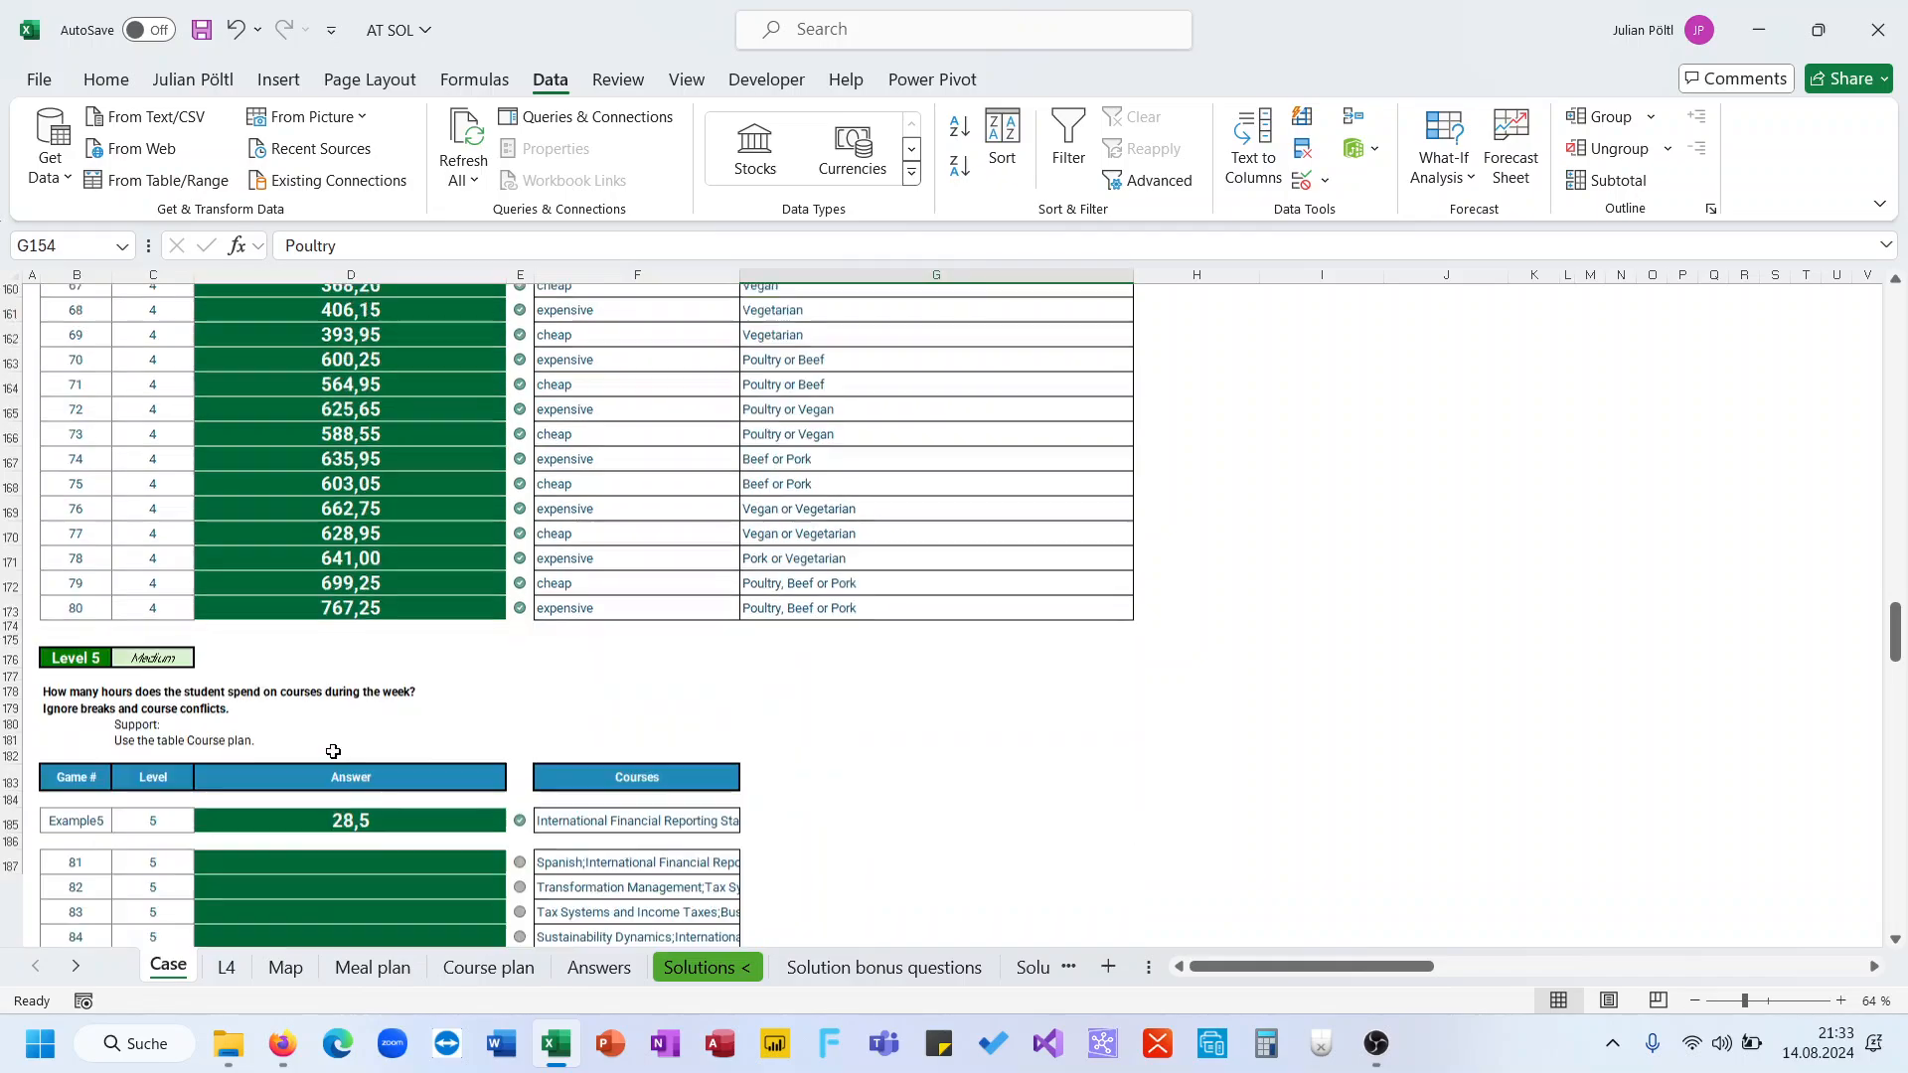
Examine the Course plan sheet and the Level 5 question about weekly course hours
{"action": "left_click", "coordinate": [497, 968]}
{"action": "scroll", "coordinate": [507, 607], "scroll_direction": "down", "scroll_amount": 7}
{"action": "scroll", "coordinate": [506, 607], "scroll_direction": "up", "scroll_amount": 7}
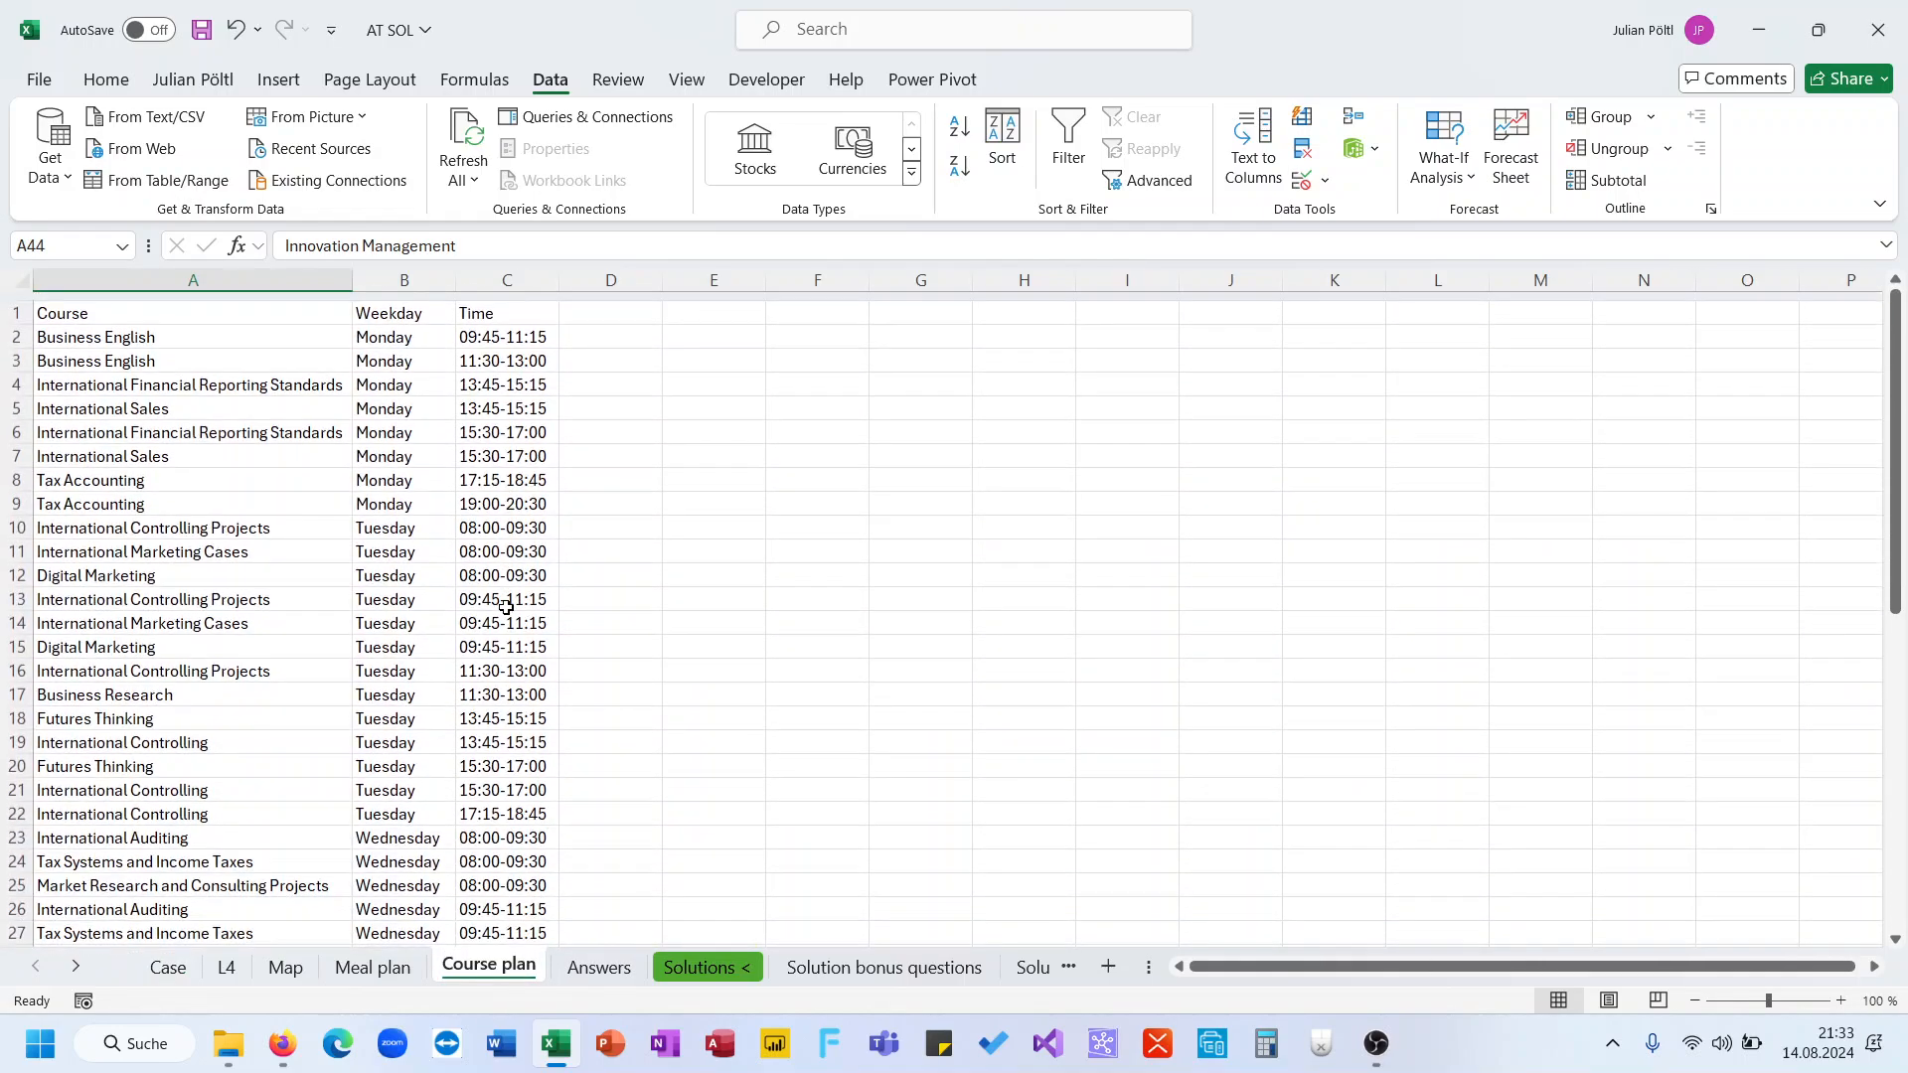
{"action": "left_click", "coordinate": [171, 968]}
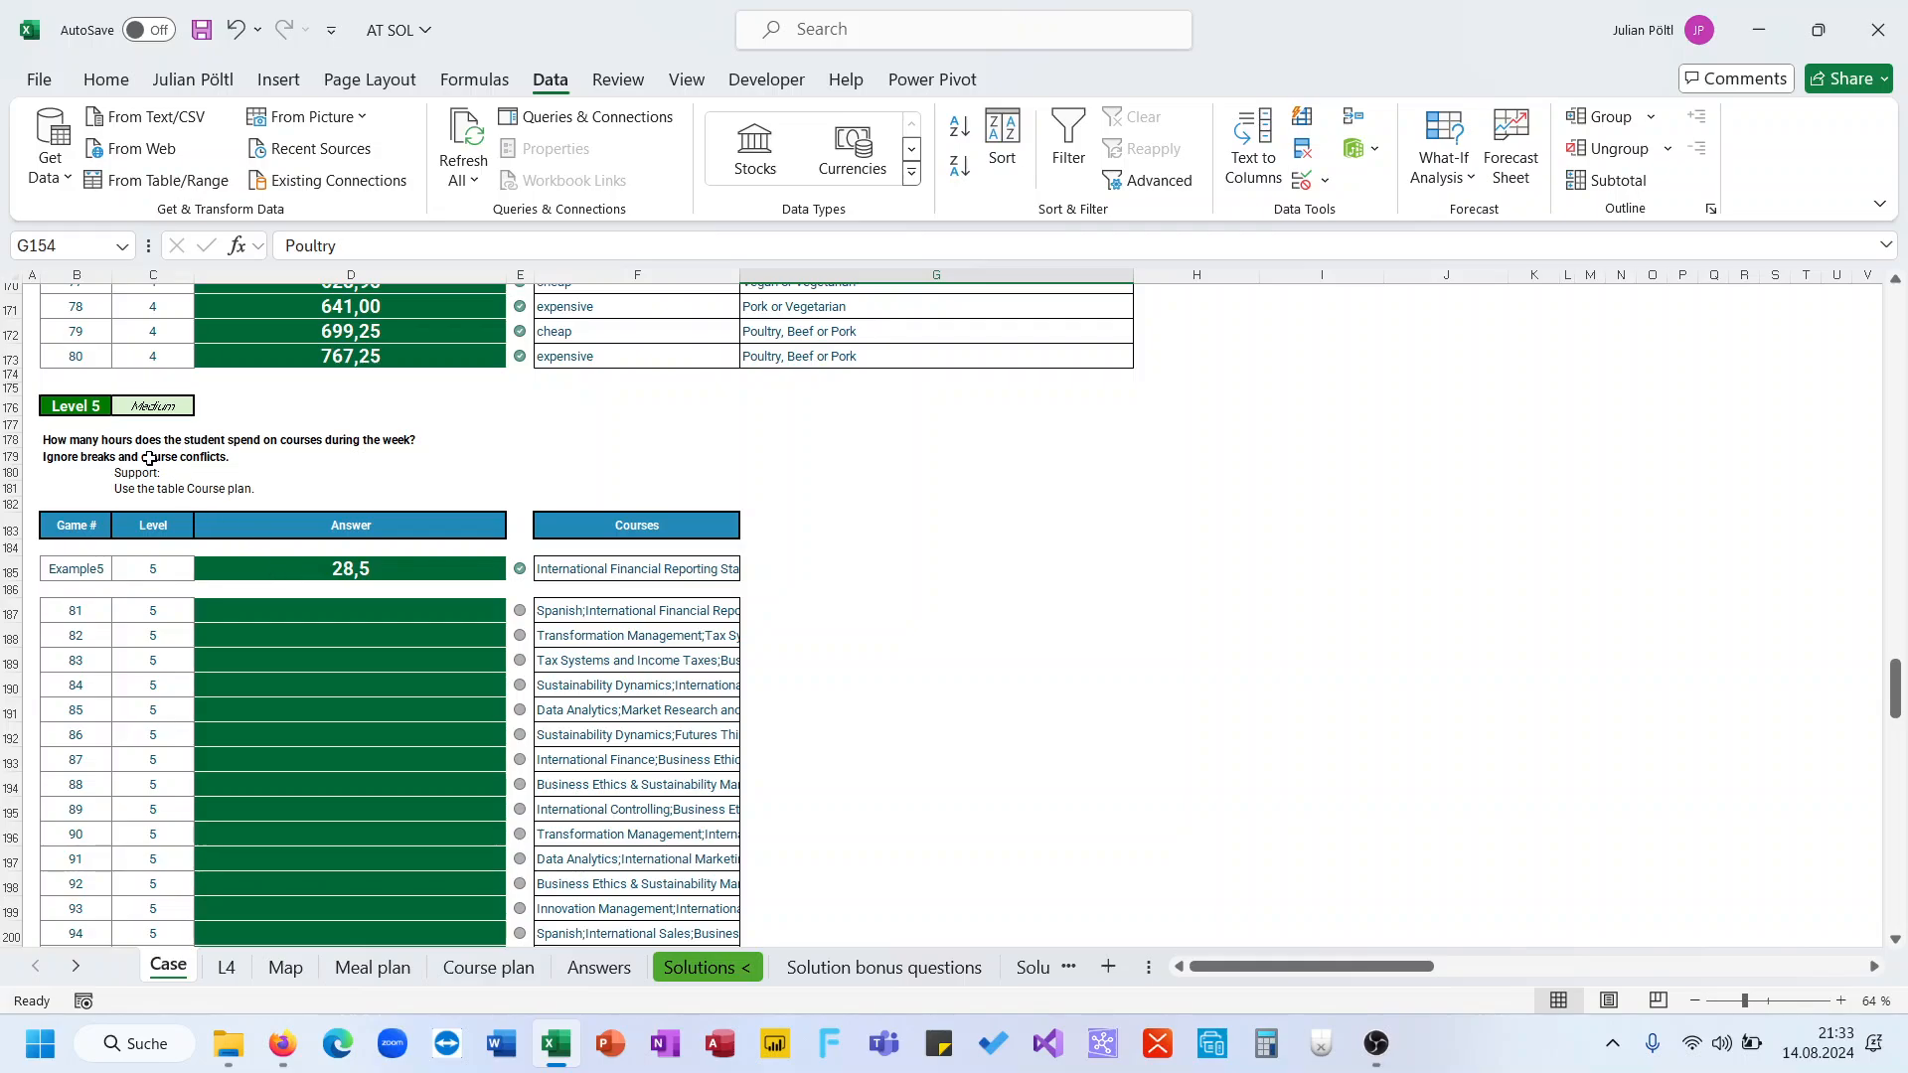
{"action": "left_click", "coordinate": [95, 457]}
{"action": "left_click", "coordinate": [79, 440]}
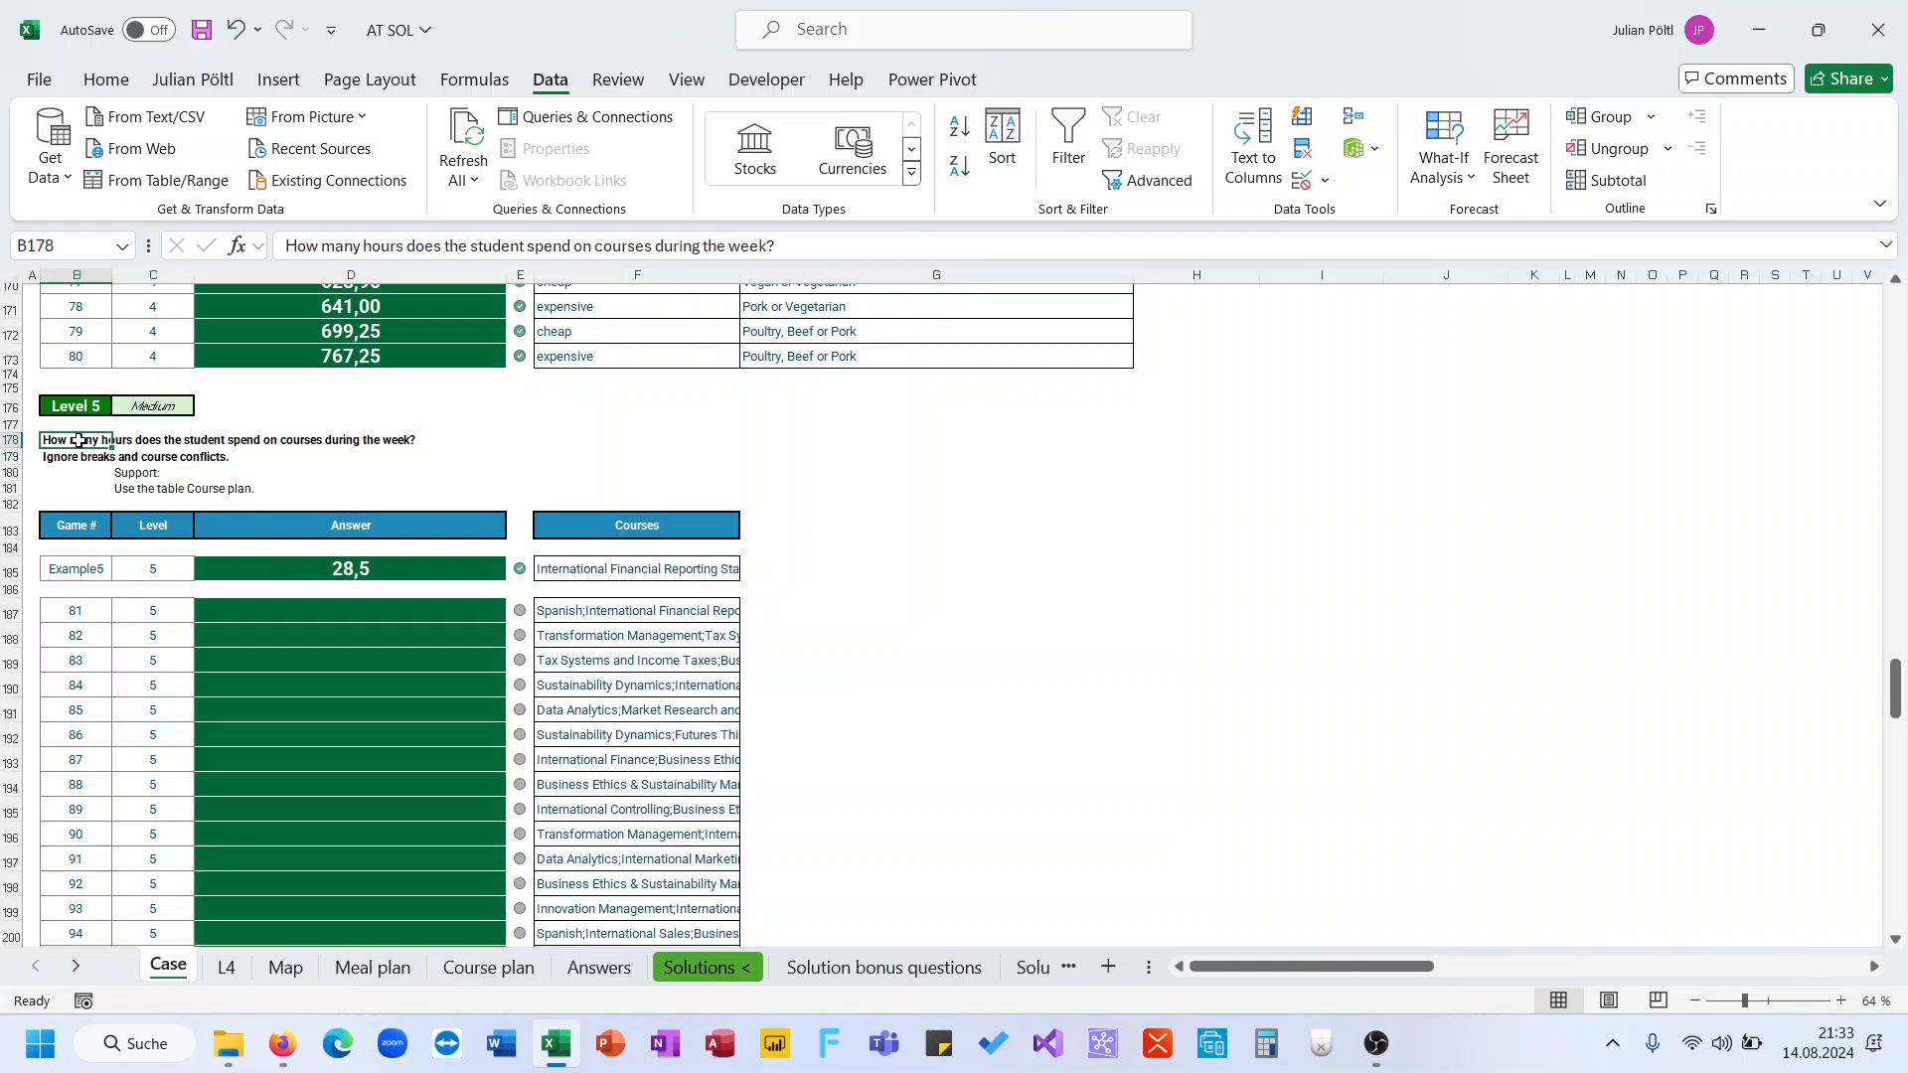
In G187, split the courses of game 81 with =TEXTSPLIT(F187;";")
{"action": "left_click", "coordinate": [755, 607]}
{"action": "type", "text": "=texts"}
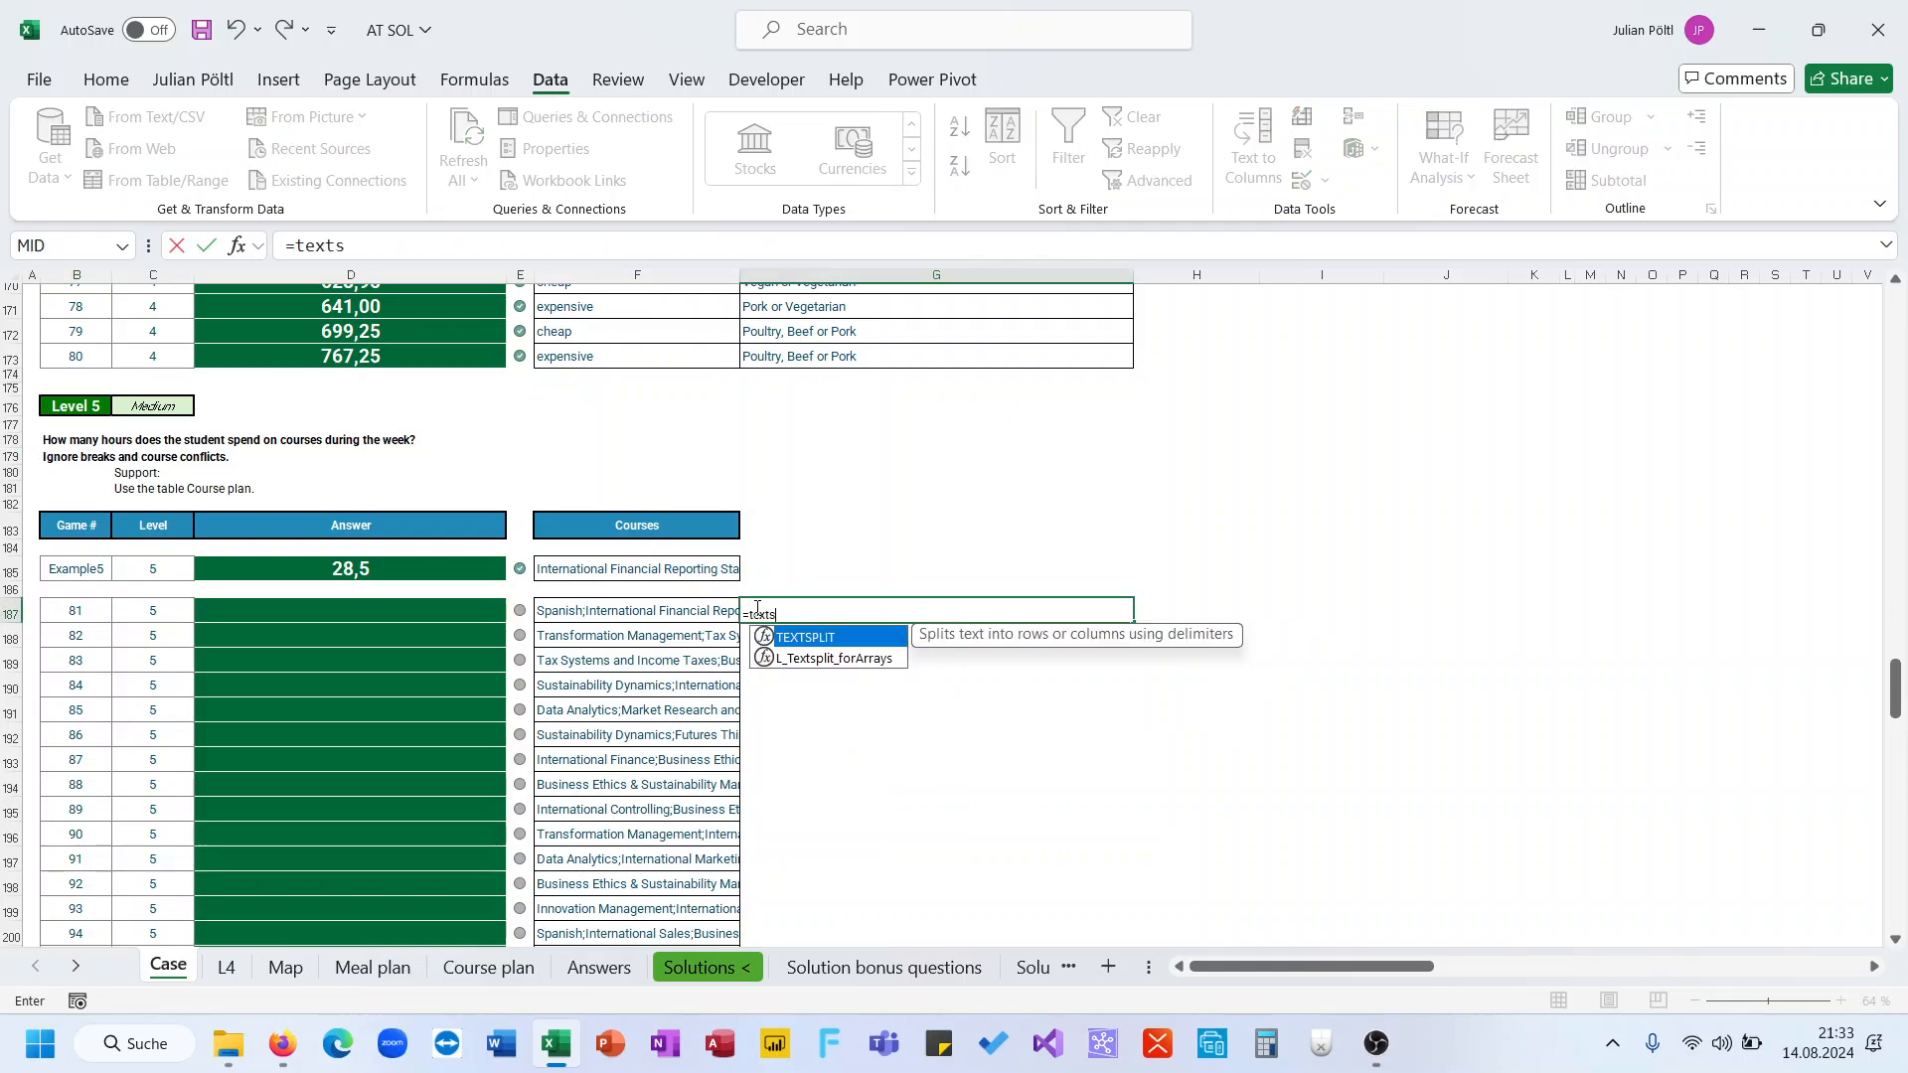
{"action": "key", "text": "Tab"}
{"action": "key", "text": "Left"}
{"action": "type", "text": ";"}
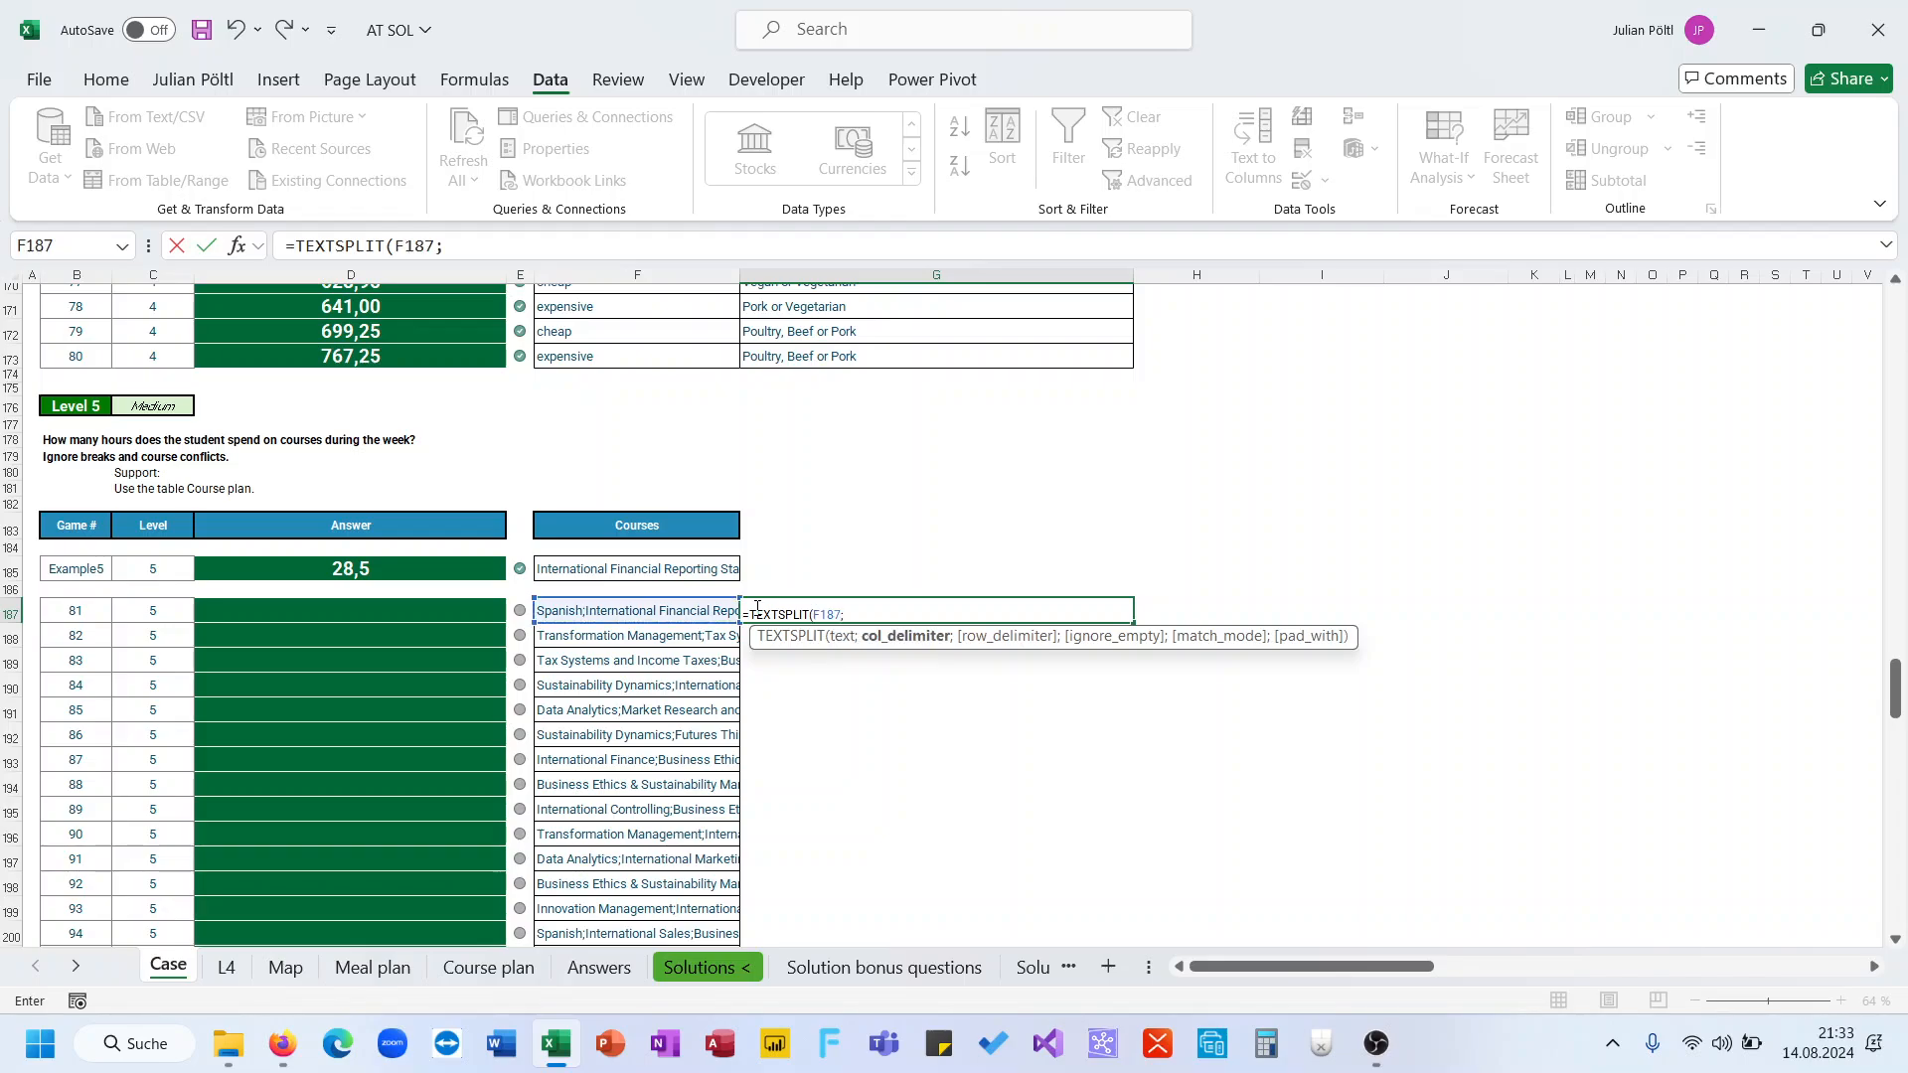
{"action": "type", "text": "\";\")"}
{"action": "key", "text": "ctrl+Return"}
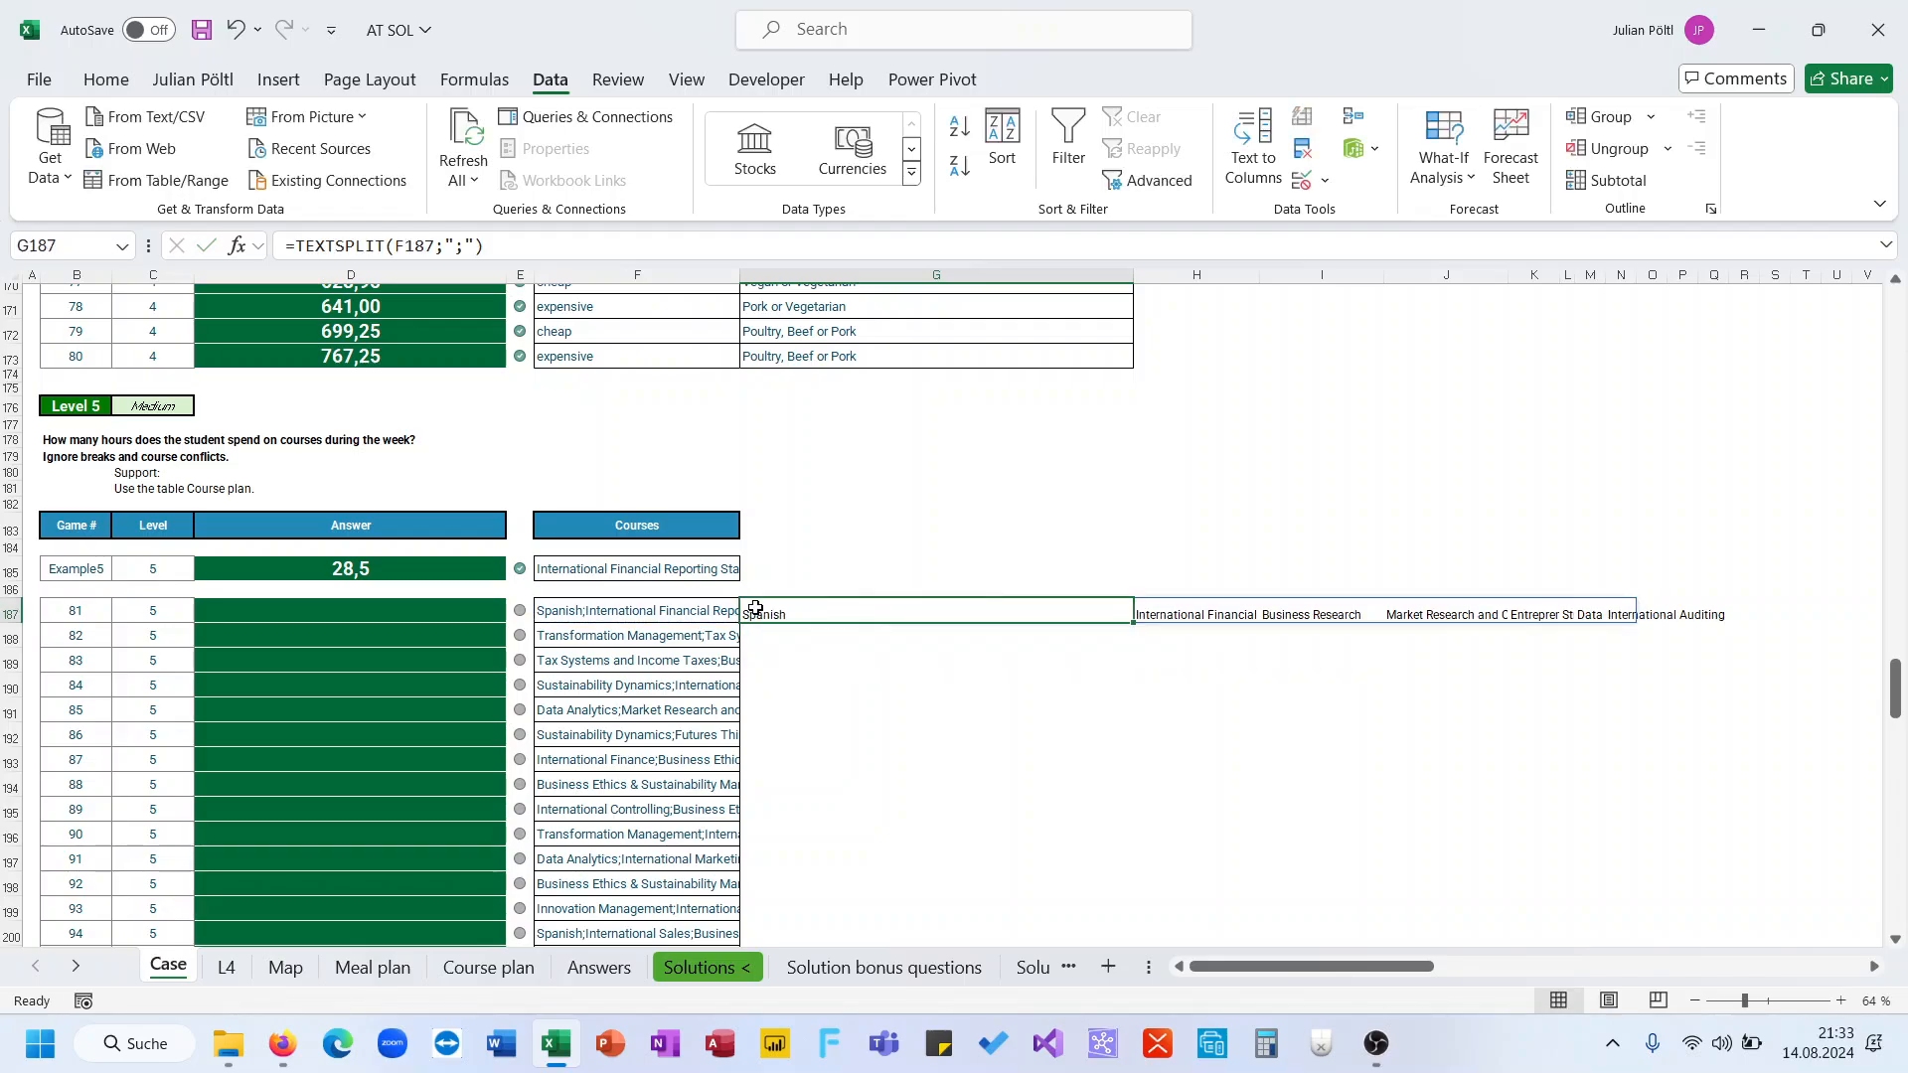
Inspect the split course names spilled across row 187
{"action": "key", "text": "ctrl+Right"}
{"action": "key", "text": "ctrl+Left"}
{"action": "key", "text": "Right"}
{"action": "key", "text": "Right"}
{"action": "key", "text": "Right"}
{"action": "key", "text": "Right"}
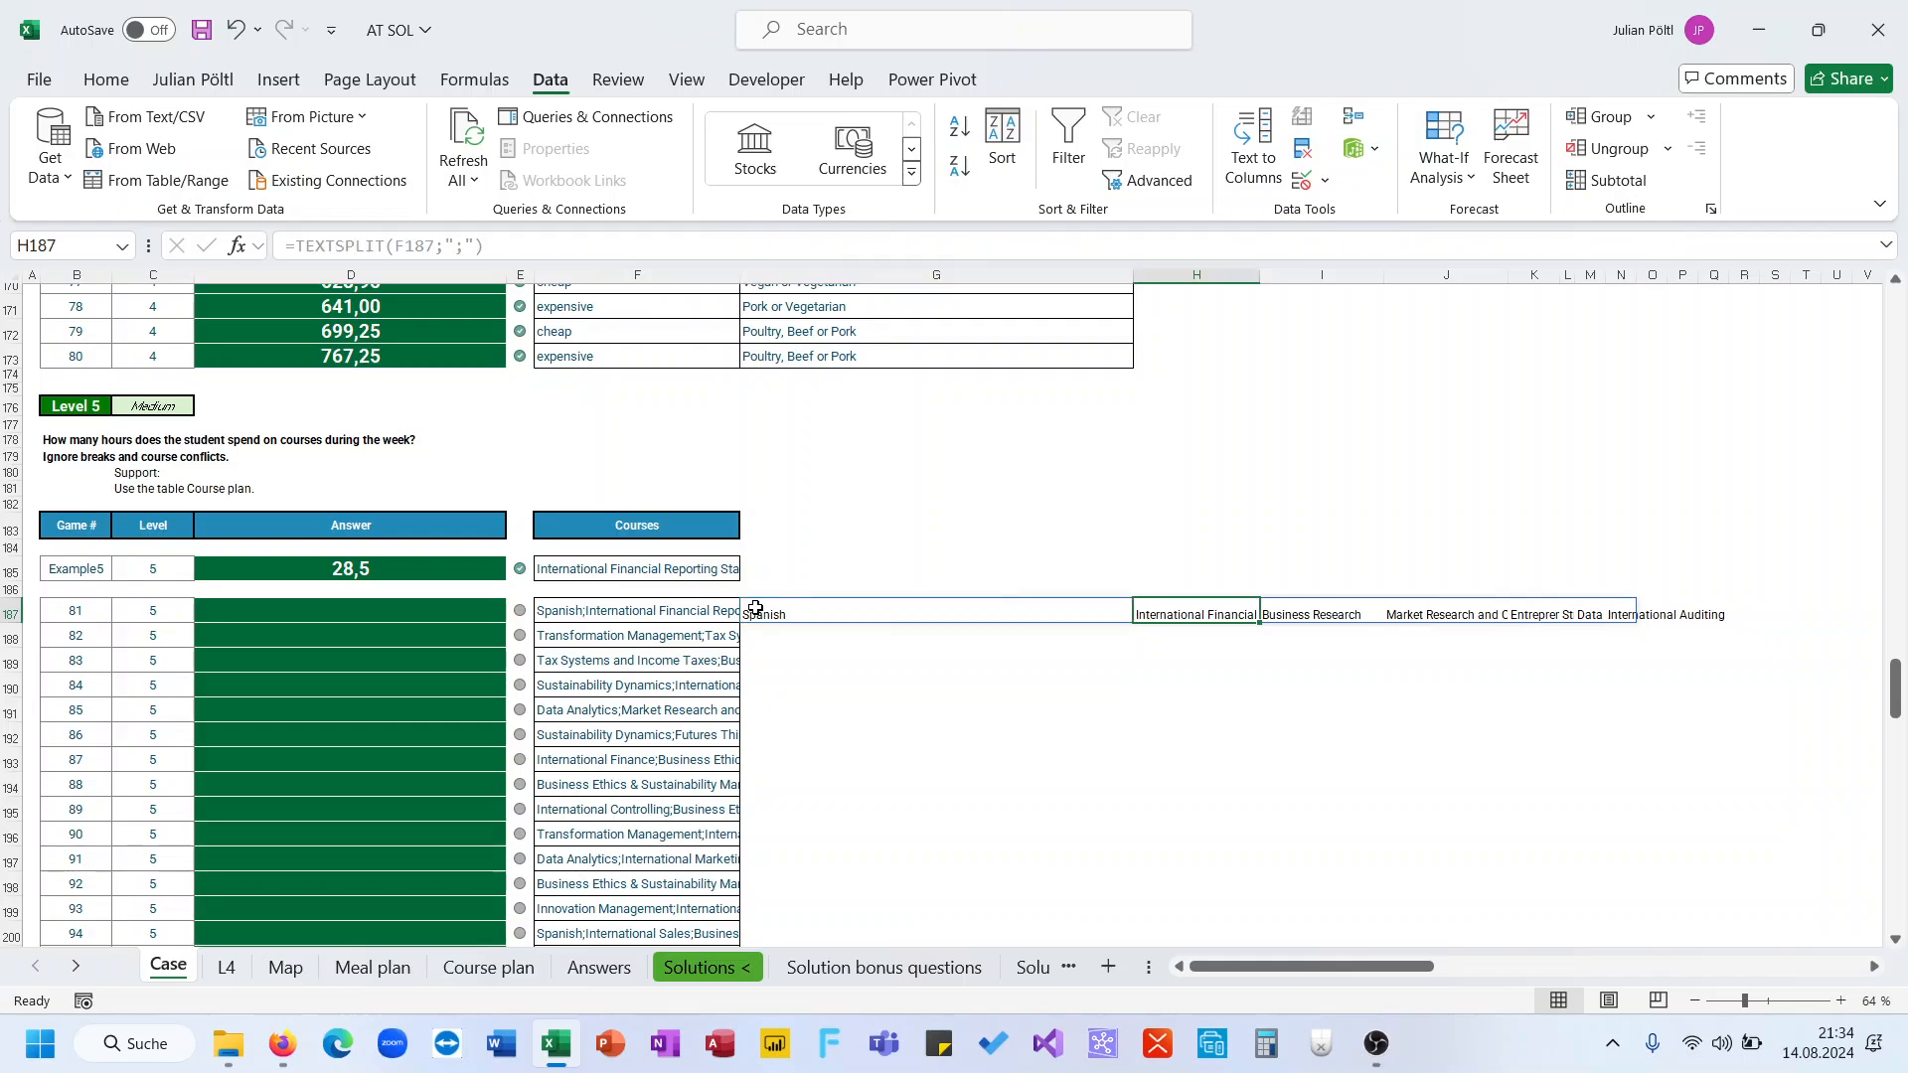
{"action": "key", "text": "Right"}
{"action": "key", "text": "Right"}
{"action": "key", "text": "Left"}
{"action": "key", "text": "Left"}
{"action": "key", "text": "Left"}
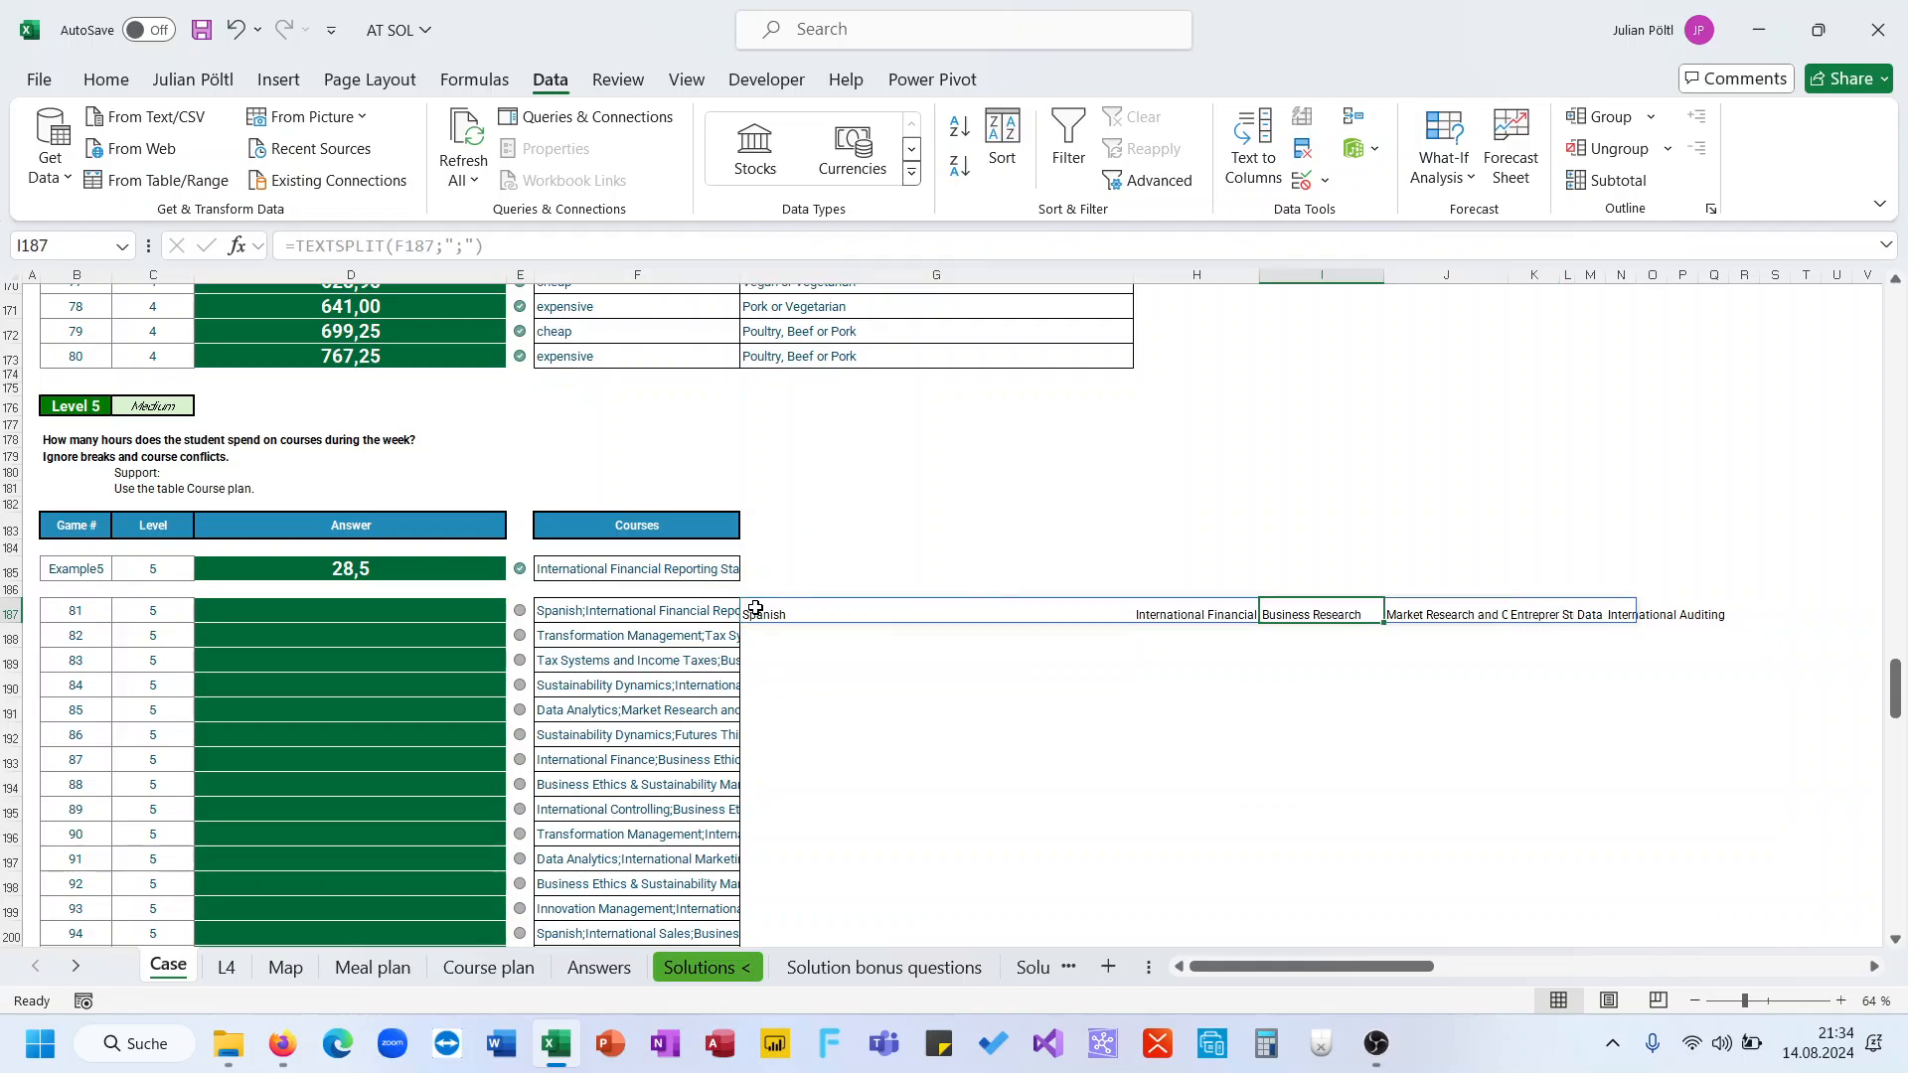
{"action": "key", "text": "ctrl+Left"}
{"action": "key", "text": "Right"}
{"action": "key", "text": "Right"}
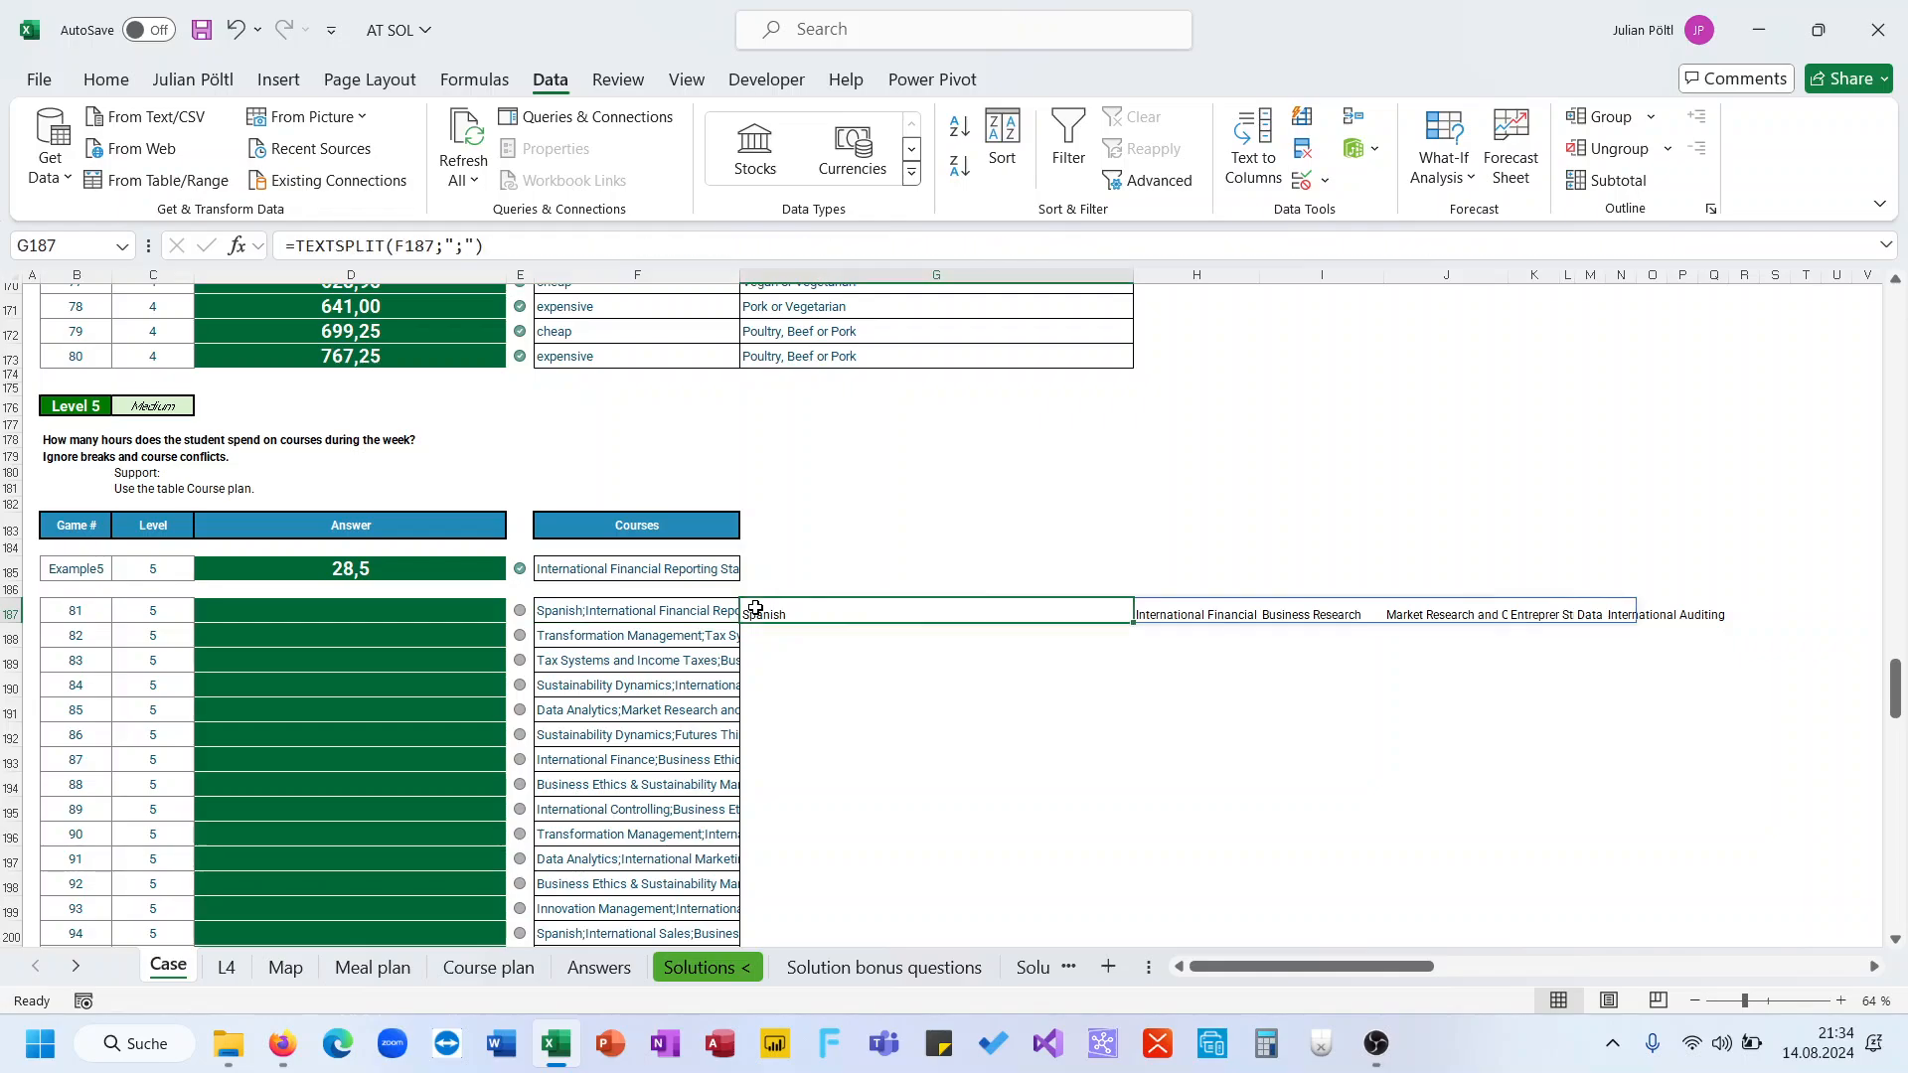
Name the course list A2:A52 on the Course plan sheet as Courses
{"action": "left_click", "coordinate": [485, 967]}
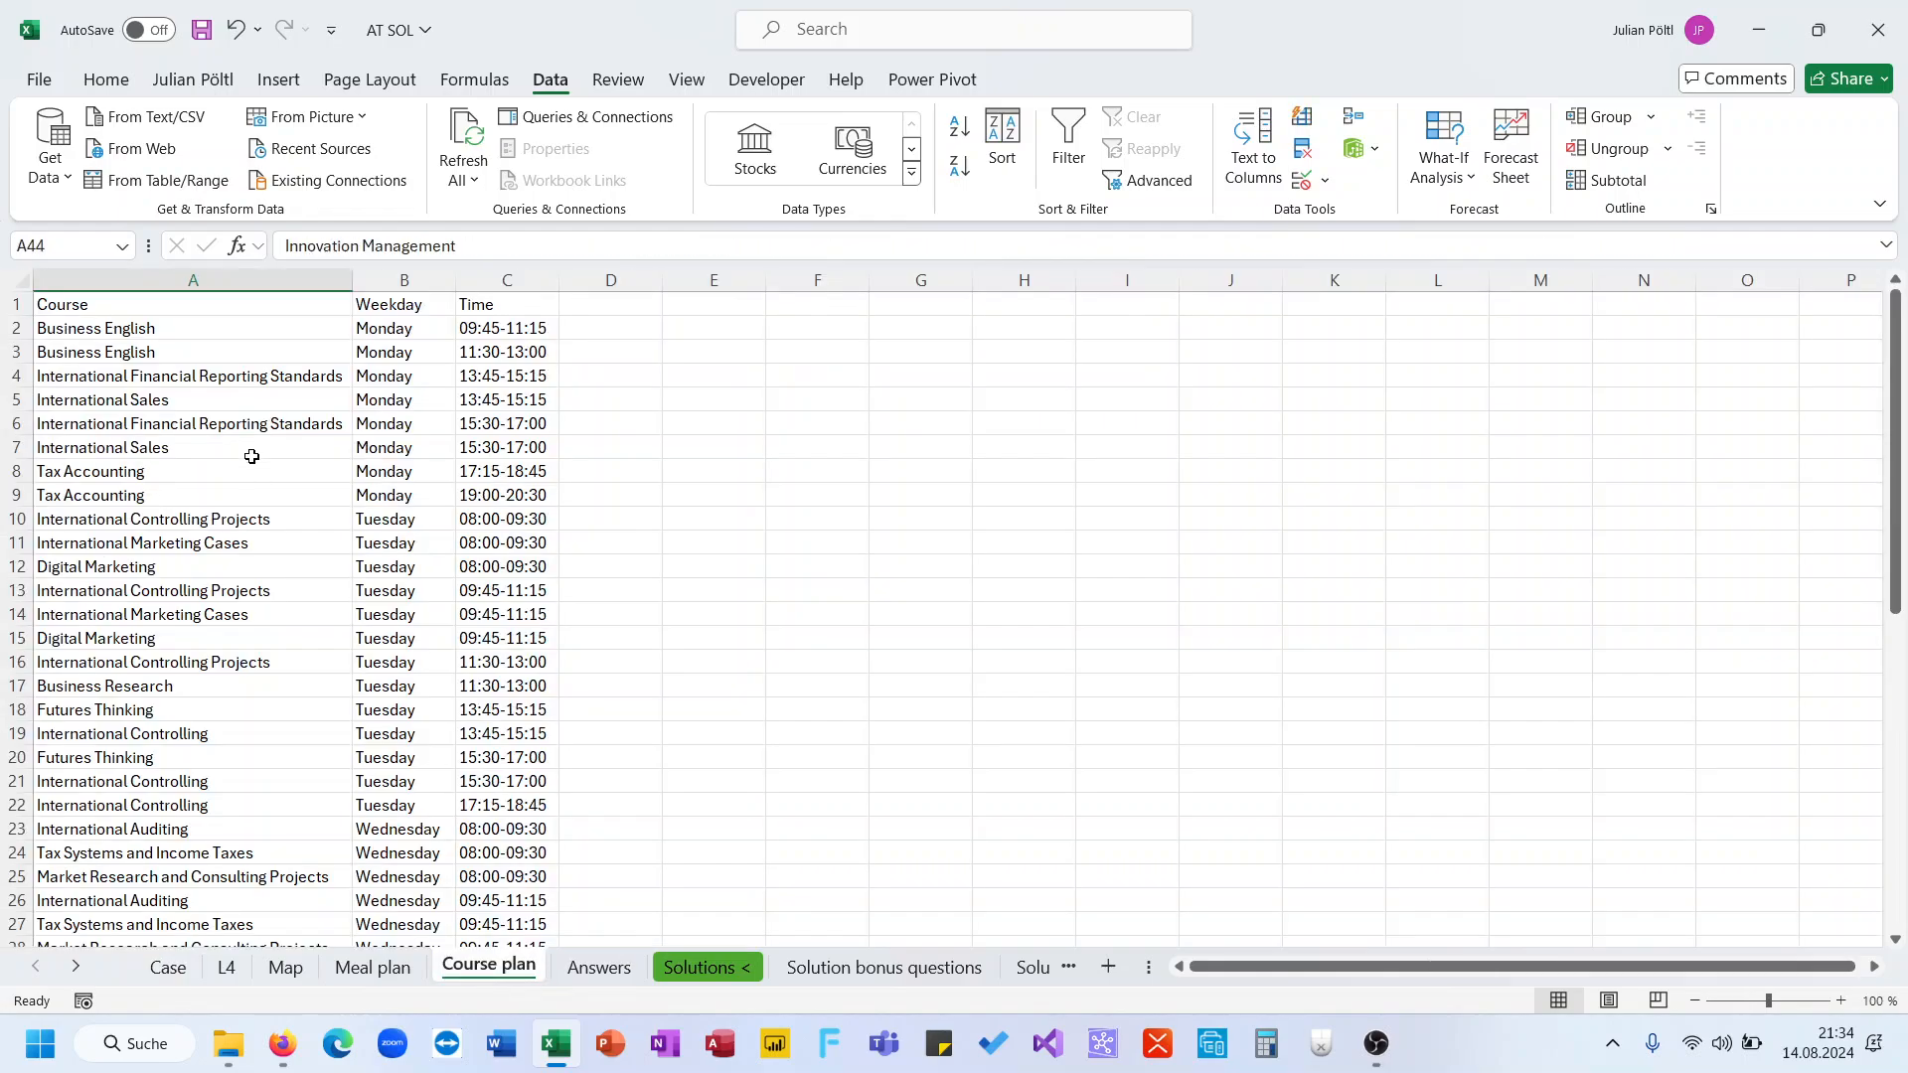
{"action": "left_click", "coordinate": [227, 335]}
{"action": "key", "text": "ctrl+shift+Down"}
{"action": "left_click", "coordinate": [80, 239]}
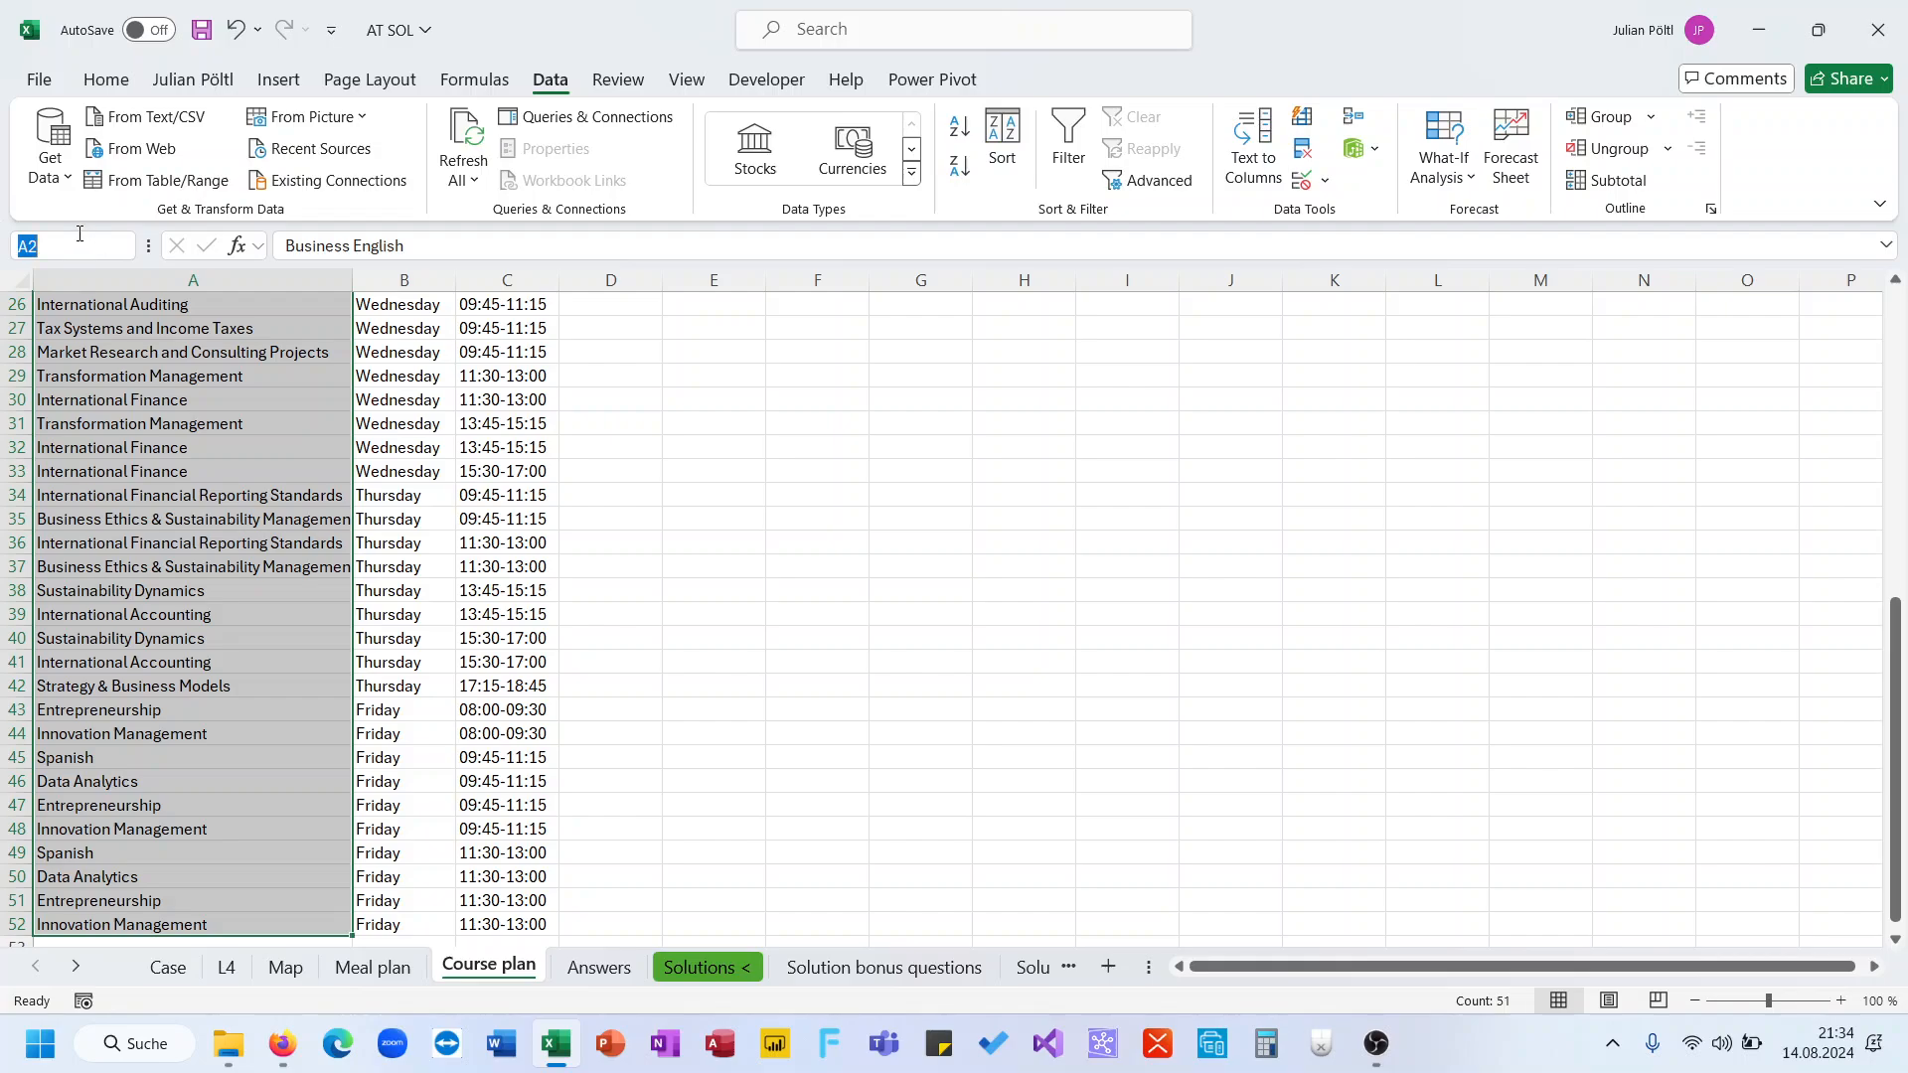
{"action": "type", "text": "Courses"}
{"action": "key", "text": "Return"}
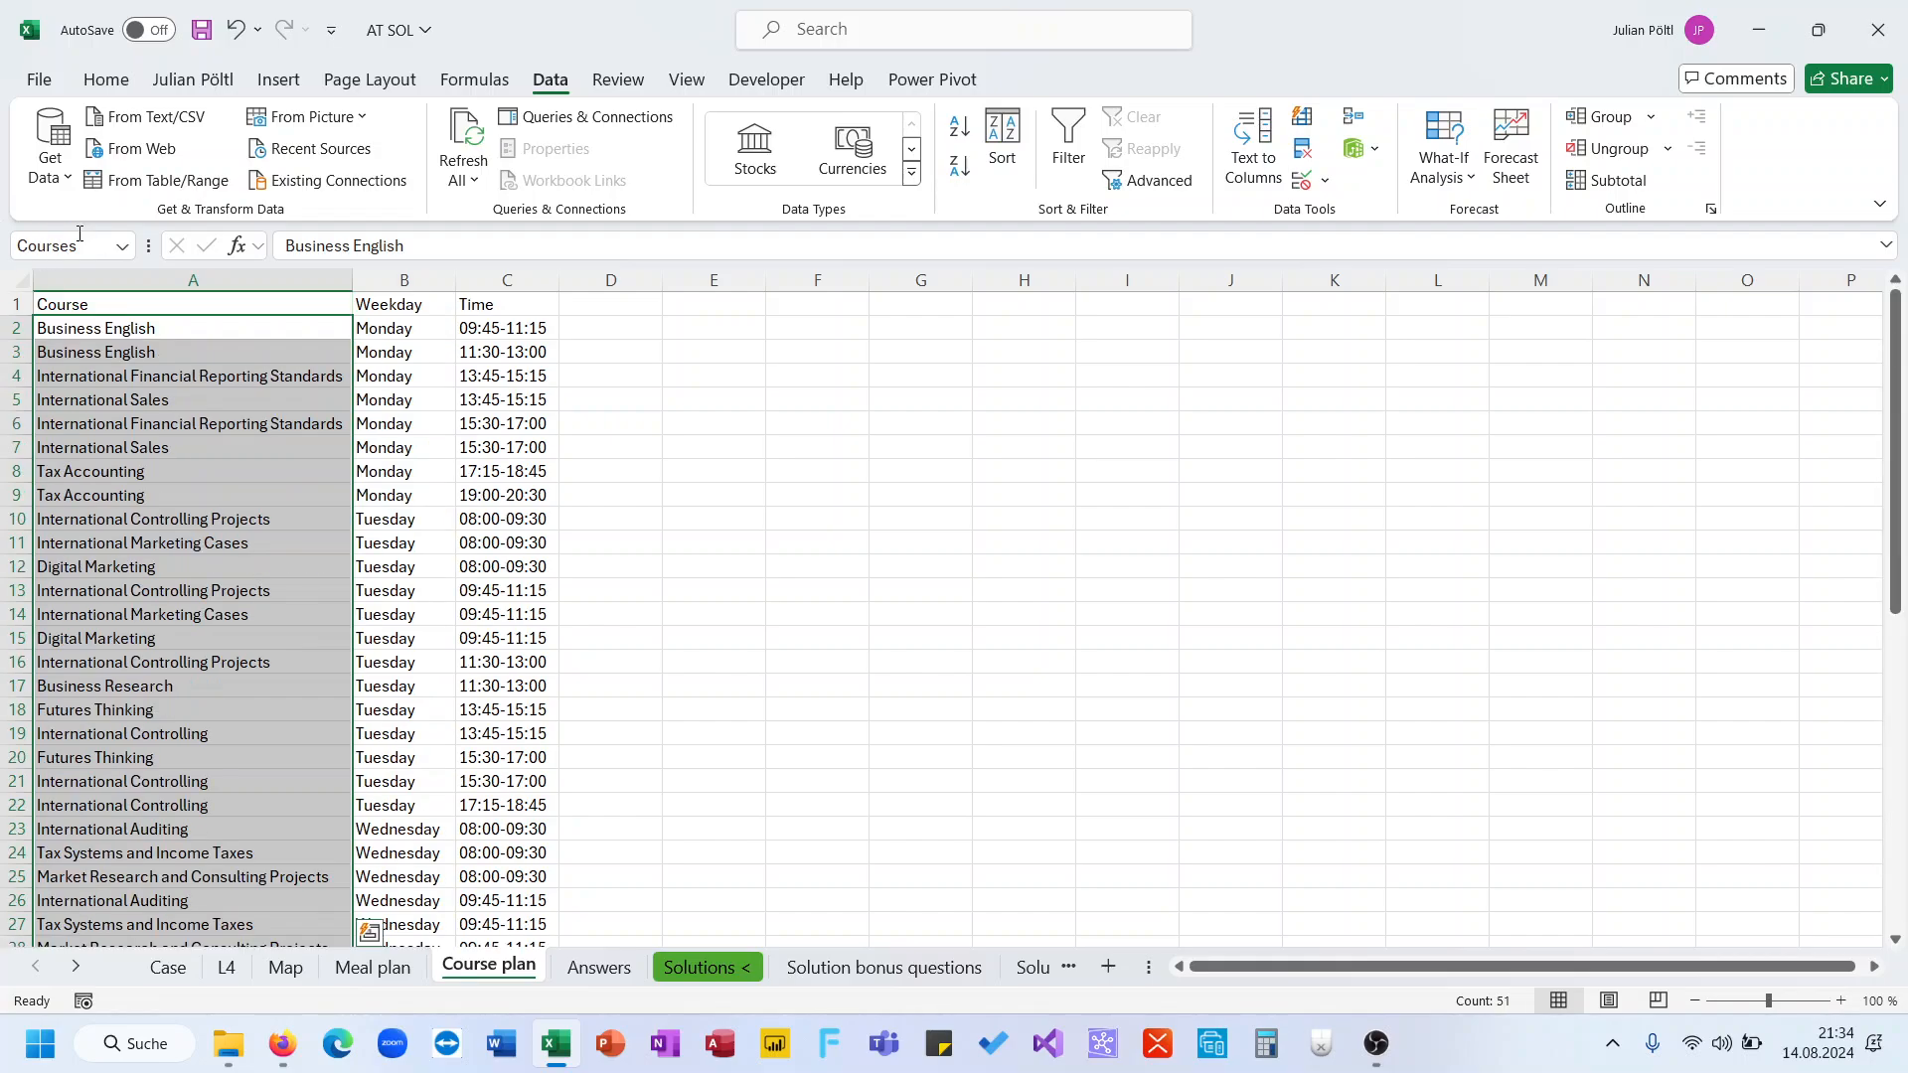
Add a duration of 1,5 hours in D2 of the Course plan and fill it down the course list
{"action": "left_click", "coordinate": [492, 331]}
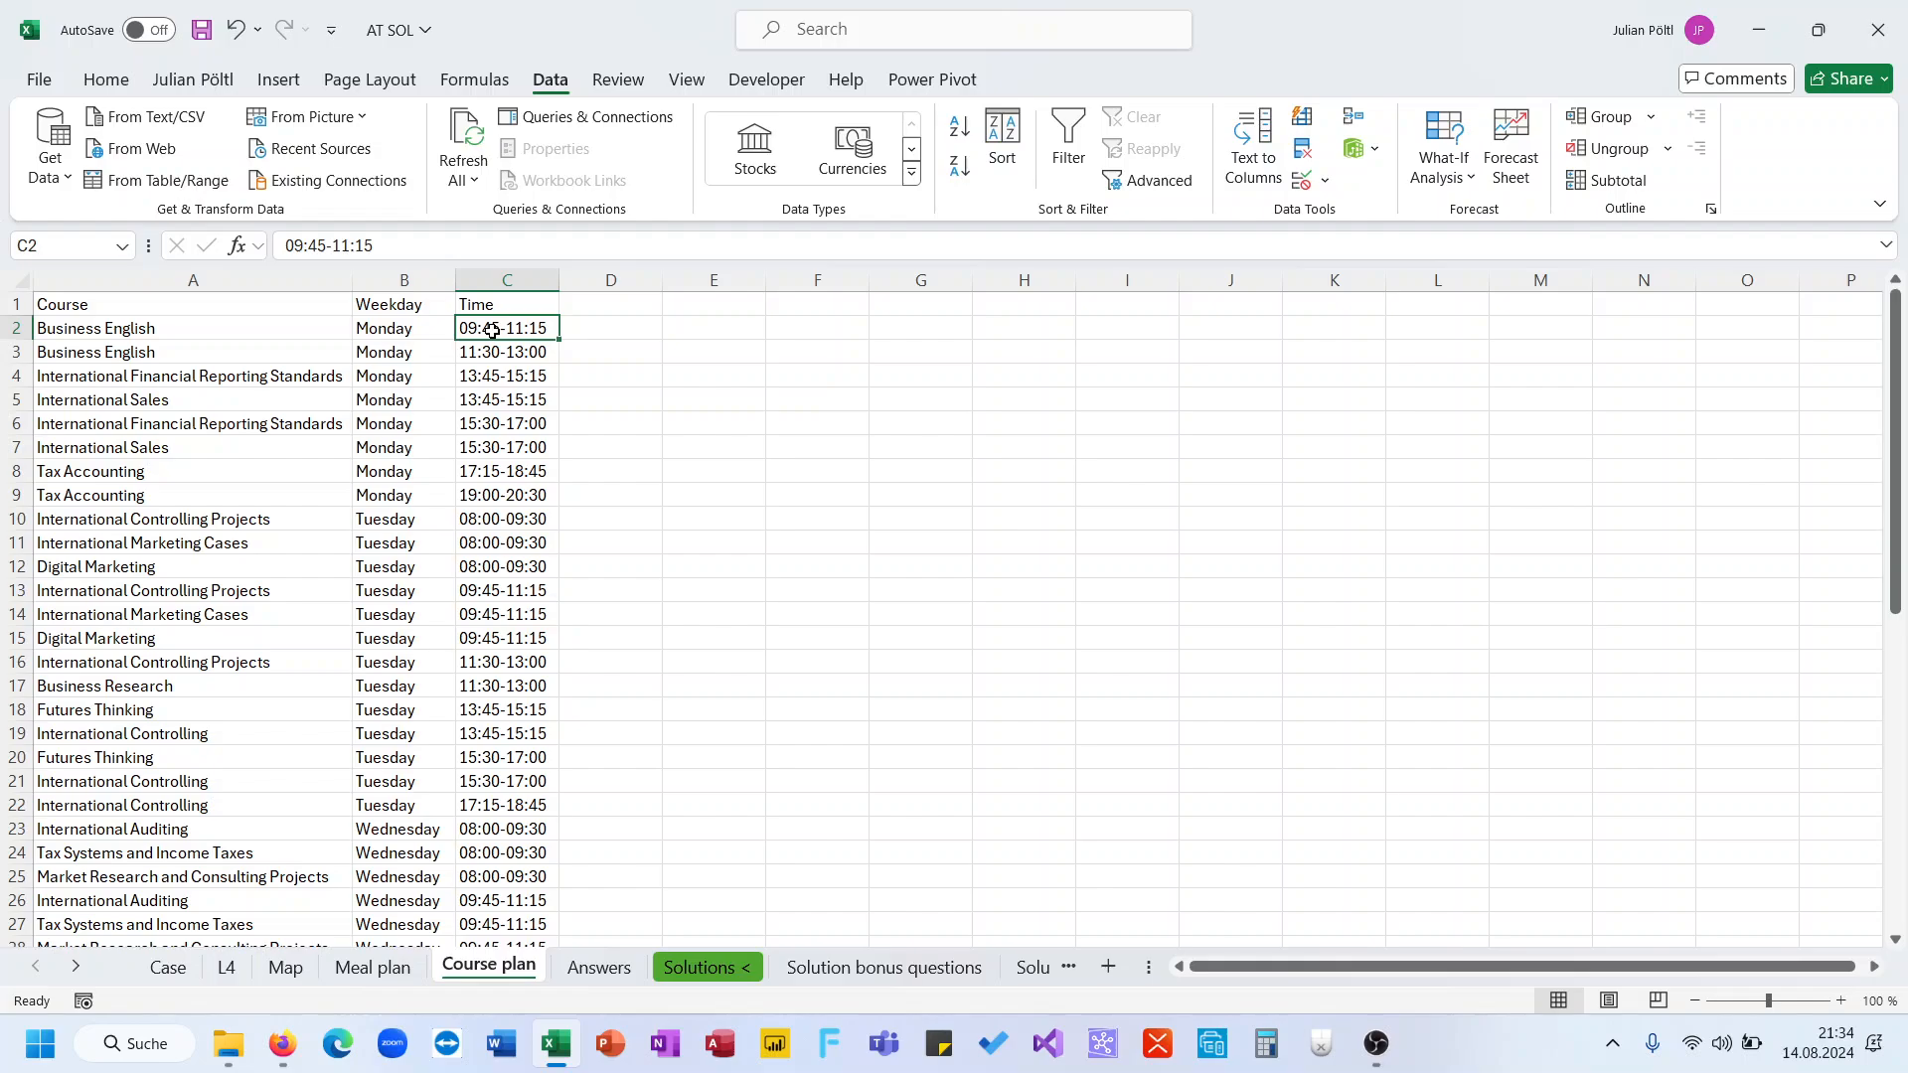
{"action": "key", "text": "Right"}
{"action": "key", "text": "Up"}
{"action": "key", "text": "Down"}
{"action": "key", "text": "Left"}
{"action": "key", "text": "ctrl+Down"}
{"action": "key", "text": "ctrl+Up"}
{"action": "key", "text": "Right"}
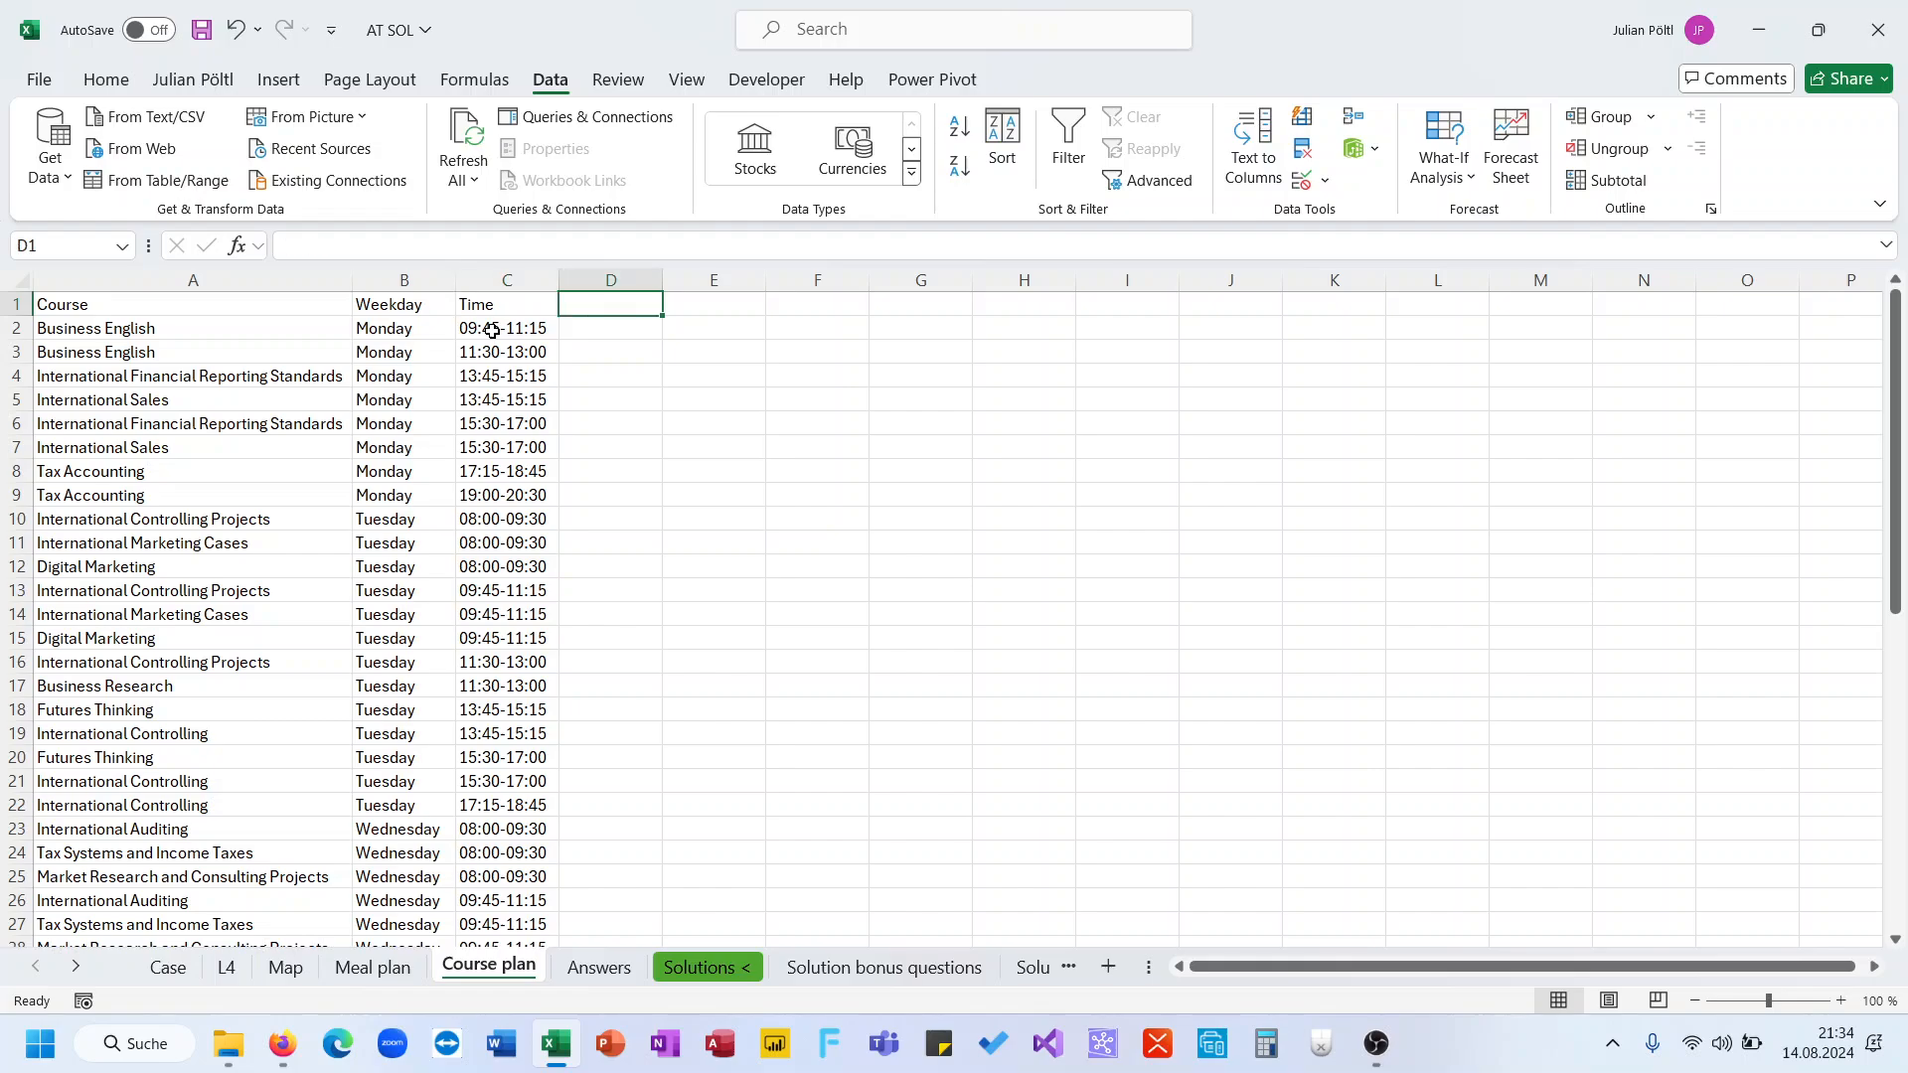
{"action": "key", "text": "Down"}
{"action": "type", "text": "1,5"}
{"action": "key", "text": "Return"}
{"action": "key", "text": "Up"}
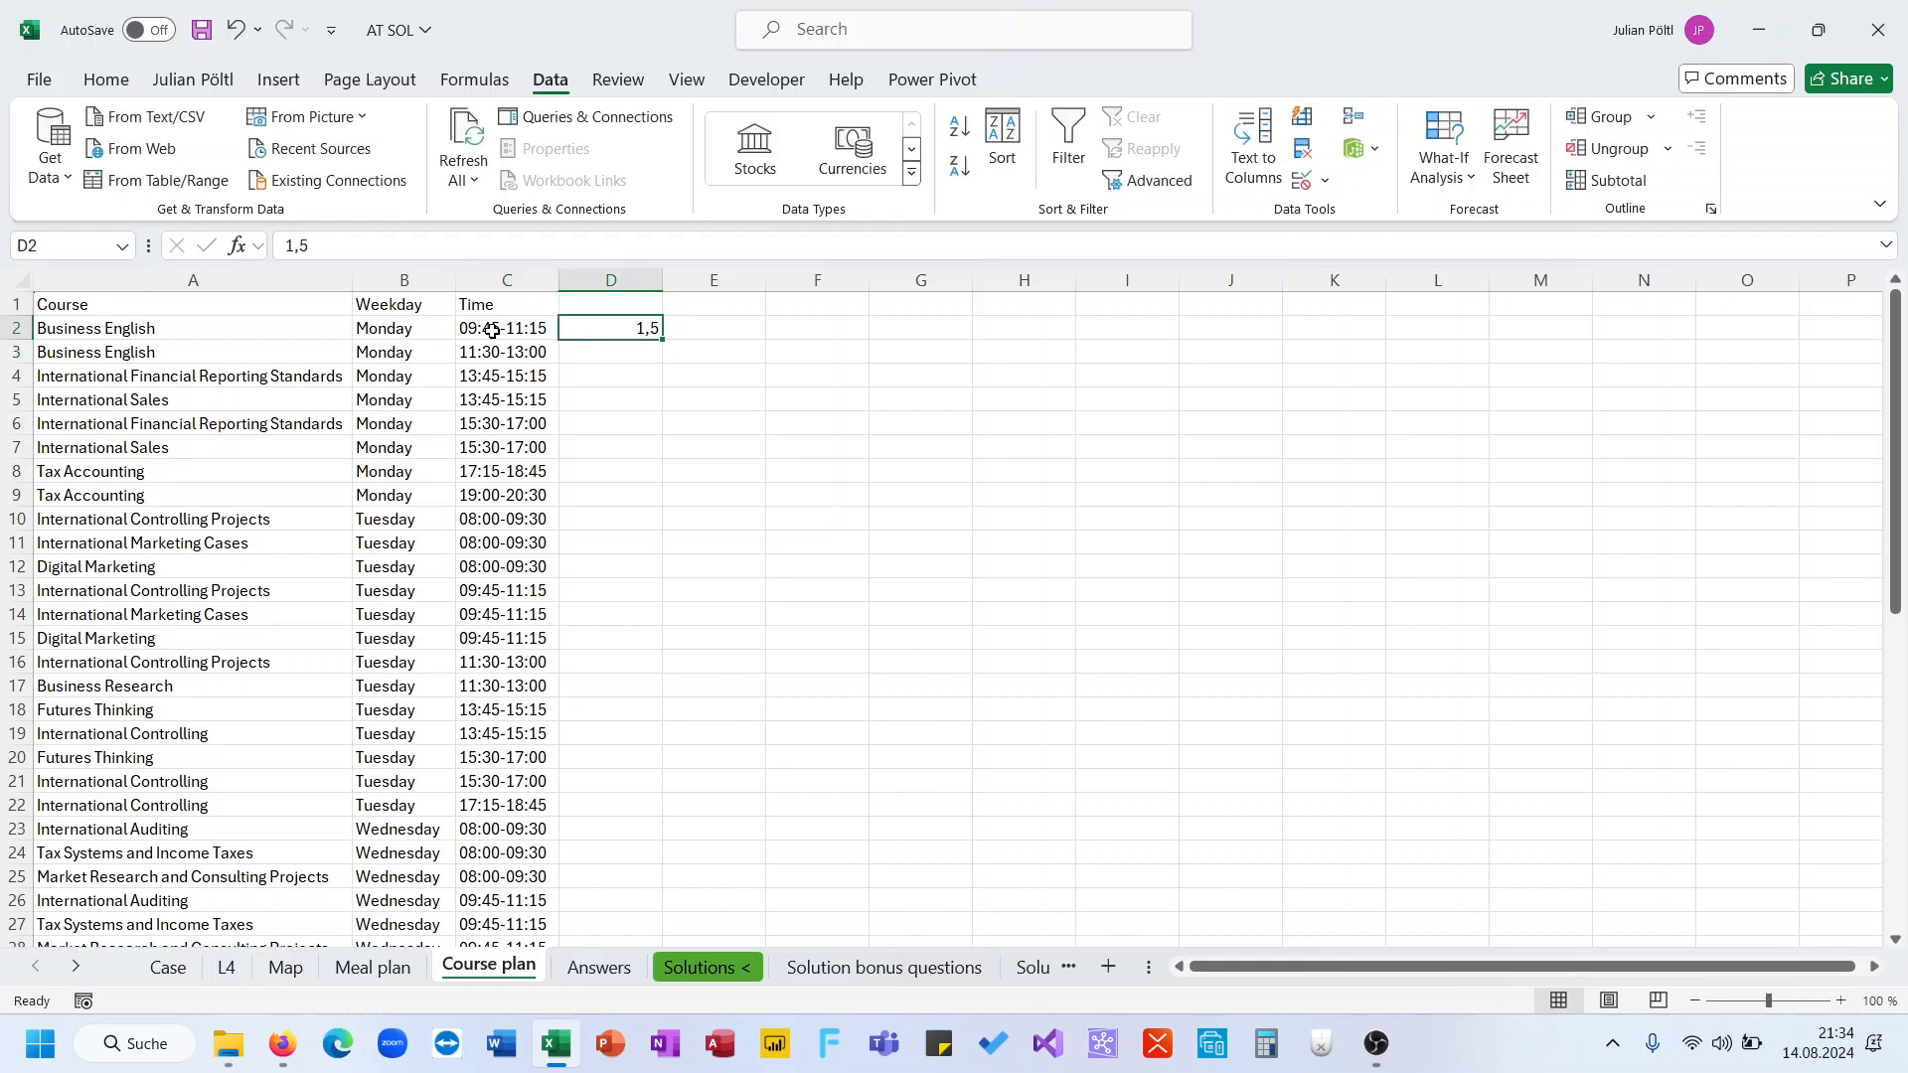
{"action": "double_click", "coordinate": [665, 341]}
{"action": "scroll", "coordinate": [551, 532], "scroll_direction": "down", "scroll_amount": 13}
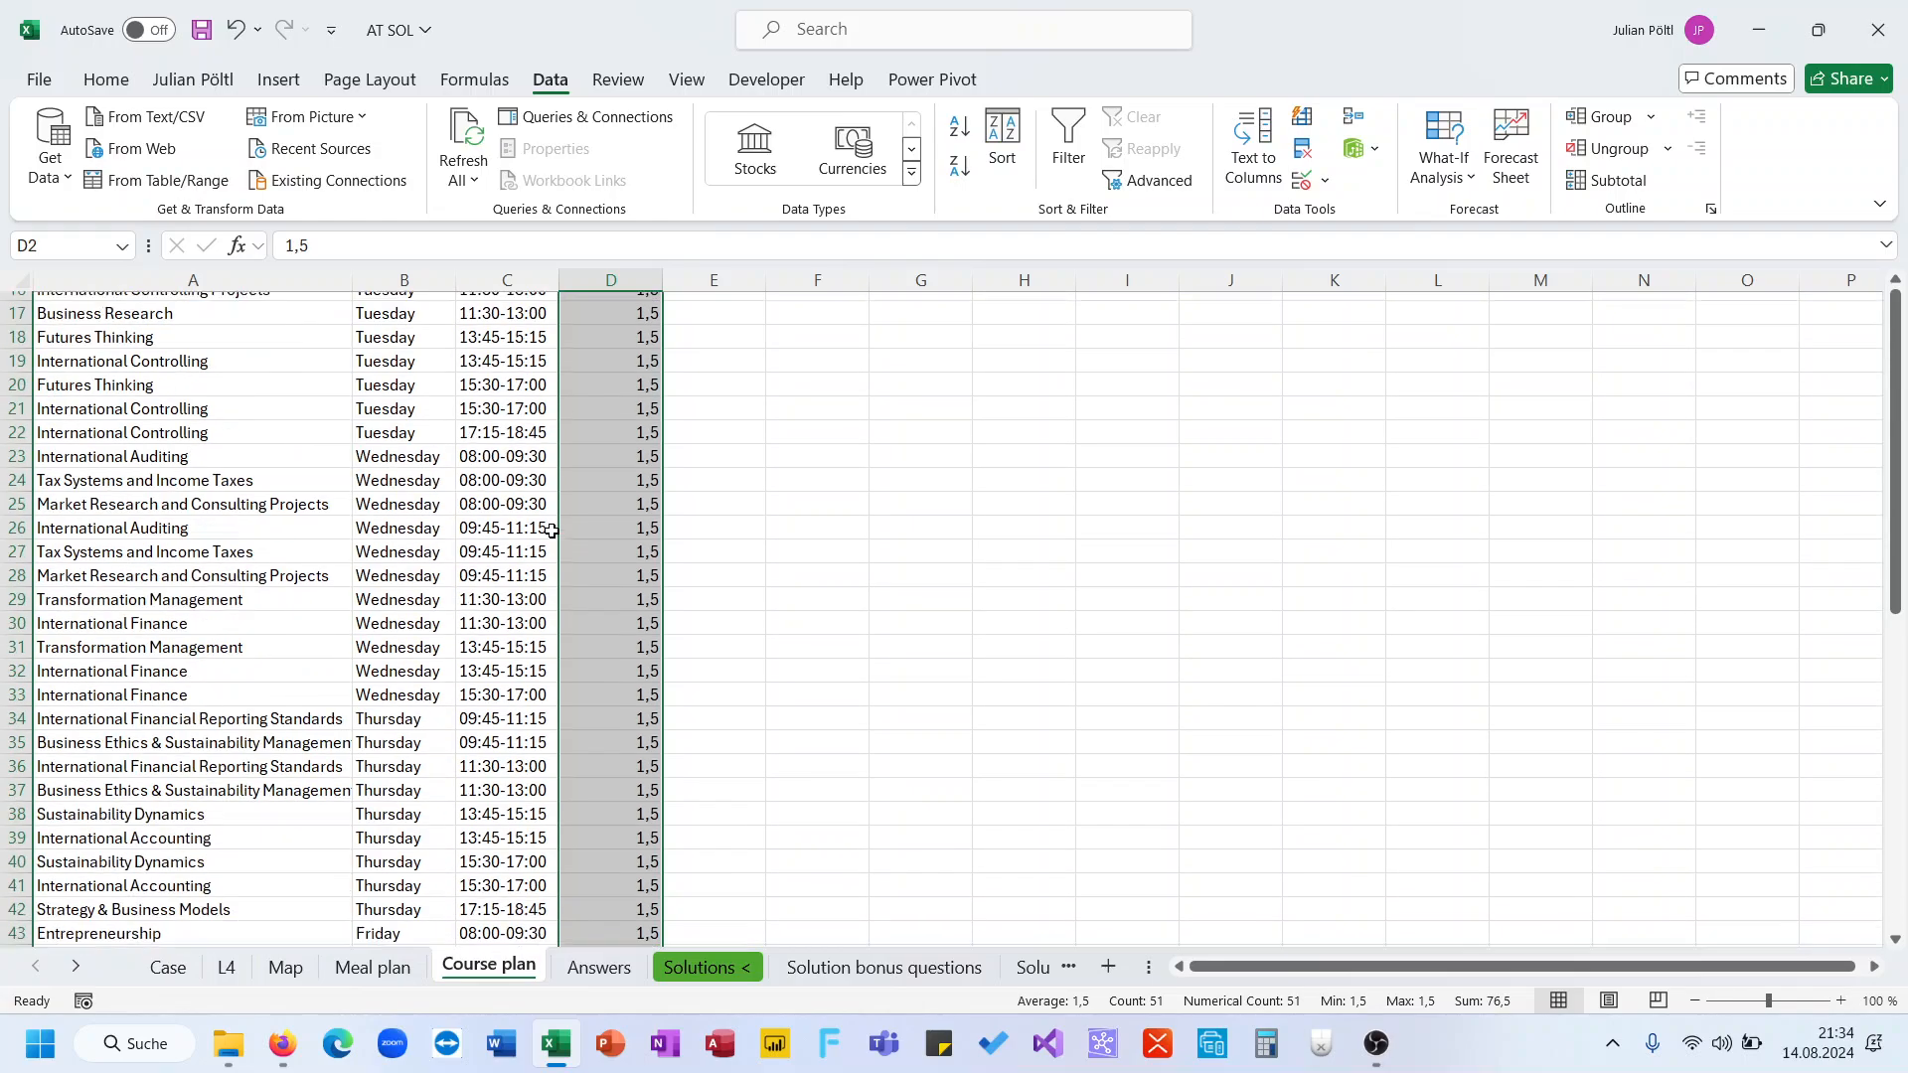
{"action": "scroll", "coordinate": [551, 531], "scroll_direction": "up", "scroll_amount": 13}
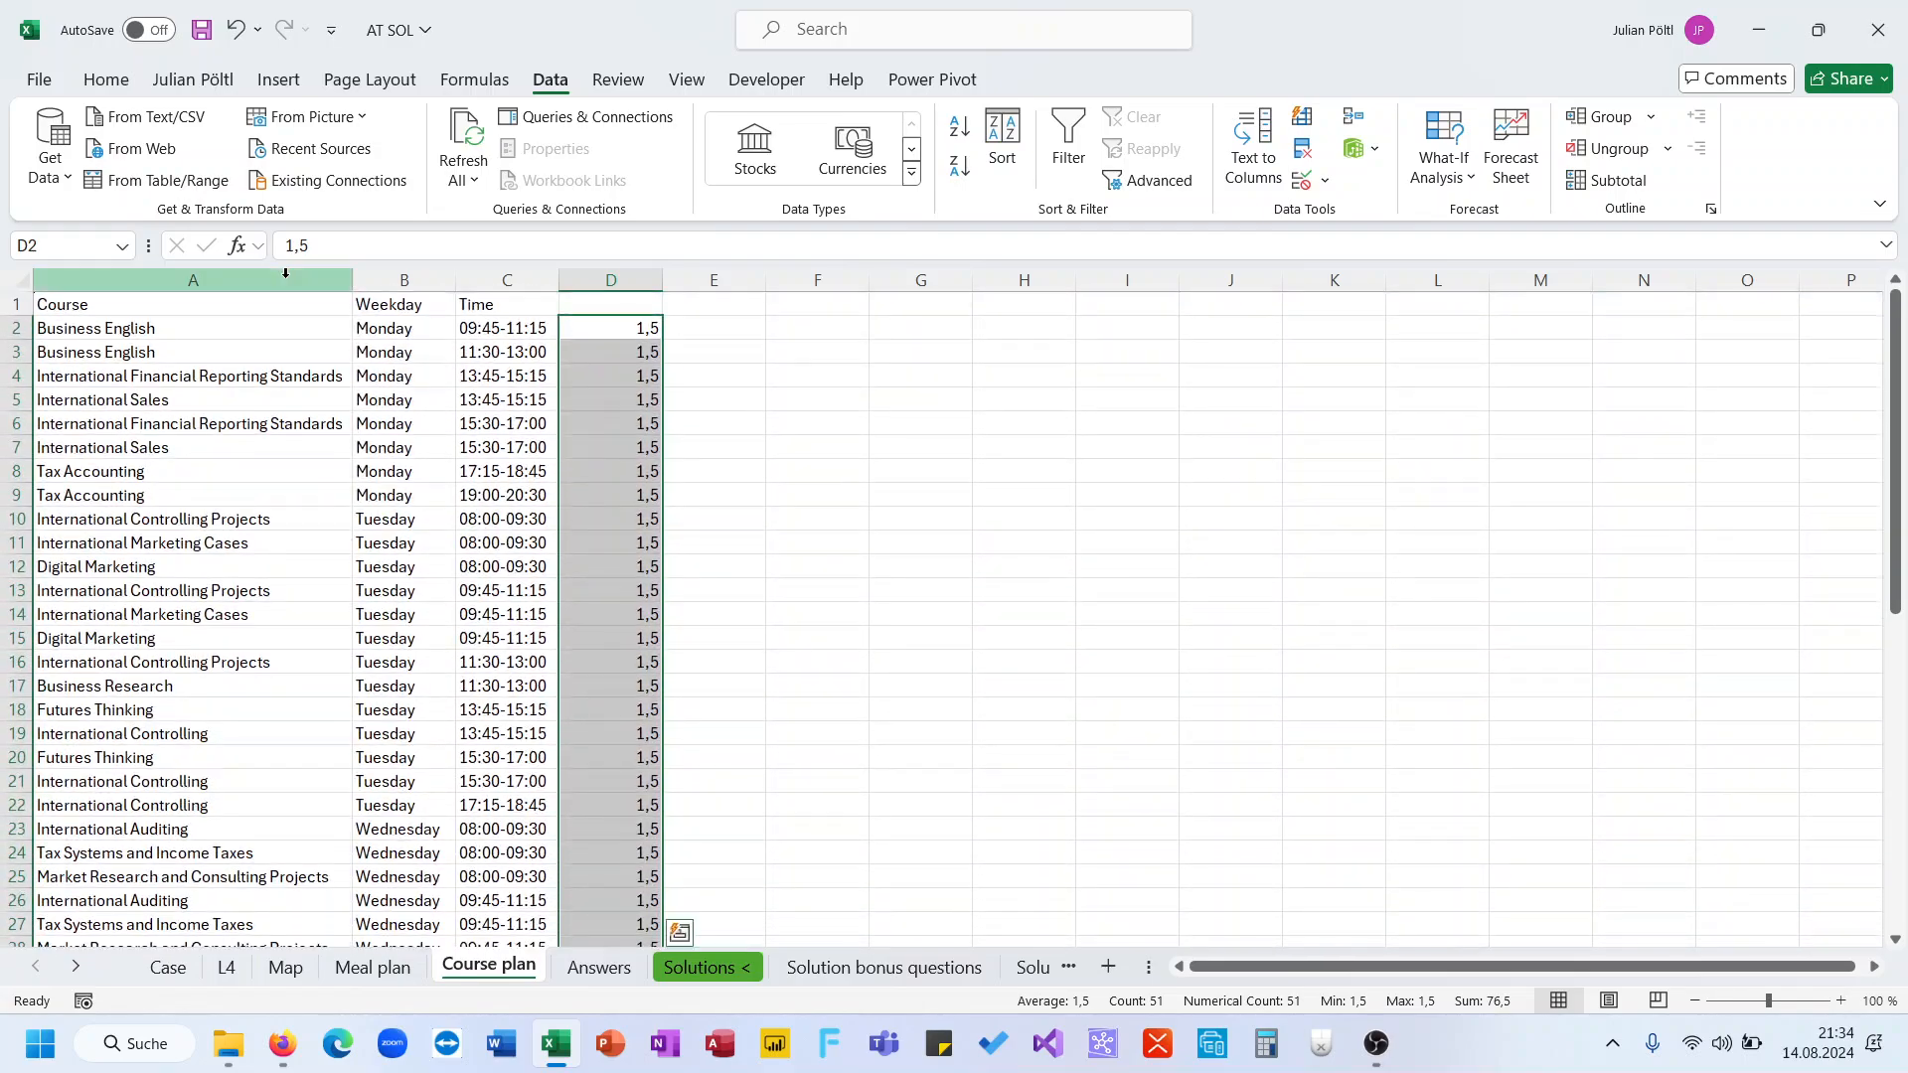
Revisit the G187 formula and the course list range on the Course plan sheet
{"action": "left_click", "coordinate": [191, 966]}
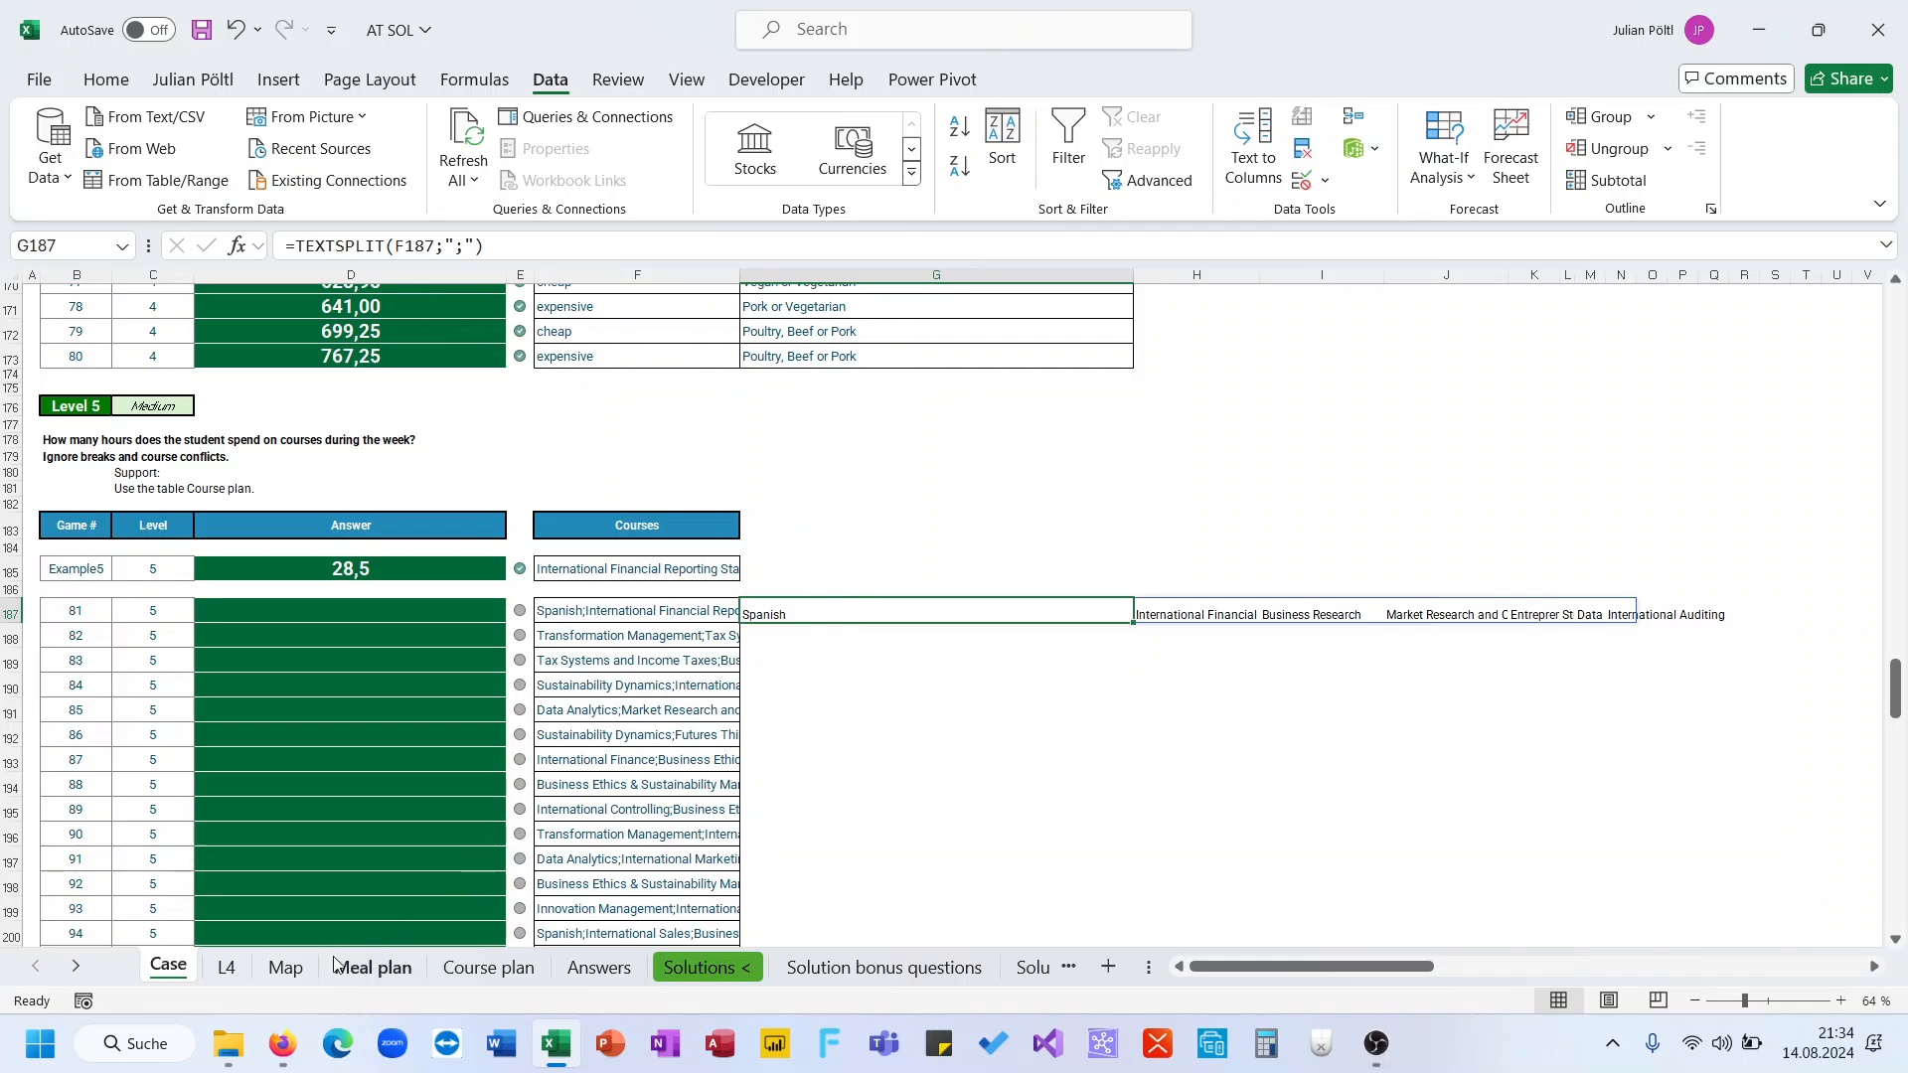
{"action": "left_click", "coordinate": [299, 249]}
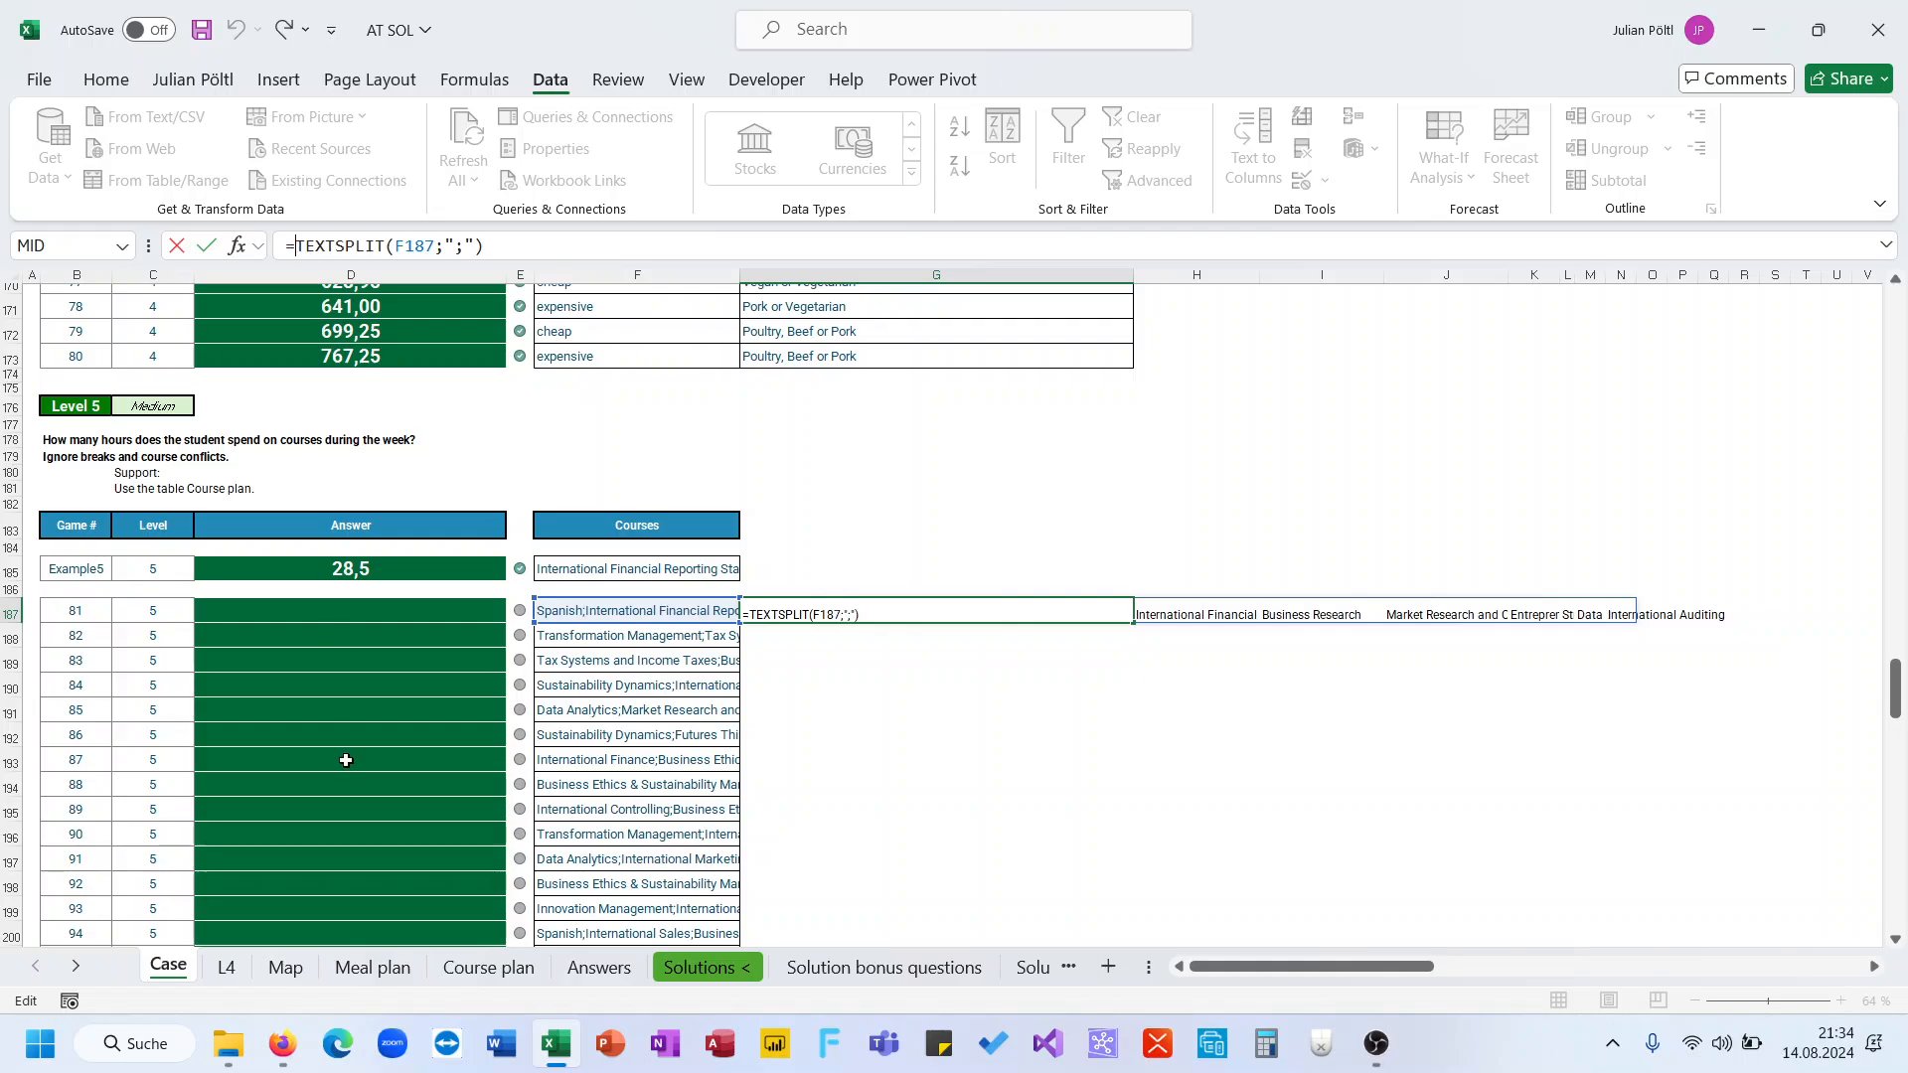
{"action": "key", "text": "ctrl+Return"}
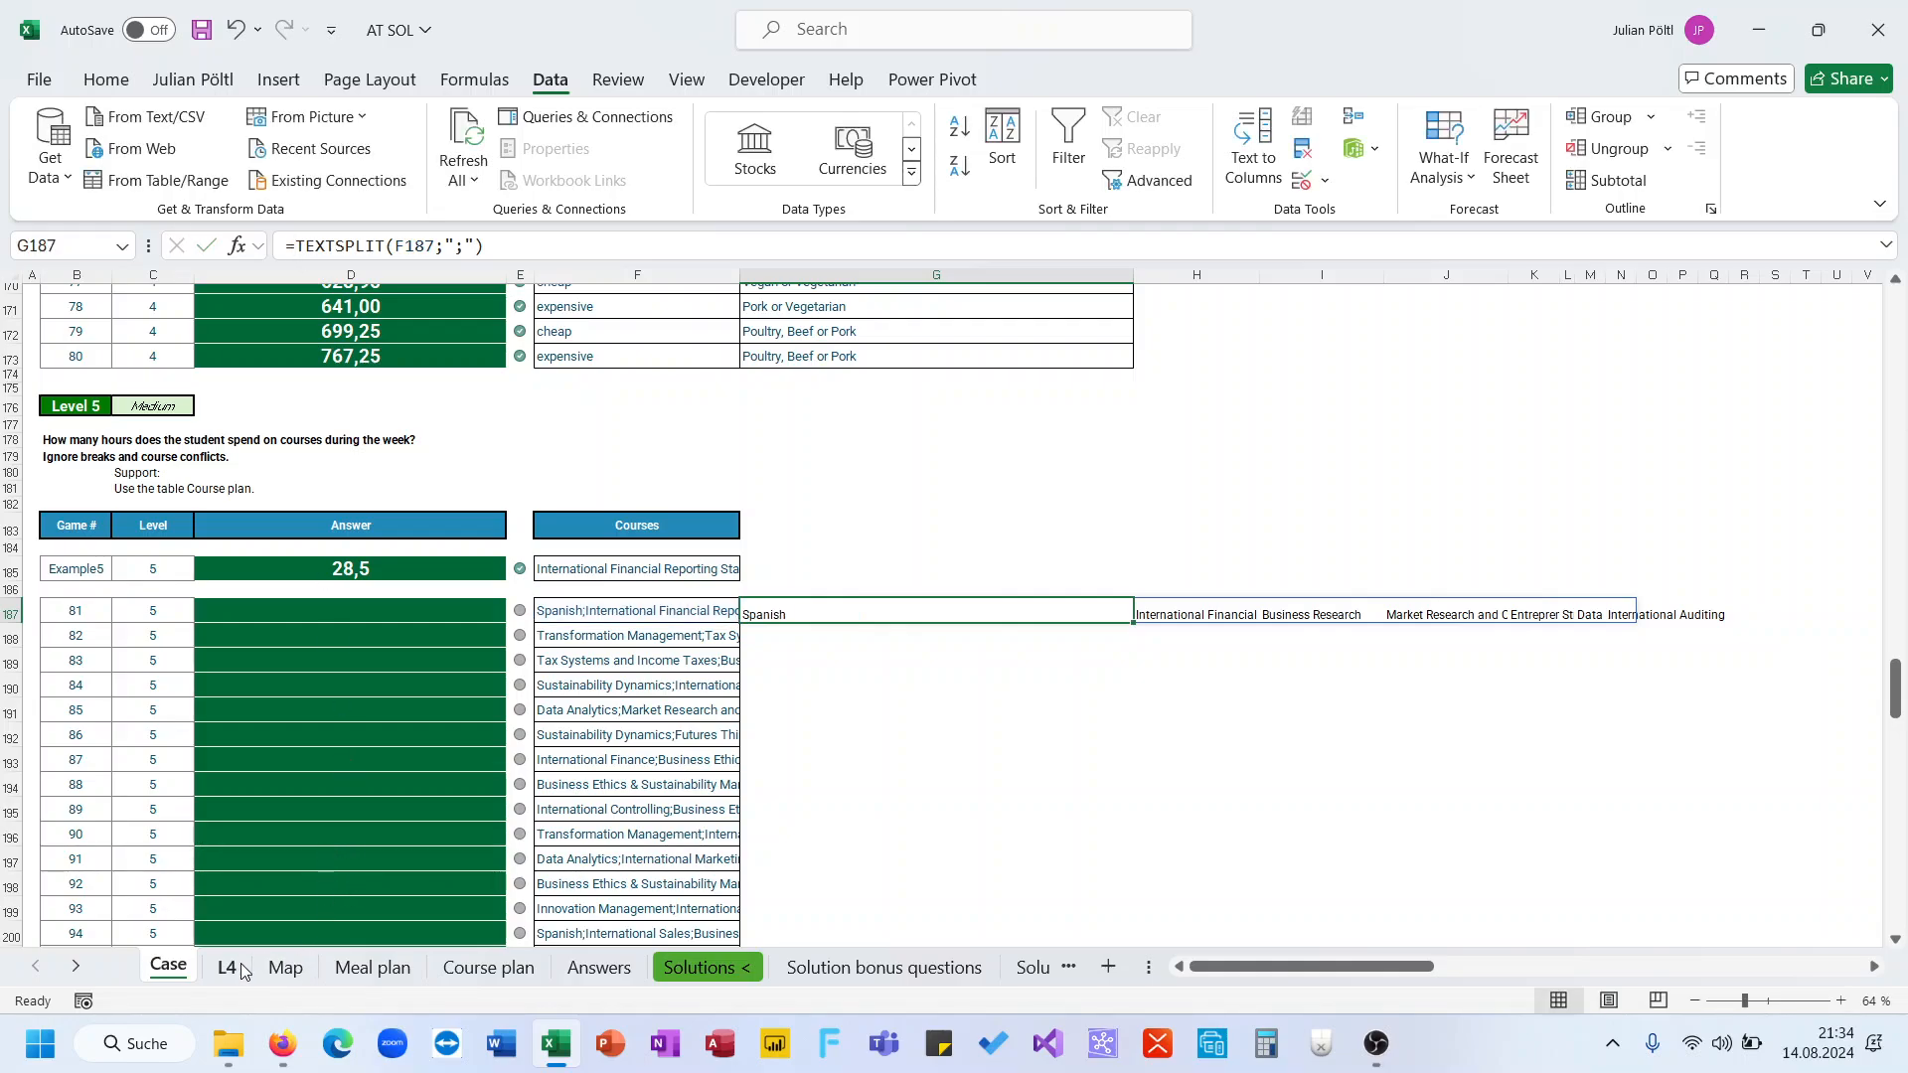
{"action": "left_click", "coordinate": [239, 971]}
{"action": "left_click", "coordinate": [285, 966]}
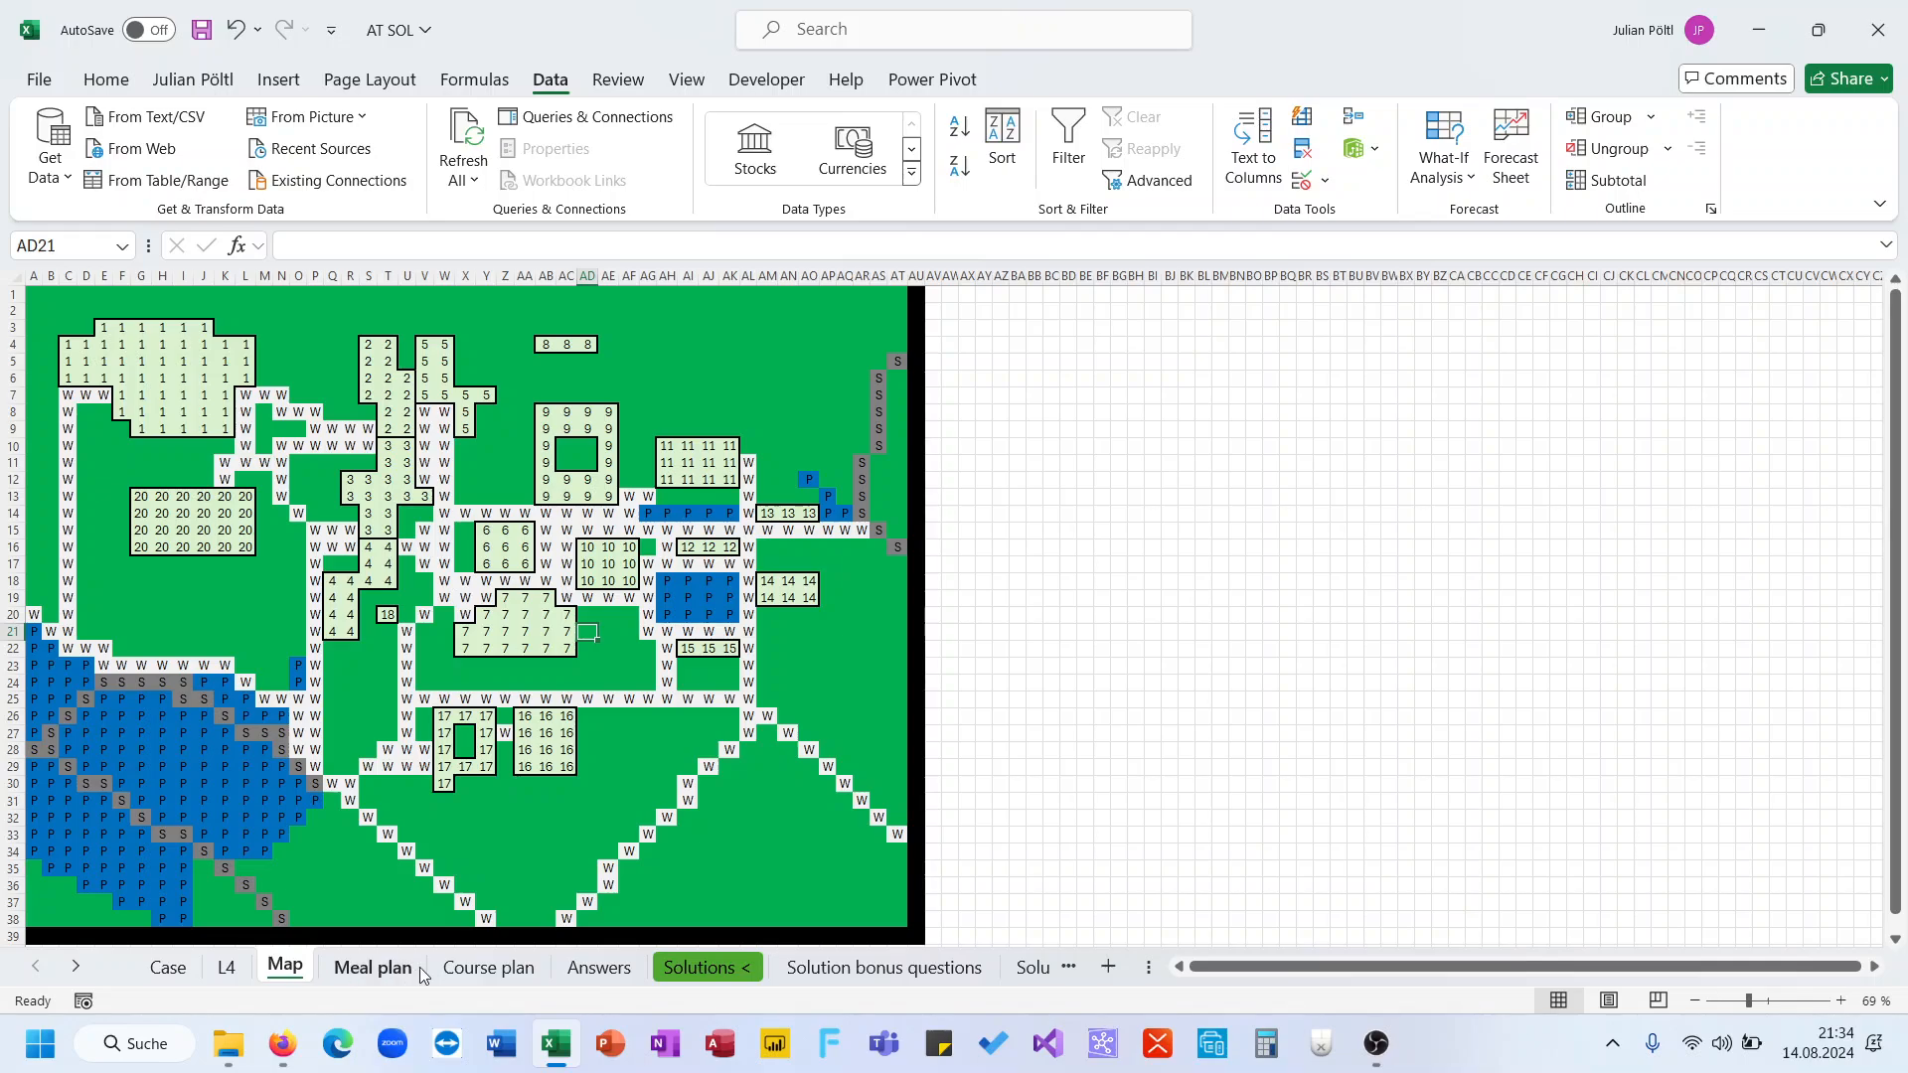
{"action": "left_click", "coordinate": [502, 969]}
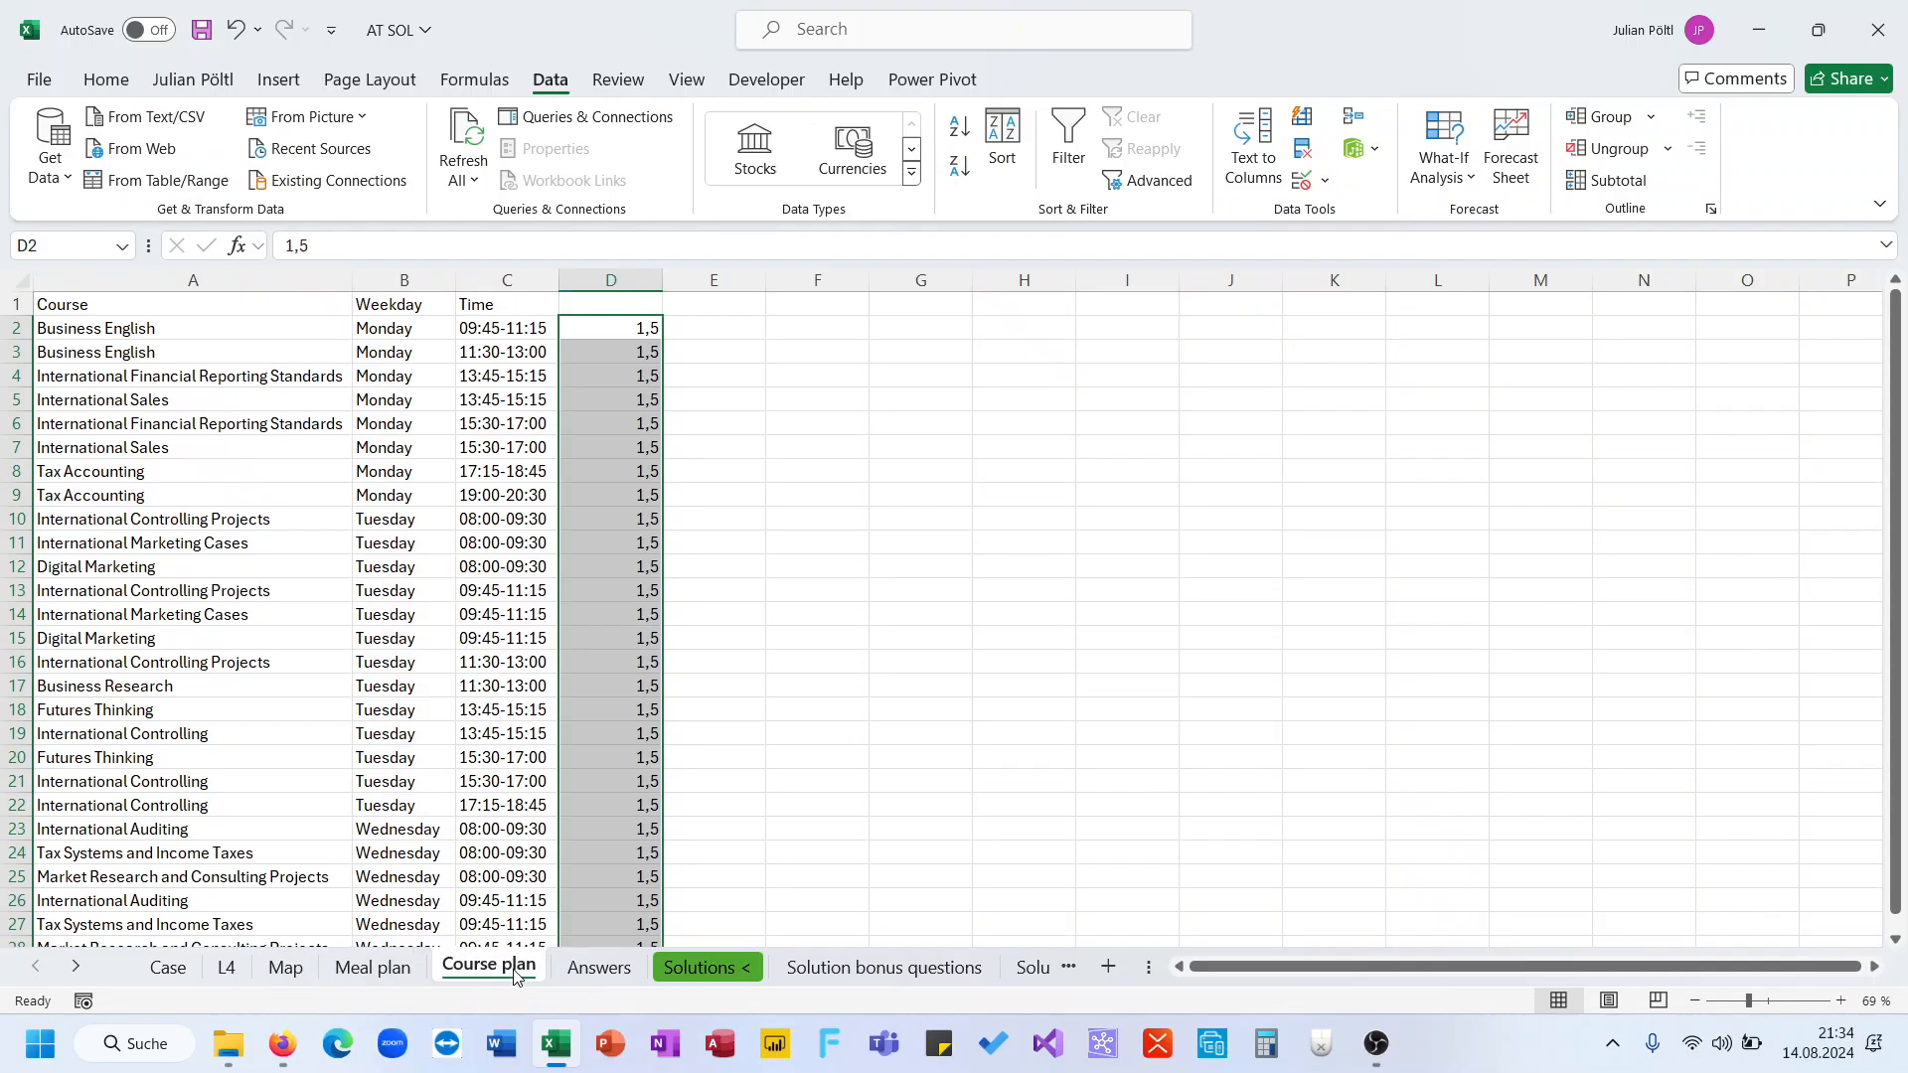
{"action": "left_click", "coordinate": [245, 326]}
{"action": "key", "text": "ctrl+shift+Down"}
{"action": "key", "text": "ctrl+Up"}
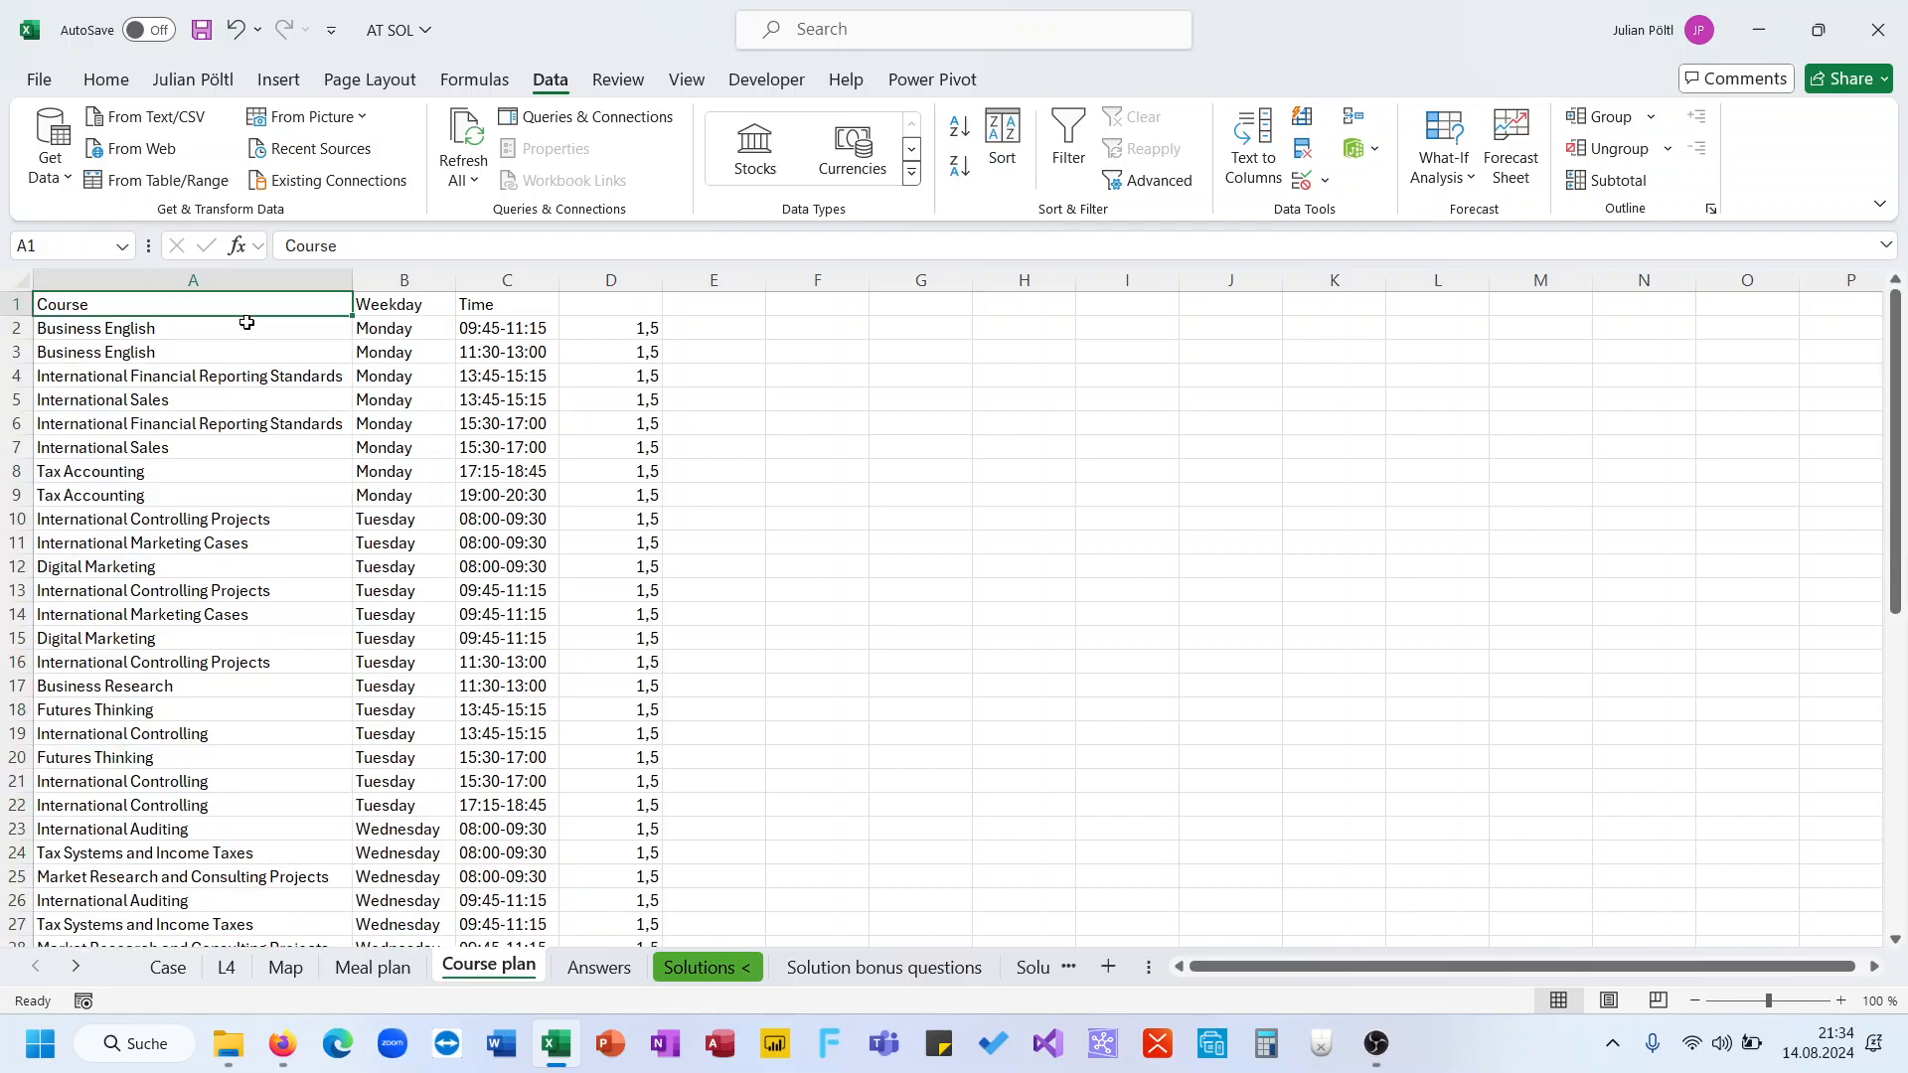
{"action": "left_click", "coordinate": [247, 325]}
{"action": "key", "text": "ctrl+Up"}
{"action": "left_click", "coordinate": [168, 966]}
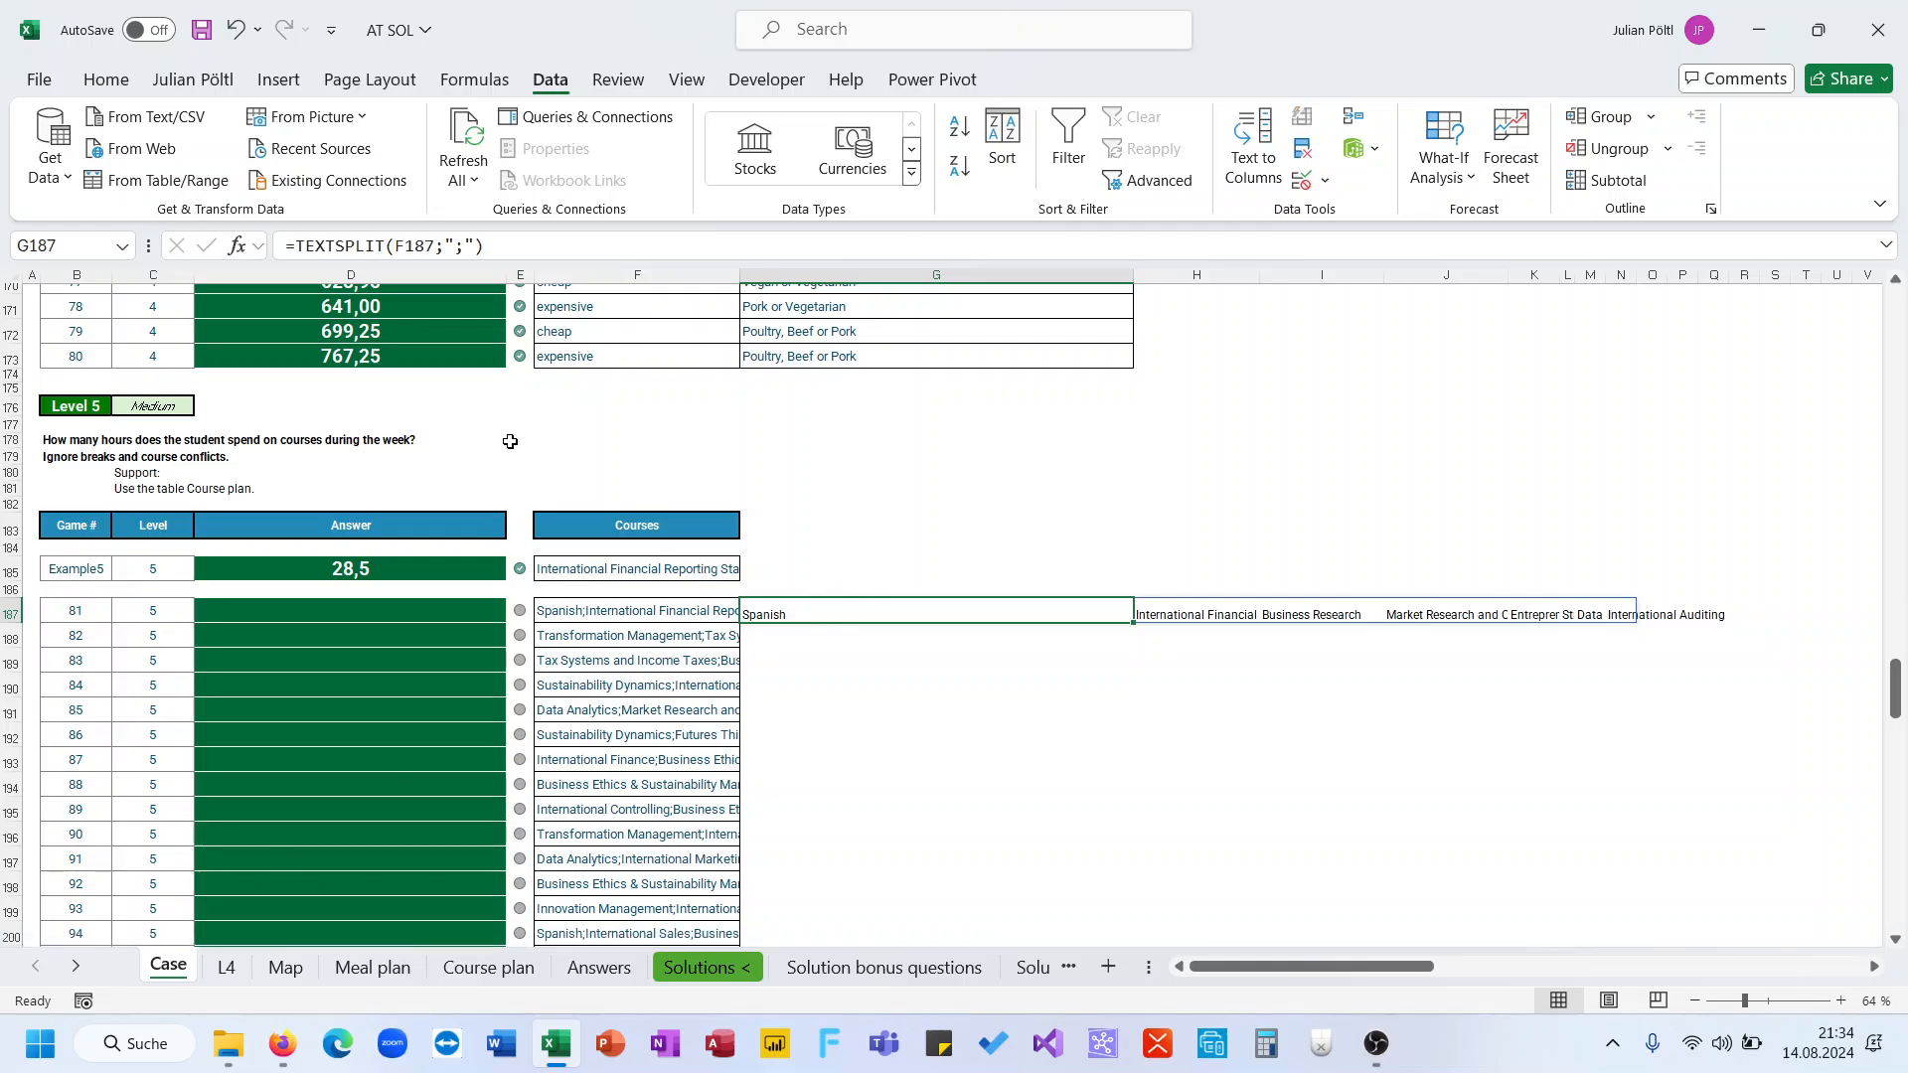
Wrap the TEXTSPLIT formula in G187 in MAP with a LAMBDA that filters the Courses list for each split course name
{"action": "left_click", "coordinate": [296, 248]}
{"action": "type", "text": "Map("}
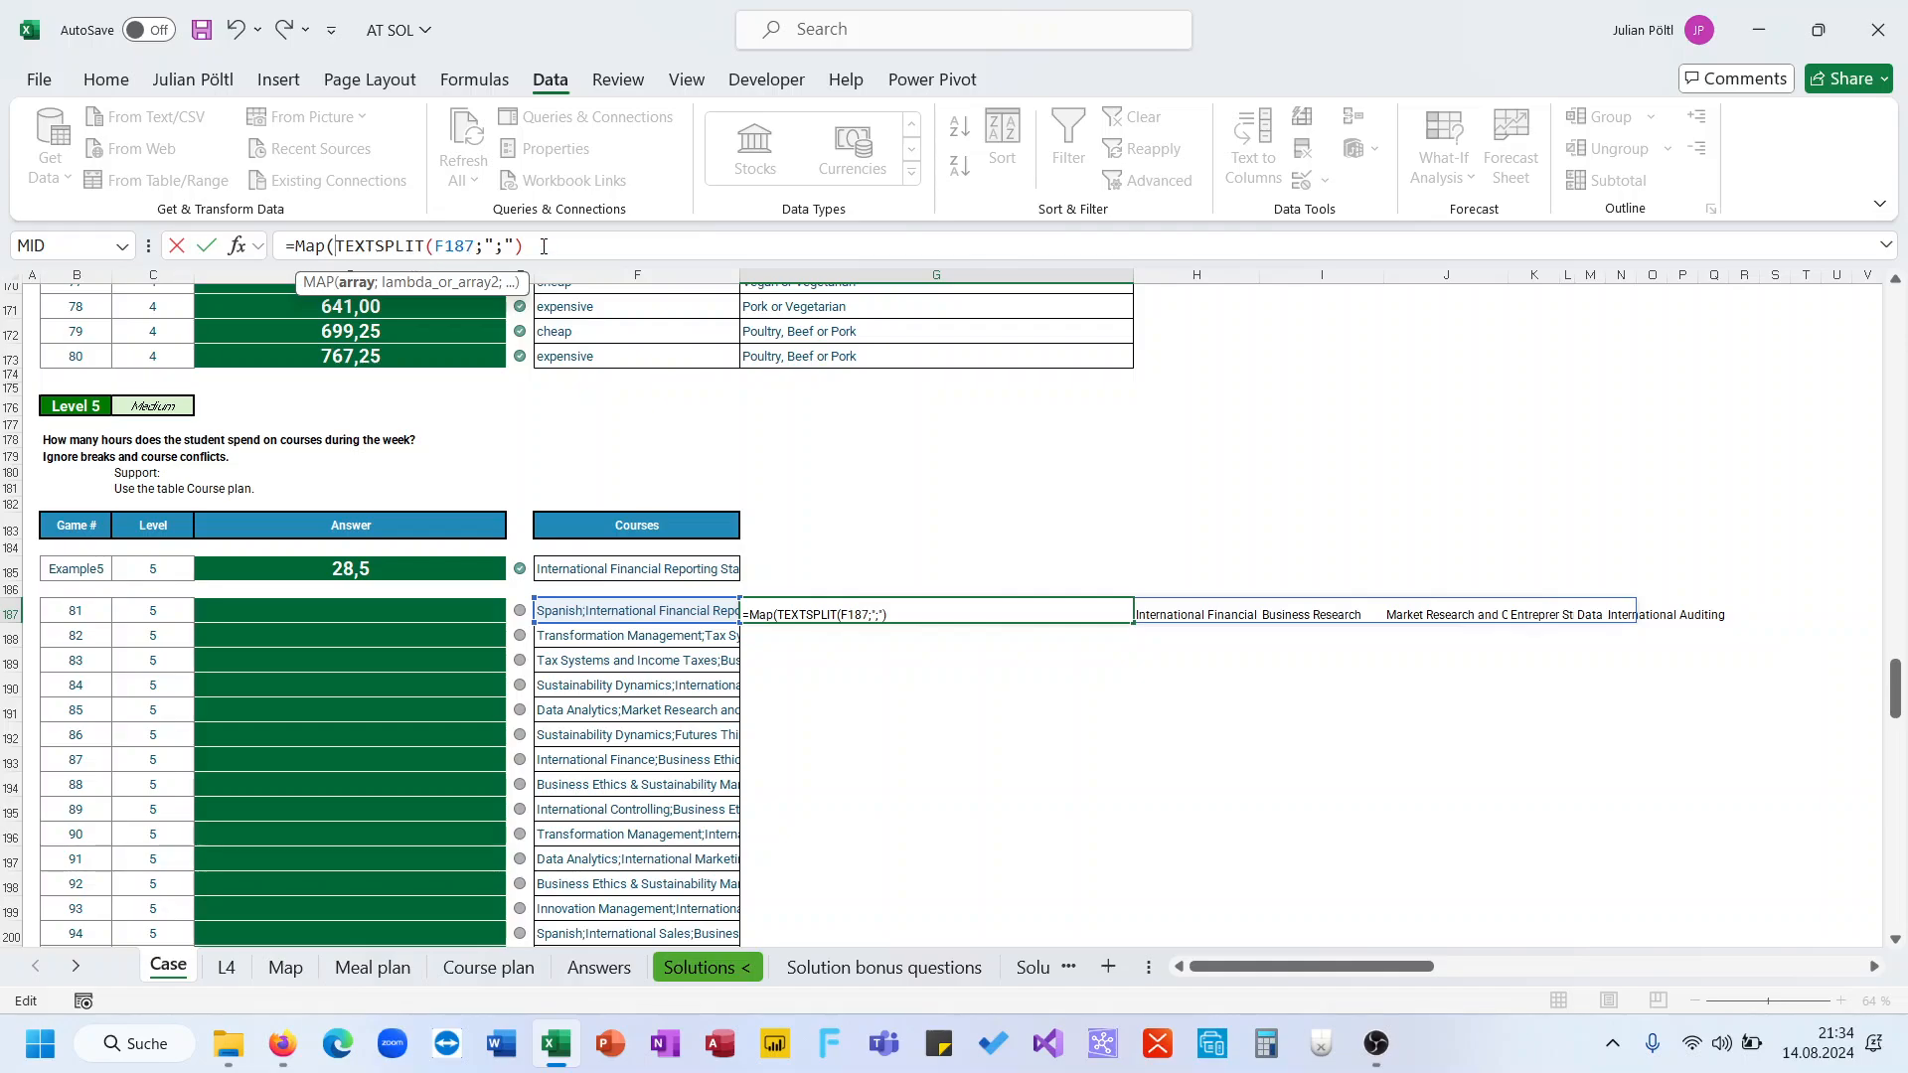
{"action": "left_click", "coordinate": [545, 247]}
{"action": "type", "text": ";LAMBDA(A;"}
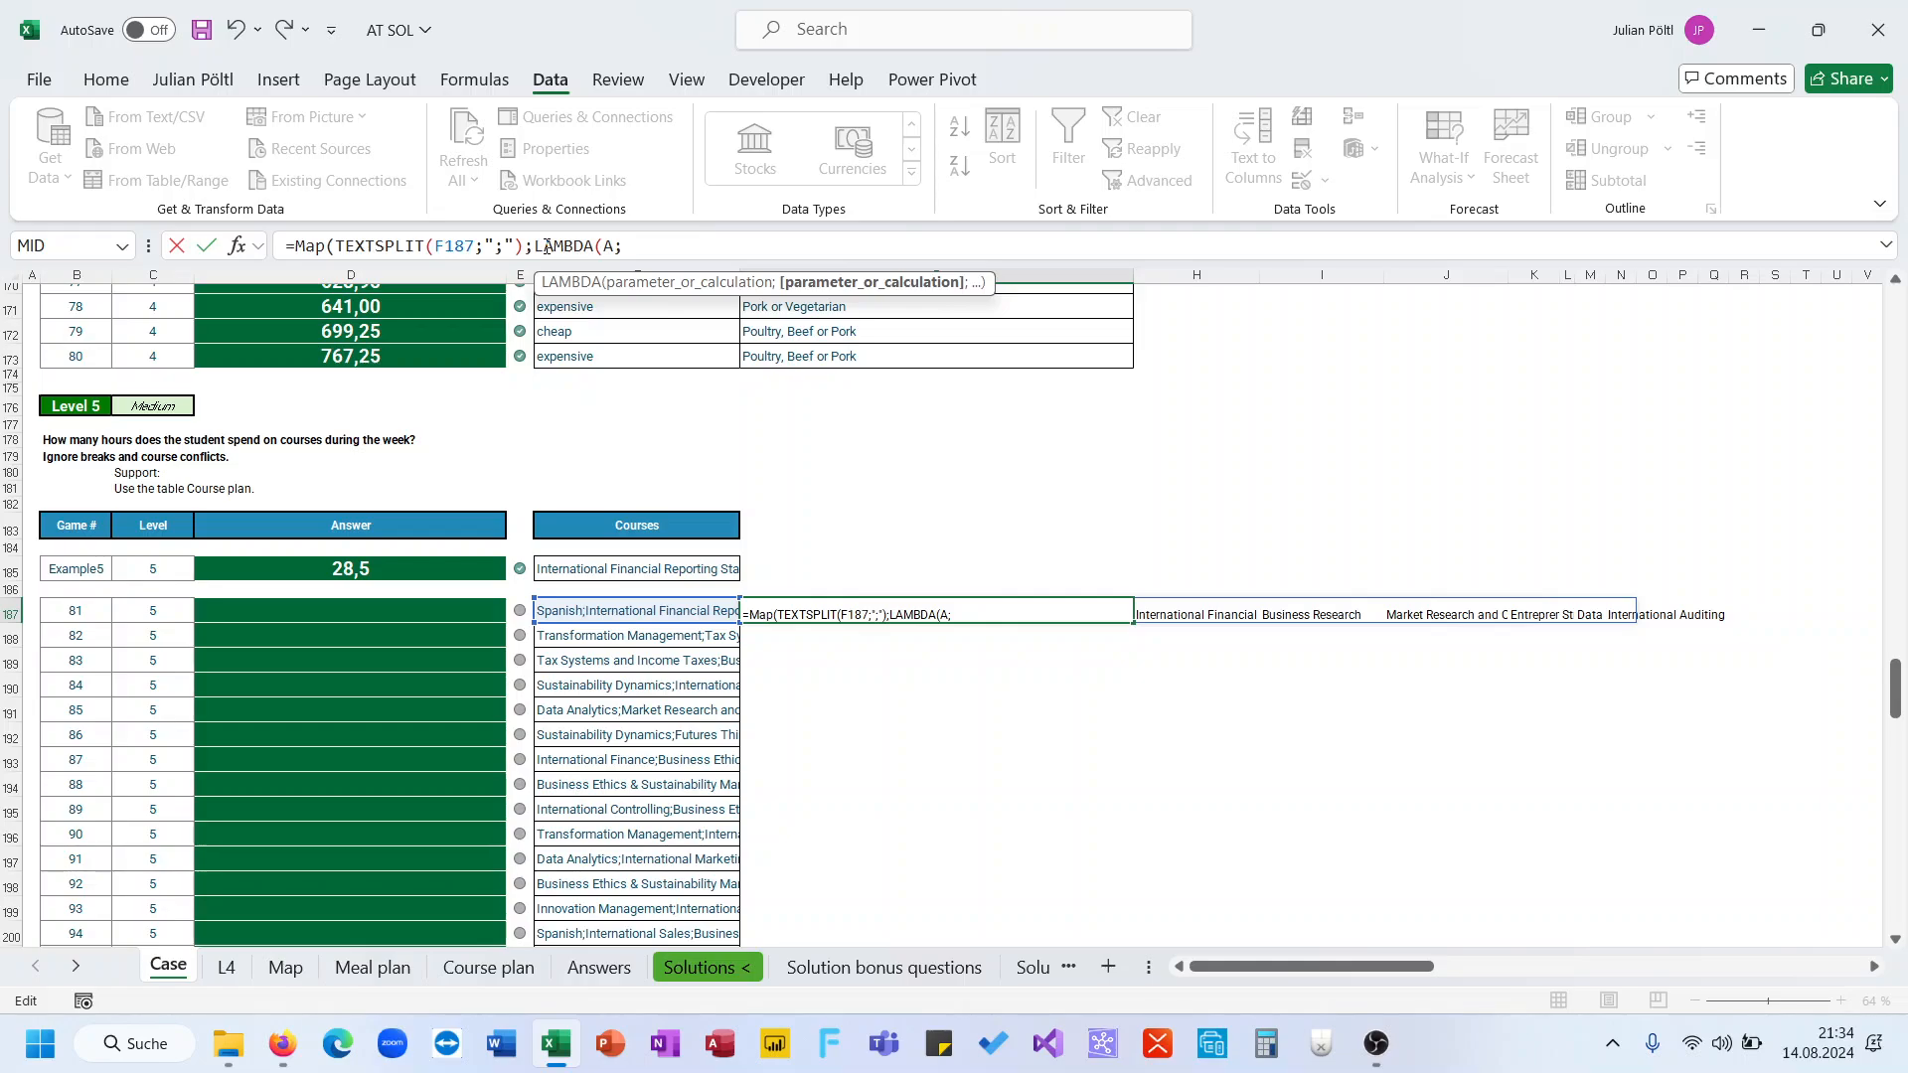
{"action": "type", "text": "FILTER("}
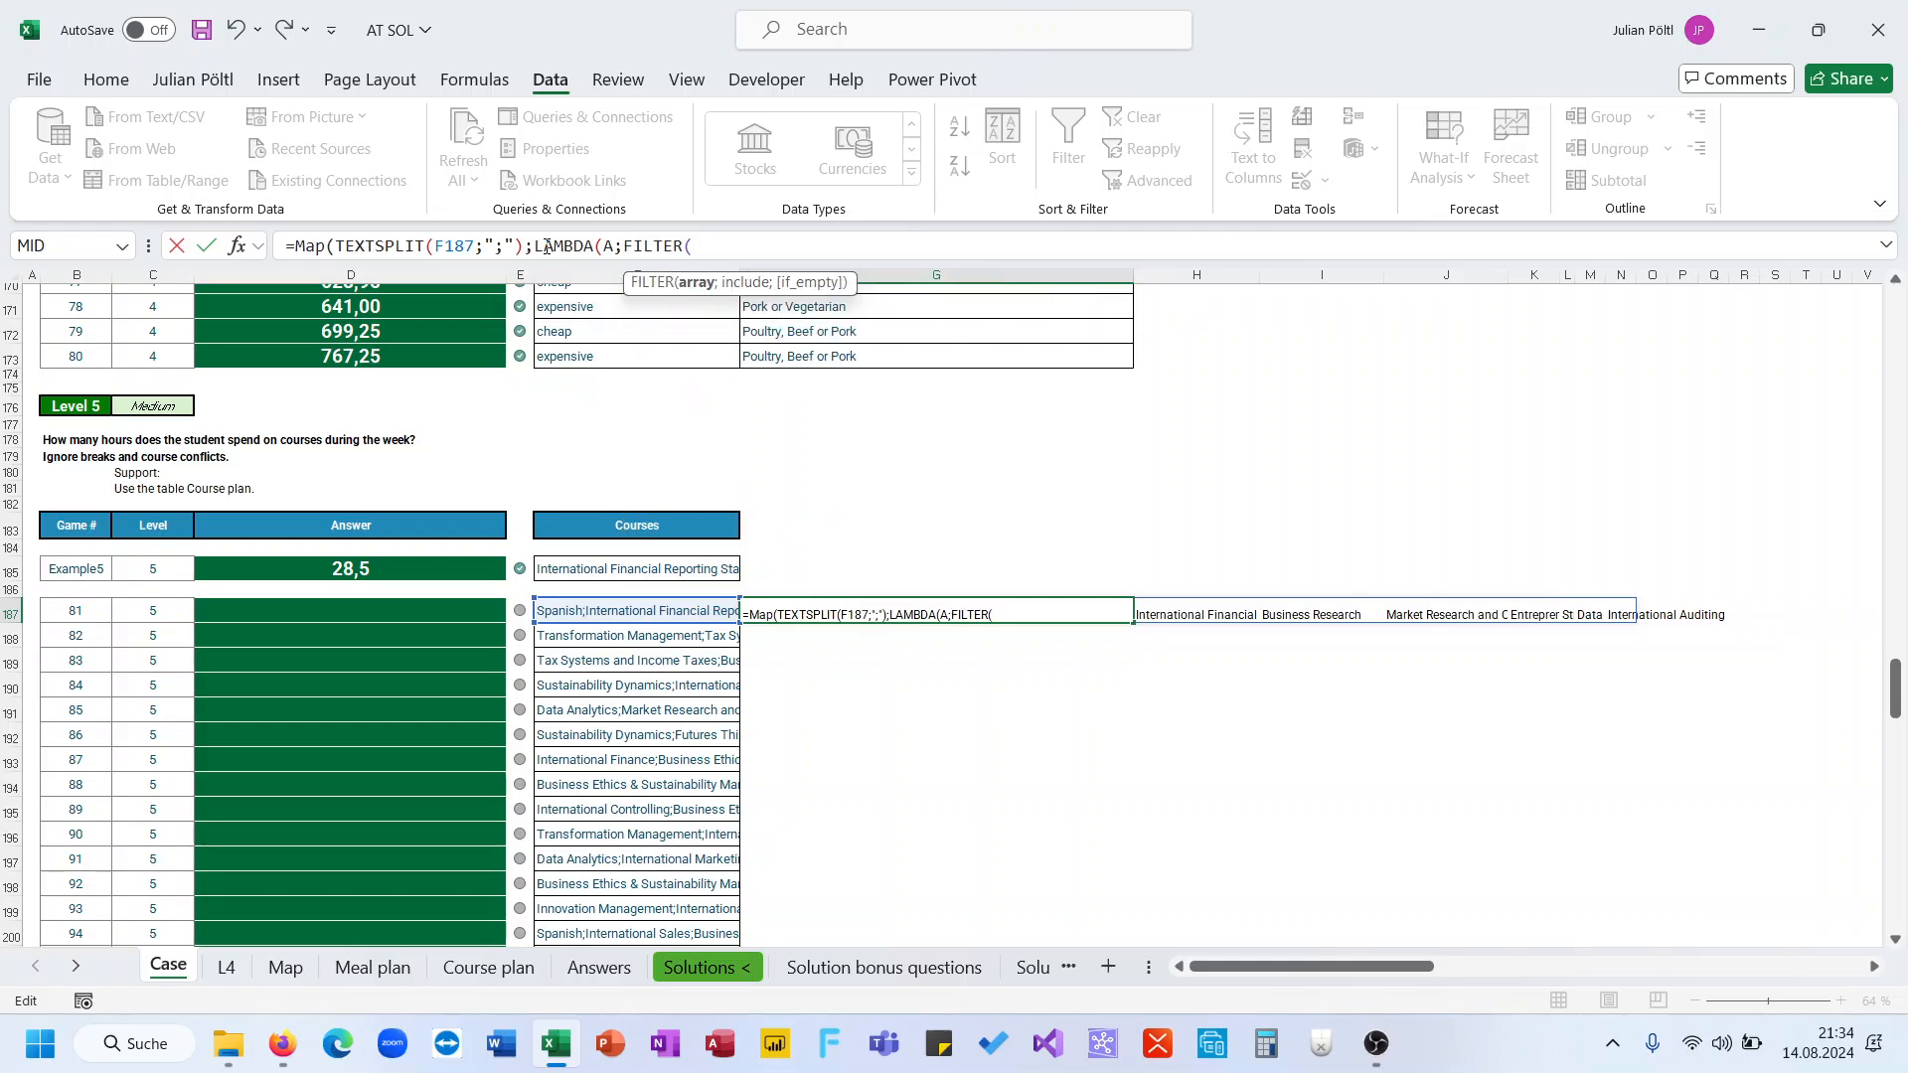
{"action": "type", "text": "Cour"}
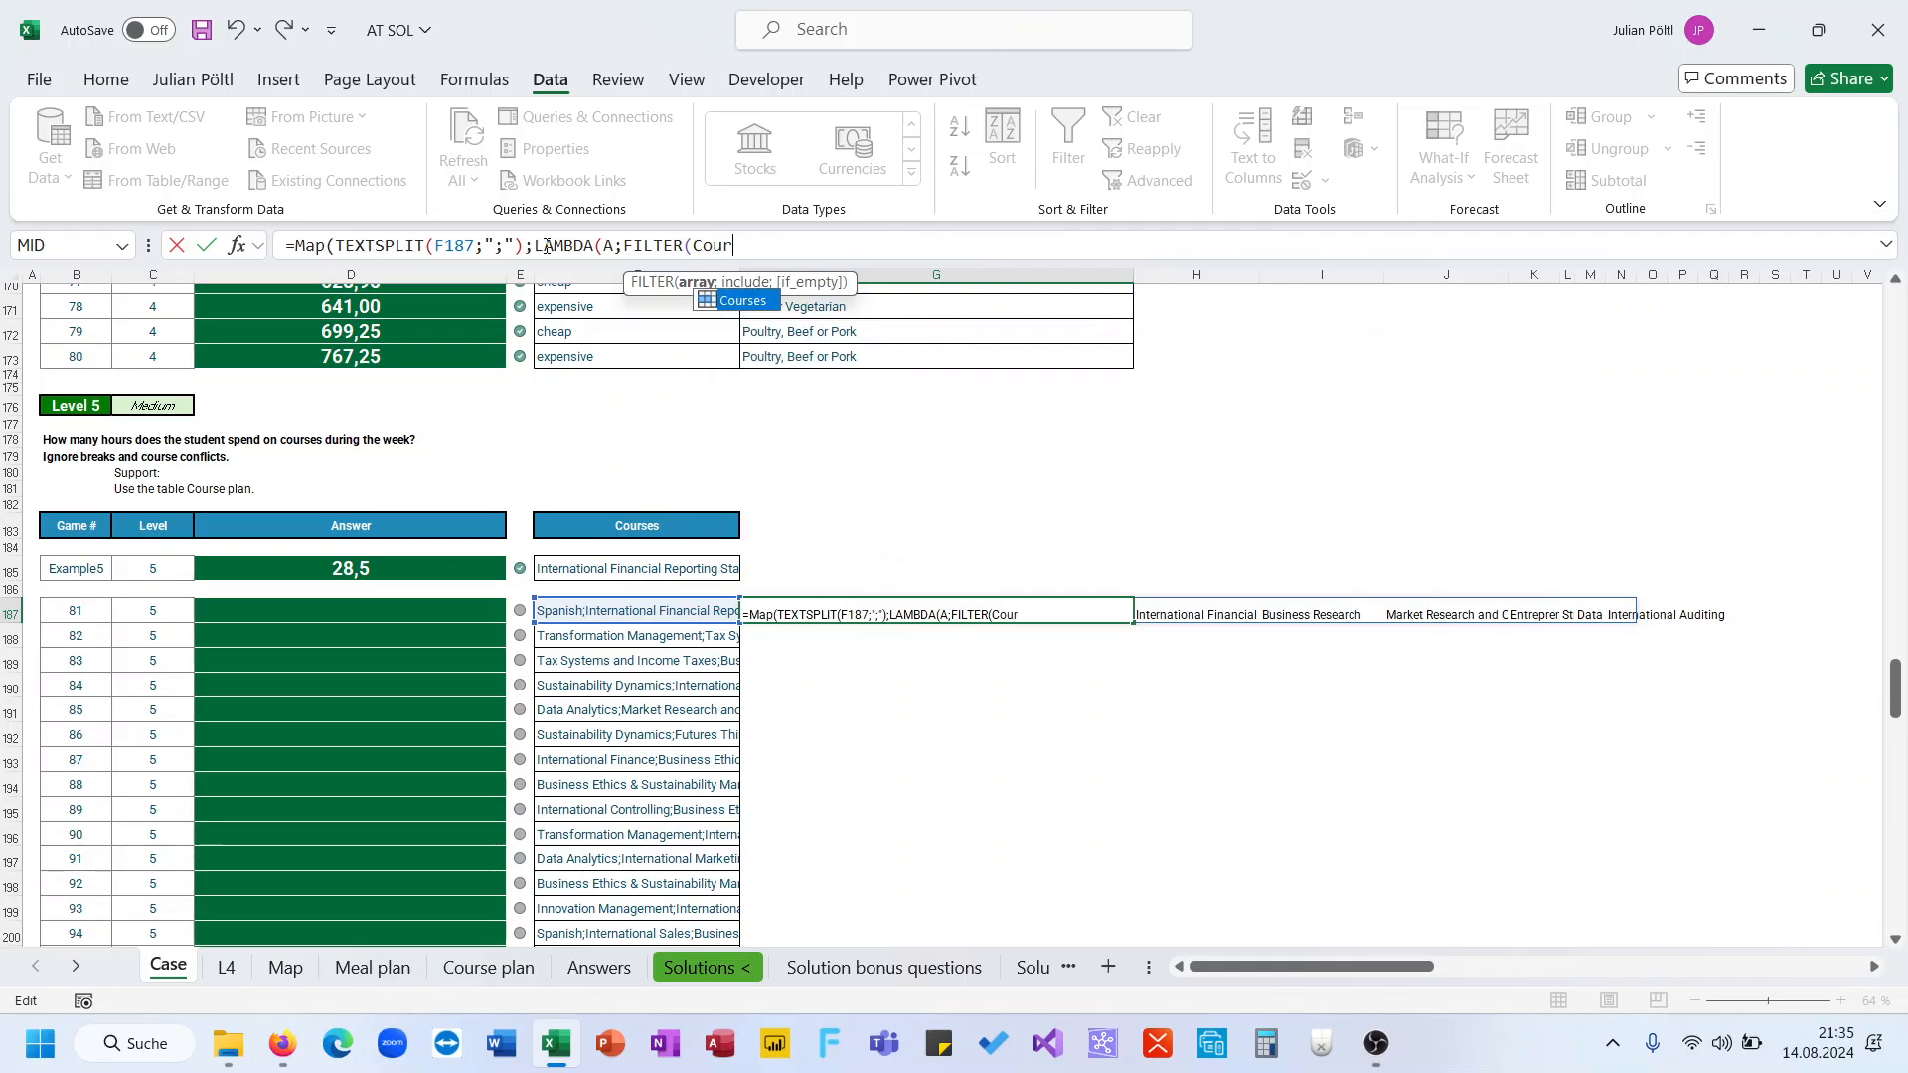
{"action": "key", "text": "Tab"}
{"action": "type", "text": ";C"}
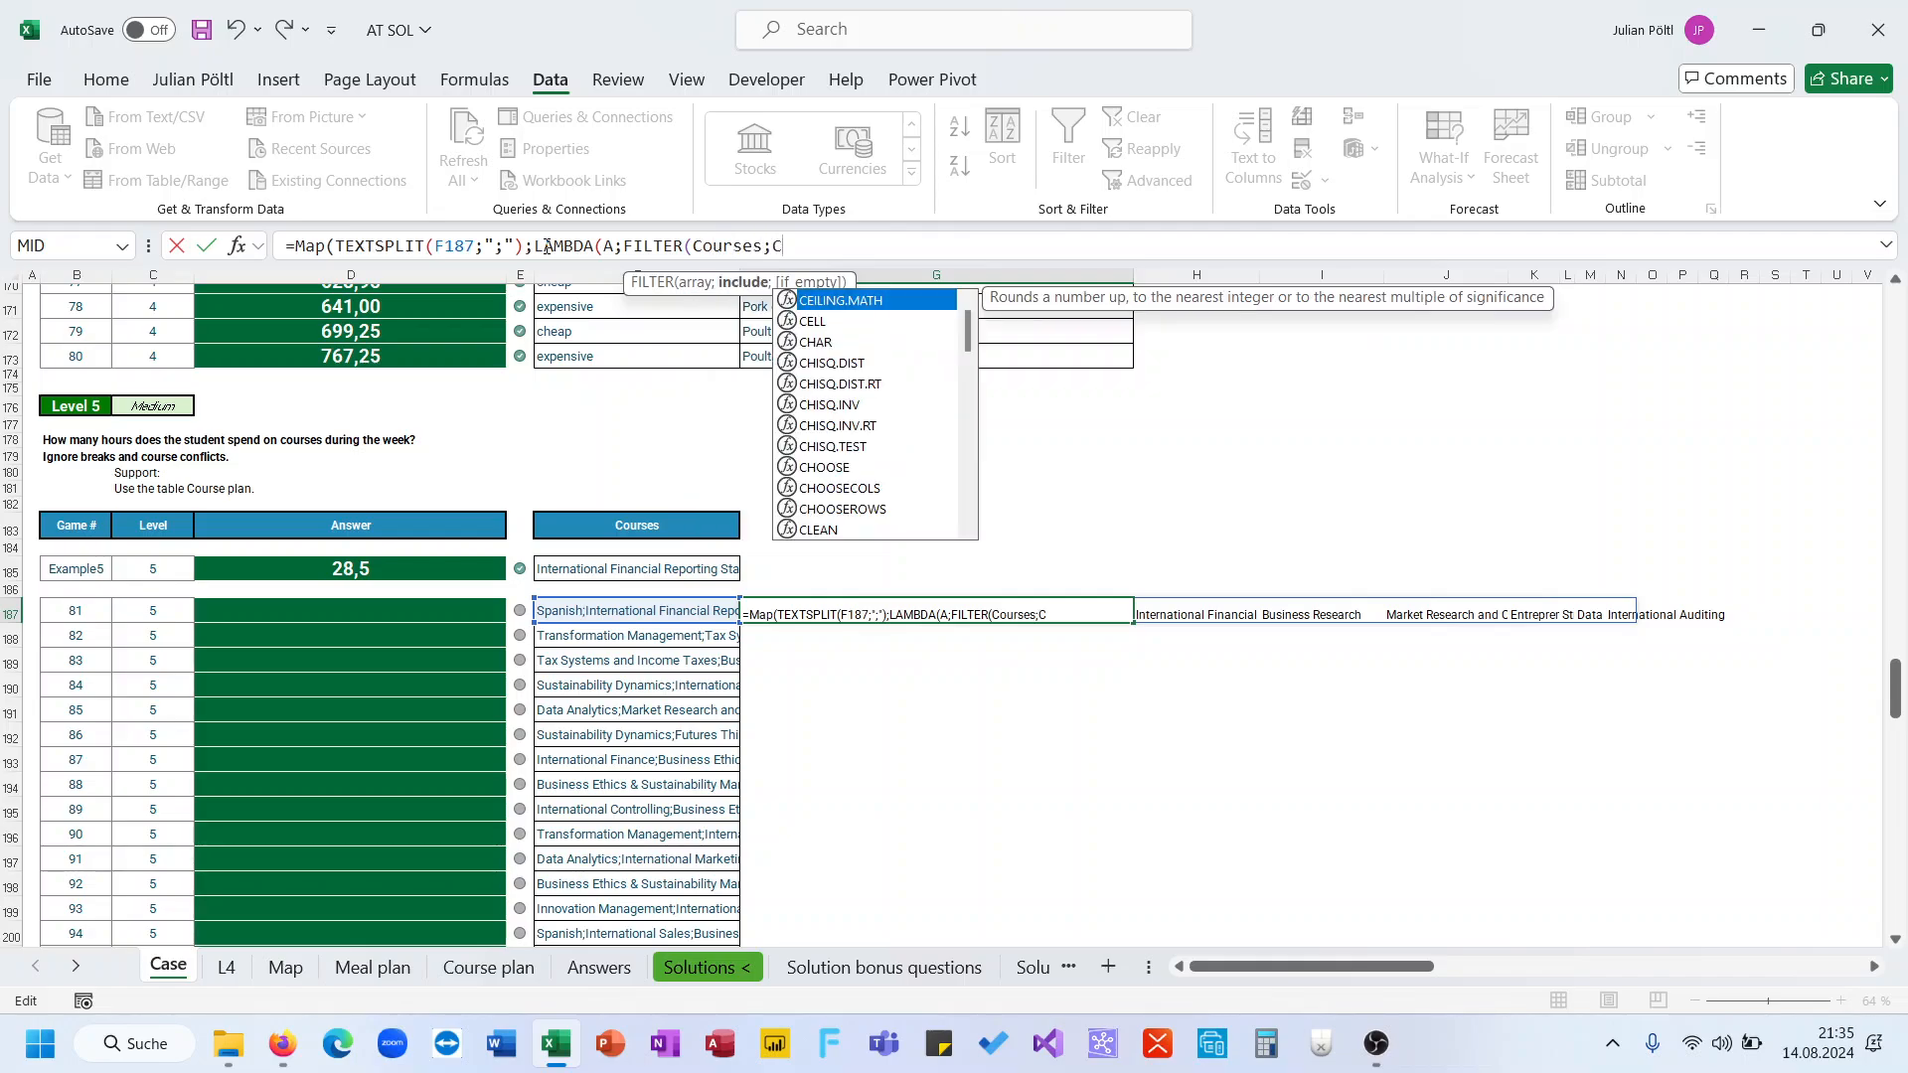
{"action": "type", "text": "our"}
{"action": "key", "text": "Tab"}
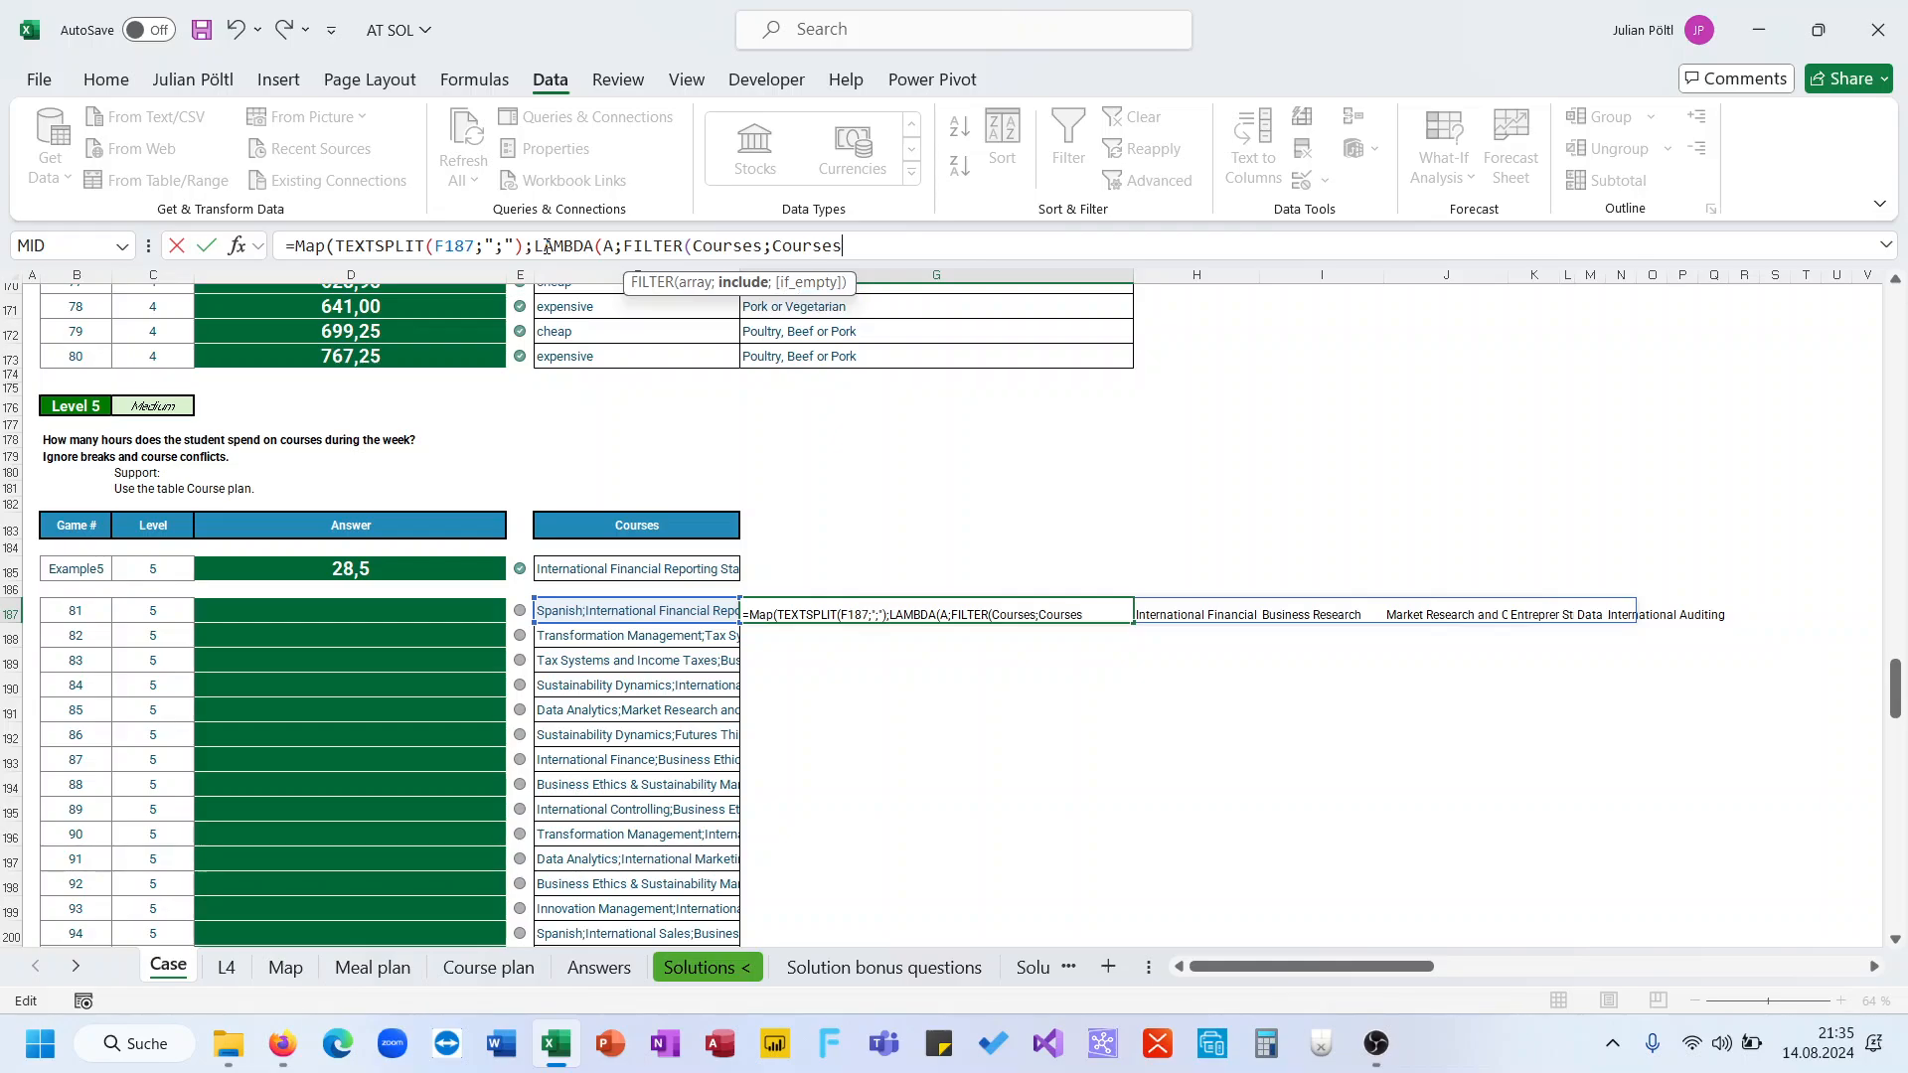
{"action": "type", "text": "=A))"}
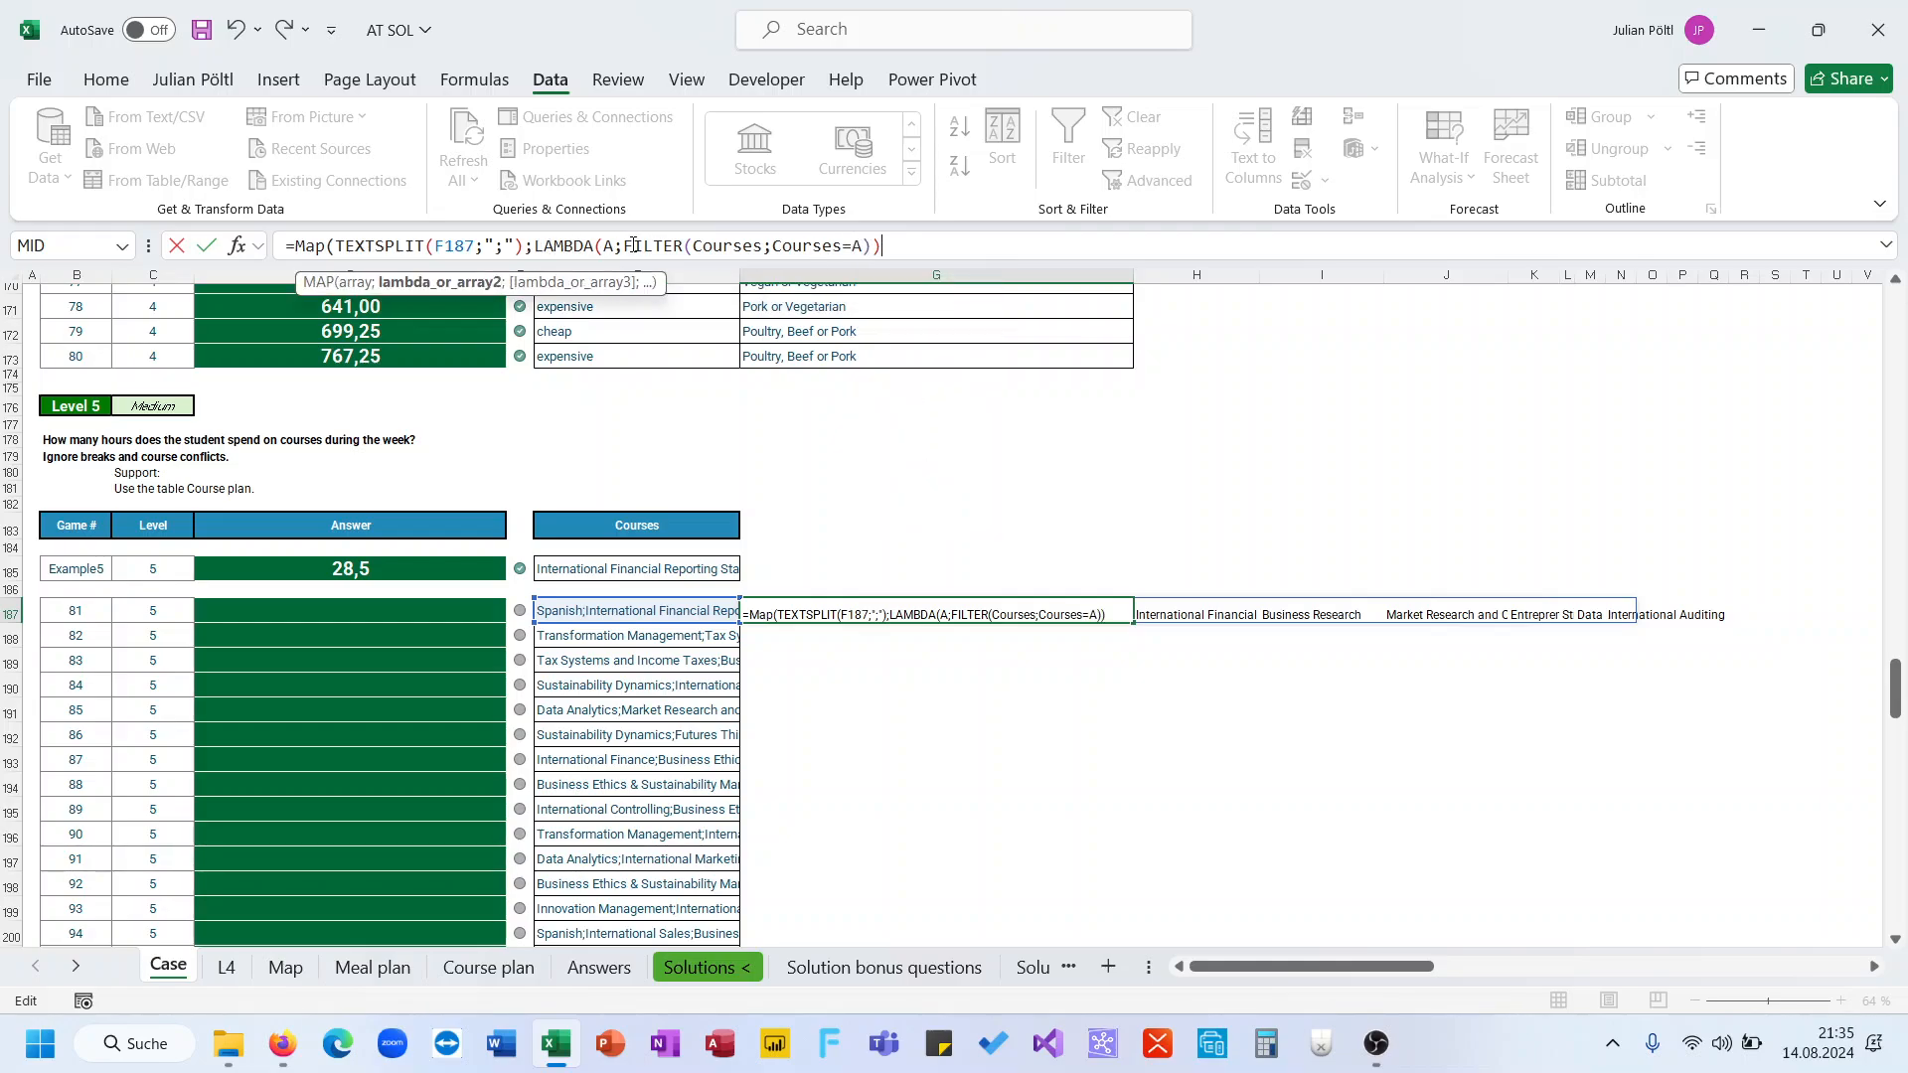
Count each filtered course with ROWS and multiply by 1,5 to get hours per course, then enter the formula
{"action": "left_click", "coordinate": [625, 246]}
{"action": "type", "text": "ro"}
{"action": "key", "text": "Down"}
{"action": "key", "text": "Down"}
{"action": "key", "text": "Down"}
{"action": "key", "text": "Down"}
{"action": "key", "text": "Down"}
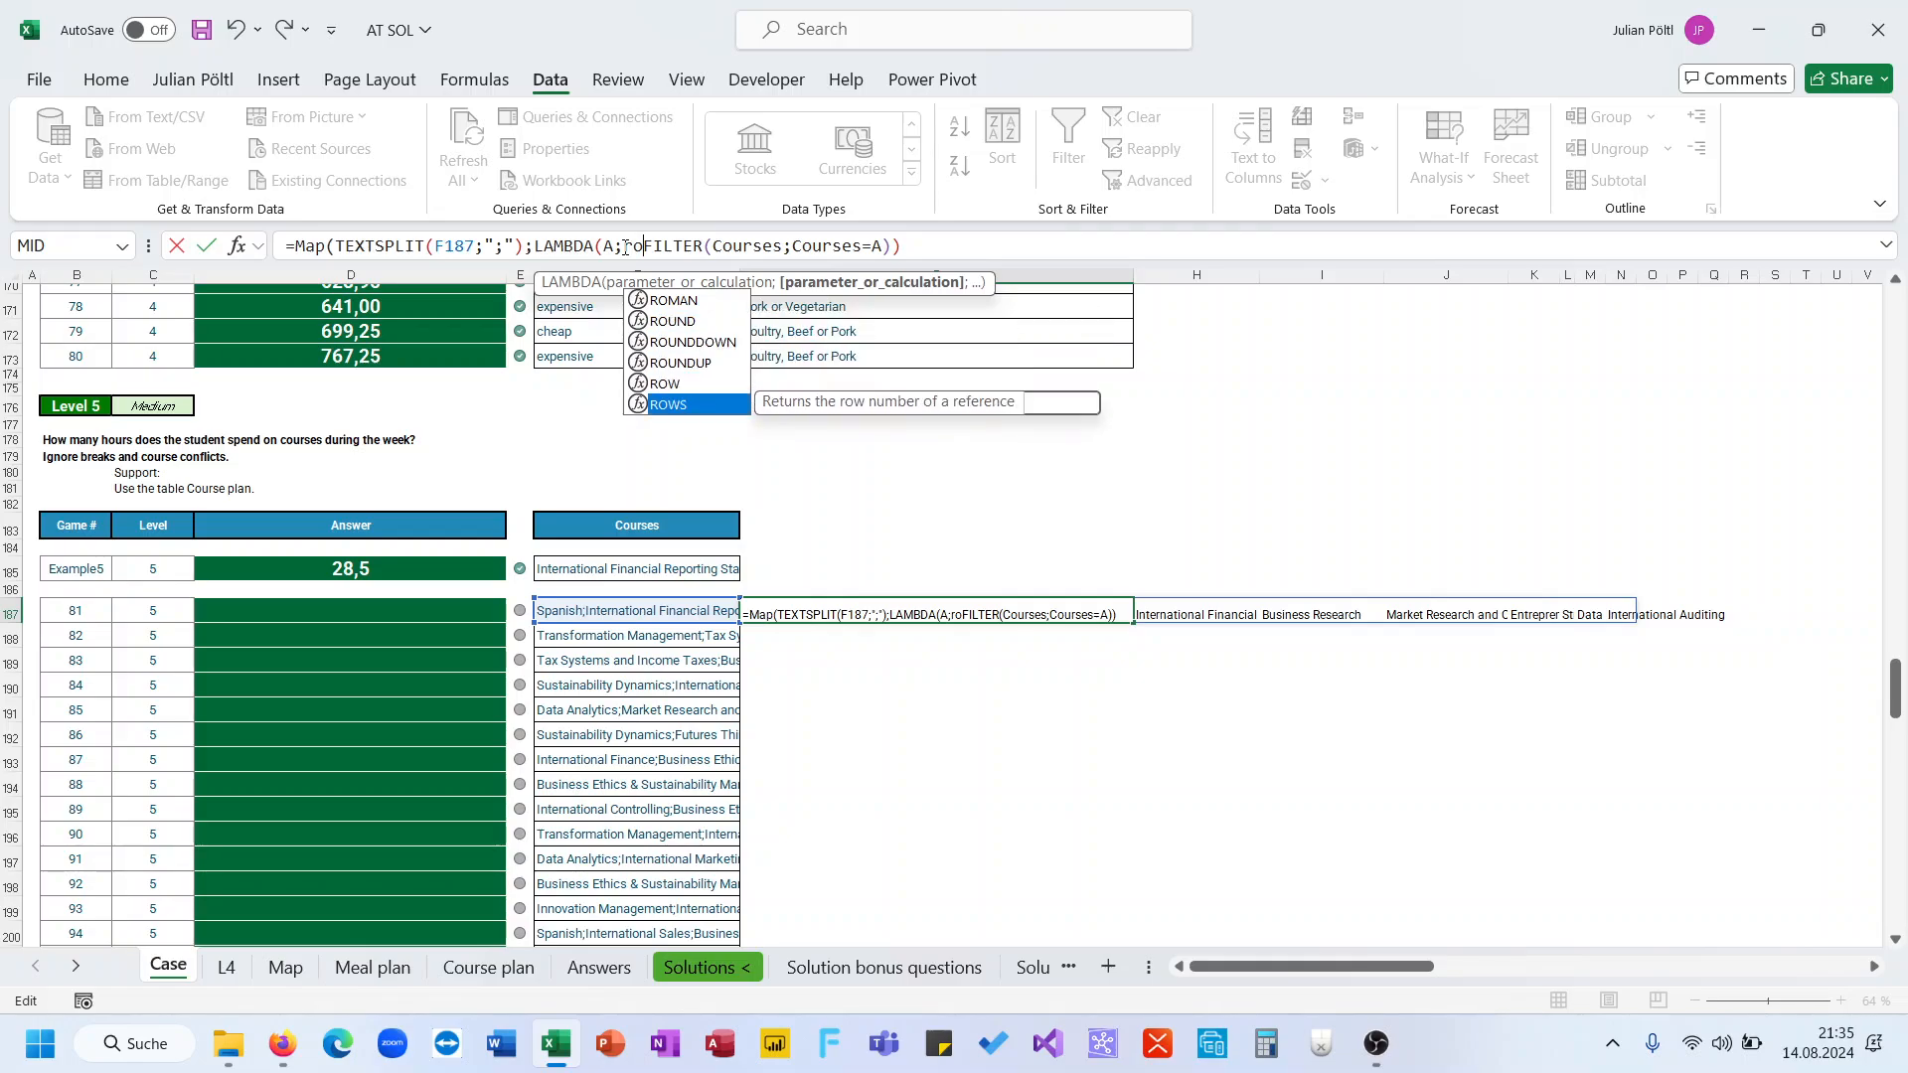
{"action": "key", "text": "Tab"}
{"action": "left_click", "coordinate": [950, 242]}
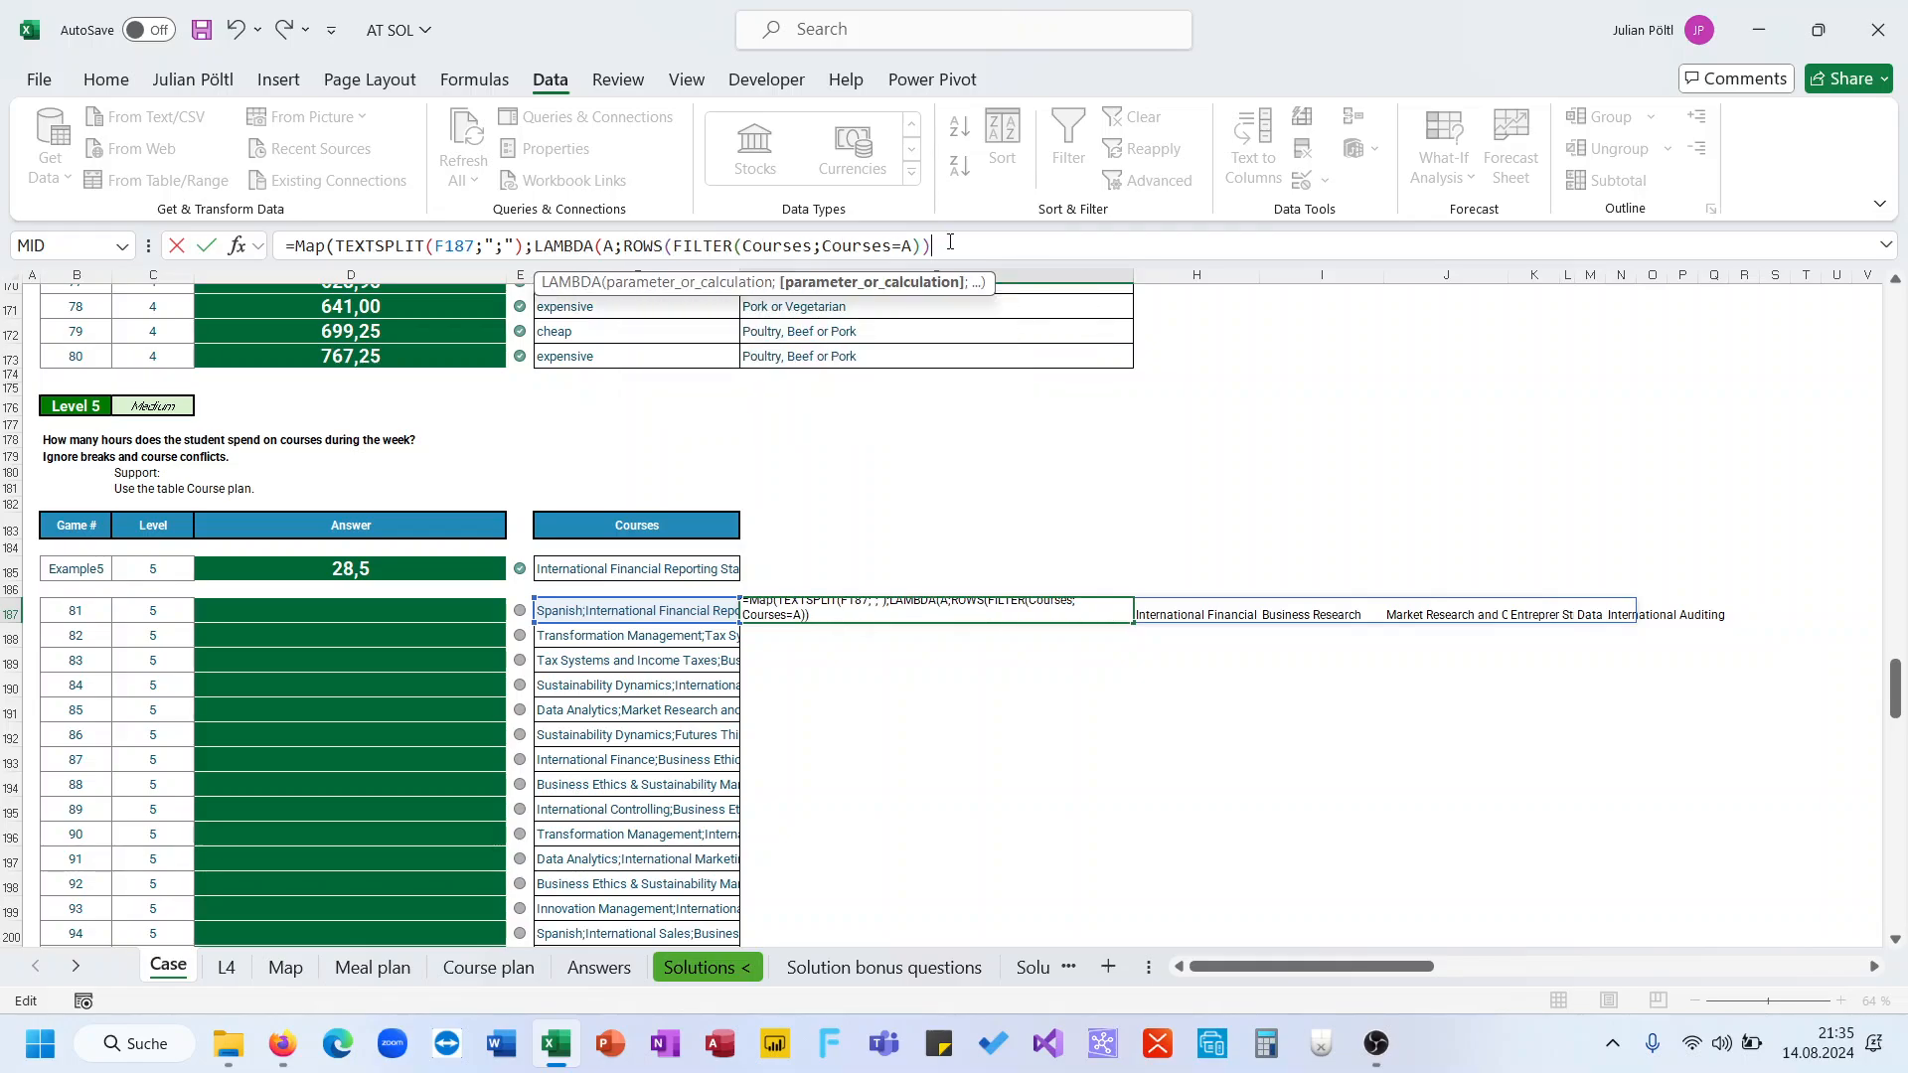
{"action": "type", "text": "5))"}
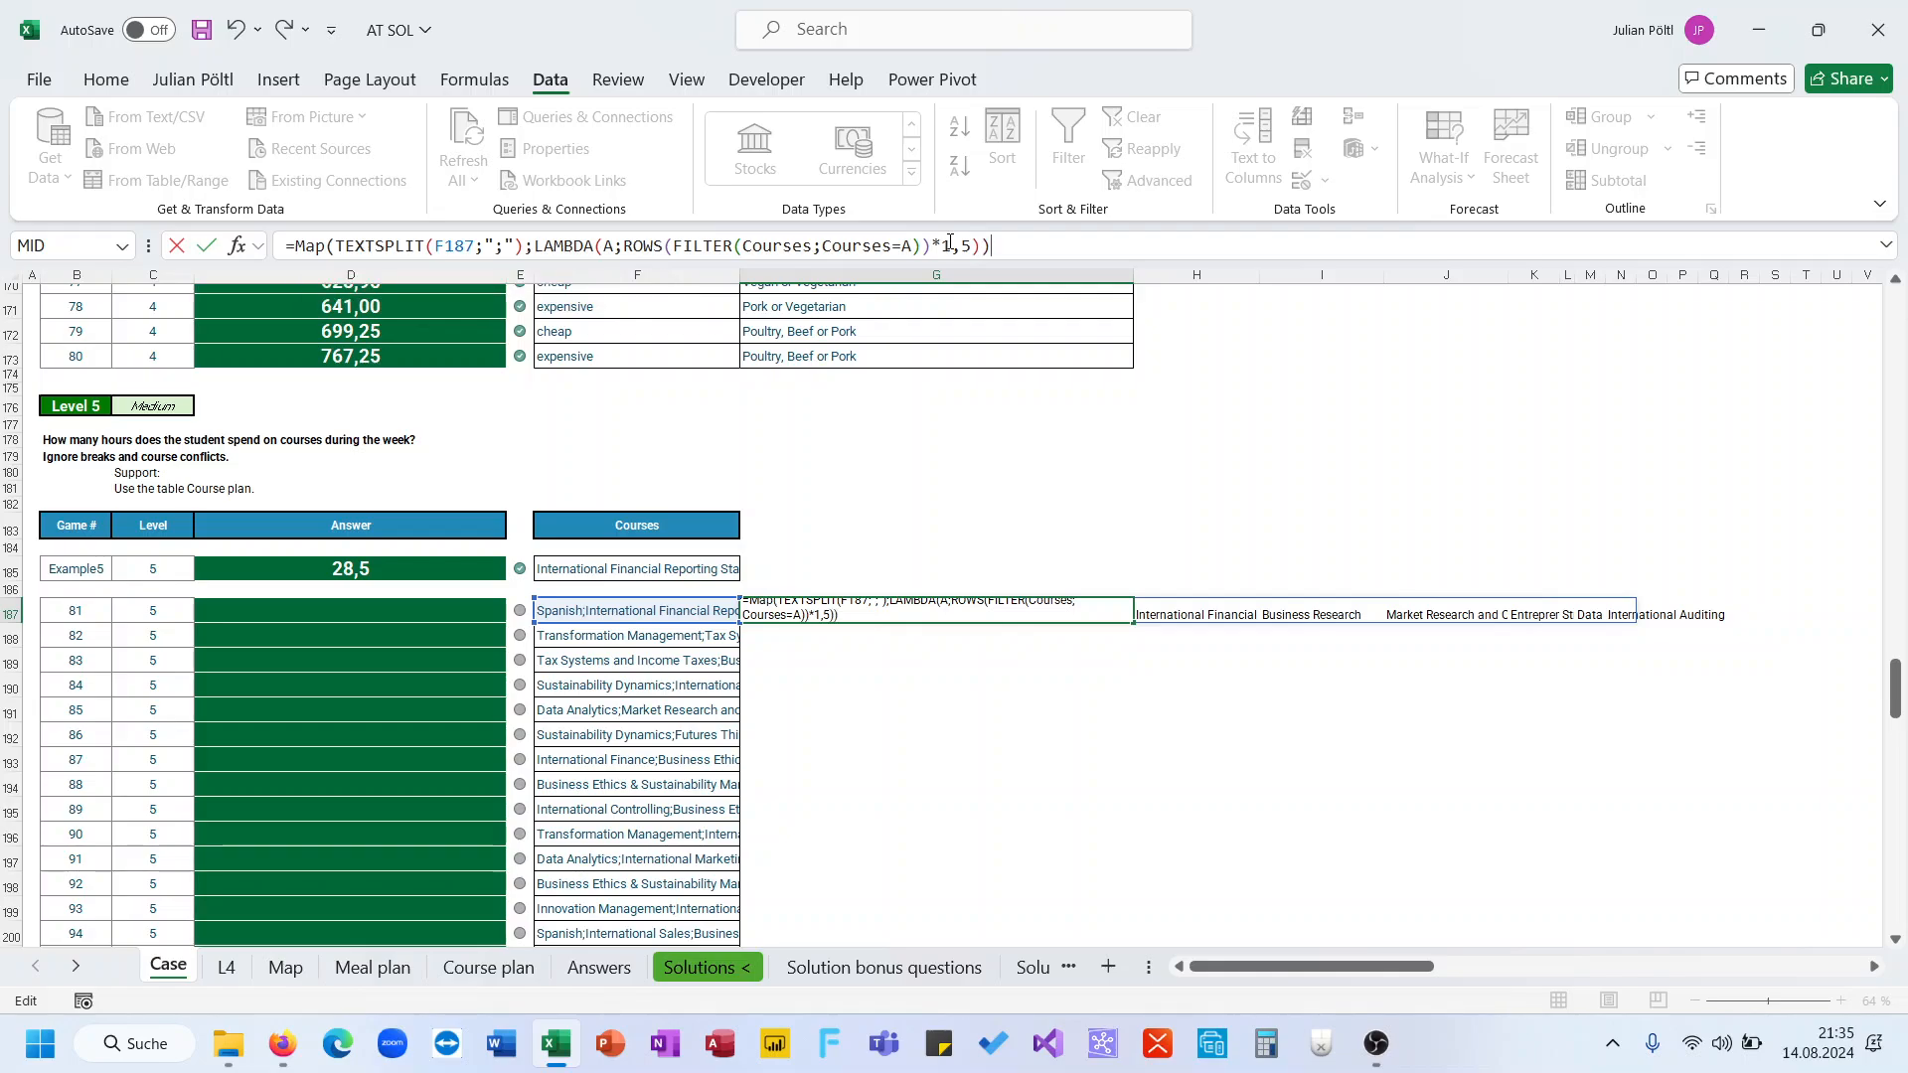
{"action": "key", "text": "Return"}
Inspect the per-course hour values spilled across row 187
{"action": "key", "text": "Left"}
{"action": "key", "text": "Left"}
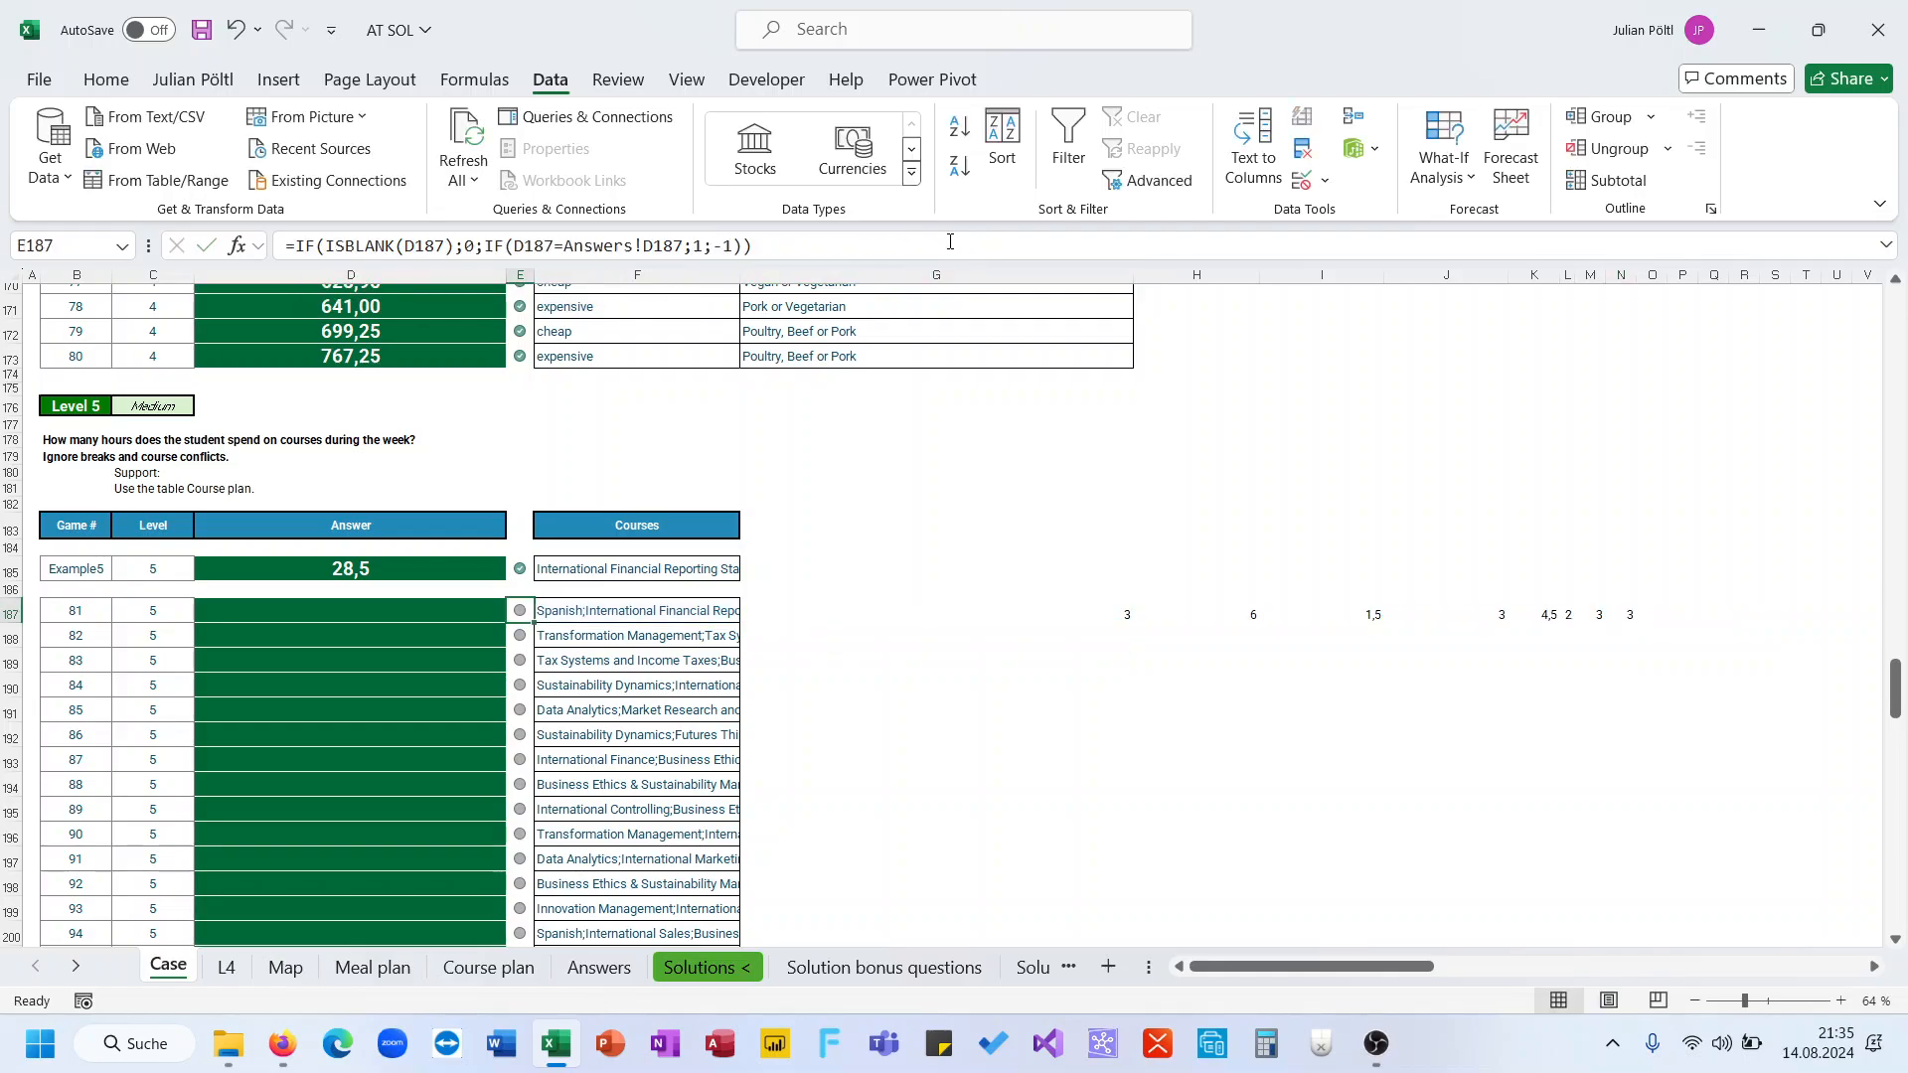
{"action": "key", "text": "Right"}
{"action": "key", "text": "Right"}
{"action": "key", "text": "Right"}
{"action": "key", "text": "Left"}
{"action": "key", "text": "Left"}
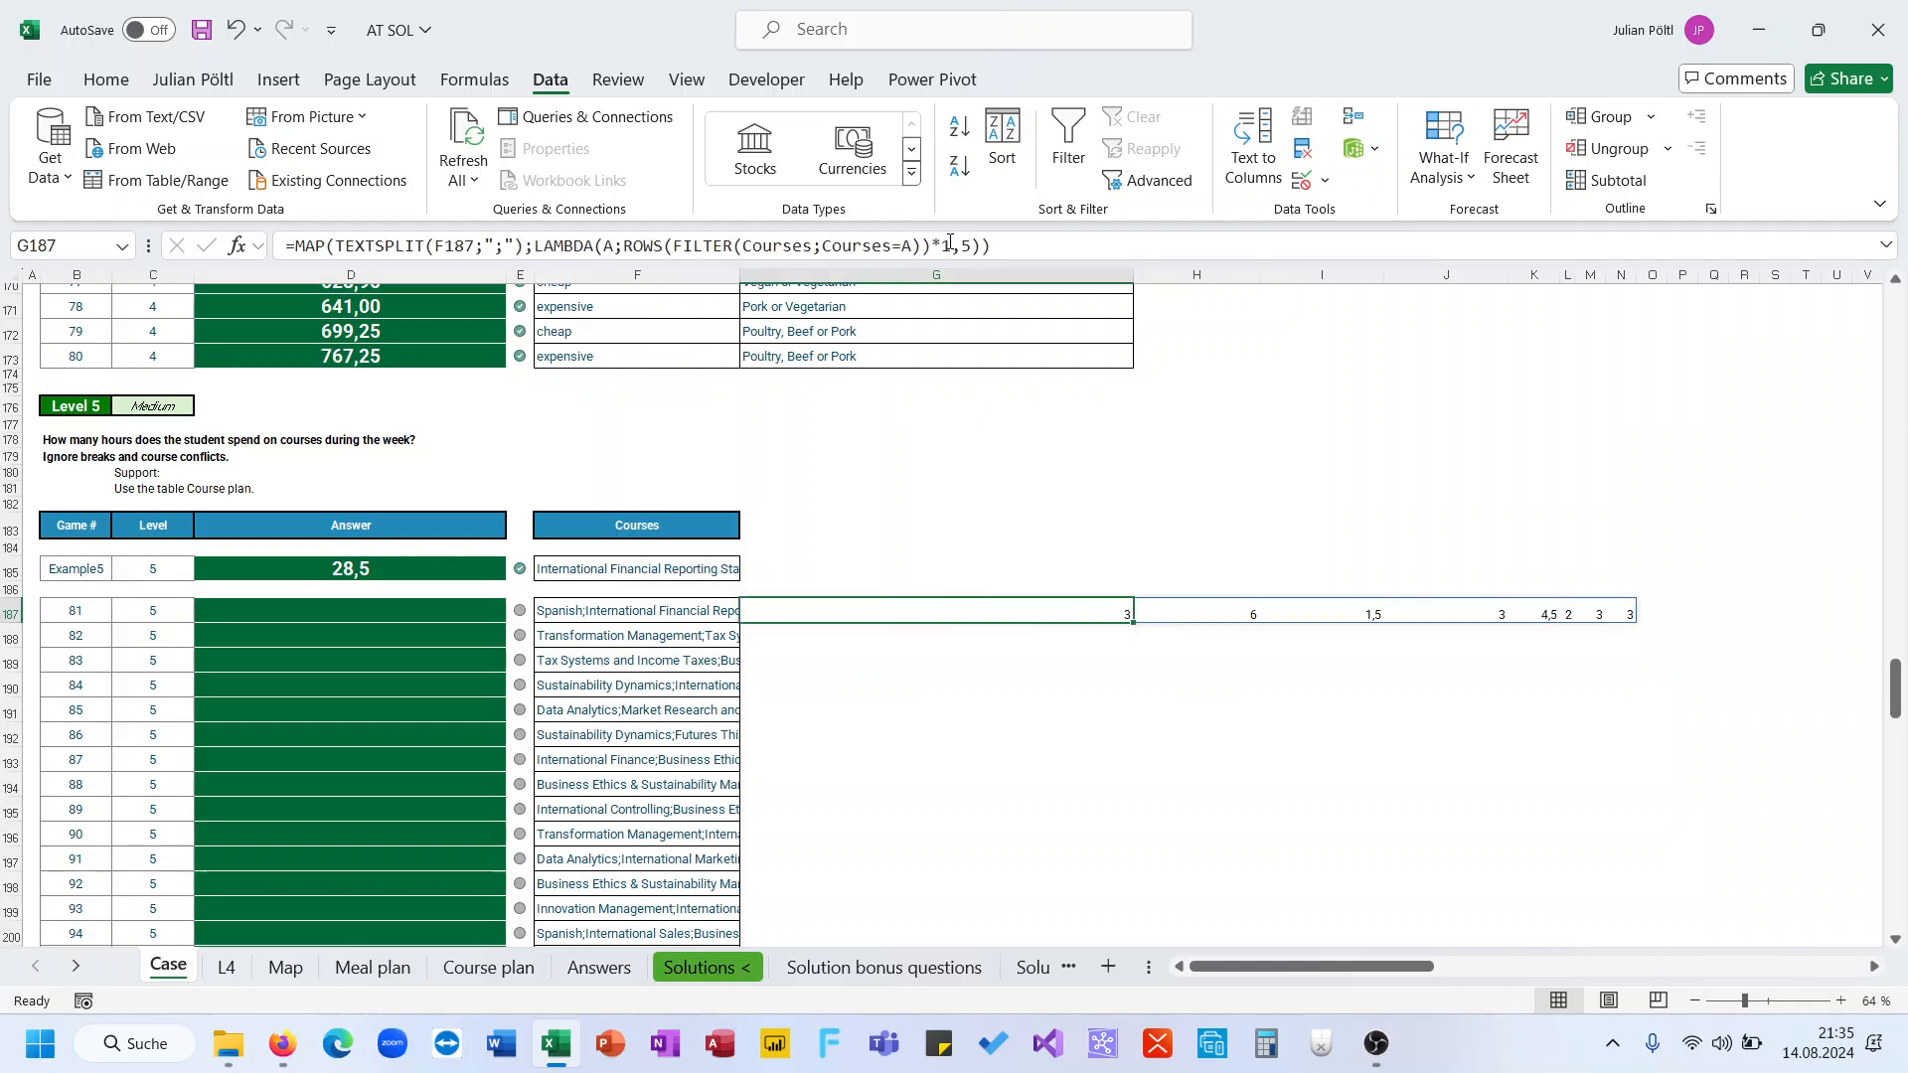
Wrap the MAP formula in SUM to total the weekly course hours in G187
{"action": "left_click", "coordinate": [299, 244]}
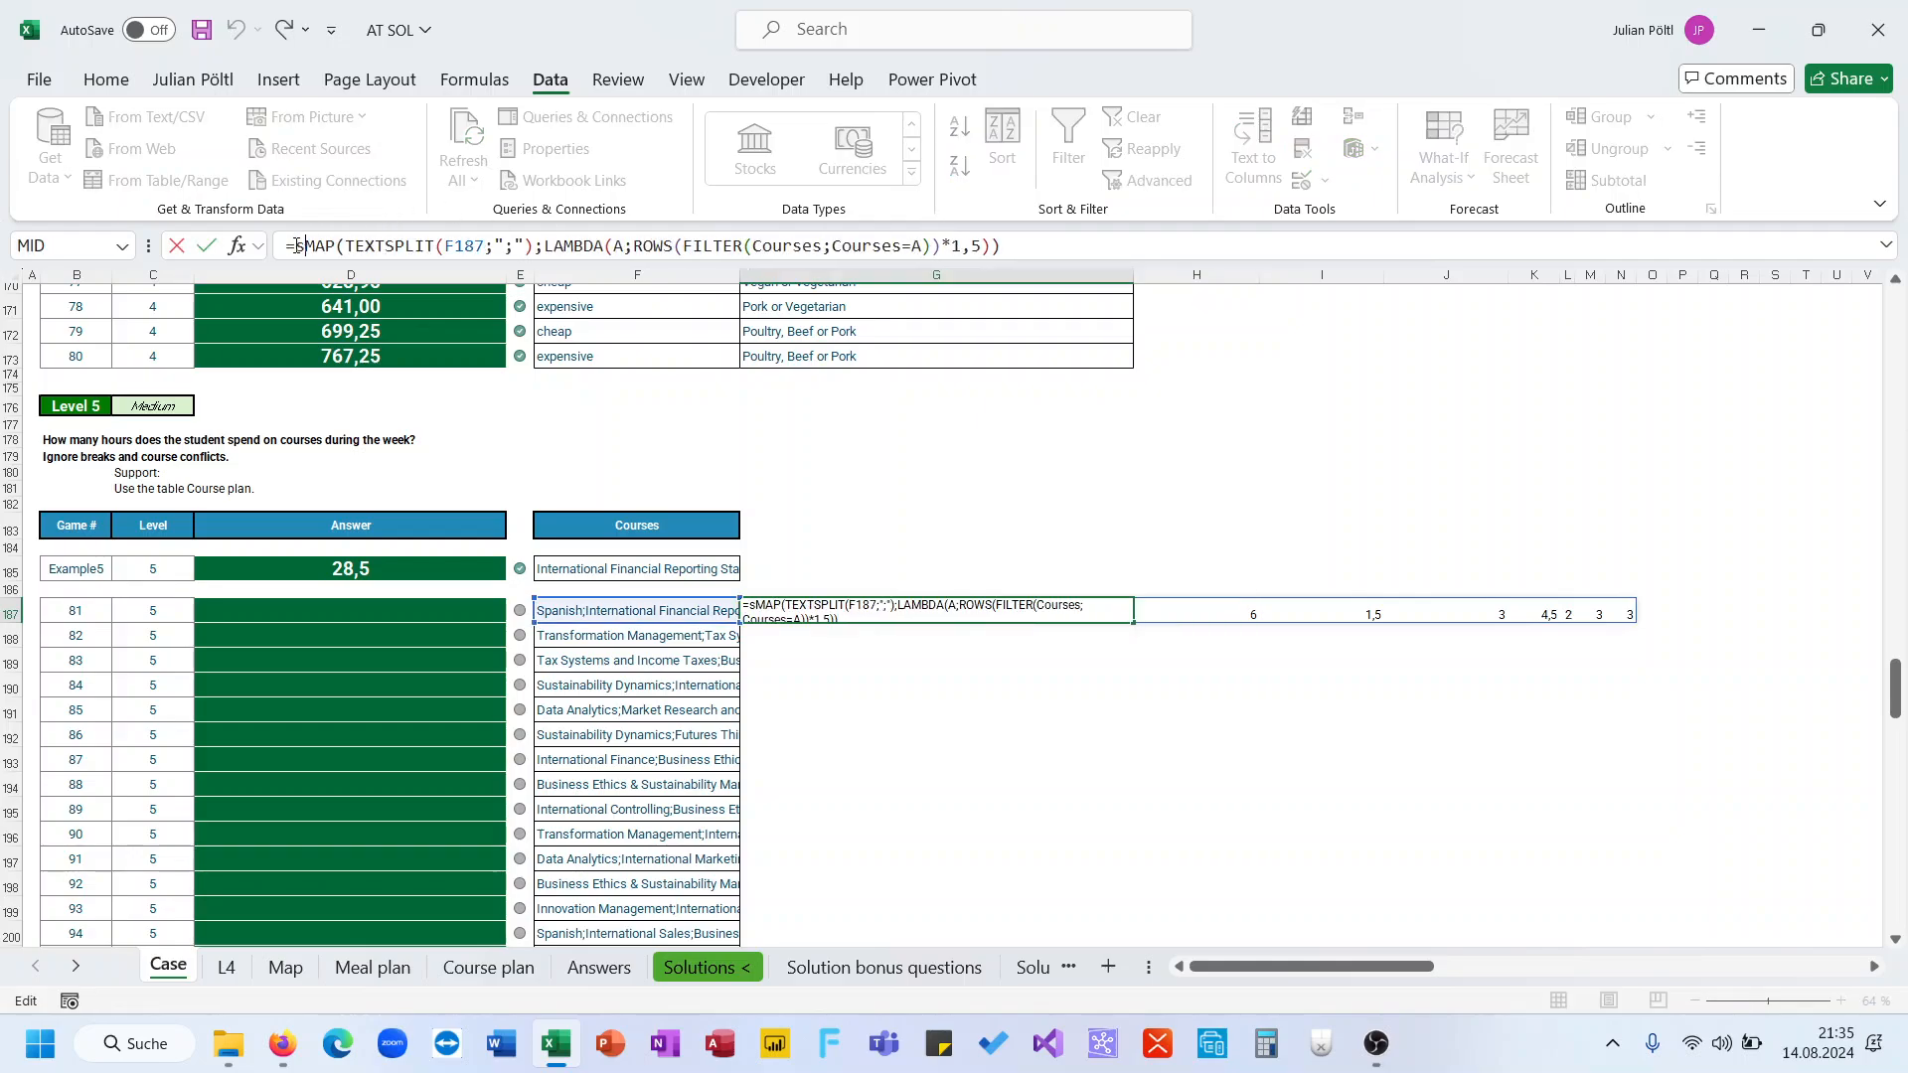
{"action": "type", "text": "sum("}
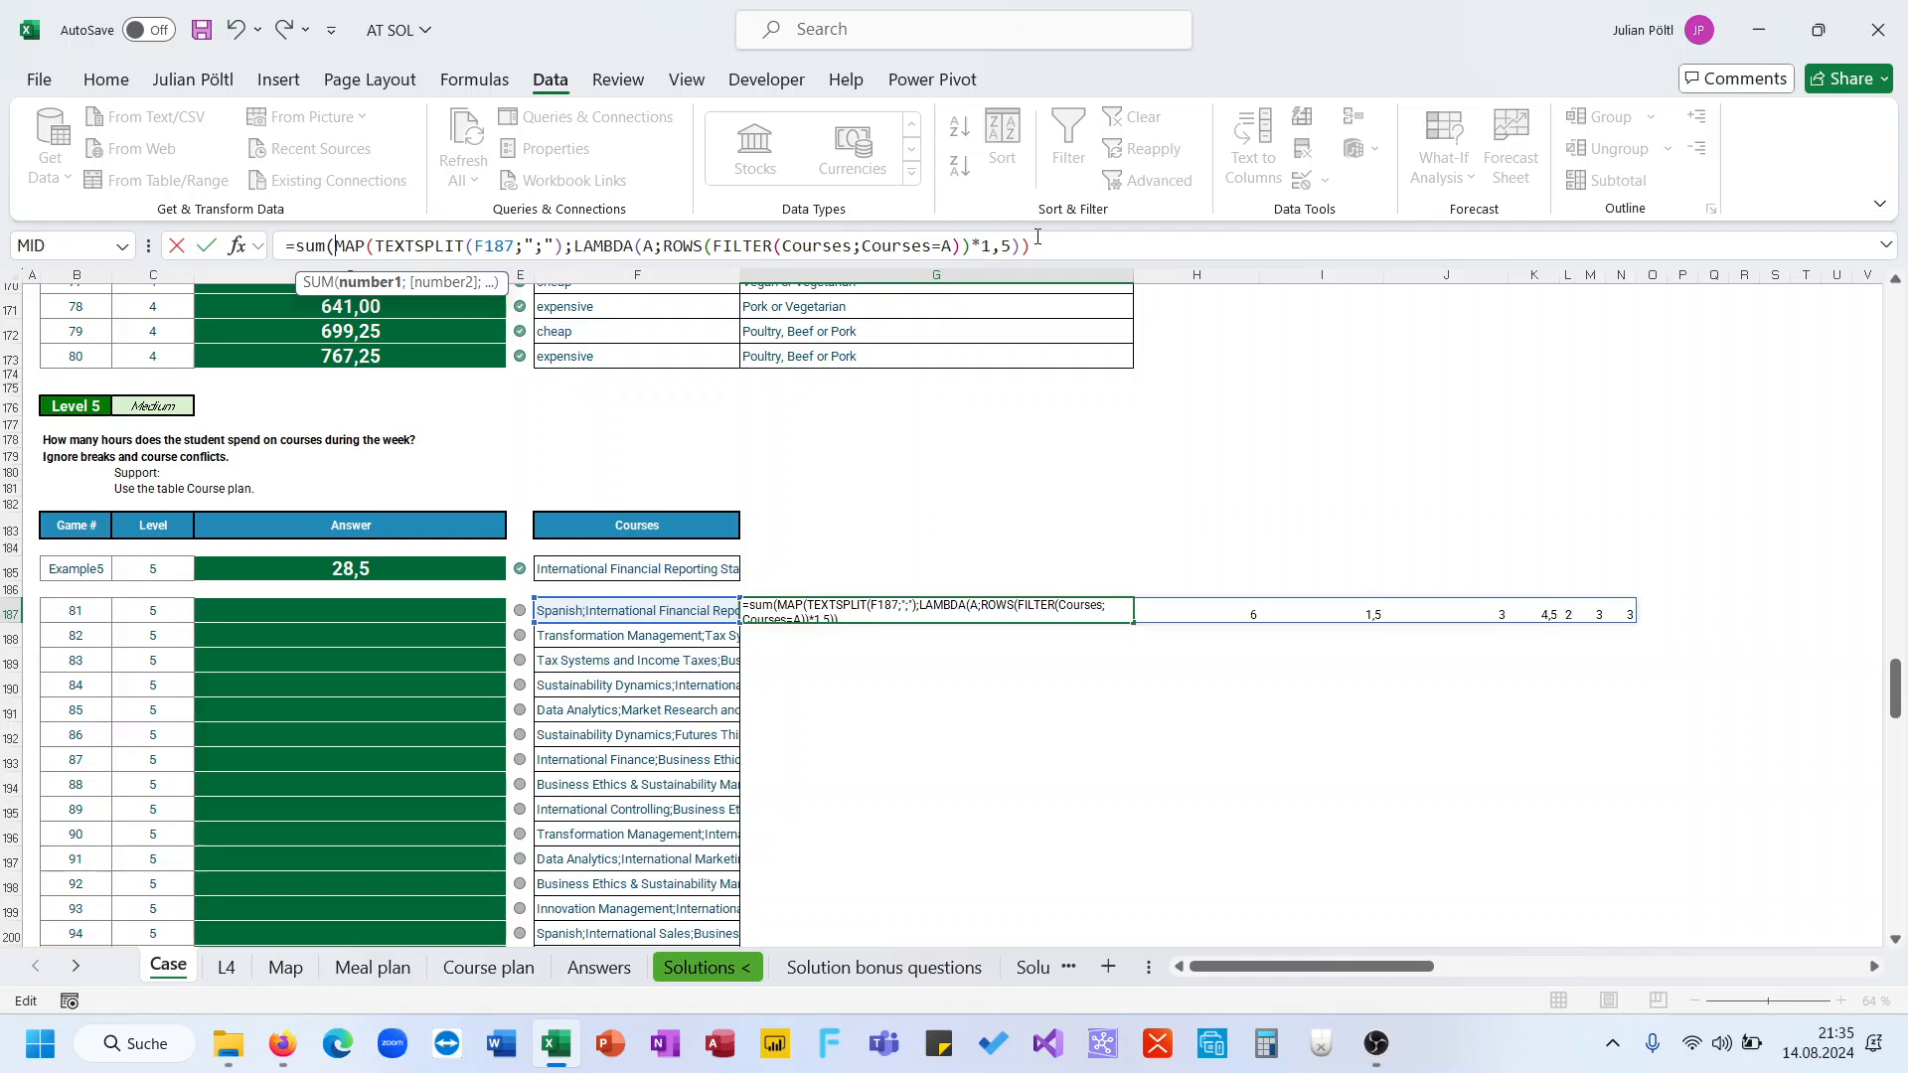
{"action": "left_click", "coordinate": [1039, 244]}
{"action": "type", "text": ")"}
{"action": "key", "text": "ctrl+Return"}
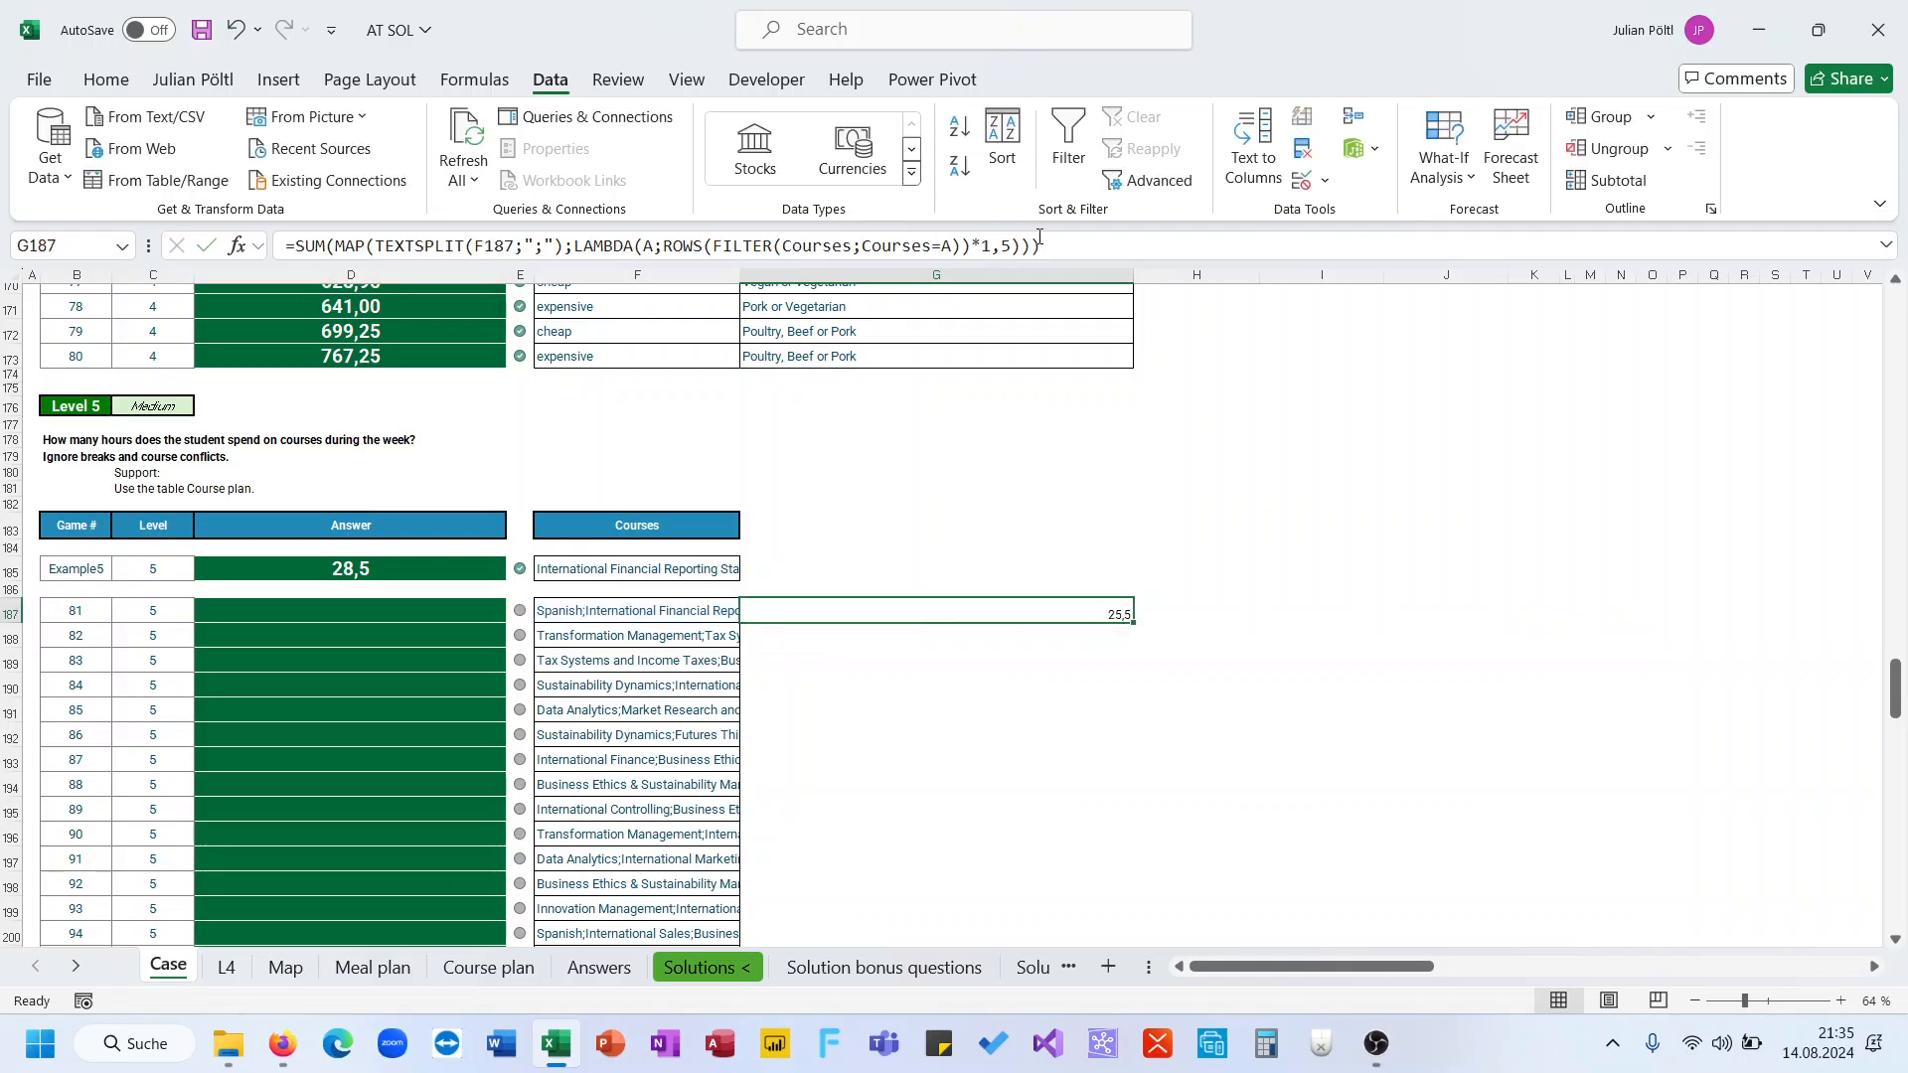
Move the SUM formula from G187 into the answer cell D187 for game 81
{"action": "left_click", "coordinate": [1038, 241]}
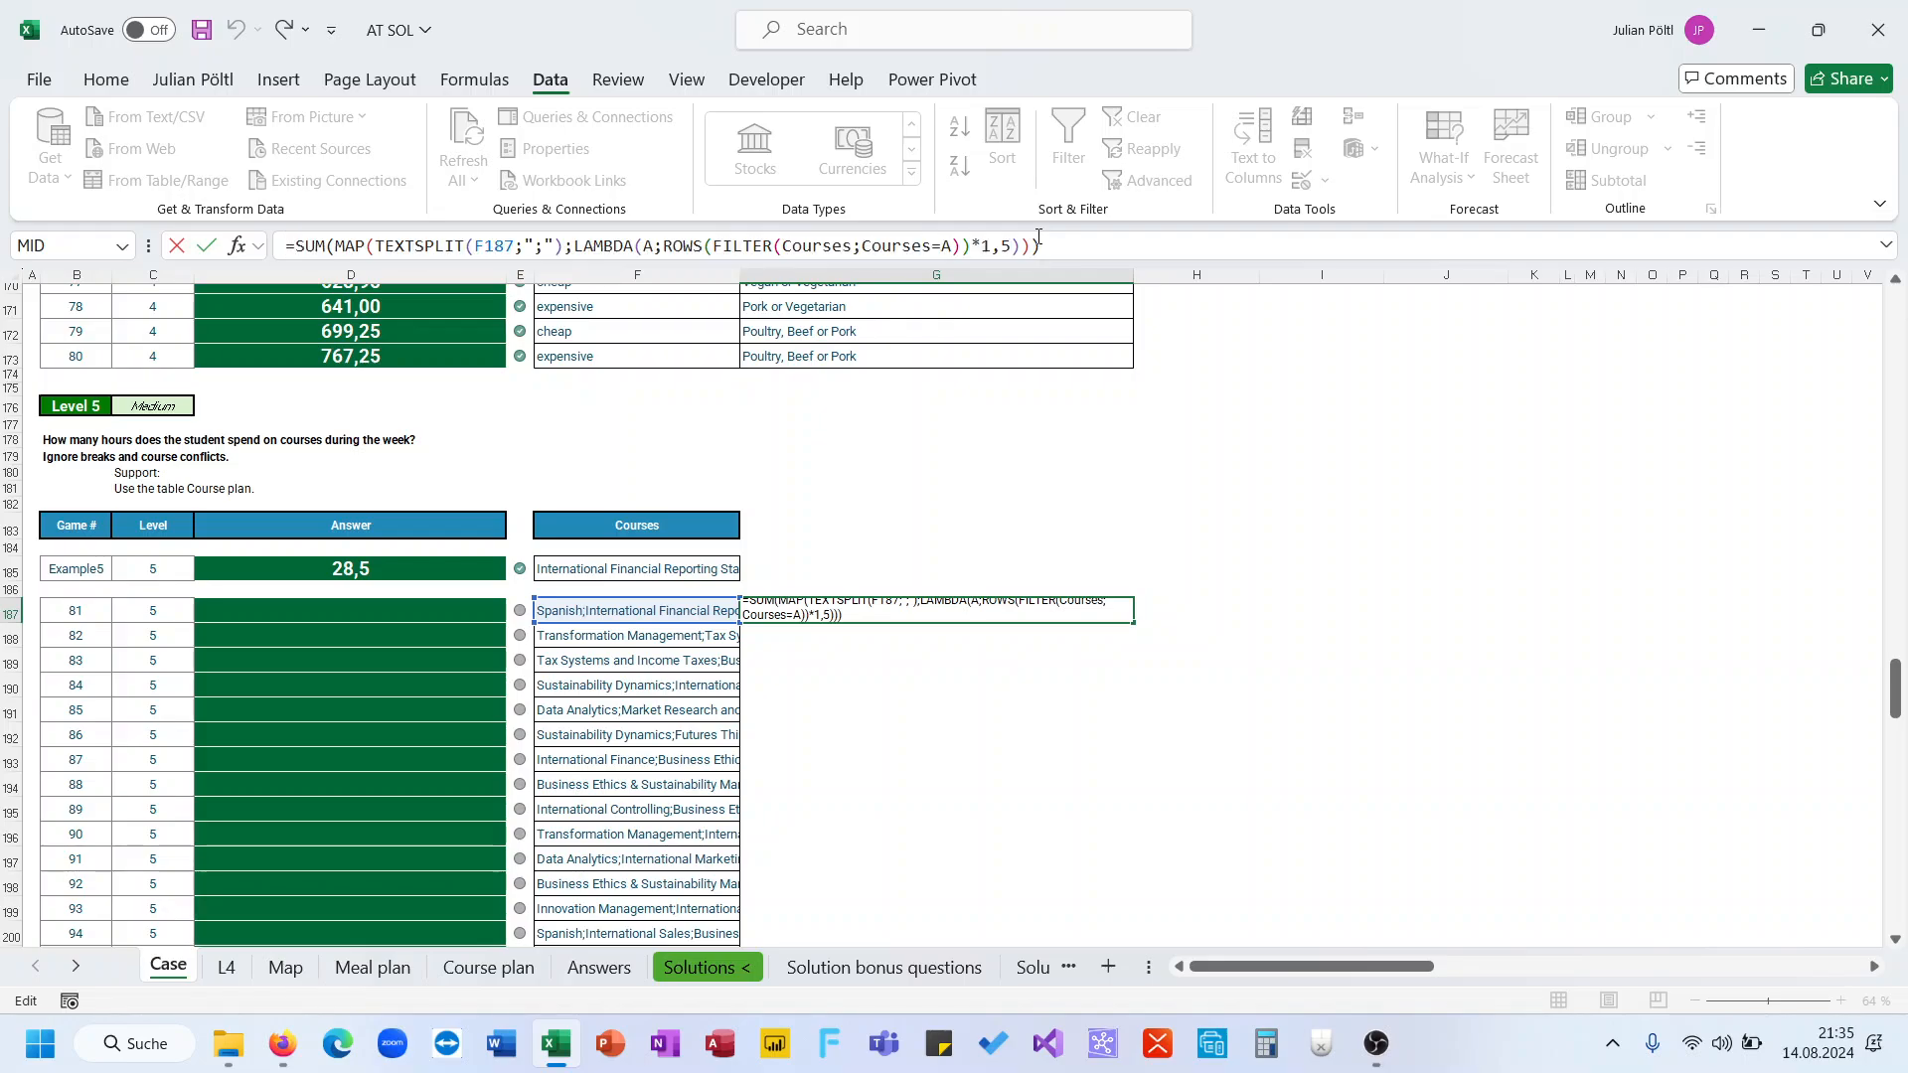
{"action": "key", "text": "Return"}
{"action": "key", "text": "Left"}
{"action": "key", "text": "Left"}
{"action": "key", "text": "Left"}
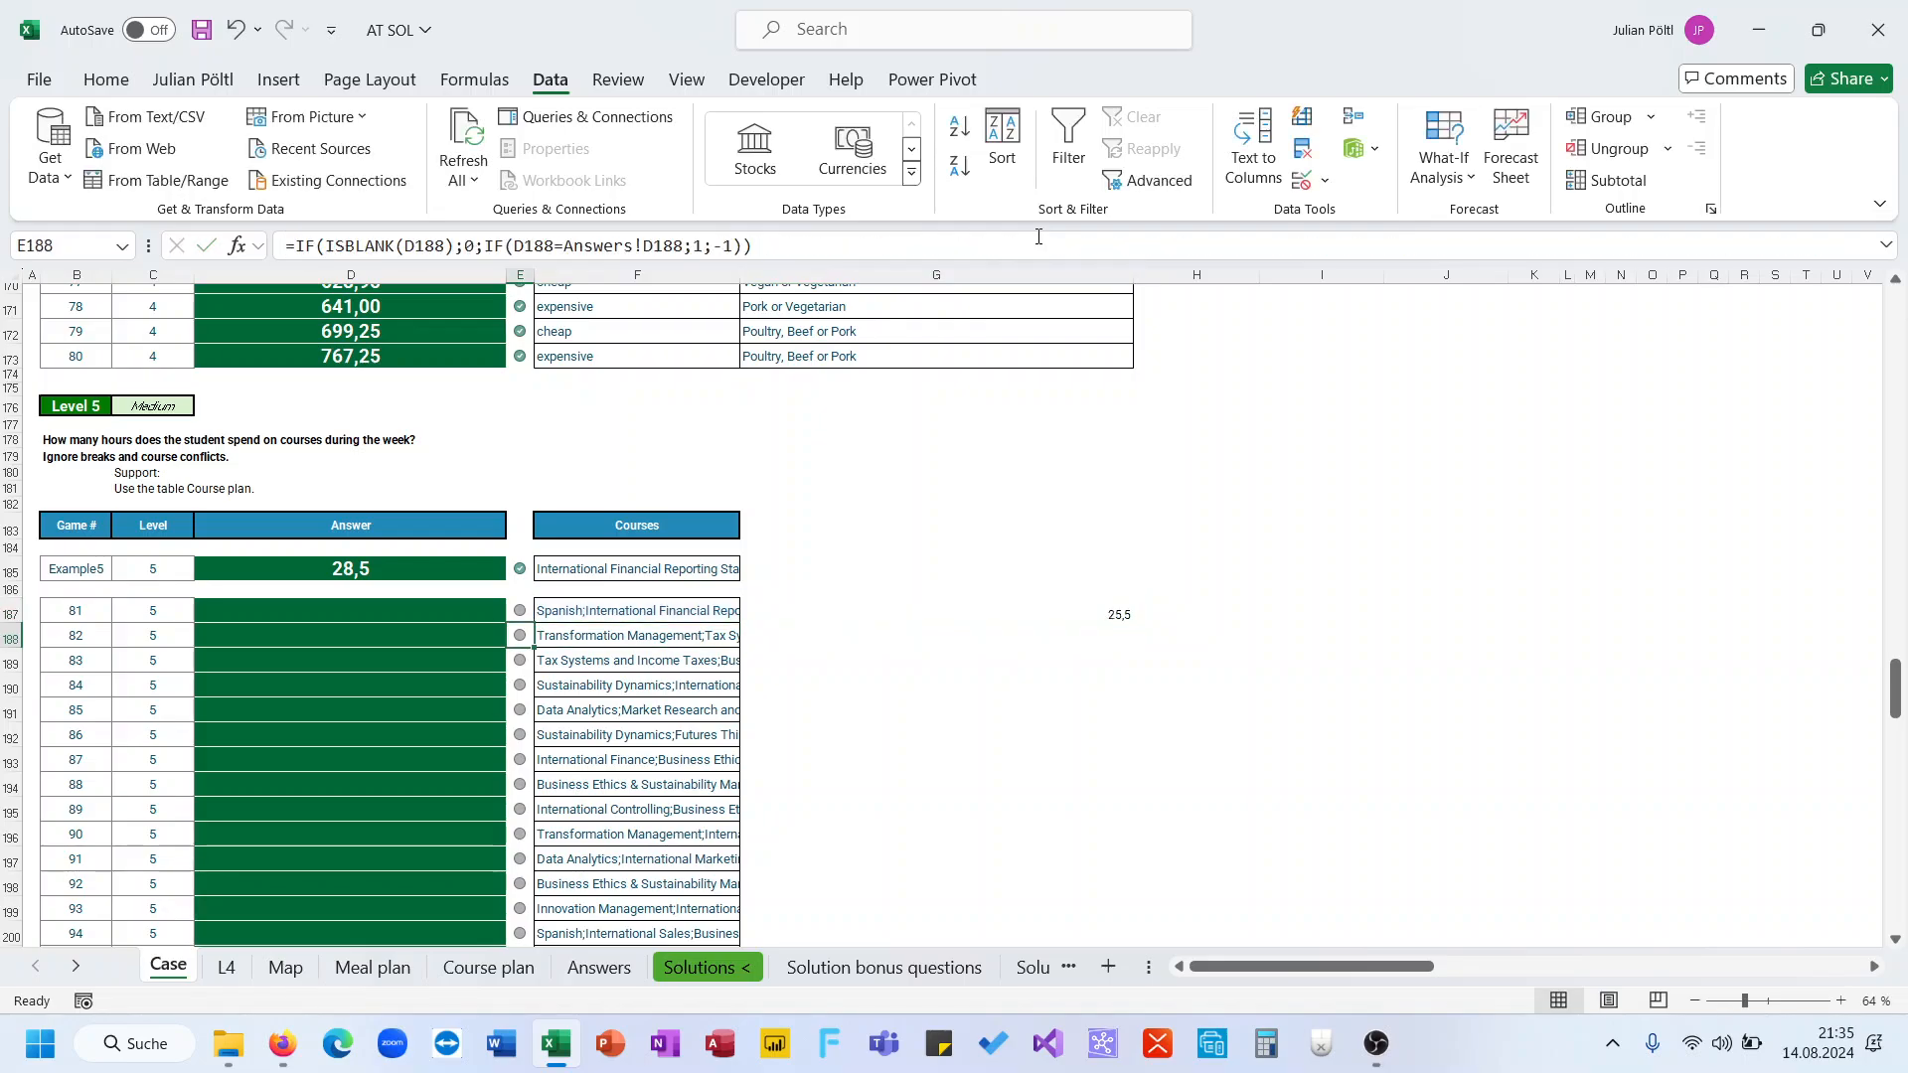
{"action": "key", "text": "Up"}
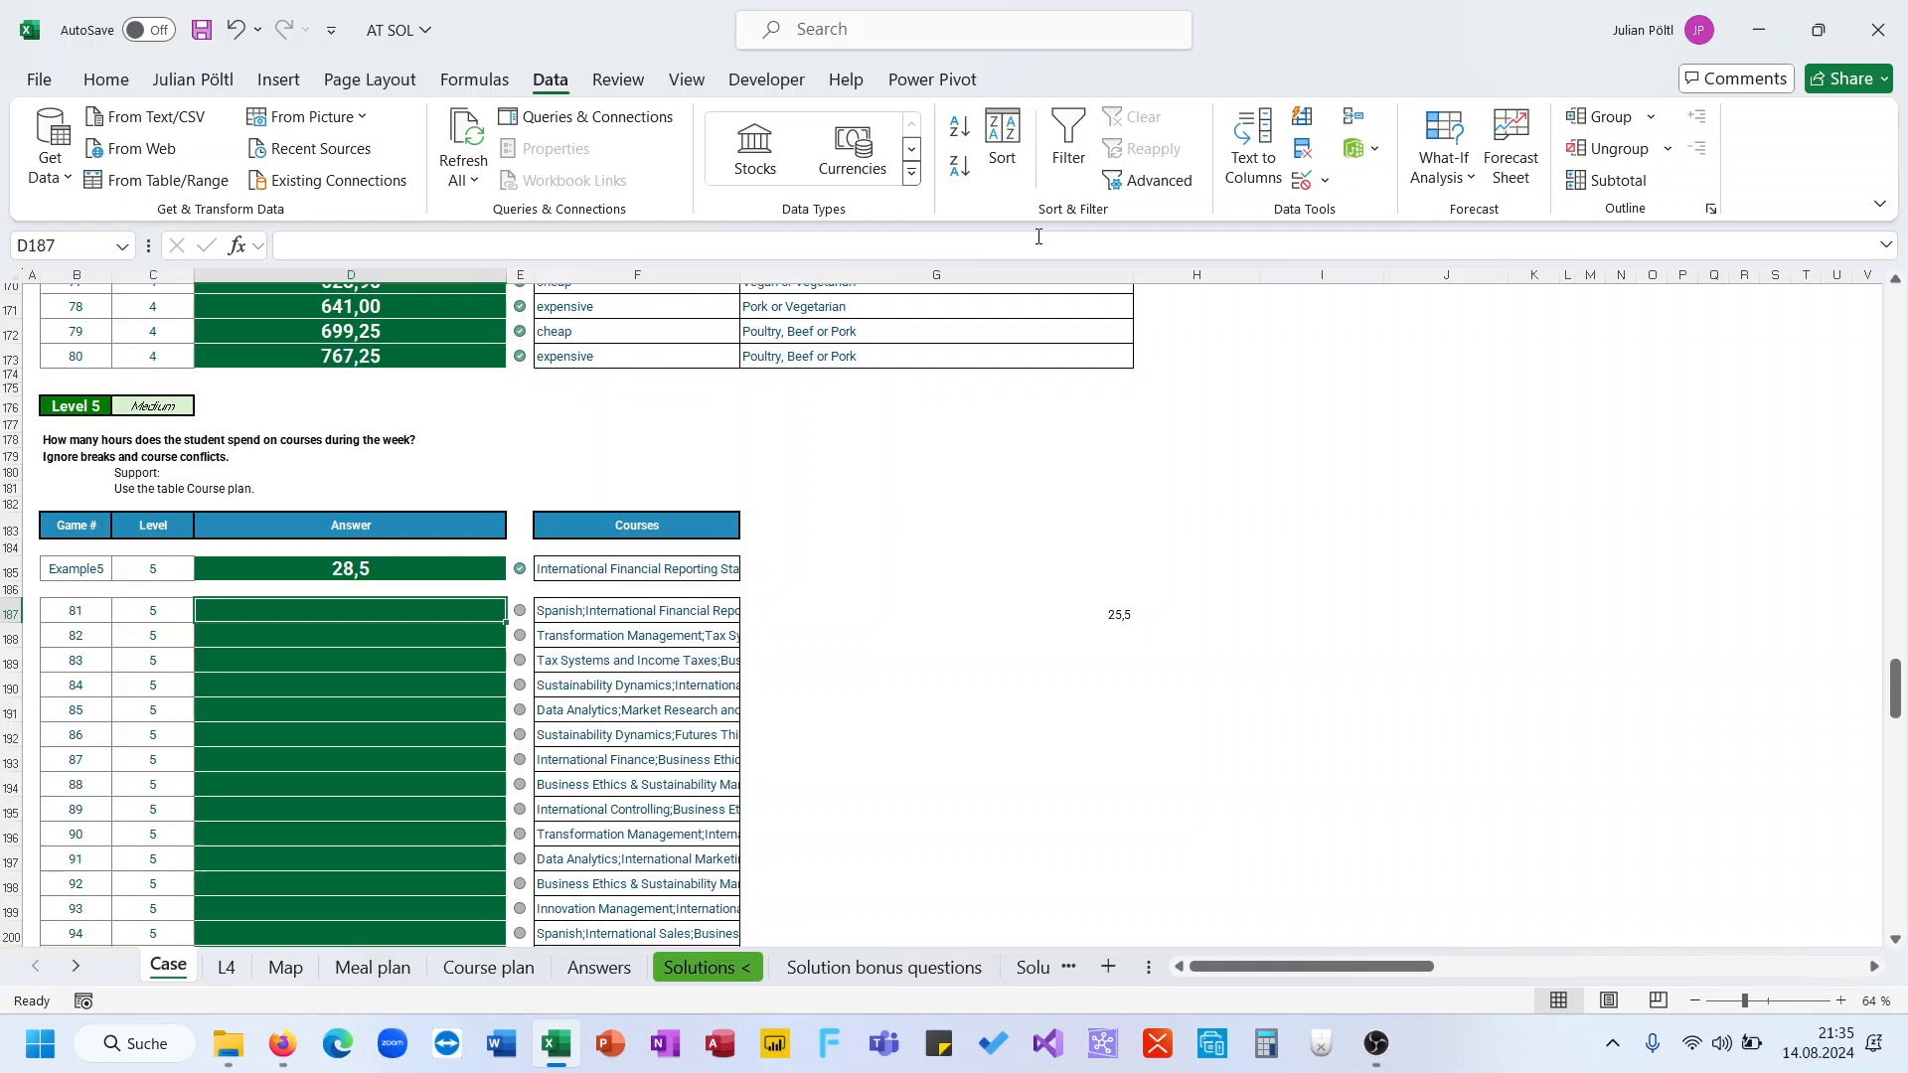
{"action": "left_click", "coordinate": [843, 241]}
{"action": "left_click", "coordinate": [1043, 612]}
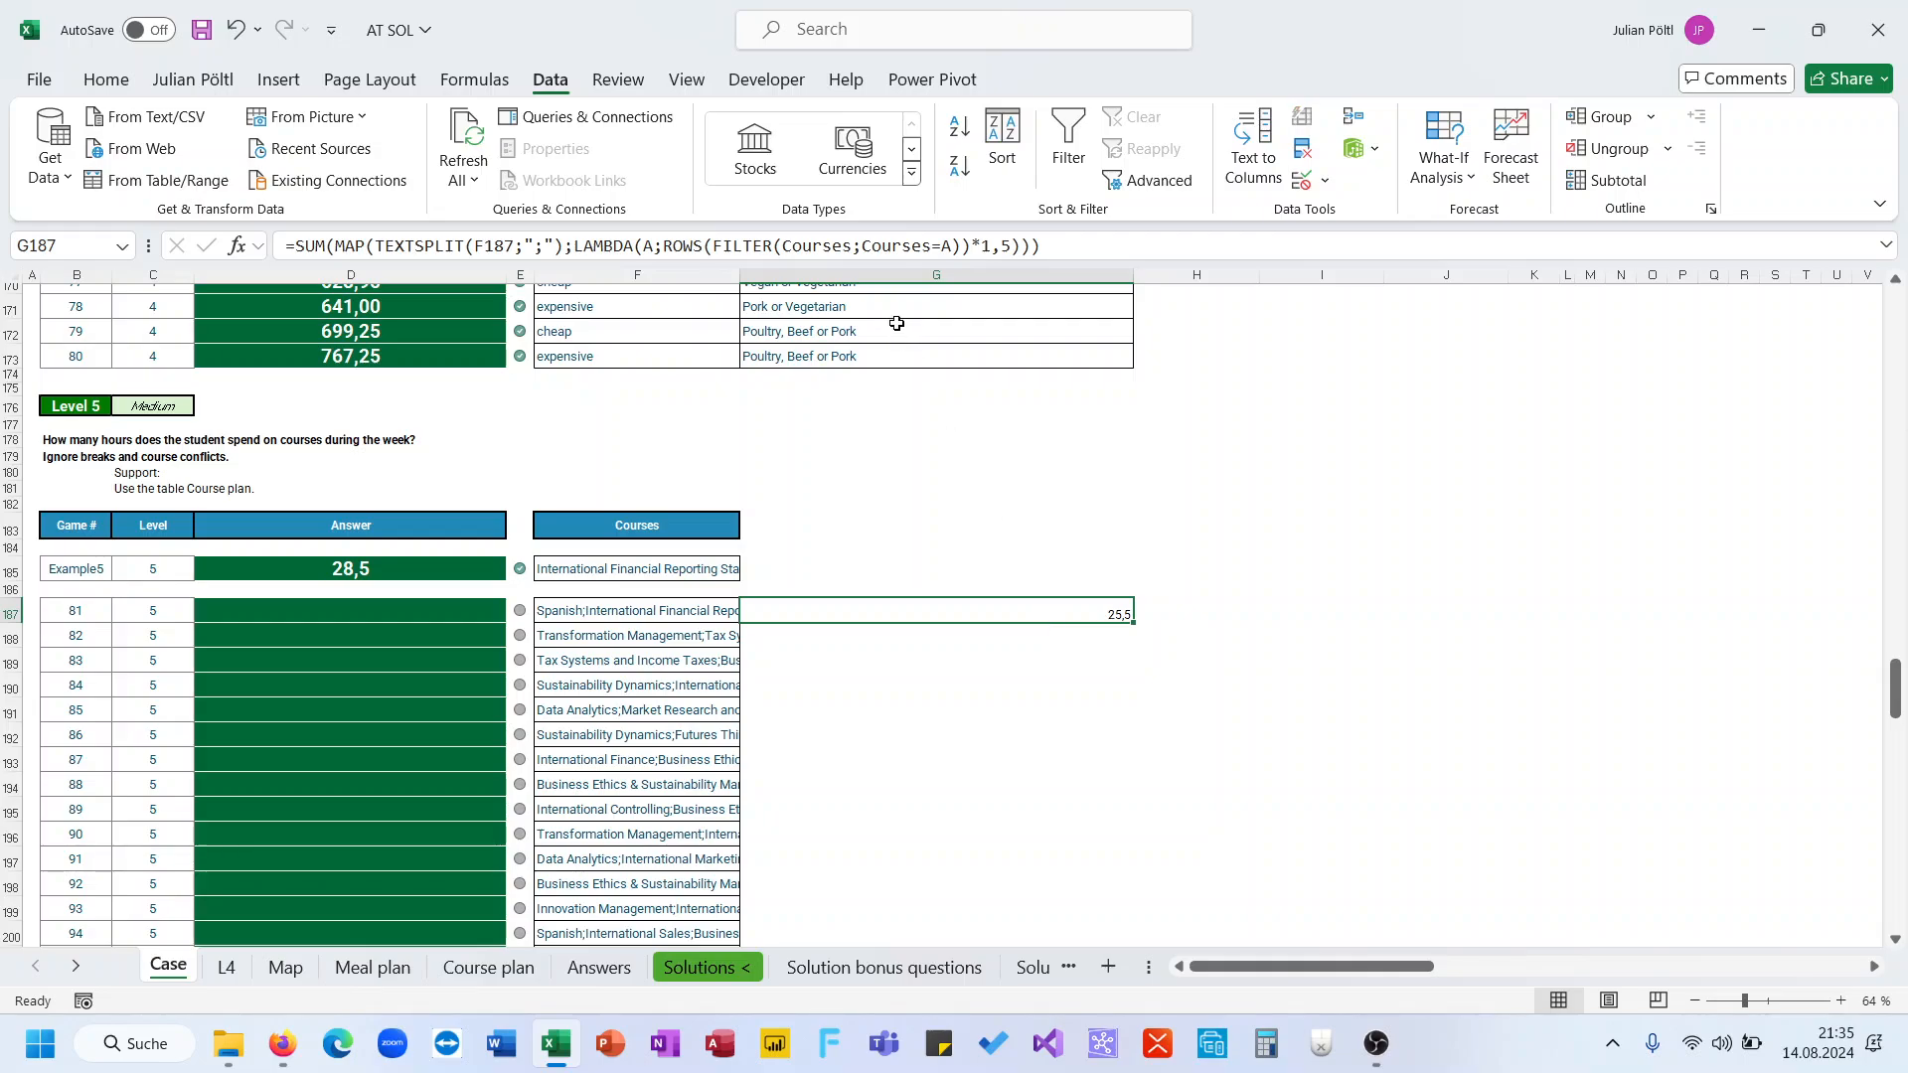
{"action": "left_click", "coordinate": [886, 248]}
{"action": "key", "text": "ctrl+a"}
{"action": "key", "text": "Return"}
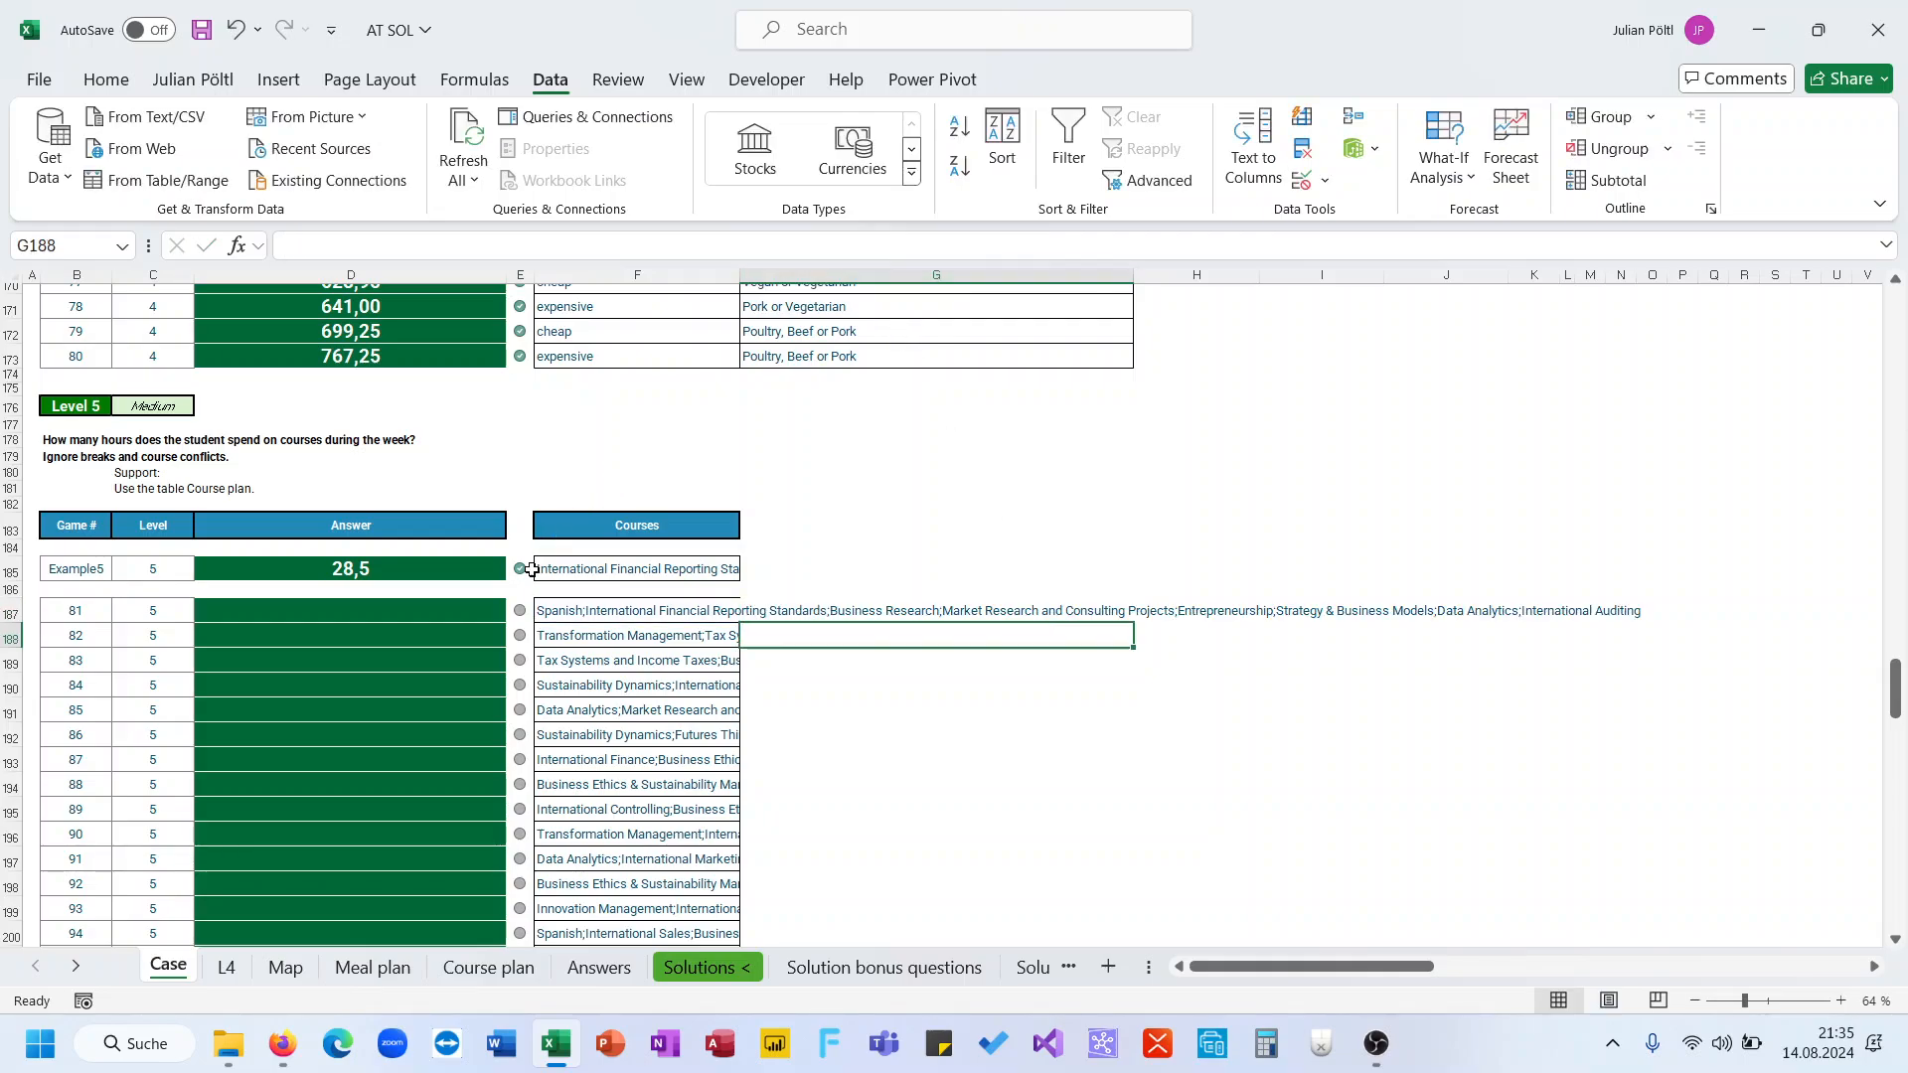
{"action": "left_click", "coordinate": [351, 610]}
{"action": "left_click", "coordinate": [579, 247]}
{"action": "key", "text": "Return"}
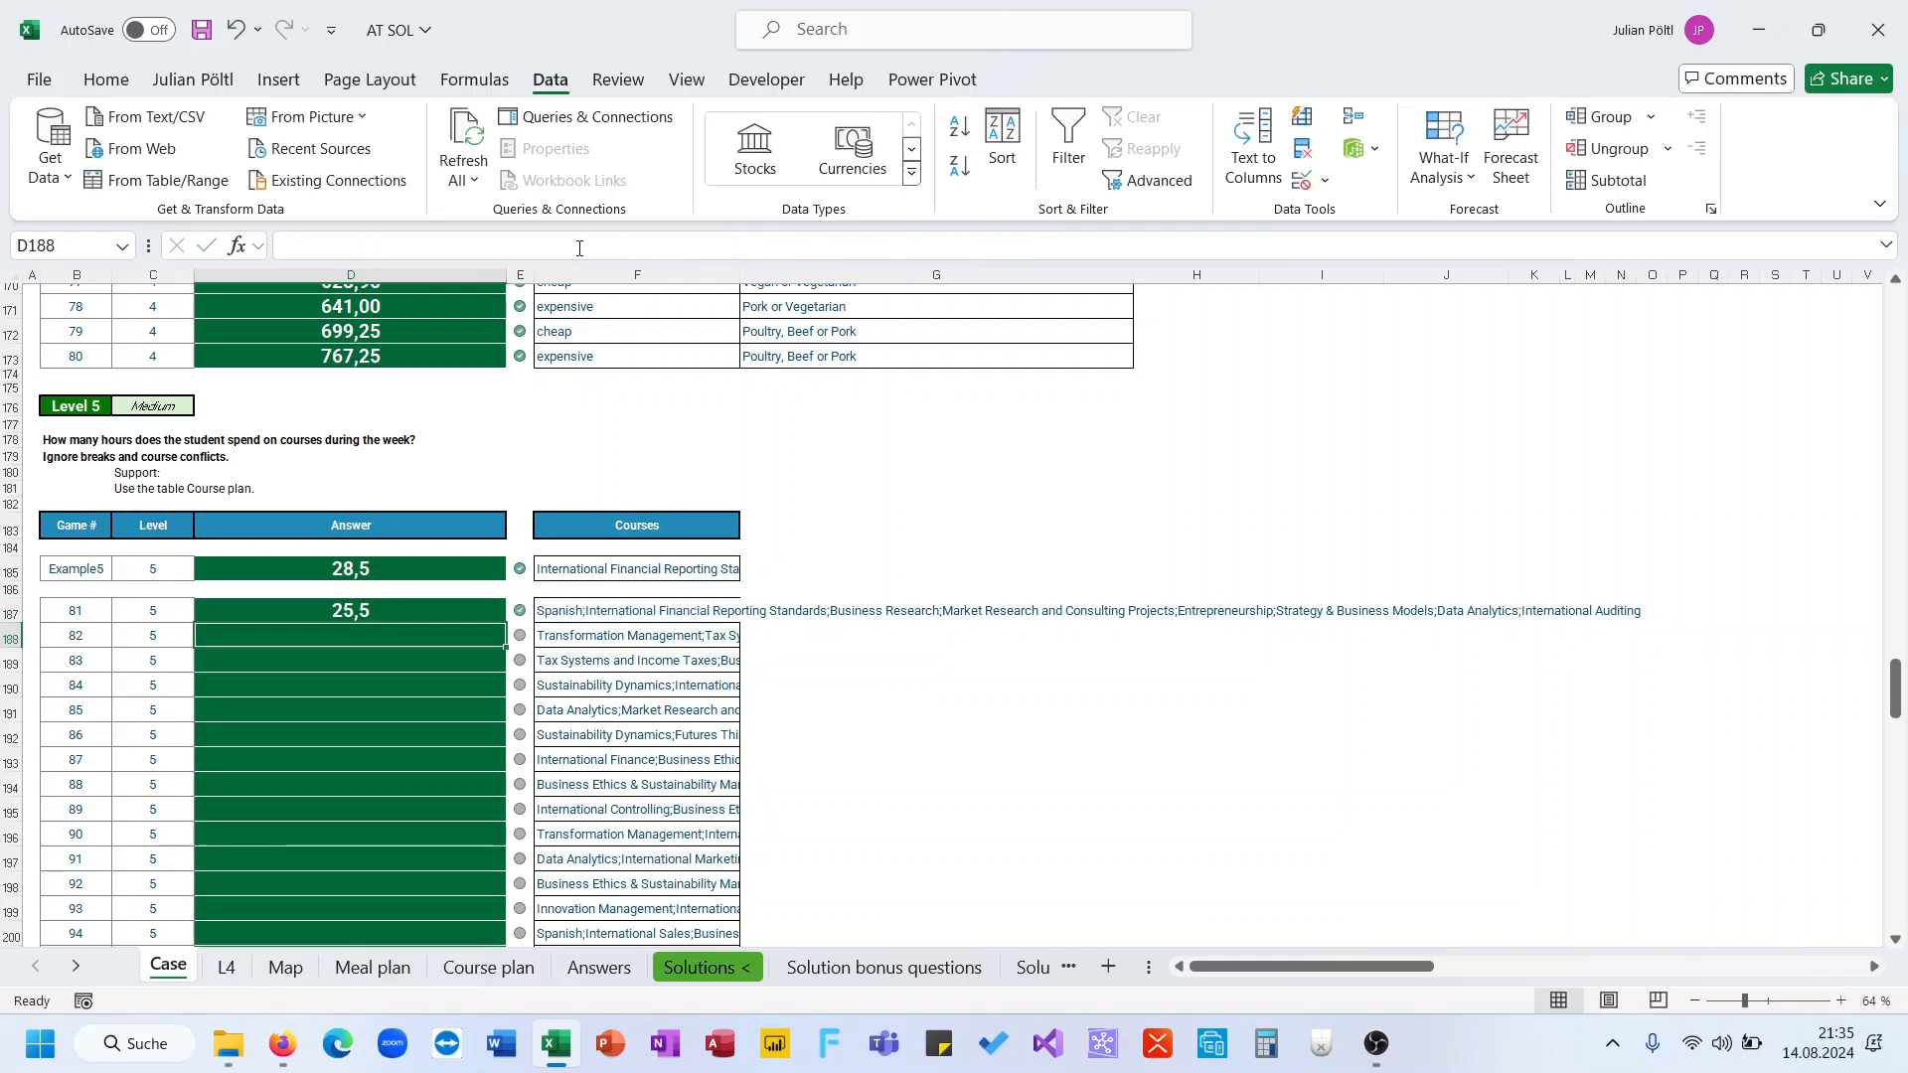
Try filling the D187 formula down the Level 5 answer column, then undo the fill
{"action": "key", "text": "Right"}
{"action": "key", "text": "Right"}
{"action": "key", "text": "Right"}
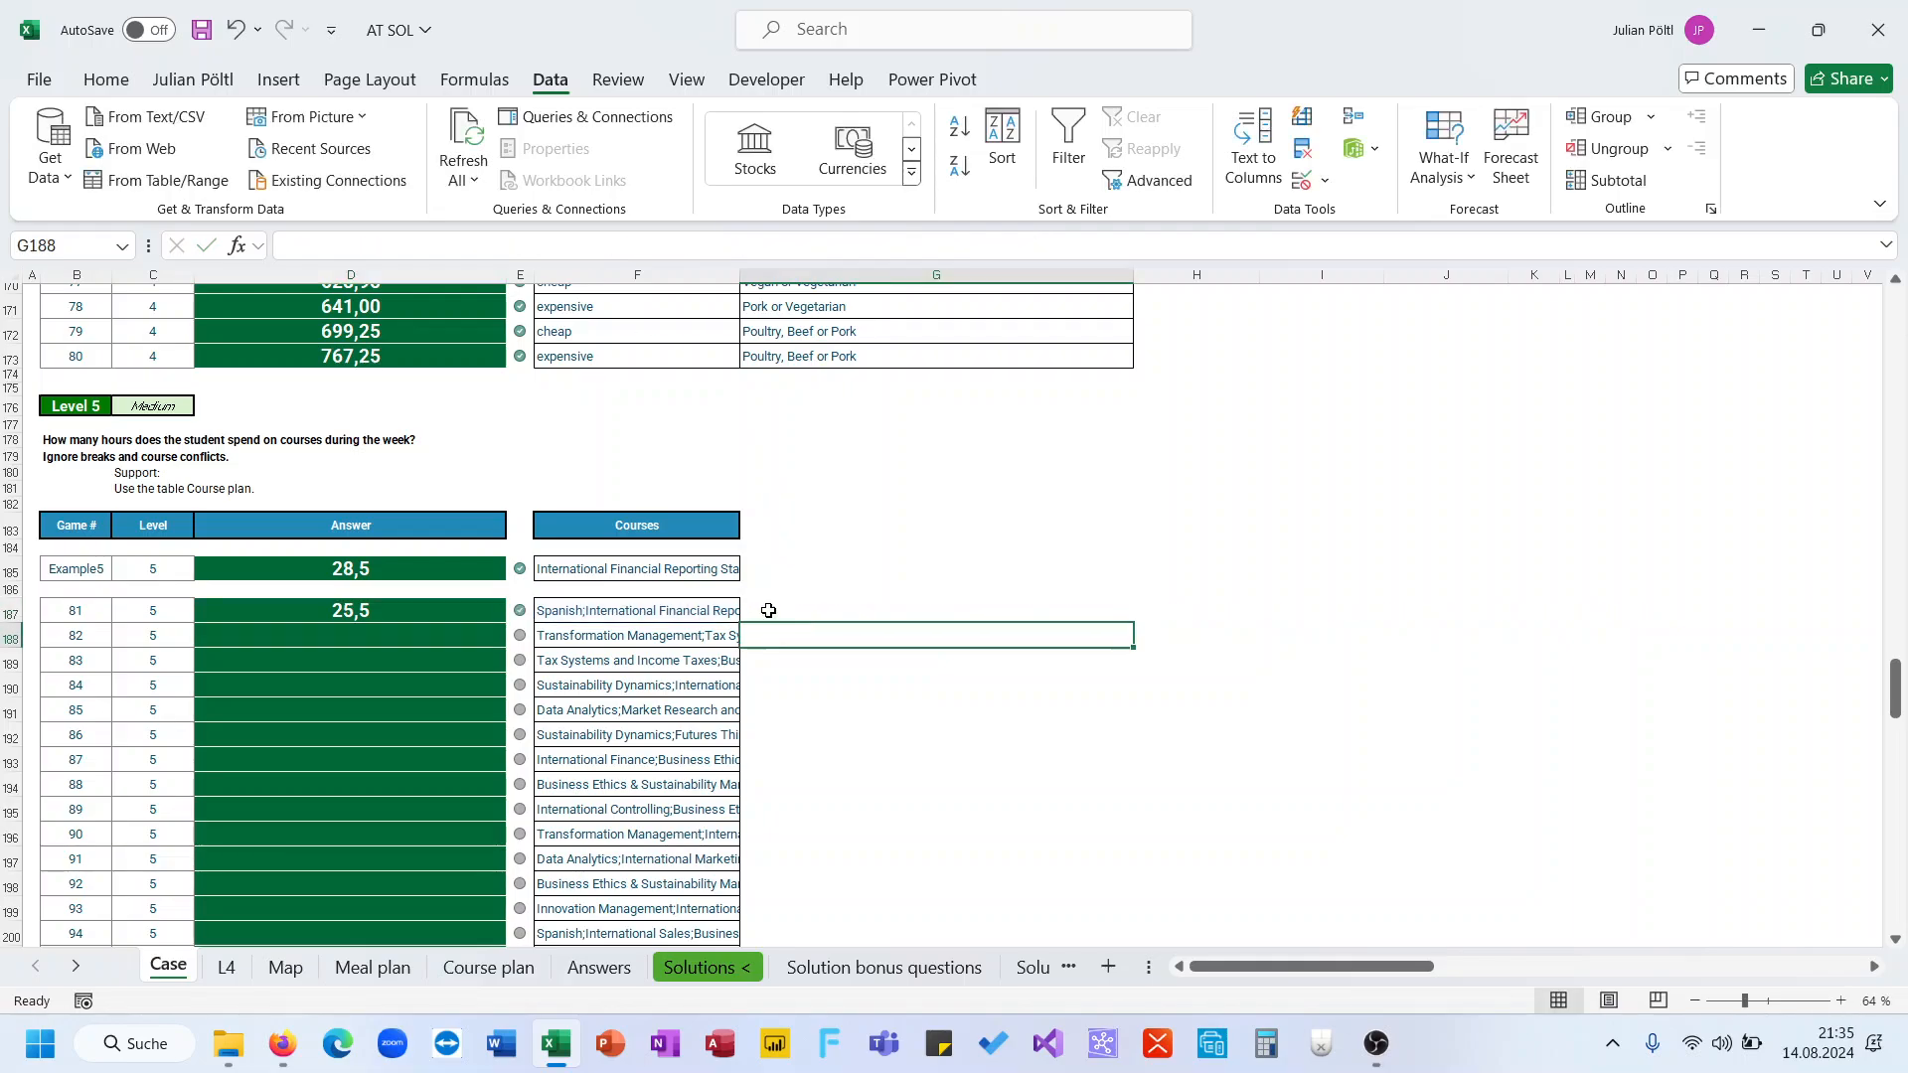
{"action": "left_click", "coordinate": [485, 621]}
{"action": "double_click", "coordinate": [505, 623]}
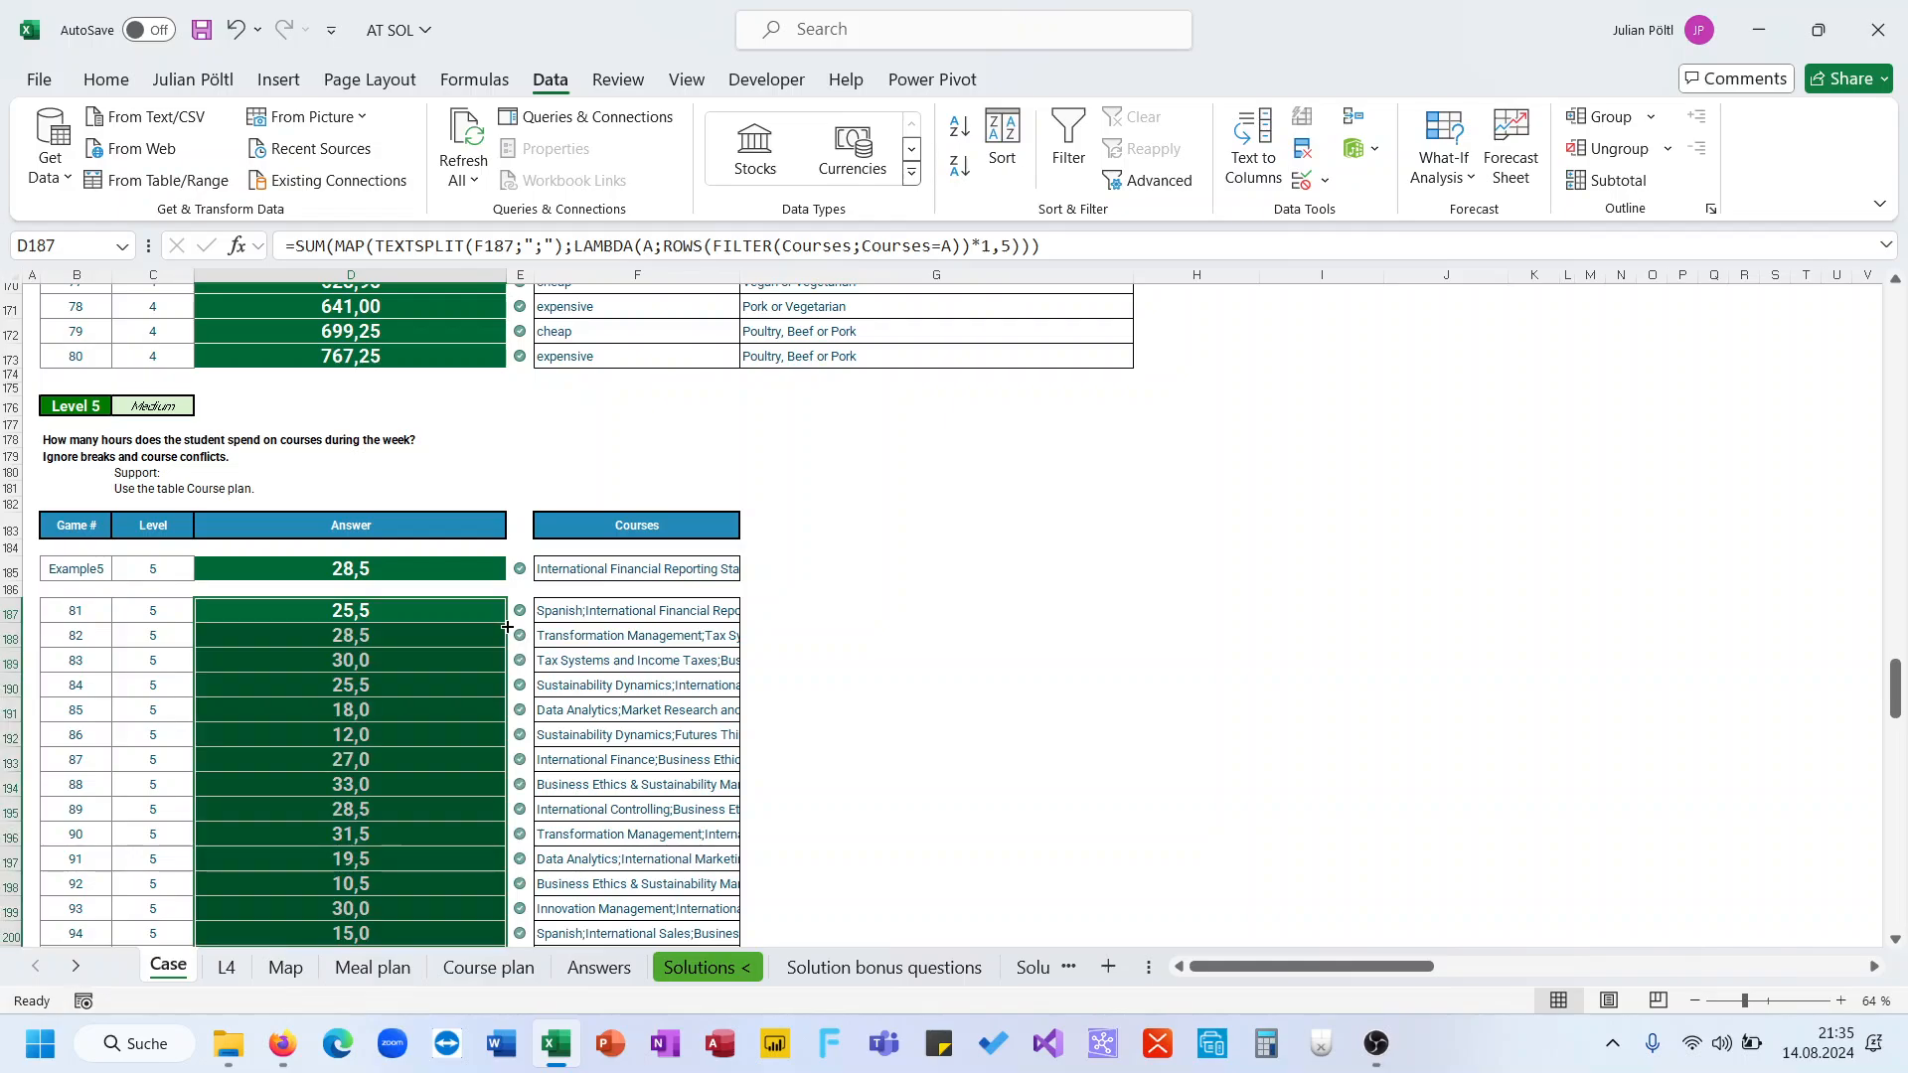
{"action": "scroll", "coordinate": [507, 628], "scroll_direction": "down", "scroll_amount": 4}
{"action": "scroll", "coordinate": [506, 628], "scroll_direction": "down", "scroll_amount": 1}
{"action": "scroll", "coordinate": [506, 627], "scroll_direction": "up", "scroll_amount": 1}
{"action": "key", "text": "ctrl+z"}
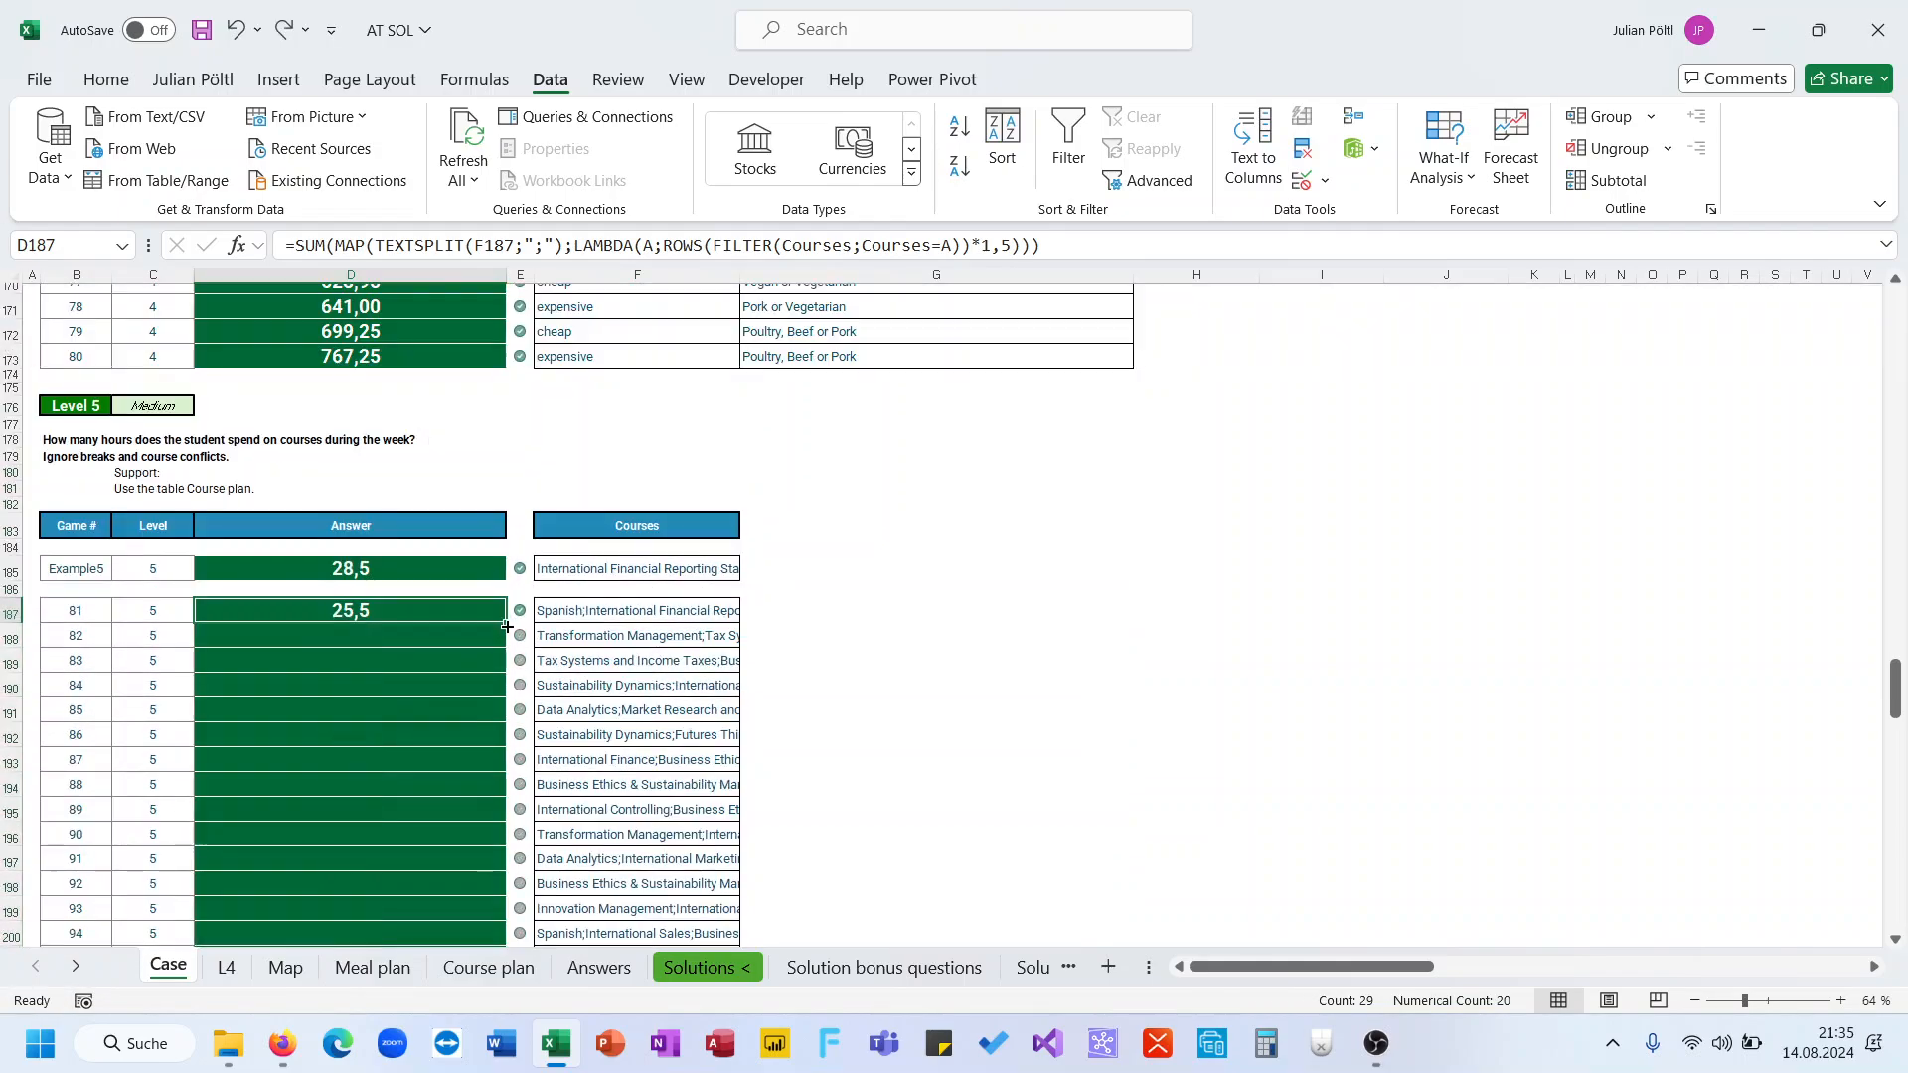
Copy the D187 formula down the answer cells for games 82 through 100
{"action": "left_click_drag", "start_coordinate": [506, 624], "coordinate": [464, 881]}
{"action": "scroll", "coordinate": [582, 712], "scroll_direction": "down", "scroll_amount": 2}
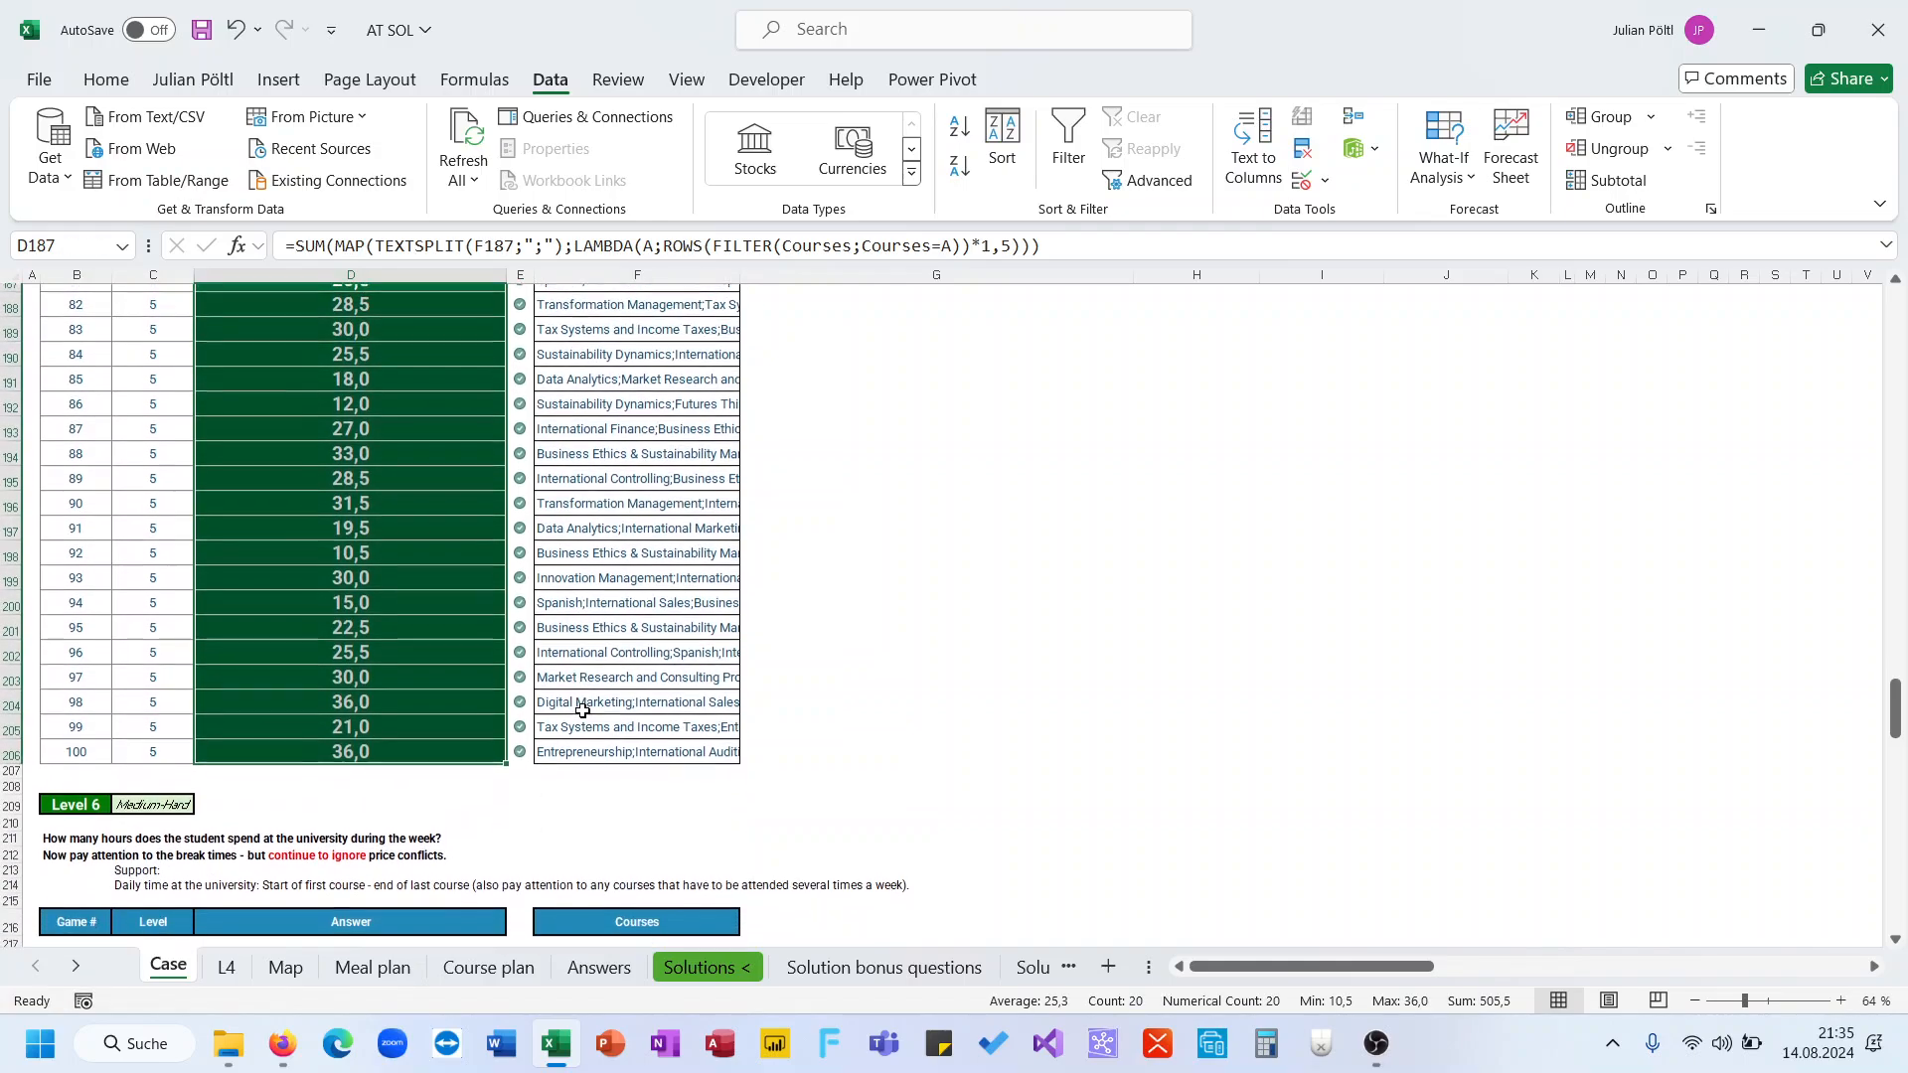
{"action": "scroll", "coordinate": [582, 711], "scroll_direction": "down", "scroll_amount": 2}
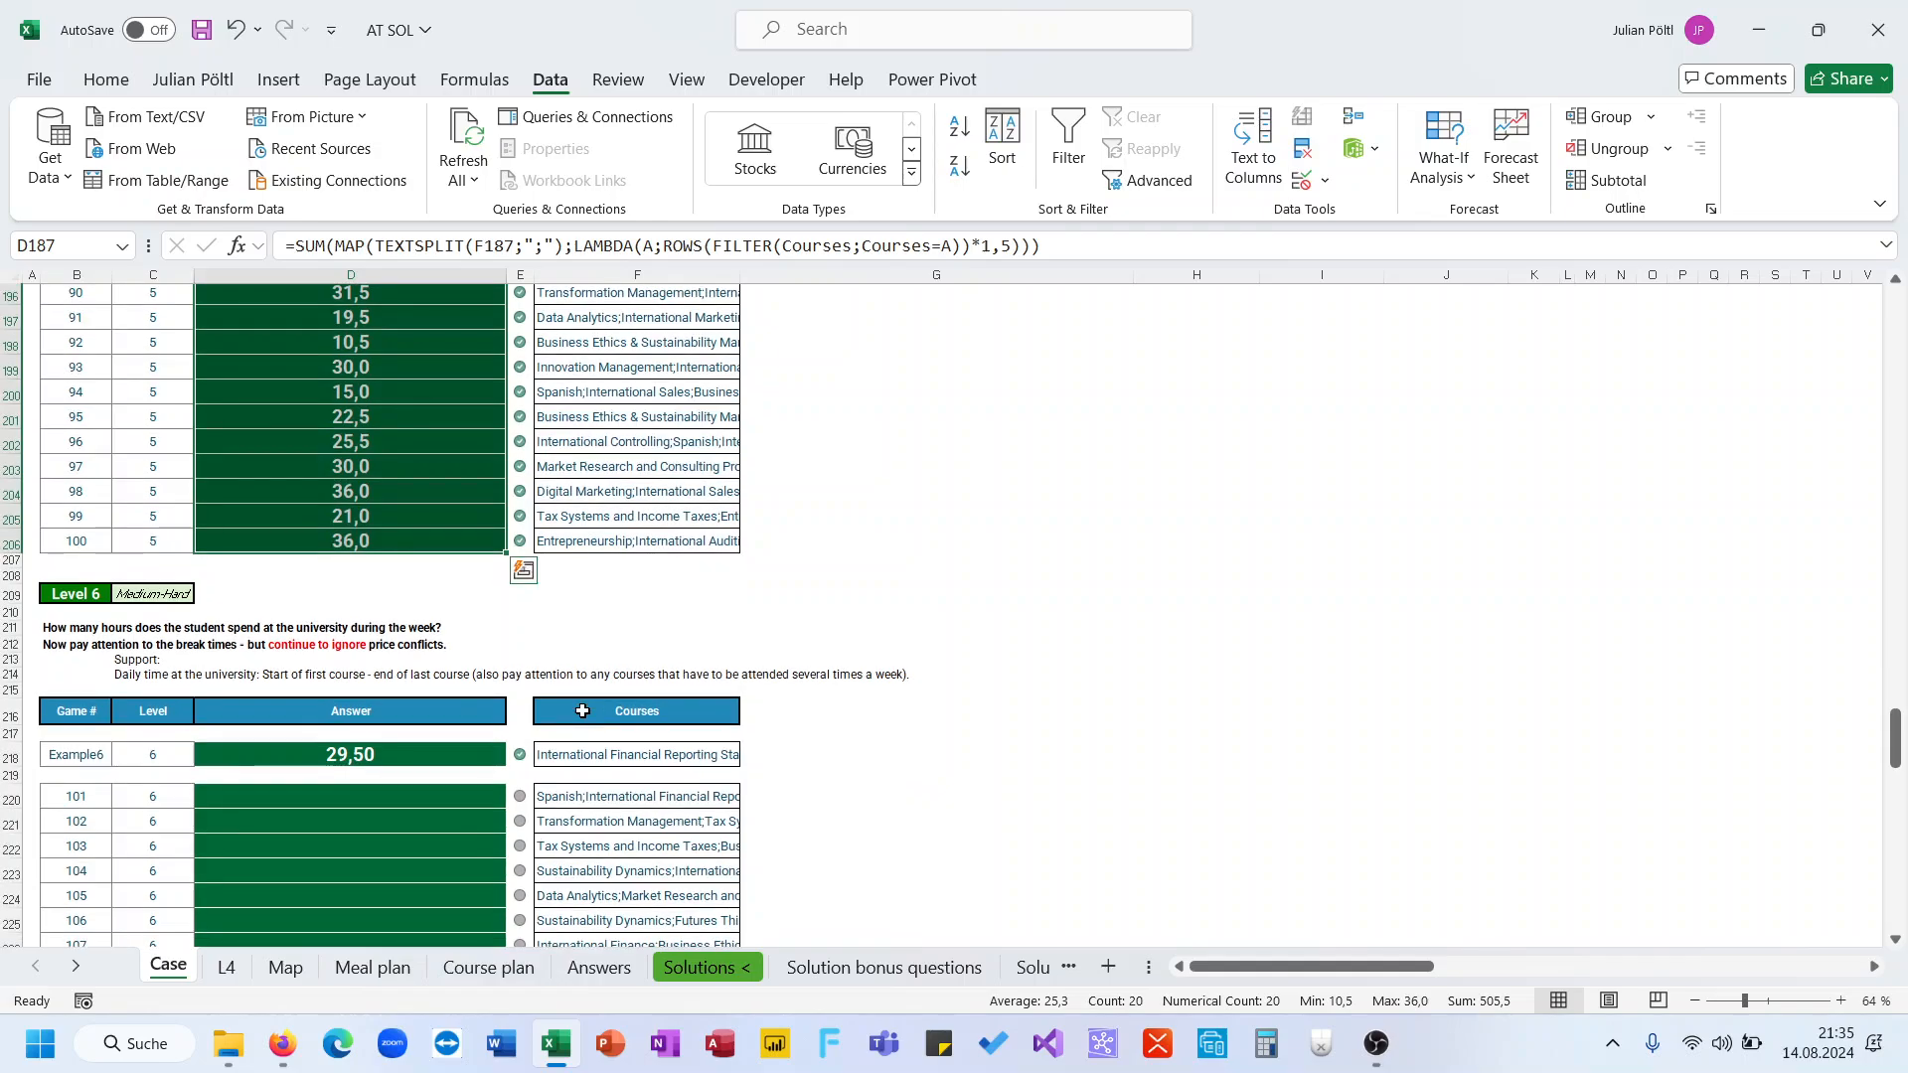
{"action": "scroll", "coordinate": [406, 697], "scroll_direction": "down", "scroll_amount": 1}
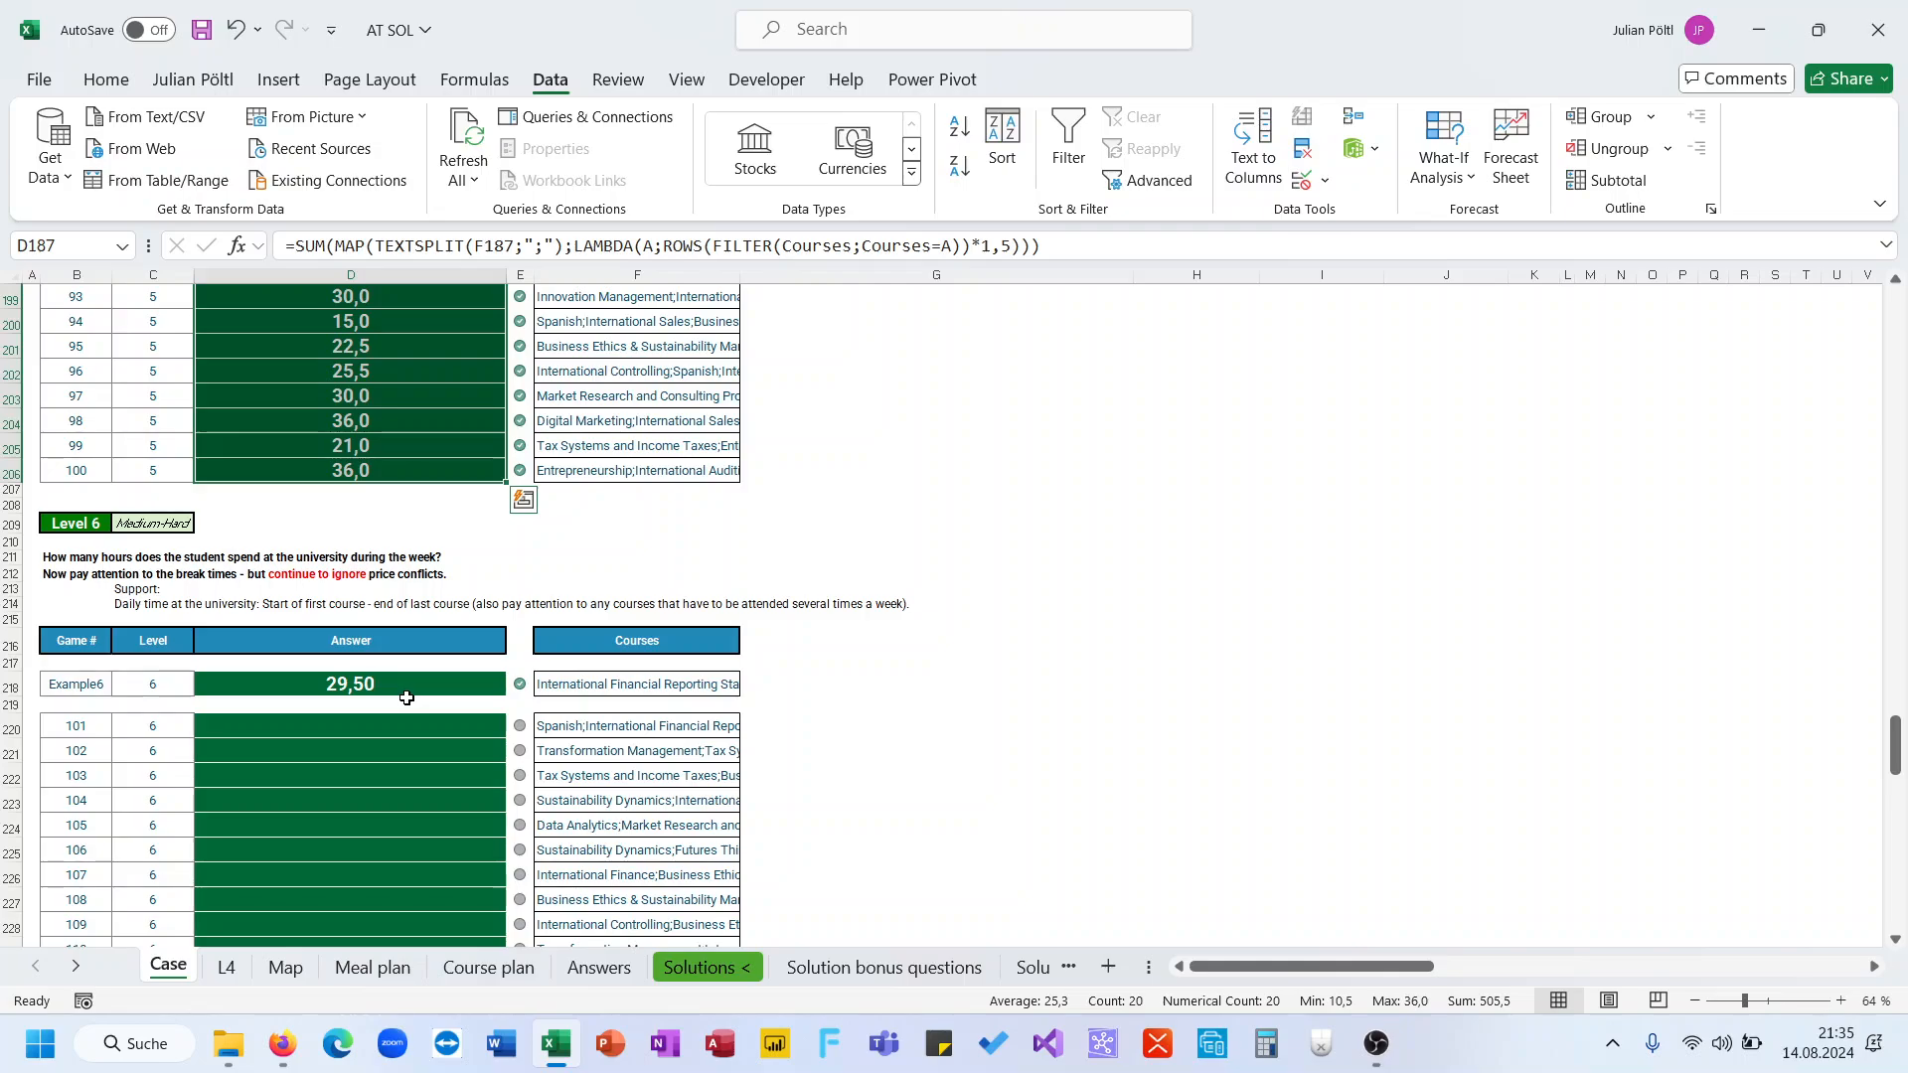
Change "price conflicts" to "course conflicts" in the Level 6 instruction text in B212
{"action": "left_click", "coordinate": [107, 578]}
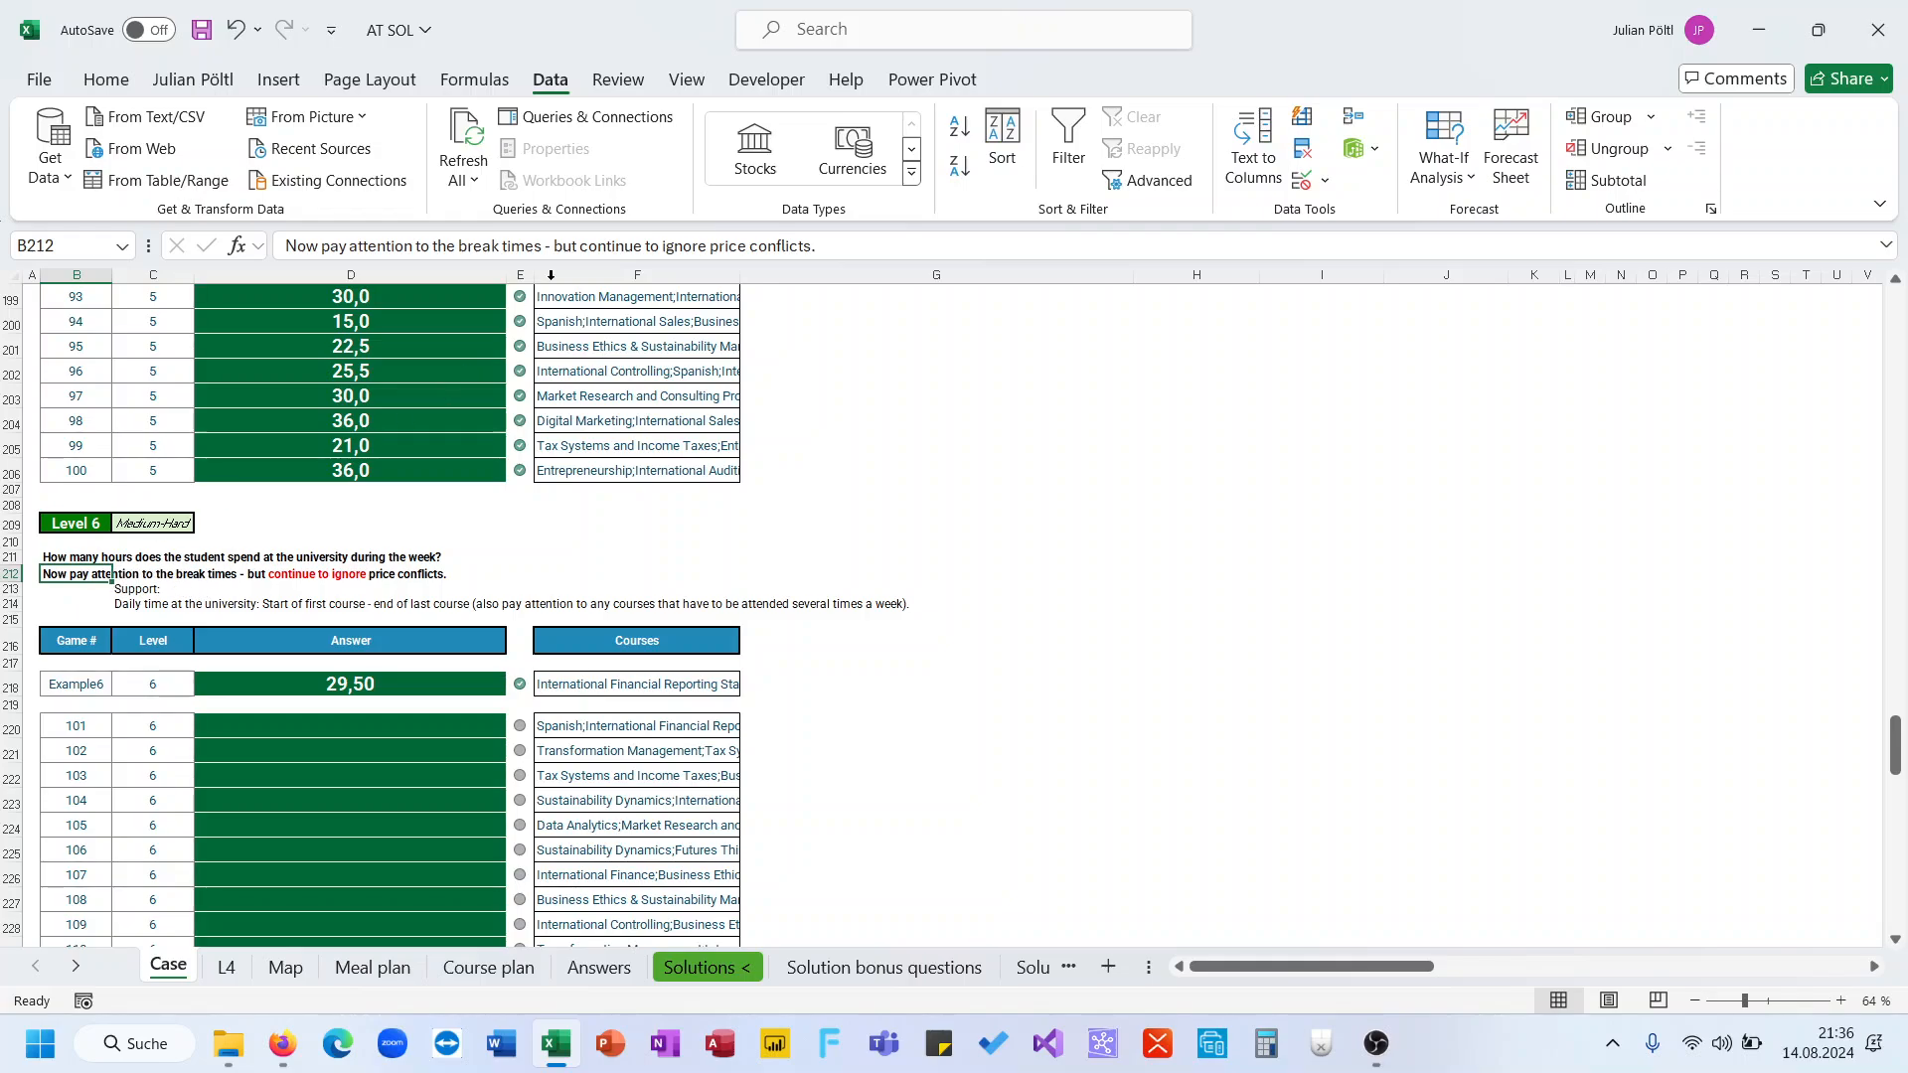
{"action": "double_click", "coordinate": [723, 248]}
{"action": "type", "text": "course"}
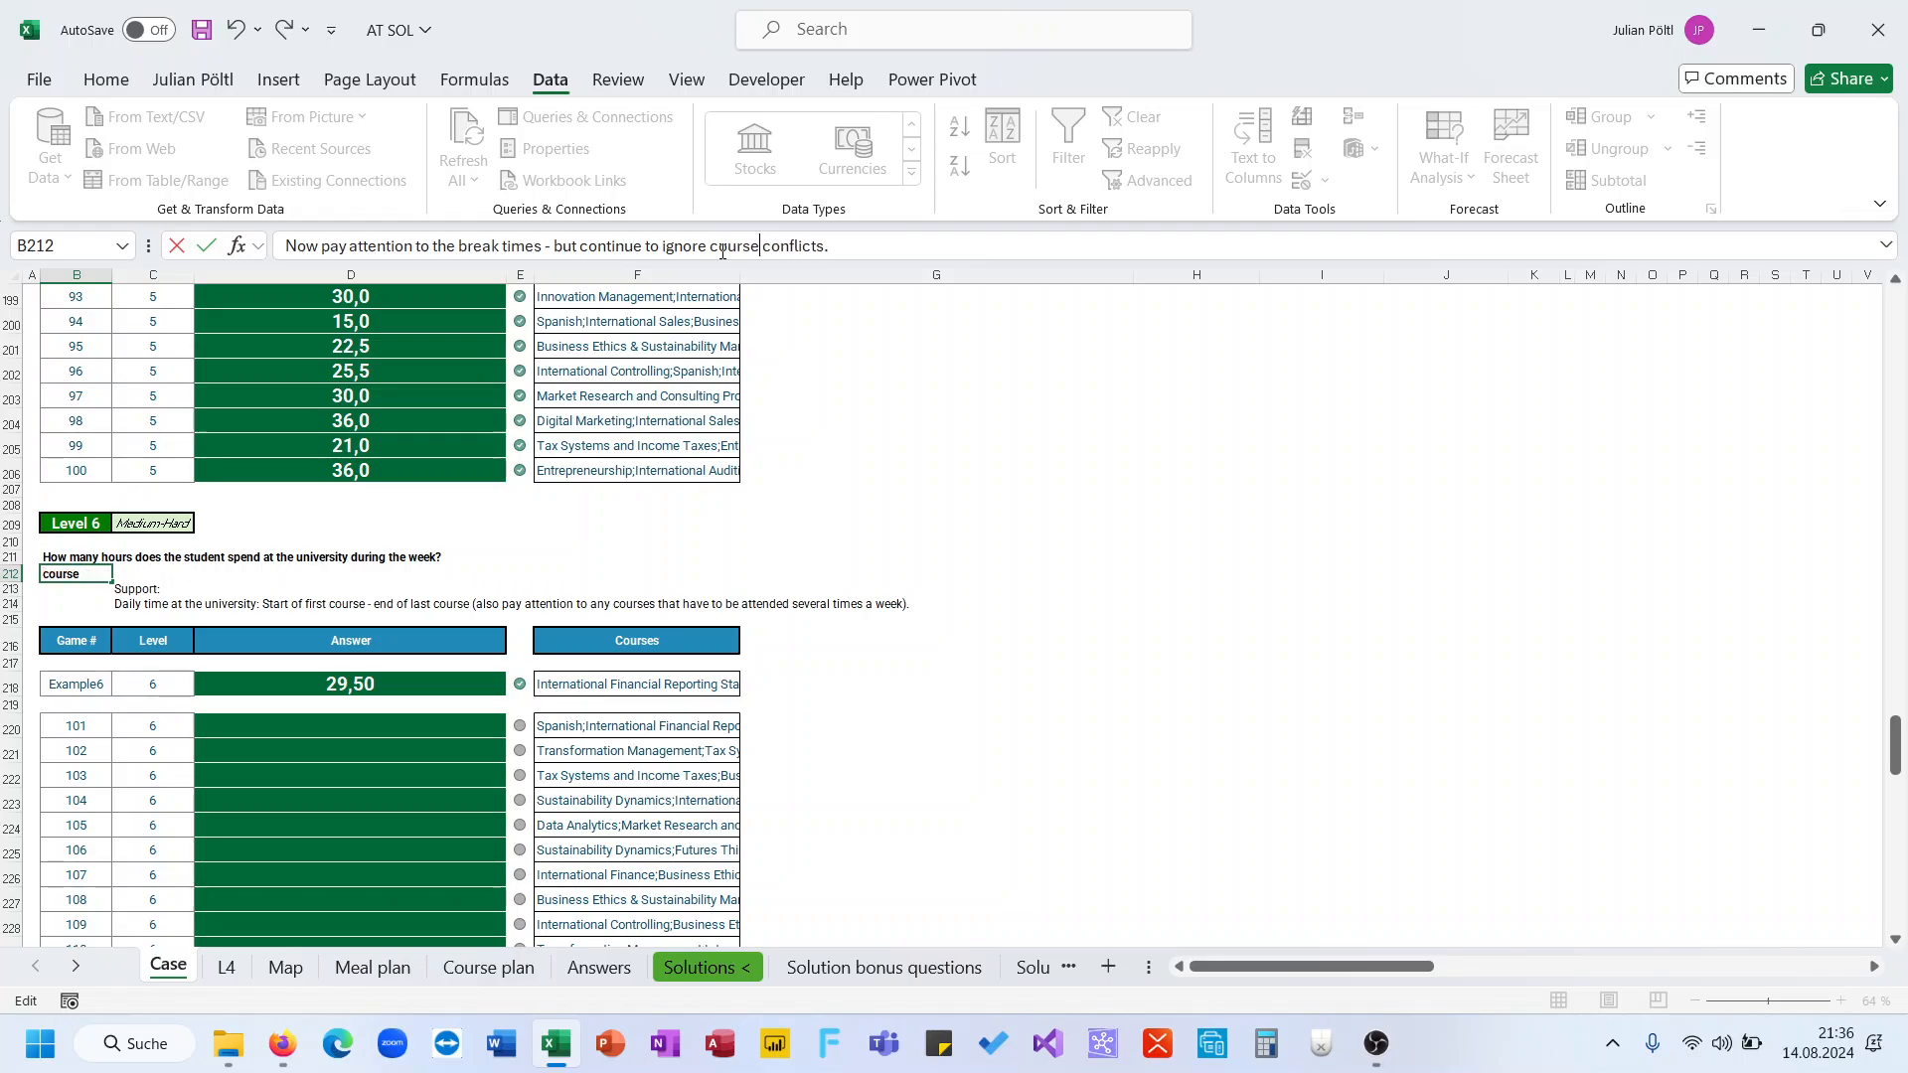
{"action": "key", "text": "Return"}
Read the Level 6 question and support text about daily university time
{"action": "scroll", "coordinate": [659, 515], "scroll_direction": "up", "scroll_amount": 10}
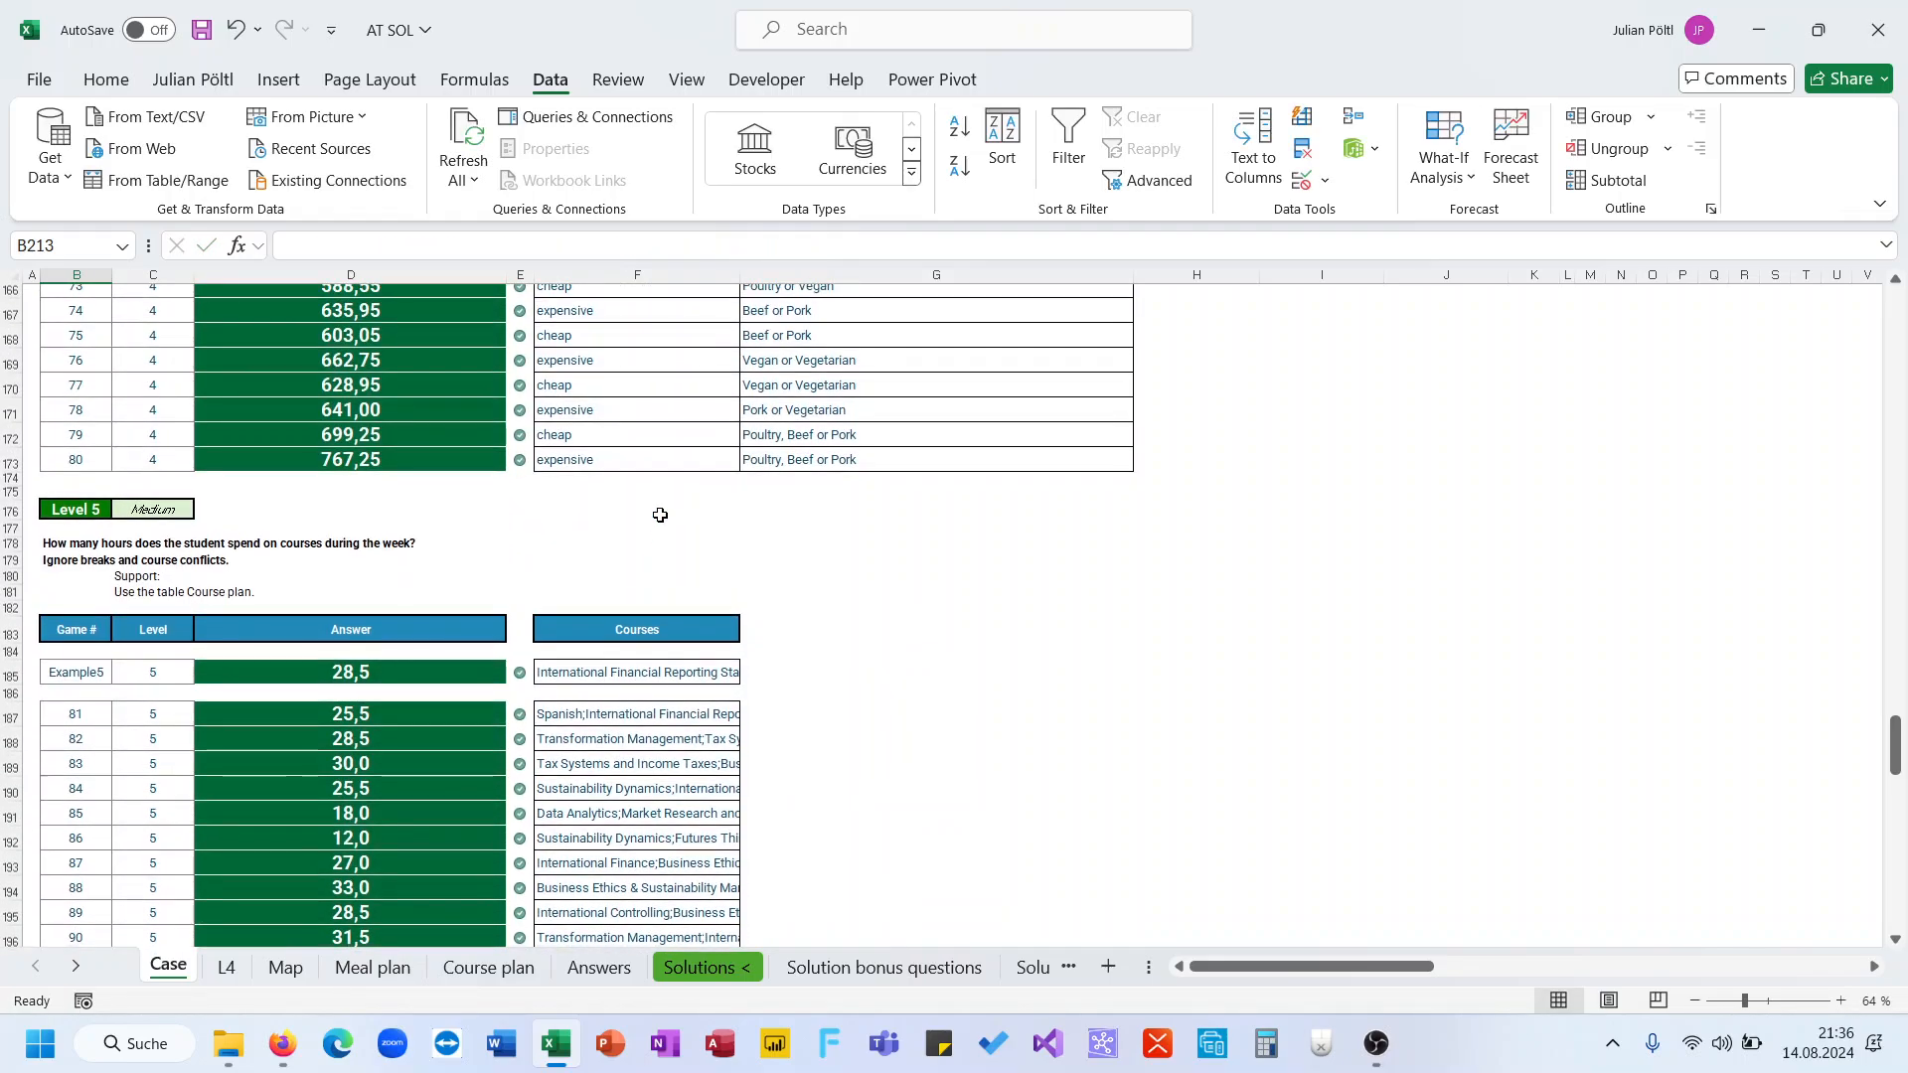
{"action": "scroll", "coordinate": [660, 515], "scroll_direction": "down", "scroll_amount": 3}
{"action": "scroll", "coordinate": [660, 515], "scroll_direction": "down", "scroll_amount": 7}
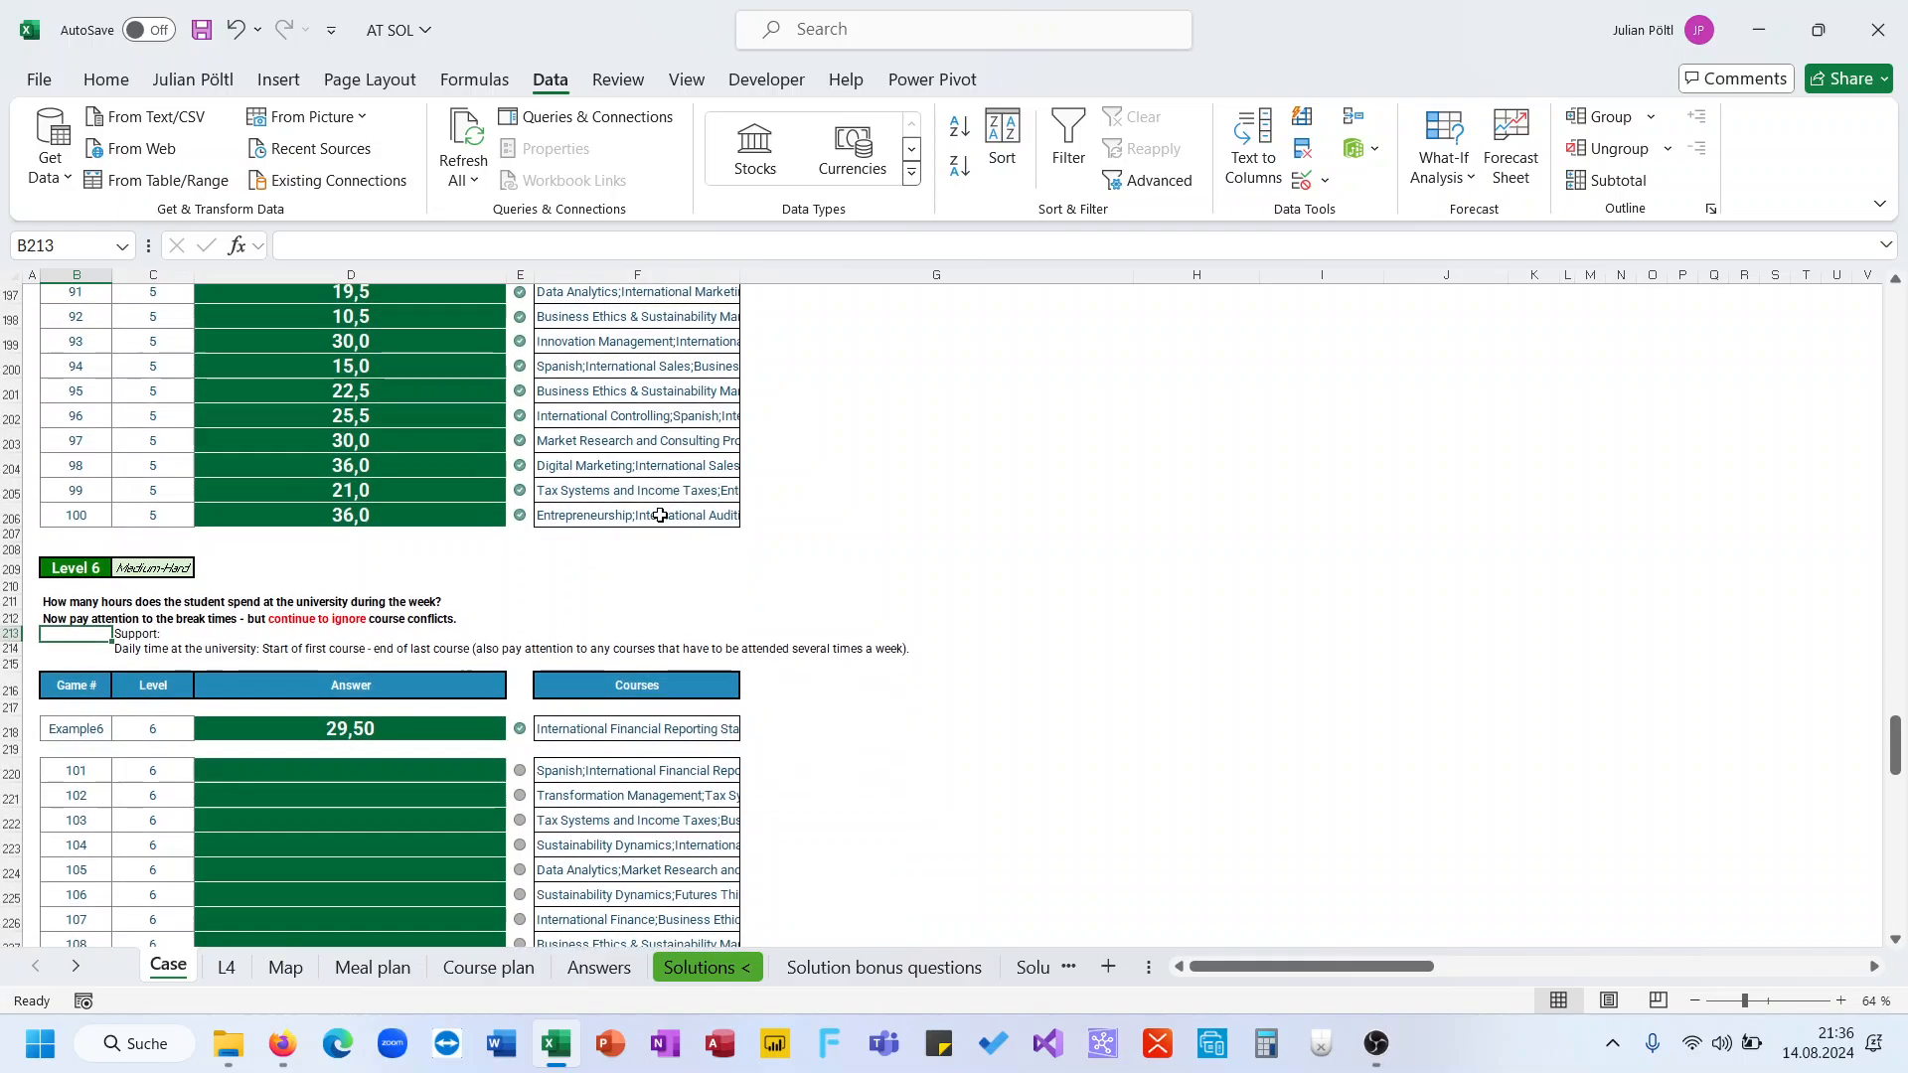
{"action": "left_click", "coordinate": [85, 619]}
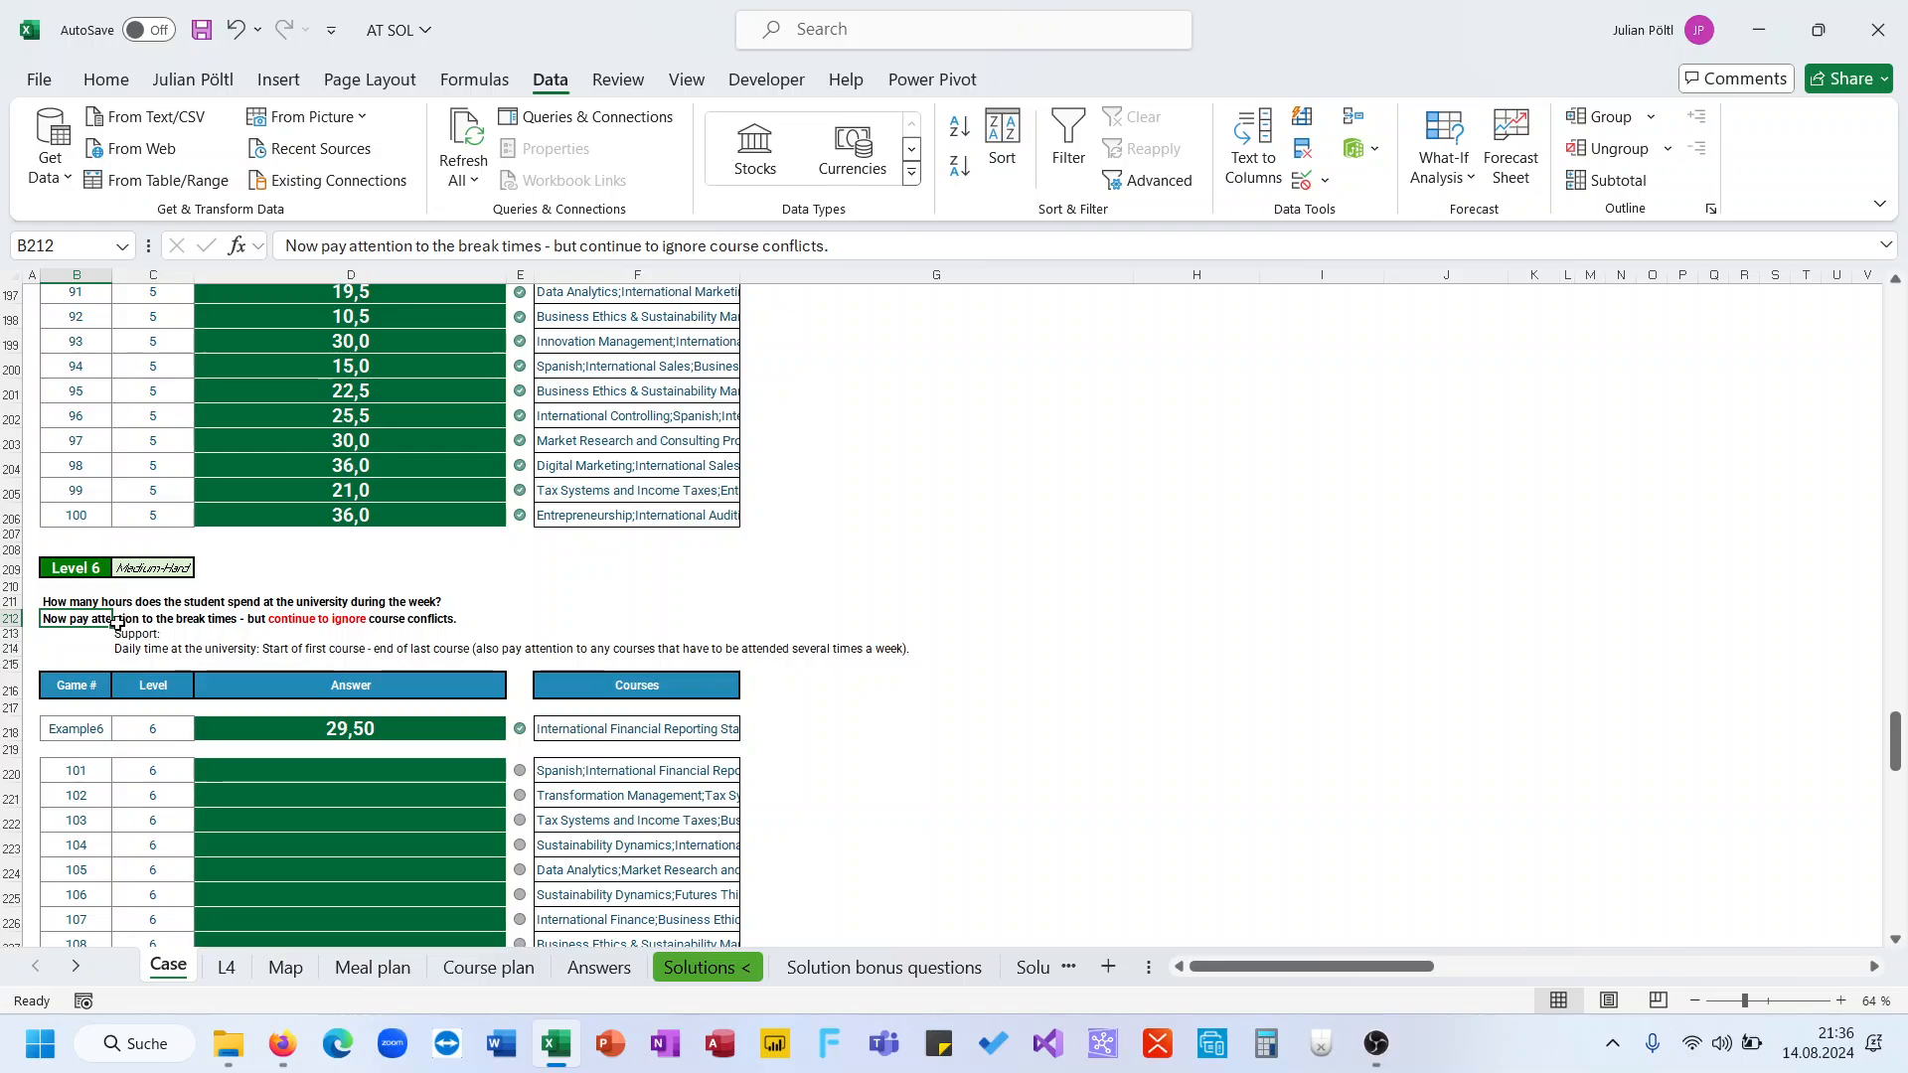
{"action": "left_click", "coordinate": [144, 650]}
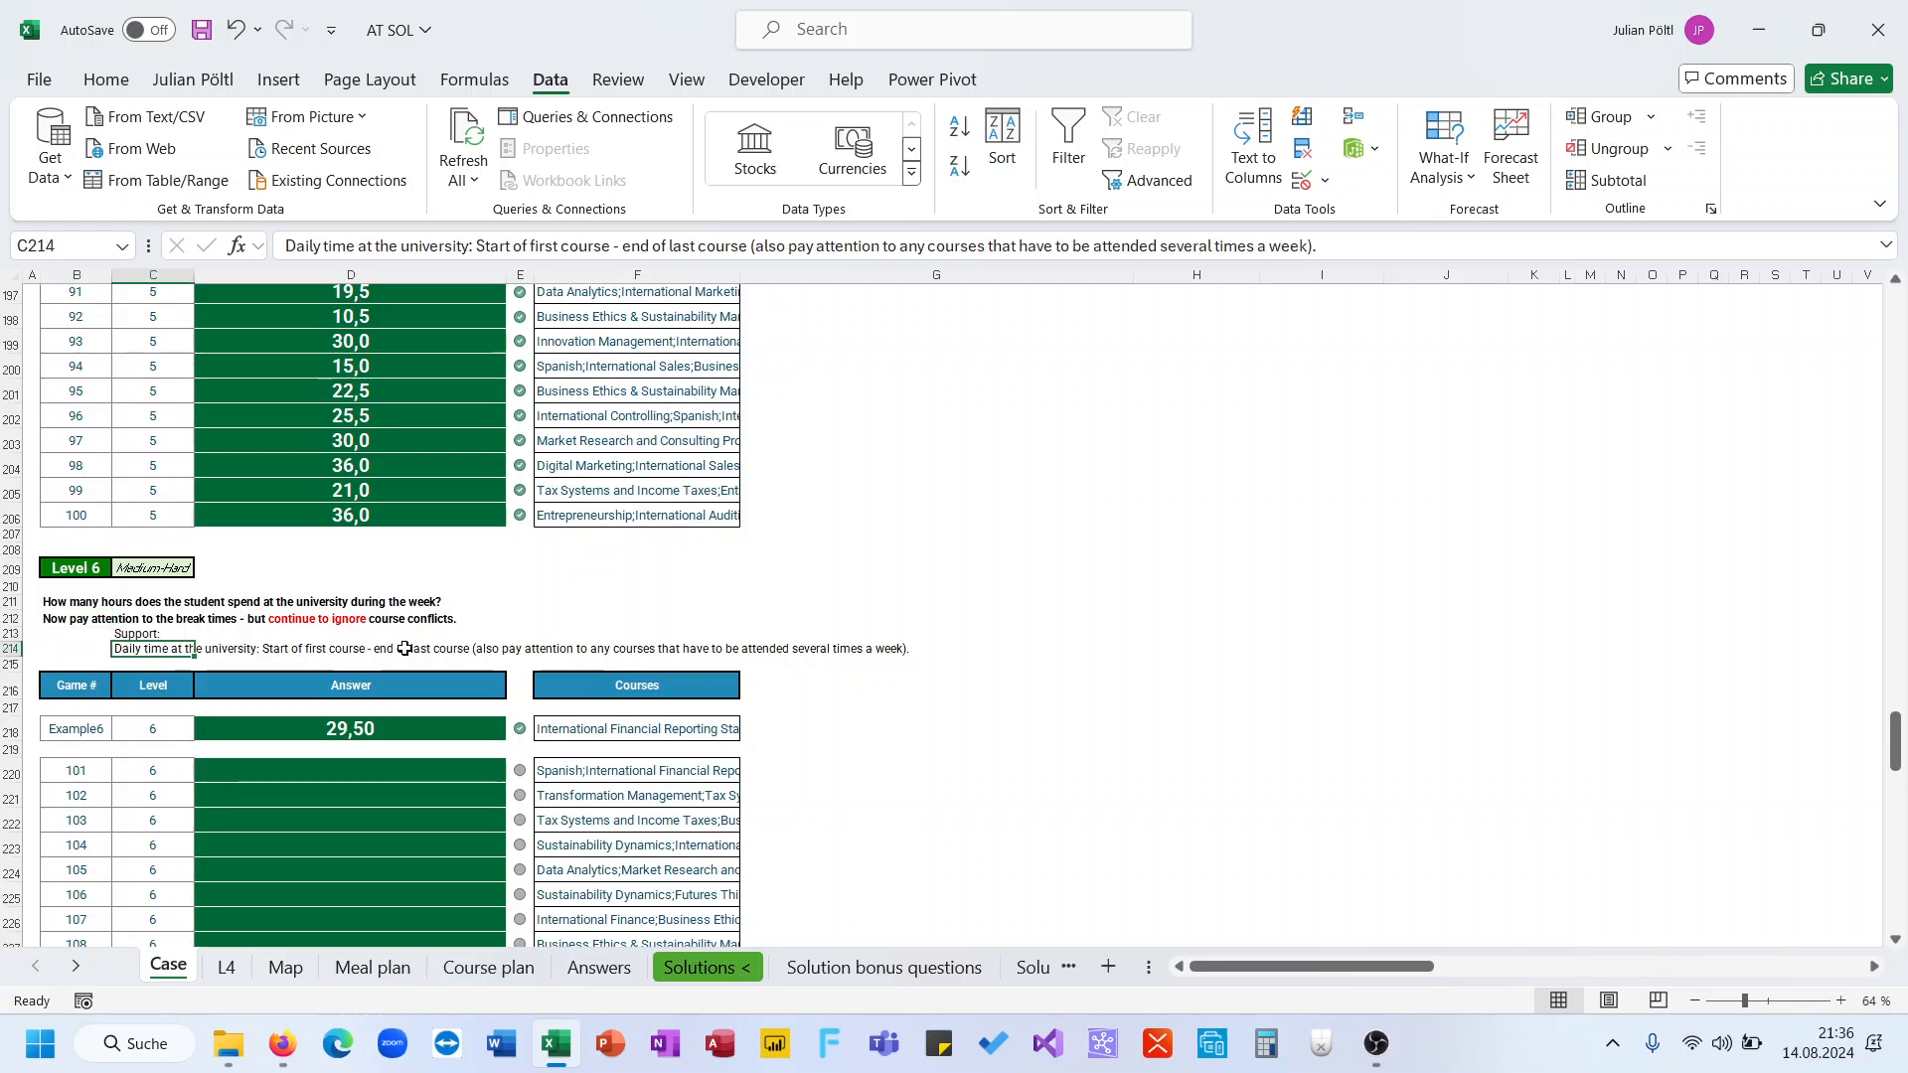
{"action": "left_click", "coordinate": [594, 621]}
{"action": "left_click", "coordinate": [525, 584]}
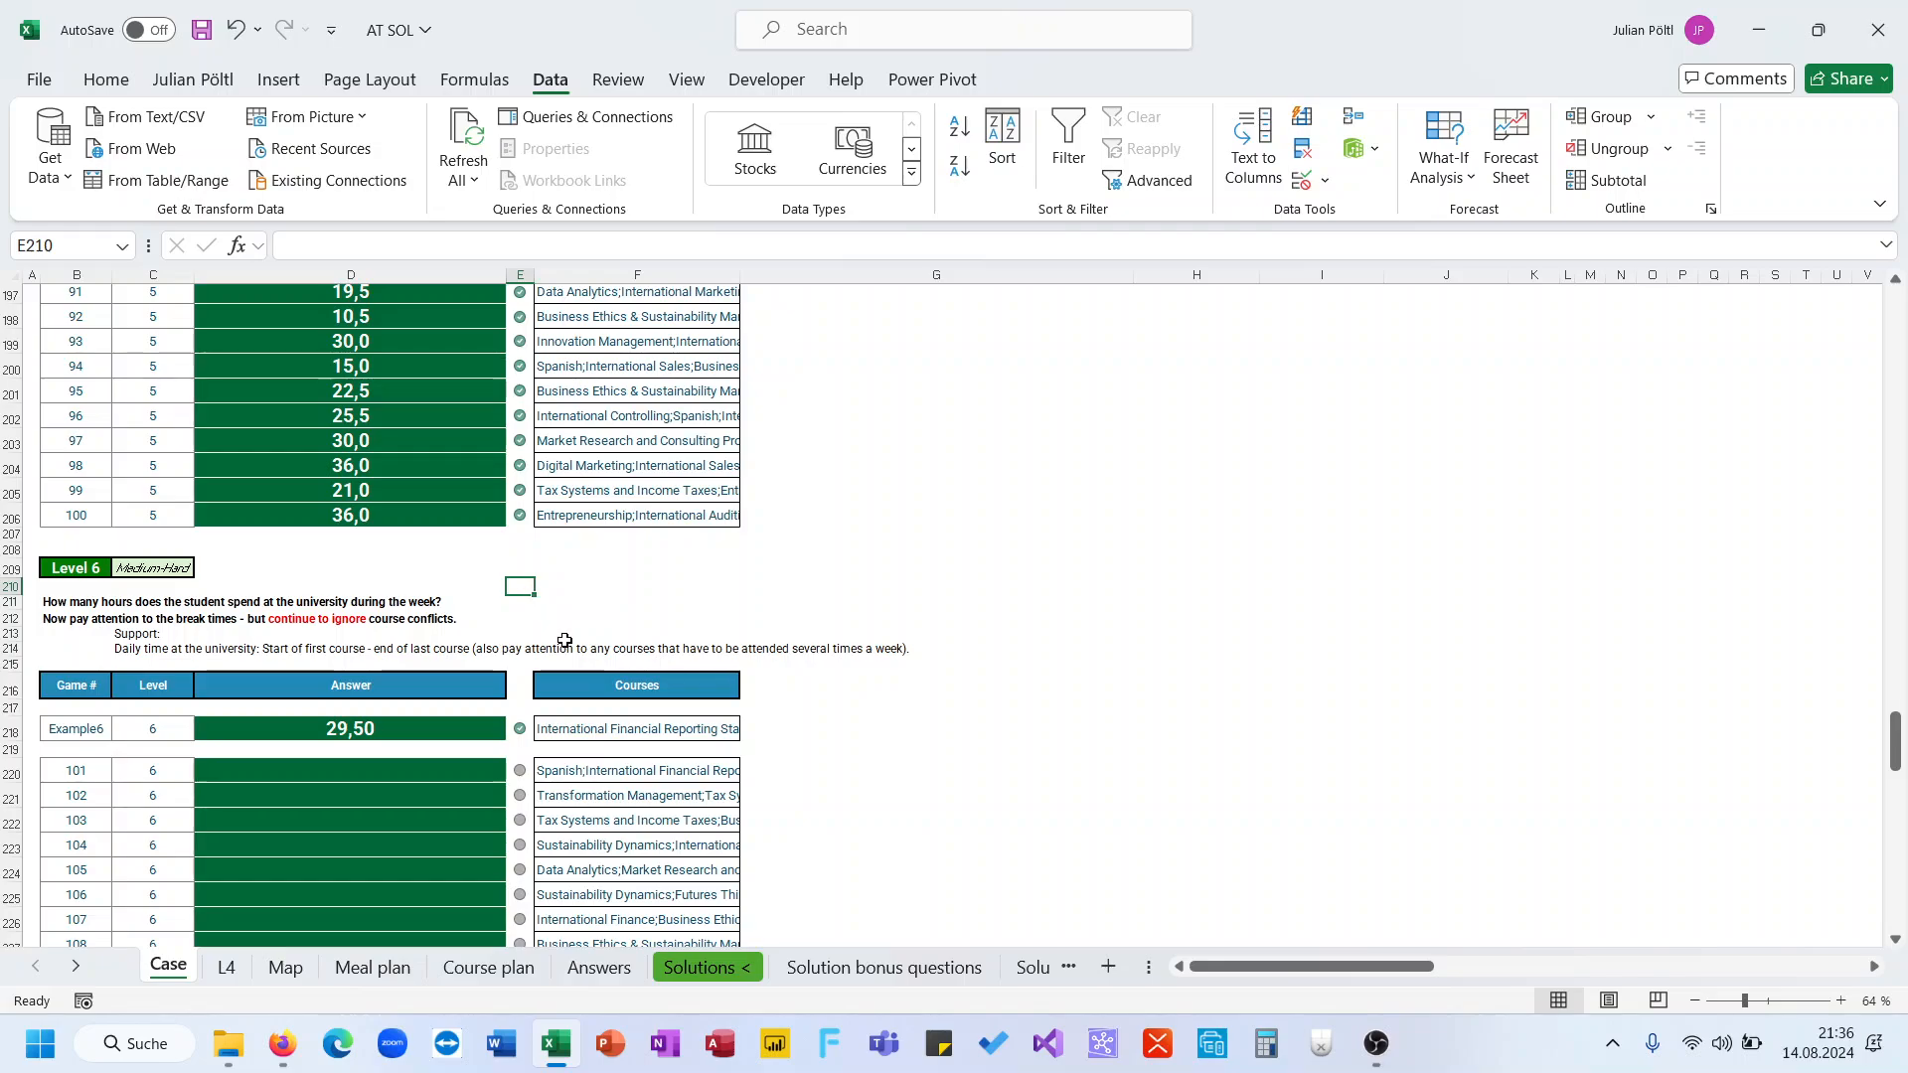
{"action": "left_click", "coordinate": [522, 650]}
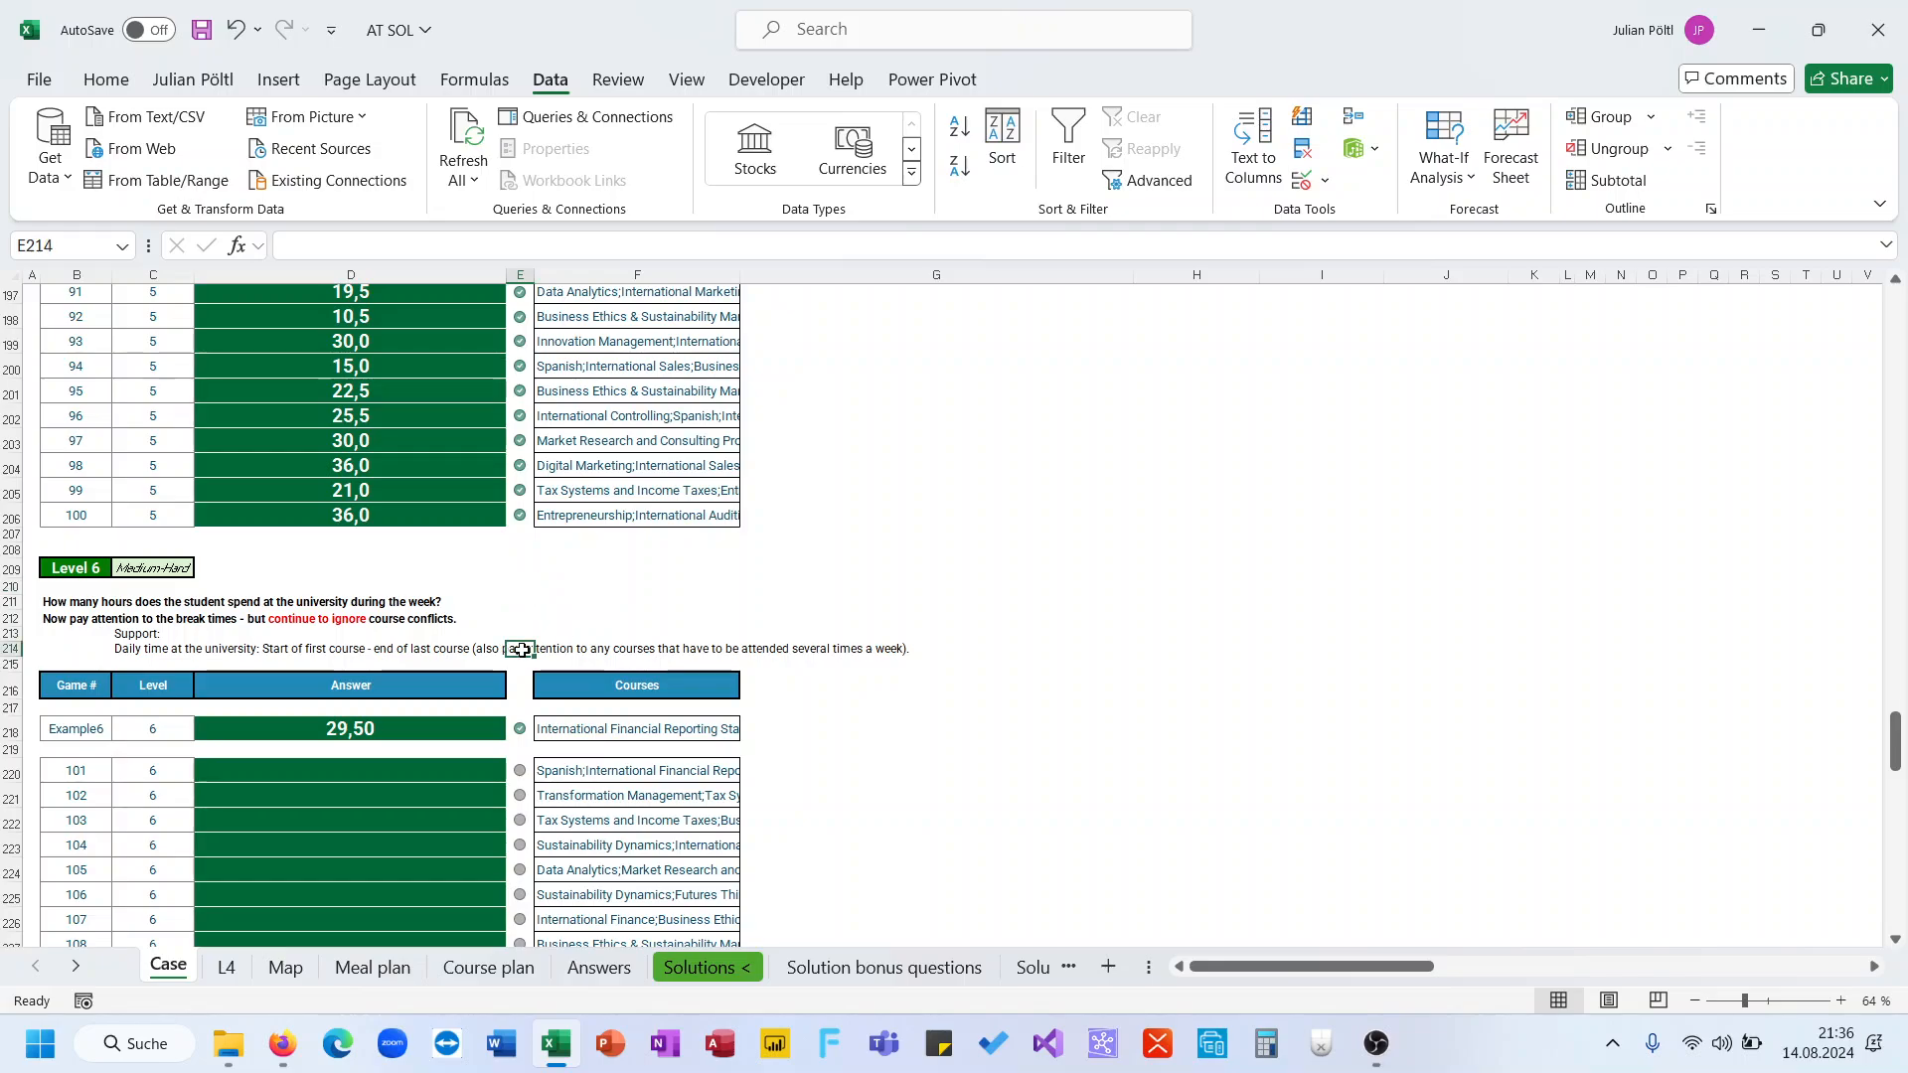
{"action": "left_click", "coordinate": [608, 650]}
{"action": "scroll", "coordinate": [678, 623], "scroll_direction": "down", "scroll_amount": 1}
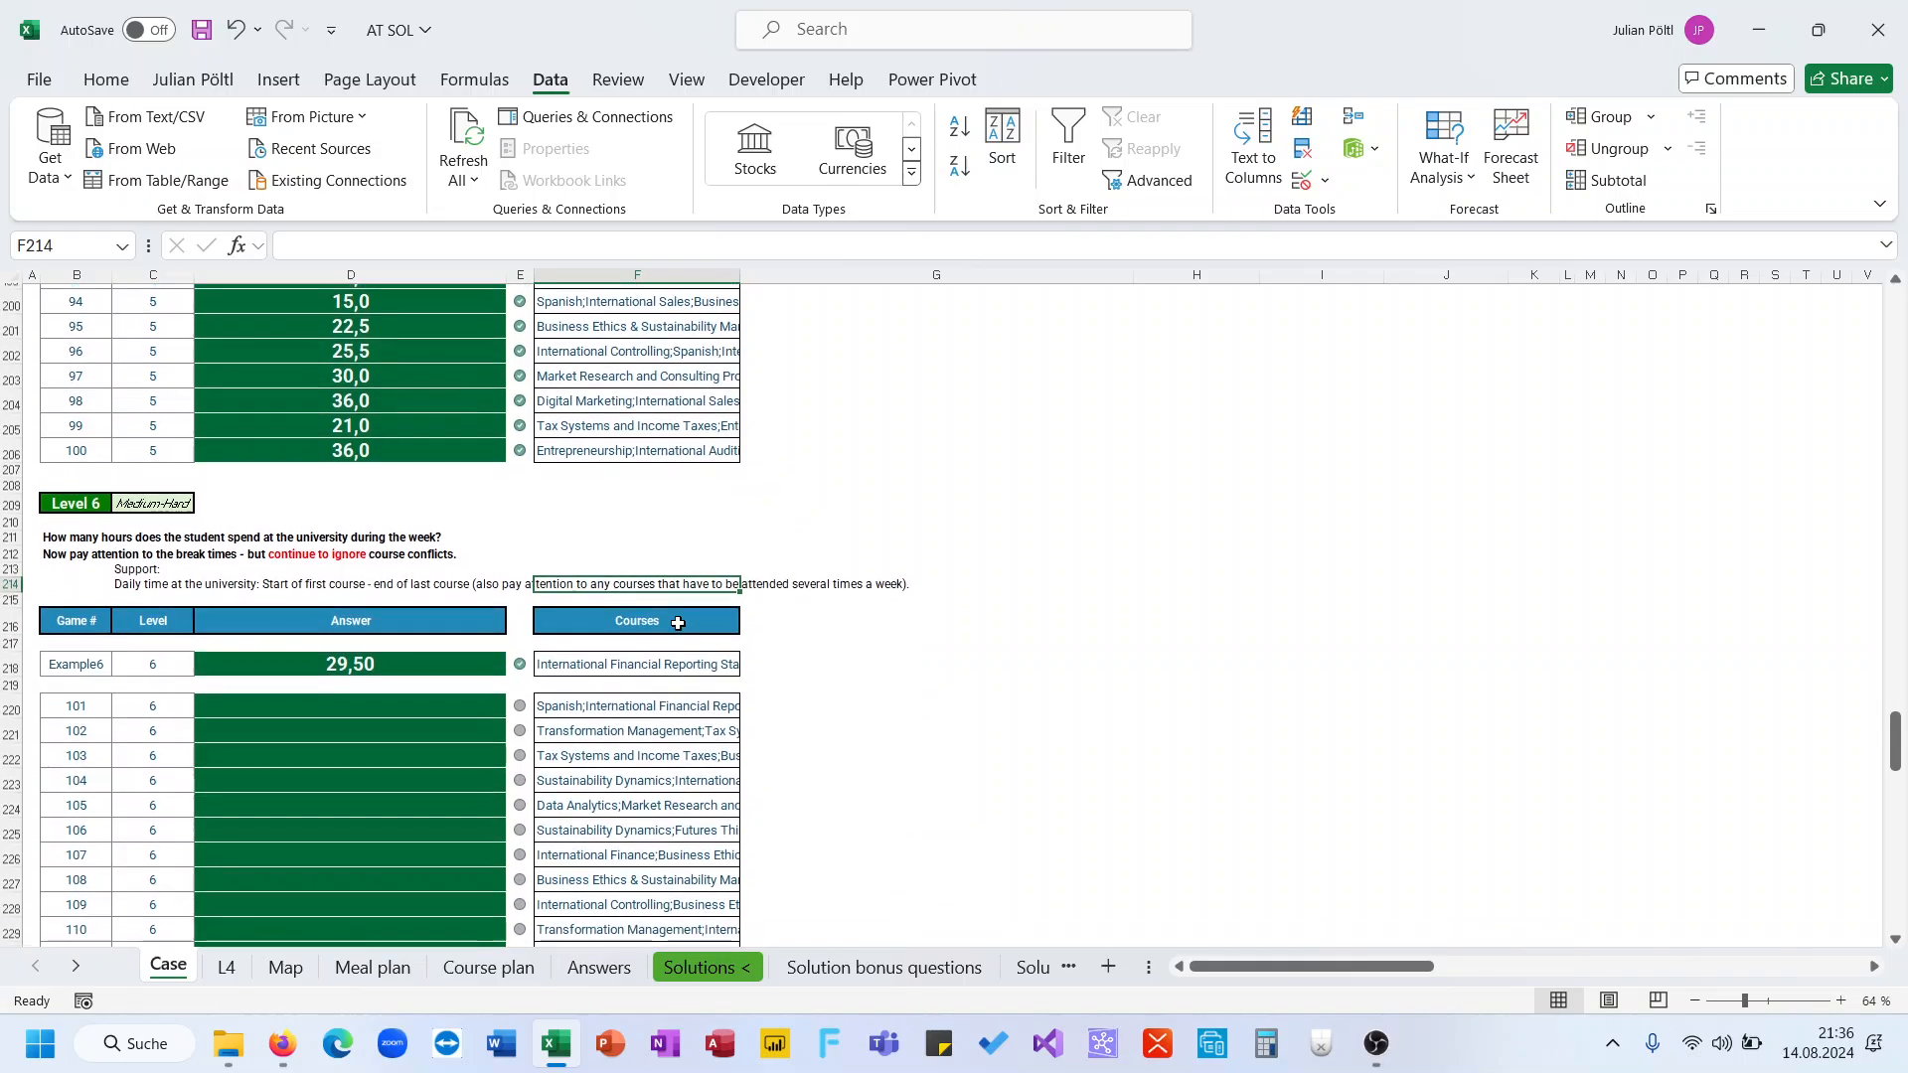
Split game 101's course list into separate cells in G220 with a TEXTSPLIT formula on semicolons
{"action": "left_click", "coordinate": [761, 657]}
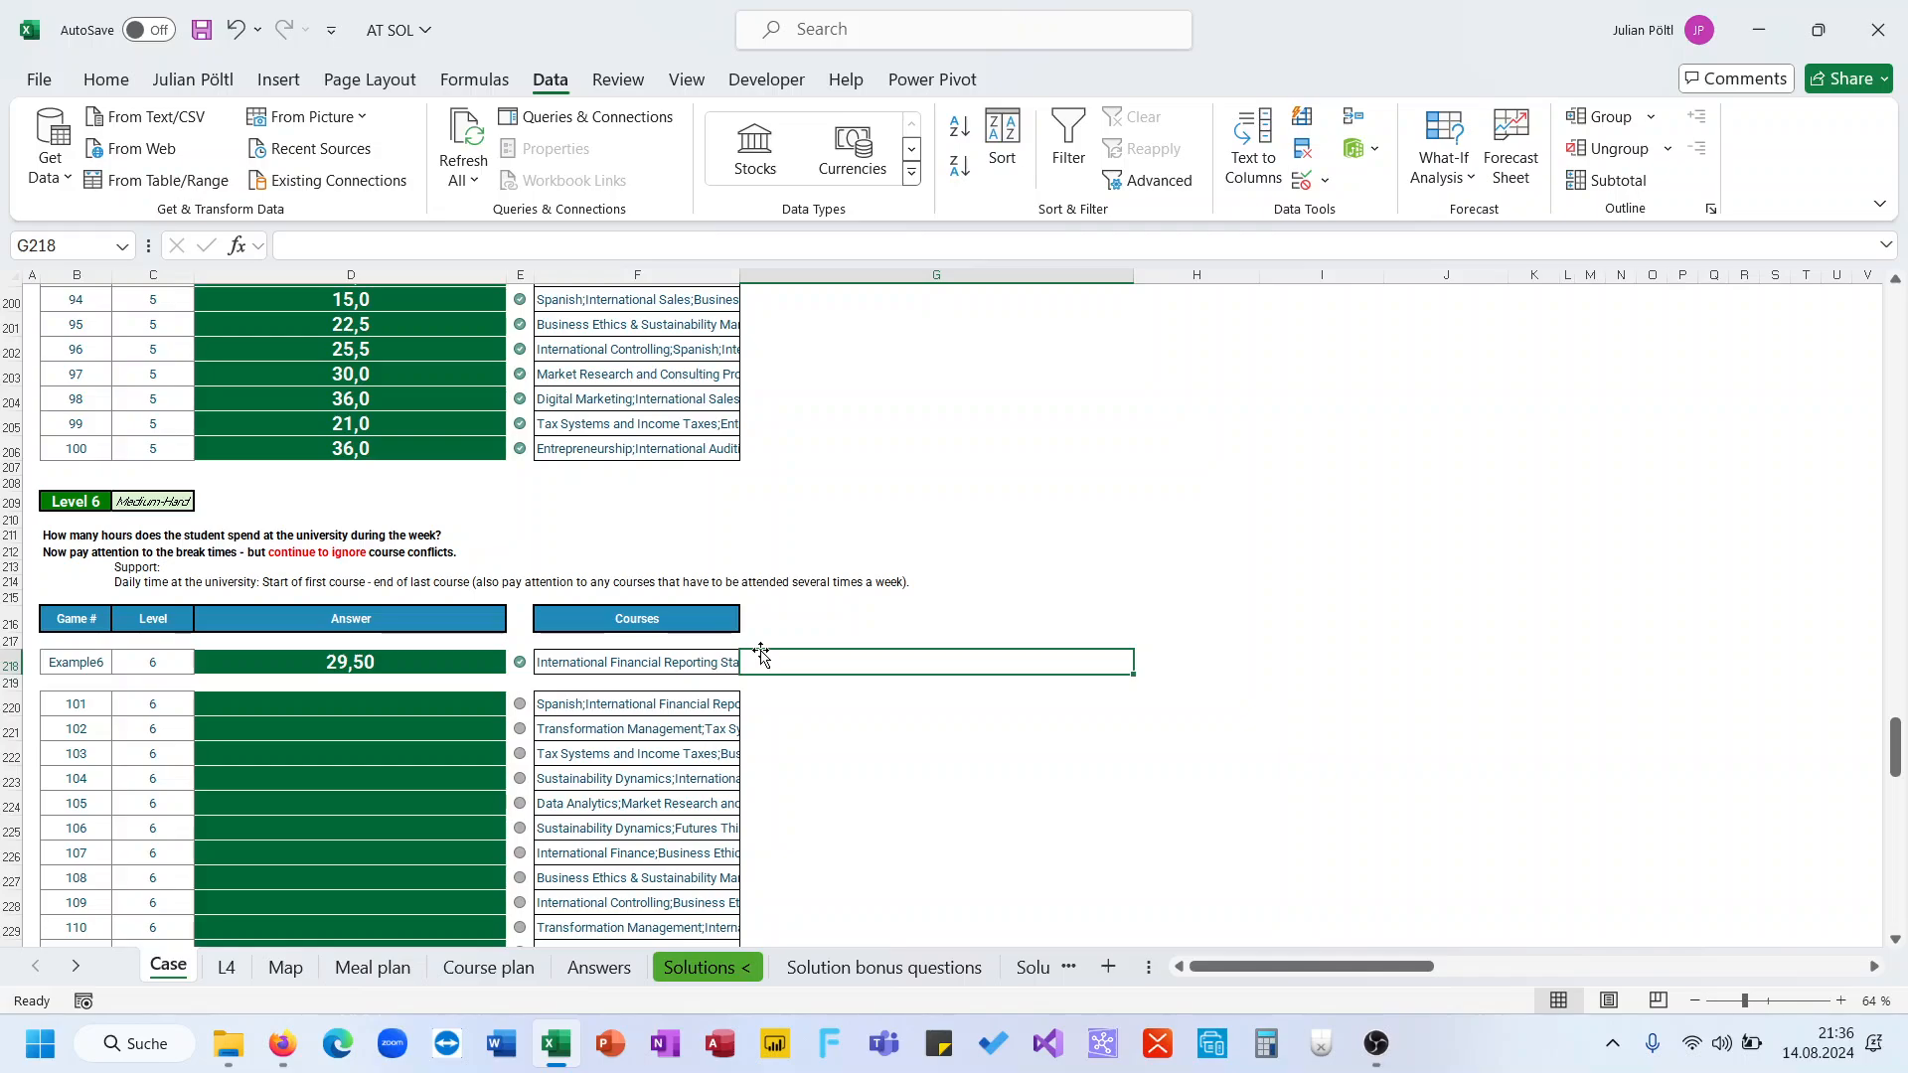
{"action": "left_click", "coordinate": [721, 663]}
{"action": "left_click", "coordinate": [783, 666]}
{"action": "left_click", "coordinate": [789, 702]}
{"action": "type", "text": "=Texts"}
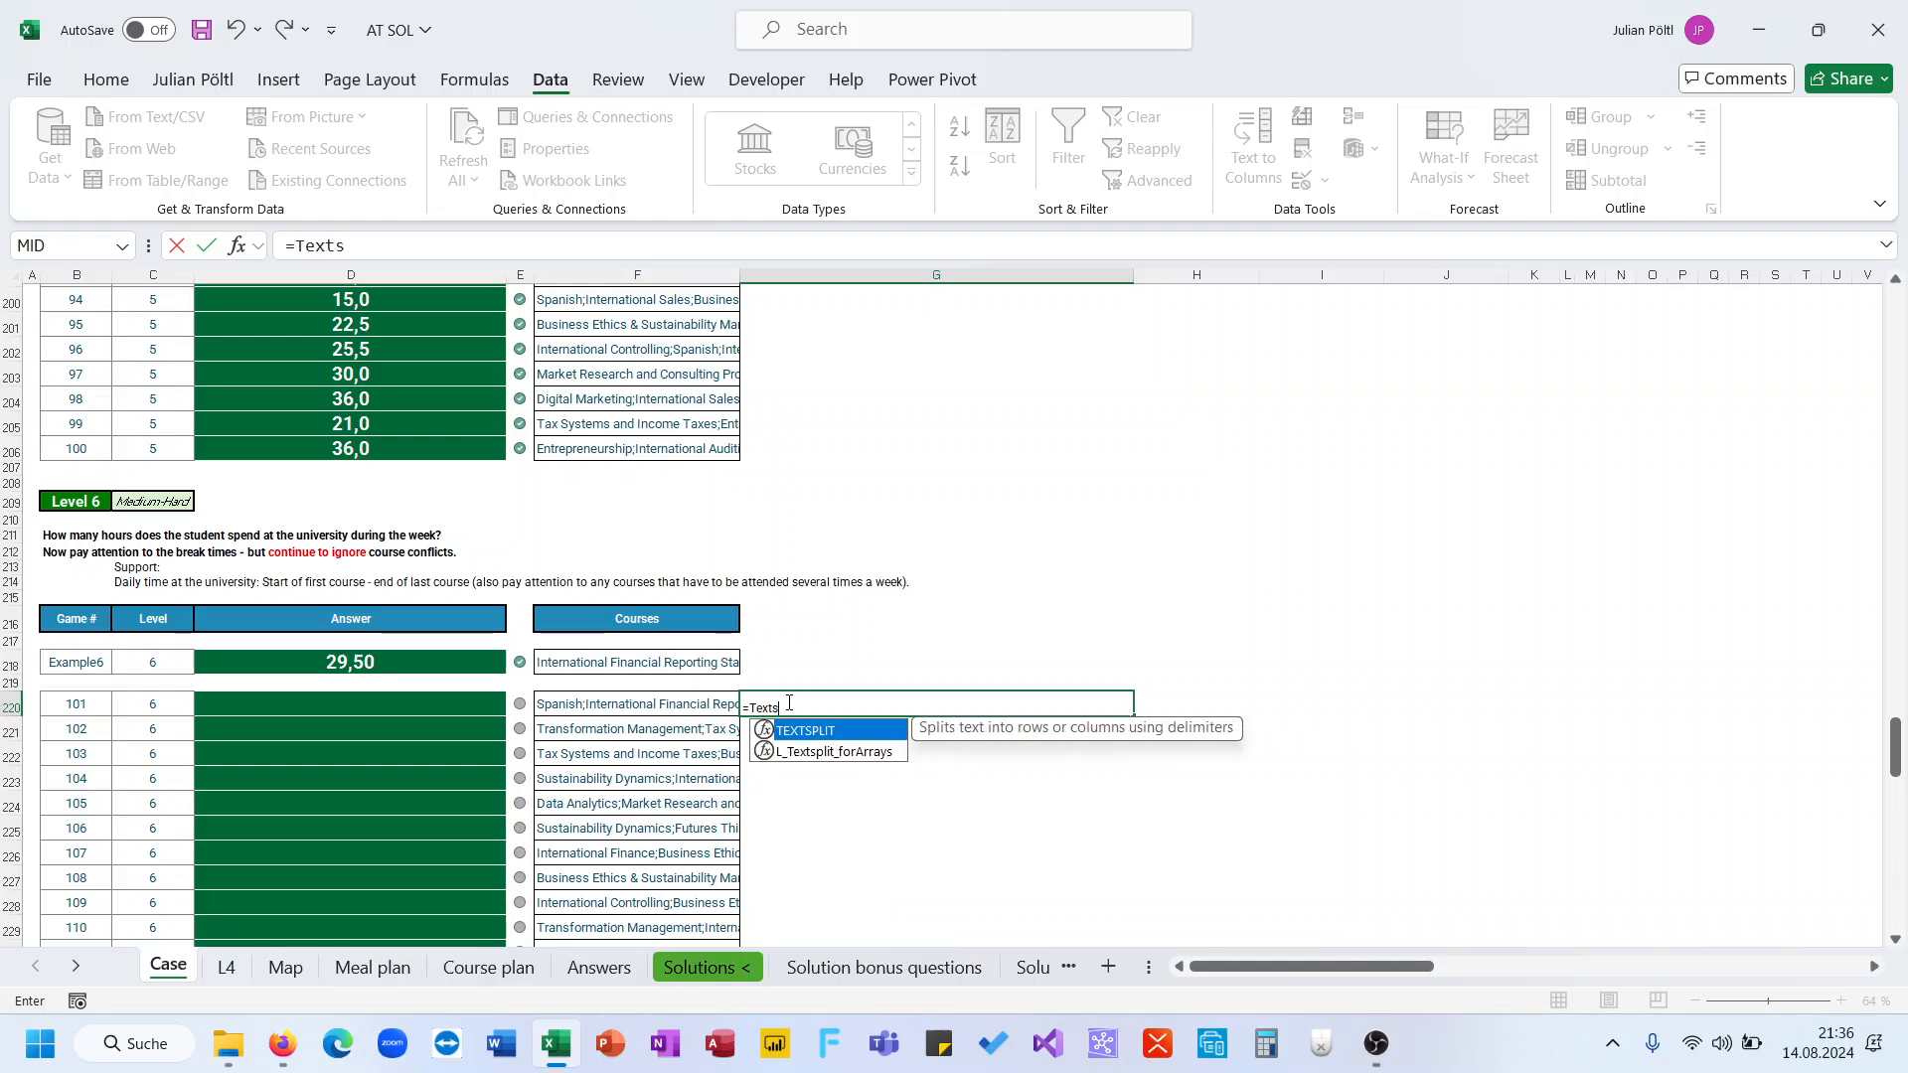
{"action": "key", "text": "Tab"}
{"action": "key", "text": "Left"}
{"action": "type", "text": ";\""}
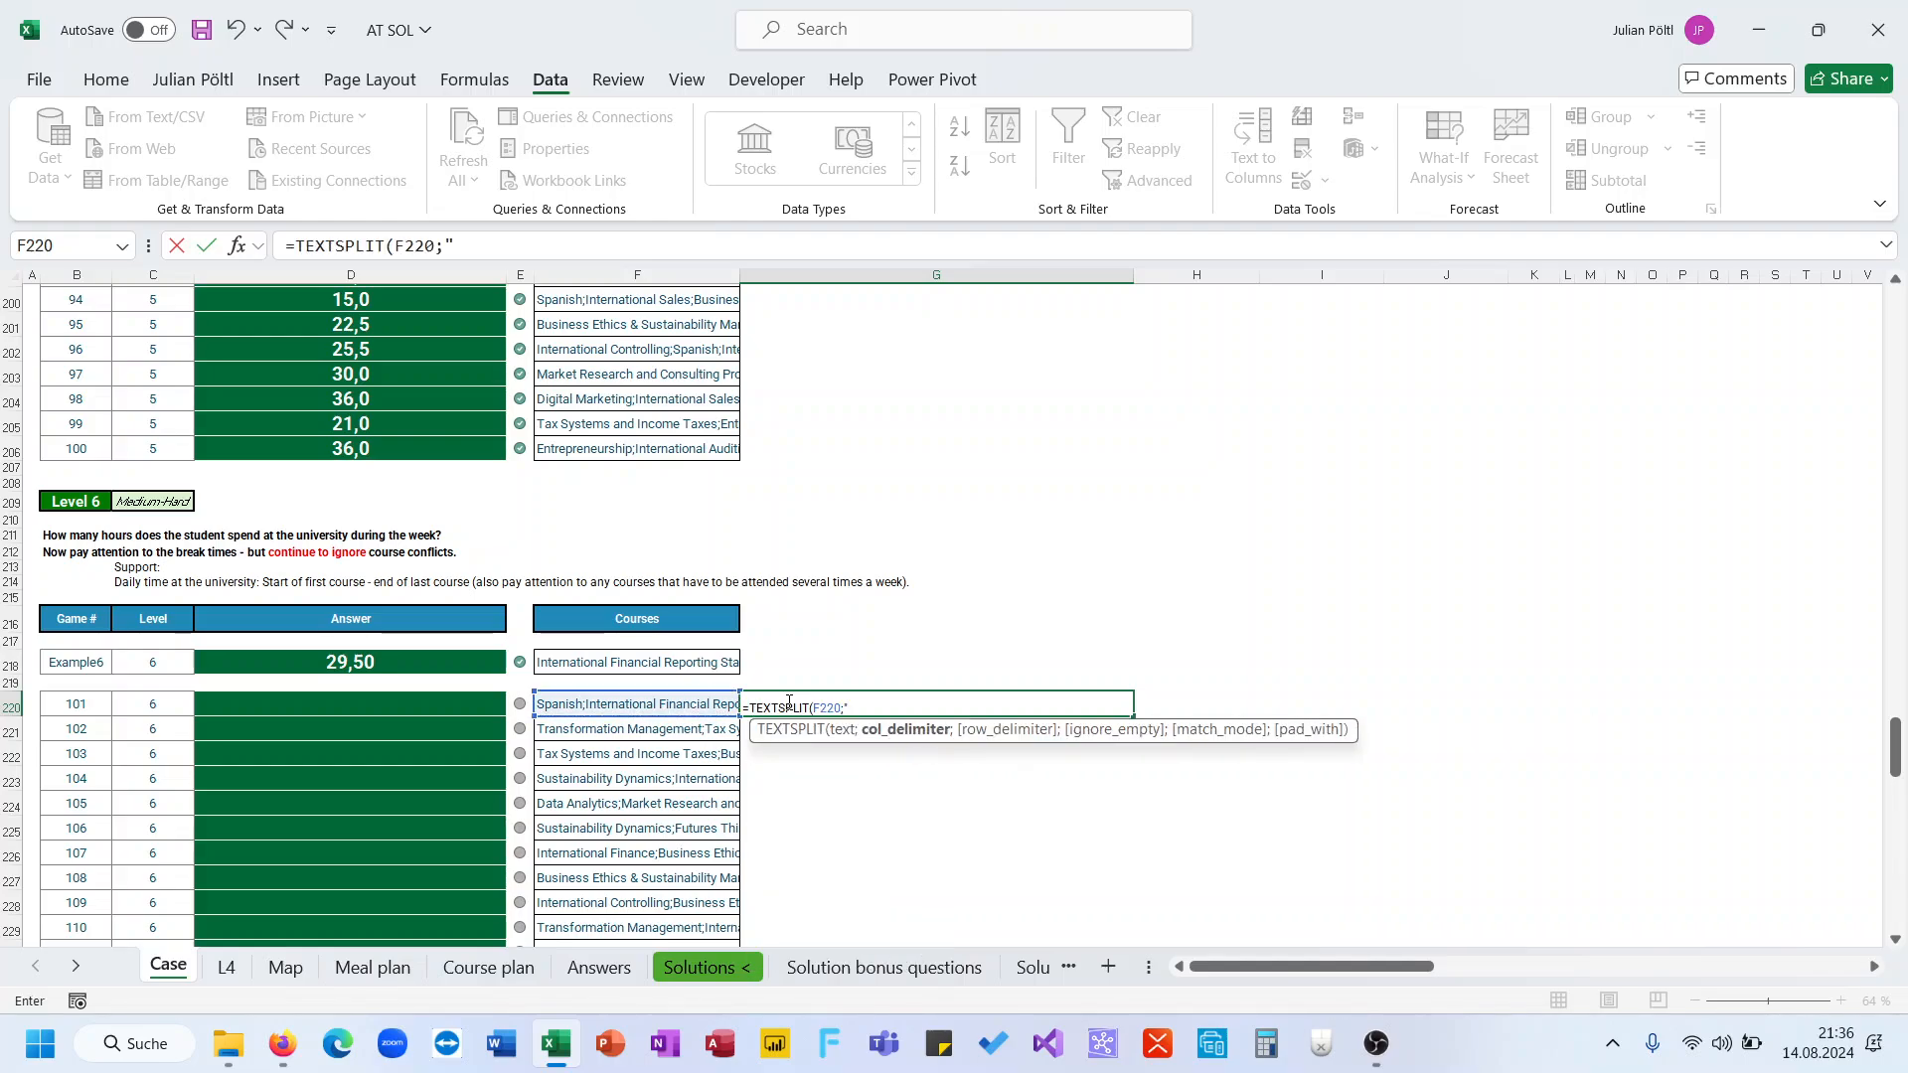
{"action": "type", "text": ";\")"}
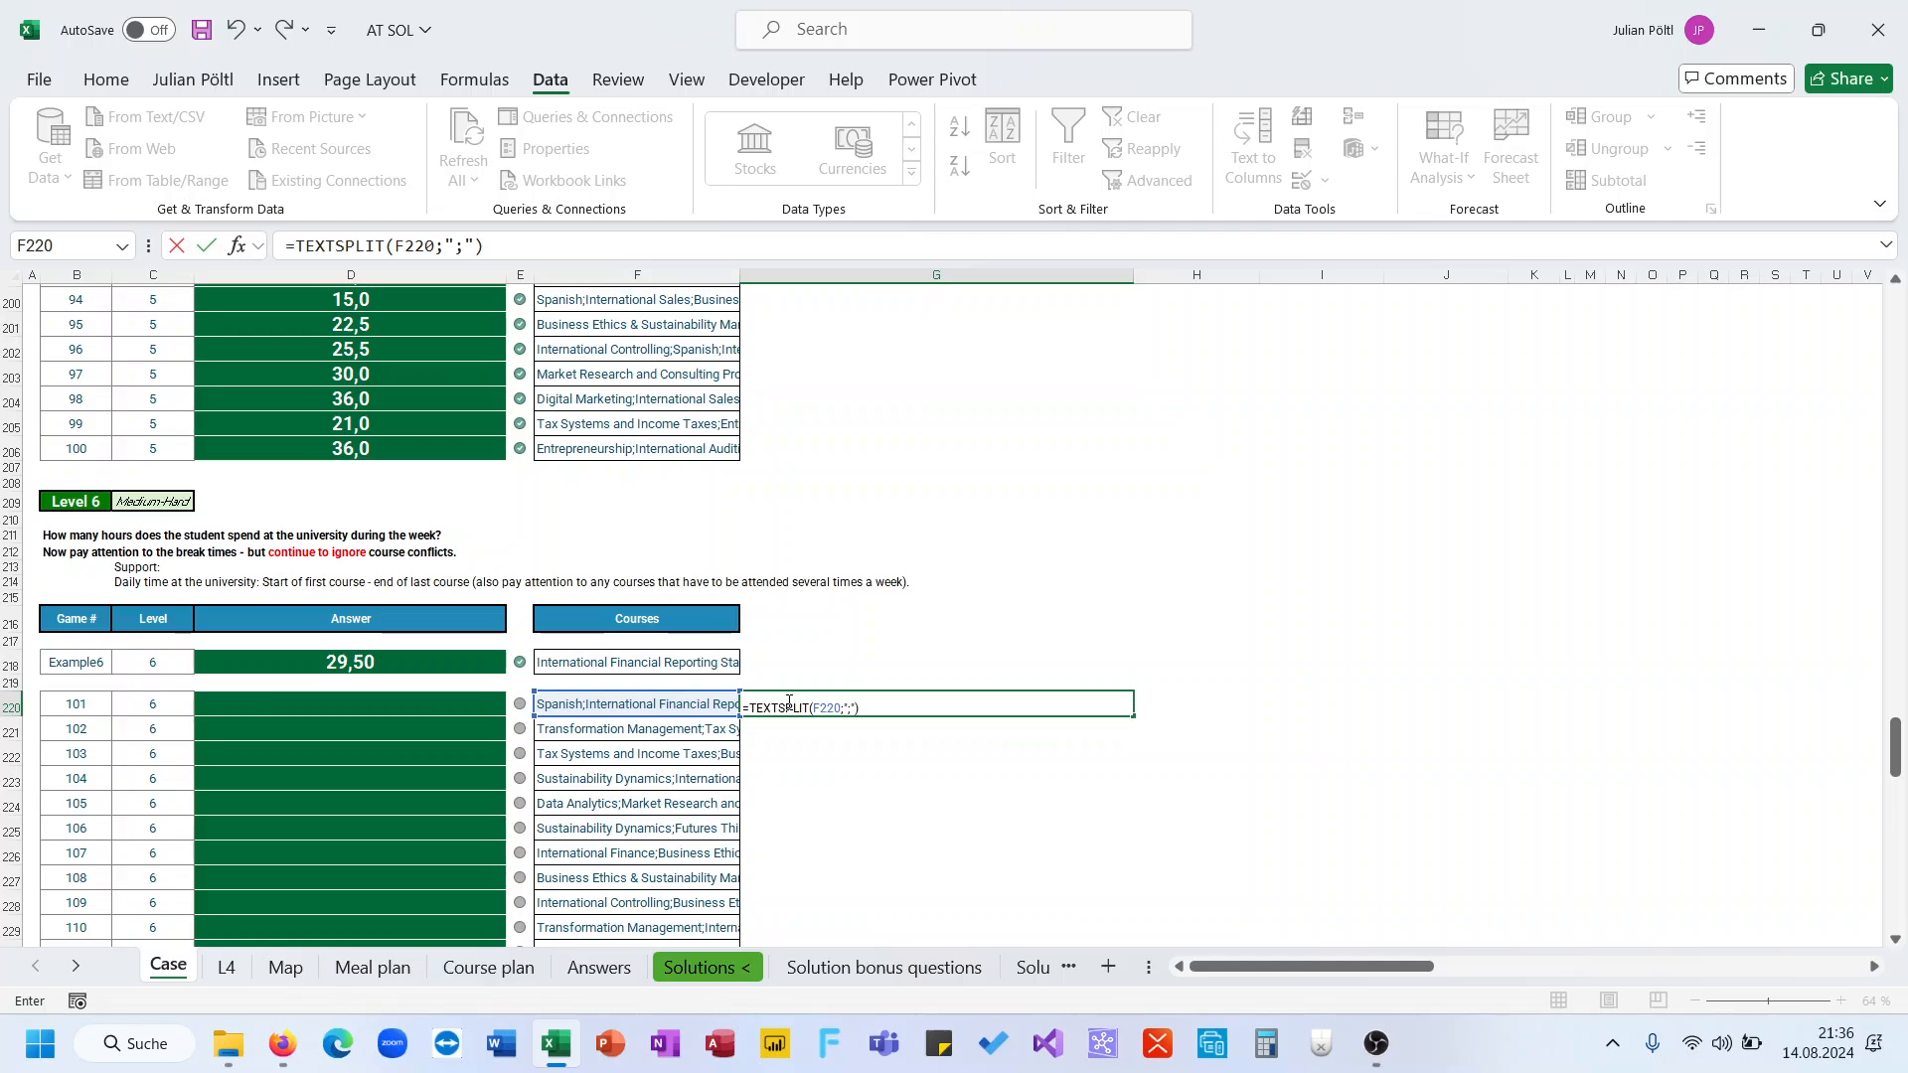
{"action": "key", "text": "ctrl+Return"}
{"action": "key", "text": "Left"}
{"action": "key", "text": "Left"}
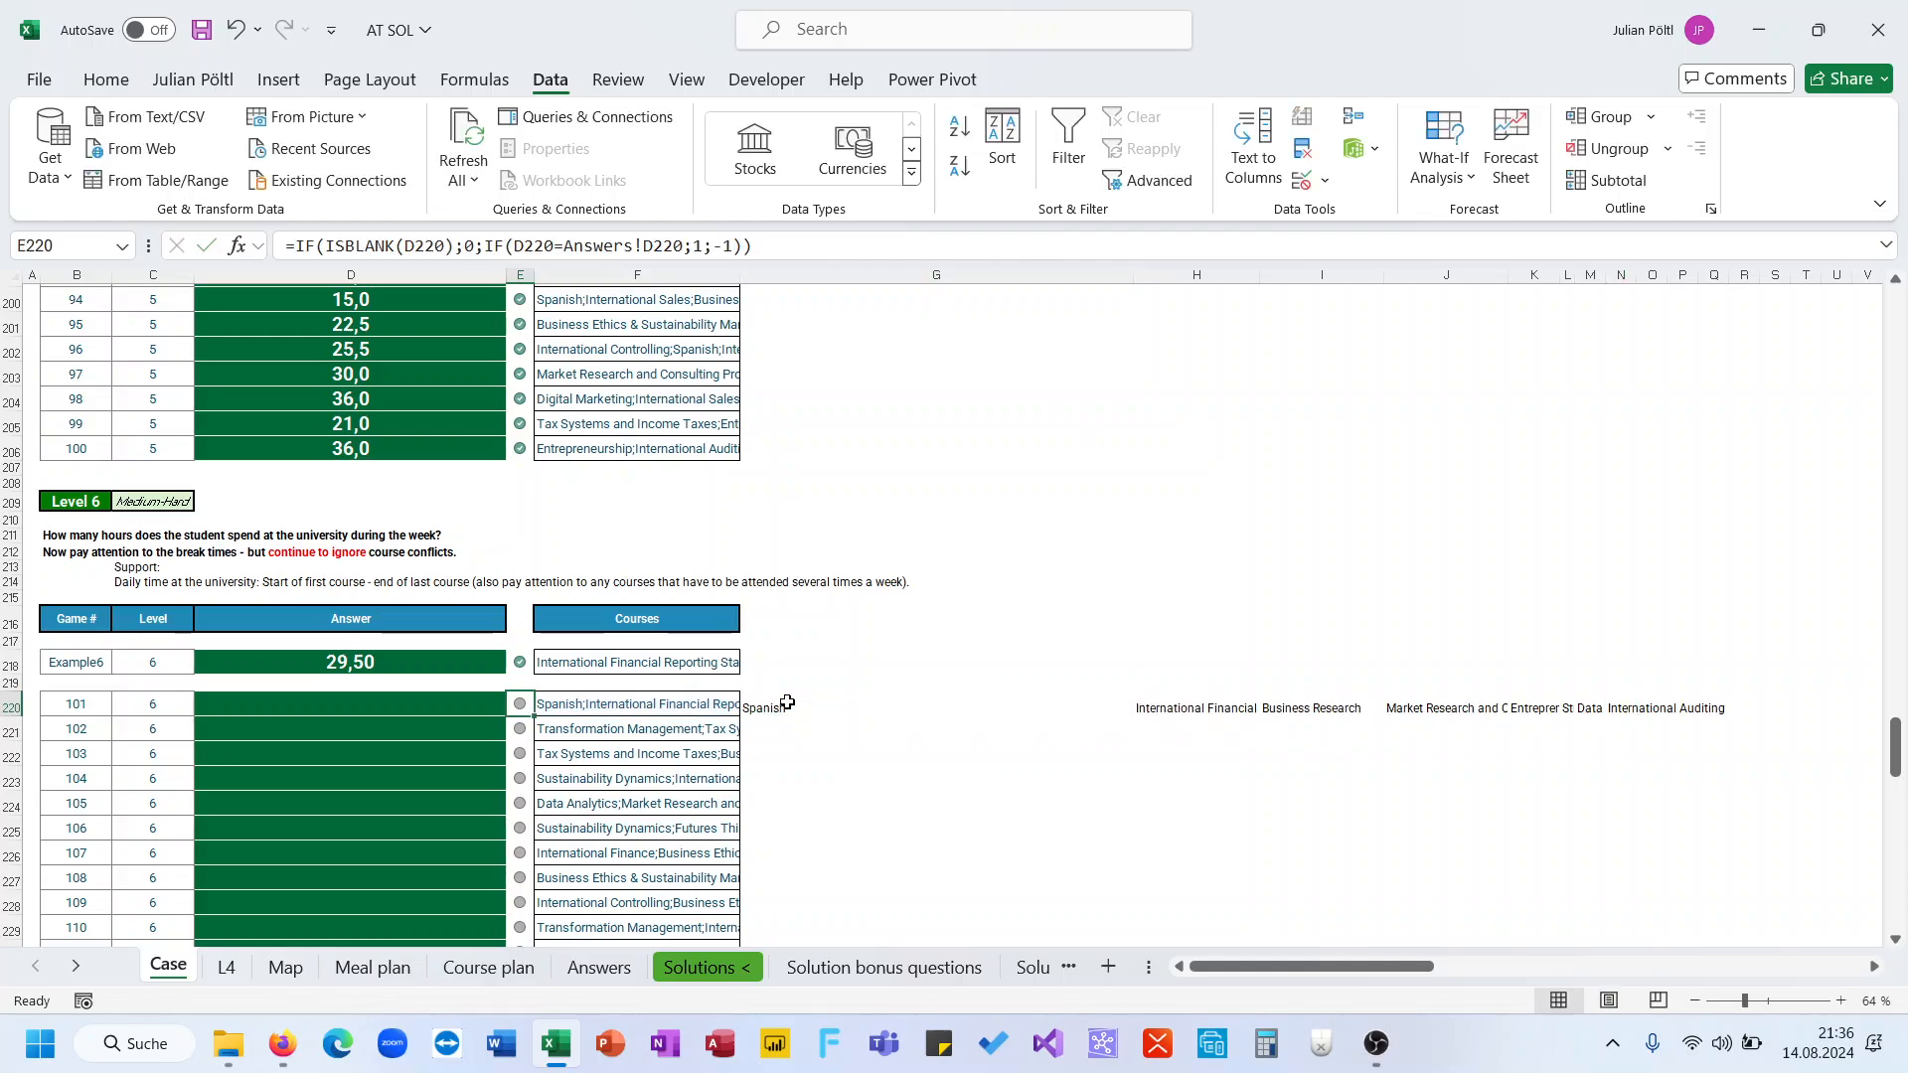
{"action": "left_click", "coordinate": [786, 703]}
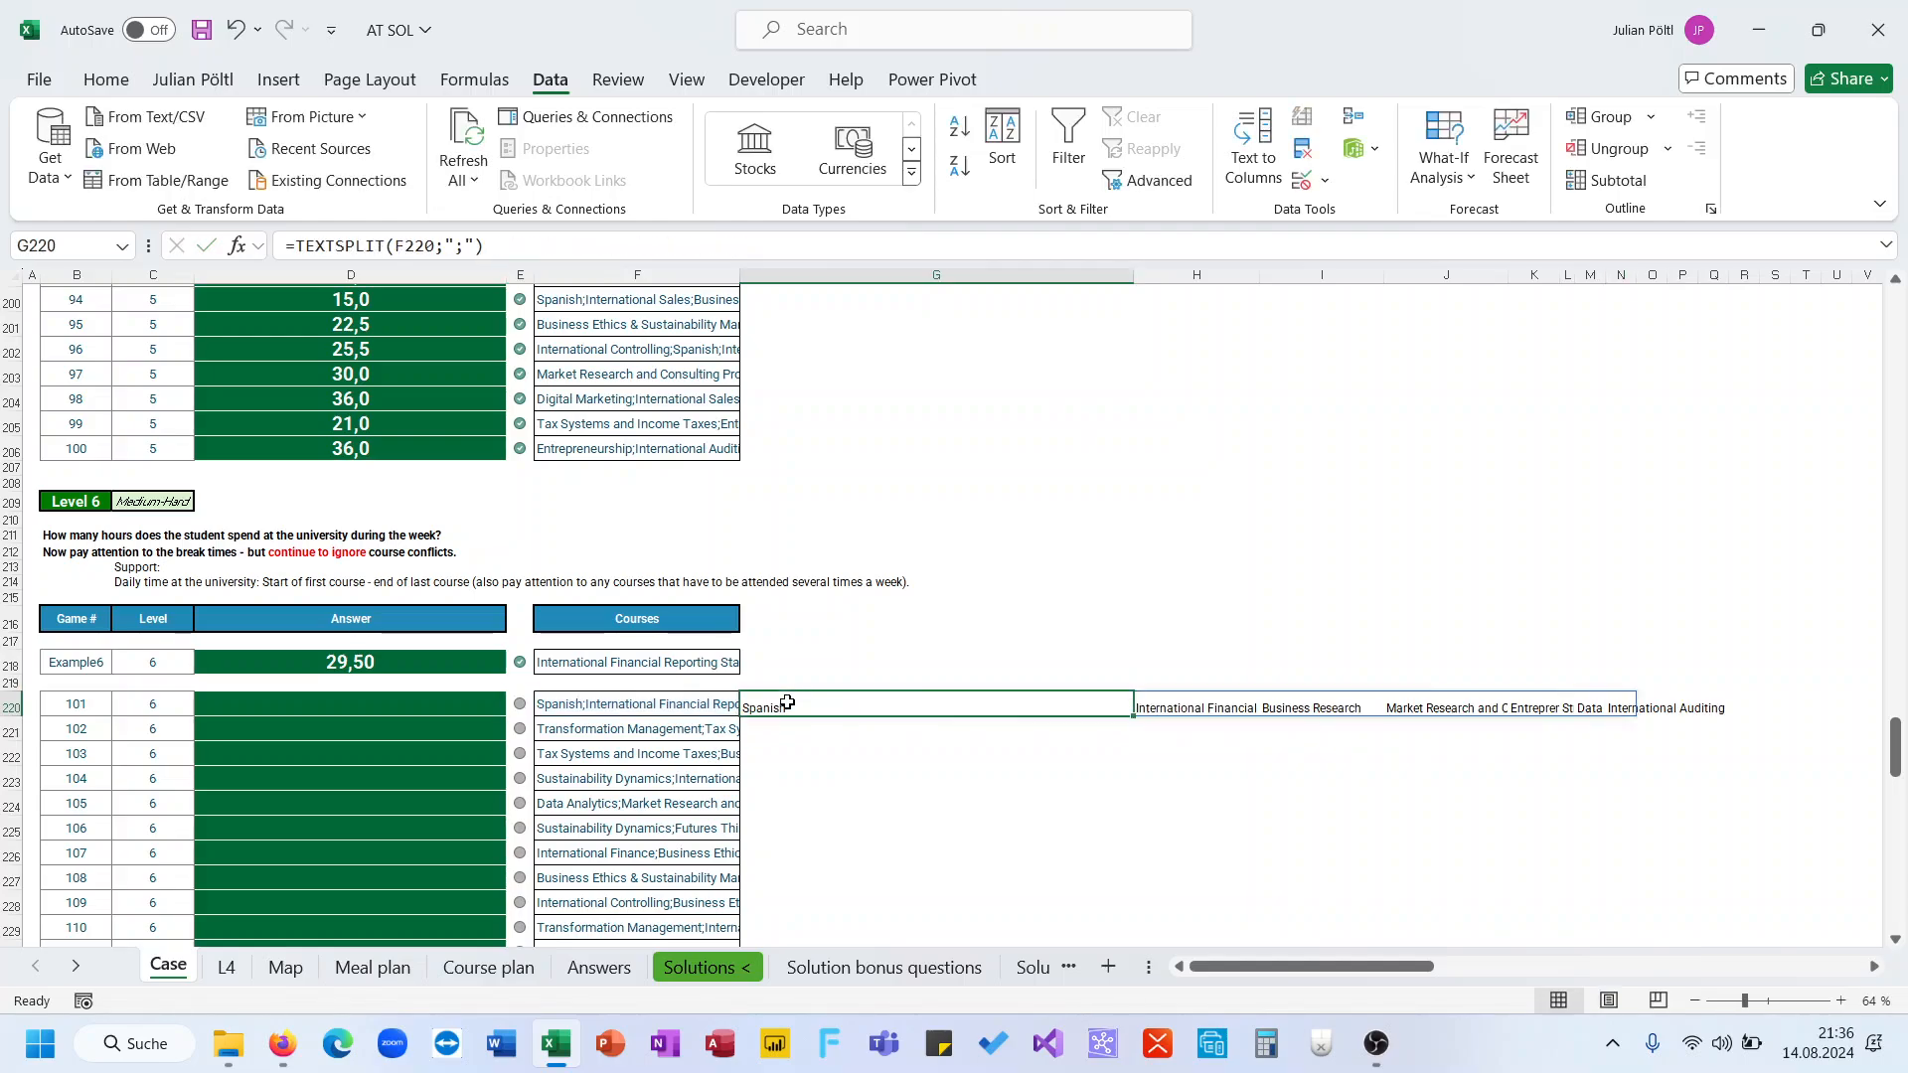
Delete the TEXTSPLIT formula from G220 after checking the Course plan sheet
{"action": "left_click", "coordinate": [398, 968]}
{"action": "left_click", "coordinate": [484, 968]}
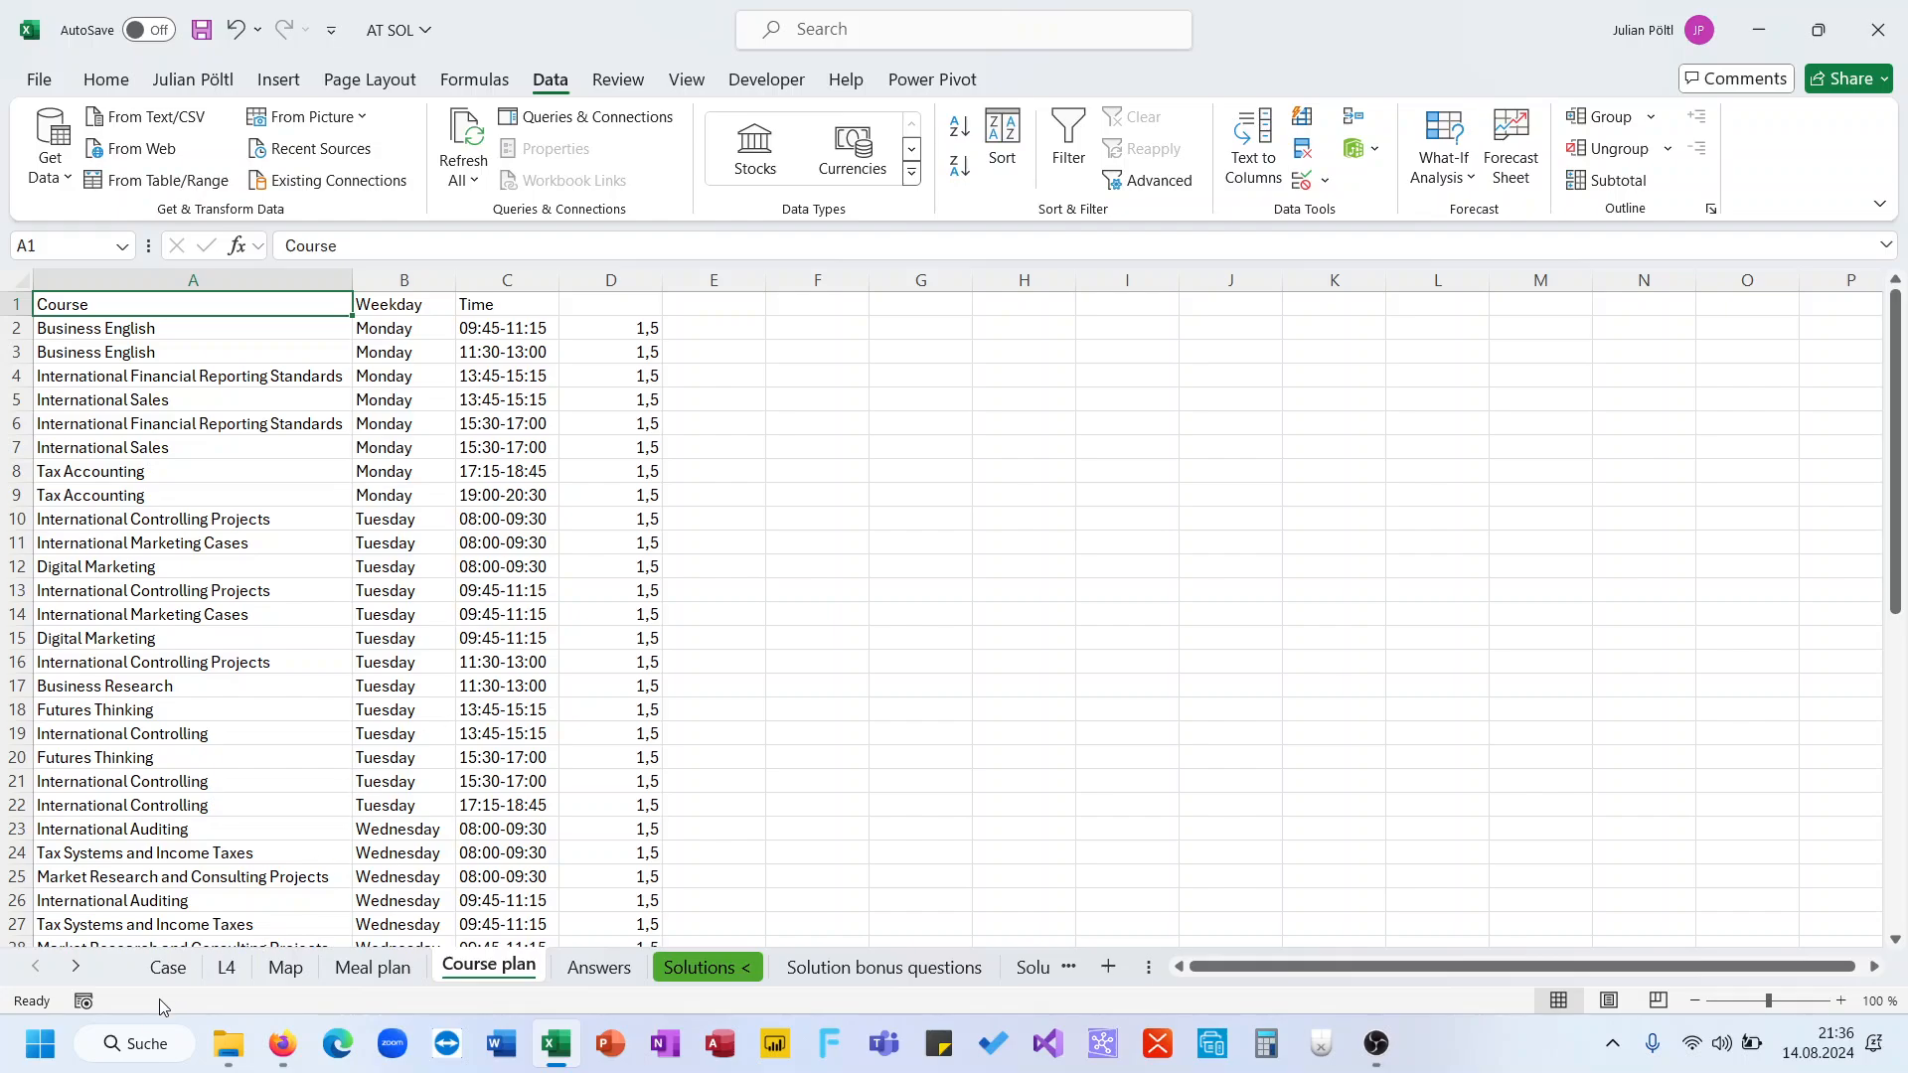
{"action": "left_click", "coordinate": [168, 966]}
{"action": "key", "text": "Delete"}
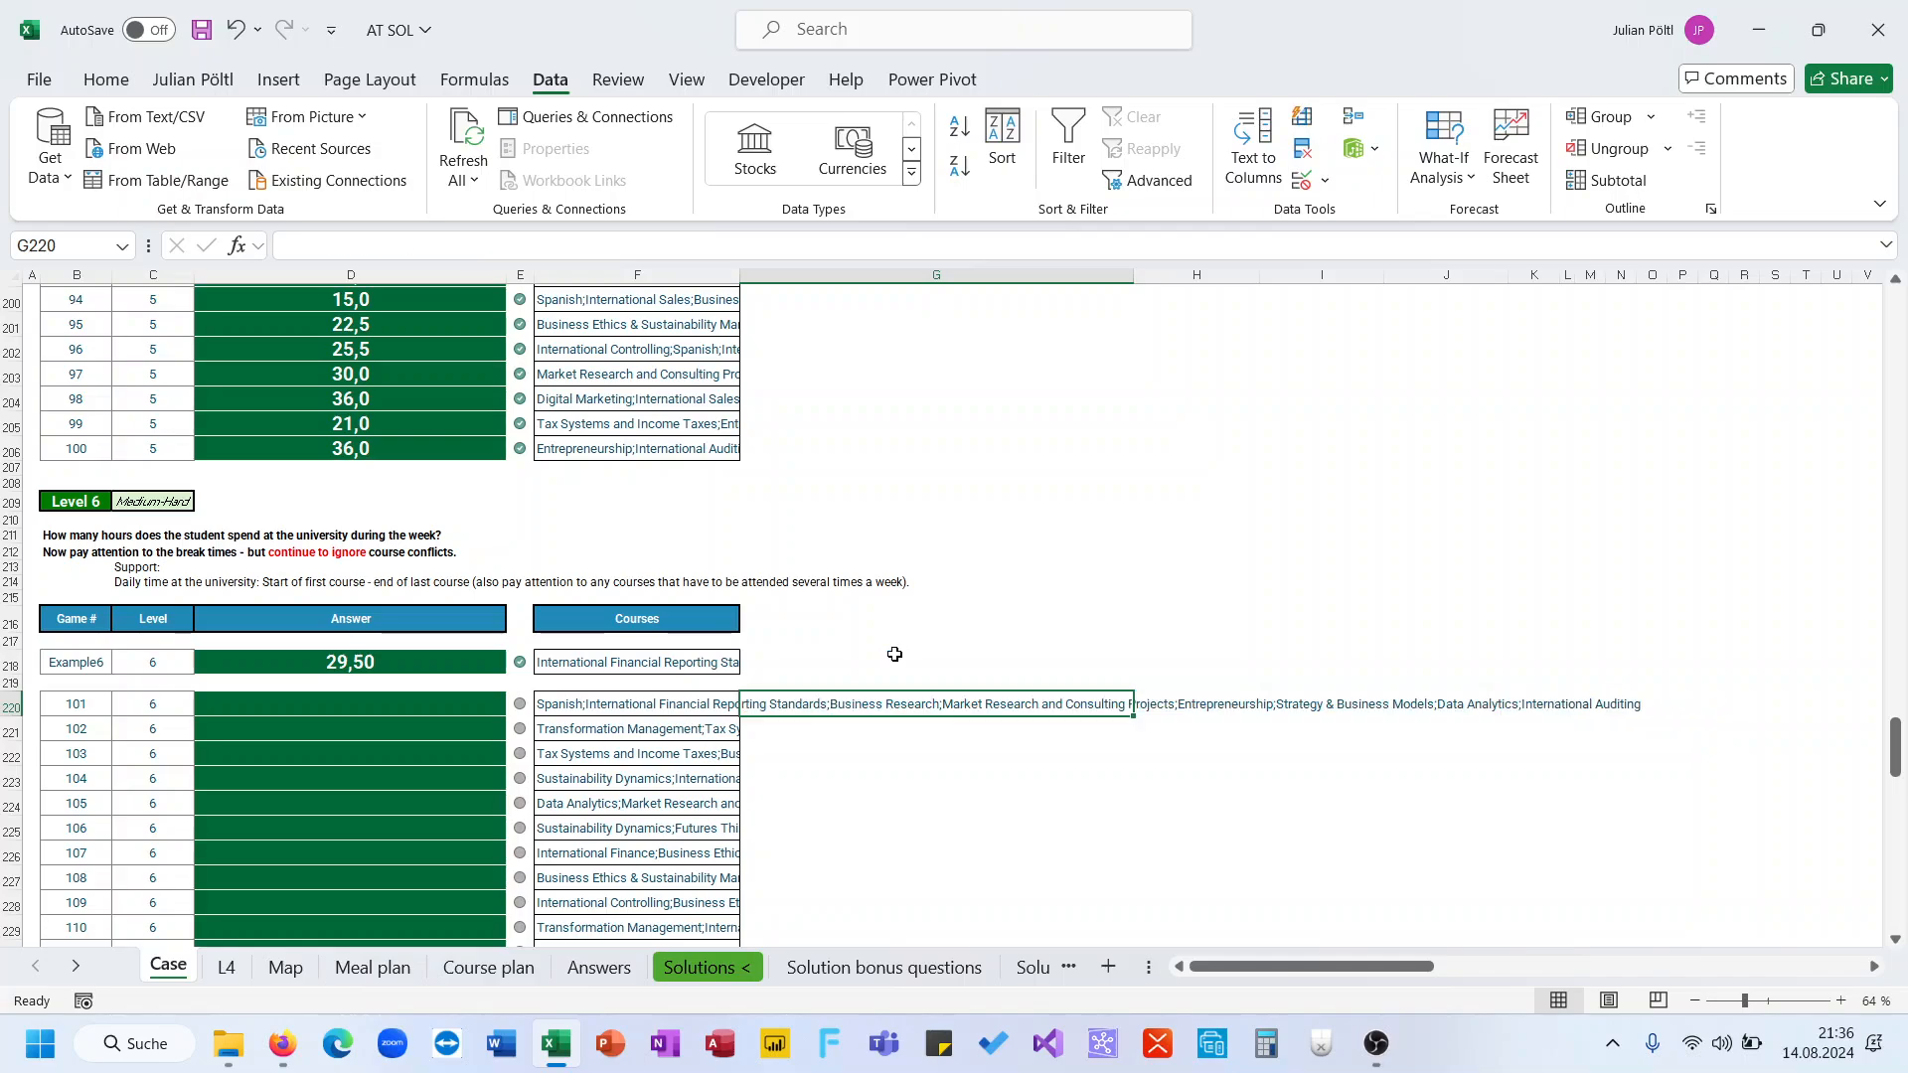
{"action": "key", "text": "Return"}
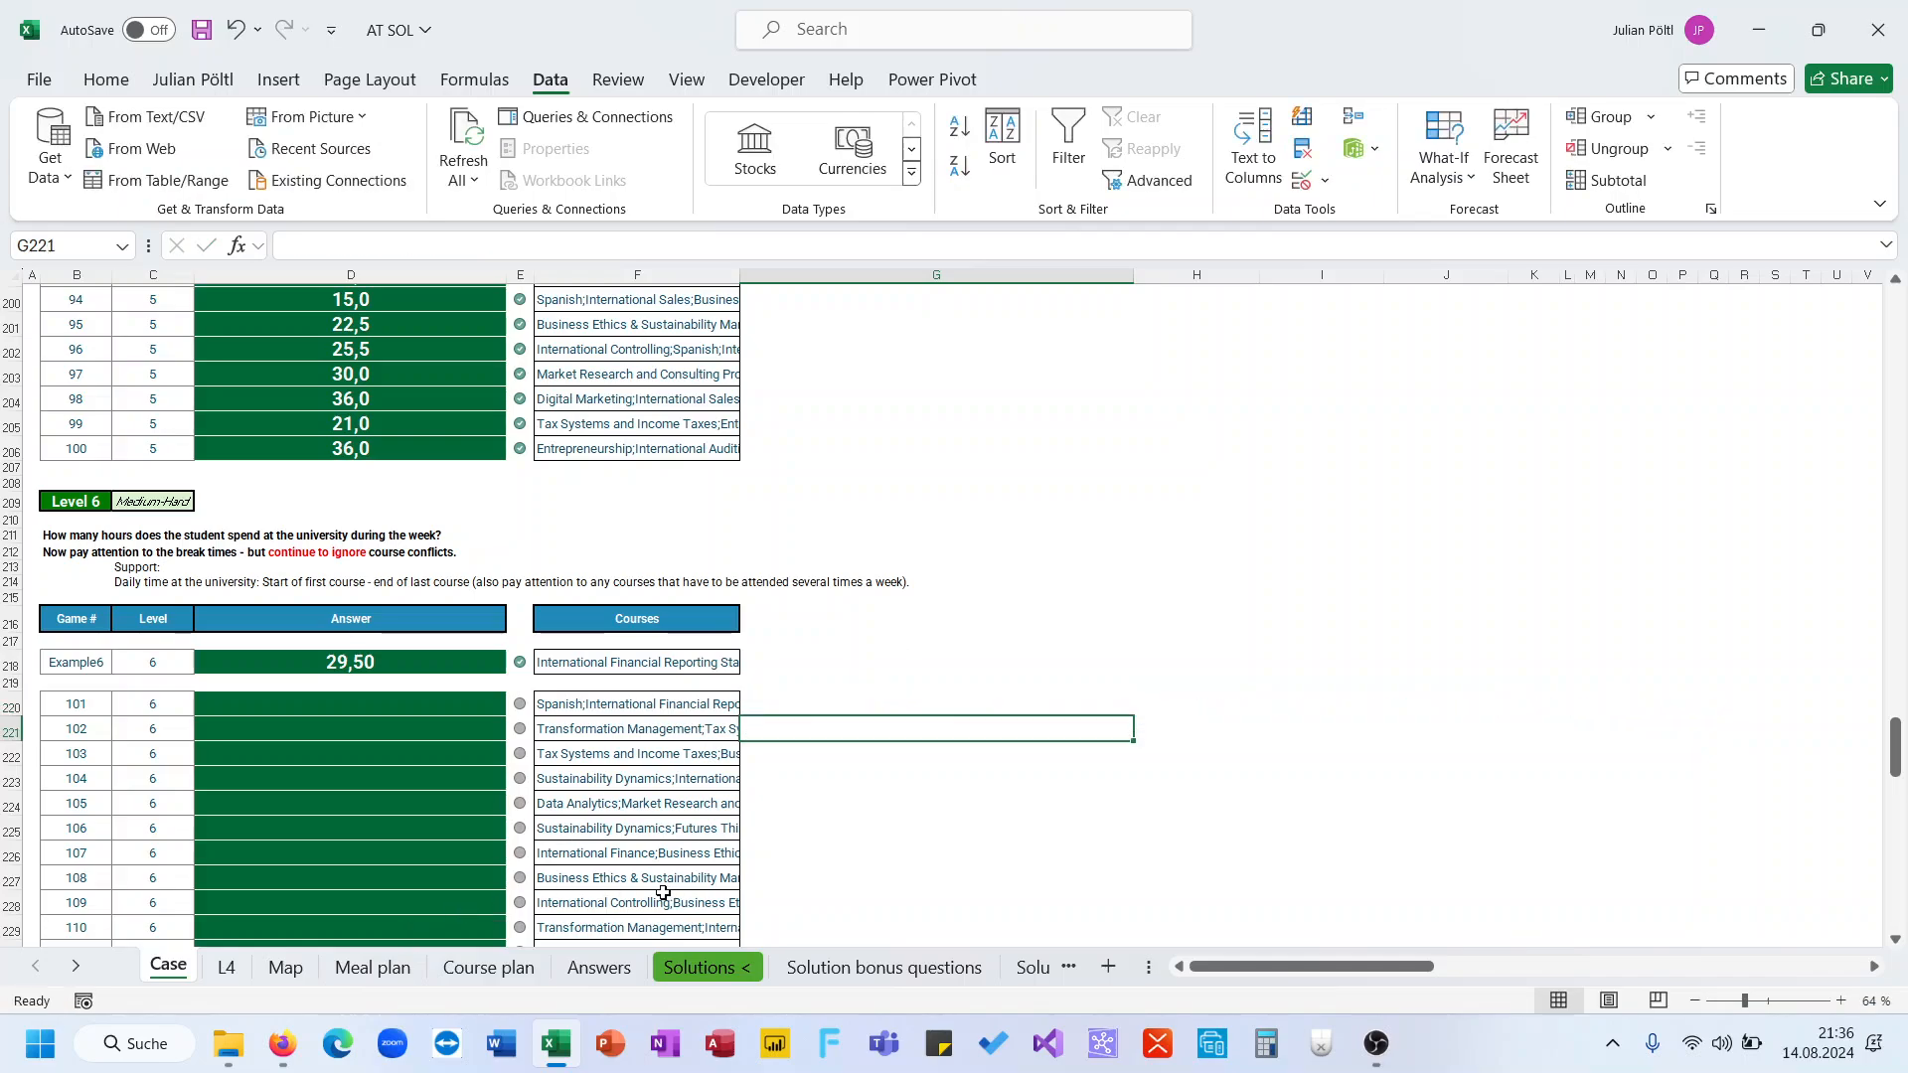
Add a new worksheet and name it L6
{"action": "left_click", "coordinate": [1108, 966]}
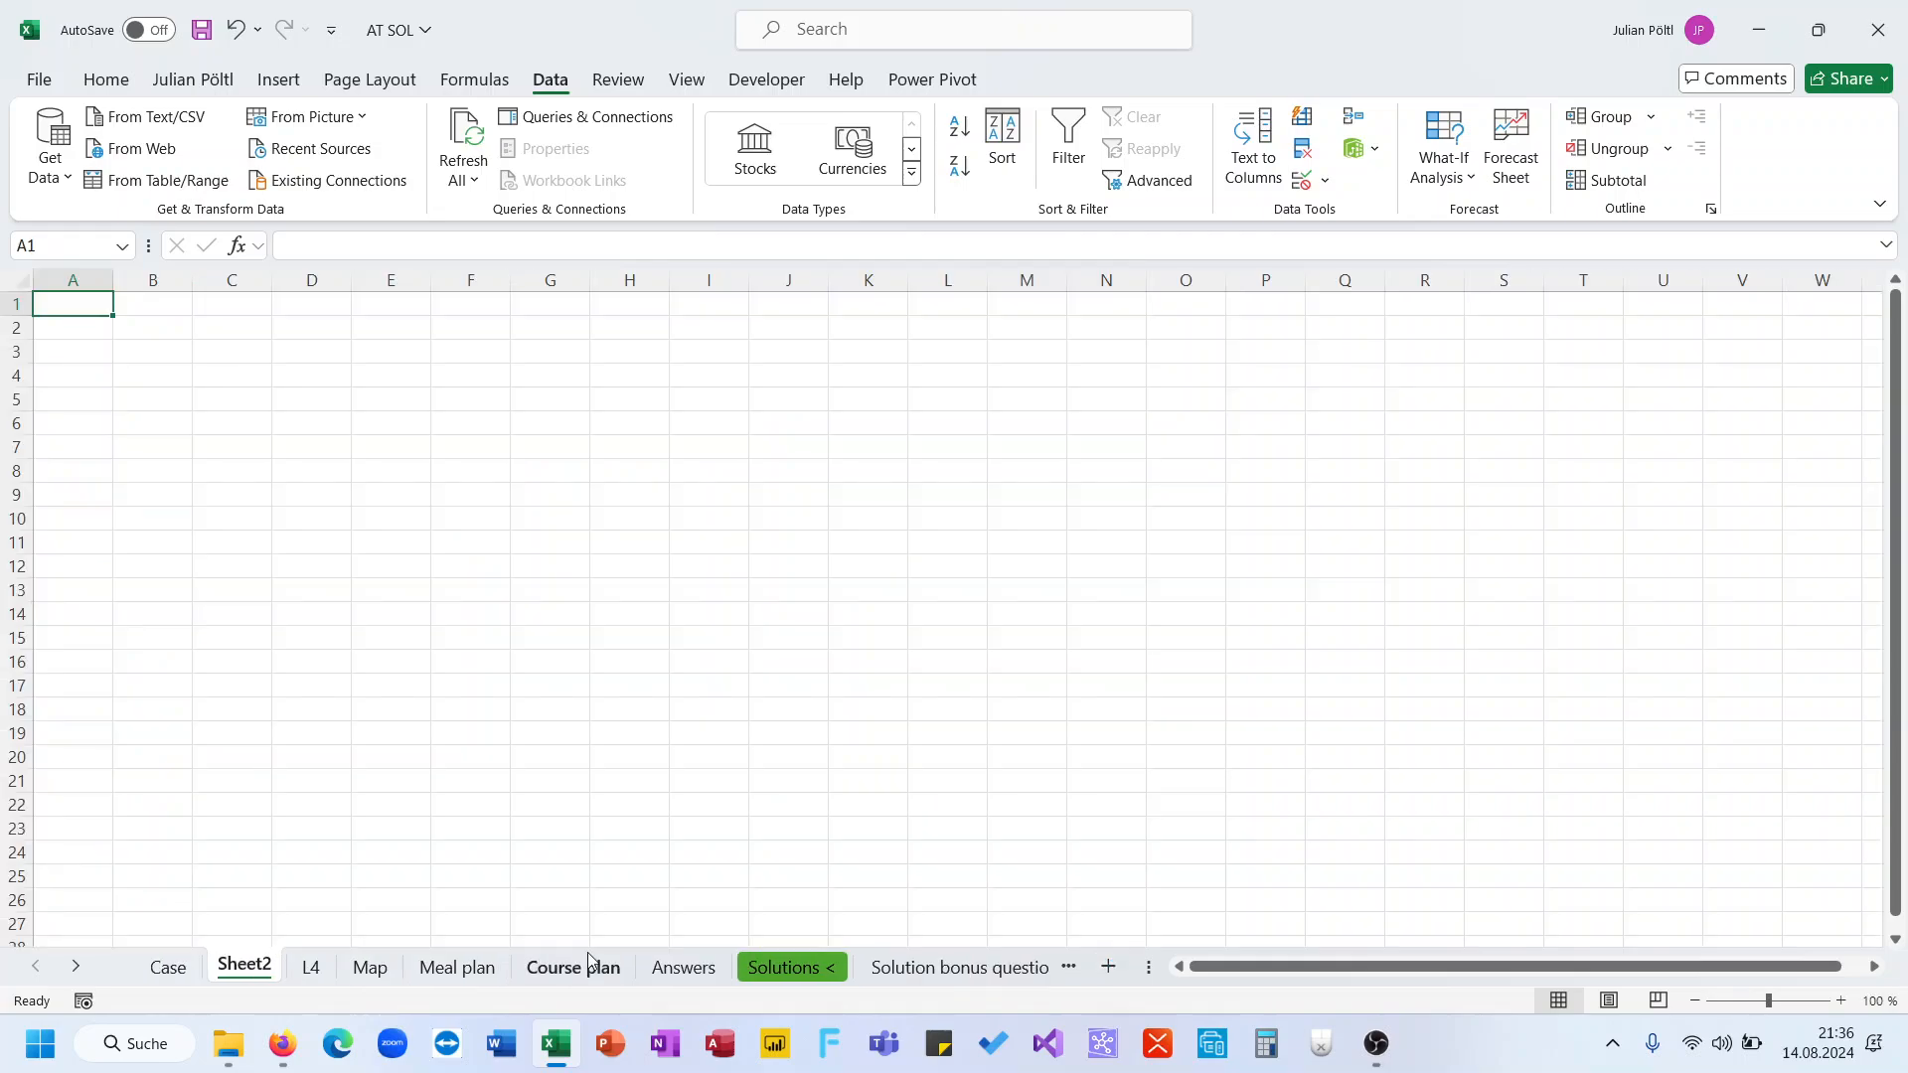
{"action": "double_click", "coordinate": [242, 966]}
{"action": "type", "text": "L6"}
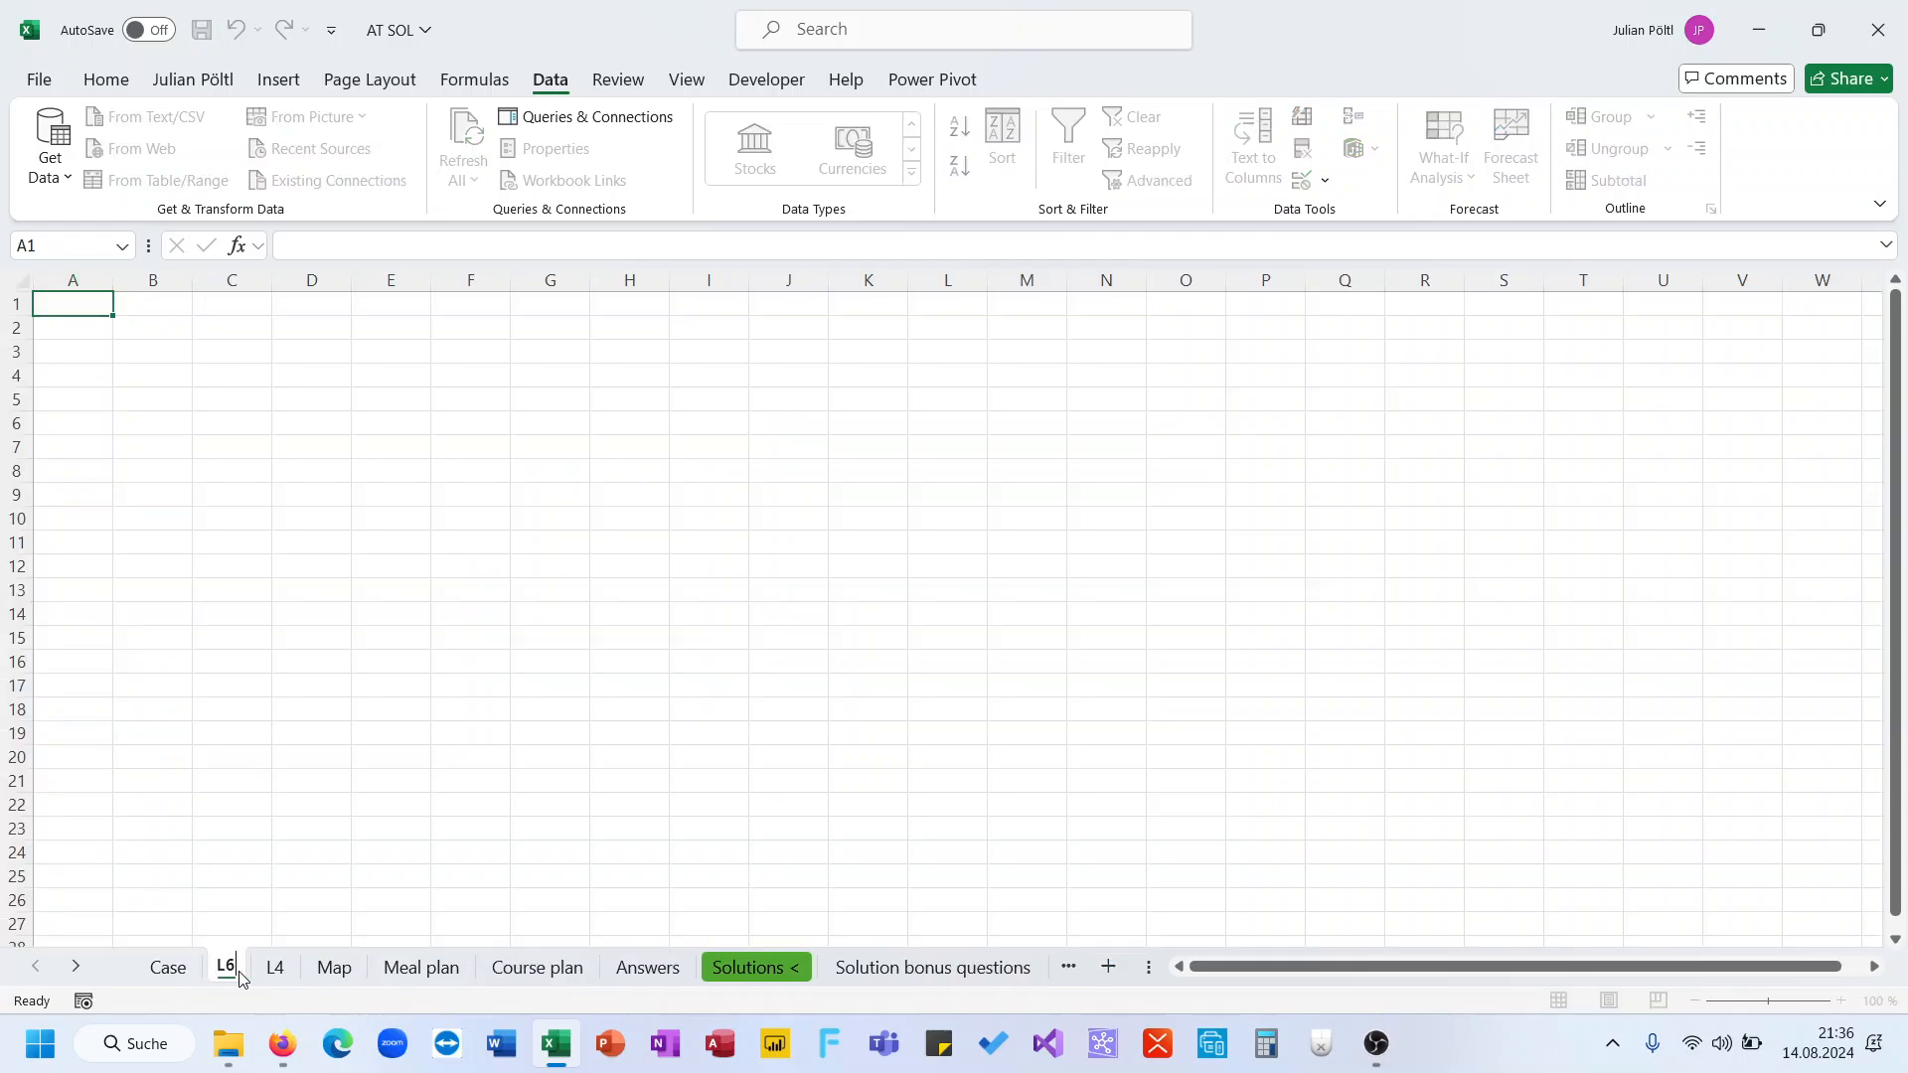
{"action": "left_click", "coordinate": [231, 878]}
Copy the Course plan table's Course, Weekday and Time columns into the L6 sheet starting at A1
{"action": "left_click", "coordinate": [167, 966]}
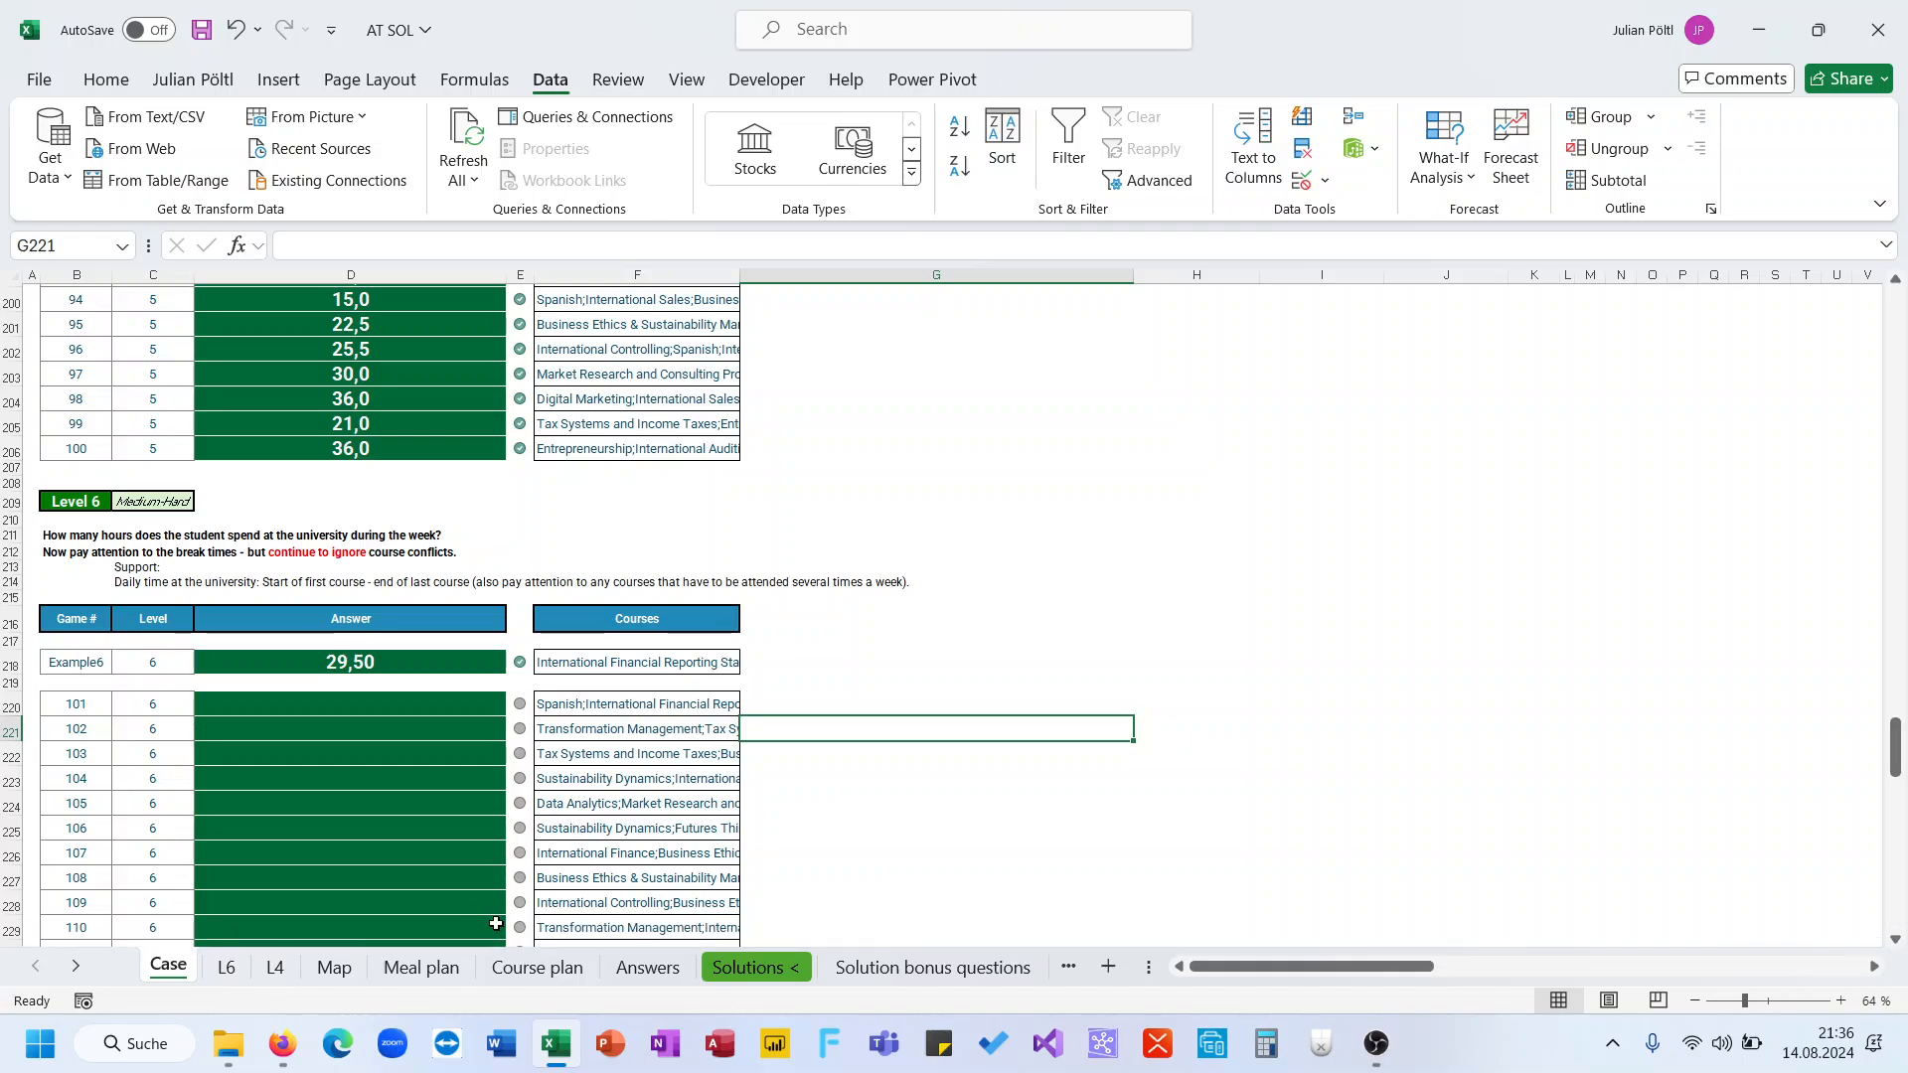
{"action": "left_click", "coordinate": [537, 966]}
{"action": "key", "text": "ctrl+shift+Right"}
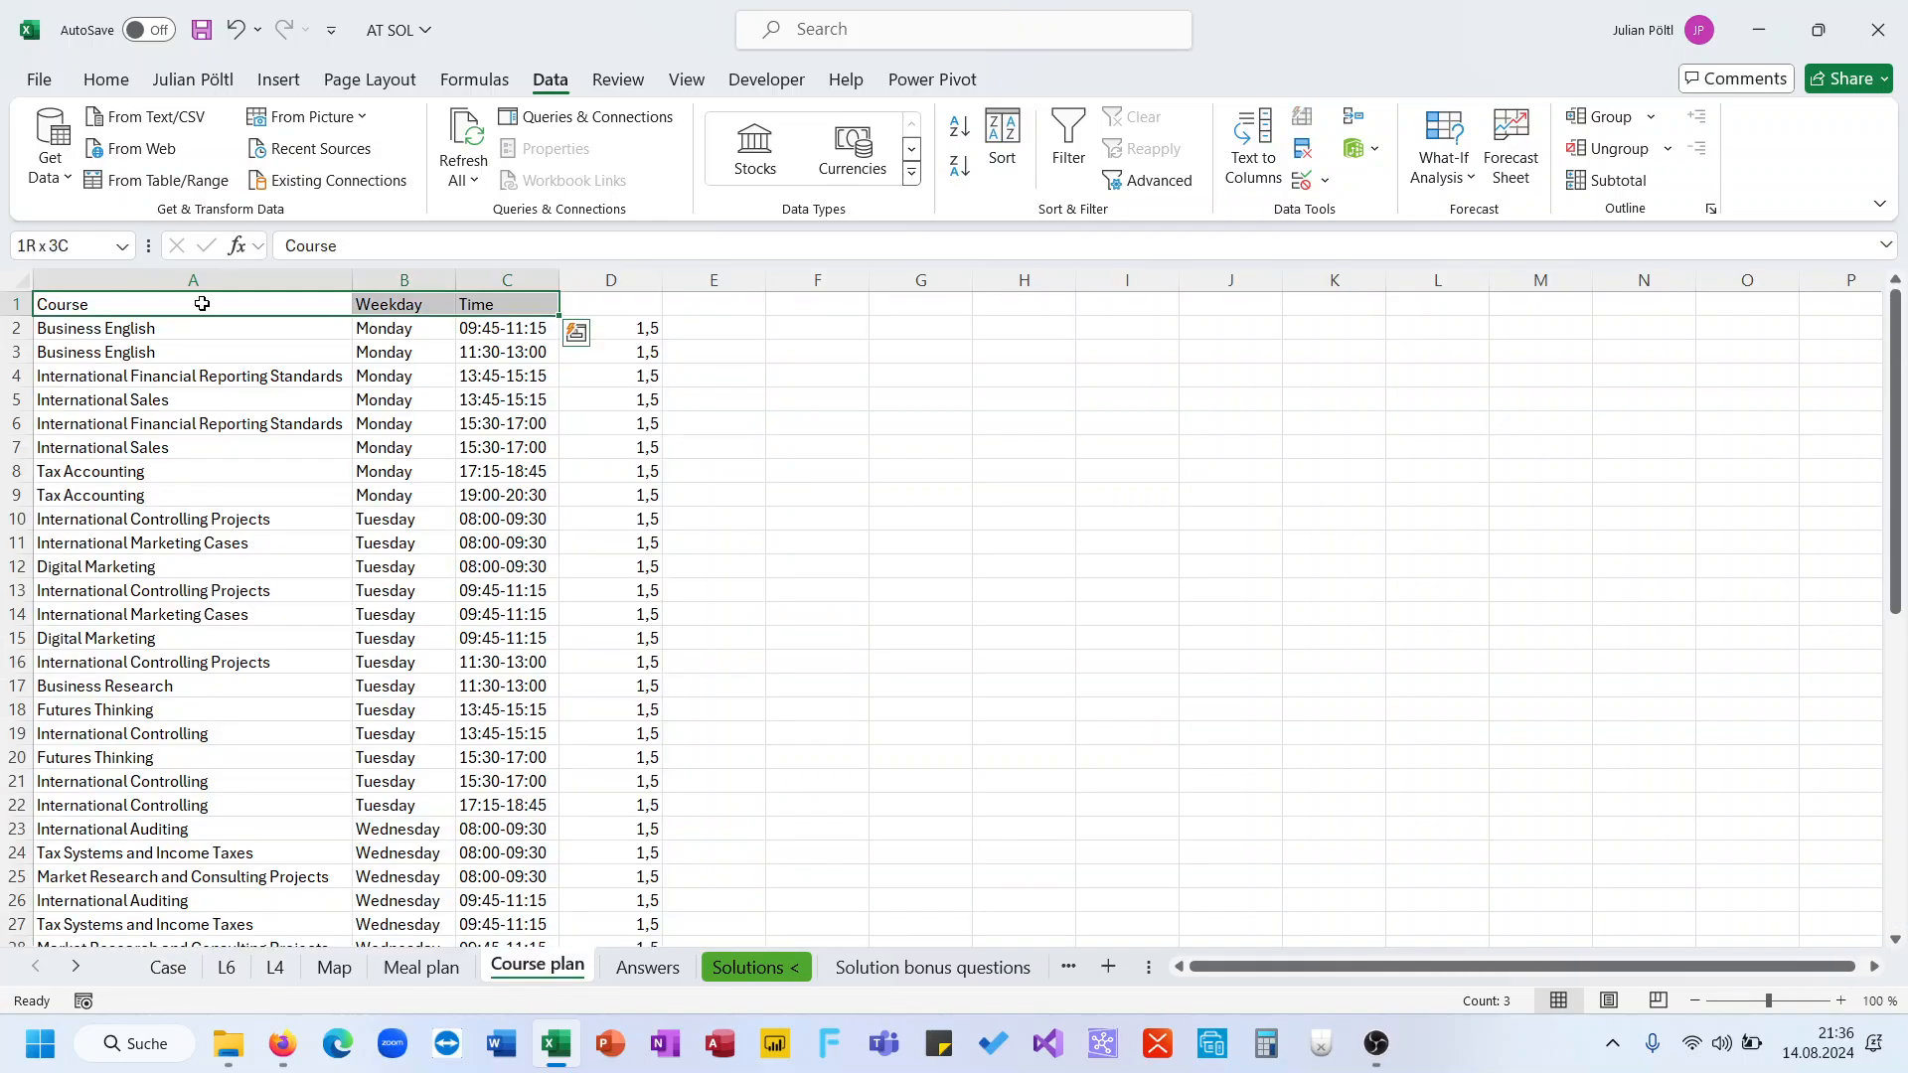
{"action": "key", "text": "ctrl+shift+Down"}
{"action": "key", "text": "ctrl+c"}
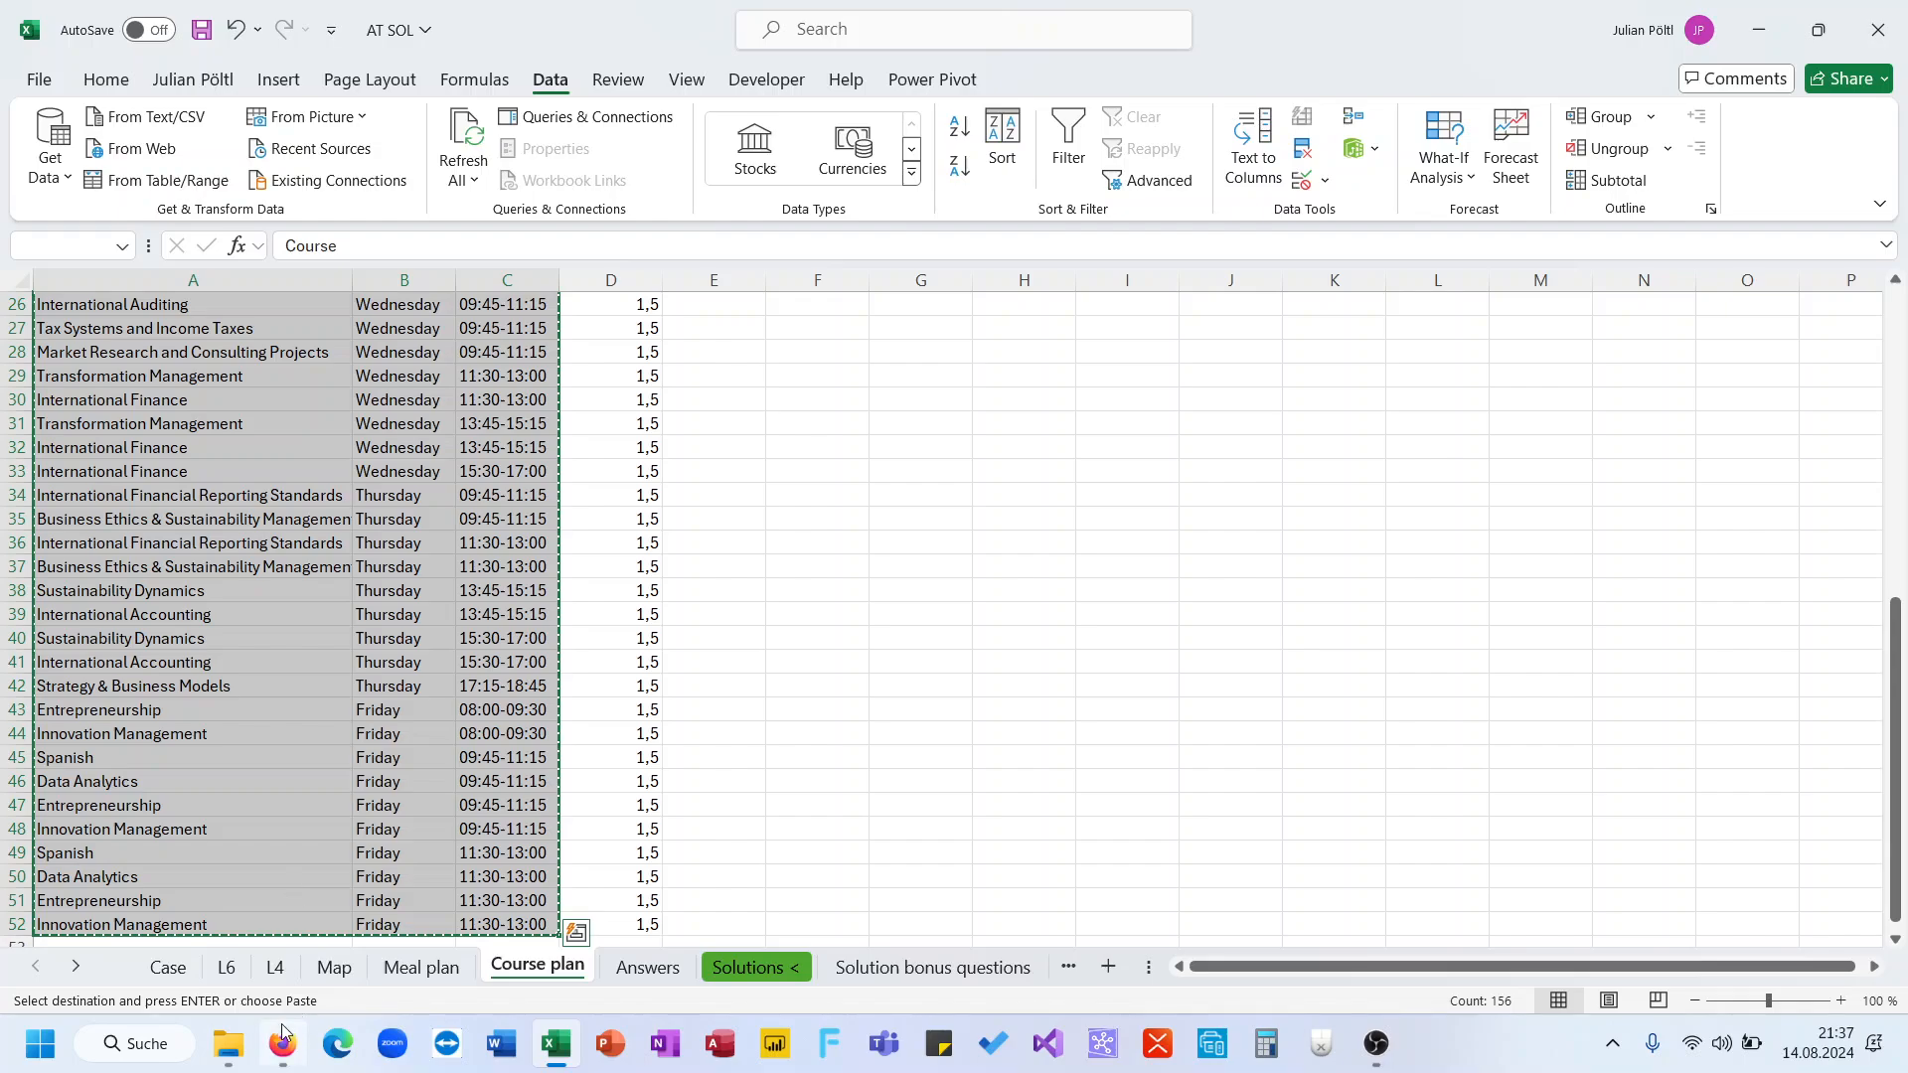
{"action": "left_click", "coordinate": [227, 965]}
{"action": "left_click", "coordinate": [96, 304]}
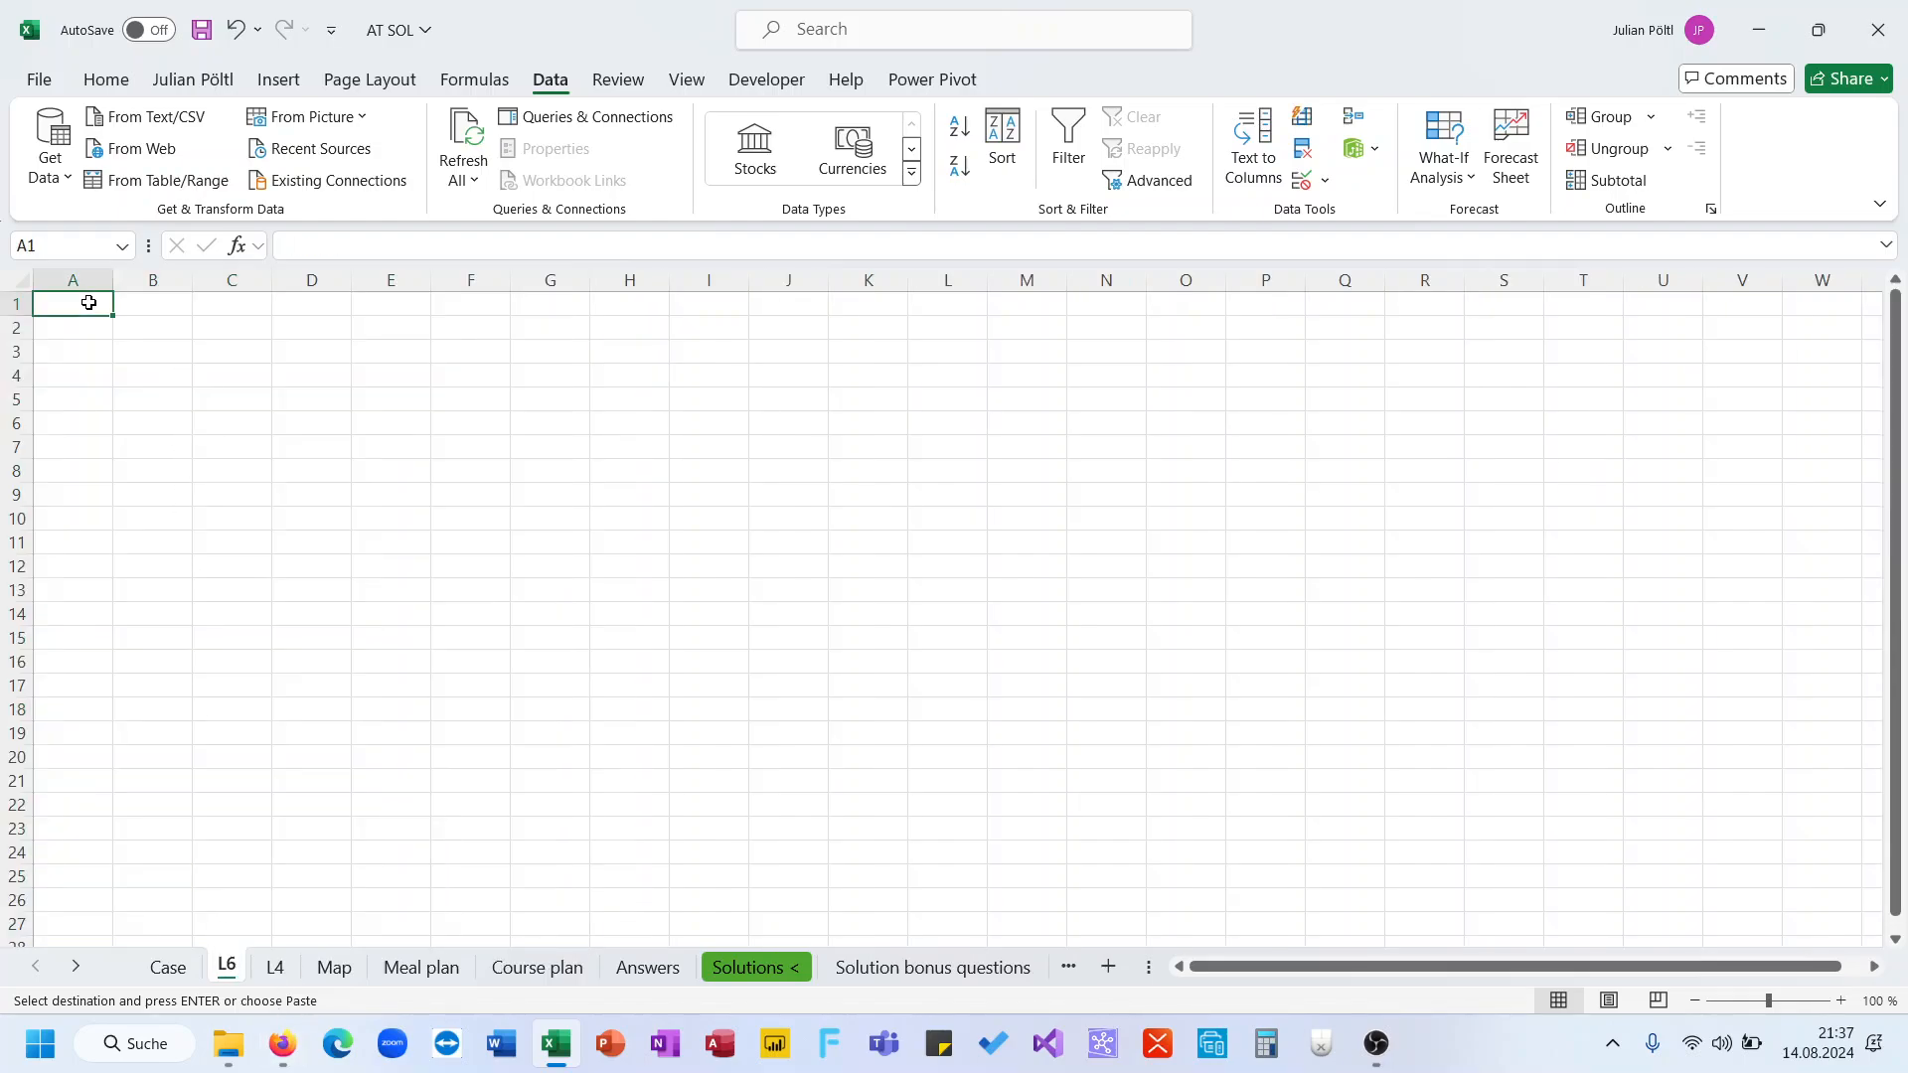
{"action": "key", "text": "ctrl+v"}
Label D1 Start and extract the start time in D2 with TEXTBEFORE on C2 before the hyphen
{"action": "left_click", "coordinate": [329, 325]}
{"action": "left_click", "coordinate": [329, 303]}
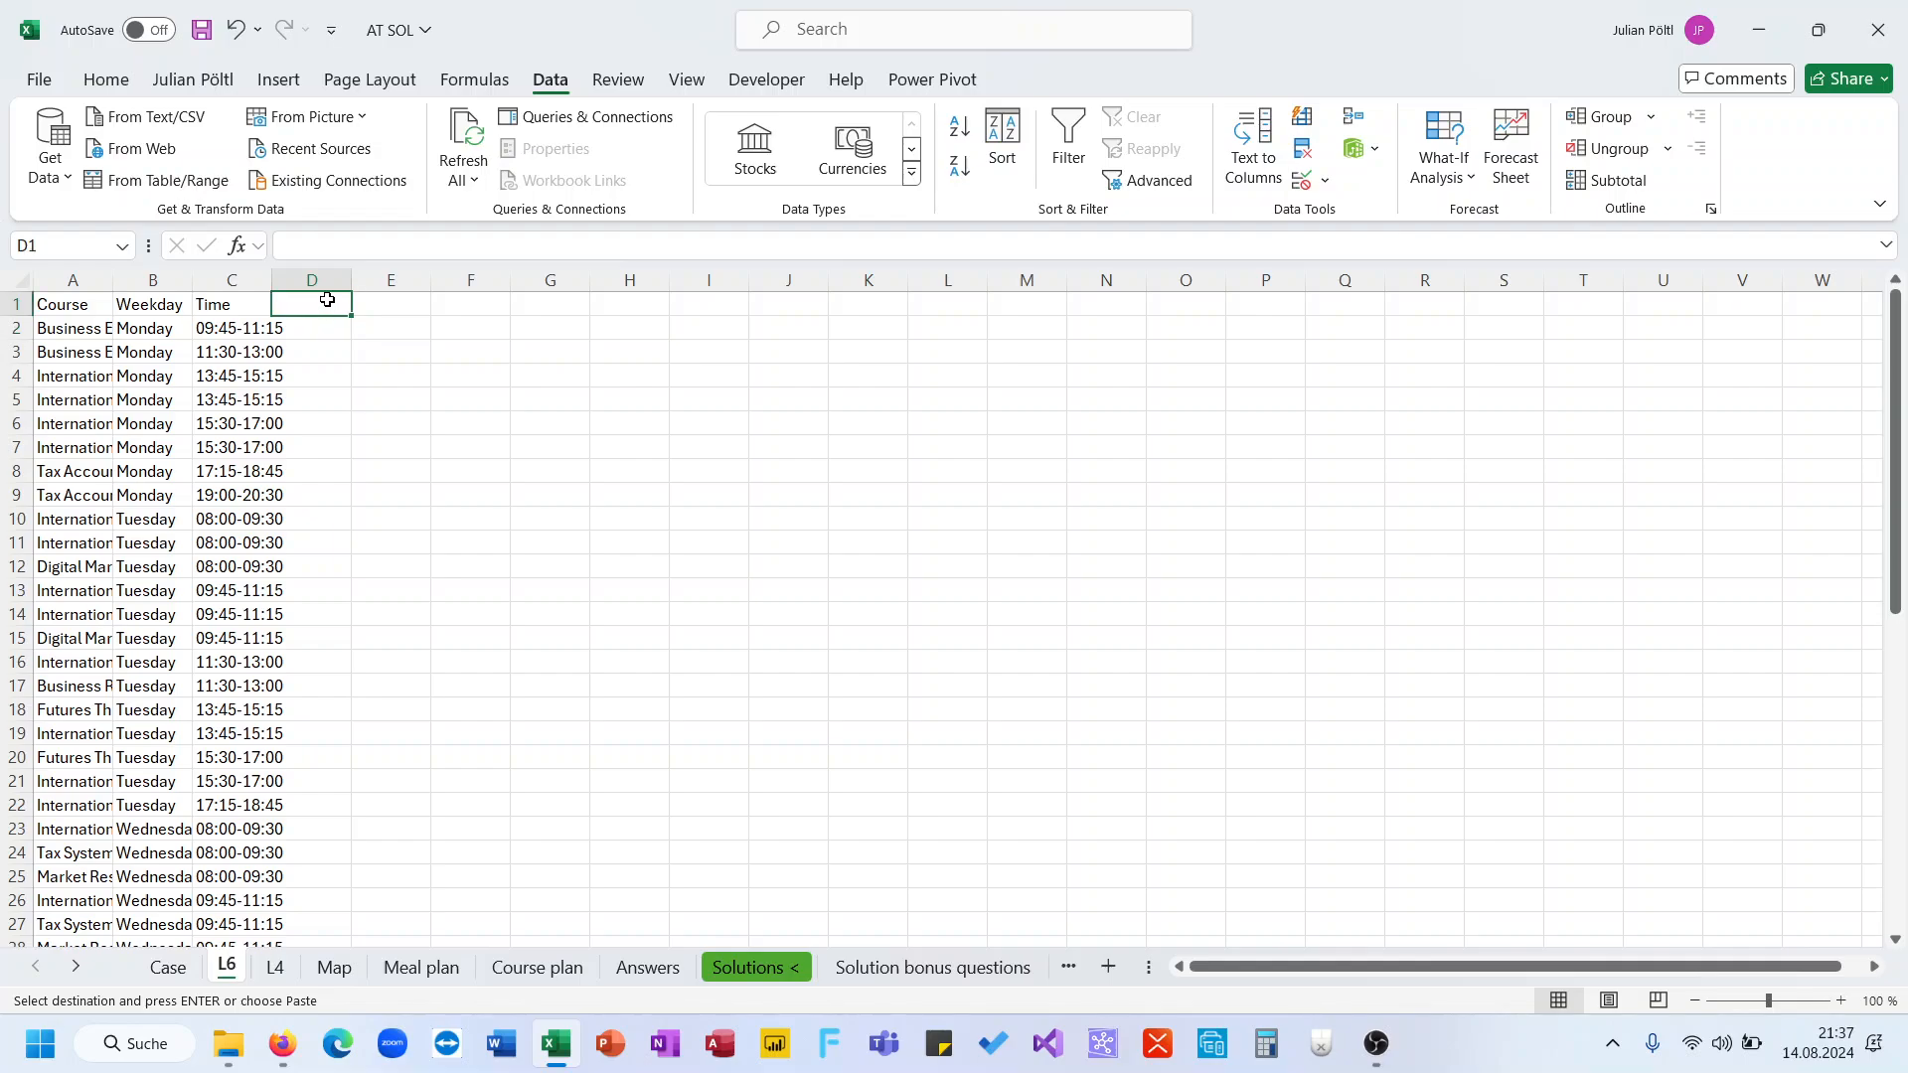
{"action": "type", "text": "Start"}
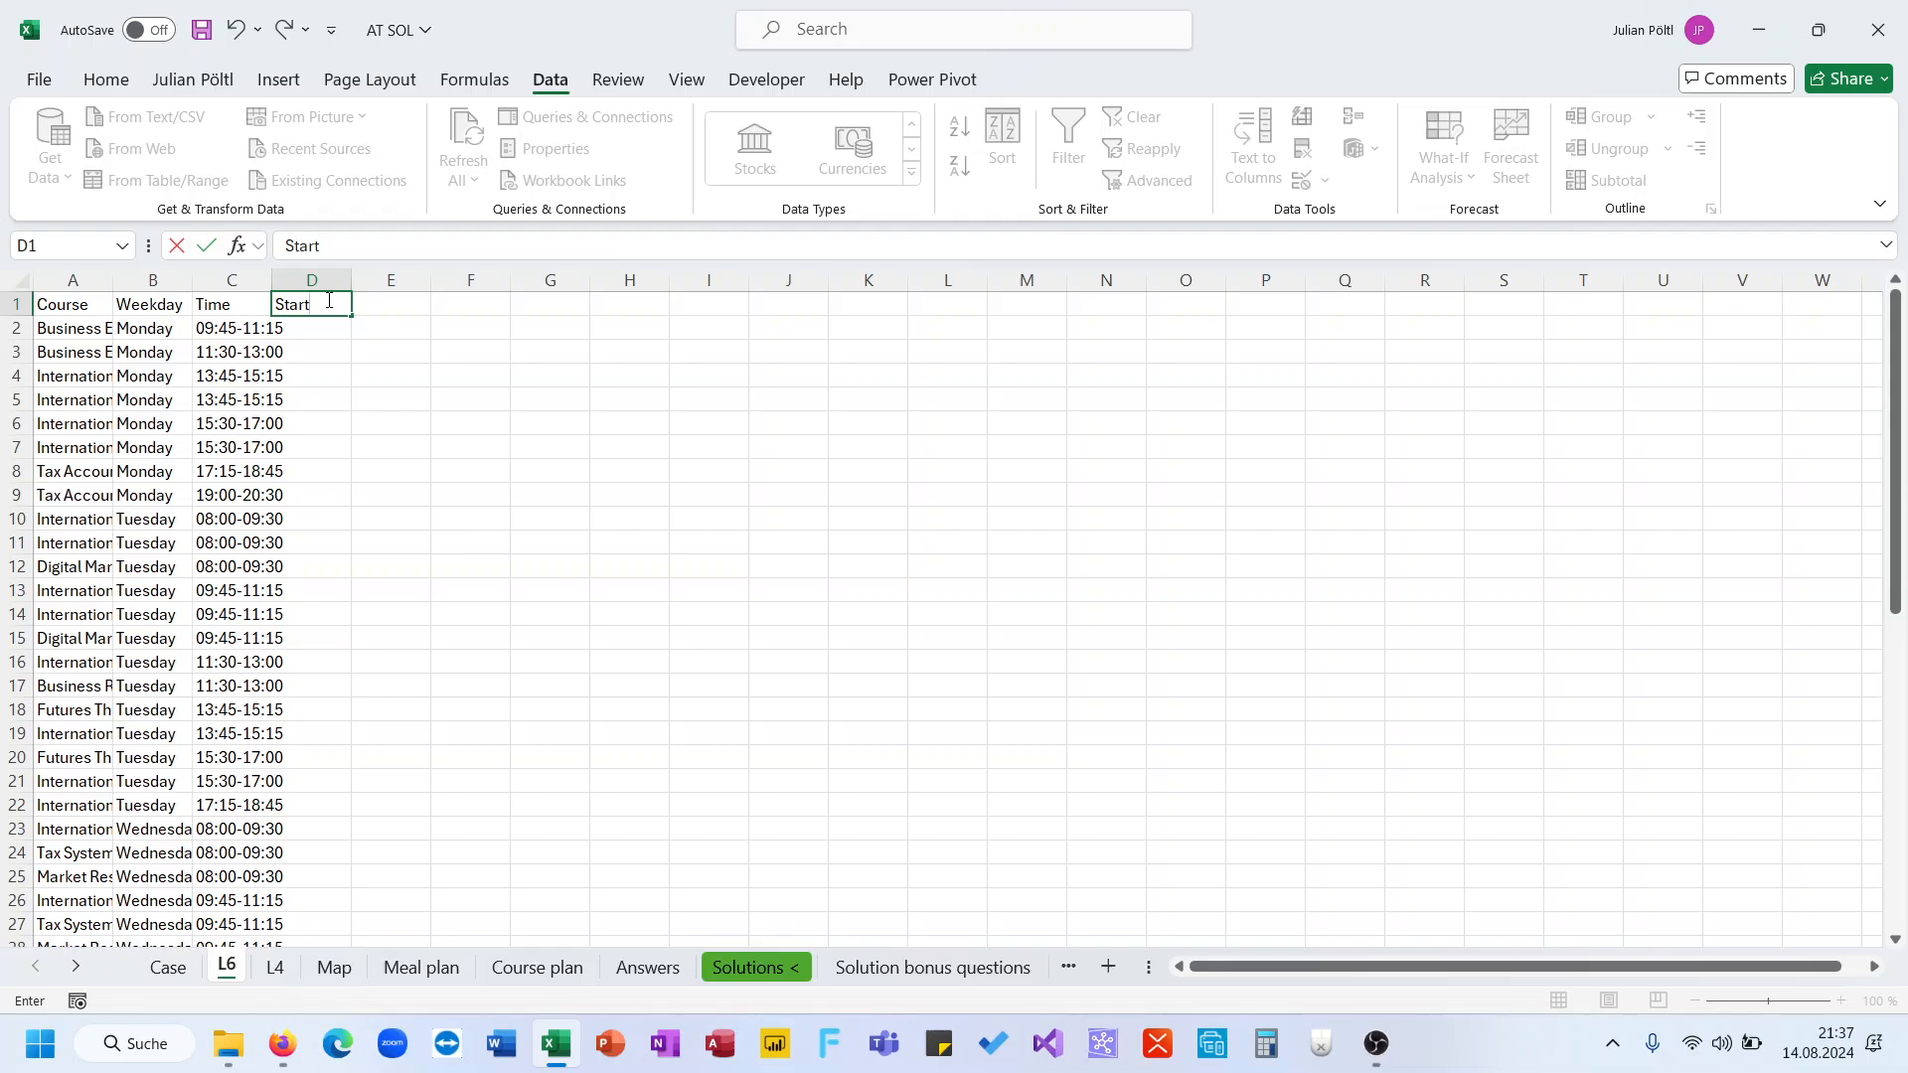
{"action": "key", "text": "Return"}
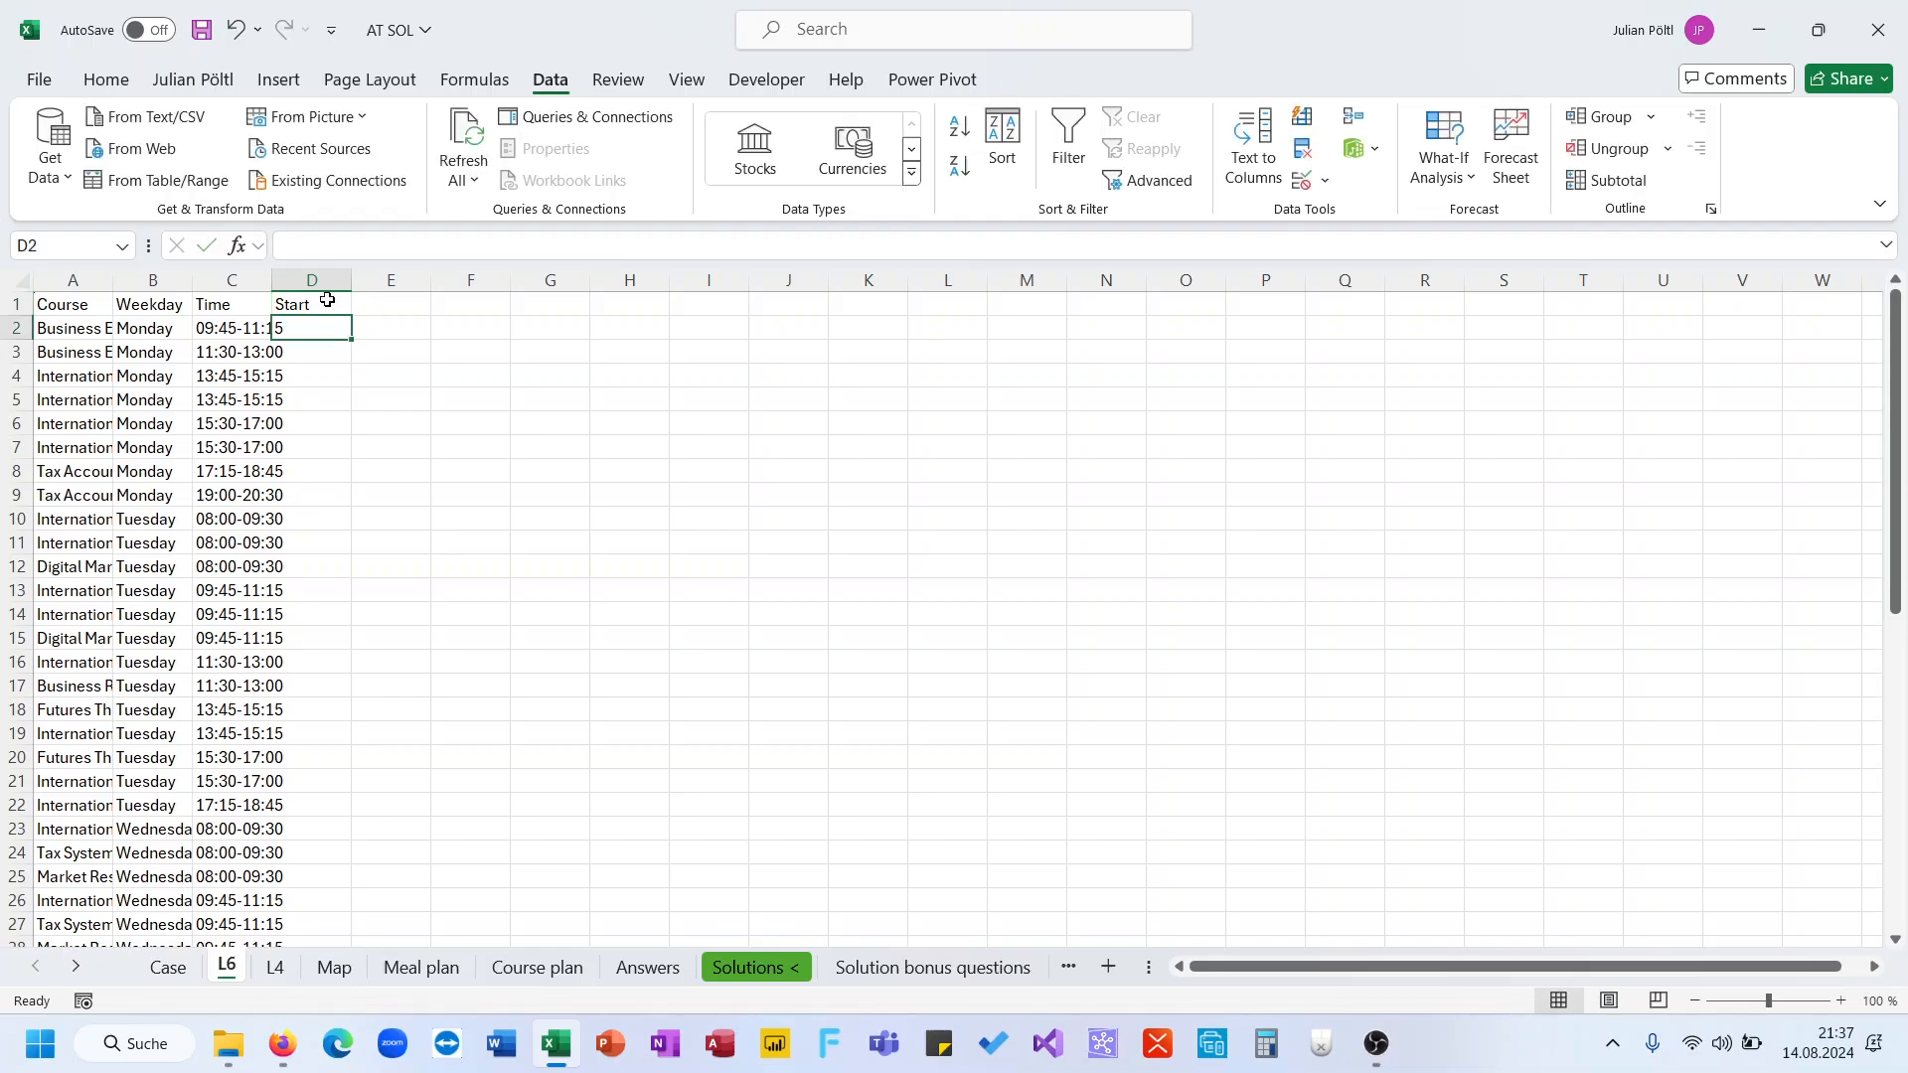
{"action": "type", "text": "=TEXTBEFORE("}
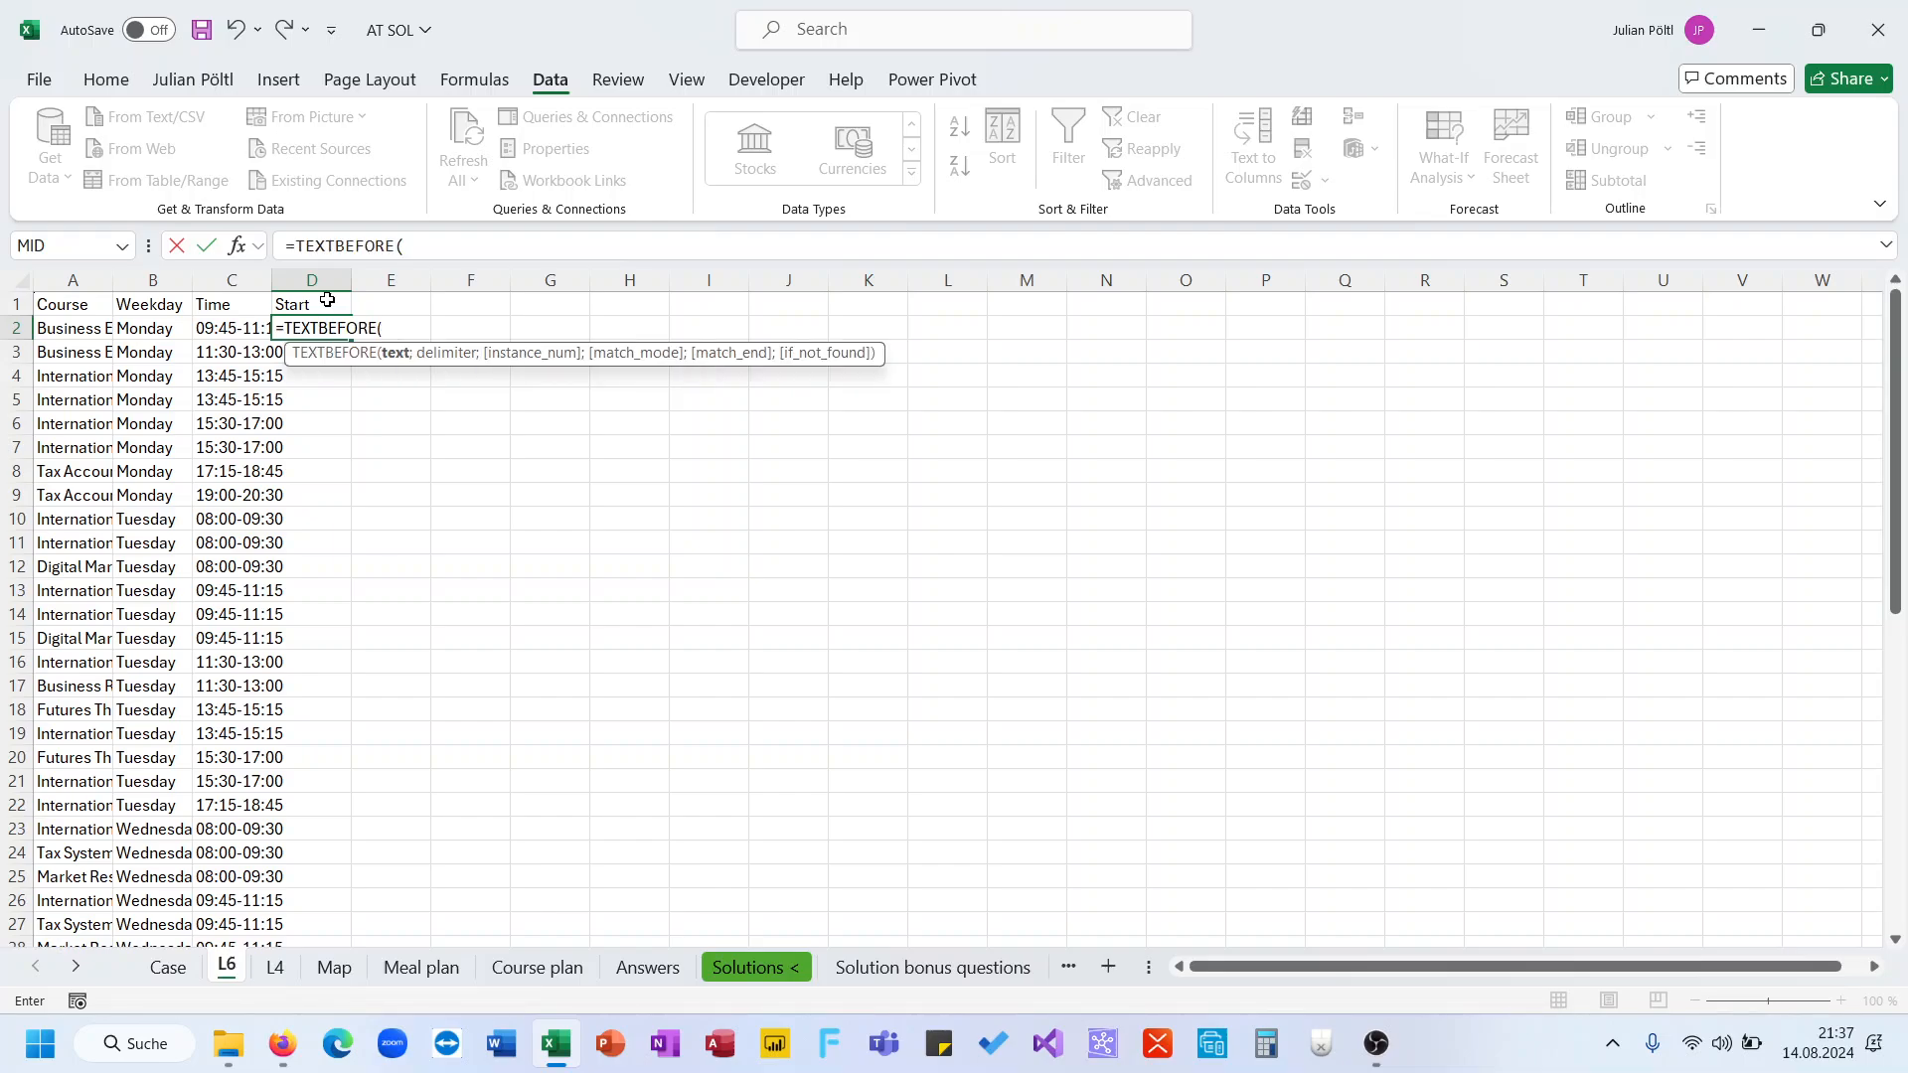
{"action": "key", "text": "Left"}
{"action": "type", "text": ";\"-"}
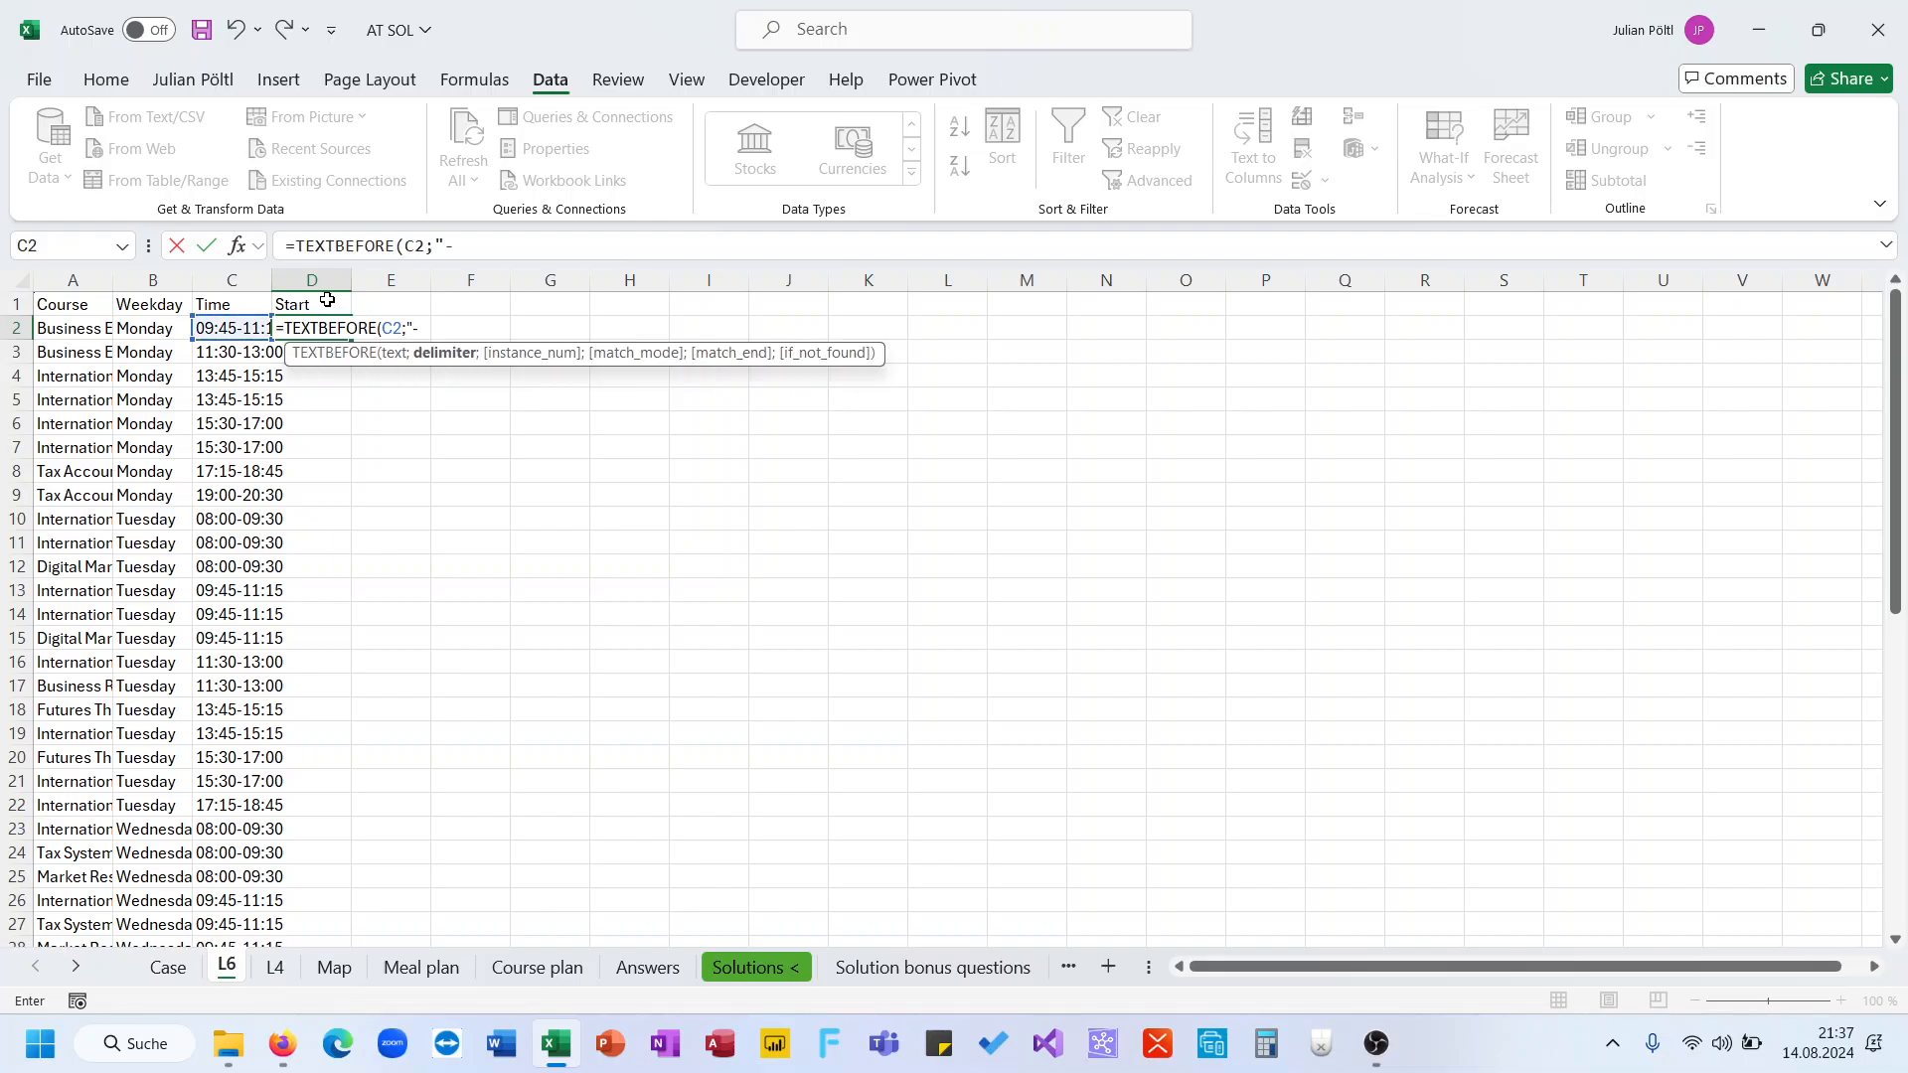
{"action": "type", "text": "\")"}
{"action": "key", "text": "Return"}
{"action": "key", "text": "Up"}
Convert D2's start time to a number by multiplying the TEXTBEFORE result by 1, and fill it down the Start column
{"action": "left_click", "coordinate": [523, 252]}
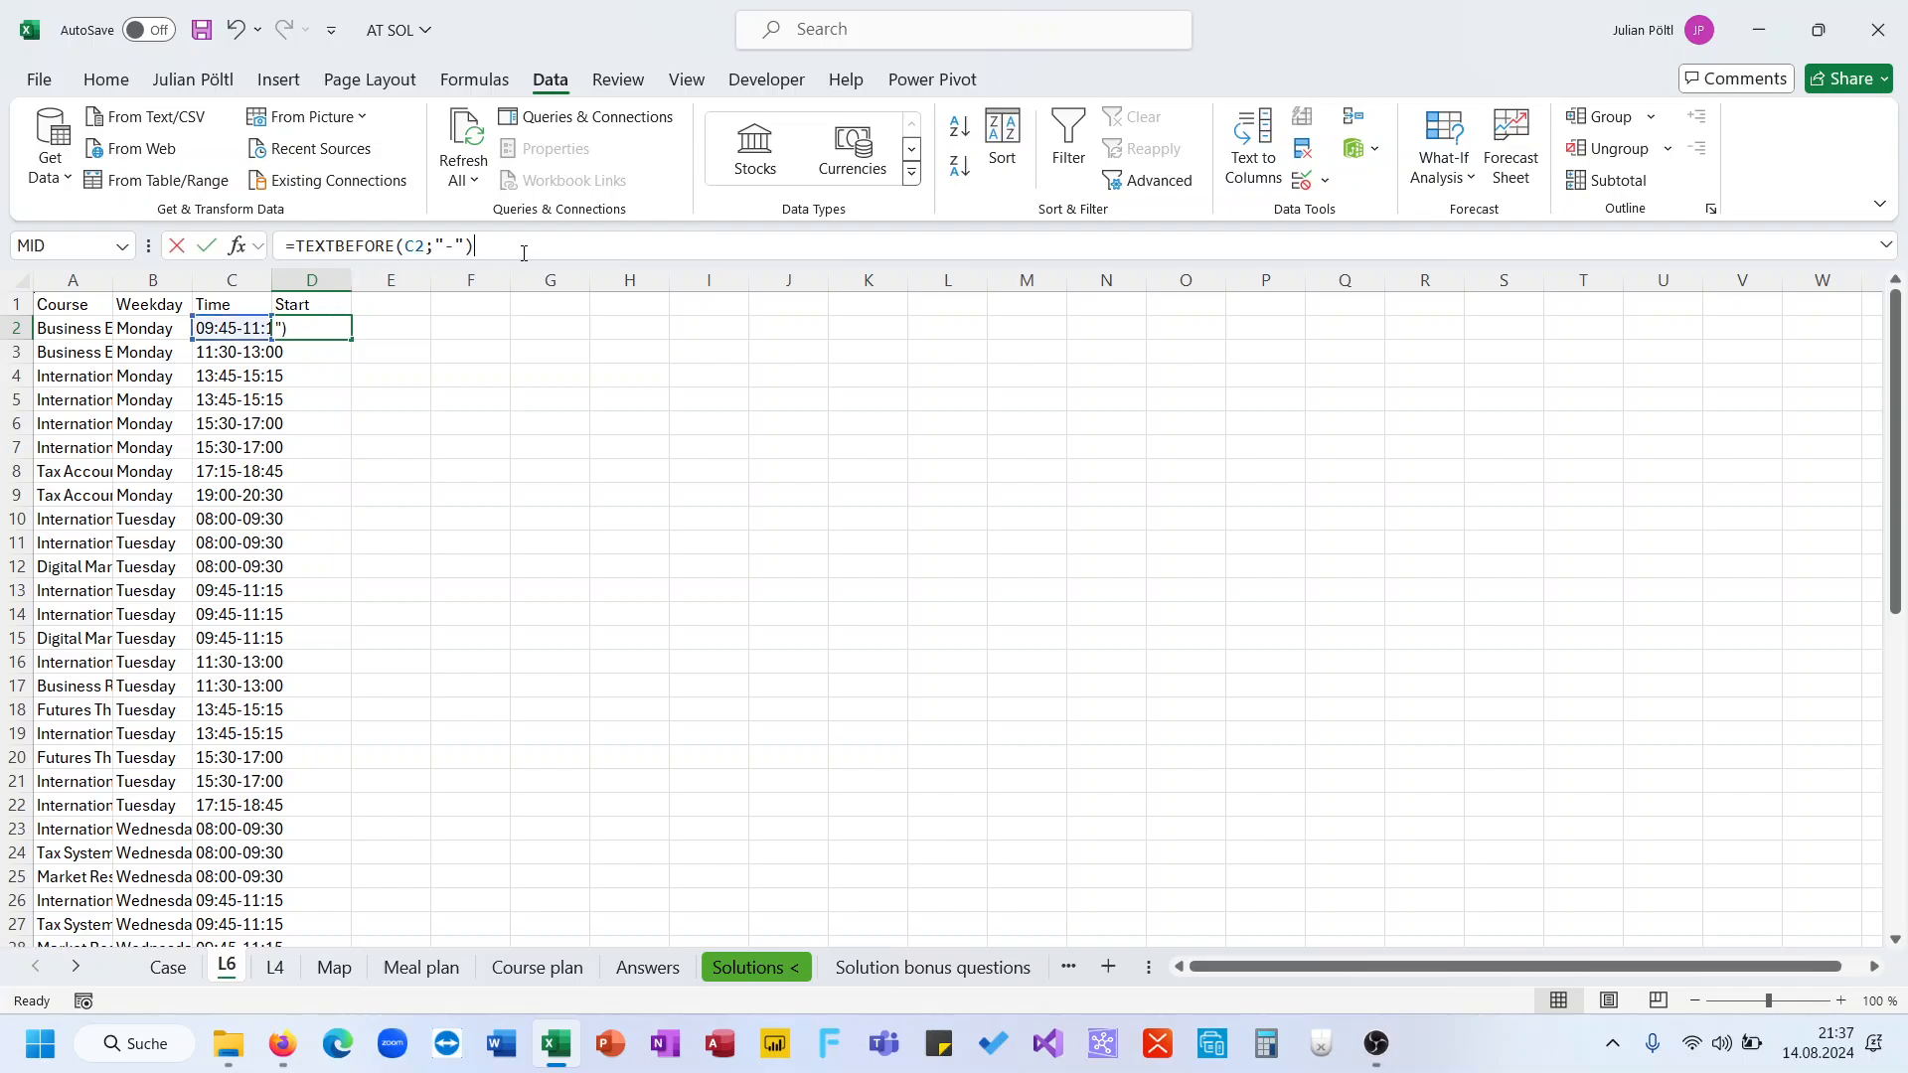
{"action": "type", "text": "+1"}
{"action": "key", "text": "Return"}
{"action": "key", "text": "Up"}
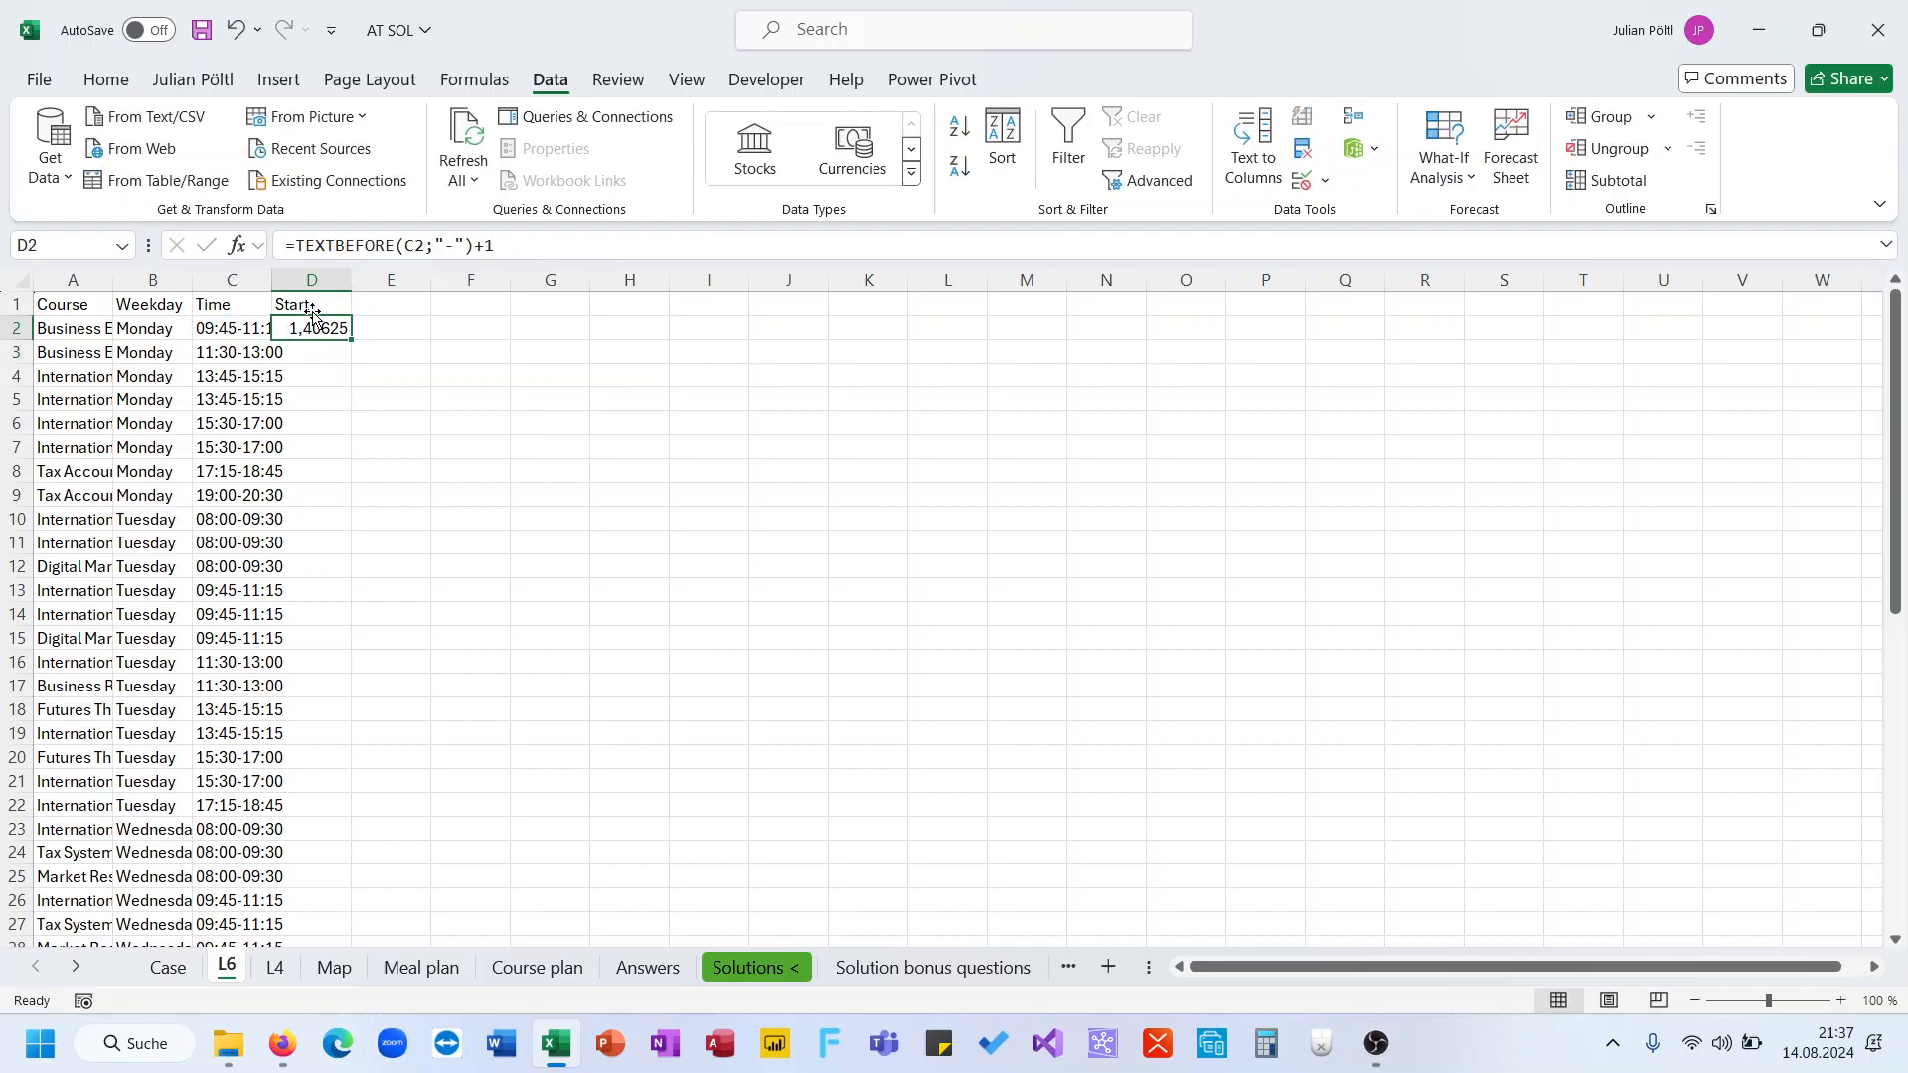
{"action": "left_click", "coordinate": [112, 80]}
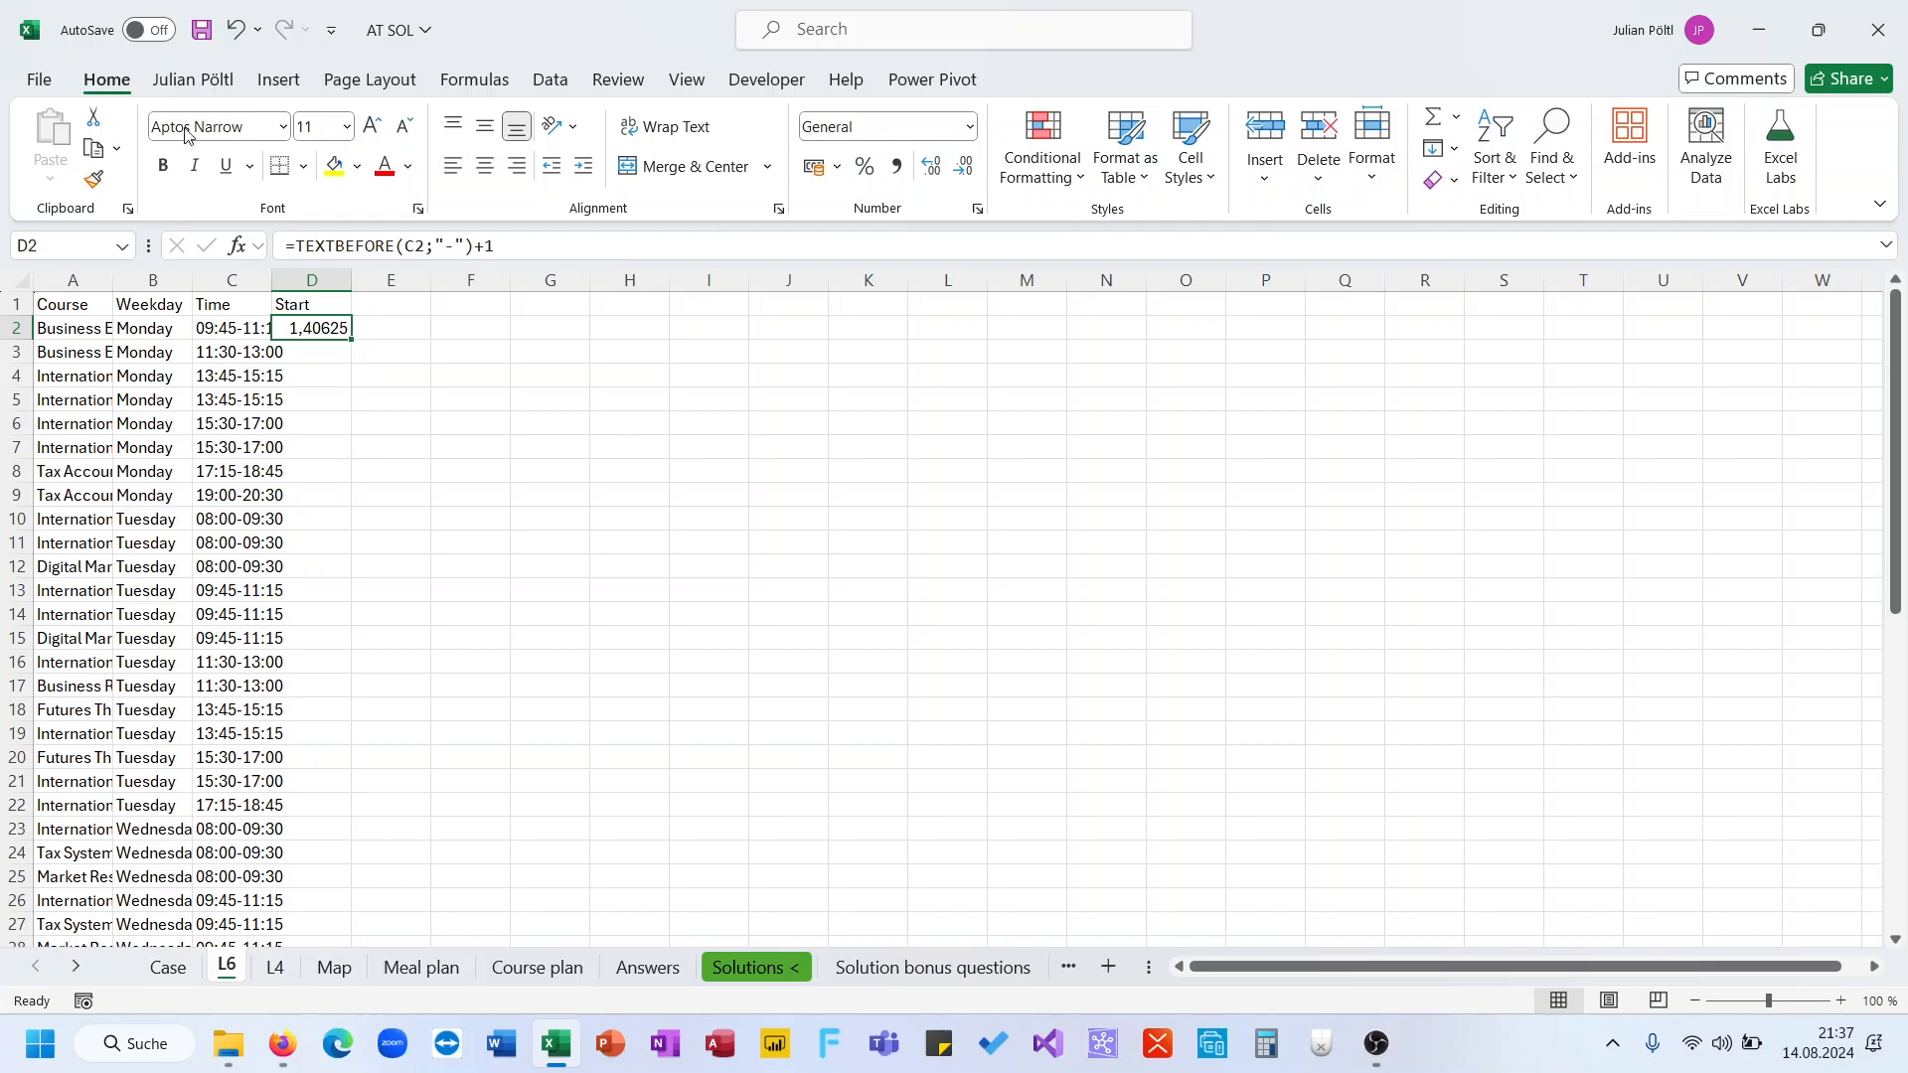
{"action": "left_click", "coordinate": [488, 248]}
{"action": "key", "text": "BackSpace"}
{"action": "type", "text": "*"}
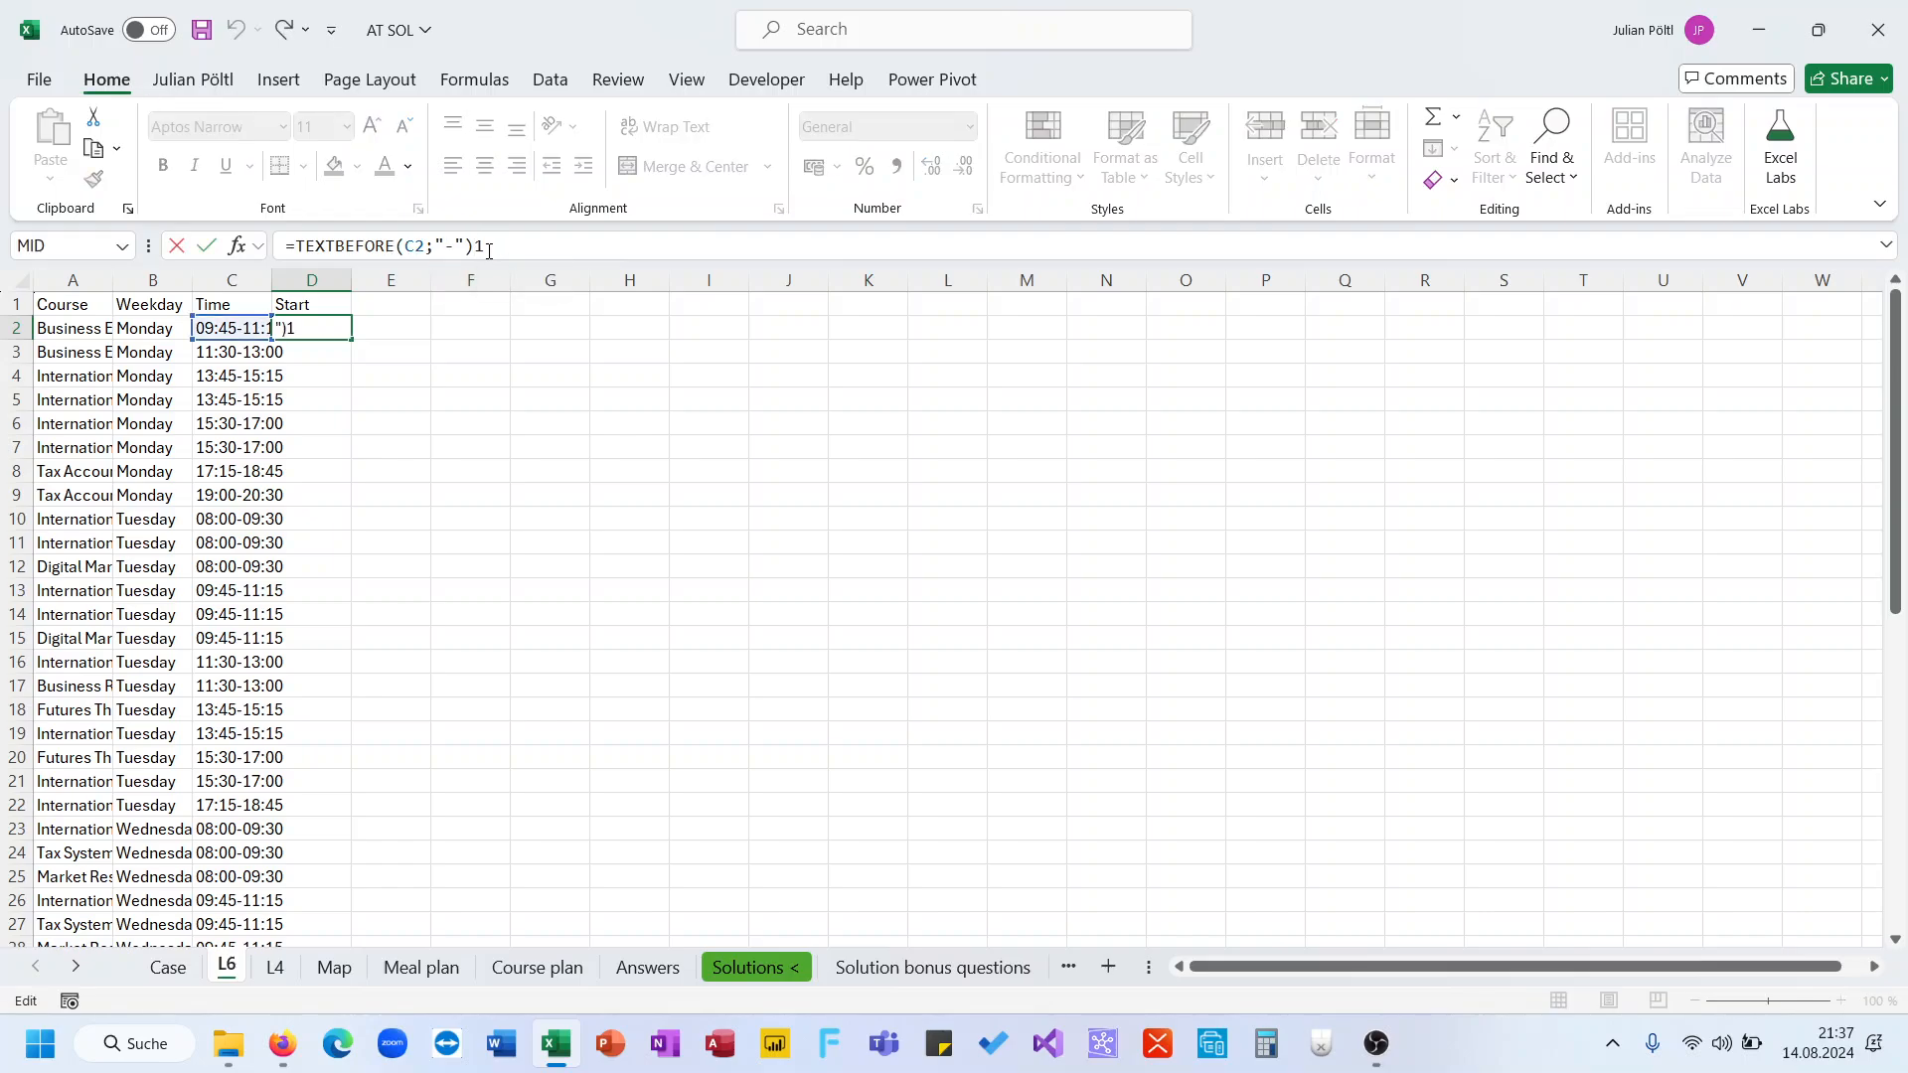
{"action": "key", "text": "Return"}
{"action": "key", "text": "Up"}
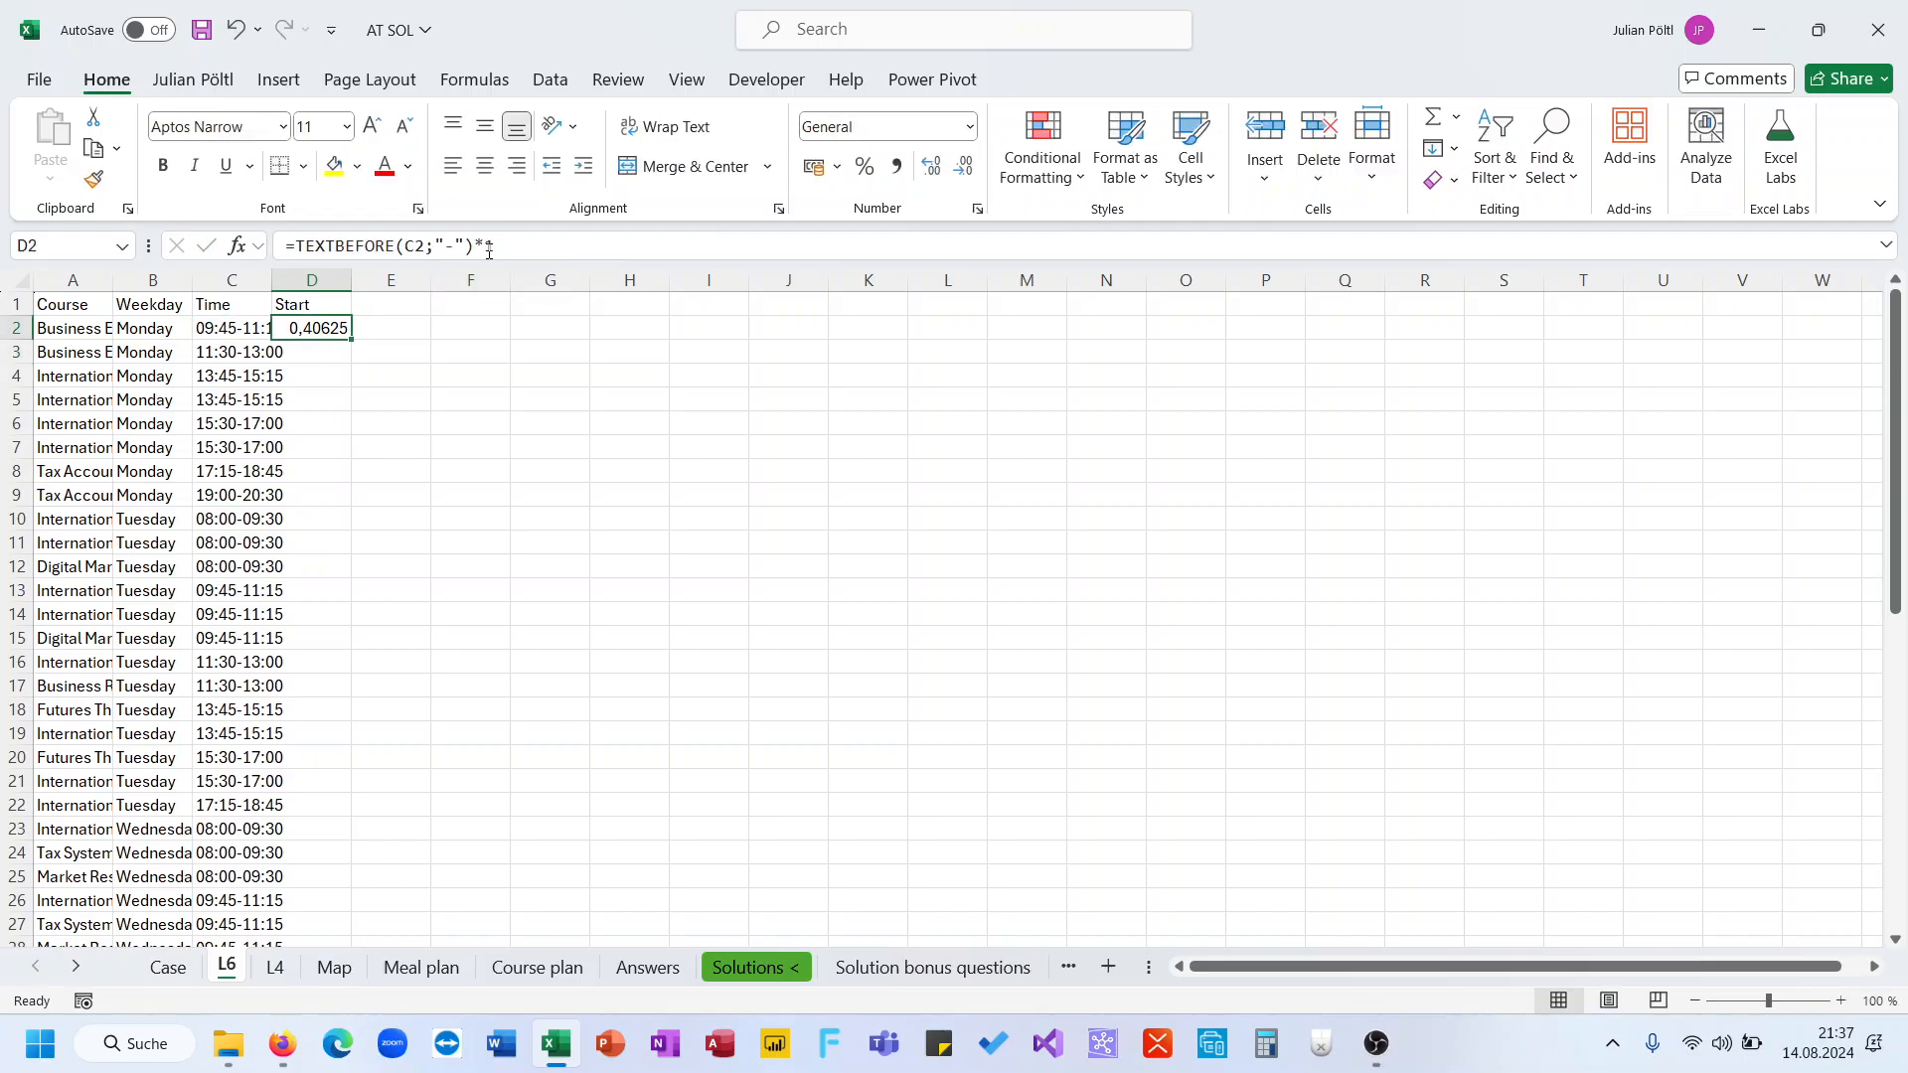
{"action": "double_click", "coordinate": [355, 341]}
Label E1 End and try an end-time formula in E2 multiplying D2:D52 by 01:30
{"action": "left_click", "coordinate": [378, 303]}
{"action": "type", "text": "End"}
{"action": "key", "text": "Return"}
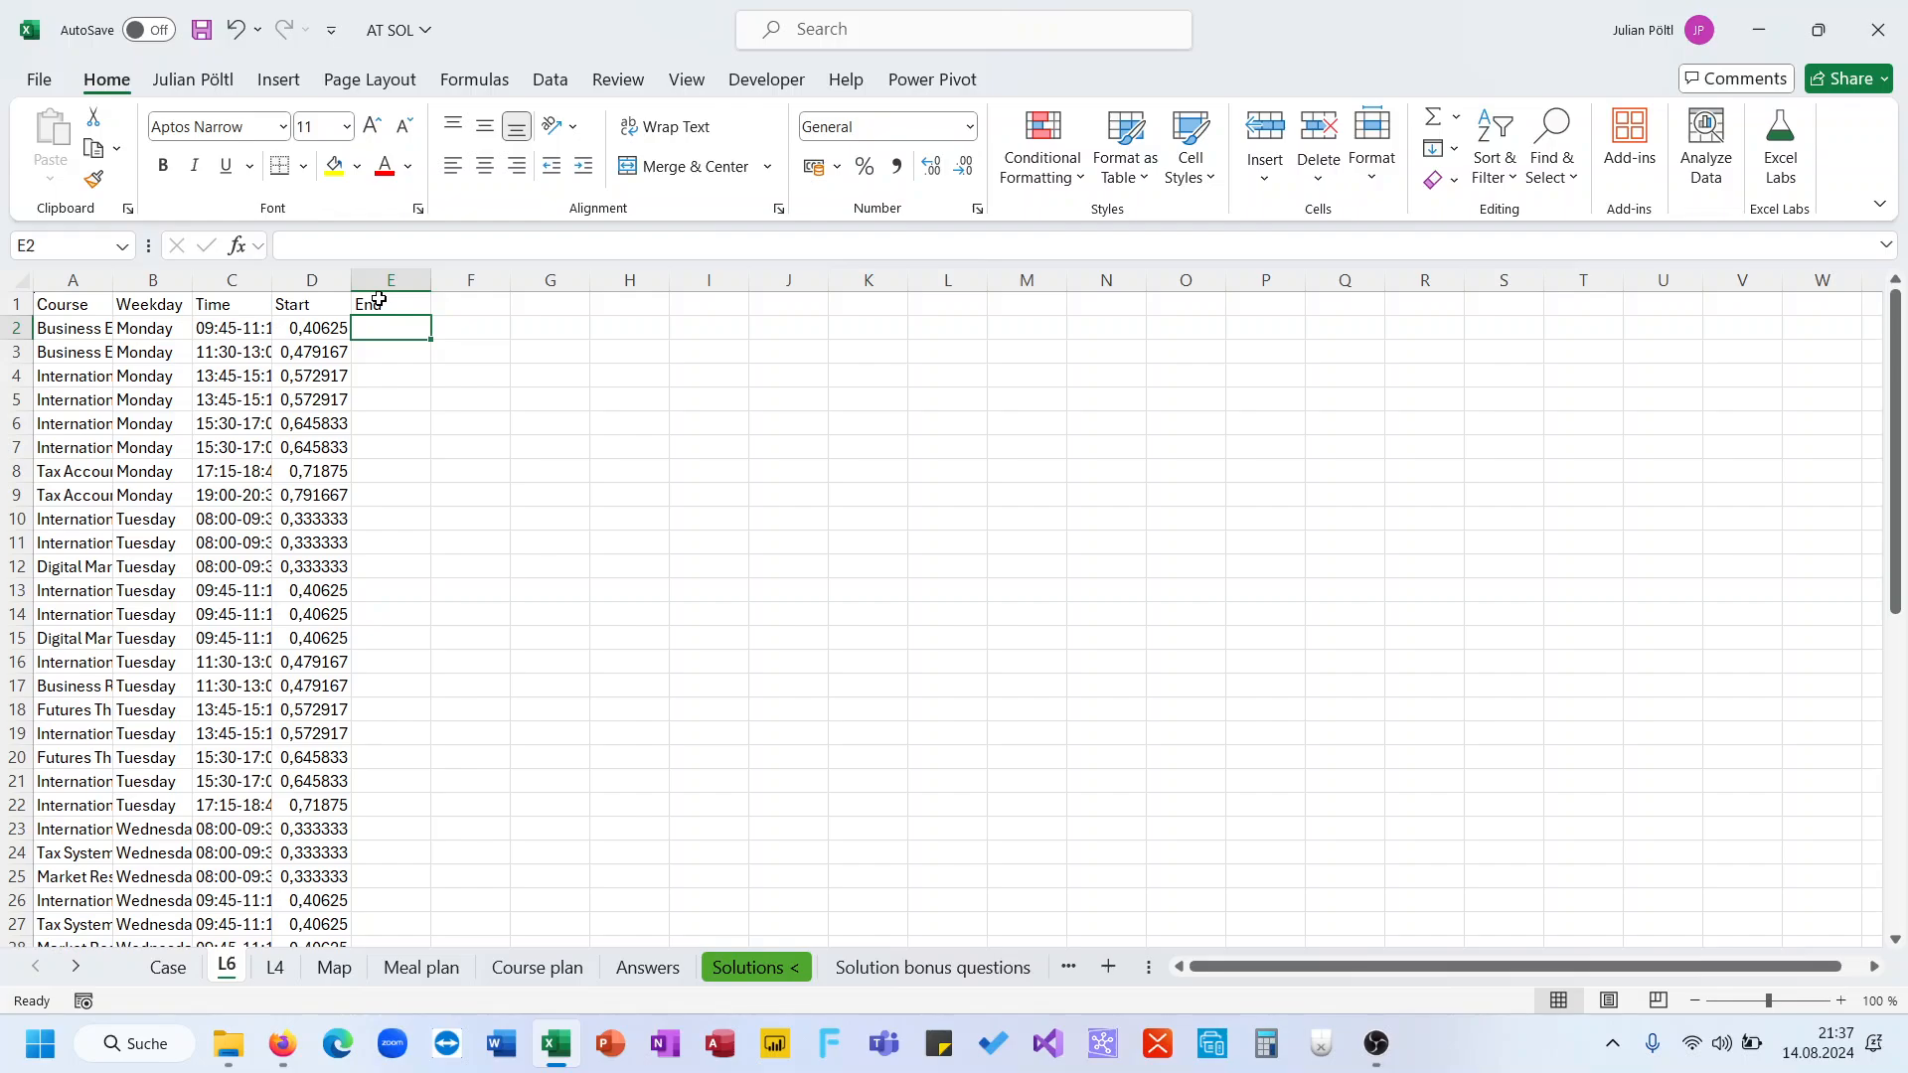
{"action": "type", "text": "="}
{"action": "key", "text": "Left"}
{"action": "key", "text": "ctrl+shift+Down"}
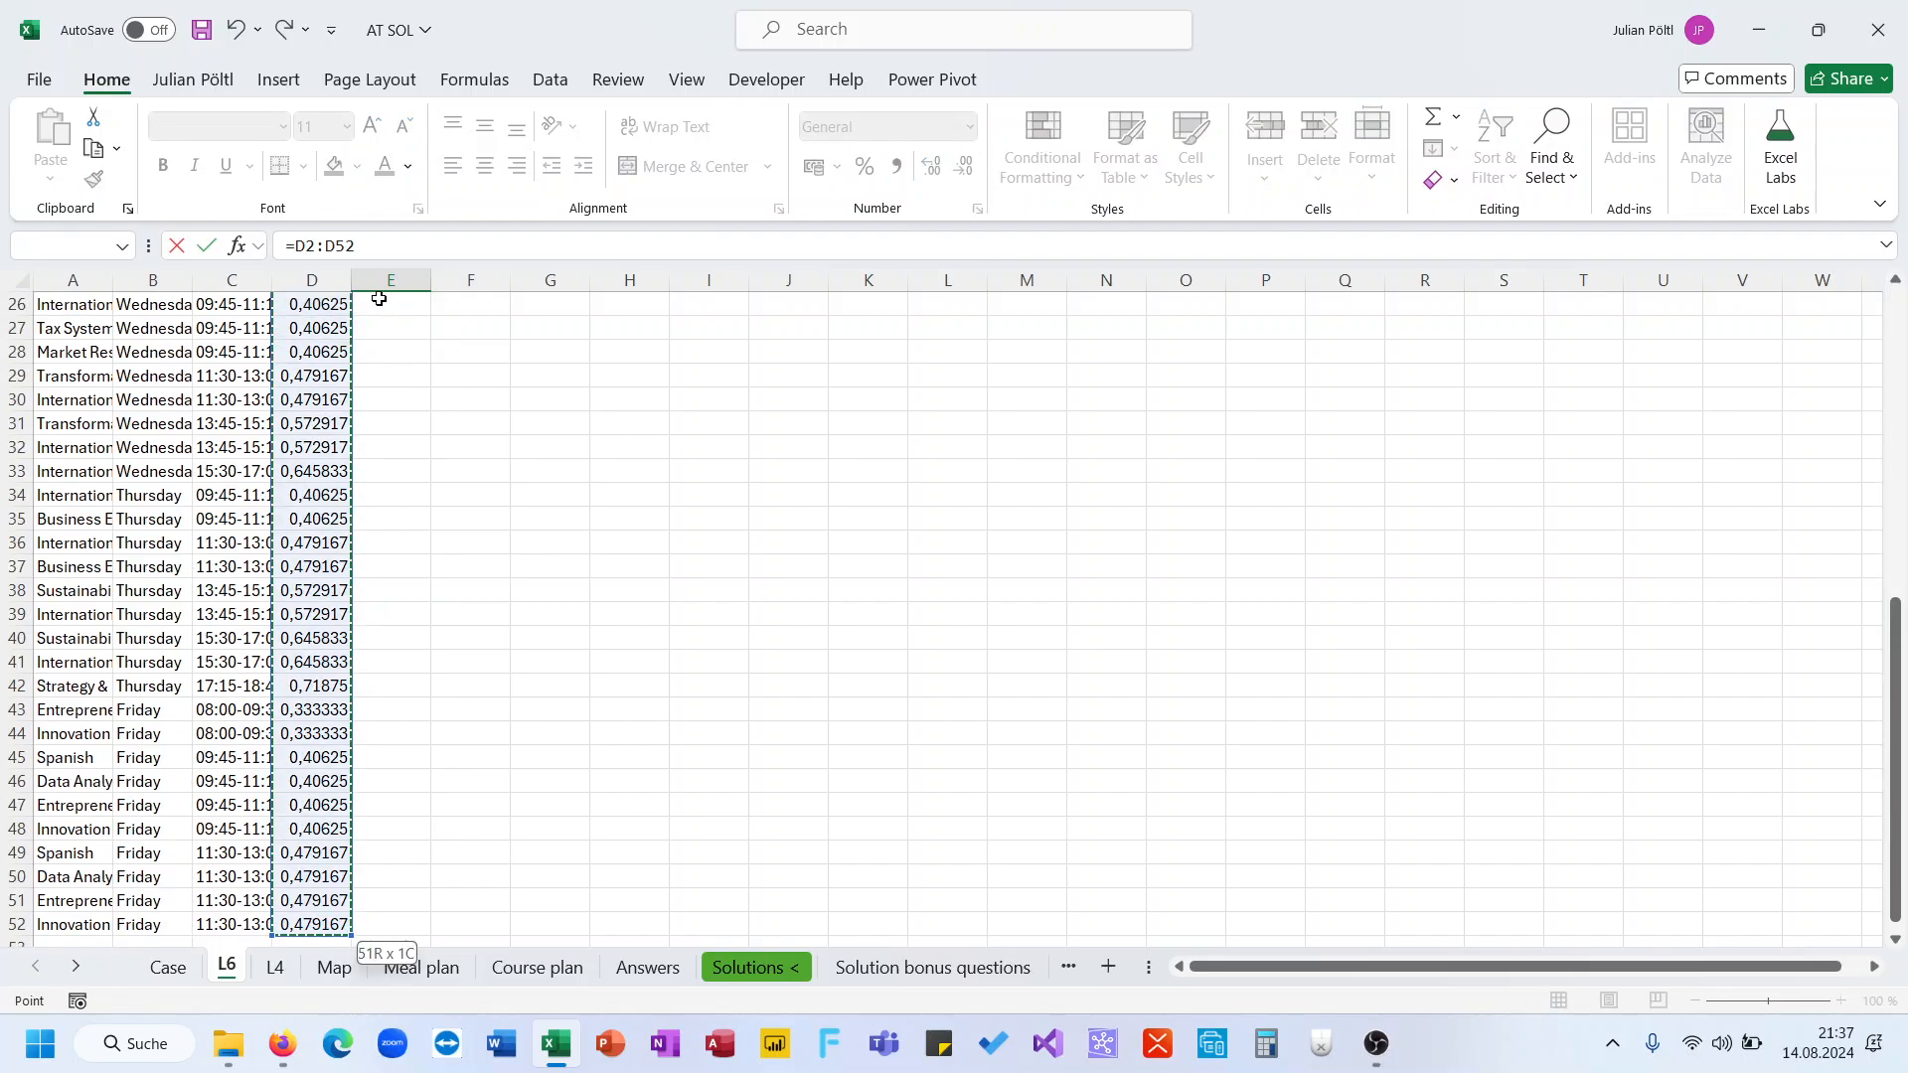
{"action": "type", "text": "*"}
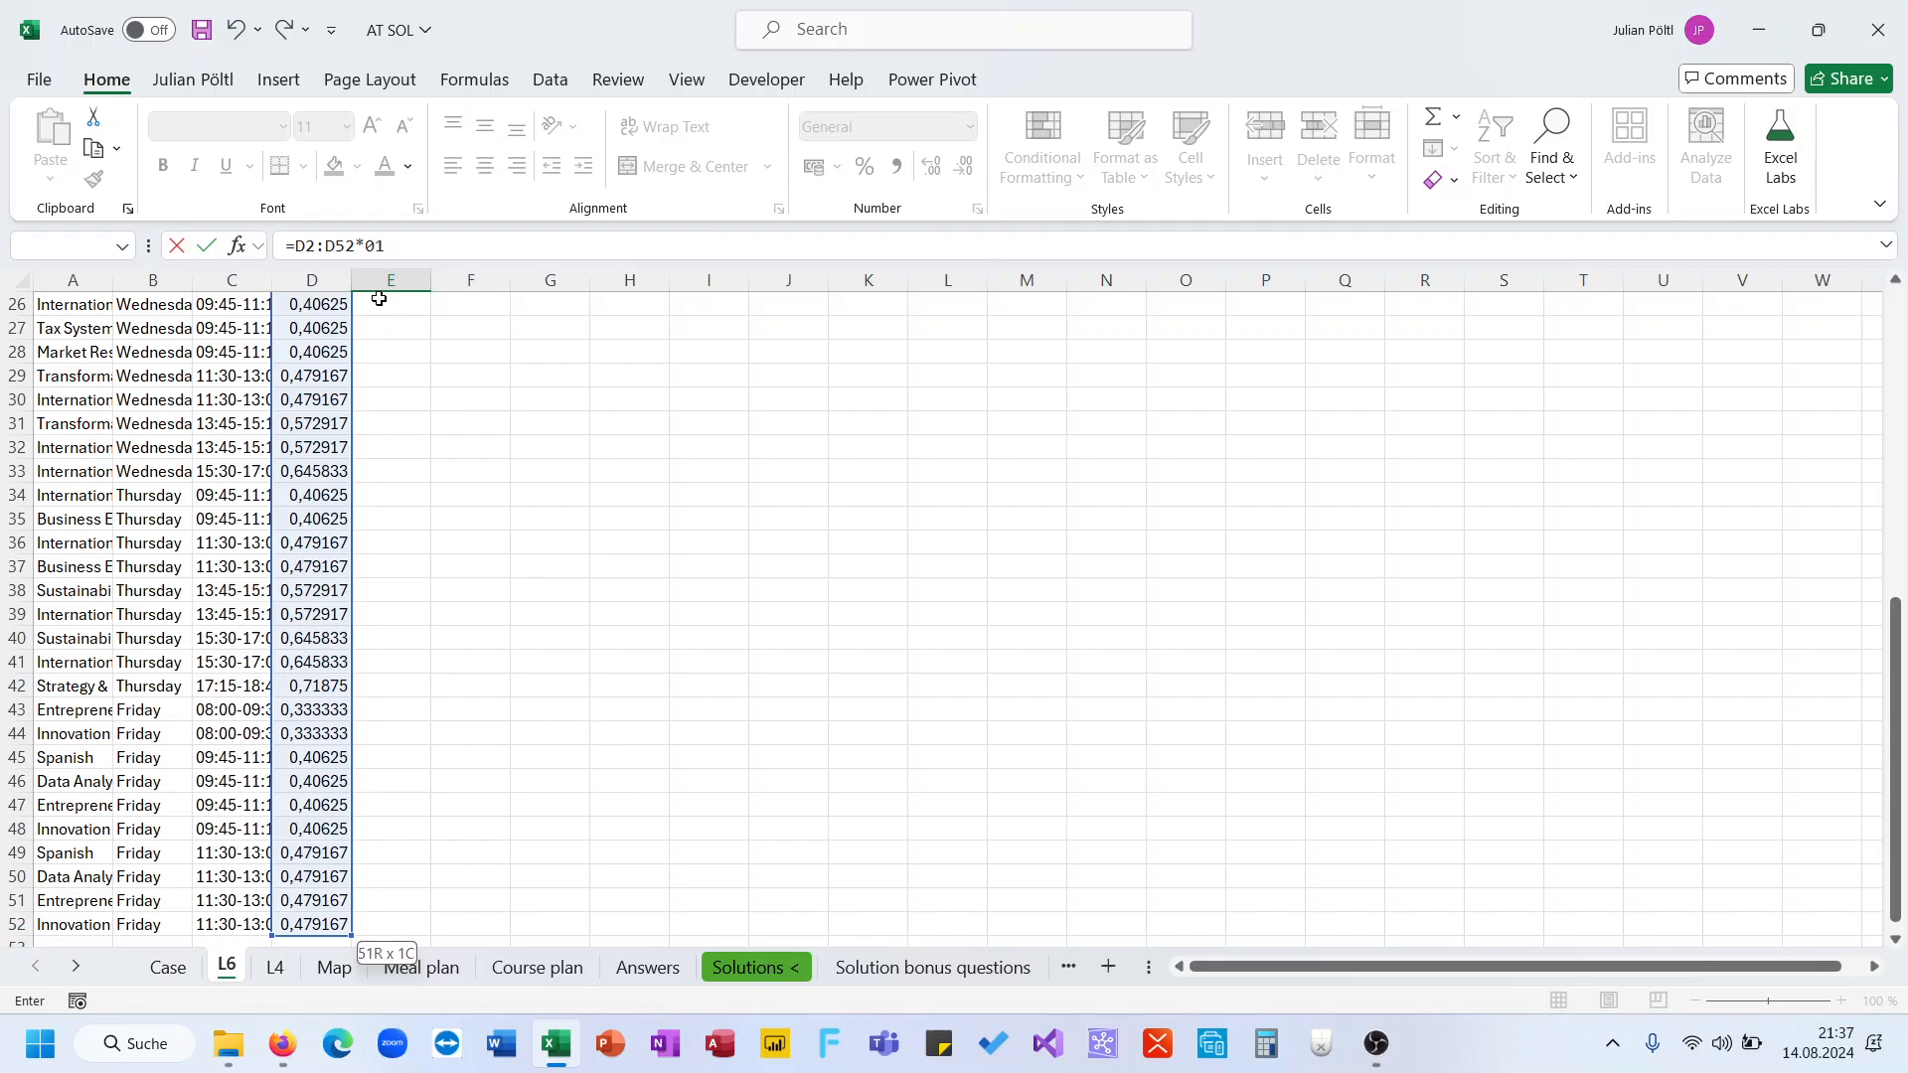
{"action": "type", "text": "01:30"}
{"action": "key", "text": "Return"}
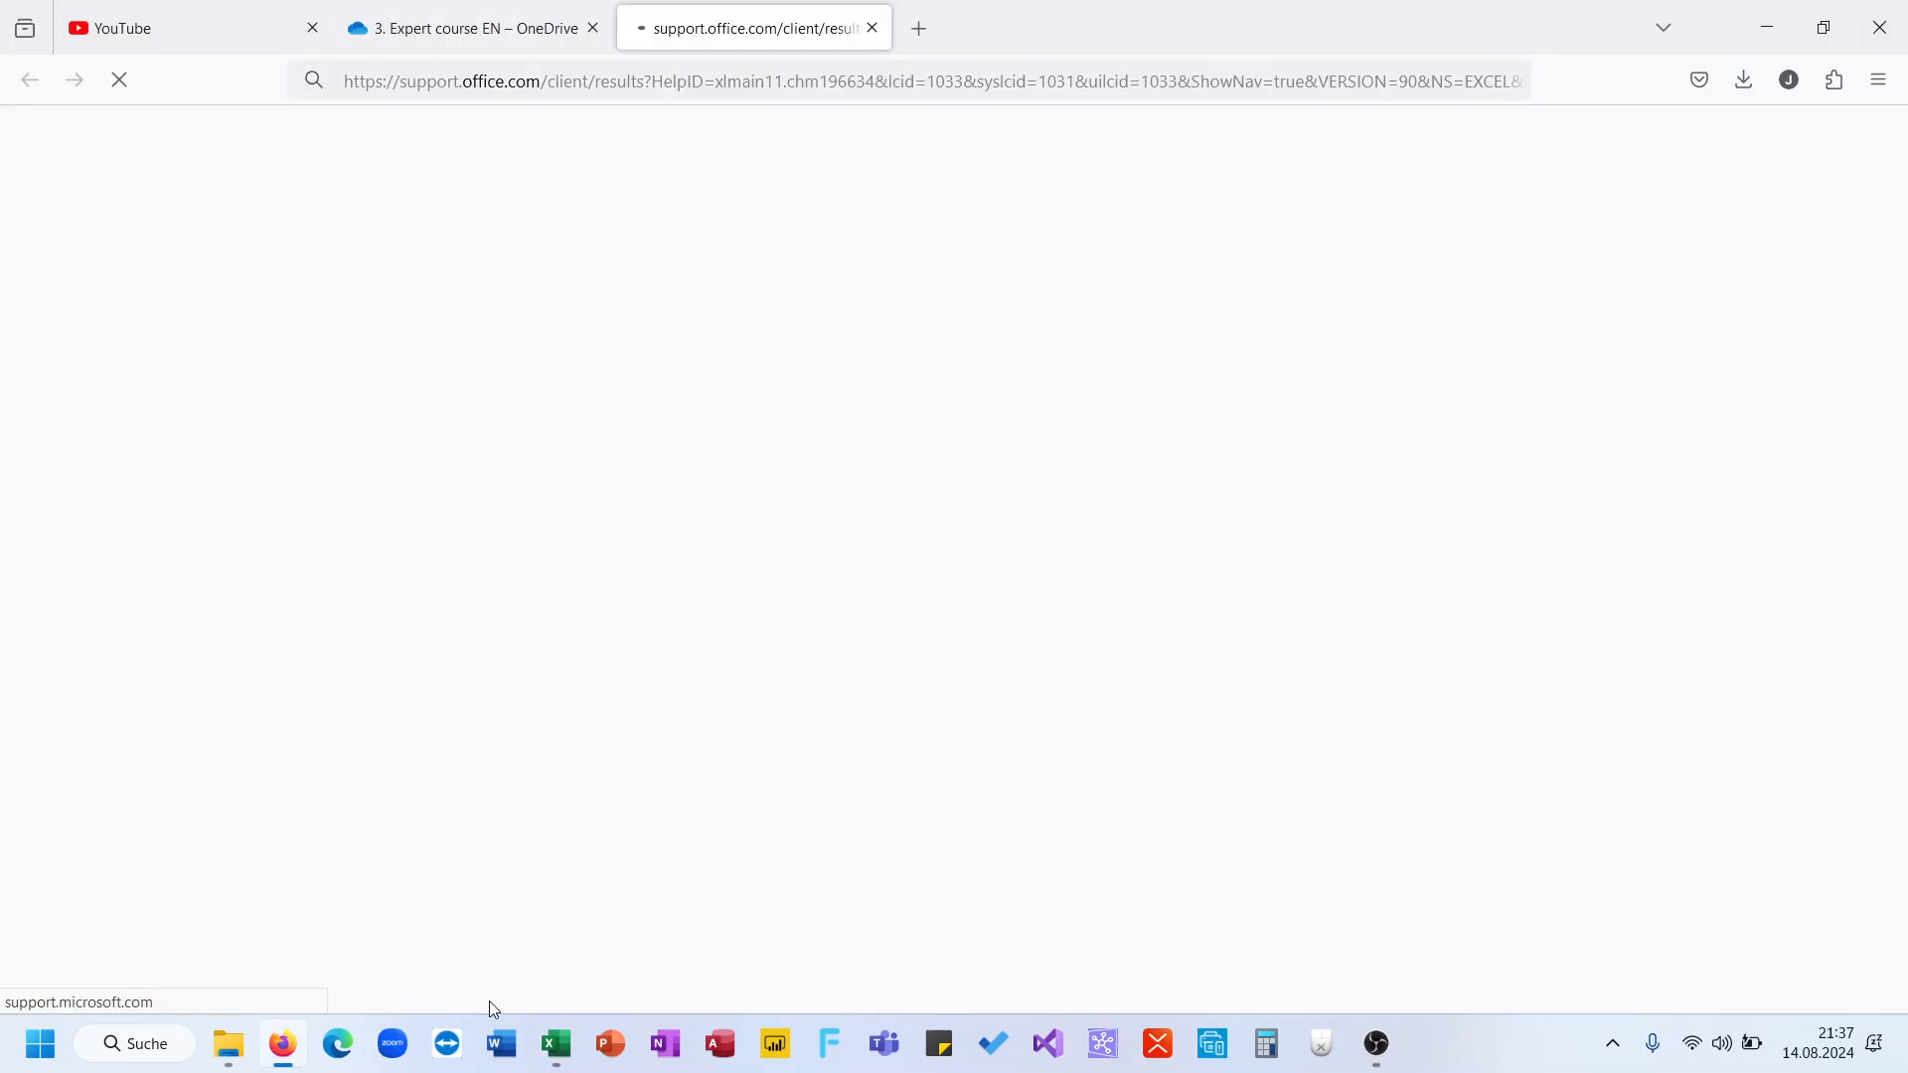
{"action": "left_click", "coordinate": [557, 1043]}
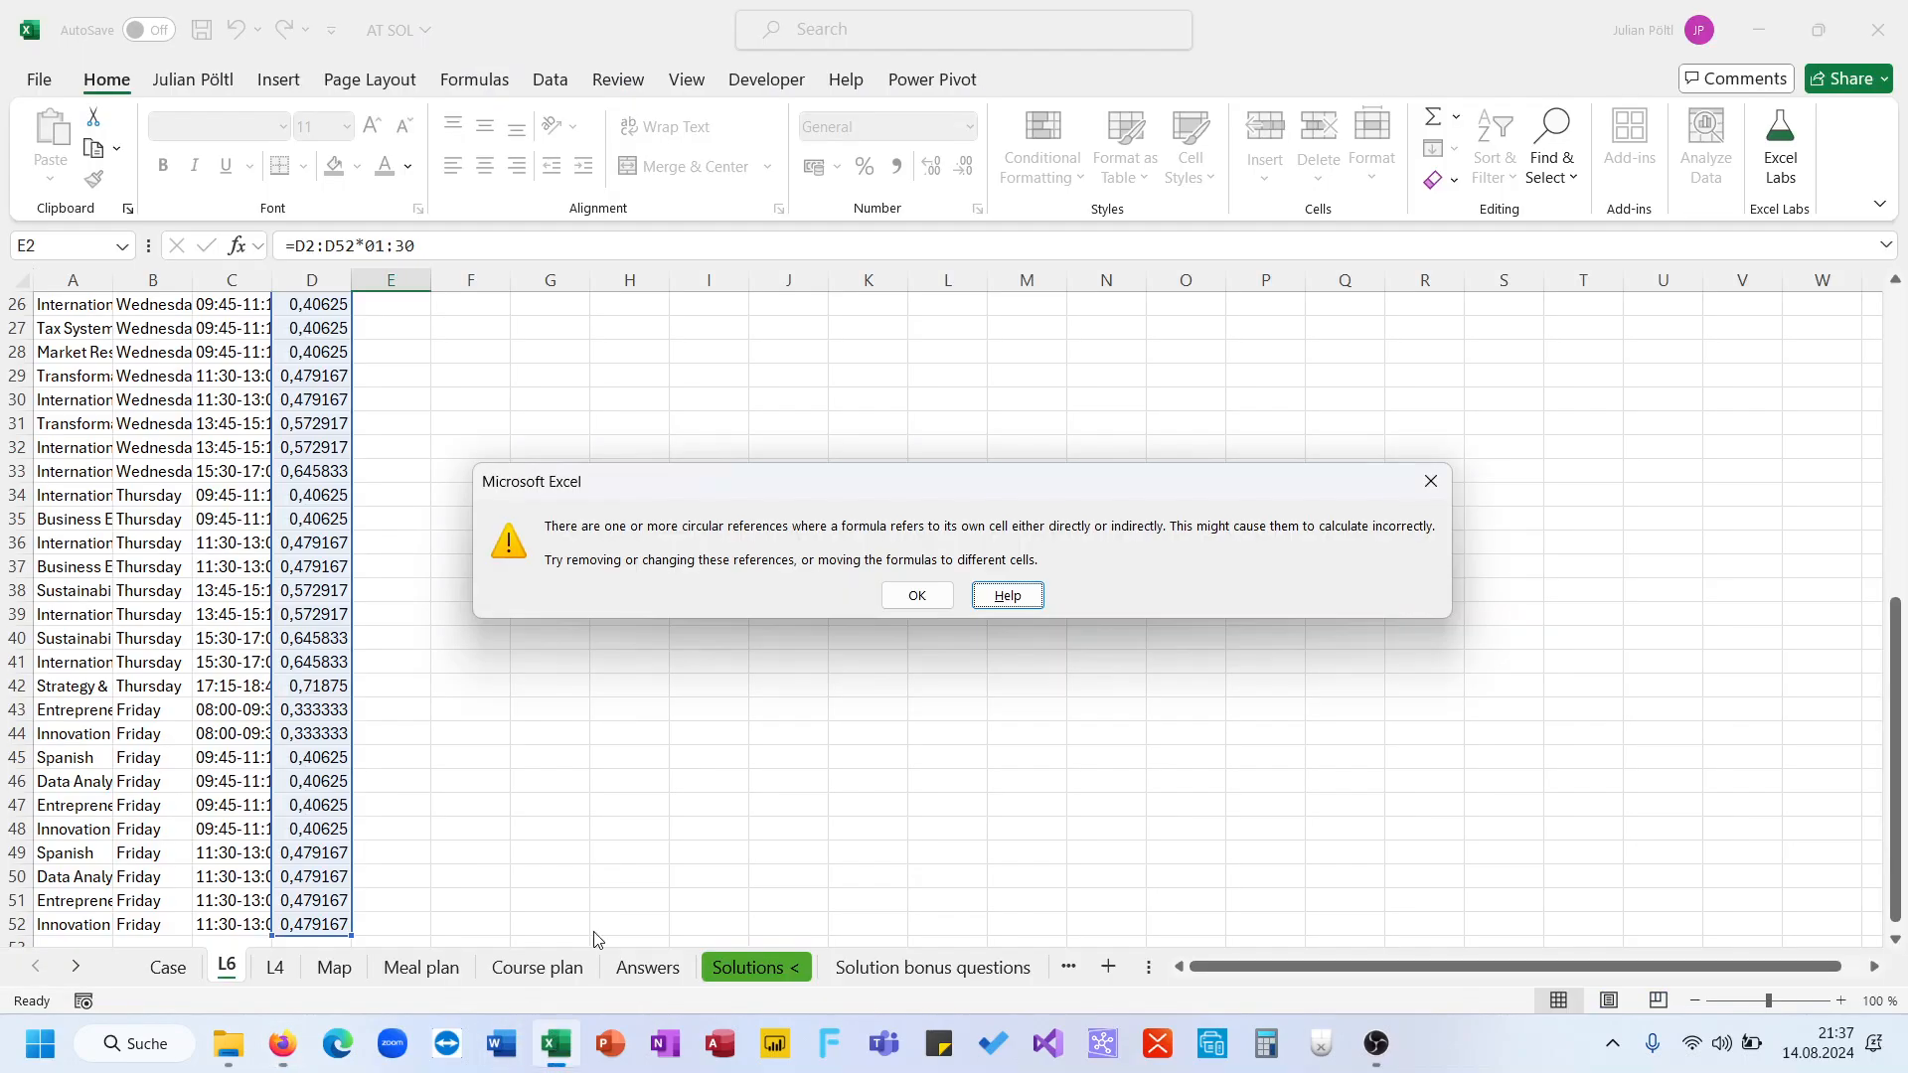
{"action": "left_click", "coordinate": [915, 595]}
{"action": "scroll", "coordinate": [431, 298], "scroll_direction": "up", "scroll_amount": 2}
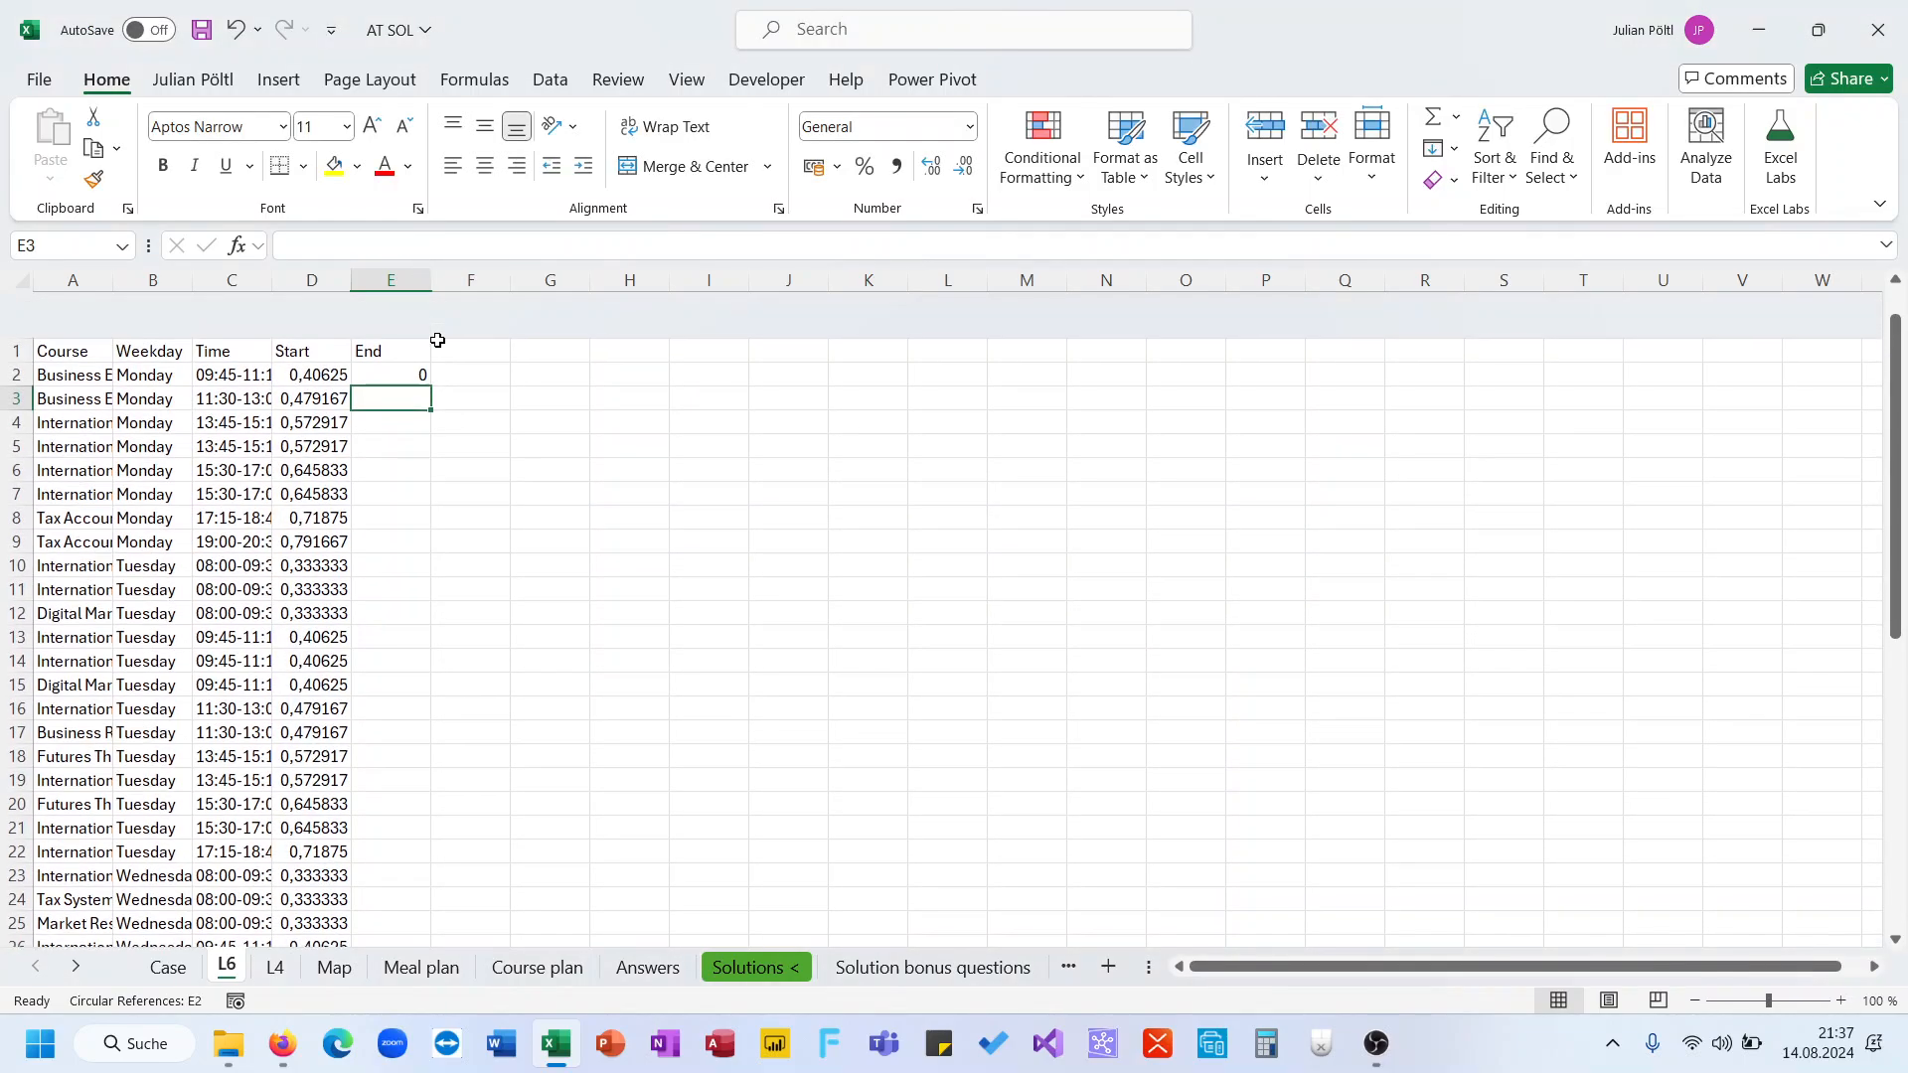
Change E2's formula to add "1:30" to D2:D52 so the End column spills down
{"action": "left_click", "coordinate": [393, 328]}
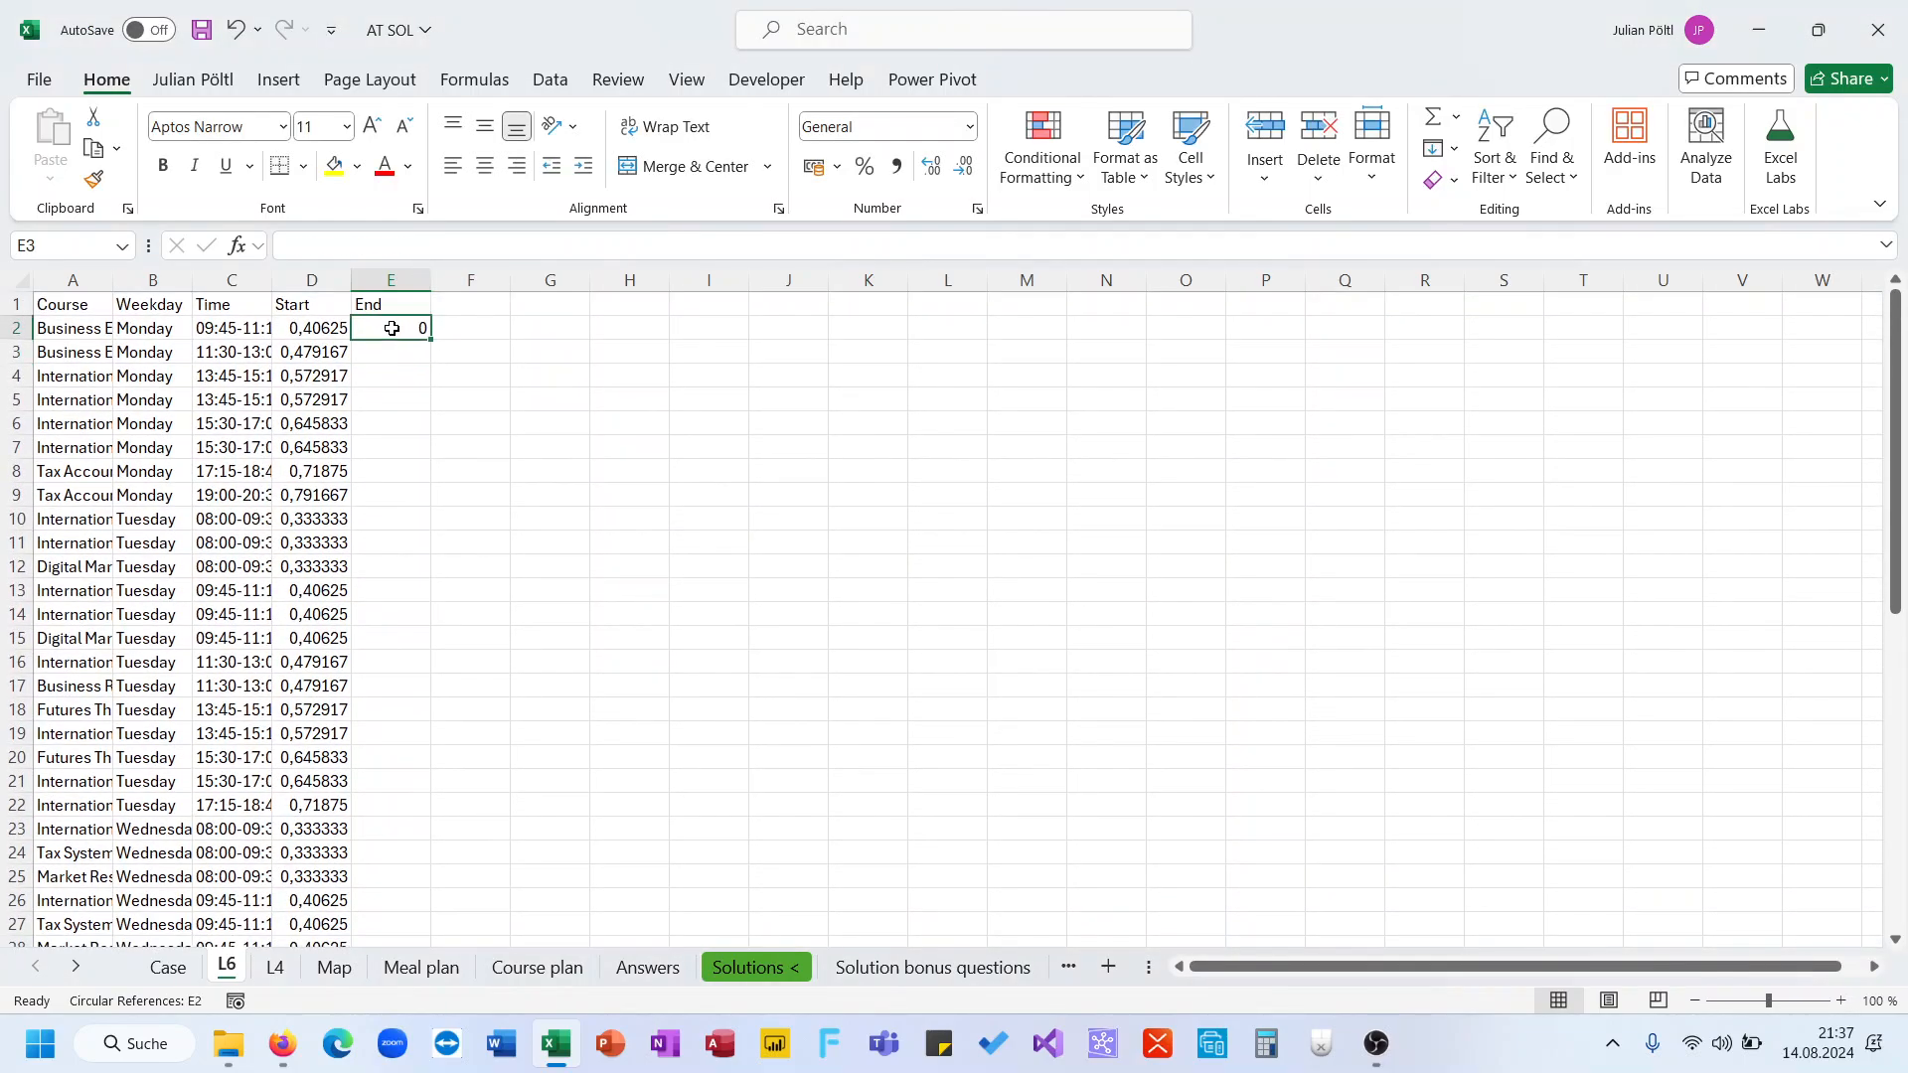
{"action": "left_click", "coordinate": [369, 245]}
{"action": "key", "text": "BackSpace"}
{"action": "type", "text": "+"}
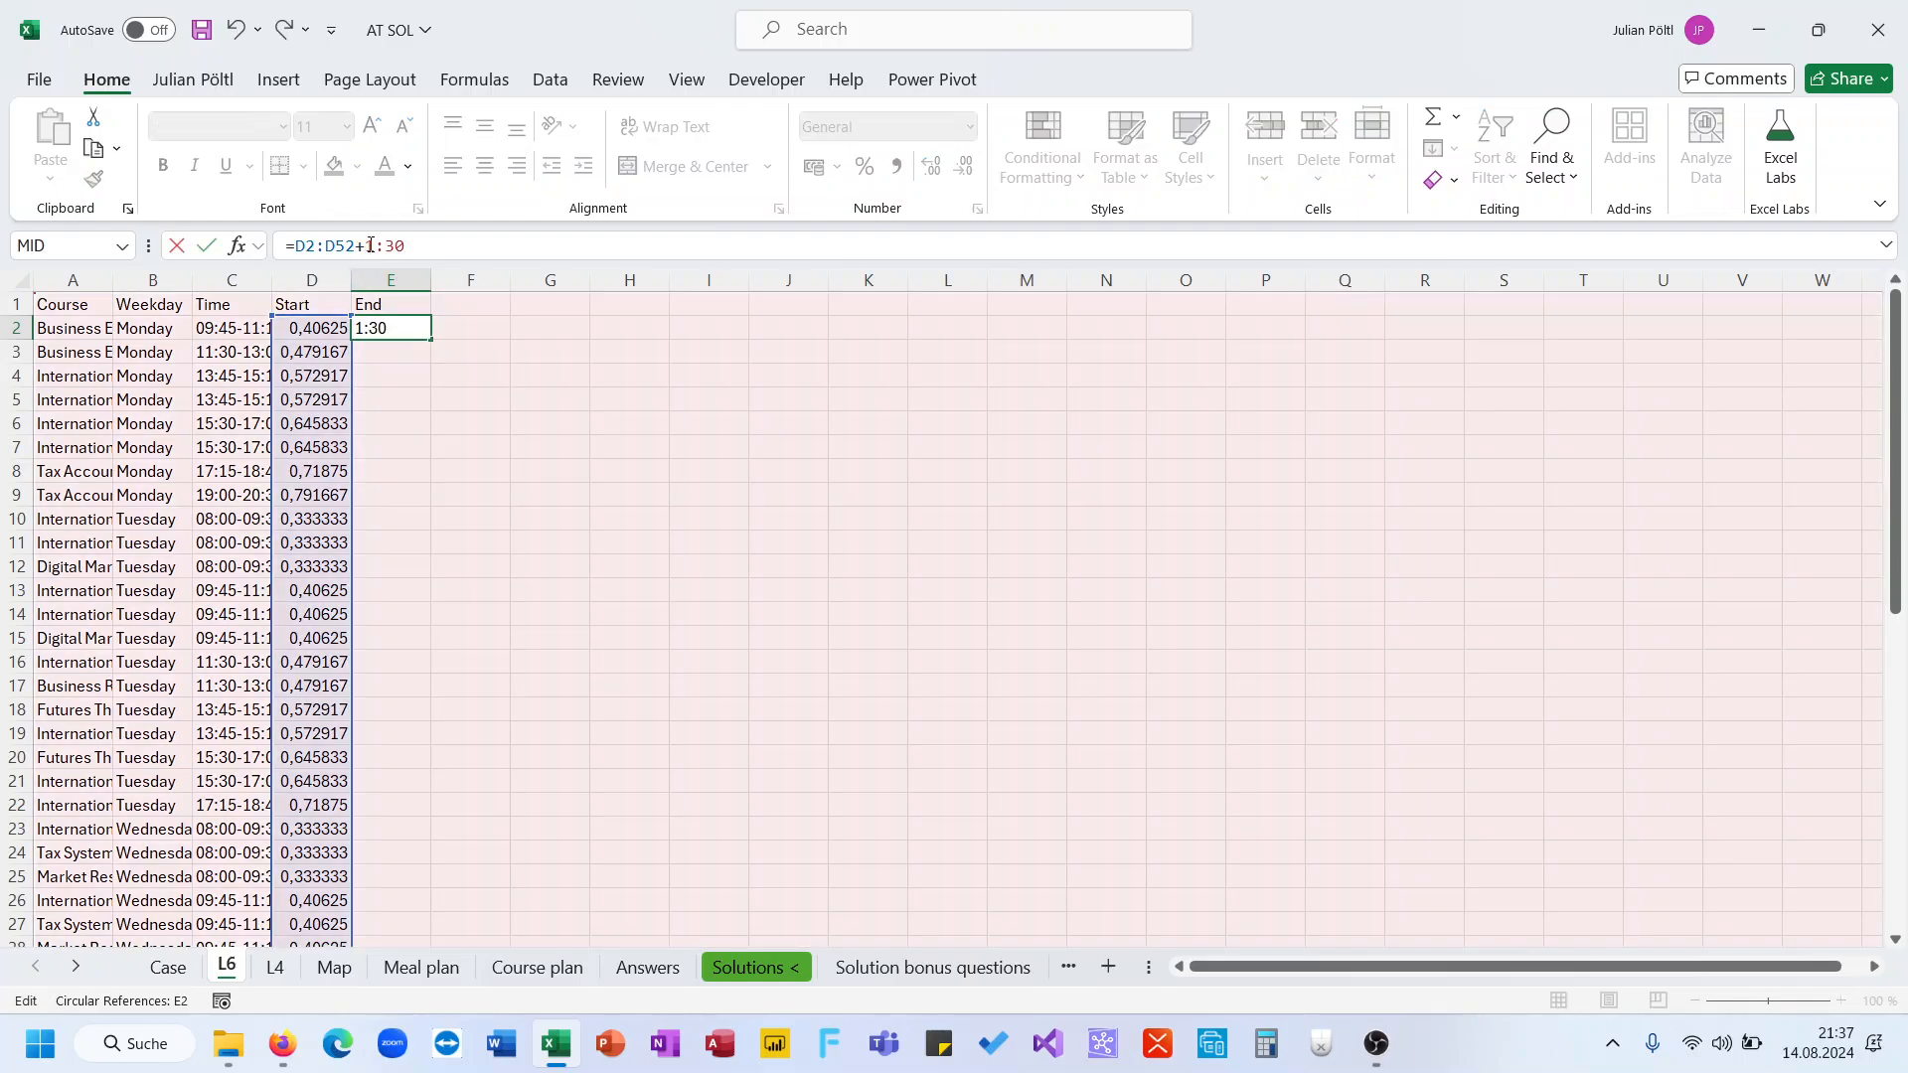
{"action": "type", "text": "\""}
{"action": "left_click", "coordinate": [437, 246]}
{"action": "type", "text": "\""}
{"action": "key", "text": "Return"}
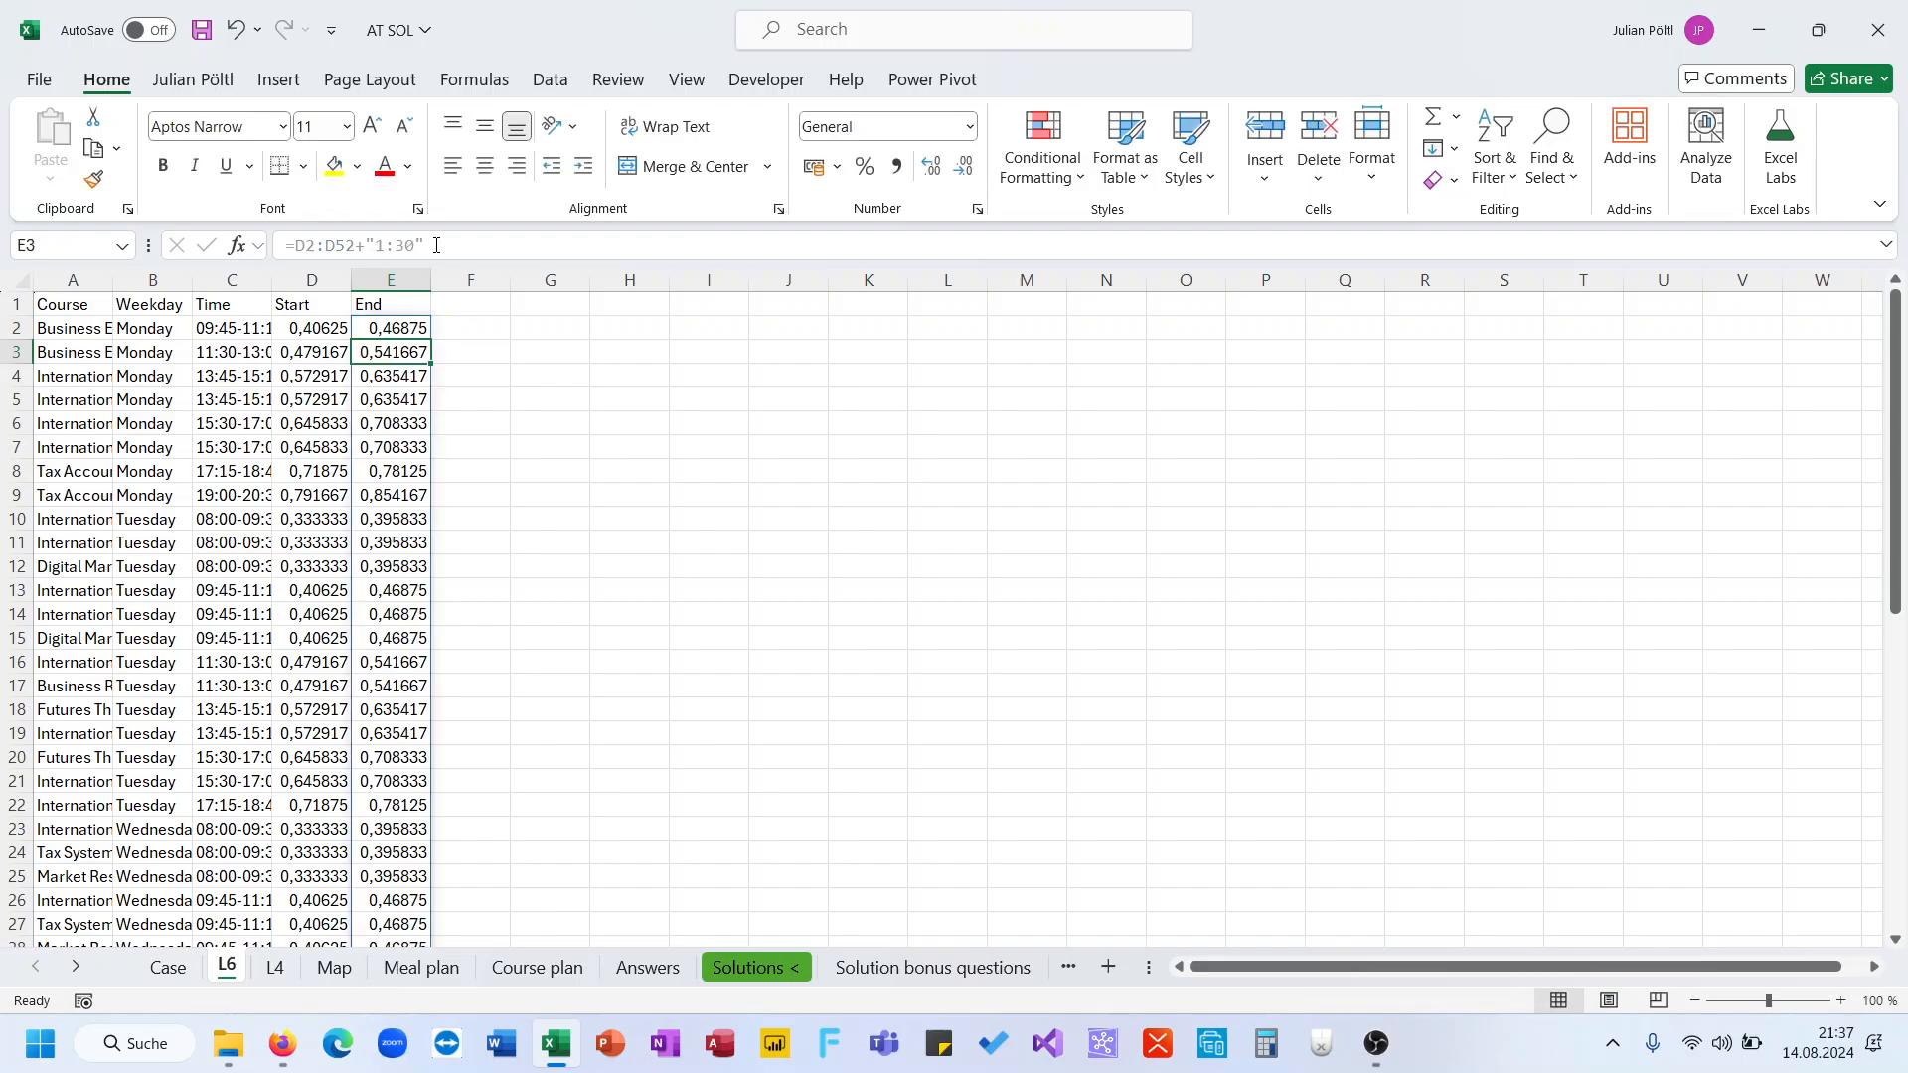
{"action": "key", "text": "Up"}
{"action": "key", "text": "Left"}
{"action": "key", "text": "ctrl+Down"}
{"action": "key", "text": "Right"}
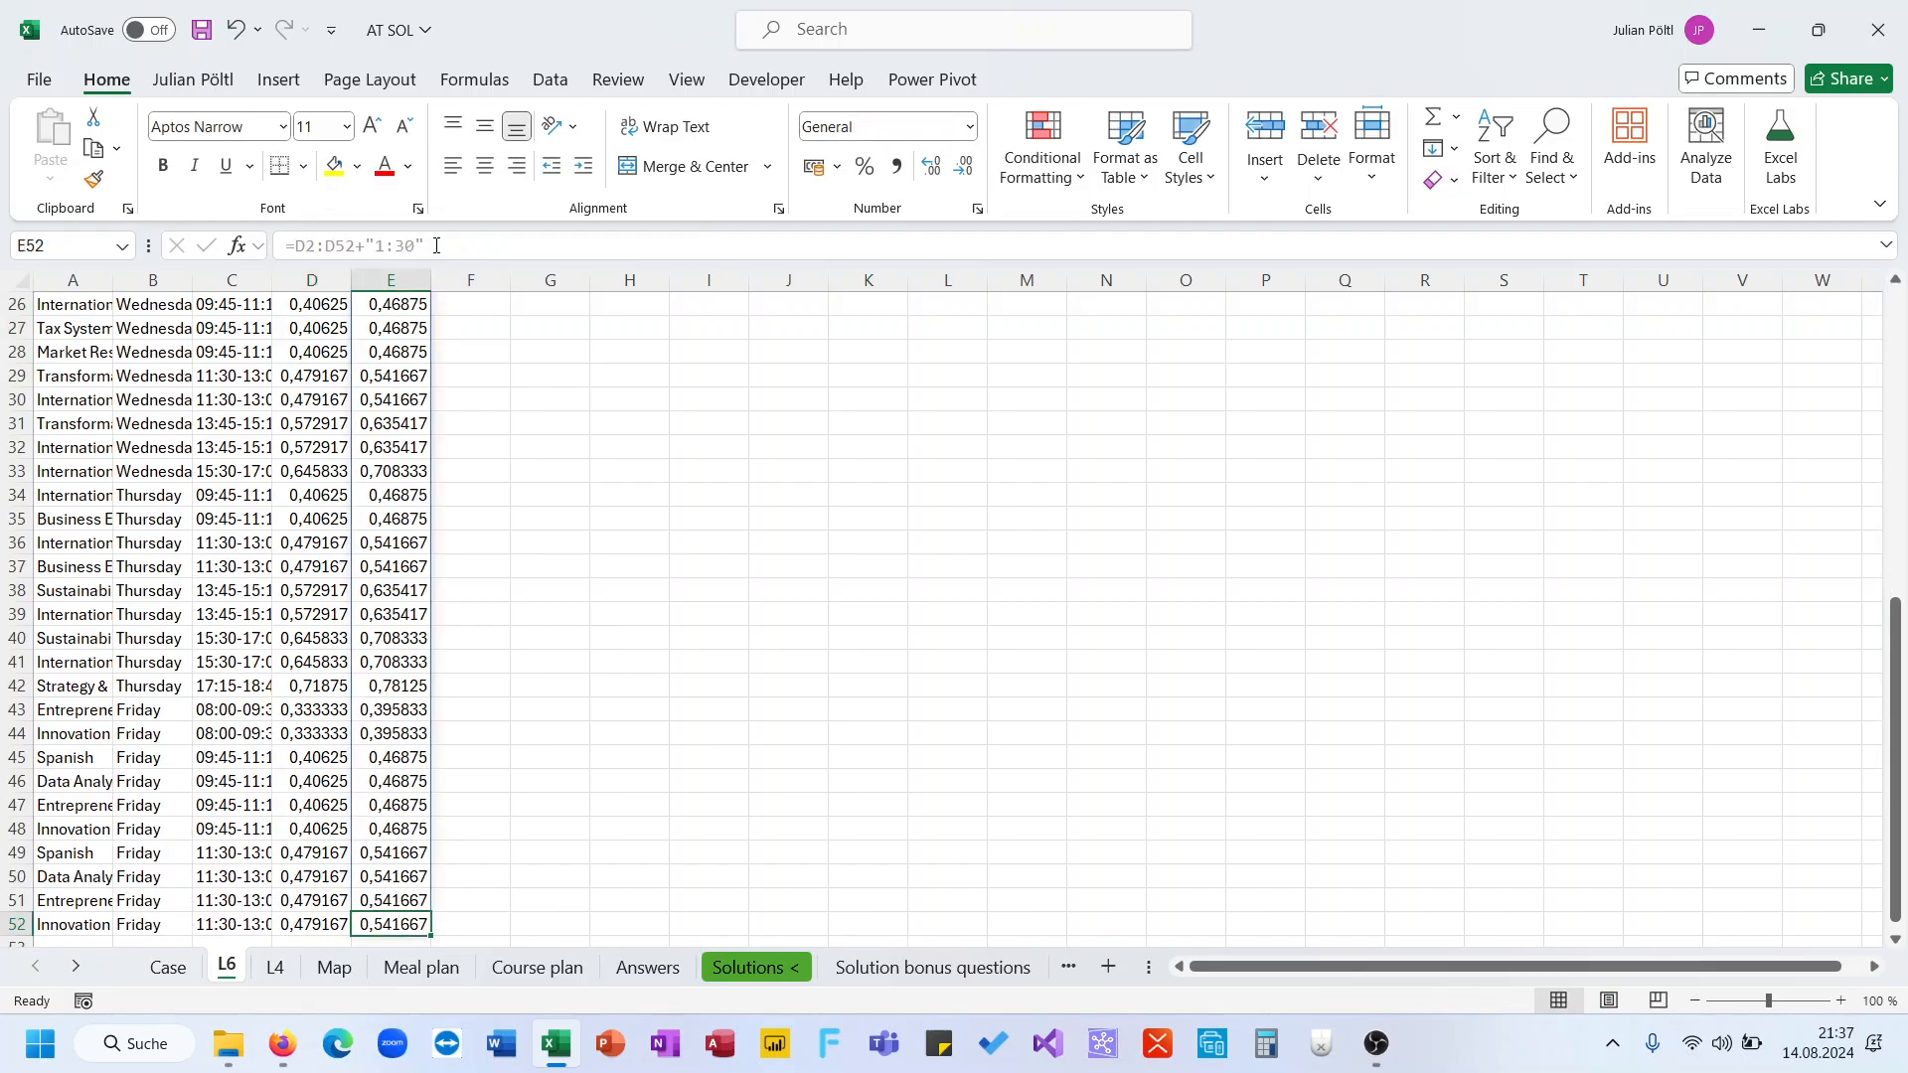
Format the Start and End columns as Time
{"action": "key", "text": "ctrl+Up"}
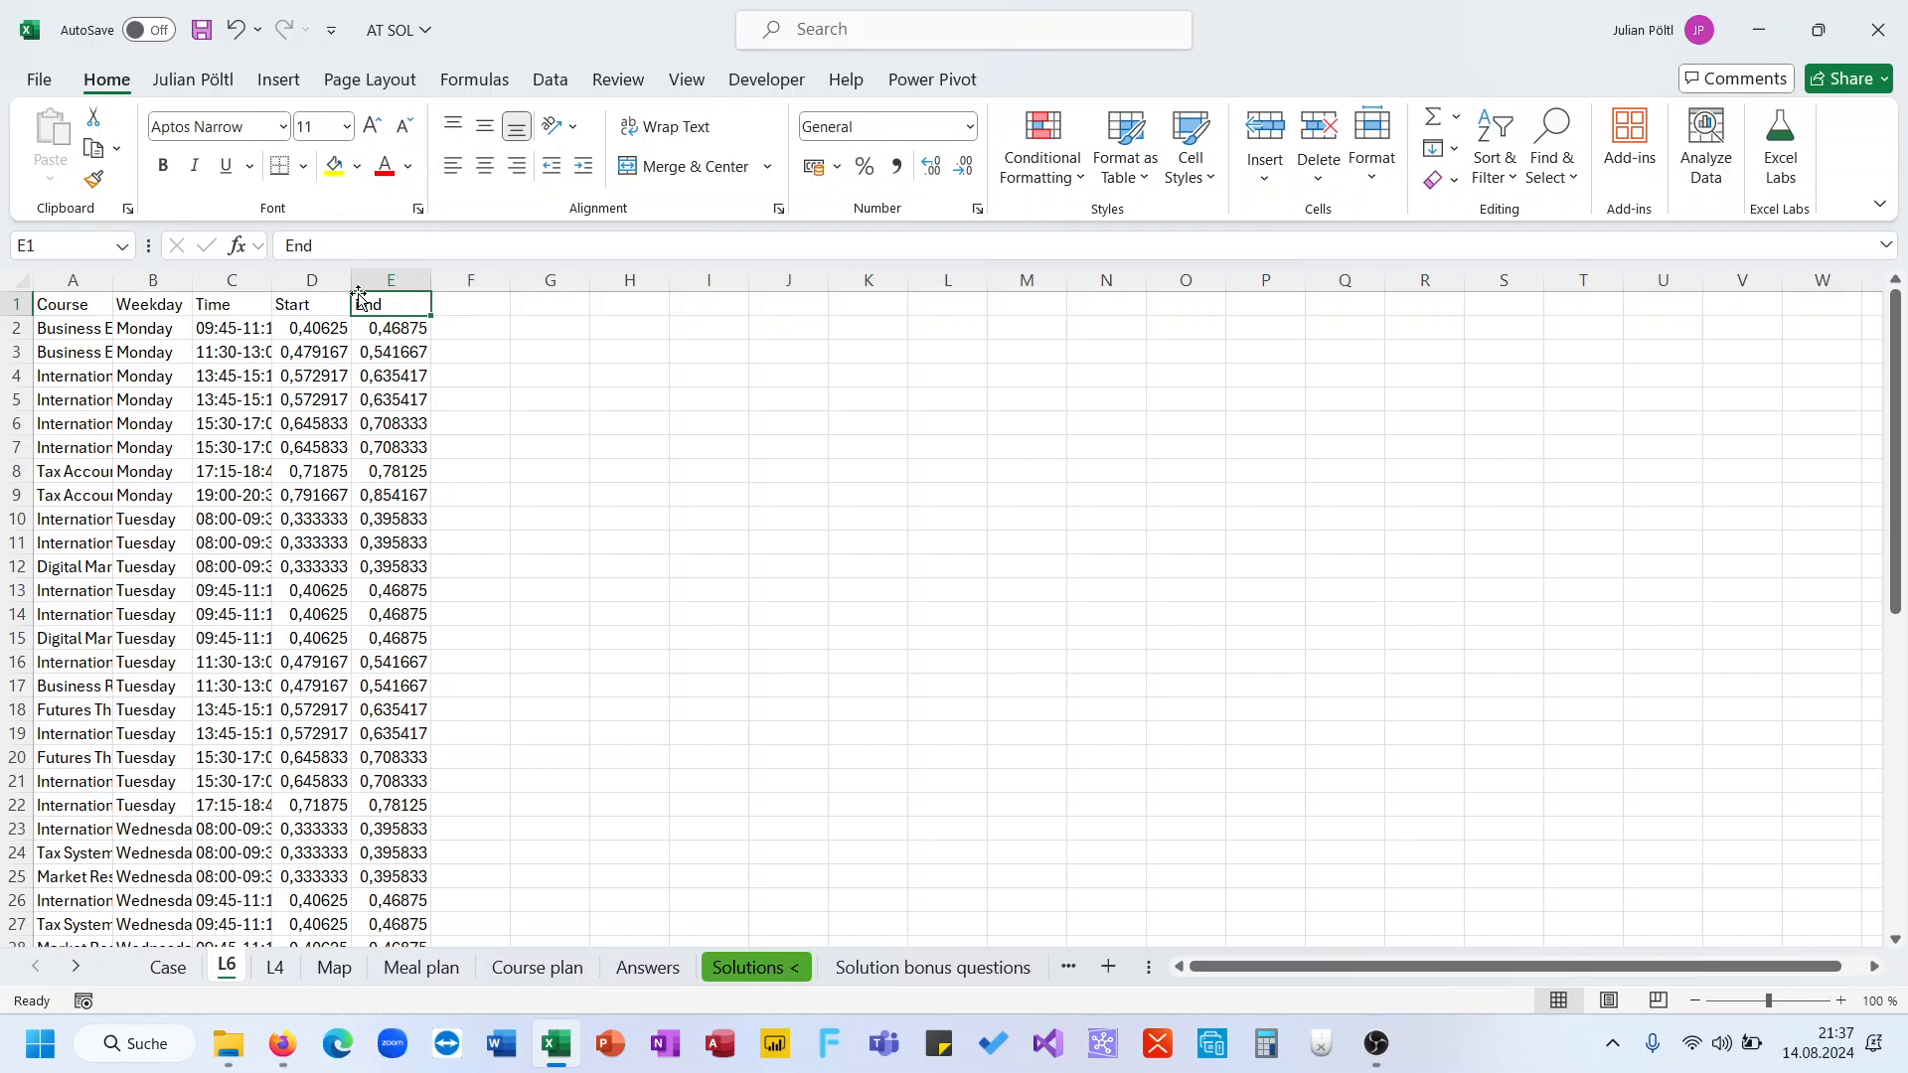
{"action": "left_click_drag", "start_coordinate": [311, 280], "coordinate": [390, 281]}
{"action": "left_click", "coordinate": [899, 122]}
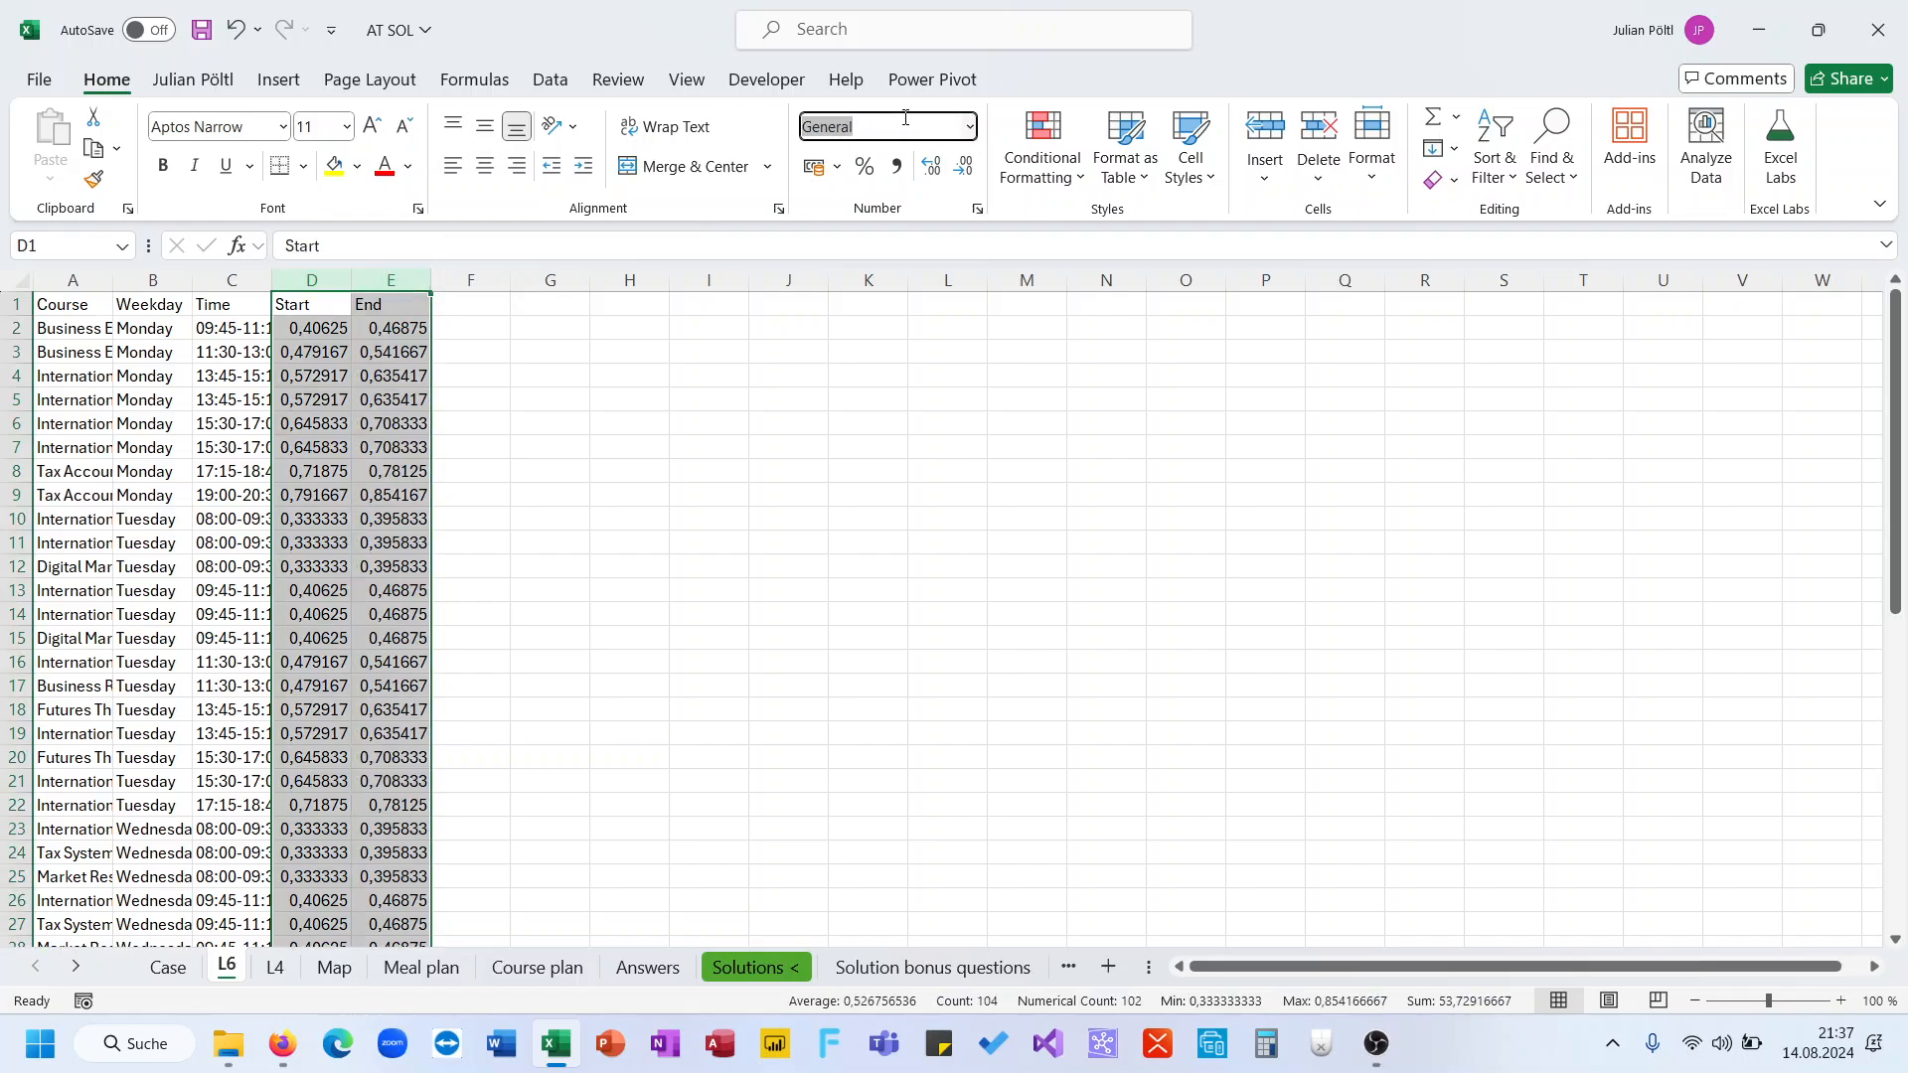
{"action": "type", "text": "Time"}
{"action": "key", "text": "Return"}
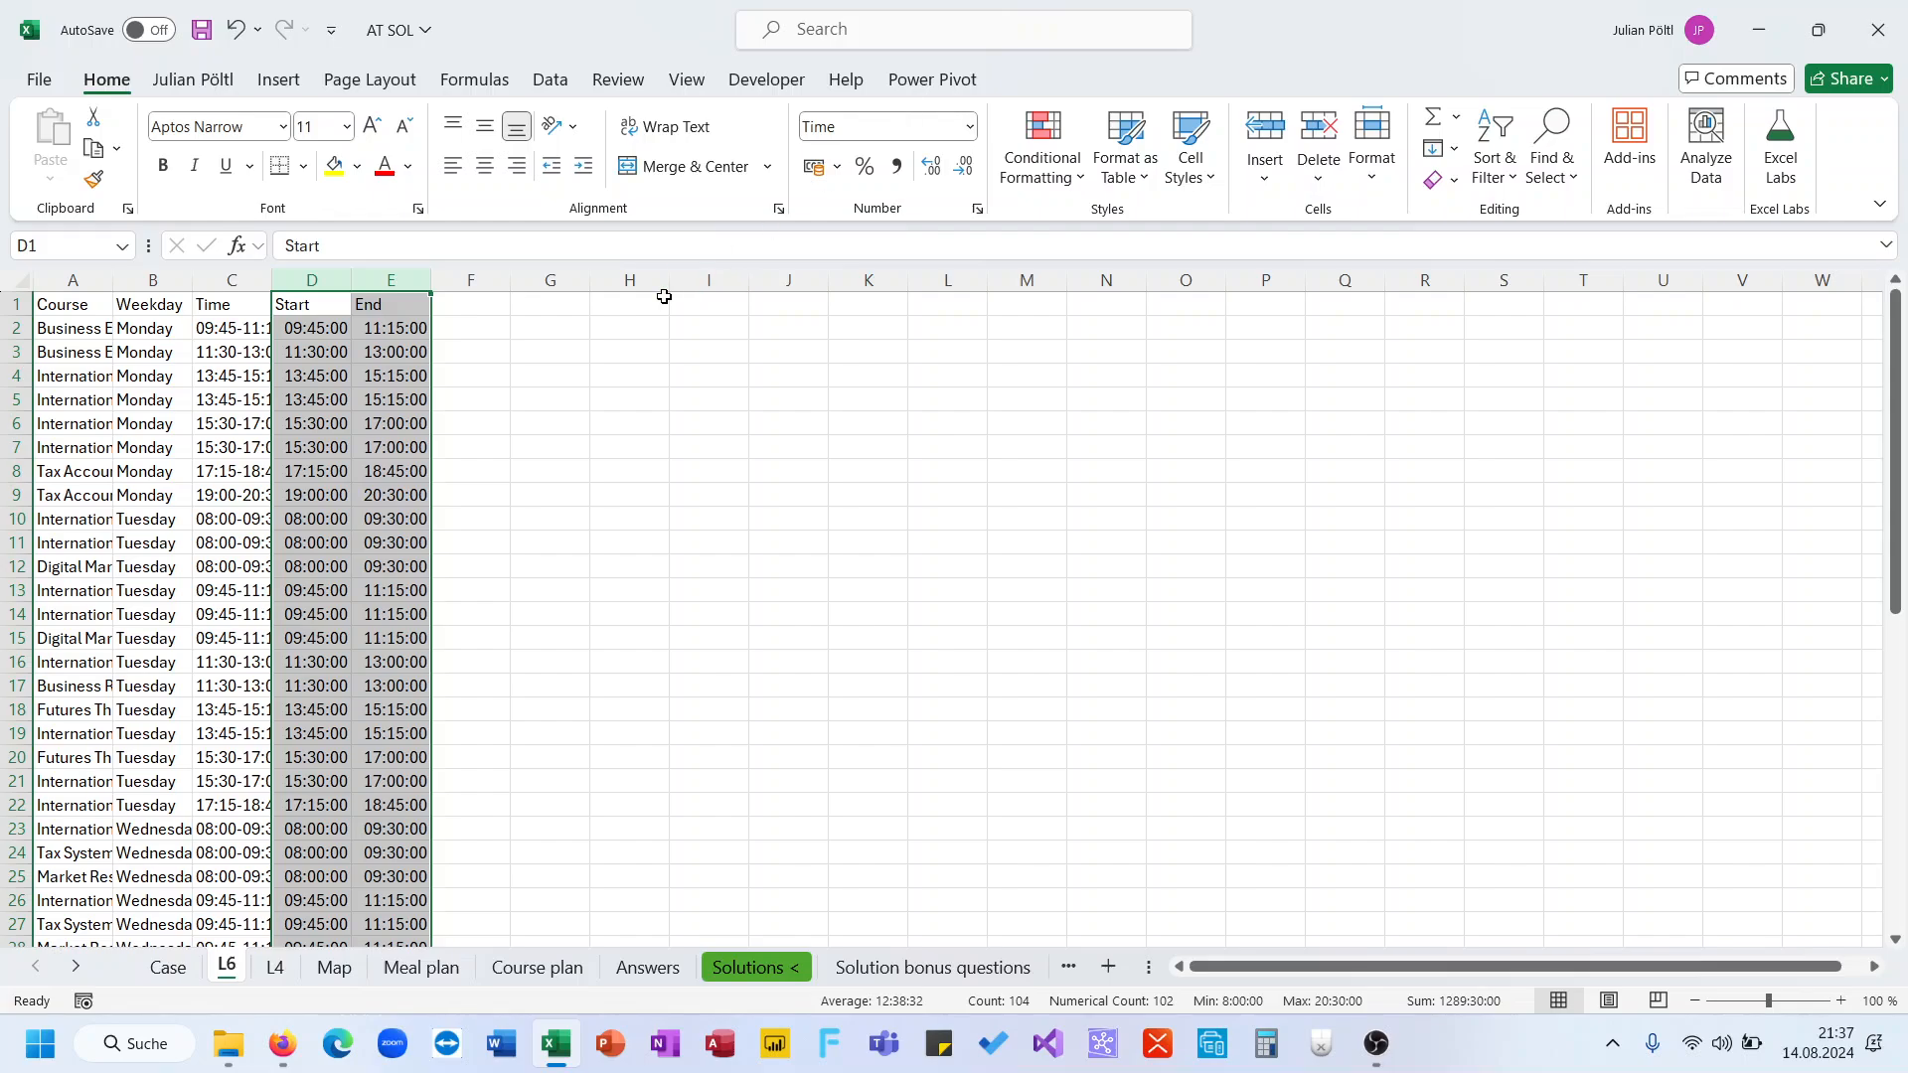
Check the Case sheet's Level 6 example, then enter Example6 as the game label in H1
{"action": "left_click", "coordinate": [528, 319]}
{"action": "left_click", "coordinate": [333, 326]}
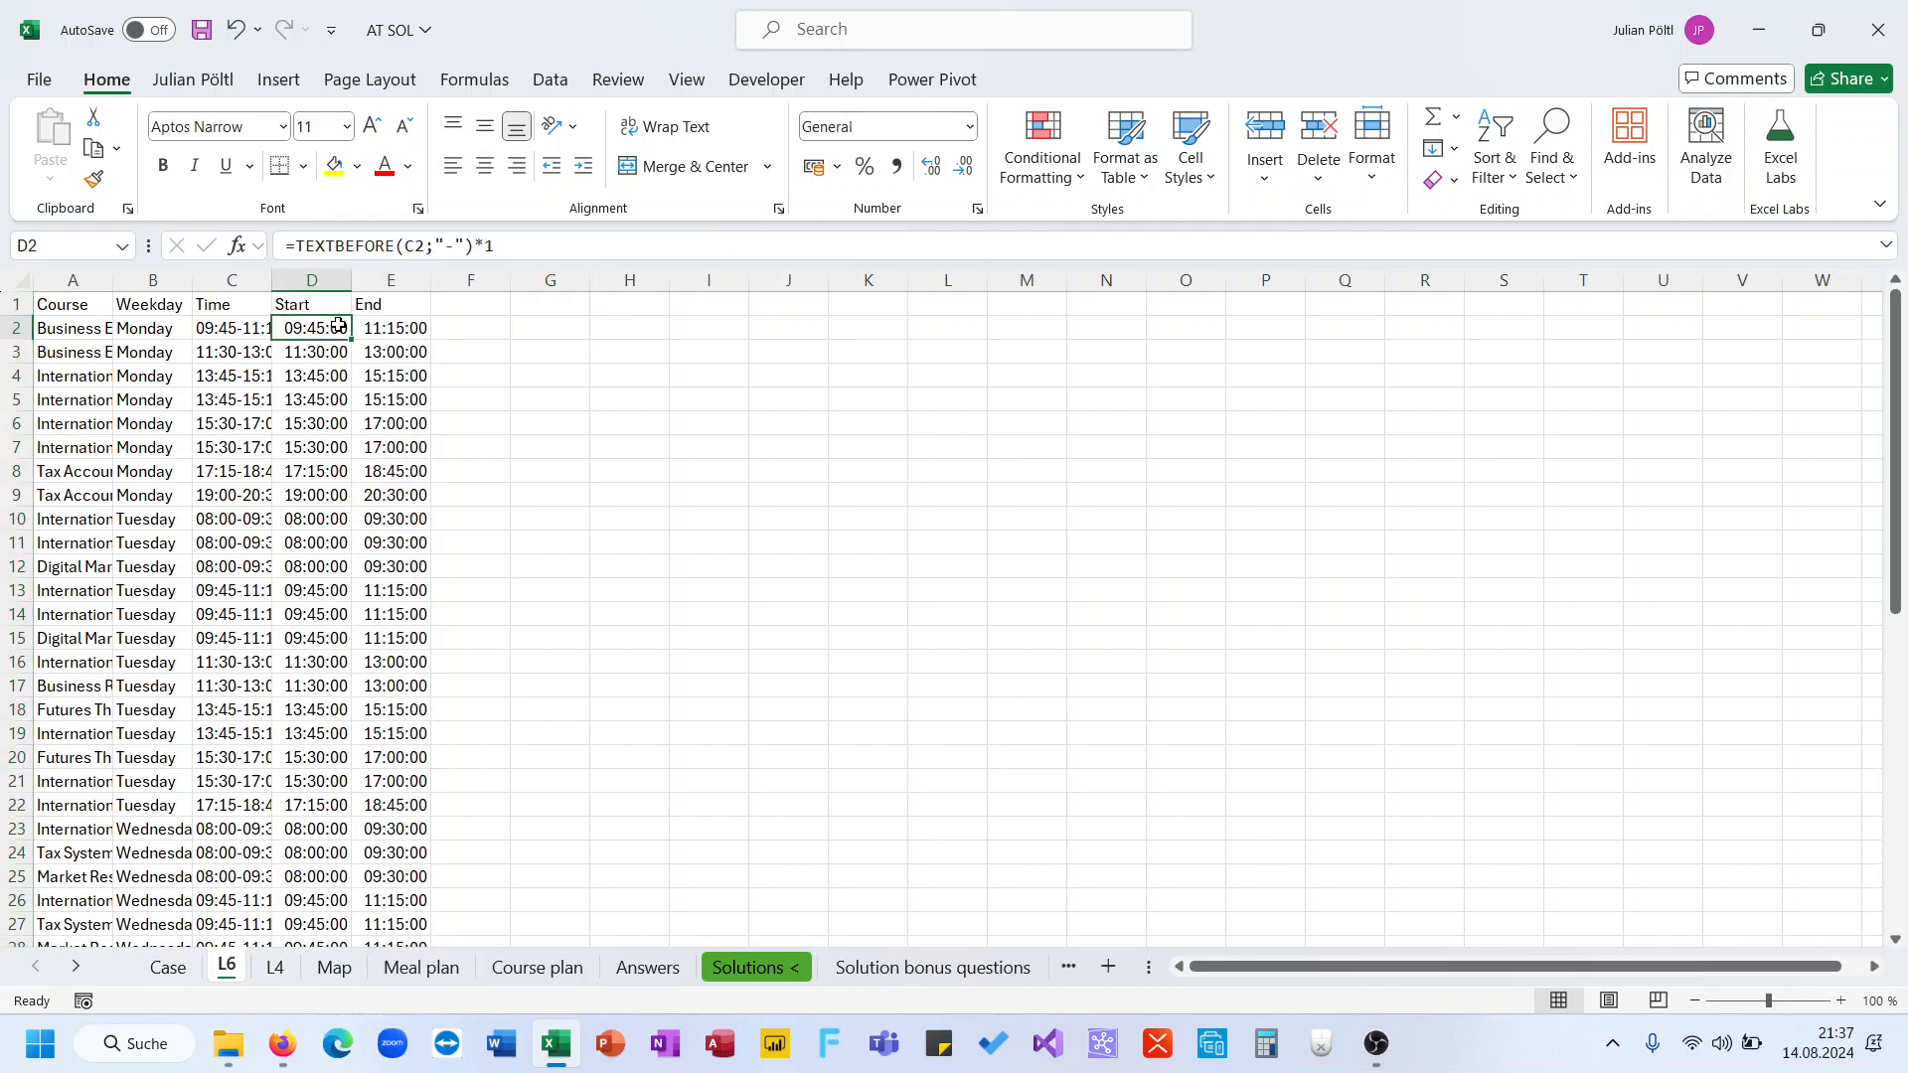
{"action": "left_click", "coordinate": [389, 330]}
{"action": "left_click", "coordinate": [556, 541]}
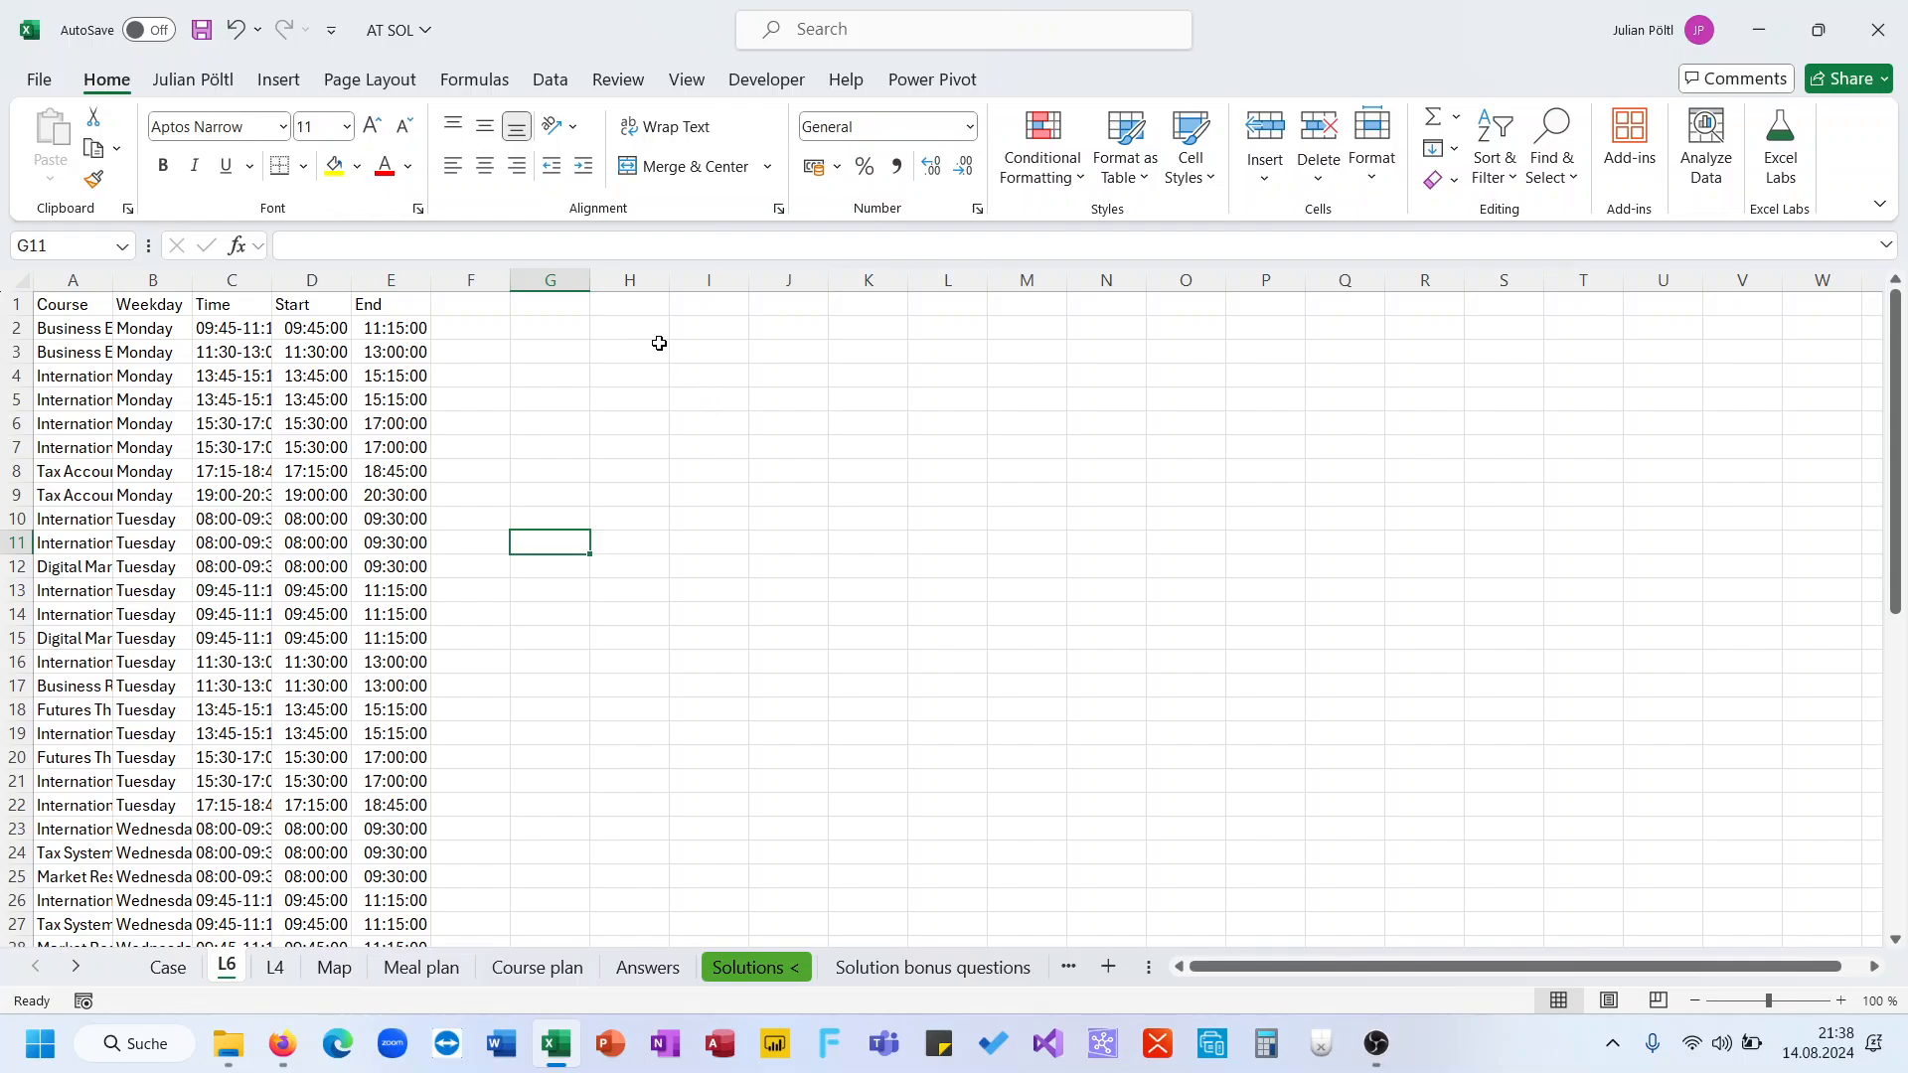
{"action": "left_click", "coordinate": [641, 303]}
{"action": "left_click", "coordinate": [167, 967]}
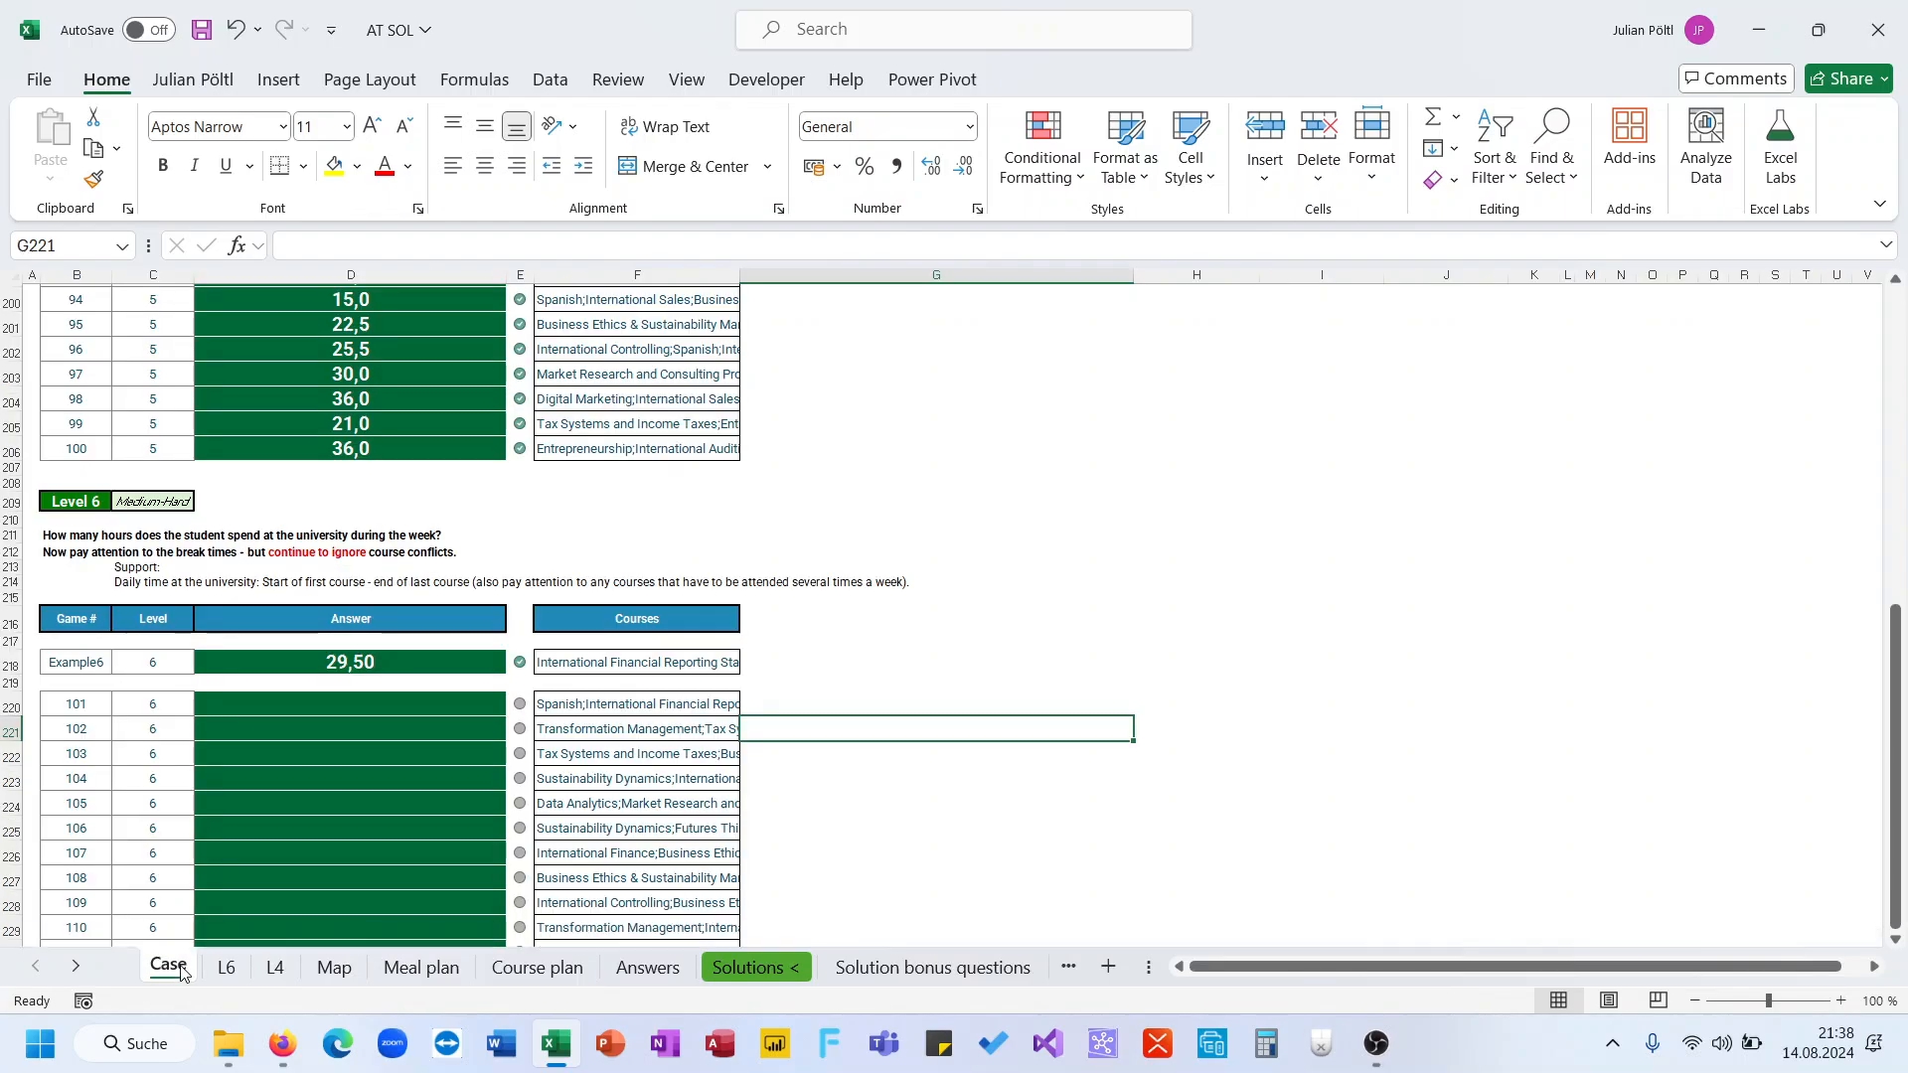
{"action": "left_click", "coordinate": [226, 966]}
{"action": "type", "text": "Exa"}
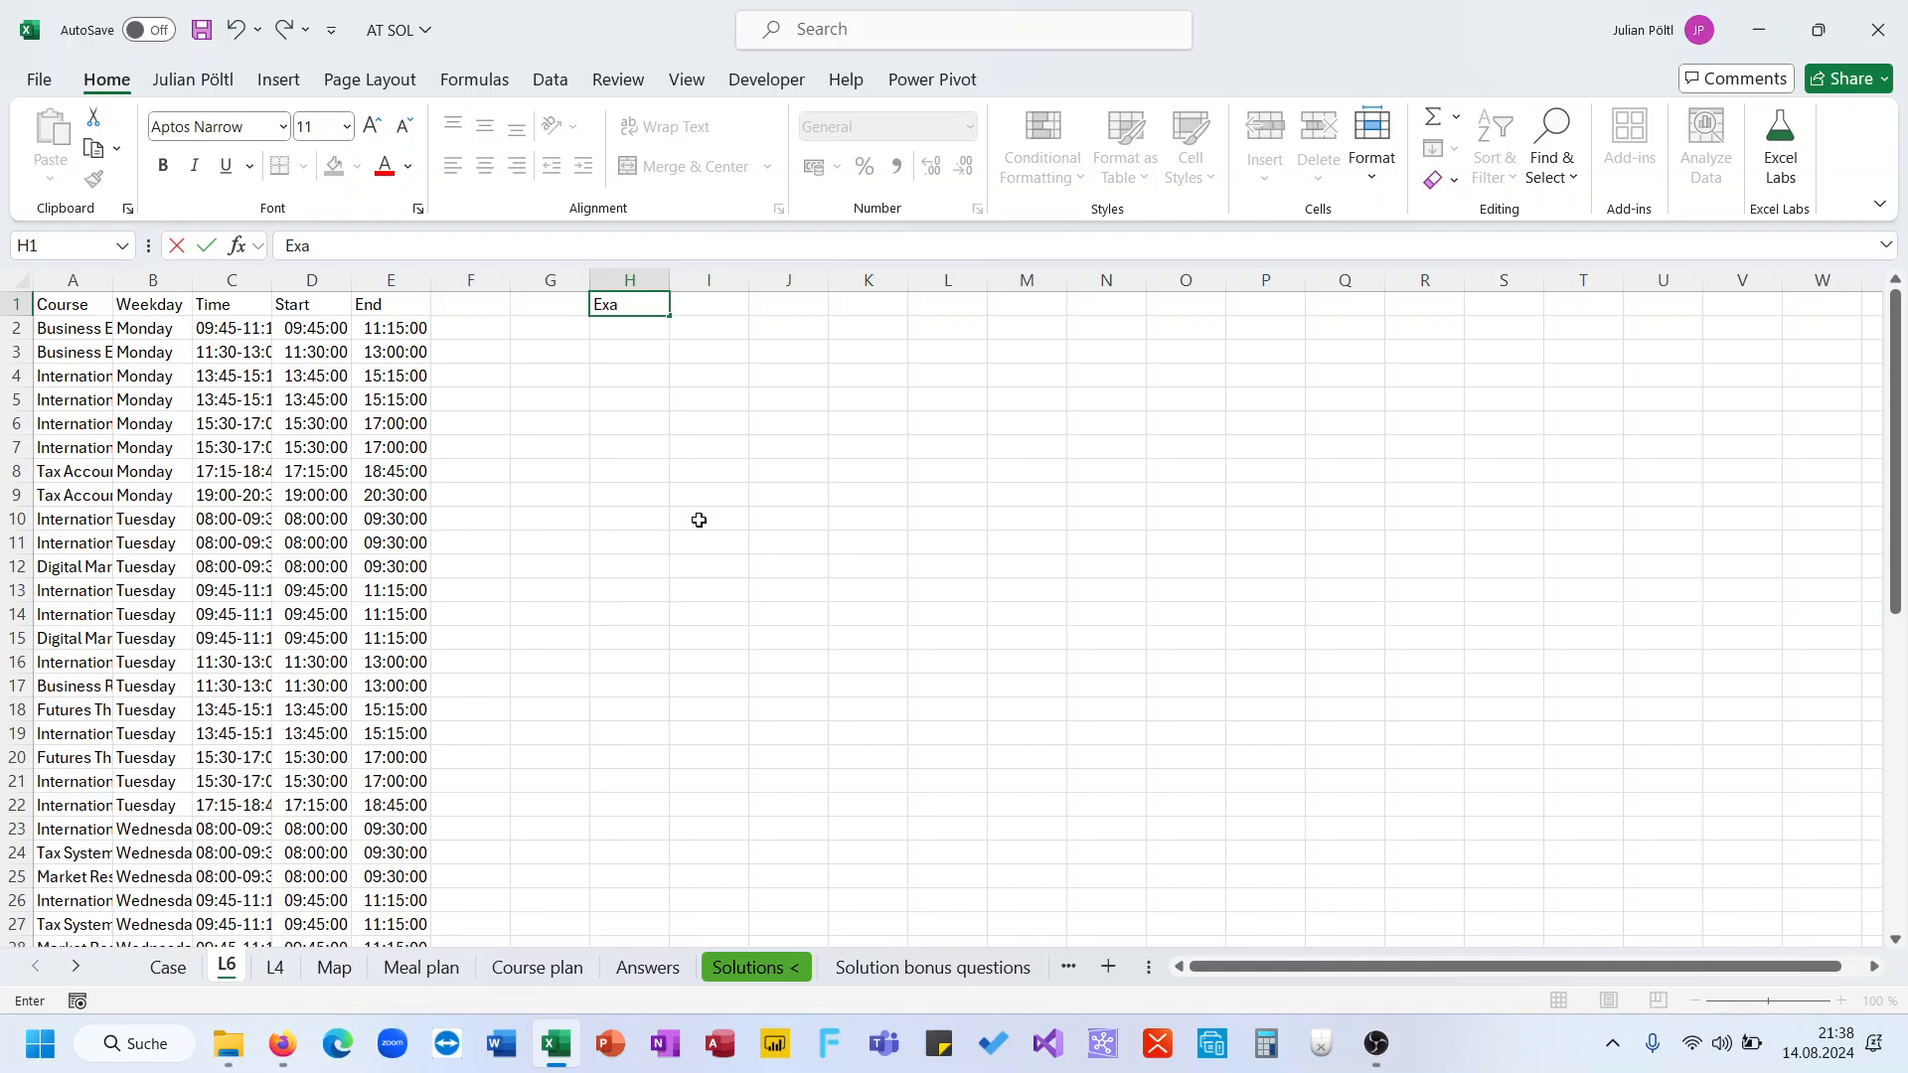
{"action": "type", "text": "mple6"}
{"action": "key", "text": "Tab"}
In I1, use XLOOKUP to return the Courses list for H1's game from Case!B218:B239 and Case!F218:F239
{"action": "type", "text": "=xl"}
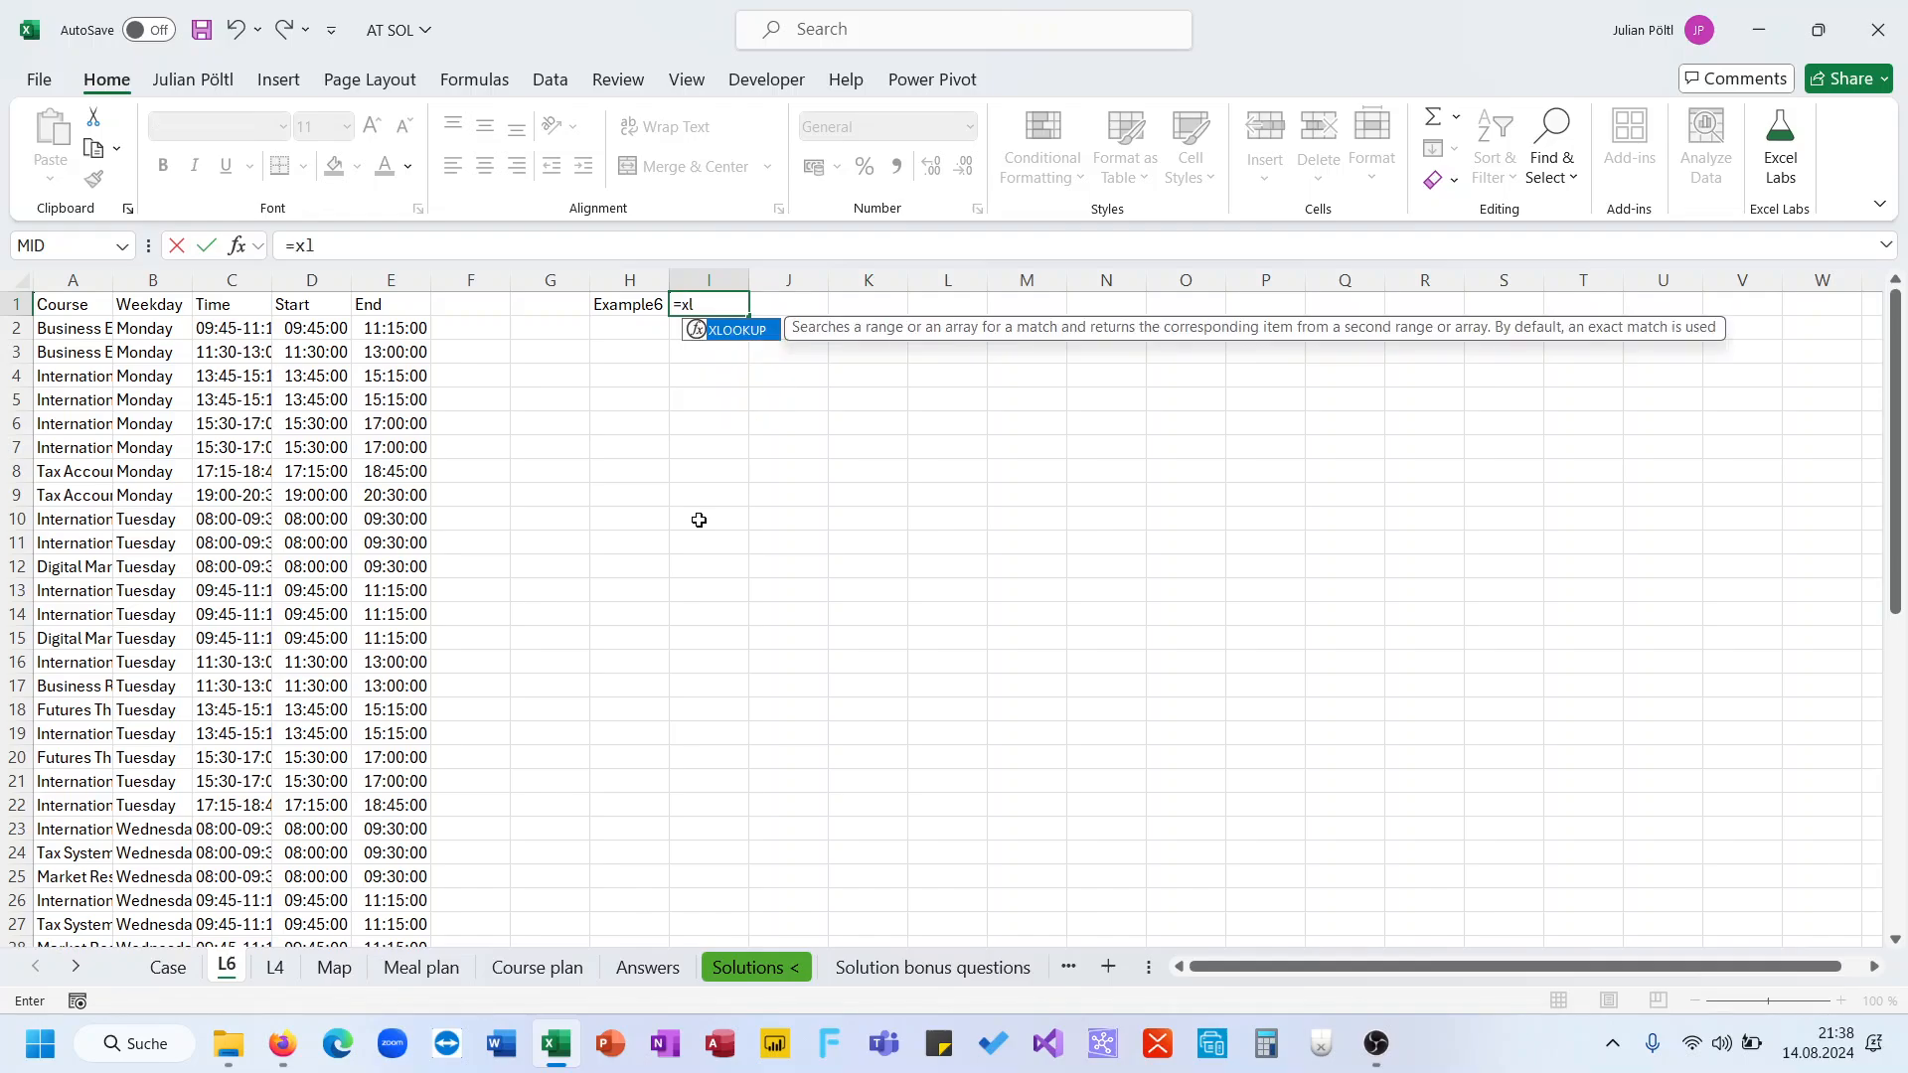
{"action": "key", "text": "Tab"}
{"action": "left_click", "coordinate": [641, 301]}
{"action": "type", "text": ";"}
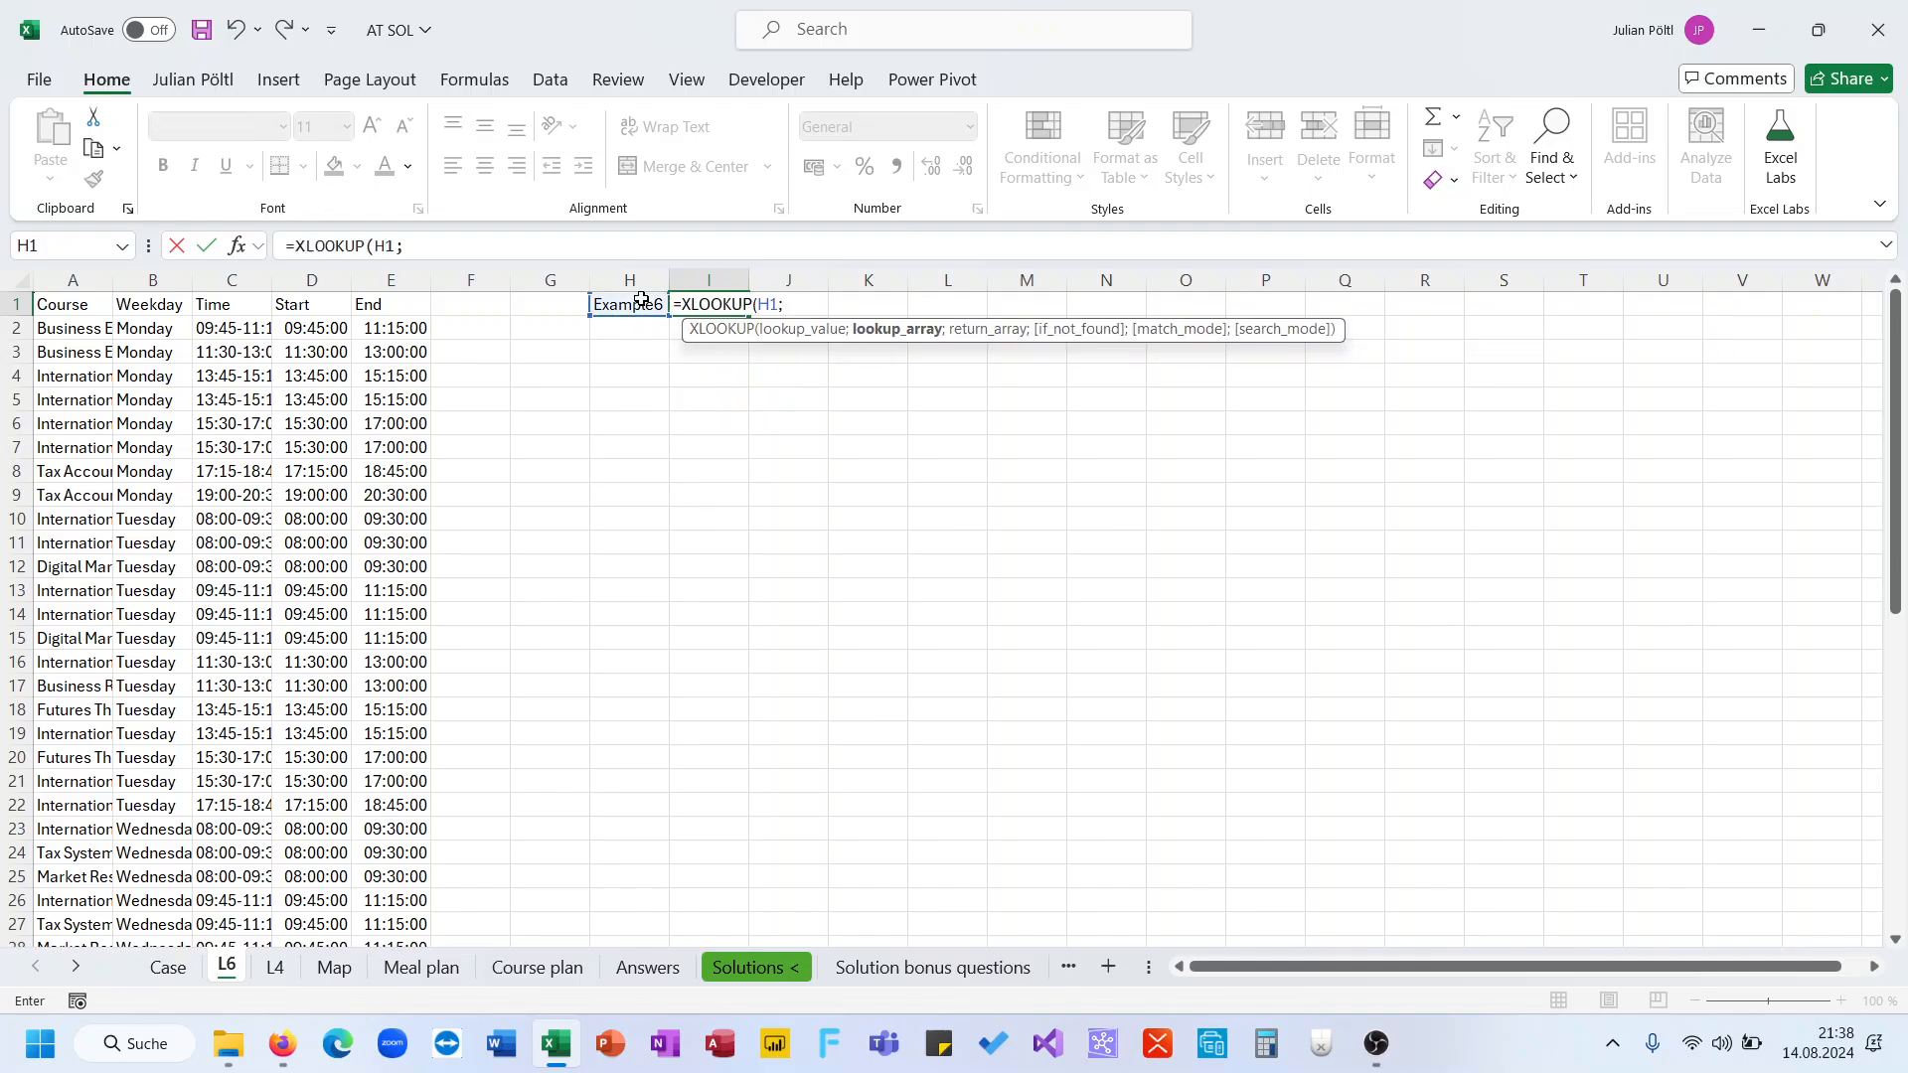
{"action": "left_click", "coordinate": [168, 967]}
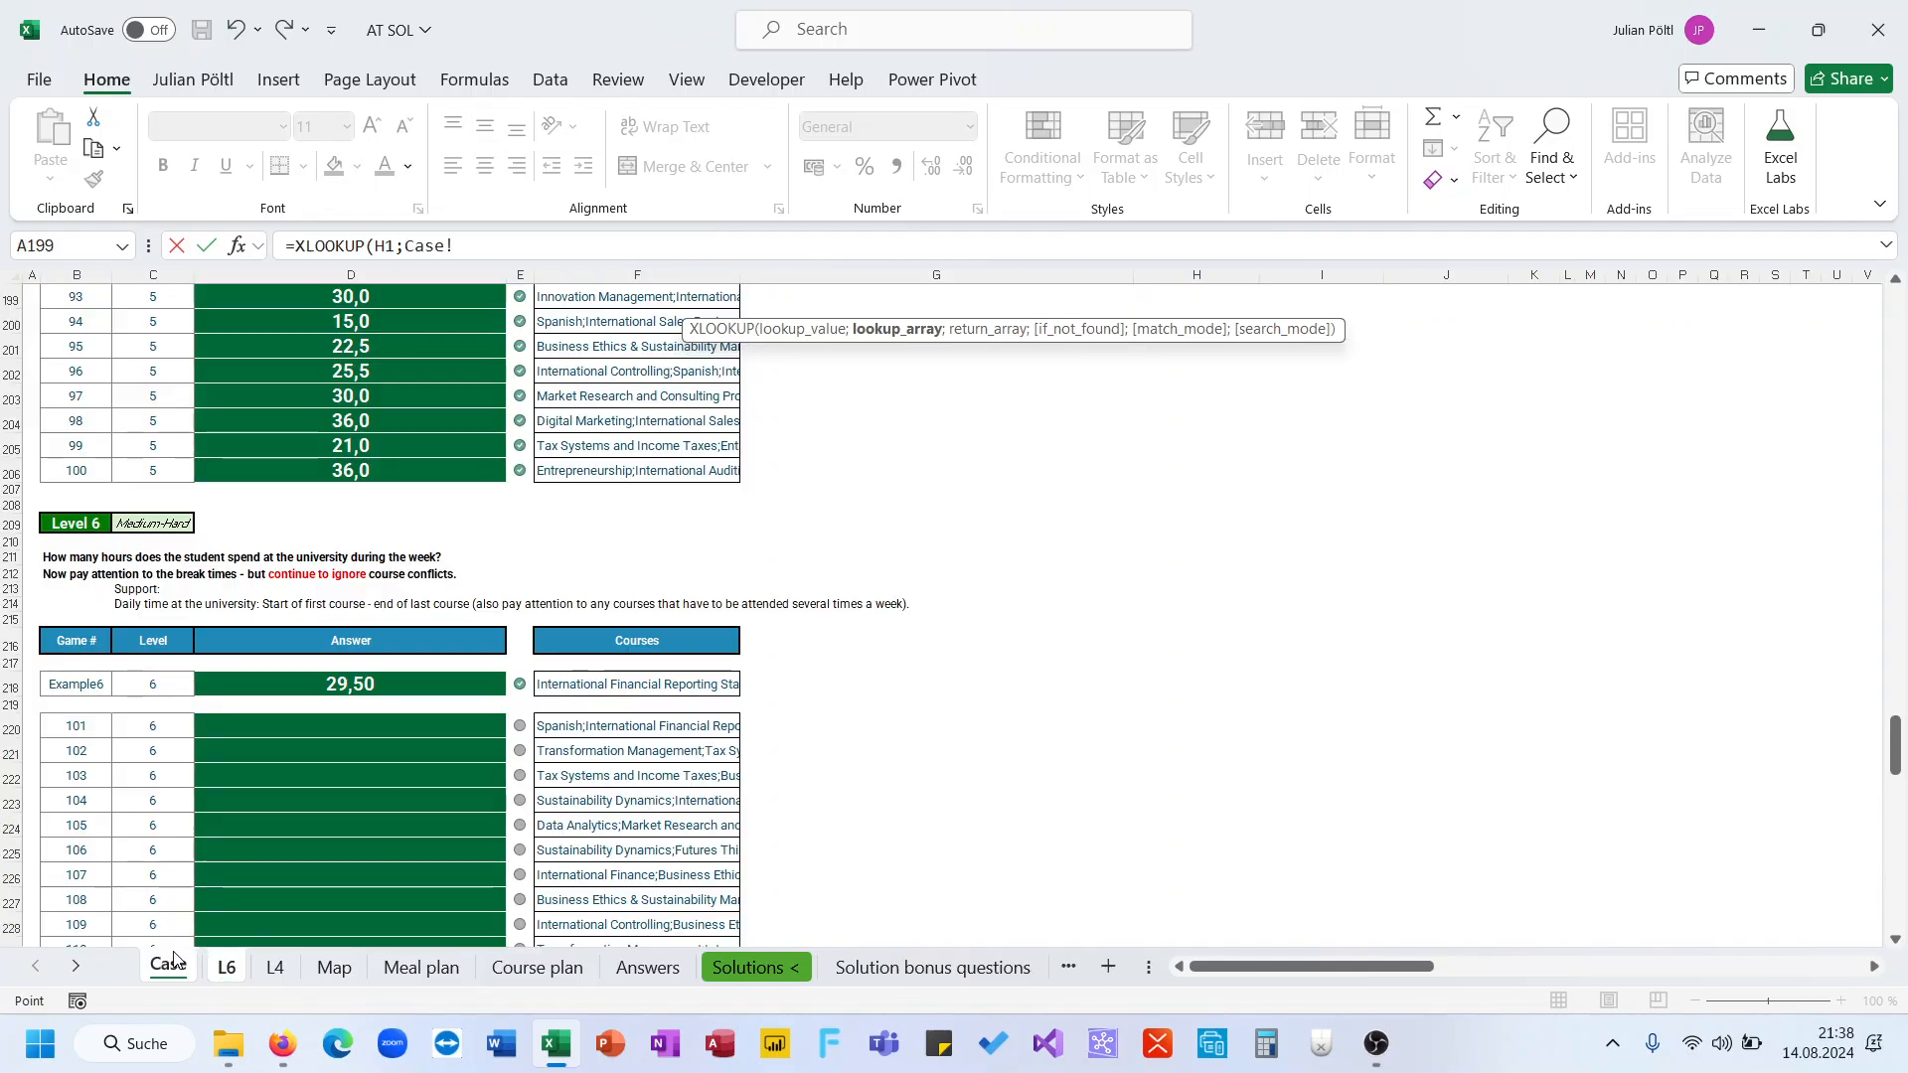
{"action": "left_click", "coordinate": [89, 685]}
{"action": "left_click_drag", "start_coordinate": [89, 686], "coordinate": [90, 933]}
{"action": "type", "text": ";"}
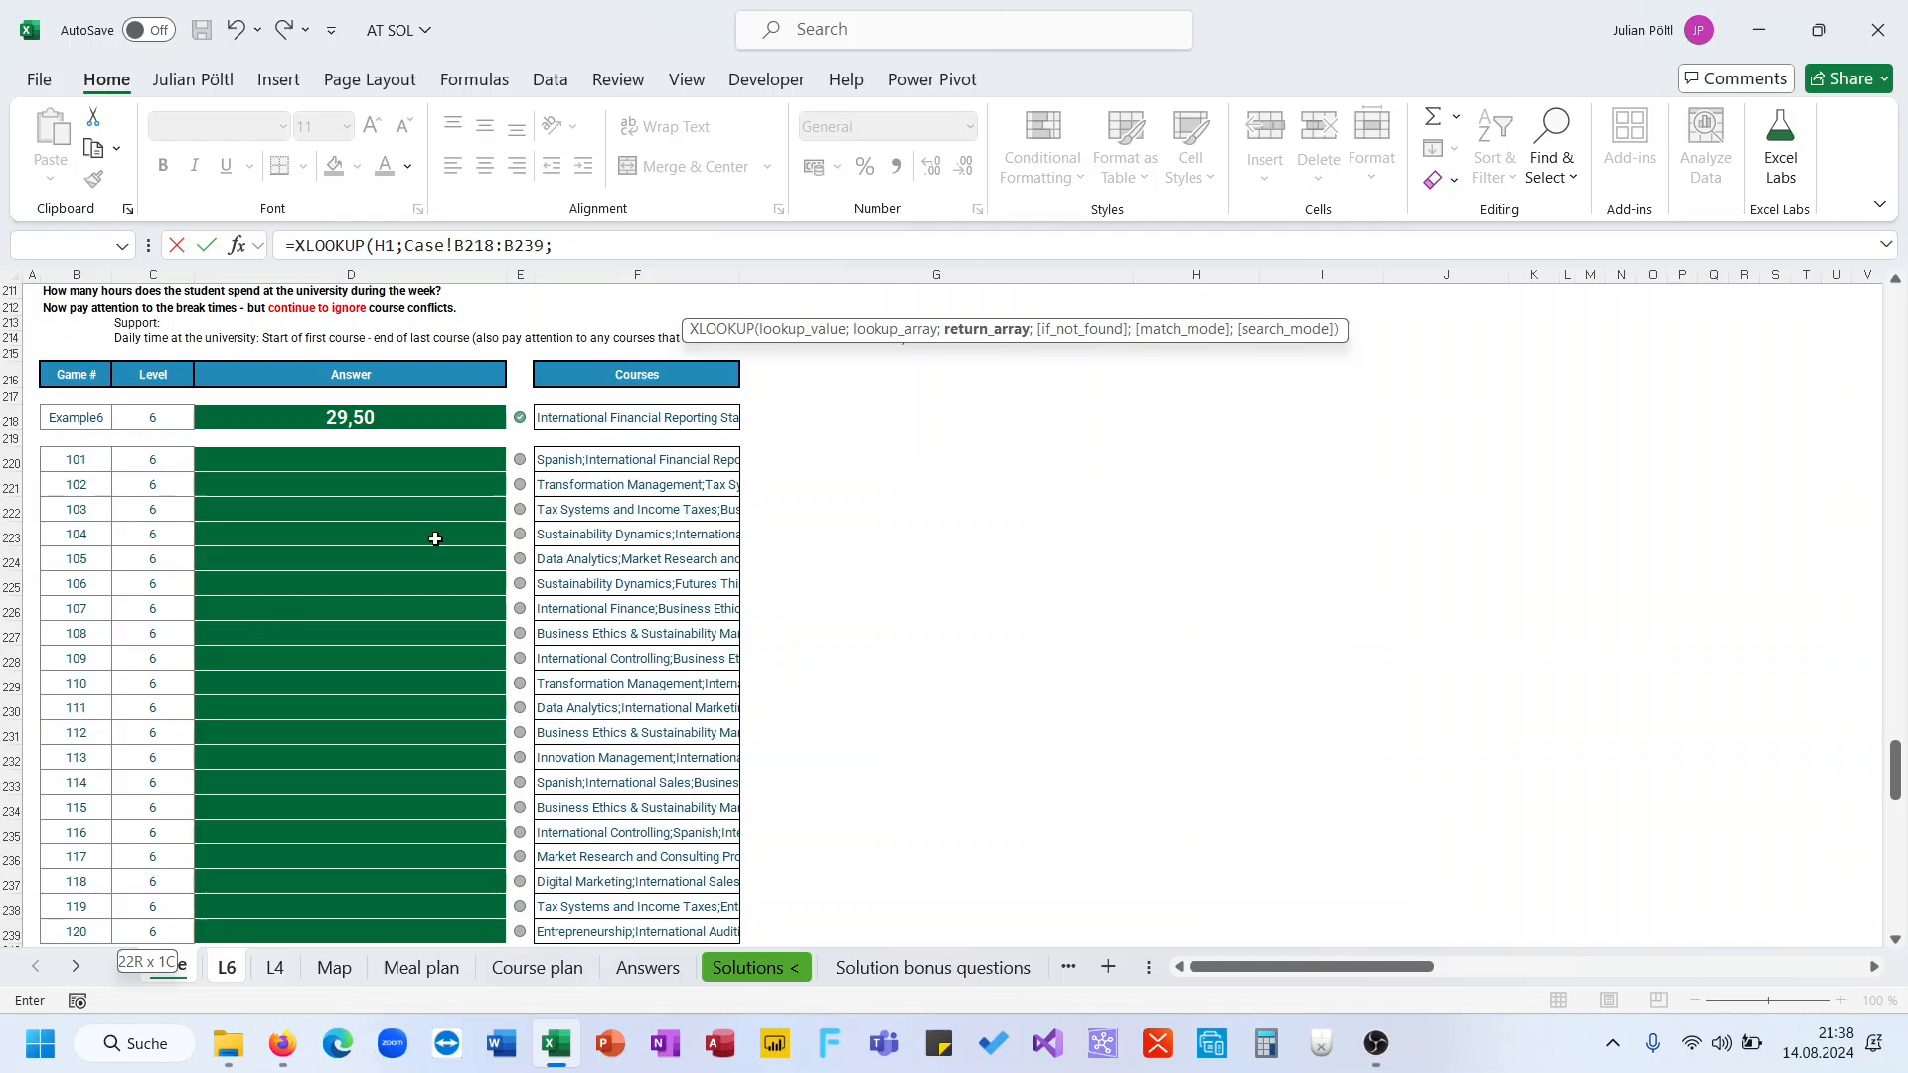
{"action": "left_click", "coordinate": [626, 418]}
{"action": "left_click_drag", "start_coordinate": [626, 417], "coordinate": [636, 934]}
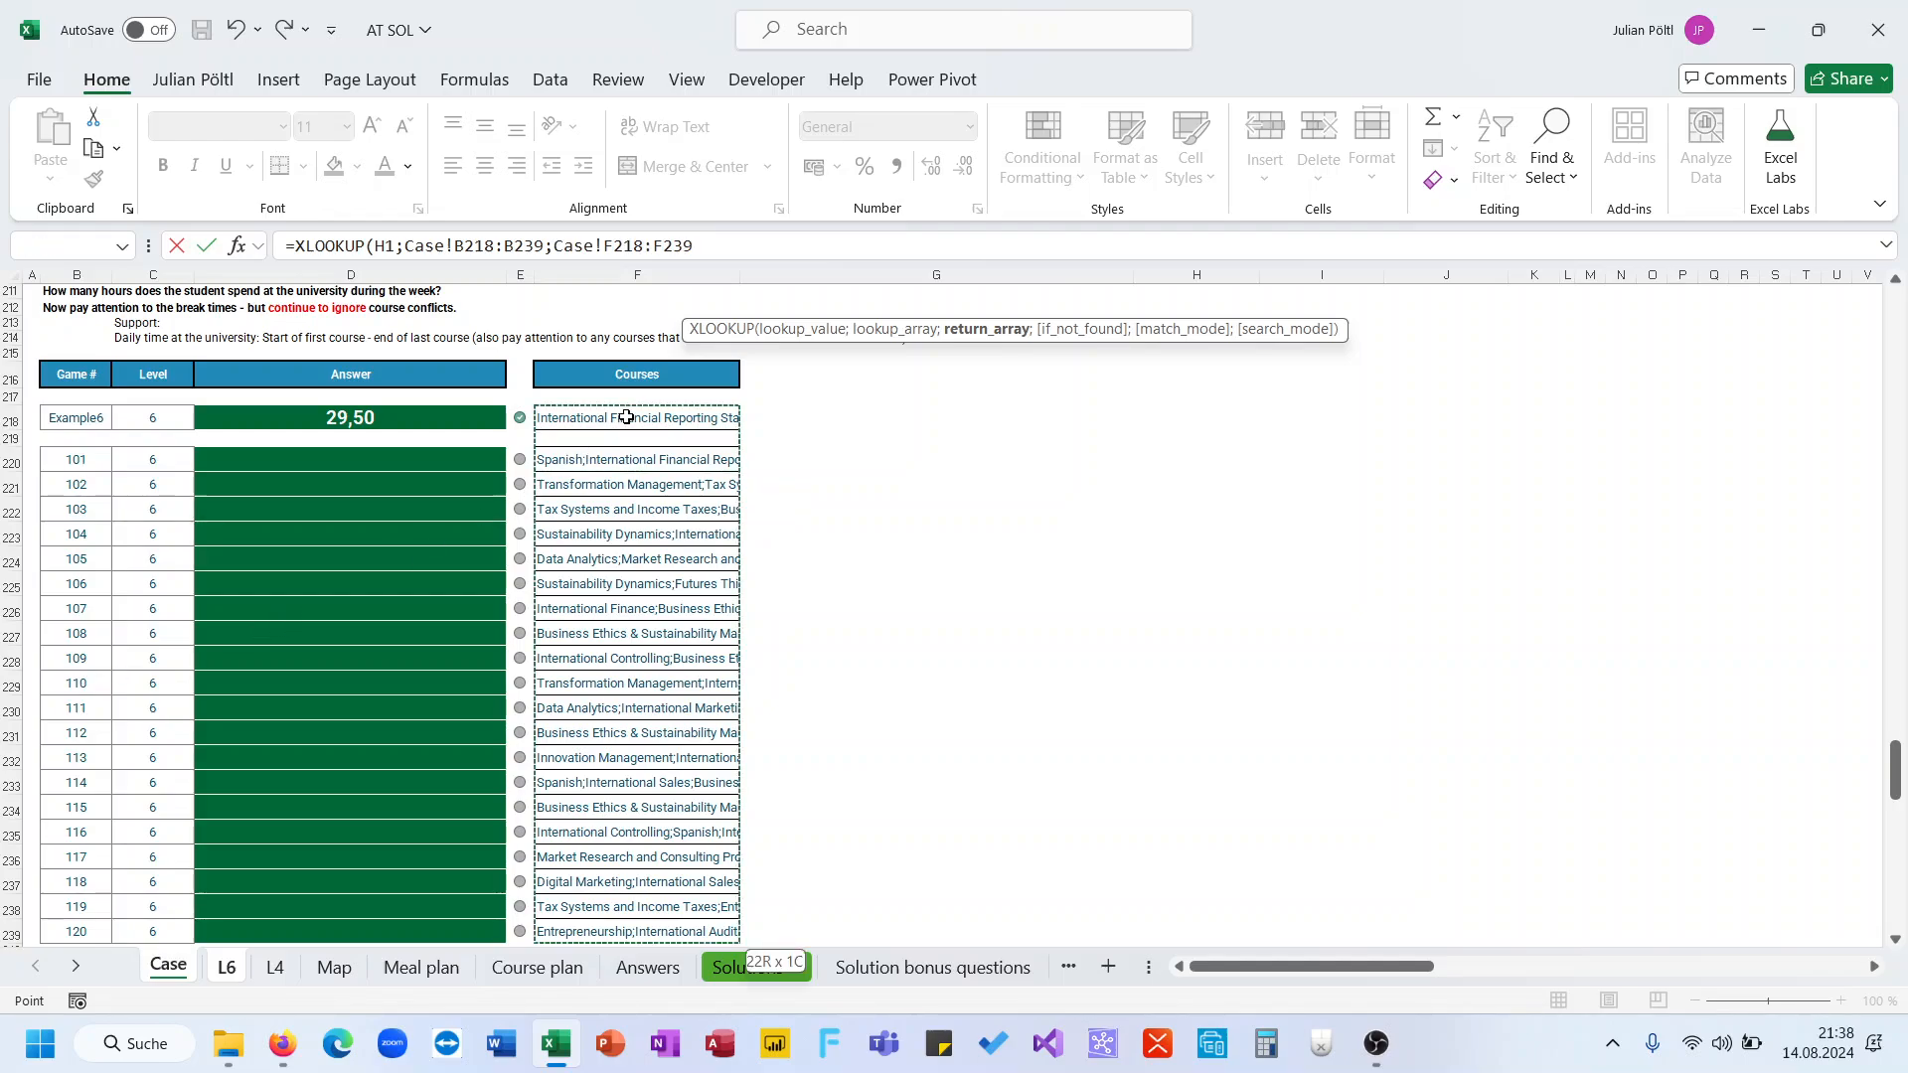
{"action": "key", "text": "Return"}
Split I1's course list into separate columns in I2 with TEXTSPLIT on the semicolon
{"action": "key", "text": "Up"}
{"action": "key", "text": "Right"}
{"action": "key", "text": "Right"}
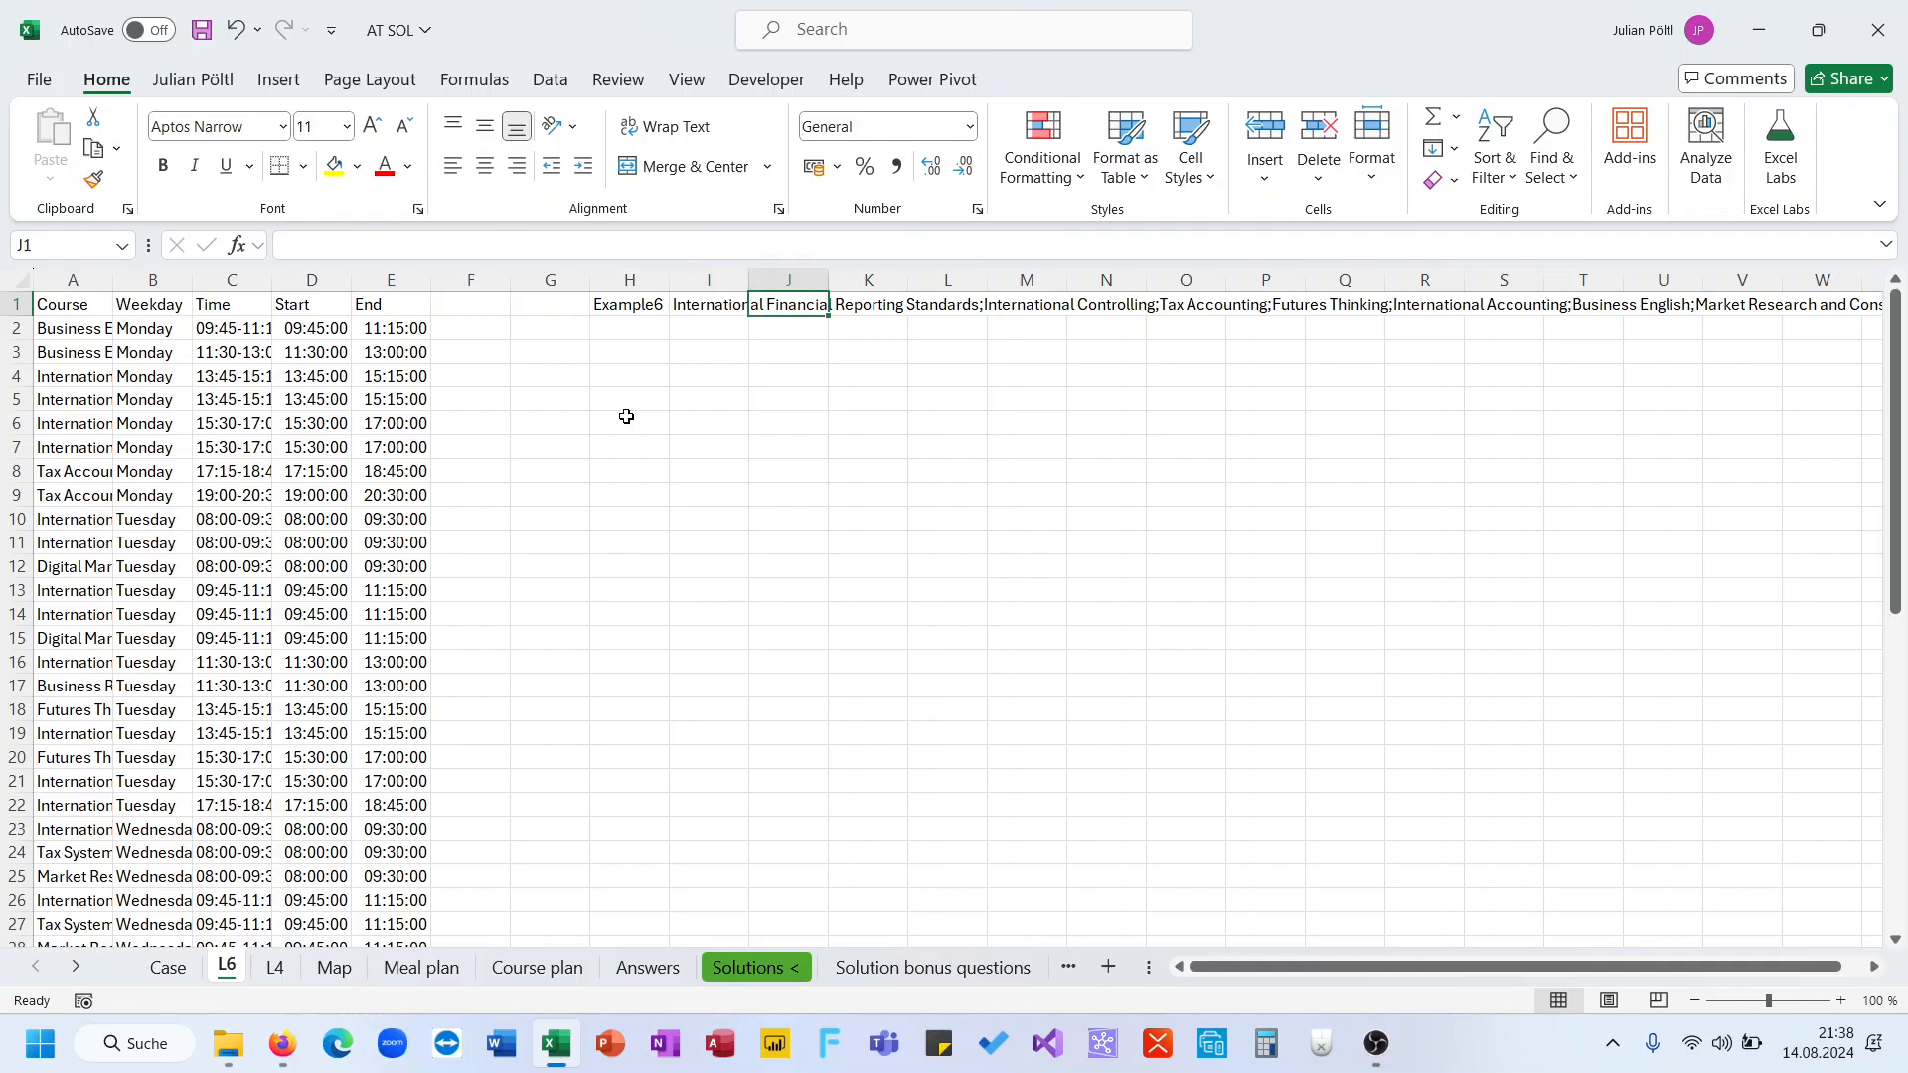
{"action": "key", "text": "Down"}
{"action": "key", "text": "Left"}
{"action": "type", "text": "=texts"}
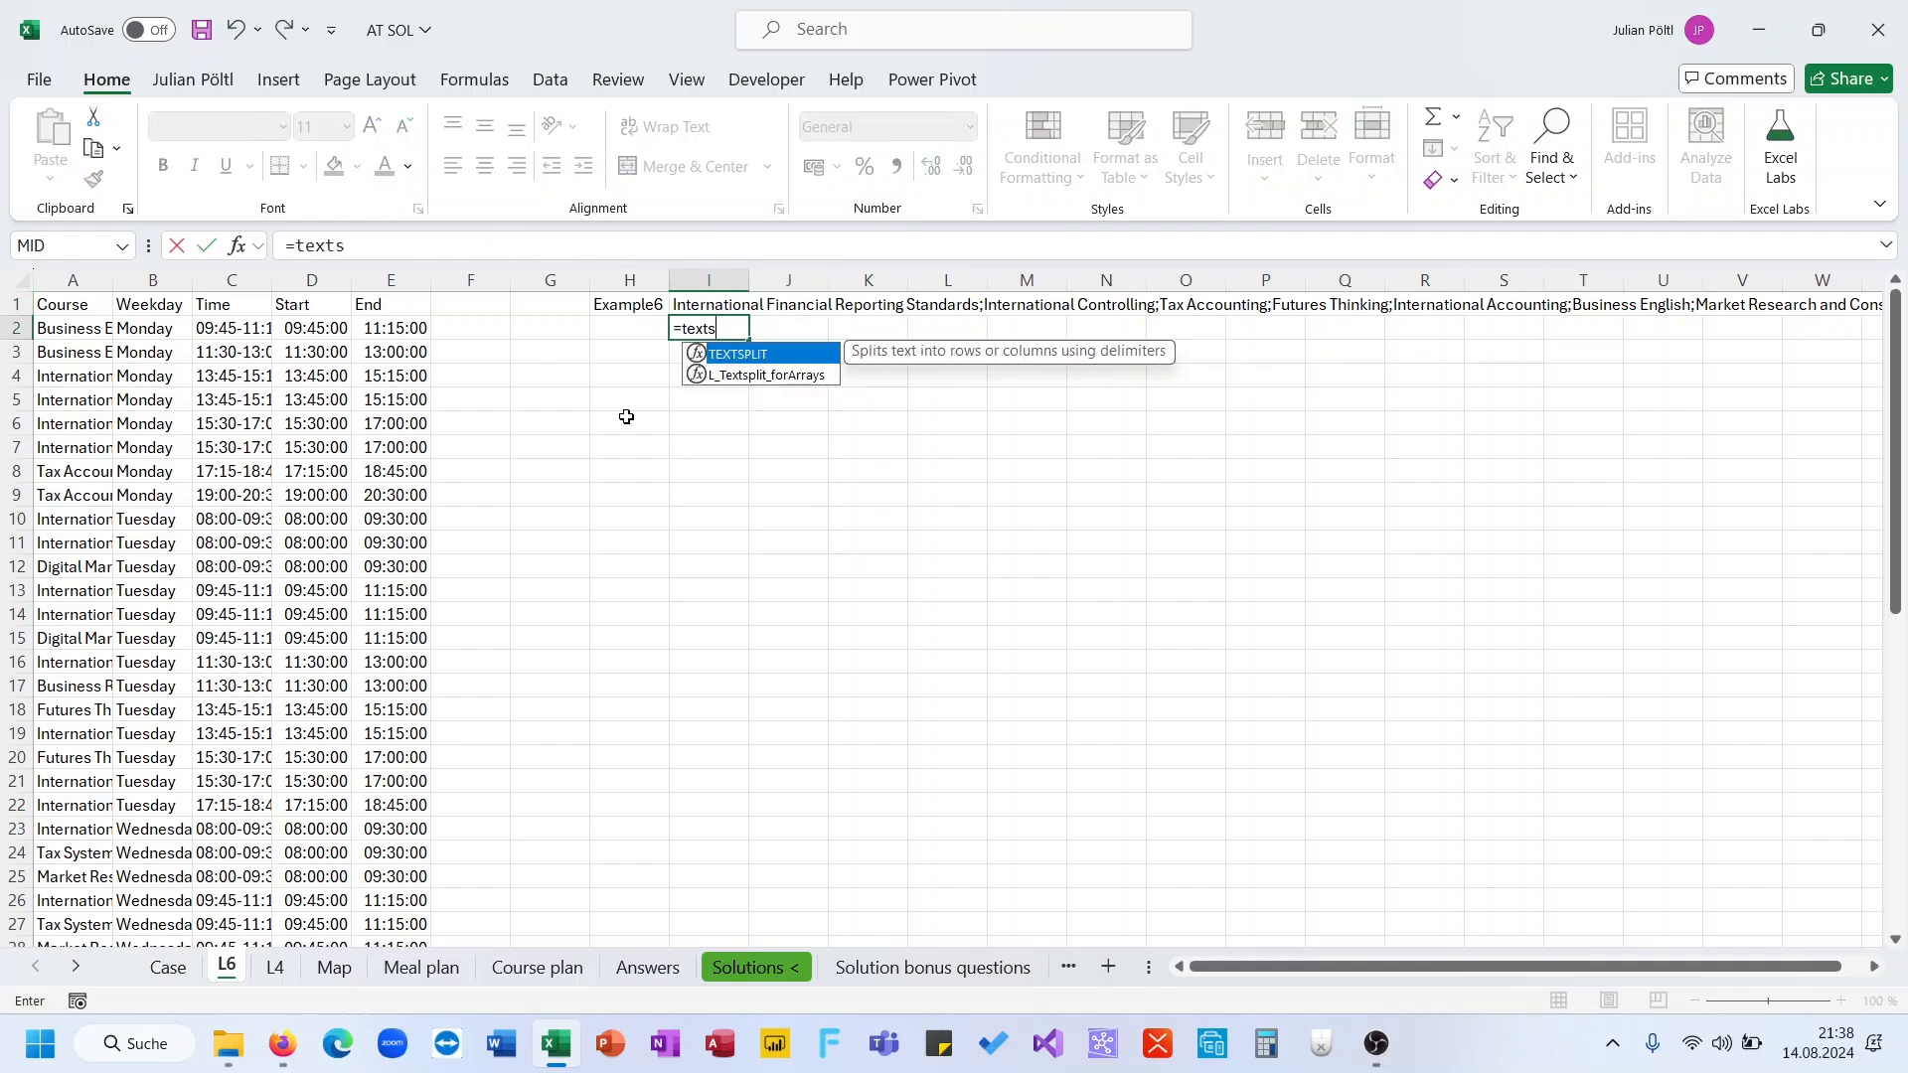
{"action": "key", "text": "Tab"}
{"action": "type", "text": "I1;\""}
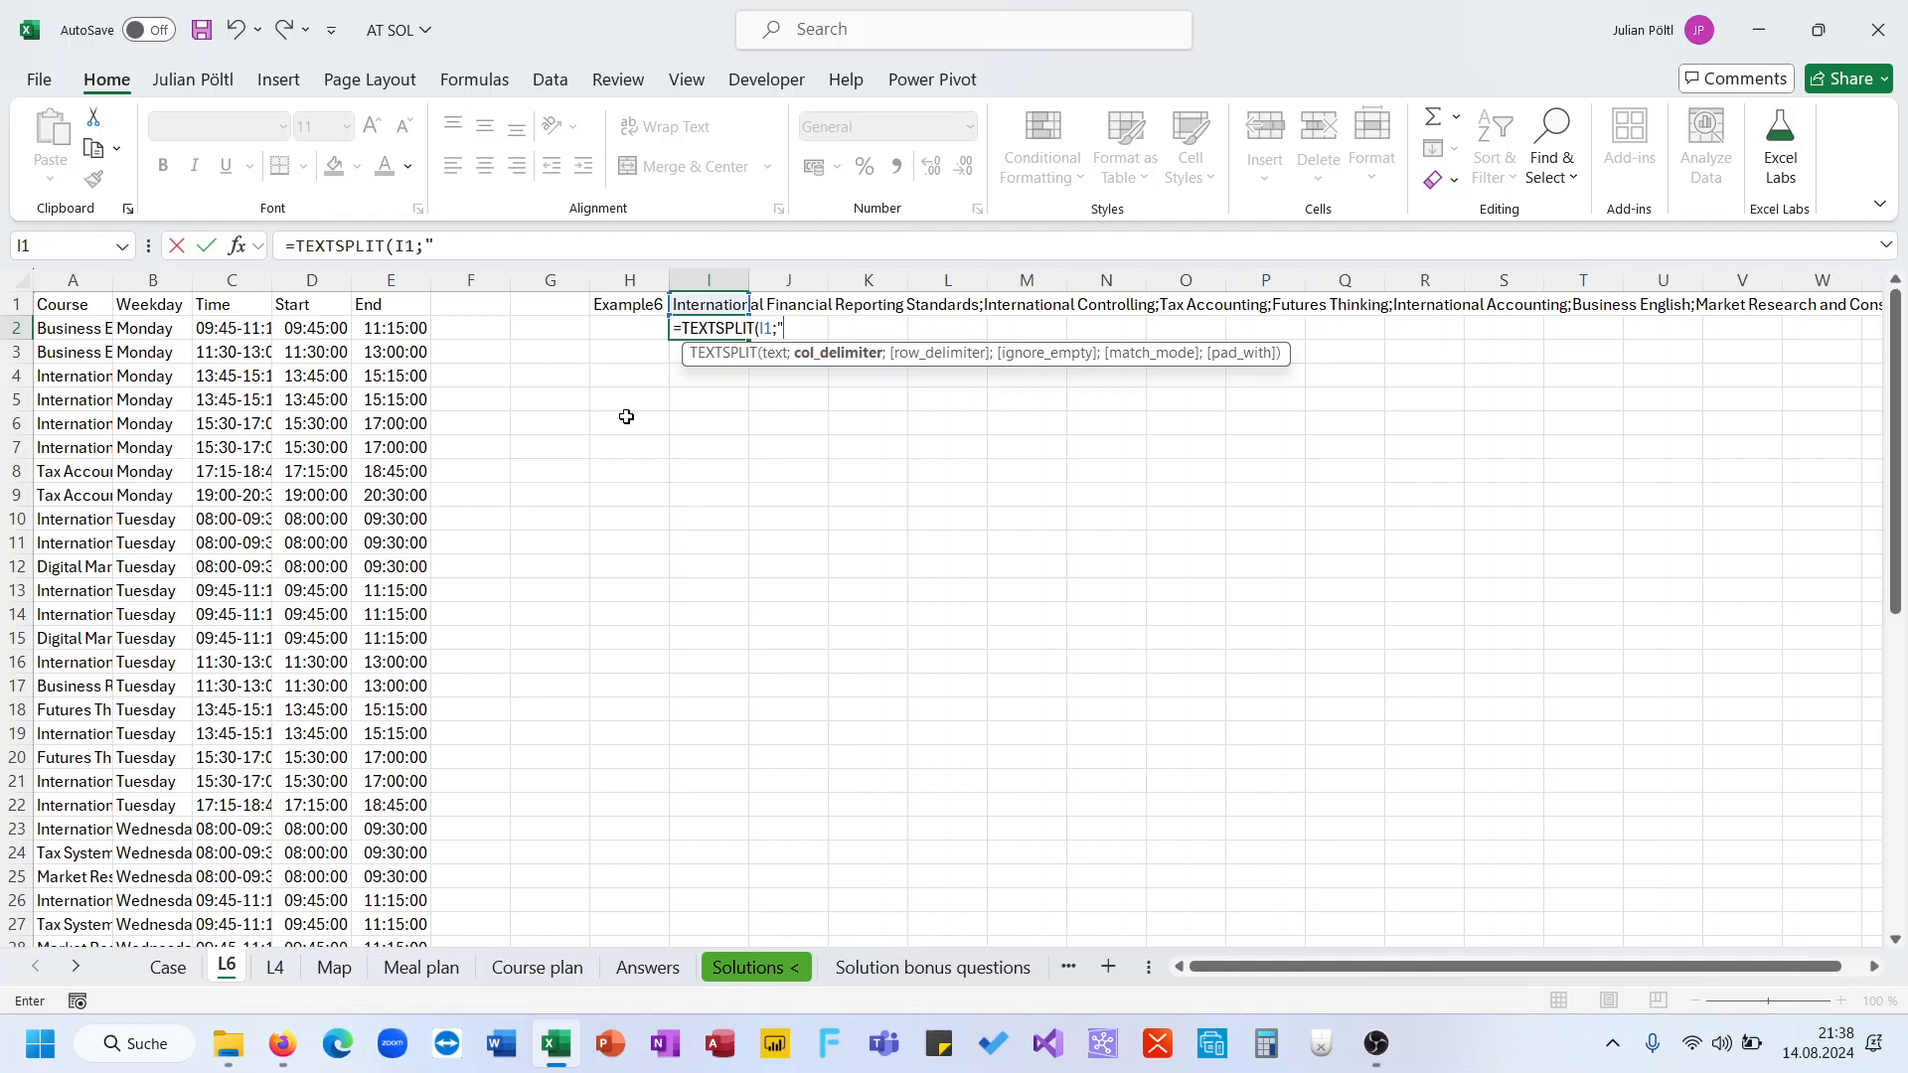
{"action": "type", "text": ";\")"}
{"action": "key", "text": "Return"}
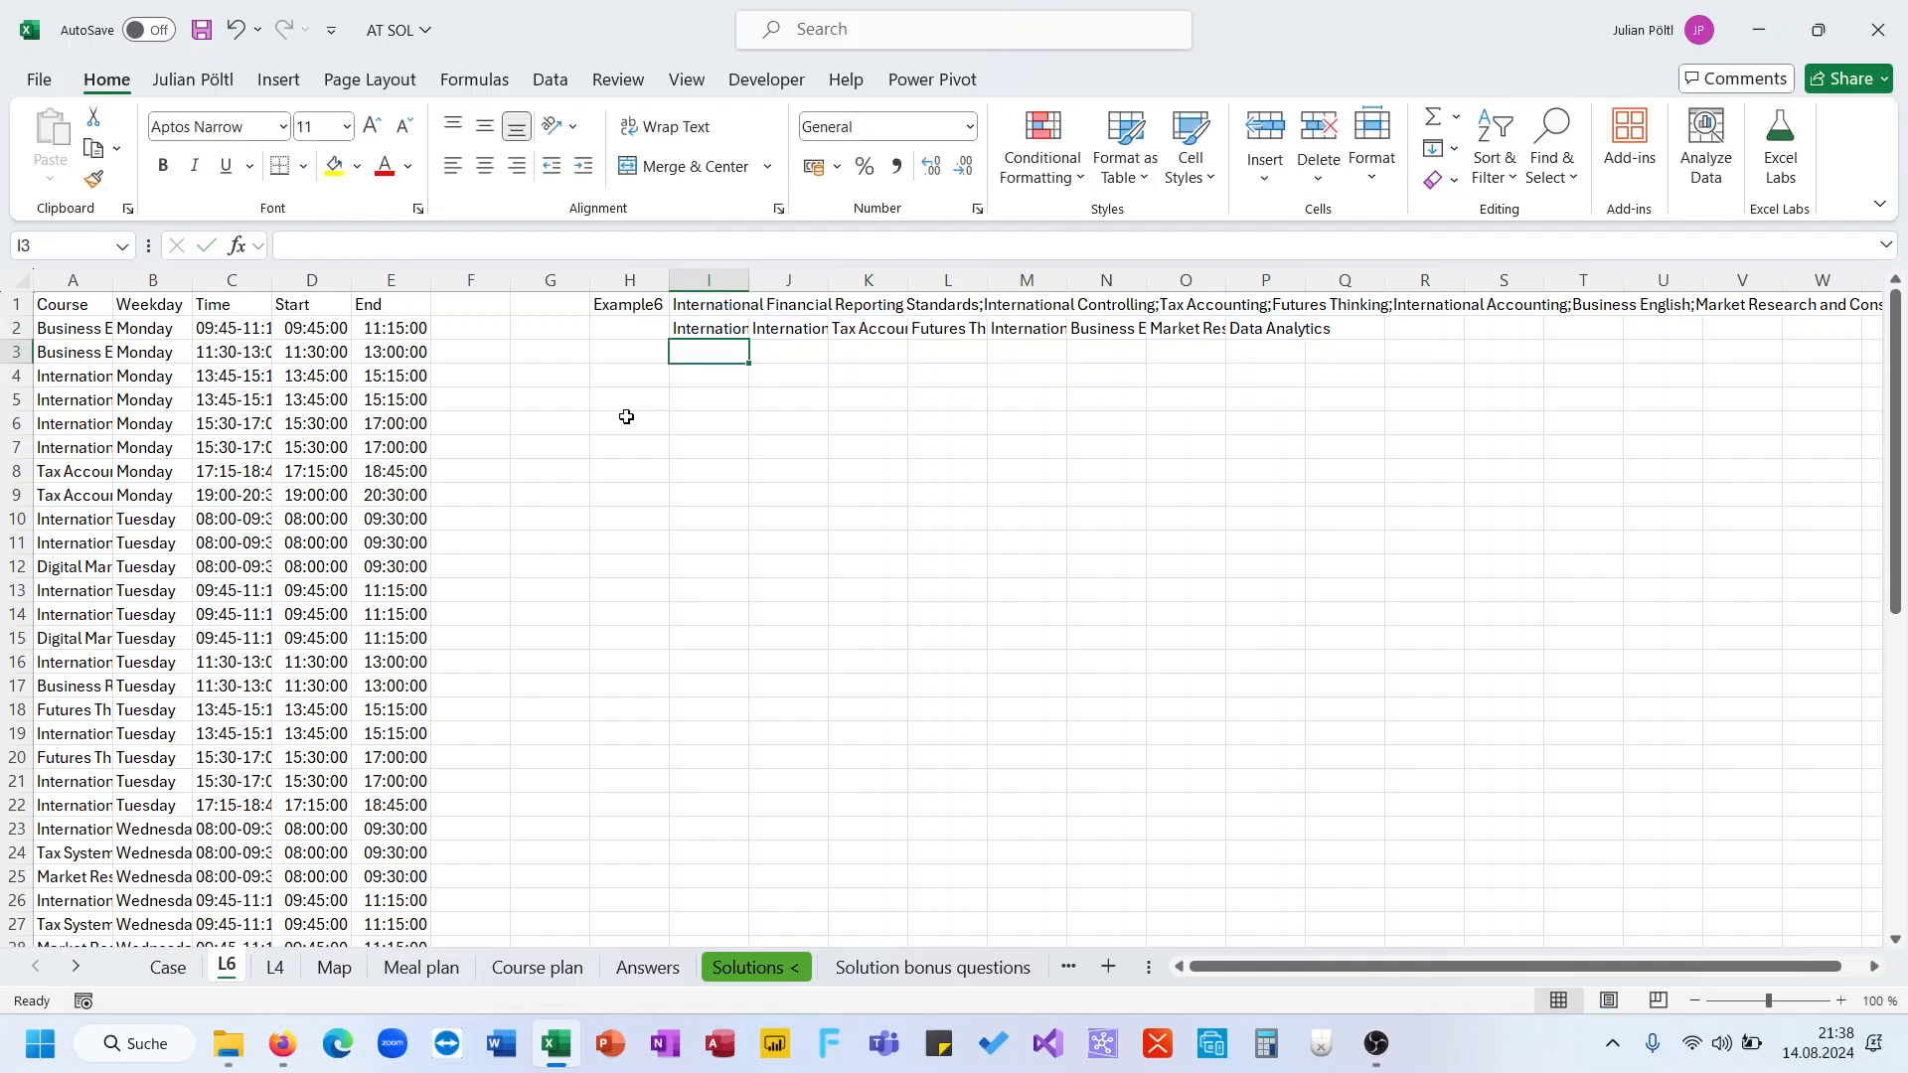
In H3, enter a FILTER formula returning weekdays B2:B52 where the course column A2:A52 equals the split courses I2#
{"action": "key", "text": "Up"}
{"action": "key", "text": "Left"}
{"action": "key", "text": "Down"}
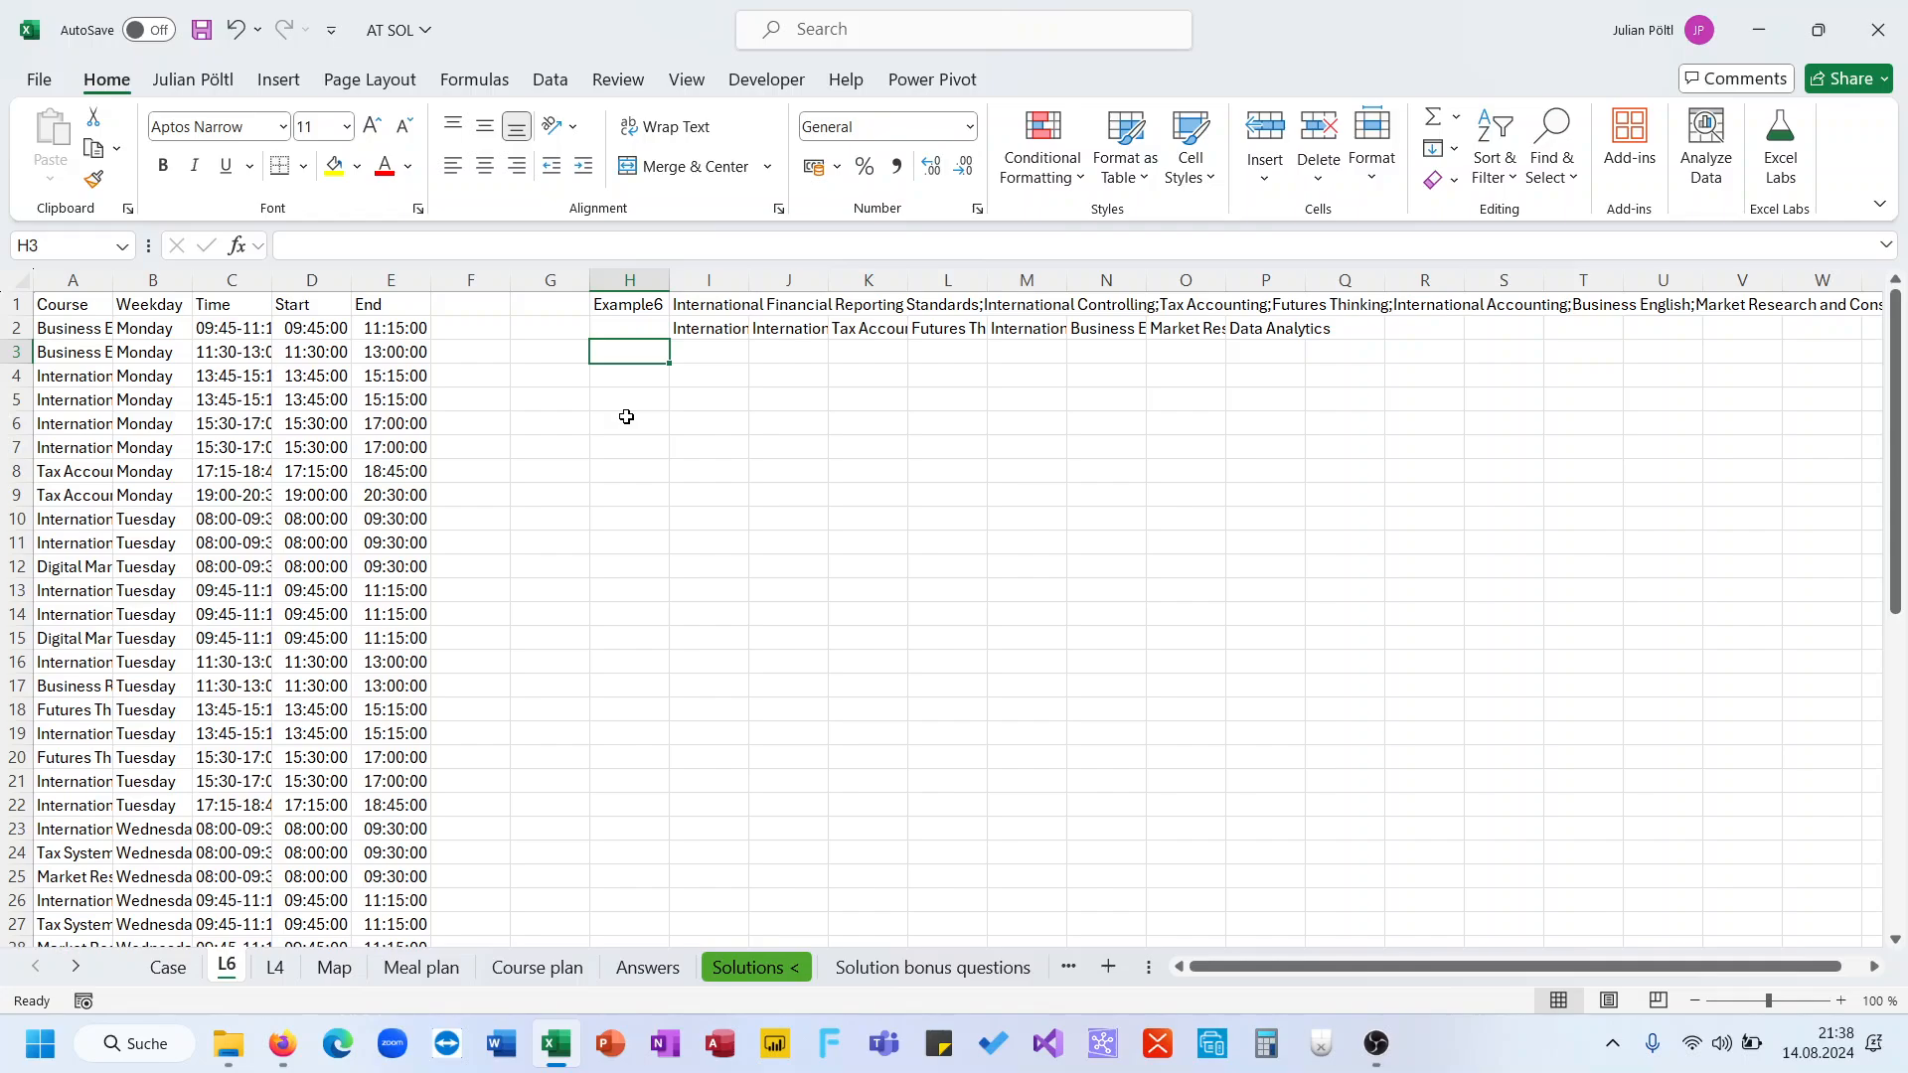
{"action": "key", "text": "Up"}
{"action": "key", "text": "Right"}
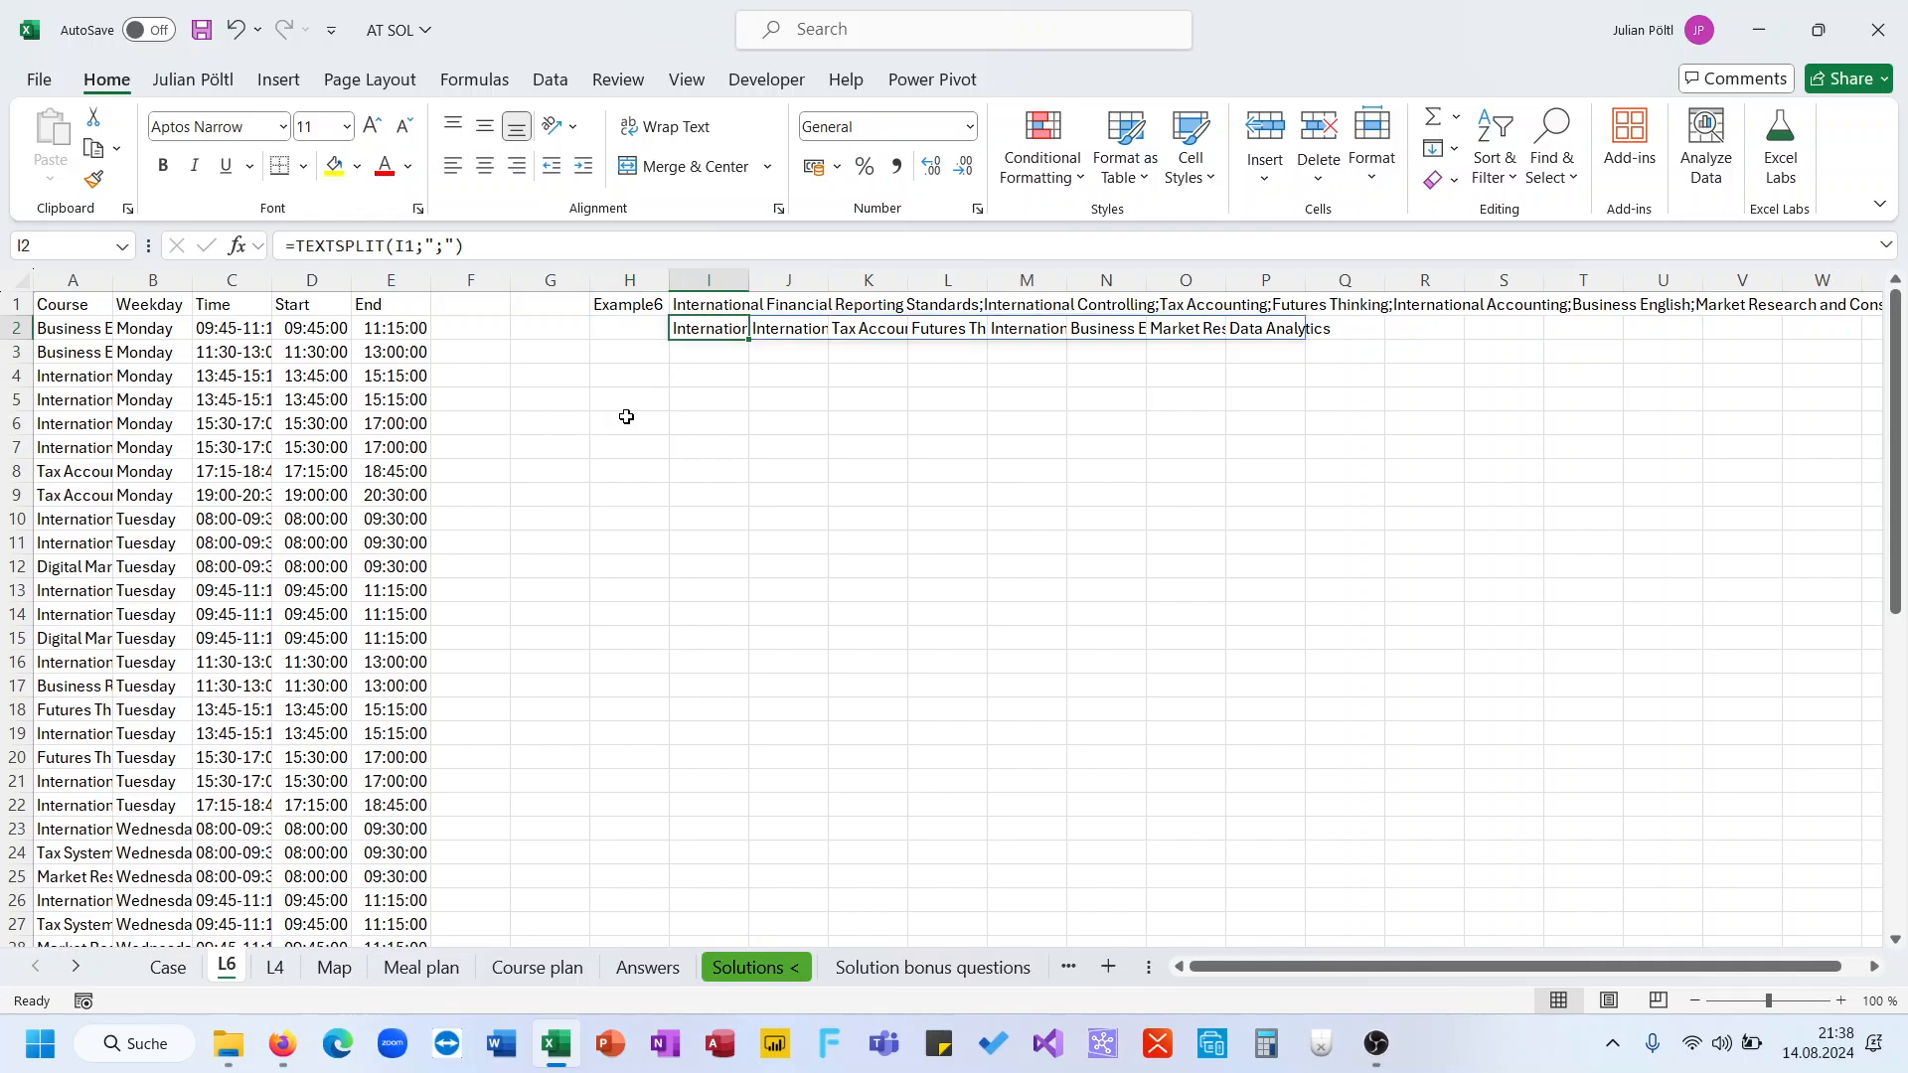
{"action": "key", "text": "Left"}
{"action": "key", "text": "Down"}
{"action": "type", "text": "=FILTER("}
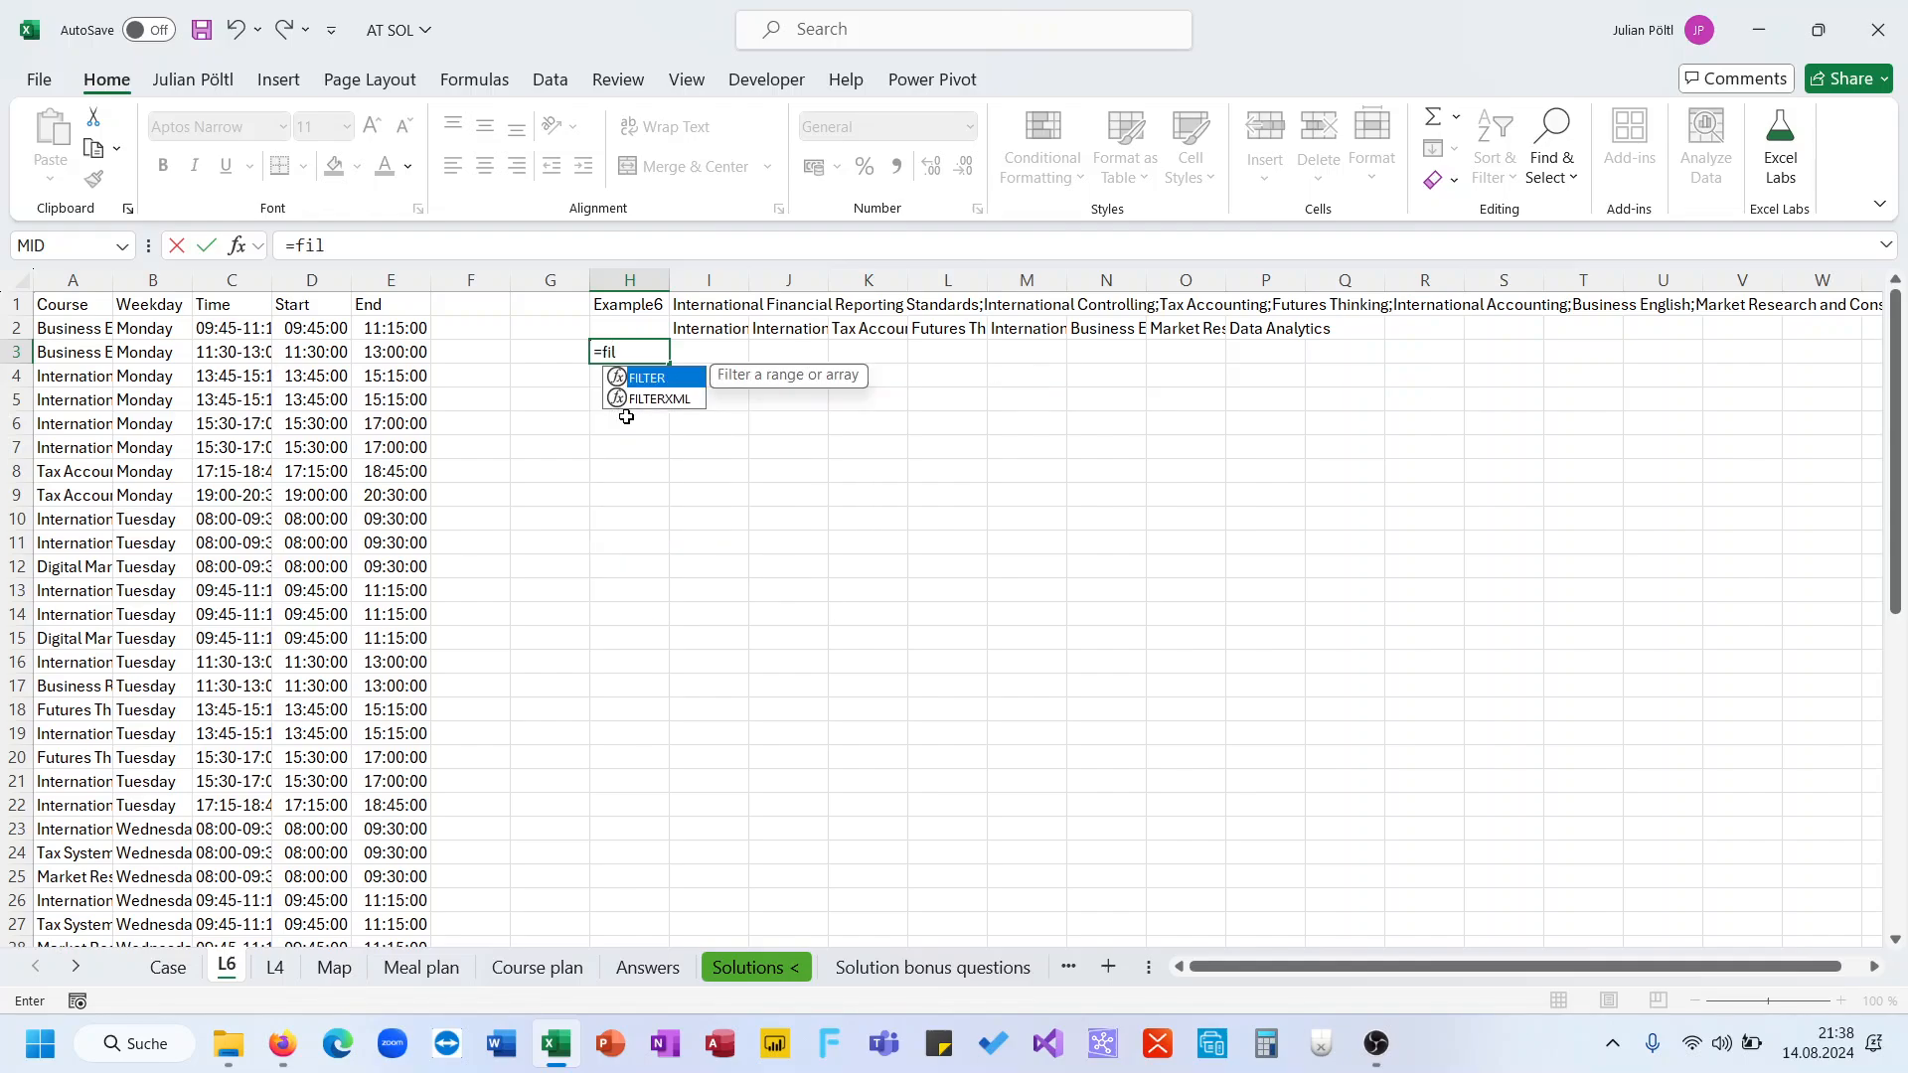
{"action": "key", "text": "Up"}
{"action": "key", "text": "Right"}
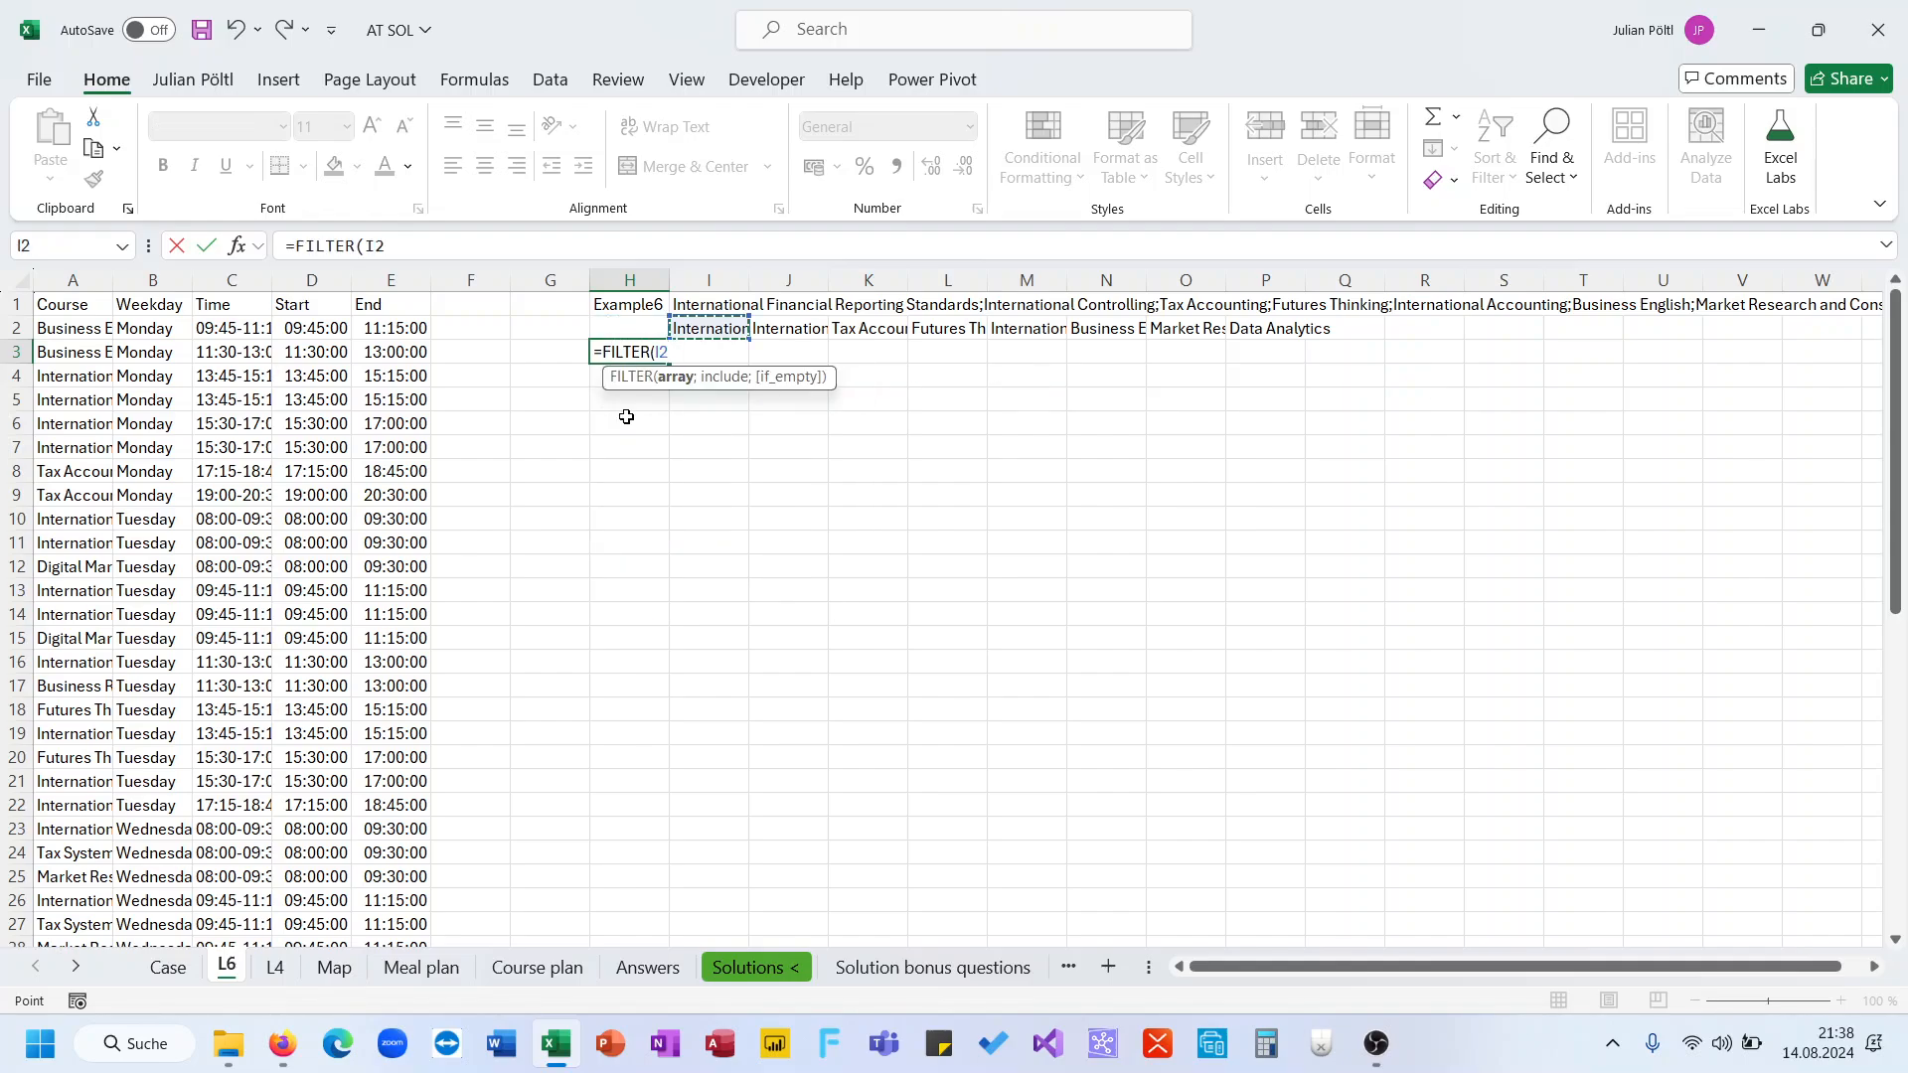
{"action": "key", "text": "BackSpace"}
{"action": "key", "text": "BackSpace"}
{"action": "key", "text": "BackSpace"}
{"action": "key", "text": "BackSpace"}
{"action": "key", "text": "BackSpace"}
{"action": "key", "text": "BackSpace"}
{"action": "key", "text": "BackSpace"}
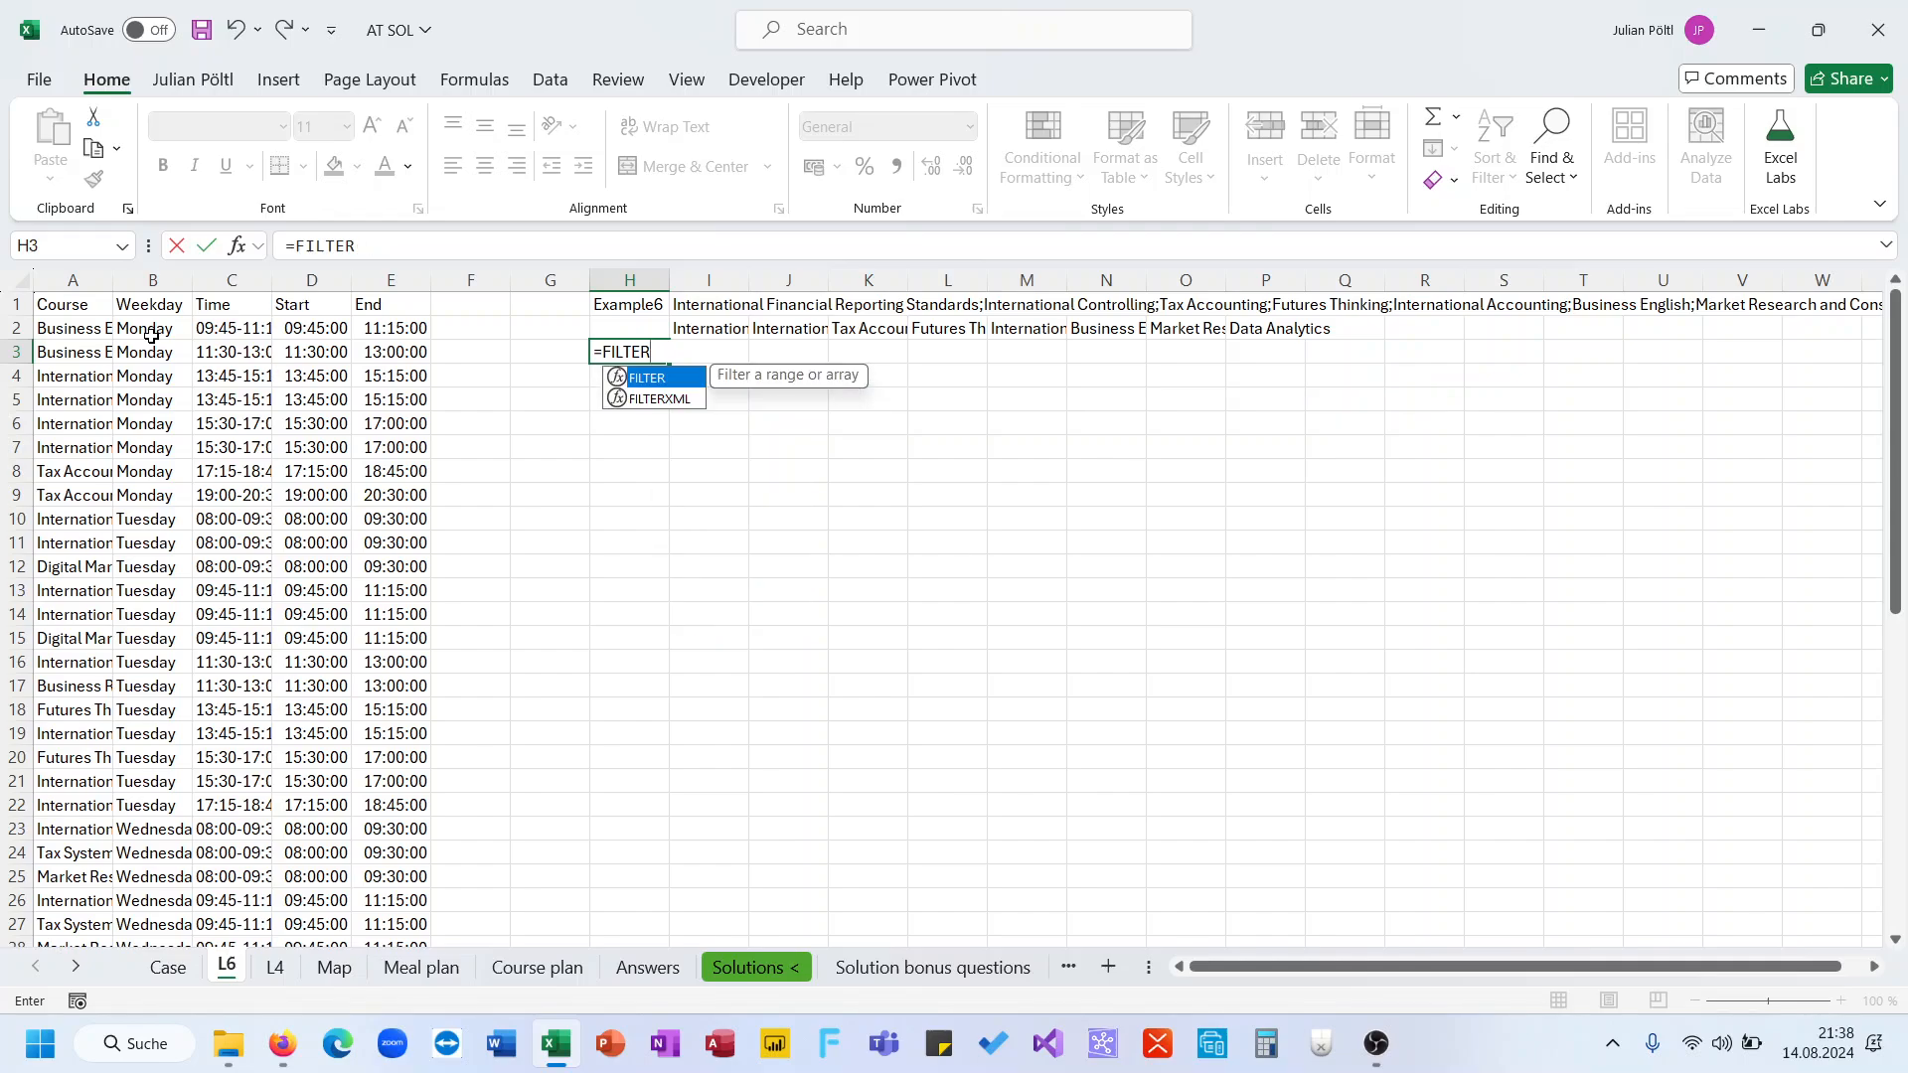
{"action": "type", "text": "l"}
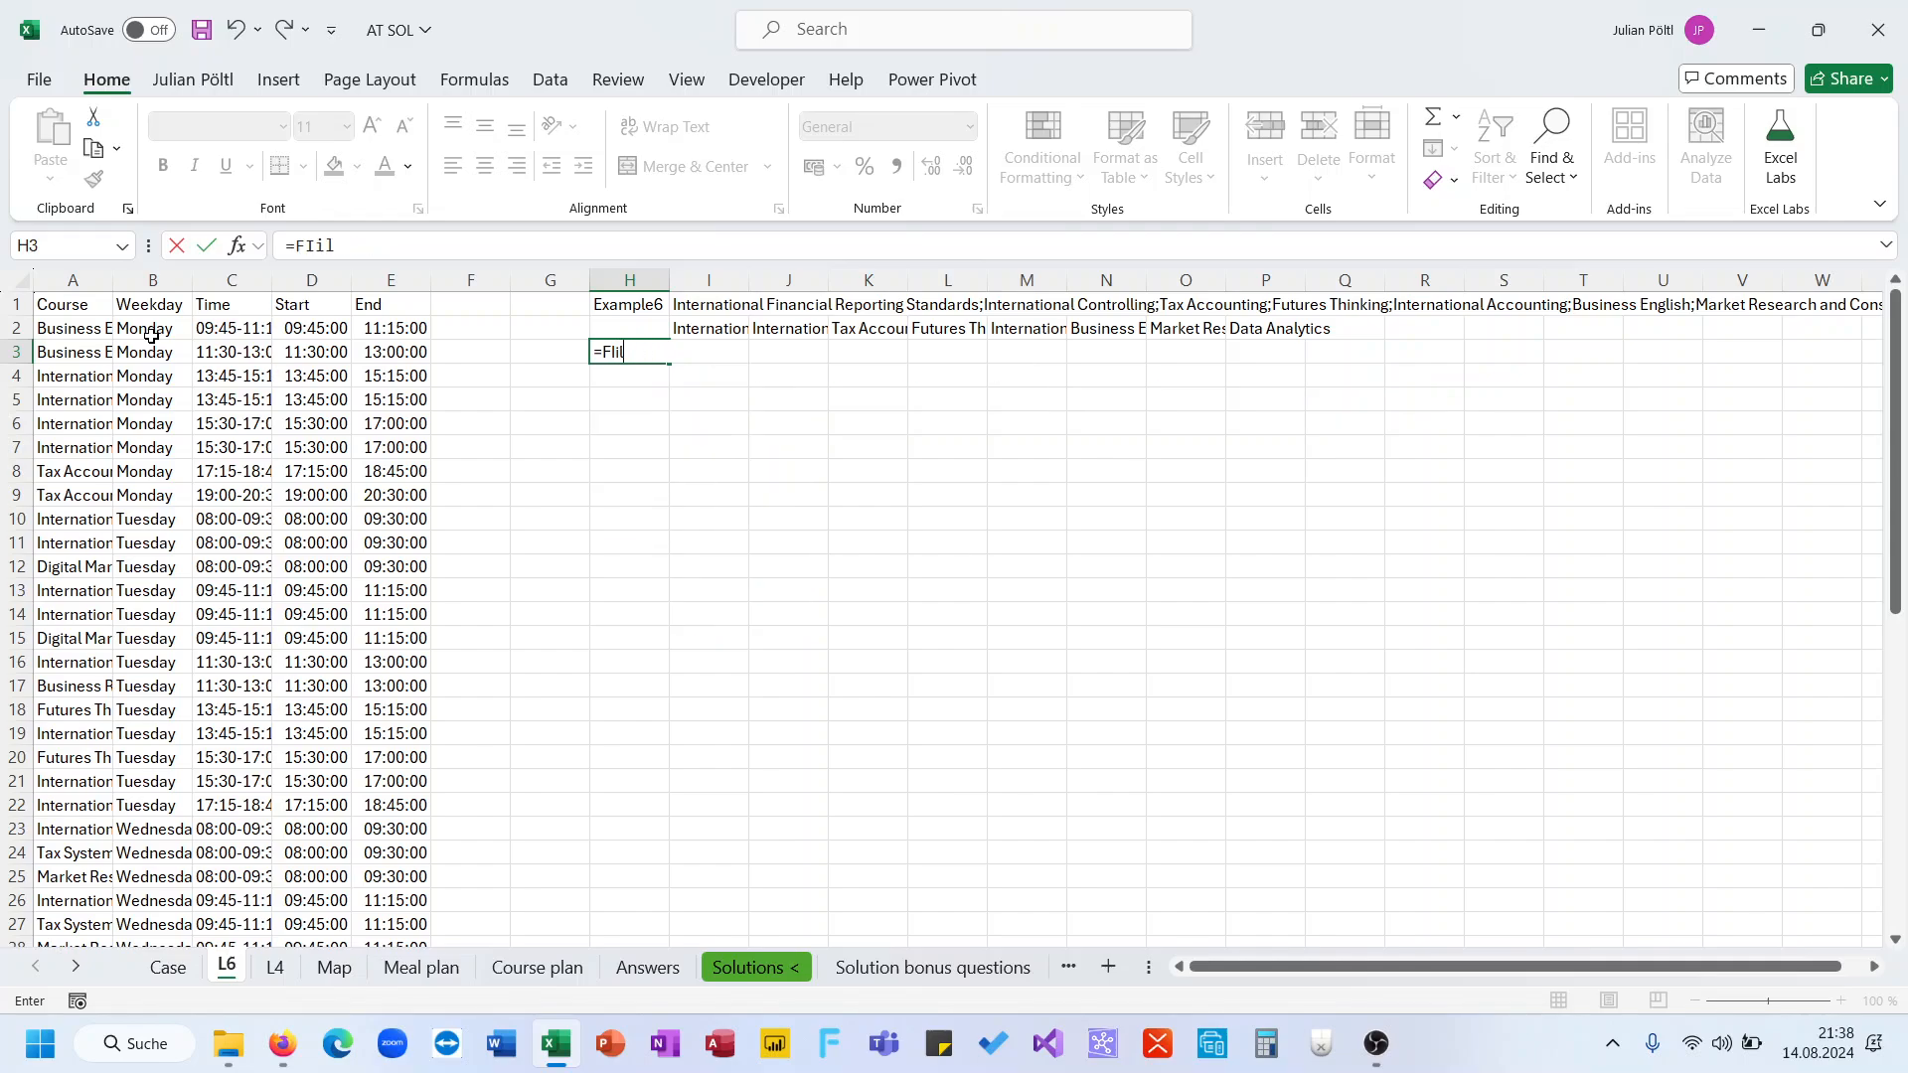
{"action": "key", "text": "BackSpace"}
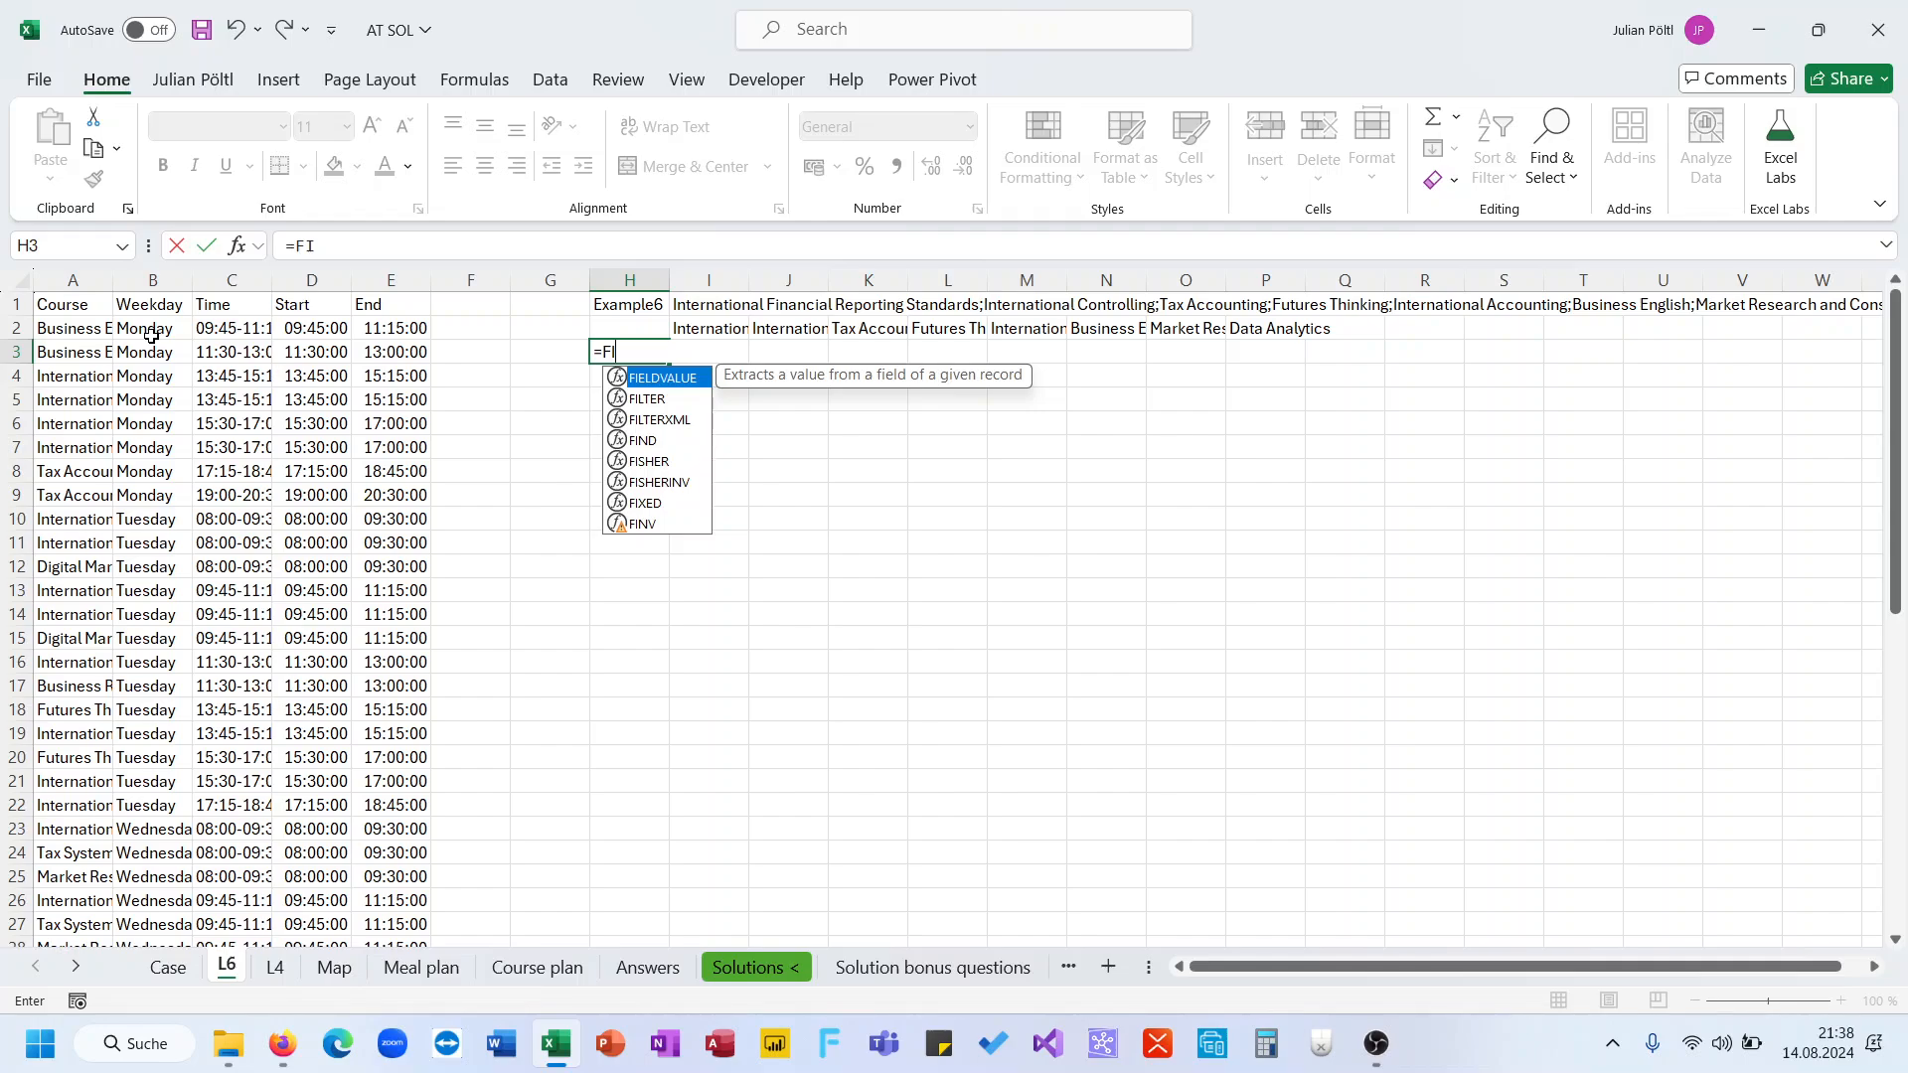
{"action": "key", "text": "Down"}
{"action": "key", "text": "Tab"}
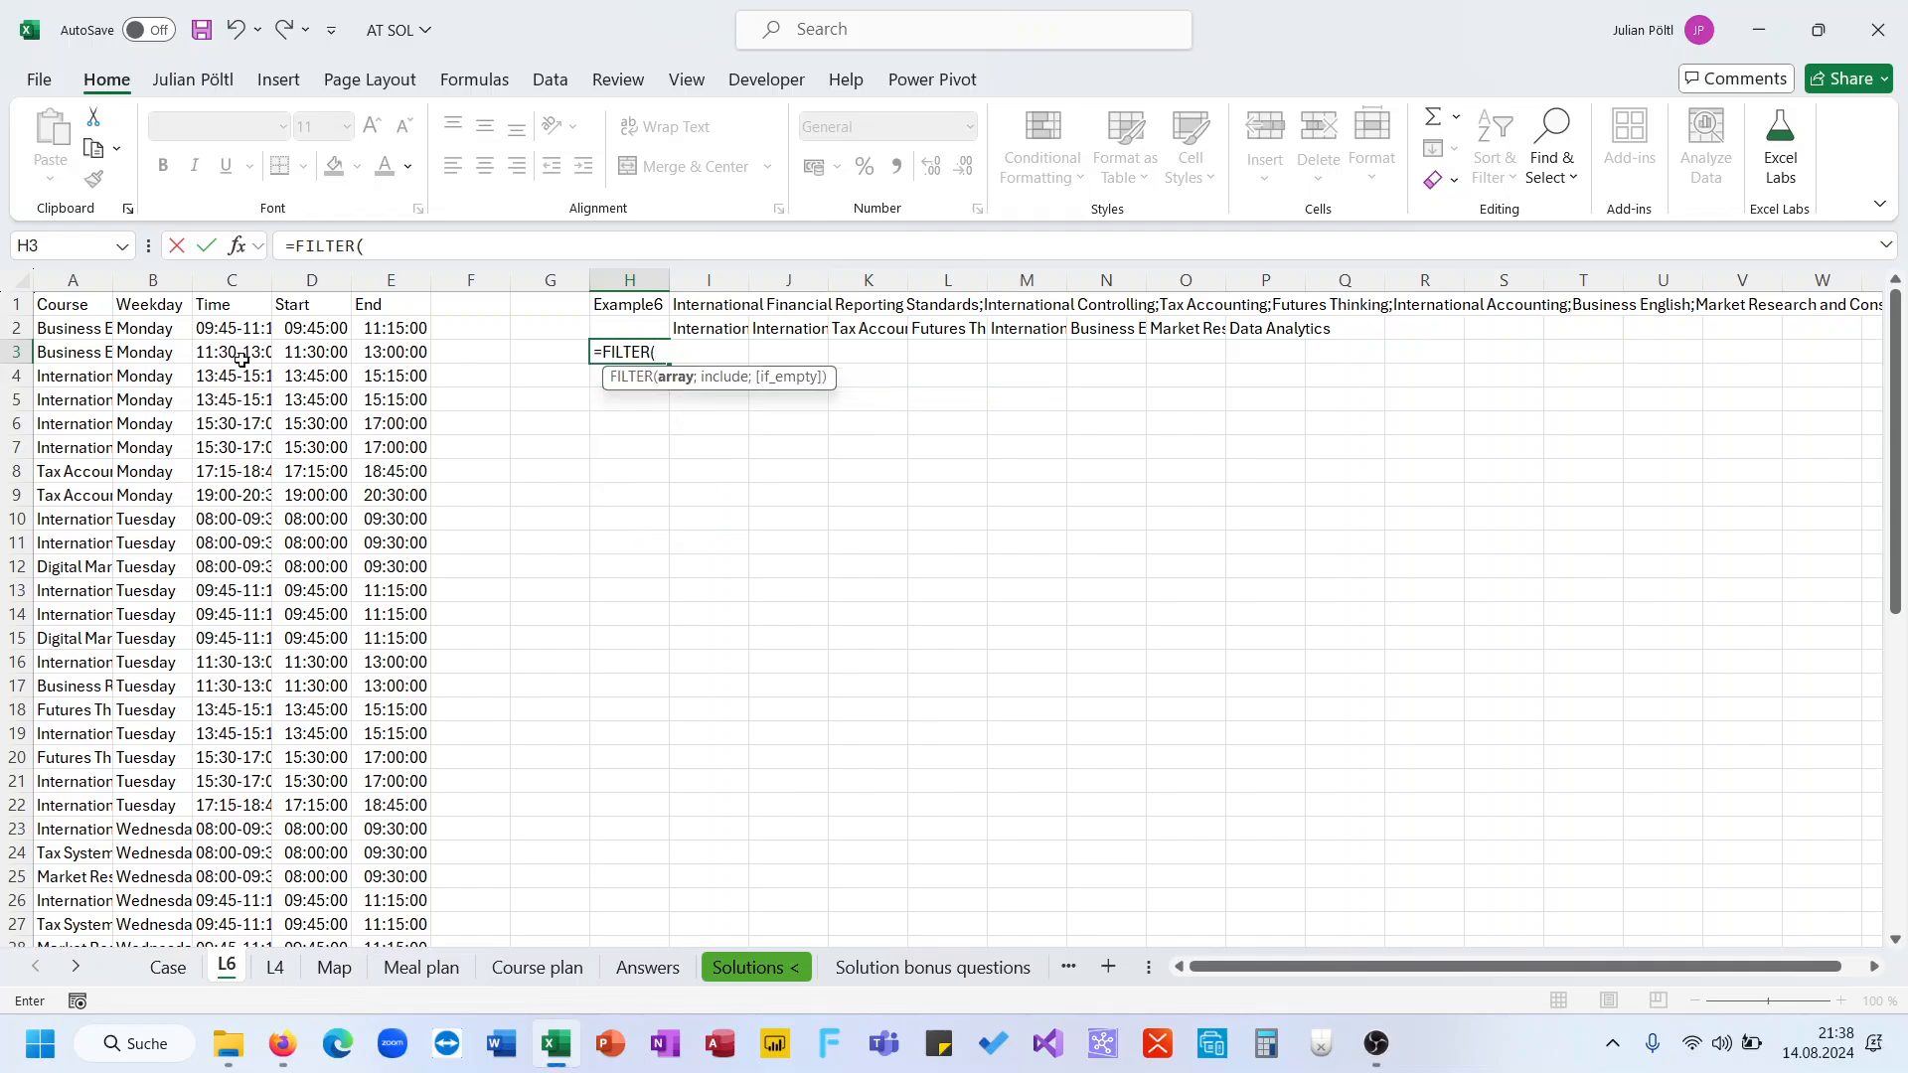
{"action": "left_click", "coordinate": [80, 332]}
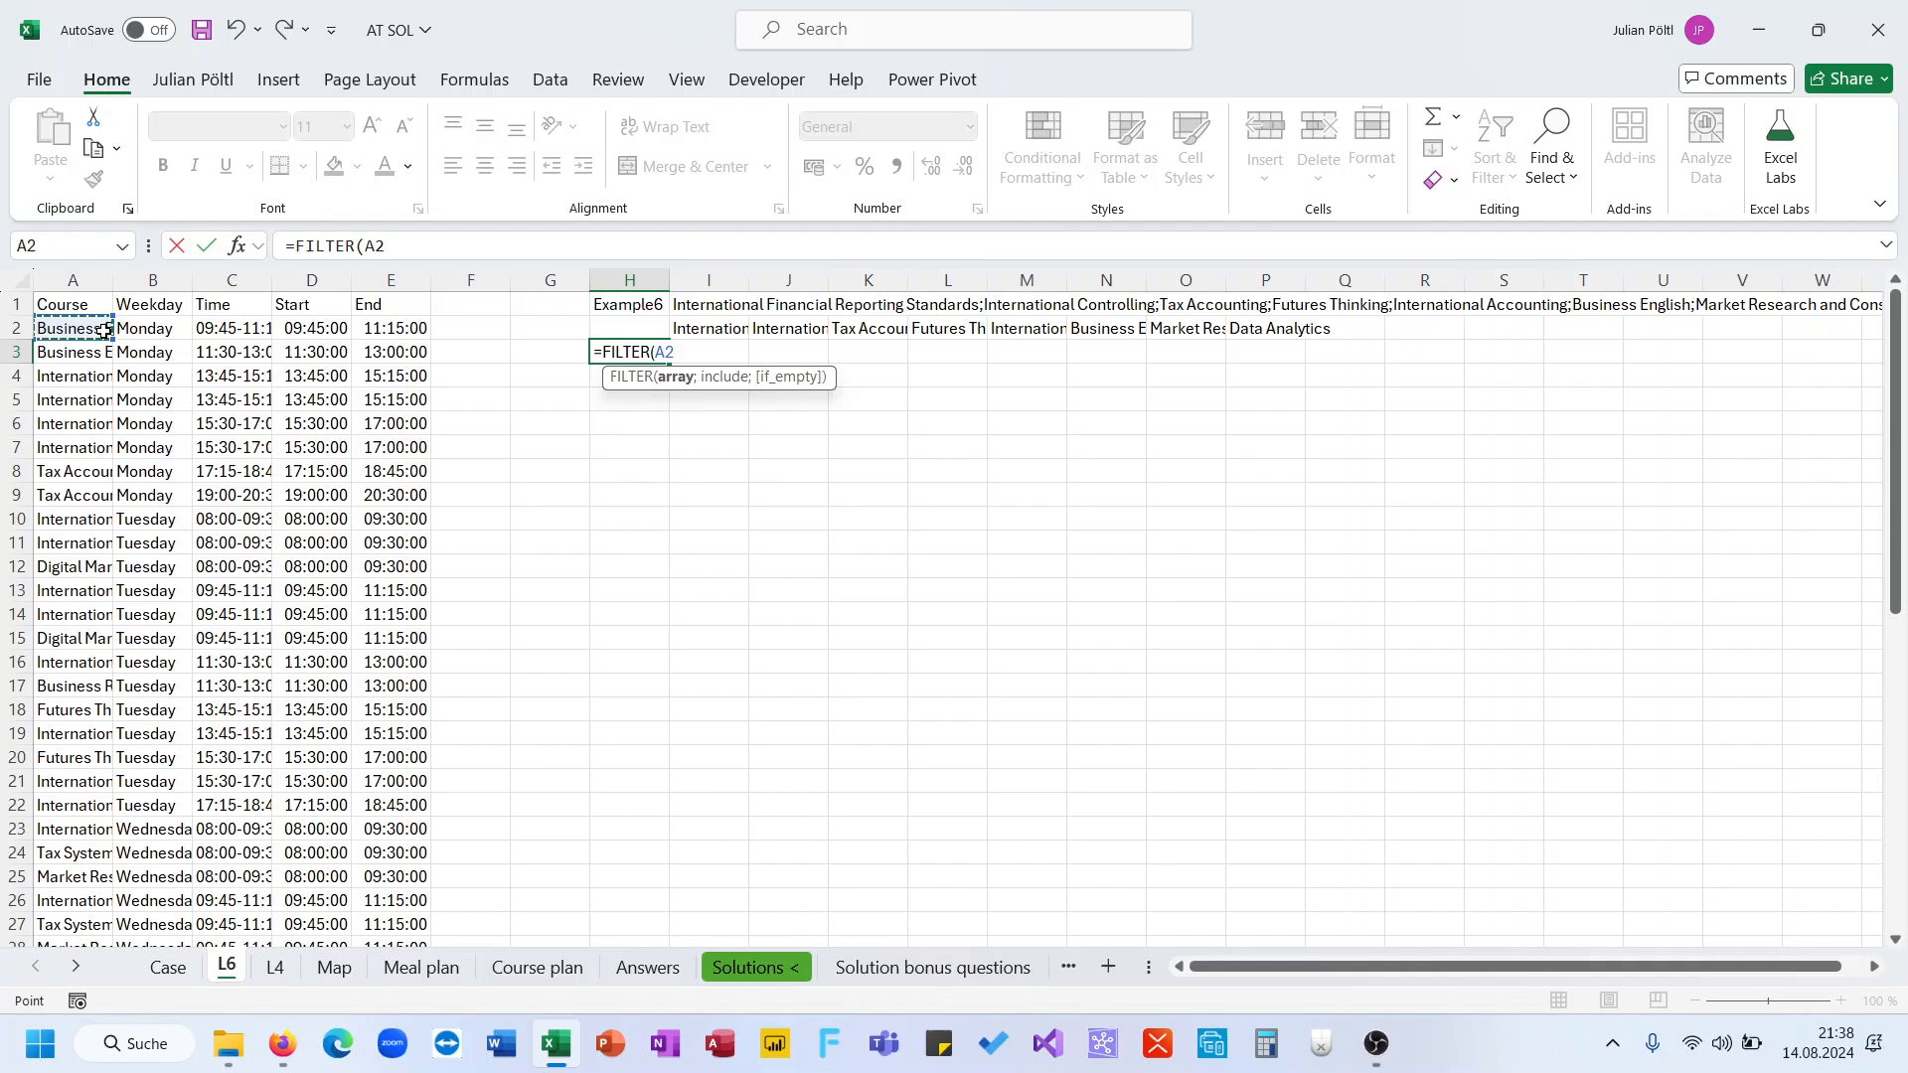
{"action": "left_click", "coordinate": [144, 331]}
{"action": "key", "text": "ctrl+shift+Down"}
{"action": "type", "text": ";"}
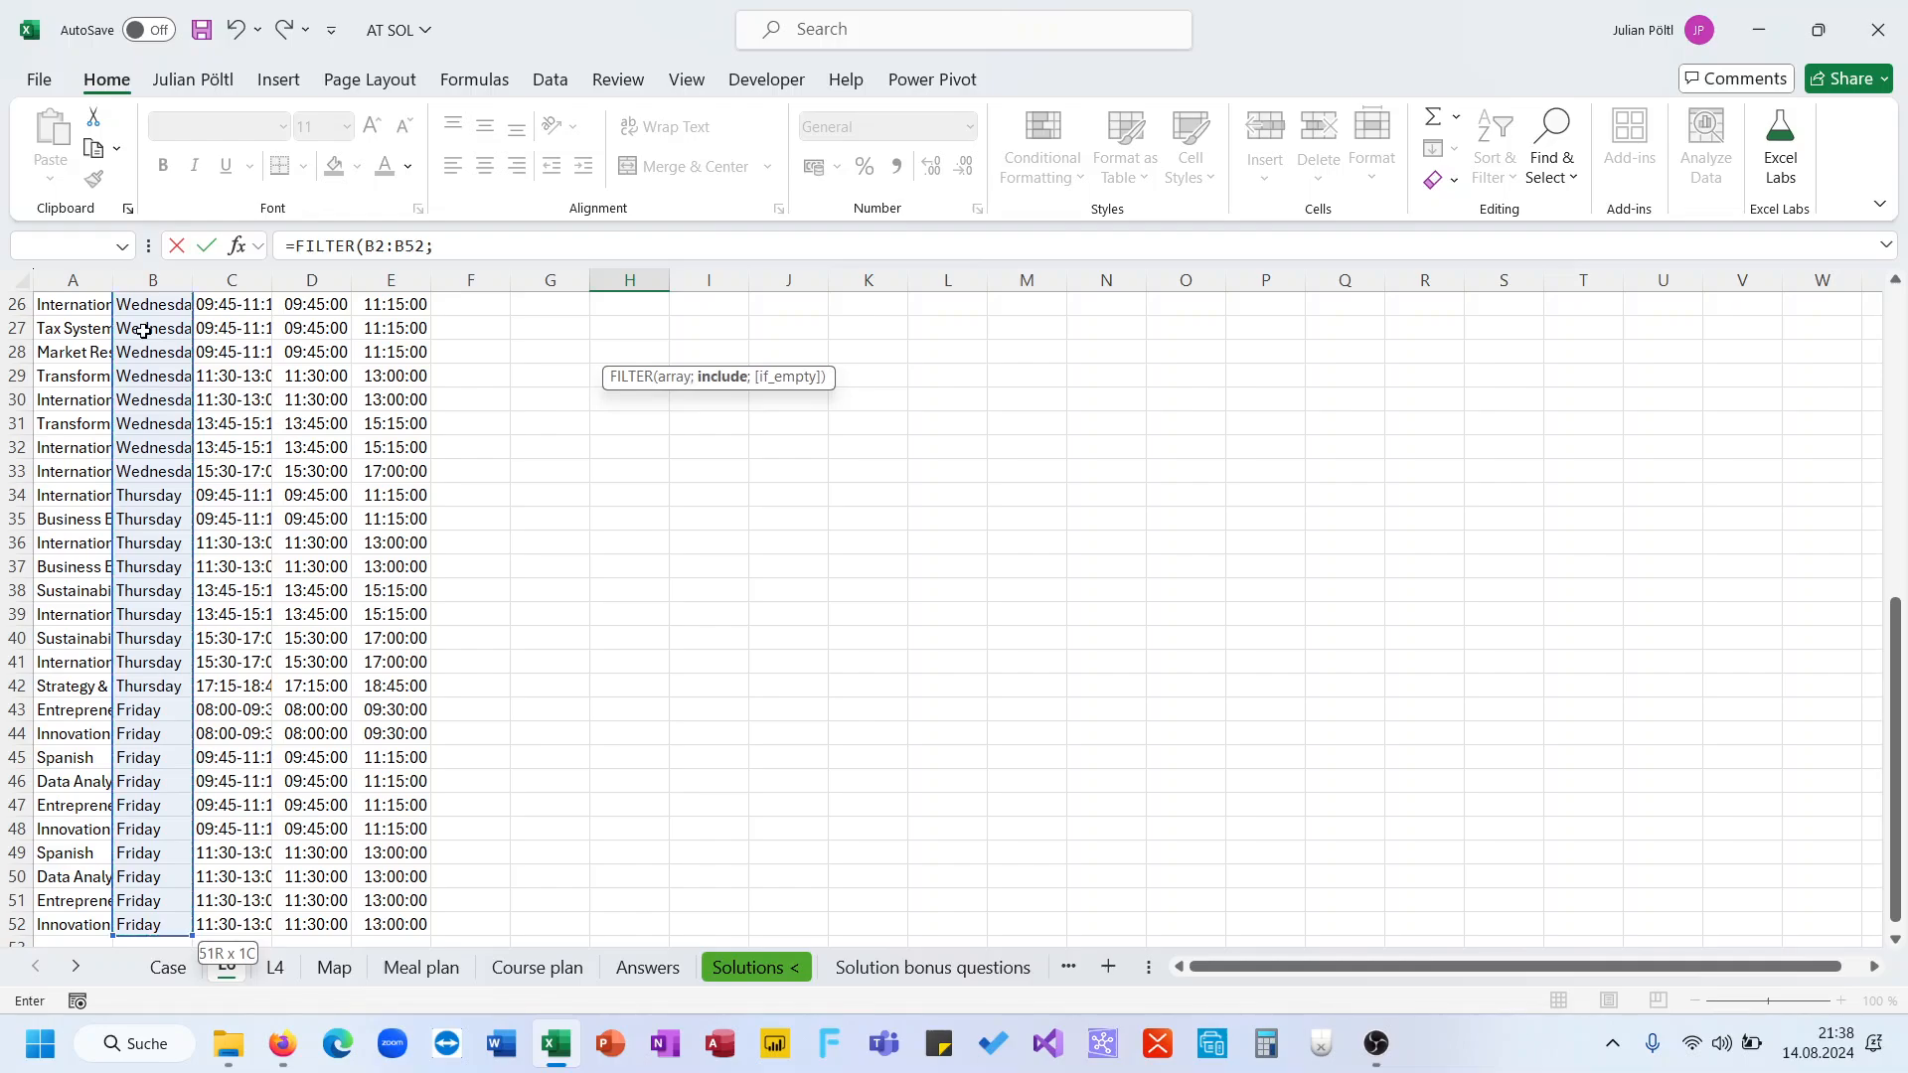
{"action": "left_click", "coordinate": [68, 926]}
{"action": "key", "text": "ctrl+shift+Up"}
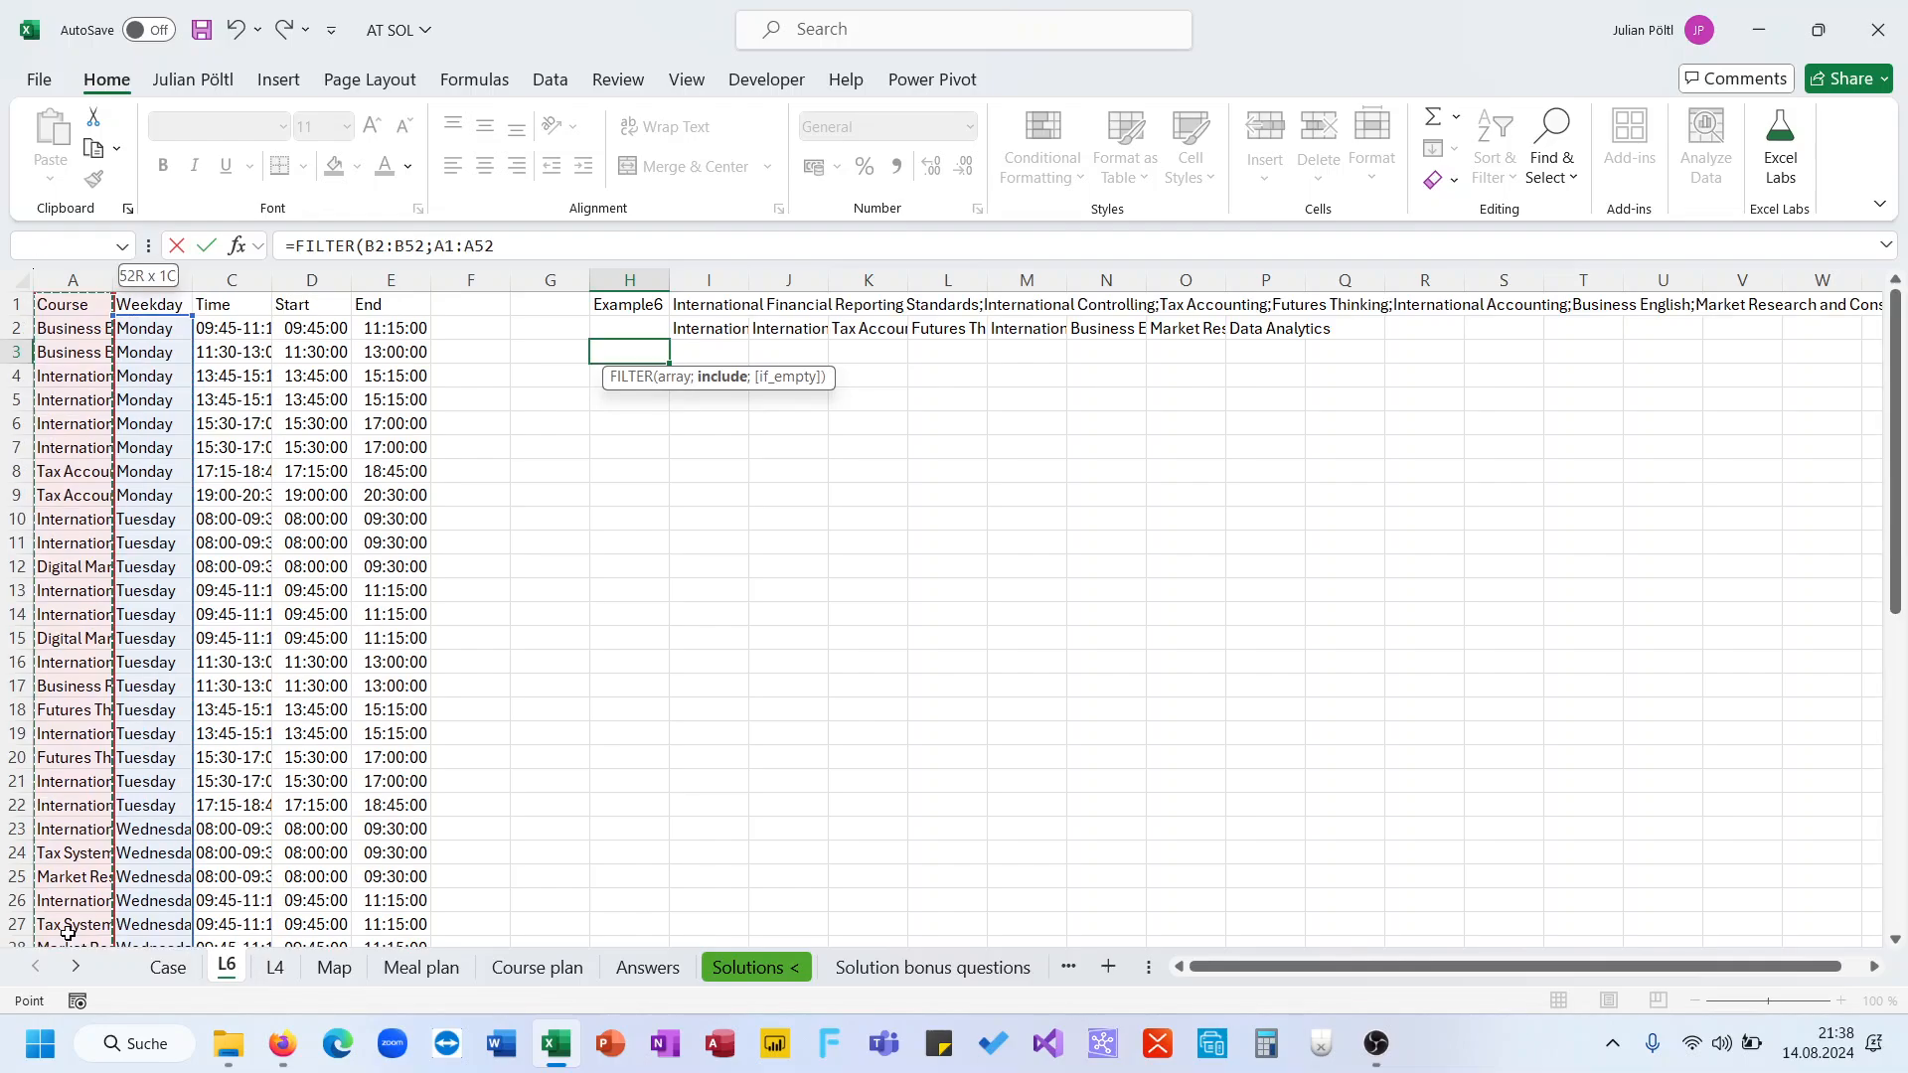
{"action": "key", "text": "shift+Down"}
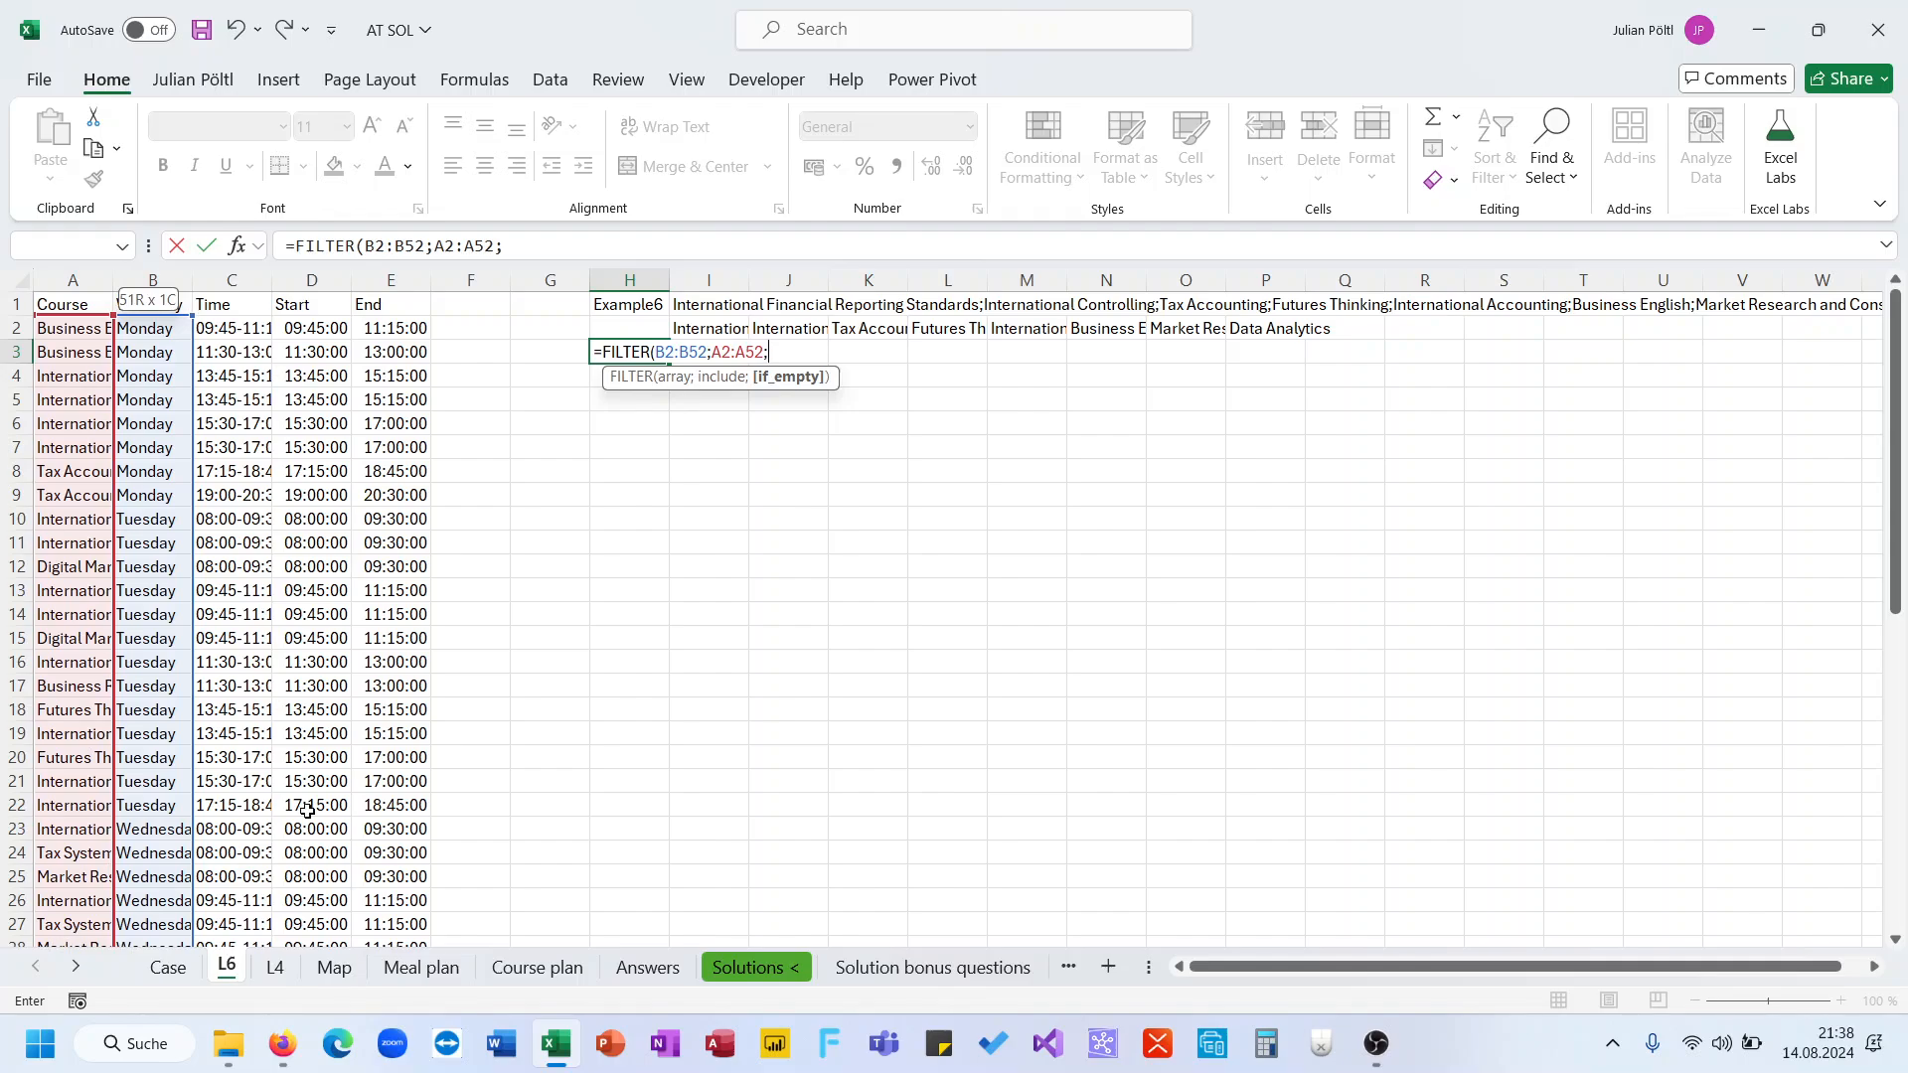
{"action": "type", "text": "="}
{"action": "left_click", "coordinate": [701, 332]}
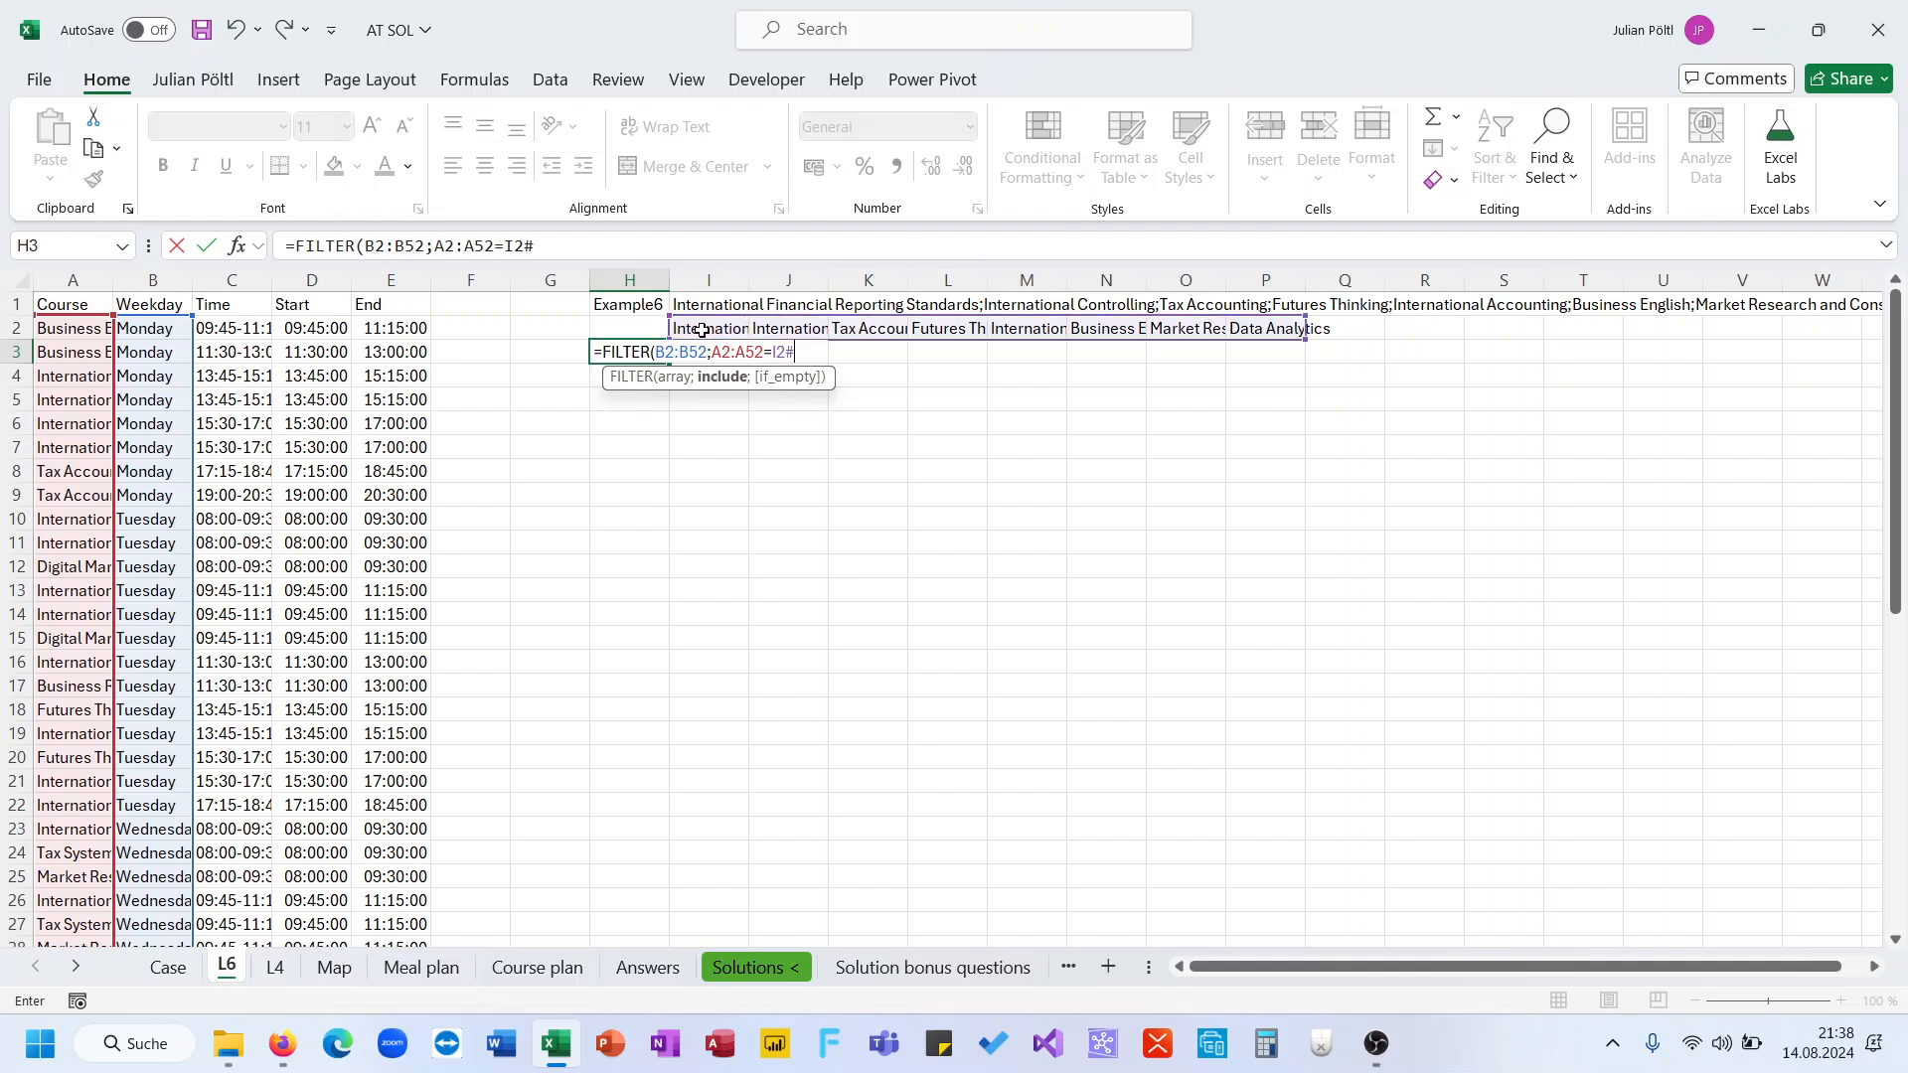
{"action": "type", "text": ")"}
{"action": "key", "text": "ctrl+Return"}
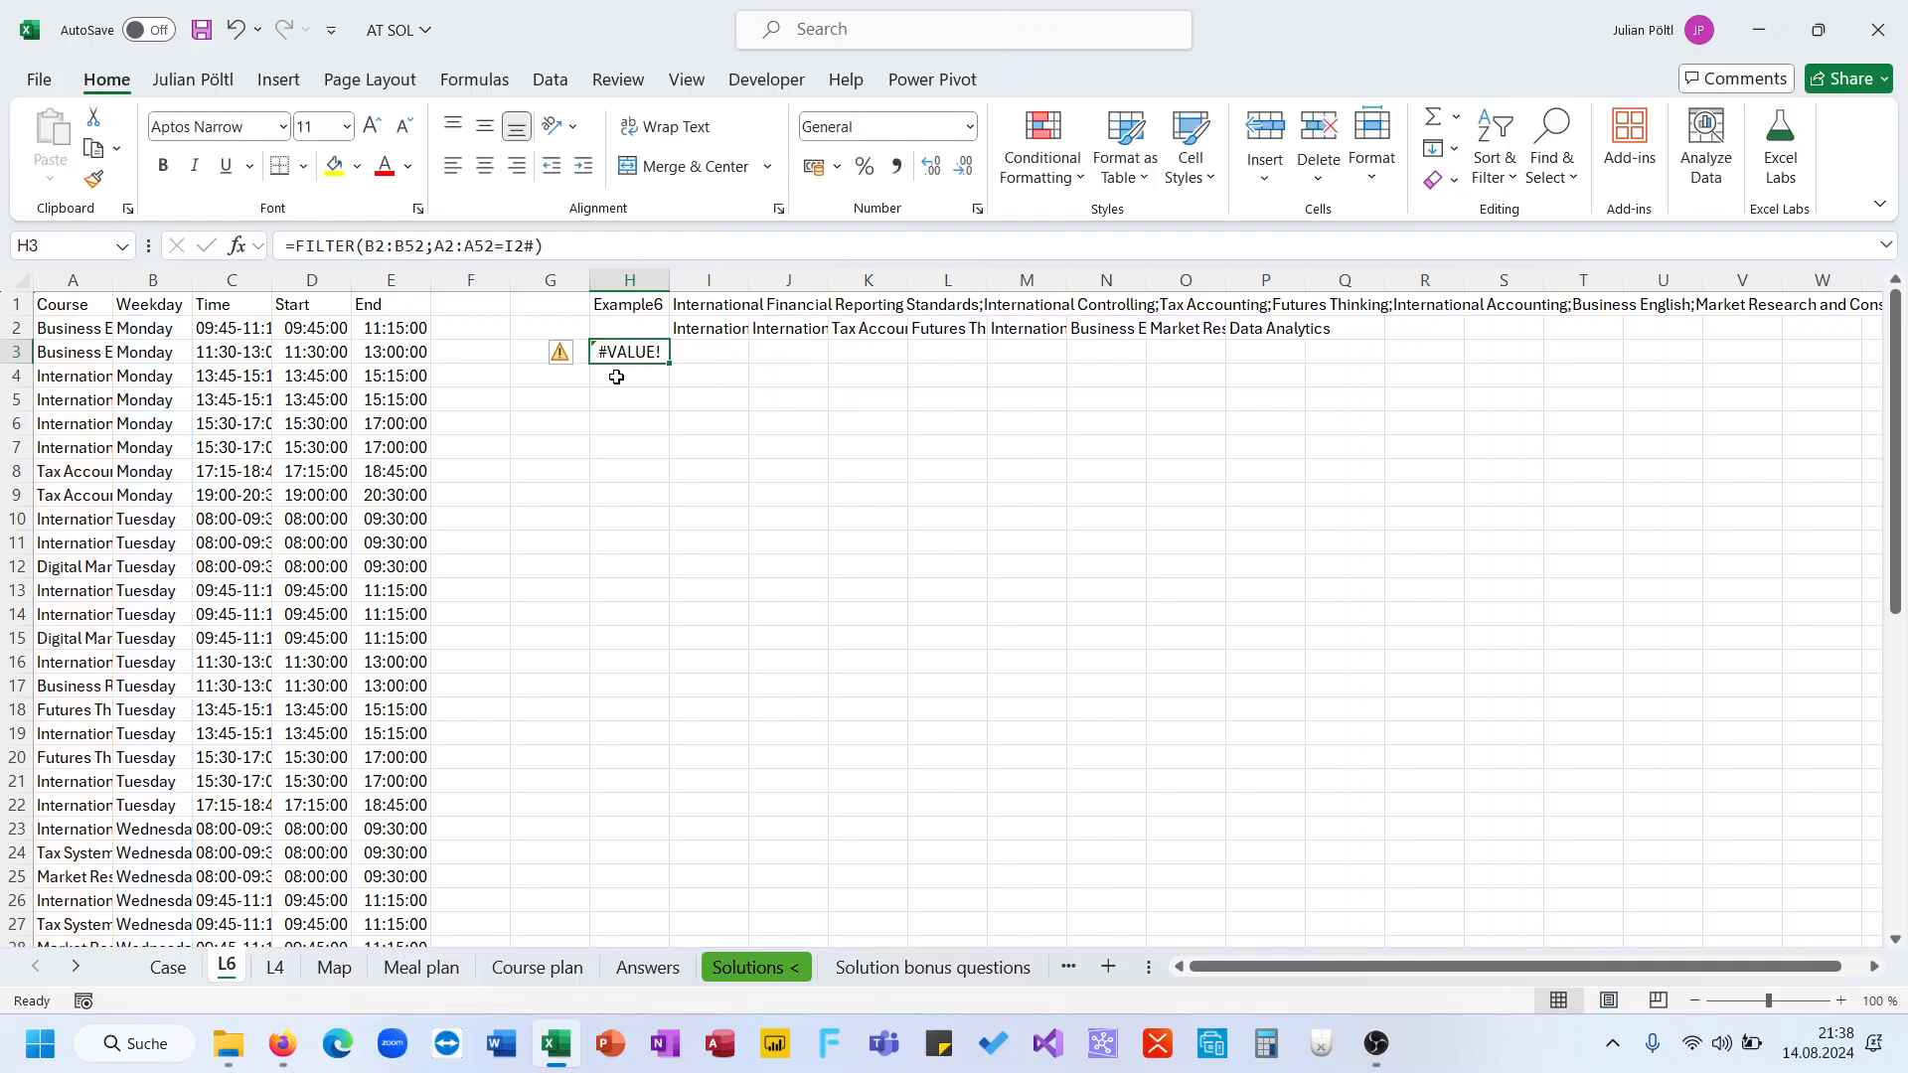
Move the FILTER formula to I3 and change its criterion to compare A2:A52 with I2 instead of I2#
{"action": "left_click_drag", "start_coordinate": [618, 368], "coordinate": [703, 370]}
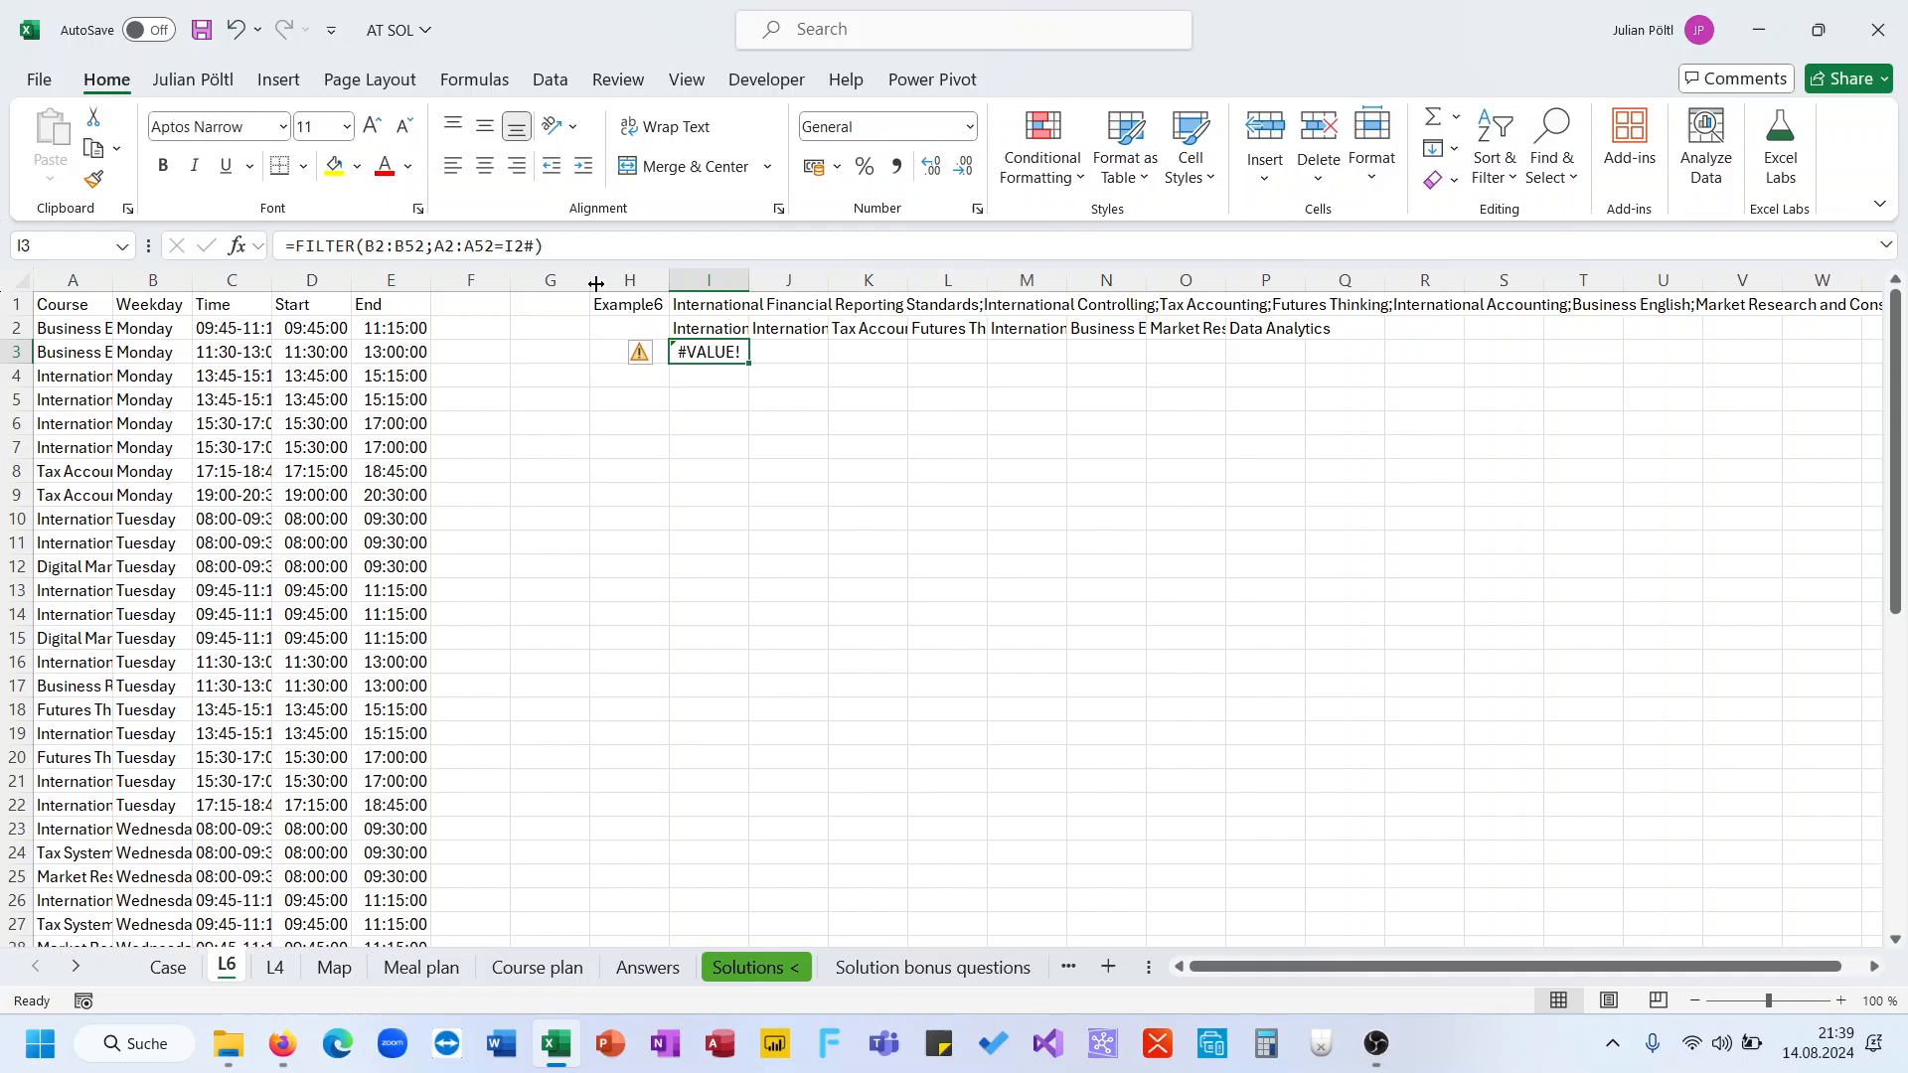
{"action": "left_click", "coordinate": [537, 246]}
{"action": "key", "text": "BackSpace"}
{"action": "key", "text": "ctrl+Return"}
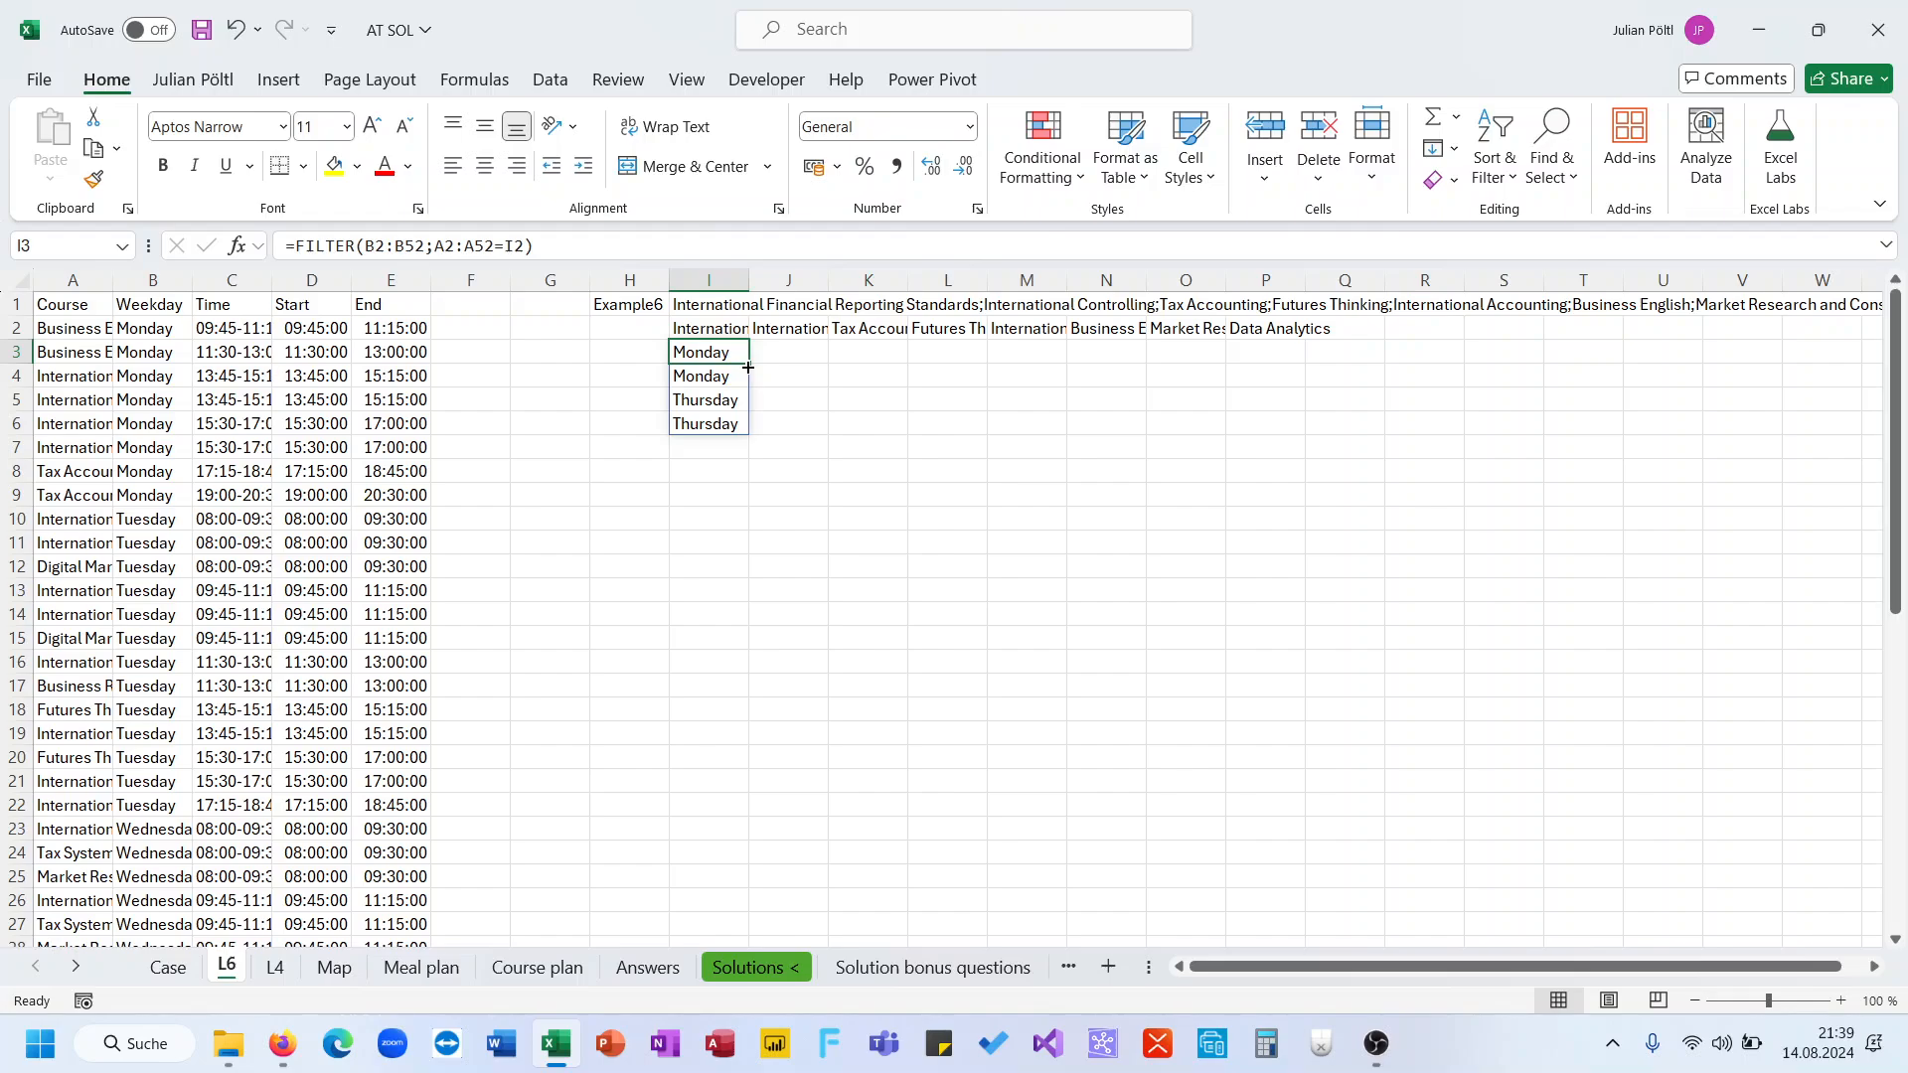
Fill I3's FILTER formula across row 3 to column W
{"action": "left_click_drag", "start_coordinate": [748, 366], "coordinate": [1836, 358]}
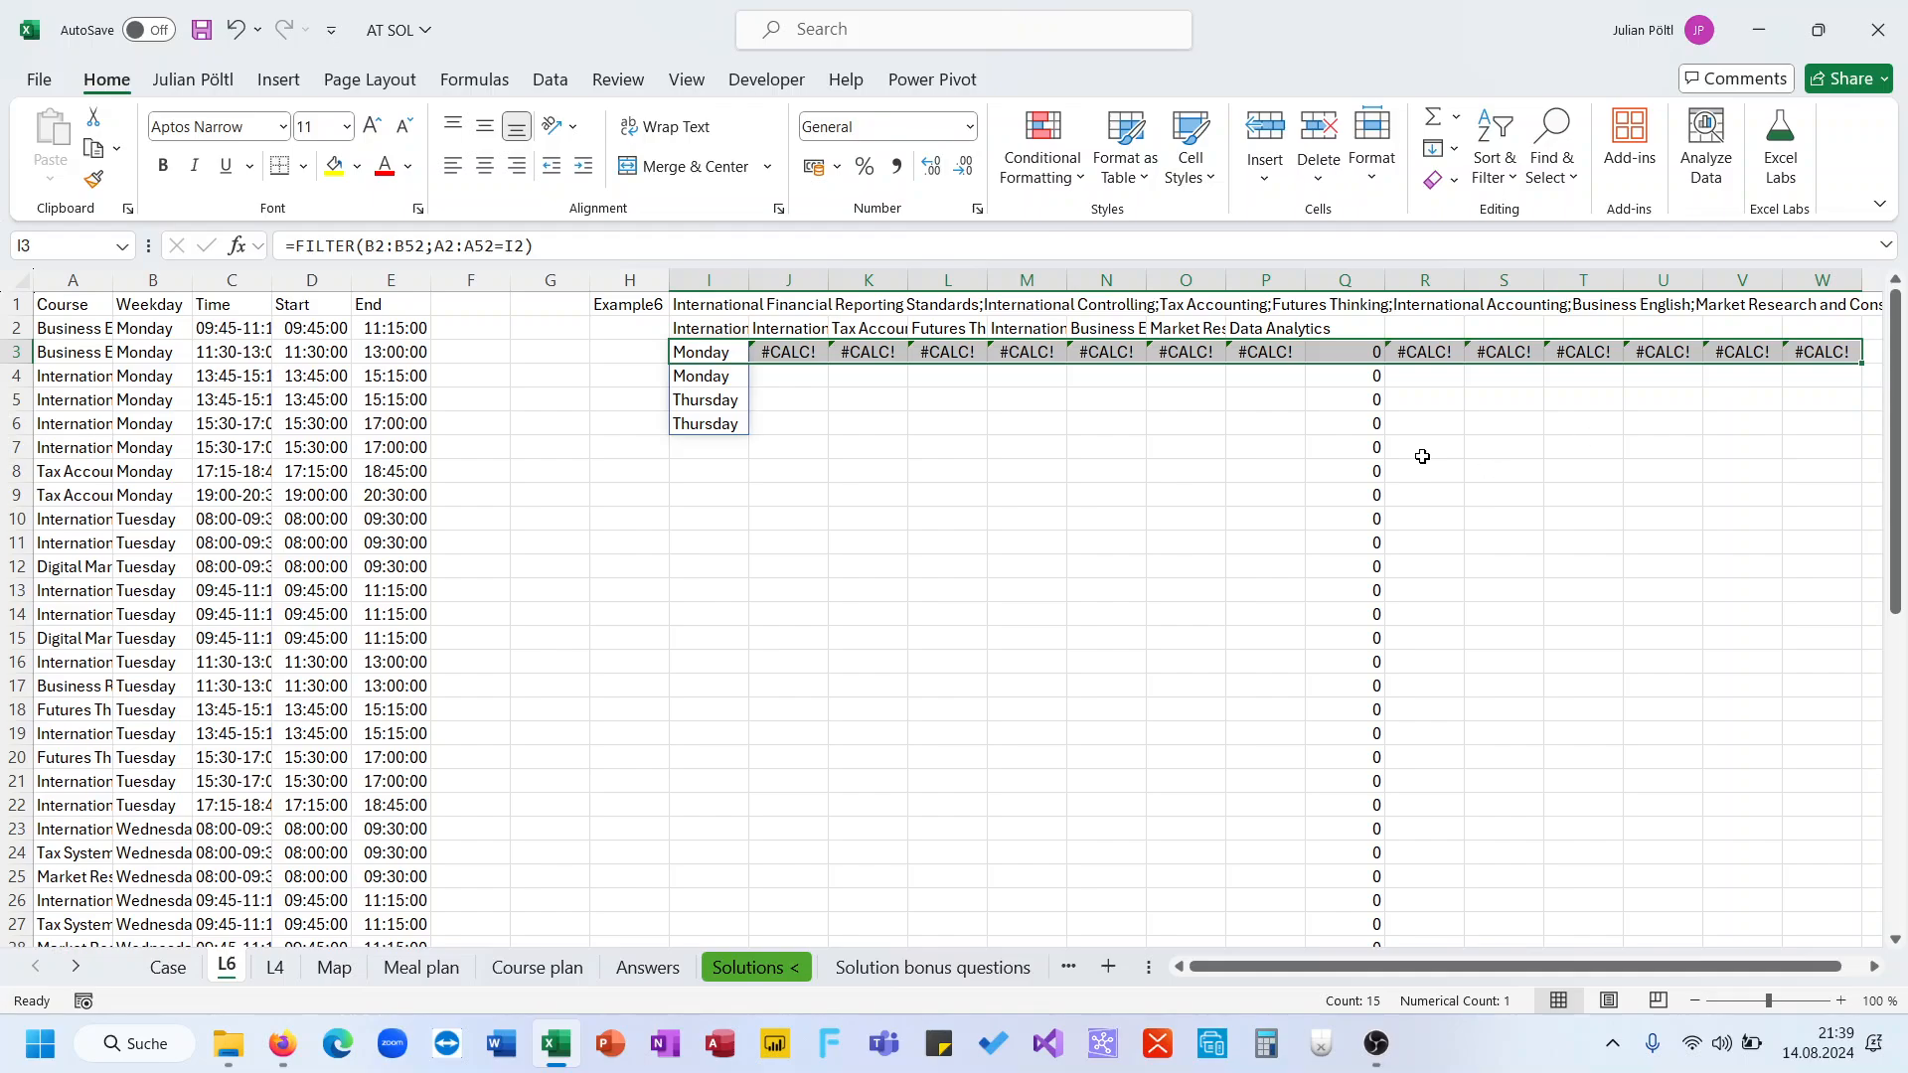
{"action": "left_click", "coordinate": [1344, 352]}
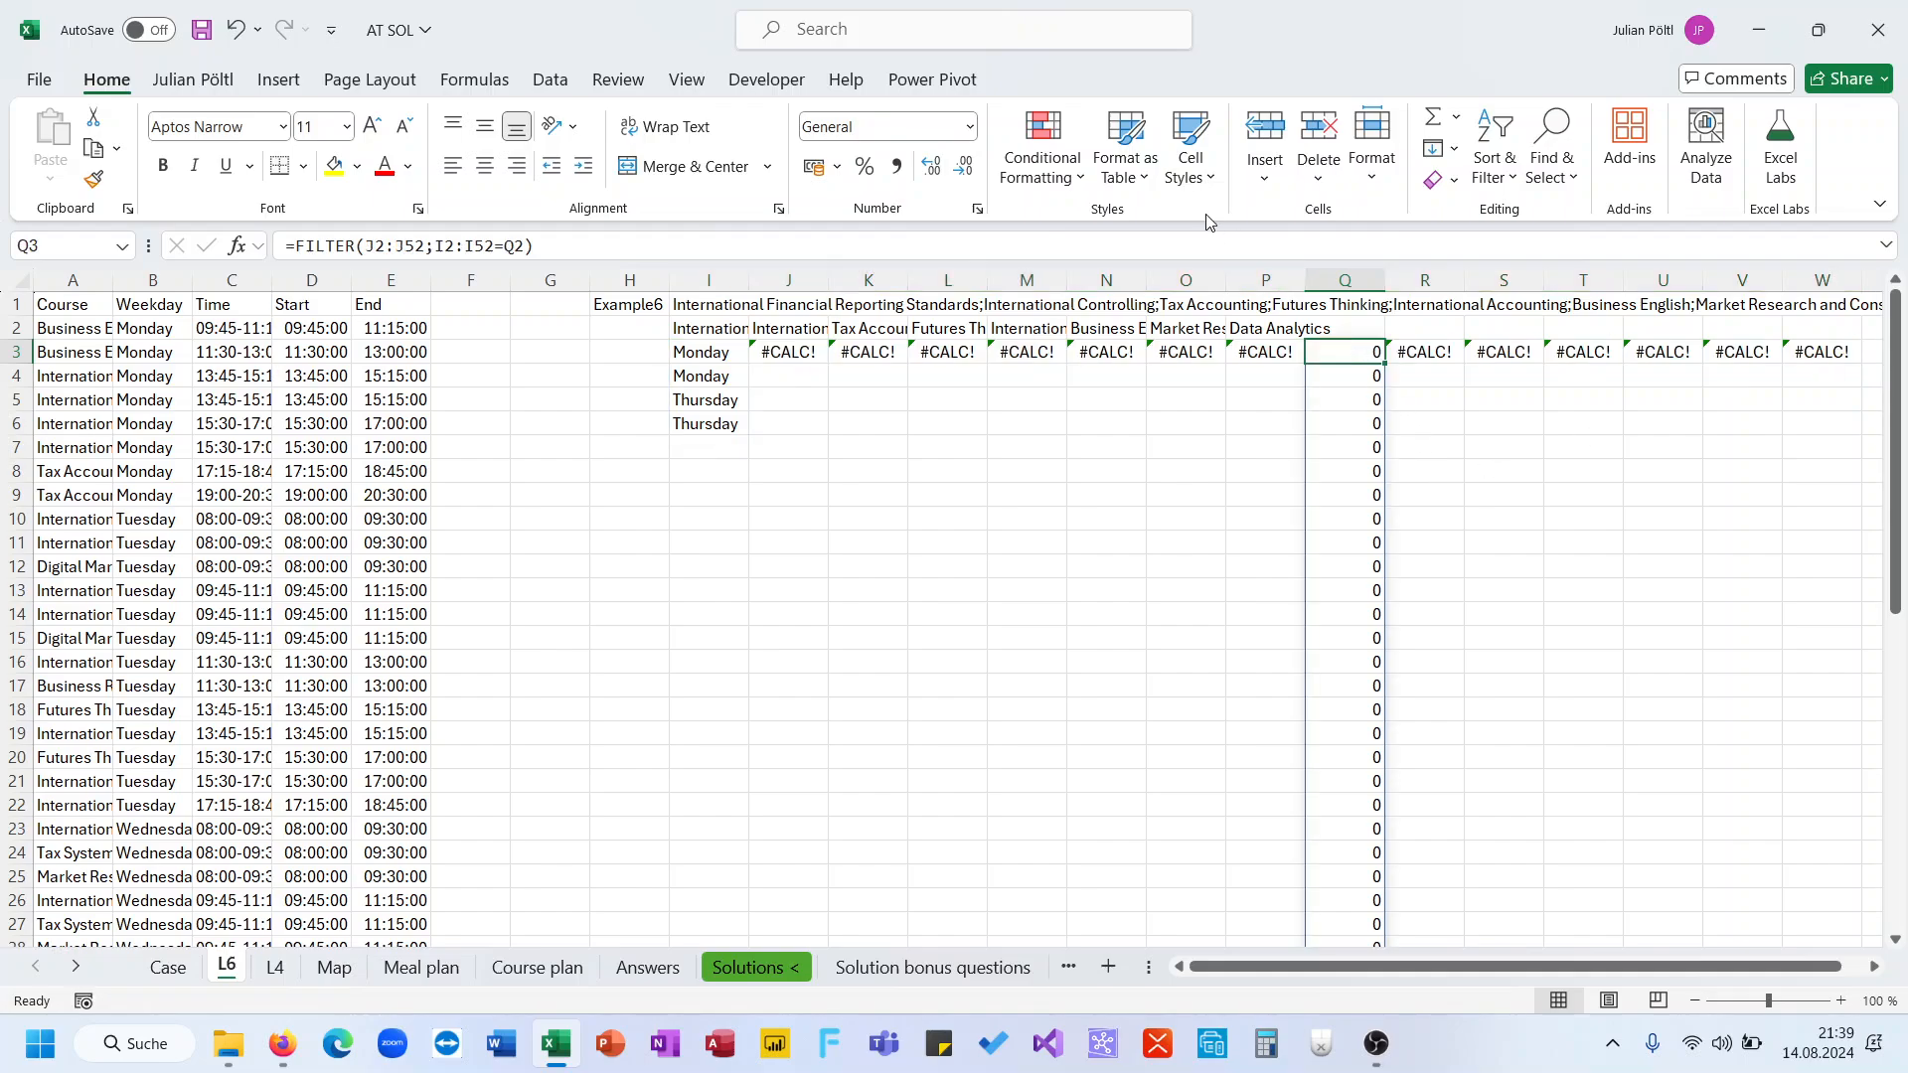
{"action": "left_click", "coordinate": [1212, 244]}
{"action": "key", "text": "Escape"}
Make the weekday and course ranges in I3's FILTER formula absolute, then fill it across row 3 to column W
{"action": "left_click", "coordinate": [704, 349]}
{"action": "left_click", "coordinate": [403, 245]}
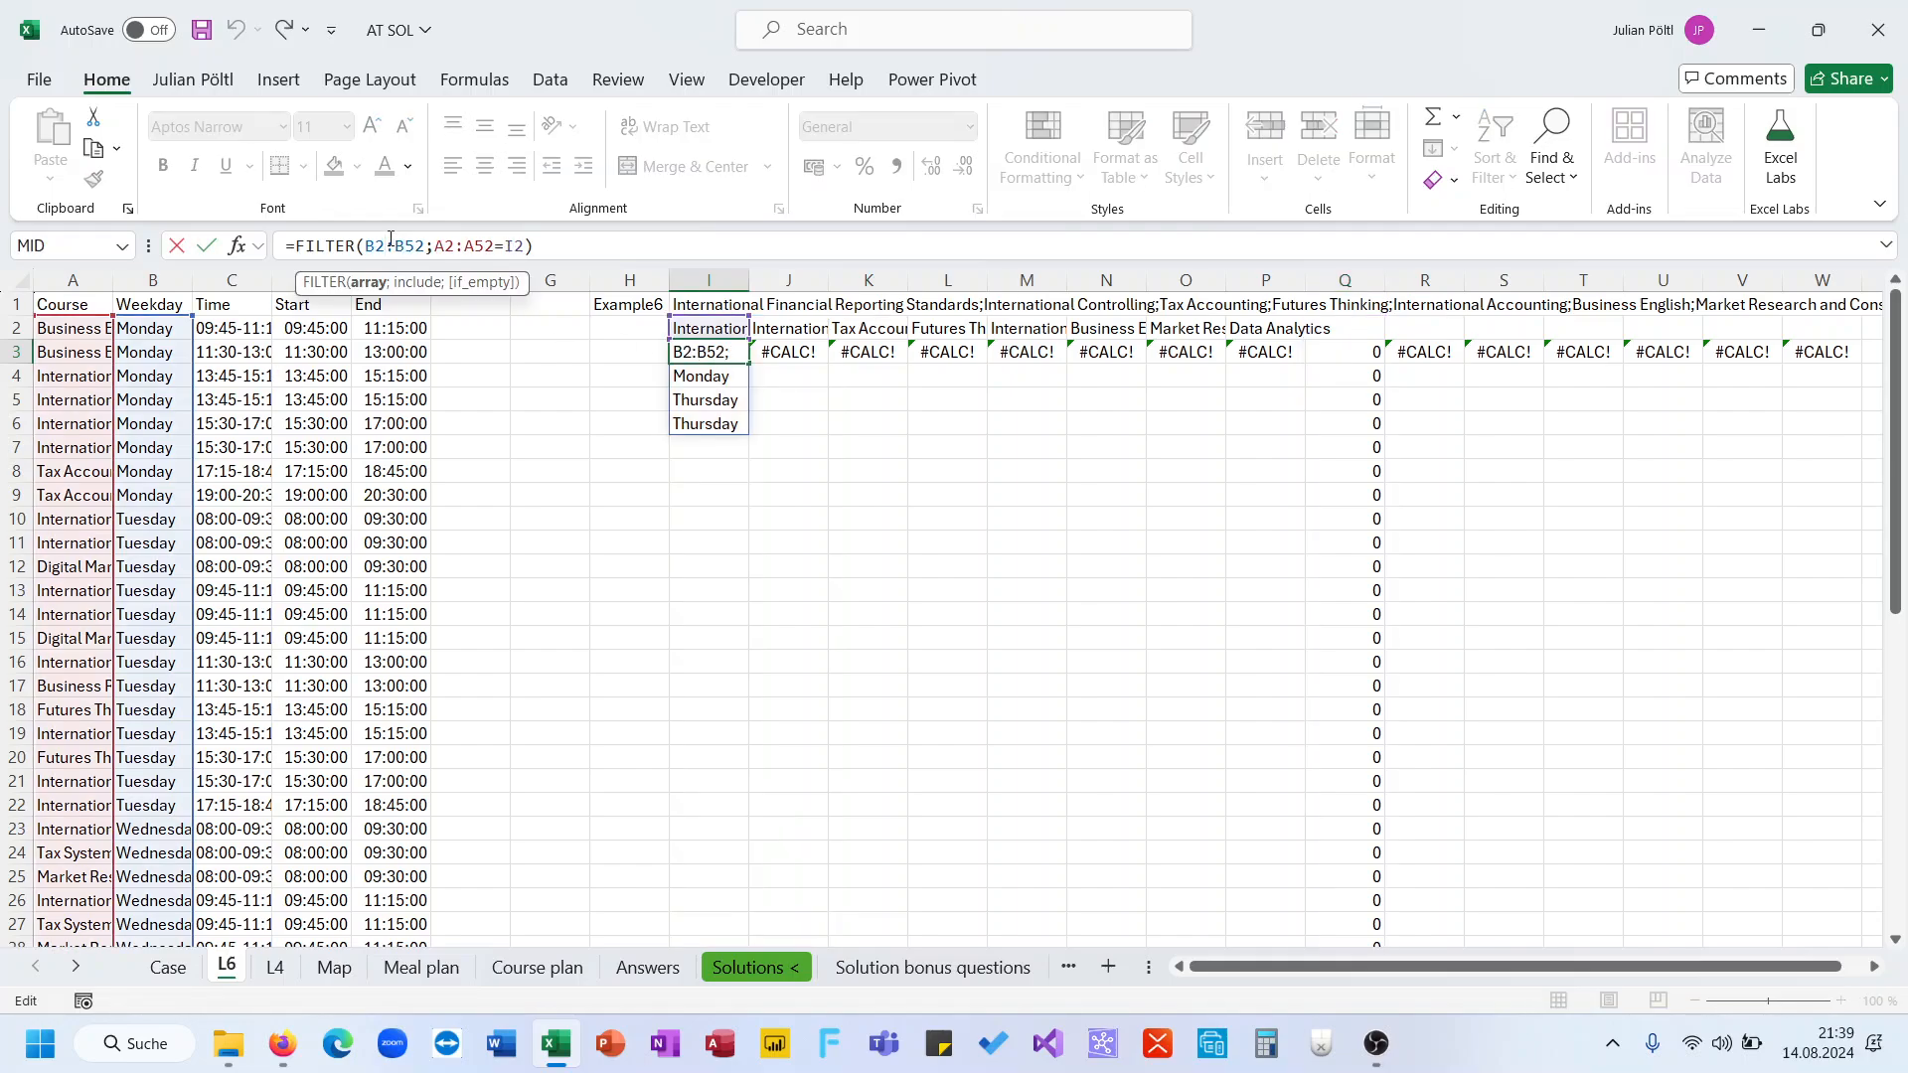
{"action": "key", "text": "F4"}
{"action": "key", "text": "F4"}
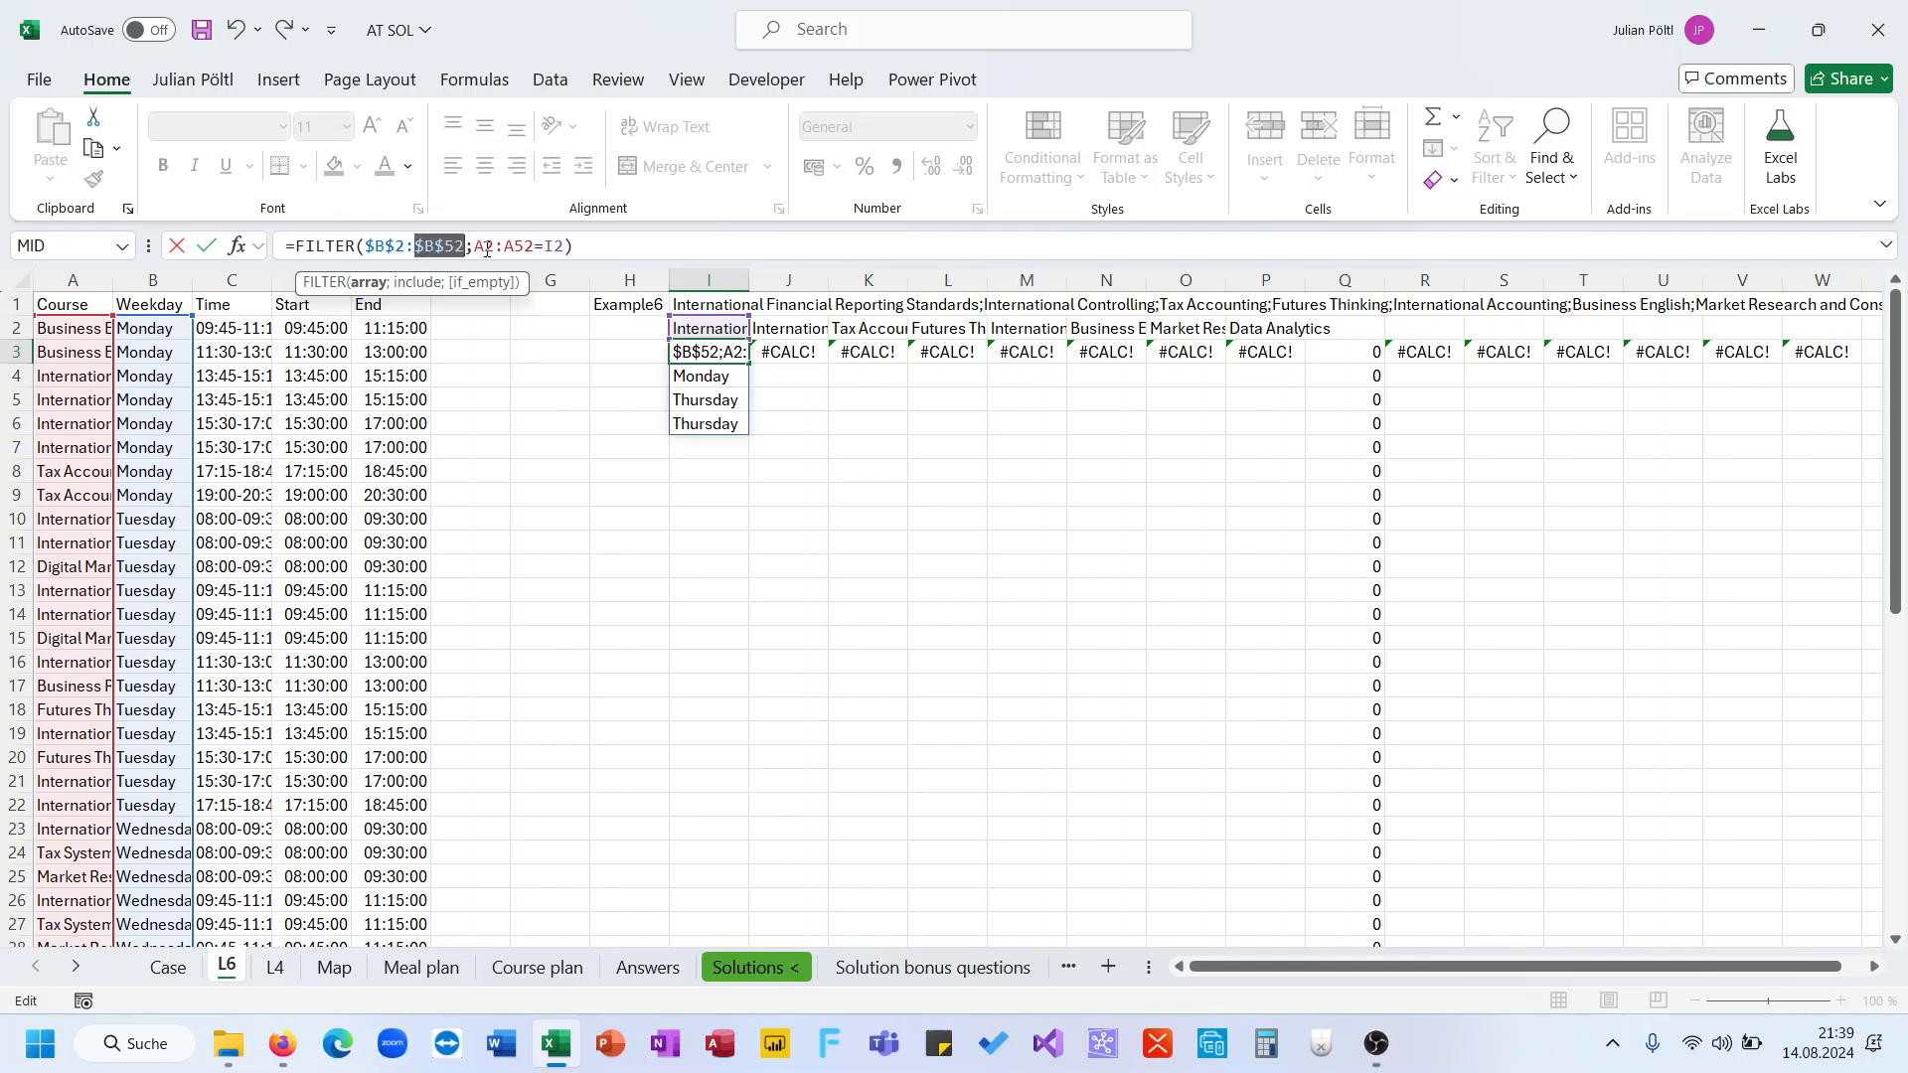
{"action": "left_click", "coordinate": [469, 246]}
{"action": "key", "text": "F4"}
{"action": "left_click", "coordinate": [529, 245]}
{"action": "key", "text": "F4"}
{"action": "key", "text": "Return"}
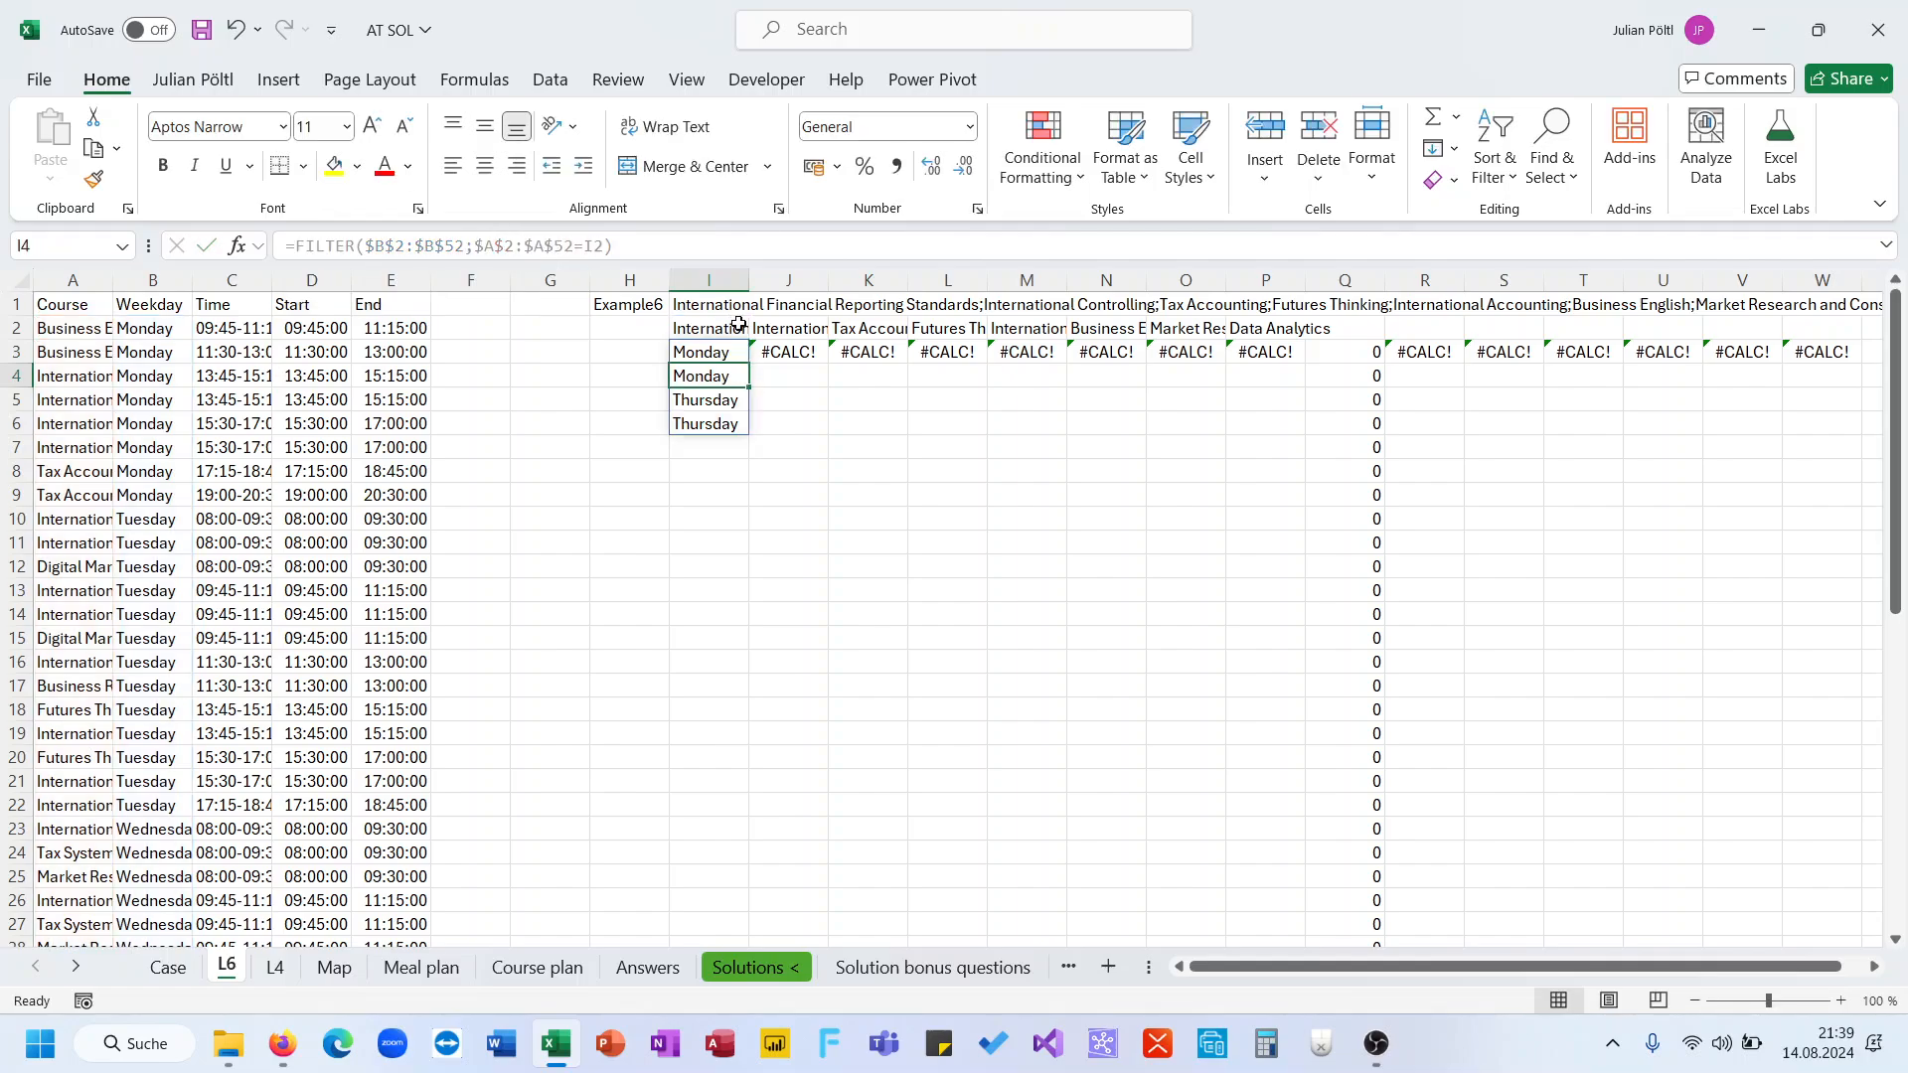
{"action": "left_click", "coordinate": [735, 350]}
{"action": "left_click_drag", "start_coordinate": [748, 363], "coordinate": [1834, 374]}
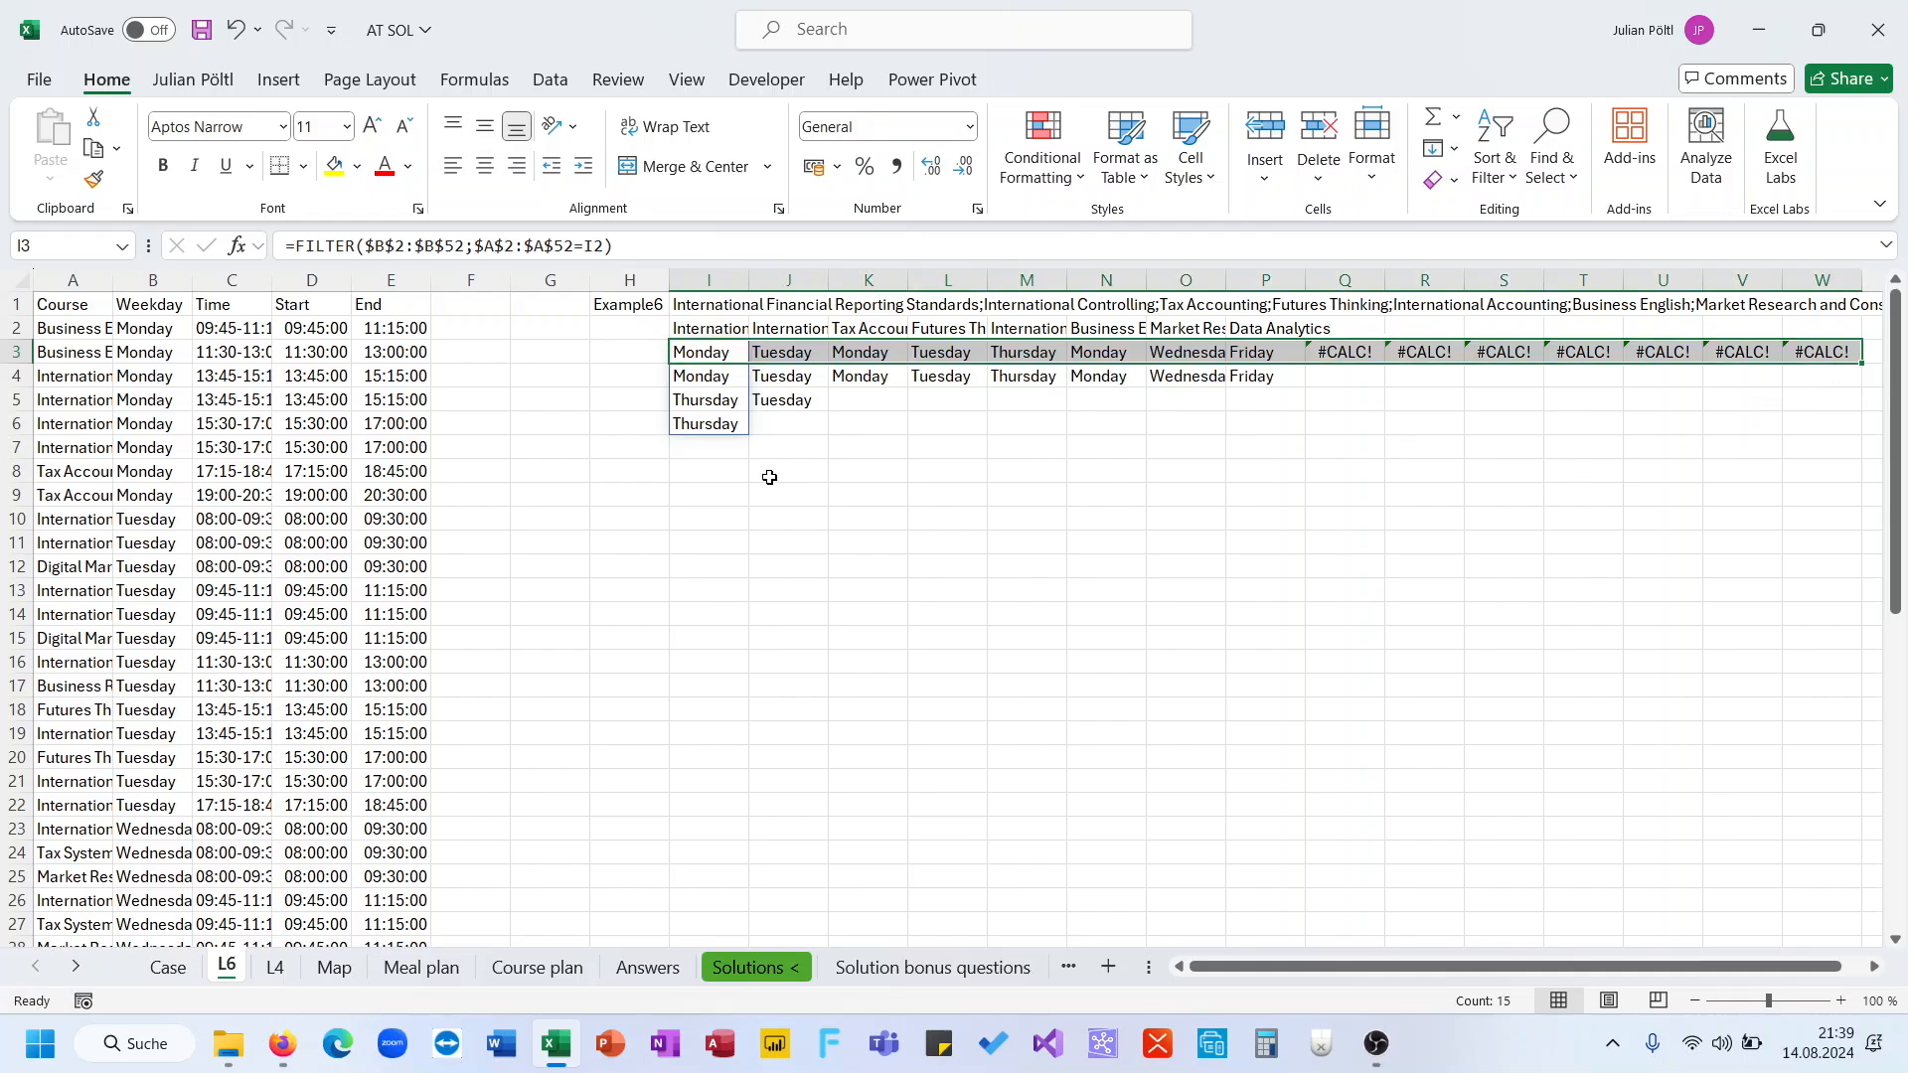
In I11, enter a FILTER formula returning start times $D$2:$D$52 for course I2, and fill it across row 11 to column W
{"action": "left_click", "coordinate": [706, 491]}
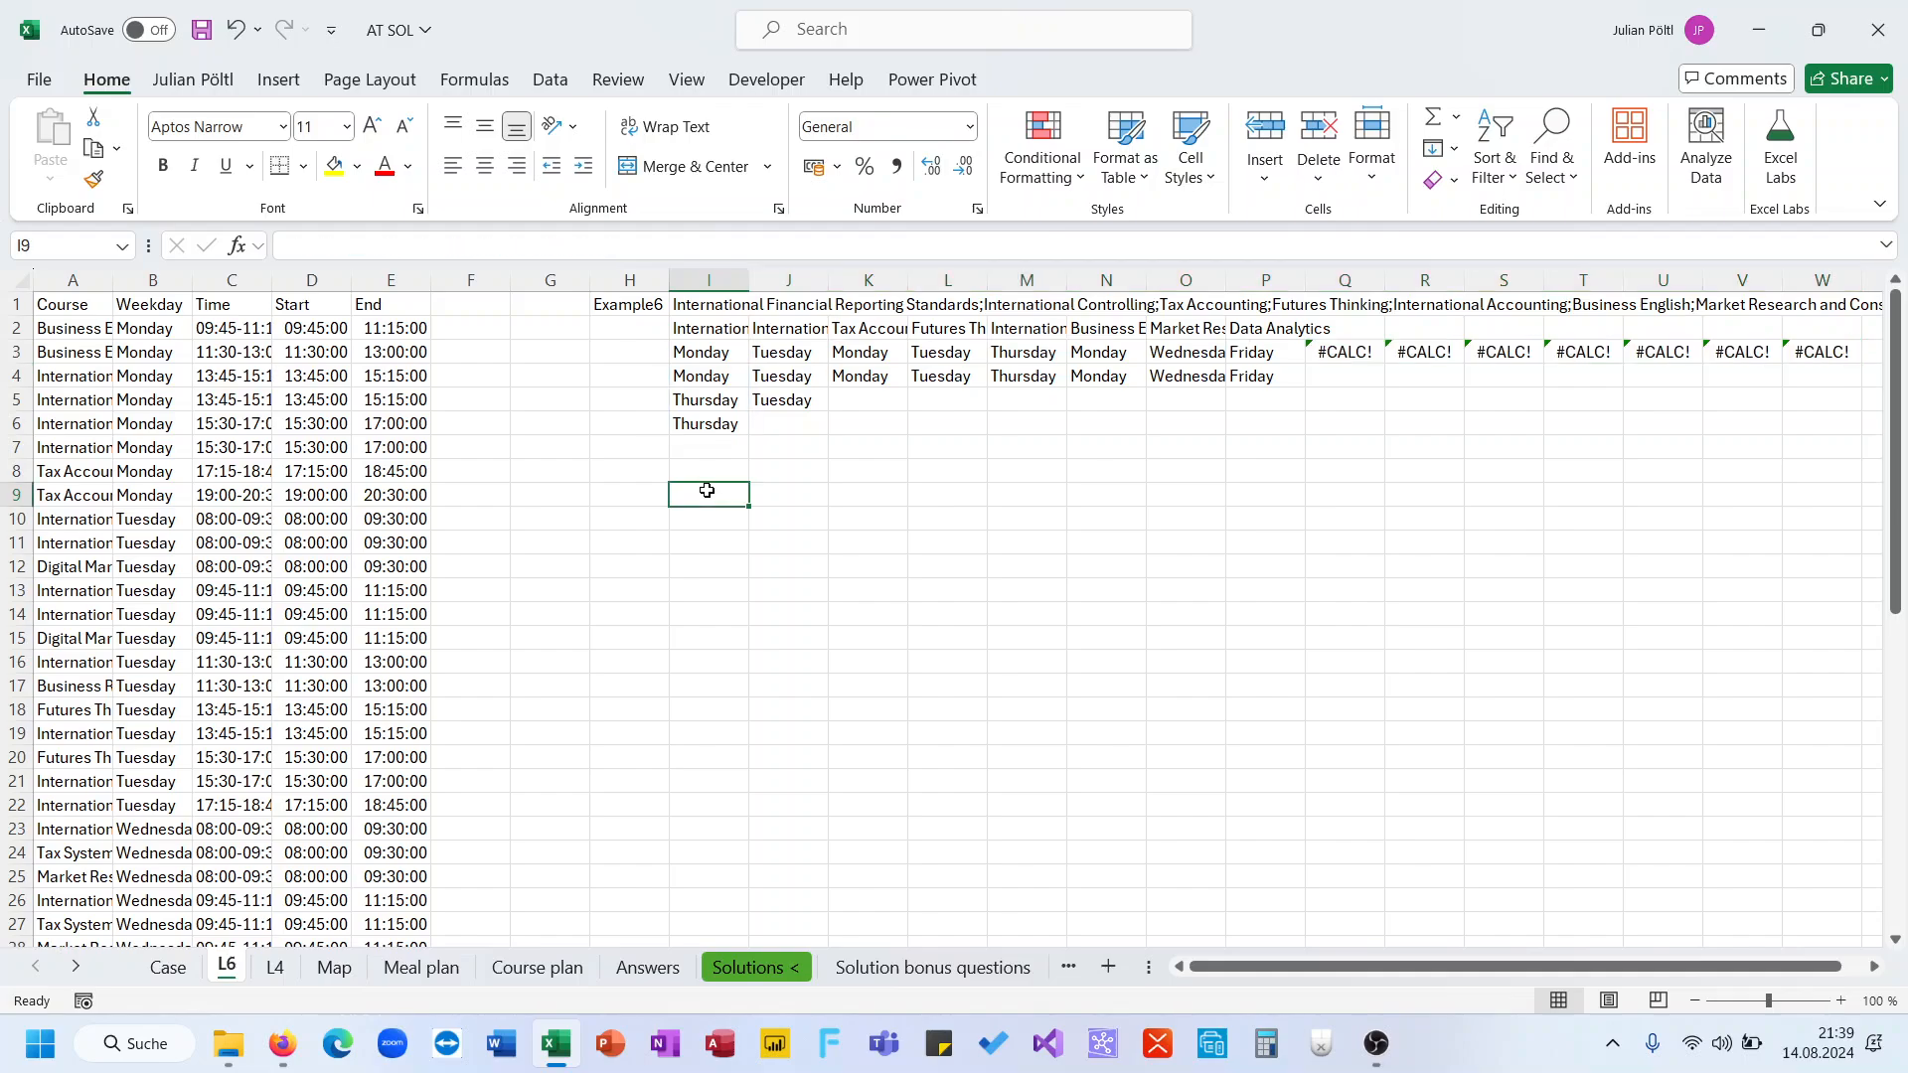
{"action": "left_click", "coordinate": [715, 523]}
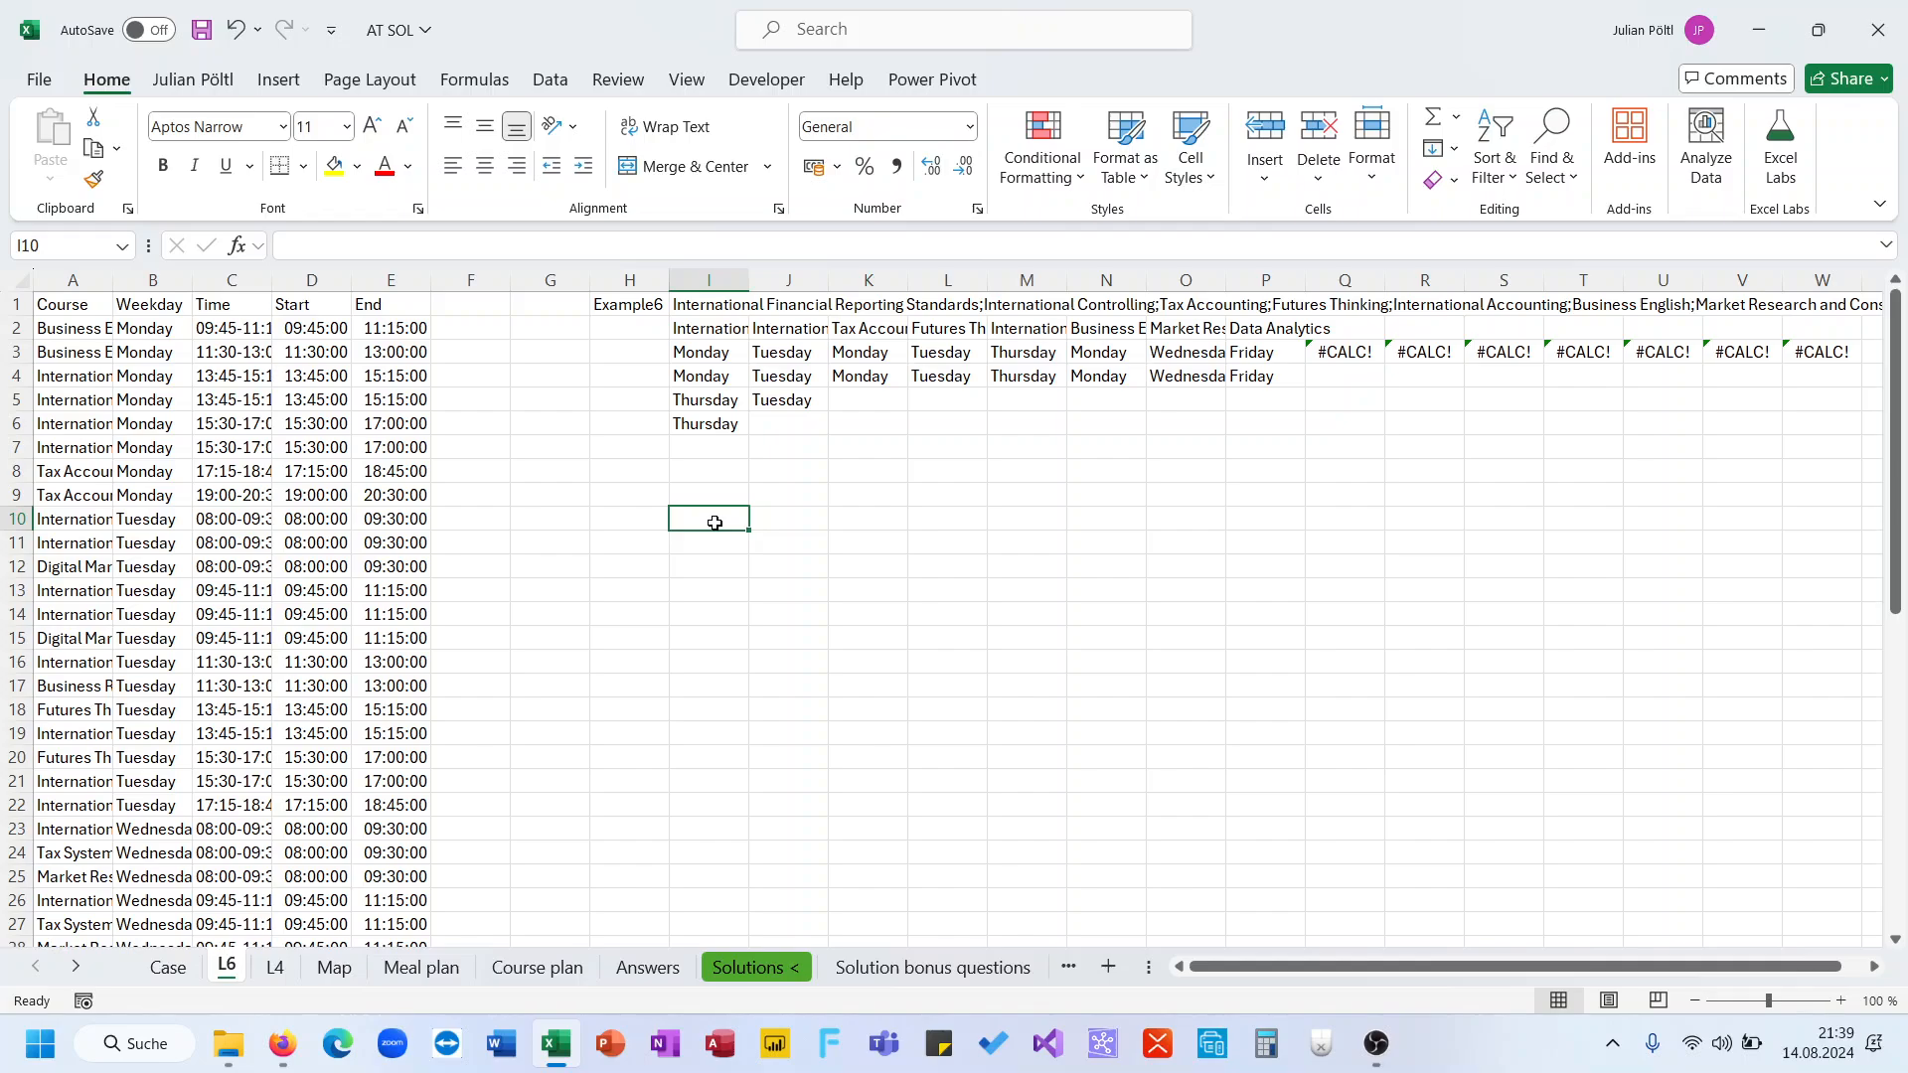
{"action": "left_click", "coordinate": [699, 352]}
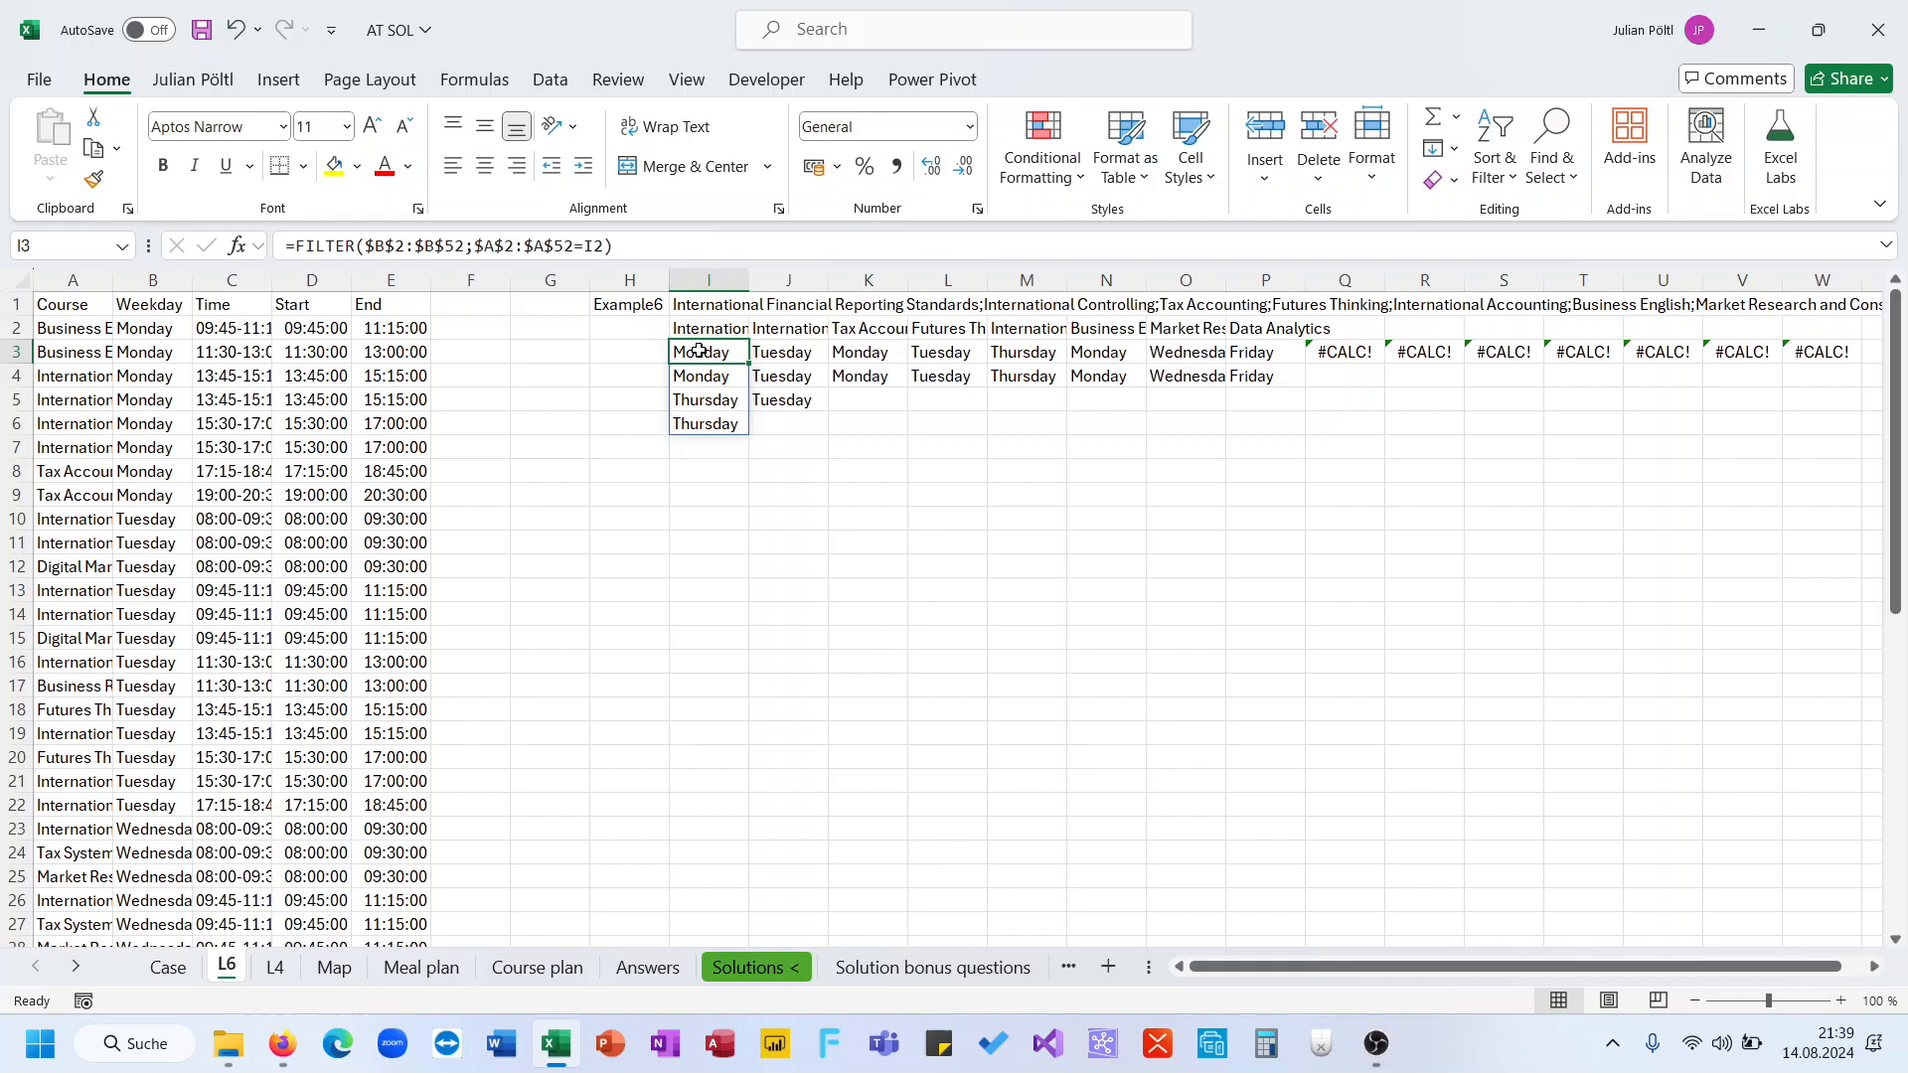
{"action": "left_click", "coordinate": [620, 253]}
{"action": "key", "text": "ctrl+a"}
{"action": "key", "text": "ctrl+c"}
{"action": "key", "text": "Escape"}
{"action": "key", "text": "ctrl+Down"}
{"action": "key", "text": "Down"}
{"action": "key", "text": "Down"}
{"action": "key", "text": "Down"}
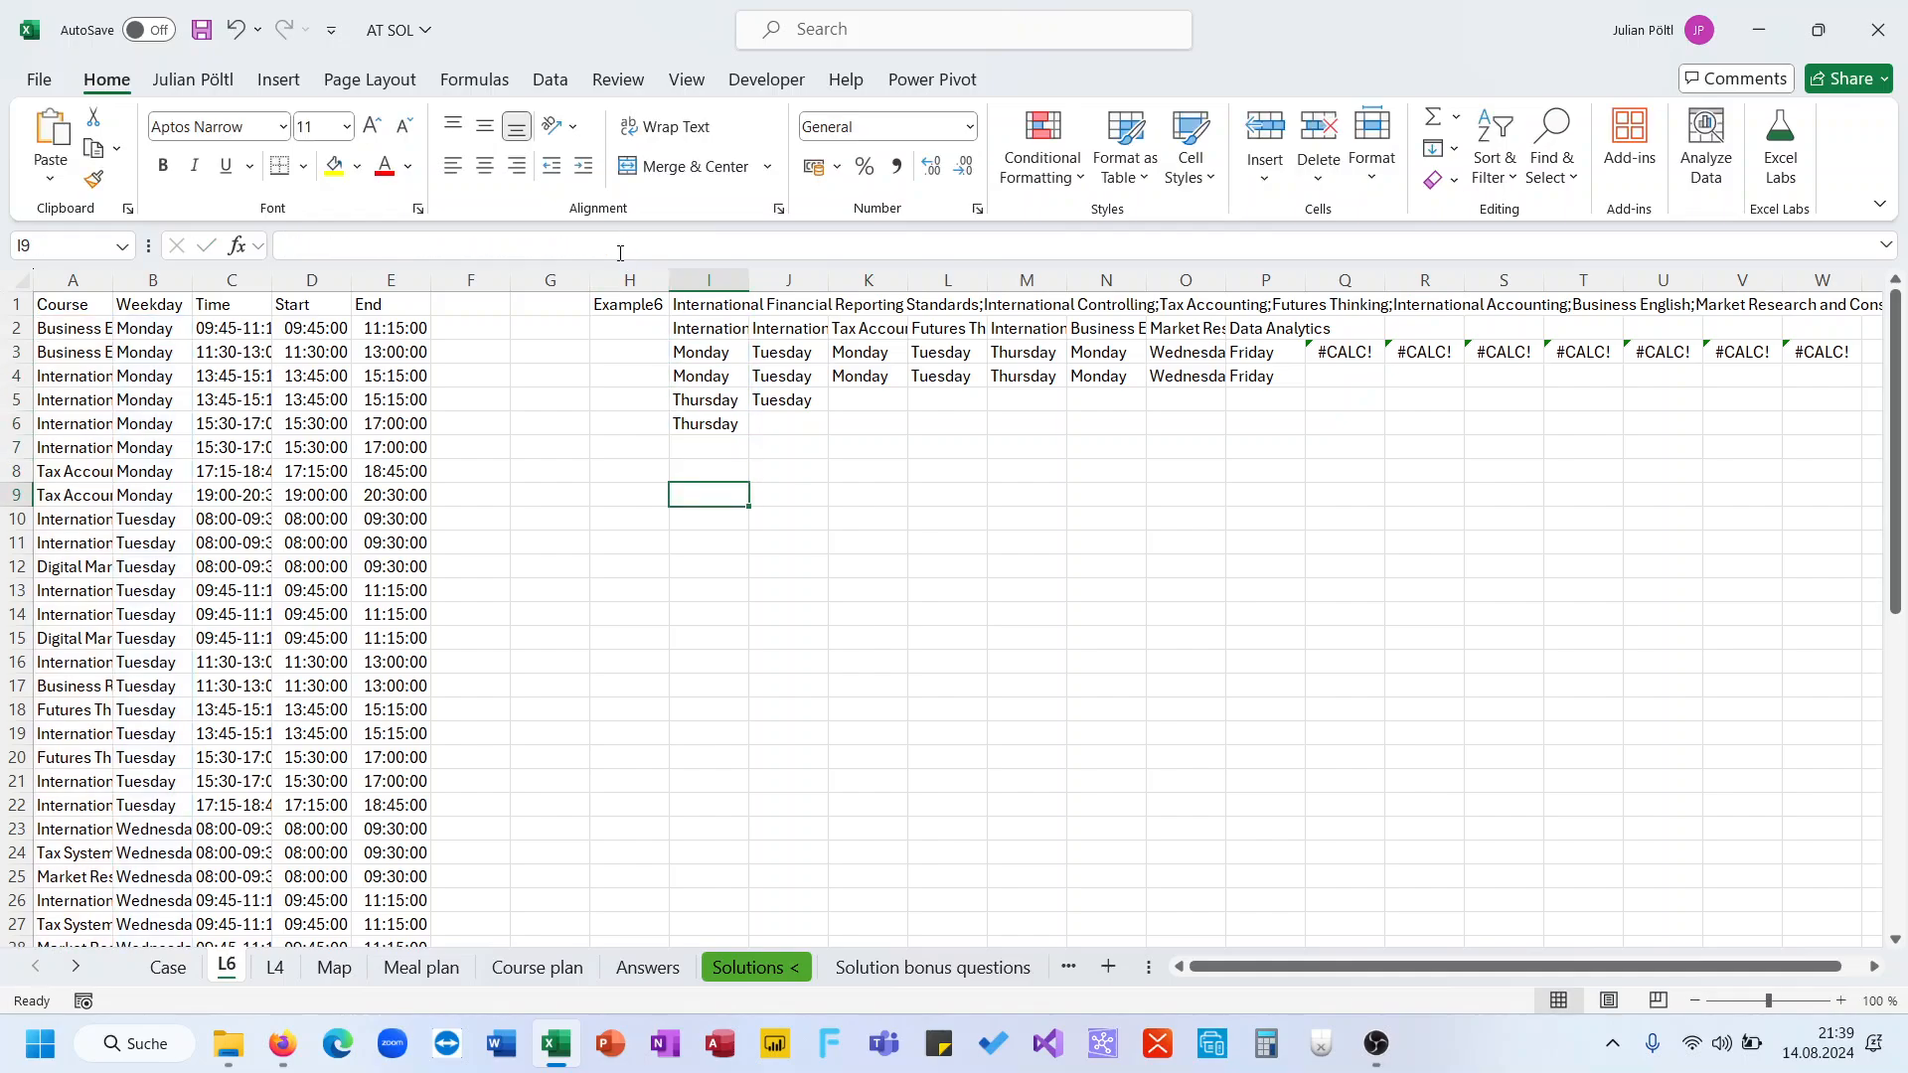
{"action": "left_click", "coordinate": [619, 253]}
{"action": "key", "text": "ctrl+v"}
{"action": "key", "text": "Escape"}
{"action": "key", "text": "Down"}
{"action": "key", "text": "Down"}
{"action": "left_click", "coordinate": [620, 253]}
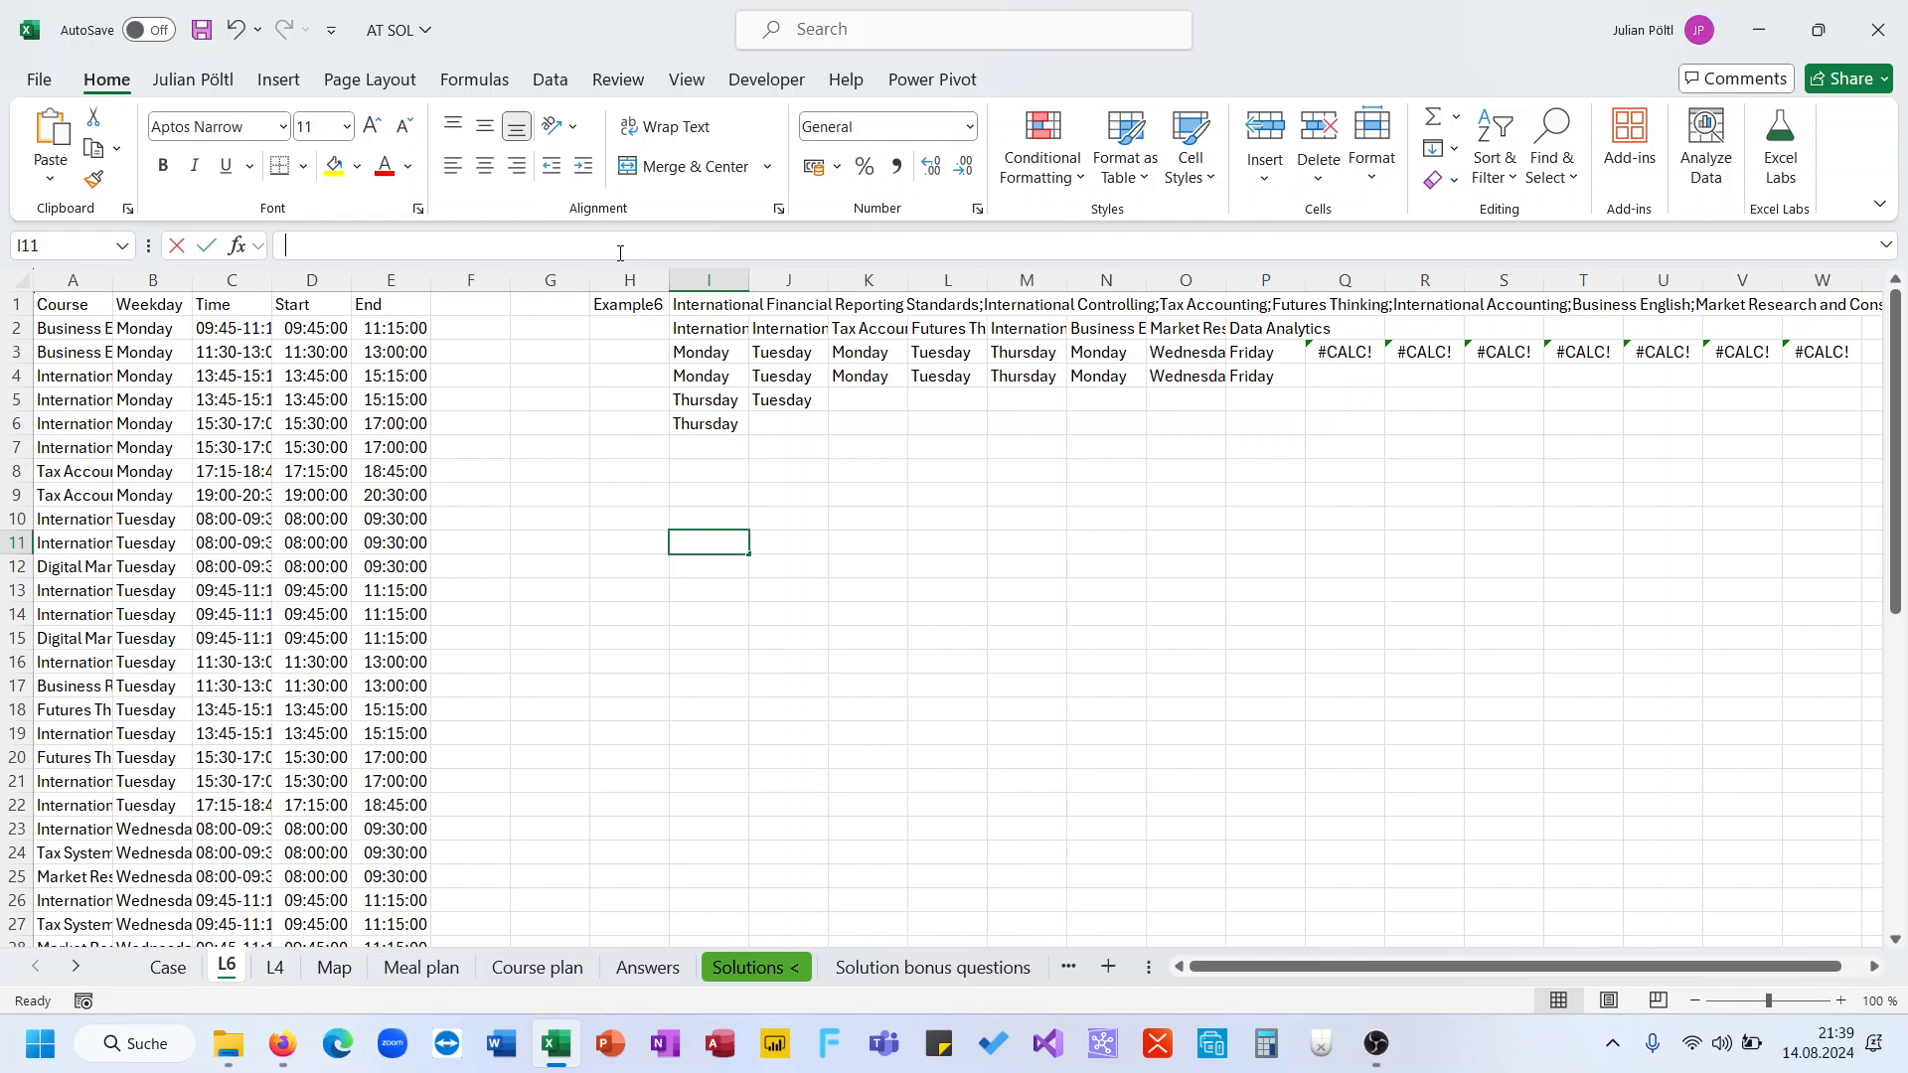
{"action": "key", "text": "ctrl+v"}
{"action": "left_click_drag", "start_coordinate": [204, 444], "coordinate": [321, 457]}
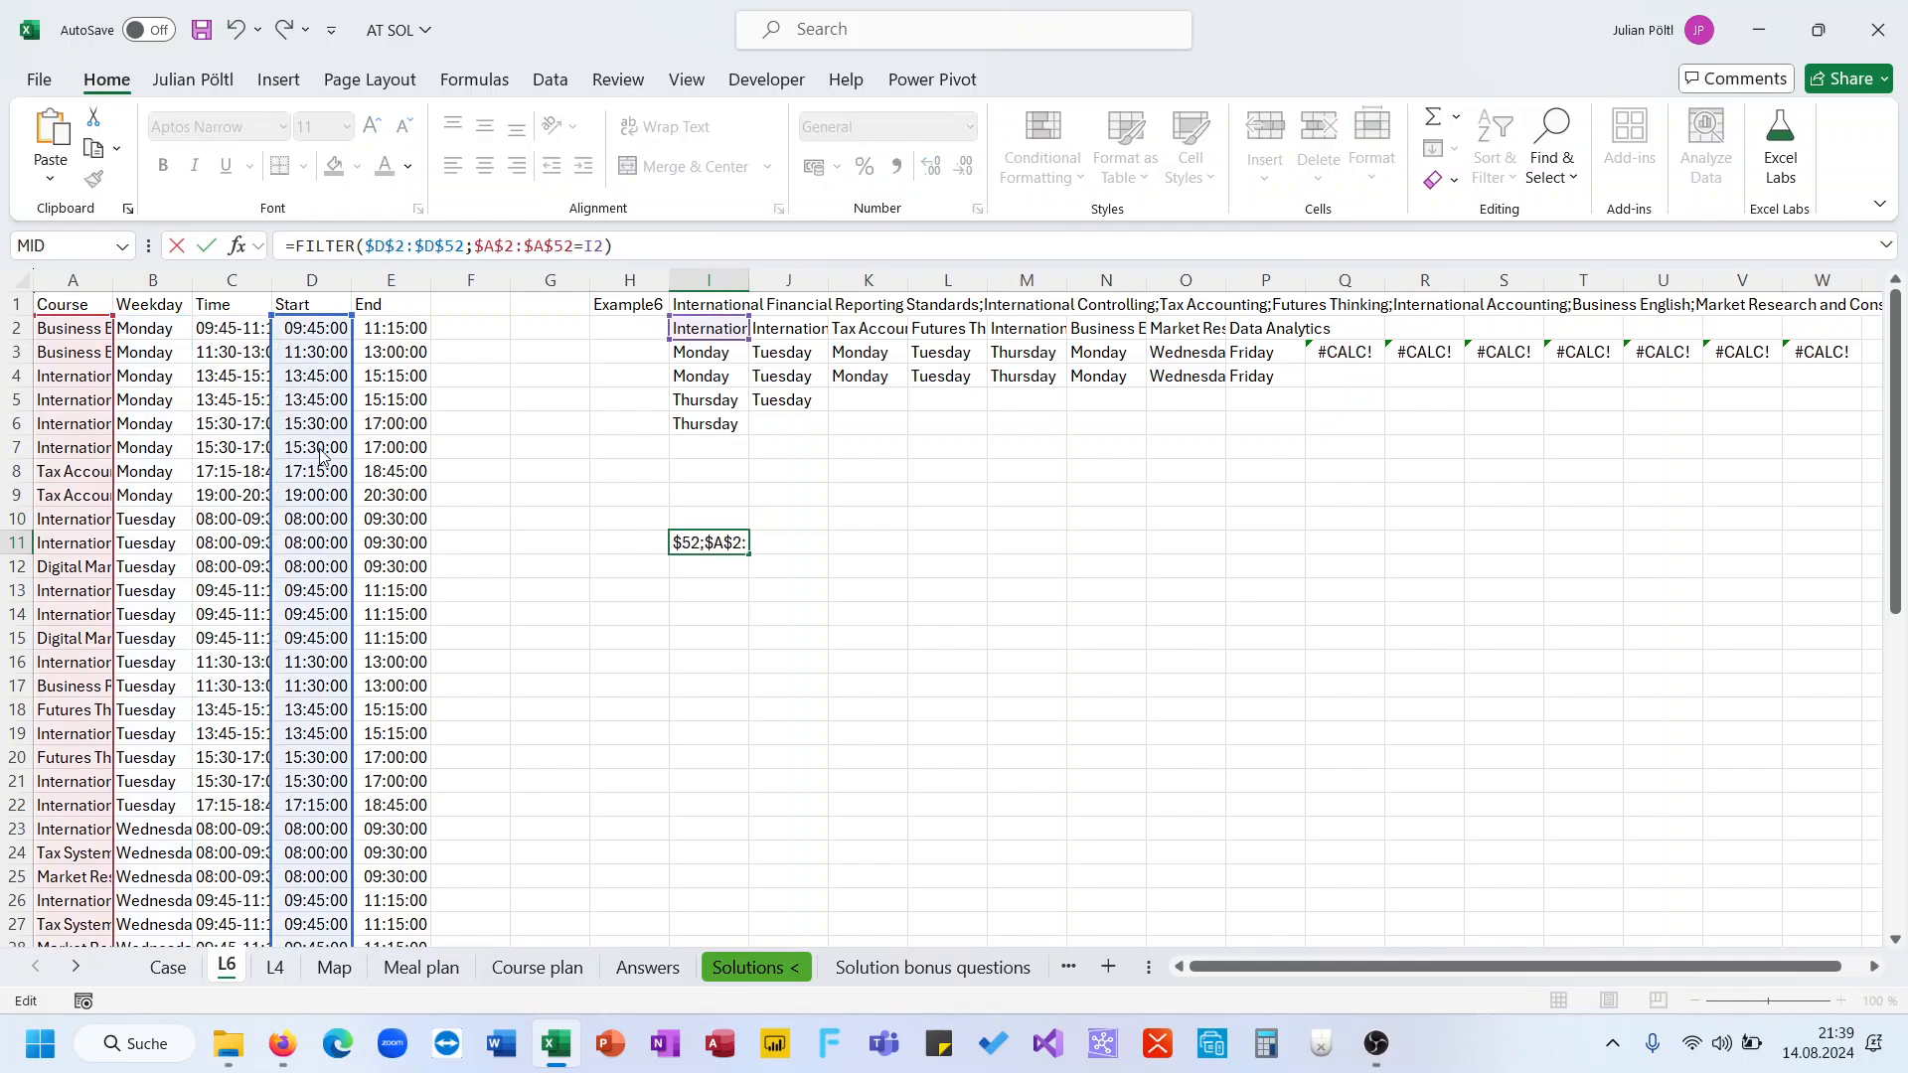
{"action": "key", "text": "ctrl+Return"}
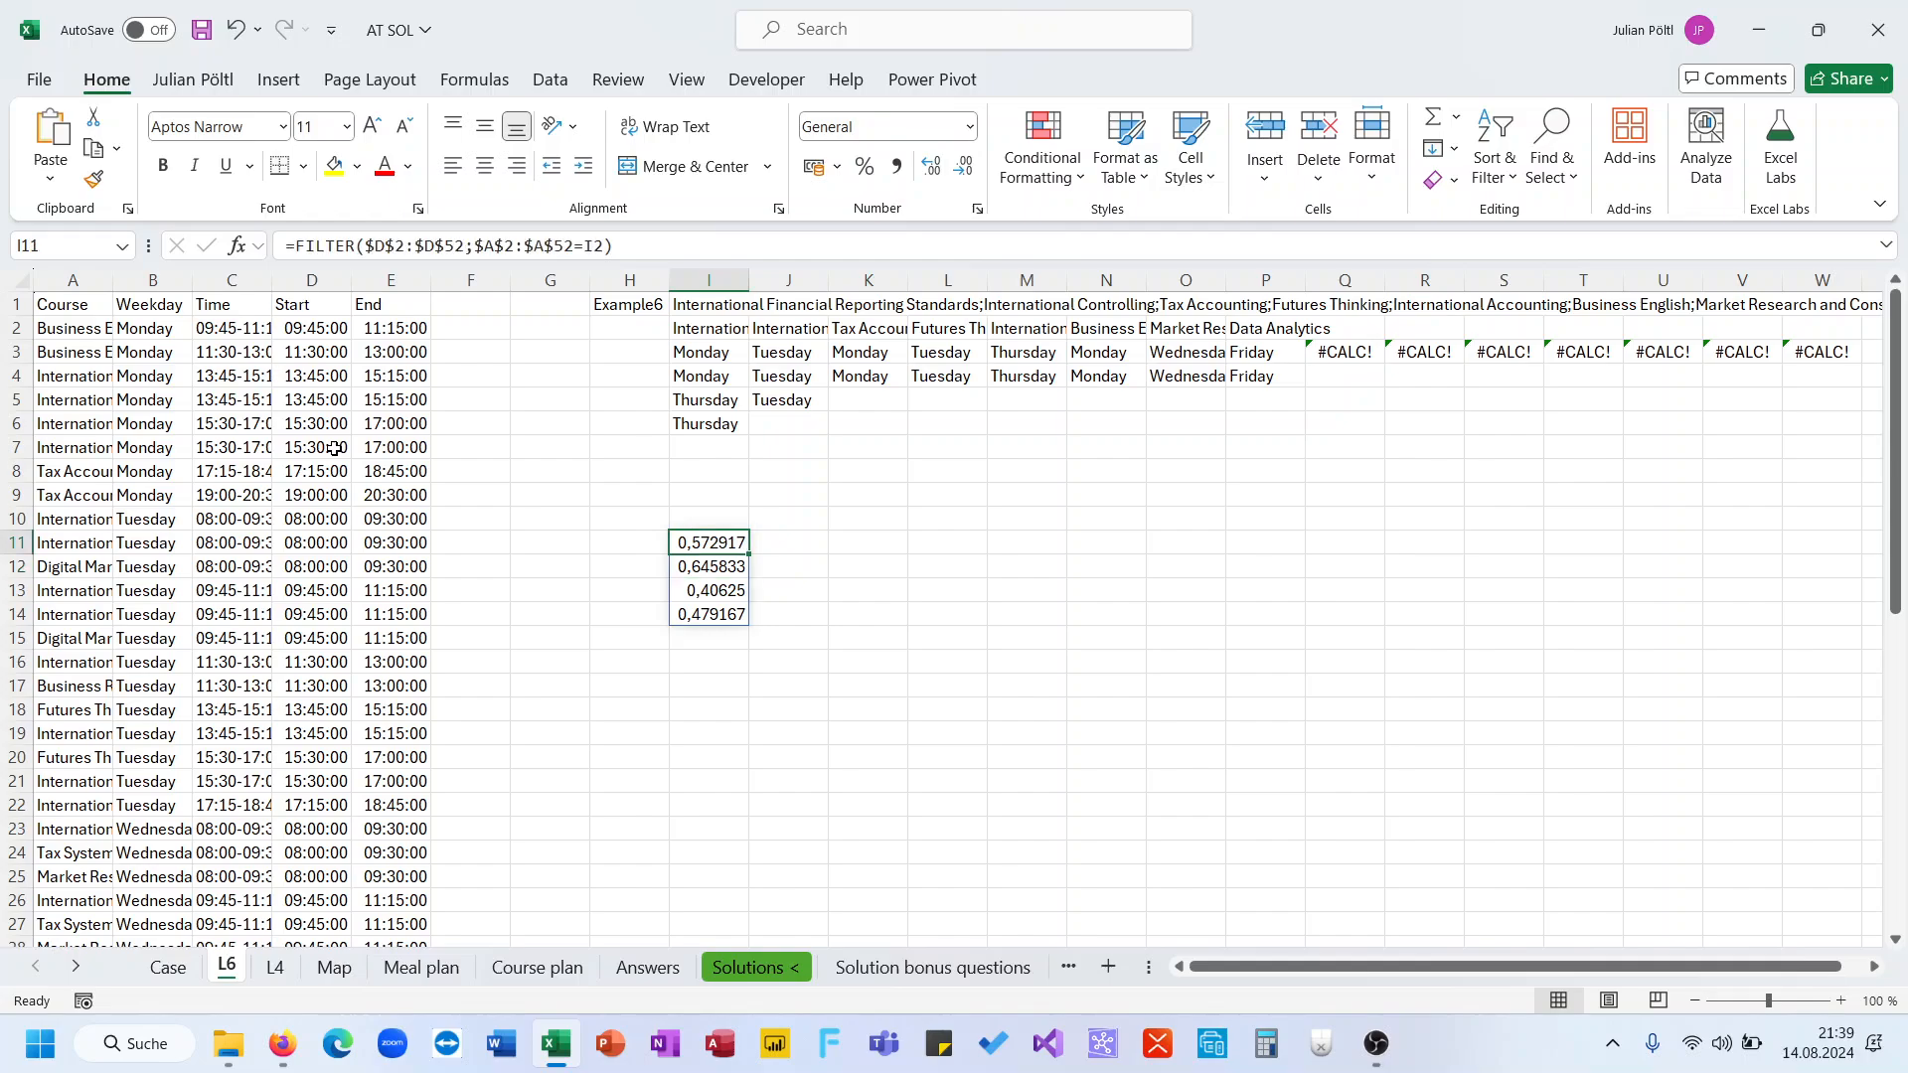
{"action": "left_click_drag", "start_coordinate": [748, 554], "coordinate": [1862, 560]}
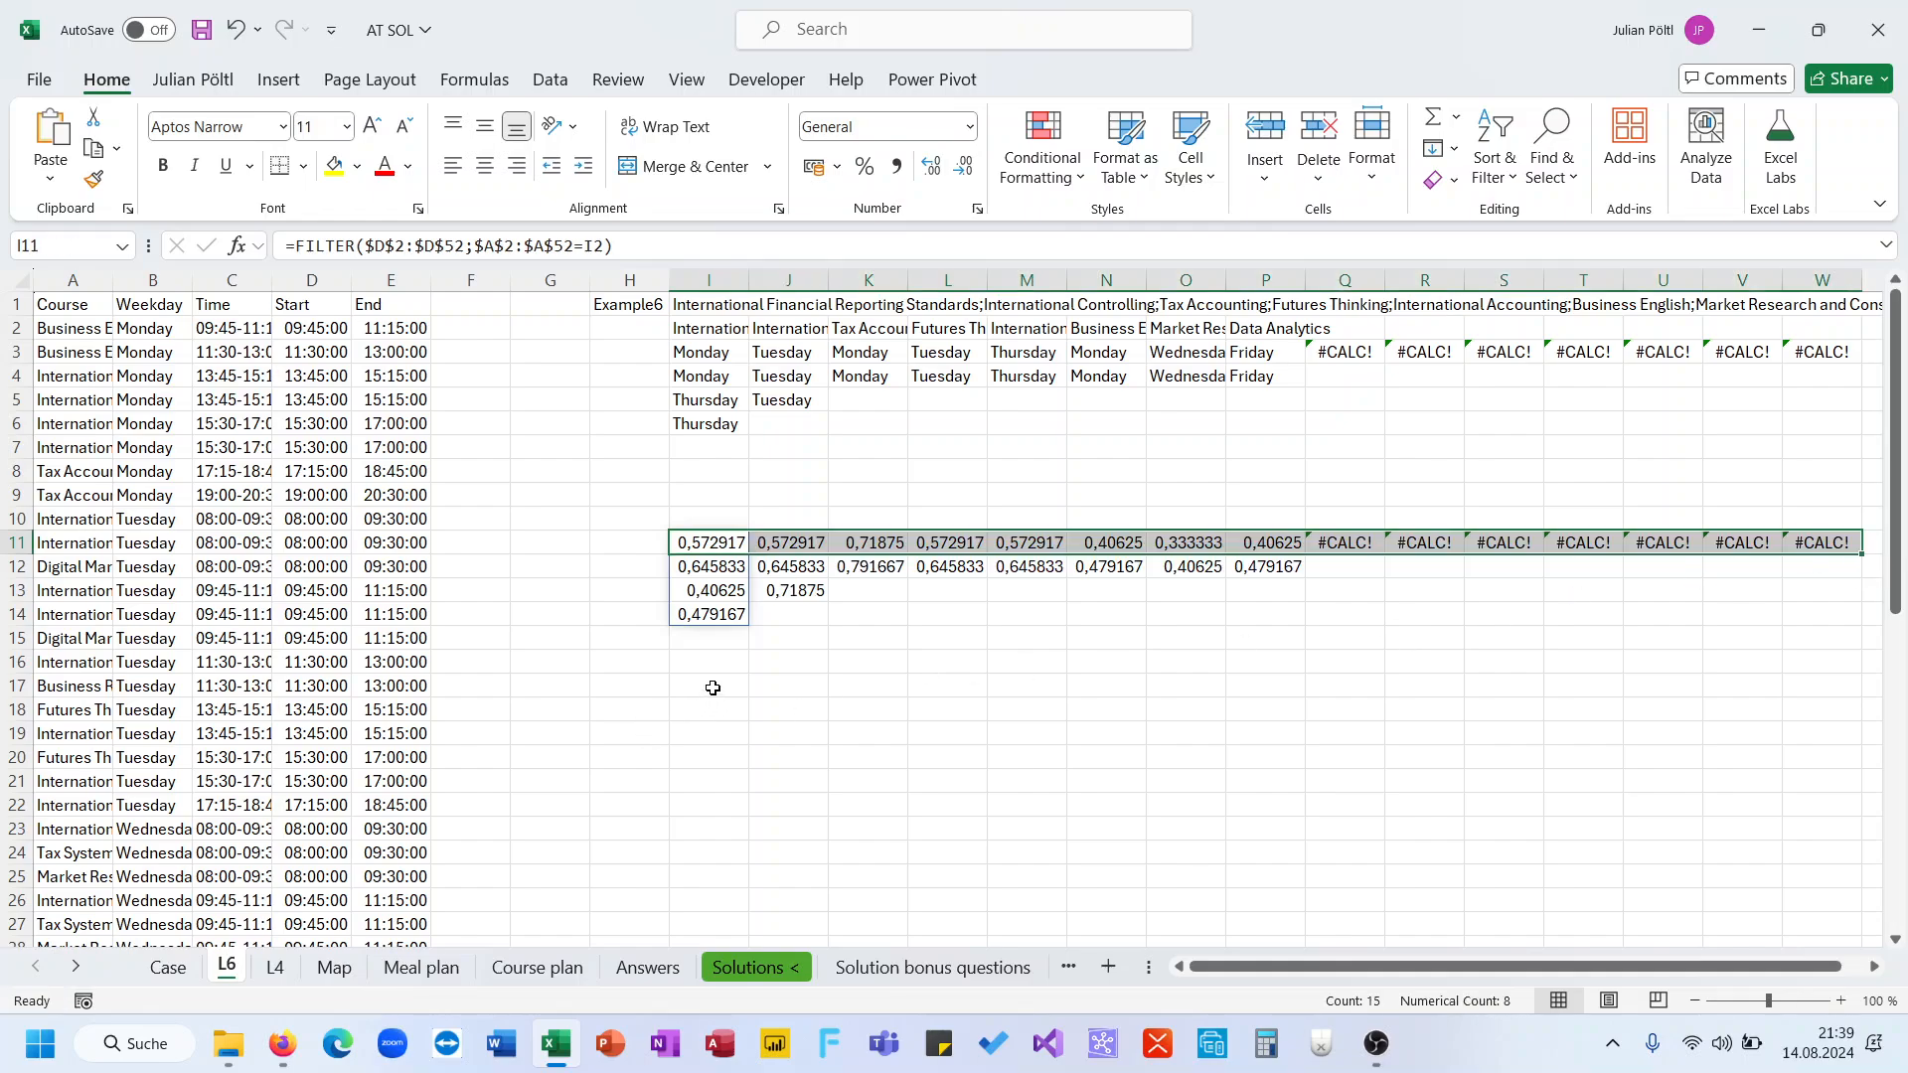
In H17, list the distinct weekdays from B2:B52 with a UNIQUE formula
{"action": "left_click", "coordinate": [682, 688]}
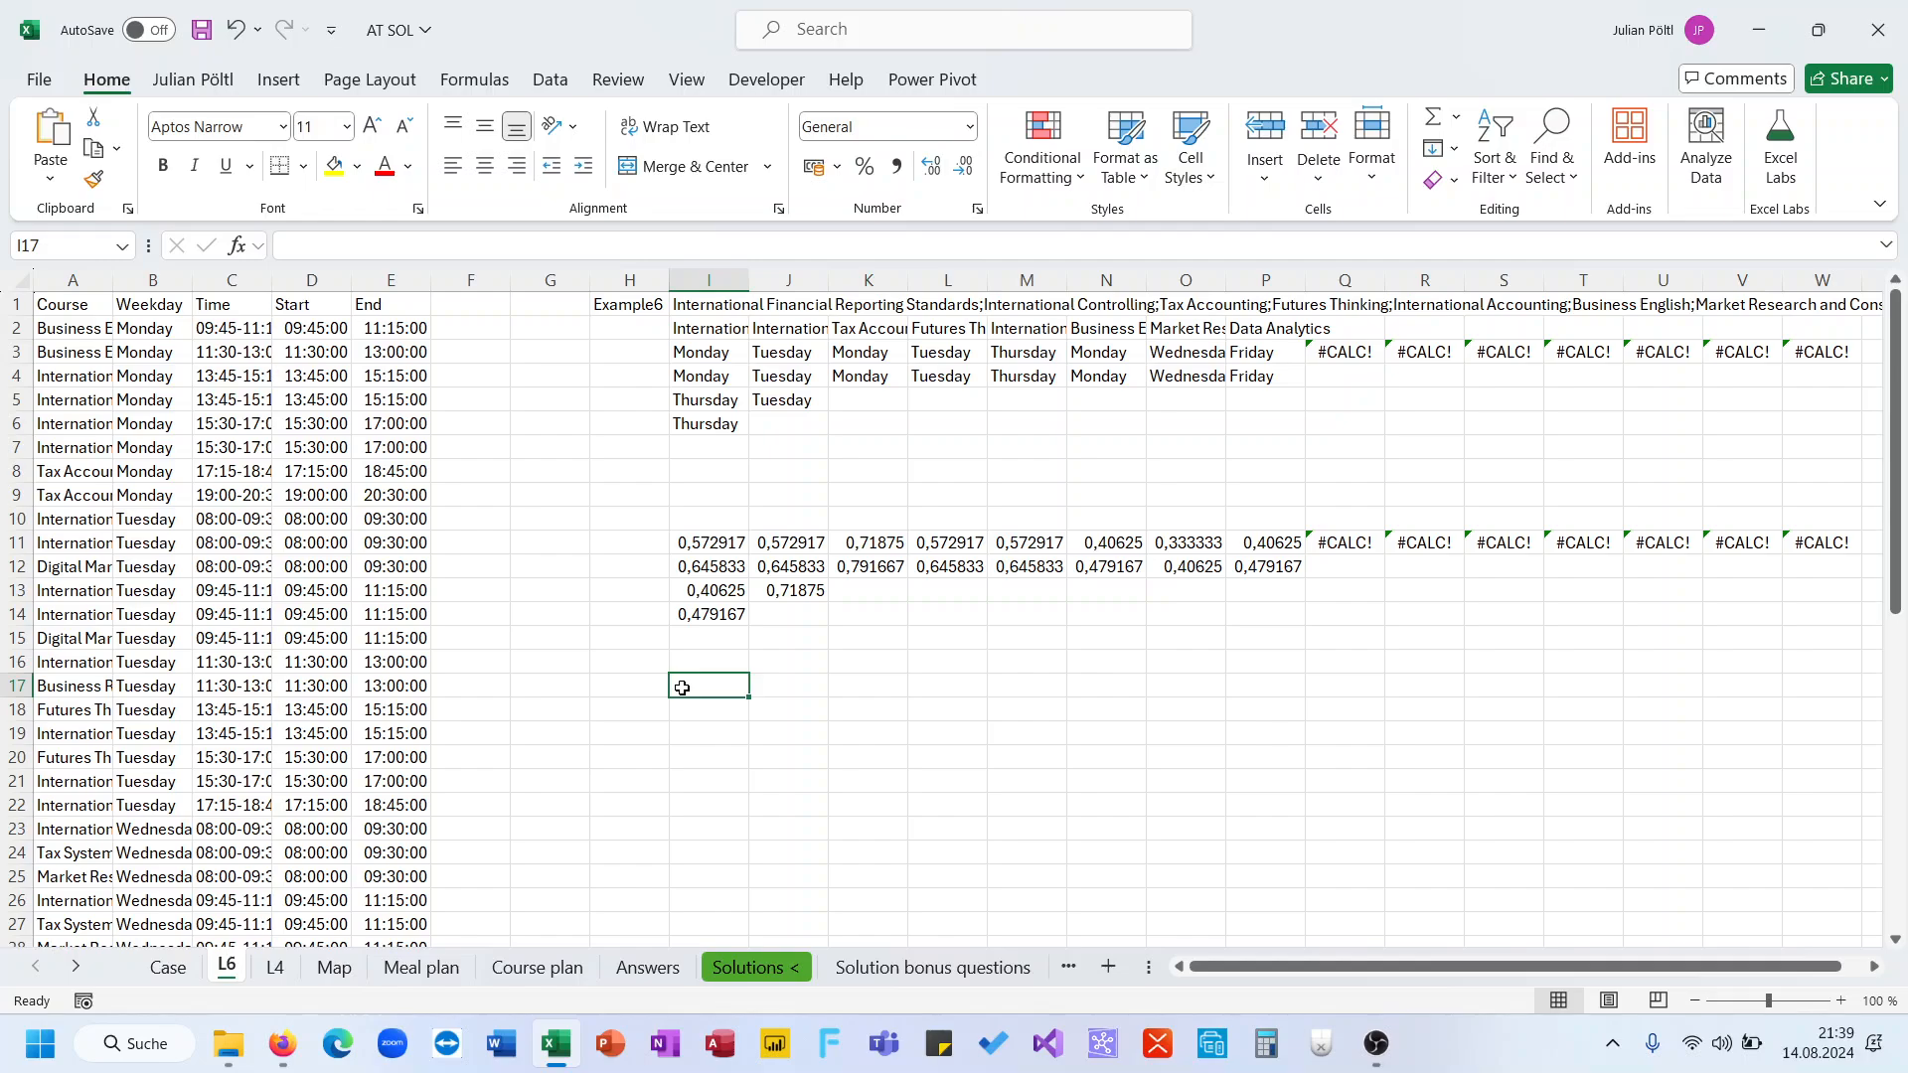
{"action": "left_click", "coordinate": [656, 691]}
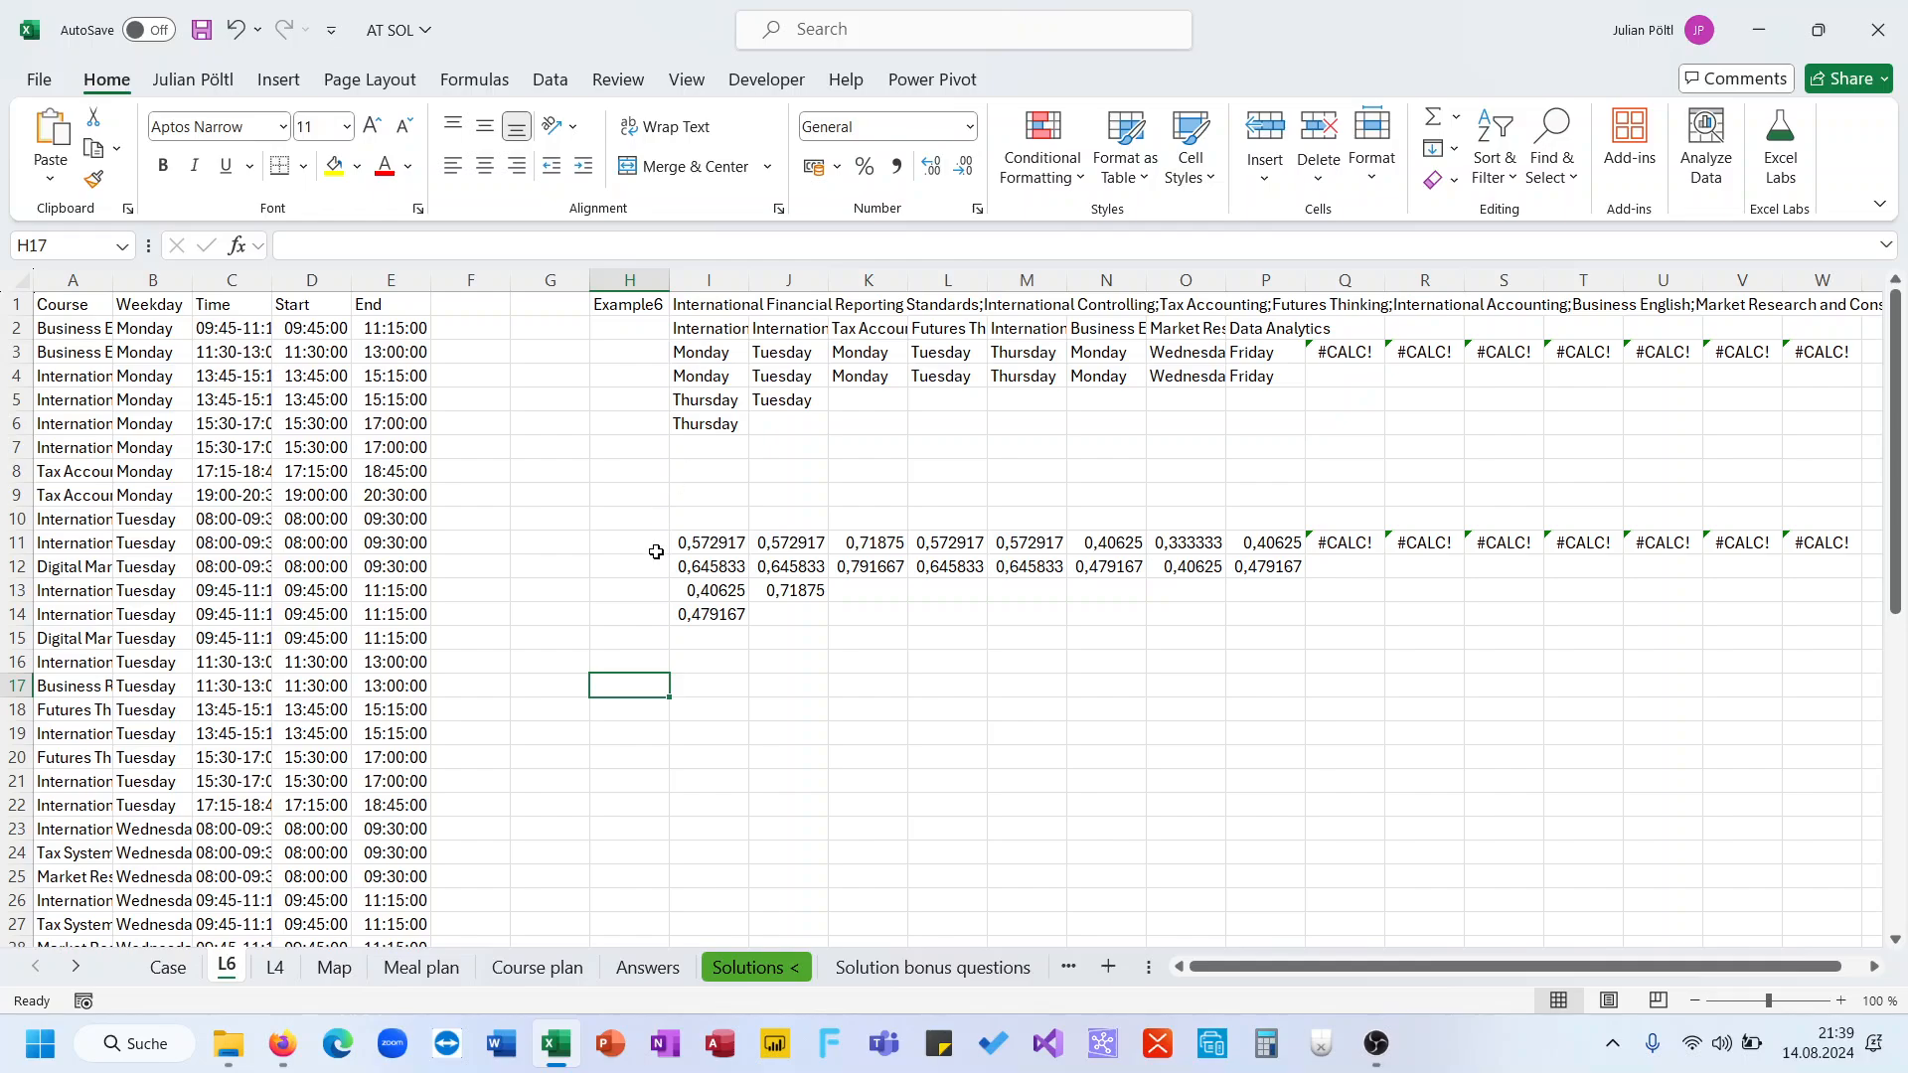
{"action": "type", "text": "=uni"}
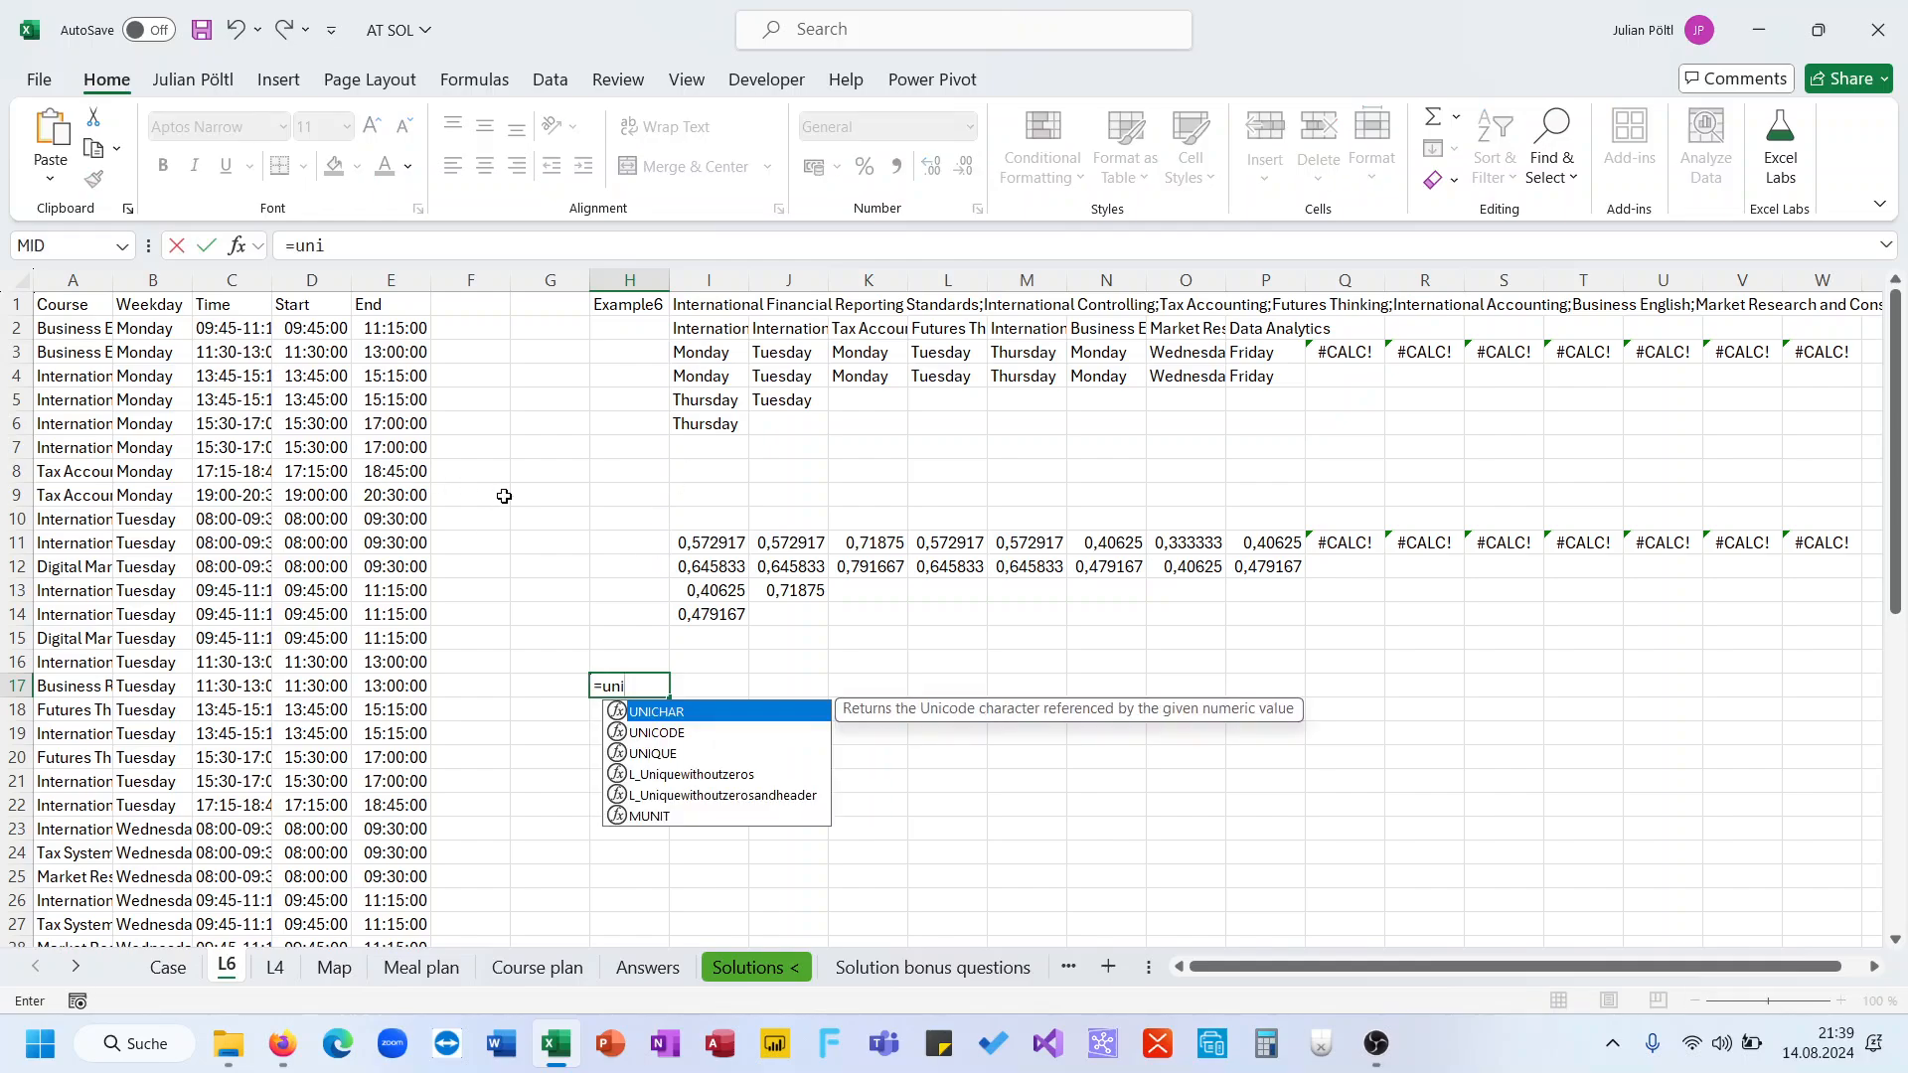
{"action": "key", "text": "Tab"}
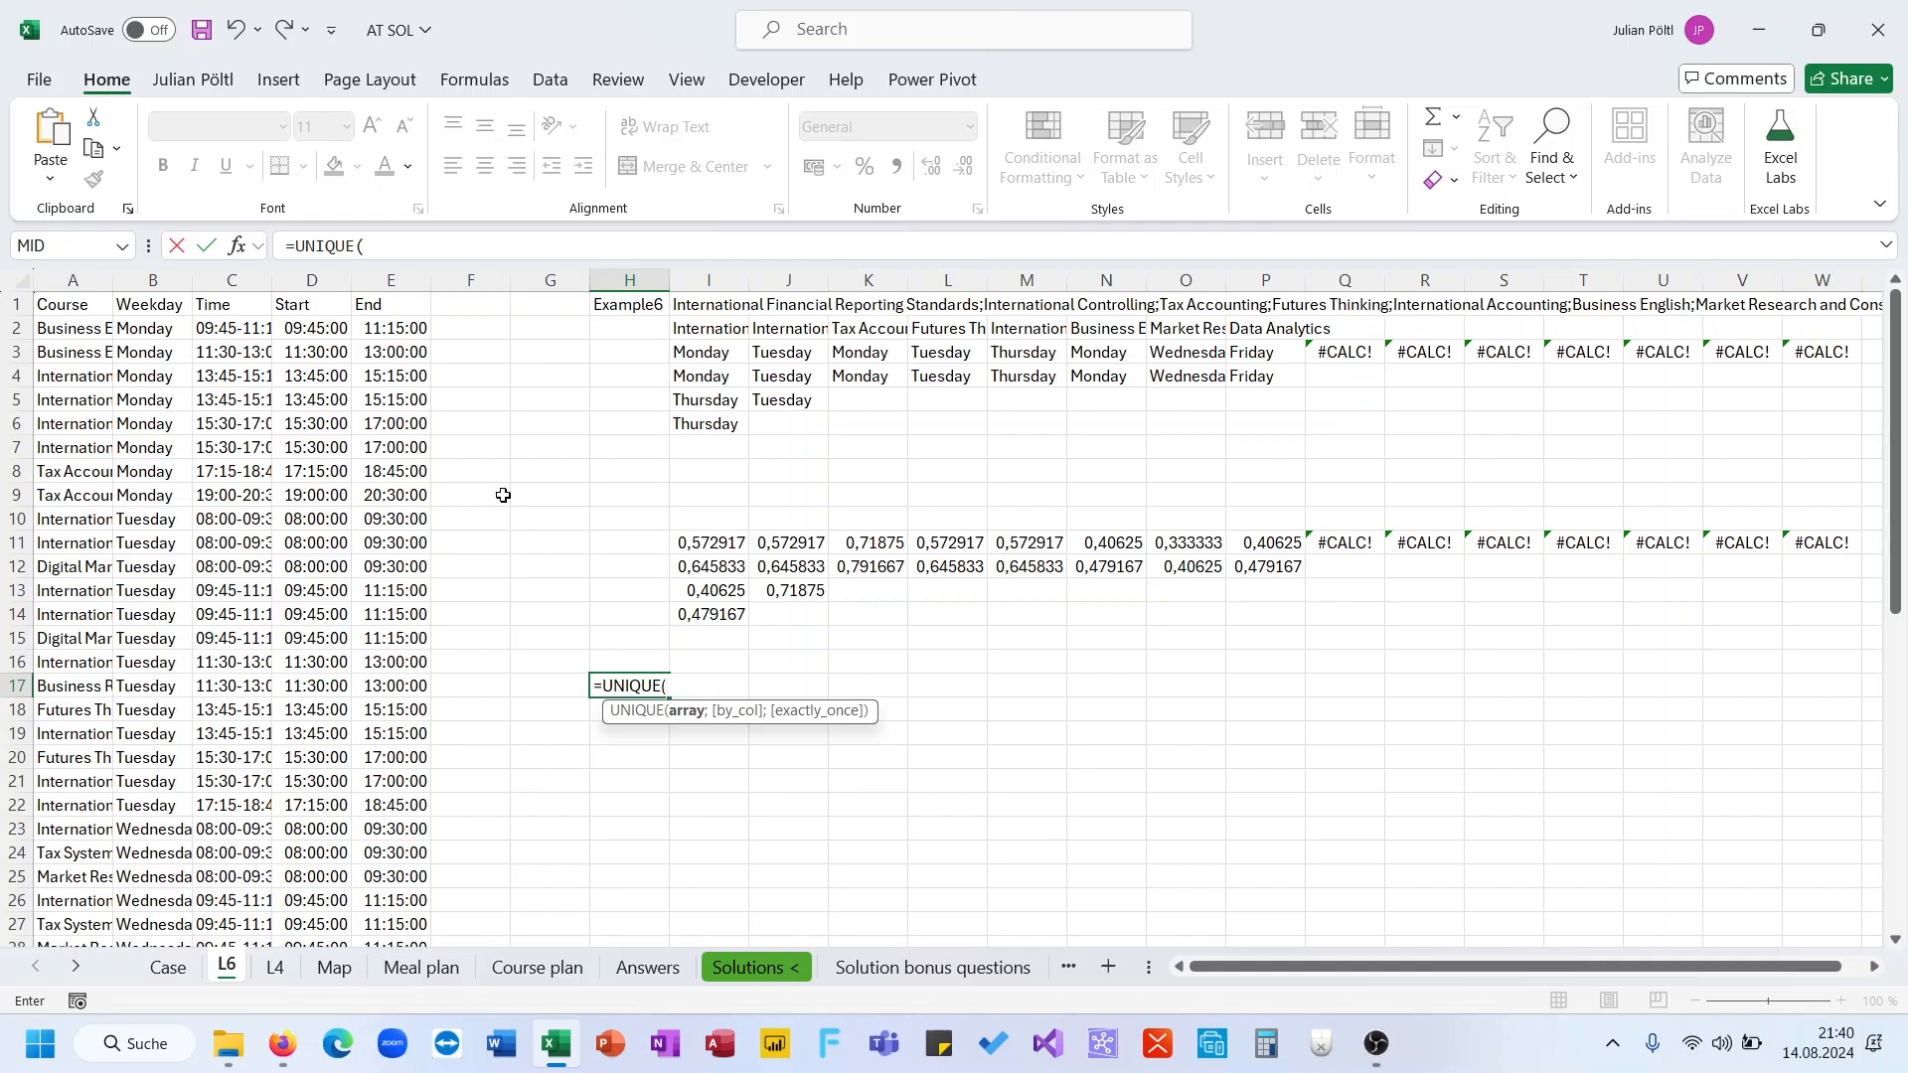
{"action": "left_click", "coordinate": [173, 329]}
{"action": "key", "text": "ctrl+shift+Down"}
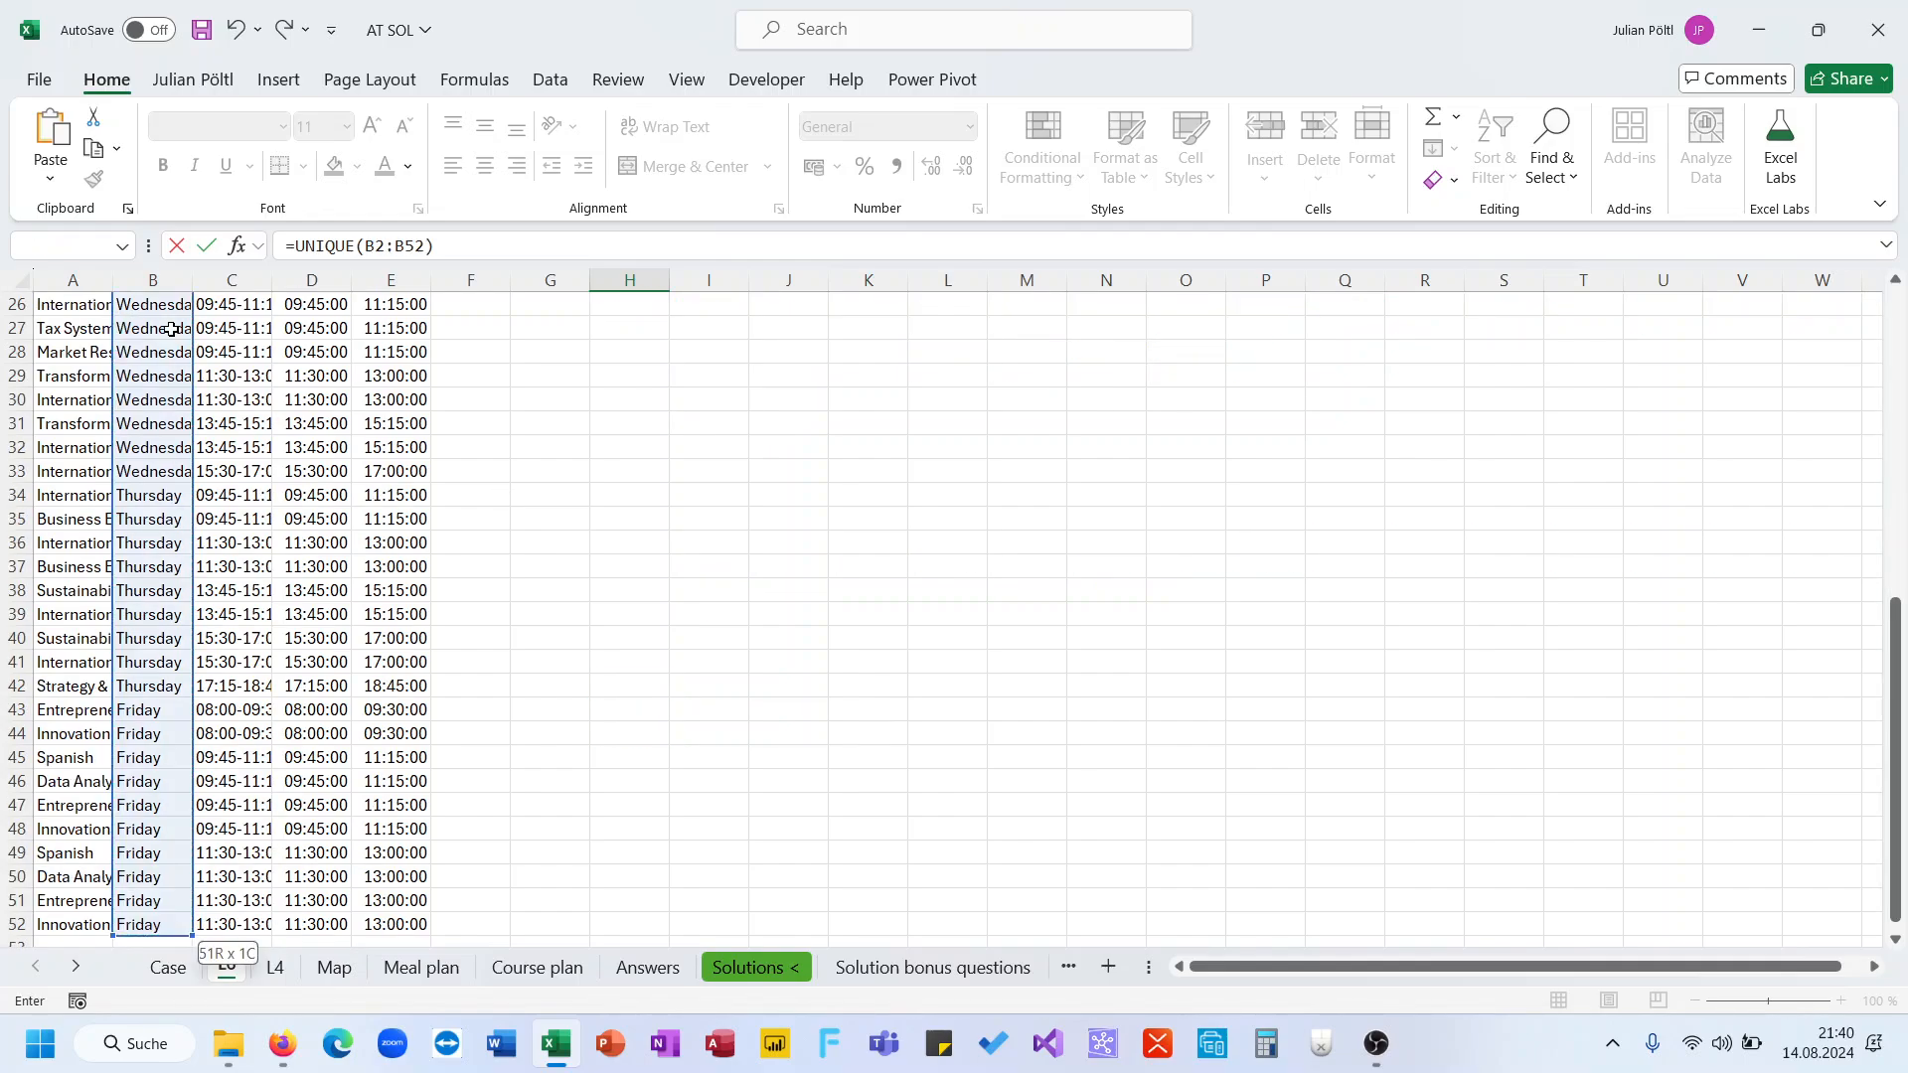
{"action": "key", "text": "ctrl+Return"}
{"action": "key", "text": "Up"}
{"action": "key", "text": "Down"}
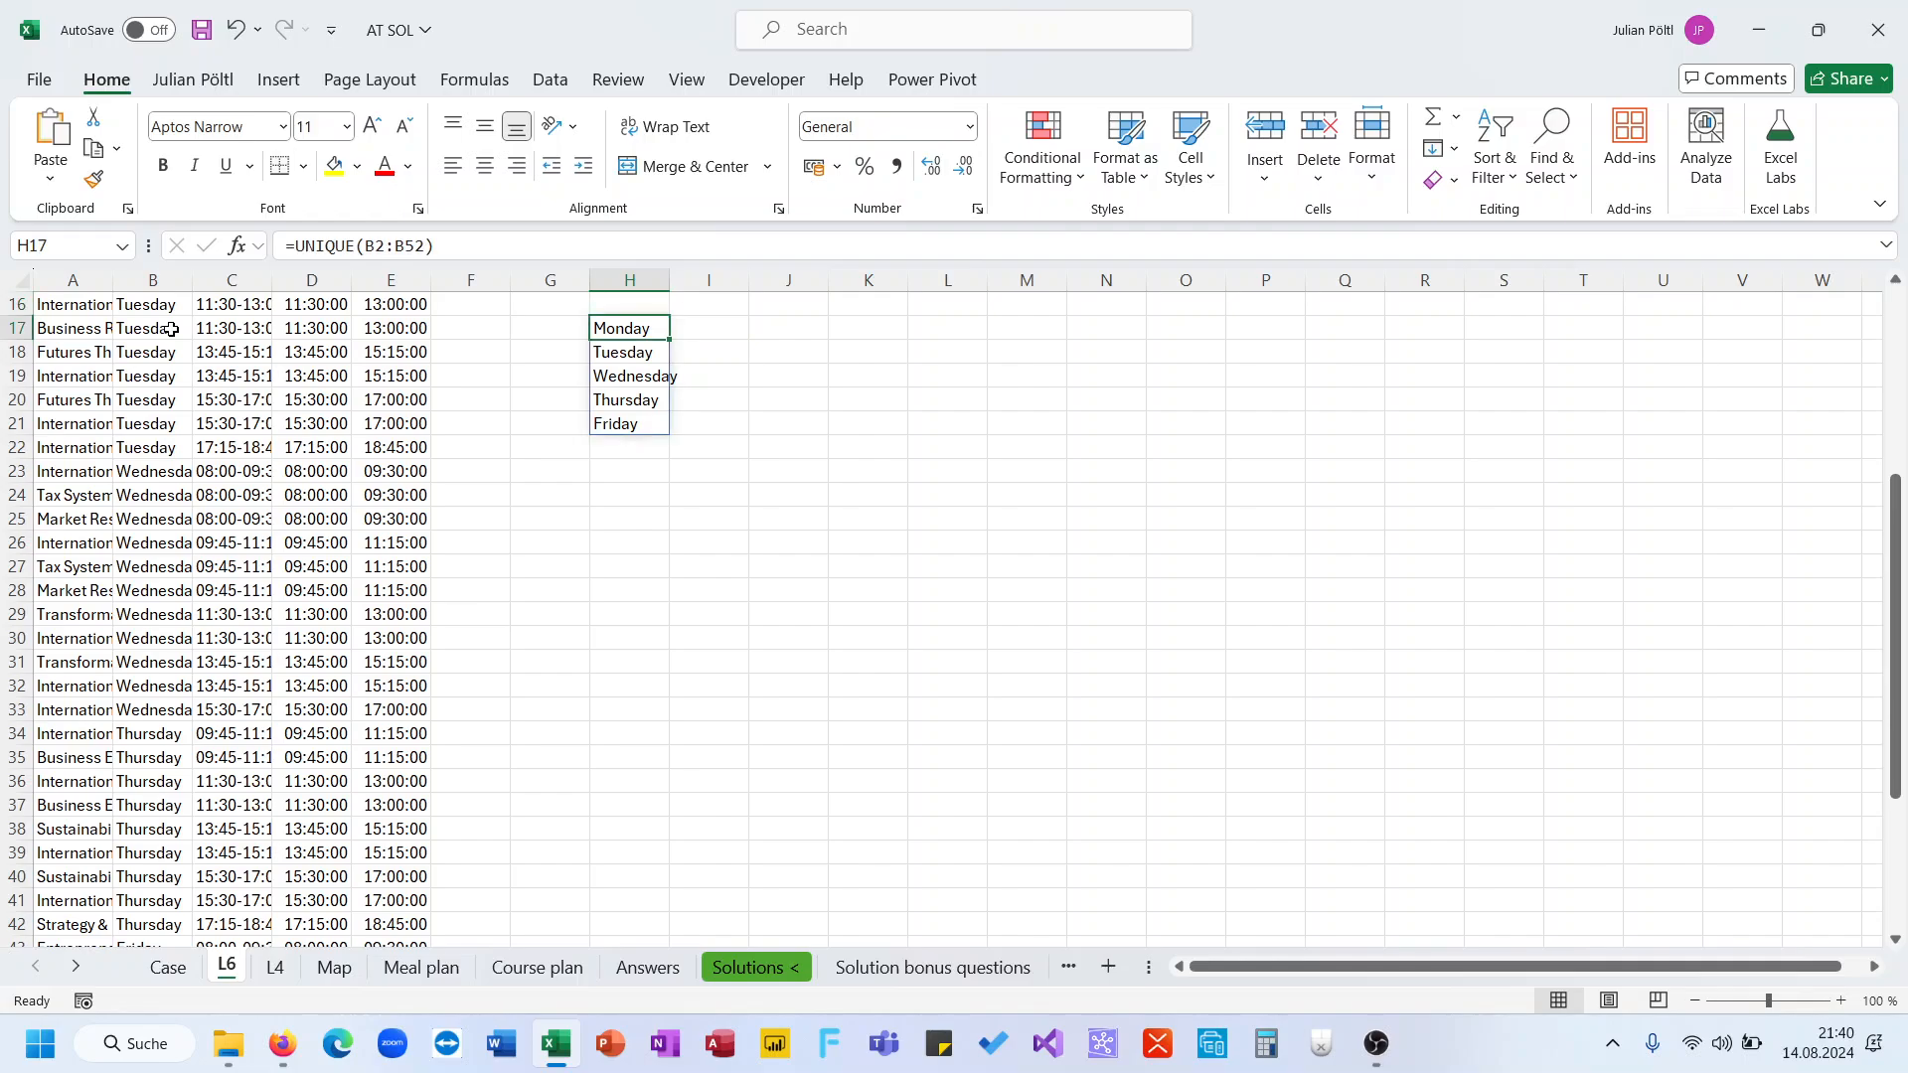
{"action": "scroll", "coordinate": [556, 427], "scroll_direction": "up", "scroll_amount": 5}
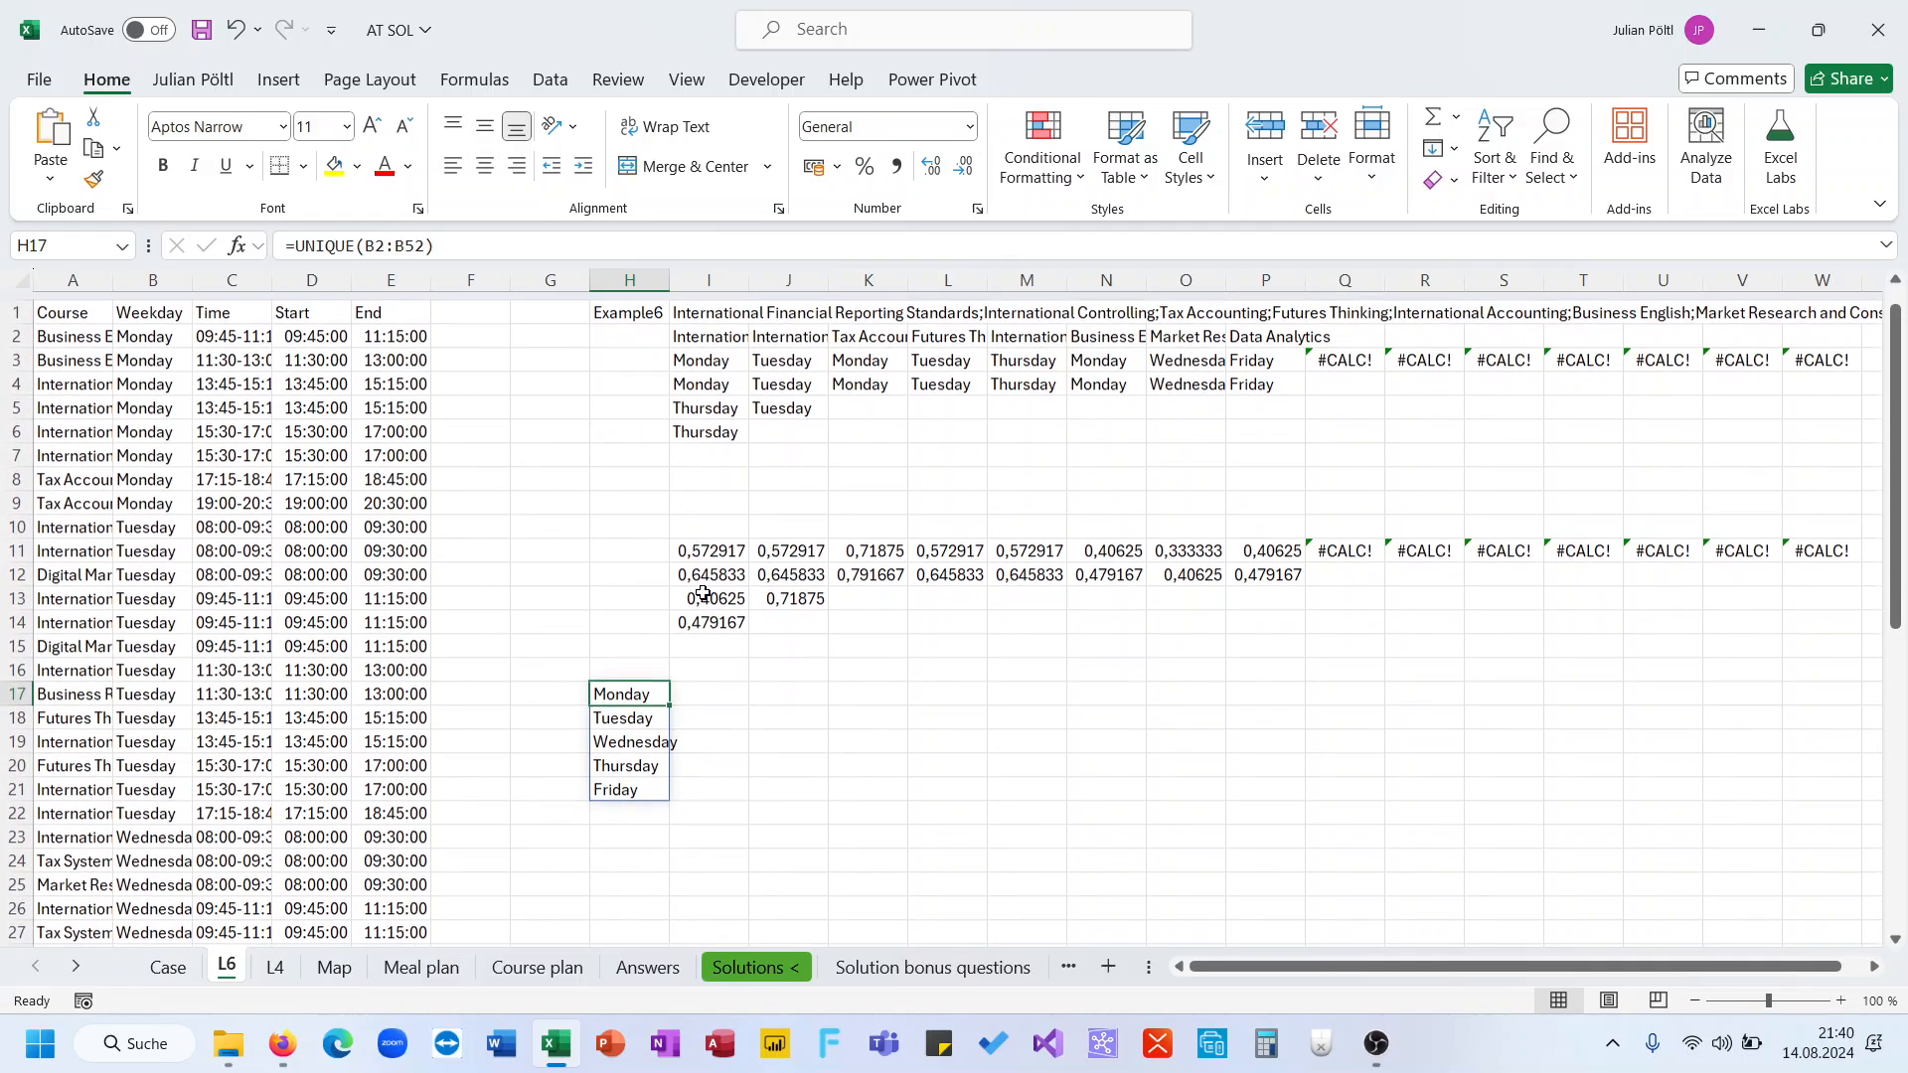
{"action": "left_click", "coordinate": [699, 682]}
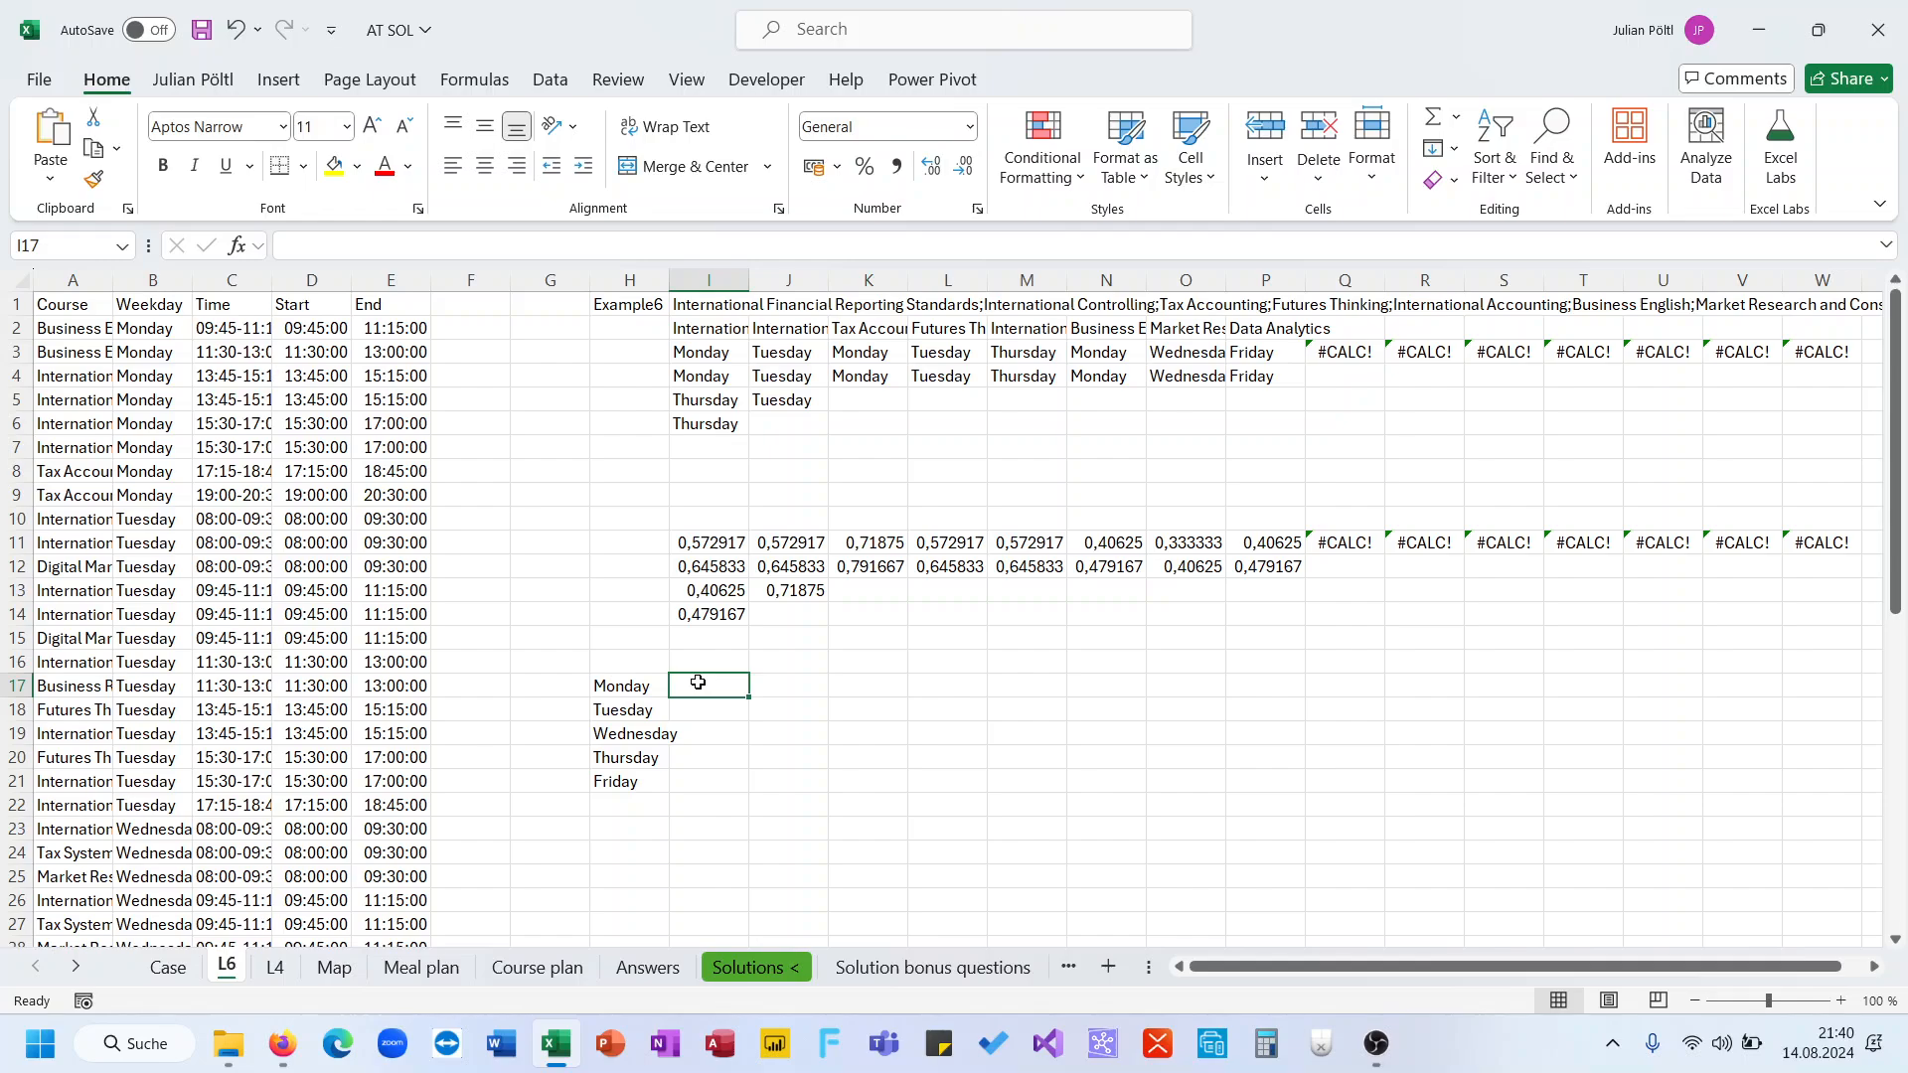
{"action": "left_click", "coordinate": [716, 380]}
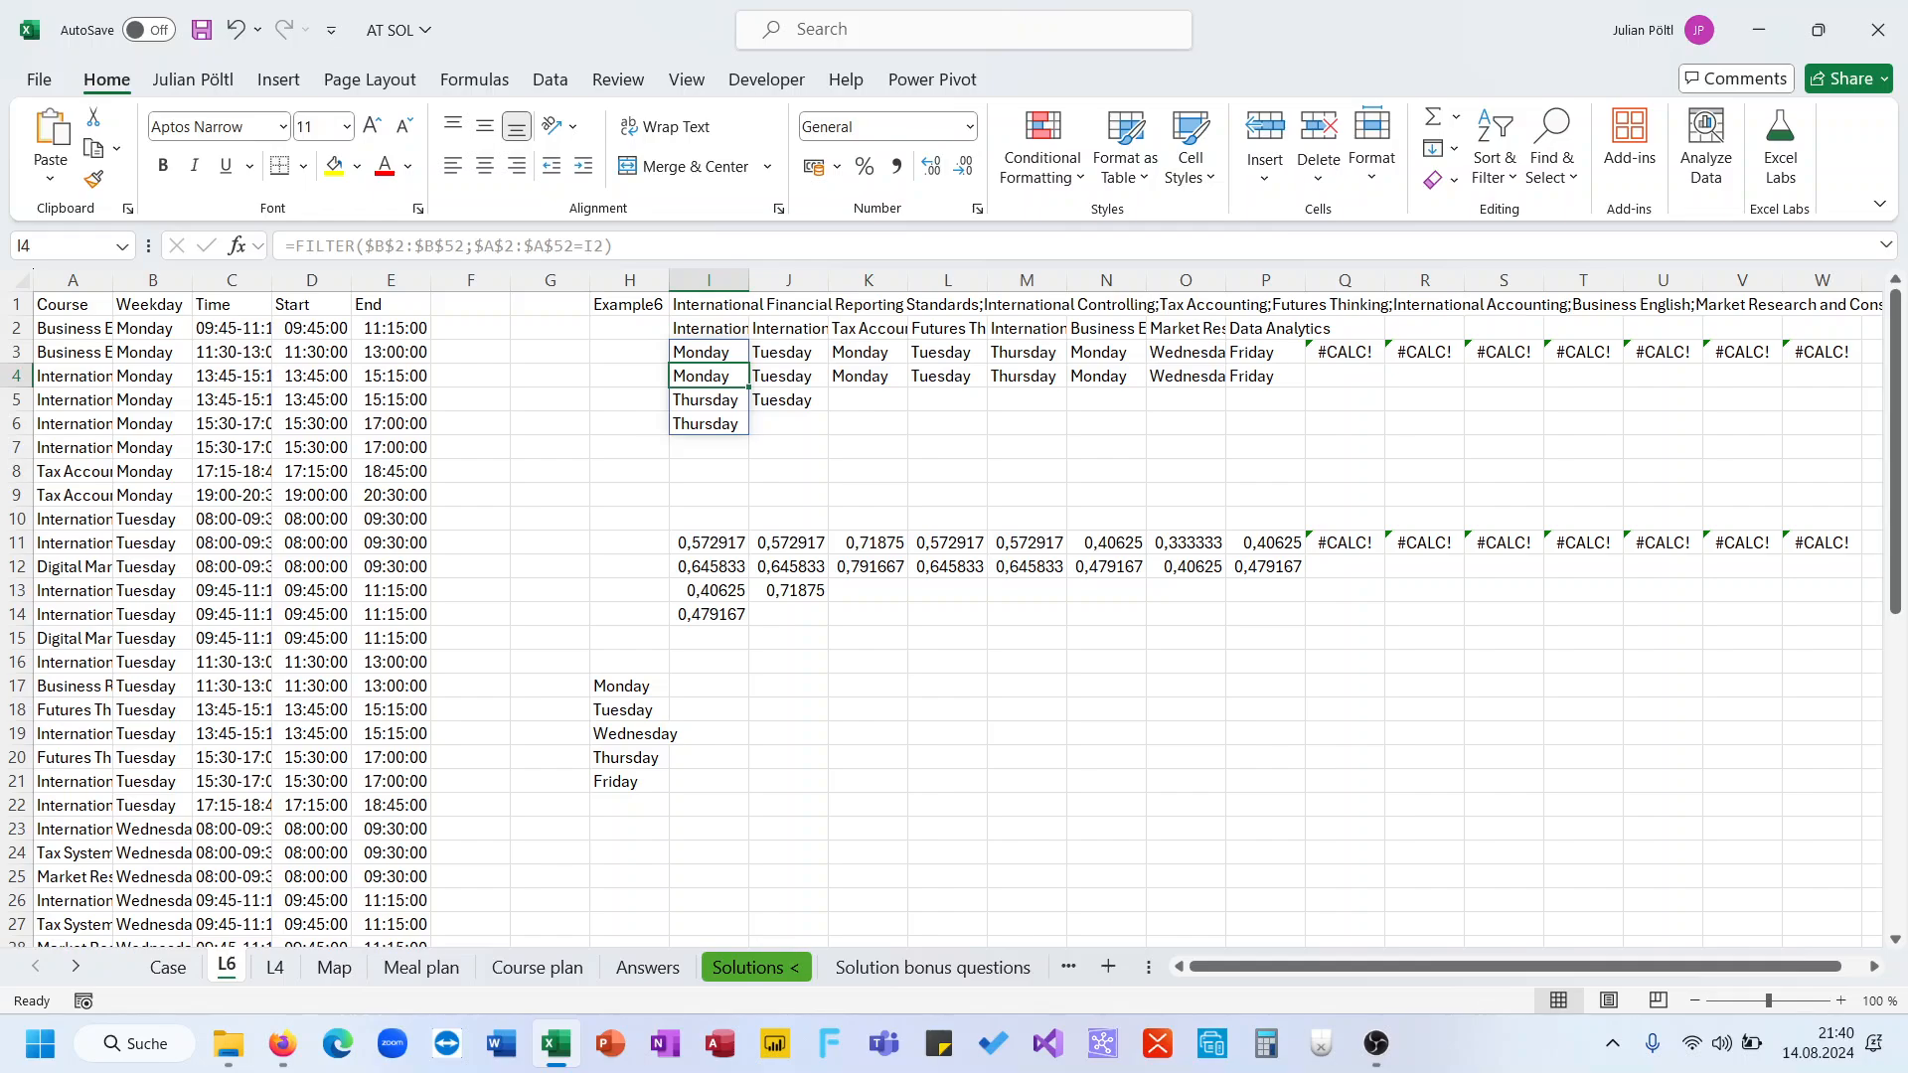
{"action": "left_click", "coordinate": [733, 661]}
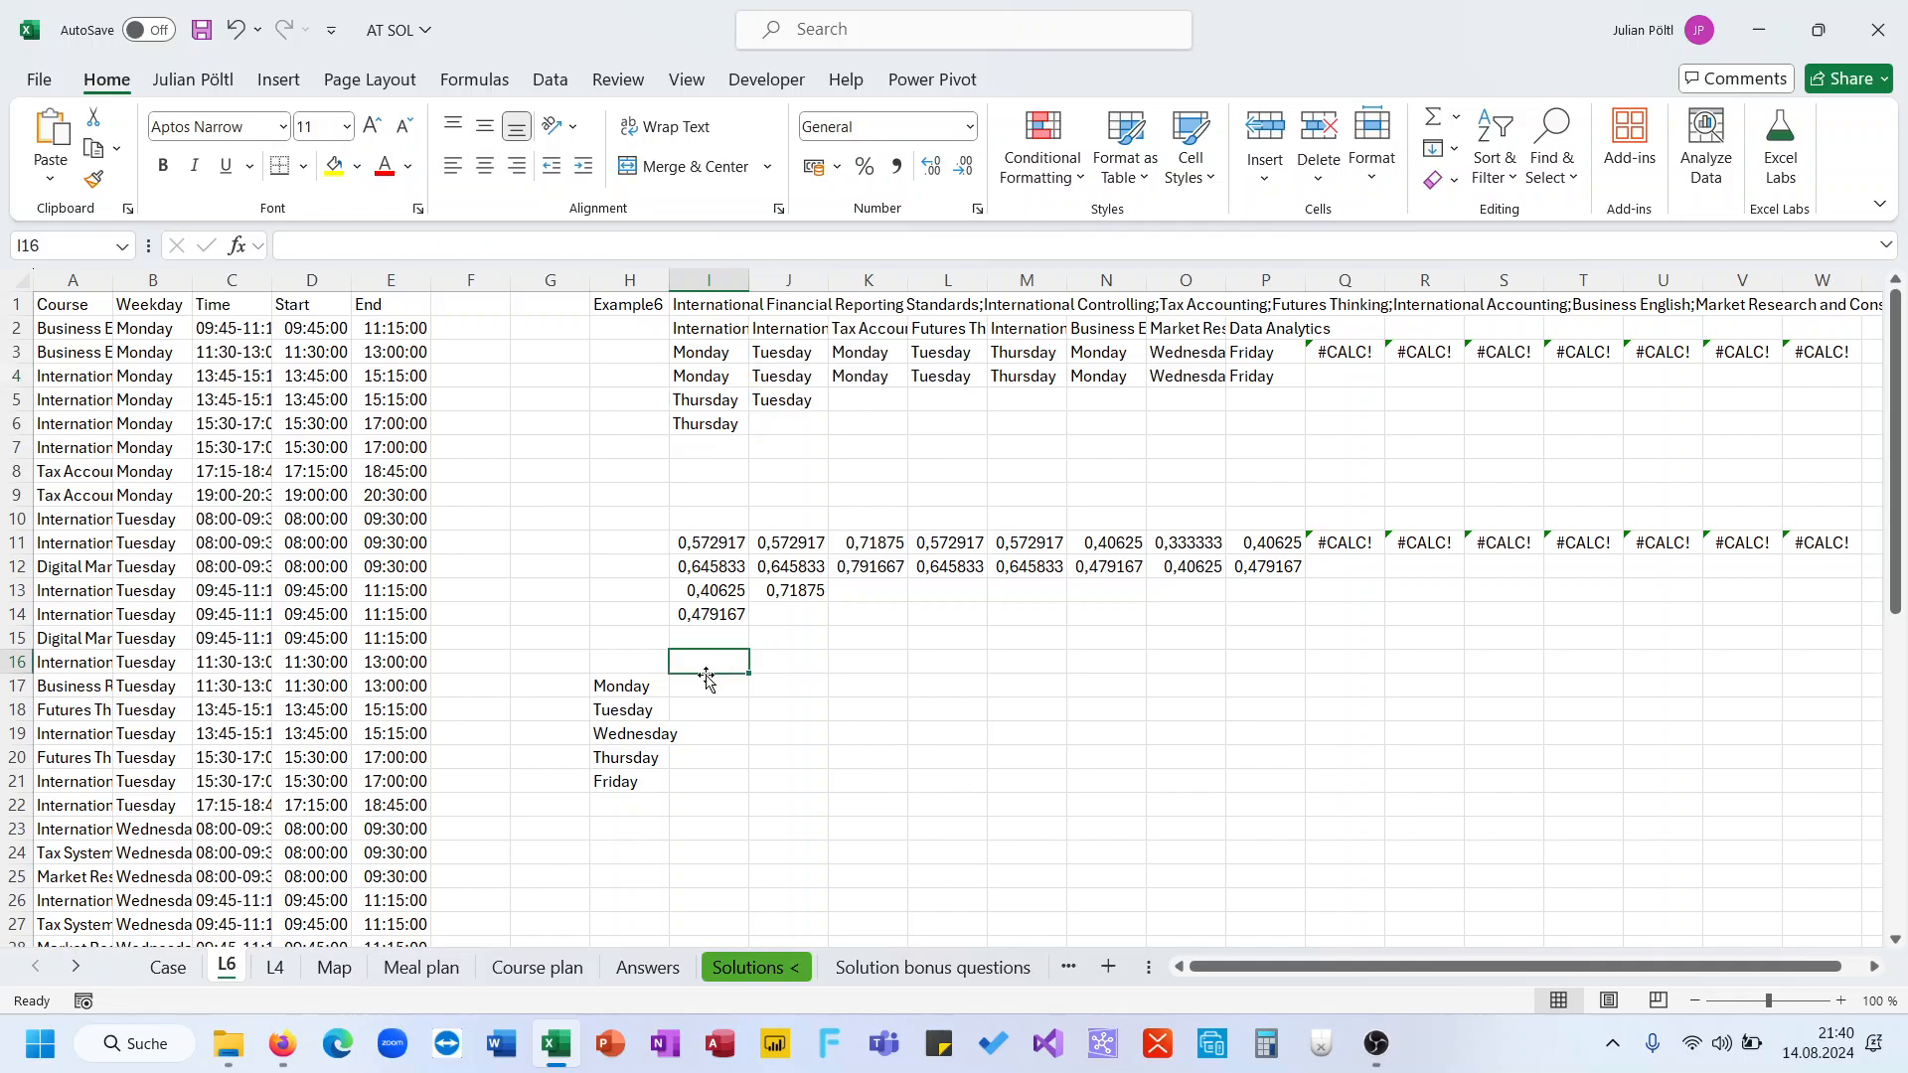
{"action": "left_click", "coordinate": [169, 968]}
{"action": "left_click", "coordinate": [223, 968]}
{"action": "key", "text": "alt+Tab"}
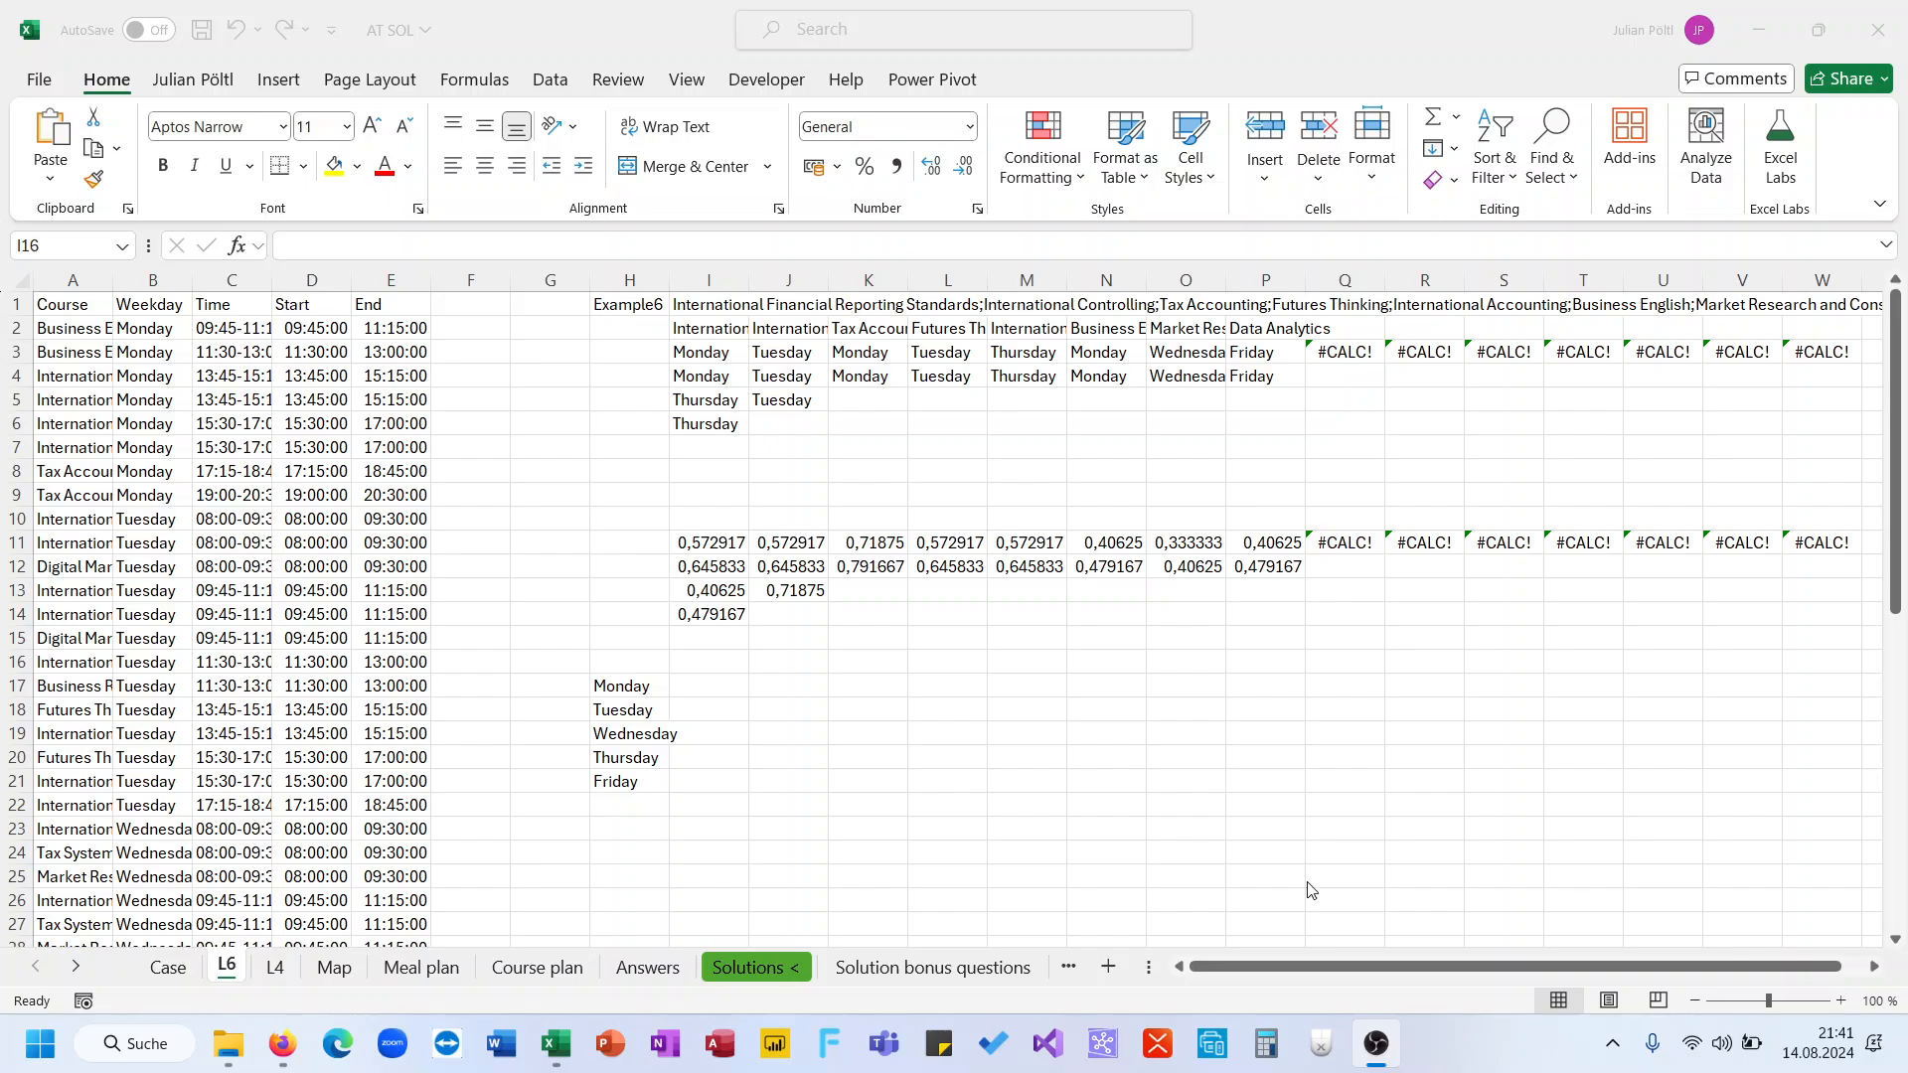
{"action": "key", "text": "alt+Tab"}
In I17, enter MINIFS taking the minimum of I11:W16 where I3:W8 equals the weekday in H17
{"action": "left_click", "coordinate": [706, 689]}
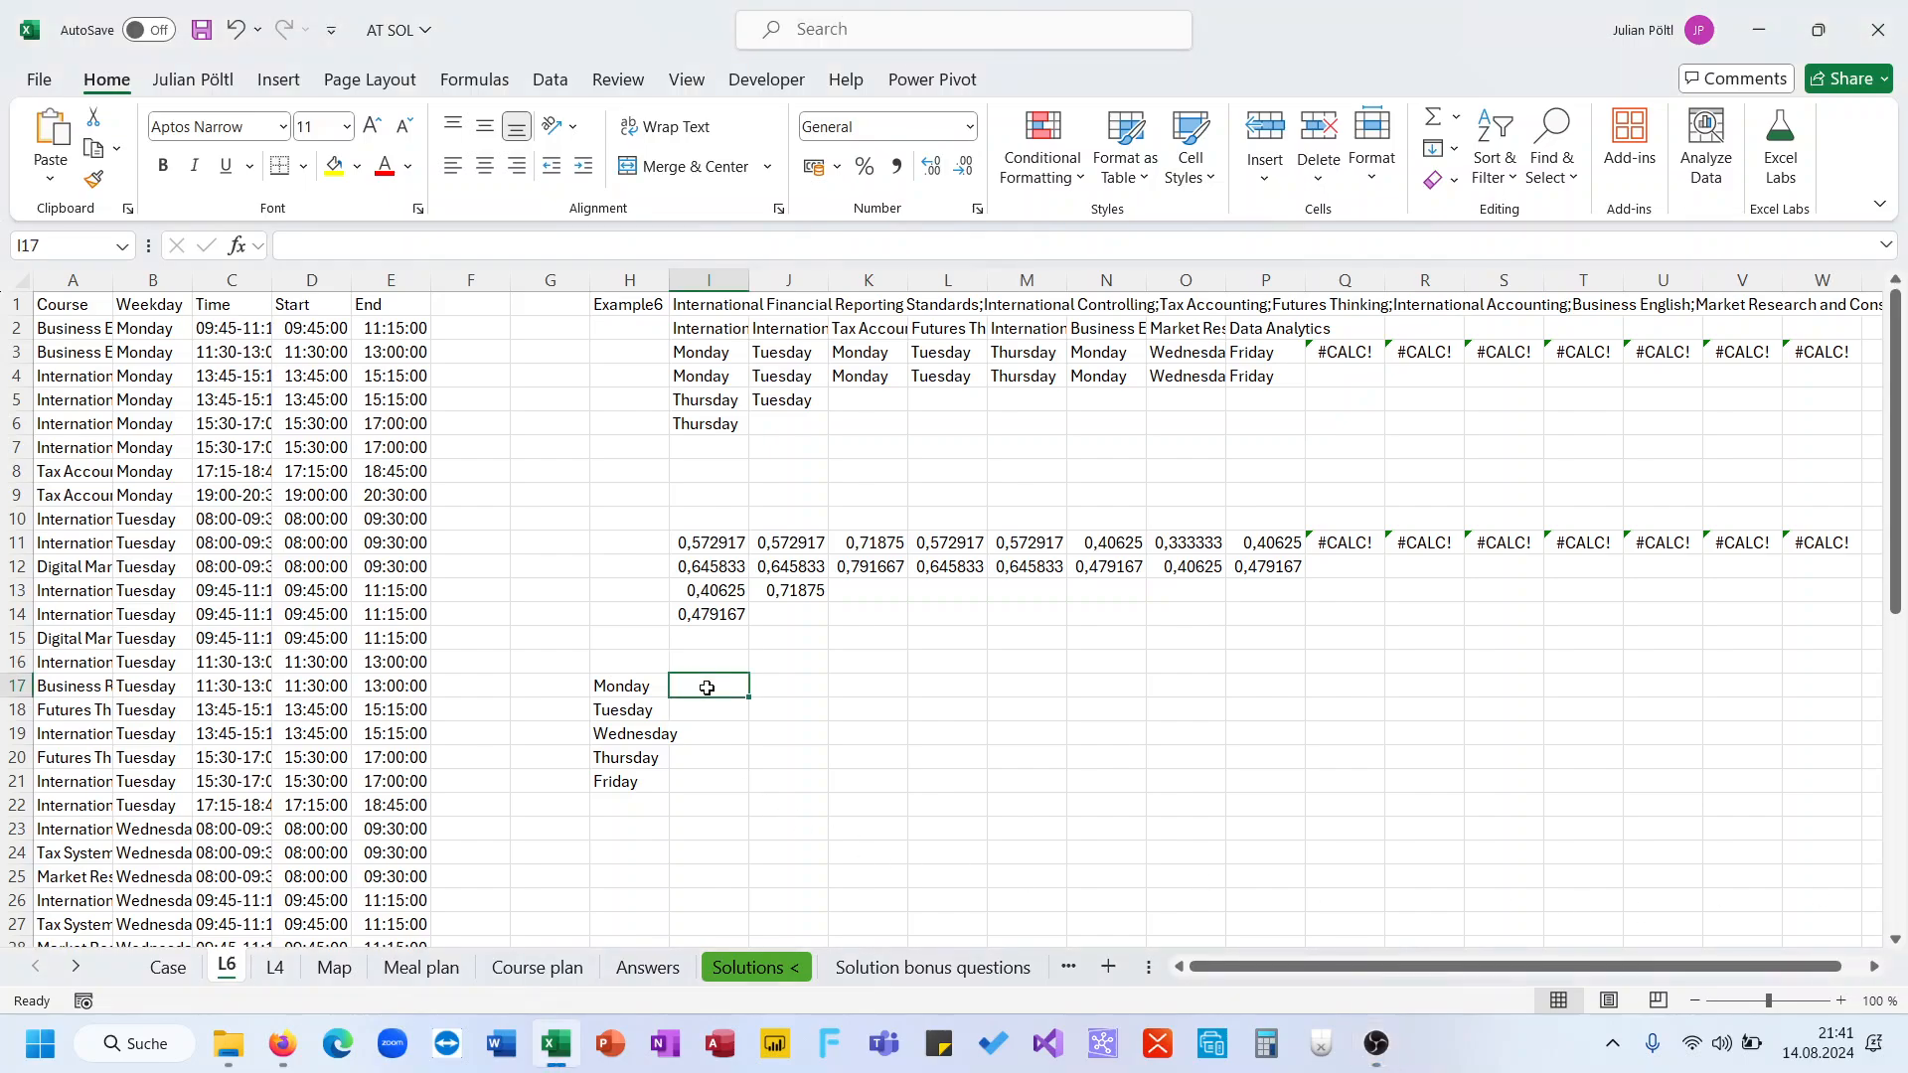
{"action": "type", "text": "=min"}
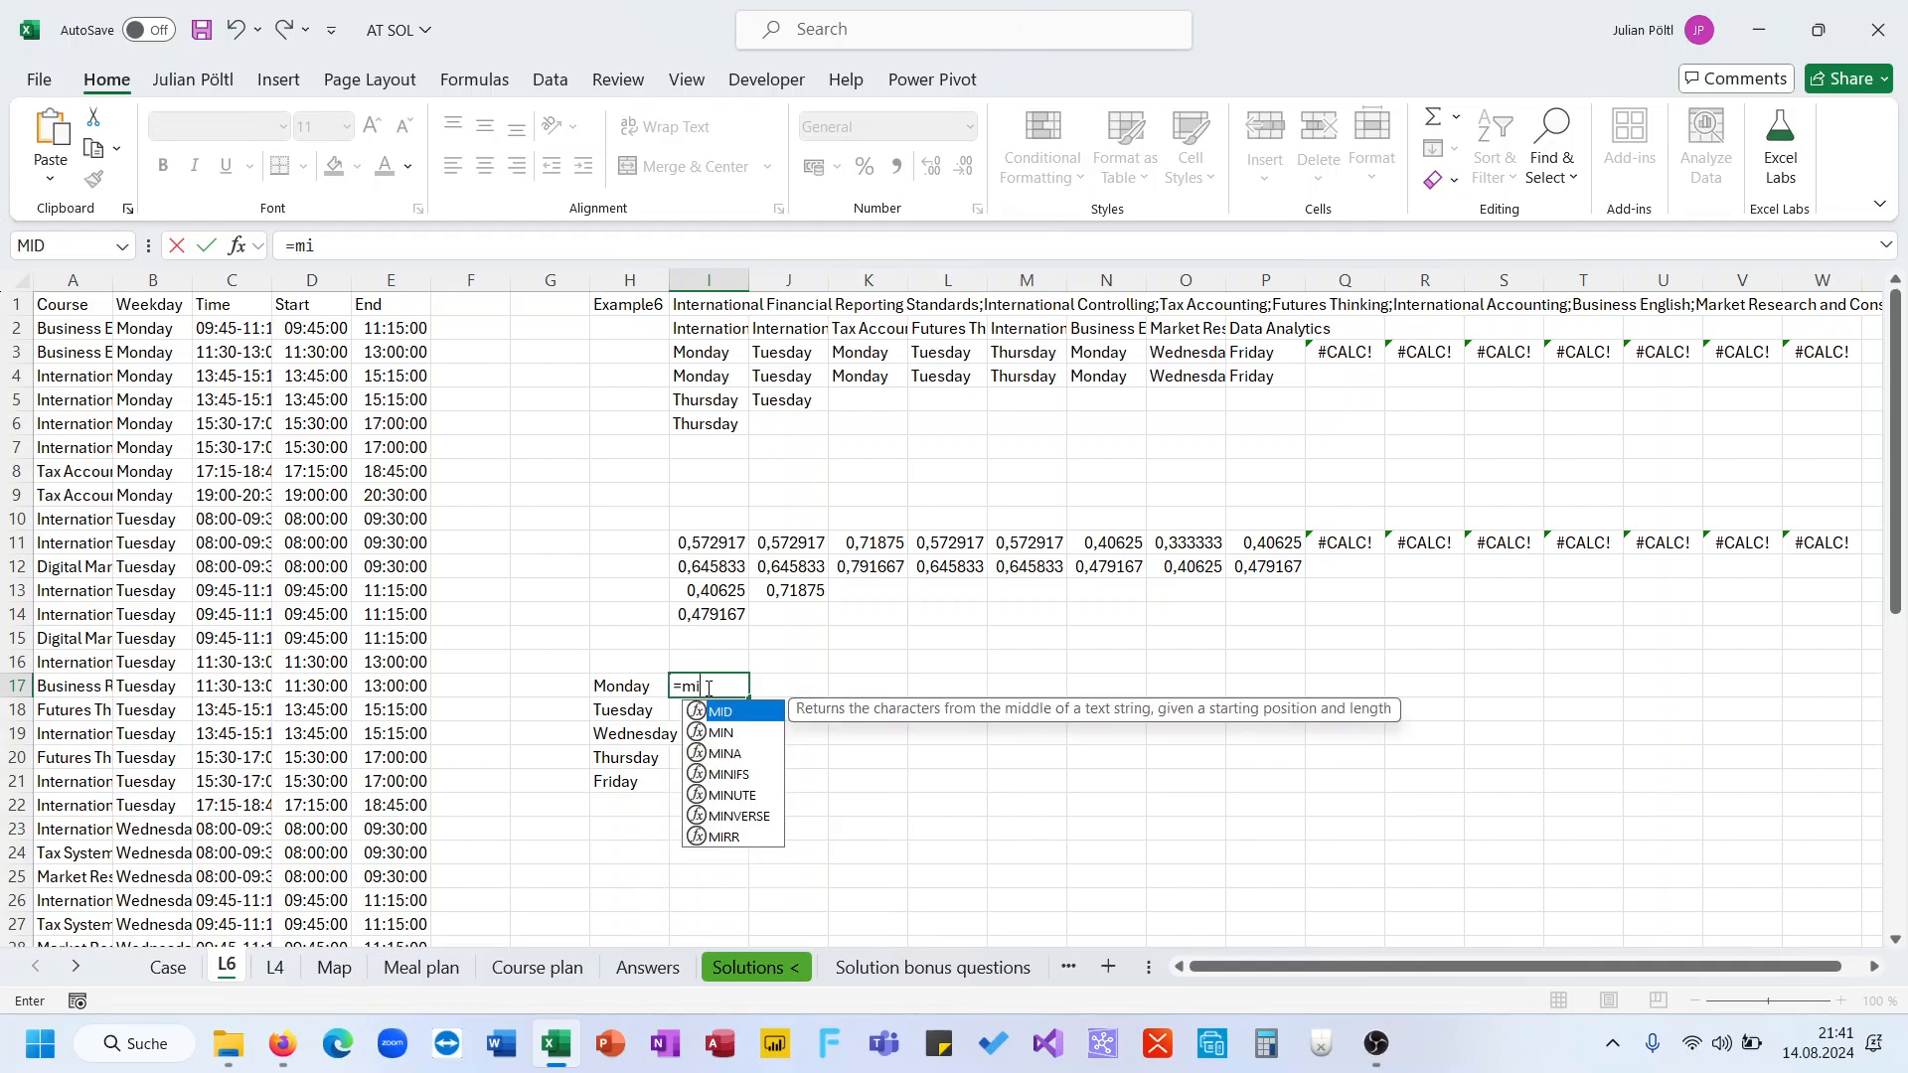
{"action": "key", "text": "Down"}
{"action": "key", "text": "Down"}
{"action": "key", "text": "Tab"}
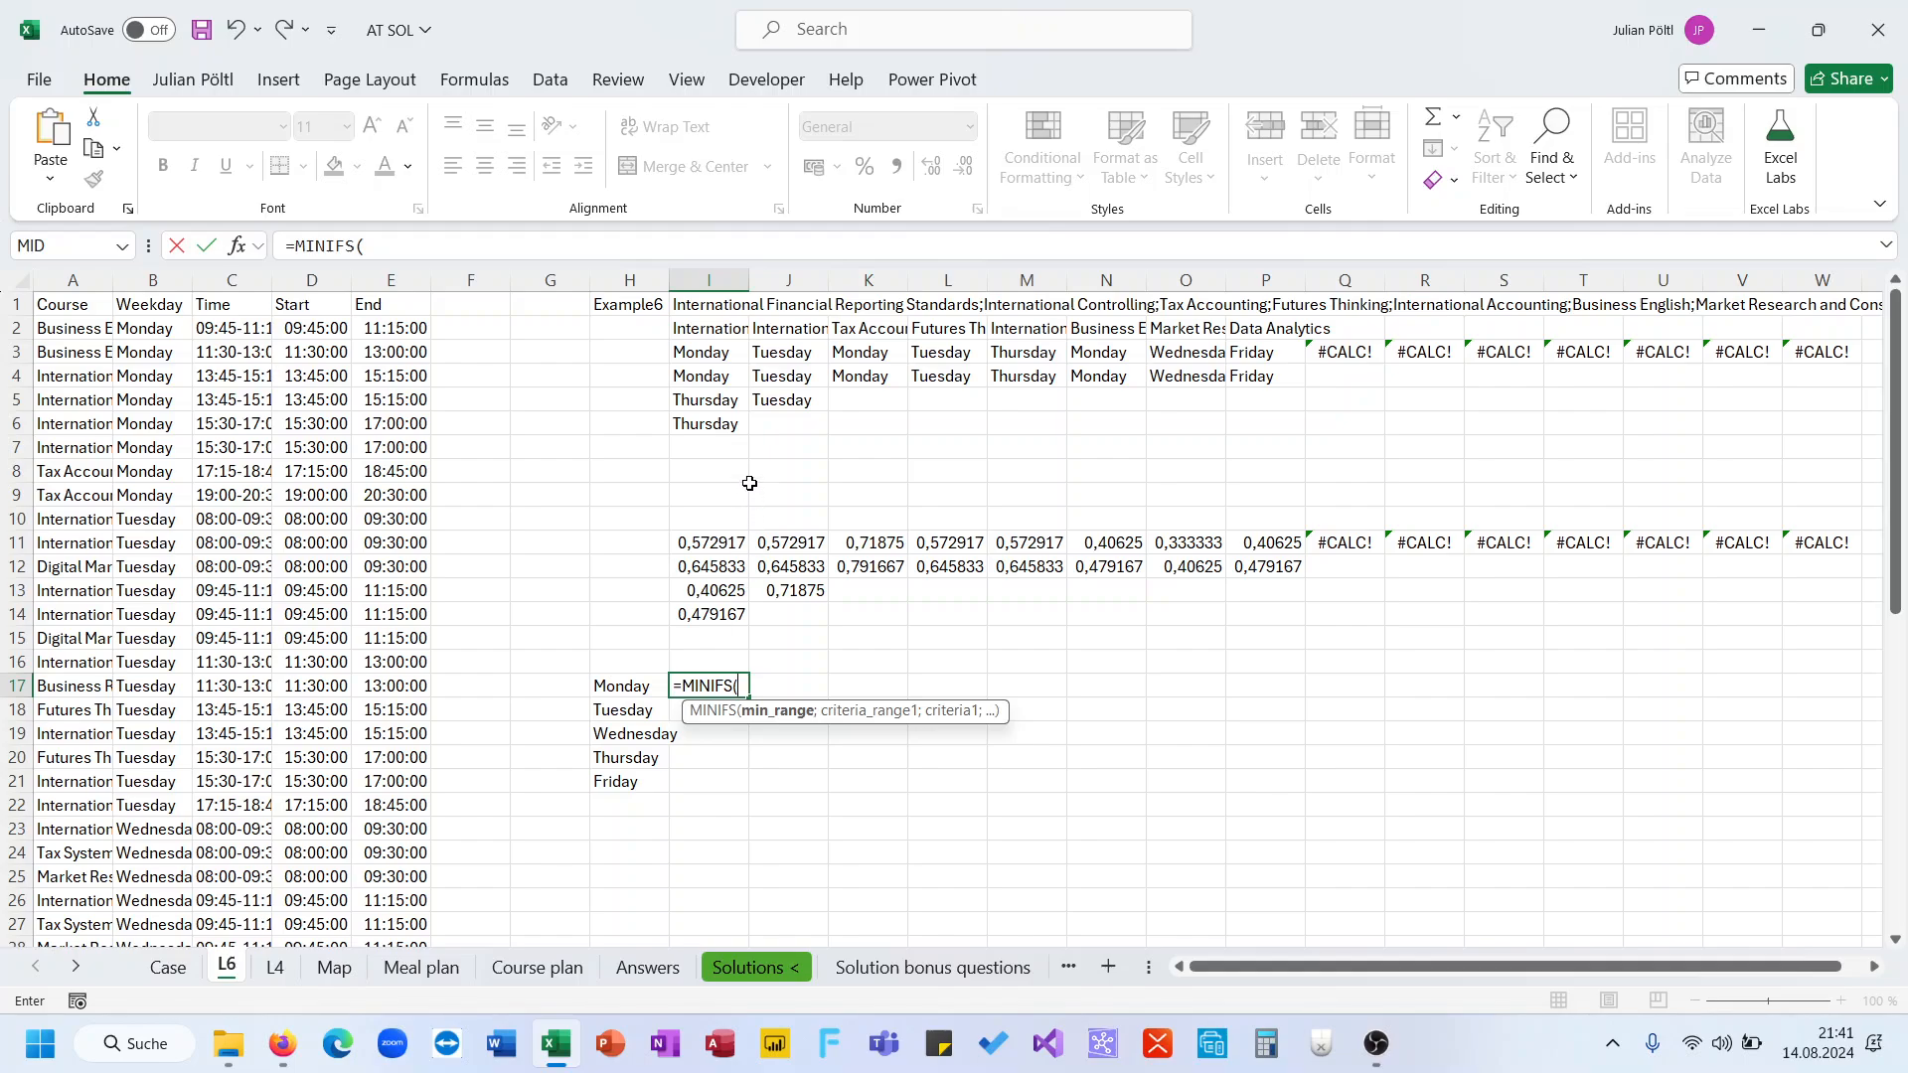
{"action": "left_click_drag", "start_coordinate": [722, 541], "coordinate": [1787, 658]}
{"action": "type", "text": ";"}
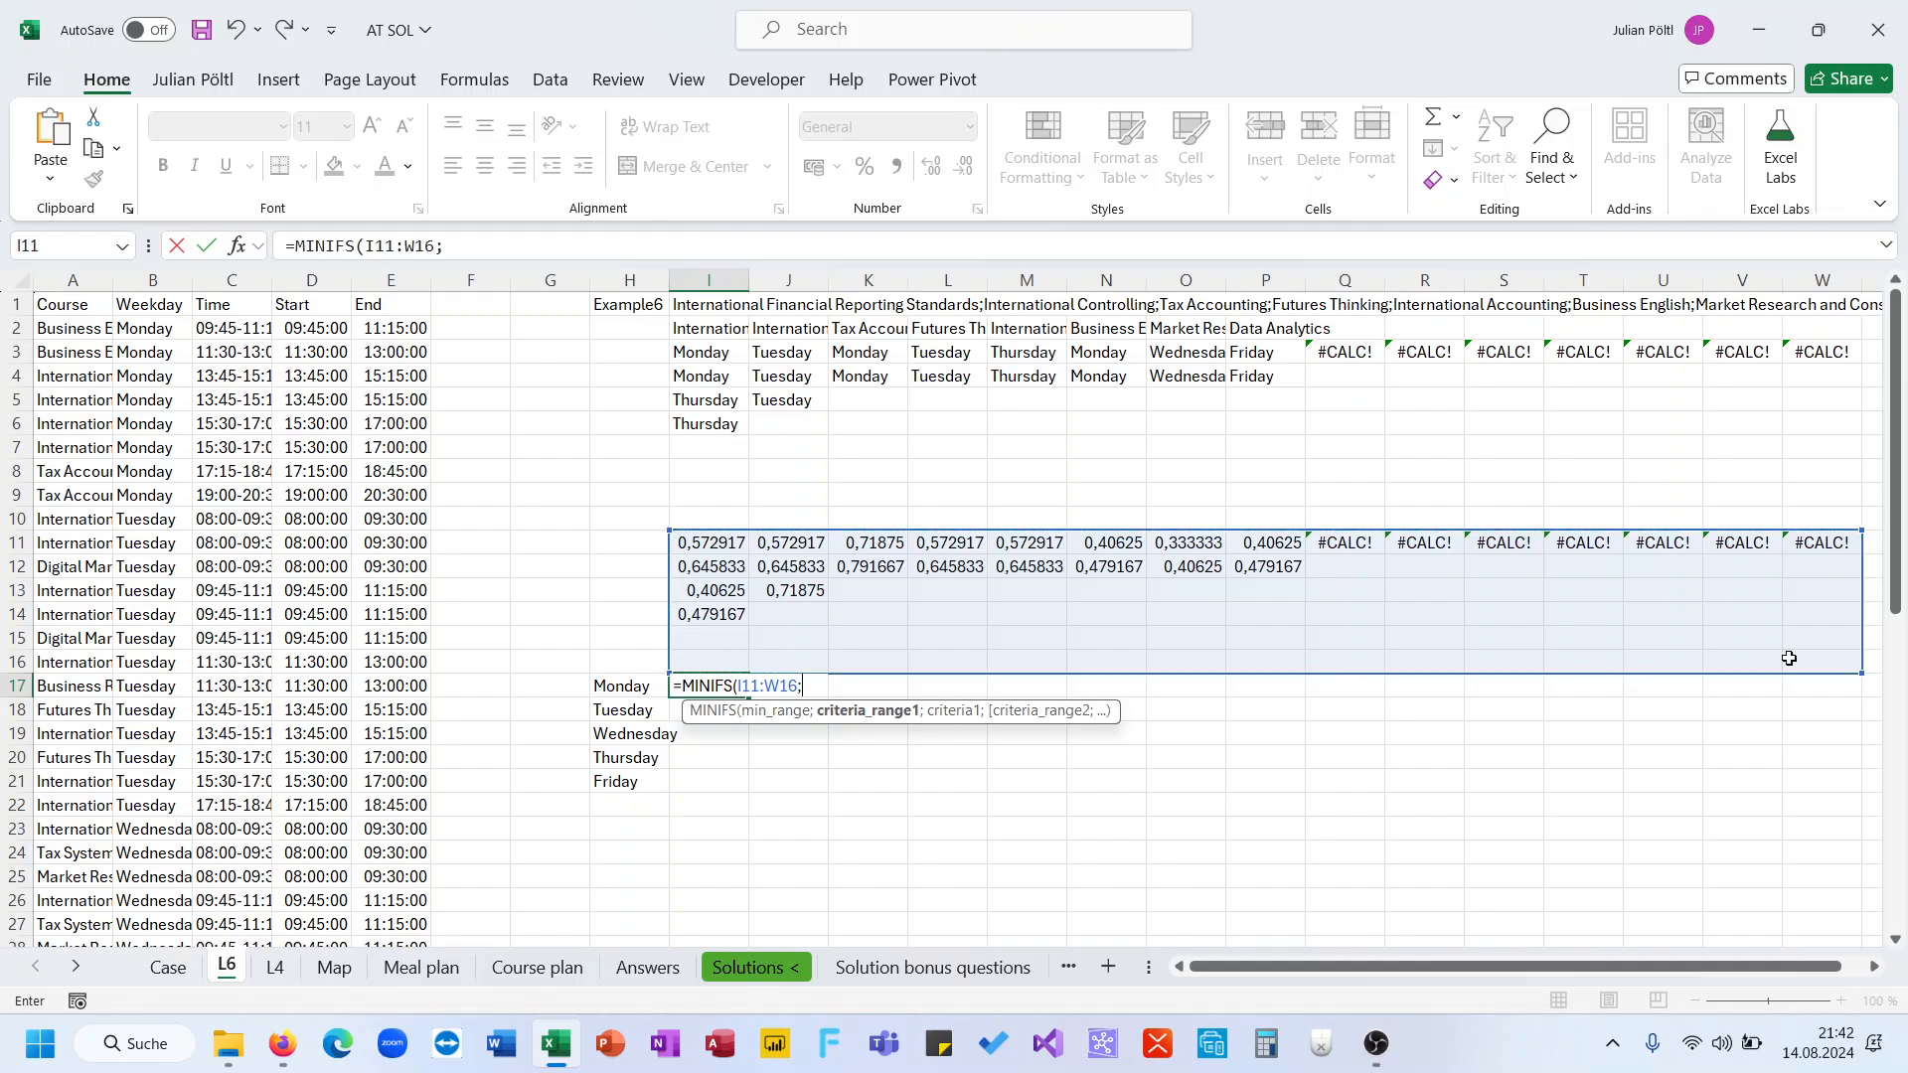
{"action": "left_click_drag", "start_coordinate": [712, 355], "coordinate": [1878, 457]}
{"action": "left_click_drag", "start_coordinate": [1721, 449], "coordinate": [1165, 447]}
{"action": "scroll", "coordinate": [630, 559], "scroll_direction": "left", "scroll_amount": 3}
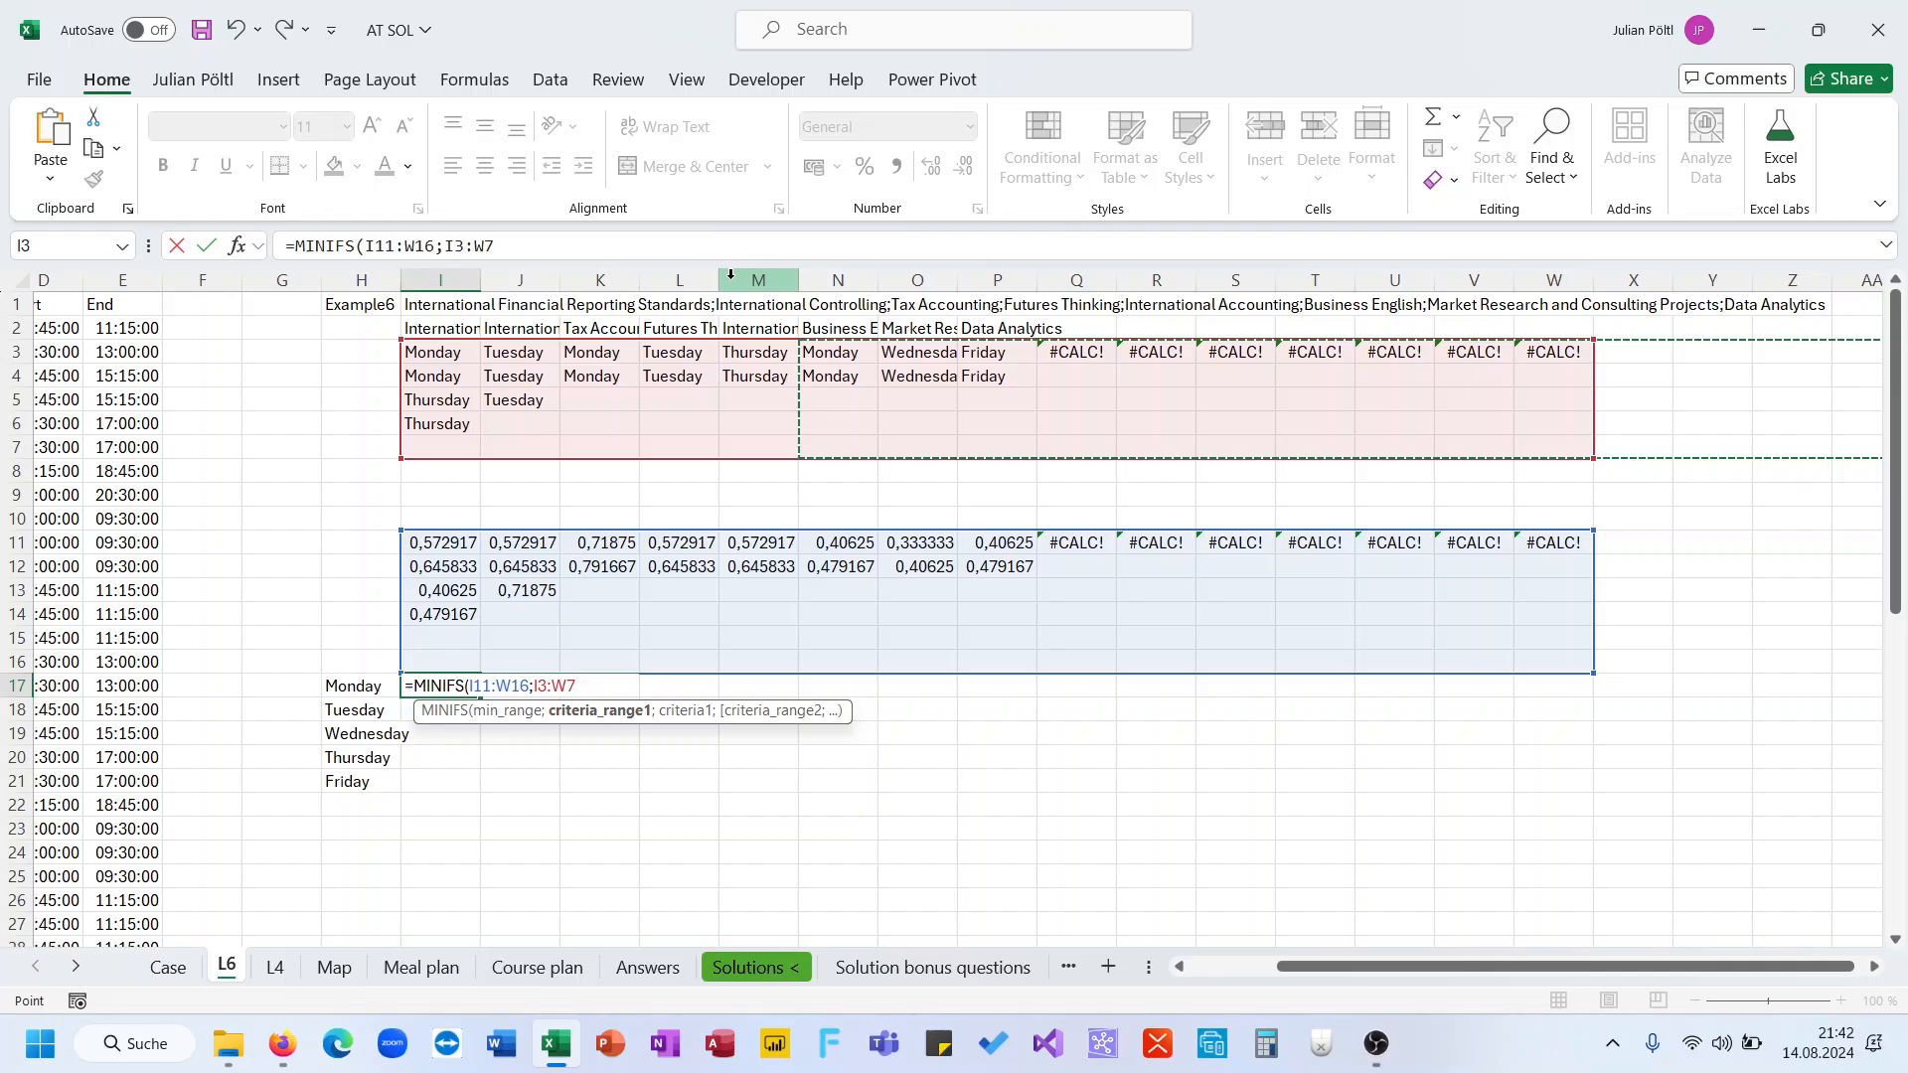
{"action": "key", "text": "shift+Down"}
{"action": "type", "text": ";"}
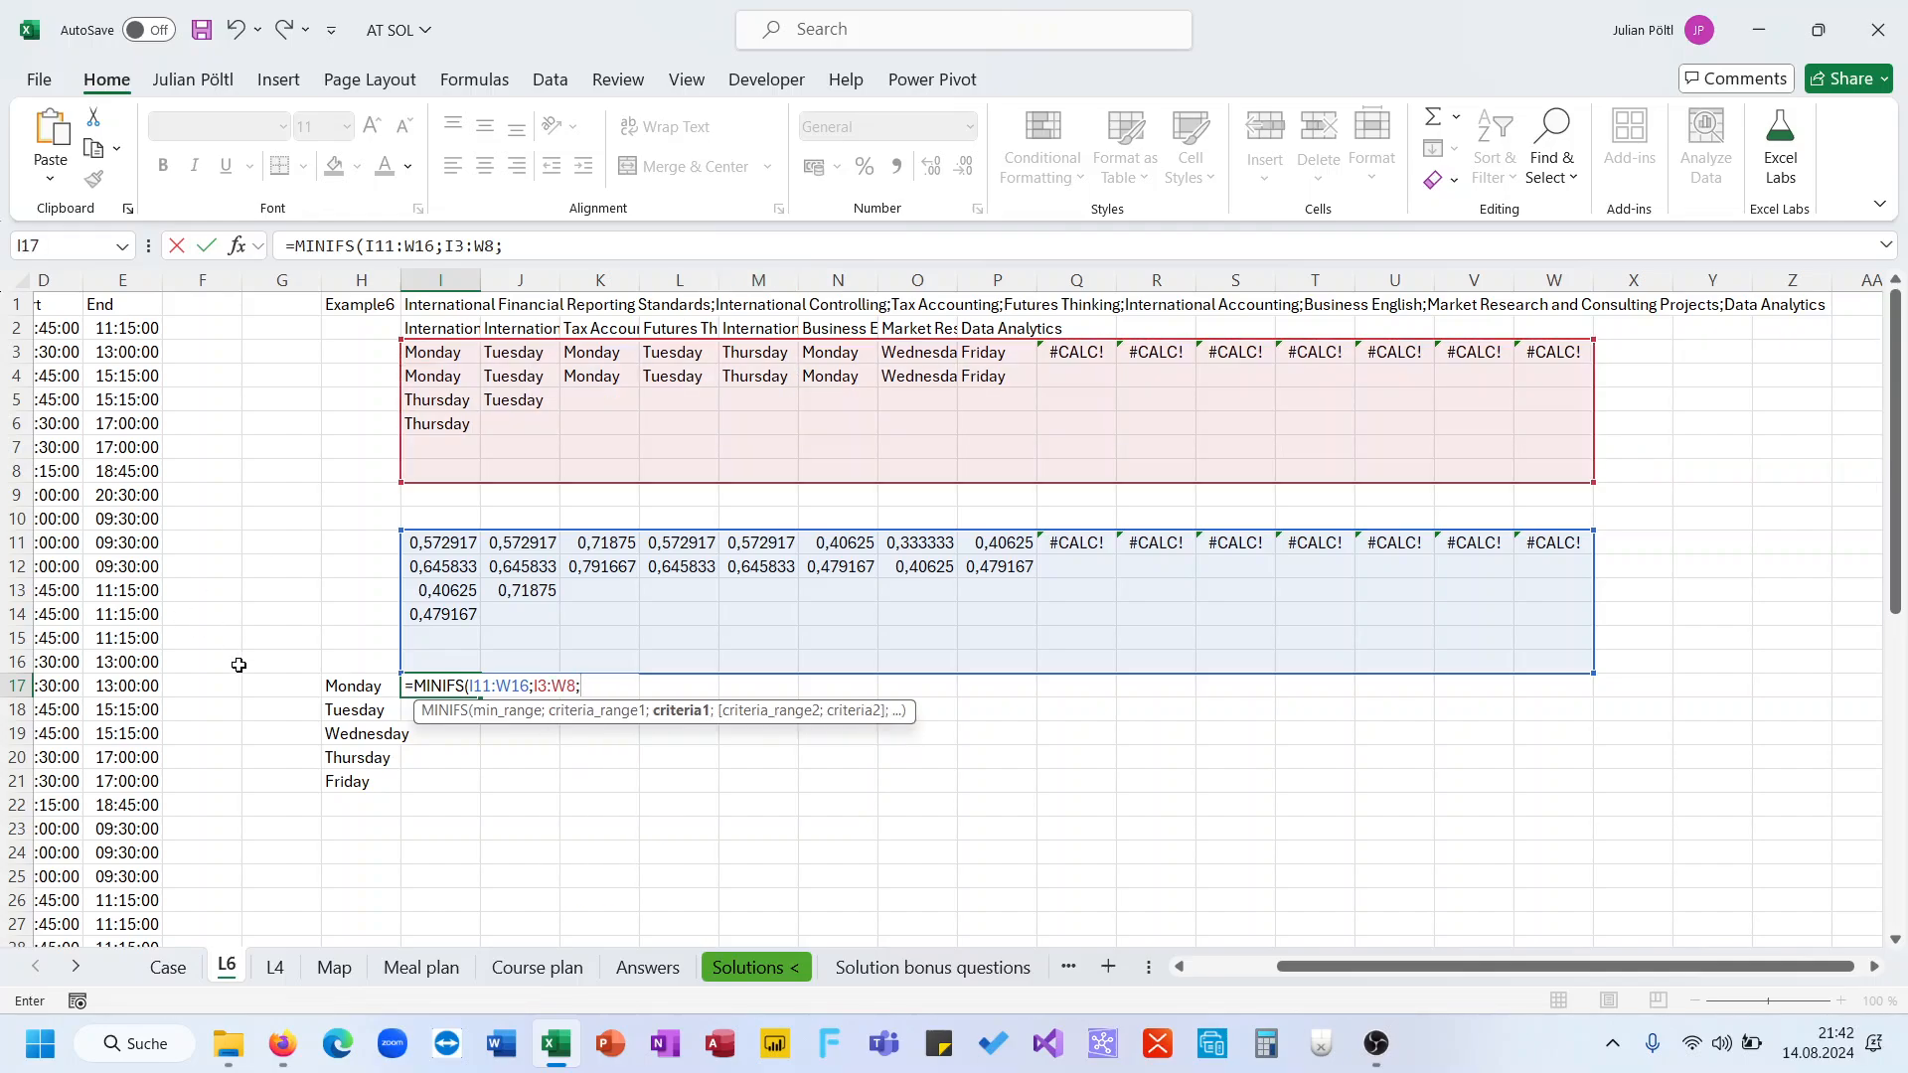
{"action": "left_click", "coordinate": [366, 694]}
{"action": "type", "text": ")"}
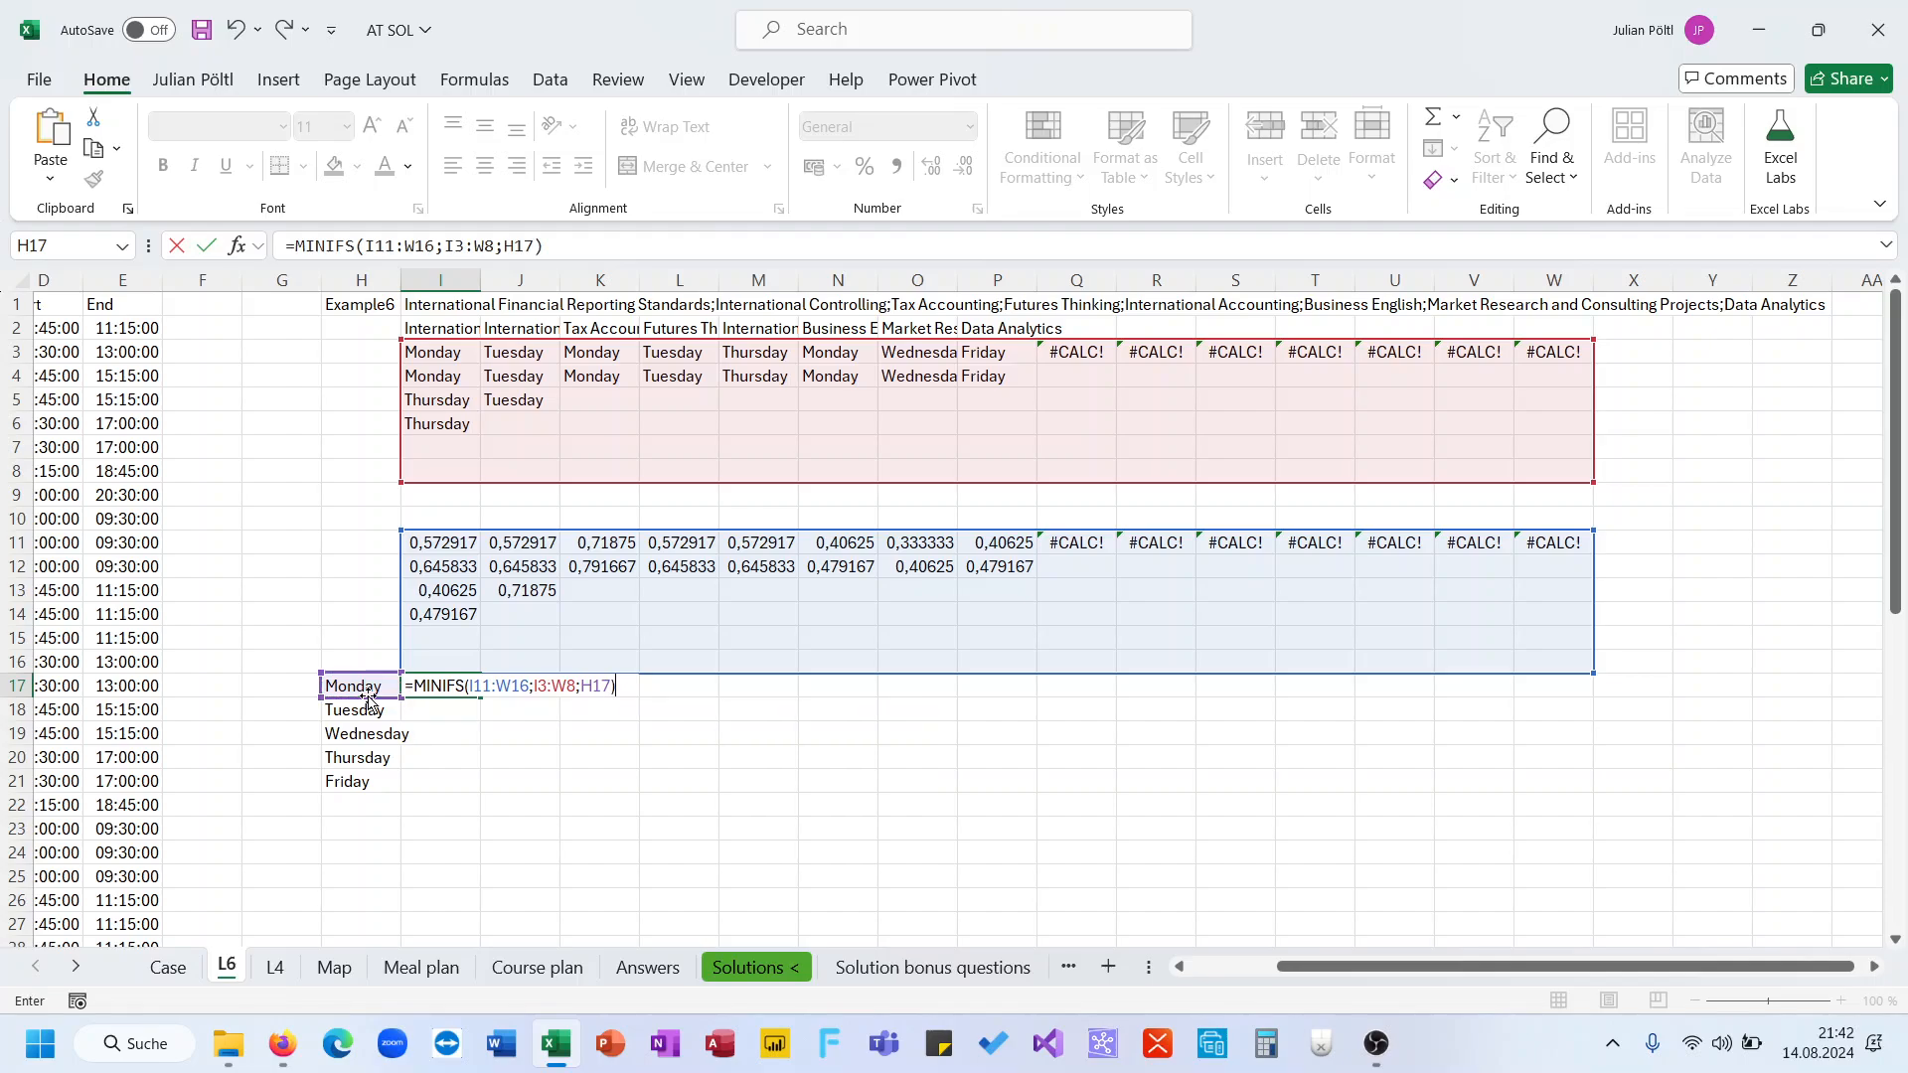
{"action": "key", "text": "ctrl+Return"}
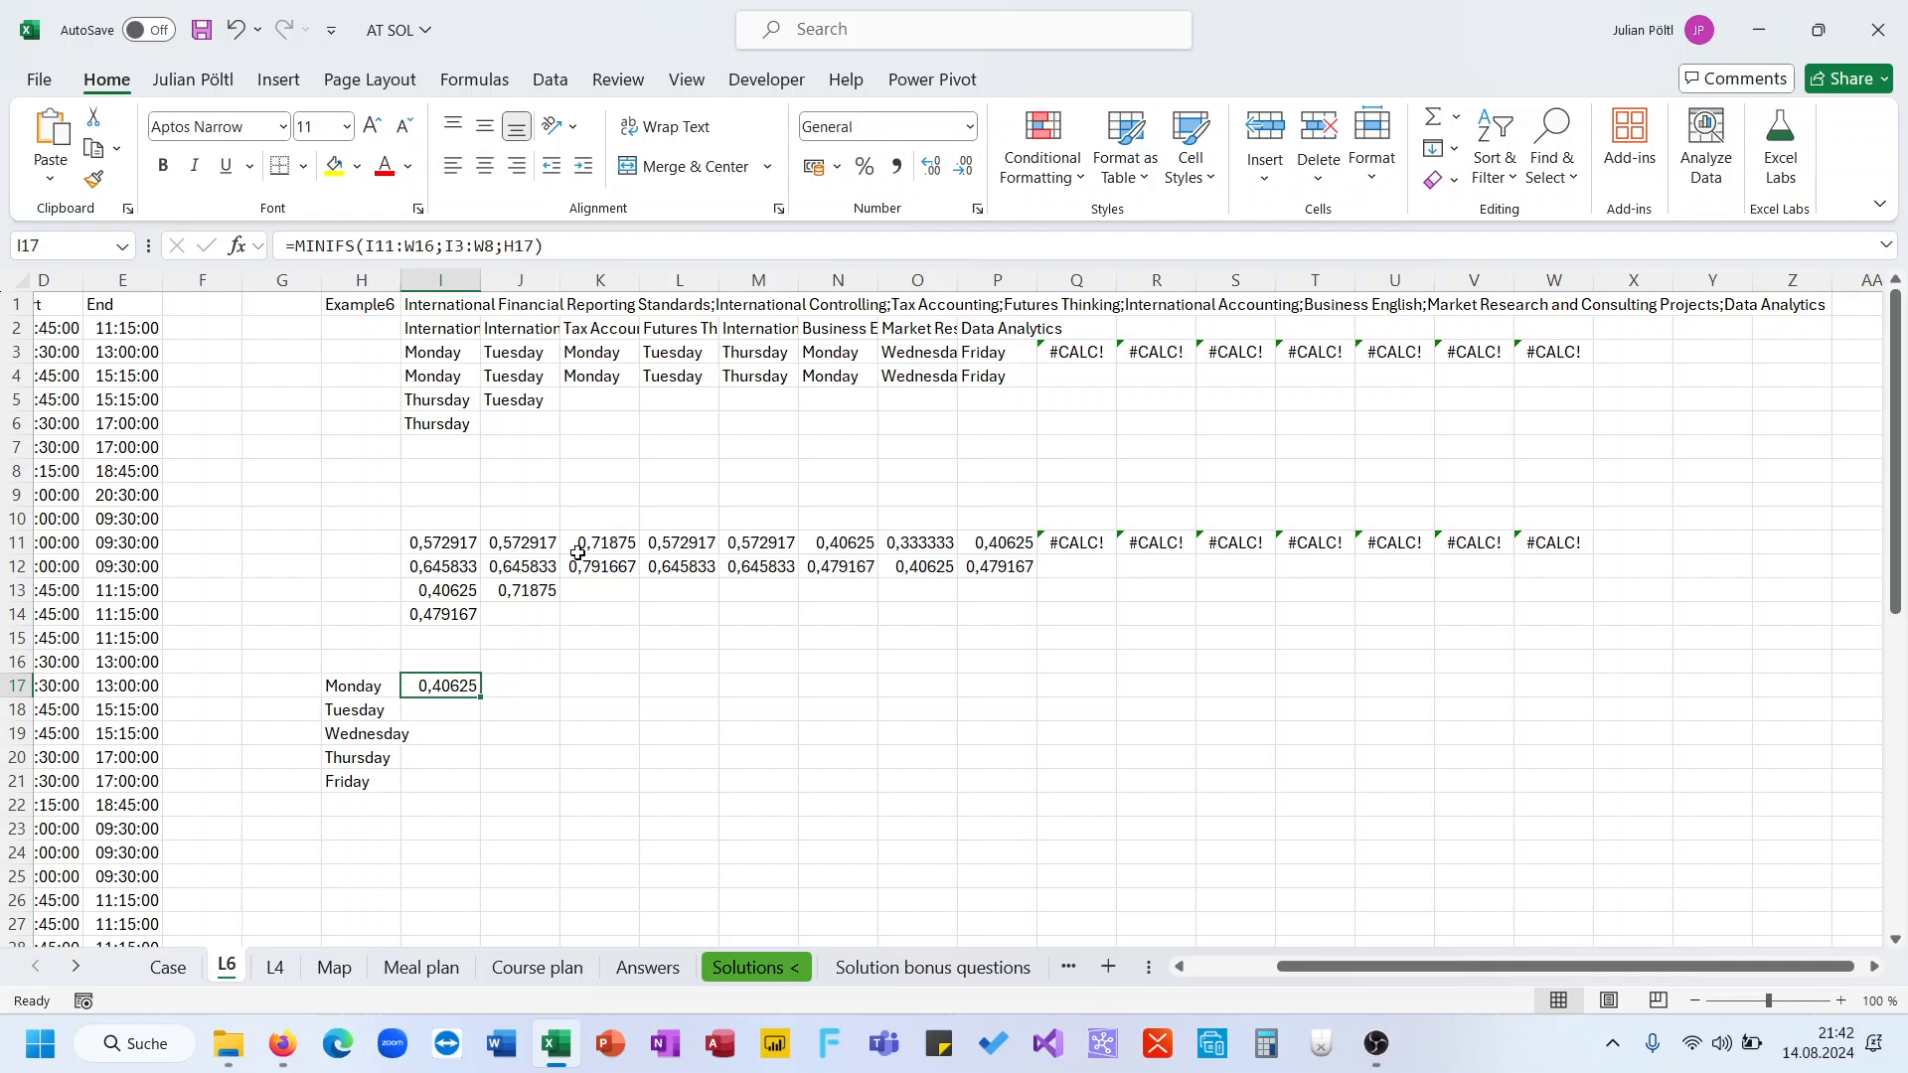
Make the ranges in I17's MINIFS formula absolute, then fill it down to I21 for all weekdays
{"action": "left_click", "coordinate": [850, 542]}
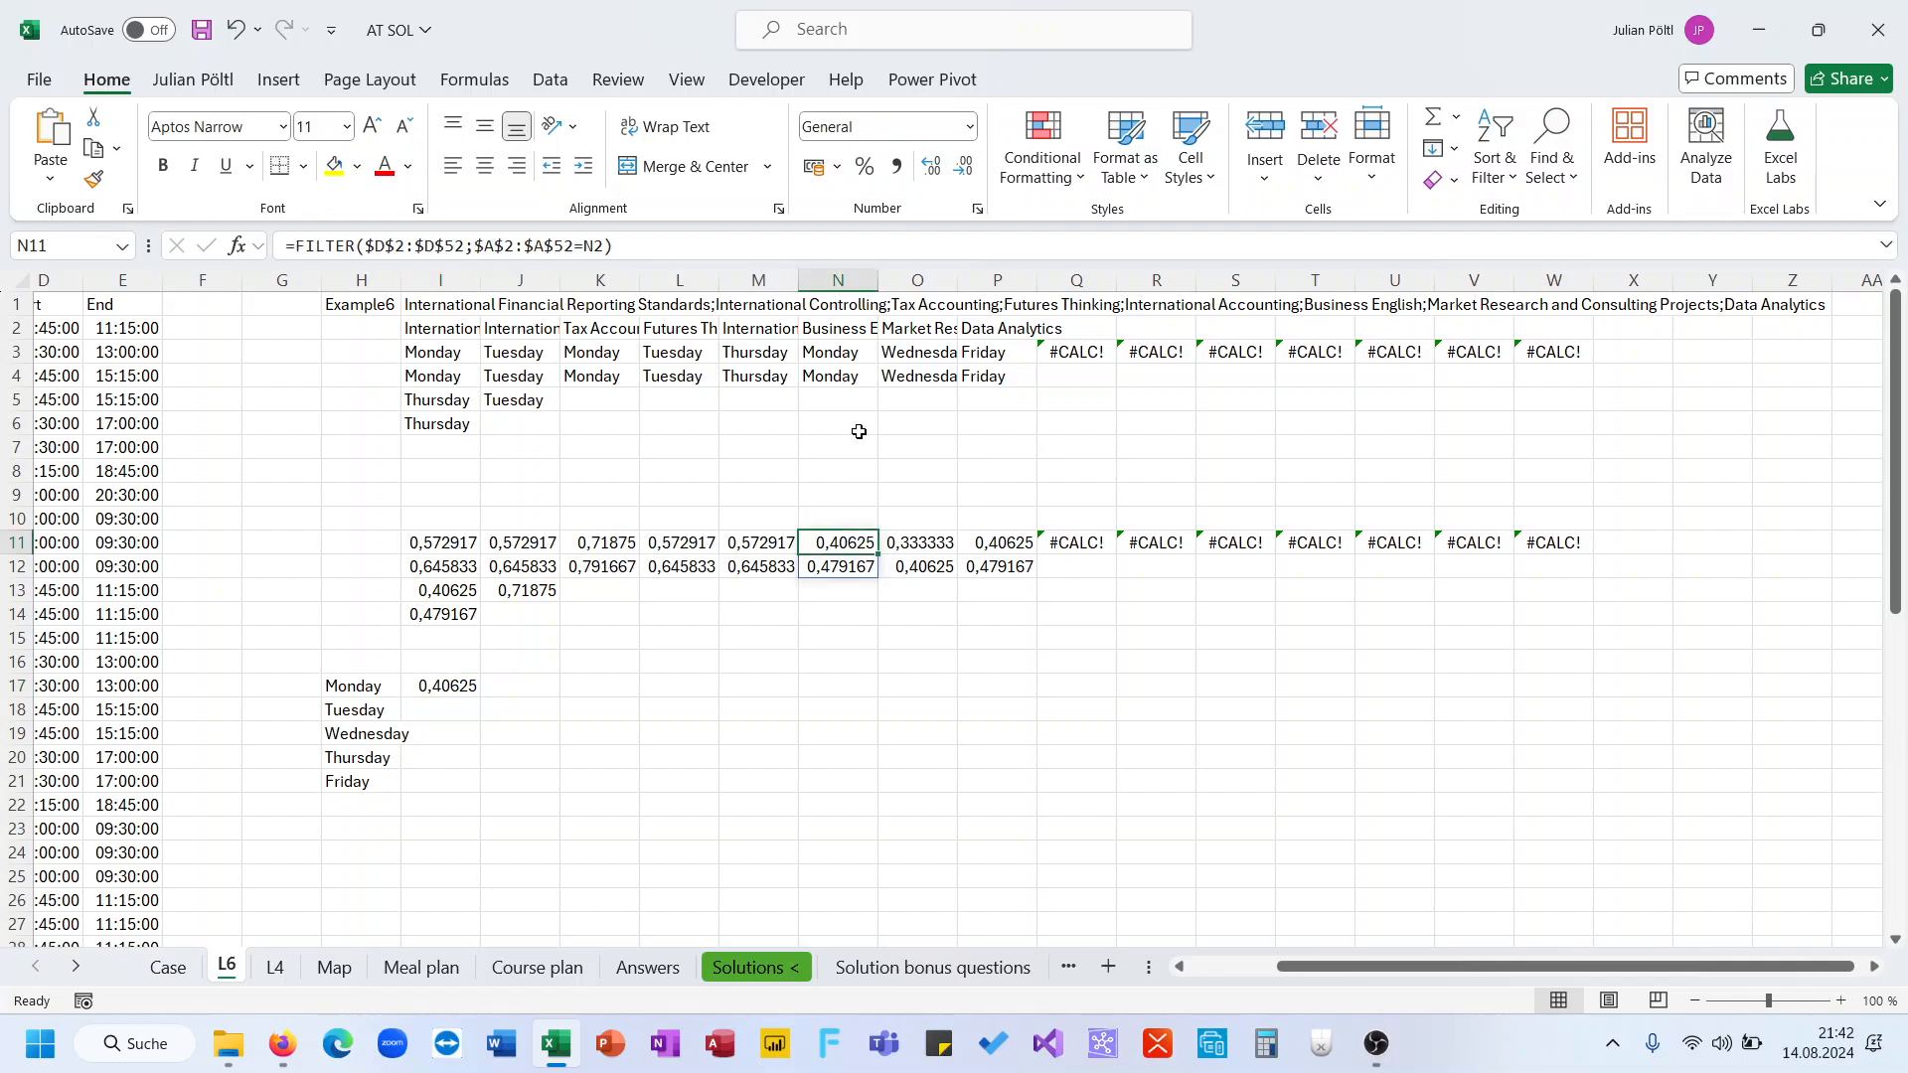
{"action": "left_click", "coordinate": [846, 328]}
{"action": "scroll", "coordinate": [762, 481], "scroll_direction": "left", "scroll_amount": 1}
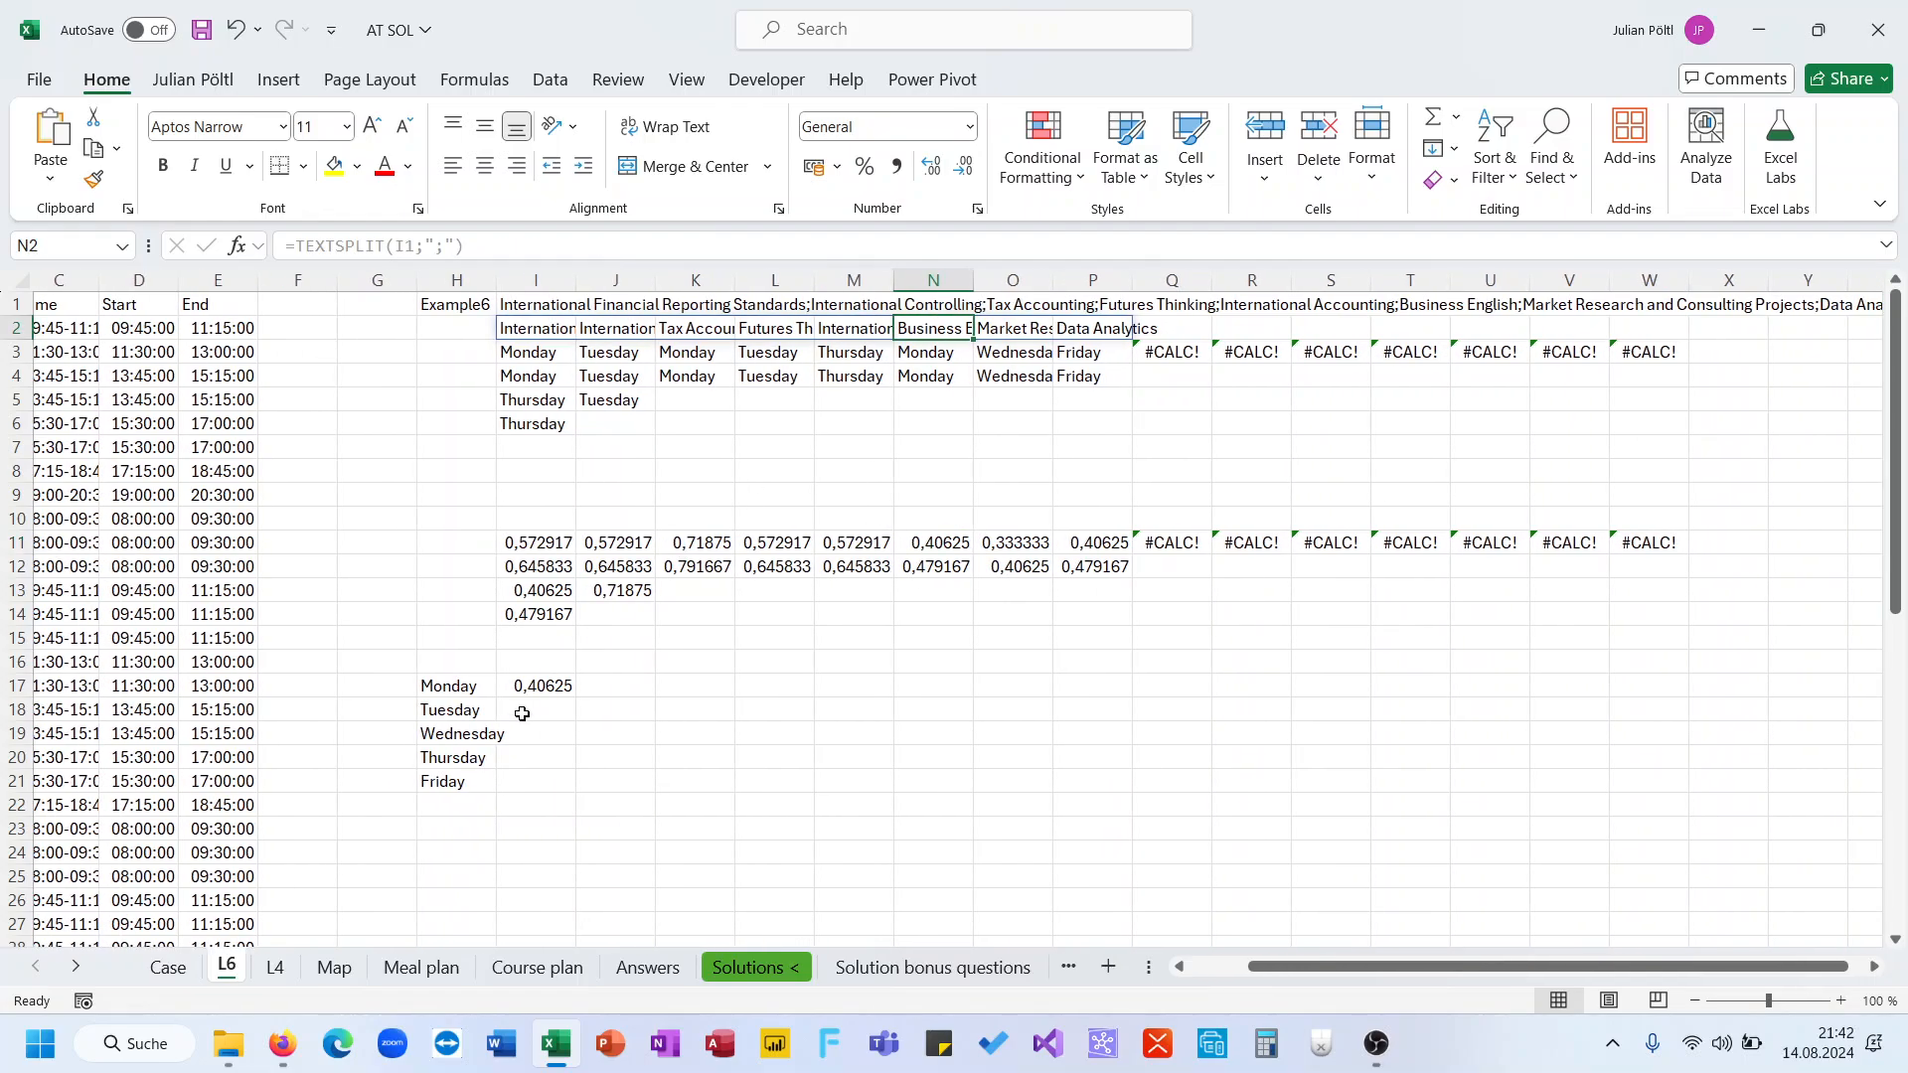
{"action": "left_click", "coordinate": [532, 685]}
{"action": "left_click", "coordinate": [405, 249]}
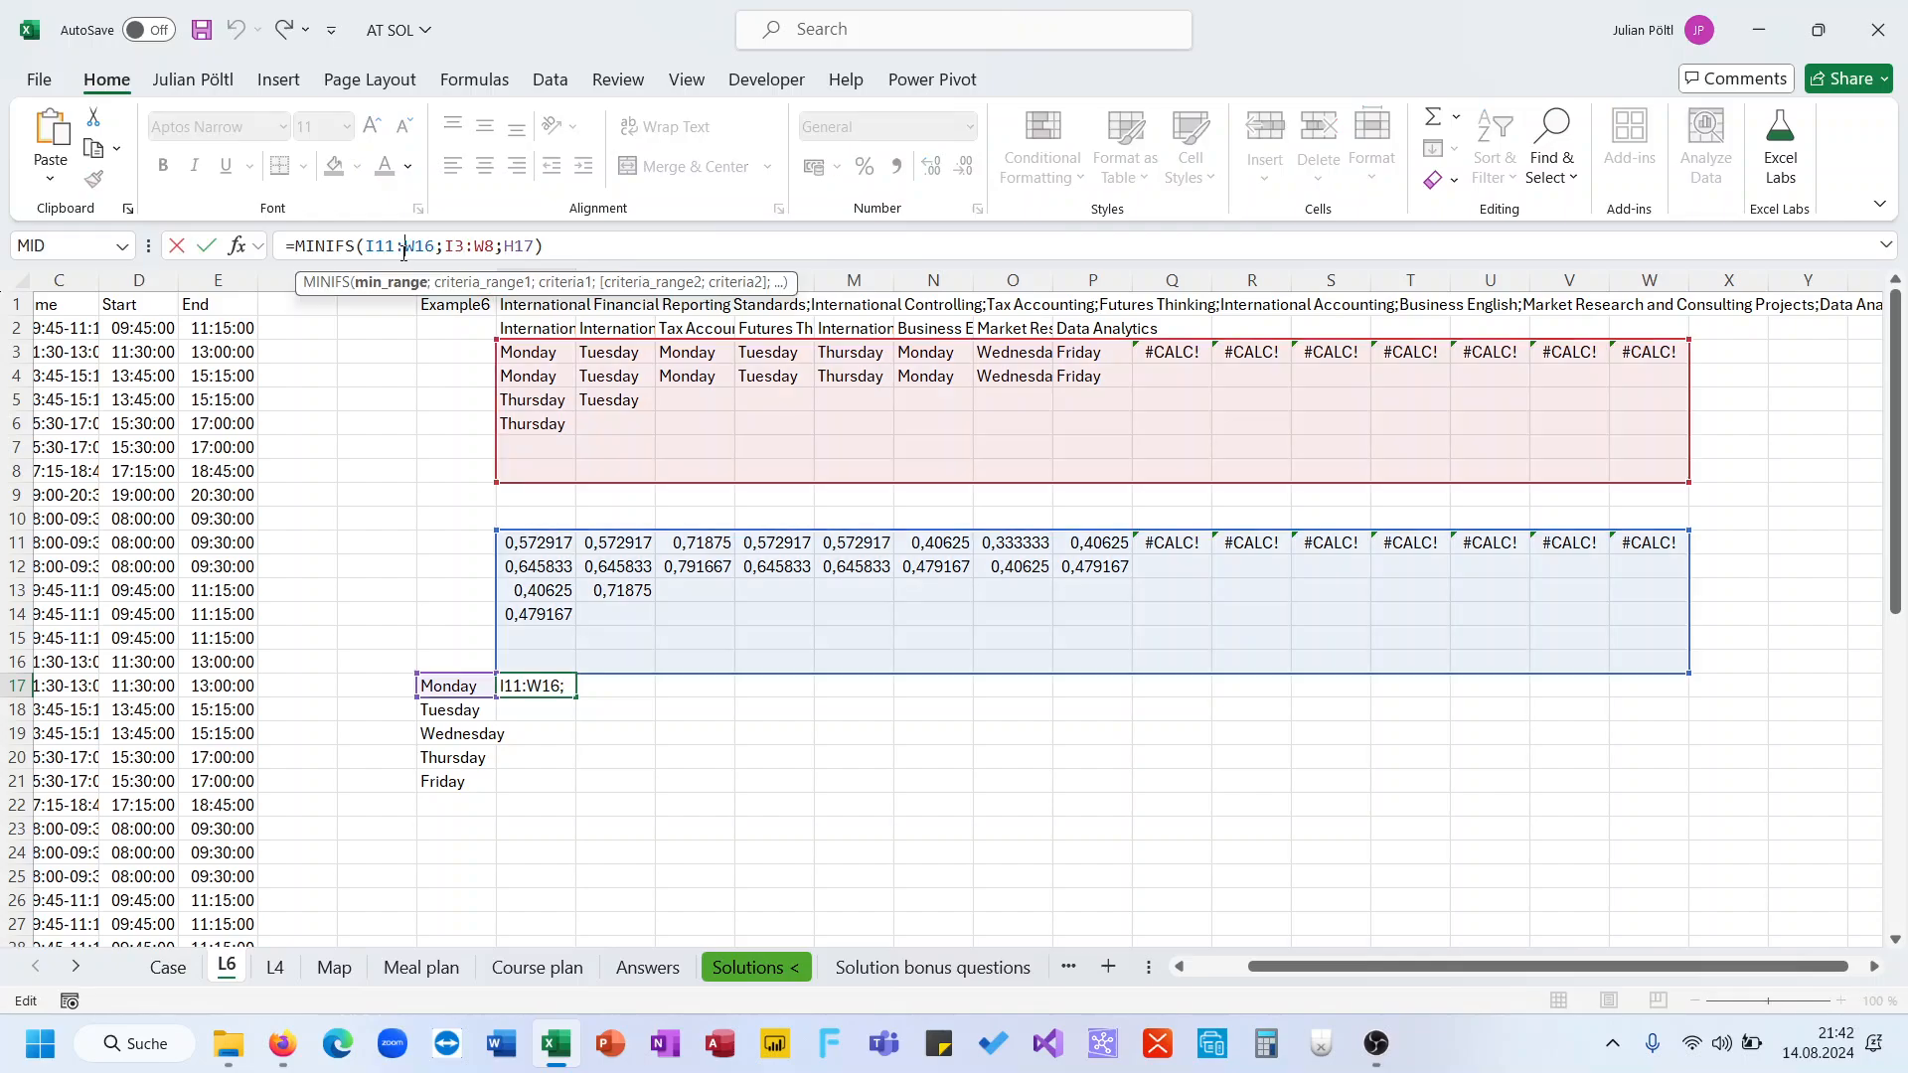
{"action": "key", "text": "F4"}
{"action": "left_click", "coordinate": [377, 247]}
{"action": "key", "text": "F4"}
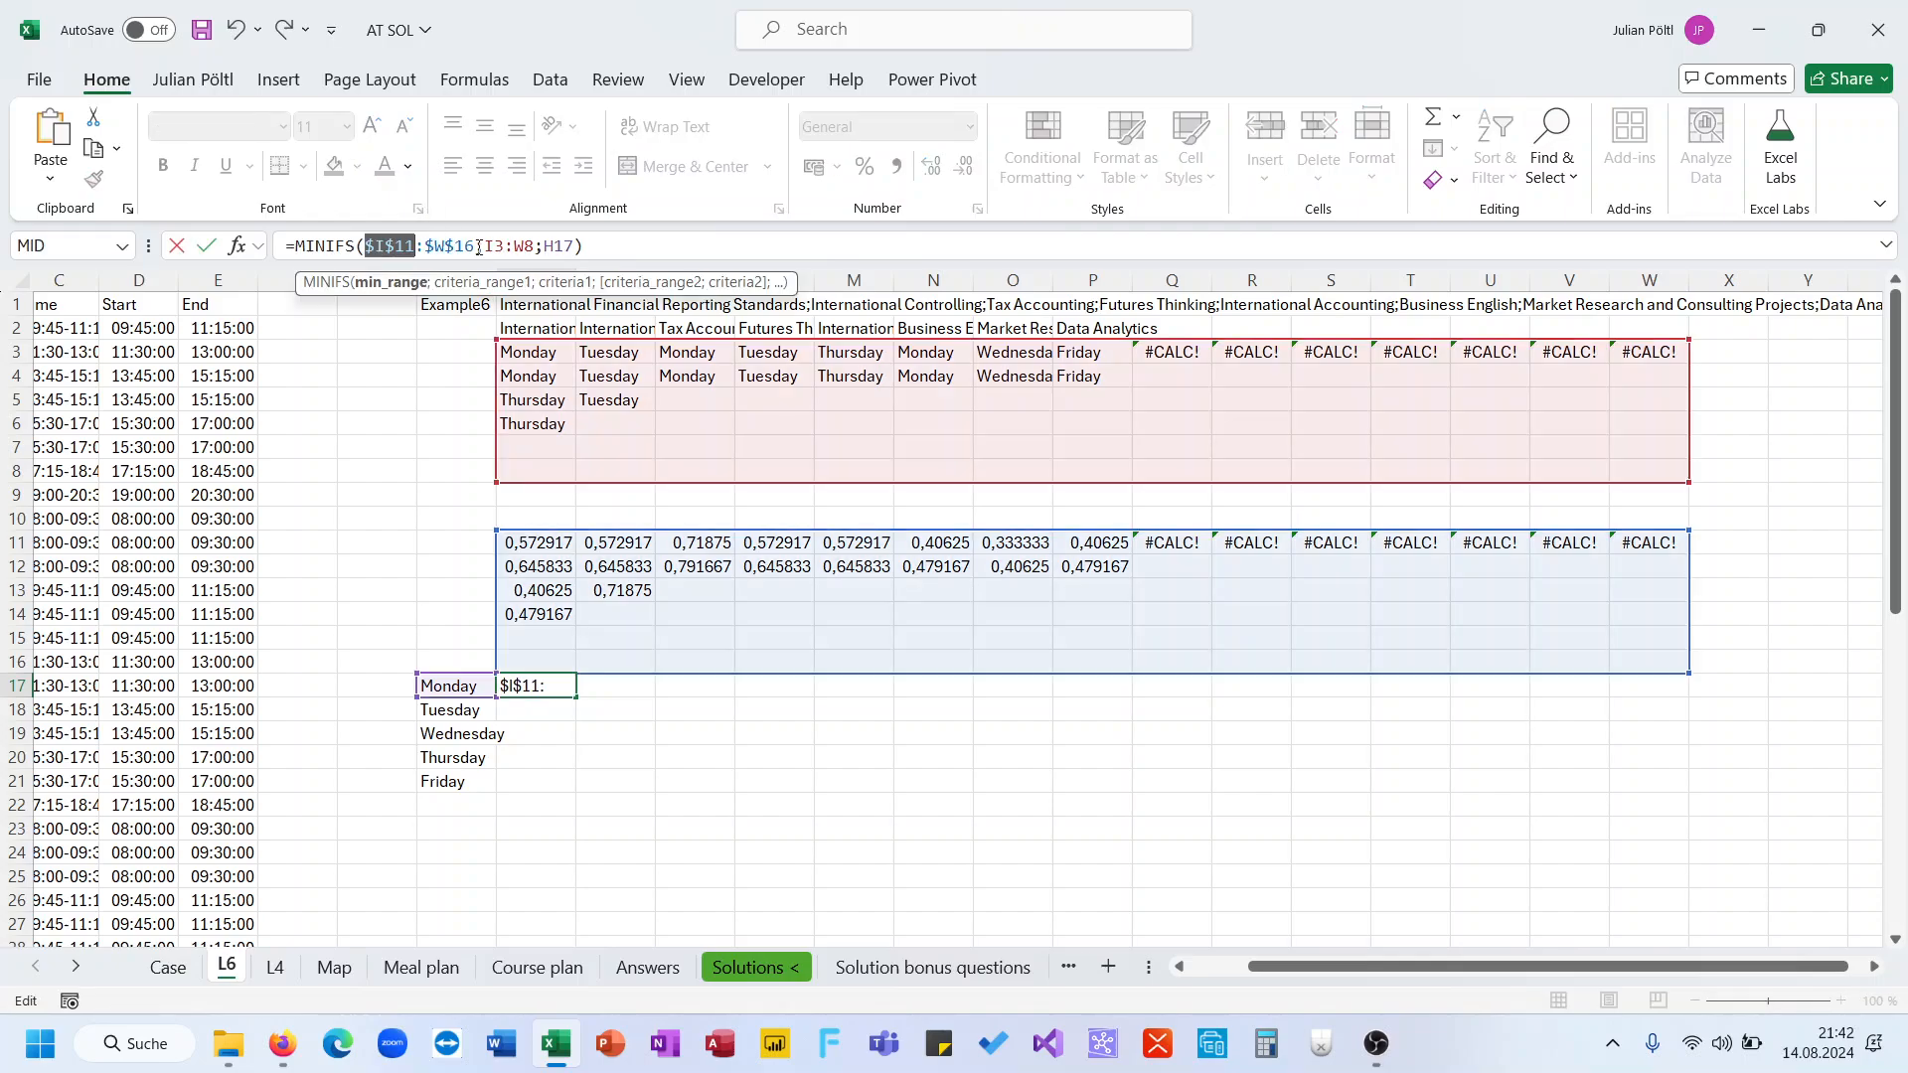
{"action": "left_click", "coordinate": [488, 246]}
{"action": "key", "text": "F4"}
{"action": "left_click", "coordinate": [555, 249]}
{"action": "key", "text": "F4"}
{"action": "key", "text": "Return"}
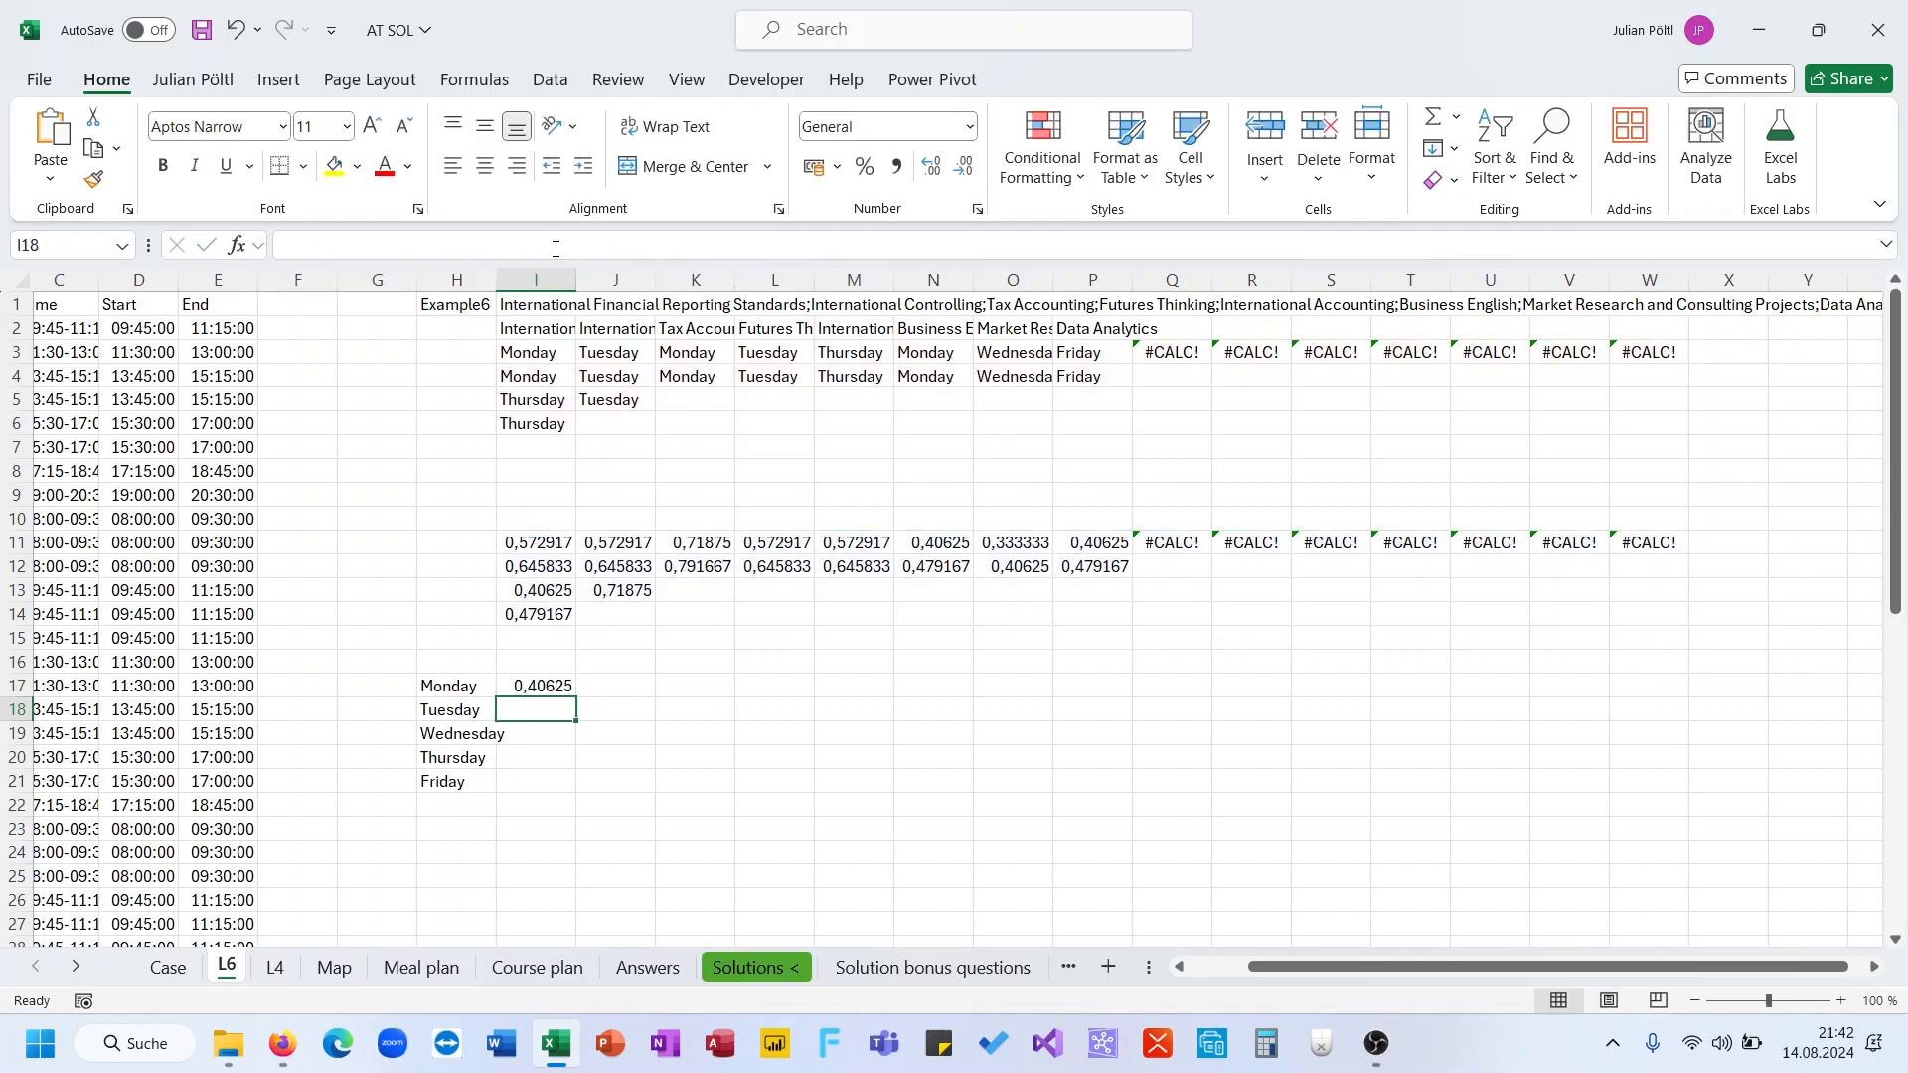
{"action": "key", "text": "Up"}
{"action": "left_click_drag", "start_coordinate": [579, 699], "coordinate": [578, 789]}
Label I16 as Start and J16 as End
{"action": "left_click", "coordinate": [544, 659]}
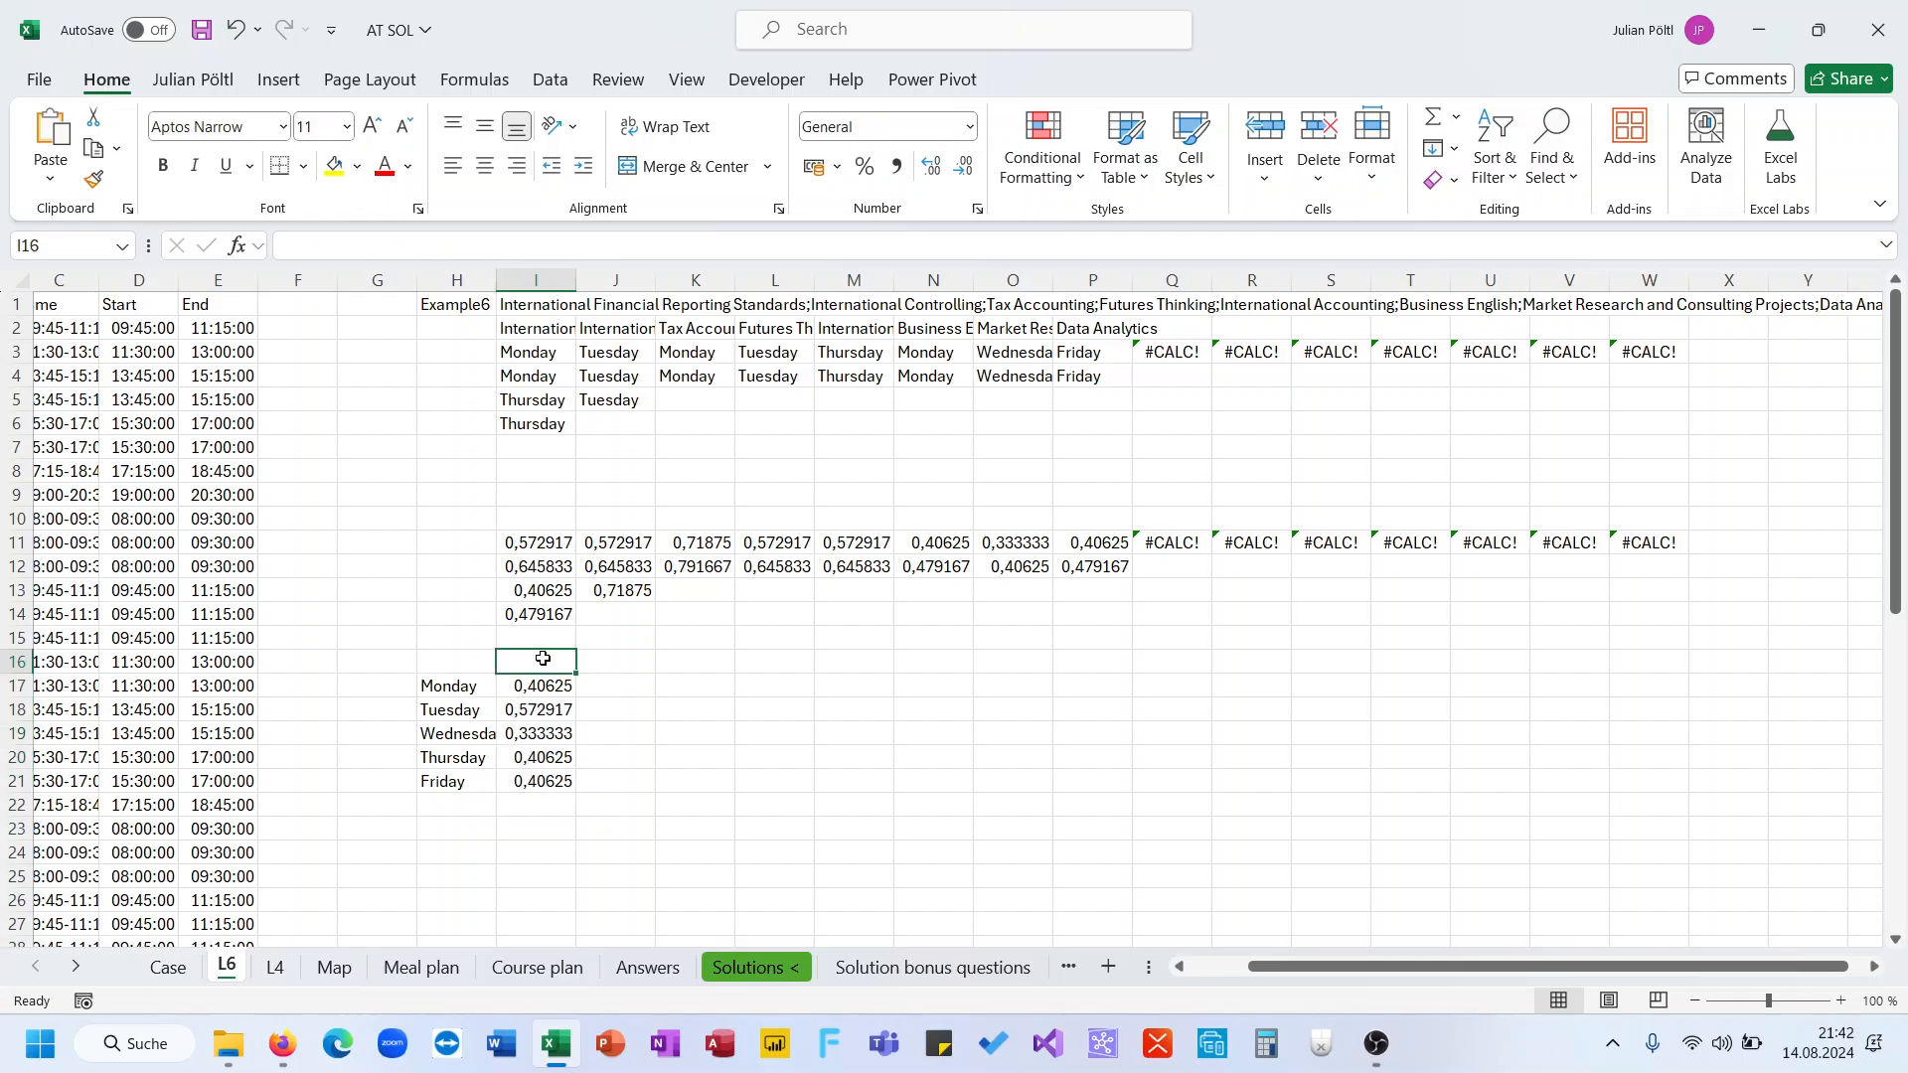
{"action": "type", "text": "Start"}
{"action": "key", "text": "Tab"}
{"action": "type", "text": "End"}
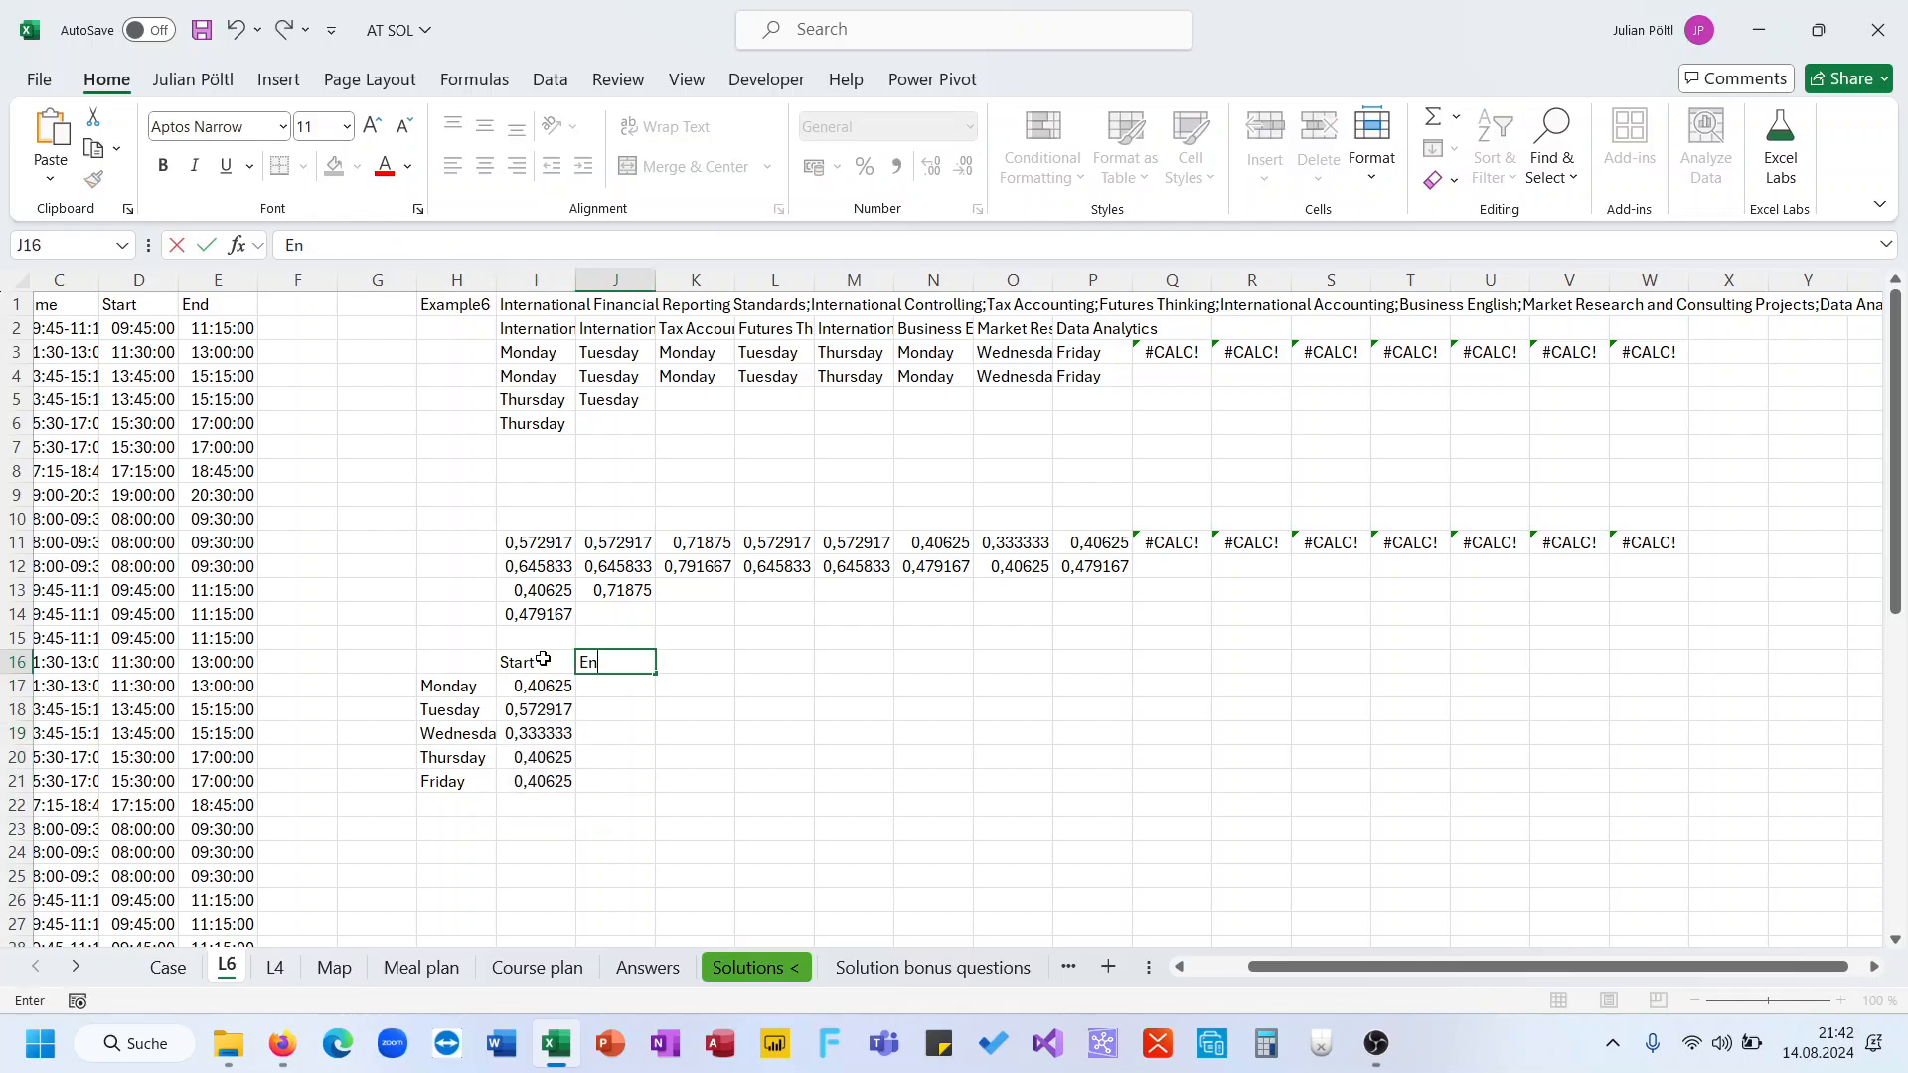
{"action": "key", "text": "Return"}
Copy I17's formula into J17 with MAXIFS instead of MINIFS and fill it down to J21
{"action": "left_click", "coordinate": [452, 247]}
{"action": "key", "text": "ctrl+a"}
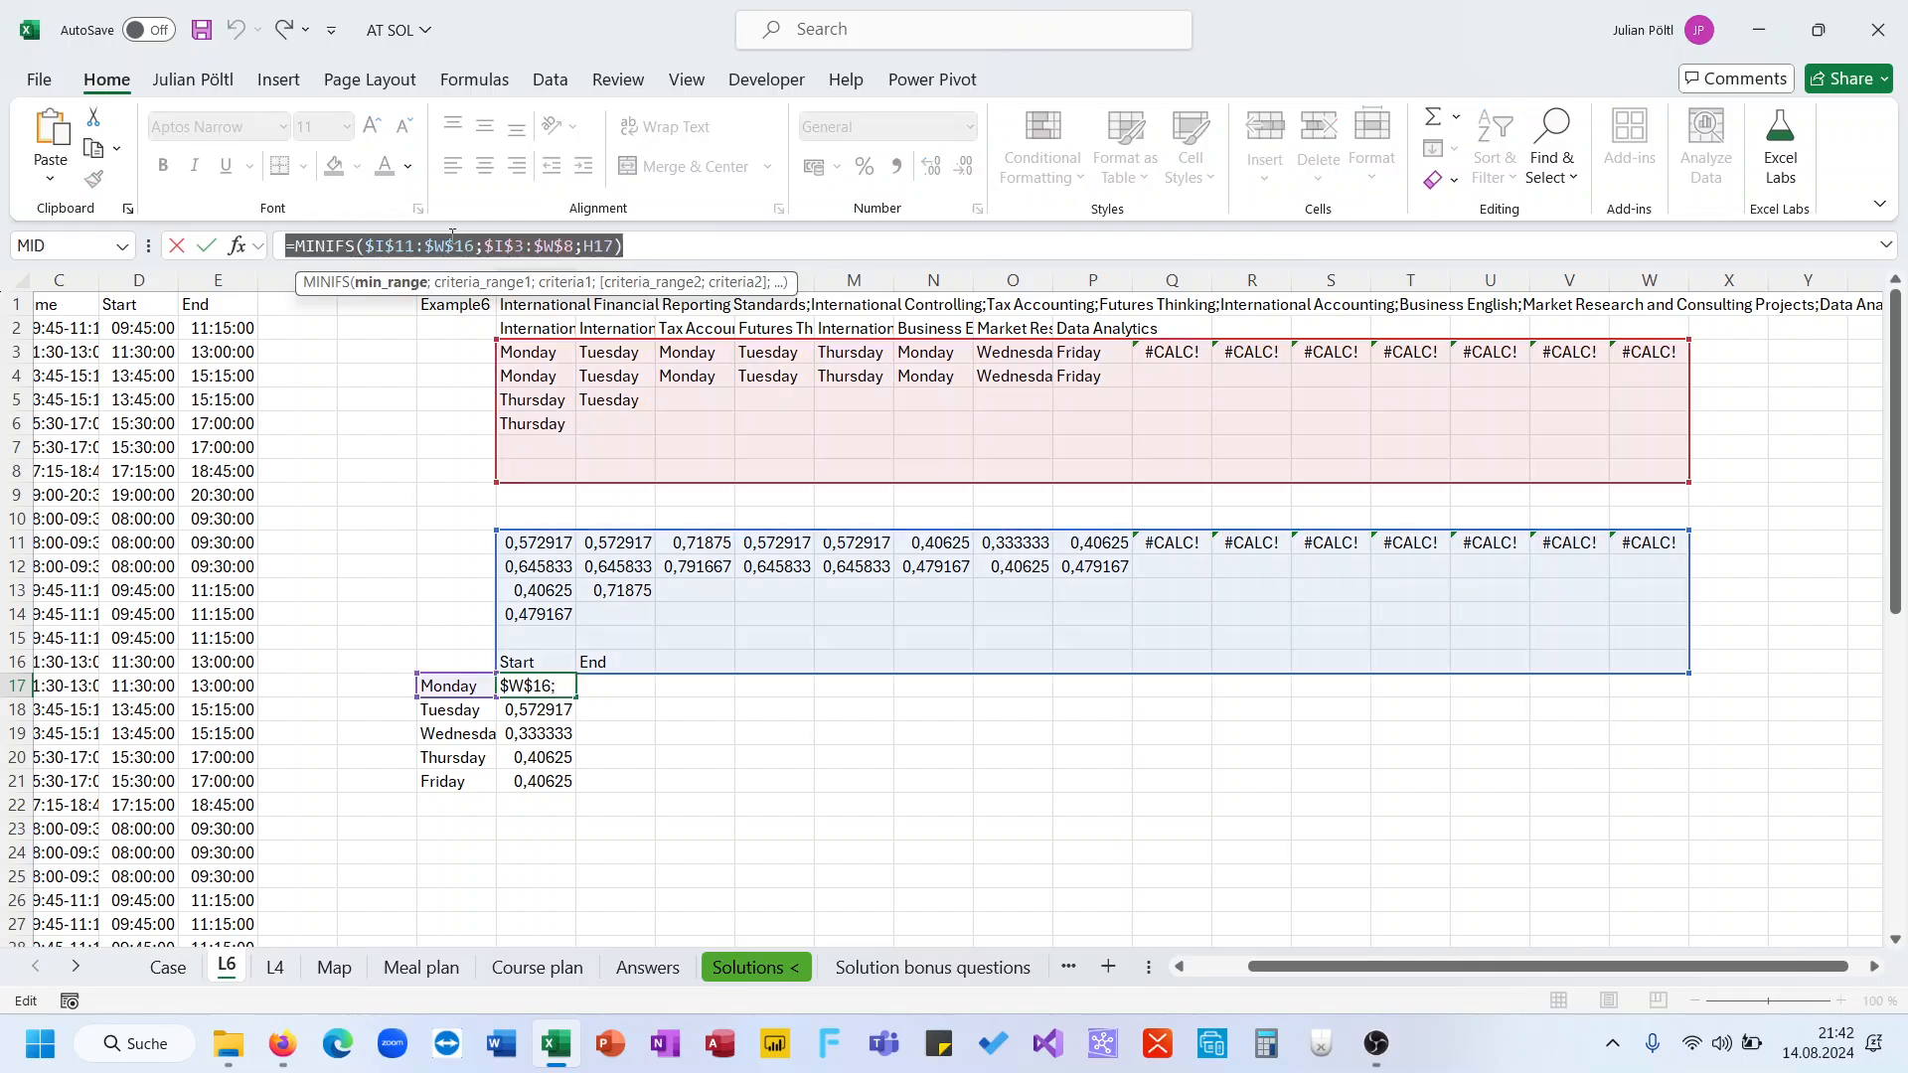
{"action": "key", "text": "ctrl+c"}
{"action": "key", "text": "Tab"}
{"action": "left_click", "coordinate": [452, 238]}
{"action": "key", "text": "ctrl+v"}
{"action": "double_click", "coordinate": [320, 243]}
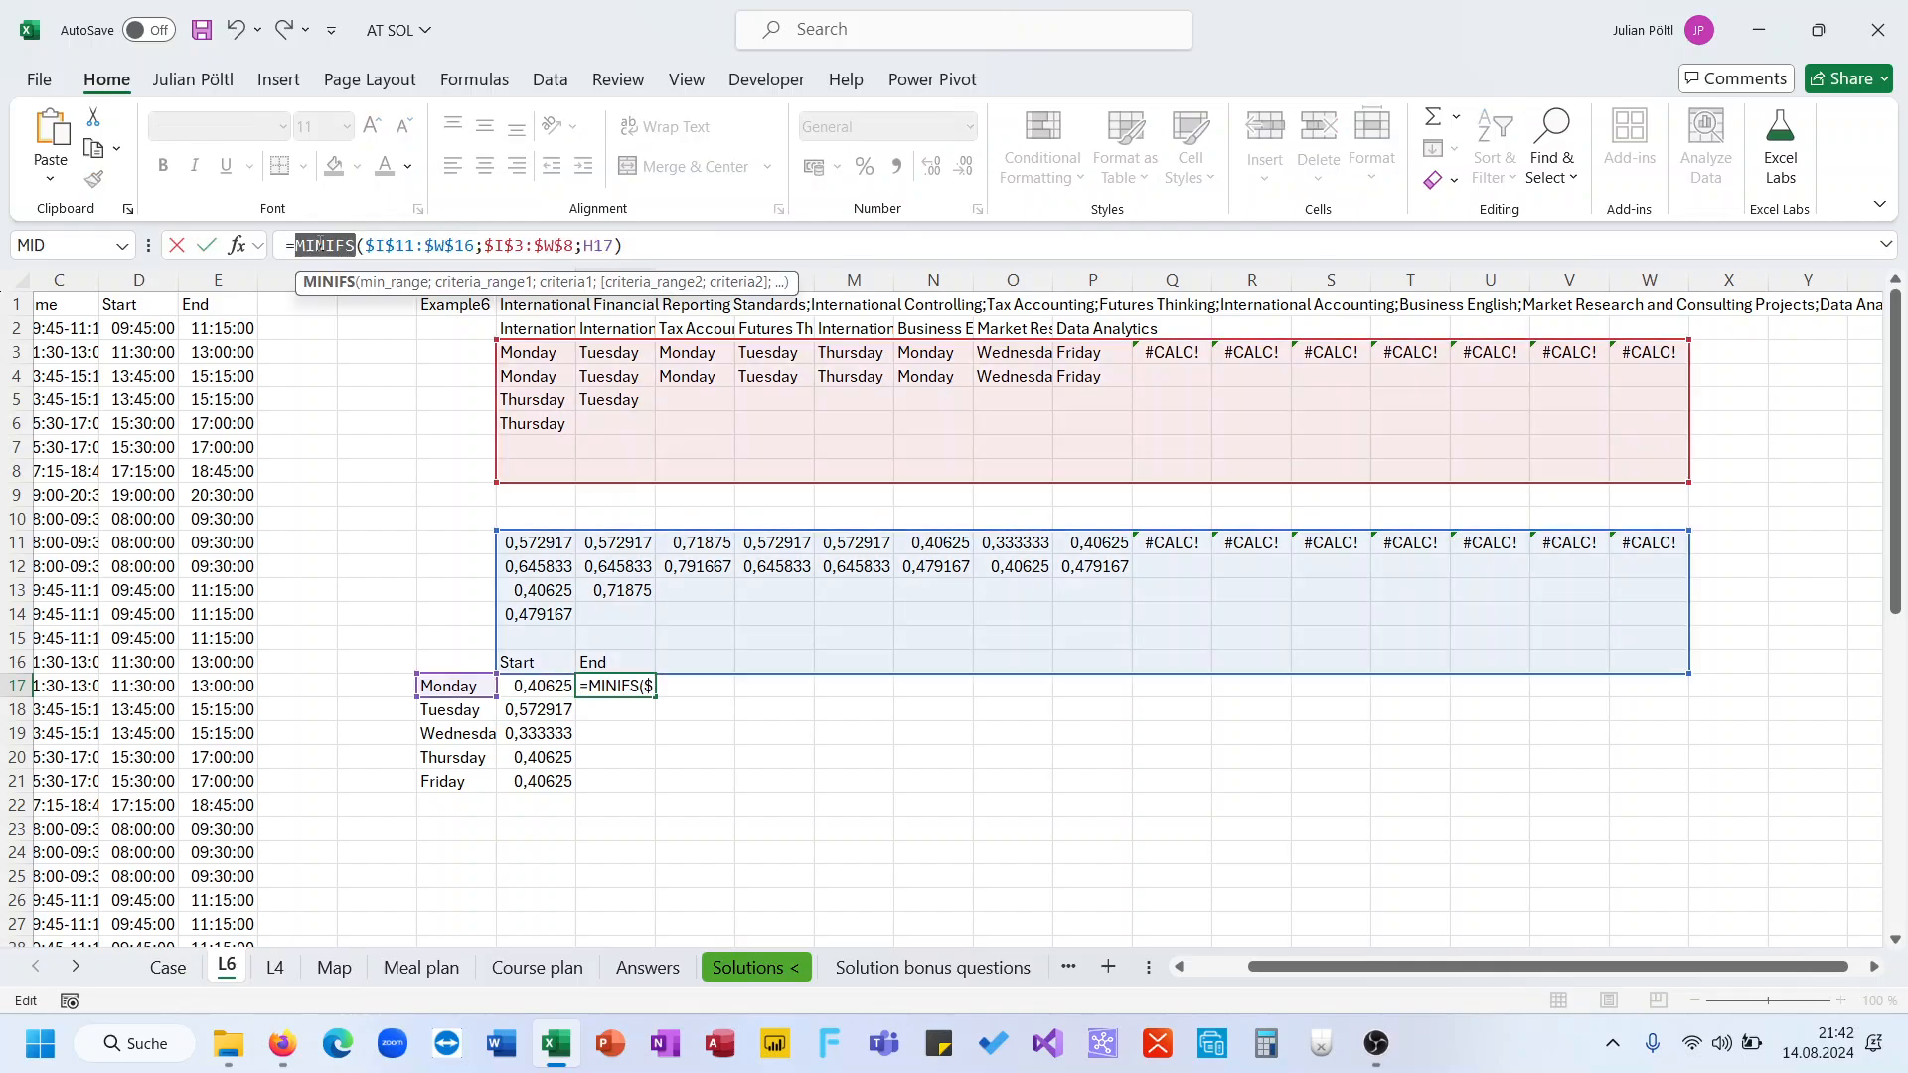
{"action": "type", "text": "Max"}
{"action": "key", "text": "Down"}
{"action": "key", "text": "Down"}
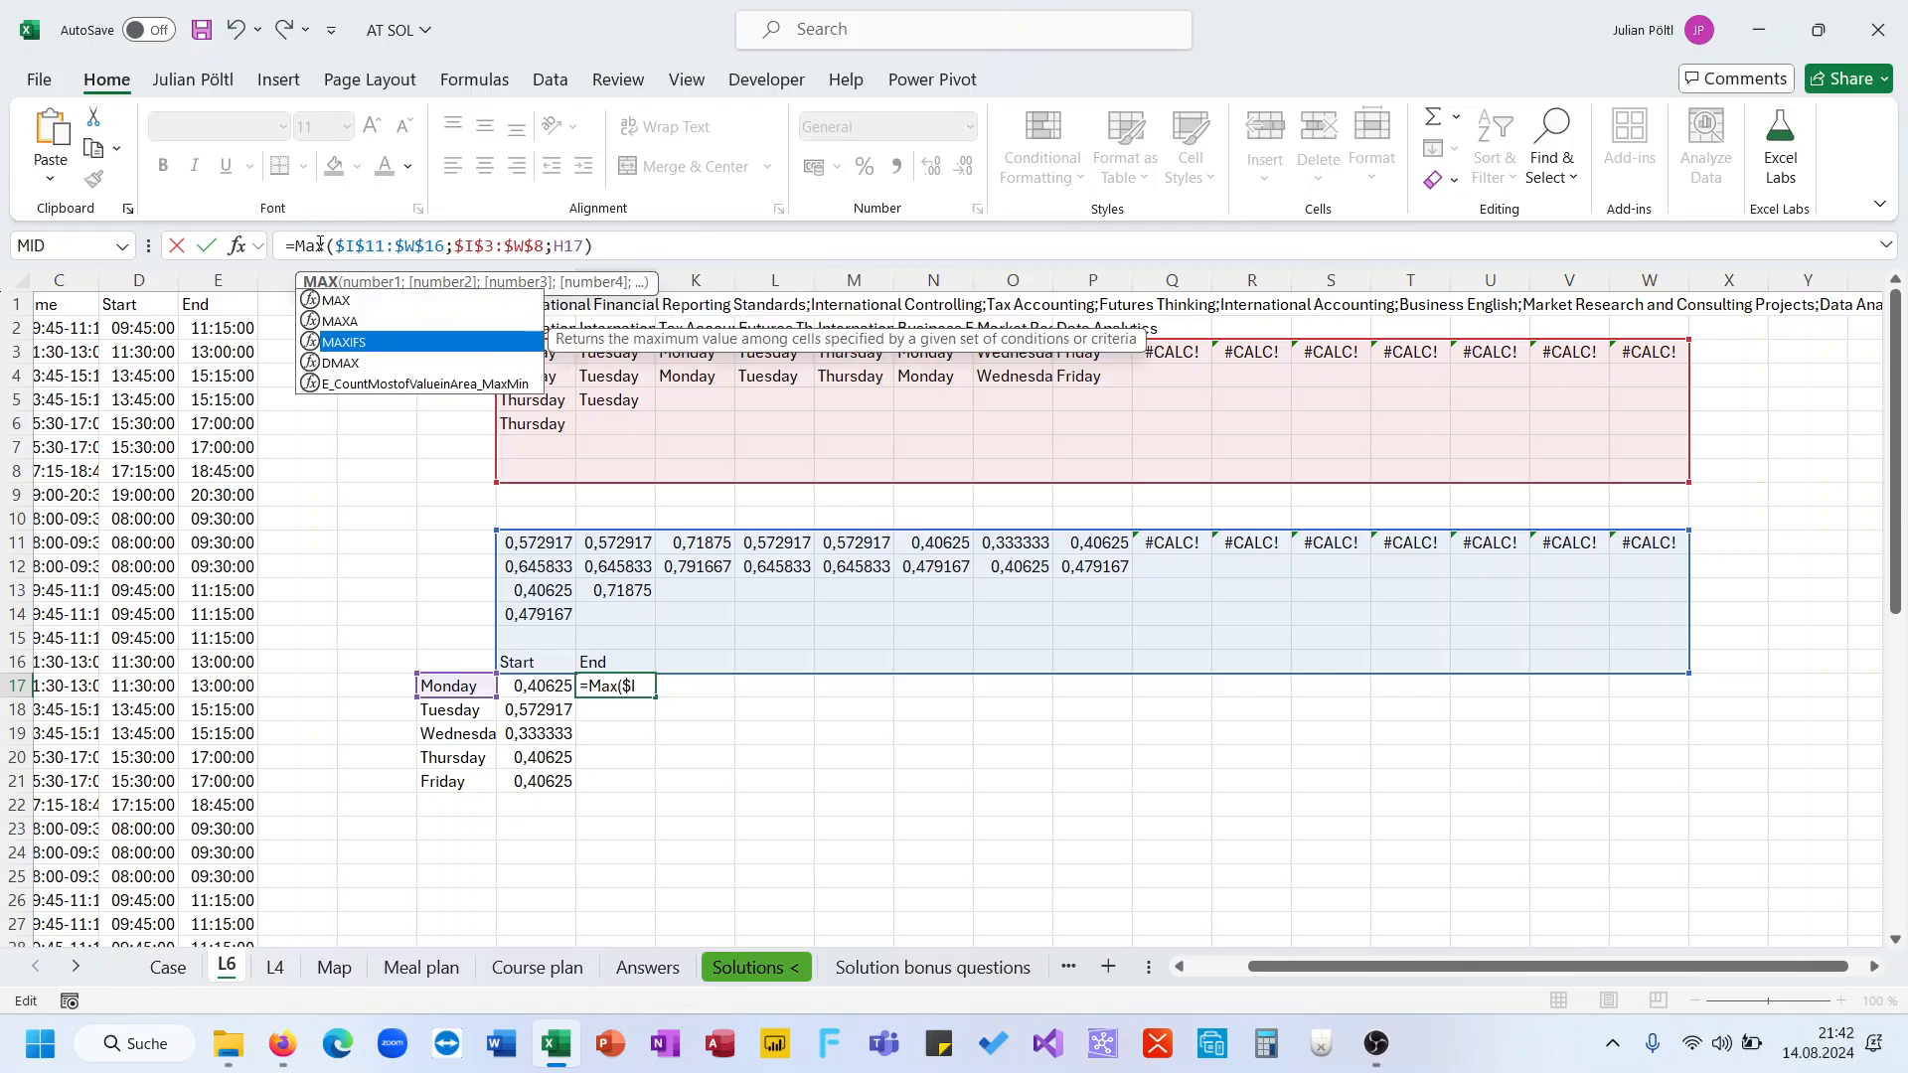
{"action": "key", "text": "Tab"}
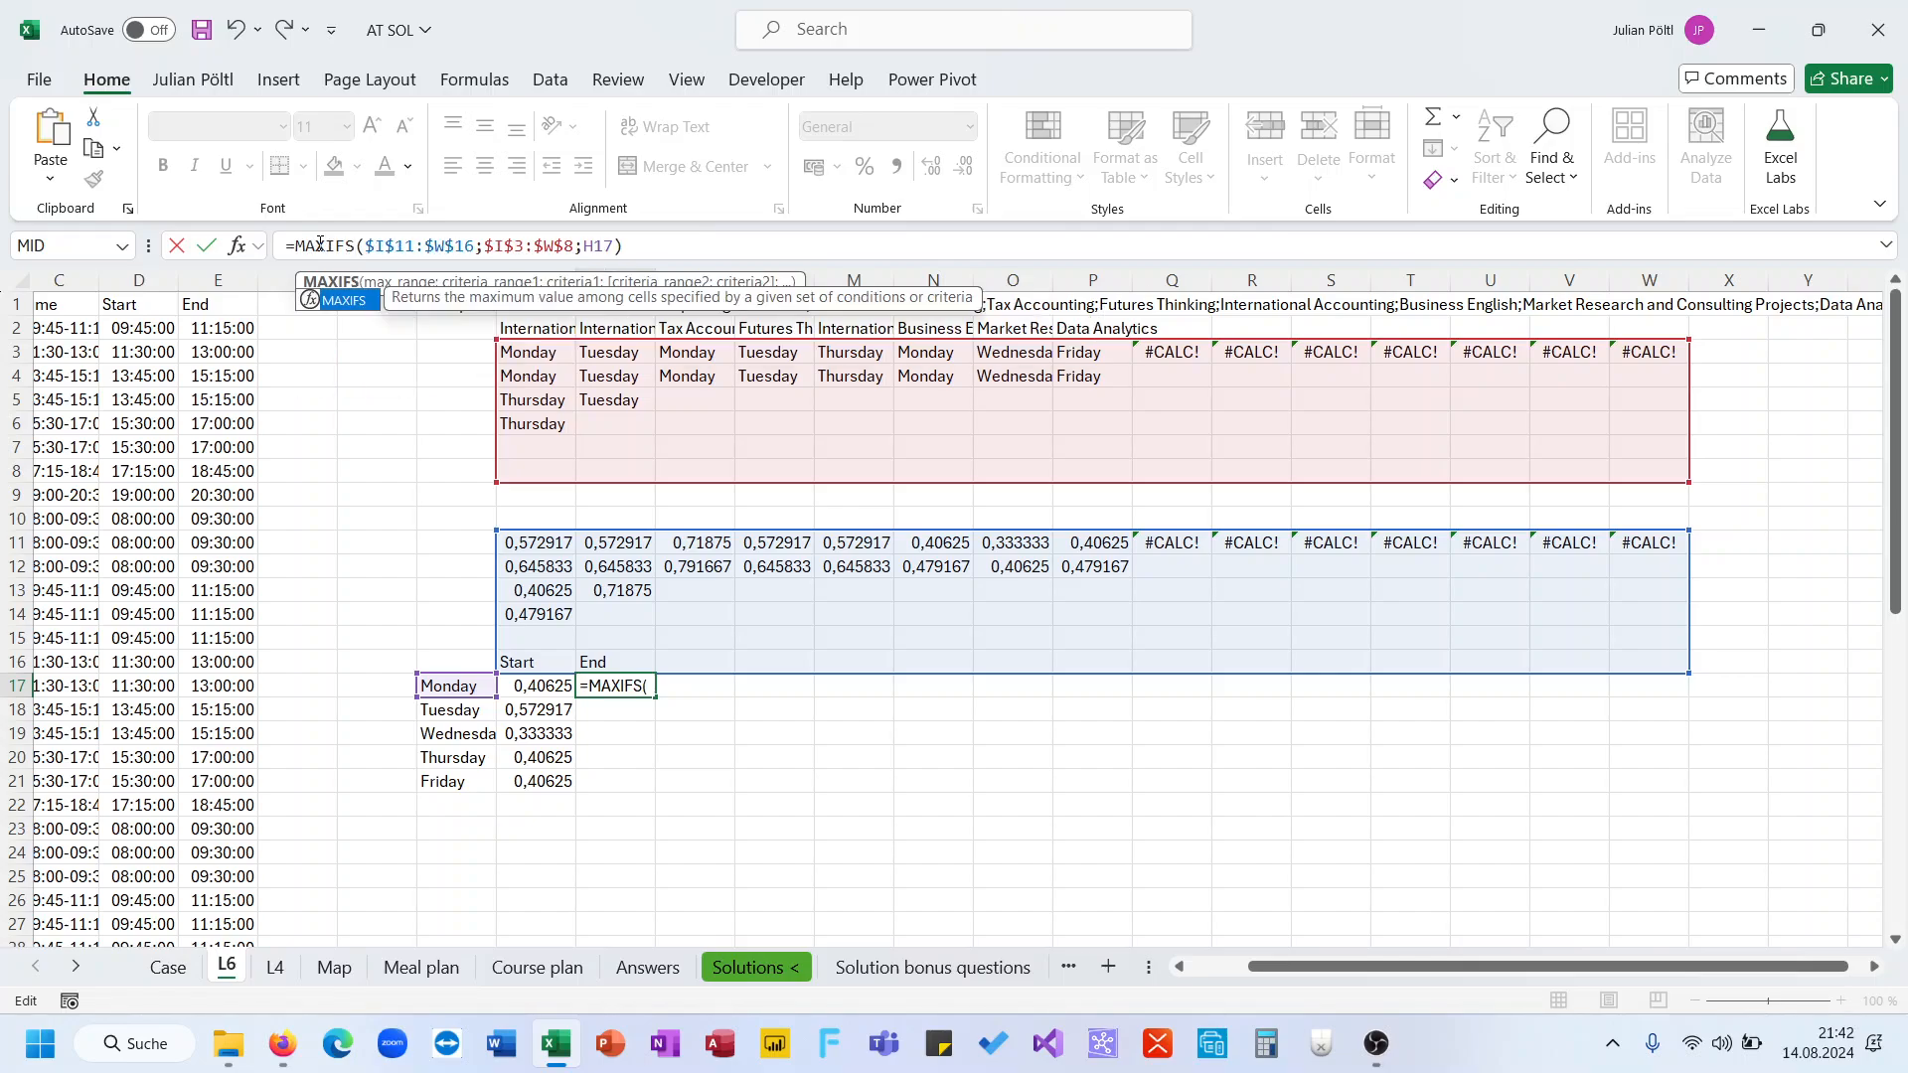
{"action": "key", "text": "Return"}
{"action": "key", "text": "Up"}
{"action": "key", "text": "Right"}
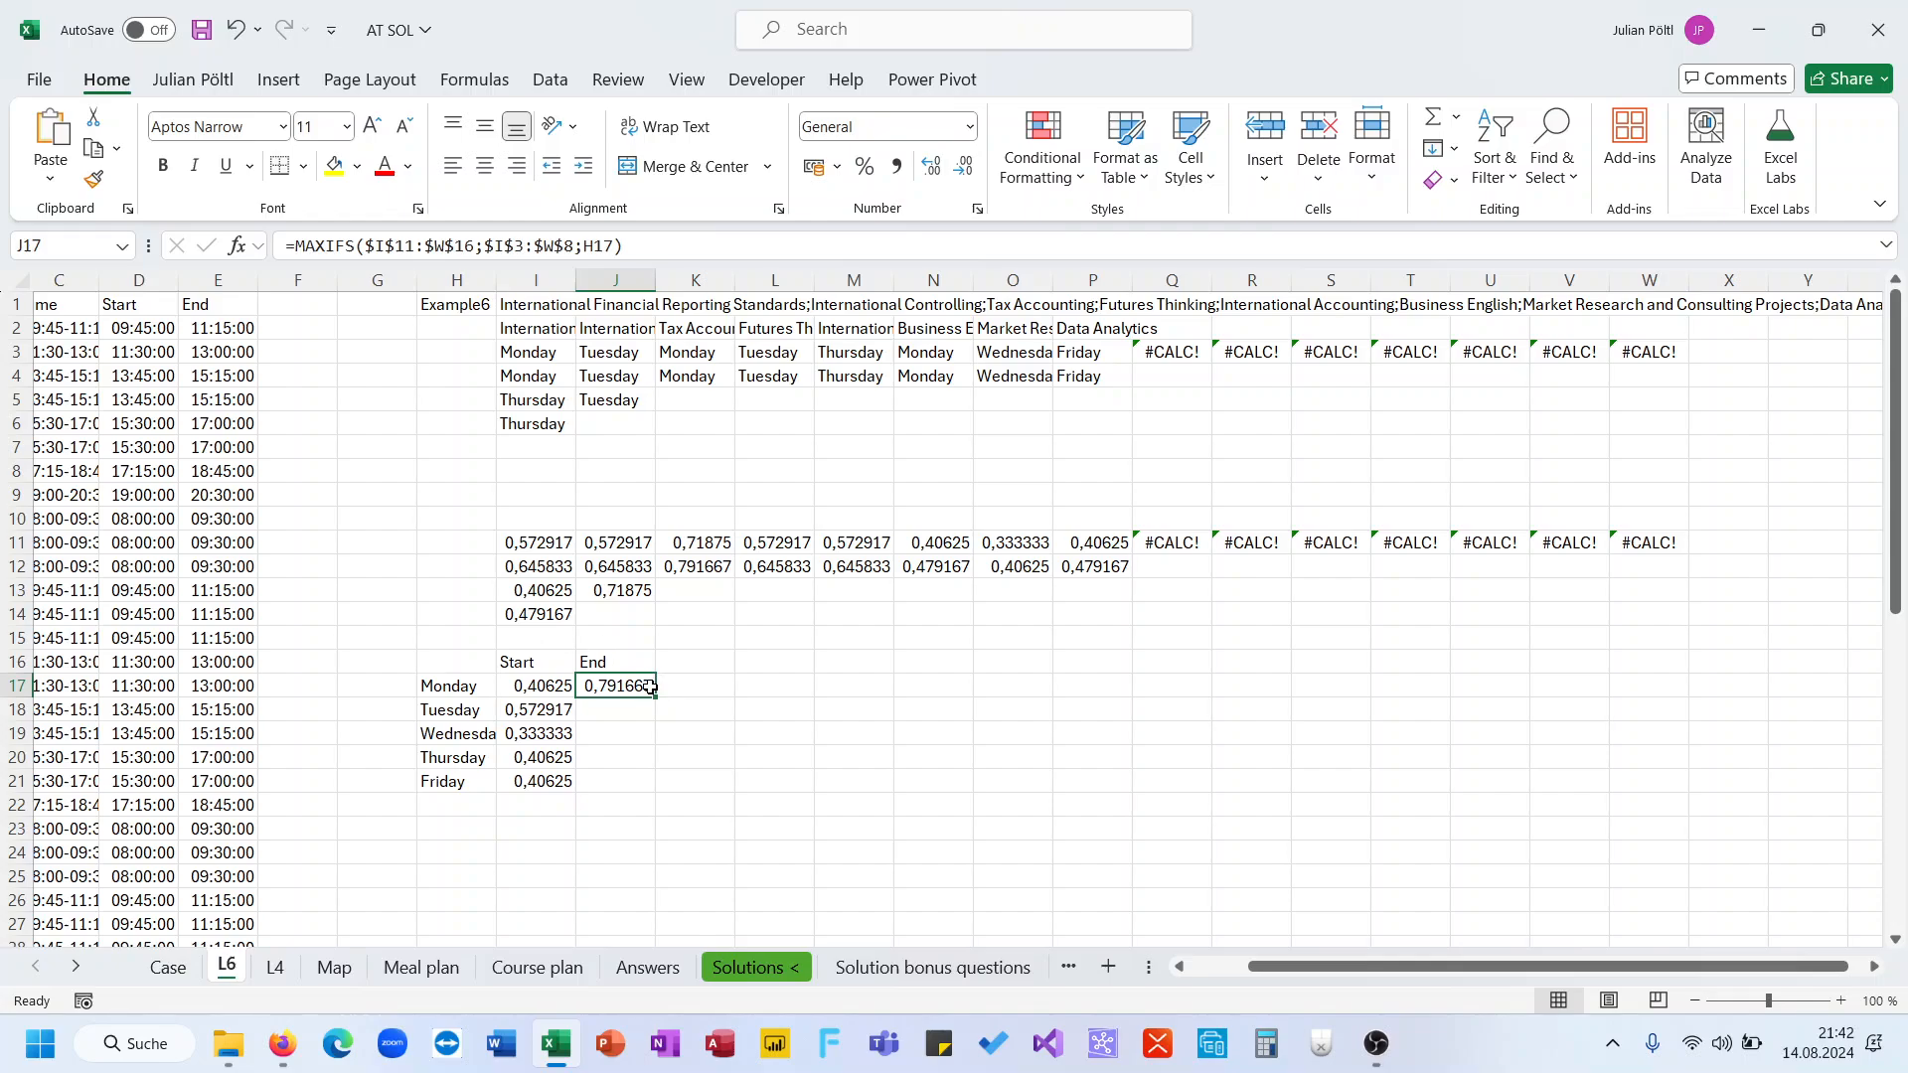
{"action": "left_click_drag", "start_coordinate": [652, 694], "coordinate": [636, 789]}
Add "1:30" to J17's MAXIFS formula for the last course's duration and fill it down to J21
{"action": "left_click", "coordinate": [554, 615]}
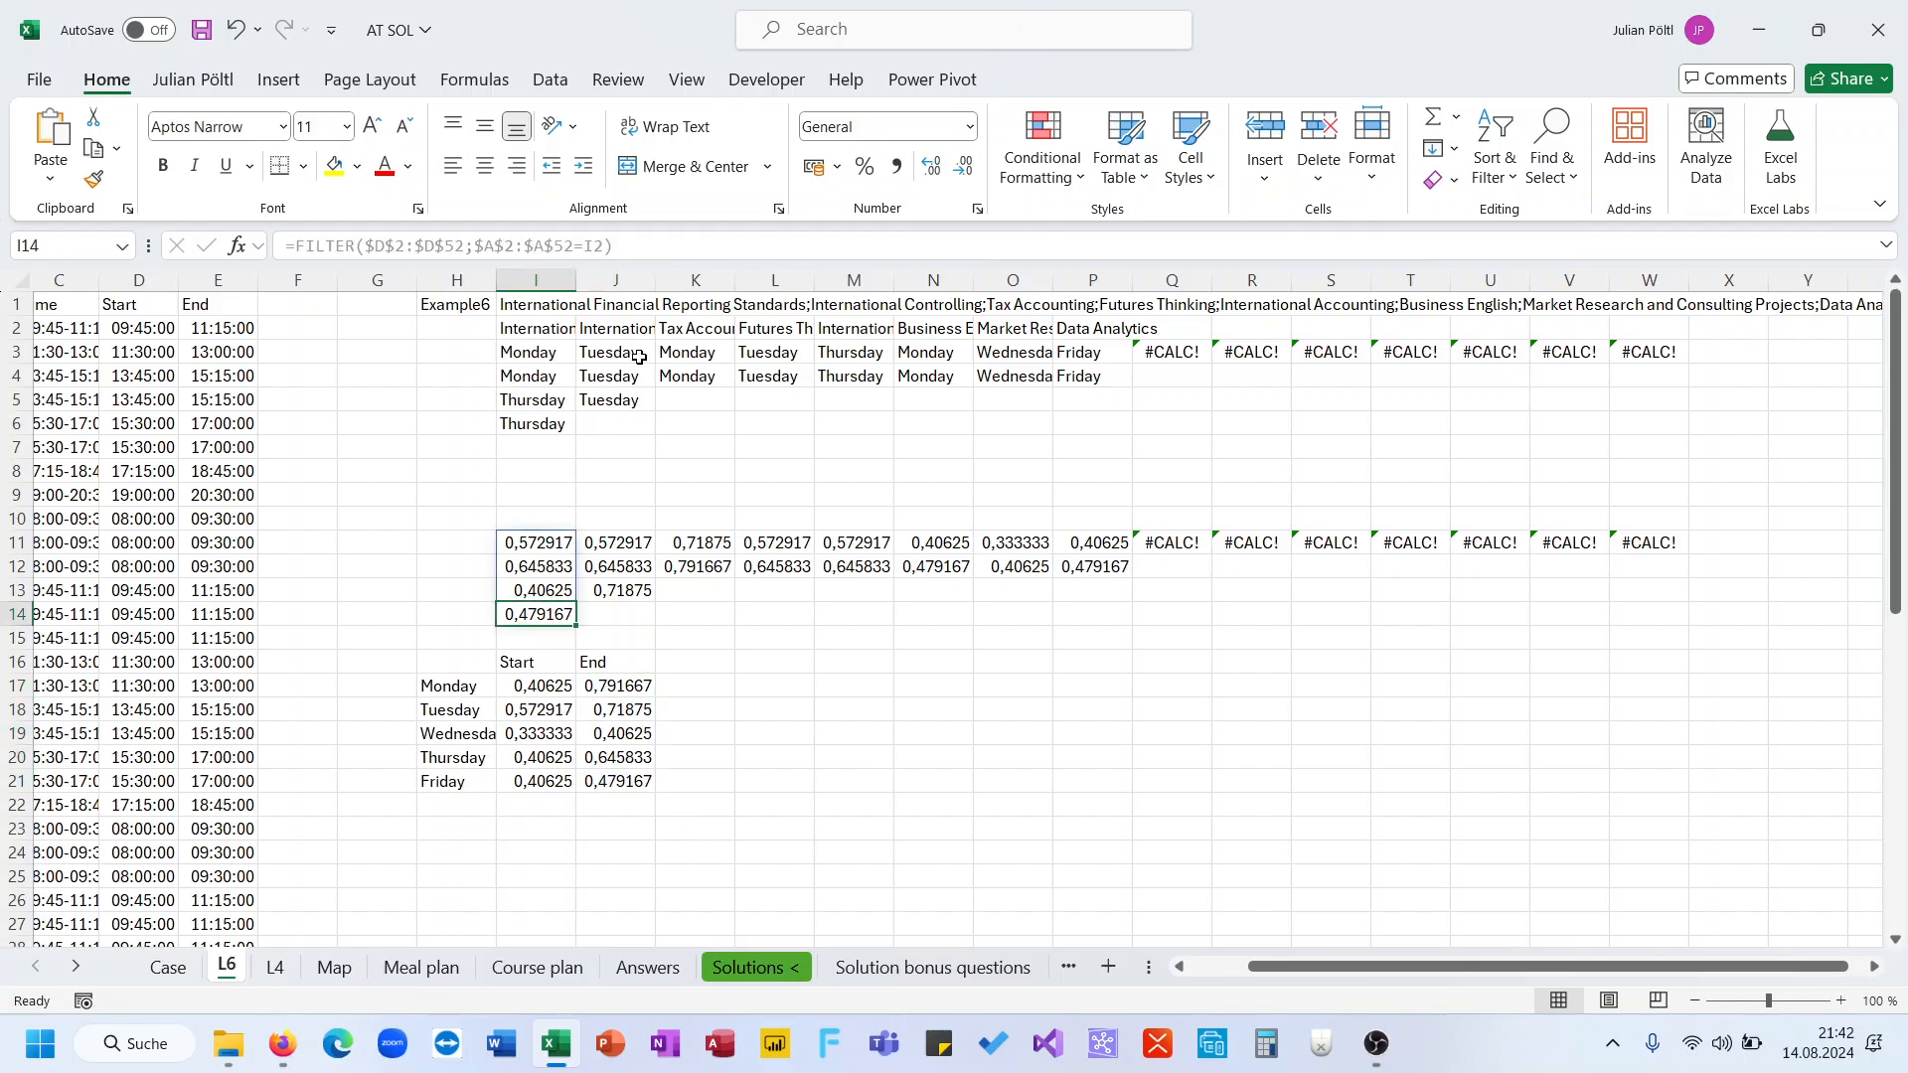
{"action": "left_click", "coordinate": [611, 685]}
{"action": "left_click", "coordinate": [646, 245]}
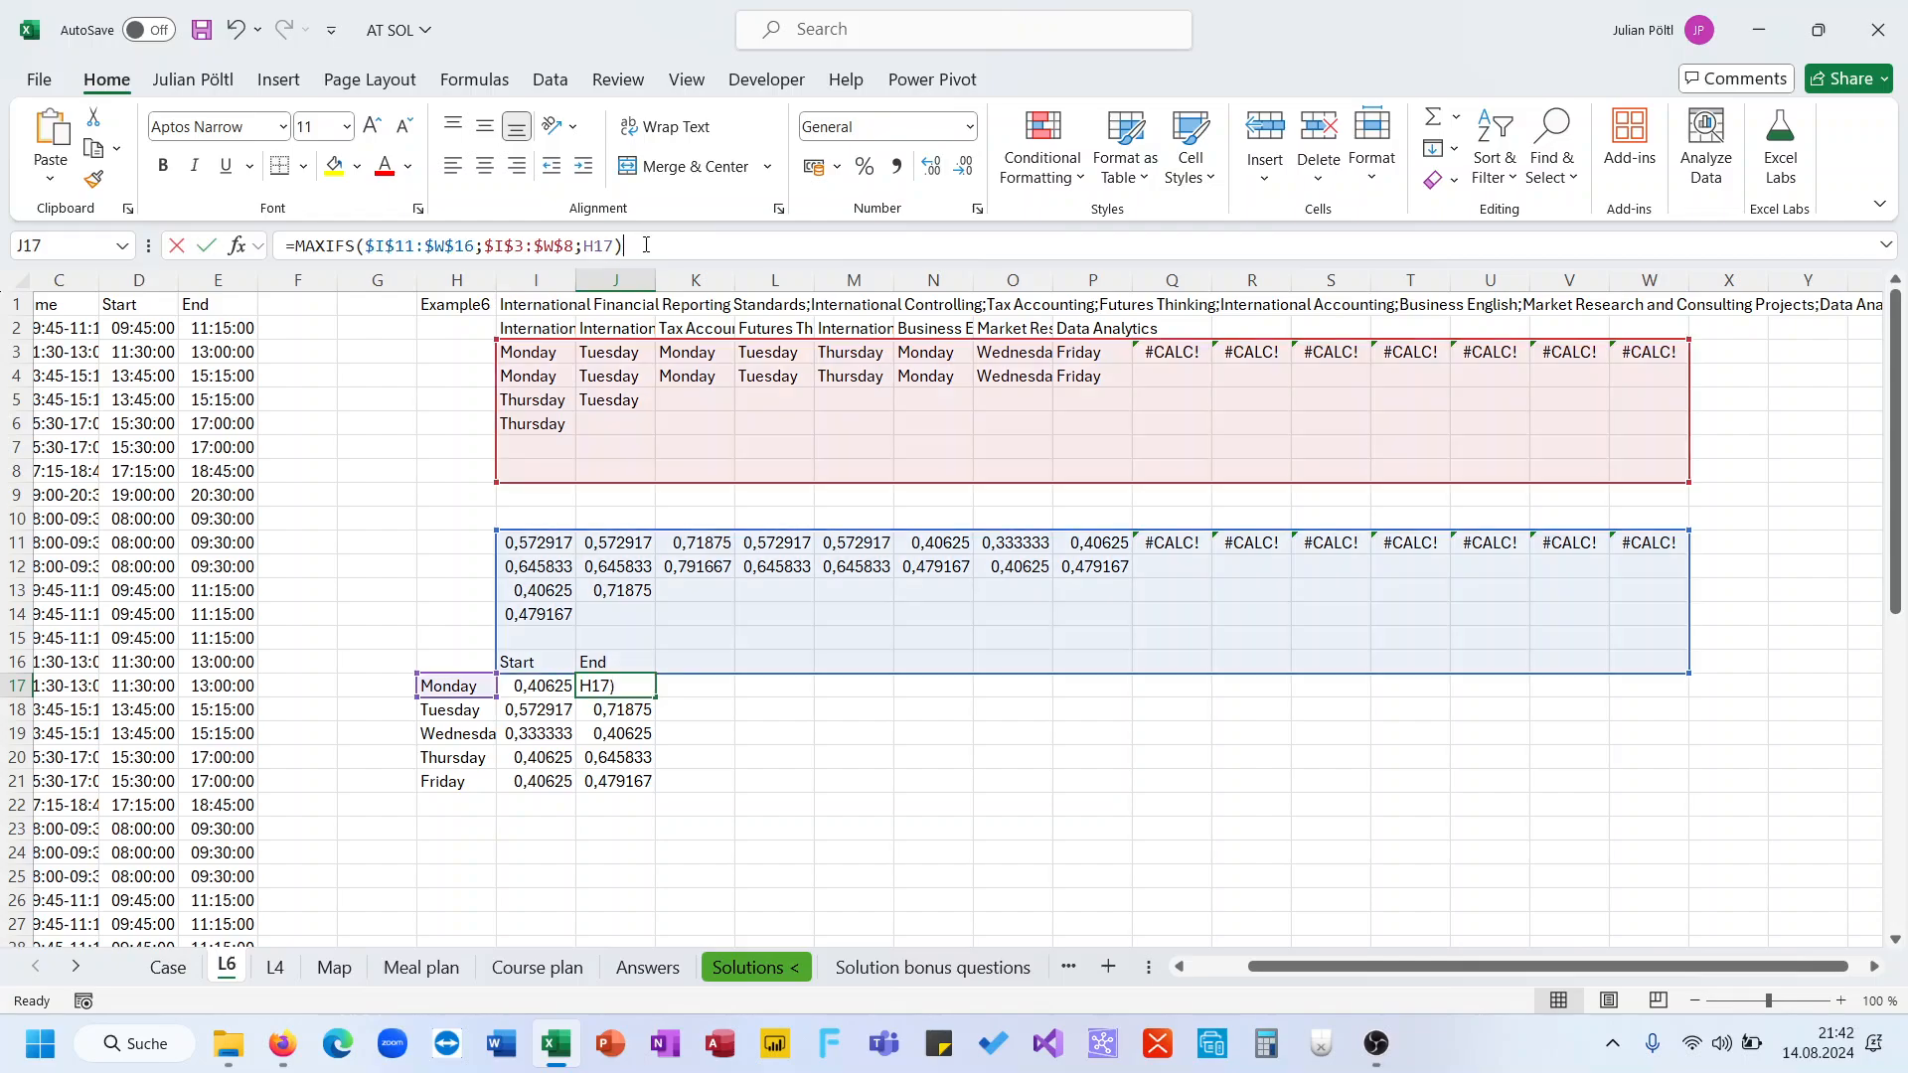
{"action": "type", "text": "*"}
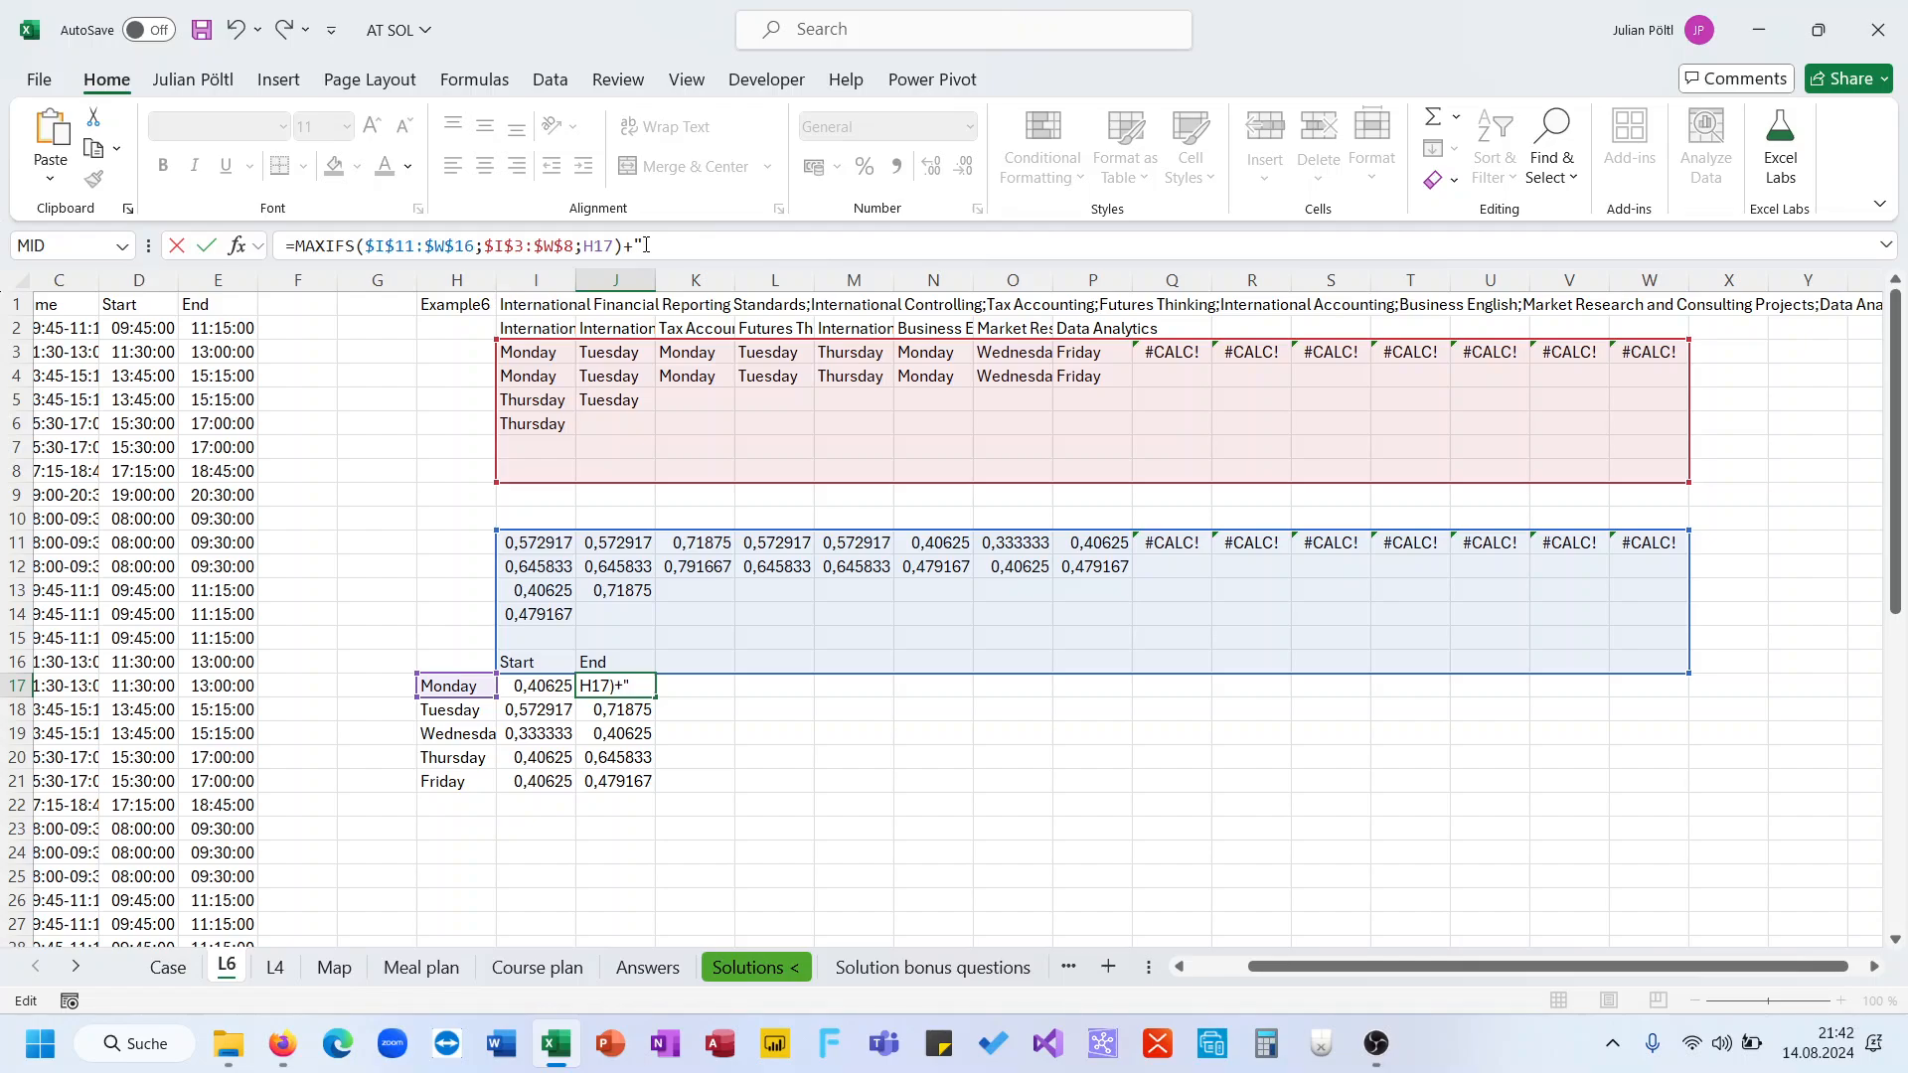
{"action": "type", "text": "0\")"}
{"action": "key", "text": "Return"}
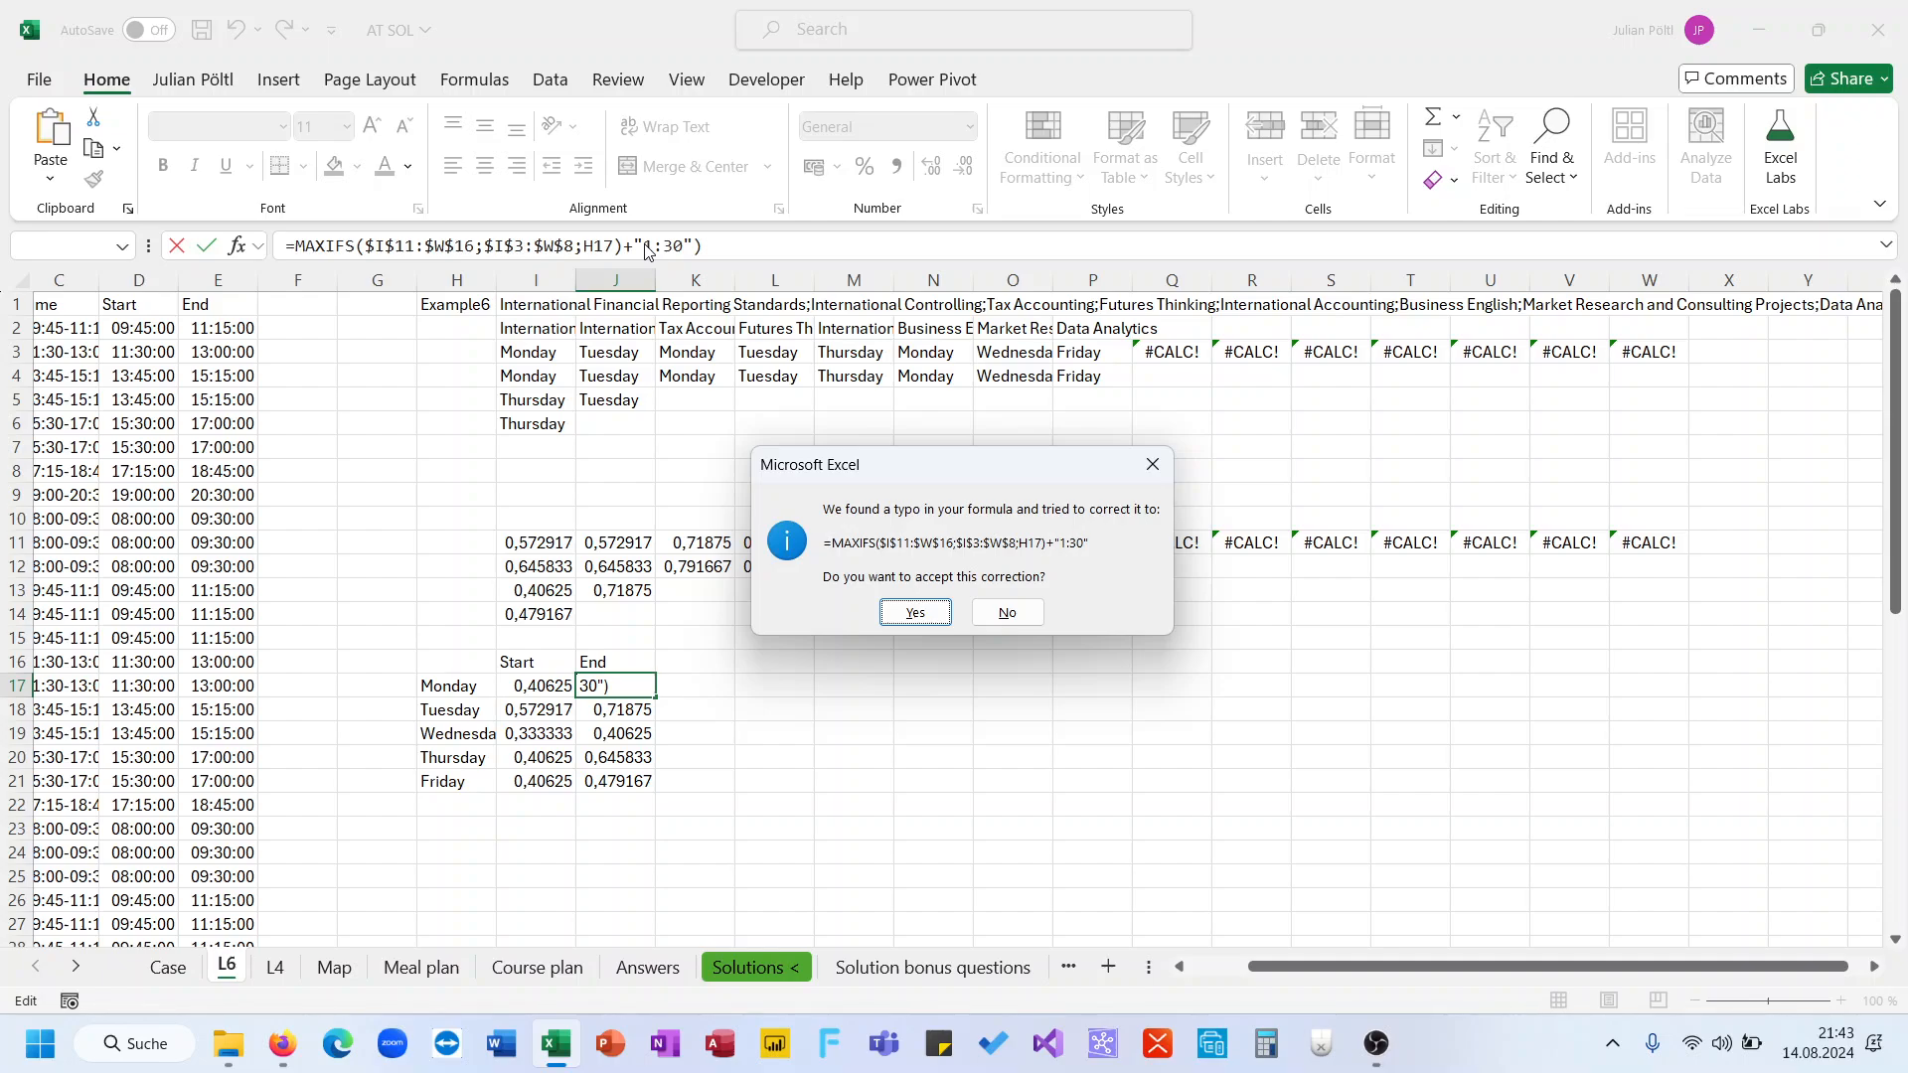
{"action": "key", "text": "Return"}
{"action": "key", "text": "Up"}
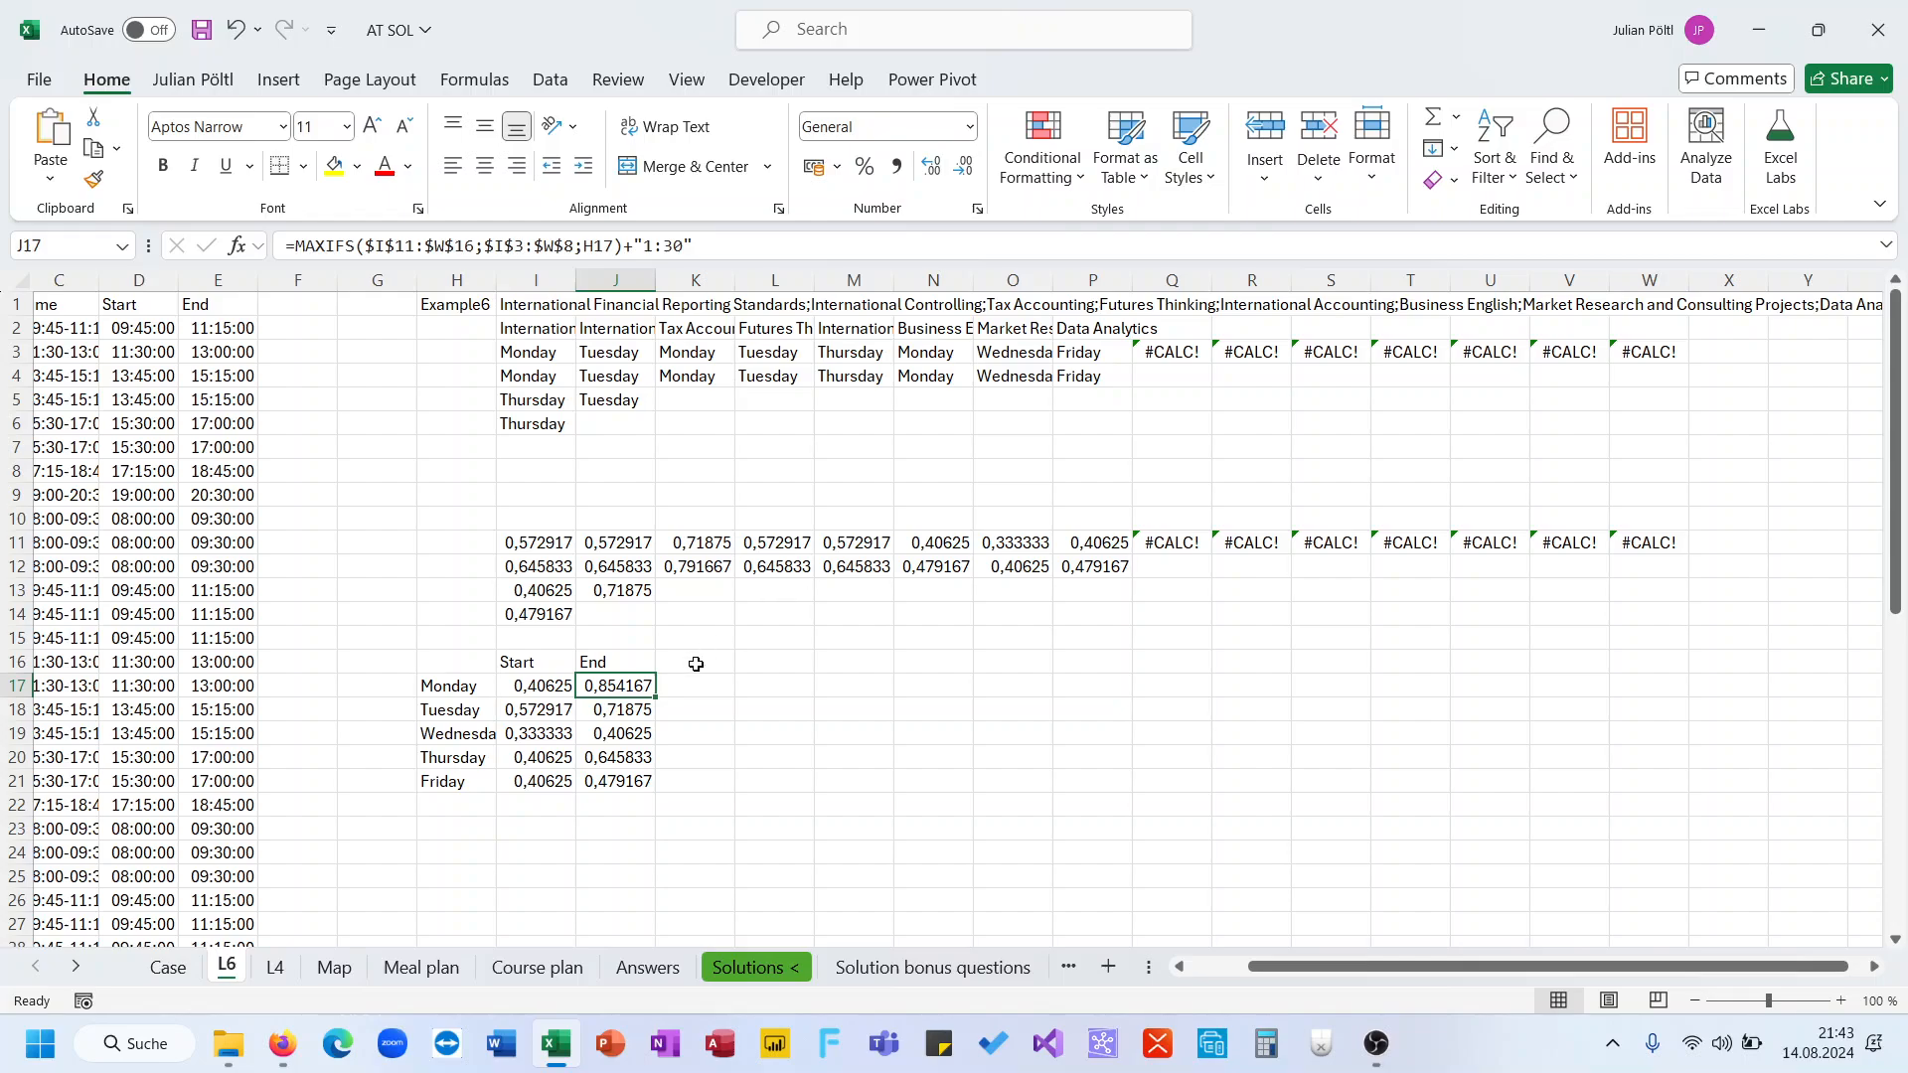
{"action": "left_click_drag", "start_coordinate": [658, 694], "coordinate": [657, 787]}
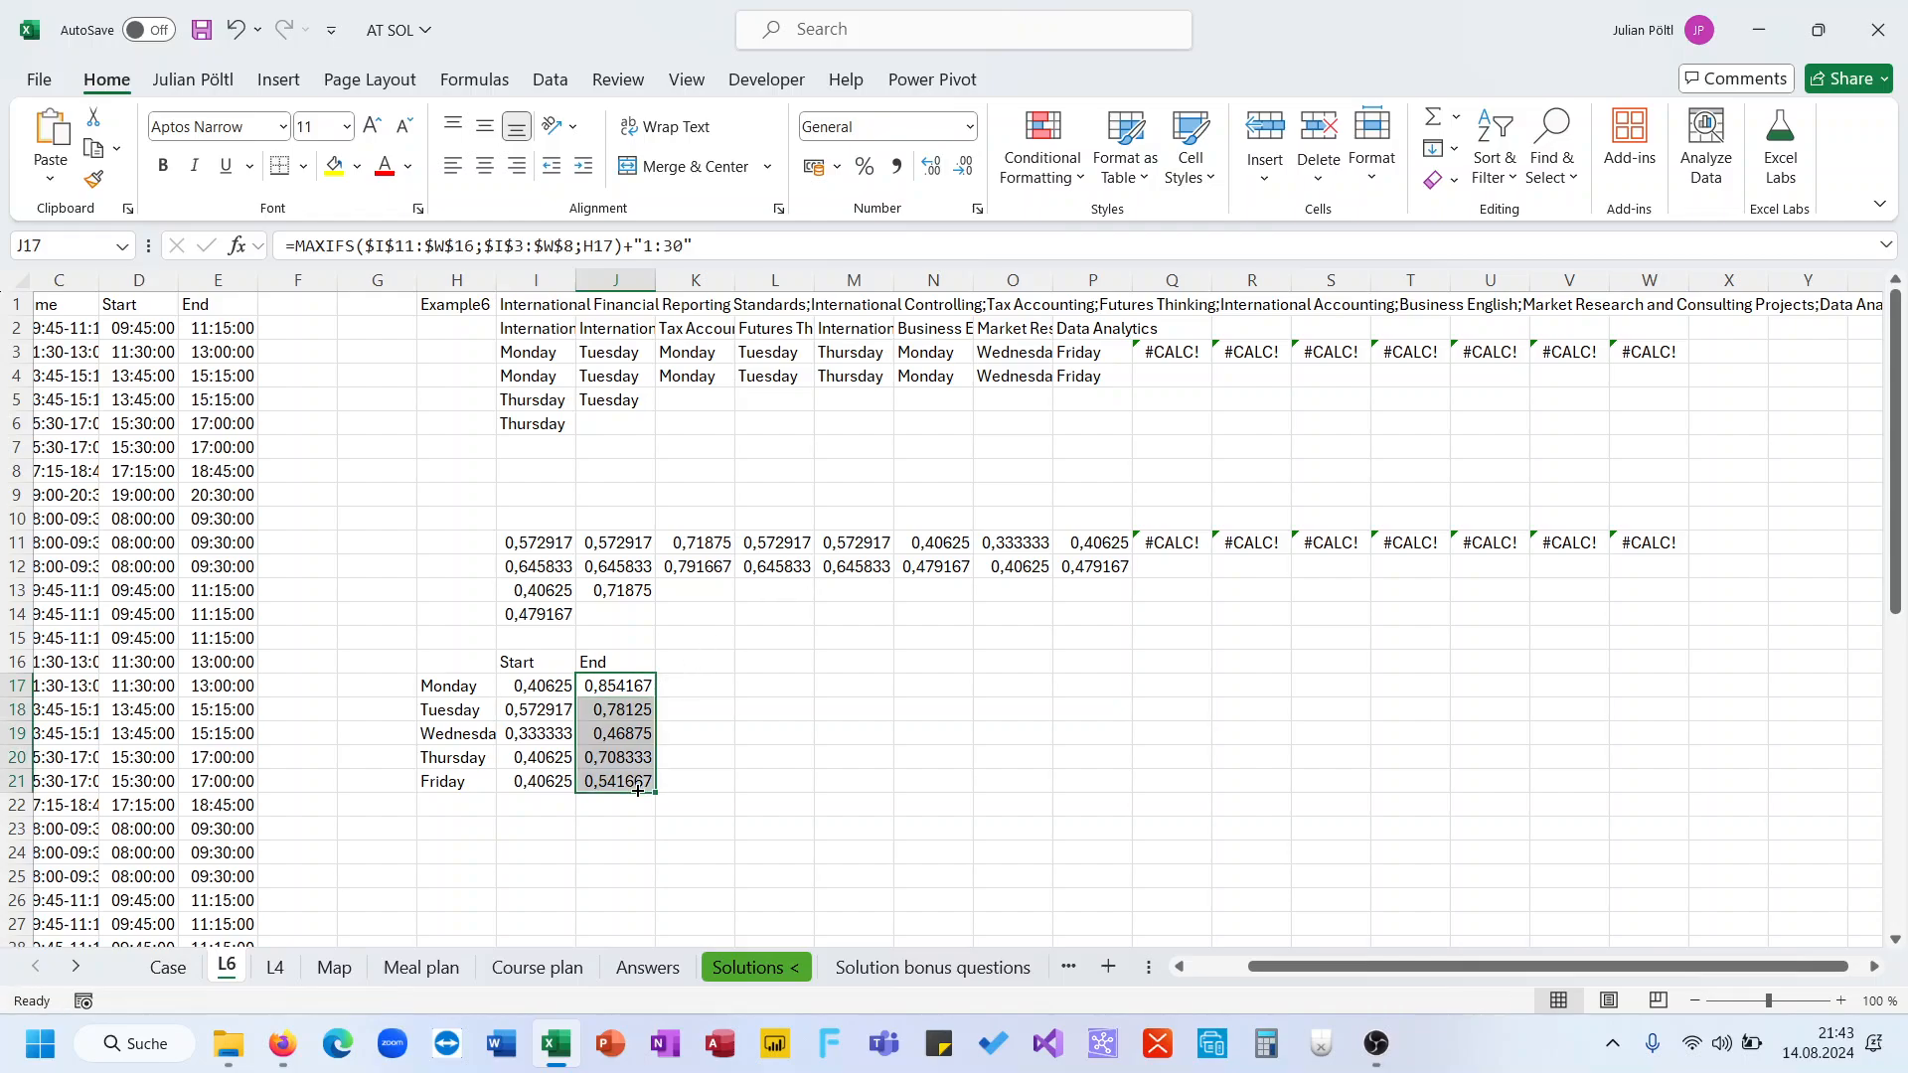
In K17, subtract I17 from J17 and fill the daily duration down to K21
{"action": "left_click", "coordinate": [687, 689]}
{"action": "type", "text": "="}
{"action": "key", "text": "Left"}
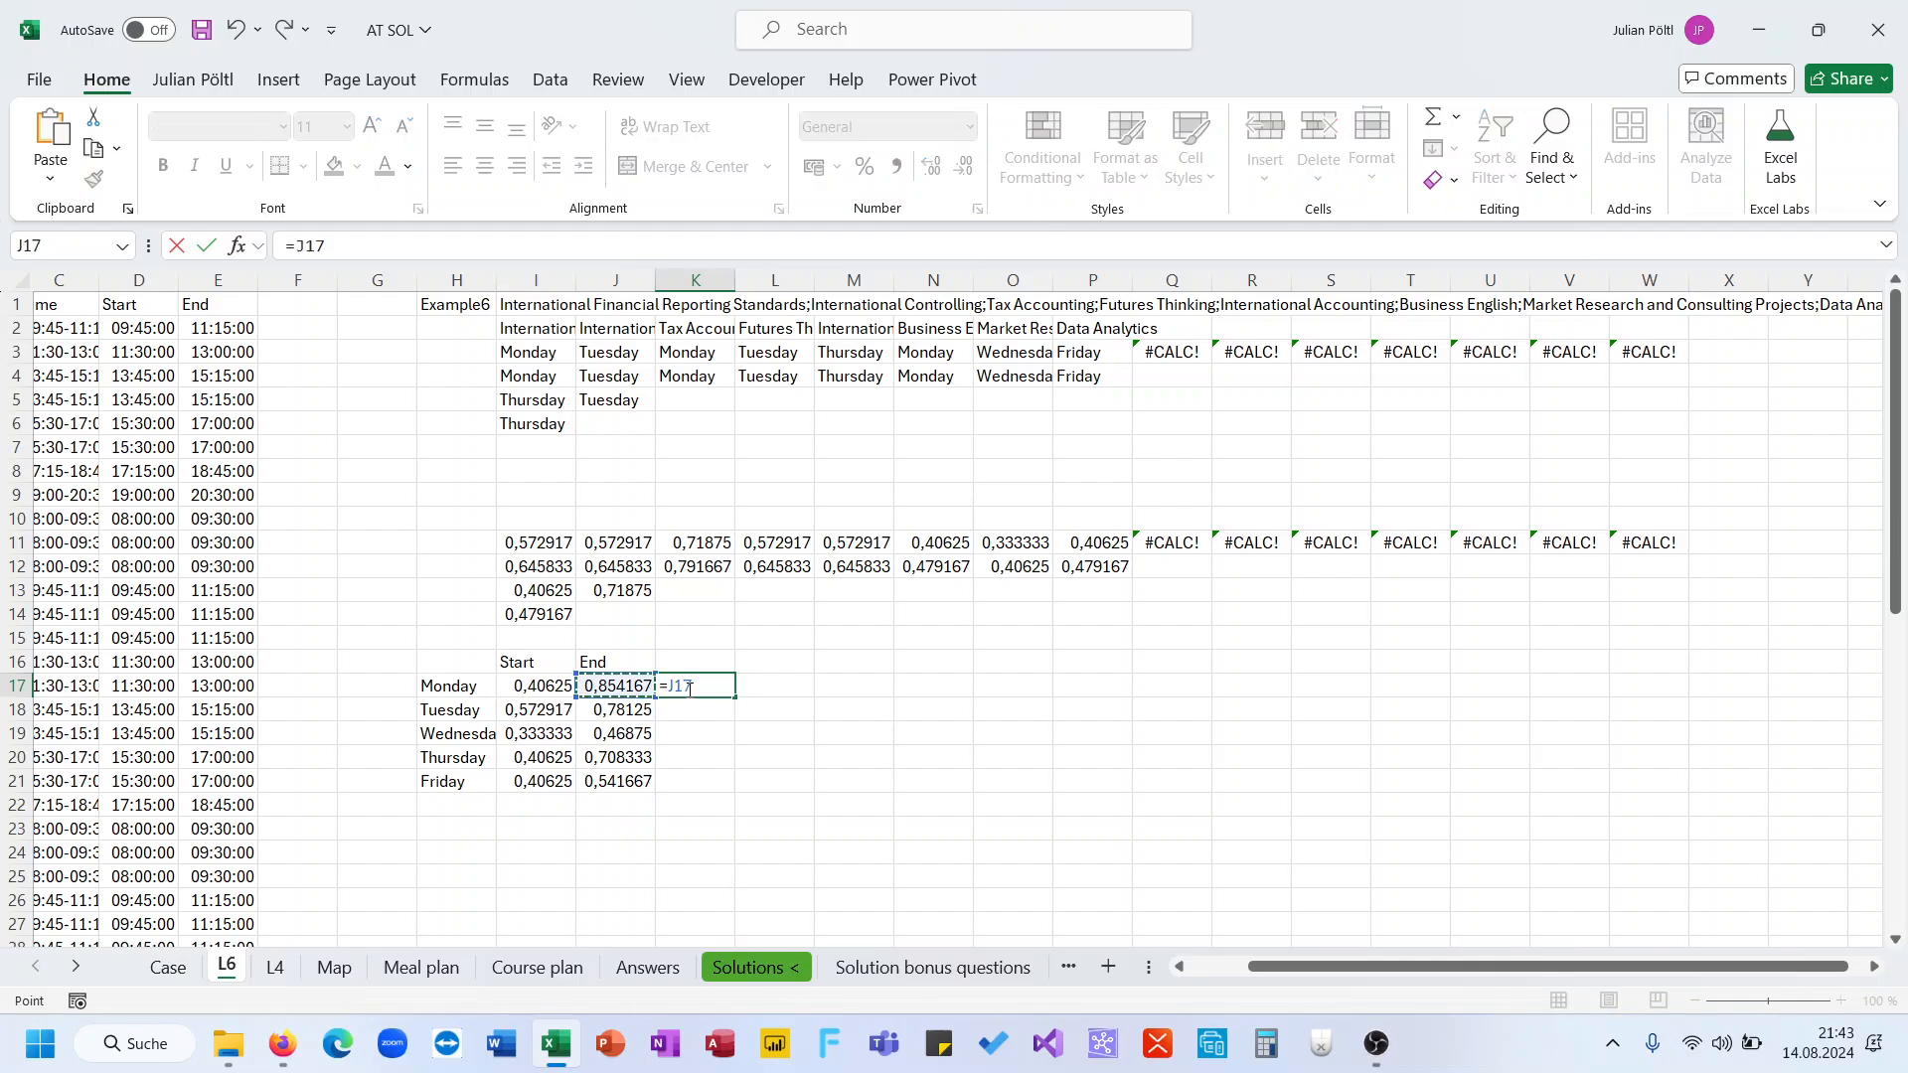
{"action": "type", "text": "_"}
{"action": "key", "text": "BackSpace"}
{"action": "key", "text": "Left"}
{"action": "key", "text": "Left"}
{"action": "key", "text": "ctrl+Return"}
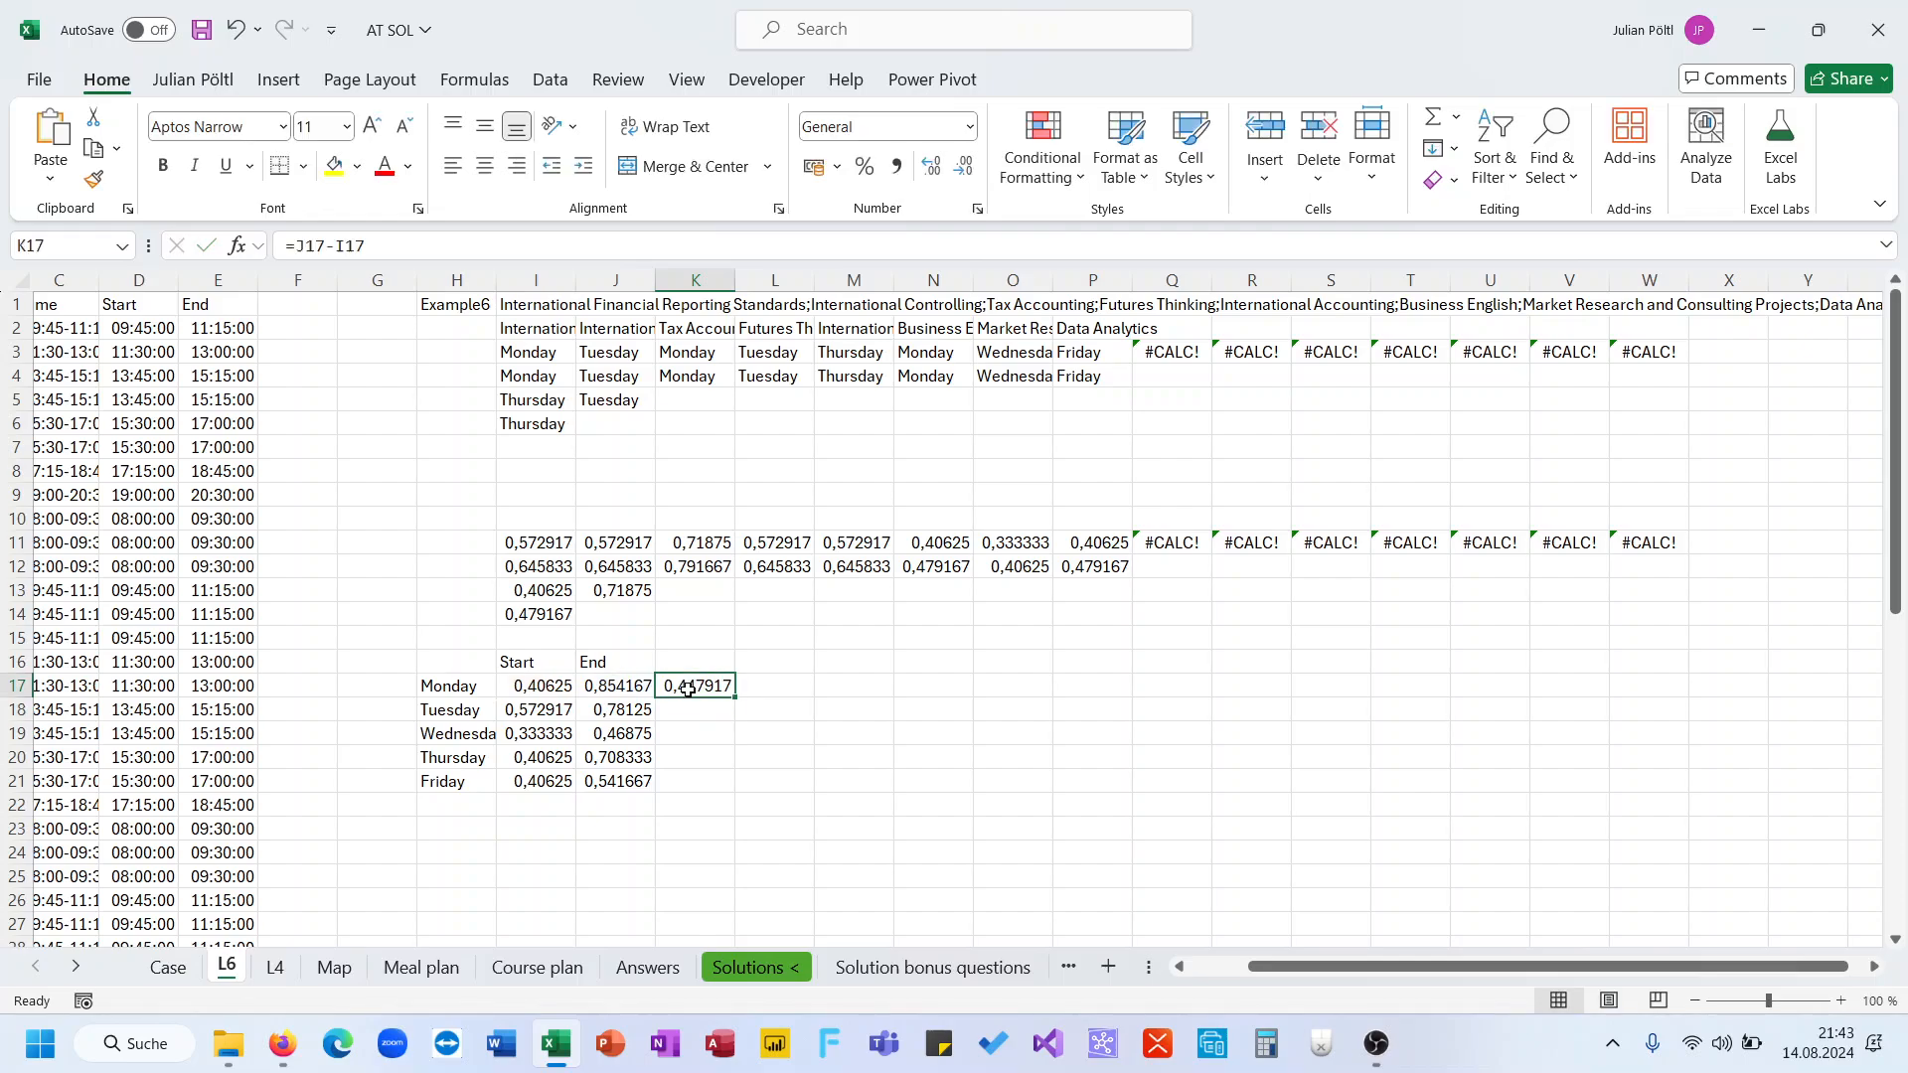
{"action": "double_click", "coordinate": [734, 698]}
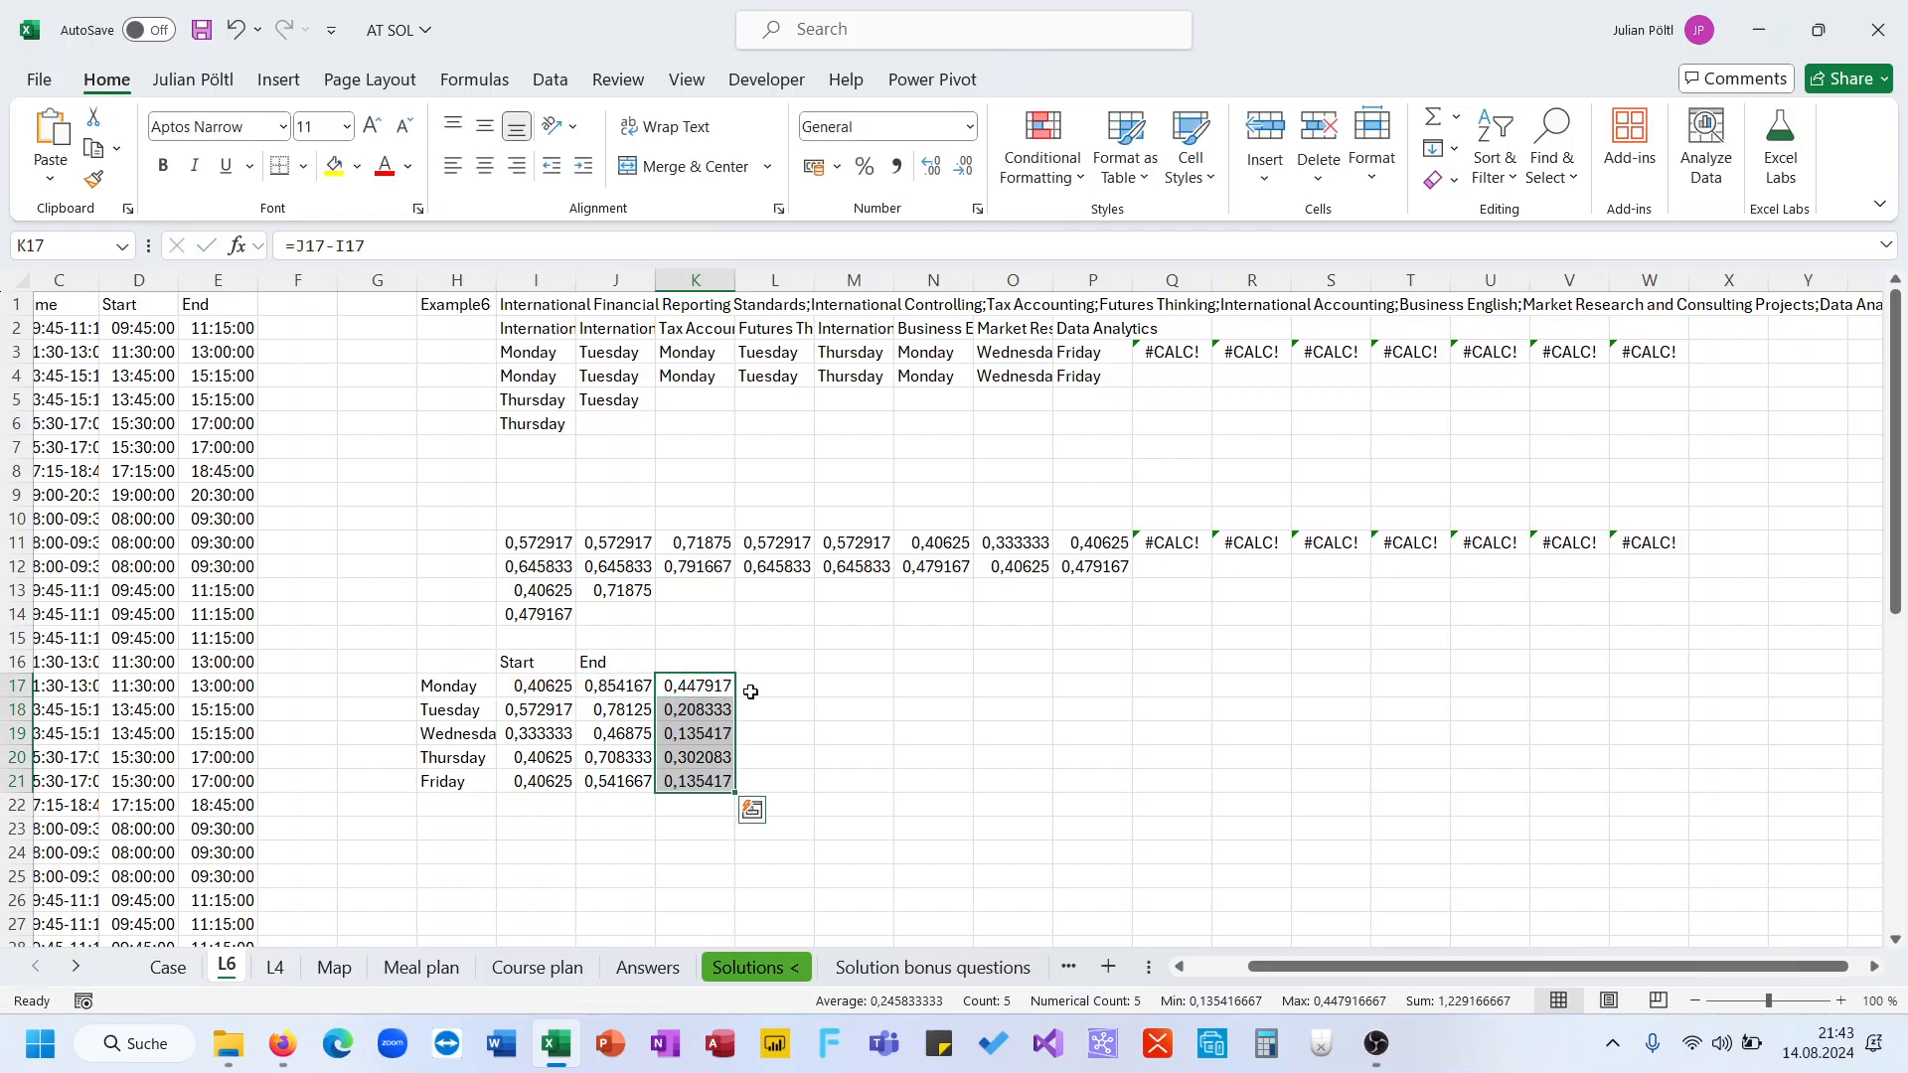
{"action": "left_click", "coordinate": [751, 690]}
{"action": "left_click", "coordinate": [720, 695]}
{"action": "left_click", "coordinate": [745, 687]}
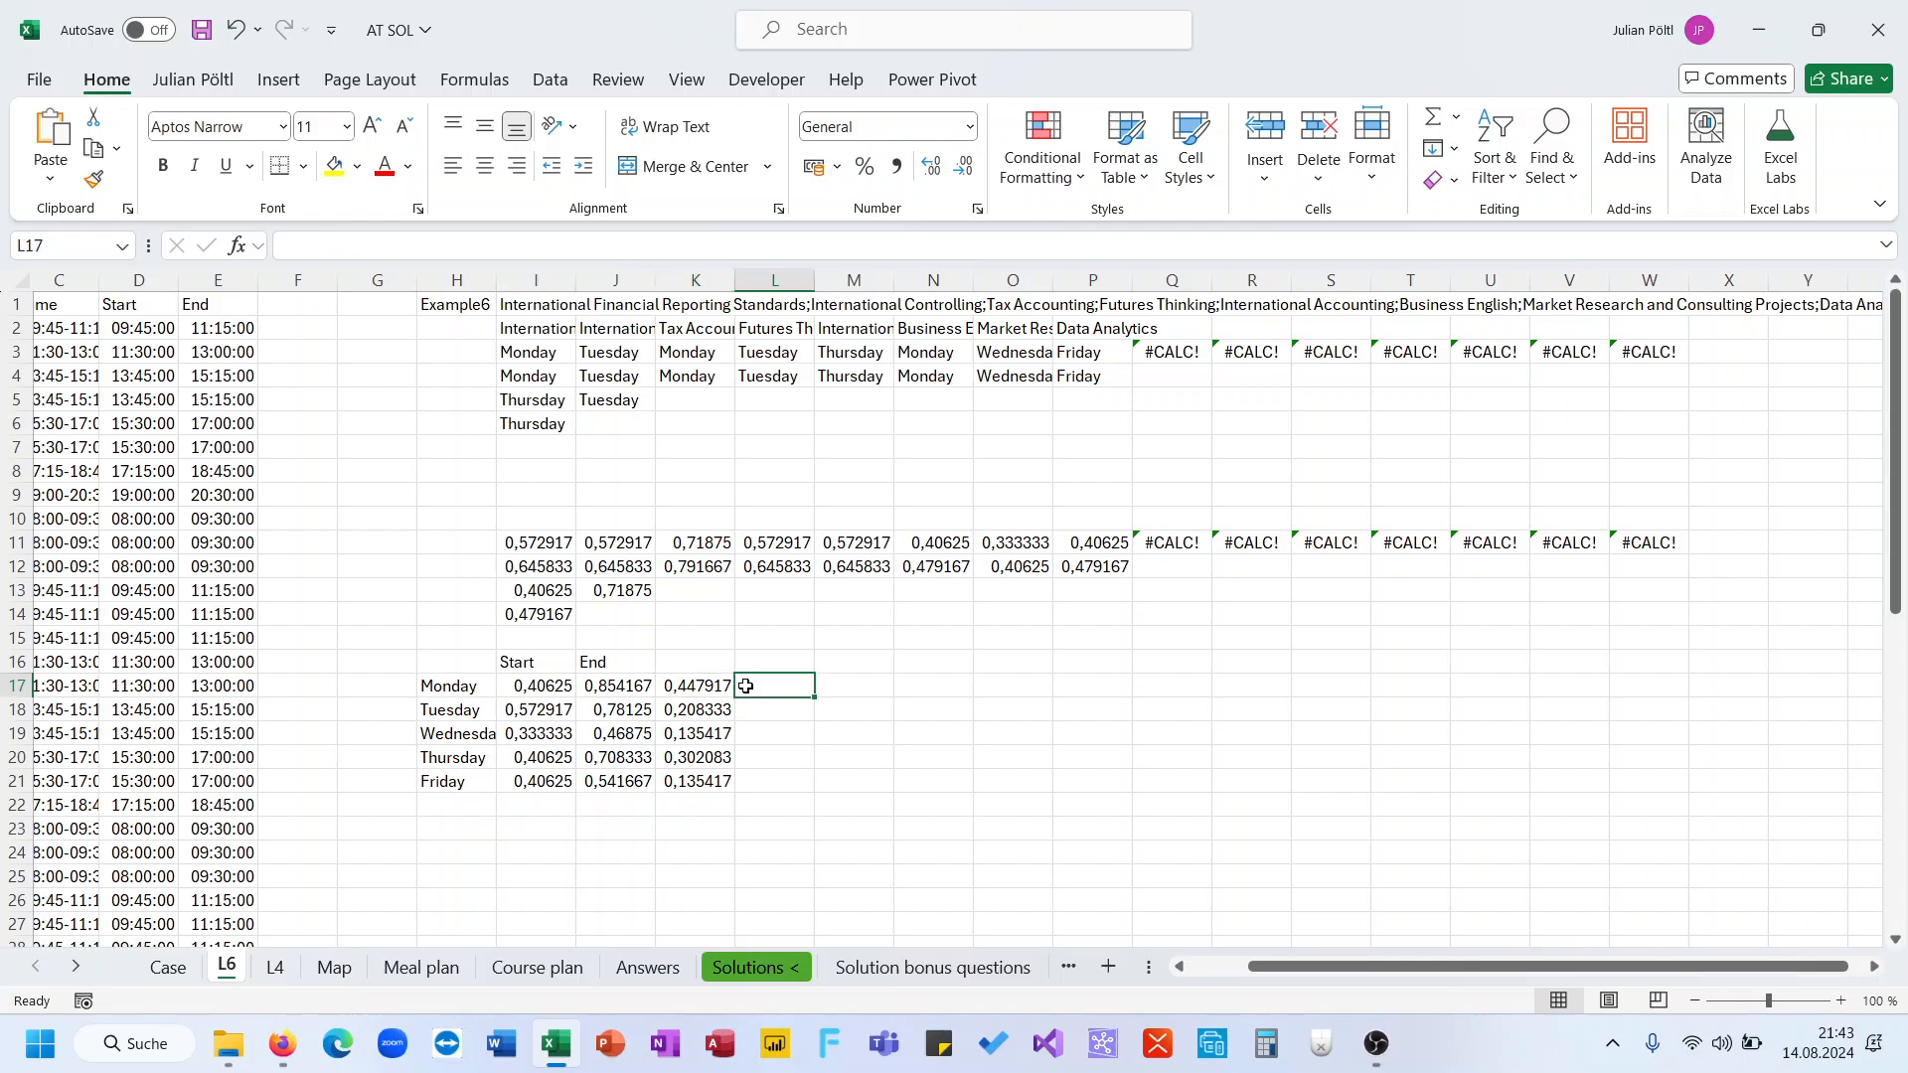
In K23, sum the daily durations K17:K21
{"action": "left_click", "coordinate": [700, 826]}
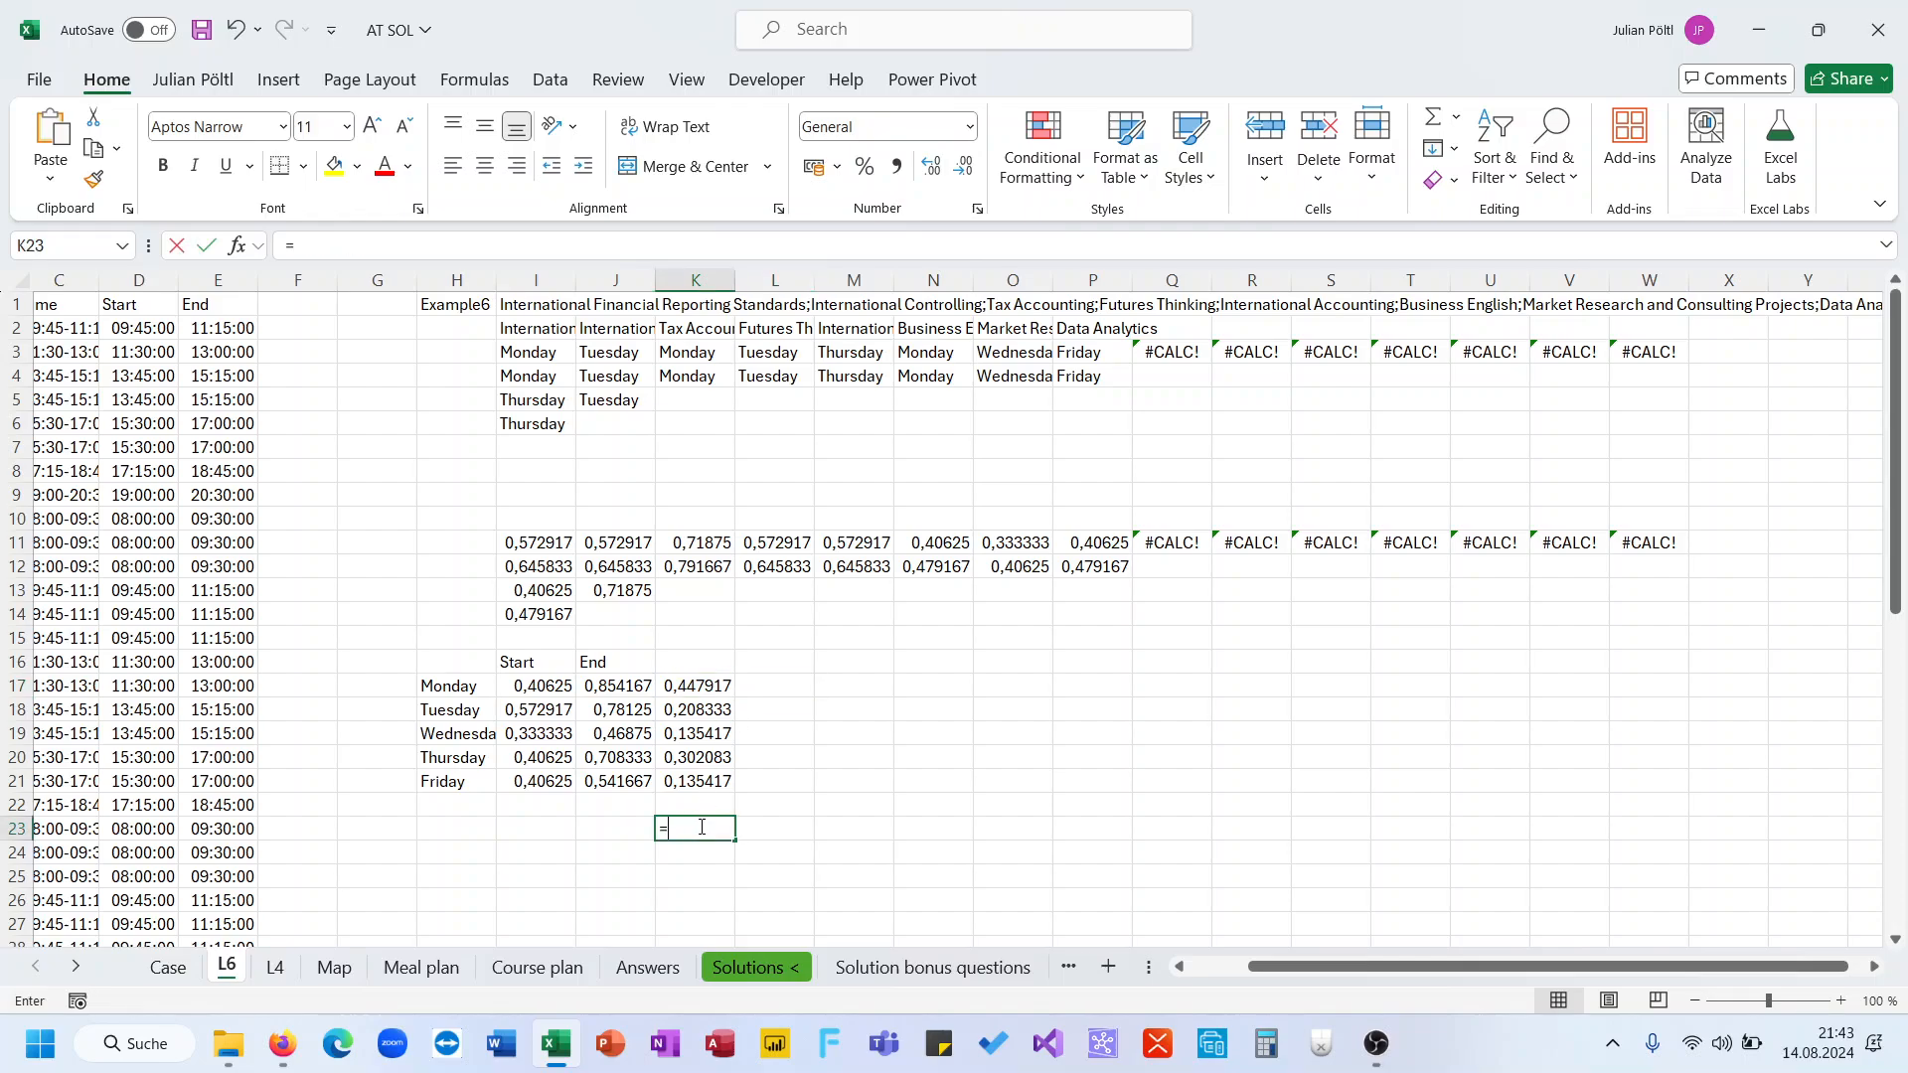
{"action": "type", "text": "=sum"}
{"action": "key", "text": "Tab"}
{"action": "key", "text": "Up"}
{"action": "key", "text": "Up"}
{"action": "key", "text": "shift+Up"}
{"action": "key", "text": "shift+Up"}
{"action": "key", "text": "shift+Up"}
{"action": "key", "text": "shift+Up"}
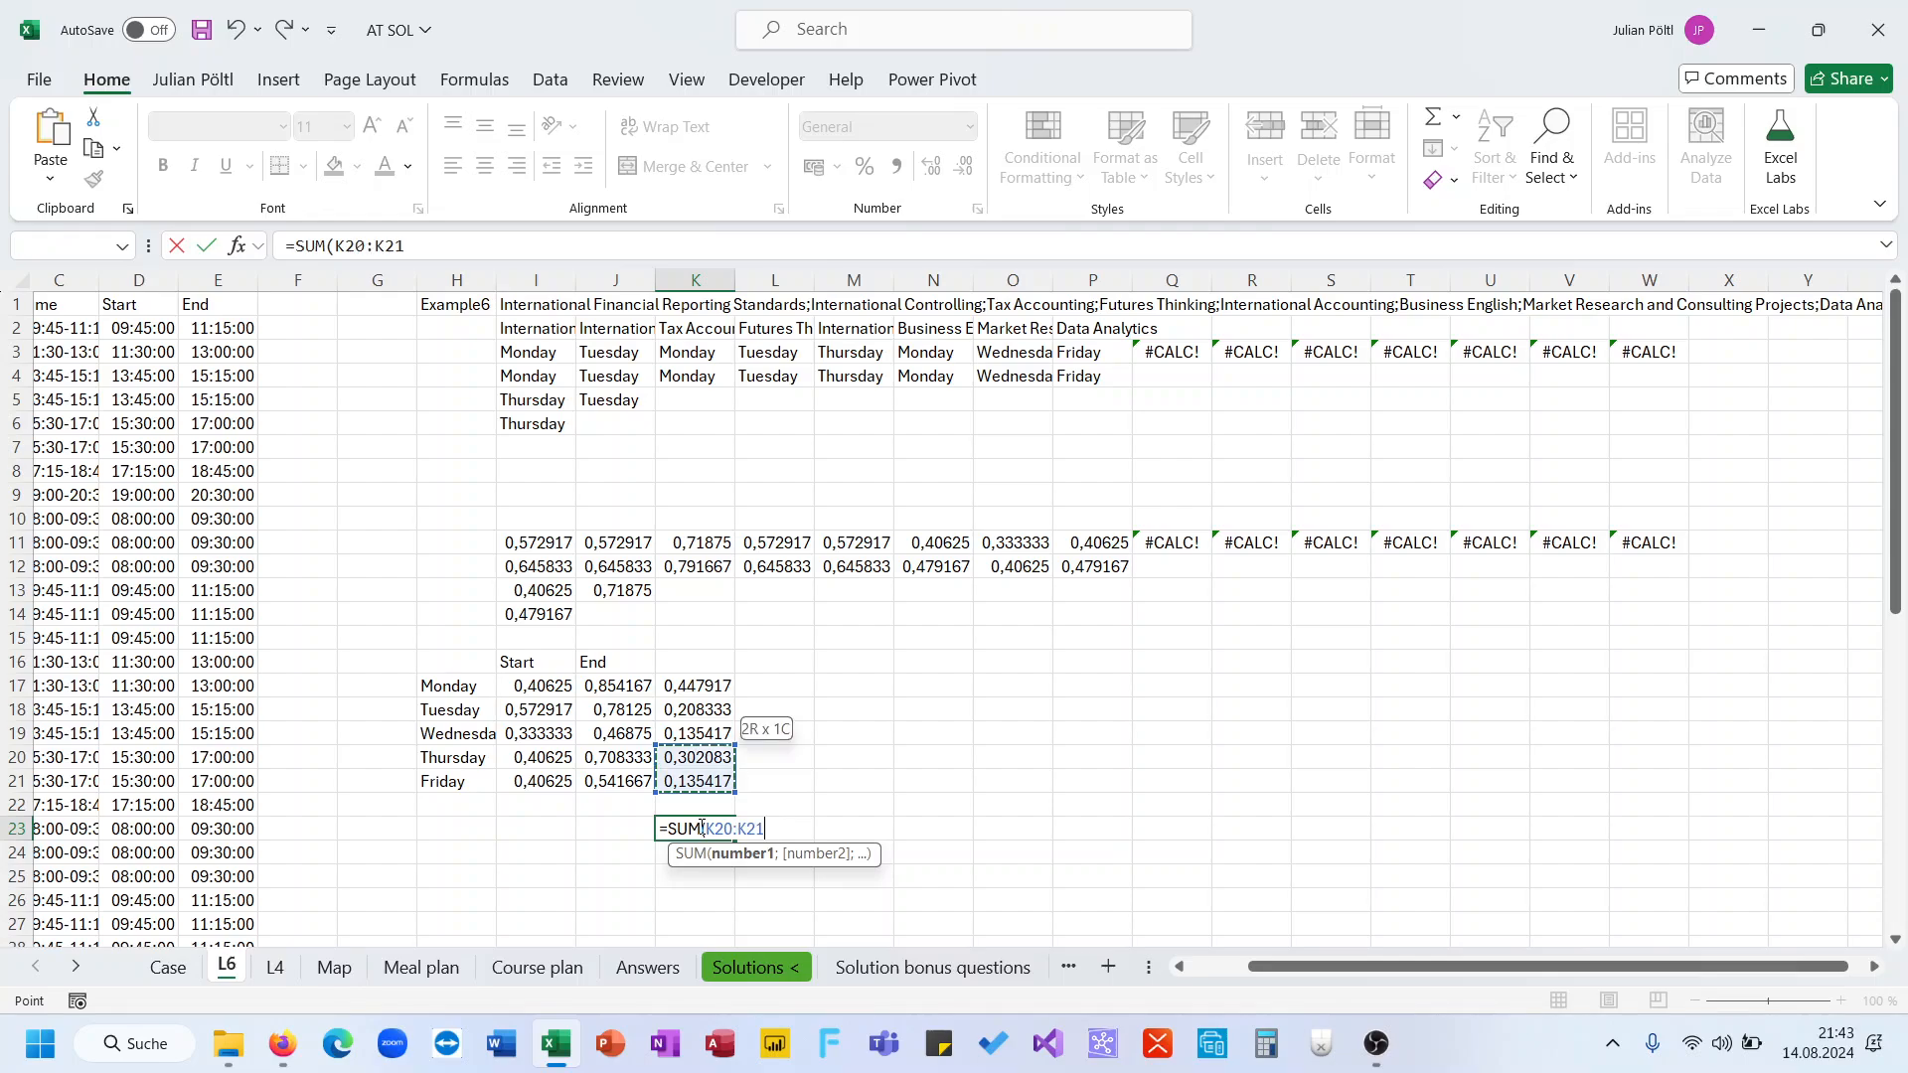
{"action": "type", "text": ")"}
{"action": "key", "text": "Return"}
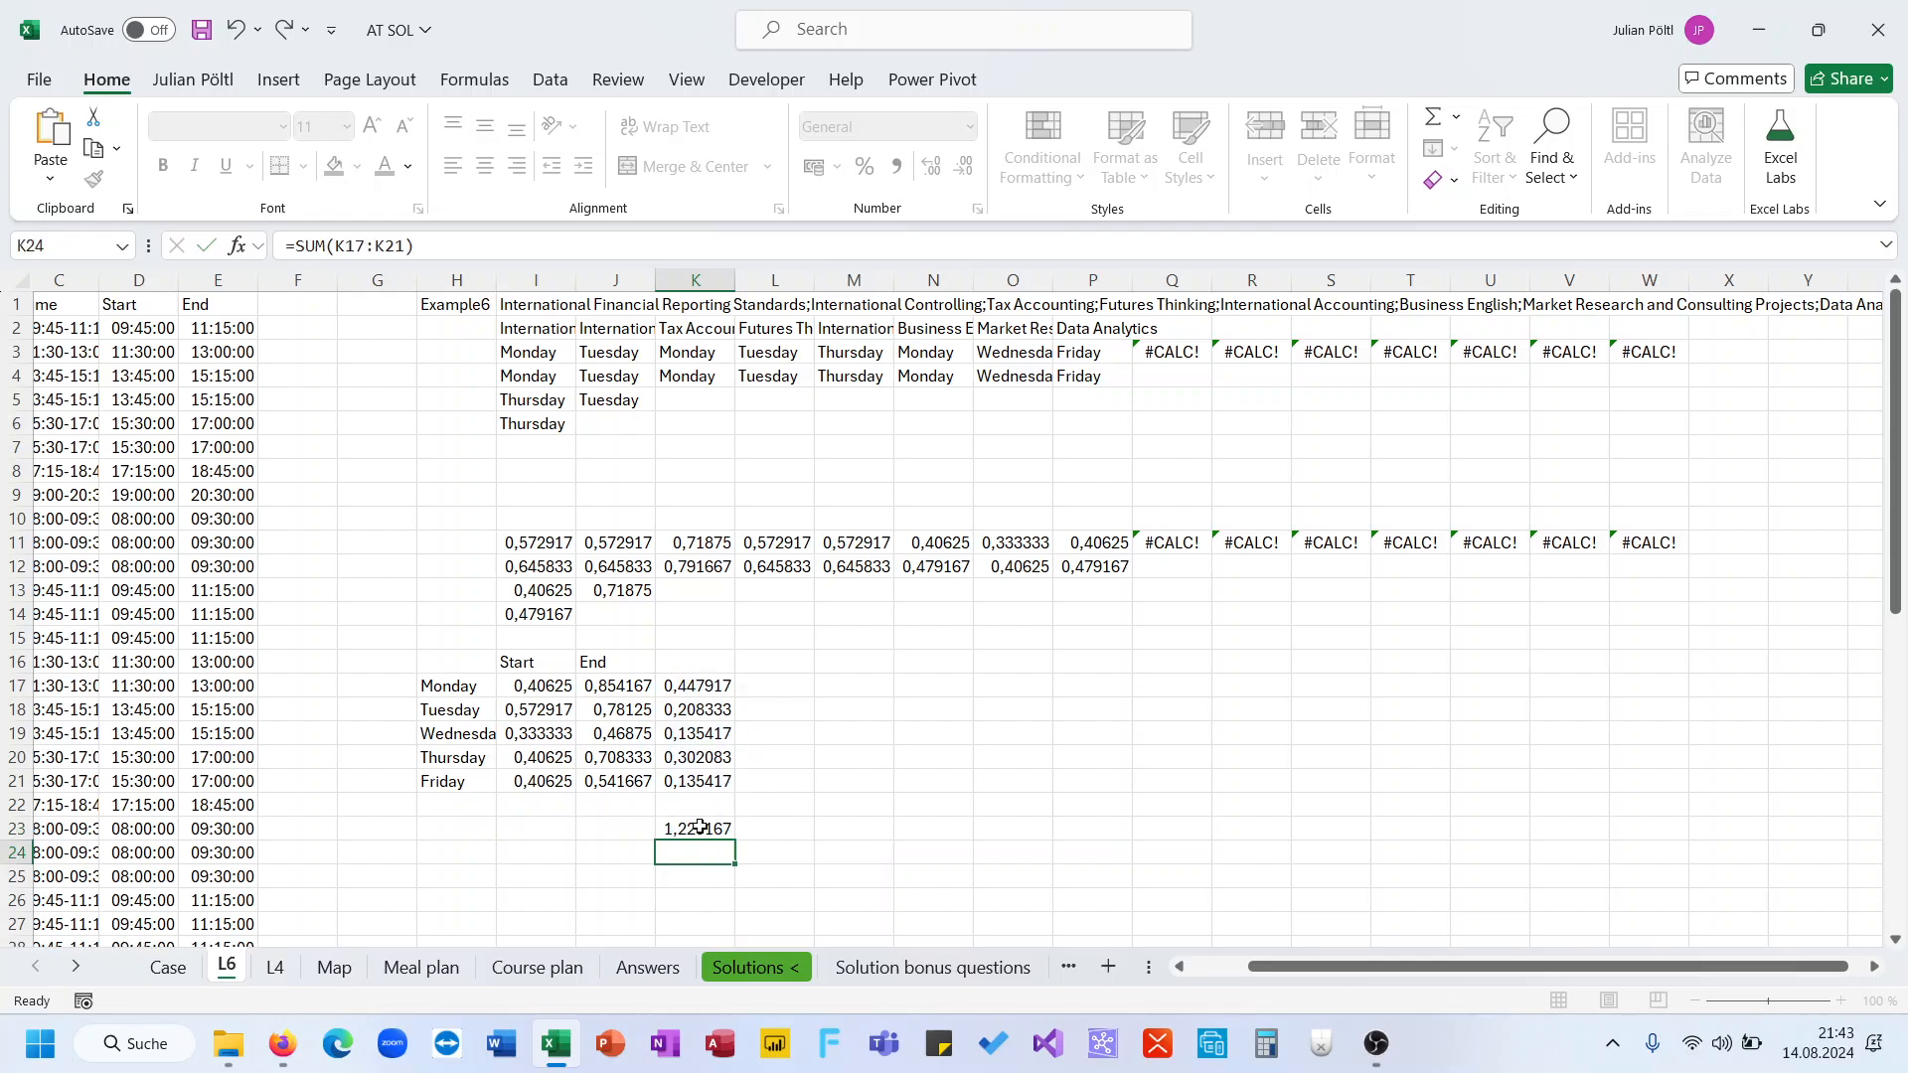
Multiply K23's sum by 24 to convert it to hours, and compare it with the Case sheet's Example6 answer
{"action": "left_click", "coordinate": [701, 827]}
{"action": "left_click", "coordinate": [609, 247]}
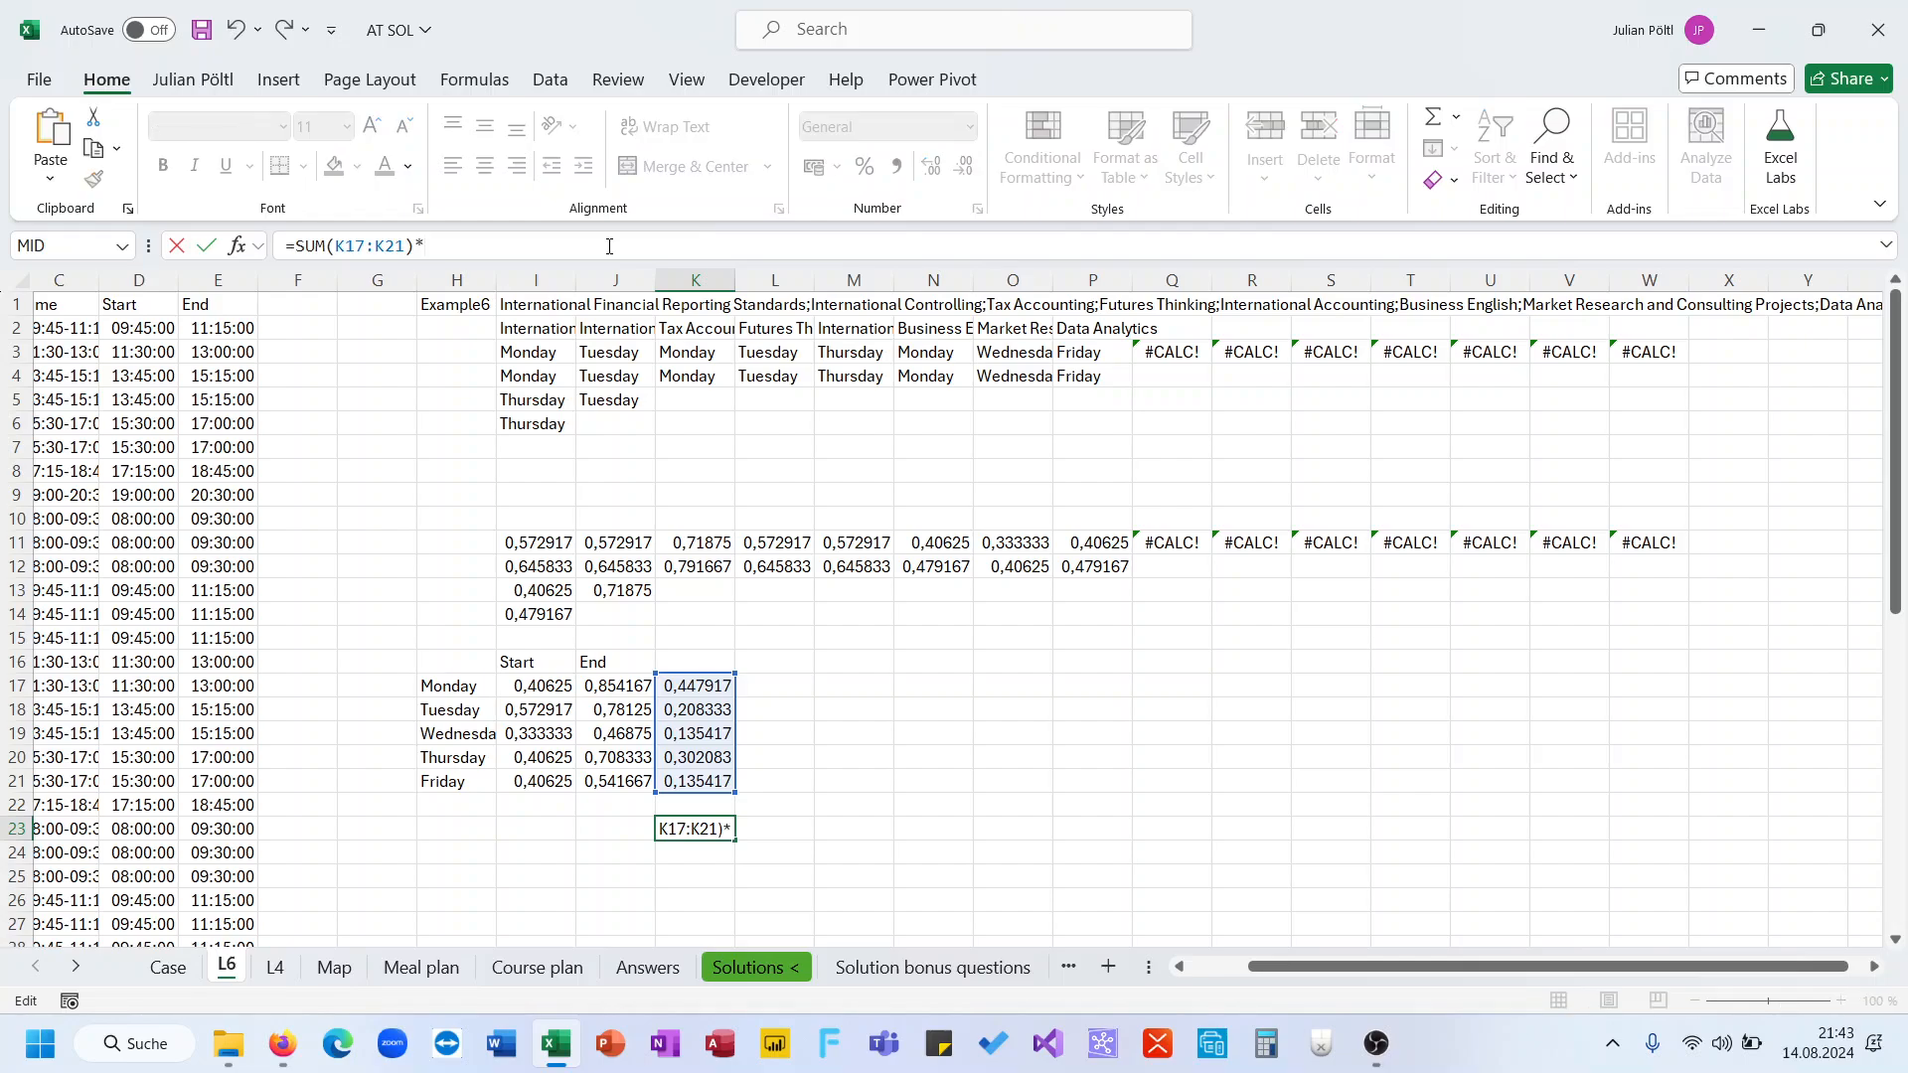
{"action": "type", "text": "*24"}
{"action": "key", "text": "Return"}
{"action": "key", "text": "Up"}
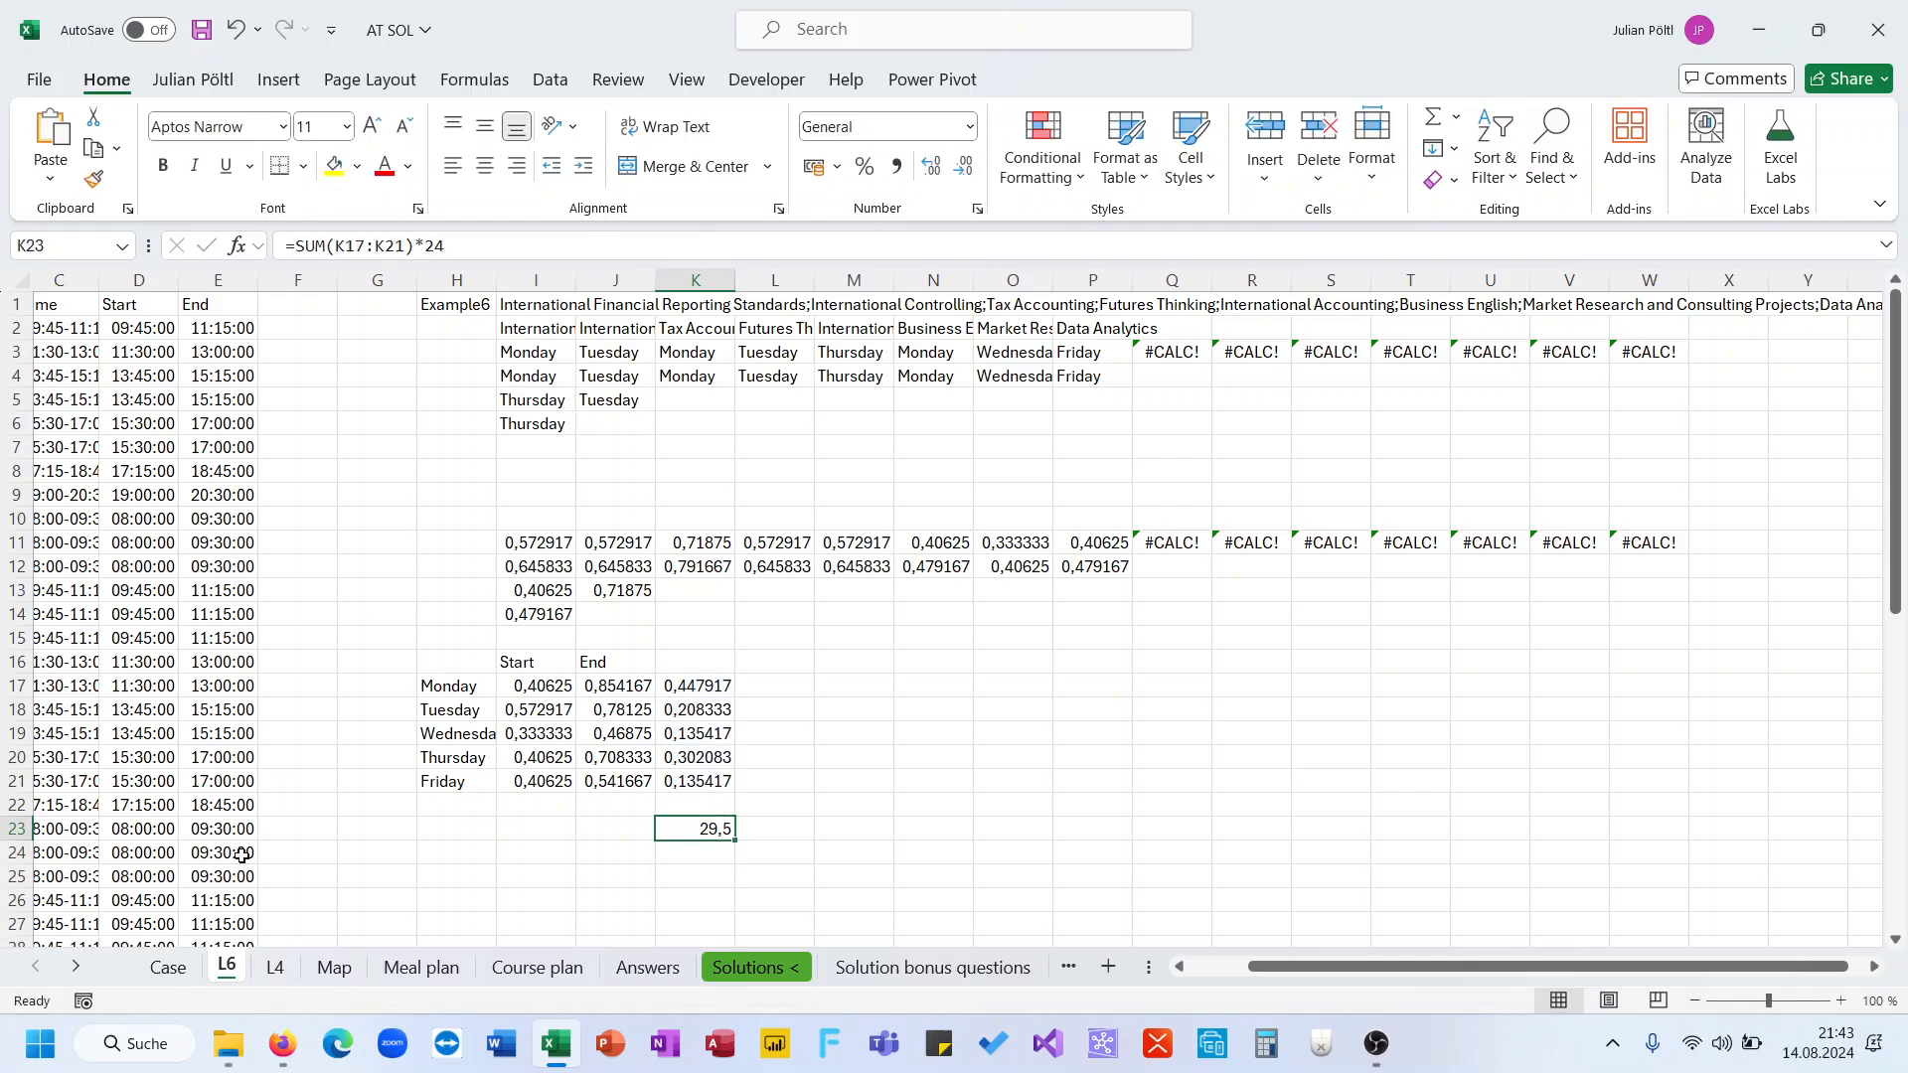
{"action": "left_click", "coordinate": [171, 969]}
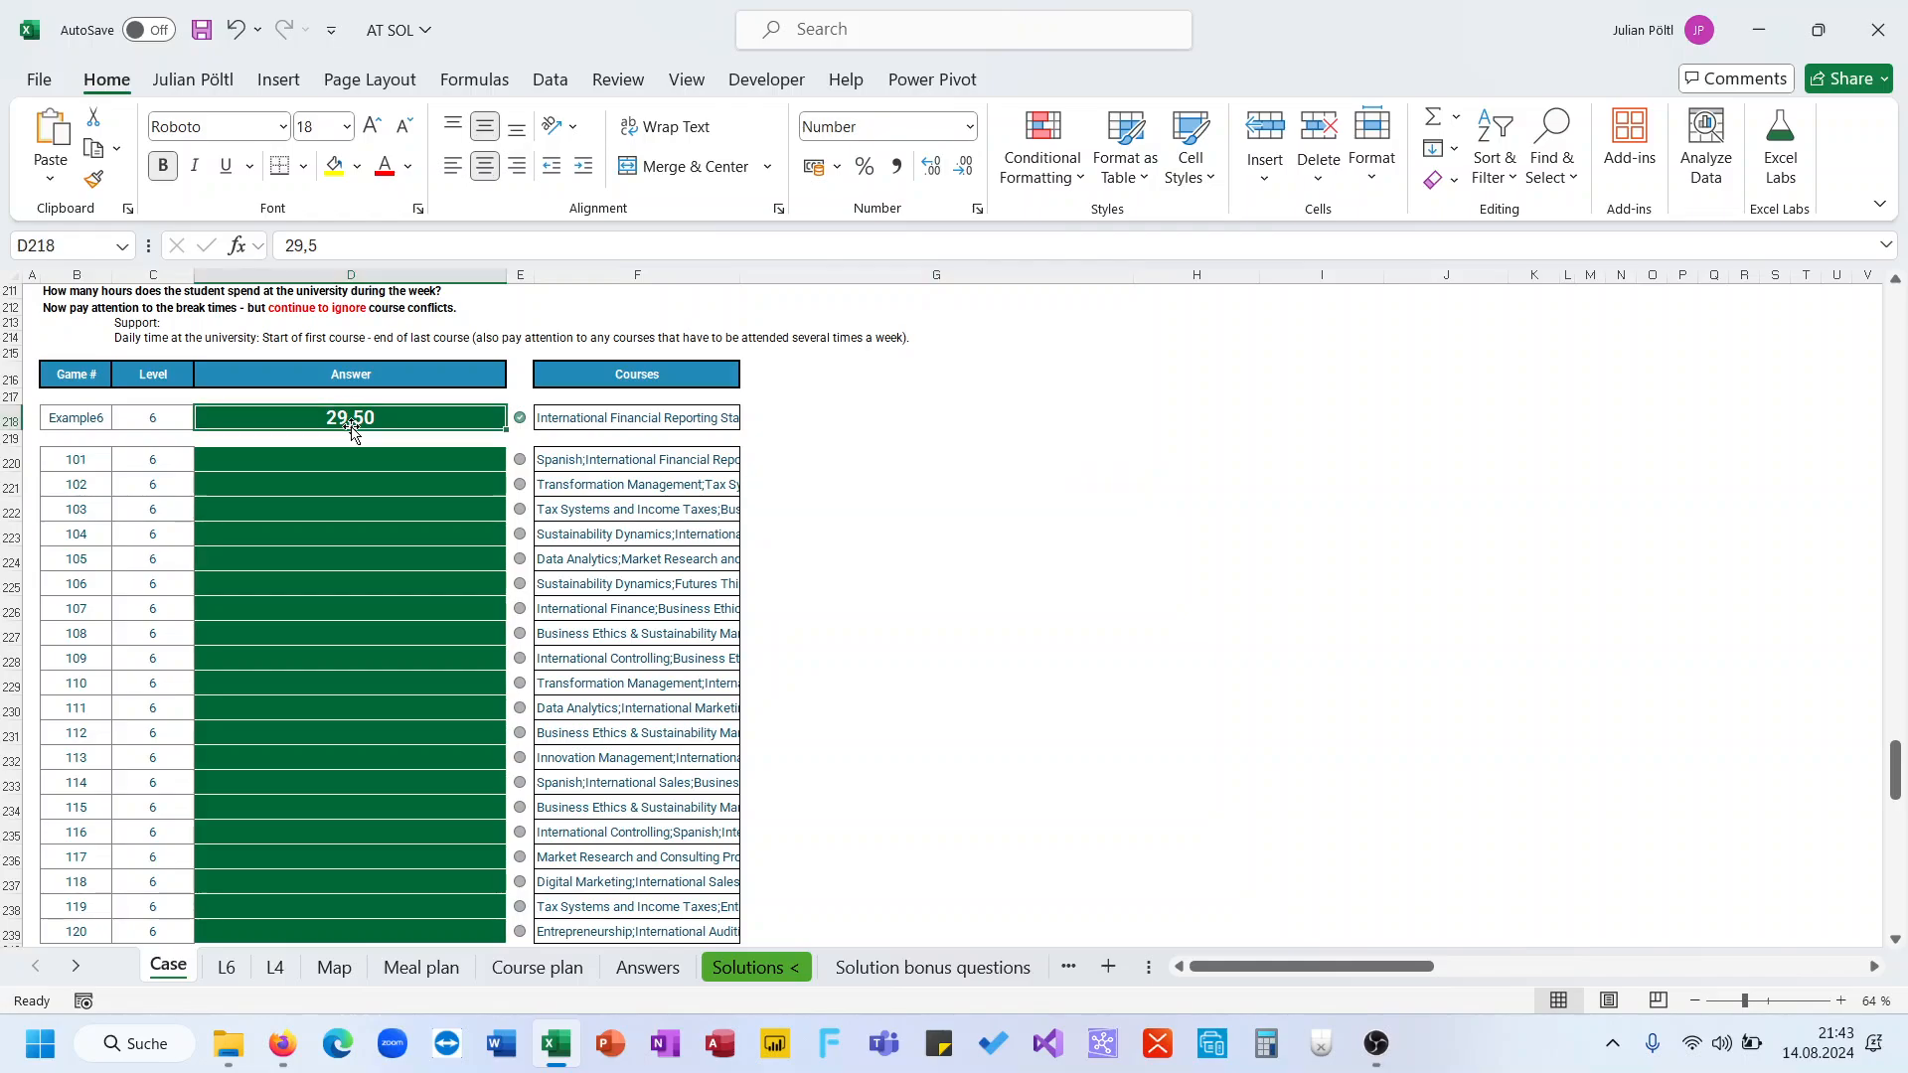
{"action": "left_click", "coordinate": [226, 969]}
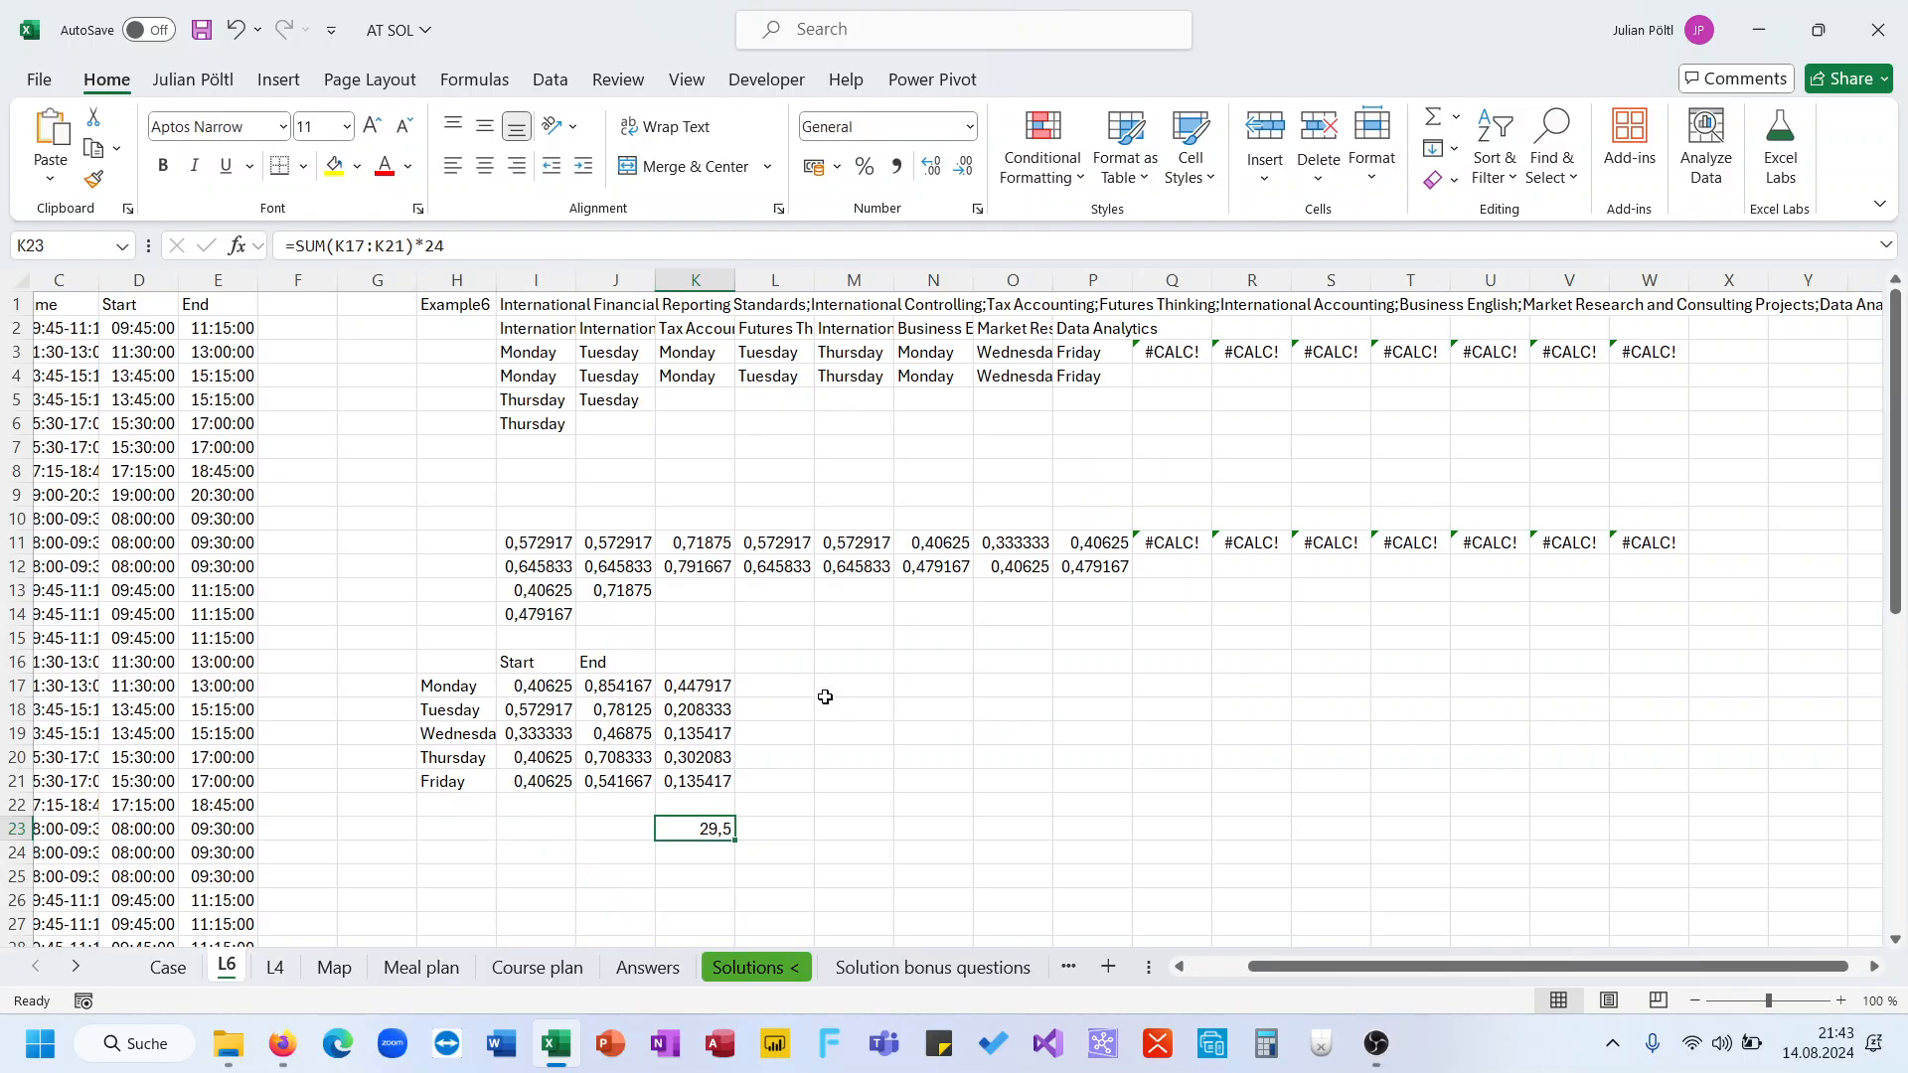
In F5, generate a SEQUENCE of 20 game numbers starting at 101
{"action": "left_click", "coordinate": [316, 401]}
{"action": "type", "text": "=SEQUENCE("}
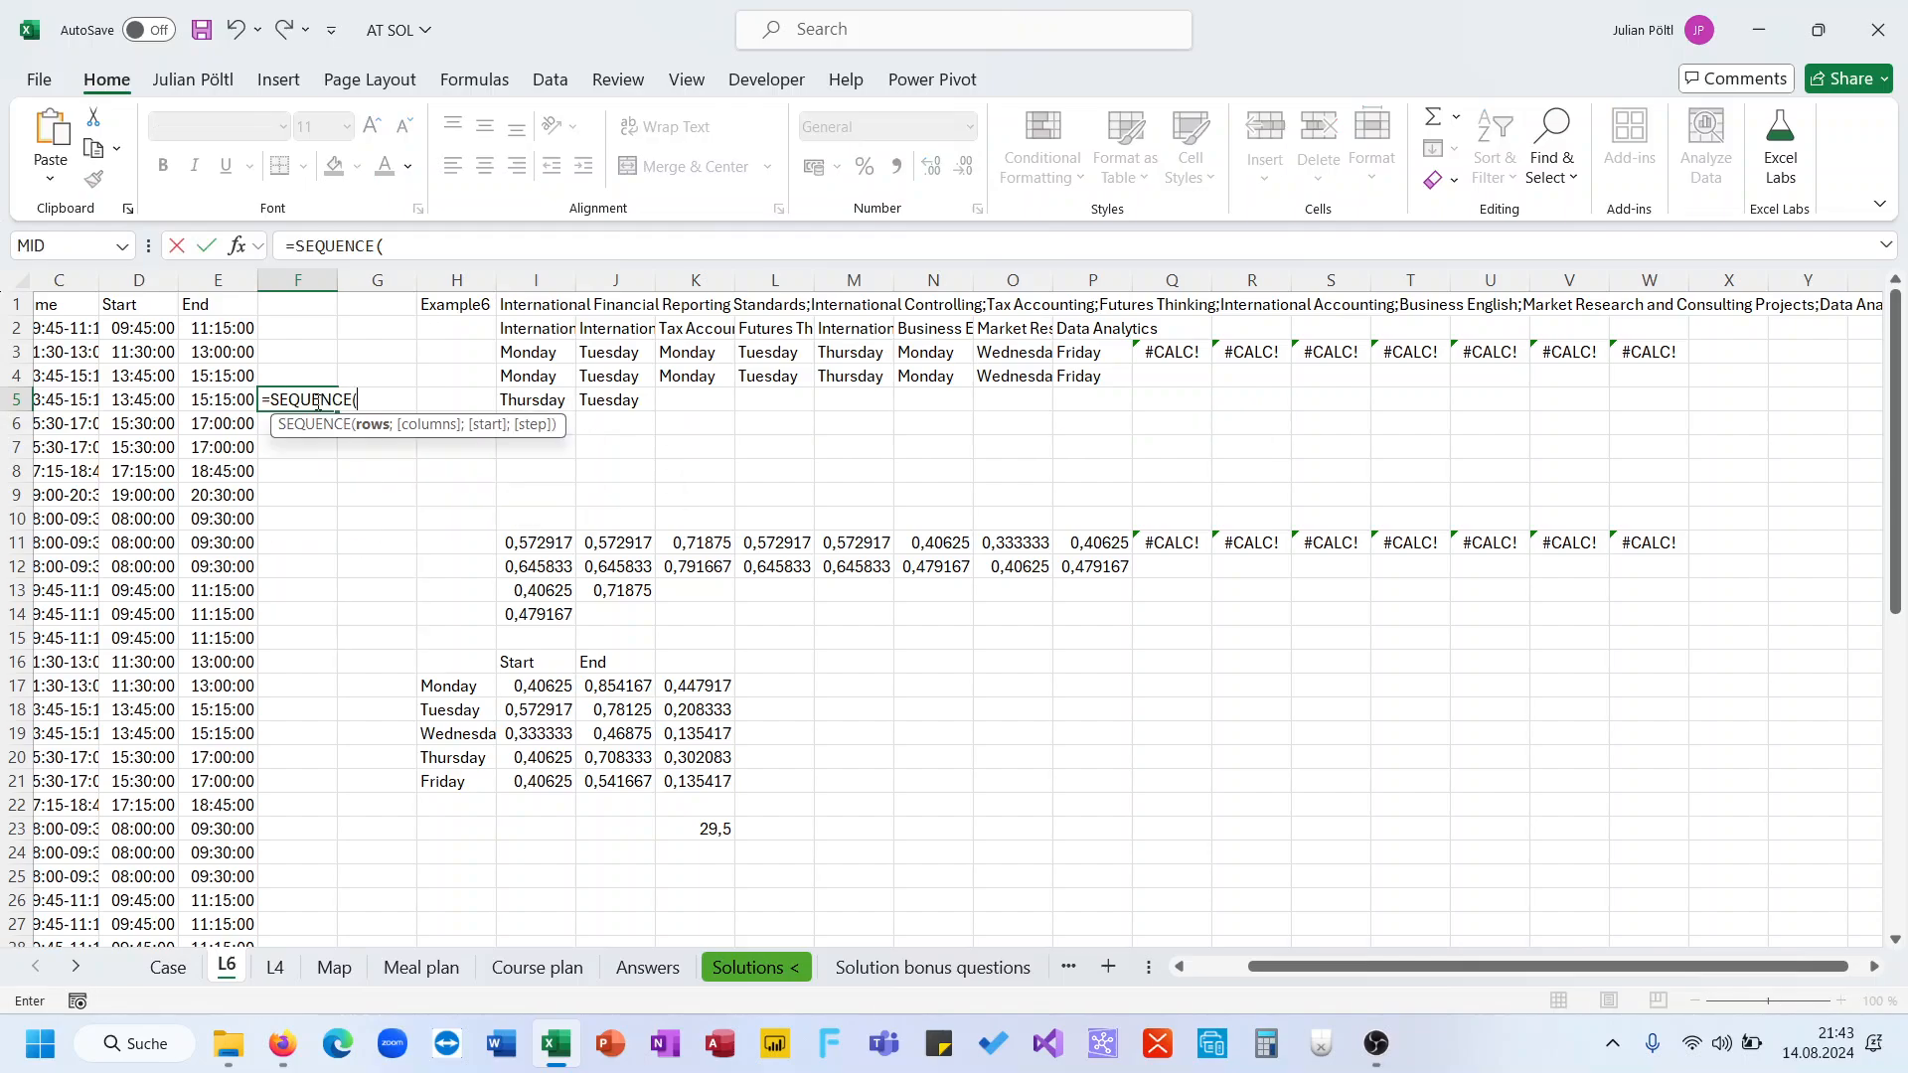
{"action": "type", "text": "20;;"}
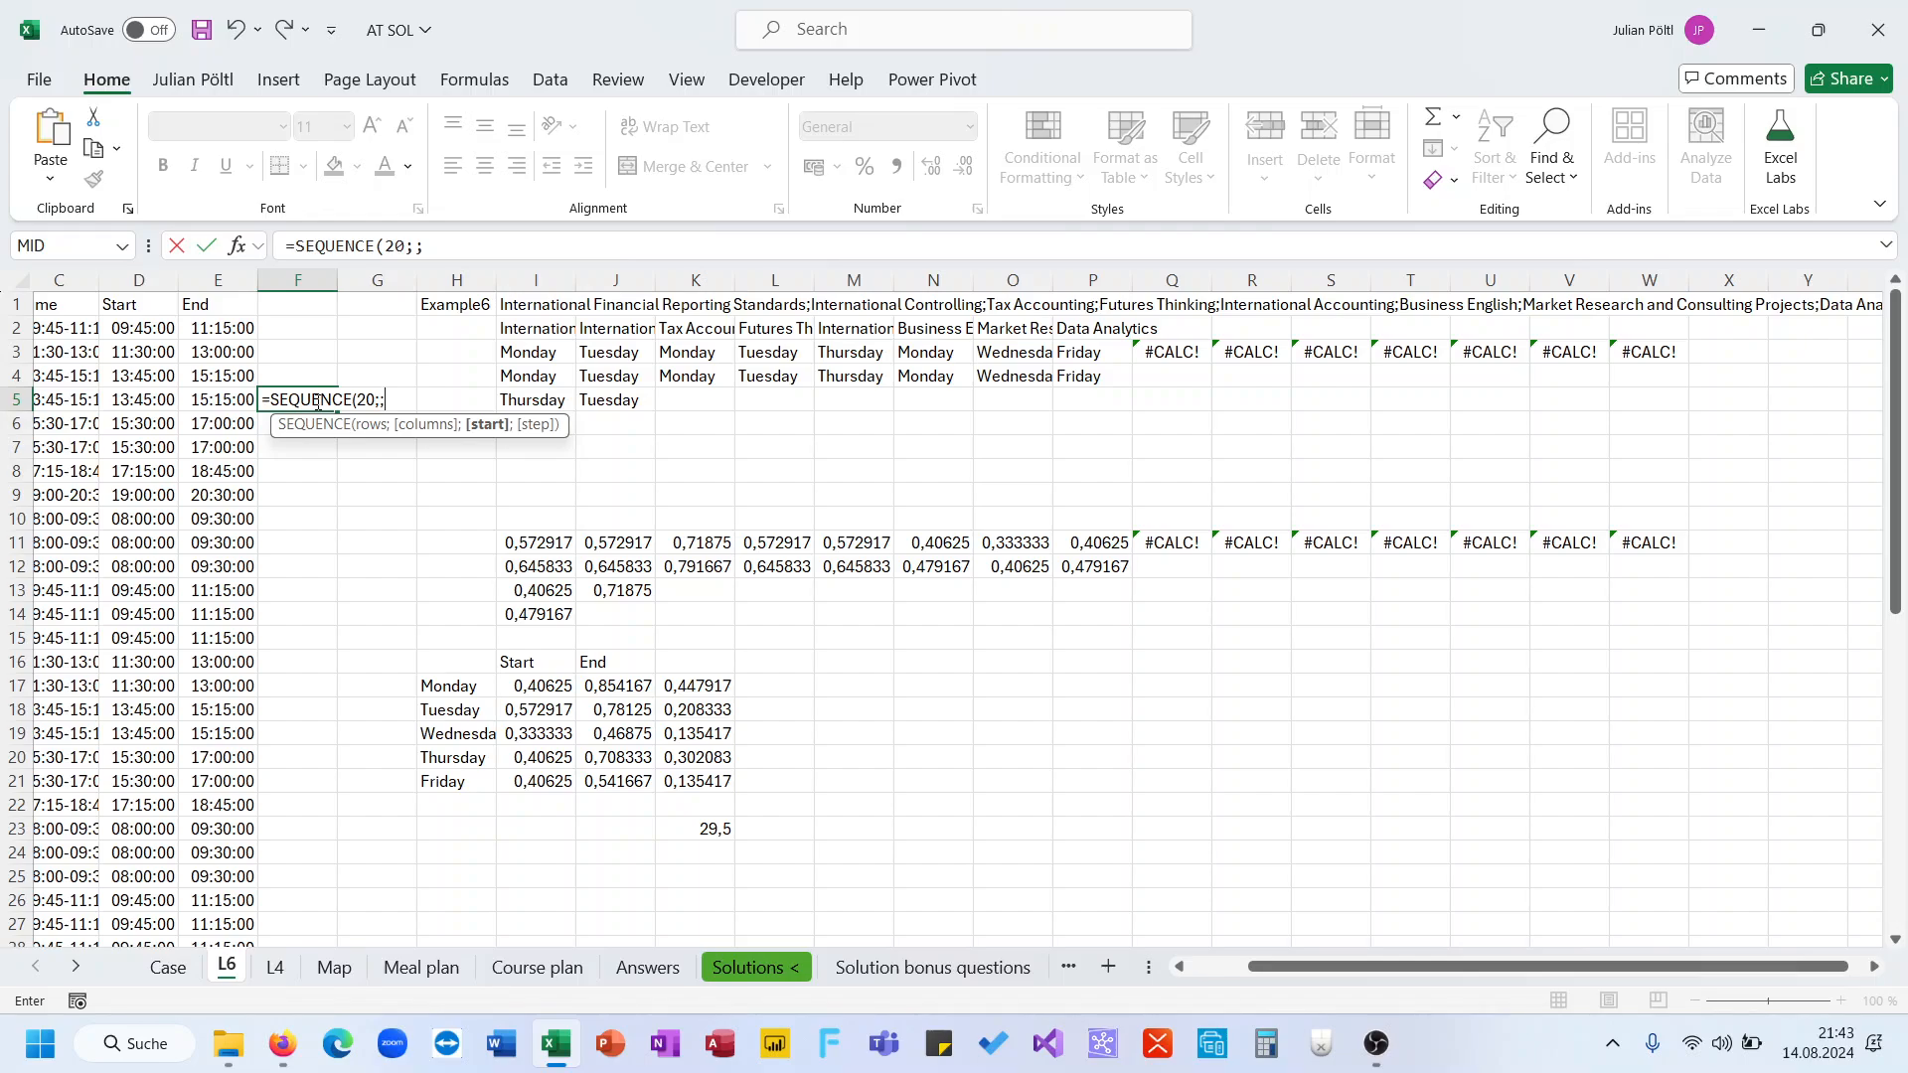
{"action": "type", "text": "81)"}
{"action": "key", "text": "Return"}
{"action": "left_click", "coordinate": [315, 402]}
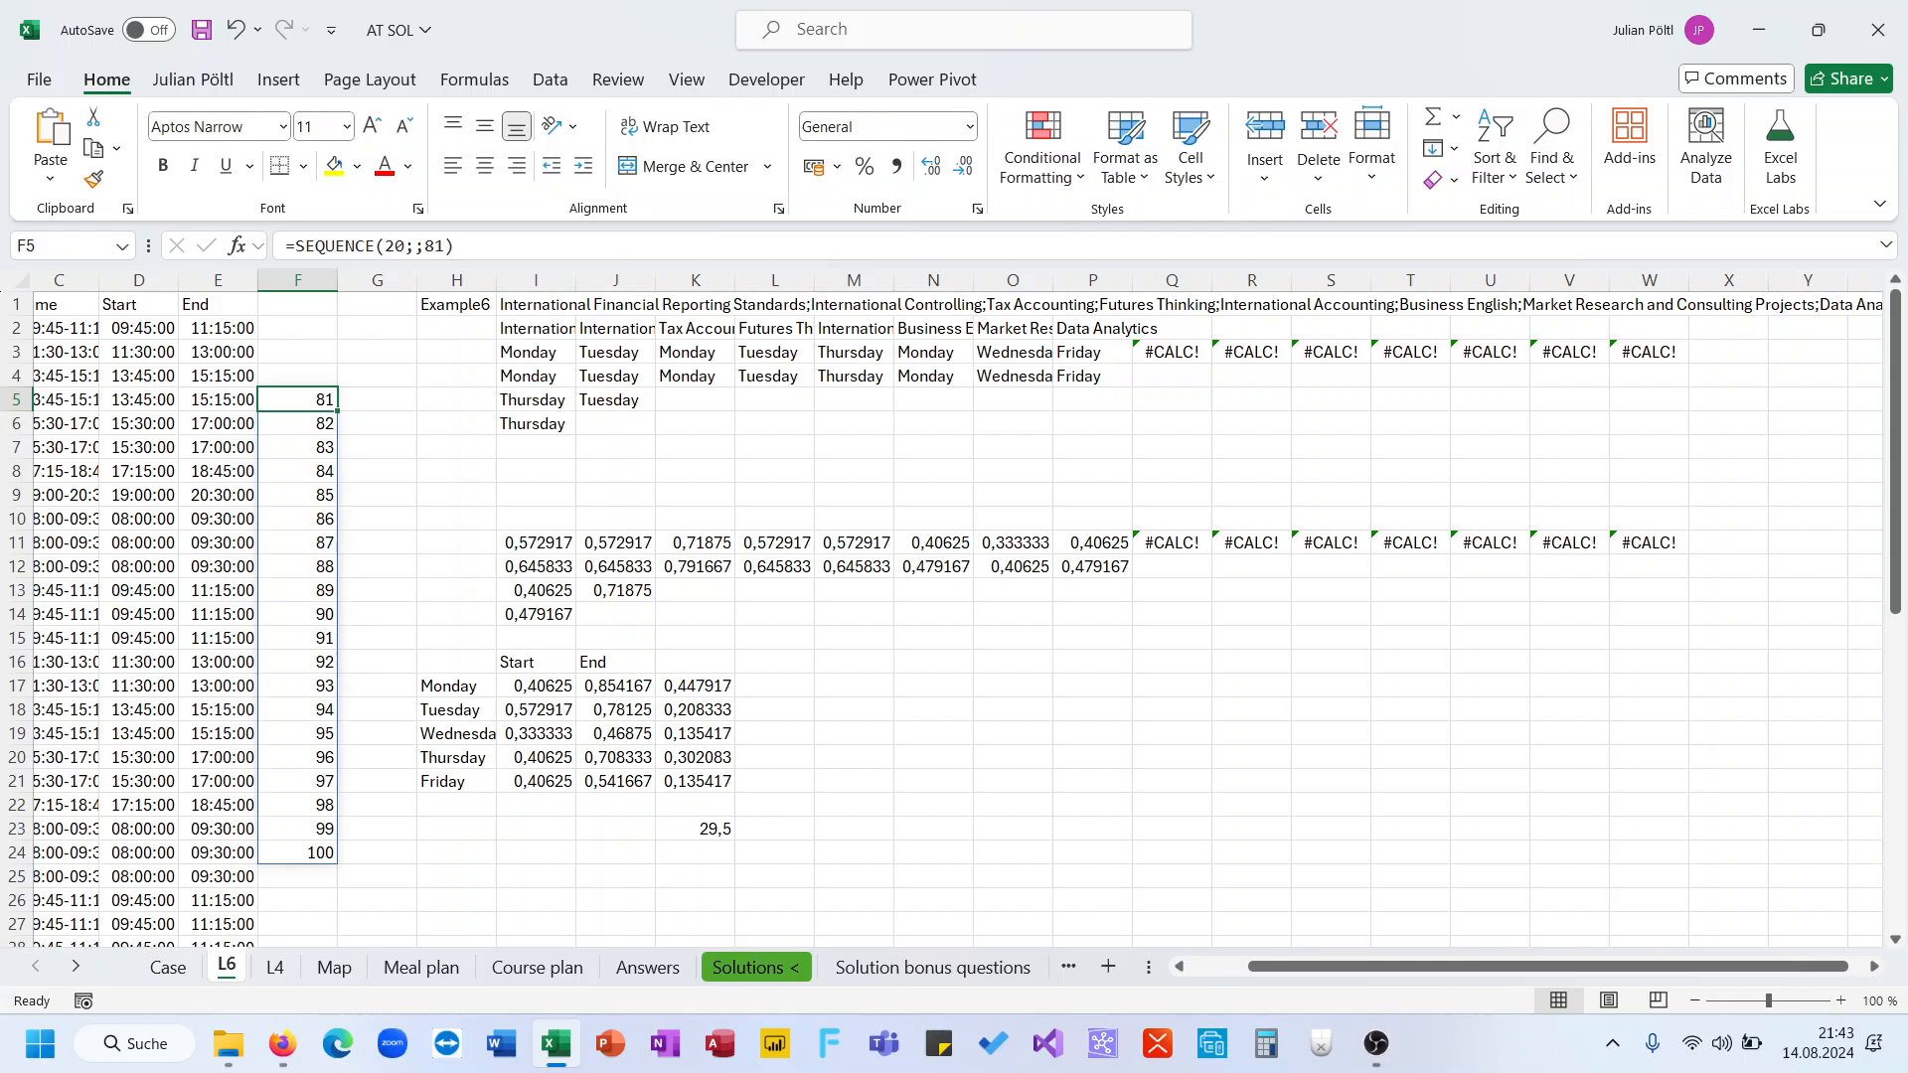
{"action": "key", "text": "ctrl+Page_Up"}
{"action": "key", "text": "ctrl+Page_Down"}
{"action": "key", "text": "ctrl+Page_Down"}
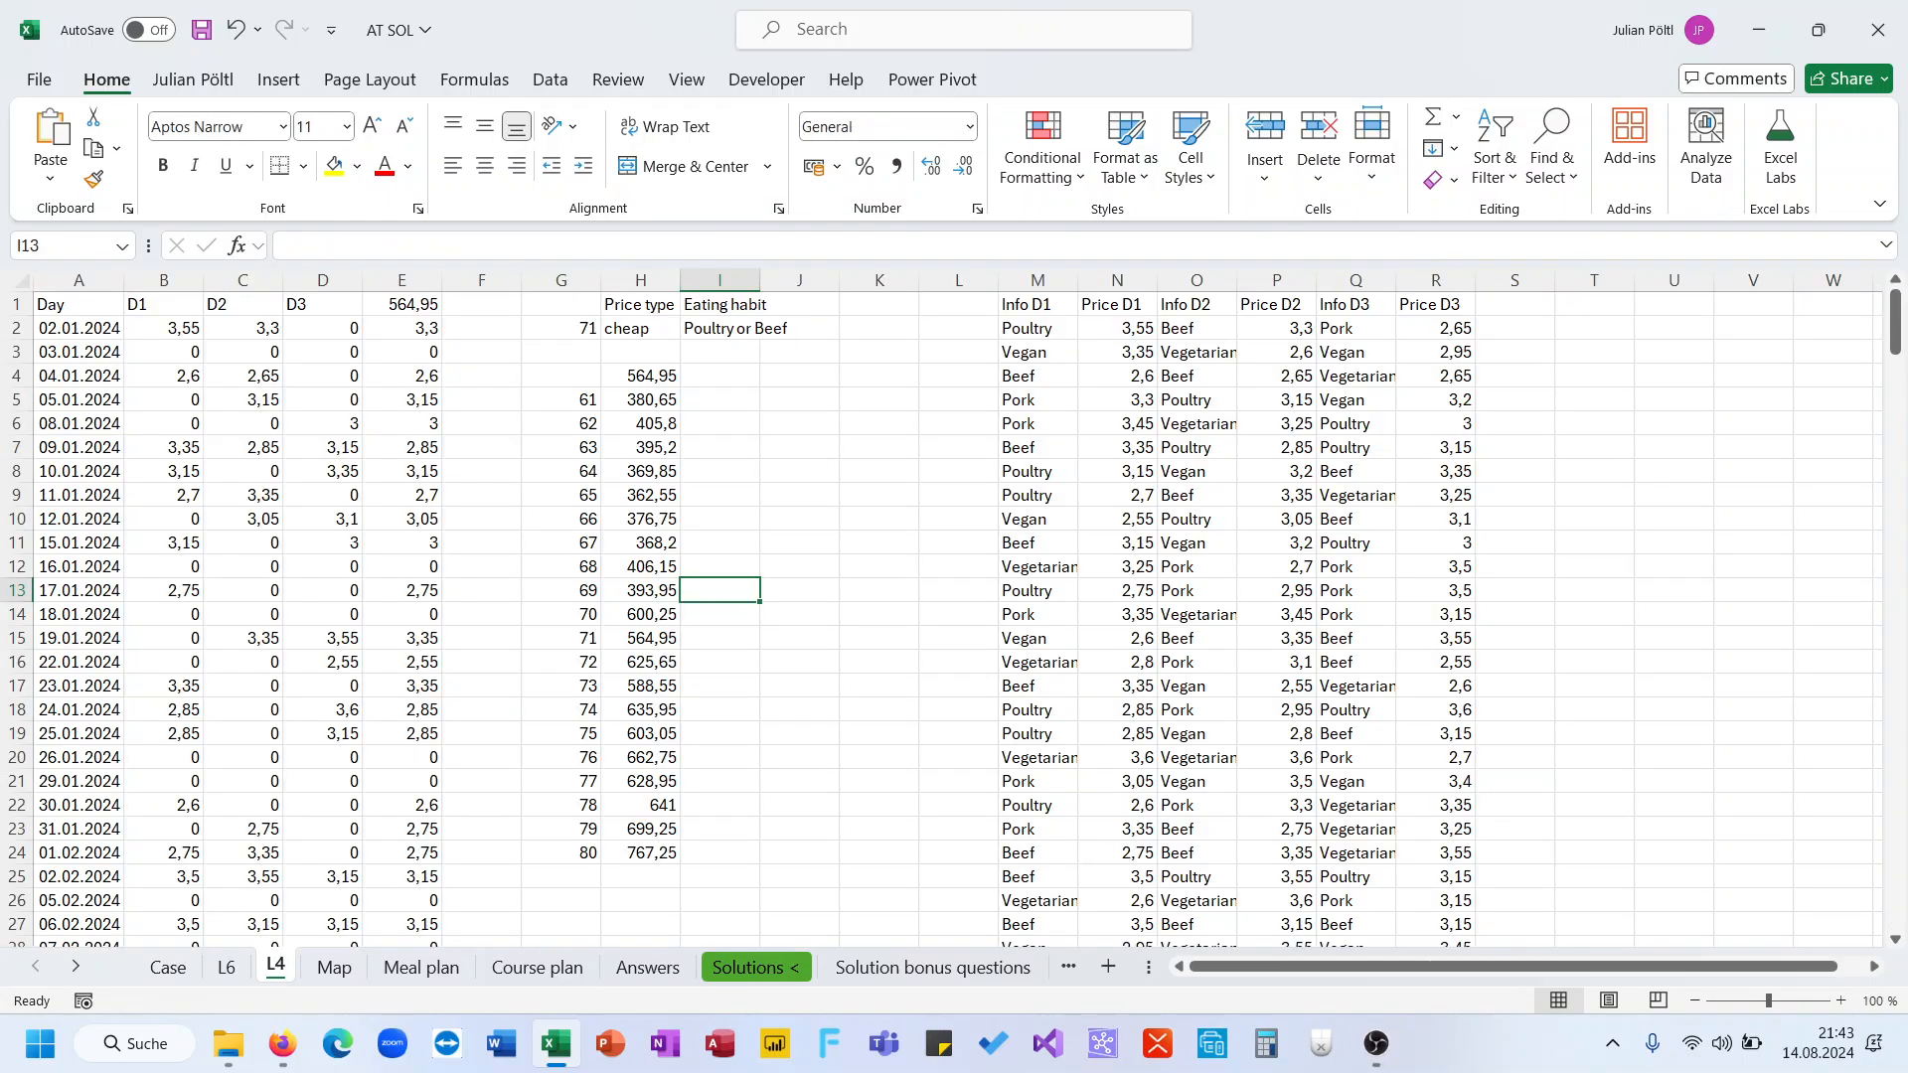
{"action": "key", "text": "ctrl+Page_Up"}
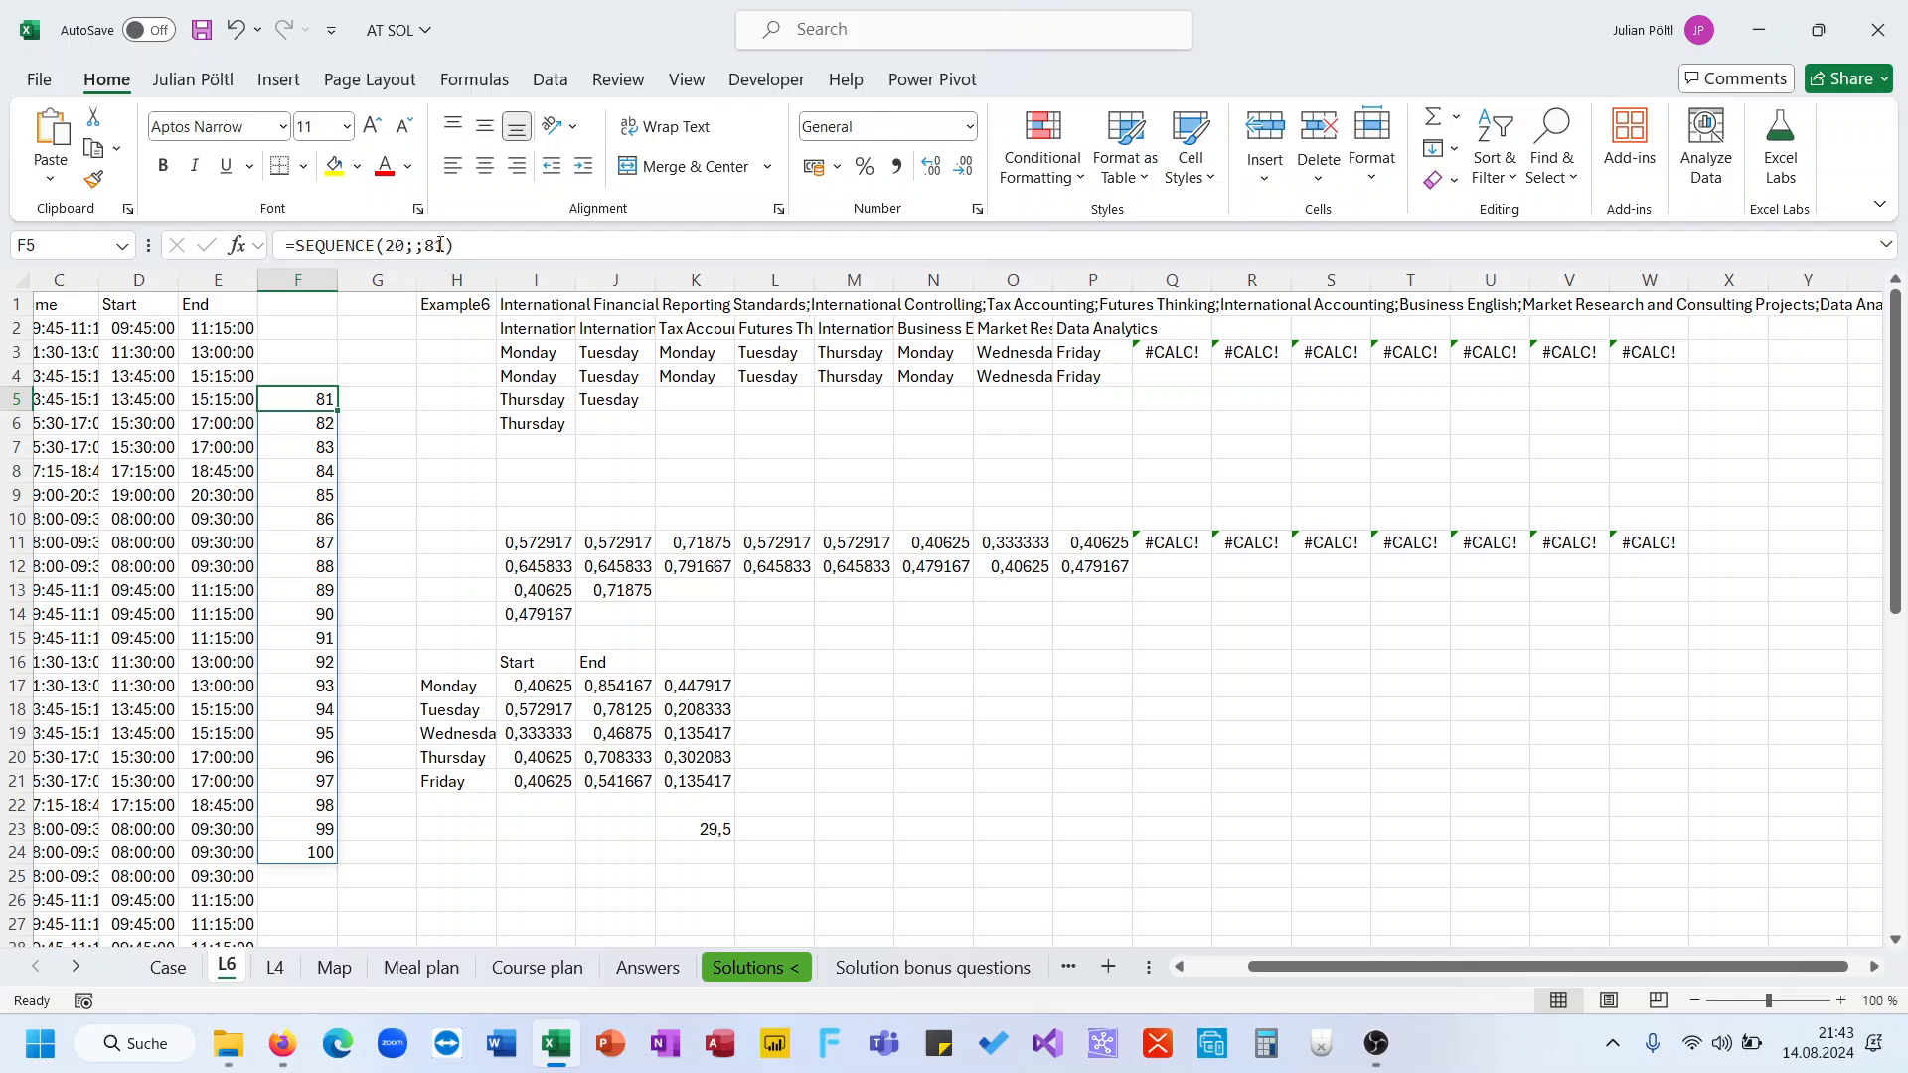
{"action": "double_click", "coordinate": [440, 245]}
{"action": "type", "text": "101"}
{"action": "key", "text": "Return"}
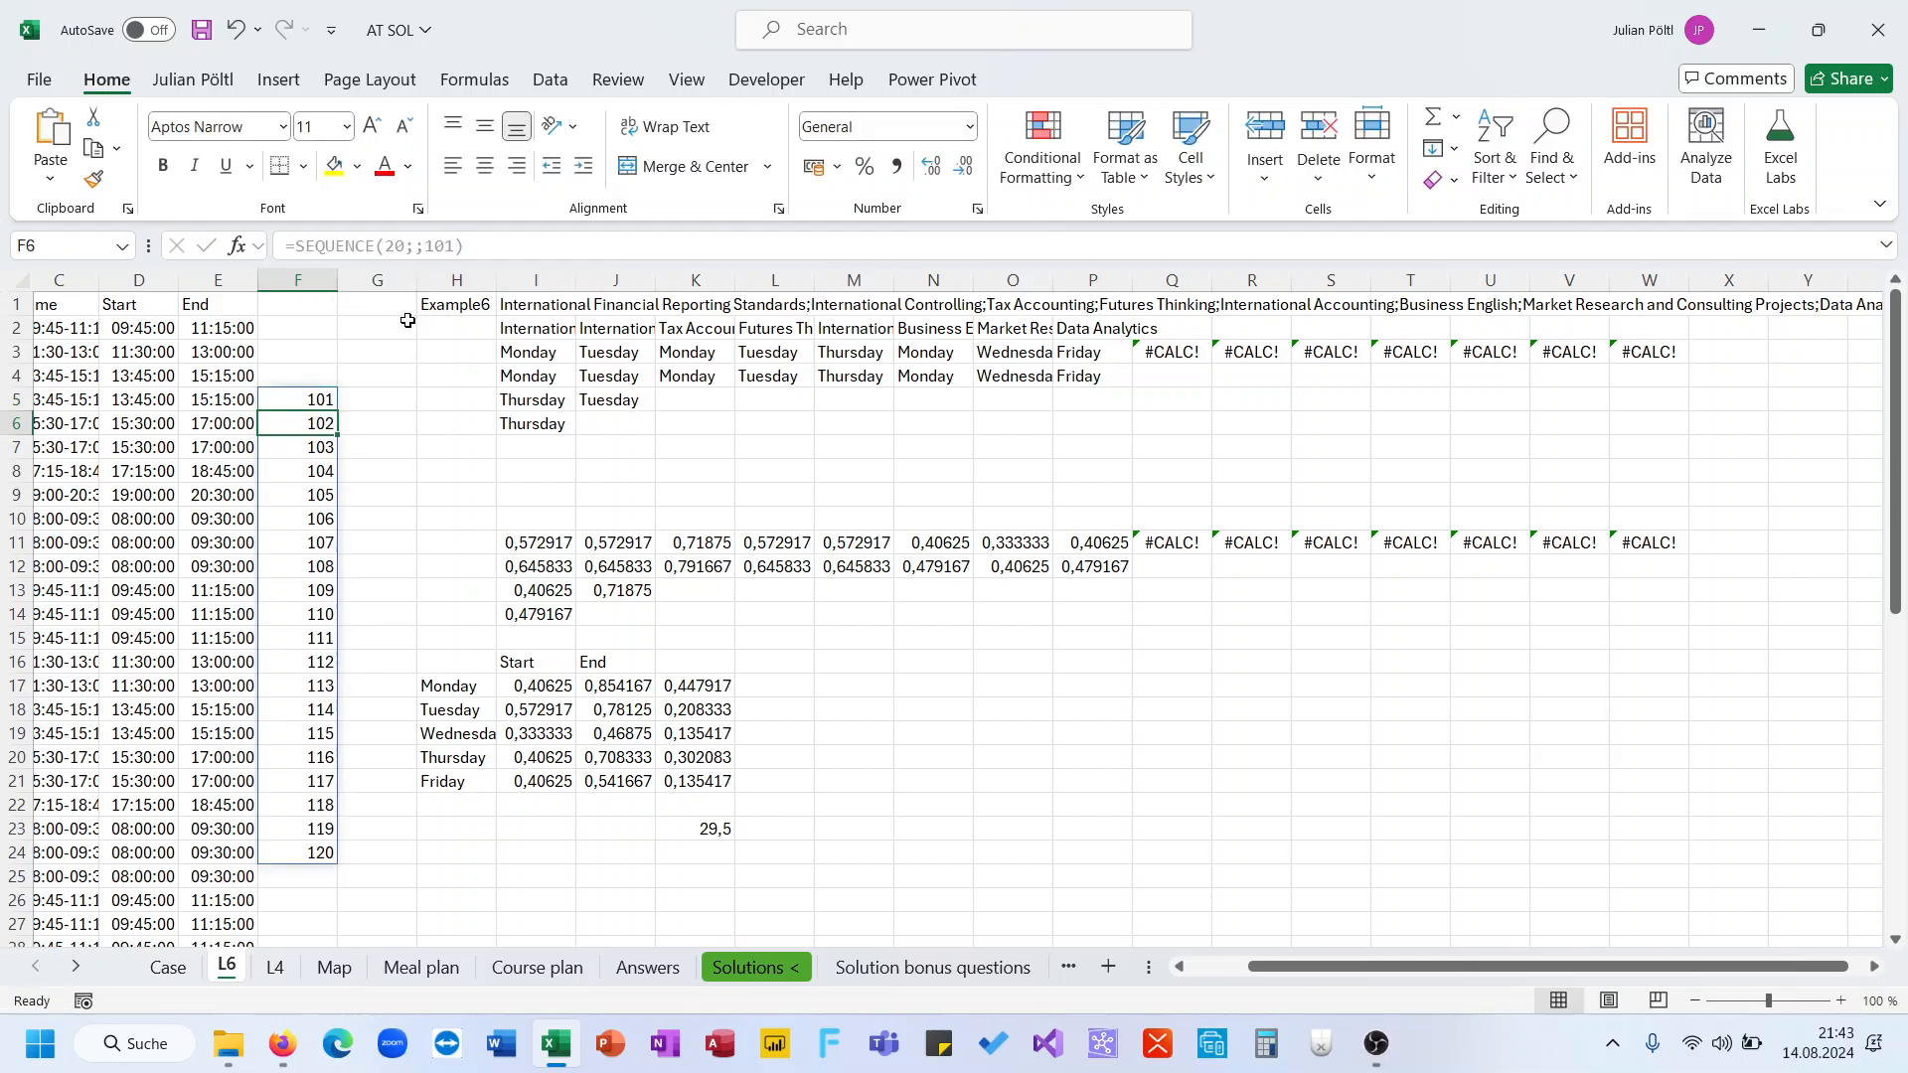
In G4, reference the weekly hours total from K23
{"action": "left_click", "coordinate": [376, 379]}
{"action": "type", "text": "="}
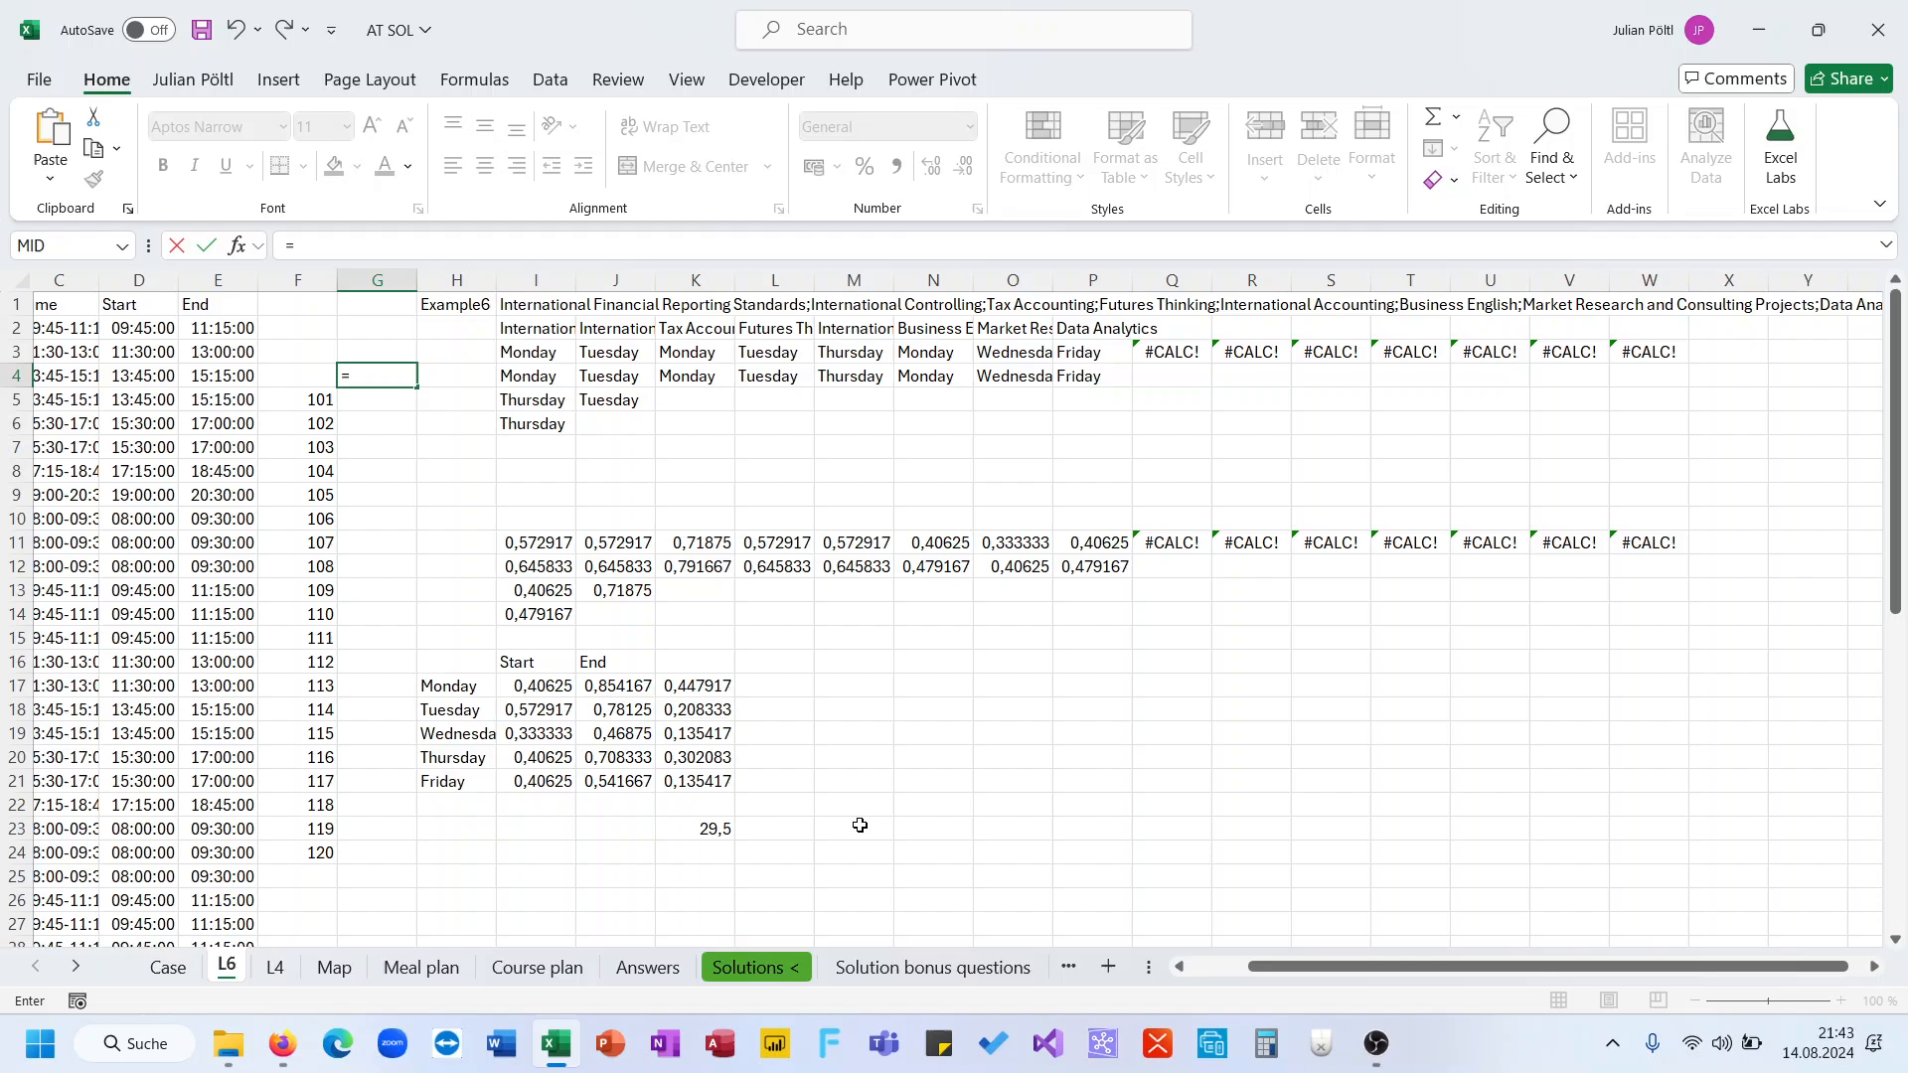
{"action": "left_click", "coordinate": [716, 828]}
{"action": "key", "text": "Return"}
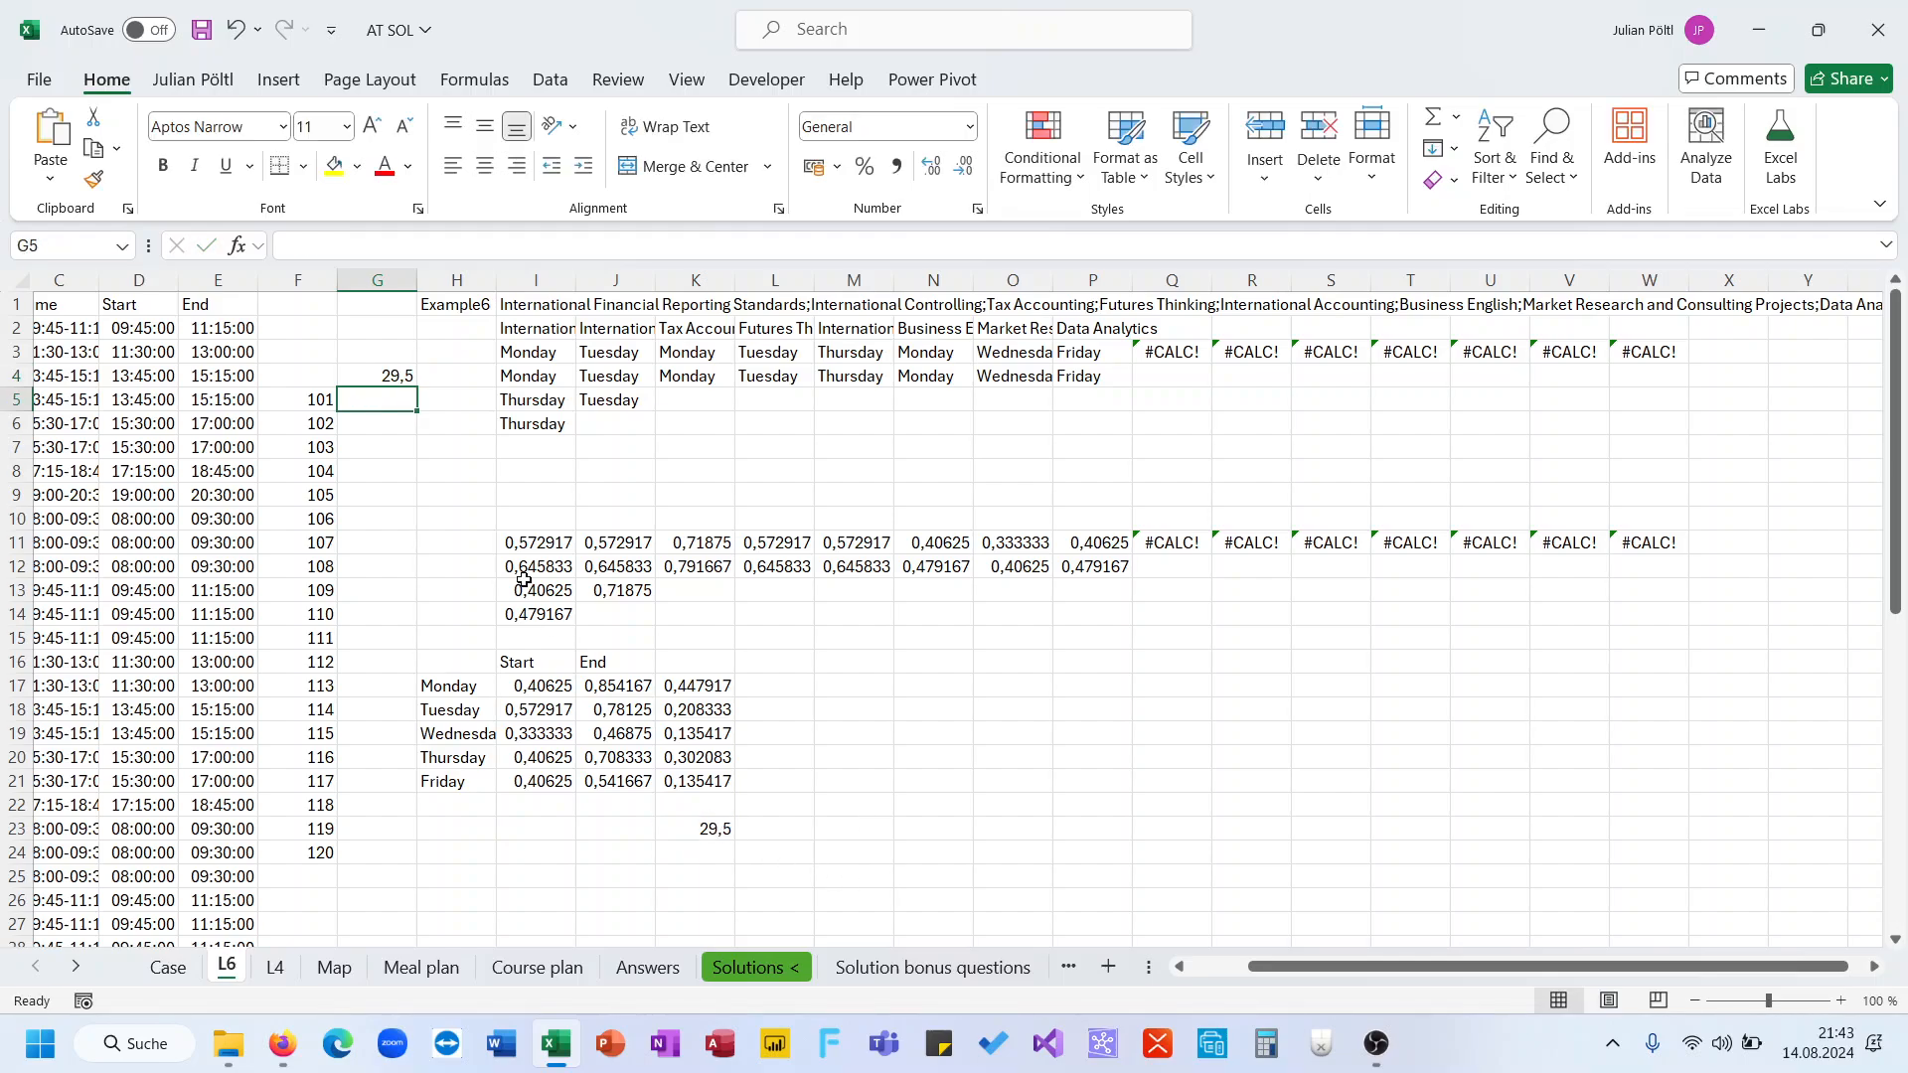
Build a one-variable Data Table over F4:G24 using H1 as the column input cell
{"action": "key", "text": "Left"}
{"action": "key", "text": "Up"}
{"action": "key", "text": "ctrl+shift+Right"}
{"action": "key", "text": "ctrl+shift+Down"}
{"action": "key", "text": "ctrl+shift+Down"}
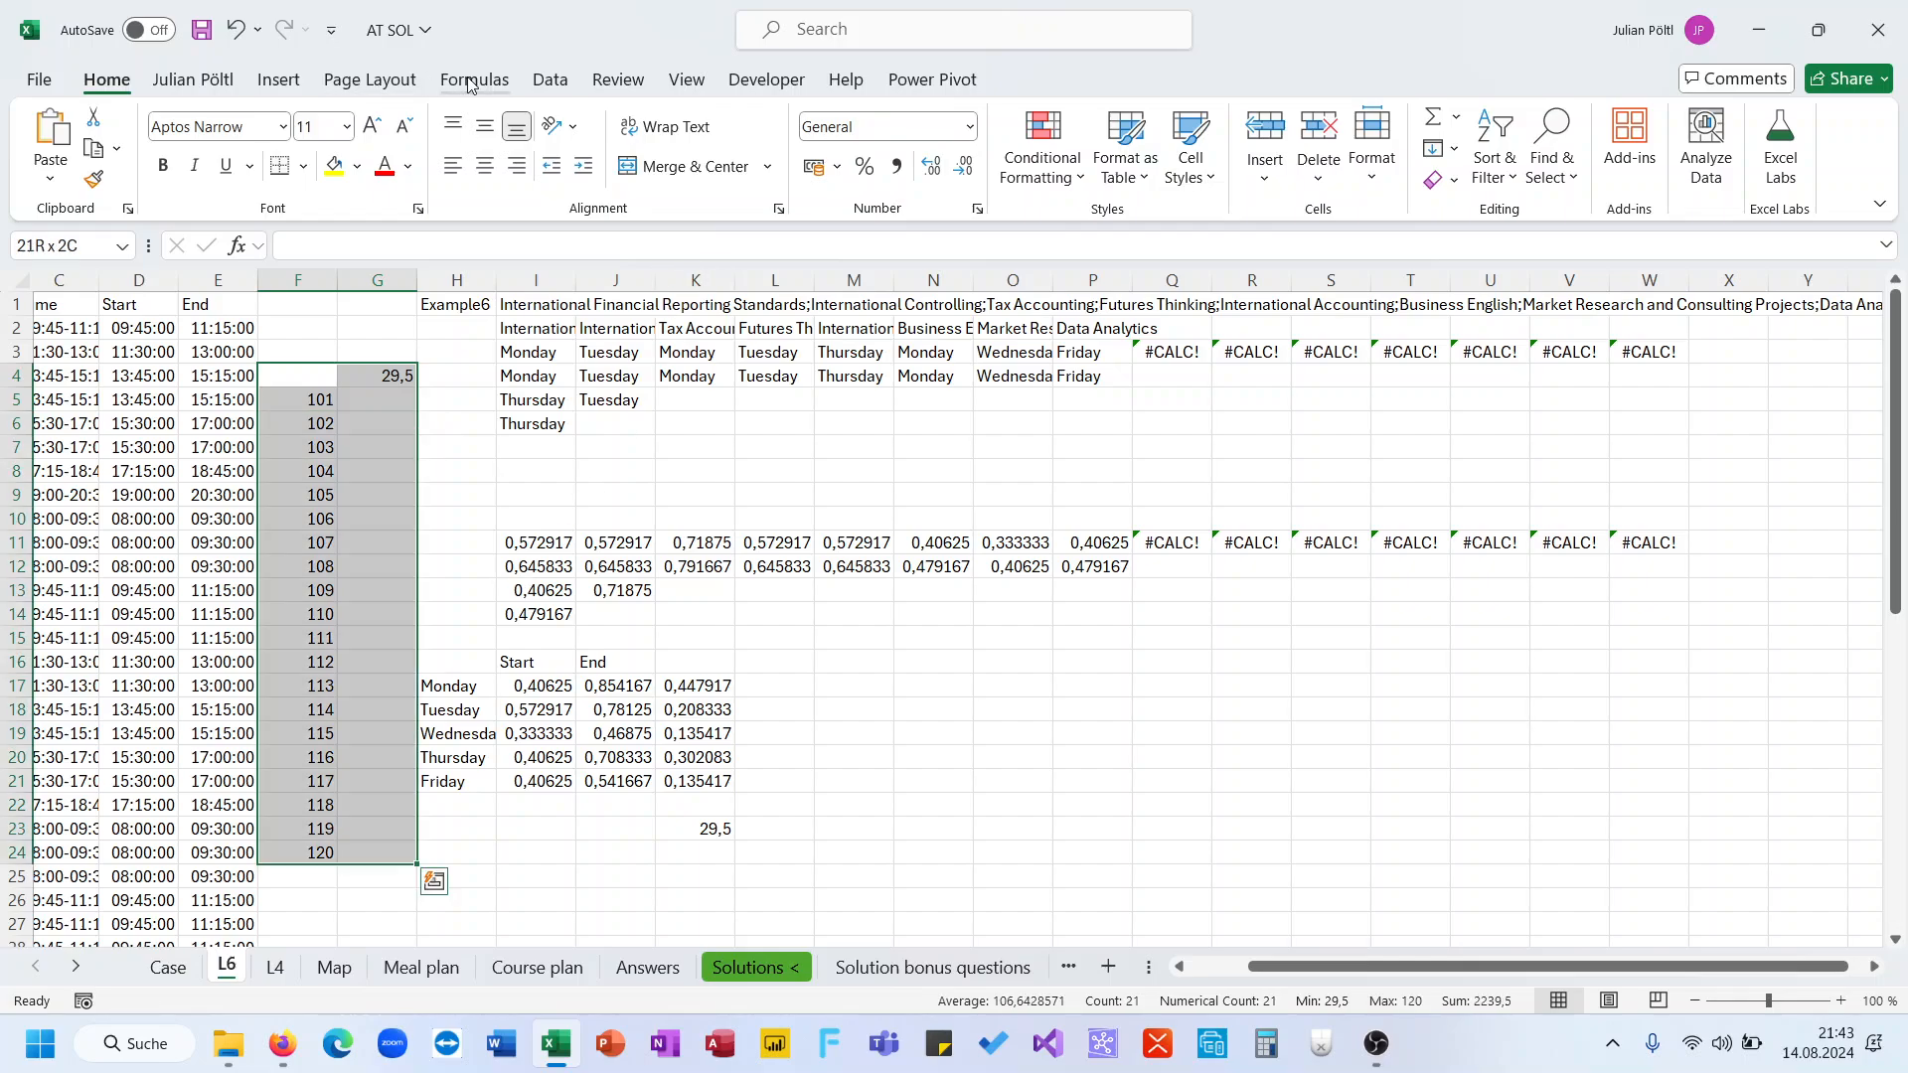
{"action": "left_click", "coordinate": [554, 83]}
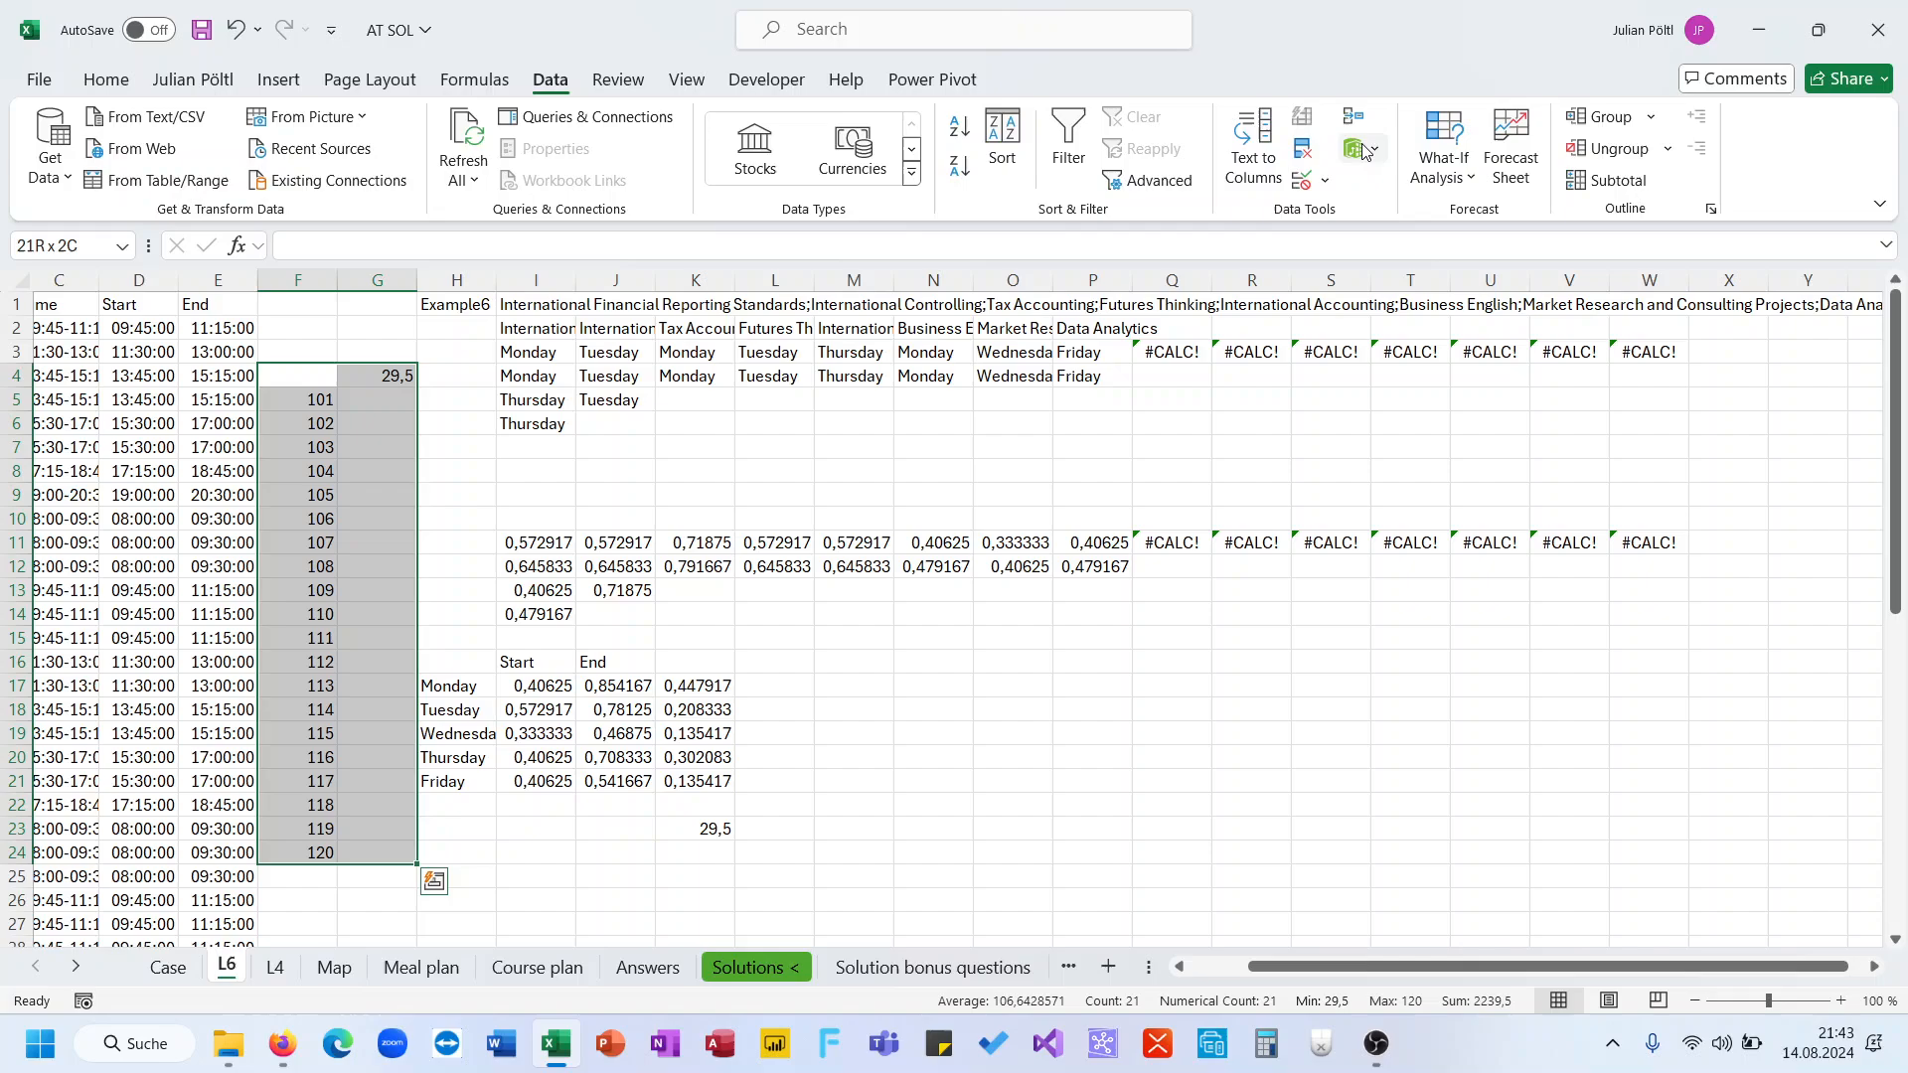
{"action": "left_click", "coordinate": [1464, 181]}
{"action": "left_click", "coordinate": [1495, 292]}
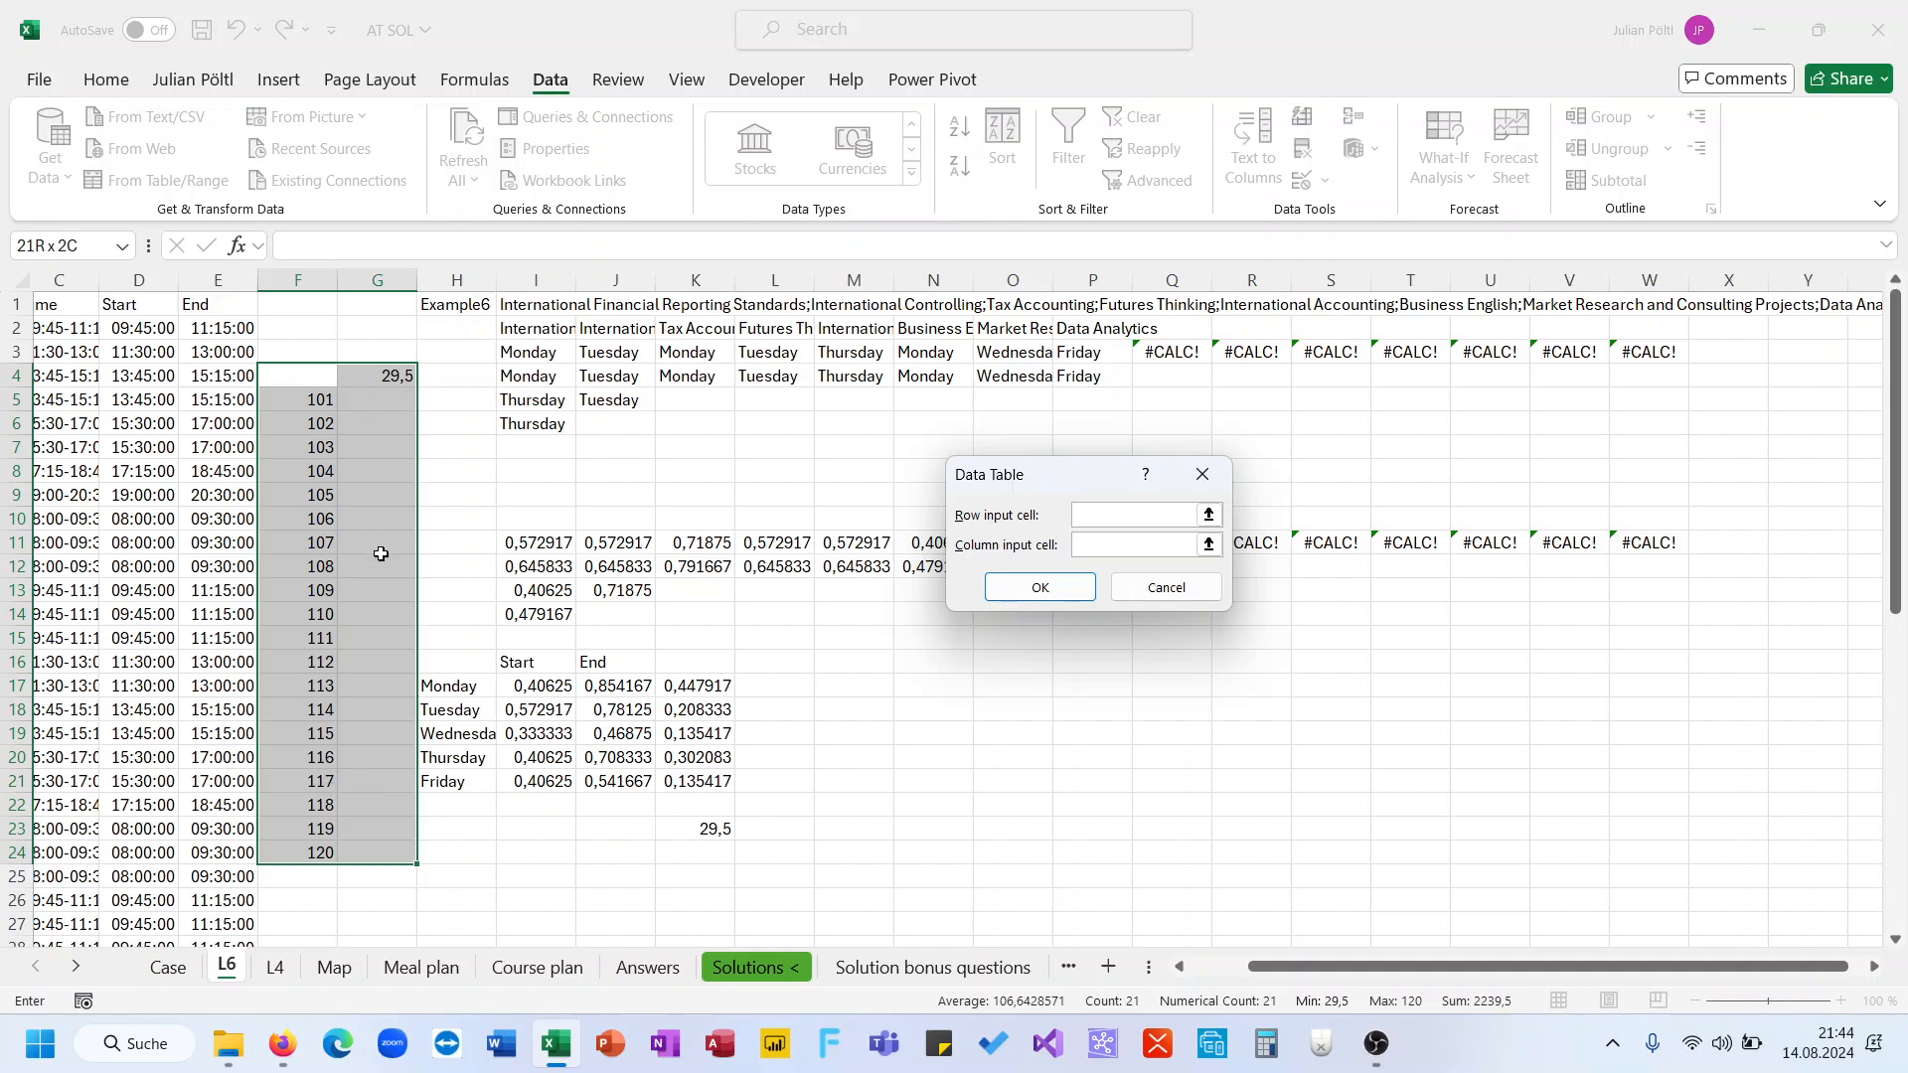
{"action": "left_click", "coordinate": [486, 305]}
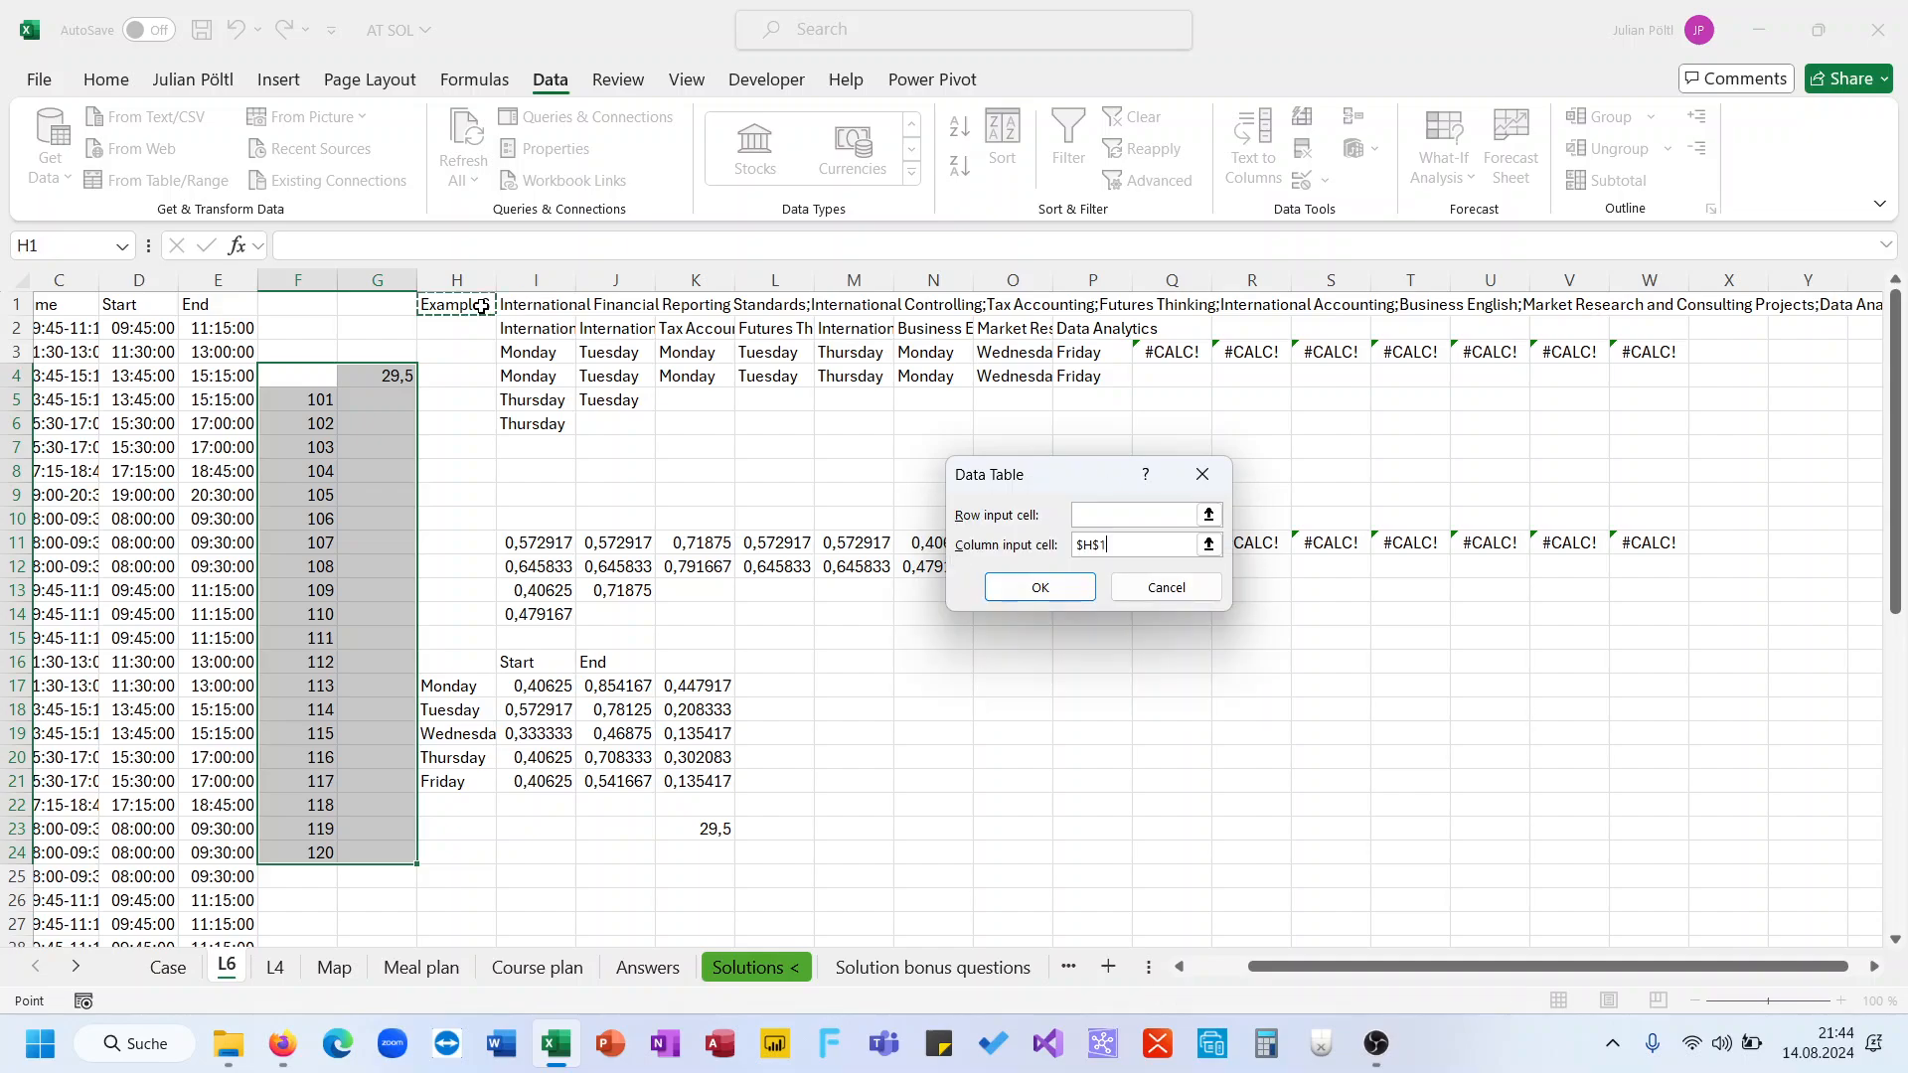
{"action": "left_click", "coordinate": [1017, 588]}
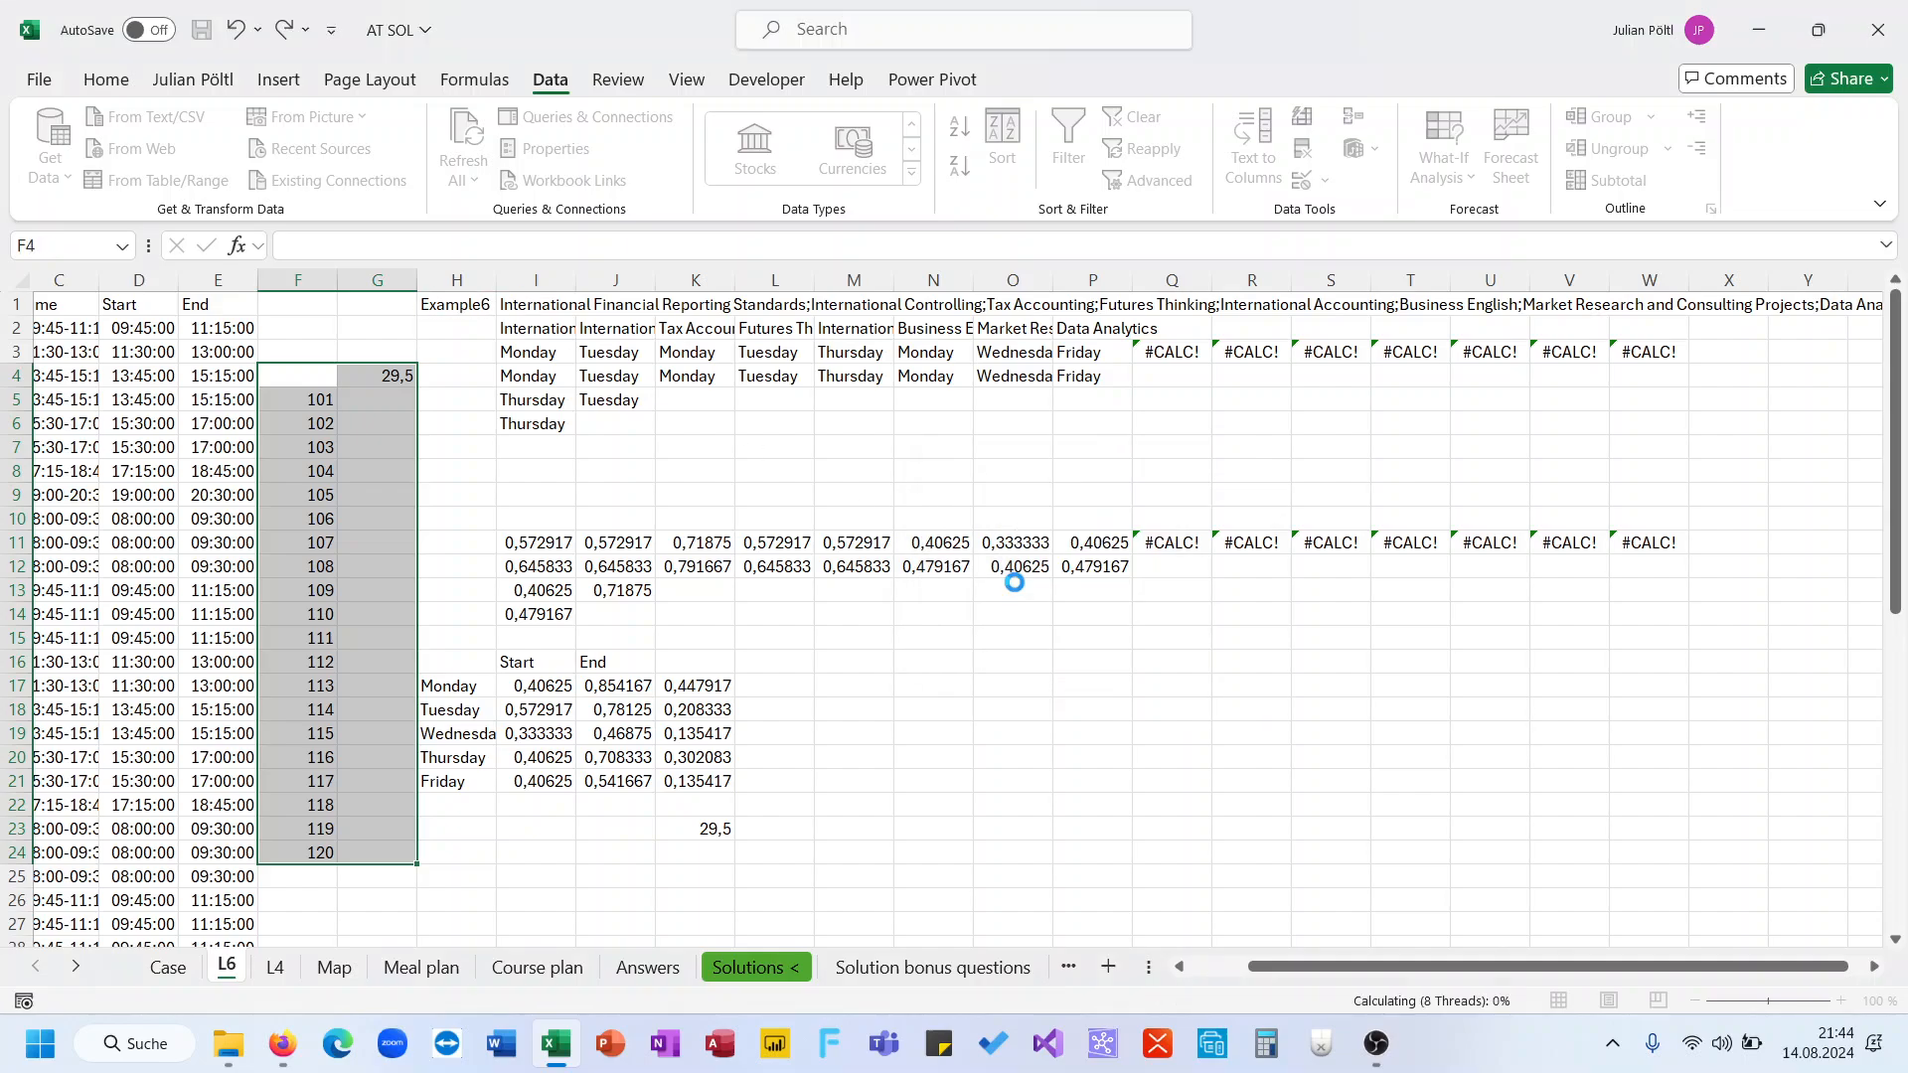
Copy the data table results G5:G24 and paste them as the Level 6 answers on the Case sheet starting at D220
{"action": "left_click", "coordinate": [399, 413]}
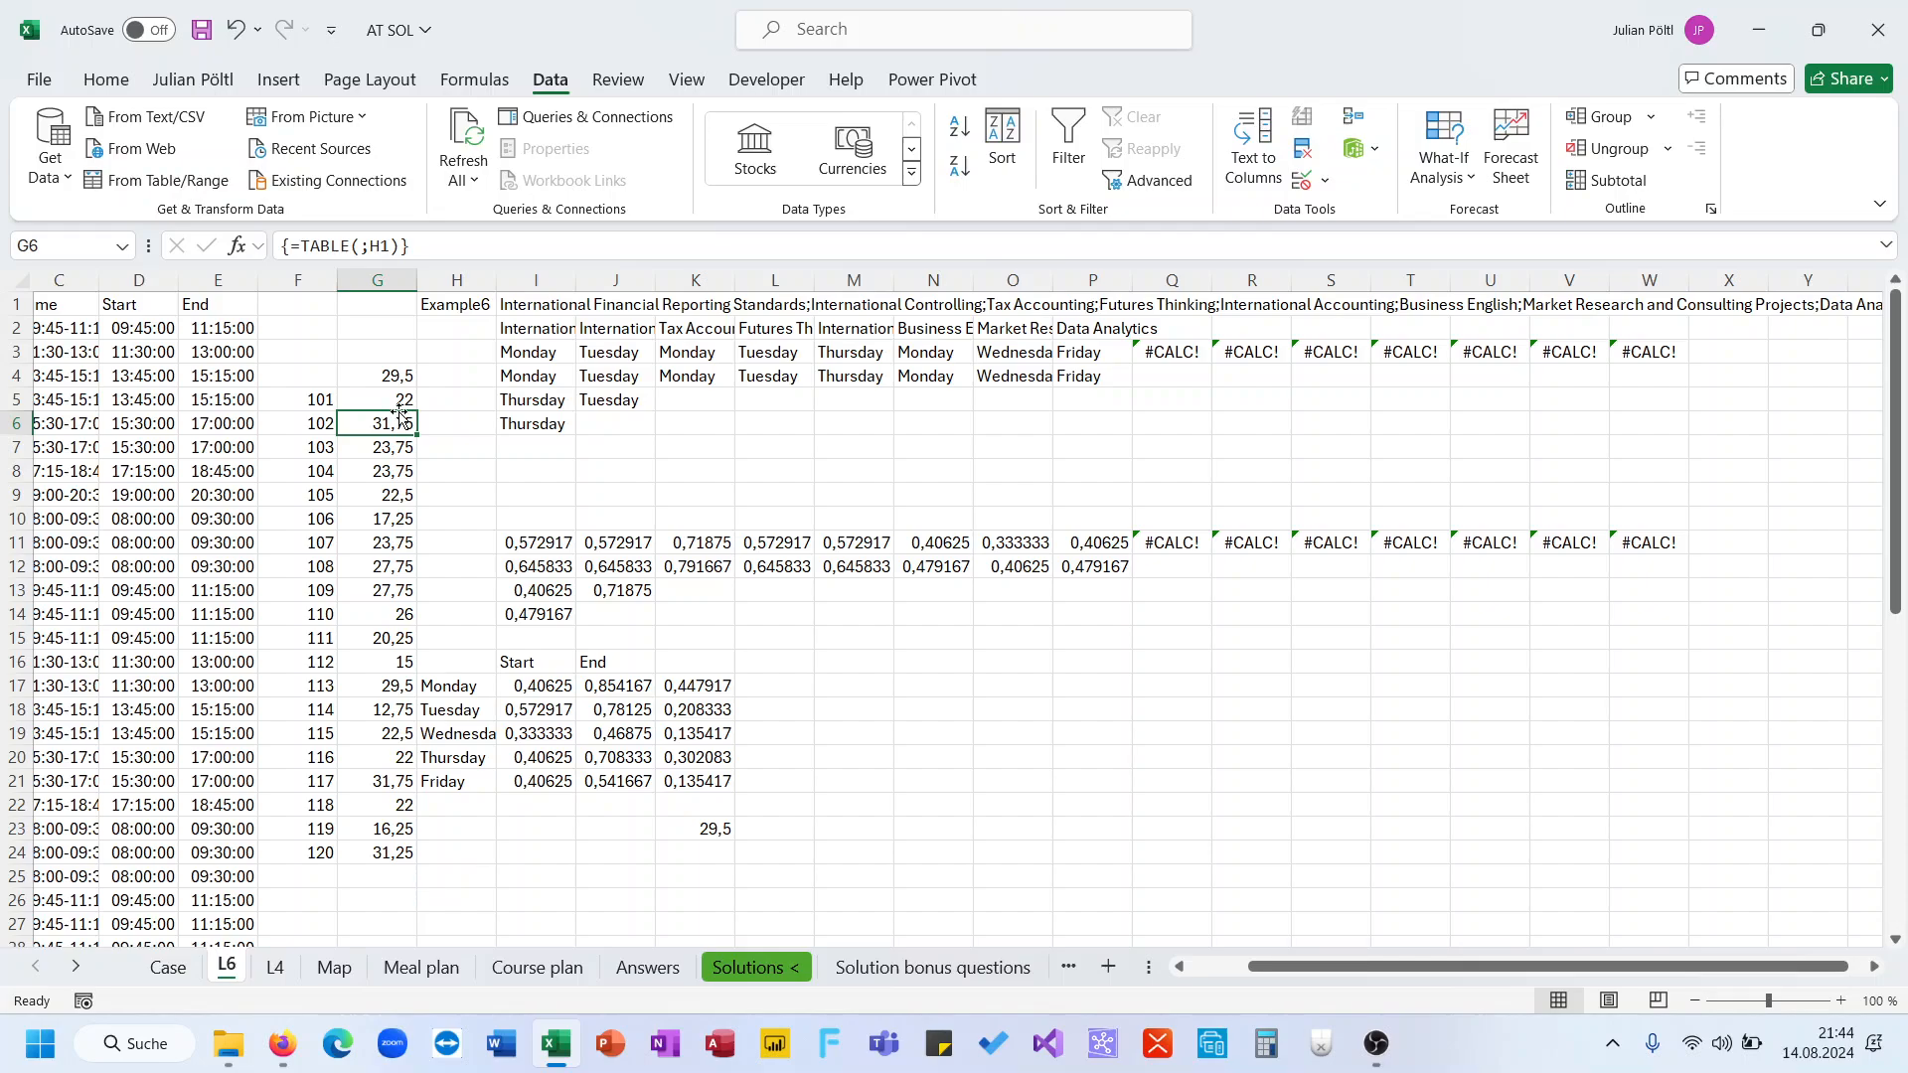
{"action": "left_click", "coordinate": [398, 410]}
{"action": "key", "text": "ctrl+shift+Down"}
{"action": "key", "text": "ctrl+c"}
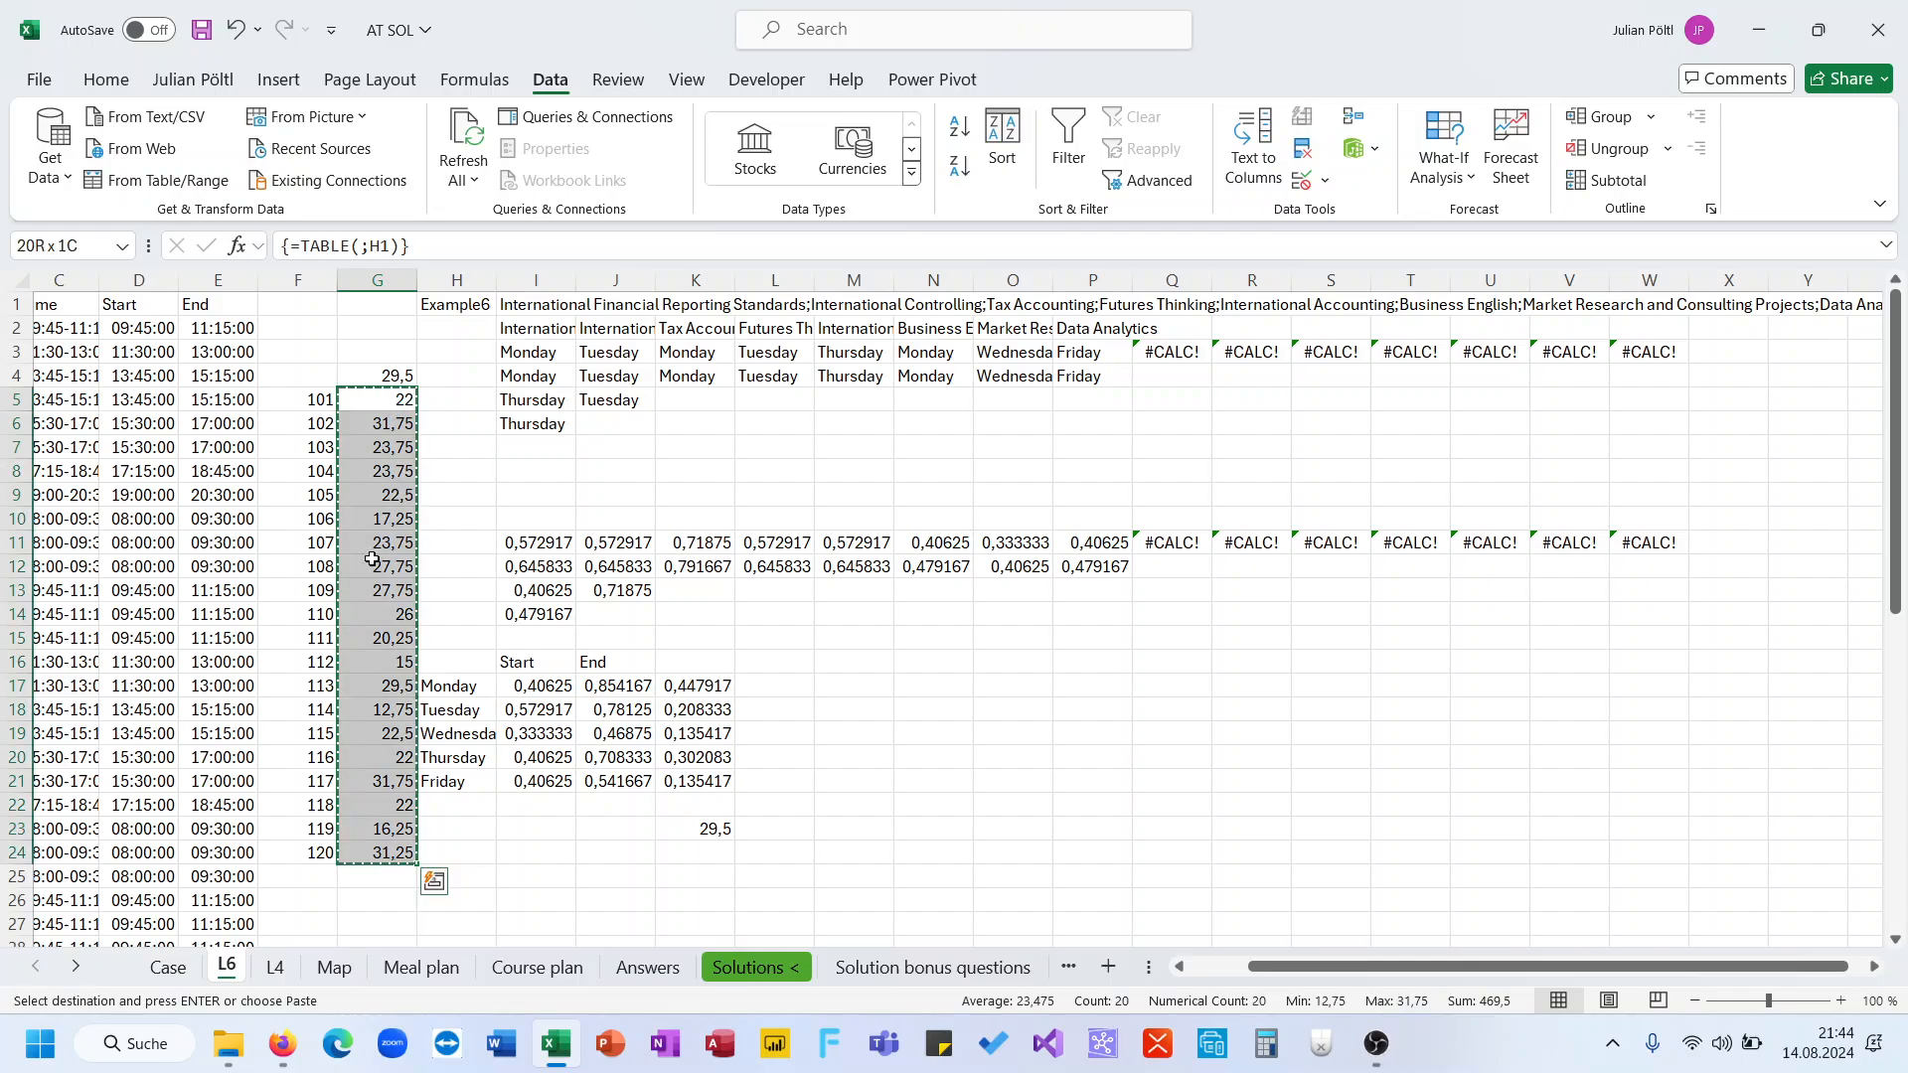
{"action": "left_click", "coordinate": [168, 966]}
{"action": "key", "text": "Down"}
{"action": "key", "text": "Down"}
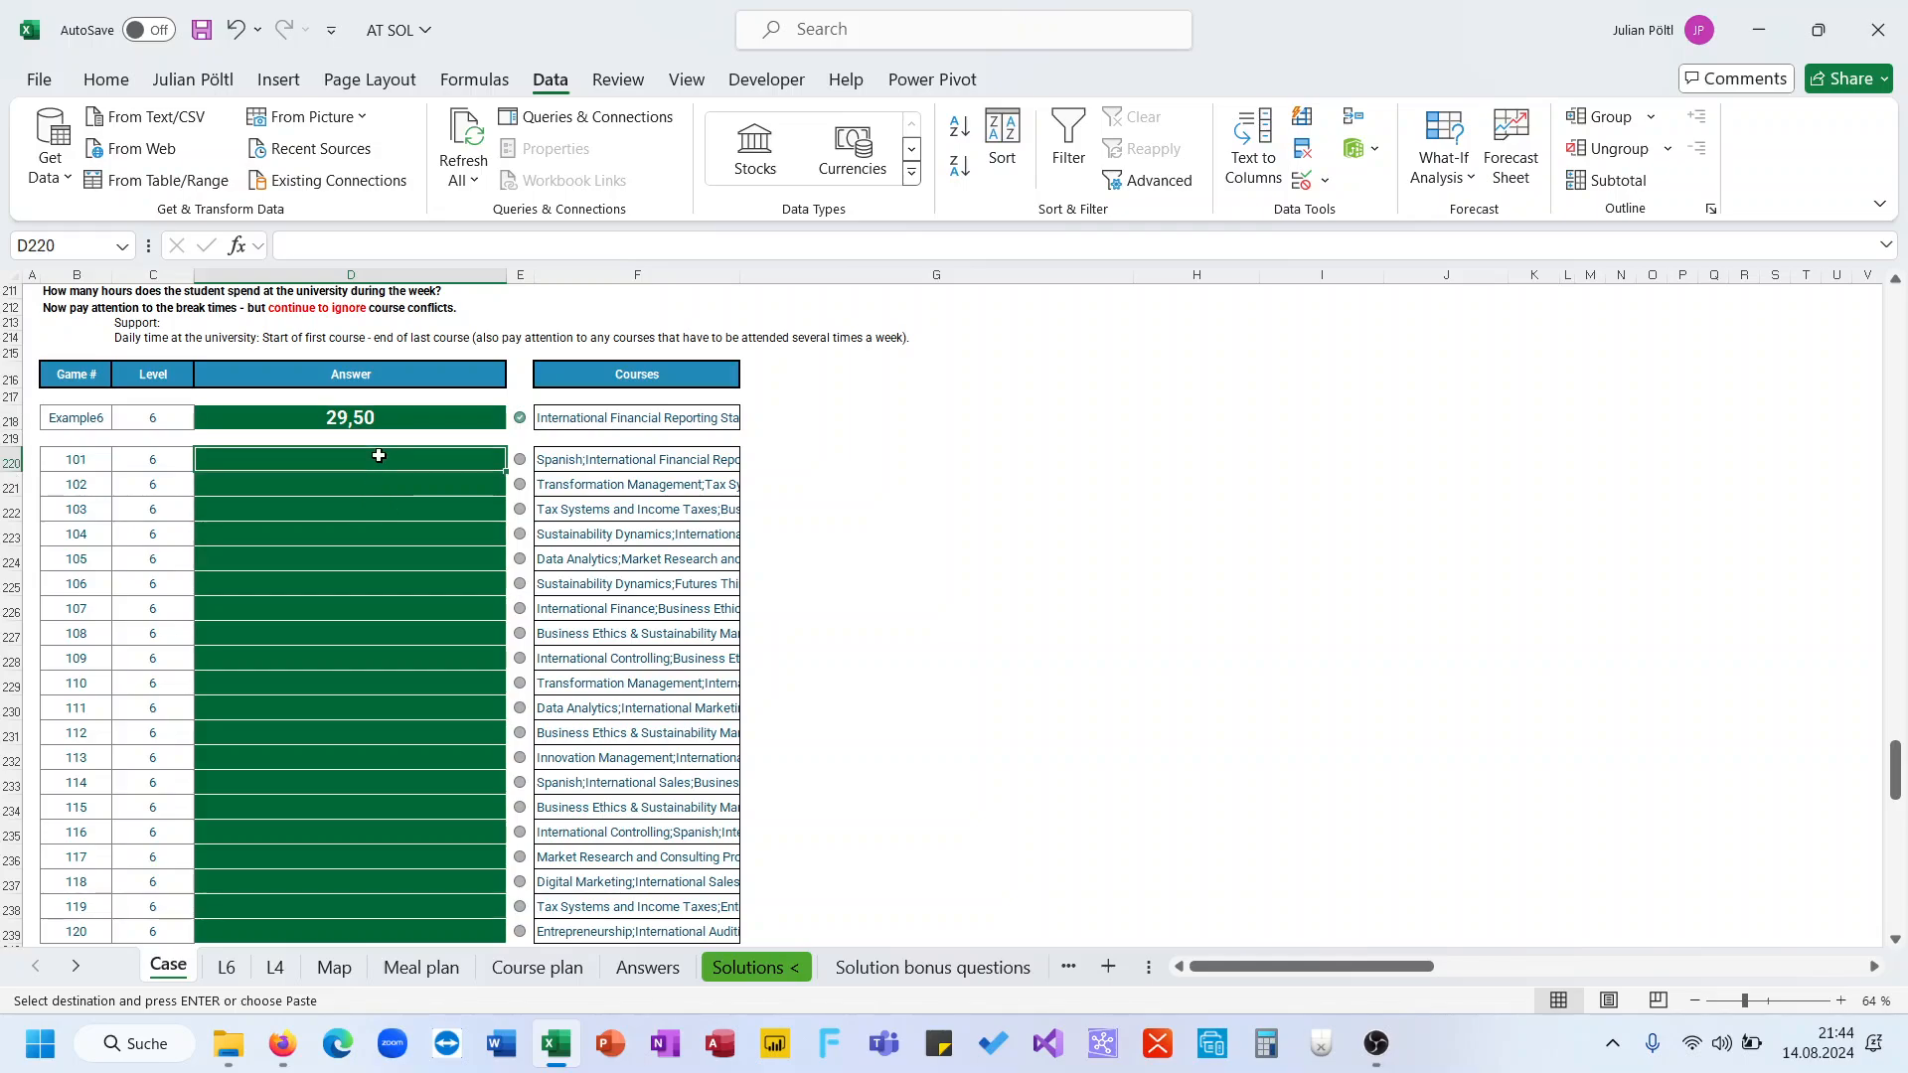
{"action": "key", "text": "ctrl+v"}
{"action": "scroll", "coordinate": [445, 544], "scroll_direction": "down", "scroll_amount": 3}
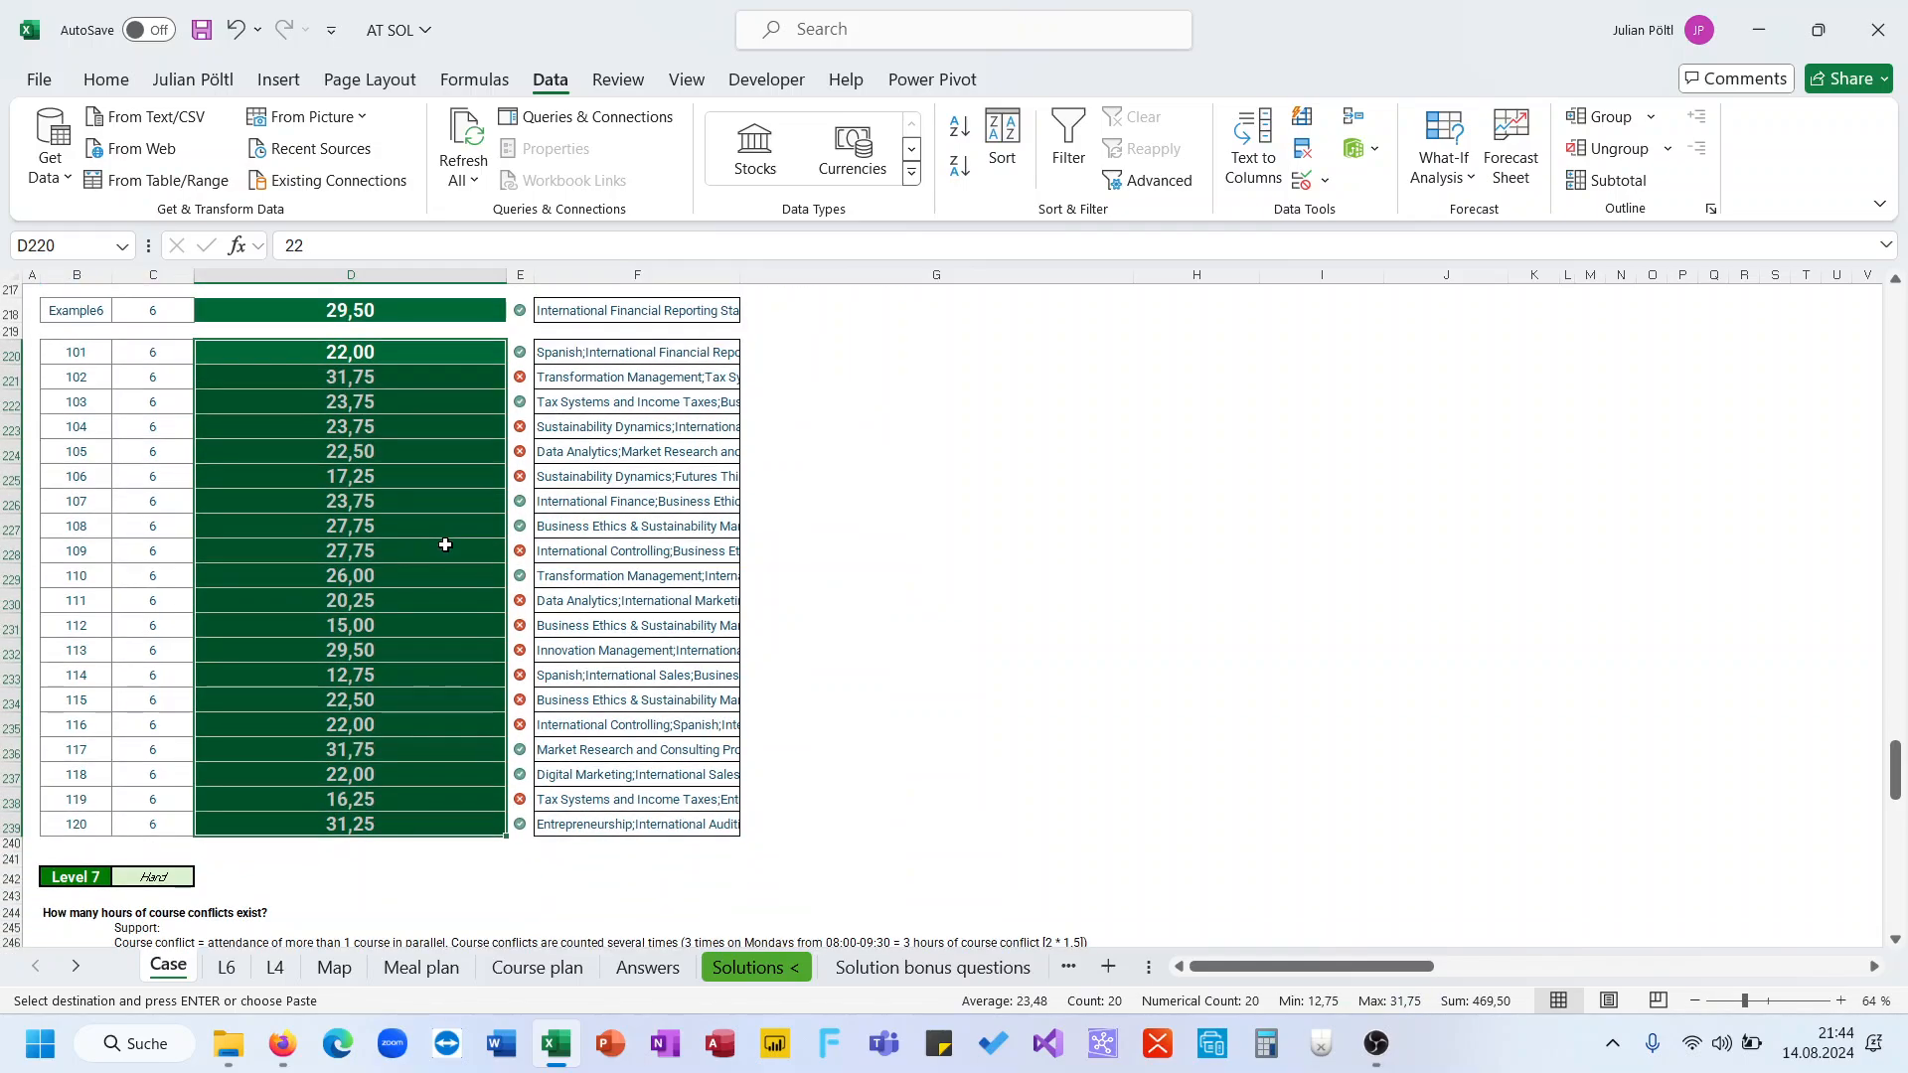
{"action": "scroll", "coordinate": [445, 544], "scroll_direction": "up", "scroll_amount": 3}
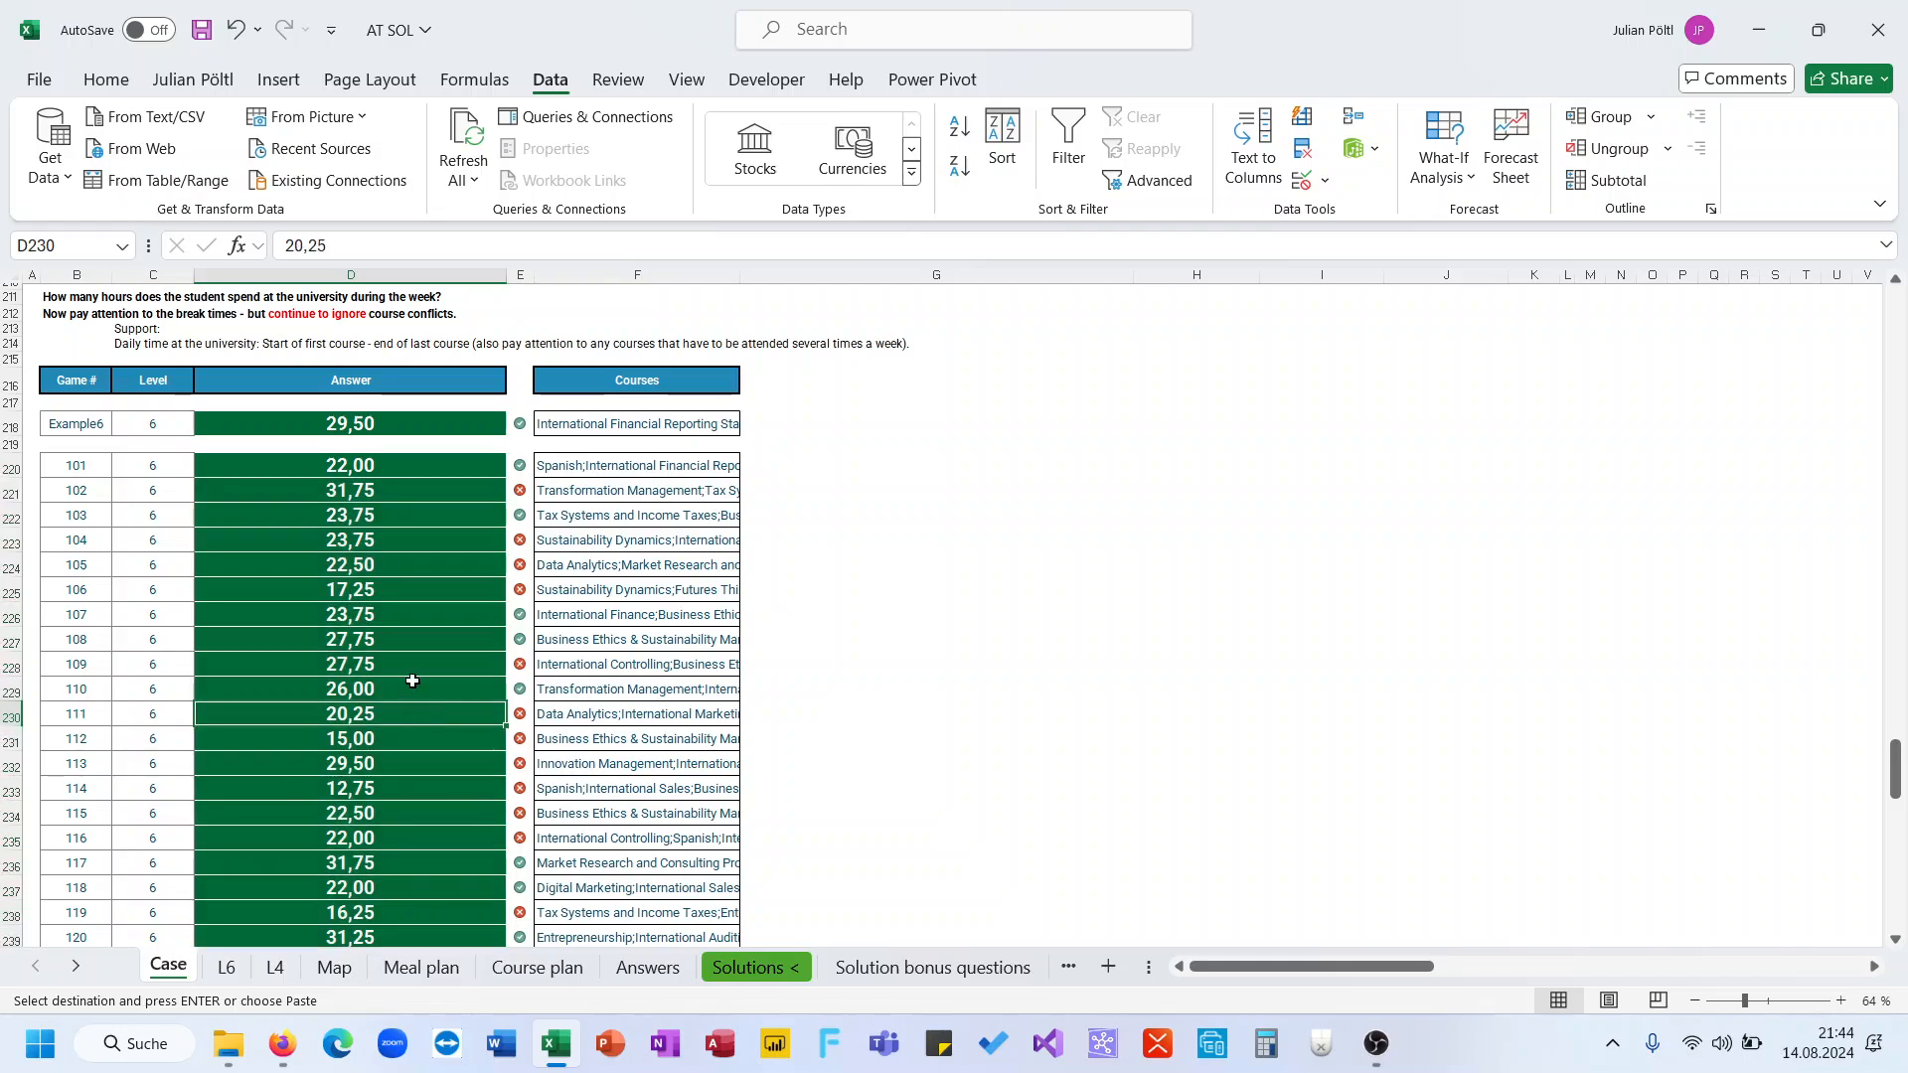
Set the game number in H1 on sheet L6 to 102
{"action": "left_click", "coordinate": [377, 490]}
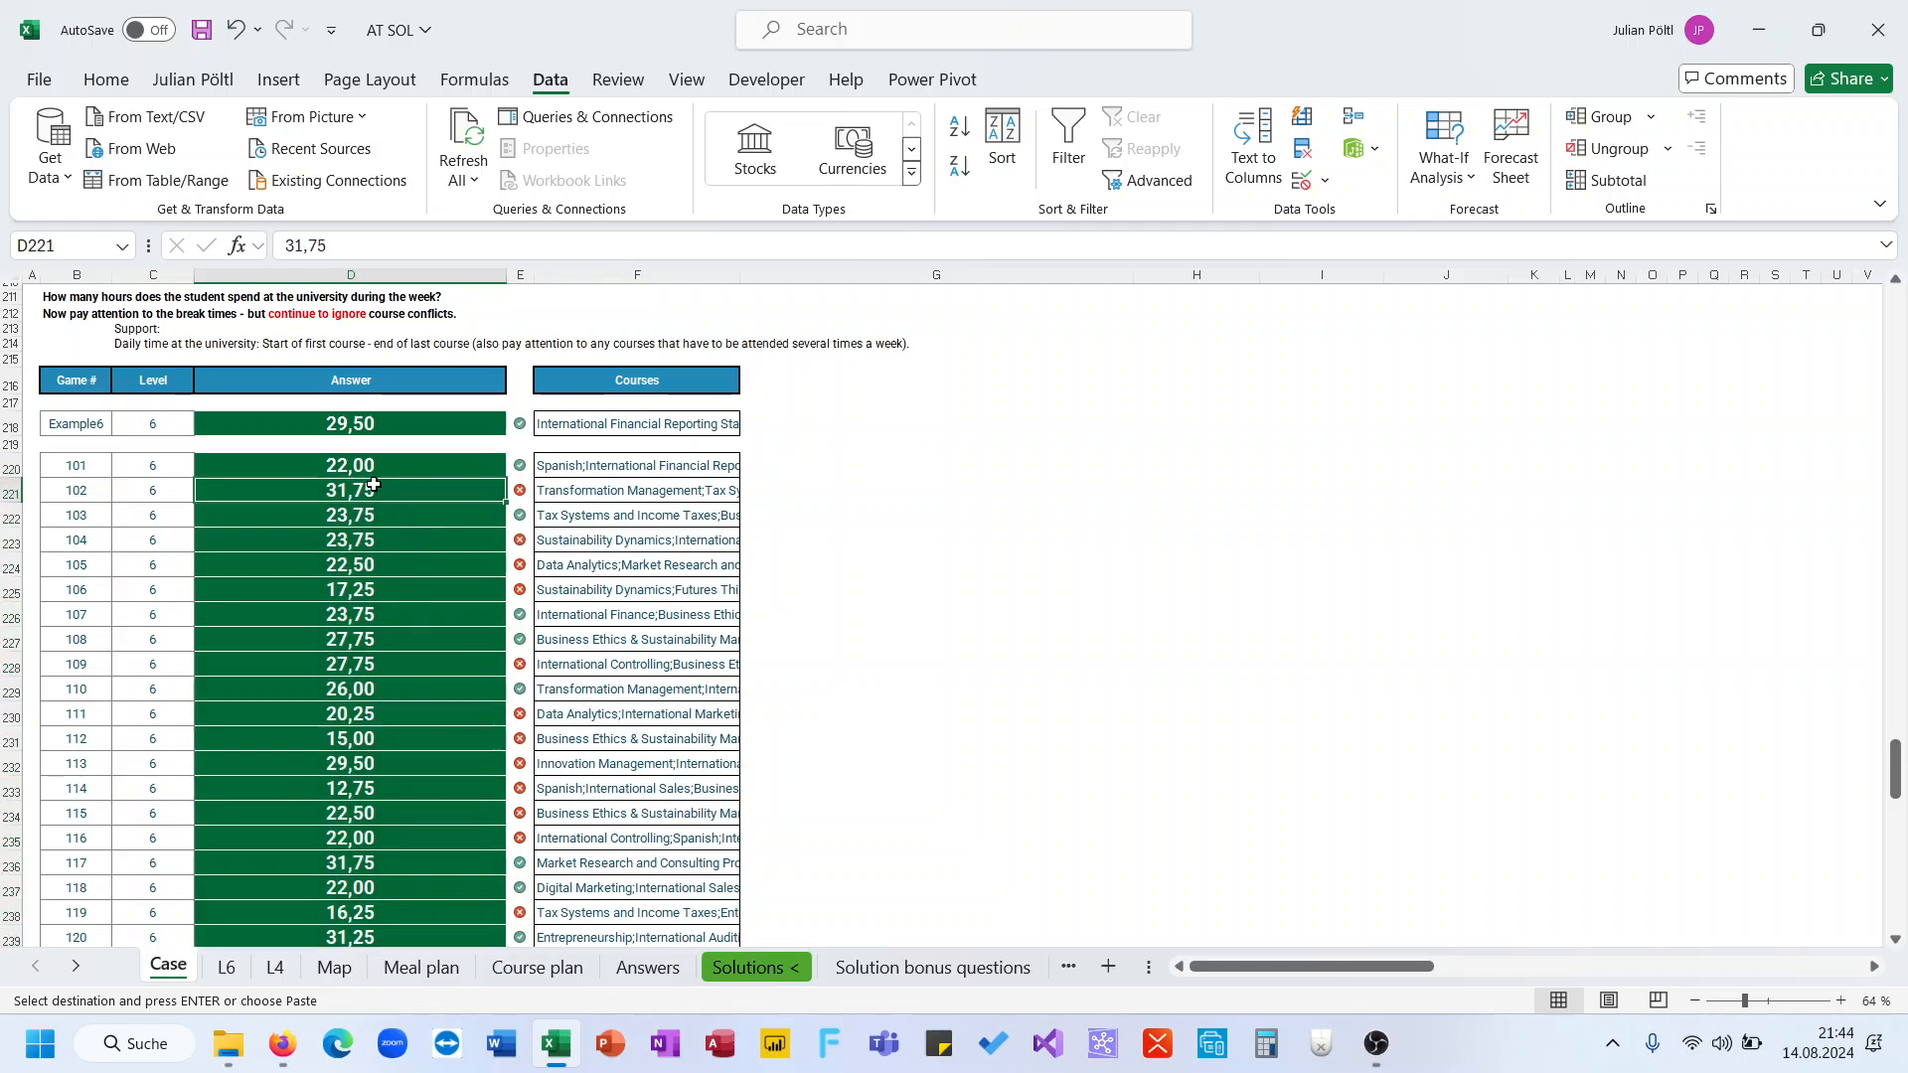
{"action": "left_click", "coordinate": [226, 966]}
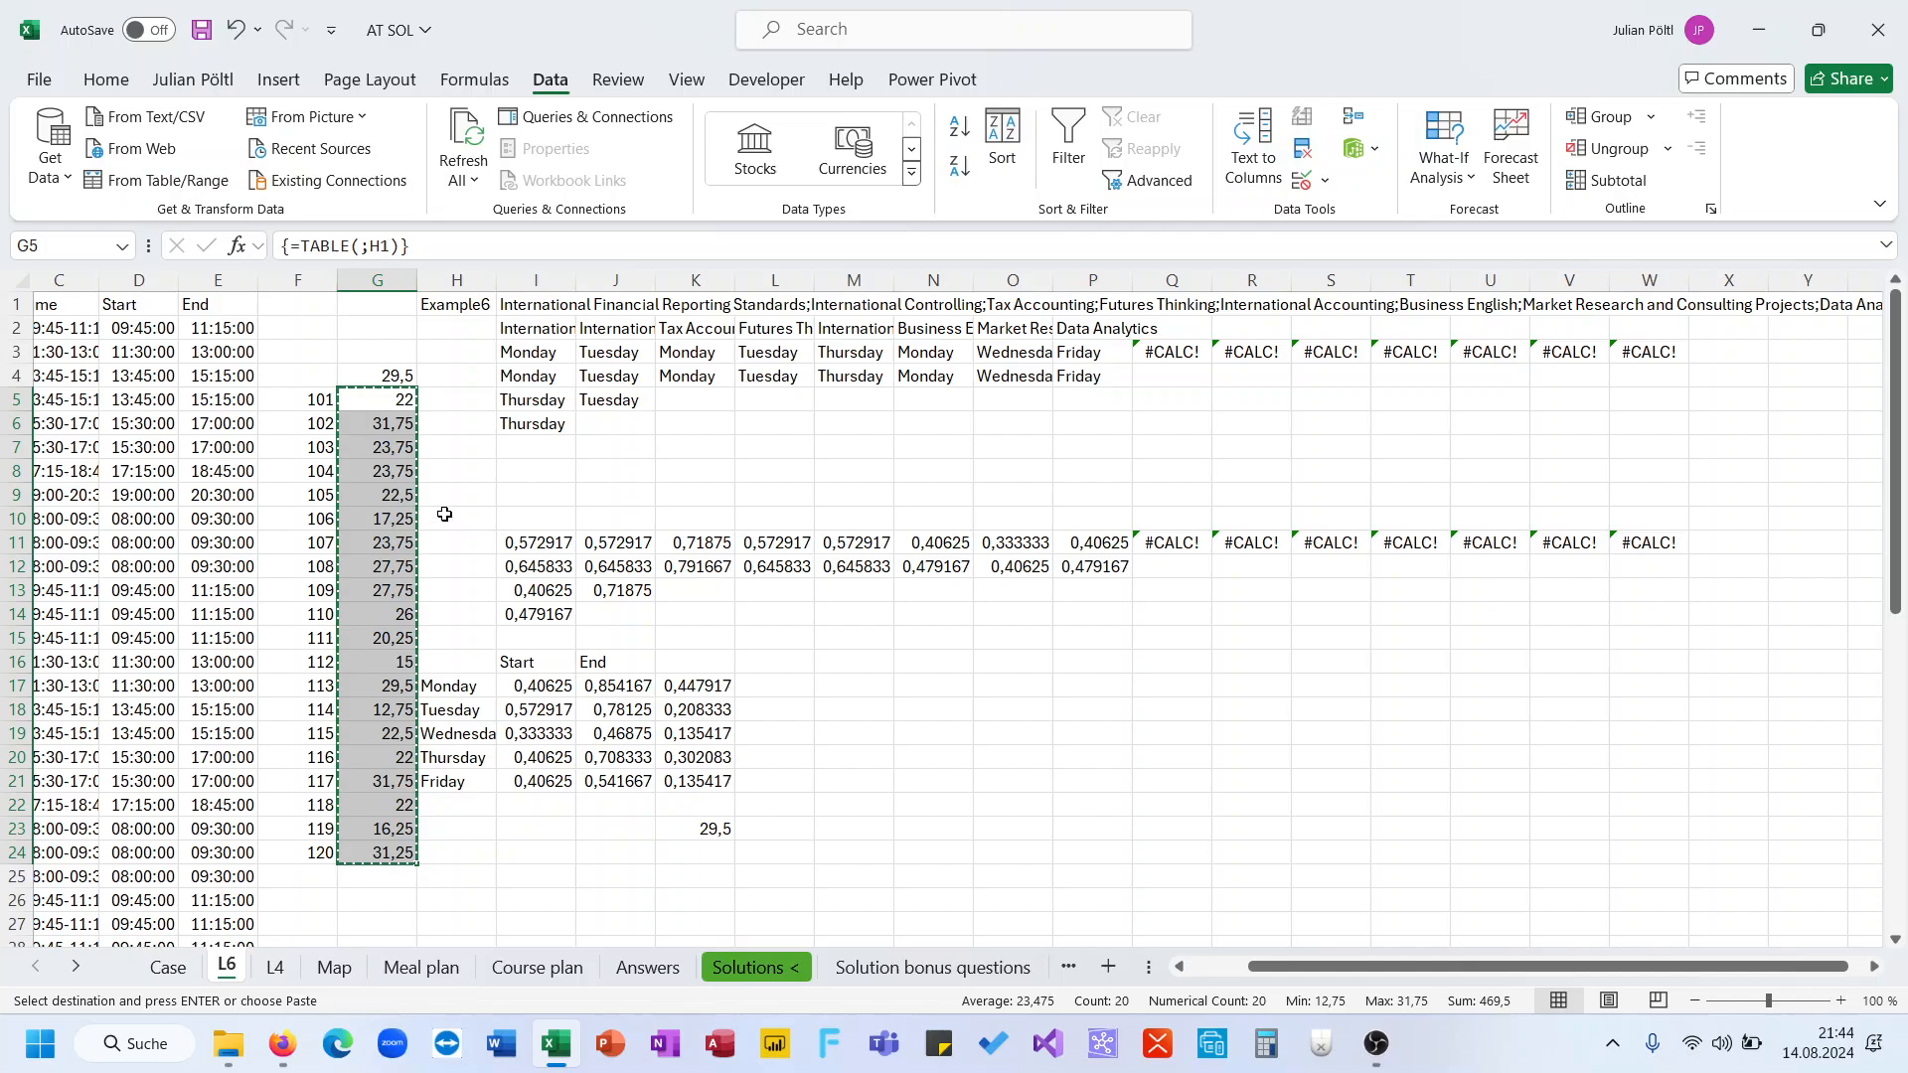
{"action": "left_click", "coordinate": [461, 308]}
{"action": "type", "text": "102"}
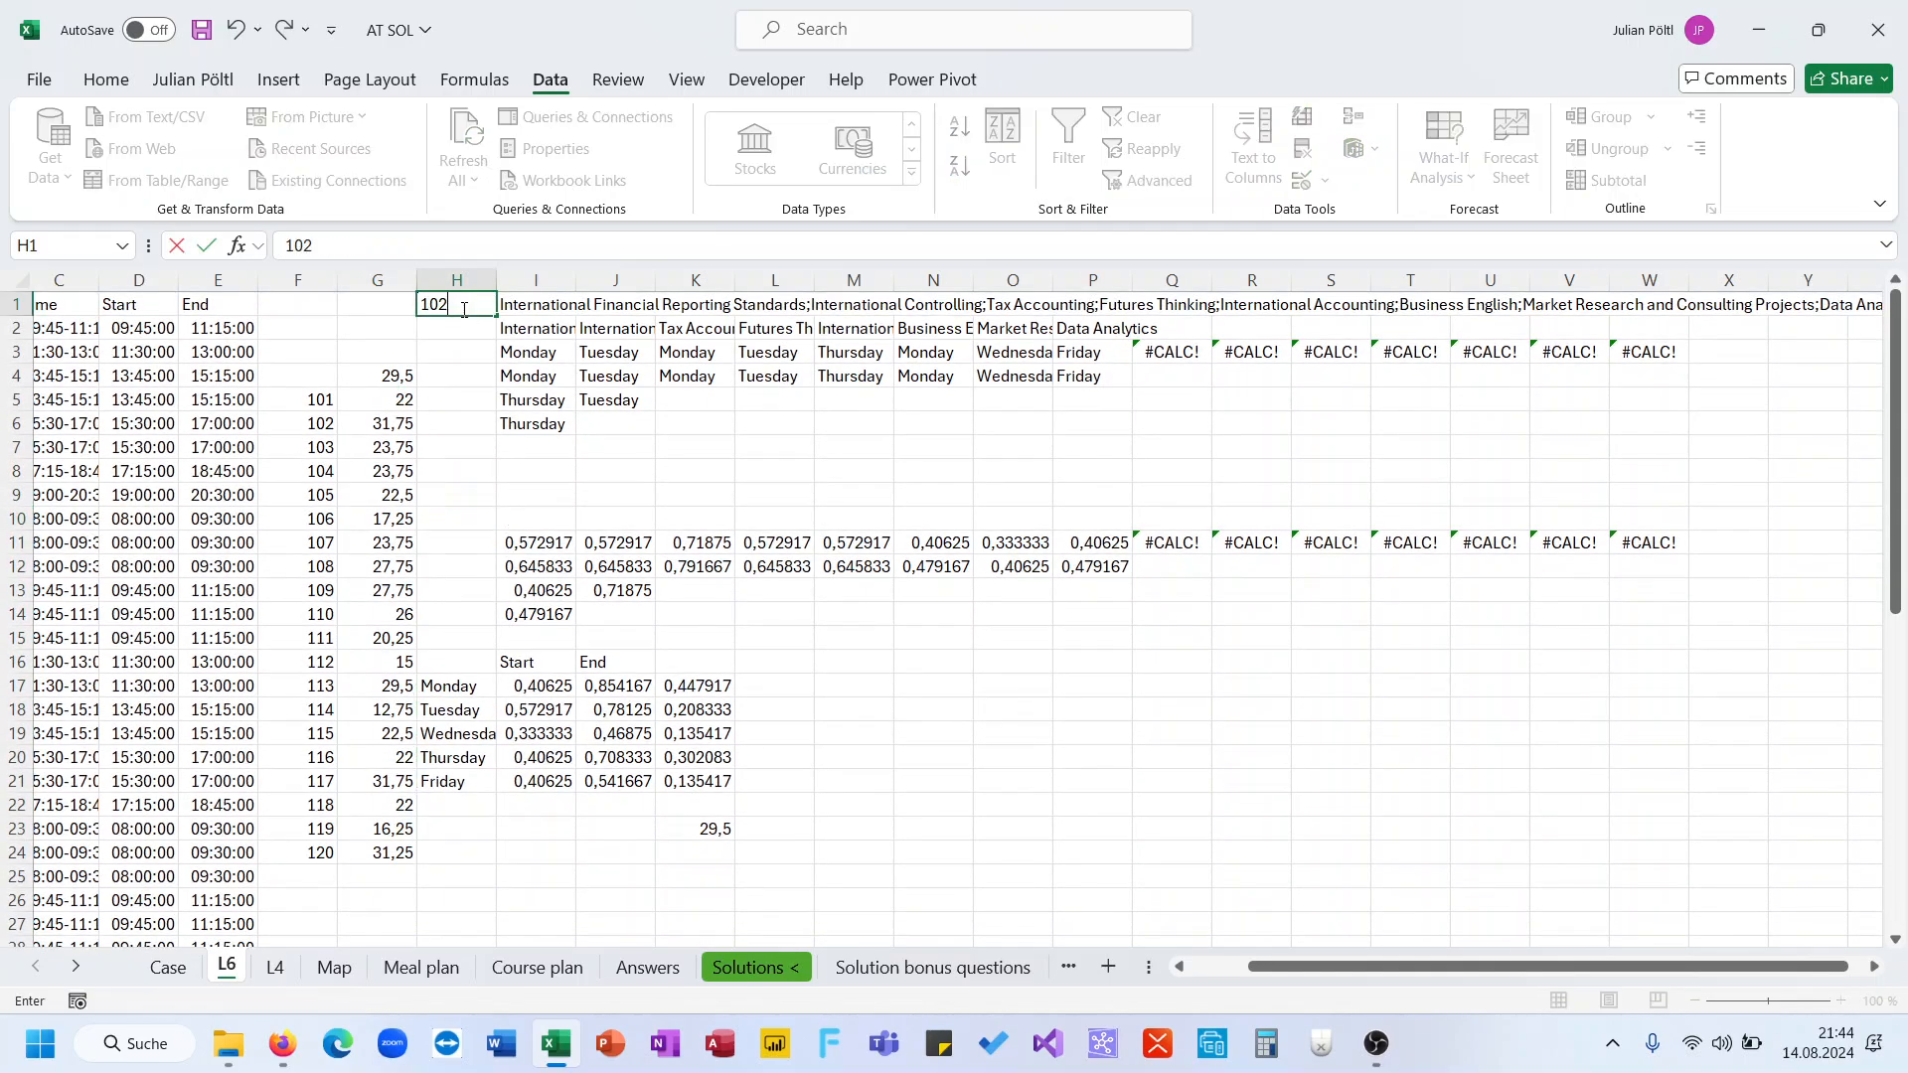
{"action": "key", "text": "ctrl+Return"}
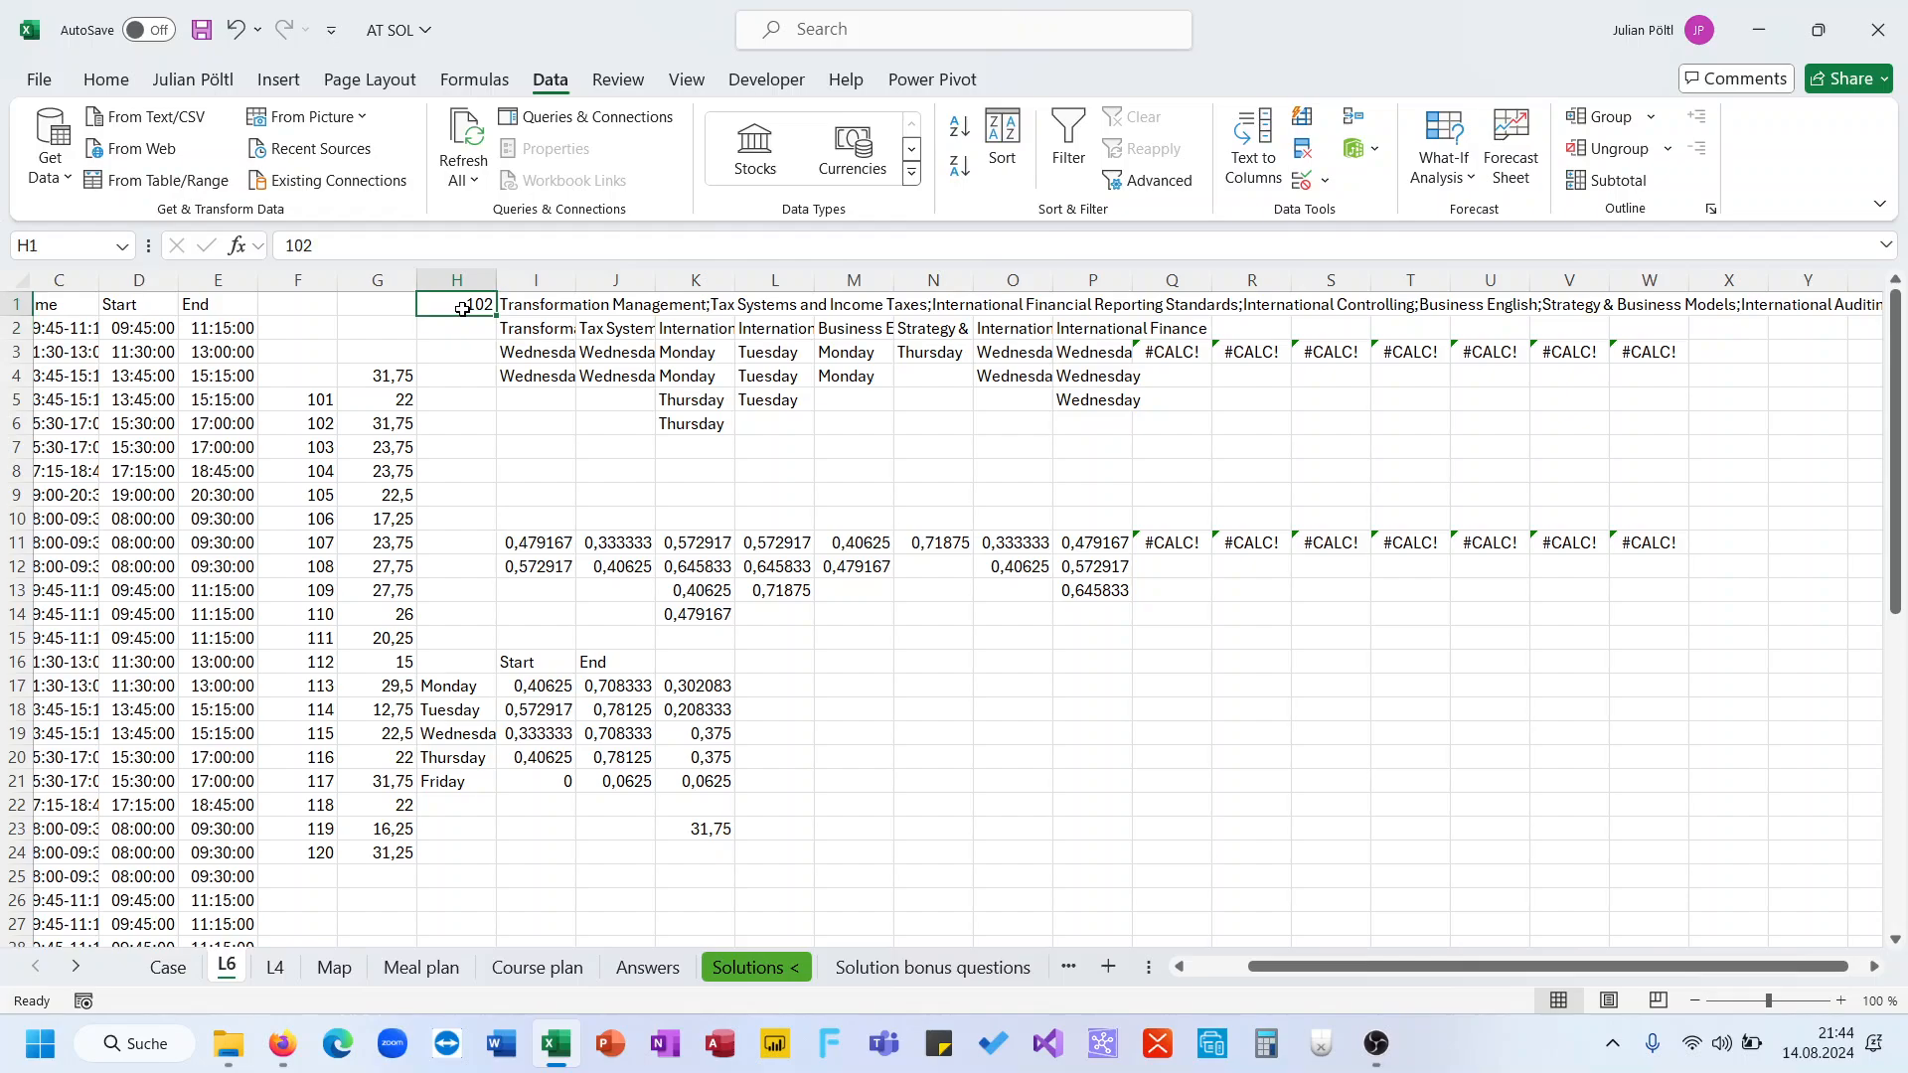
Compare game 102's computed hours with its expected answer on the Answers sheet
{"action": "left_click", "coordinate": [563, 680]}
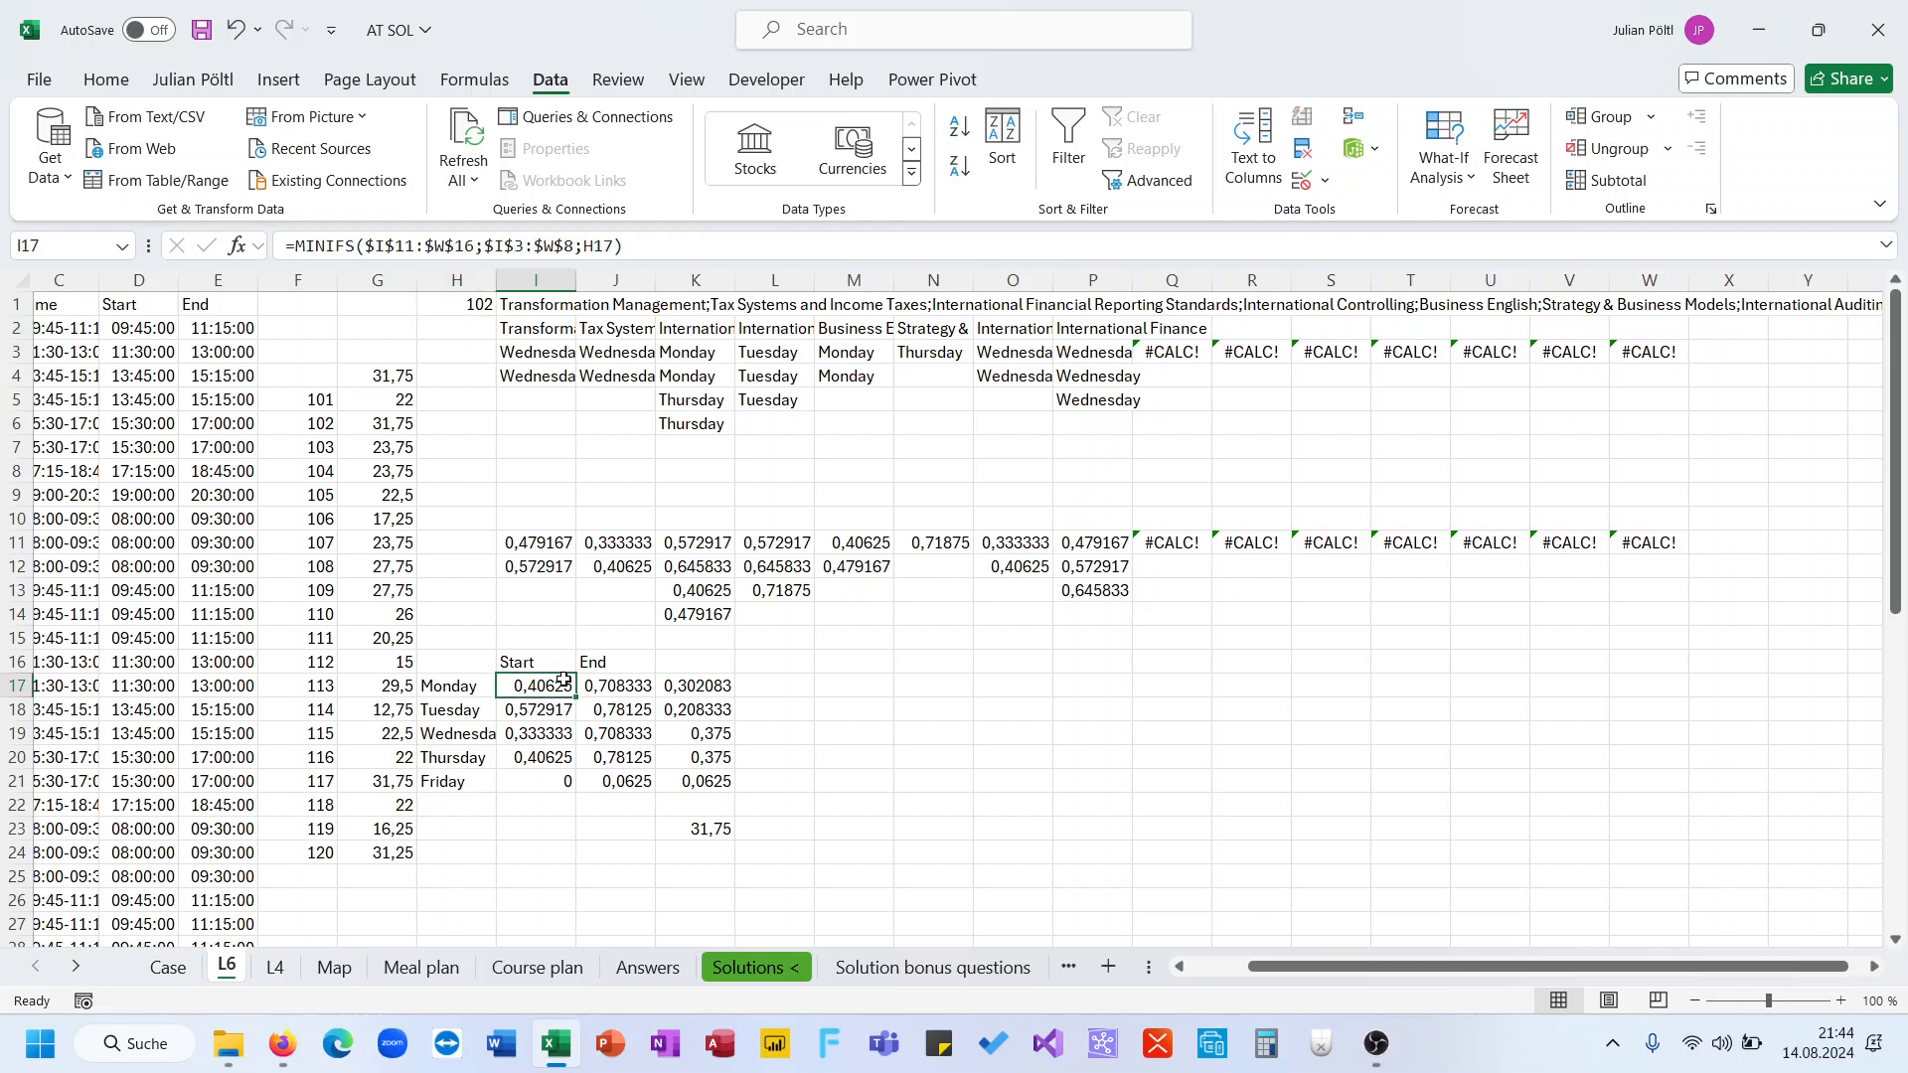
{"action": "left_click", "coordinate": [648, 967]}
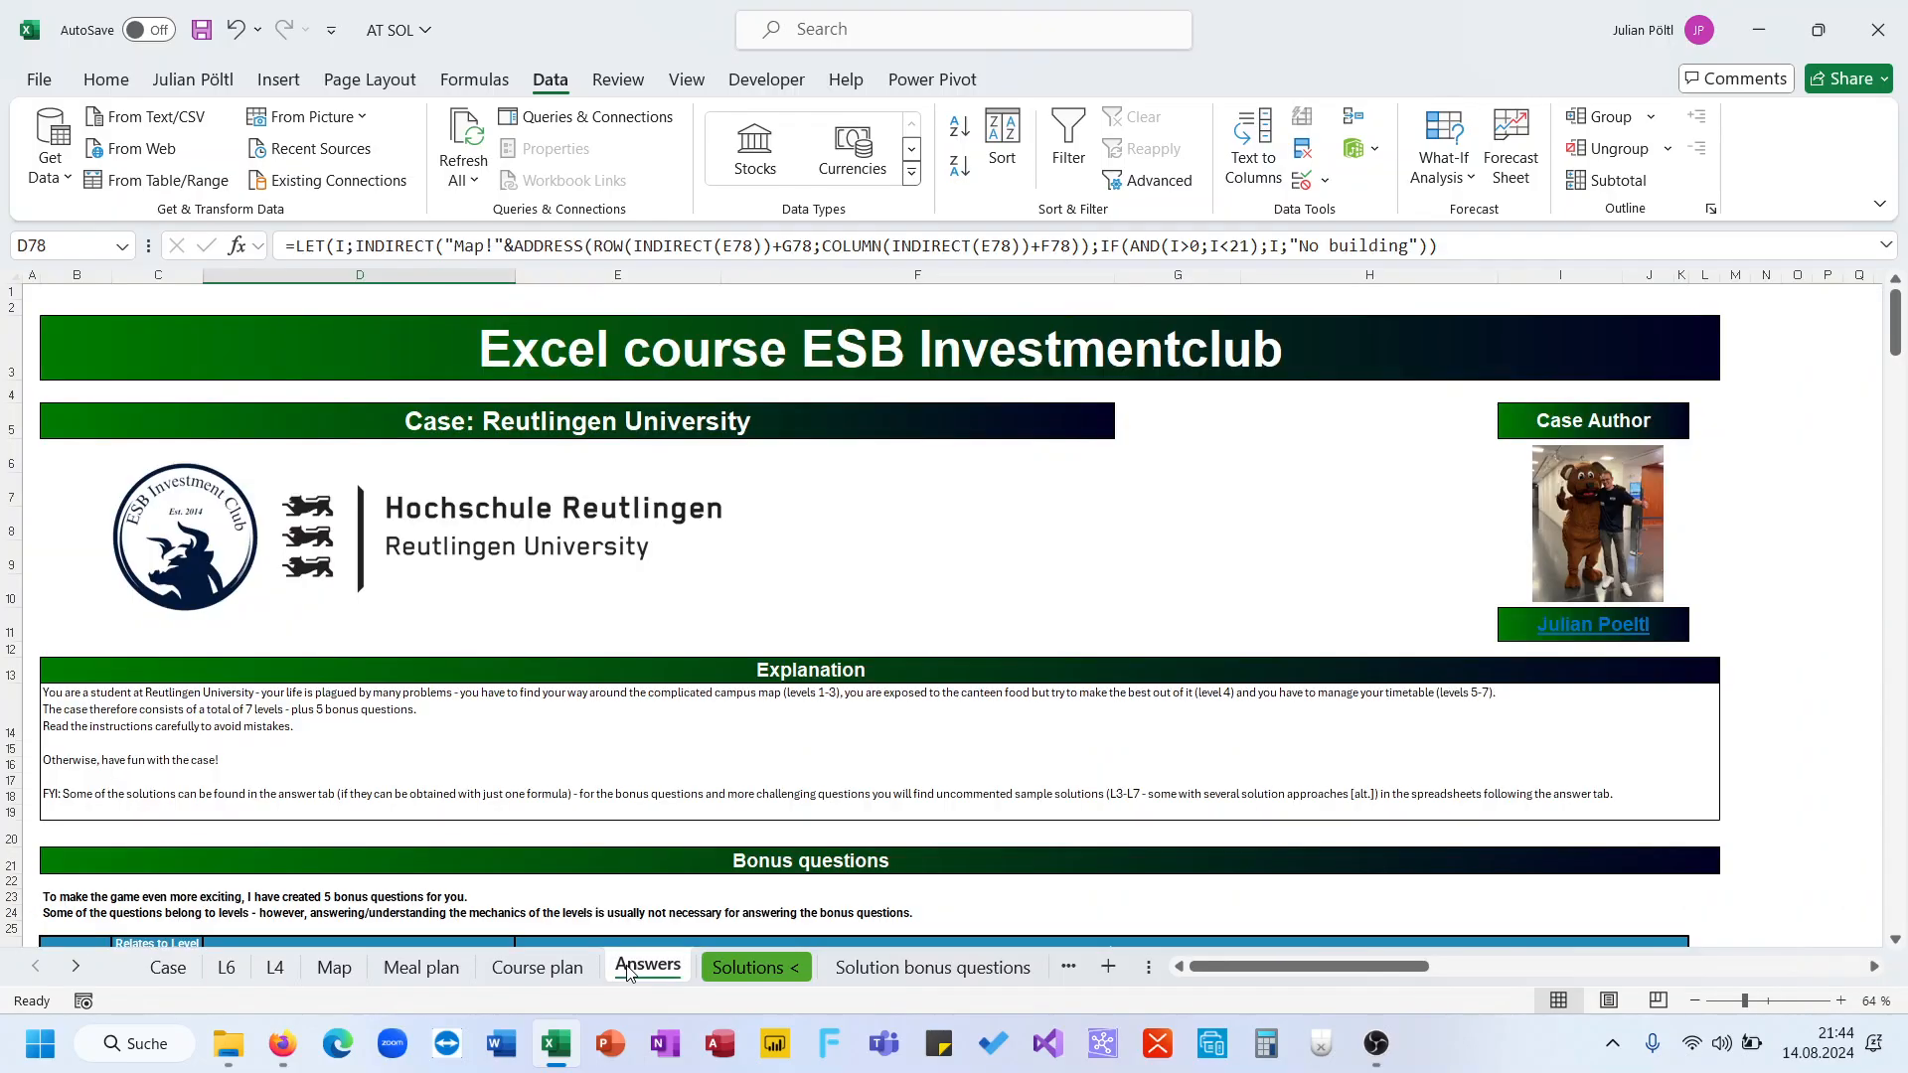
{"action": "scroll", "coordinate": [503, 704], "scroll_direction": "down", "scroll_amount": 20}
{"action": "scroll", "coordinate": [503, 703], "scroll_direction": "down", "scroll_amount": 20}
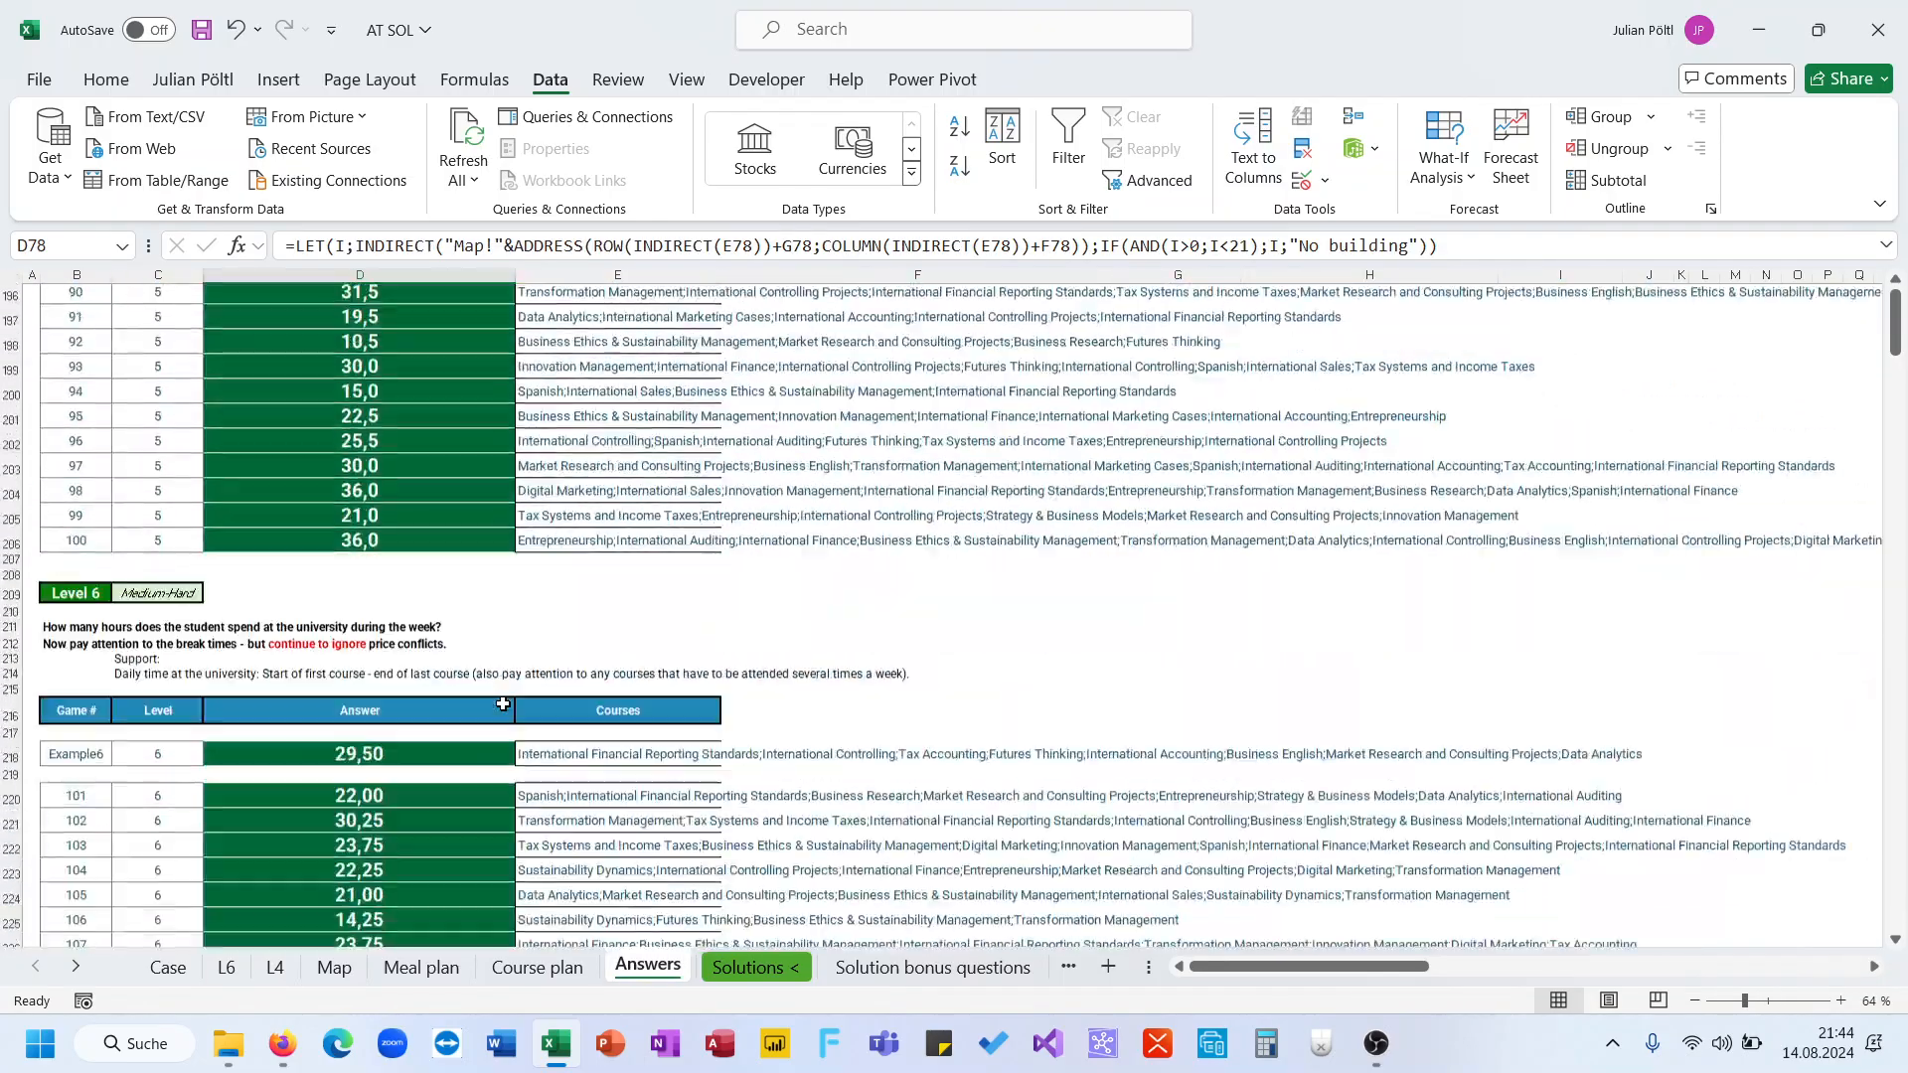
{"action": "scroll", "coordinate": [503, 703], "scroll_direction": "up", "scroll_amount": 1}
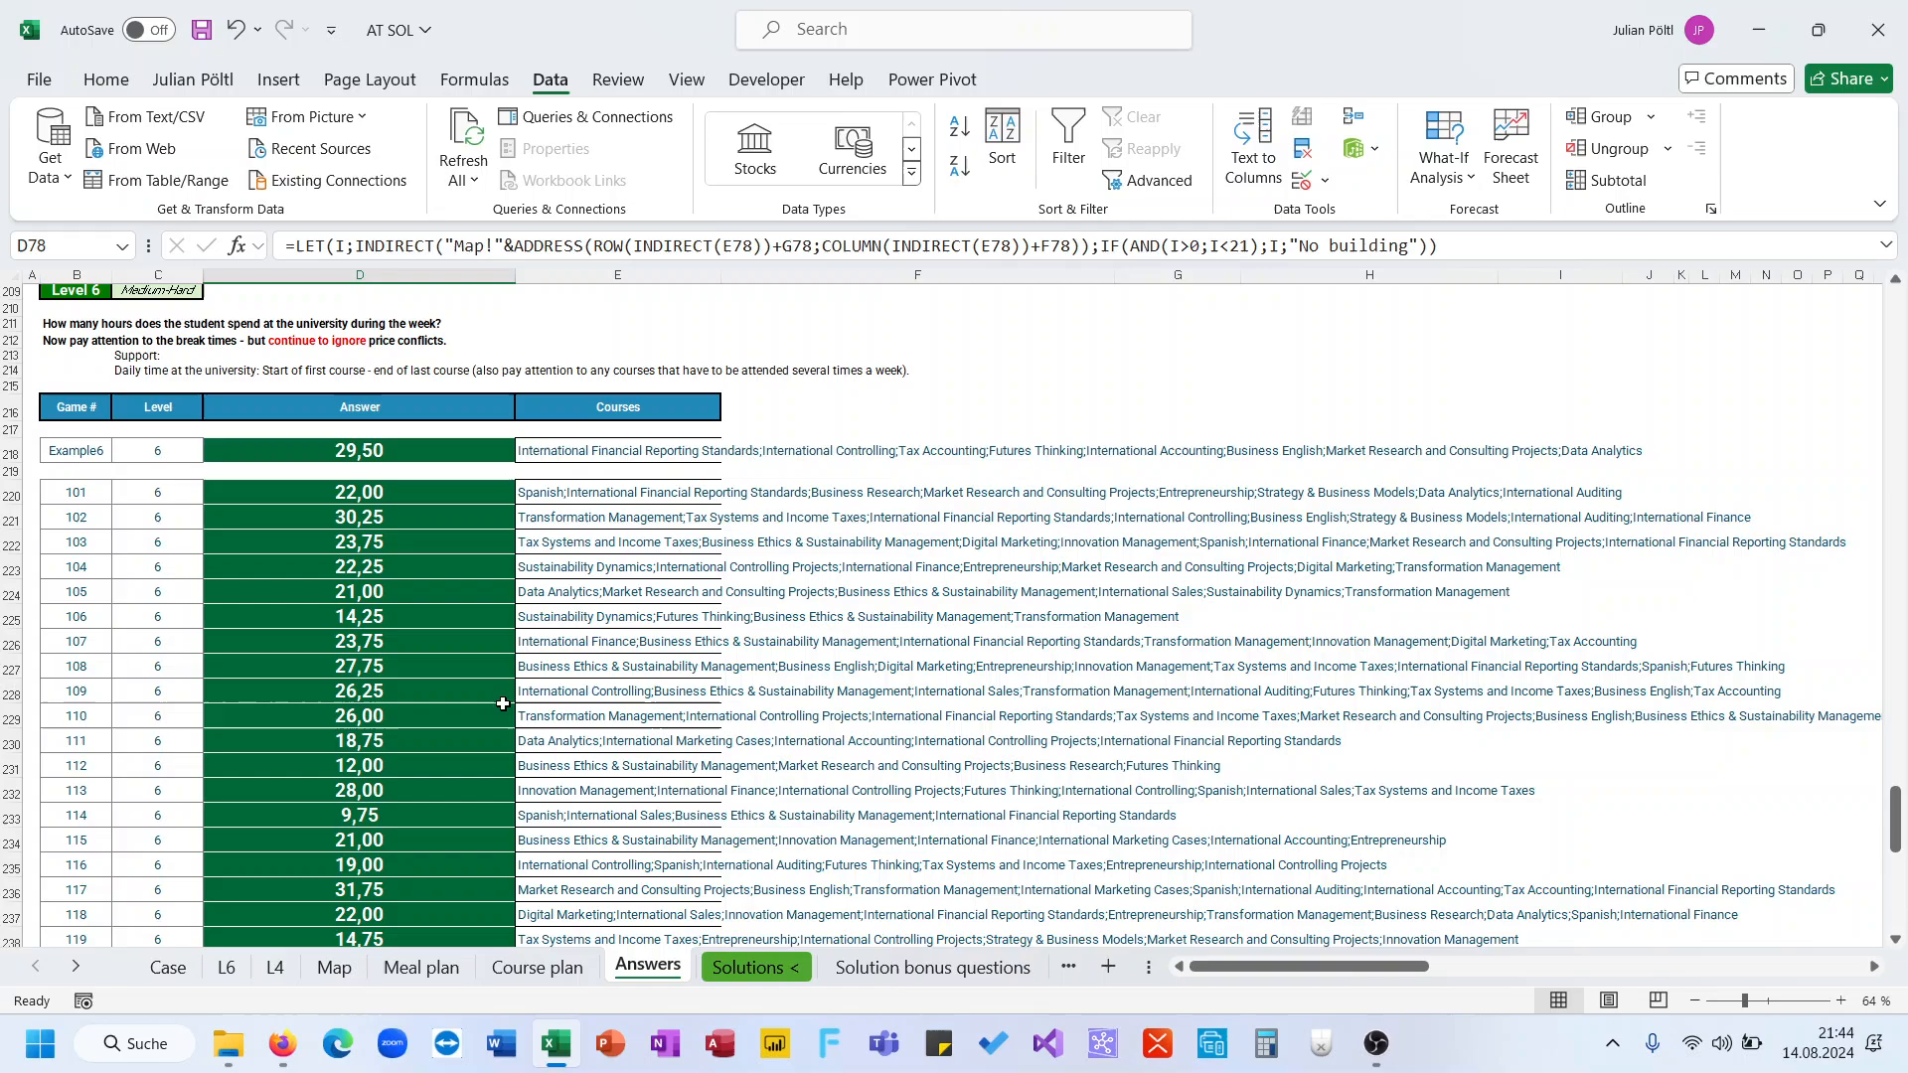
{"action": "left_click", "coordinate": [423, 519]}
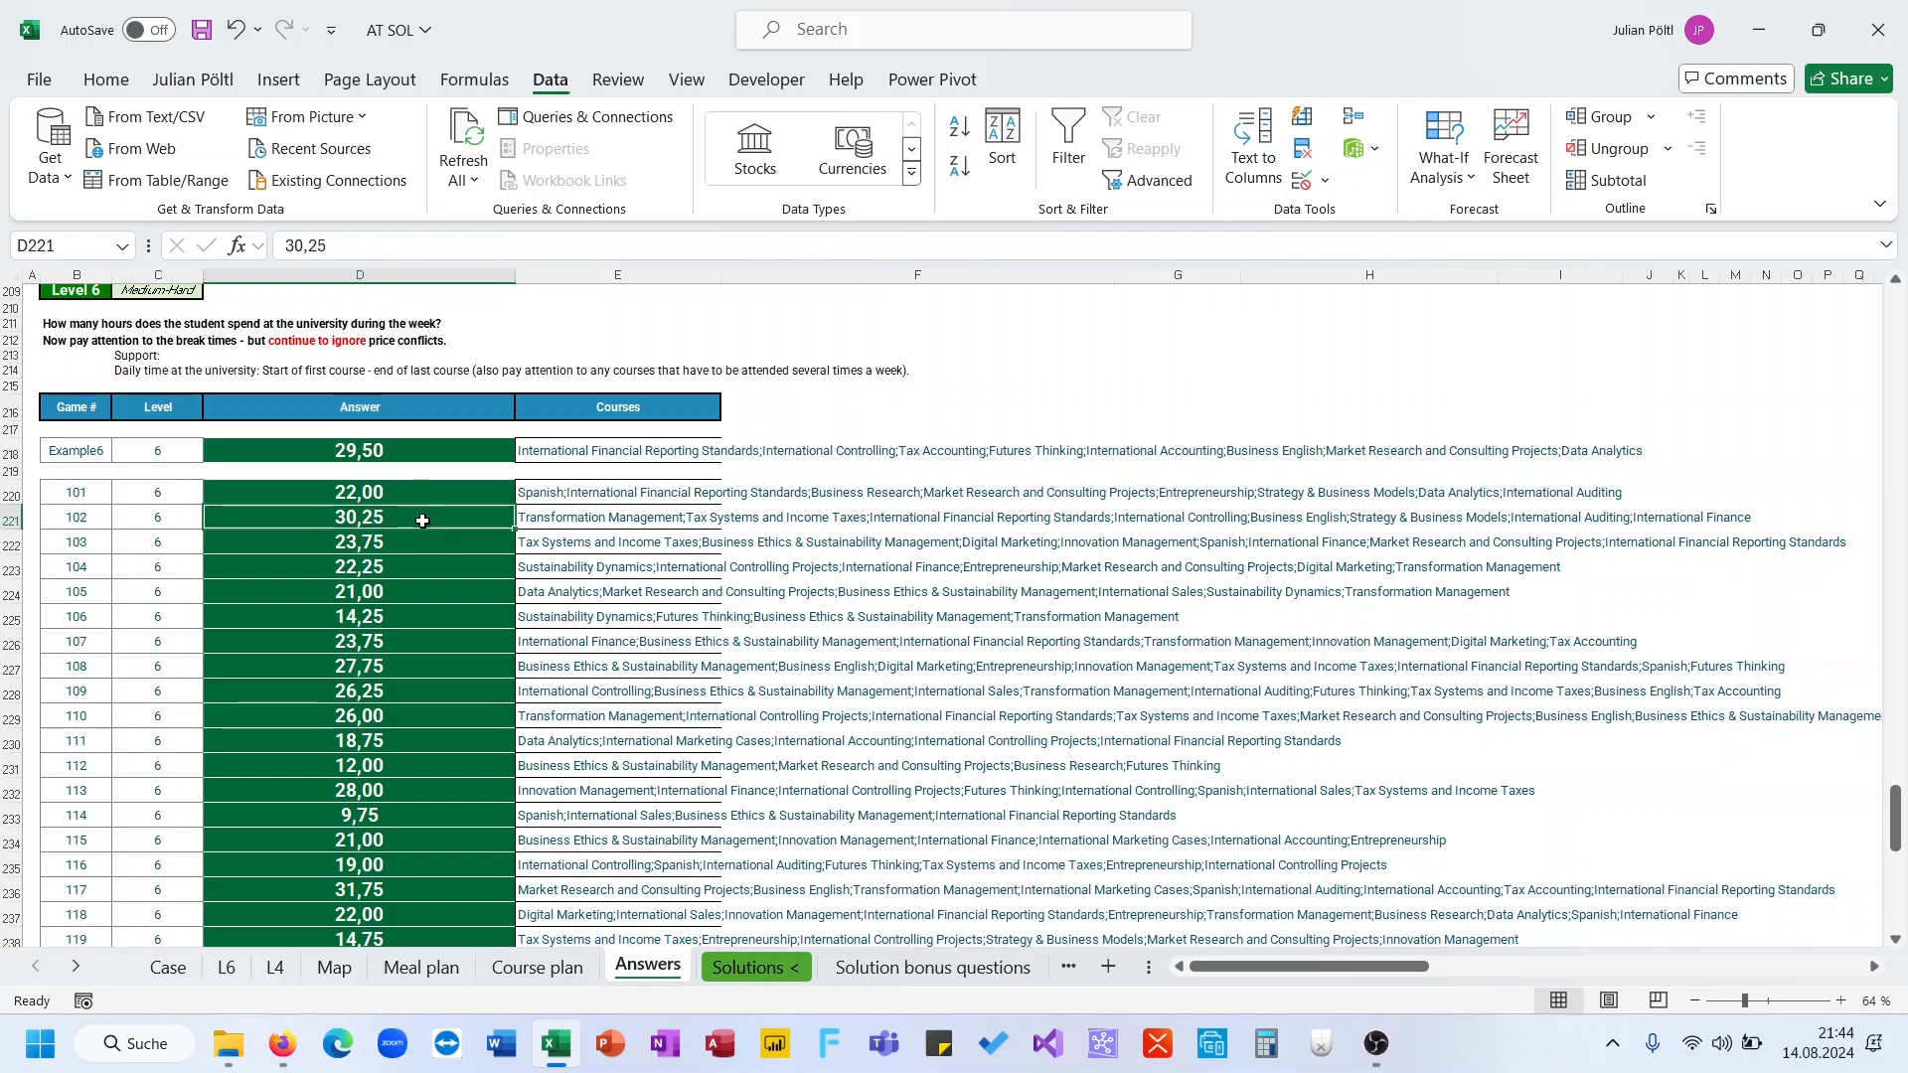
{"action": "left_click", "coordinate": [168, 967]}
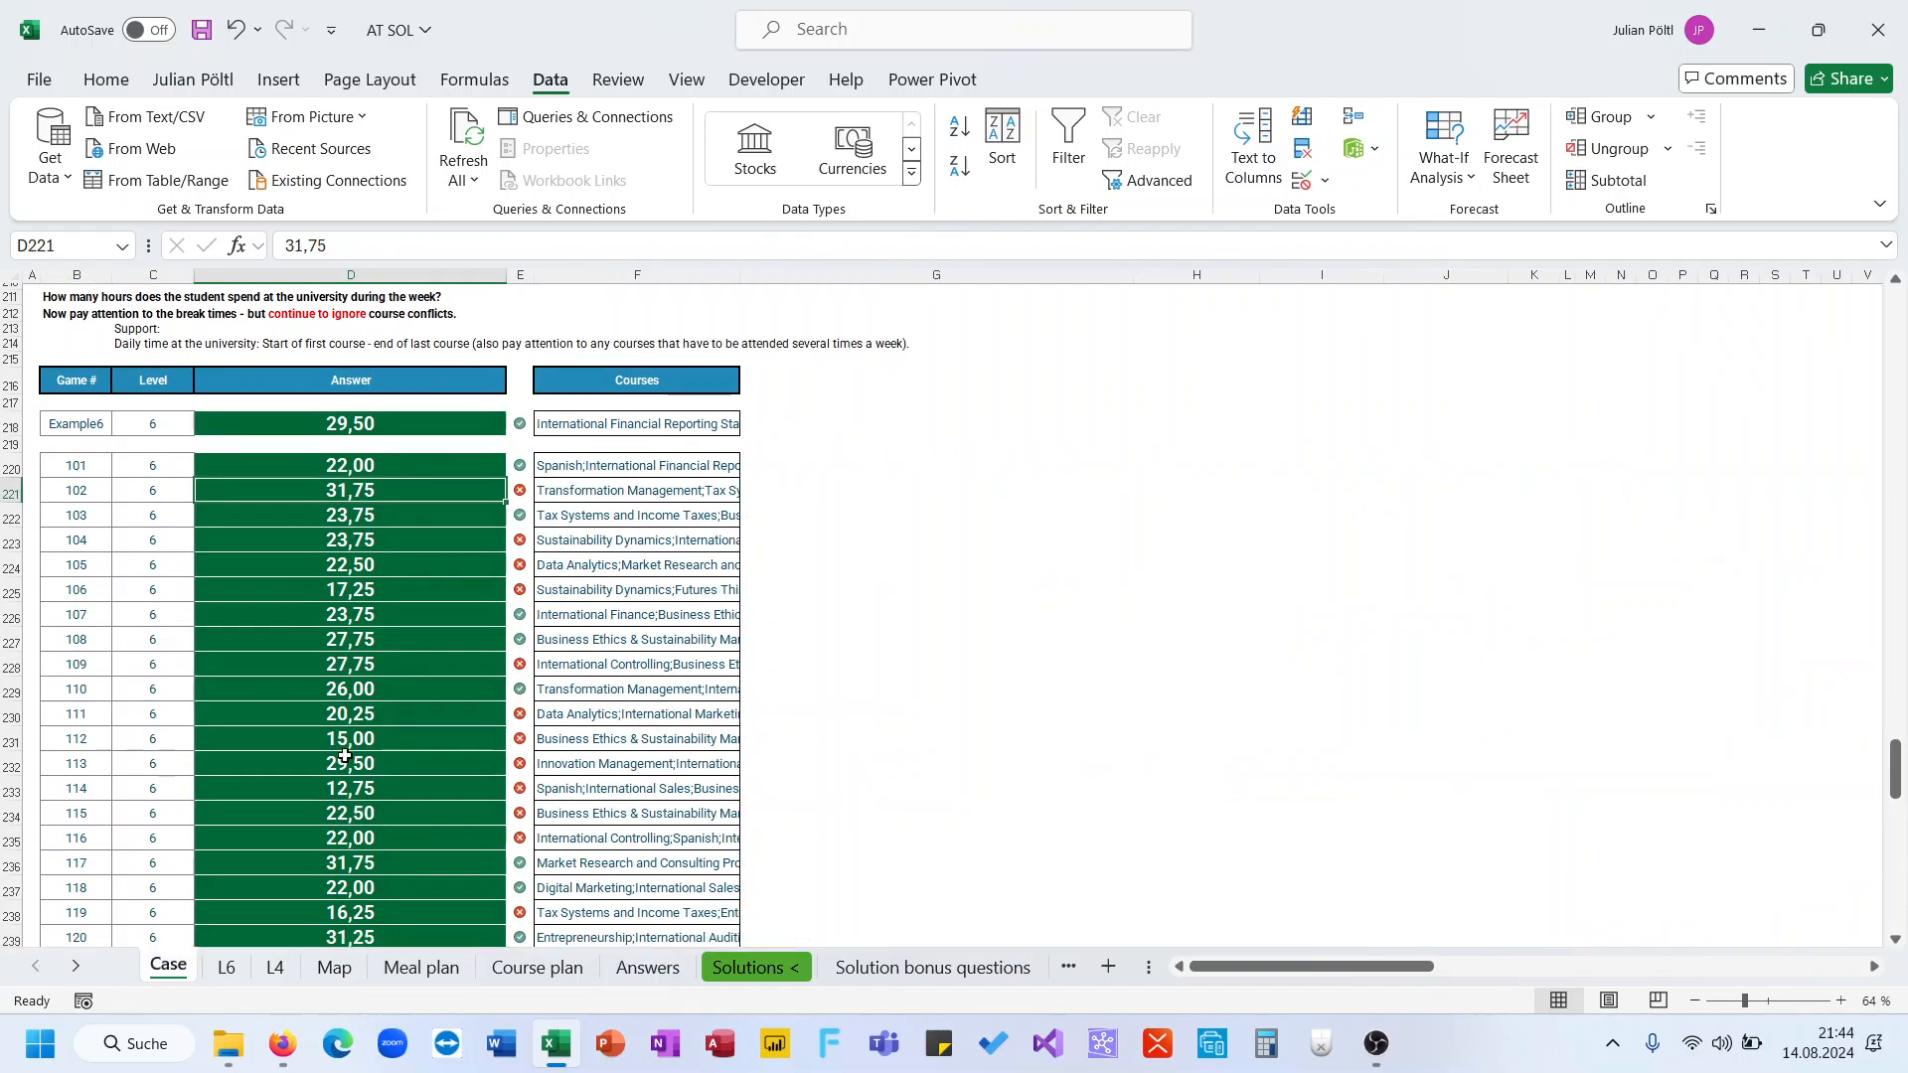
{"action": "left_click", "coordinate": [234, 976]}
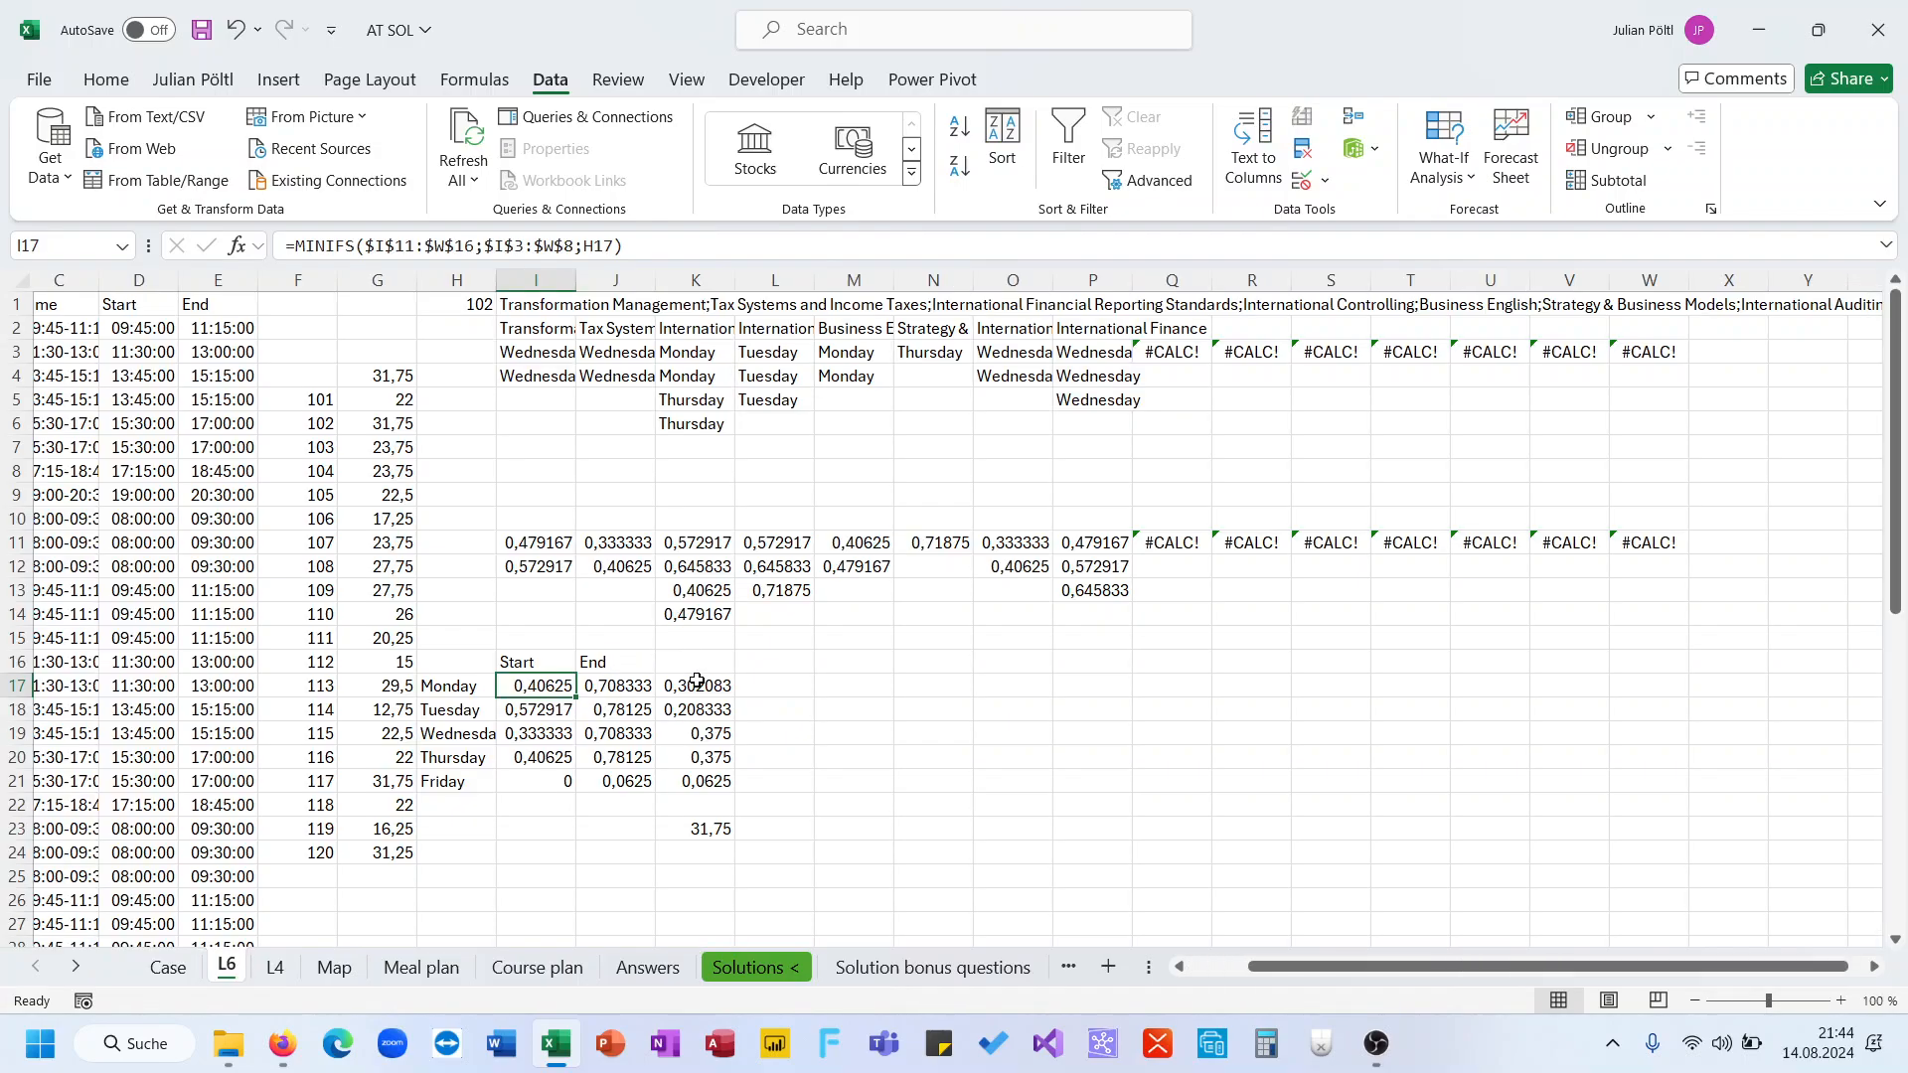
Inspect the MAXIFS end-time formula in J17 and the daily durations in column K
{"action": "left_click", "coordinate": [636, 693]}
{"action": "left_click", "coordinate": [742, 244]}
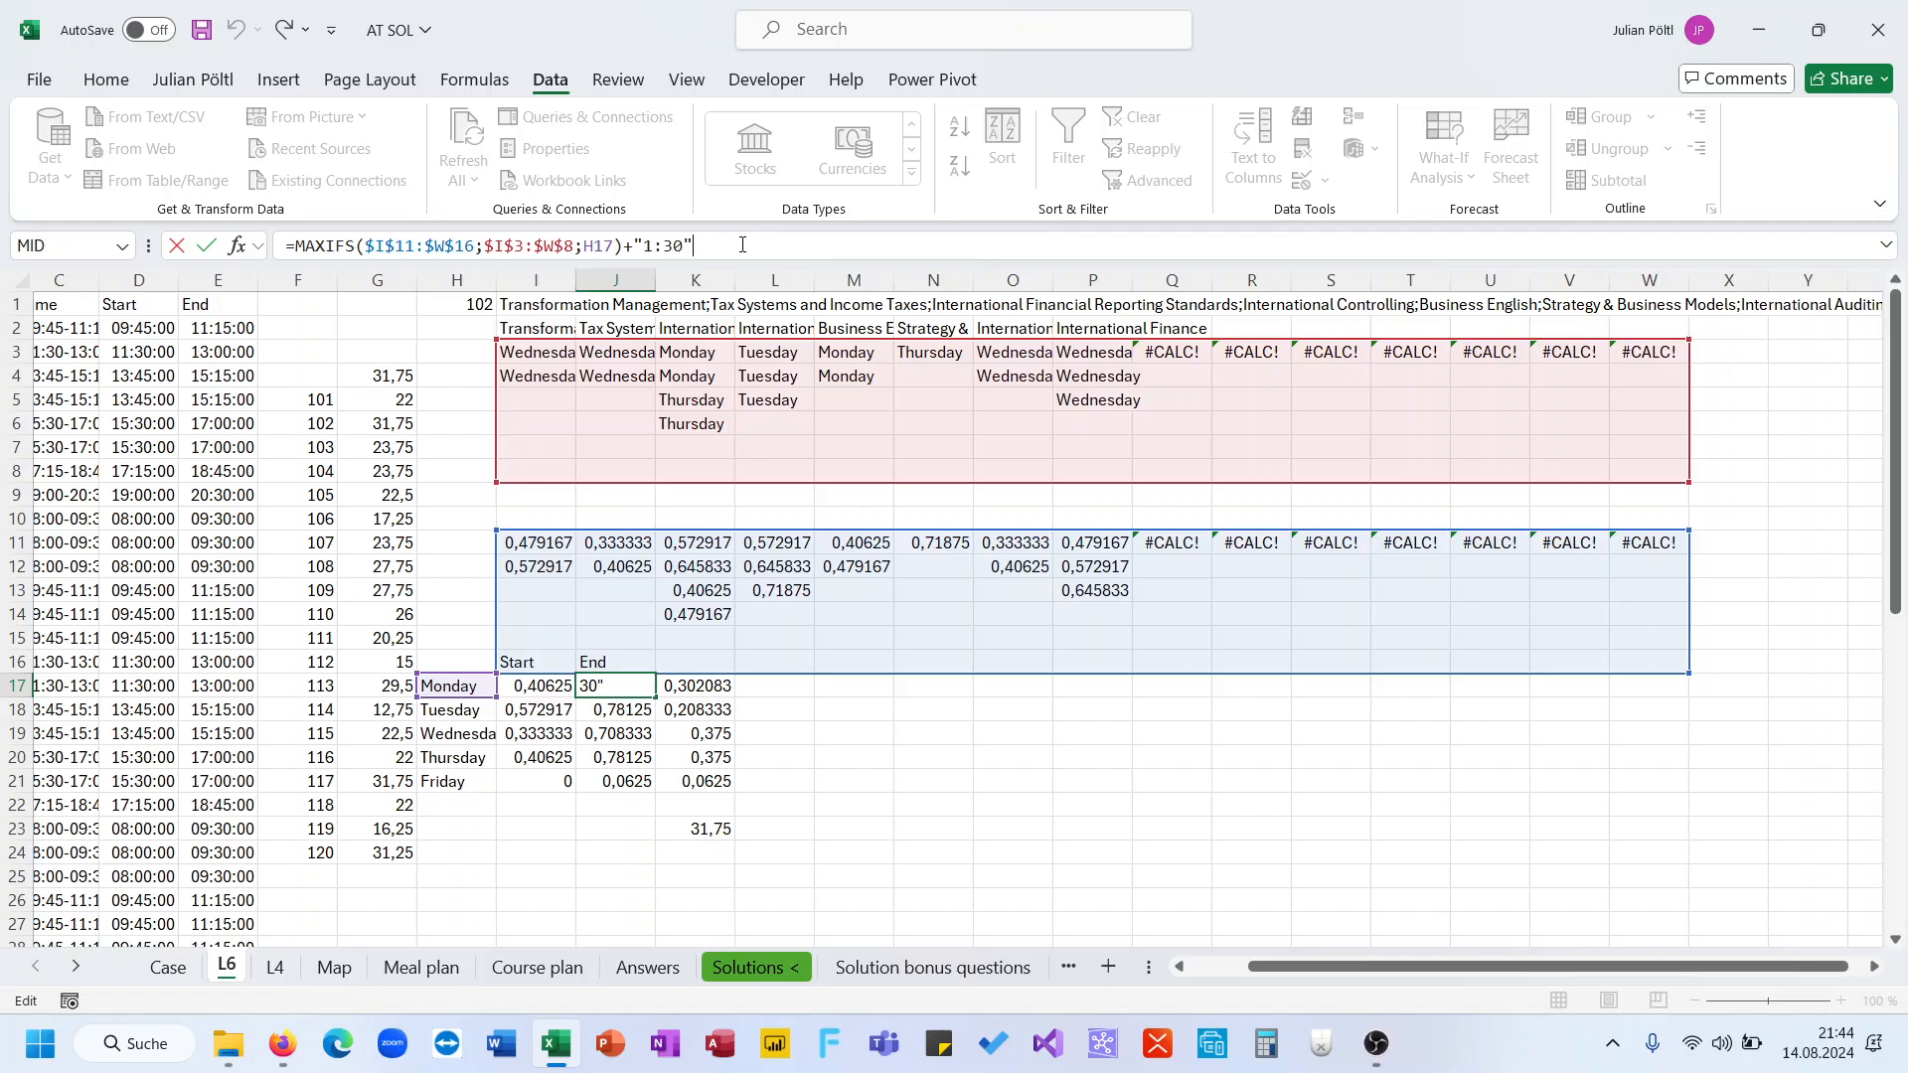
{"action": "key", "text": "ctrl+Return"}
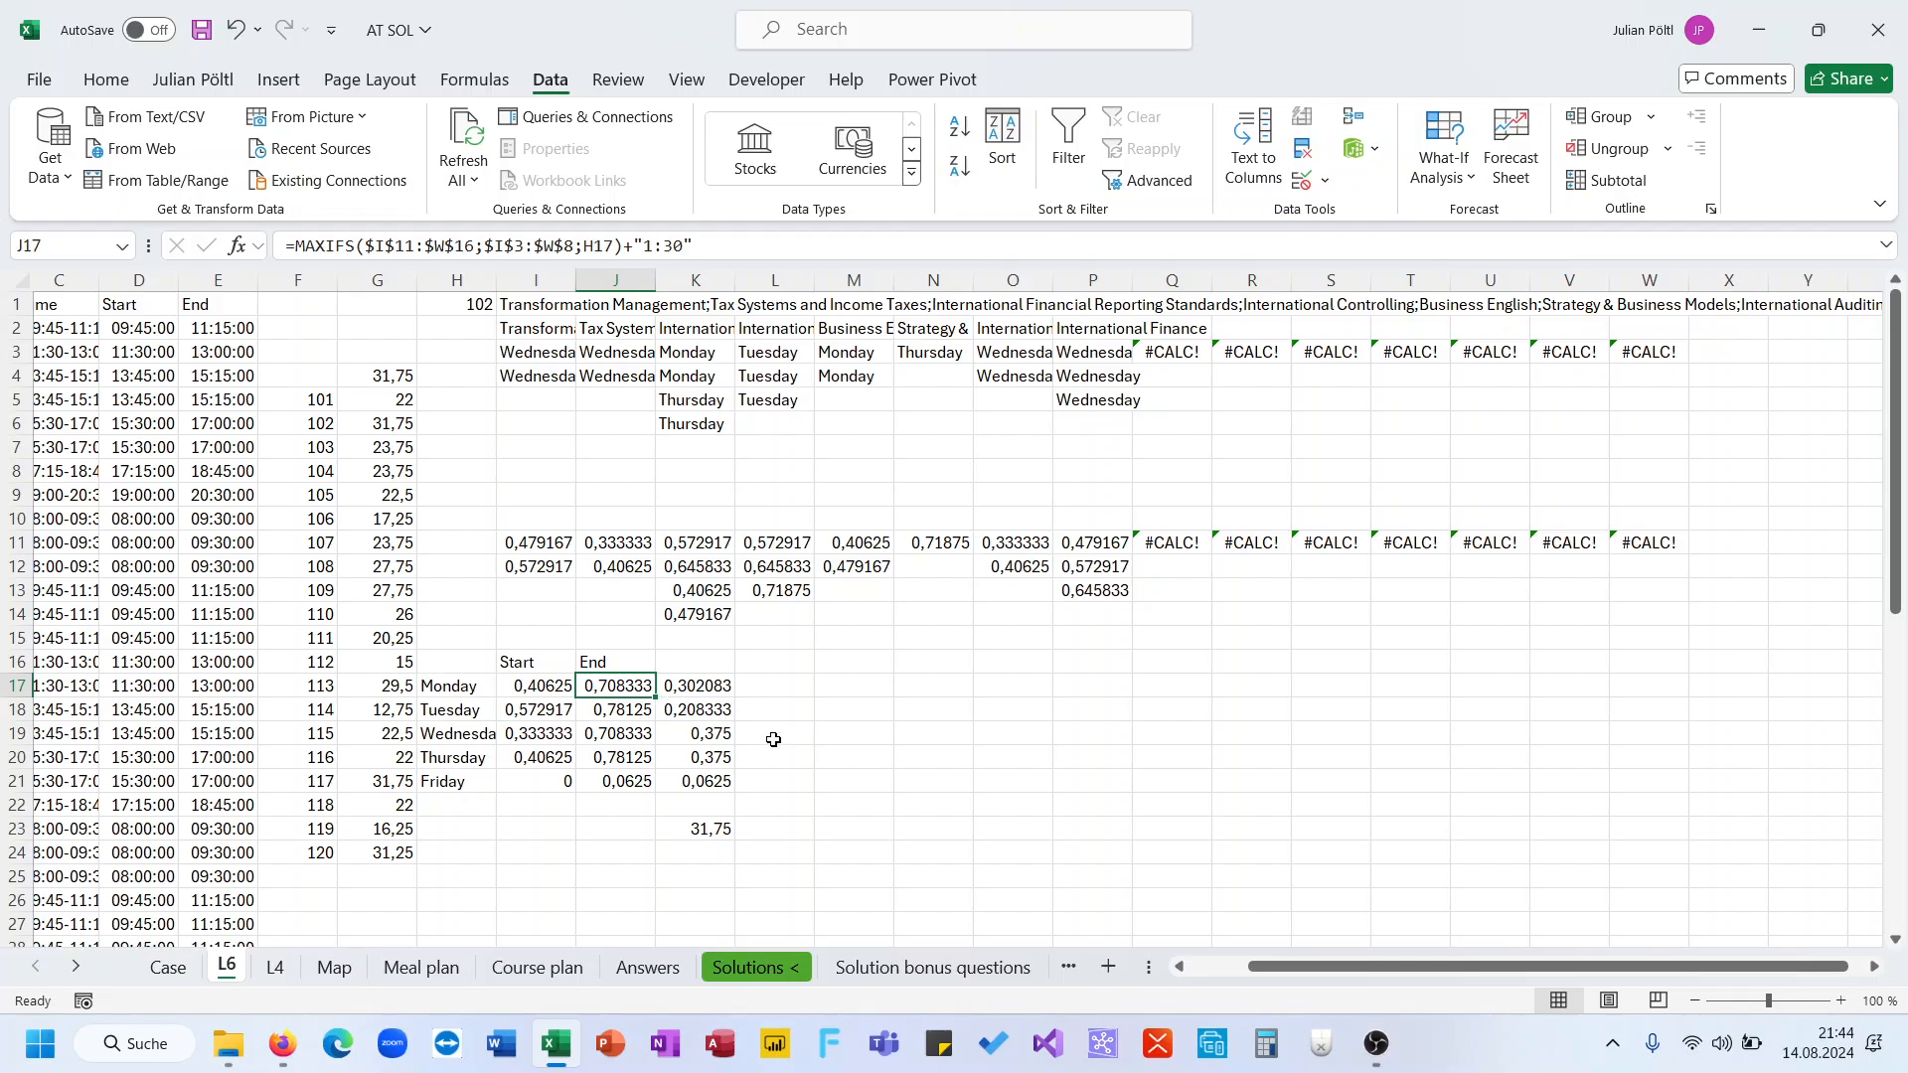
{"action": "key", "text": "alt+Tab"}
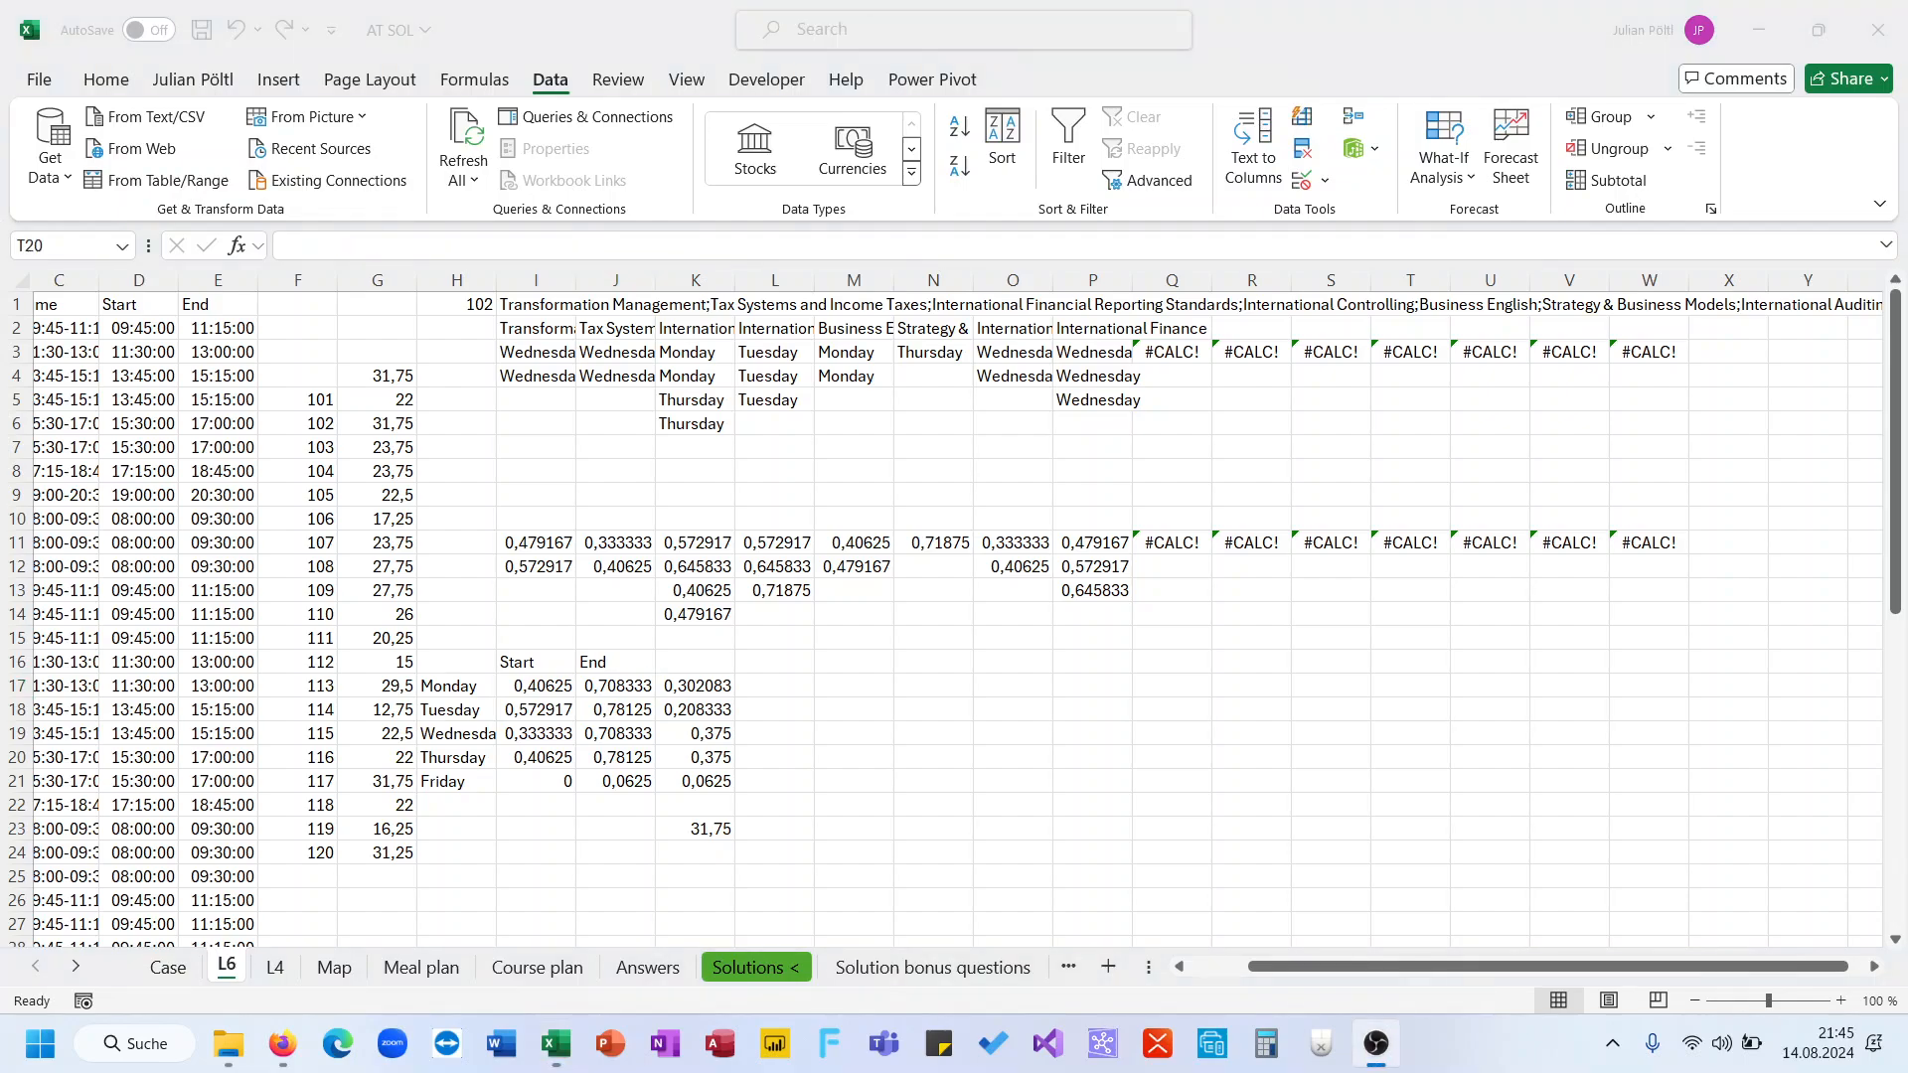
{"action": "key", "text": "alt+Tab"}
{"action": "left_click", "coordinate": [700, 780]}
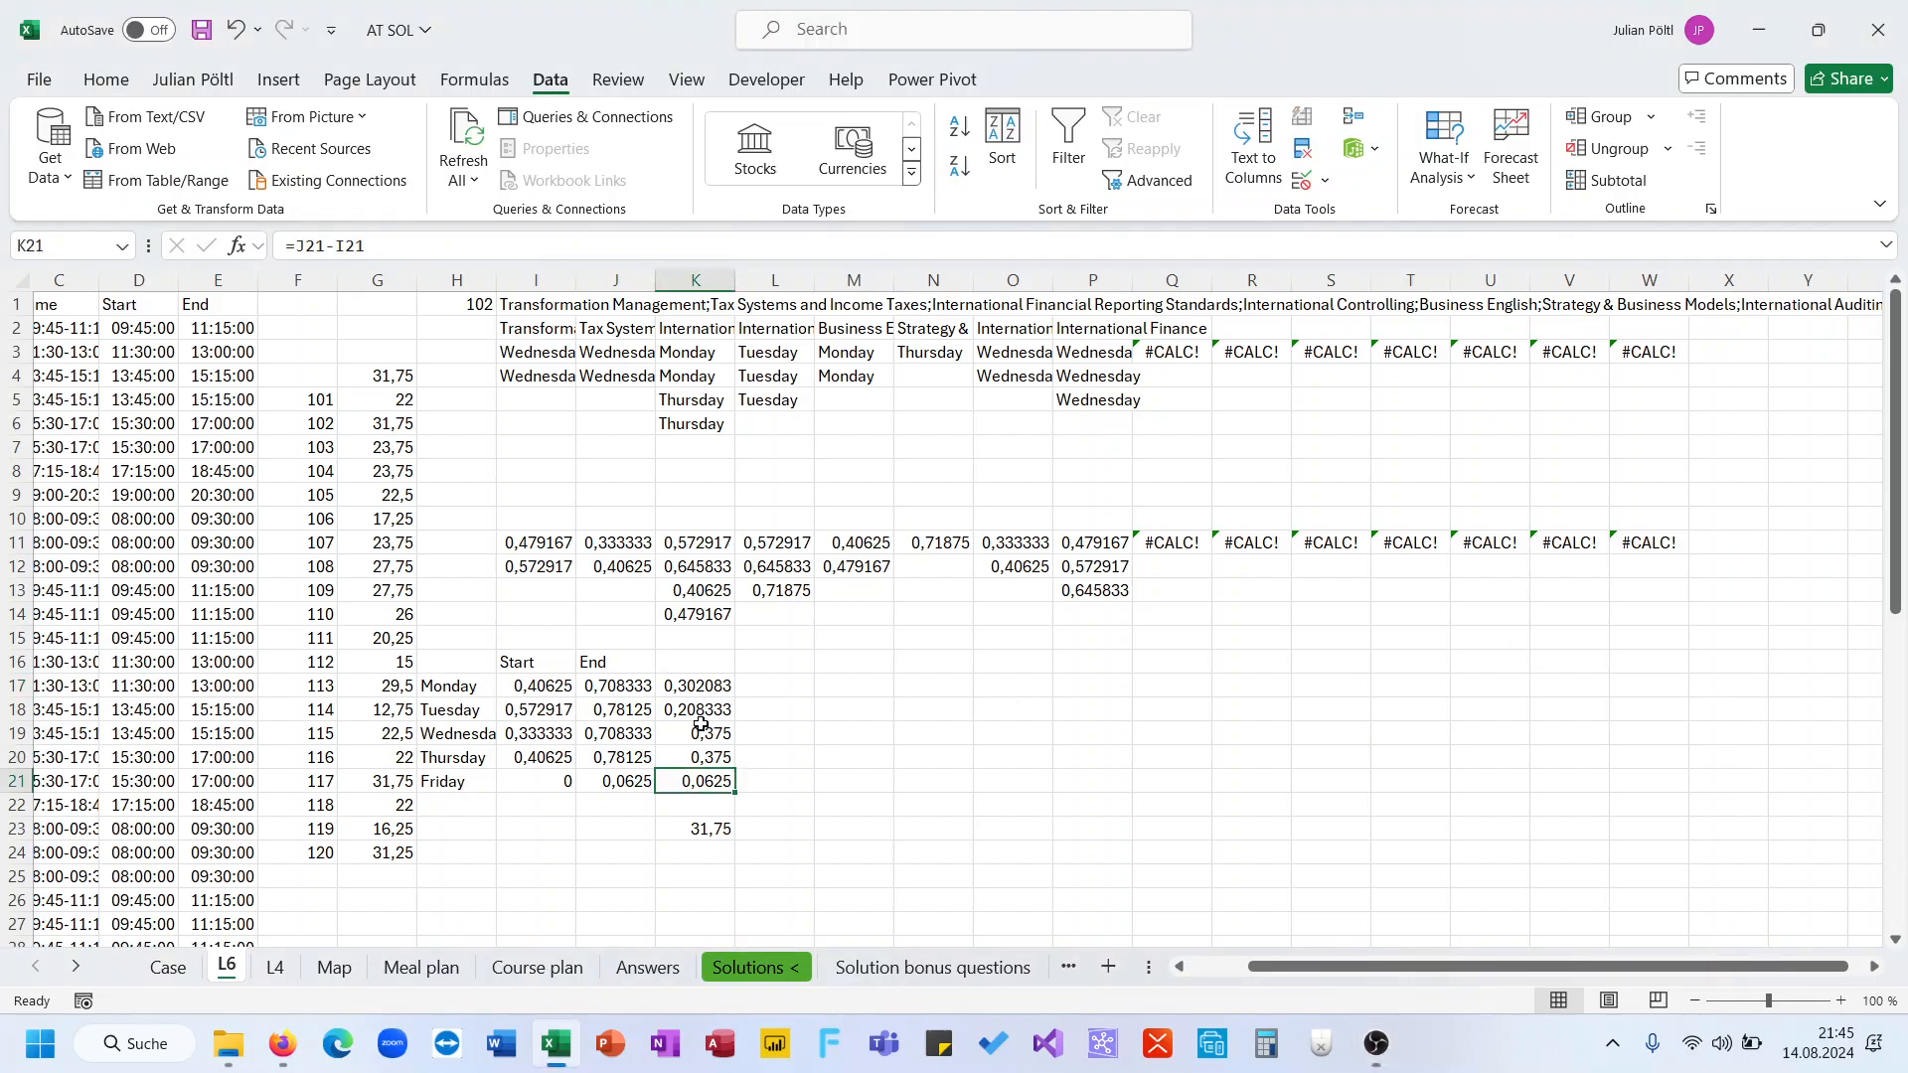
{"action": "left_click", "coordinate": [688, 688]}
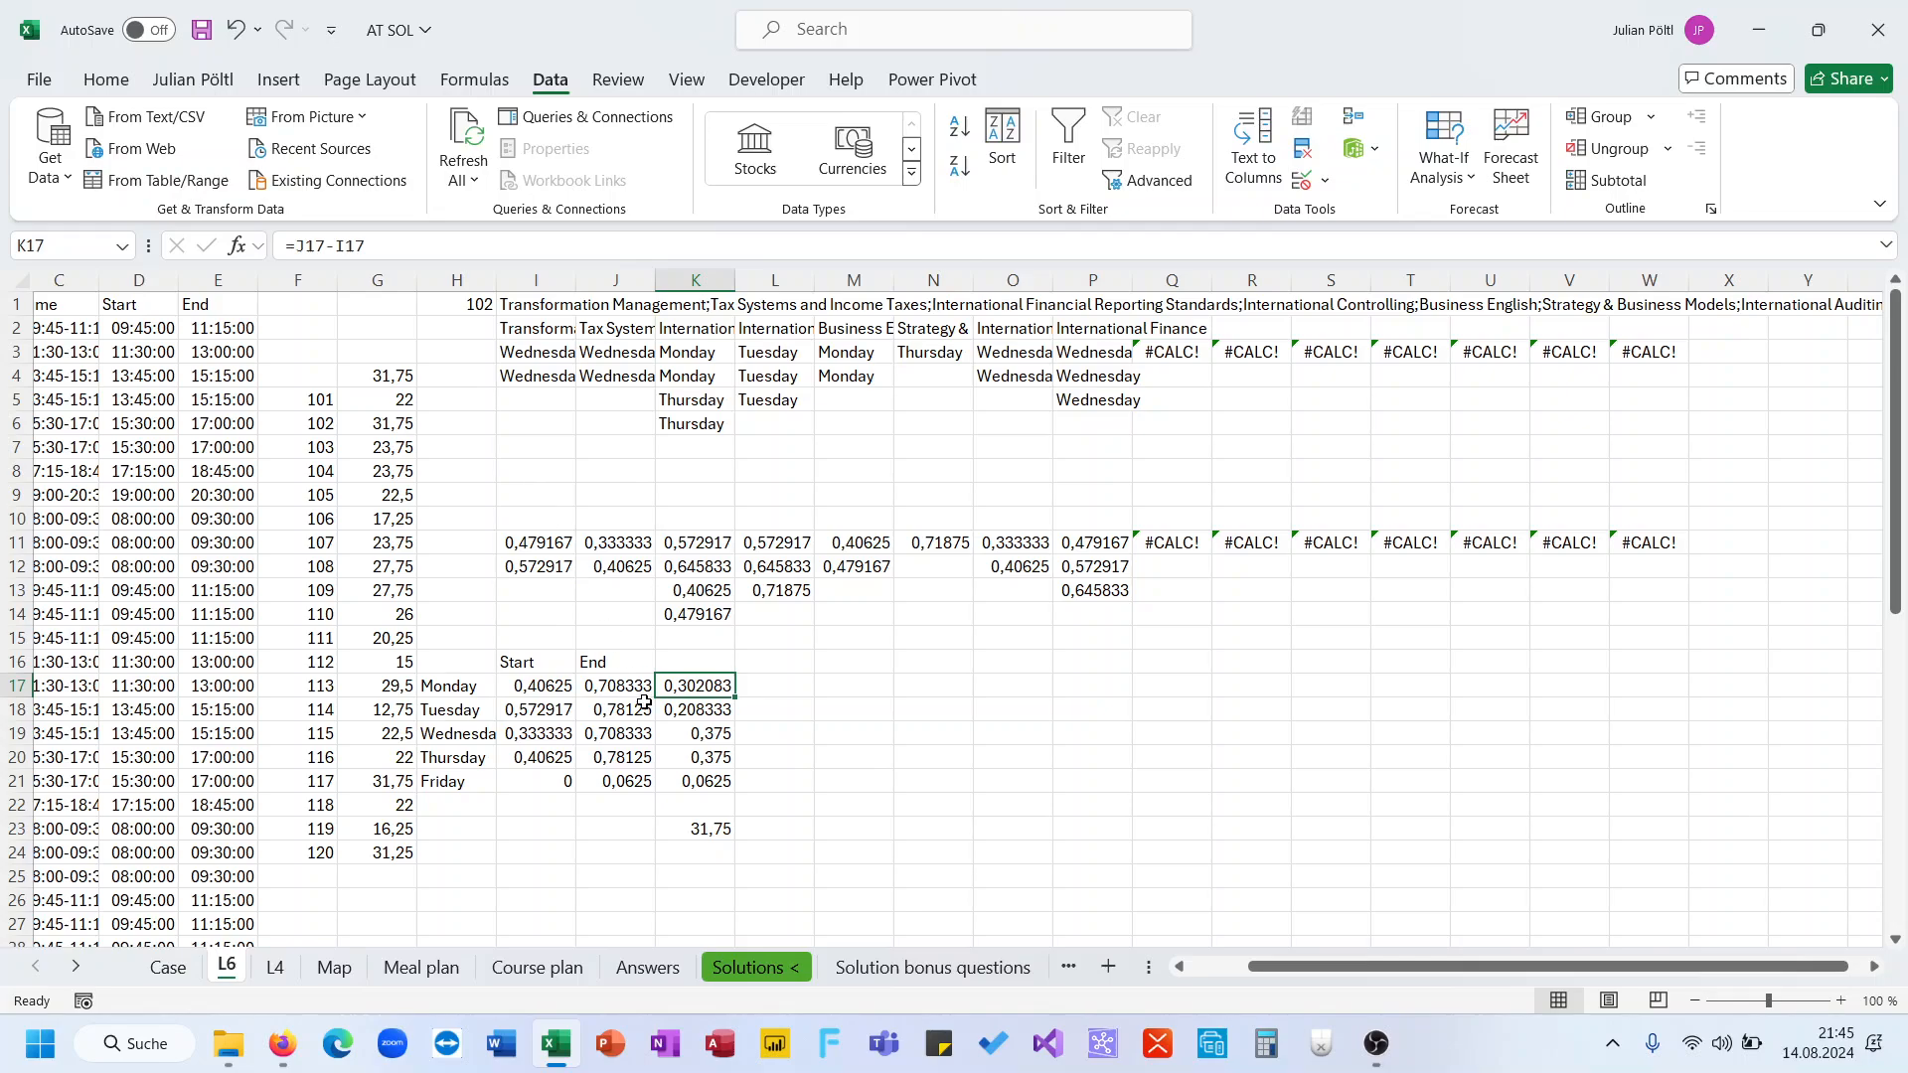
{"action": "left_click", "coordinate": [641, 697]}
Begin wrapping J17's MAXIFS end-time formula in an IF condition
{"action": "left_click", "coordinate": [298, 247]}
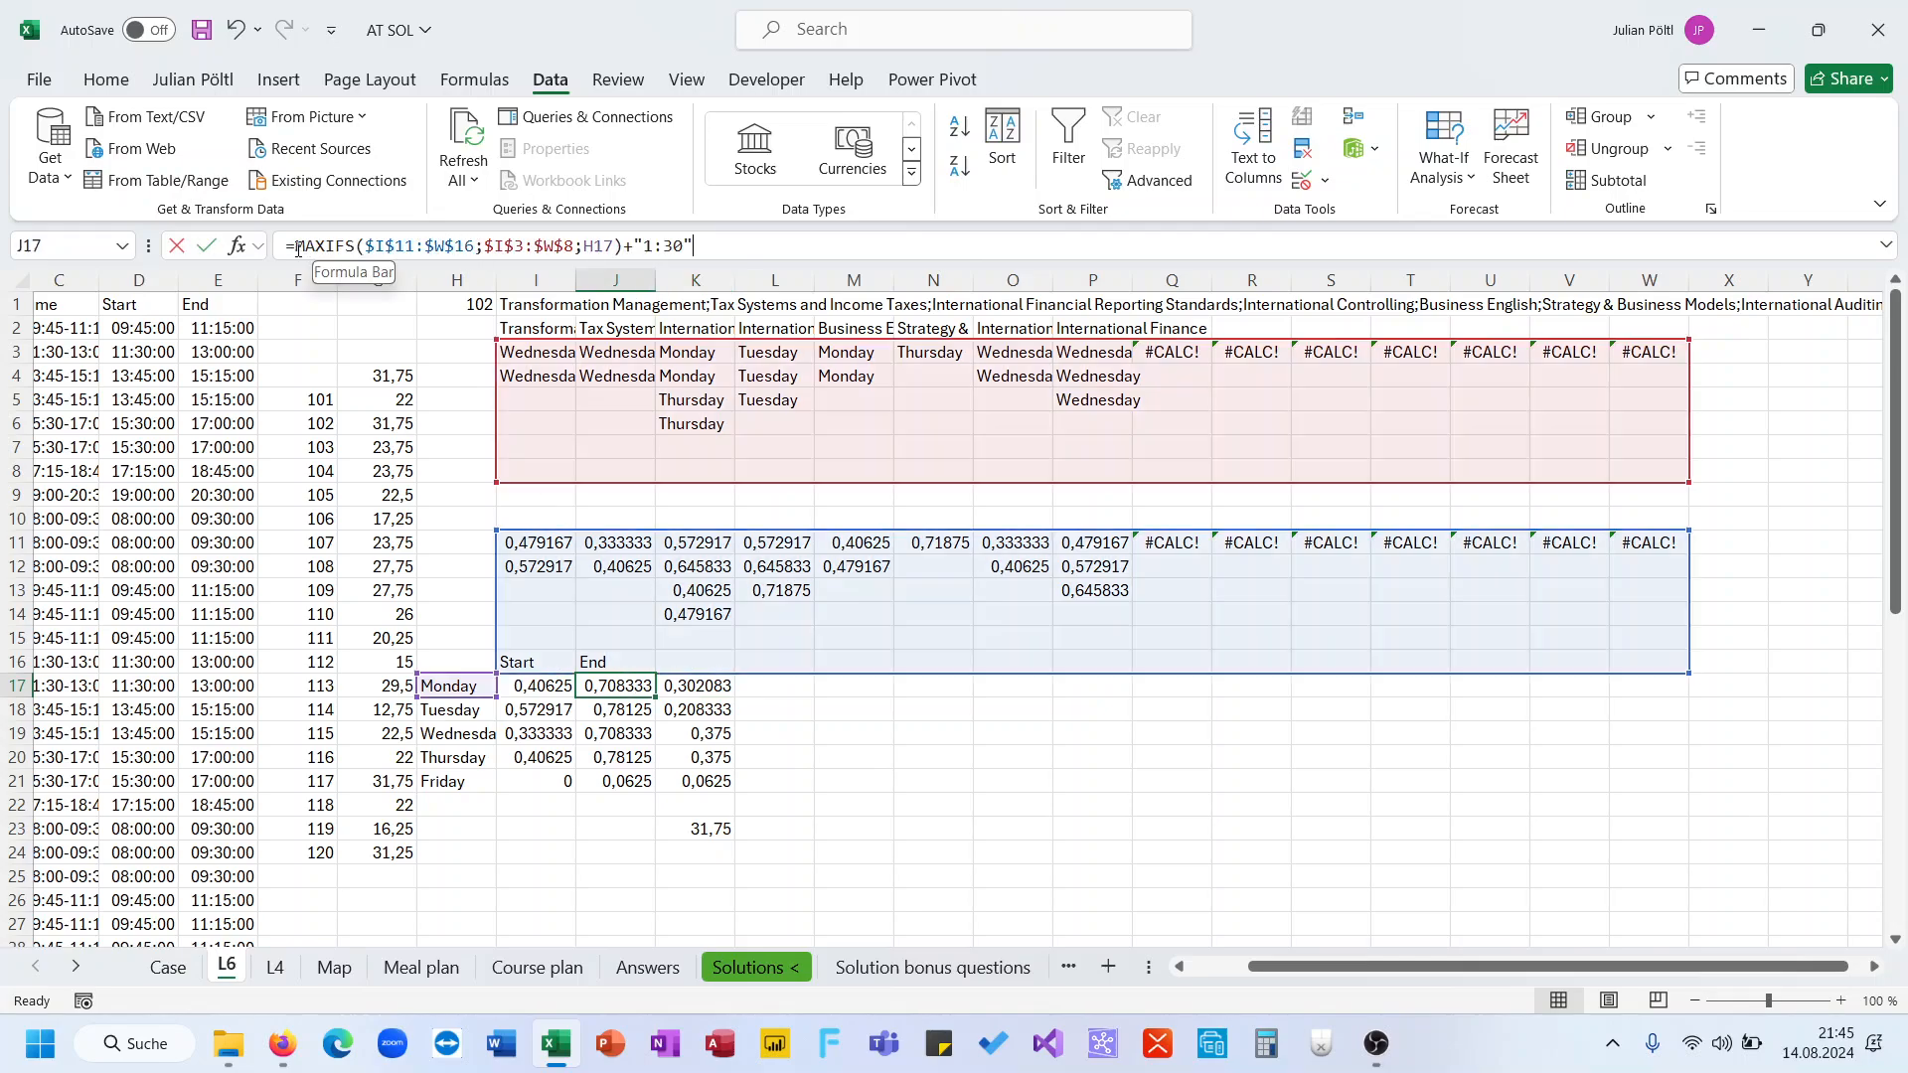
{"action": "type", "text": "if("}
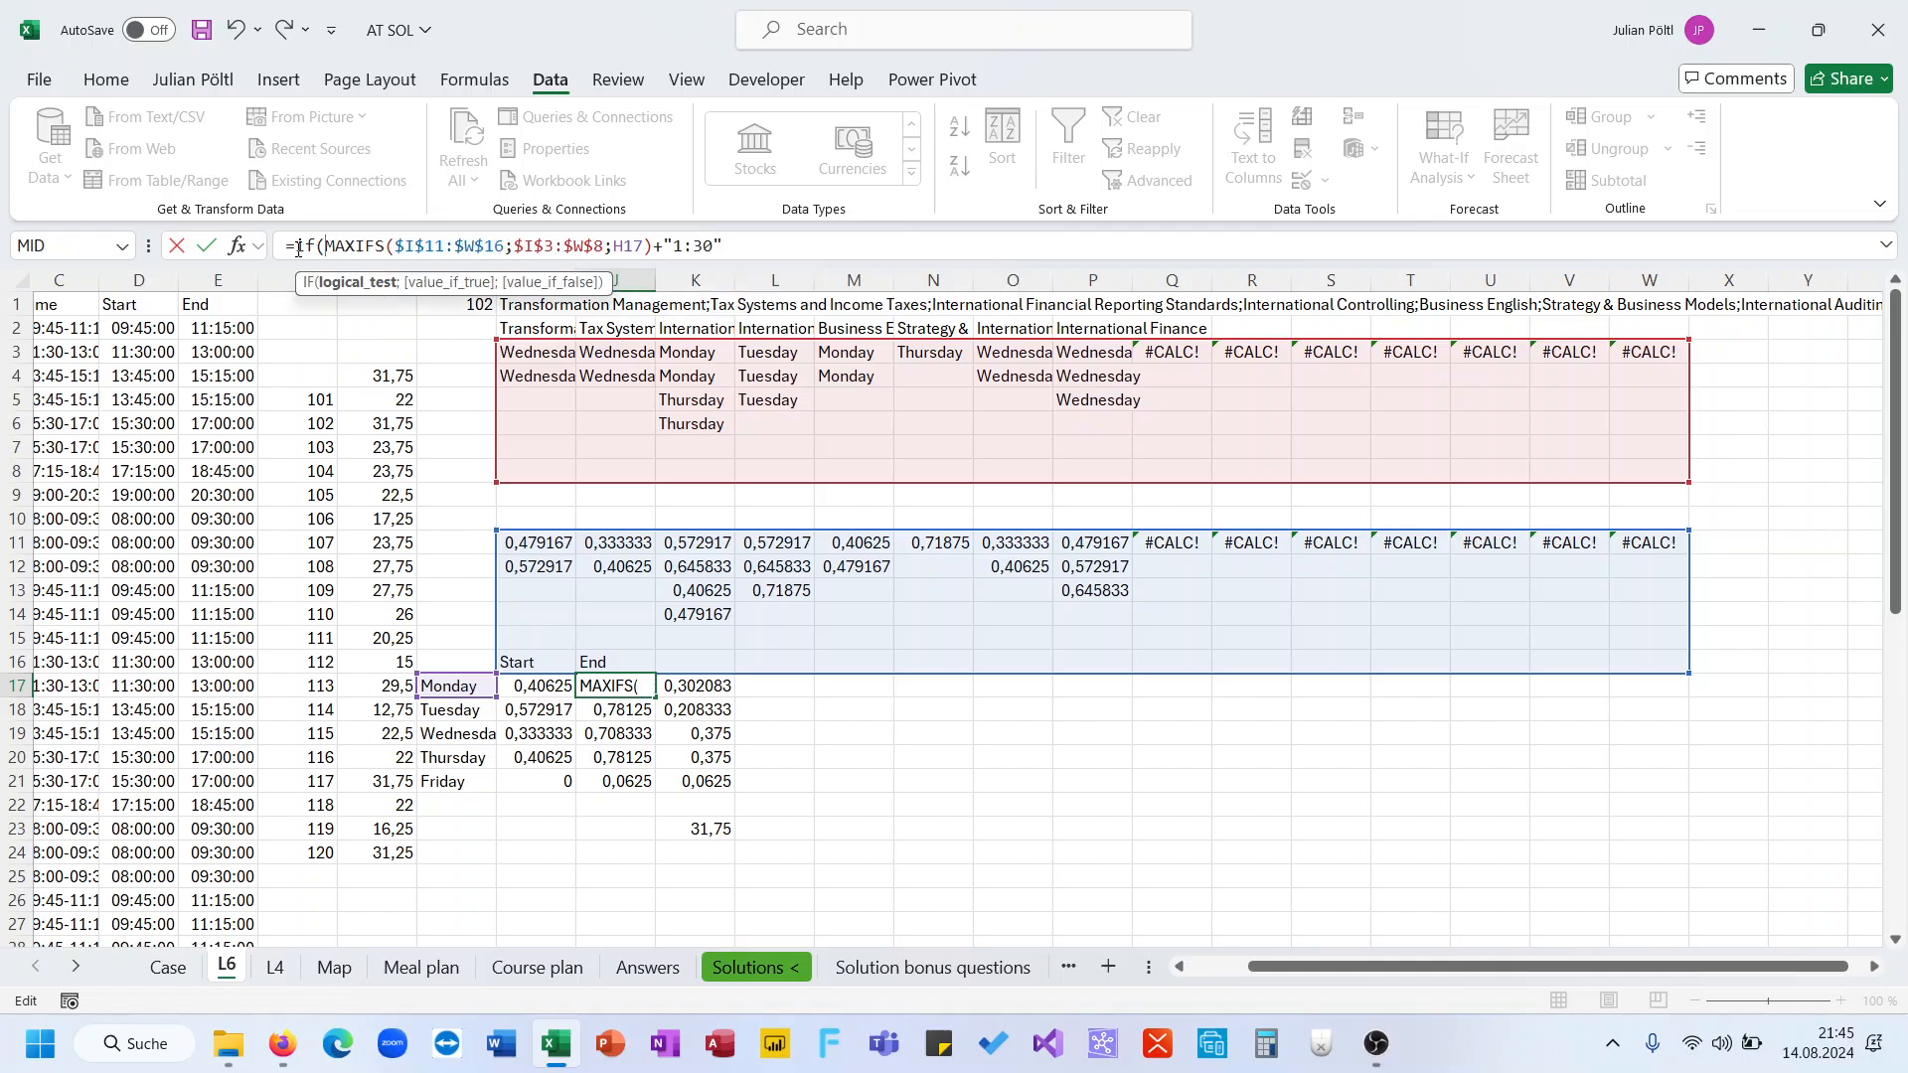
{"action": "left_click", "coordinate": [741, 240]}
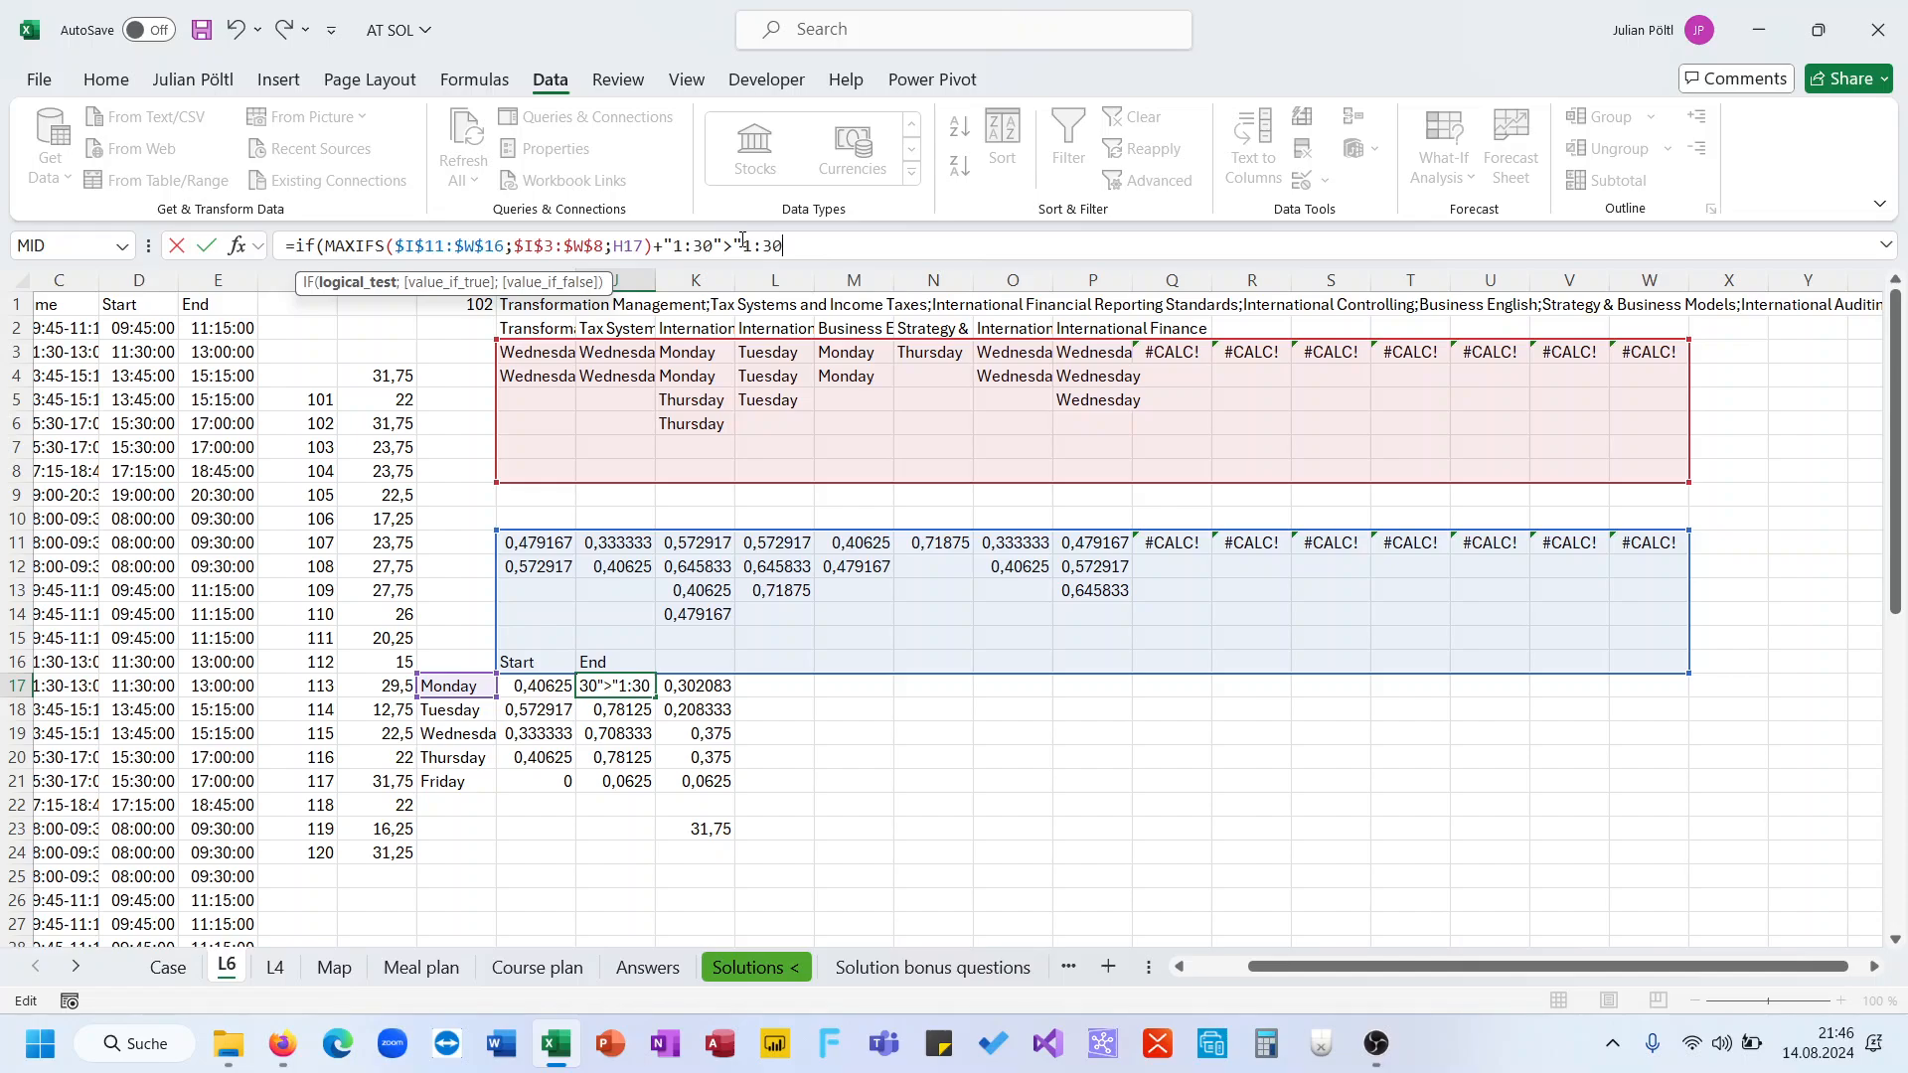
Rewrite J17's end-time formula with LET naming the MAXIFS result M, returning M+"1:30" if M>0 else 0, and fill it down to J21
{"action": "type", "text": "\";"}
{"action": "key", "text": "Escape"}
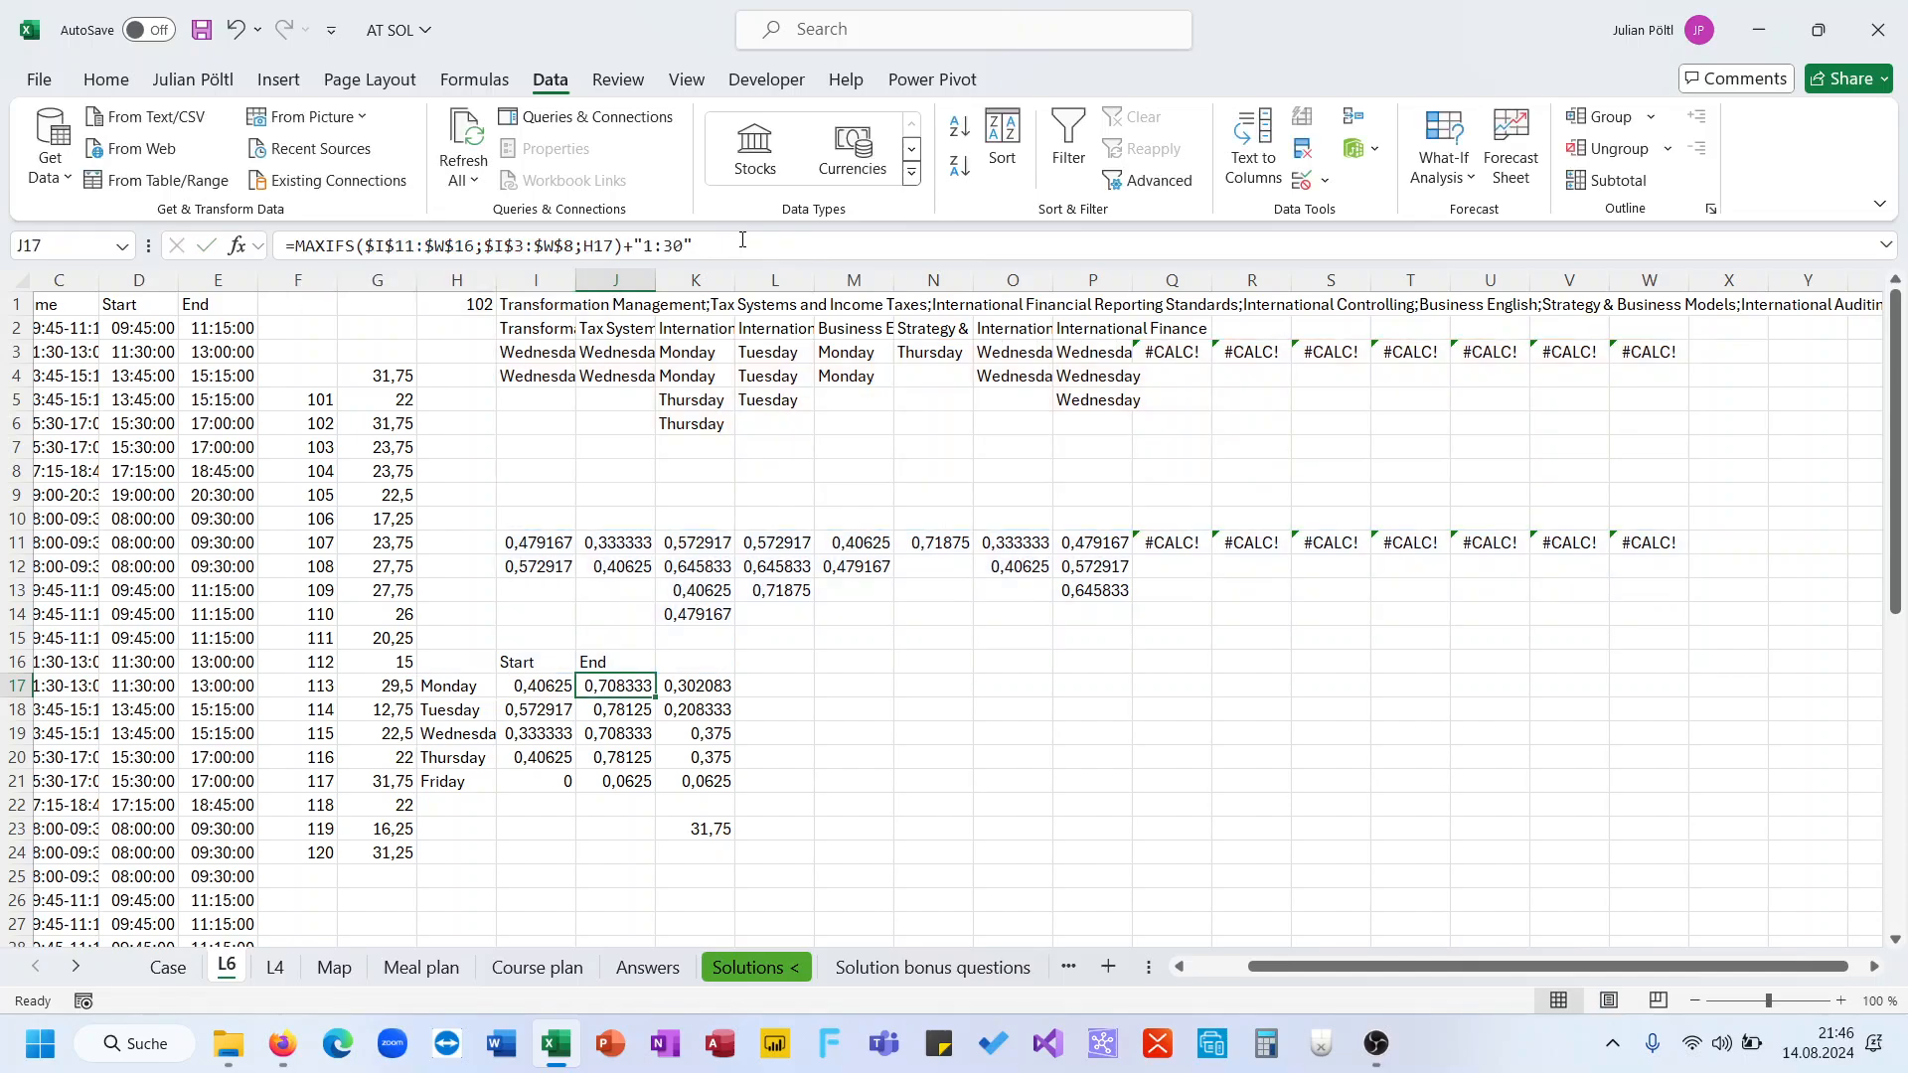
{"action": "left_click", "coordinate": [295, 252]}
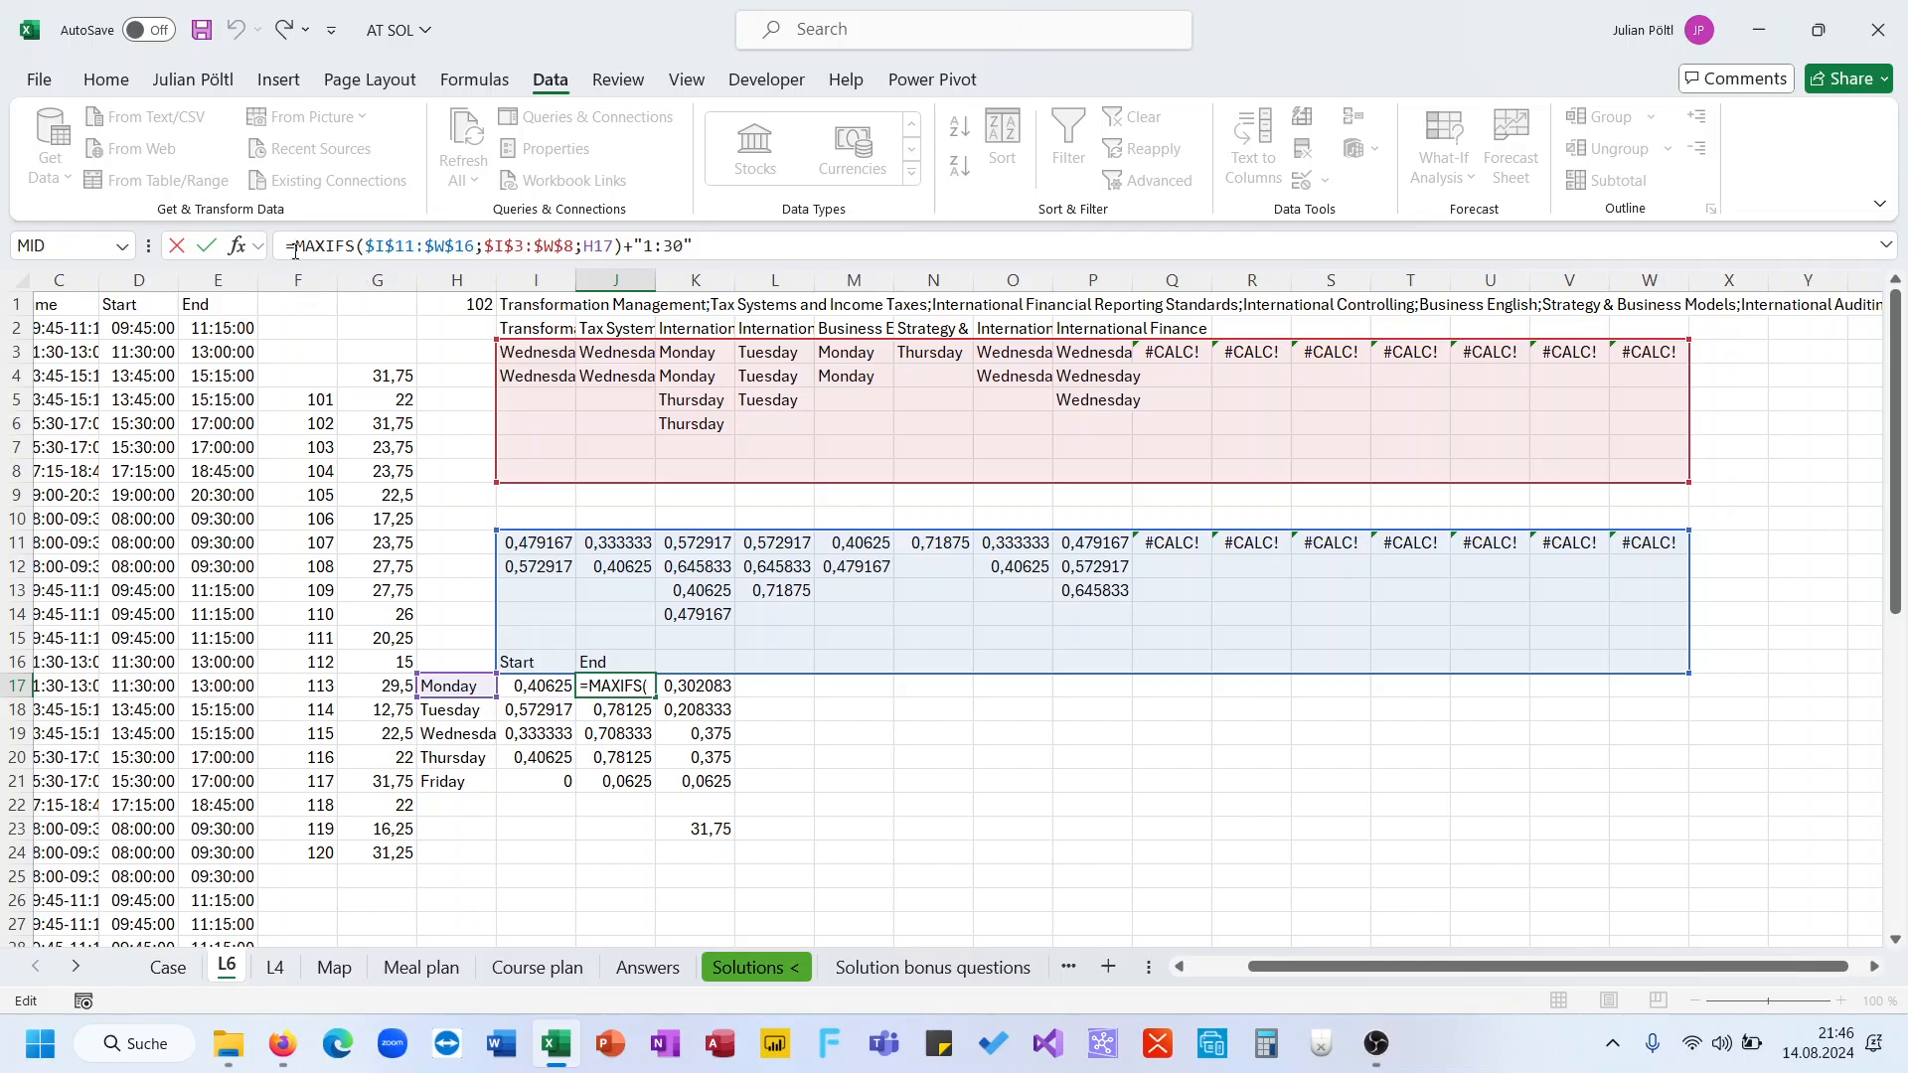
{"action": "type", "text": "Let(M;"}
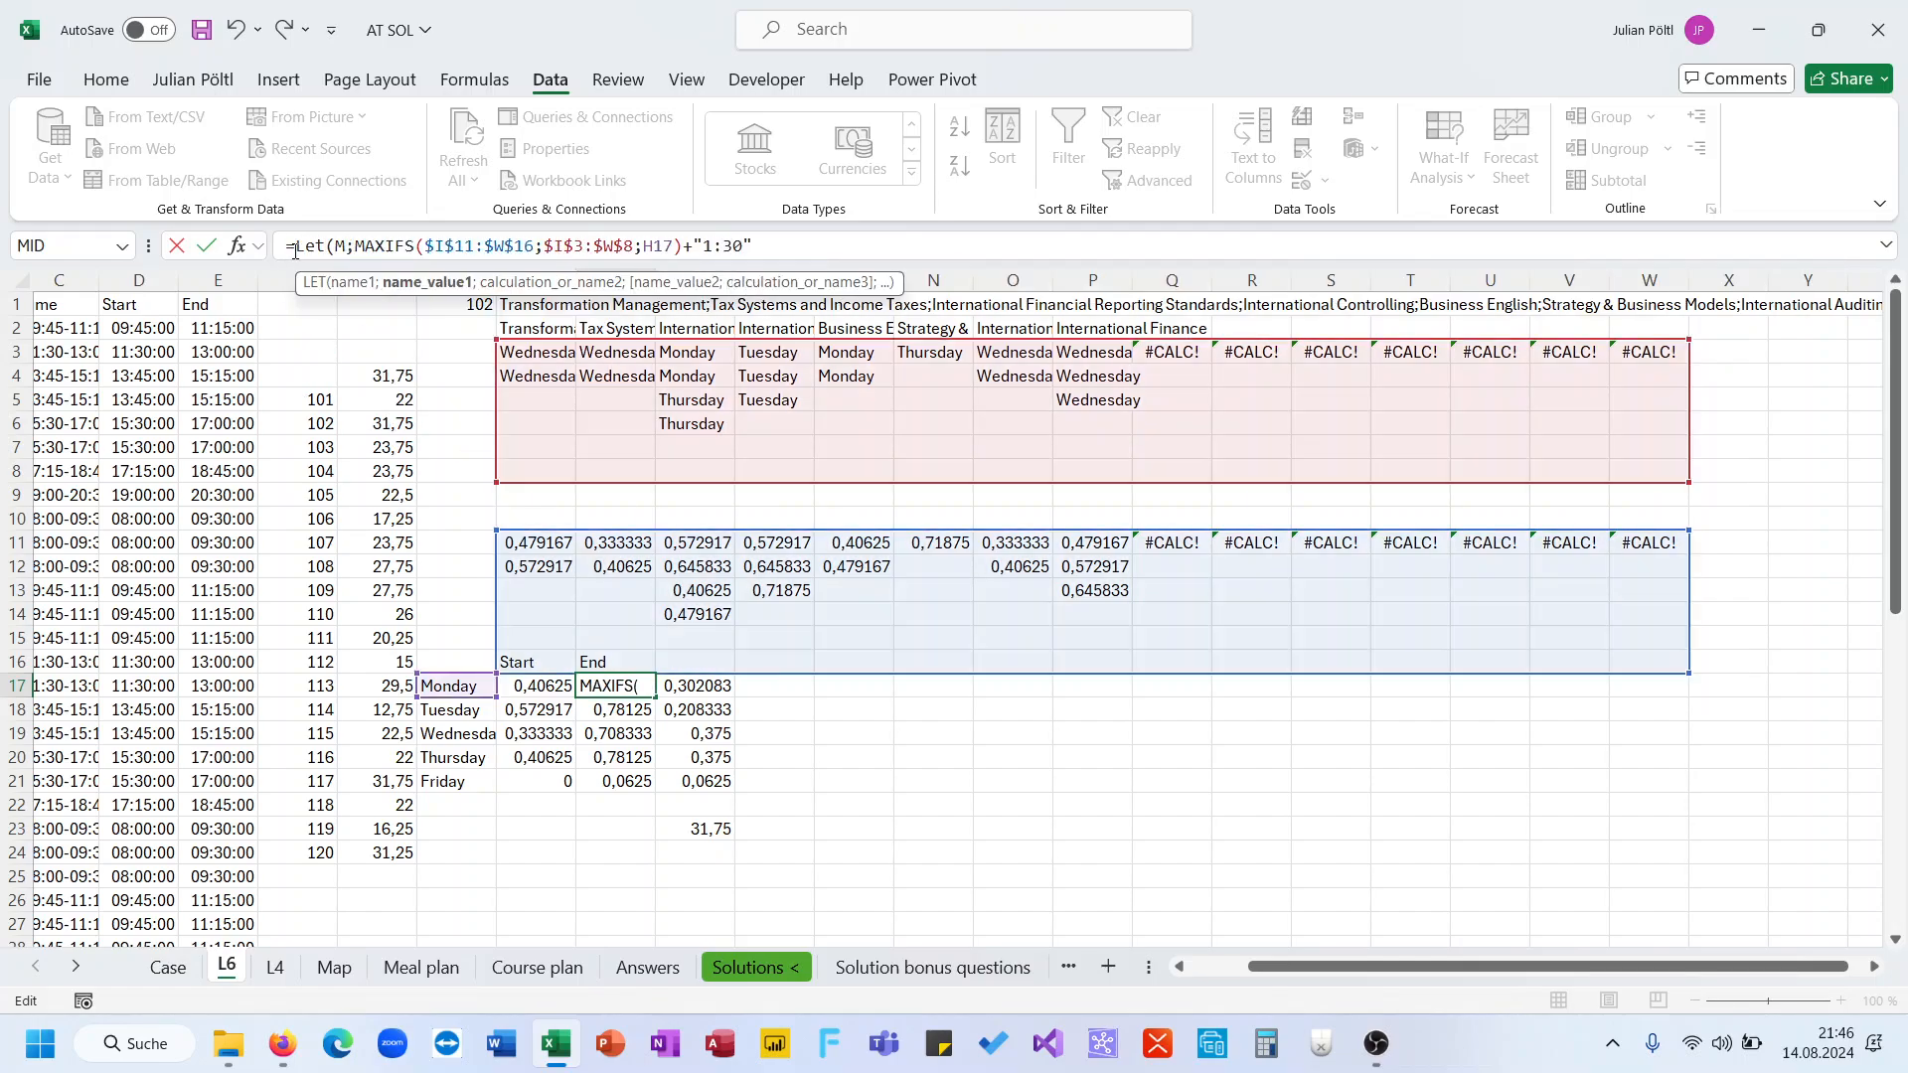
{"action": "left_click", "coordinate": [691, 245]}
{"action": "key", "text": "BackSpace"}
{"action": "type", "text": ";If8M"}
{"action": "key", "text": "BackSpace"}
{"action": "key", "text": "BackSpace"}
{"action": "type", "text": "(M>"}
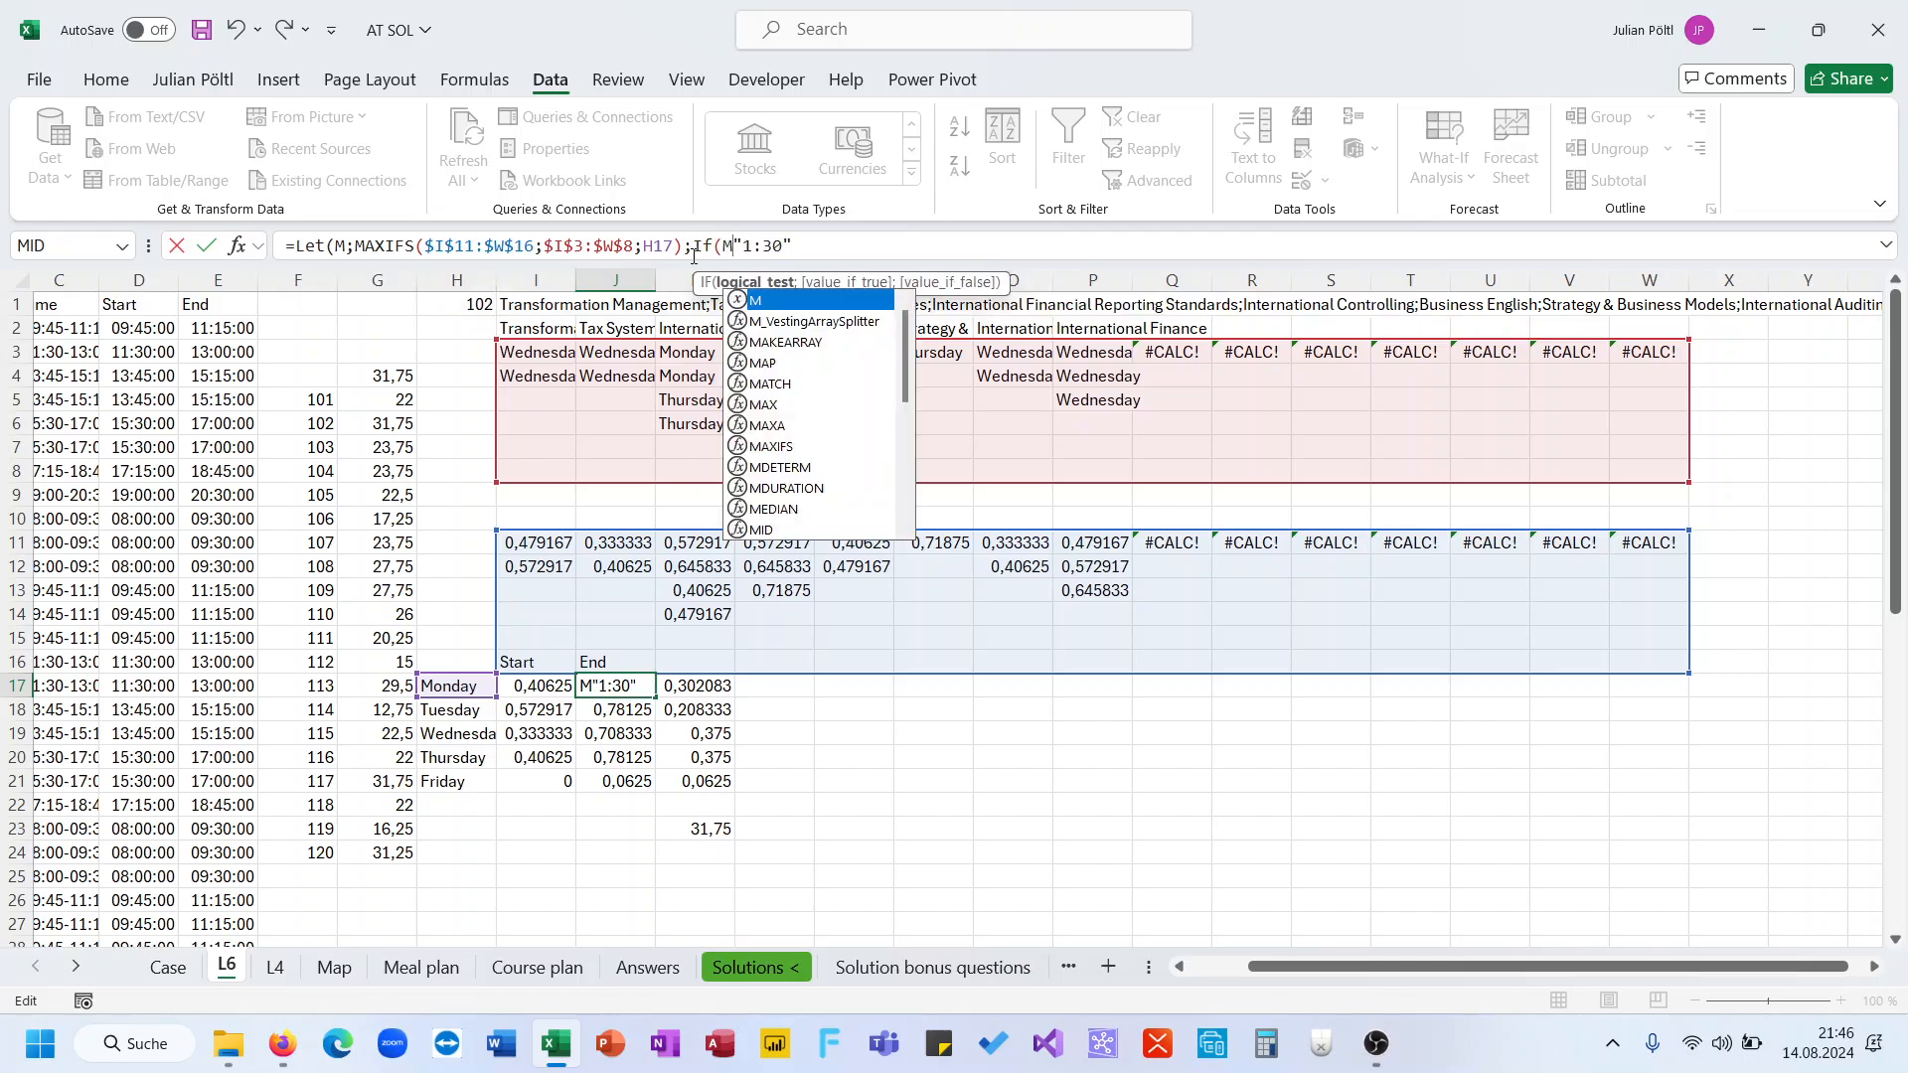
{"action": "key", "text": "BackSpace"}
{"action": "type", "text": ">0;"}
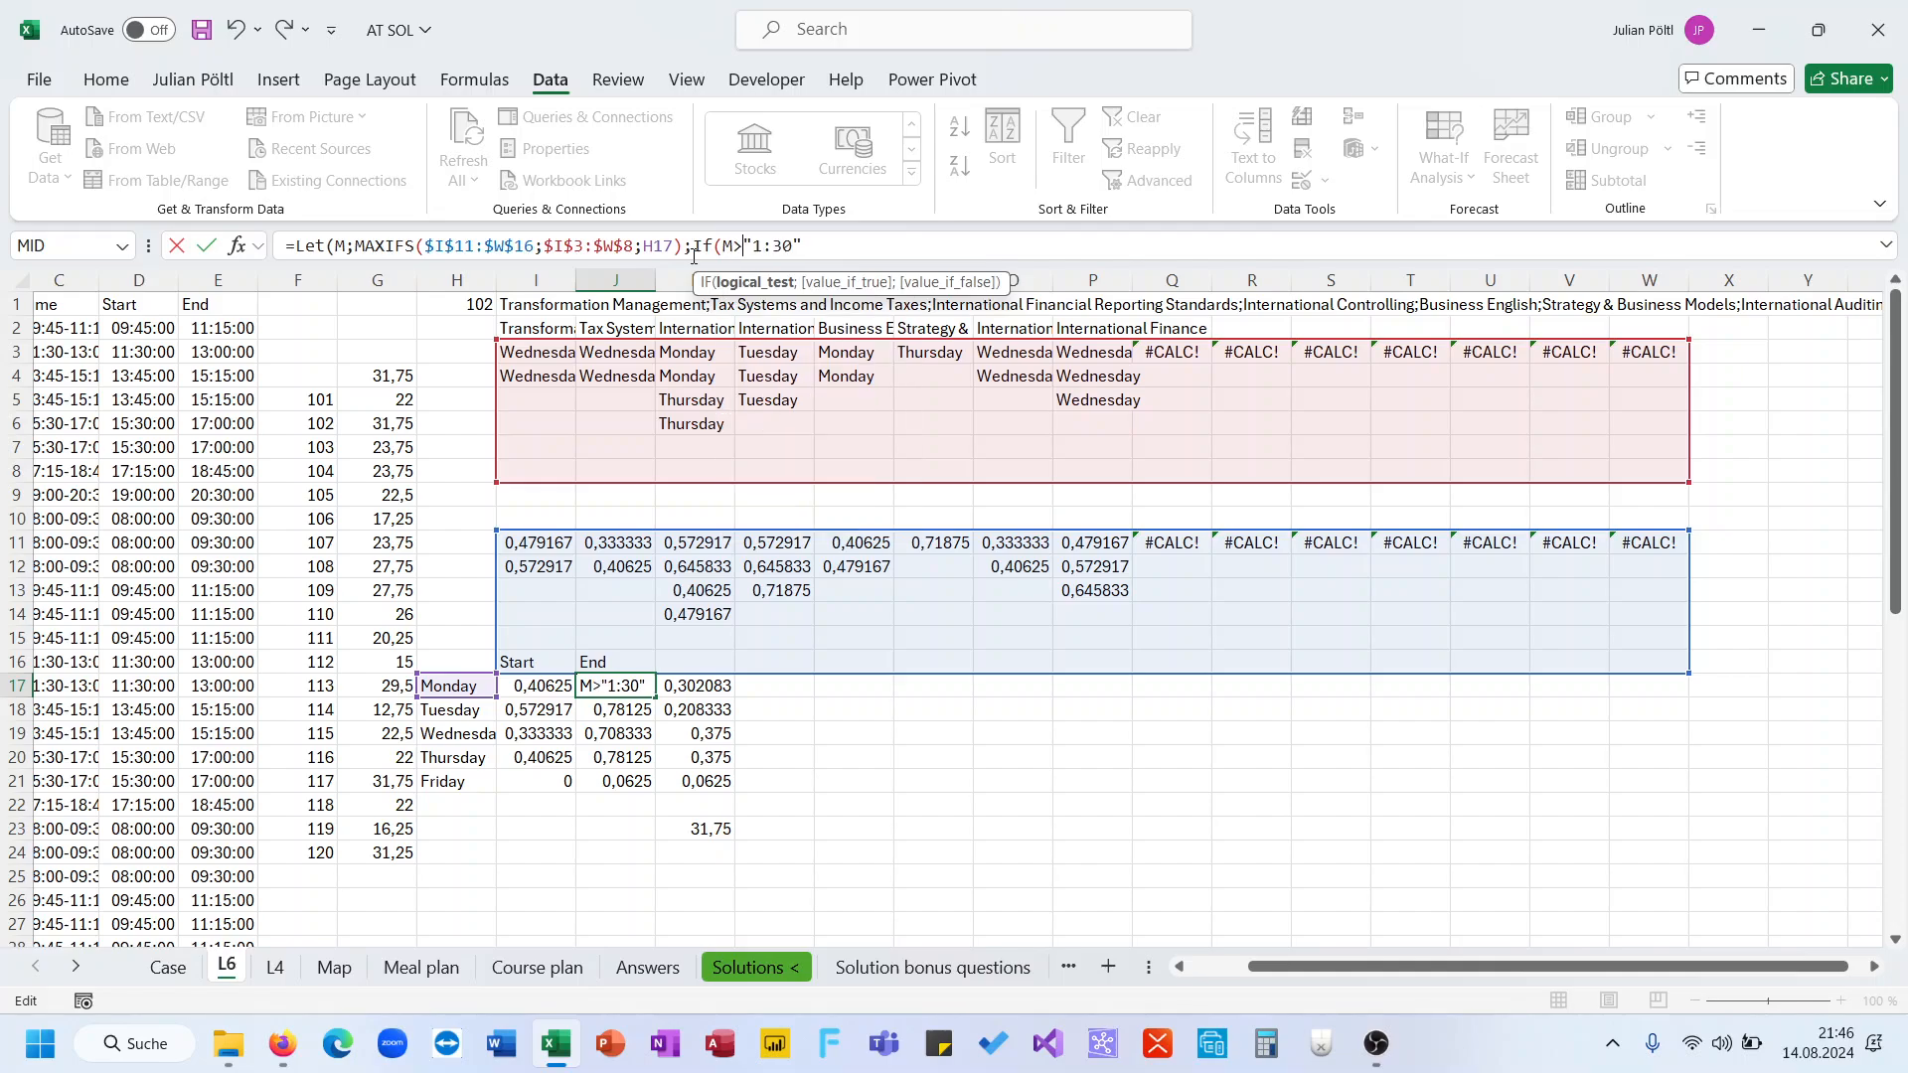
{"action": "type", "text": "M+\"1:30\""}
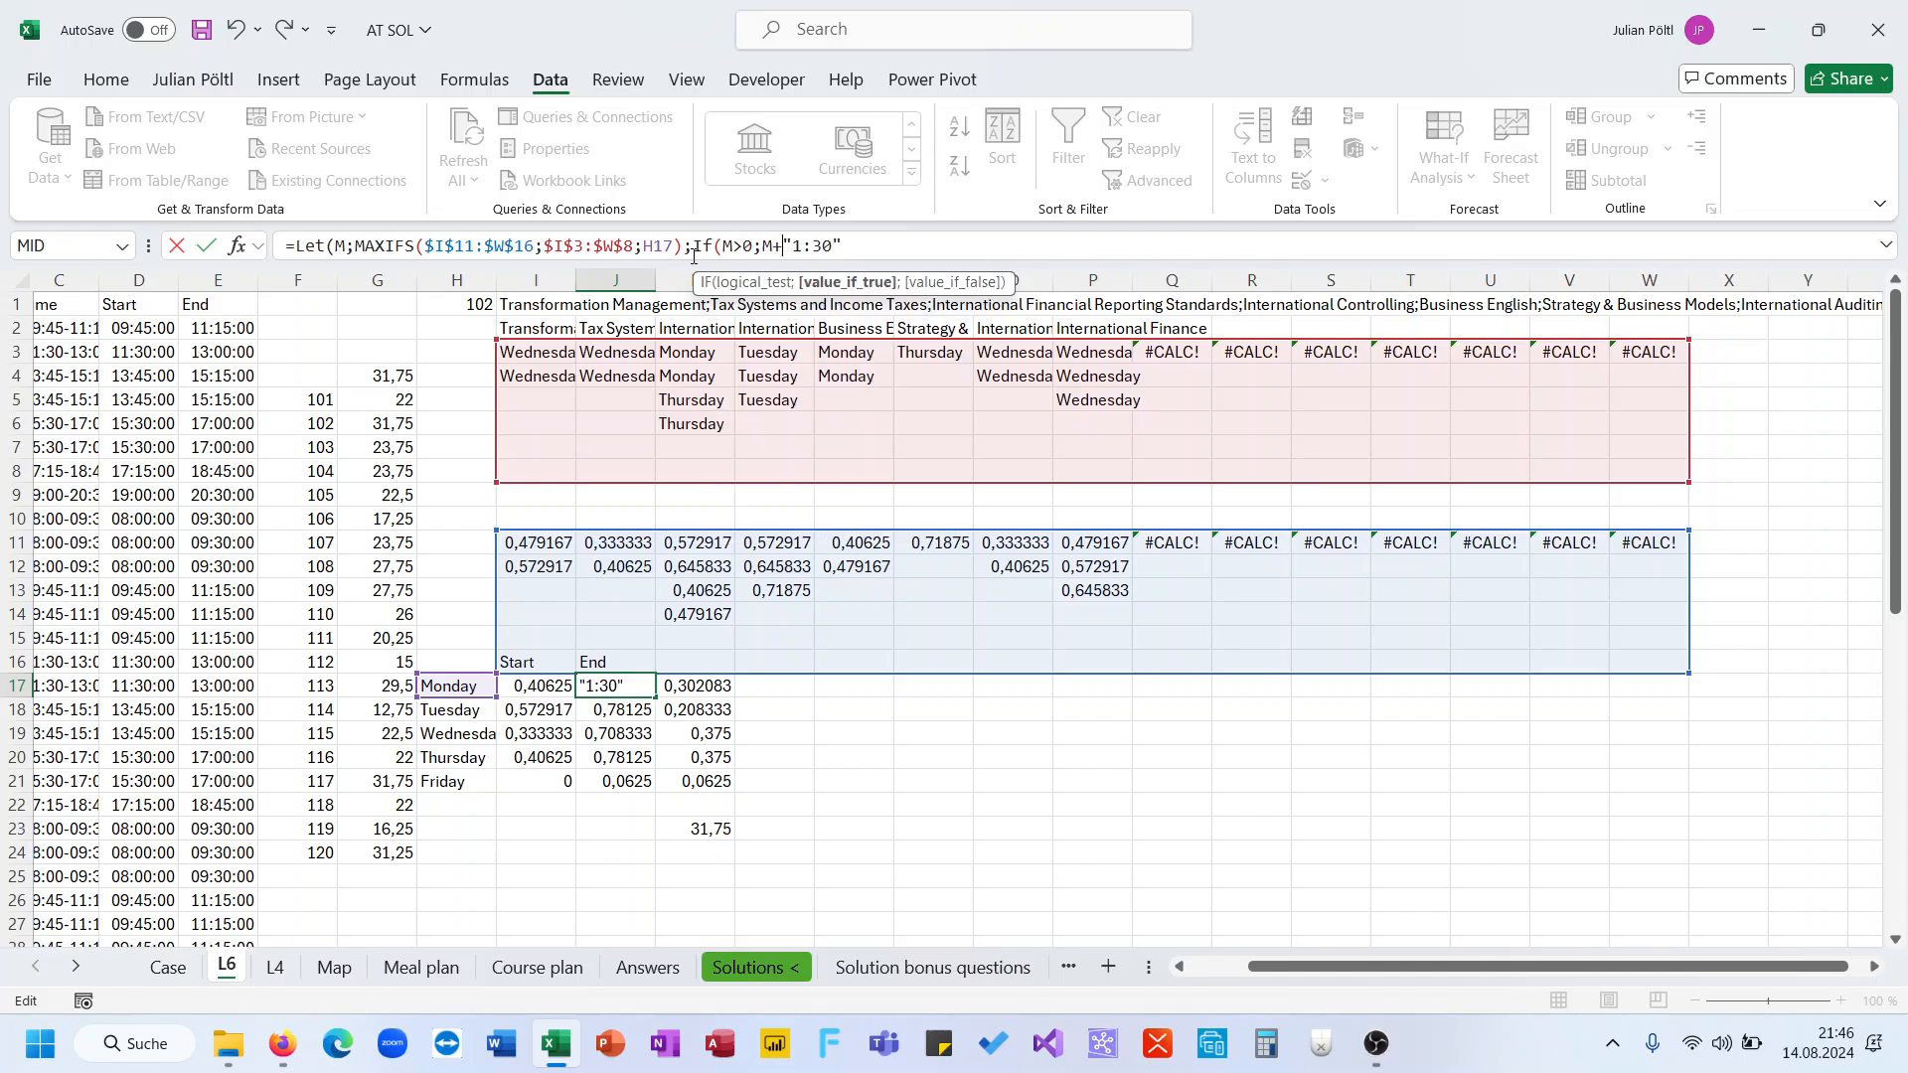
{"action": "type", "text": ";0"}
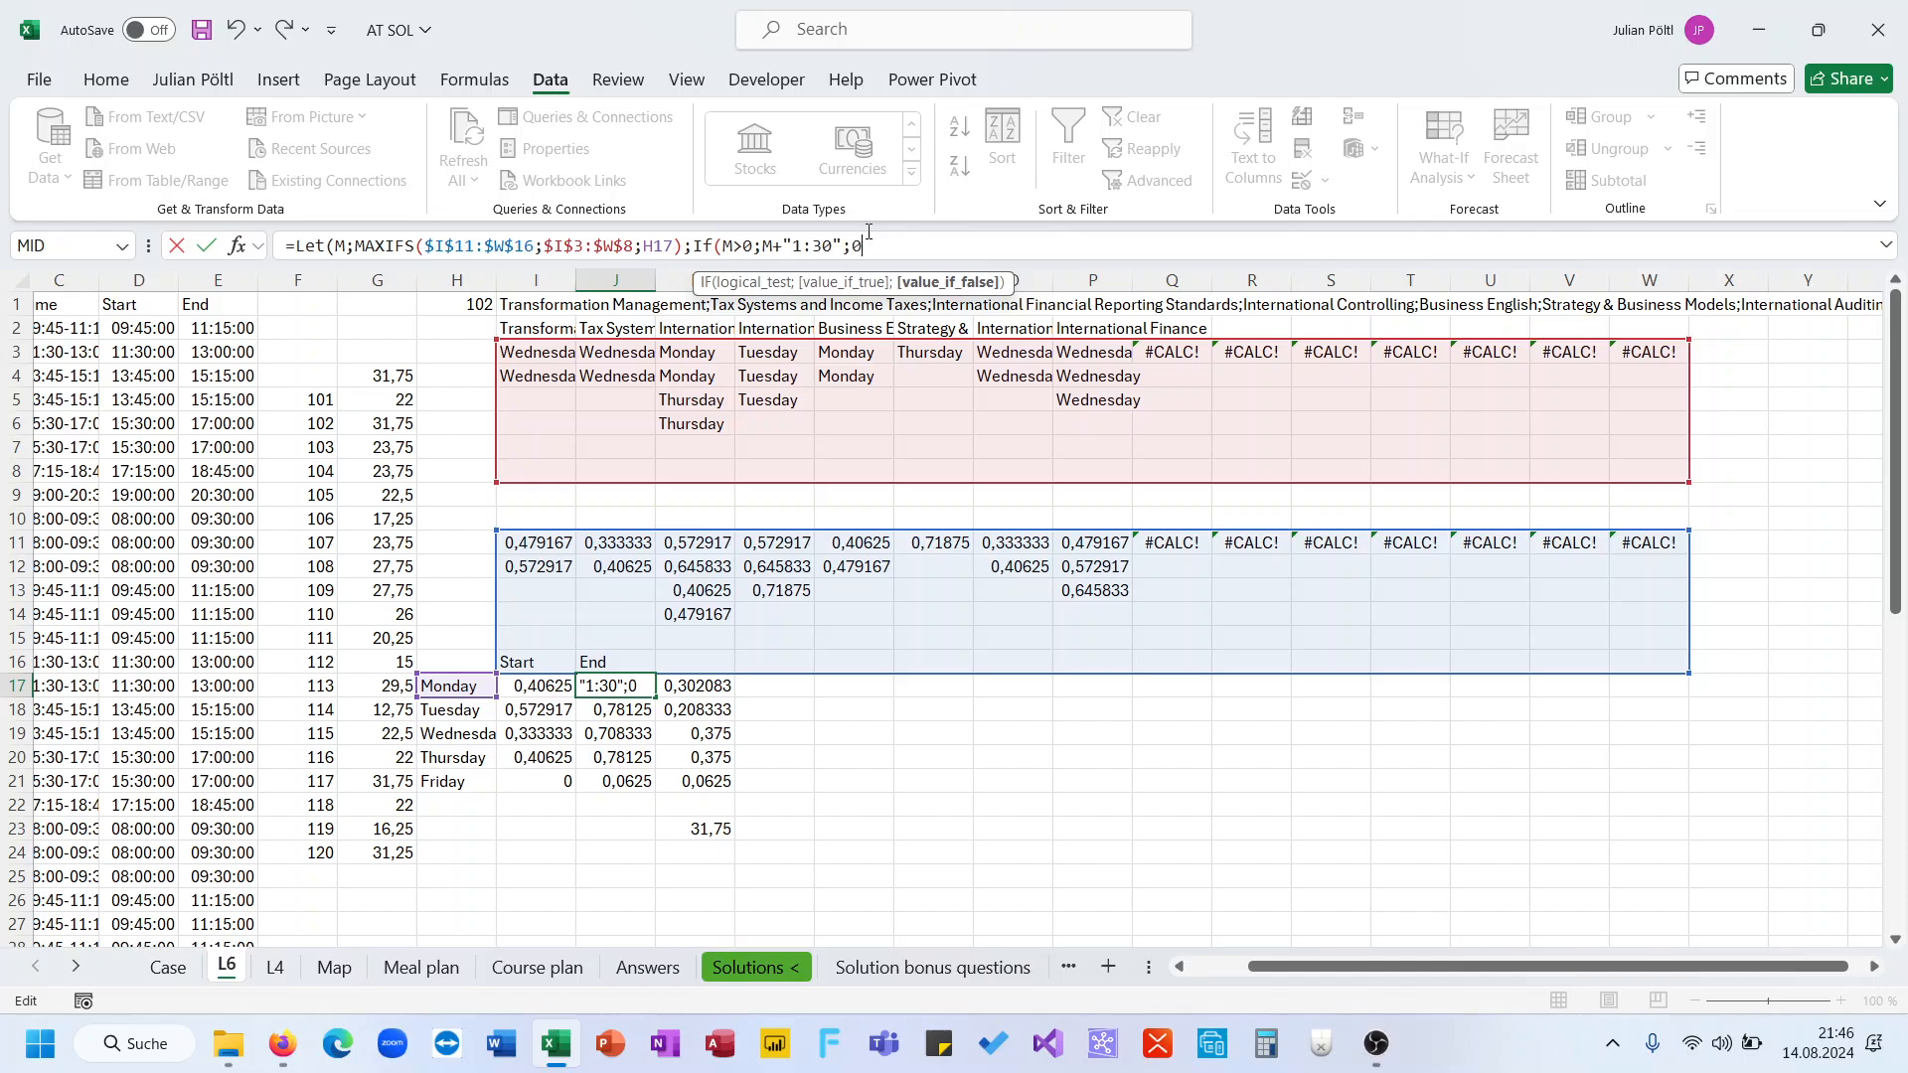
{"action": "type", "text": "))"}
{"action": "key", "text": "ctrl+Return"}
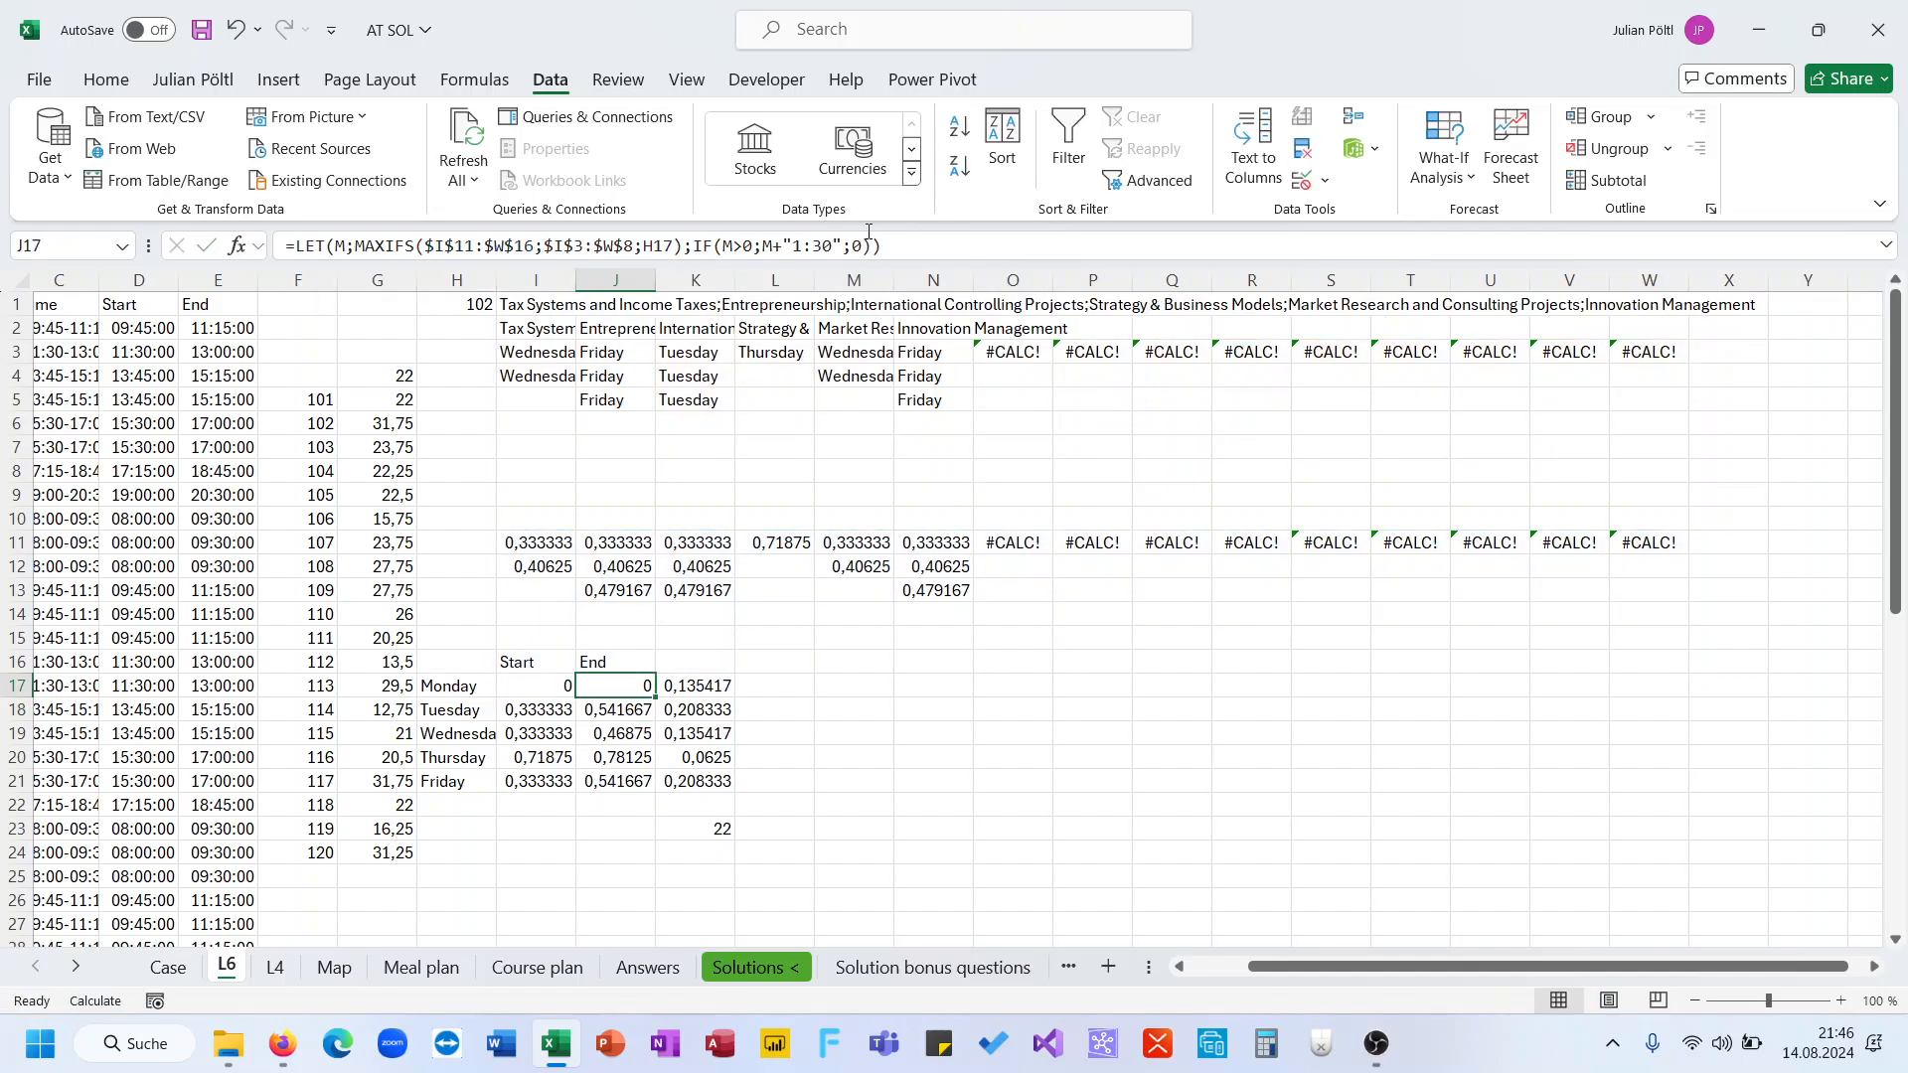
{"action": "double_click", "coordinate": [657, 698]}
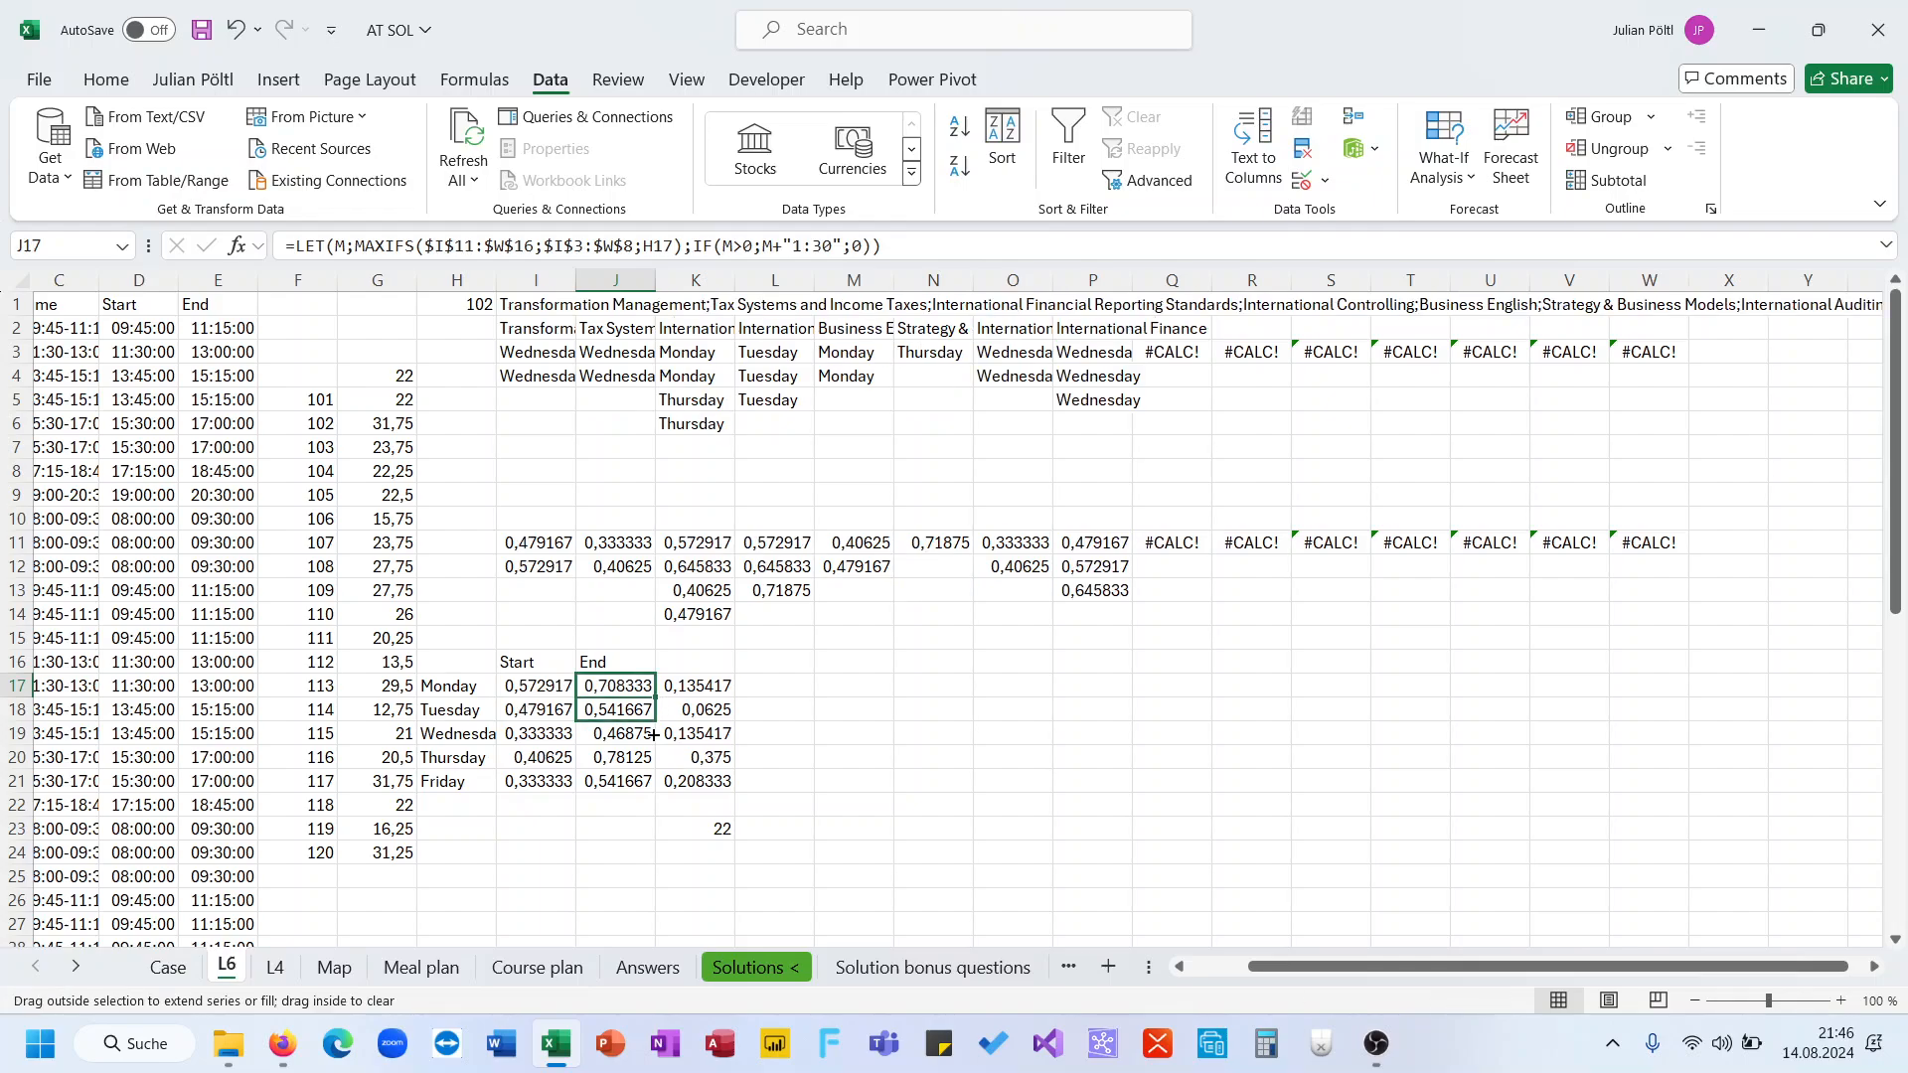
Copy the Data Table results in G5:G24 and paste them into the answer cells D220:D239 on the Case sheet
{"action": "left_click", "coordinate": [623, 688]}
{"action": "scroll", "coordinate": [462, 781], "scroll_direction": "left", "scroll_amount": 1}
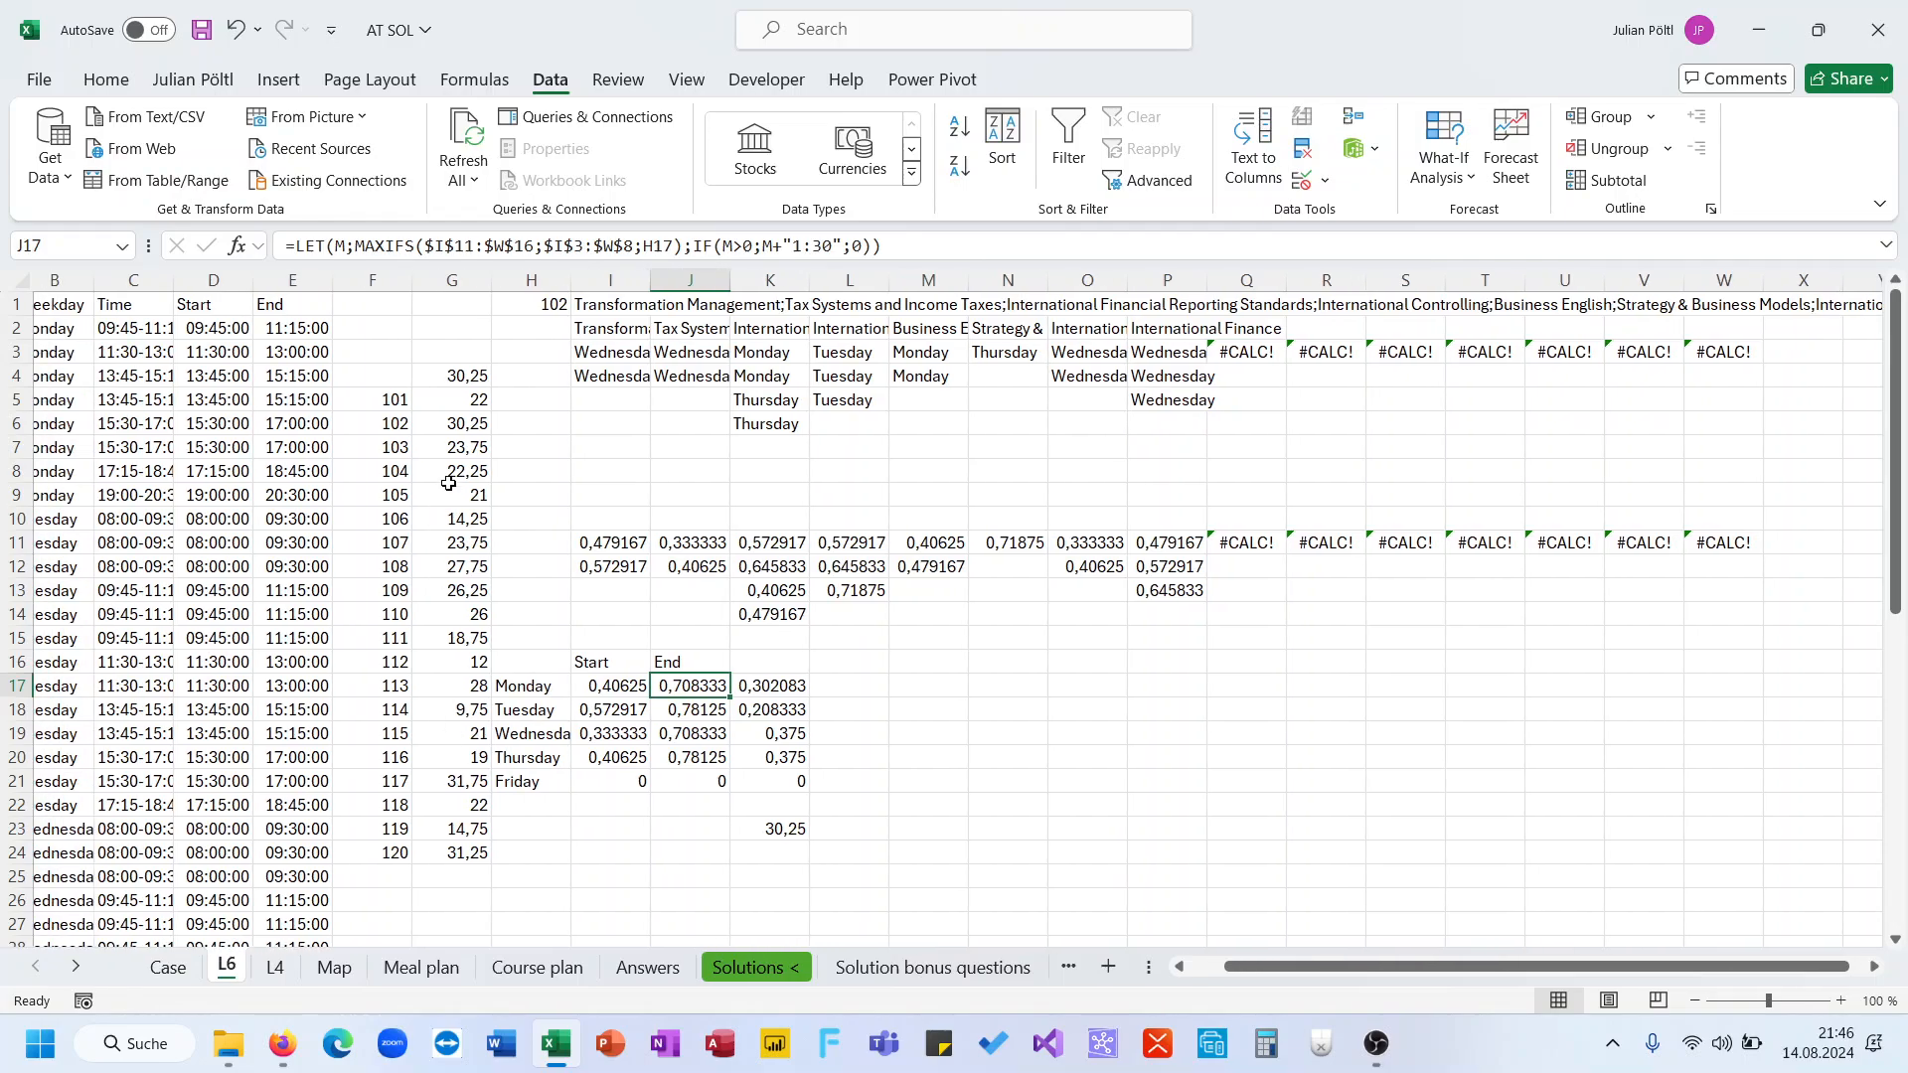
{"action": "left_click", "coordinate": [462, 393]}
{"action": "key", "text": "ctrl+shift+Down"}
{"action": "key", "text": "ctrl+c"}
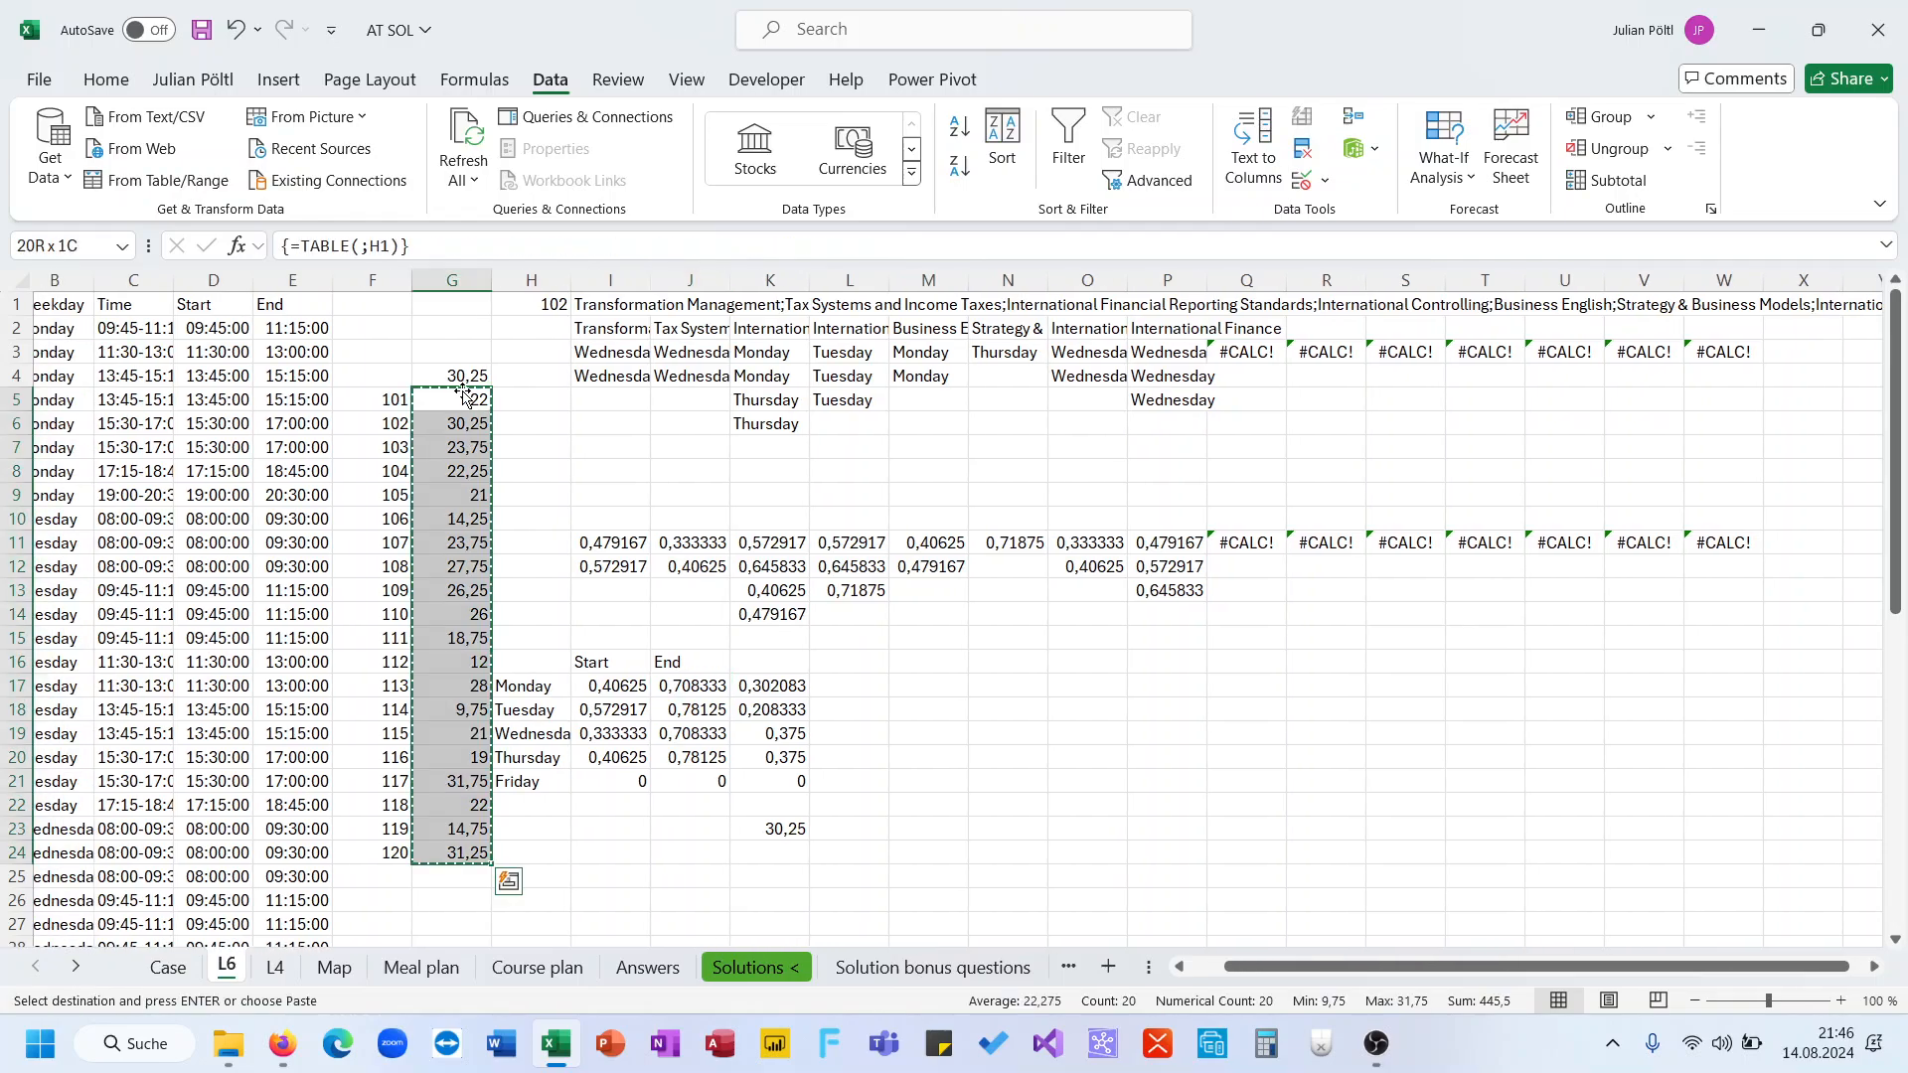
{"action": "left_click", "coordinate": [168, 966]}
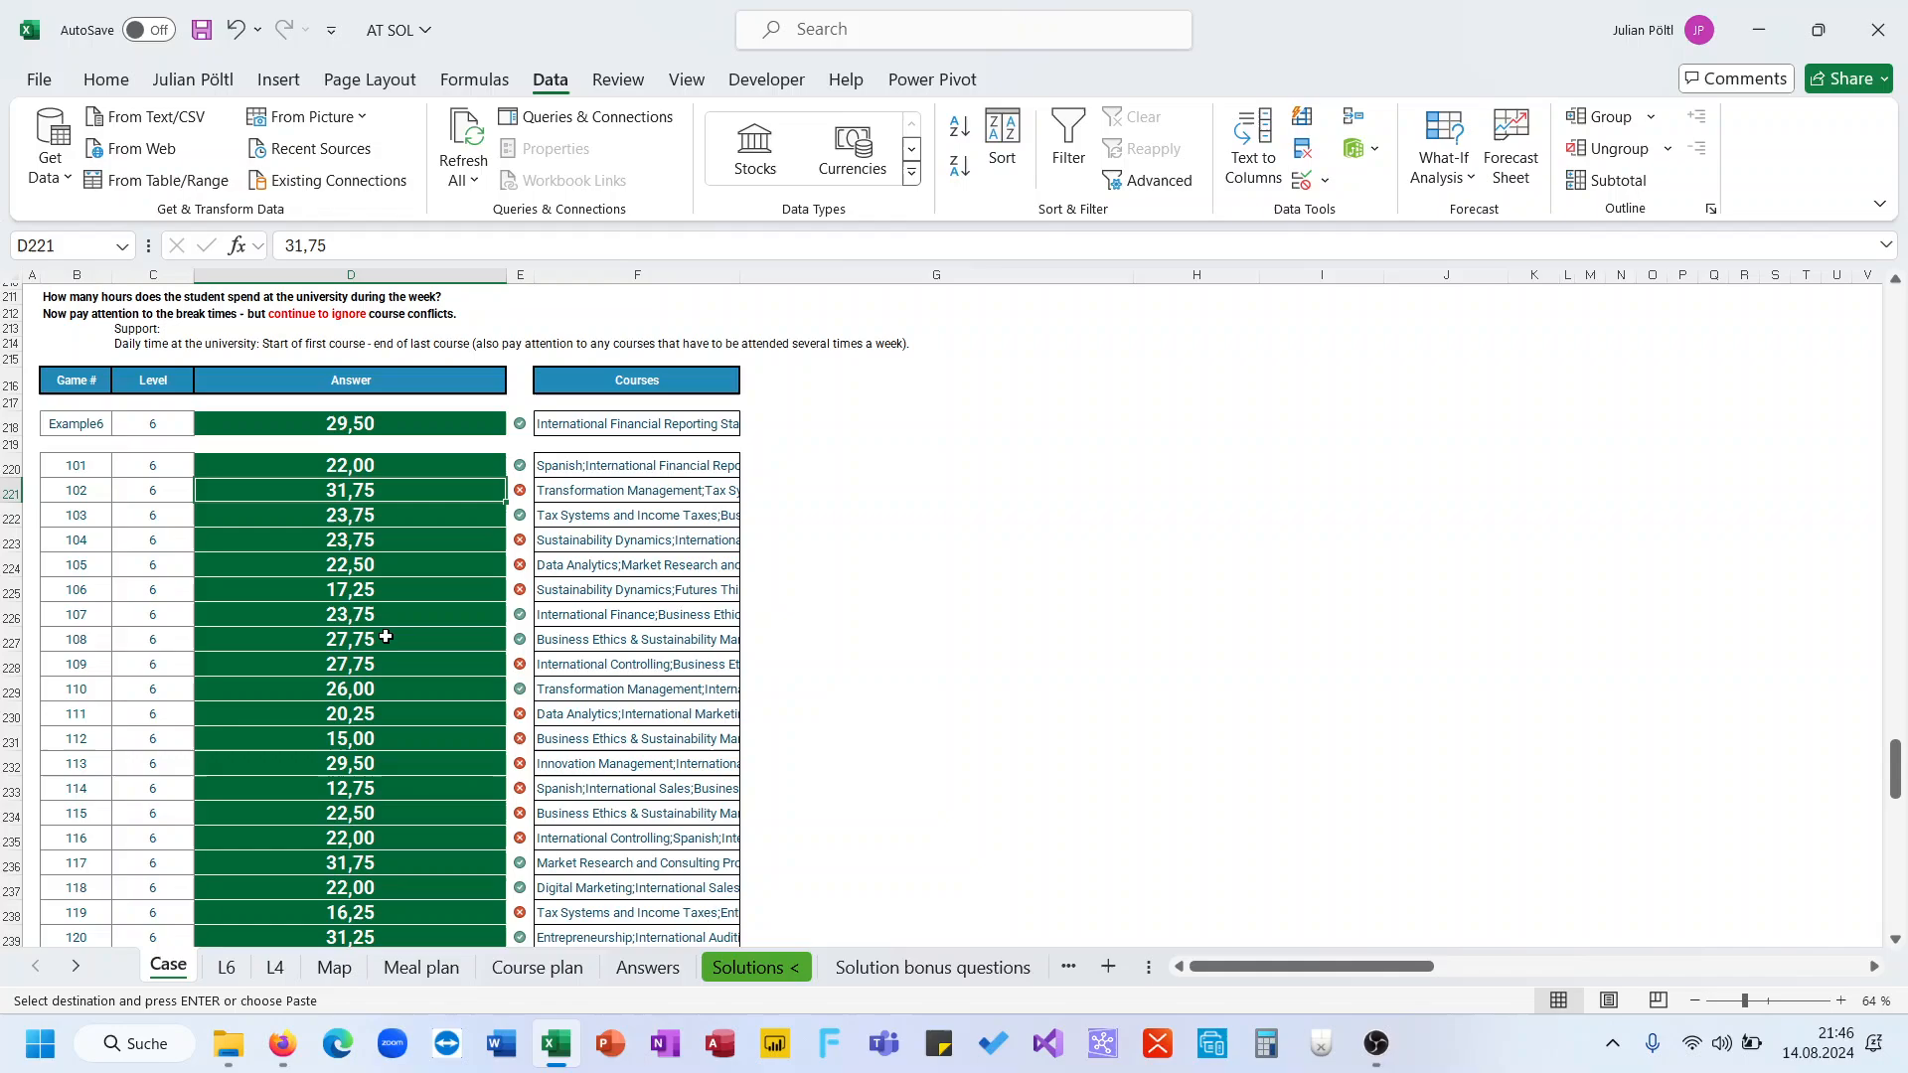
{"action": "left_click", "coordinate": [363, 473]}
{"action": "key", "text": "ctrl+shift+Down"}
{"action": "key", "text": "ctrl+v"}
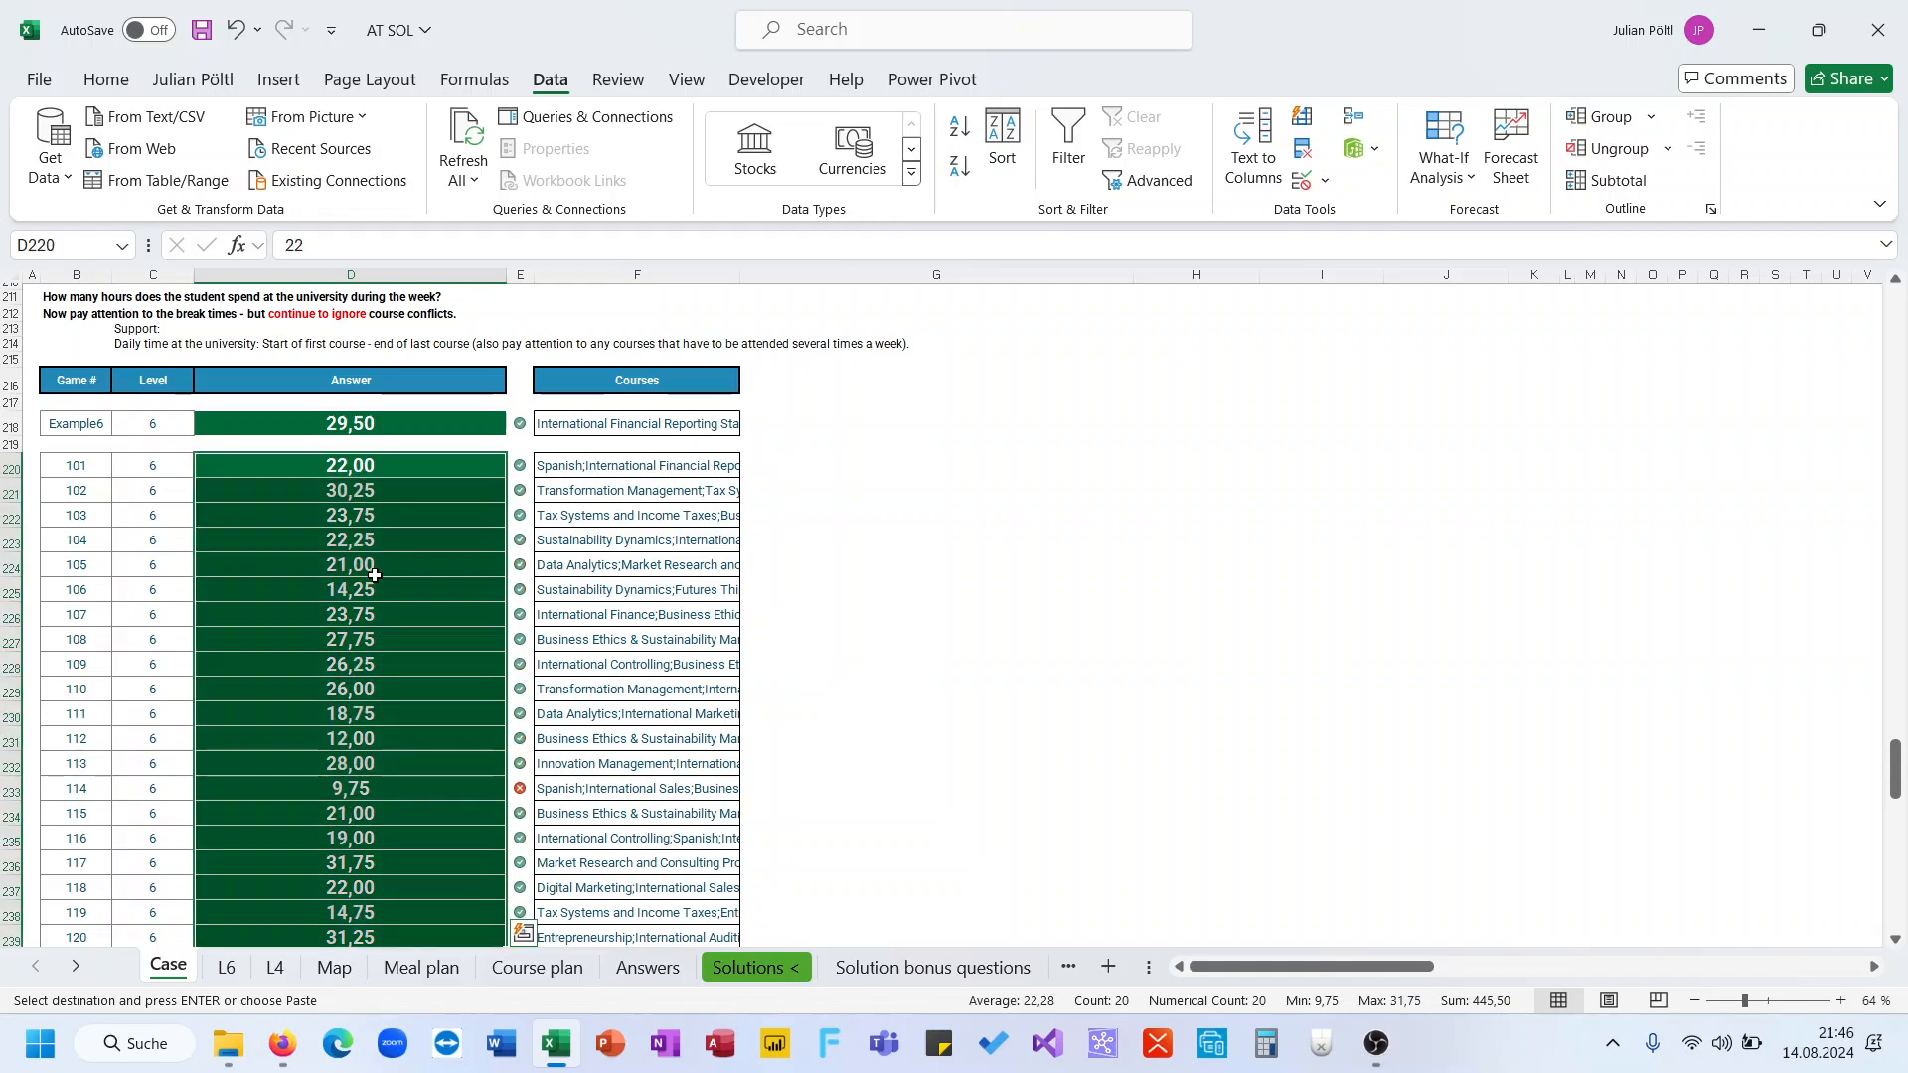
Set the game number in H1 on sheet L6 to 114 to examine the mismatched game
{"action": "scroll", "coordinate": [374, 576], "scroll_direction": "down", "scroll_amount": 1}
{"action": "left_click", "coordinate": [375, 728]}
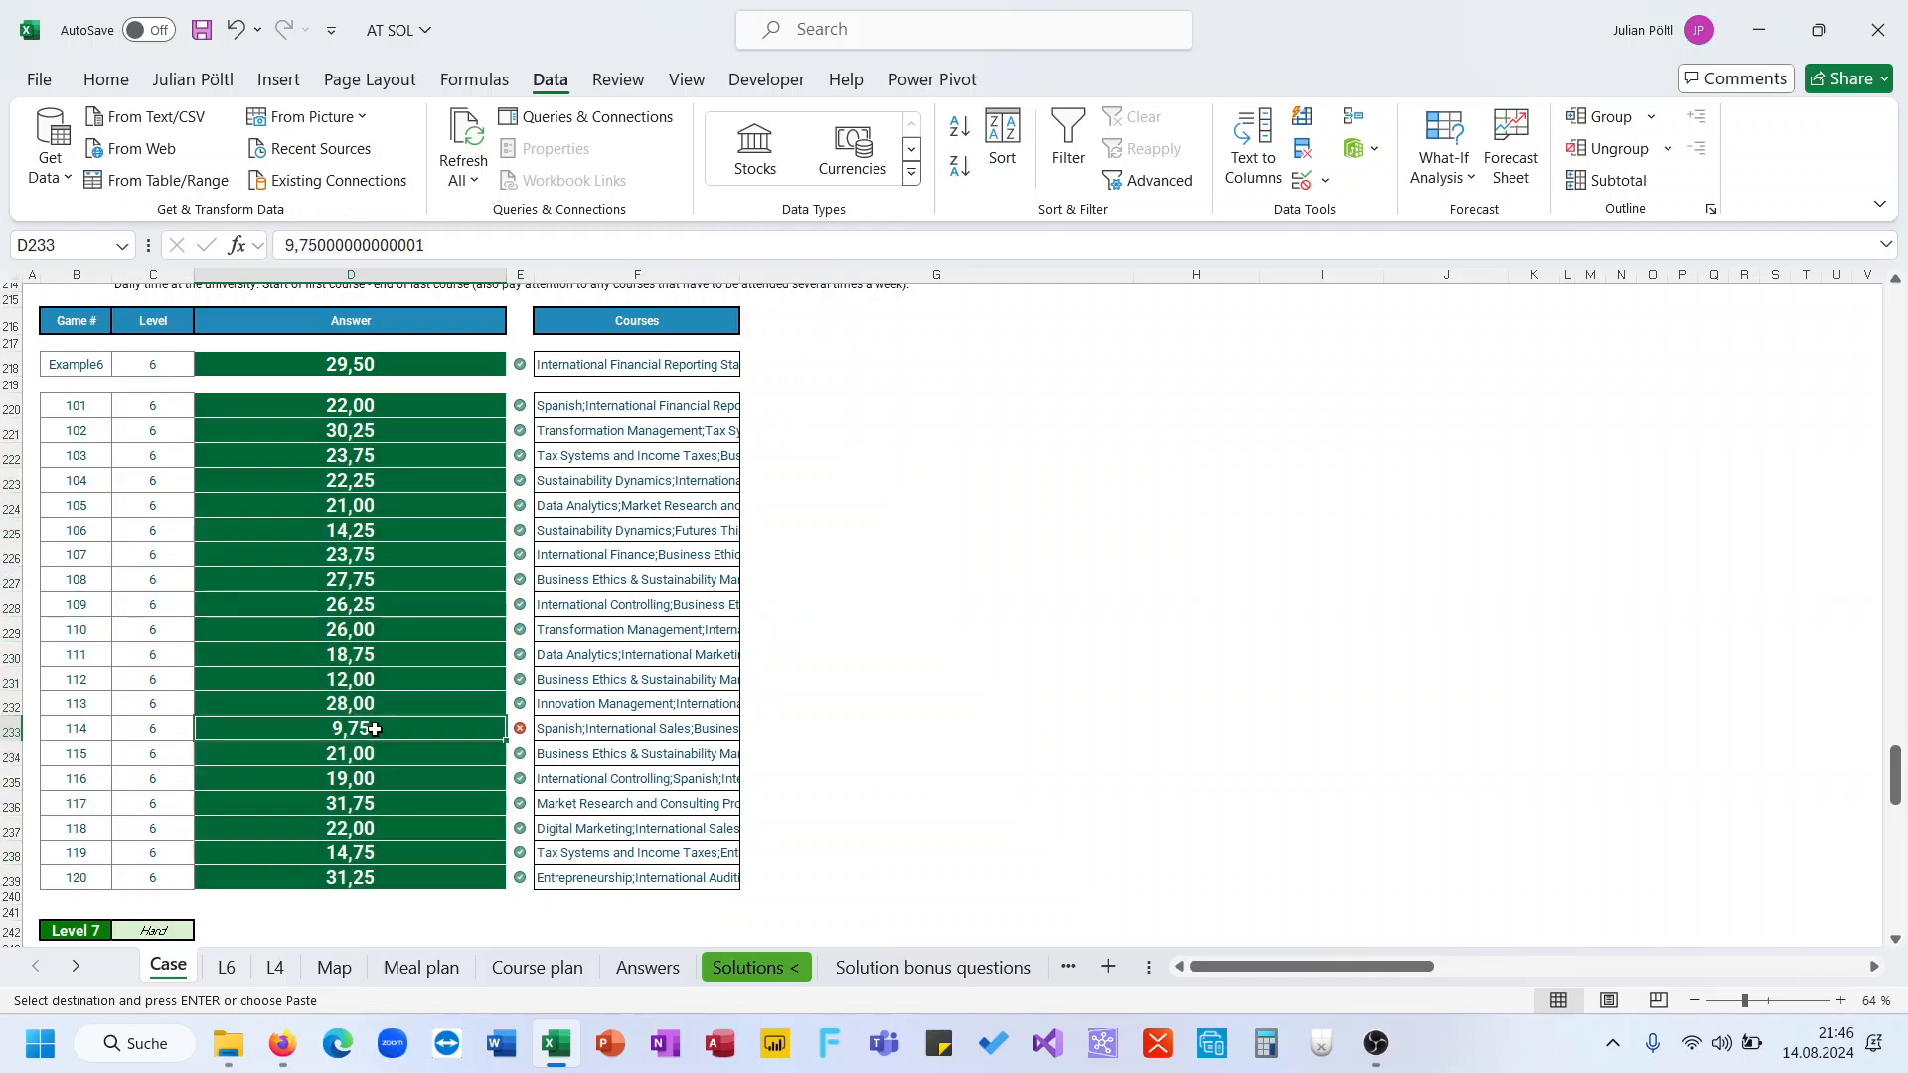
{"action": "left_click", "coordinate": [81, 731]}
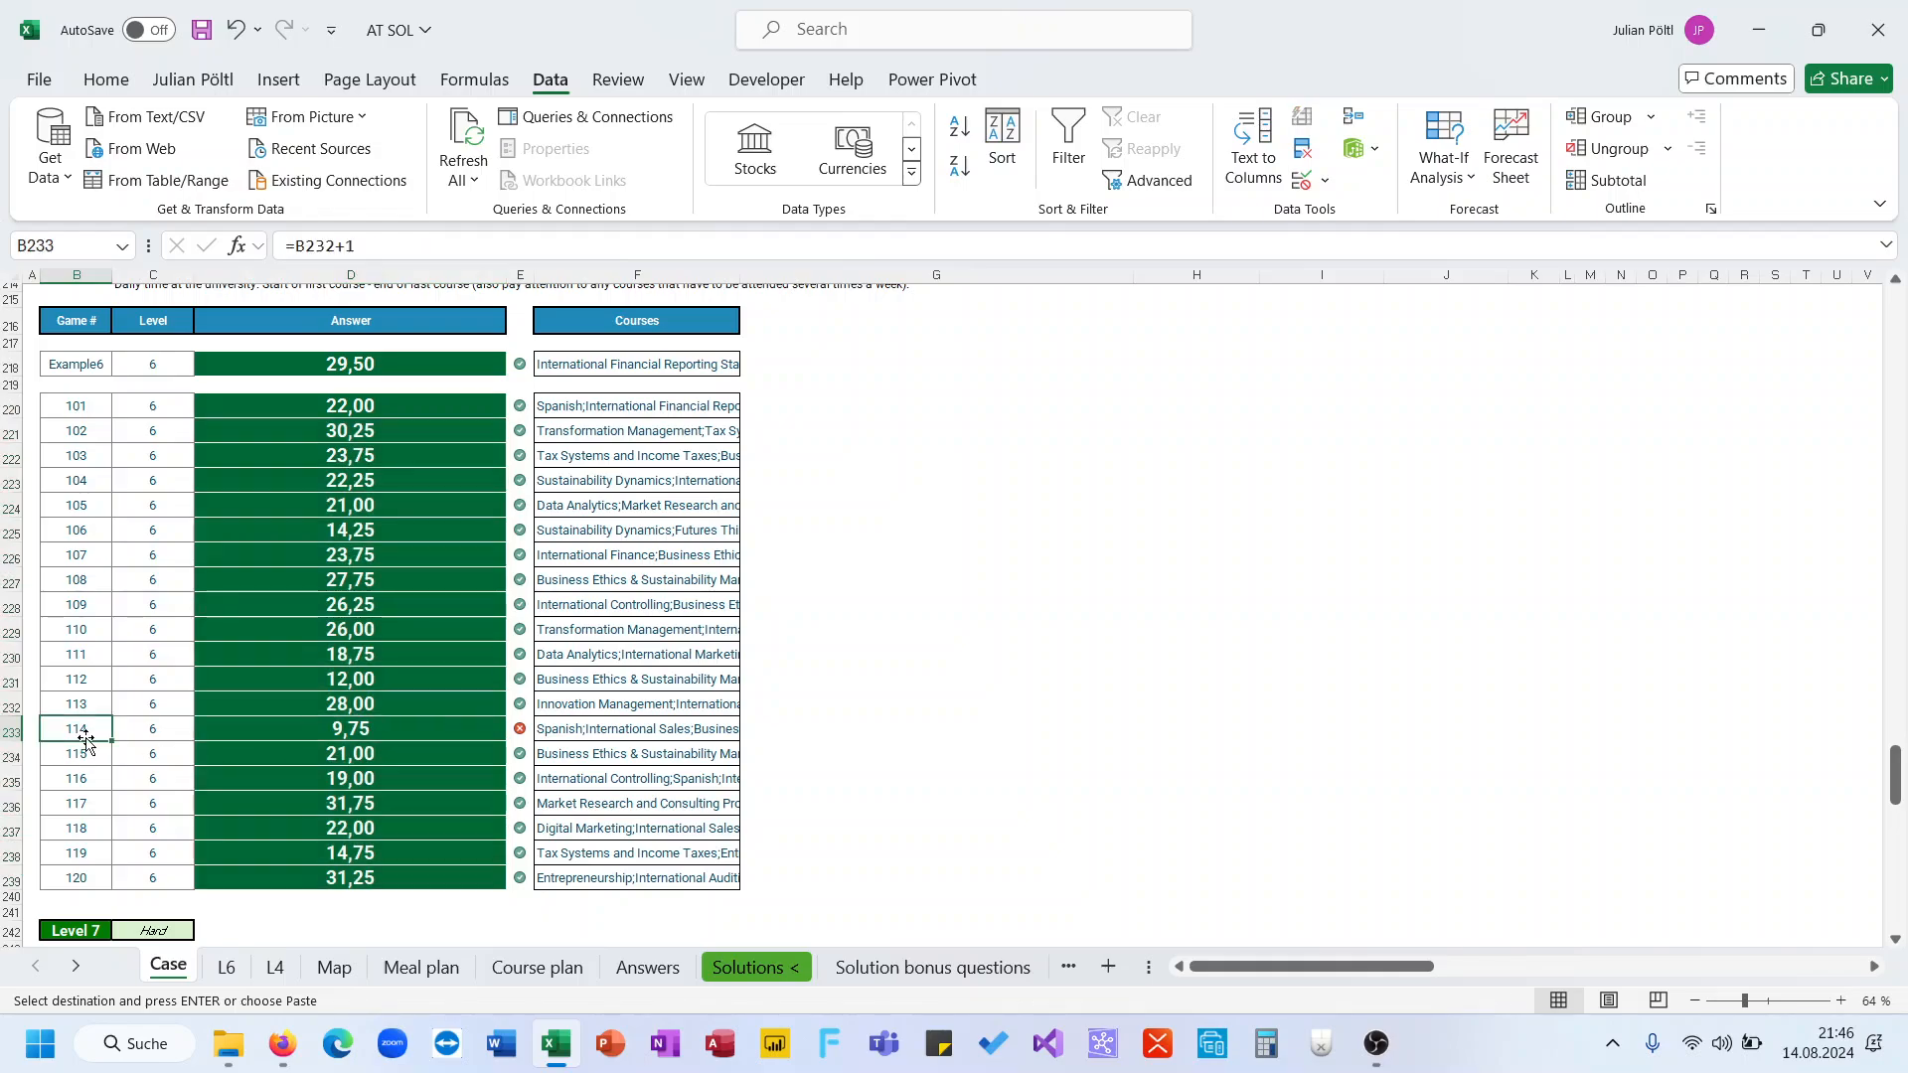
{"action": "left_click", "coordinate": [335, 968]}
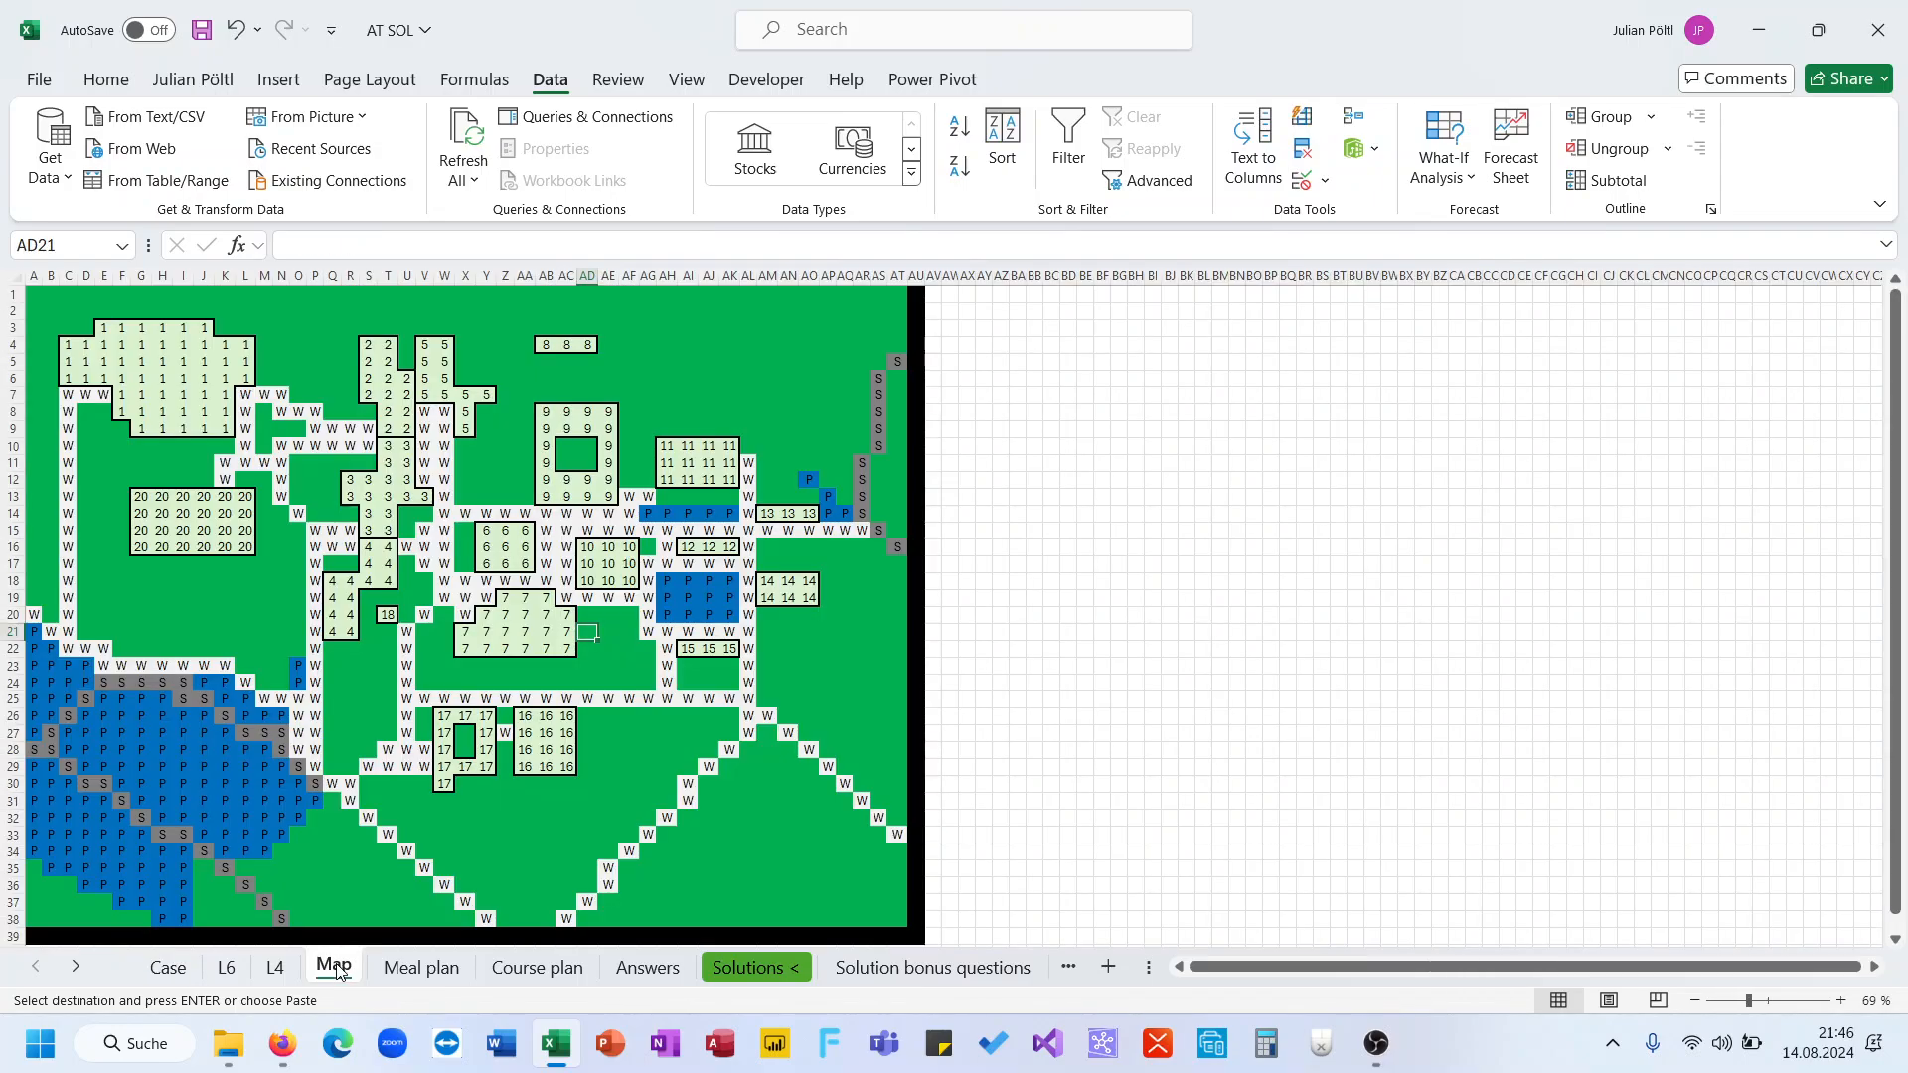
{"action": "left_click", "coordinate": [227, 968]}
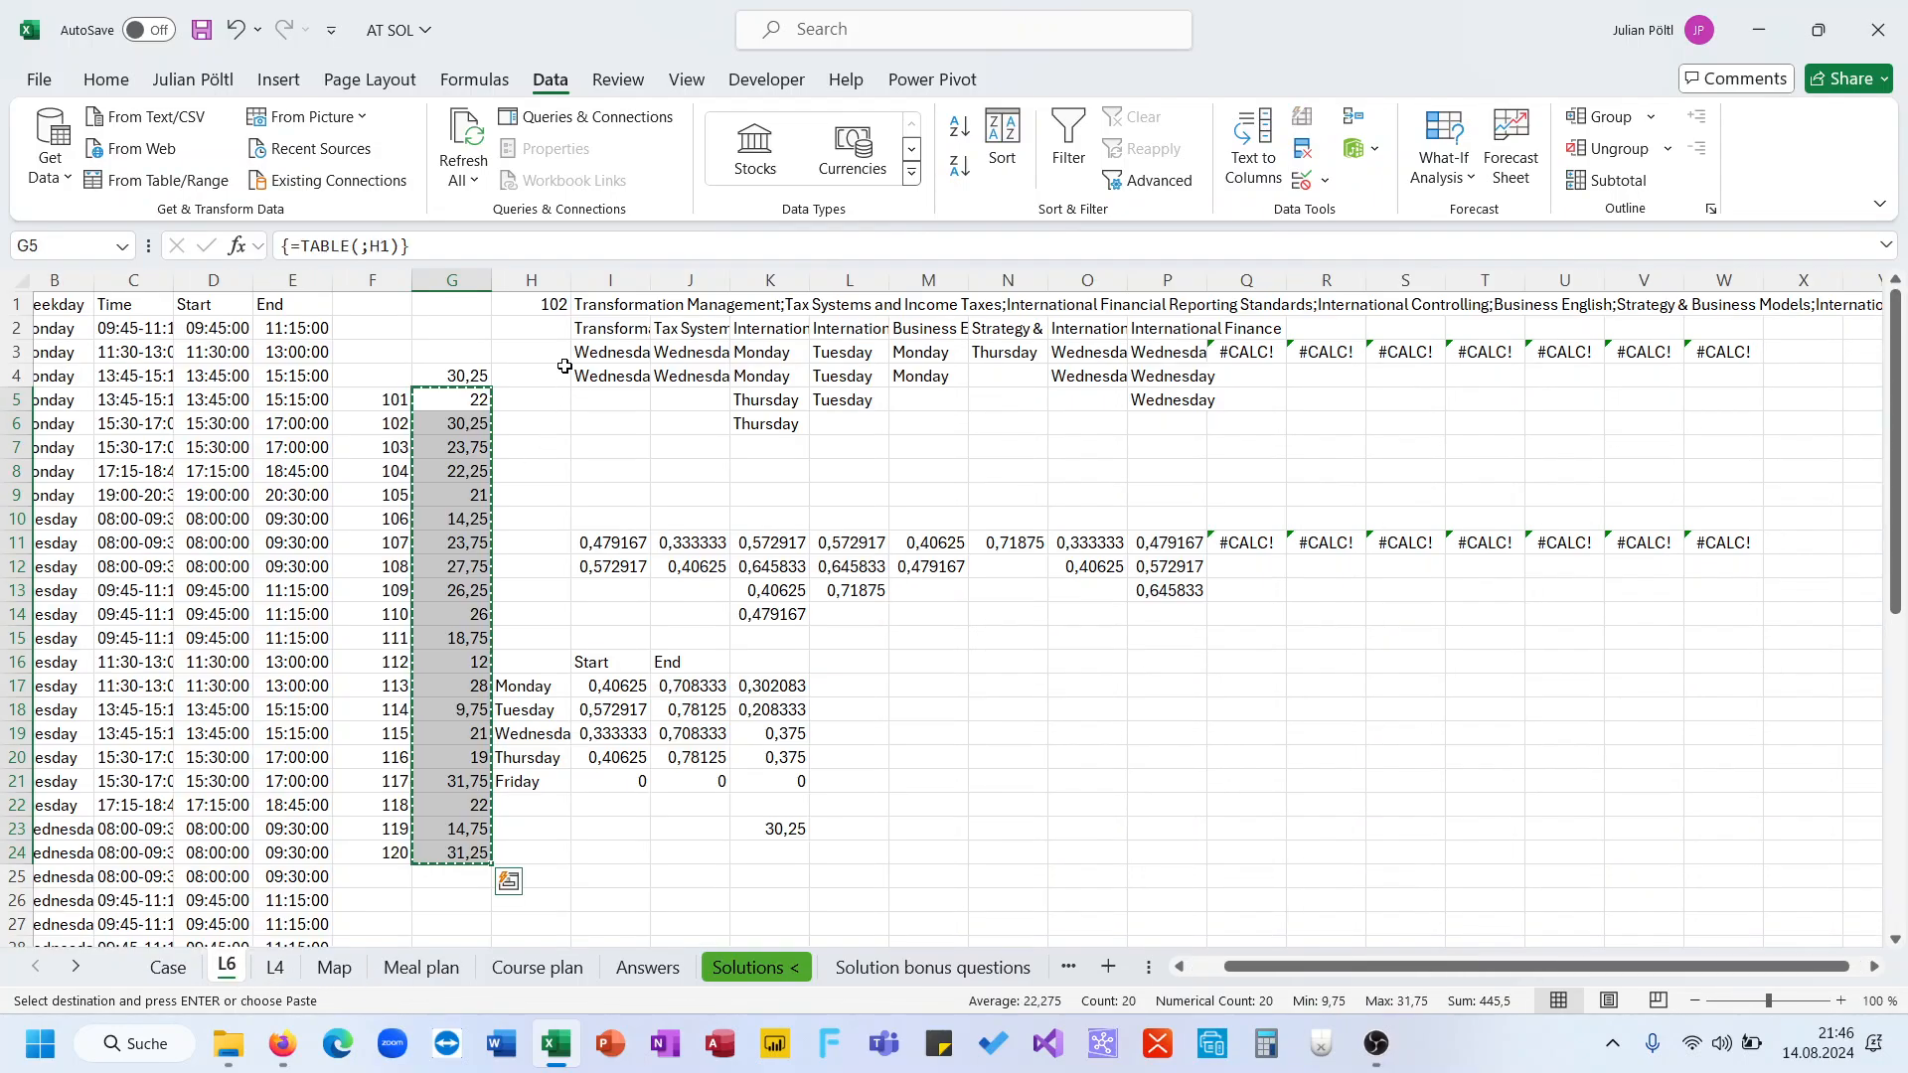
{"action": "left_click", "coordinate": [546, 306]}
{"action": "type", "text": "114"}
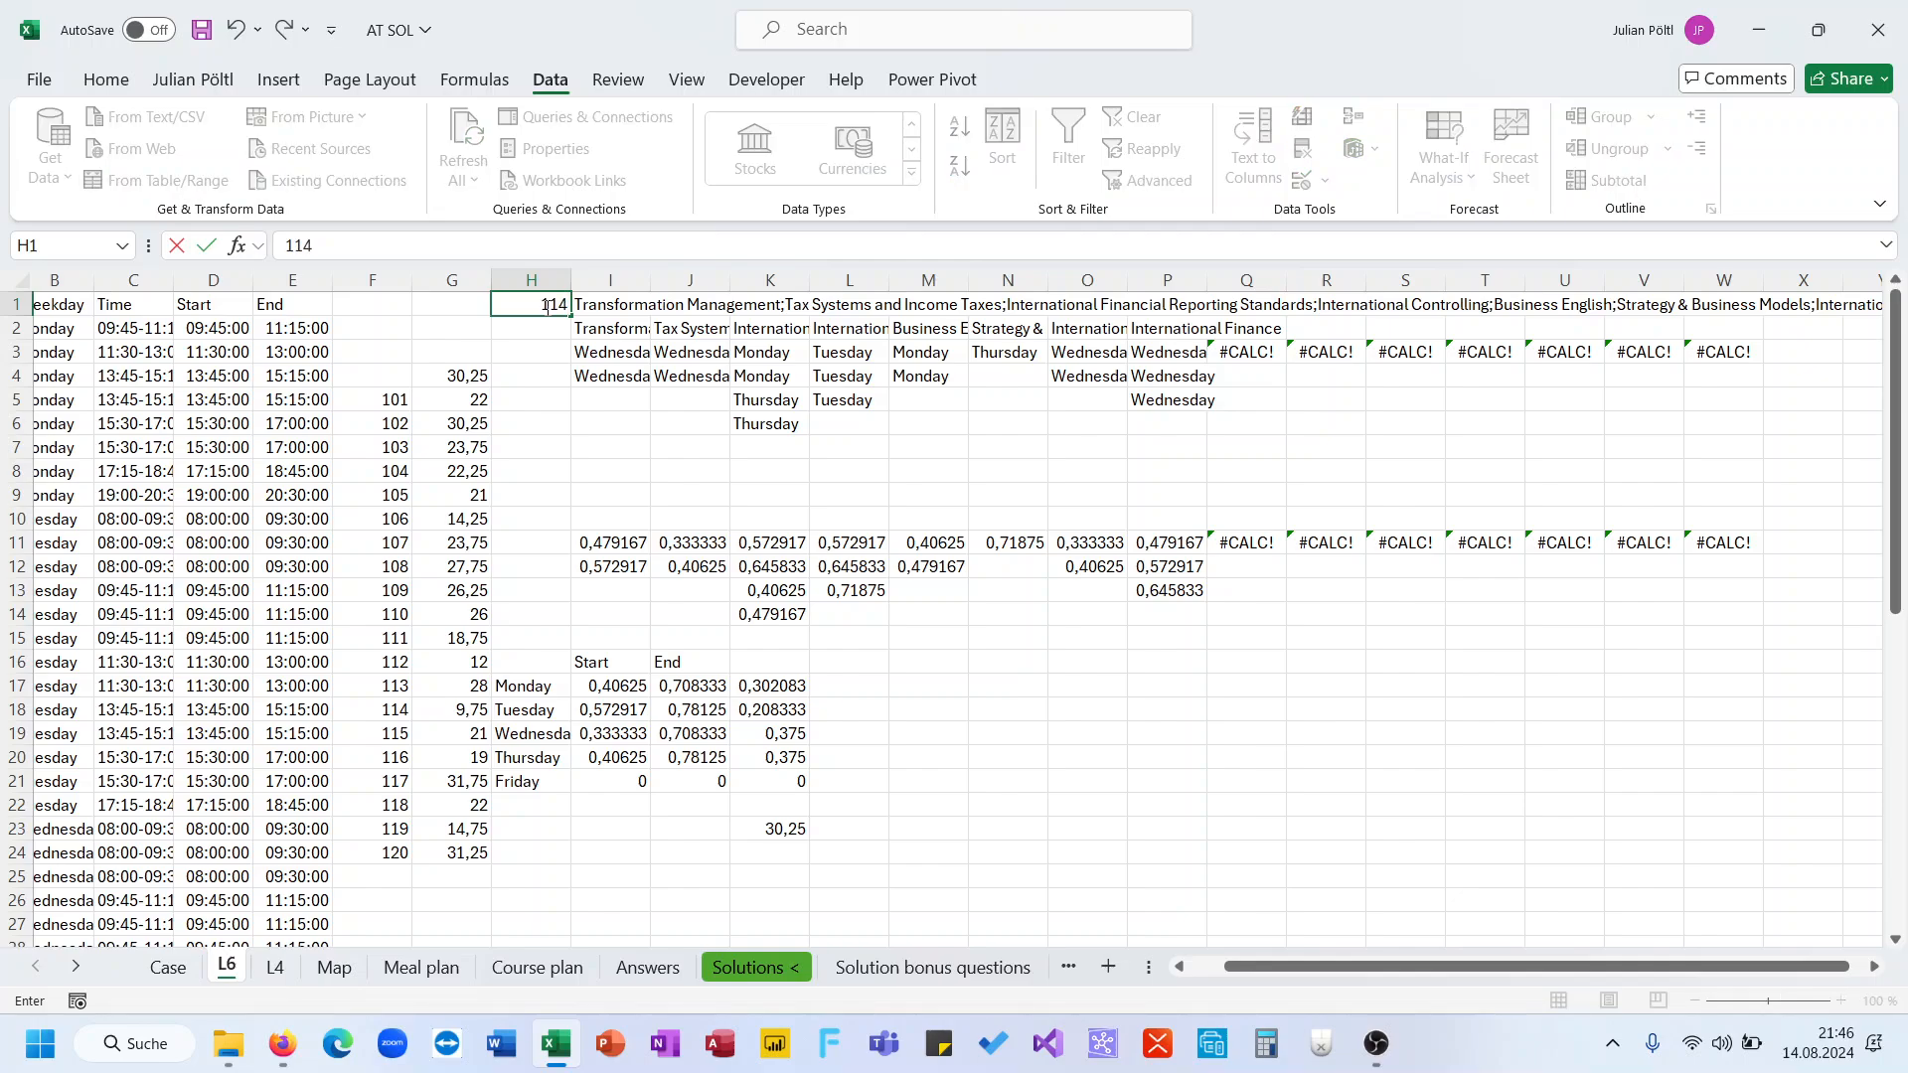
{"action": "key", "text": "Return"}
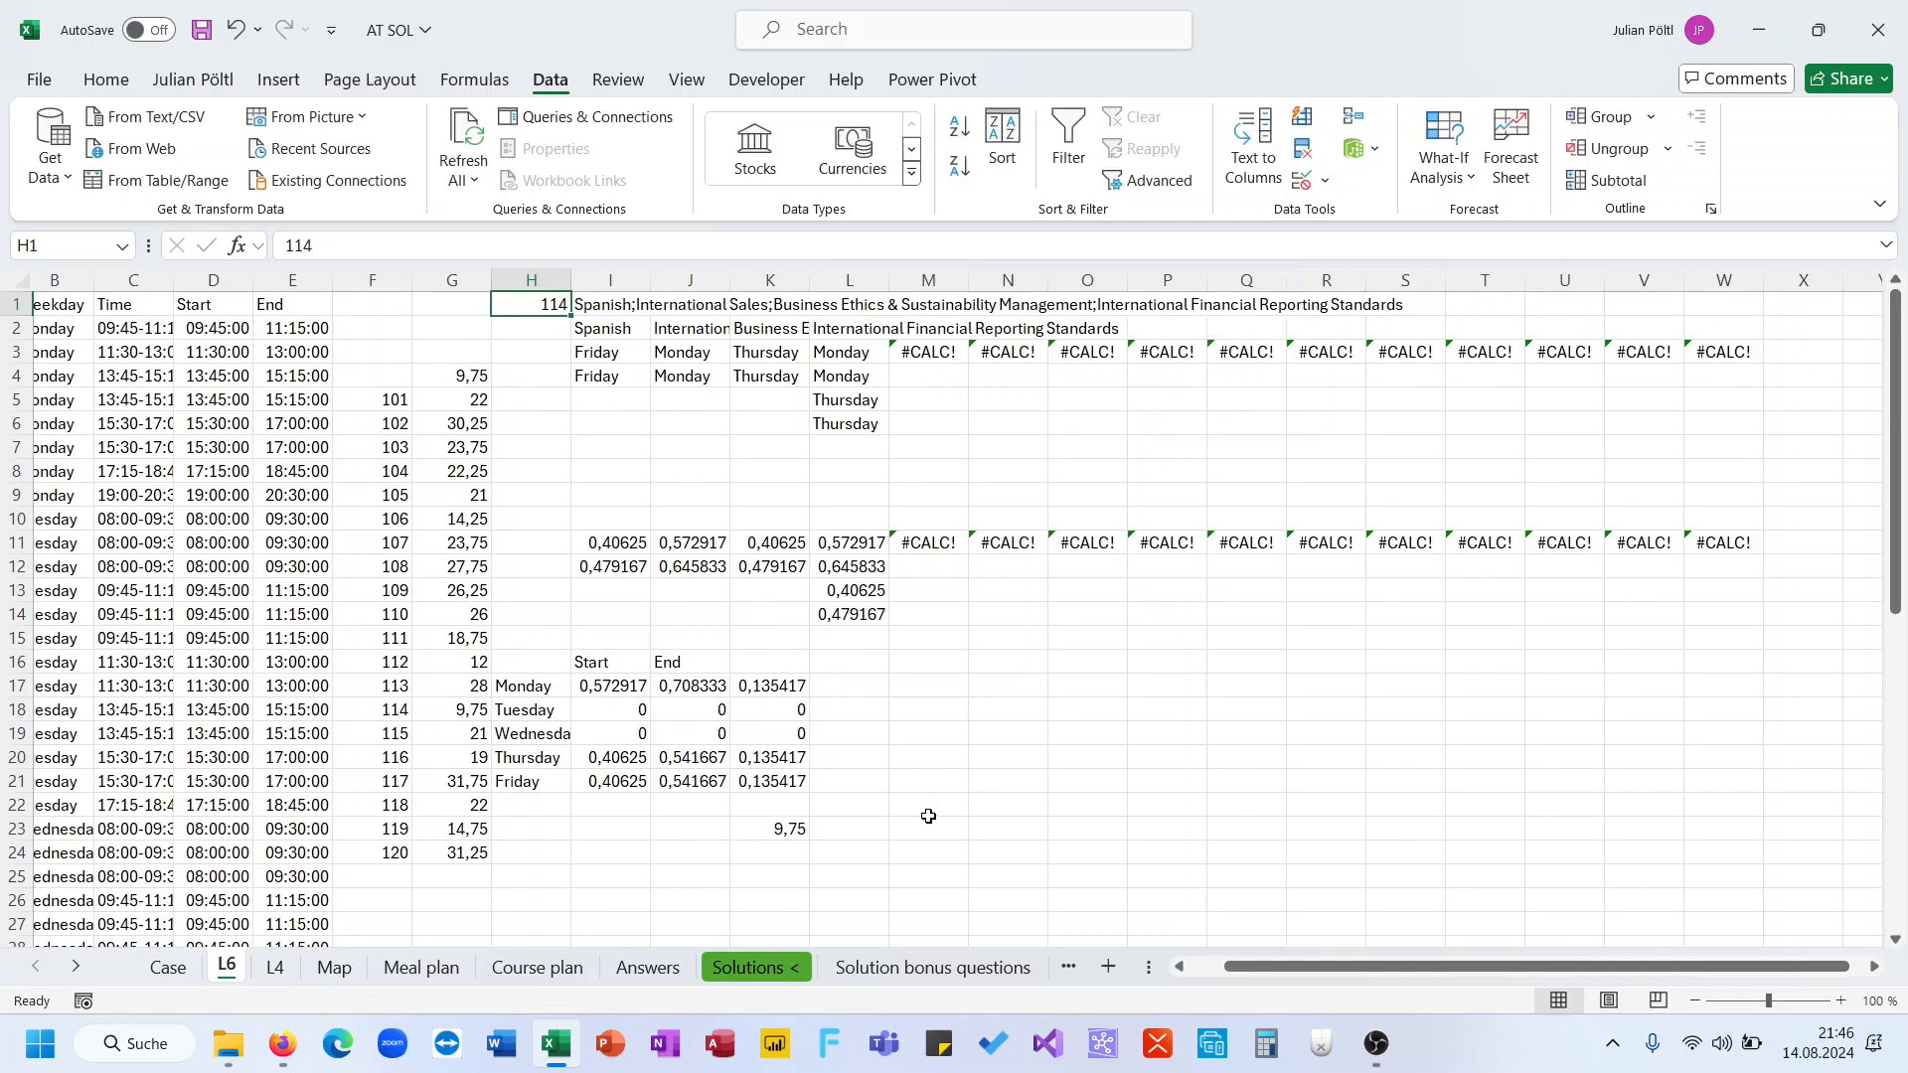
Inspect game 114's weekly total formula in K23 and its filtered days, start times and daily durations
{"action": "left_click", "coordinate": [788, 831]}
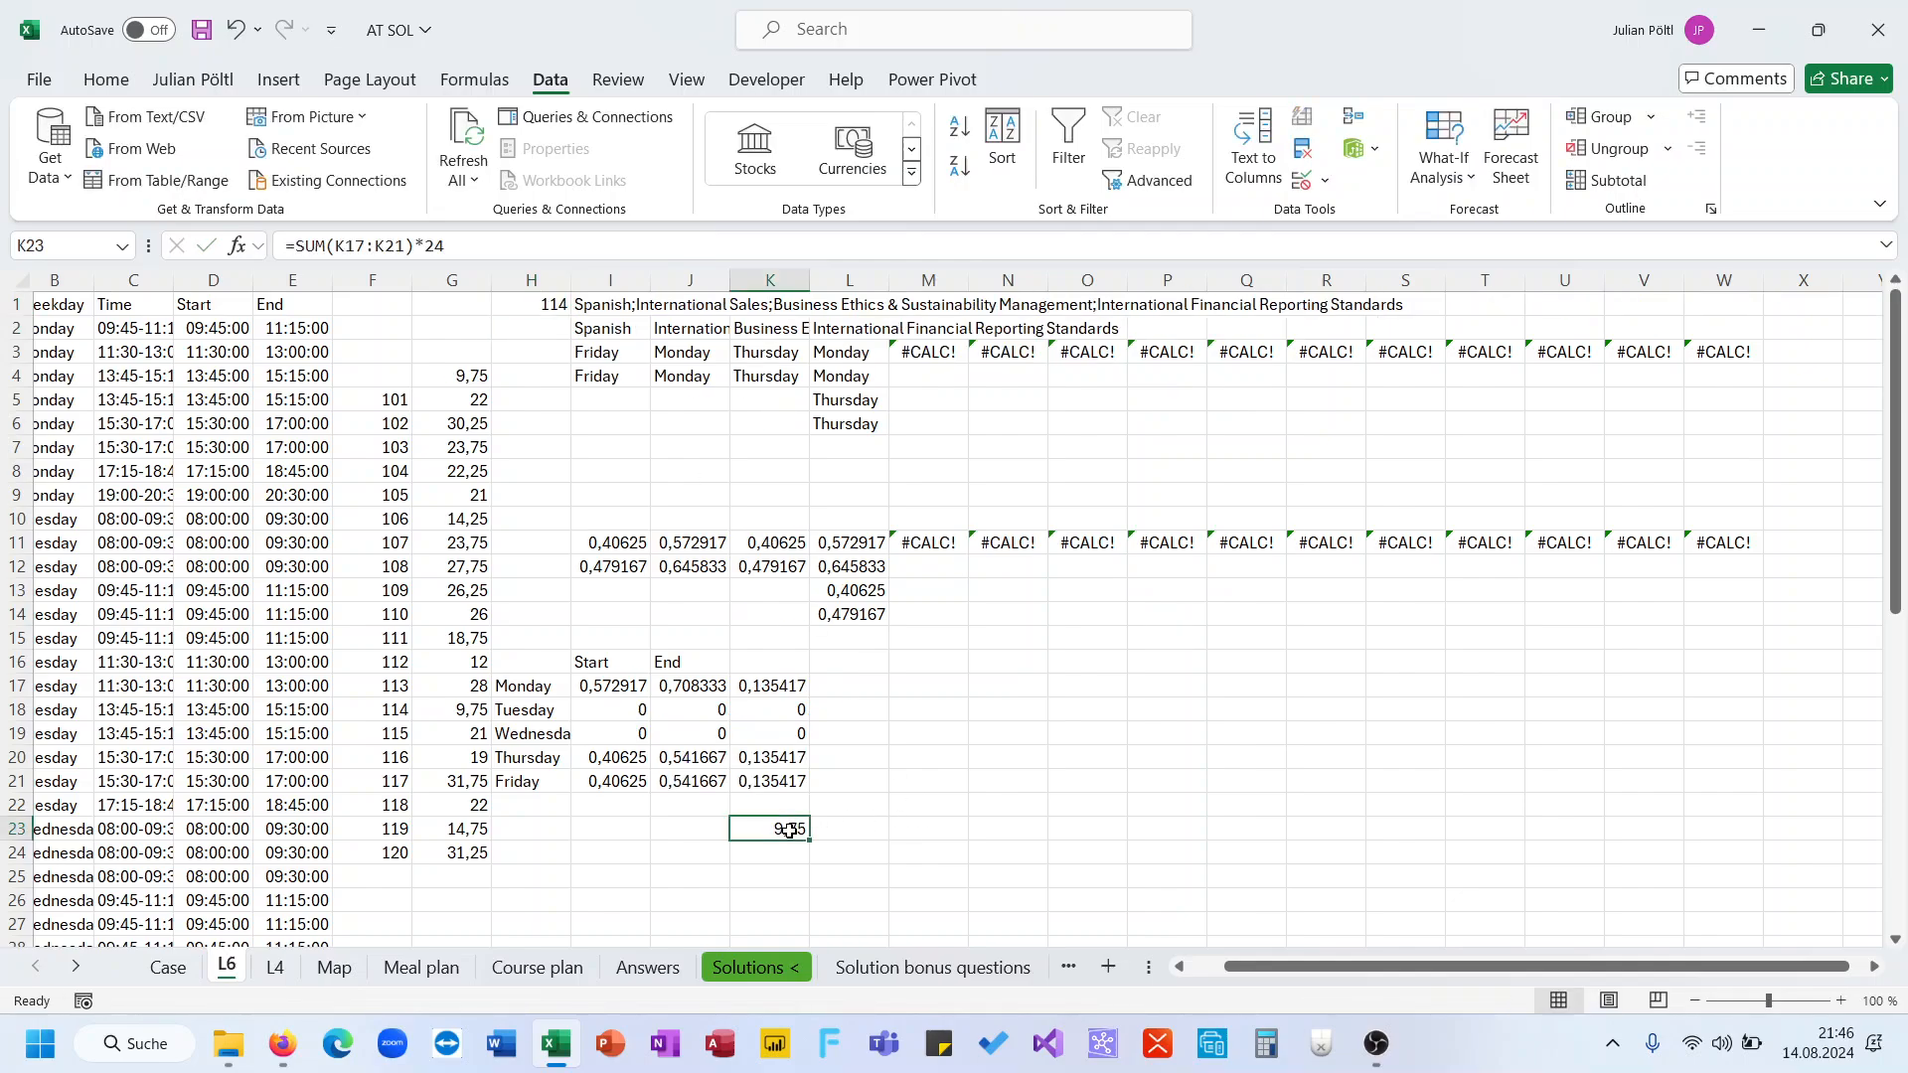
{"action": "left_click", "coordinate": [668, 256]}
{"action": "key", "text": "ctrl+Return"}
{"action": "left_click_drag", "start_coordinate": [840, 355], "coordinate": [841, 368]}
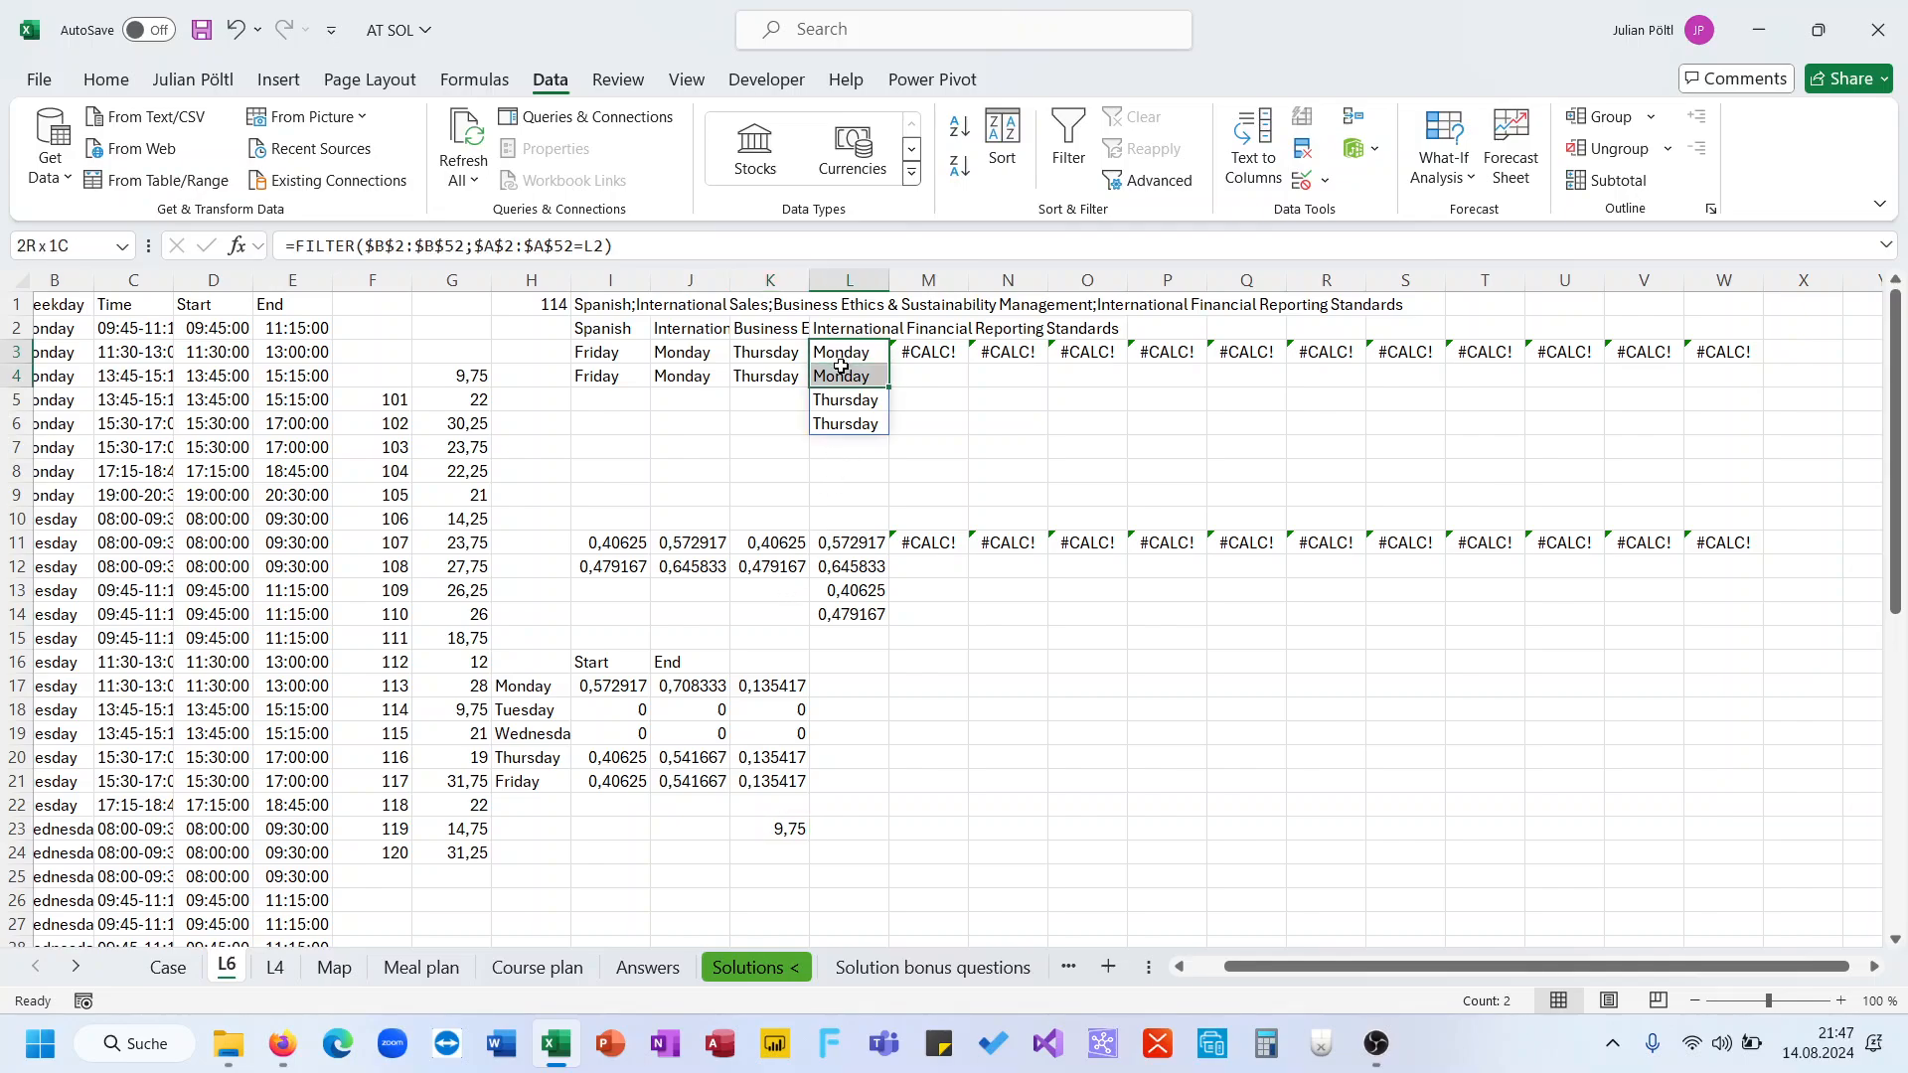
{"action": "left_click_drag", "start_coordinate": [771, 542], "coordinate": [771, 568]}
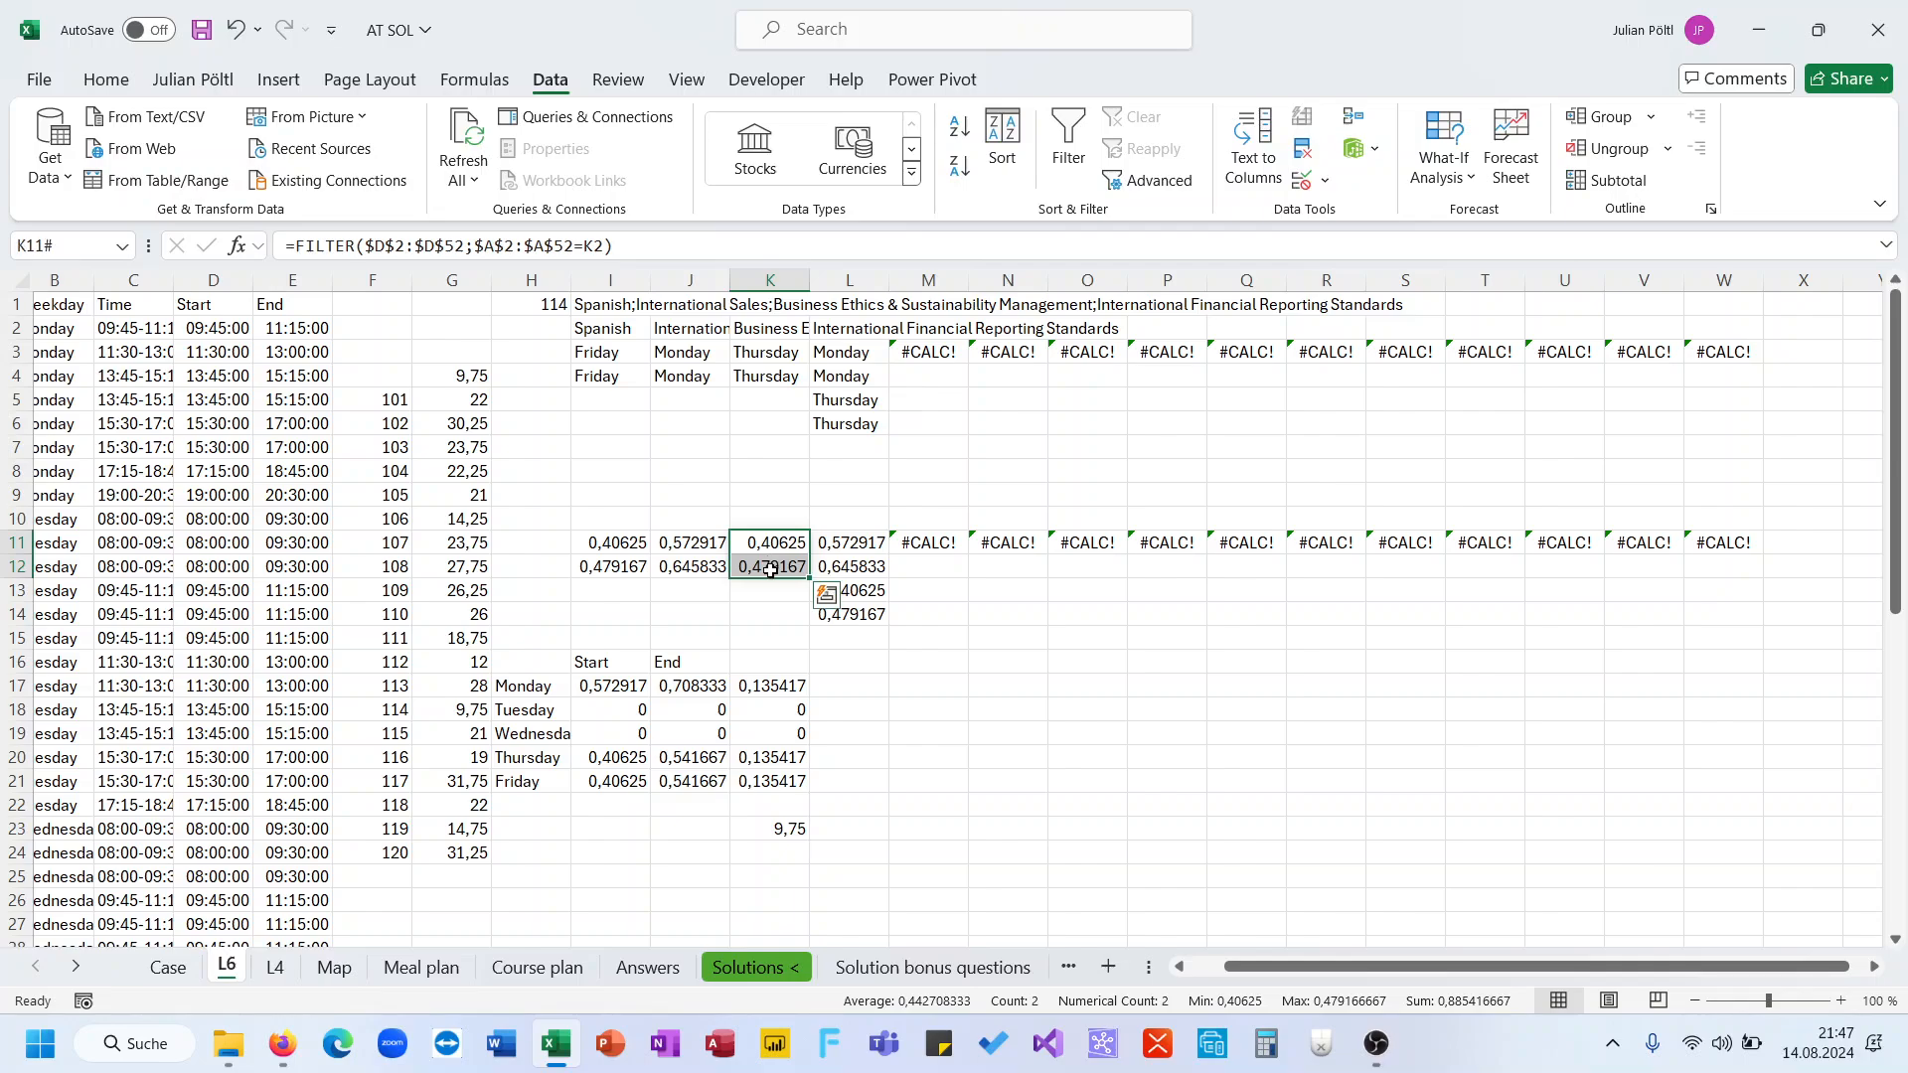
{"action": "left_click_drag", "start_coordinate": [784, 688], "coordinate": [782, 785]}
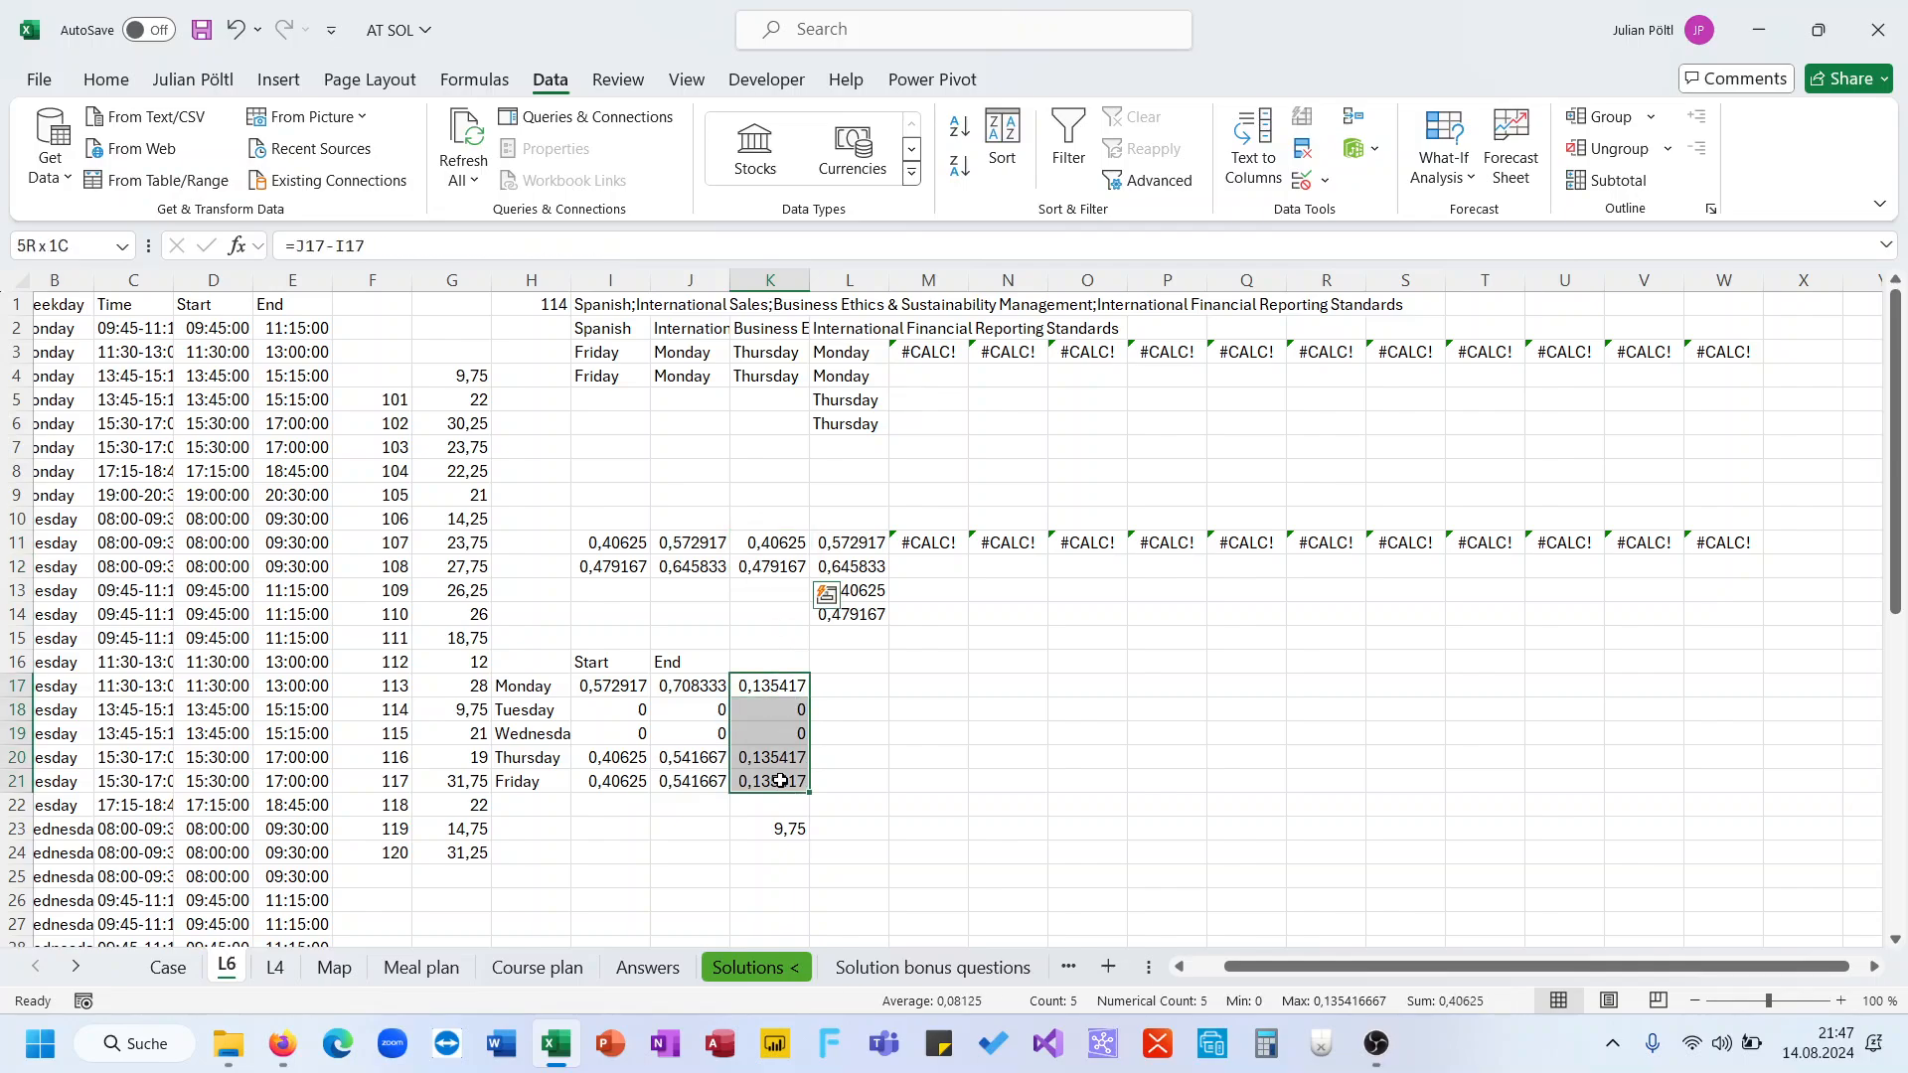
Format the daily durations in K17:K21 as Time
{"action": "left_click", "coordinate": [105, 80]}
{"action": "left_click", "coordinate": [829, 127]}
{"action": "type", "text": "Time"}
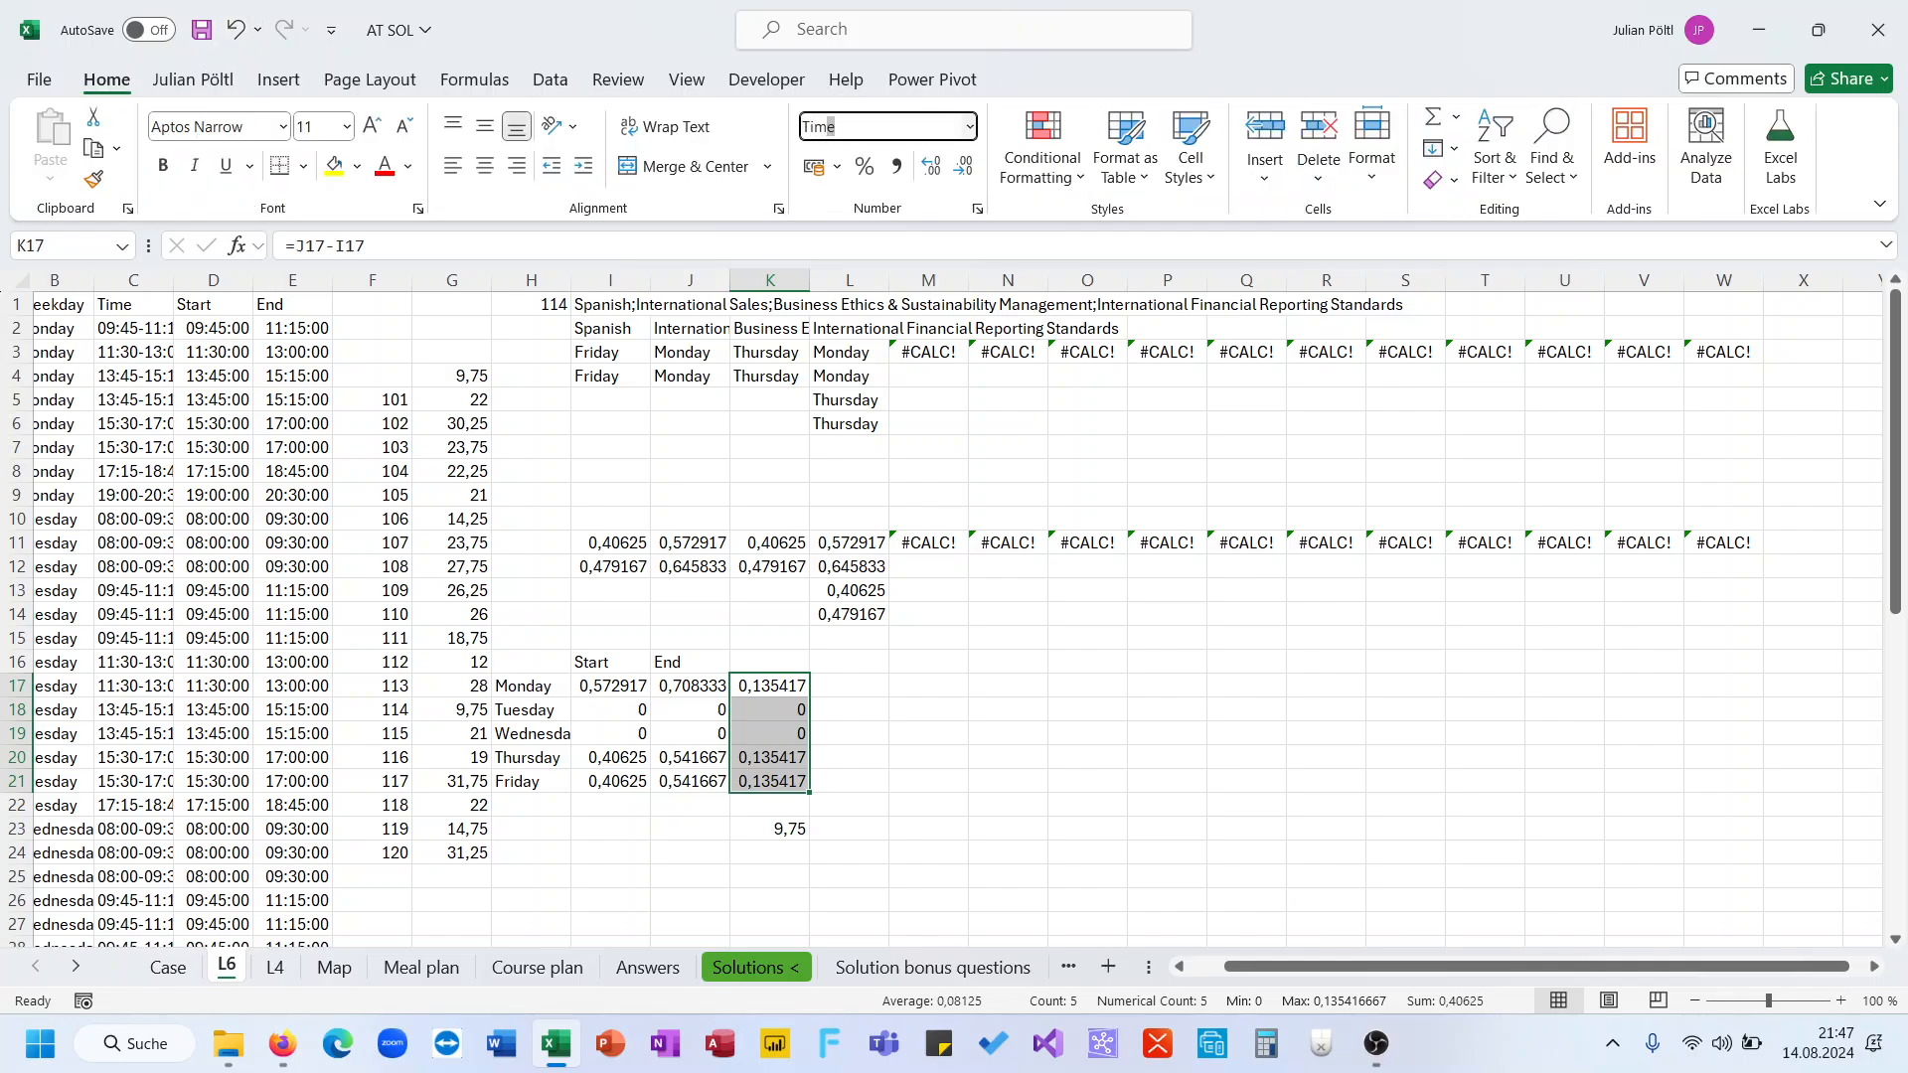
{"action": "key", "text": "Return"}
{"action": "key", "text": "Up"}
{"action": "key", "text": "Down"}
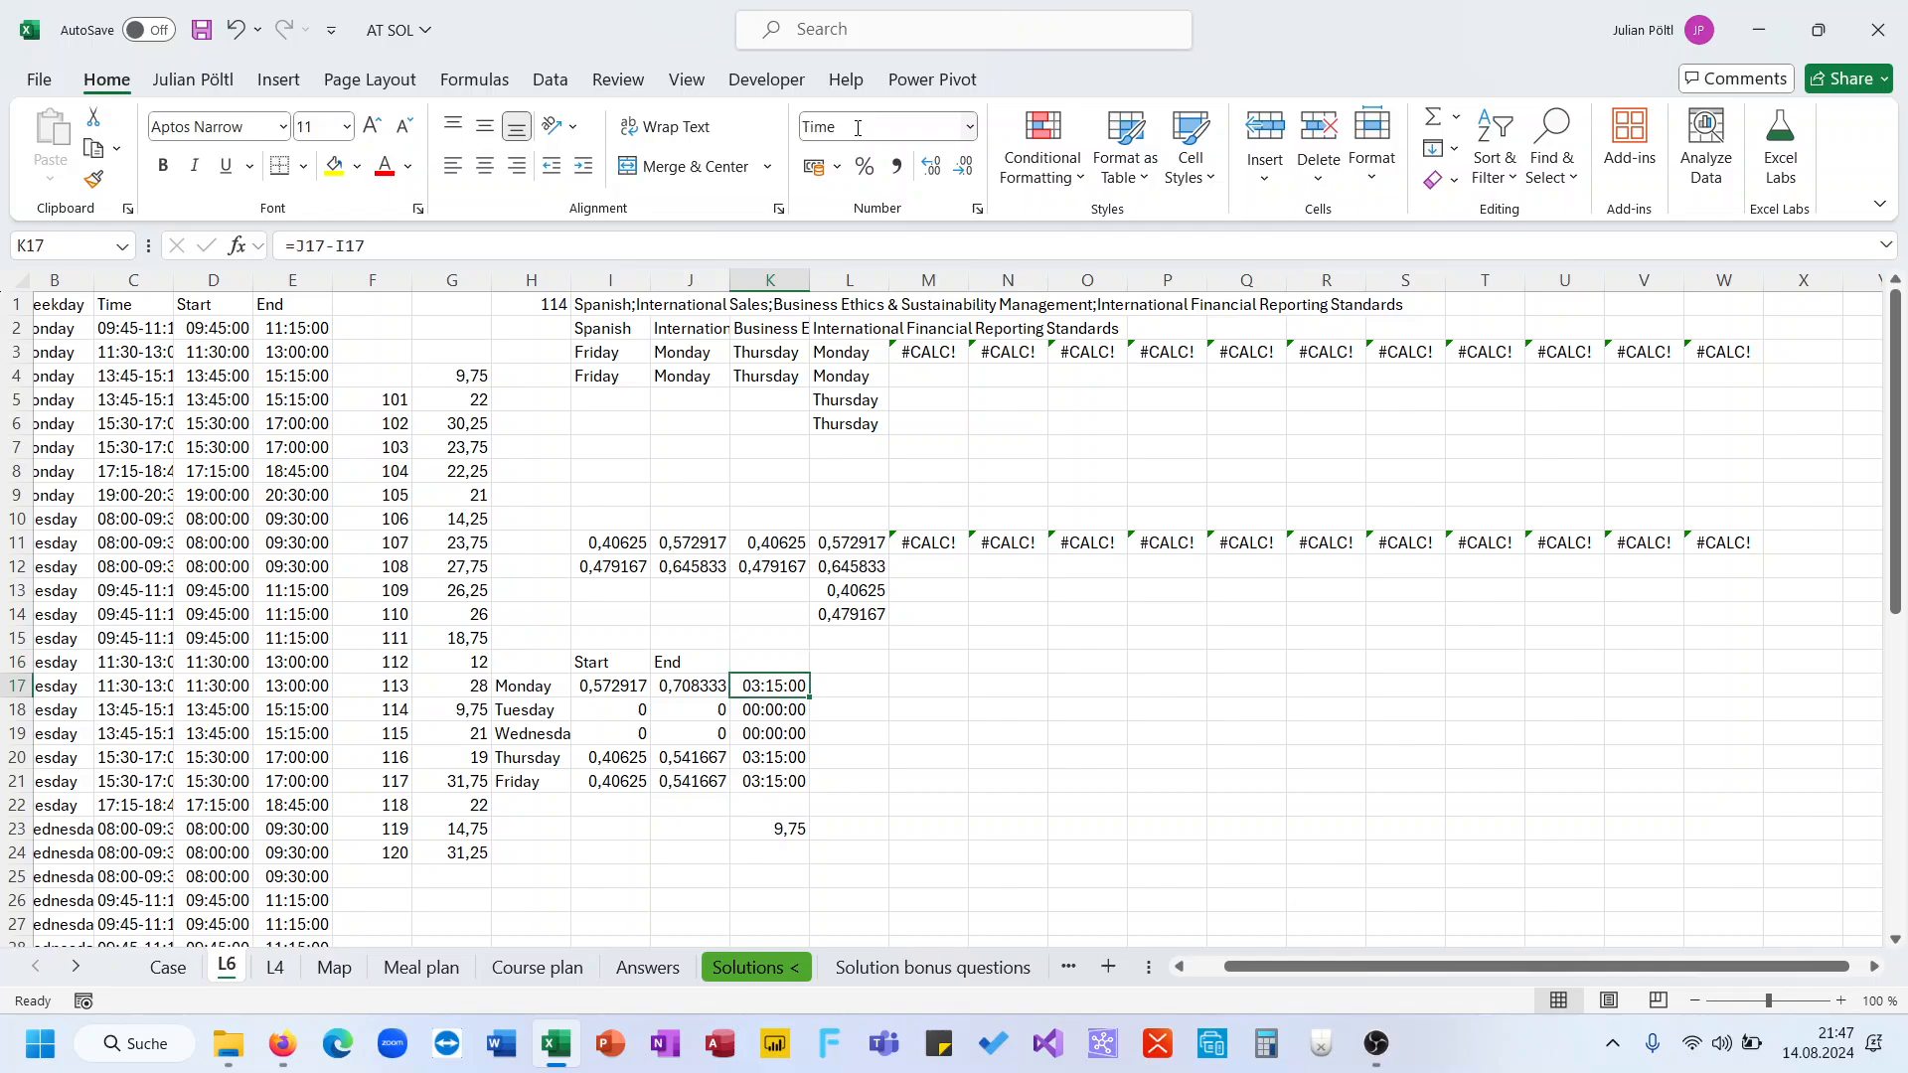
{"action": "key", "text": "Down"}
{"action": "key", "text": "Down"}
{"action": "key", "text": "Down"}
{"action": "key", "text": "Down"}
{"action": "key", "text": "Down"}
{"action": "key", "text": "Down"}
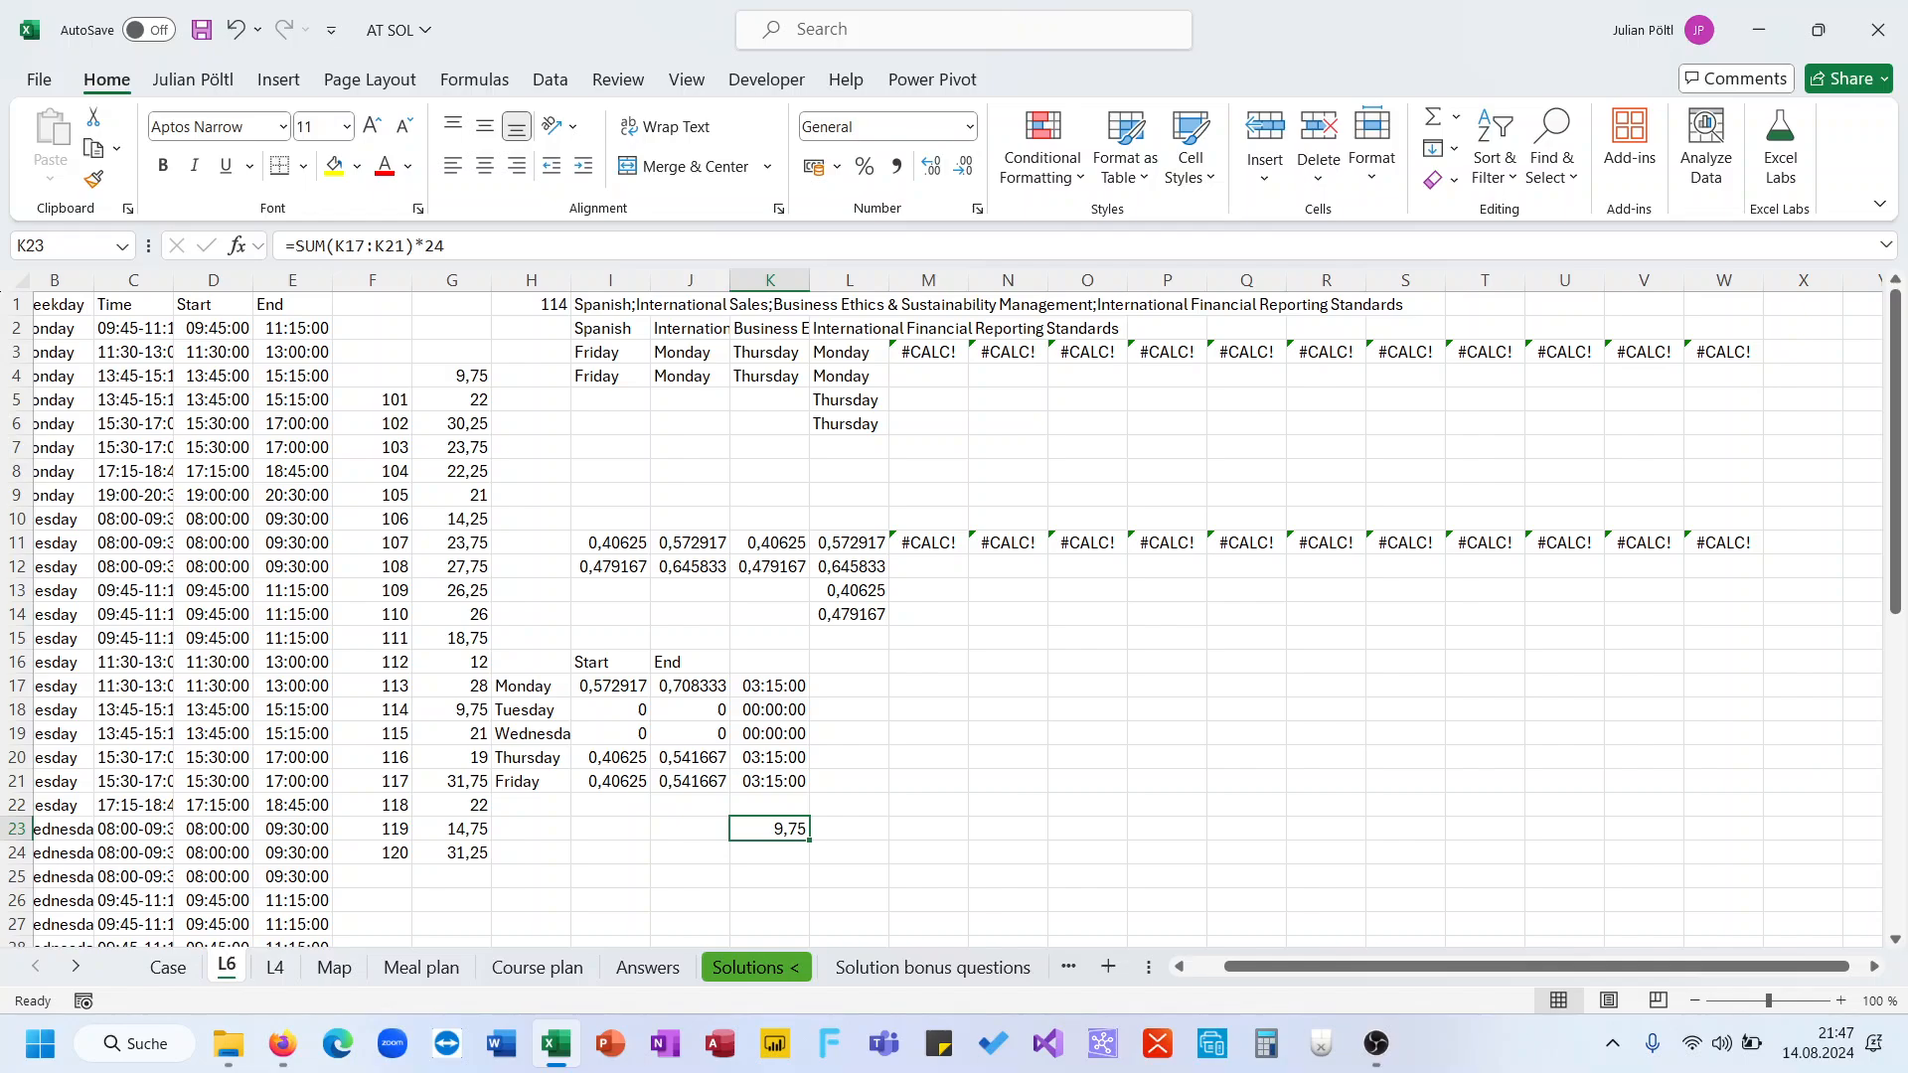
Correct game 114's answer in D233 on the Case sheet to 9,75
{"action": "key", "text": "ctrl+Page_Up"}
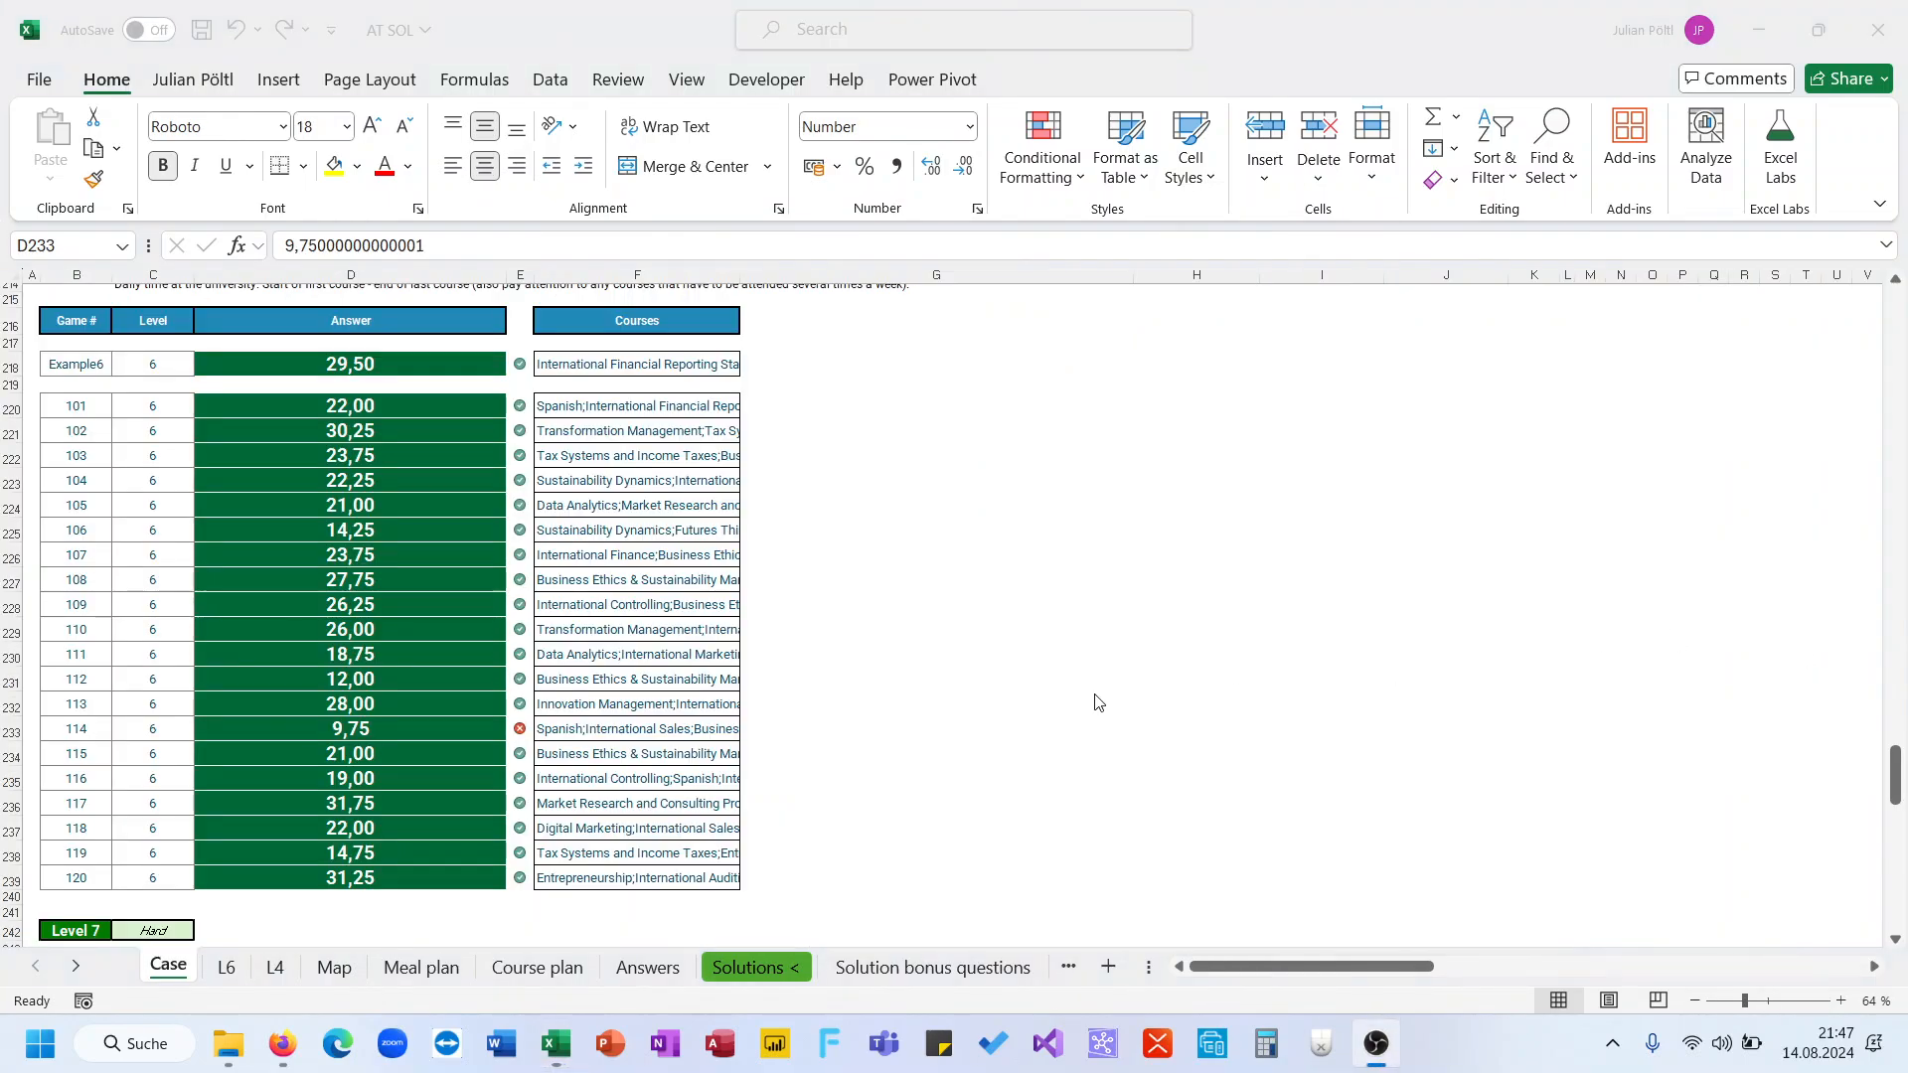
{"action": "left_click", "coordinate": [438, 249]}
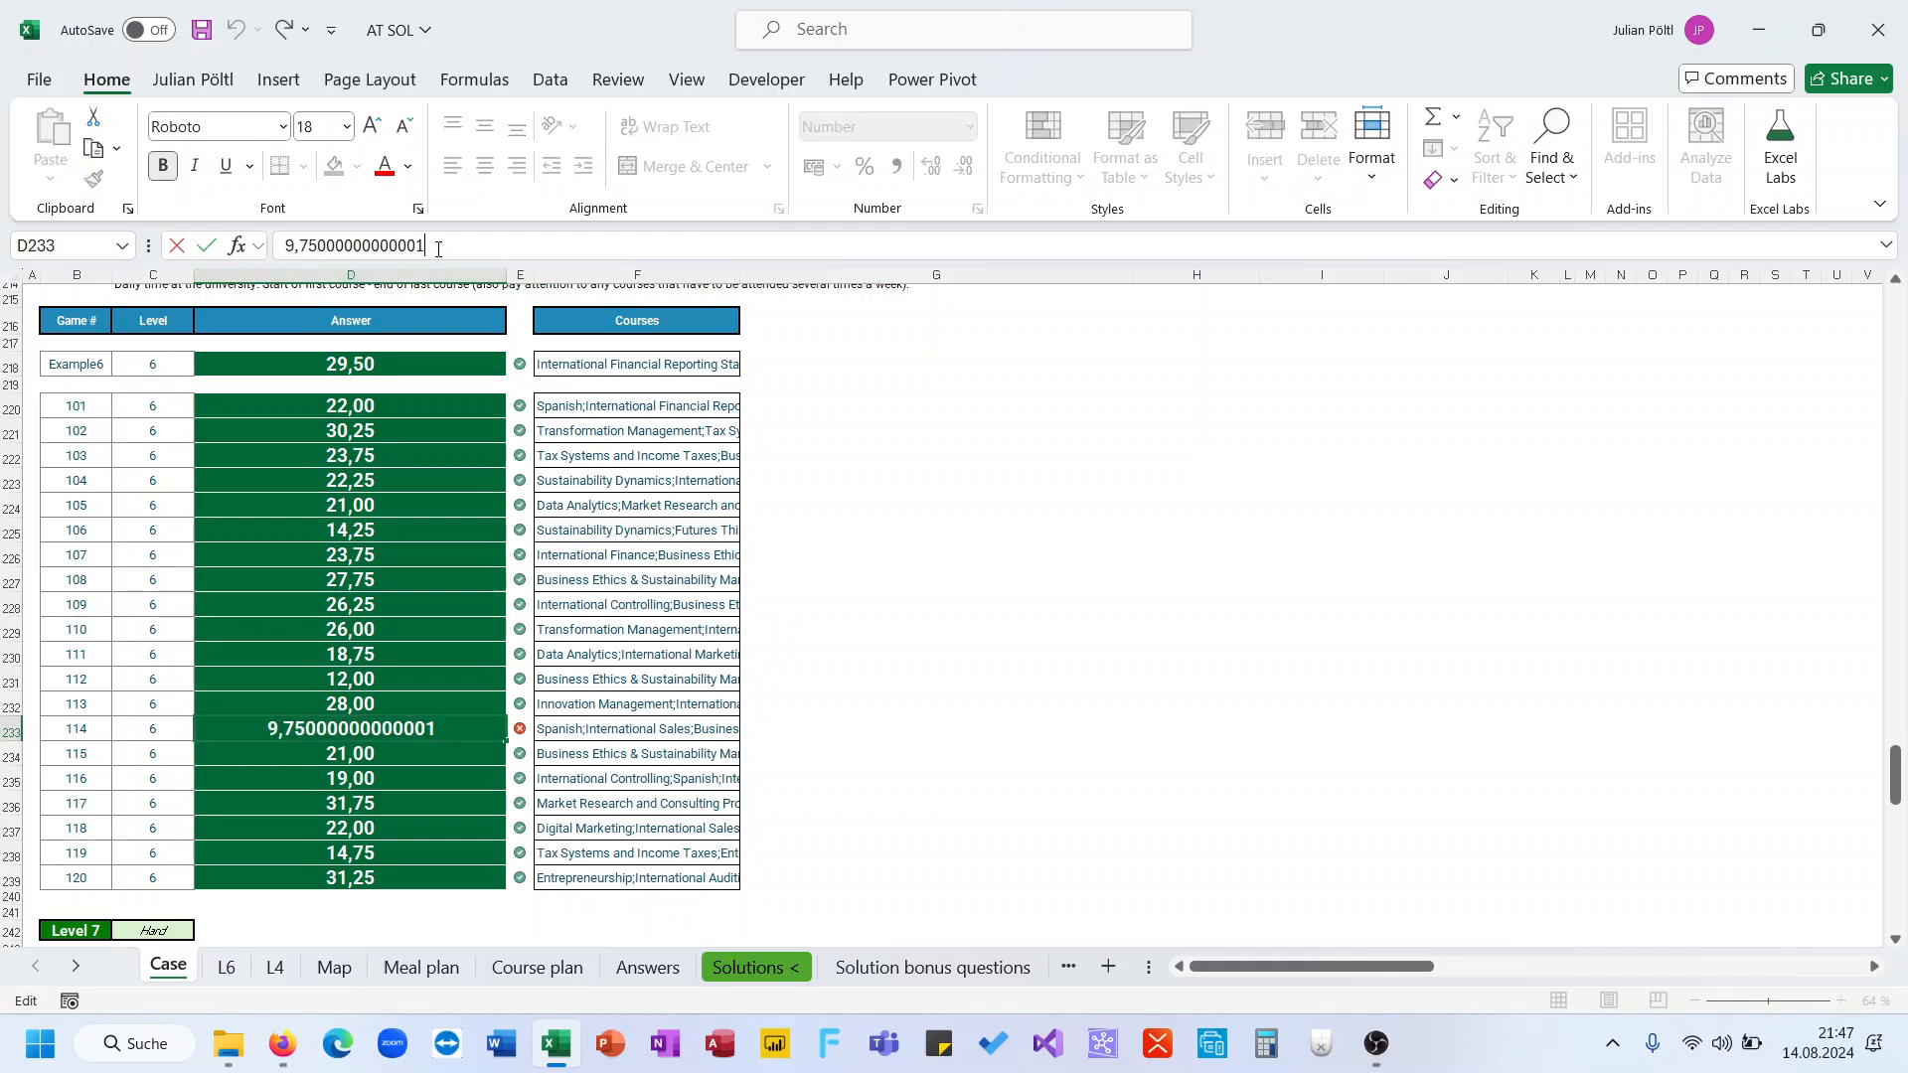
{"action": "key", "text": "BackSpace"}
{"action": "key", "text": "ctrl+Return"}
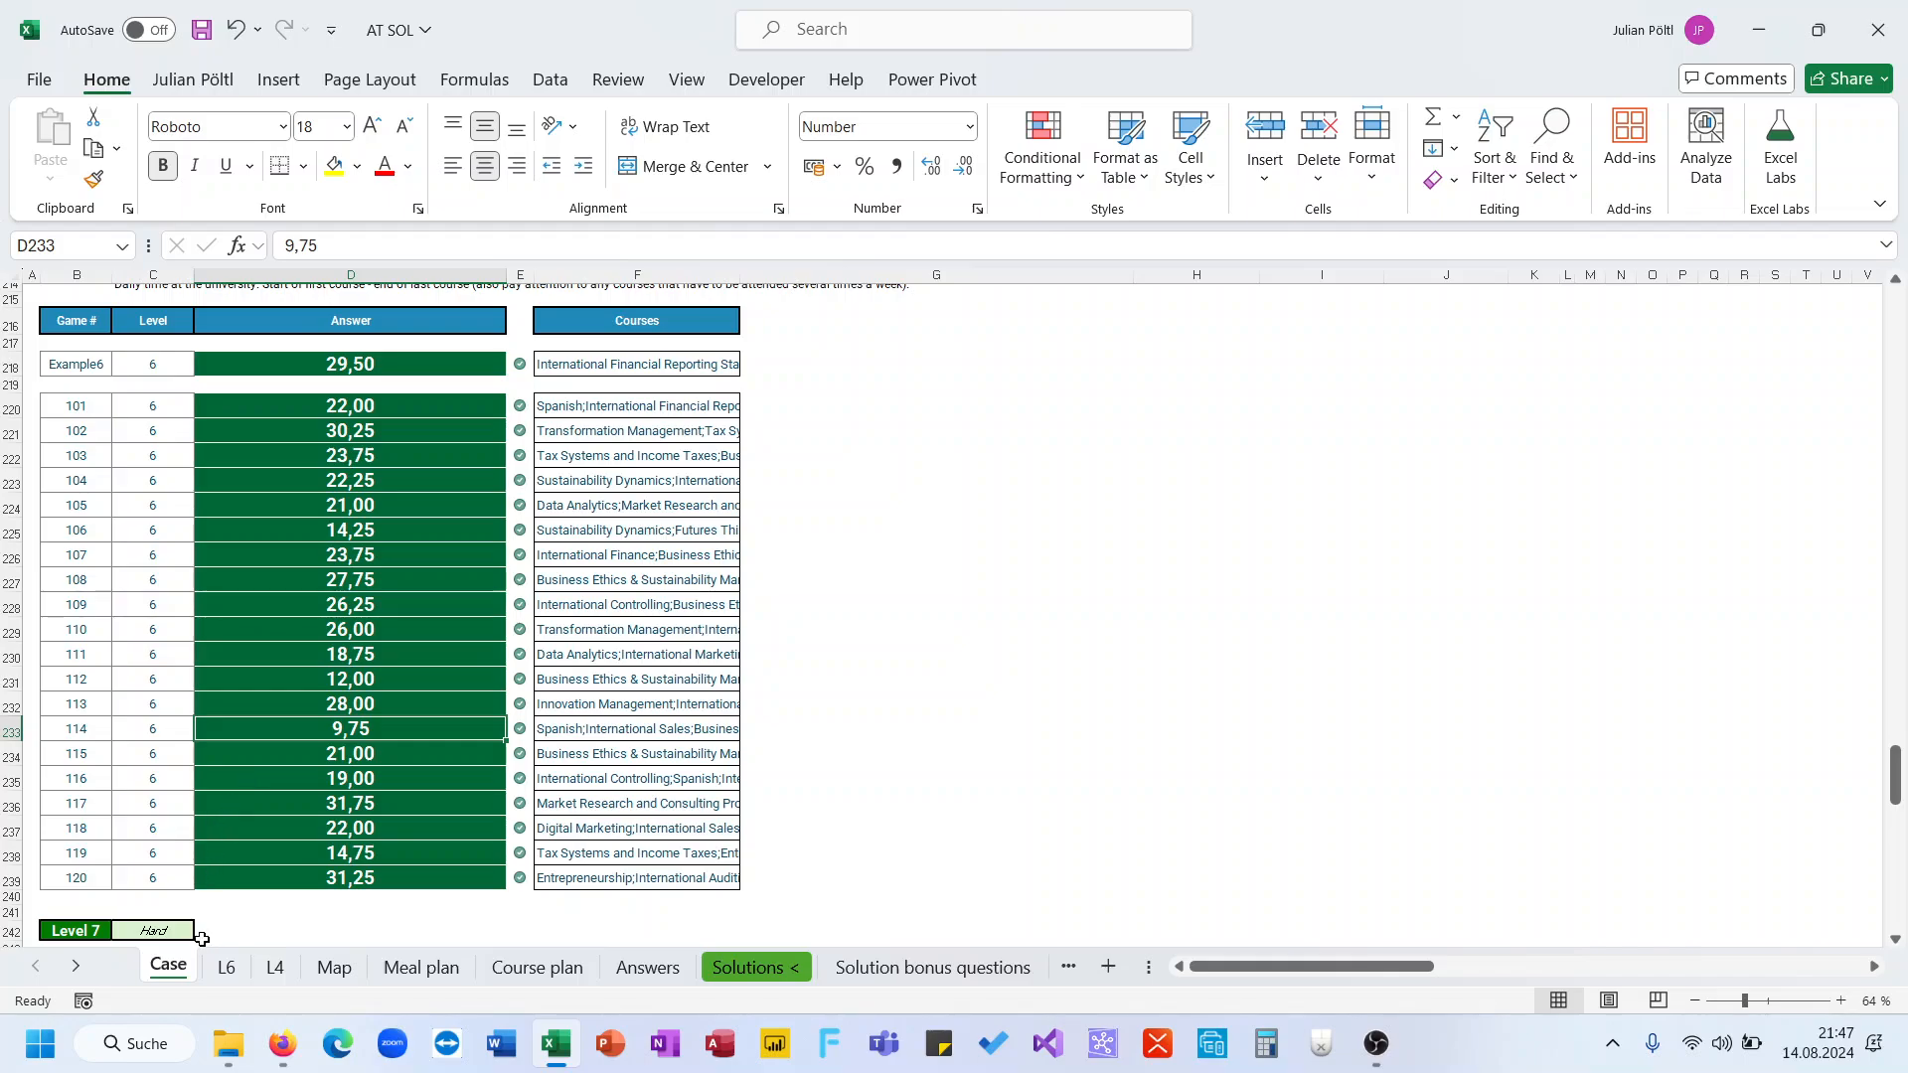
Wrap the weekly total formula in K23 on sheet L6 in ROUND with 5 decimal places
{"action": "left_click", "coordinate": [225, 966]}
{"action": "scroll", "coordinate": [530, 314], "scroll_direction": "down", "scroll_amount": 1}
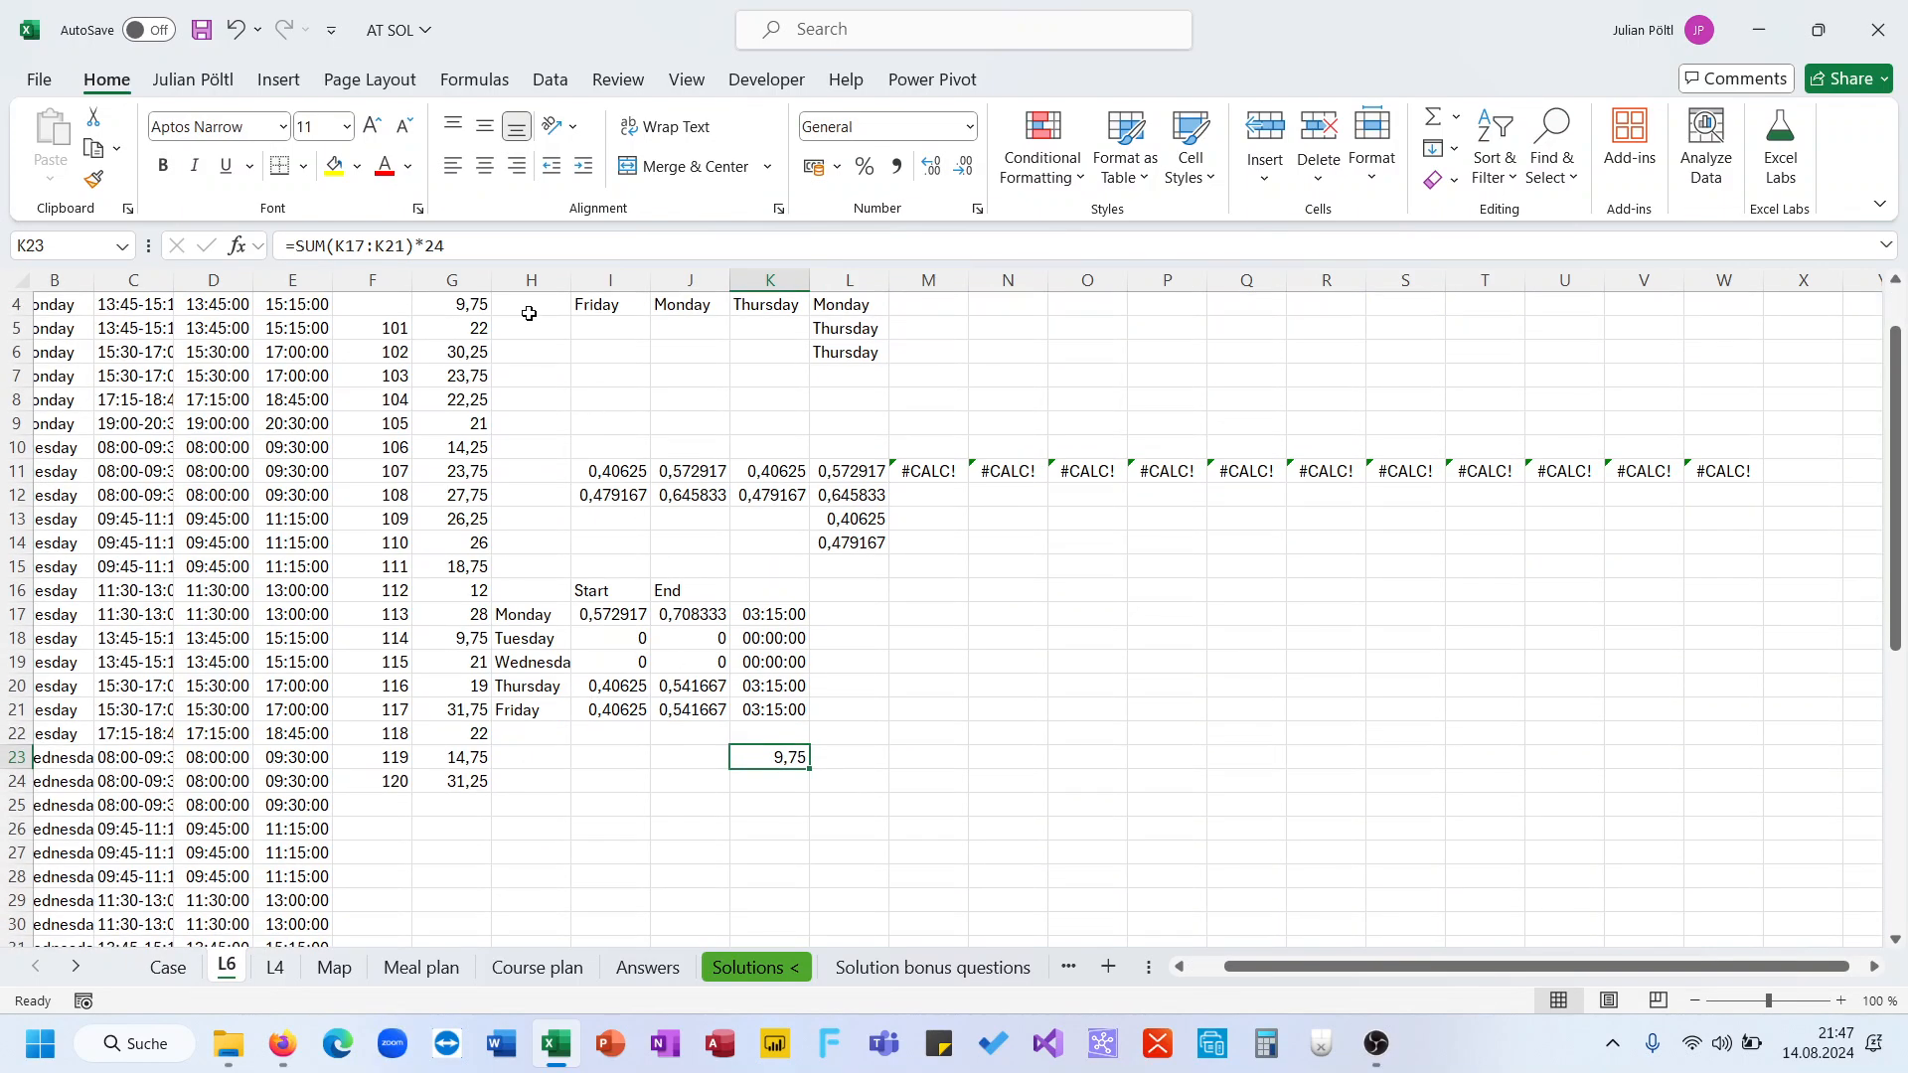
{"action": "left_click", "coordinate": [488, 249]}
{"action": "left_click", "coordinate": [299, 251]}
{"action": "type", "text": "ROUND("}
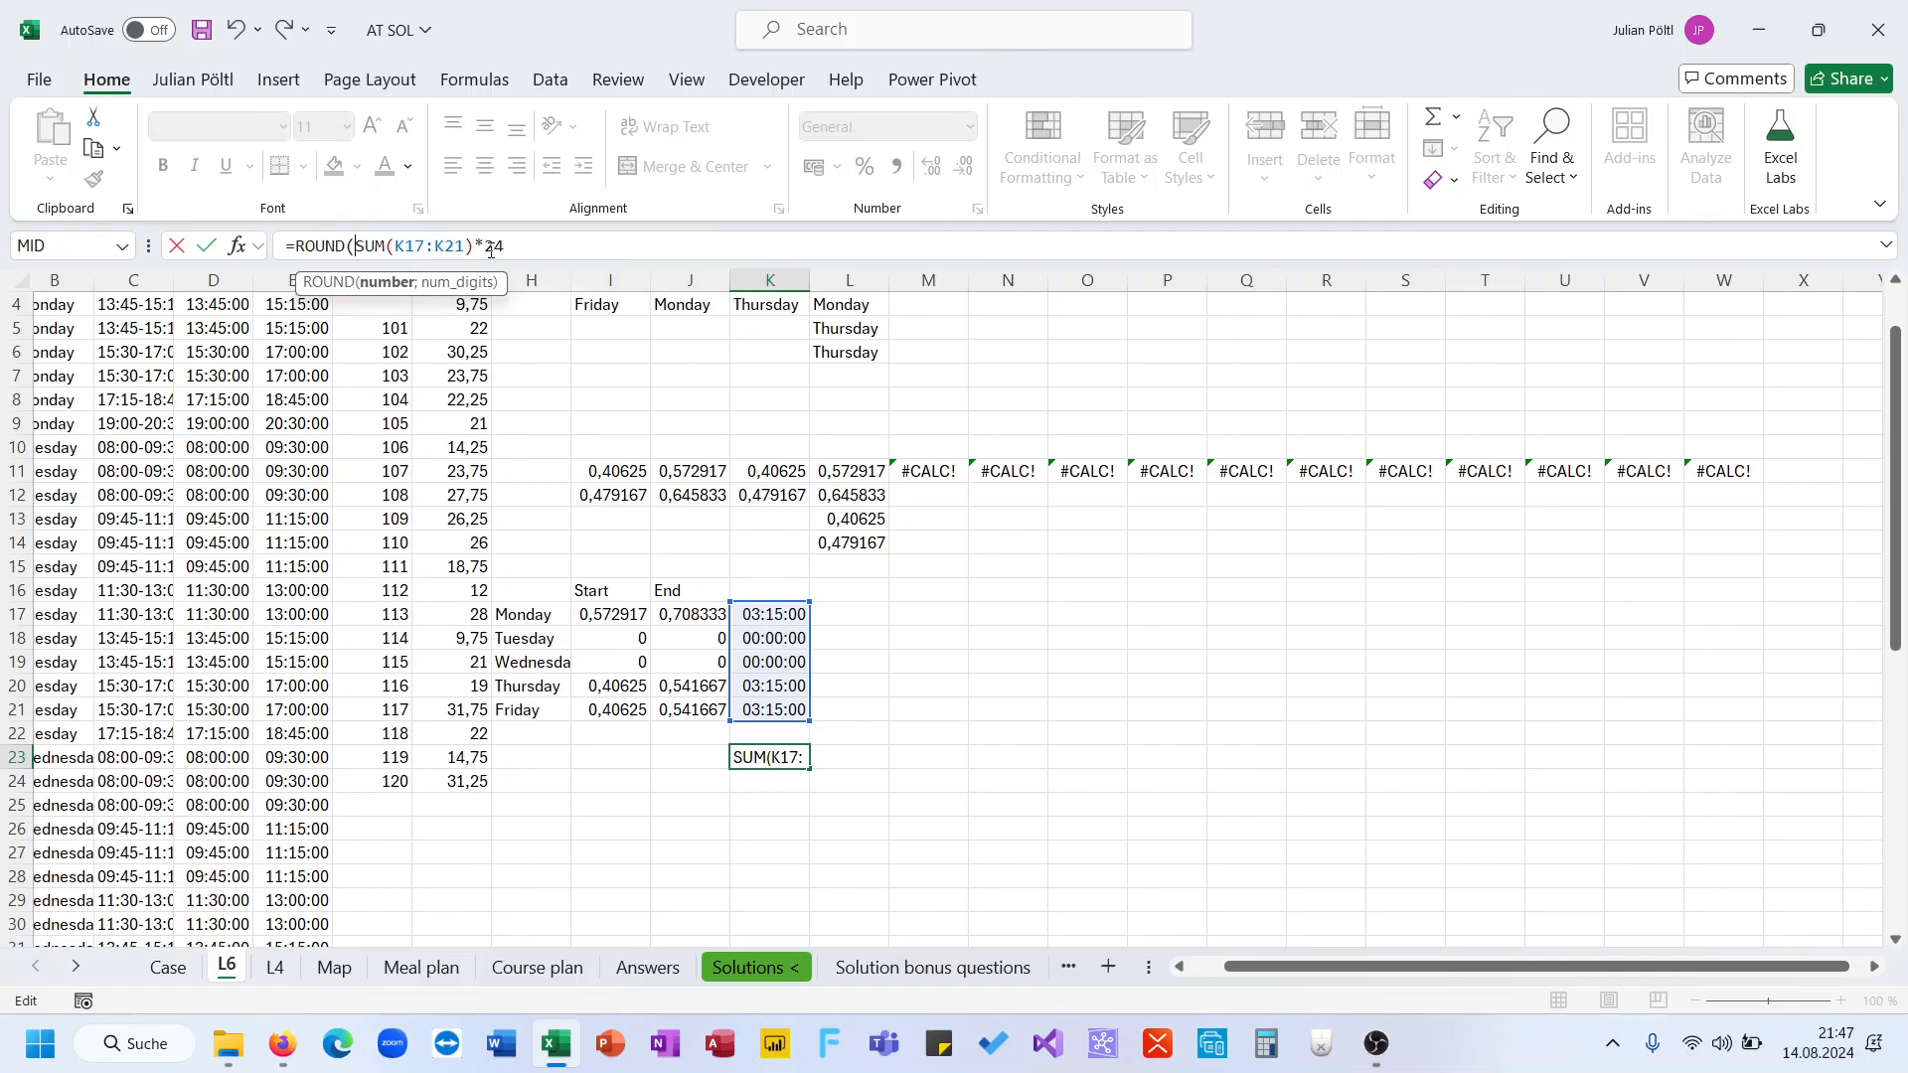
{"action": "left_click", "coordinate": [537, 244]}
{"action": "type", "text": ";5)"}
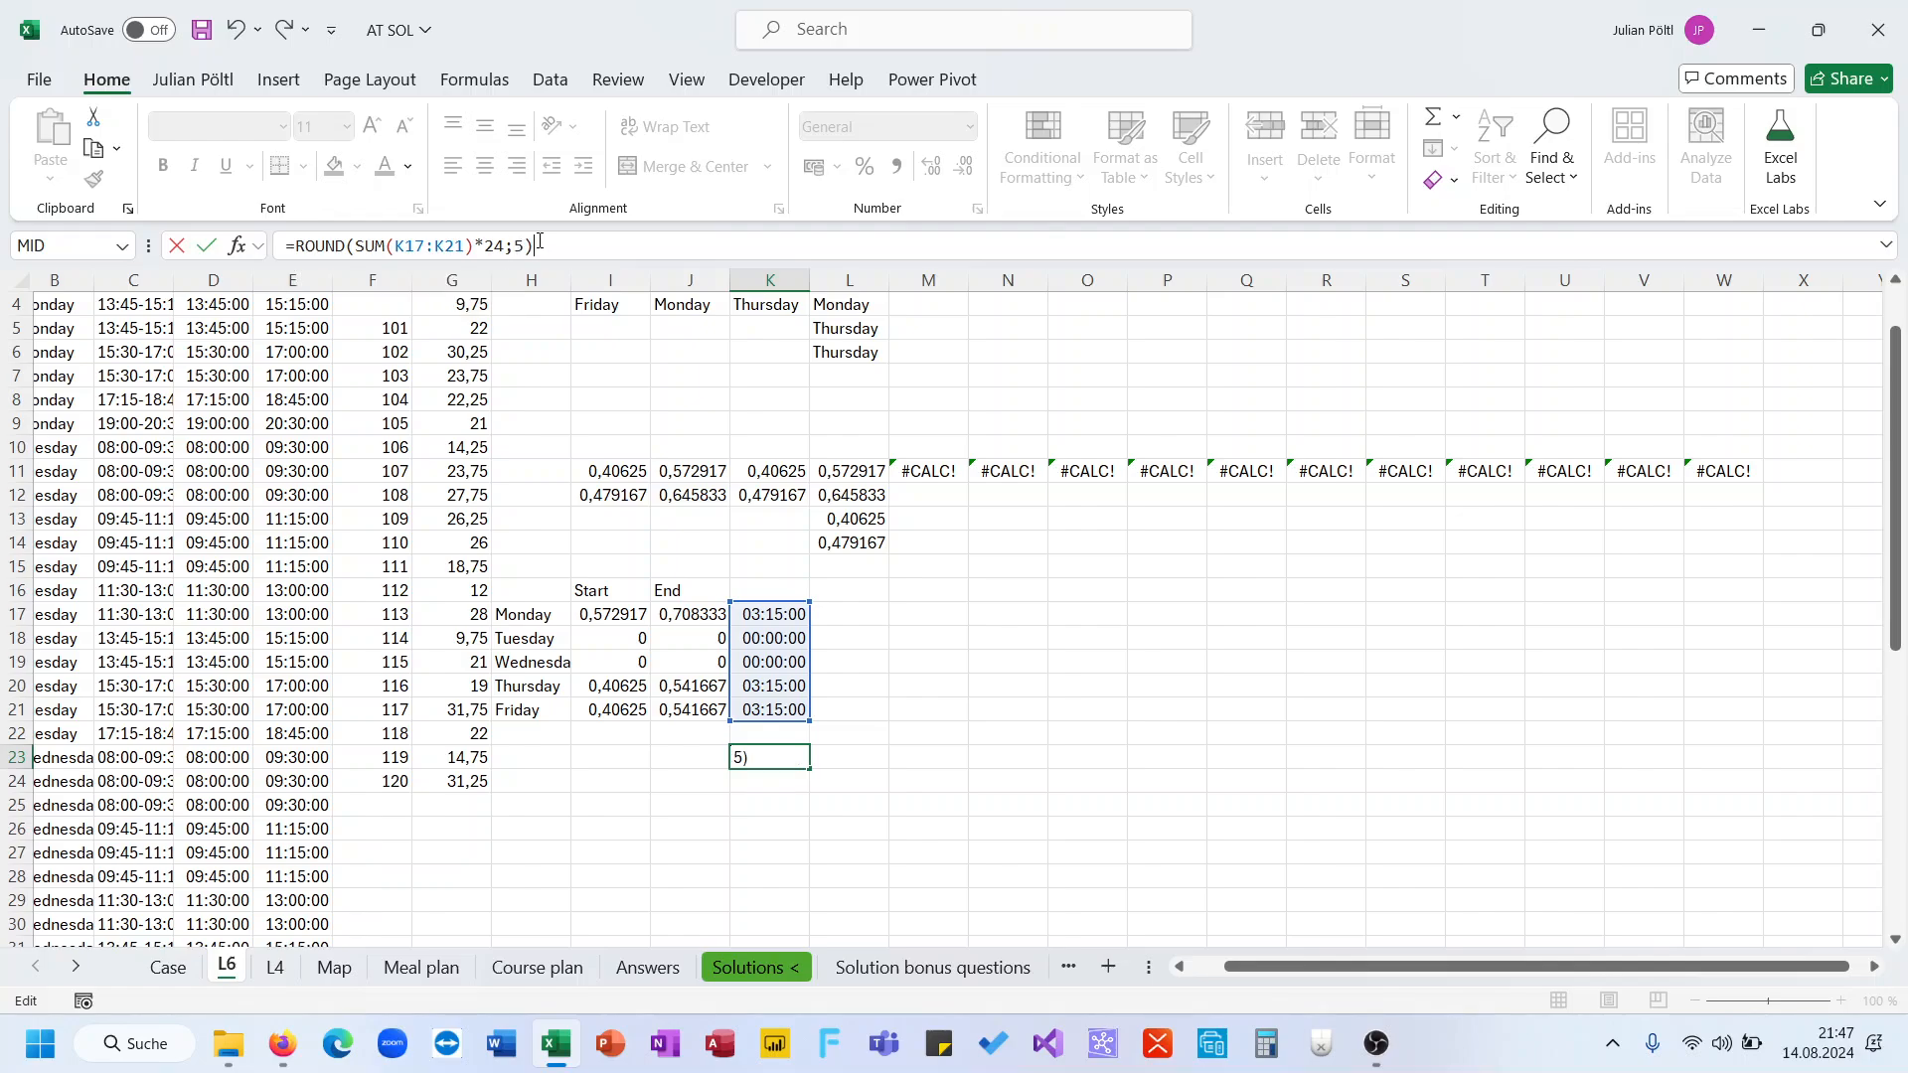
{"action": "key", "text": "Return"}
{"action": "key", "text": "Up"}
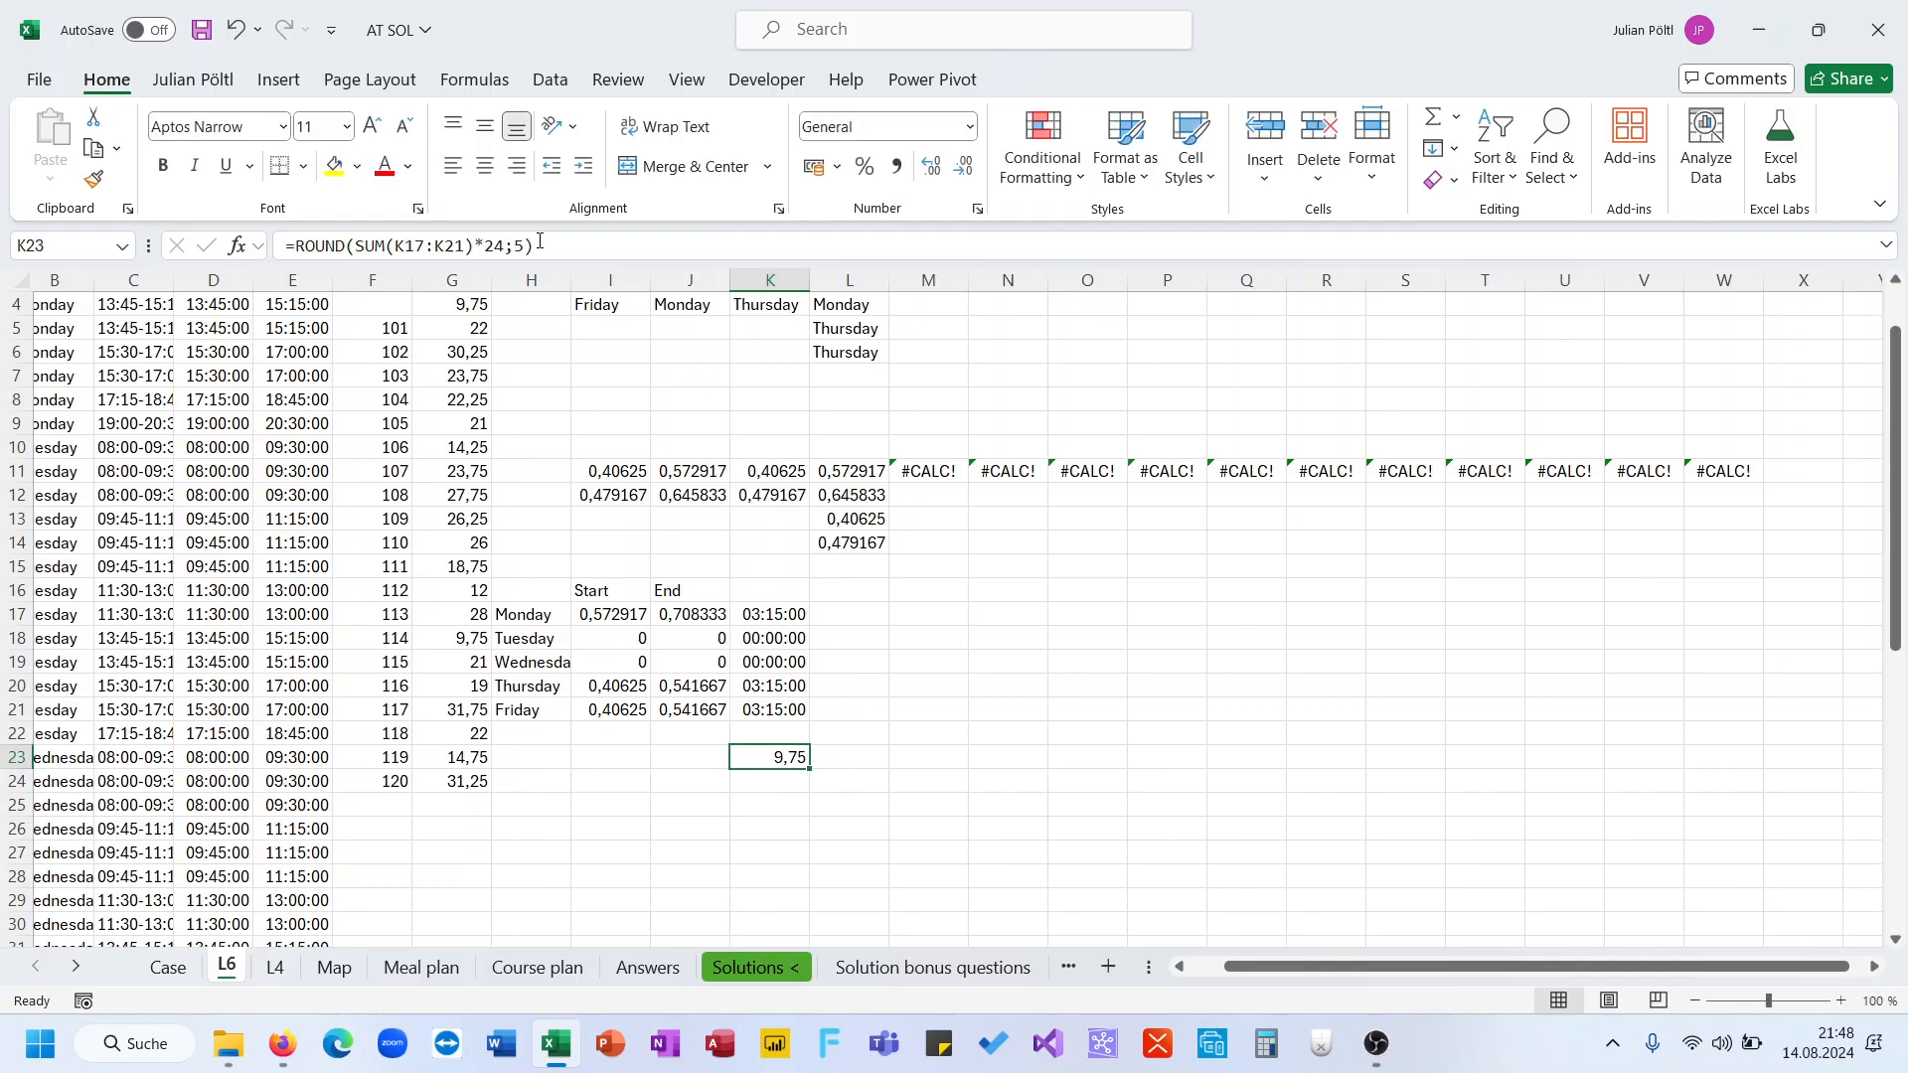
Compare the Data Table results in G5:G24 on sheet L6 with the Level 6 answers in D220:D239 on the Case sheet
{"action": "scroll", "coordinate": [596, 447], "scroll_direction": "up", "scroll_amount": 1}
{"action": "left_click", "coordinate": [469, 401]}
{"action": "key", "text": "ctrl+shift+Down"}
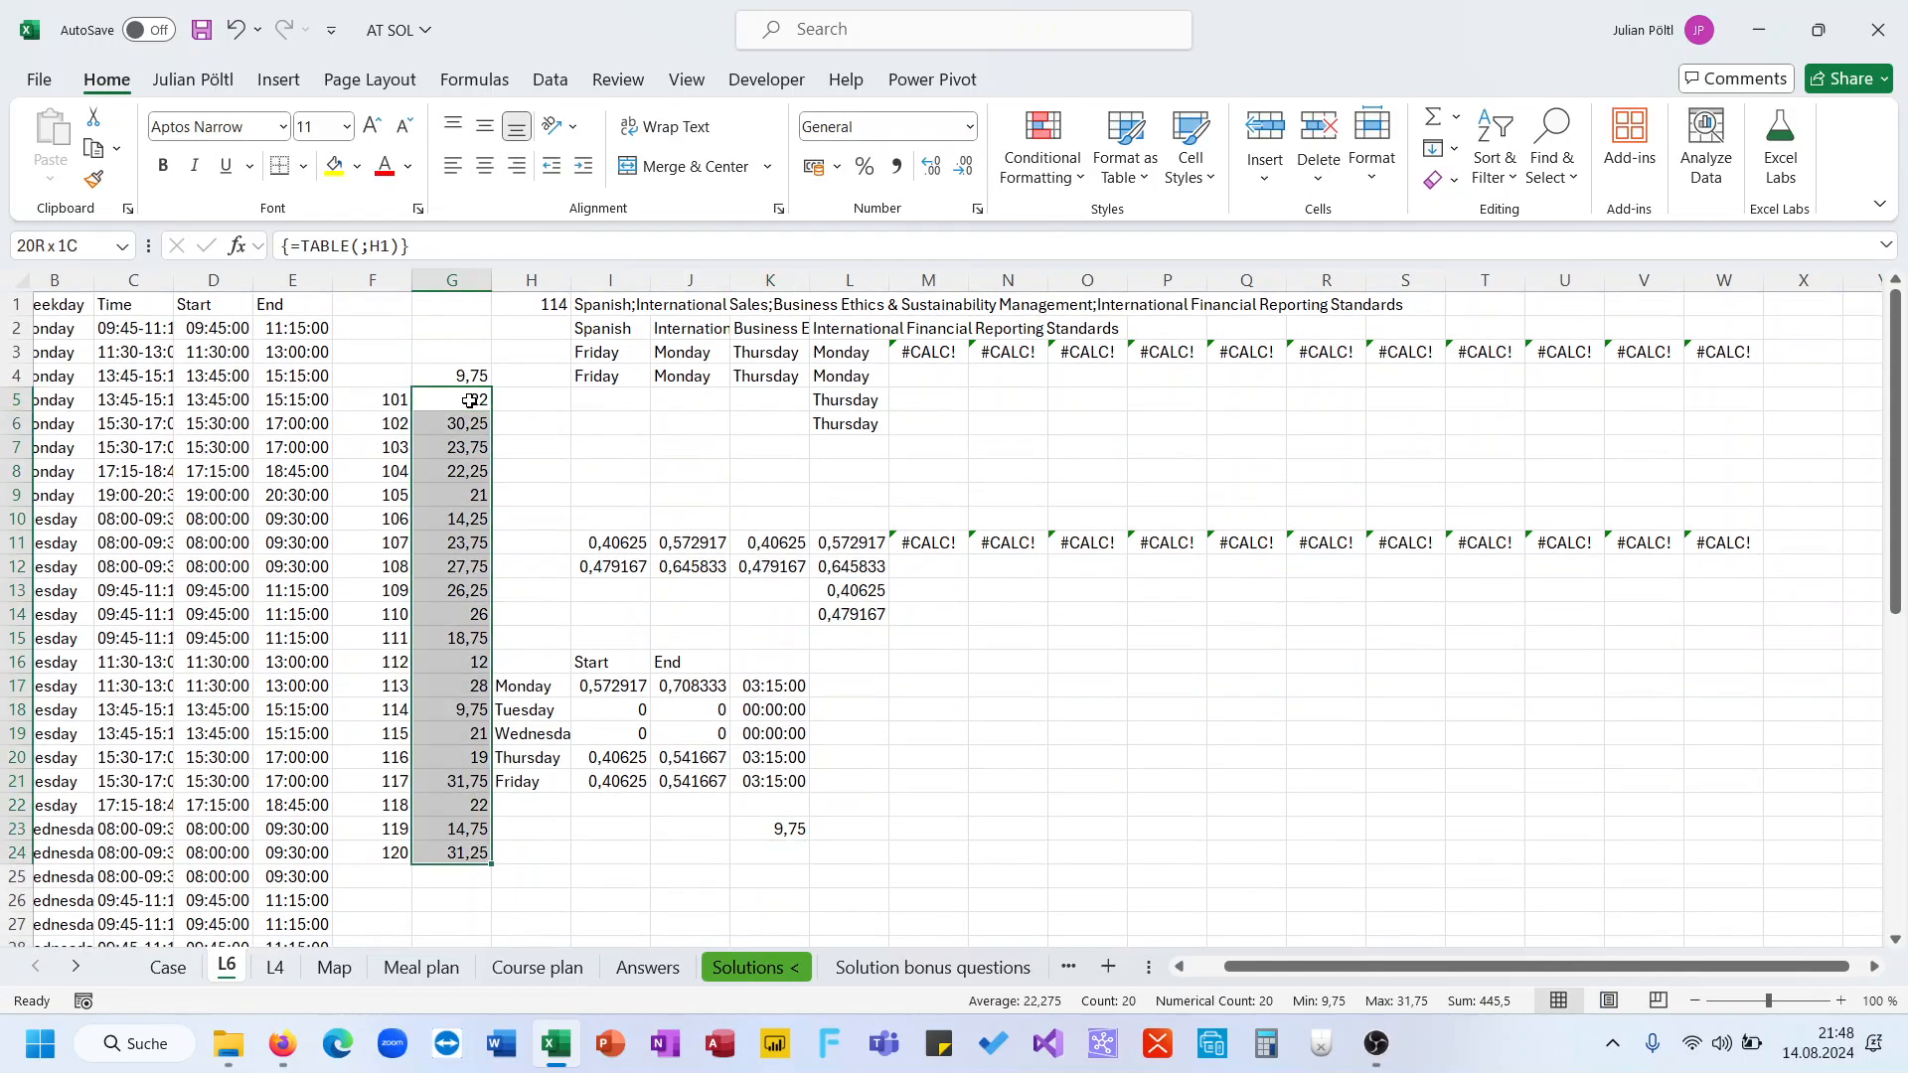
{"action": "key", "text": "ctrl+c"}
{"action": "left_click", "coordinate": [168, 967]}
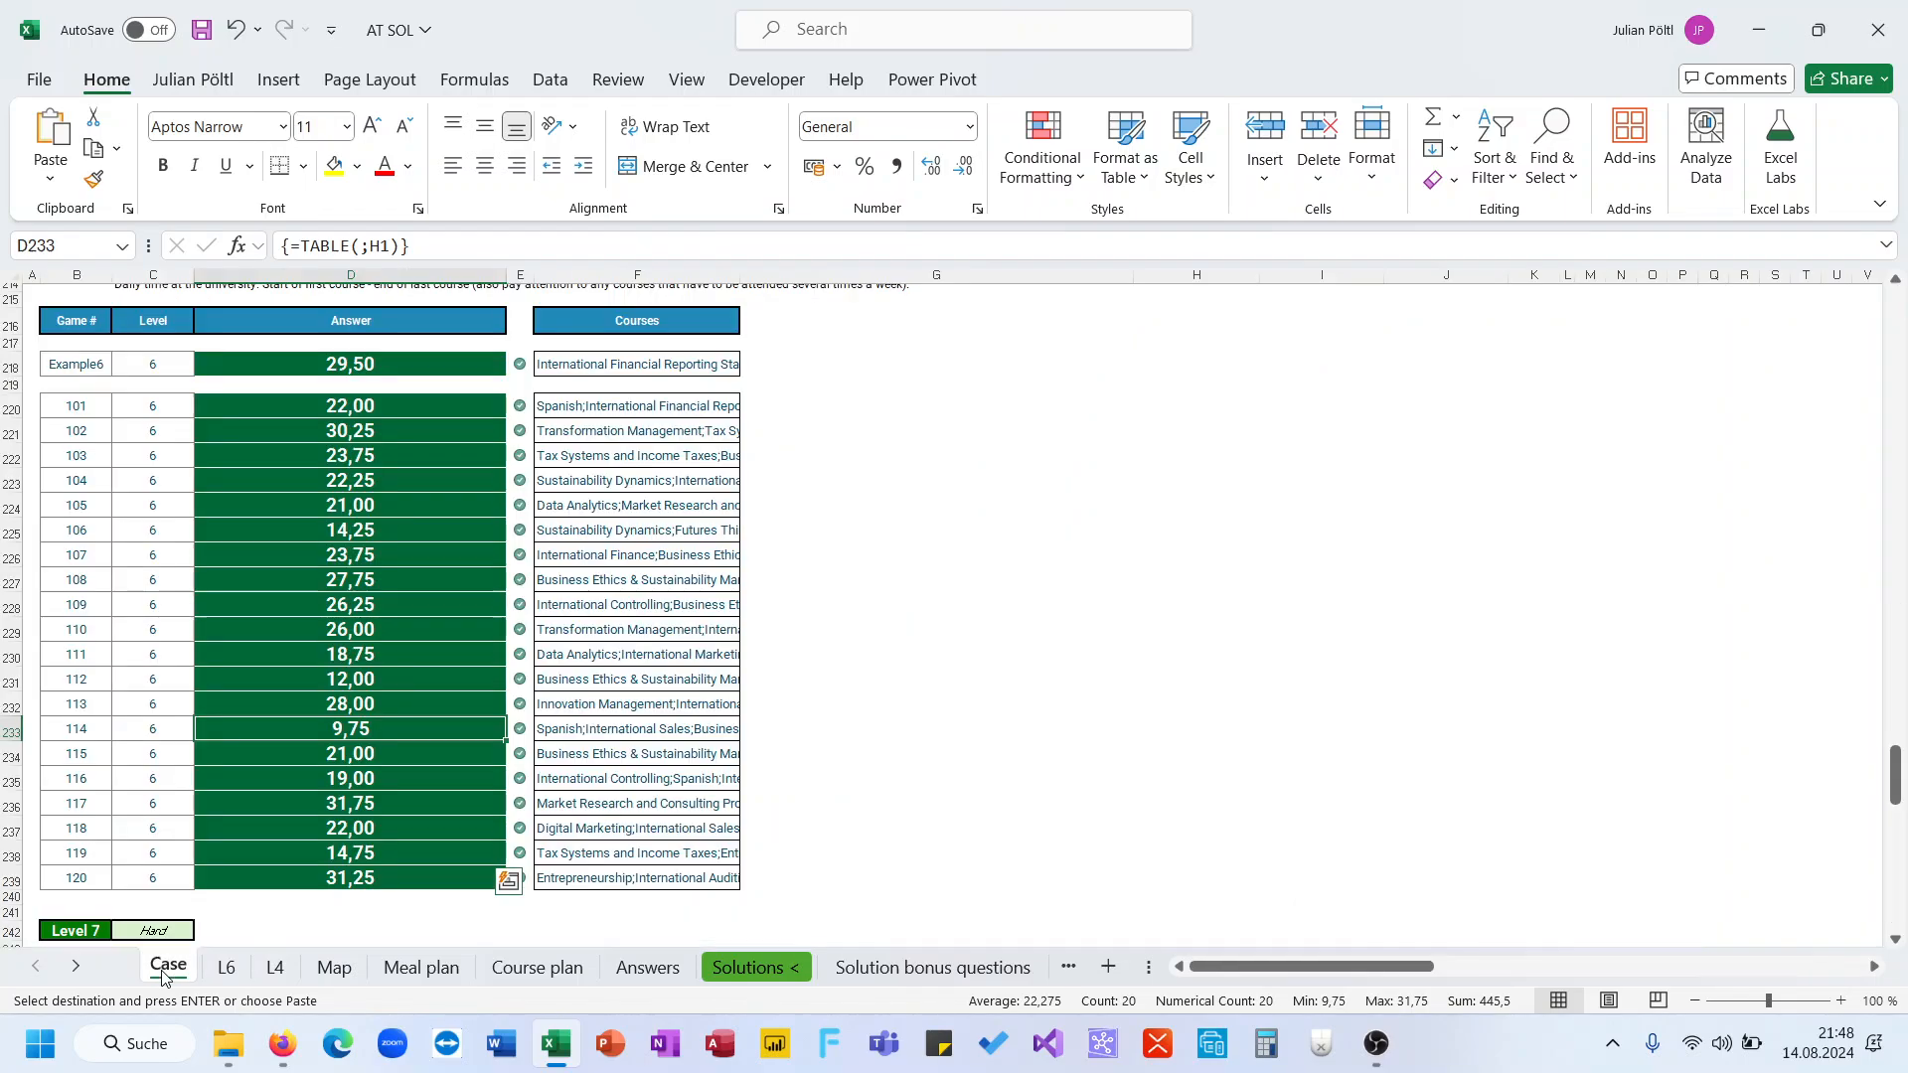
{"action": "left_click", "coordinate": [431, 410]}
{"action": "key", "text": "ctrl+shift+Down"}
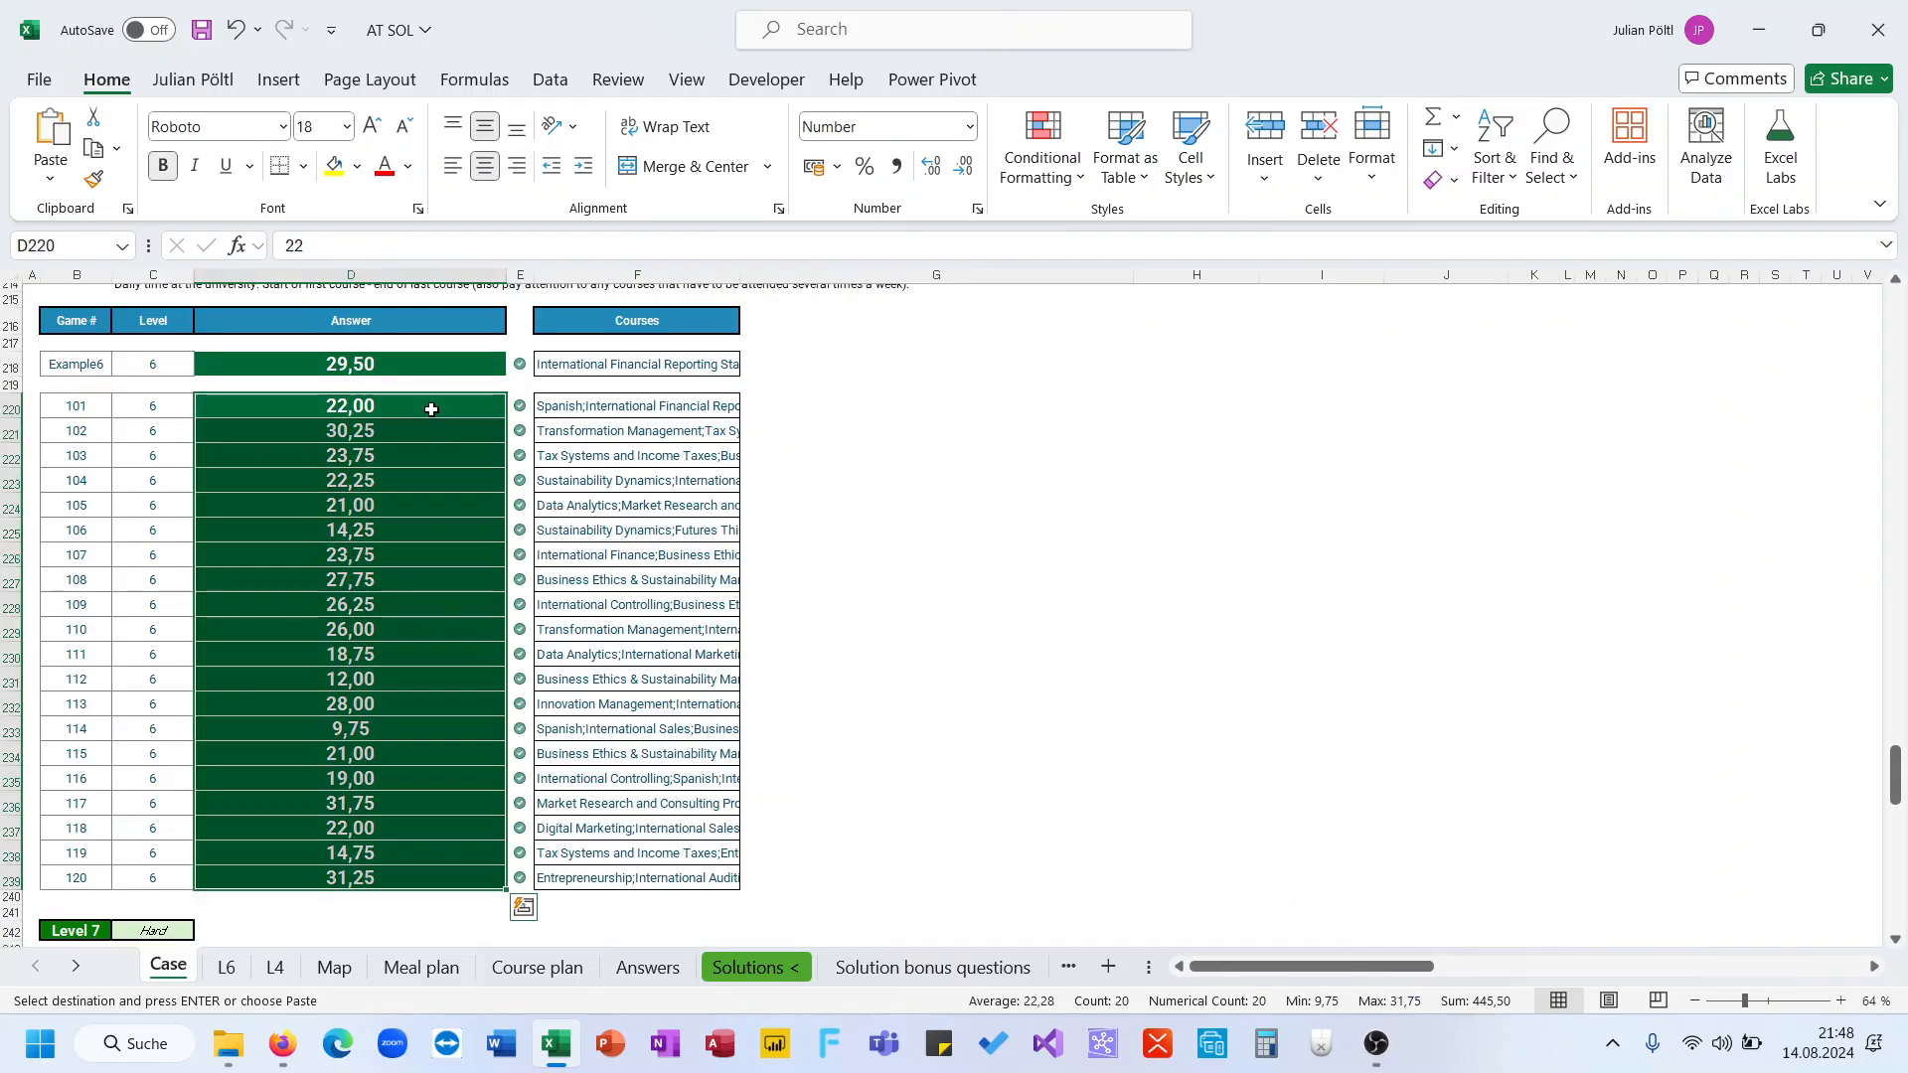
{"action": "left_click", "coordinate": [400, 608]}
{"action": "scroll", "coordinate": [401, 615], "scroll_direction": "up", "scroll_amount": 2}
{"action": "scroll", "coordinate": [401, 616], "scroll_direction": "down", "scroll_amount": 10}
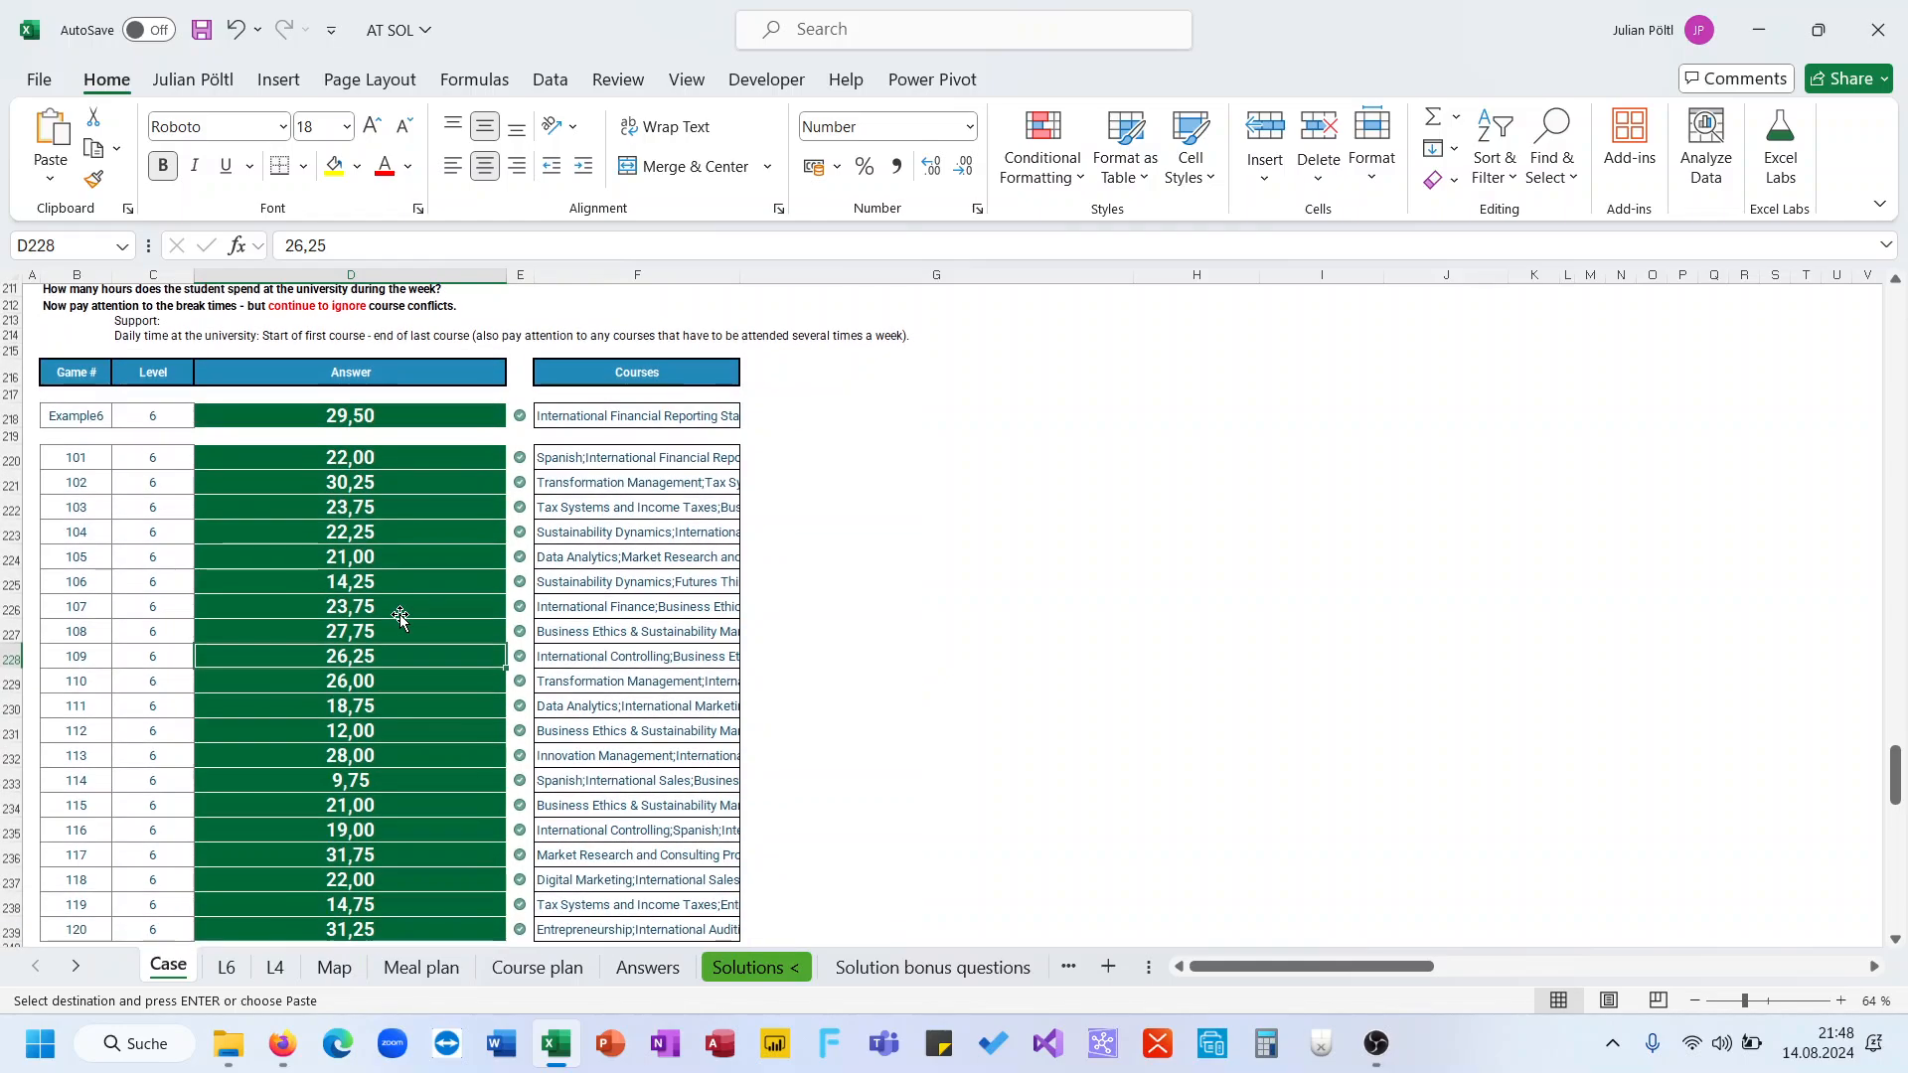
{"action": "scroll", "coordinate": [401, 616], "scroll_direction": "down", "scroll_amount": 1}
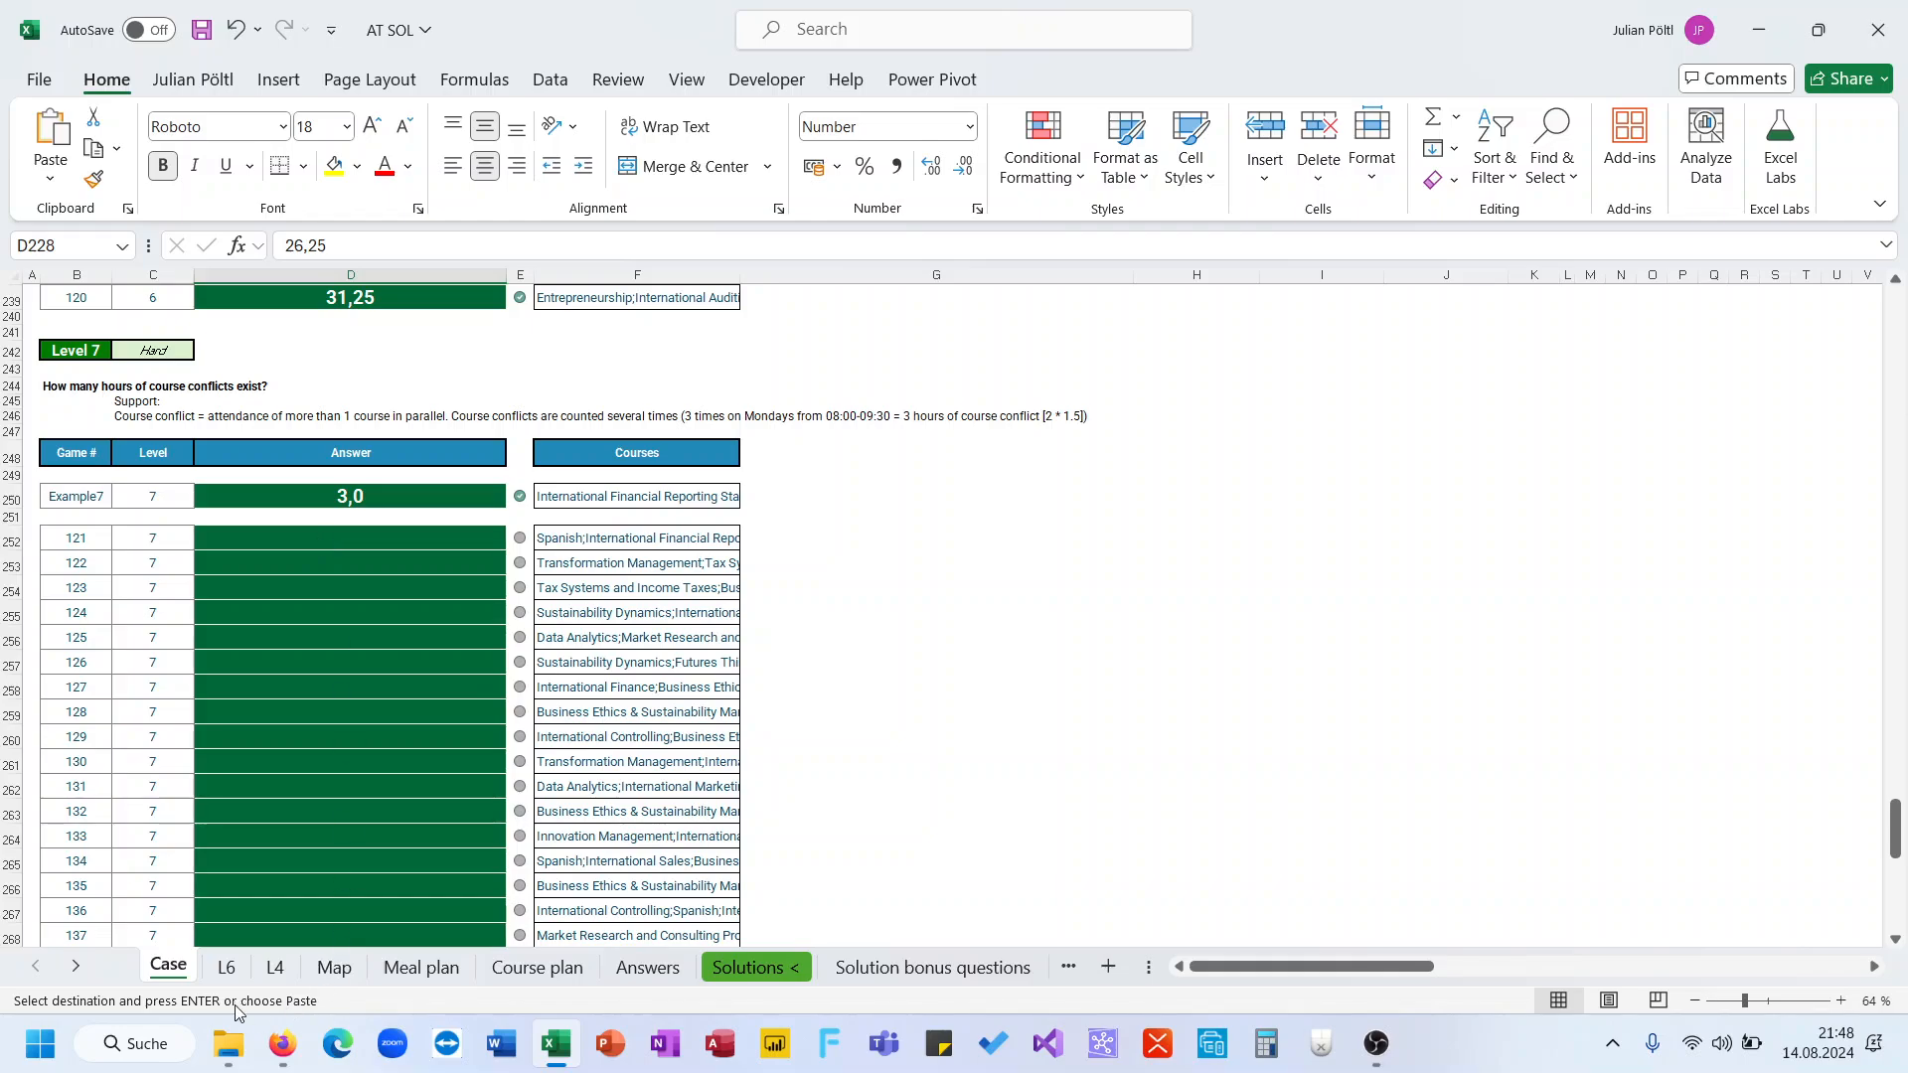
Create a copy of the L6 sheet placed before L6
{"action": "left_click", "coordinate": [227, 966]}
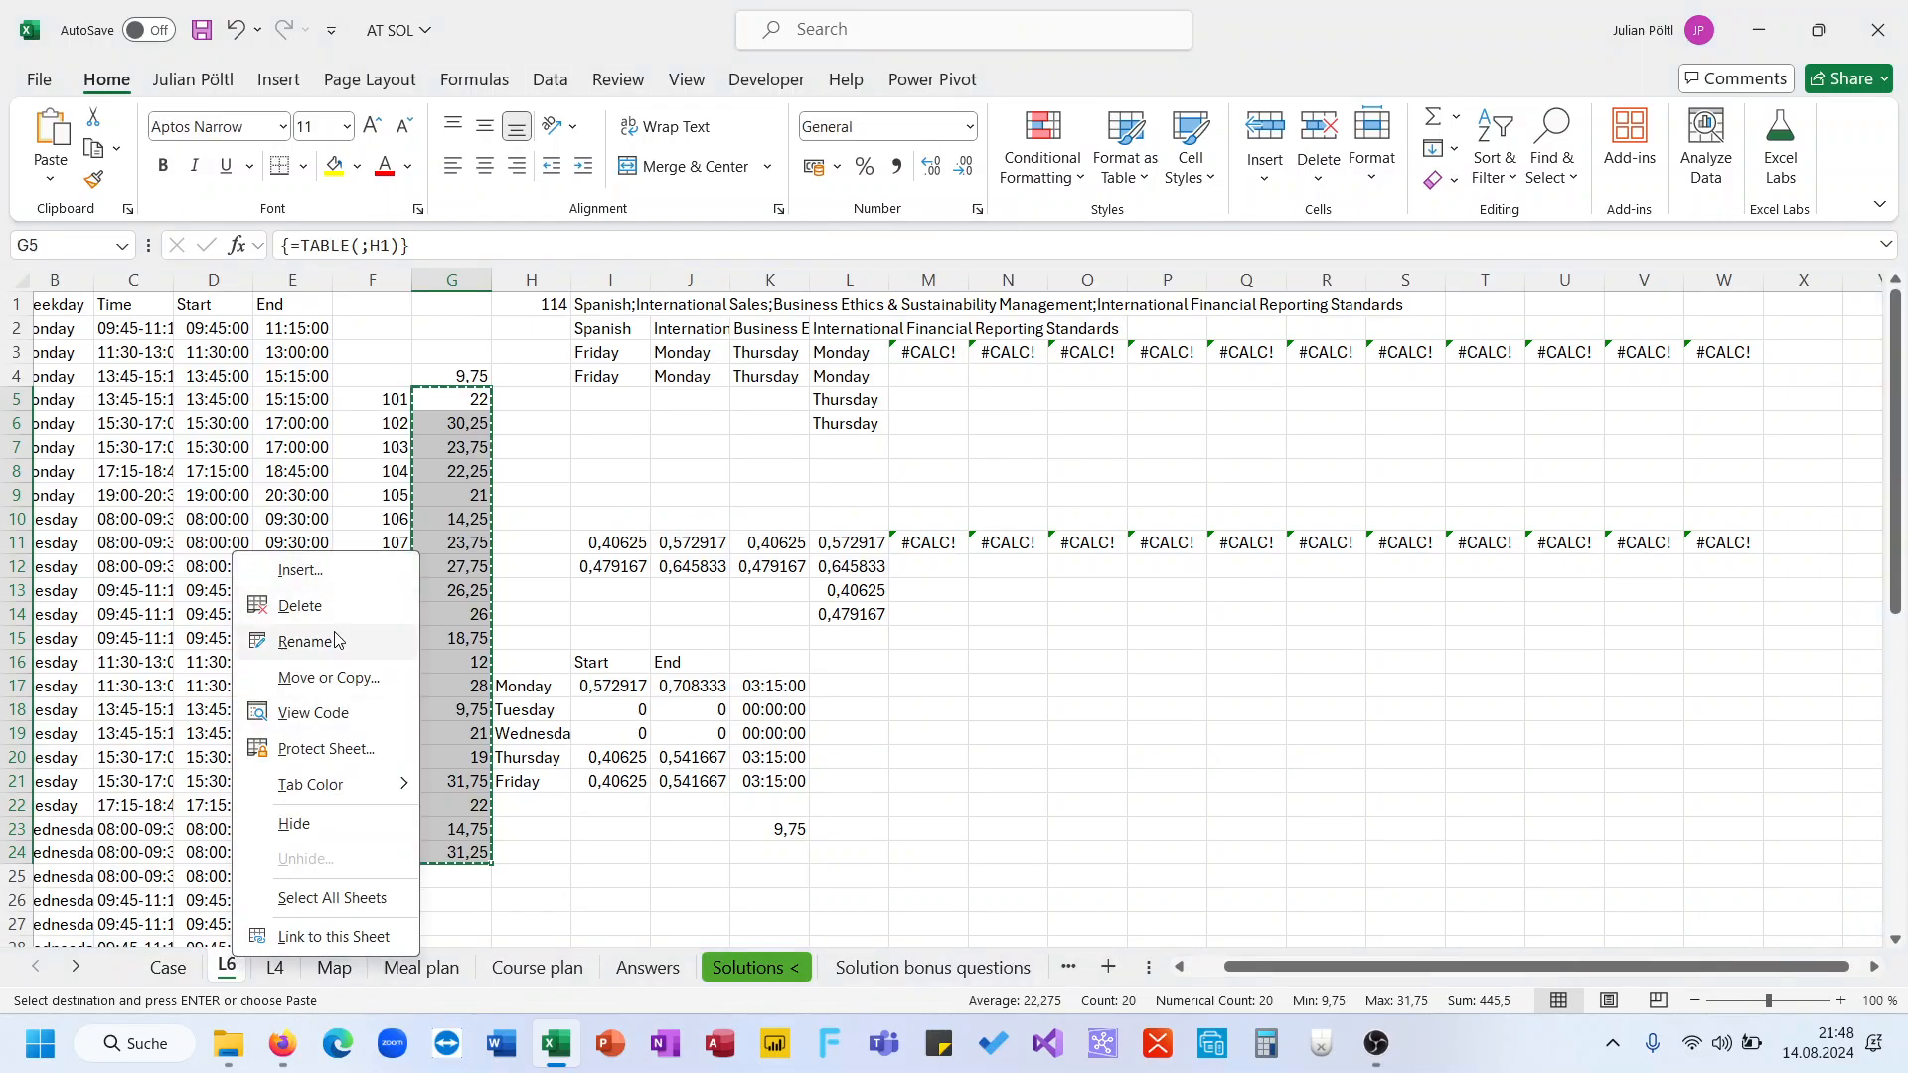
{"action": "mouse_move", "coordinate": [331, 792]}
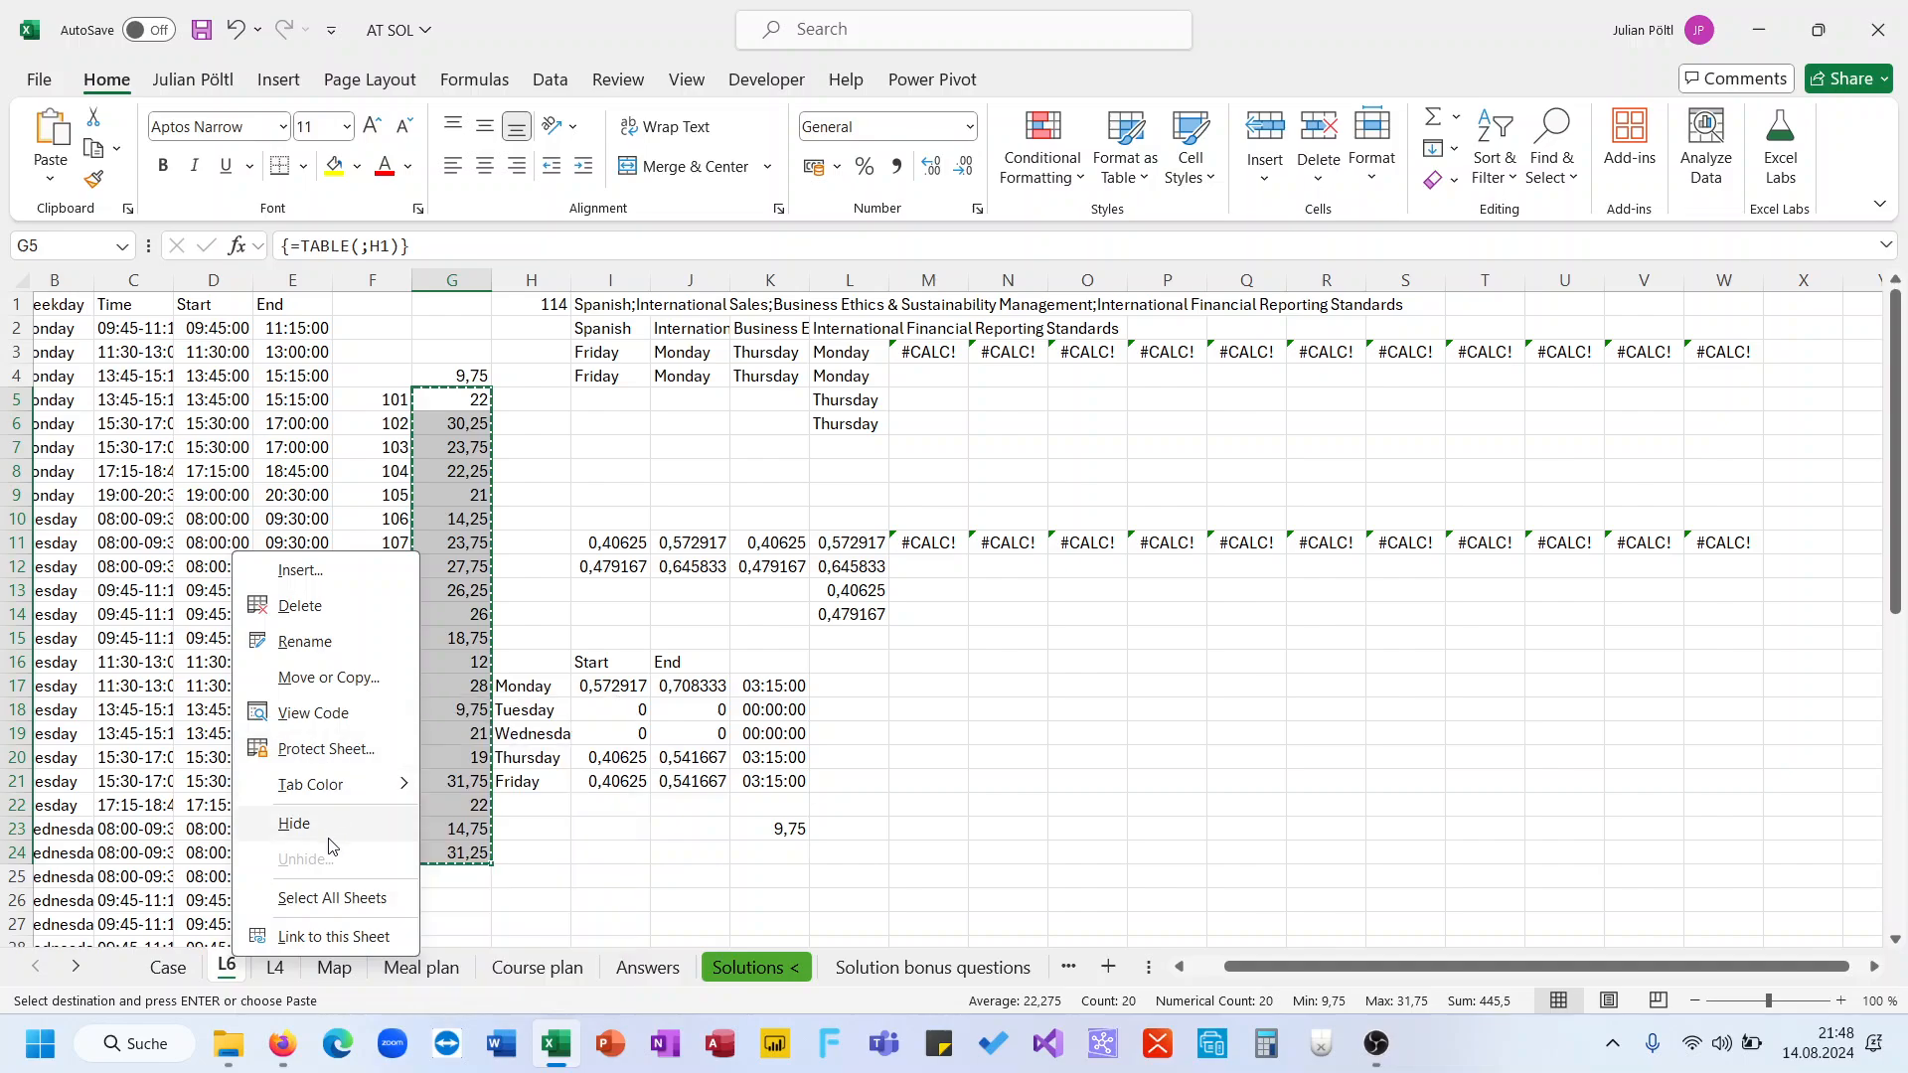
{"action": "left_click", "coordinate": [338, 680]}
{"action": "left_click", "coordinate": [170, 685]}
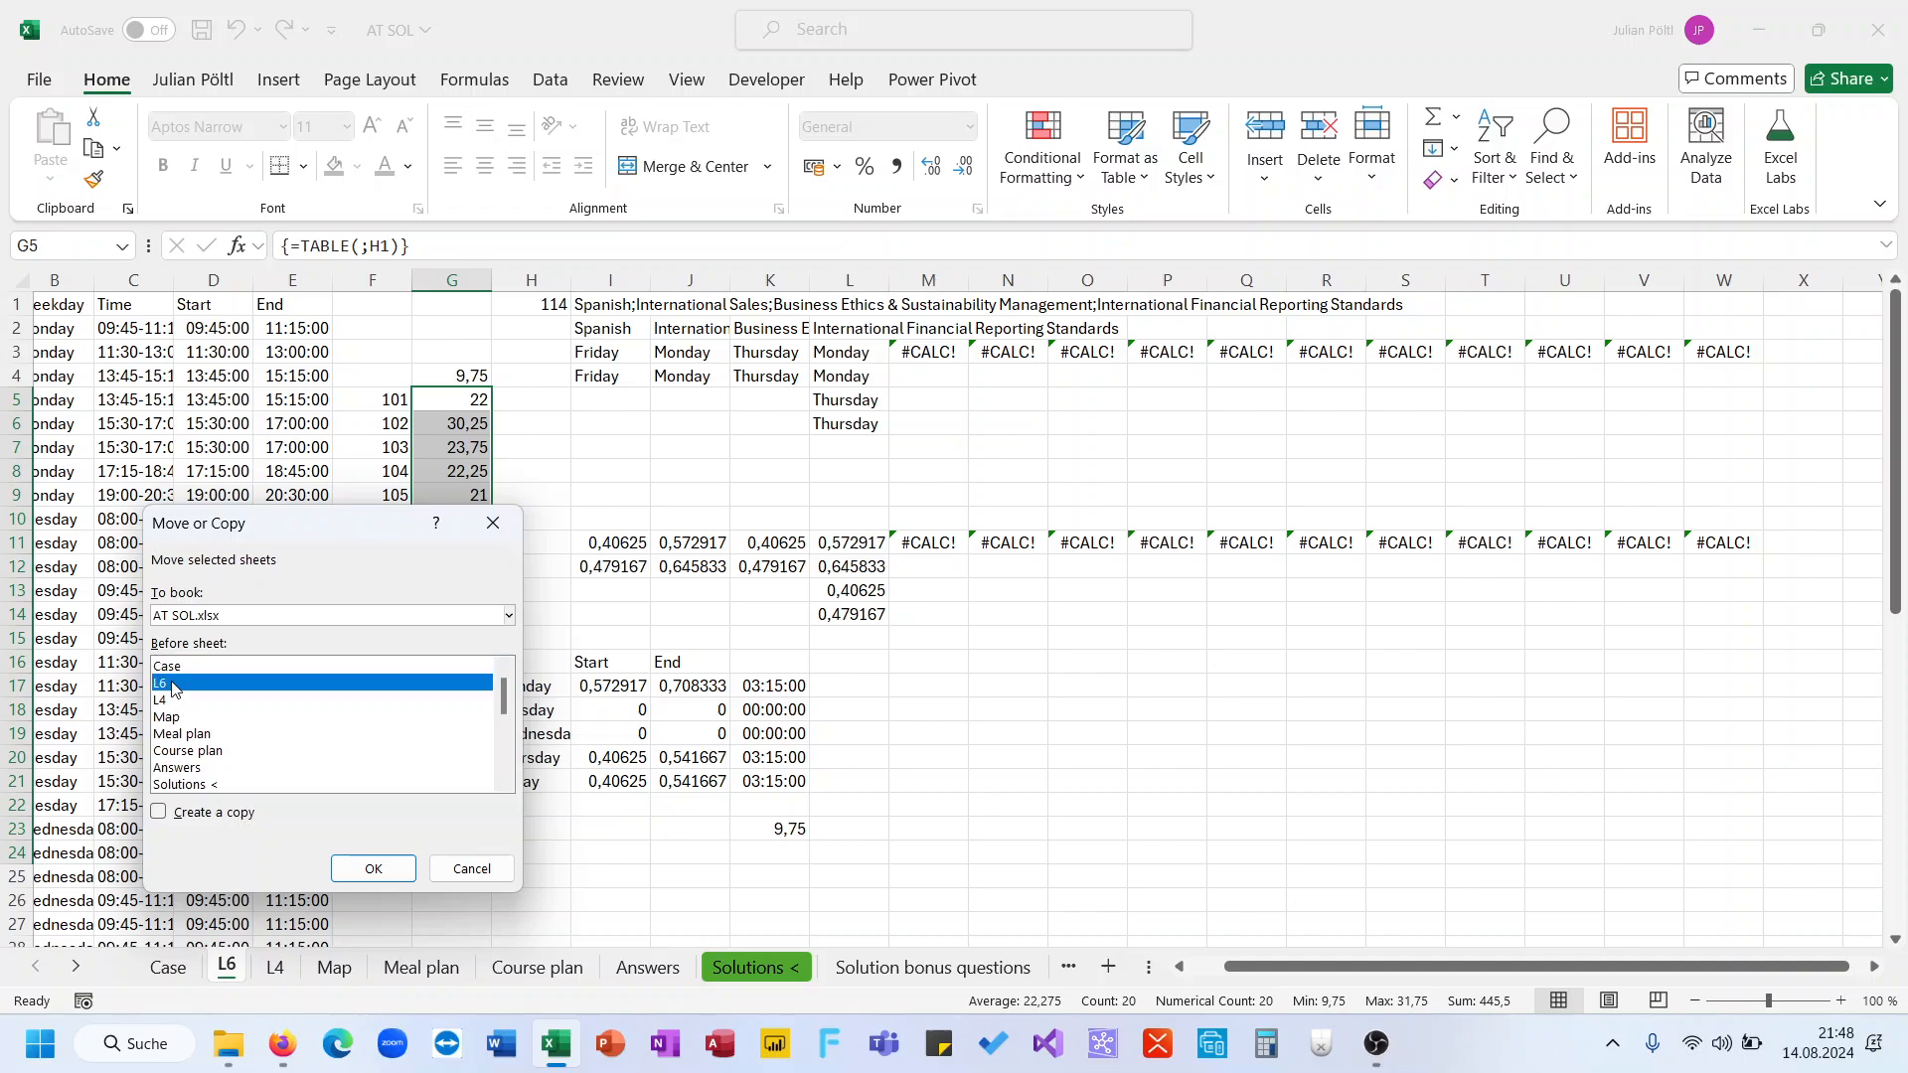
{"action": "left_click", "coordinate": [222, 823]}
{"action": "left_click", "coordinate": [374, 868]}
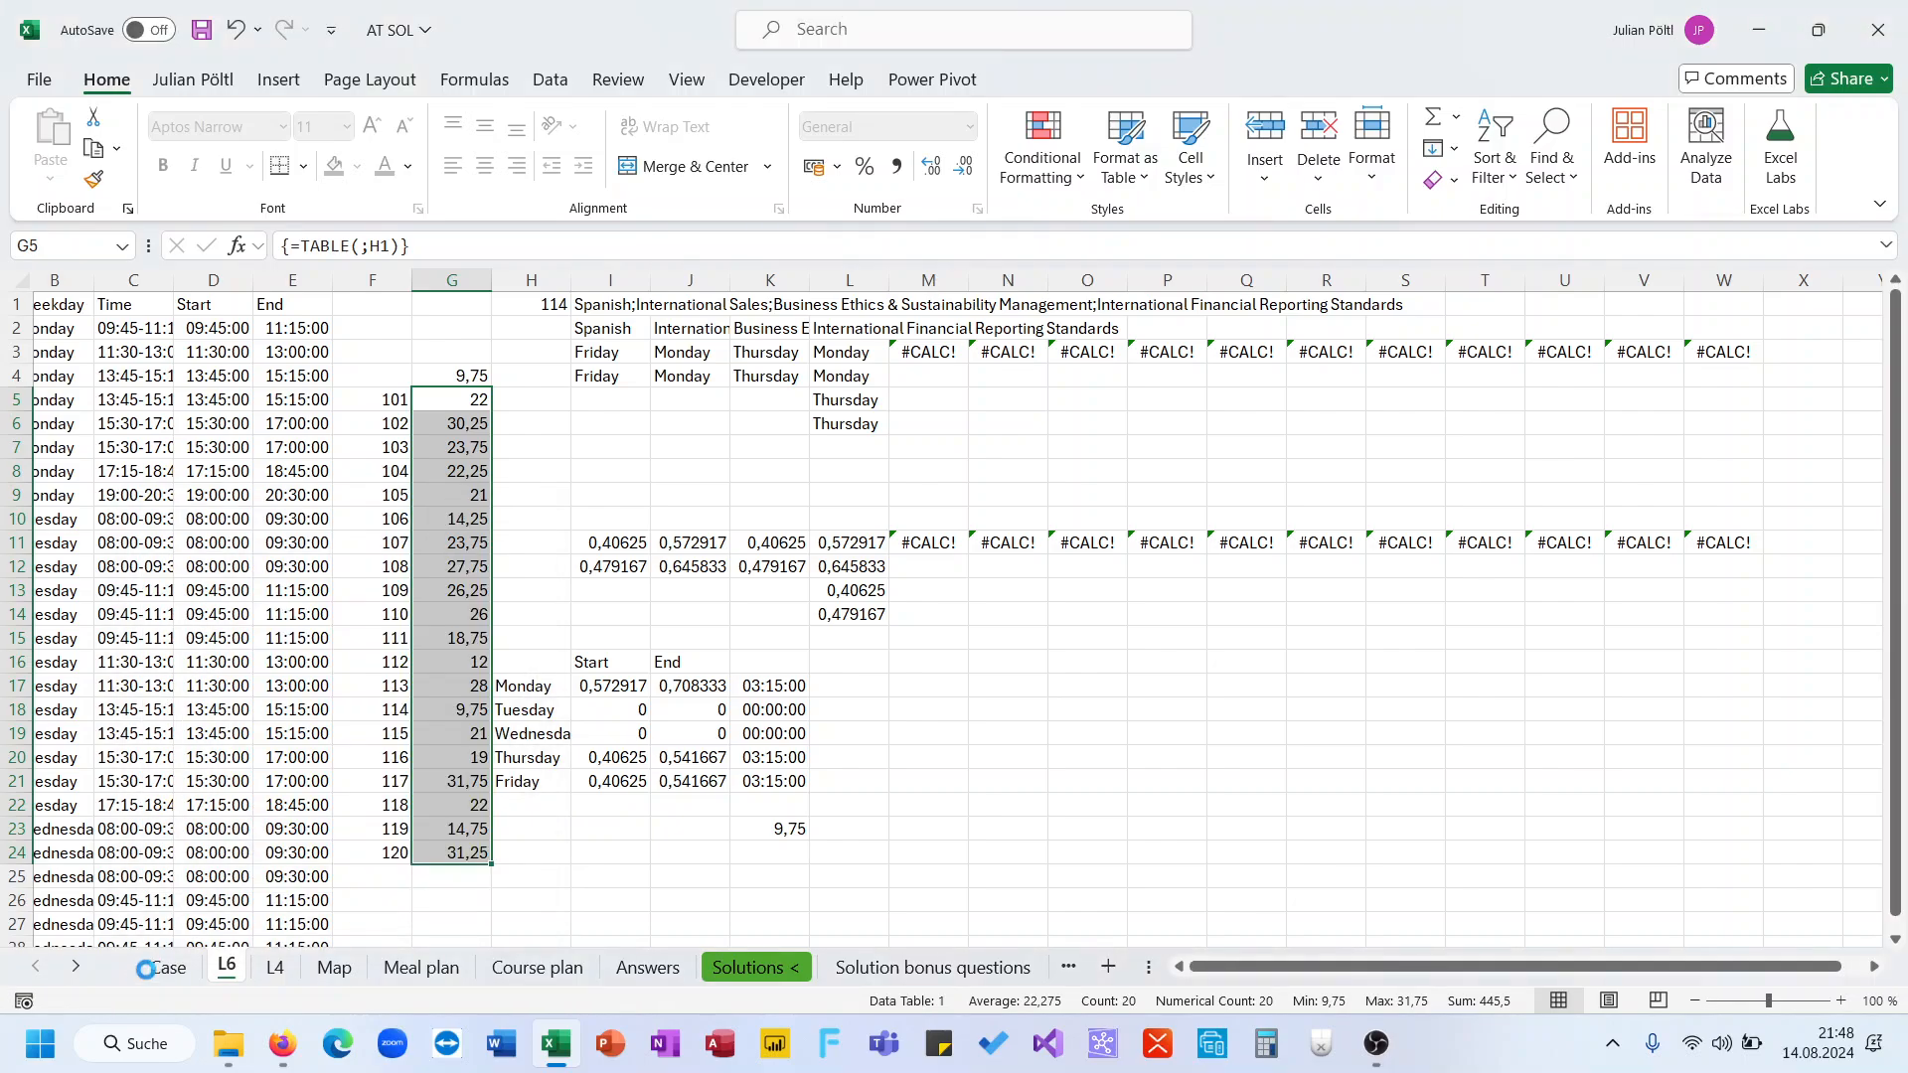
Rename the copied sheet as L7
{"action": "left_click", "coordinate": [180, 980]}
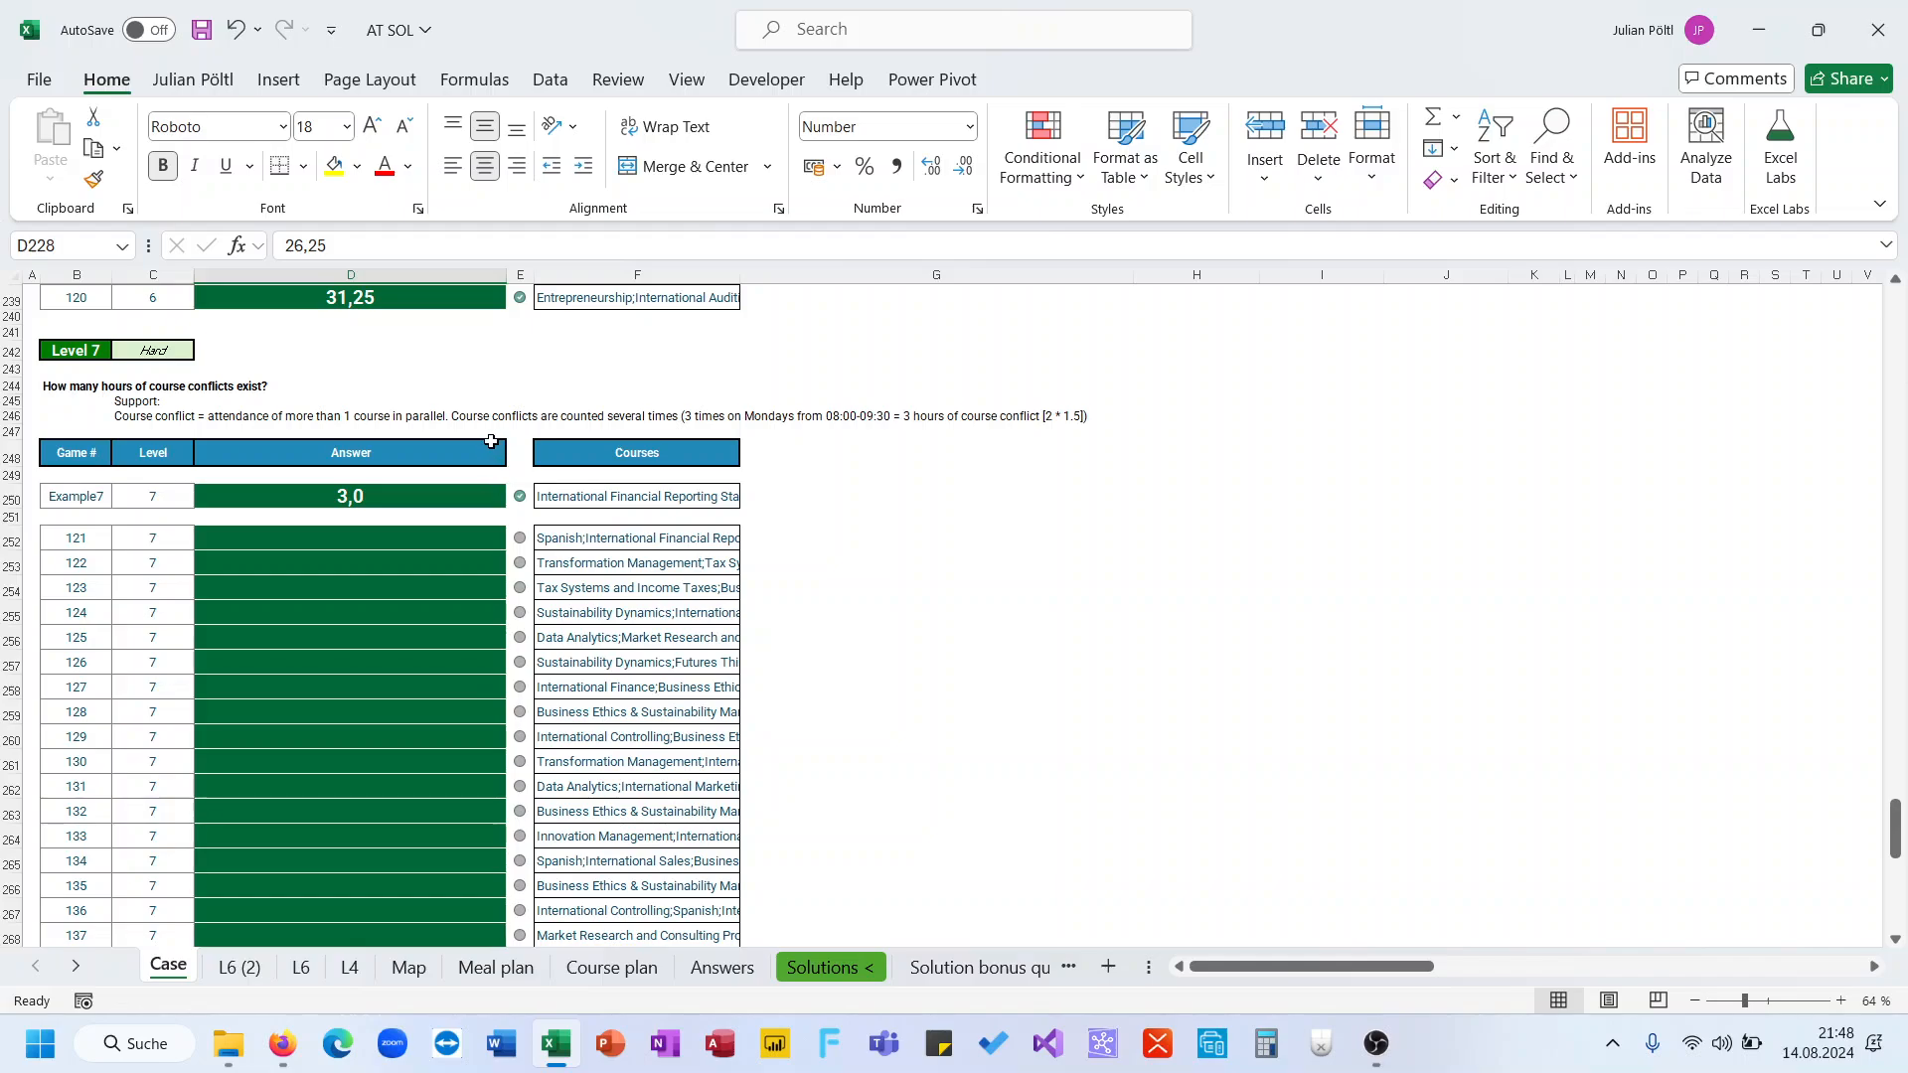
{"action": "left_click", "coordinate": [412, 418]}
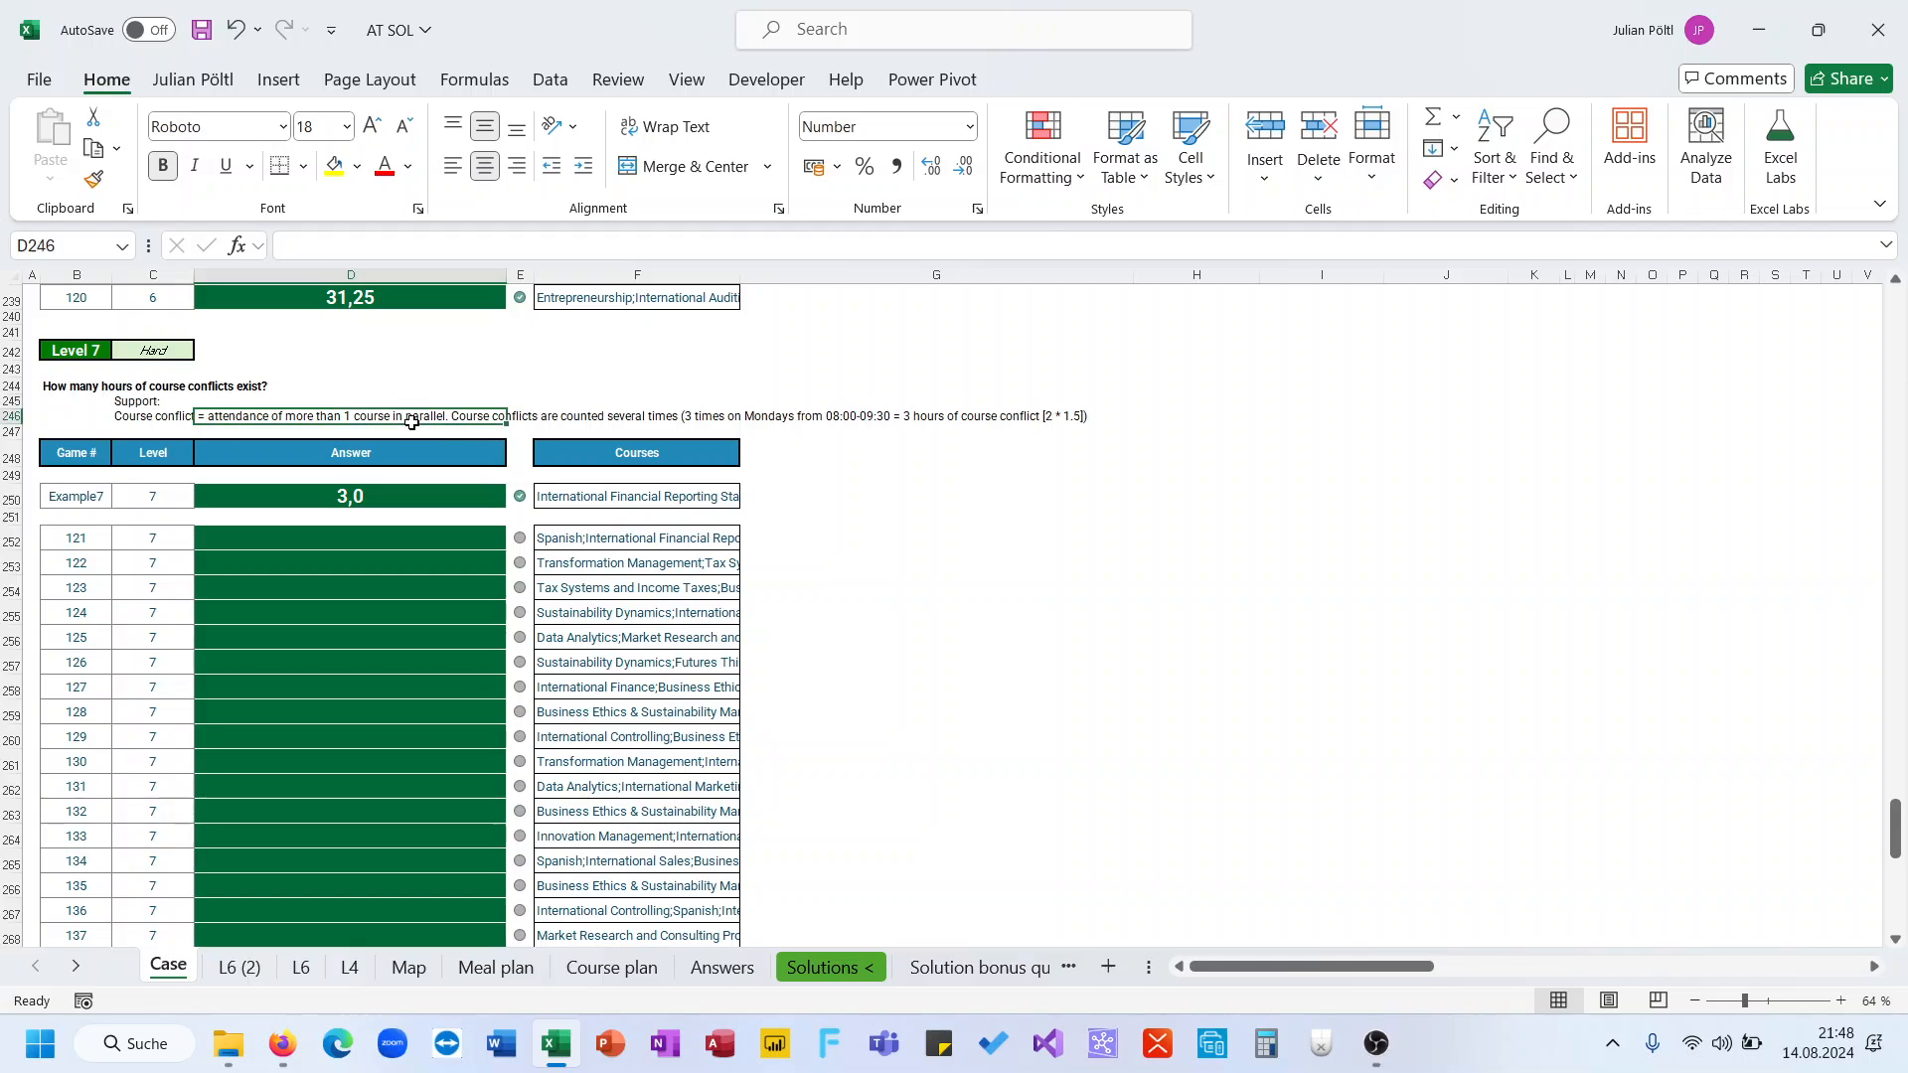
{"action": "double_click", "coordinate": [239, 969]}
{"action": "type", "text": "L7"}
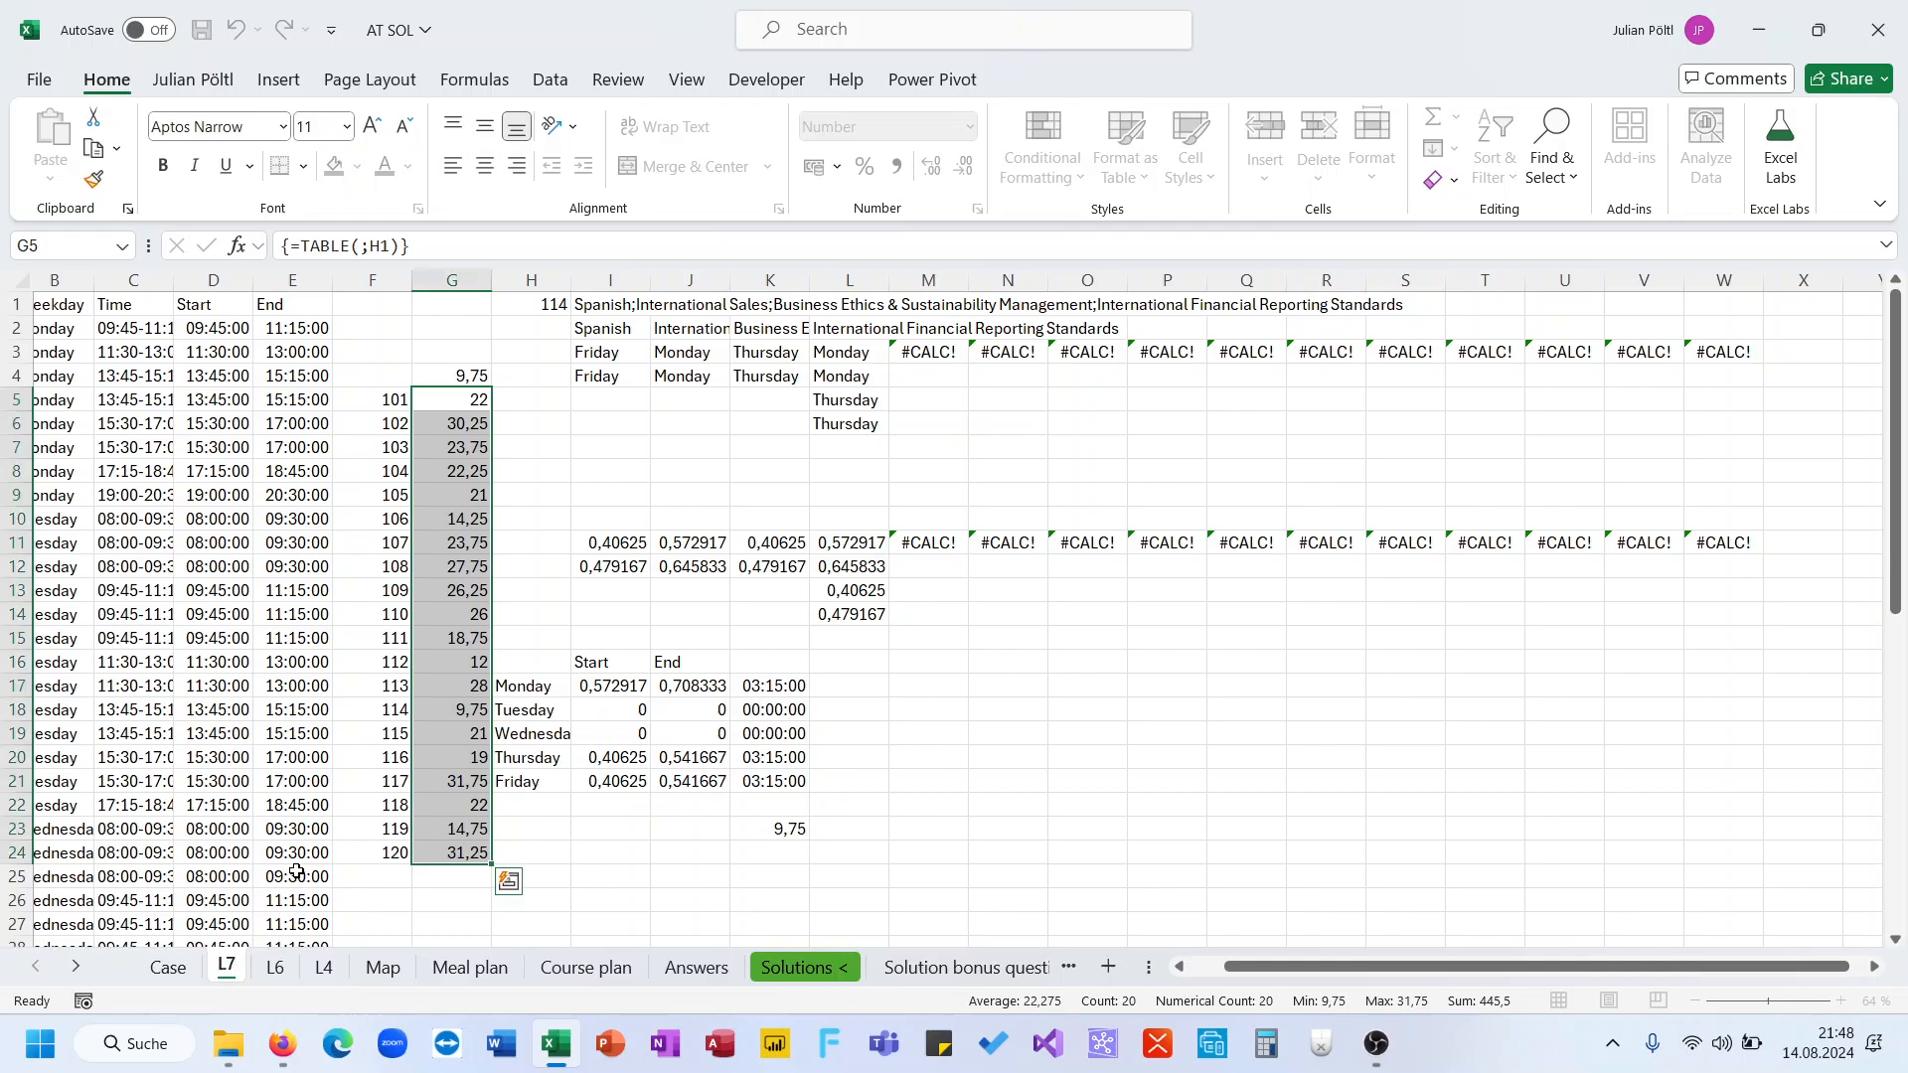
{"action": "key", "text": "Return"}
Enter Example7 as the game number in H1 on sheet L7
{"action": "left_click", "coordinate": [166, 976]}
{"action": "left_click", "coordinate": [214, 978]}
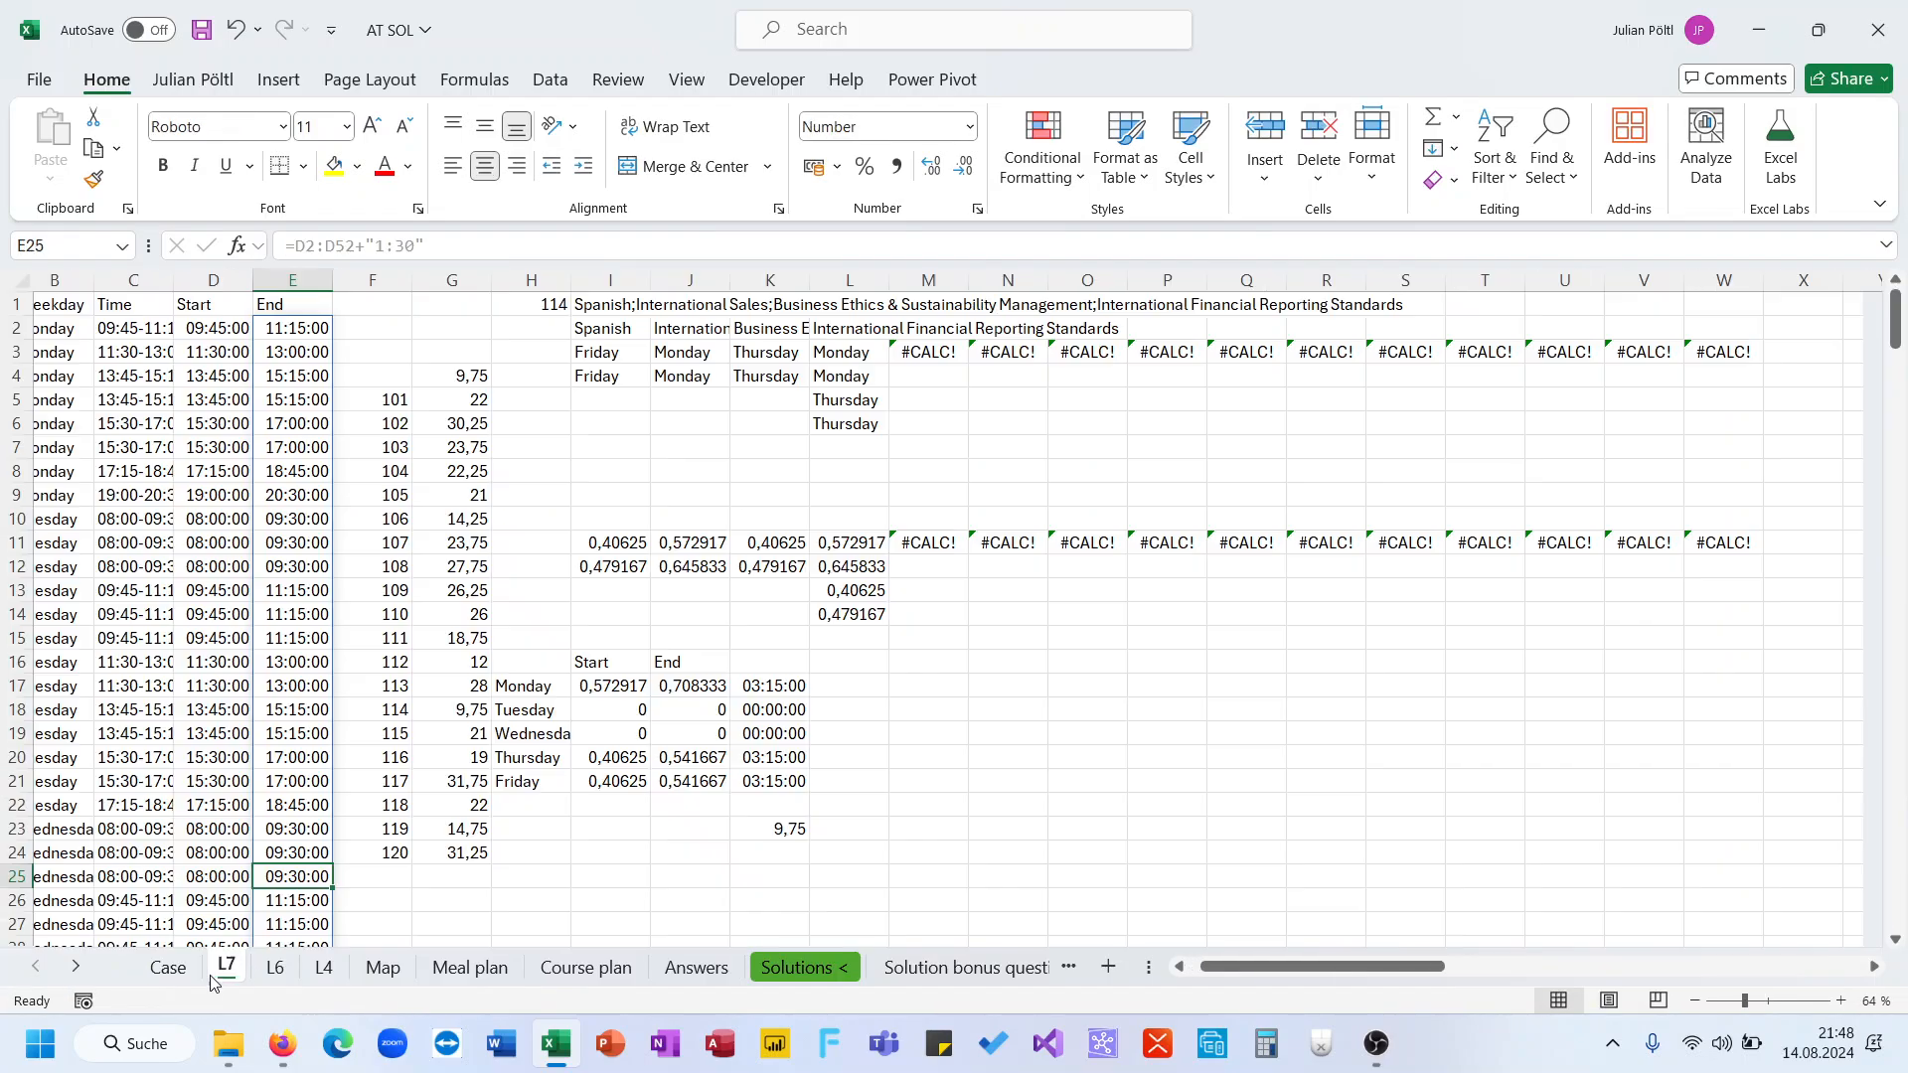
{"action": "left_click", "coordinate": [237, 343]}
{"action": "scroll", "coordinate": [236, 342], "scroll_direction": "left", "scroll_amount": 1}
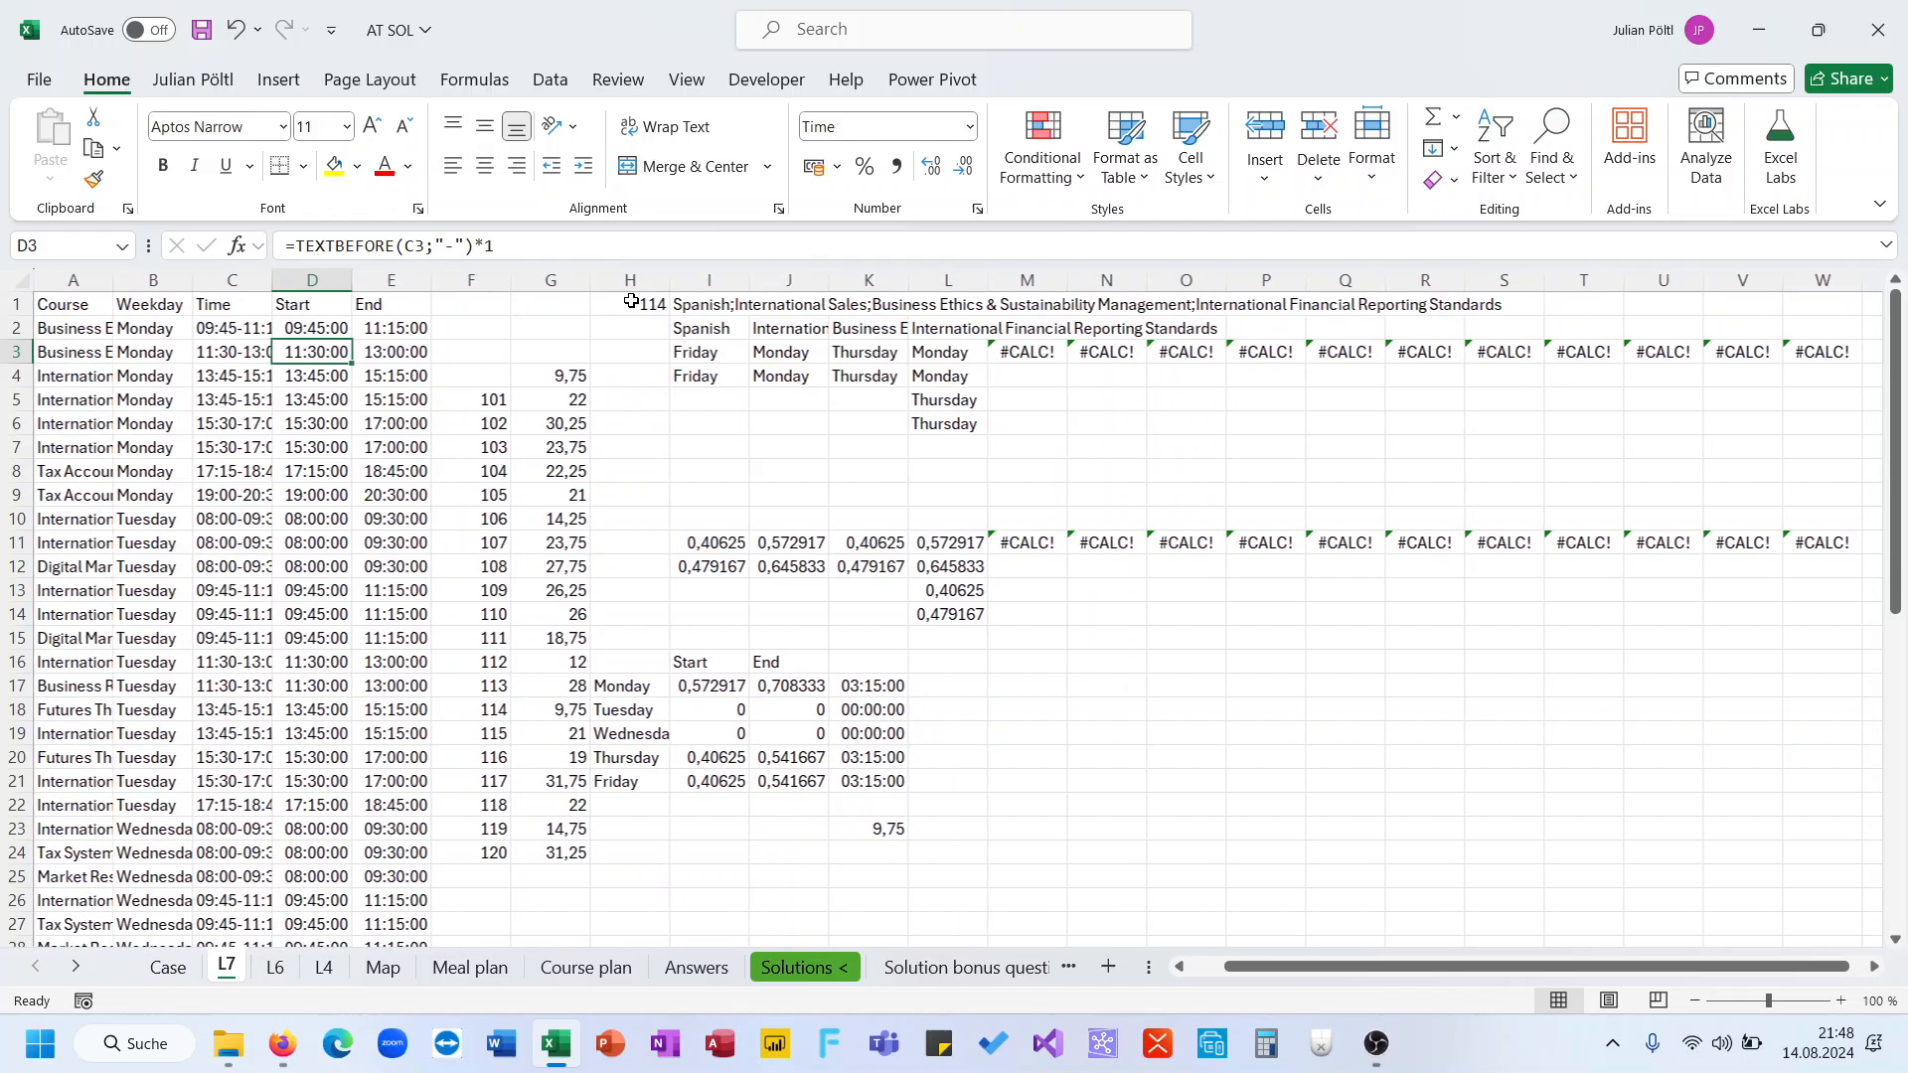
{"action": "left_click", "coordinate": [646, 300]}
{"action": "type", "text": "Ex"}
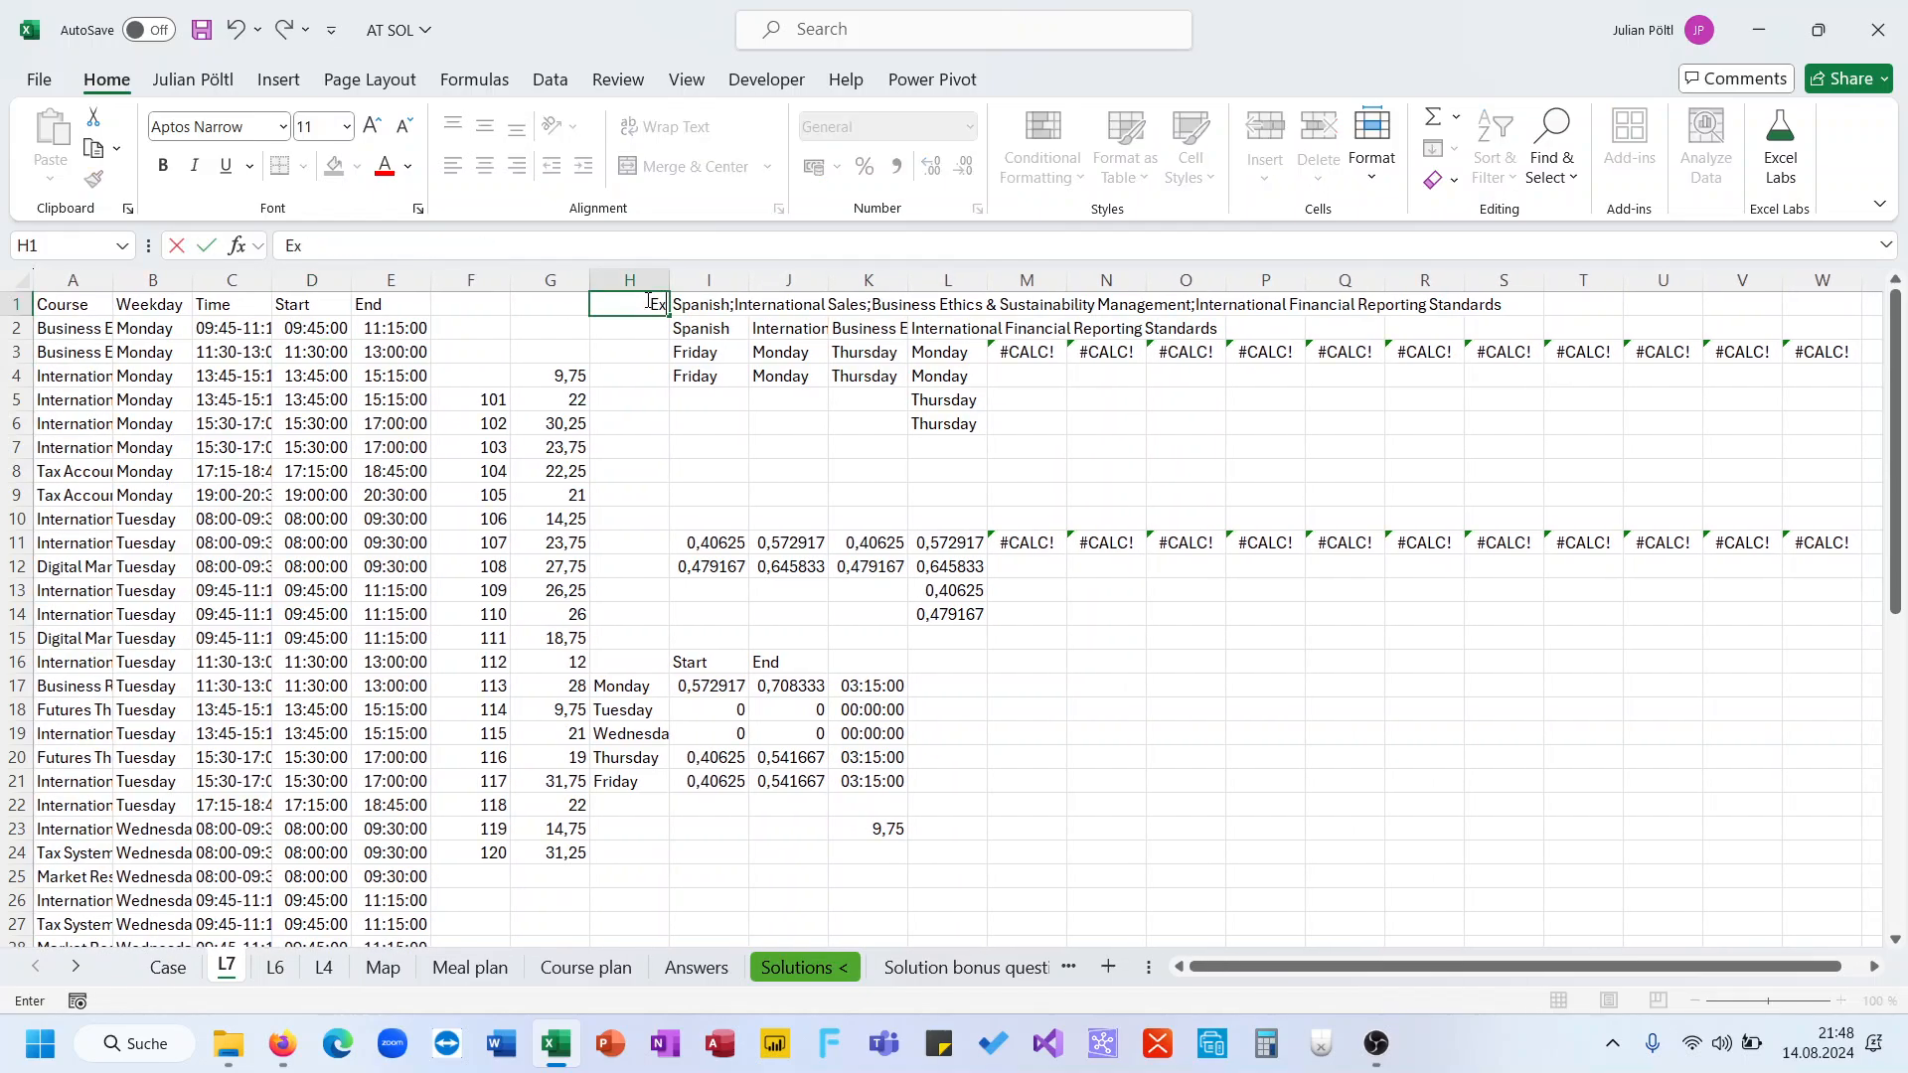
{"action": "type", "text": "ample7"}
{"action": "key", "text": "Tab"}
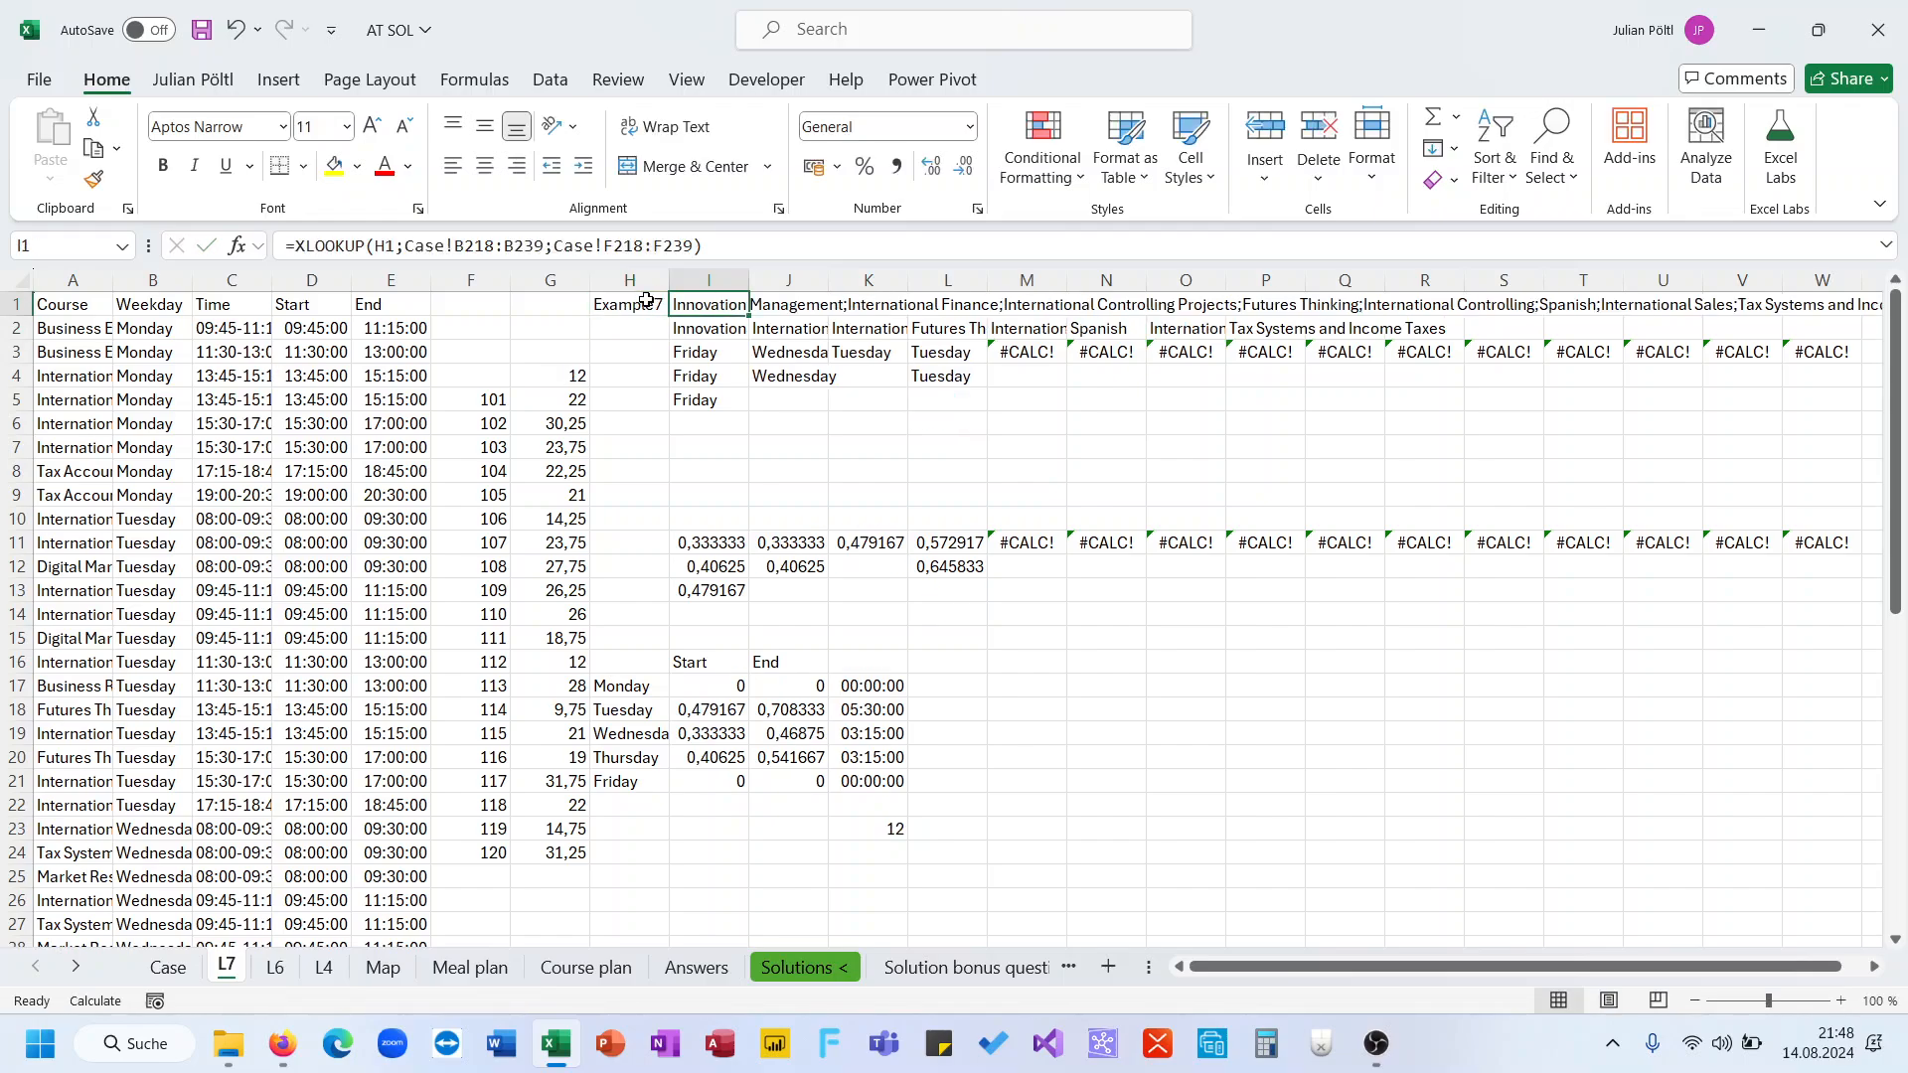
Point the XLOOKUP in I1 to the Level 7 games Case!B250:B271 and courses Case!F250:F271
{"action": "left_click", "coordinate": [662, 248]}
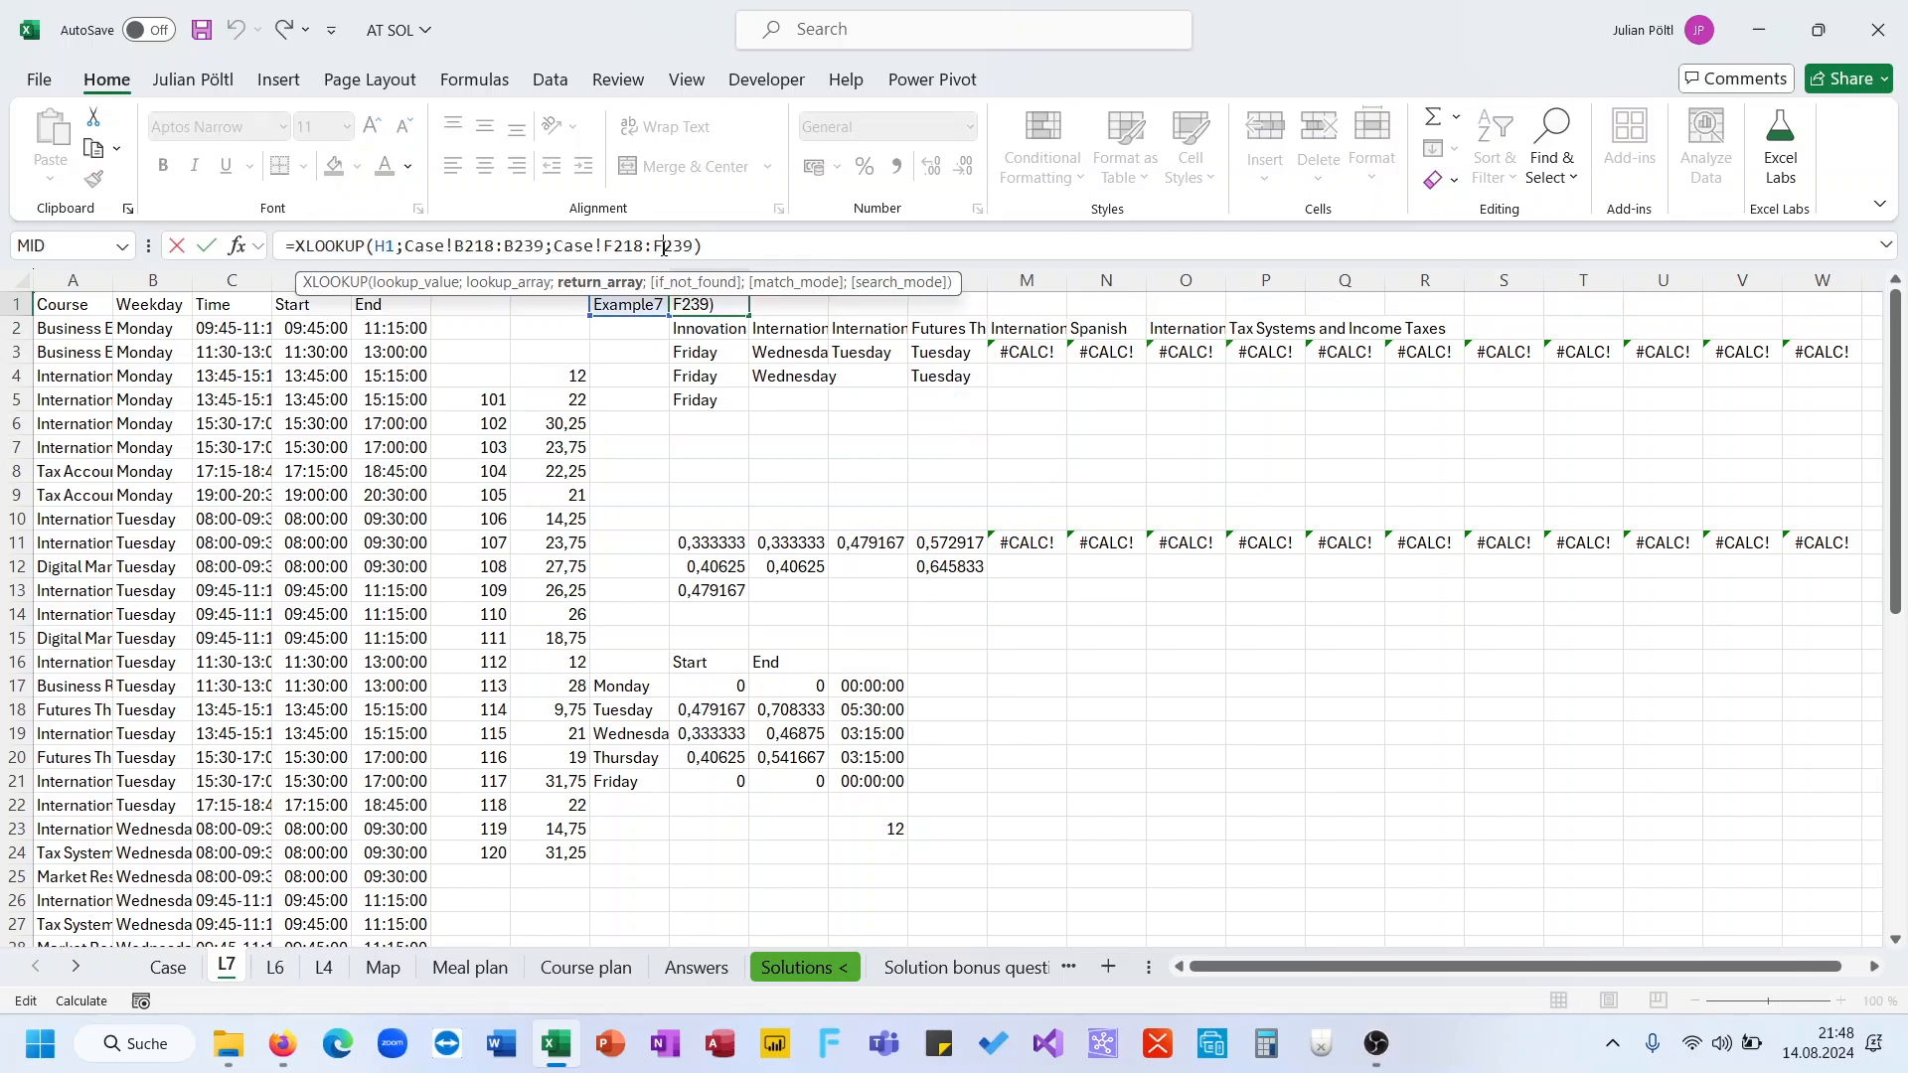
{"action": "left_click", "coordinate": [191, 965]}
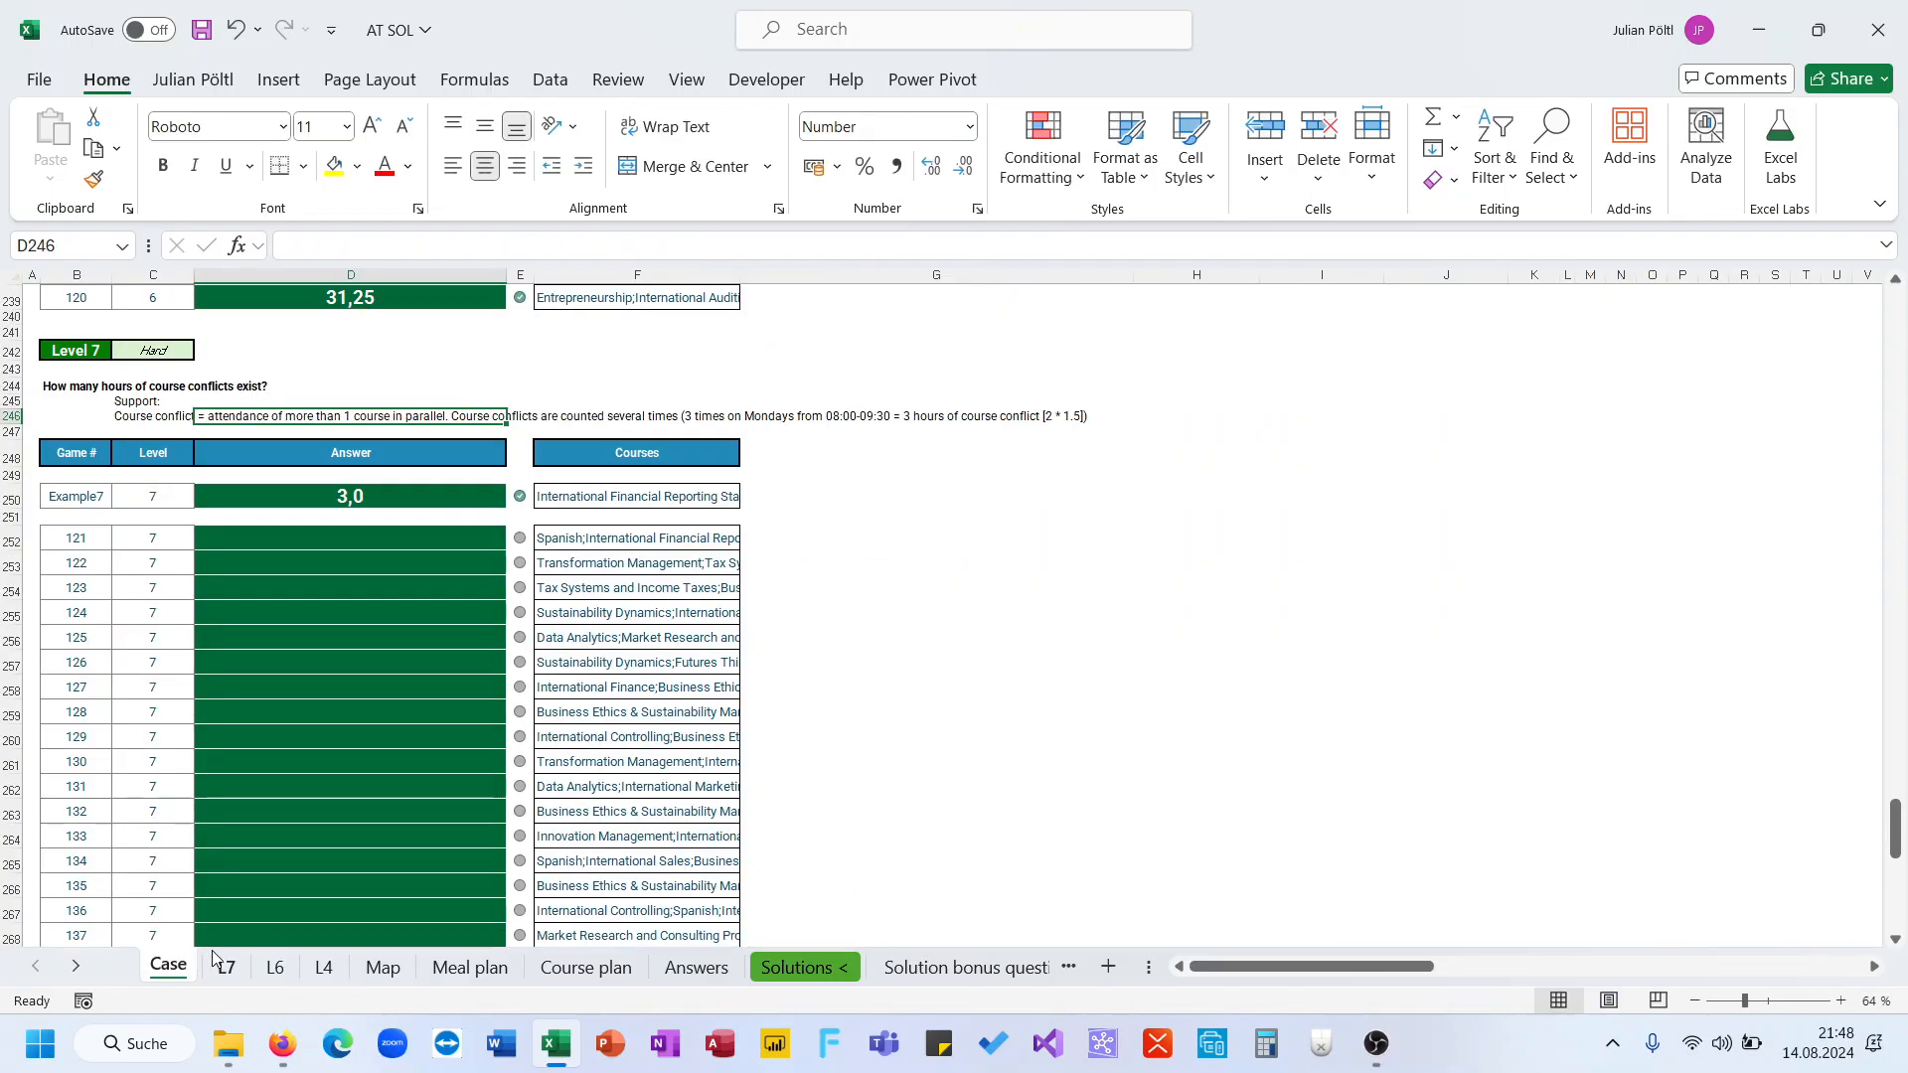
{"action": "left_click", "coordinate": [222, 965]}
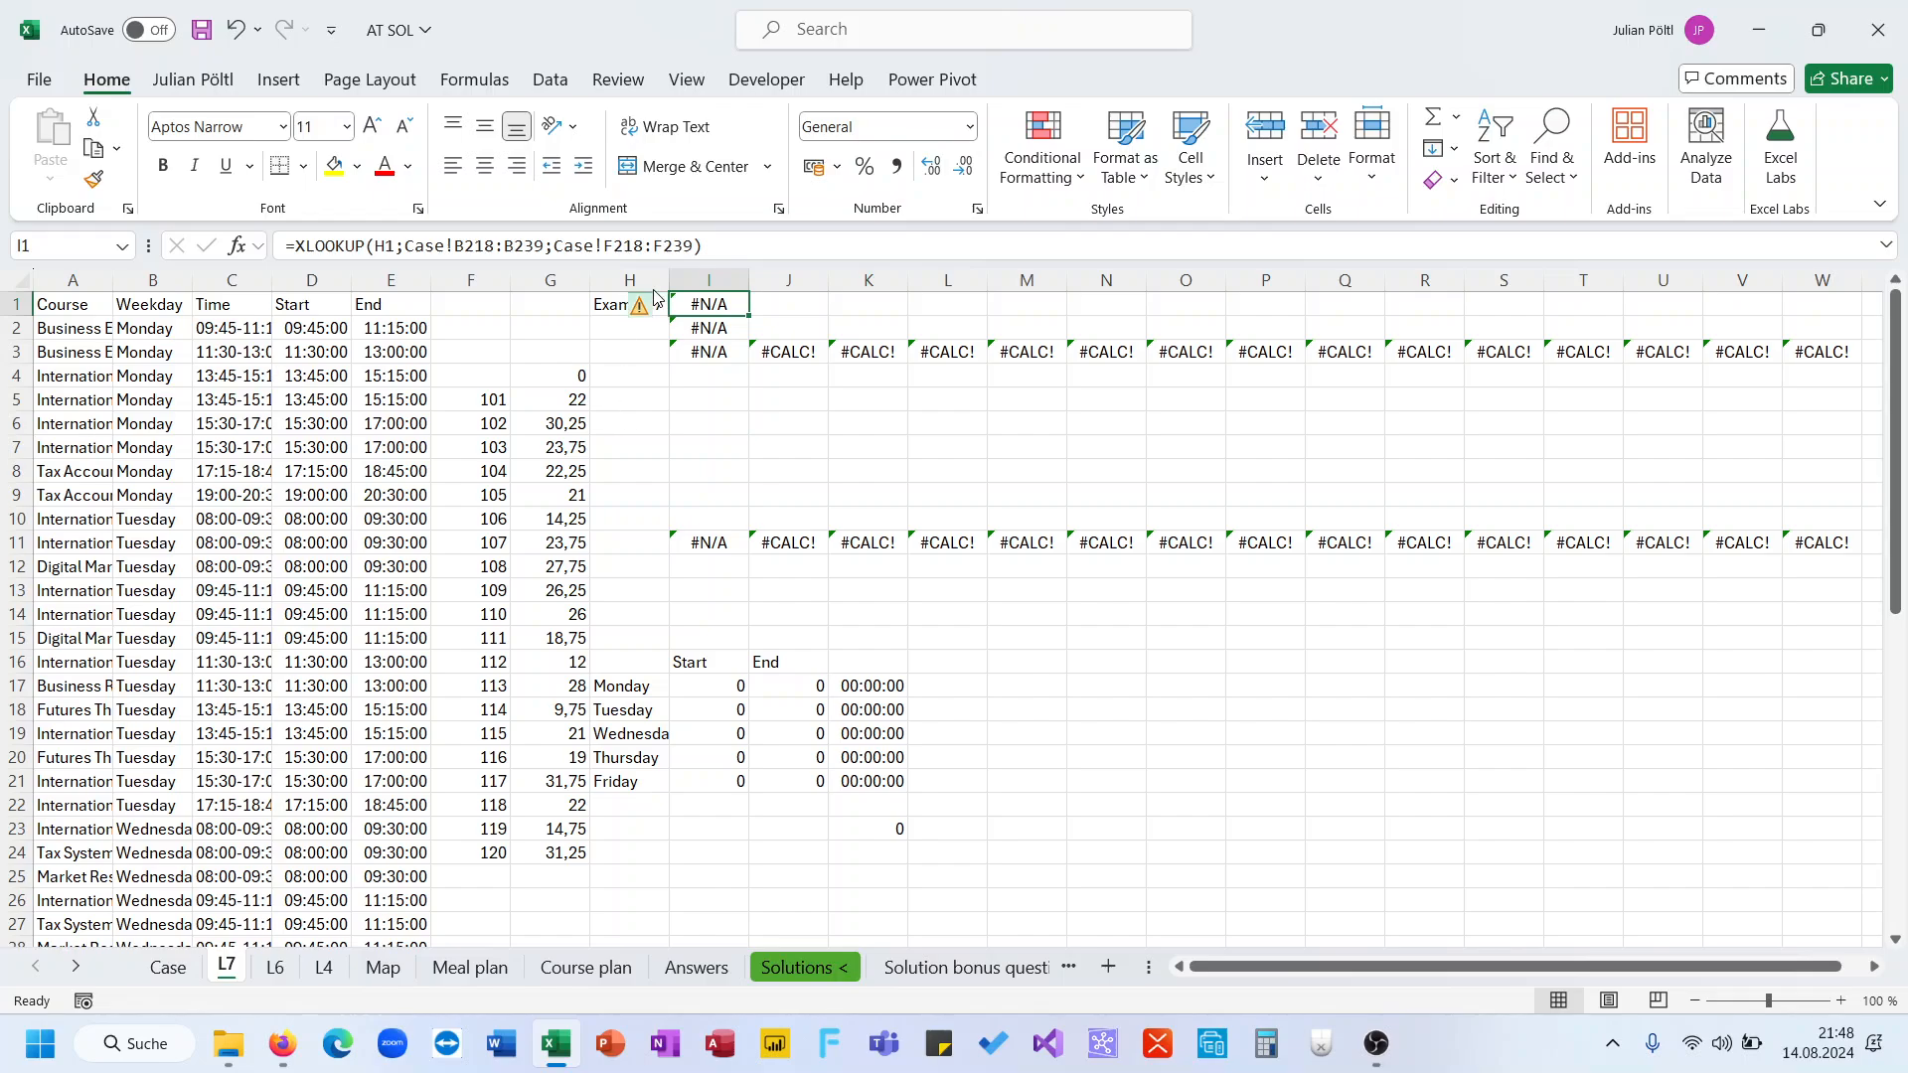
{"action": "left_click", "coordinate": [674, 245]}
{"action": "left_click_drag", "start_coordinate": [702, 245], "coordinate": [404, 245]}
{"action": "key", "text": "BackSpace"}
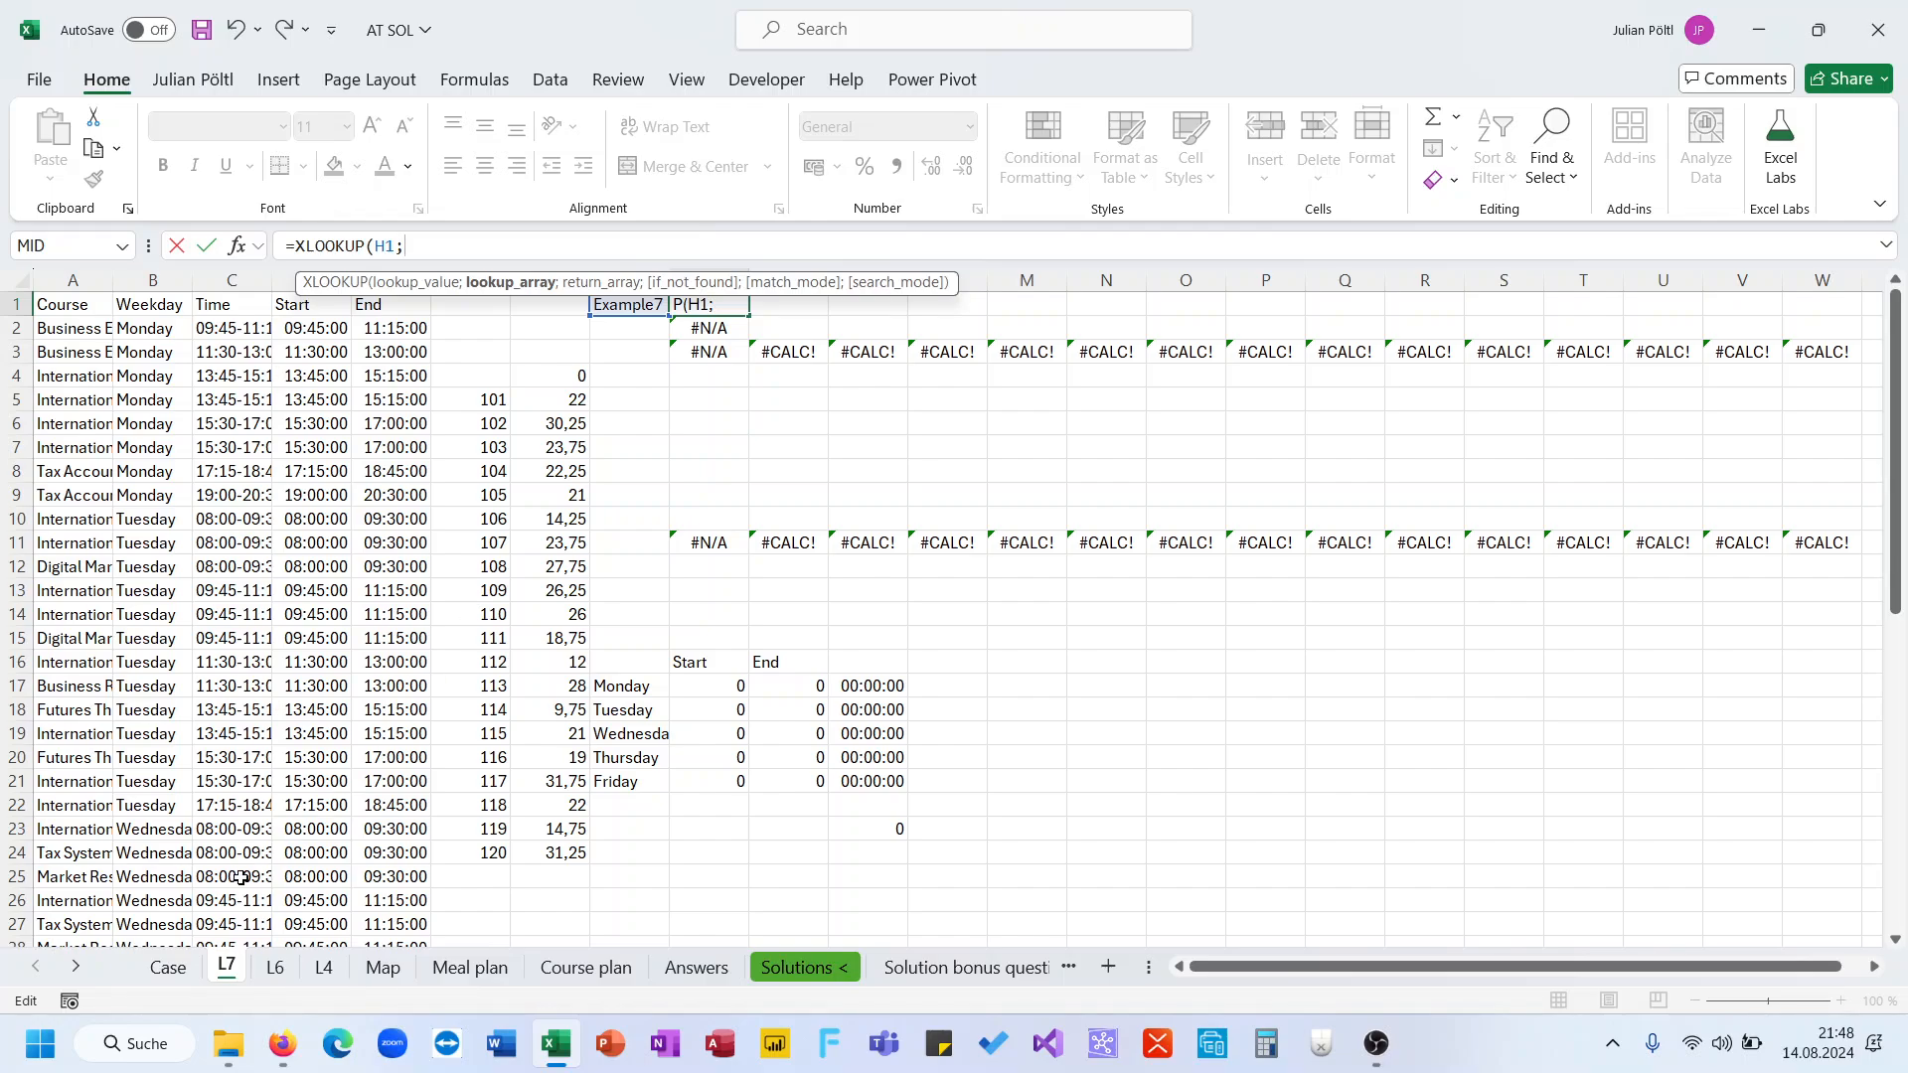
{"action": "left_click", "coordinate": [174, 966]}
{"action": "left_click", "coordinate": [91, 524]}
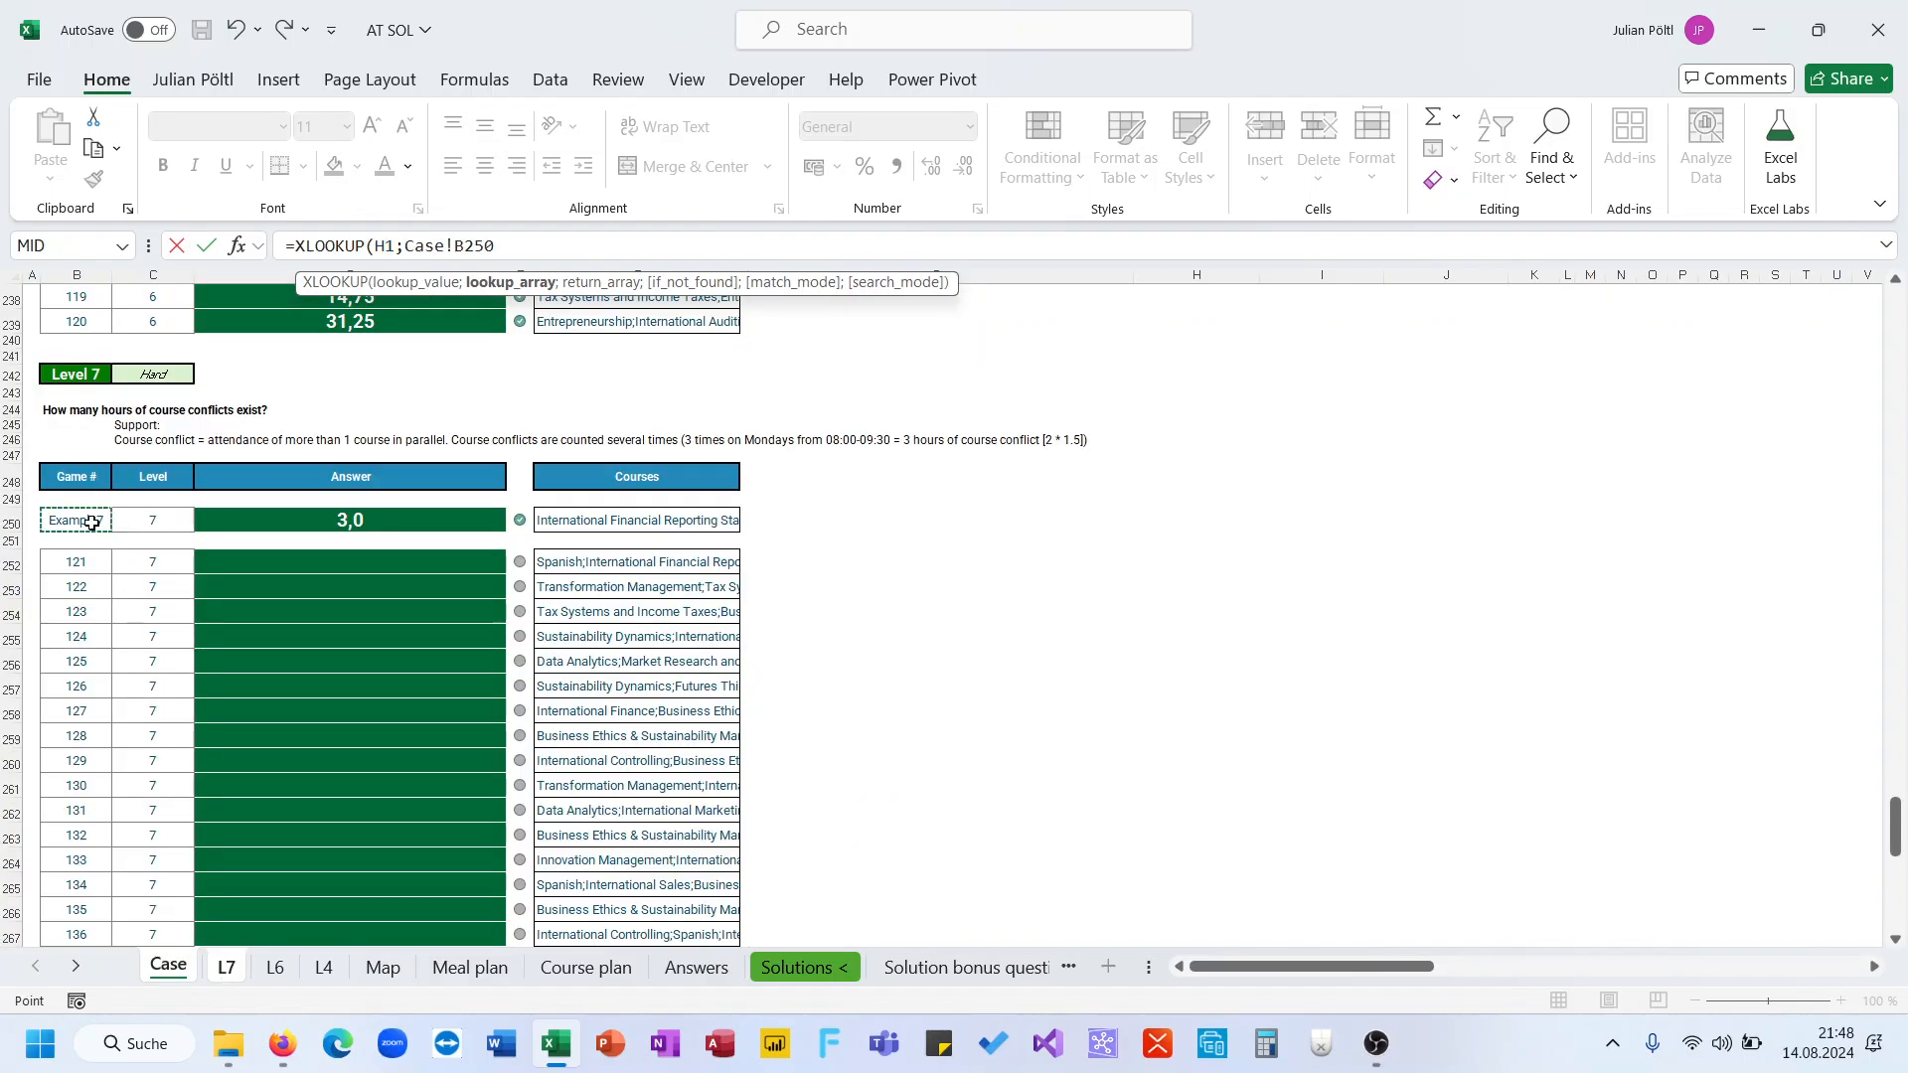
{"action": "key", "text": "ctrl+shift+Down"}
{"action": "key", "text": "ctrl+shift+Down"}
{"action": "type", "text": ";"}
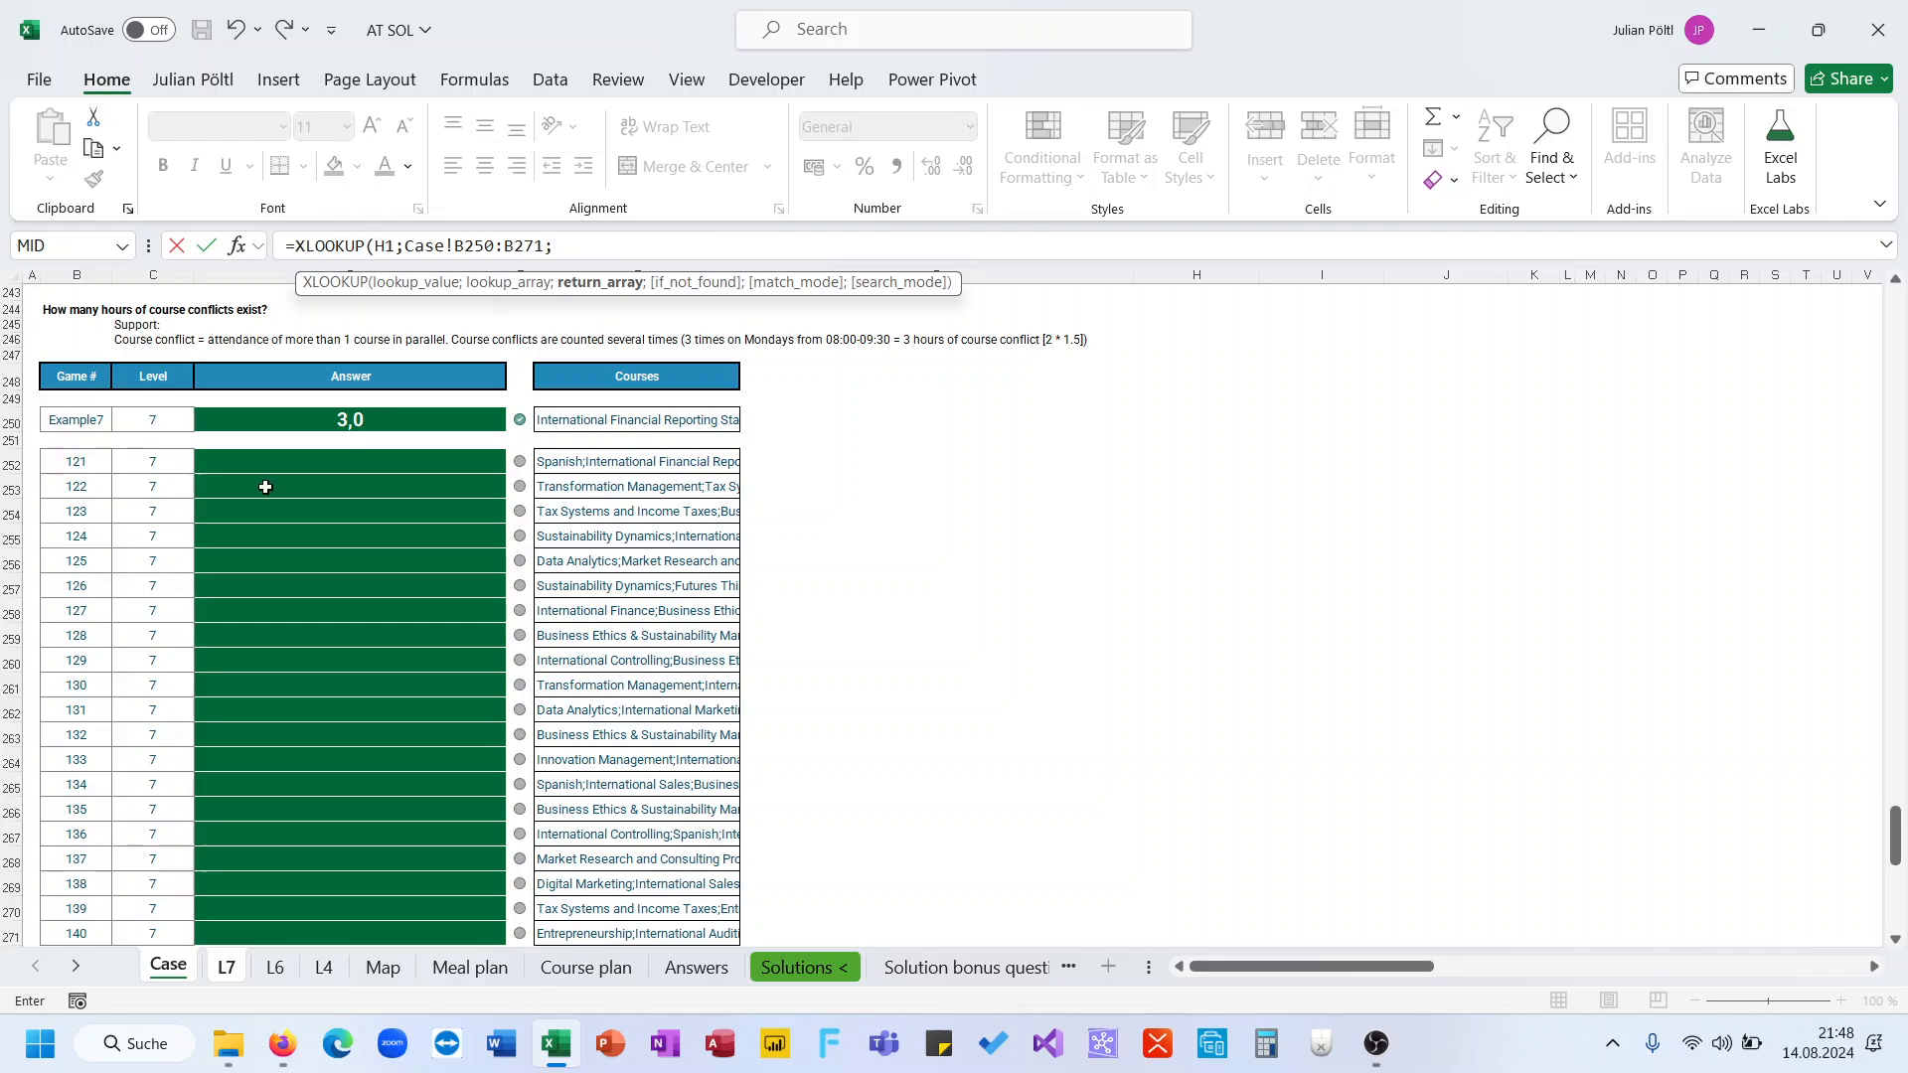
{"action": "left_click_drag", "start_coordinate": [580, 426], "coordinate": [584, 430]}
{"action": "key", "text": "ctrl+shift+Down"}
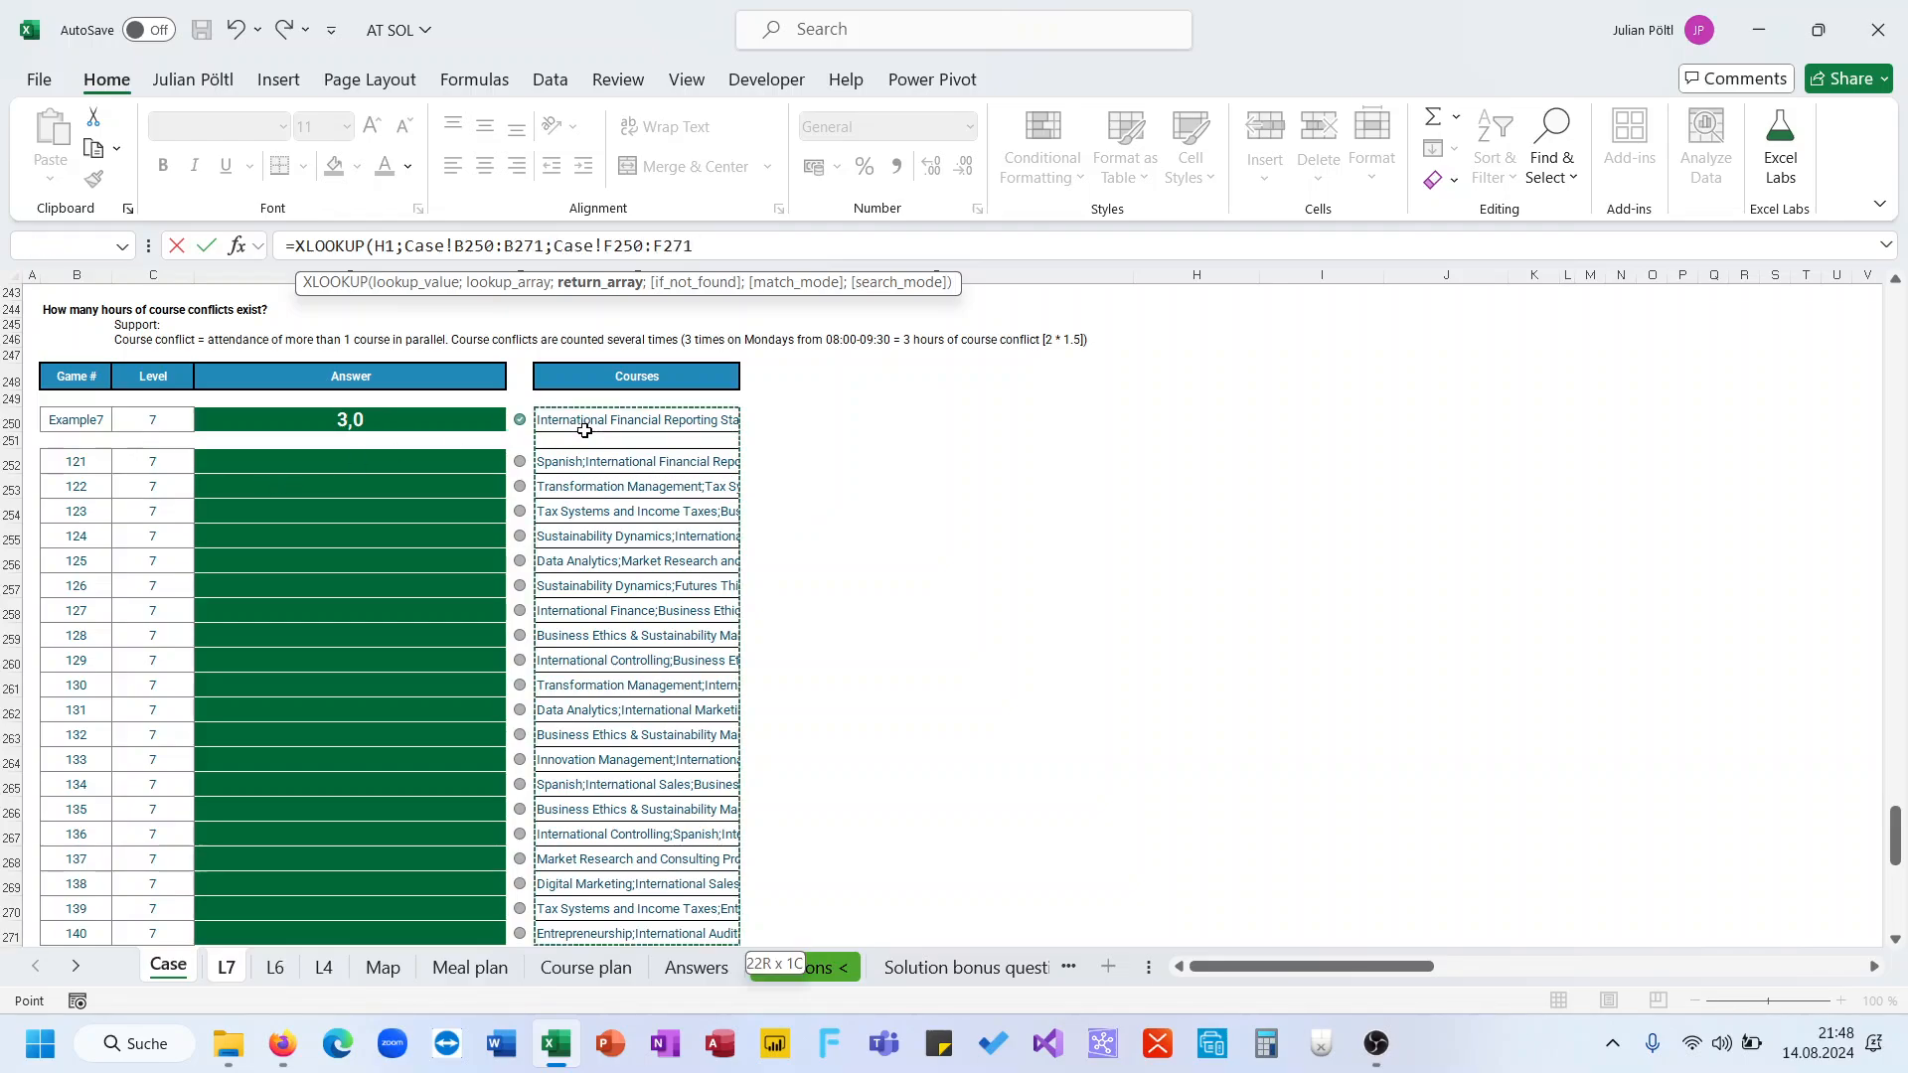
{"action": "key", "text": "Return"}
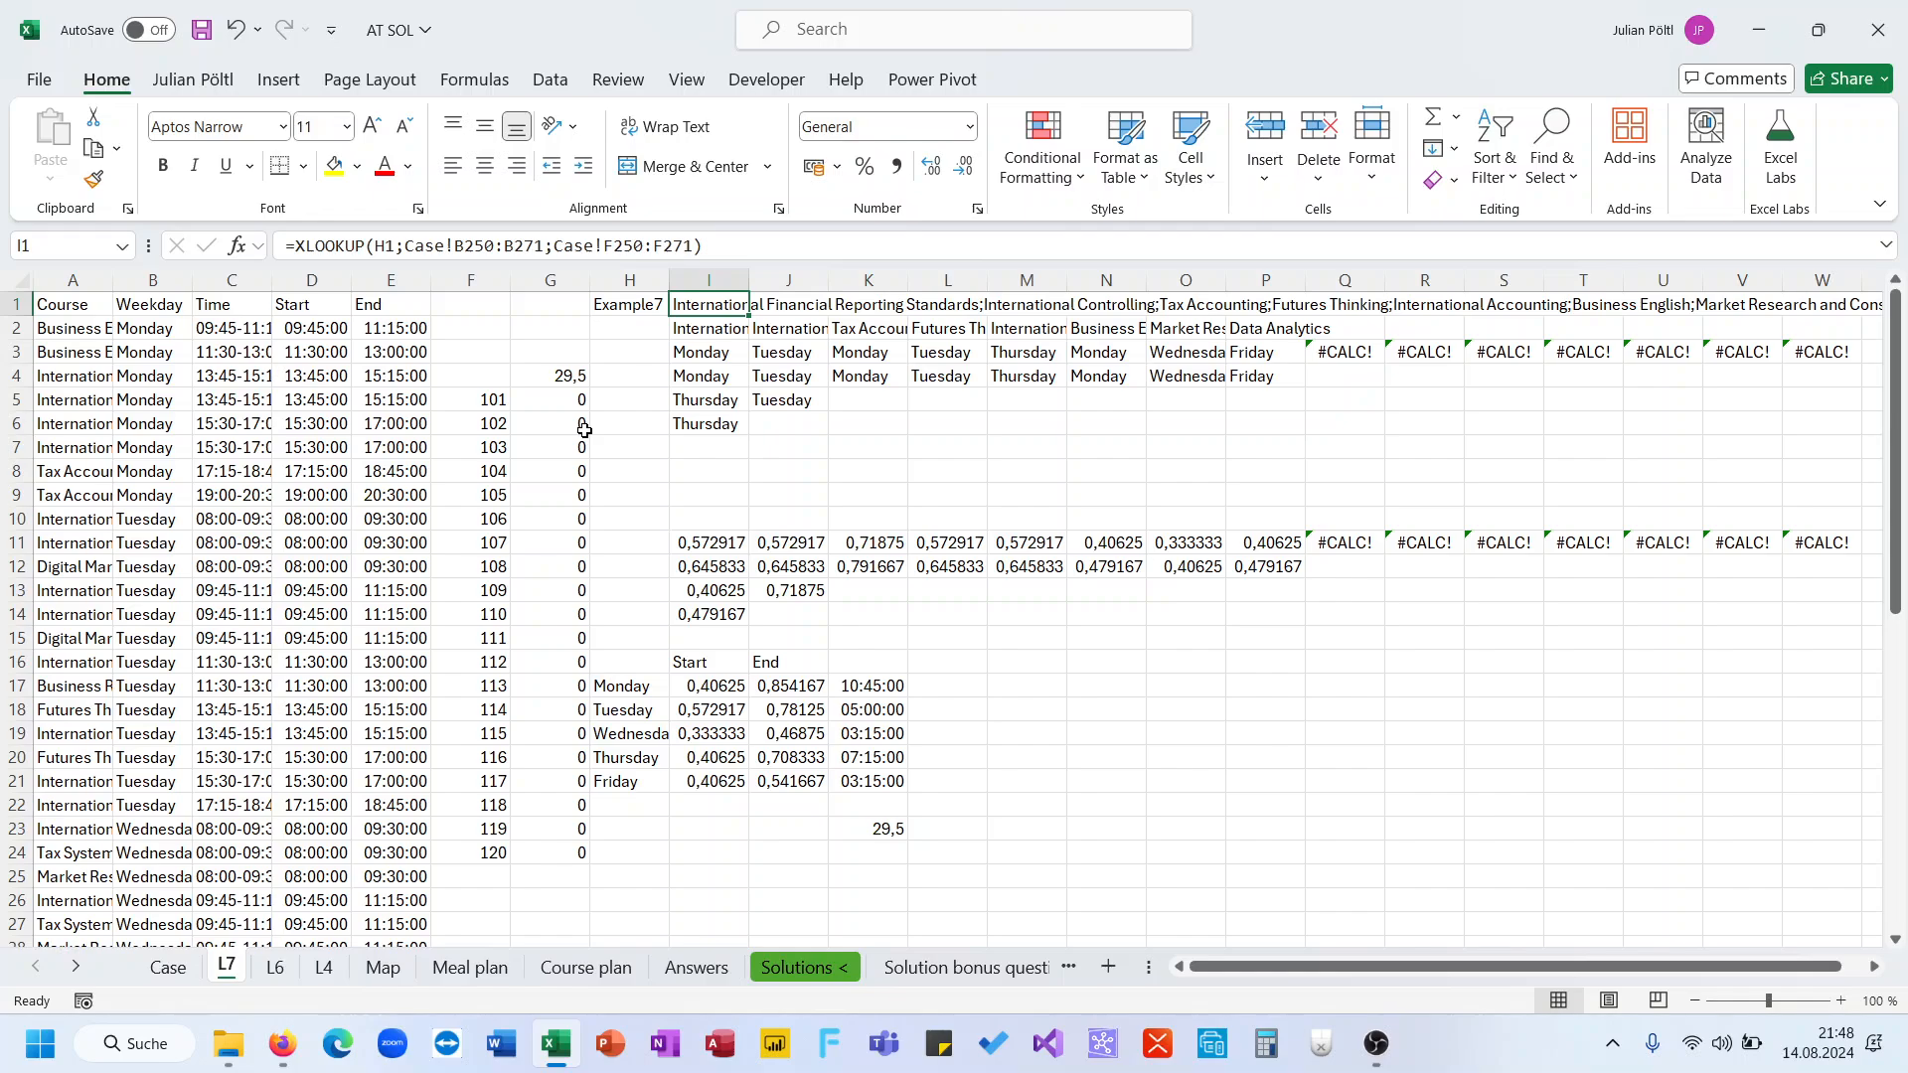
Clear the old start, end and duration helper cells I17:K23 on sheet L7
{"action": "left_click", "coordinate": [188, 967]}
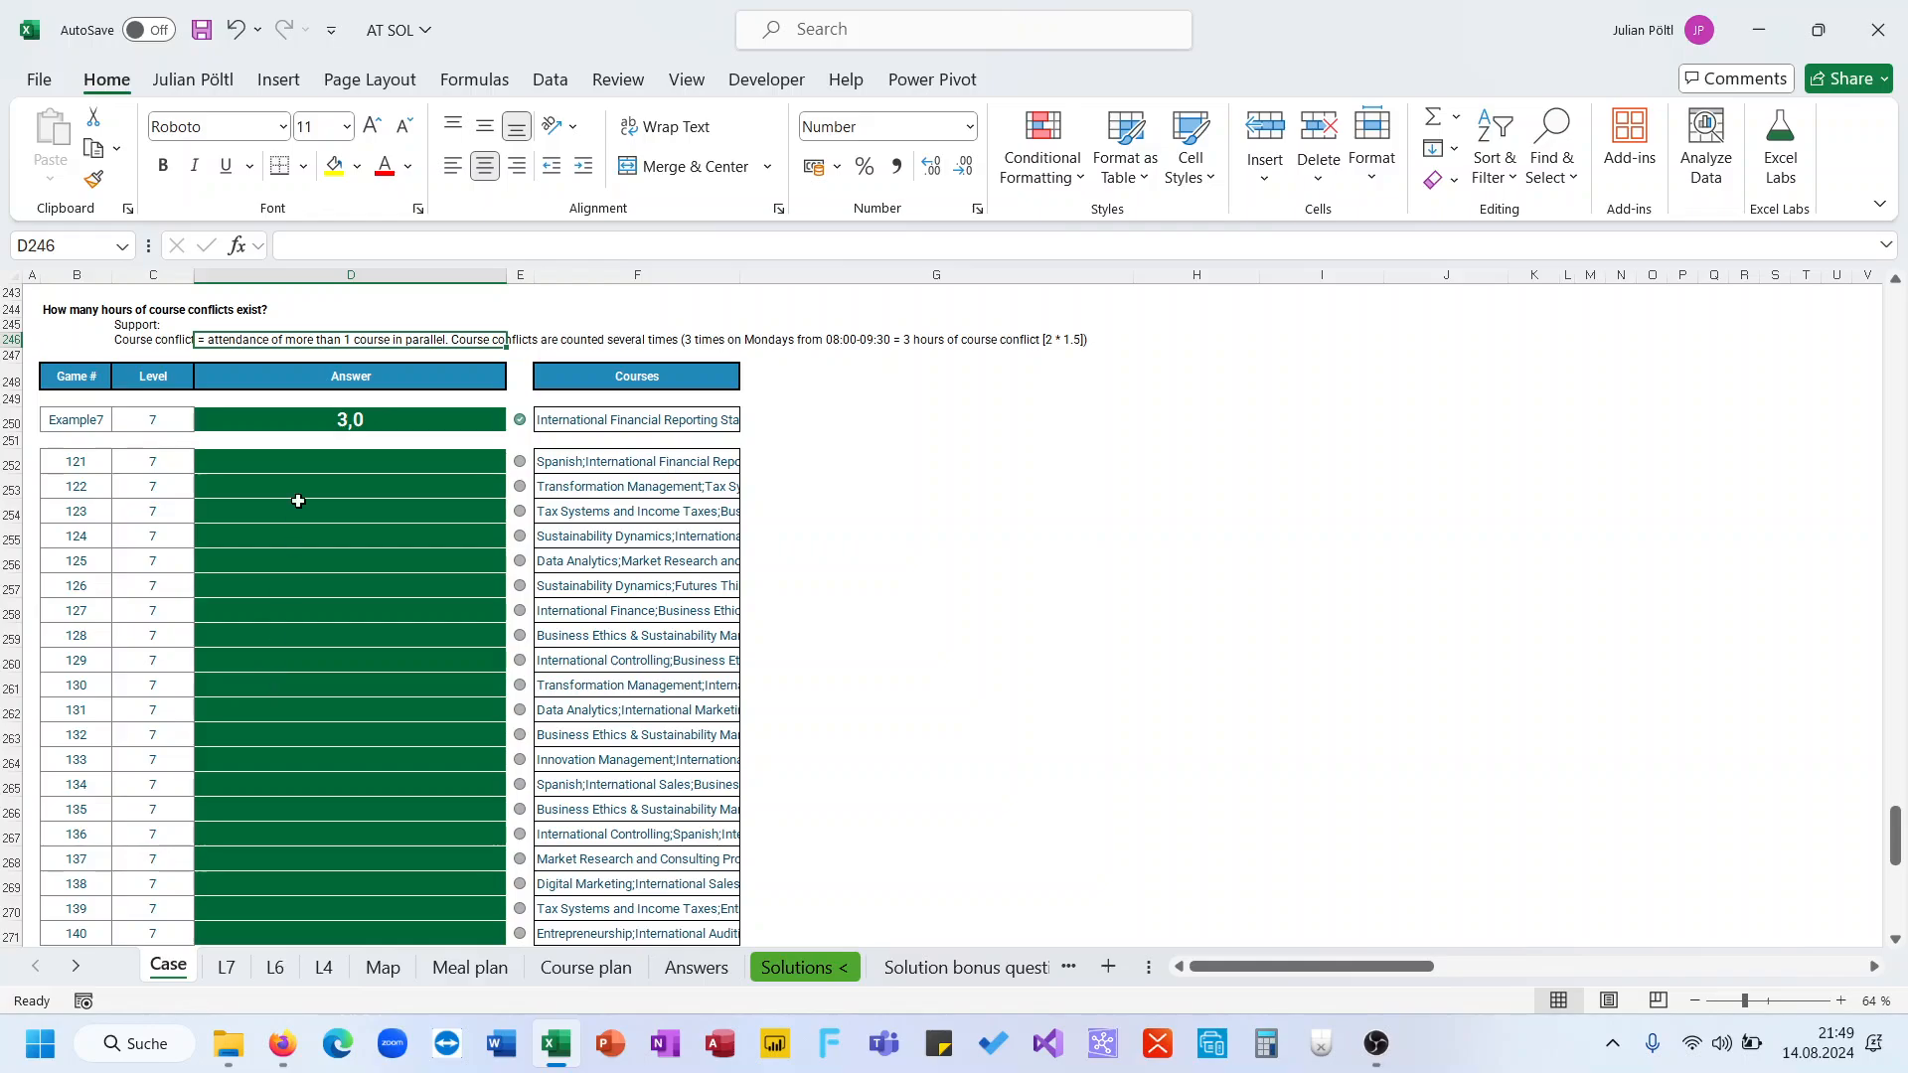
{"action": "scroll", "coordinate": [299, 491], "scroll_direction": "up", "scroll_amount": 2}
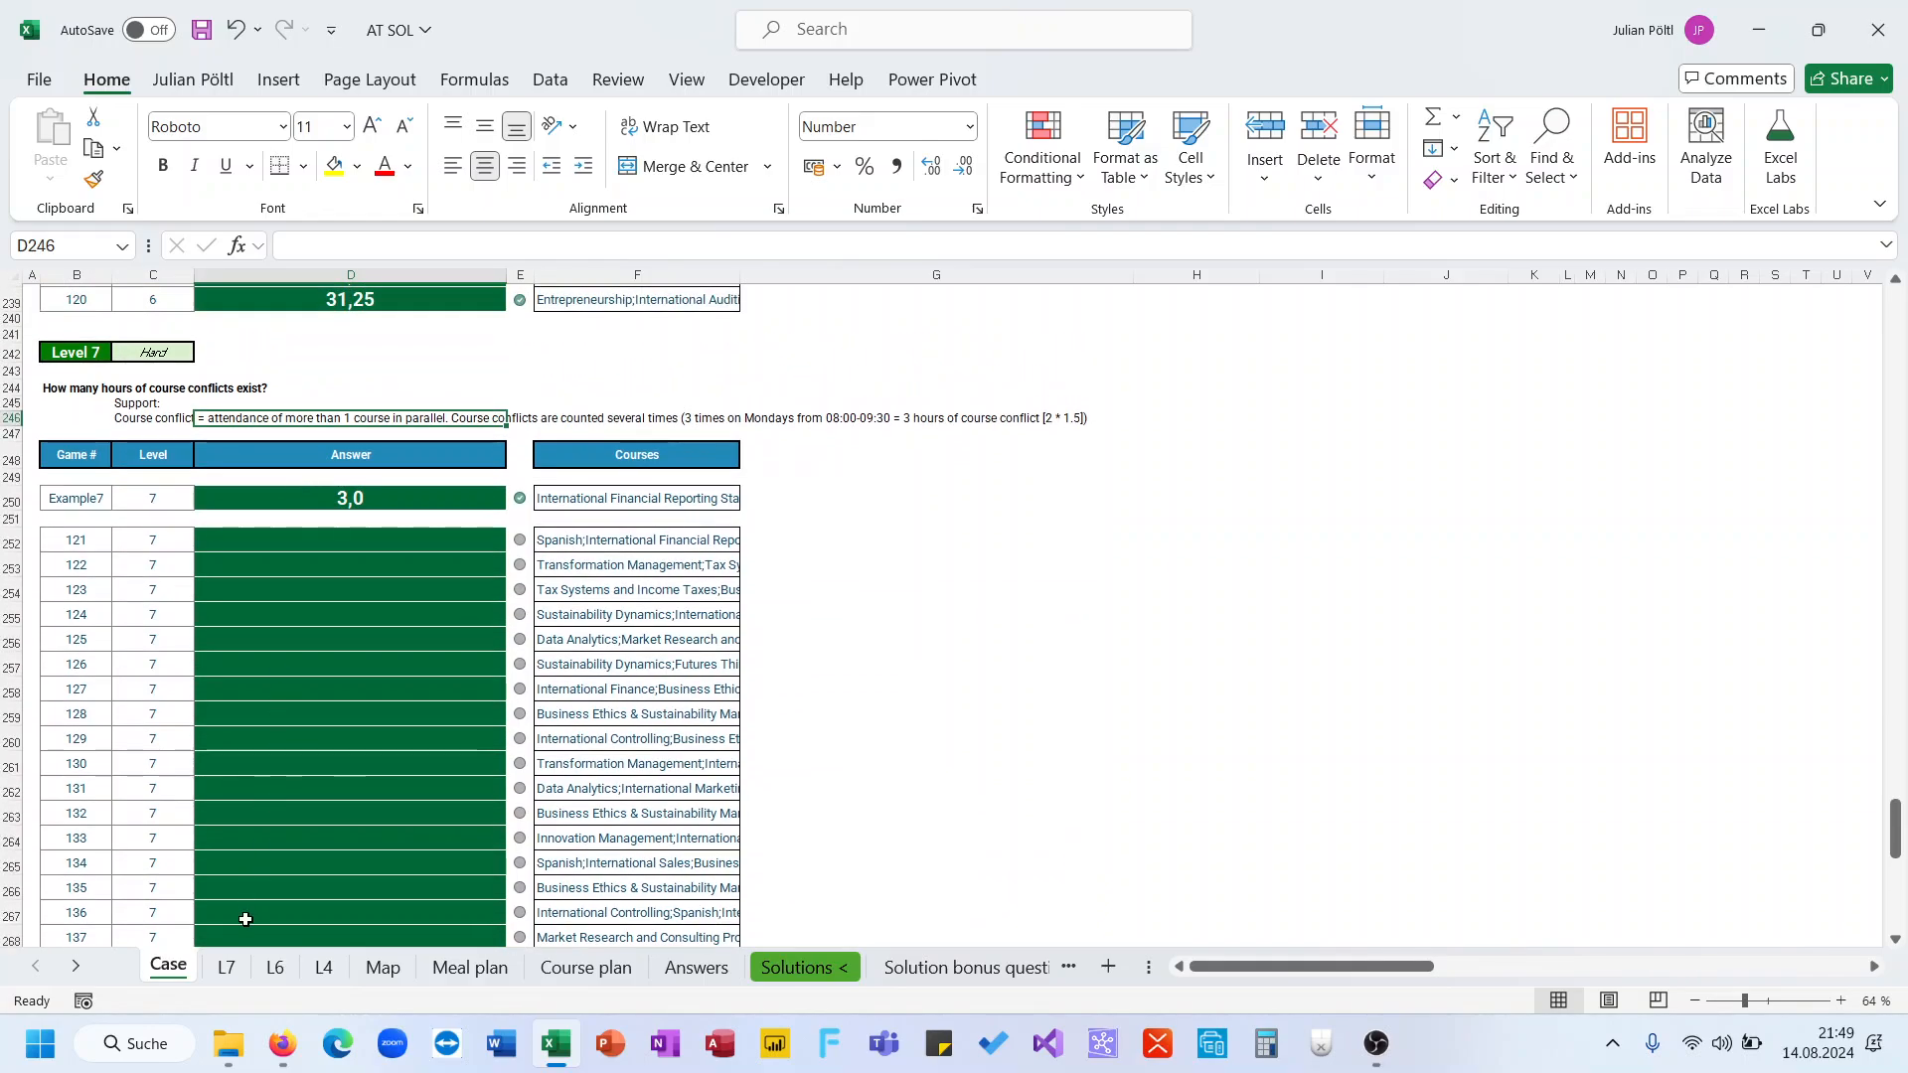
{"action": "left_click", "coordinate": [228, 968]}
{"action": "left_click", "coordinate": [709, 684]}
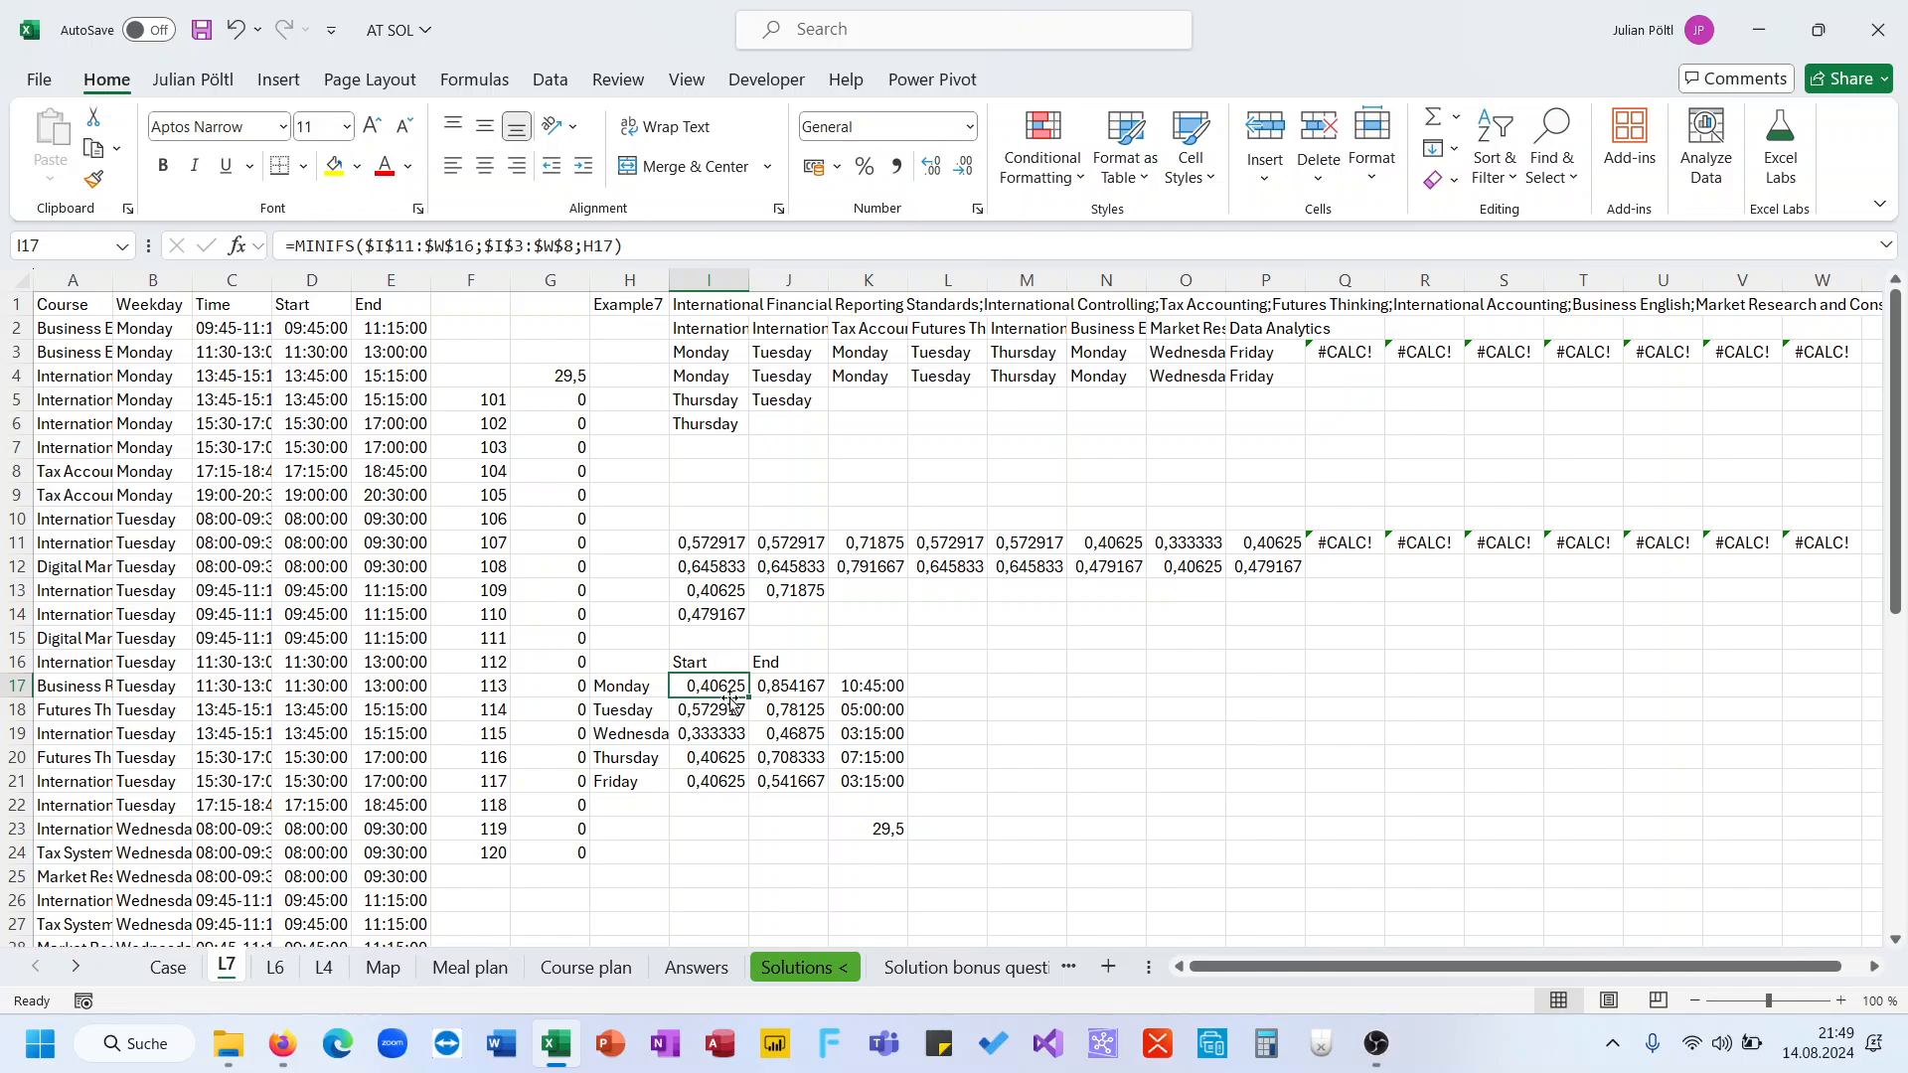
{"action": "left_click_drag", "start_coordinate": [725, 685], "coordinate": [873, 829]}
{"action": "key", "text": "Delete"}
Inspect the FILTER formulas for the course weekdays in I3 and start times in I11
{"action": "left_click", "coordinate": [731, 553]}
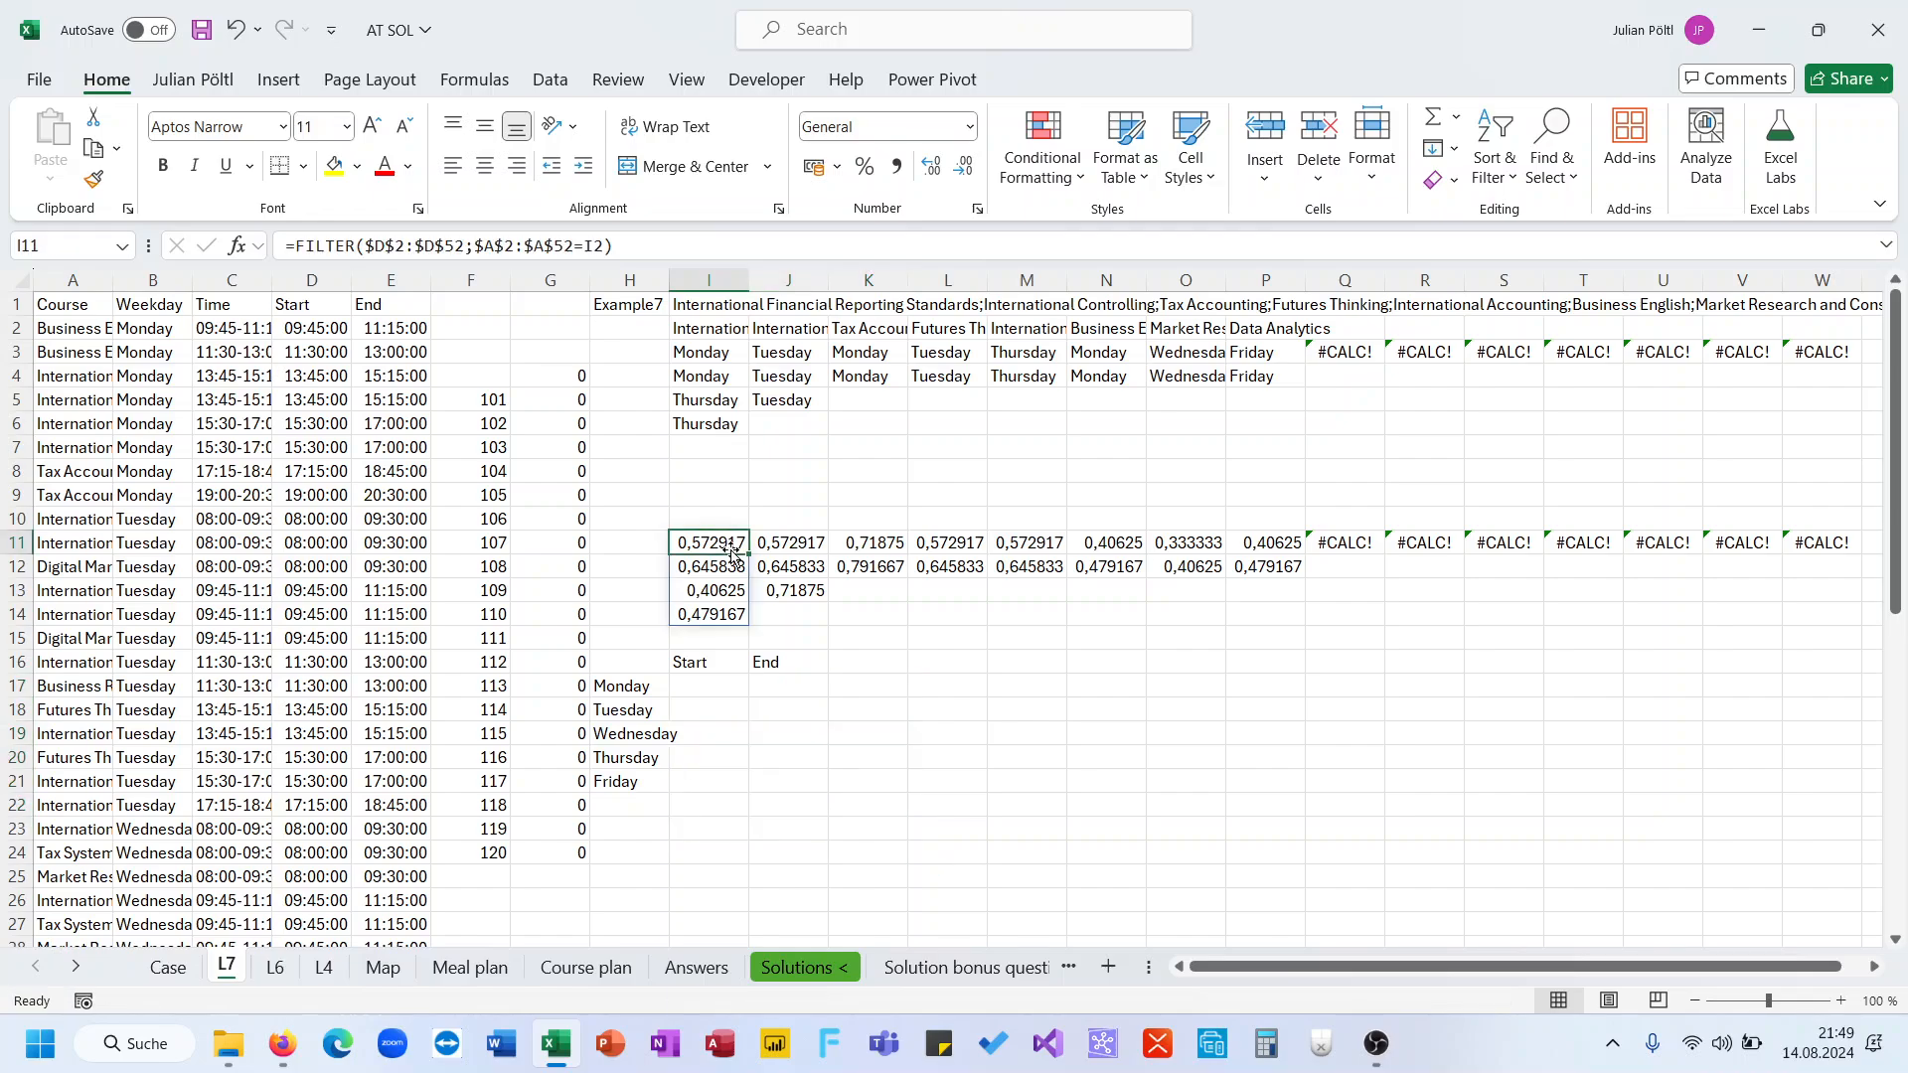
{"action": "left_click", "coordinate": [724, 689]}
{"action": "left_click", "coordinate": [569, 379]}
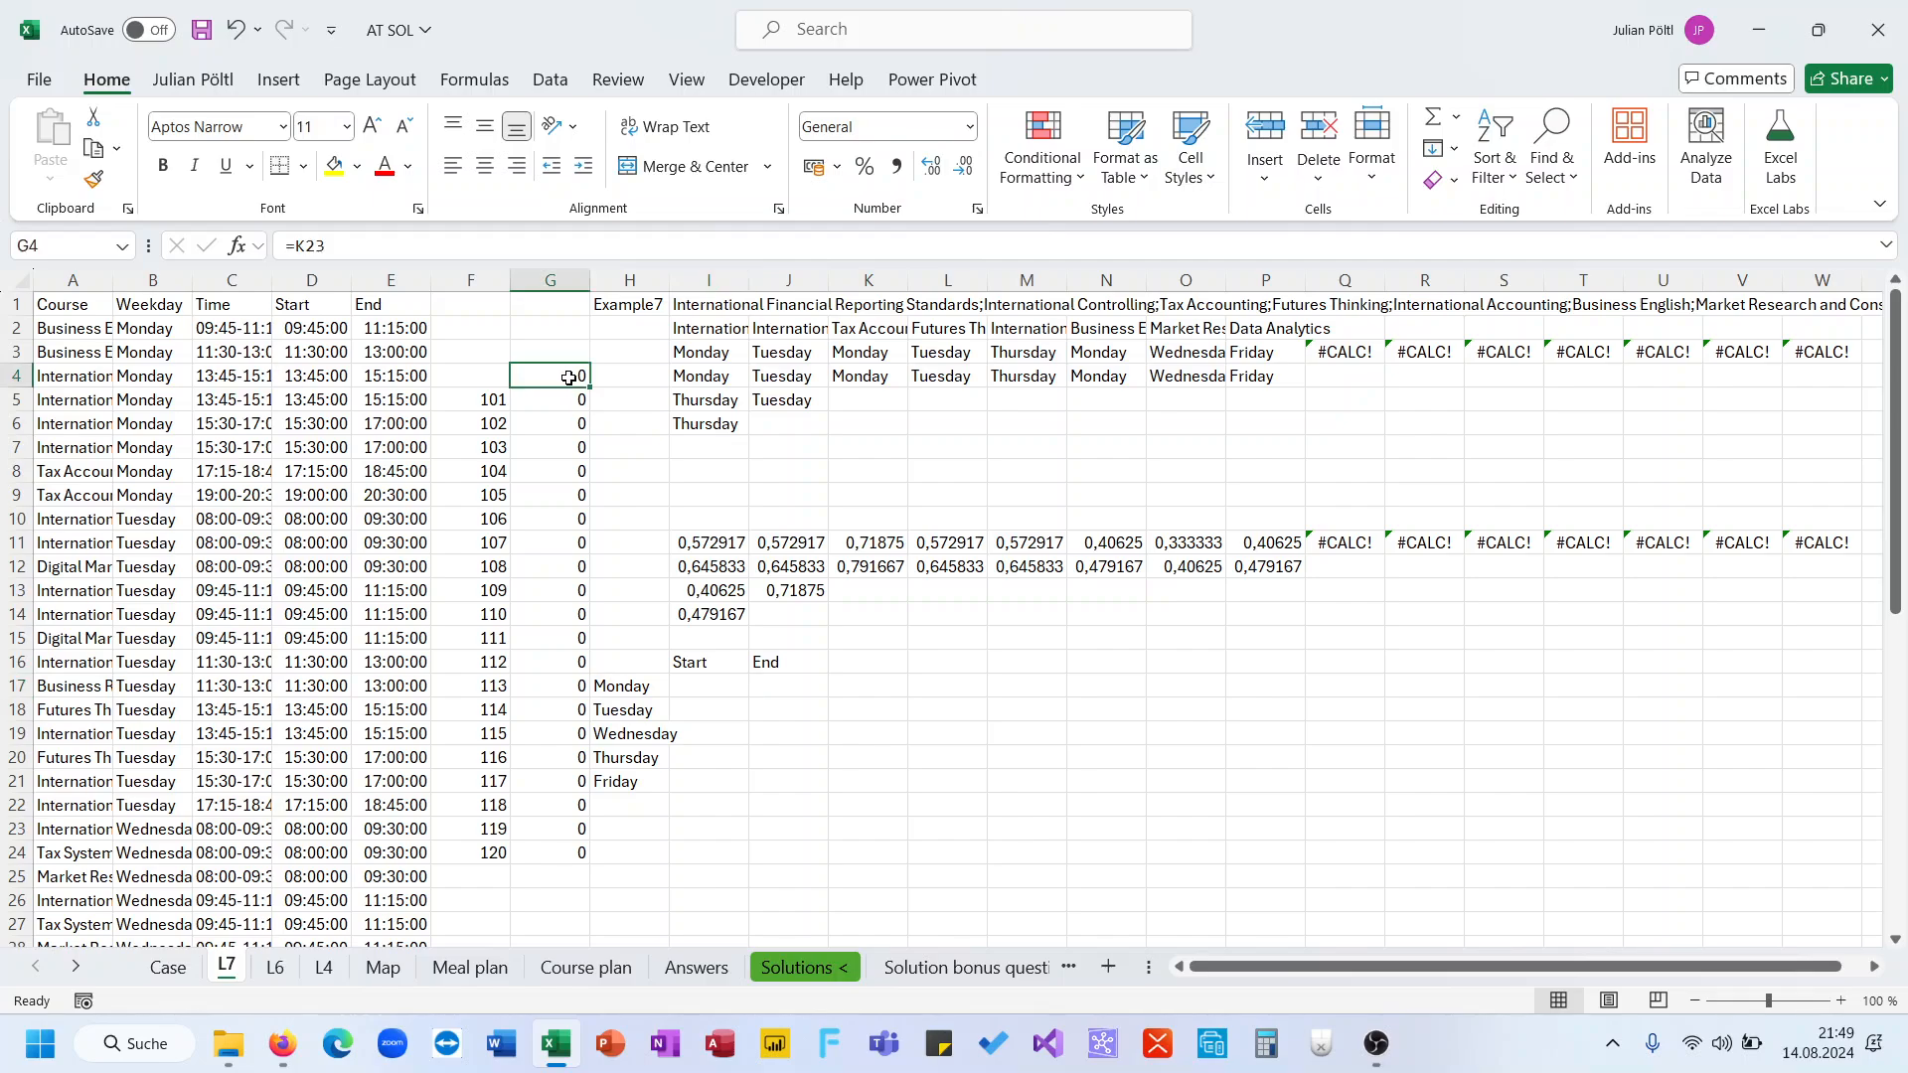
{"action": "left_click", "coordinate": [705, 685]}
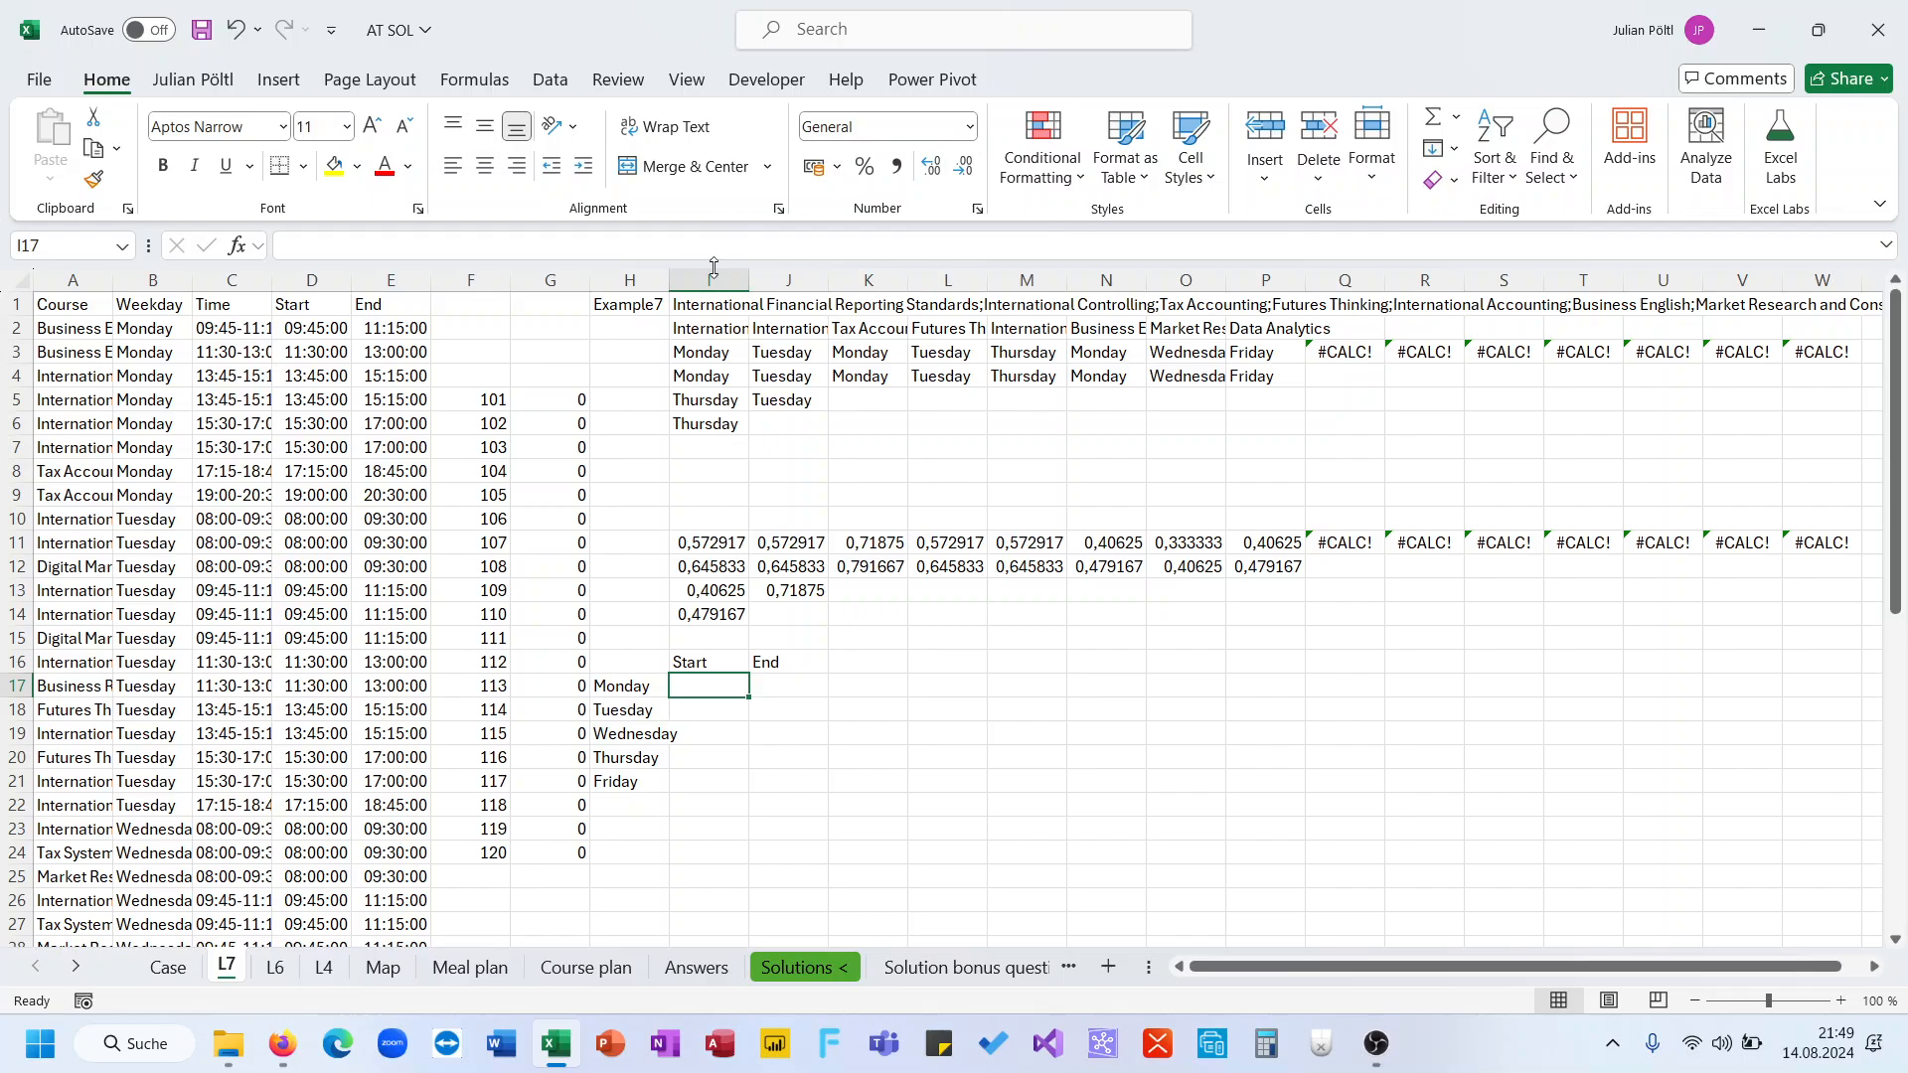
{"action": "left_click", "coordinate": [696, 330]}
{"action": "left_click", "coordinate": [707, 353]}
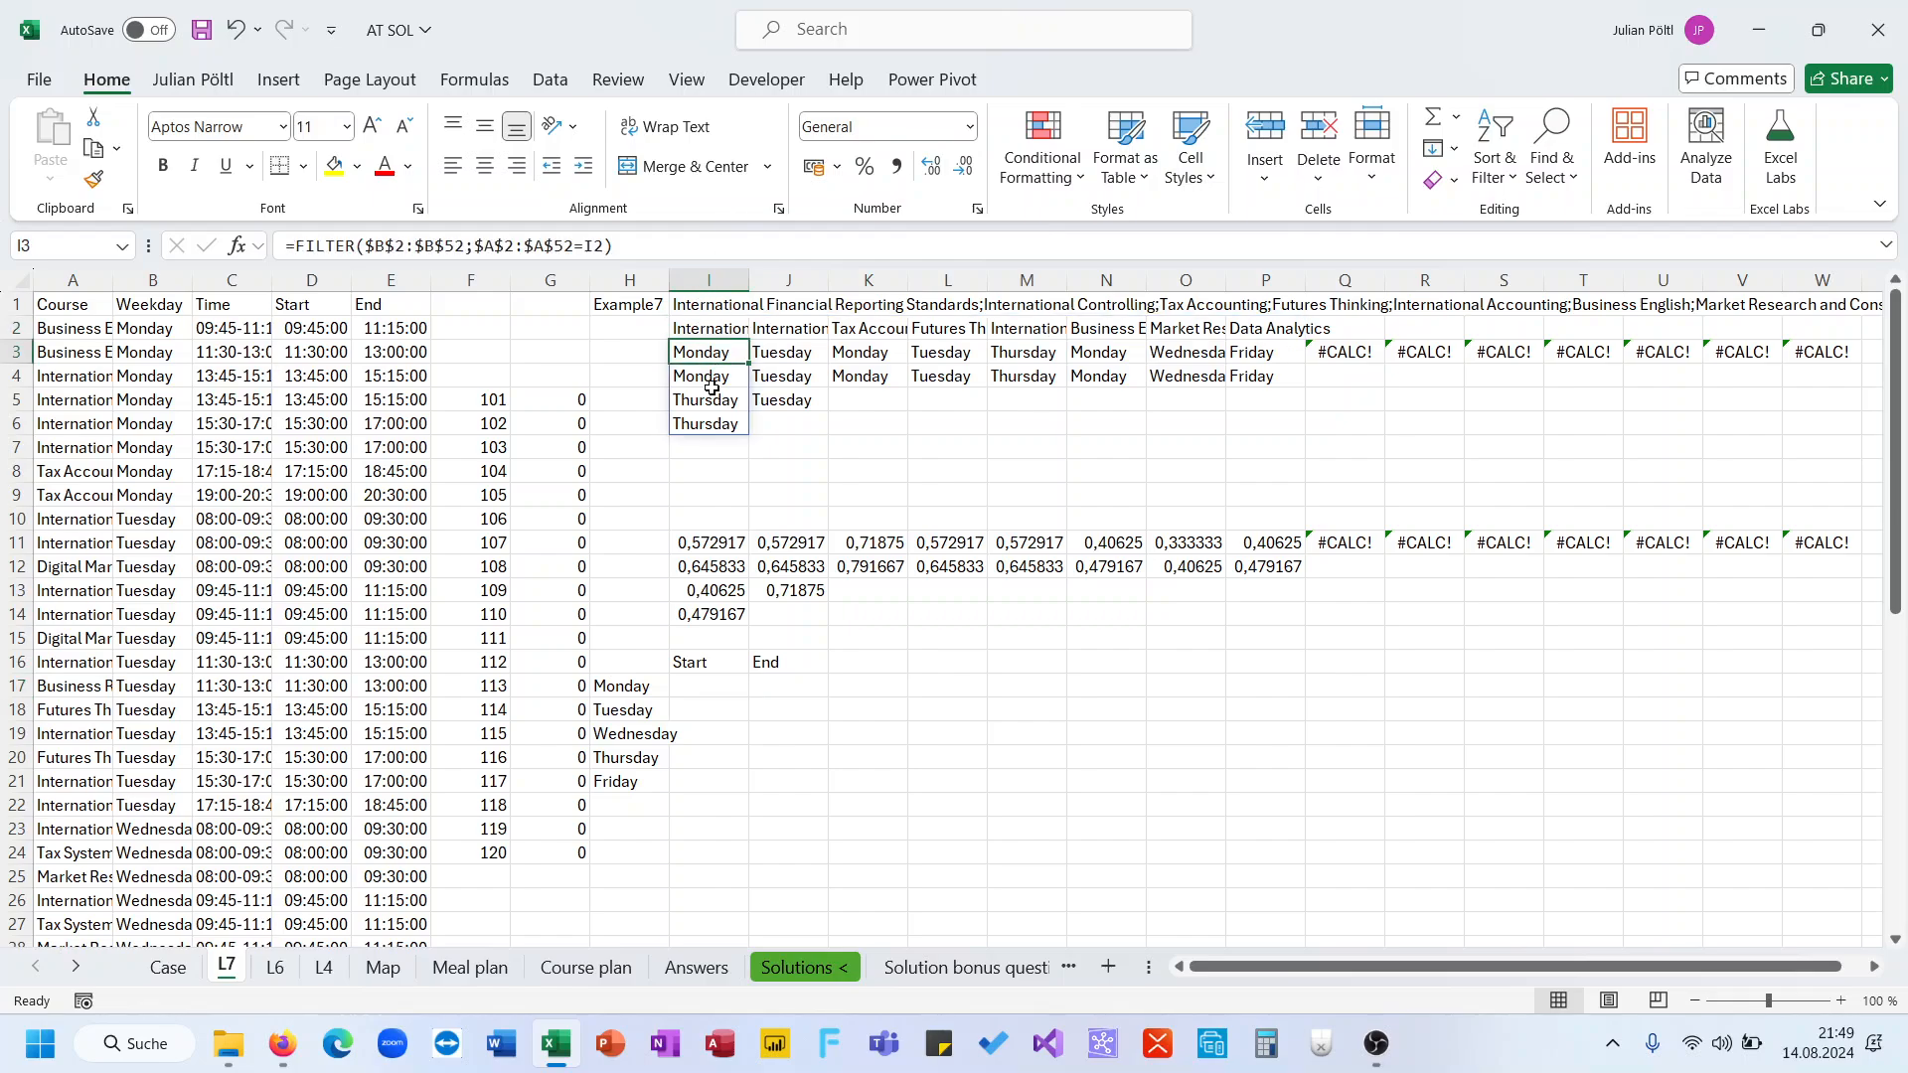
{"action": "left_click", "coordinate": [711, 542]}
{"action": "left_click", "coordinate": [718, 688]}
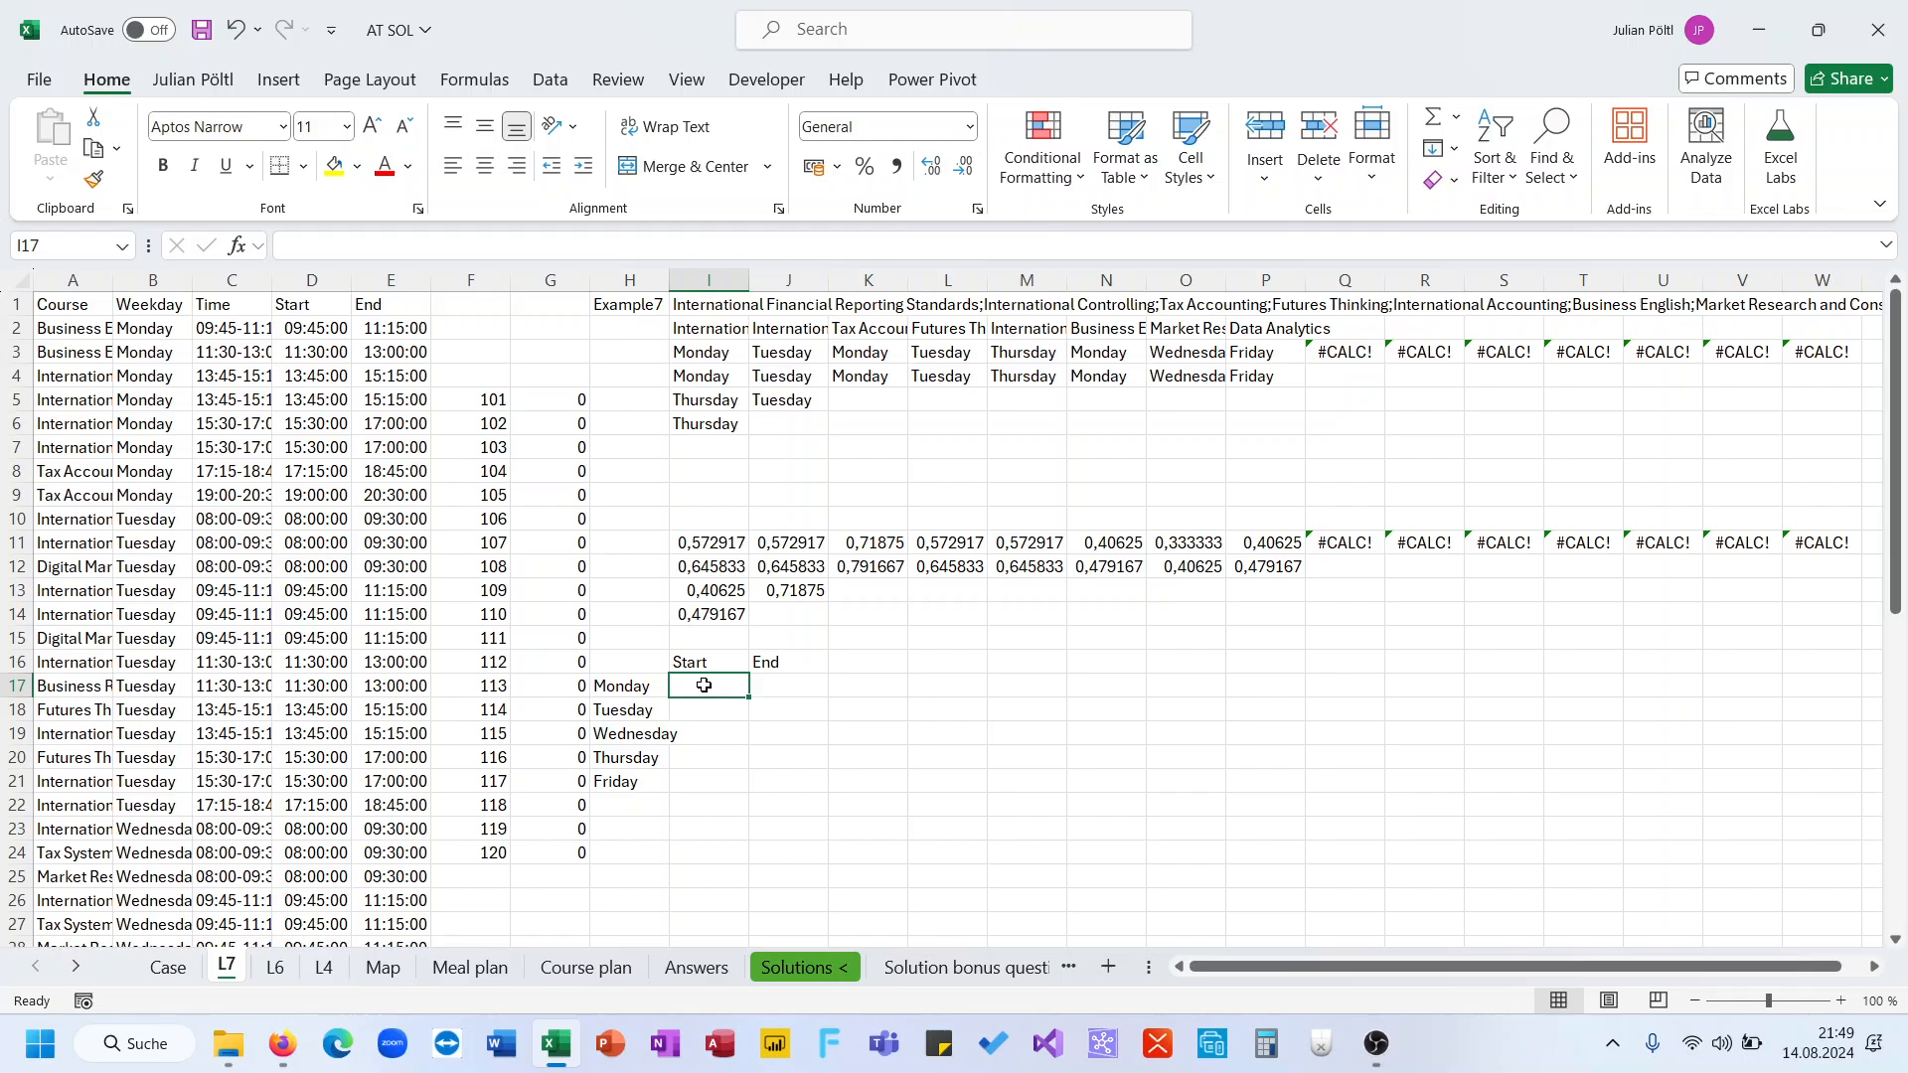
In I17, enter a TOROW formula flattening the course weekdays I3:V8 while ignoring blanks and errors
{"action": "double_click", "coordinate": [722, 692]}
{"action": "type", "text": "=TOROW("}
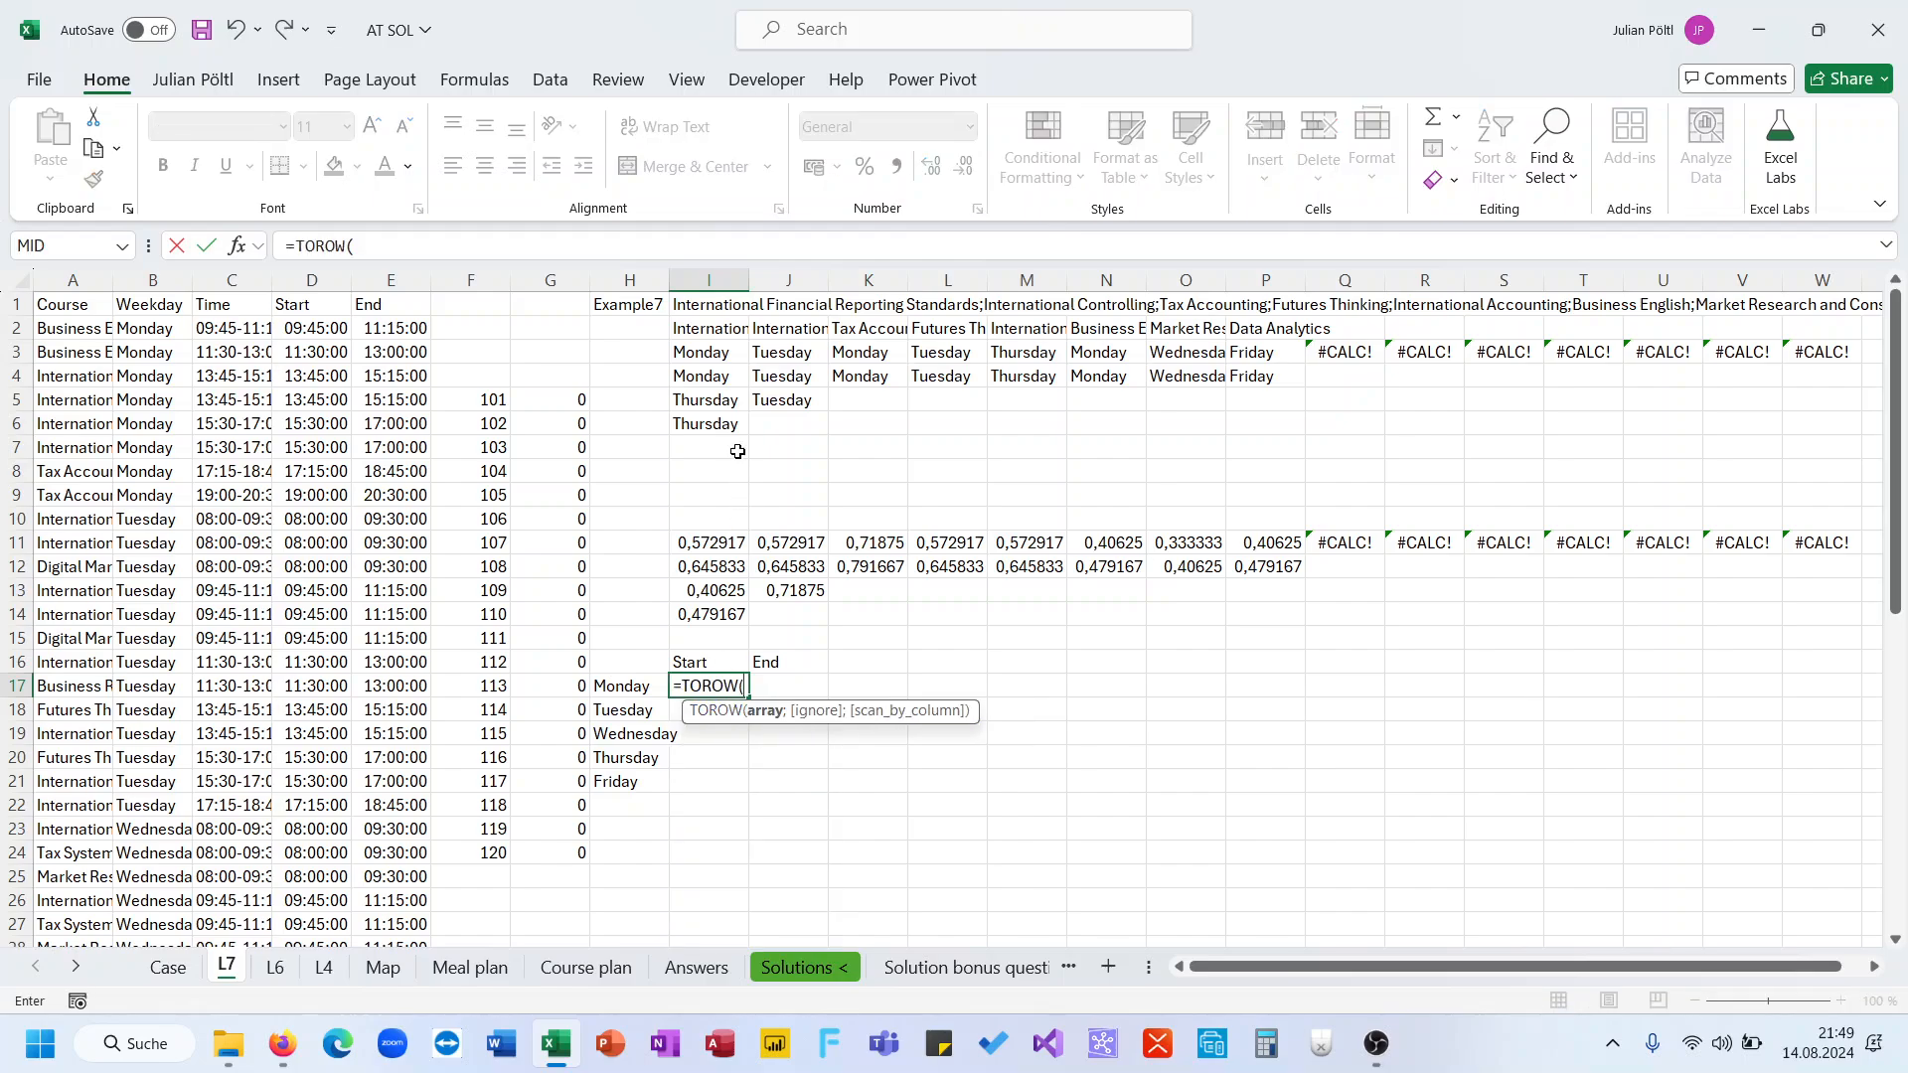
{"action": "left_click_drag", "start_coordinate": [709, 351], "coordinate": [1425, 475]}
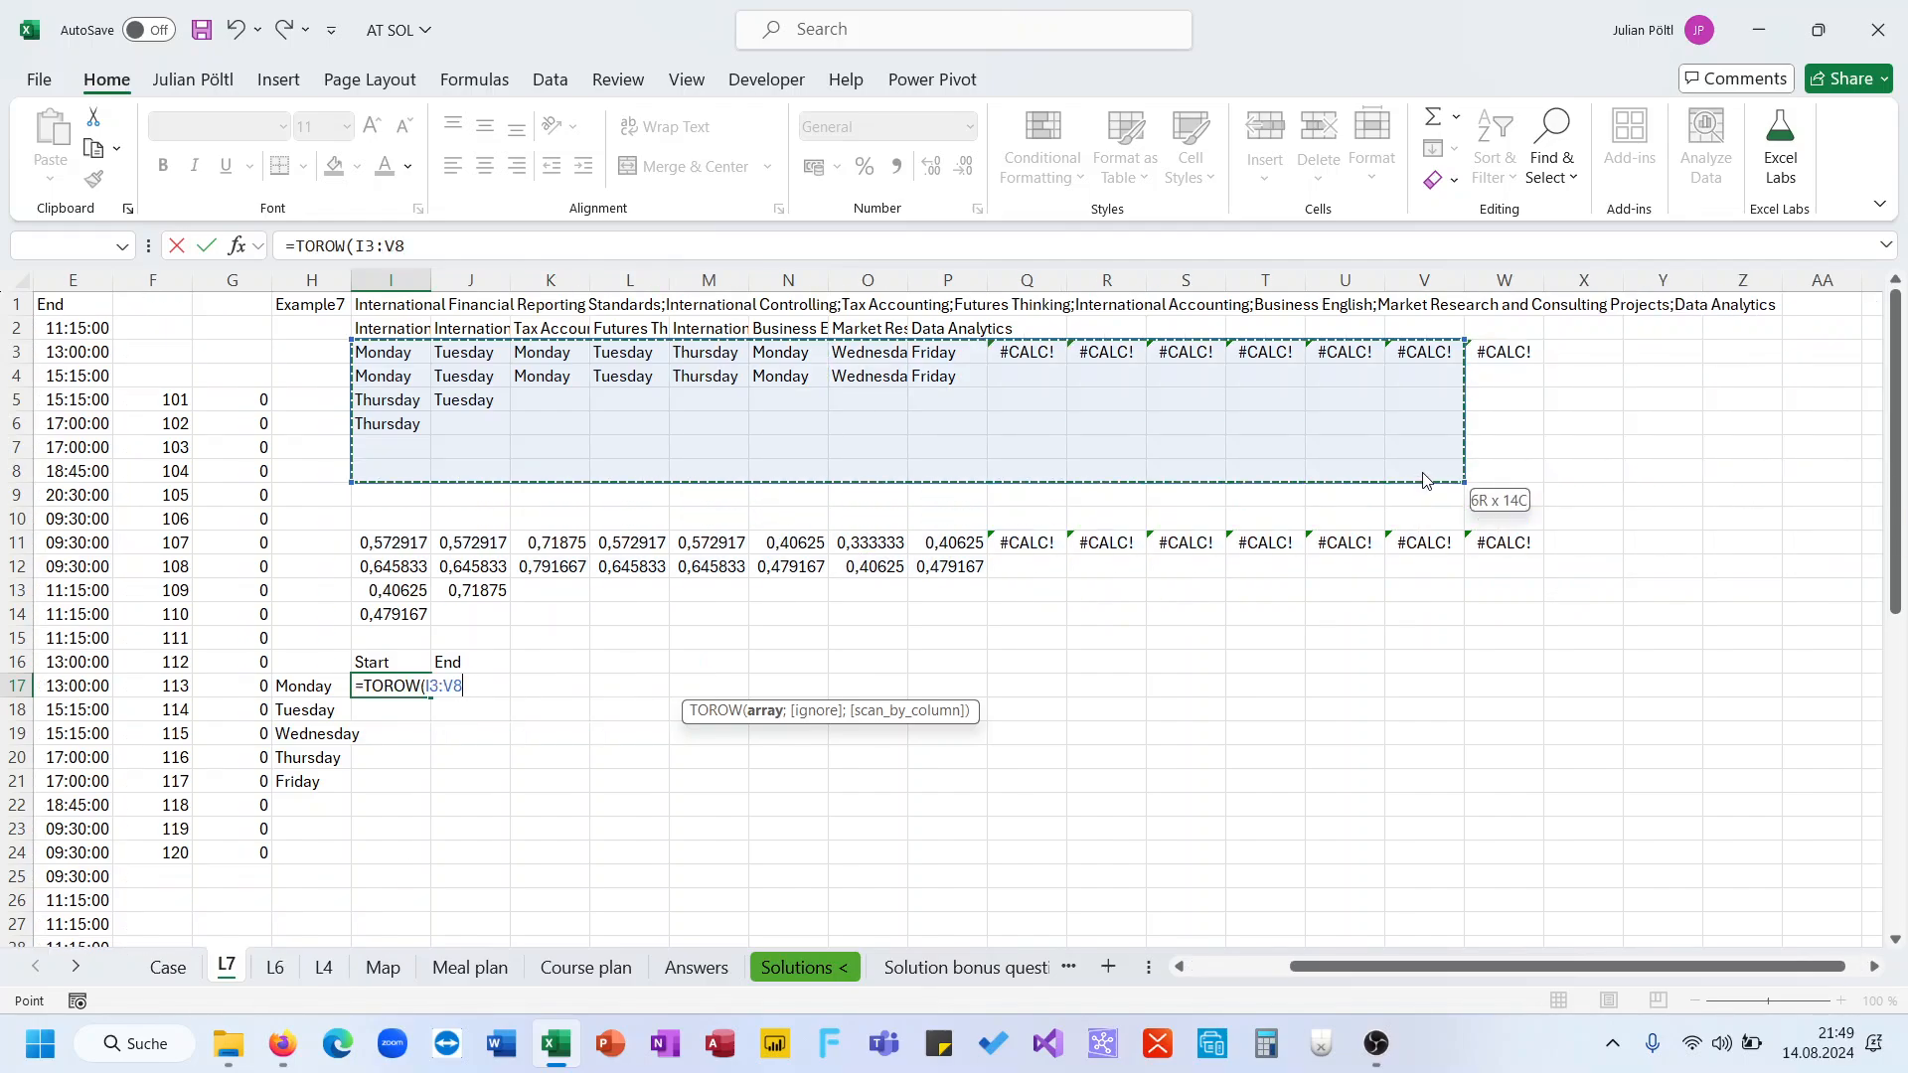
{"action": "type", "text": ";3"}
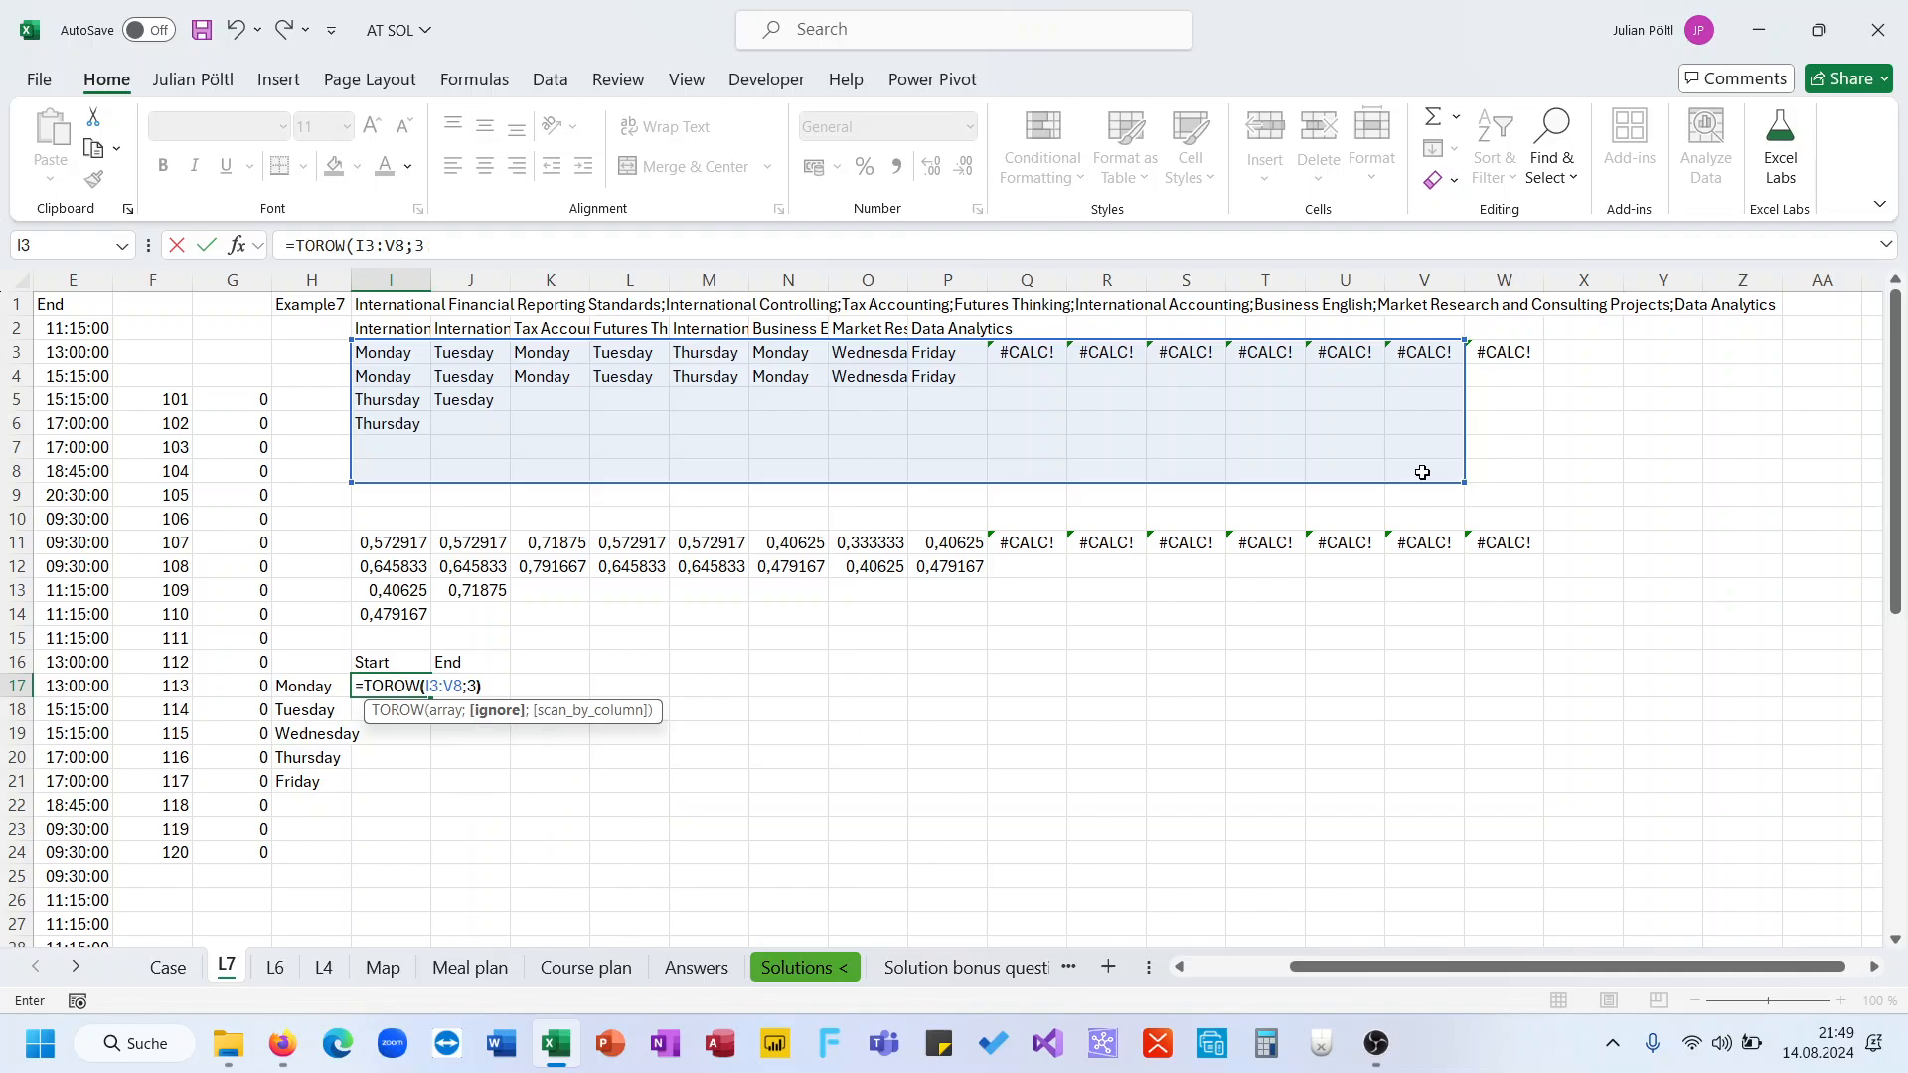
{"action": "key", "text": "Return"}
Inspect the spilled weekday row in row 17
{"action": "key", "text": "Up"}
{"action": "key", "text": "ctrl+Right"}
{"action": "key", "text": "ctrl+Left"}
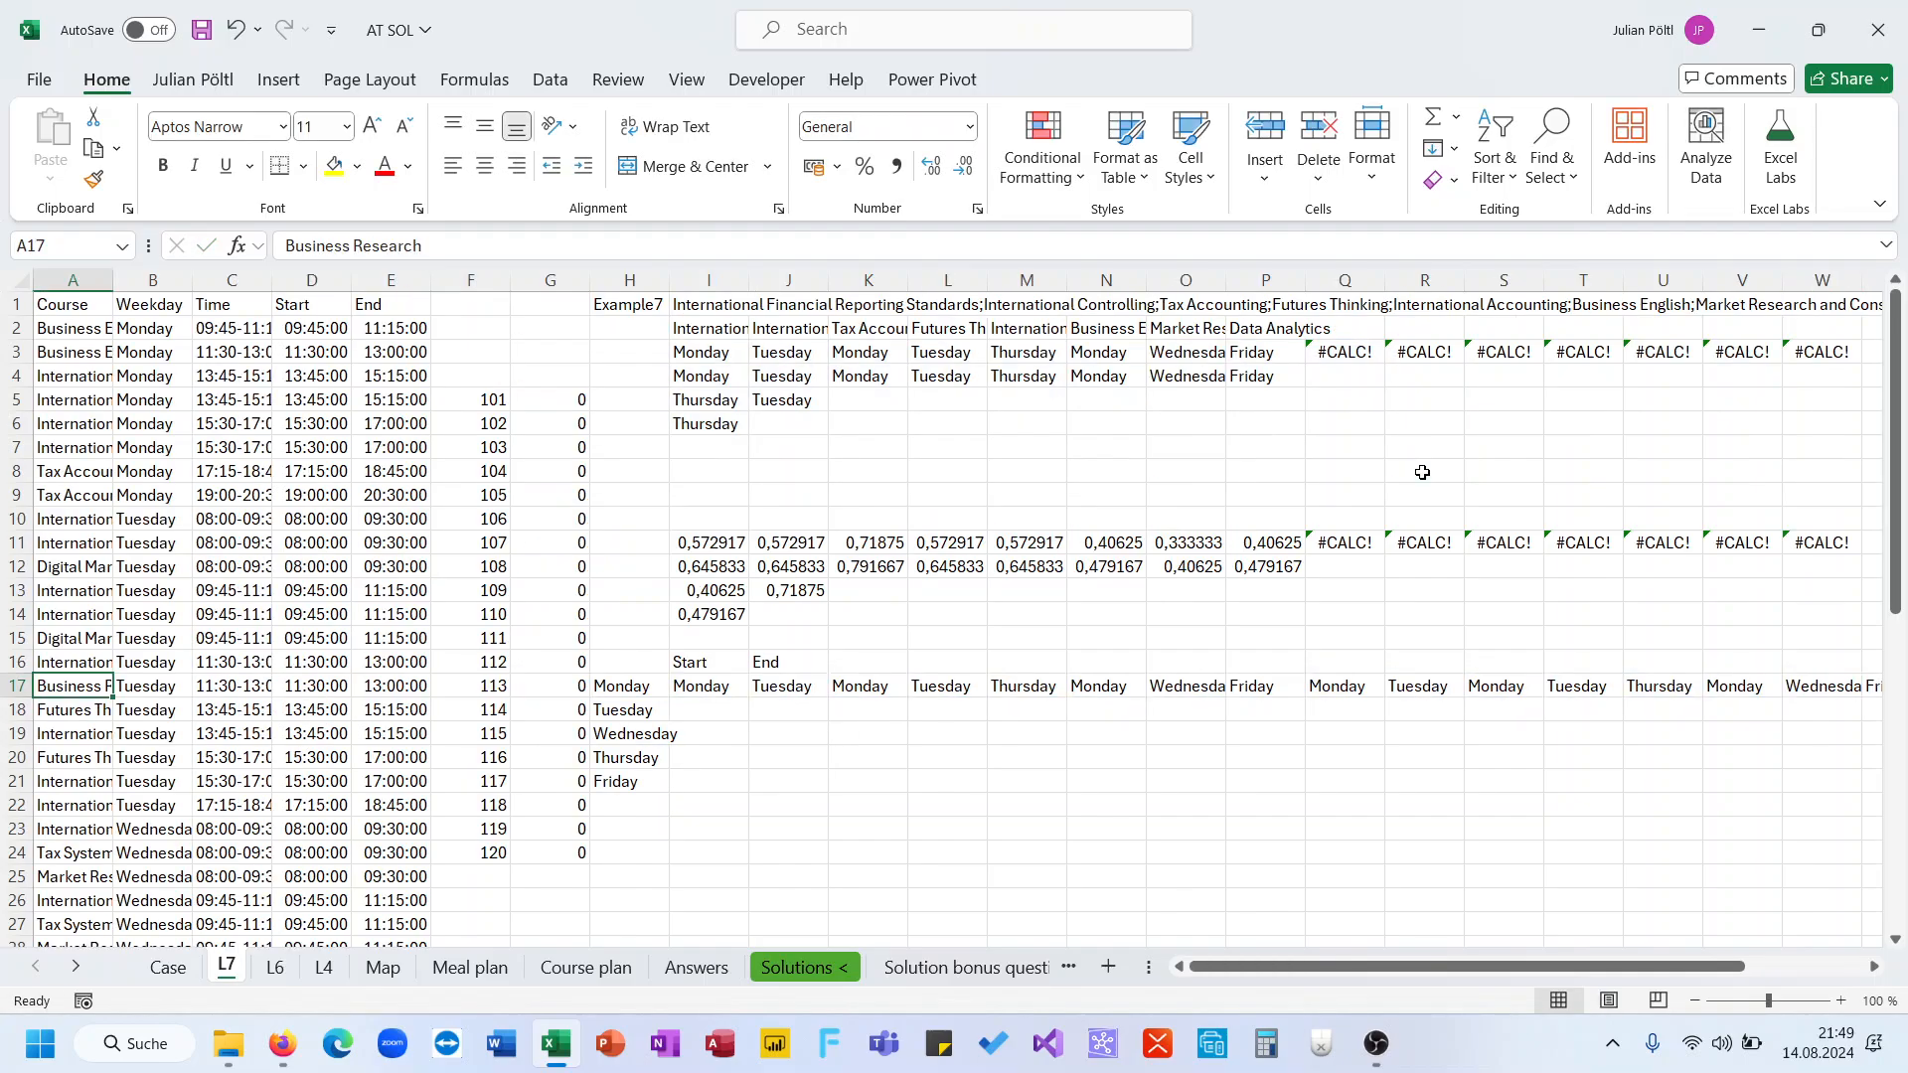
{"action": "key", "text": "Right"}
{"action": "key", "text": "Right"}
{"action": "key", "text": "Right"}
{"action": "key", "text": "Right"}
{"action": "key", "text": "Right"}
{"action": "key", "text": "Right"}
{"action": "key", "text": "Right"}
{"action": "key", "text": "Right"}
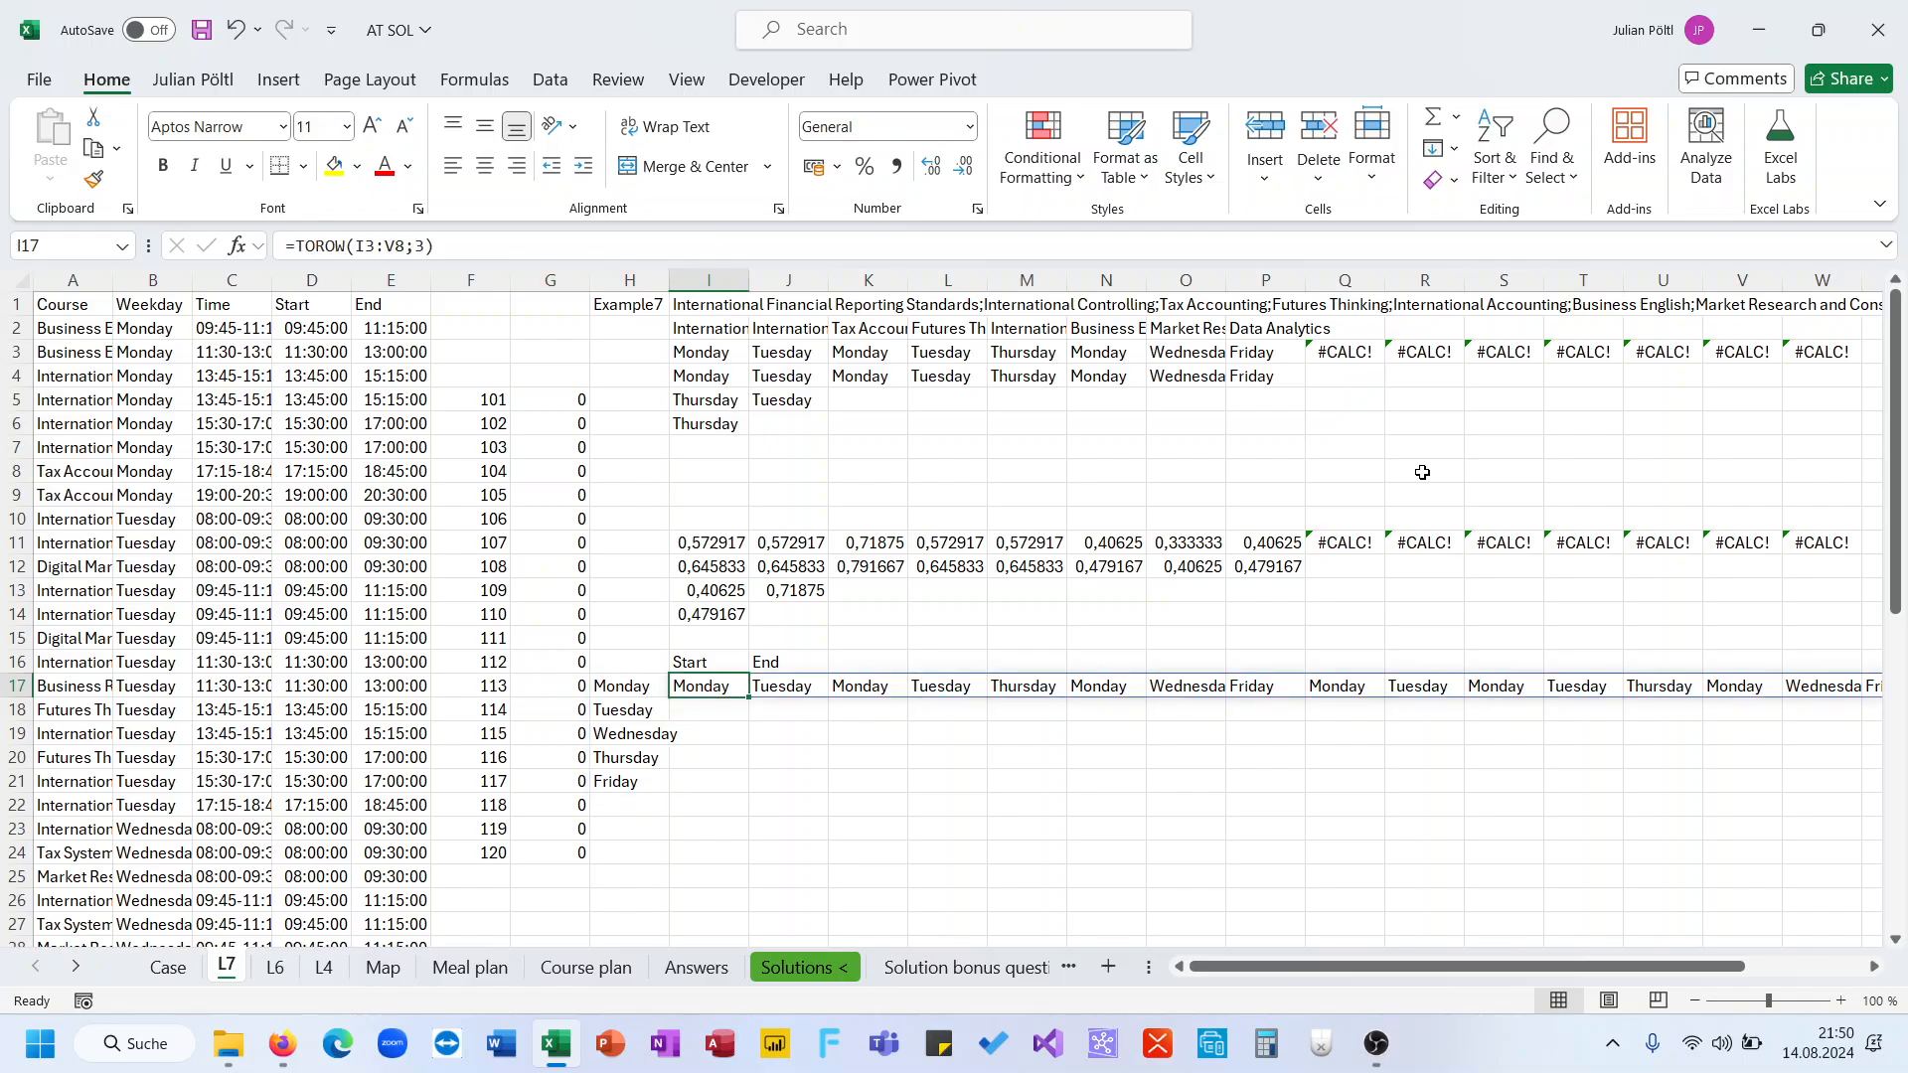
{"action": "key", "text": "Down"}
{"action": "key", "text": "Up"}
Wrap the I17 formula in LET, naming the weekday row D and returning D
{"action": "left_click", "coordinate": [299, 245]}
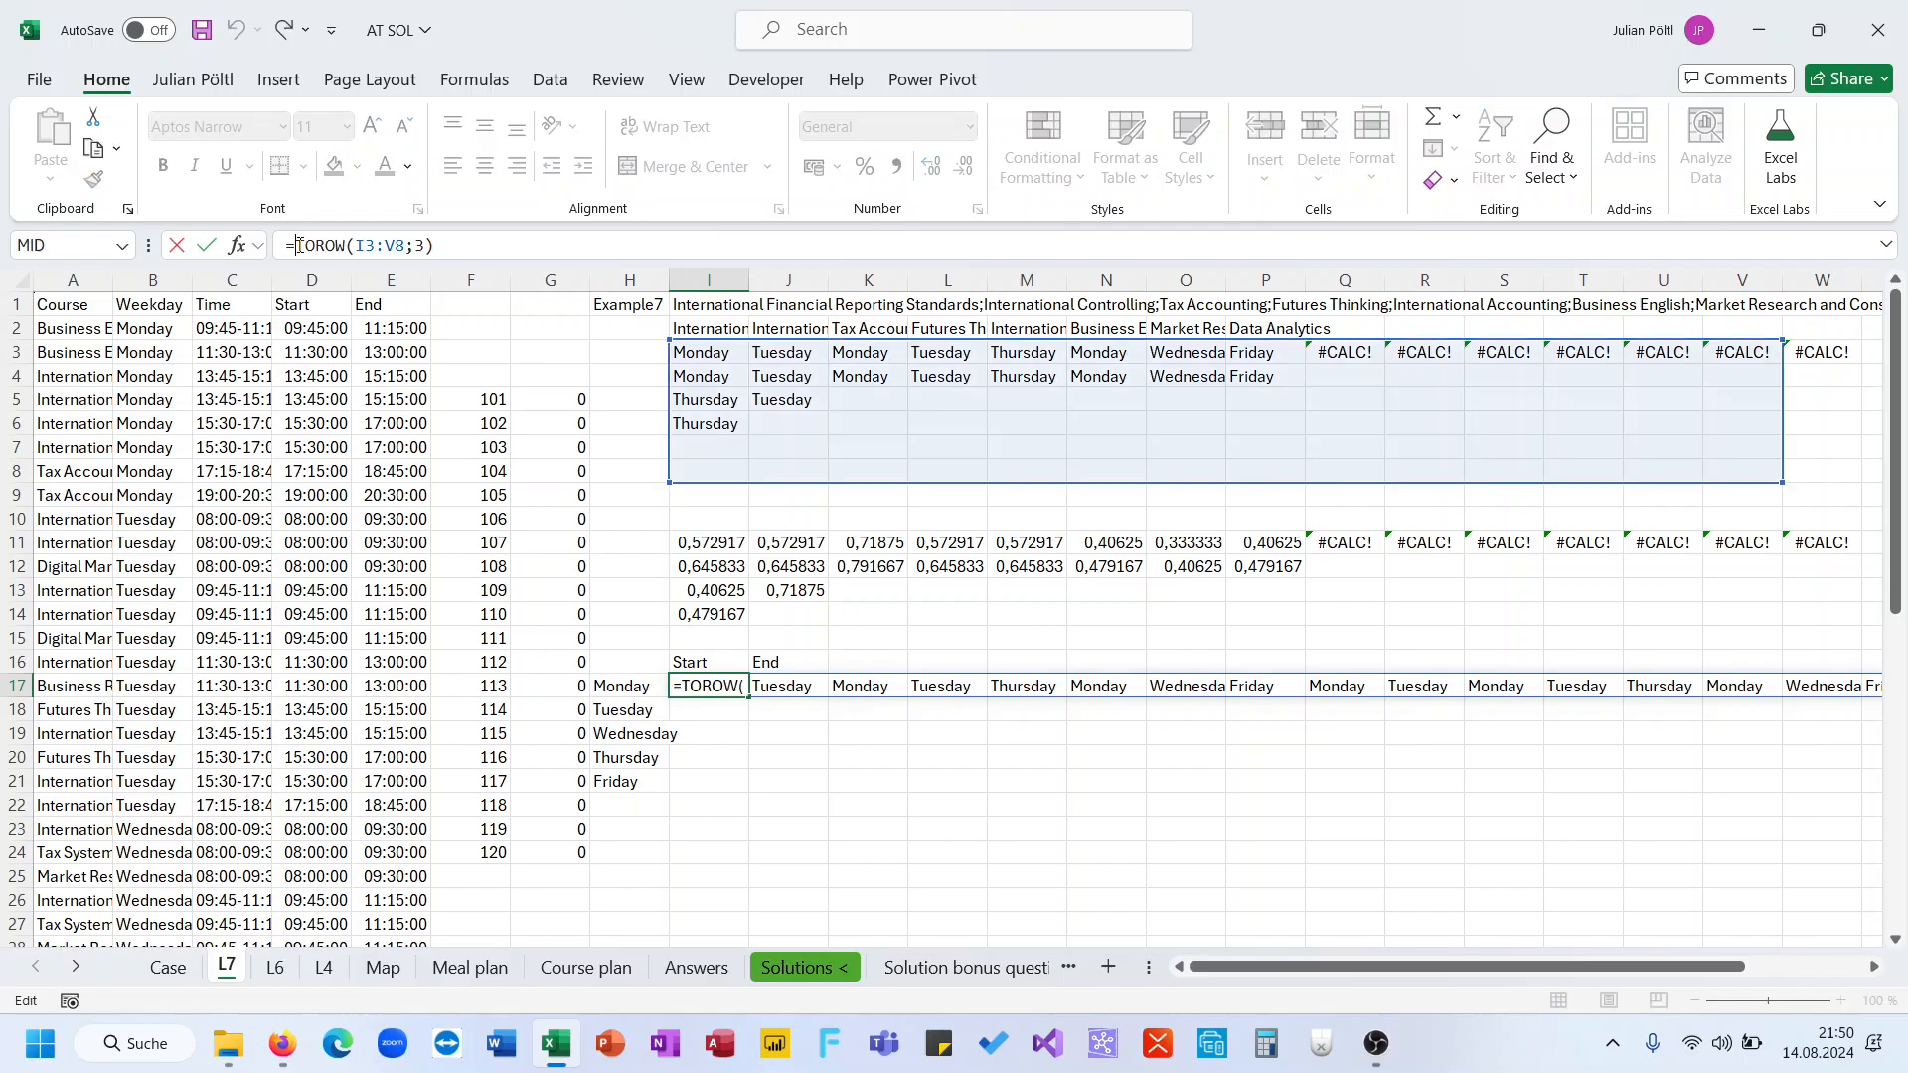
{"action": "type", "text": "Let("}
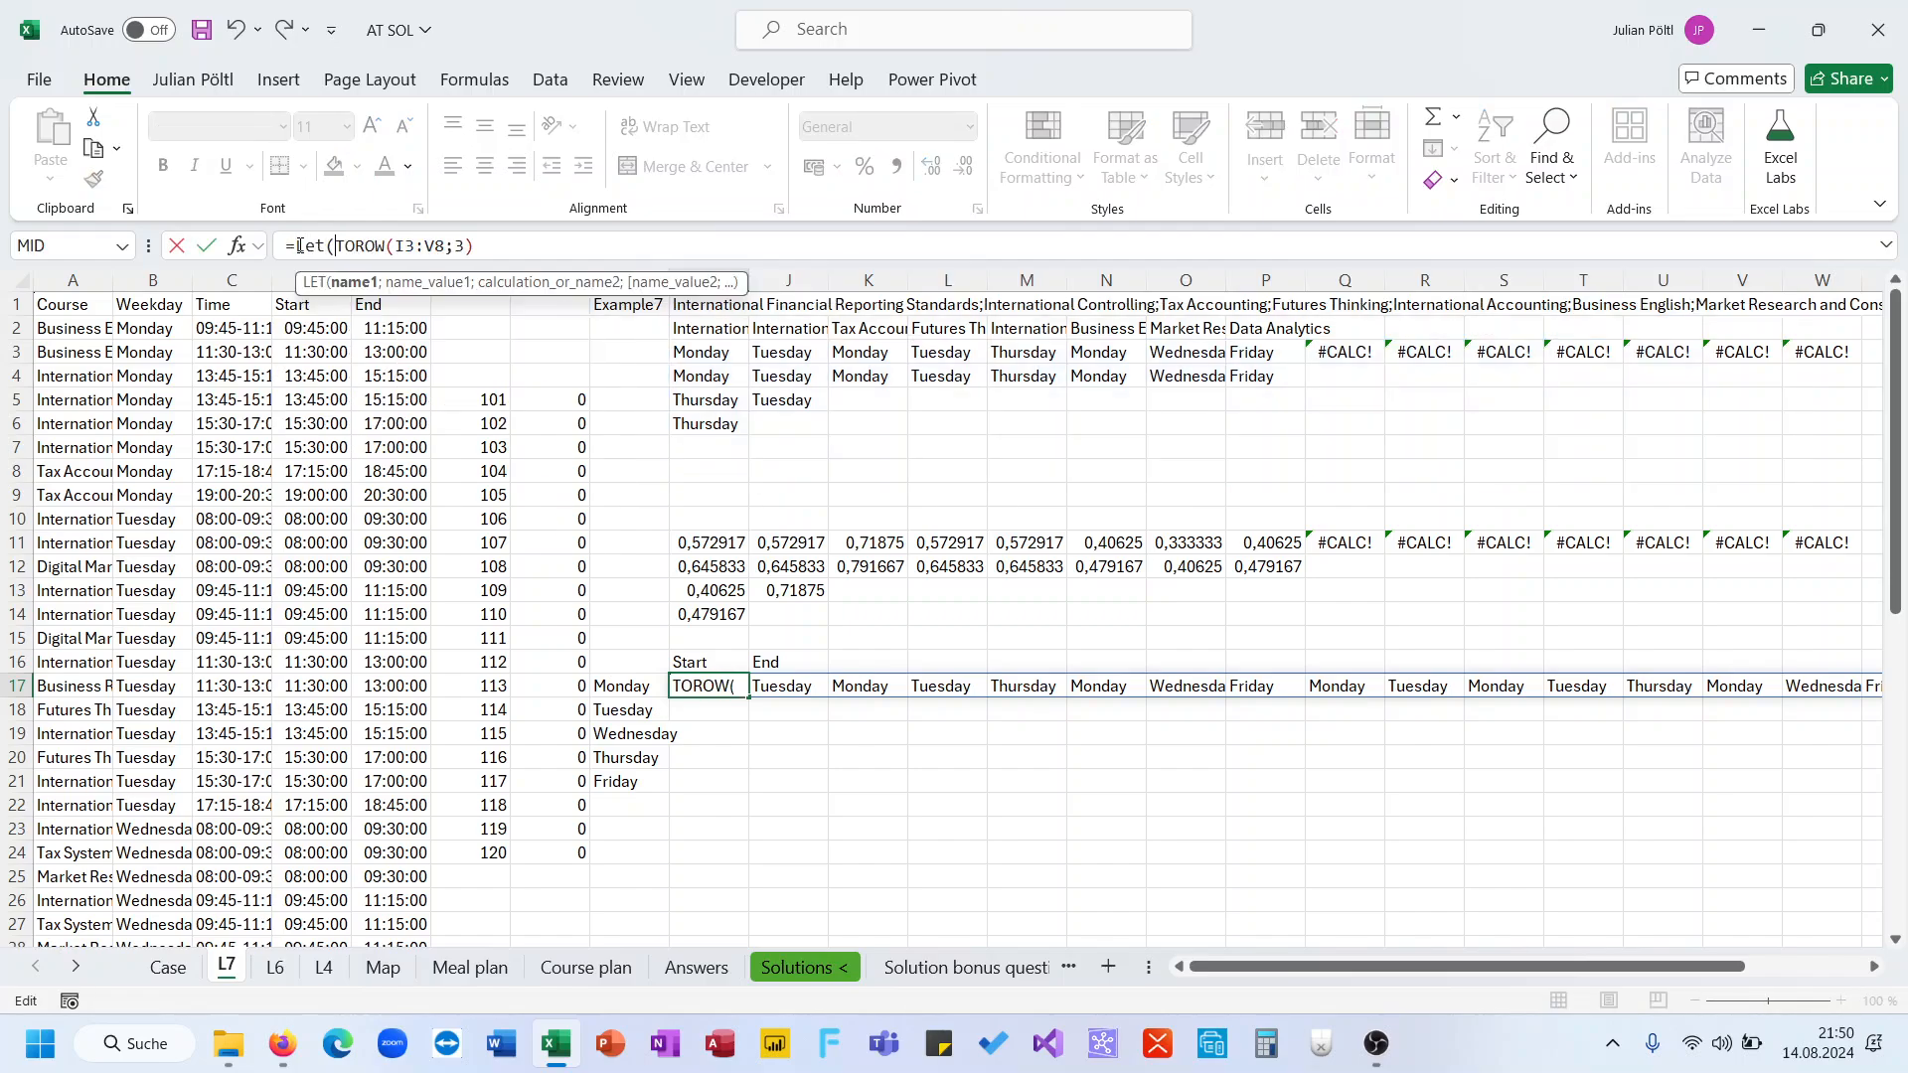
{"action": "type", "text": "D;"}
{"action": "left_click", "coordinate": [507, 243]}
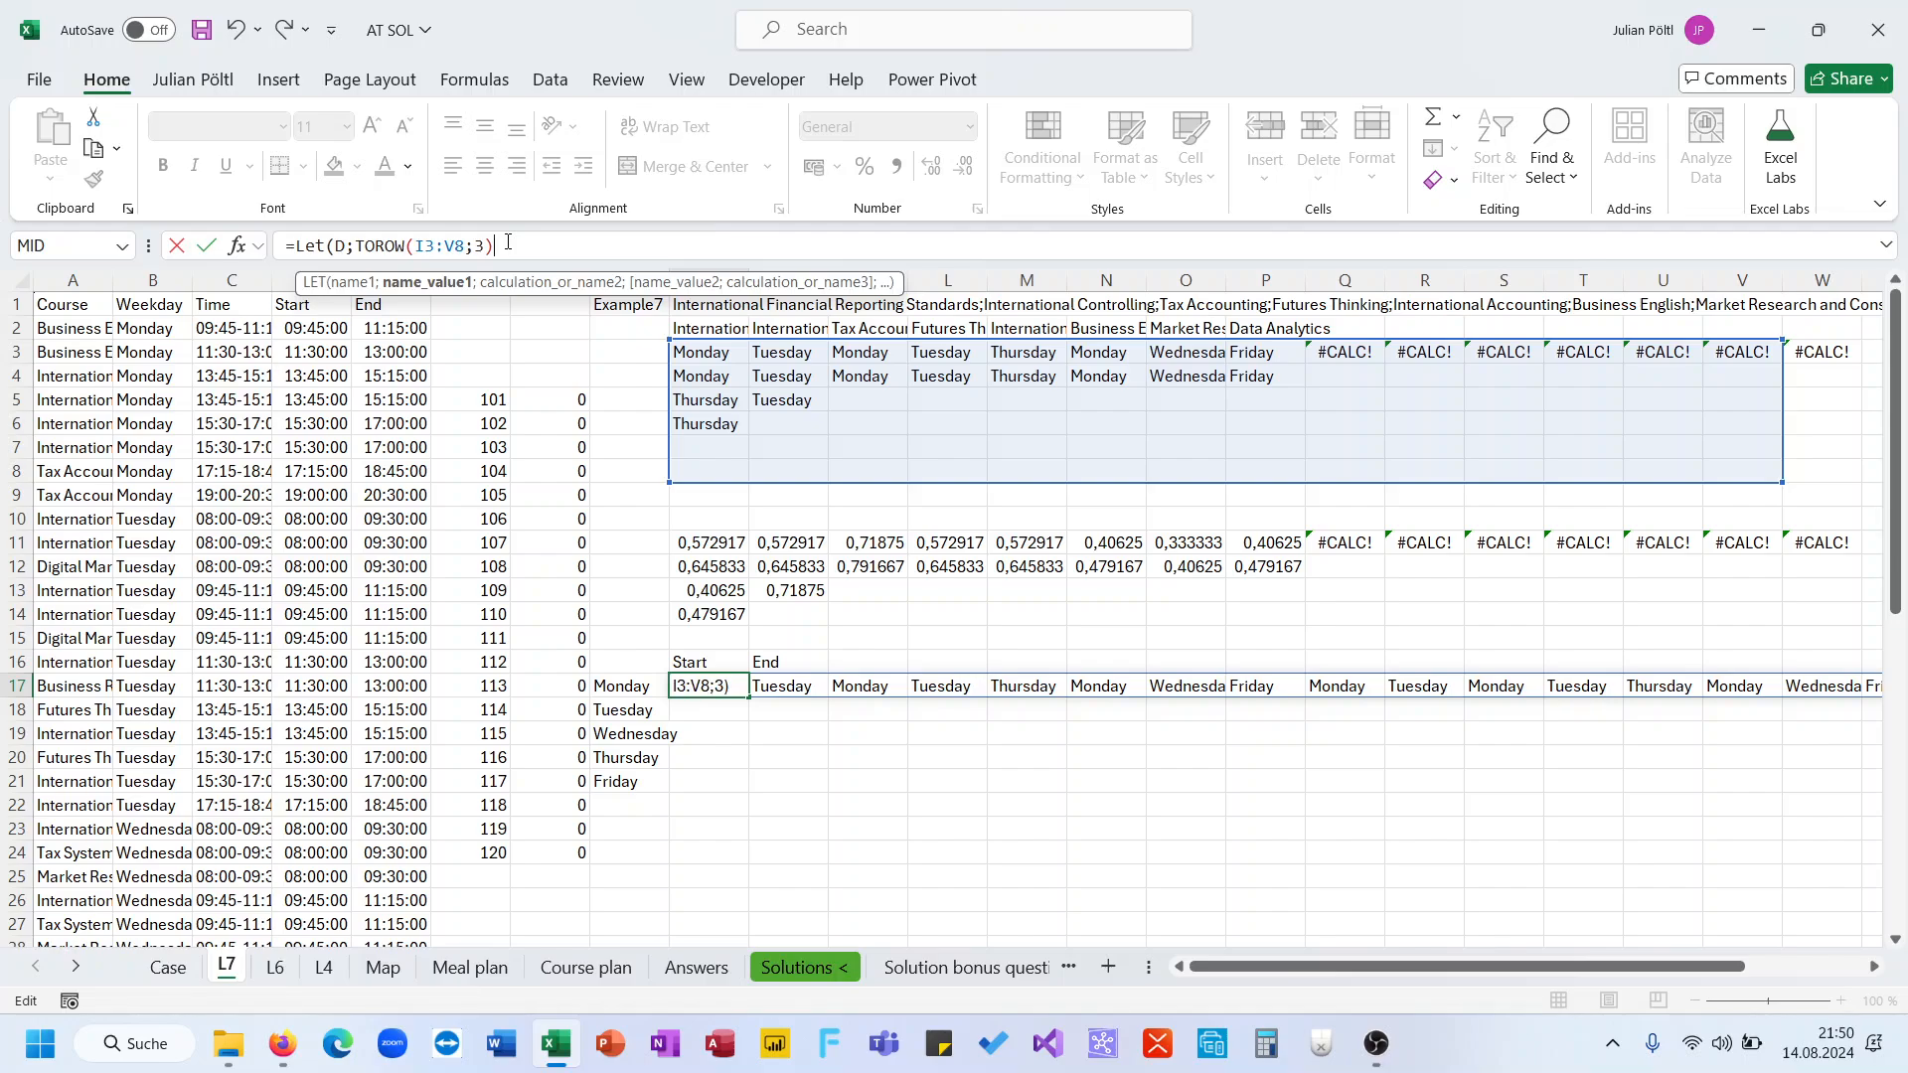
{"action": "type", "text": ";D)"}
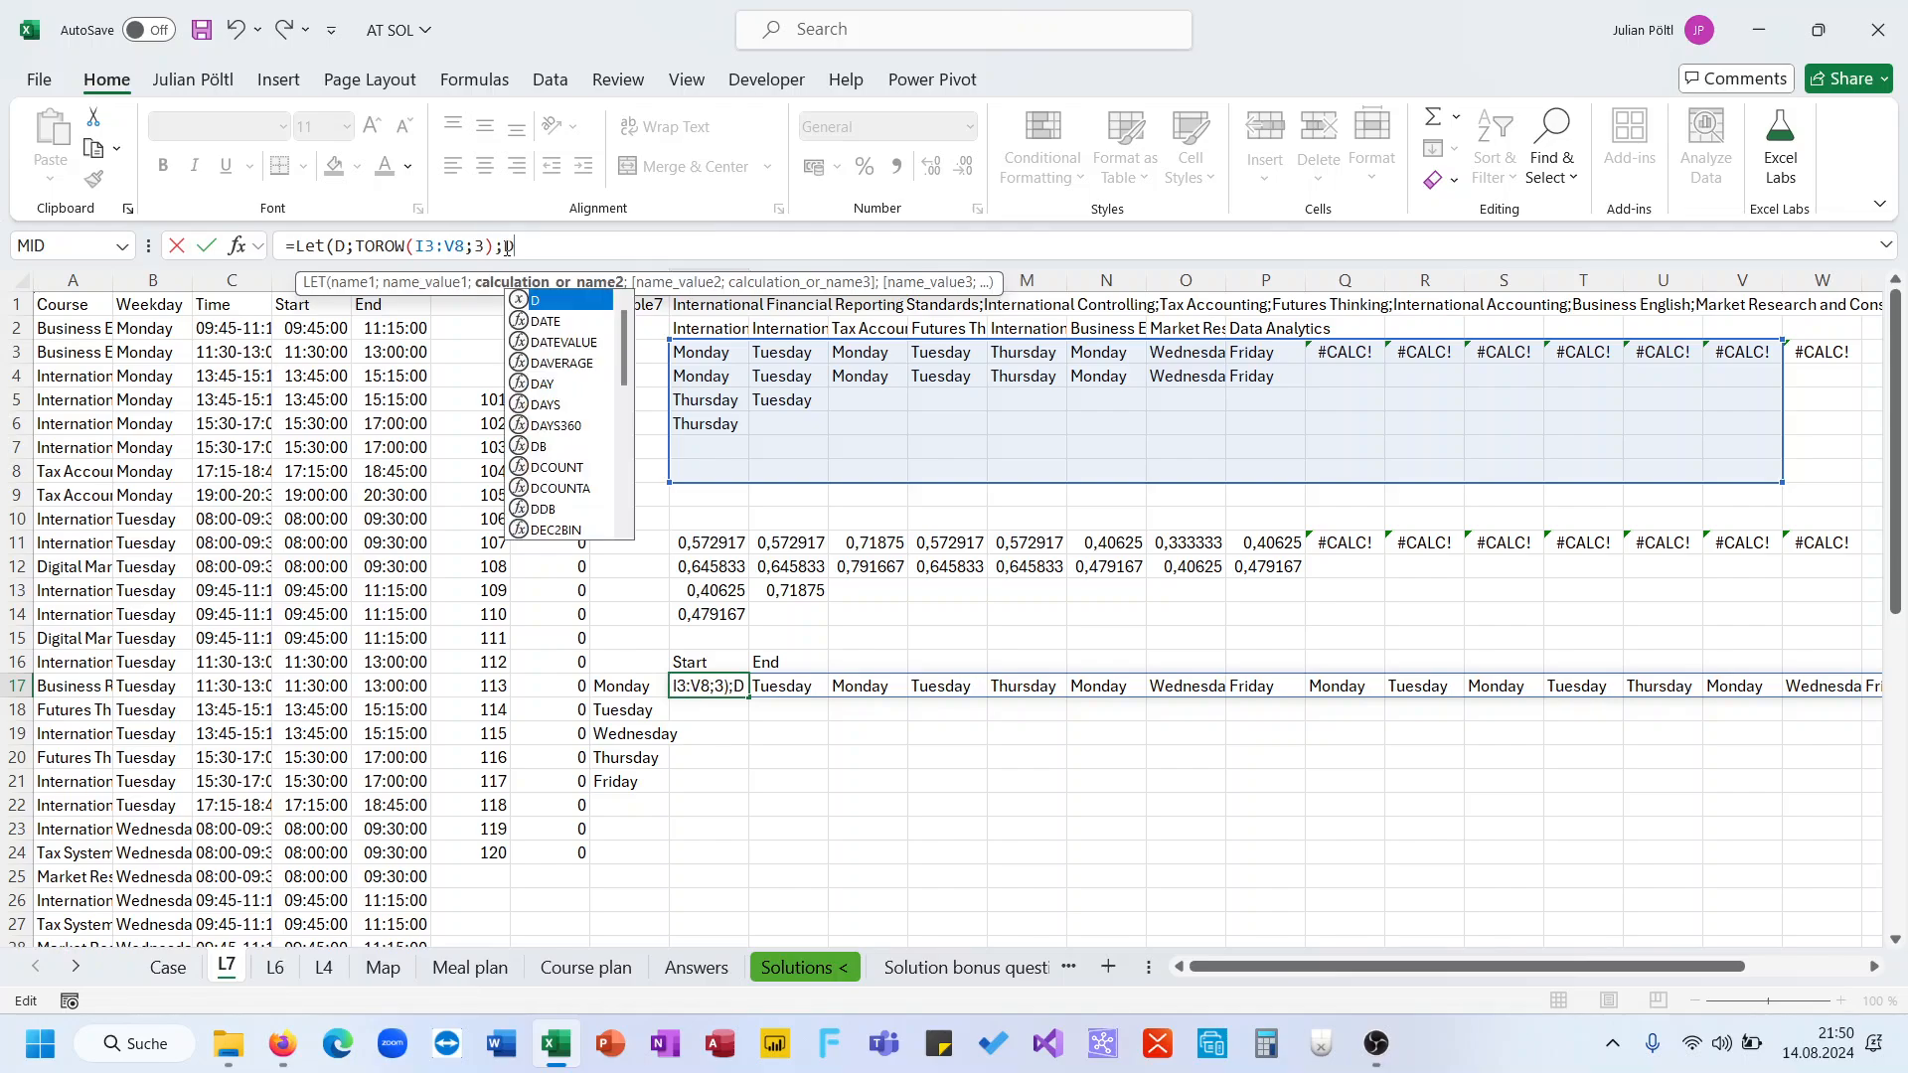
{"action": "key", "text": "Return"}
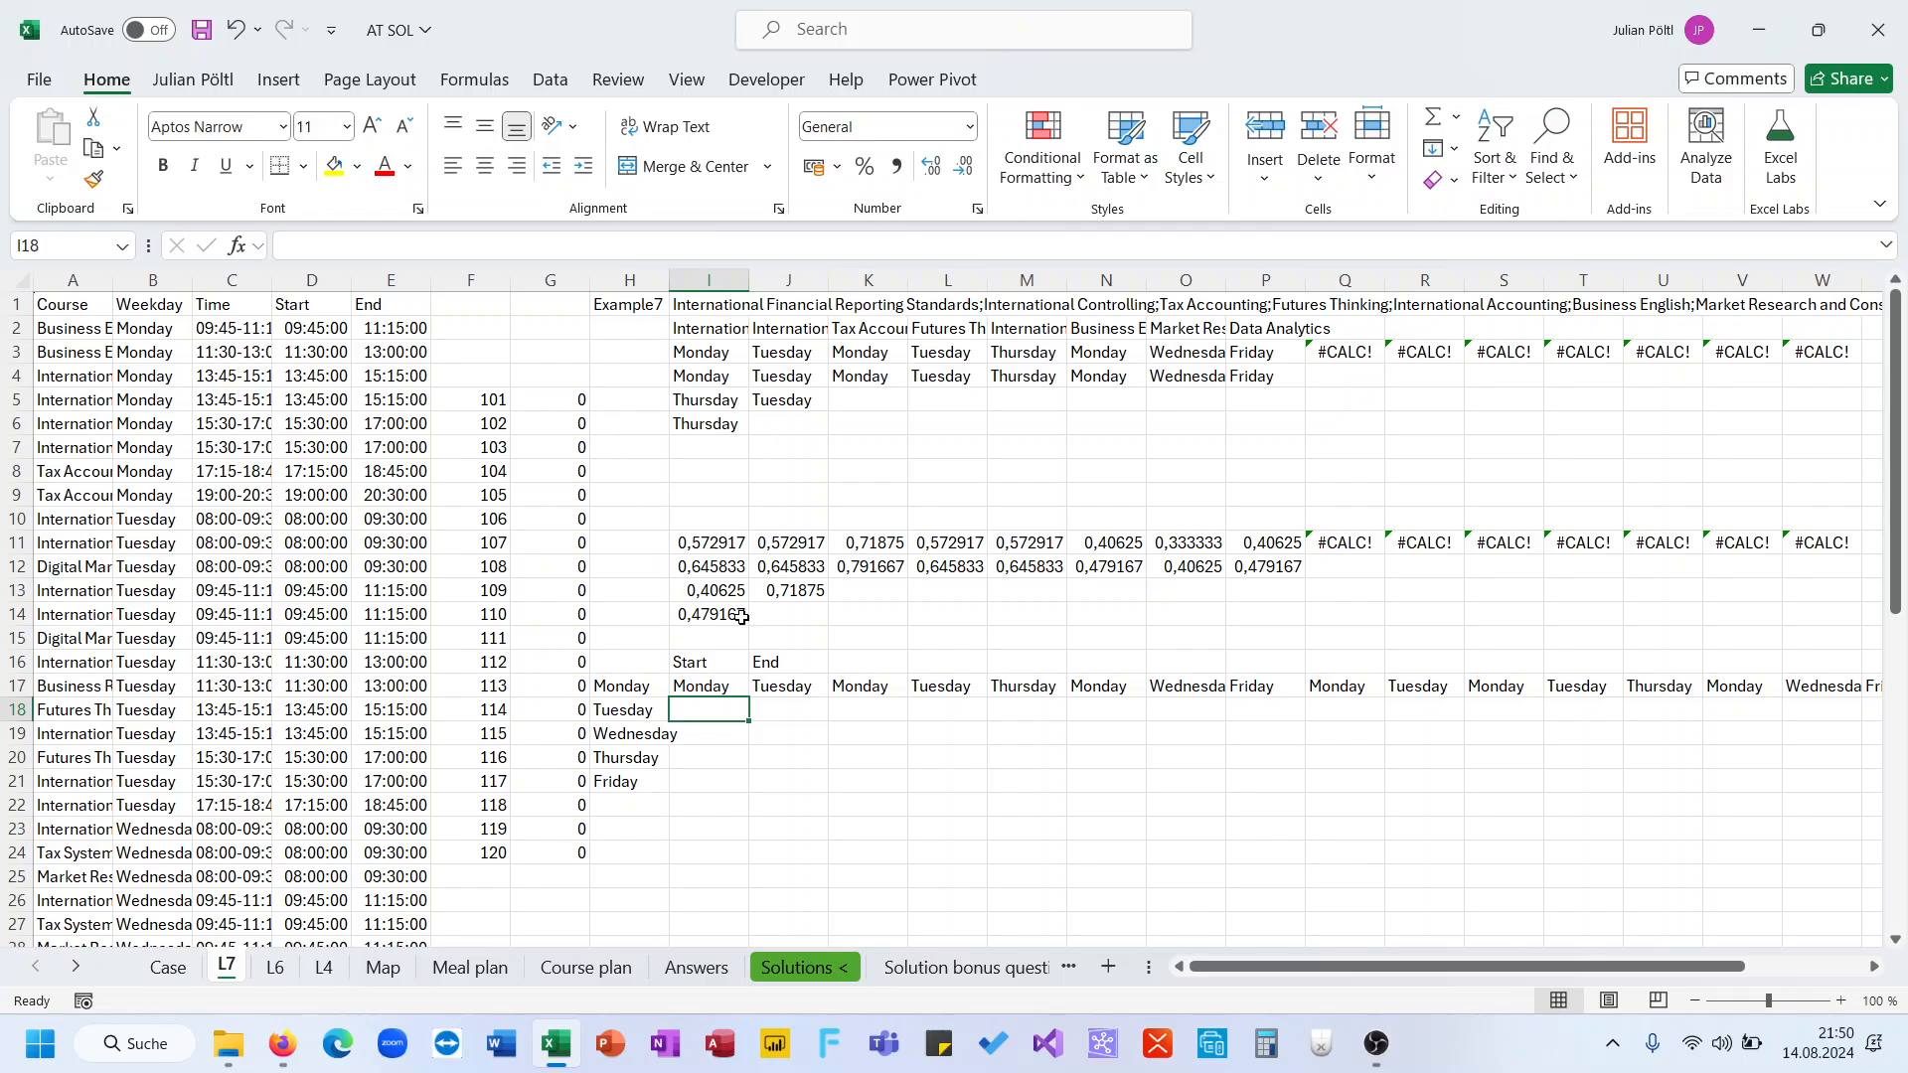
Add a LET variable T holding TOROW(I11:V15;3) for the start times and return T
{"action": "left_click", "coordinate": [712, 682]}
{"action": "left_click", "coordinate": [562, 256]}
{"action": "key", "text": "BackSpace"}
{"action": "key", "text": "BackSpace"}
{"action": "type", "text": "T;tor"}
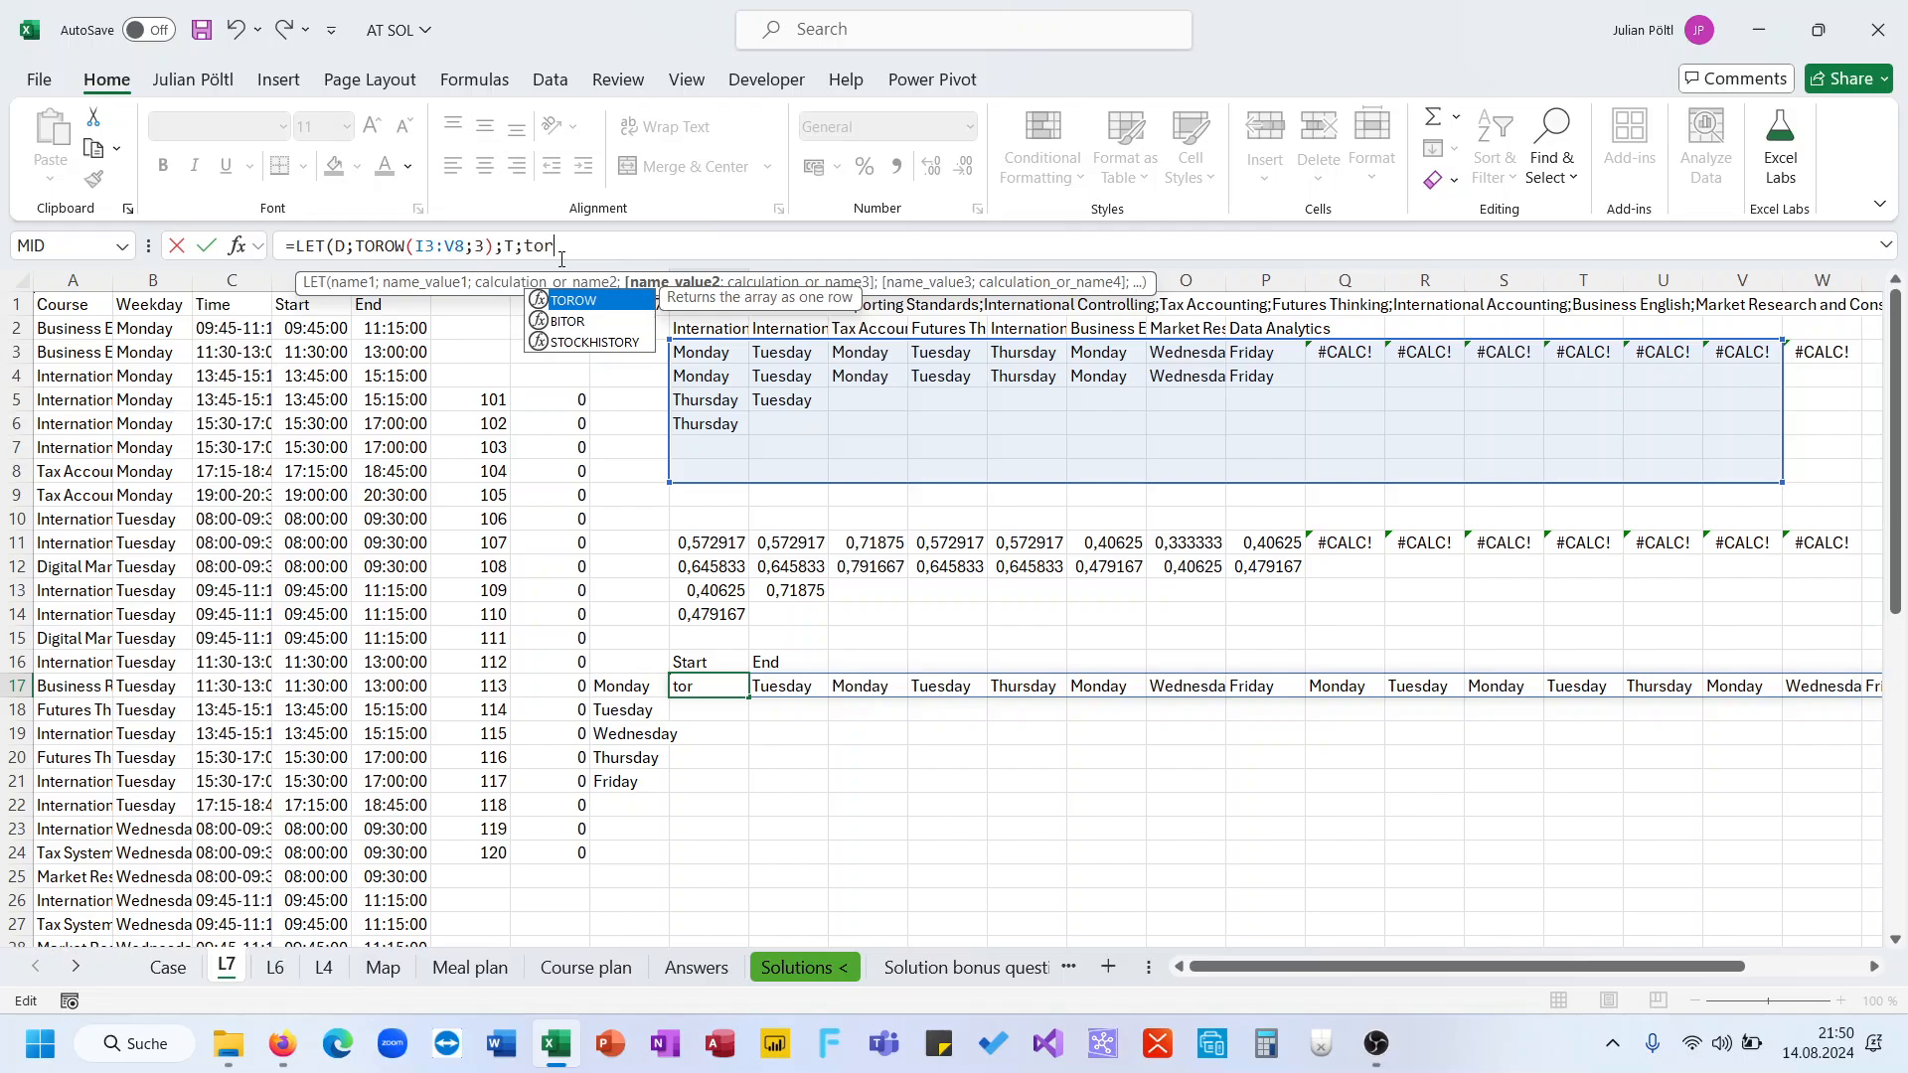
{"action": "key", "text": "Tab"}
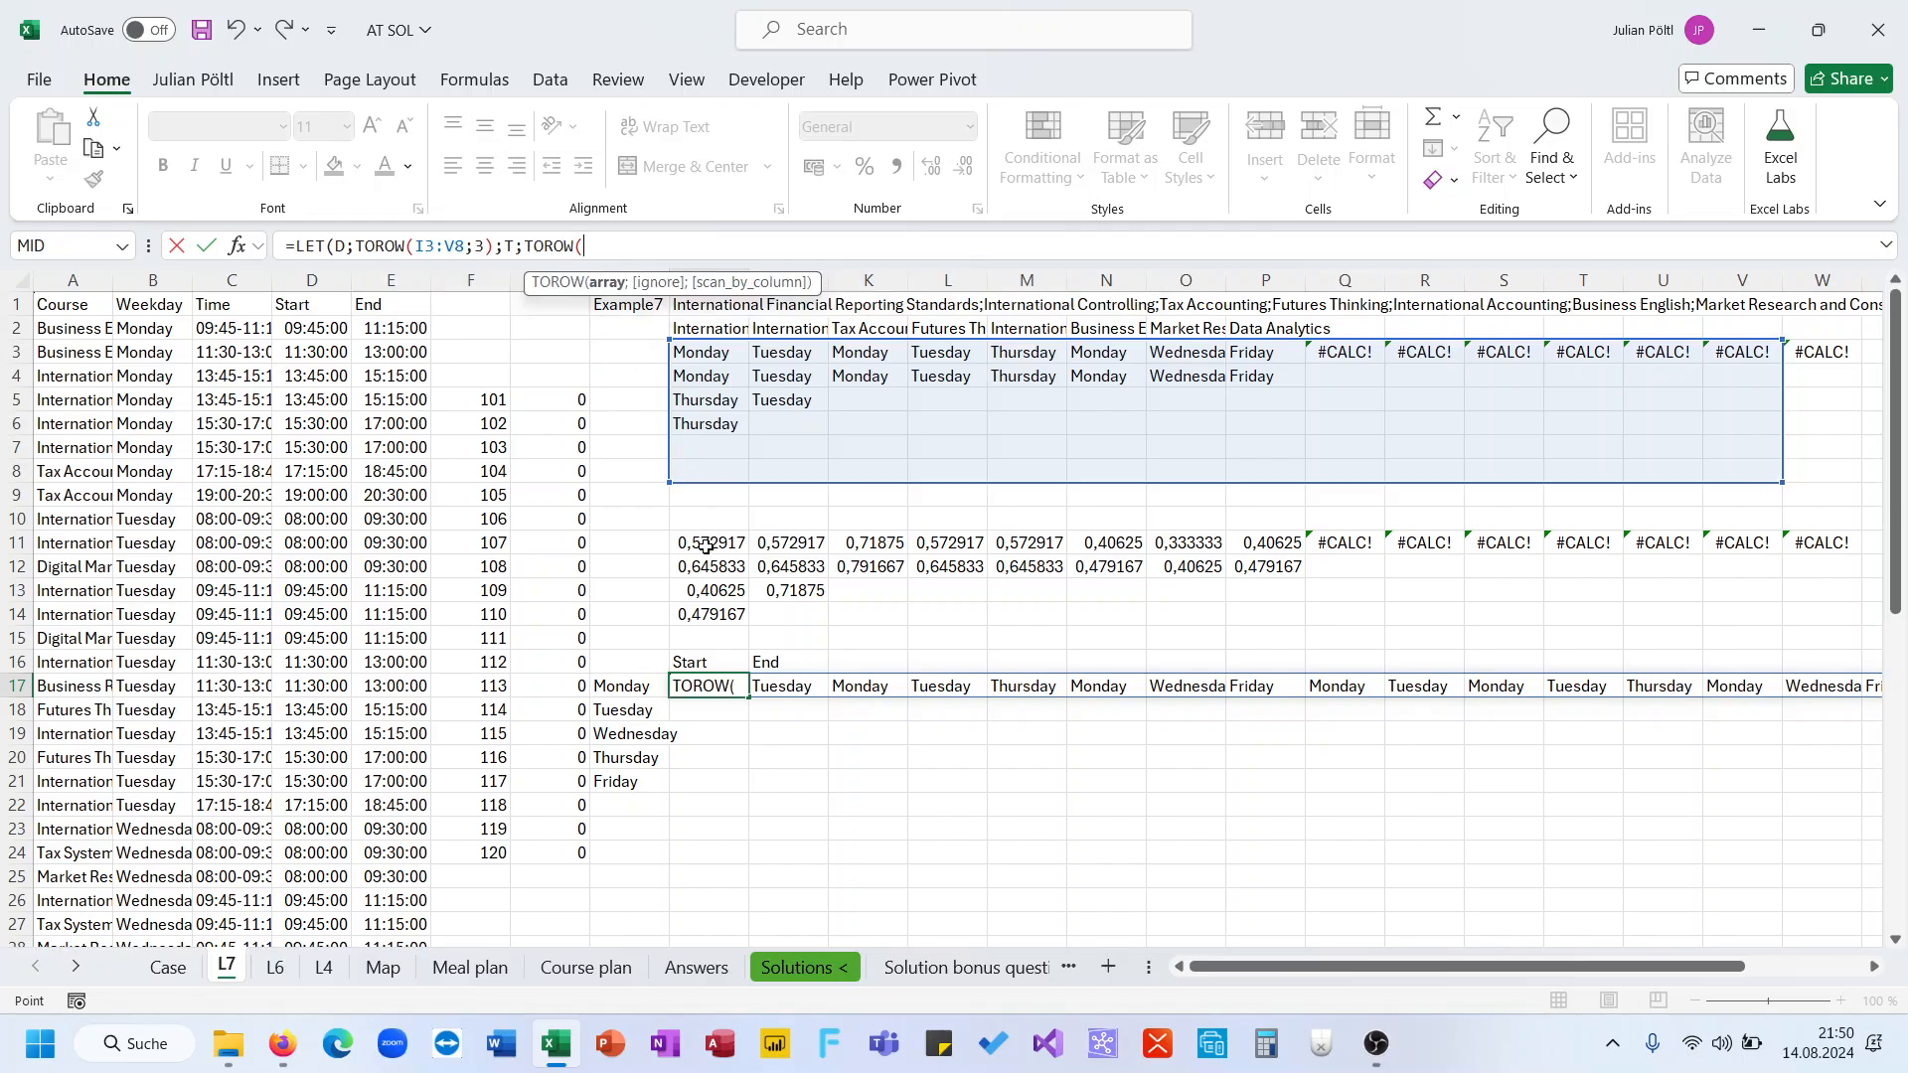
{"action": "left_click_drag", "start_coordinate": [706, 542], "coordinate": [1748, 640]}
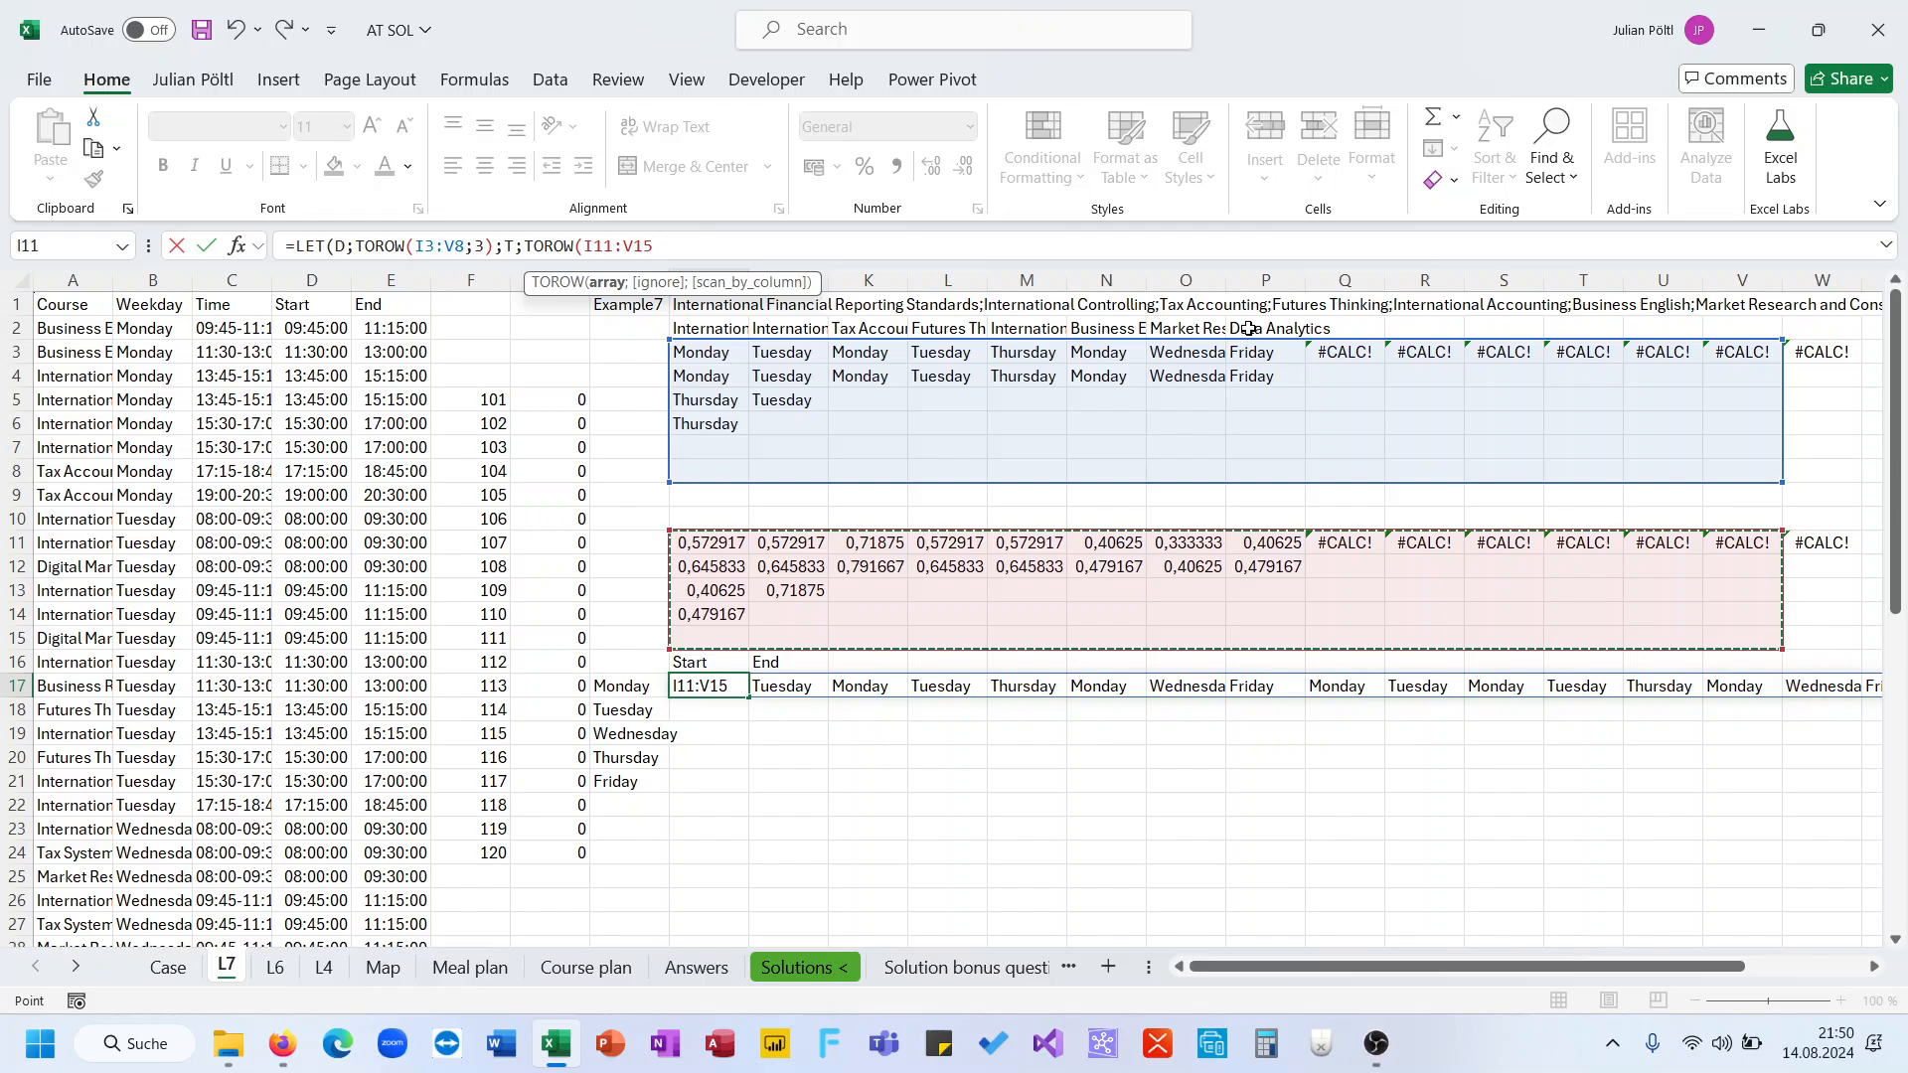
{"action": "type", "text": ";3))"}
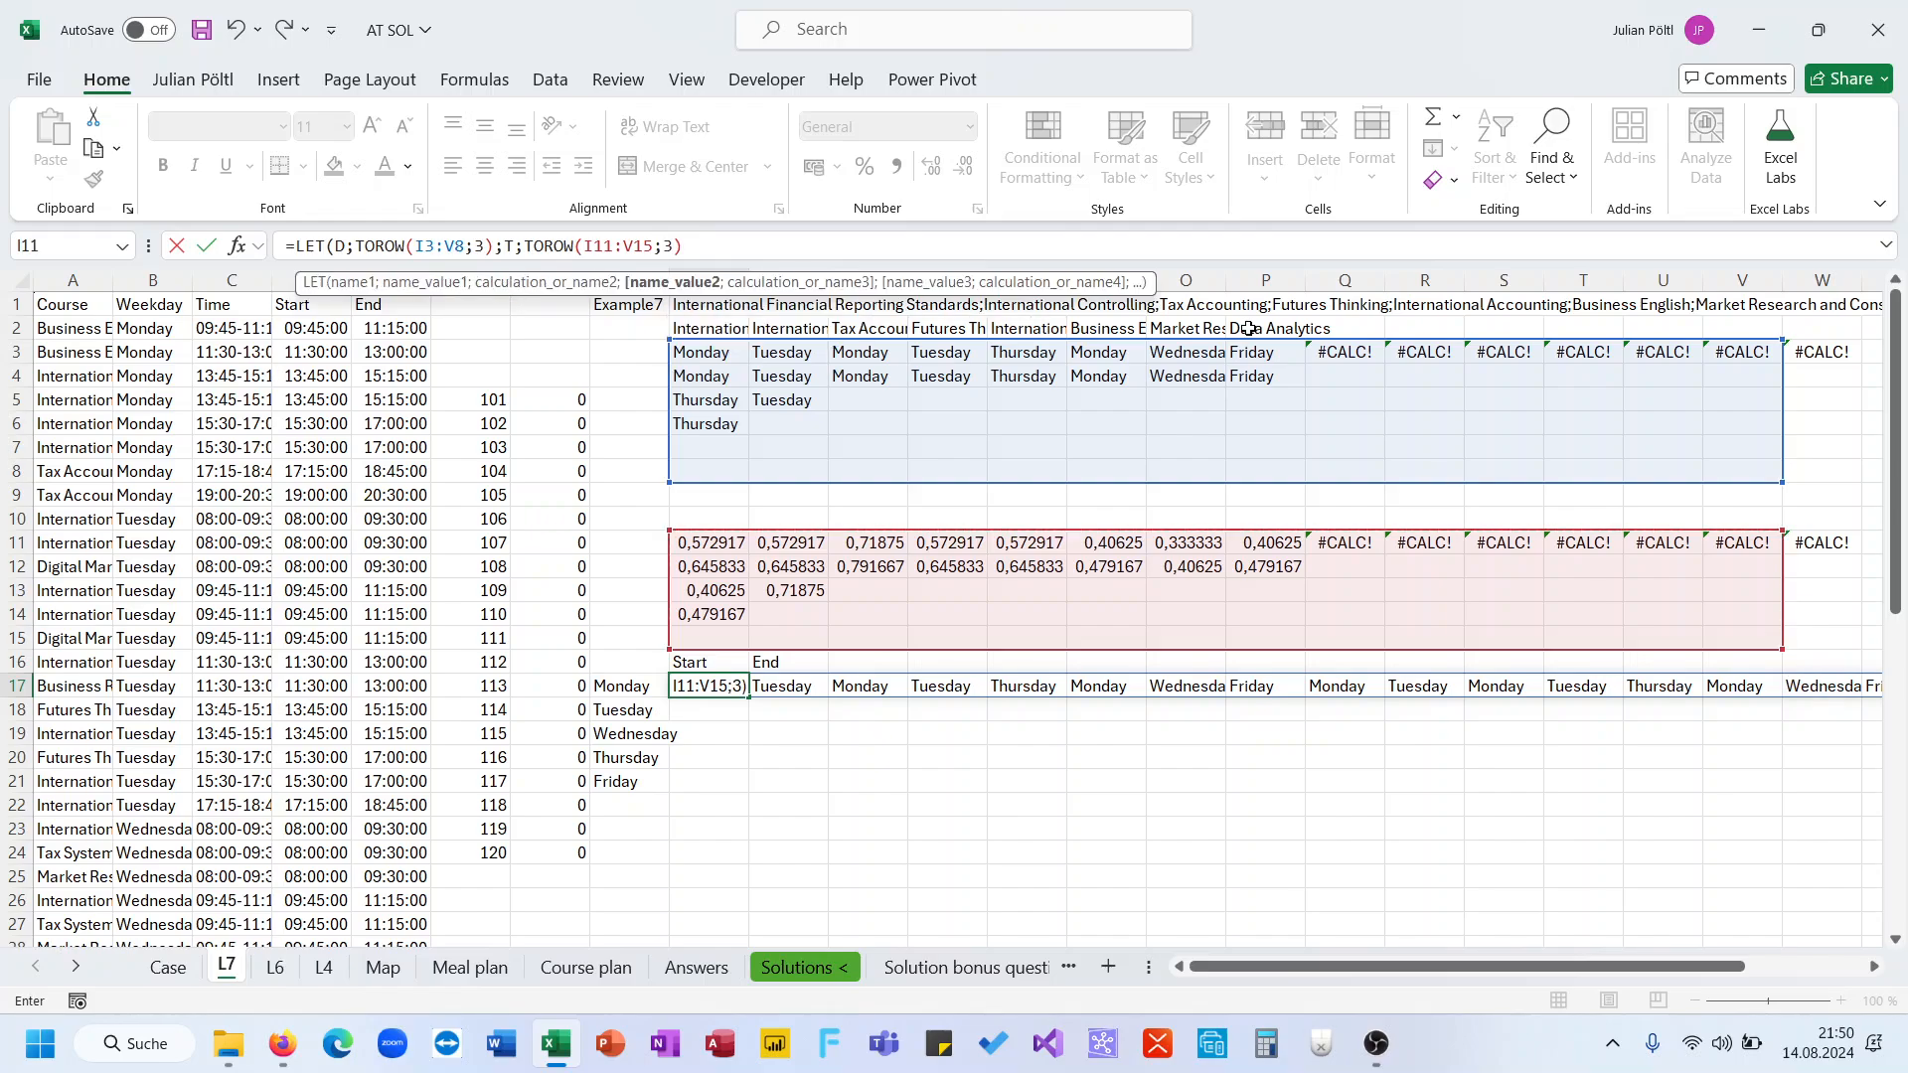
{"action": "key", "text": "Return"}
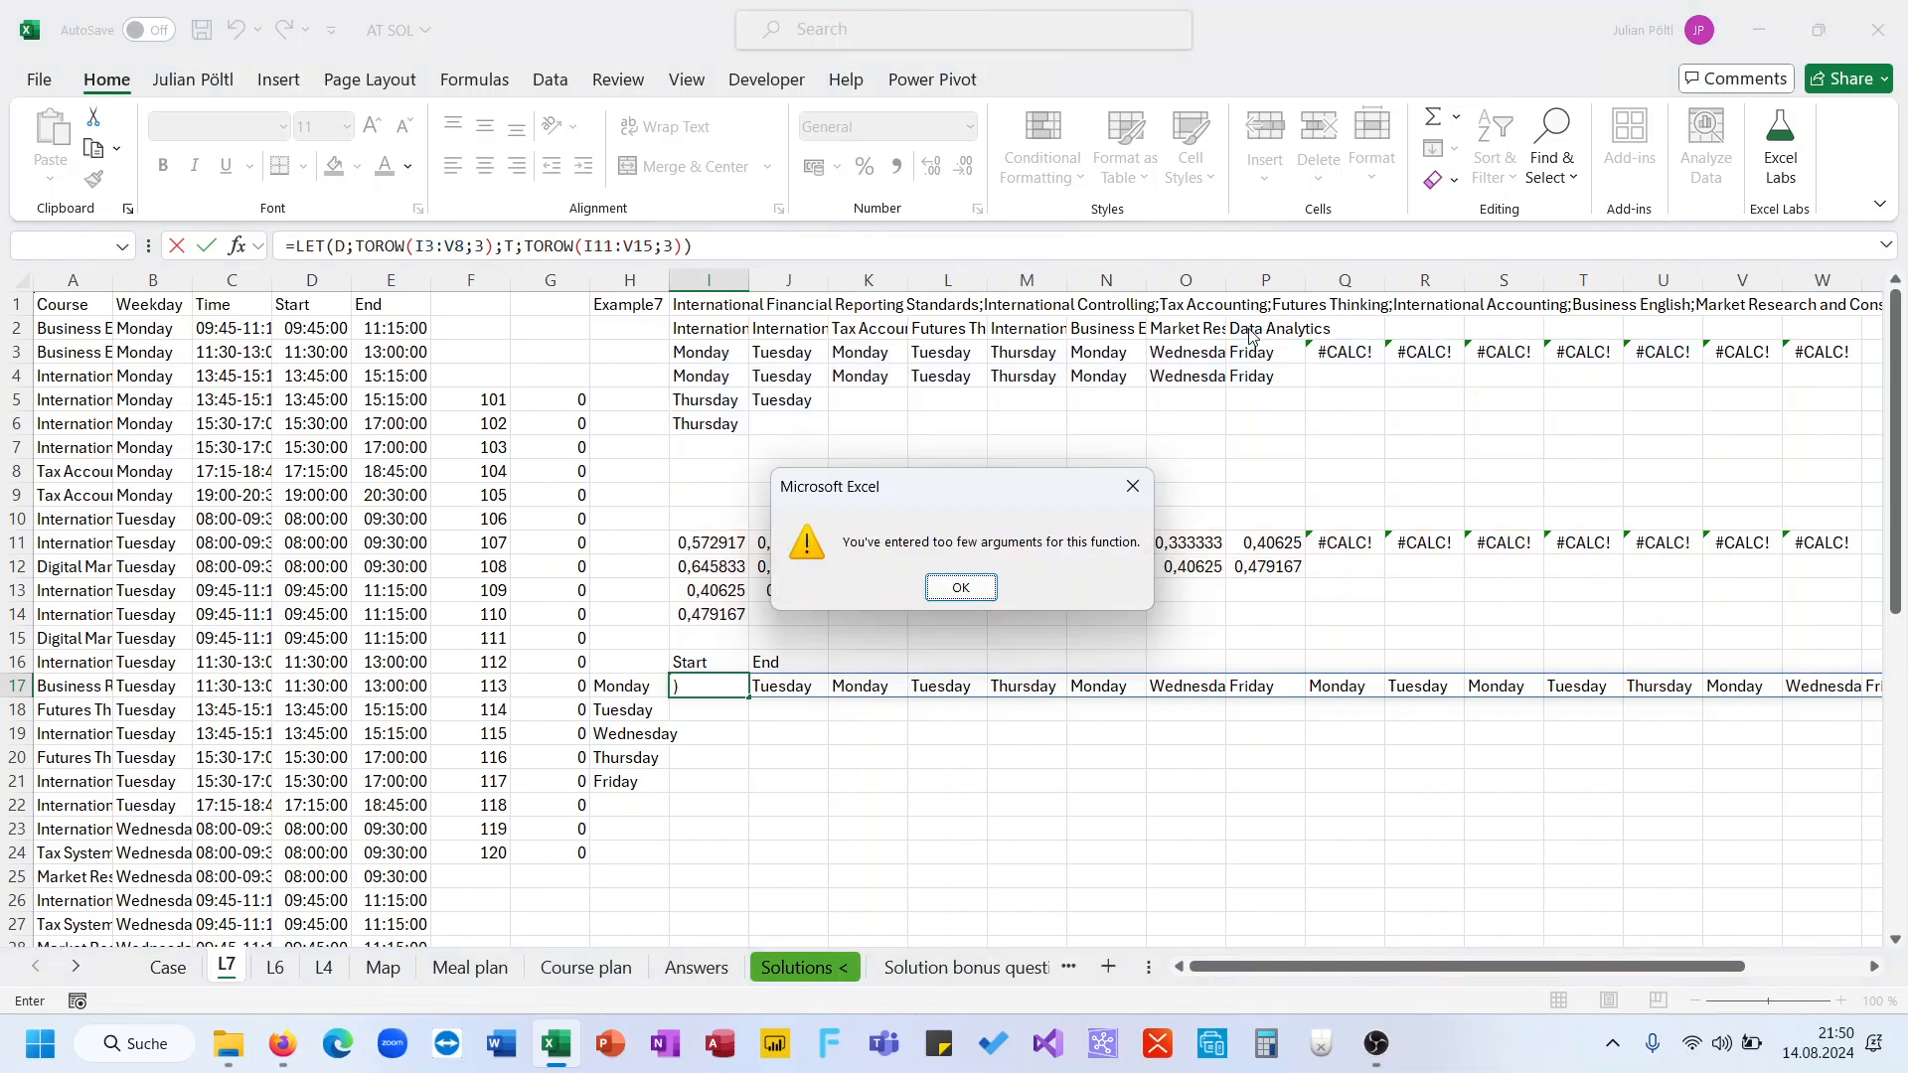
{"action": "key", "text": "Return"}
{"action": "type", "text": ";T"}
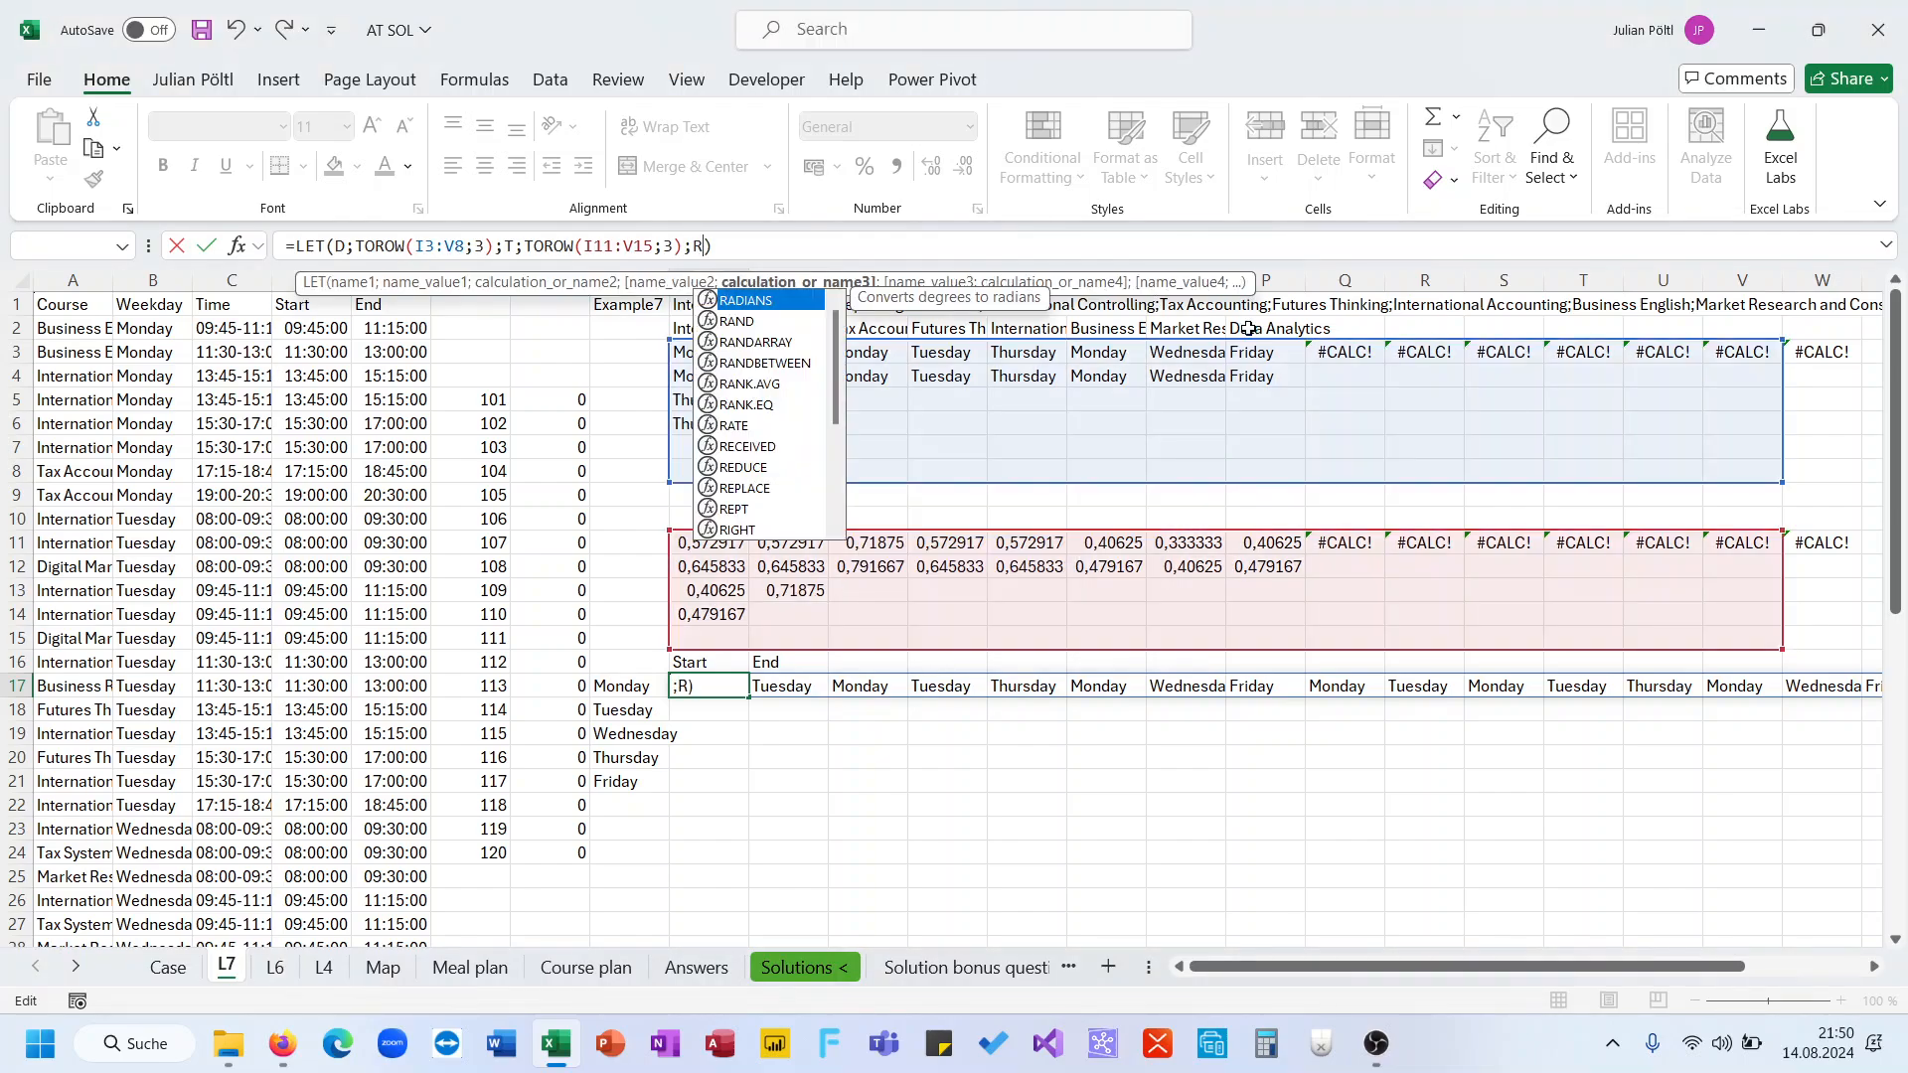
{"action": "key", "text": "Return"}
Scroll along row 17 to check the spilled start times
{"action": "key", "text": "ctrl+Right"}
{"action": "key", "text": "ctrl+Left"}
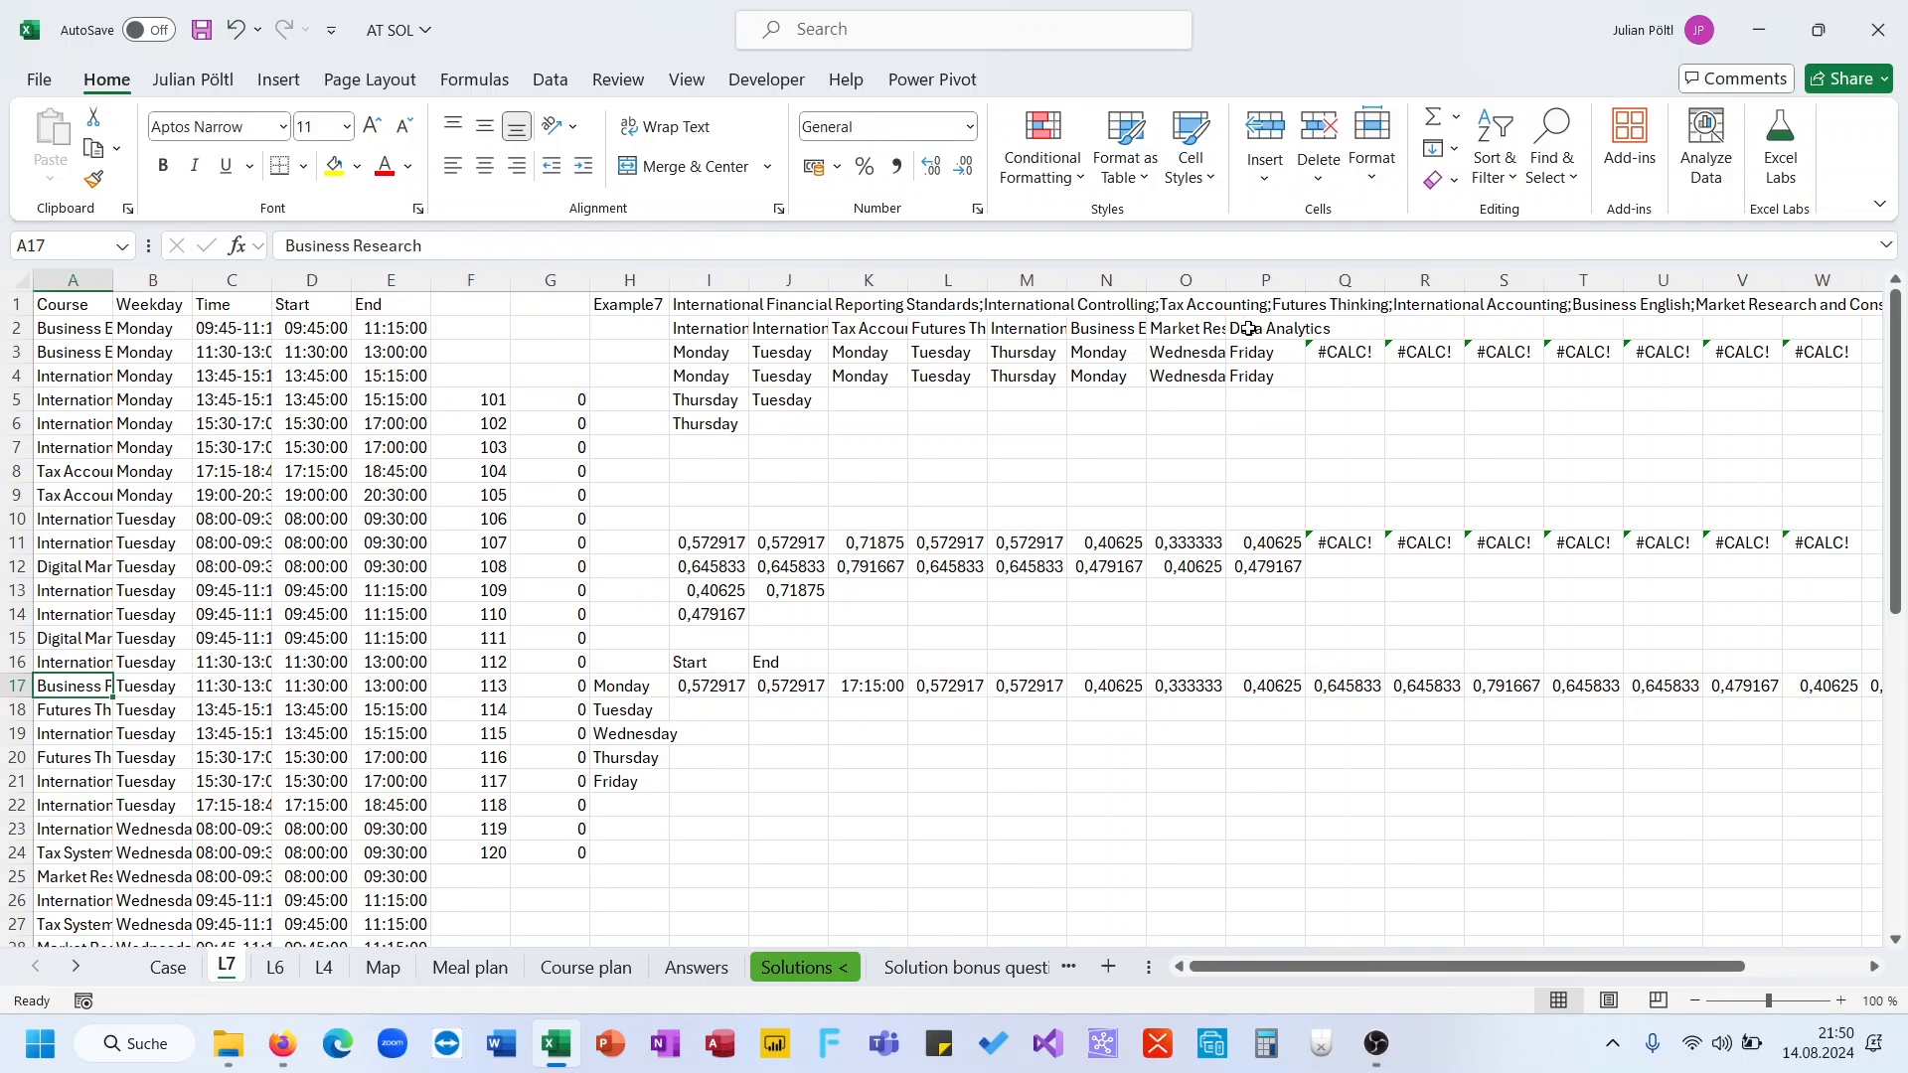
{"action": "key", "text": "ctrl+Right"}
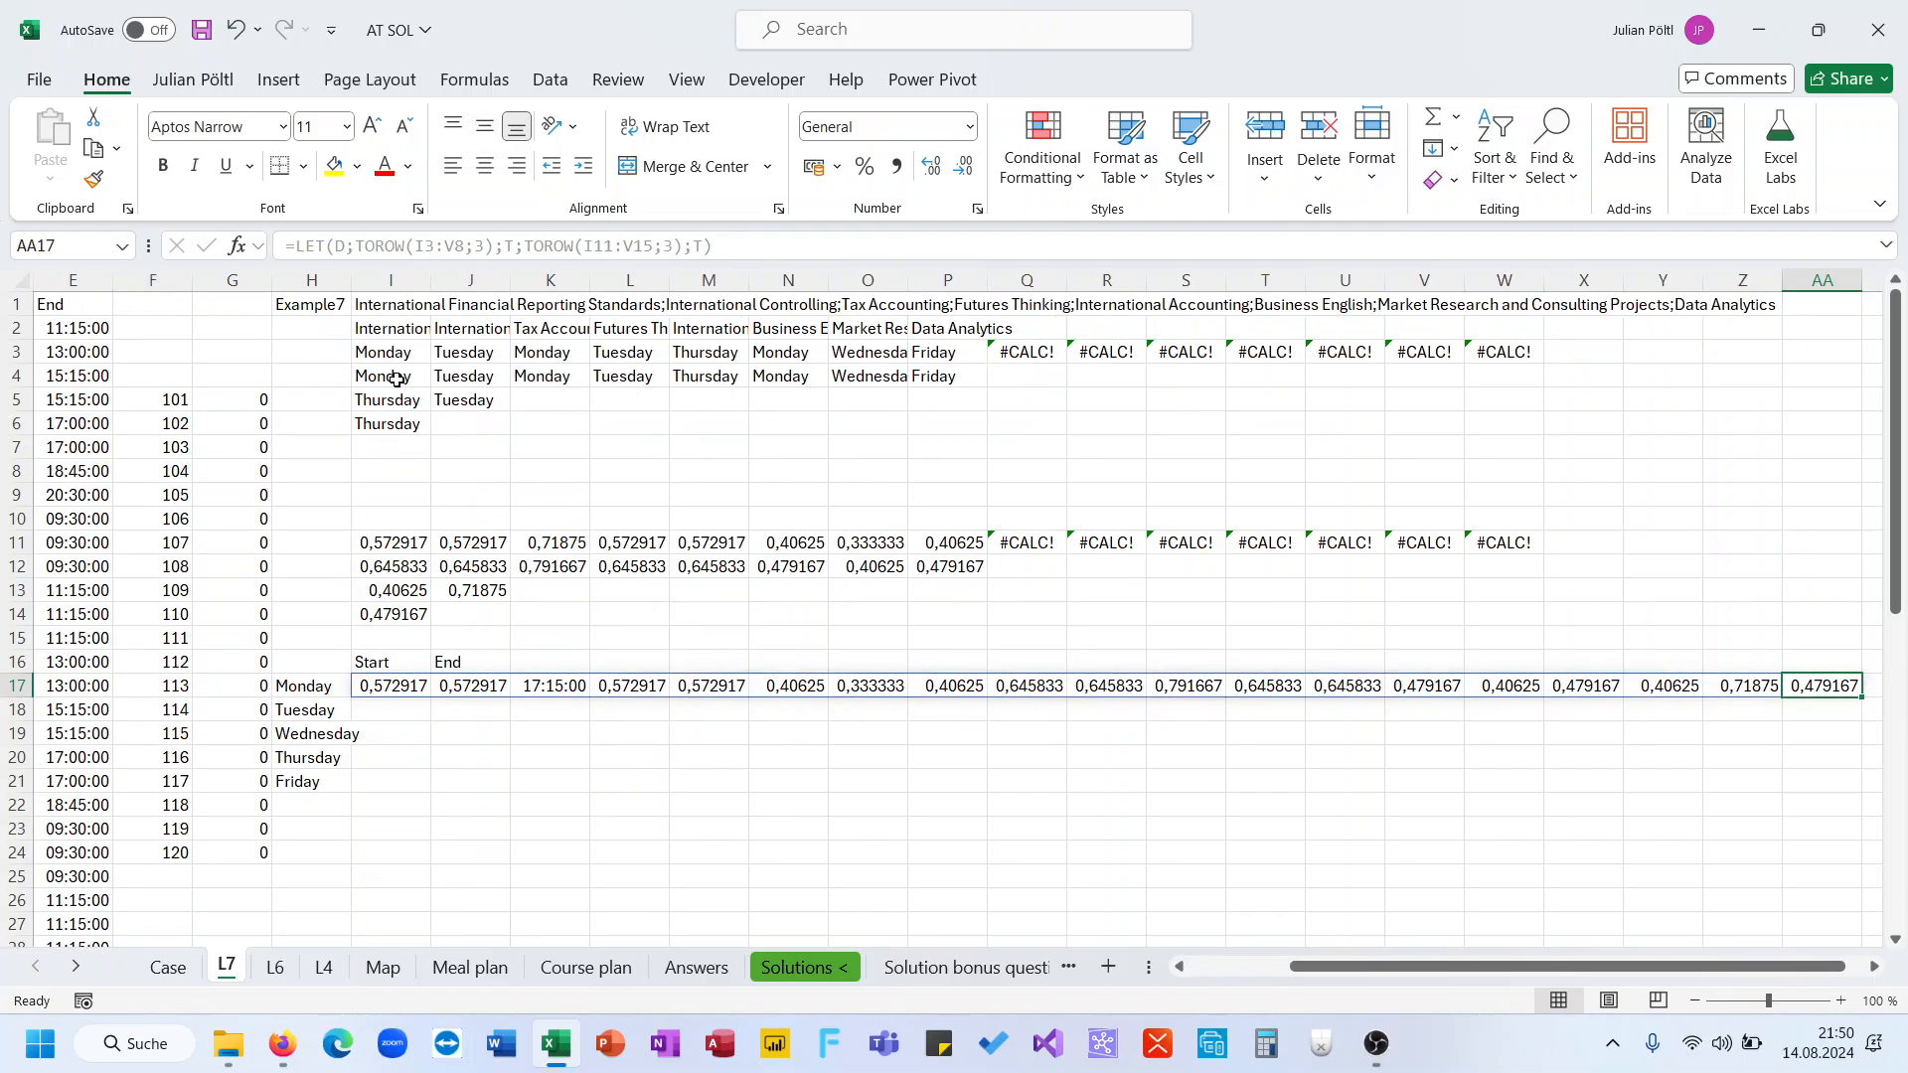
{"action": "key", "text": "ctrl+Left"}
{"action": "scroll", "coordinate": [797, 679], "scroll_direction": "right", "scroll_amount": 3}
{"action": "scroll", "coordinate": [797, 679], "scroll_direction": "right", "scroll_amount": 1}
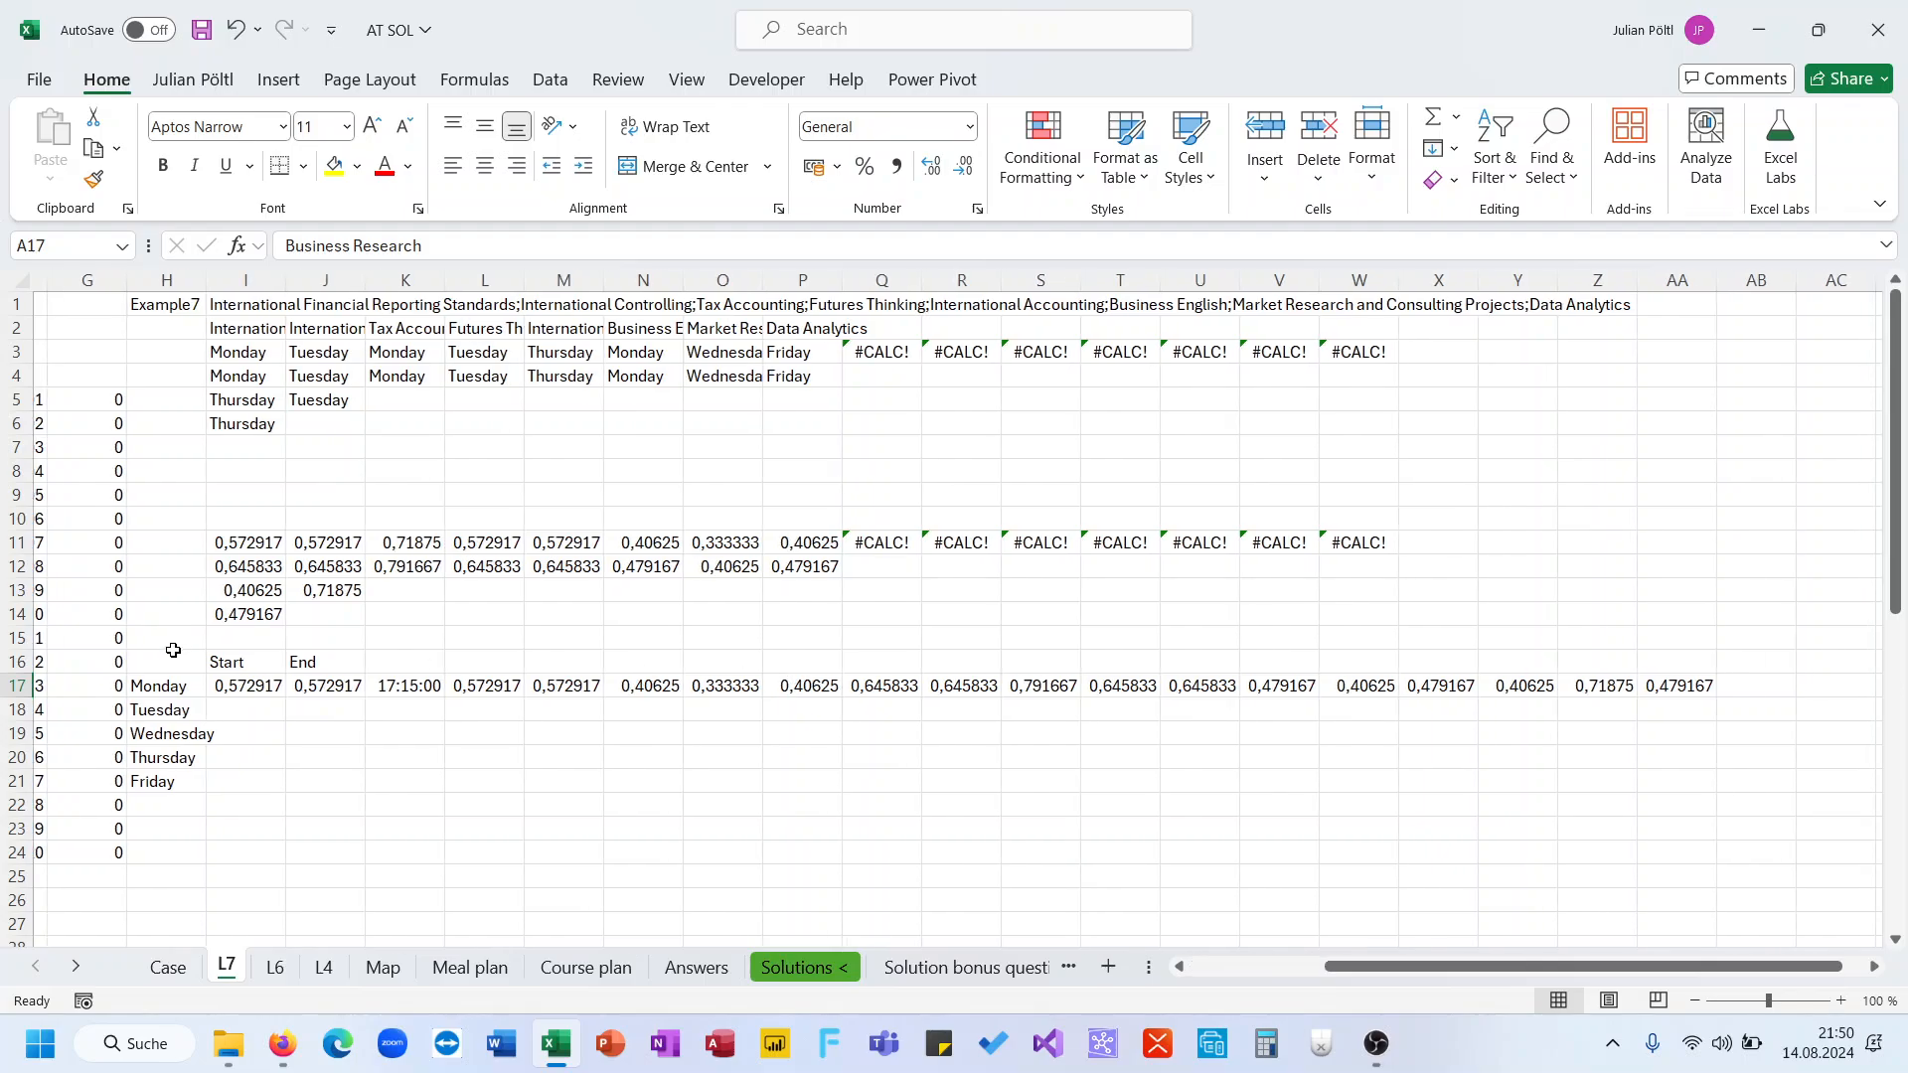
Switch the LET result back to the weekday row D
{"action": "left_click", "coordinate": [221, 684]}
{"action": "left_click", "coordinate": [708, 245]}
{"action": "key", "text": "BackSpace"}
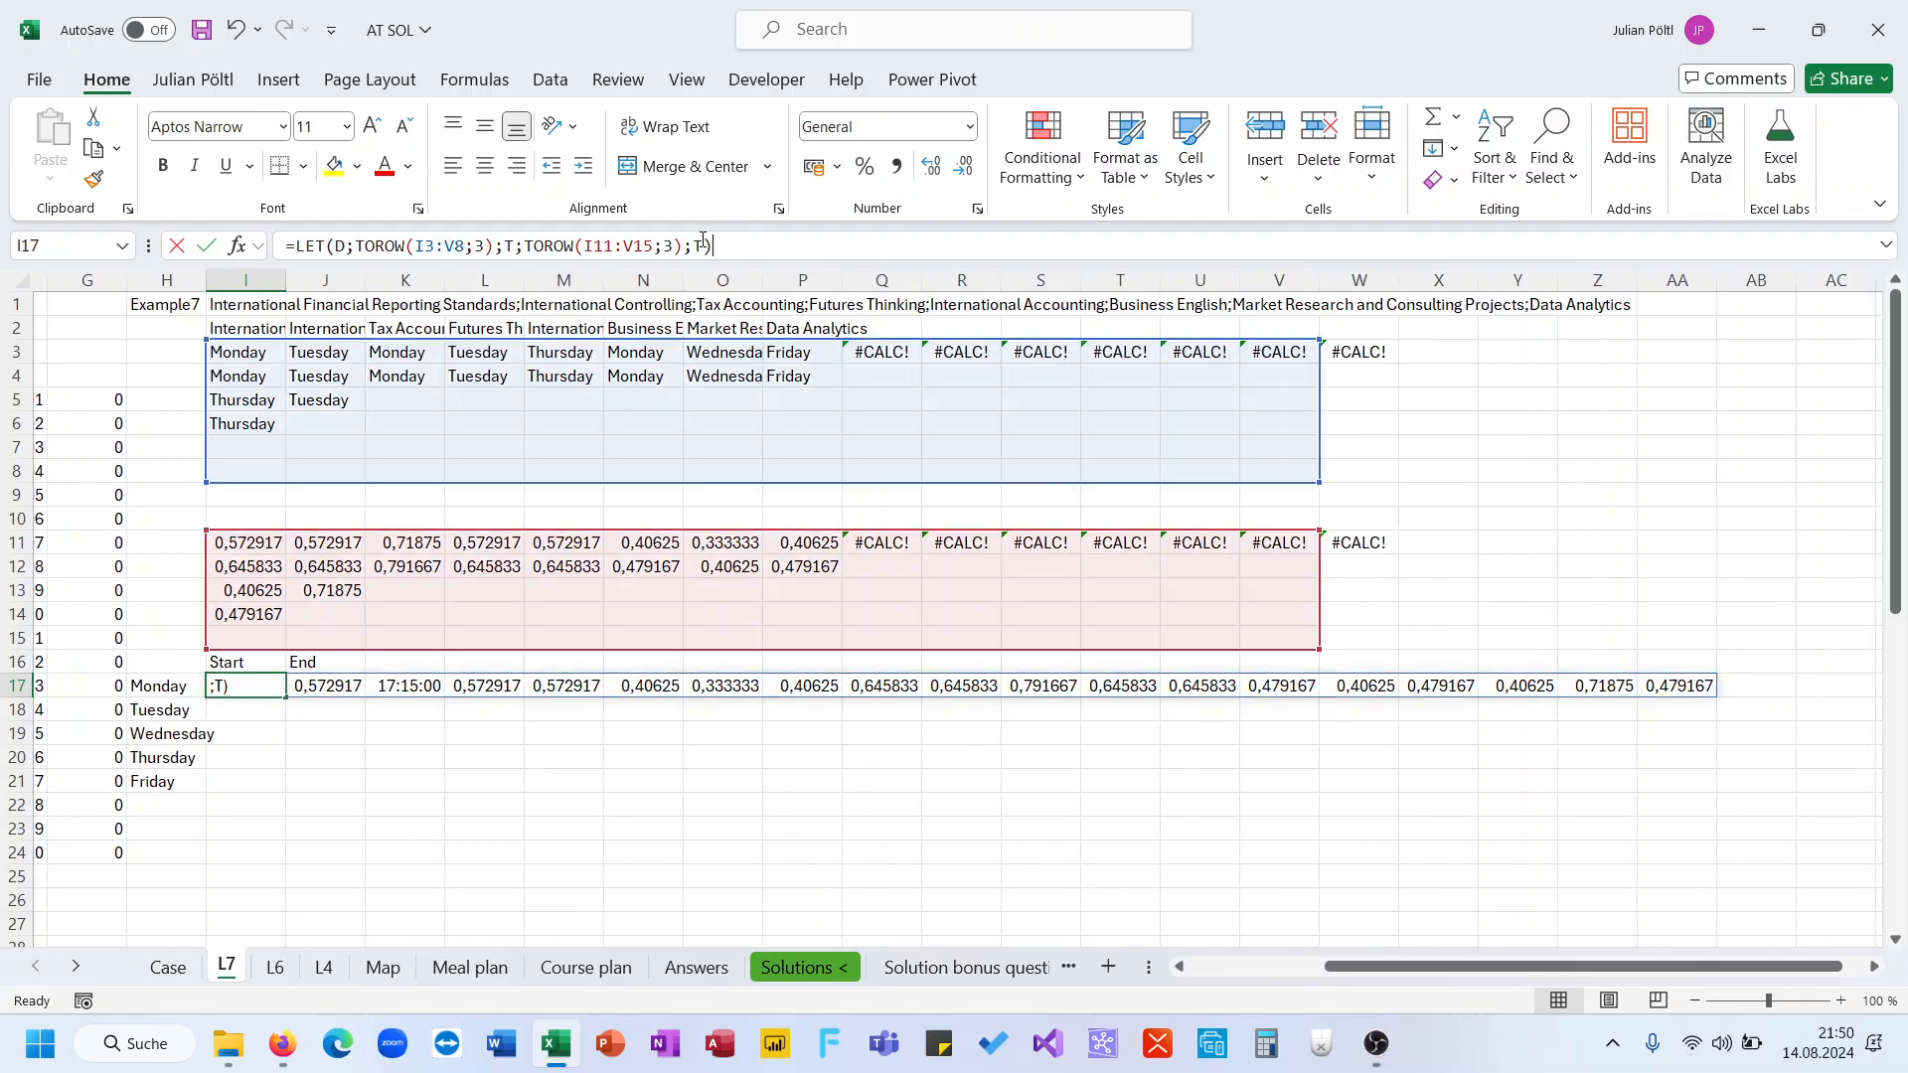
{"action": "type", "text": "D"}
{"action": "key", "text": "Return"}
{"action": "key", "text": "Up"}
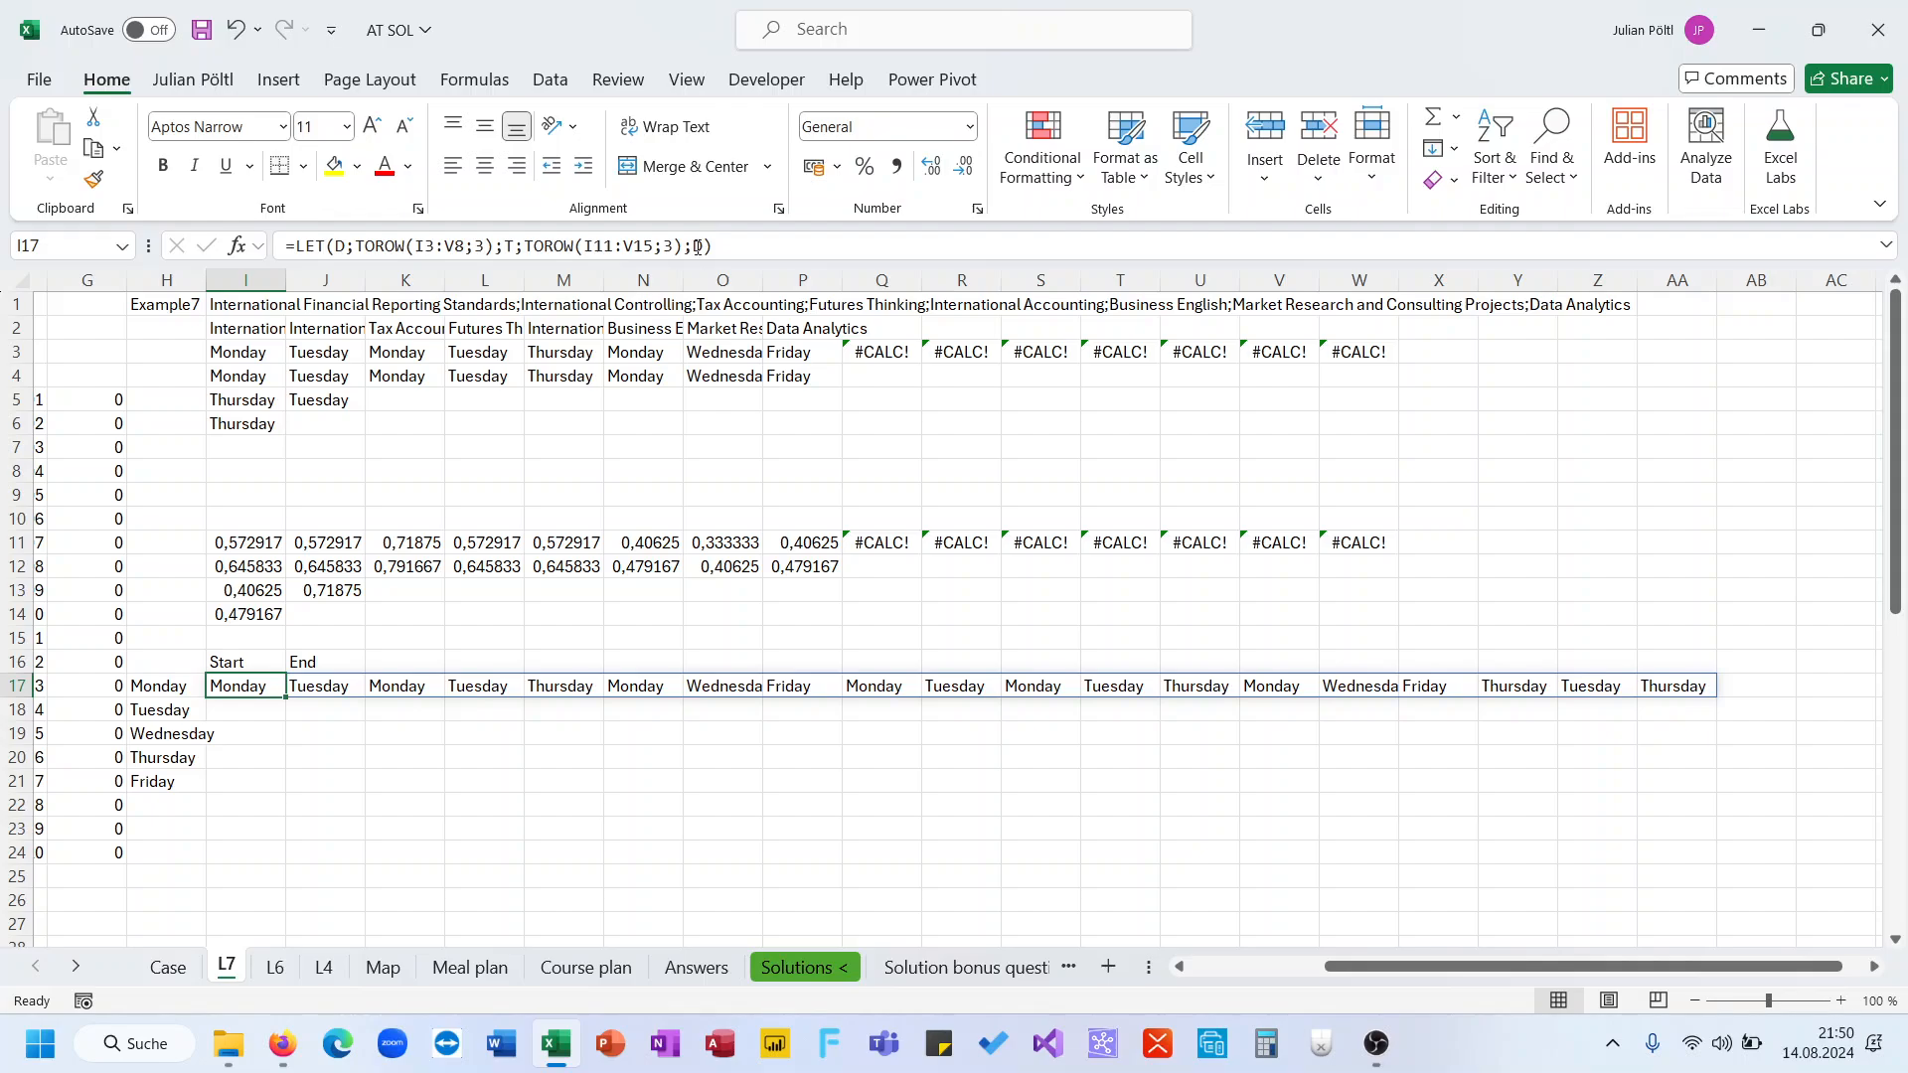
Replace the LET result with FILTER(T;D=H17) to keep only start times for the weekday in H17
{"action": "scroll", "coordinate": [631, 600], "scroll_direction": "left", "scroll_amount": 1}
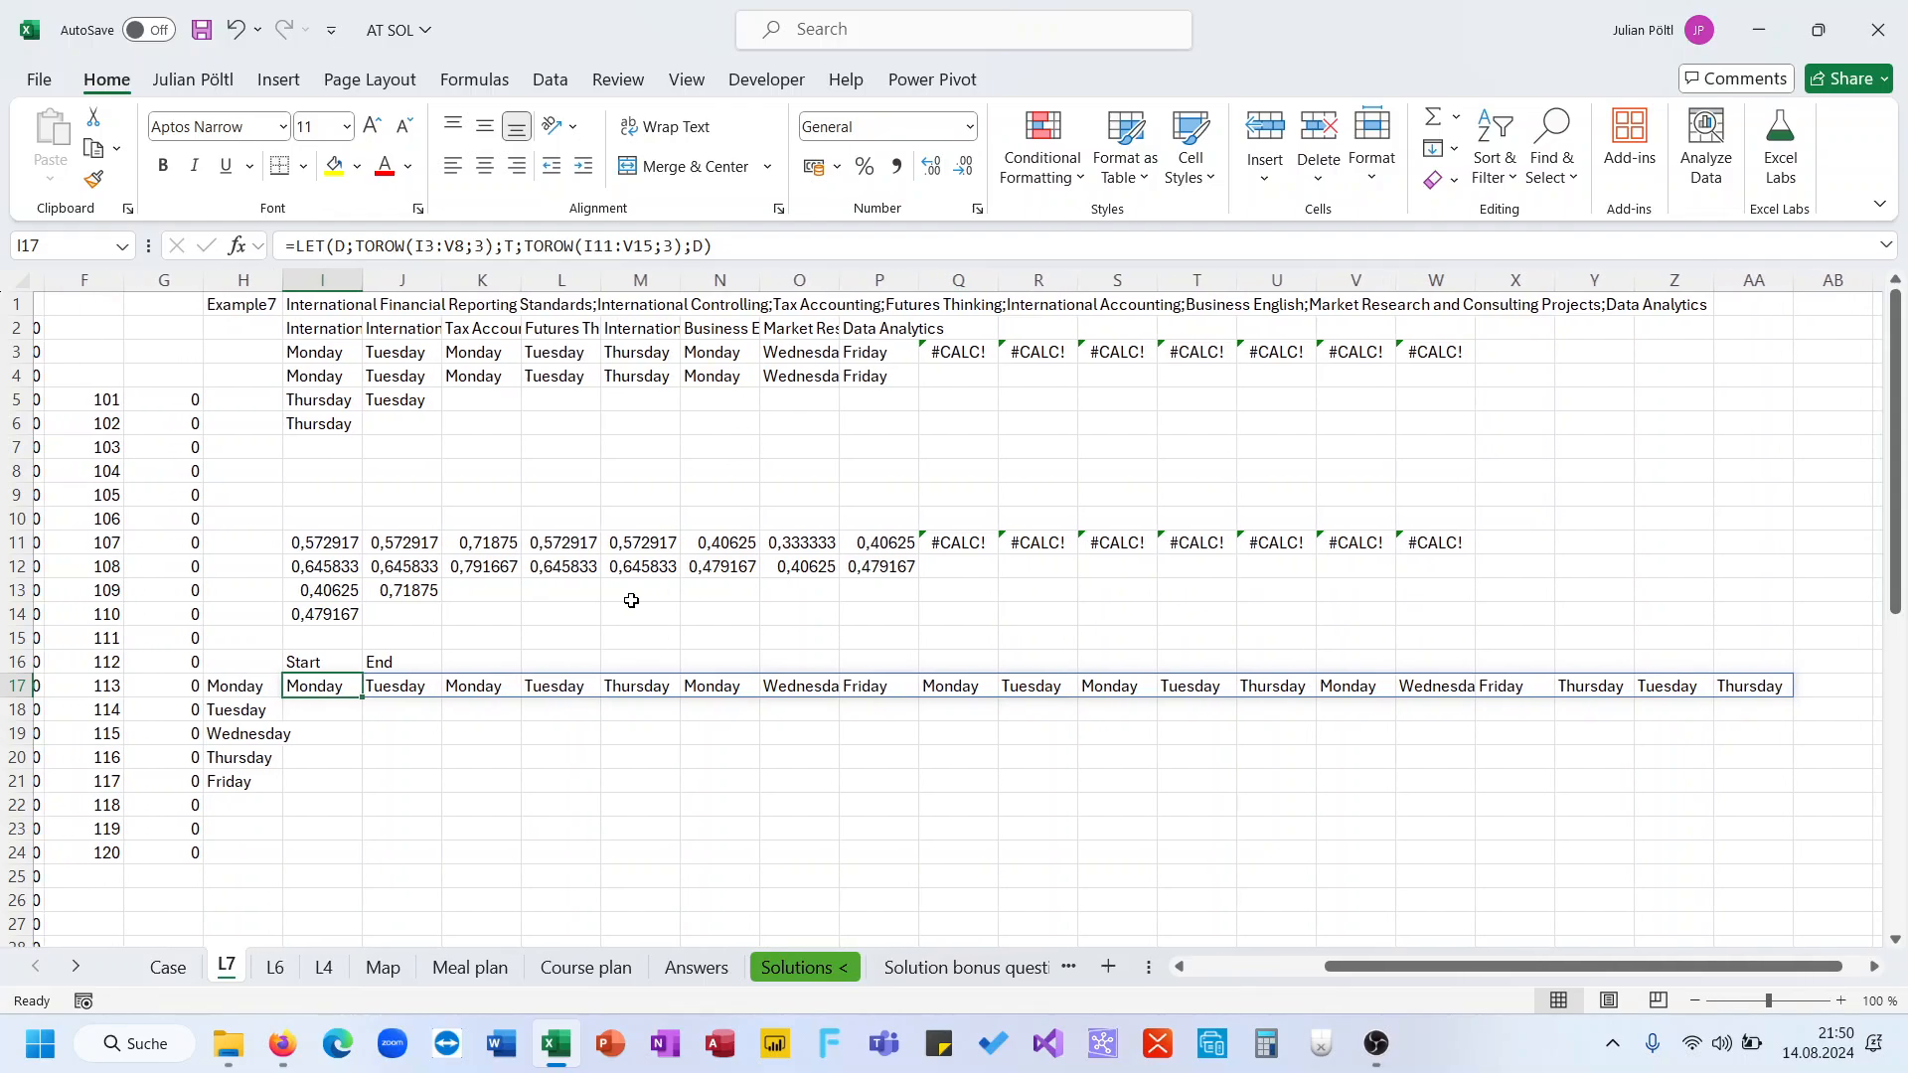
{"action": "left_click", "coordinate": [712, 244]}
{"action": "key", "text": "BackSpace"}
{"action": "key", "text": "BackSpace"}
{"action": "type", "text": "FIL"}
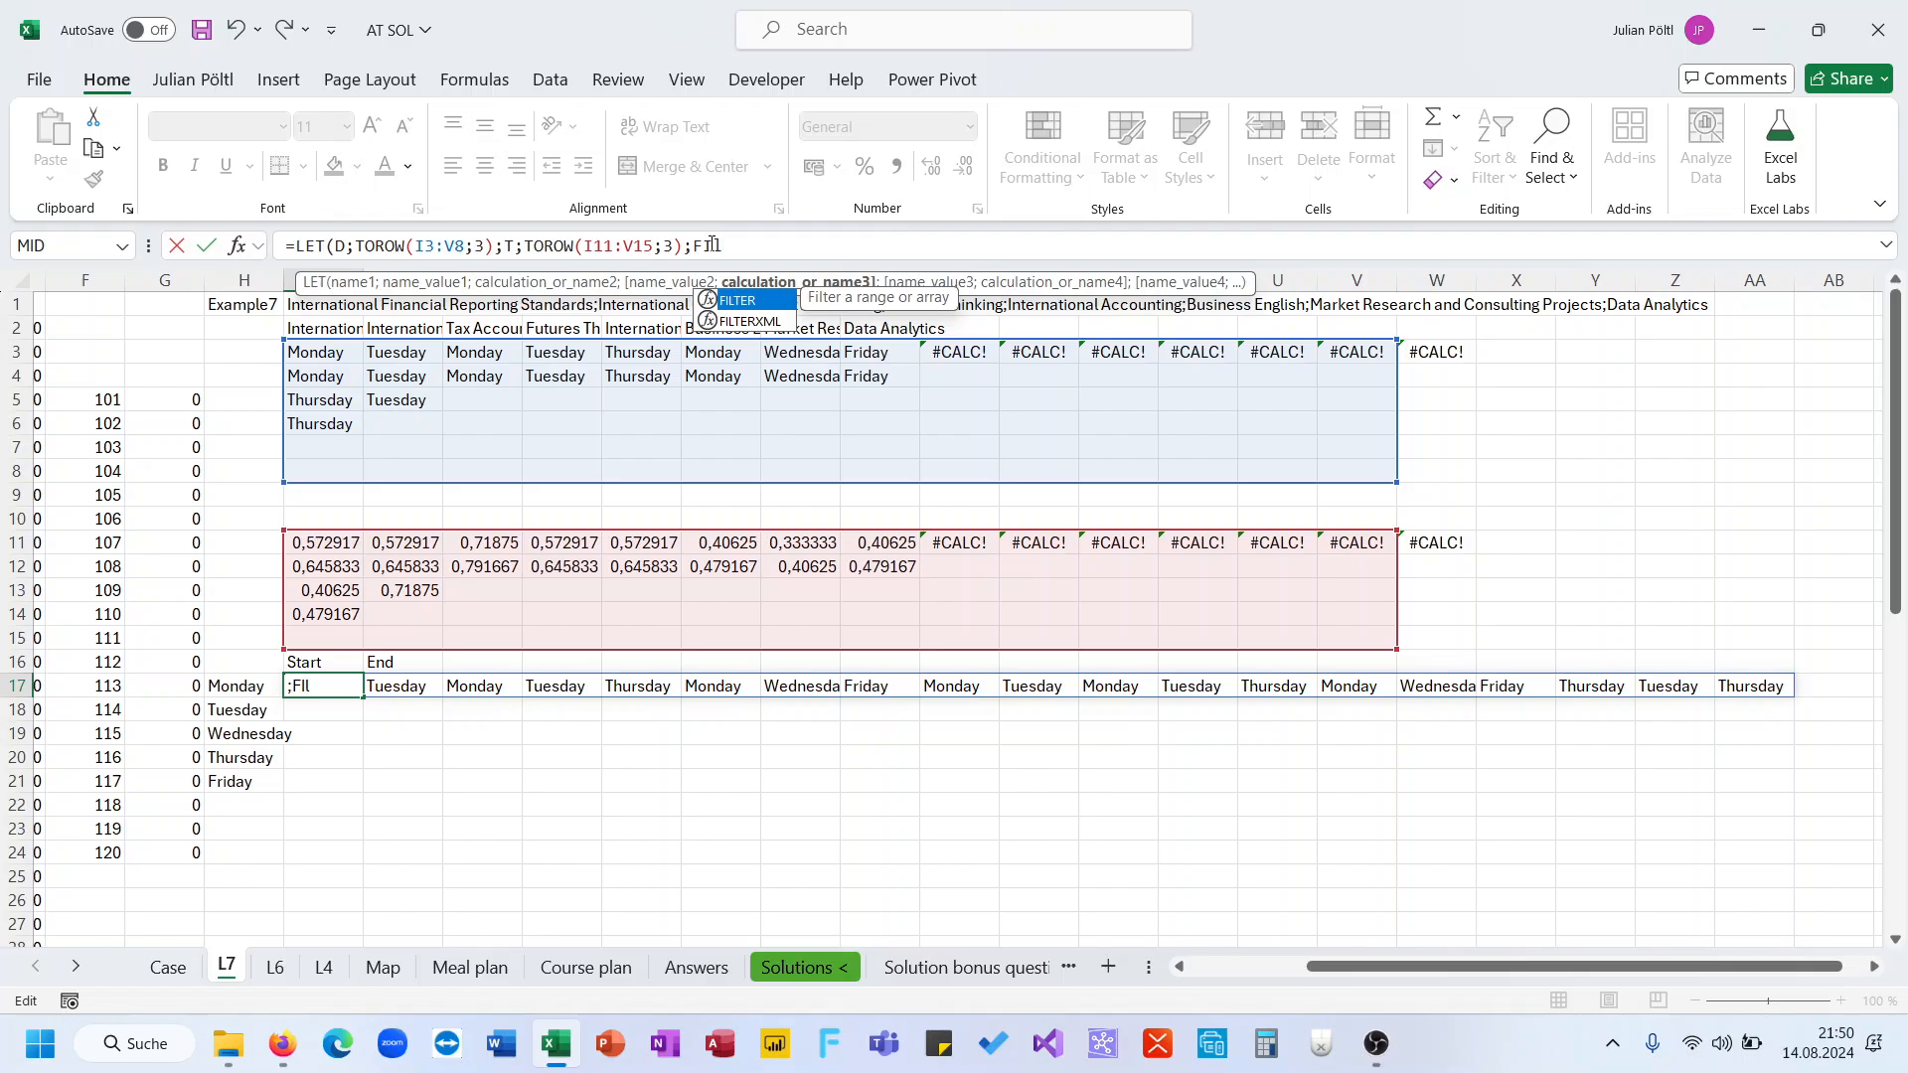
{"action": "key", "text": "Tab"}
{"action": "type", "text": "T;D="}
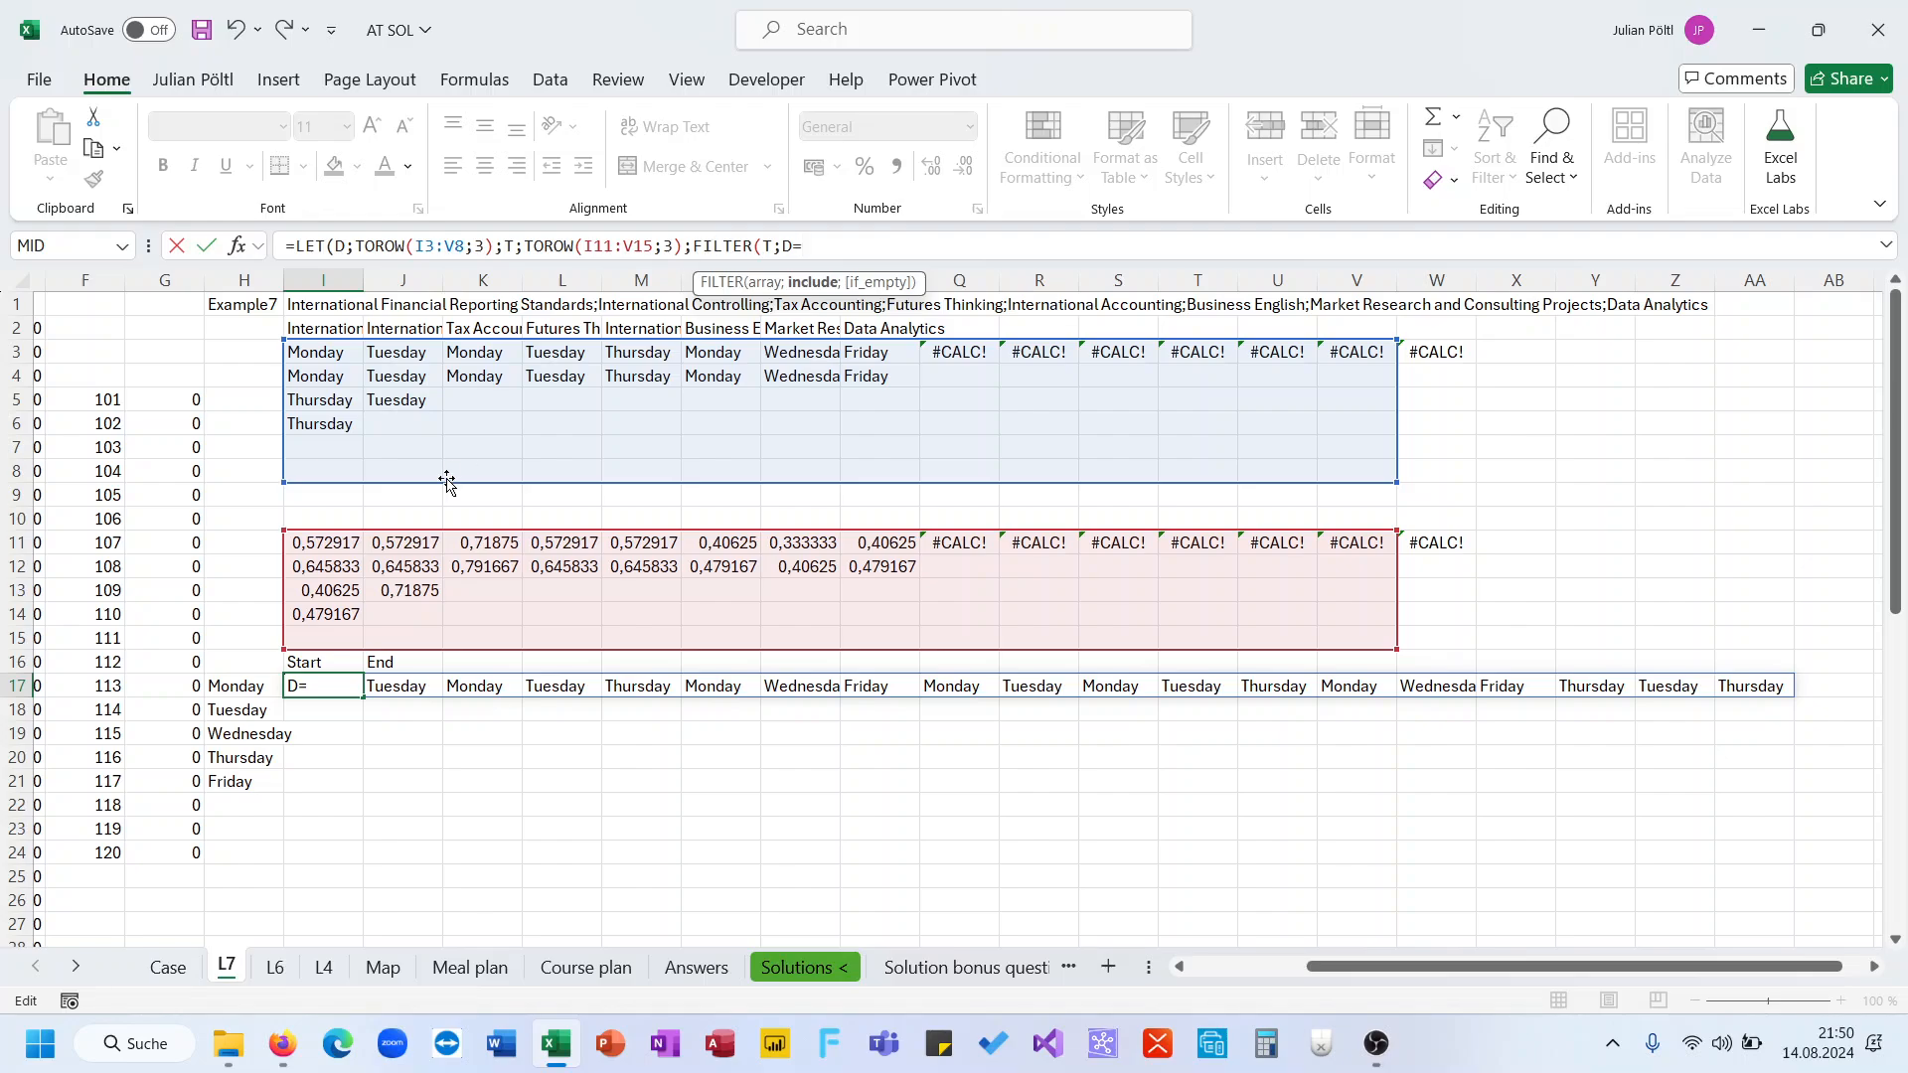
{"action": "left_click", "coordinate": [259, 688]}
{"action": "type", "text": ")"}
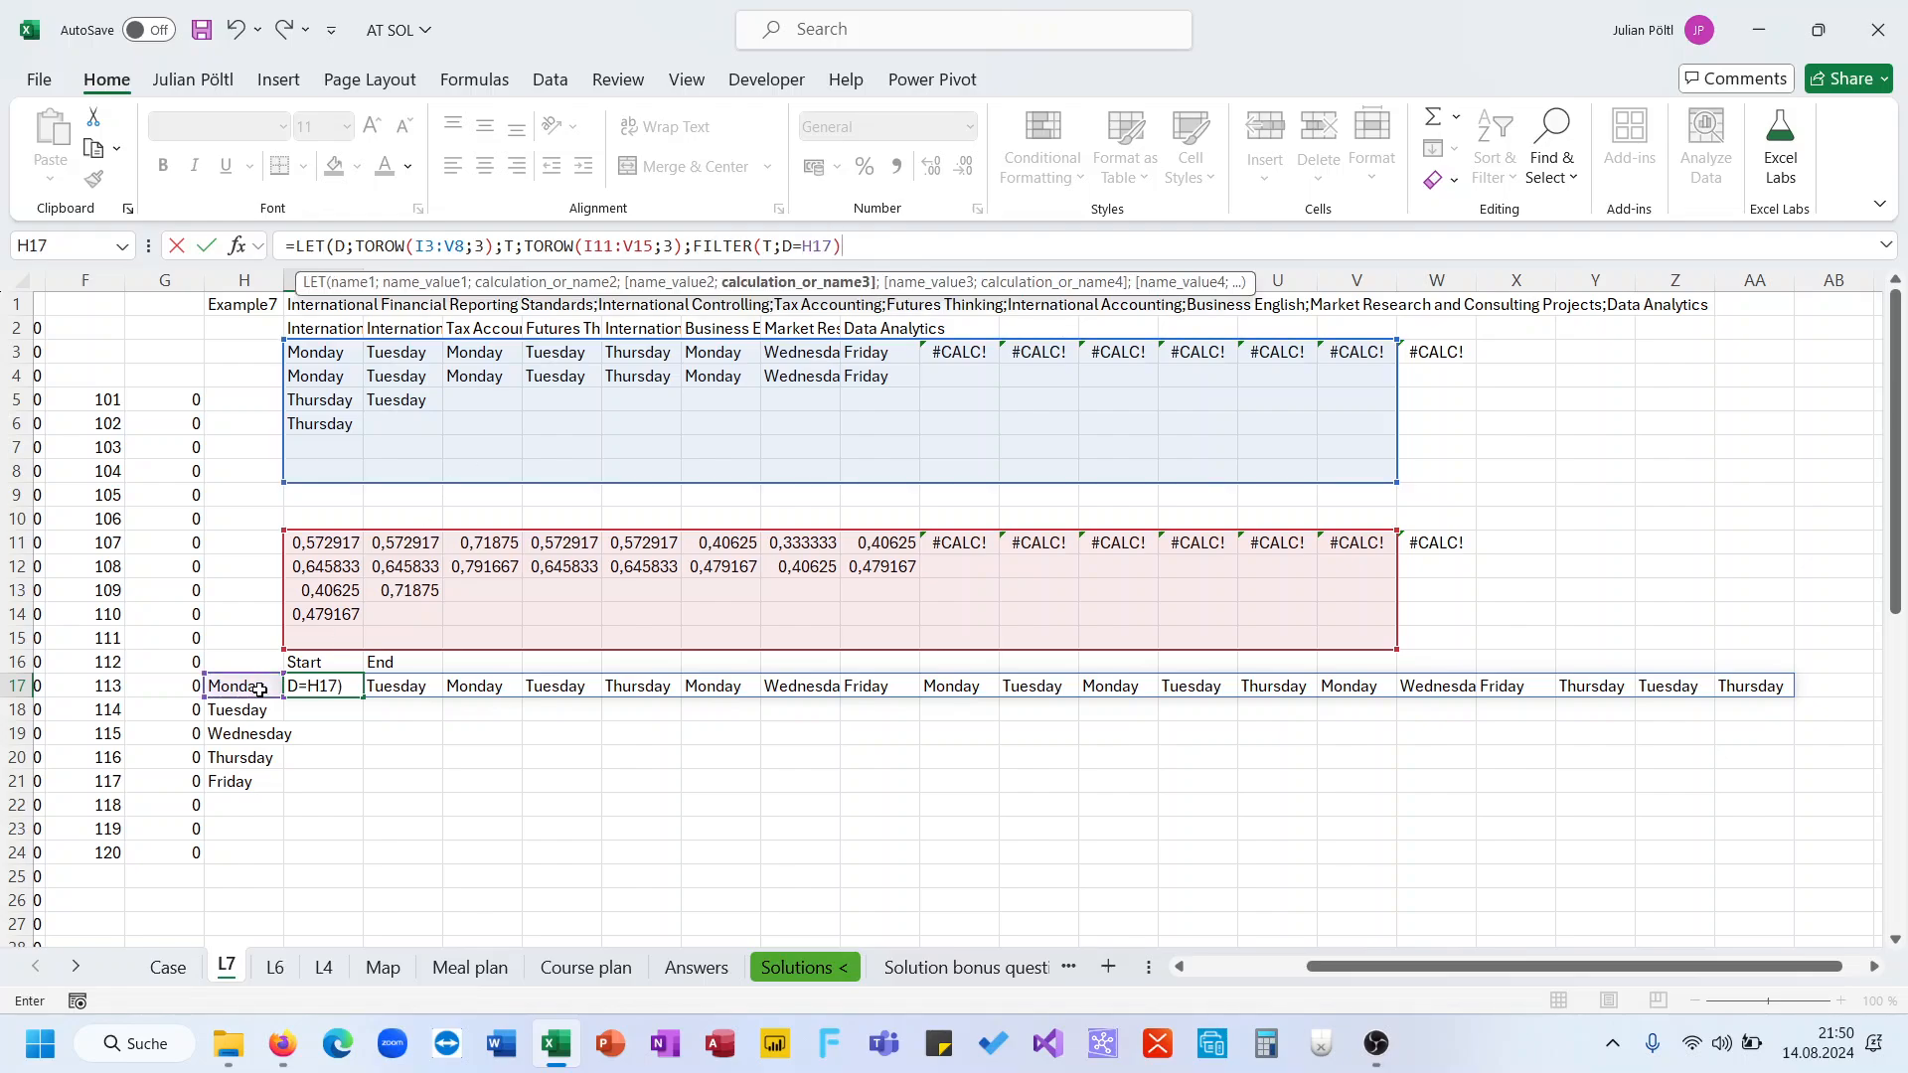
{"action": "type", "text": ")"}
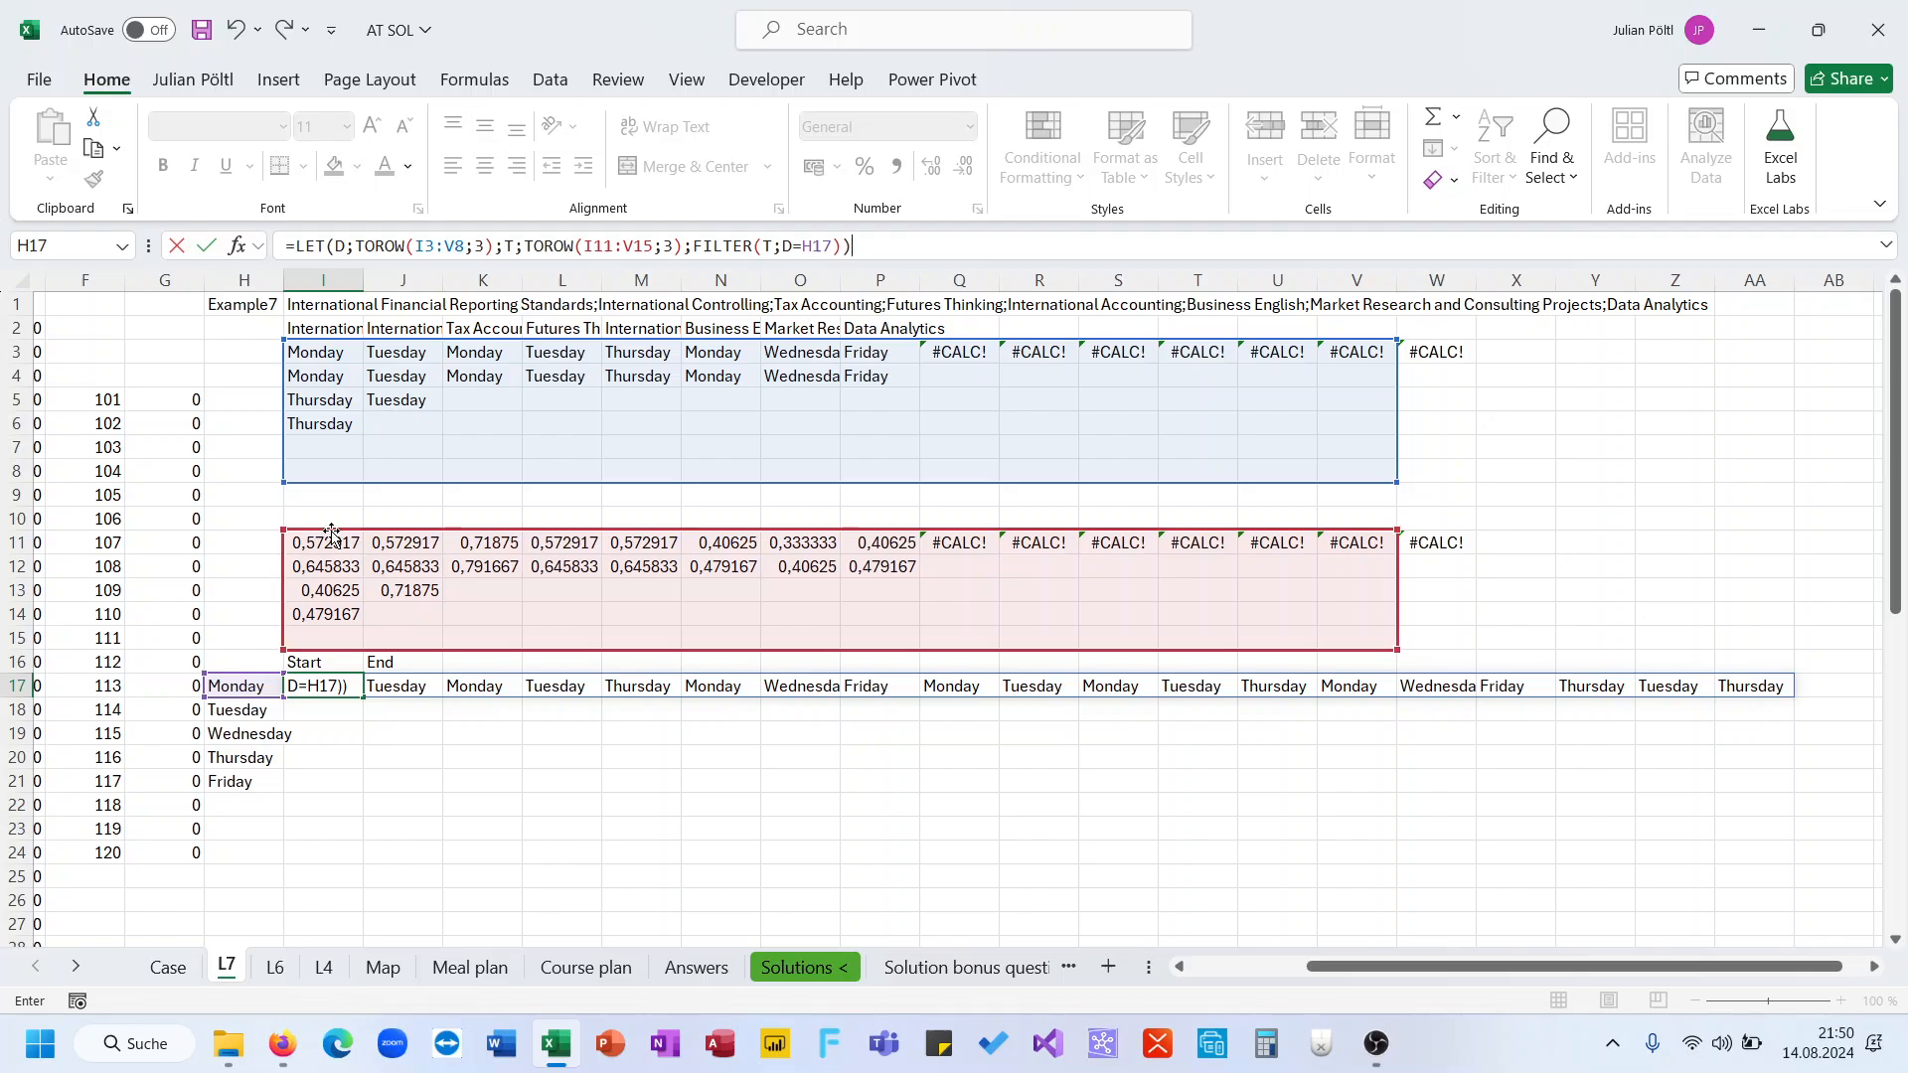
Make the weekday and start-time ranges absolute as $I$3:$V$8 and $I$11:$V$15
{"action": "left_click", "coordinate": [427, 254]}
{"action": "key", "text": "F4"}
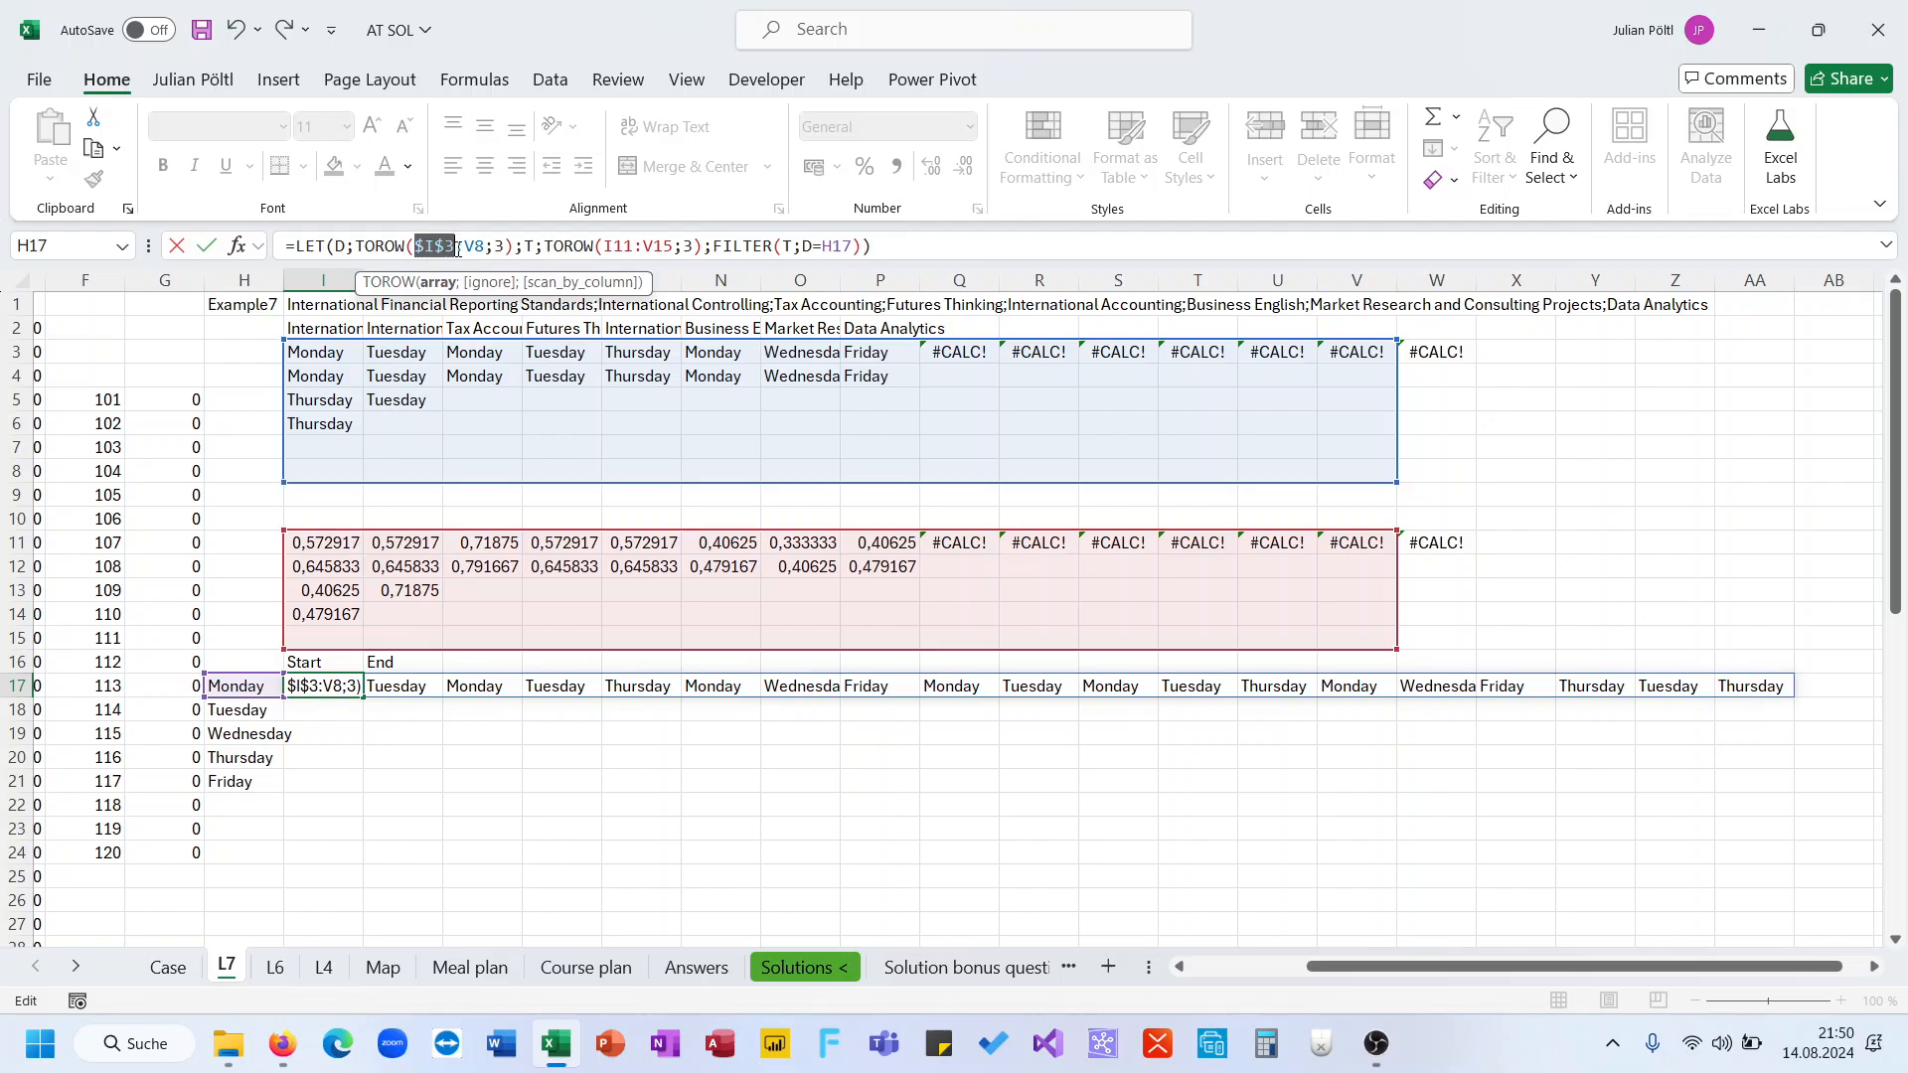
{"action": "left_click", "coordinate": [476, 249]}
{"action": "key", "text": "F4"}
{"action": "left_click", "coordinate": [636, 246]}
{"action": "key", "text": "F4"}
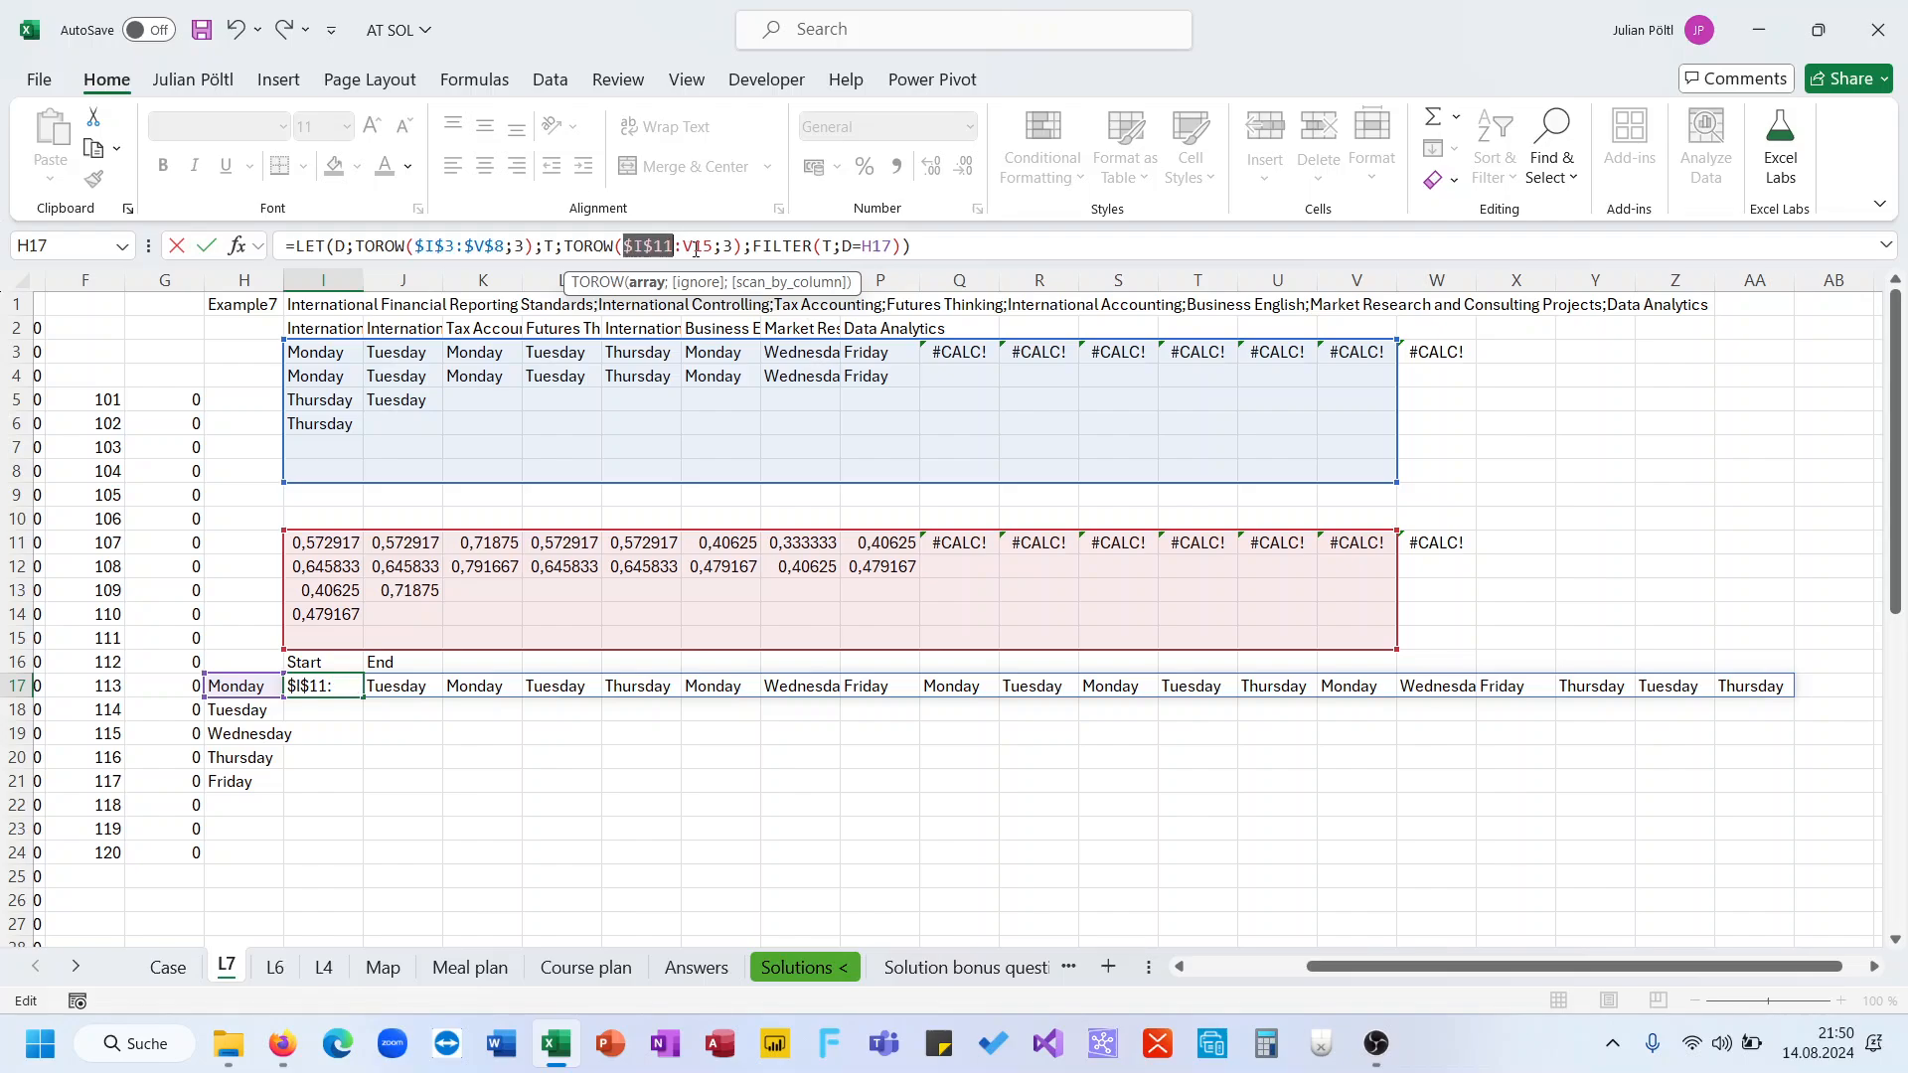
{"action": "left_click", "coordinate": [700, 247]}
{"action": "key", "text": "F4"}
{"action": "key", "text": "Return"}
{"action": "key", "text": "Up"}
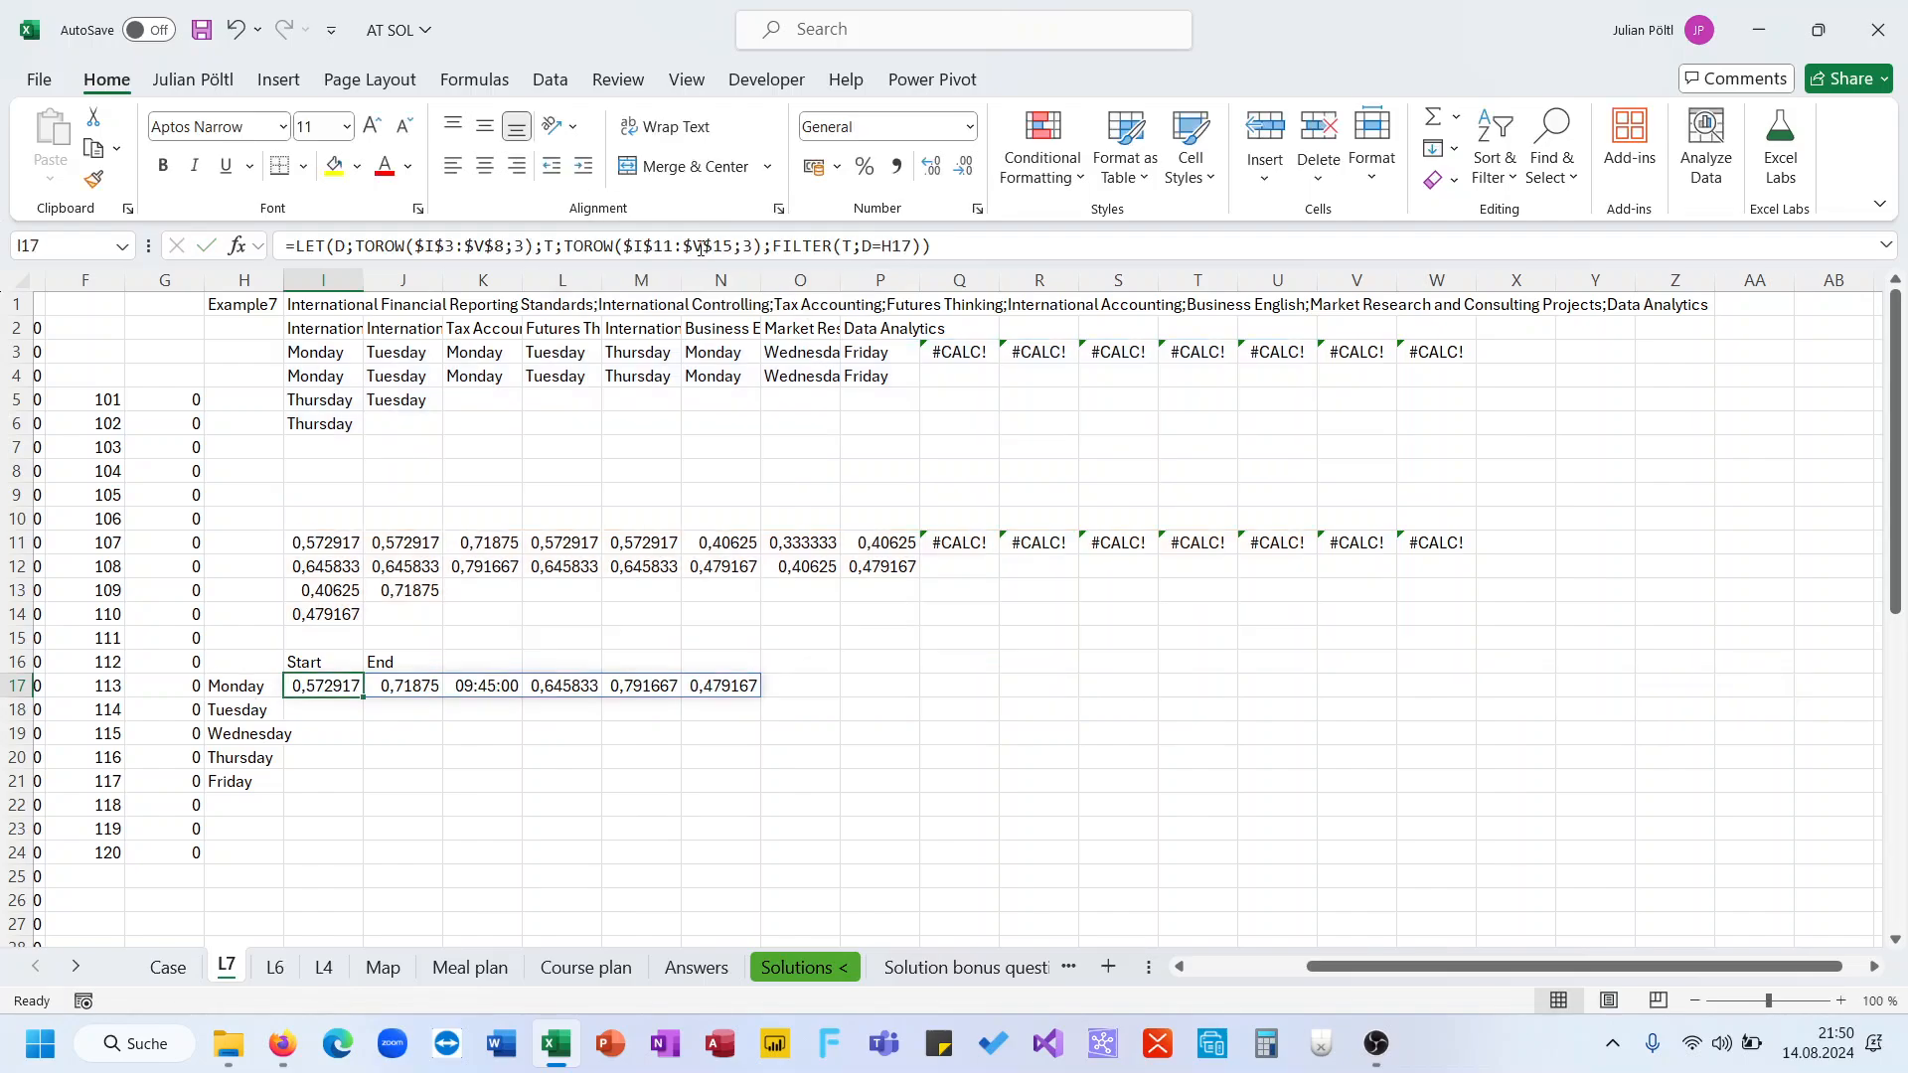
Format the spilled results in I17:N17 as numbers with two decimals
{"action": "key", "text": "ctrl+Right"}
{"action": "key", "text": "Home"}
{"action": "key", "text": "ctrl+Right"}
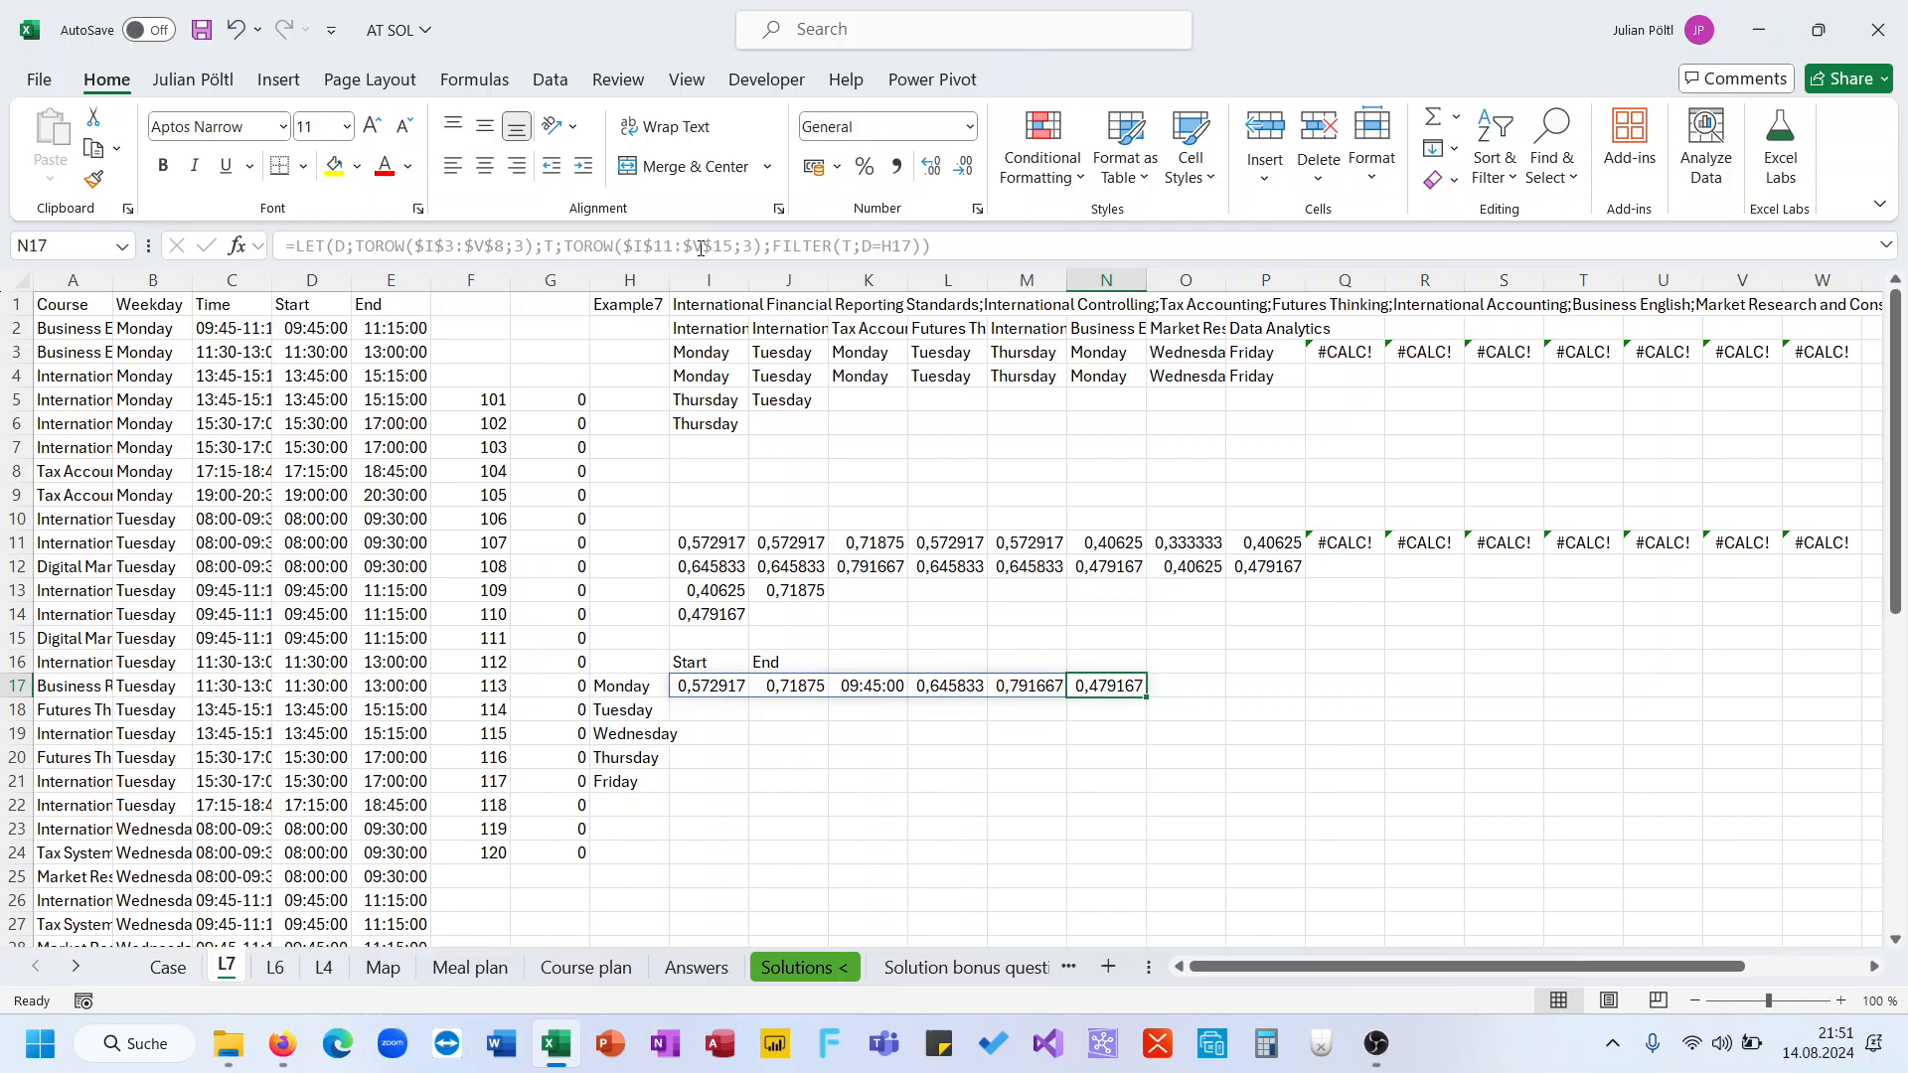
{"action": "key", "text": "shift+Left"}
{"action": "key", "text": "shift+Left"}
{"action": "key", "text": "shift+Left"}
{"action": "key", "text": "shift+Left"}
{"action": "key", "text": "shift+Left"}
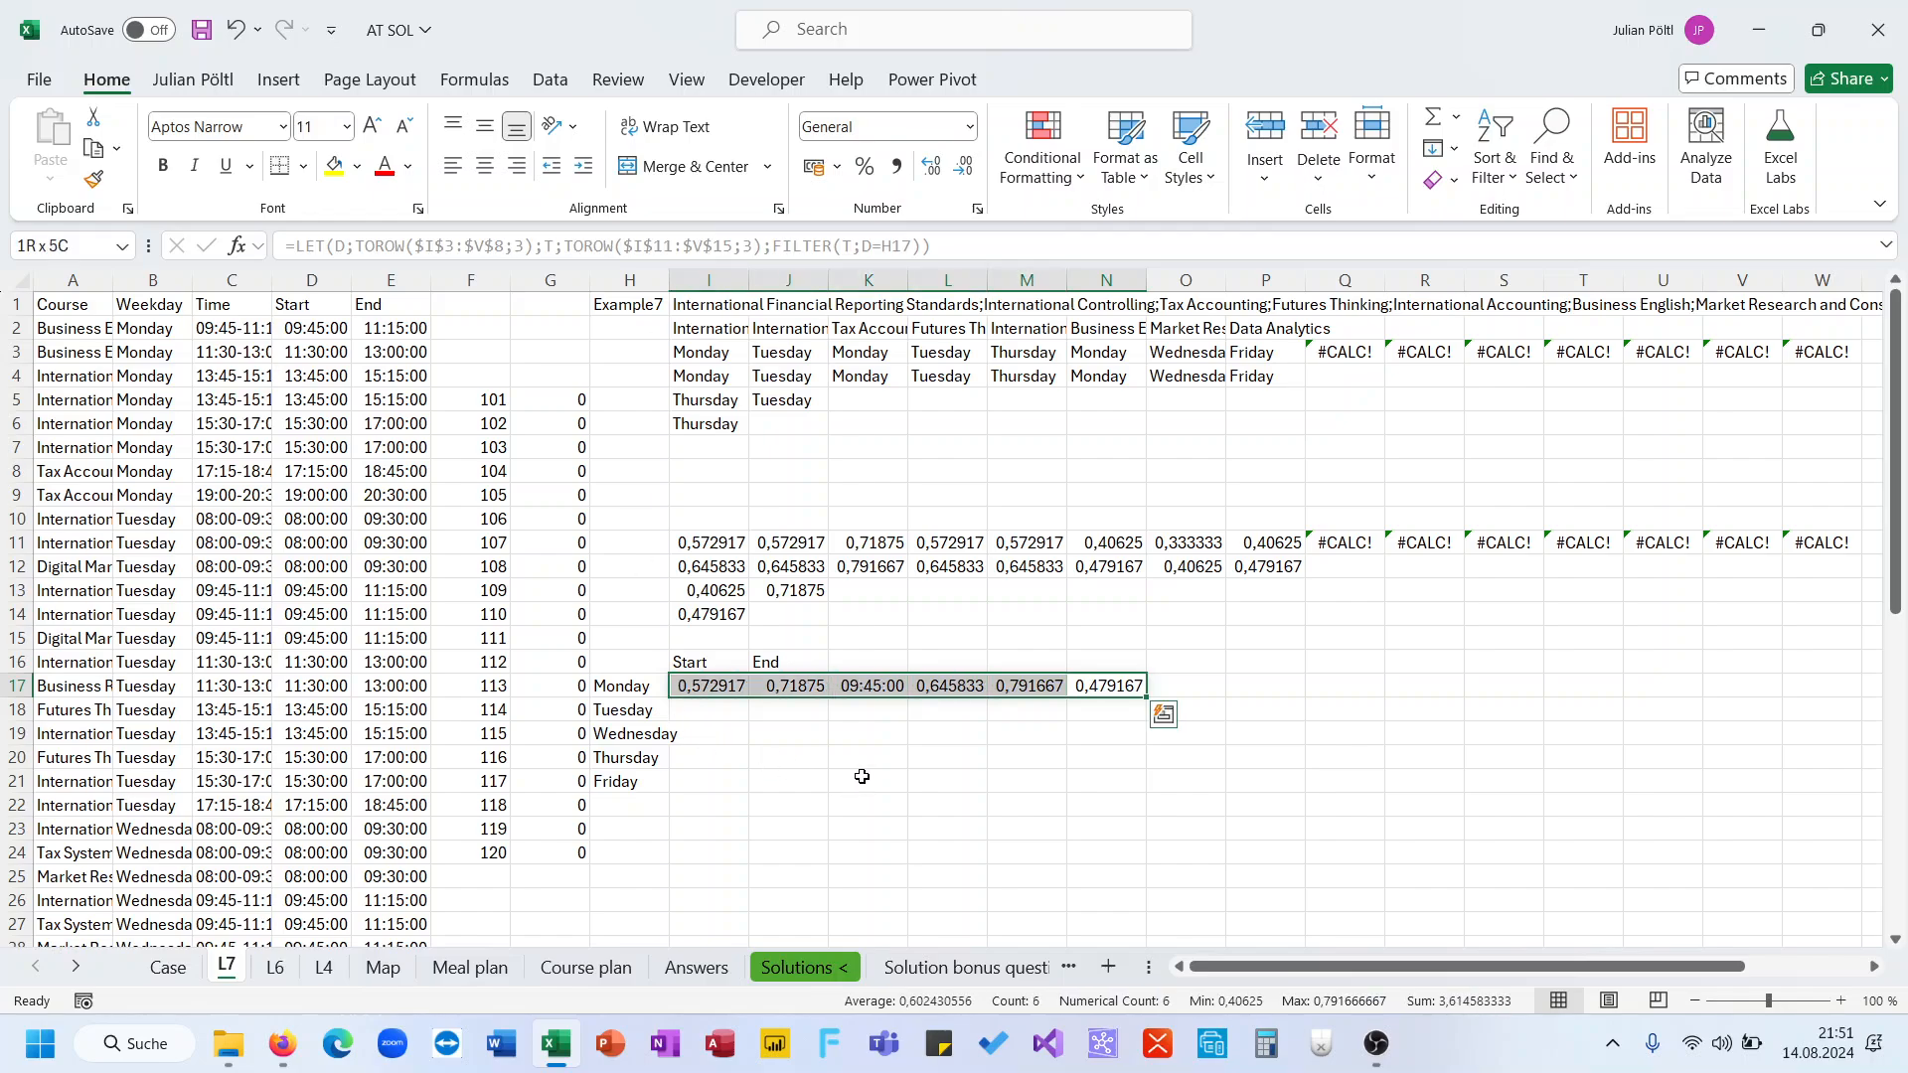
{"action": "key", "text": "ctrl+shift+1"}
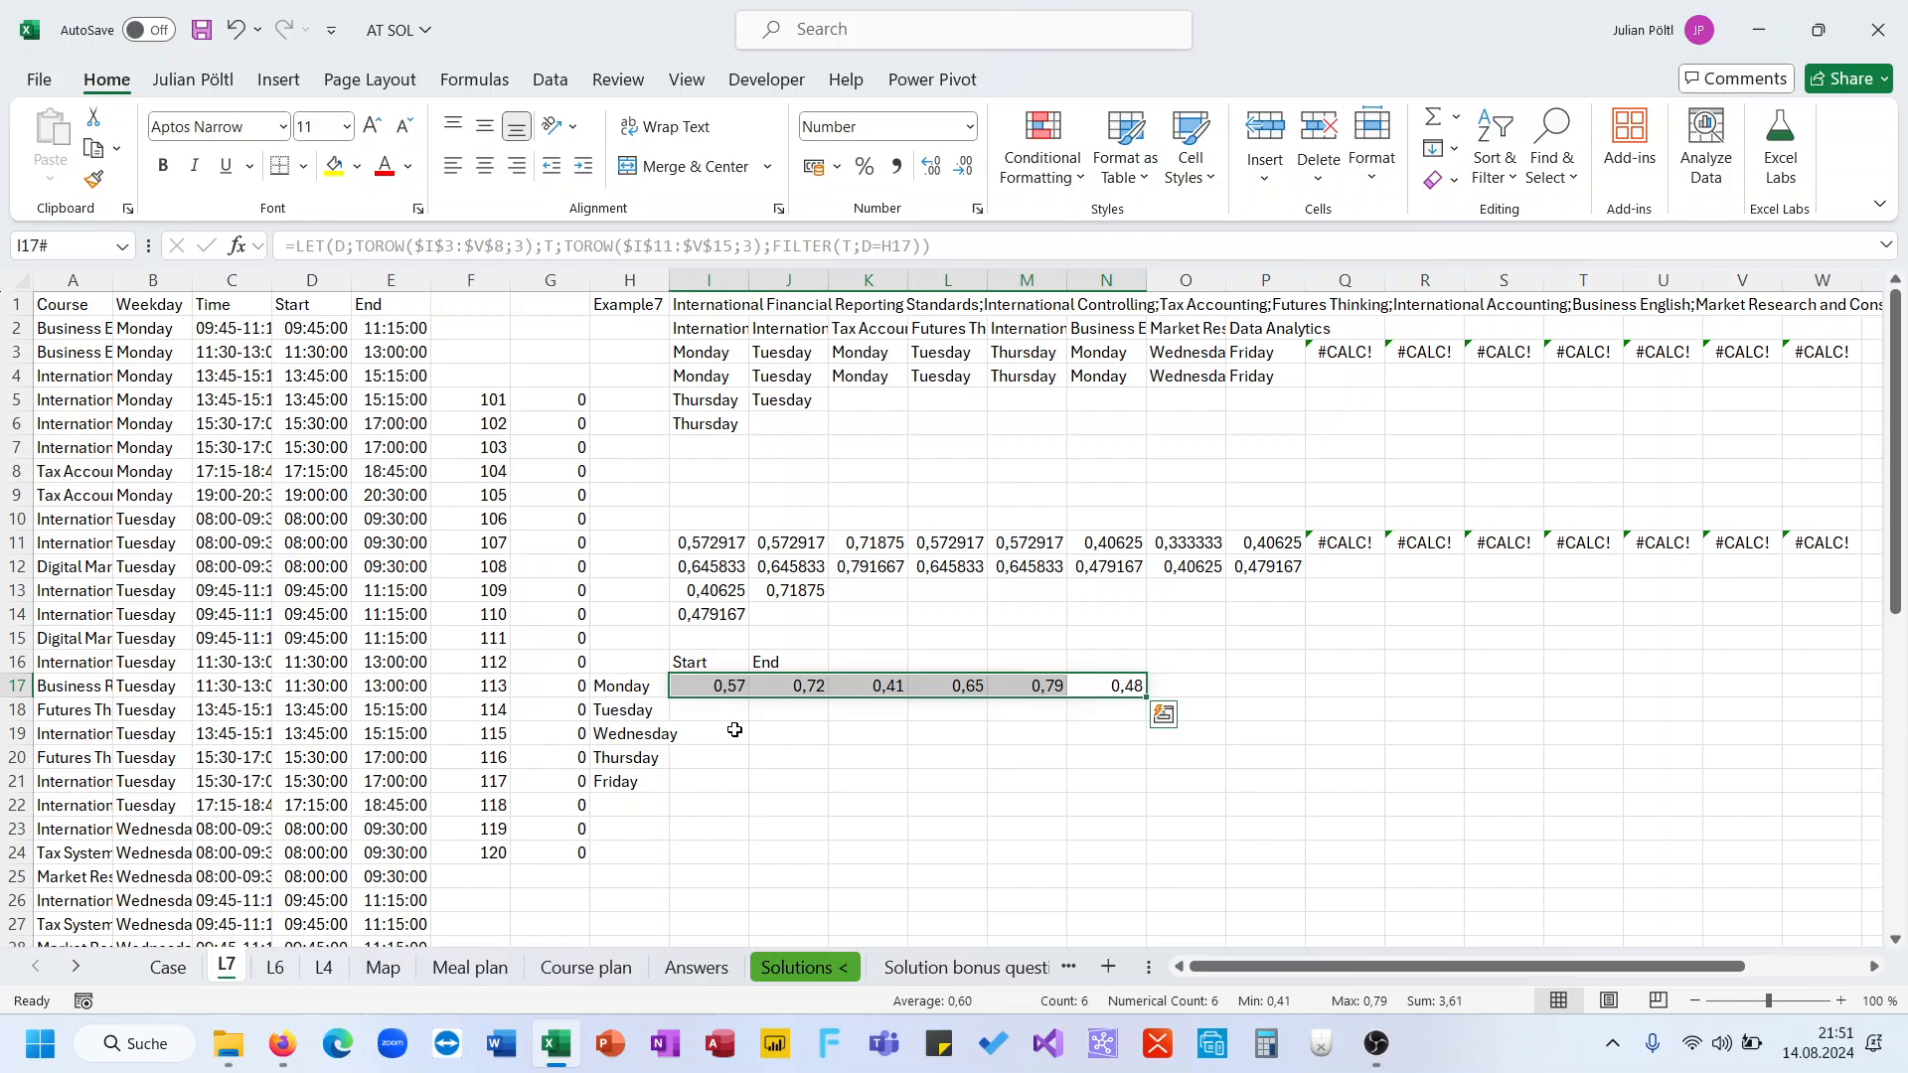
In I17, name the weekday-filtered start times F inside the LET and open a further calculation argument
{"action": "scroll", "coordinate": [735, 730], "scroll_direction": "right", "scroll_amount": 1}
{"action": "left_click", "coordinate": [636, 684]}
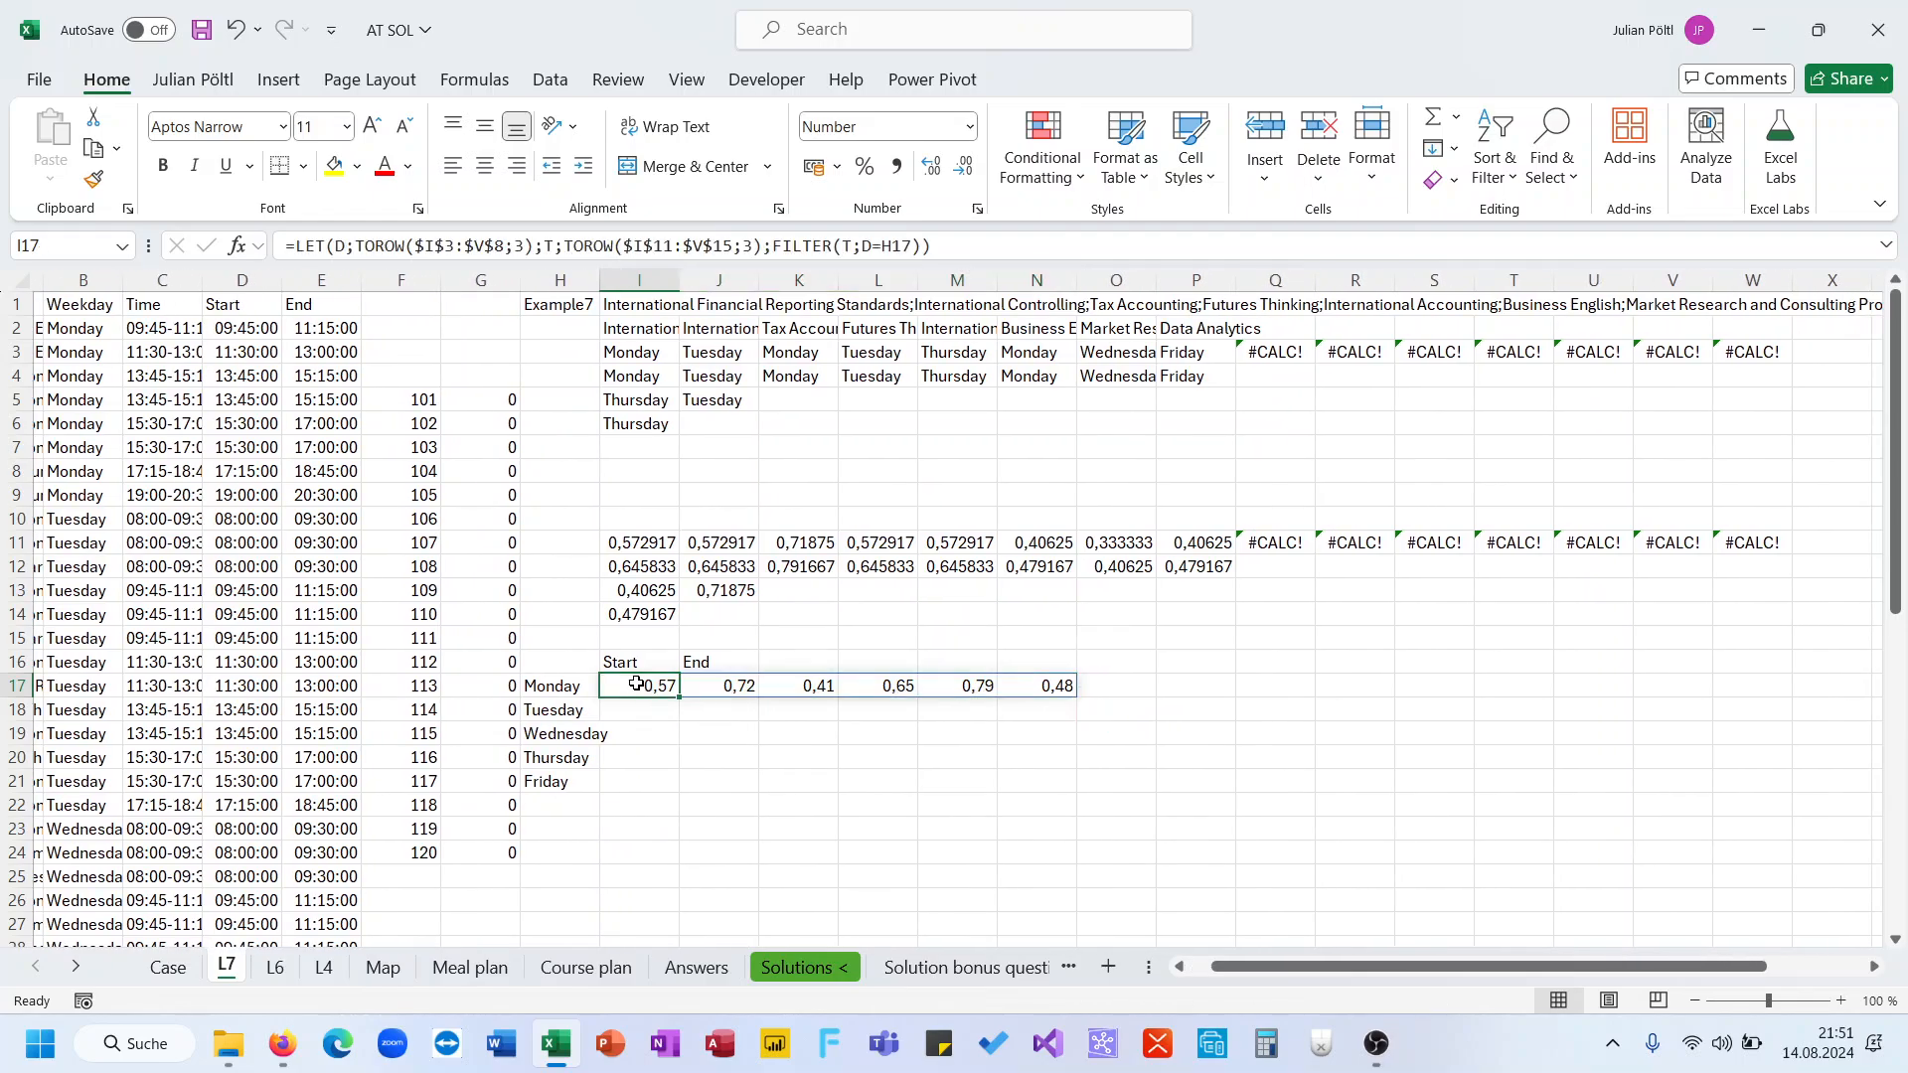
{"action": "left_click", "coordinate": [774, 249]}
{"action": "type", "text": "F;"}
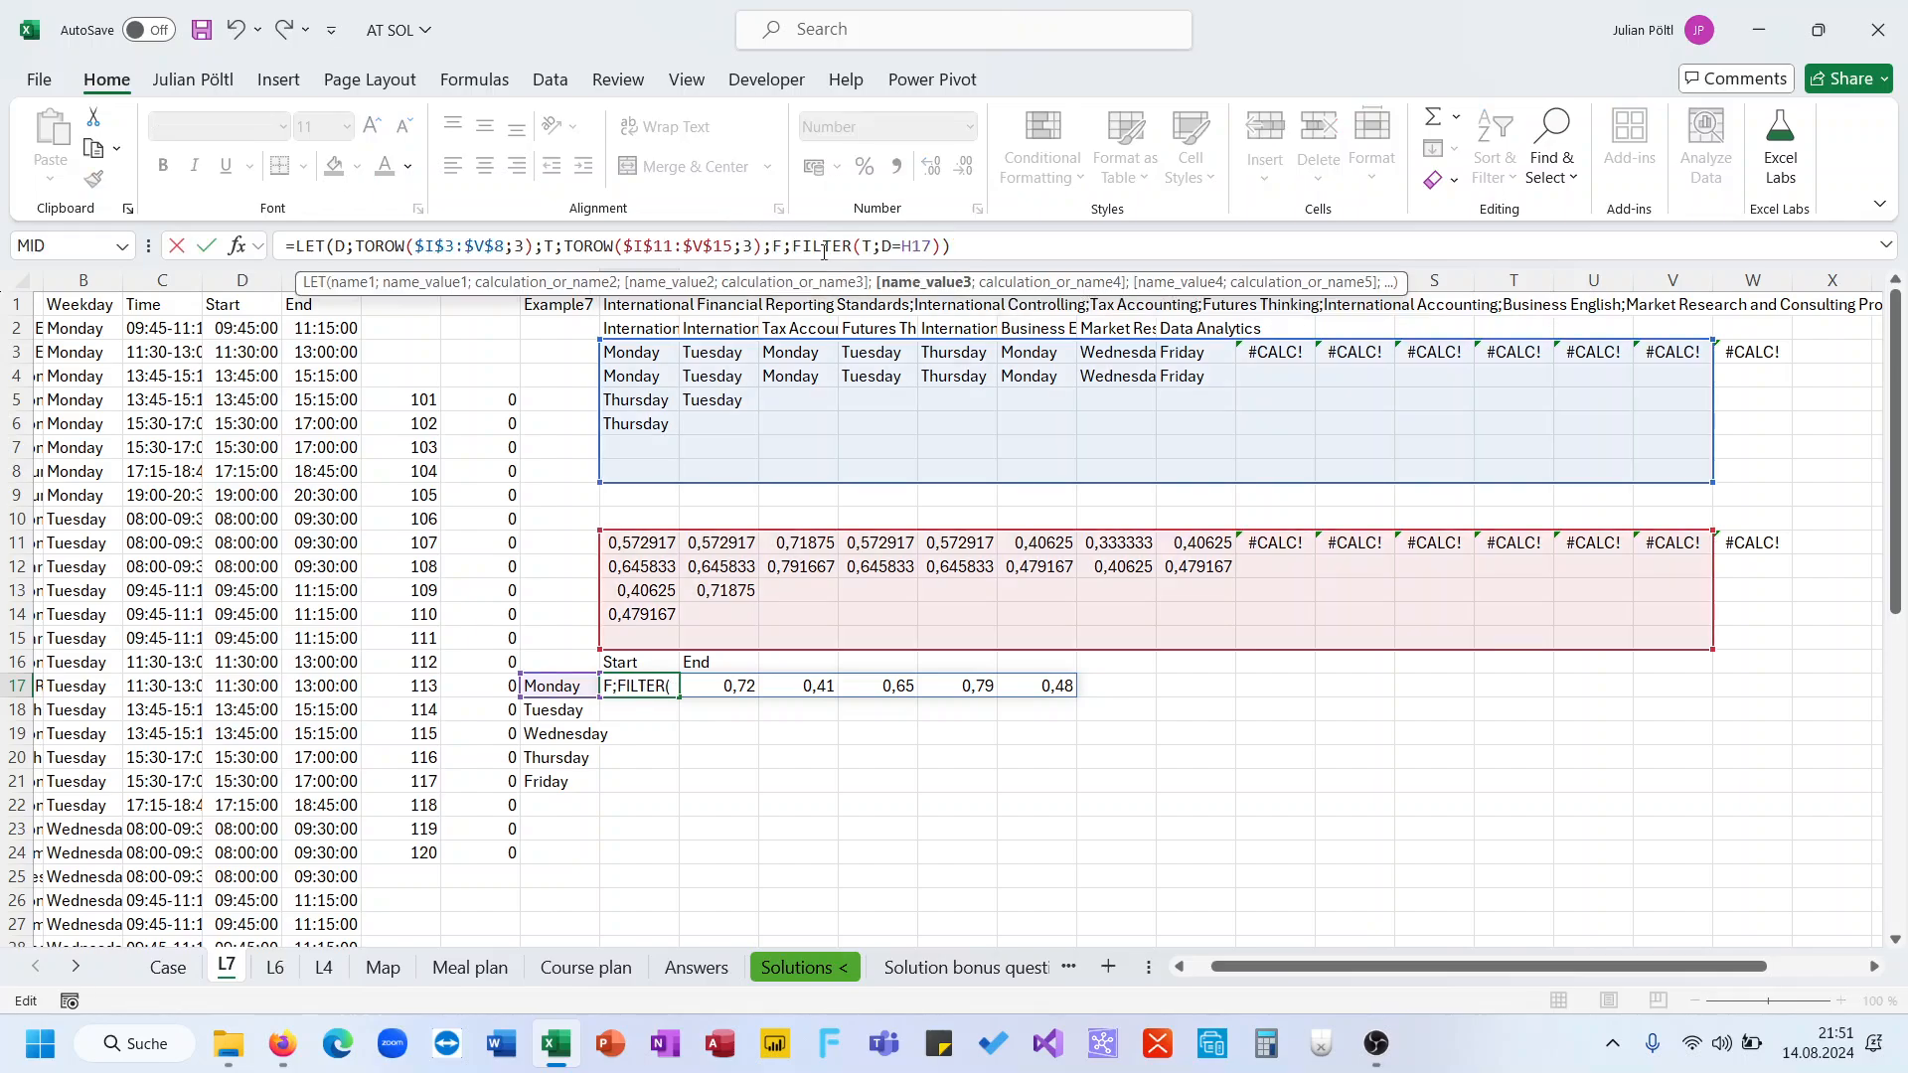
{"action": "left_click", "coordinate": [1015, 259]}
{"action": "key", "text": "BackSpace"}
{"action": "type", "text": ";"}
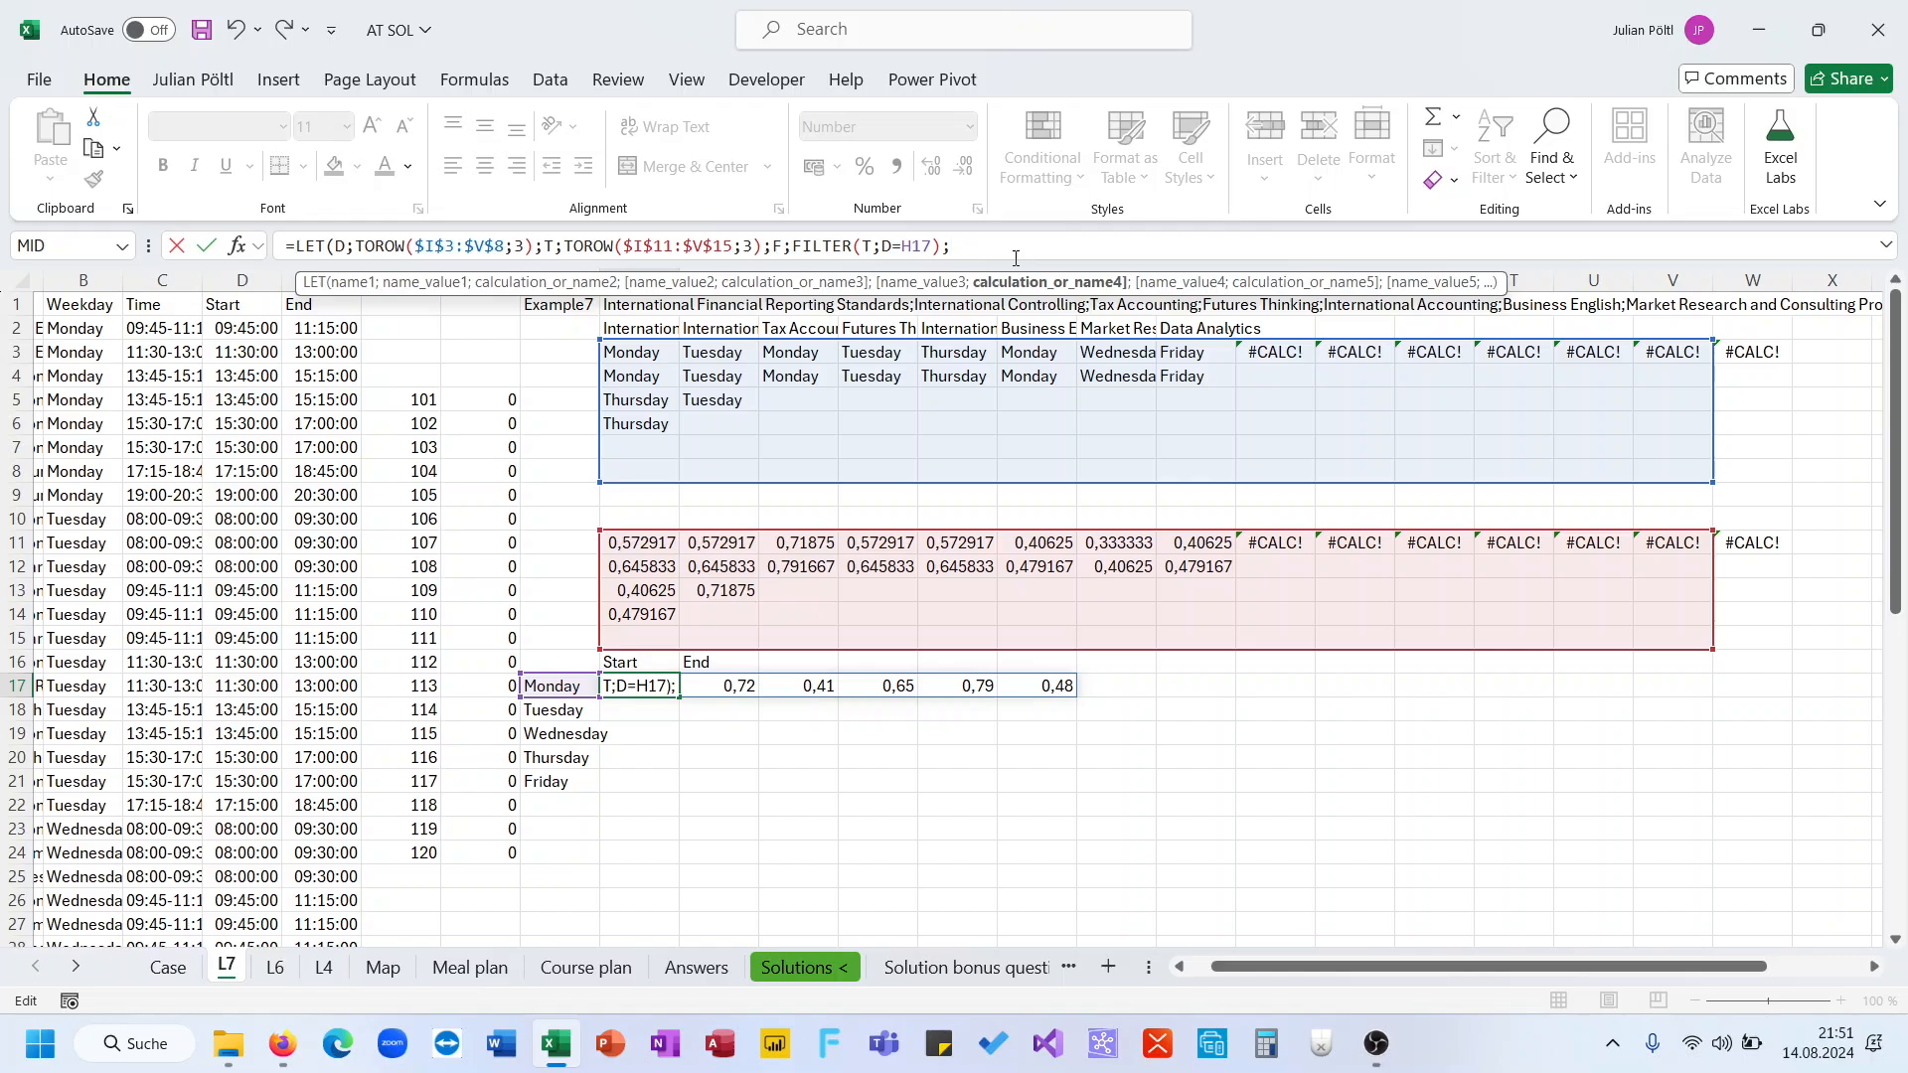
{"action": "type", "text": "Map"}
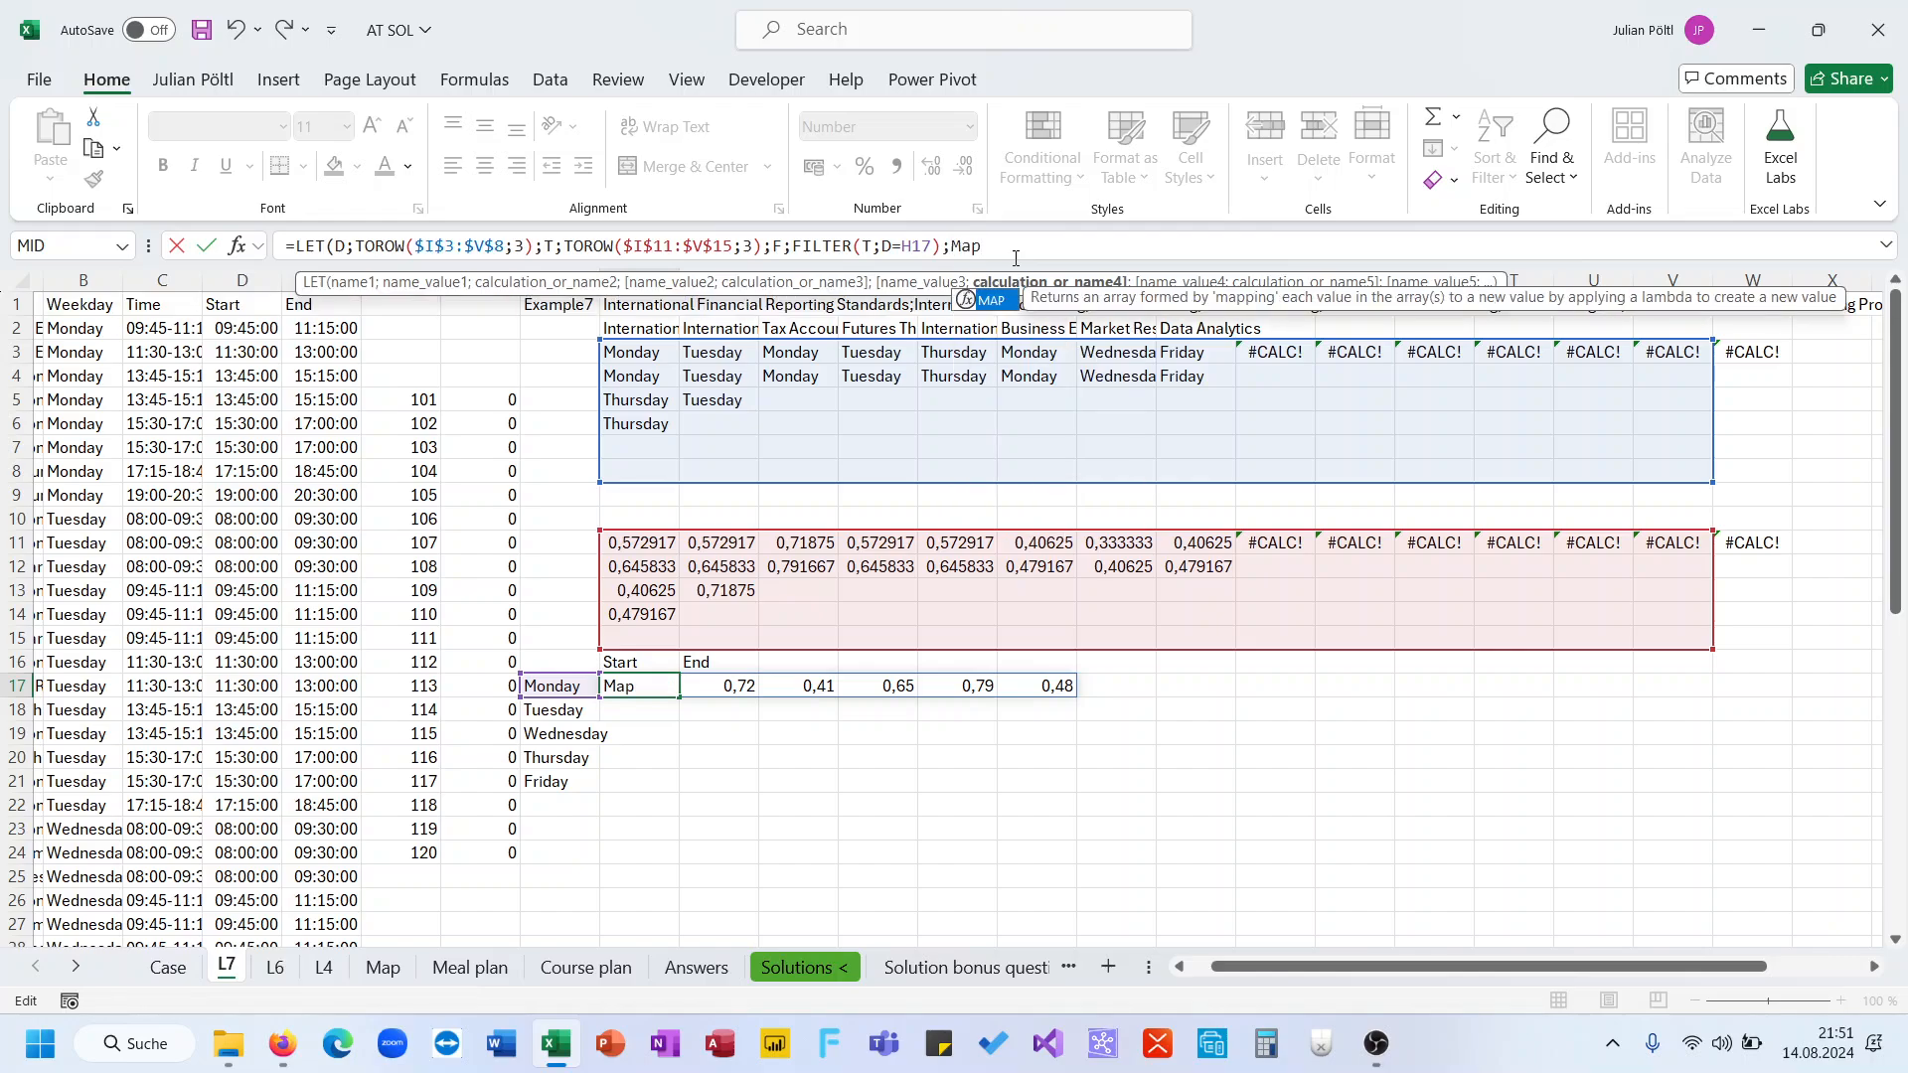
{"action": "type", "text": "("}
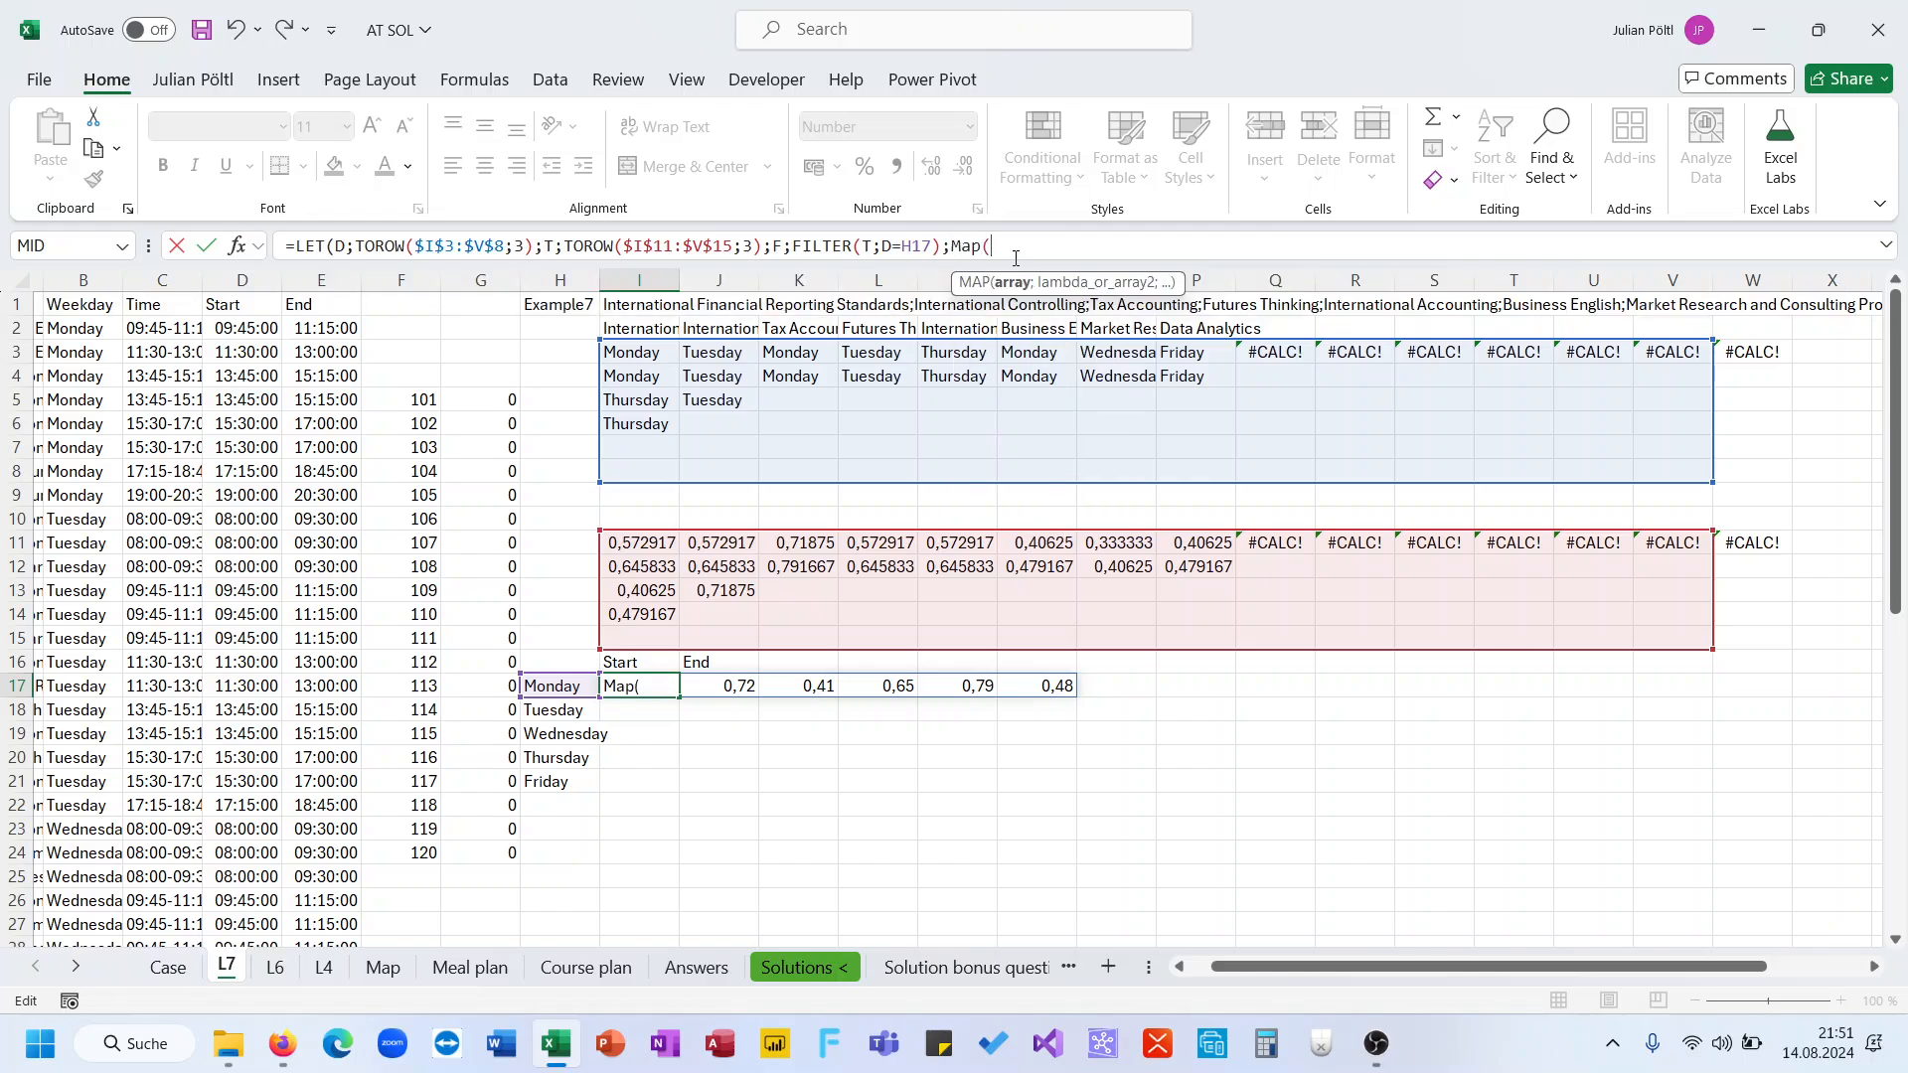
{"action": "type", "text": "uni"}
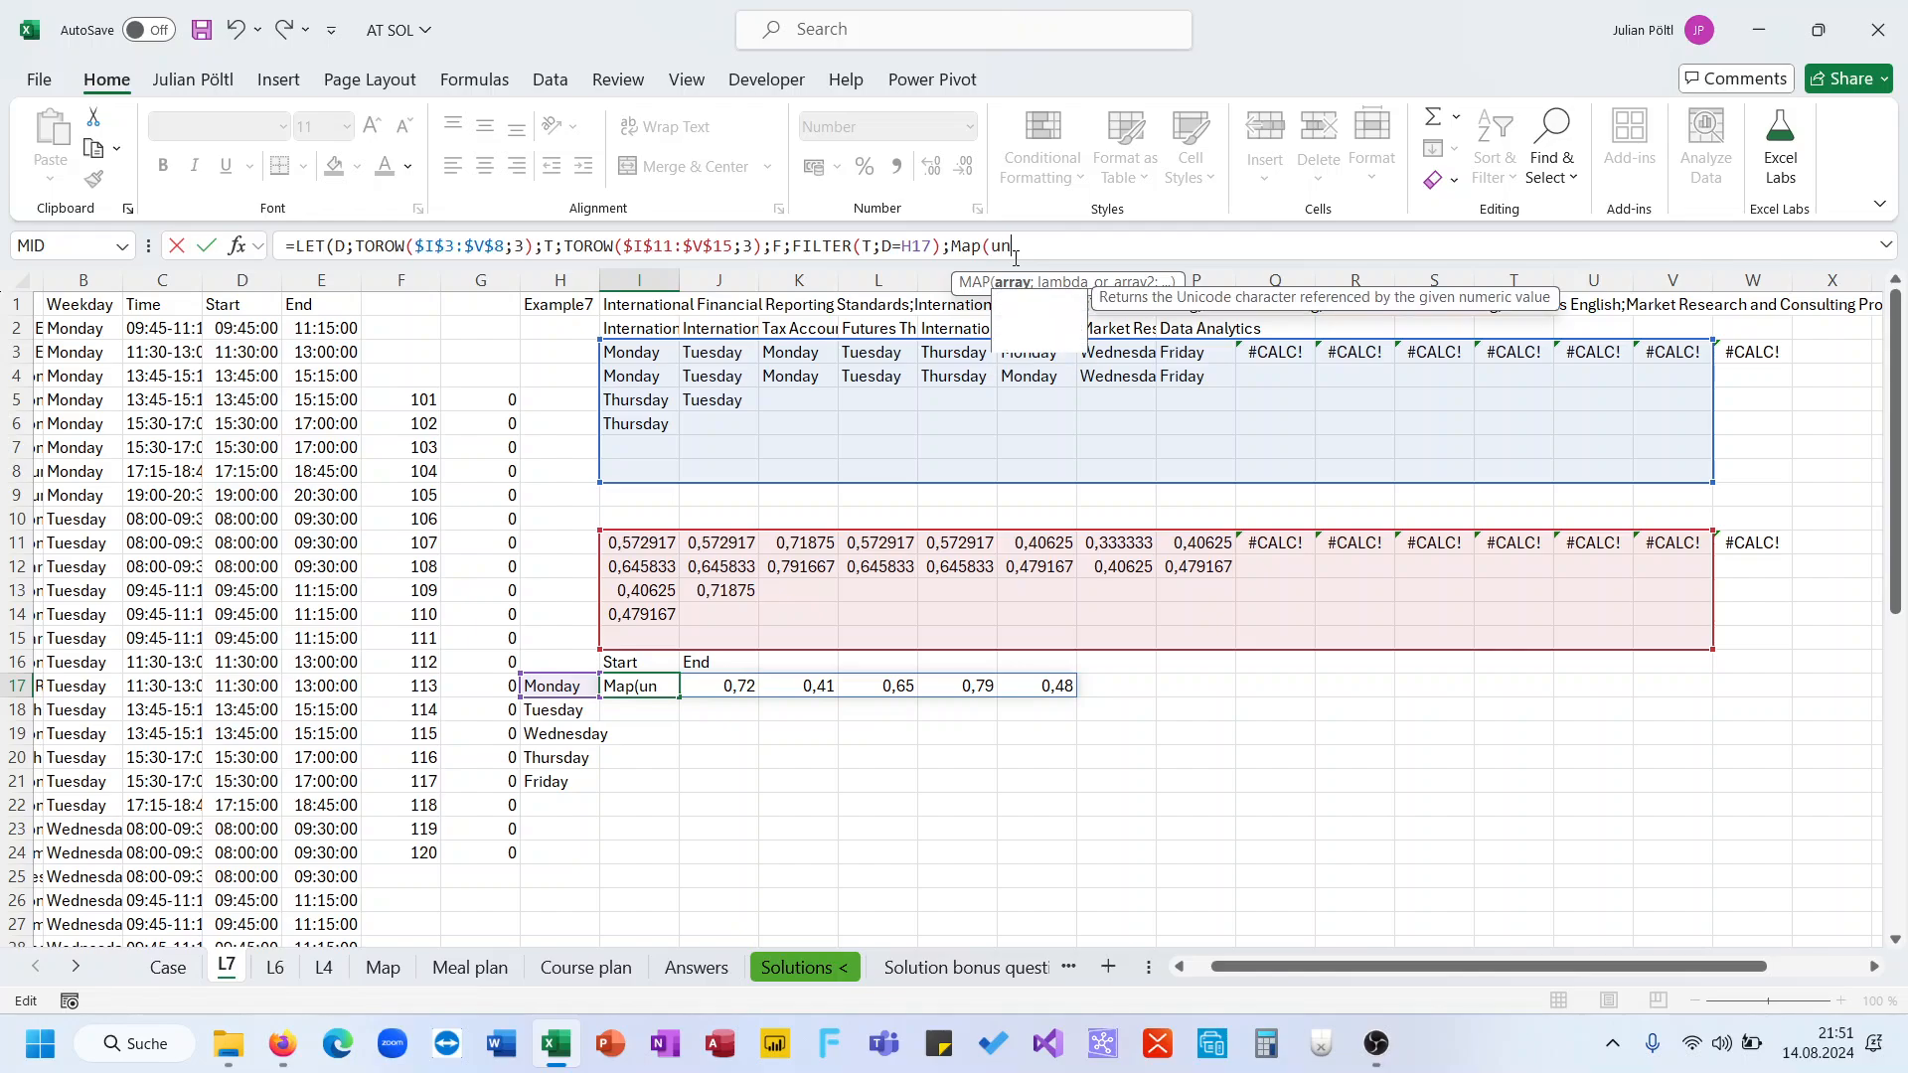
Make the LET return MAP(UNIQUE(F);LAMBDA(A;COLUMNS(FILTER(F;F=A)))) to count how often each start time occurs
{"action": "key", "text": "Down"}
{"action": "key", "text": "Down"}
{"action": "key", "text": "Tab"}
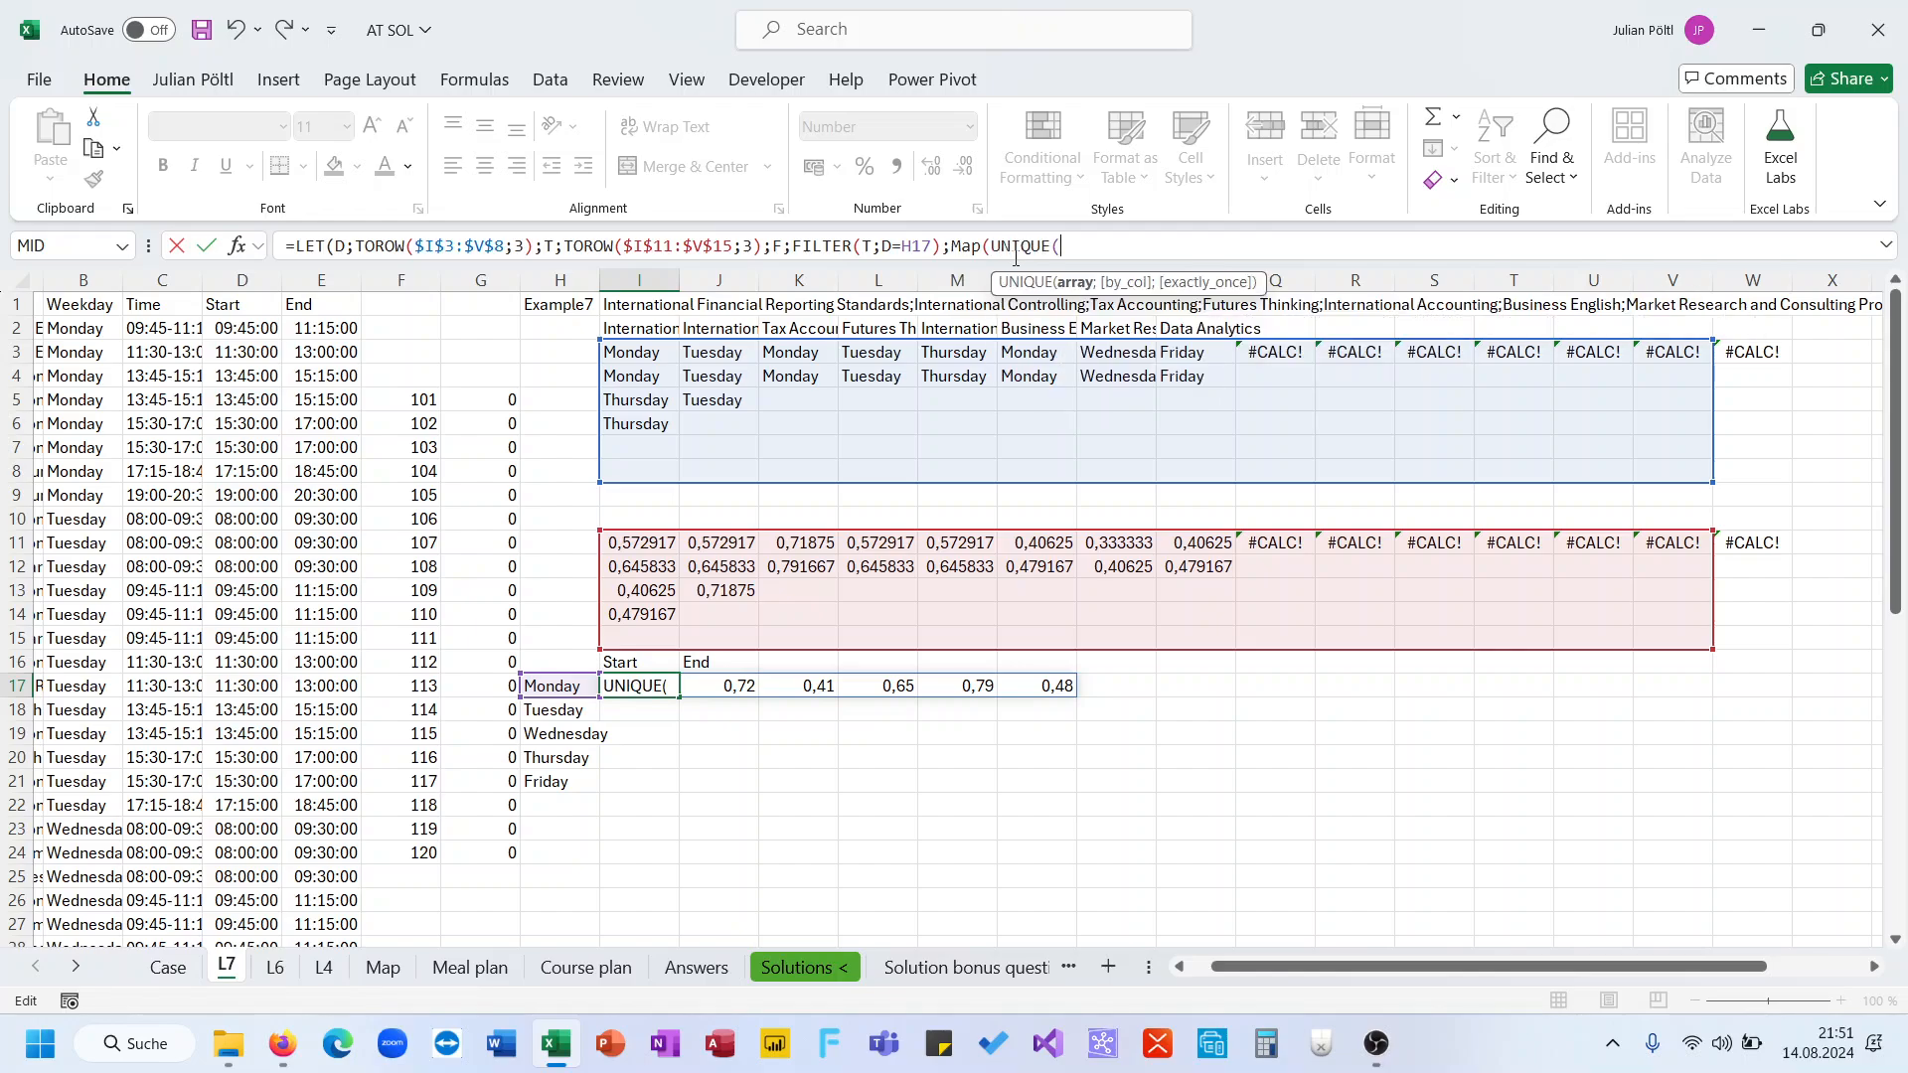
{"action": "type", "text": "F)"}
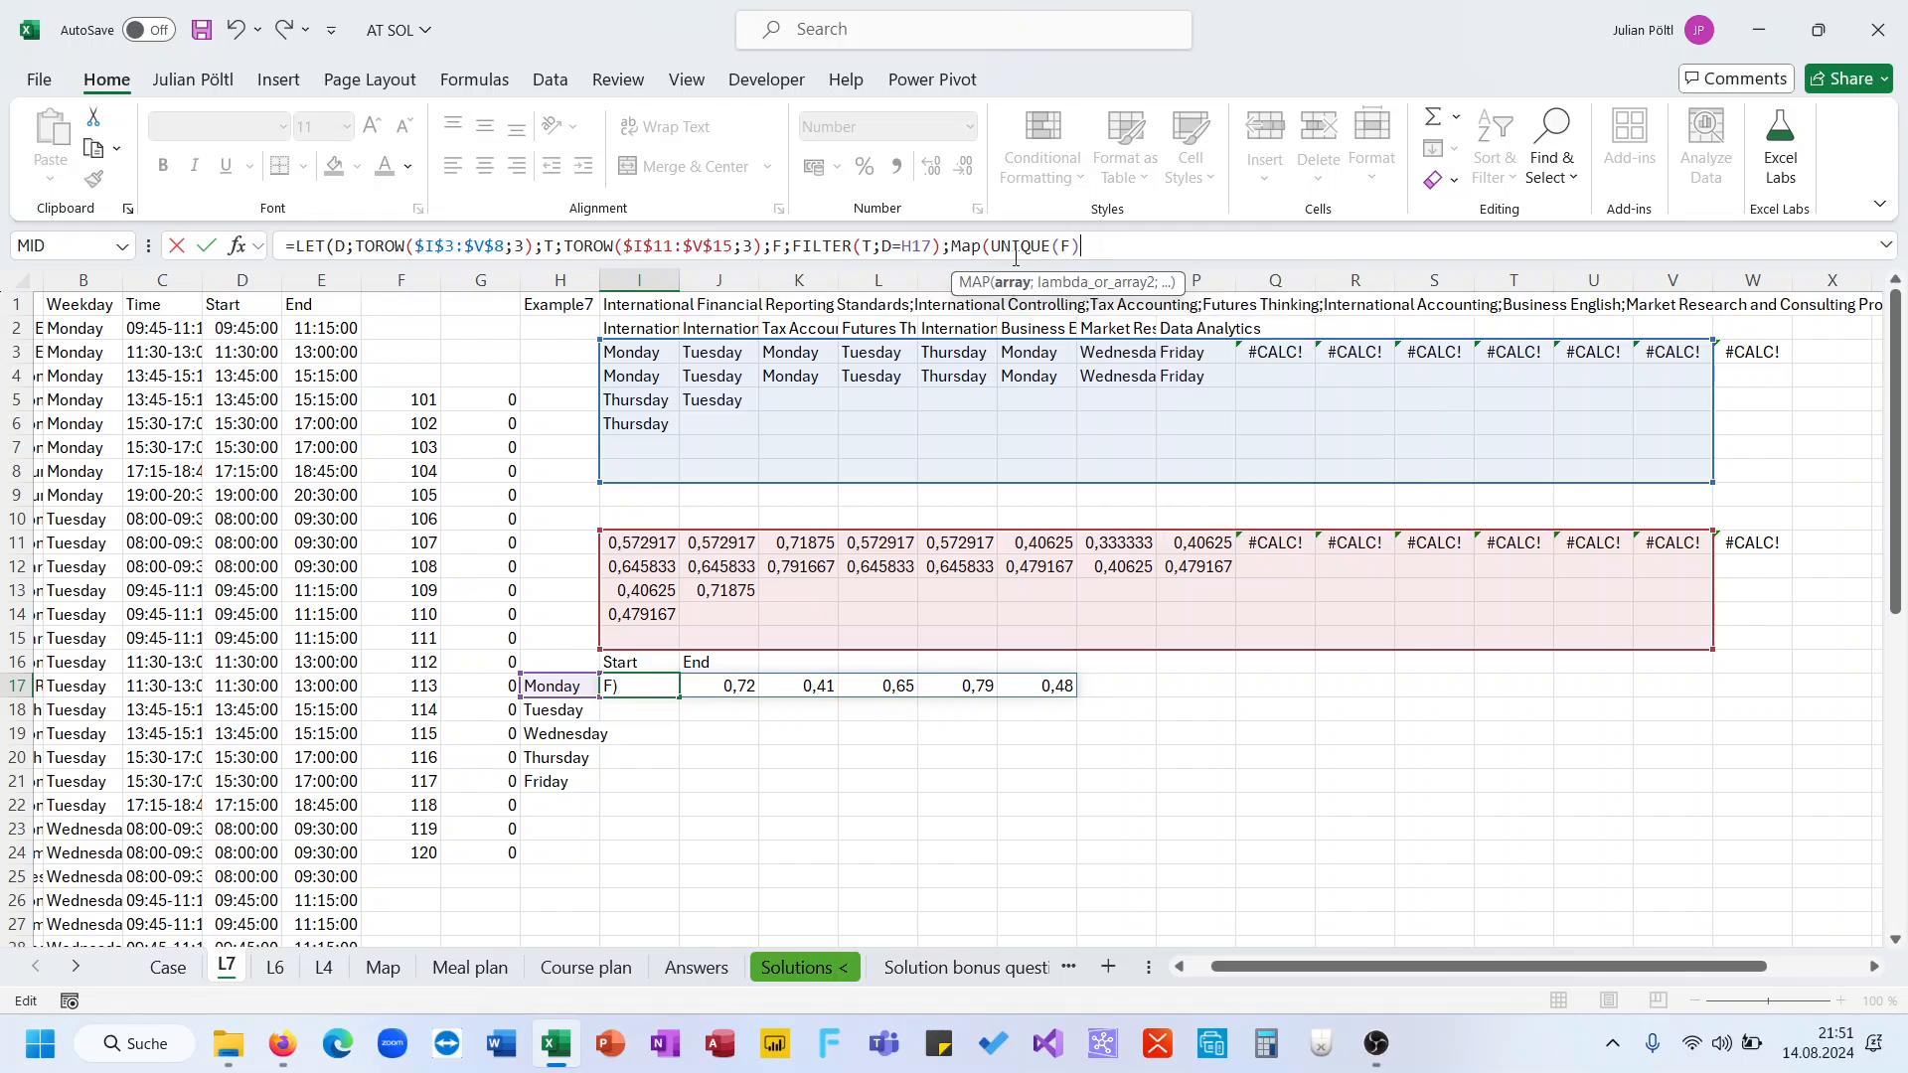
{"action": "key", "text": "BackSpace"}
{"action": "type", "text": ";"}
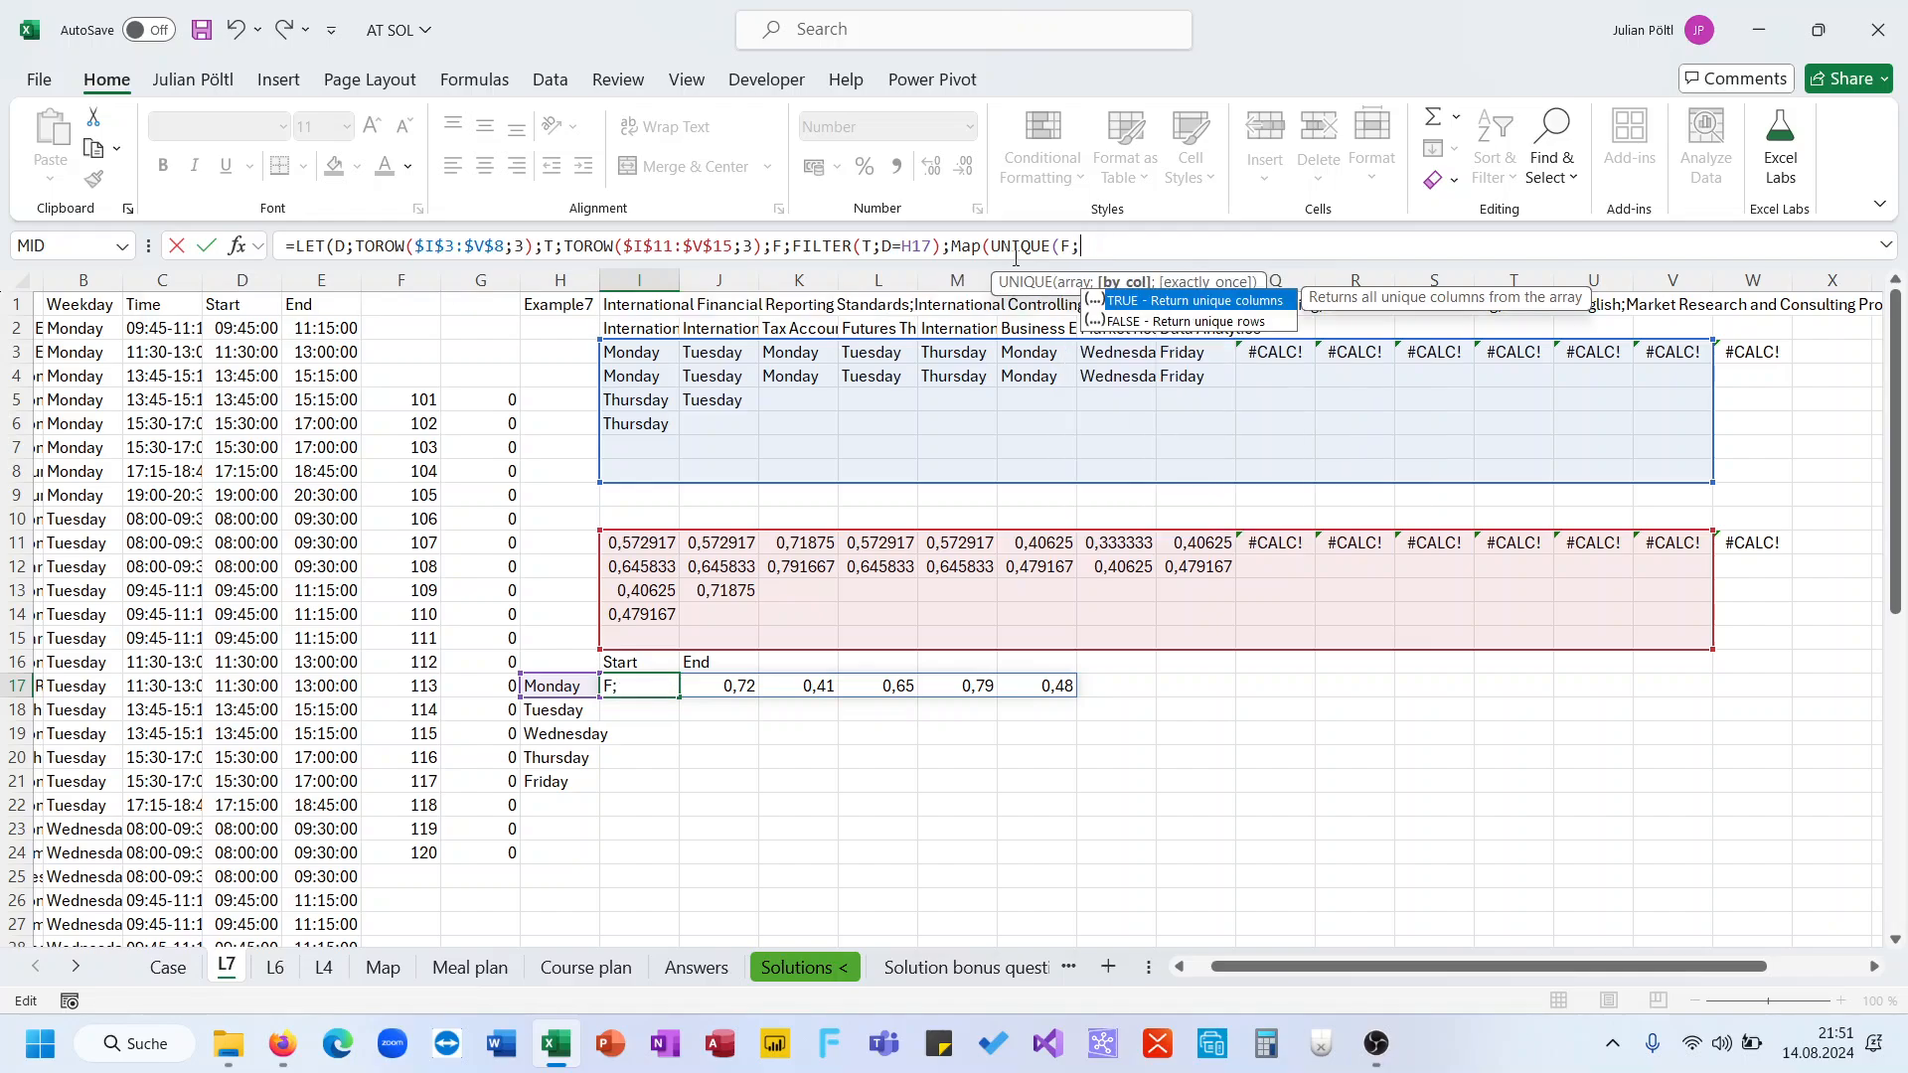
{"action": "key", "text": "BackSpace"}
{"action": "type", "text": ");L"}
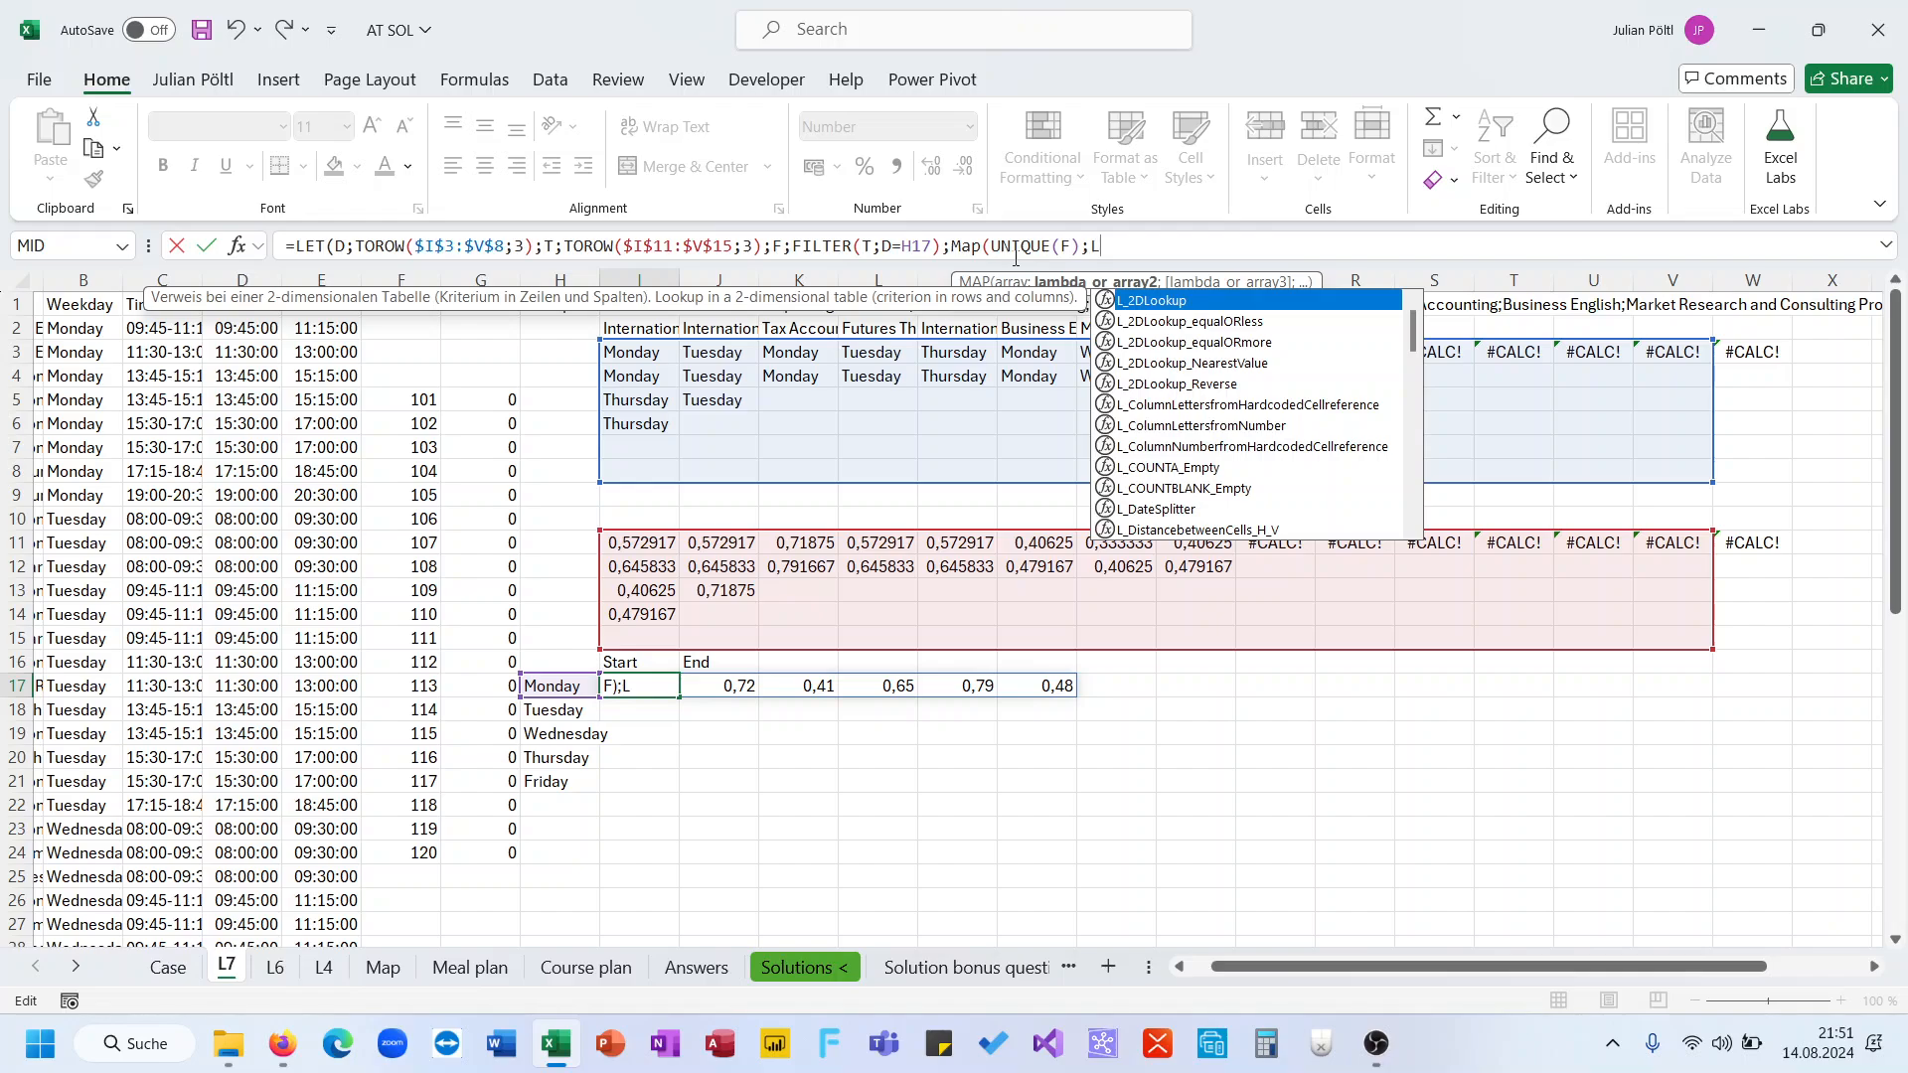
{"action": "type", "text": "AMBDA(A;"}
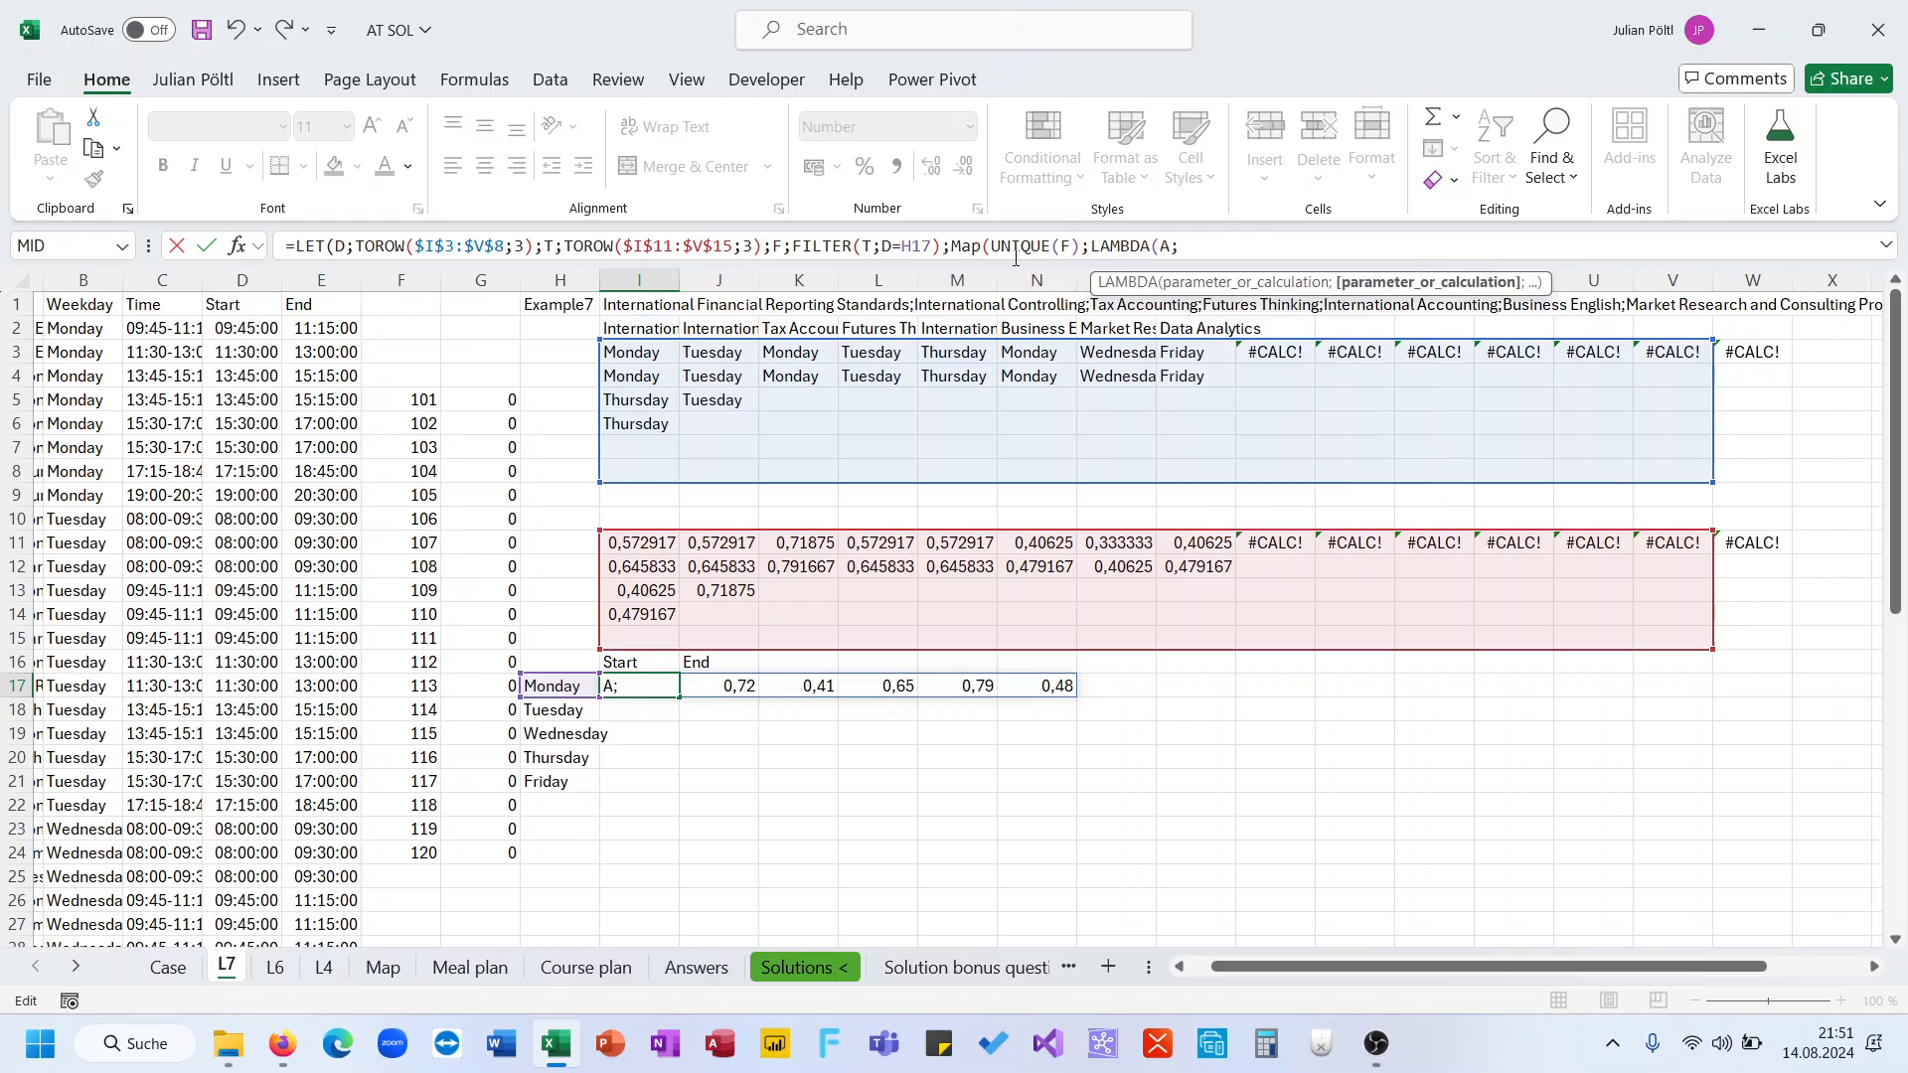
{"action": "type", "text": "co"}
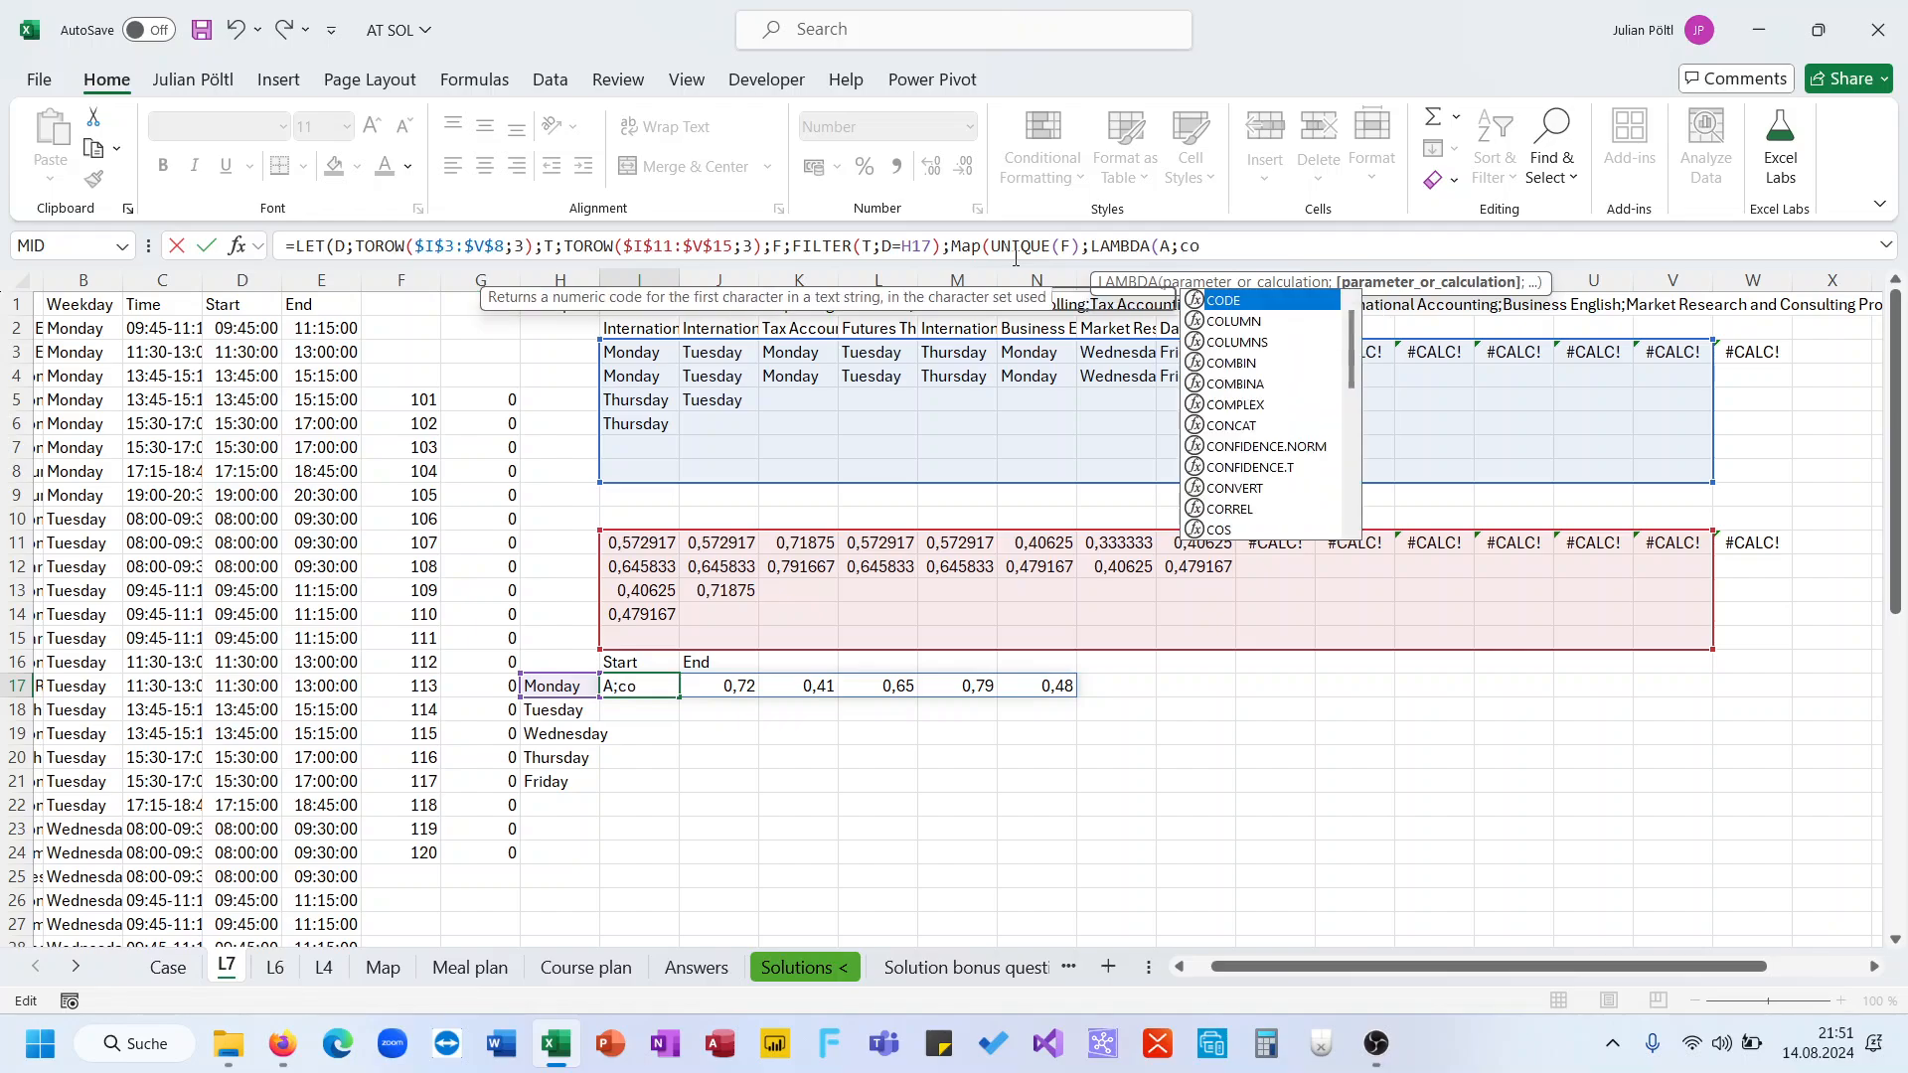
{"action": "key", "text": "Down"}
{"action": "key", "text": "Down"}
{"action": "key", "text": "Tab"}
{"action": "type", "text": "fil"}
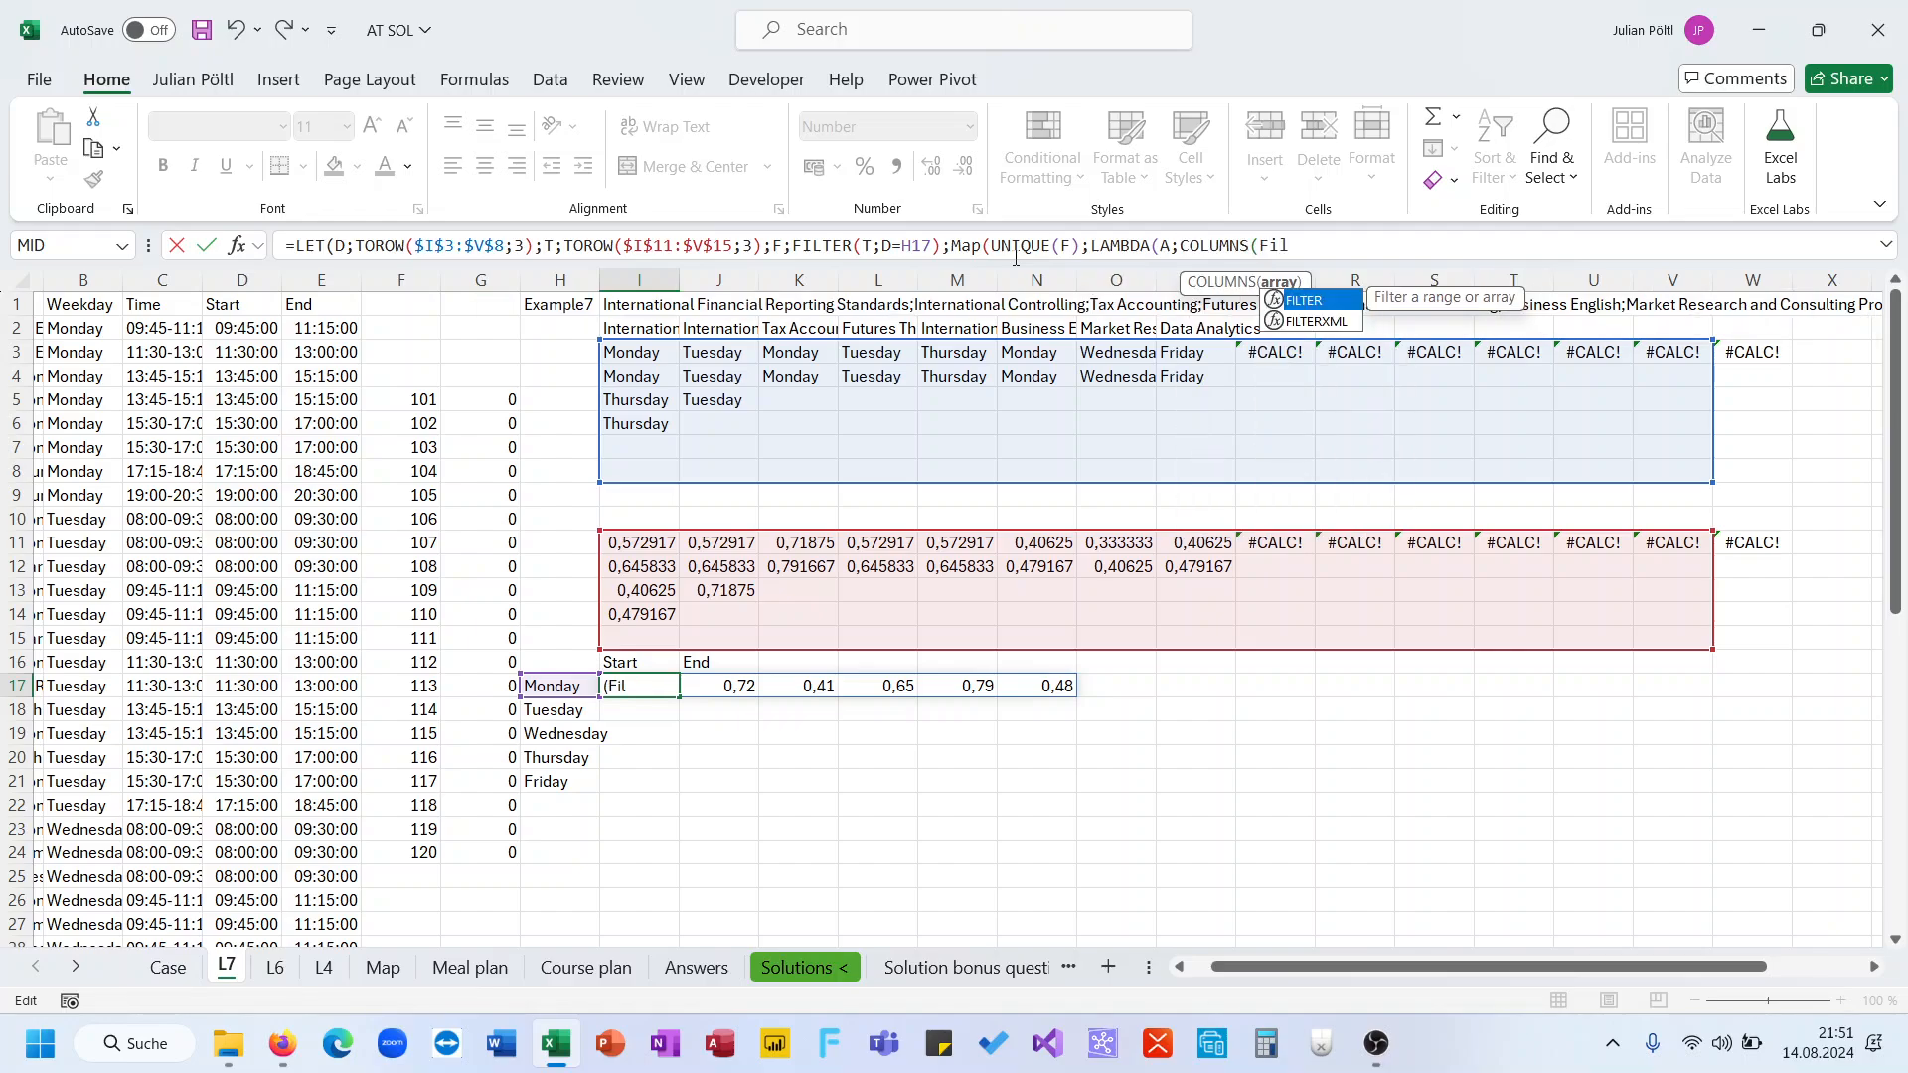
{"action": "key", "text": "Tab"}
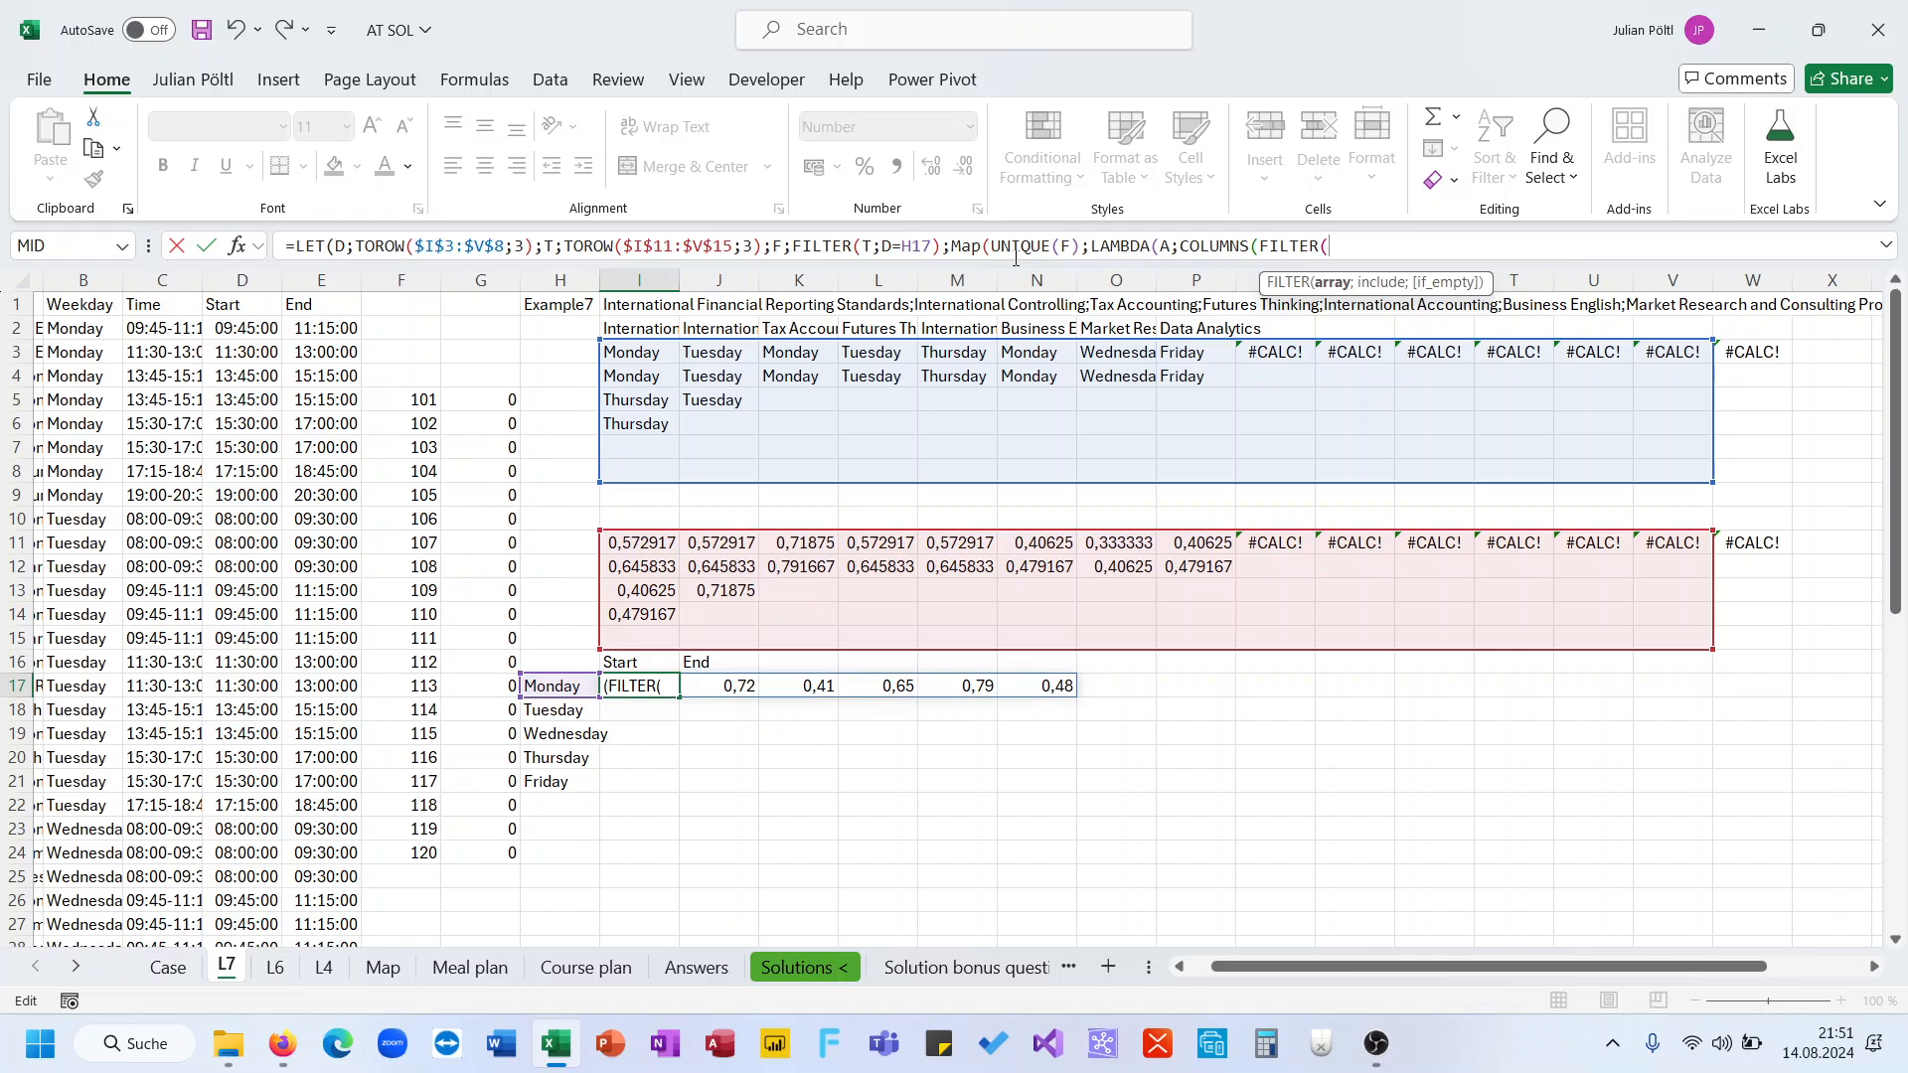
{"action": "type", "text": "F;F=A)"}
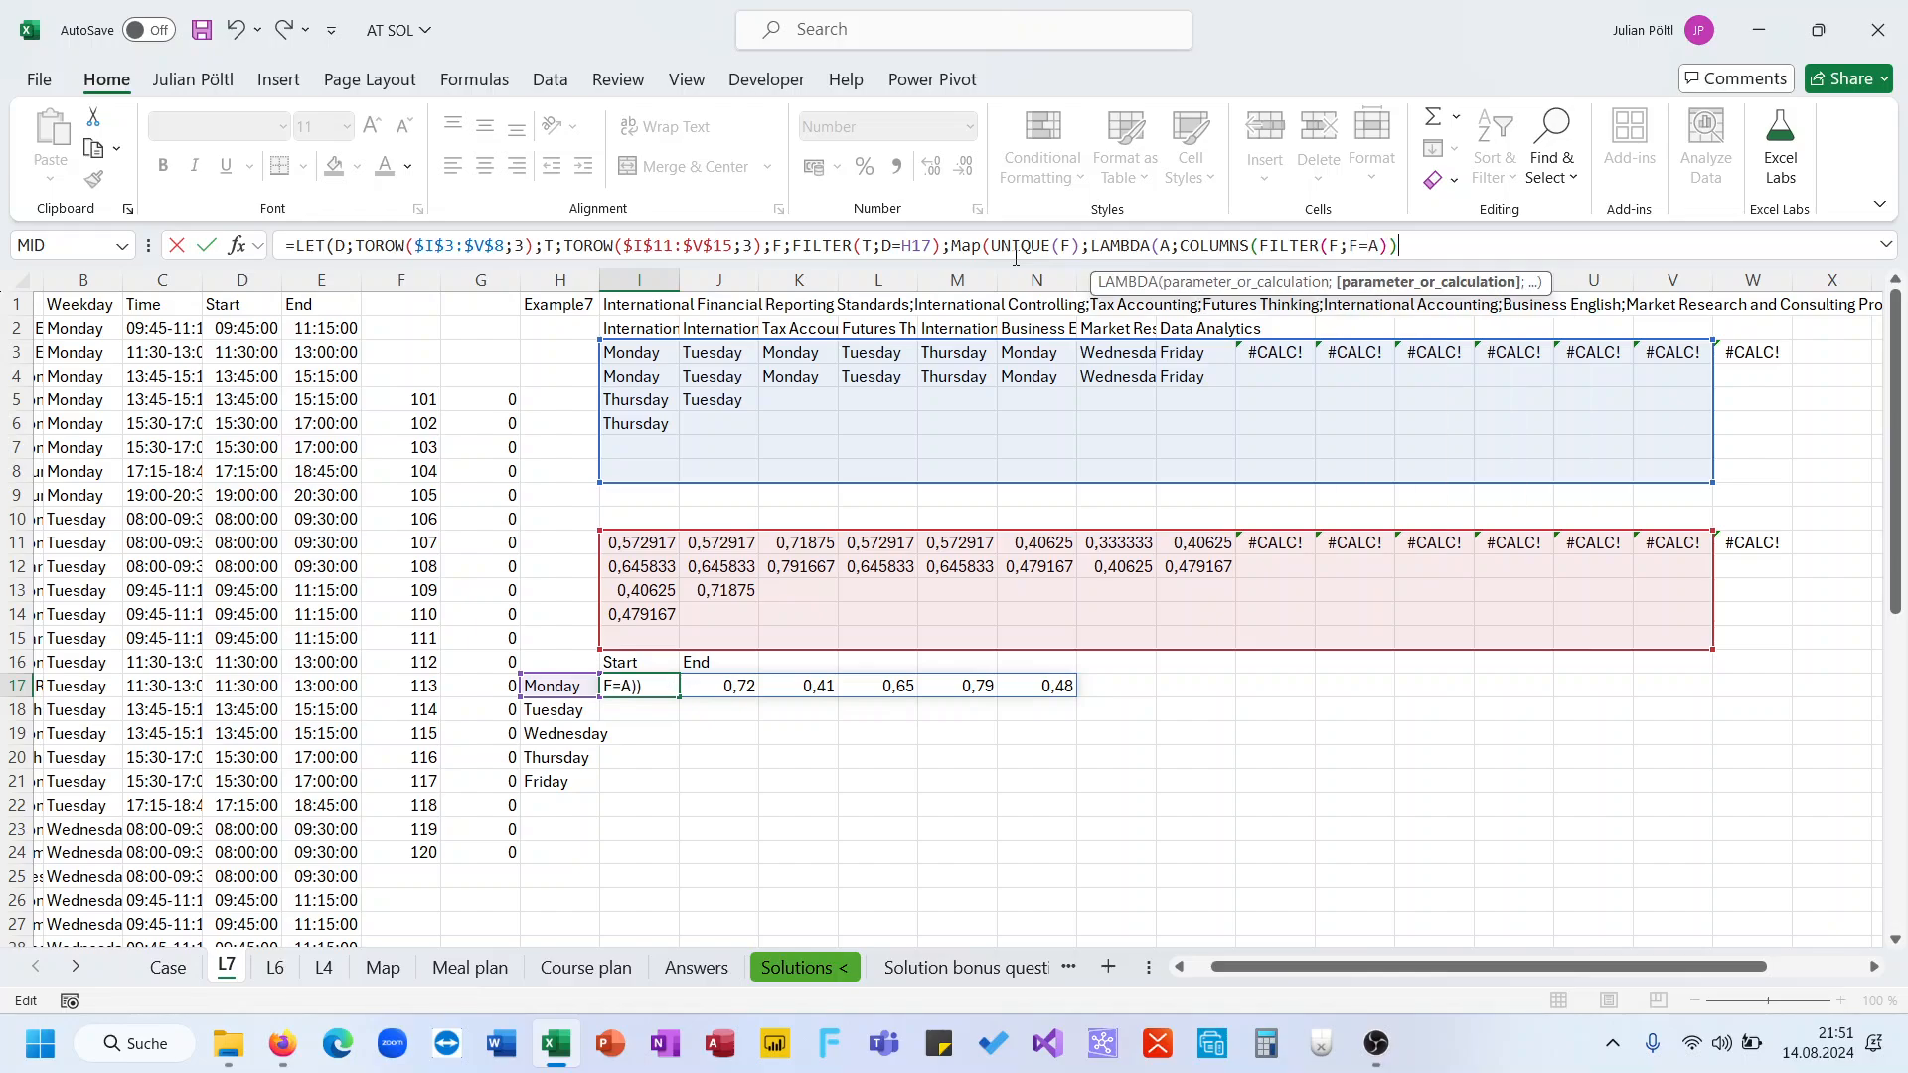
{"action": "type", "text": ")))"}
{"action": "key", "text": "ctrl+Return"}
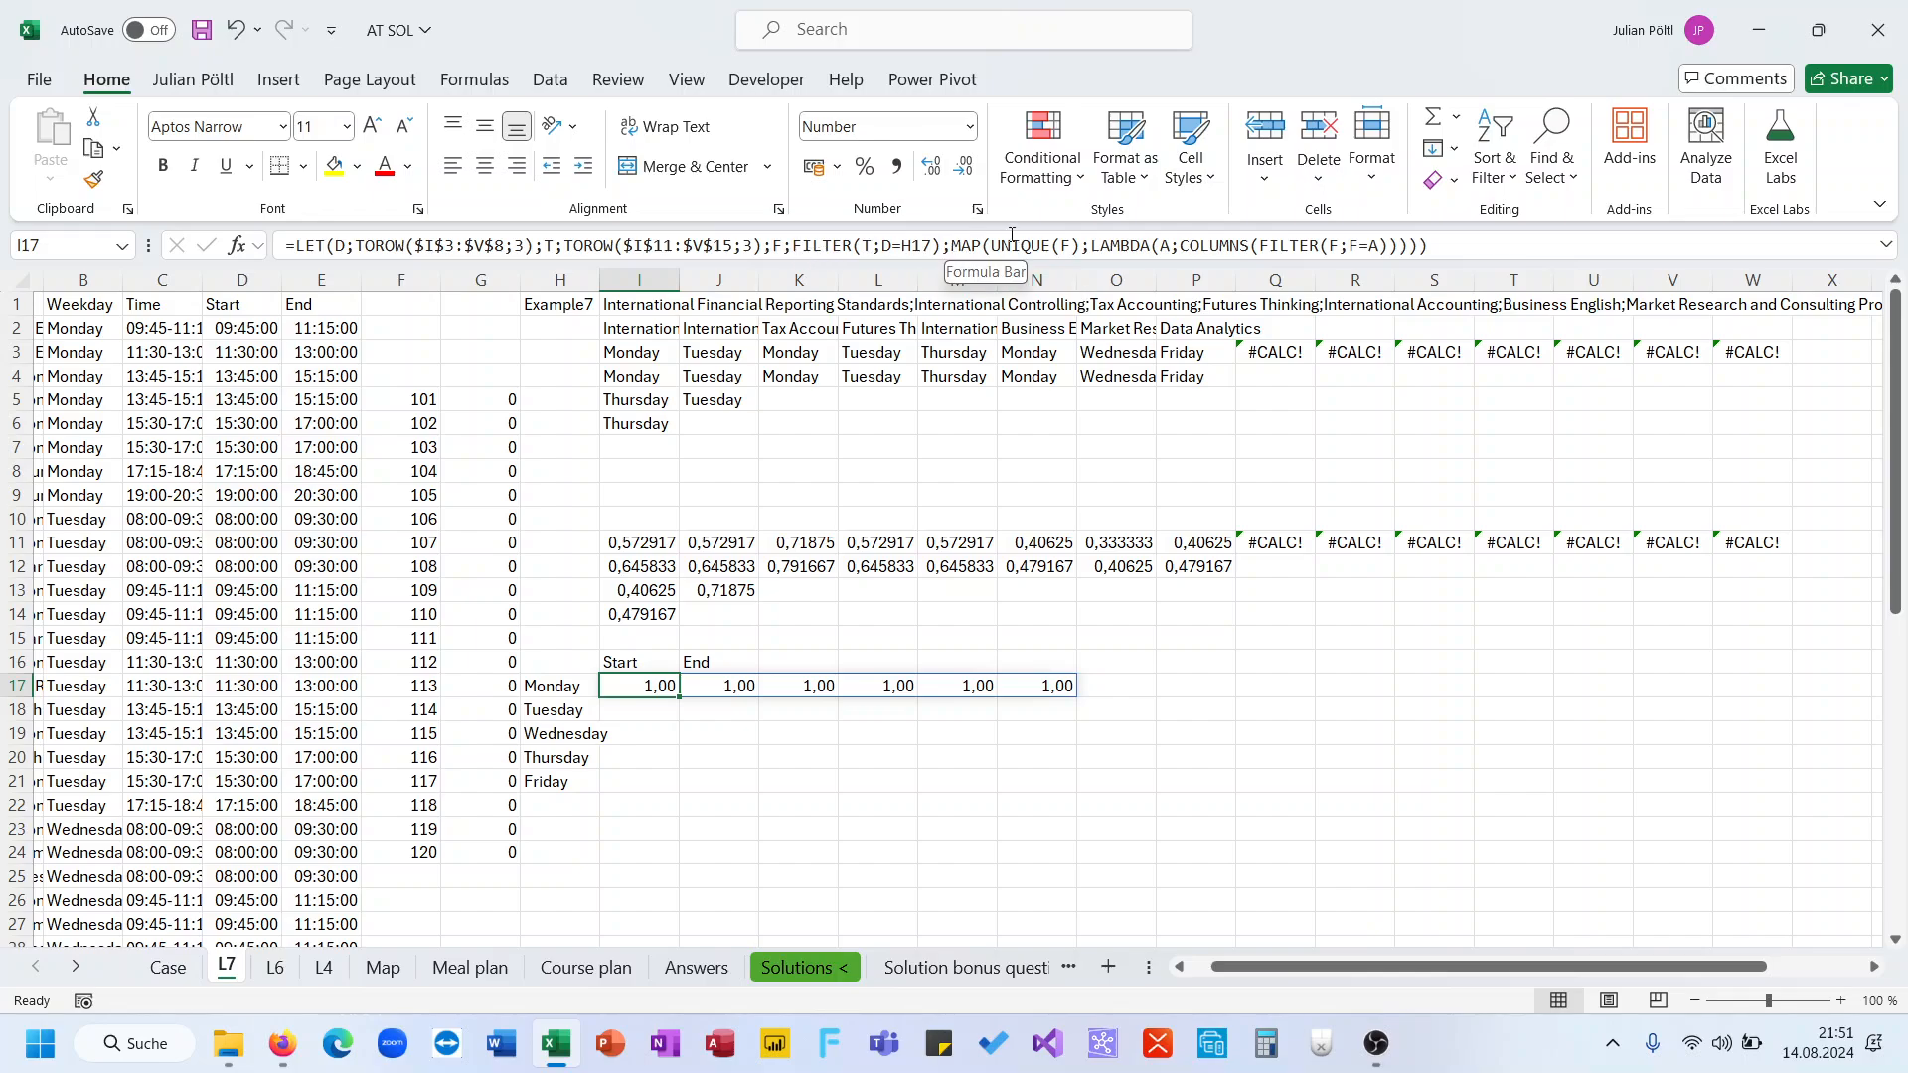
Temporarily replace the MAP calculation with F as the LET result, then undo that change
{"action": "left_click_drag", "start_coordinate": [952, 246], "coordinate": [1427, 246]}
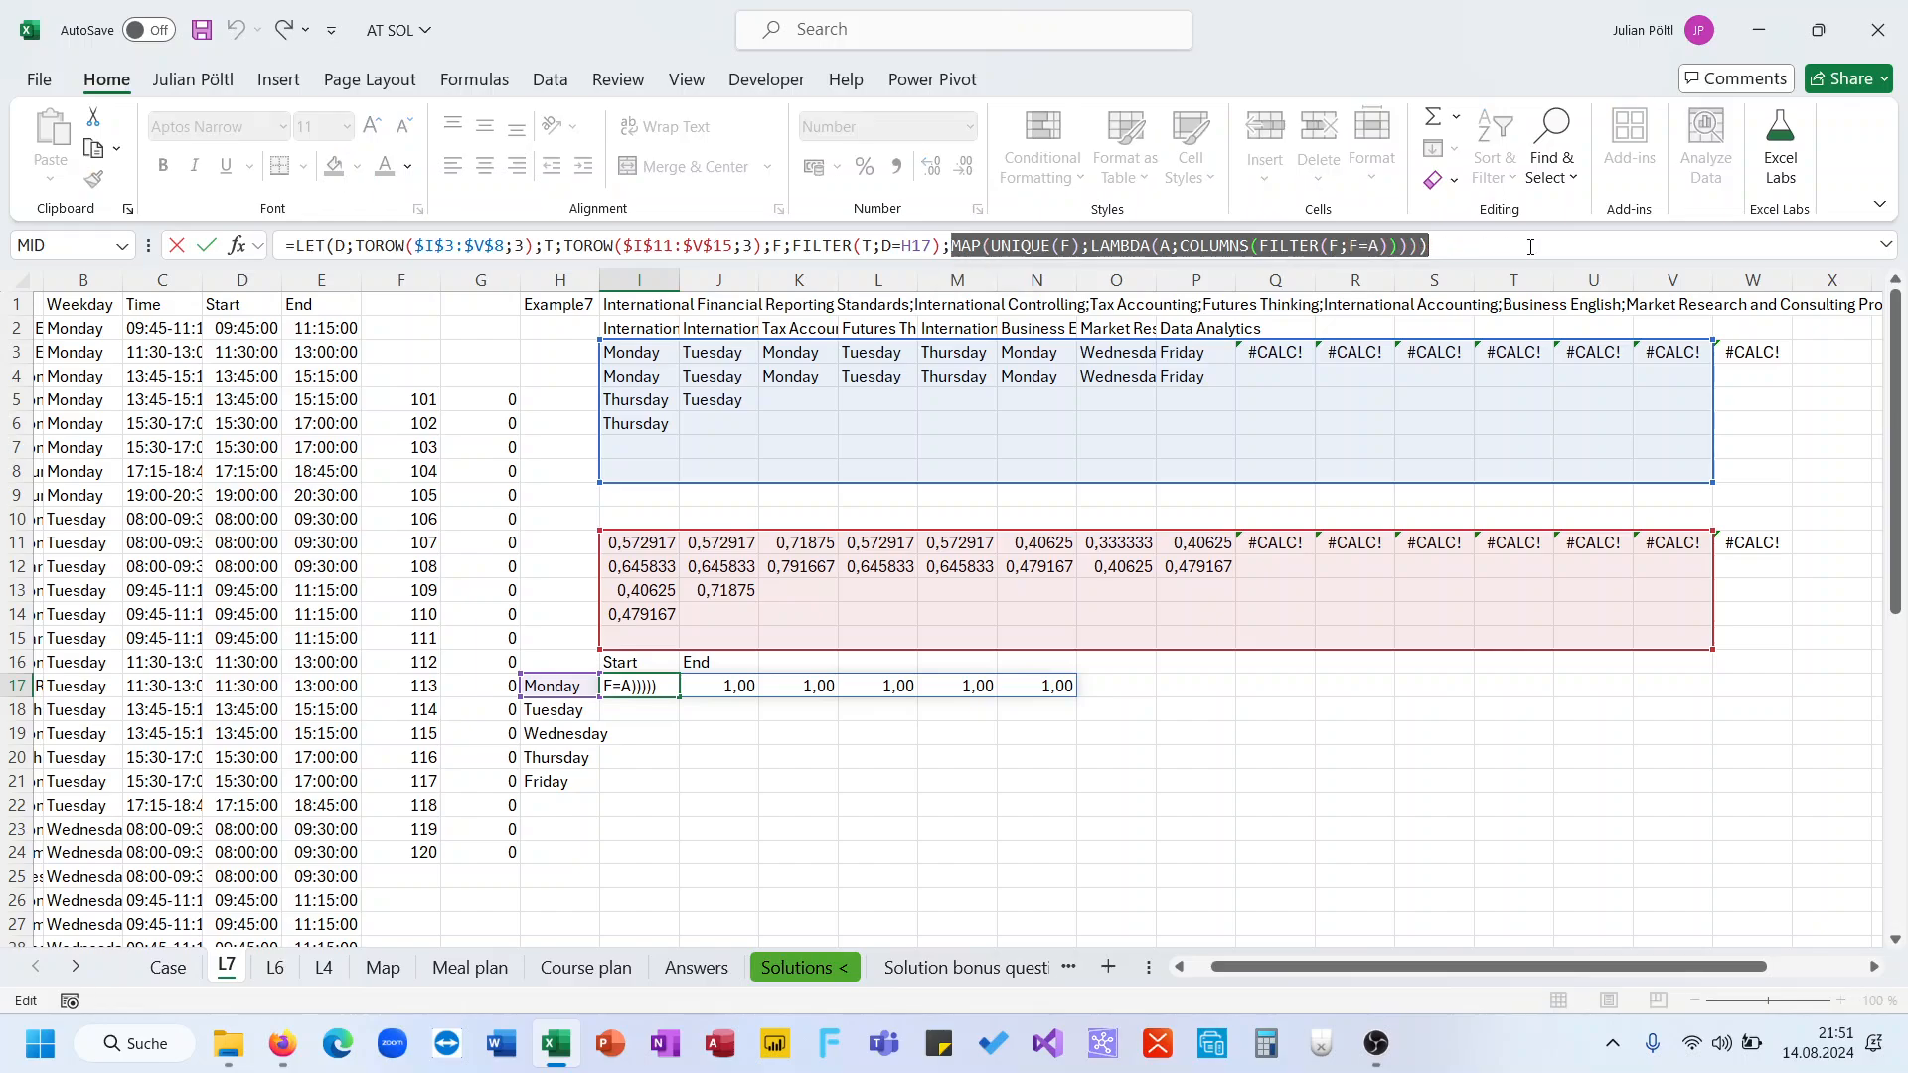
{"action": "type", "text": "F"}
{"action": "key", "text": "ctrl+Return"}
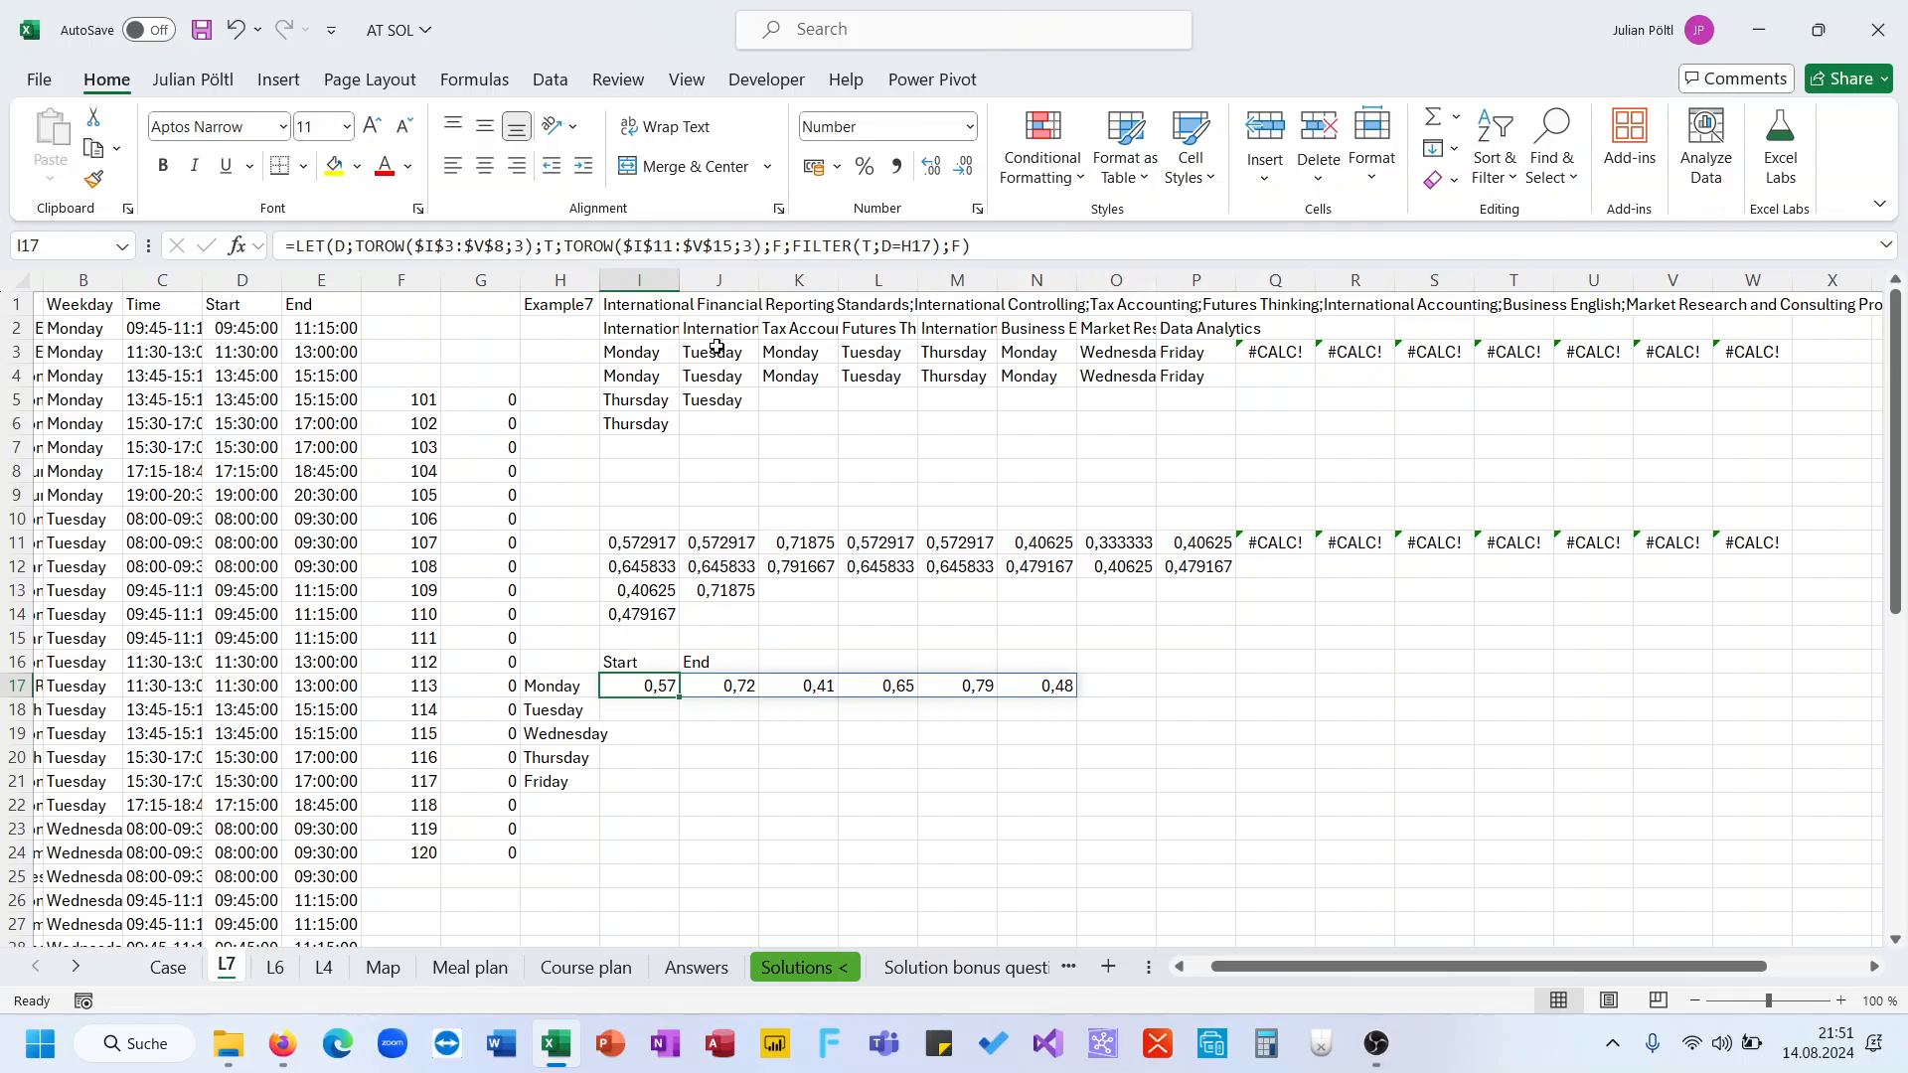
{"action": "key", "text": "ctrl+z"}
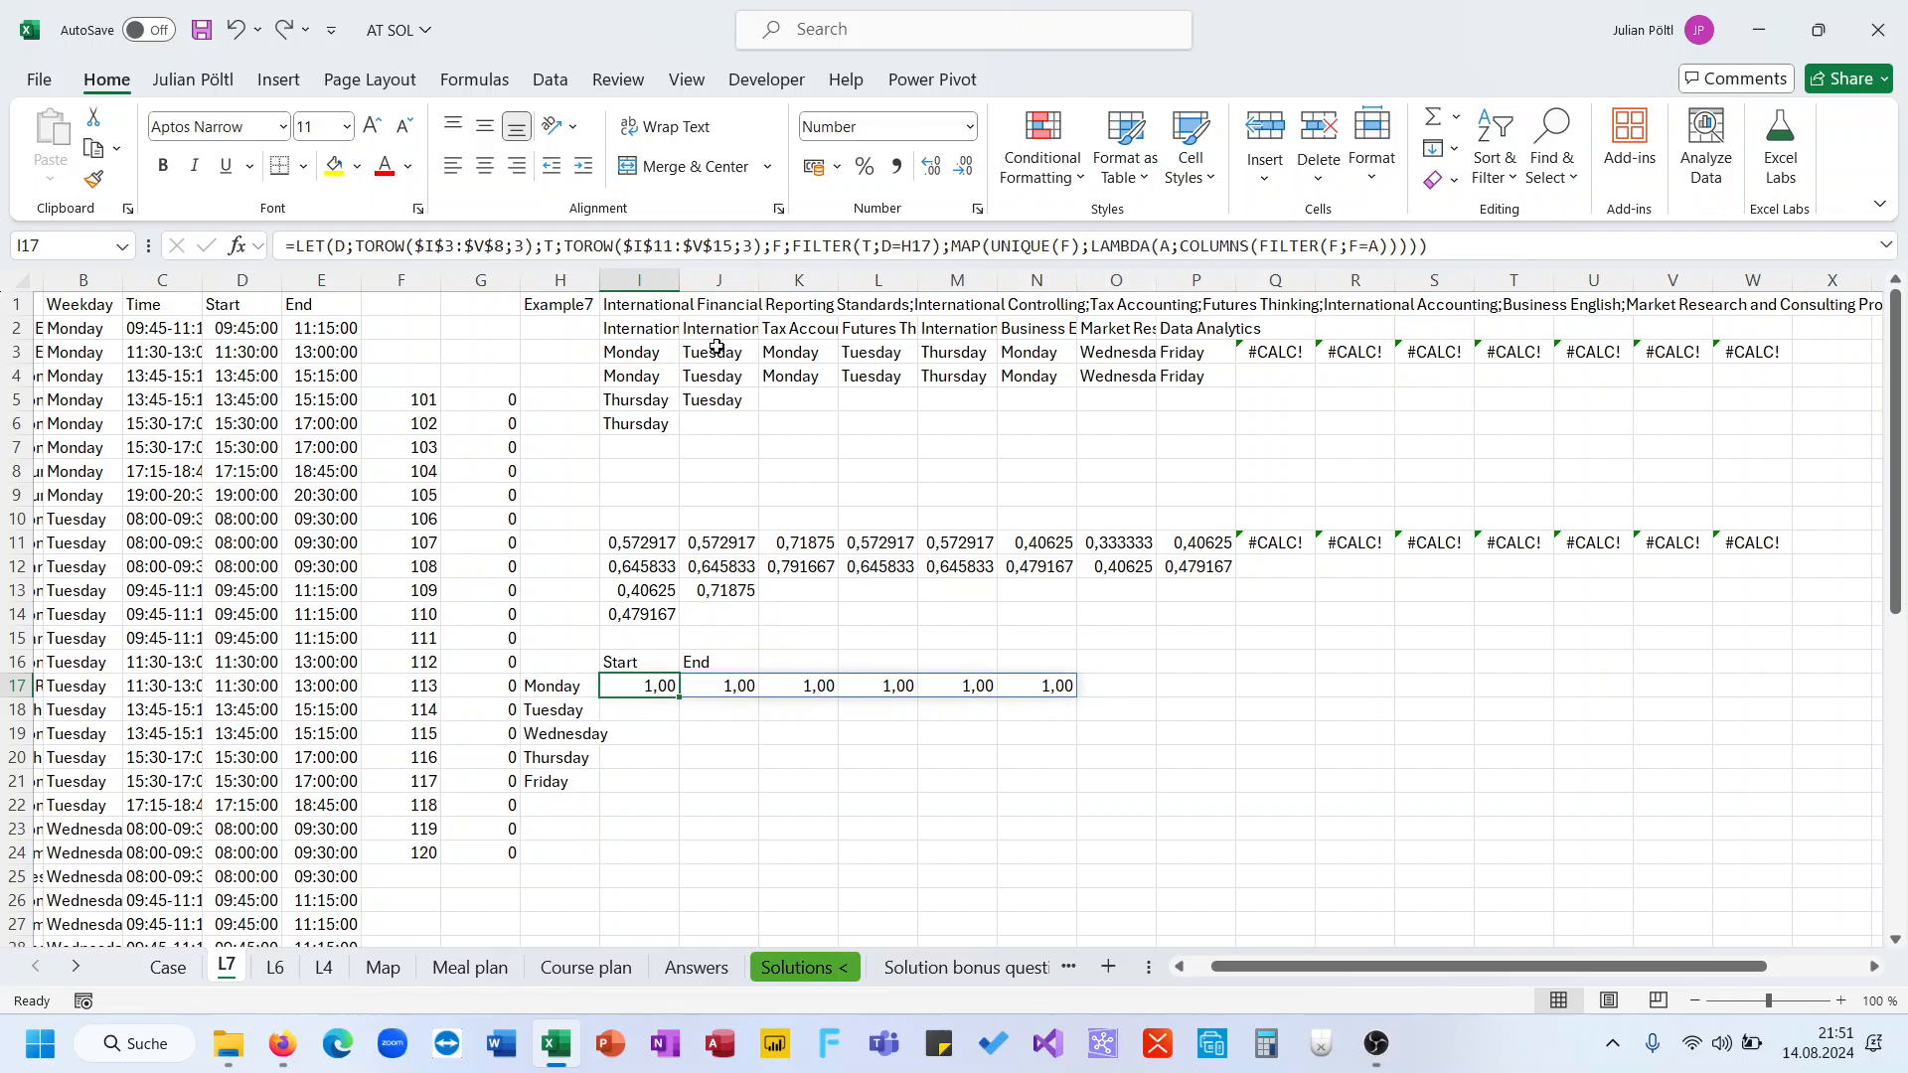
Examine the COLUMNS(FILTER(F;F=A)) part of the LAMBDA in the formula
{"action": "left_click", "coordinate": [992, 249]}
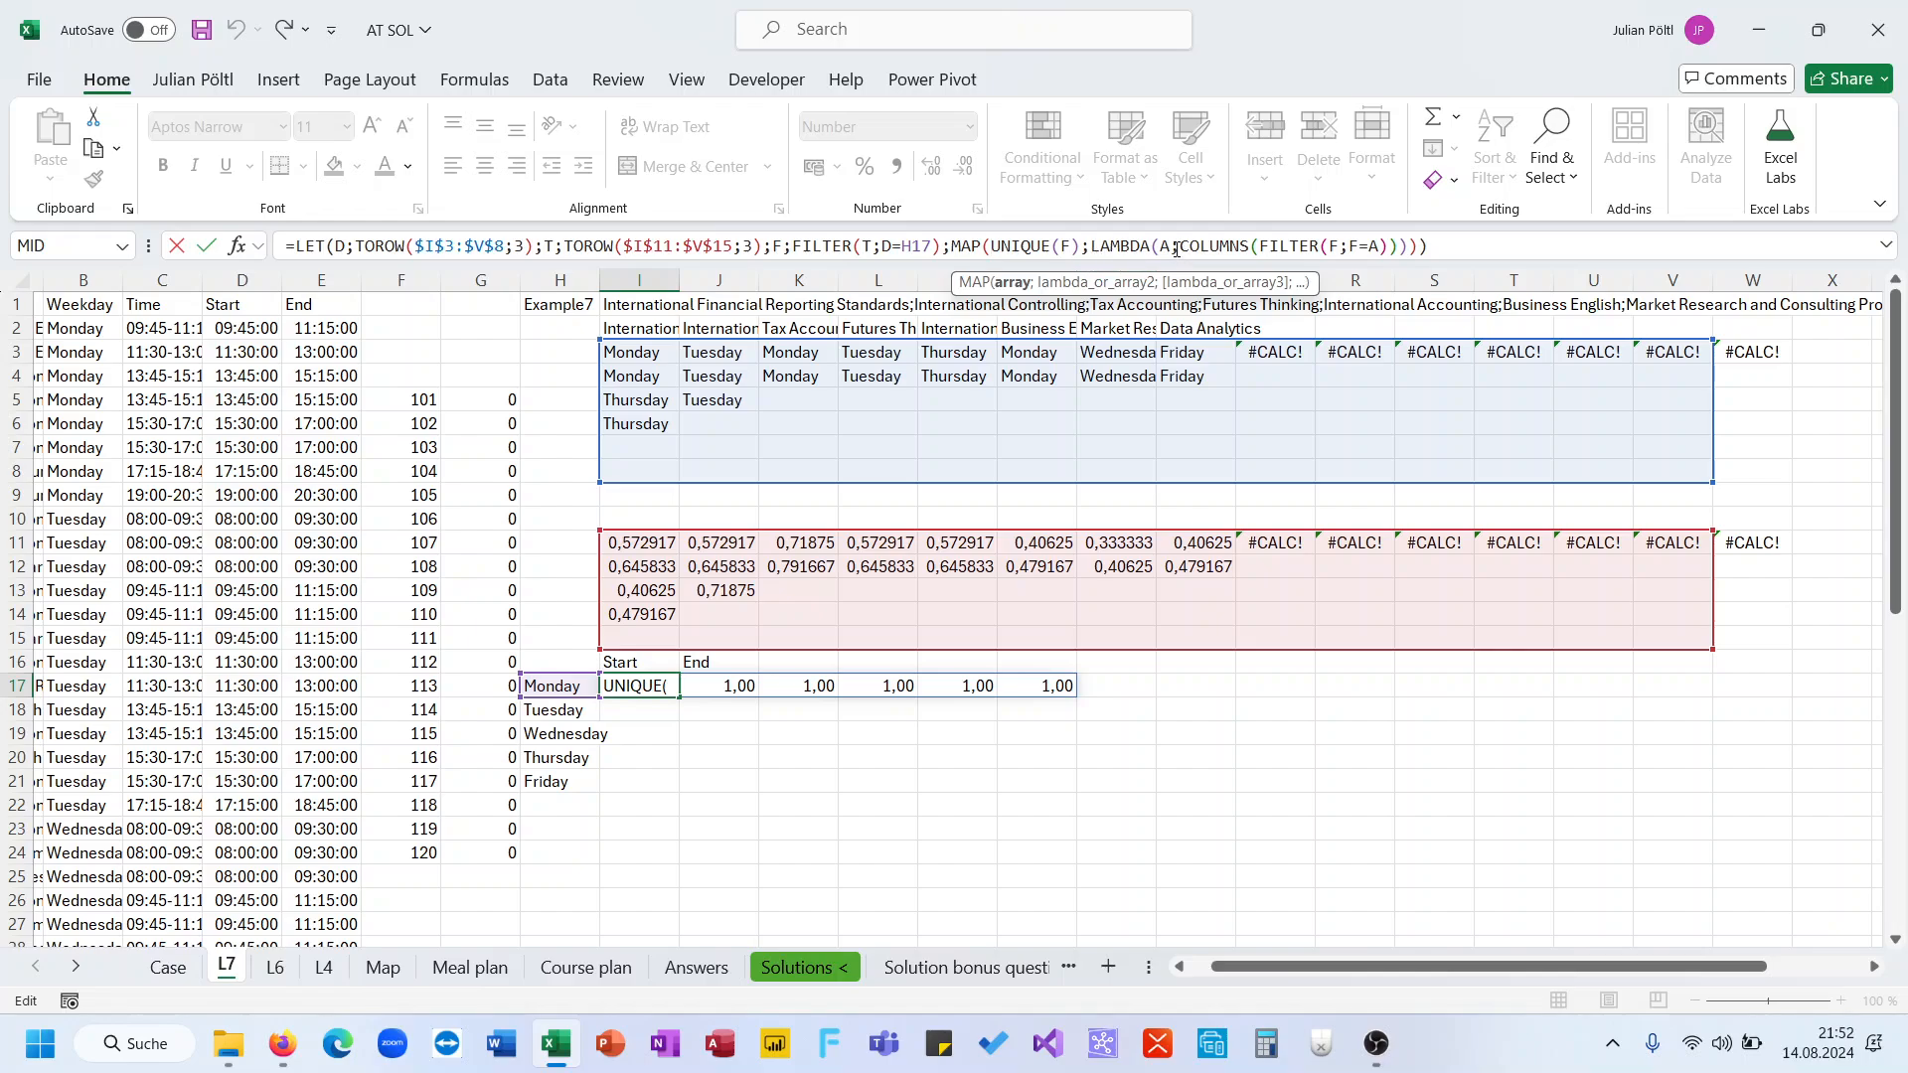
{"action": "left_click_drag", "start_coordinate": [1176, 249], "coordinate": [1408, 247]}
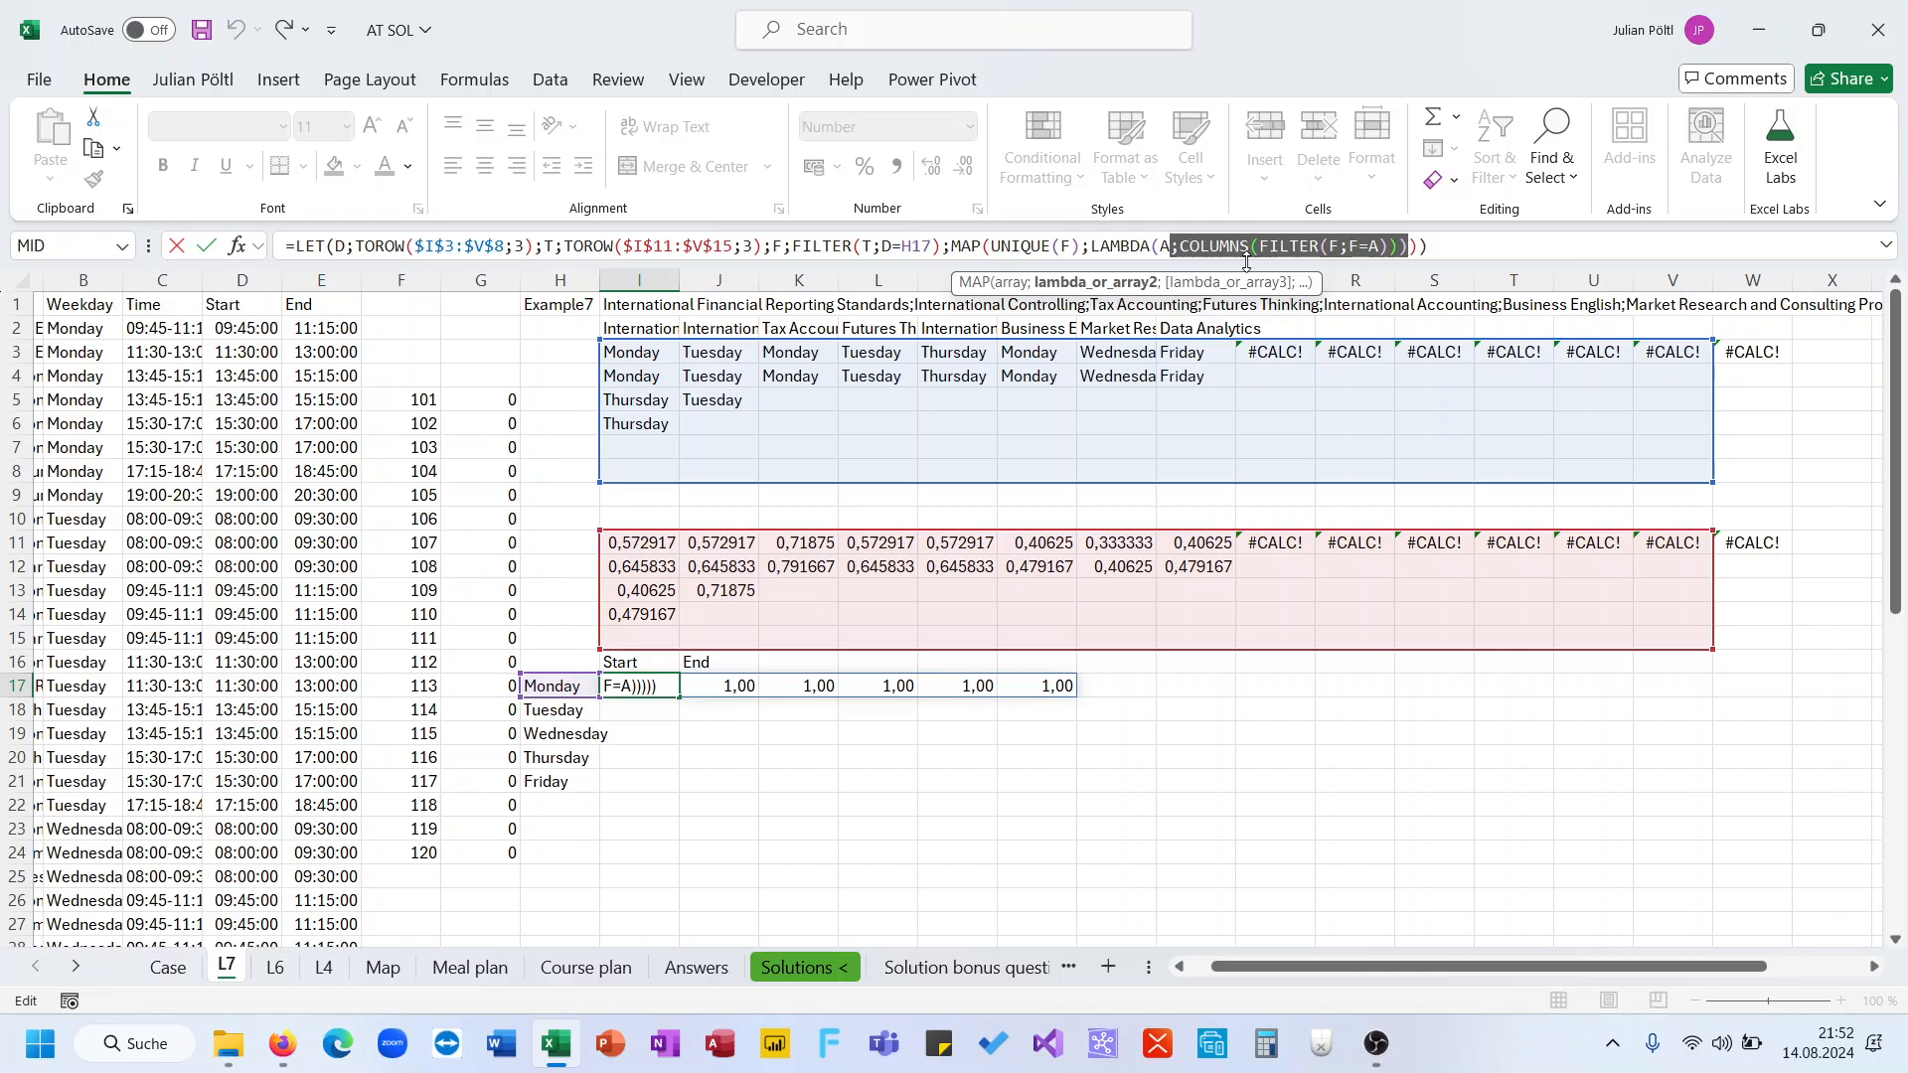
{"action": "key", "text": "ctrl+Return"}
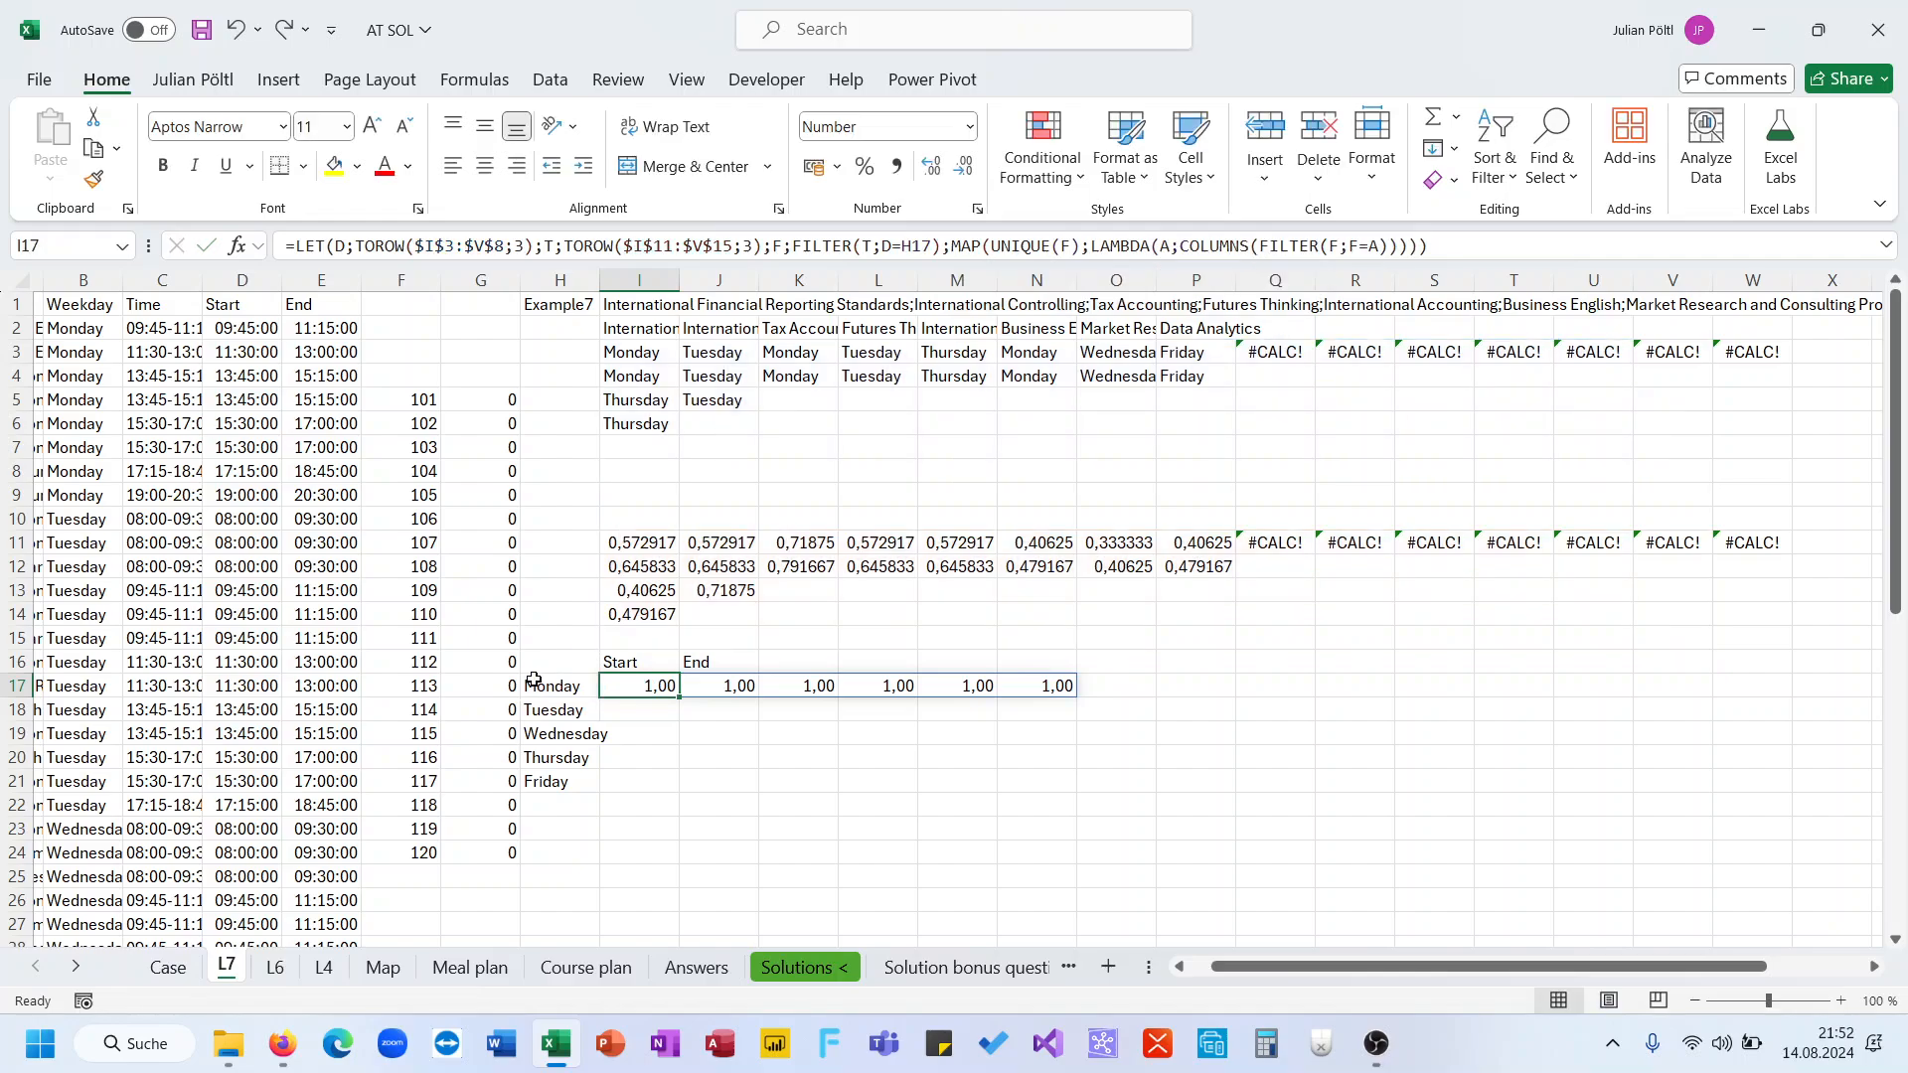
Fill the I17 formula down to Friday in row 21 and format I18:M21 as numbers
{"action": "left_click_drag", "start_coordinate": [679, 697], "coordinate": [659, 789]}
{"action": "left_click", "coordinate": [655, 715]}
{"action": "left_click_drag", "start_coordinate": [654, 715], "coordinate": [945, 779]}
{"action": "key", "text": "ctrl+shift+1"}
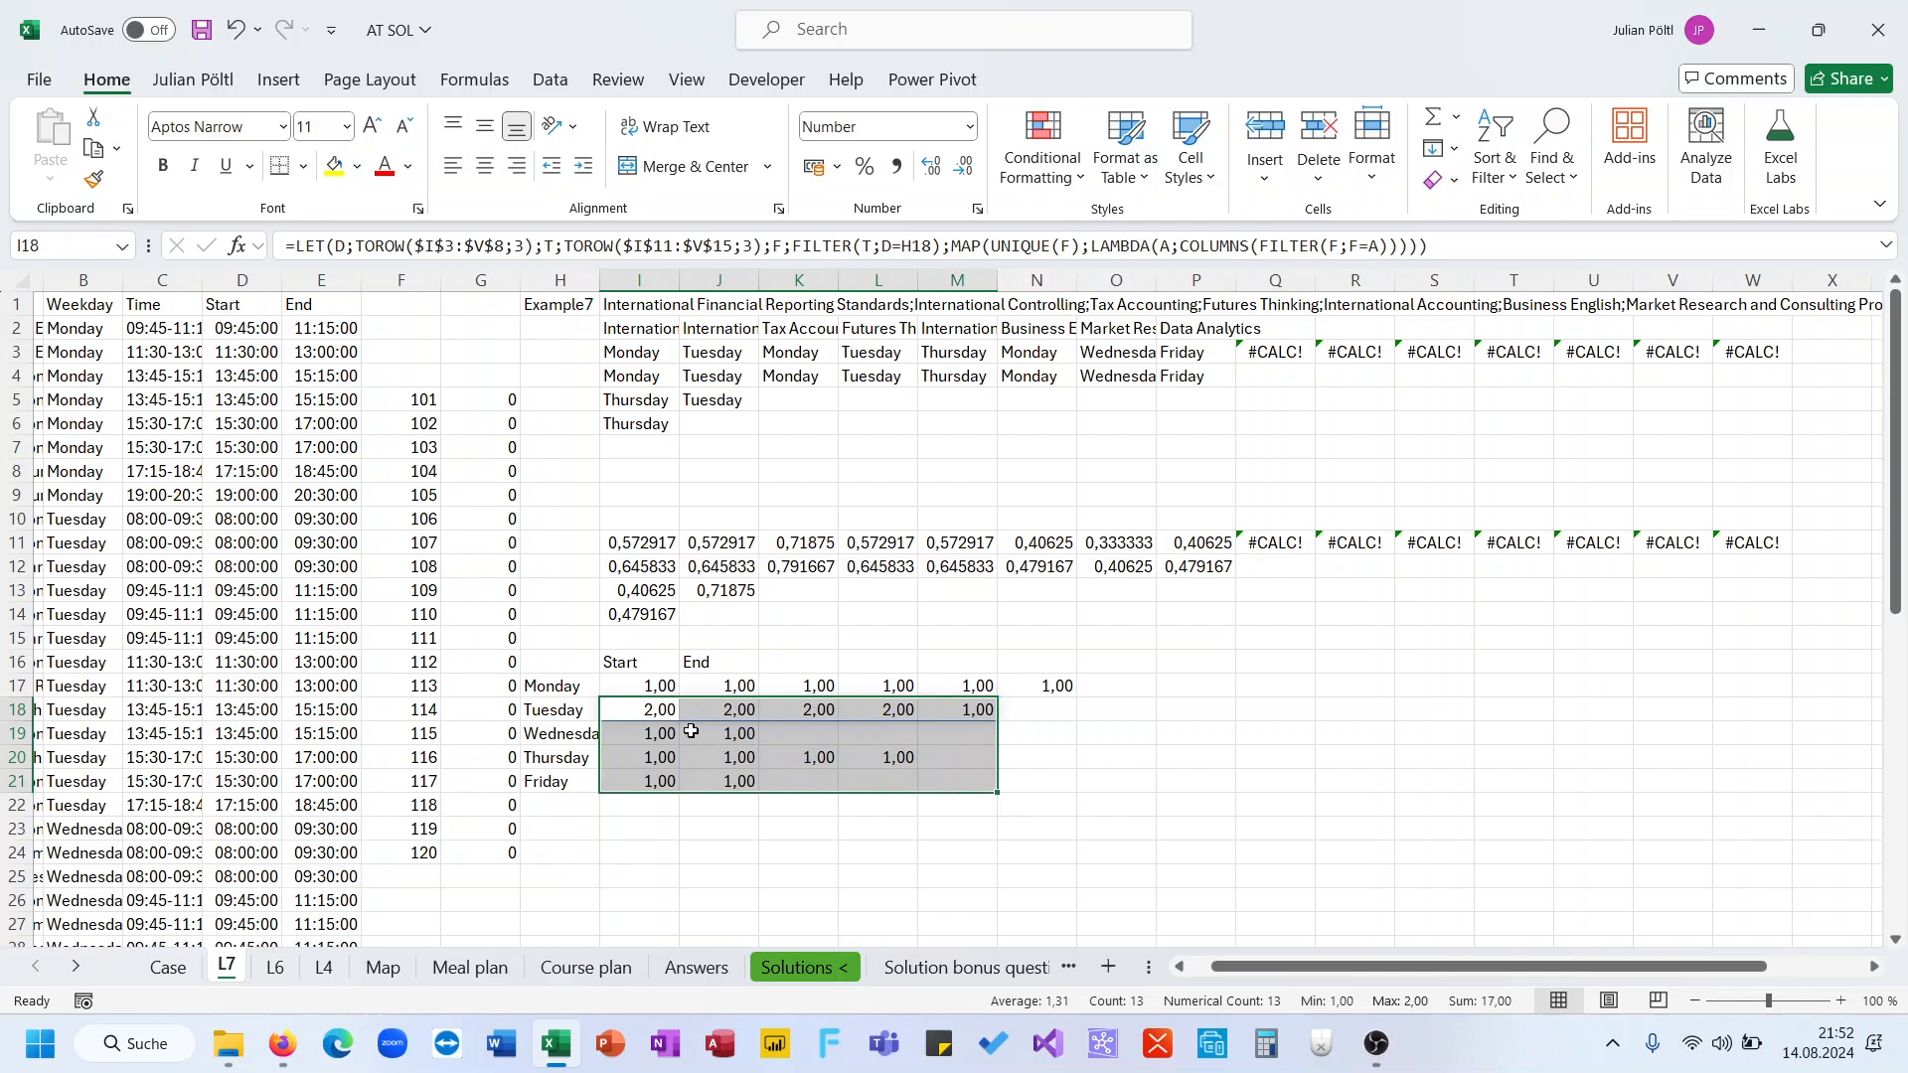
In I17, name the MAP count result M within the LET
{"action": "left_click", "coordinate": [662, 710]}
{"action": "left_click", "coordinate": [649, 684]}
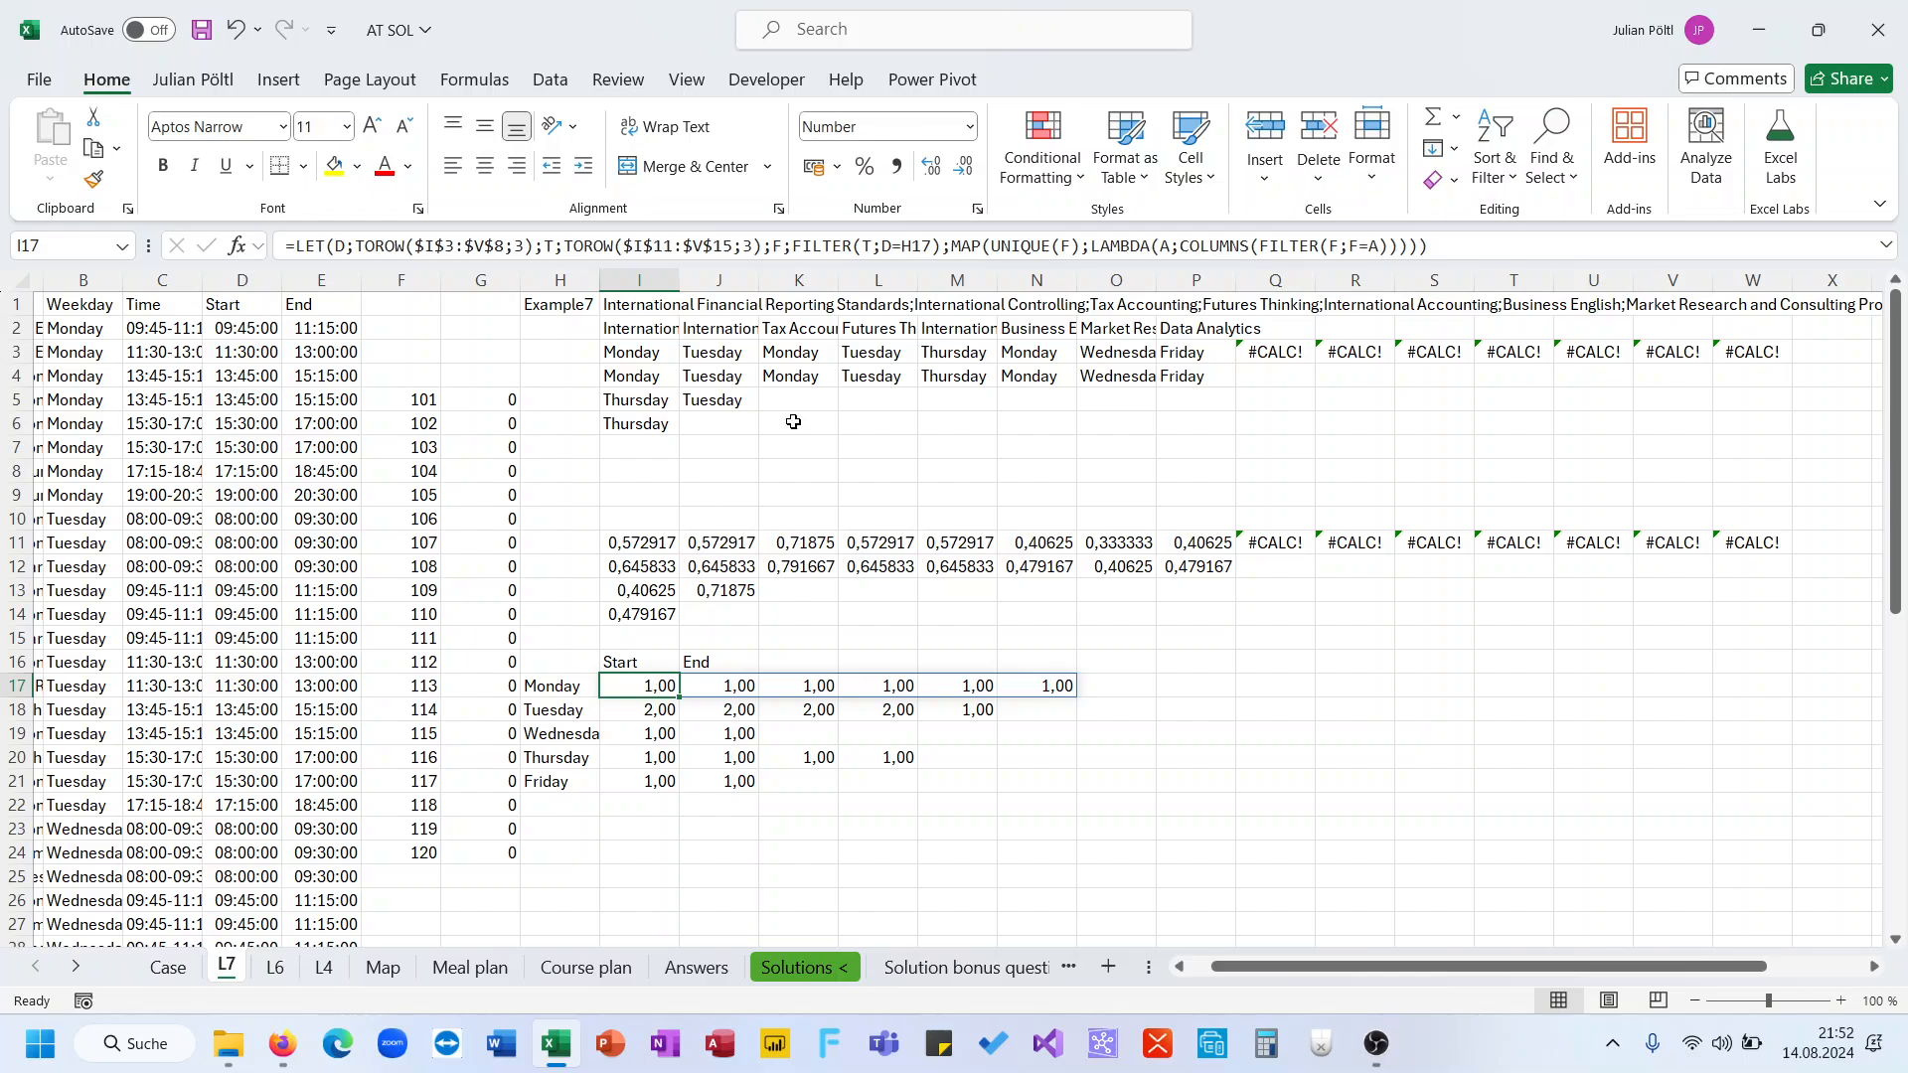
{"action": "left_click", "coordinate": [954, 248]}
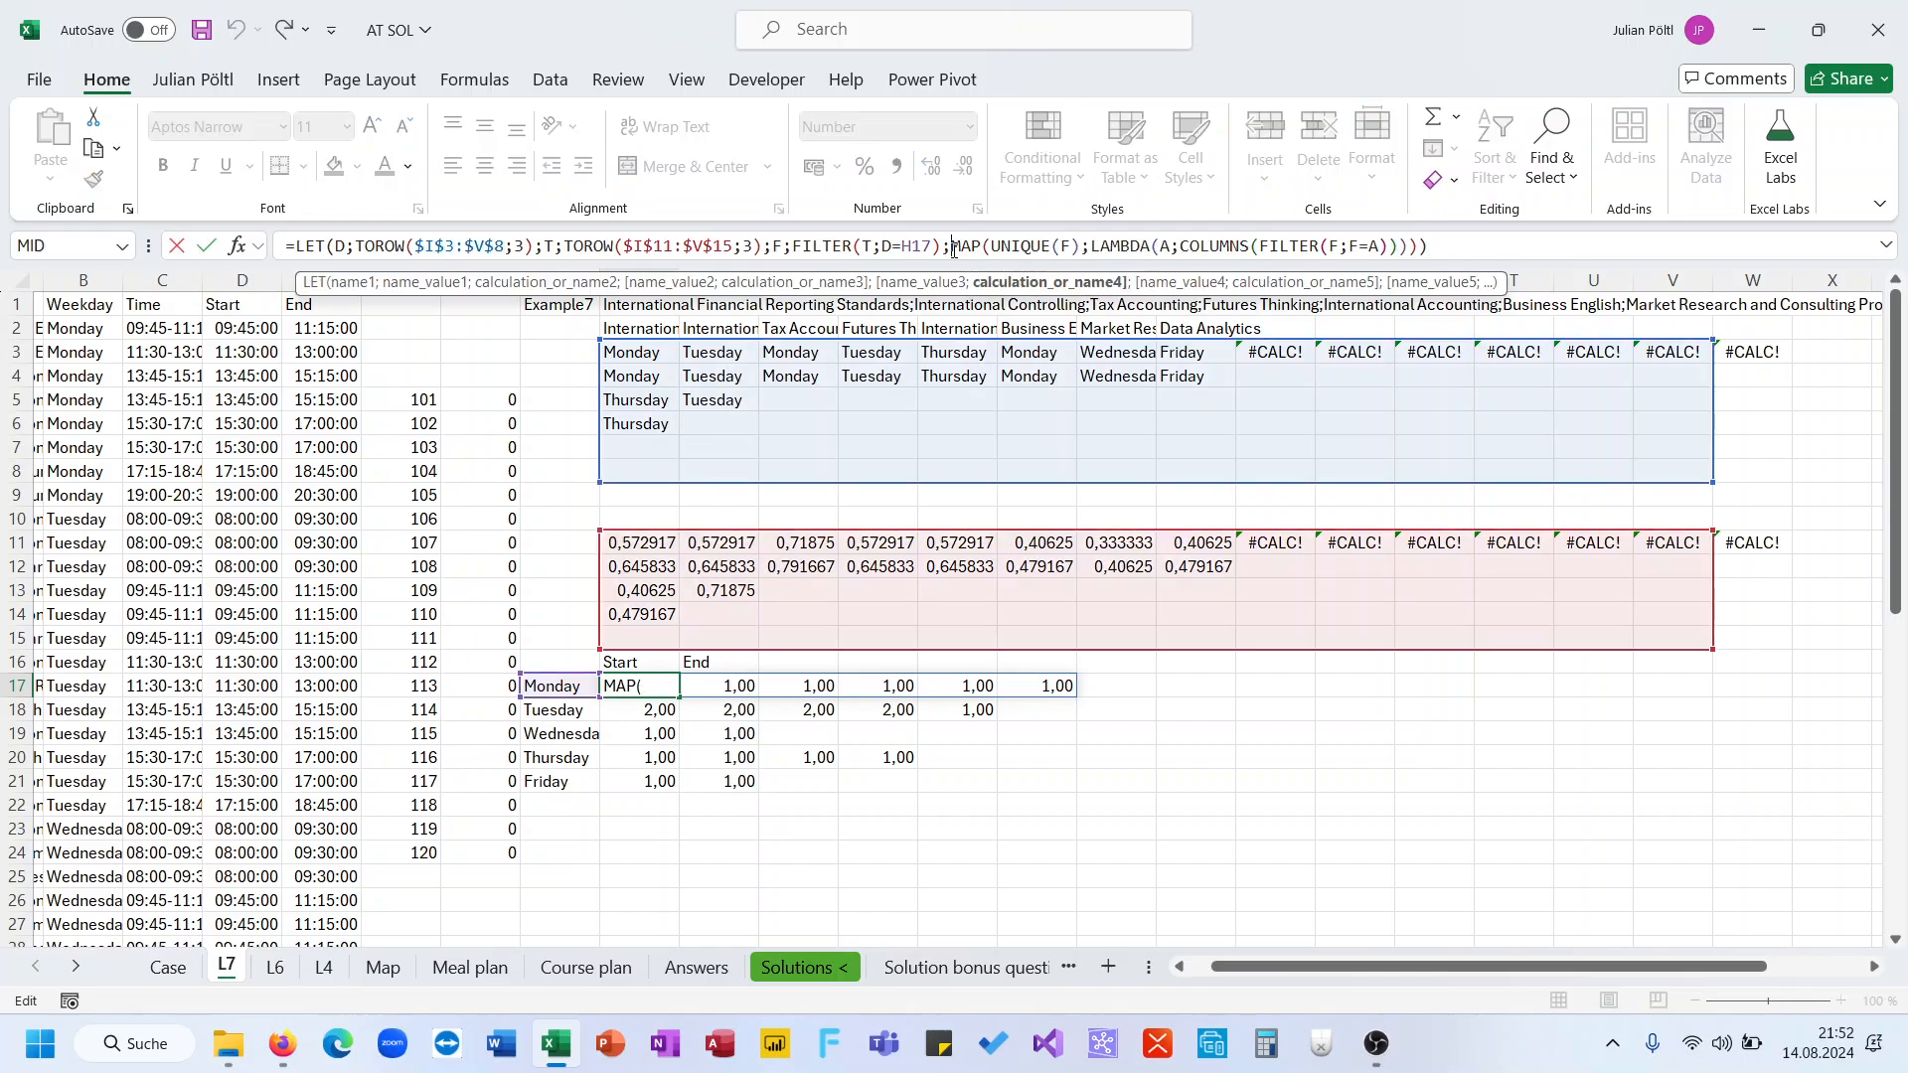
{"action": "type", "text": "M;"}
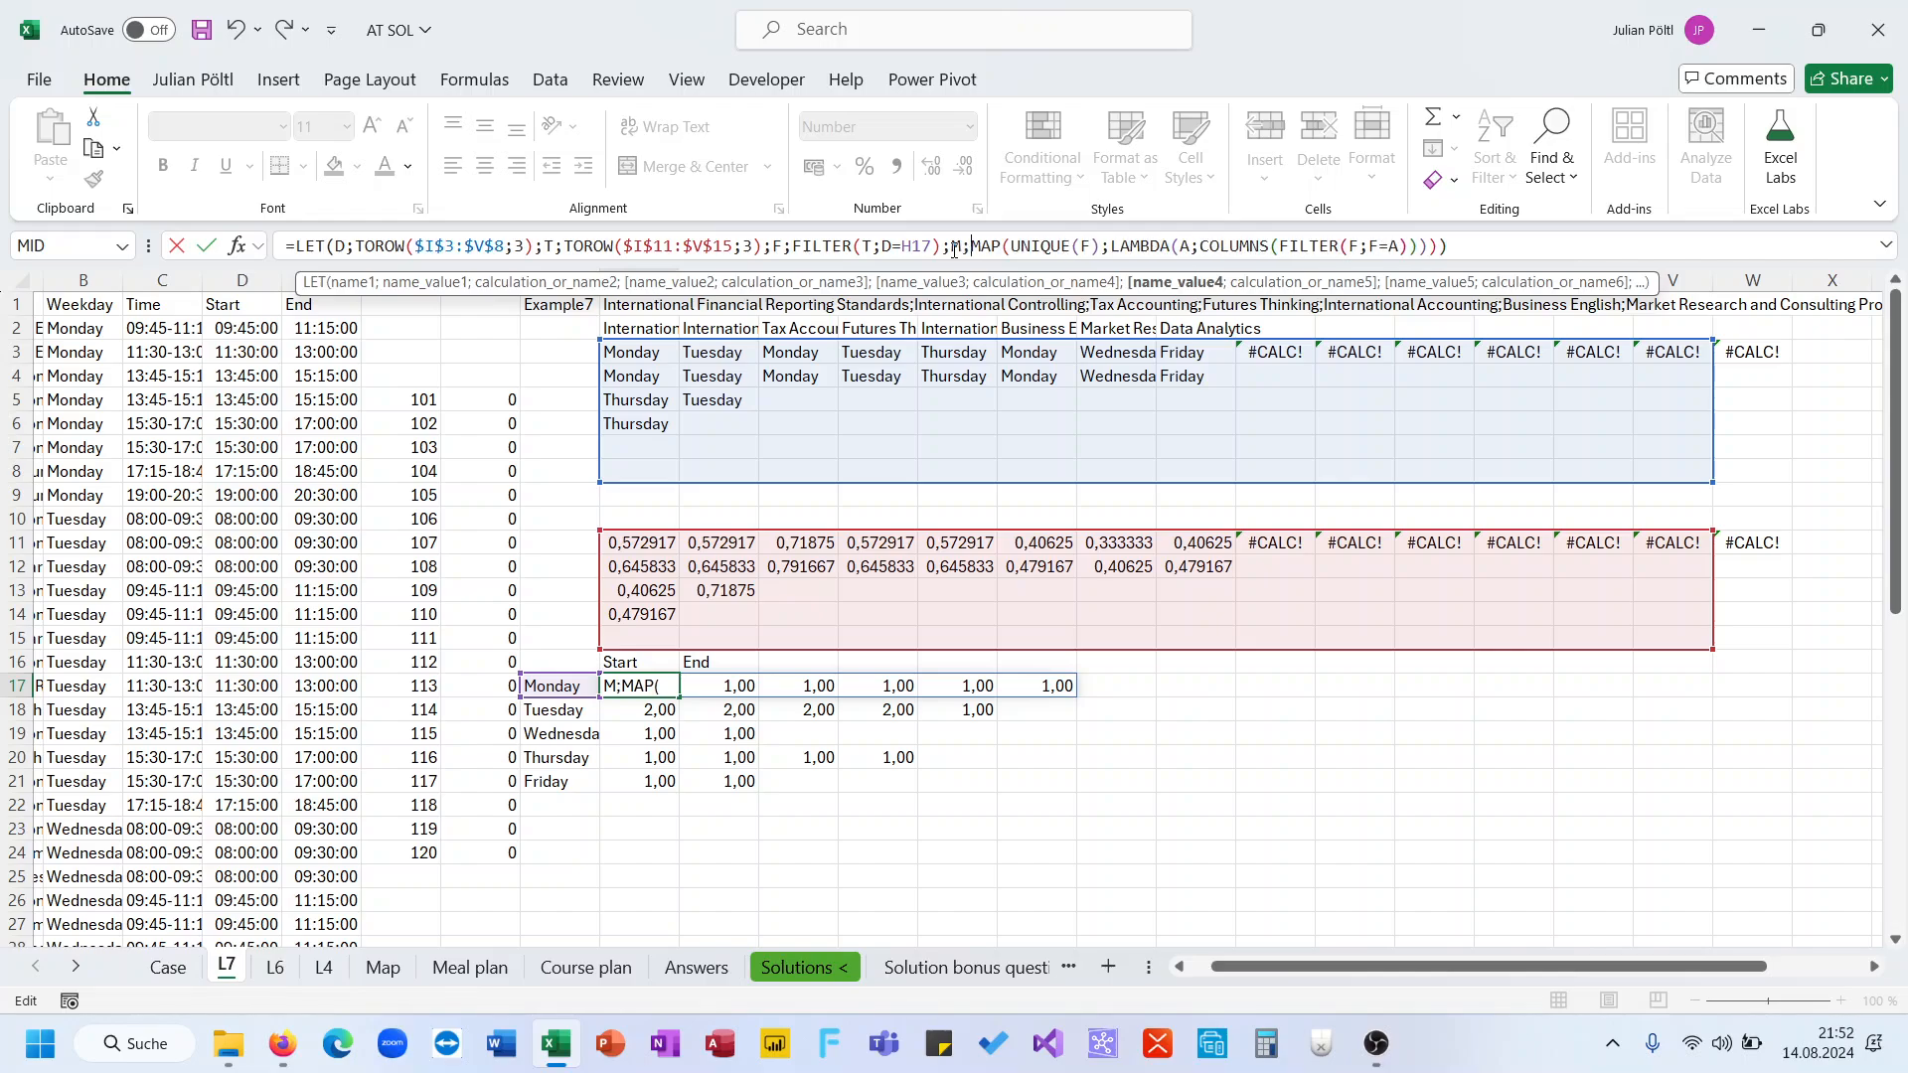
Return SUMIFS(M;M;">1") as the LET result to total counts above 1
{"action": "left_click", "coordinate": [1460, 250]}
{"action": "type", "text": ";"}
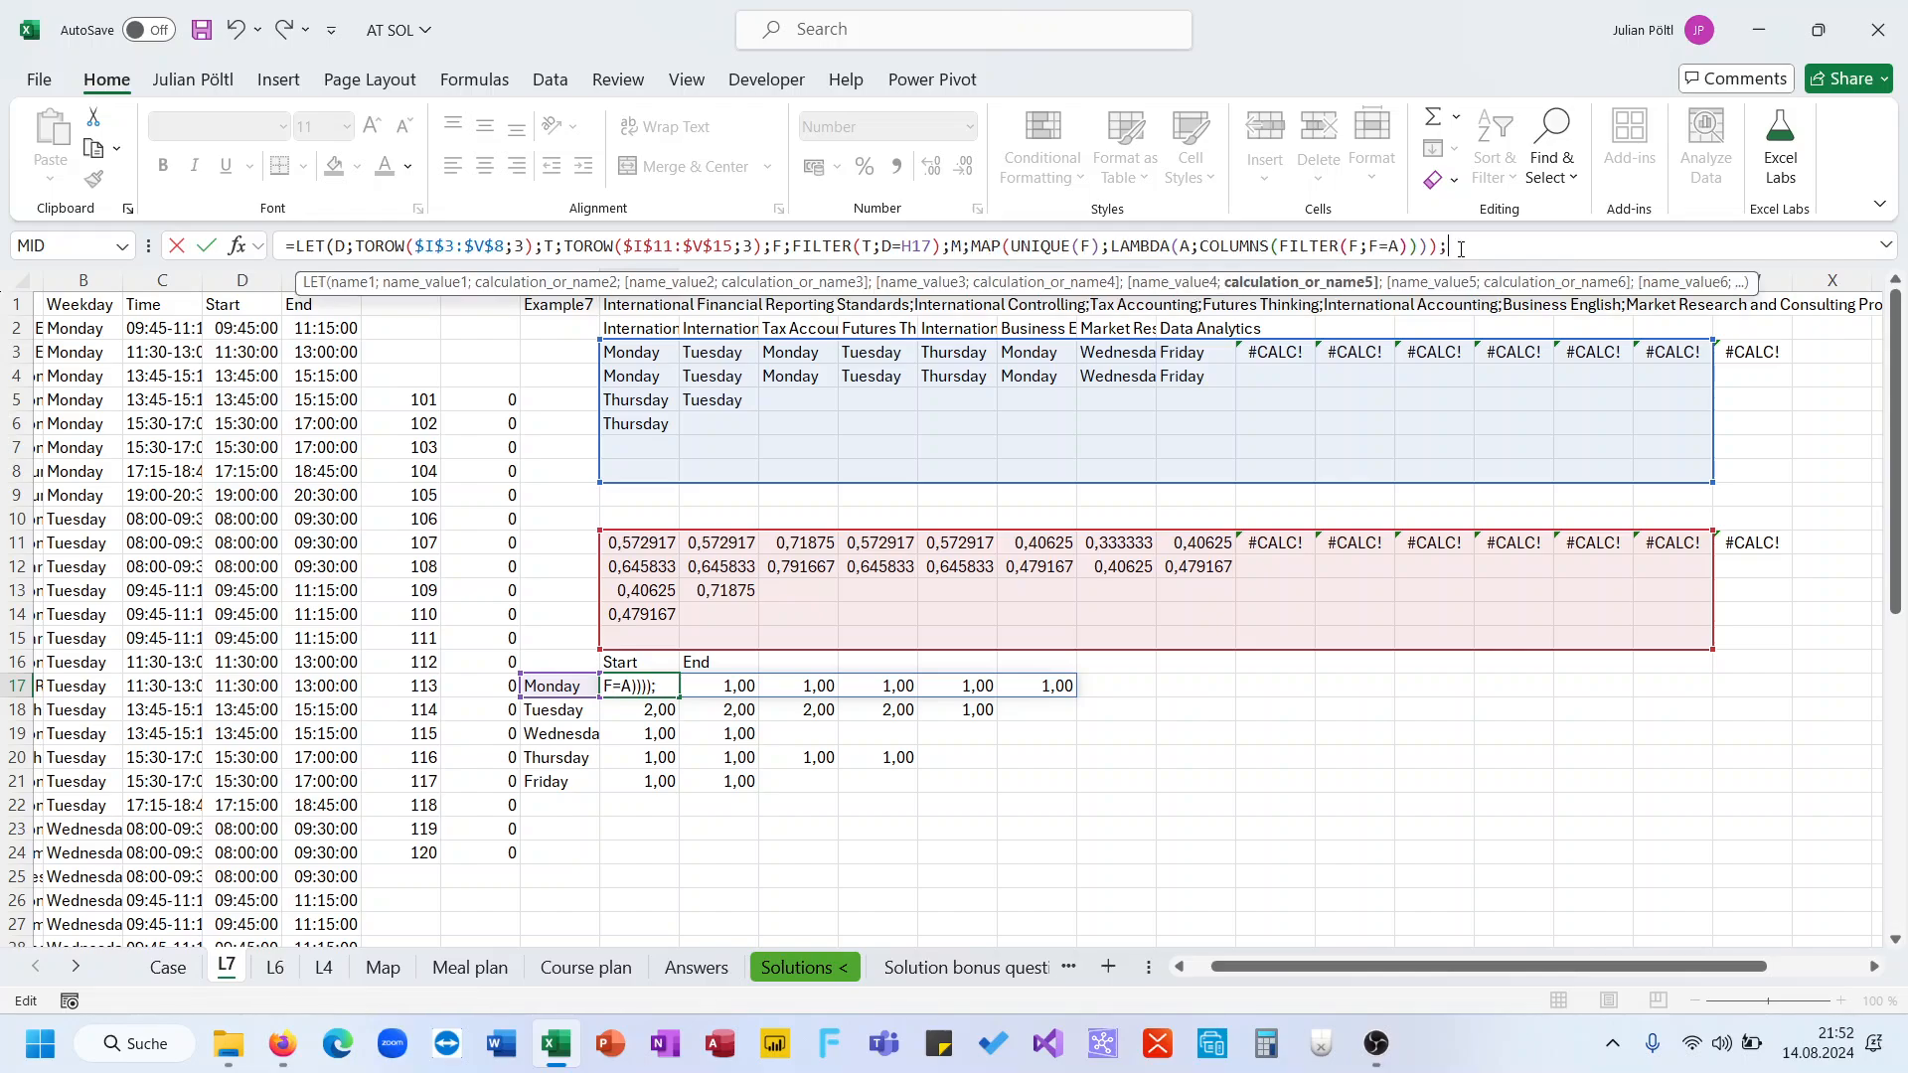
{"action": "type", "text": "SUmi"}
{"action": "key", "text": "Down"}
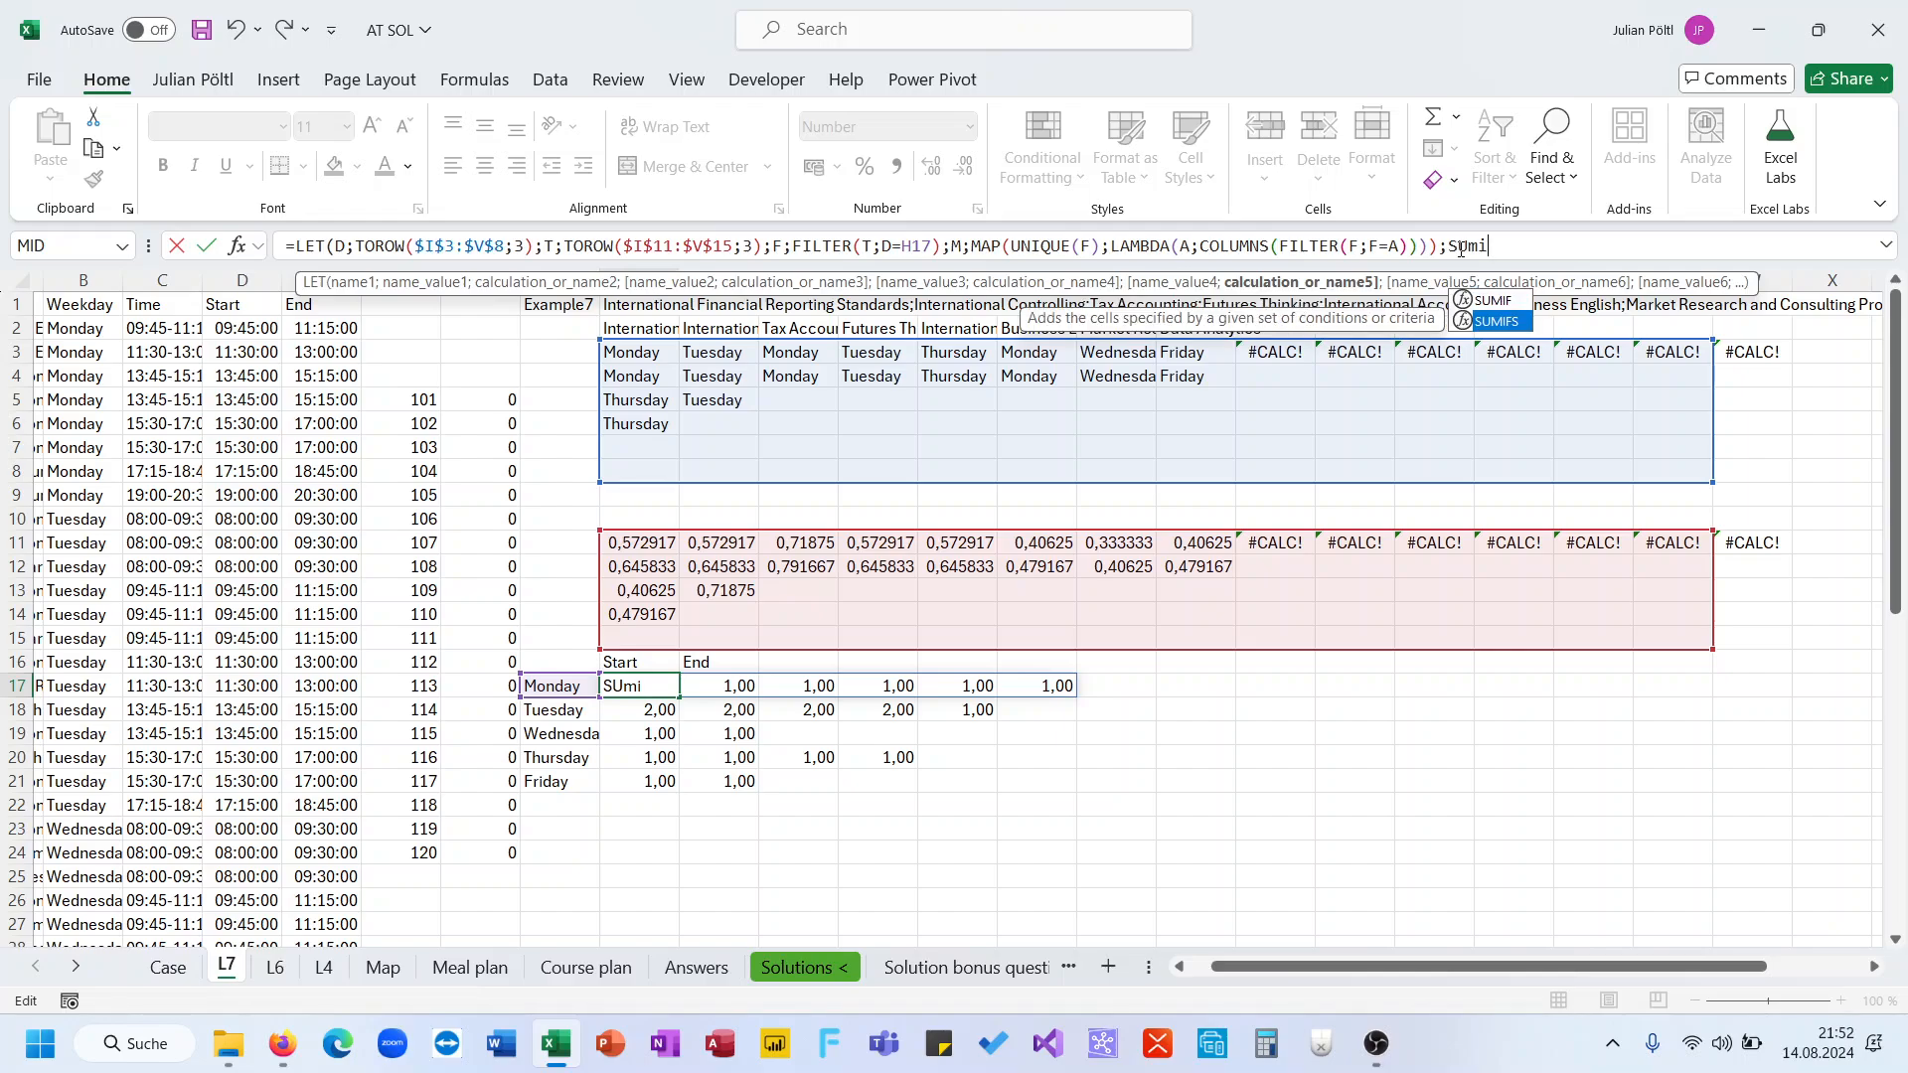
{"action": "key", "text": "Tab"}
{"action": "type", "text": "M;"}
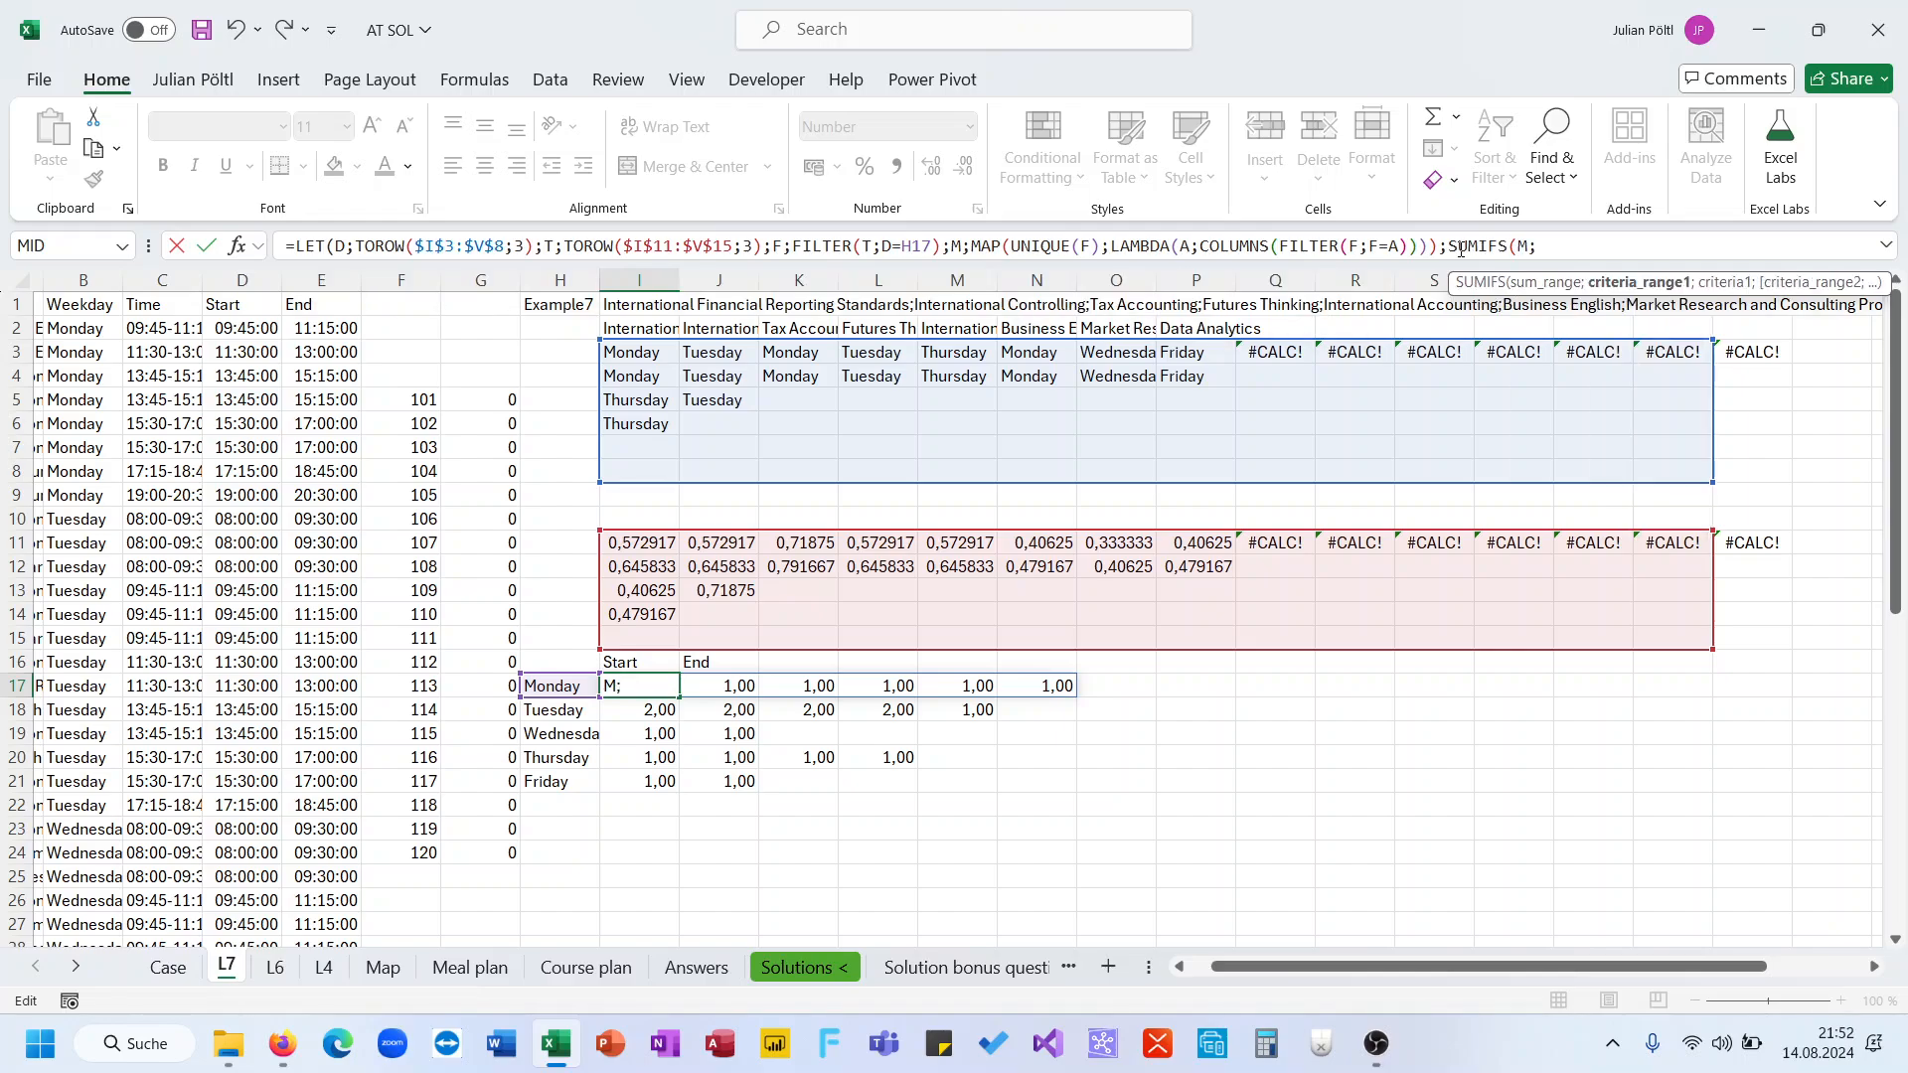
{"action": "type", "text": "M;"}
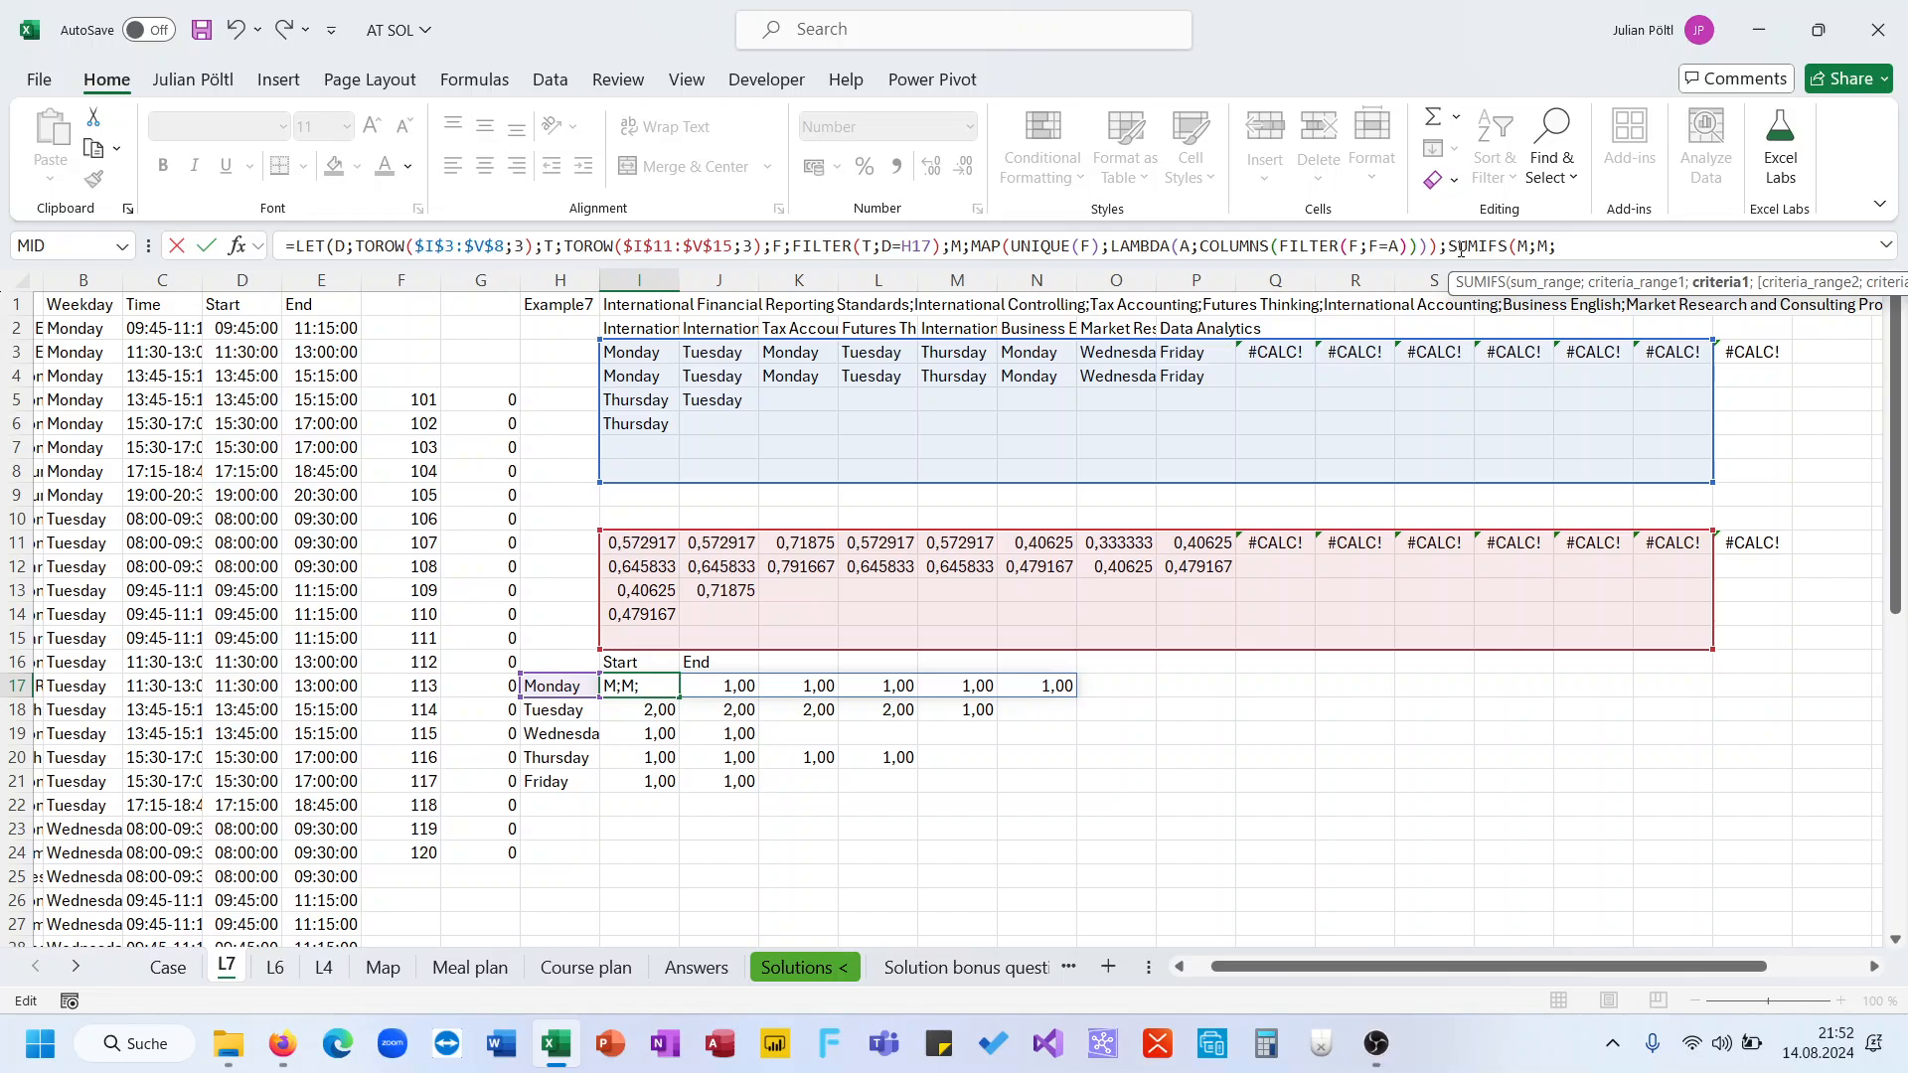
{"action": "type", "text": "\">1\")"}
{"action": "key", "text": "ctrl+Return"}
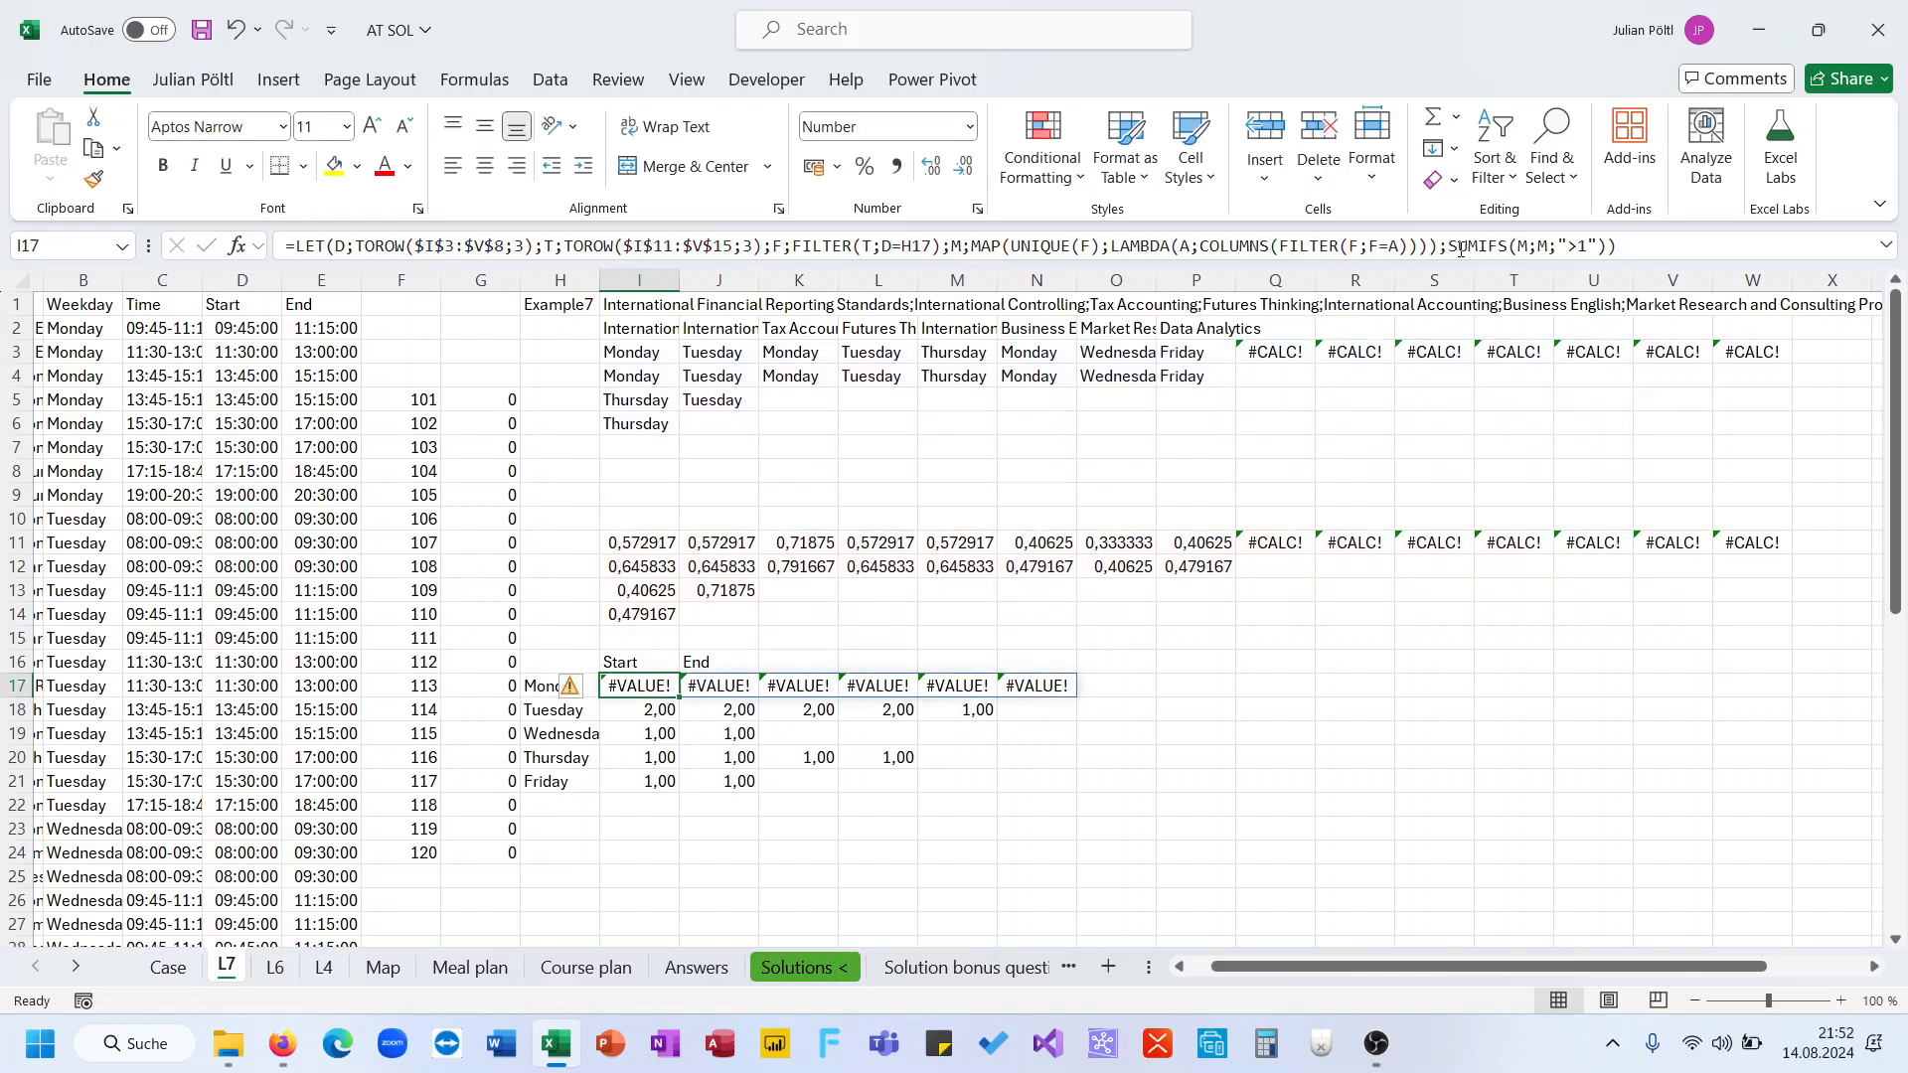
Replace the SUMIFS with FILTER(M;M>1) to keep only start-time counts above 1
{"action": "left_click_drag", "start_coordinate": [1617, 245], "coordinate": [1447, 250]}
{"action": "type", "text": "Fil"}
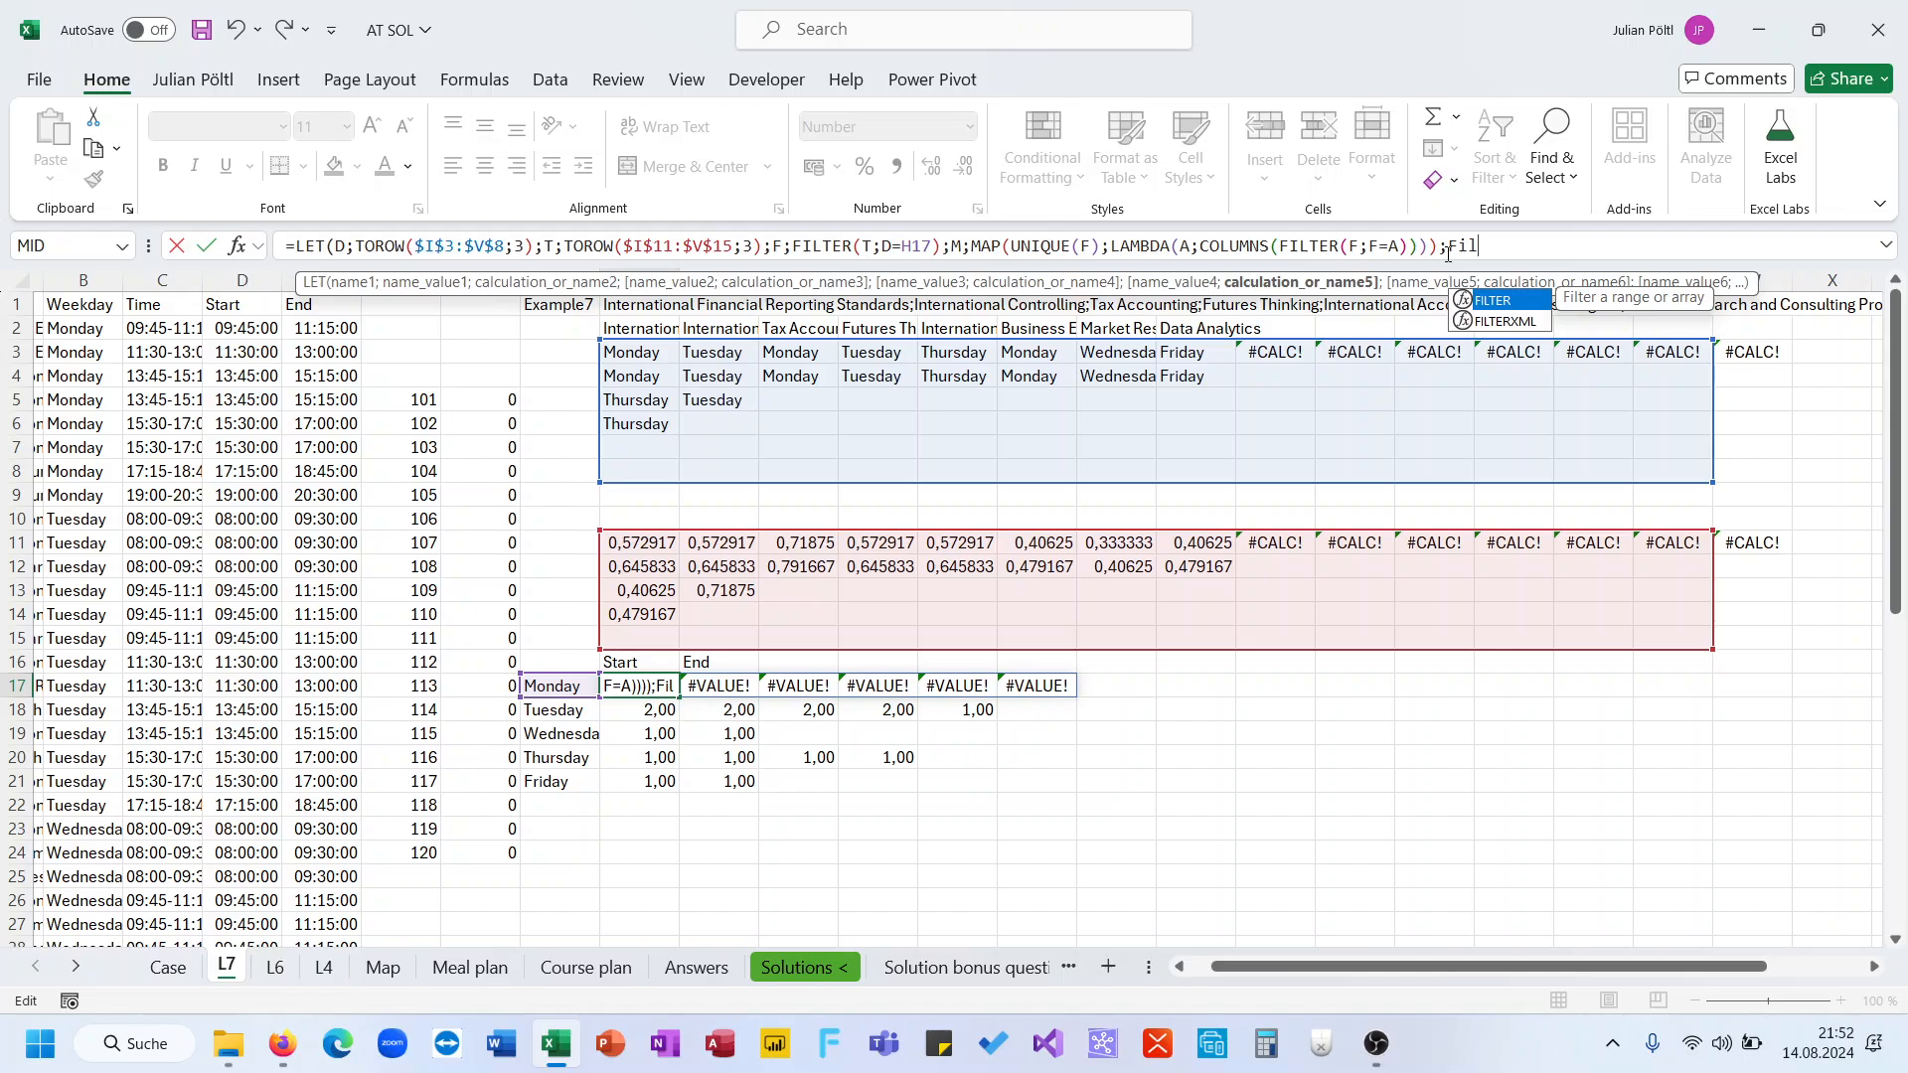
{"action": "key", "text": "Tab"}
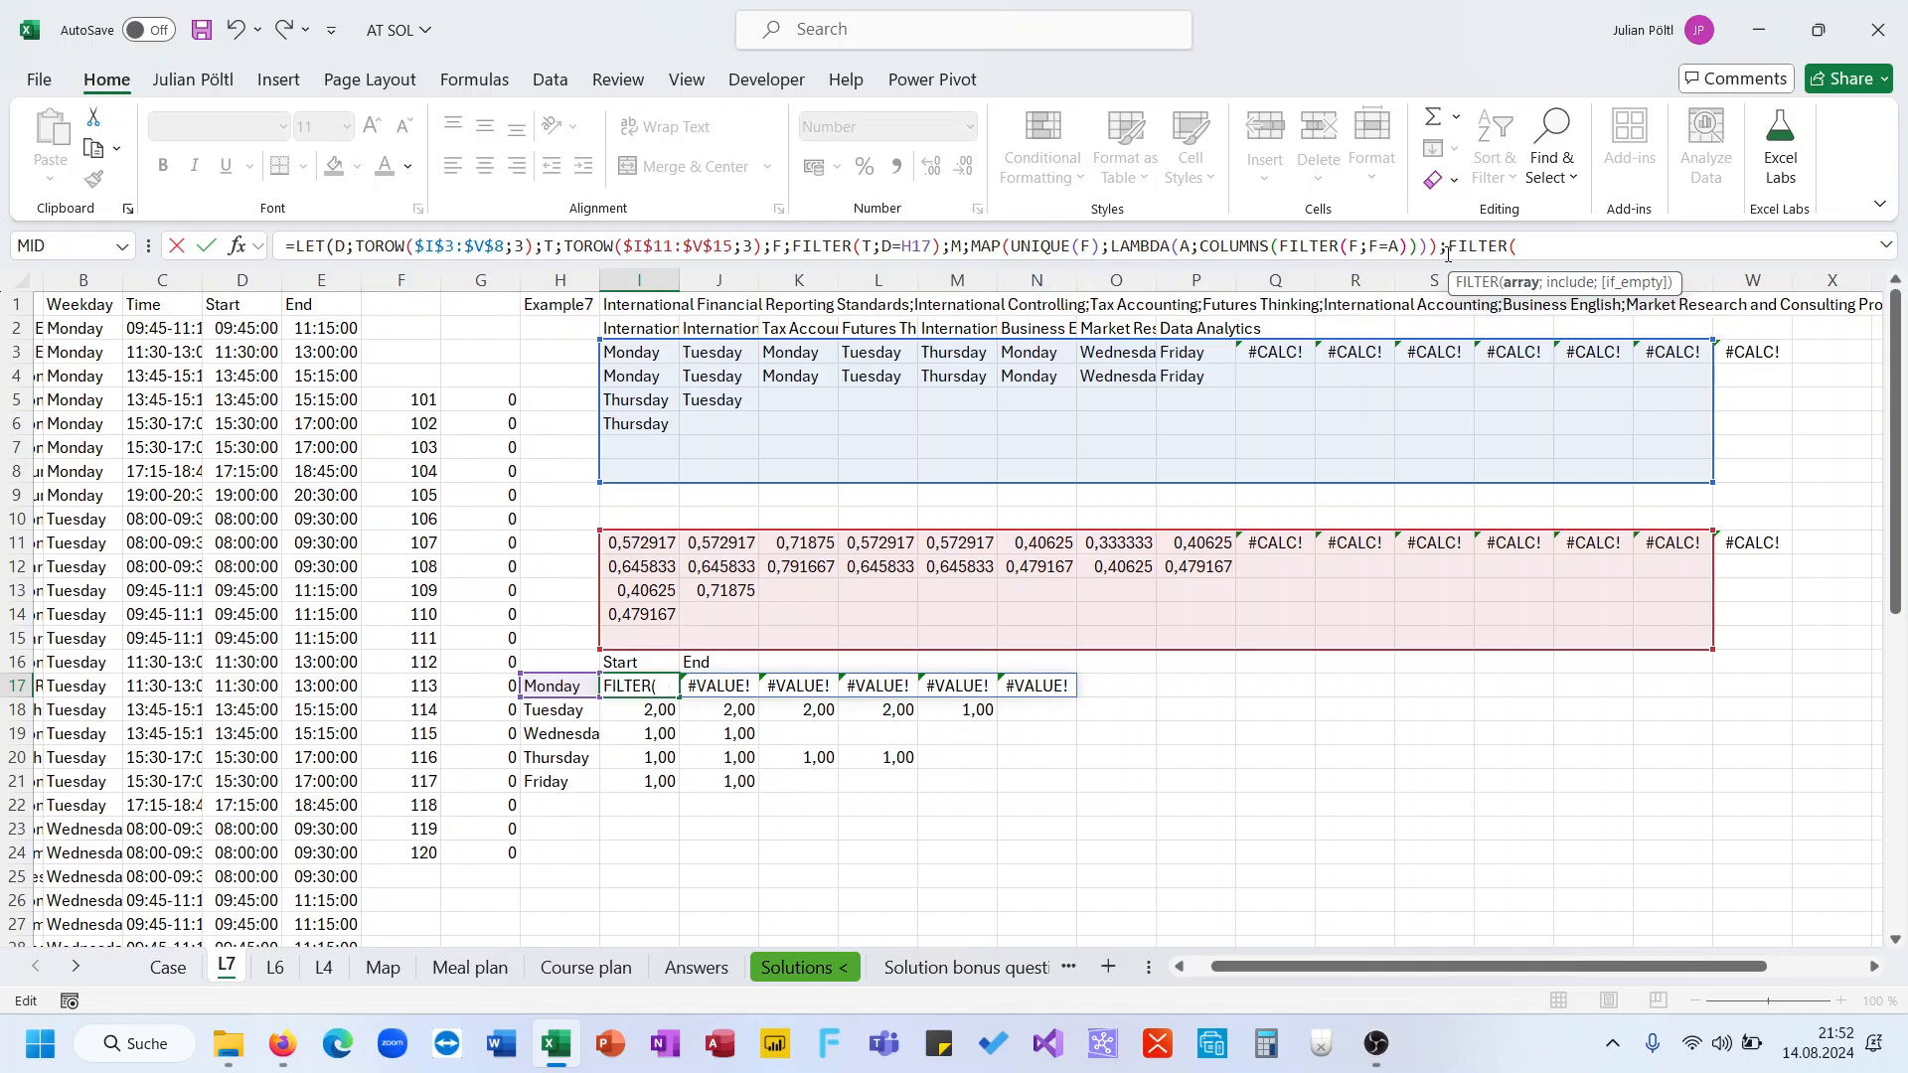
{"action": "type", "text": "M;M>"}
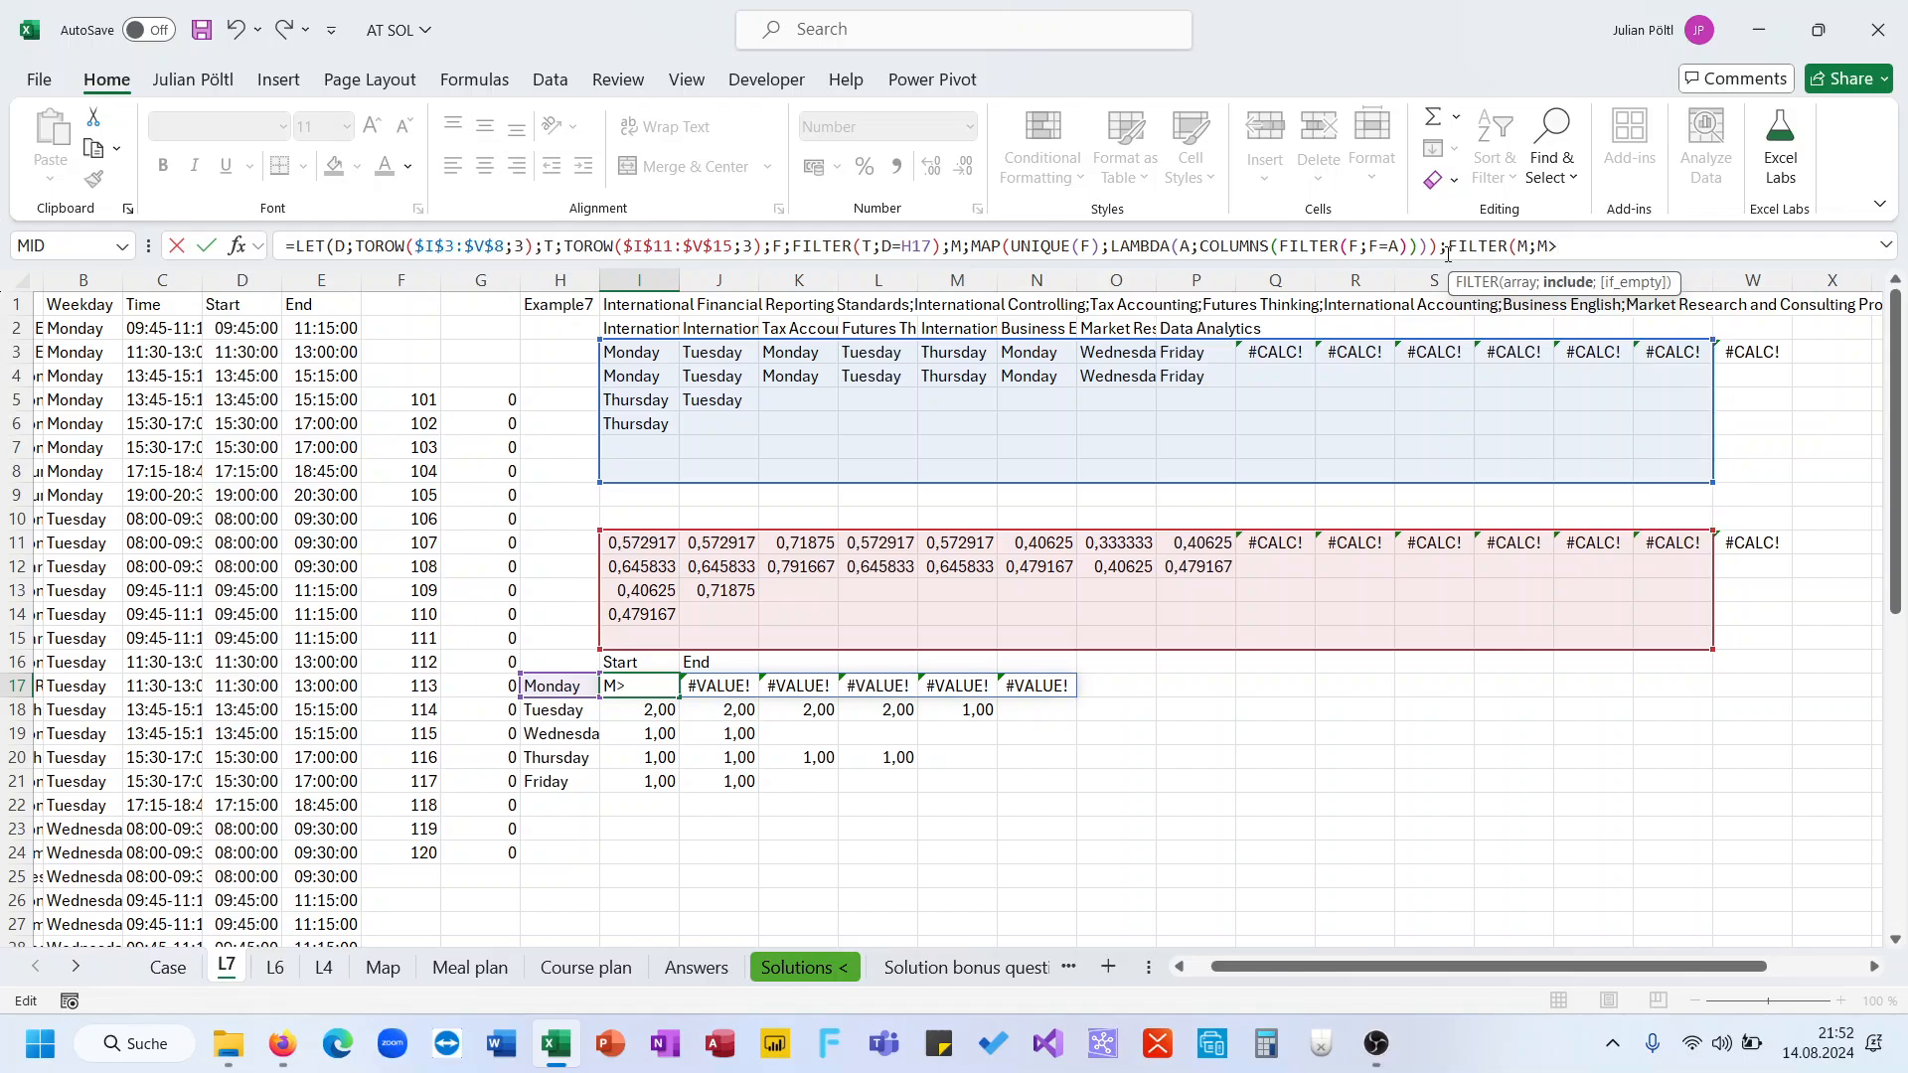
{"action": "type", "text": "1))"}
{"action": "key", "text": "Return"}
{"action": "key", "text": "Up"}
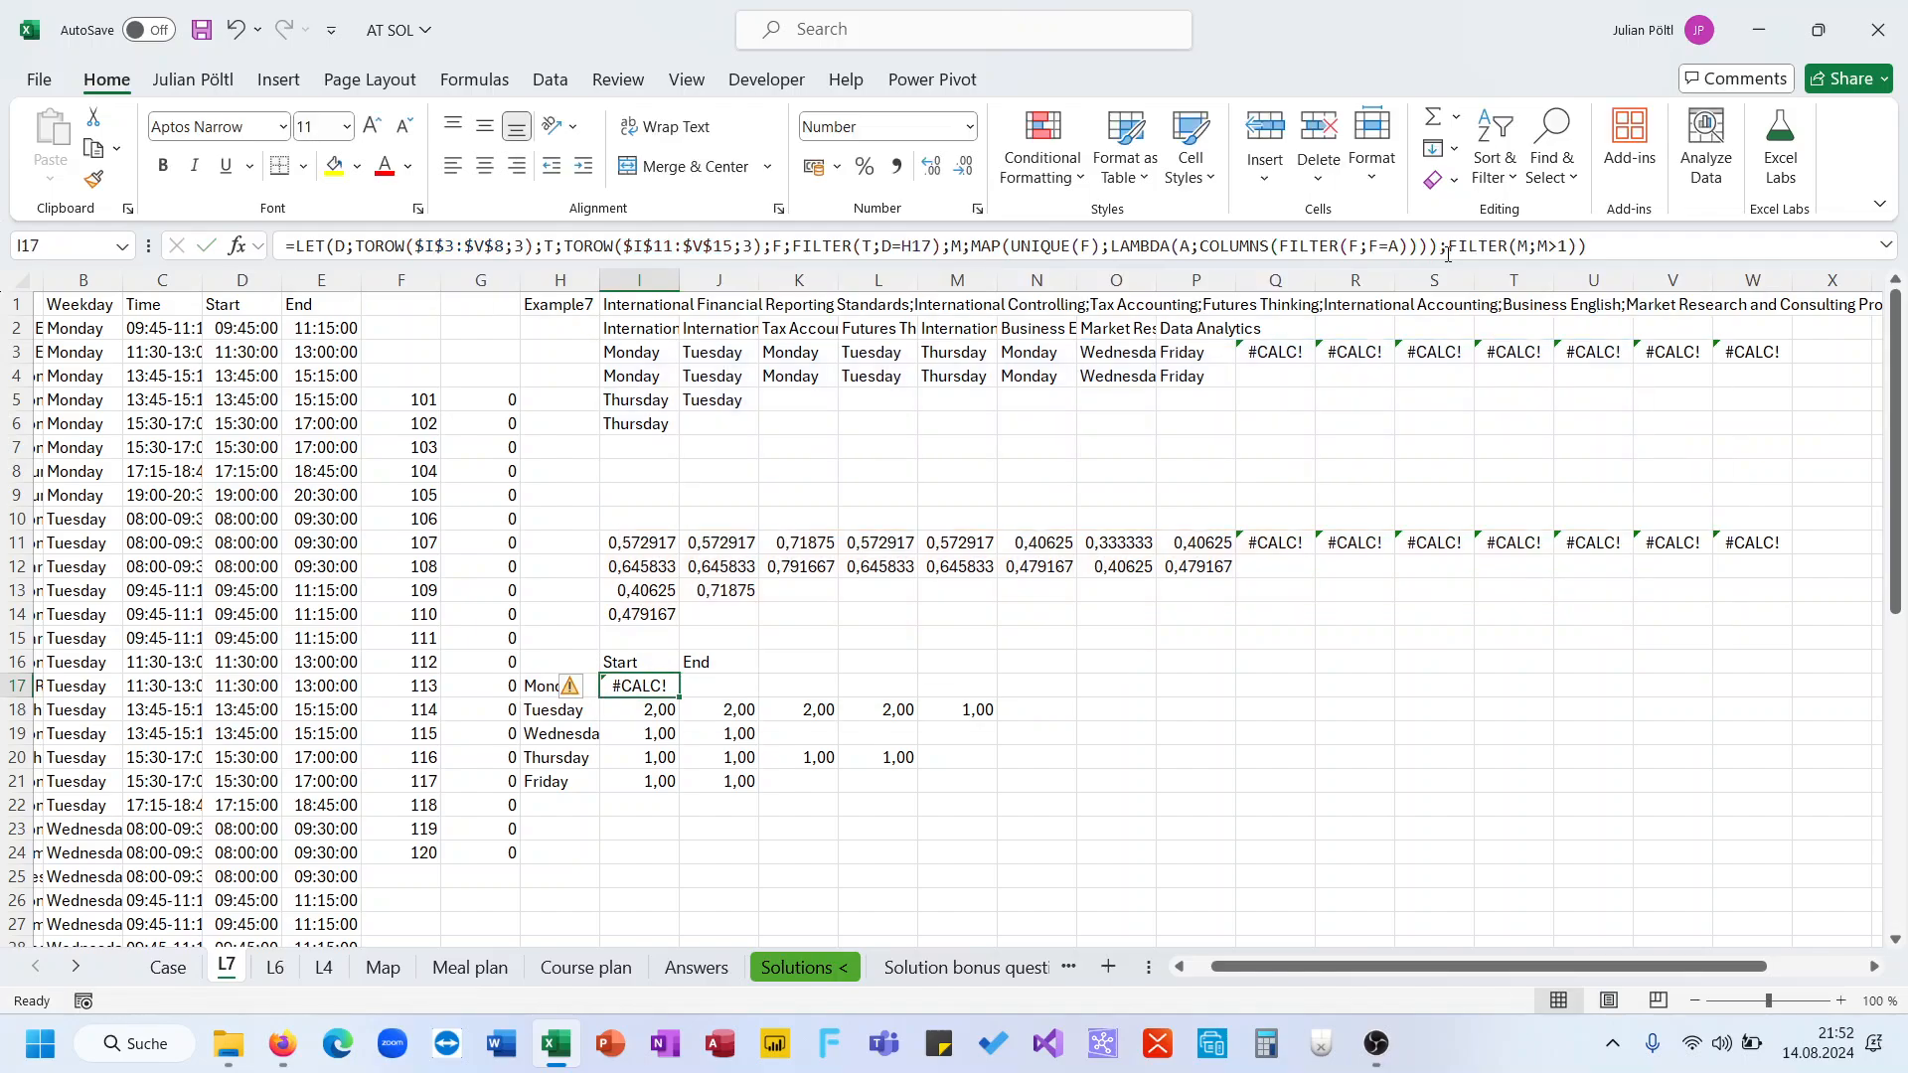
Fill the I17 formula down to Friday and wrap its FILTER in IFERROR with 0 as the fallback
{"action": "left_click_drag", "start_coordinate": [679, 697], "coordinate": [675, 788]}
{"action": "left_click", "coordinate": [647, 683]}
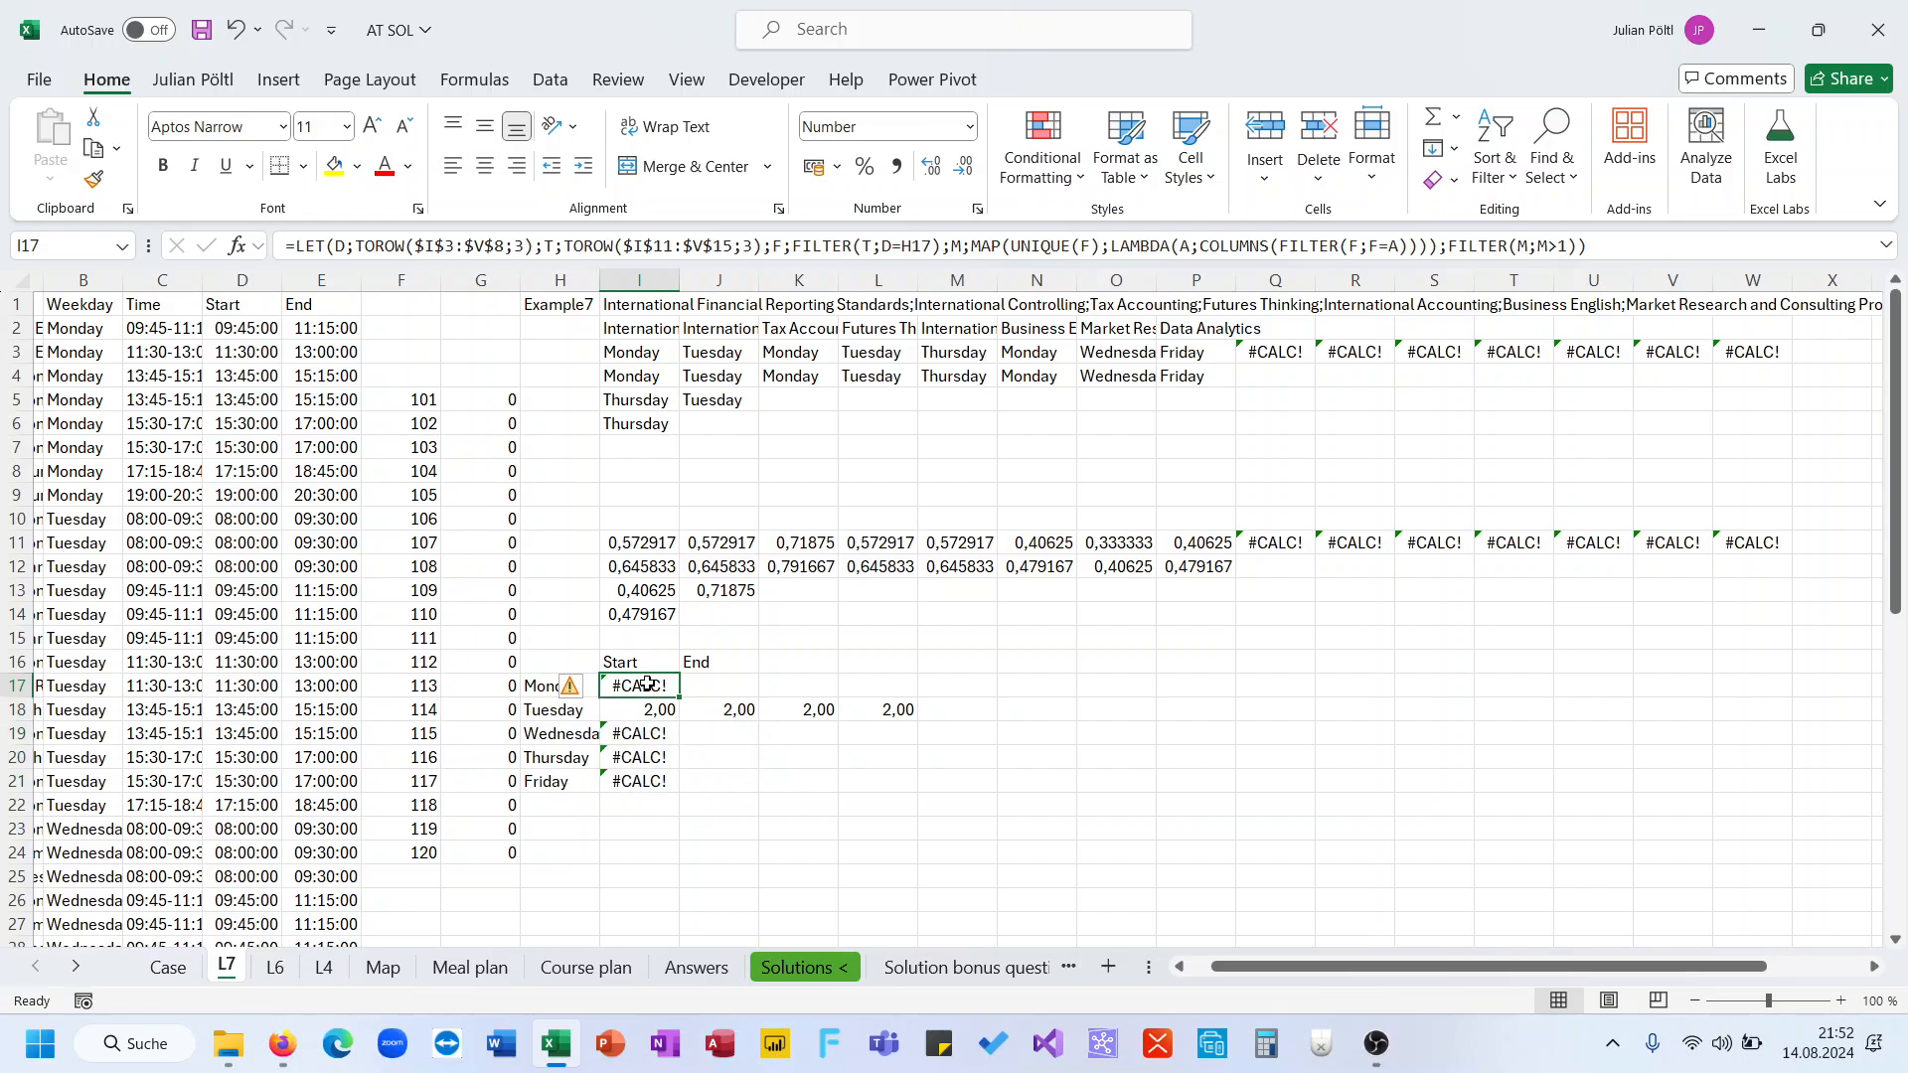
{"action": "left_click", "coordinate": [1445, 246]}
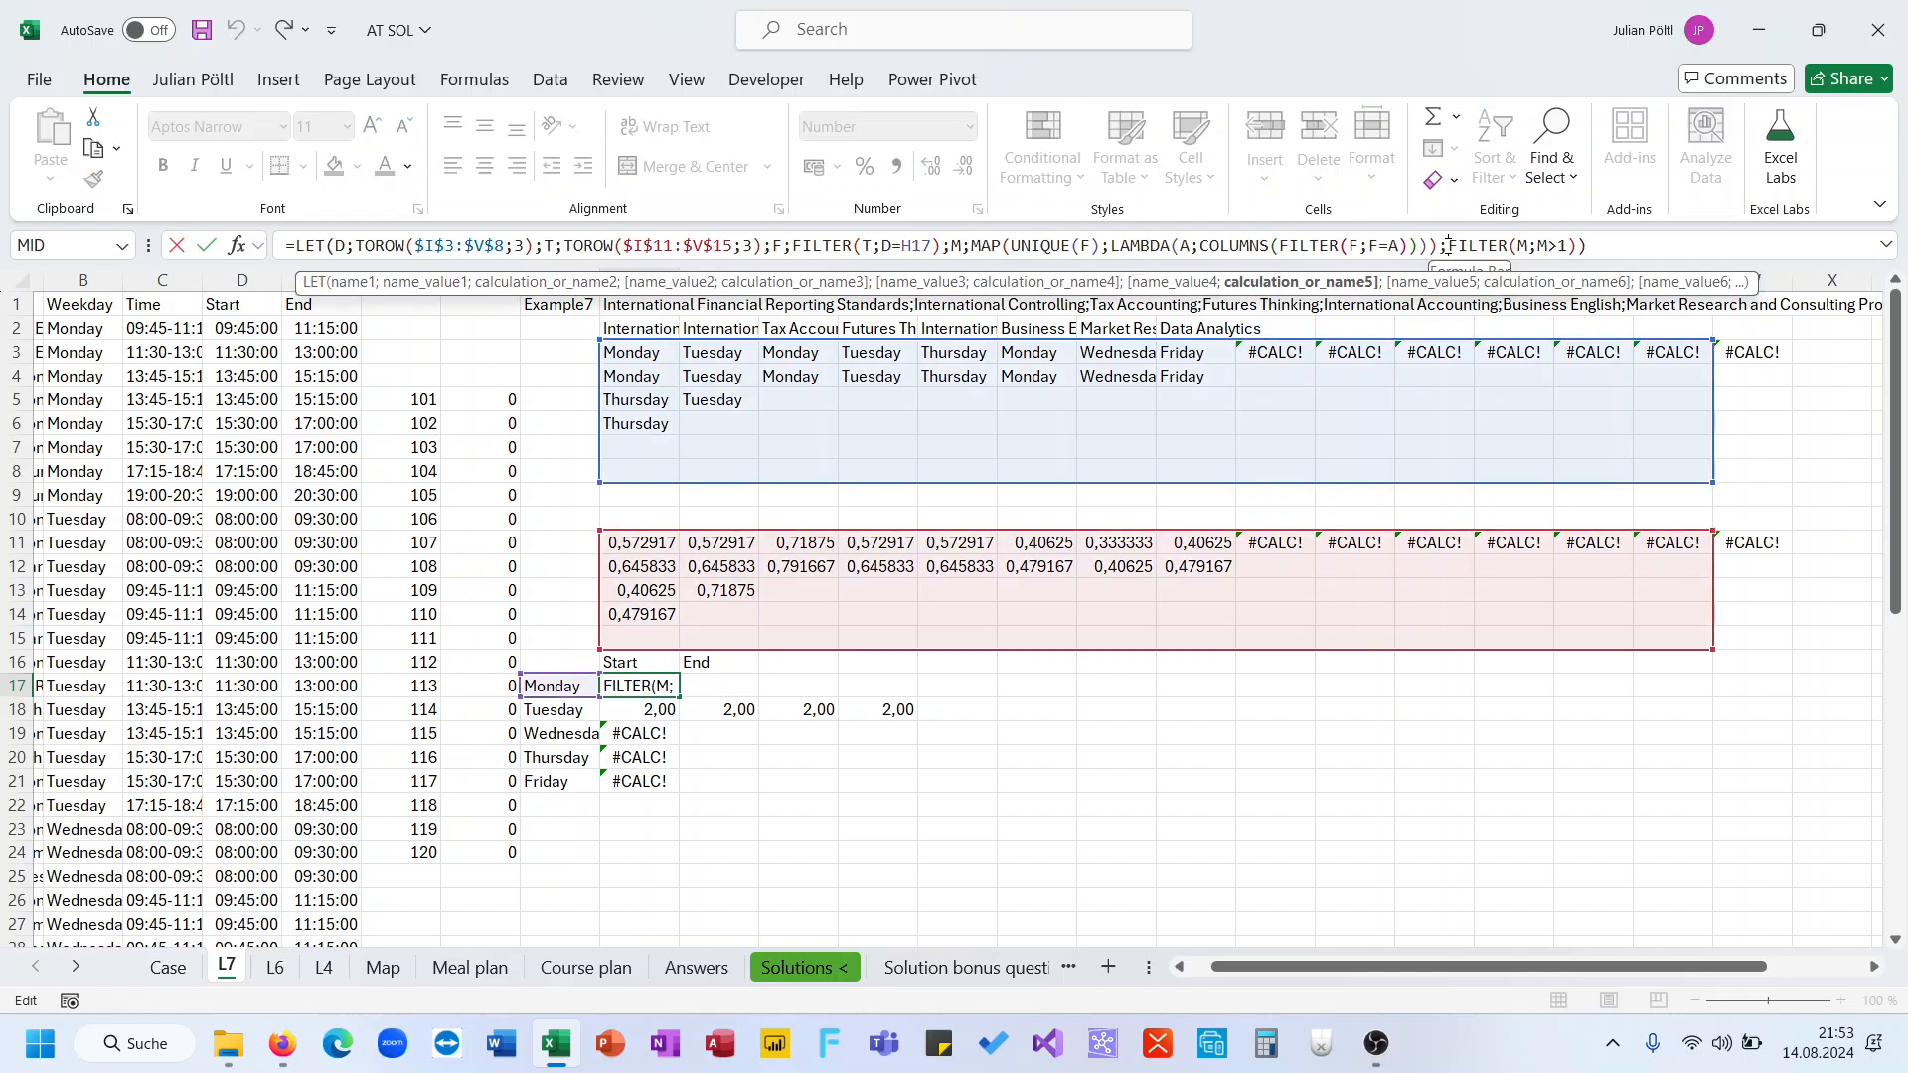
{"action": "type", "text": "IFERROR("}
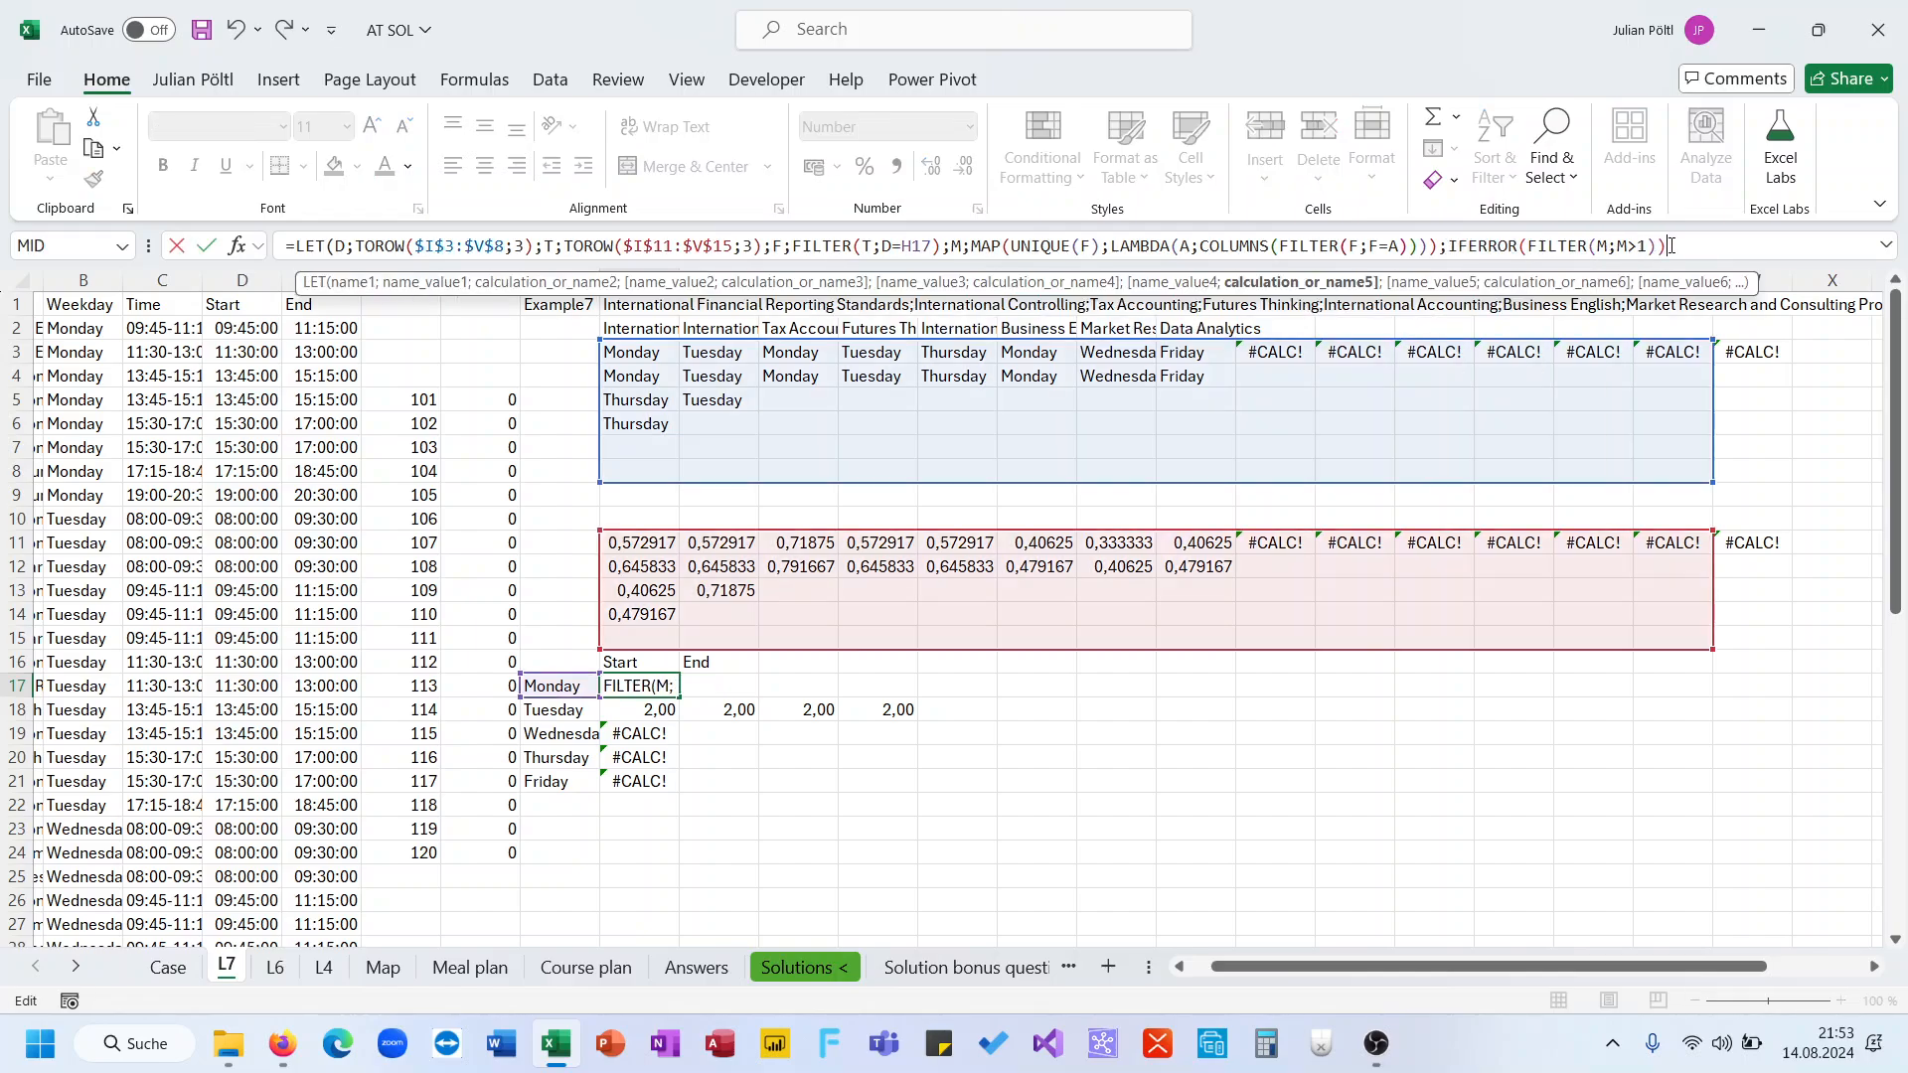
{"action": "left_click", "coordinate": [1671, 245]}
{"action": "key", "text": "BackSpace"}
{"action": "type", "text": "0))"}
{"action": "key", "text": "ctrl+Return"}
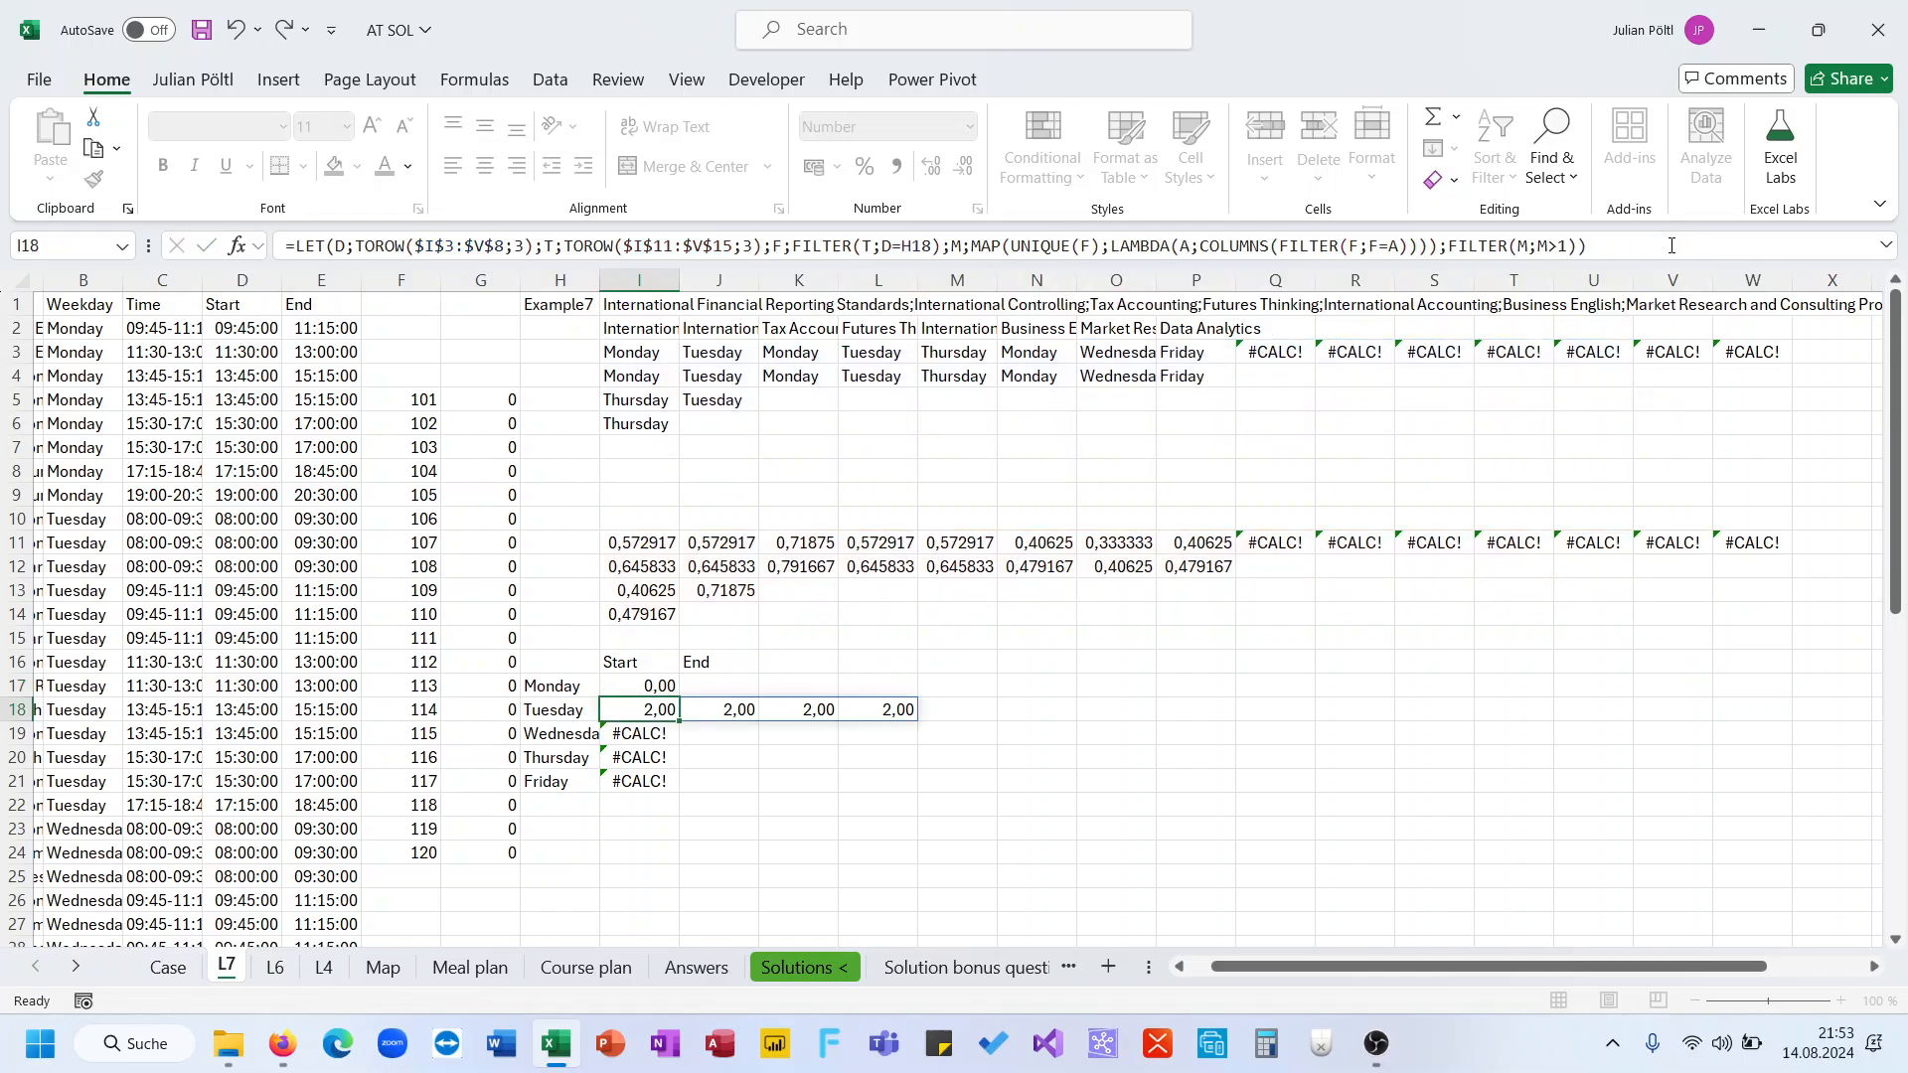
Wrap the FILTER inside SUM within the IFERROR and fill the formula down to row 21
{"action": "key", "text": "F2"}
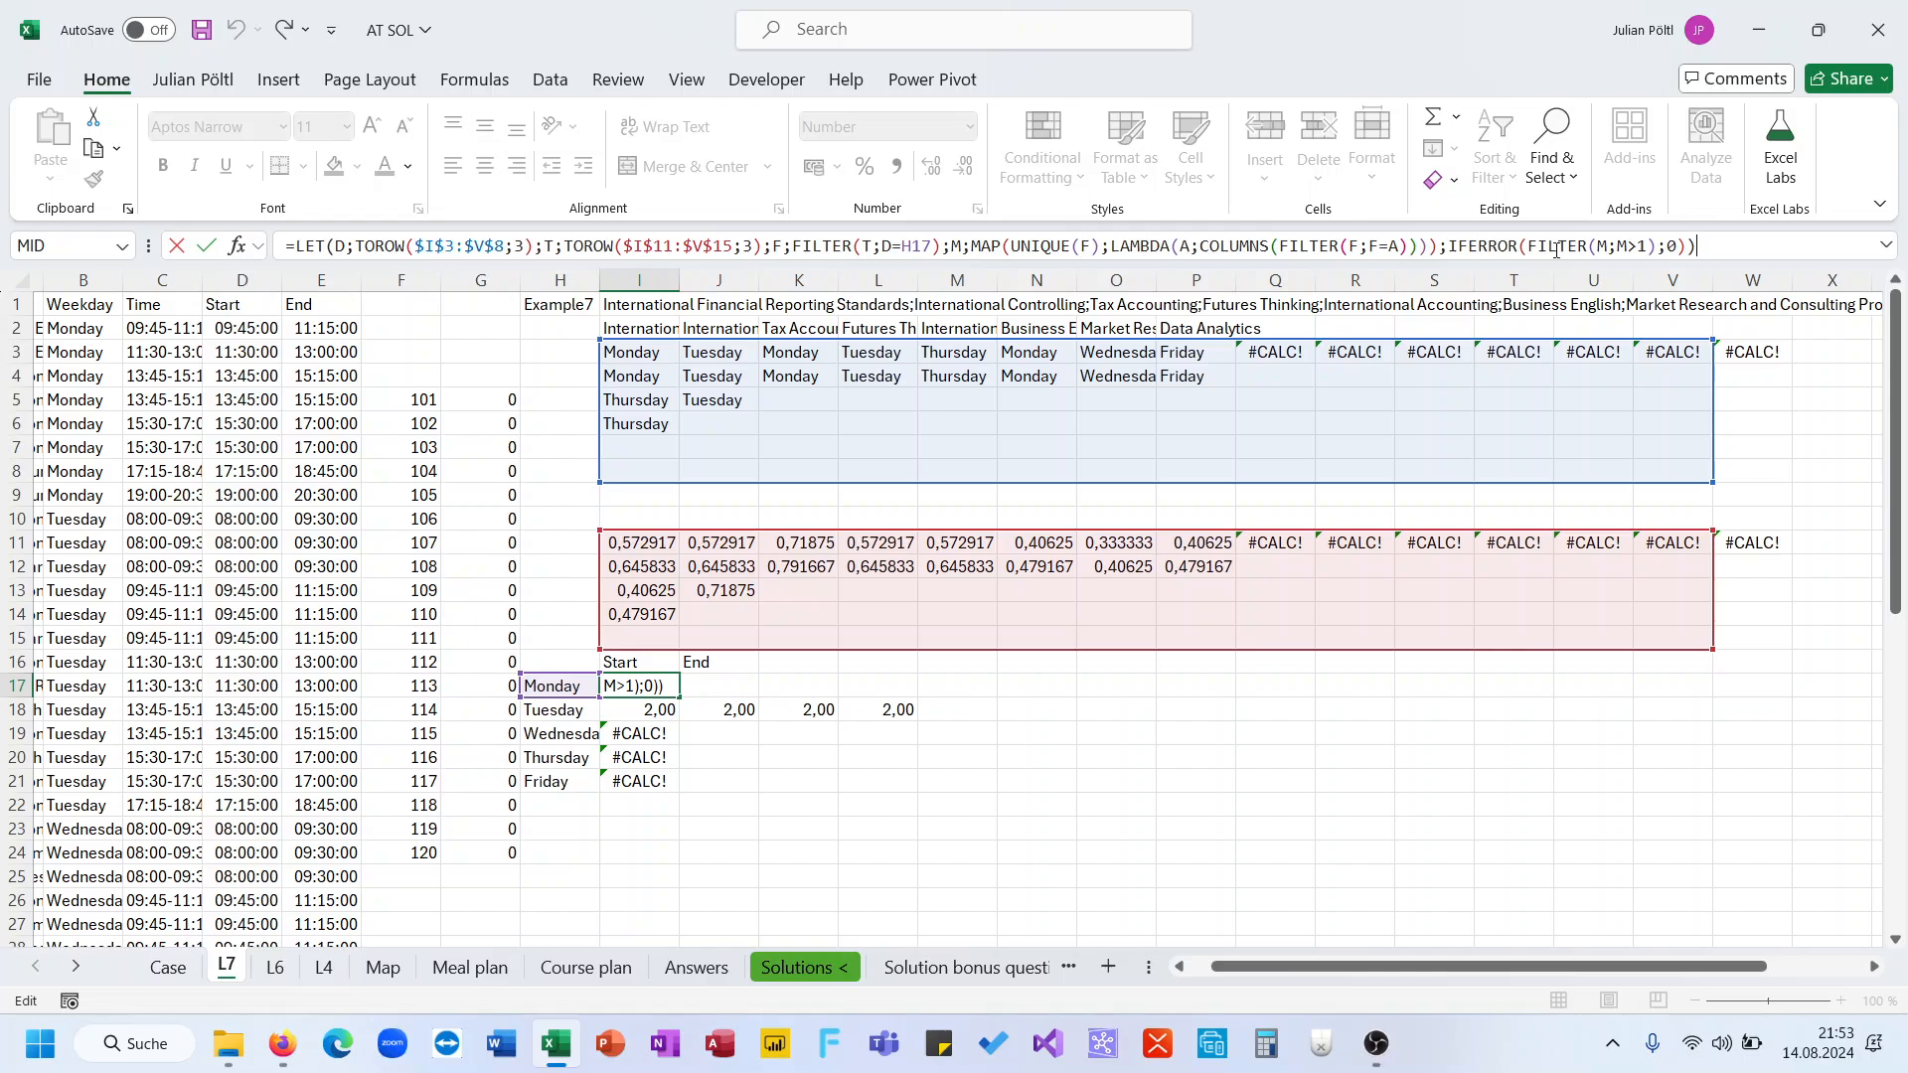
{"action": "left_click", "coordinate": [1531, 246]}
{"action": "type", "text": "sum("}
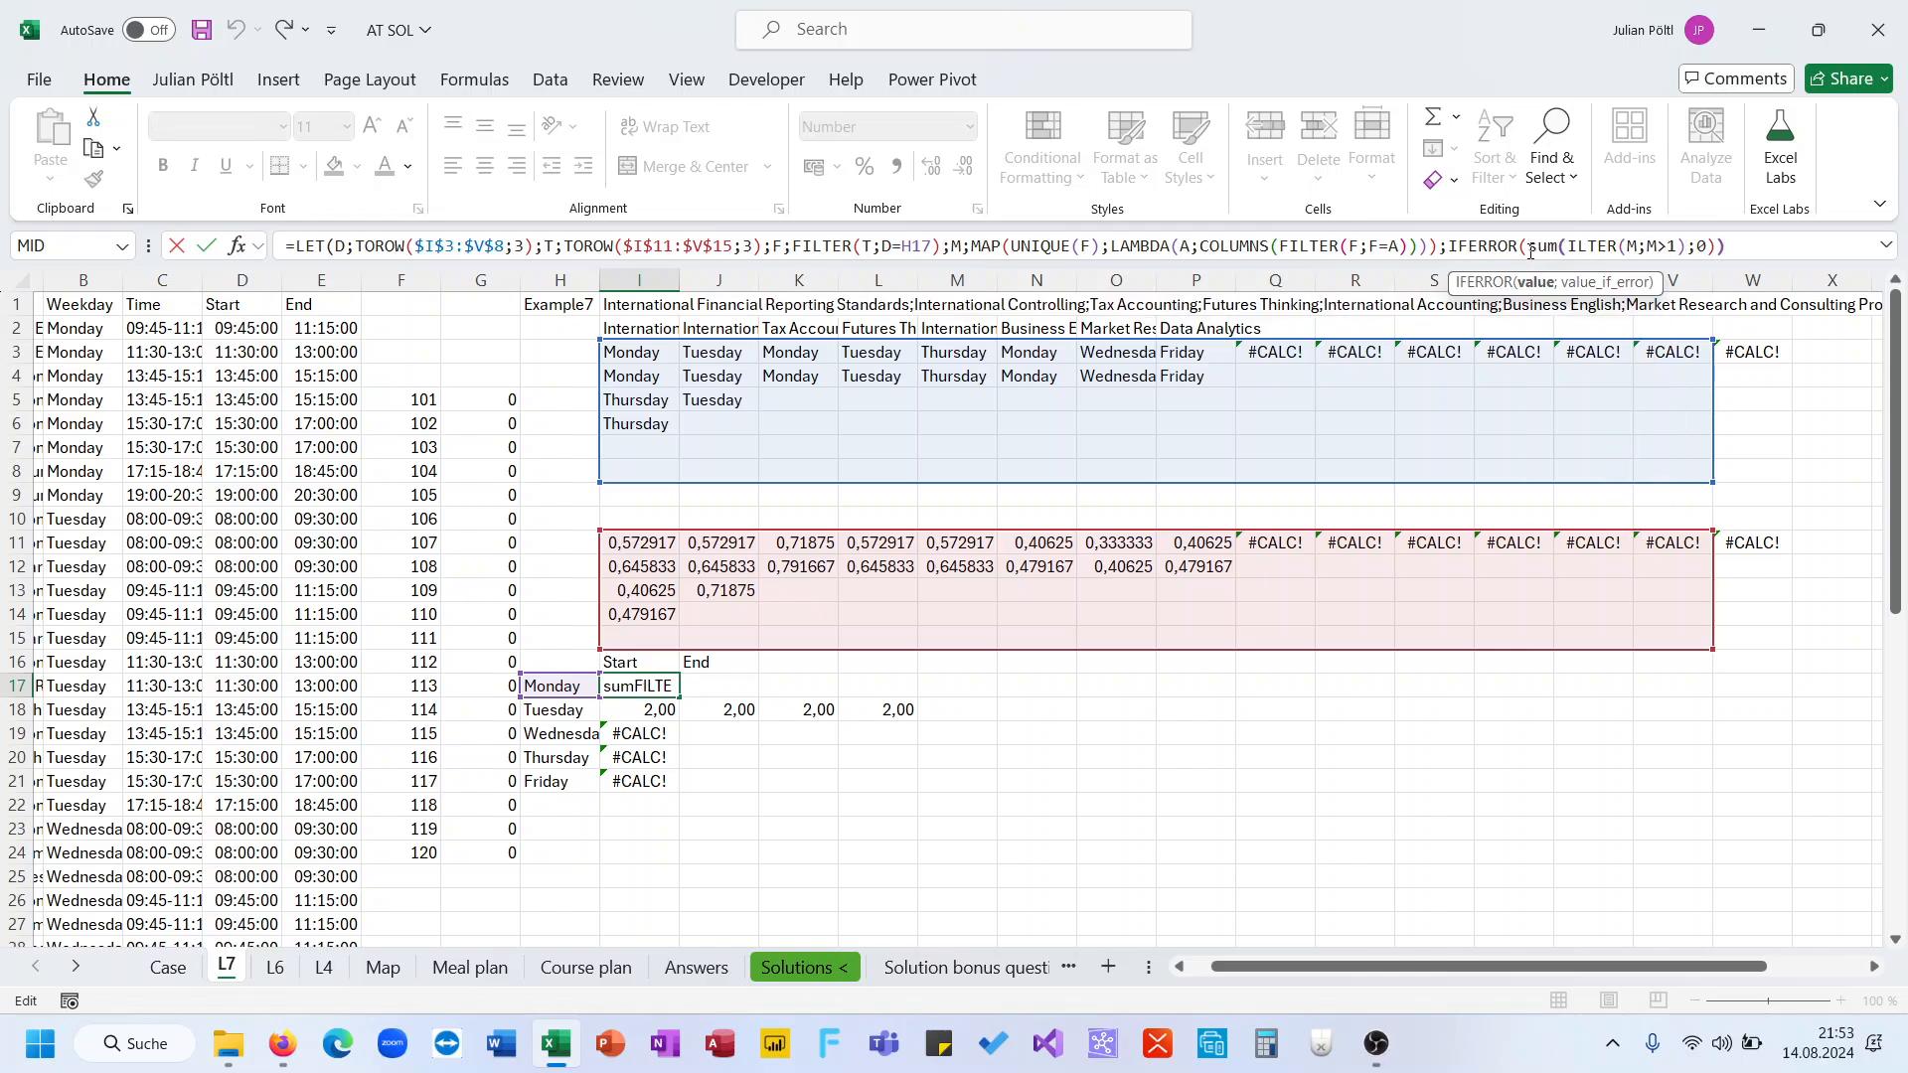
{"action": "type", "text": ")"}
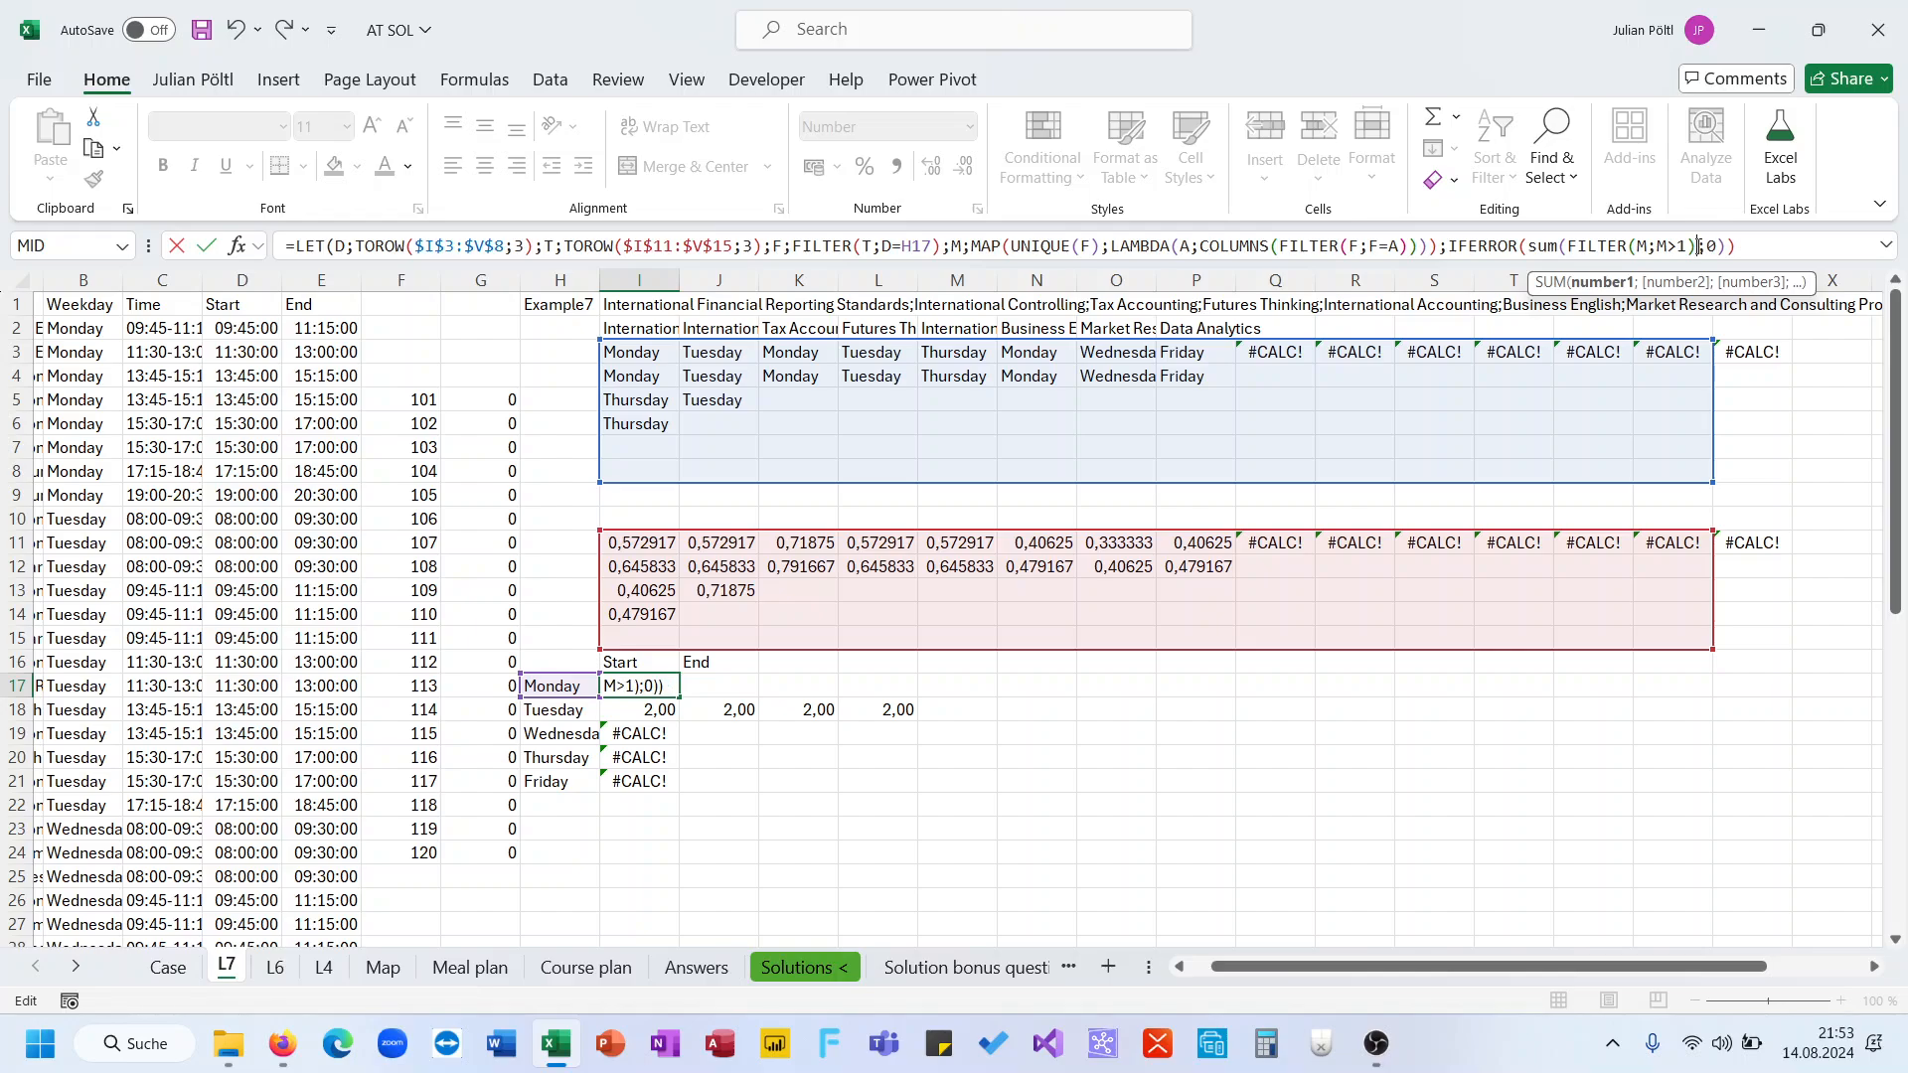
{"action": "key", "text": "ctrl+Return"}
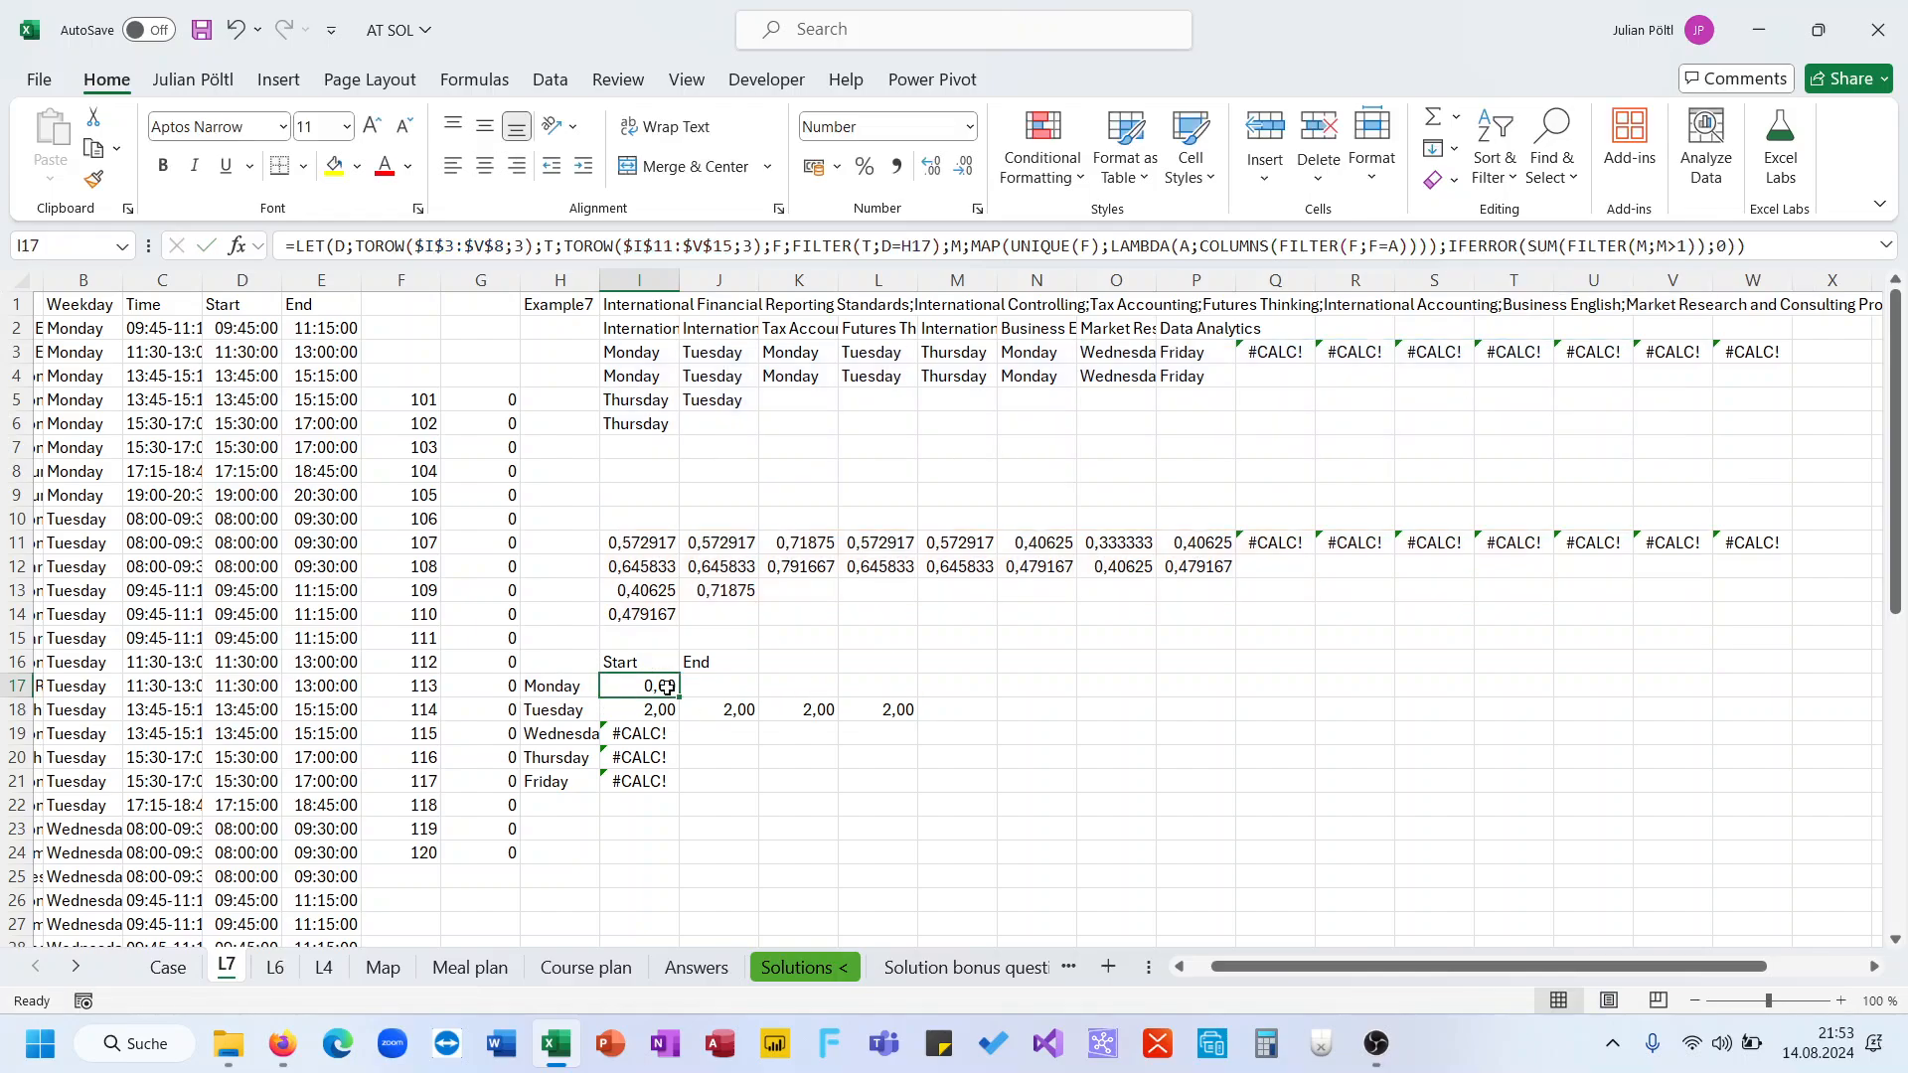
{"action": "left_click_drag", "start_coordinate": [678, 697], "coordinate": [655, 783]}
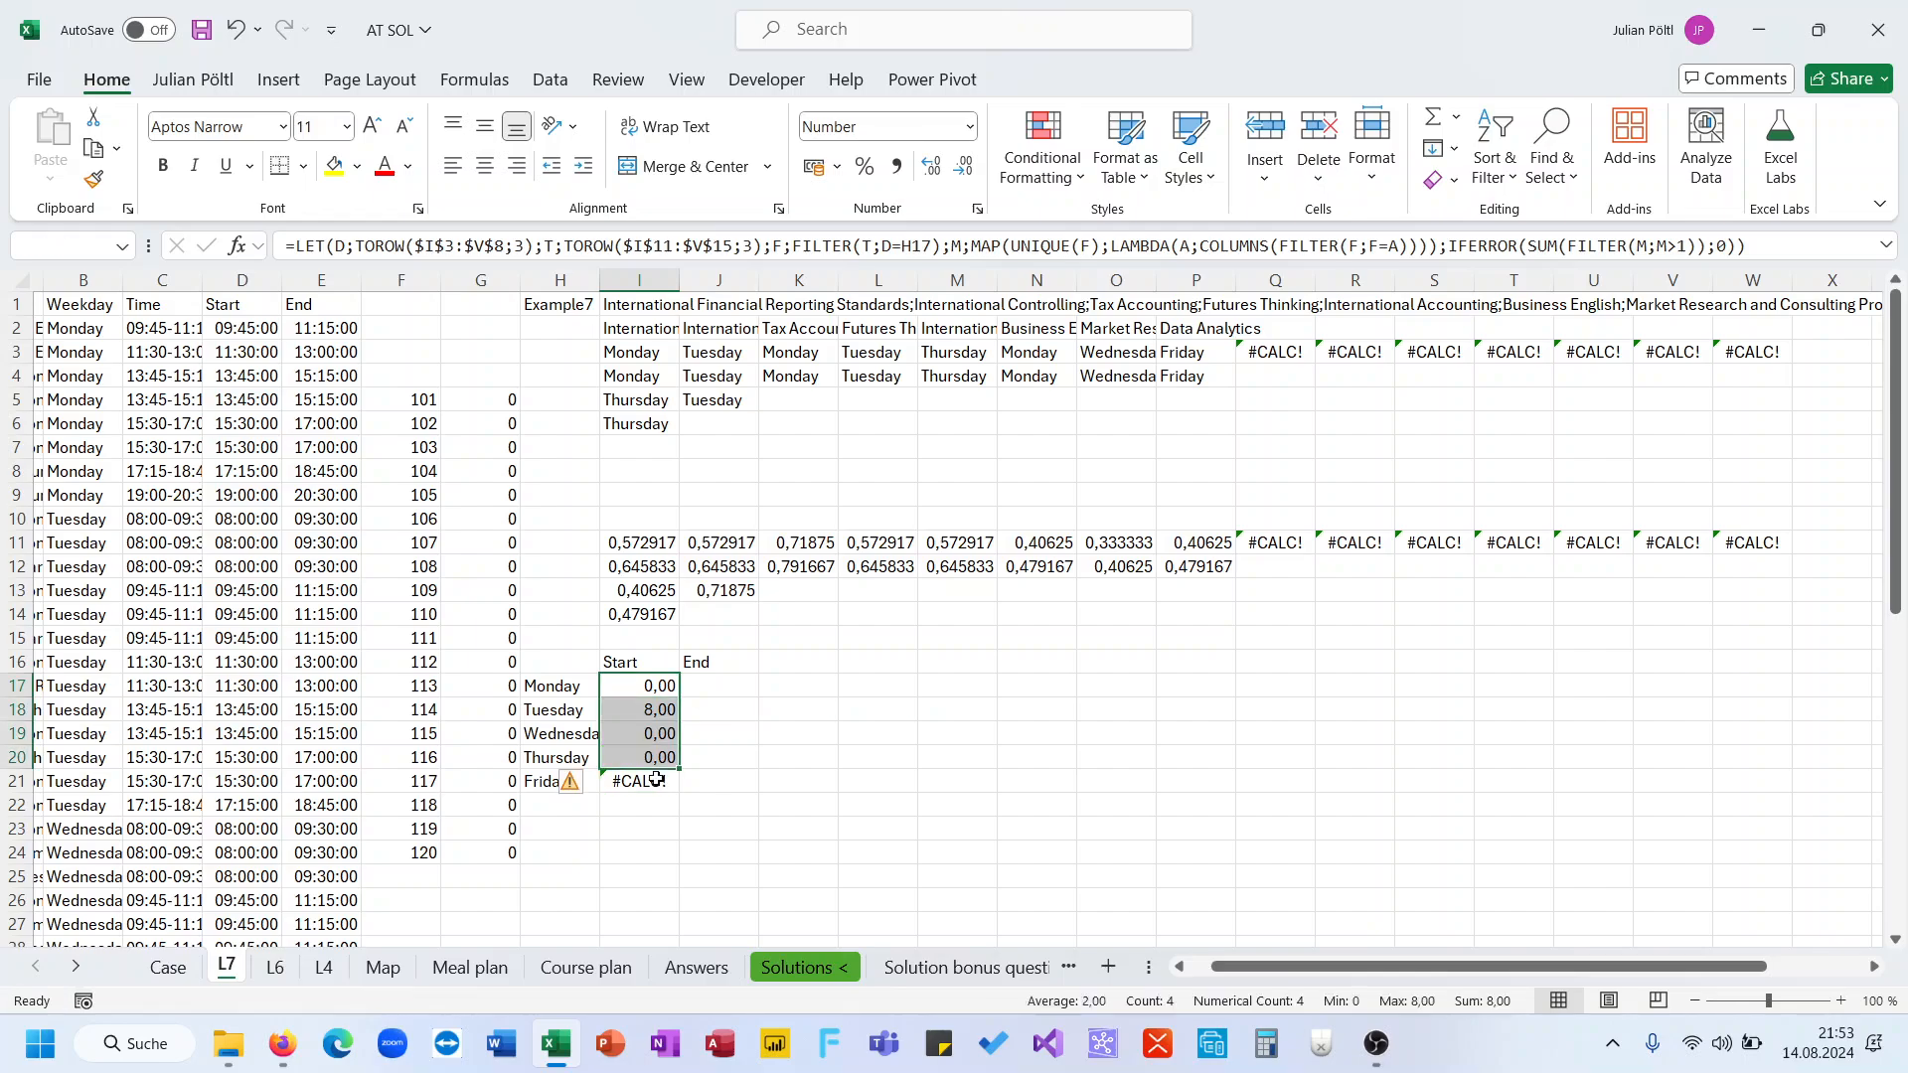
{"action": "left_click", "coordinate": [657, 711]}
{"action": "left_click_drag", "start_coordinate": [679, 720], "coordinate": [675, 787]}
{"action": "left_click", "coordinate": [655, 686]}
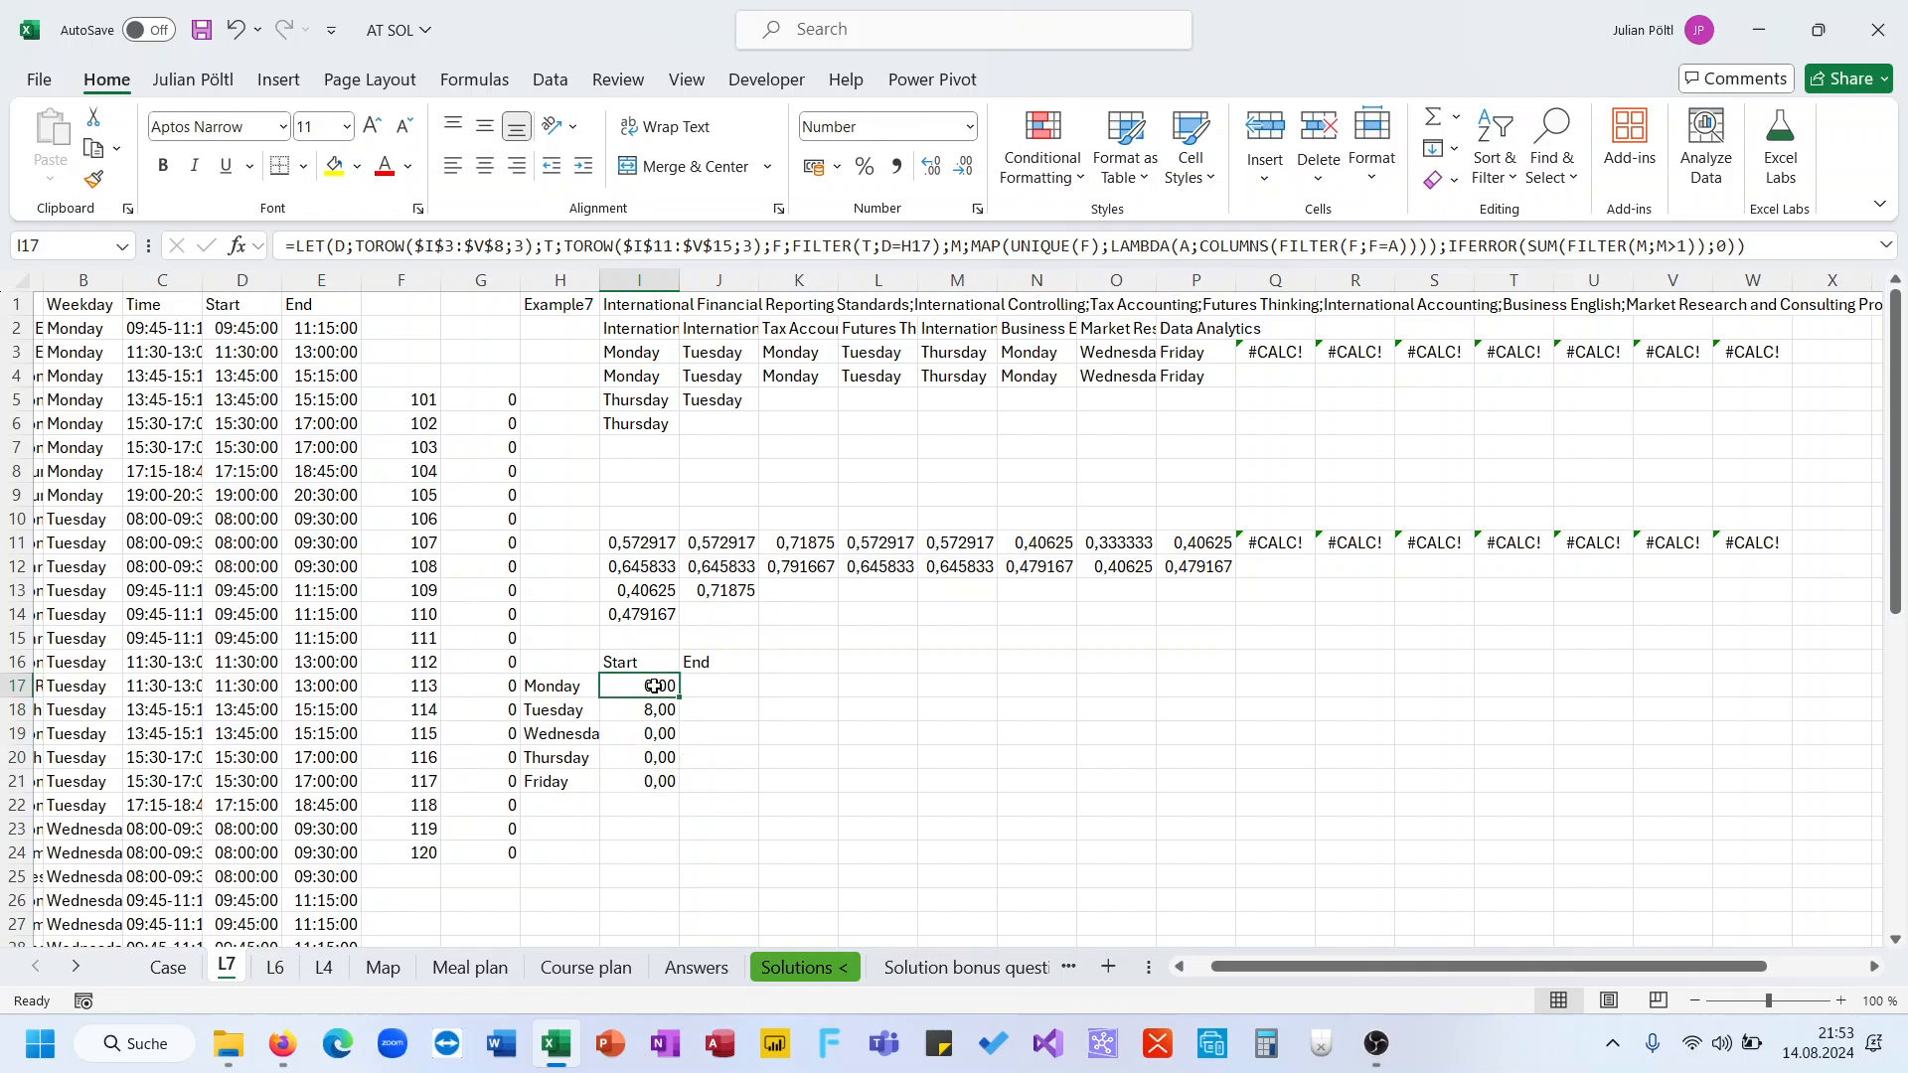
Divide the LET result in I17 by 2 and fill the formula down to Friday
{"action": "left_click", "coordinate": [1708, 245]}
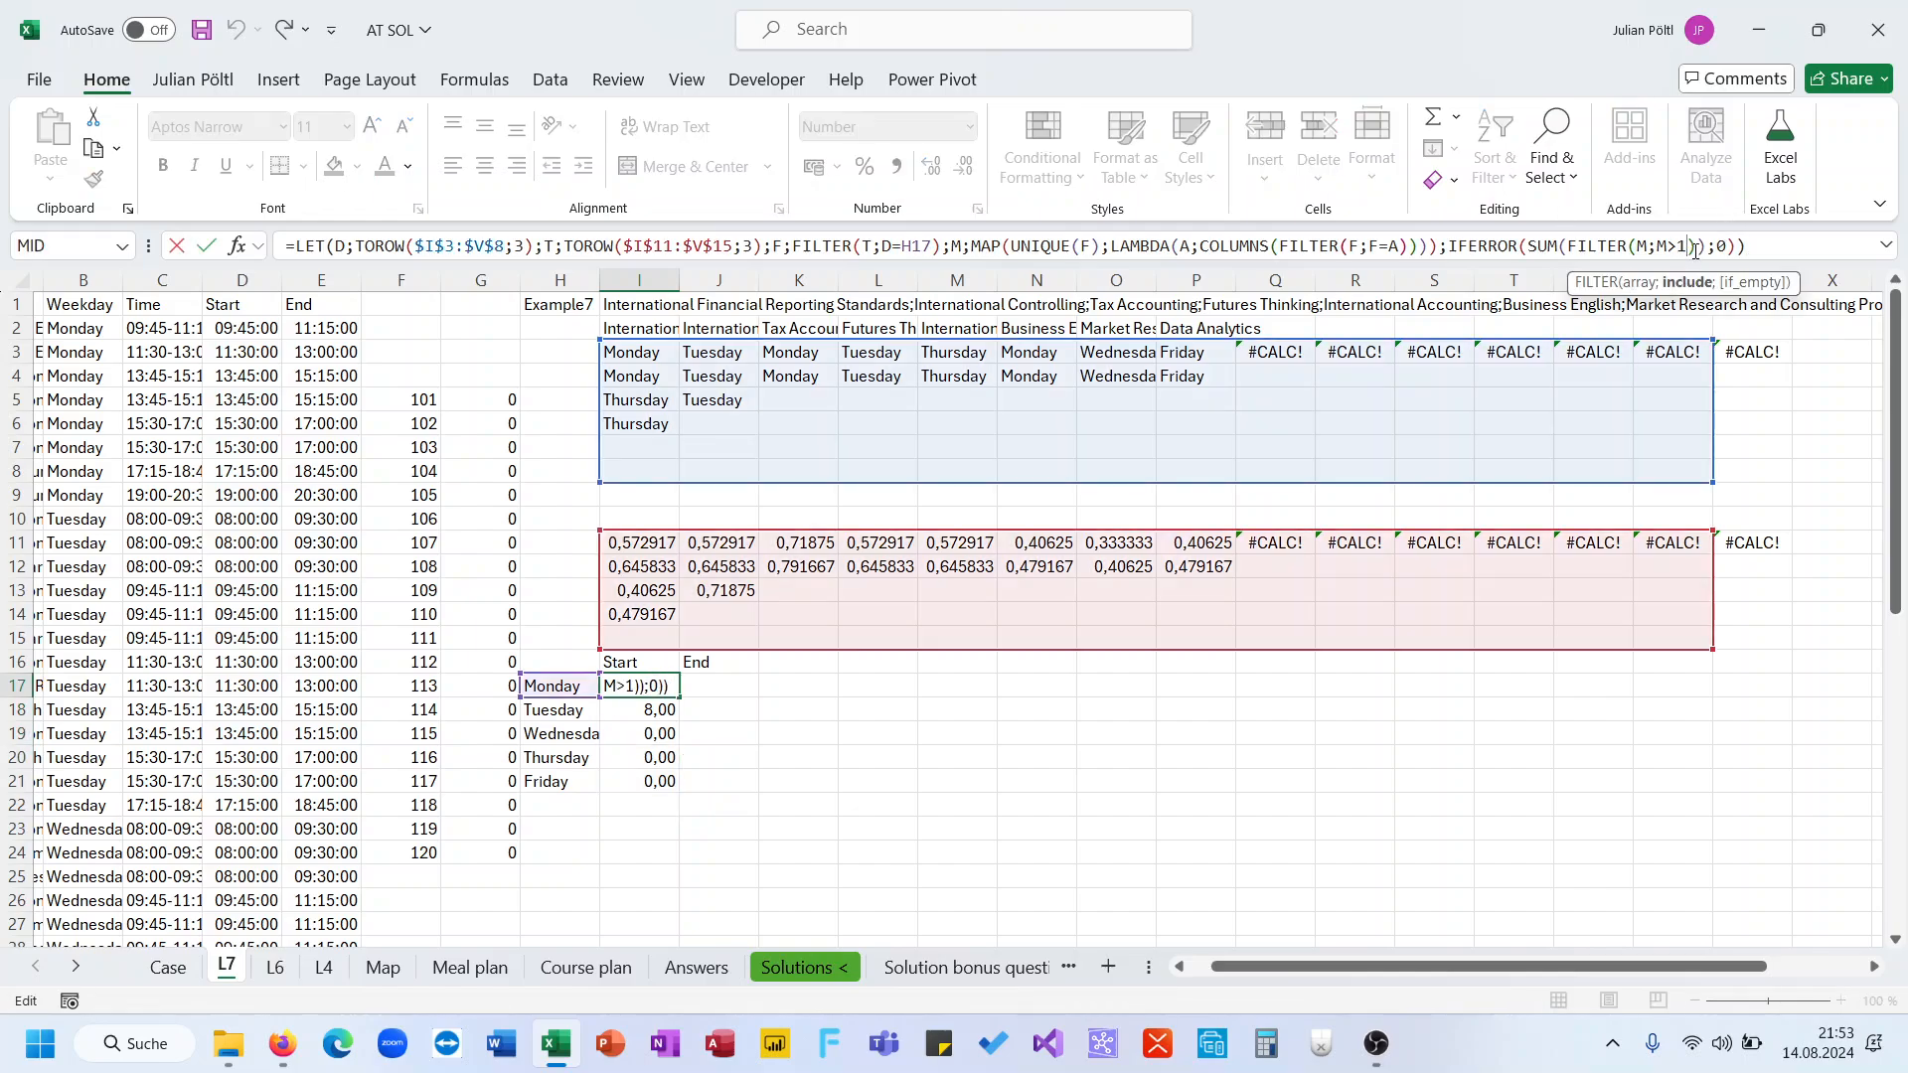
{"action": "type", "text": ")"}
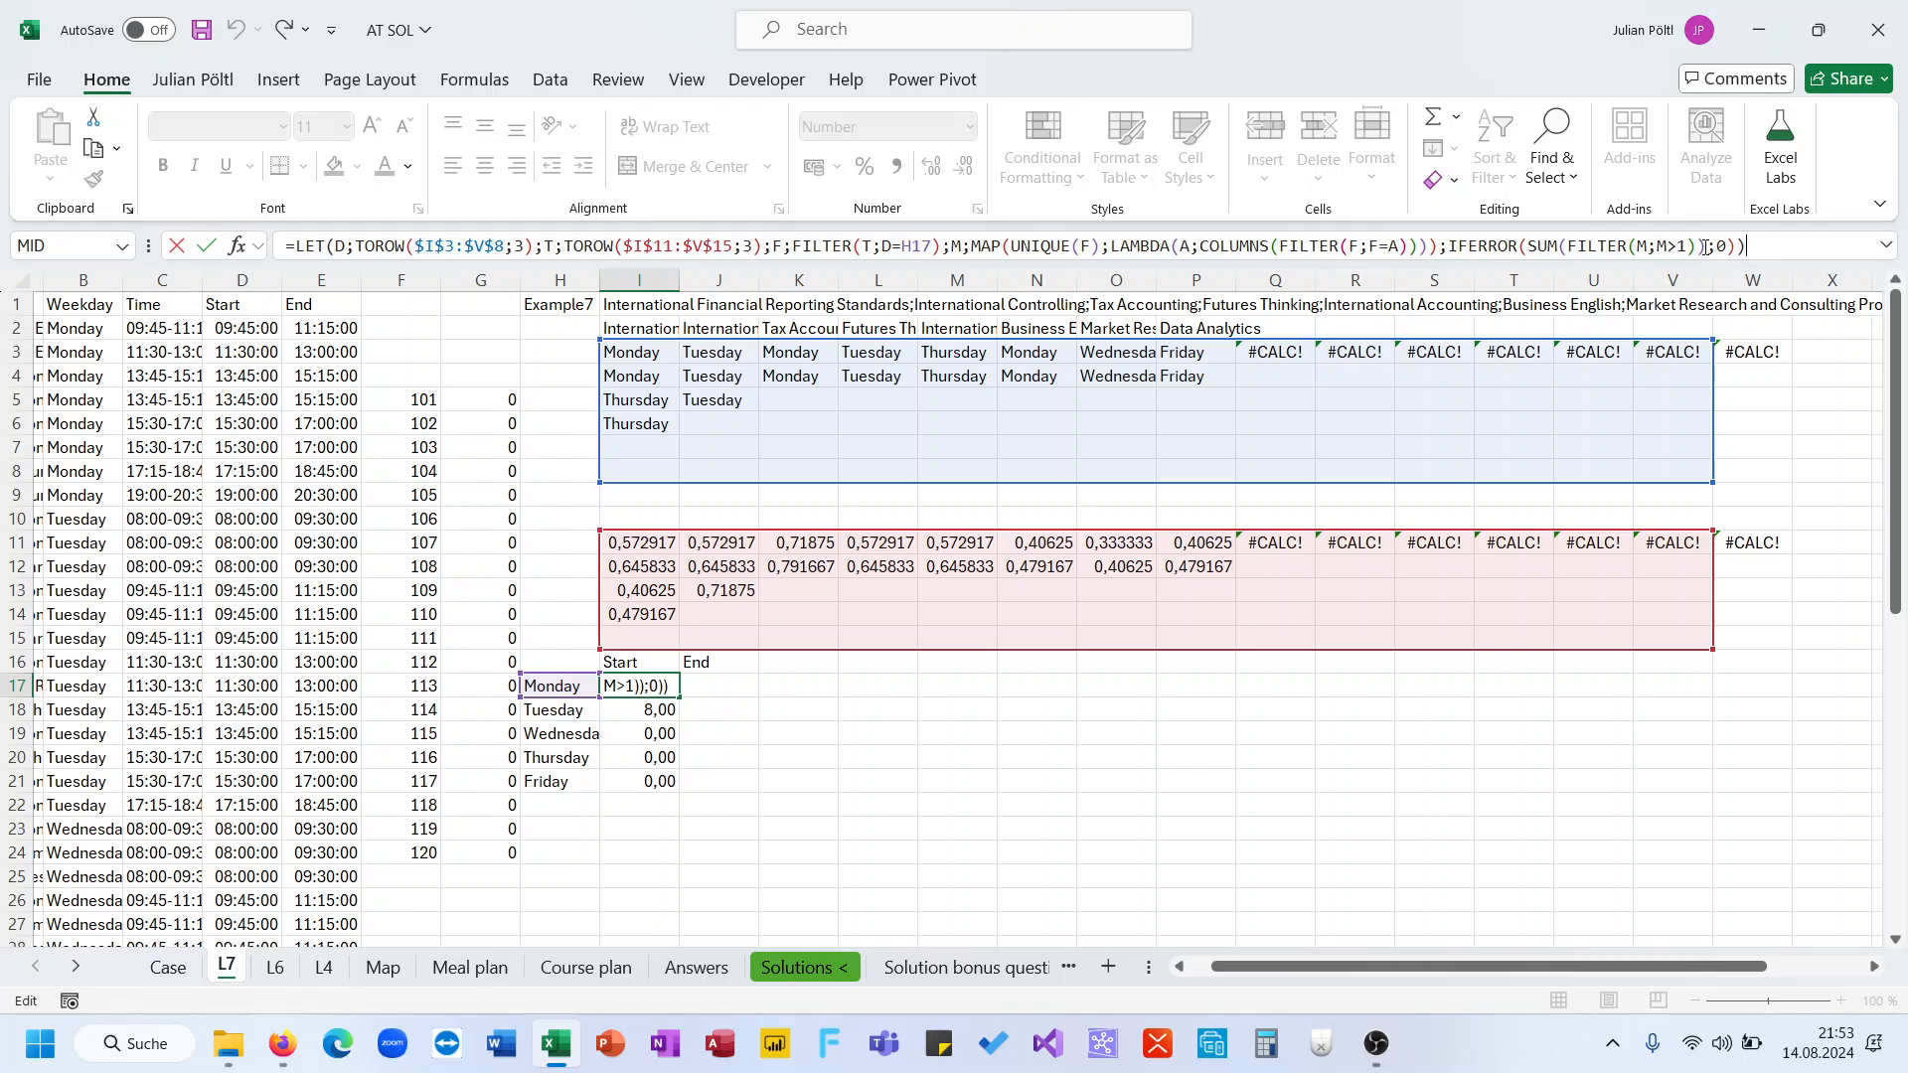
{"action": "type", "text": "/2"}
{"action": "key", "text": "Return"}
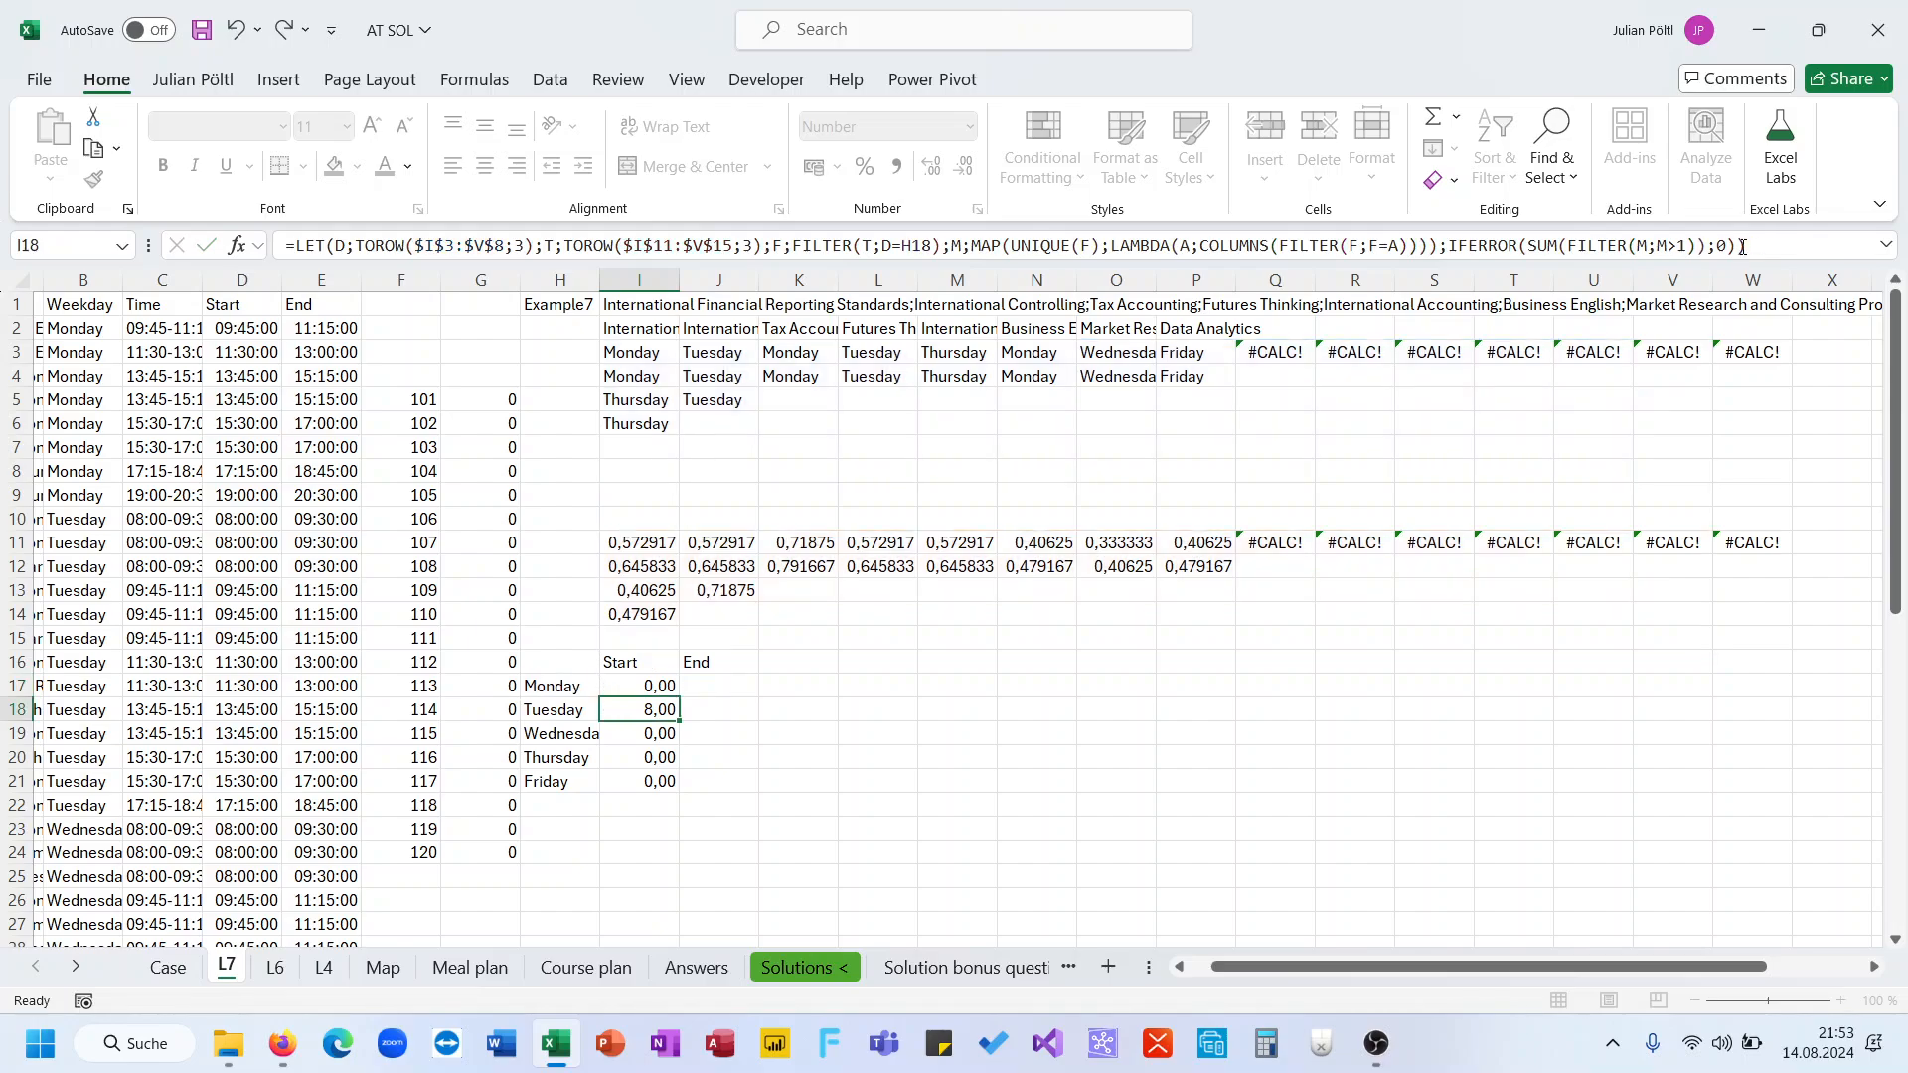
{"action": "left_click_drag", "start_coordinate": [683, 696], "coordinate": [666, 805]}
{"action": "left_click", "coordinate": [662, 695]}
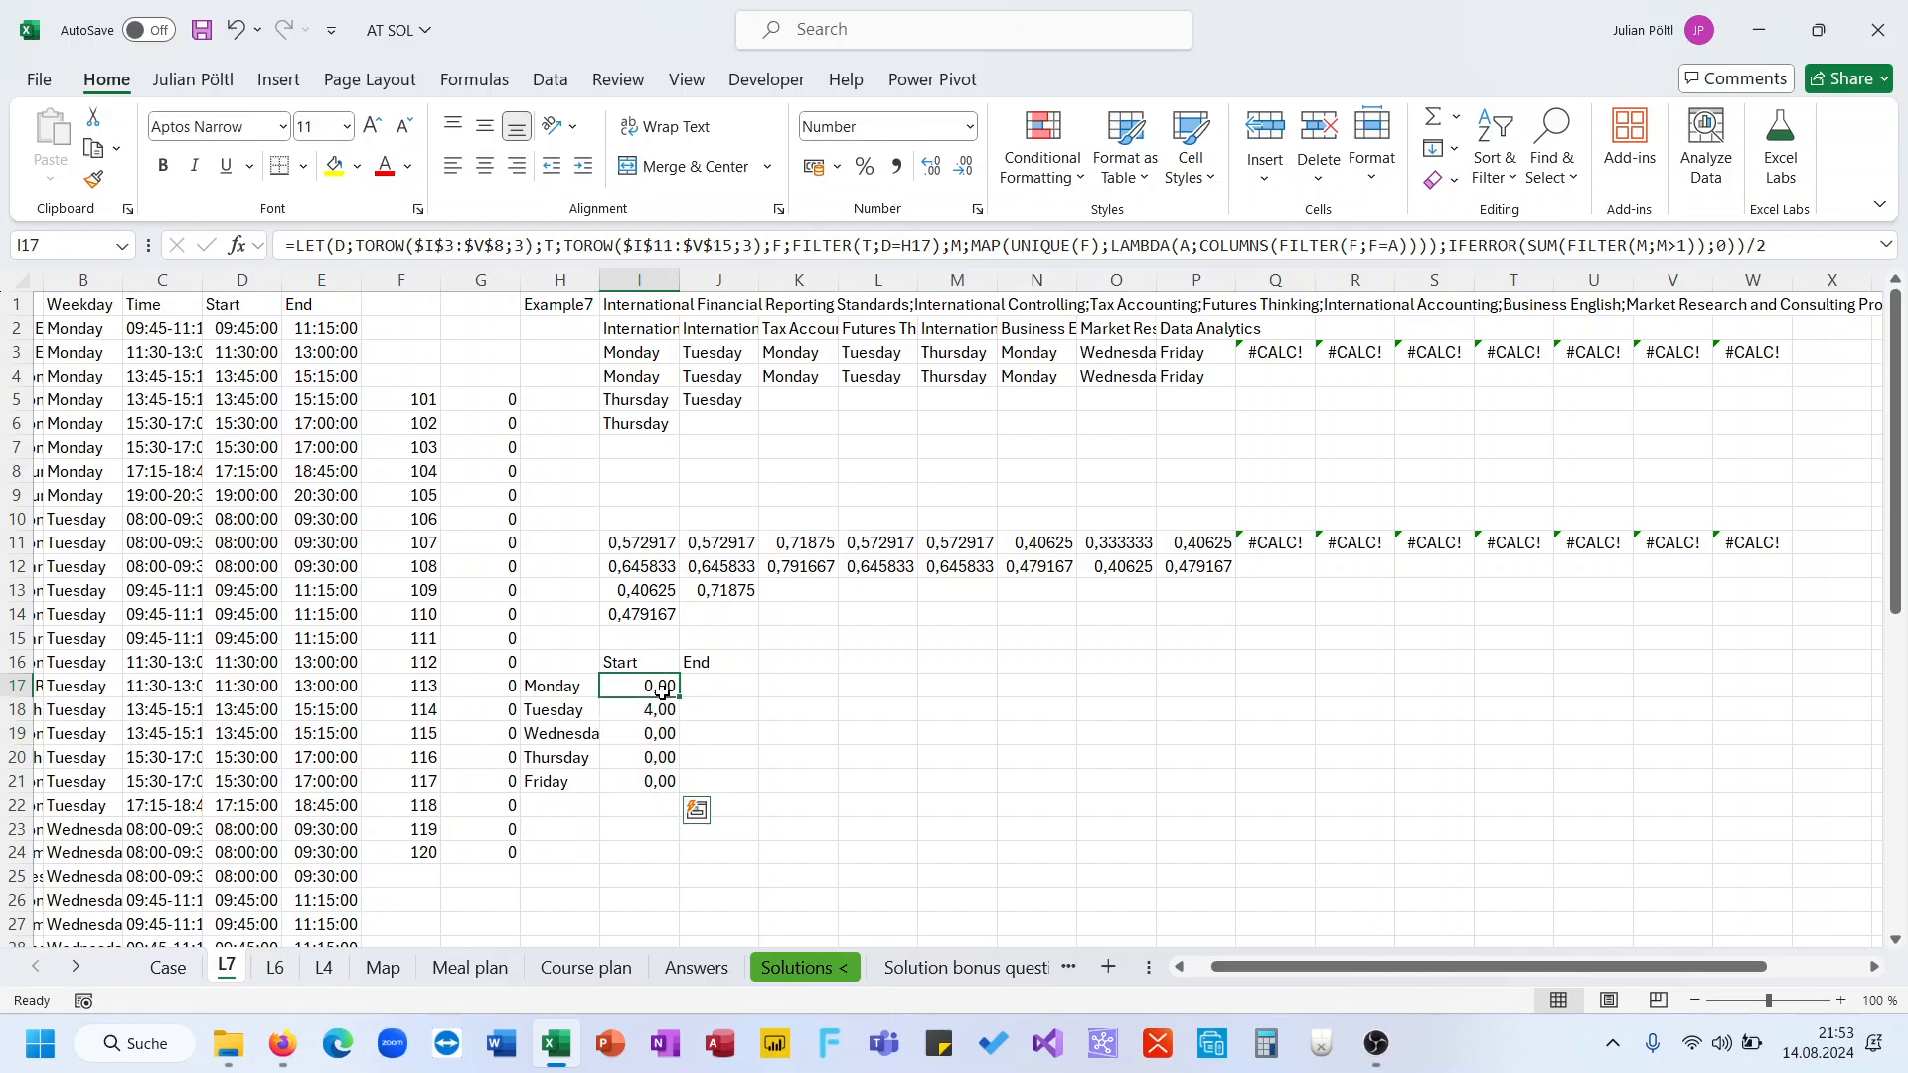
Multiply the I17 result by 1,5 and fill the formula down to Friday
{"action": "left_click", "coordinate": [1845, 239]}
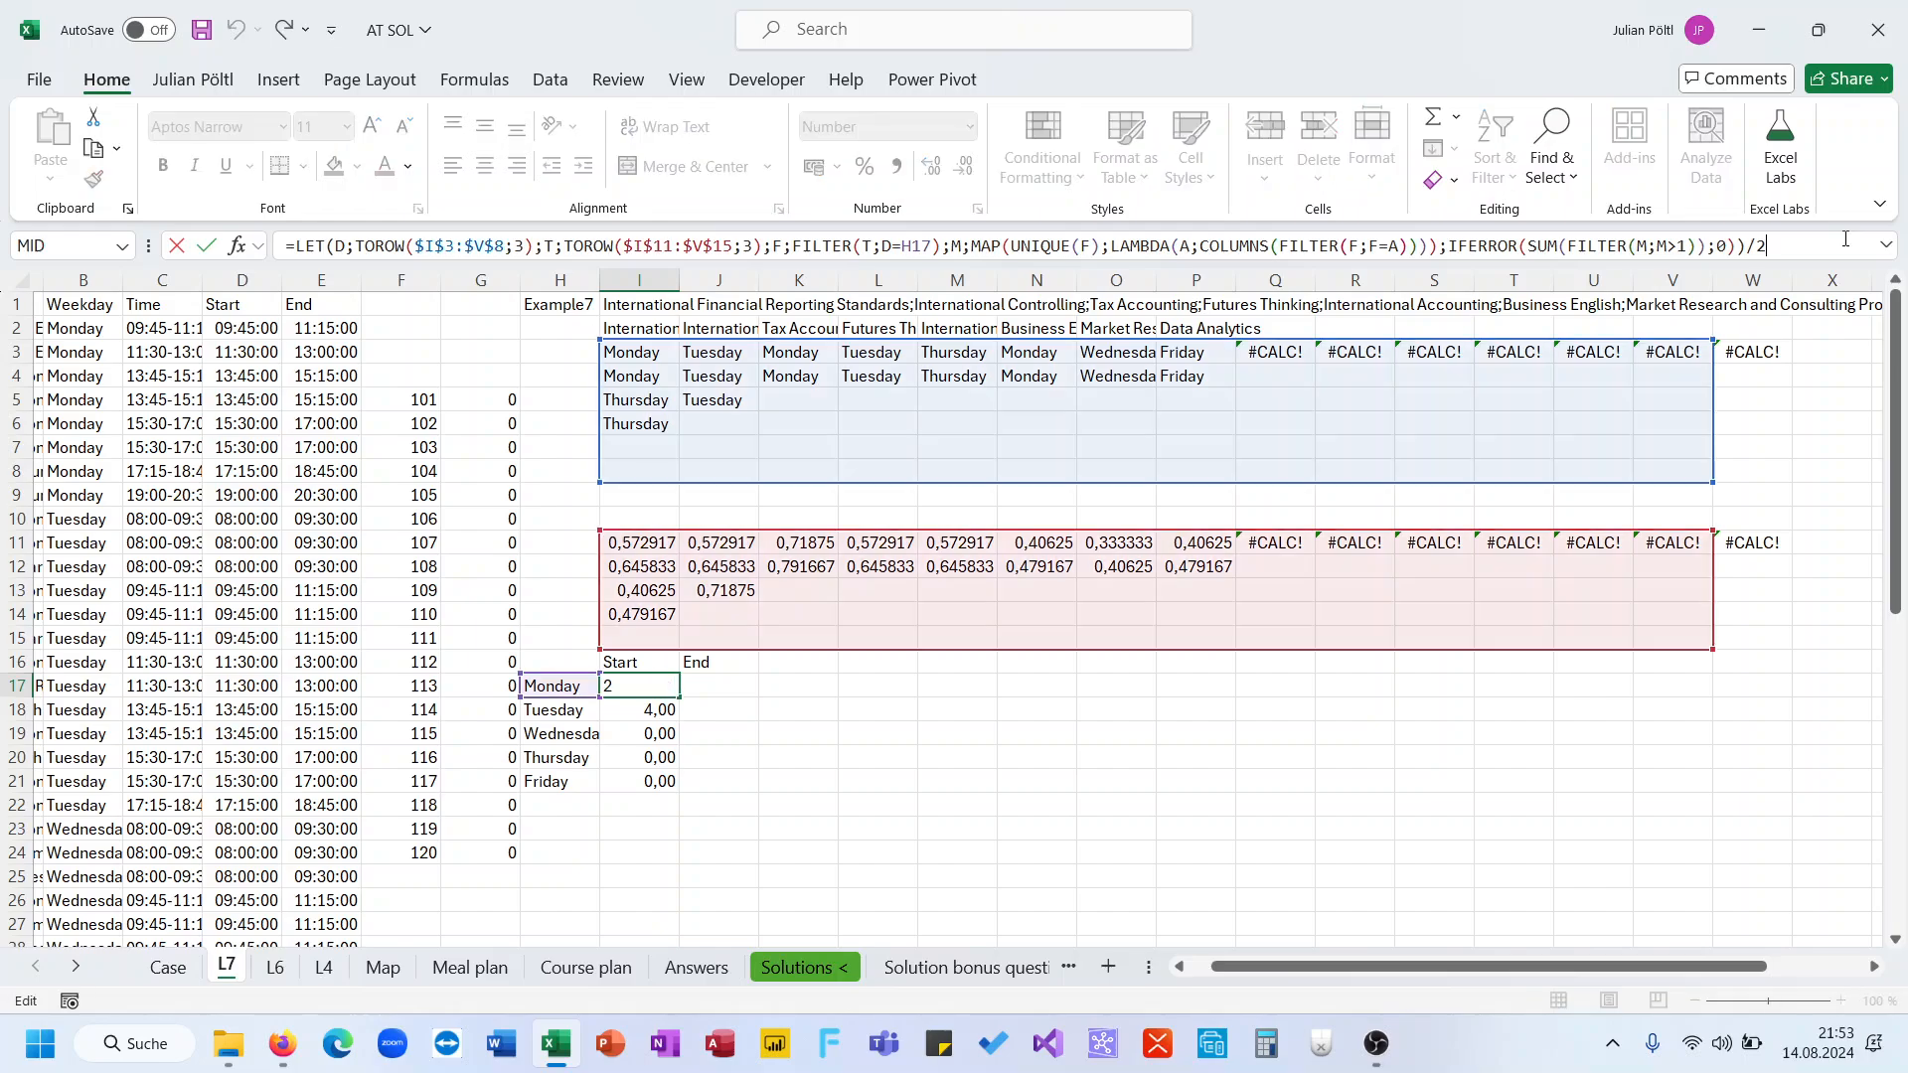
{"action": "type", "text": "*1,5"}
{"action": "key", "text": "ctrl+Return"}
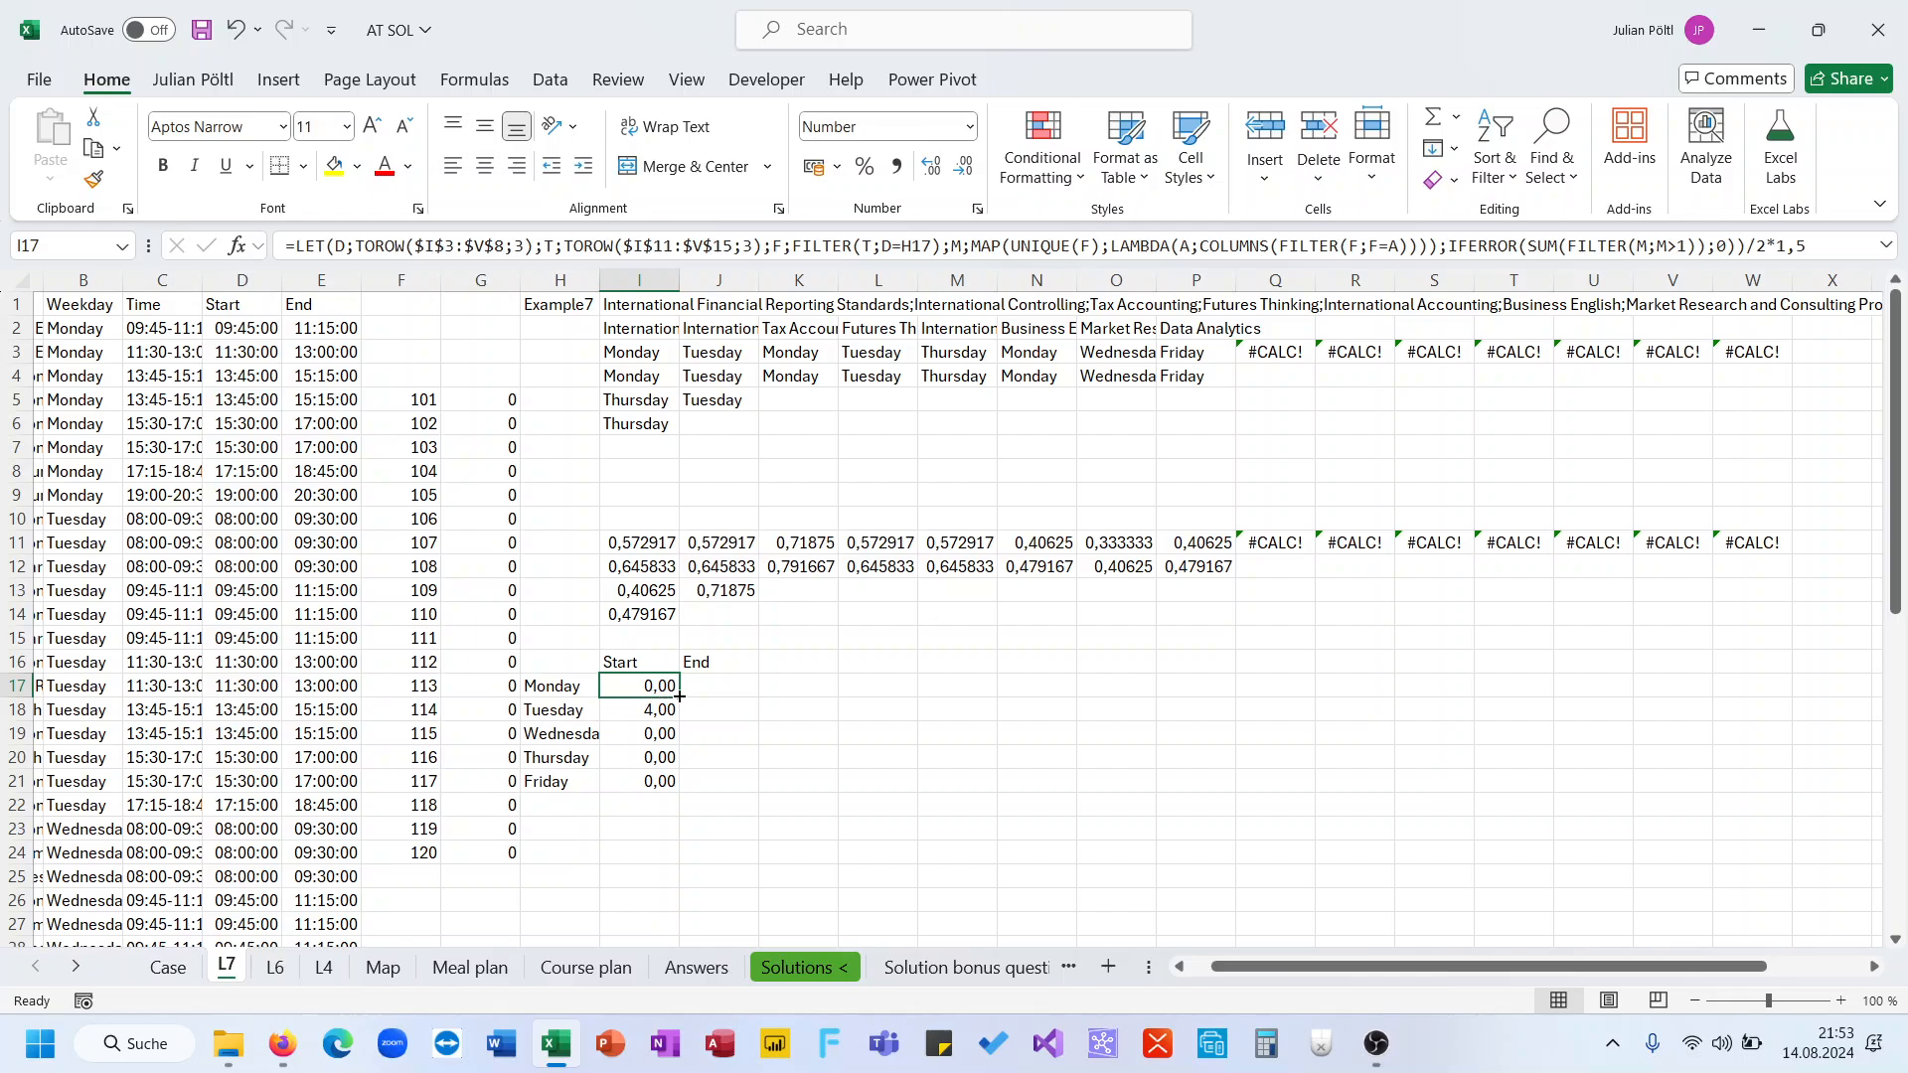
{"action": "left_click_drag", "start_coordinate": [679, 697], "coordinate": [664, 786]}
Clear the End header in J16 and rename the I16 header as CC
{"action": "left_click", "coordinate": [708, 663]}
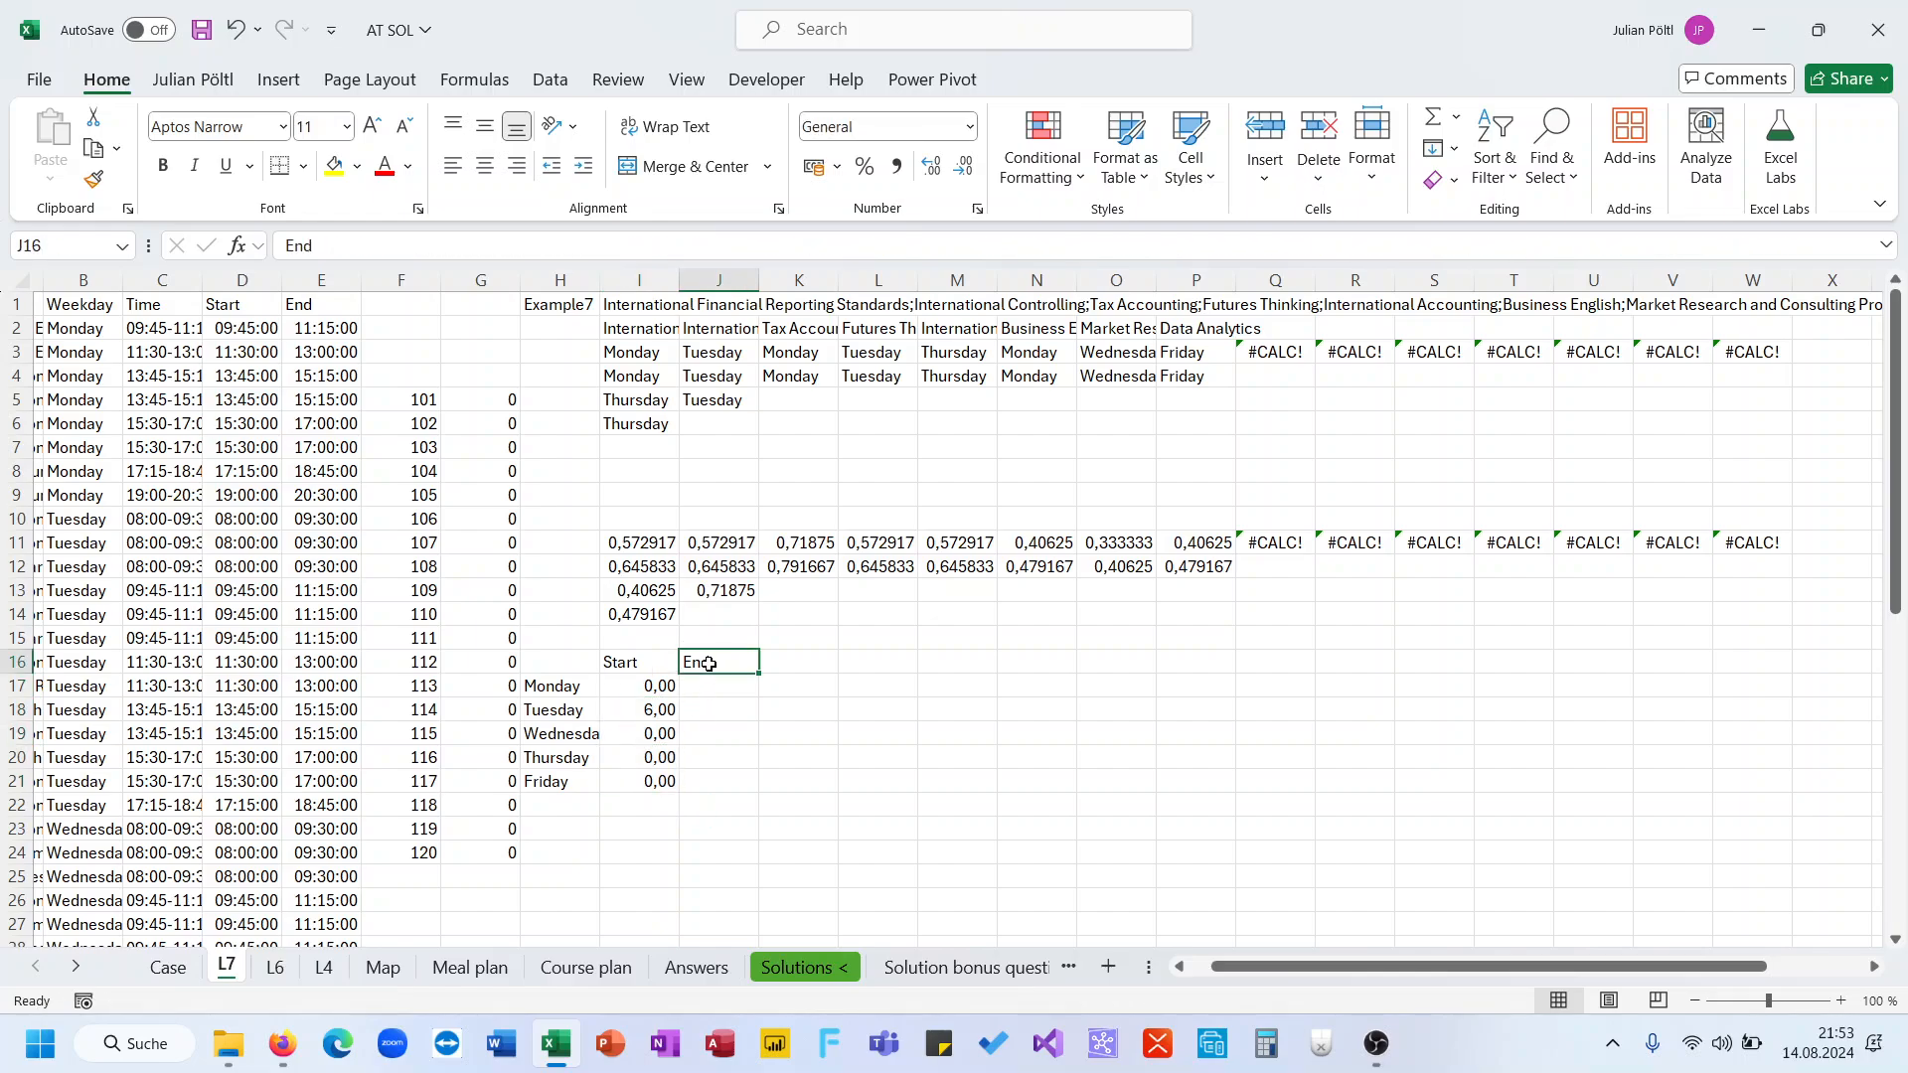
{"action": "key", "text": "Delete"}
{"action": "key", "text": "Left"}
{"action": "type", "text": "C"}
{"action": "key", "text": "Return"}
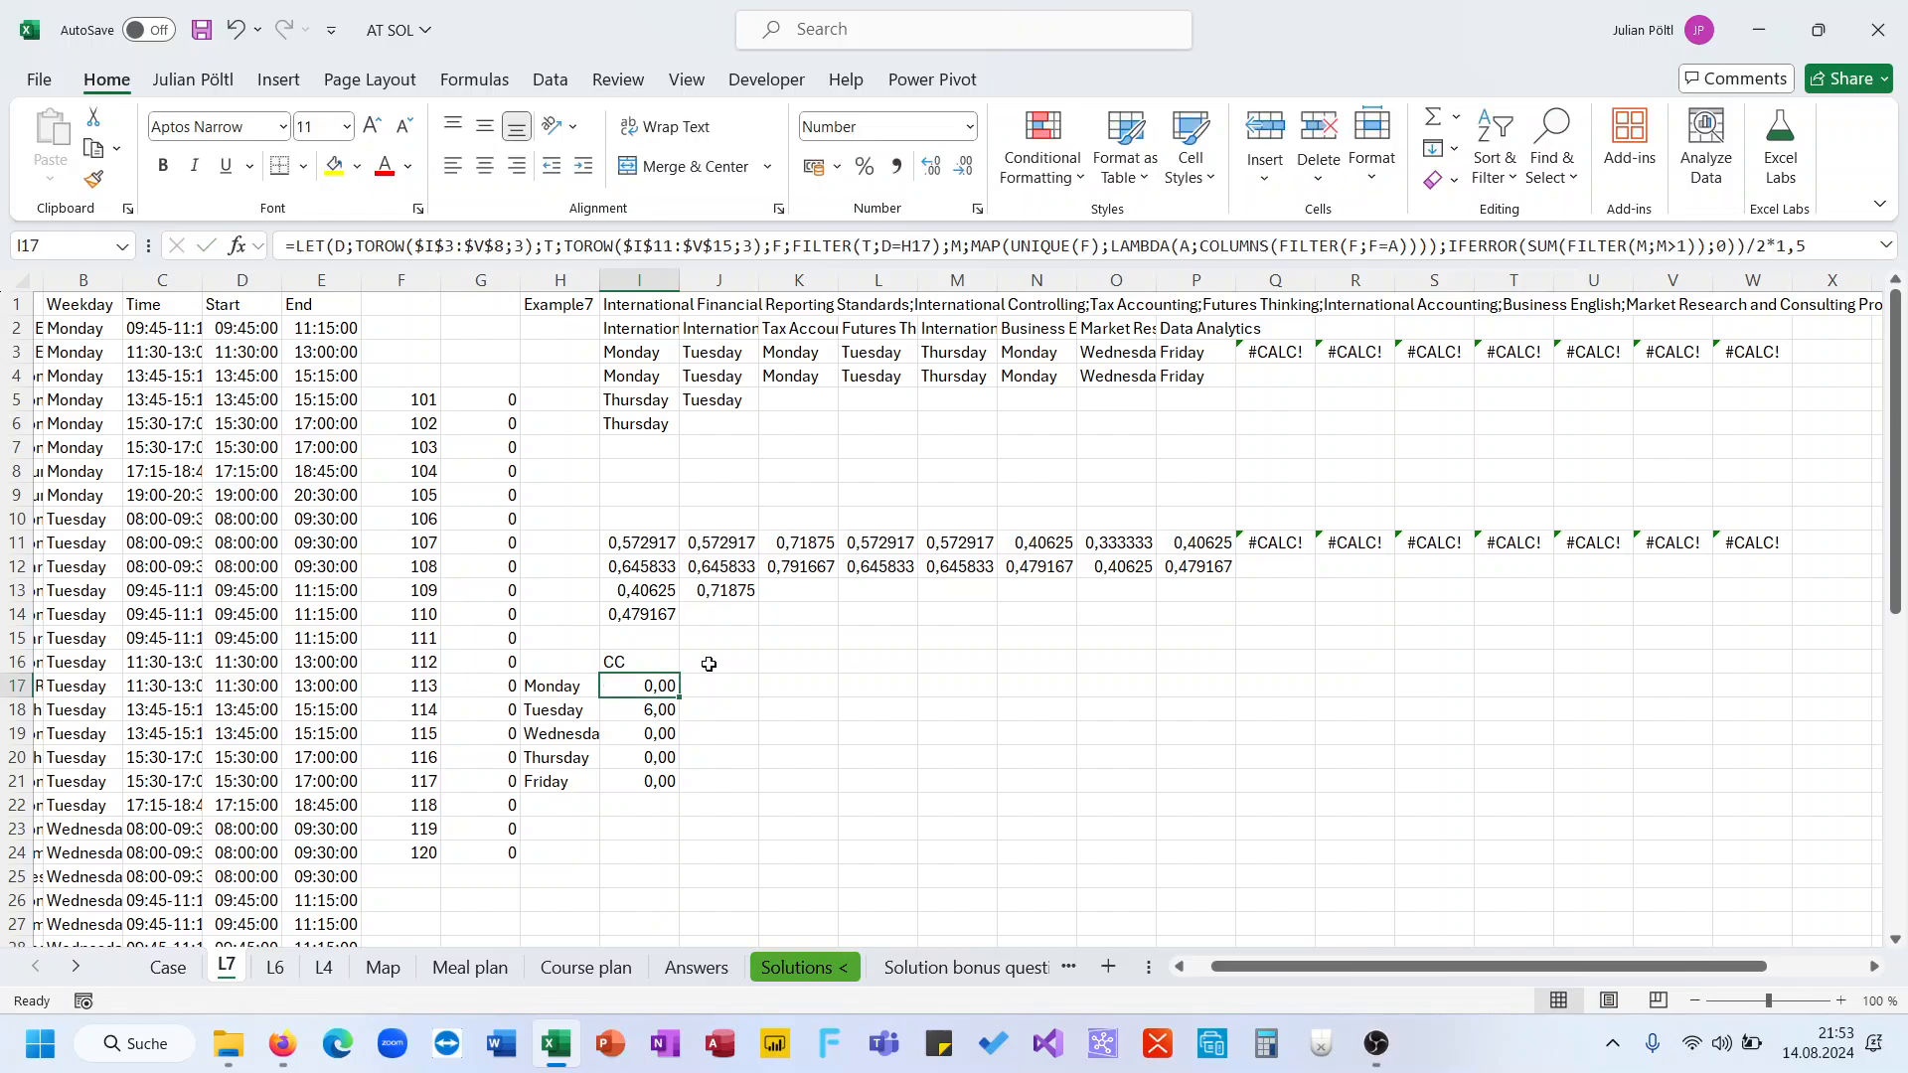
Total the Monday to Friday conflict hours in I22 with SUM
{"action": "left_click", "coordinate": [661, 798]}
{"action": "type", "text": "=sum"}
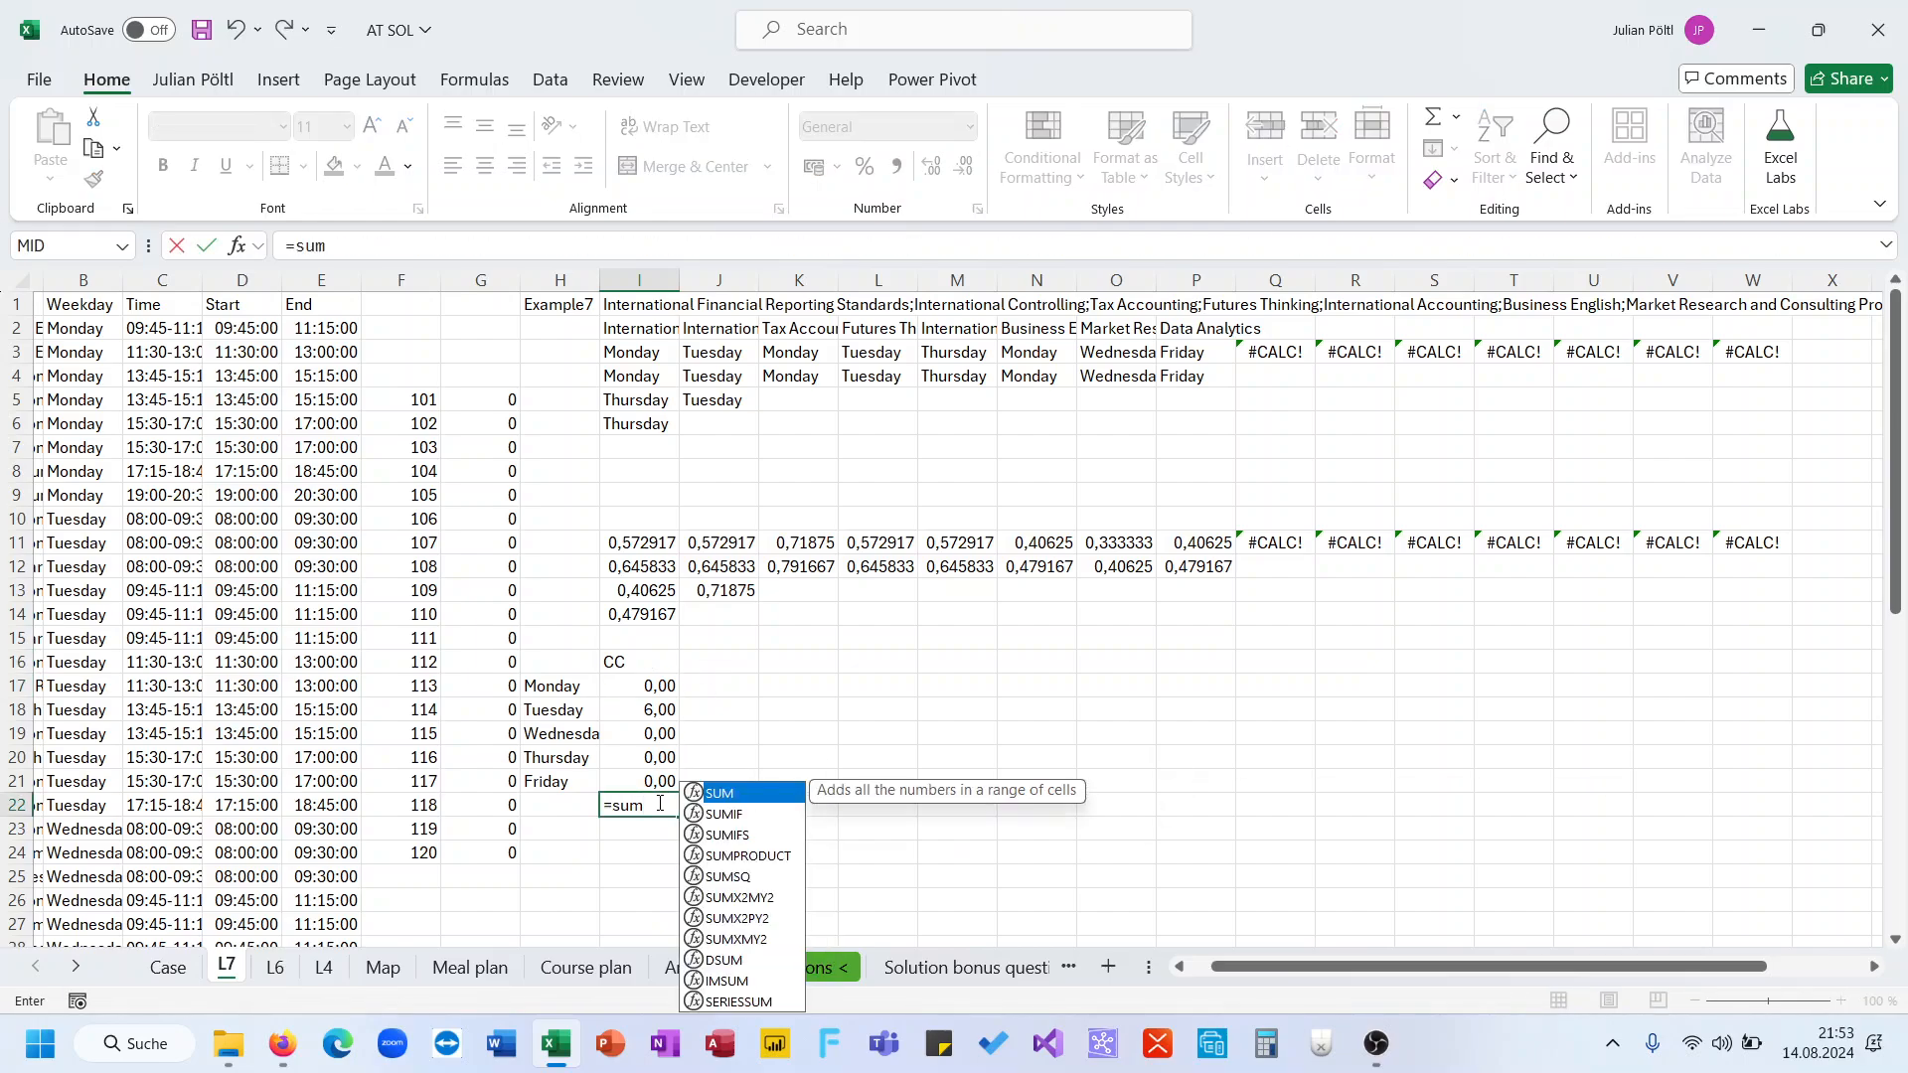
{"action": "key", "text": "Tab"}
{"action": "key", "text": "Up"}
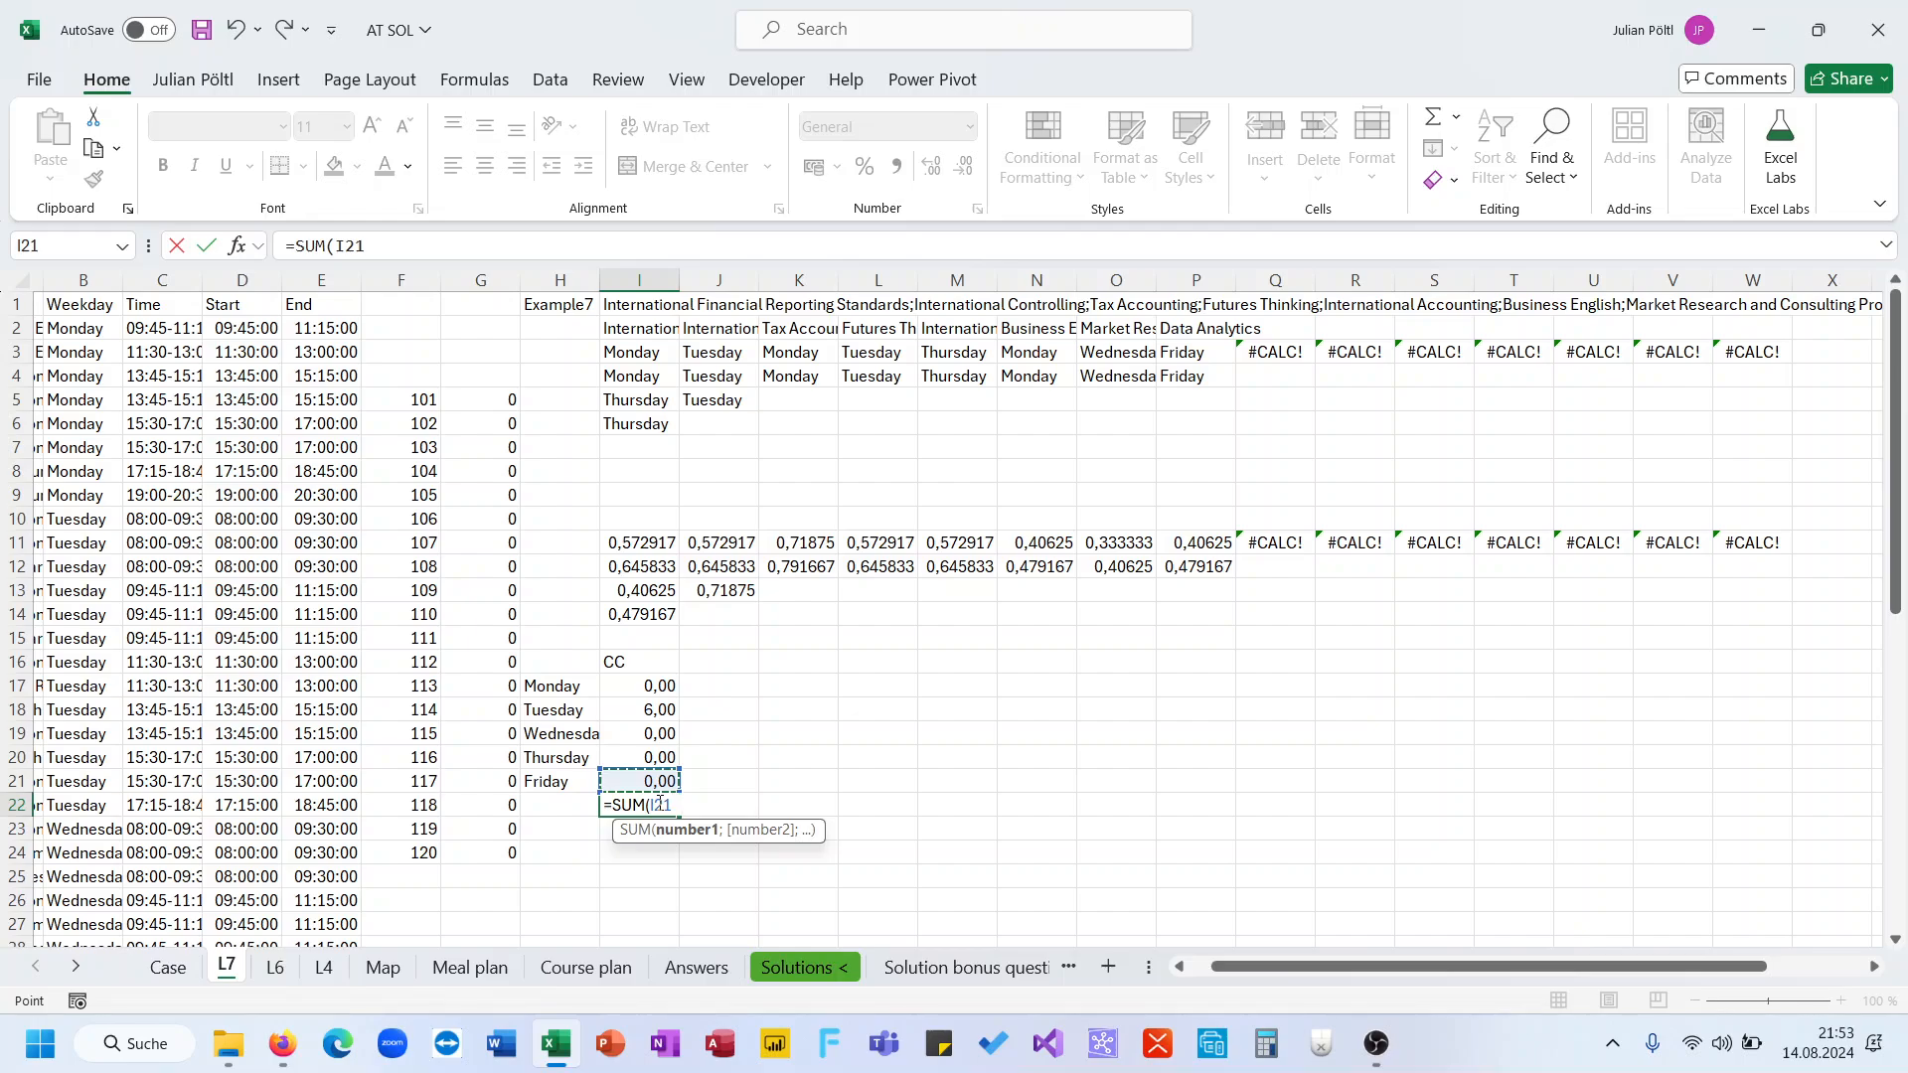
{"action": "key", "text": "shift+Up"}
{"action": "key", "text": "shift+Up"}
{"action": "key", "text": "shift+Up"}
{"action": "key", "text": "shift+Up"}
{"action": "type", "text": ")"}
{"action": "key", "text": "Return"}
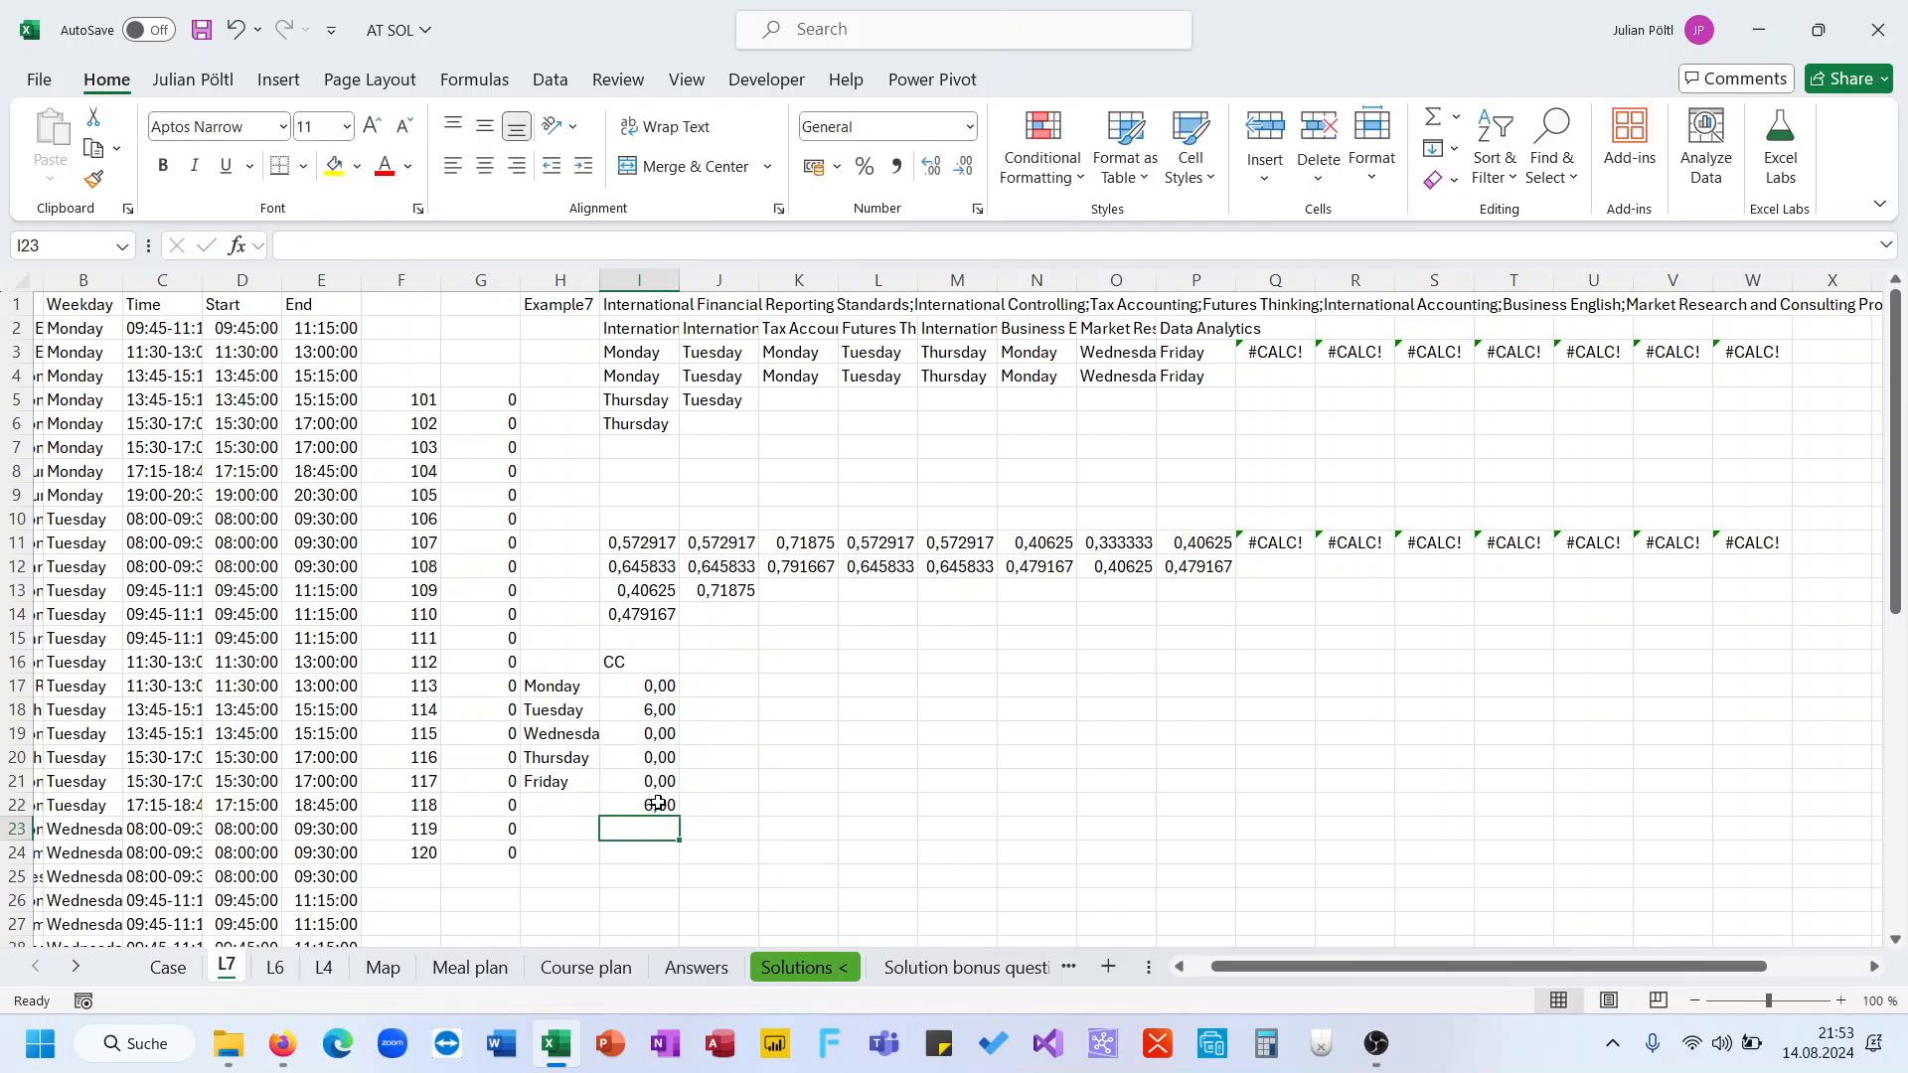
Link G4 to the total in I22 with a cell reference
{"action": "left_click", "coordinate": [496, 374]}
{"action": "type", "text": "="}
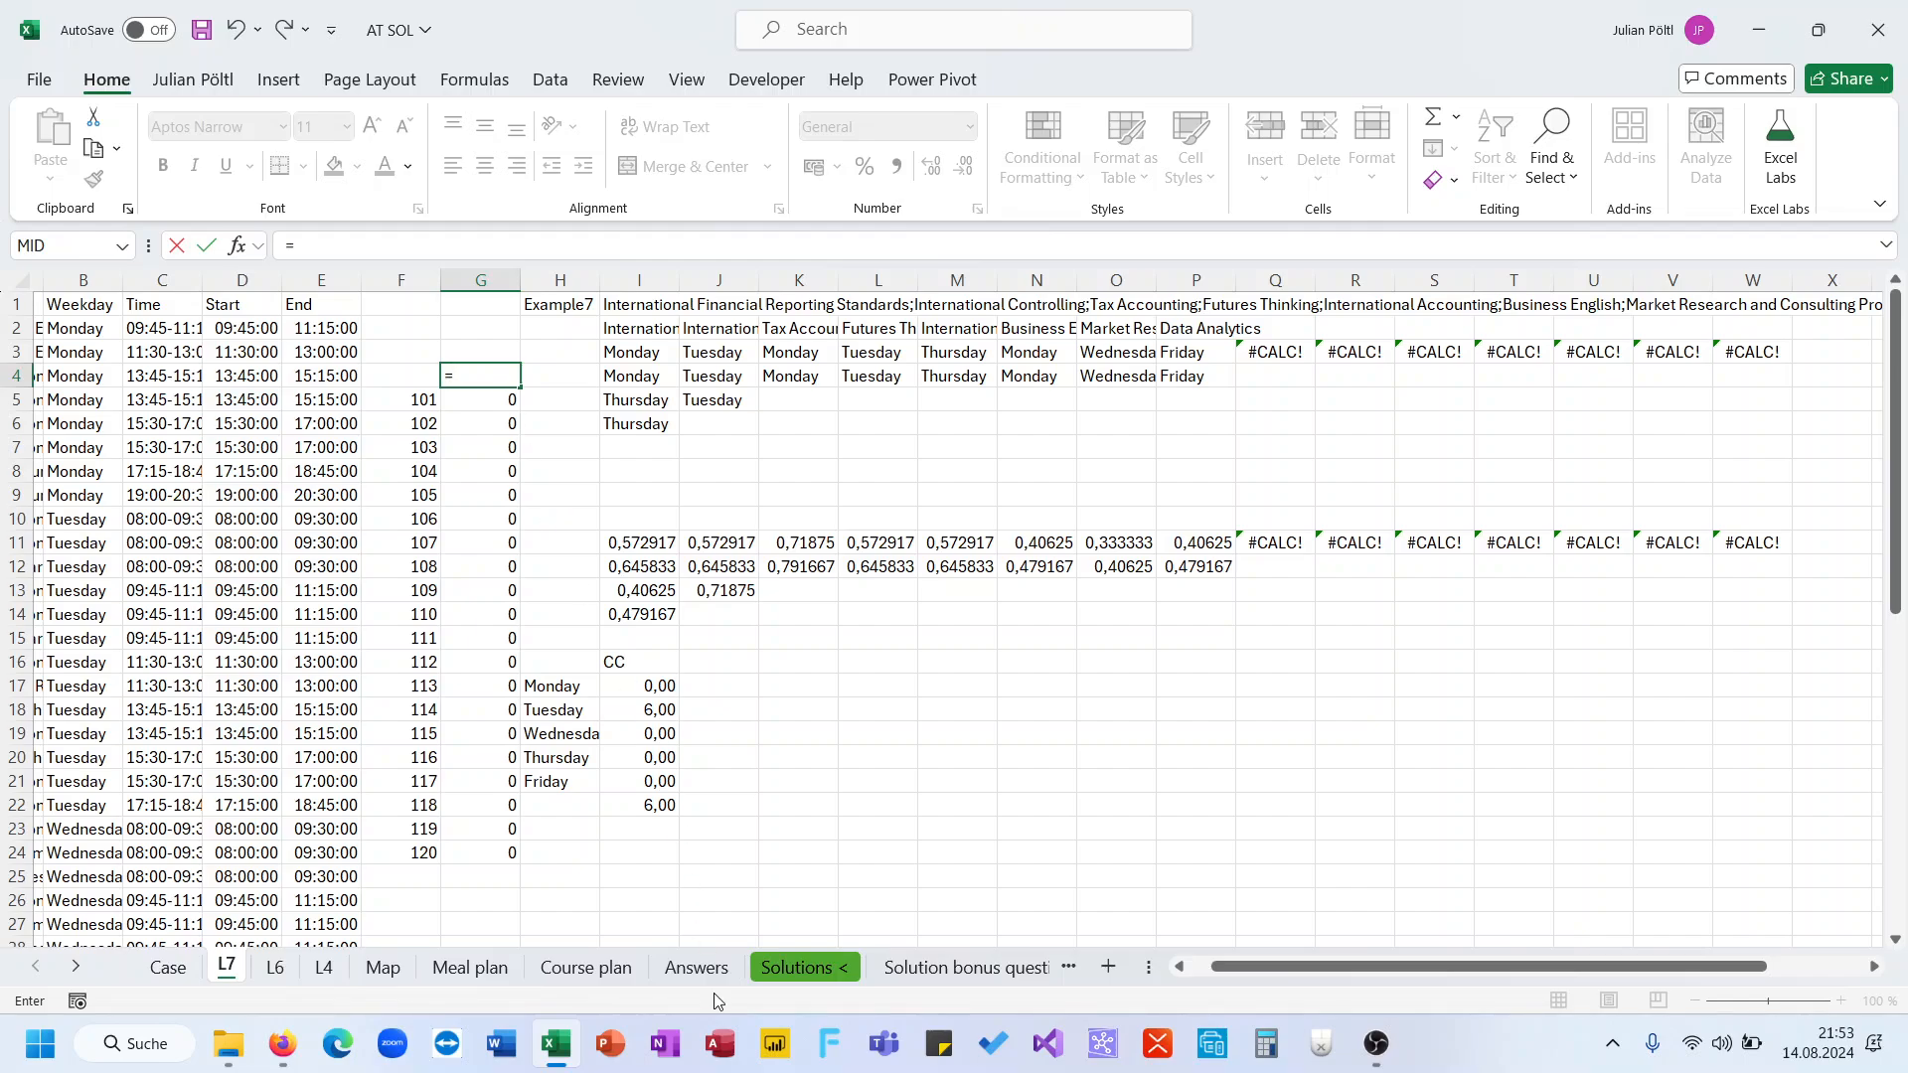
{"action": "left_click", "coordinate": [645, 807]}
{"action": "key", "text": "Return"}
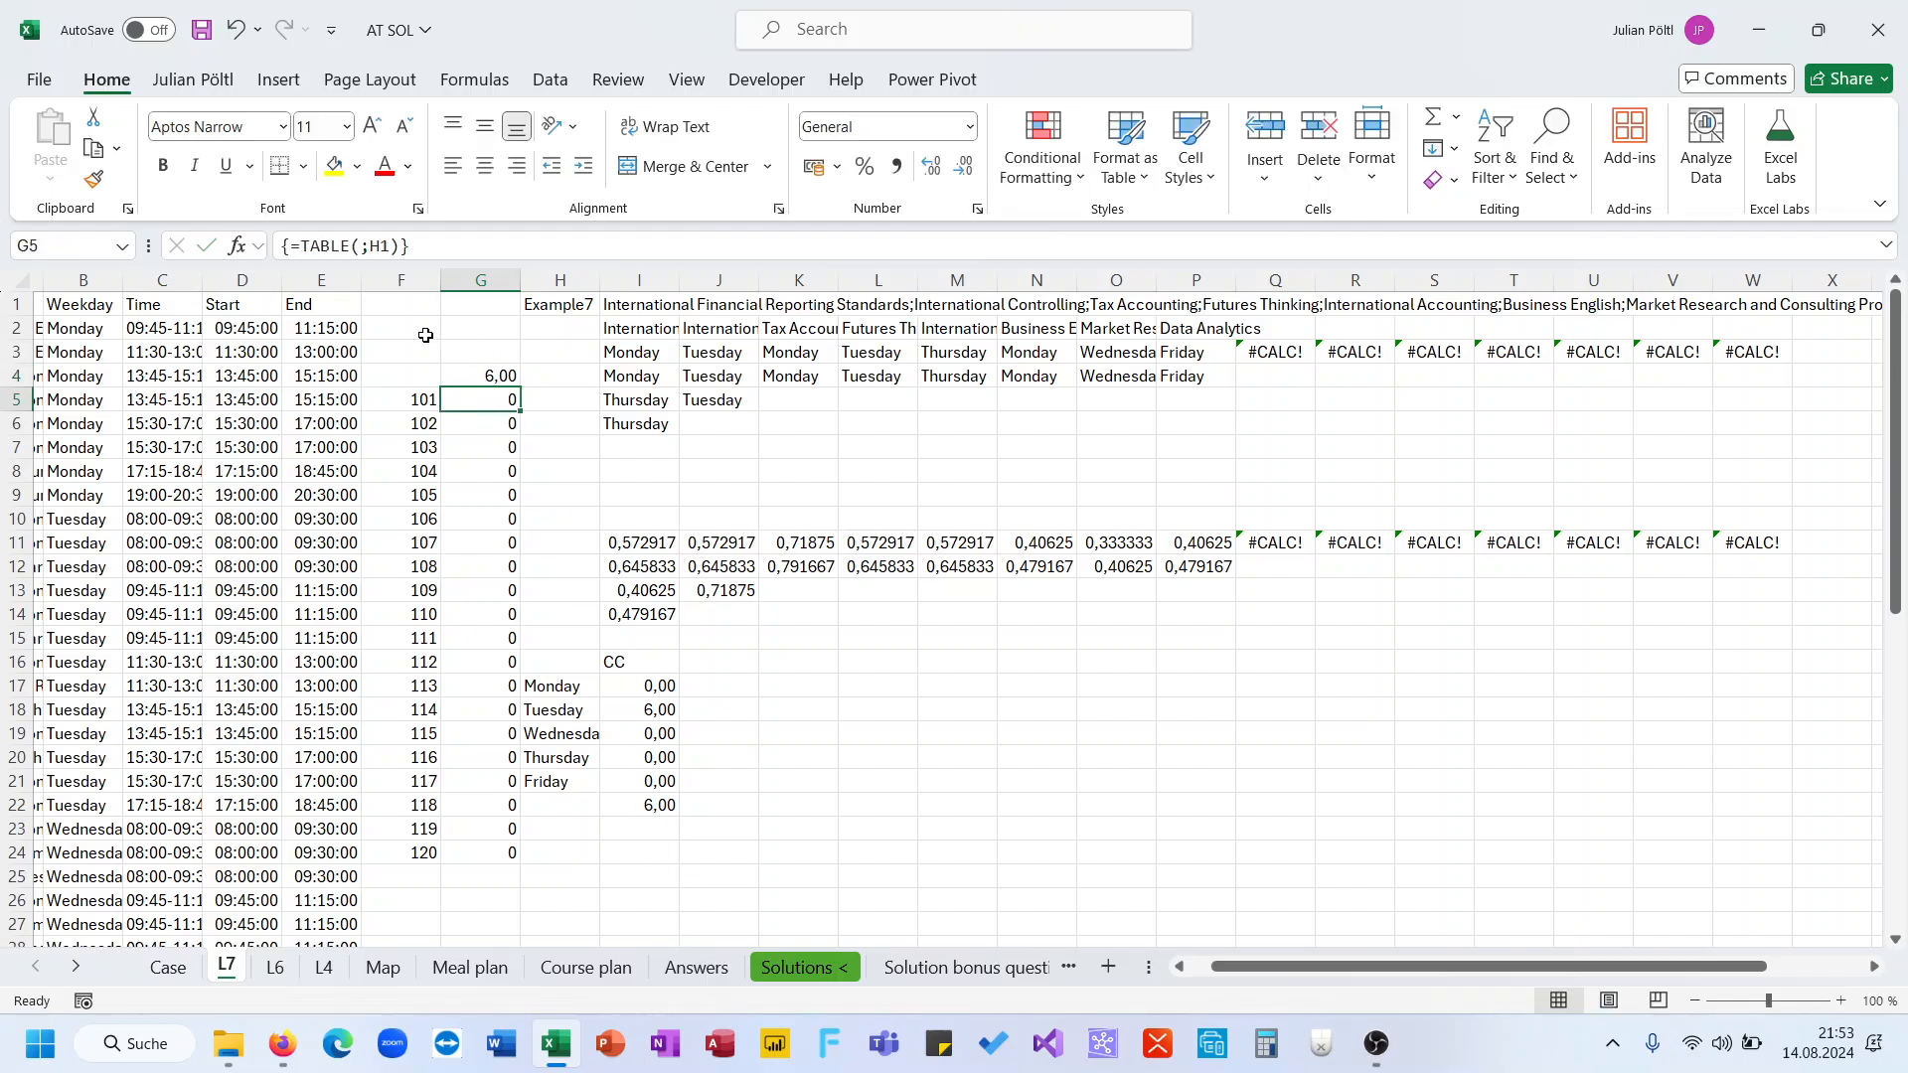
Change the SEQUENCE start in F5 from the game numbers to 121
{"action": "left_click", "coordinate": [412, 395]}
{"action": "double_click", "coordinate": [437, 244]}
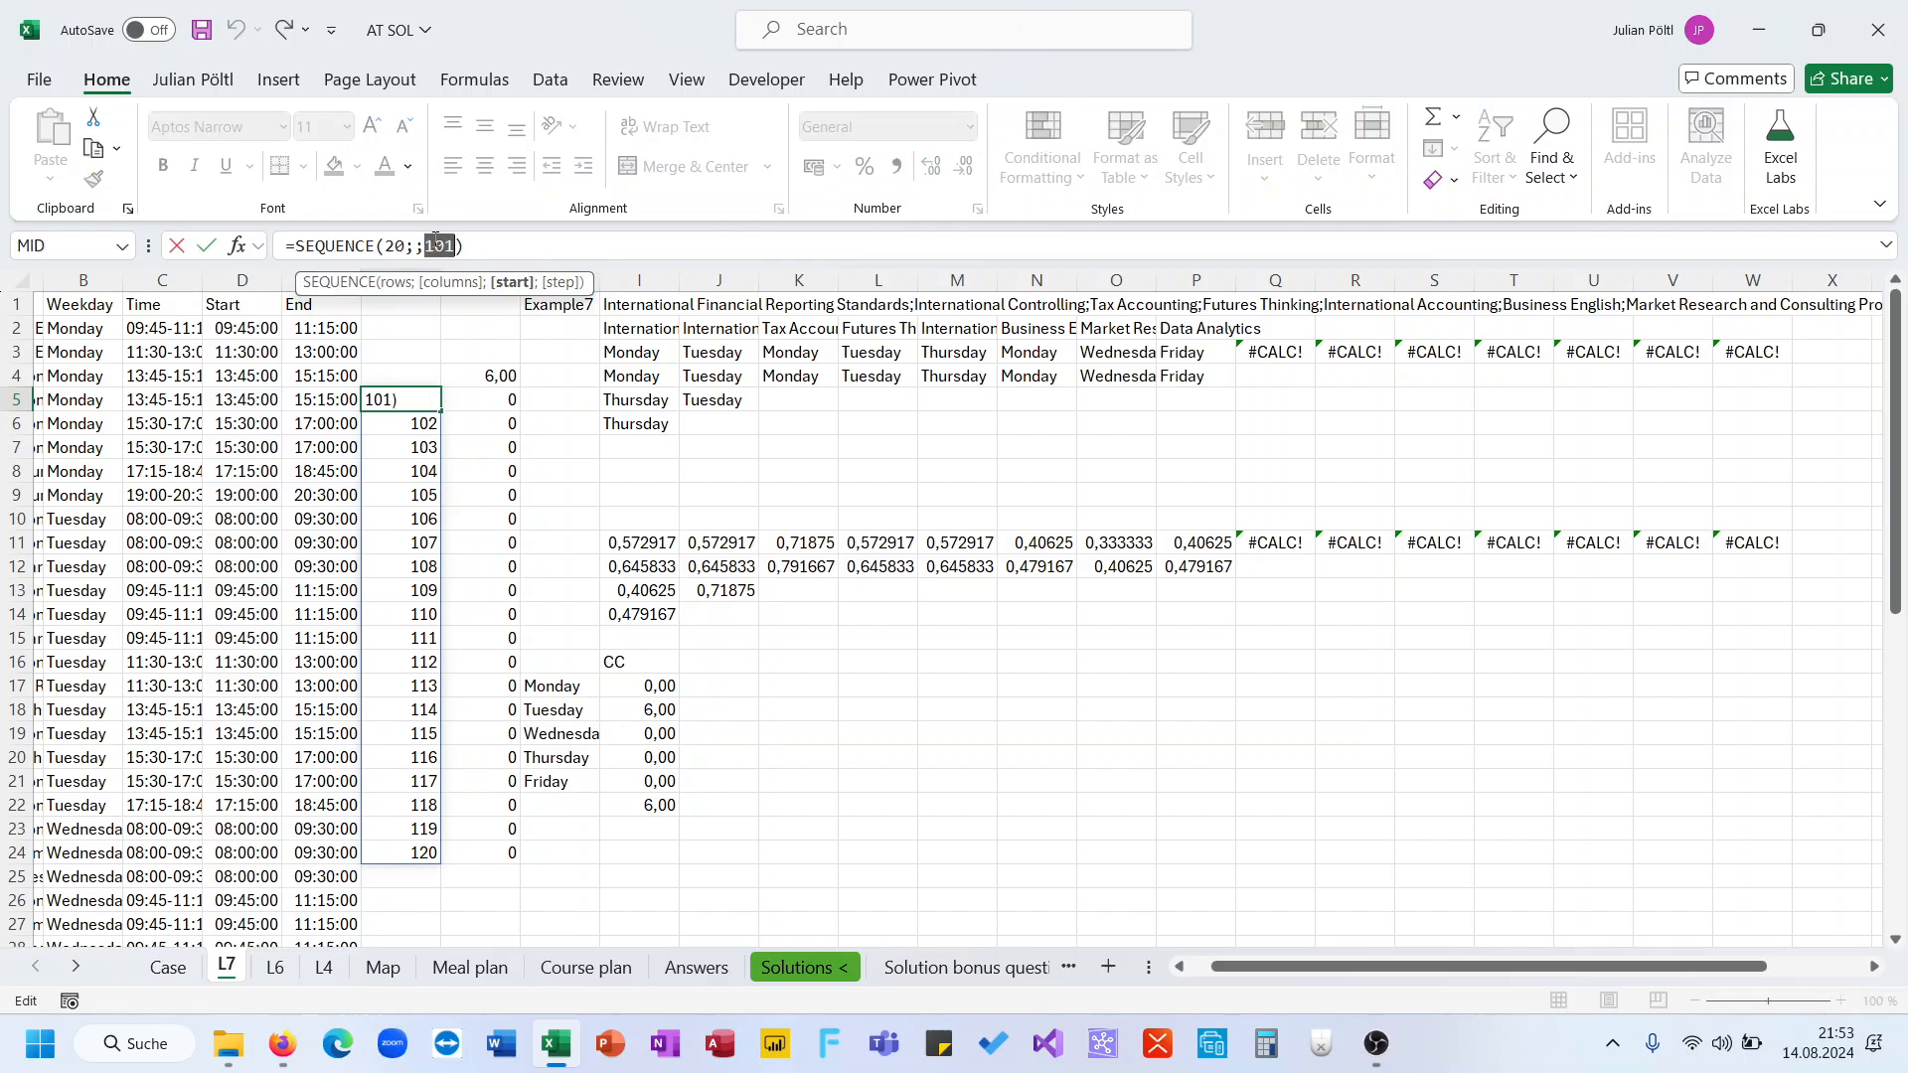
{"action": "type", "text": "121"}
{"action": "key", "text": "Tab"}
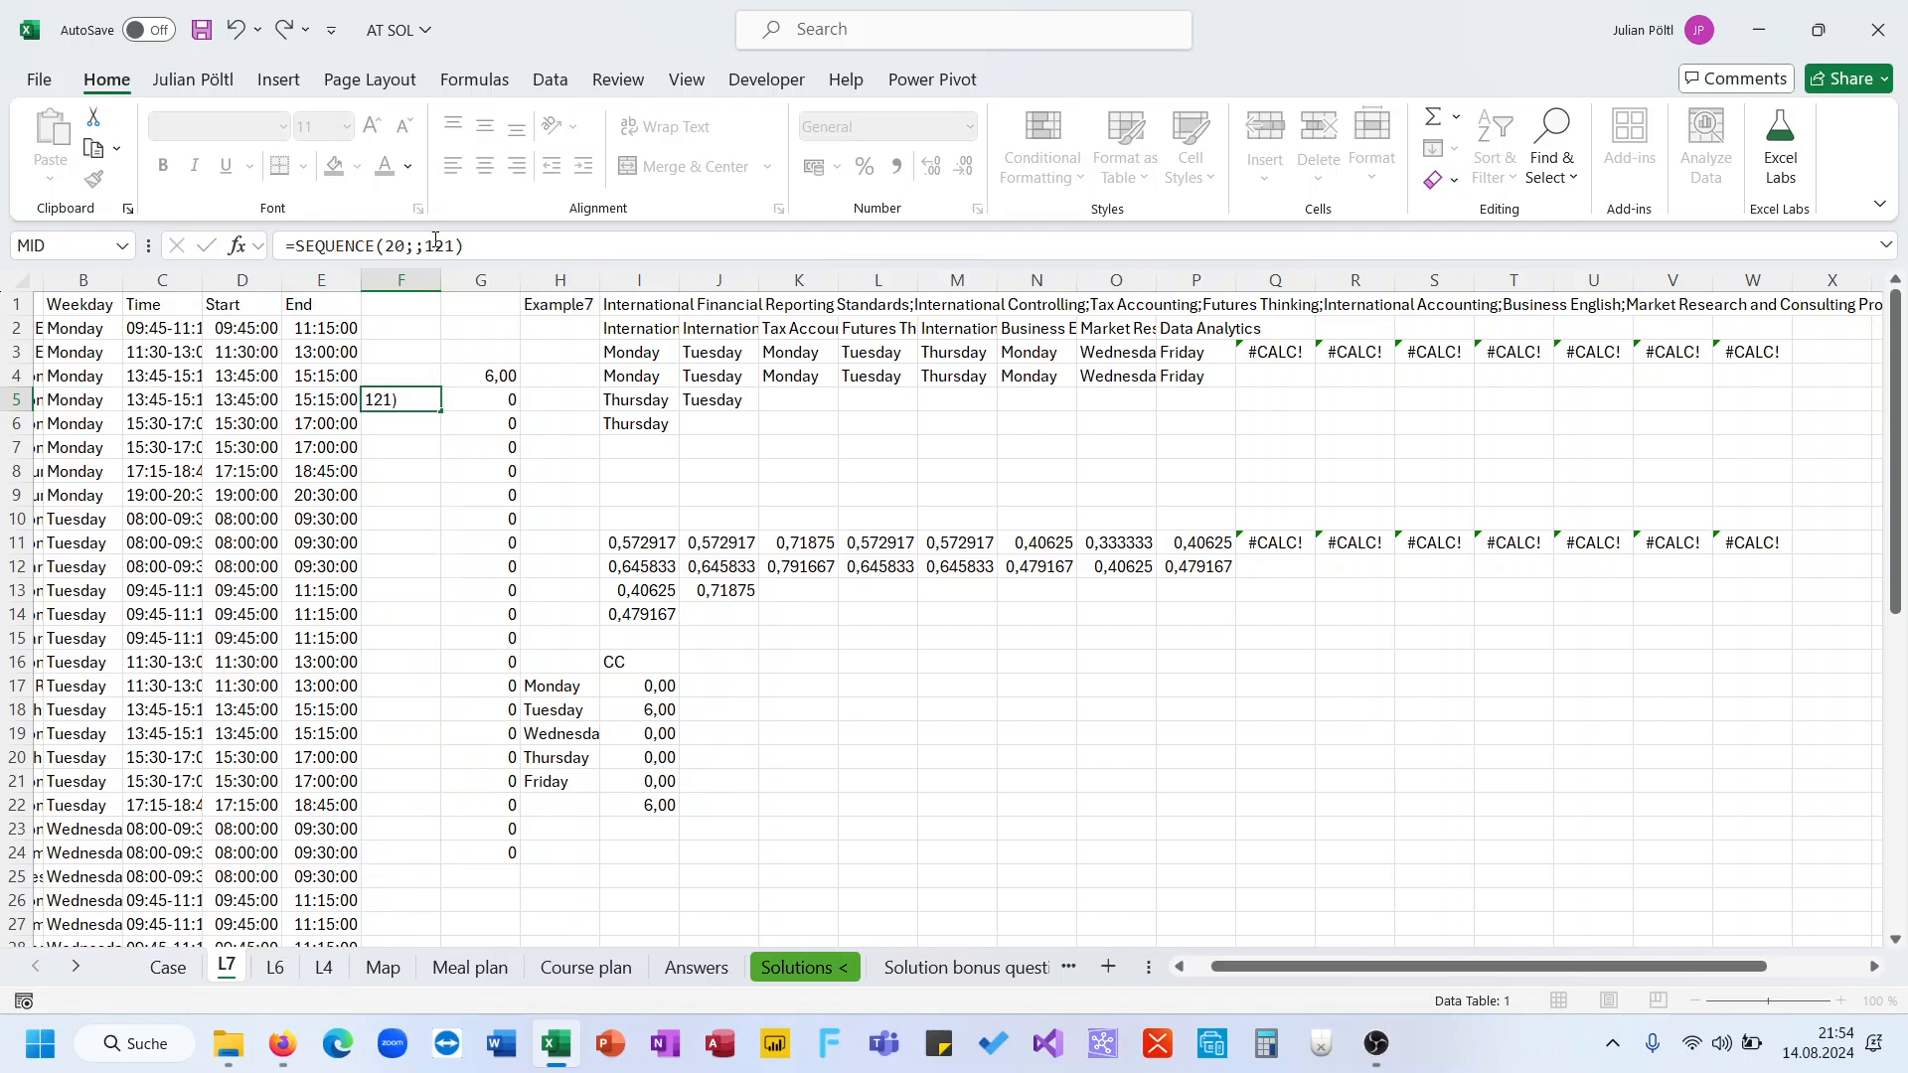
Copy the data-table results in G5:G24 and paste them into the Case sheet's Level 7 answers starting at D252
{"action": "key", "text": "ctrl+shift+Down"}
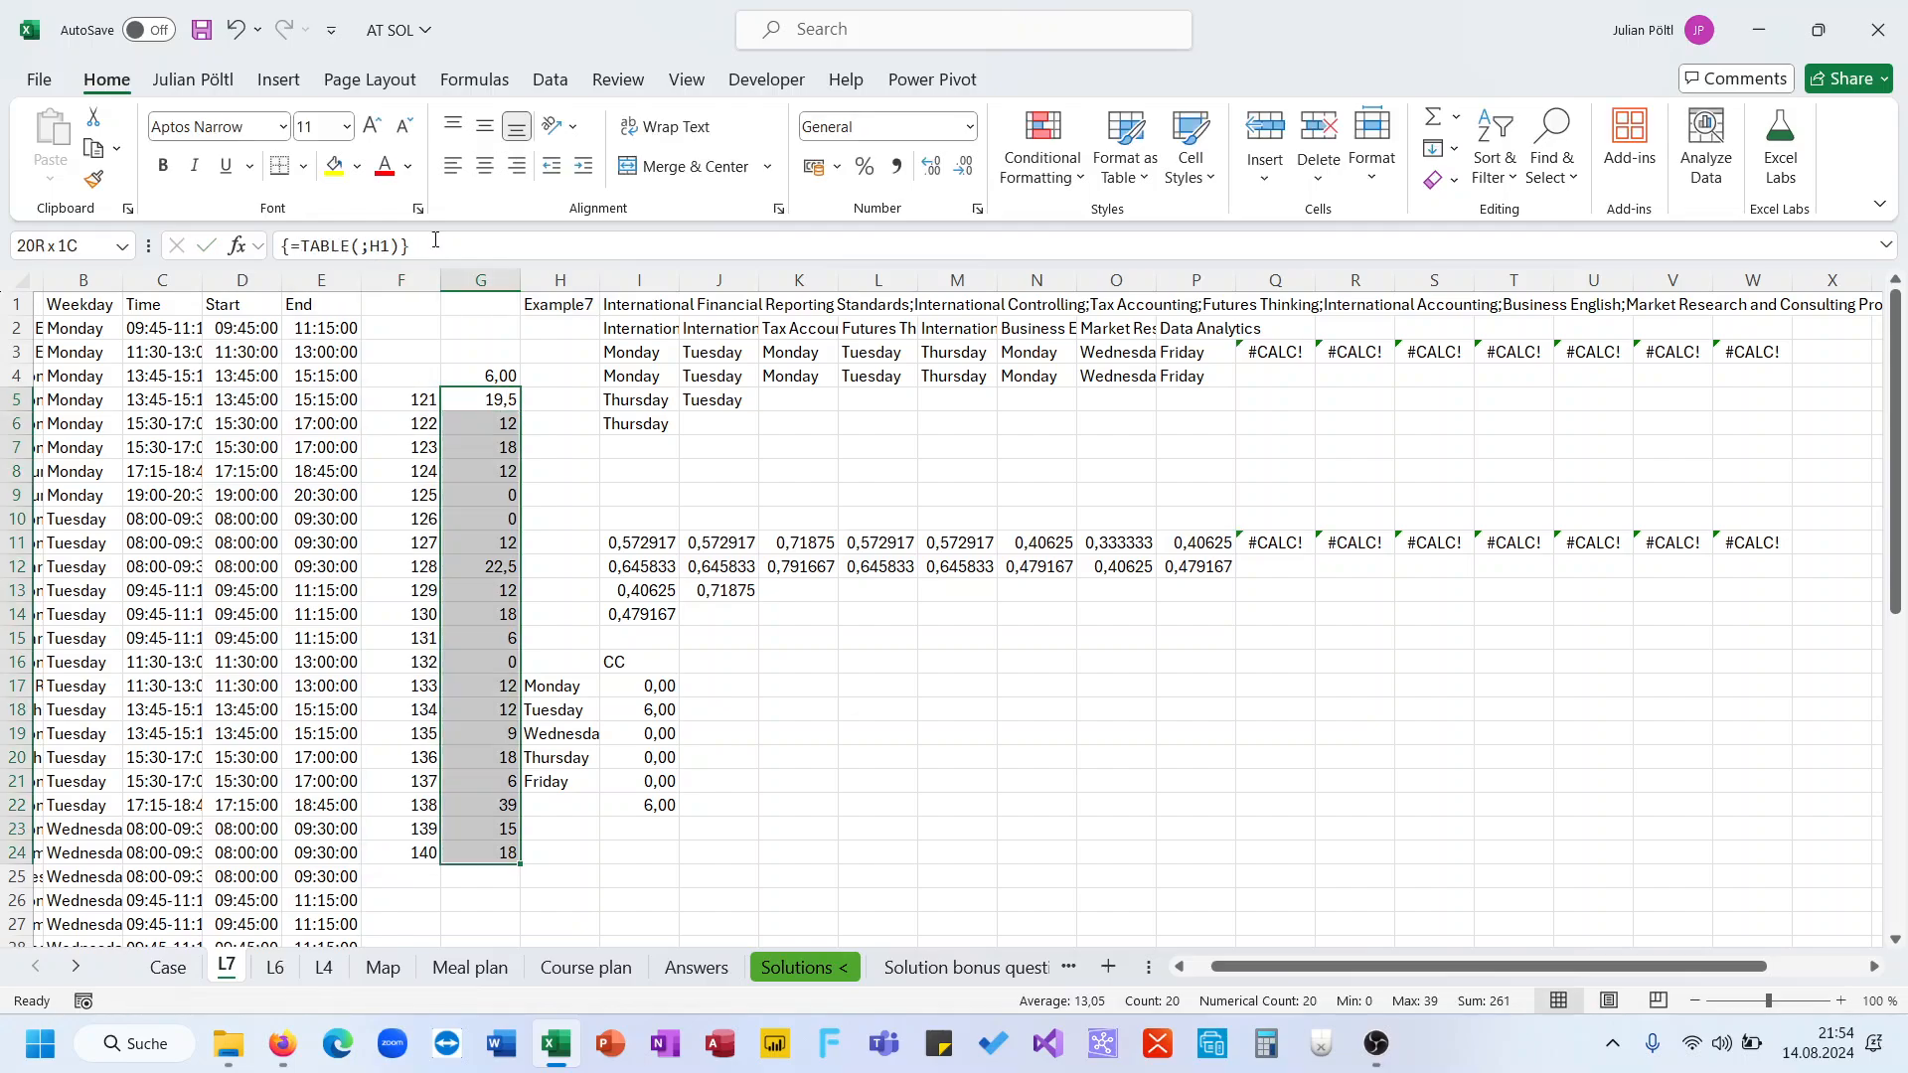
{"action": "key", "text": "ctrl+c"}
{"action": "left_click", "coordinate": [189, 974]}
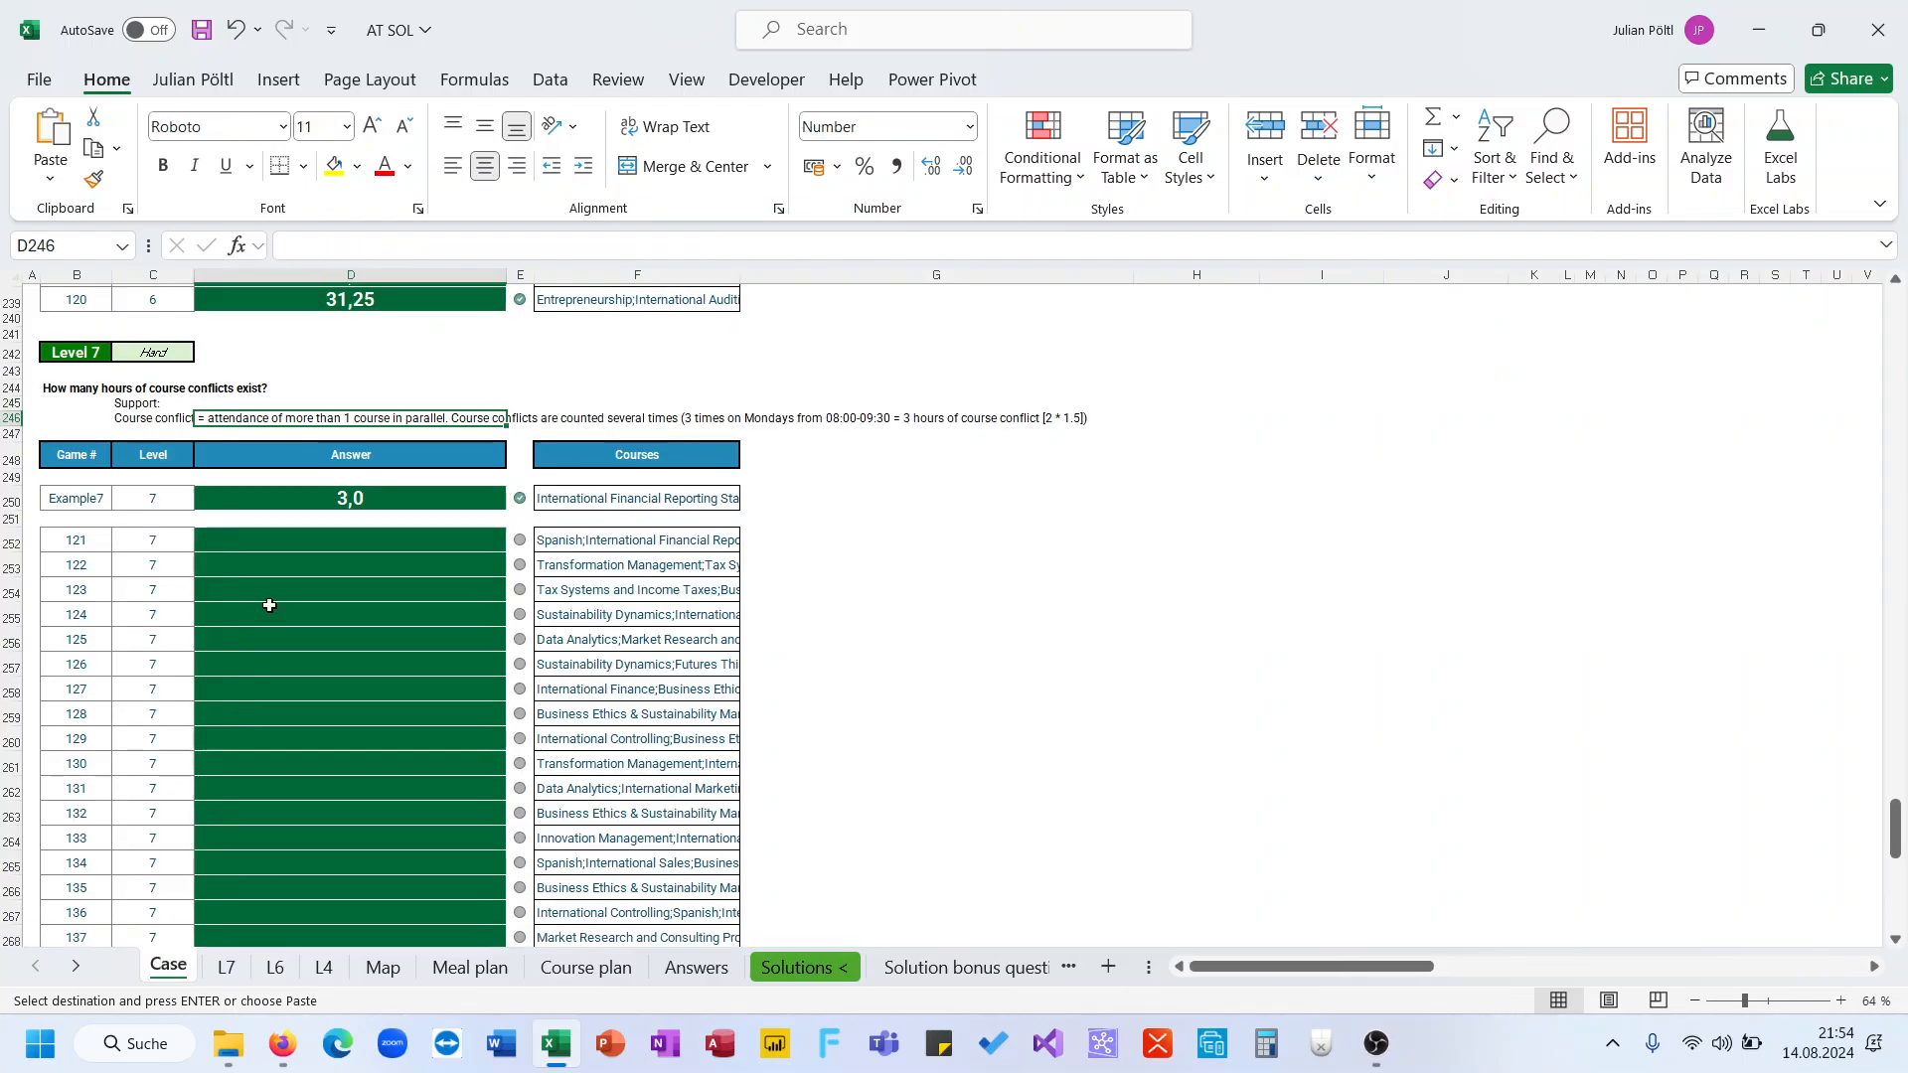
{"action": "left_click", "coordinate": [332, 546]}
{"action": "key", "text": "ctrl+v"}
{"action": "scroll", "coordinate": [333, 545], "scroll_direction": "down", "scroll_amount": 2}
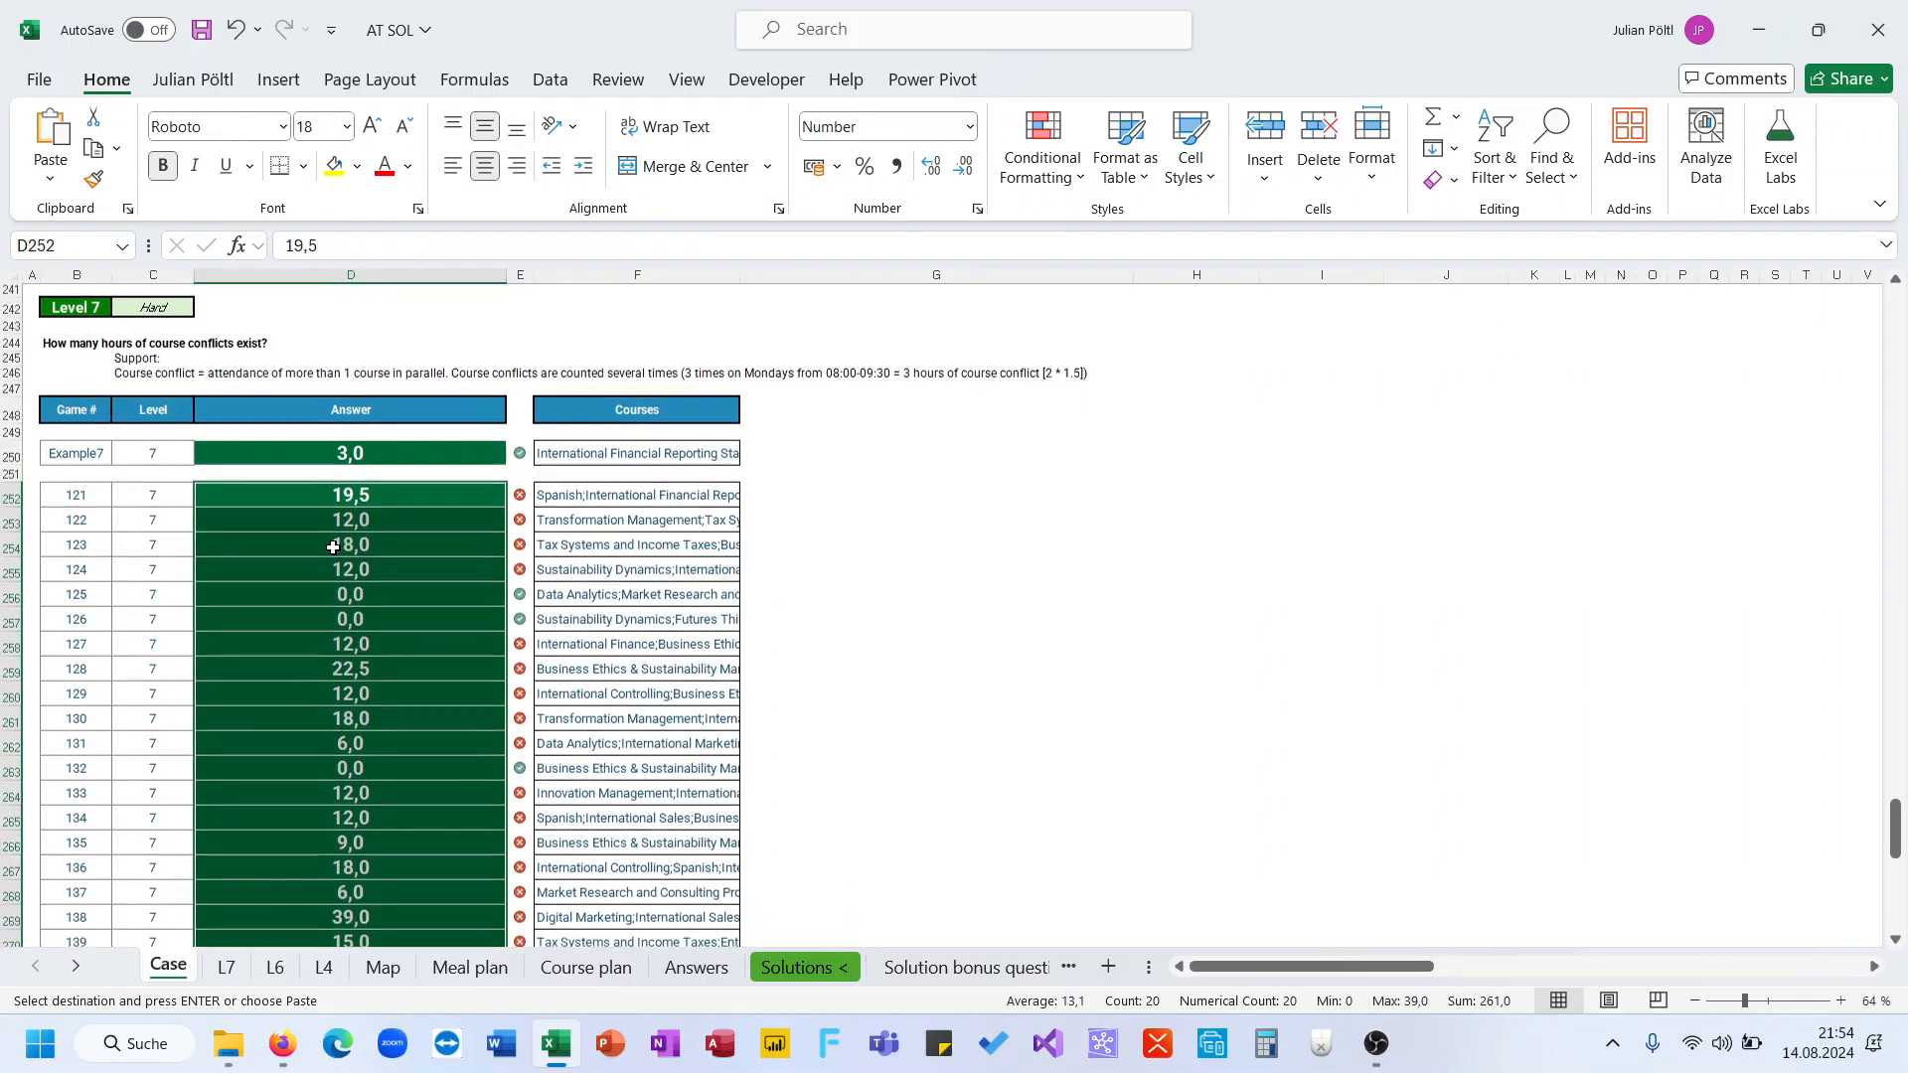
{"action": "scroll", "coordinate": [333, 547], "scroll_direction": "up", "scroll_amount": 2}
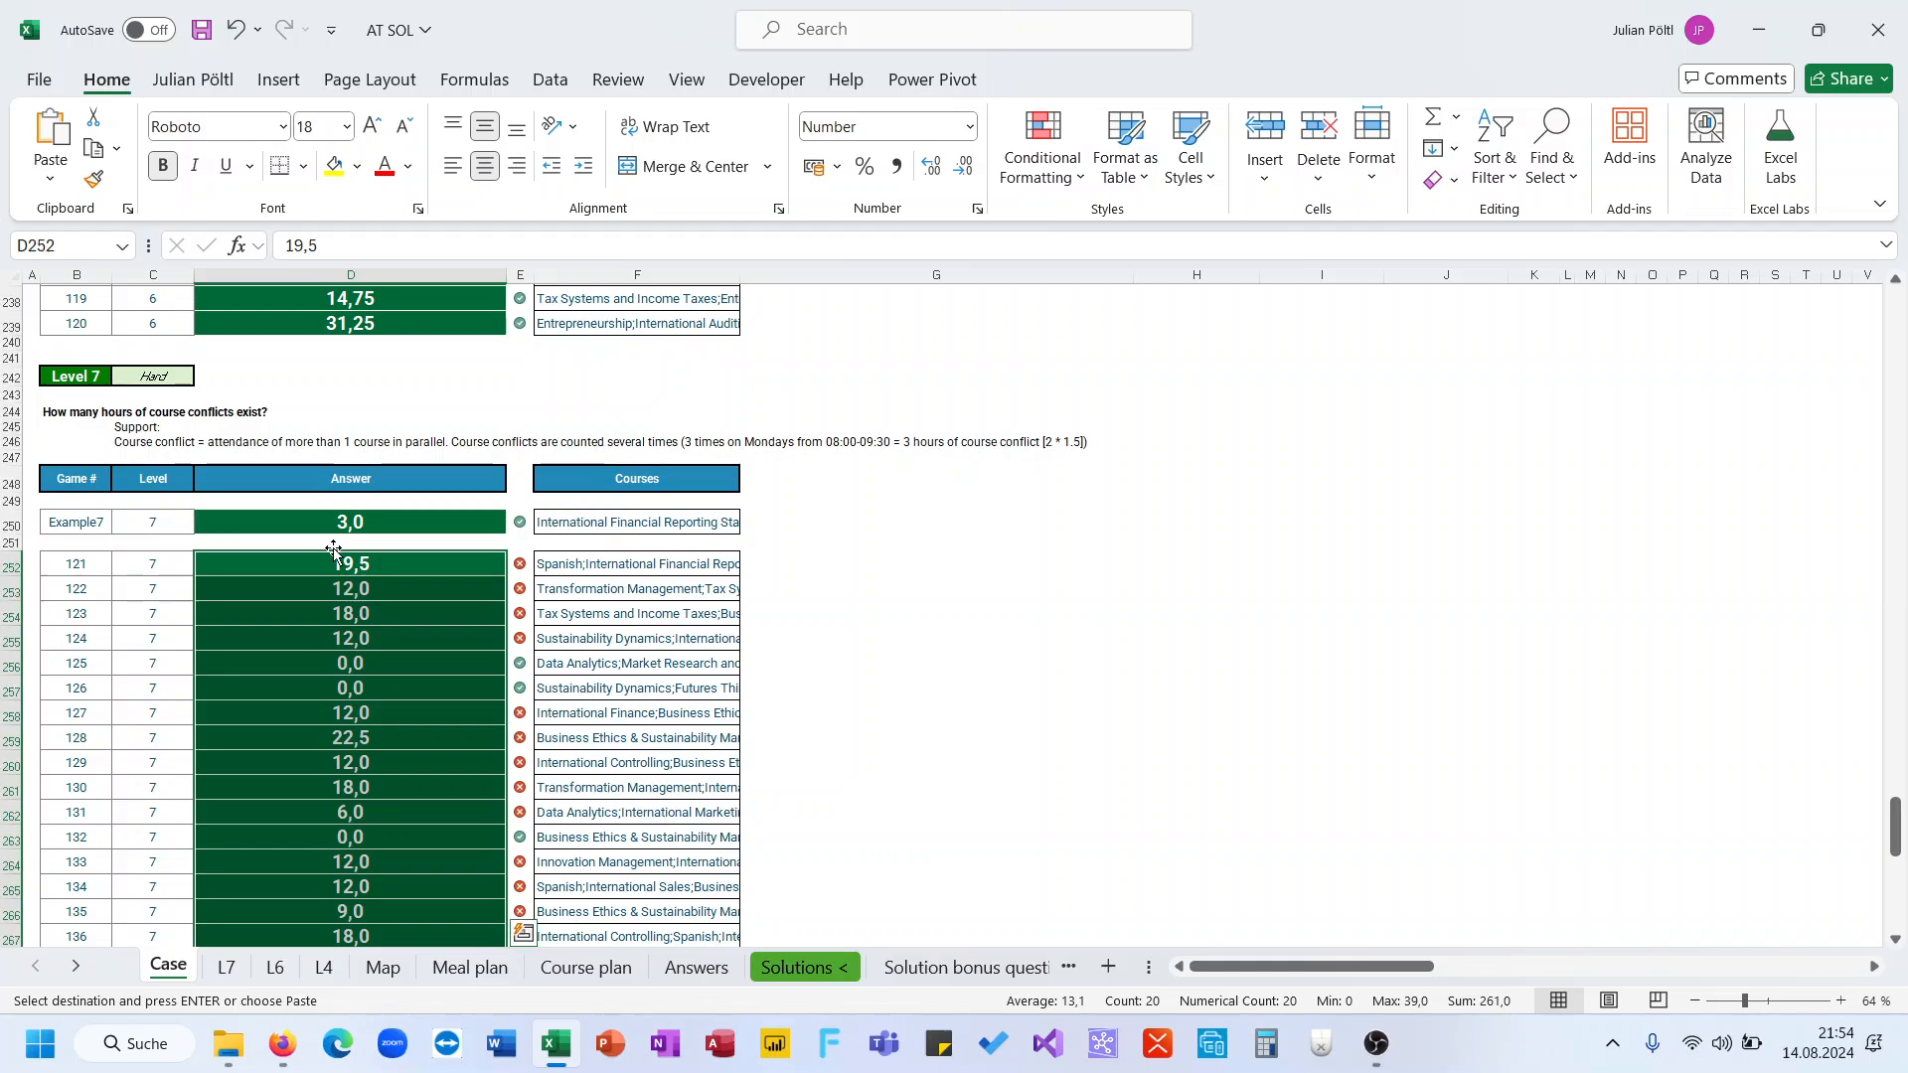
{"action": "left_click", "coordinate": [382, 562]}
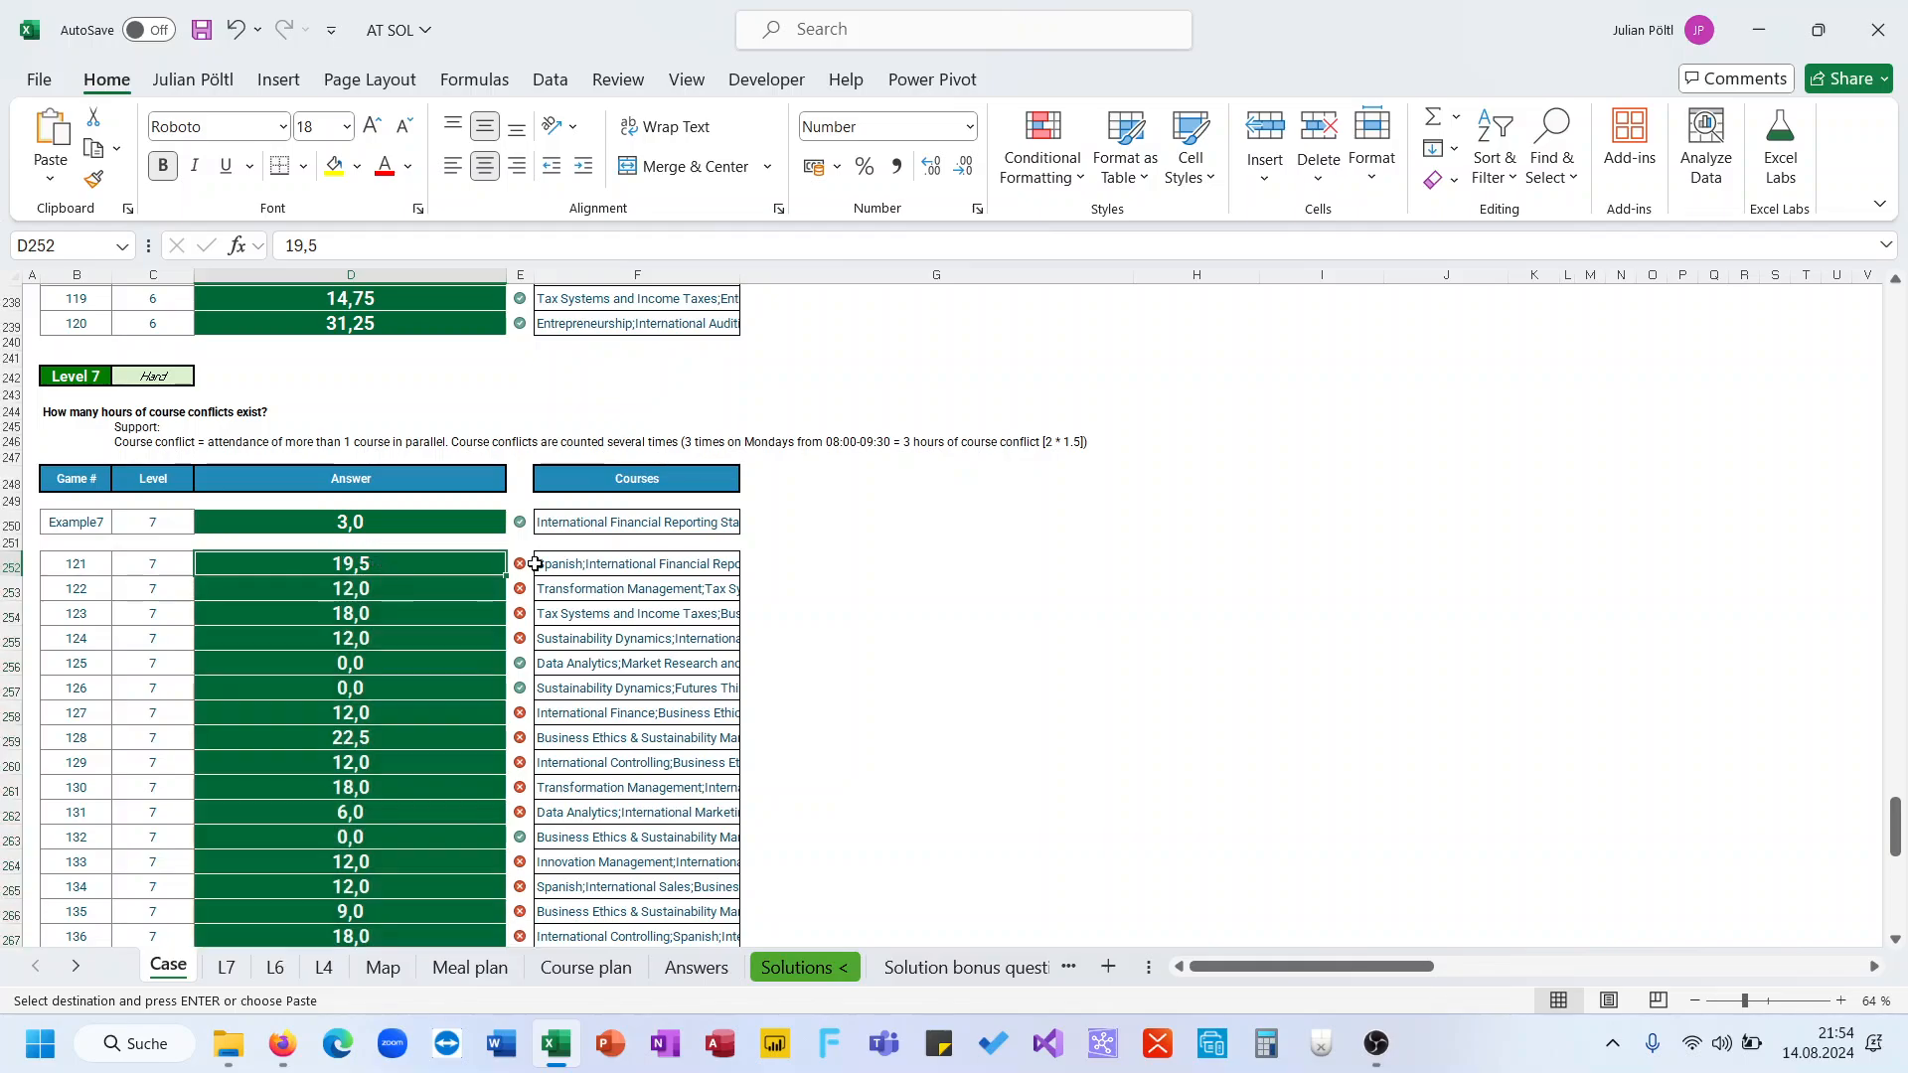
On sheet L7, set the game number in H1 to 121 and inspect the weekday helper results
{"action": "left_click", "coordinate": [240, 970]}
{"action": "left_click", "coordinate": [580, 306]}
{"action": "type", "text": "121"}
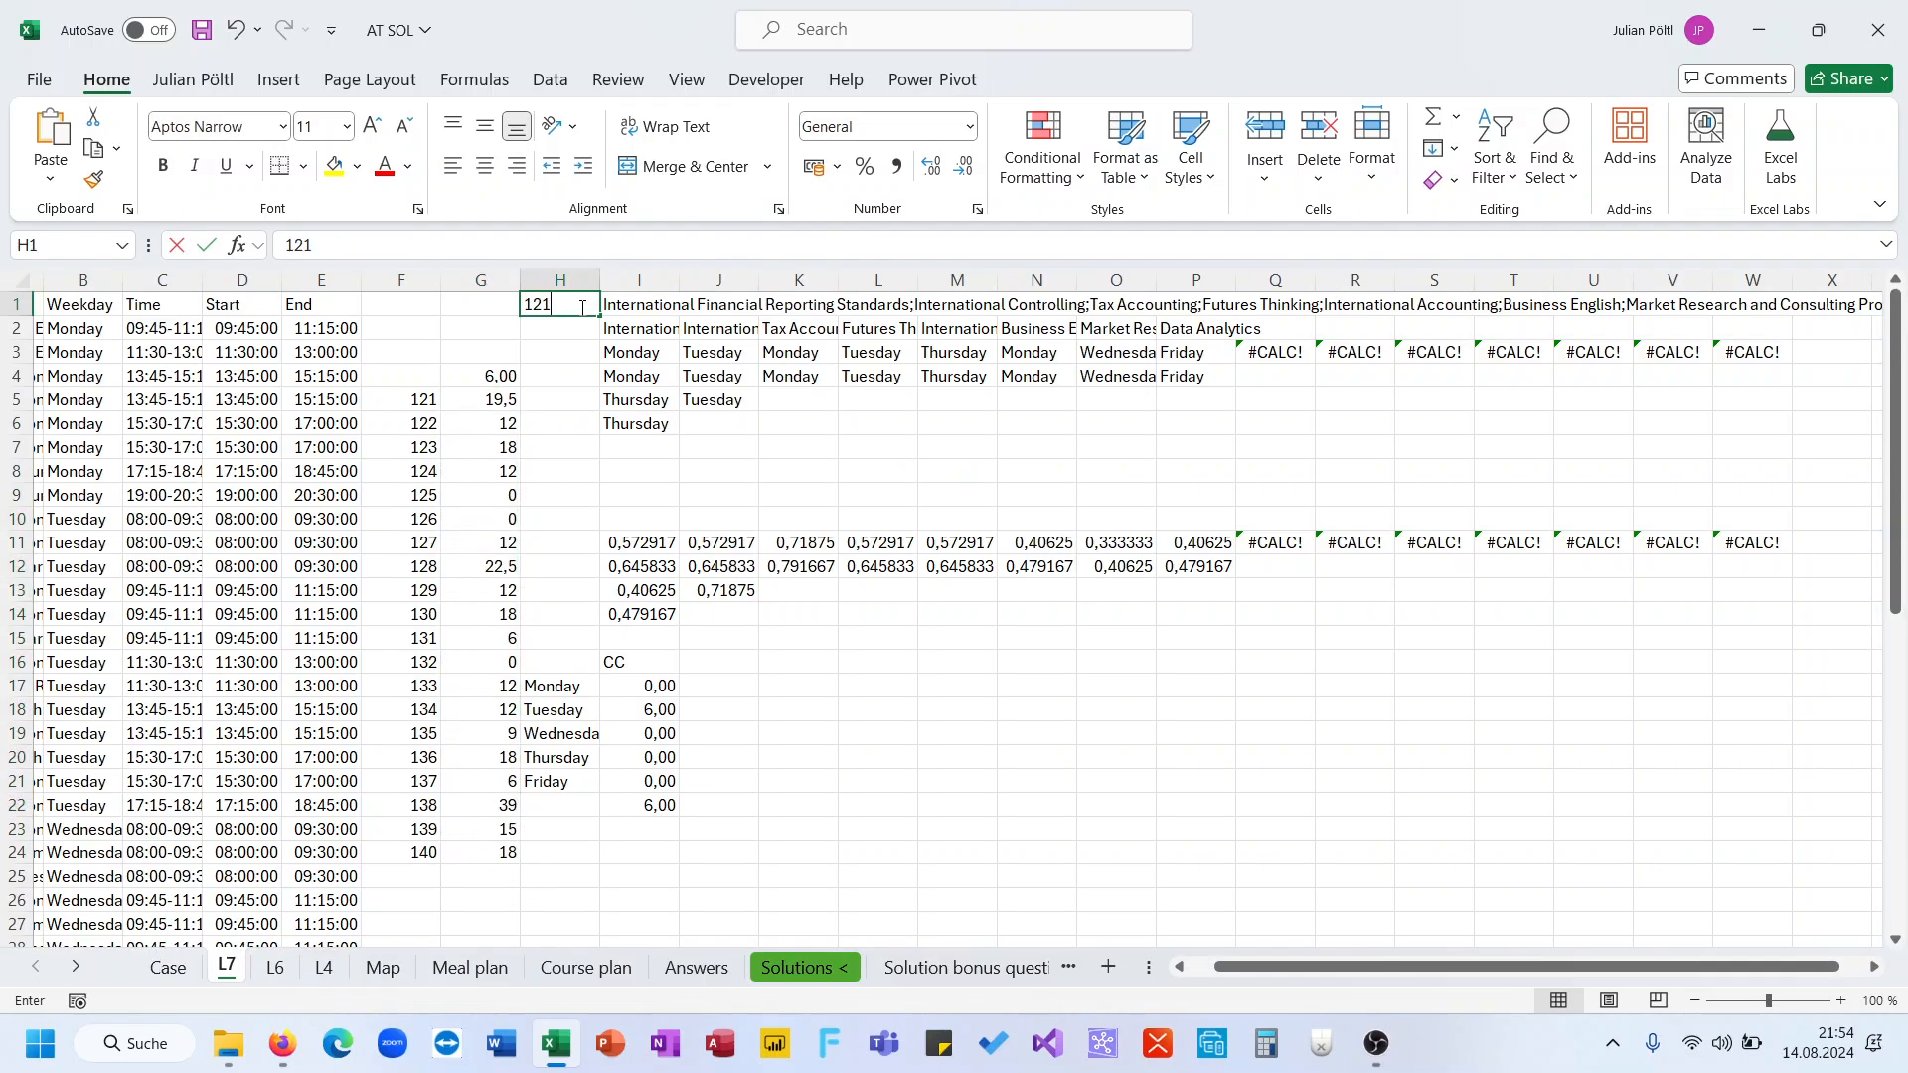
{"action": "key", "text": "ctrl+Return"}
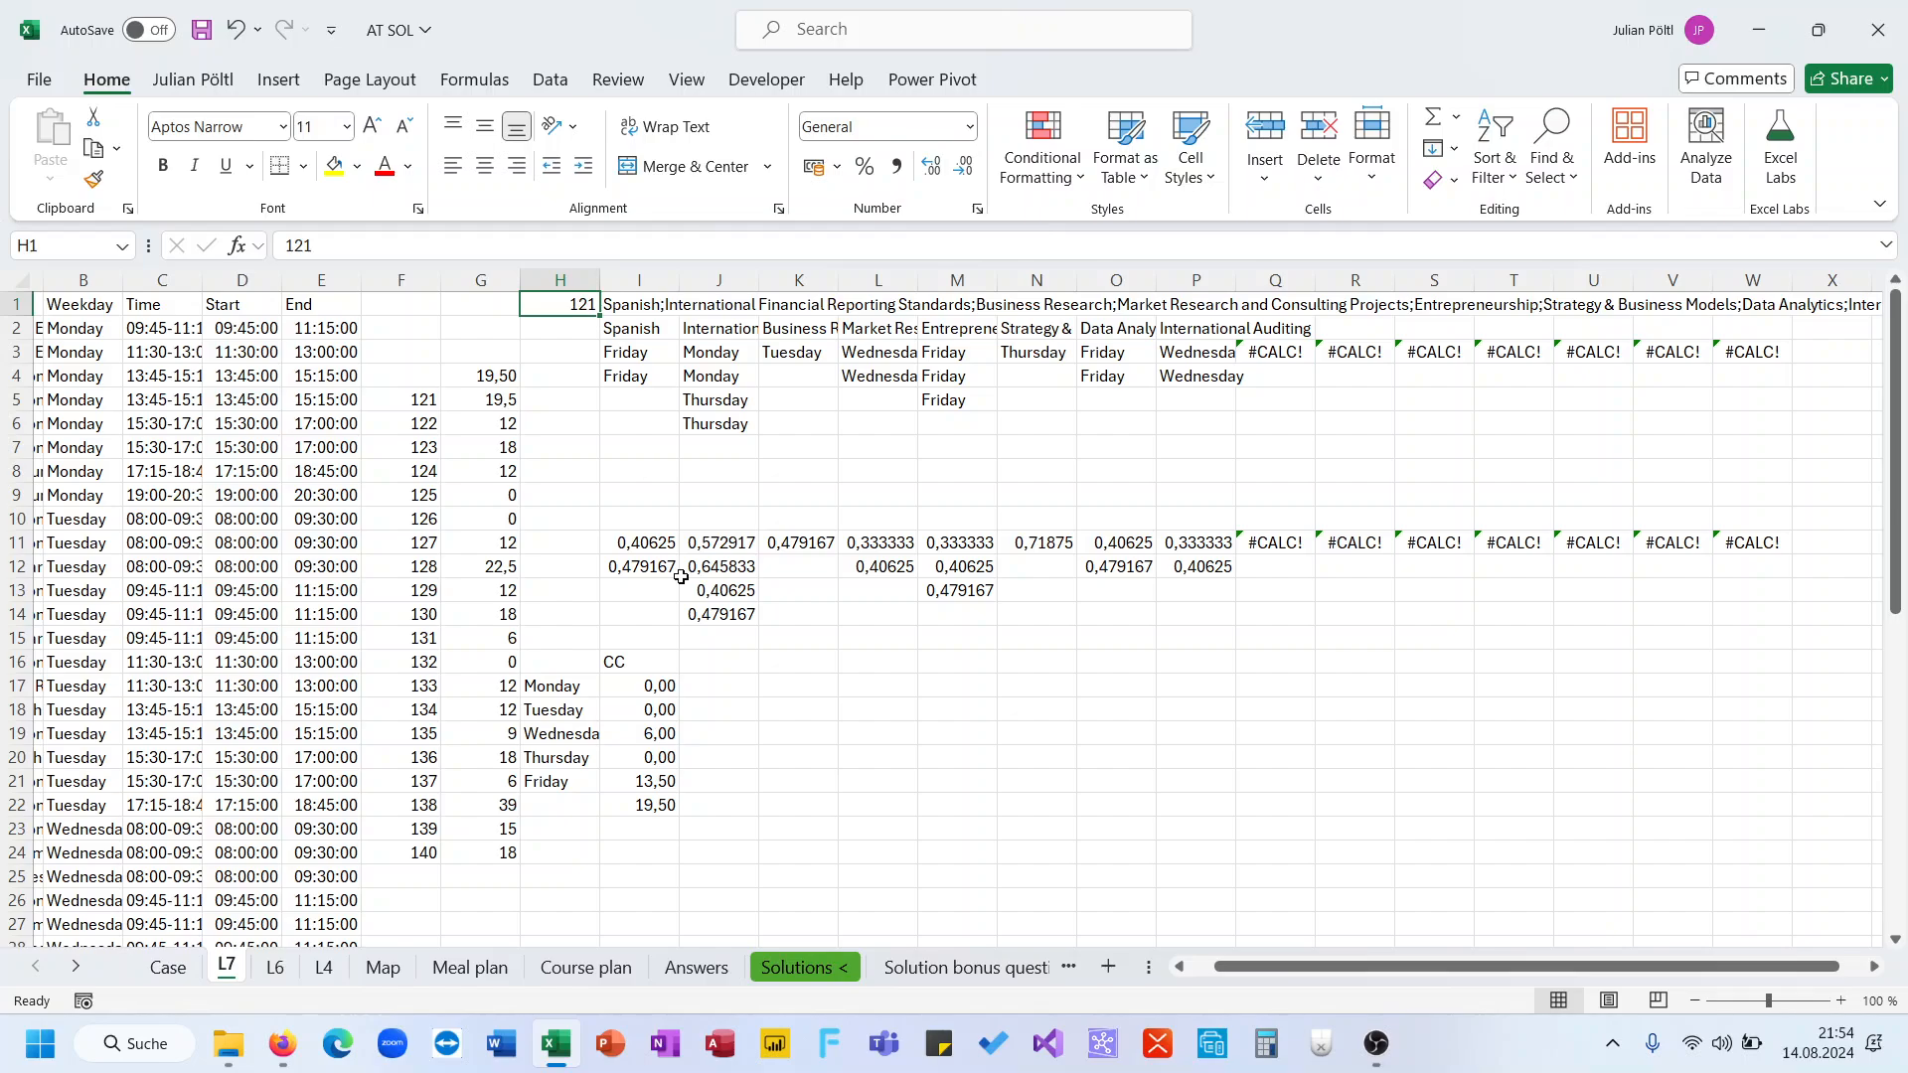
{"action": "left_click", "coordinate": [657, 781]}
{"action": "scroll", "coordinate": [873, 758], "scroll_direction": "right", "scroll_amount": 2}
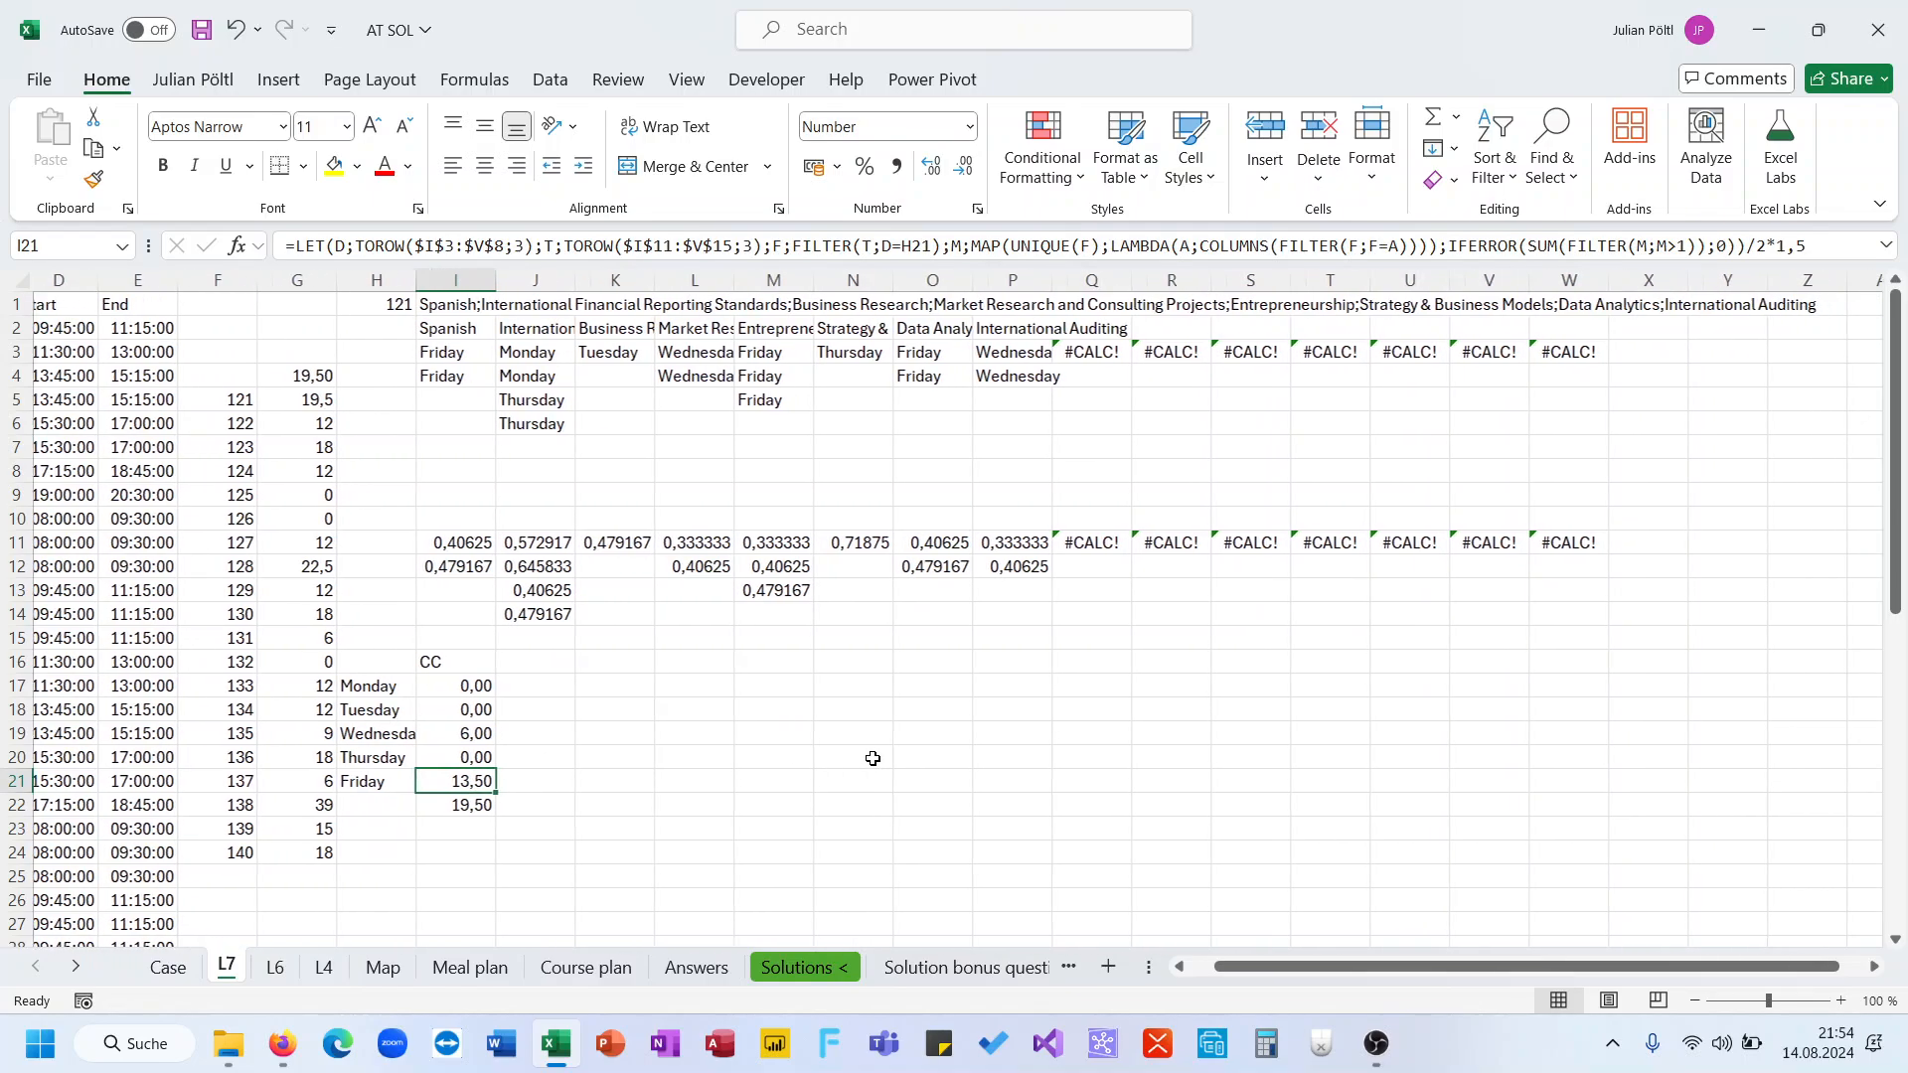
{"action": "scroll", "coordinate": [872, 758], "scroll_direction": "left", "scroll_amount": 1}
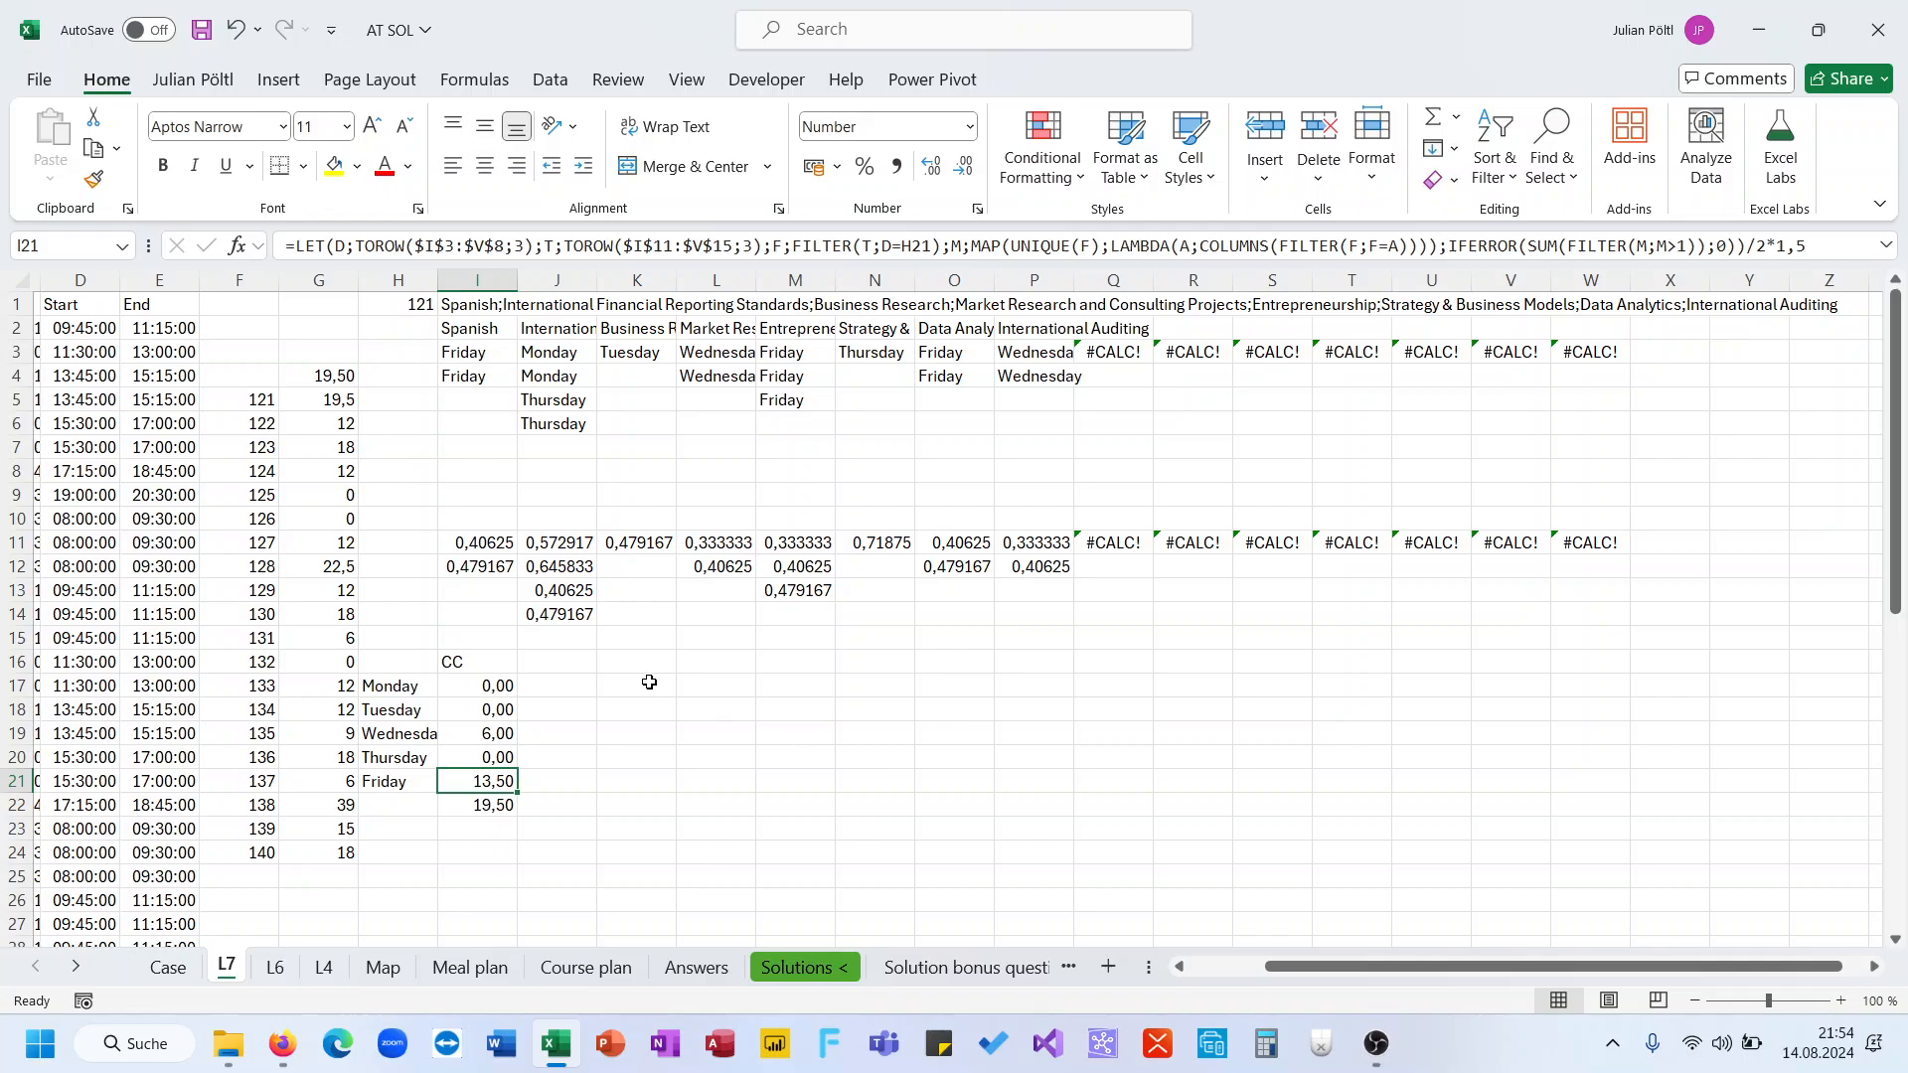
{"action": "left_click", "coordinate": [494, 547]}
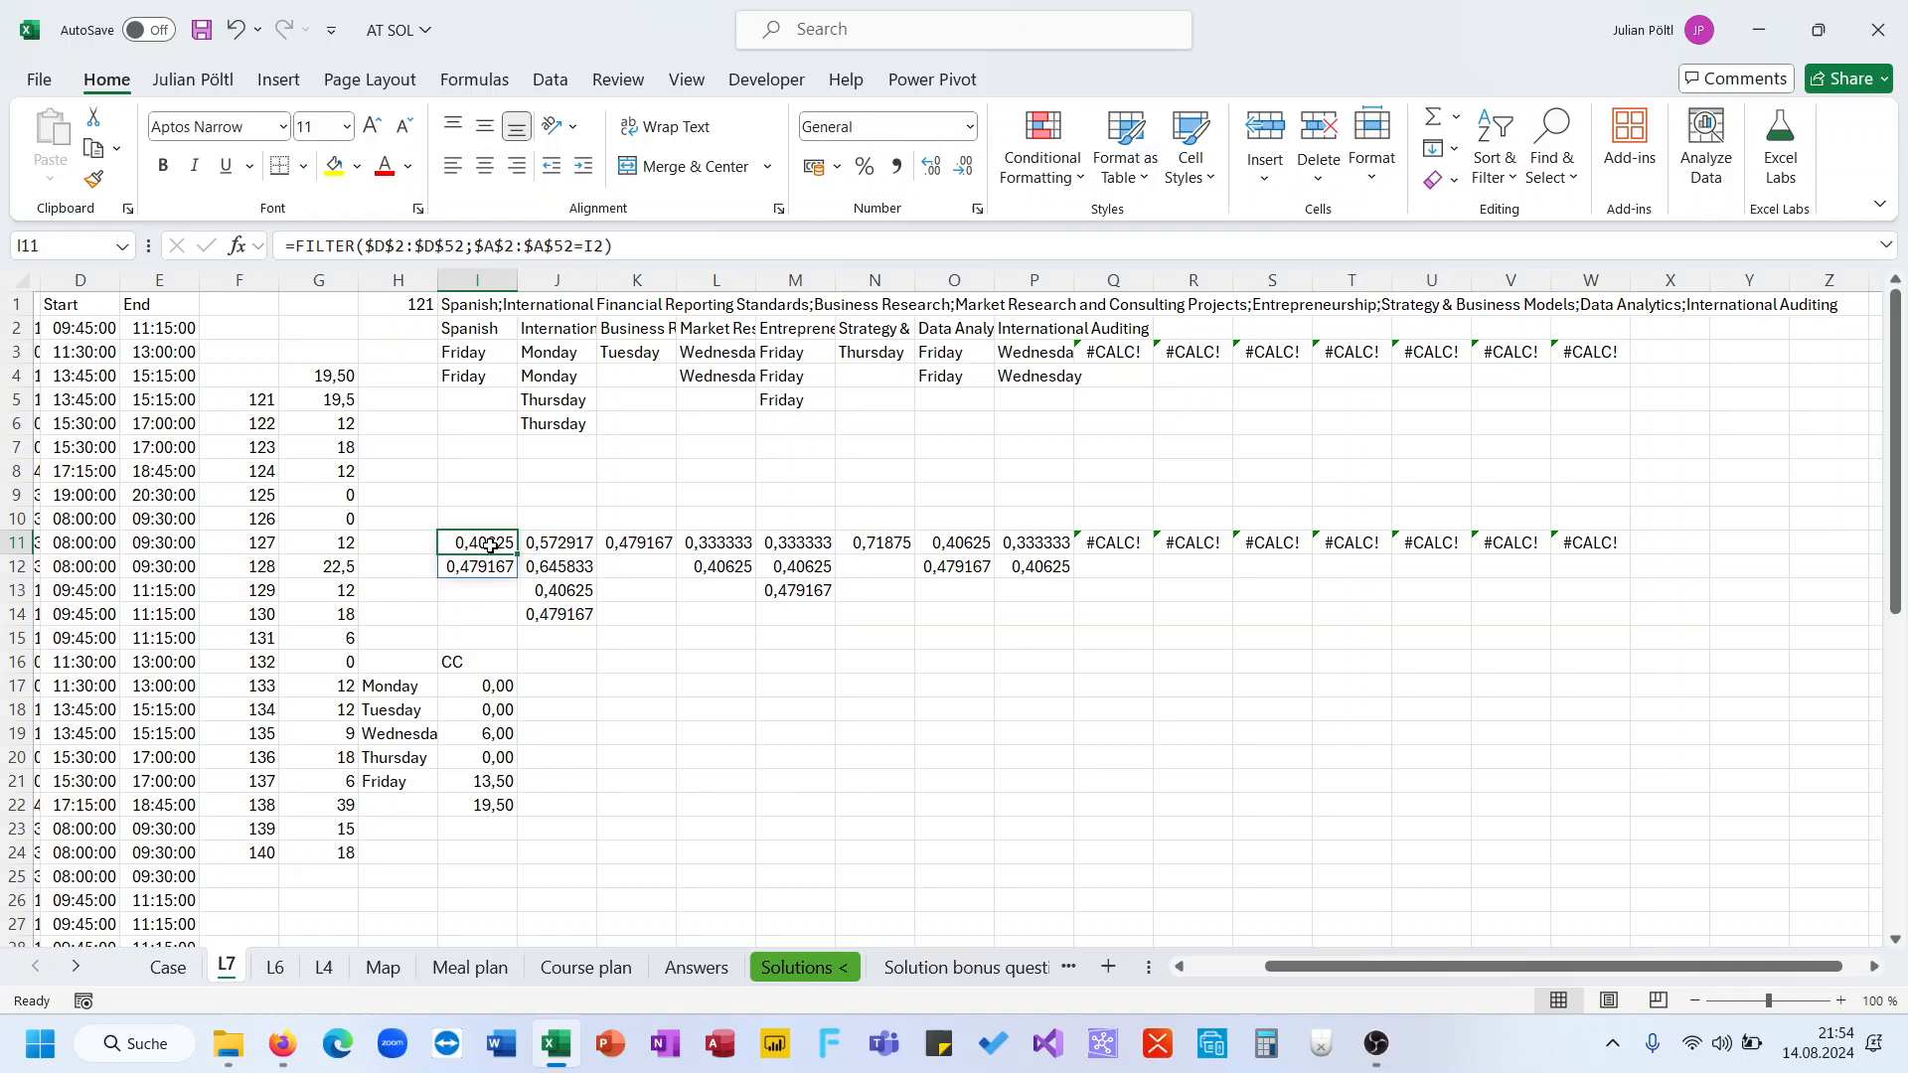
Examine the filtered start-time arrays for each course and the Friday conflict formula on sheet L7
{"action": "left_click", "coordinate": [773, 568], "text": "ctrl"}
{"action": "left_click", "coordinate": [777, 591], "text": "ctrl"}
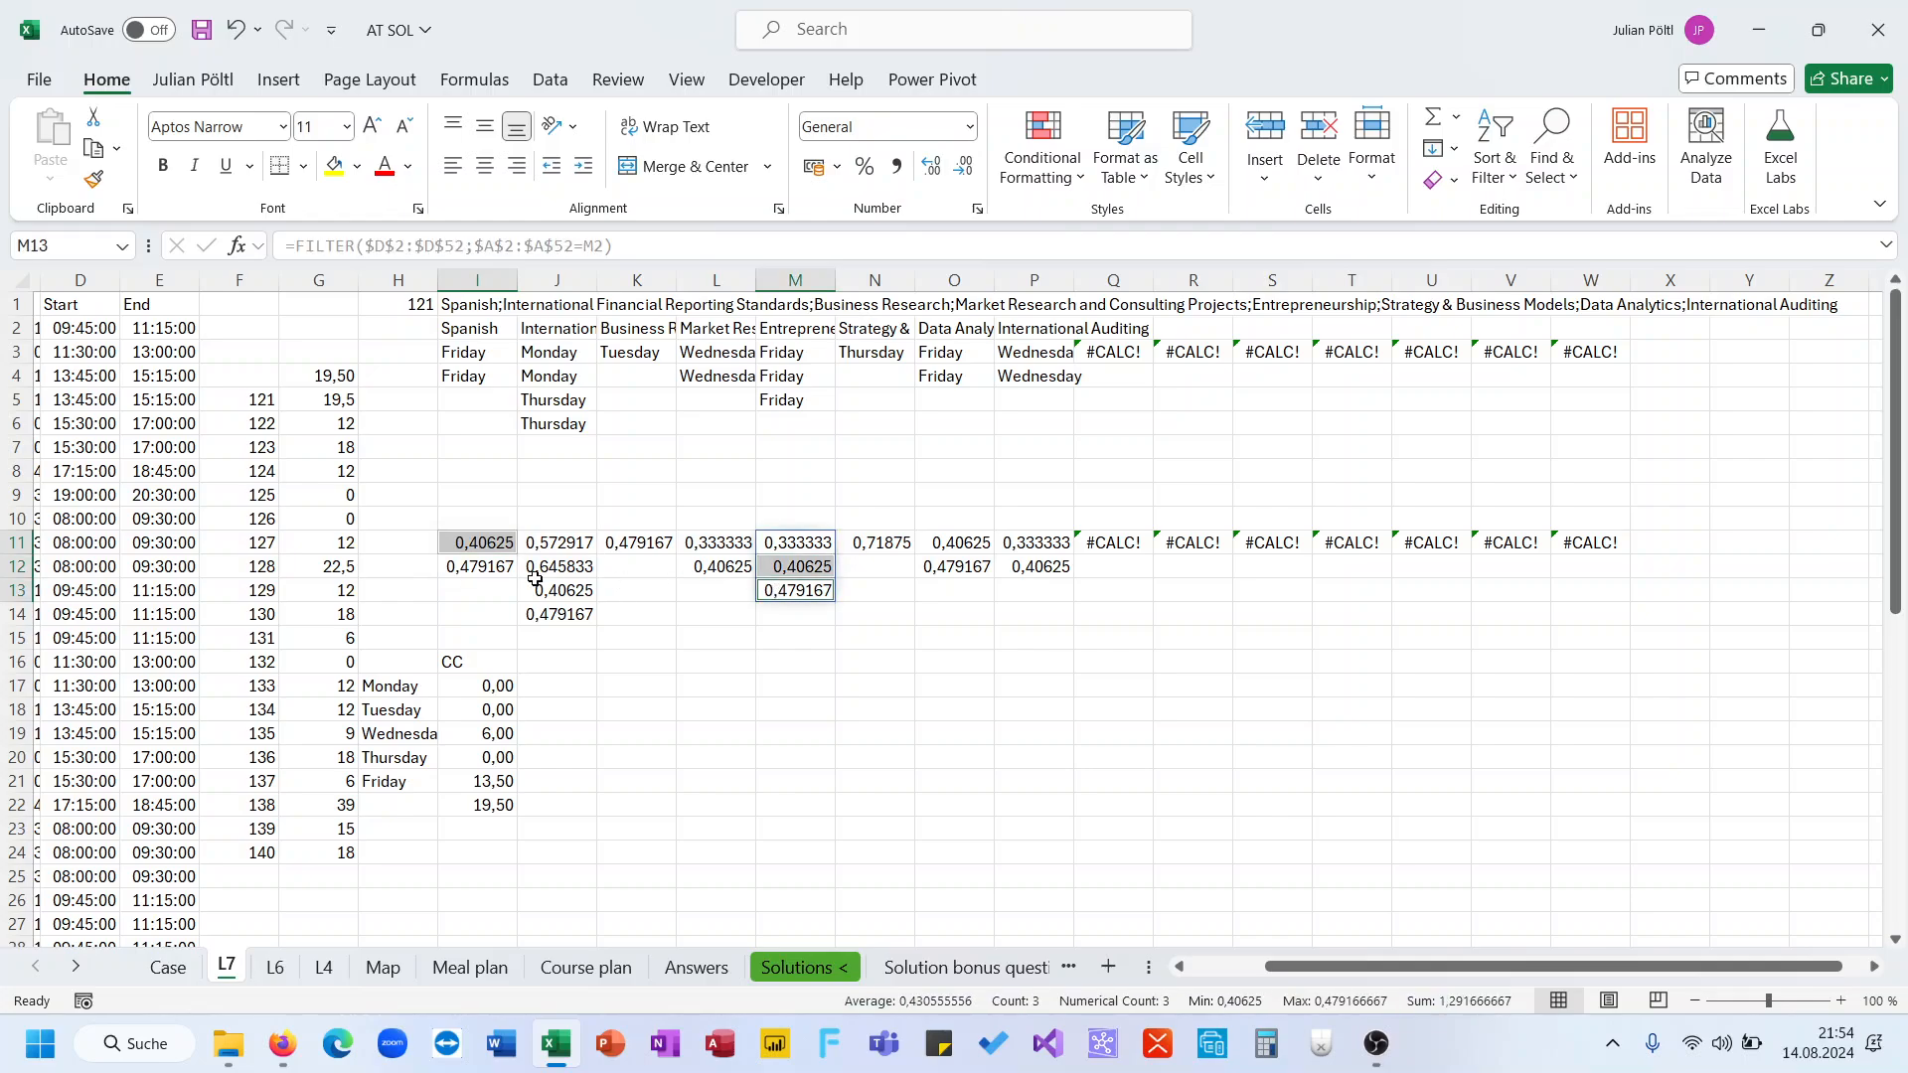
{"action": "left_click", "coordinate": [475, 569], "text": "ctrl"}
{"action": "left_click_drag", "start_coordinate": [765, 568], "coordinate": [774, 589]}
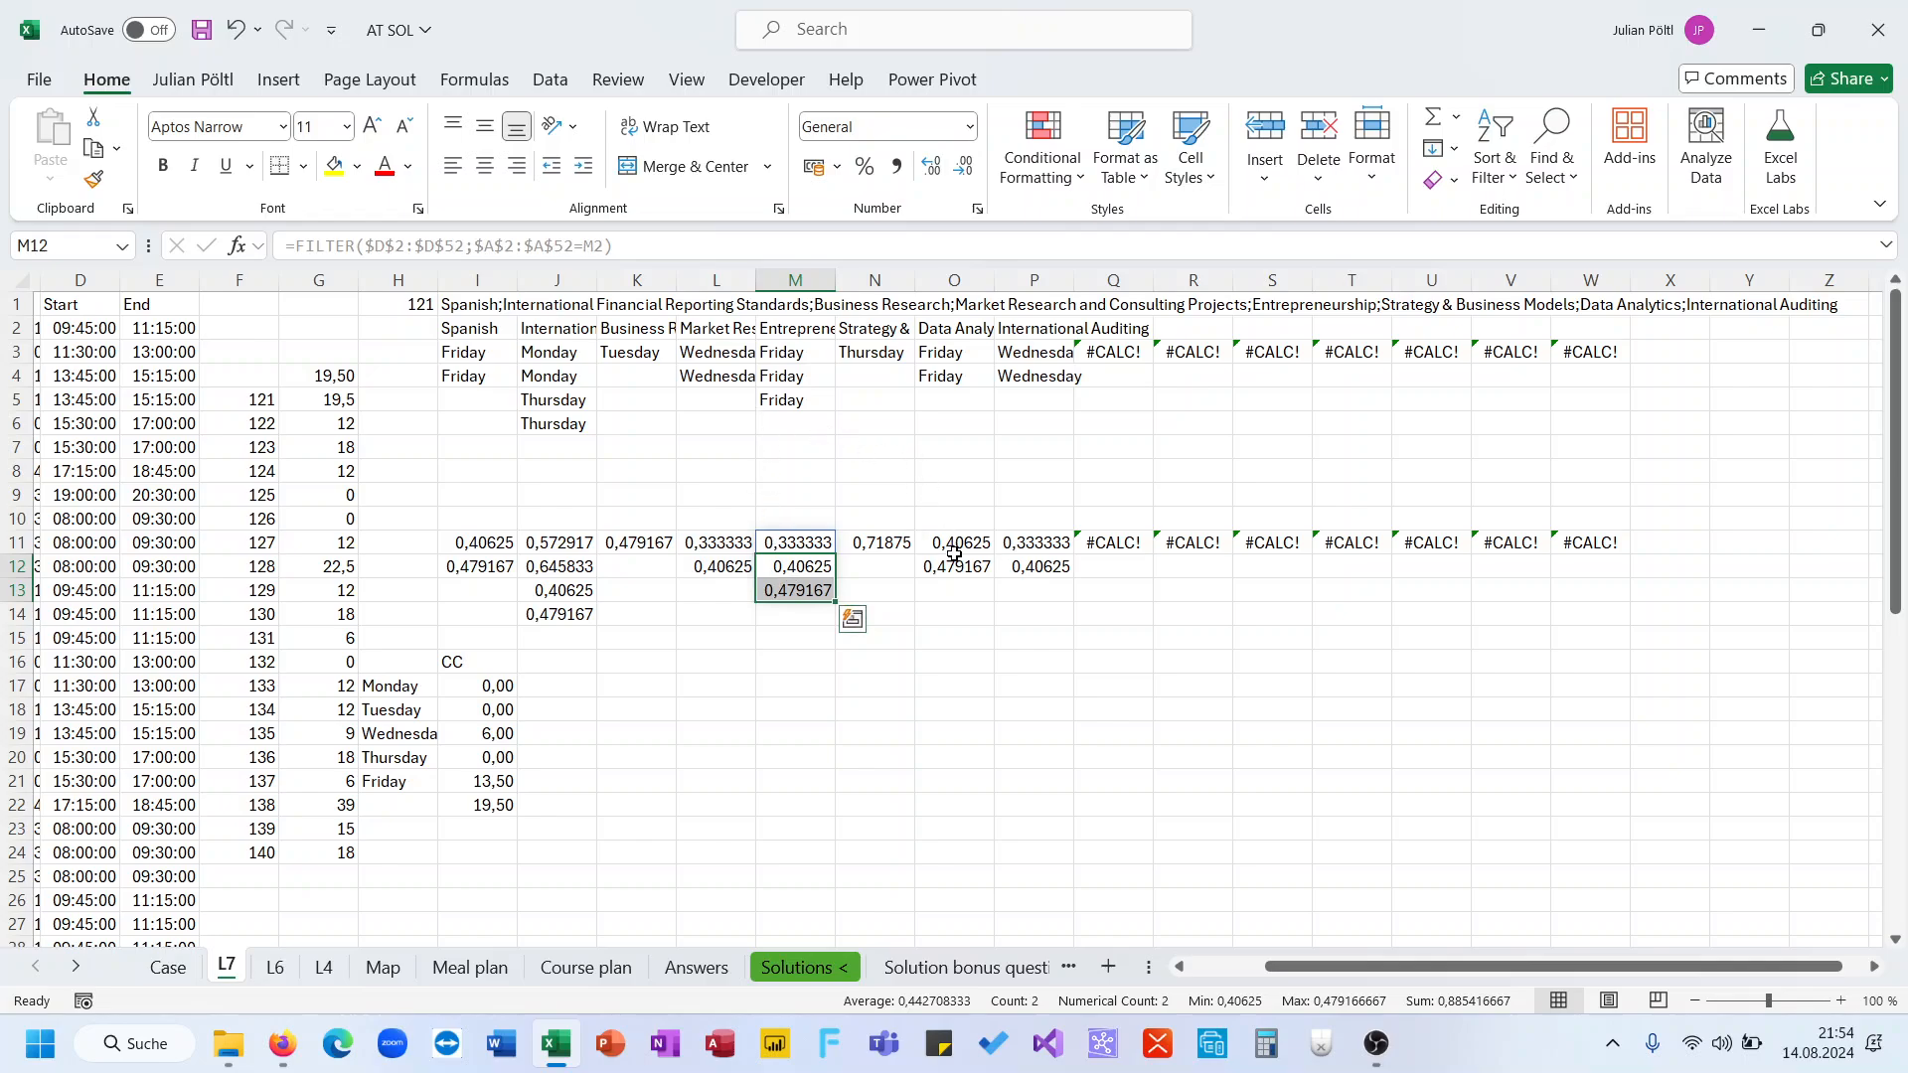
{"action": "left_click_drag", "start_coordinate": [954, 568], "coordinate": [952, 549]}
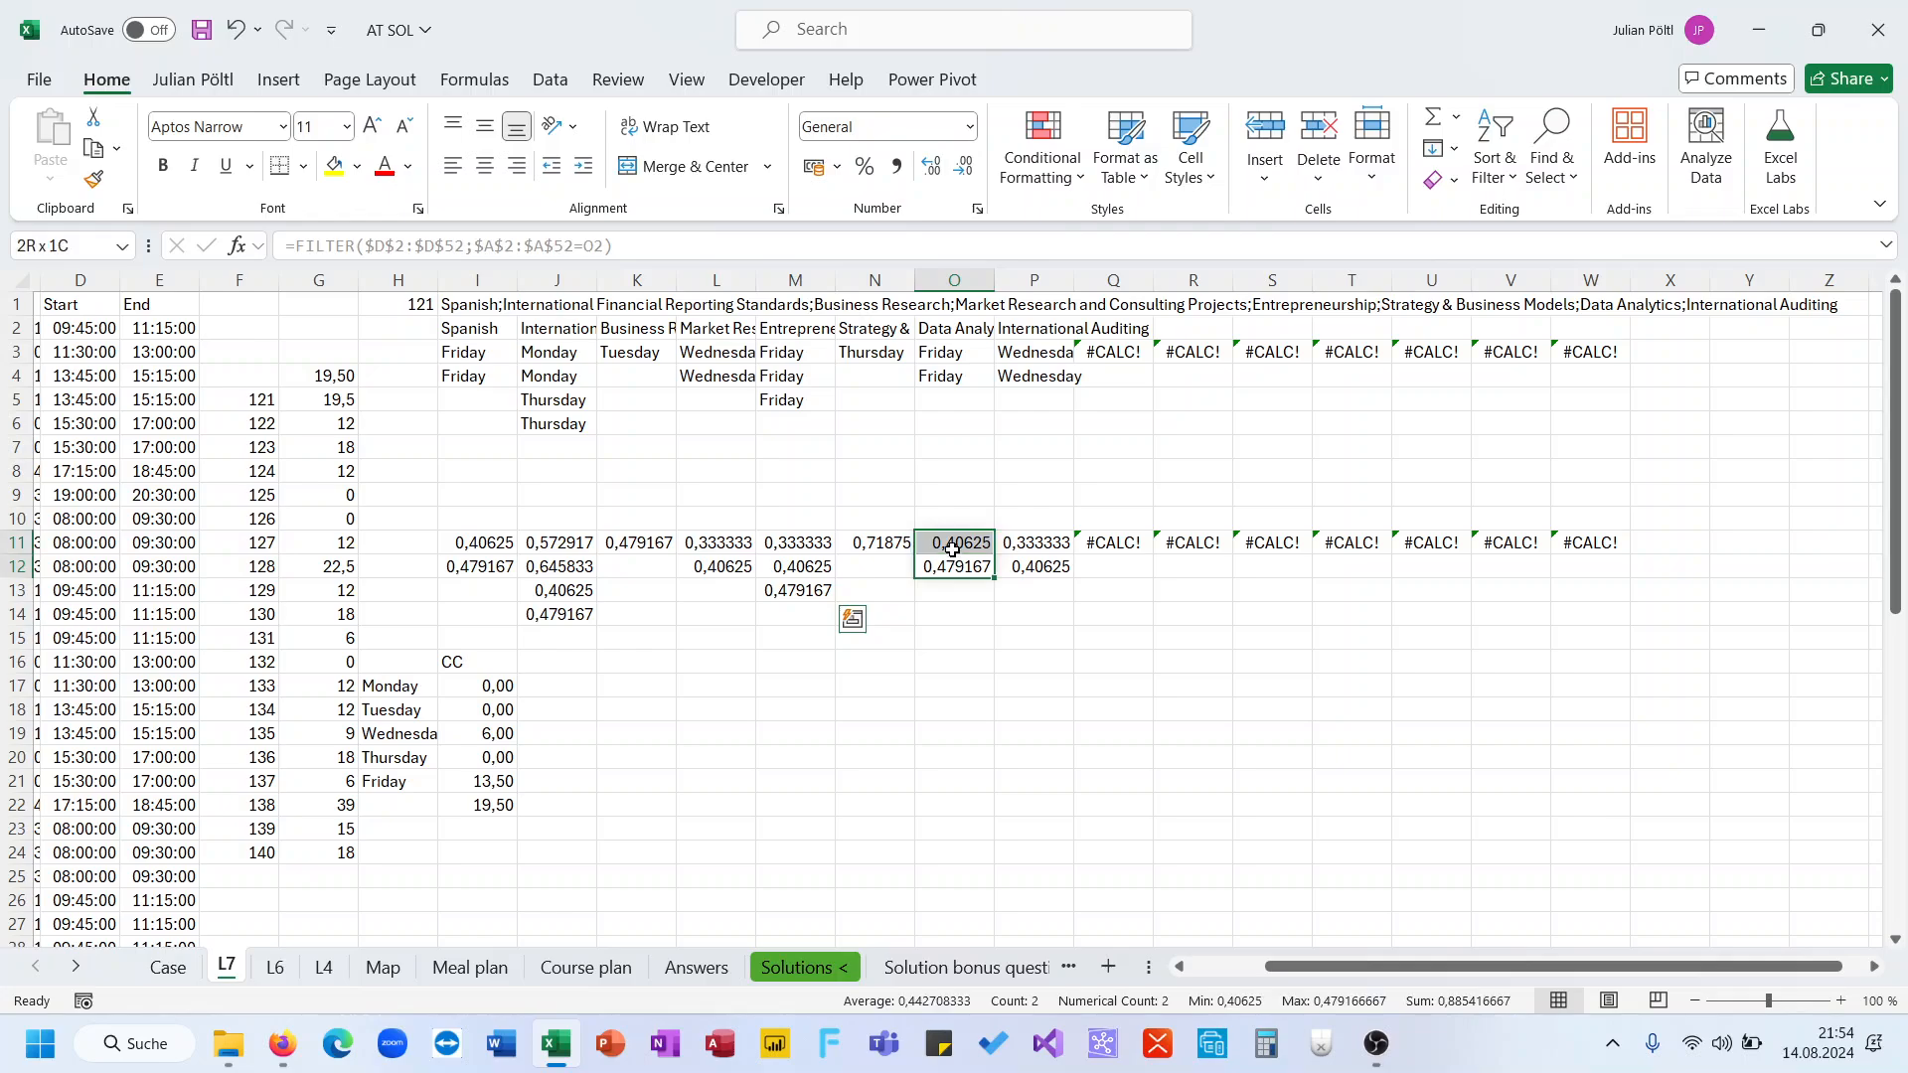
{"action": "left_click", "coordinate": [801, 622]}
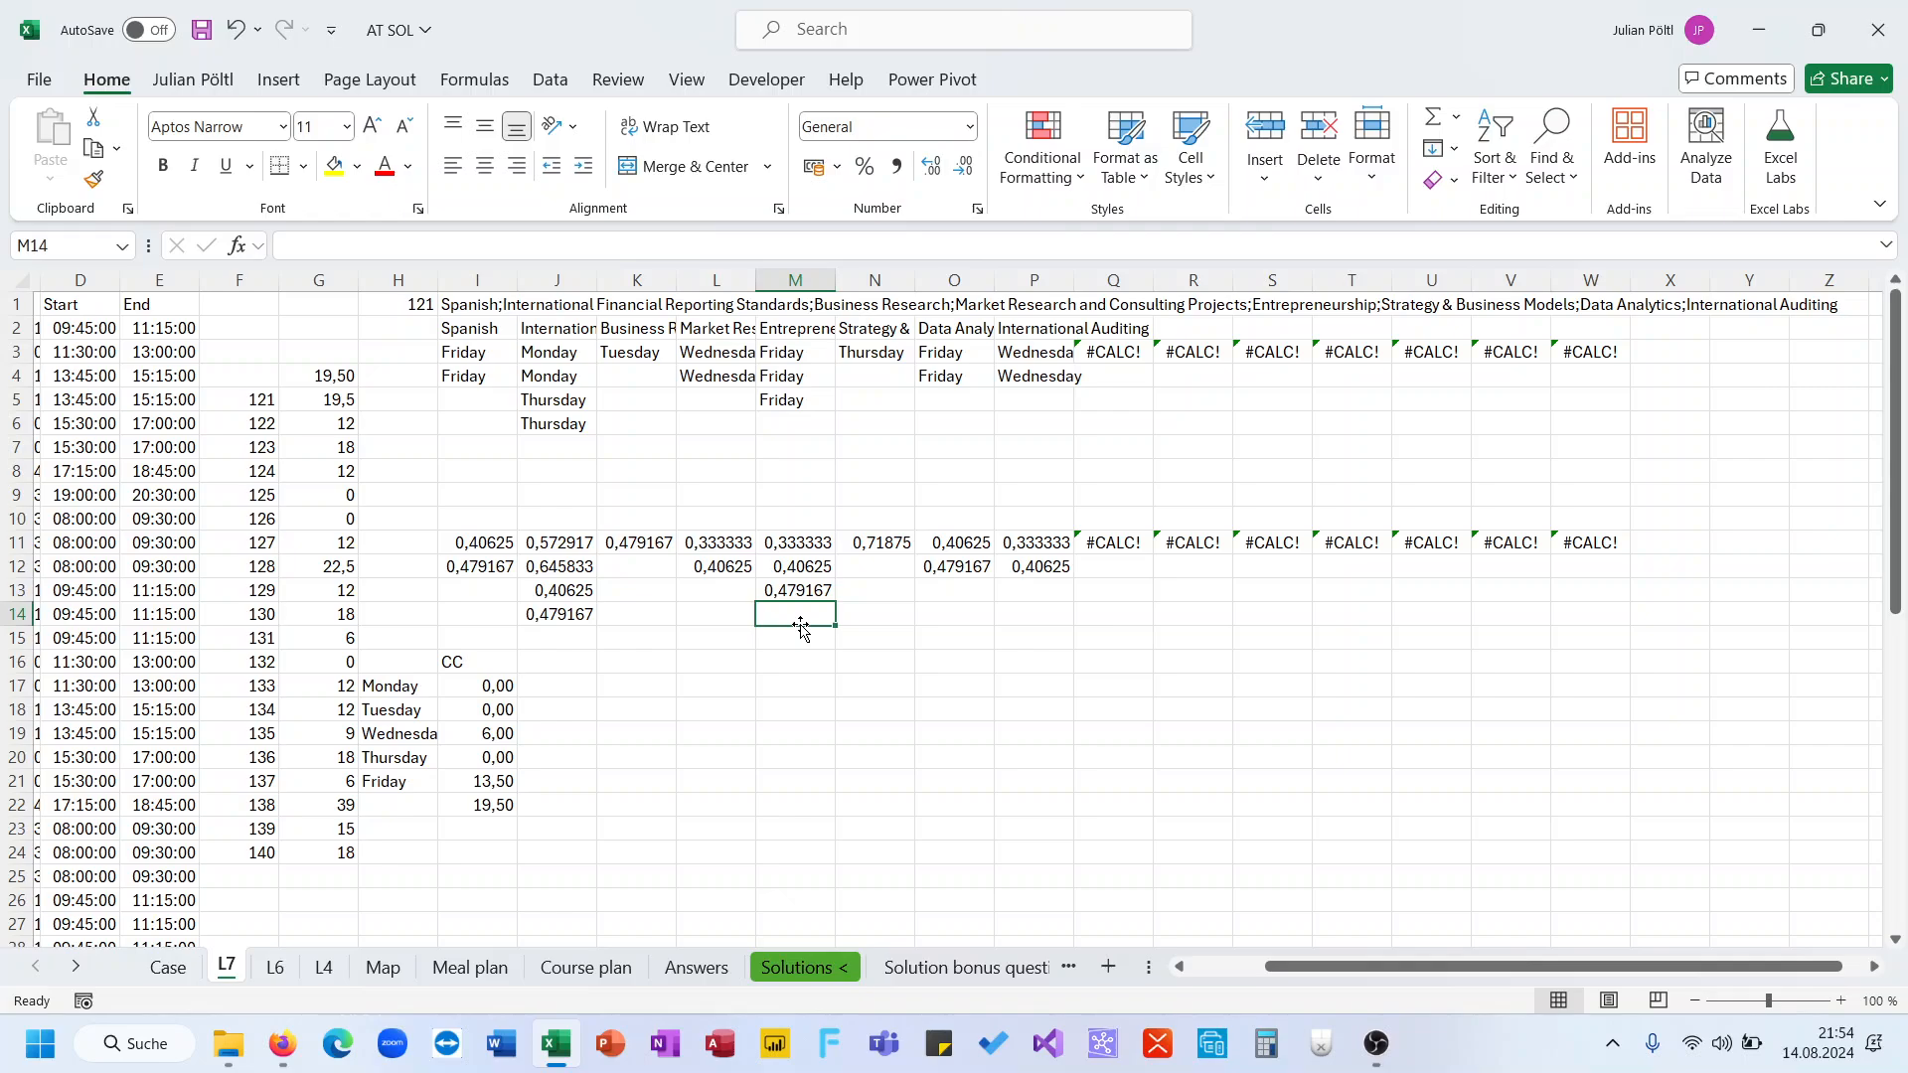
{"action": "left_click", "coordinate": [507, 781]}
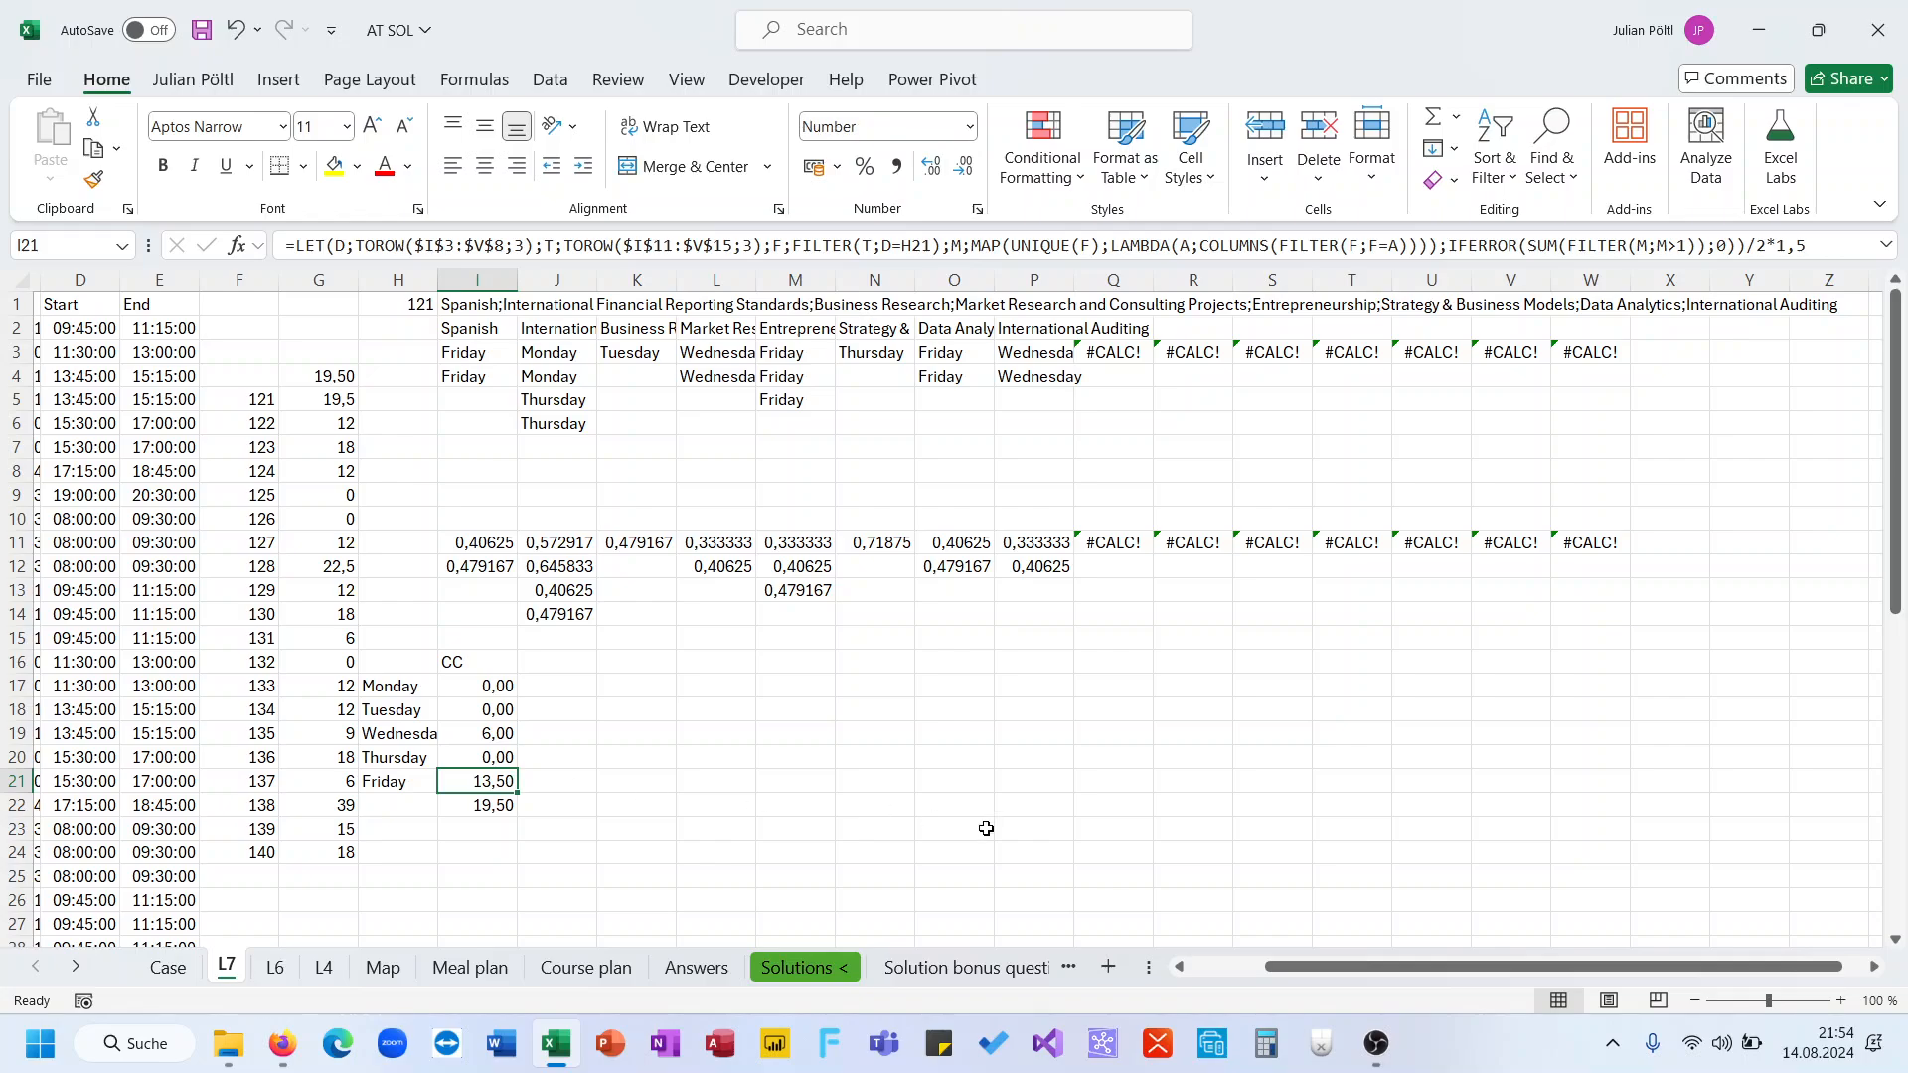
{"action": "left_click", "coordinate": [919, 782]}
{"action": "type", "text": "=&"}
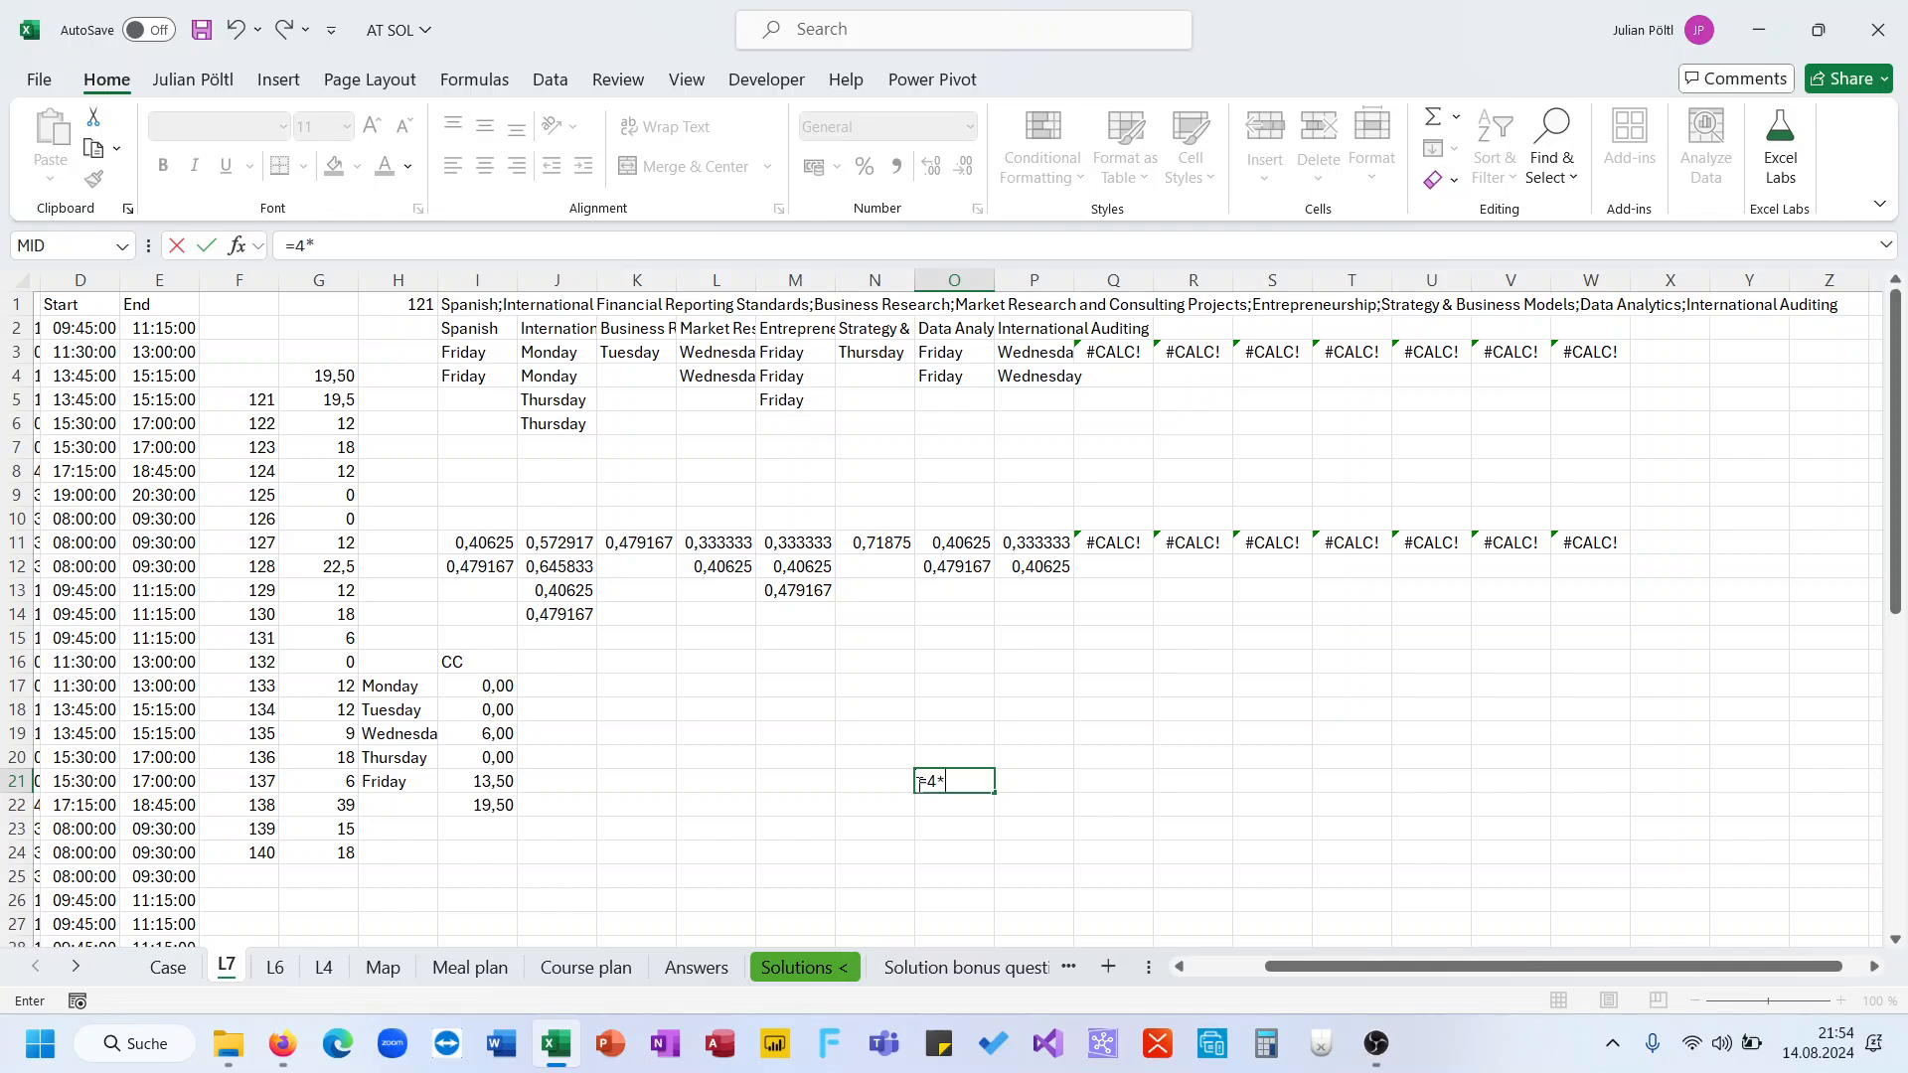
{"action": "key", "text": "Escape"}
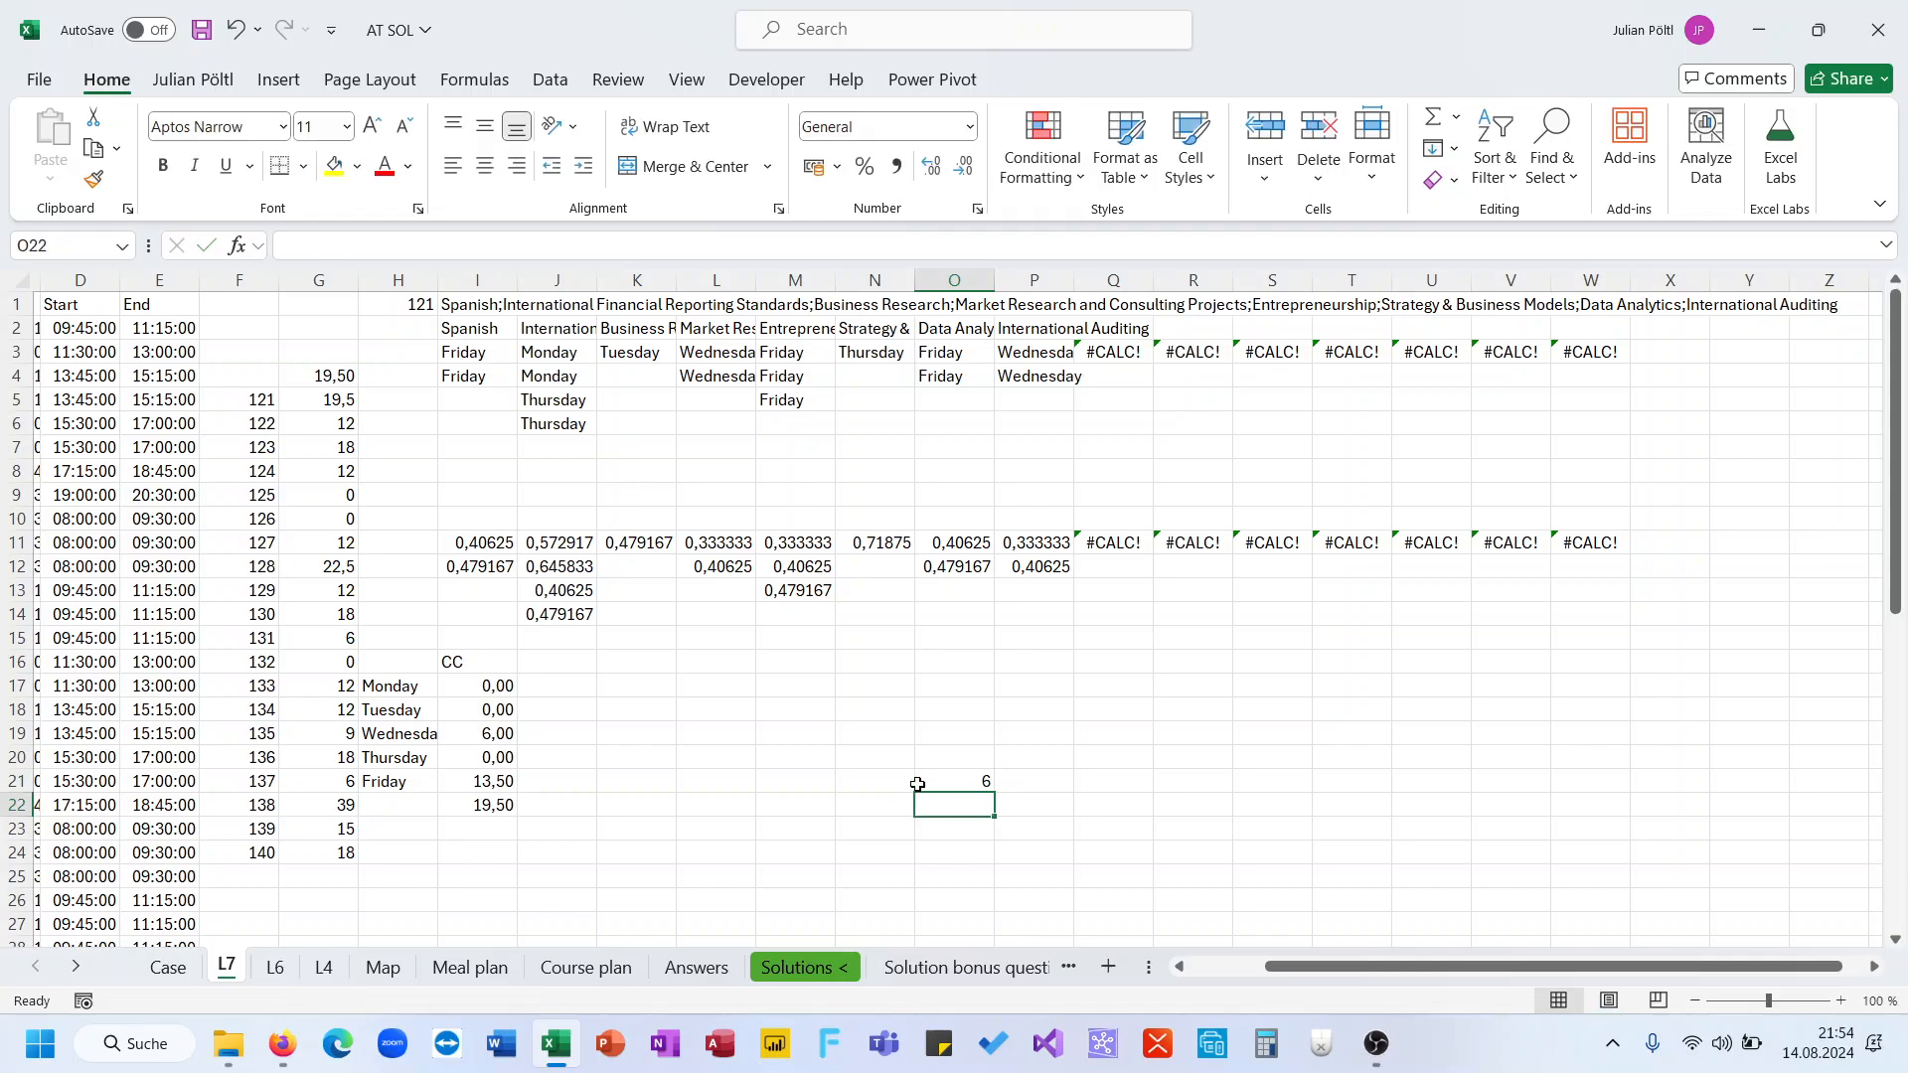
Remove the /2*1,5 factor from the Monday conflict formula in I17 and fill it down through Friday
{"action": "left_click", "coordinate": [504, 686]}
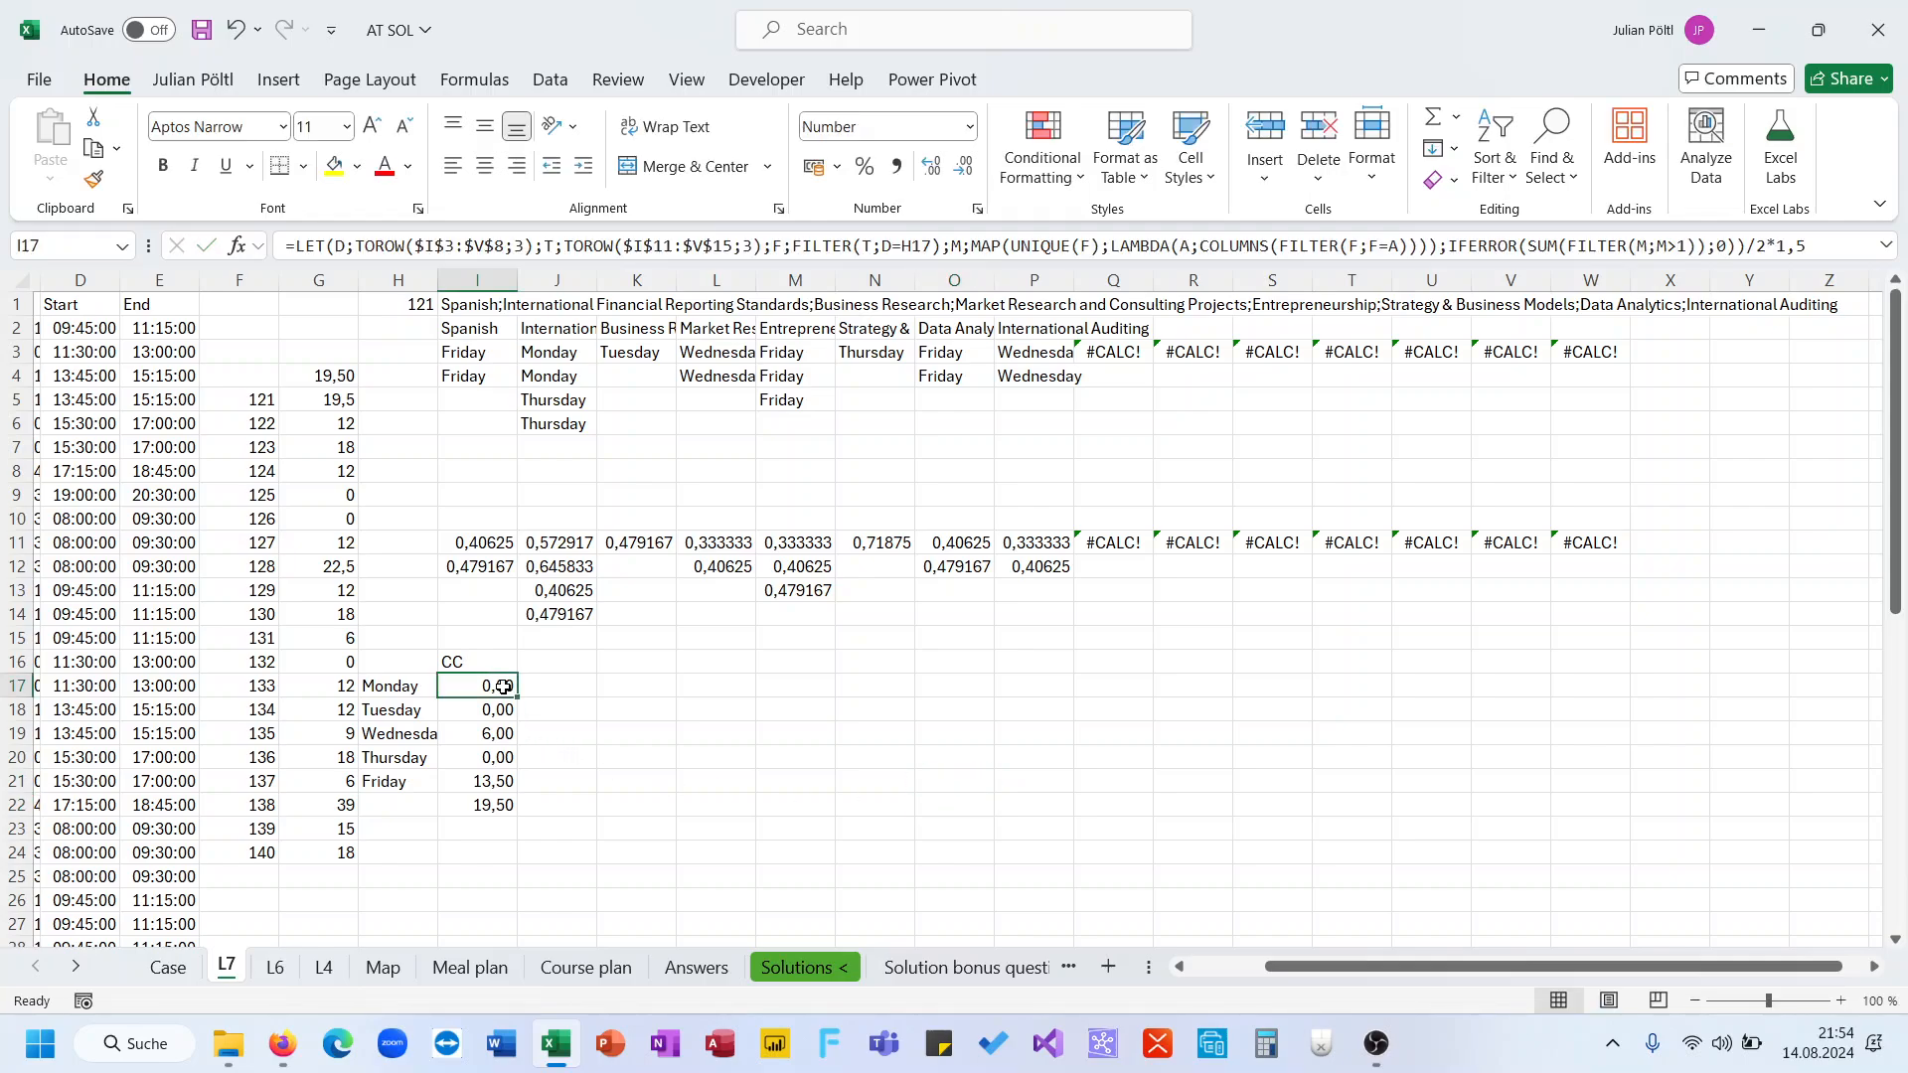
{"action": "left_click", "coordinate": [1817, 242]}
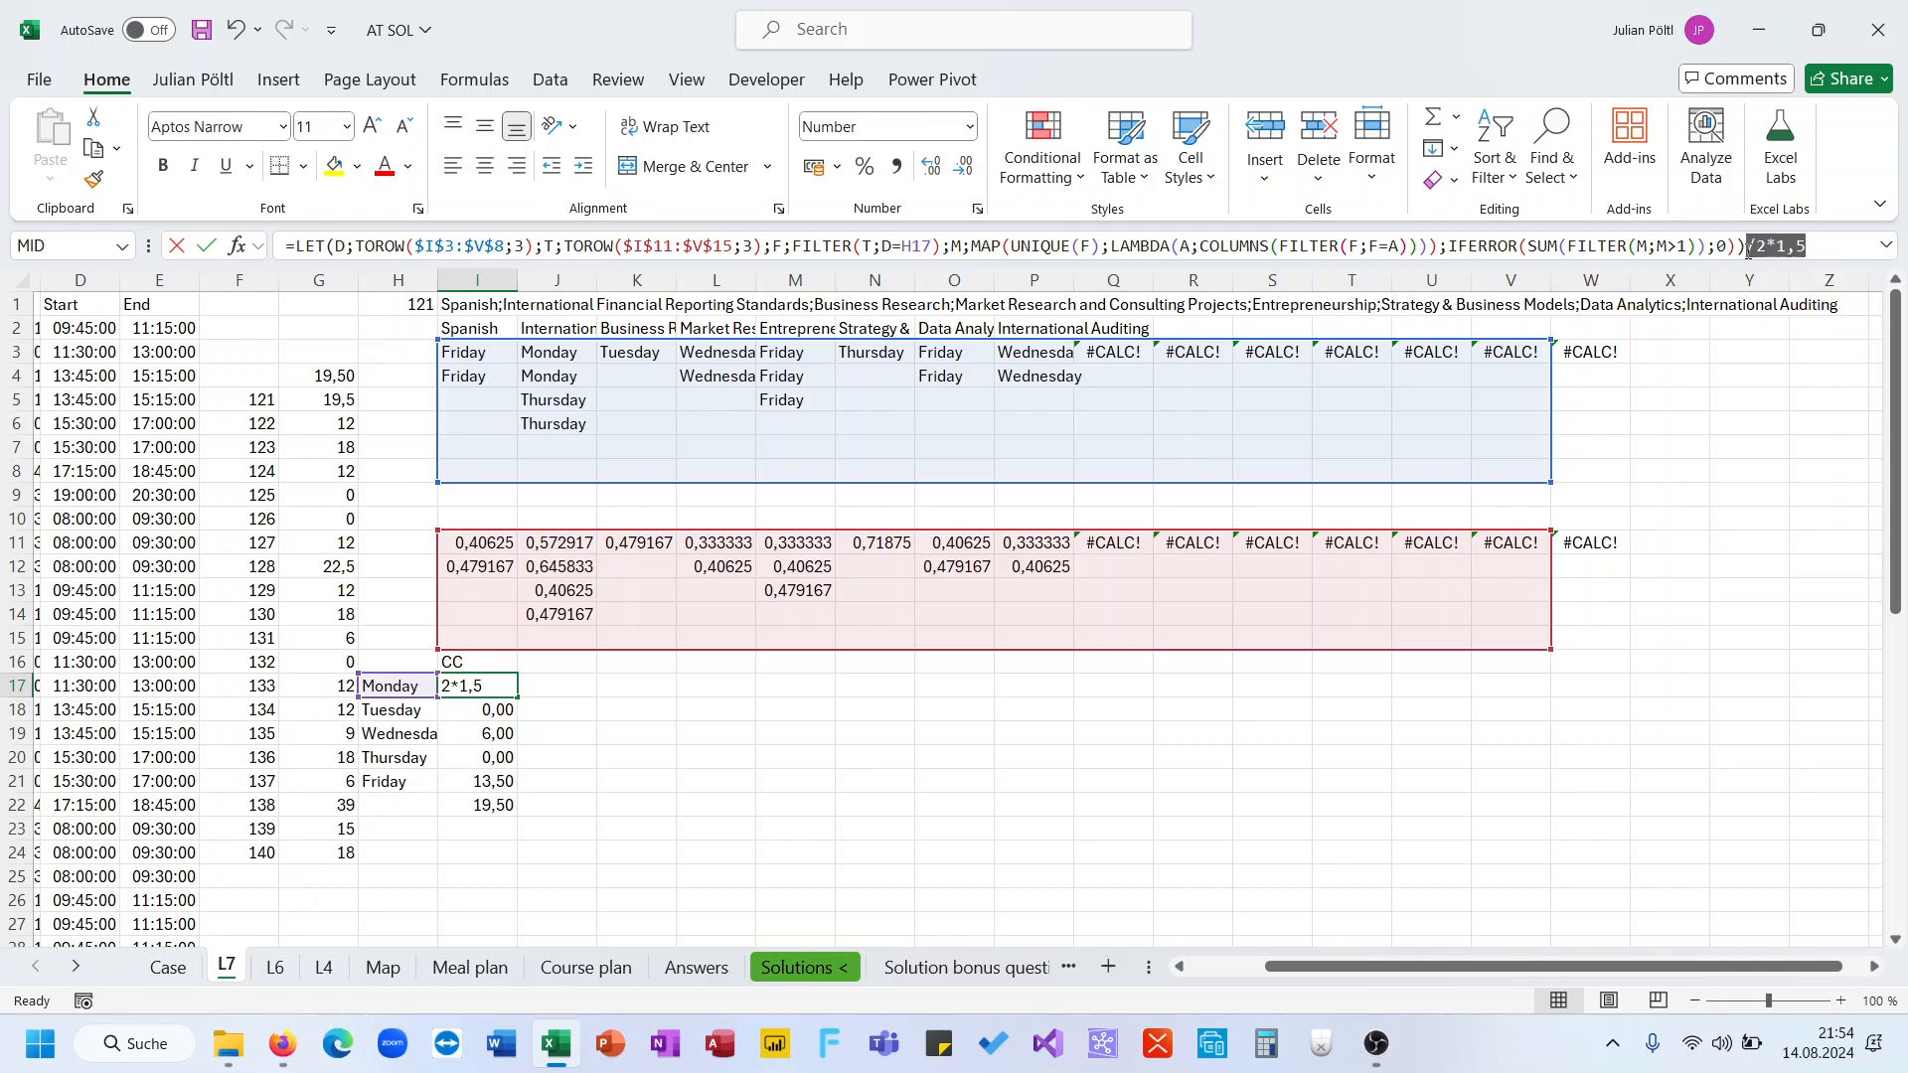
{"action": "key", "text": "BackSpace"}
{"action": "key", "text": "BackSpace"}
{"action": "key", "text": "BackSpace"}
{"action": "key", "text": "BackSpace"}
{"action": "key", "text": "BackSpace"}
{"action": "key", "text": "BackSpace"}
{"action": "key", "text": "Return"}
{"action": "key", "text": "Down"}
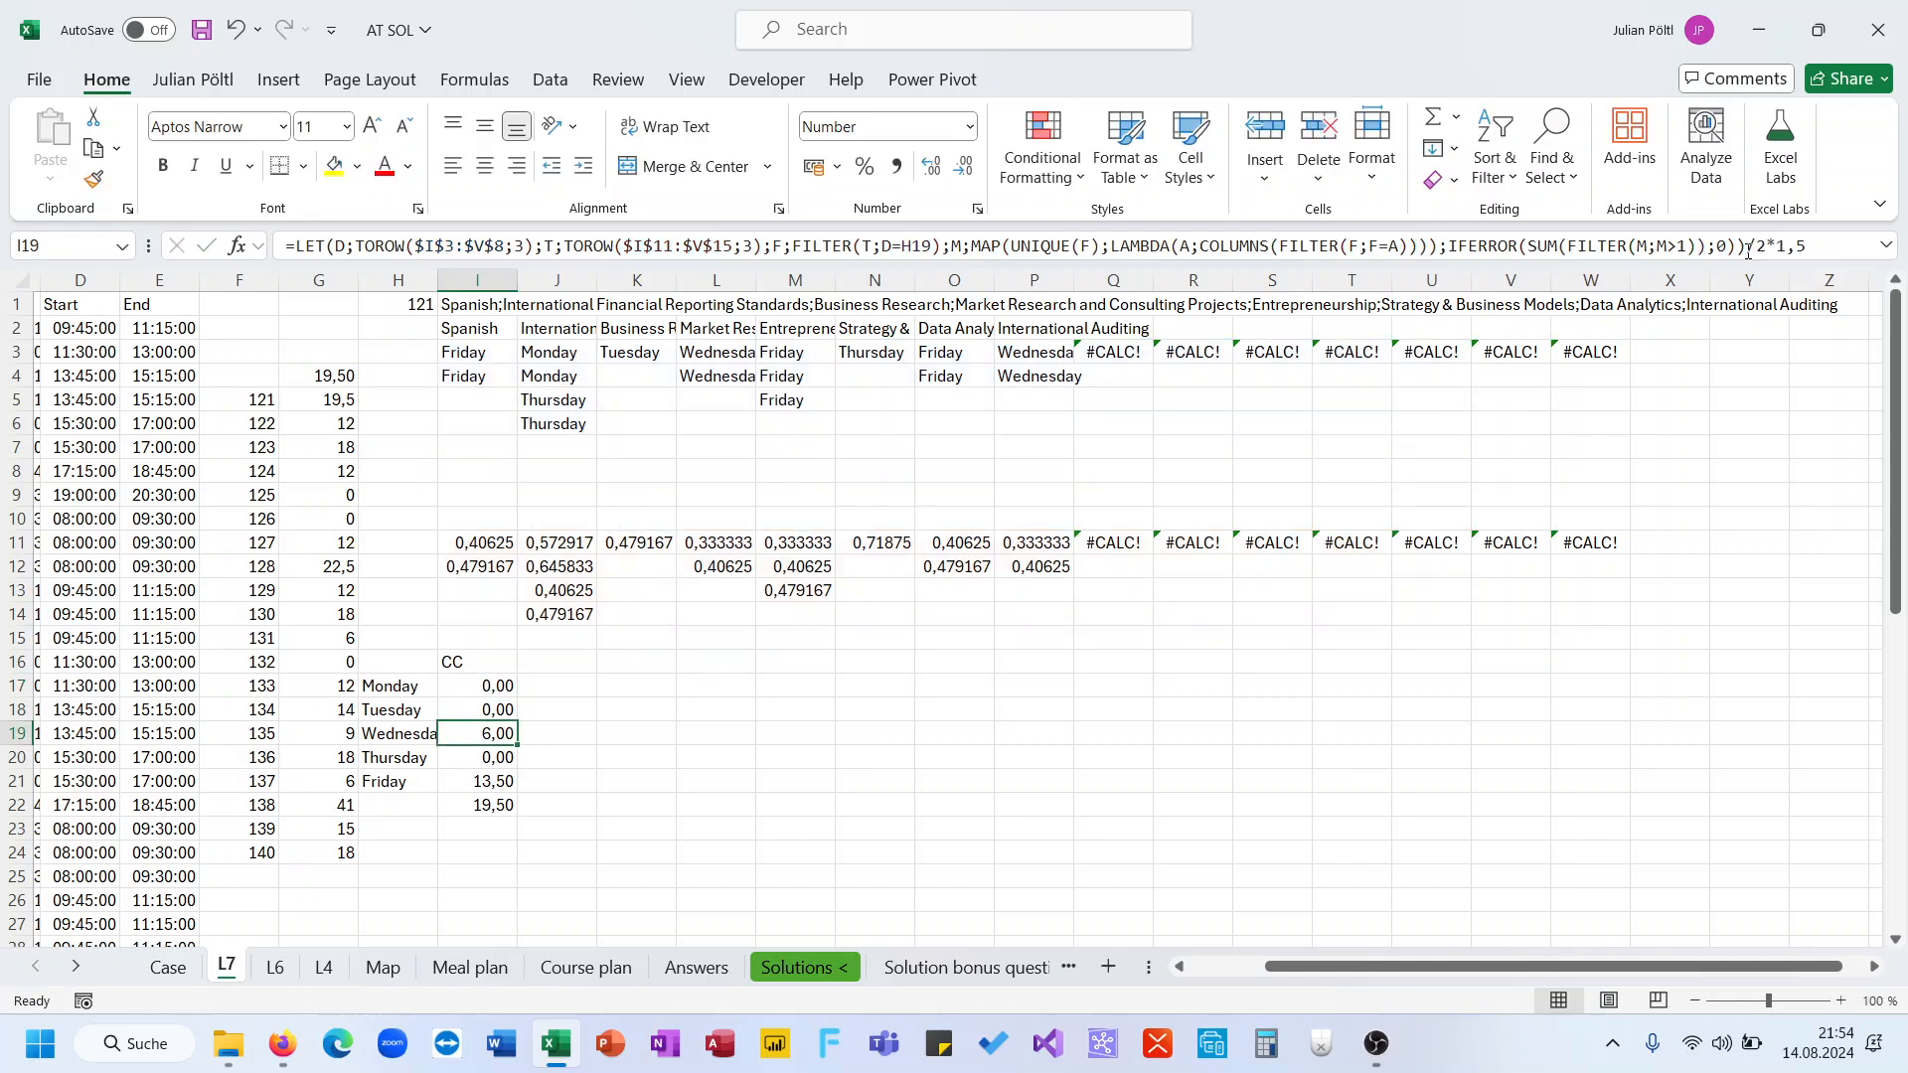
{"action": "key", "text": "Up"}
{"action": "key", "text": "Up"}
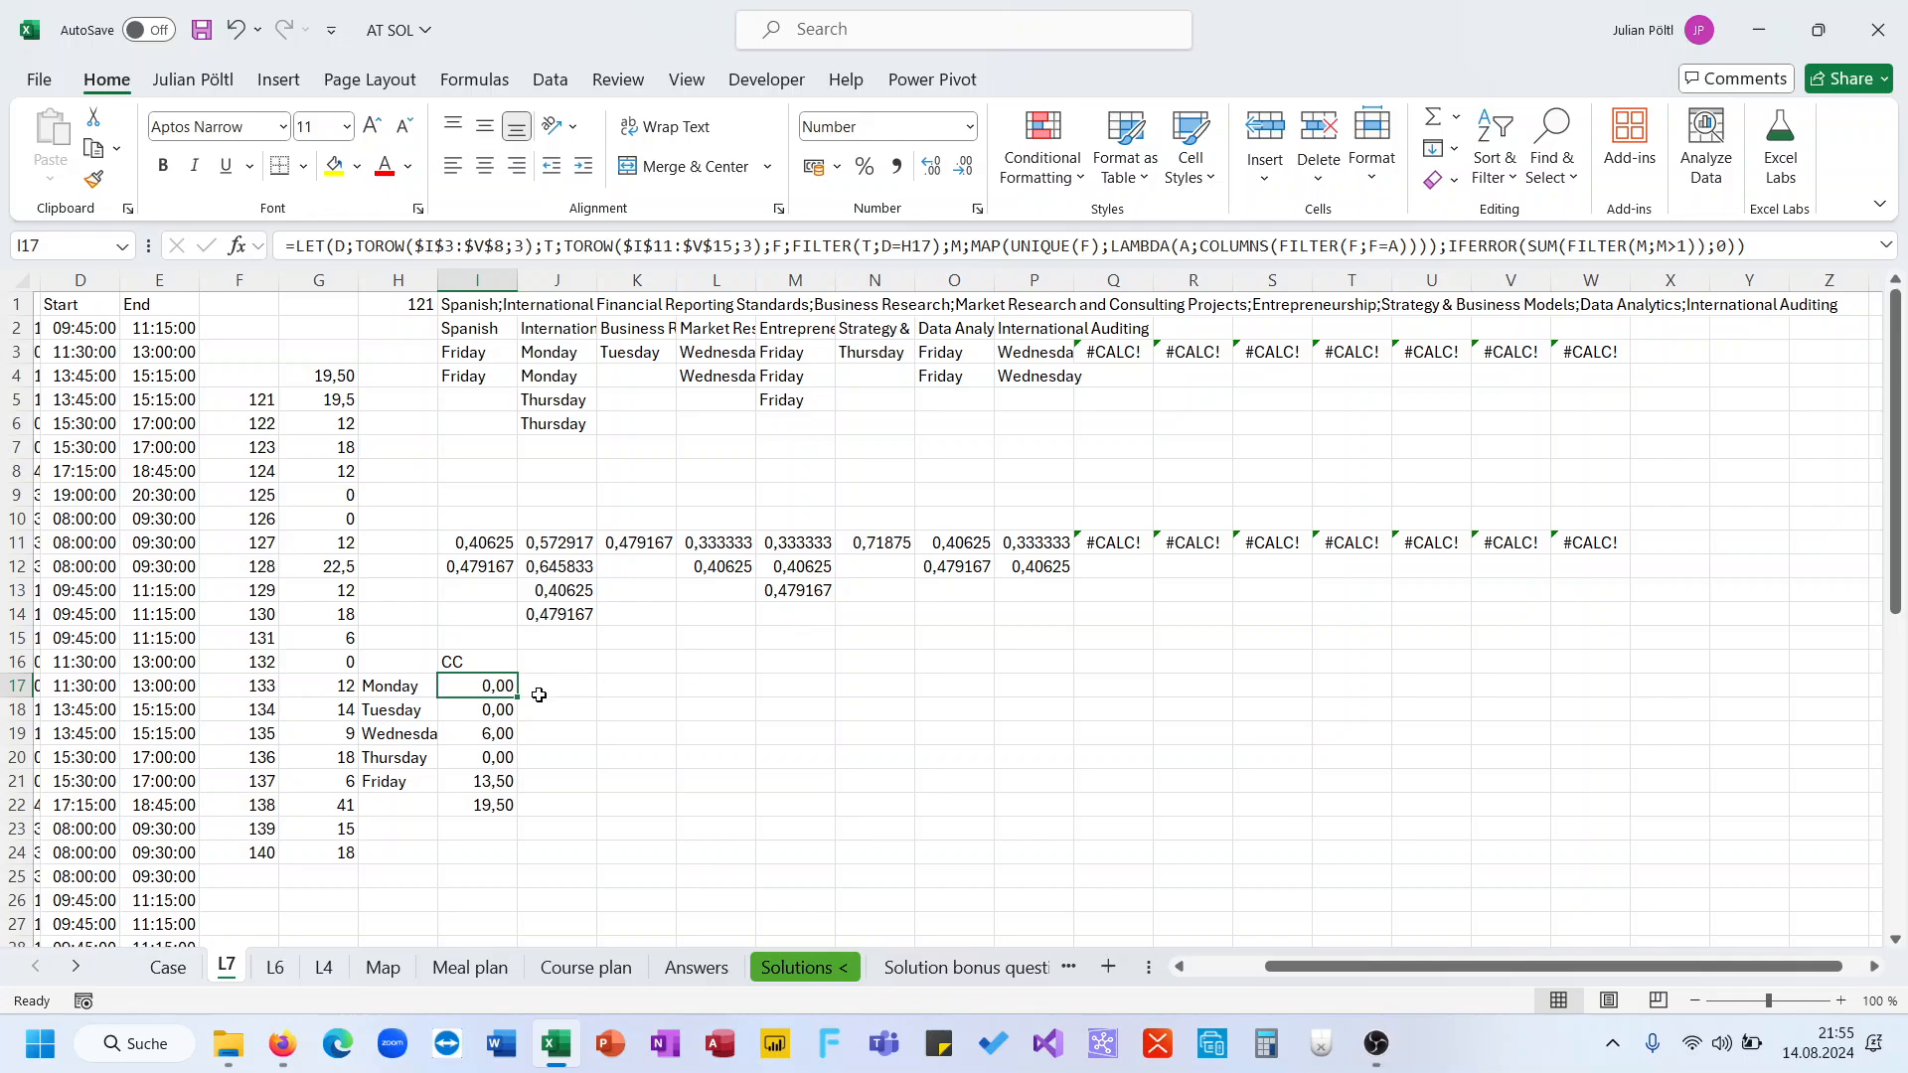
{"action": "left_click_drag", "start_coordinate": [516, 696], "coordinate": [513, 785]}
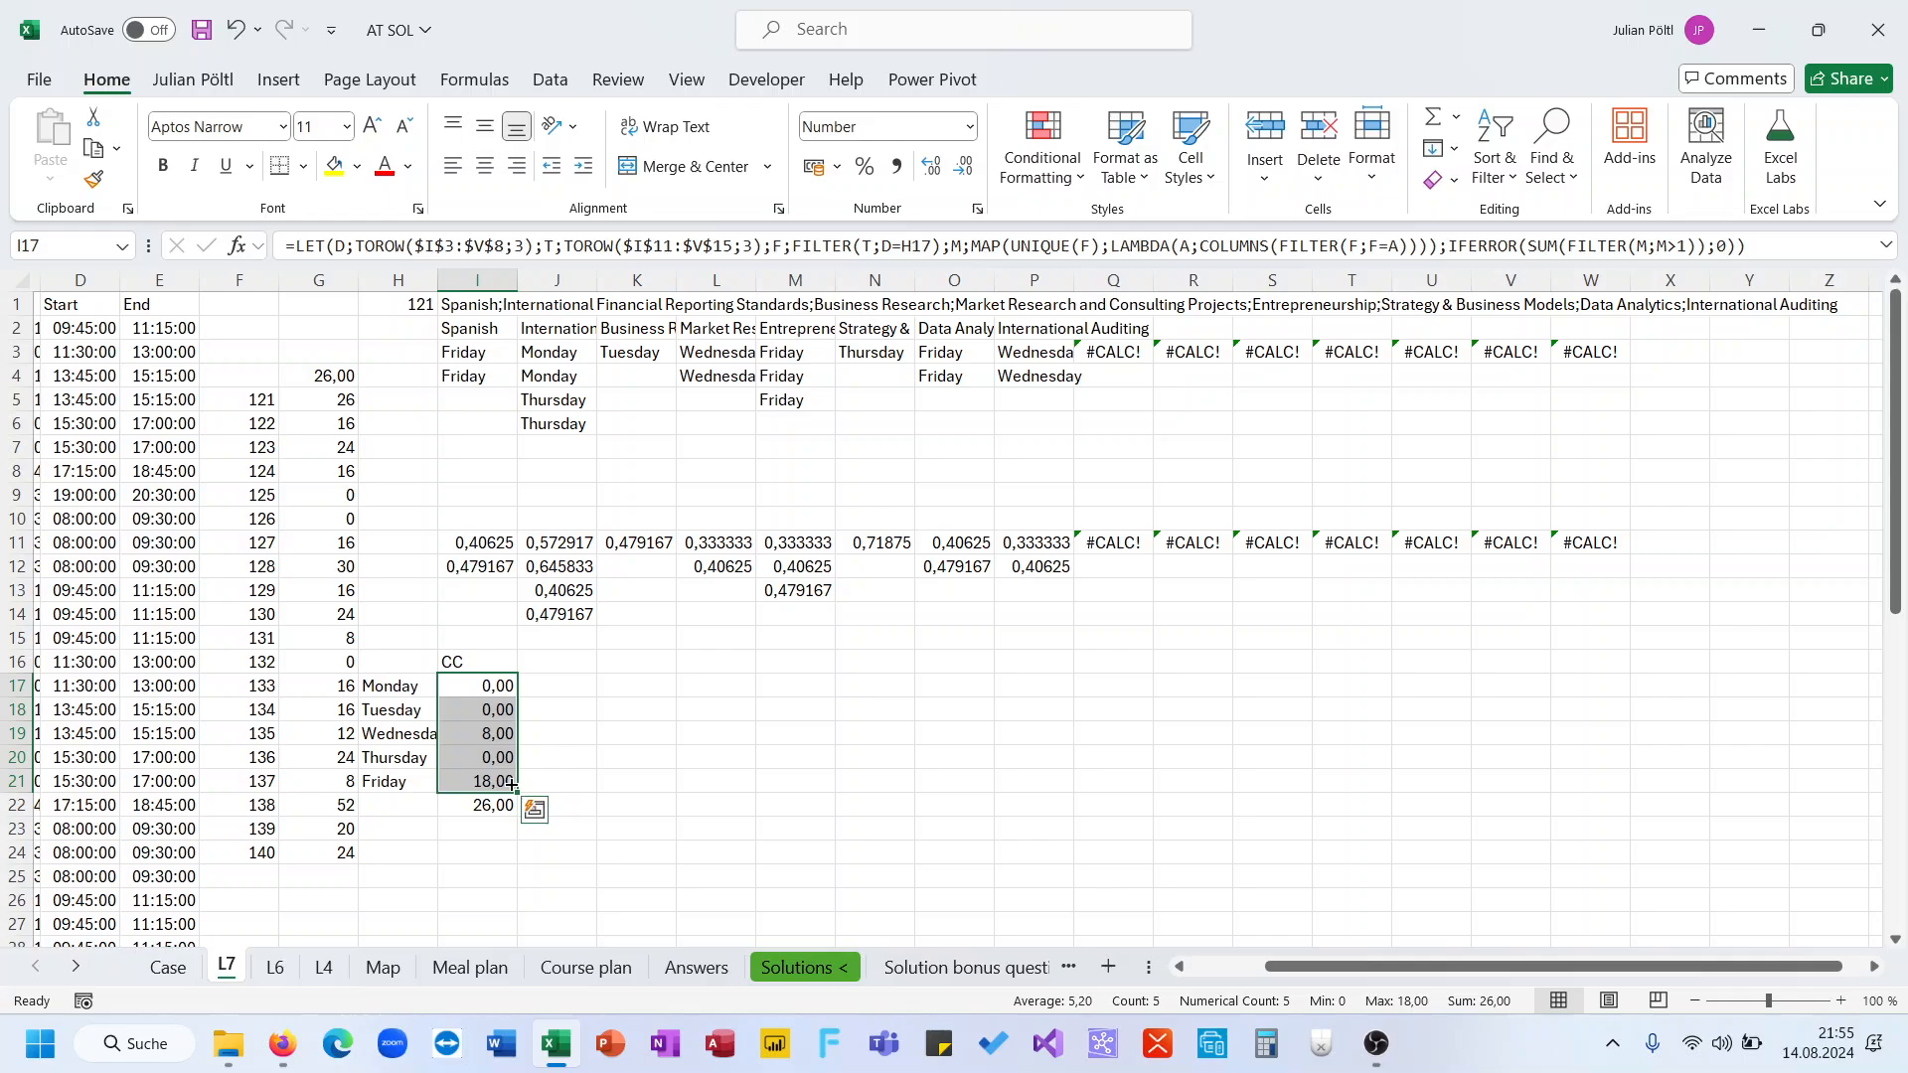
Subtract 1 from the filtered counts inside the I17 SUM formula and fill it down to I21
{"action": "left_click", "coordinate": [489, 685]}
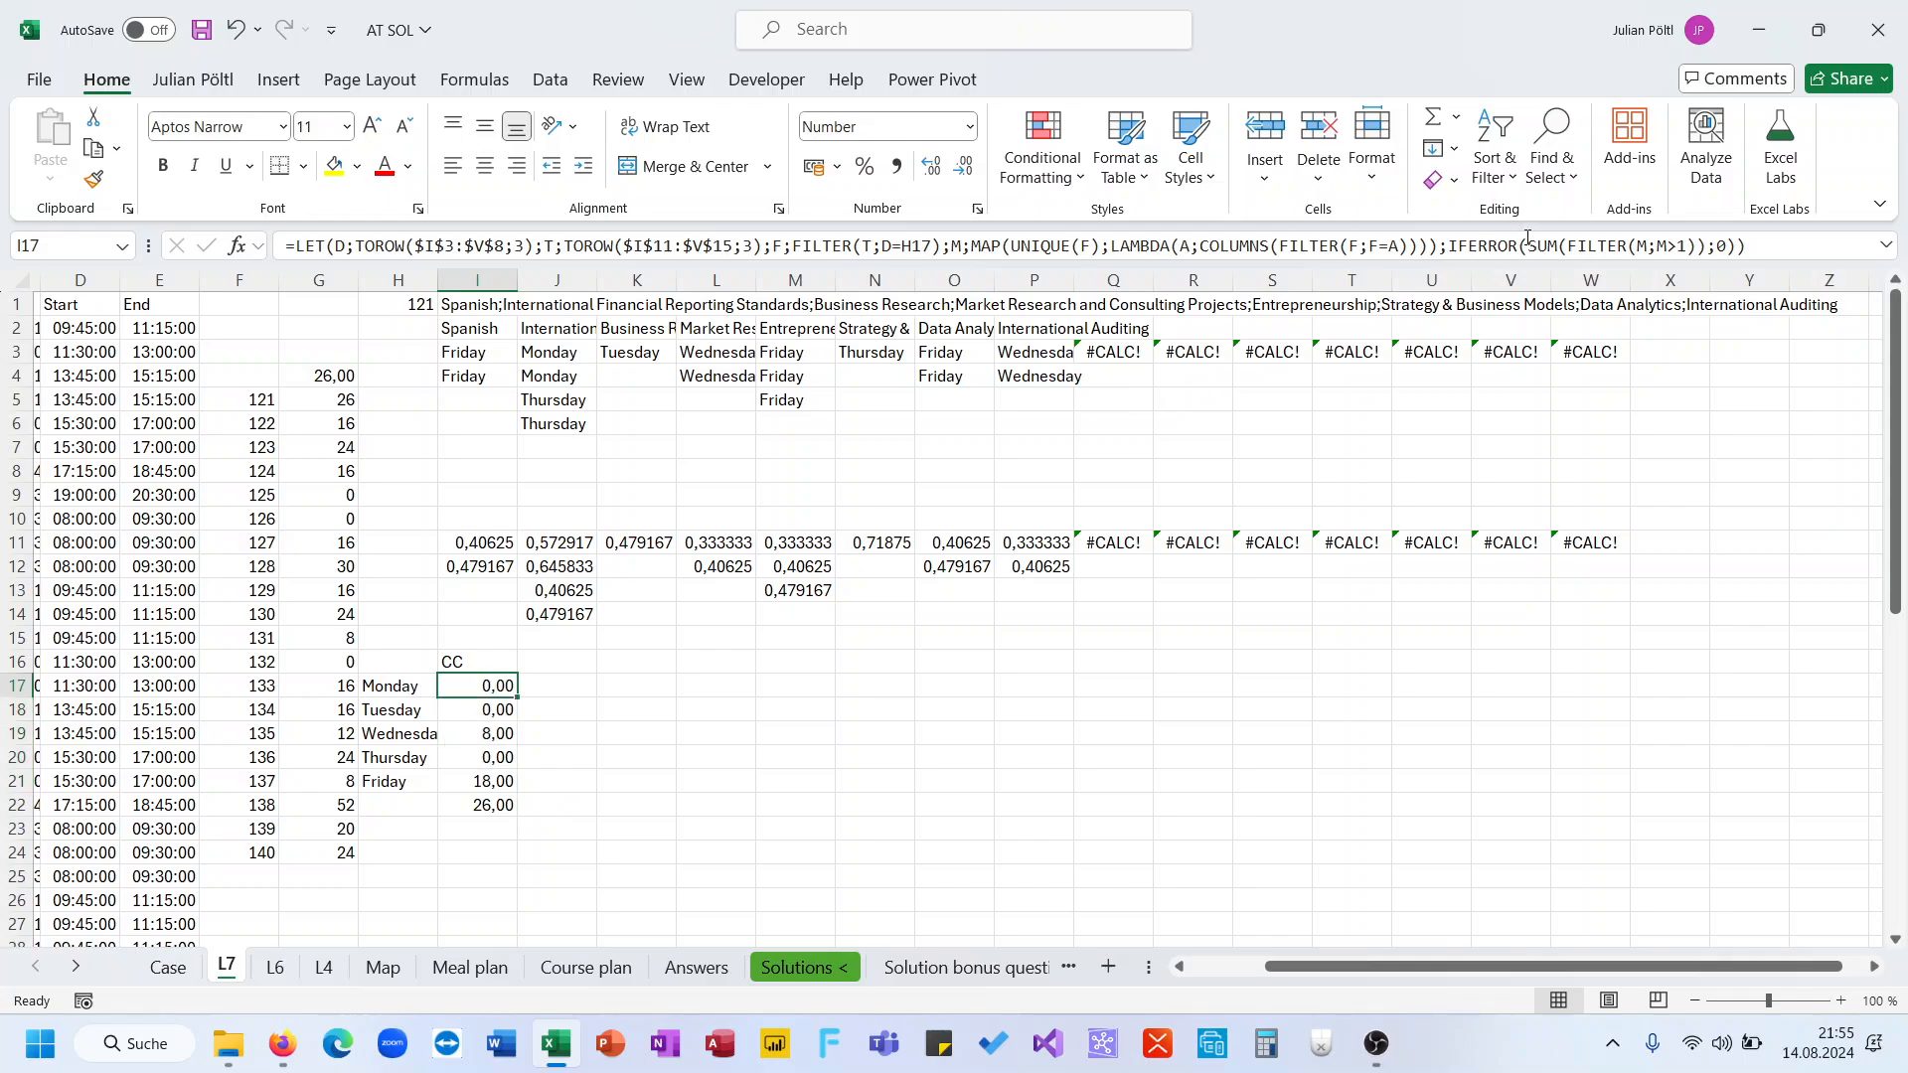
{"action": "left_click", "coordinate": [1697, 245]}
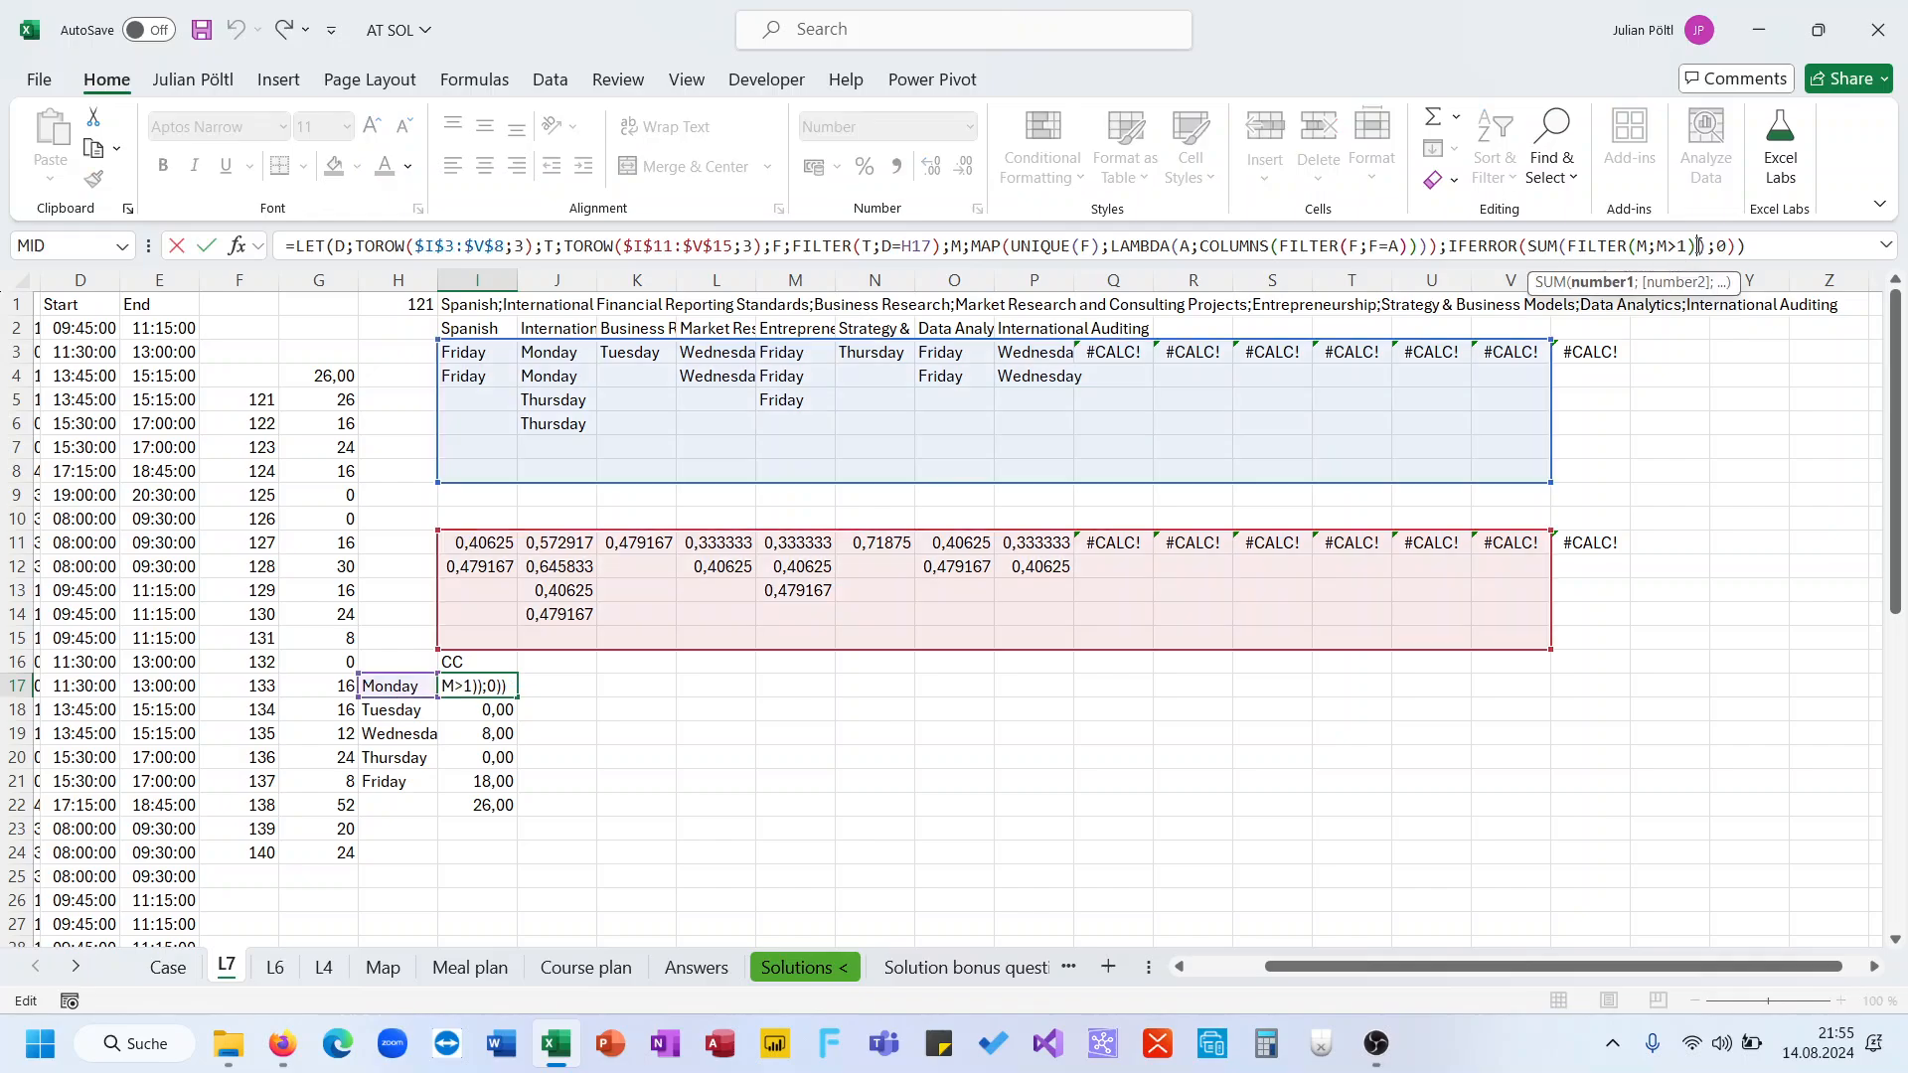
{"action": "type", "text": "-1"}
{"action": "key", "text": "ctrl+Return"}
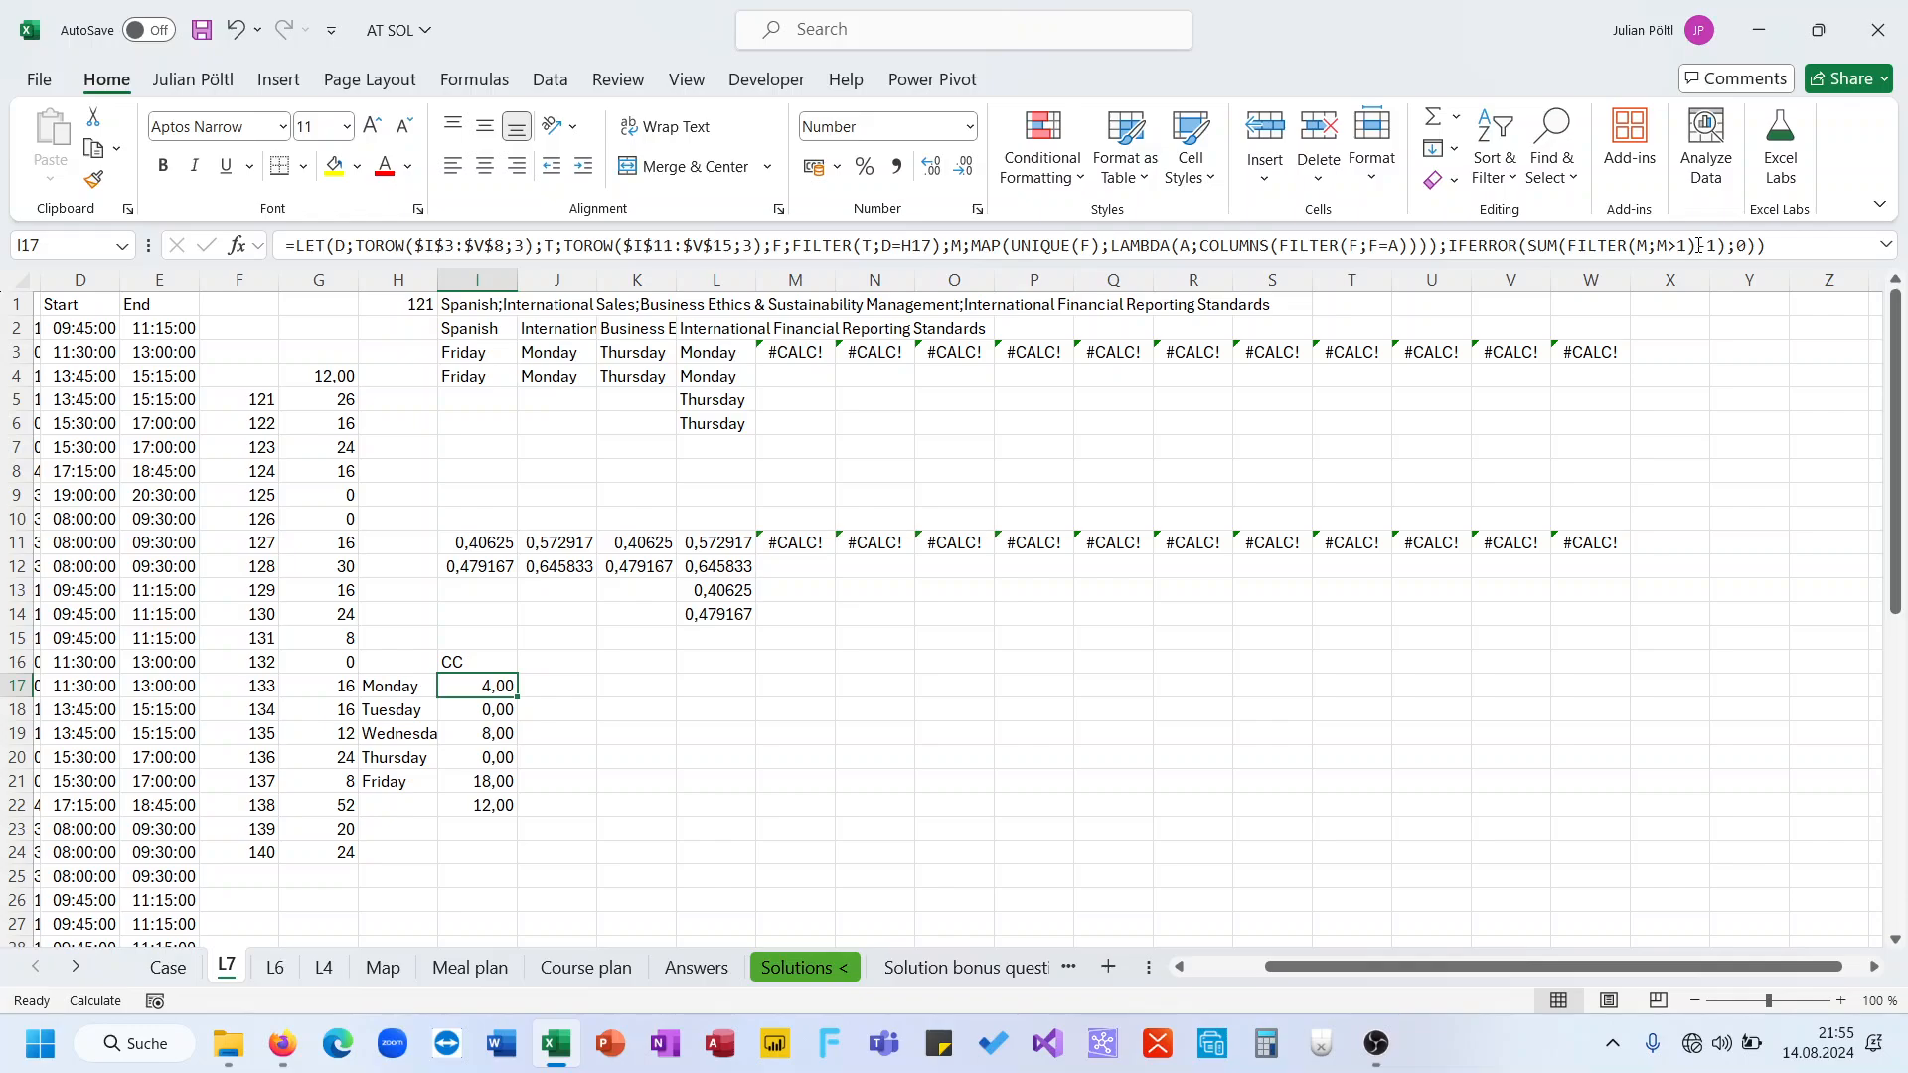
{"action": "left_click_drag", "start_coordinate": [522, 700], "coordinate": [512, 785]}
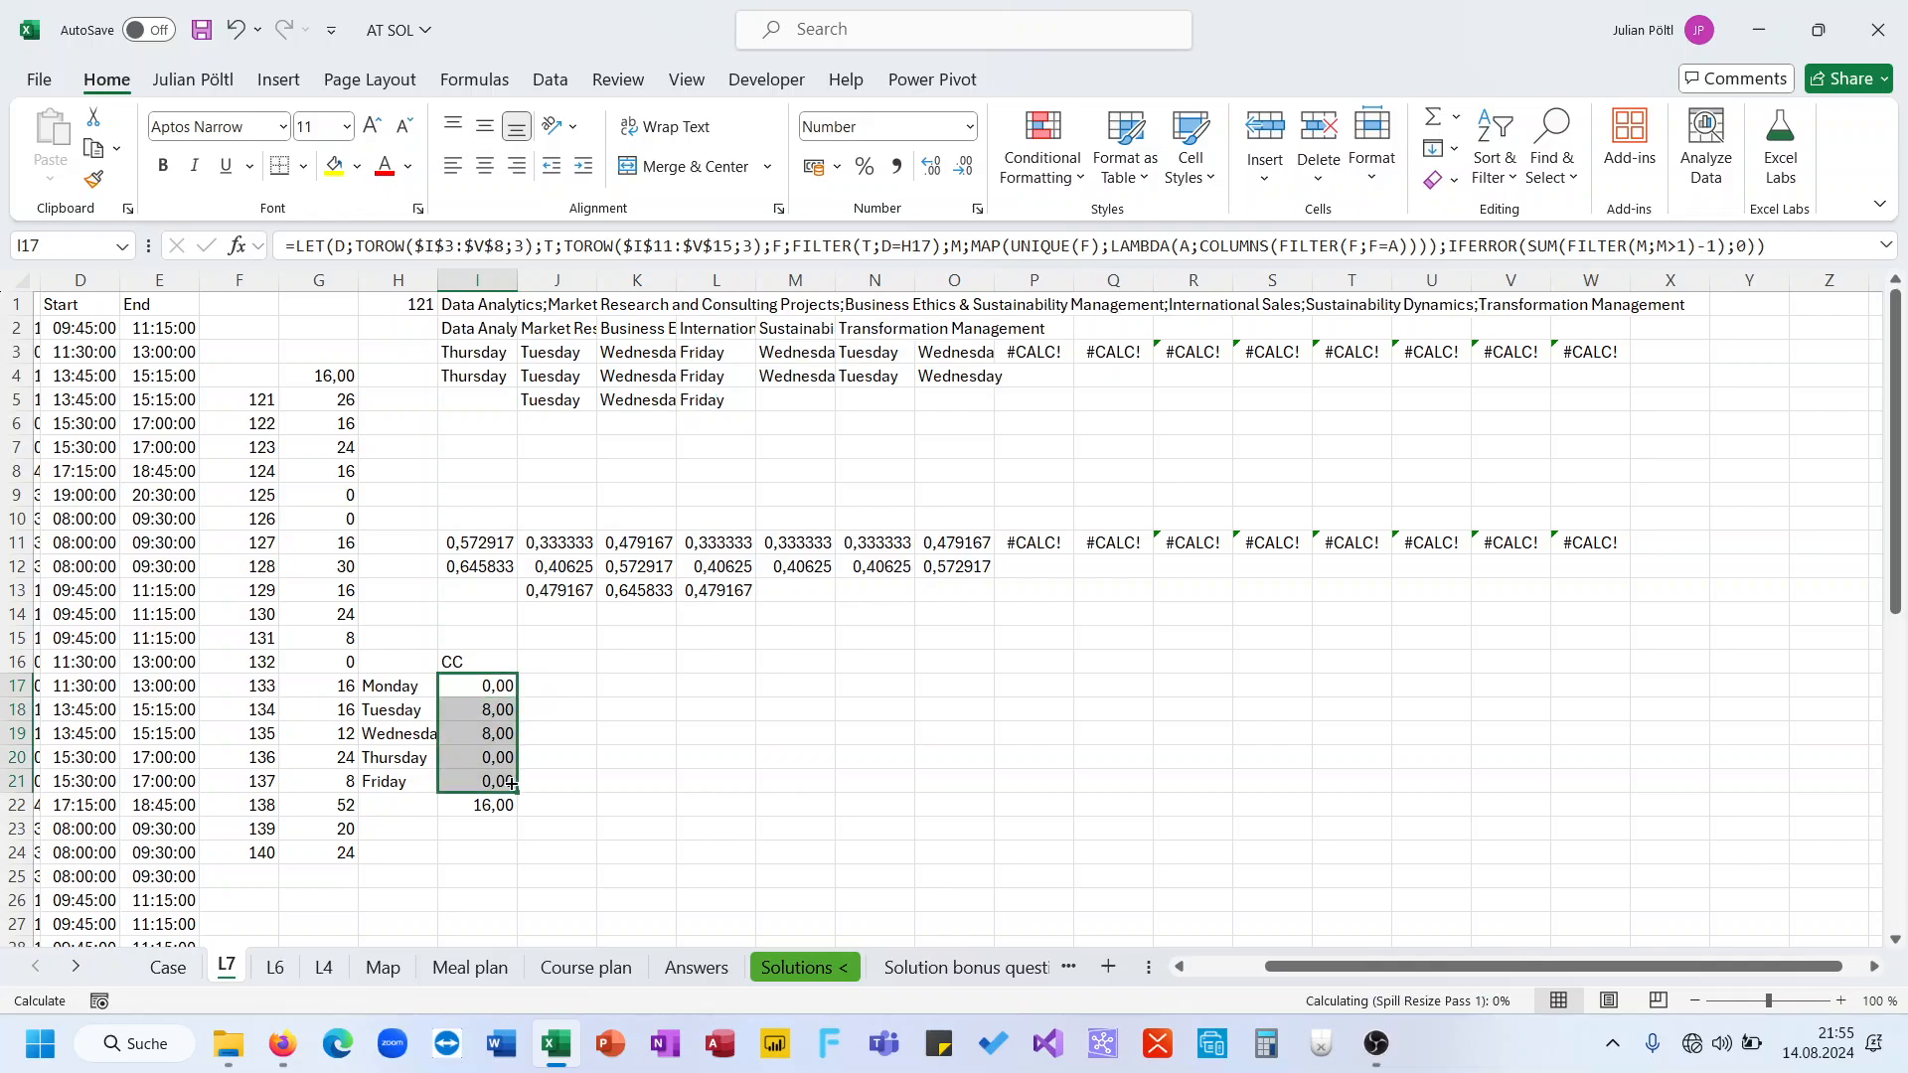
Select some filtered time values and calculate 4*1,5 in cell L16 as a quick check
{"action": "left_click", "coordinate": [497, 689]}
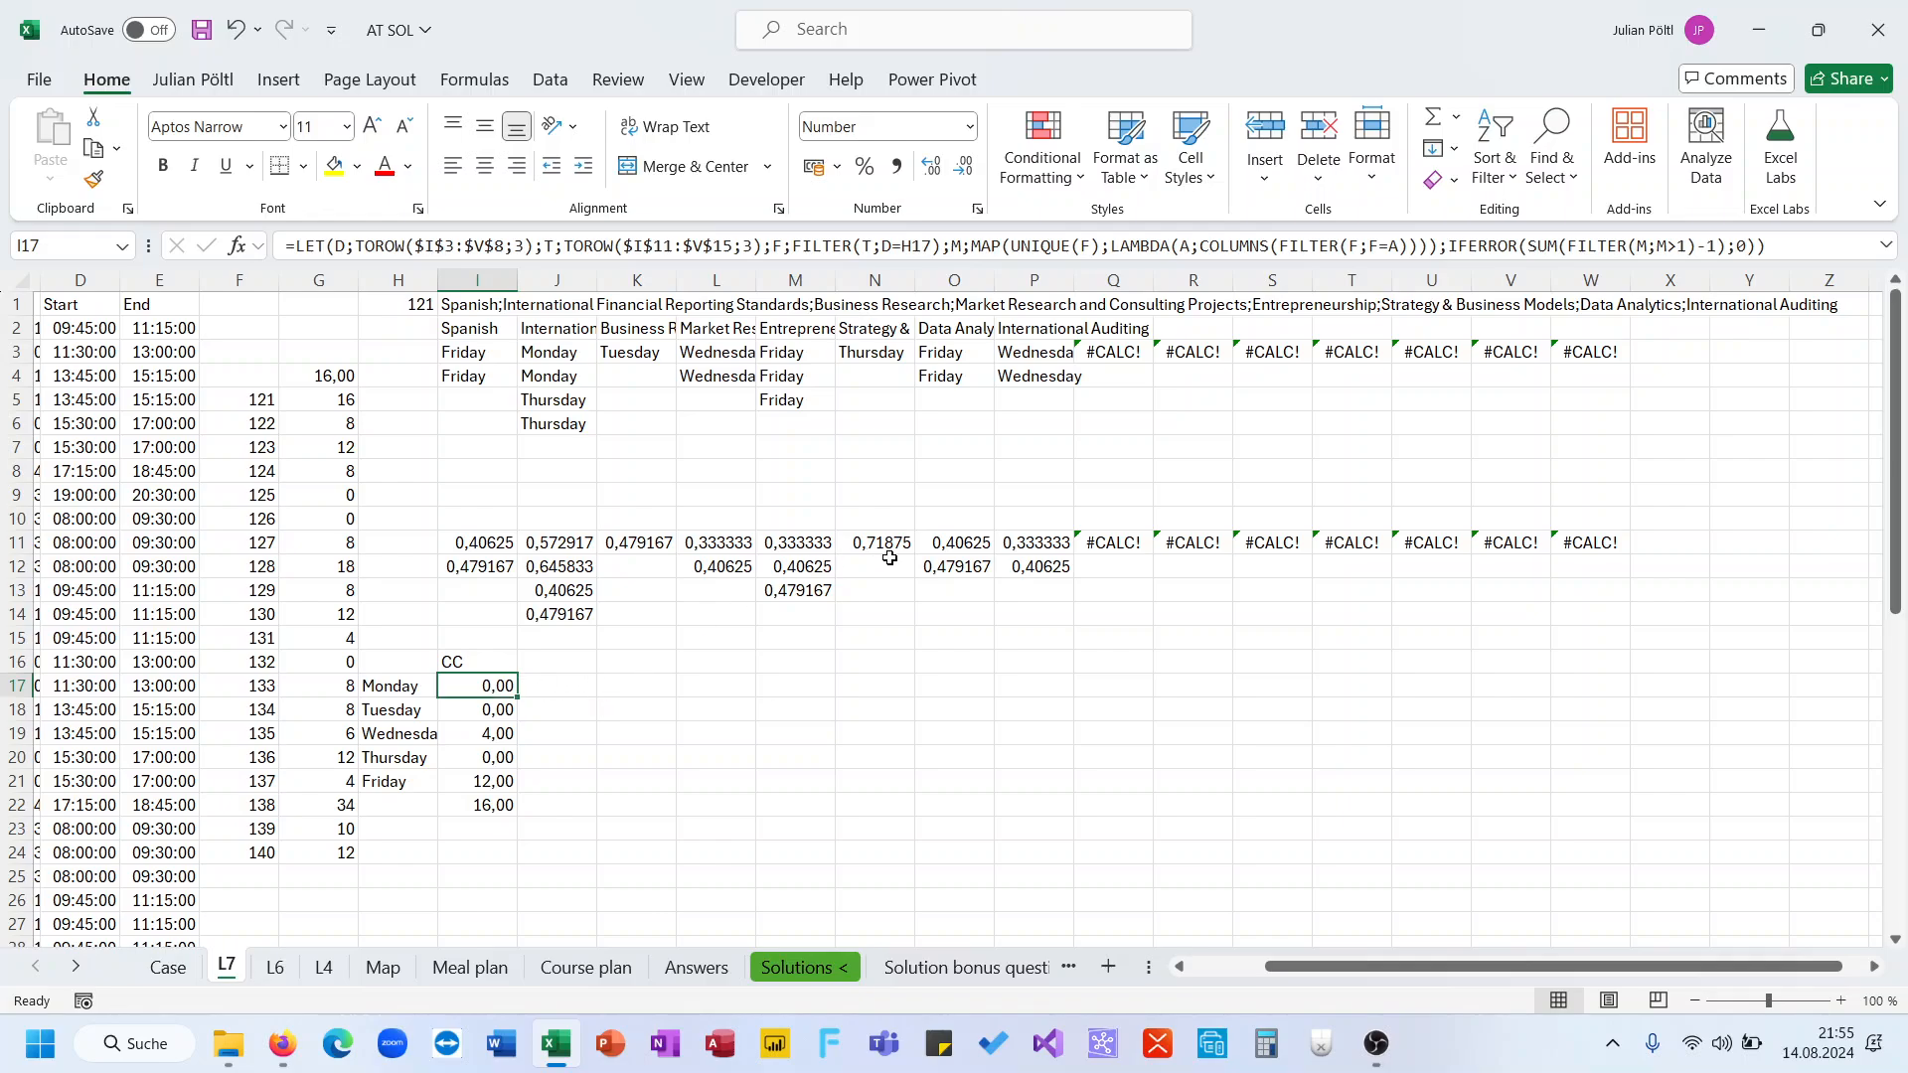
{"action": "left_click_drag", "start_coordinate": [938, 565], "coordinate": [938, 544]}
{"action": "left_click_drag", "start_coordinate": [795, 566], "coordinate": [795, 590]}
{"action": "left_click", "coordinate": [720, 653]}
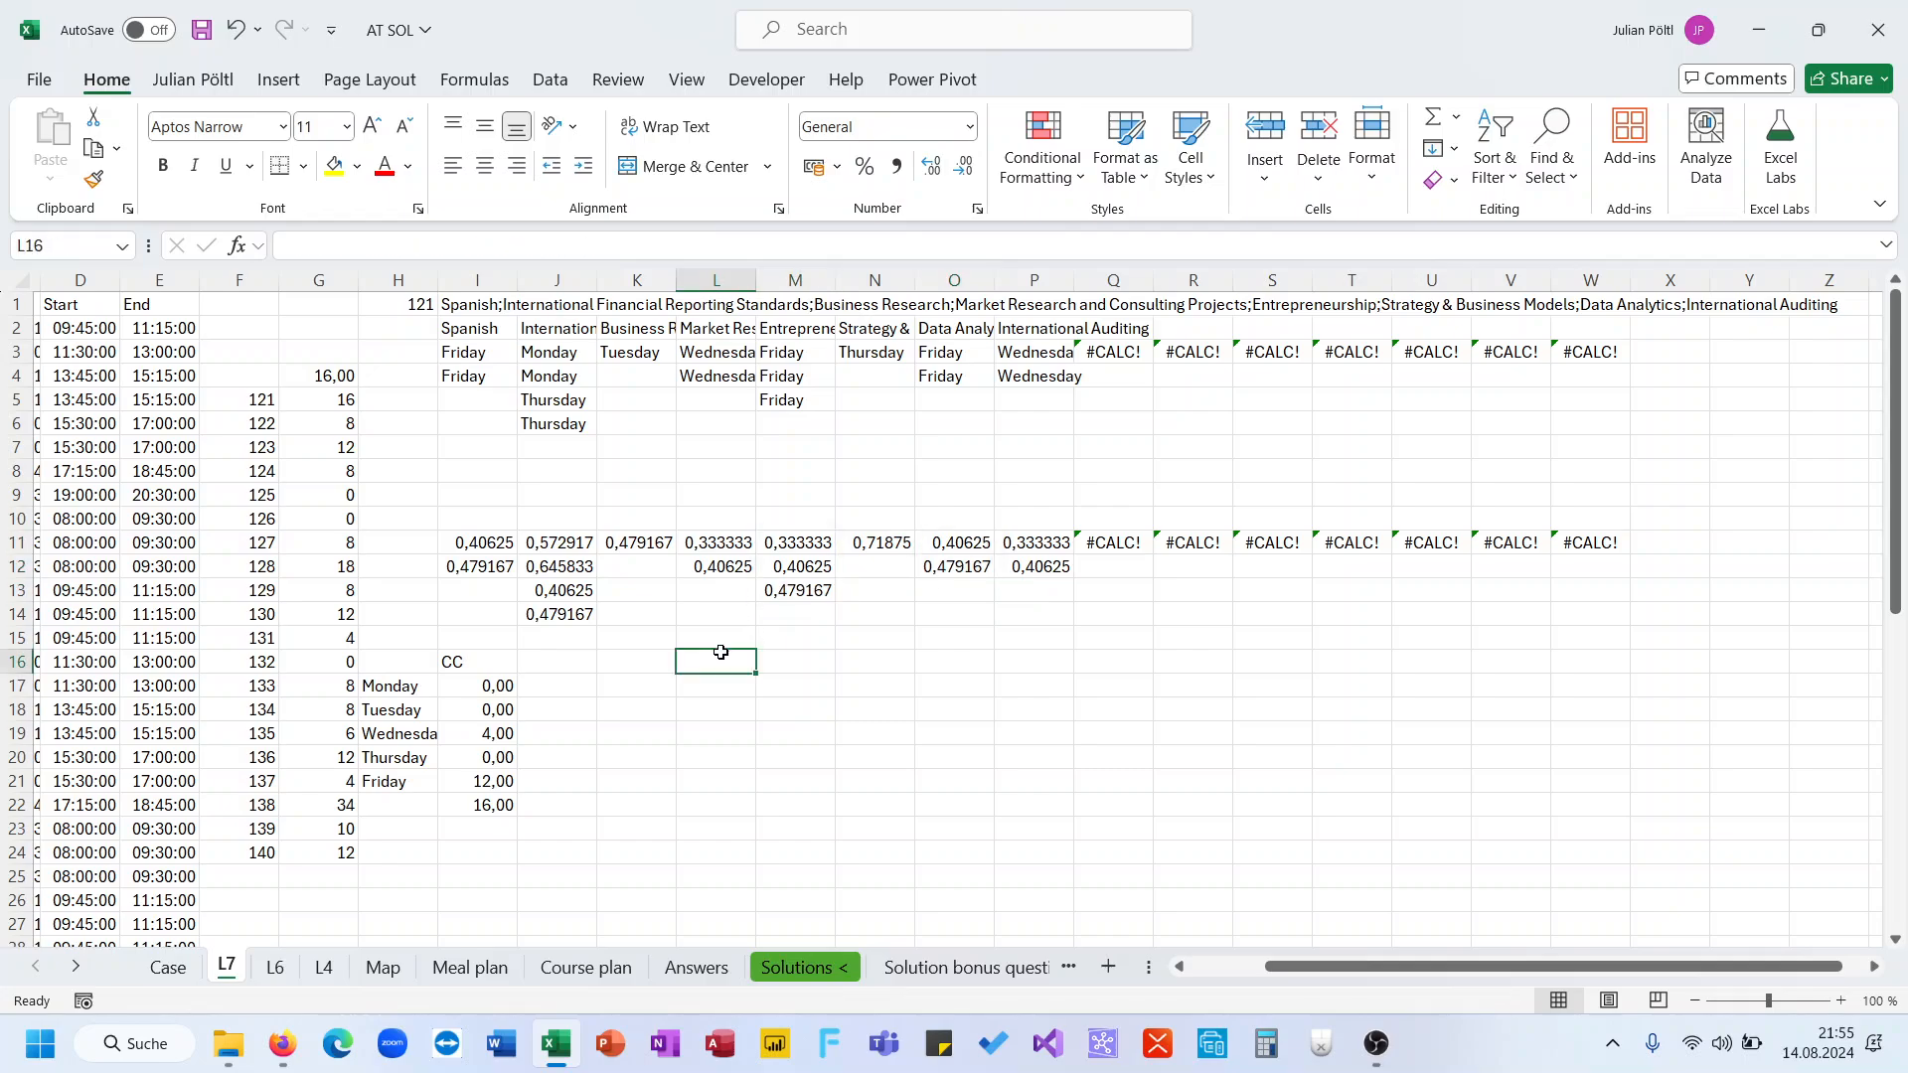
{"action": "type", "text": "=4"}
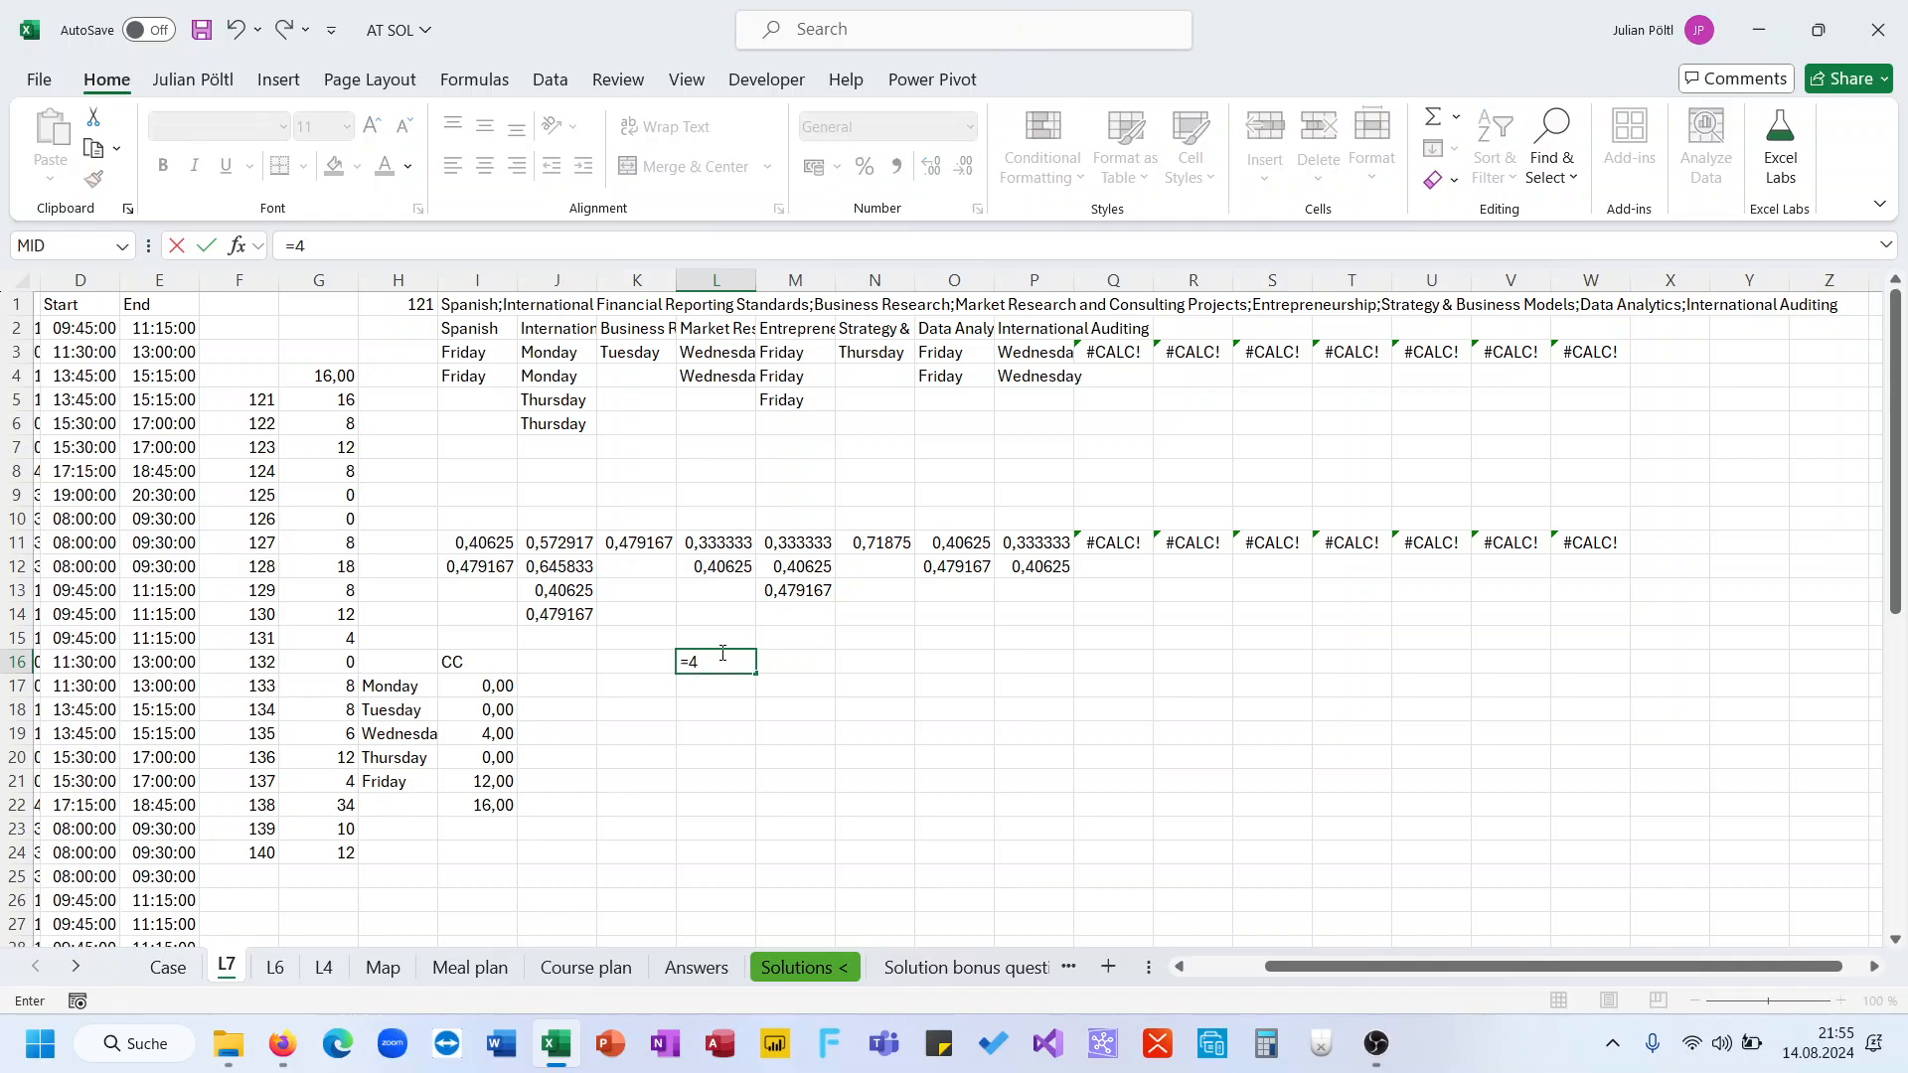
{"action": "type", "text": "*1,5"}
{"action": "key", "text": "Return"}
{"action": "left_click", "coordinate": [722, 658]}
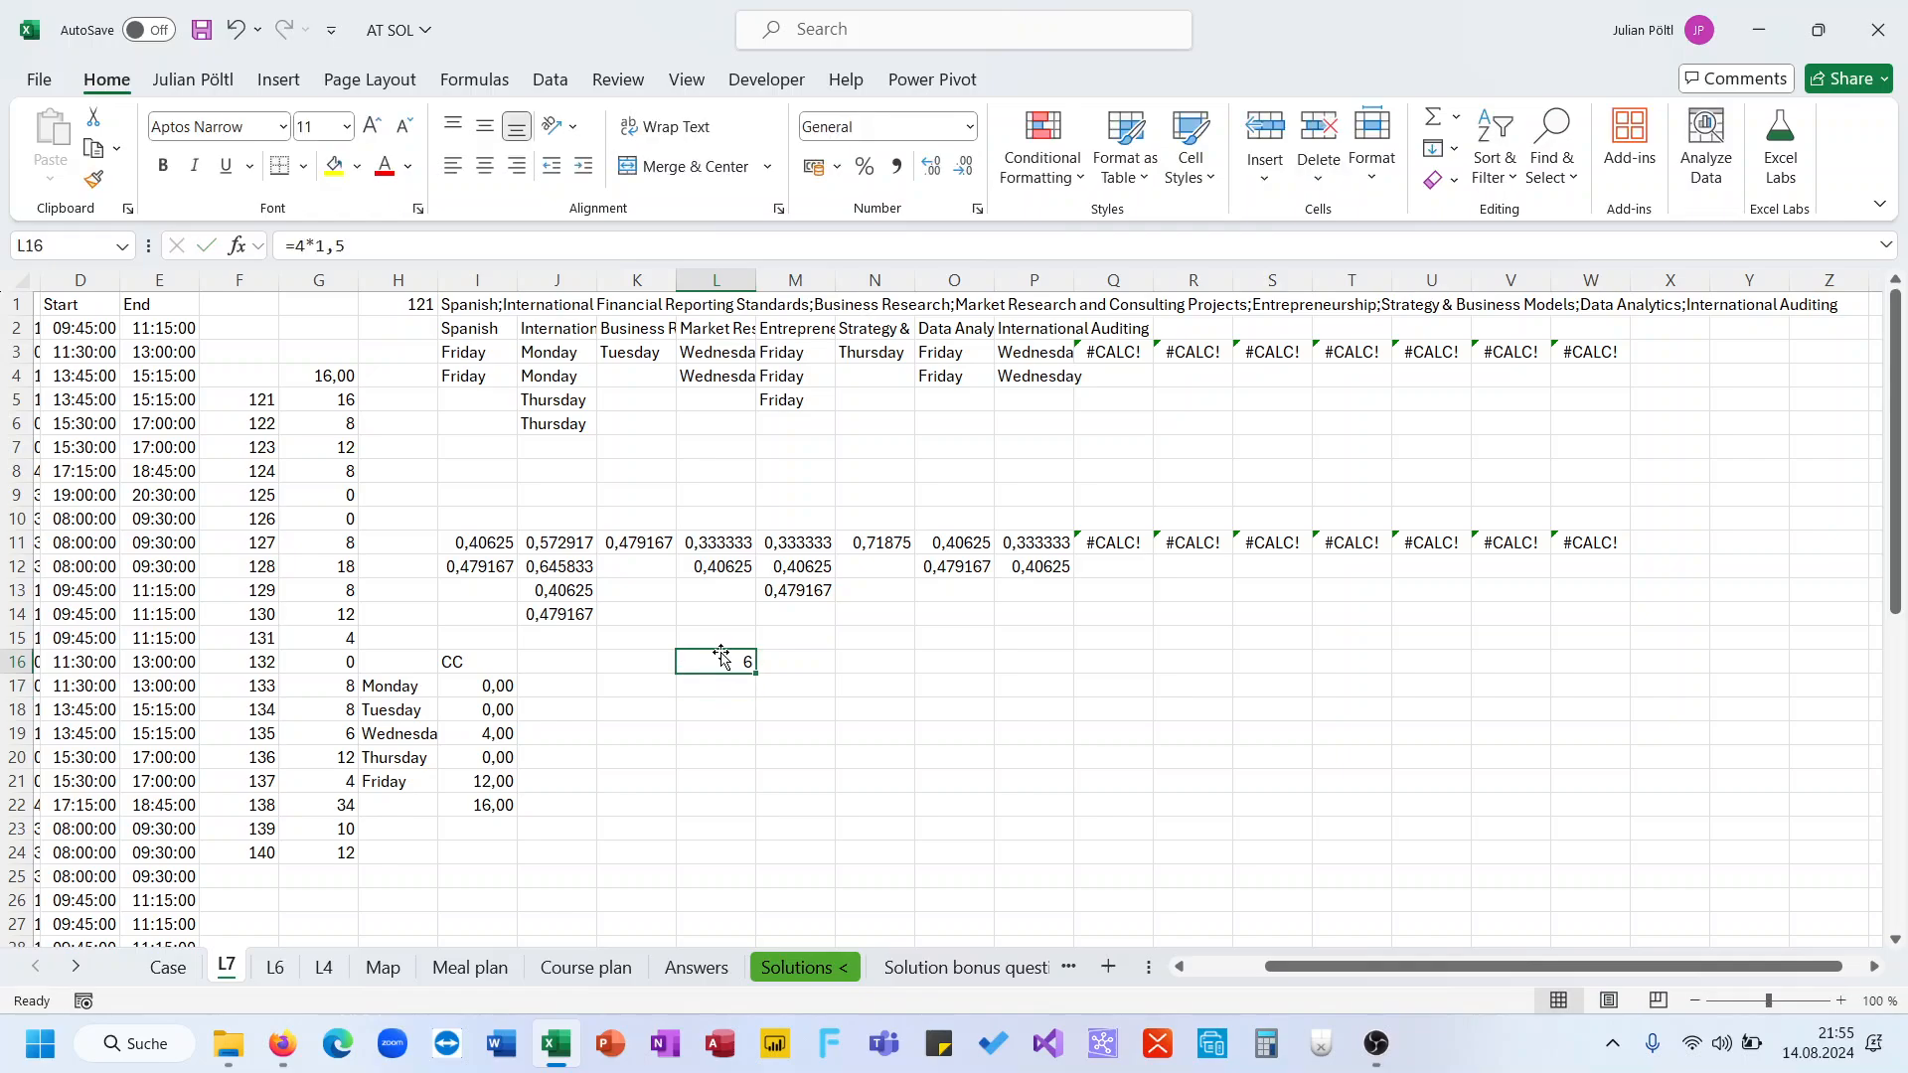
Divide the I17 weekday conflict formula by 2 and fill it down through I21
{"action": "left_click", "coordinate": [497, 775]}
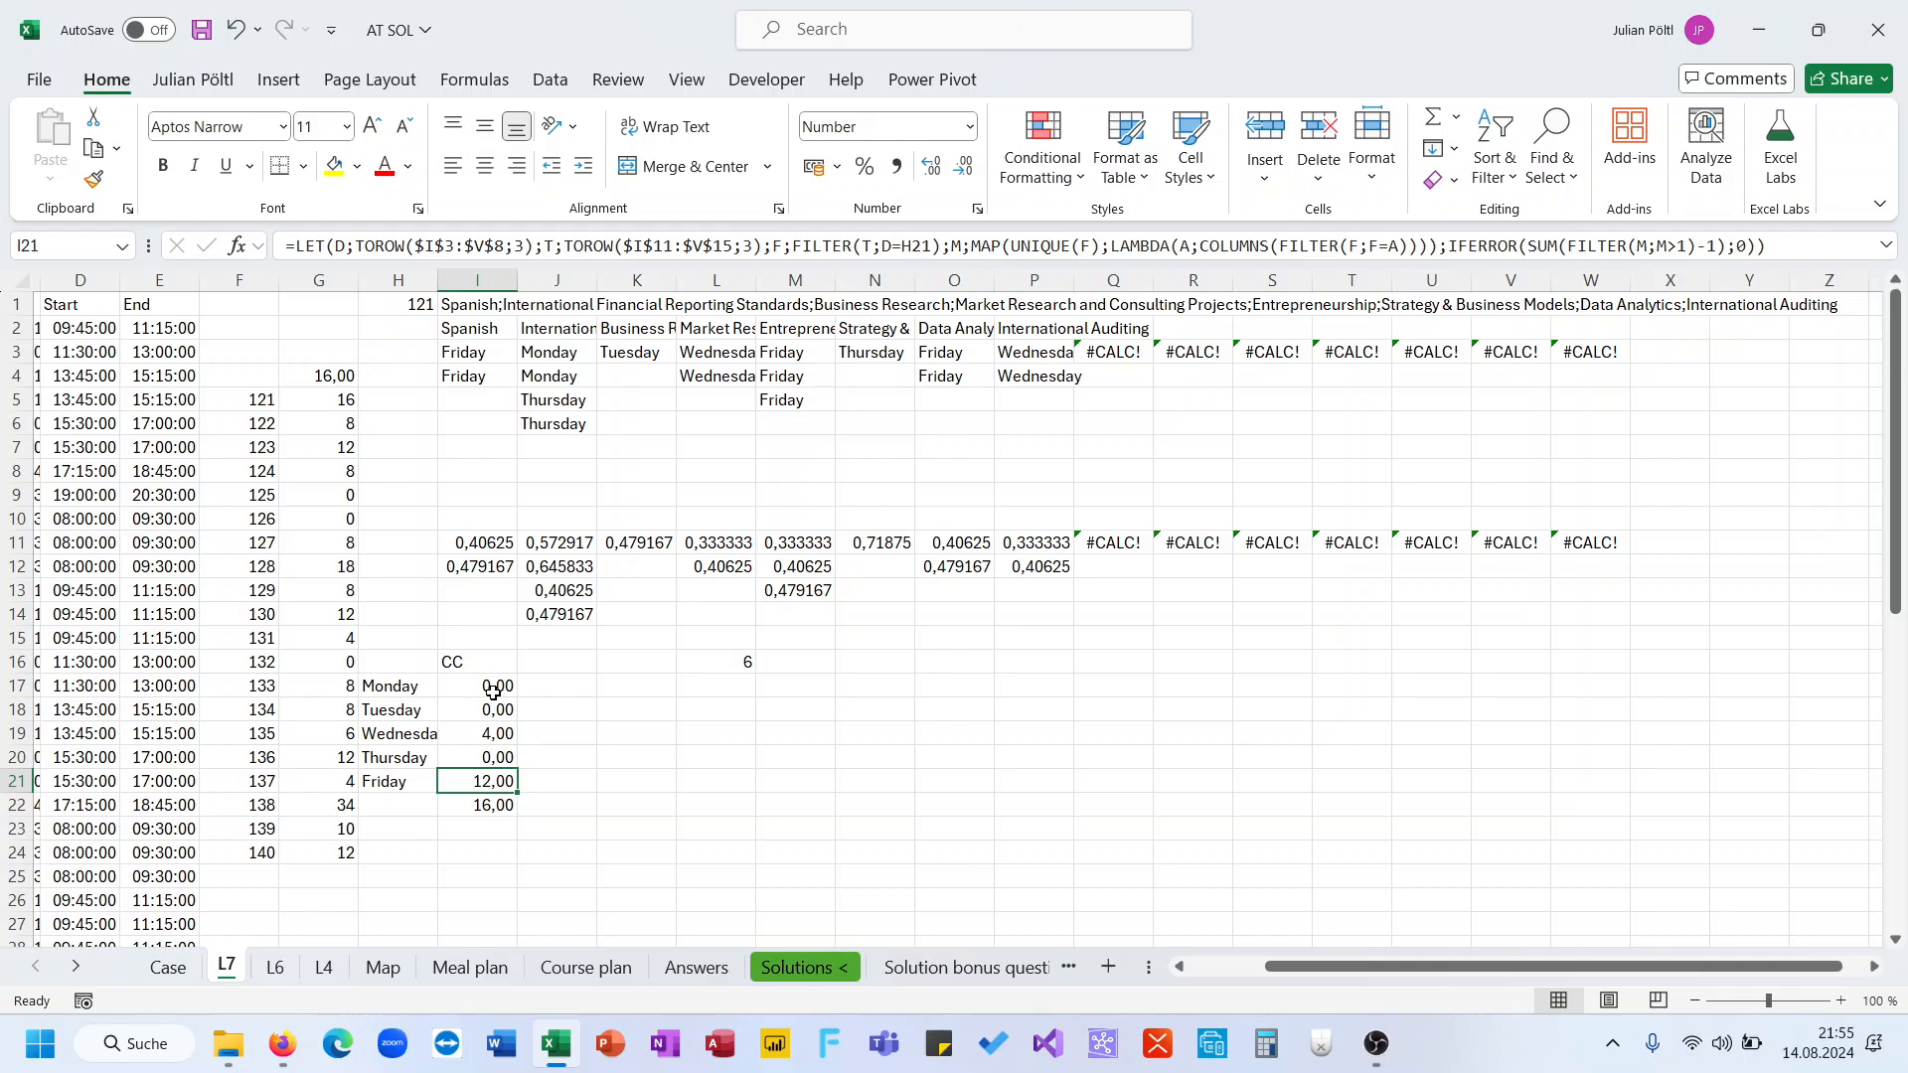
{"action": "left_click", "coordinate": [493, 693]}
{"action": "left_click", "coordinate": [1788, 246]}
{"action": "type", "text": "/2"}
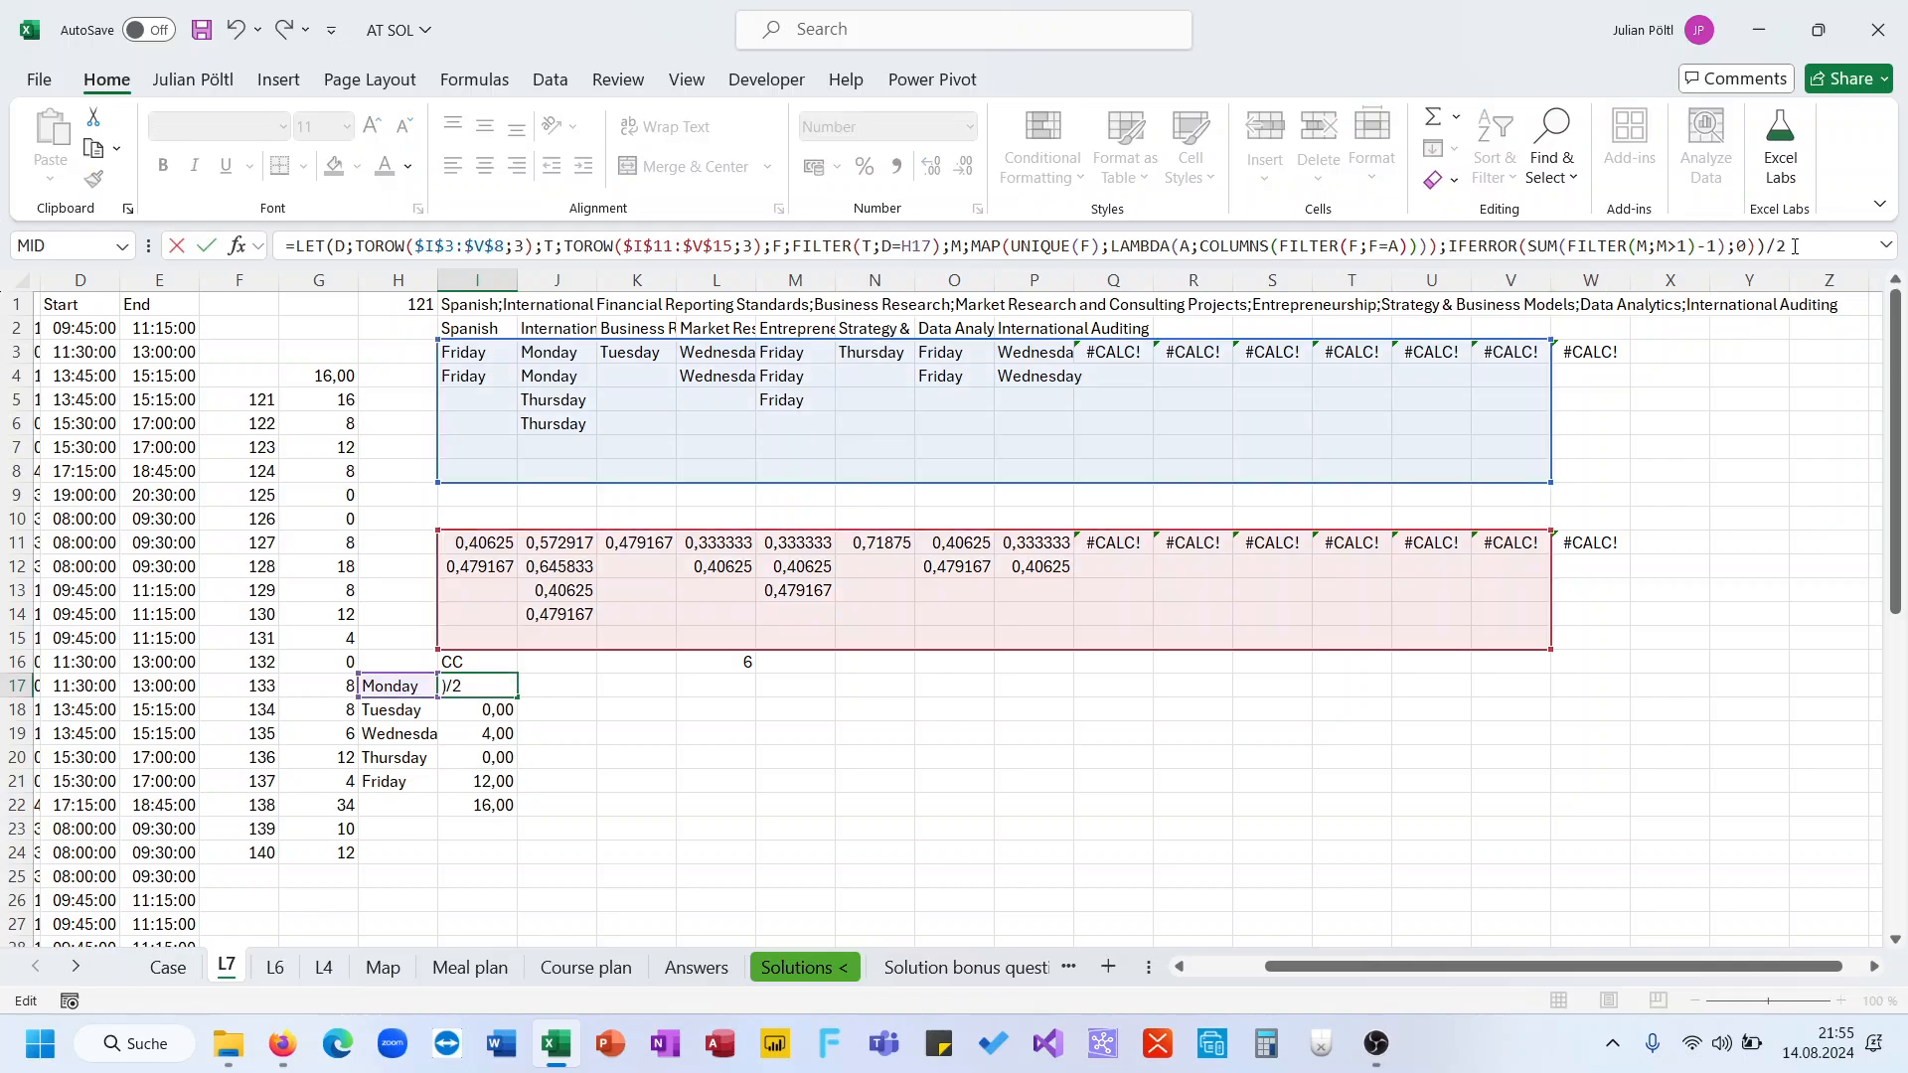
{"action": "key", "text": "ctrl+Return"}
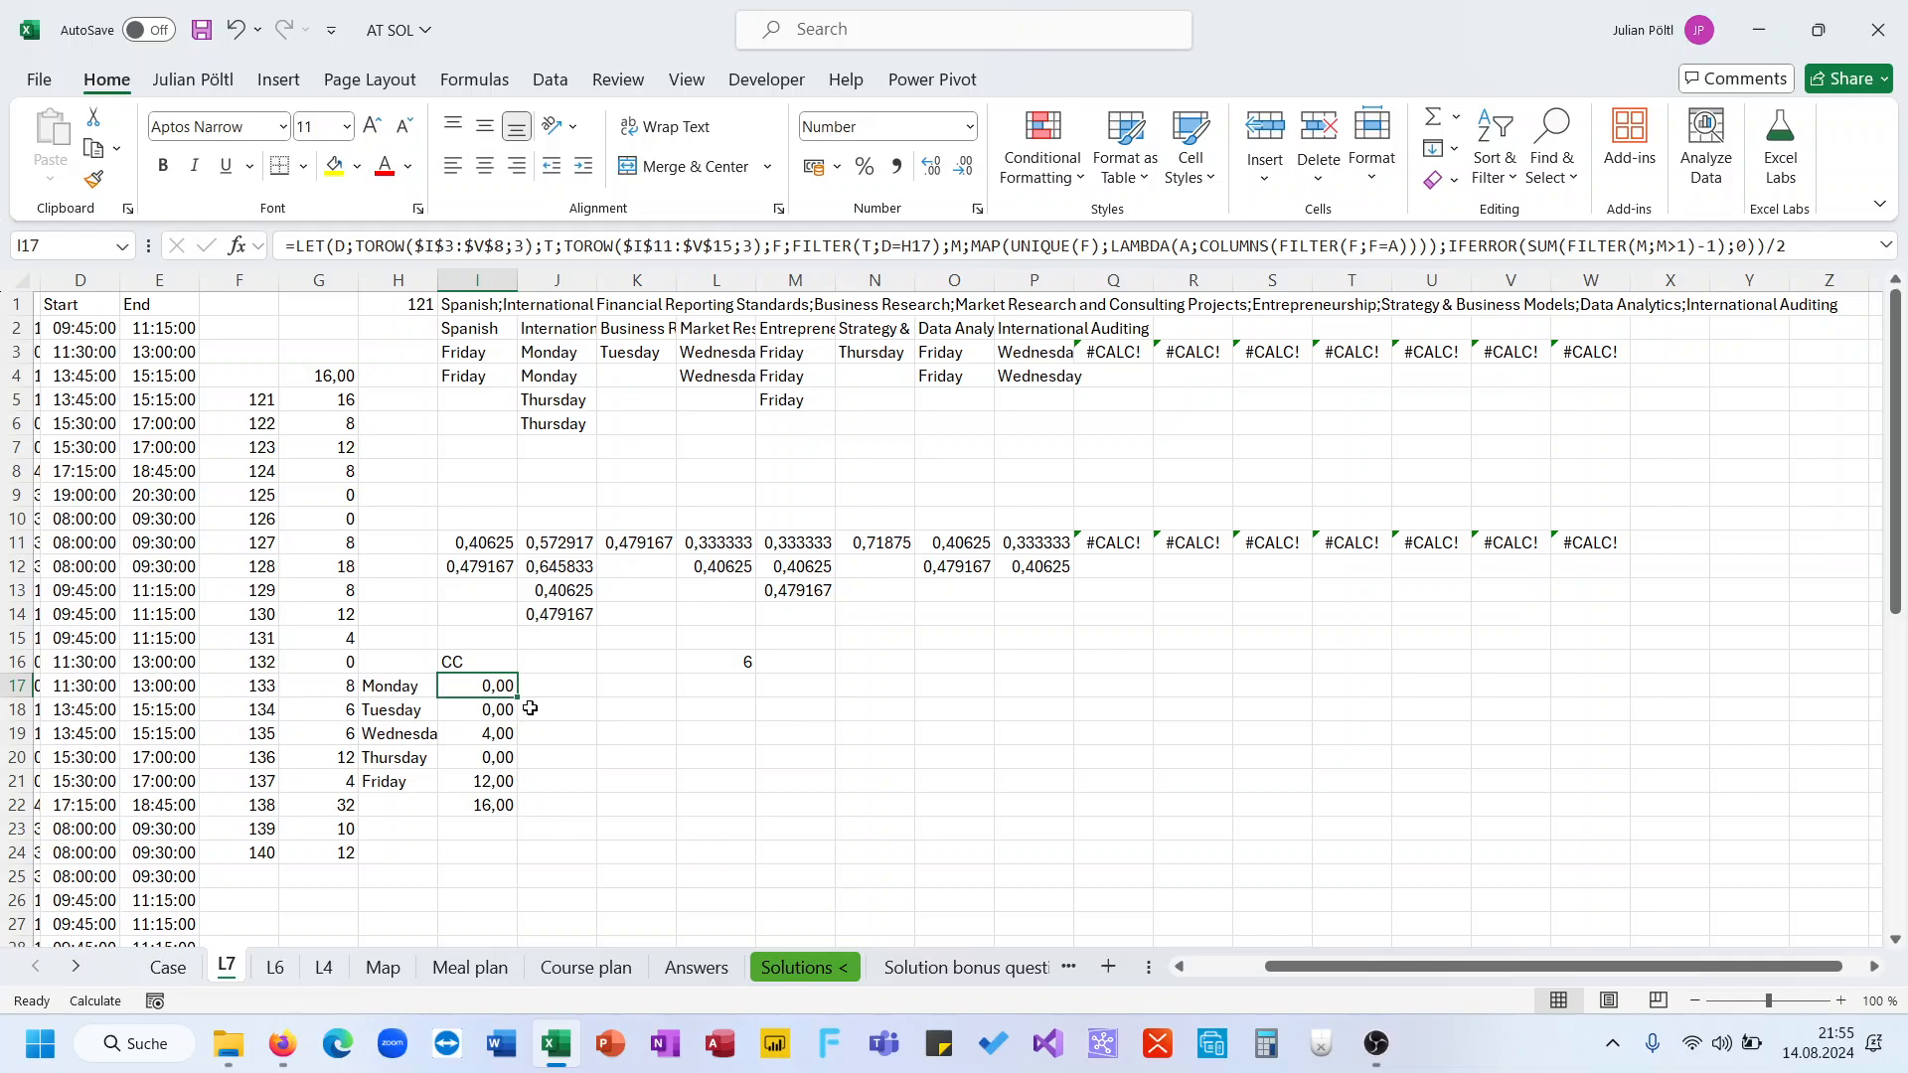
{"action": "left_click_drag", "start_coordinate": [518, 701], "coordinate": [497, 790]}
Copy the data-table results in G5:G24 and paste them into the Case sheet's Level 7 answers at D252
{"action": "left_click", "coordinate": [339, 412]}
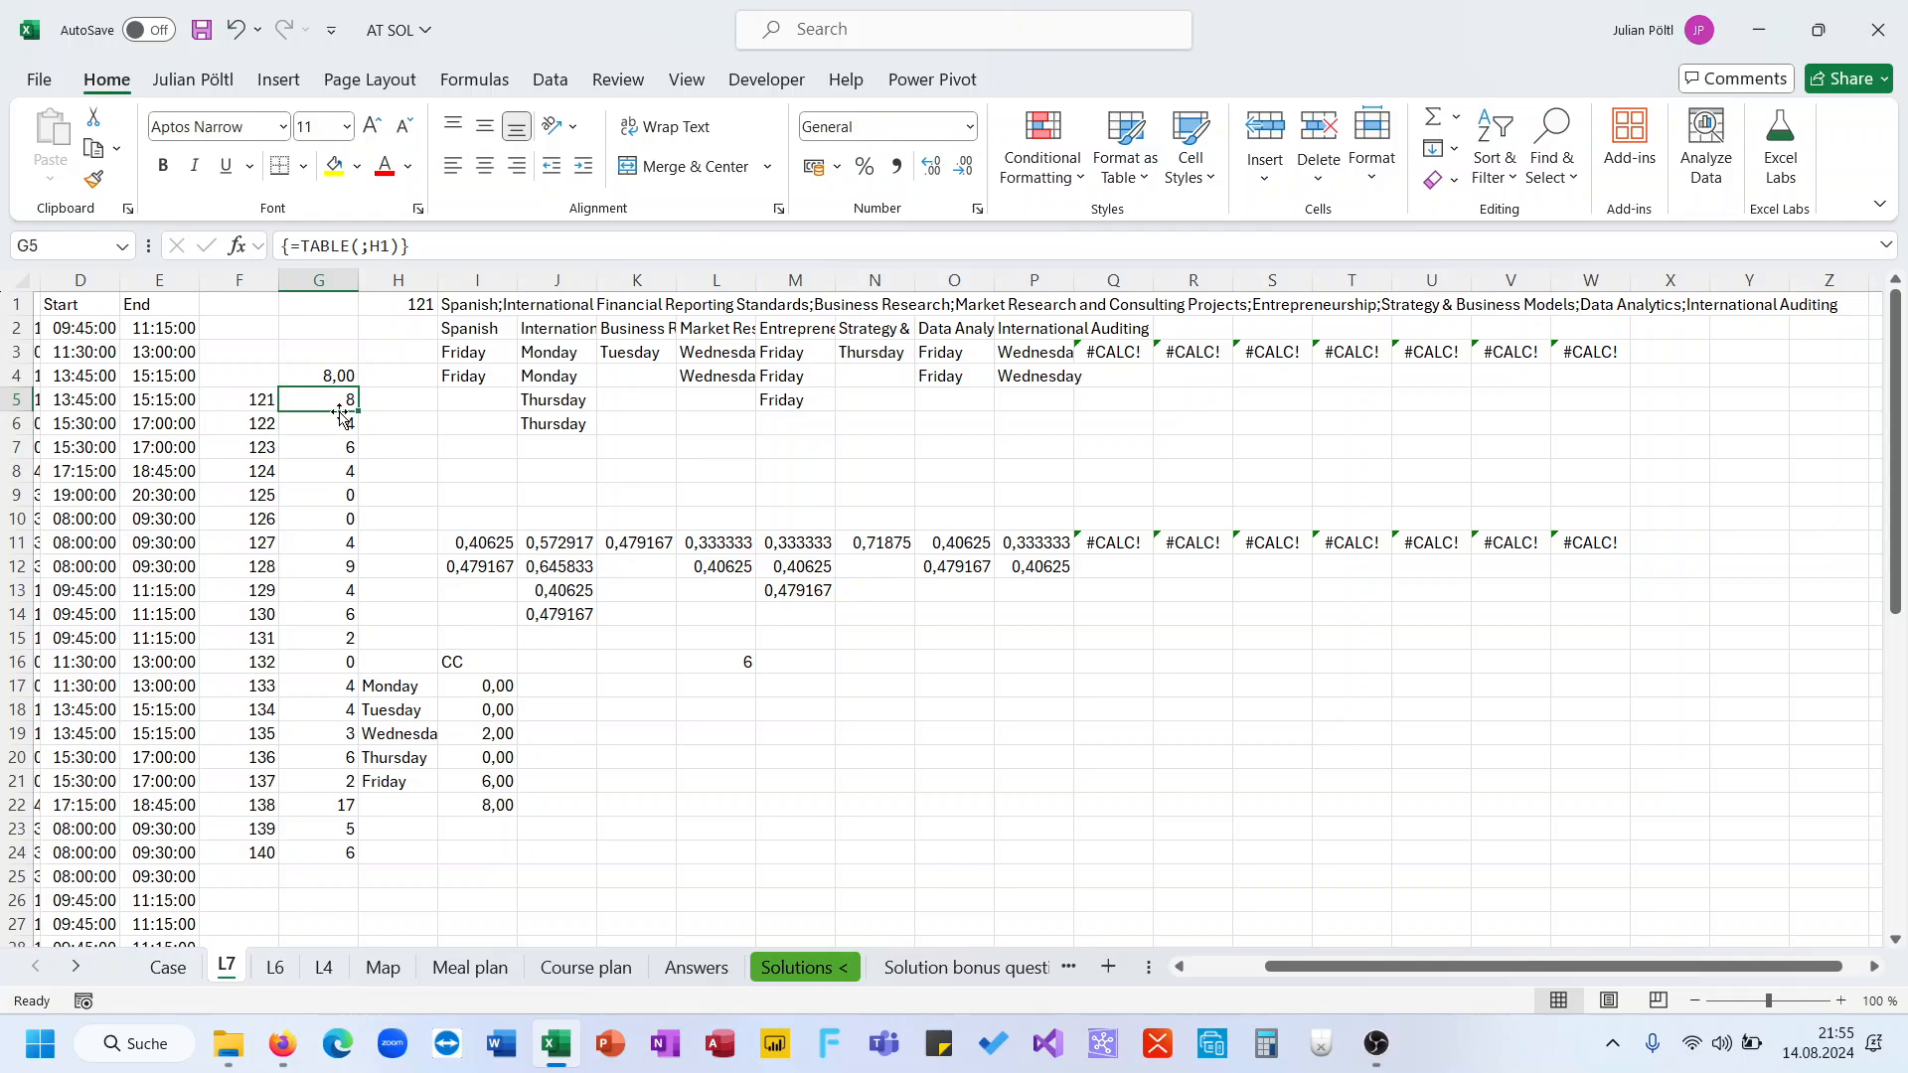
{"action": "key", "text": "ctrl+shift+Down"}
{"action": "key", "text": "ctrl+c"}
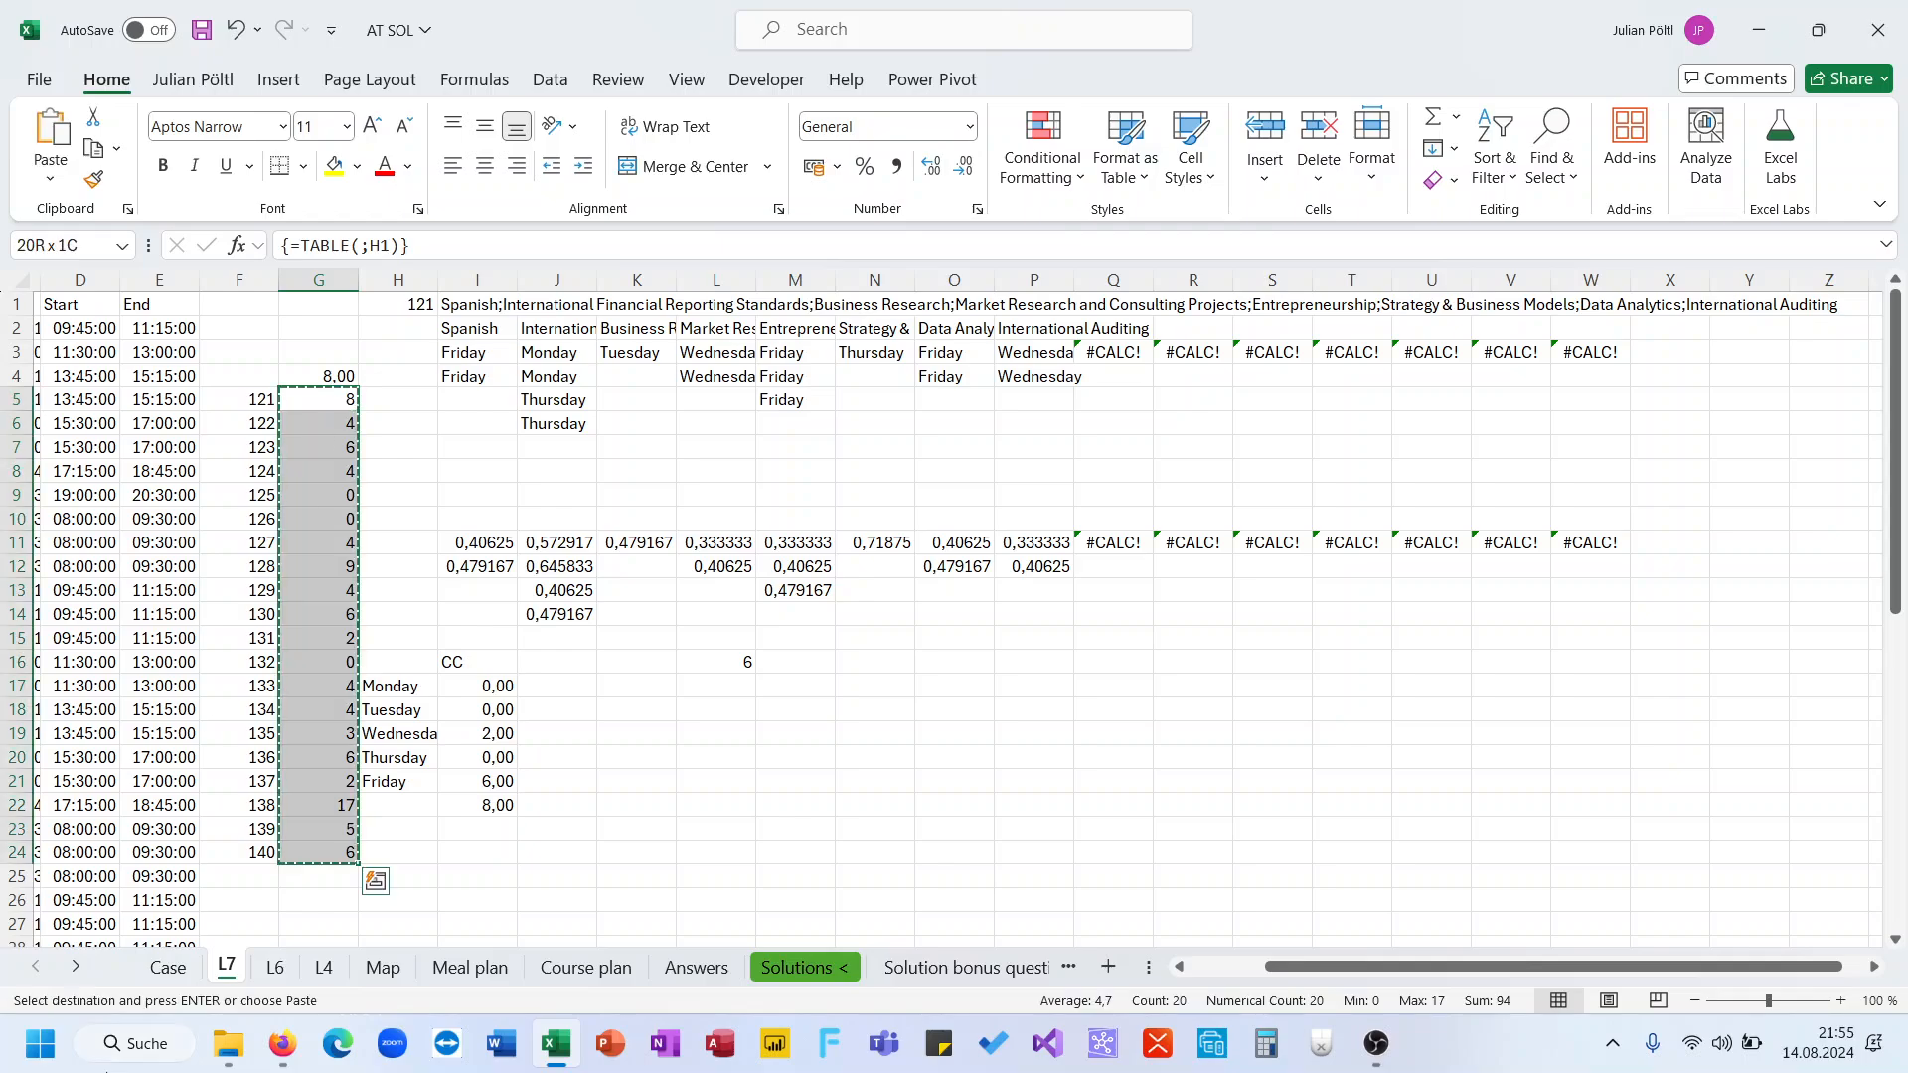
{"action": "left_click", "coordinate": [166, 967]}
{"action": "key", "text": "ctrl+v"}
{"action": "scroll", "coordinate": [340, 544], "scroll_direction": "down", "scroll_amount": 2}
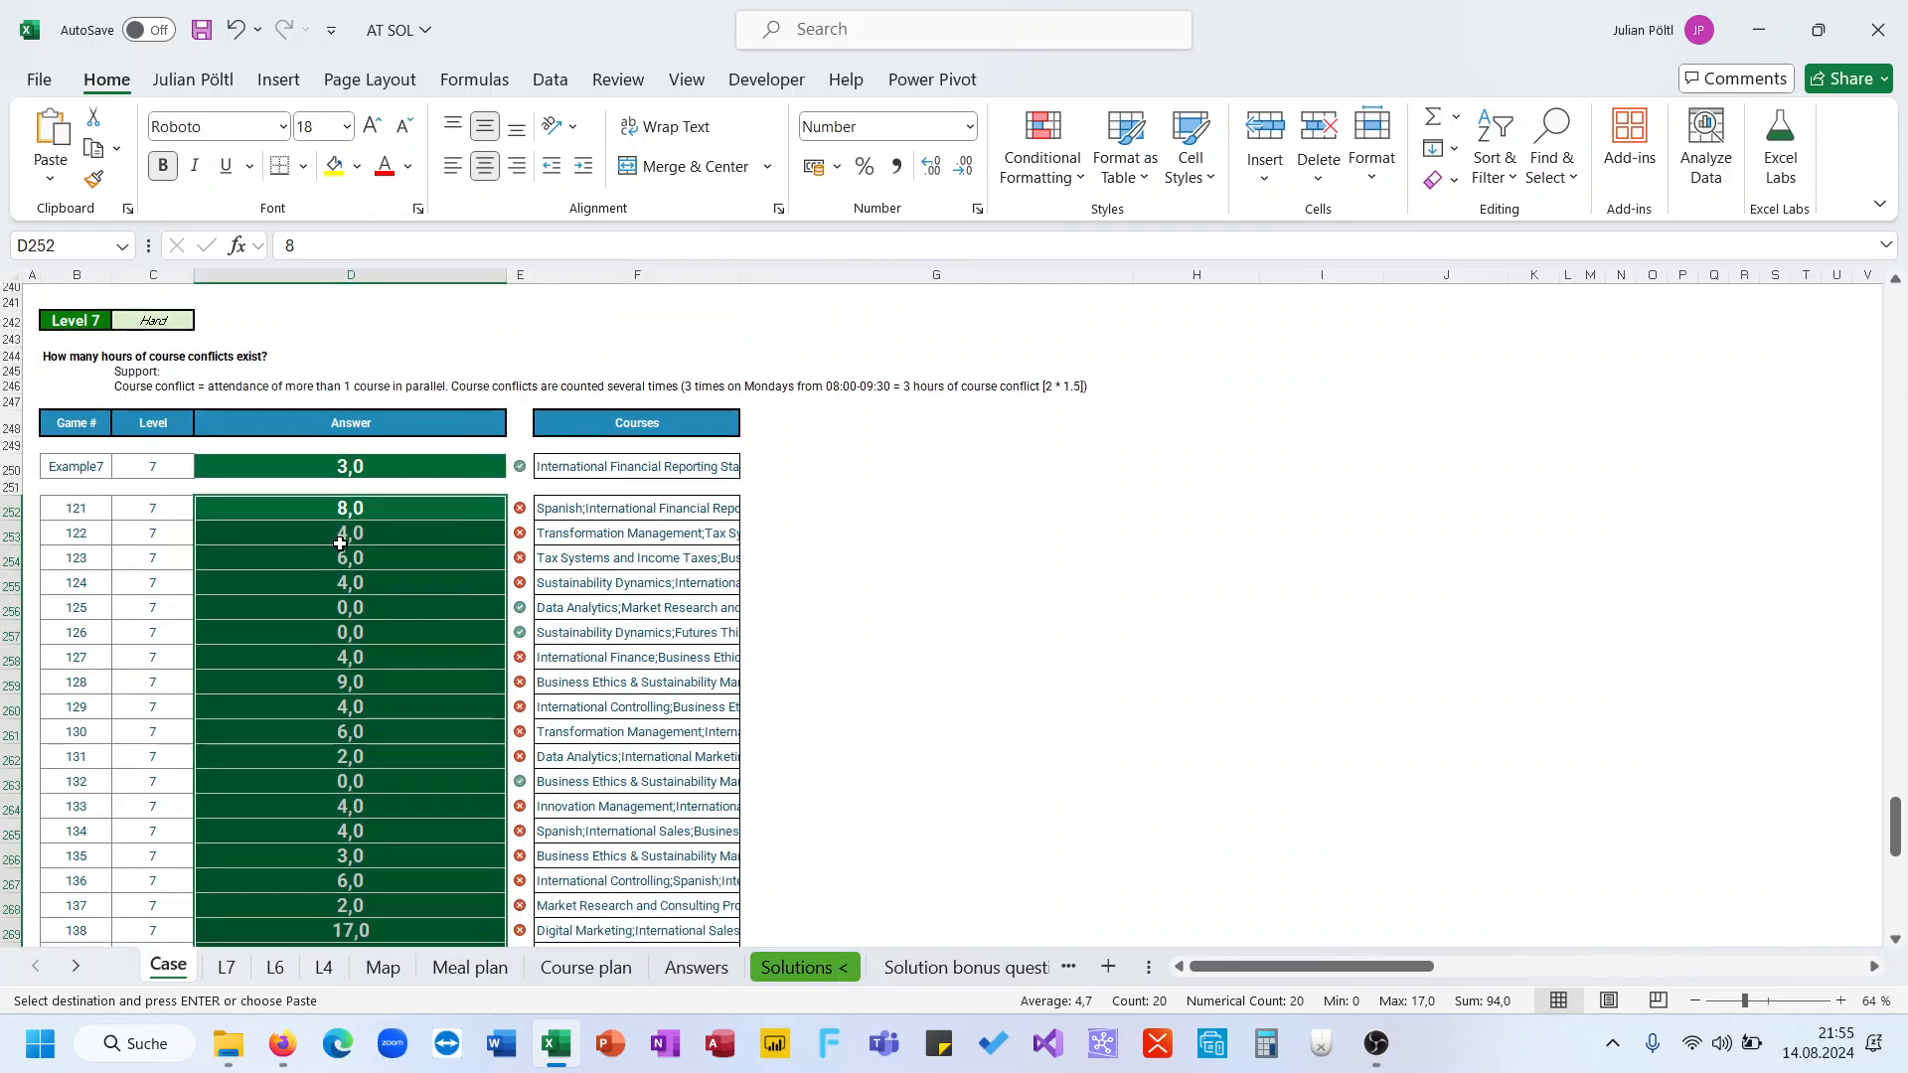
{"action": "scroll", "coordinate": [340, 543], "scroll_direction": "up", "scroll_amount": 1}
Clear the scratch calculation in L16 on sheet L7
{"action": "left_click", "coordinate": [224, 966]}
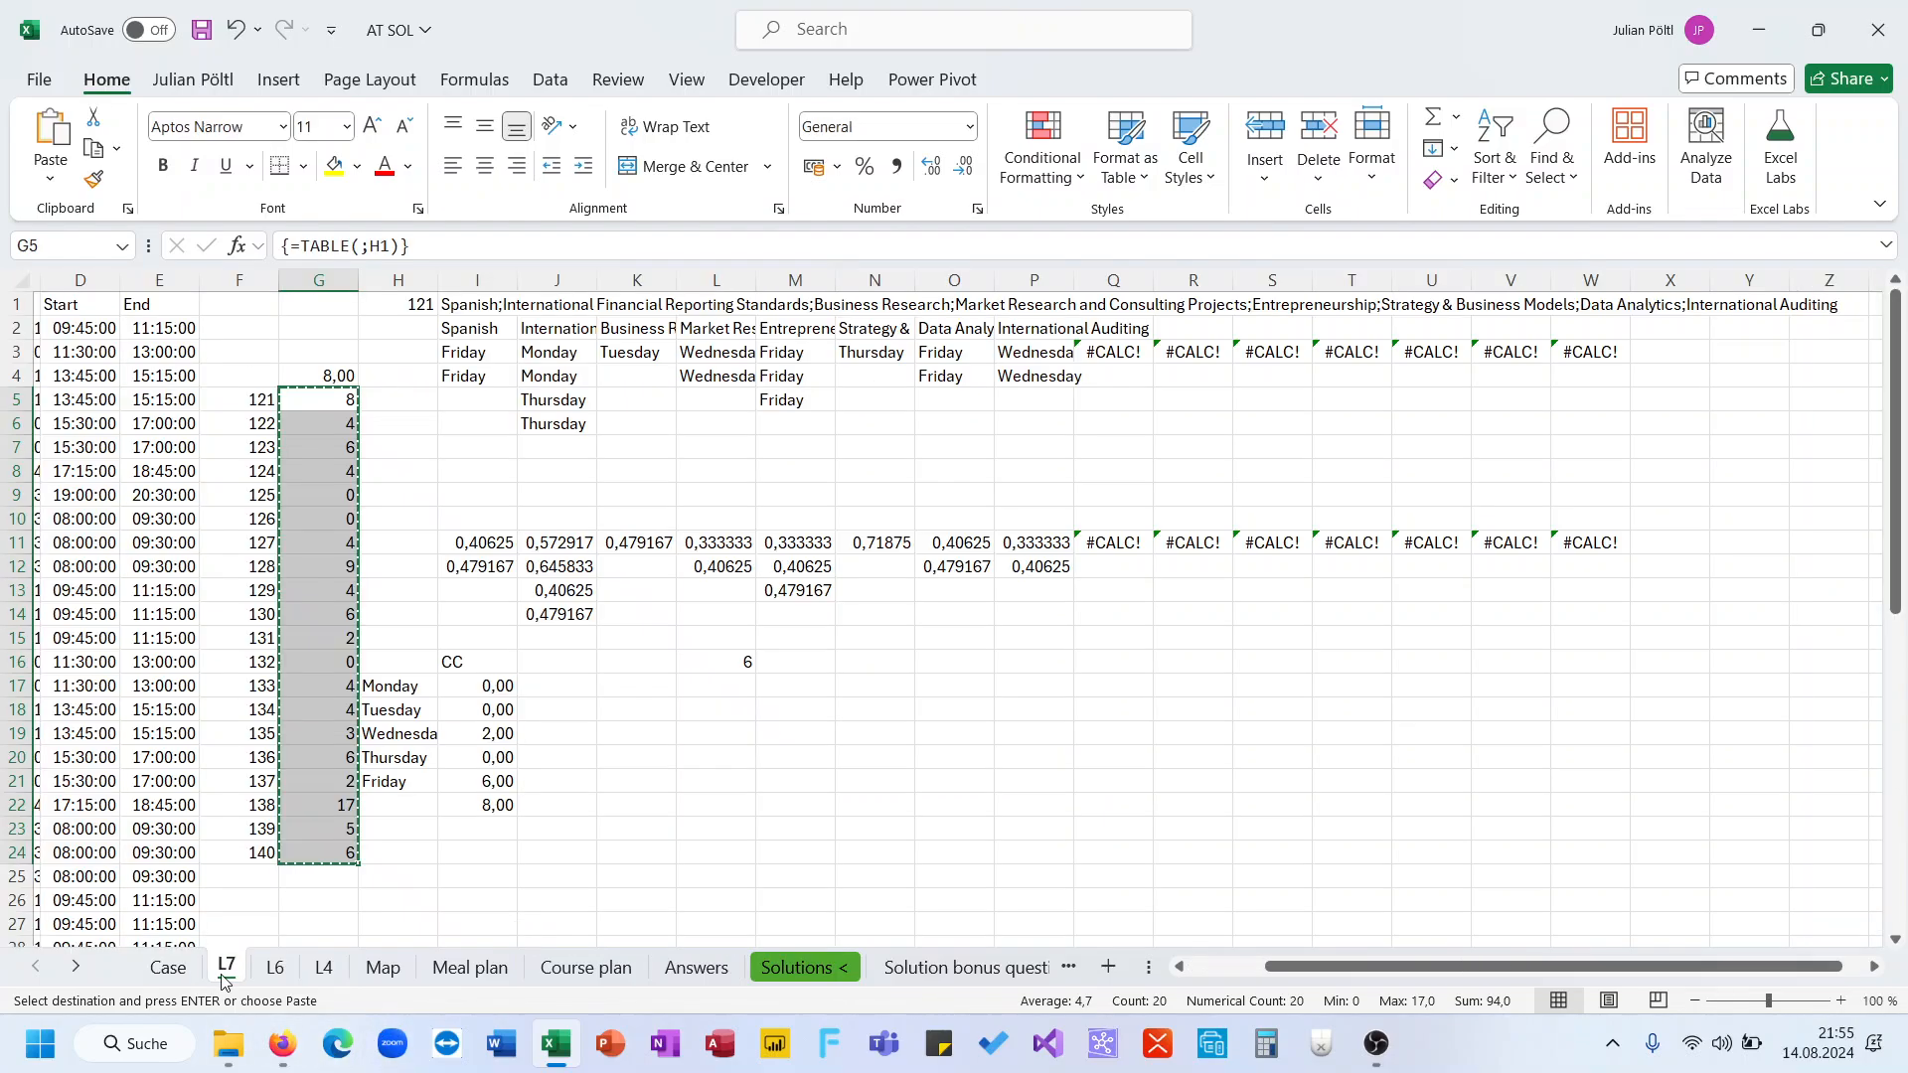
{"action": "left_click", "coordinate": [736, 664]}
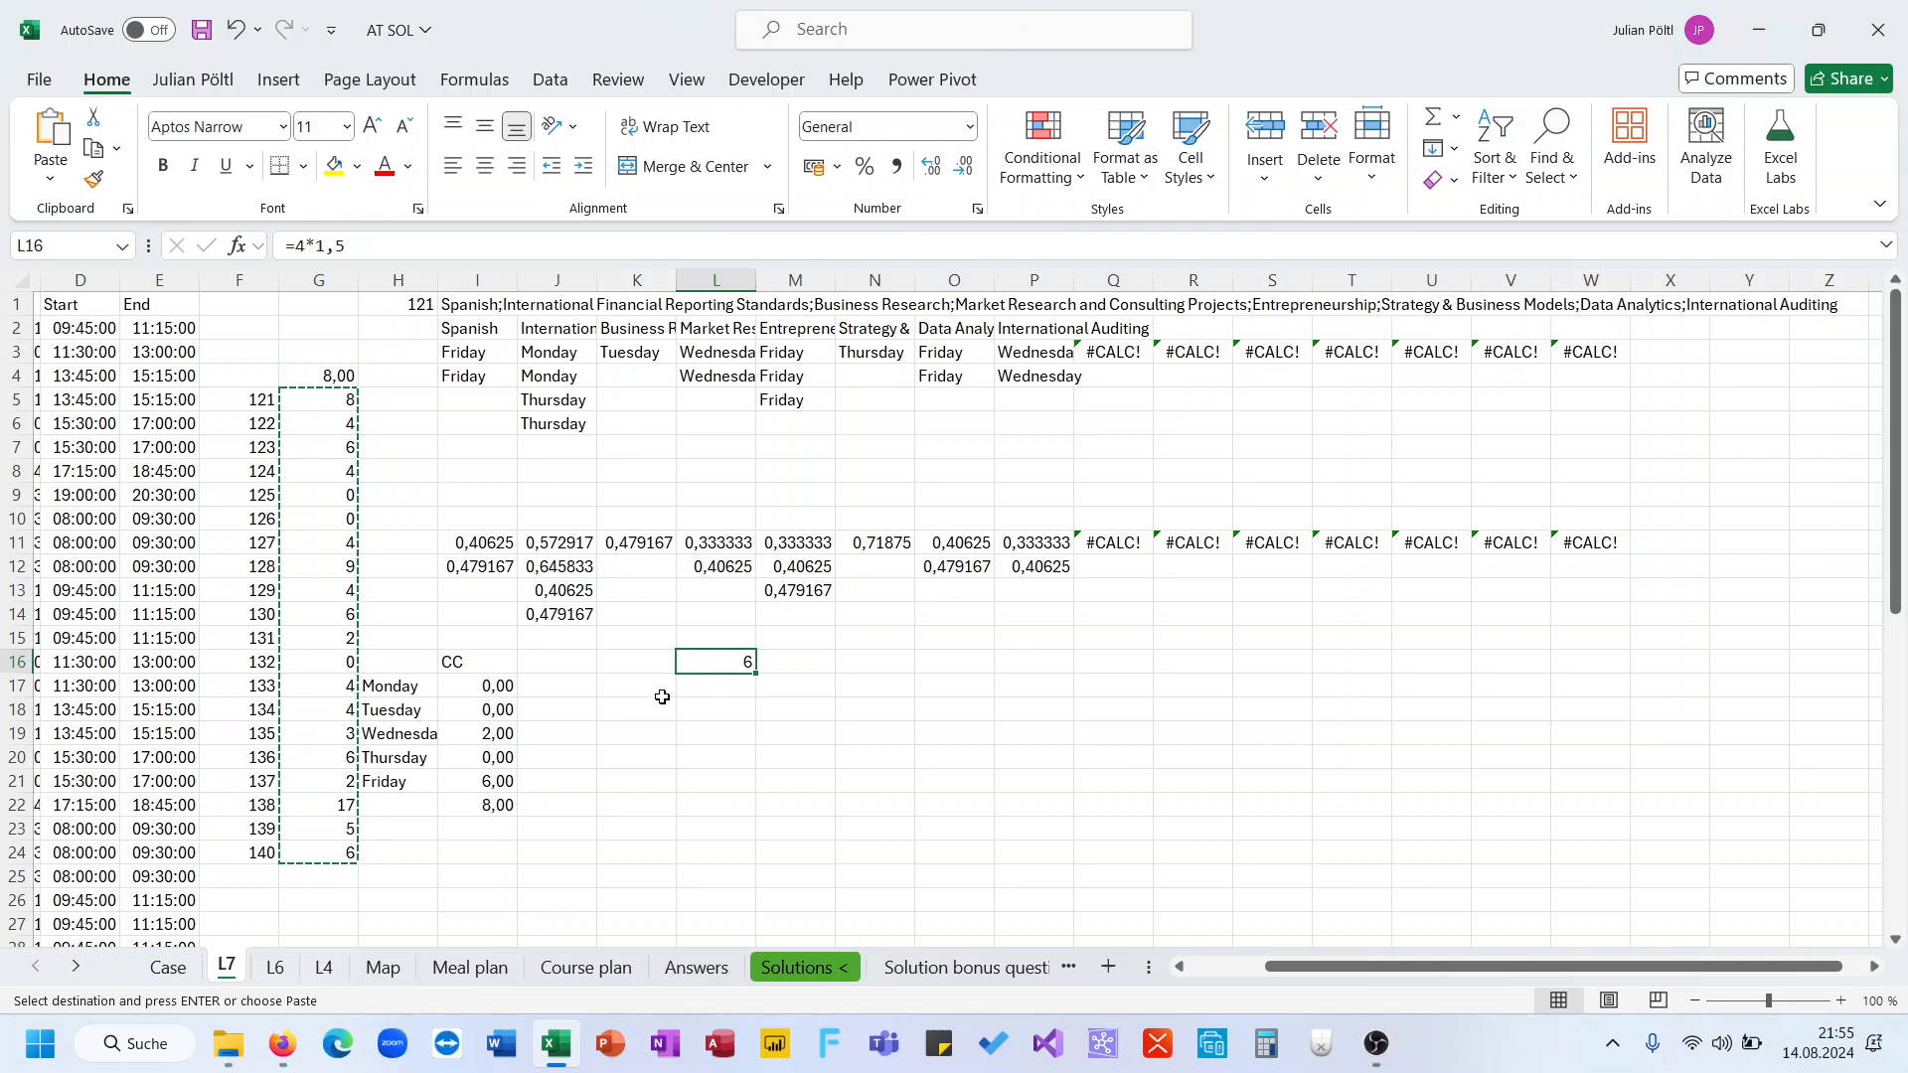
{"action": "key", "text": "Delete"}
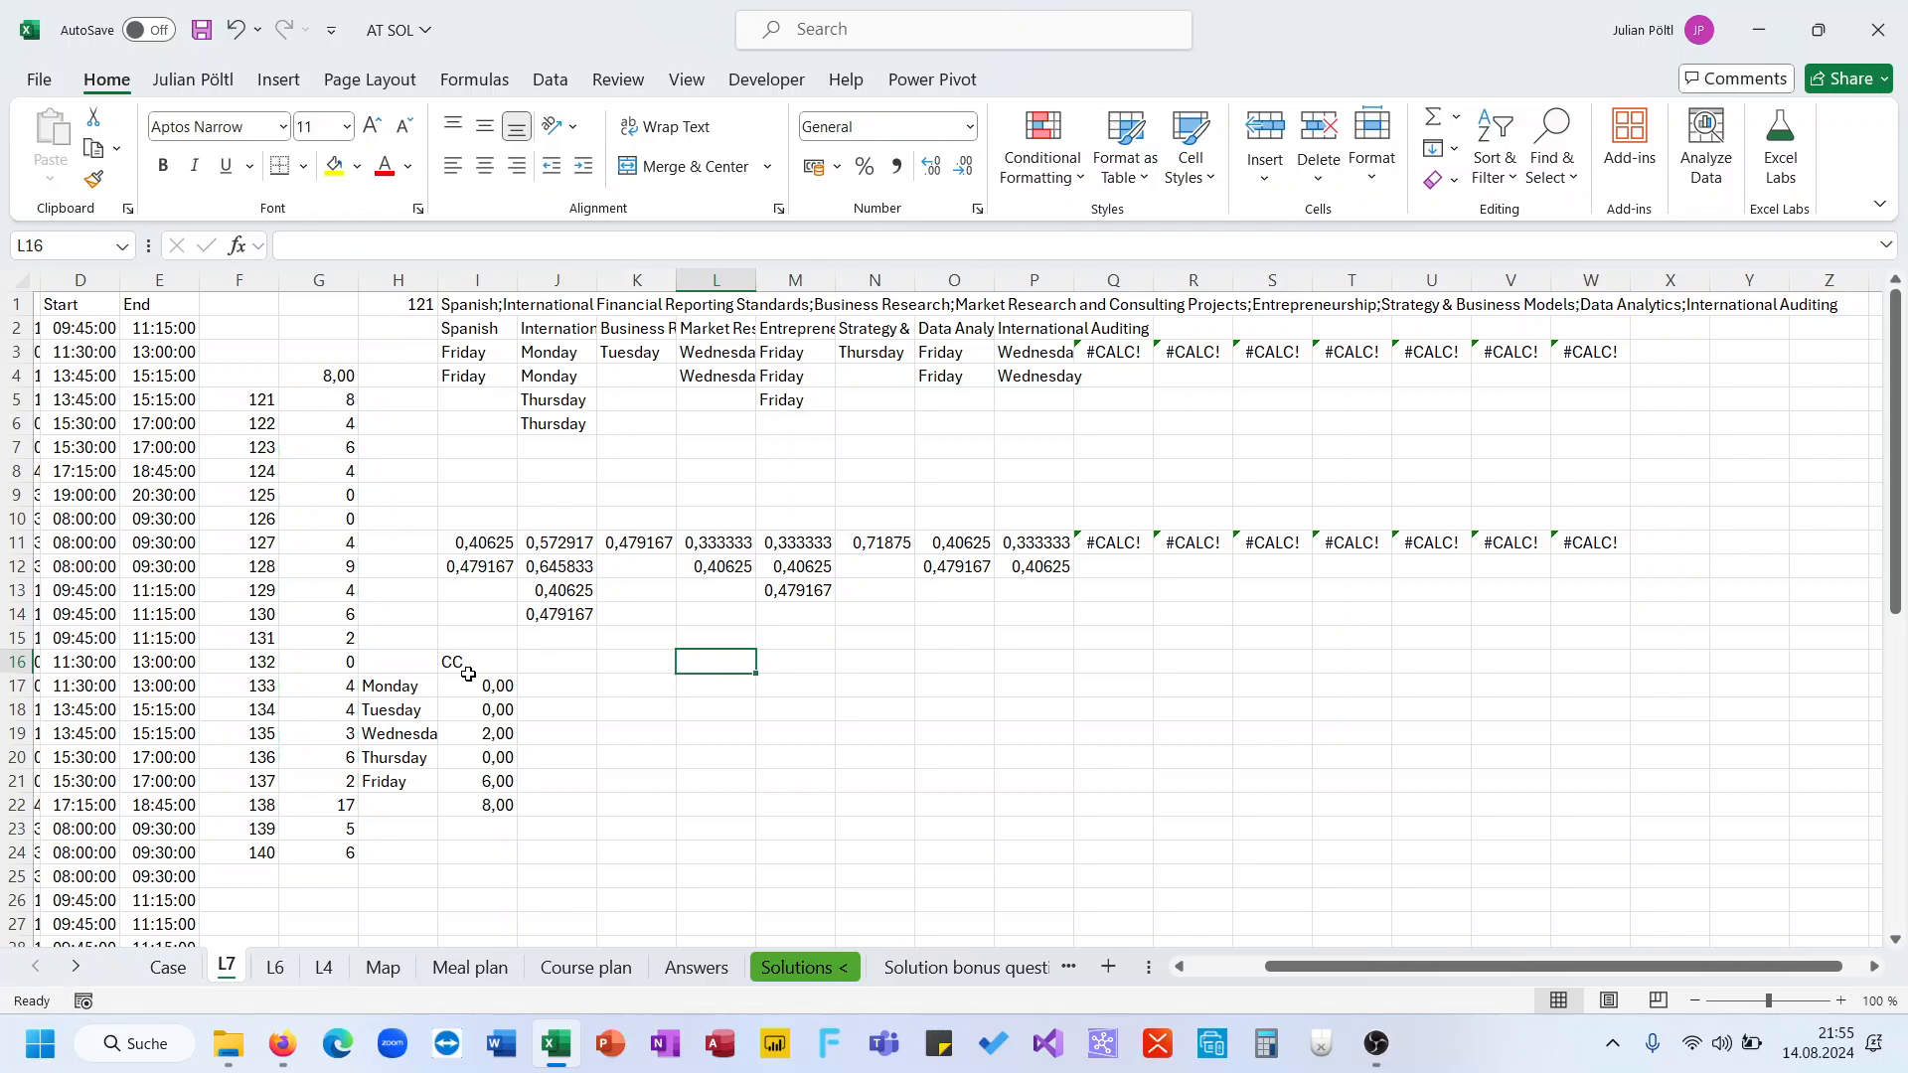
Compare the pasted Level 7 answers on the Case sheet with the weekday helper results on L7
{"action": "left_click", "coordinate": [168, 967]}
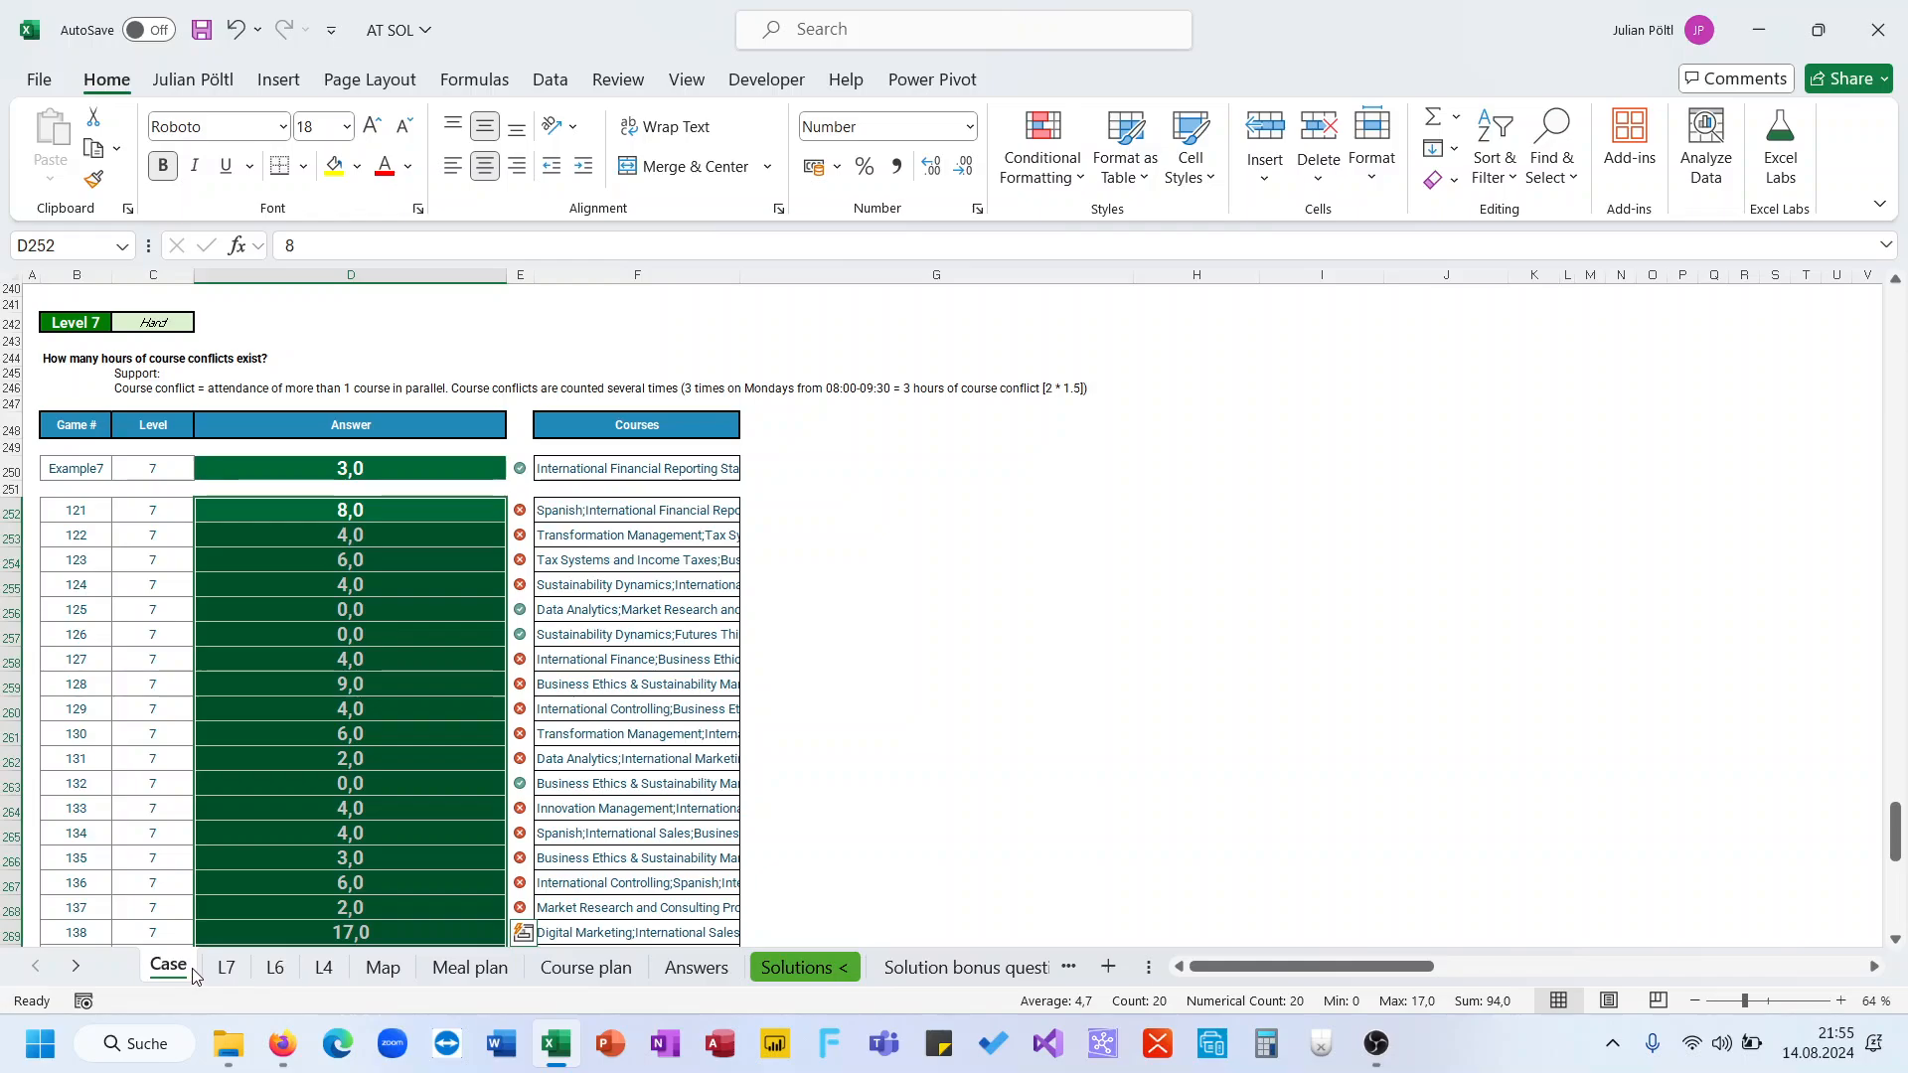
{"action": "left_click", "coordinate": [226, 966]}
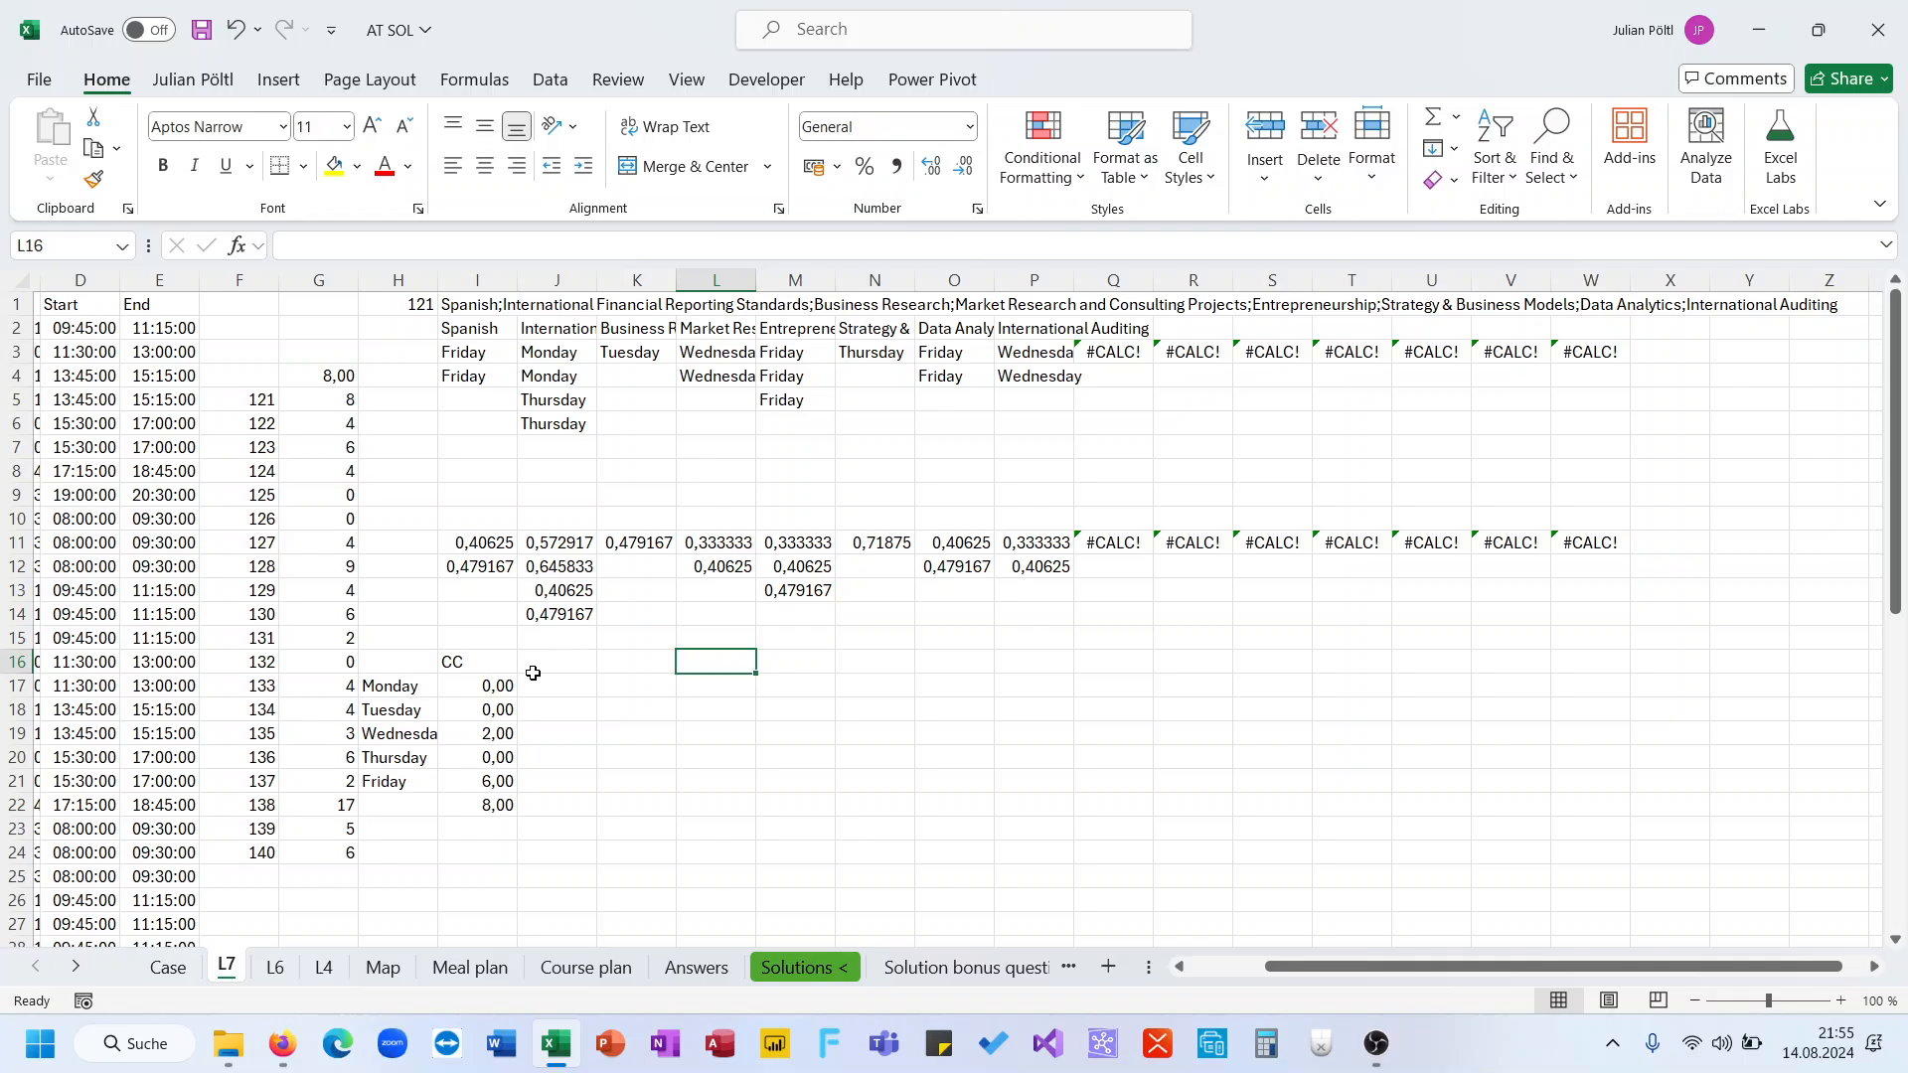
{"action": "left_click", "coordinate": [505, 684]}
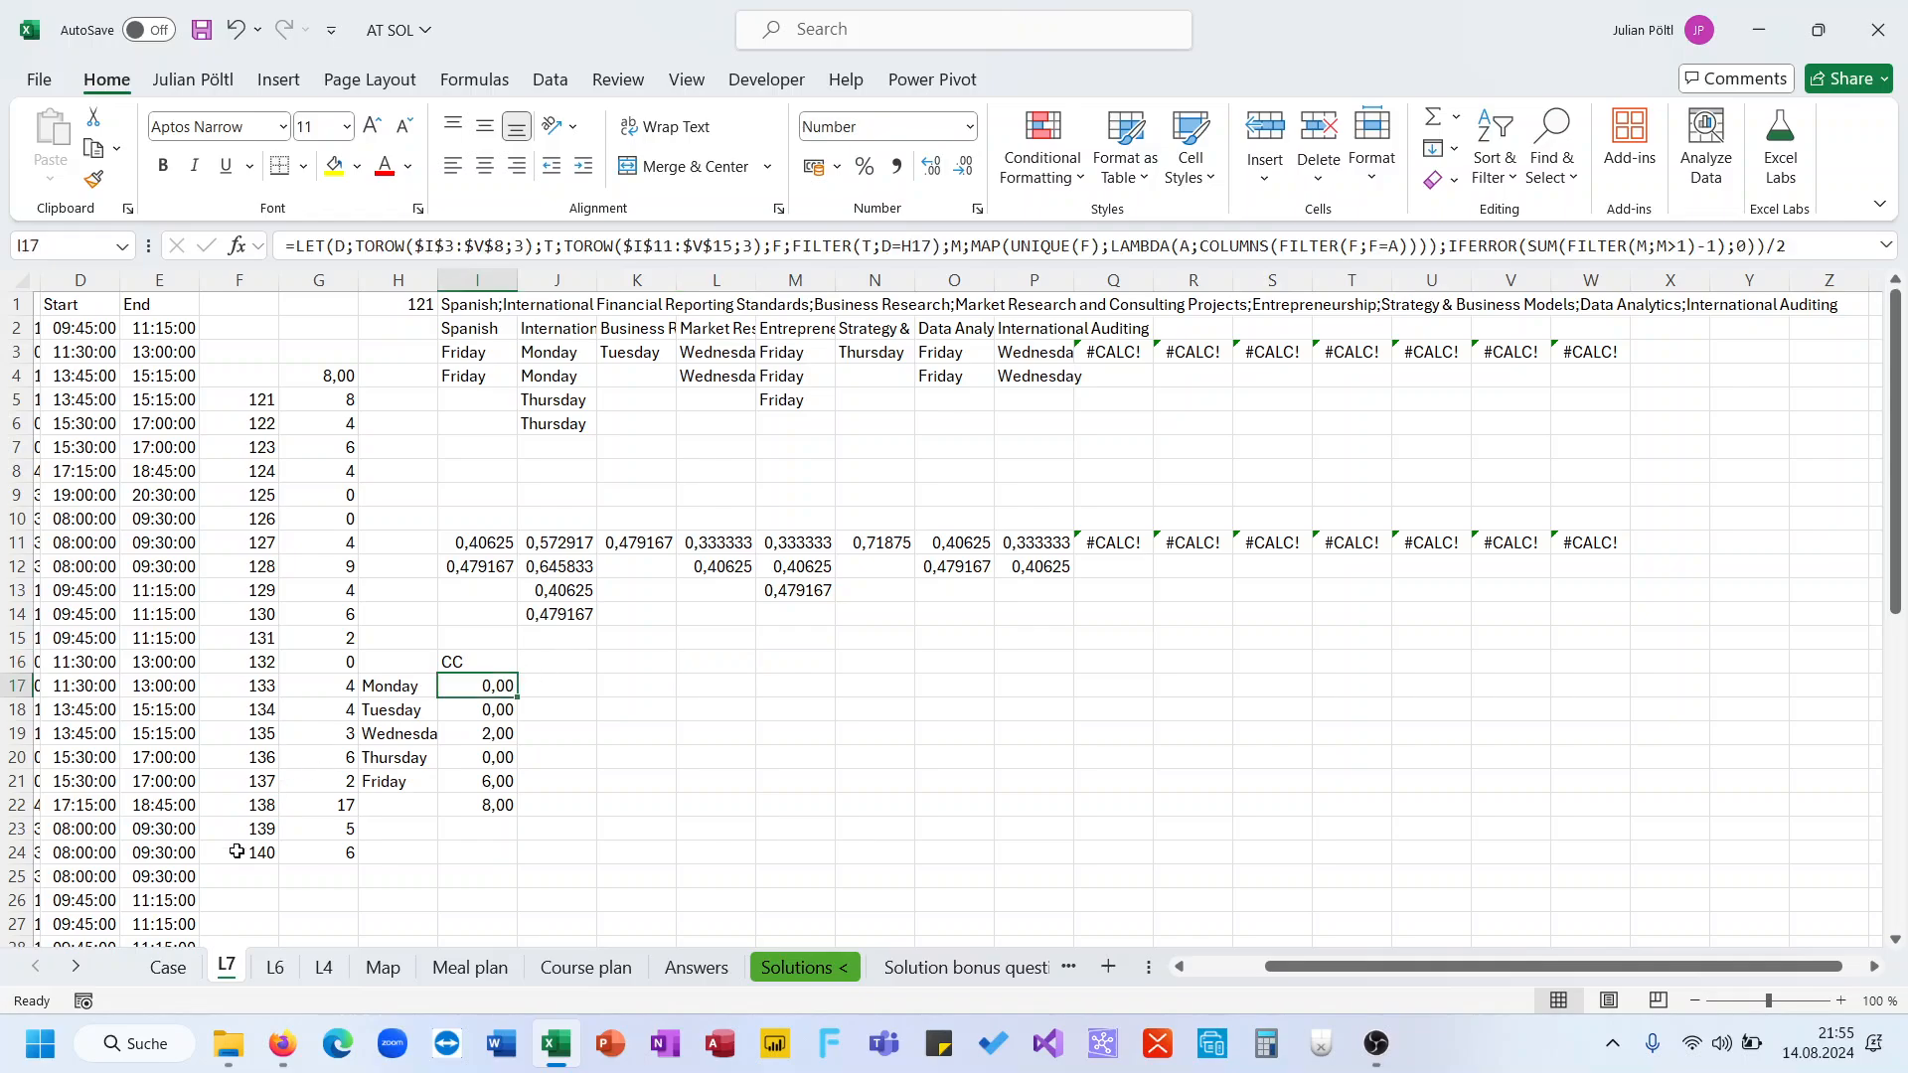
{"action": "key", "text": "ctrl+Page_Up"}
{"action": "scroll", "coordinate": [334, 798], "scroll_direction": "down", "scroll_amount": 2}
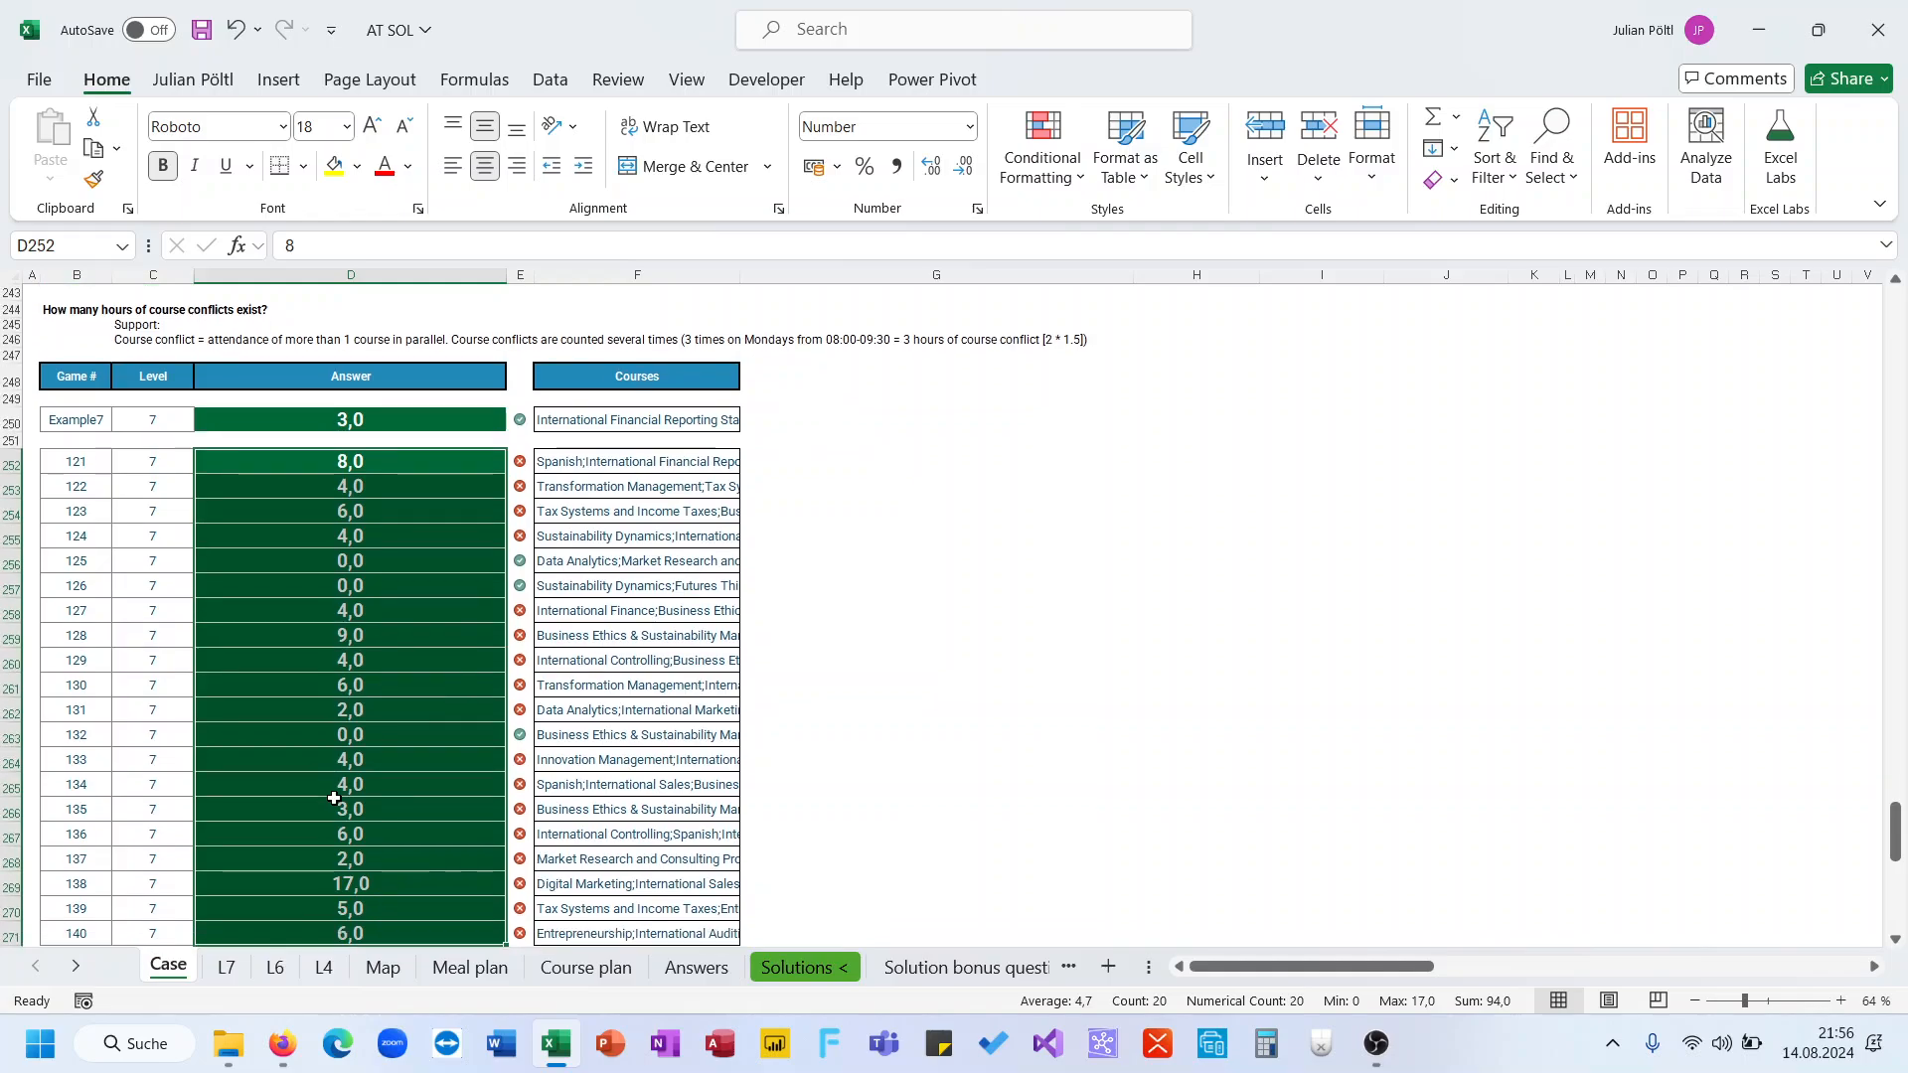
{"action": "scroll", "coordinate": [338, 792], "scroll_direction": "up", "scroll_amount": 3}
{"action": "left_click", "coordinate": [227, 969]}
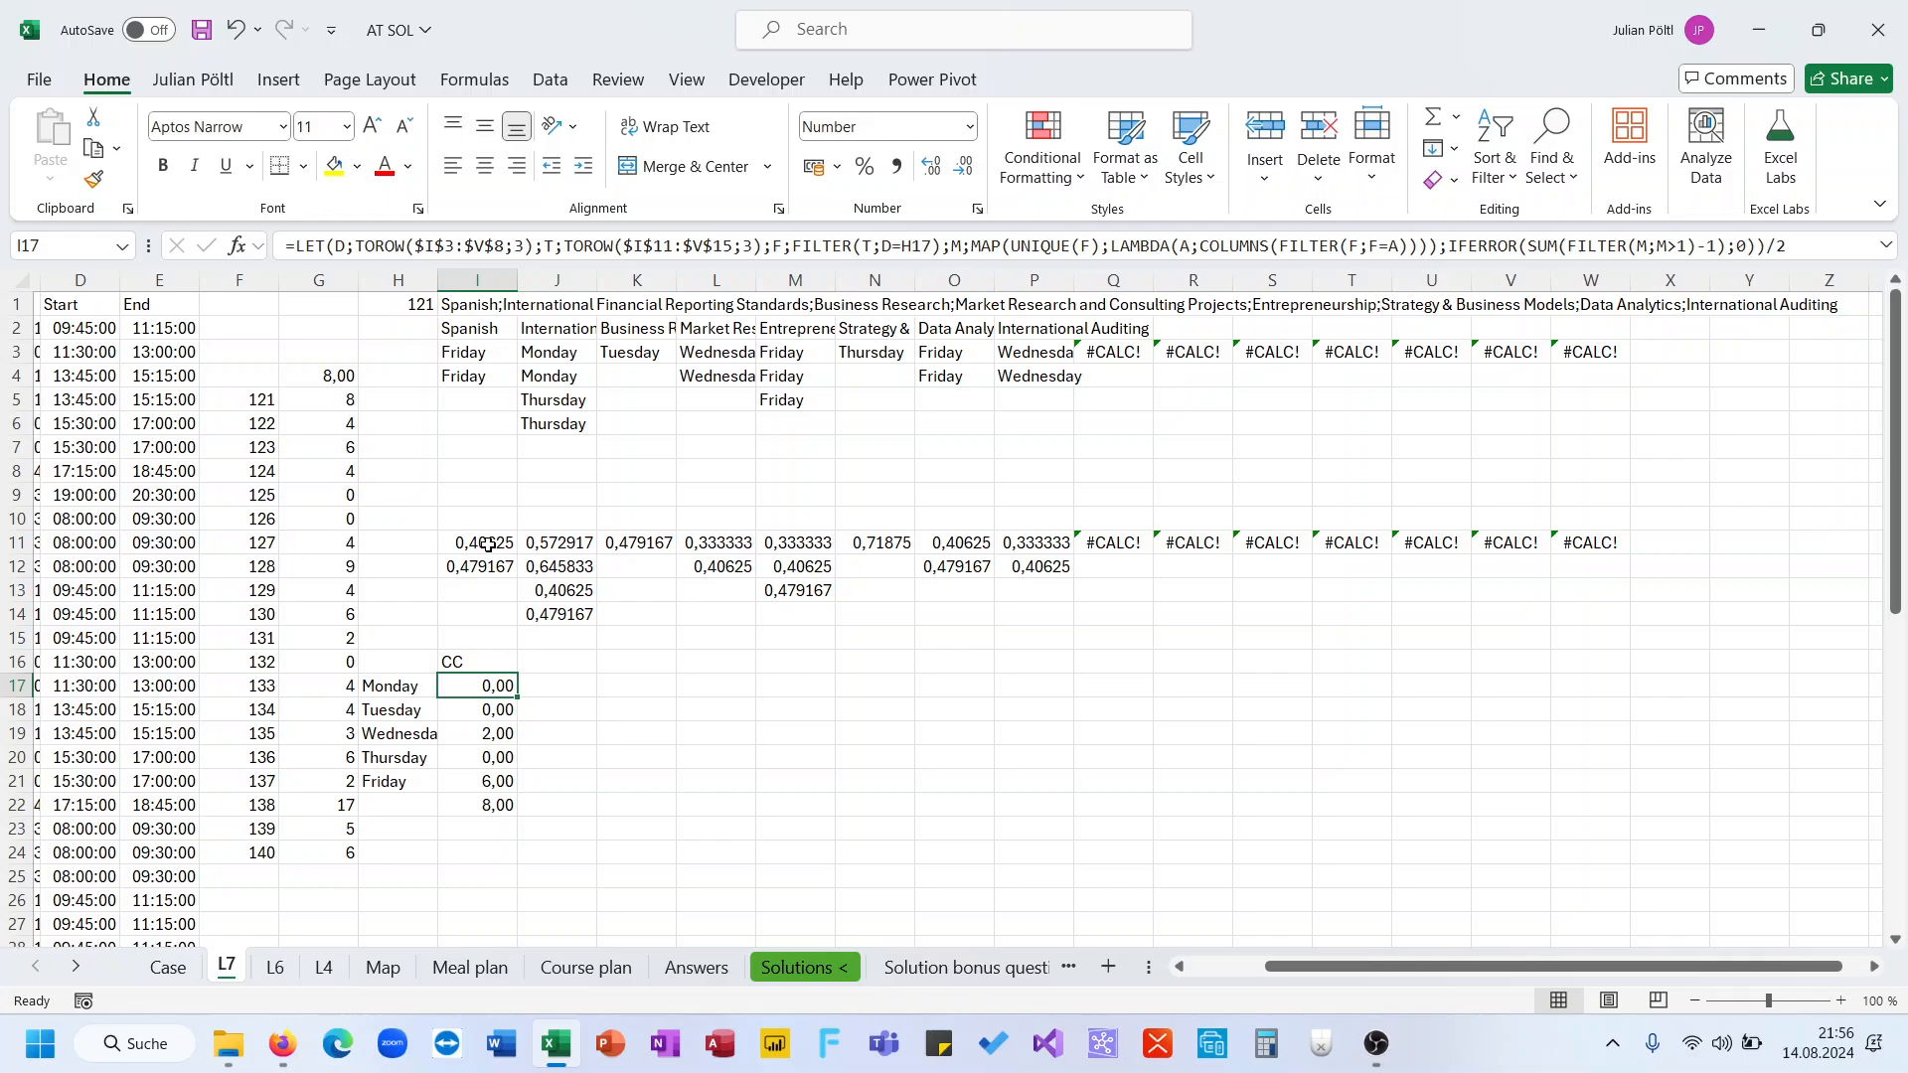
{"action": "left_click_drag", "start_coordinate": [488, 545], "coordinate": [489, 562]}
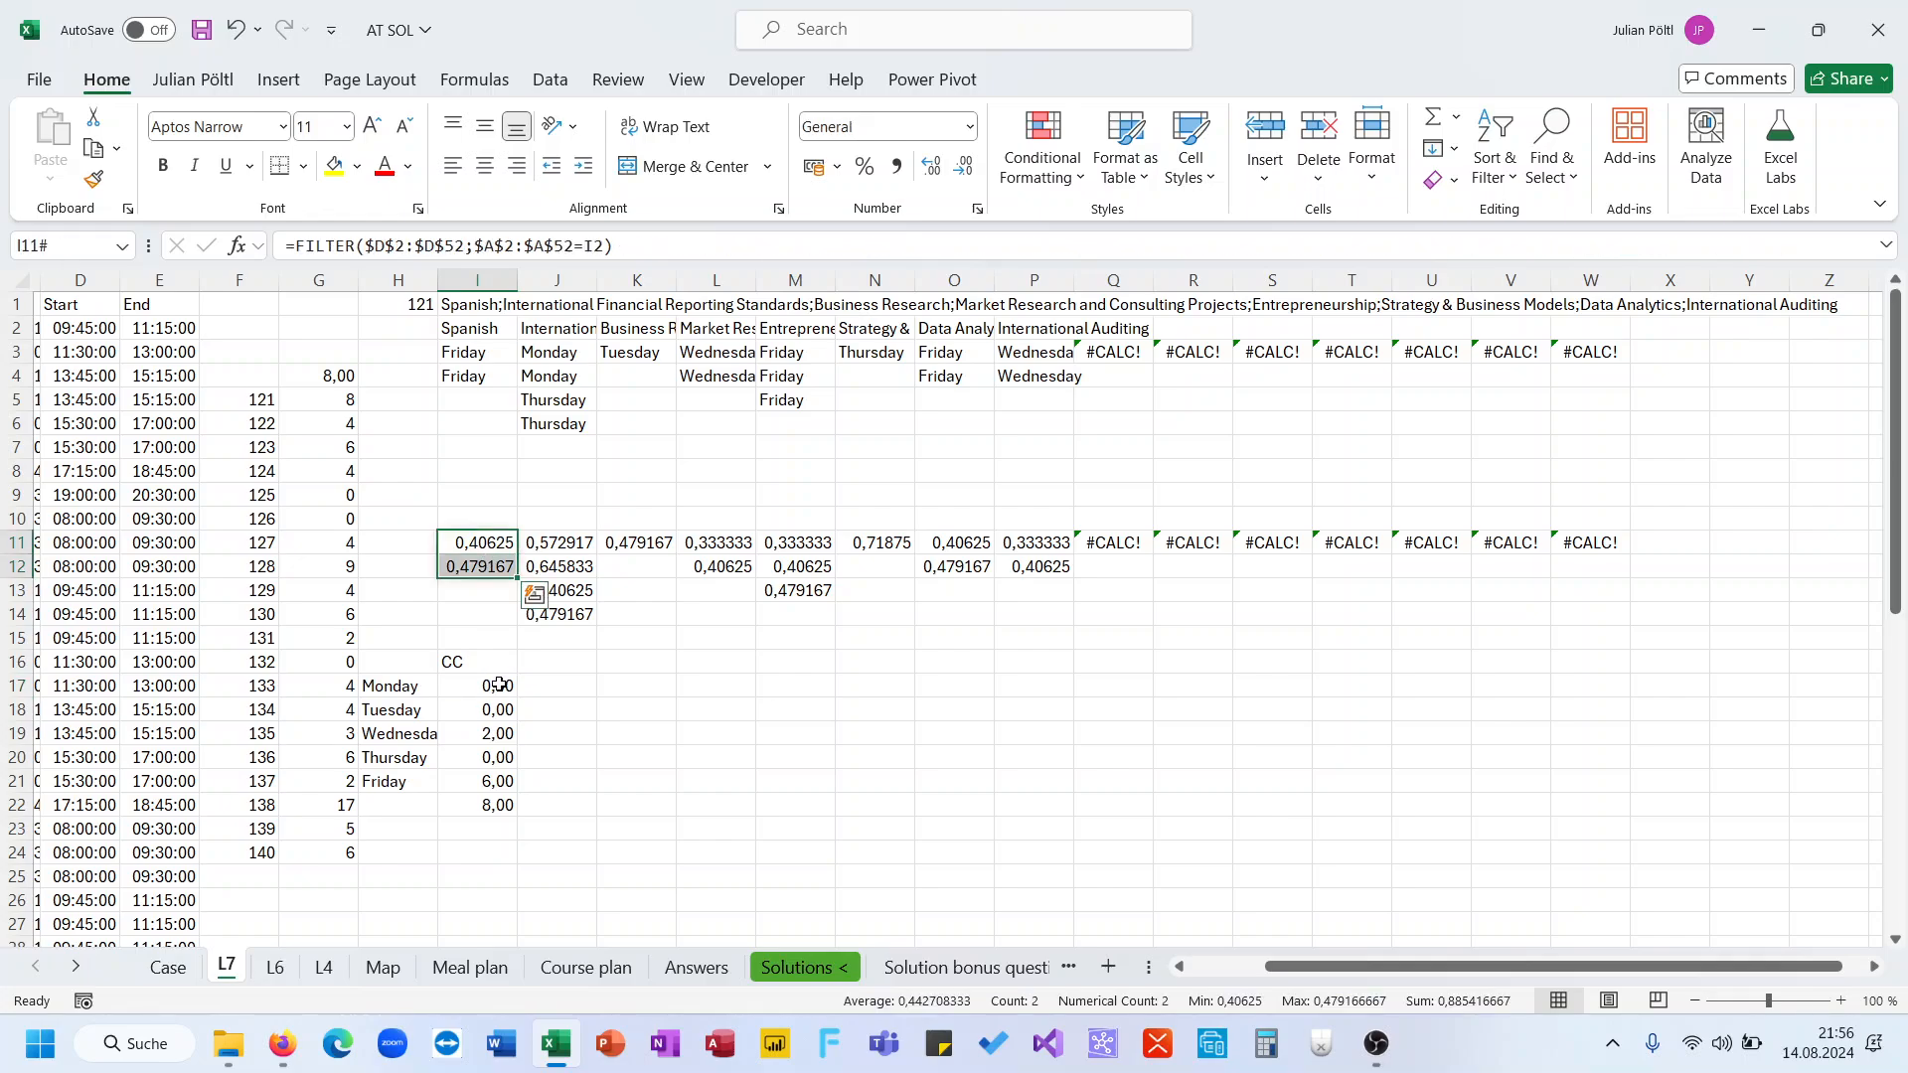
Fill the conflict results in J11:J12 on sheet L7 with green
{"action": "left_click", "coordinate": [644, 637]}
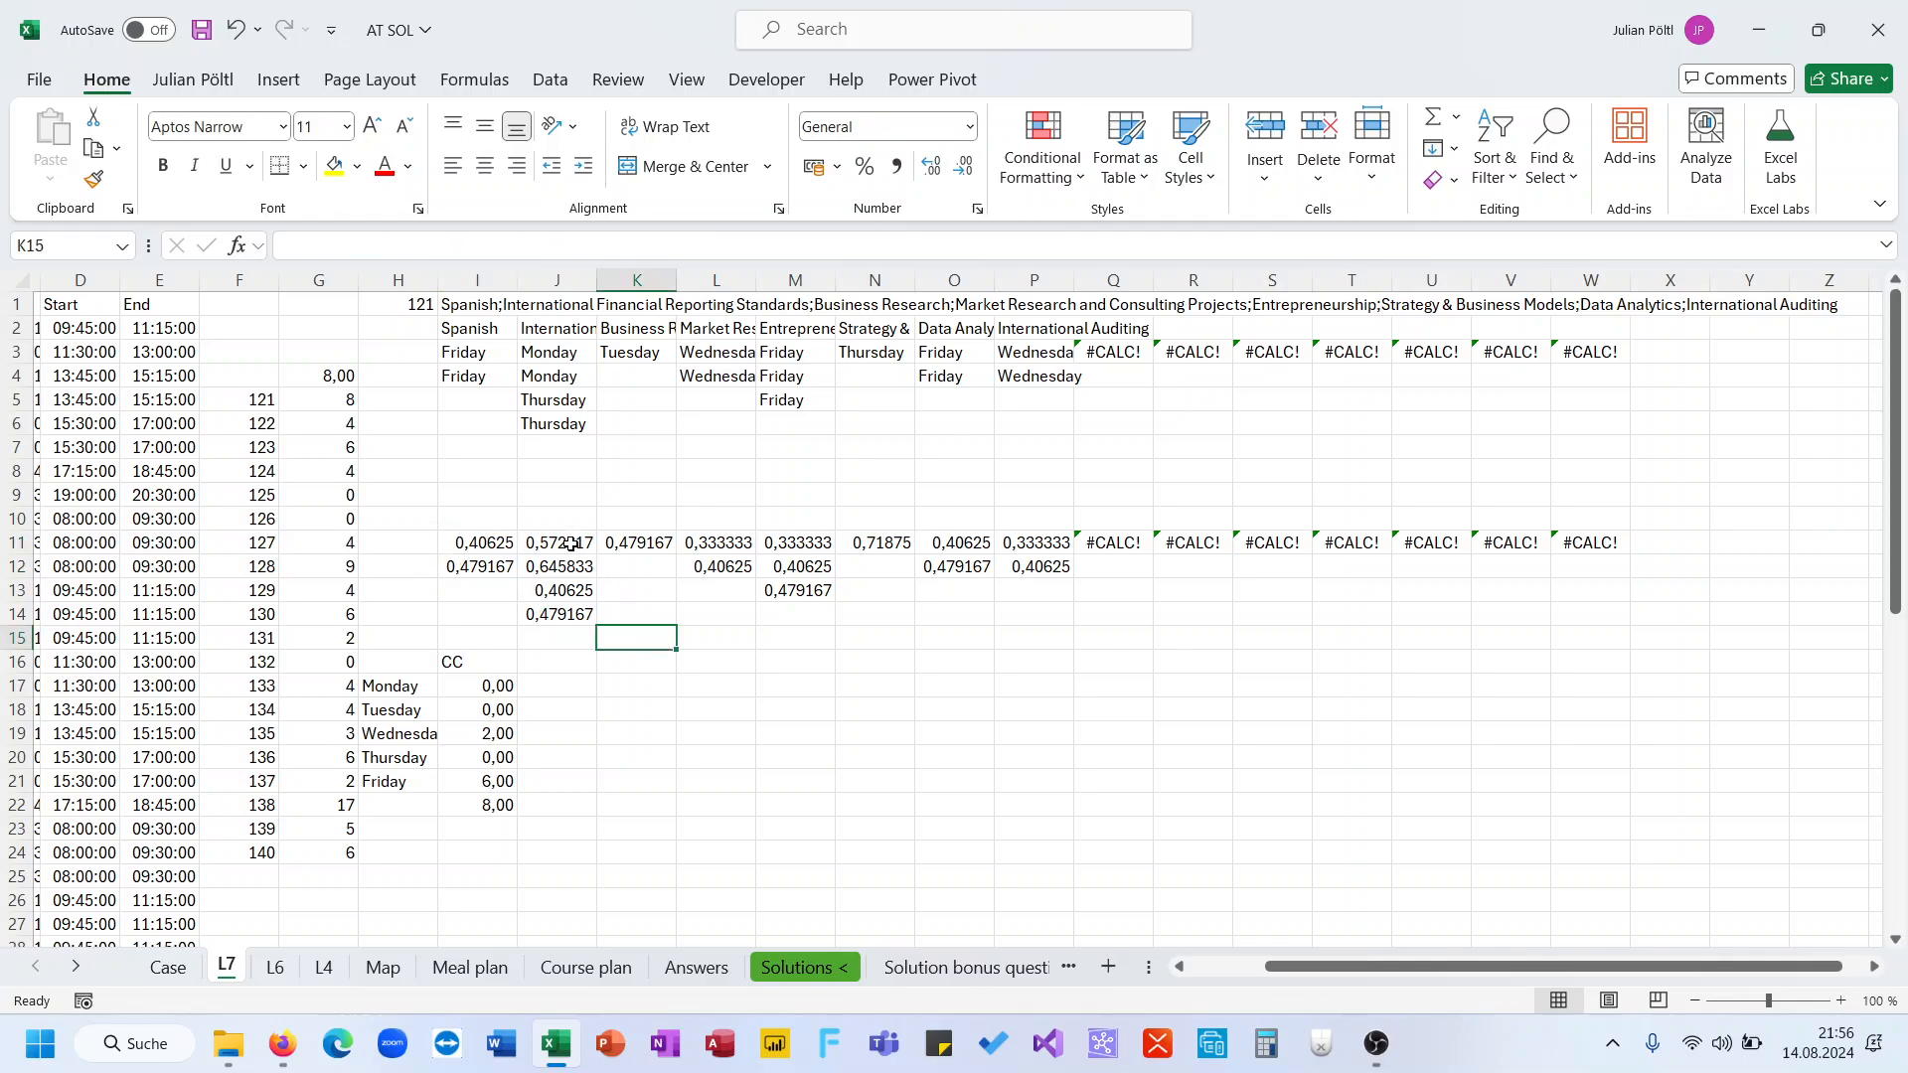
{"action": "left_click_drag", "start_coordinate": [572, 545], "coordinate": [570, 565]}
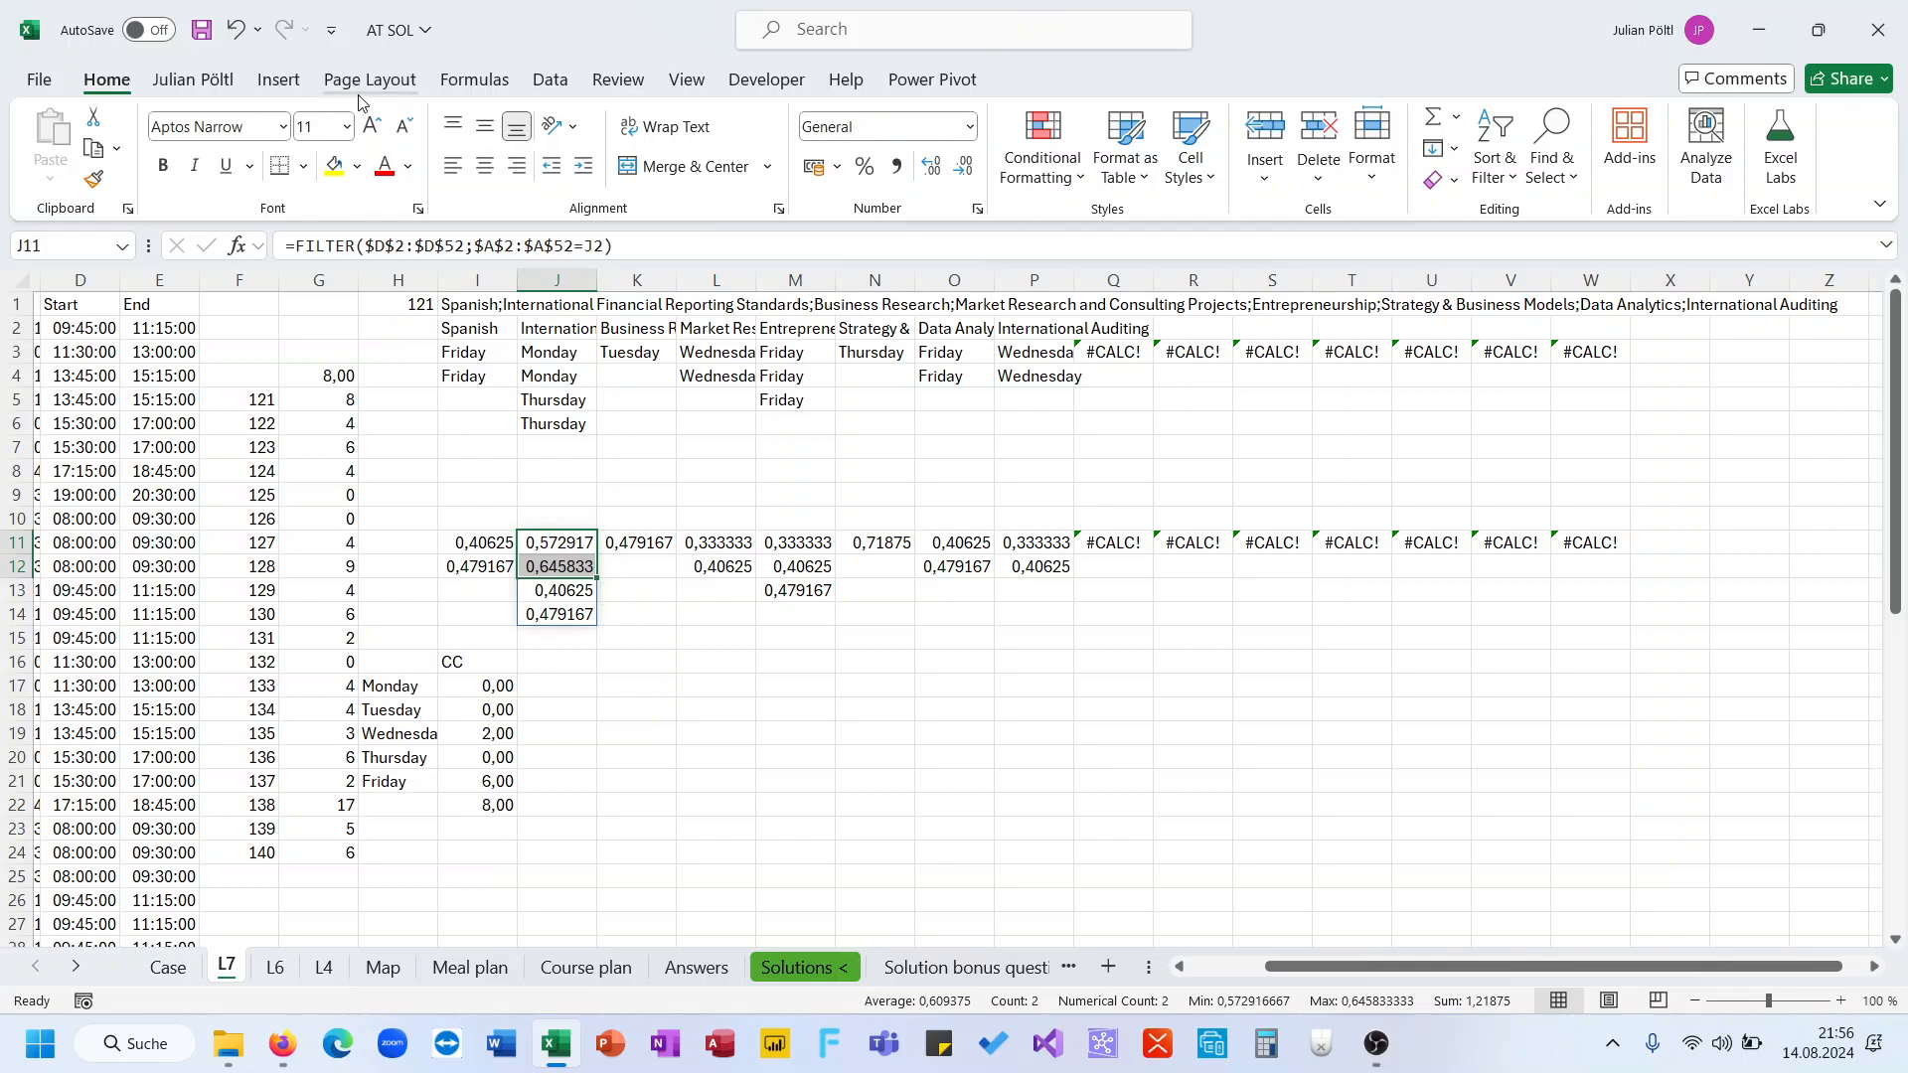
{"action": "left_click", "coordinate": [357, 166]}
{"action": "left_click", "coordinate": [505, 232]}
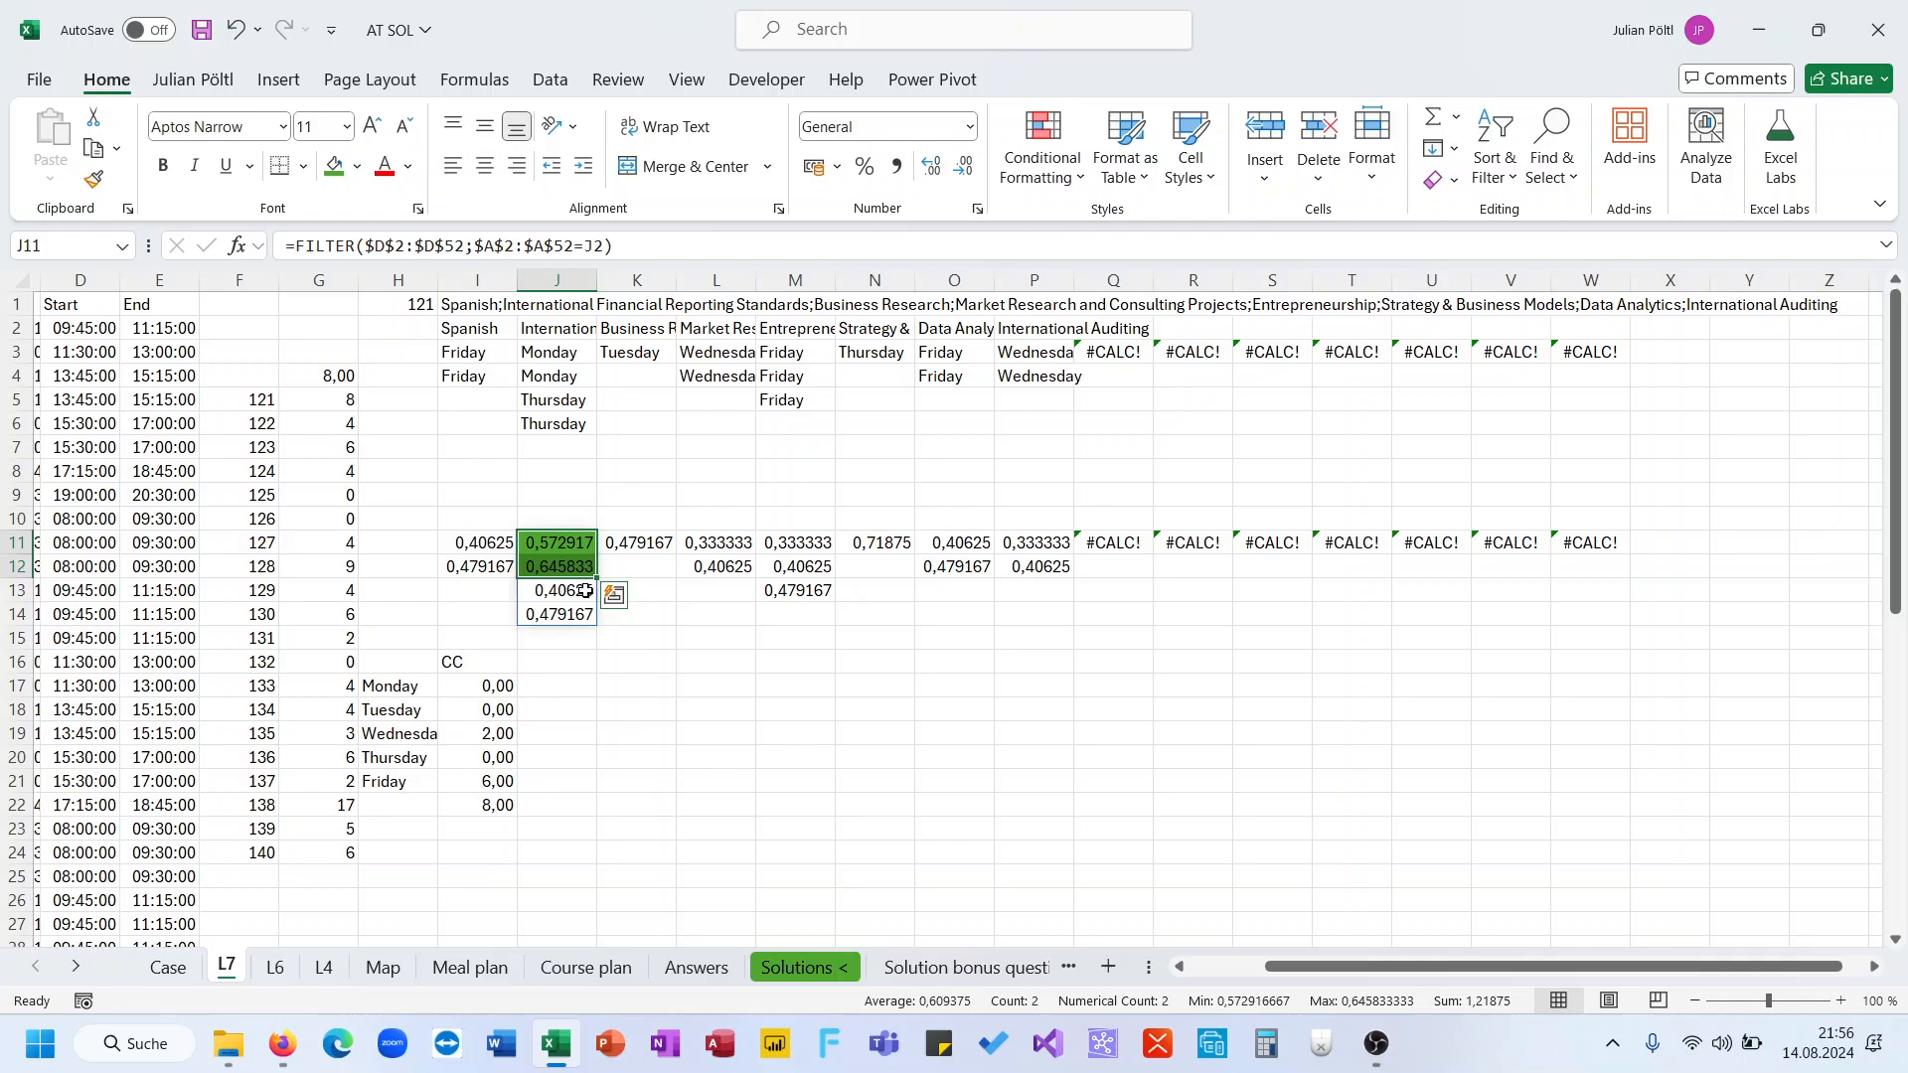
Fill cells J13:J14 and N11 with the same green fill
{"action": "left_click_drag", "start_coordinate": [580, 593], "coordinate": [574, 615]}
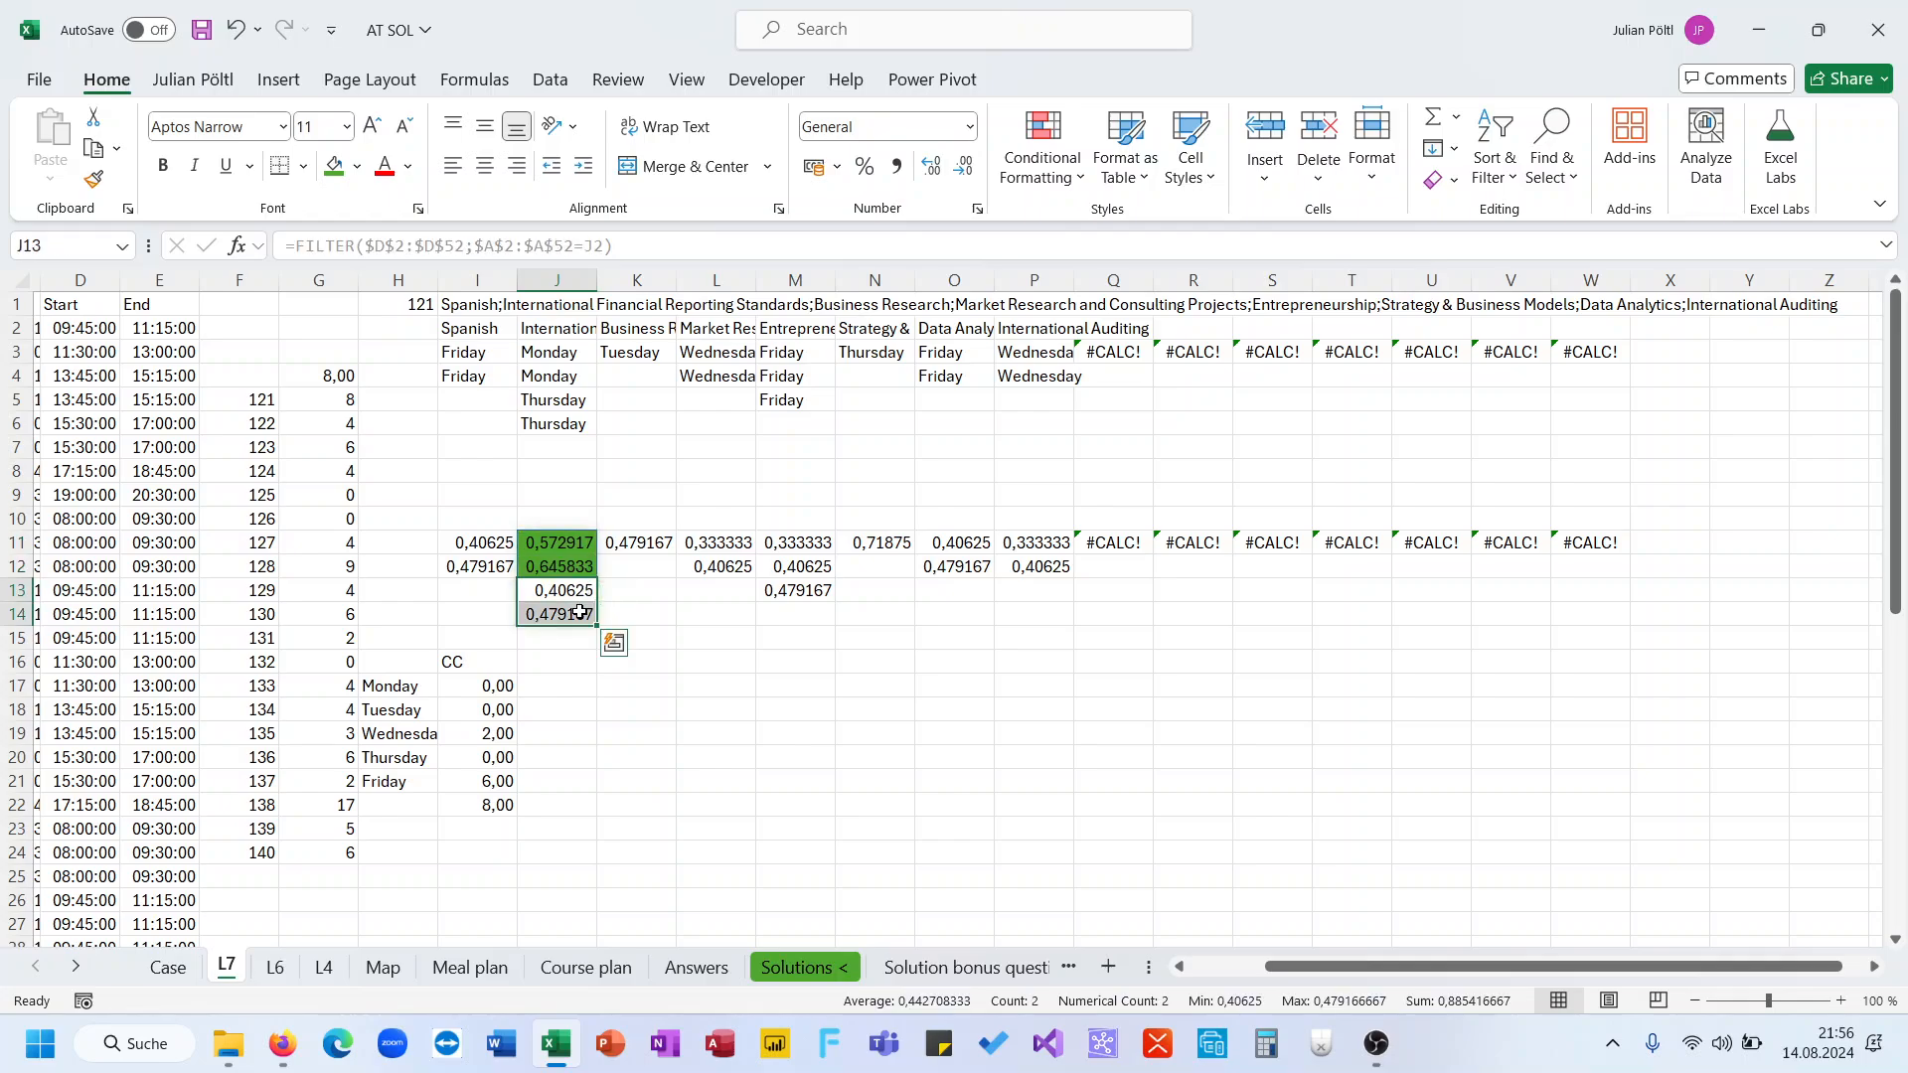
{"action": "left_click", "coordinate": [862, 525], "text": "ctrl"}
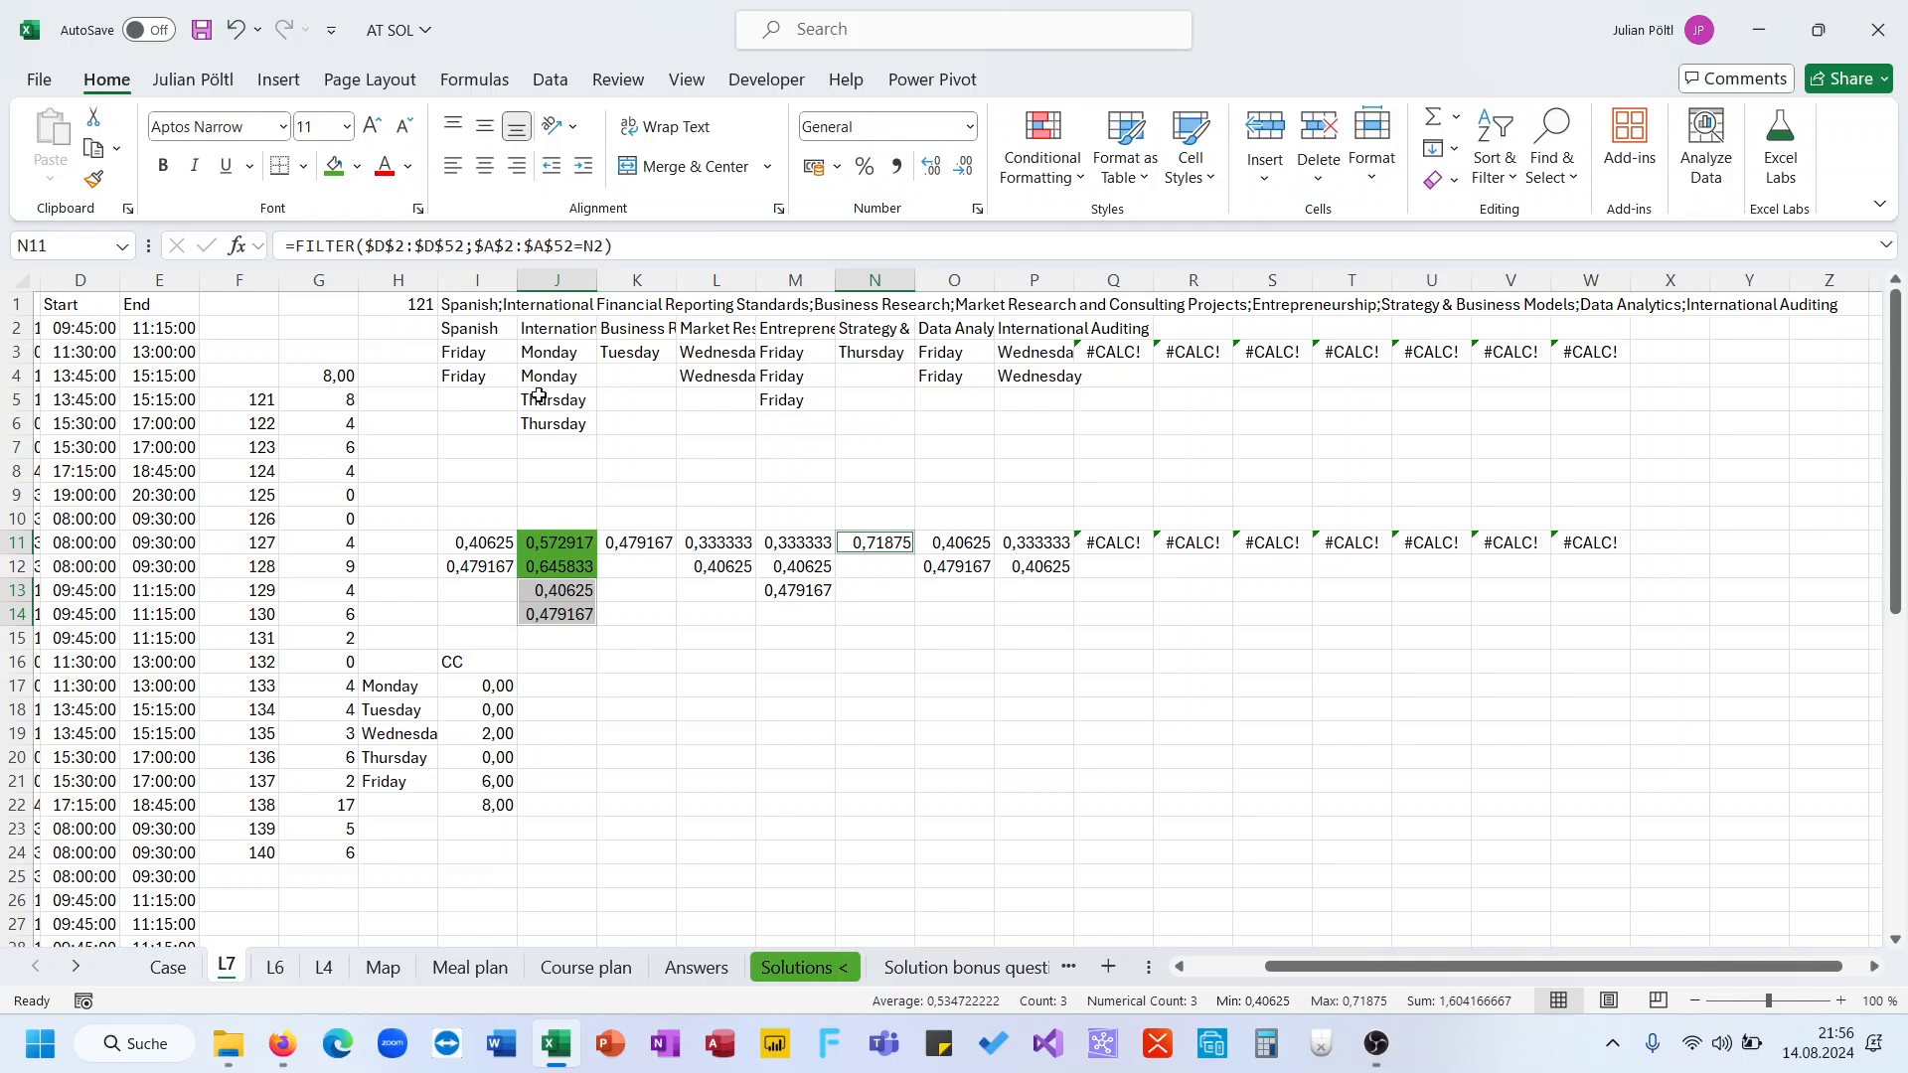
{"action": "left_click", "coordinate": [335, 166]}
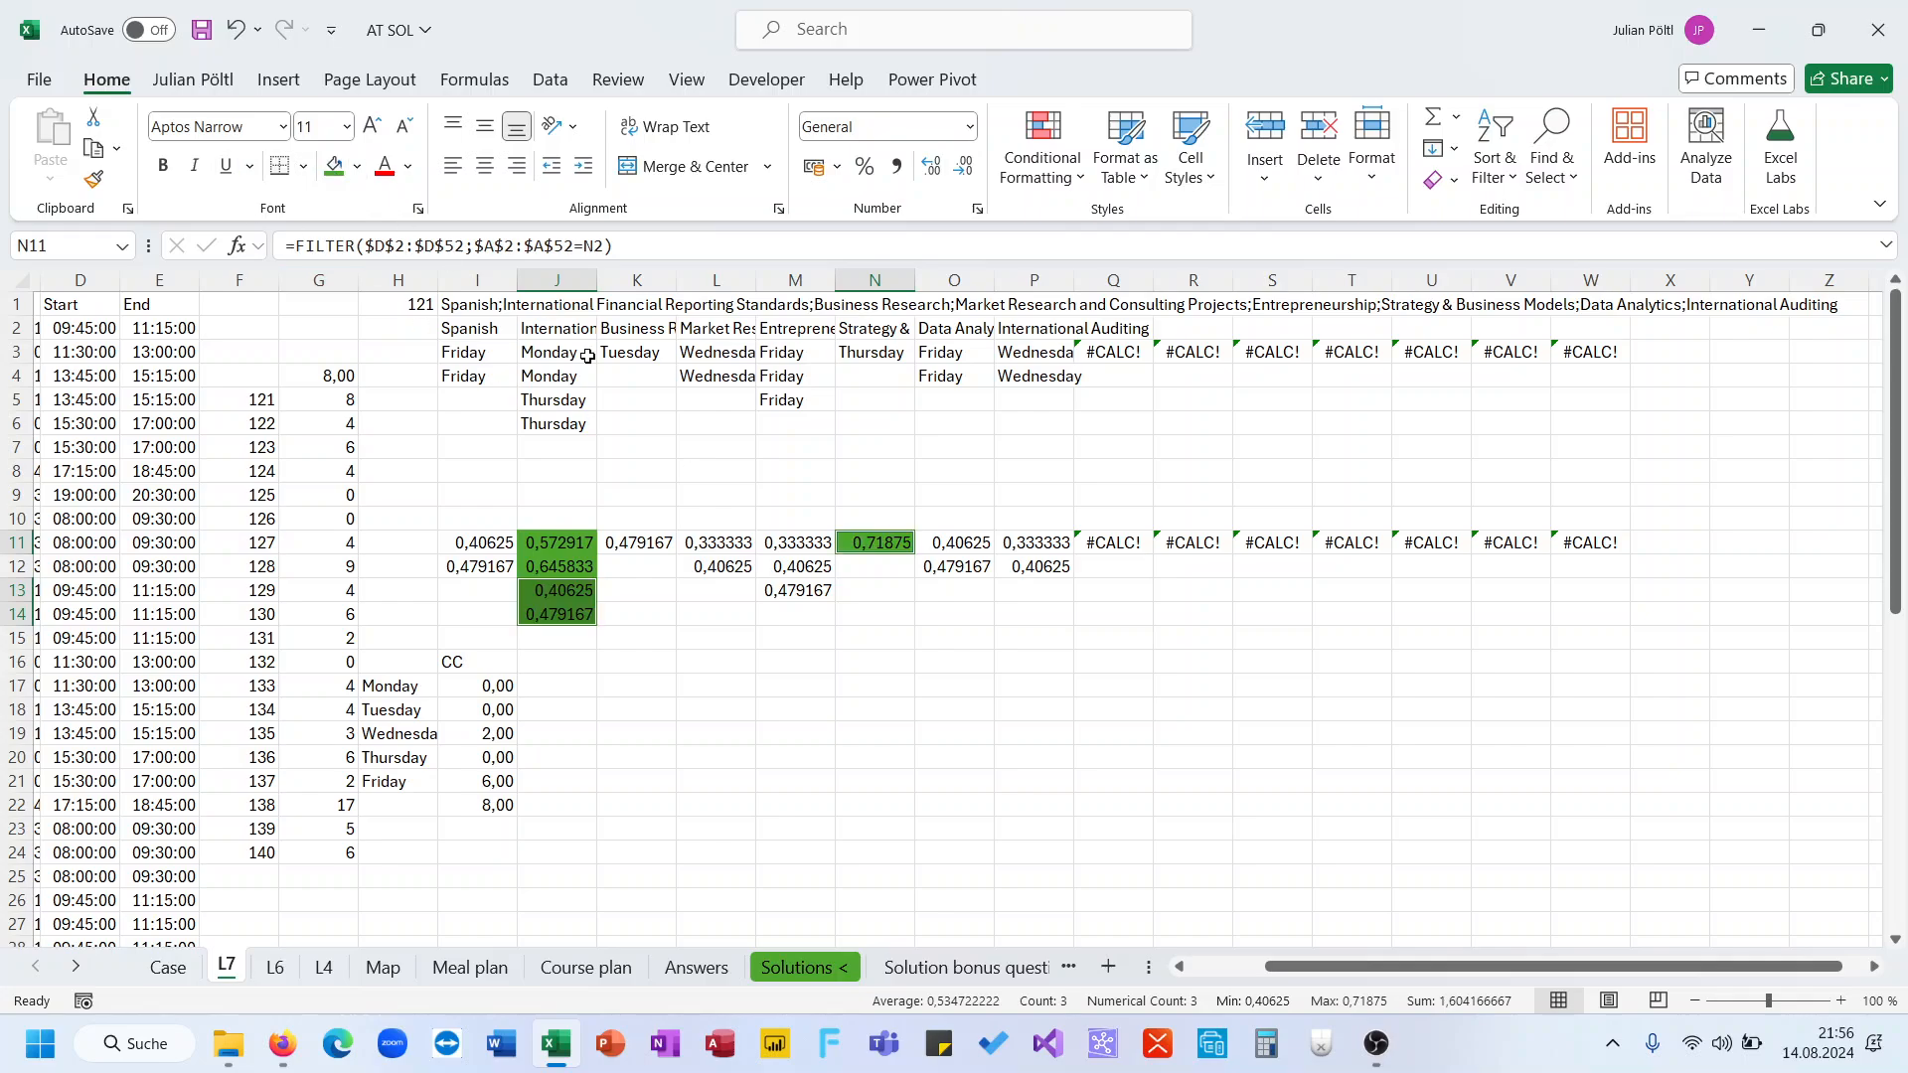
Enter the note 2C in cell K19
{"action": "left_click_drag", "start_coordinate": [728, 545], "coordinate": [723, 569]}
{"action": "left_click", "coordinate": [606, 735]}
{"action": "type", "text": "2C"}
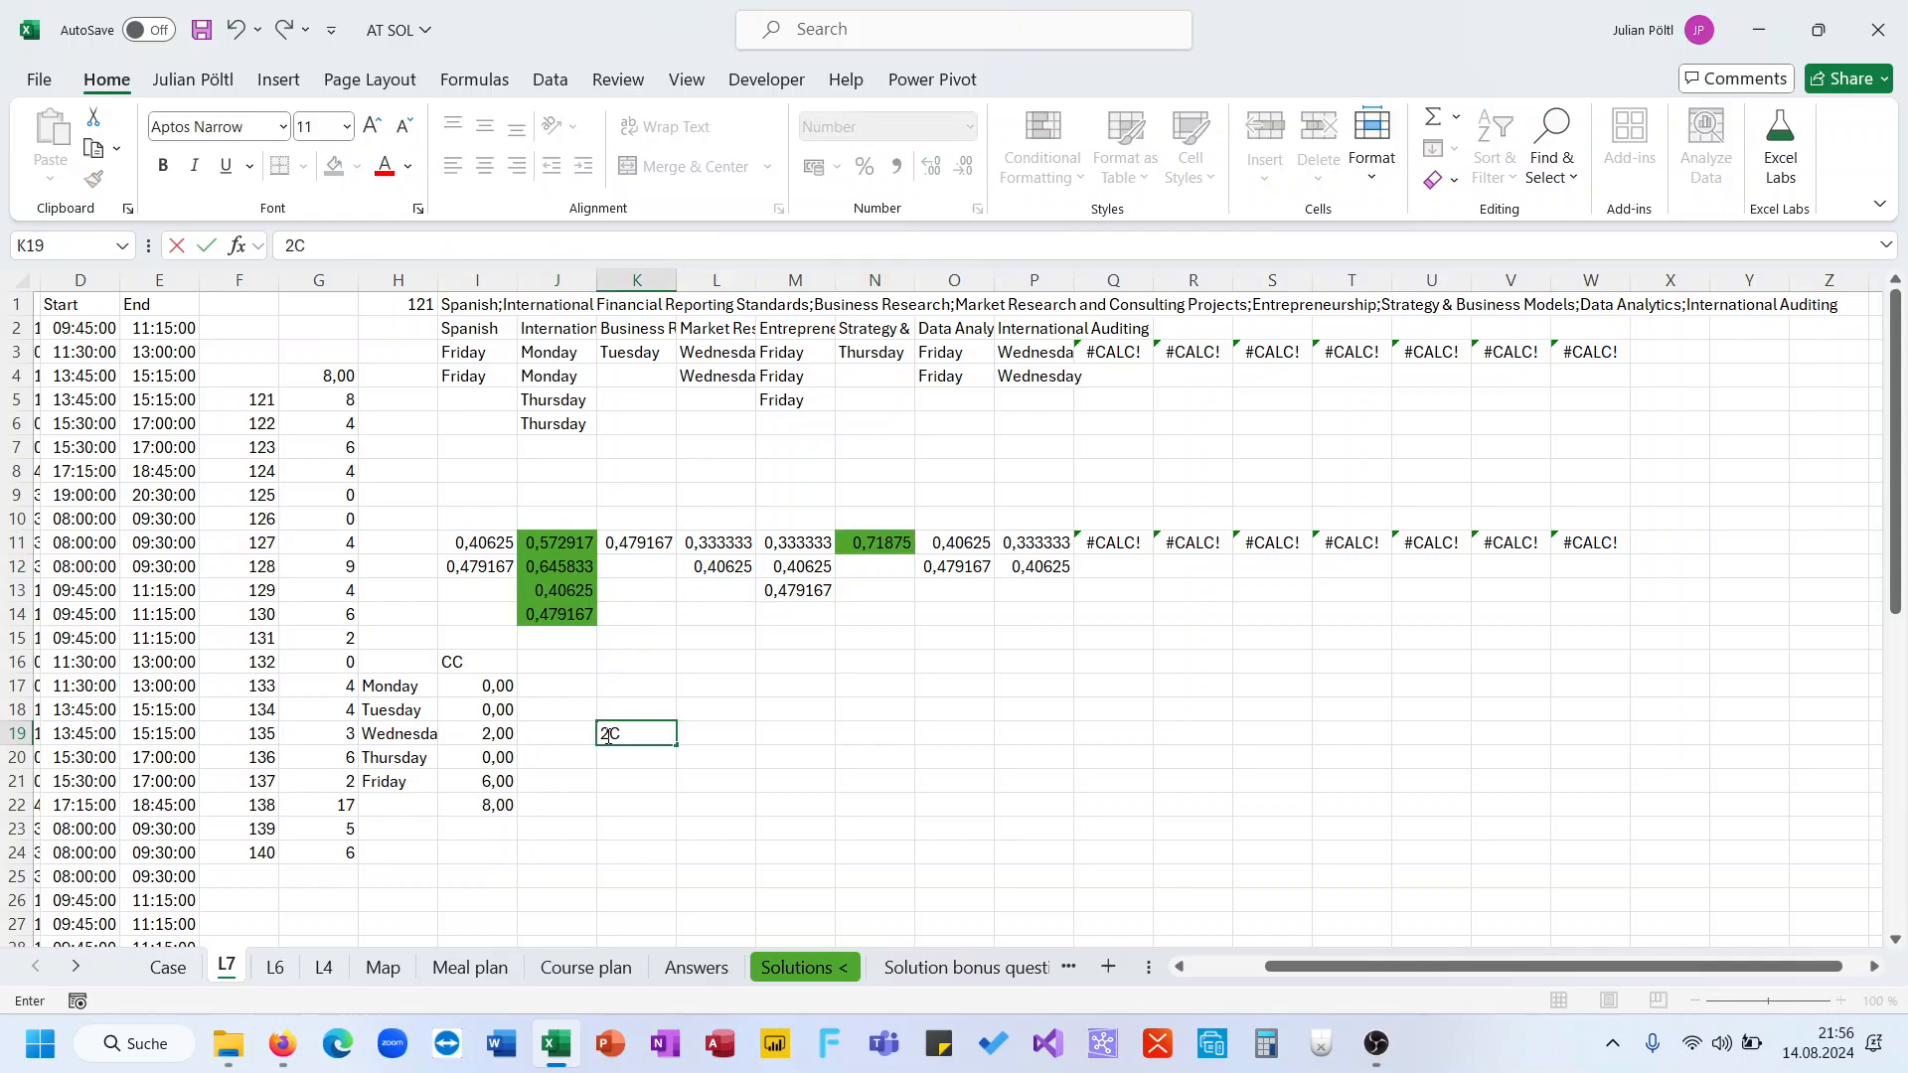
{"action": "key", "text": "Return"}
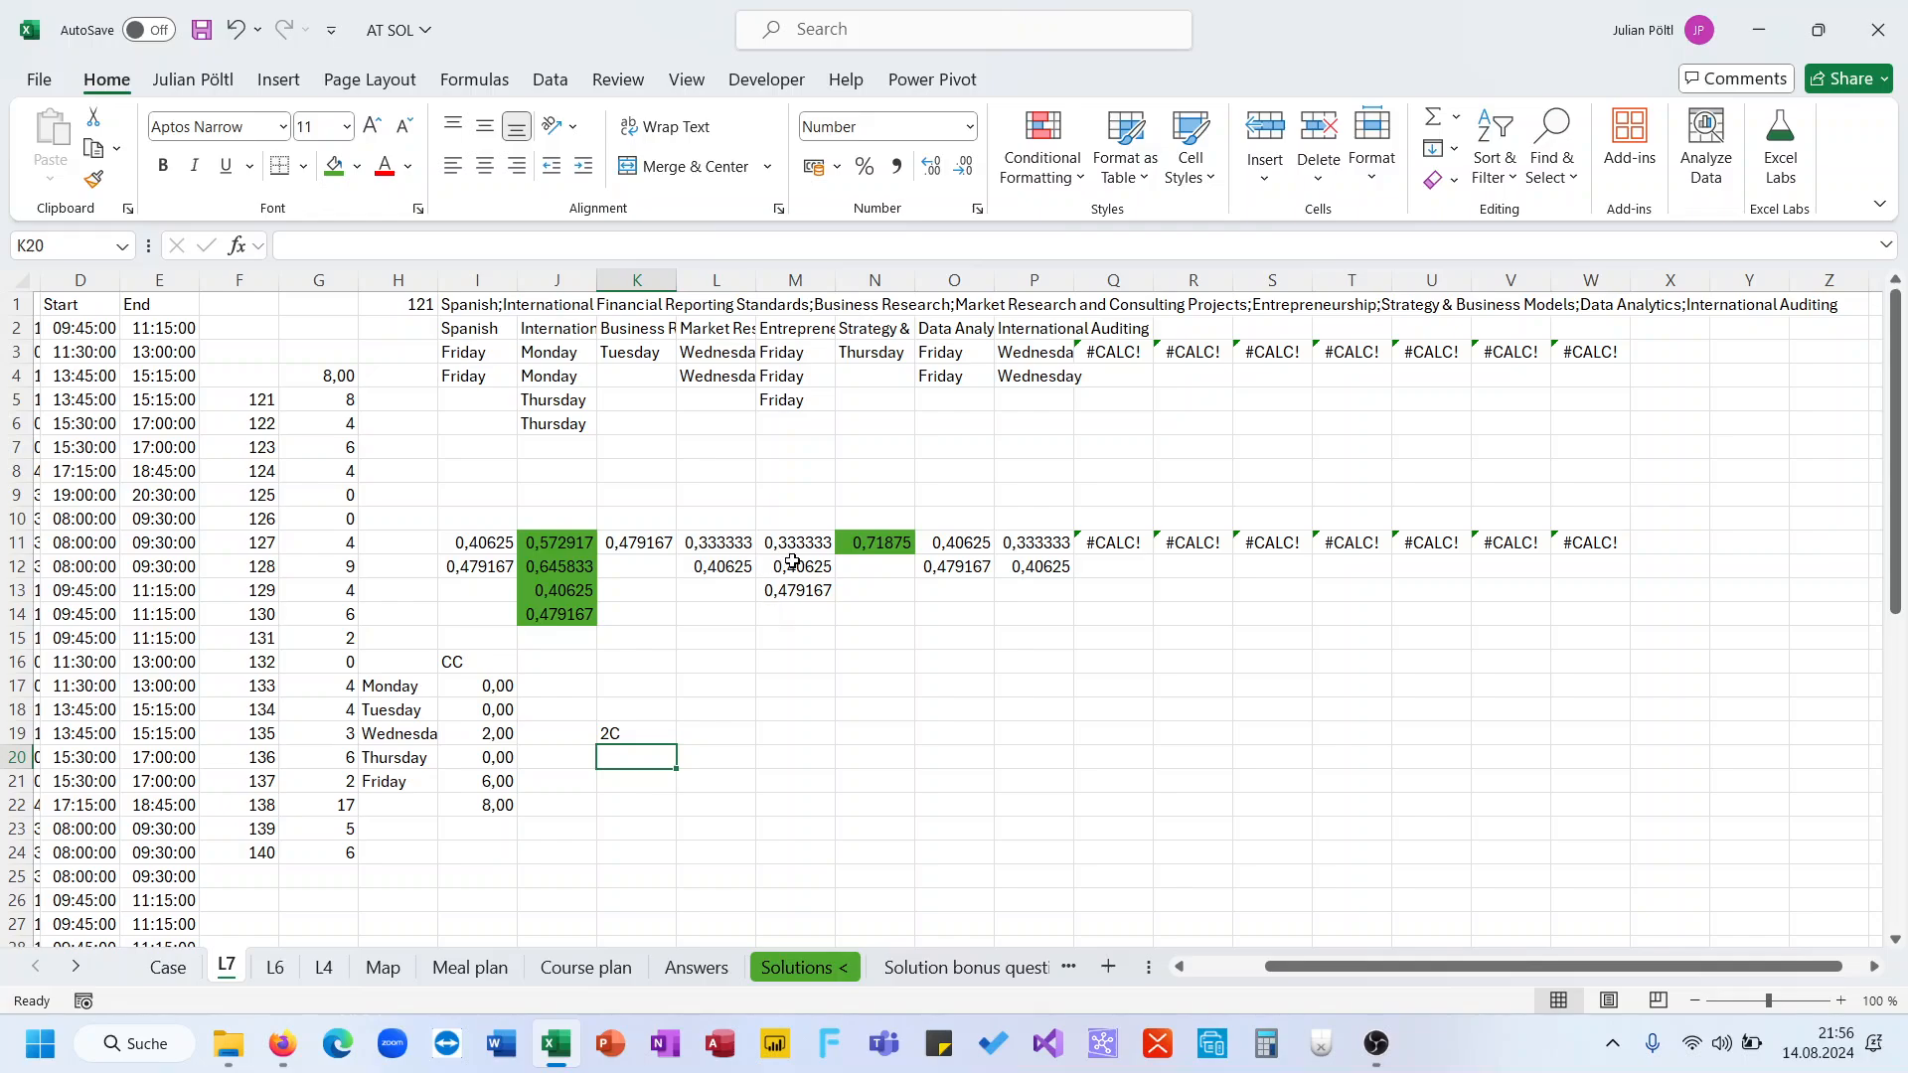
Color the text in M12:M13 and O11:O12 red
{"action": "left_click_drag", "start_coordinate": [793, 563], "coordinate": [796, 594]}
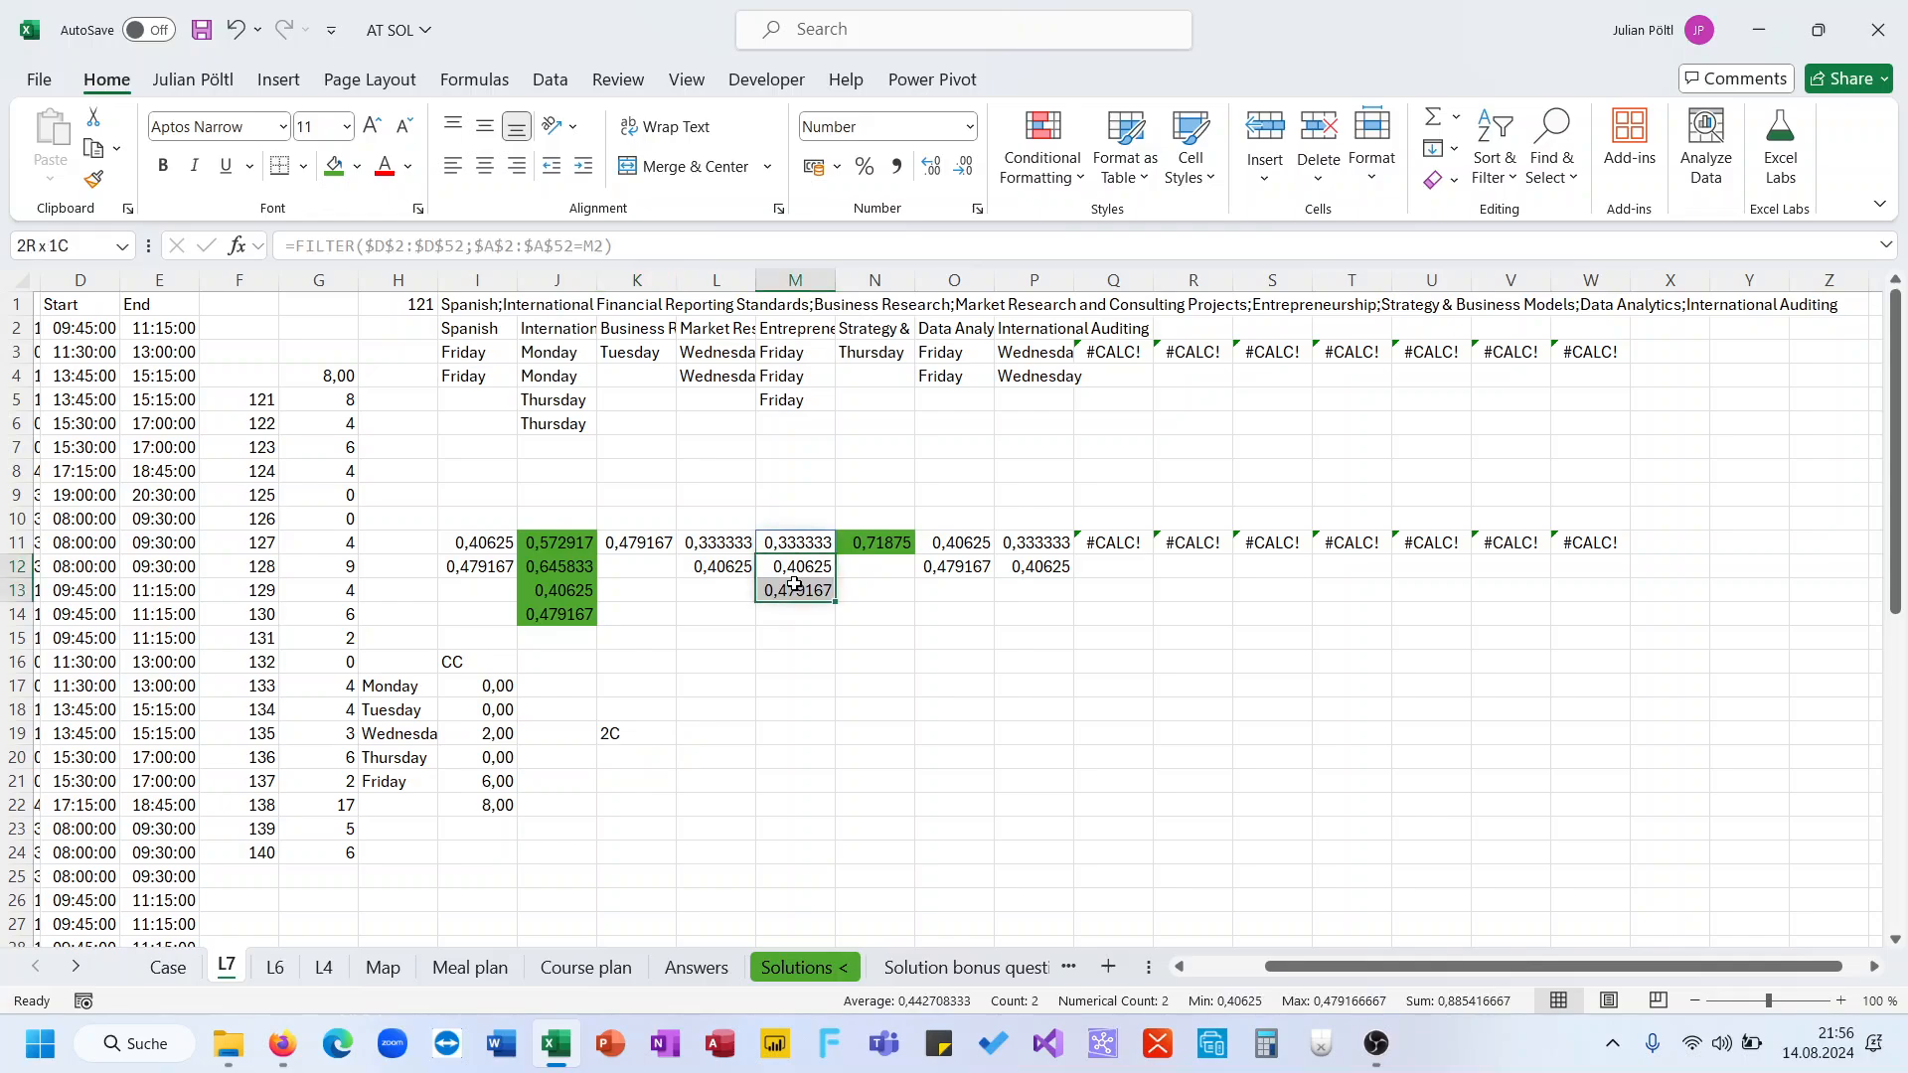
{"action": "left_click", "coordinate": [384, 165]}
{"action": "left_click_drag", "start_coordinate": [954, 546], "coordinate": [954, 568]}
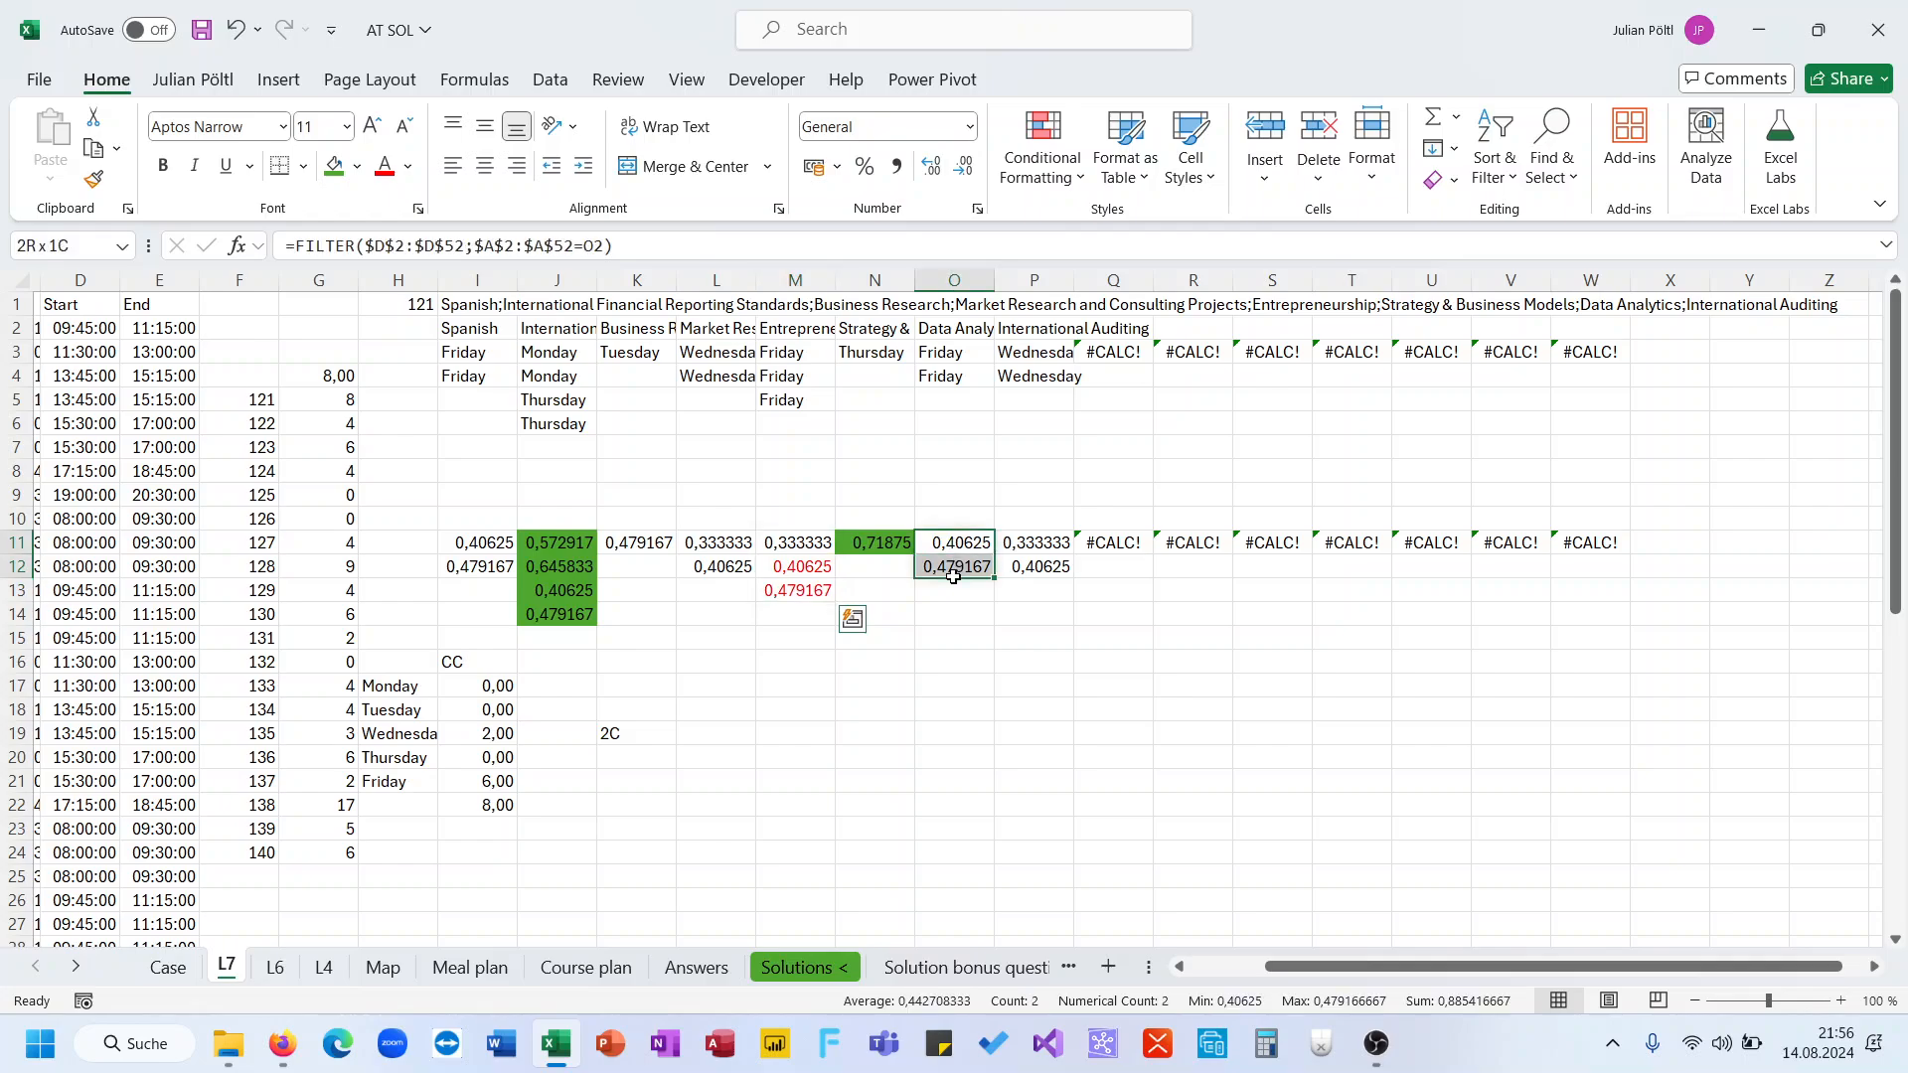
{"action": "left_click", "coordinate": [384, 165]}
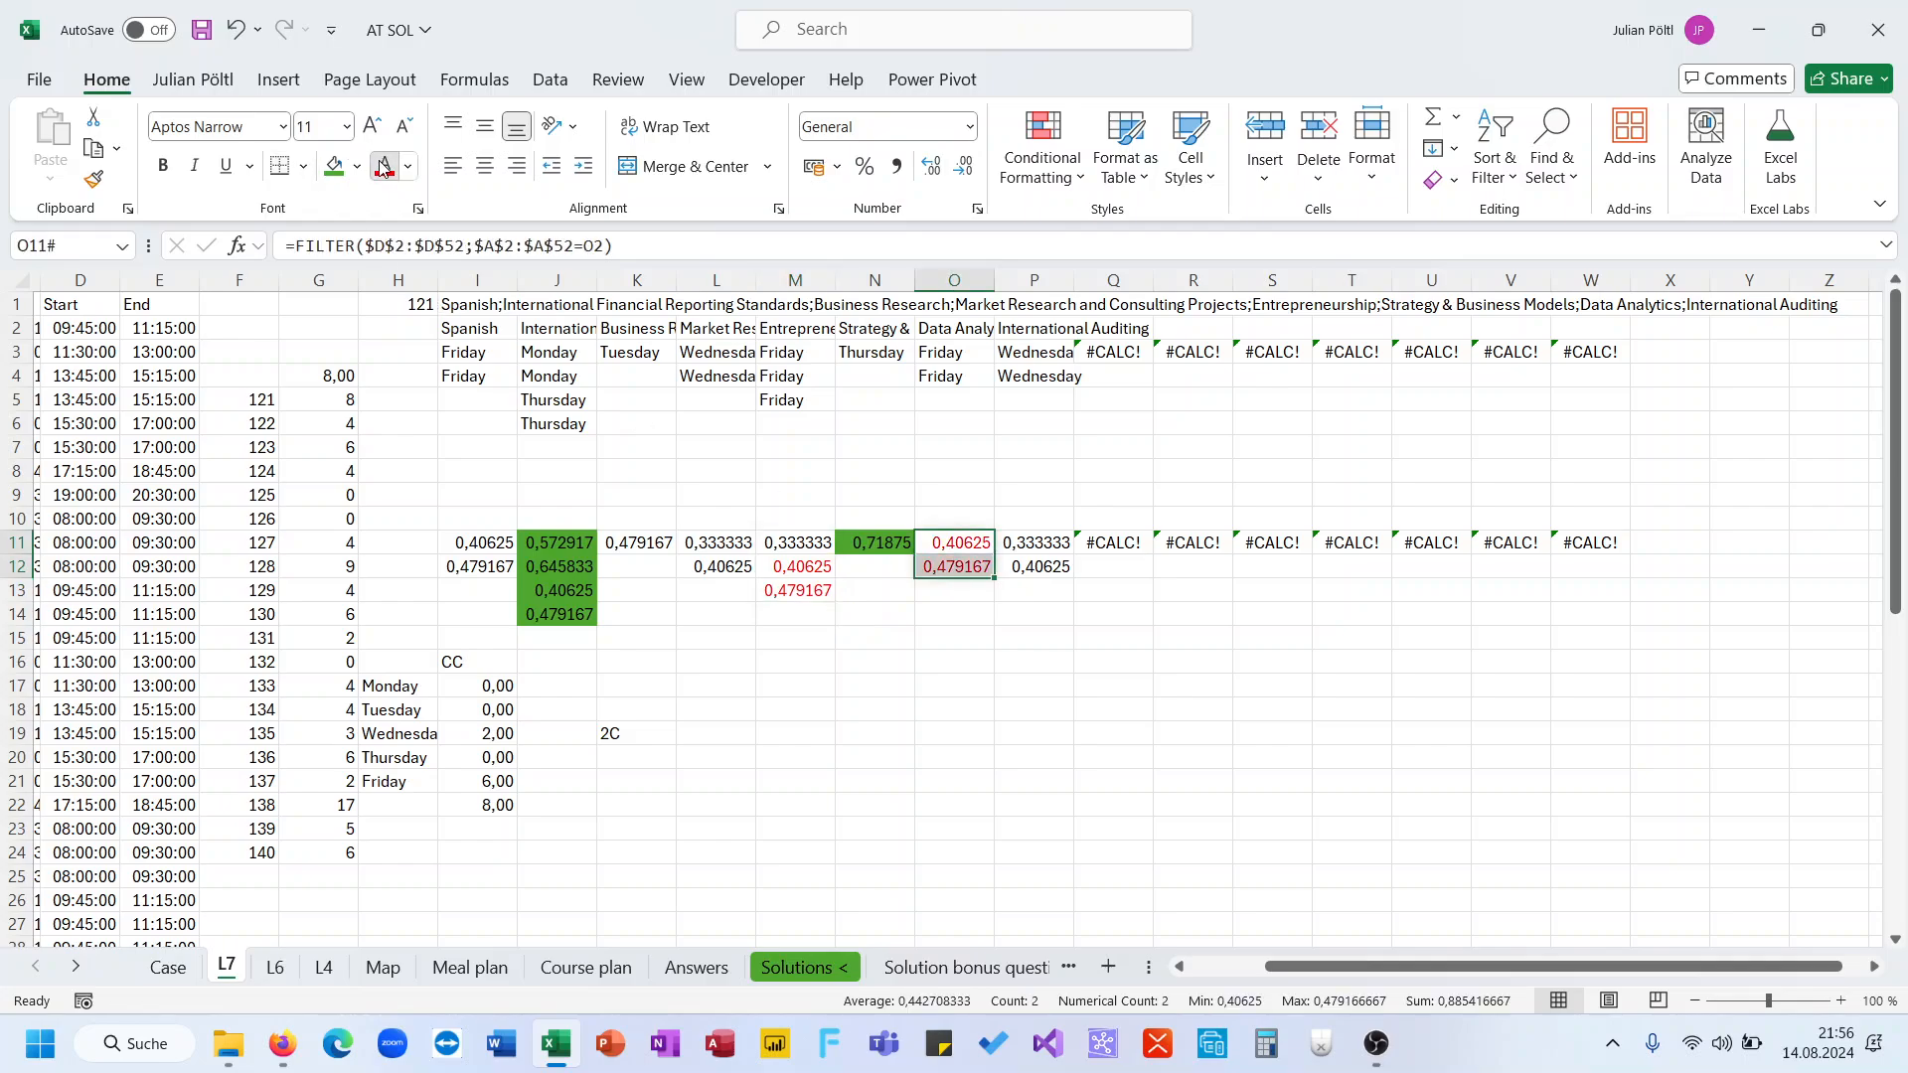
Color the text of K11 red
{"action": "left_click", "coordinate": [614, 644]}
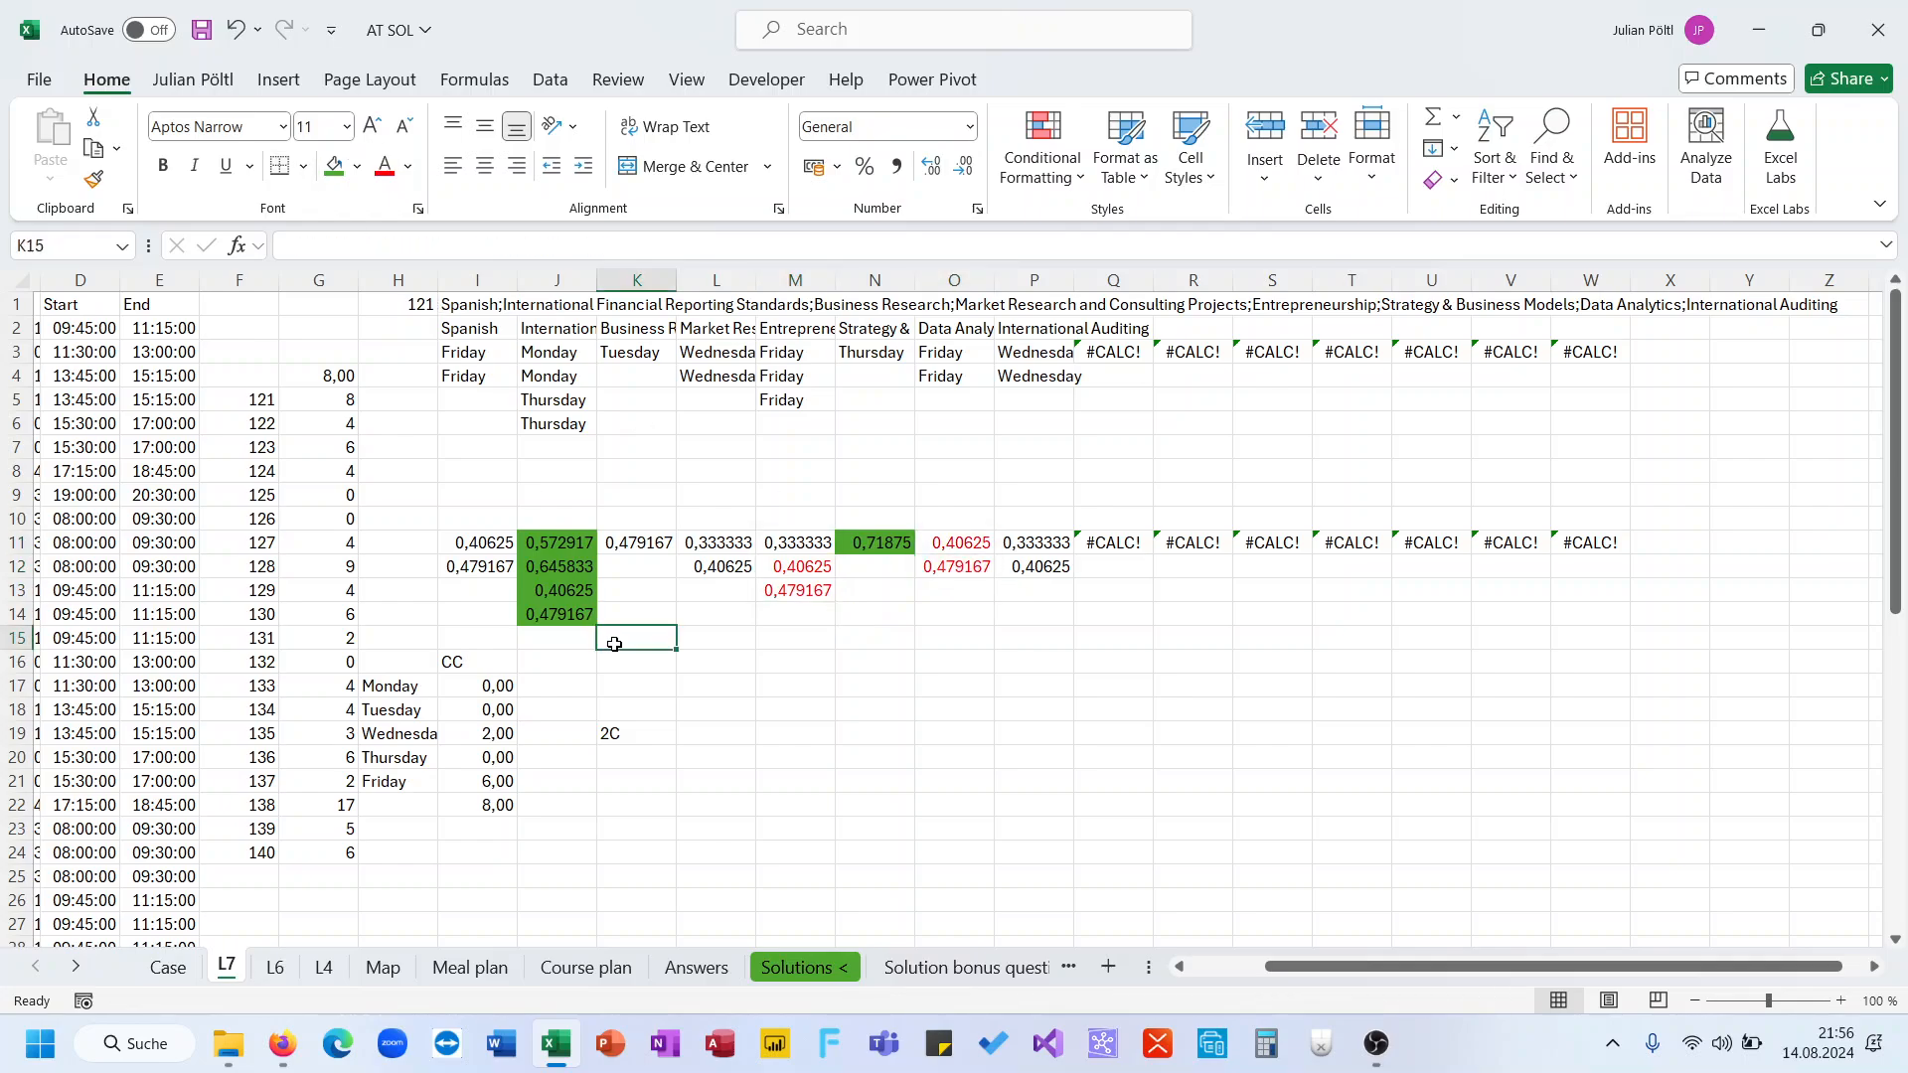
{"action": "left_click", "coordinate": [642, 548]}
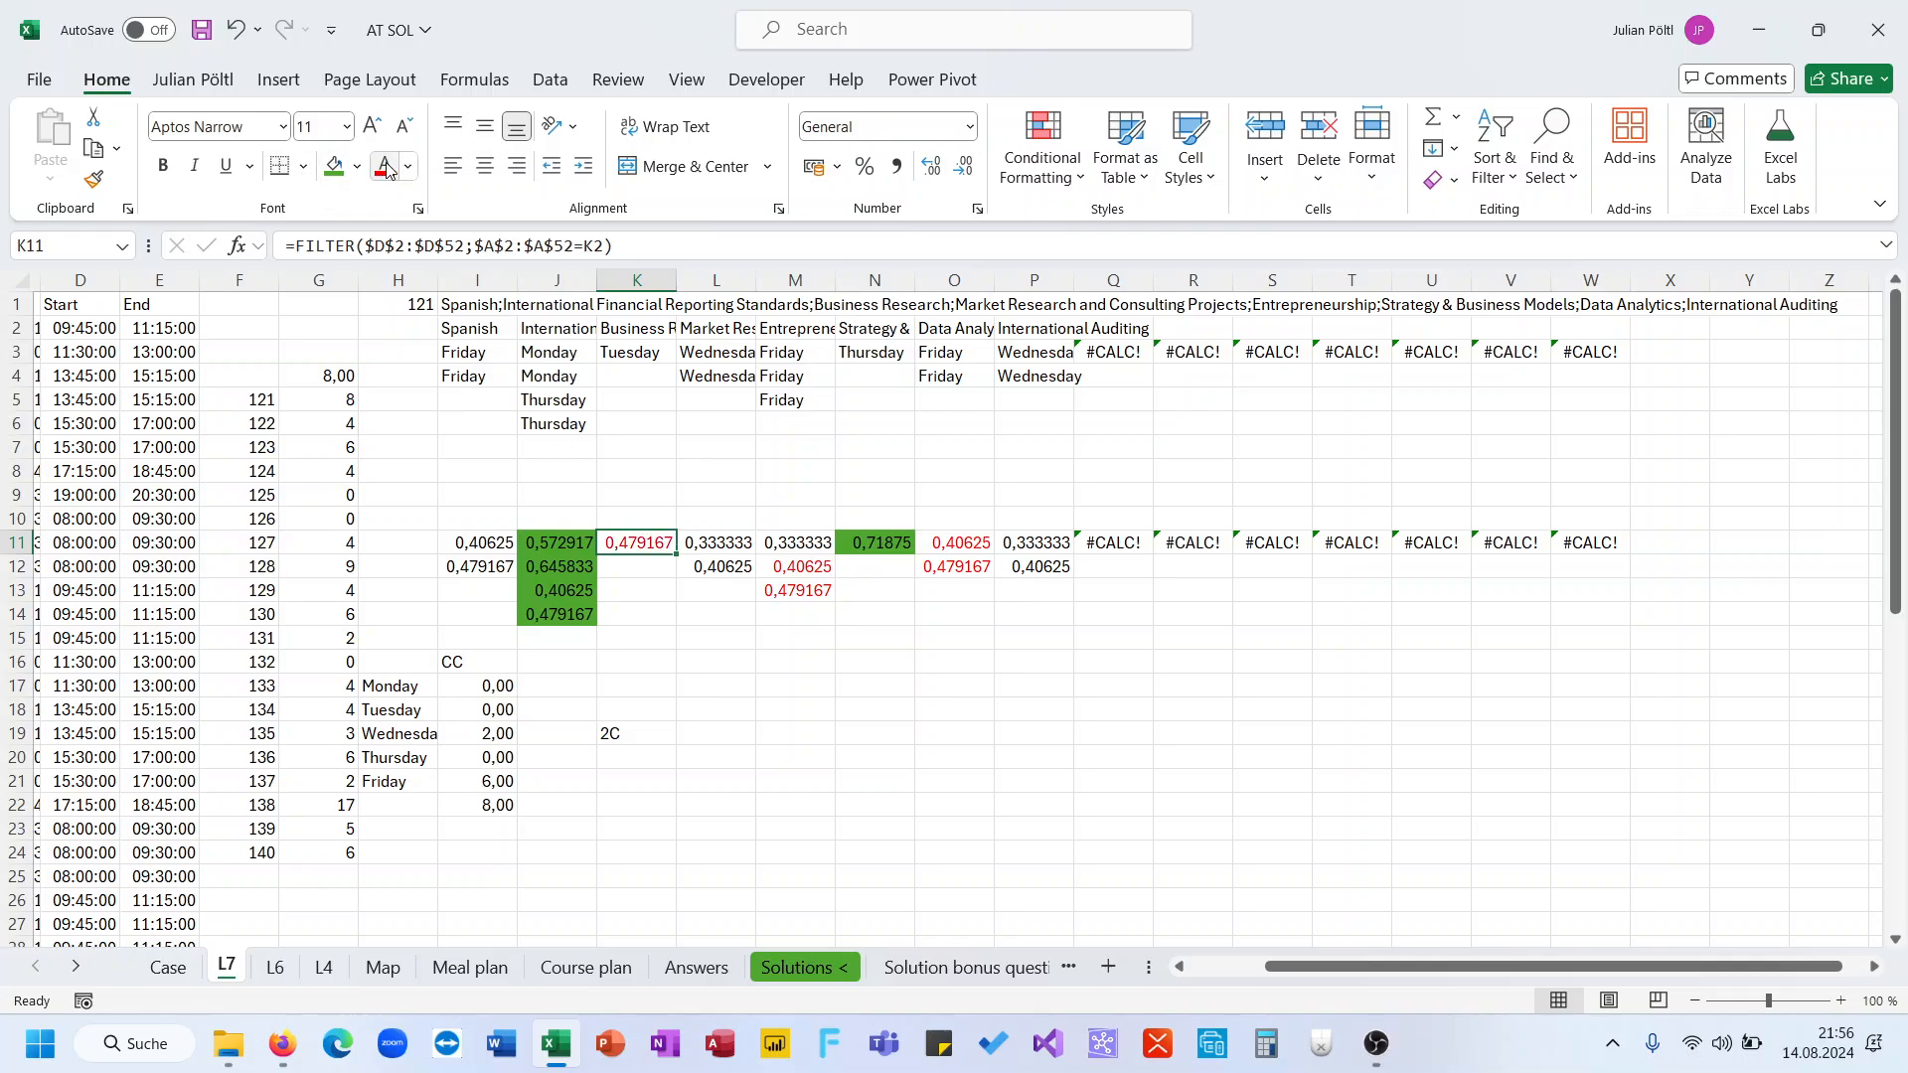
Reset the text color of M12:M13 to Automatic
{"action": "left_click_drag", "start_coordinate": [795, 568], "coordinate": [798, 586]}
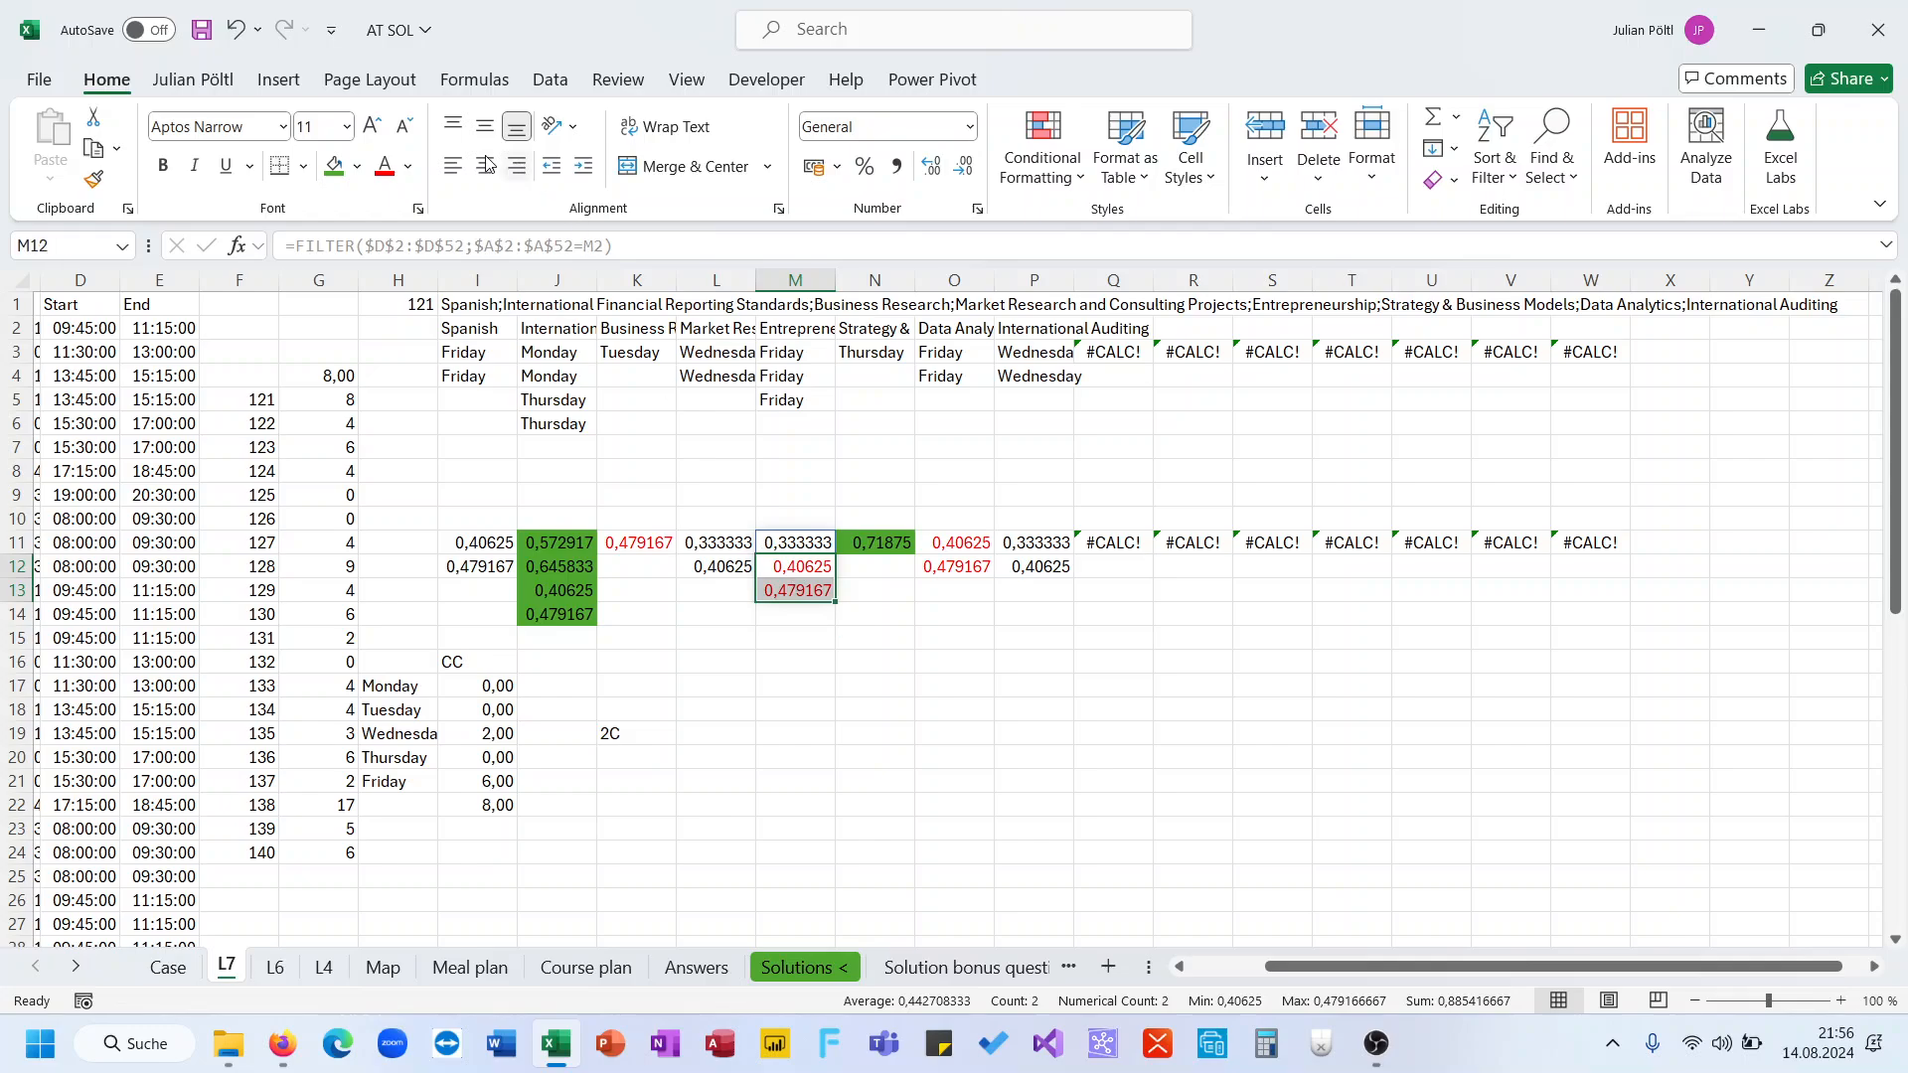
{"action": "left_click", "coordinate": [407, 166]}
{"action": "left_click", "coordinate": [422, 199]}
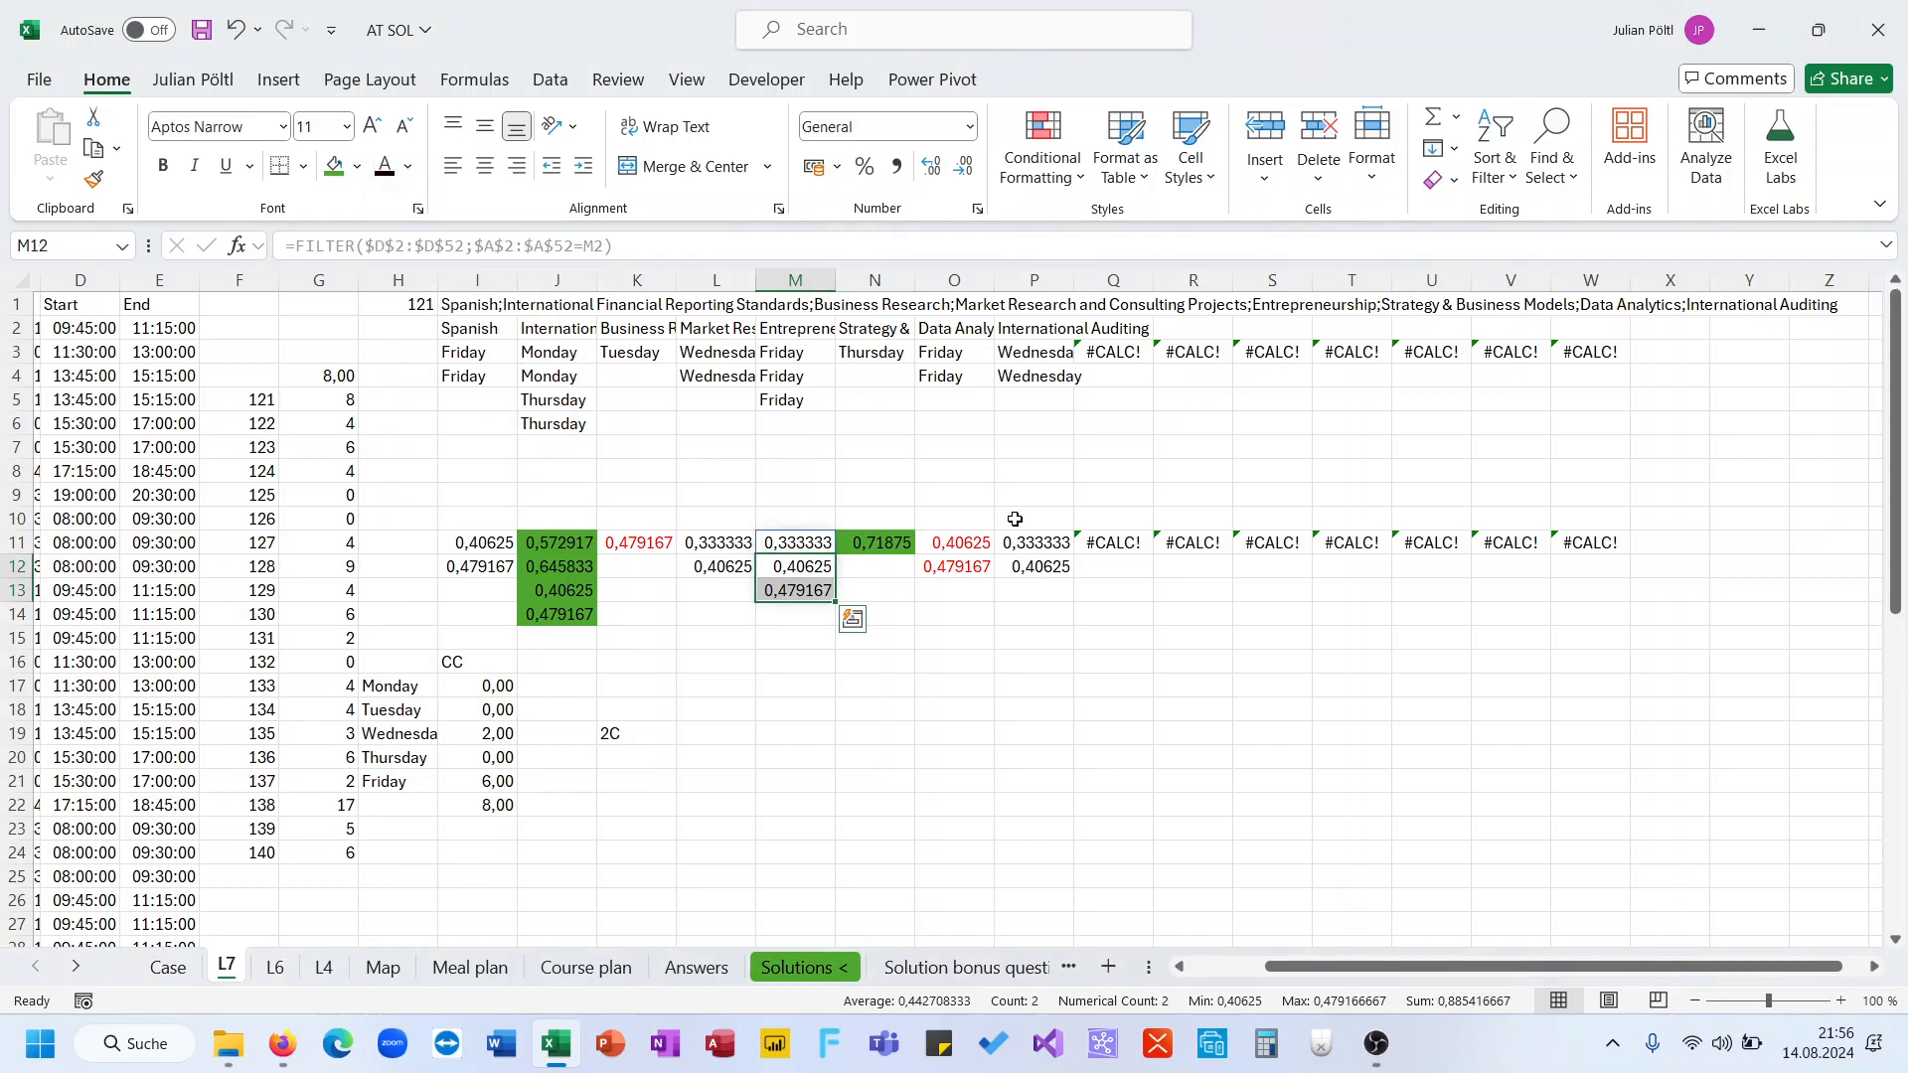
Reset the text color of O11:O12 to Automatic
{"action": "mouse_move", "coordinate": [1021, 540]}
{"action": "left_mouse_down"}
{"action": "mouse_move", "coordinate": [1026, 563]}
{"action": "mouse_move", "coordinate": [1001, 562]}
{"action": "left_mouse_up"}
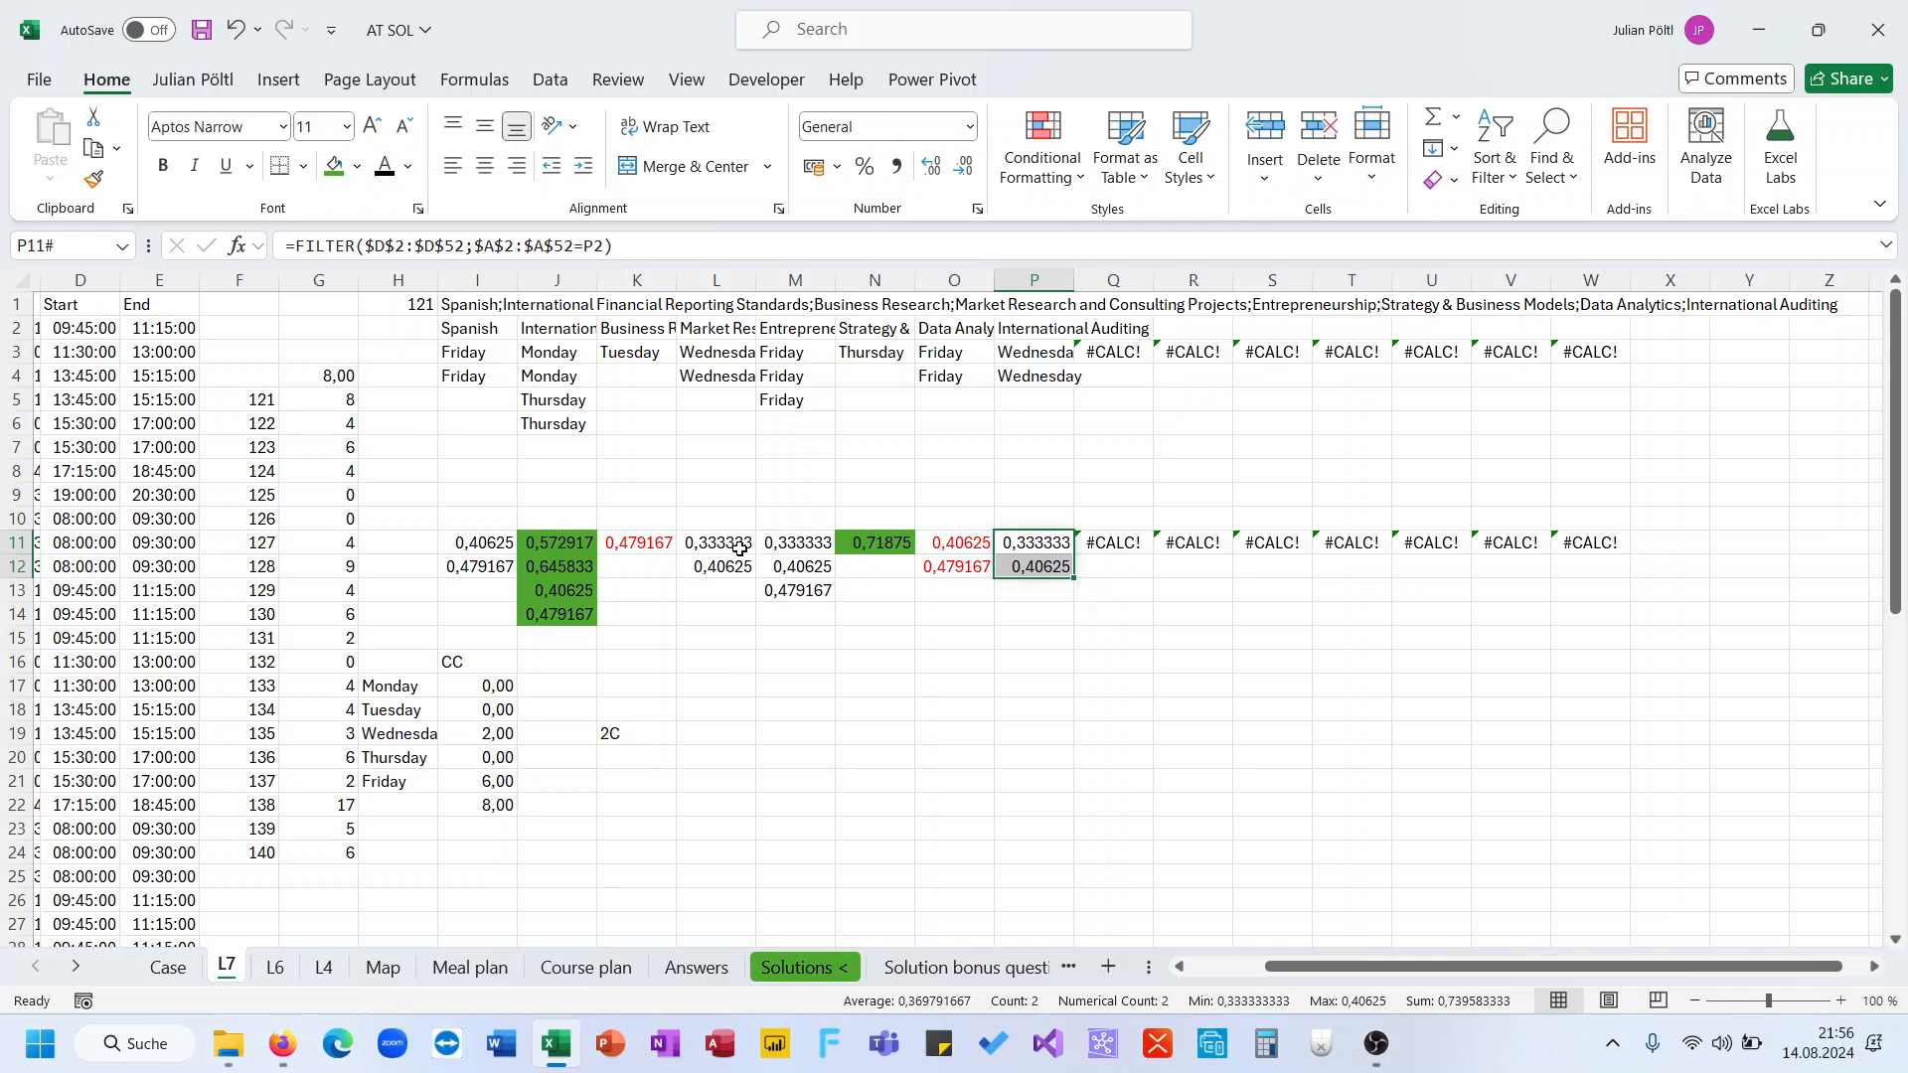
{"action": "left_click_drag", "start_coordinate": [736, 547], "coordinate": [717, 565]}
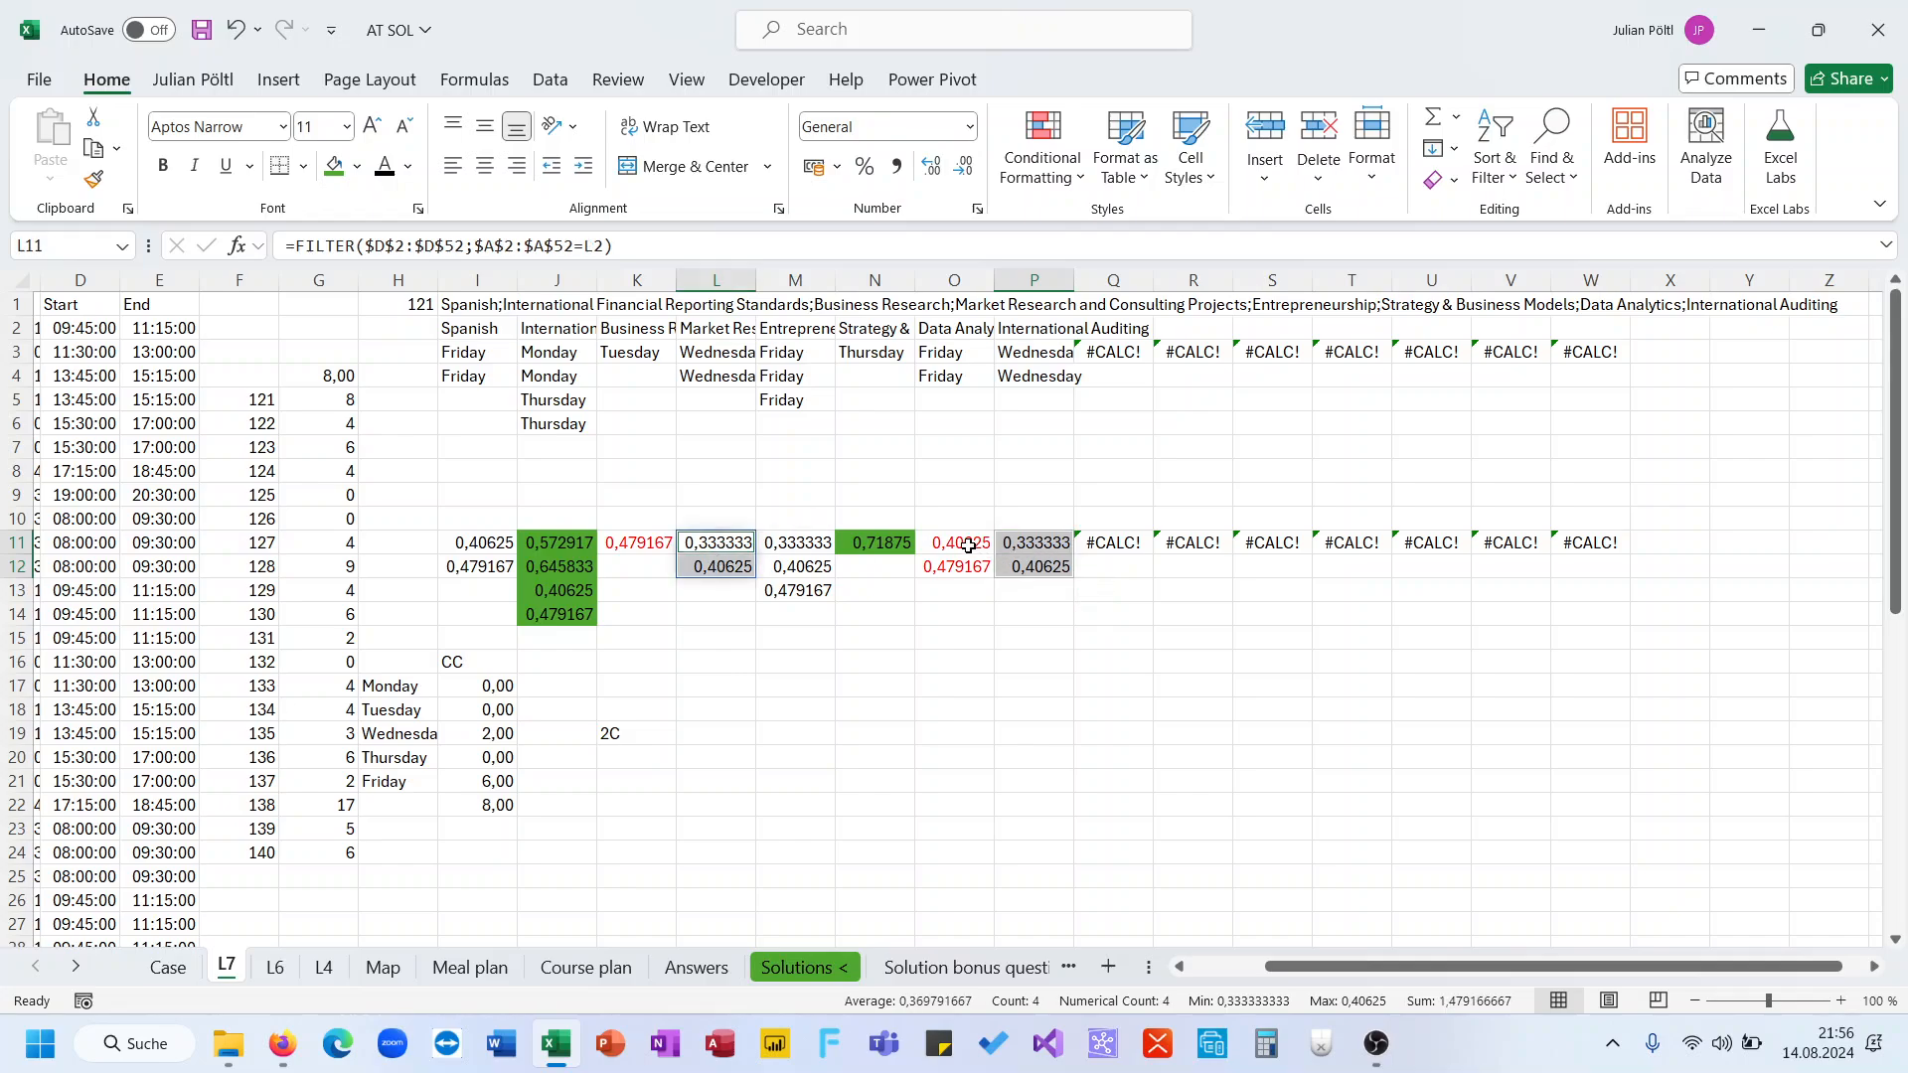
{"action": "left_click_drag", "start_coordinate": [966, 543], "coordinate": [958, 563]}
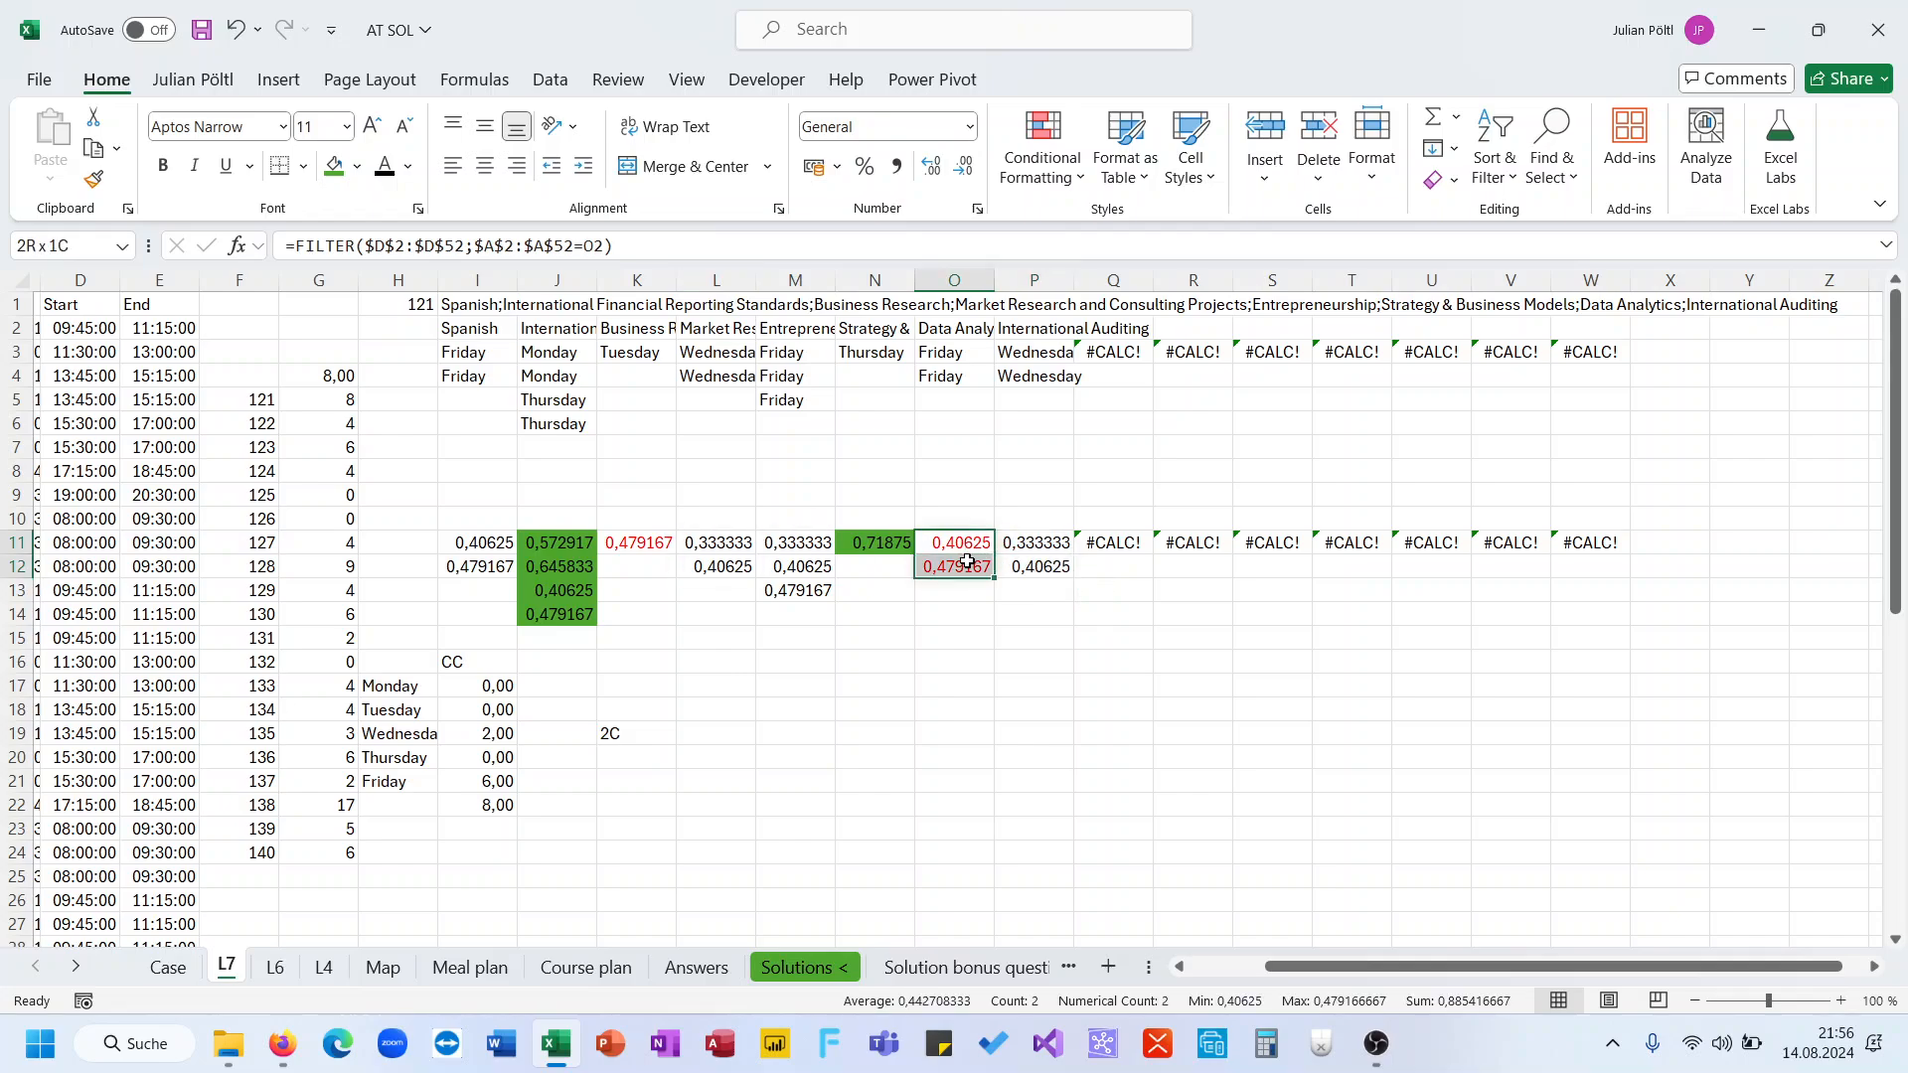
{"action": "left_click", "coordinate": [382, 166]}
Color the text in L11:L12 and P11:P12 red
{"action": "left_click_drag", "start_coordinate": [709, 532], "coordinate": [717, 564]}
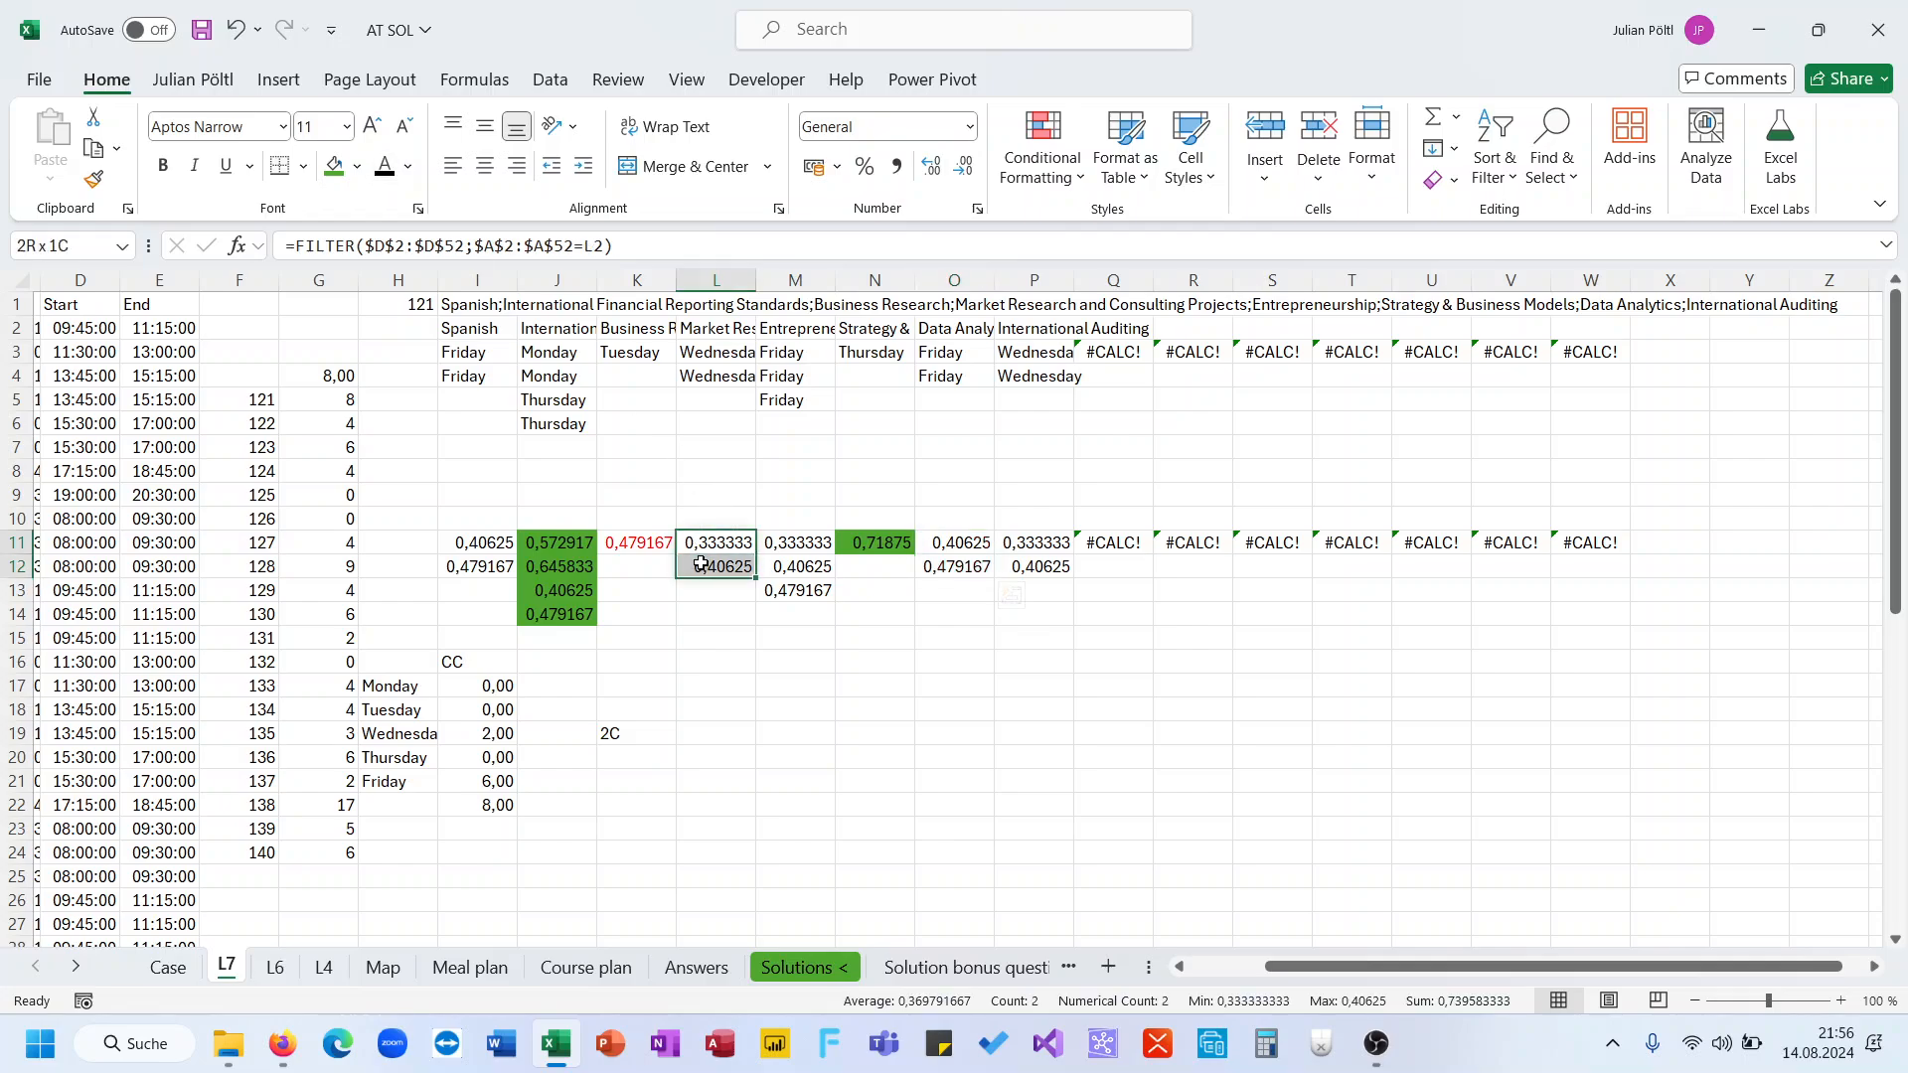
{"action": "left_click_drag", "start_coordinate": [1069, 542], "coordinate": [1063, 561]}
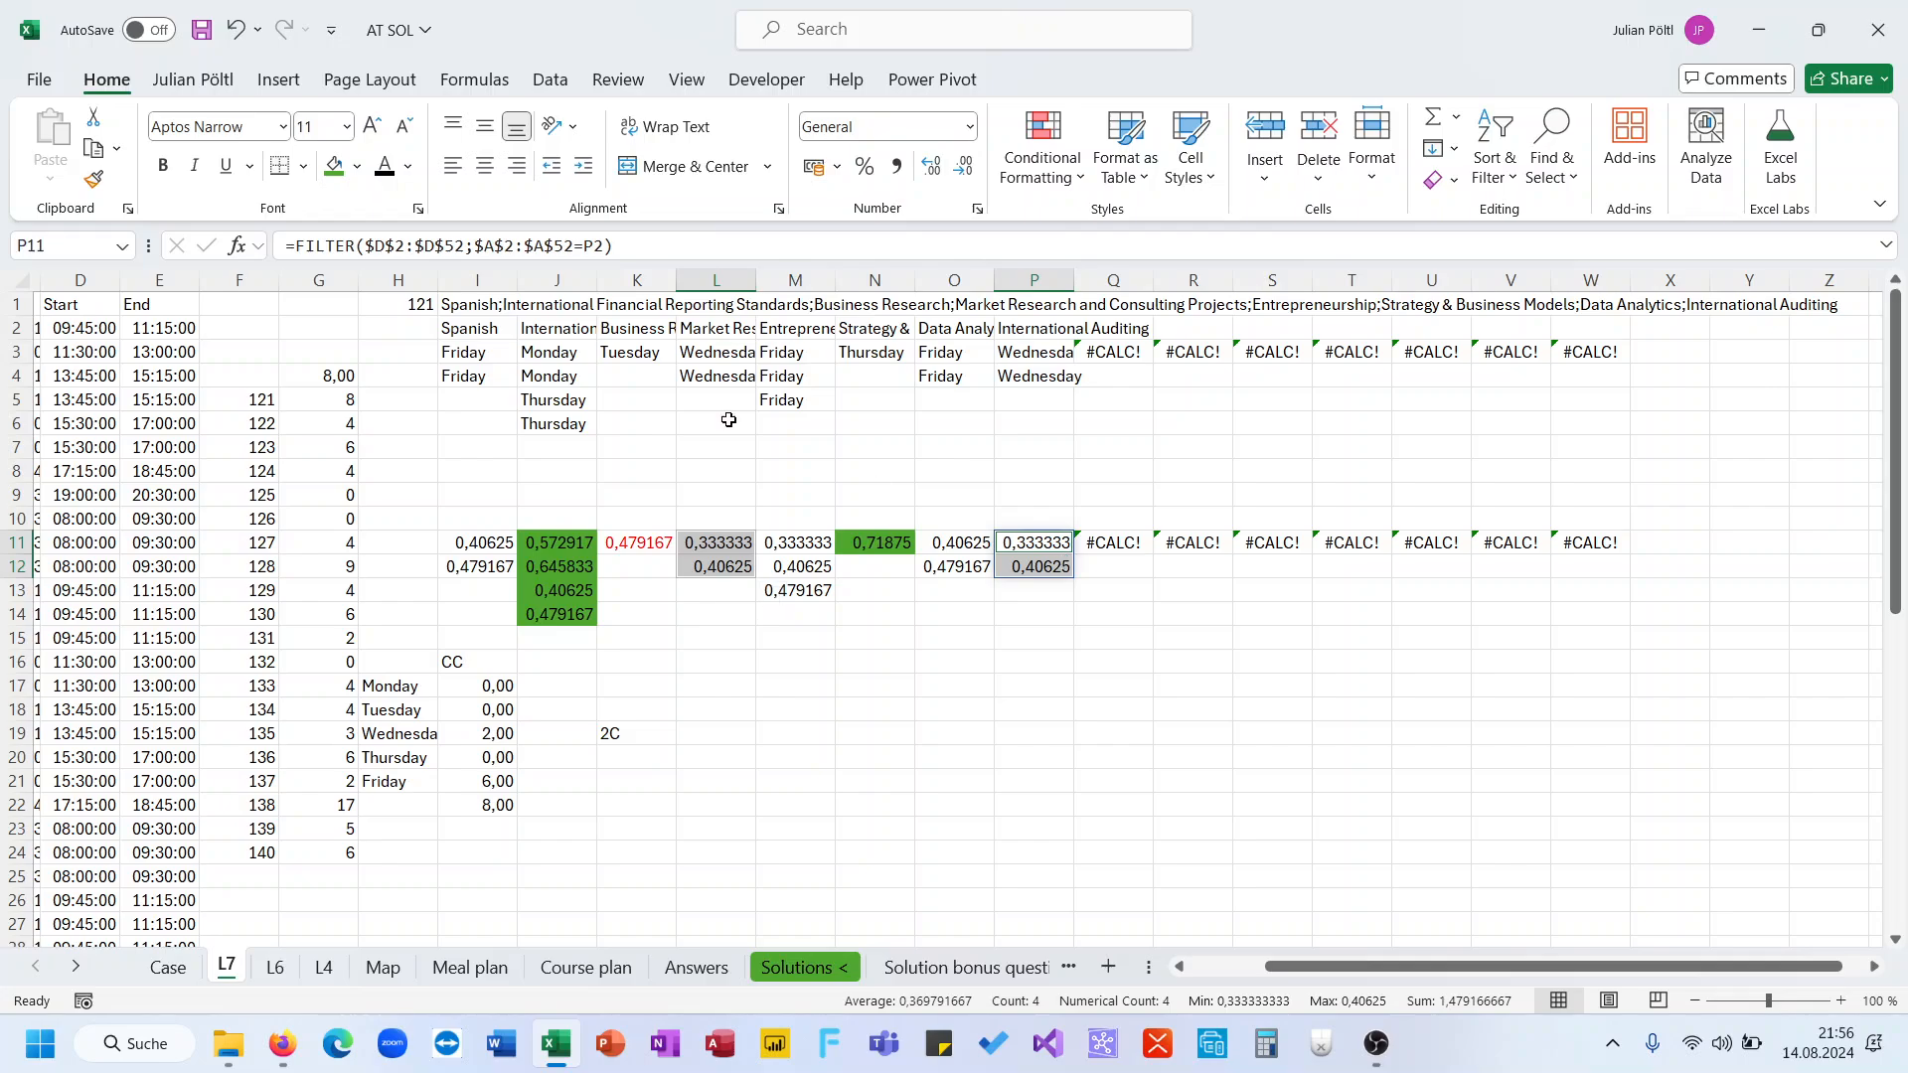
{"action": "left_click", "coordinate": [407, 166]}
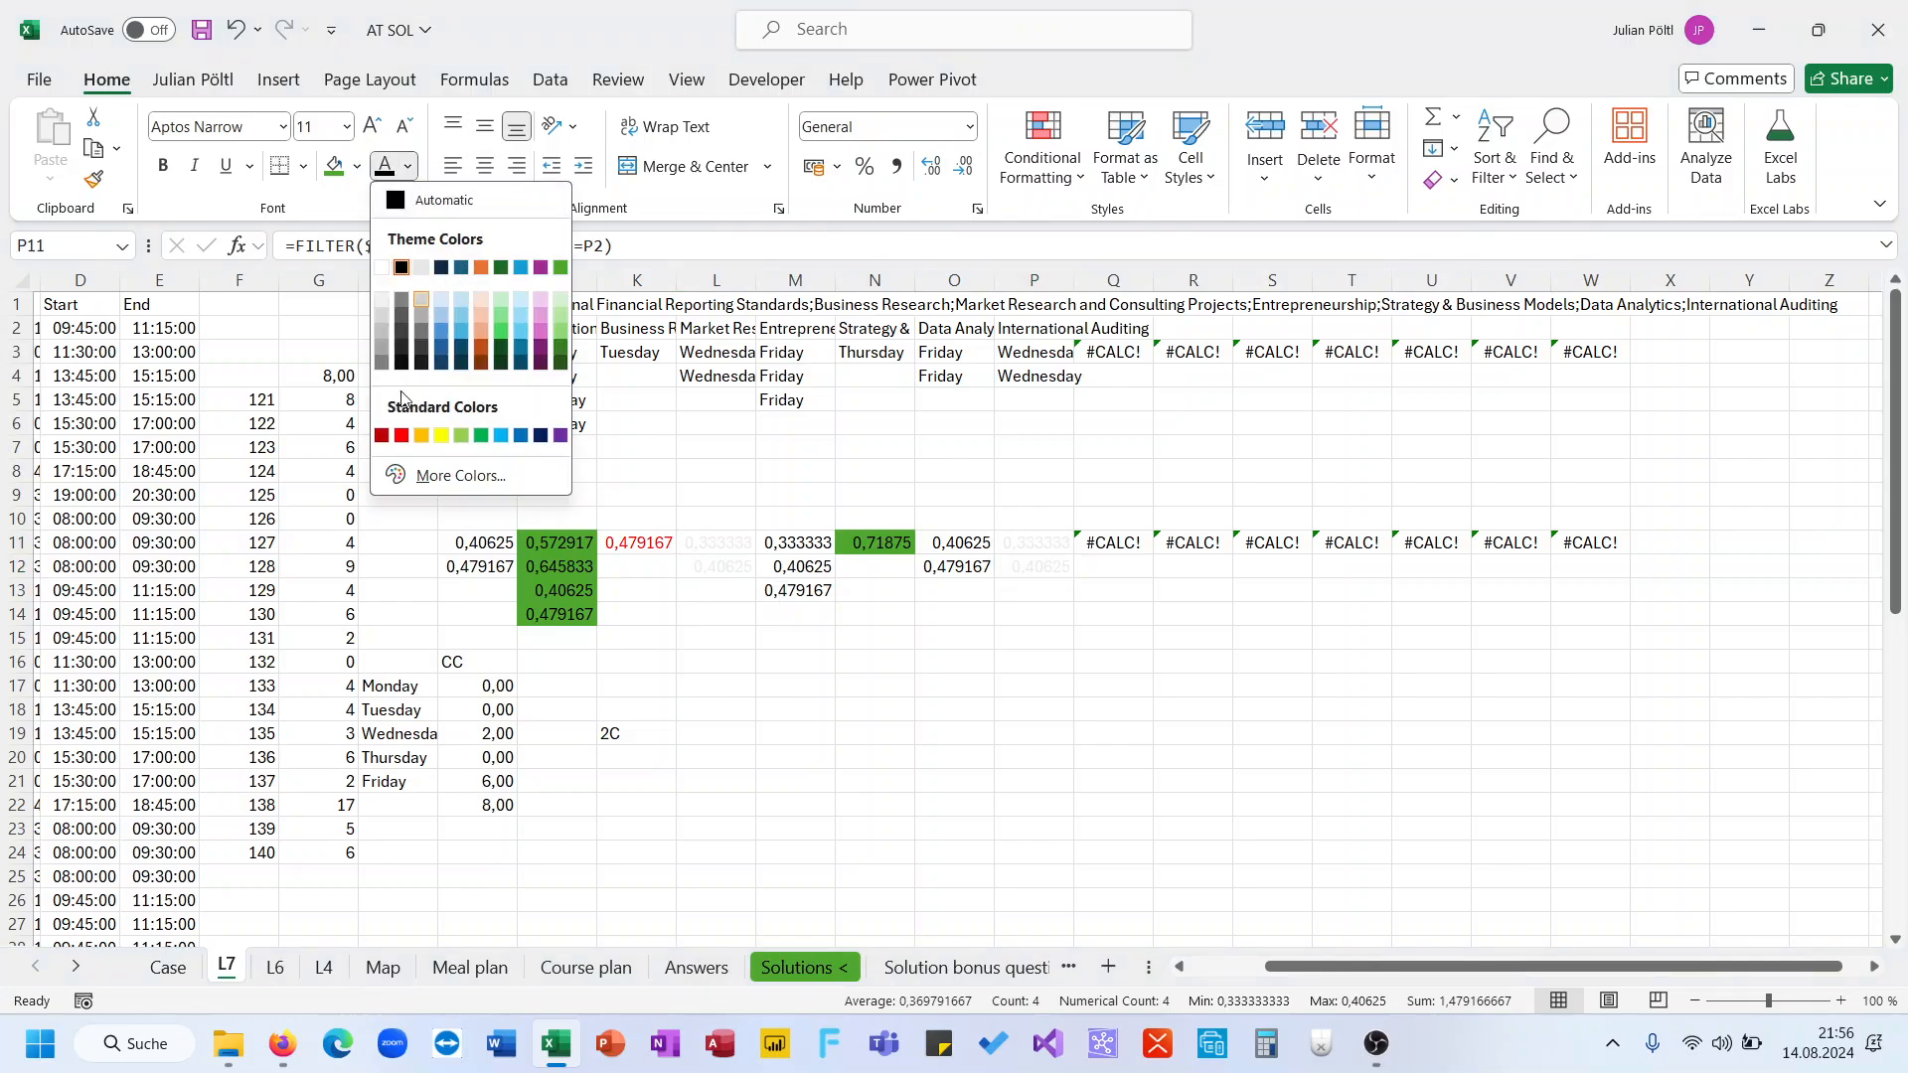
{"action": "left_click", "coordinate": [402, 436]}
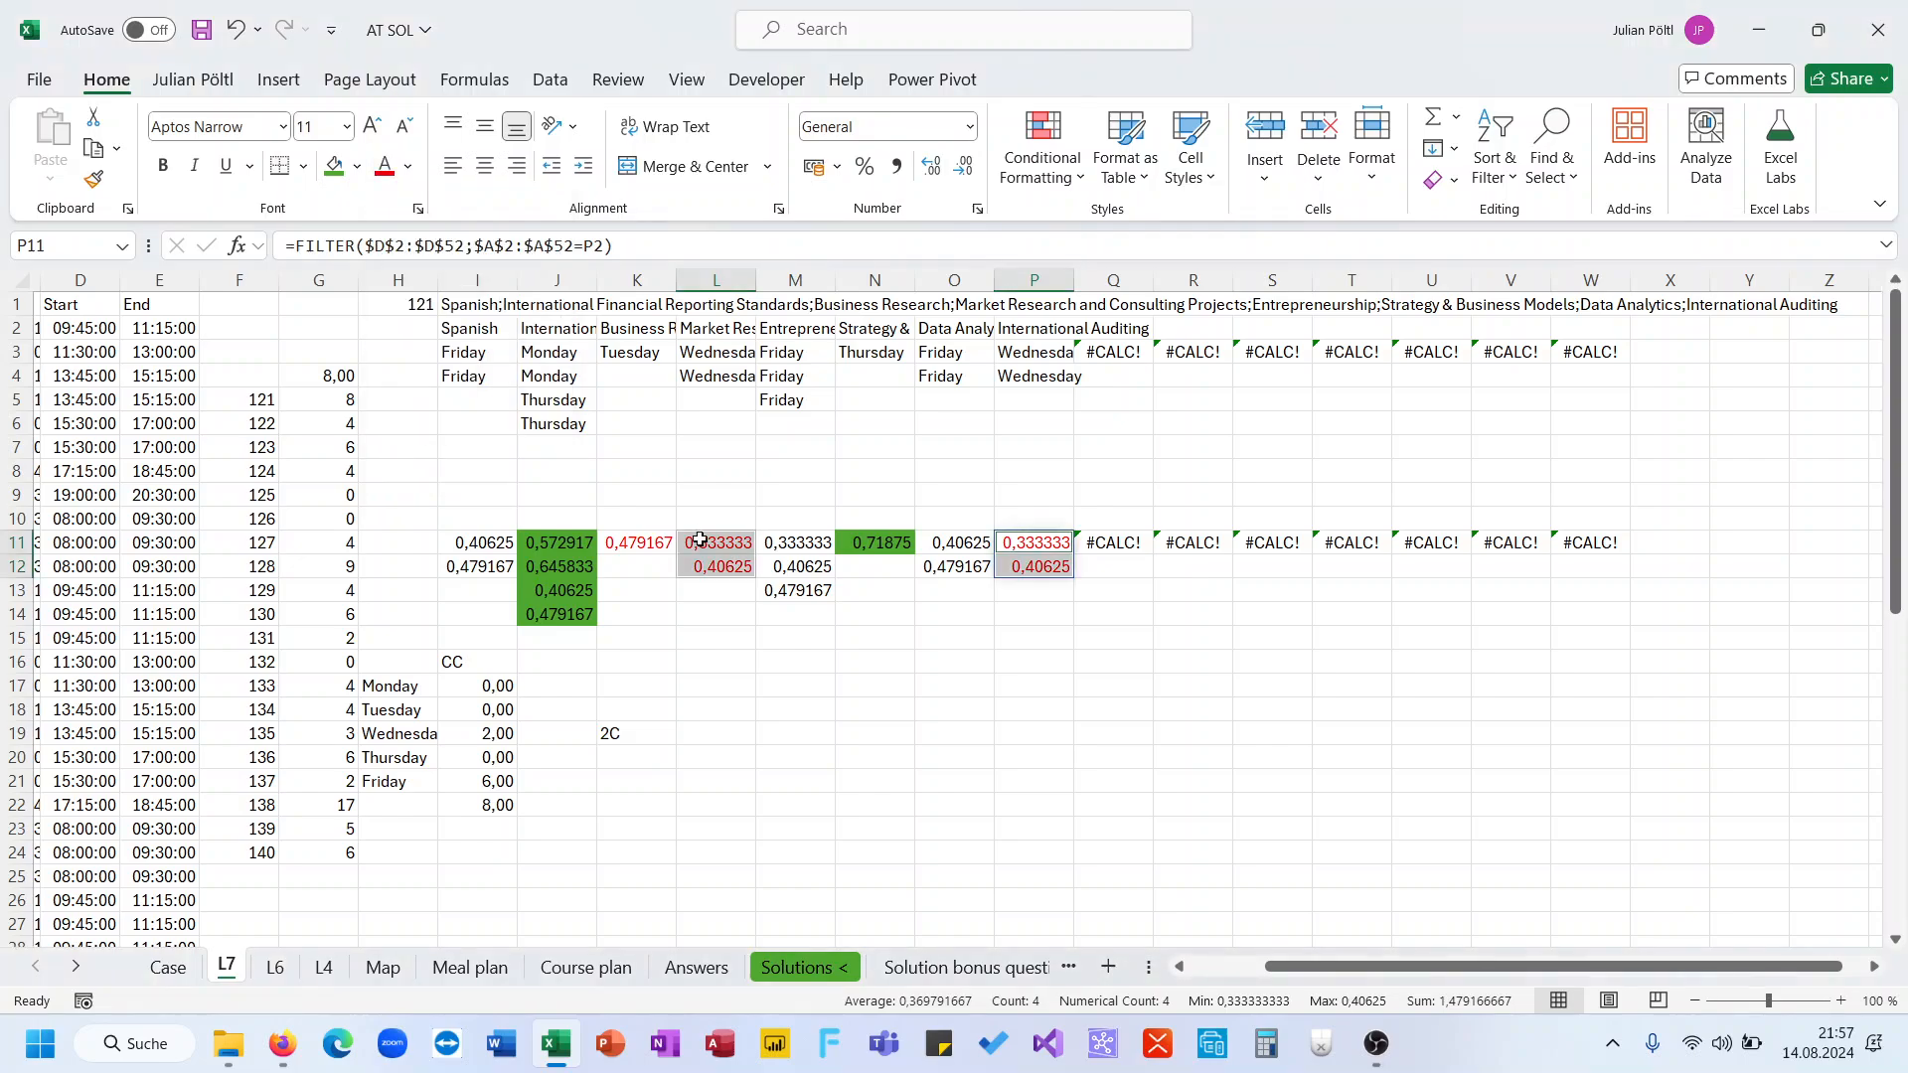
Reset the text color of K11 to Automatic
{"action": "left_click", "coordinate": [658, 546]}
{"action": "left_click", "coordinate": [407, 167]}
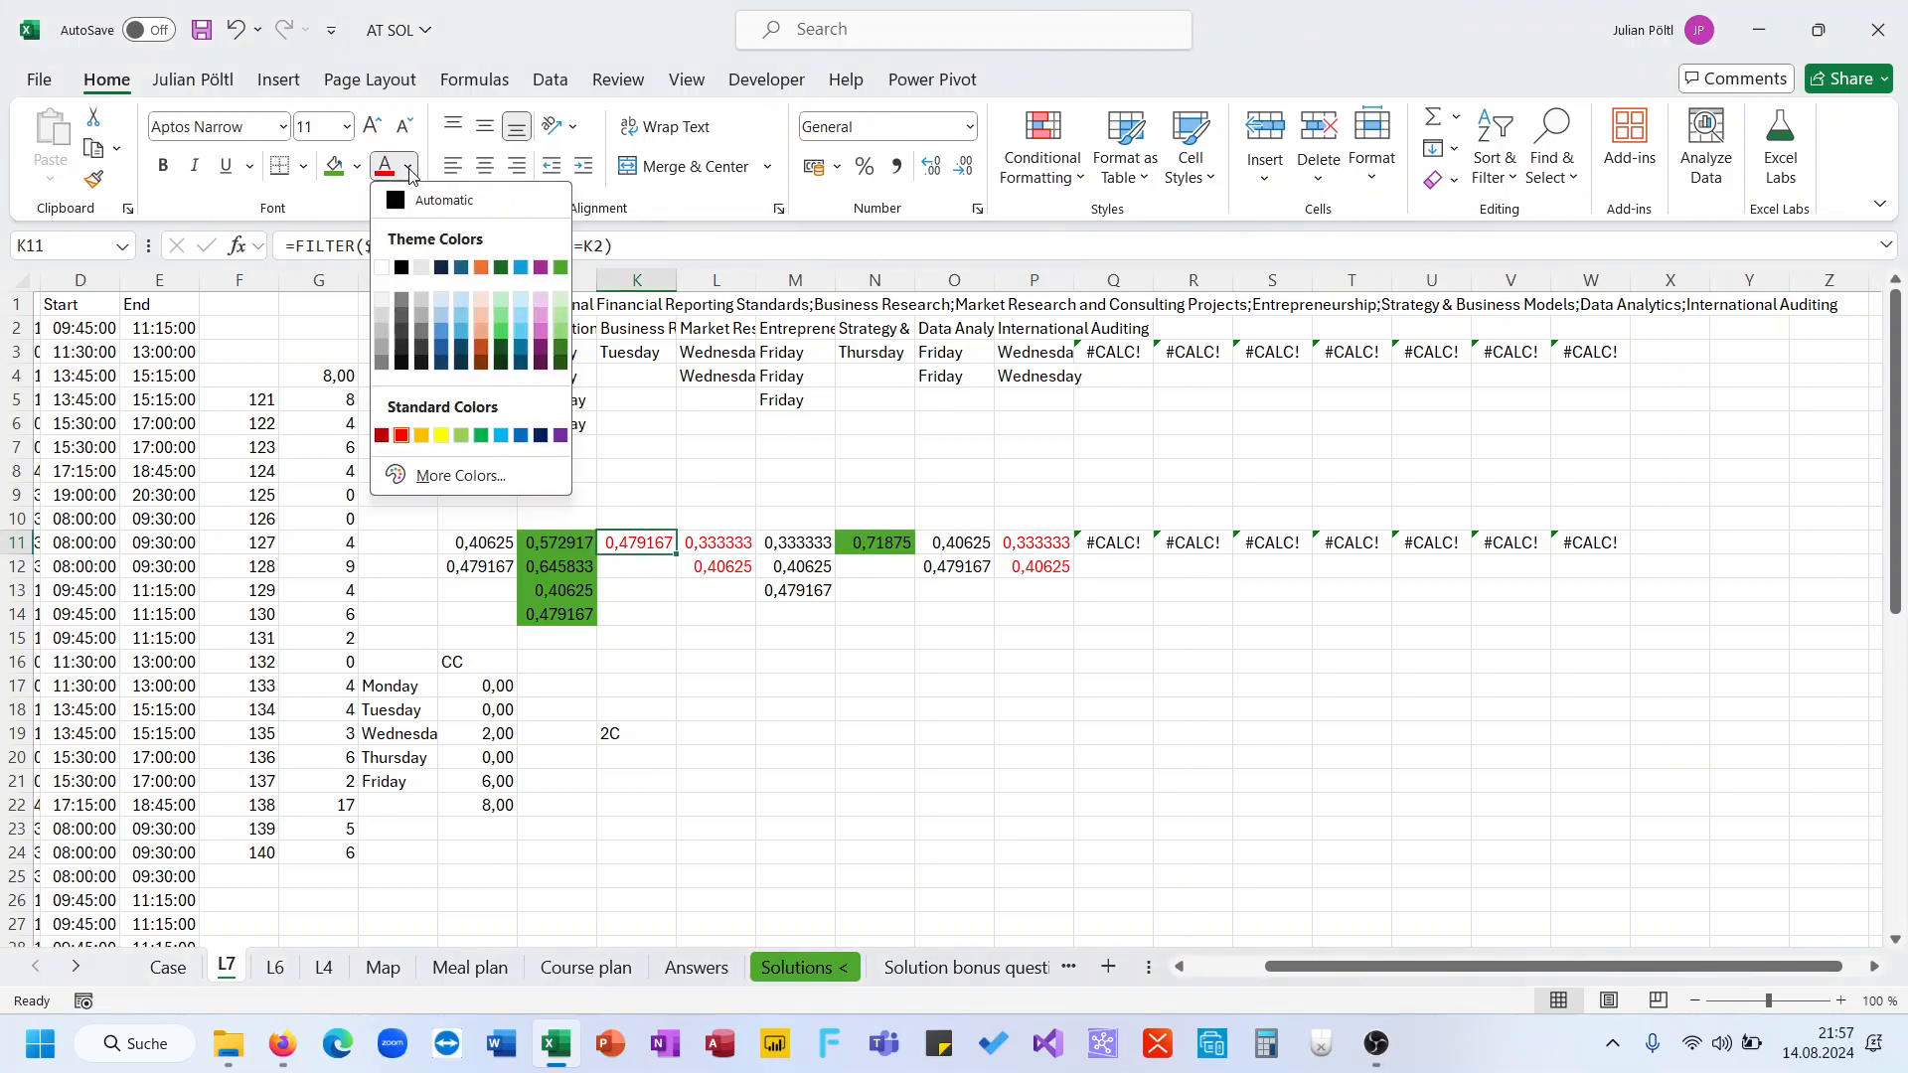
{"action": "left_click", "coordinate": [427, 200]}
{"action": "left_click", "coordinate": [710, 659]}
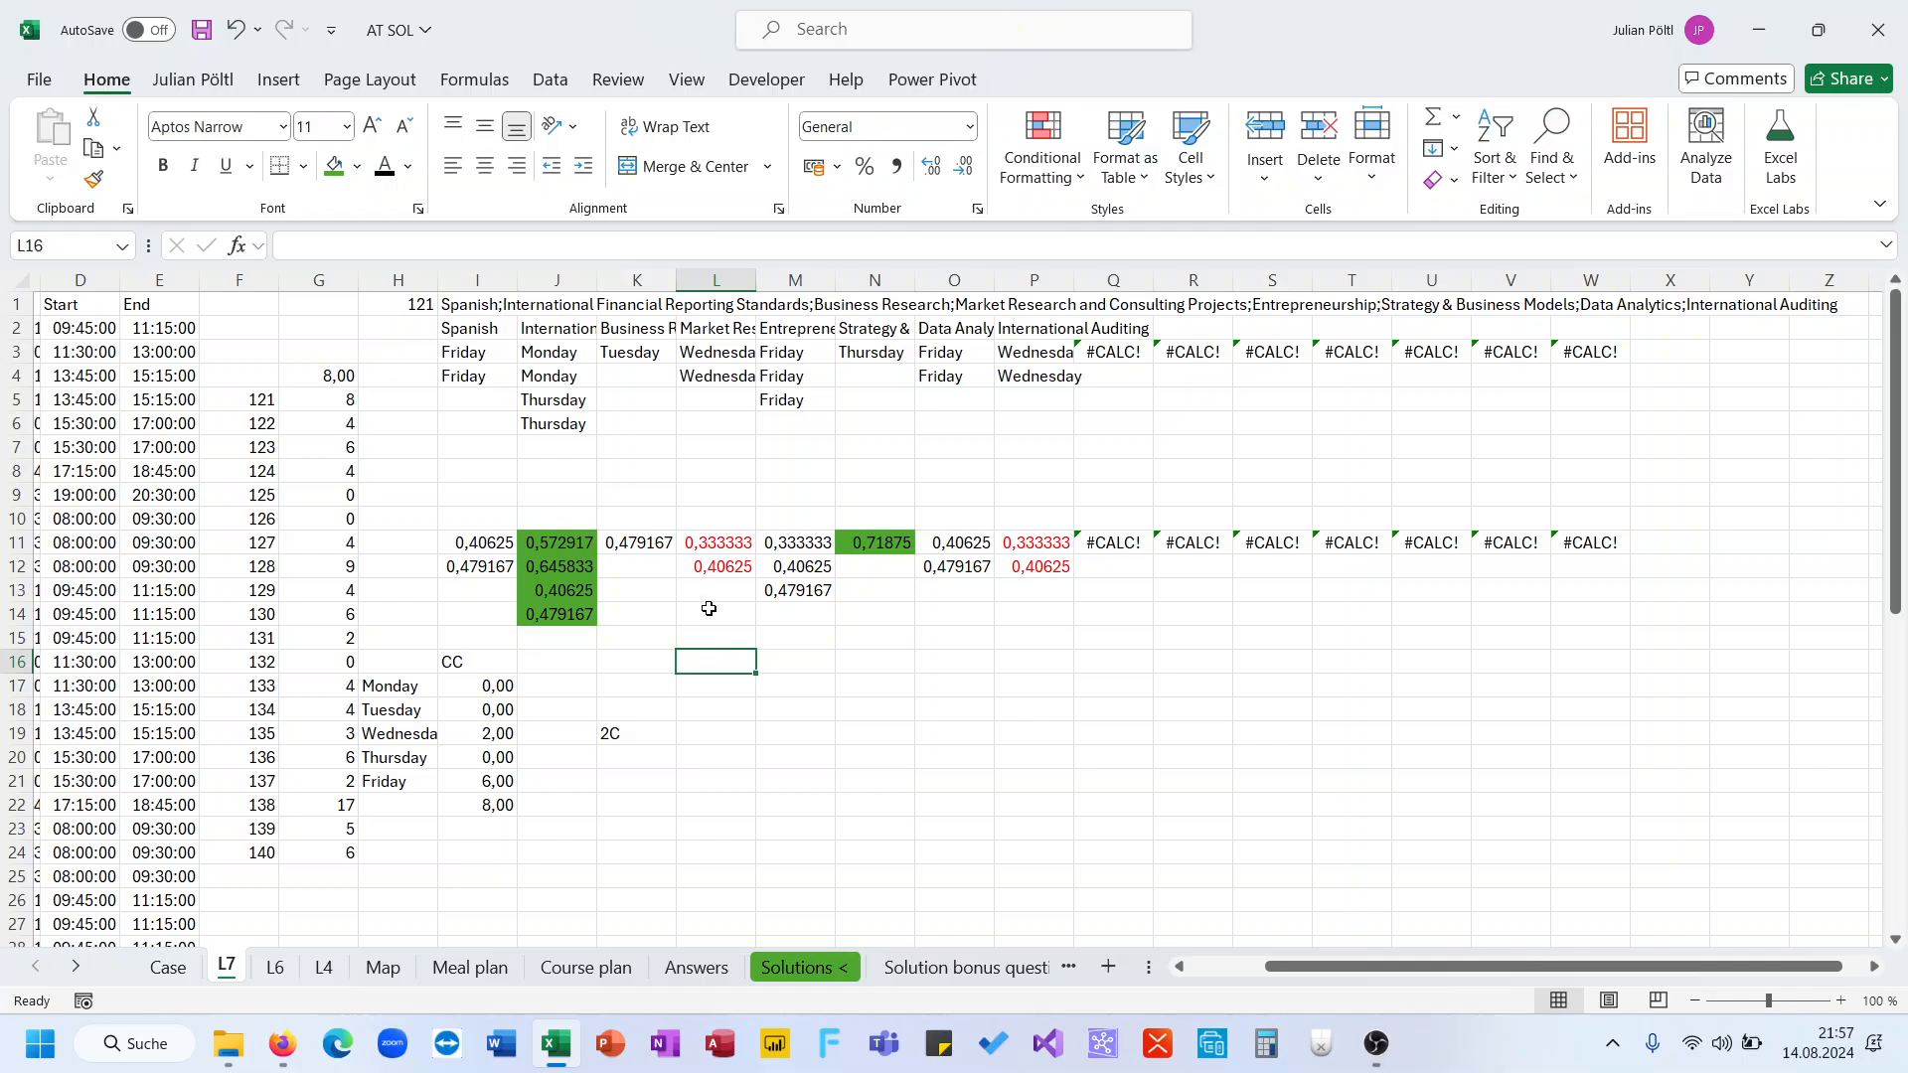
Give cell M11 green text and a green fill
{"action": "left_click", "coordinate": [805, 541]}
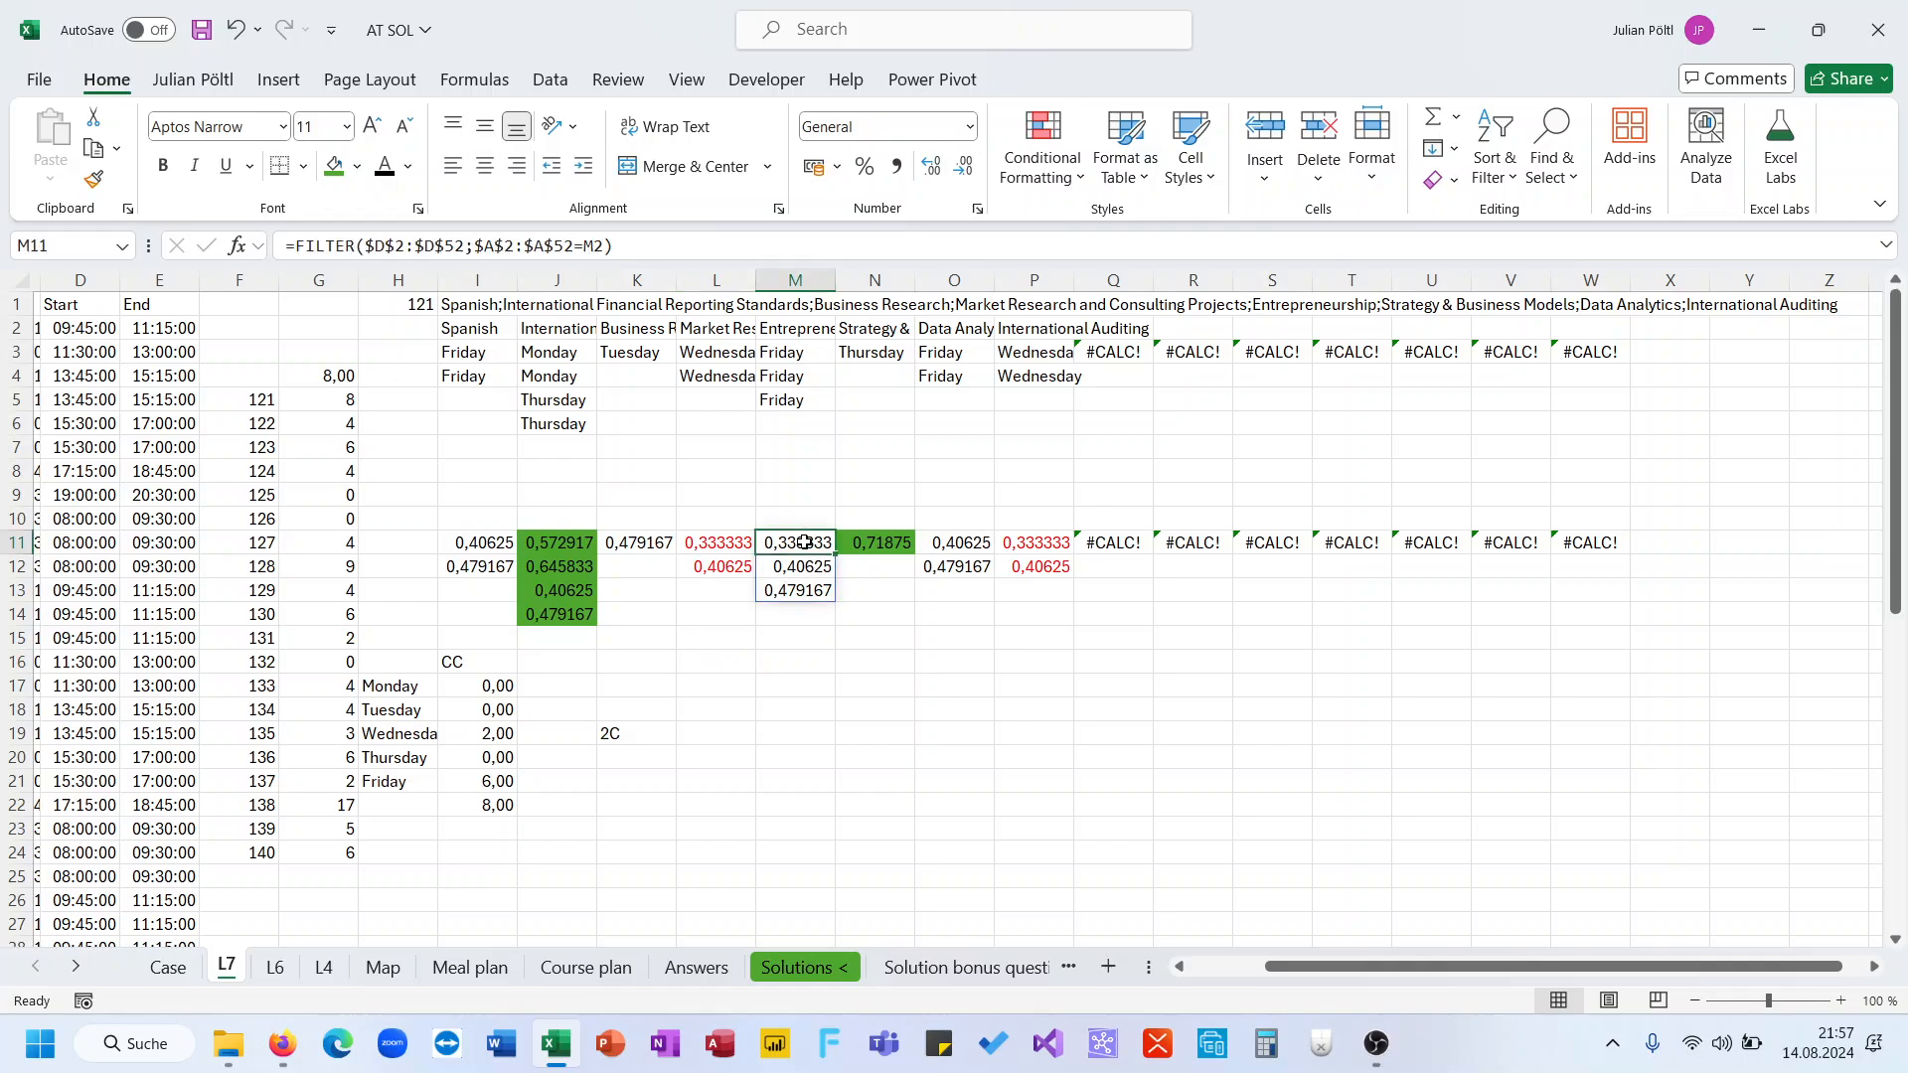
{"action": "left_click", "coordinate": [408, 167]}
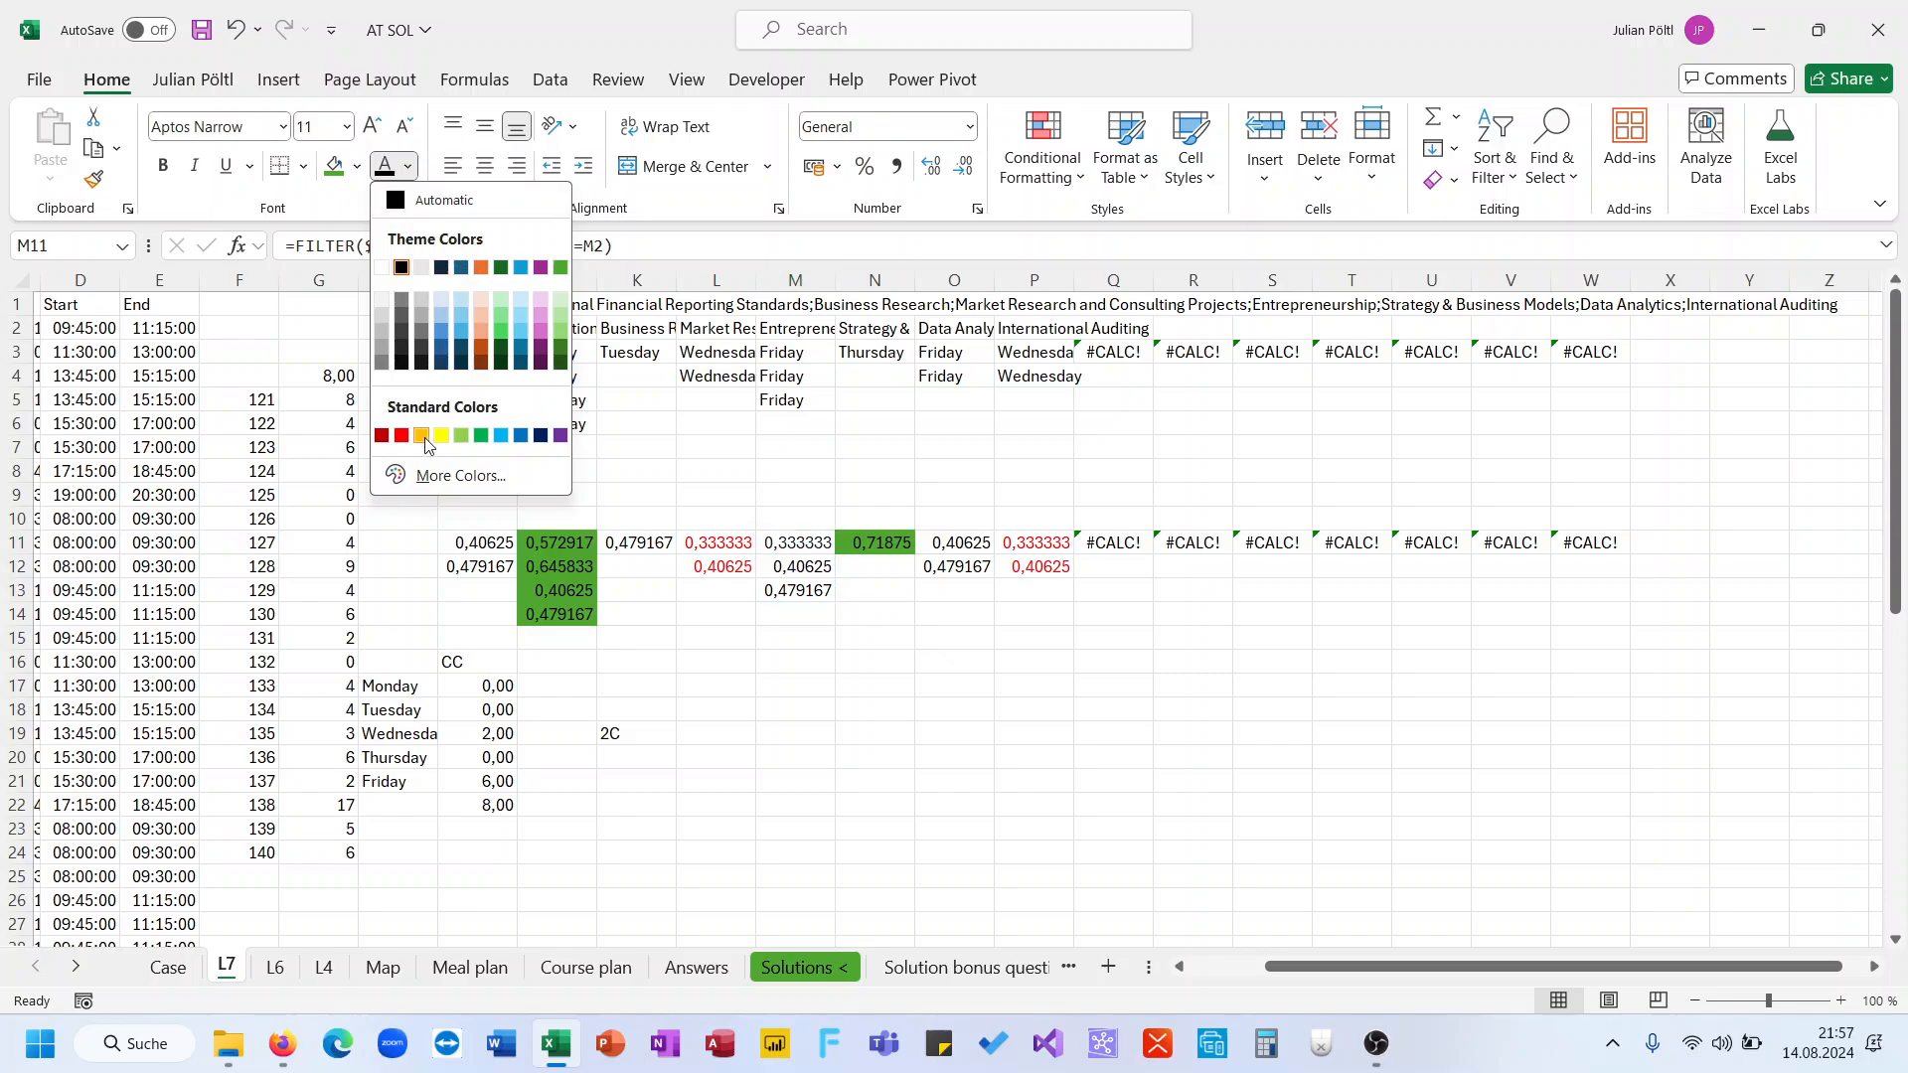
{"action": "left_click", "coordinate": [402, 435]}
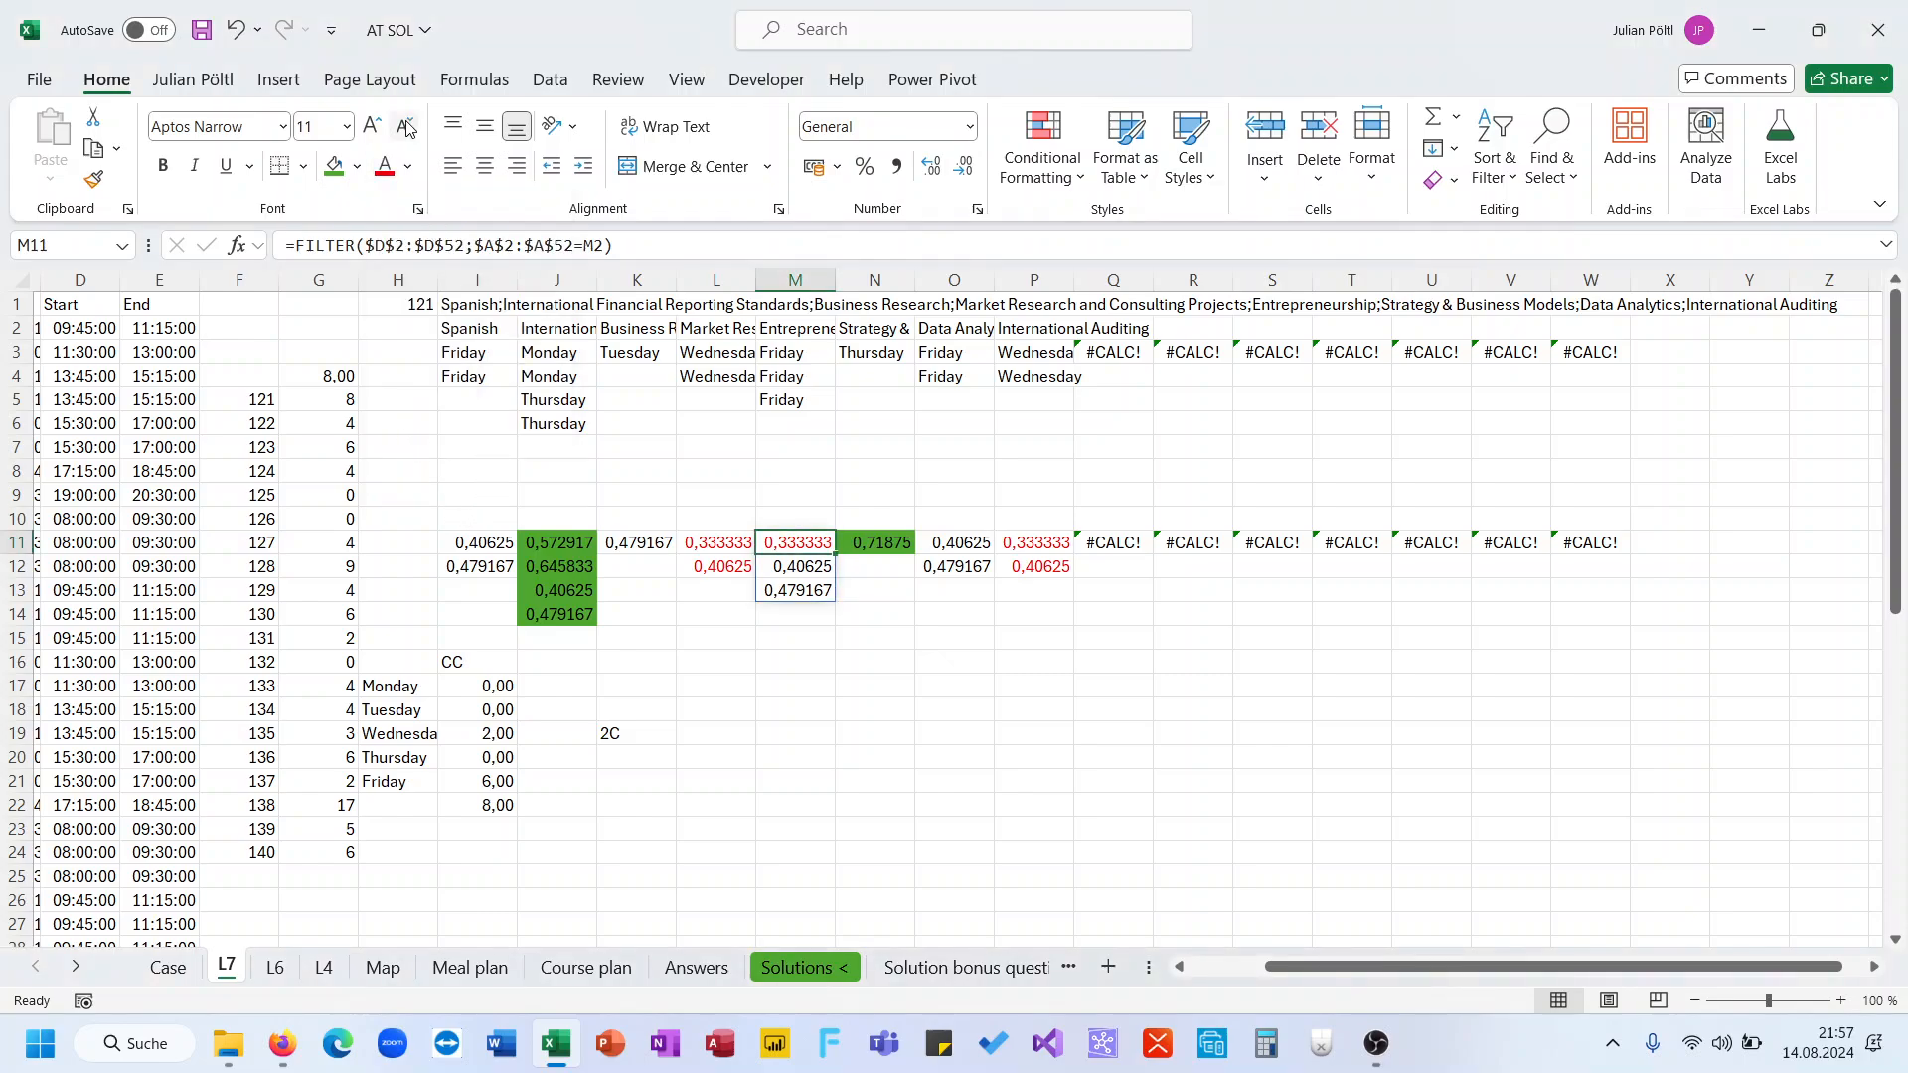
{"action": "left_click", "coordinate": [407, 167]}
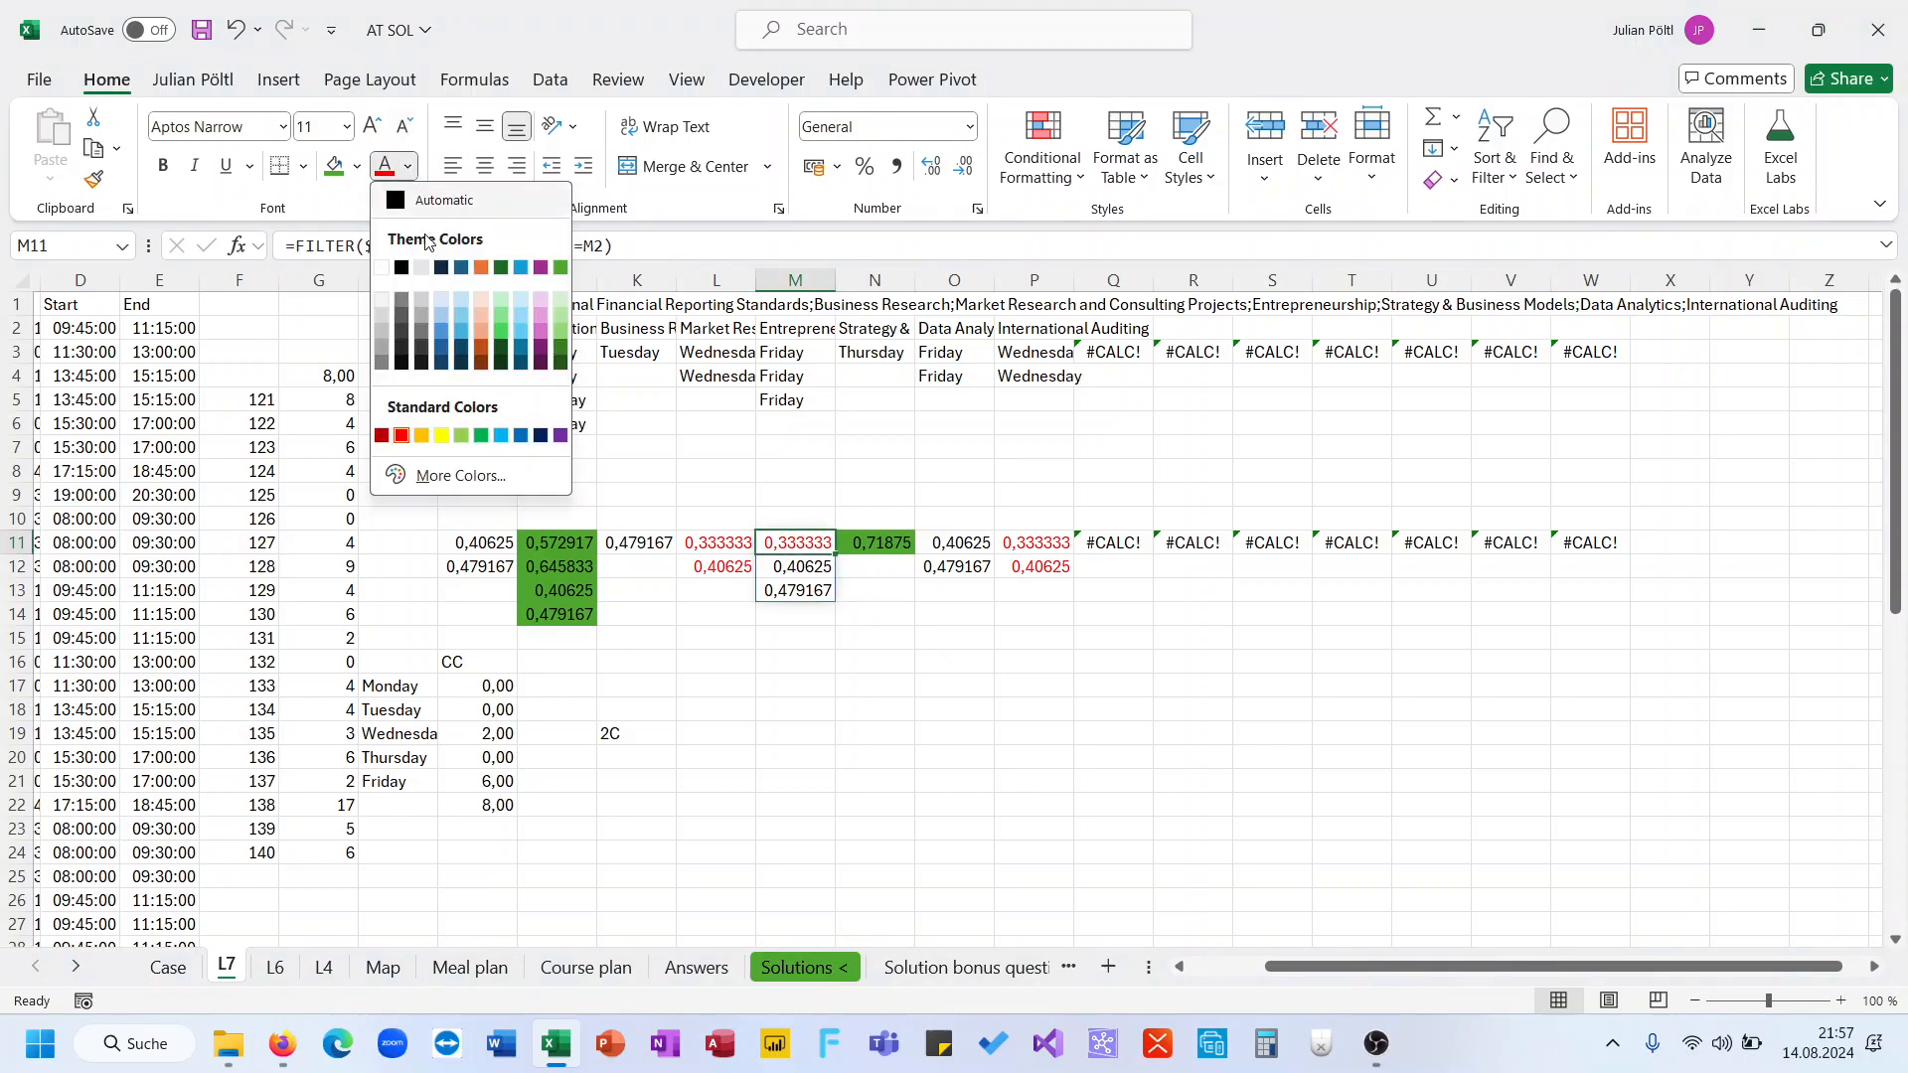
{"action": "left_click", "coordinate": [560, 268]}
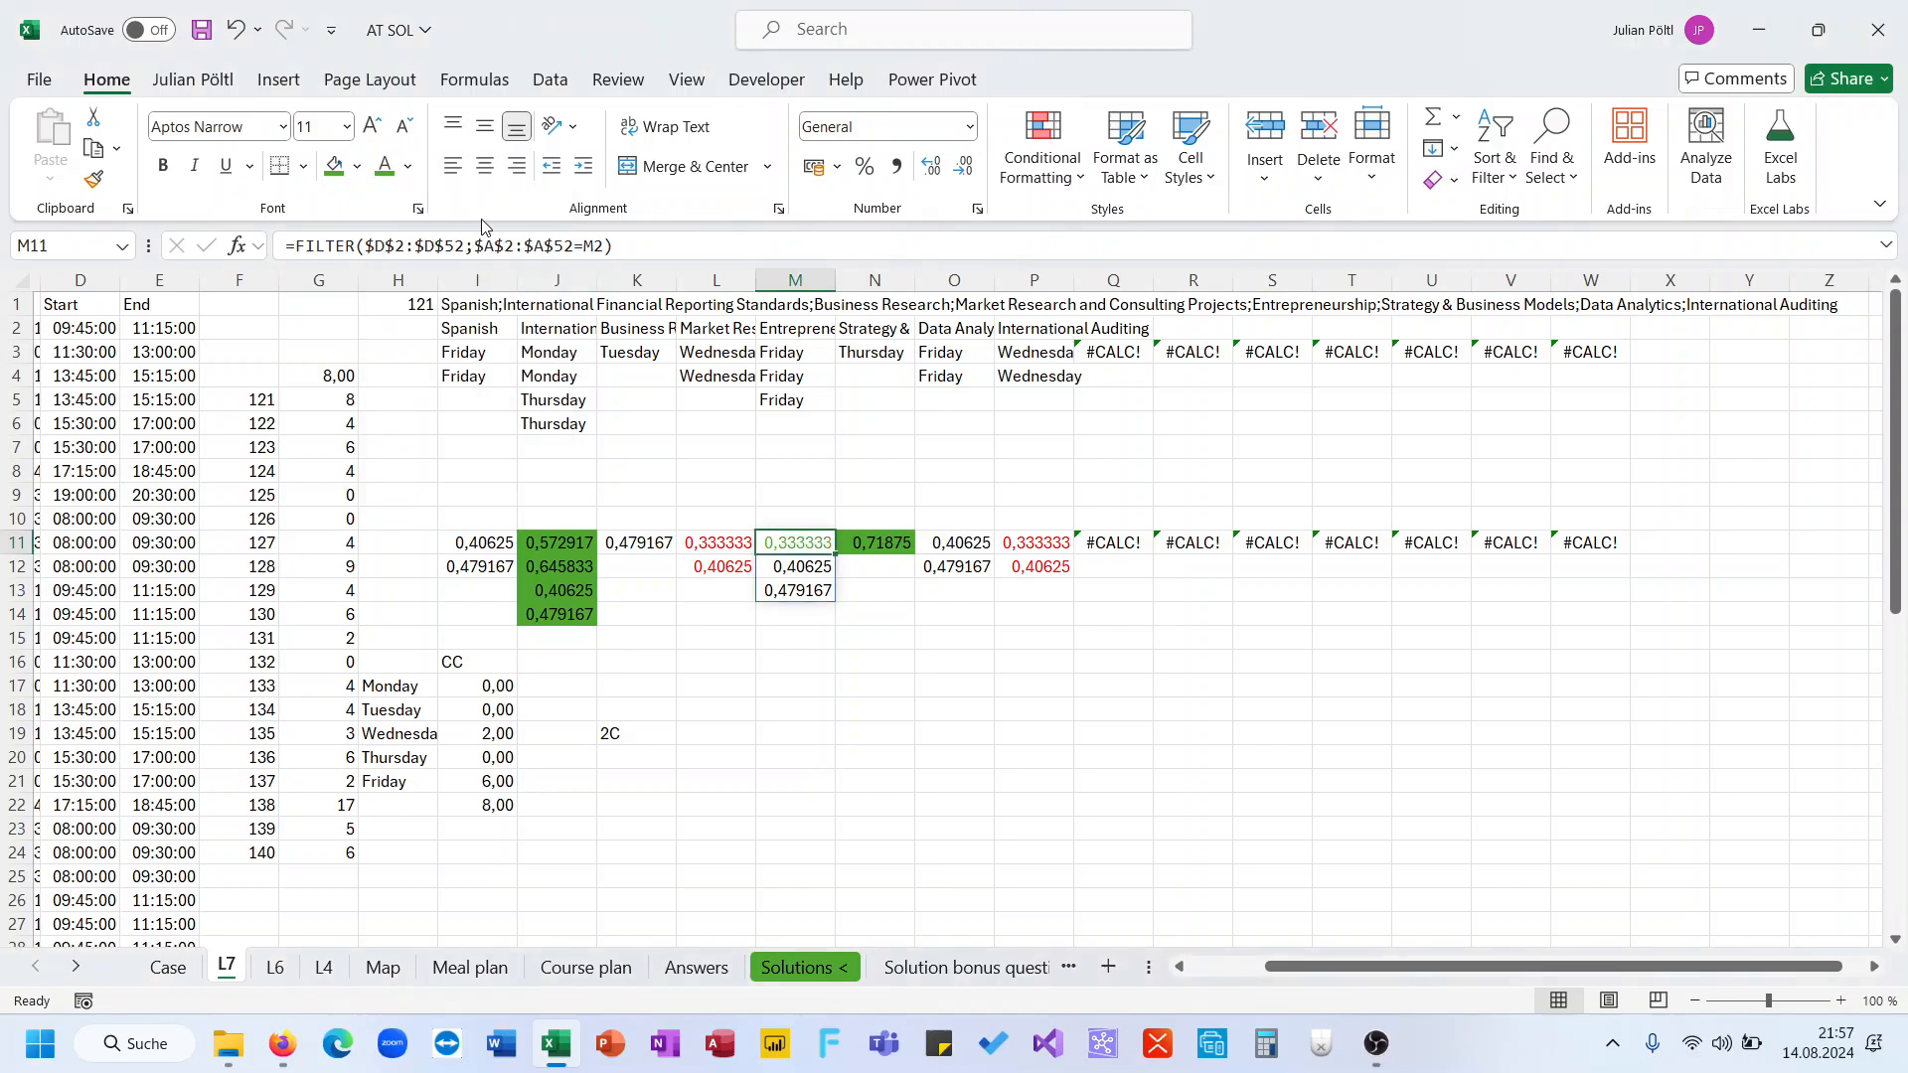
{"action": "left_click", "coordinate": [334, 166]}
Color the text in M12:M13, I11:I12 and O11:O12 red
{"action": "left_click_drag", "start_coordinate": [790, 572], "coordinate": [789, 592]}
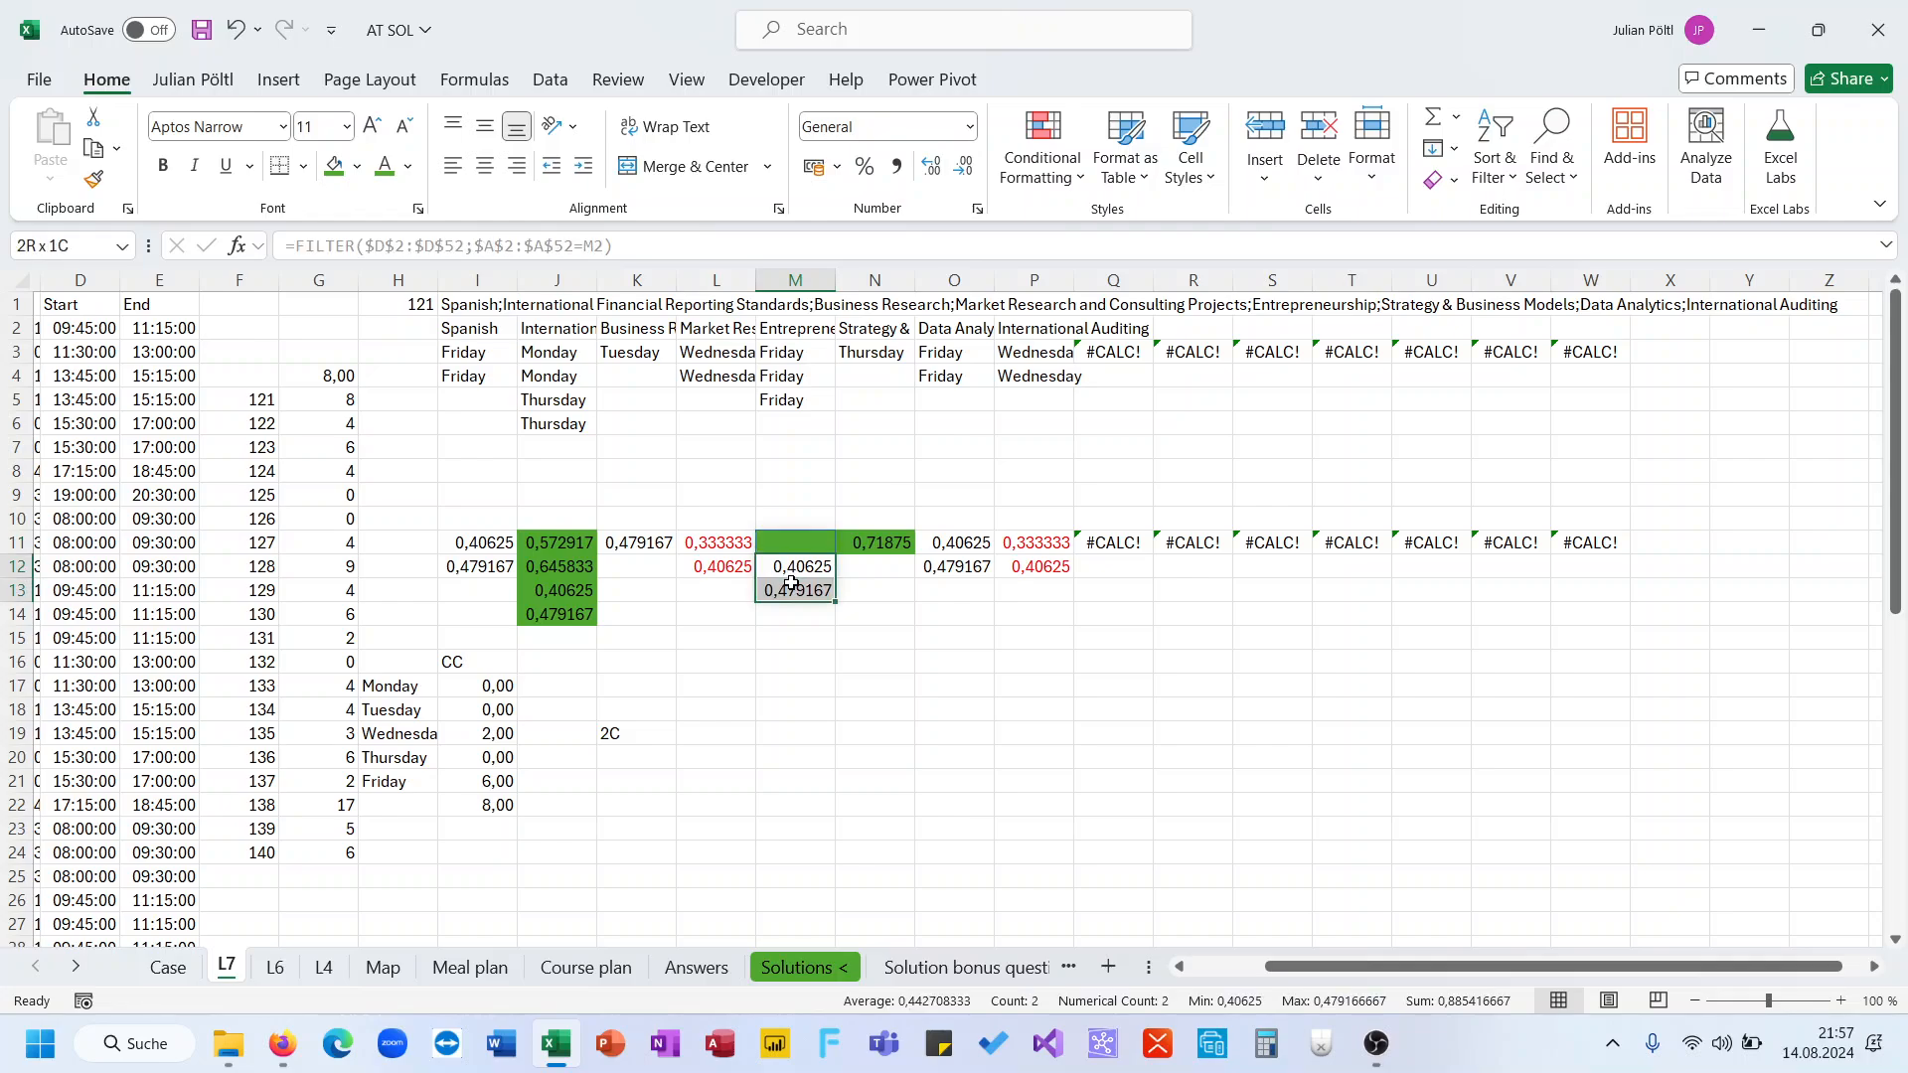
{"action": "left_click_drag", "start_coordinate": [459, 543], "coordinate": [474, 574], "text": "ctrl"}
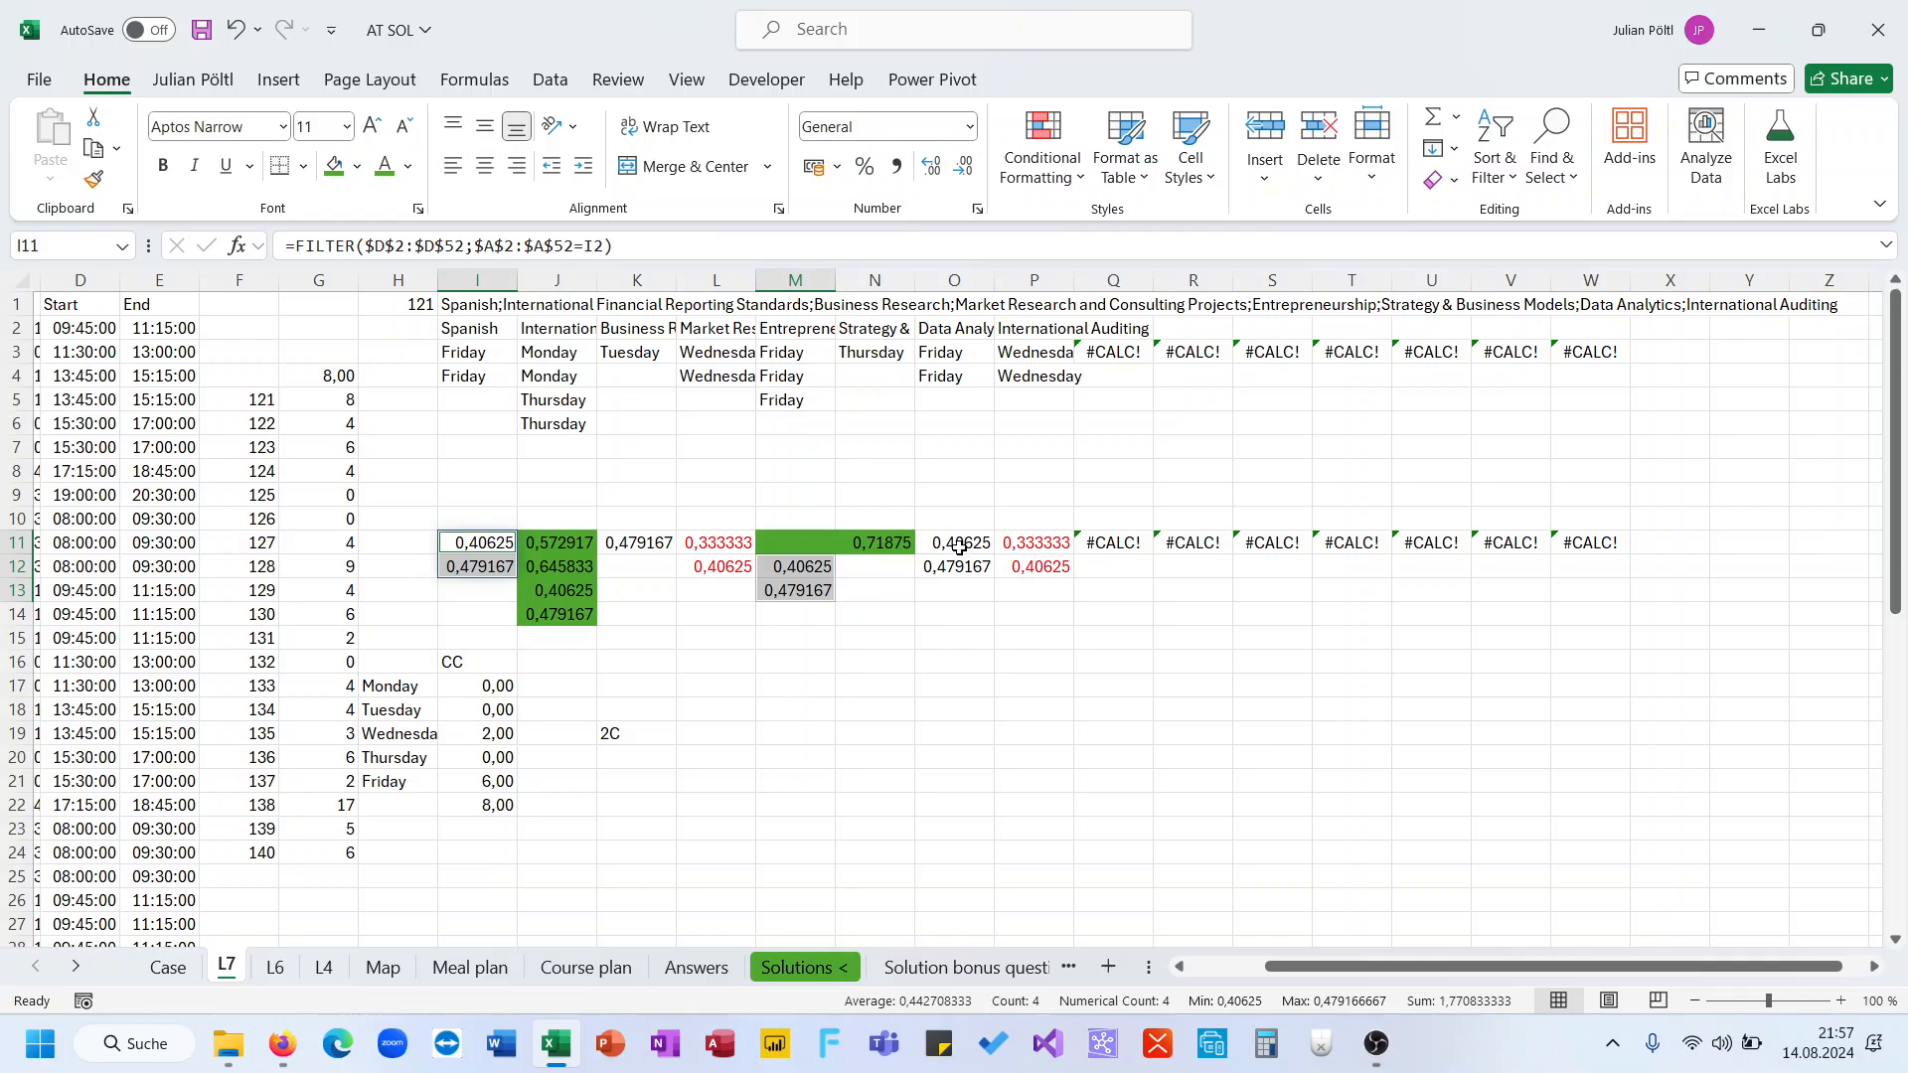
{"action": "left_click_drag", "start_coordinate": [960, 551], "coordinate": [960, 563], "text": "ctrl"}
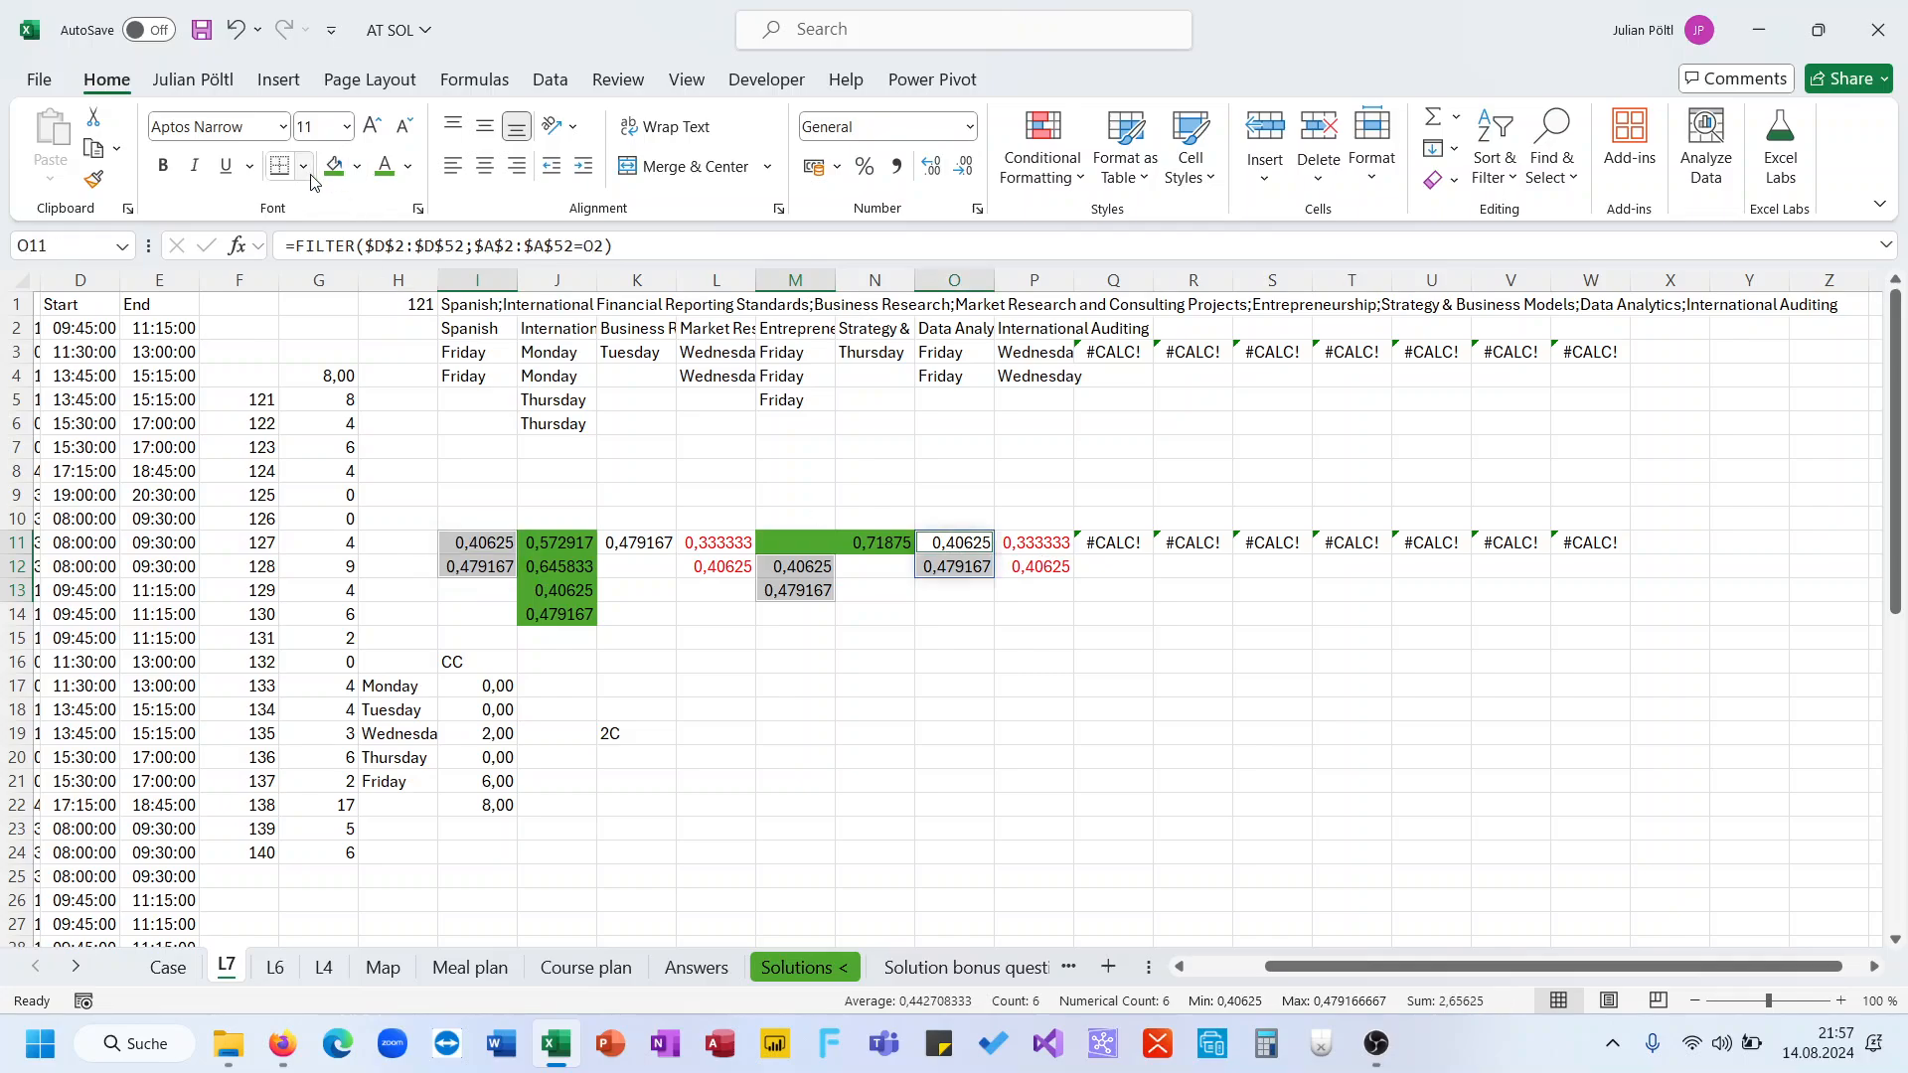
{"action": "left_click", "coordinate": [408, 166]}
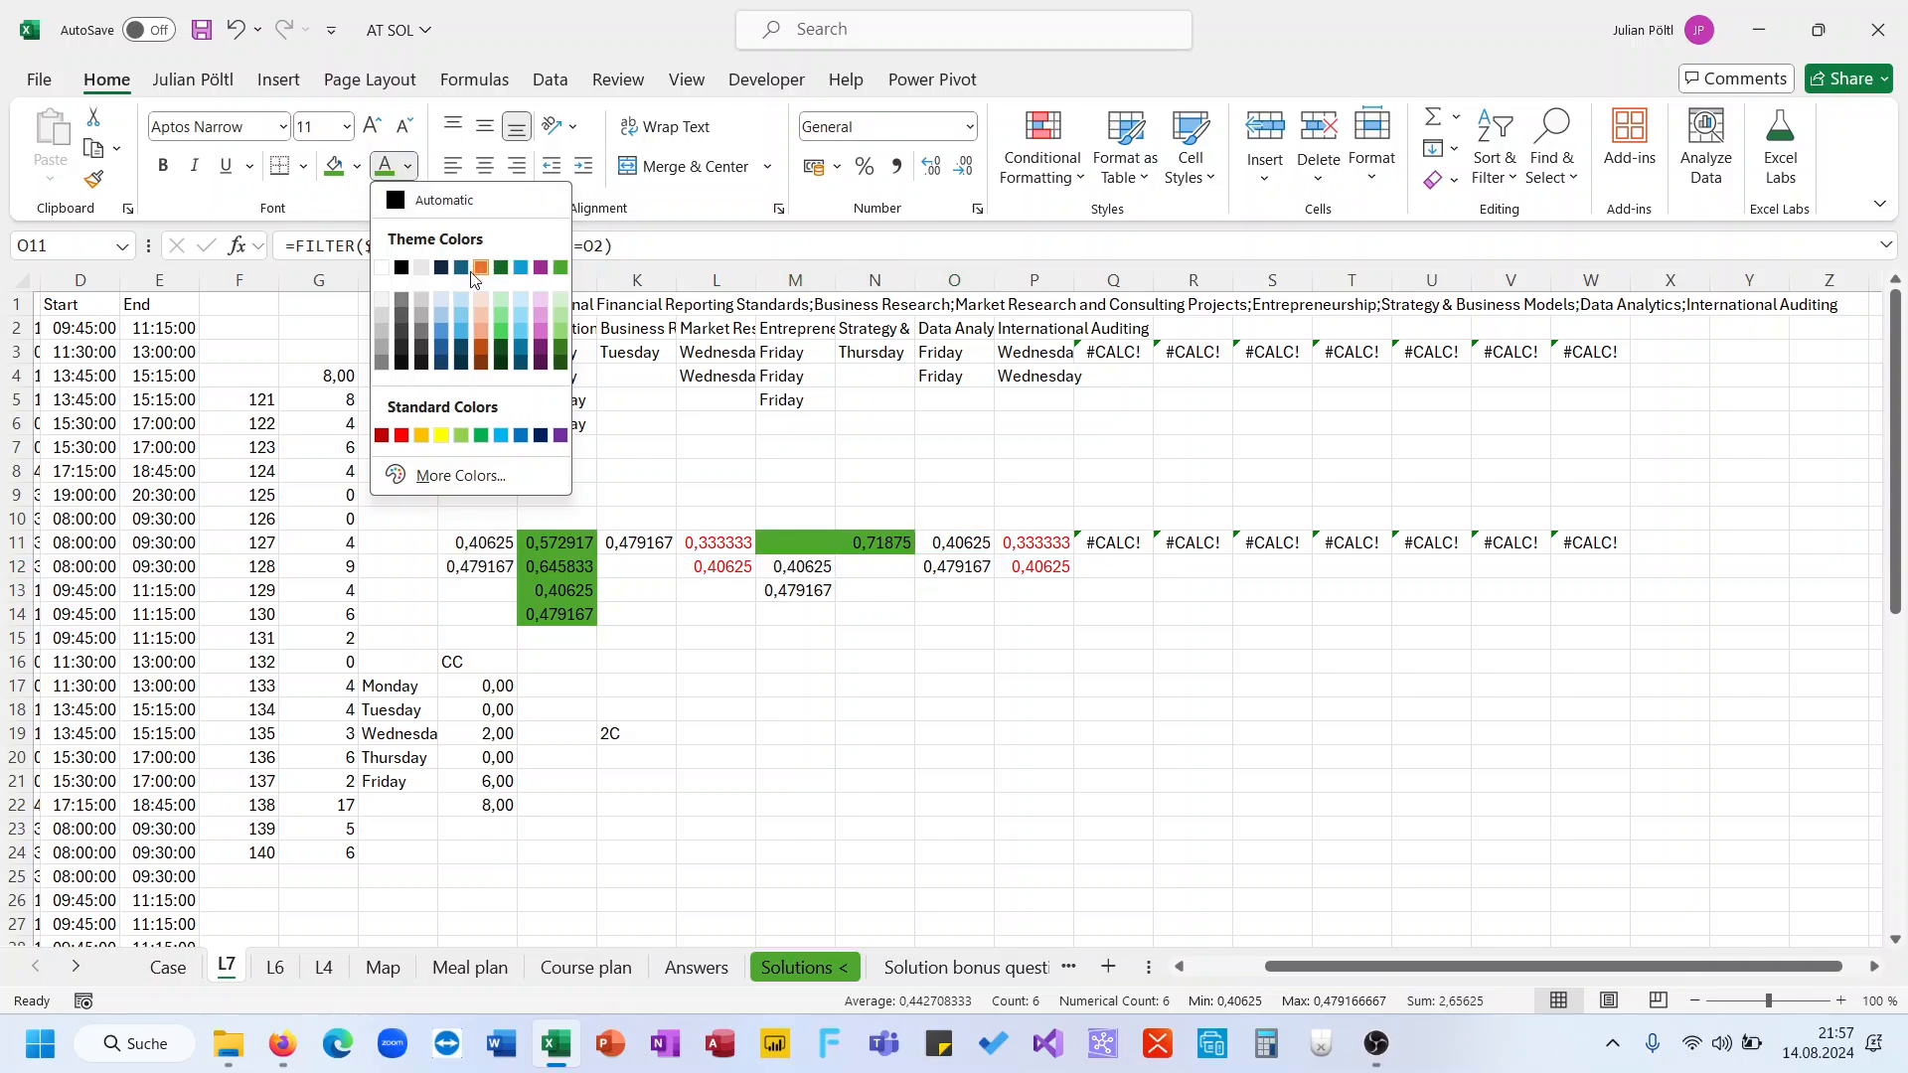
{"action": "left_click", "coordinate": [403, 435]}
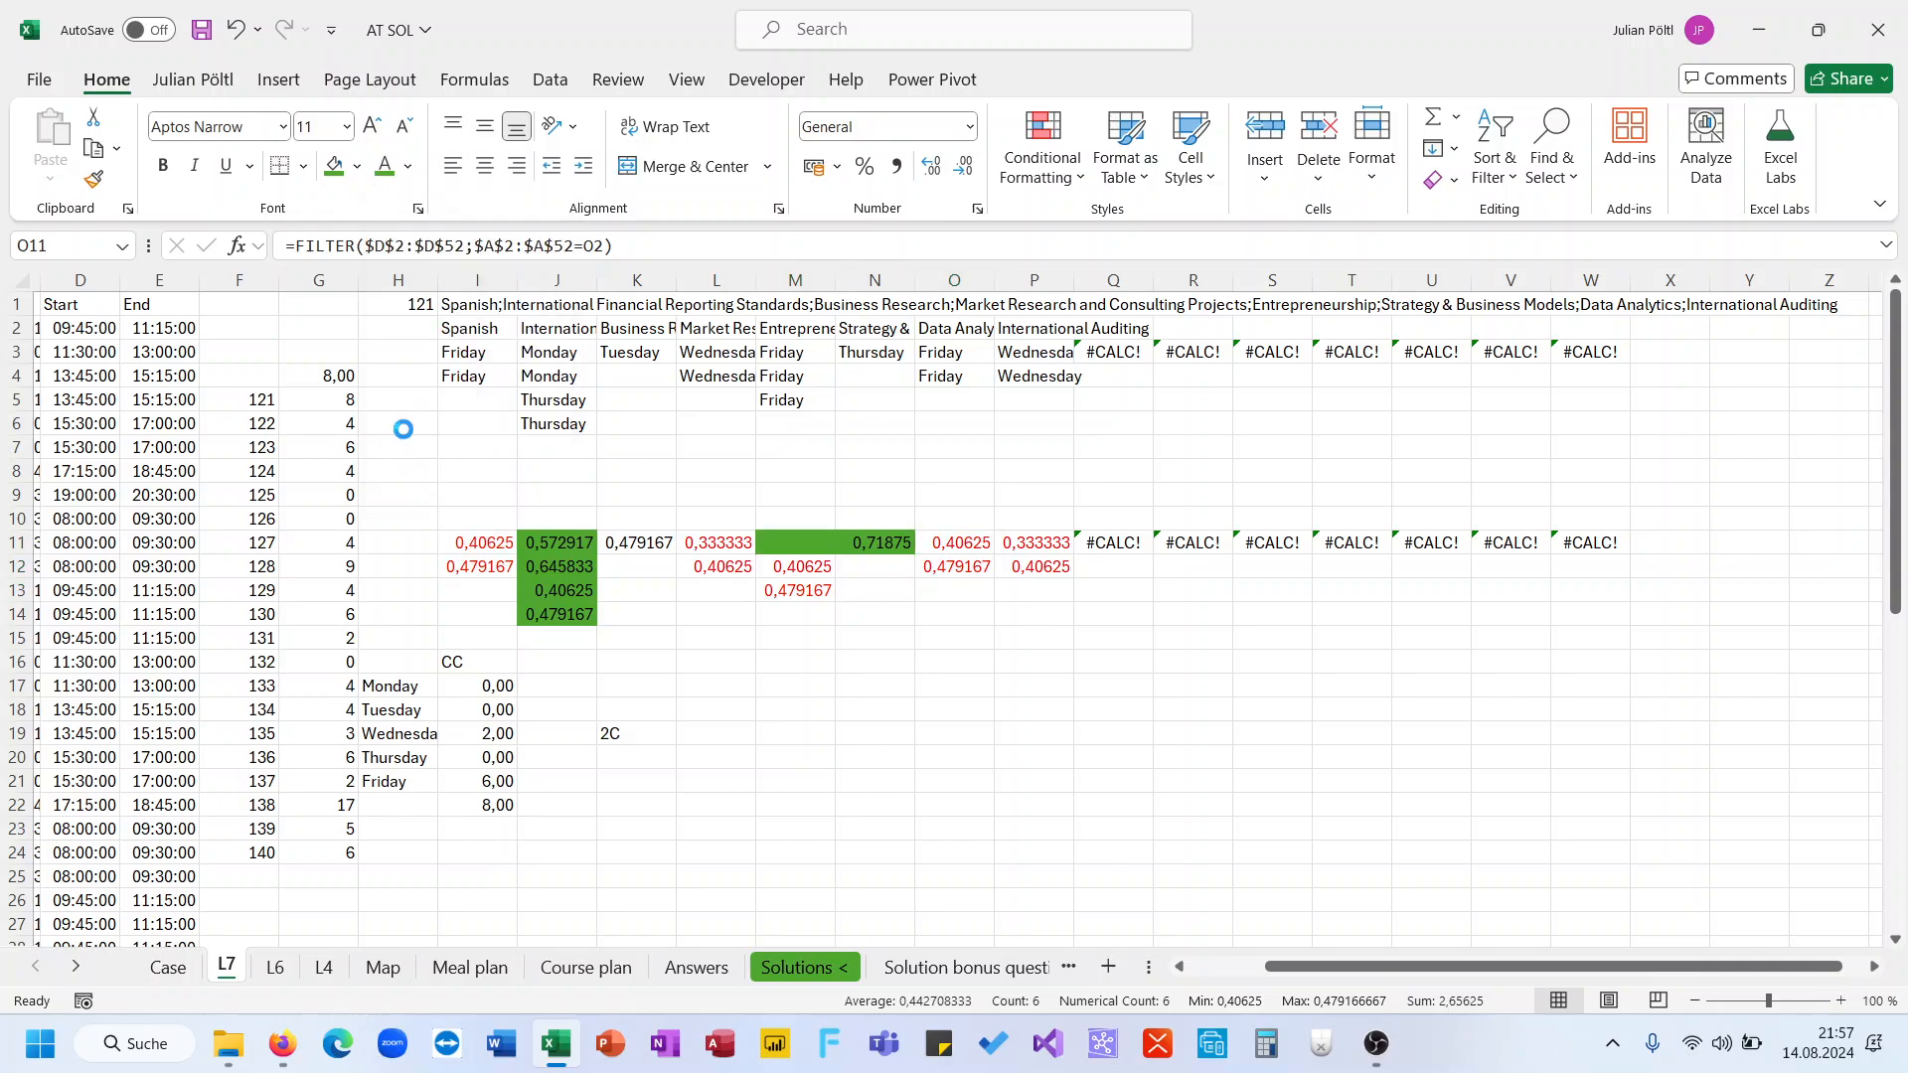
Enter the note 4C in cell K21
{"action": "left_click", "coordinate": [653, 547]}
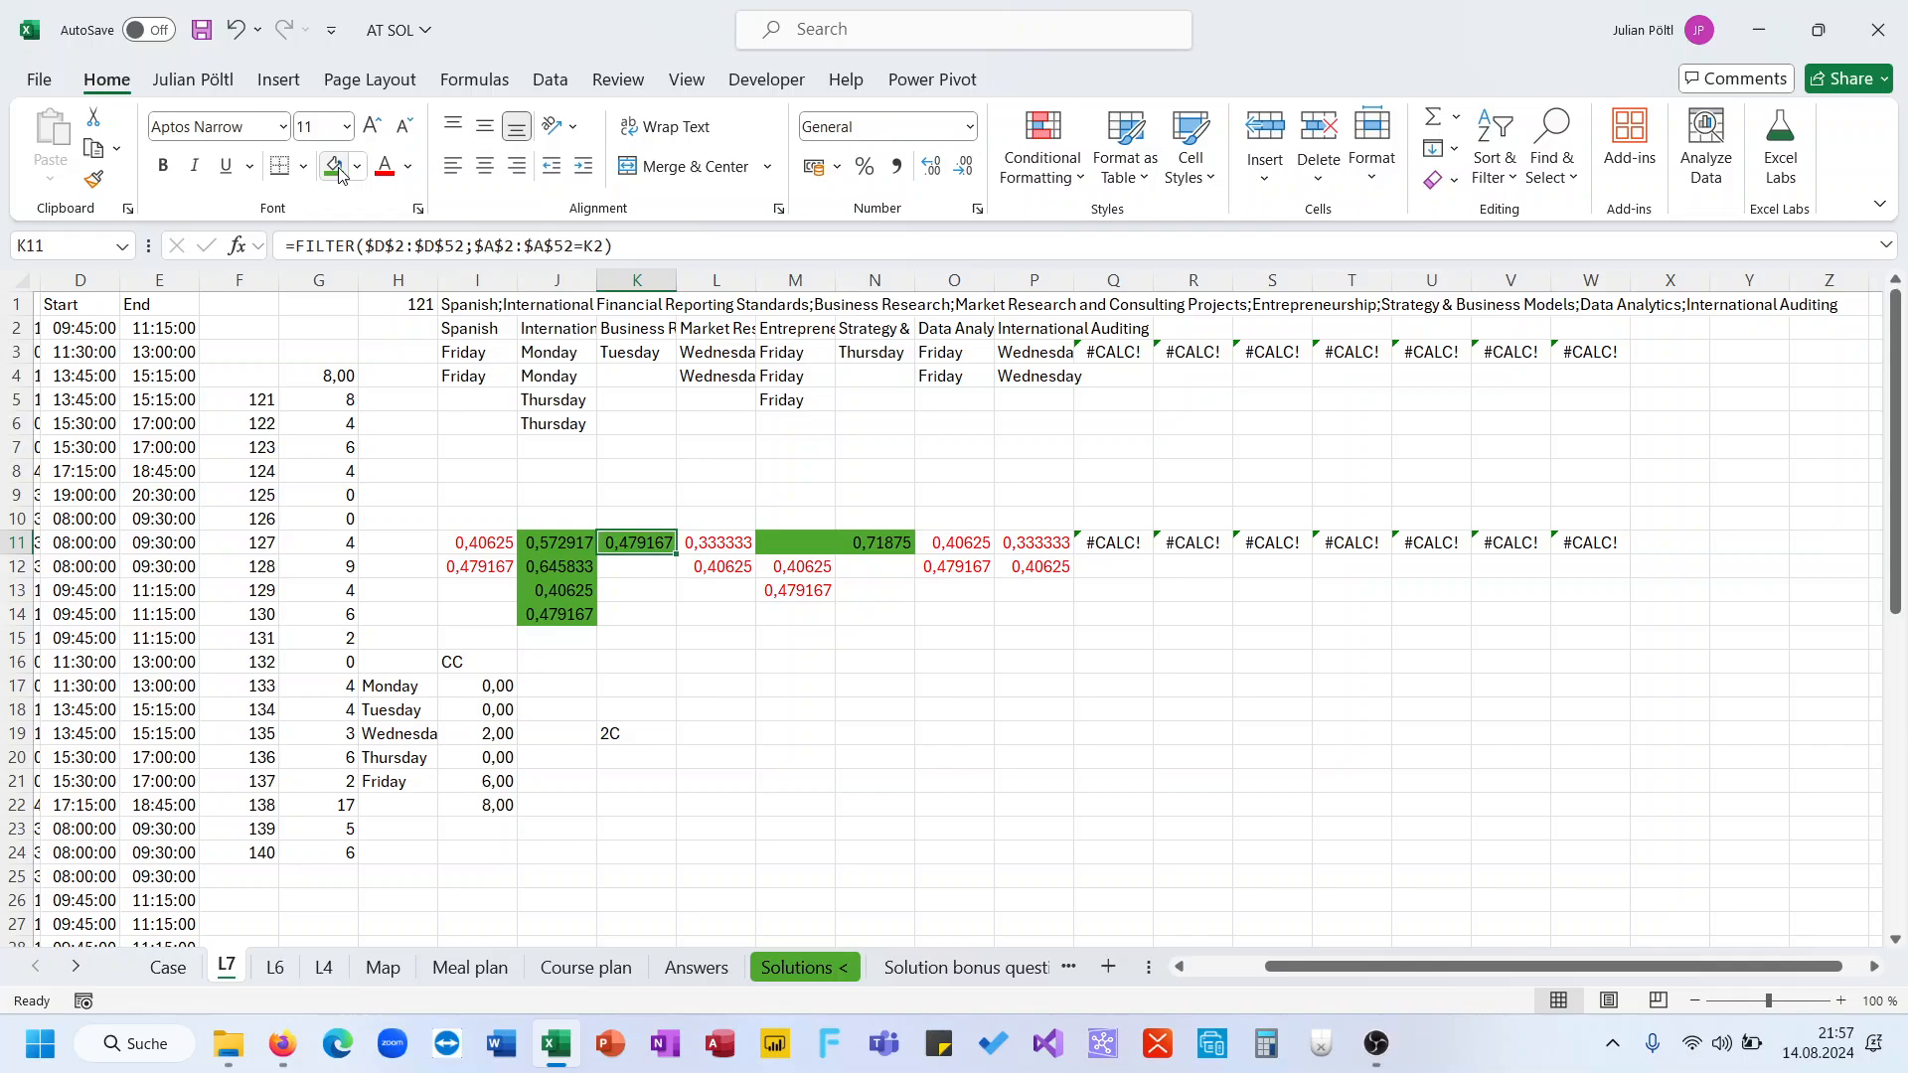
{"action": "left_click", "coordinate": [608, 780]}
{"action": "type", "text": "3"}
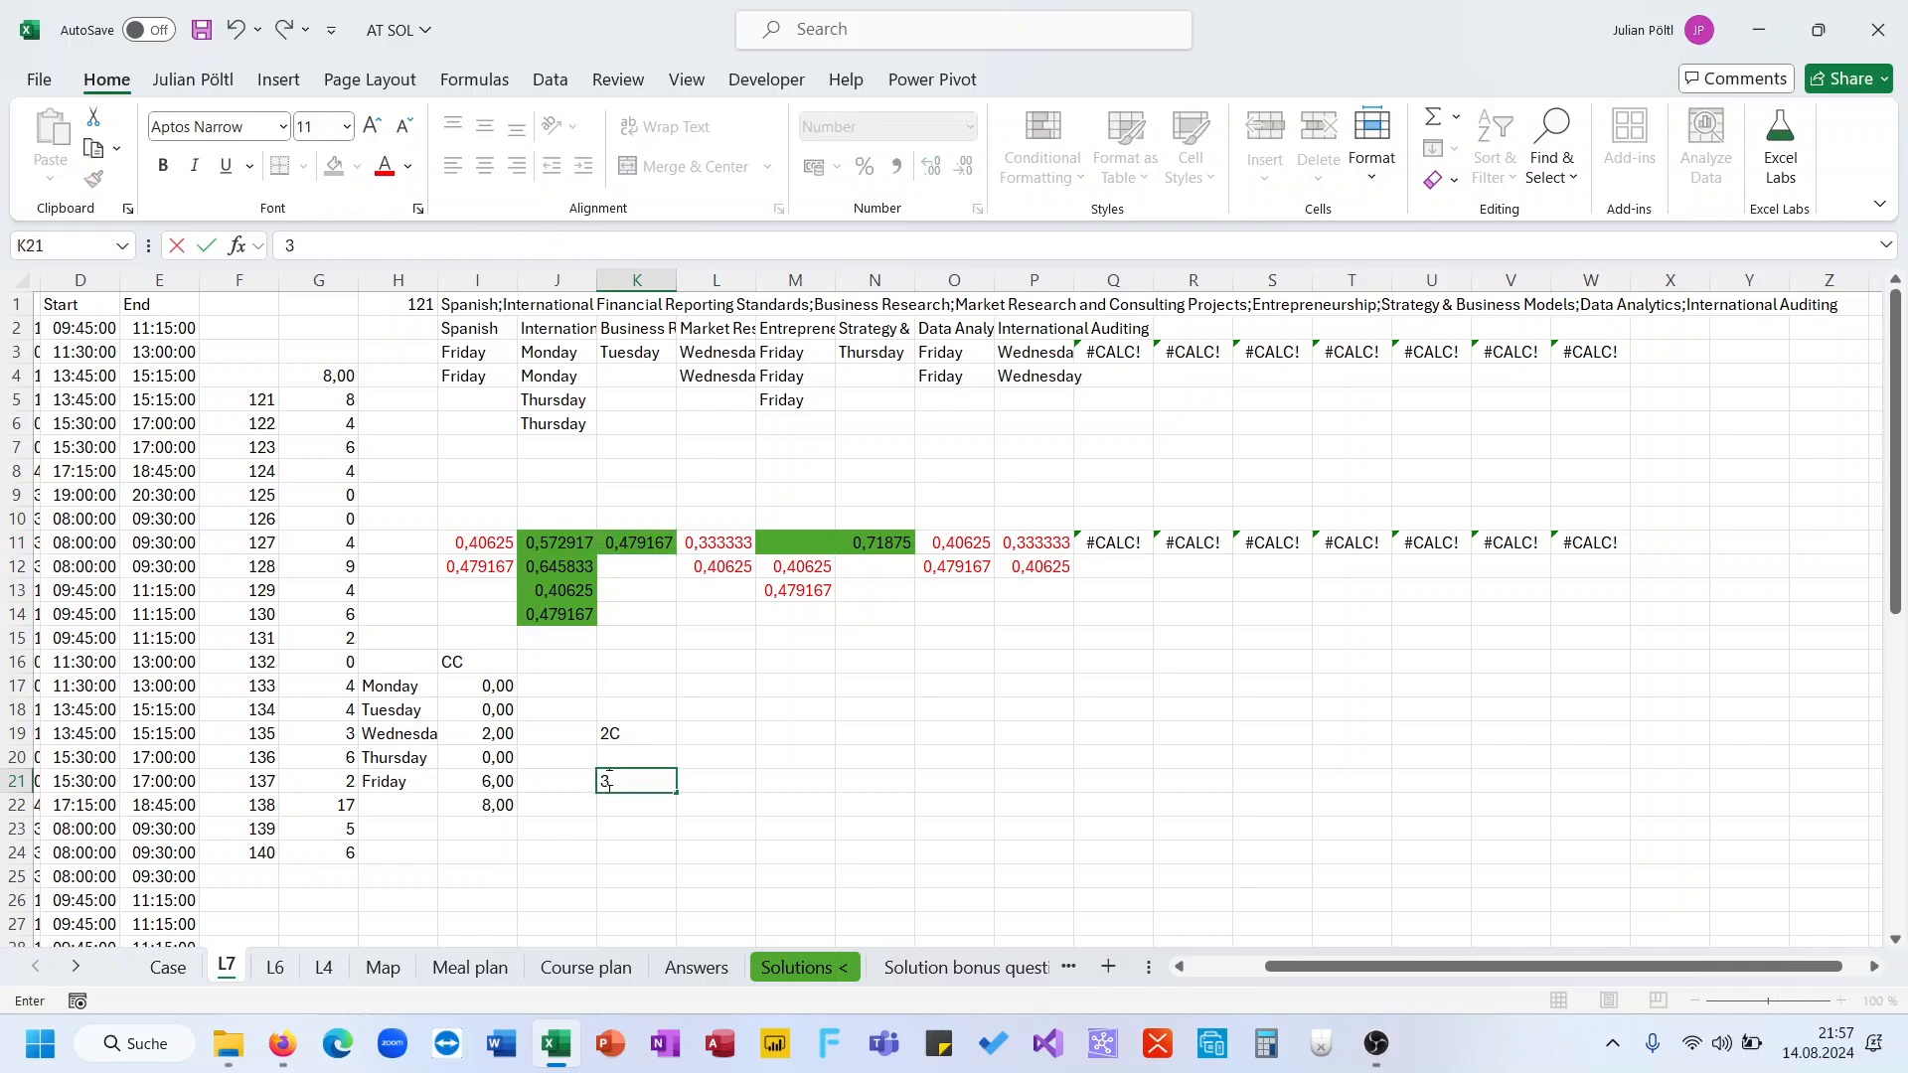
{"action": "type", "text": "C"}
{"action": "key", "text": "Return"}
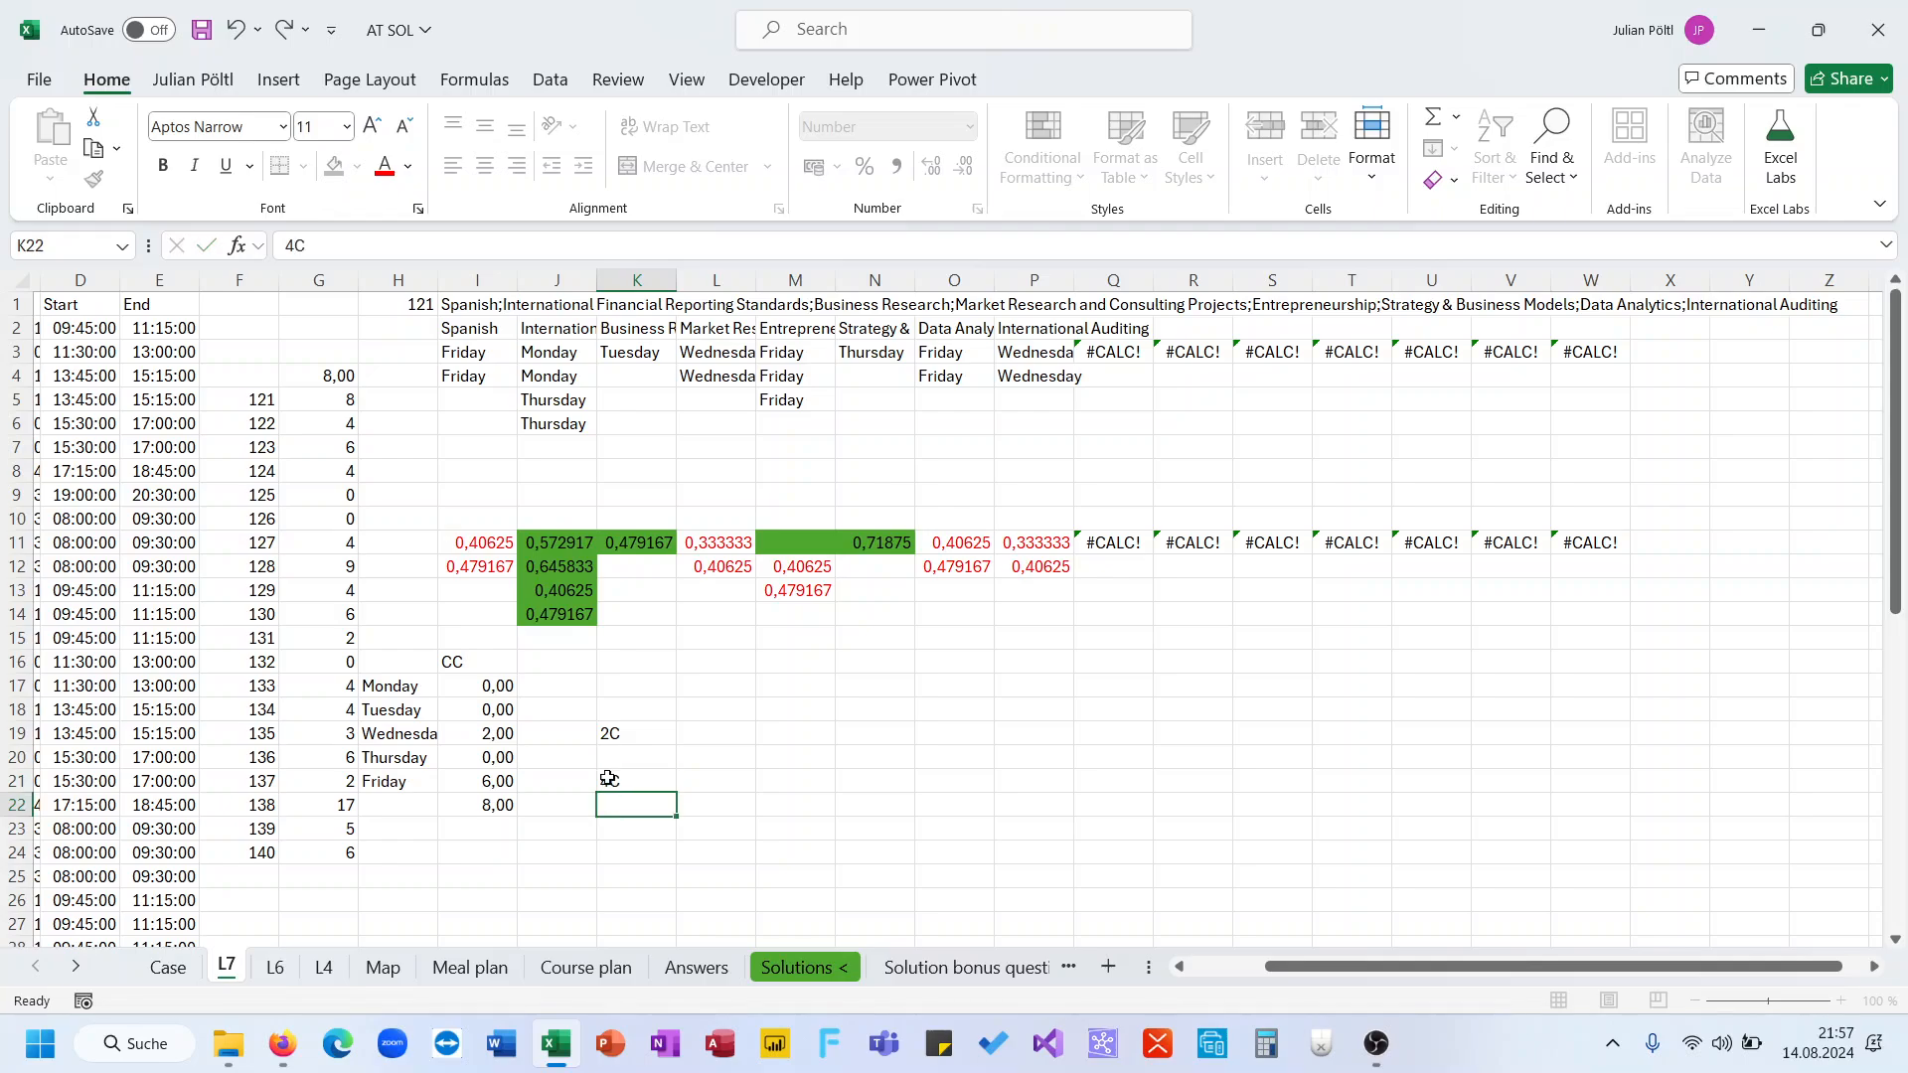
Enter 3 in L19 and 6 in L21 beside the Wednesday and Friday conflict results
{"action": "key", "text": "Up"}
{"action": "key", "text": "Up"}
{"action": "key", "text": "Up"}
{"action": "key", "text": "Left"}
{"action": "key", "text": "Left"}
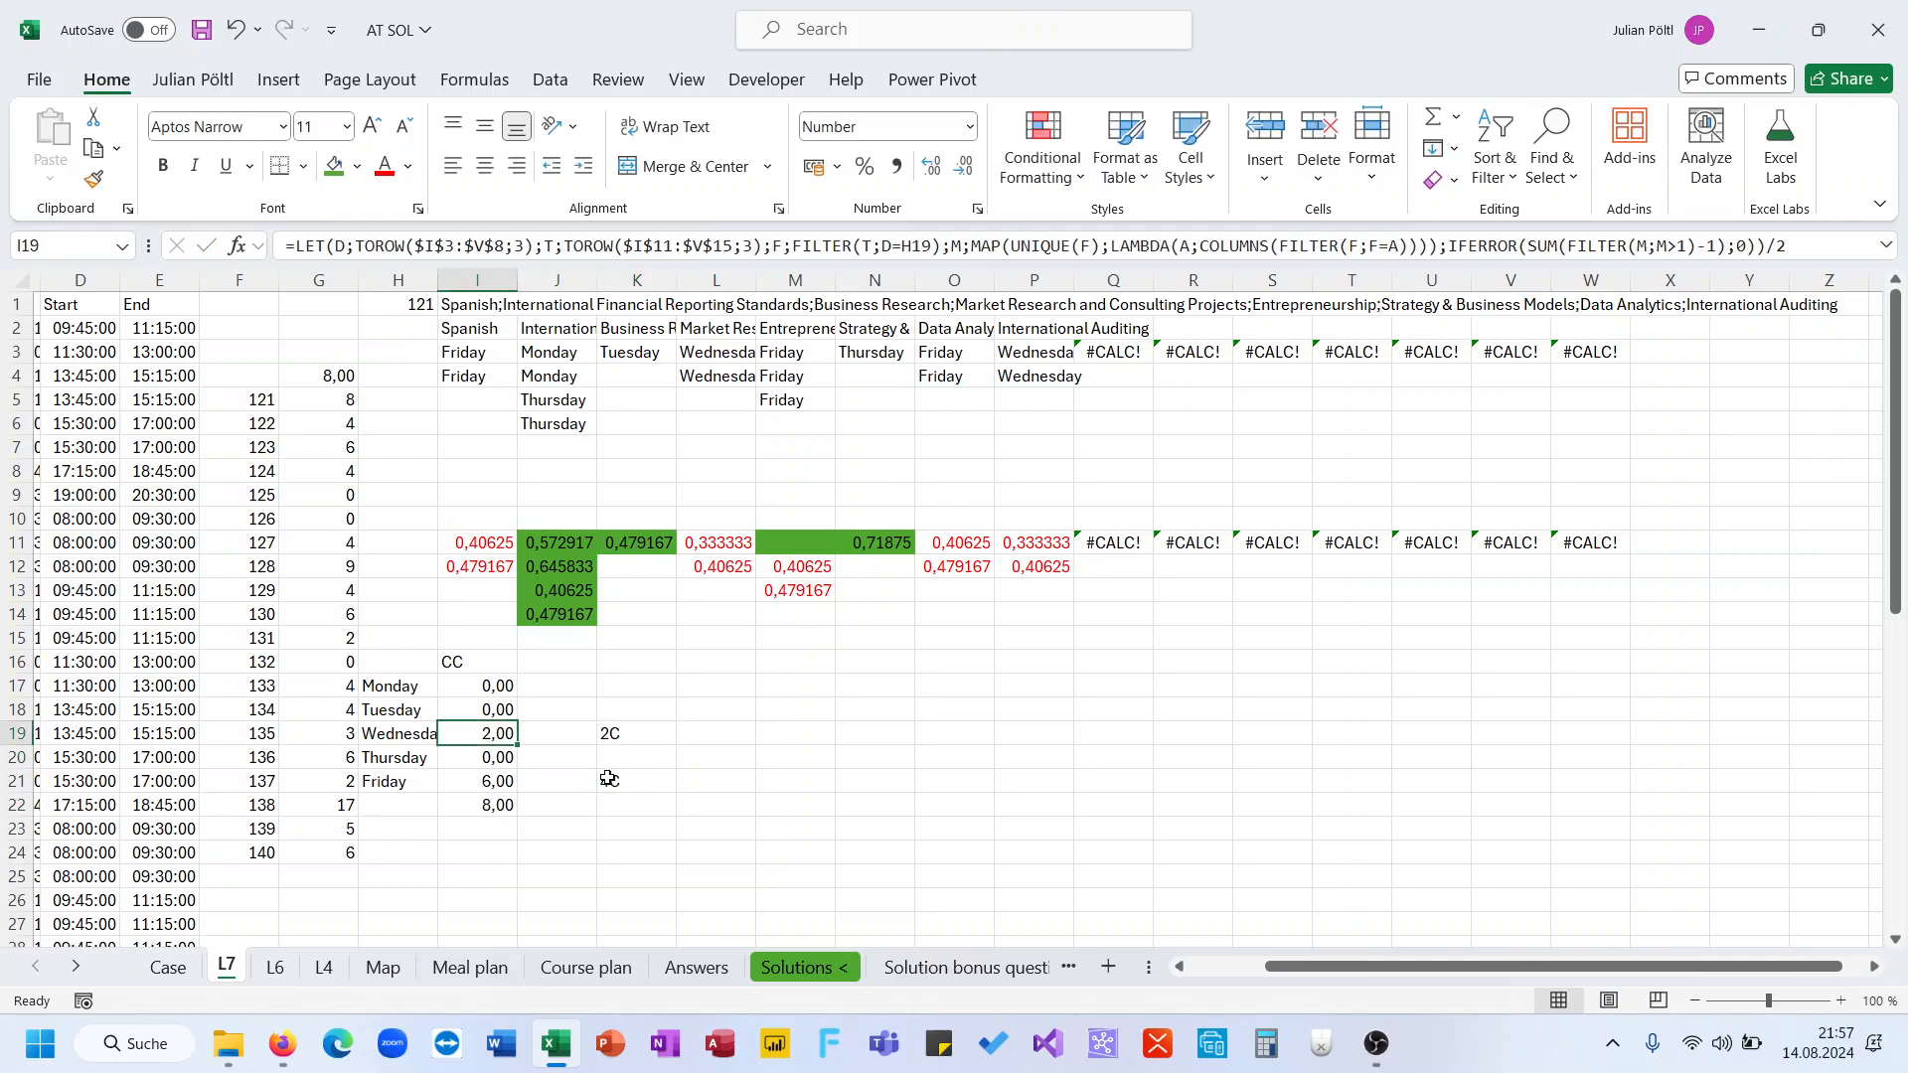
{"action": "left_click", "coordinate": [486, 787]}
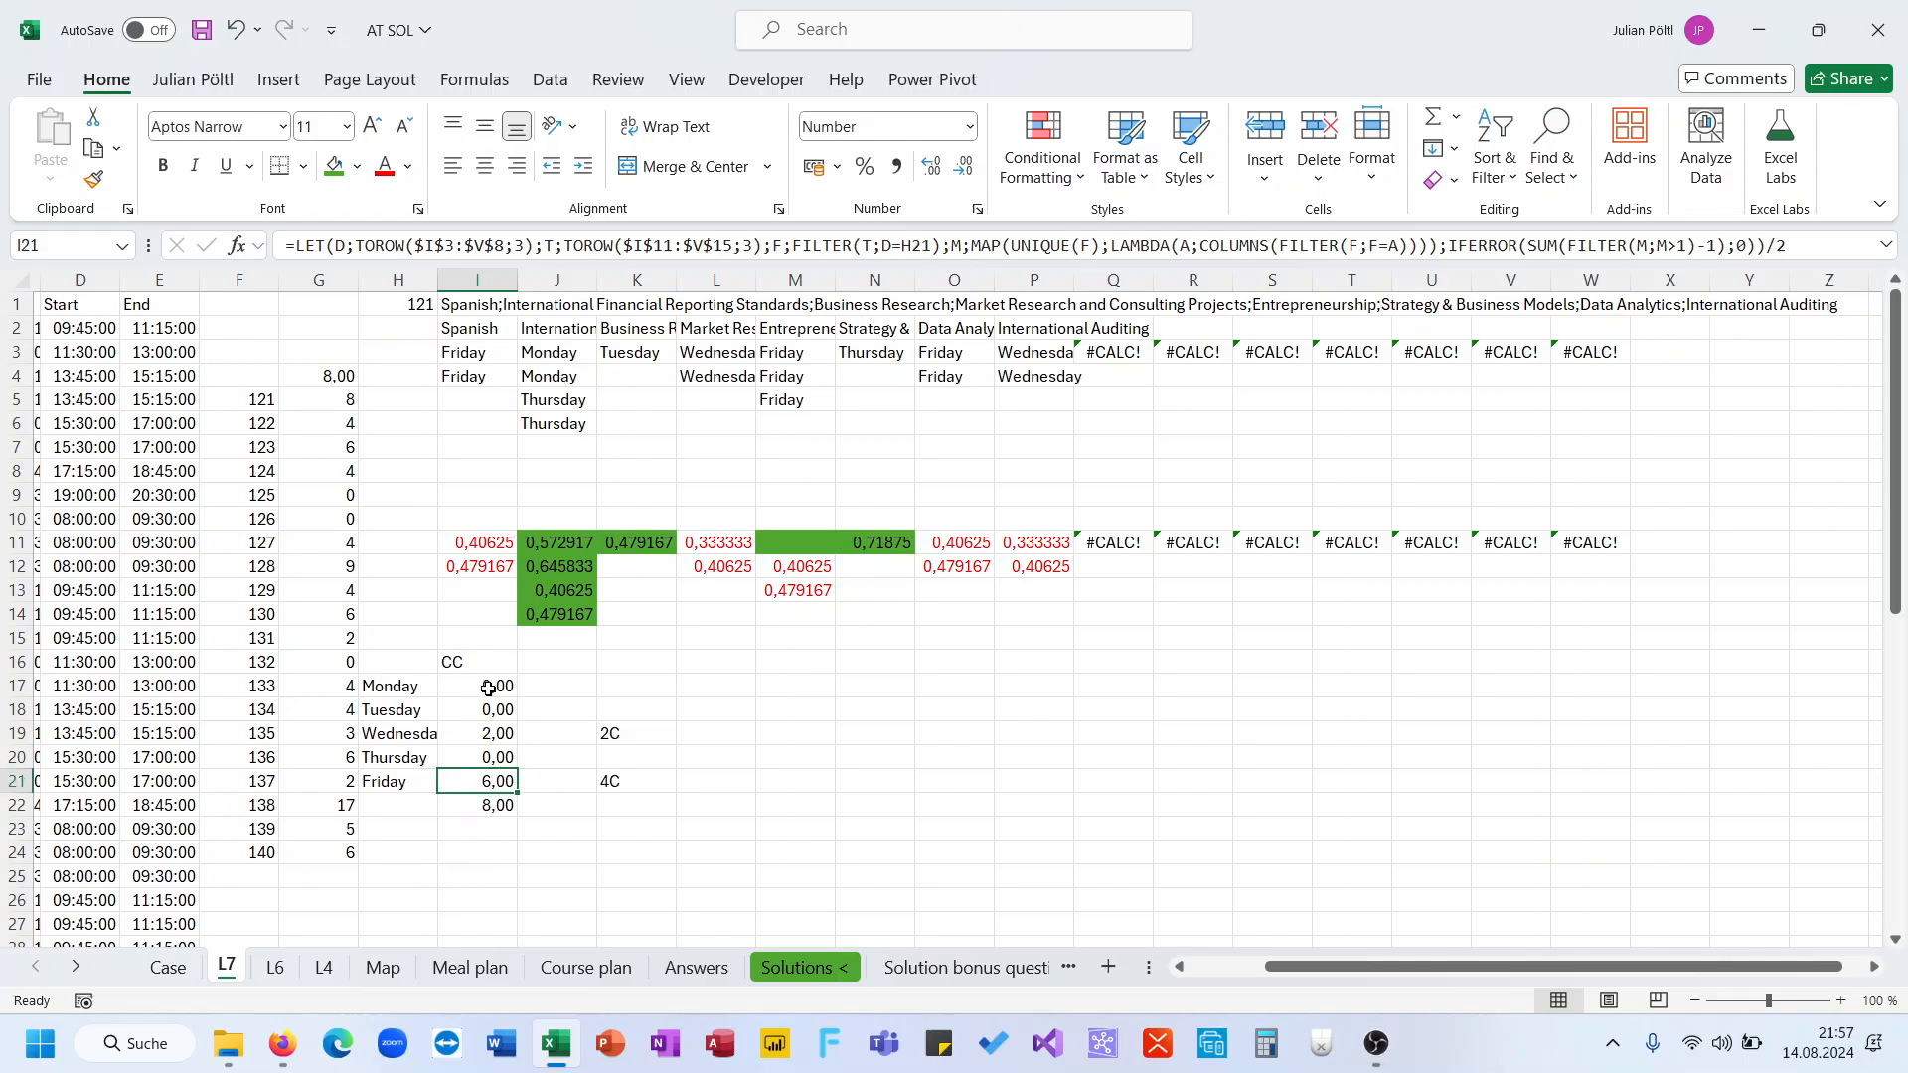
{"action": "left_click", "coordinate": [496, 740]}
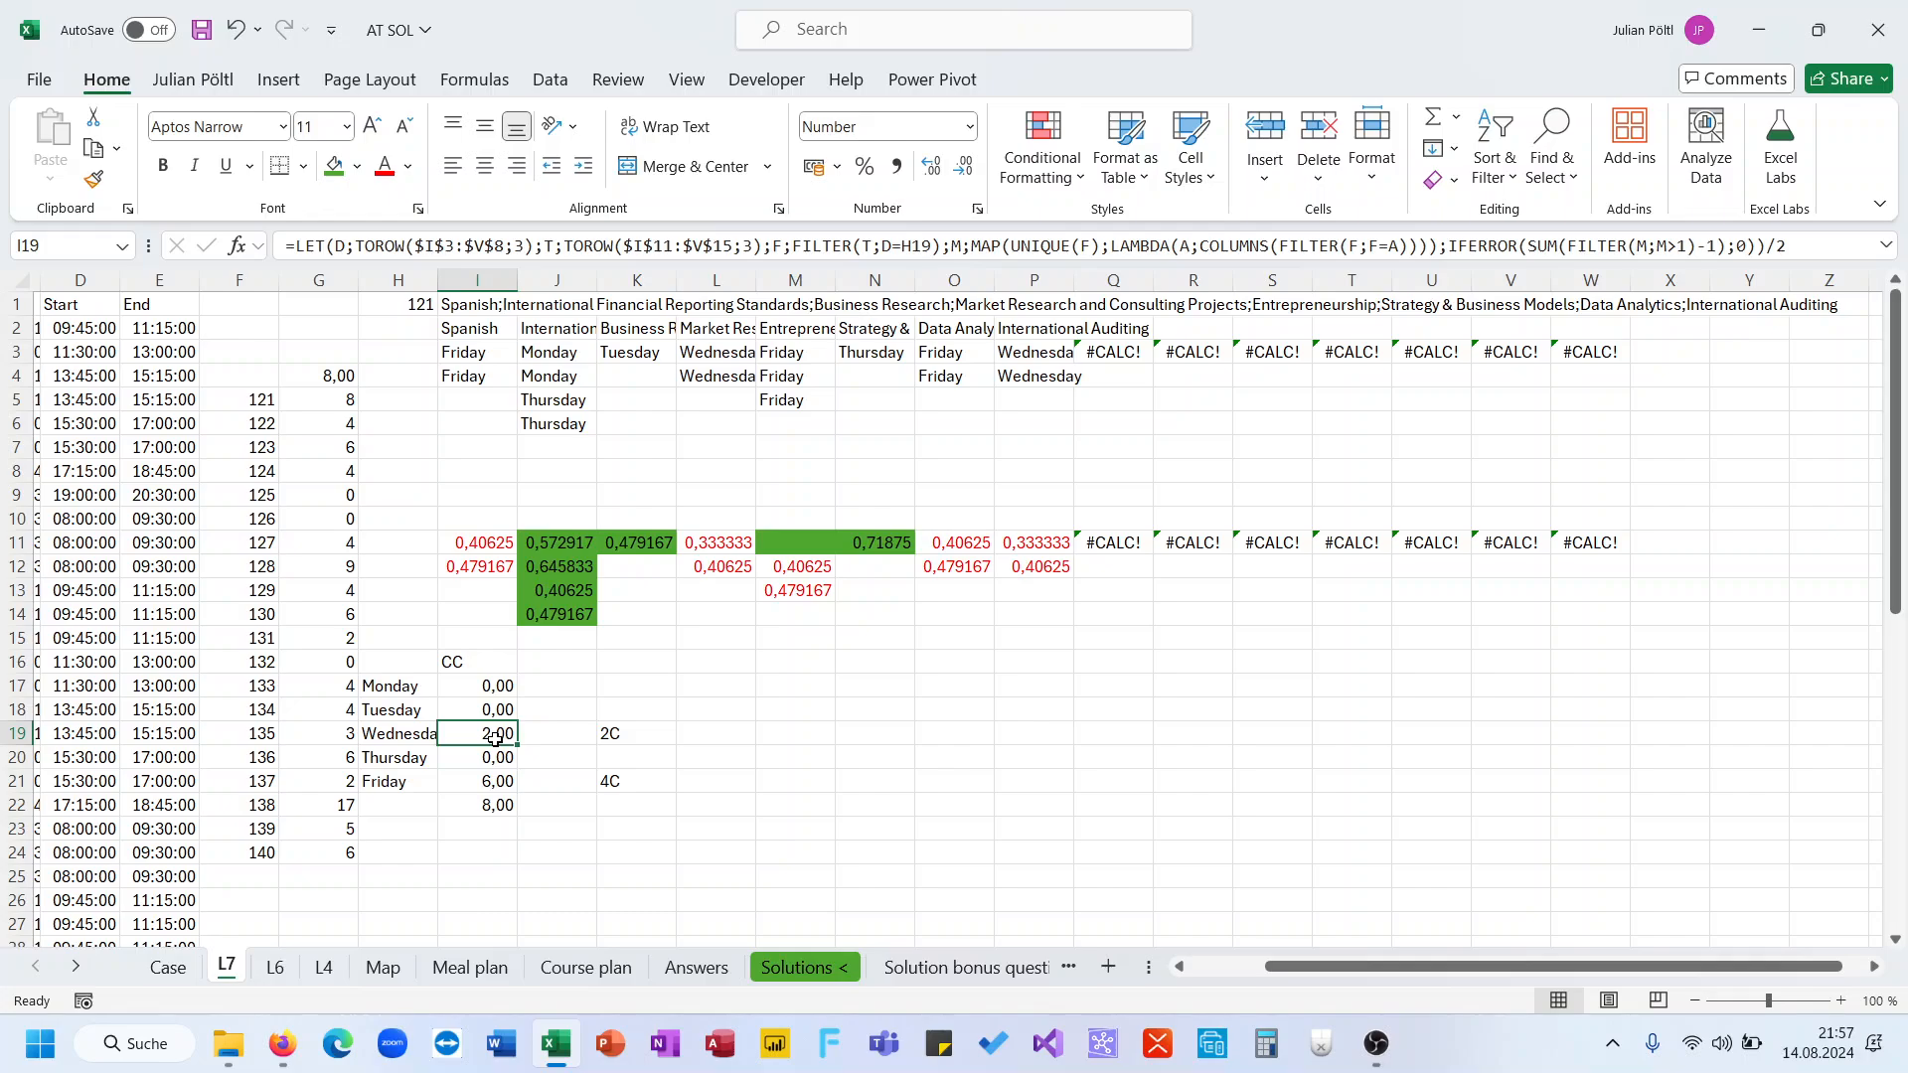
{"action": "left_click", "coordinate": [688, 733]}
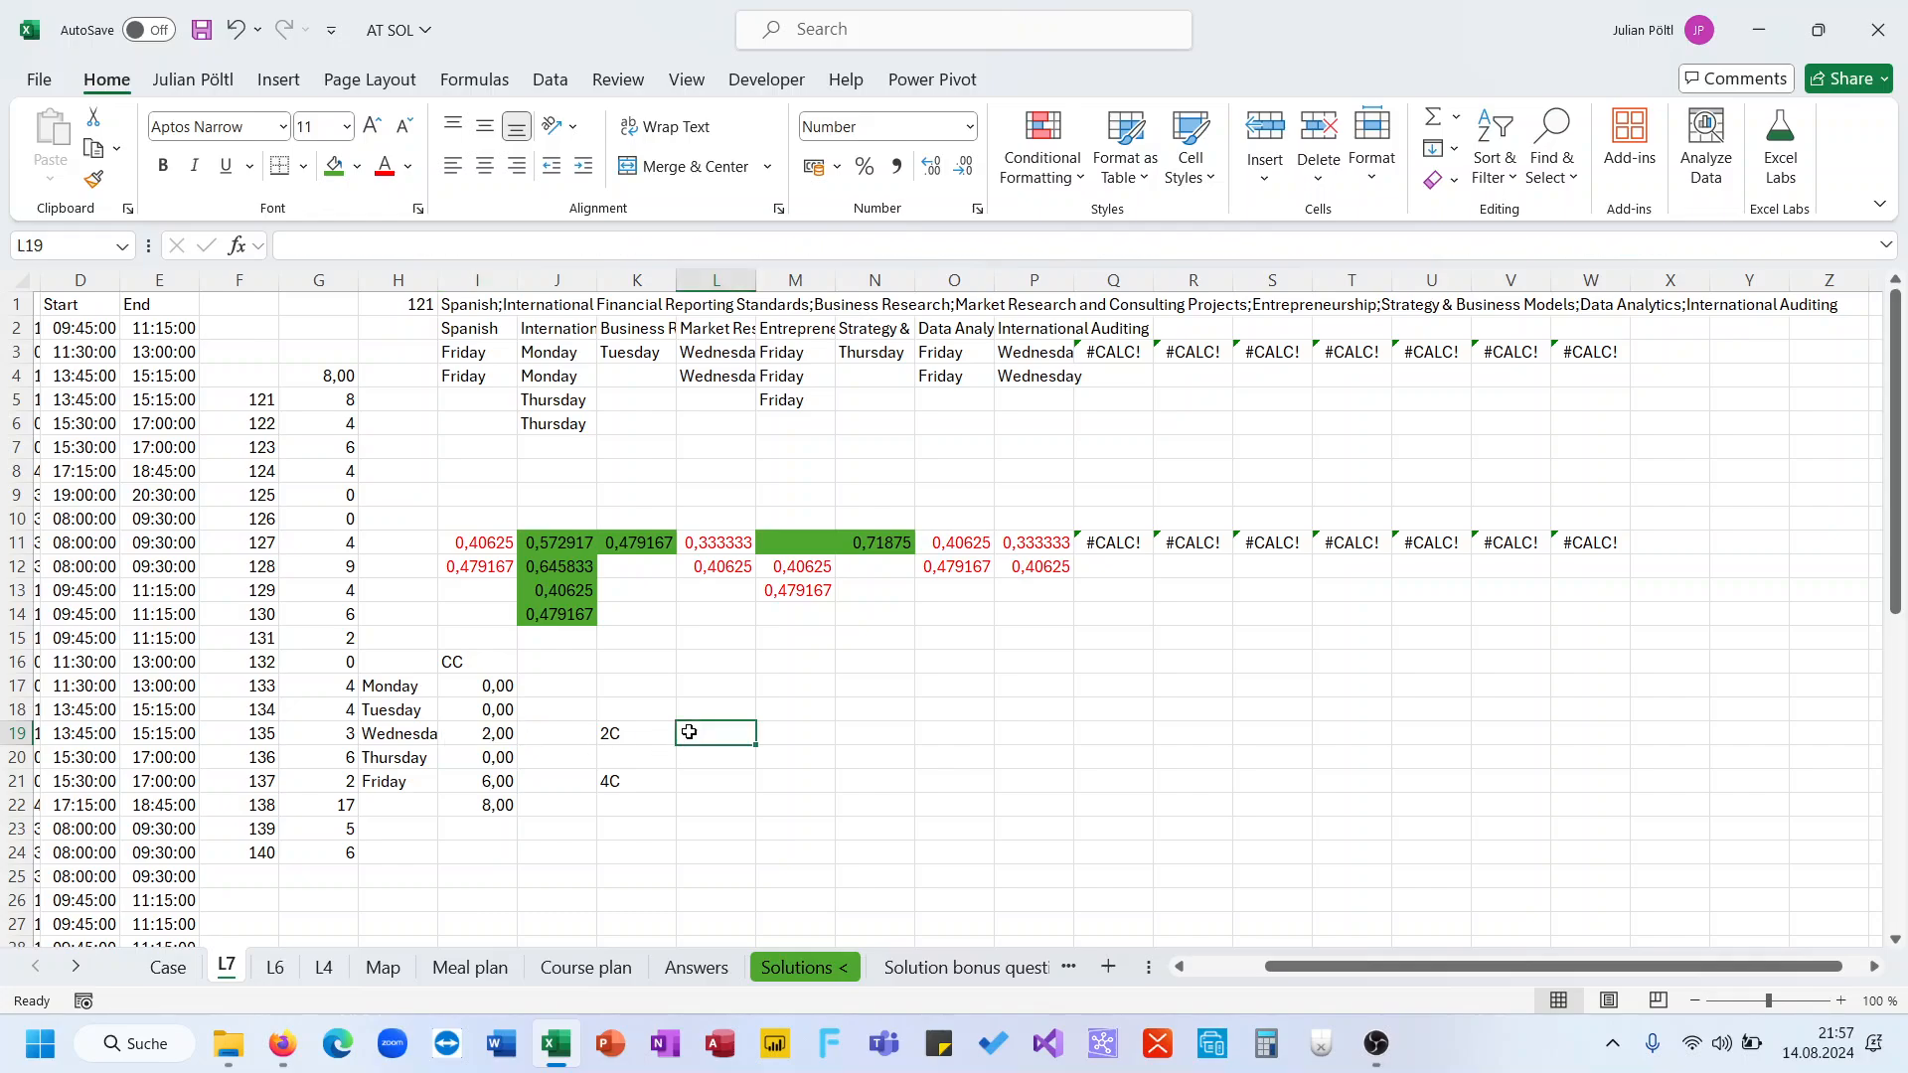
{"action": "type", "text": "3"}
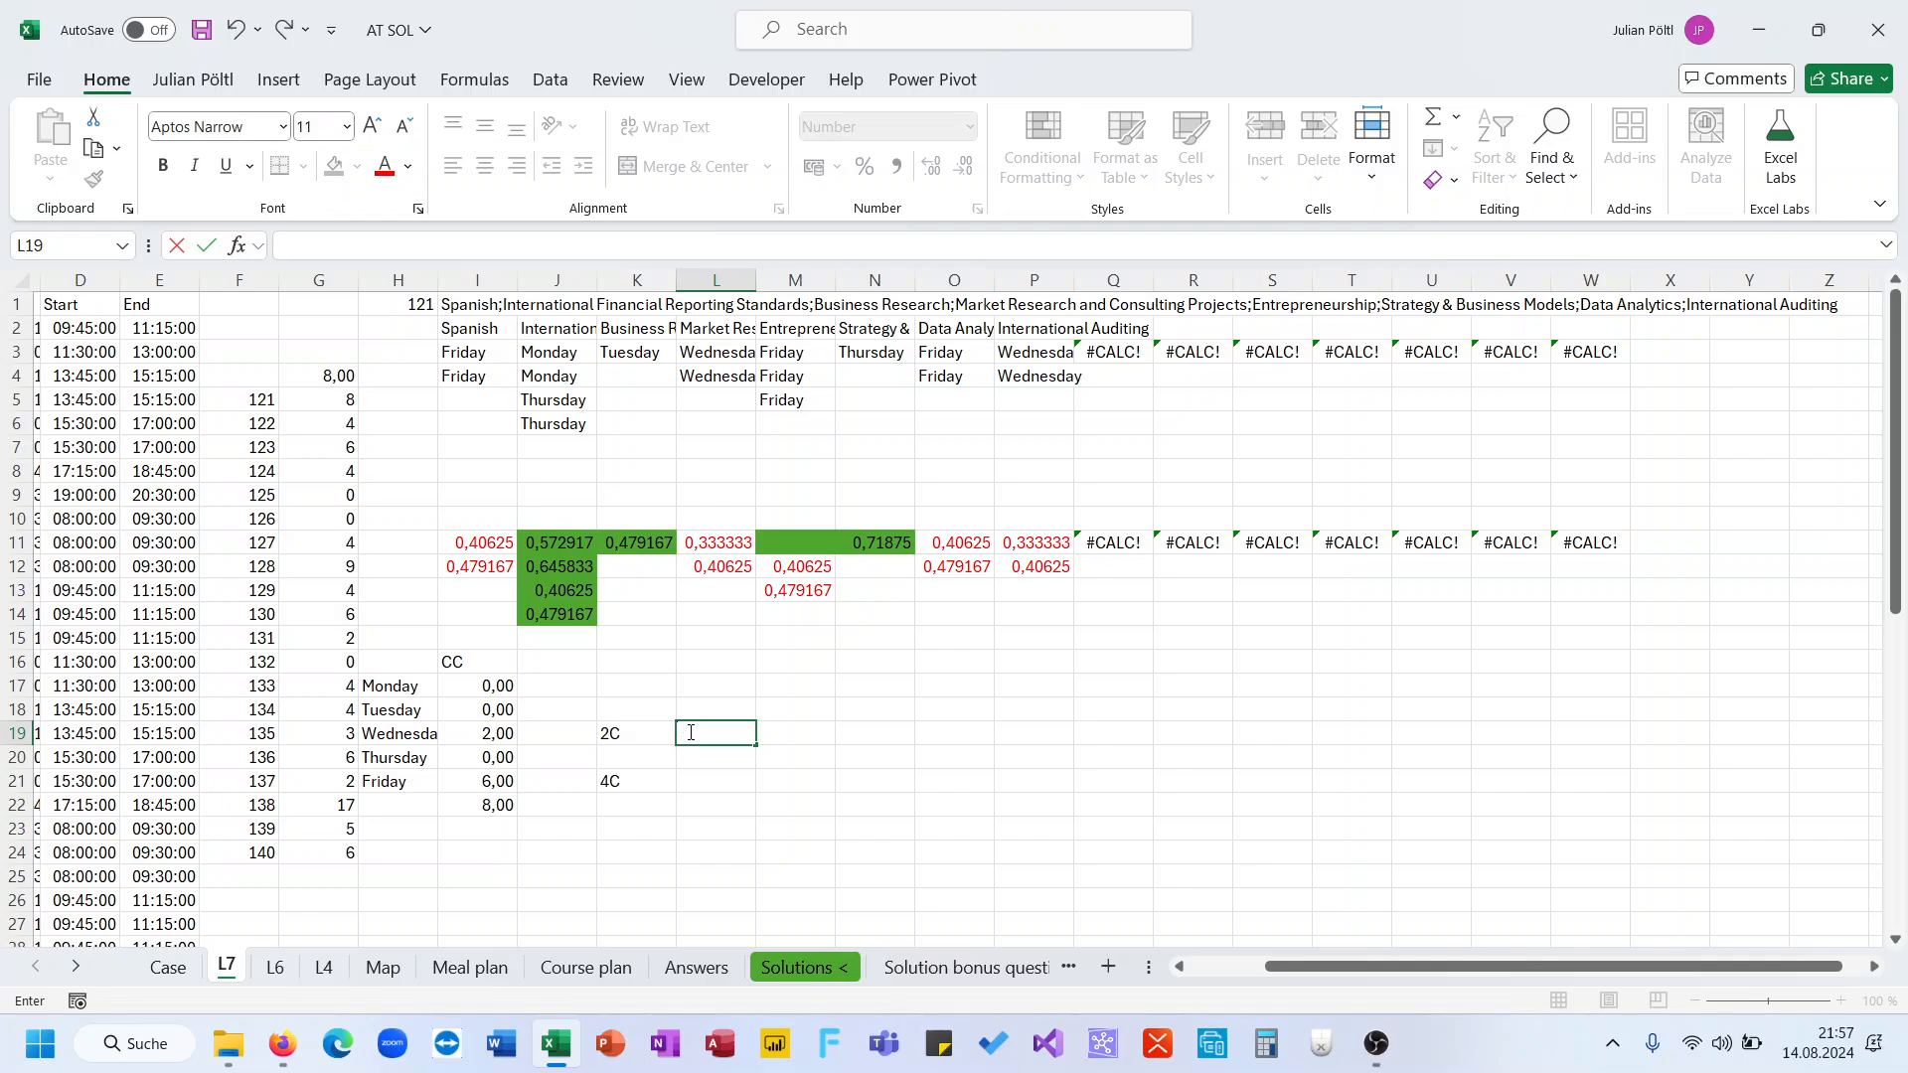
{"action": "key", "text": "Return"}
{"action": "key", "text": "Down"}
{"action": "key", "text": "Down"}
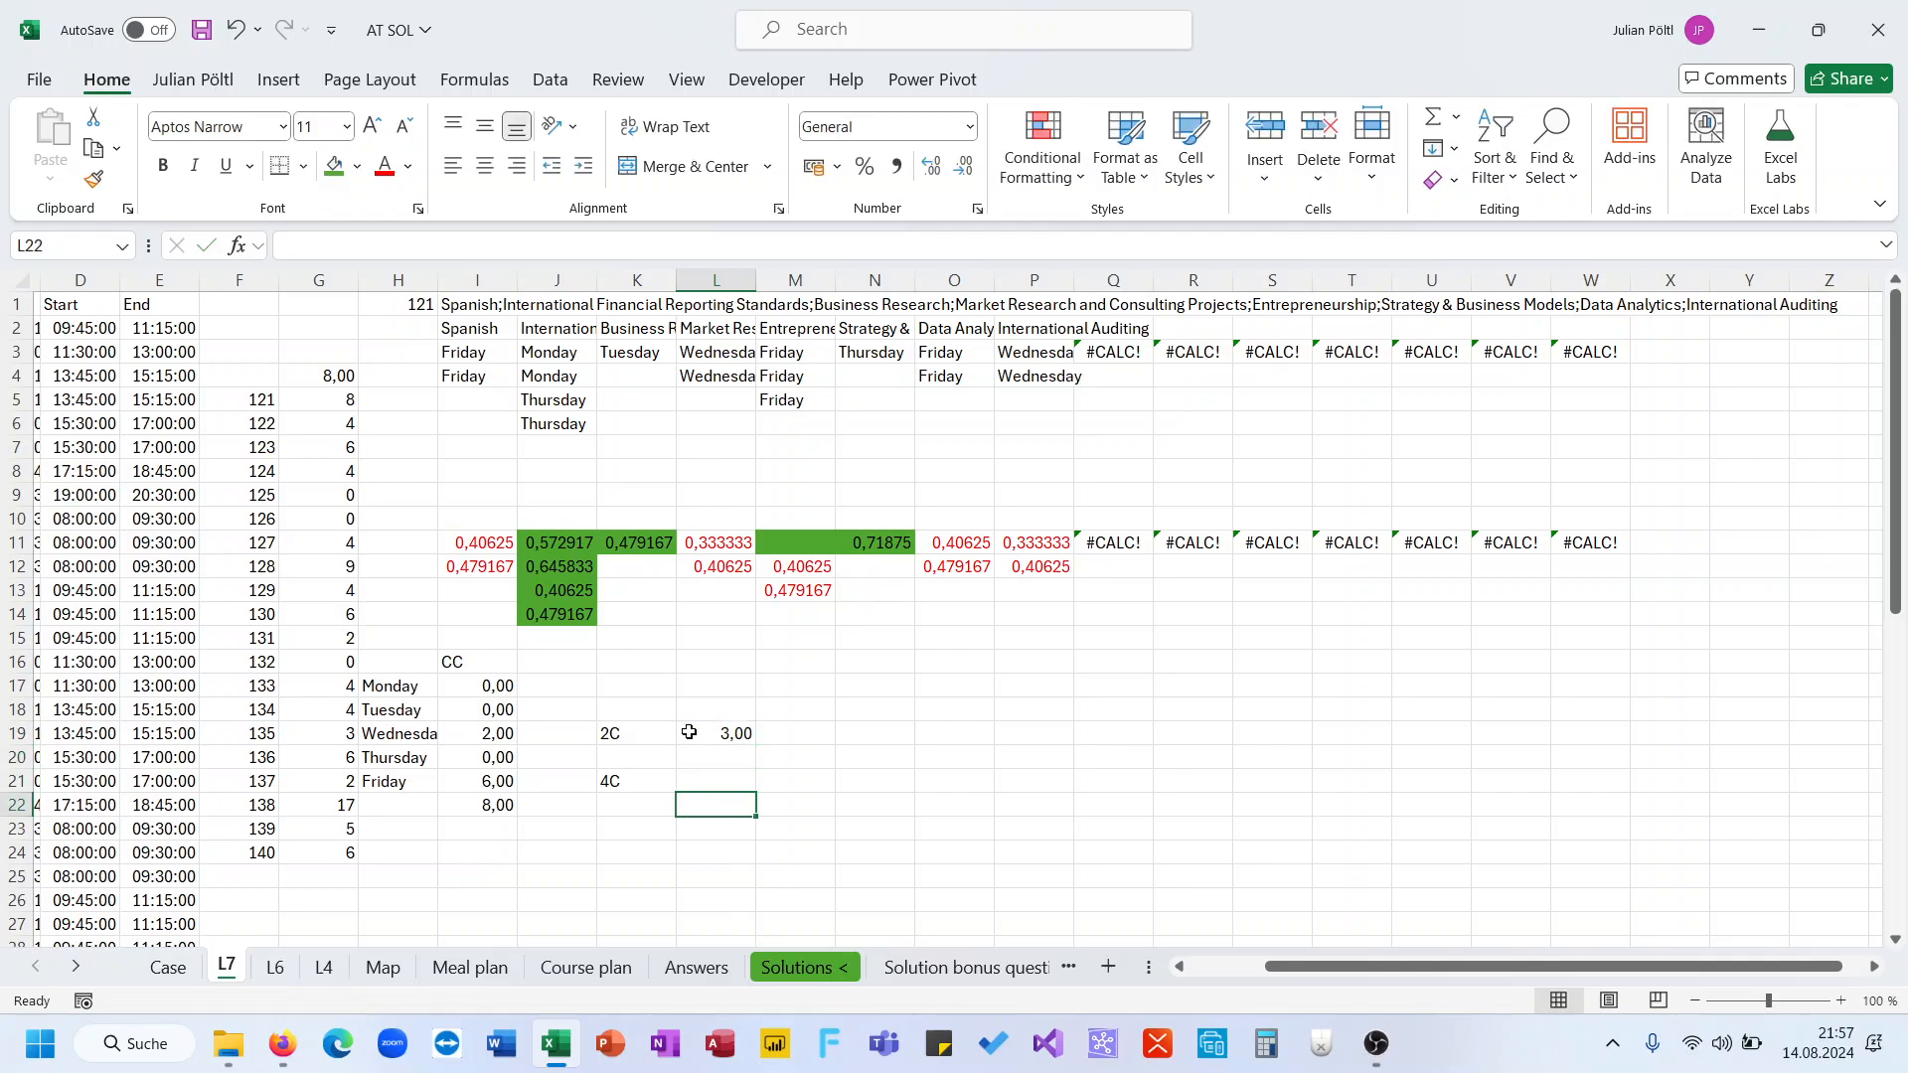
{"action": "key", "text": "Up"}
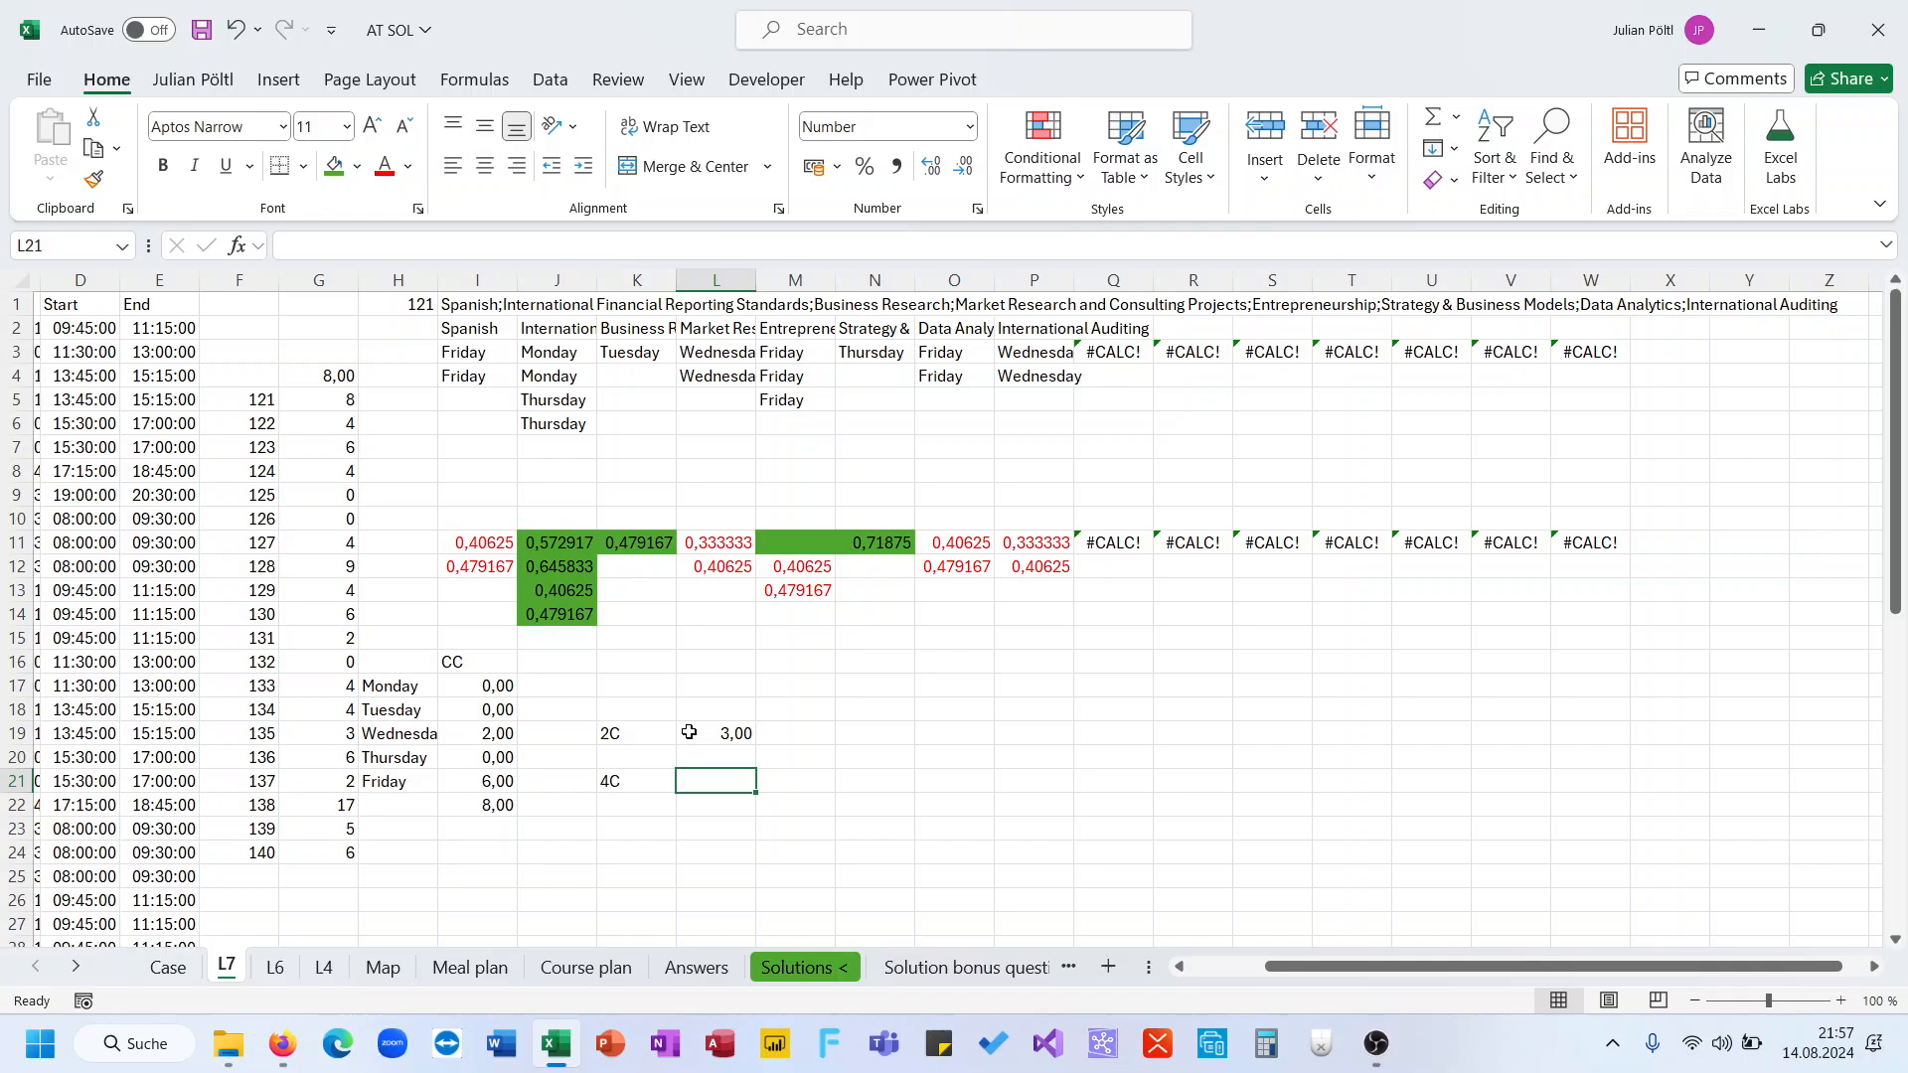
{"action": "type", "text": "6"}
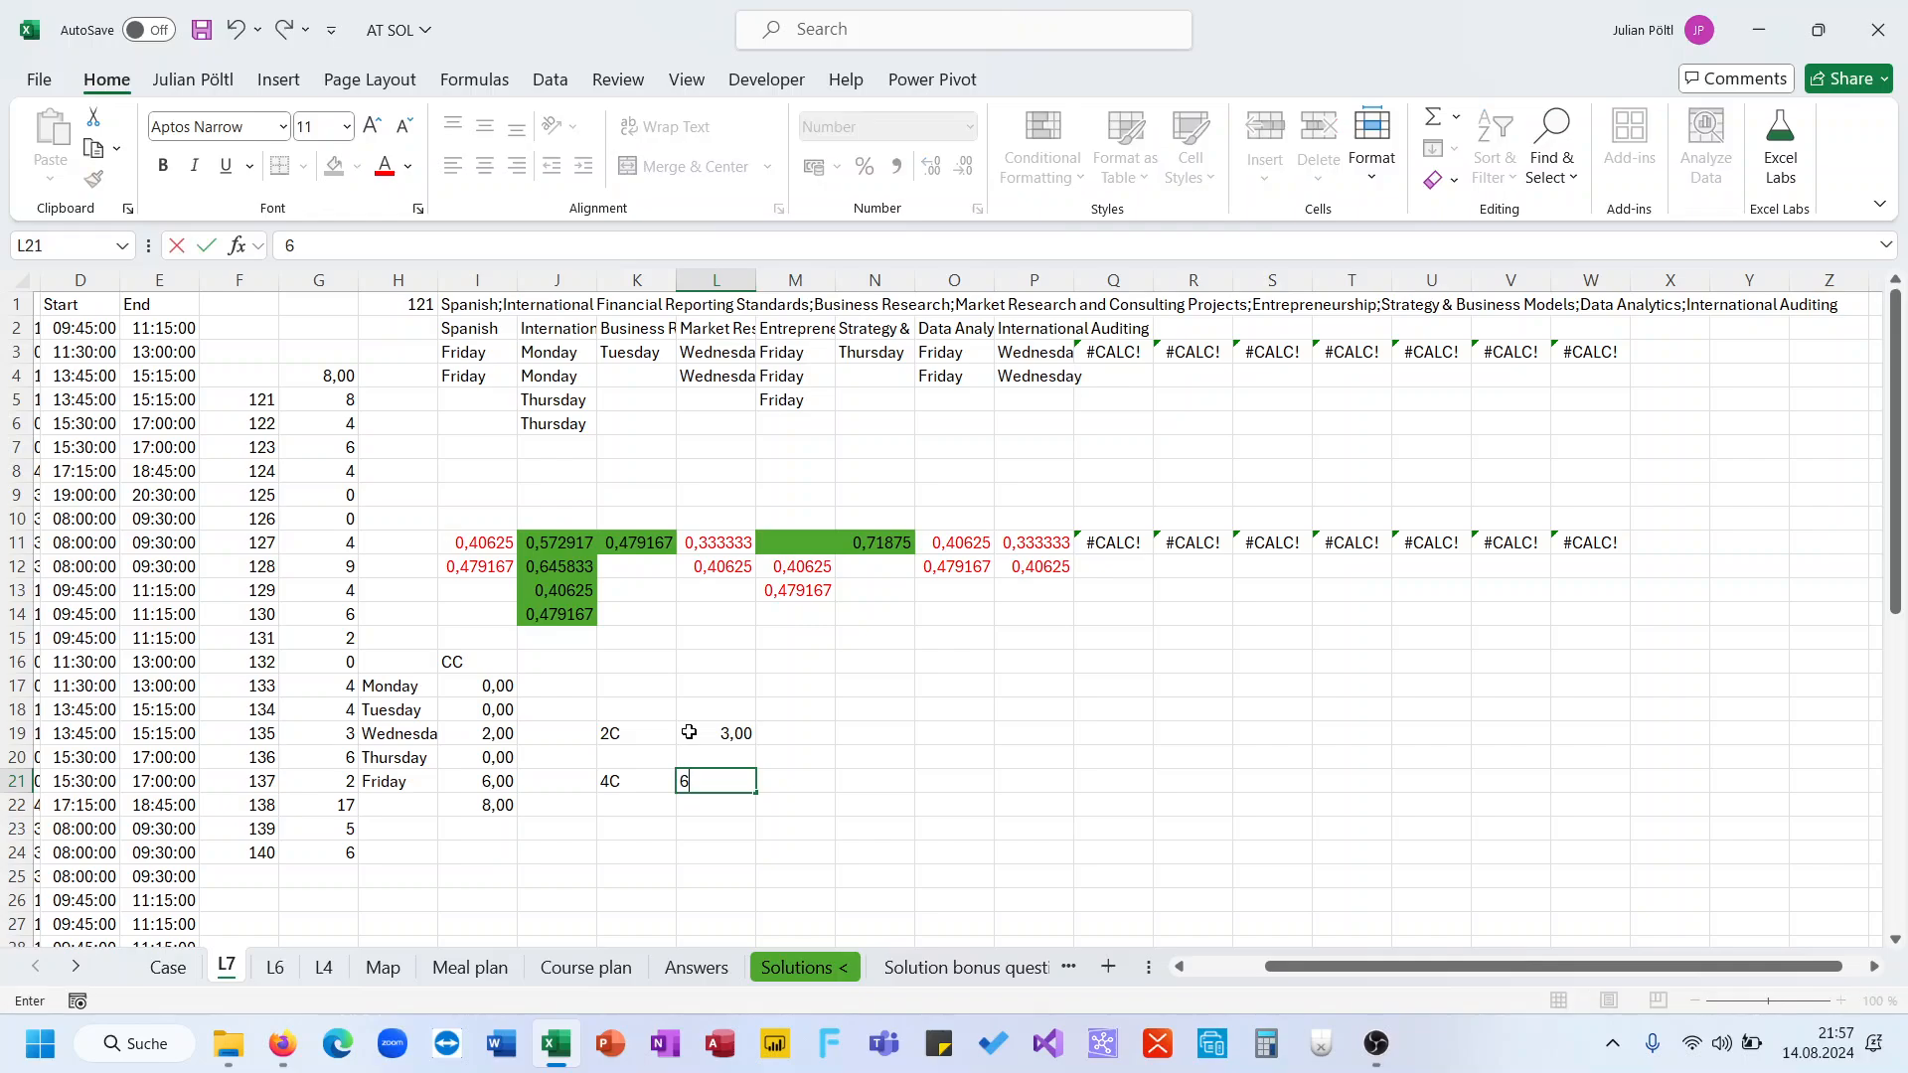
{"action": "key", "text": "Return"}
Edit the formula in I17 to sum FILTER(M;M>1) without subtracting 1 or dividing by 2
{"action": "key", "text": "Up"}
{"action": "key", "text": "Left"}
{"action": "key", "text": "Right"}
{"action": "key", "text": "Left"}
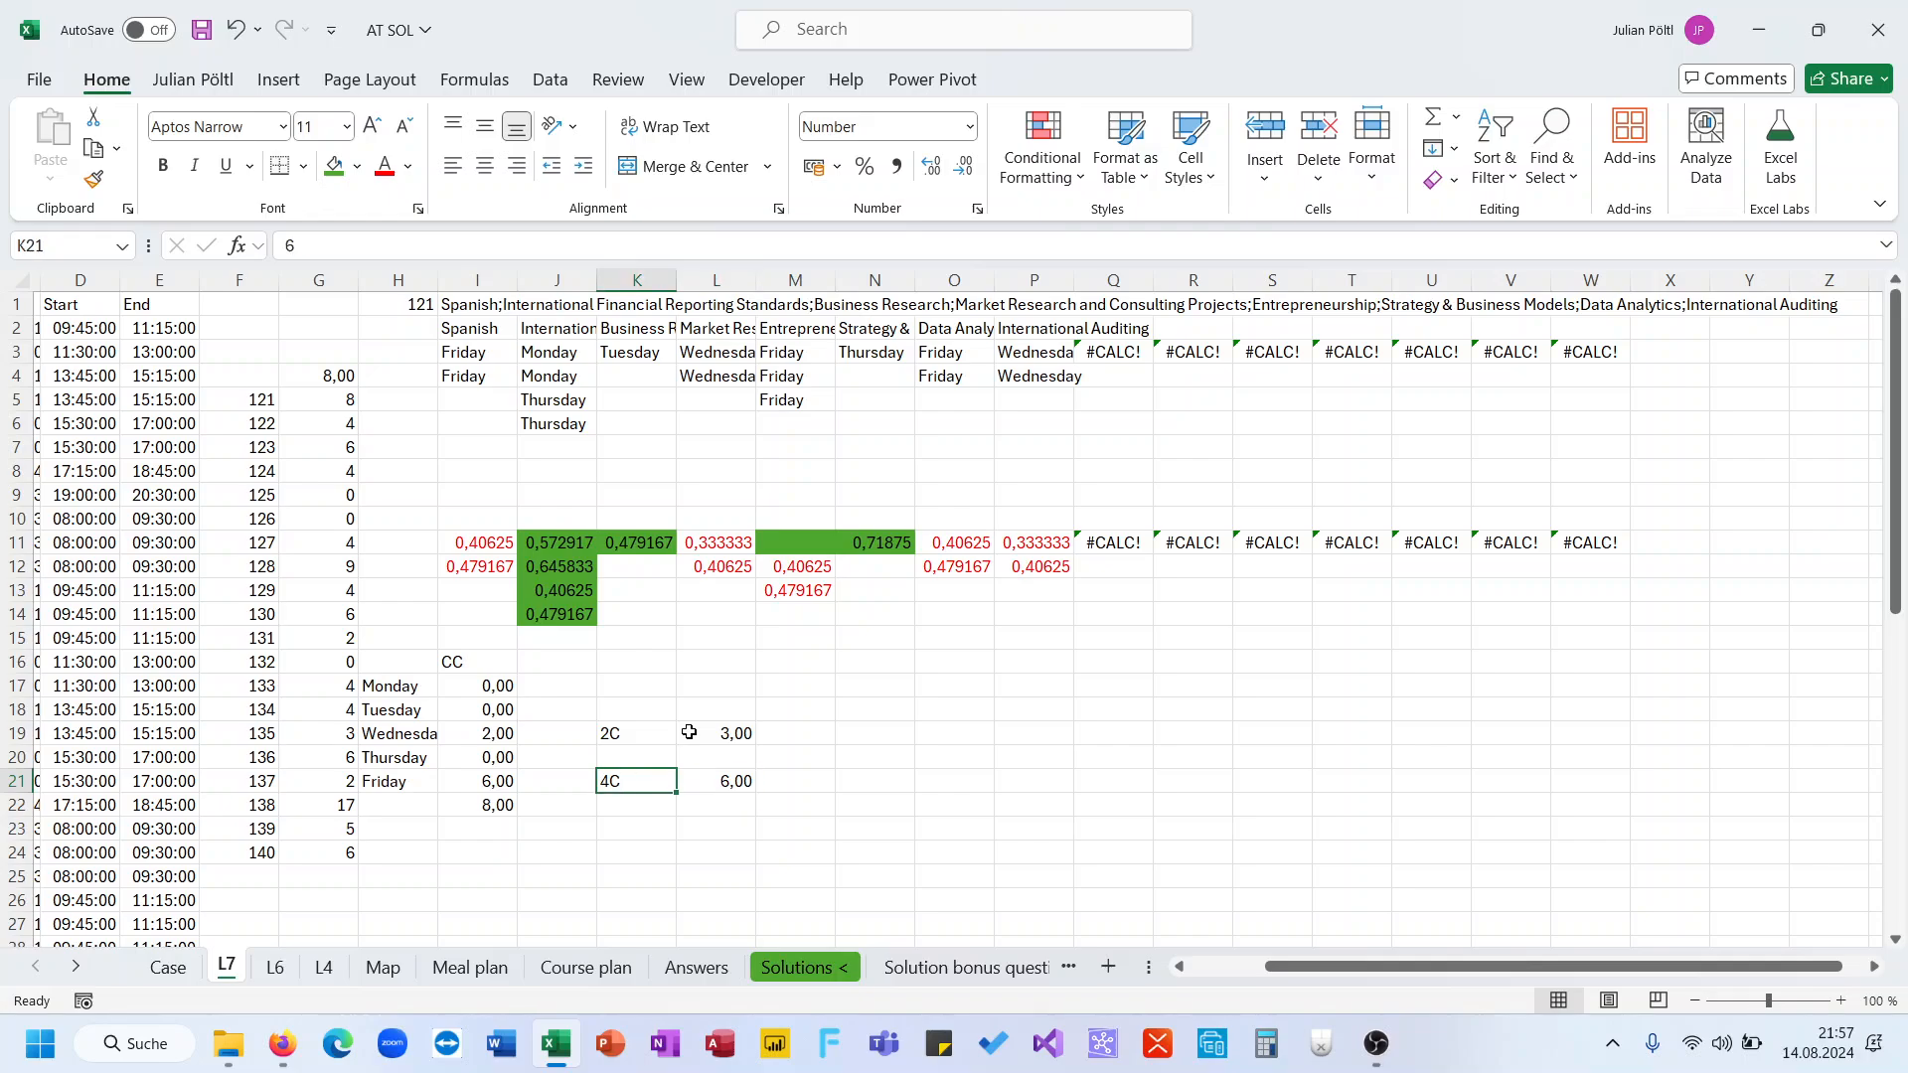
{"action": "key", "text": "Right"}
{"action": "key", "text": "Left"}
{"action": "key", "text": "Left"}
{"action": "key", "text": "Left"}
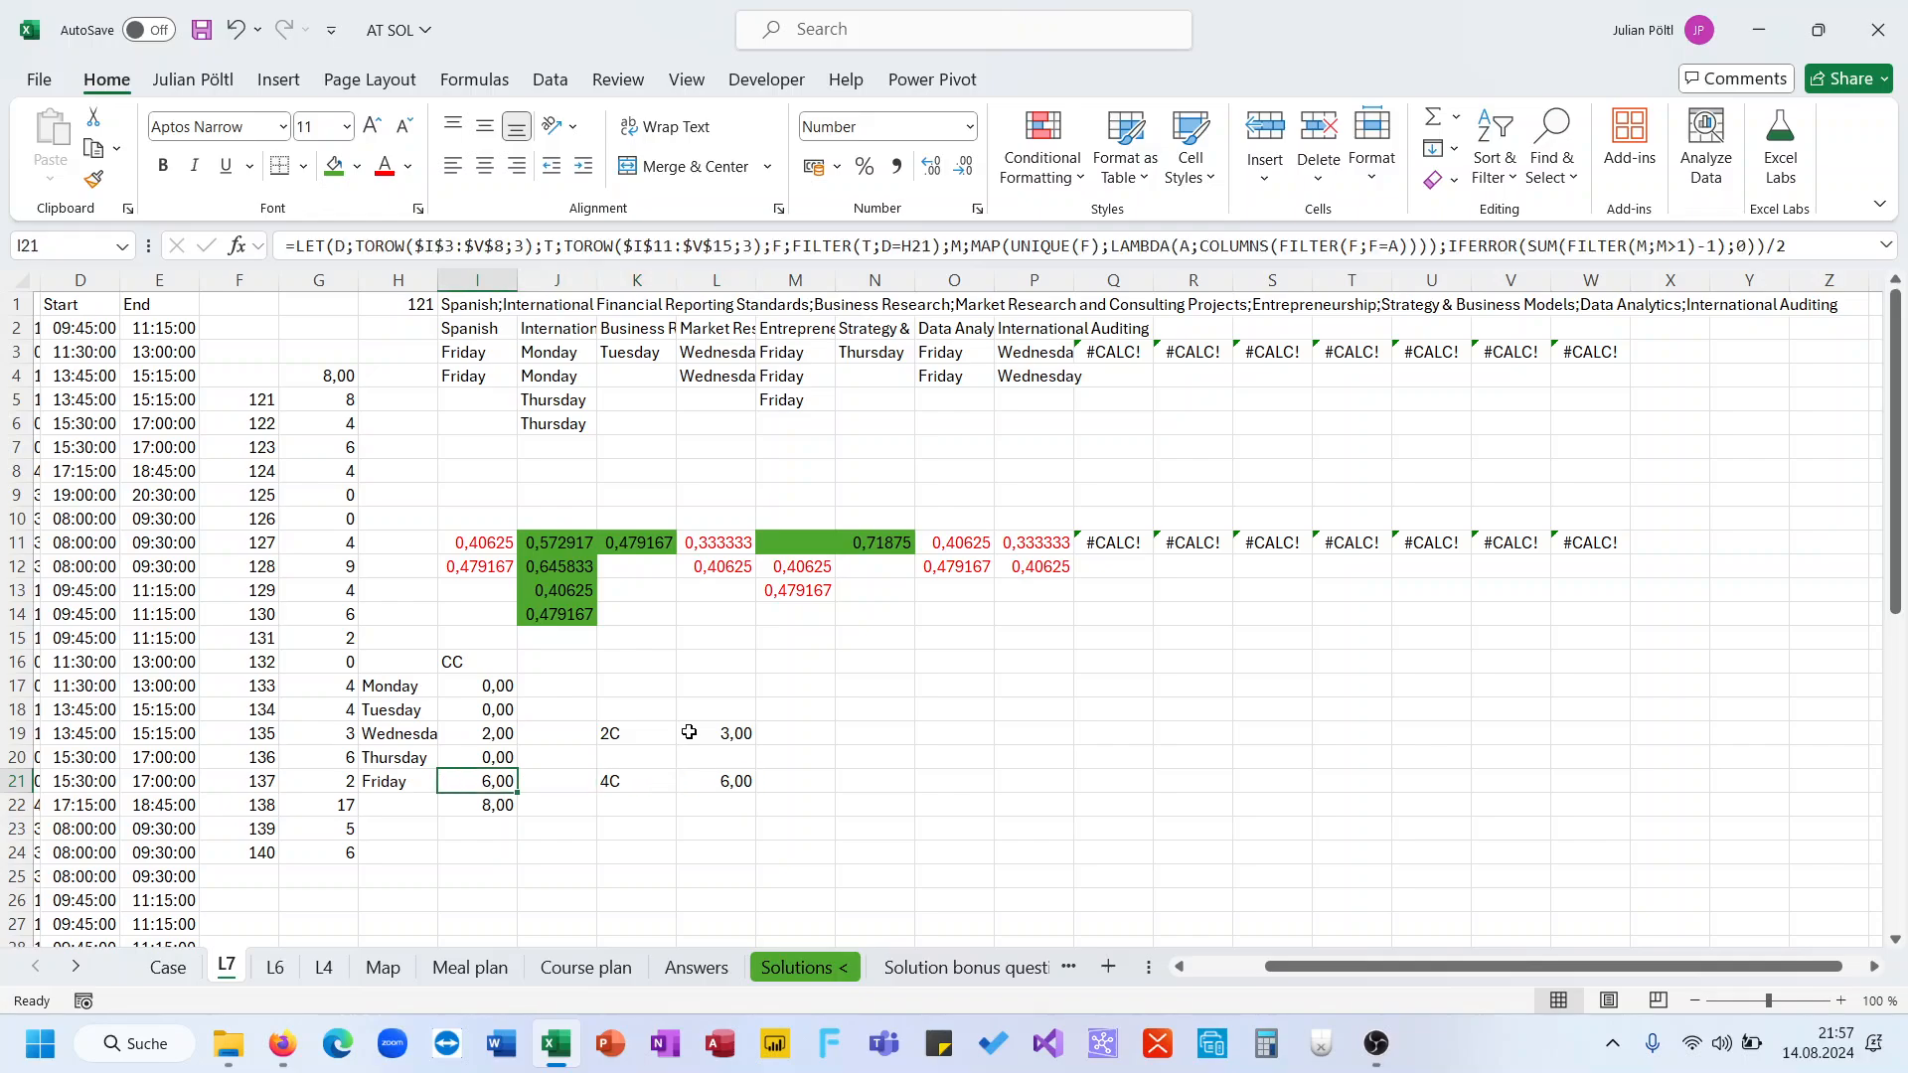
{"action": "key", "text": "Up"}
{"action": "key", "text": "Up"}
{"action": "key", "text": "Up"}
{"action": "key", "text": "Up"}
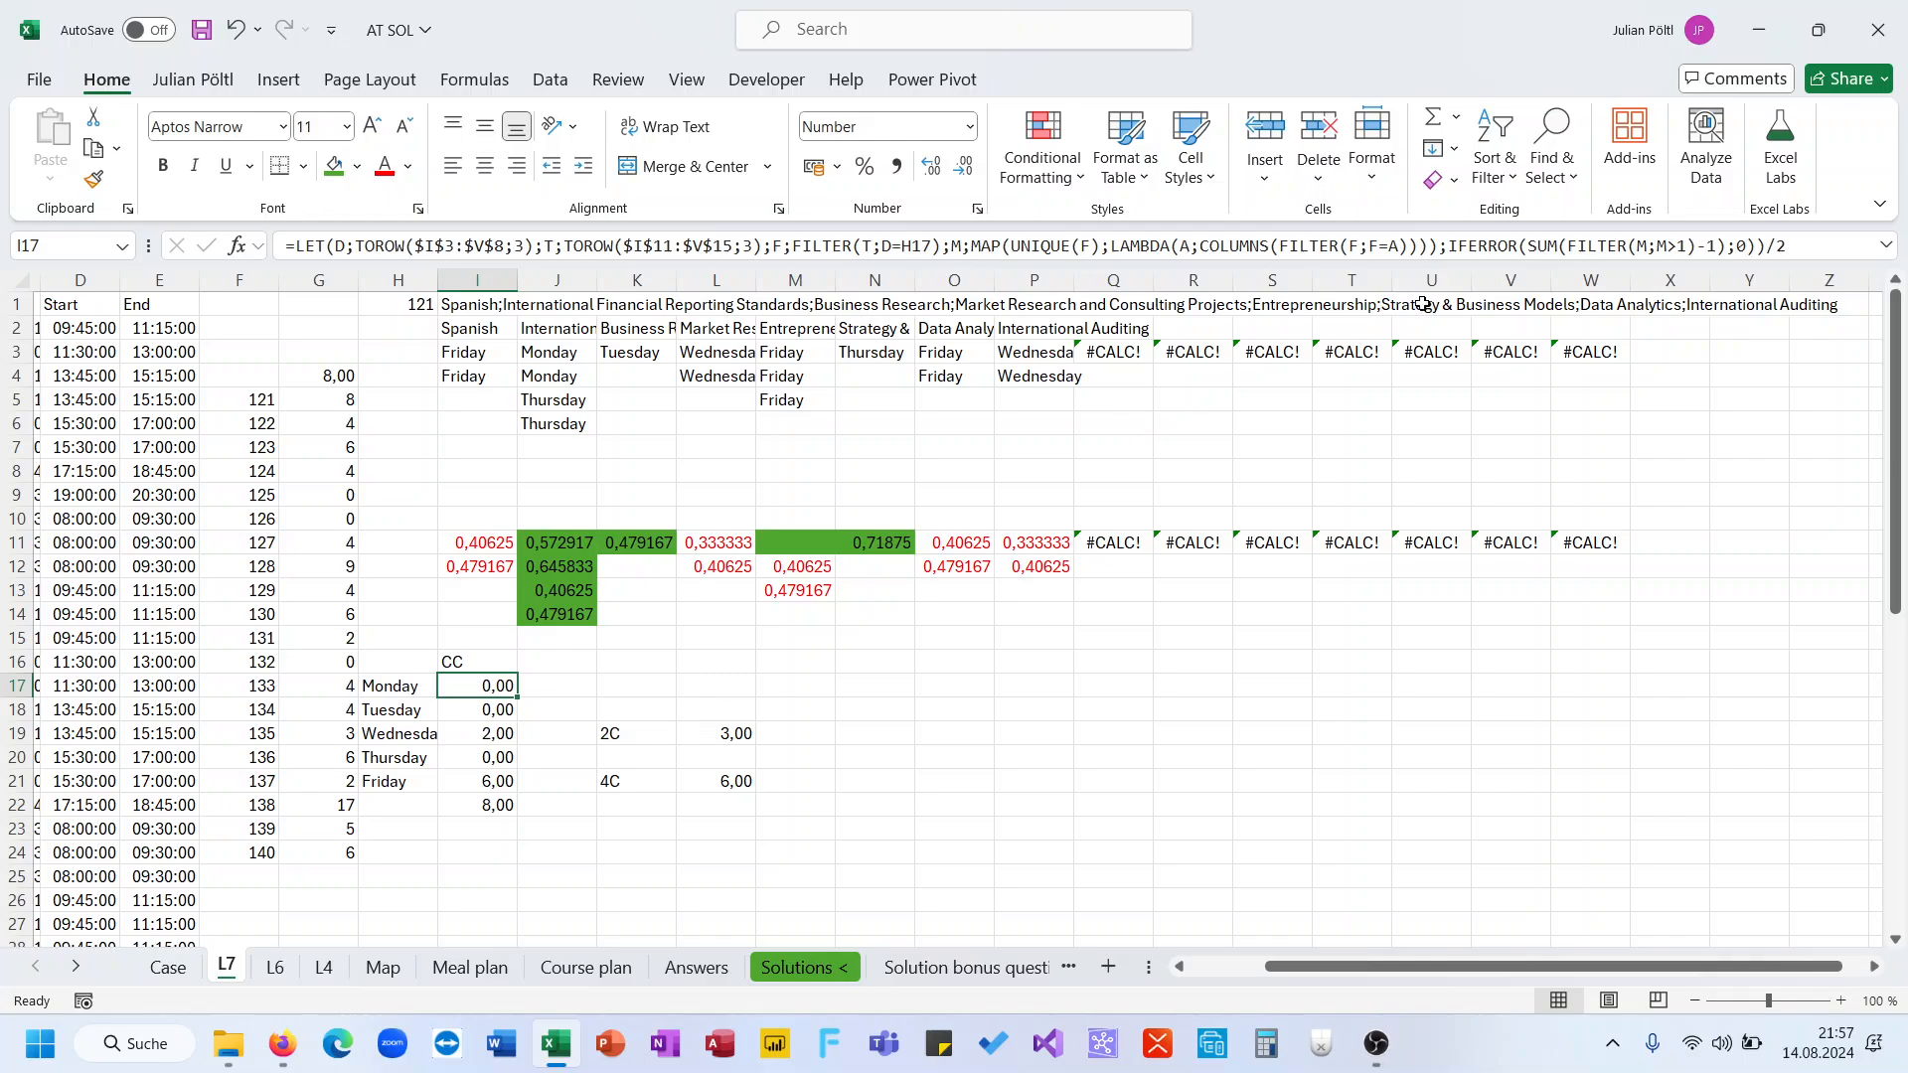
{"action": "left_click", "coordinate": [1711, 242]}
{"action": "key", "text": "BackSpace"}
{"action": "key", "text": "BackSpace"}
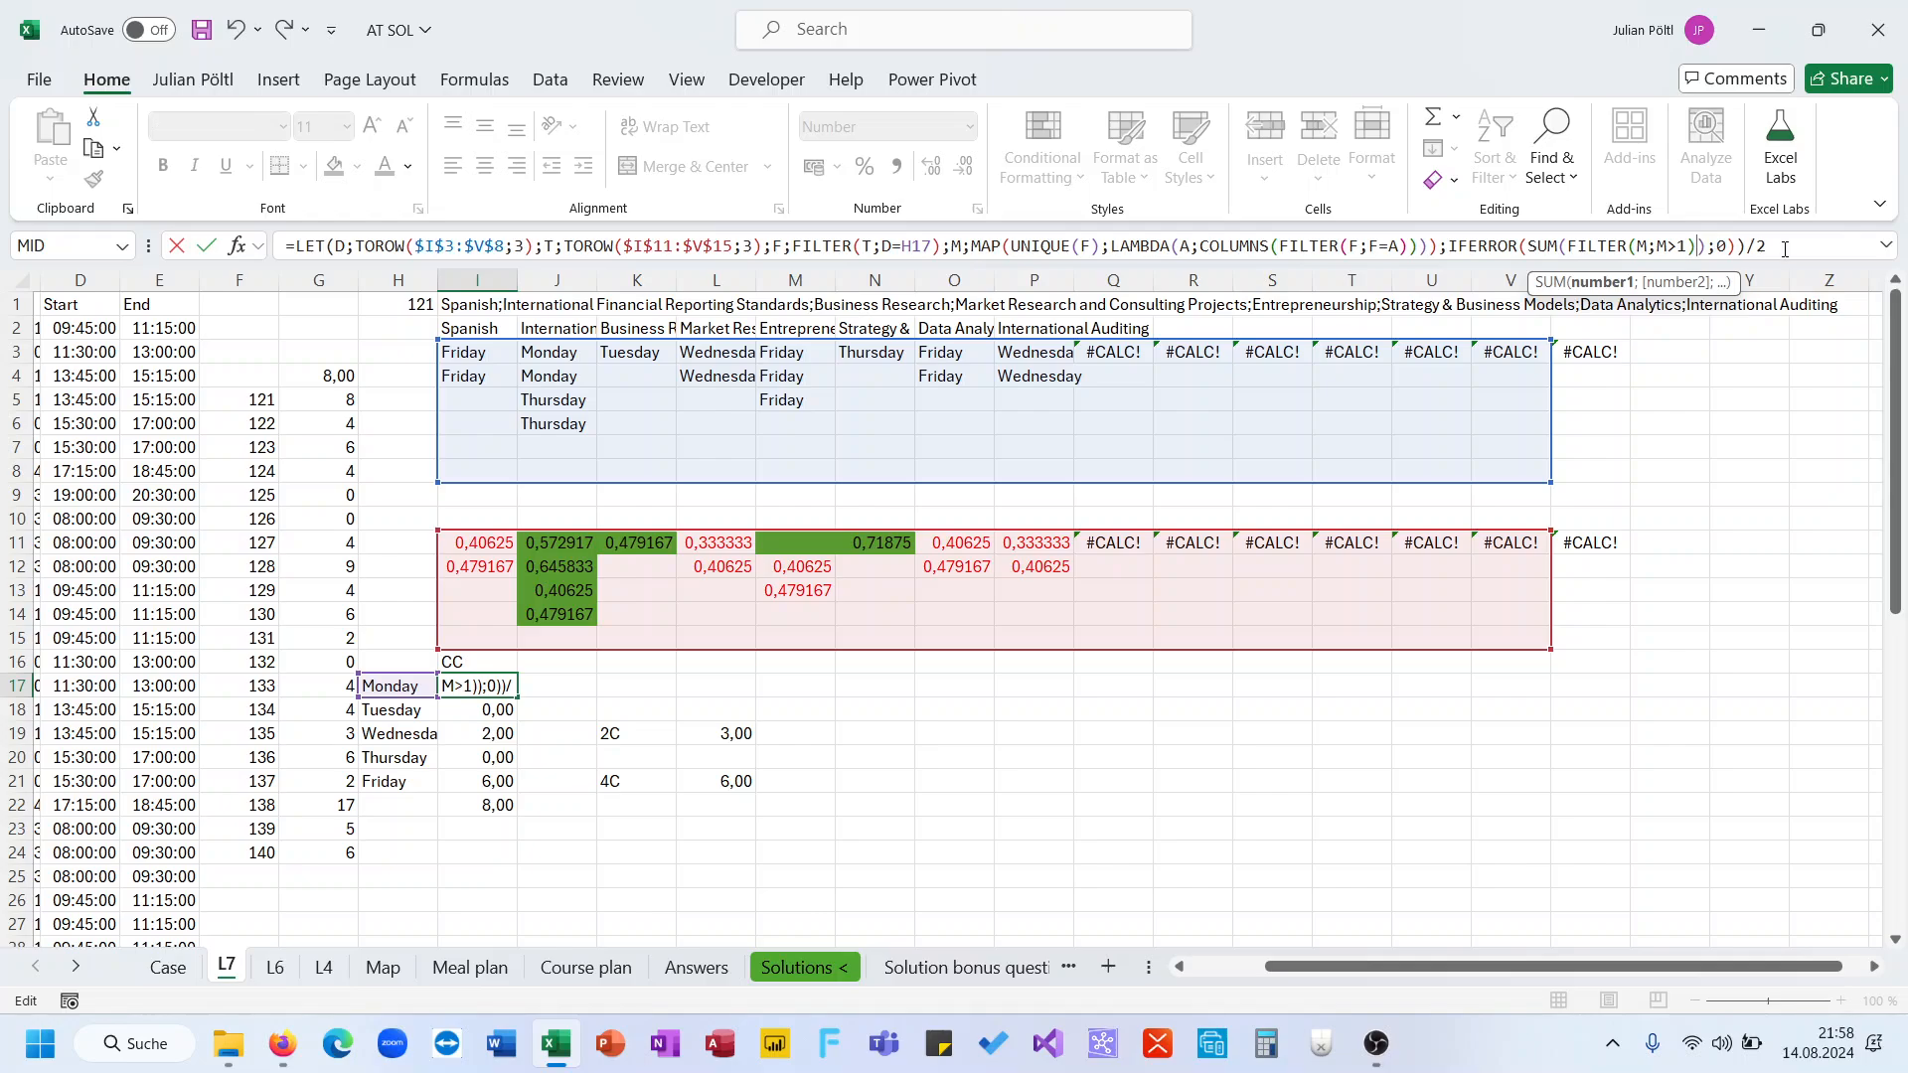
{"action": "left_click", "coordinate": [1786, 250]}
{"action": "key", "text": "BackSpace"}
{"action": "key", "text": "ctrl+Return"}
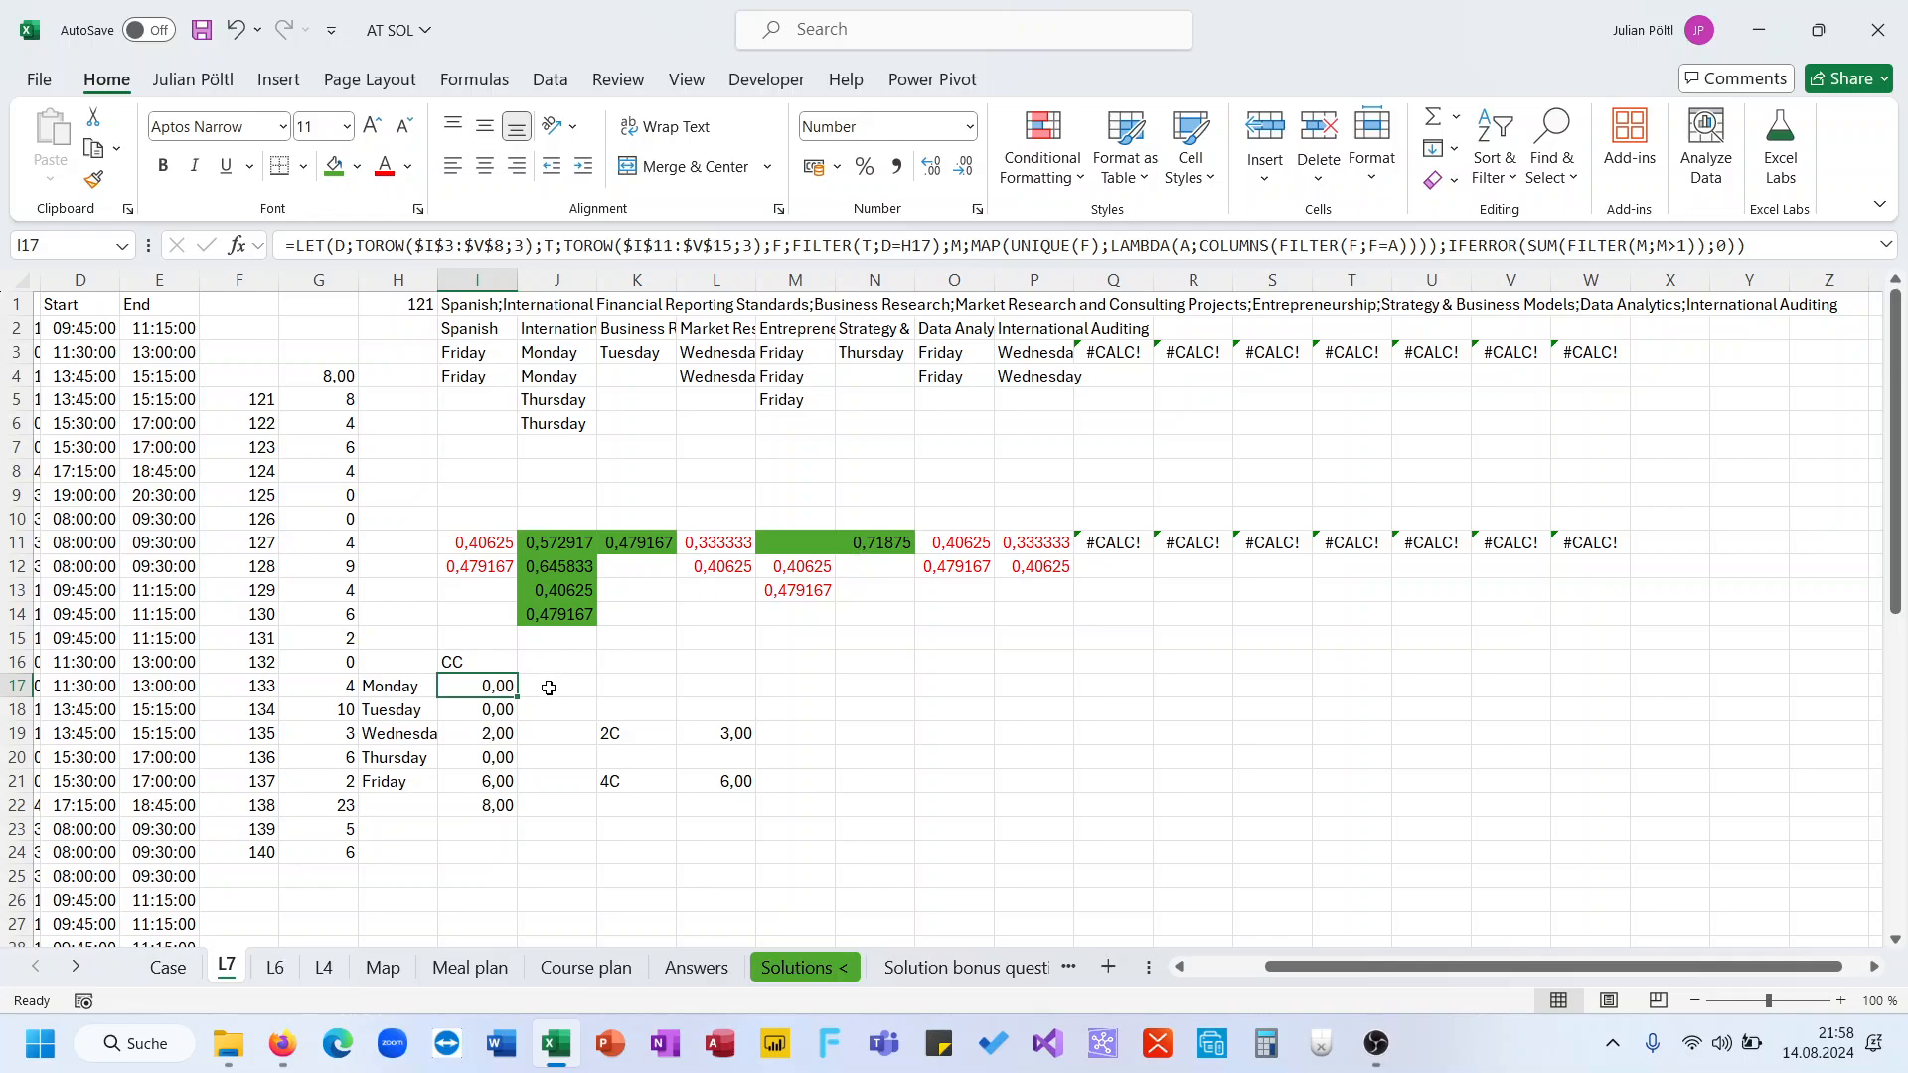
Fill the revised I17 formula down through I21
{"action": "left_click_drag", "start_coordinate": [517, 698], "coordinate": [509, 784]}
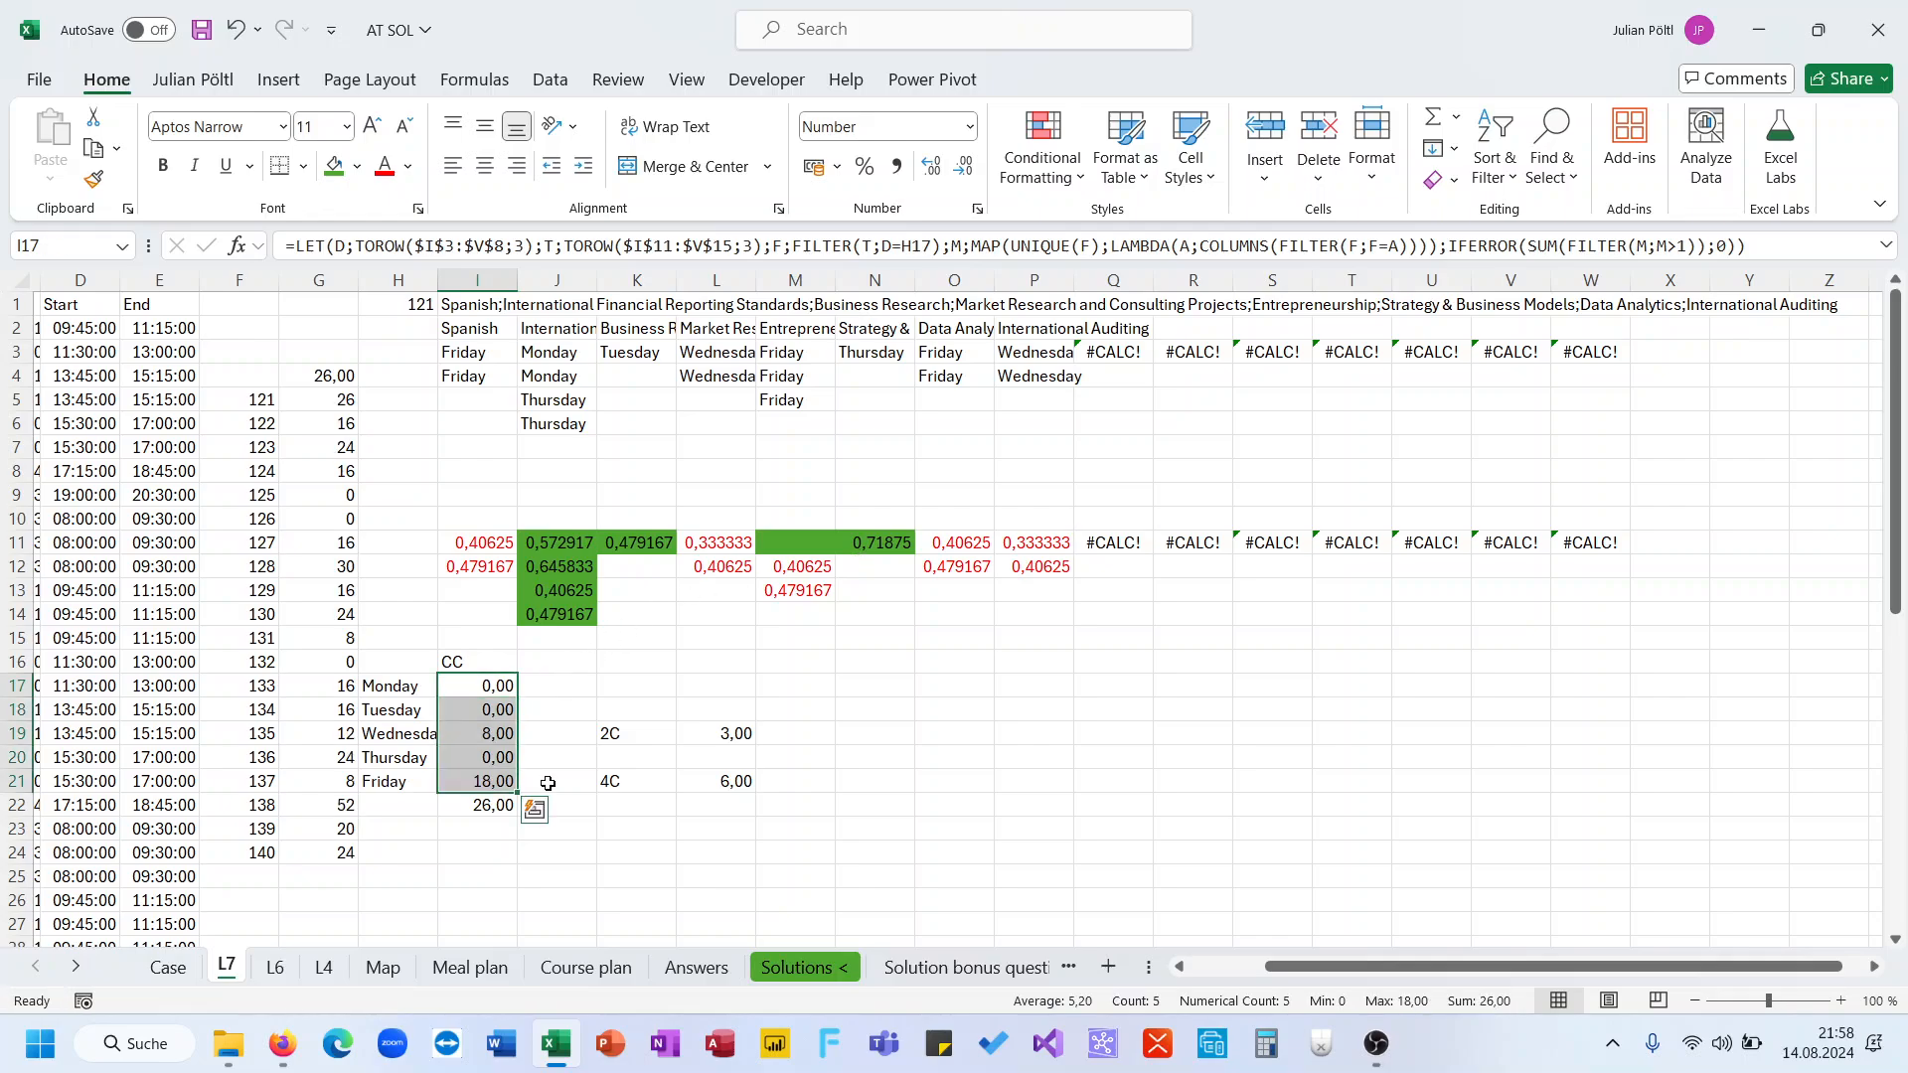
{"action": "left_click", "coordinate": [510, 740]}
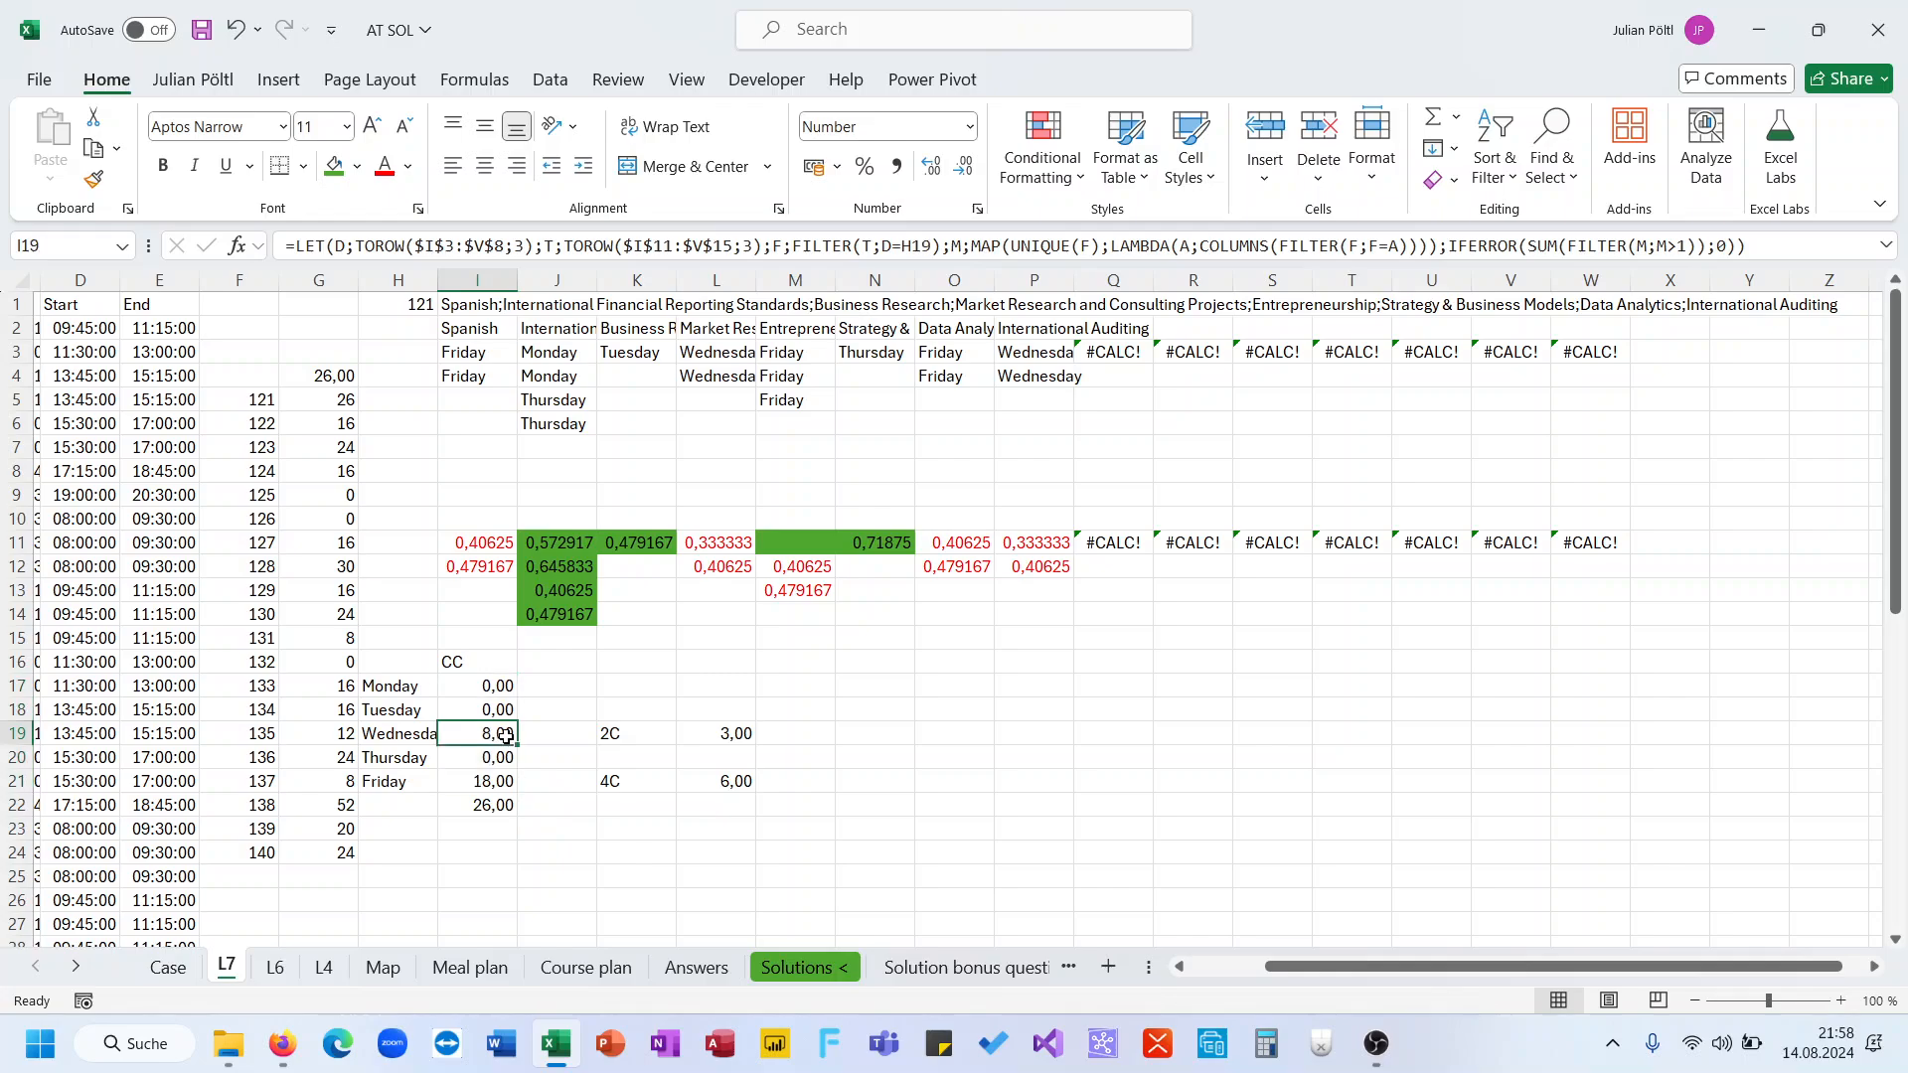
{"action": "left_click", "coordinate": [500, 780]}
{"action": "left_click", "coordinate": [588, 825]}
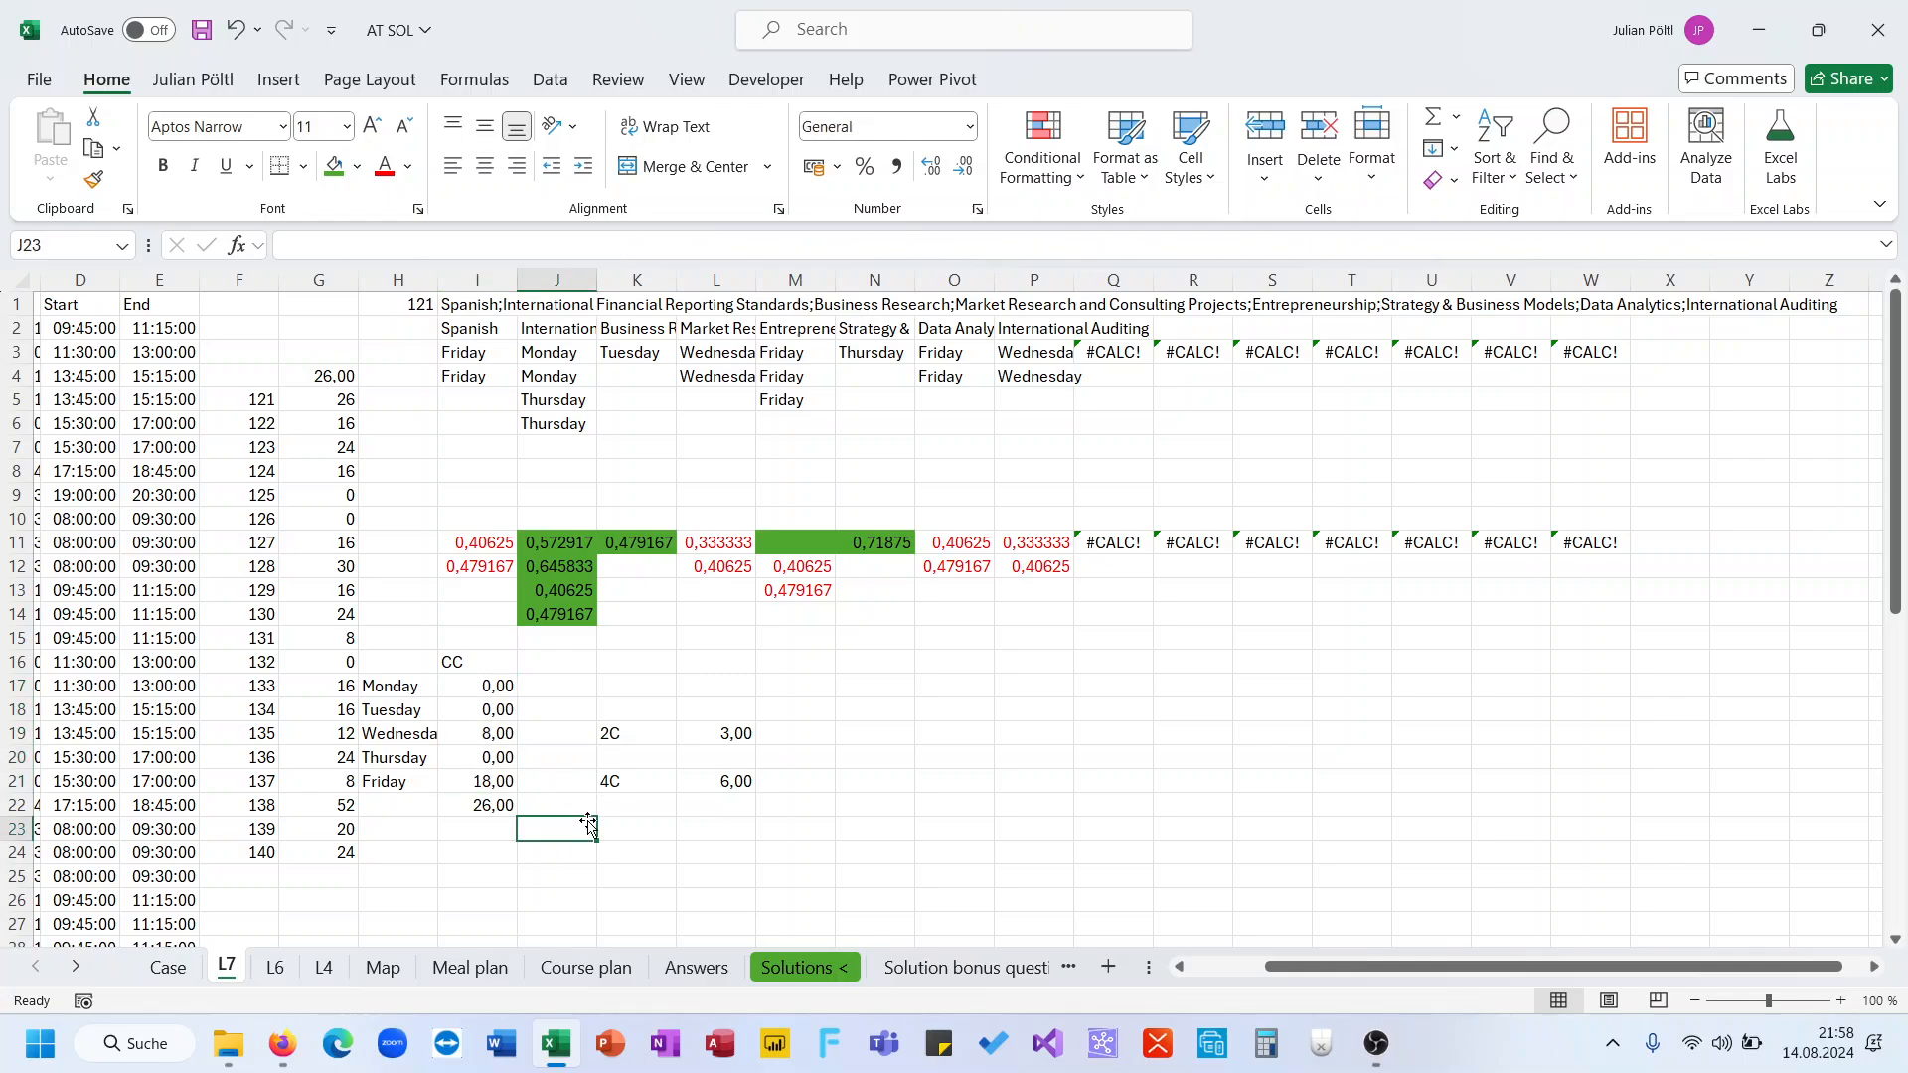
{"action": "left_click", "coordinate": [507, 733]}
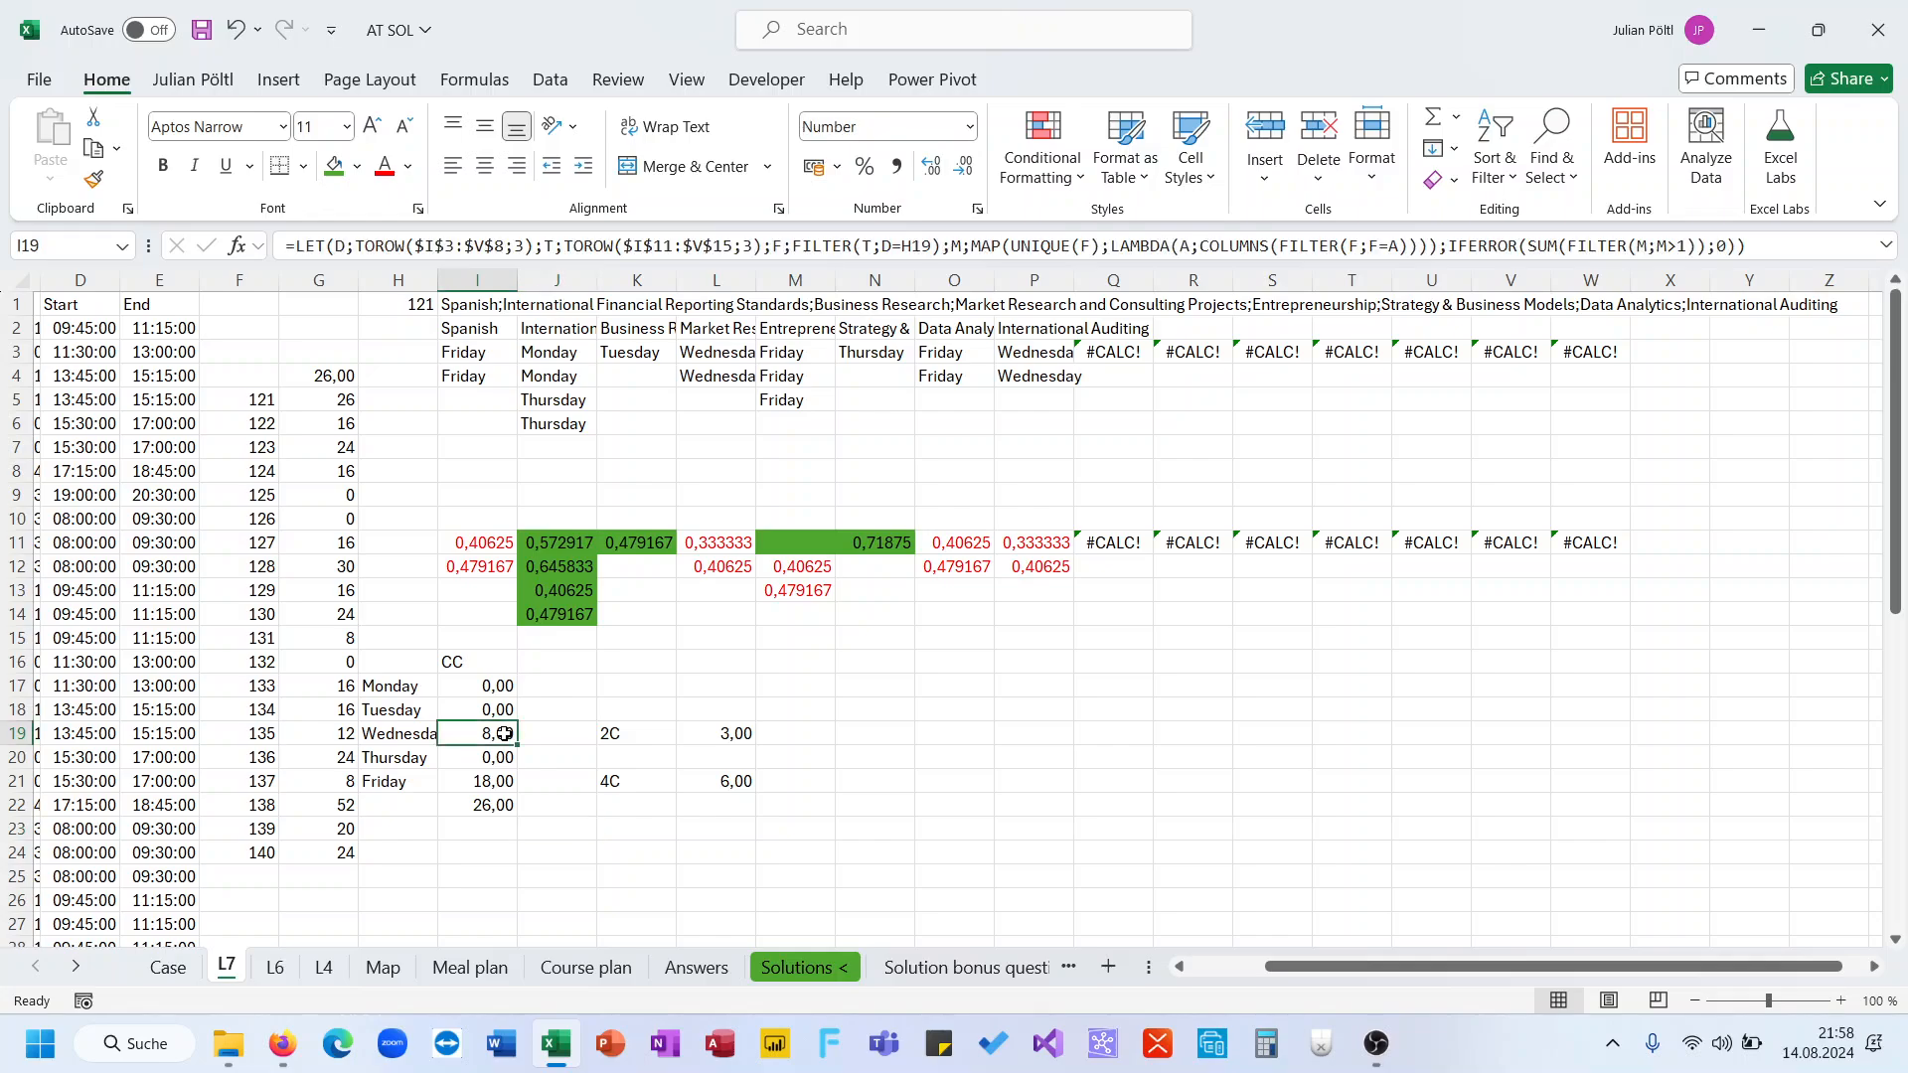
Clear the notes in K19:L21
{"action": "left_click", "coordinate": [610, 732]}
{"action": "left_click_drag", "start_coordinate": [610, 732], "coordinate": [699, 780]}
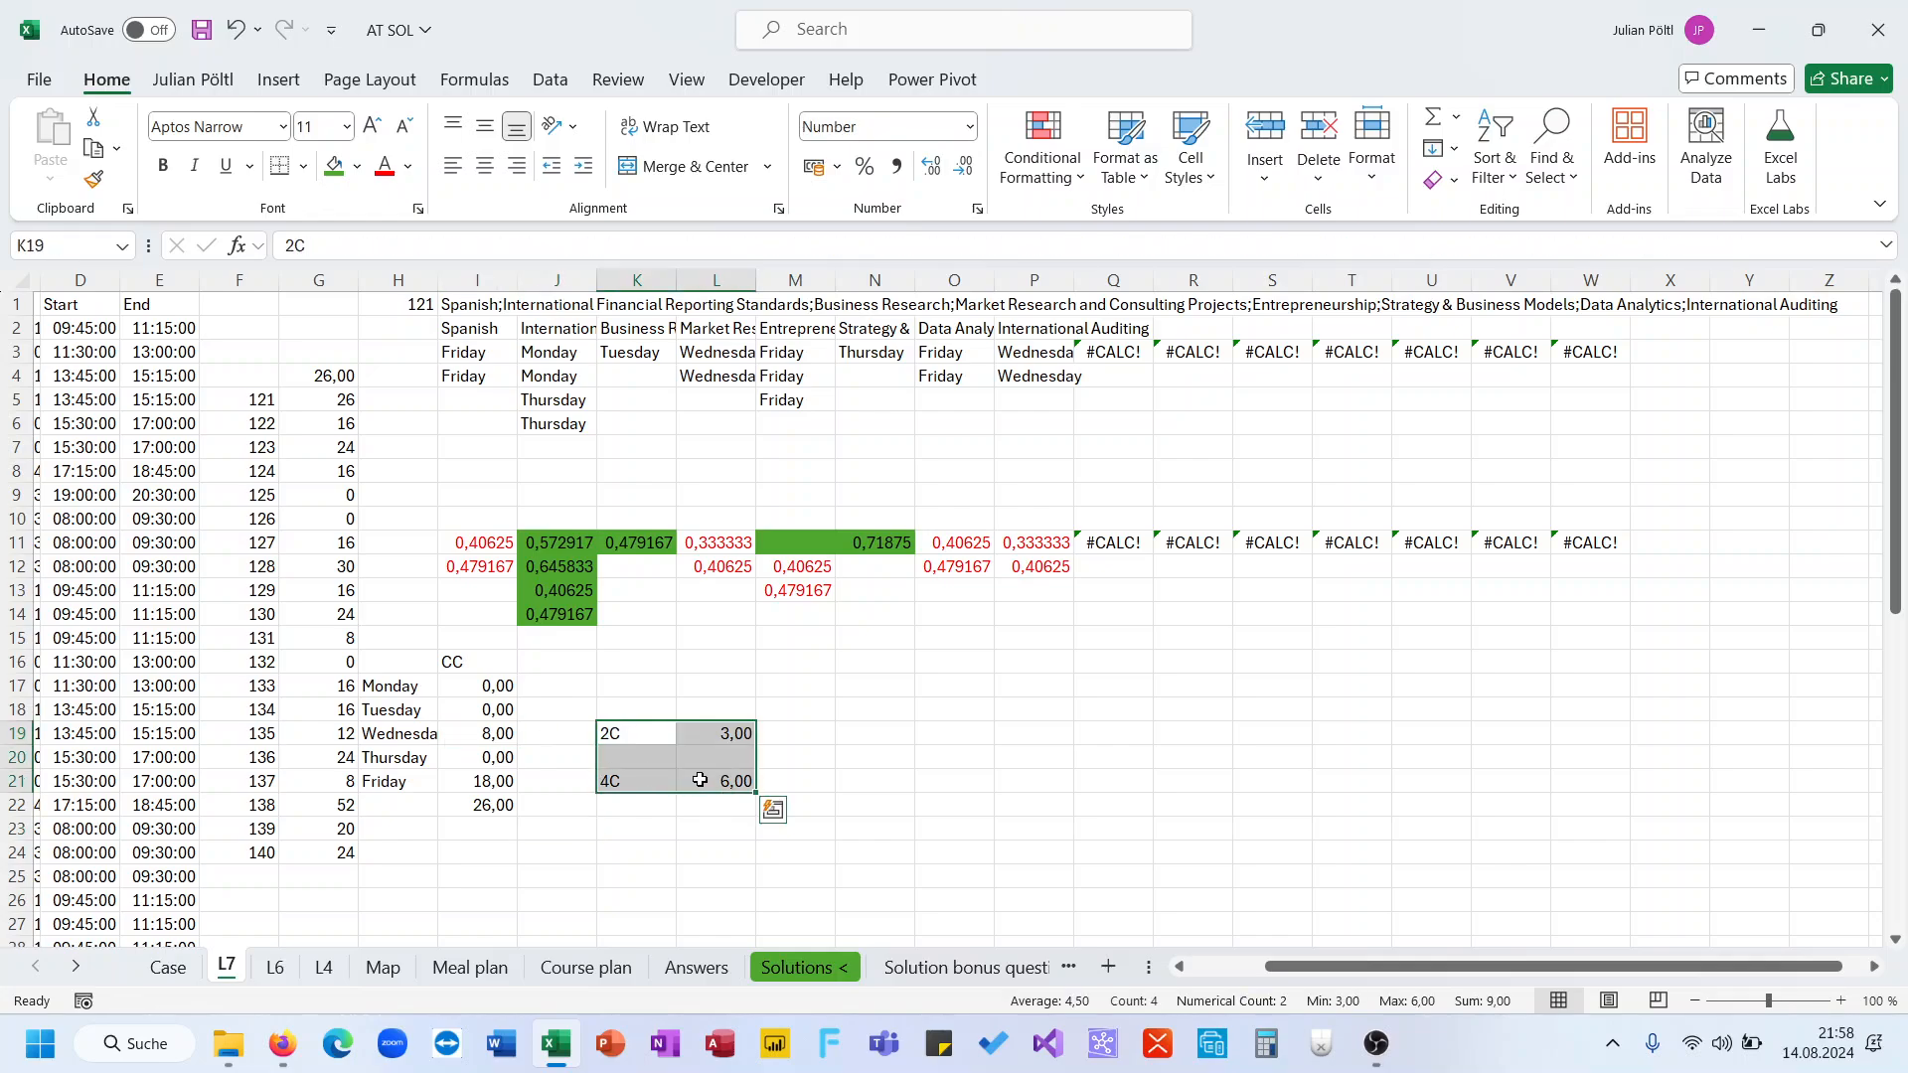
{"action": "key", "text": "Delete"}
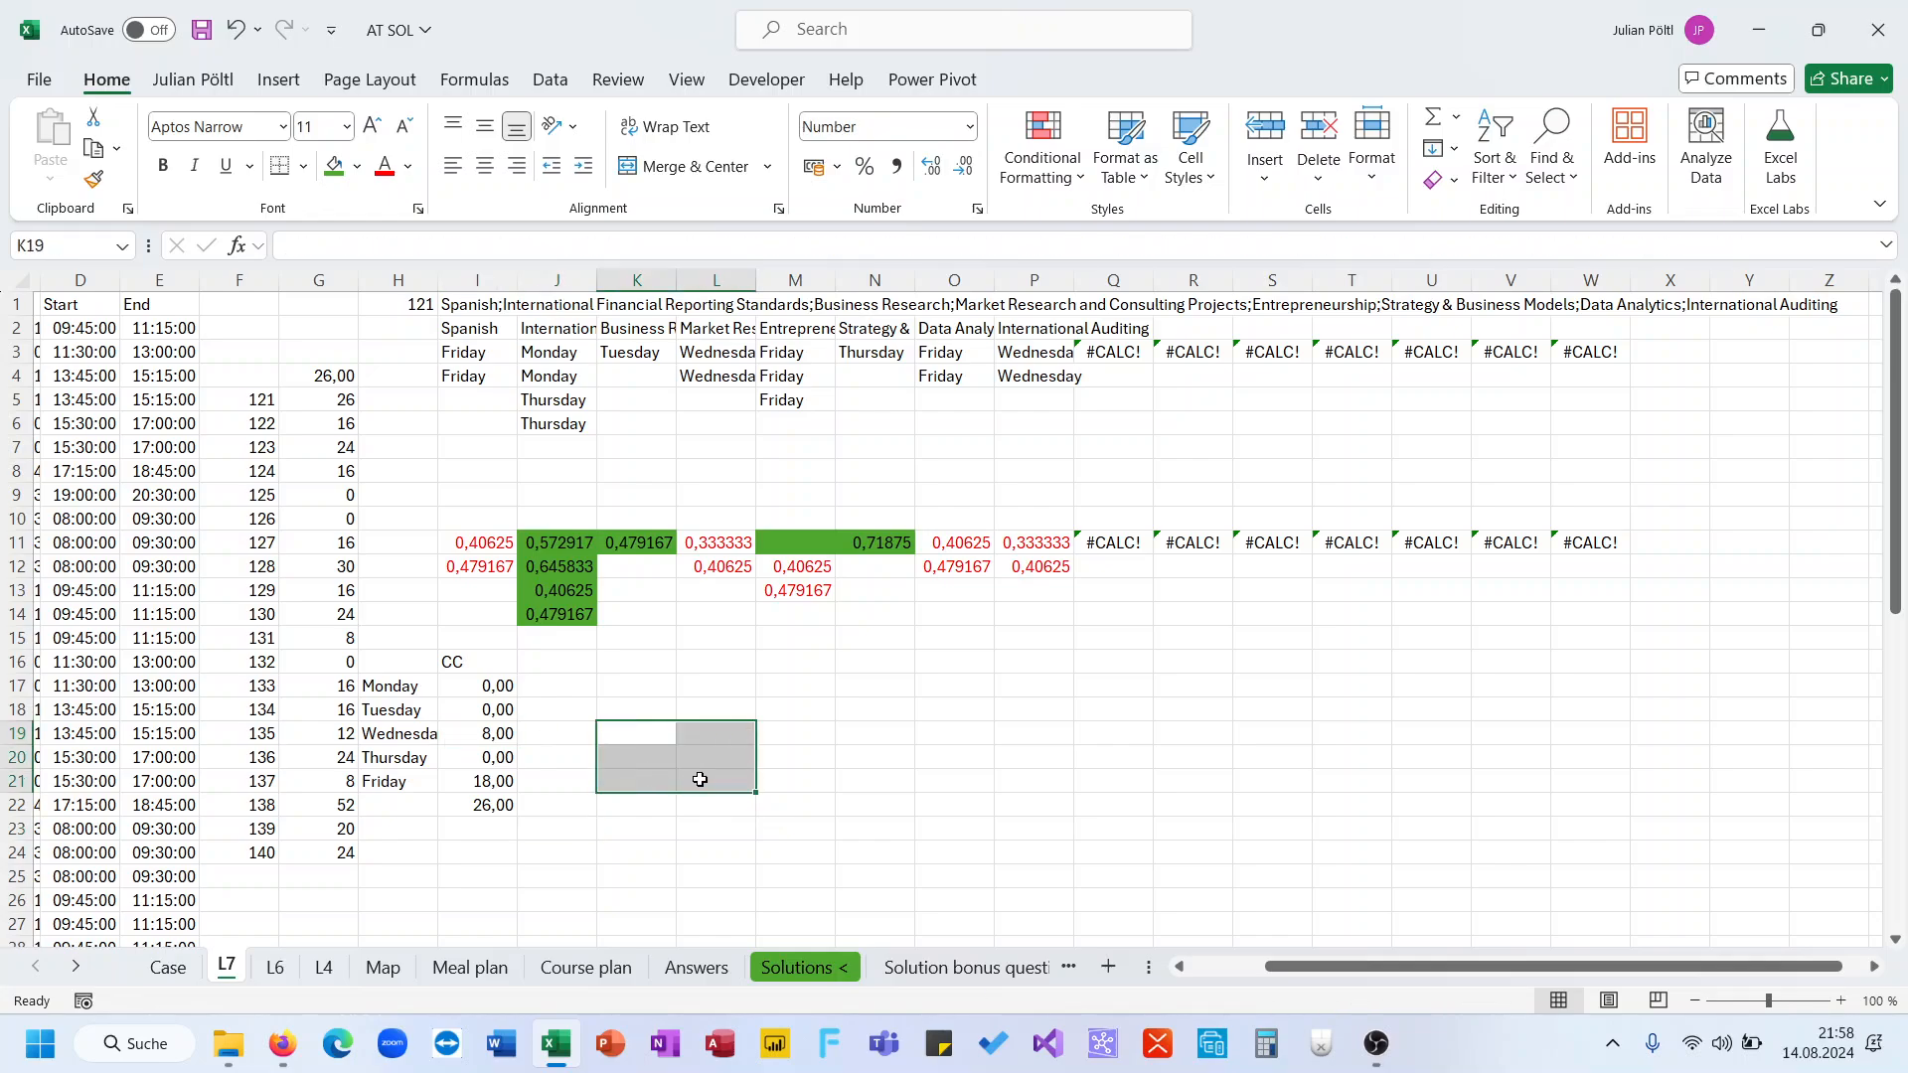
Strip the IFERROR and SUM wrapper from I19's formula so it returns FILTER(M;M>1) directly
{"action": "left_click", "coordinate": [504, 732]}
{"action": "left_click", "coordinate": [1449, 249]}
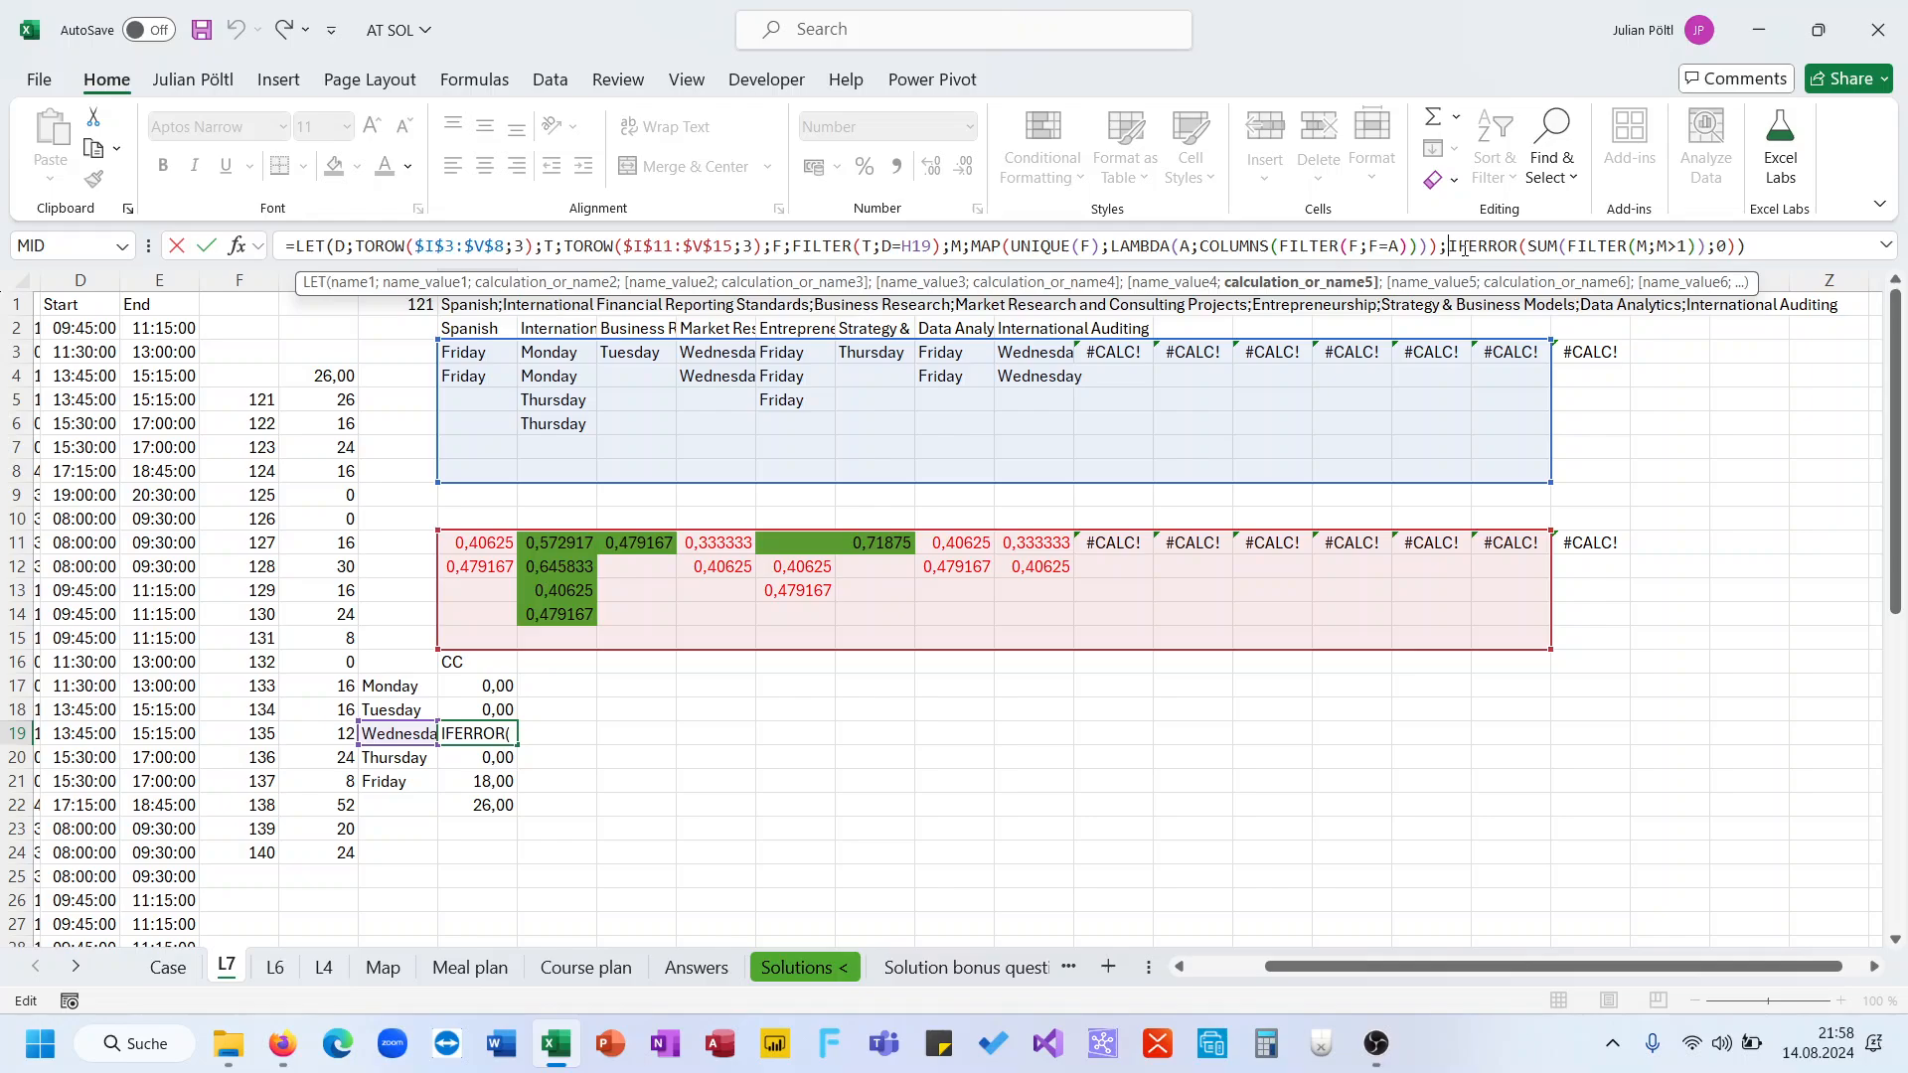
{"action": "double_click", "coordinate": [1549, 245]}
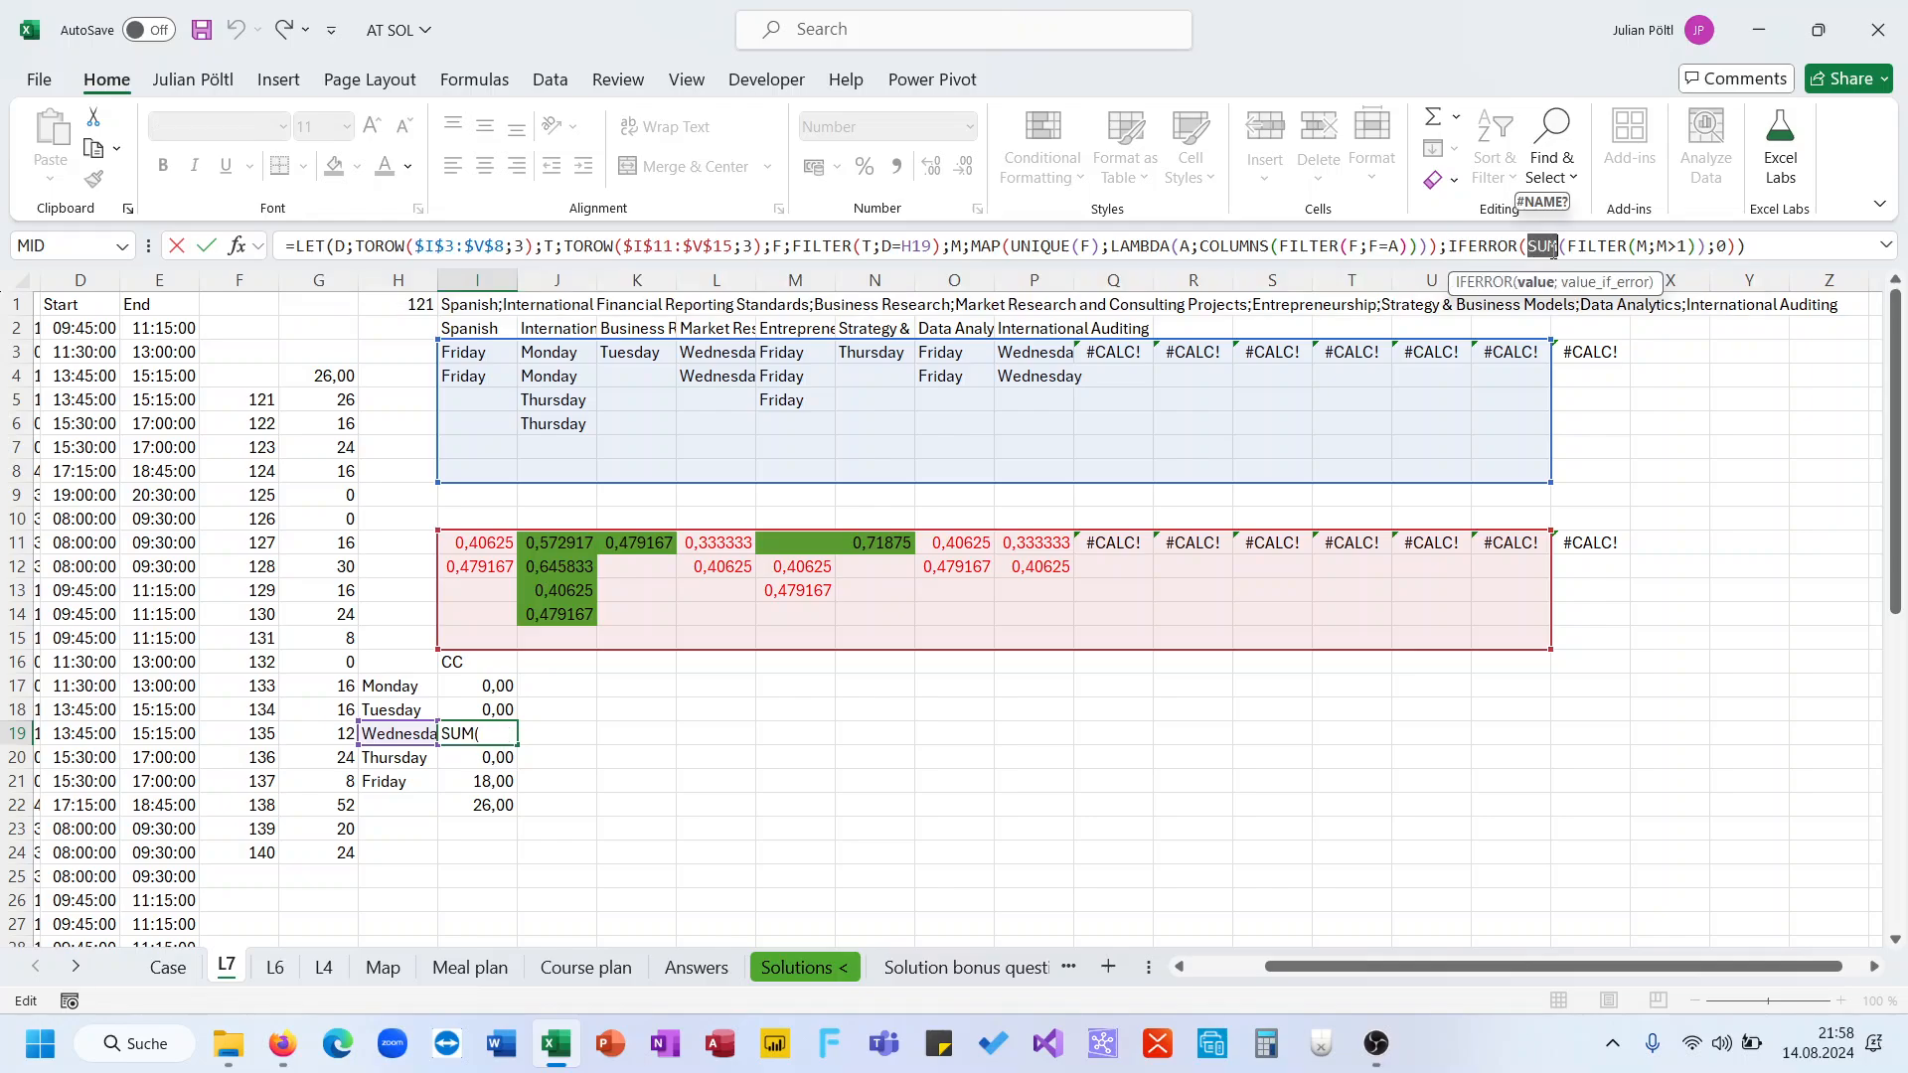
{"action": "key", "text": "Escape"}
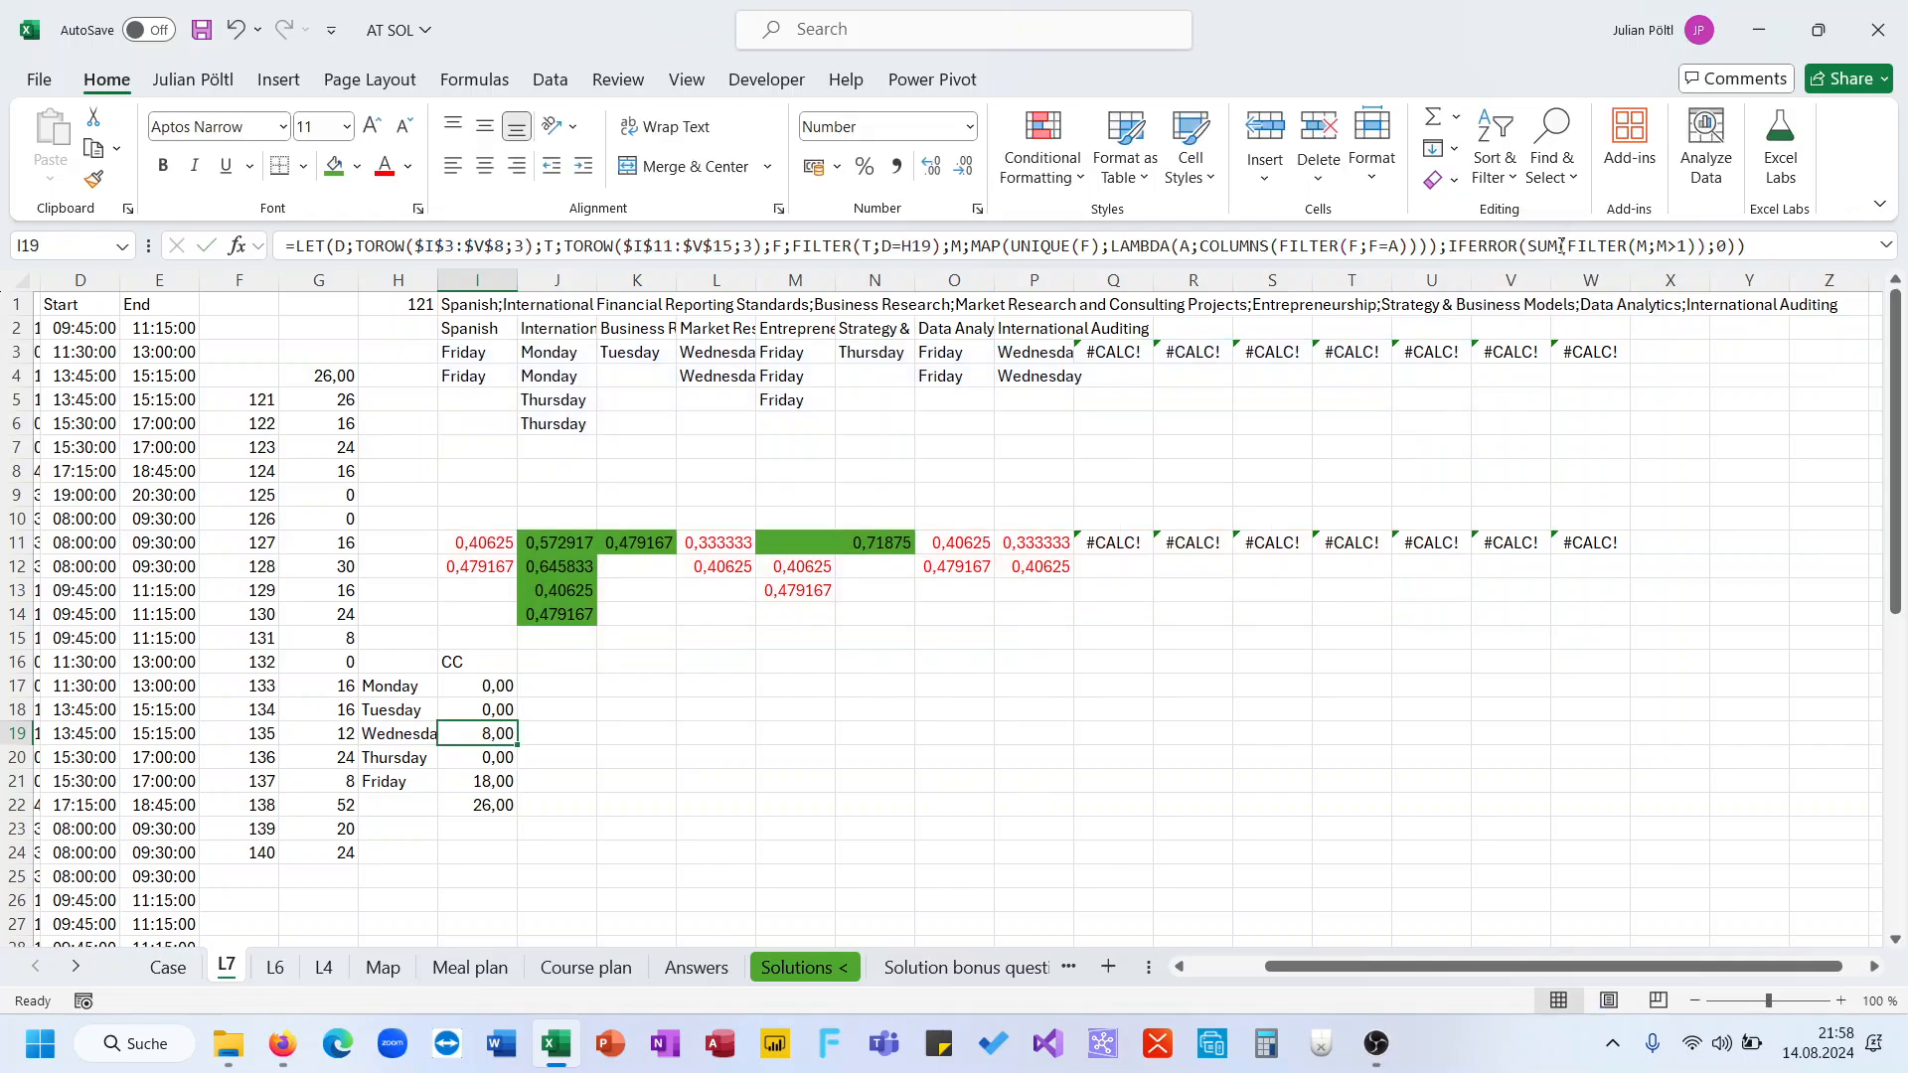
{"action": "left_click", "coordinate": [1449, 247]}
{"action": "left_click_drag", "start_coordinate": [1449, 246], "coordinate": [1566, 246]}
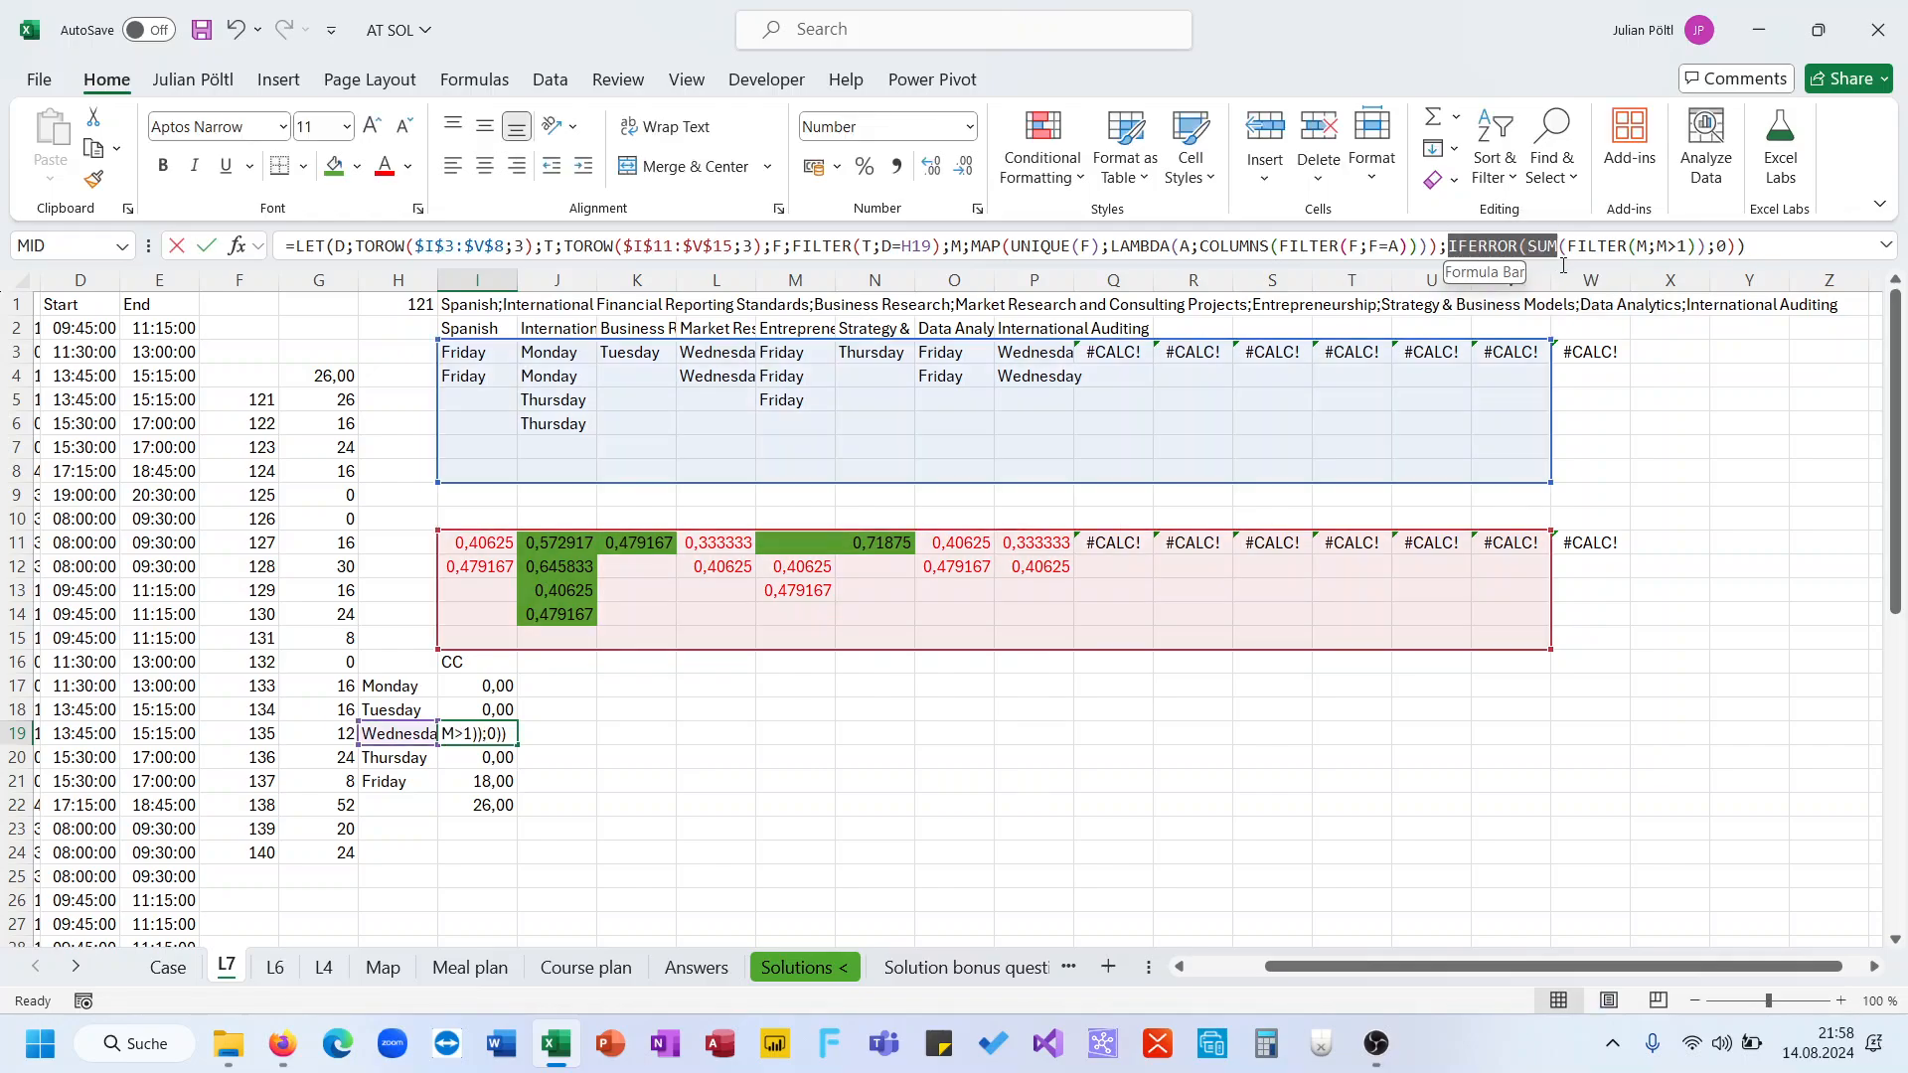
{"action": "key", "text": "Delete"}
{"action": "left_click", "coordinate": [1631, 249]}
{"action": "key", "text": "BackSpace"}
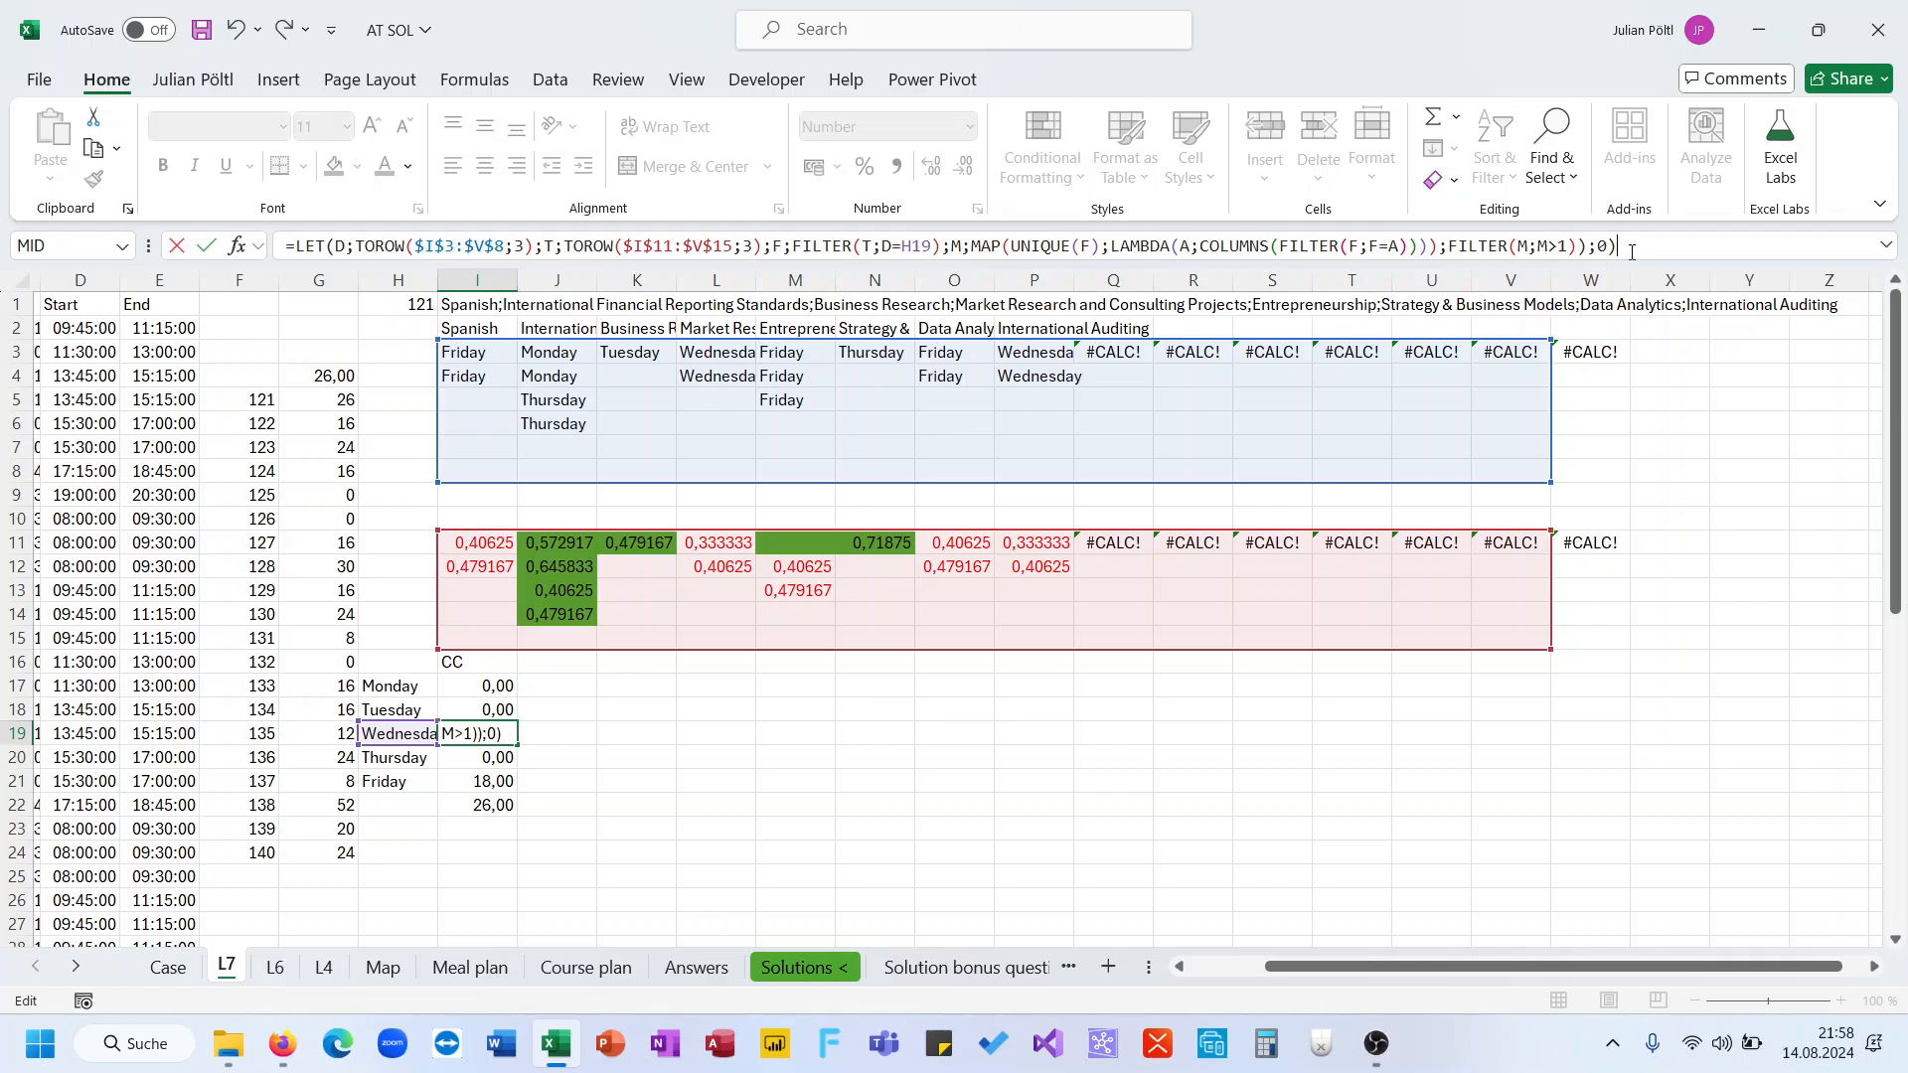
{"action": "key", "text": "Return"}
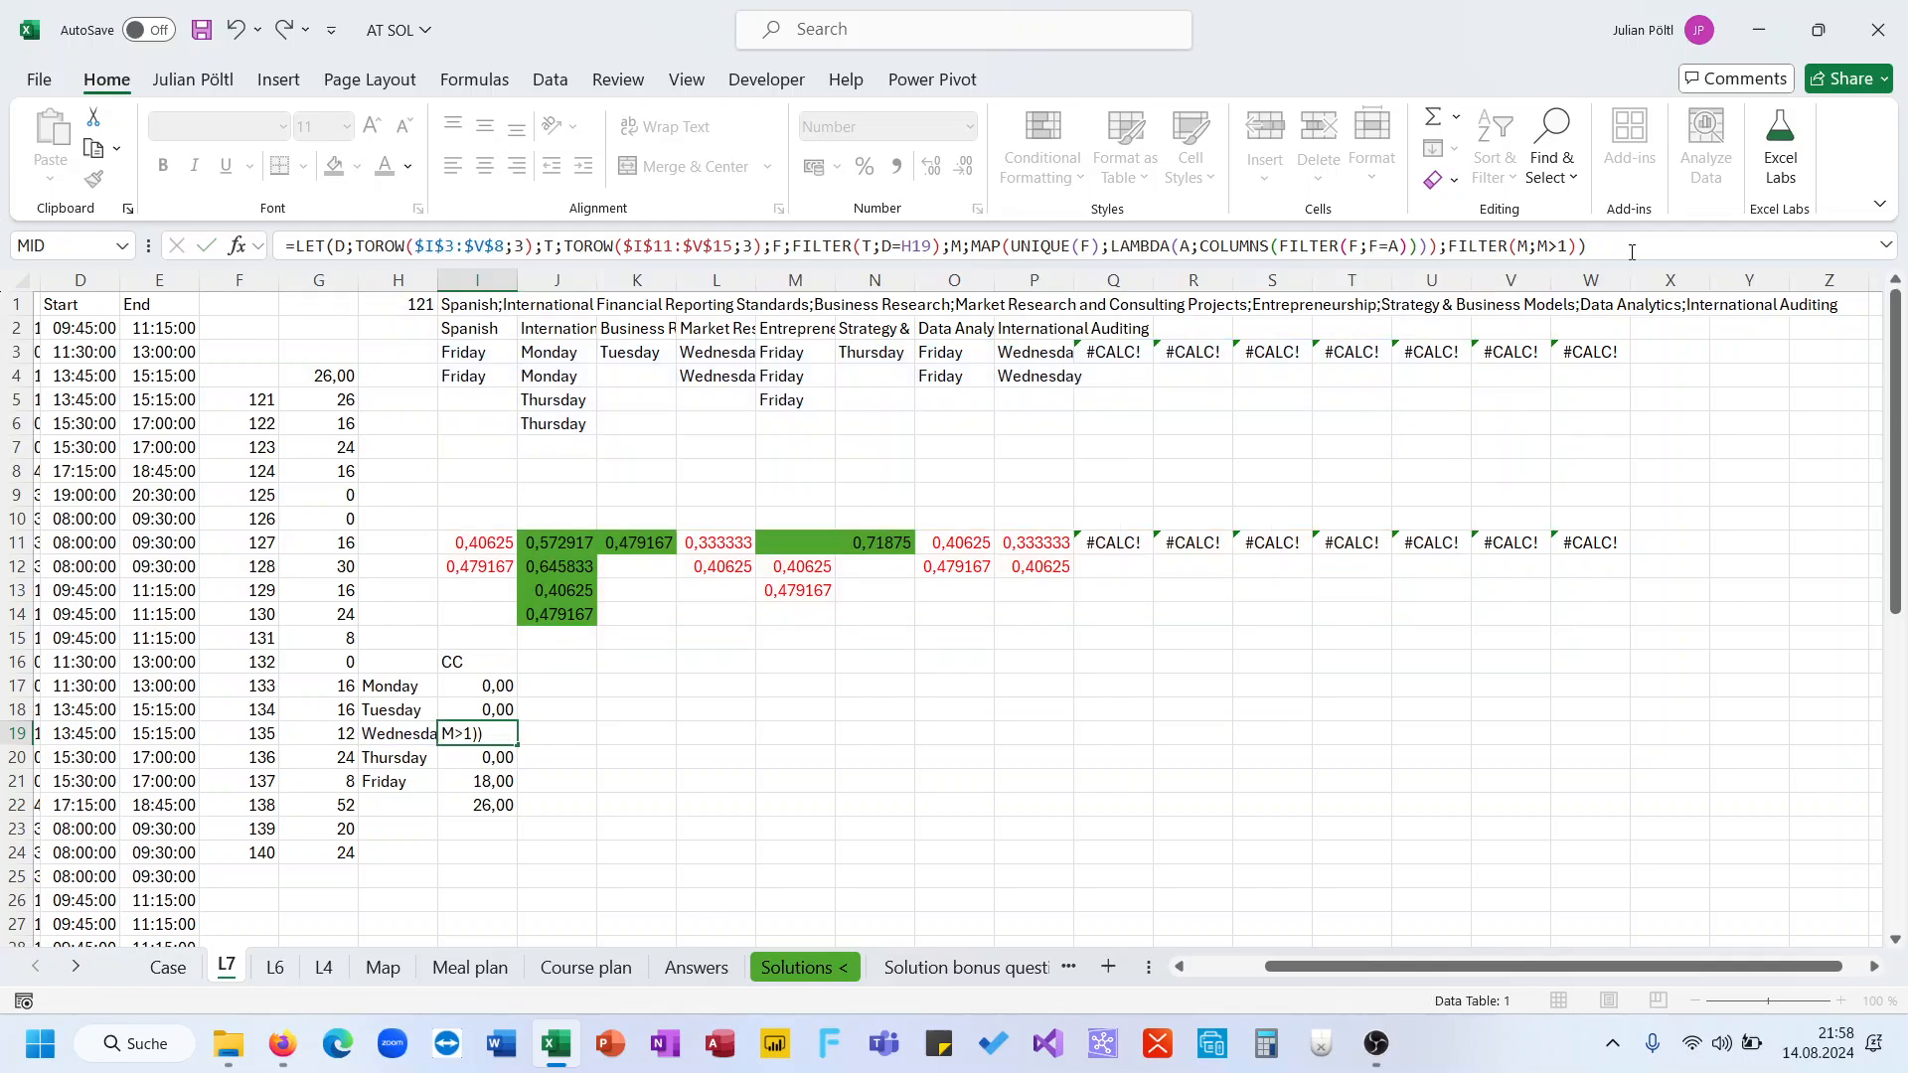
Reopen the formula in I19 for editing
{"action": "key", "text": "Up"}
{"action": "key", "text": "Down"}
{"action": "key", "text": "Right"}
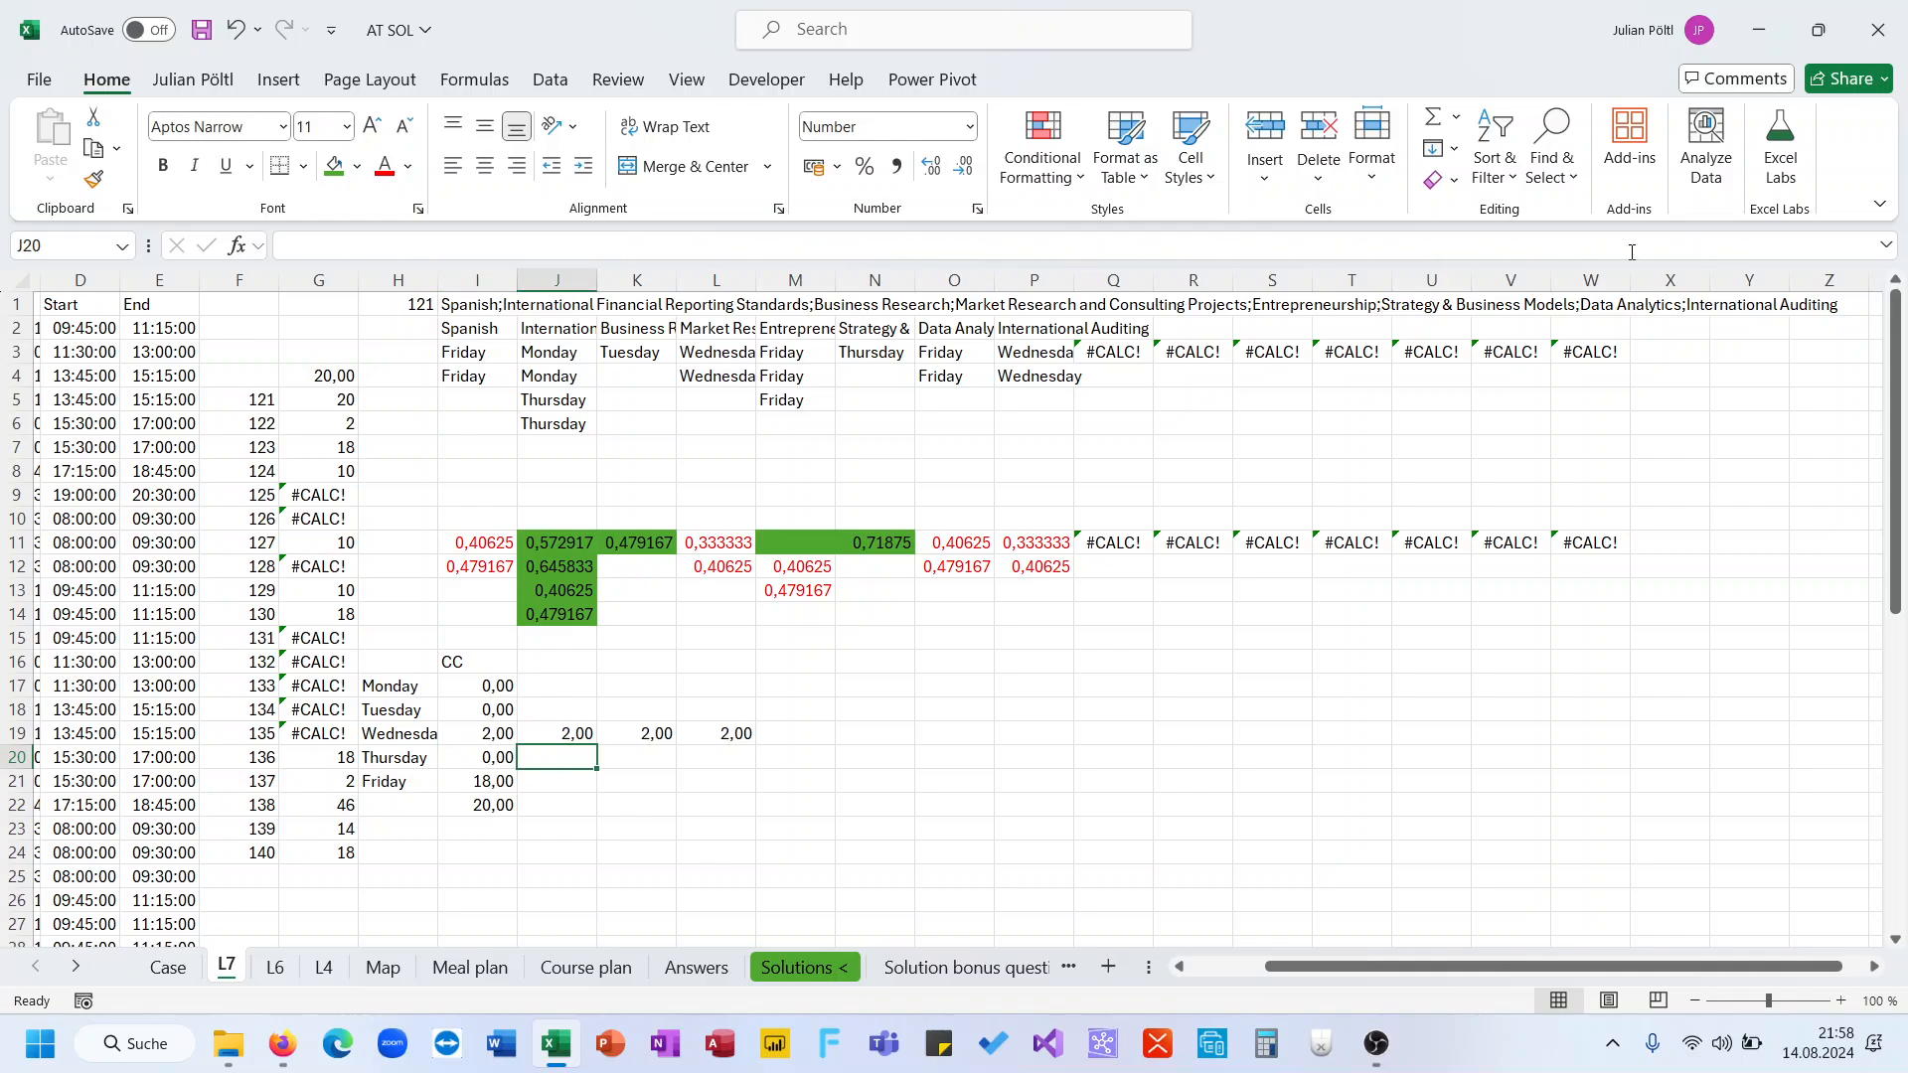
{"action": "key", "text": "Up"}
{"action": "key", "text": "Left"}
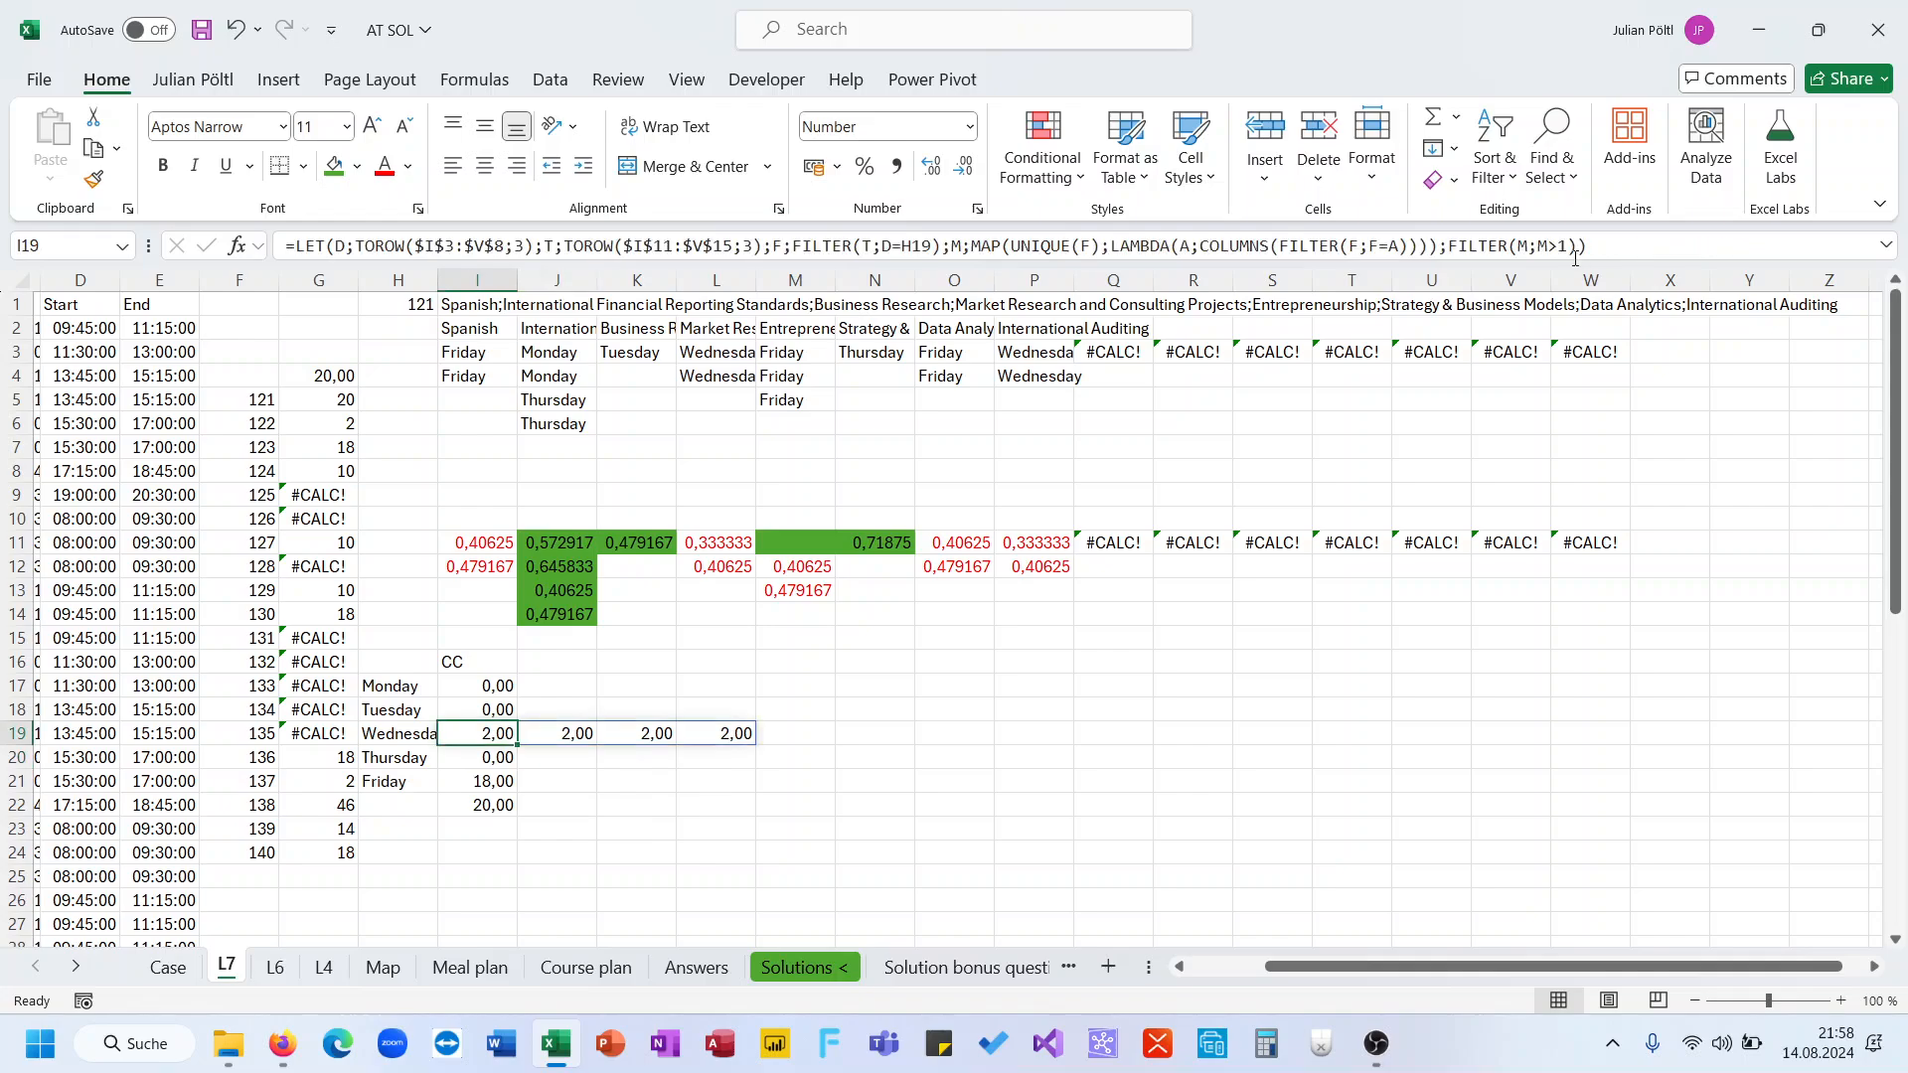
{"action": "left_click", "coordinate": [1579, 246]}
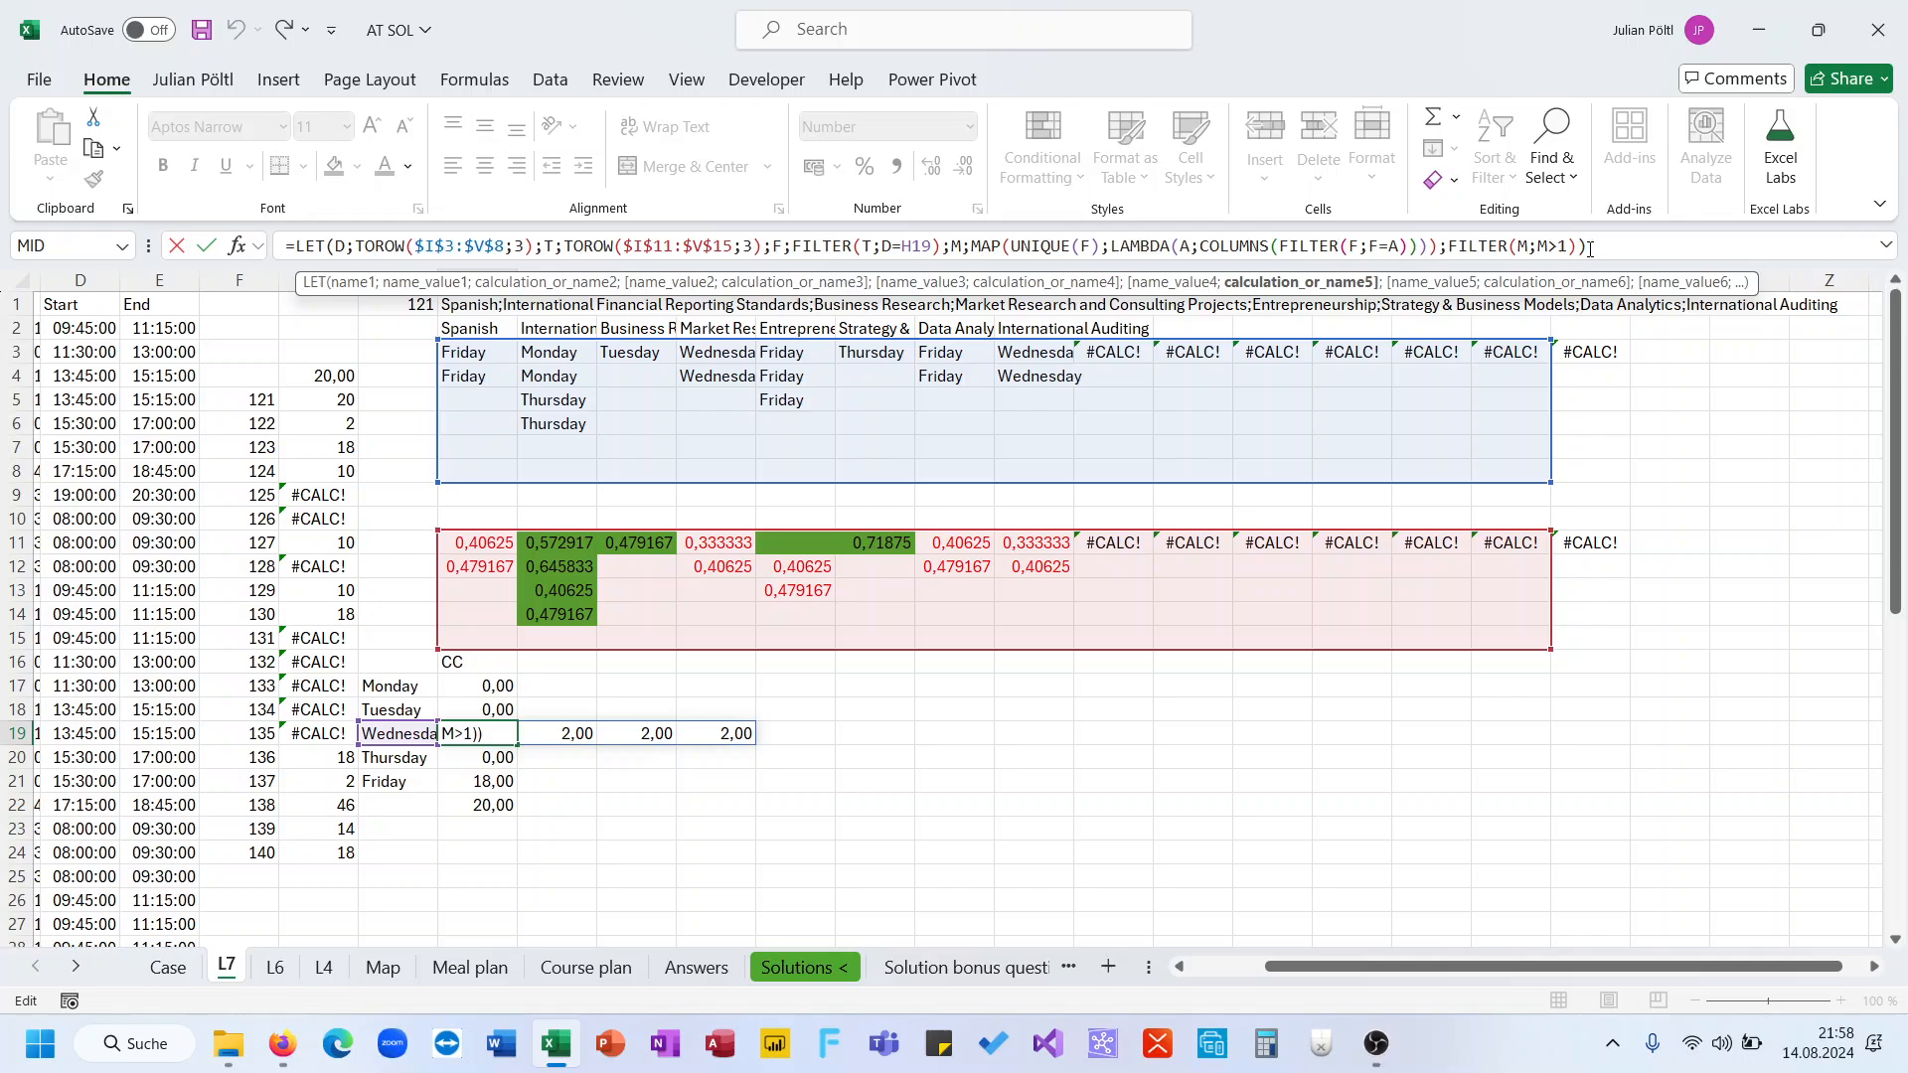
Wrap the filtered overlap in Wednesday's conflict formula in I19 with SUM
{"action": "key", "text": "Return"}
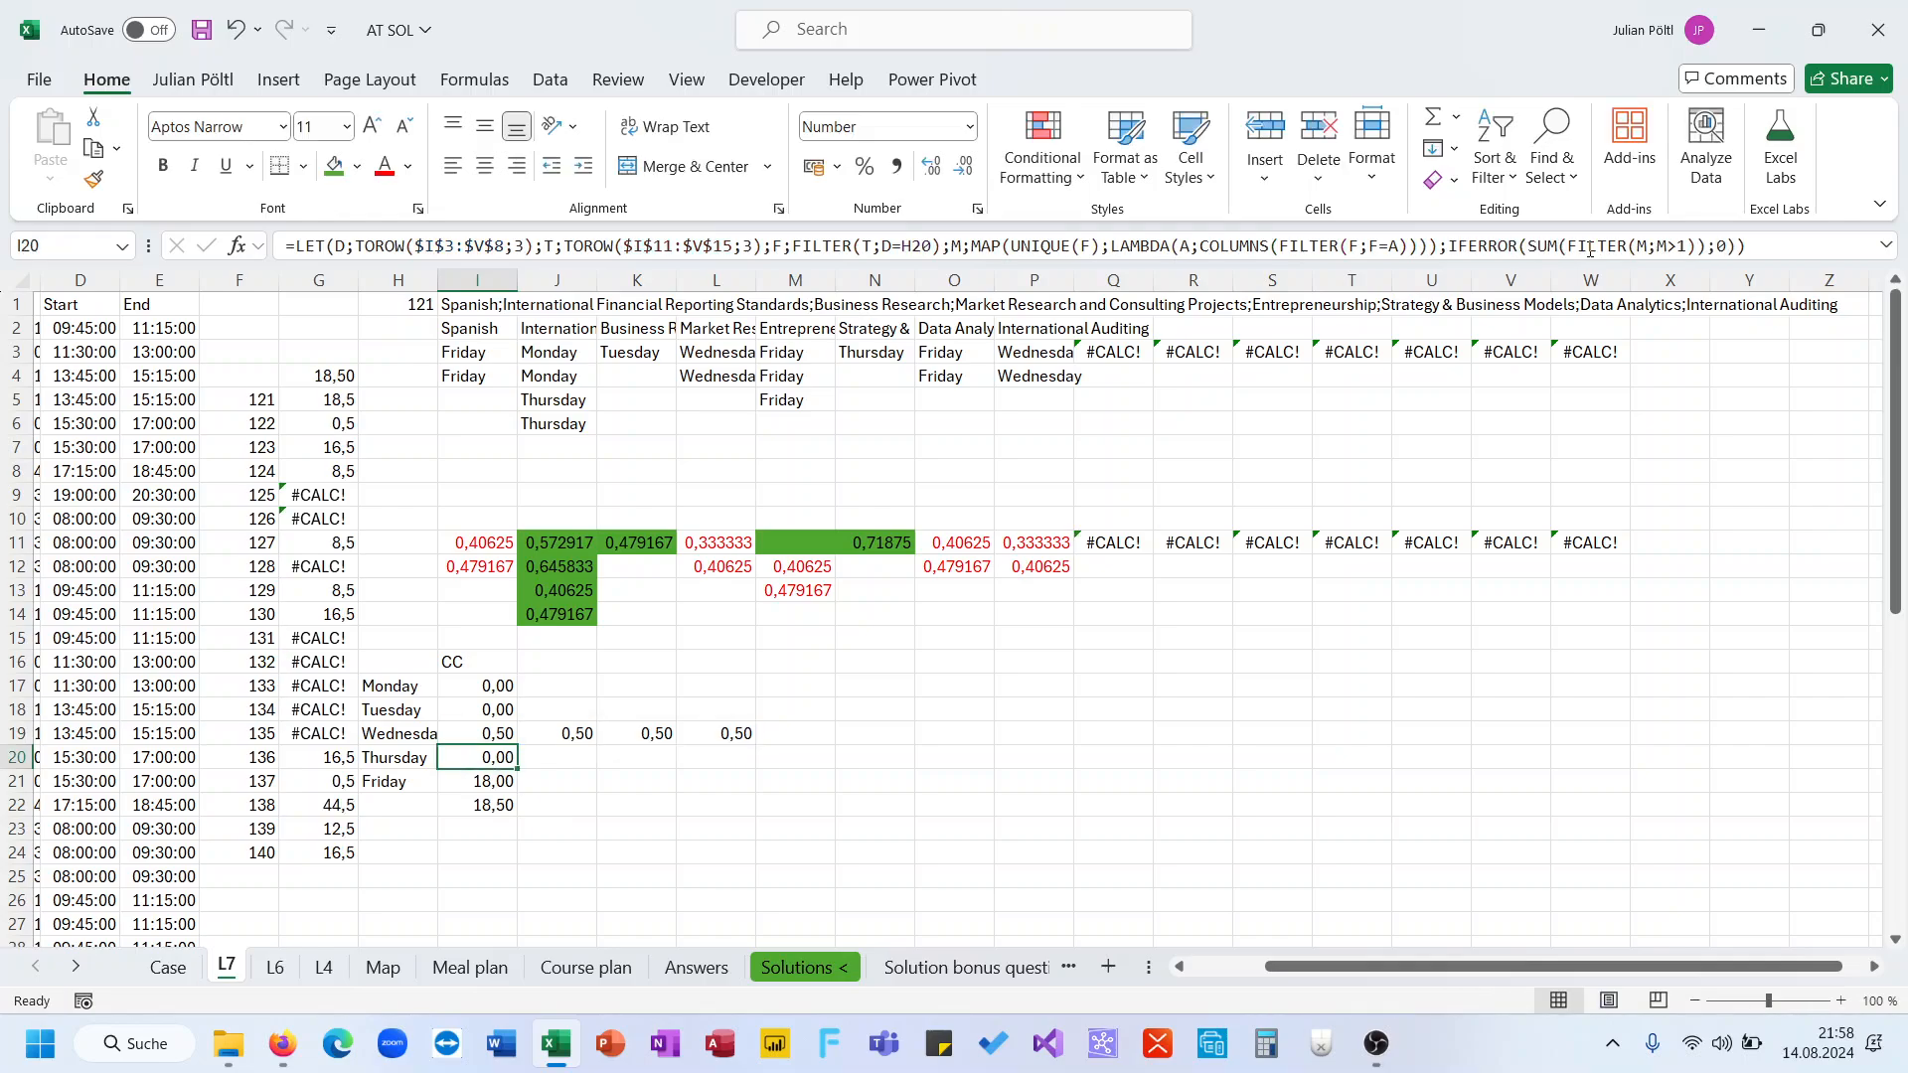
{"action": "key", "text": "Up"}
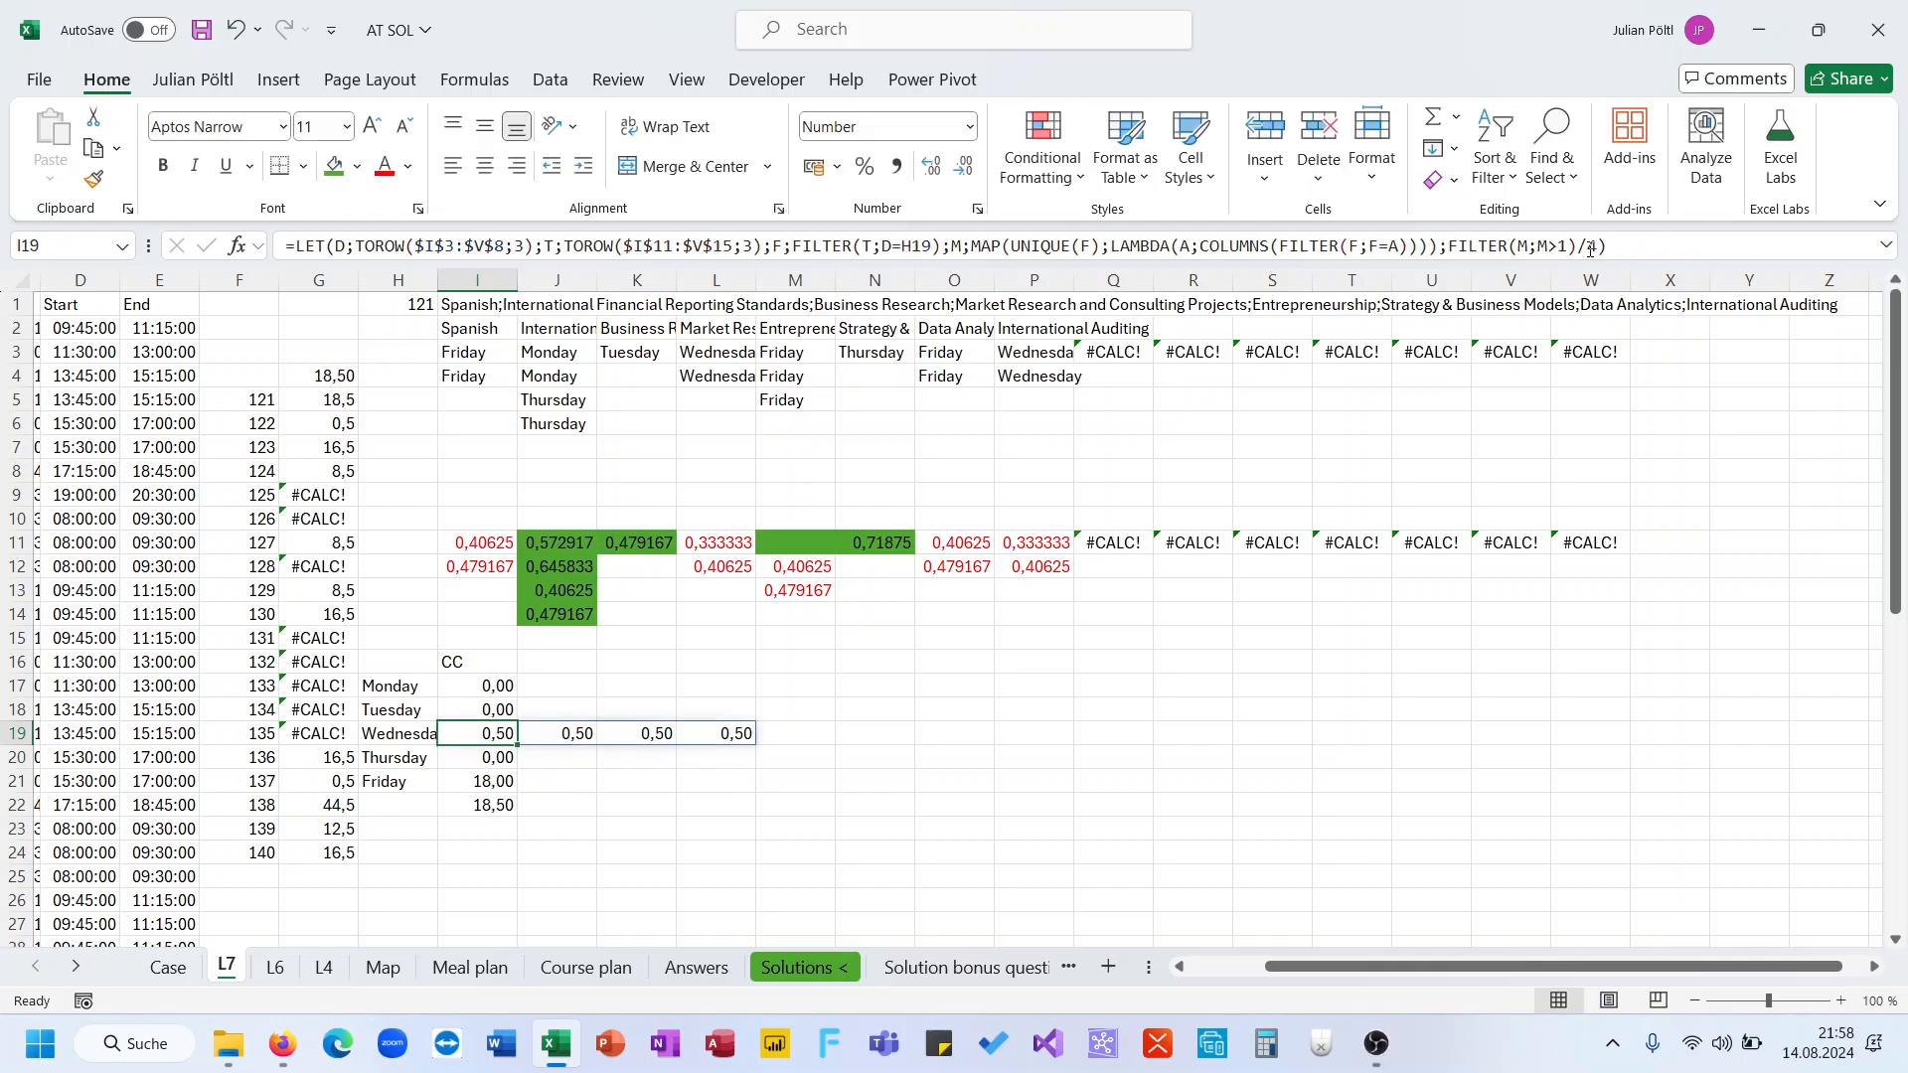
{"action": "left_click", "coordinate": [1451, 246]}
{"action": "type", "text": "Sum("}
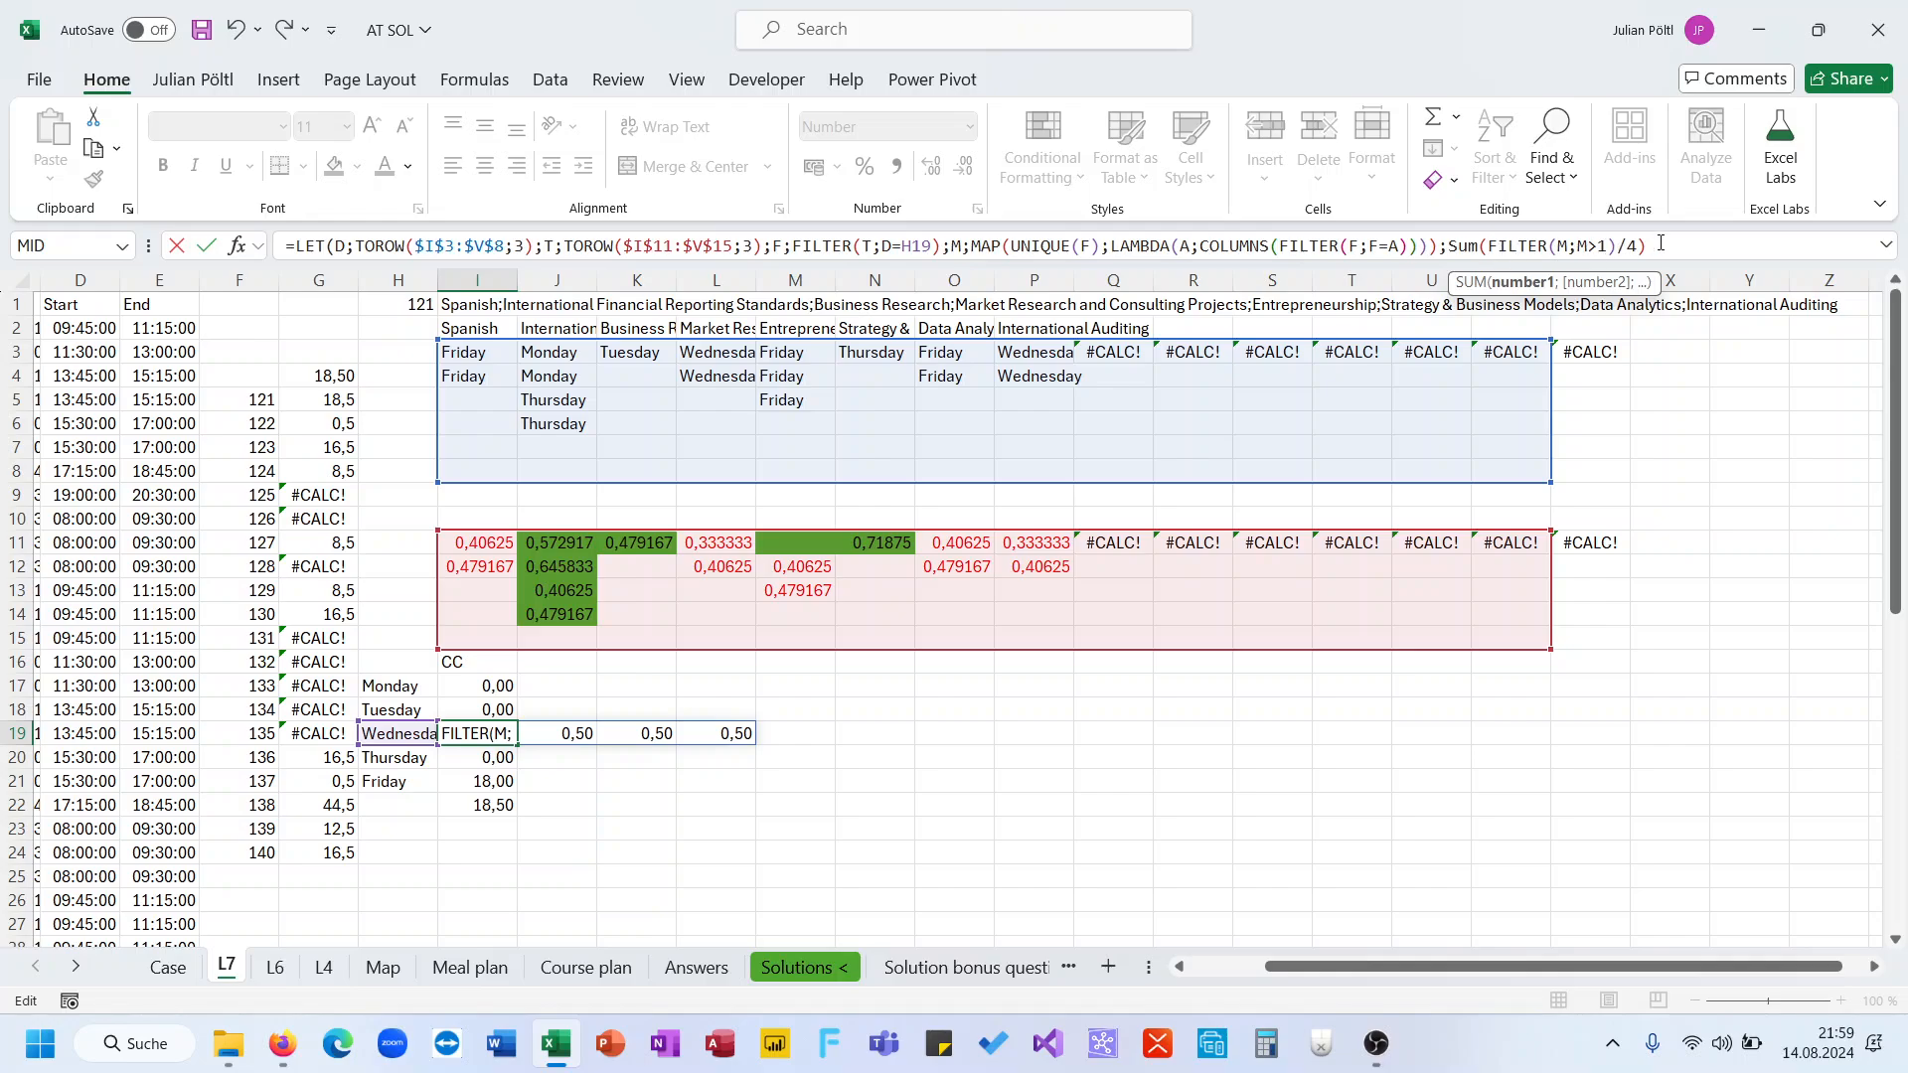
{"action": "type", "text": ")"}
{"action": "key", "text": "ctrl+Return"}
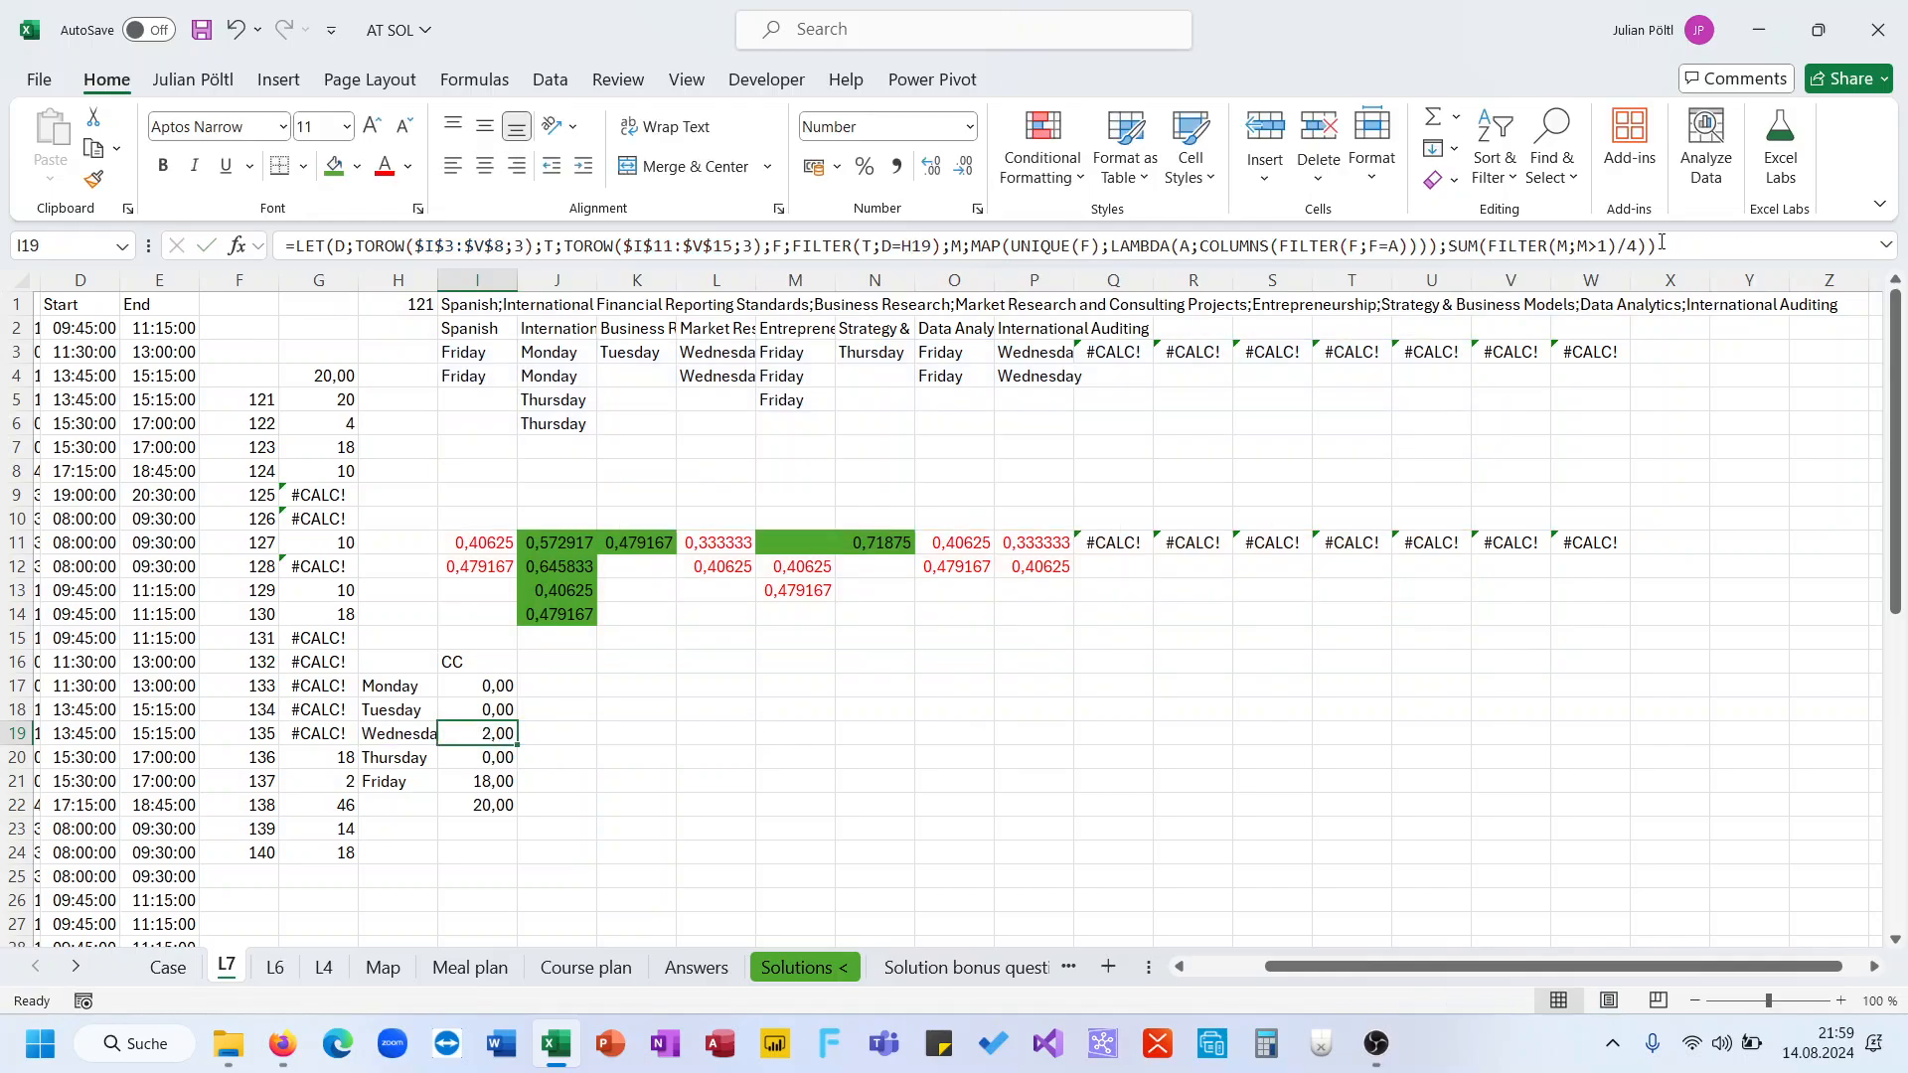
Wrap I19's sum in IFERROR returning 0 and multiply the result by 1,5
{"action": "left_click", "coordinate": [1451, 246]}
{"action": "type", "text": "IFERROR("}
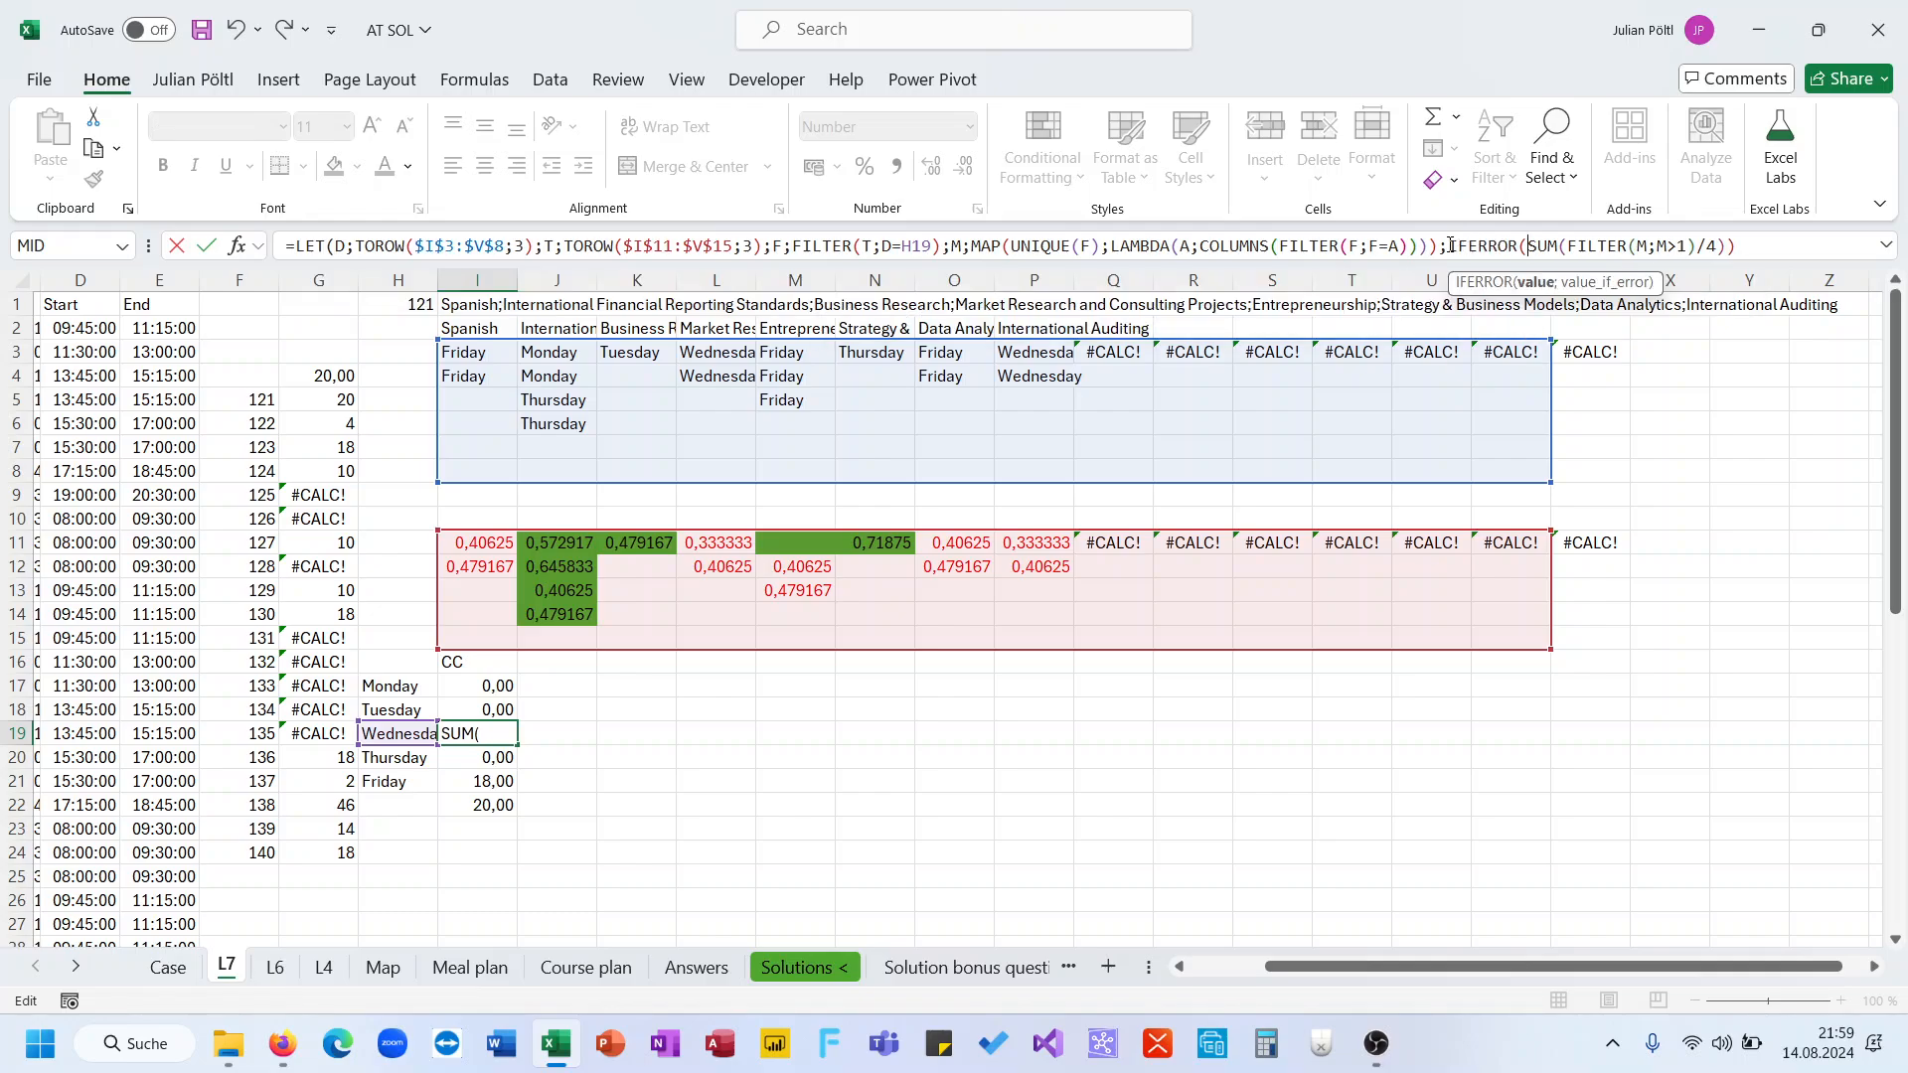
{"action": "left_click", "coordinate": [1760, 239]}
{"action": "key", "text": "BackSpace"}
{"action": "type", "text": ";"}
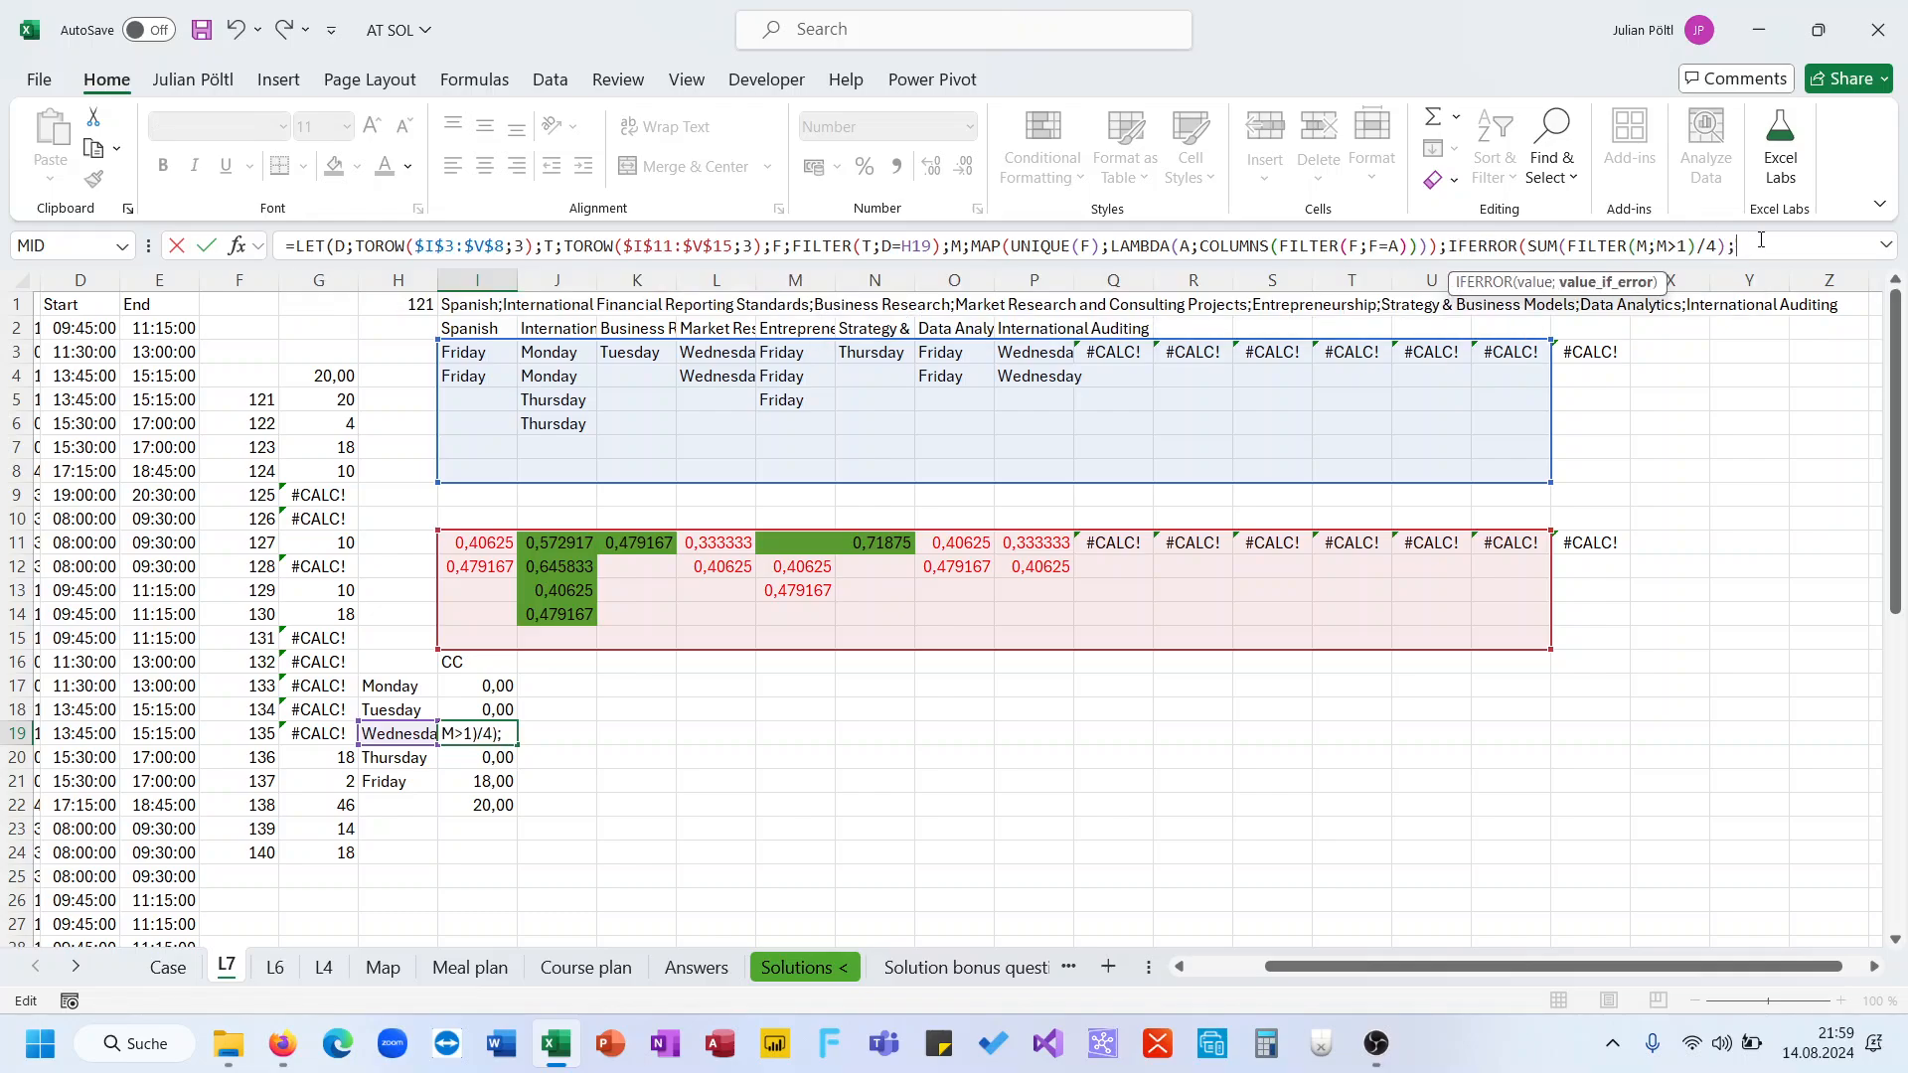
{"action": "type", "text": "0))*1,"}
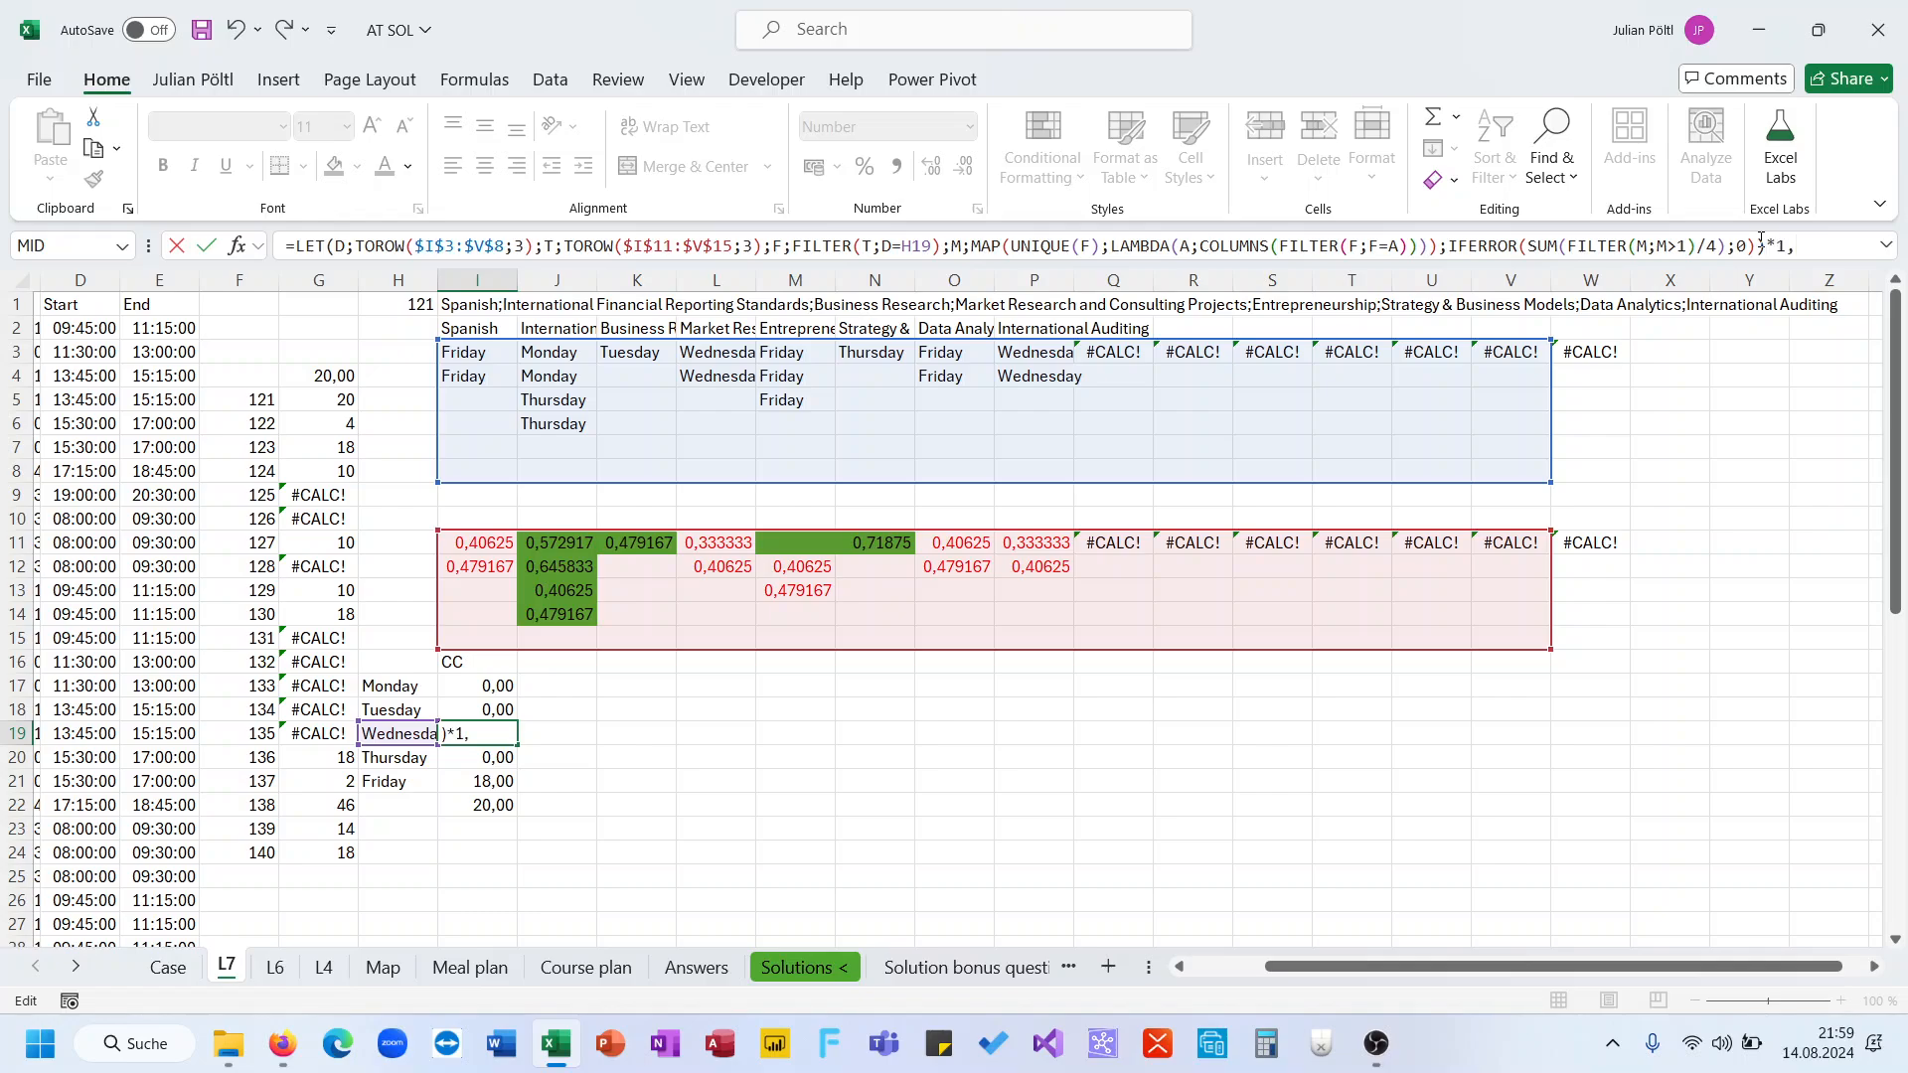
{"action": "type", "text": "5"}
{"action": "key", "text": "Return"}
Copy Wednesday's formula in I19 down to the Thursday and Friday cells
{"action": "key", "text": "Up"}
{"action": "key", "text": "ctrl+c"}
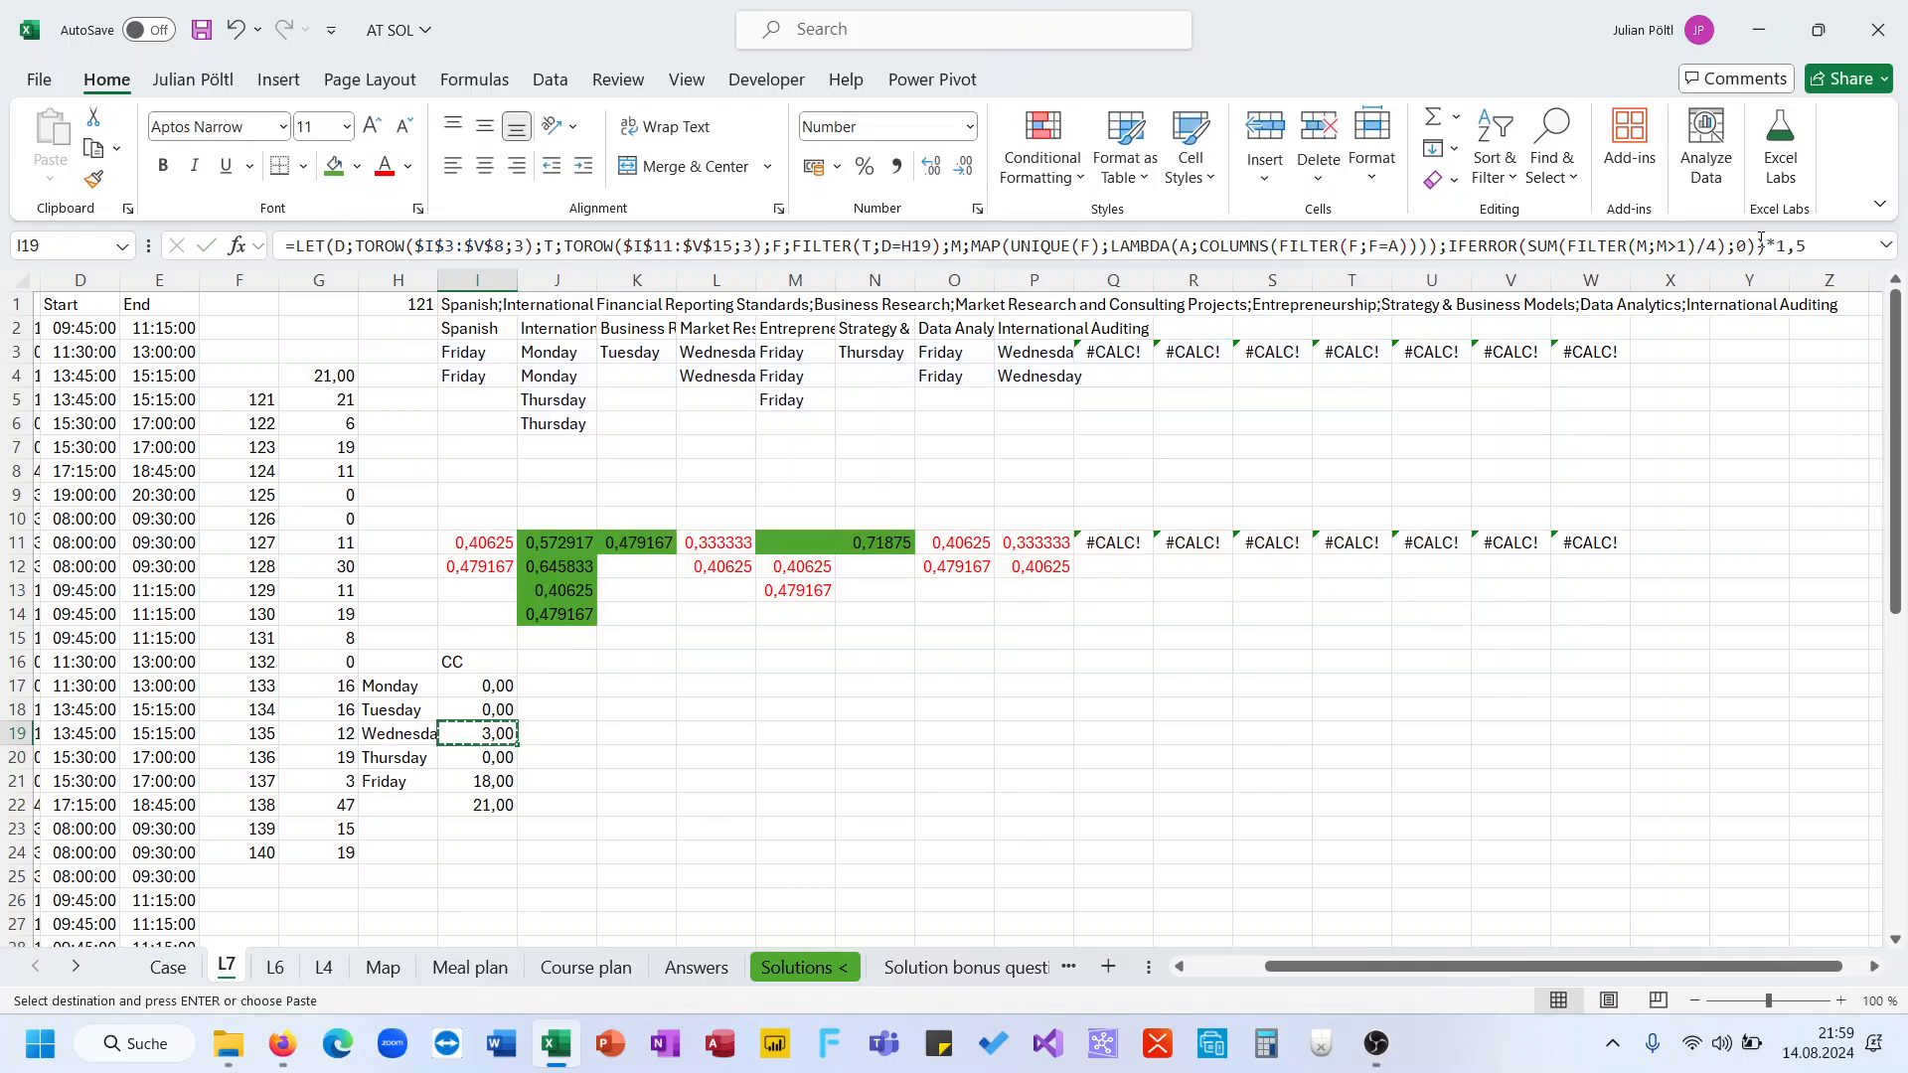
{"action": "key", "text": "Down"}
{"action": "key", "text": "shift+Down"}
{"action": "key", "text": "ctrl+v"}
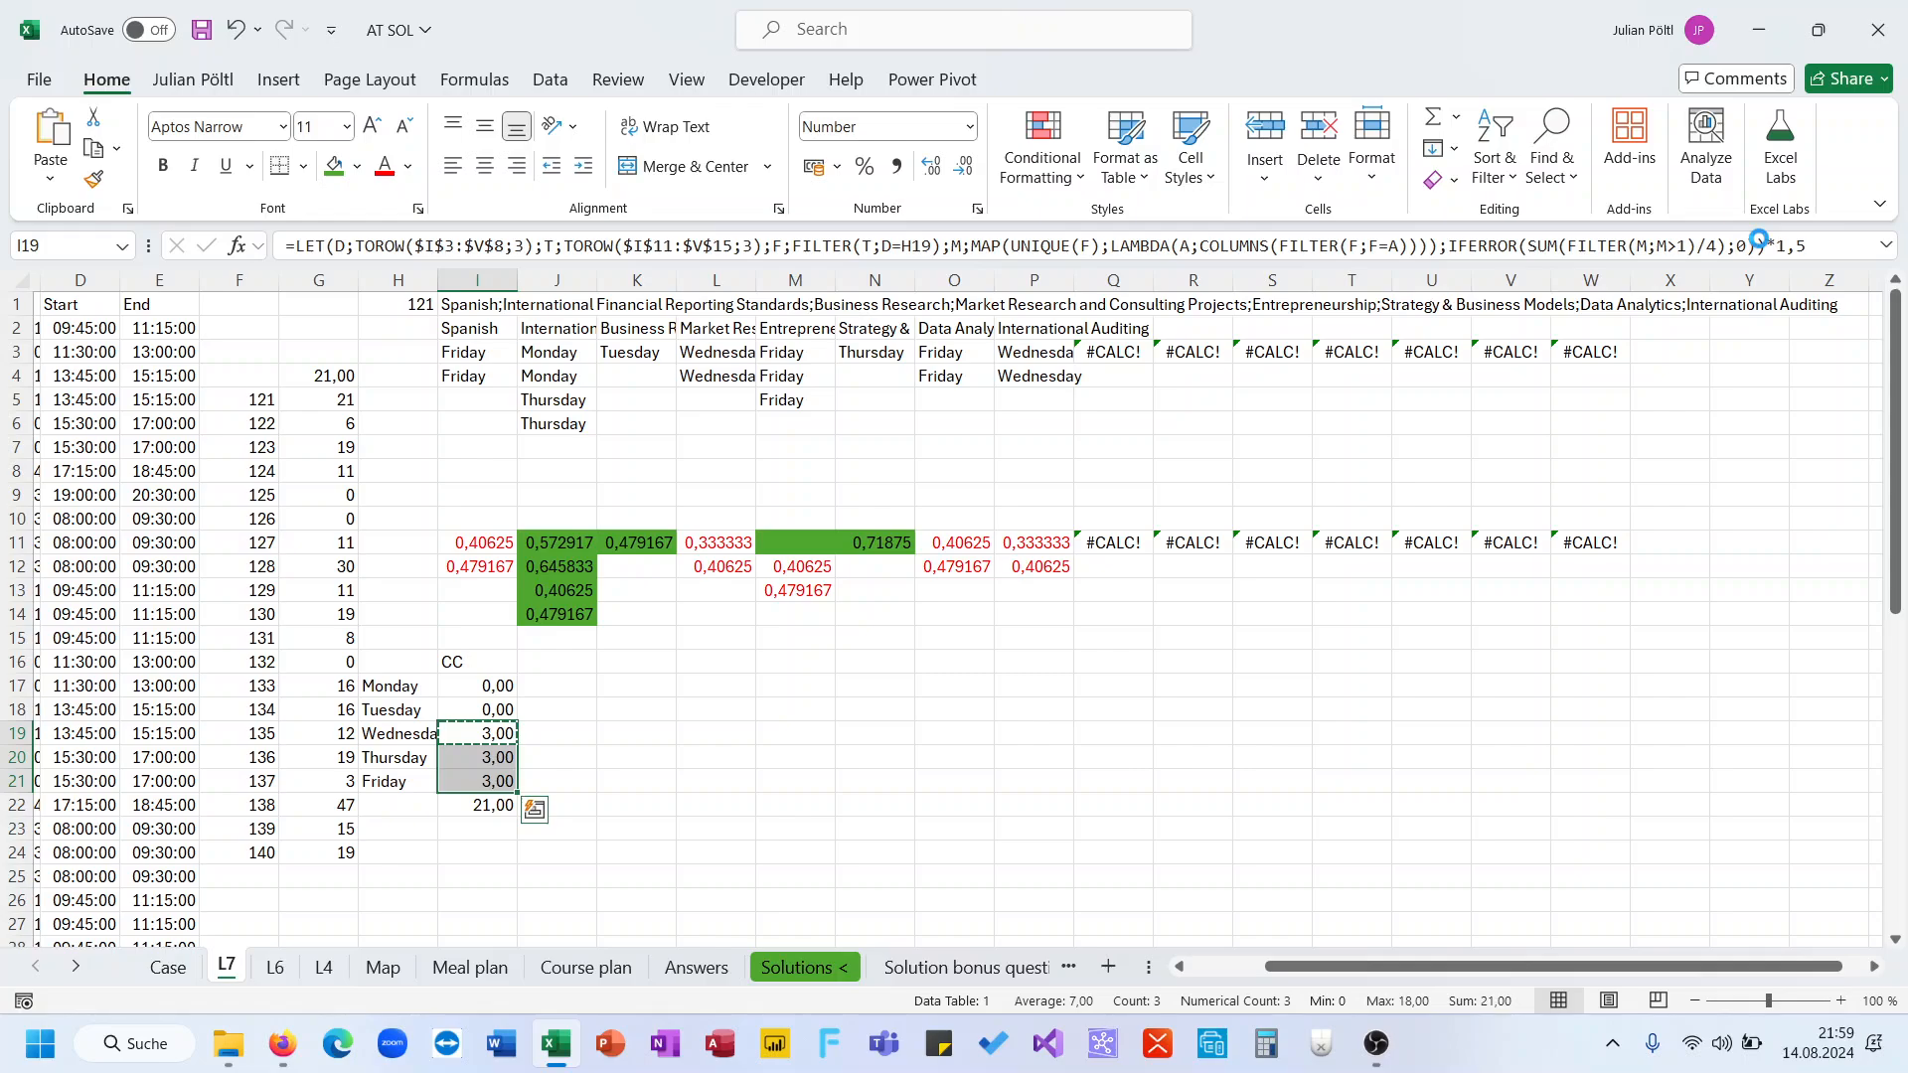
Copy Friday's formula from I21 to all weekday cells I17 through I21
{"action": "key", "text": "Up"}
{"action": "key", "text": "Up"}
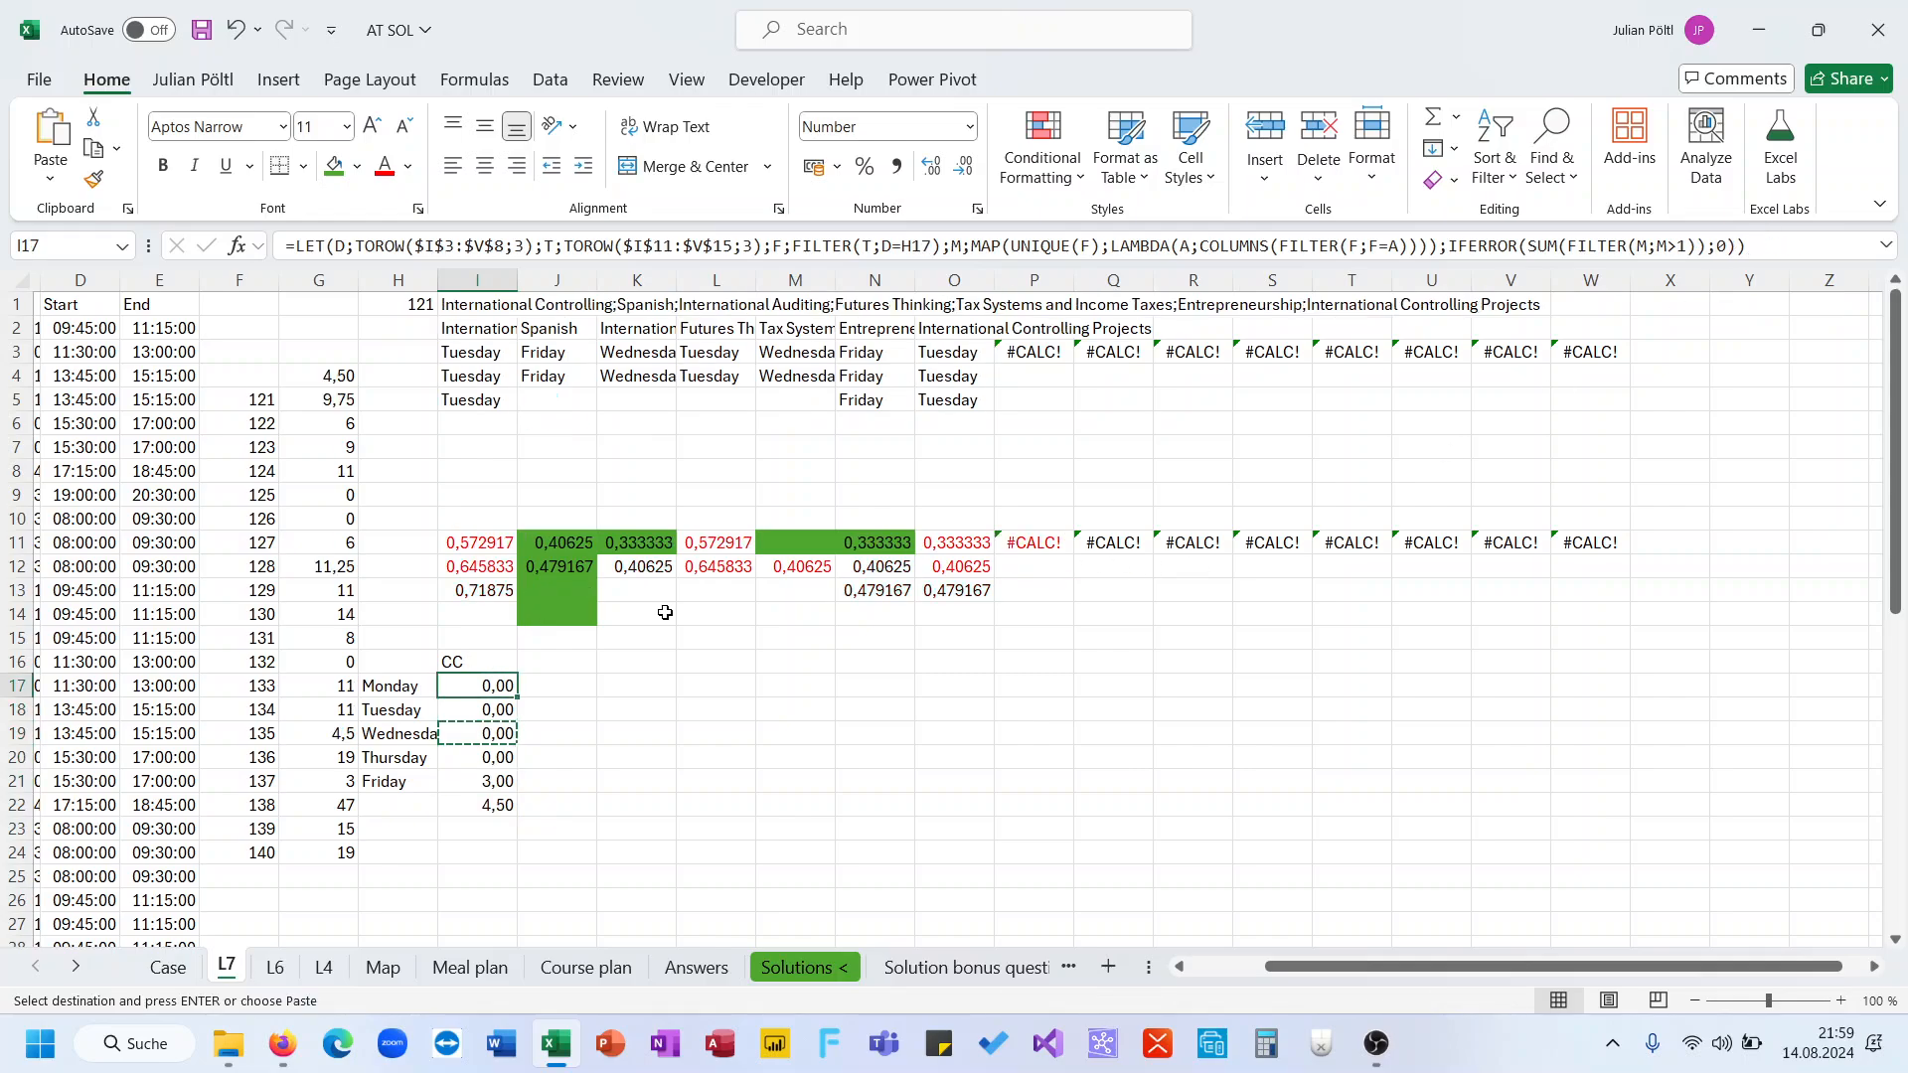
{"action": "left_click", "coordinate": [494, 778]}
{"action": "key", "text": "ctrl+c"}
{"action": "left_click_drag", "start_coordinate": [489, 684], "coordinate": [501, 779]}
{"action": "key", "text": "Return"}
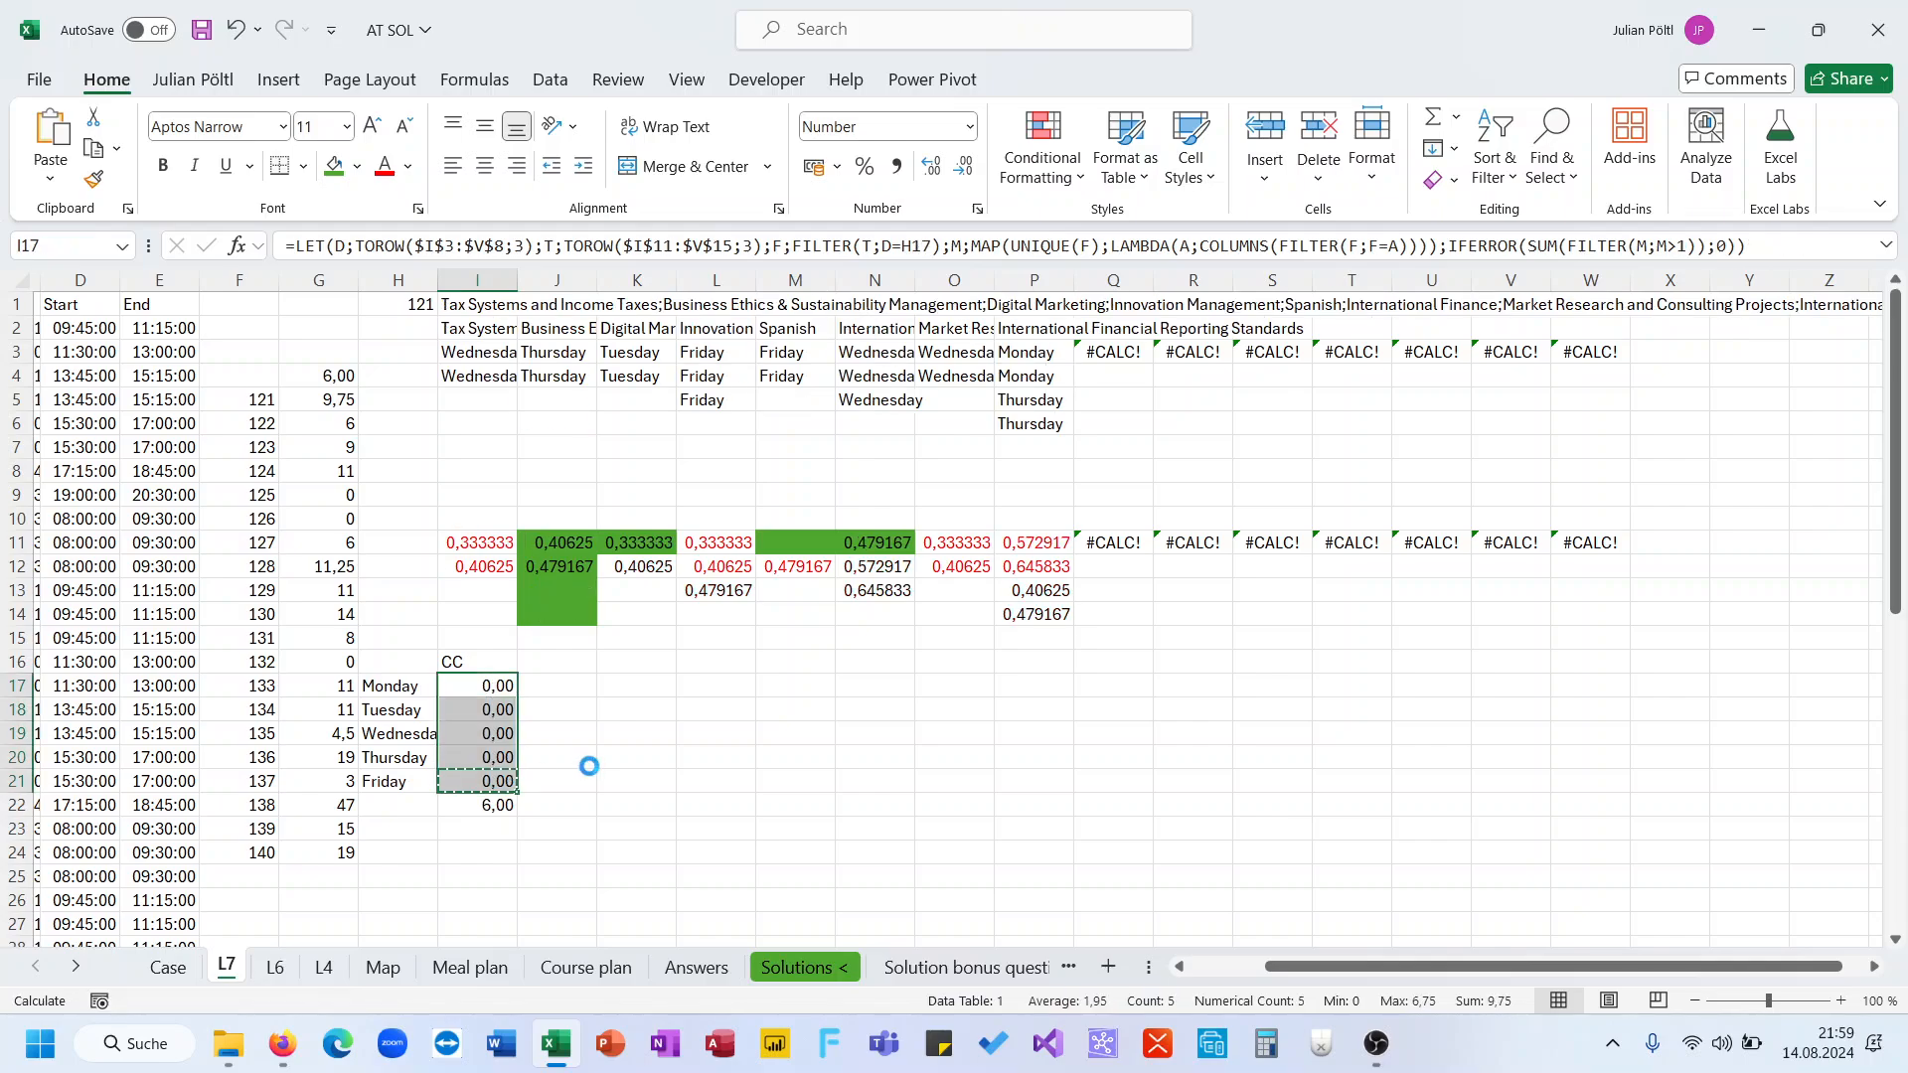
Recalculate the workbook to refresh the conflict totals and the game results column
{"action": "left_click", "coordinate": [555, 775]}
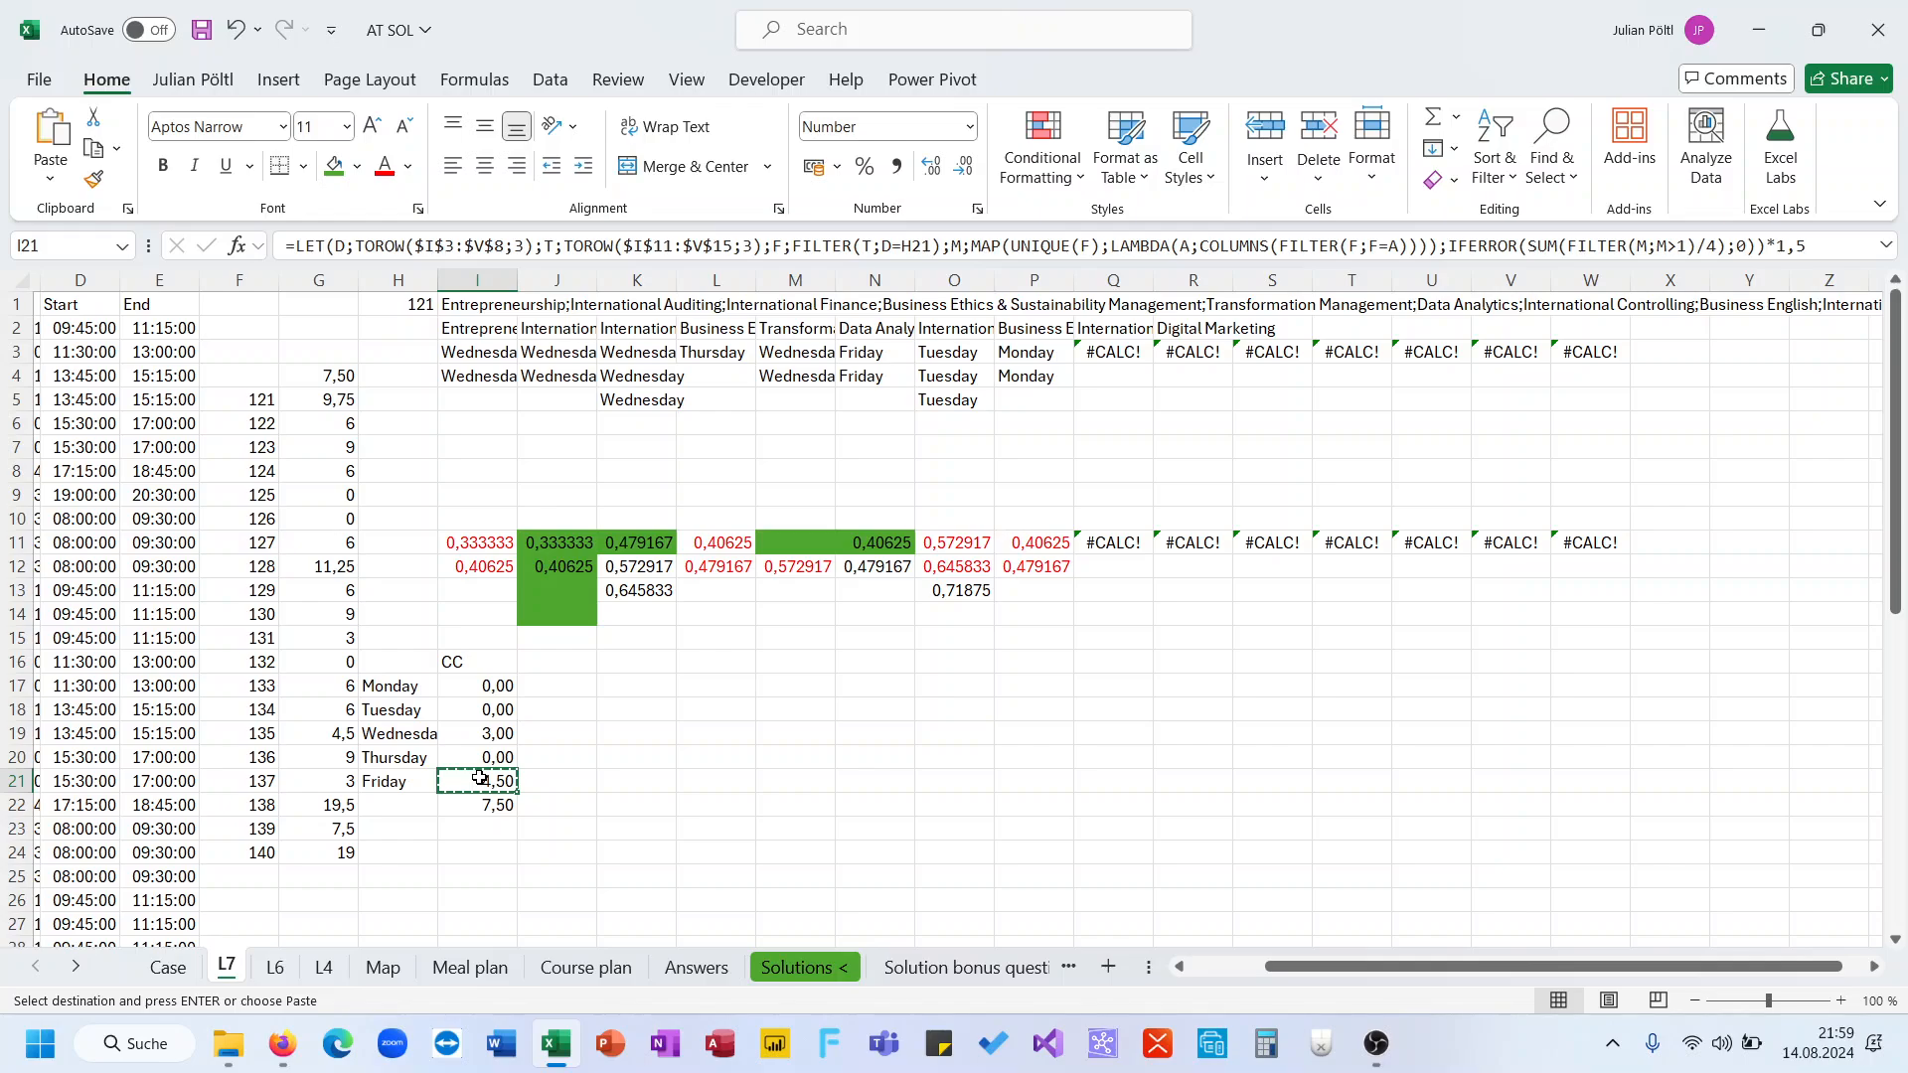
{"action": "key", "text": "F9"}
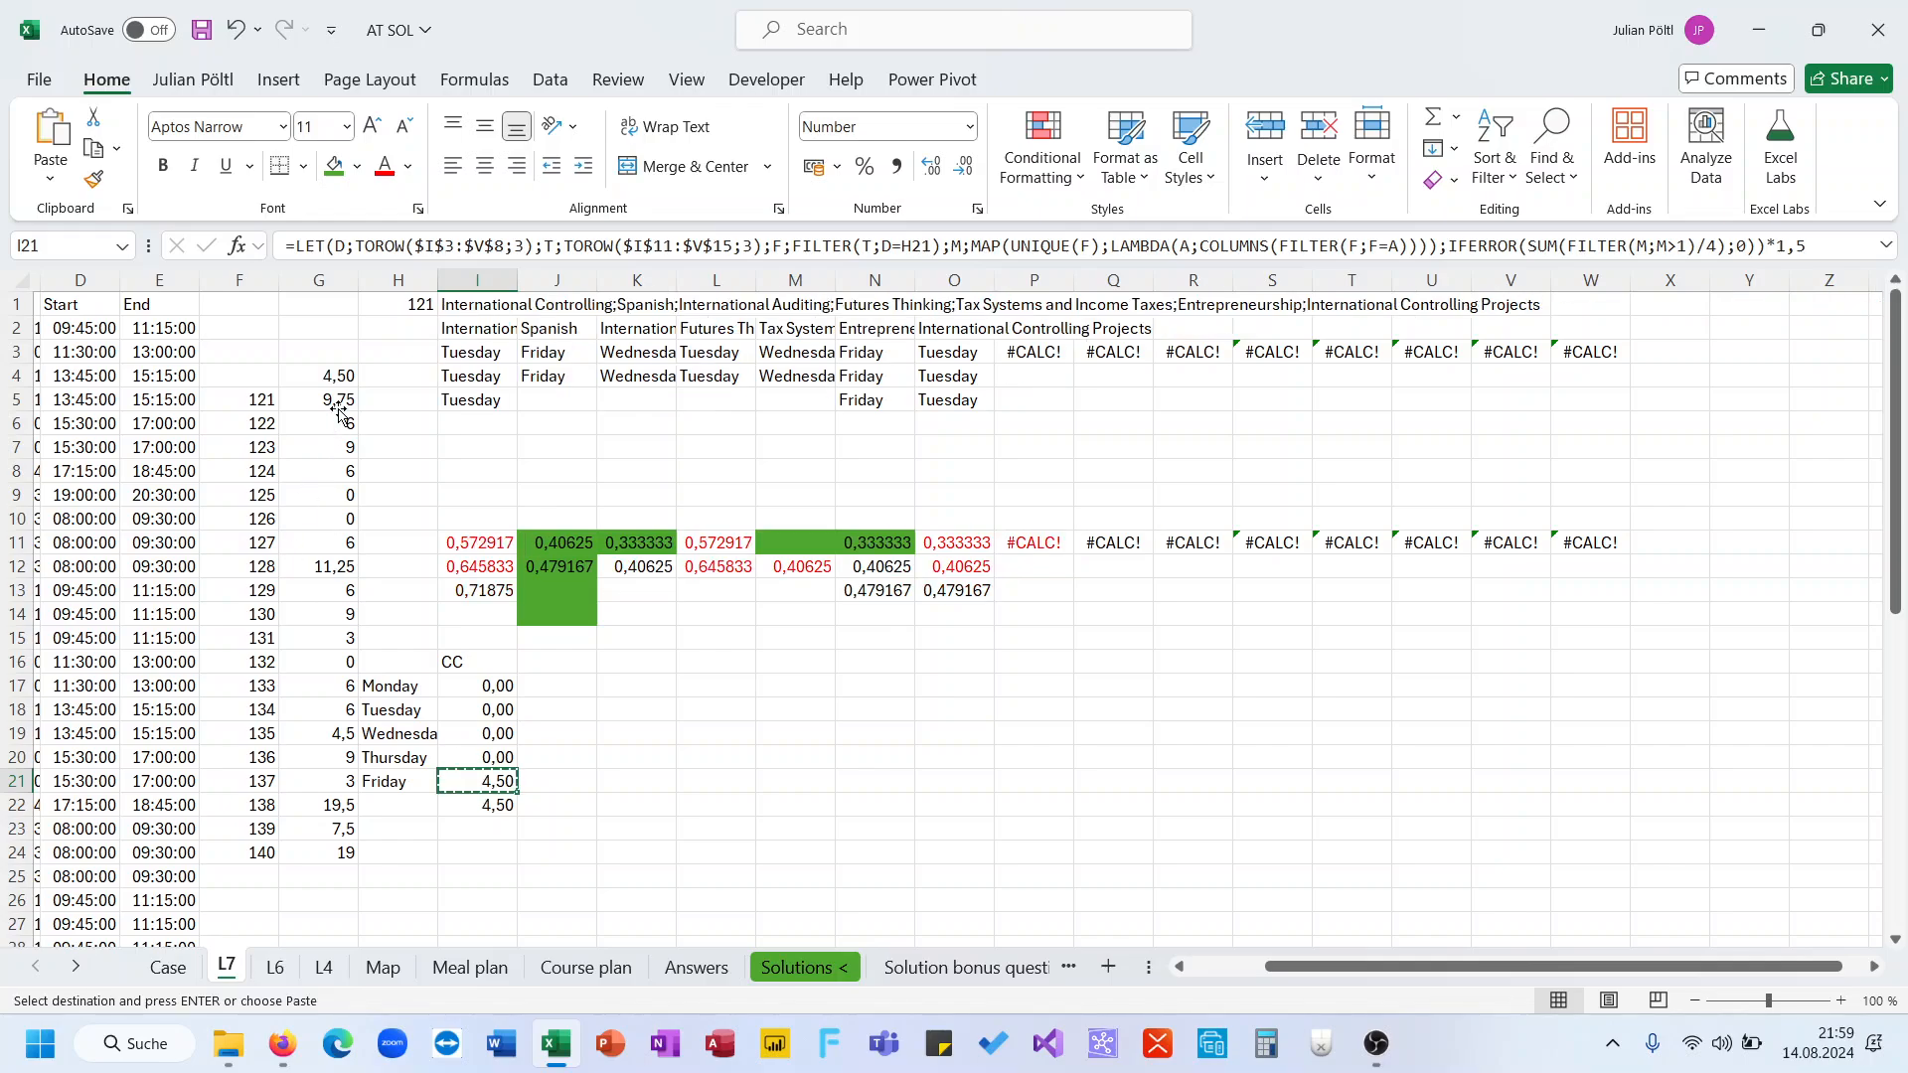
{"action": "left_click", "coordinate": [526, 678]}
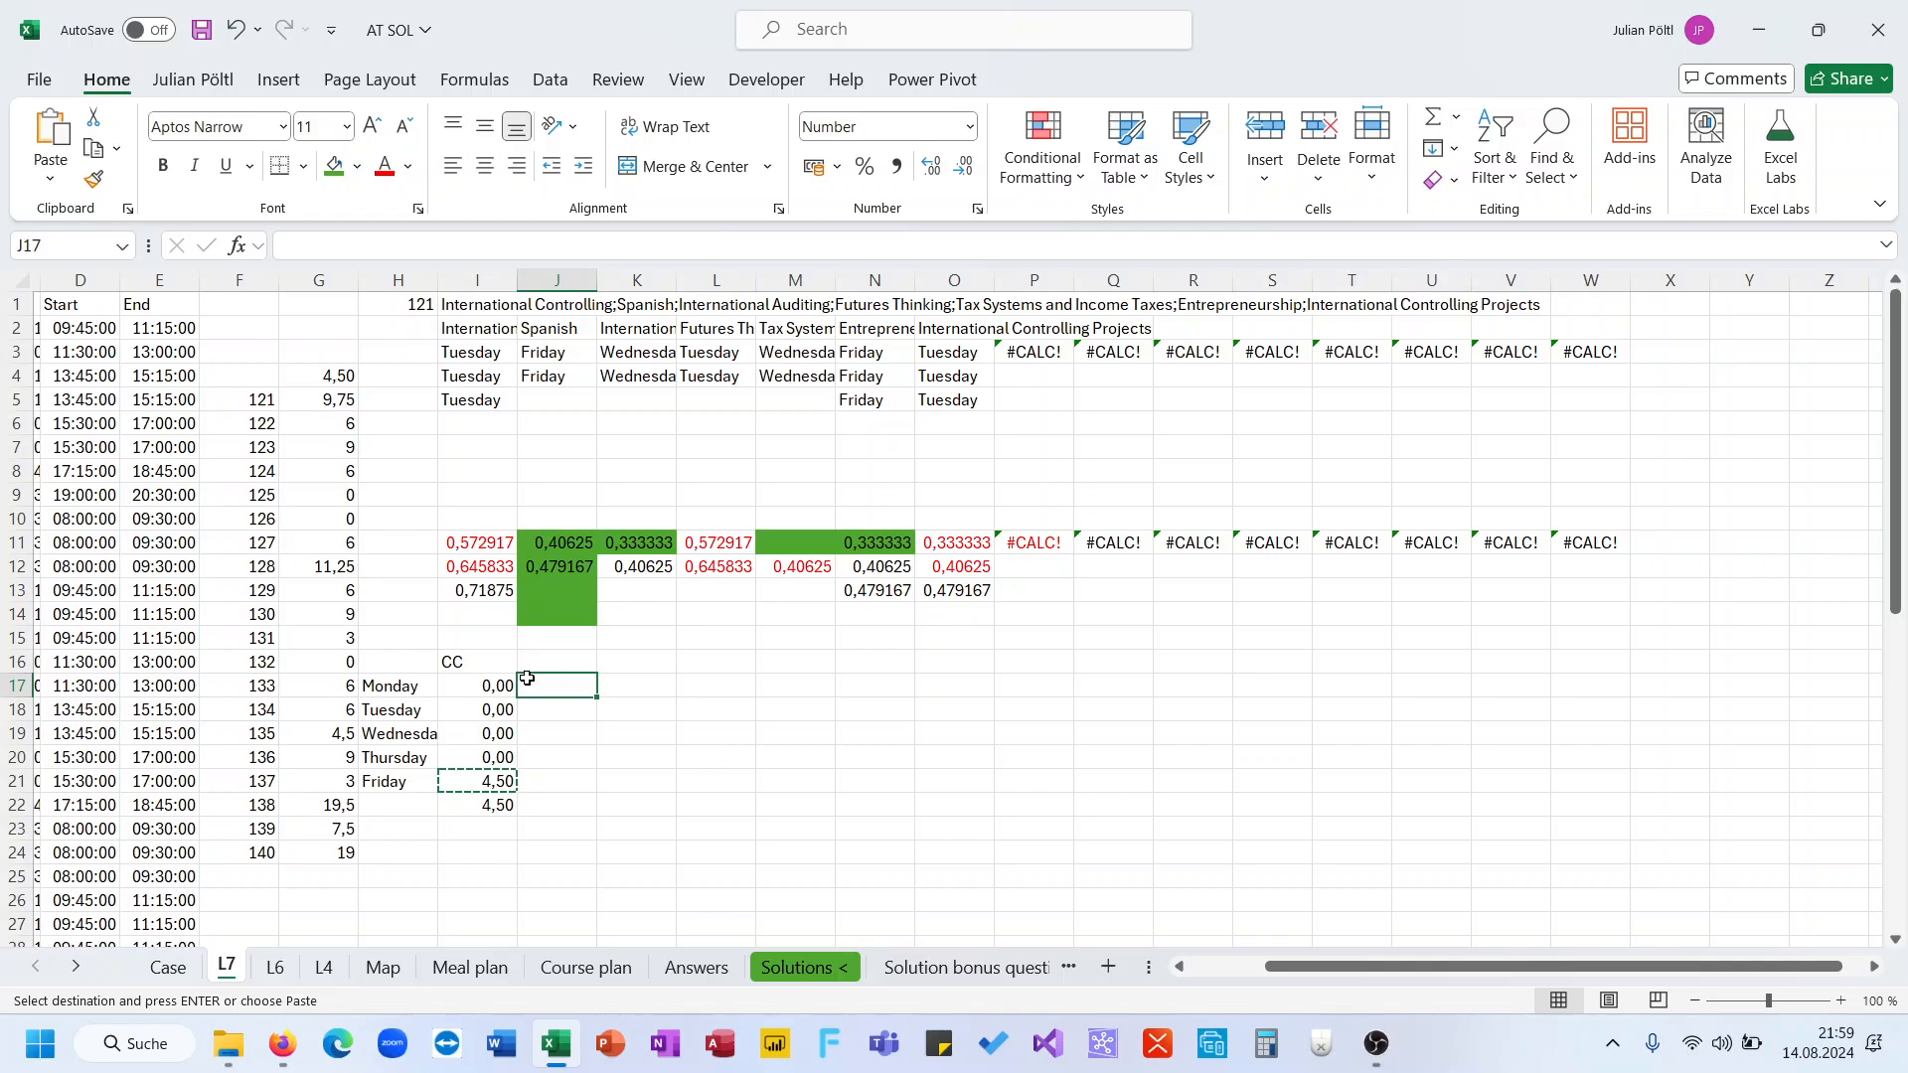
{"action": "left_click", "coordinate": [343, 402]}
{"action": "key", "text": "F9"}
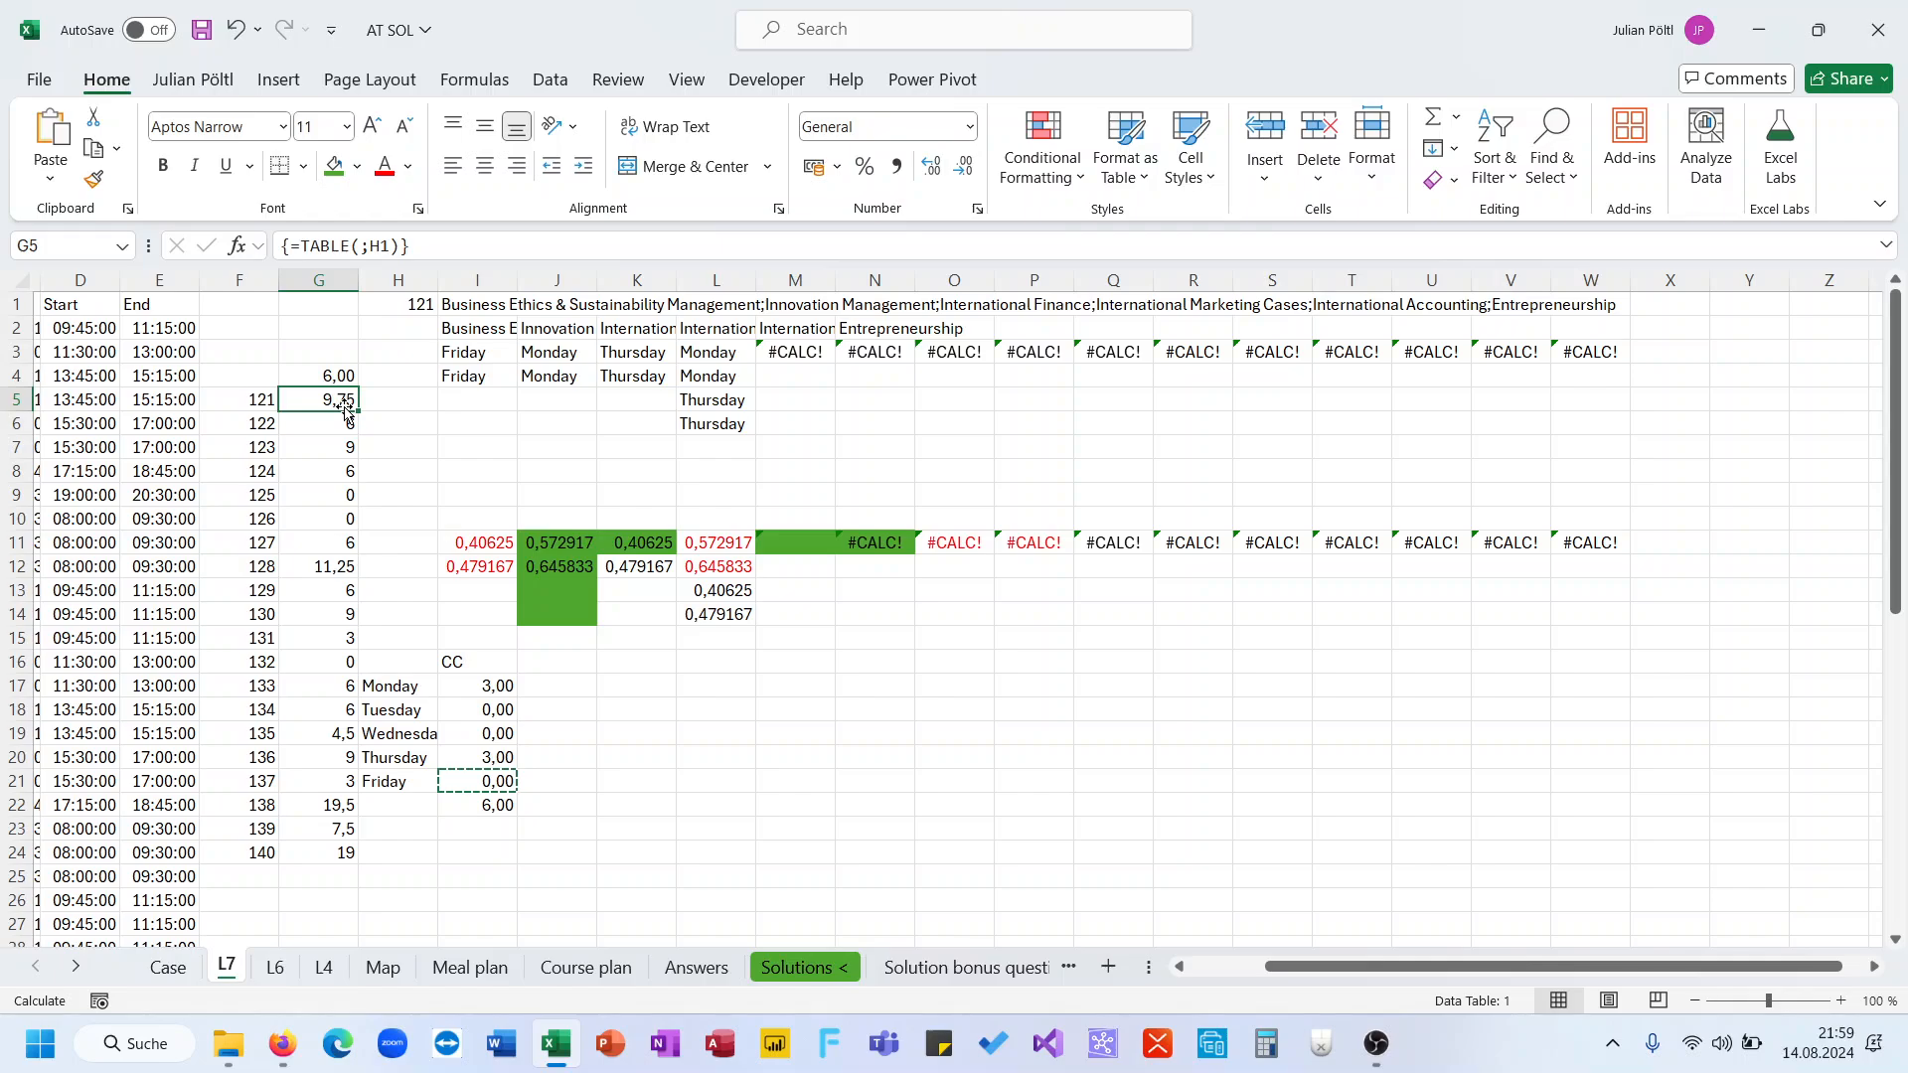
Create a What-If data table over F4:G24 using H1 as the column input cell
{"action": "key", "text": "Left"}
{"action": "key", "text": "Up"}
{"action": "key", "text": "shift+Right"}
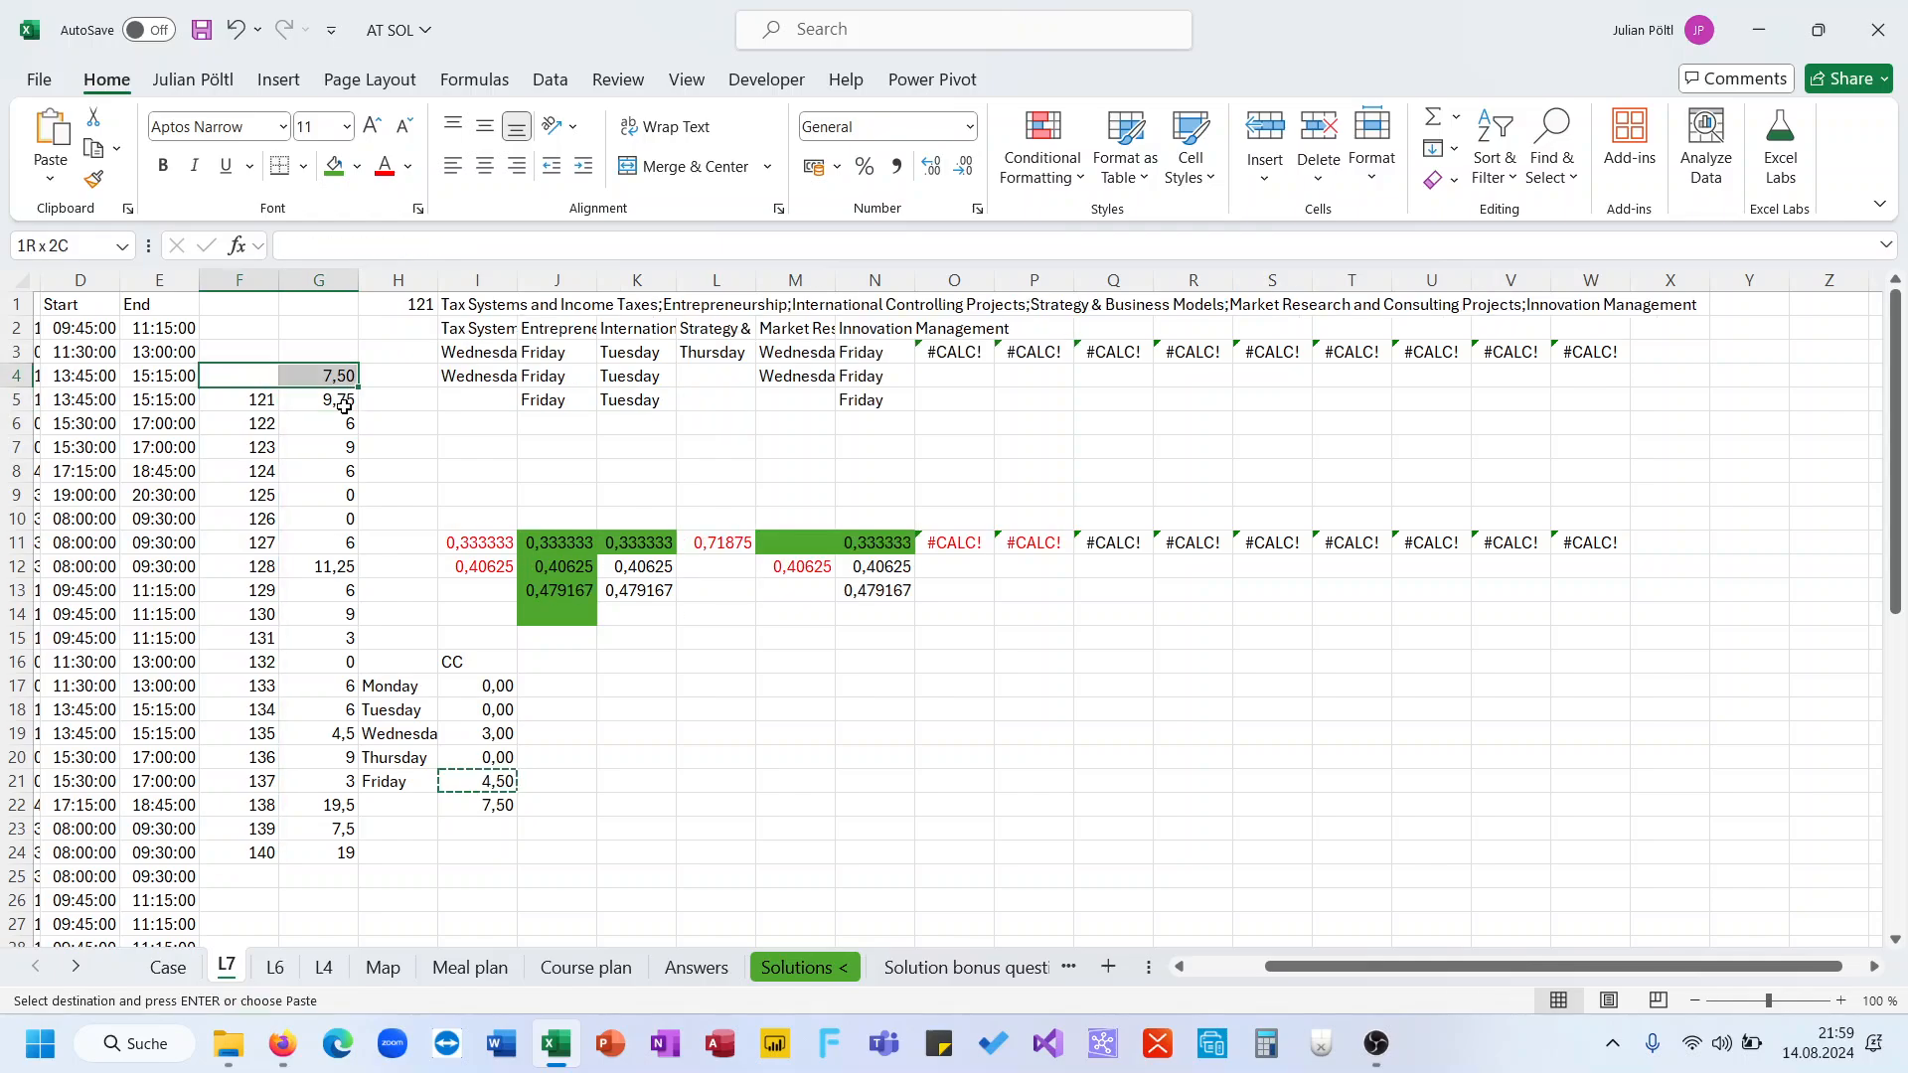
{"action": "key", "text": "ctrl+shift+Down"}
{"action": "key", "text": "ctrl+shift+Down"}
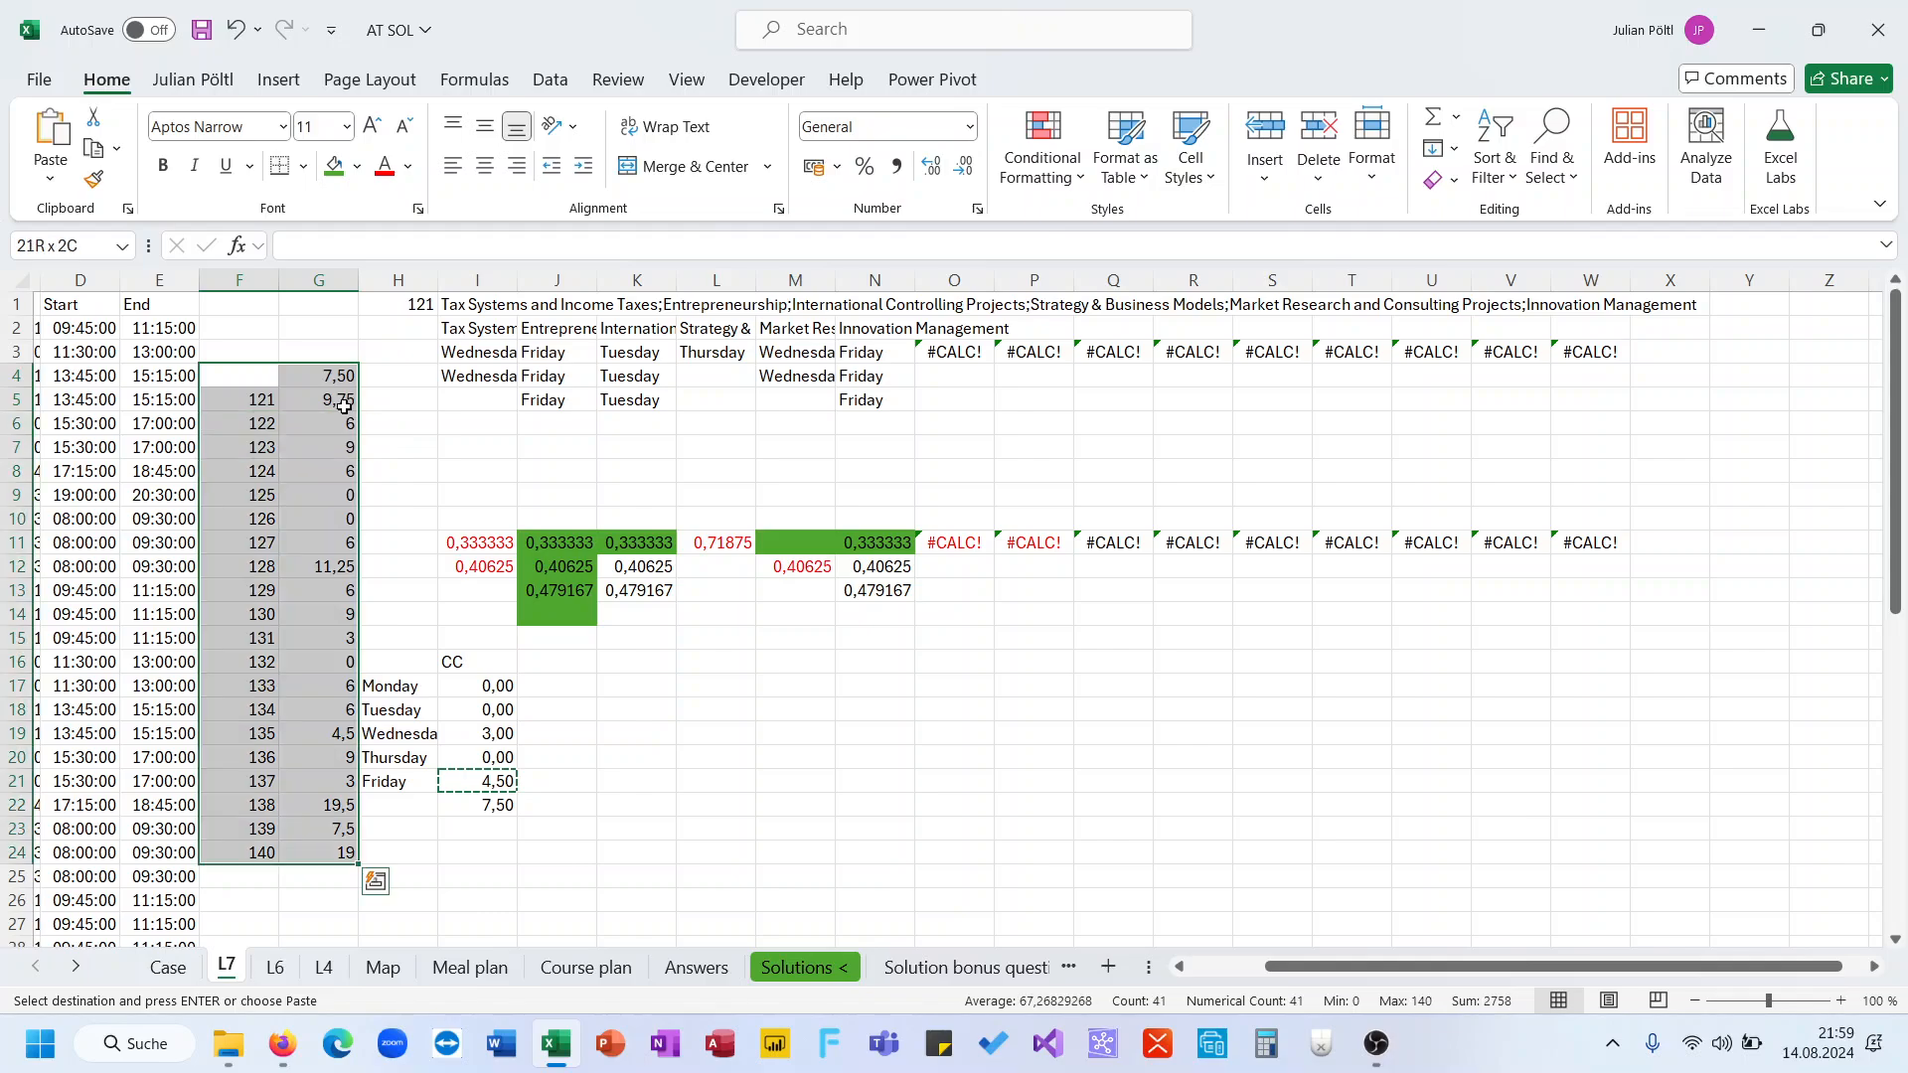
{"action": "left_click", "coordinate": [550, 80]}
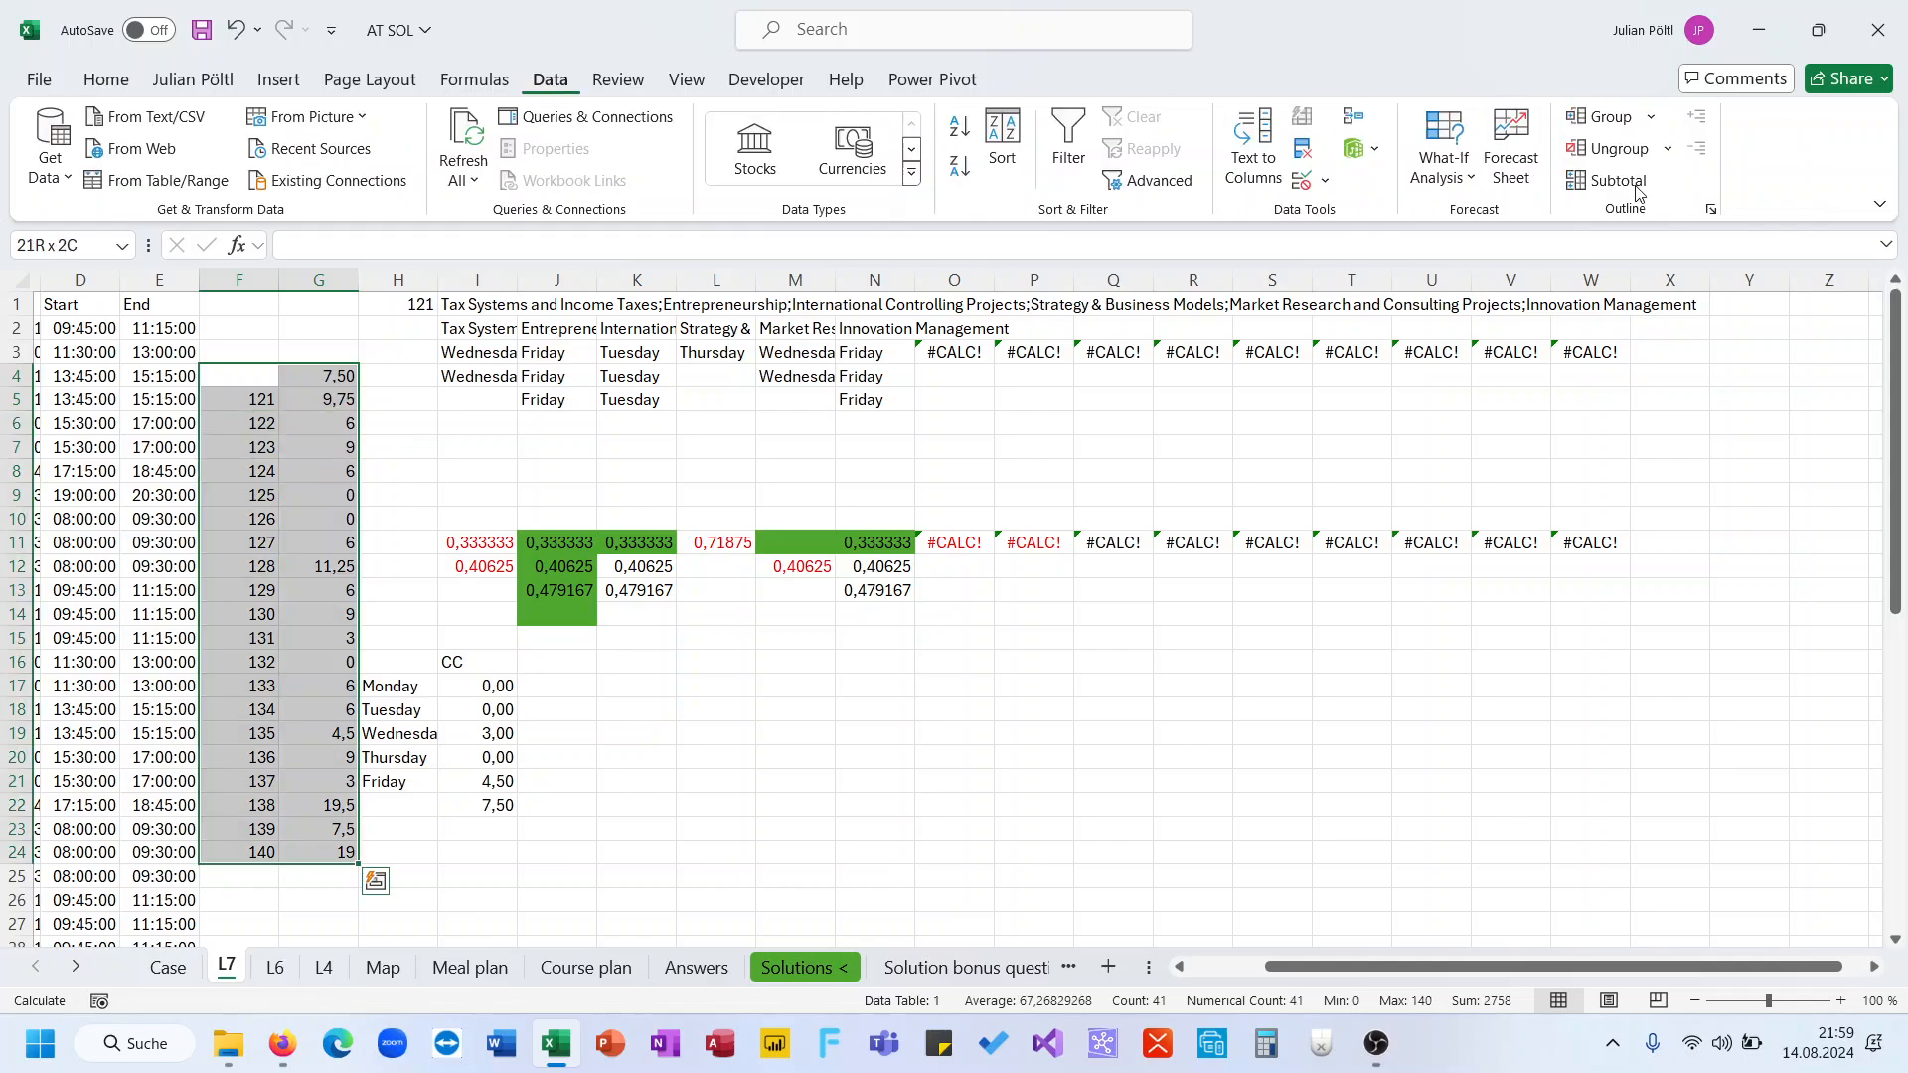
{"action": "left_click", "coordinate": [1443, 174]}
{"action": "left_click", "coordinate": [1495, 287]}
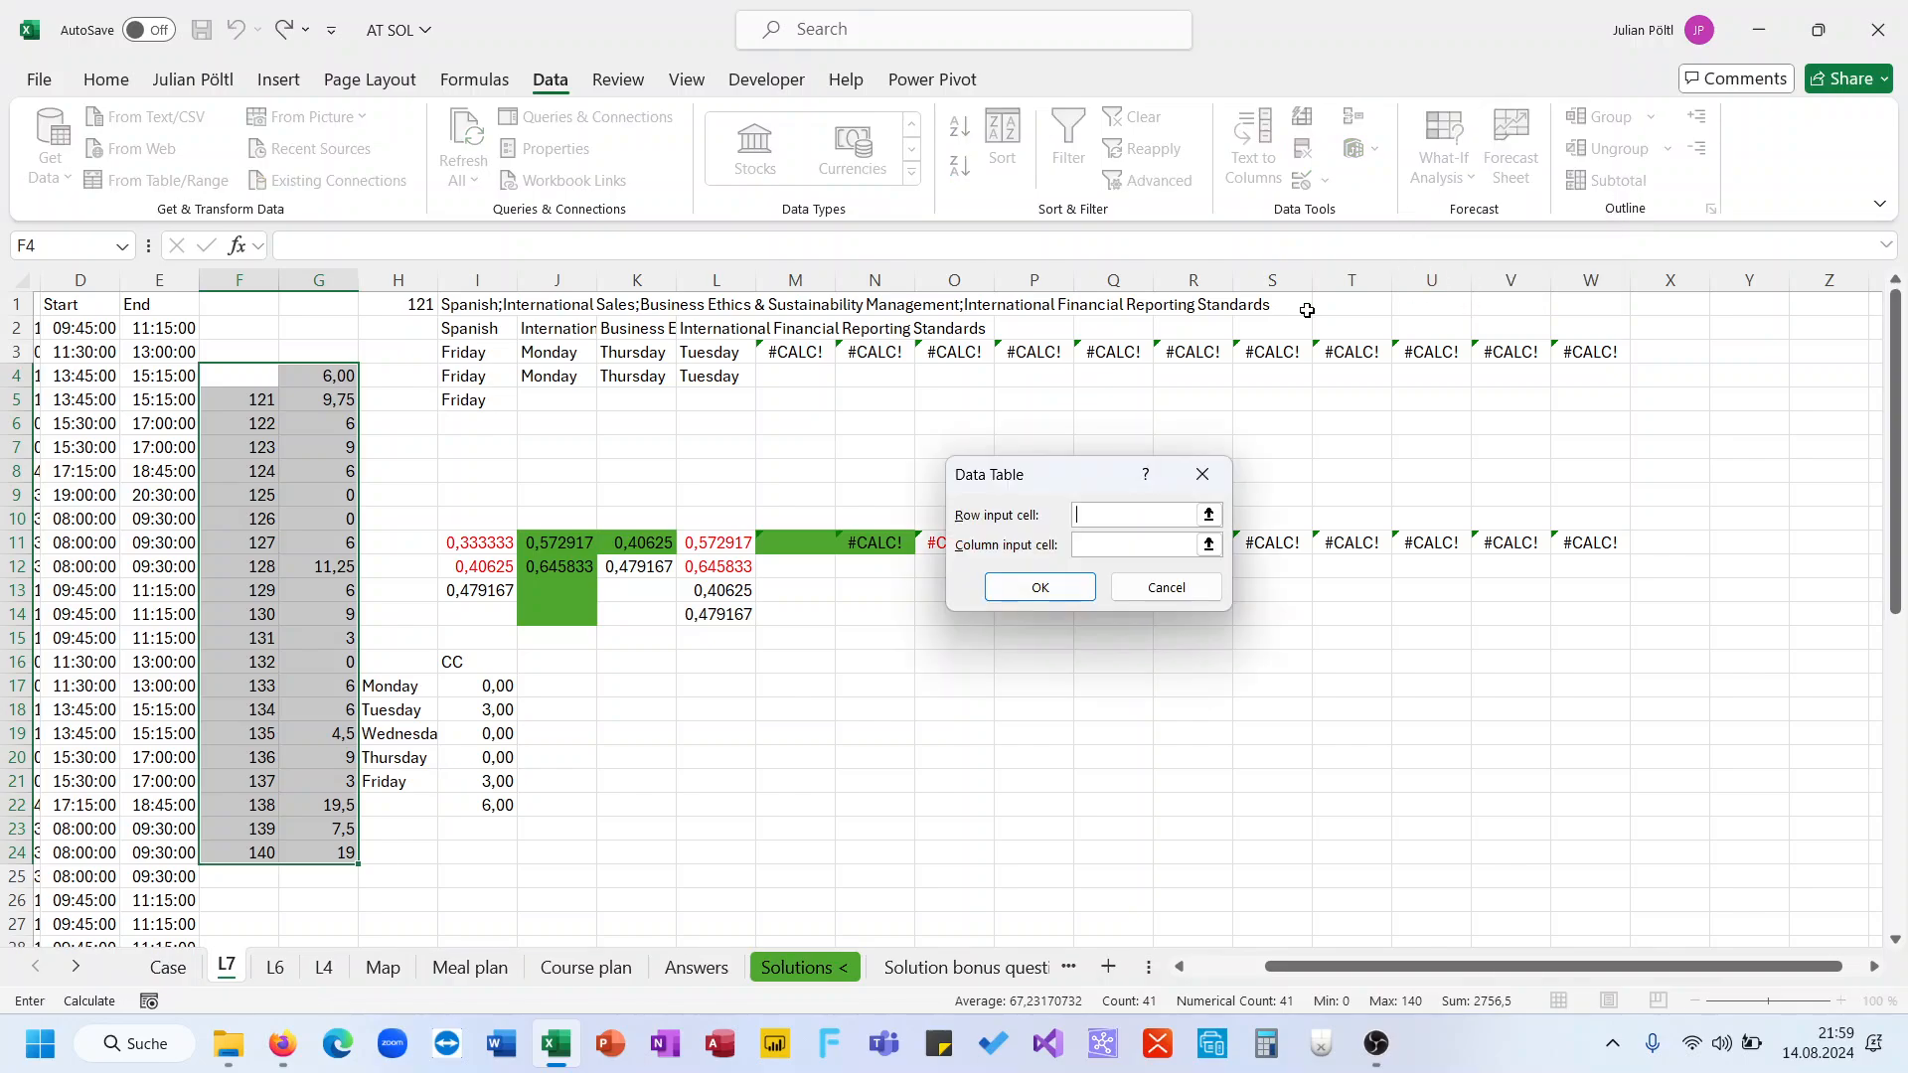
{"action": "left_click", "coordinate": [1201, 543]}
{"action": "left_click", "coordinate": [422, 308]}
{"action": "left_click", "coordinate": [1040, 587]}
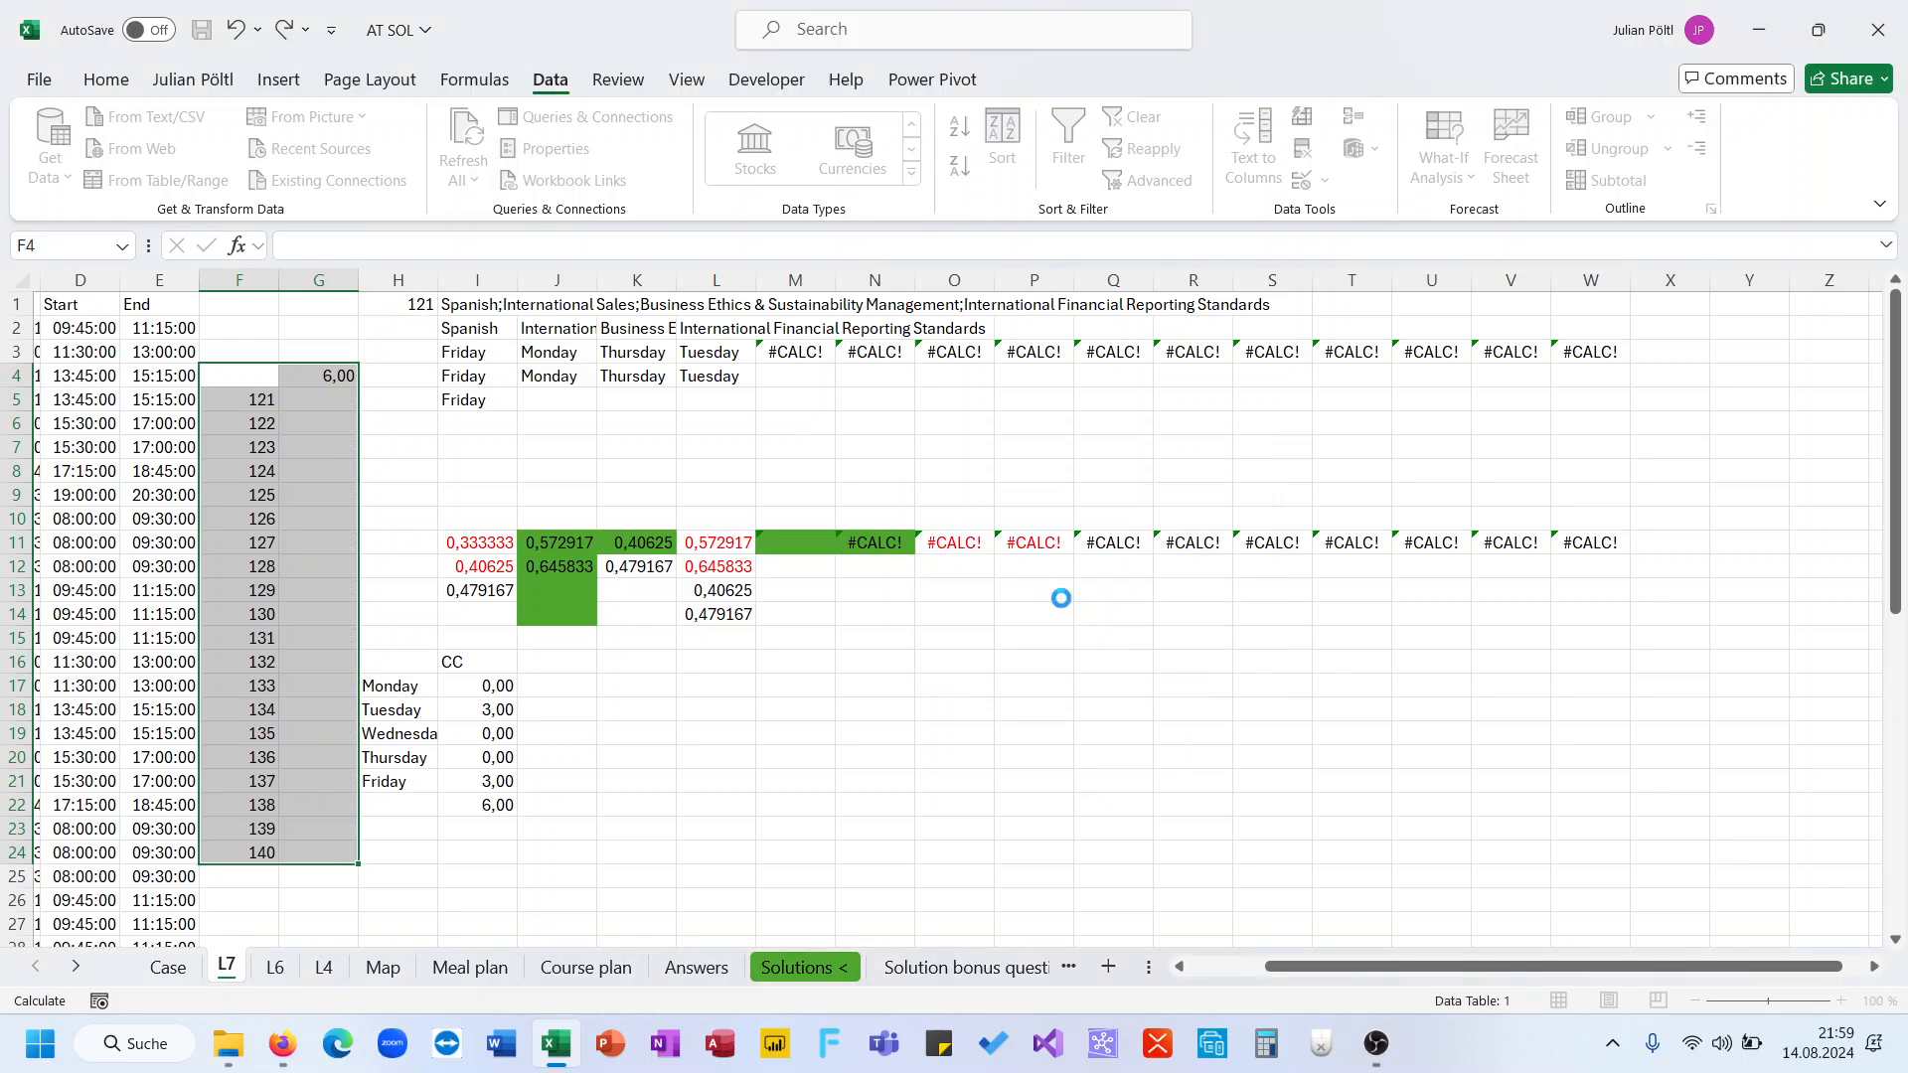
Copy the data table results G5:G24 into the Case sheet answer cells for games 121 to 140
{"action": "left_click_drag", "start_coordinate": [323, 400], "coordinate": [328, 853]}
{"action": "key", "text": "ctrl+c"}
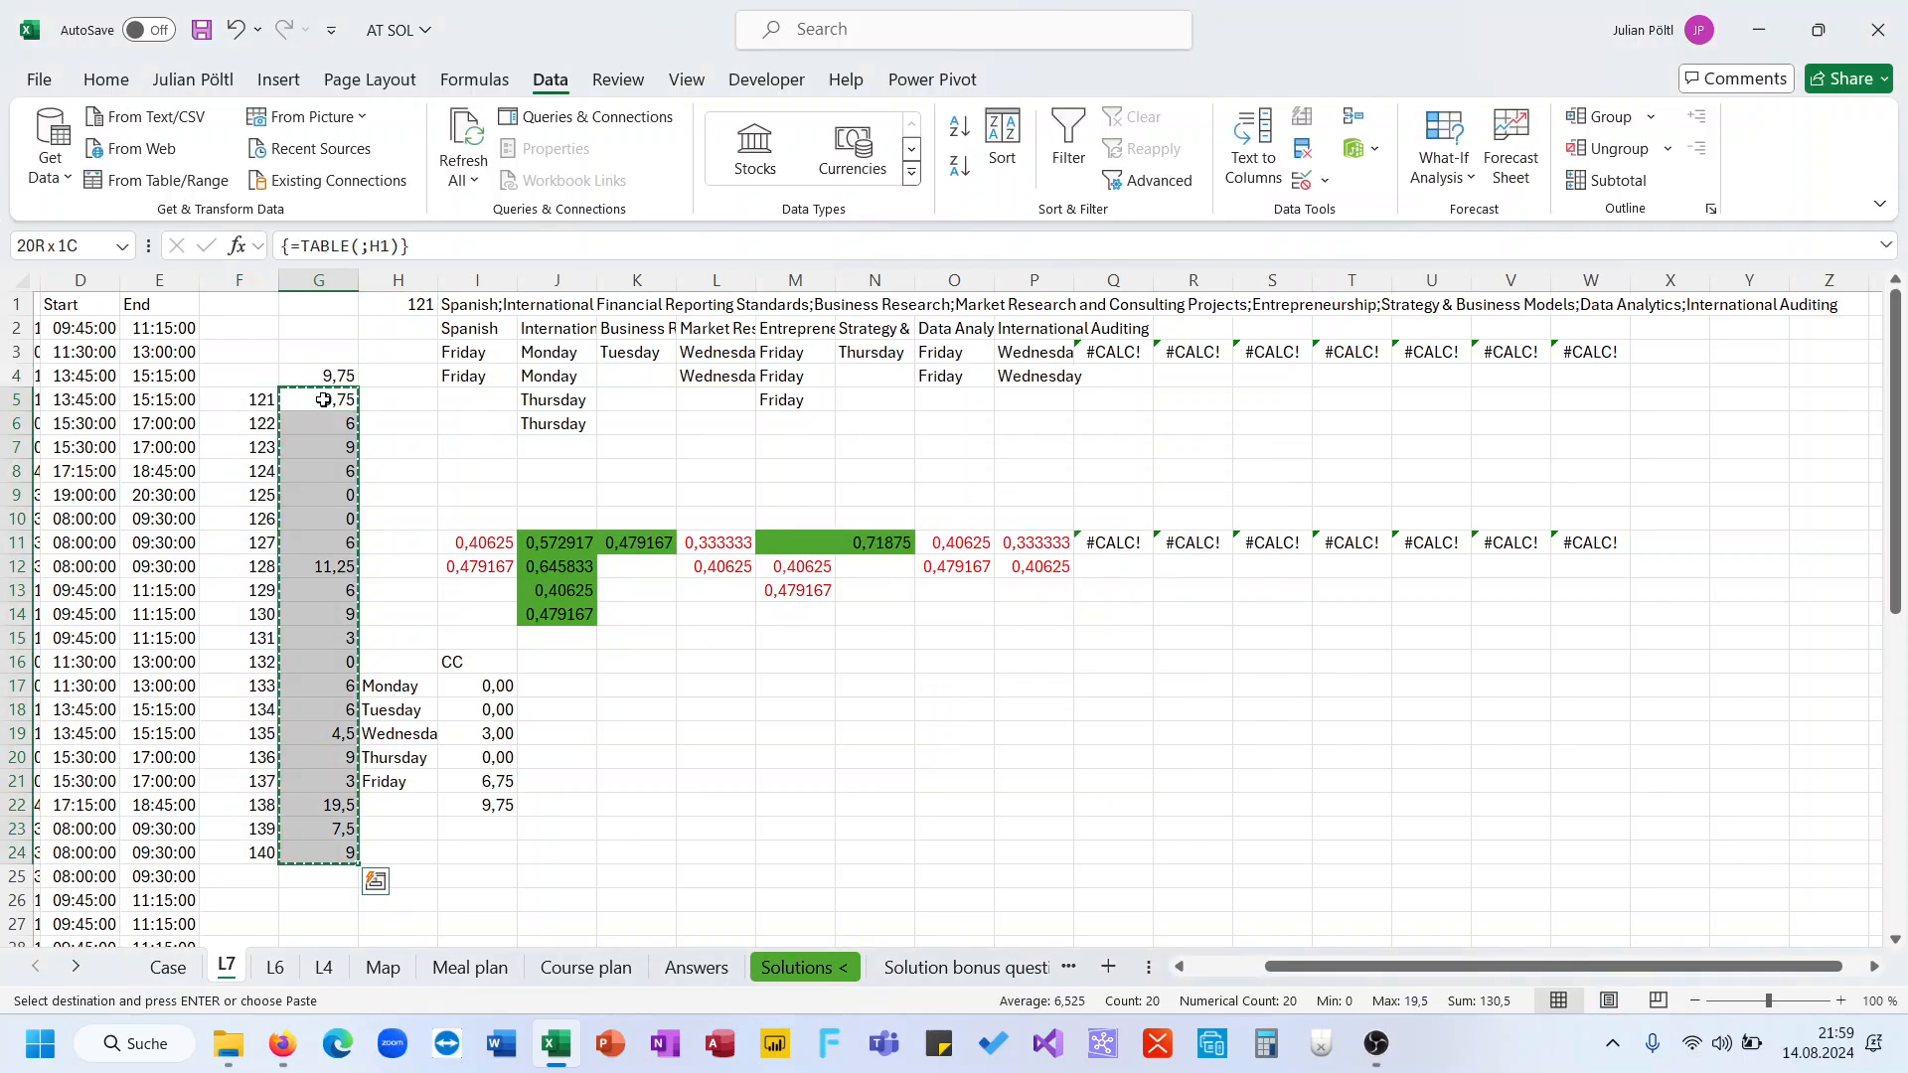
{"action": "left_click", "coordinate": [168, 967]}
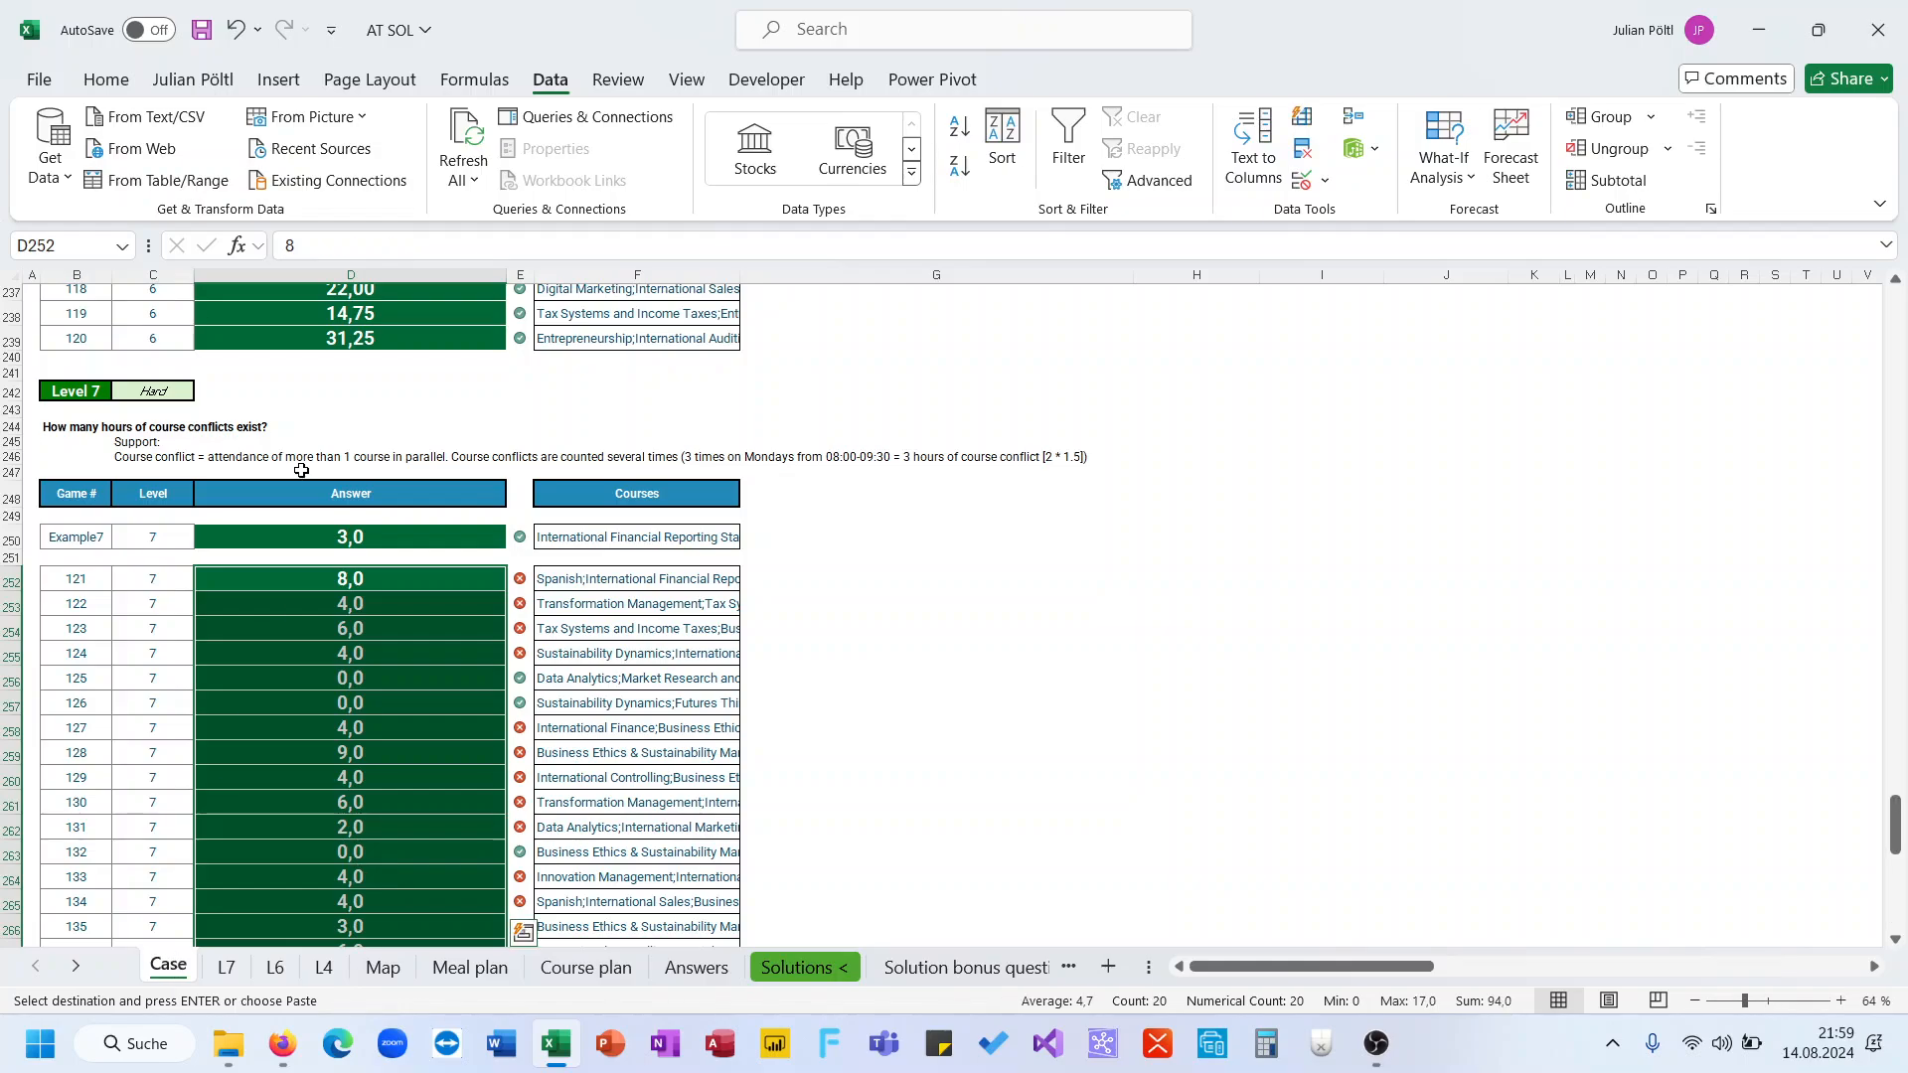
{"action": "key", "text": "ctrl+v"}
{"action": "scroll", "coordinate": [411, 631], "scroll_direction": "down", "scroll_amount": 3}
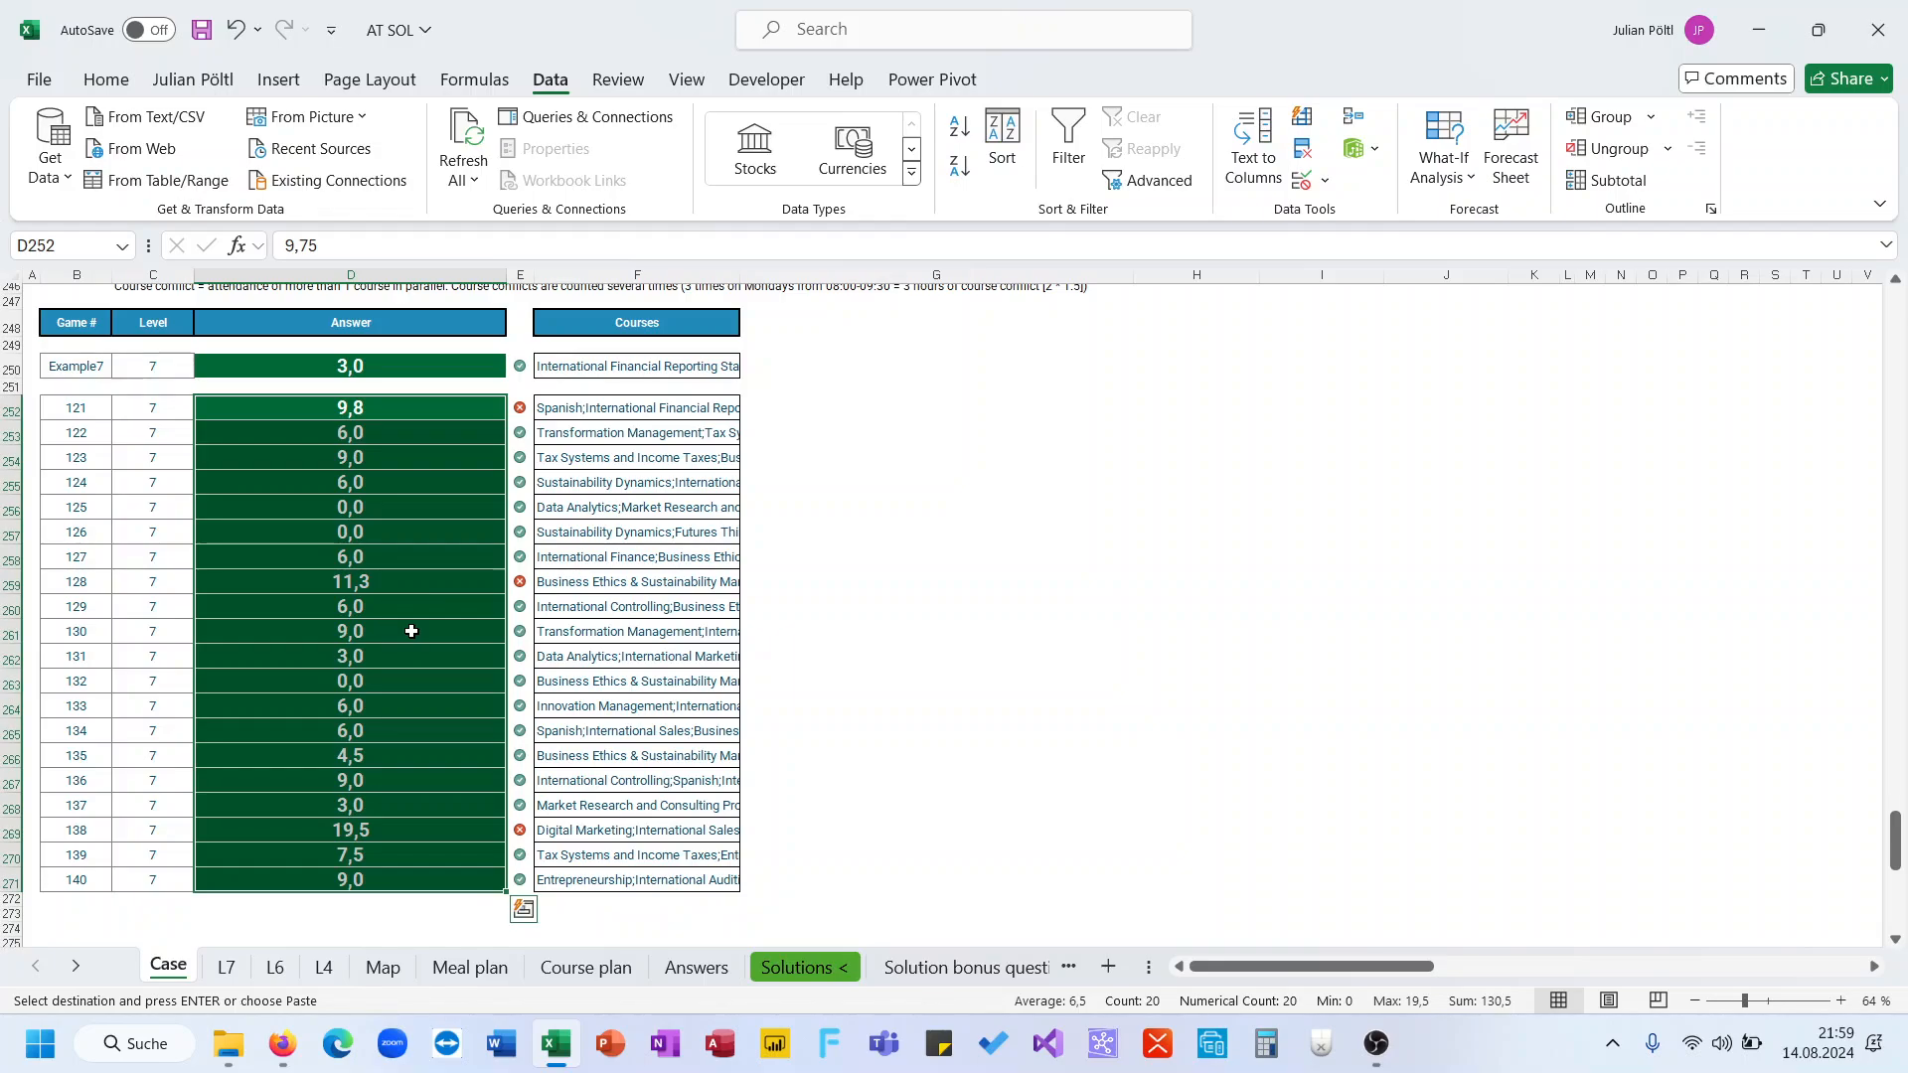
{"action": "left_click", "coordinate": [475, 405]}
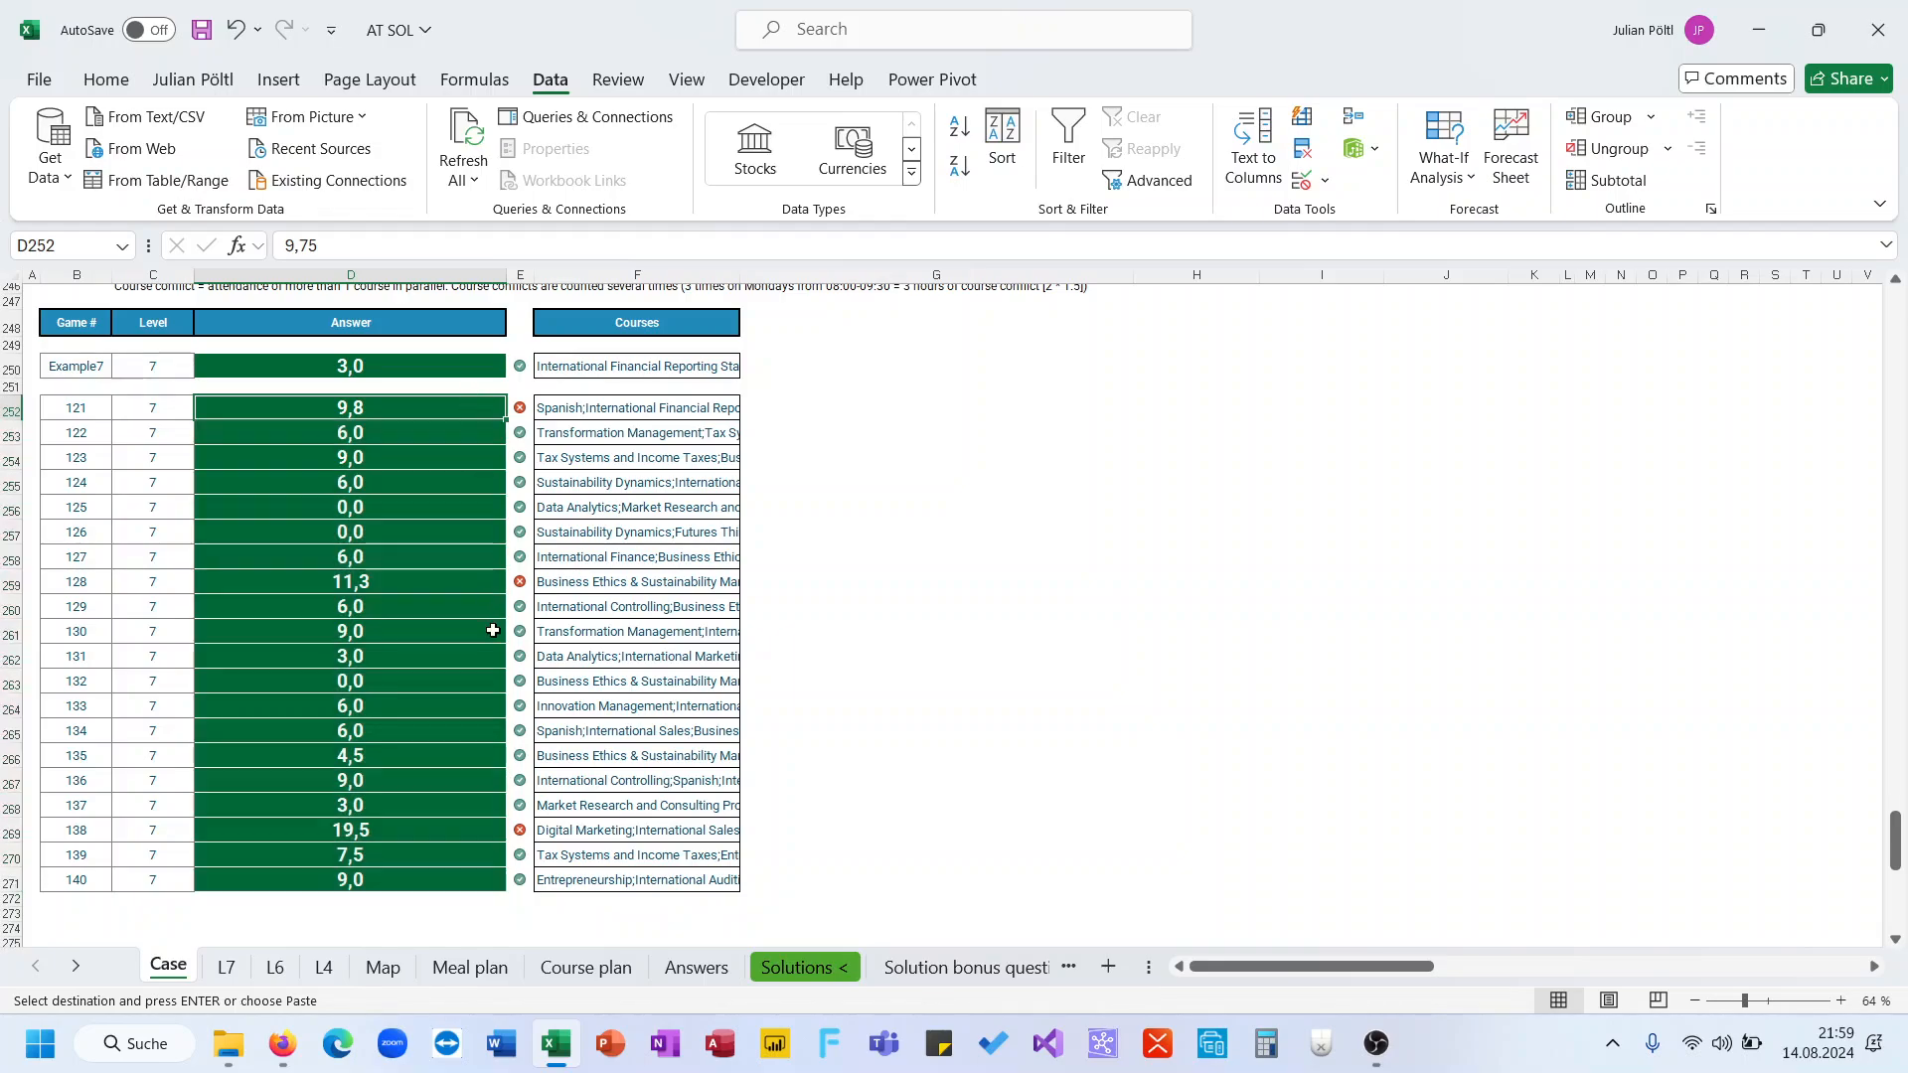
{"action": "left_click", "coordinate": [438, 587]}
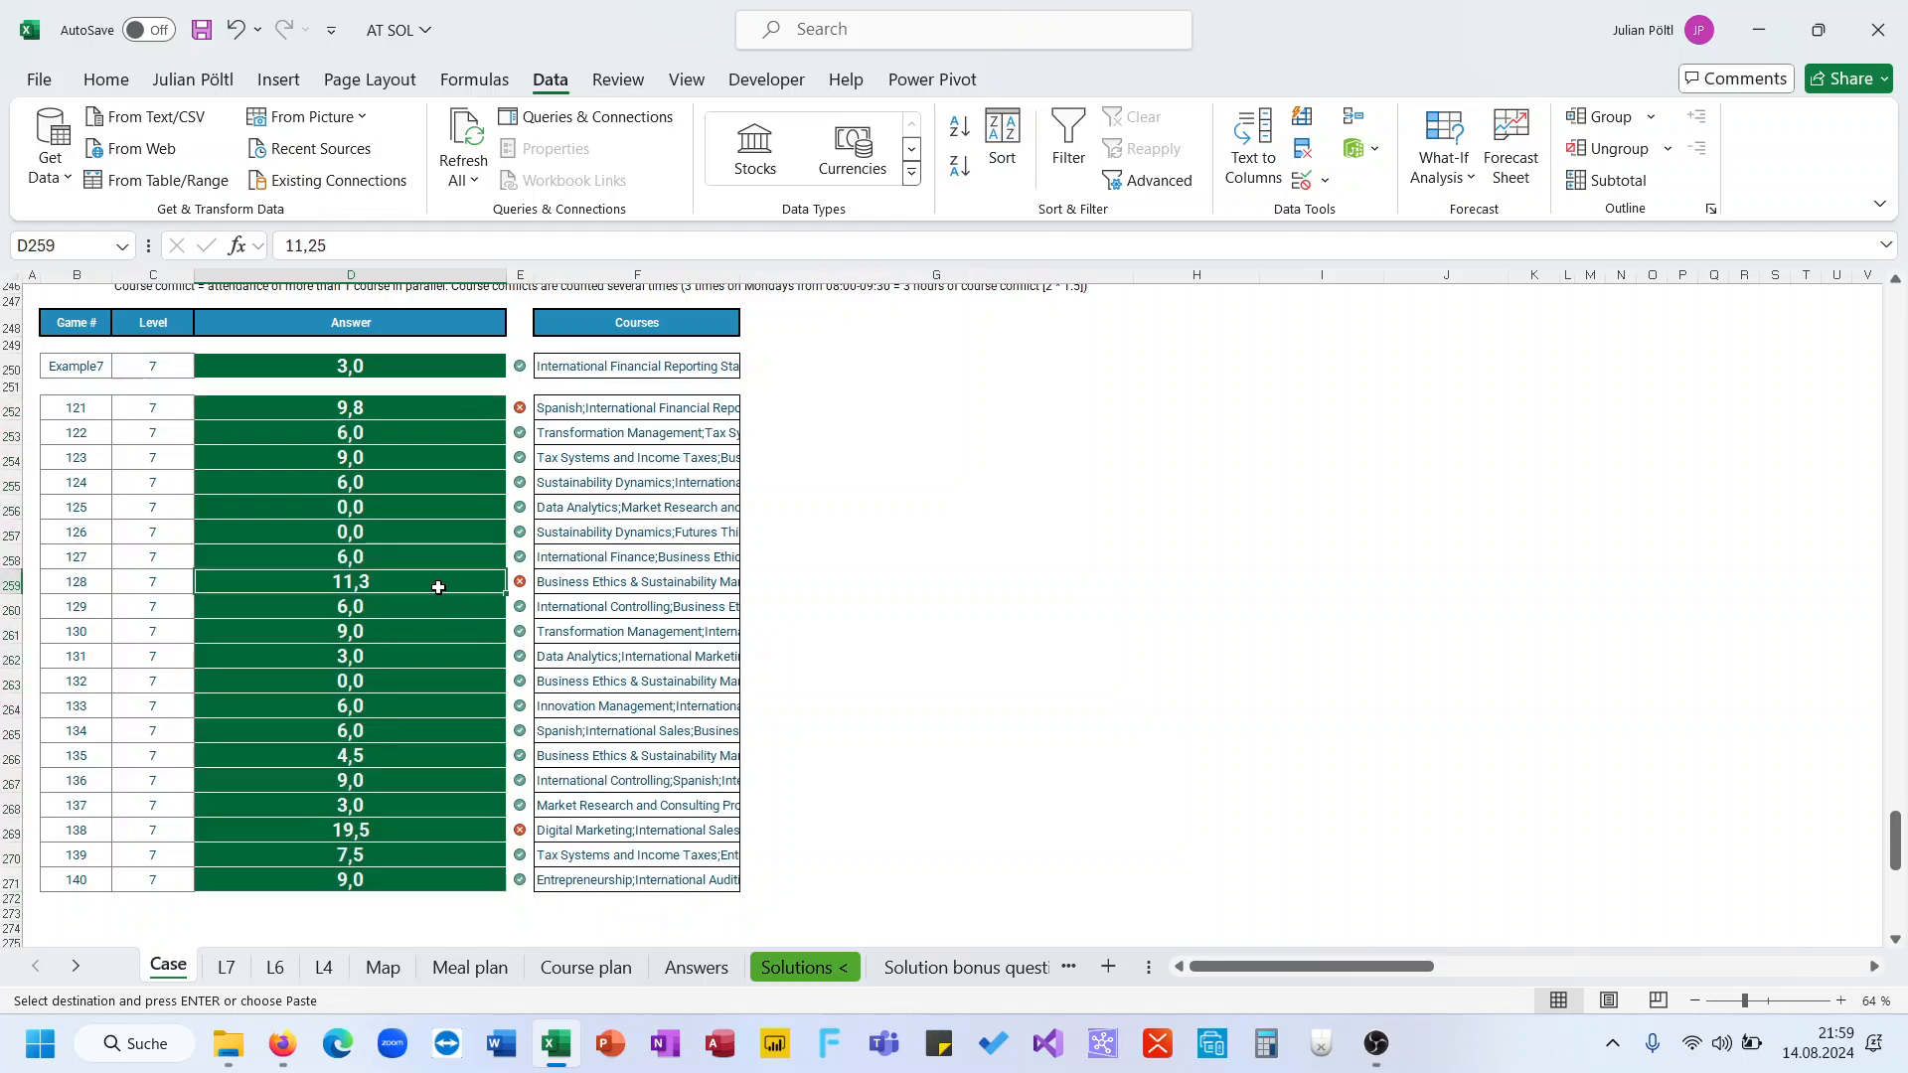
{"action": "left_click", "coordinate": [407, 830]}
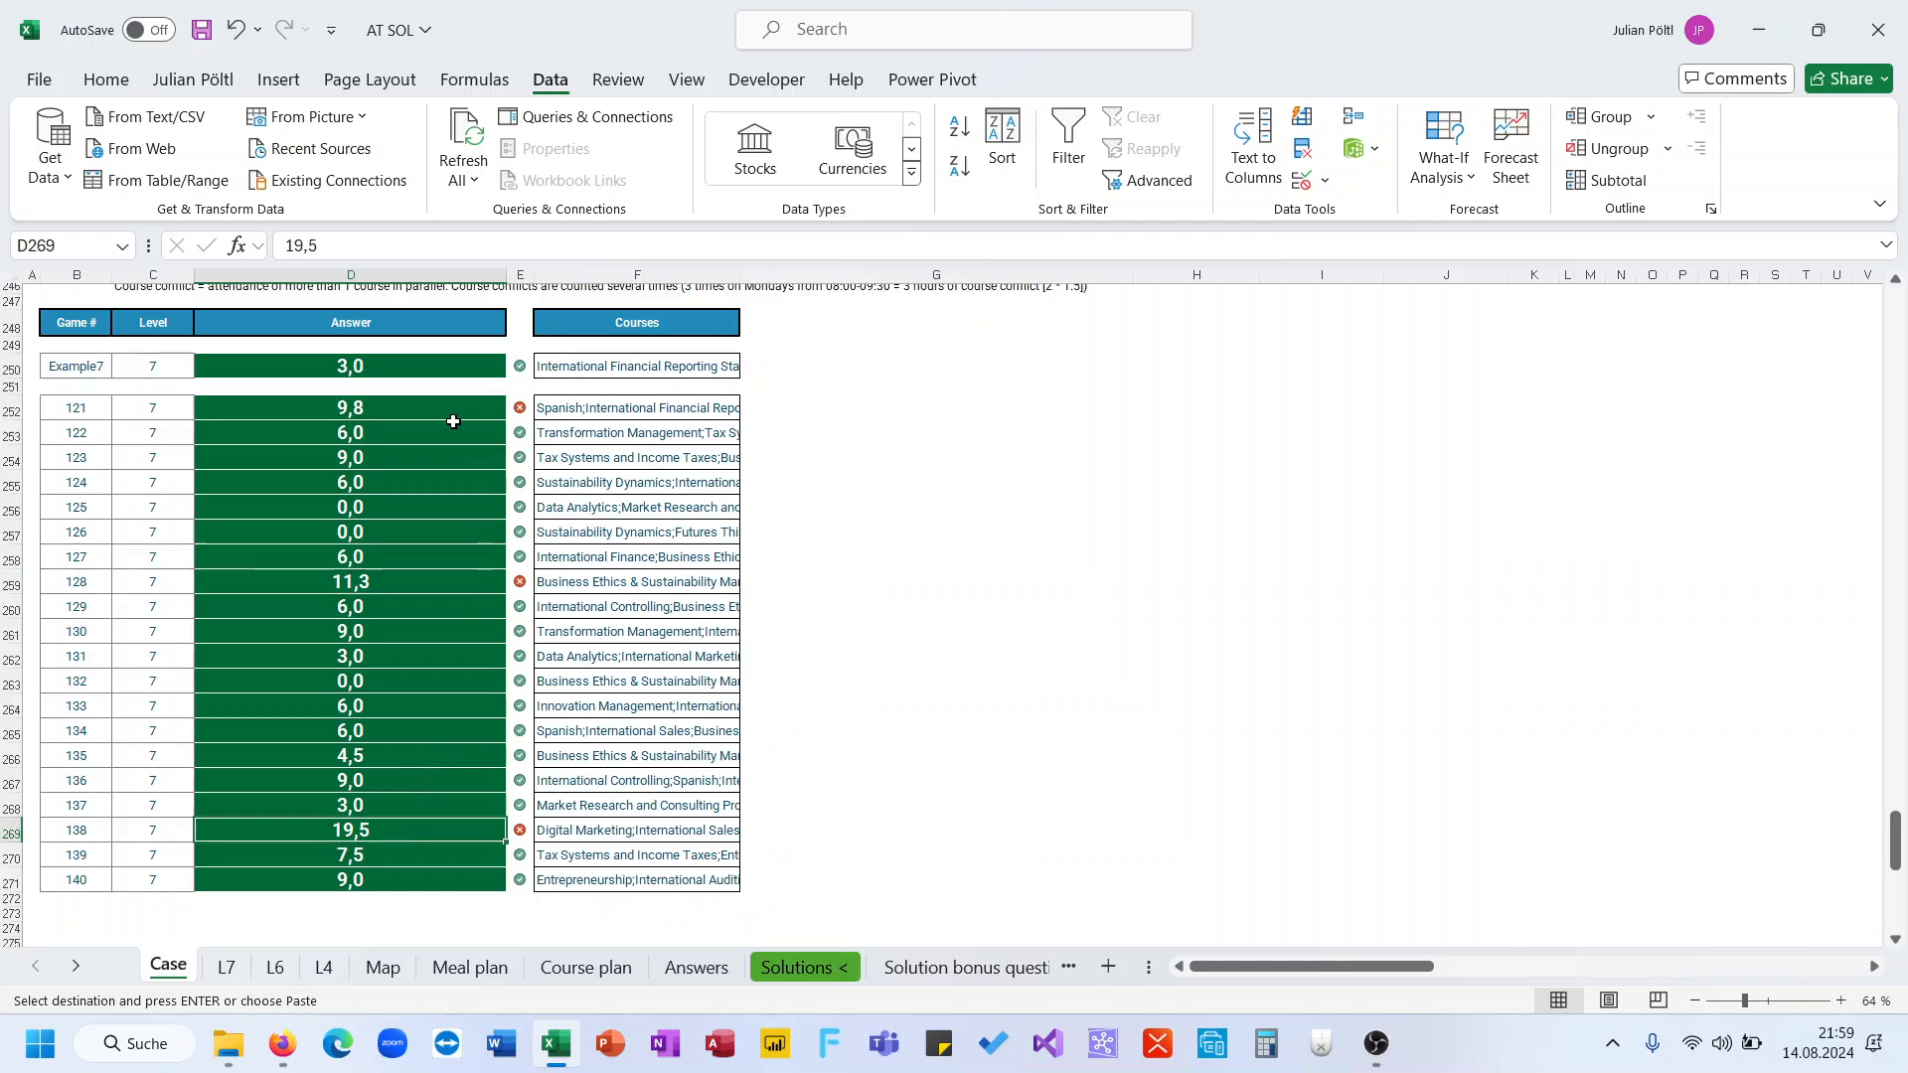
Edit Friday's formula in I21 to remove the IFERROR wrapper and the 1,5 multiplier
{"action": "left_click", "coordinate": [228, 967]}
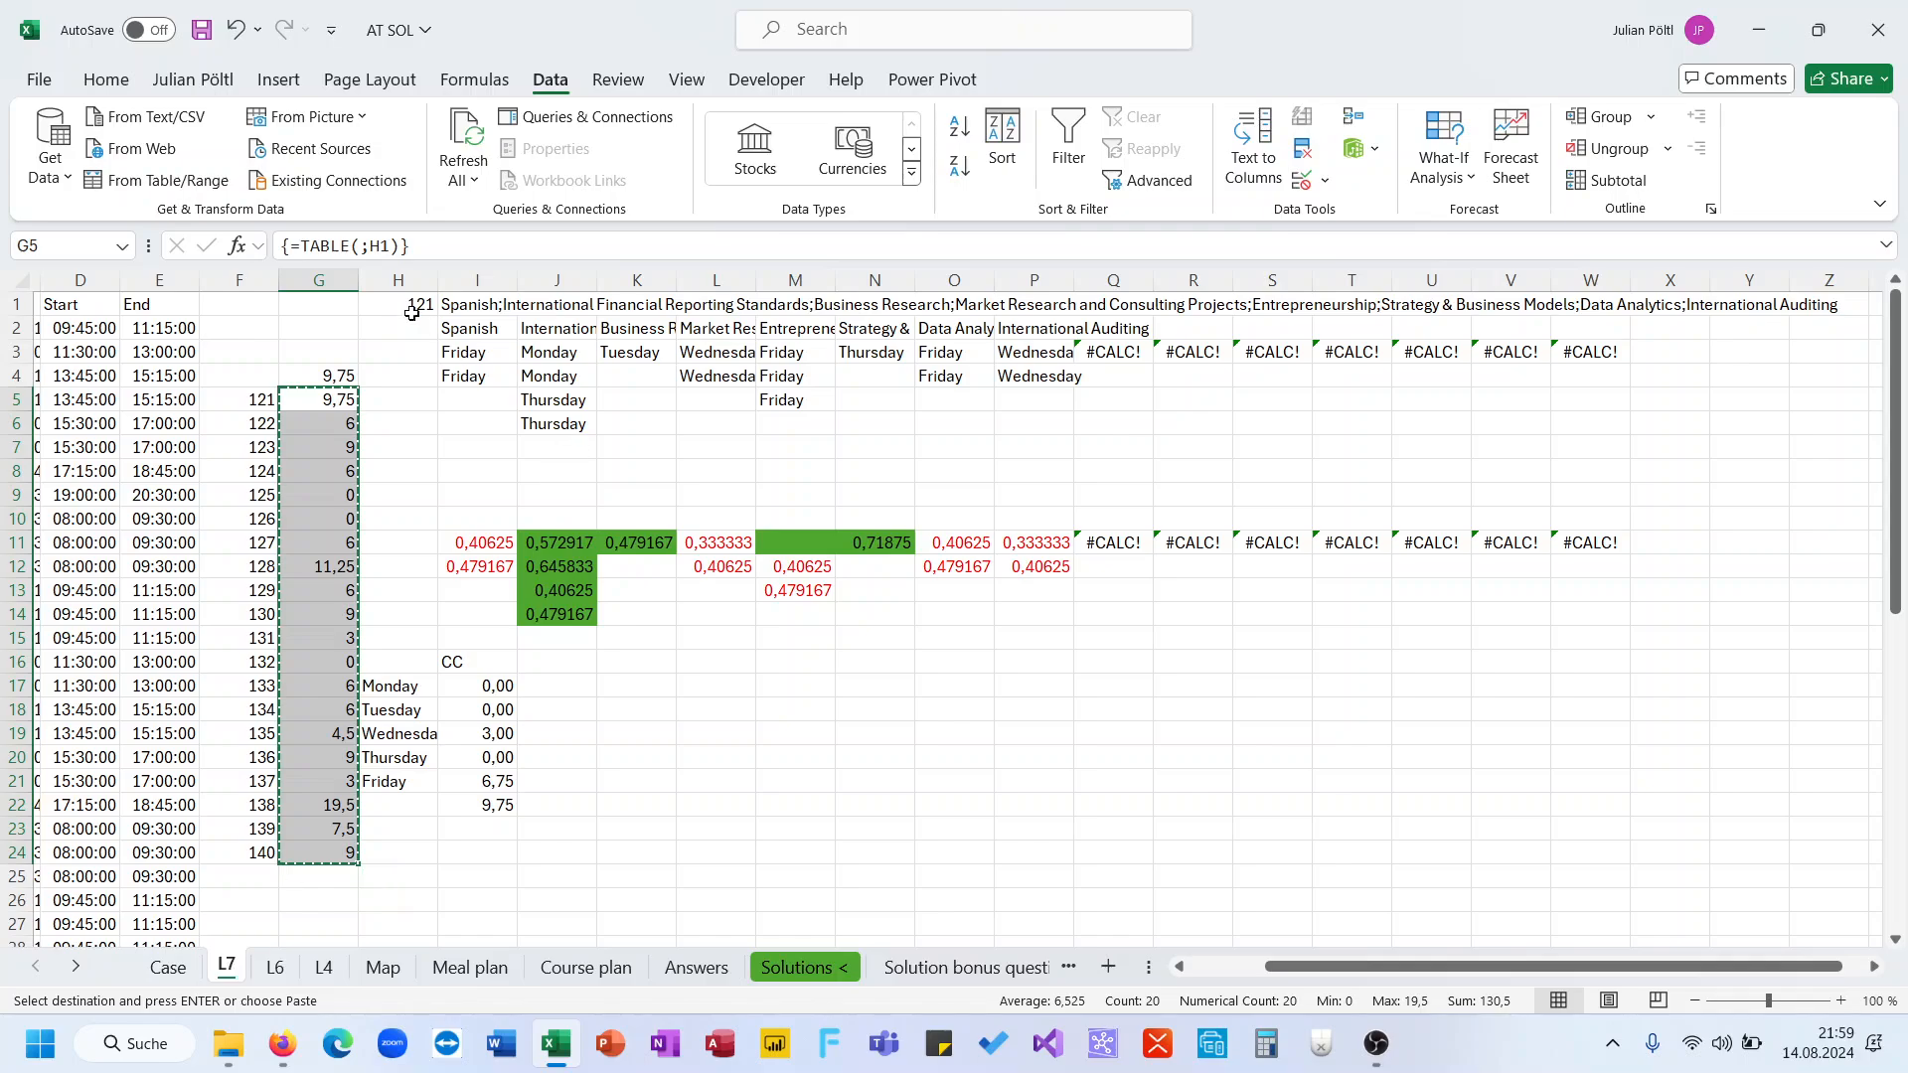
{"action": "left_click", "coordinate": [405, 281]}
{"action": "left_click", "coordinate": [416, 305]}
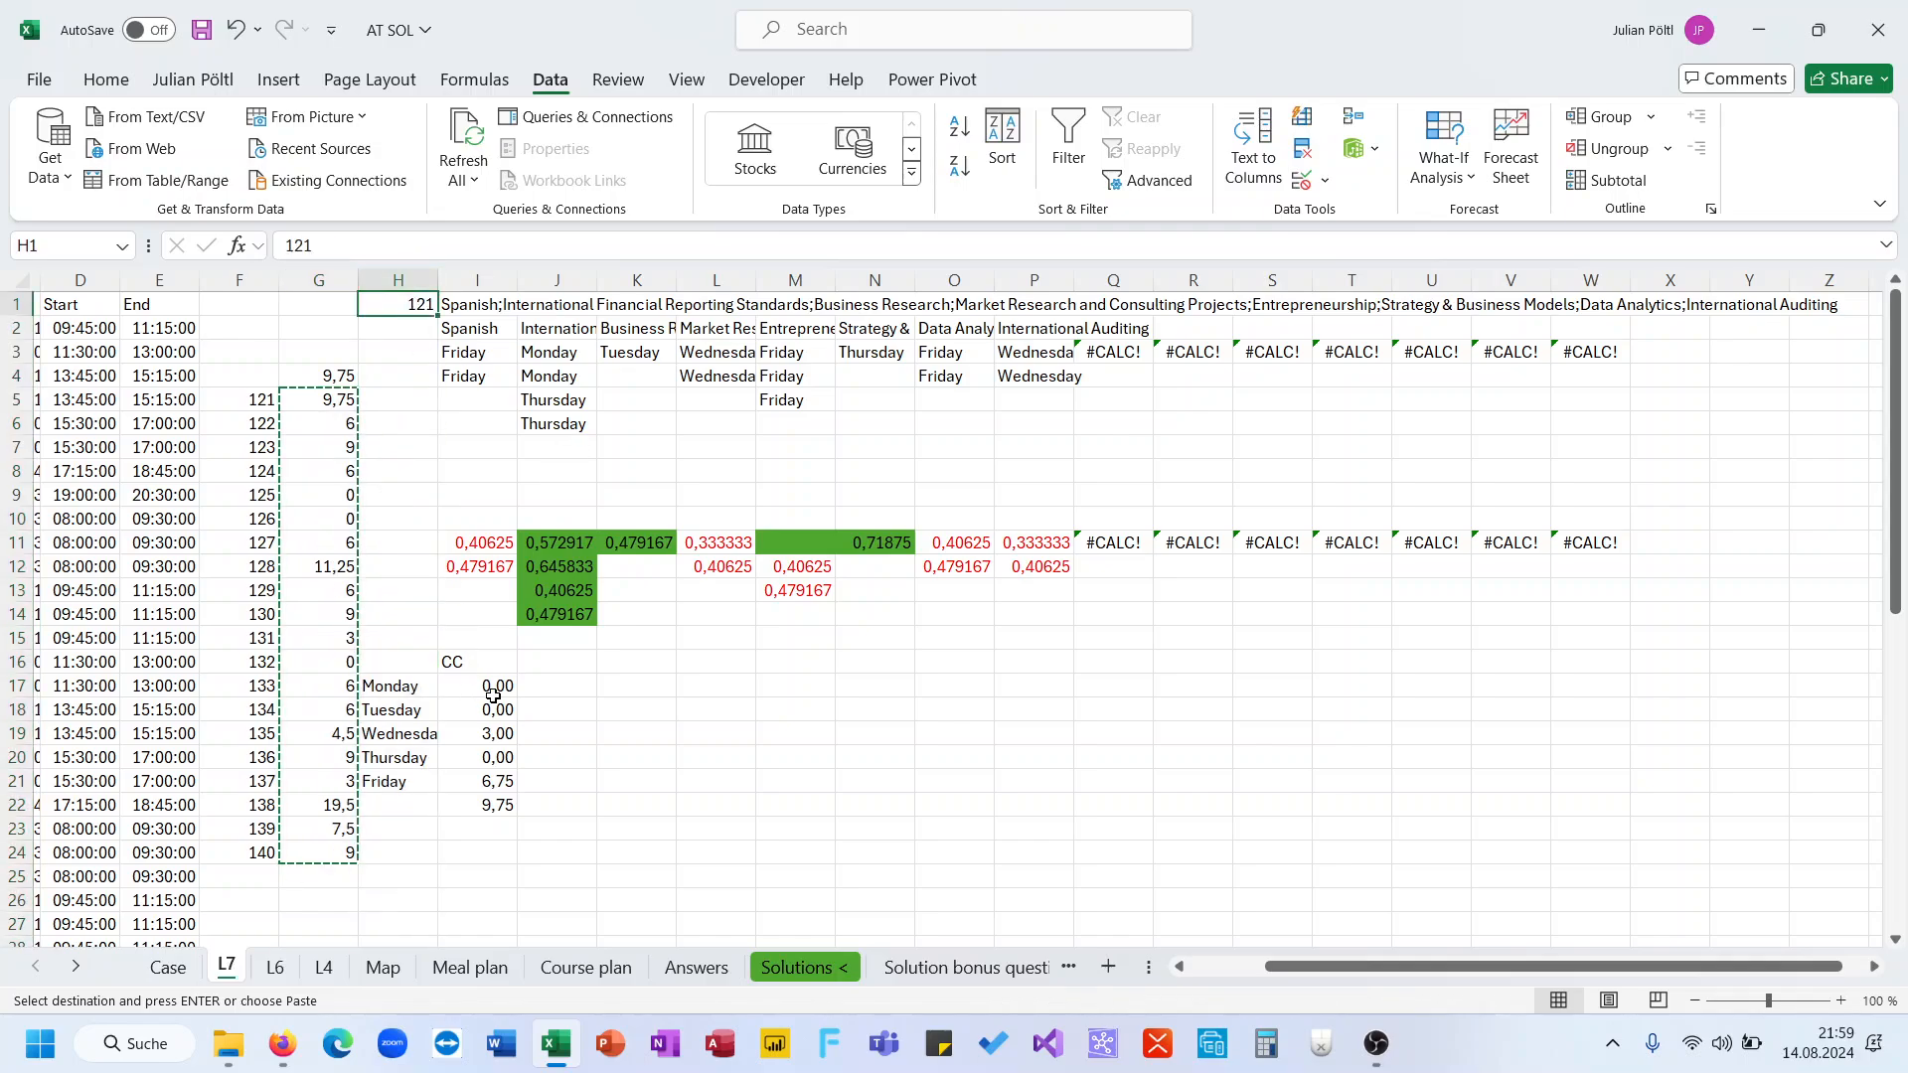
{"action": "left_click", "coordinate": [491, 784]}
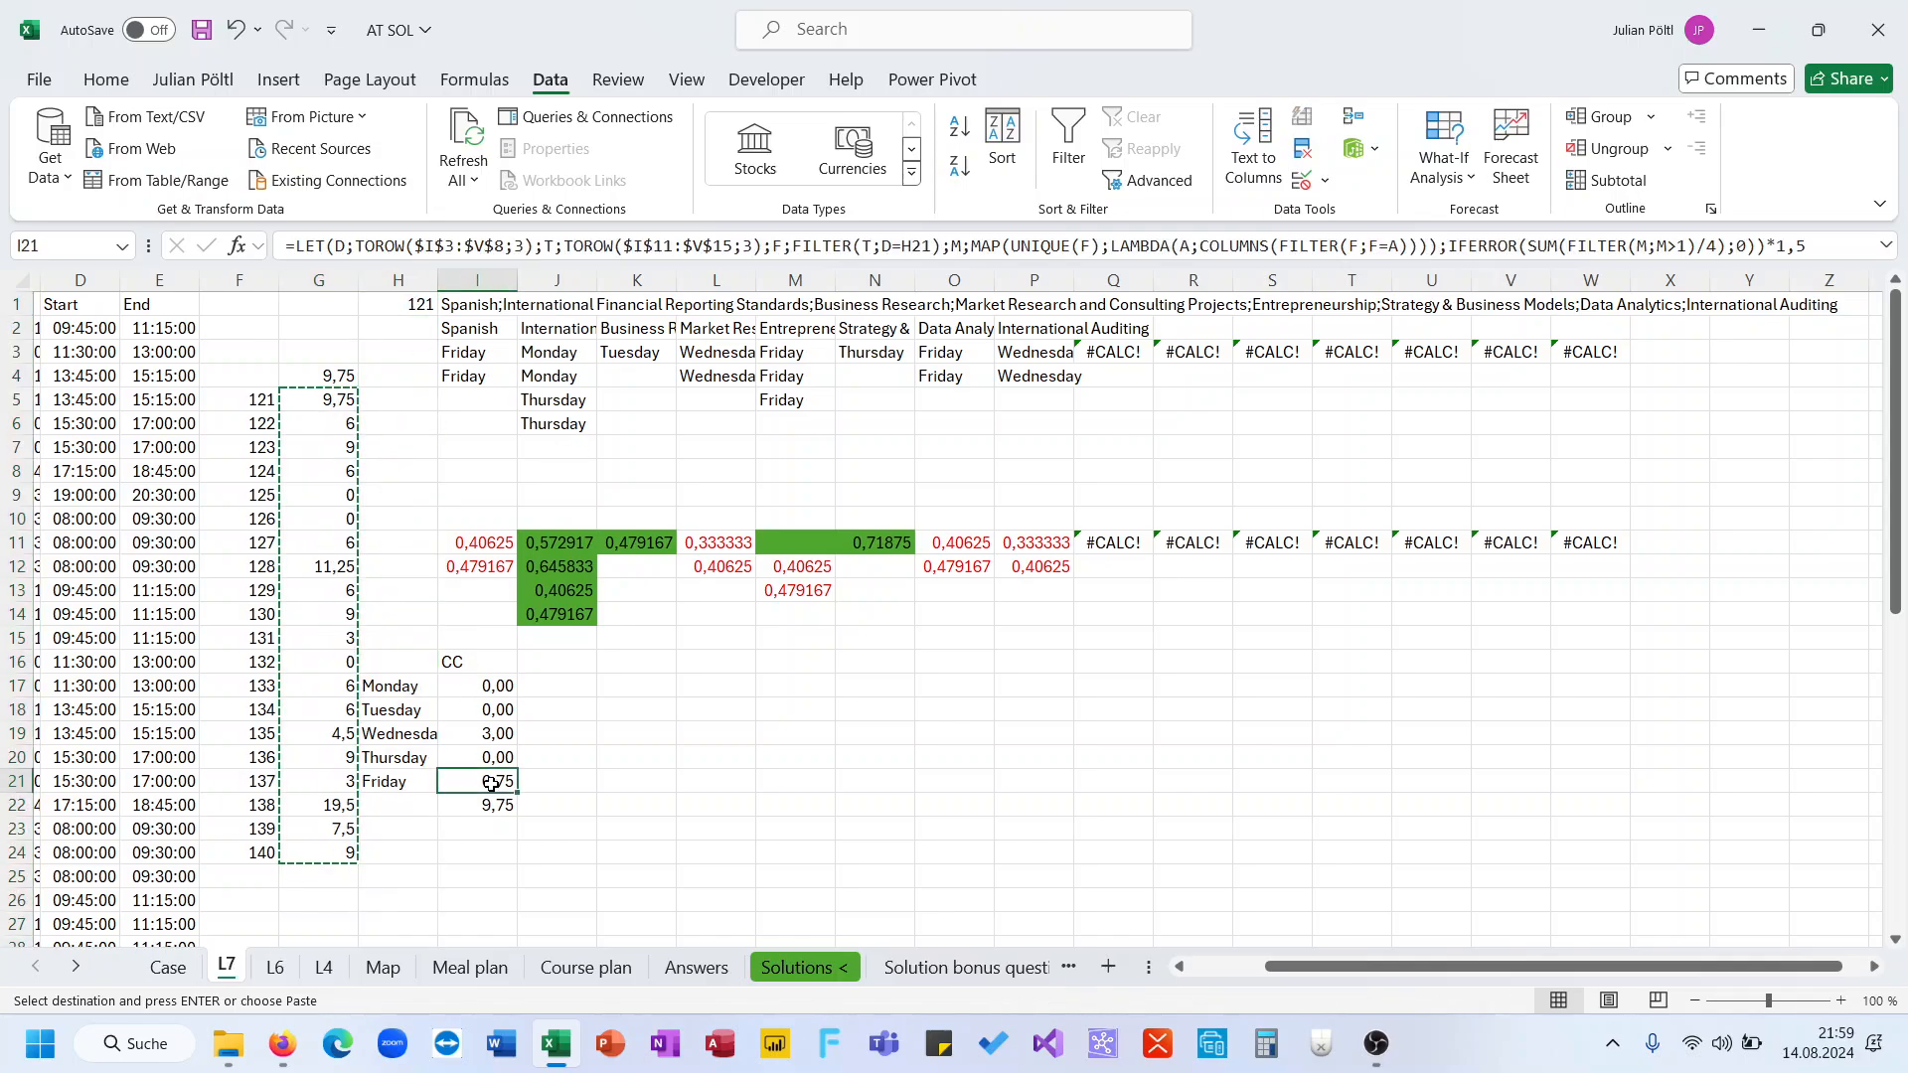
{"action": "left_click", "coordinate": [612, 783]}
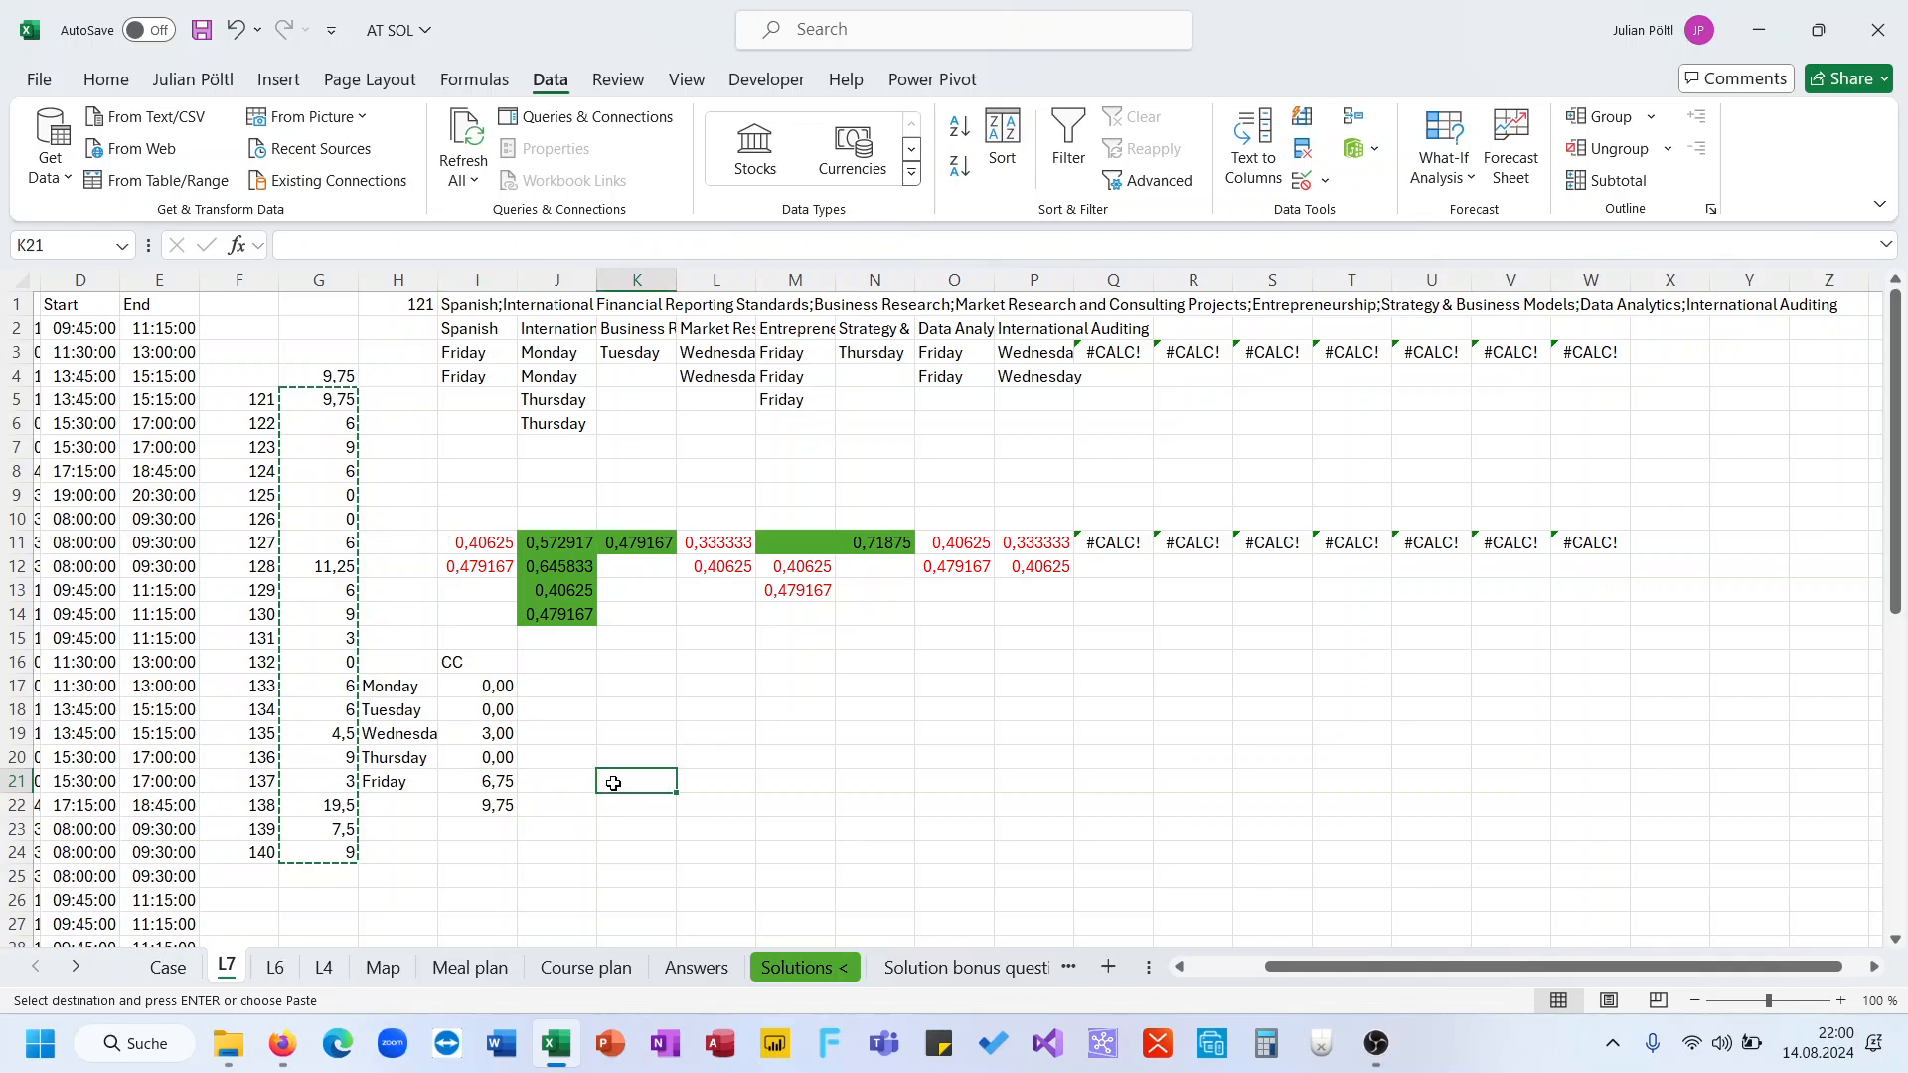
{"action": "left_click", "coordinate": [511, 786]}
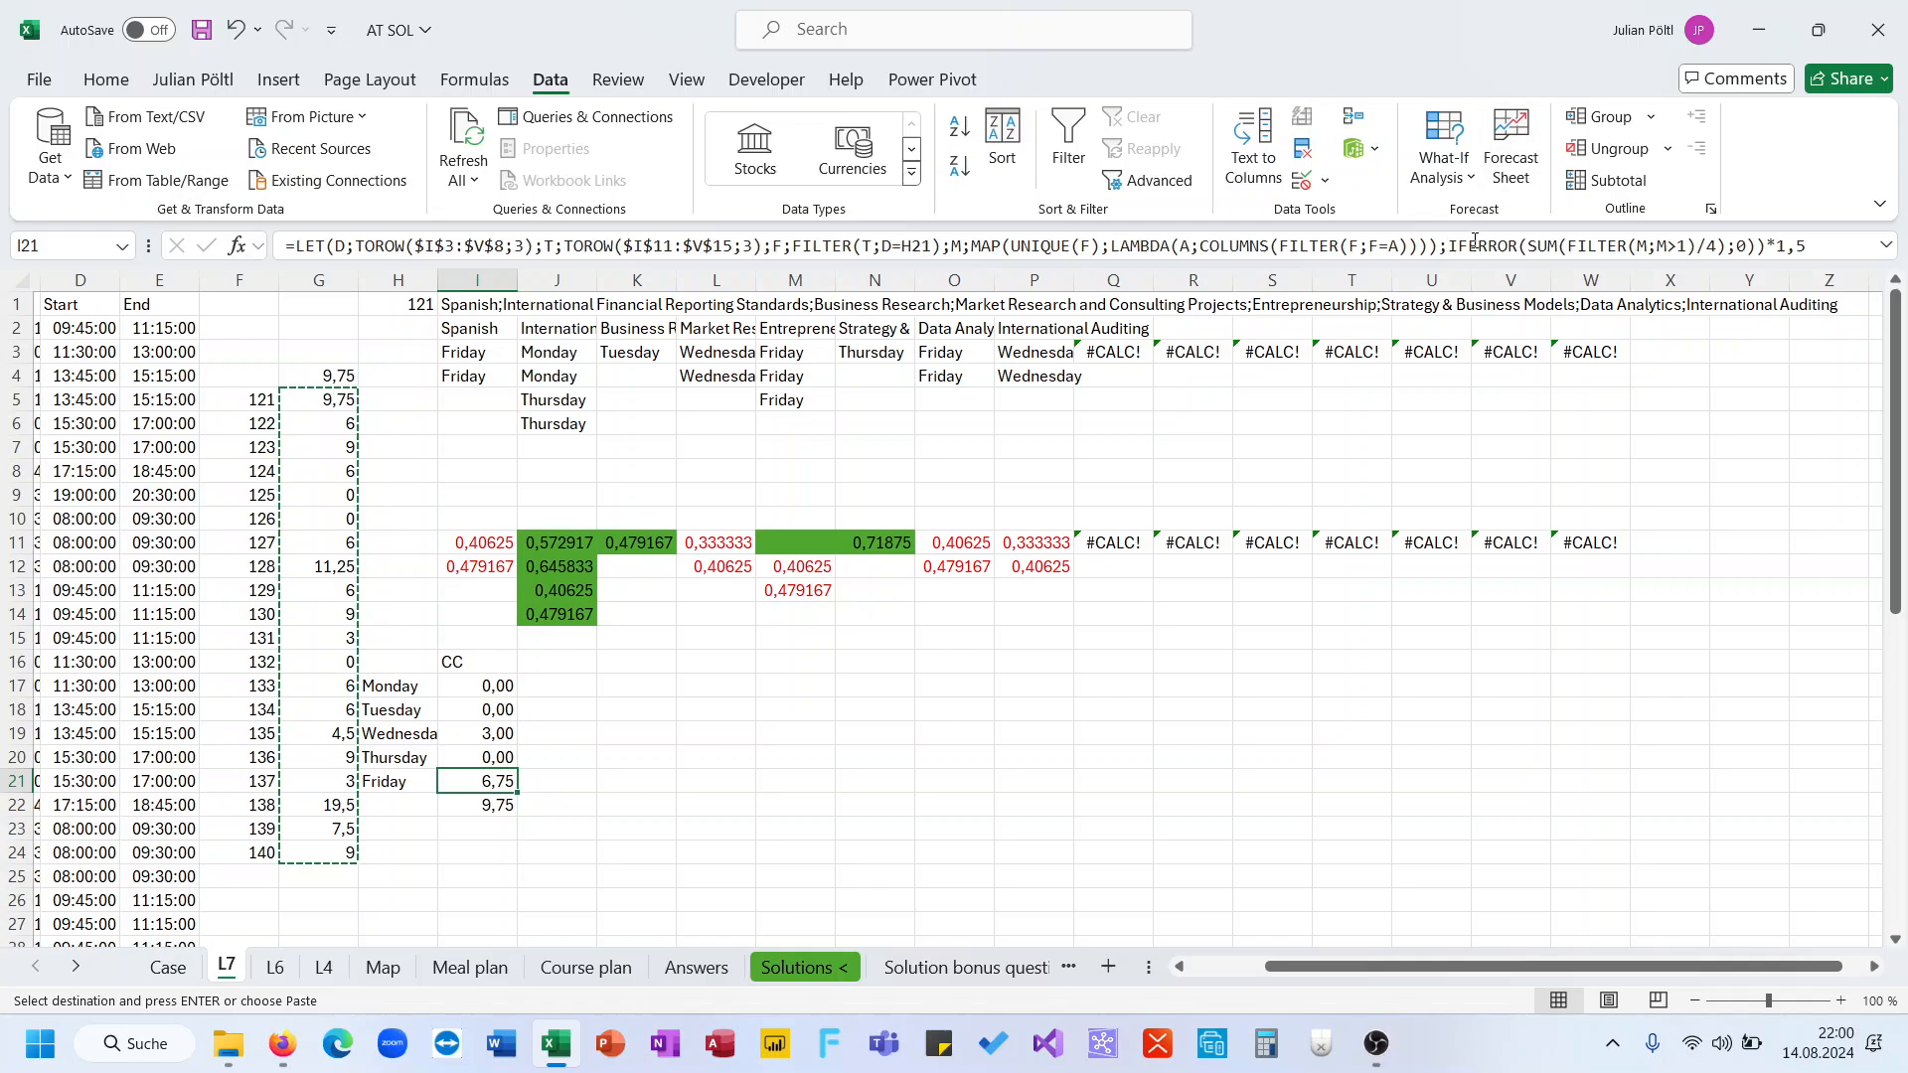
{"action": "double_click", "coordinate": [1478, 245]}
{"action": "key", "text": "BackSpace"}
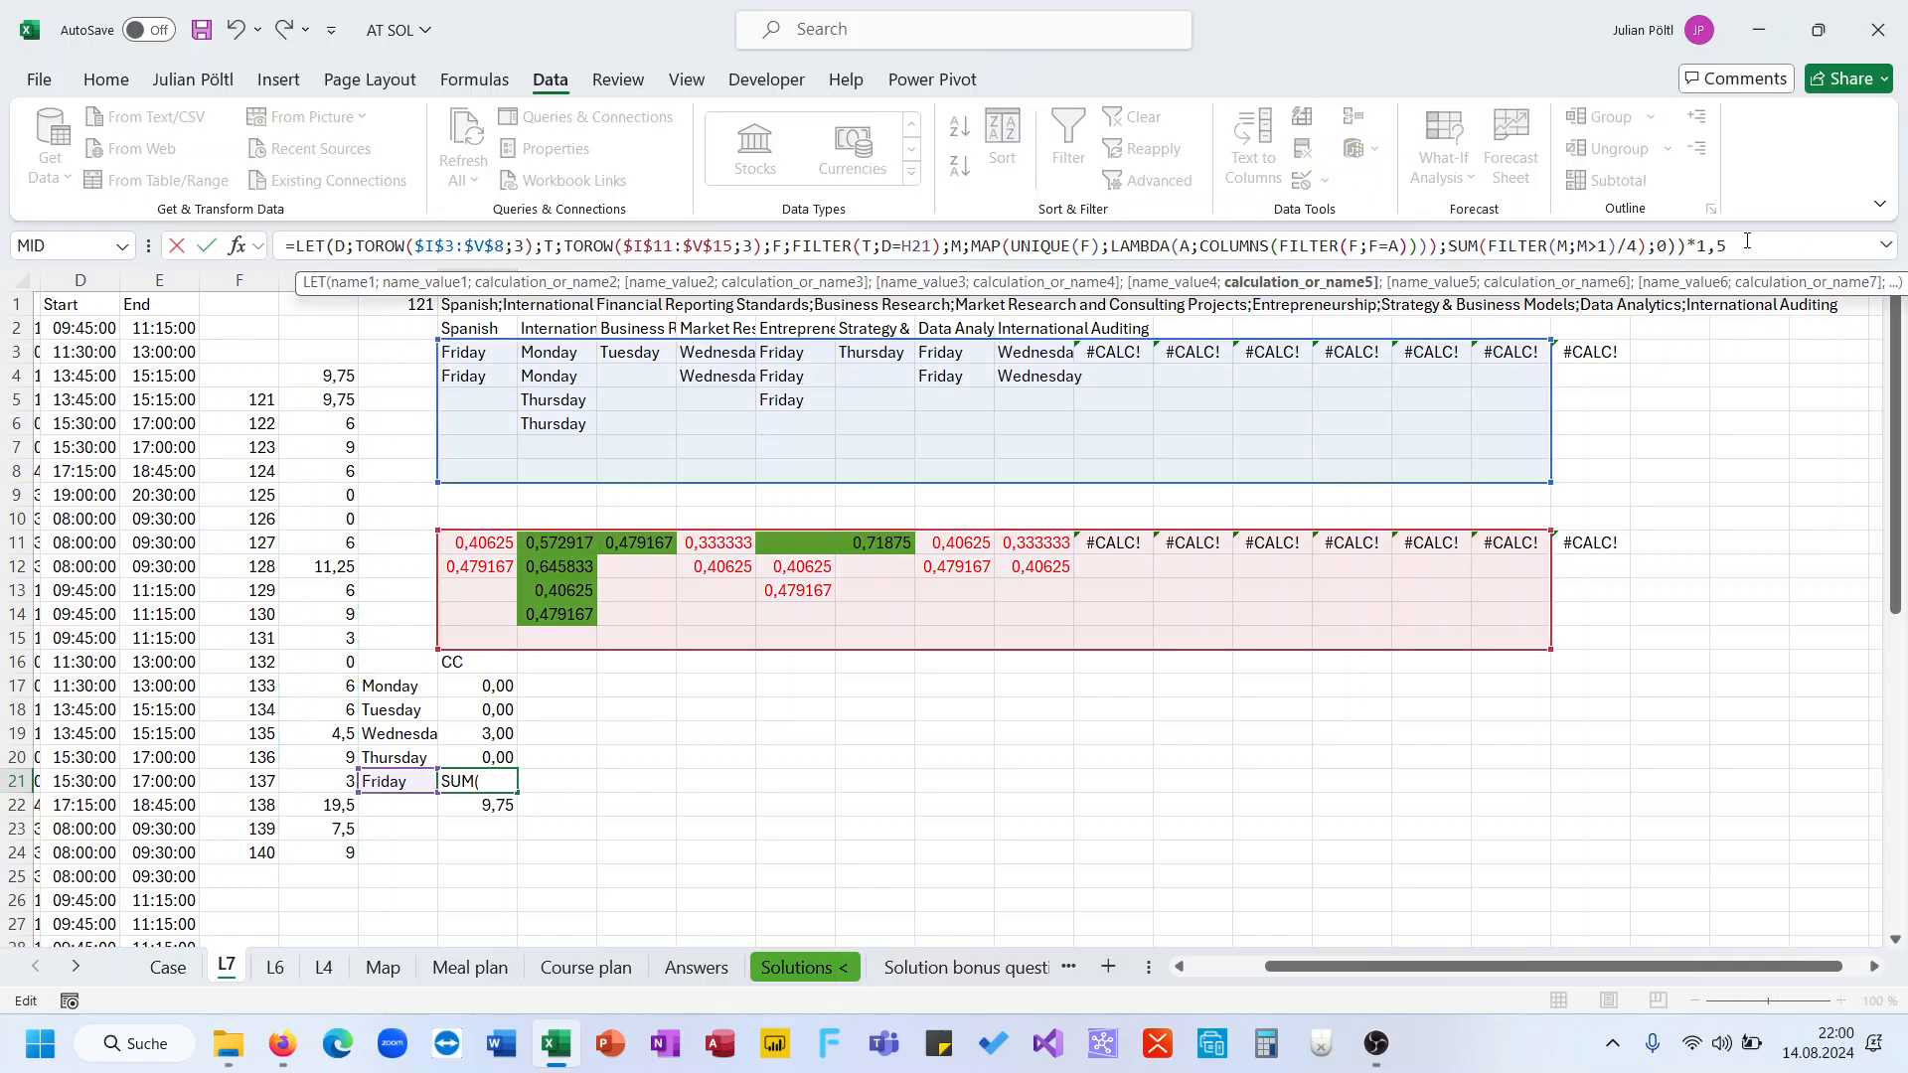
{"action": "left_click", "coordinate": [1794, 236]}
{"action": "key", "text": "BackSpace"}
{"action": "key", "text": "BackSpace"}
{"action": "key", "text": "BackSpace"}
{"action": "key", "text": "BackSpace"}
{"action": "key", "text": "BackSpace"}
{"action": "key", "text": "BackSpace"}
{"action": "key", "text": "BackSpace"}
{"action": "key", "text": "BackSpace"}
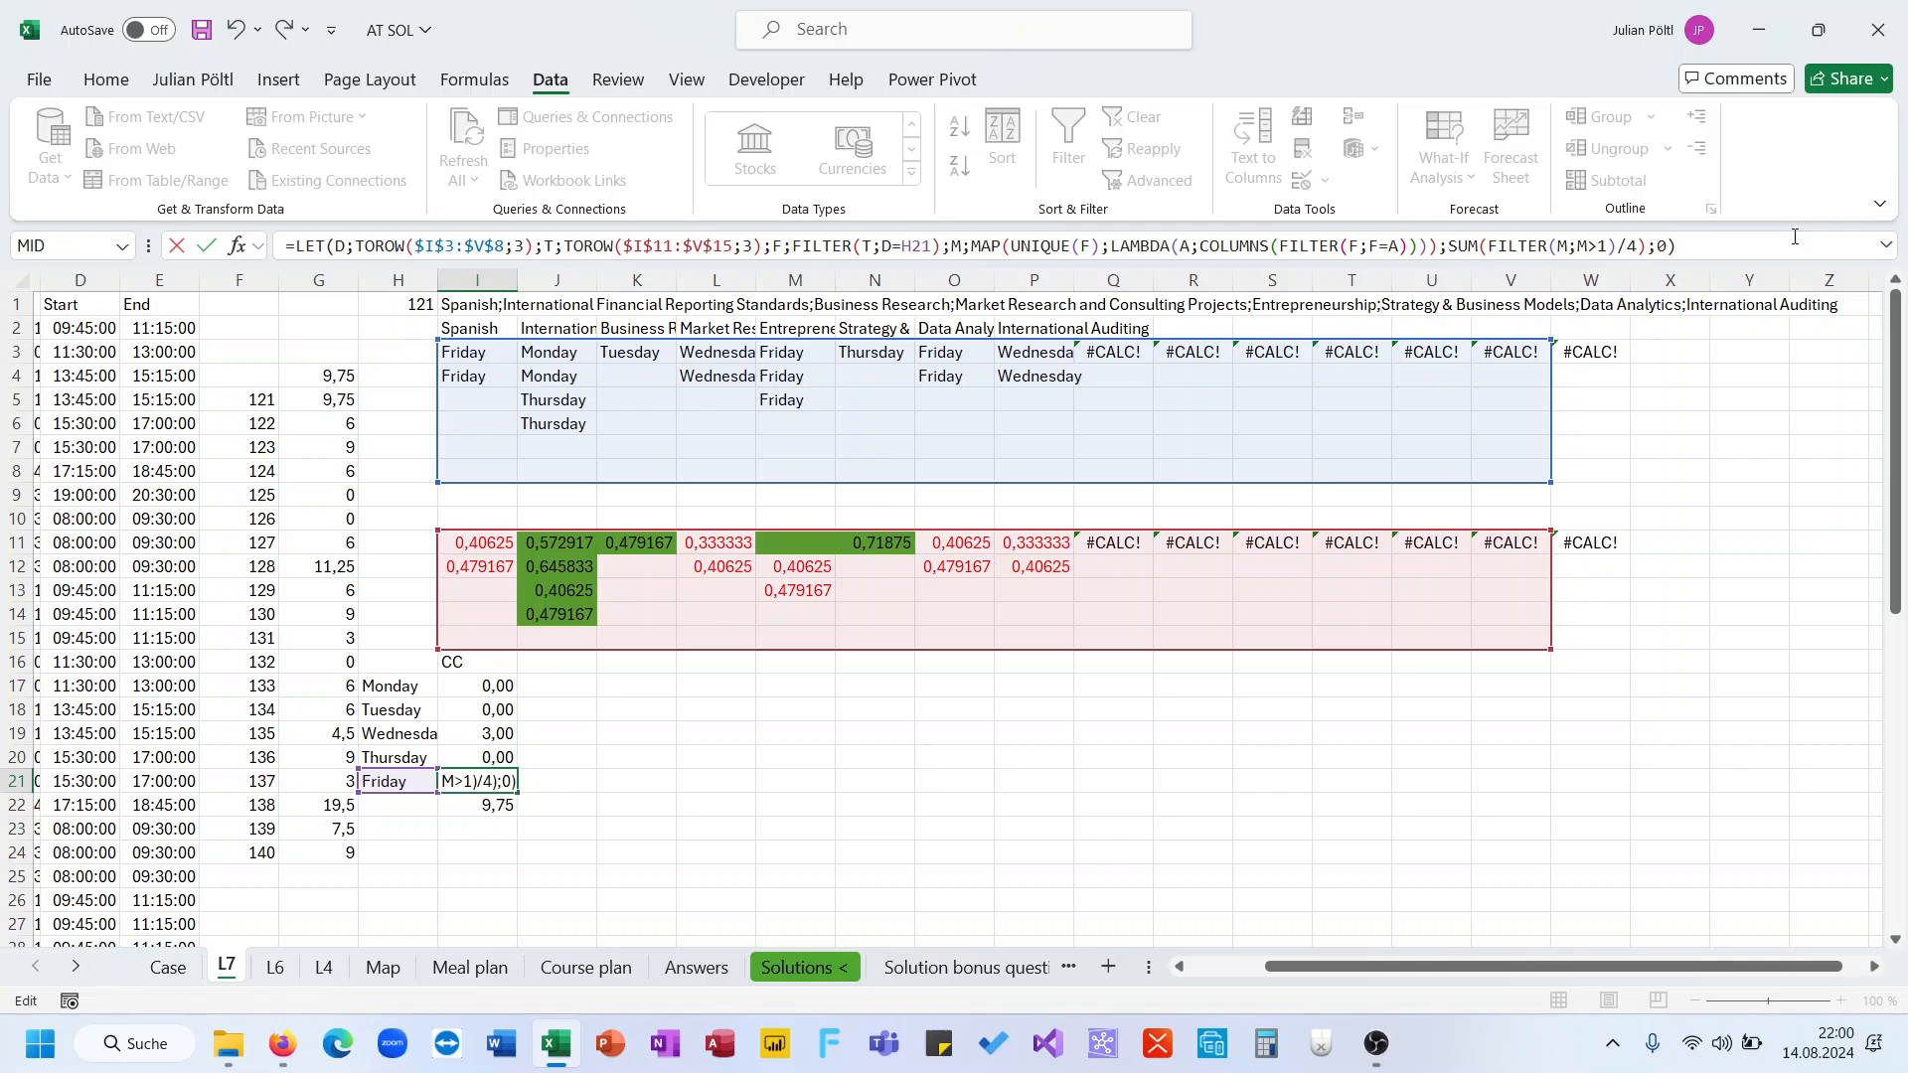
{"action": "type", "text": ")"}
{"action": "key", "text": "ctrl+Return"}
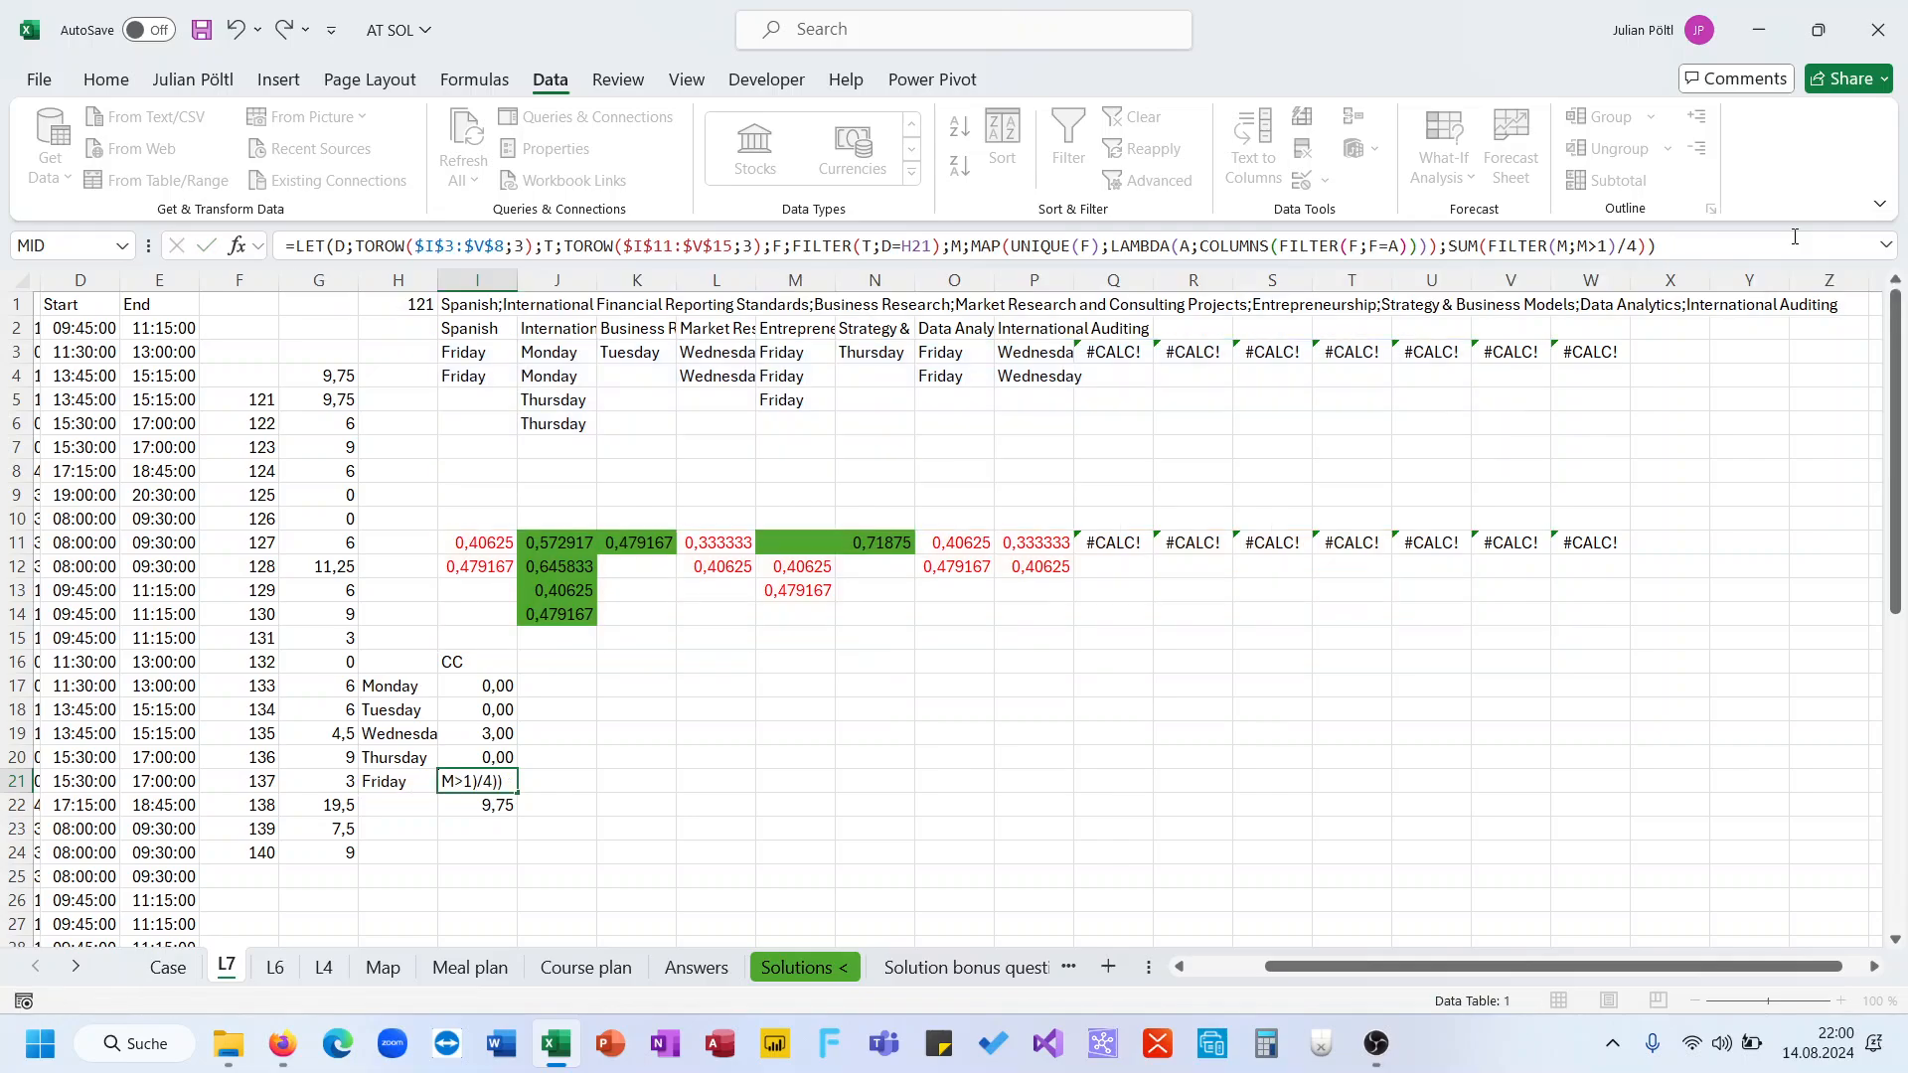
Replace the SUM(FILTER(M;M>1)/4) ending of Friday's formula in I21 with just FILTER(M;M>1), then step through its spilled results
{"action": "left_click", "coordinate": [1482, 246]}
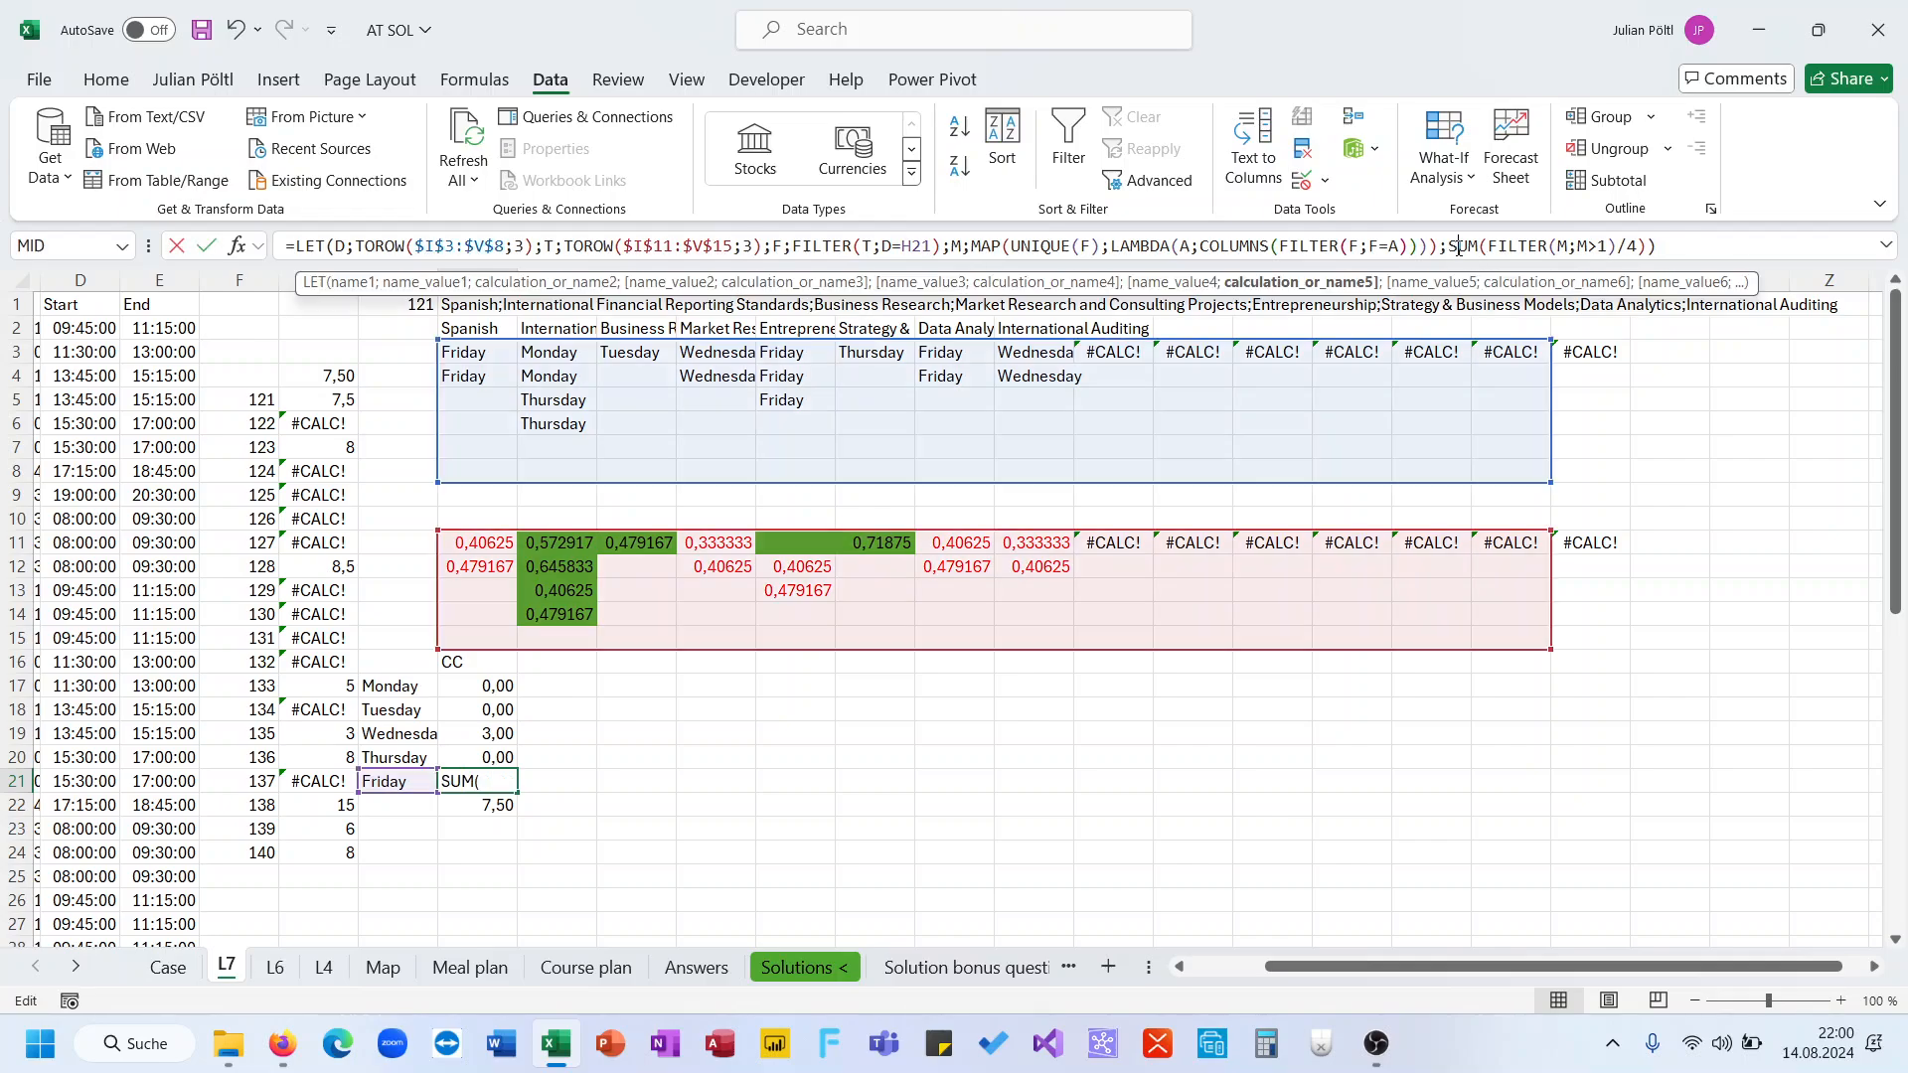
{"action": "key", "text": "BackSpace"}
{"action": "key", "text": "BackSpace"}
{"action": "key", "text": "BackSpace"}
{"action": "key", "text": "BackSpace"}
{"action": "left_click", "coordinate": [1656, 249]}
{"action": "key", "text": "BackSpace"}
{"action": "key", "text": "BackSpace"}
{"action": "key", "text": "BackSpace"}
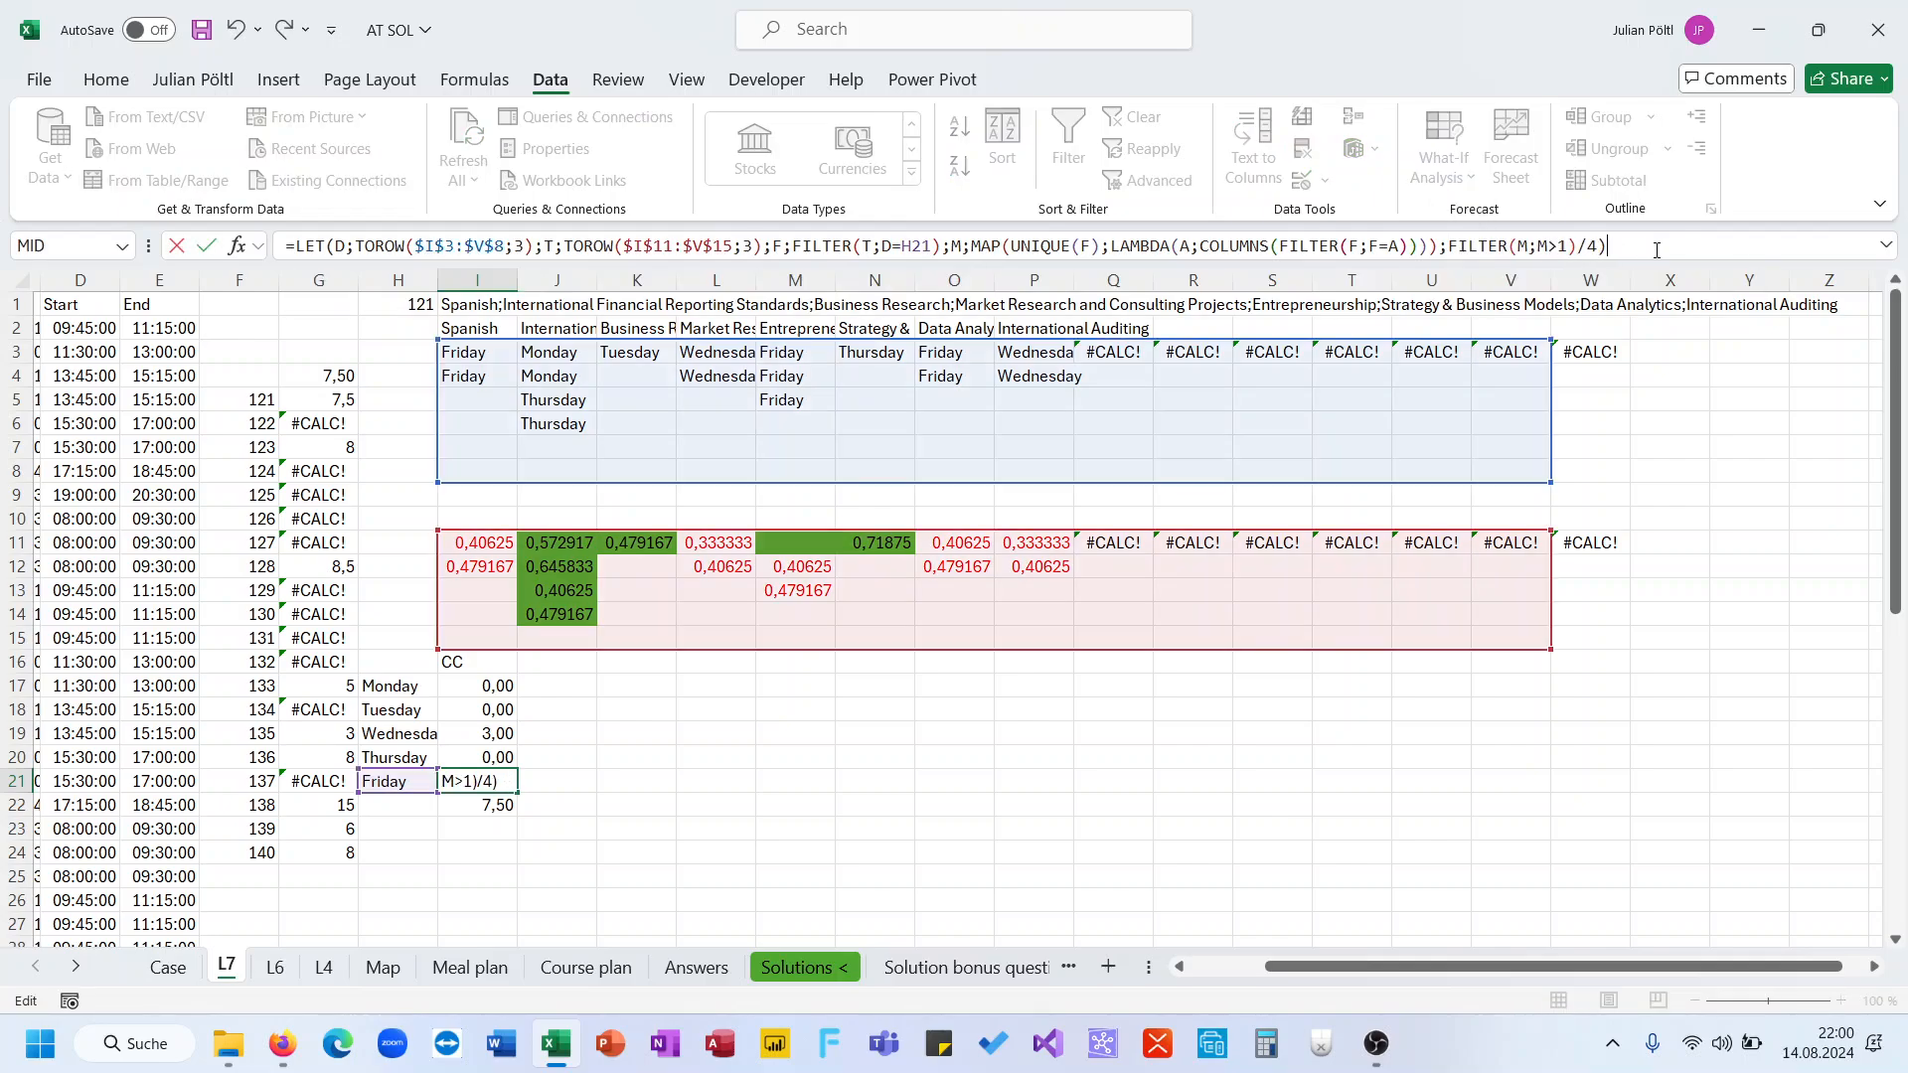
{"action": "type", "text": ")"}
{"action": "key", "text": "ctrl+Return"}
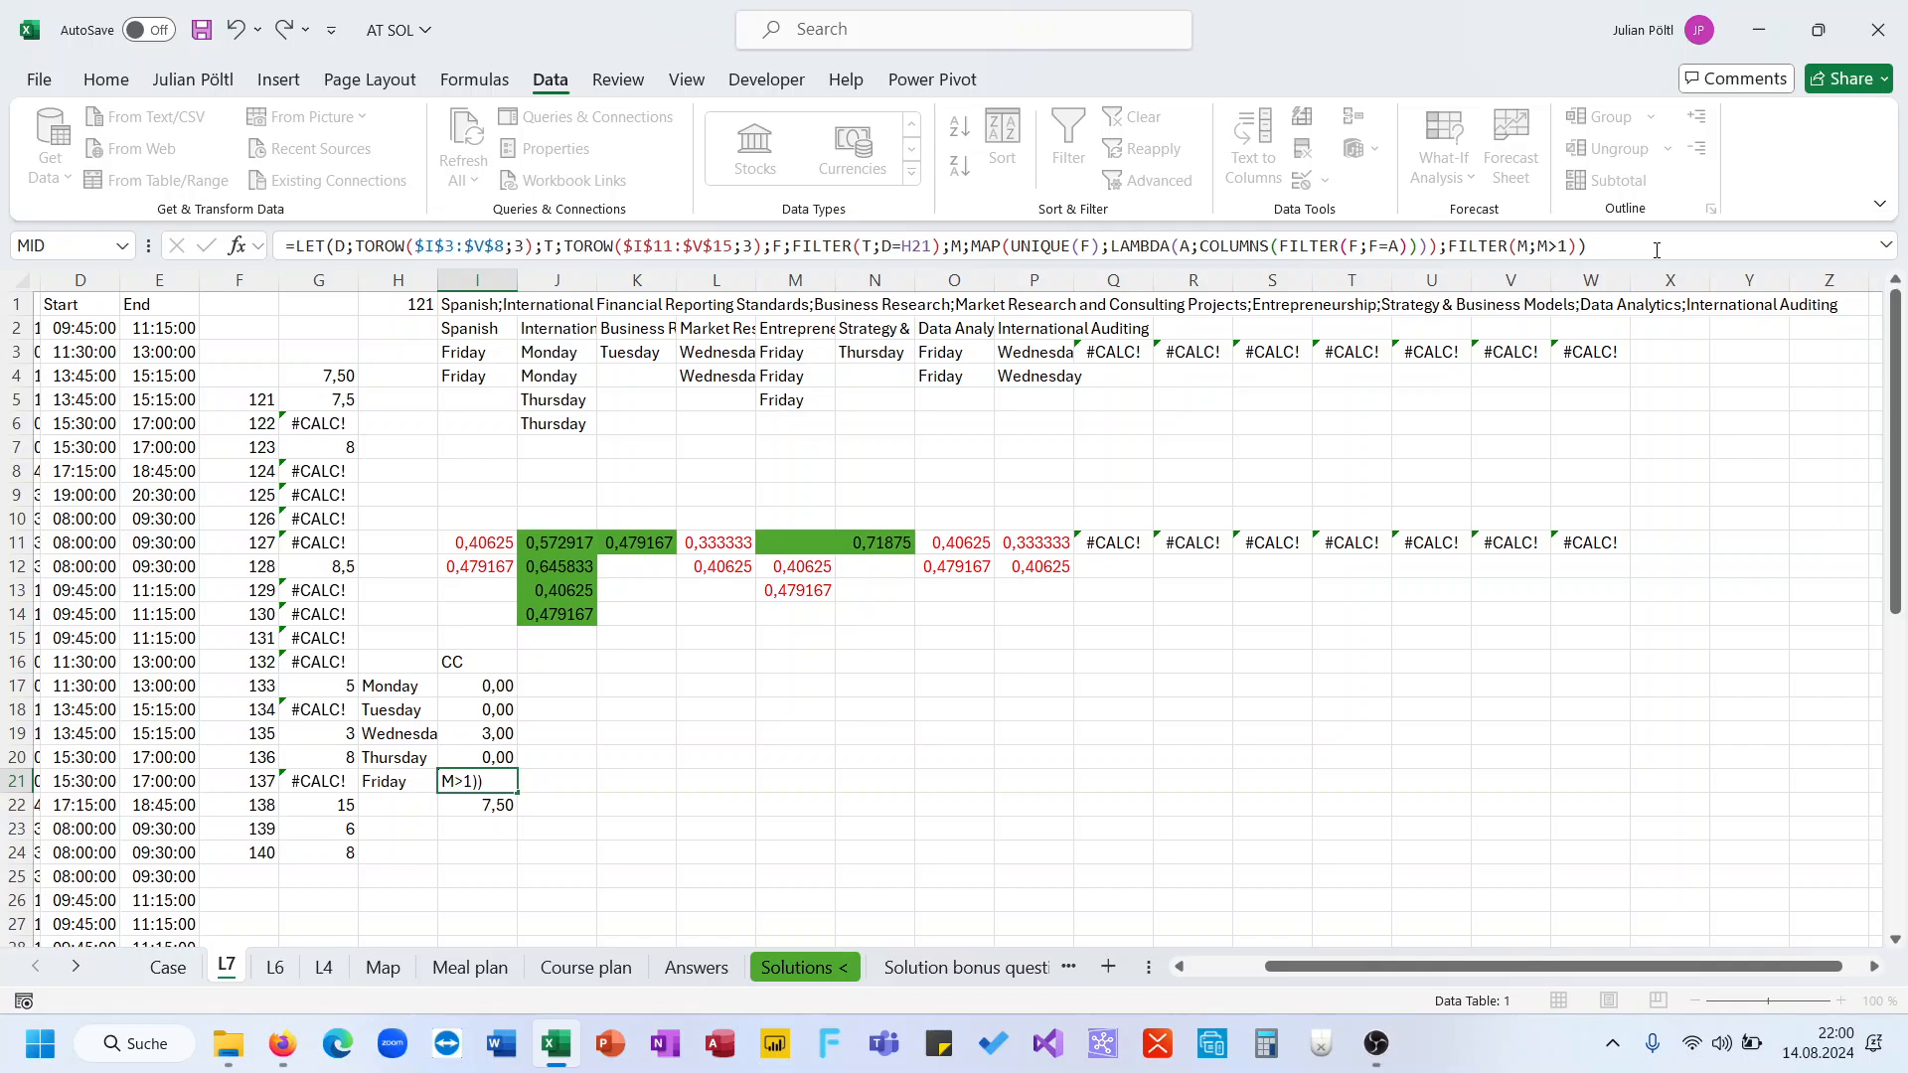
{"action": "key", "text": "Right"}
{"action": "key", "text": "Right"}
{"action": "key", "text": "Right"}
{"action": "key", "text": "Right"}
{"action": "key", "text": "Right"}
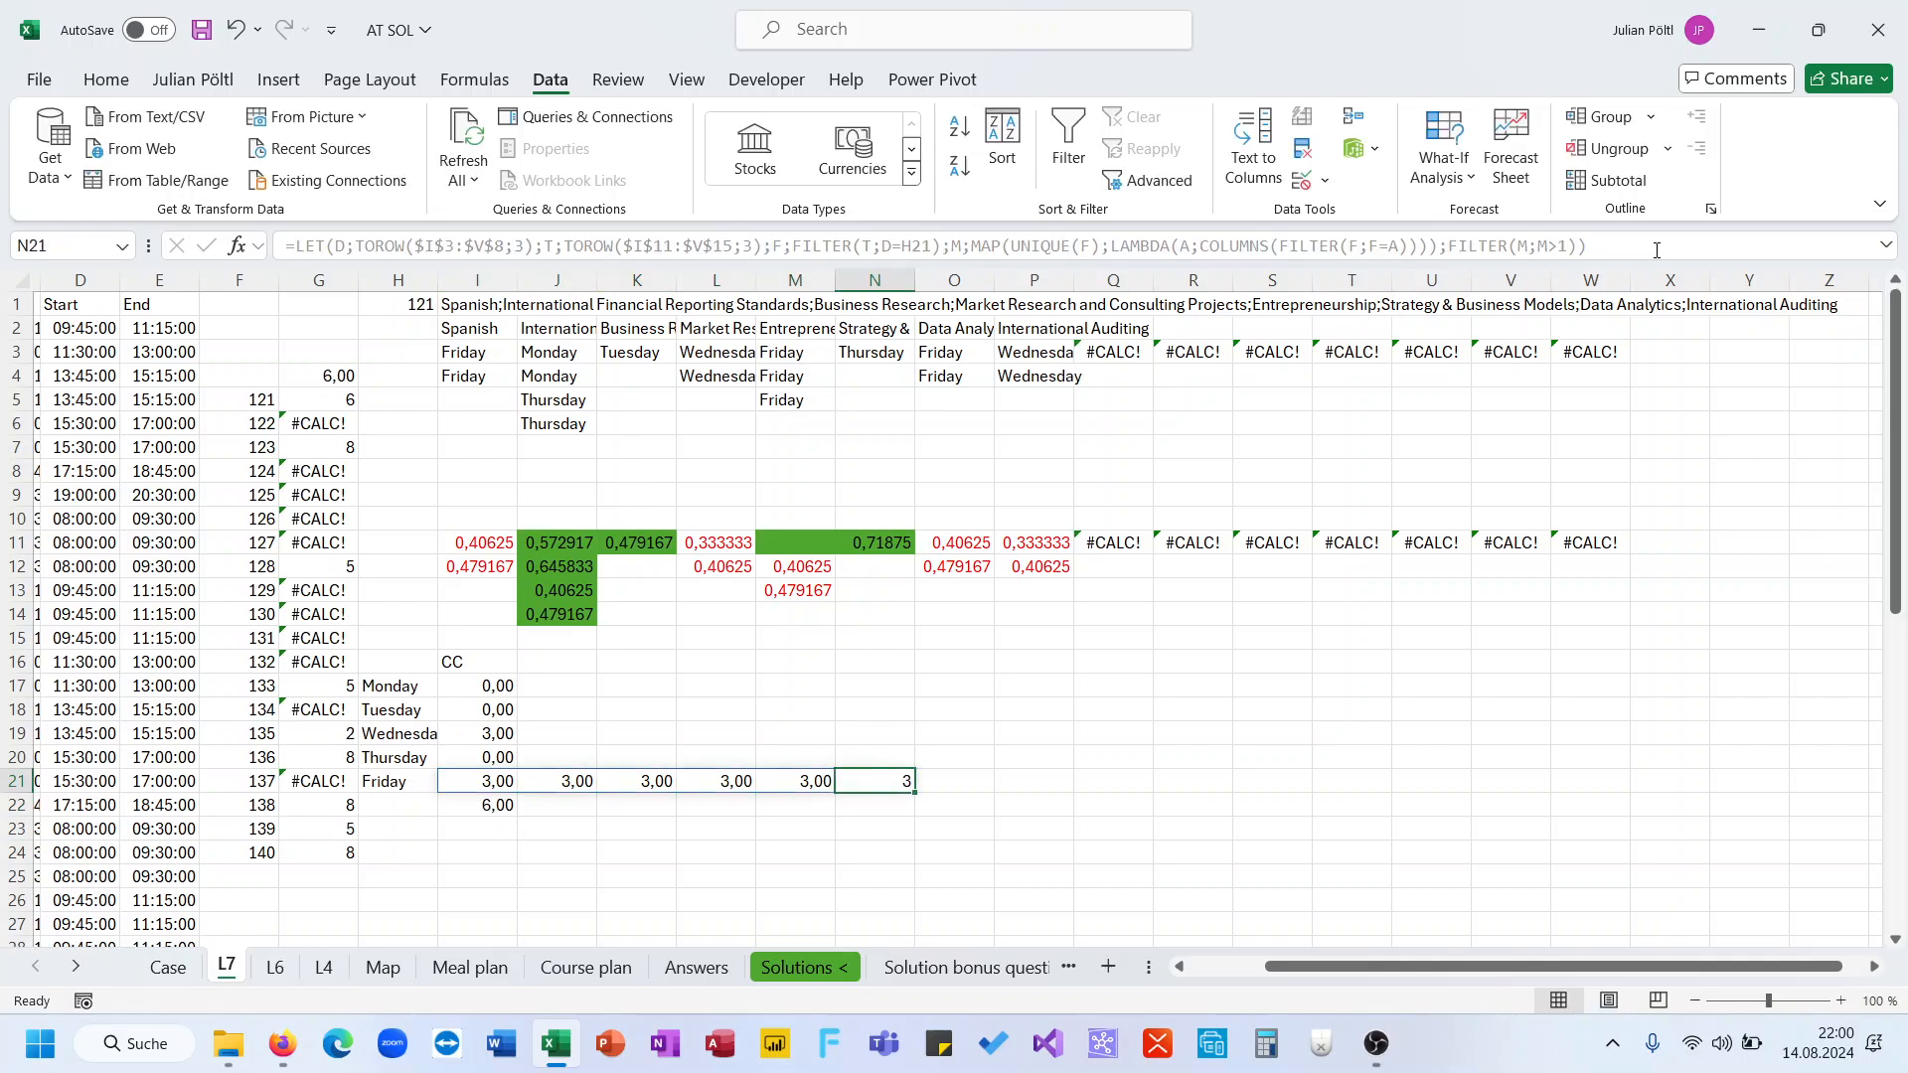
{"action": "key", "text": "Left"}
{"action": "key", "text": "Left"}
{"action": "key", "text": "Left"}
{"action": "key", "text": "Left"}
{"action": "key", "text": "Left"}
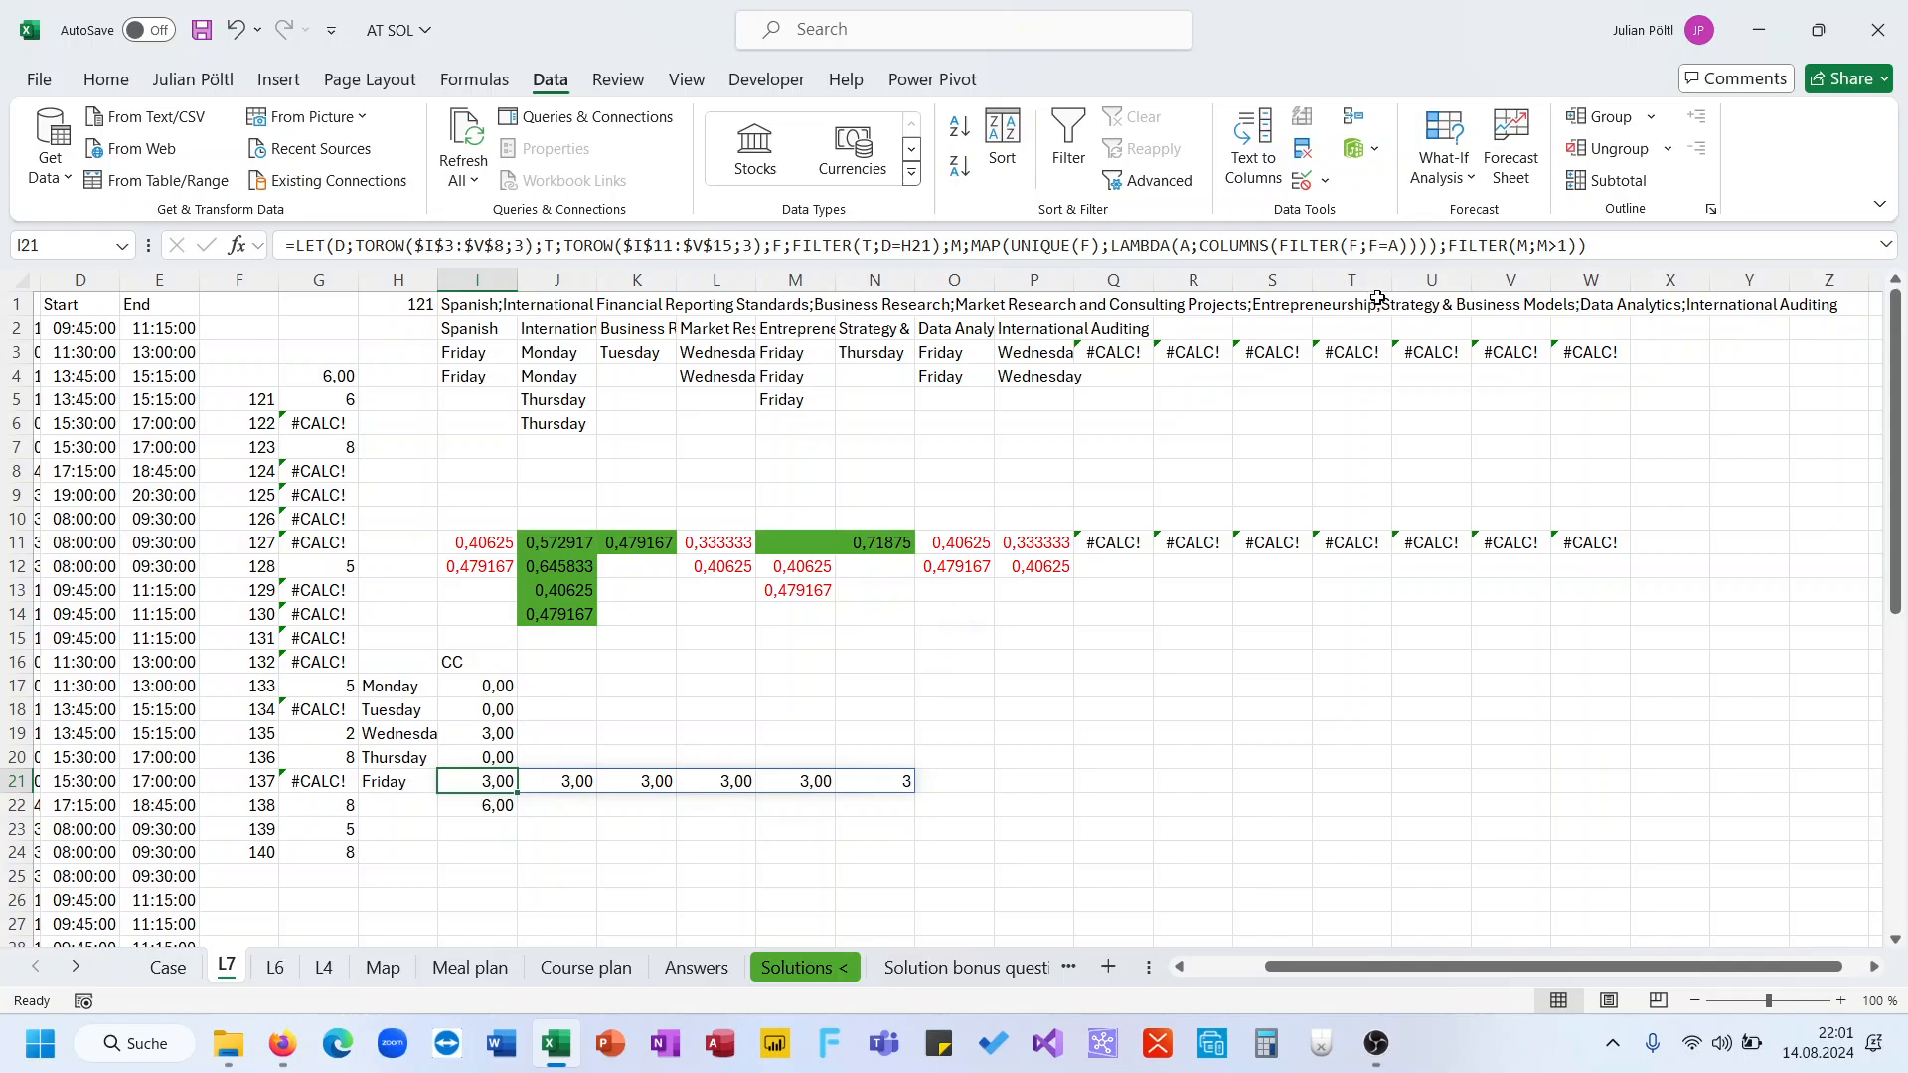
{"action": "left_click", "coordinate": [1594, 249]}
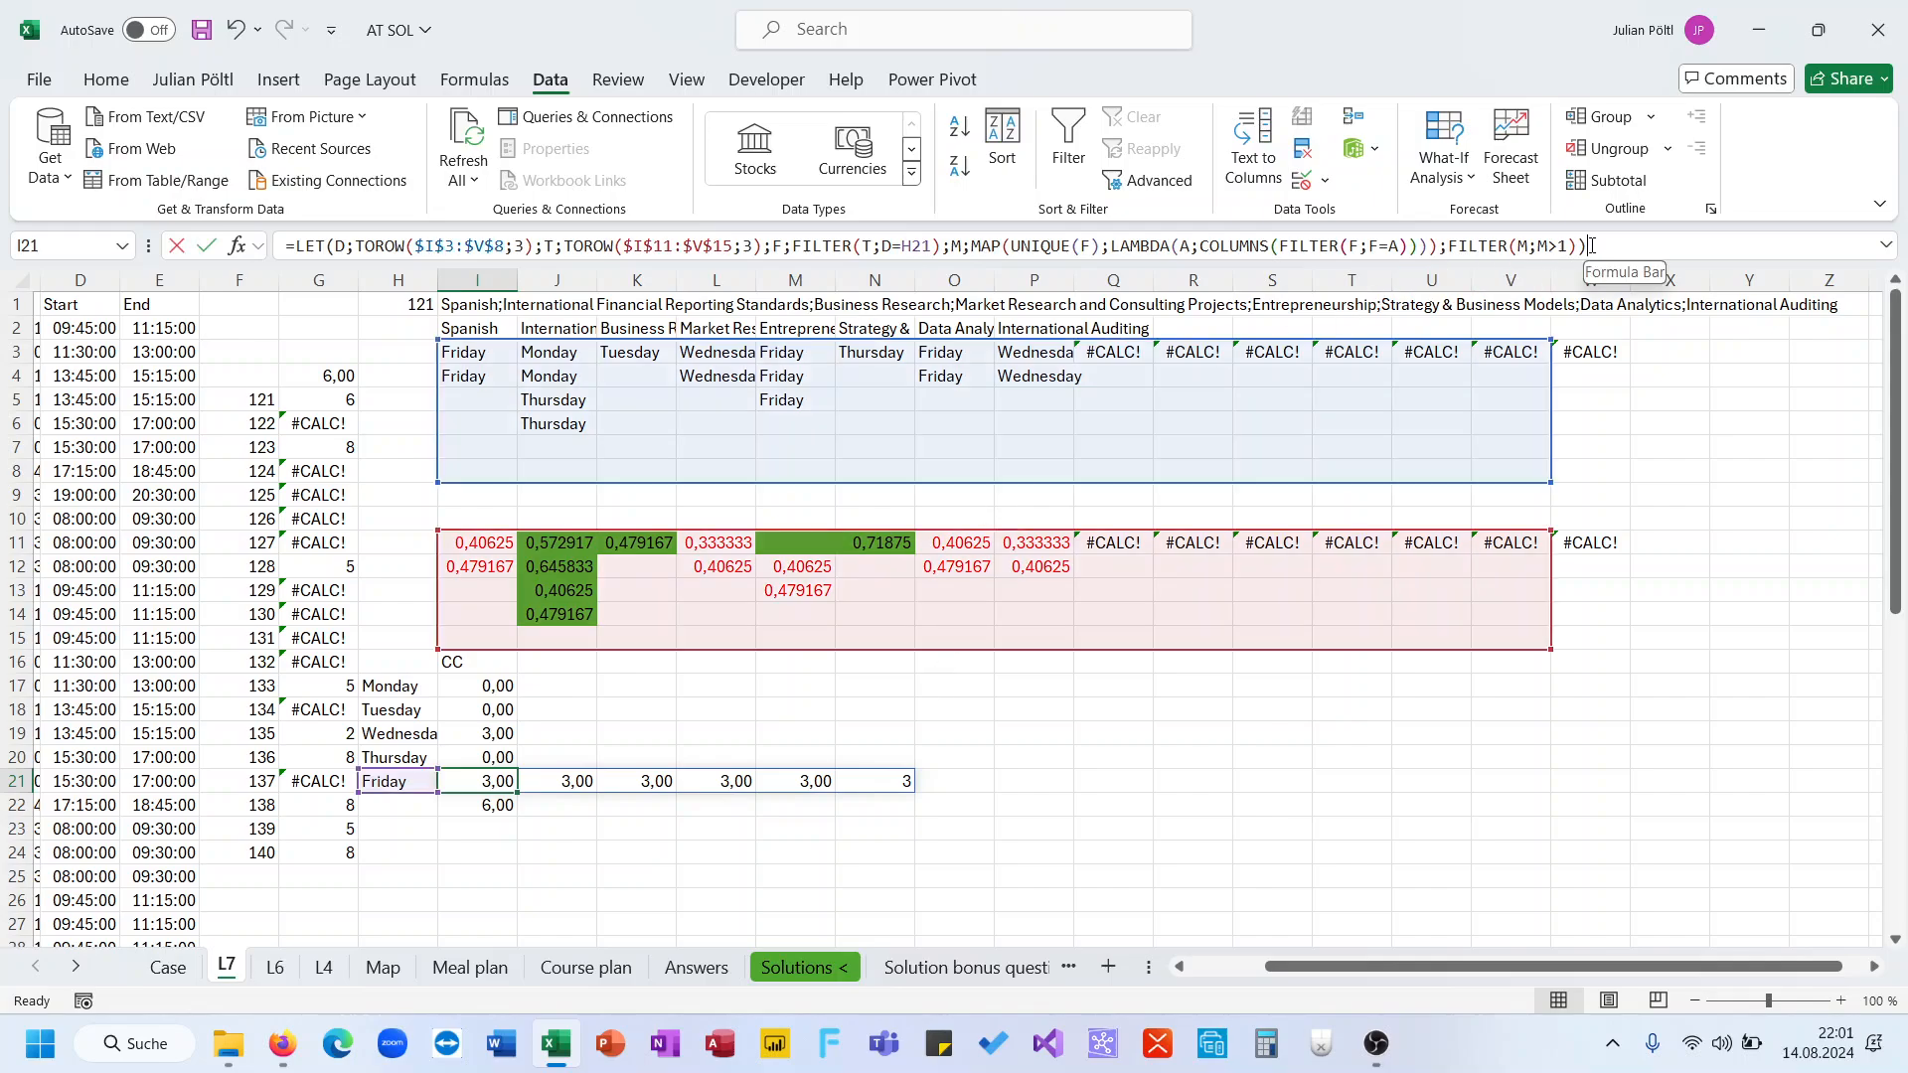
{"action": "double_click", "coordinate": [1522, 247]}
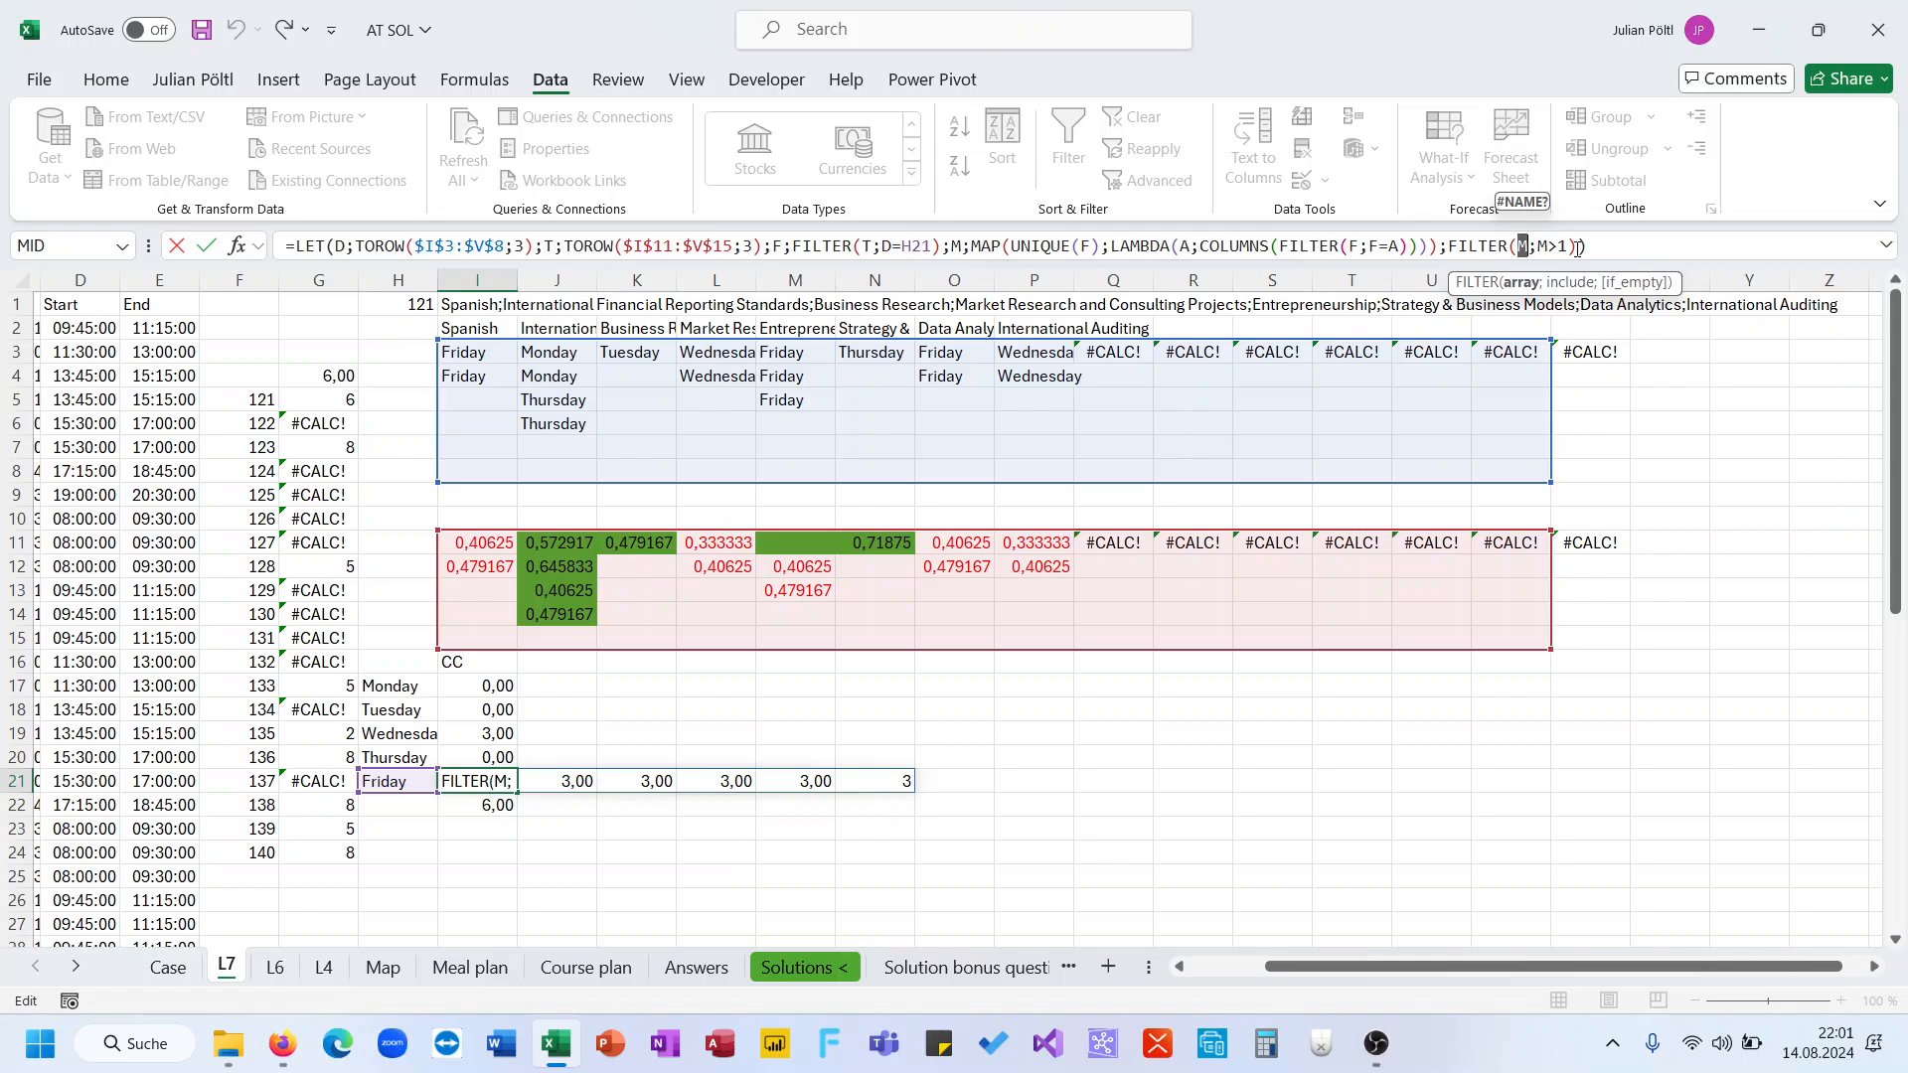
{"action": "left_click", "coordinate": [1580, 246]}
{"action": "key", "text": "Escape"}
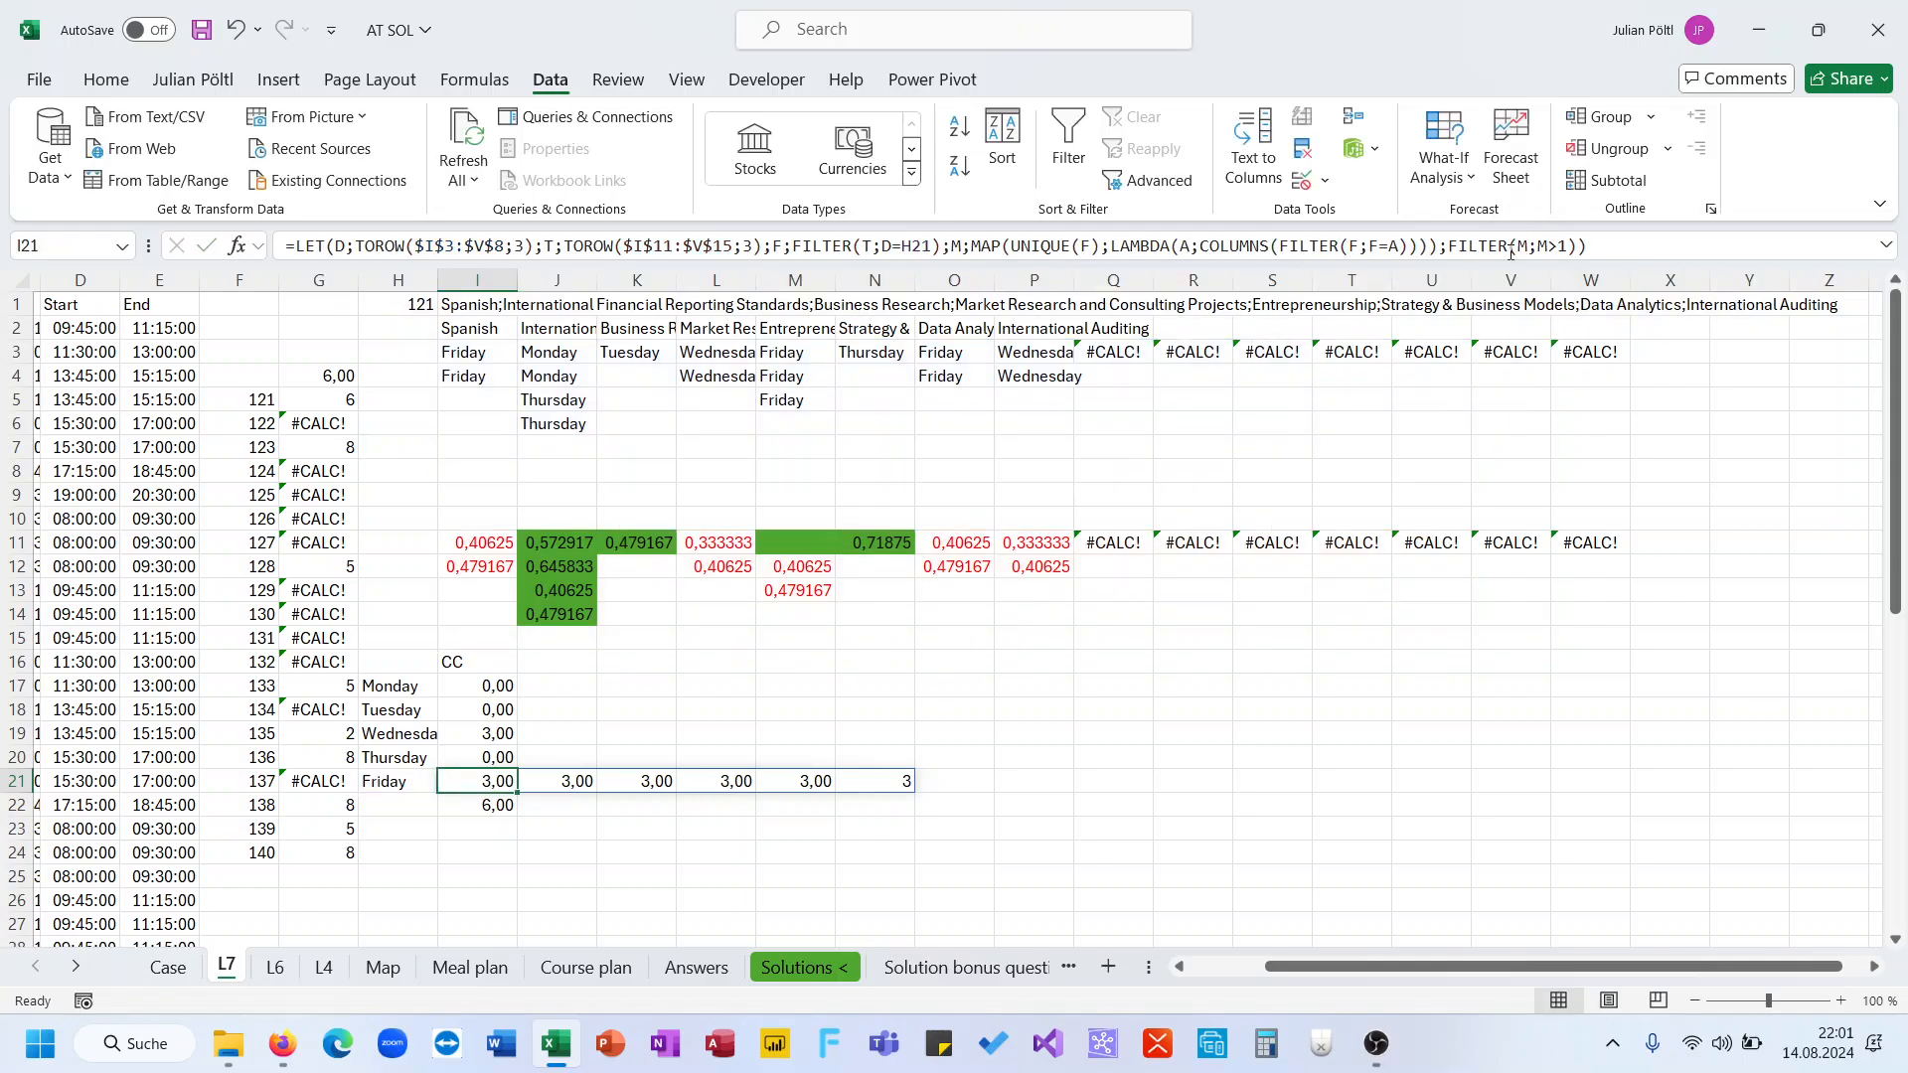
Wrap FILTER(M;M>1) in Friday's formula in an IF that returns 1 for each conflicting entry
{"action": "left_click", "coordinate": [1480, 245]}
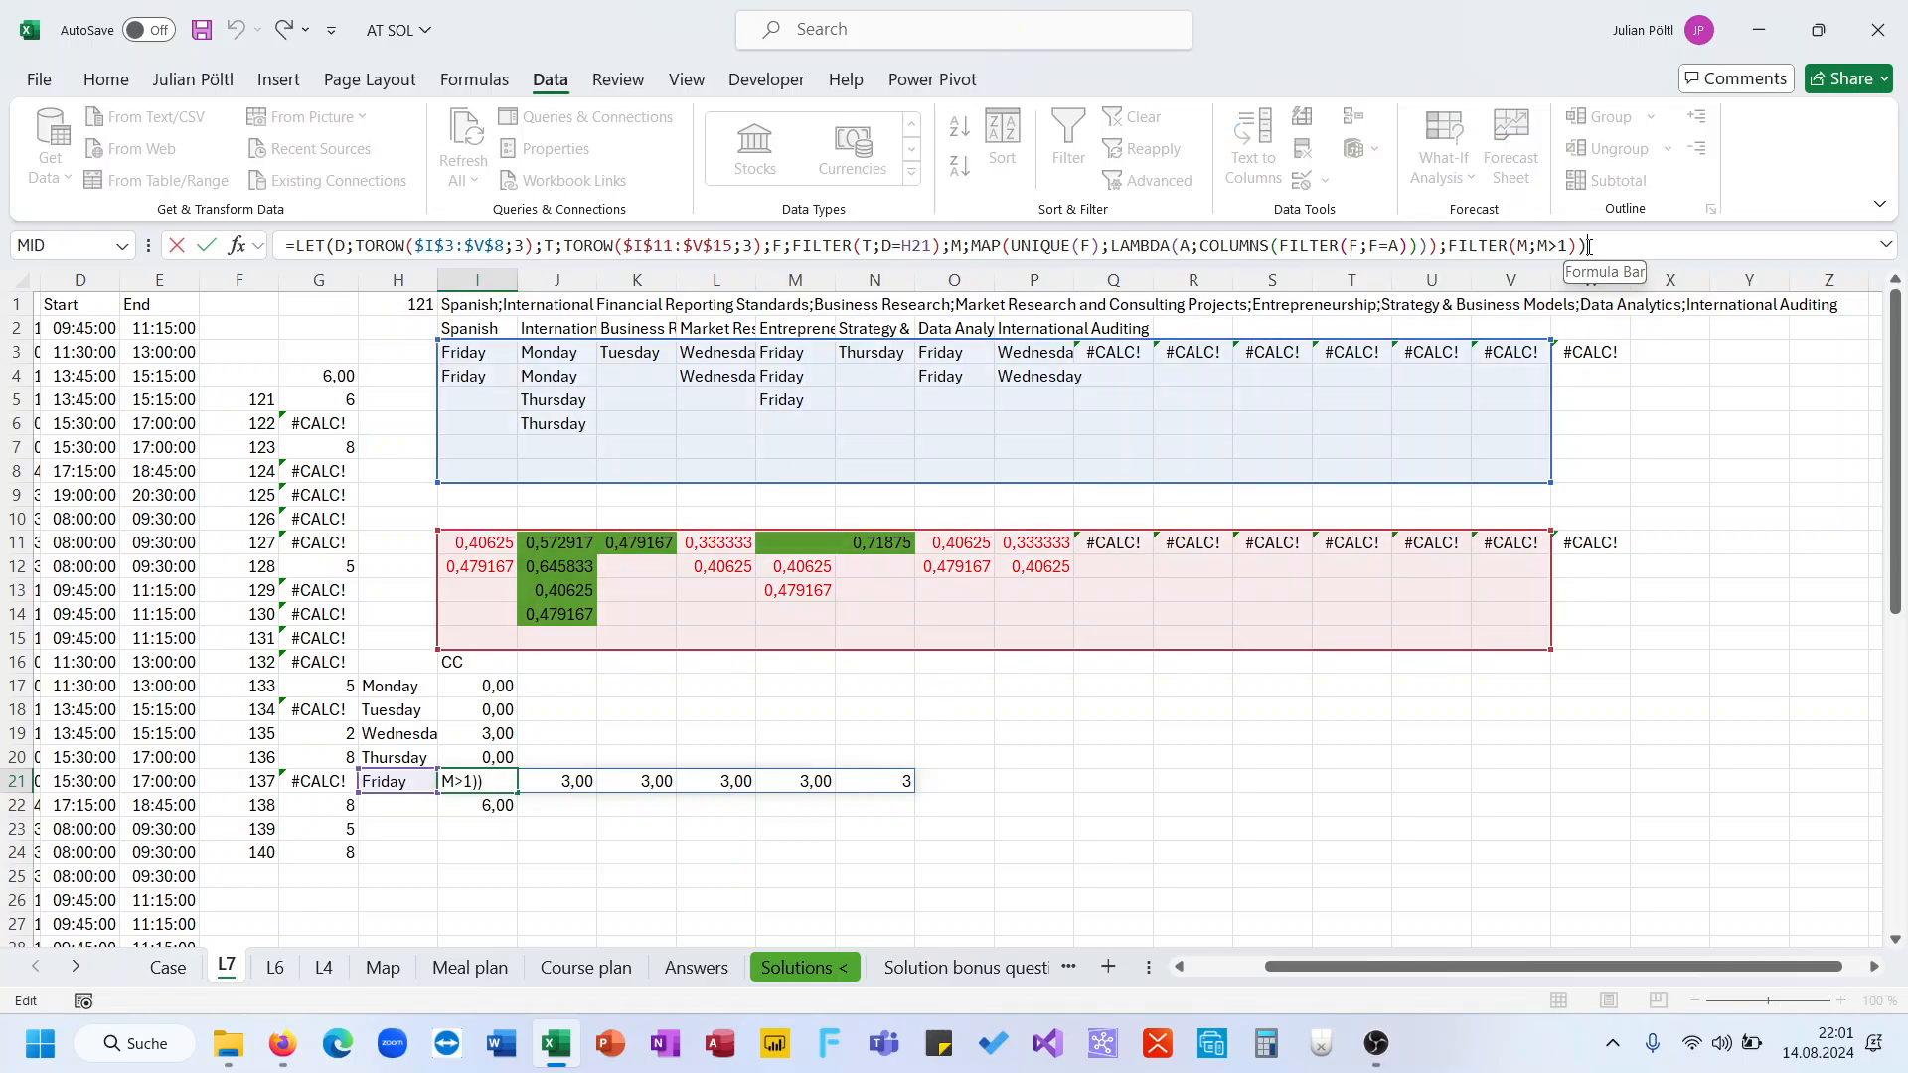
{"action": "left_click", "coordinate": [1452, 246]}
{"action": "type", "text": "if("}
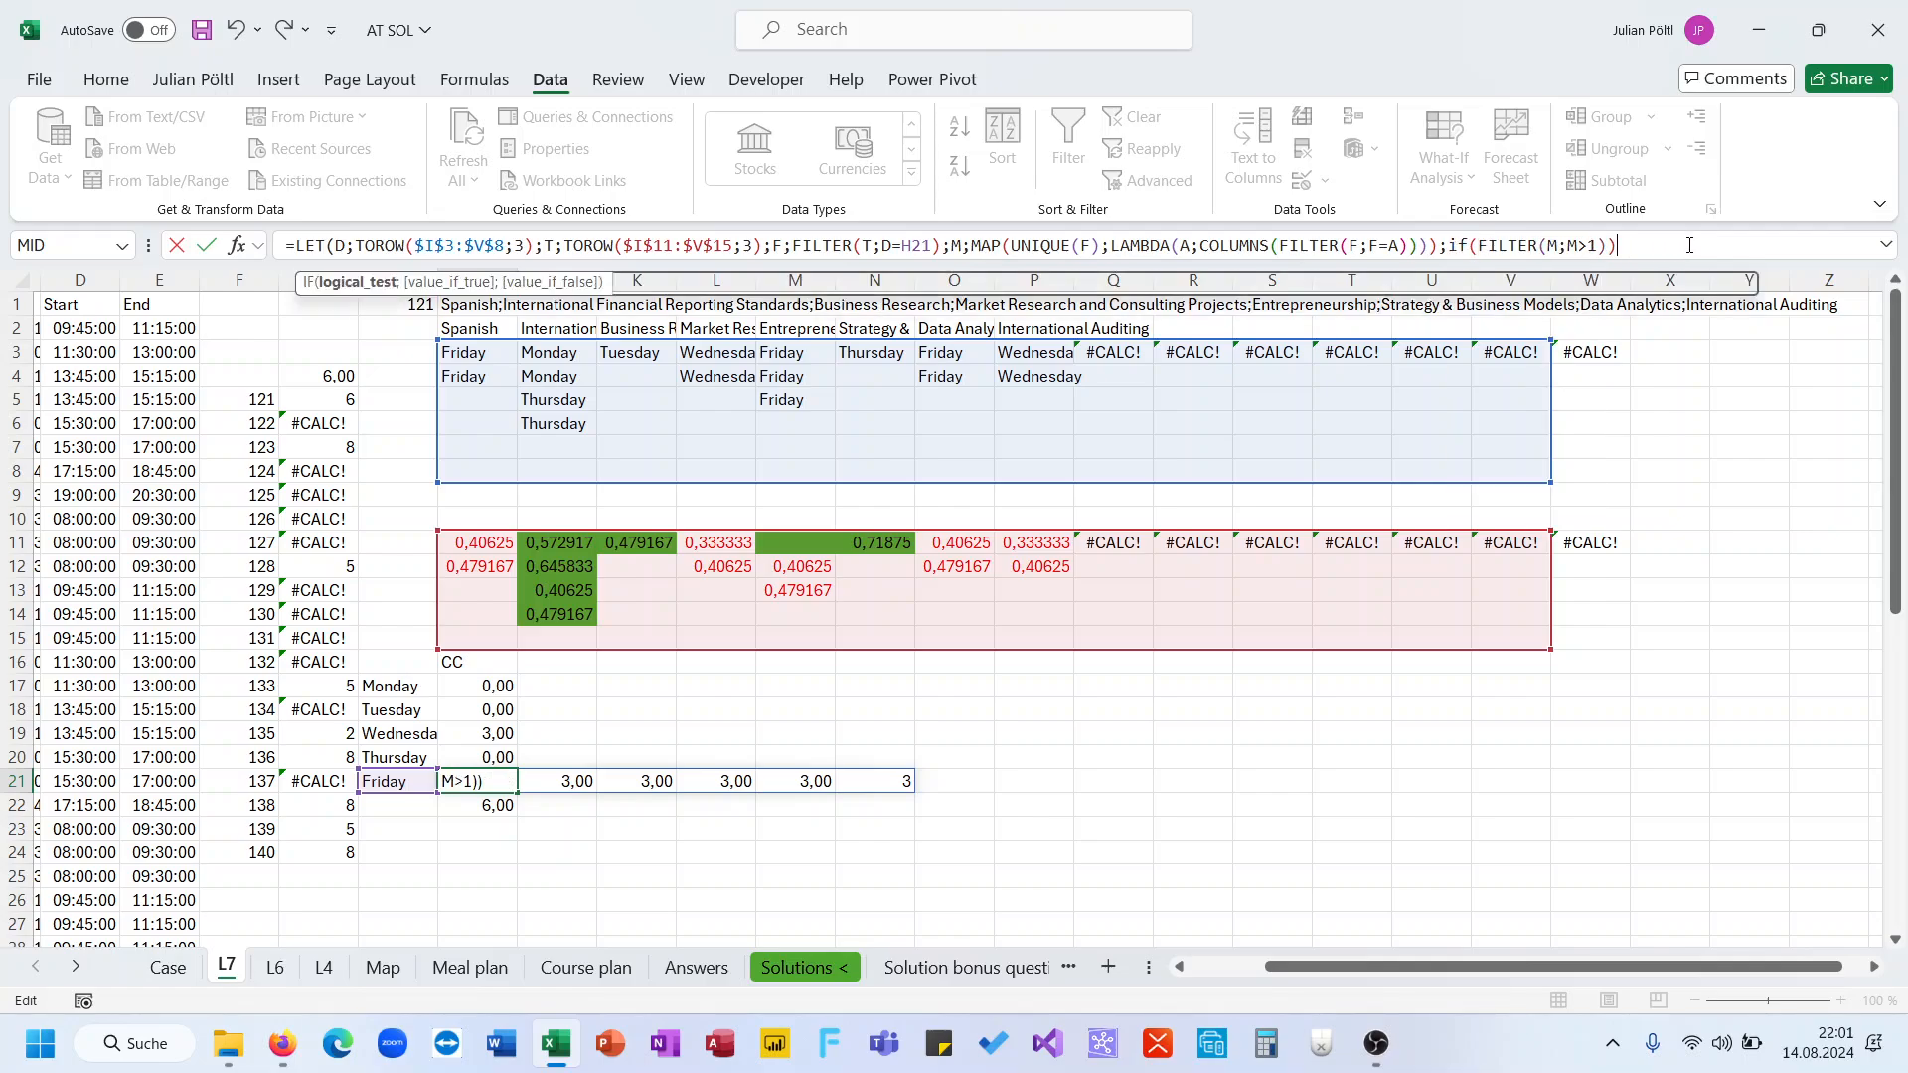
{"action": "key", "text": "BackSpace"}
{"action": "type", "text": ";1;"}
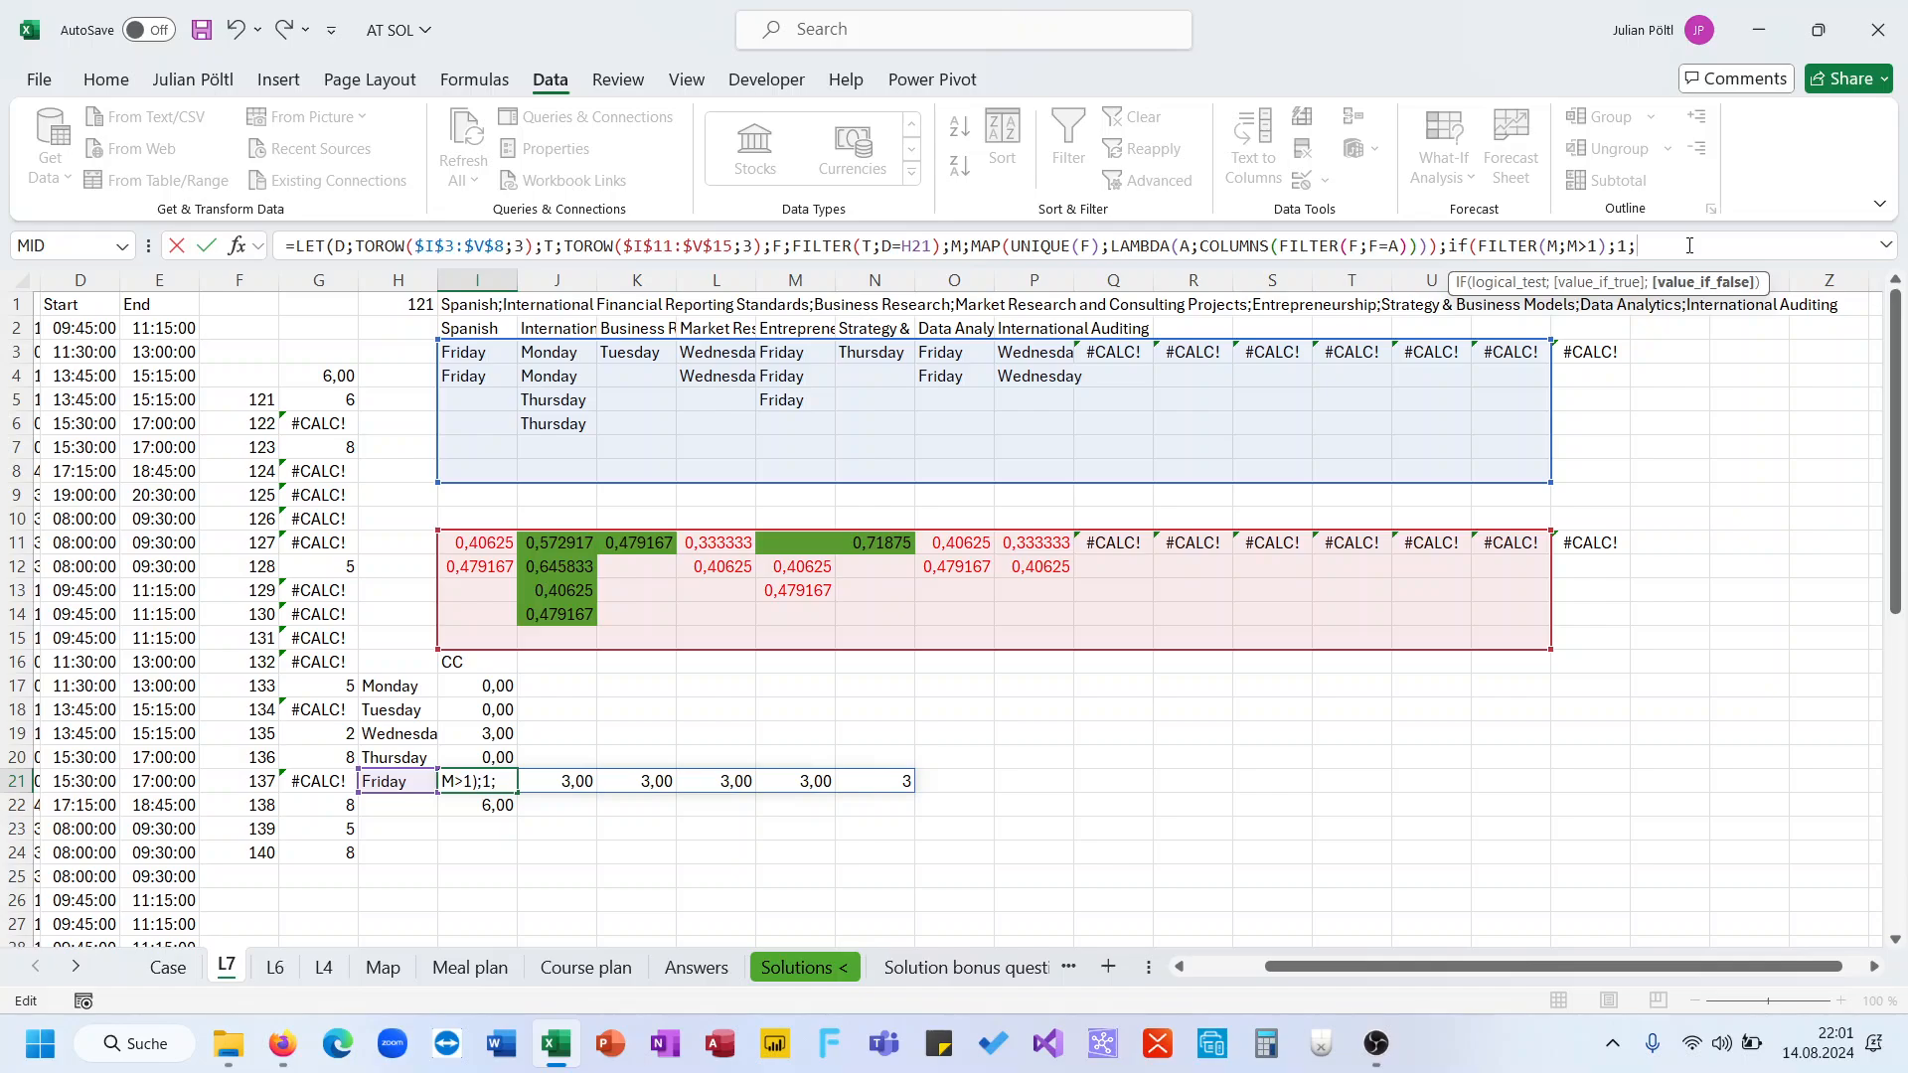
{"action": "key", "text": "BackSpace"}
{"action": "type", "text": "))"}
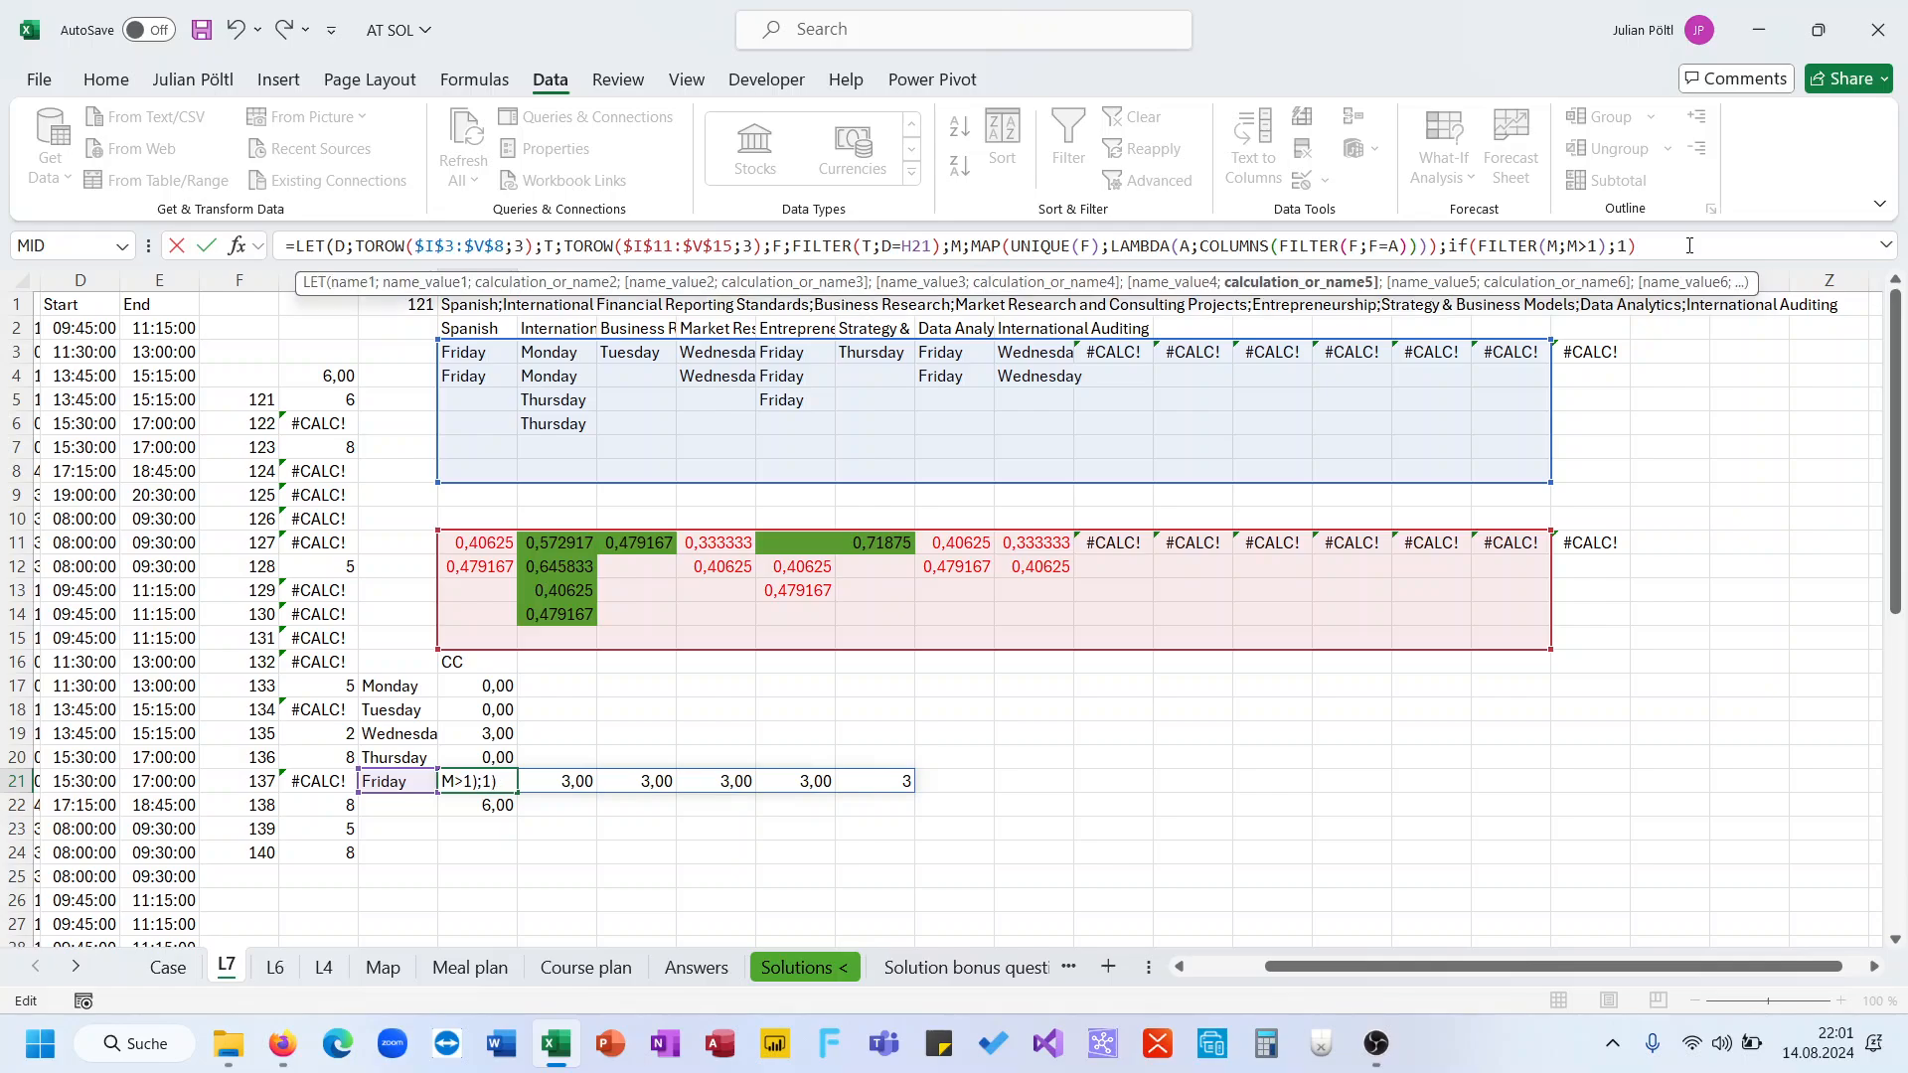
{"action": "key", "text": "Return"}
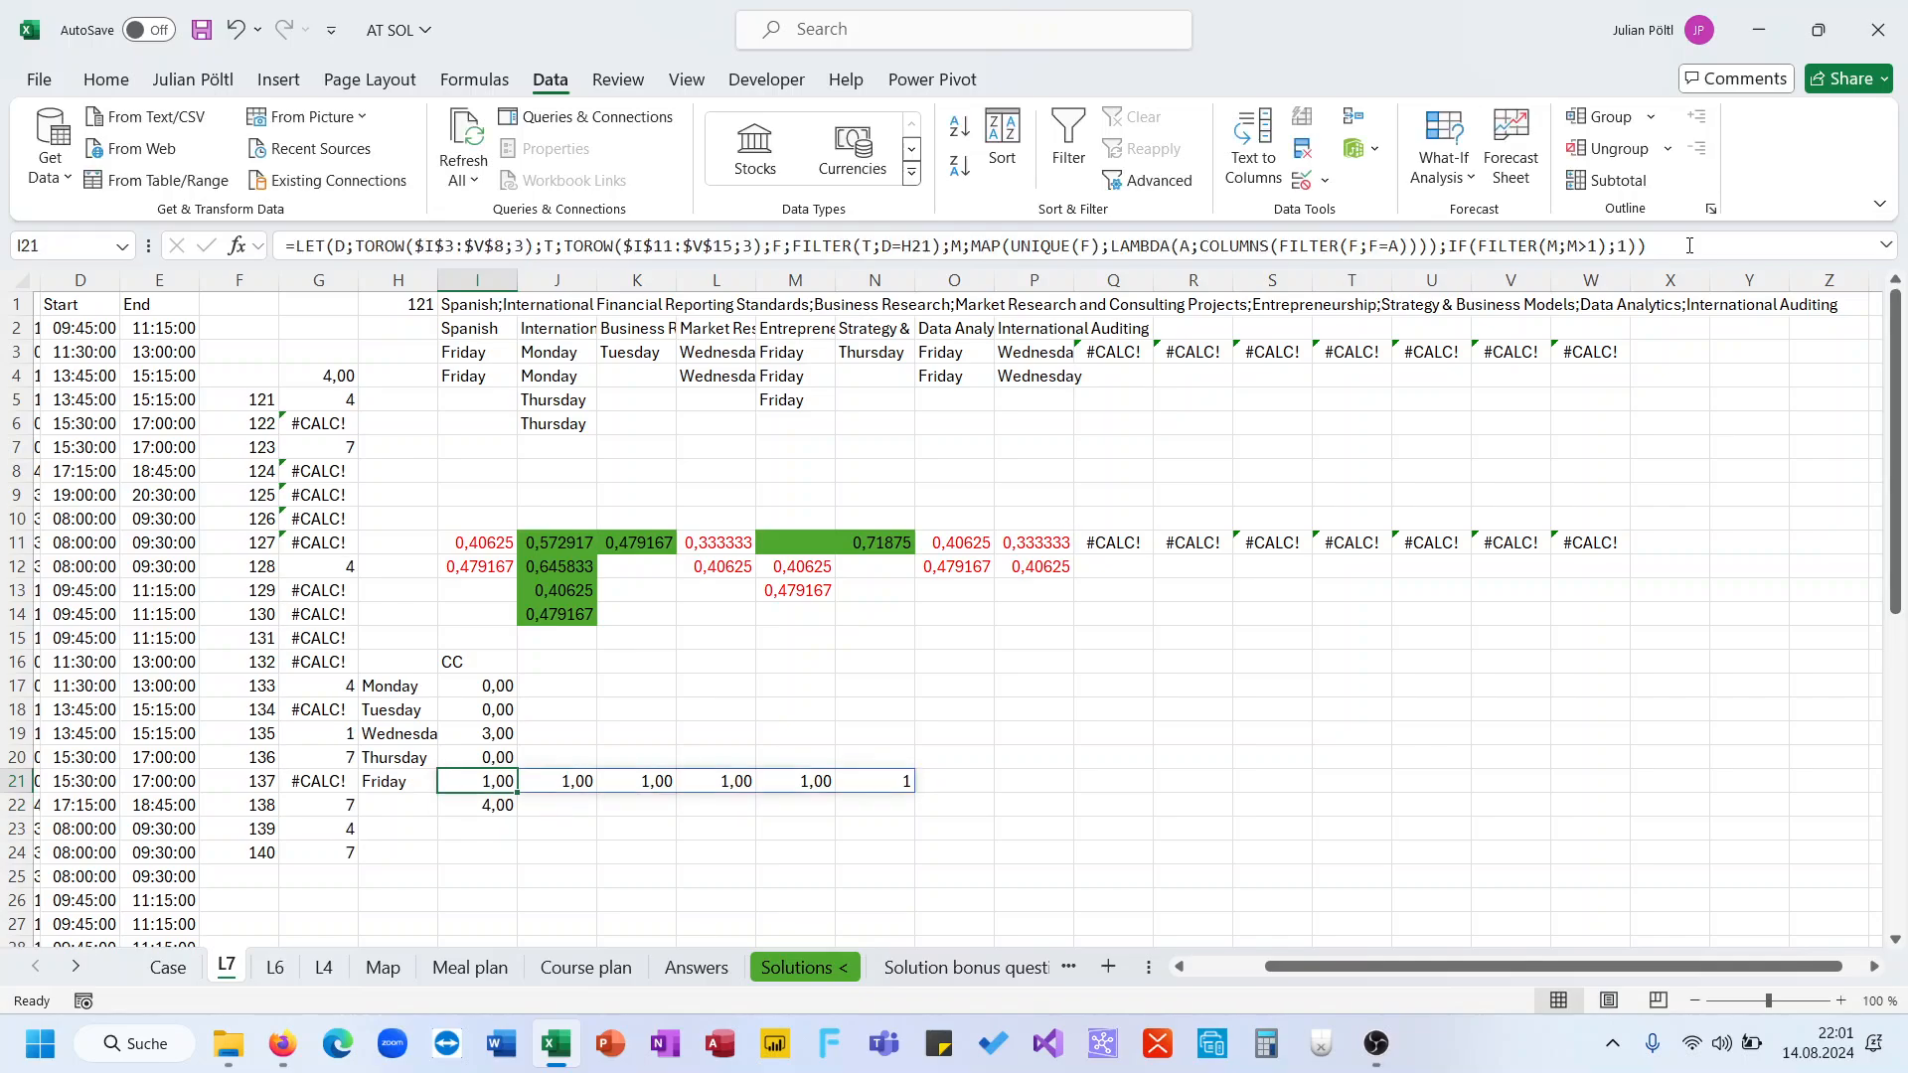
Wrap Friday's IF expression in SUM and then in IFERROR with 0 as the fallback value
{"action": "key", "text": "Home"}
{"action": "key", "text": "Right"}
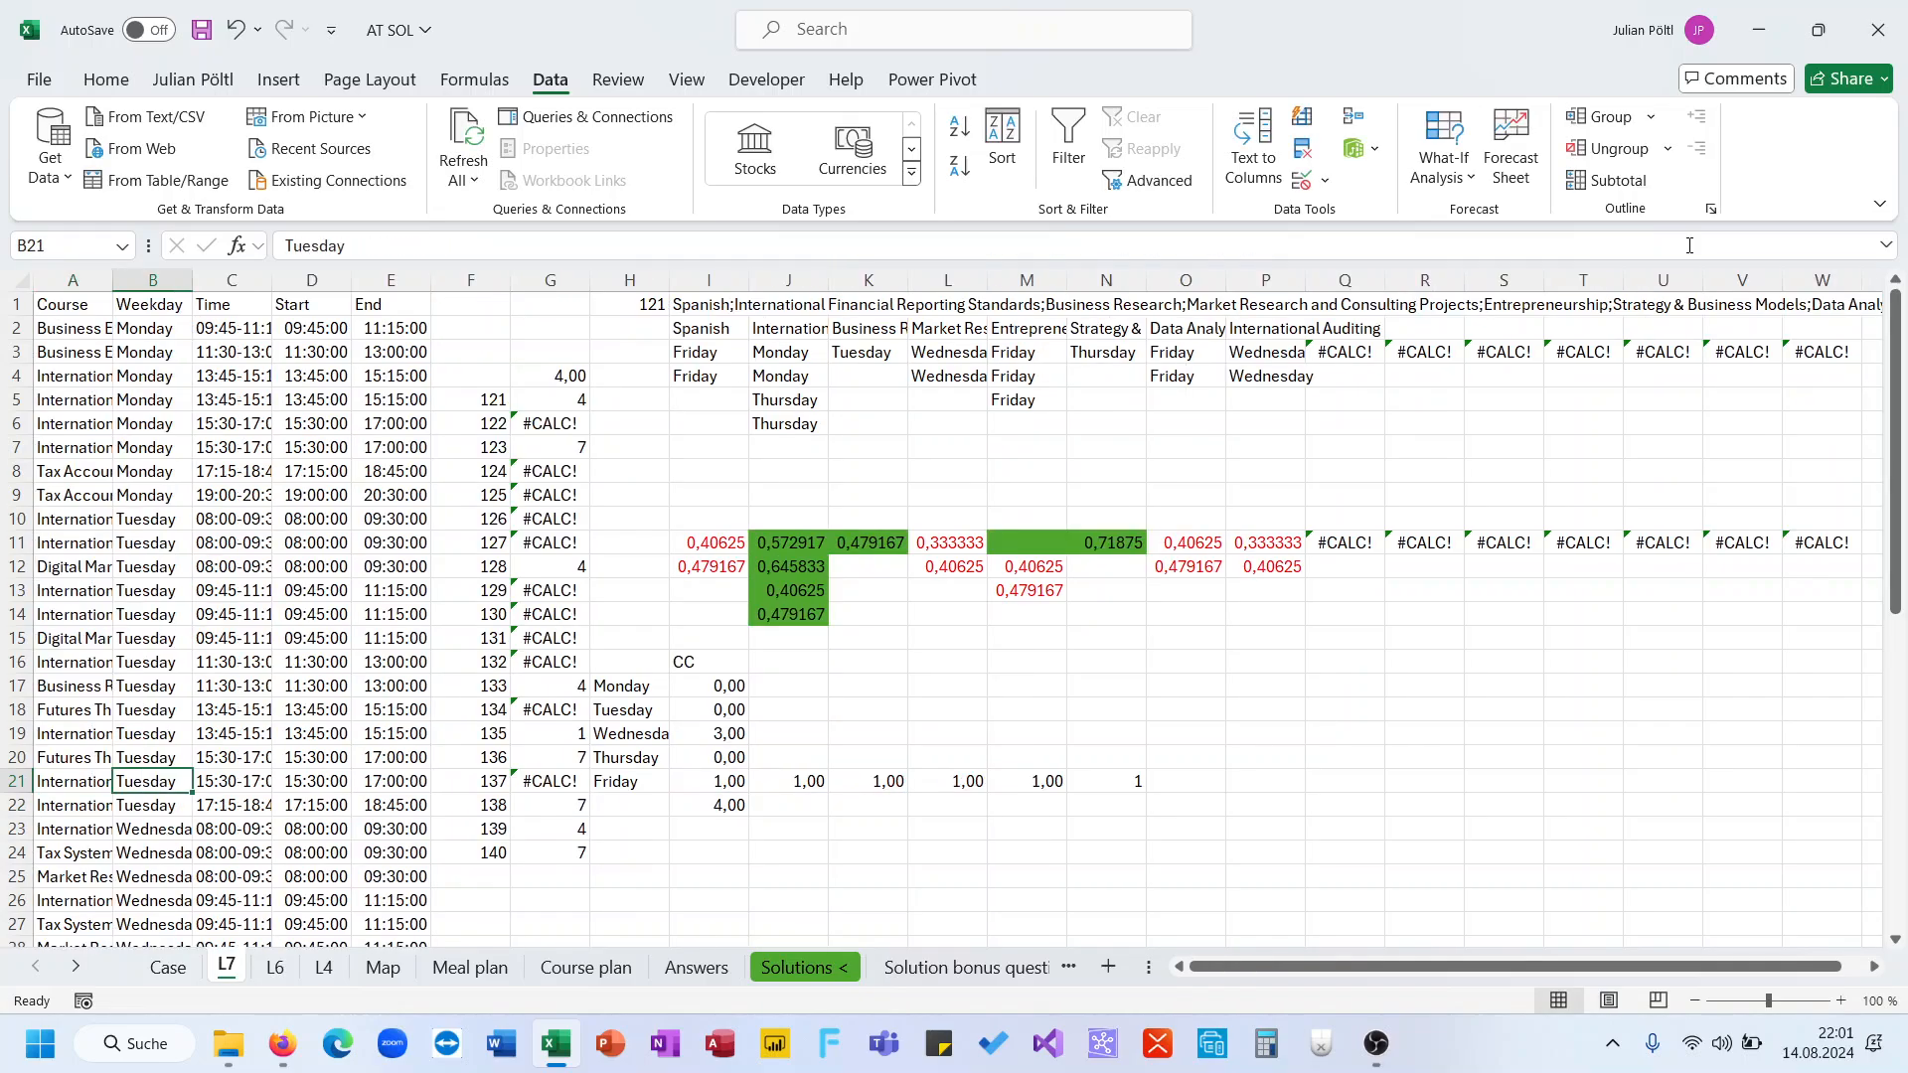
{"action": "scroll", "coordinate": [975, 704], "scroll_direction": "up", "scroll_amount": 2}
{"action": "left_click", "coordinate": [725, 784]}
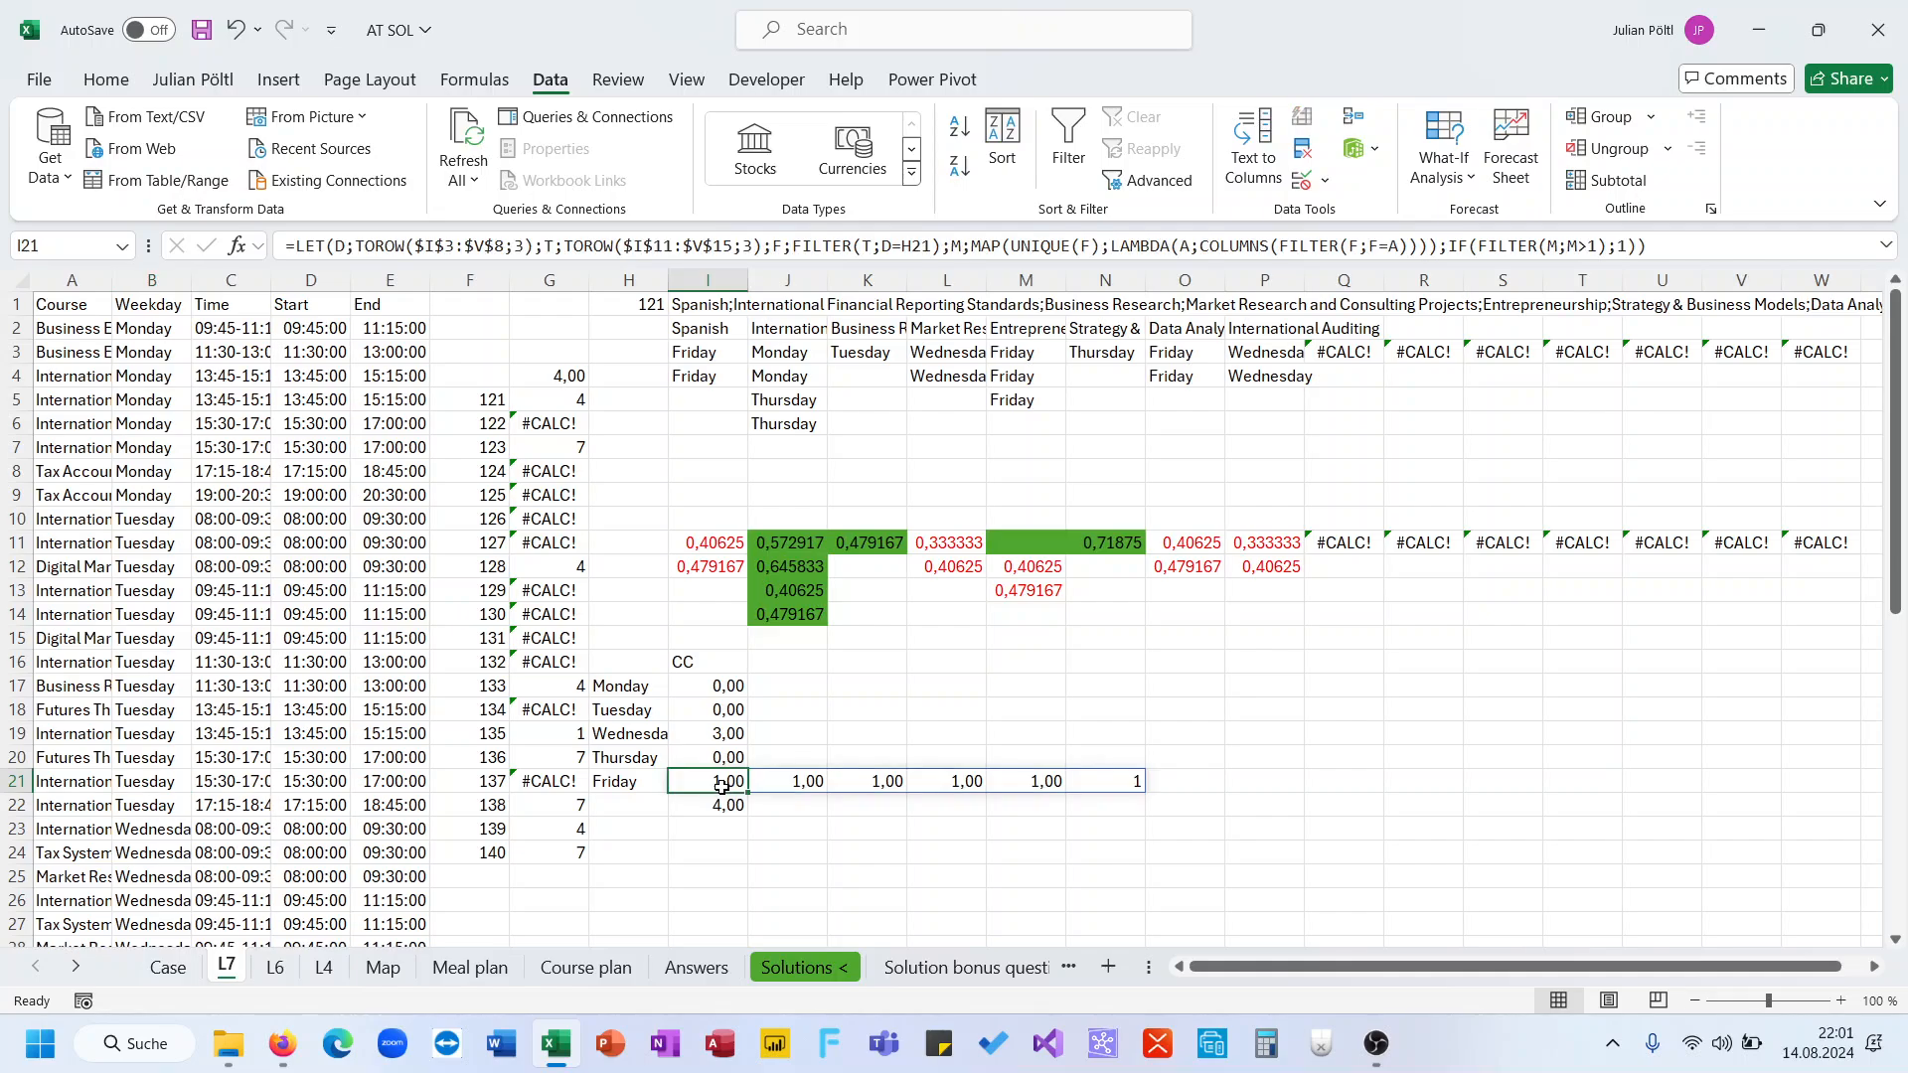
{"action": "left_click", "coordinate": [1662, 246]}
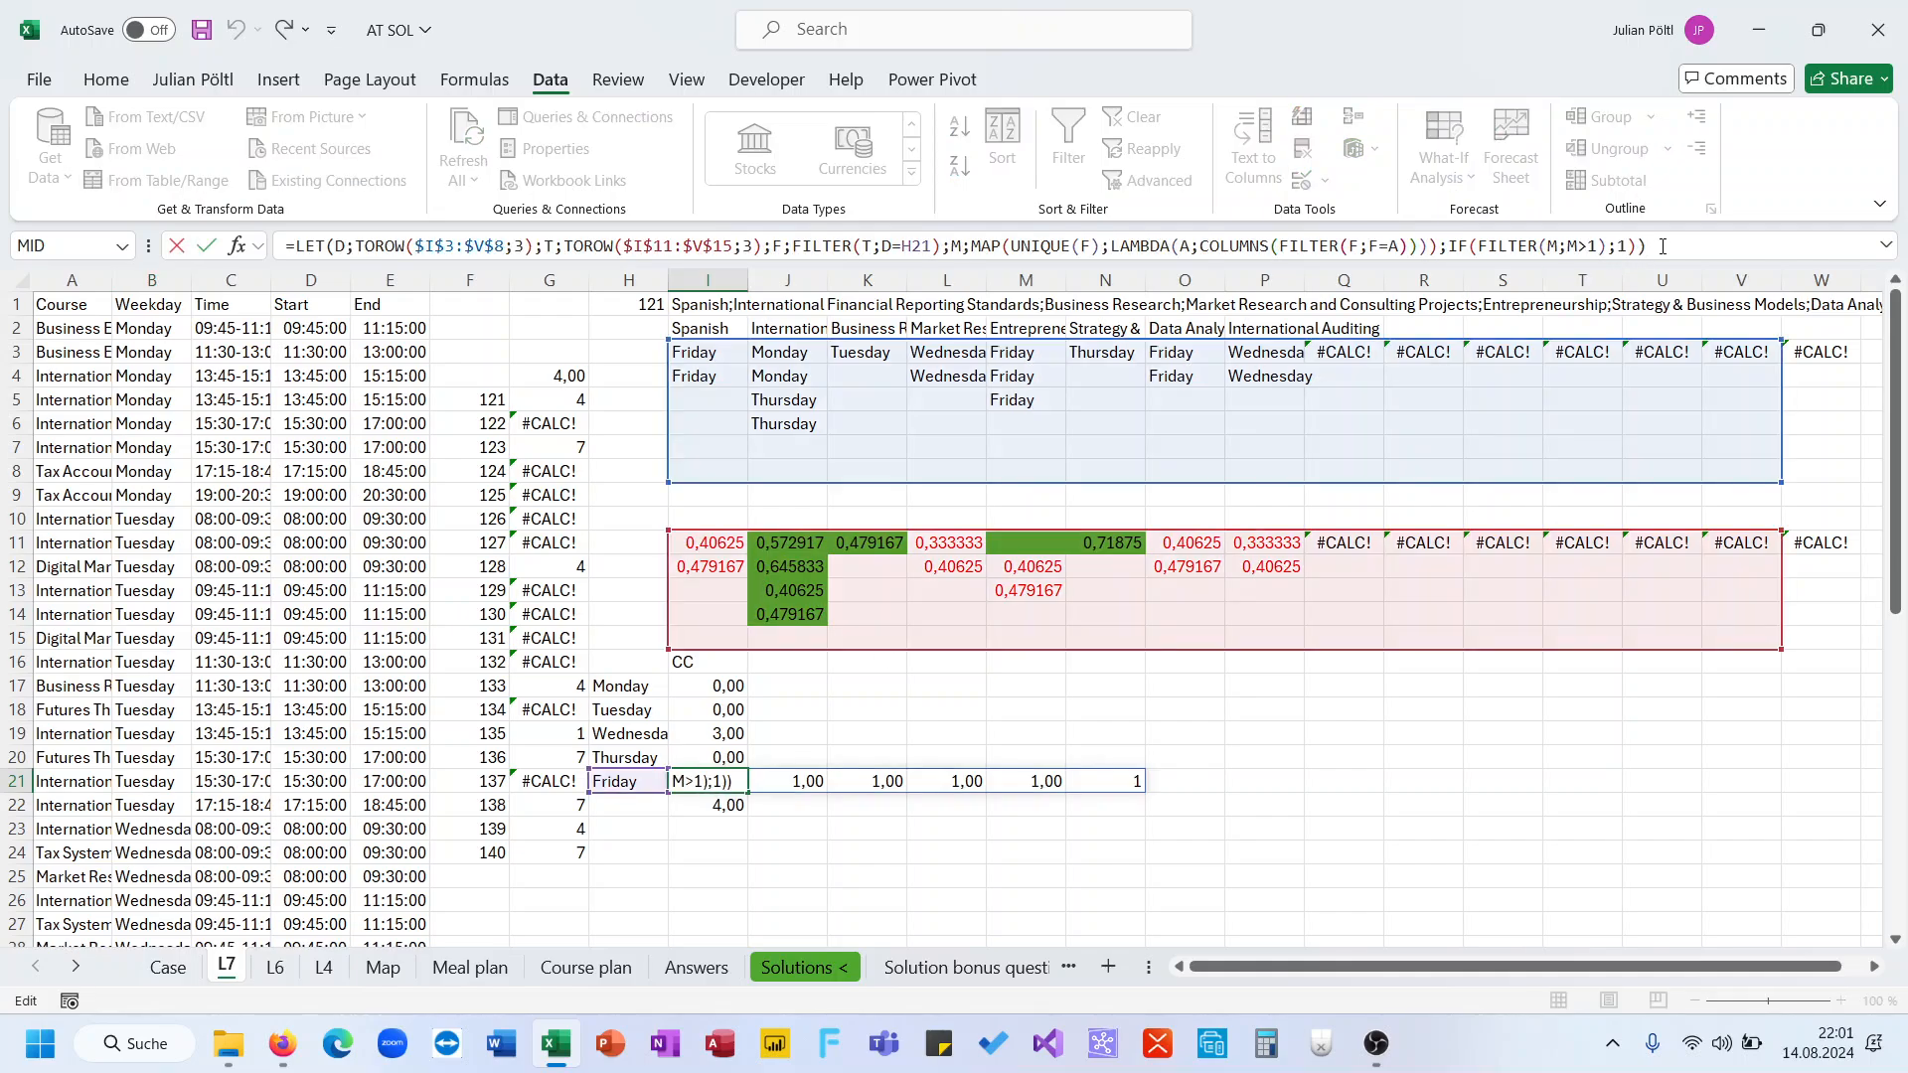
{"action": "left_click", "coordinate": [1448, 246]}
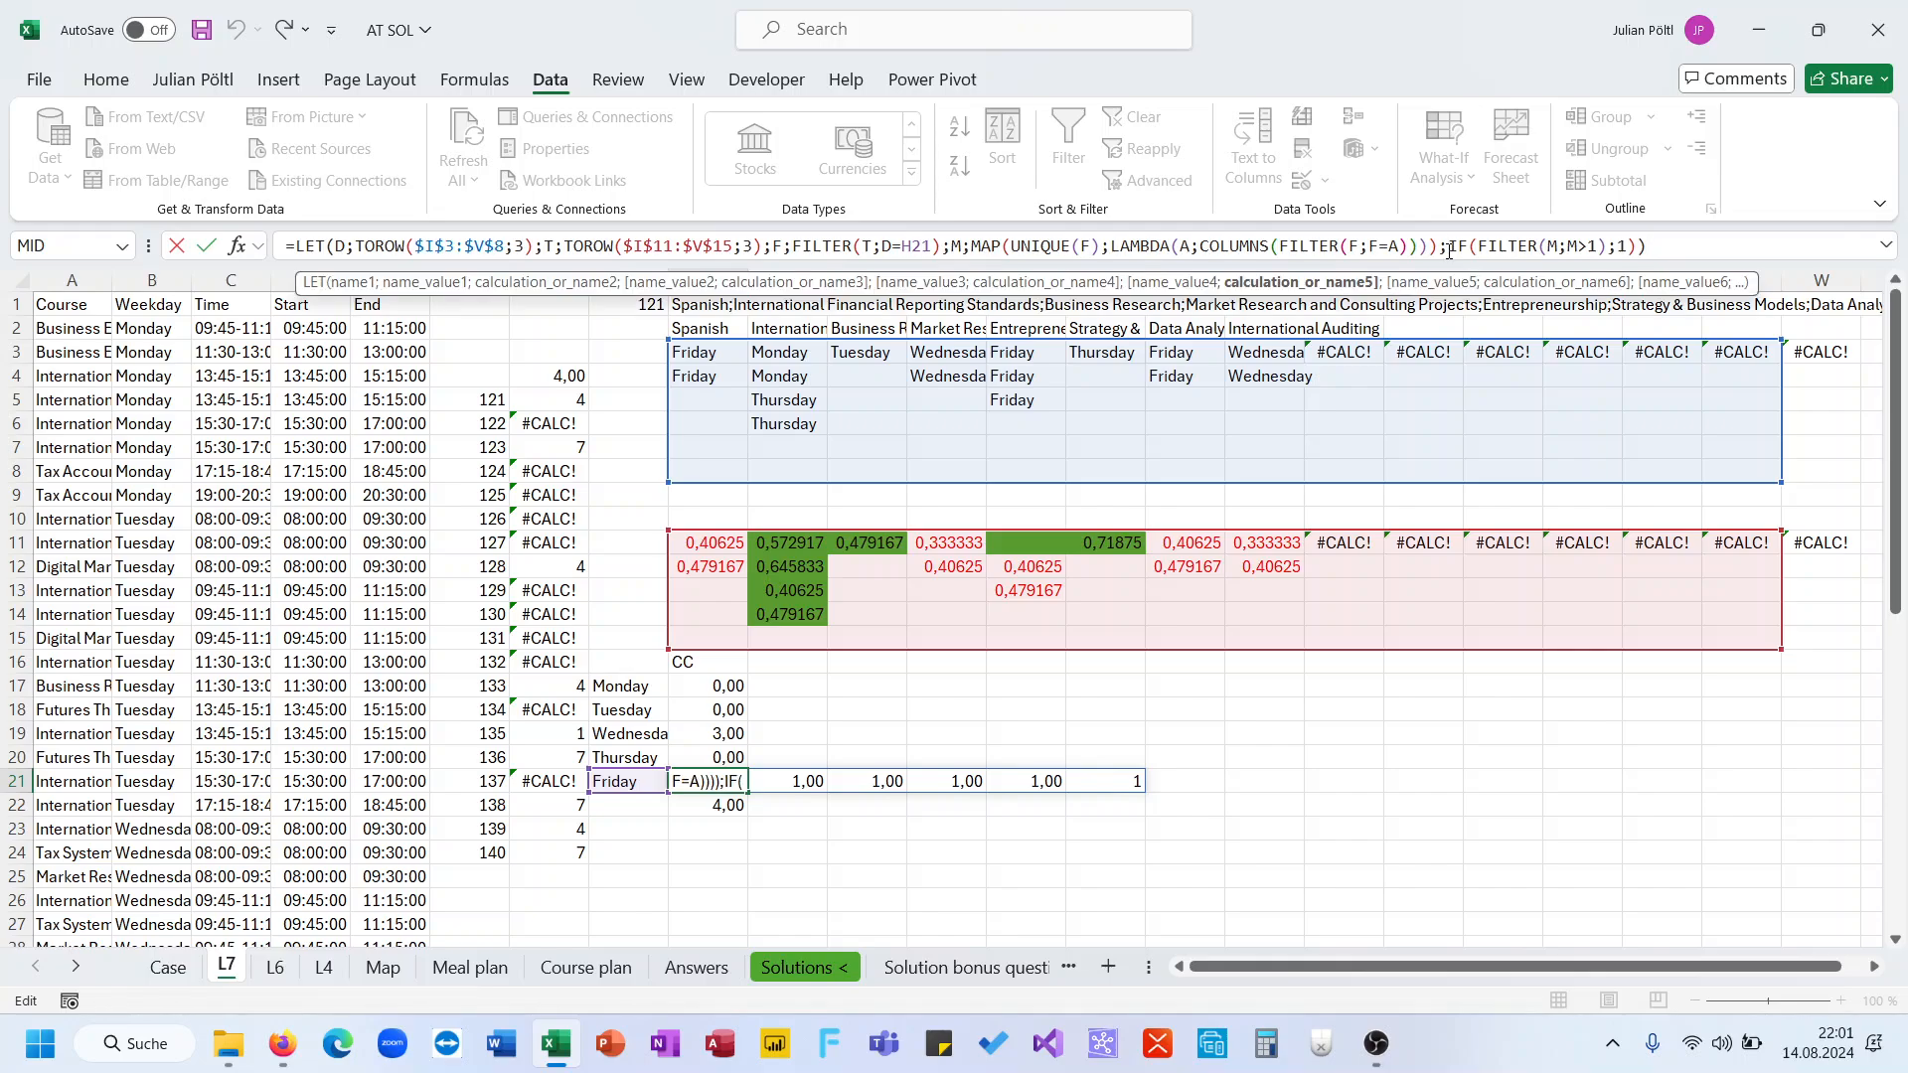
{"action": "type", "text": "Sum("}
{"action": "left_click", "coordinate": [1711, 233]}
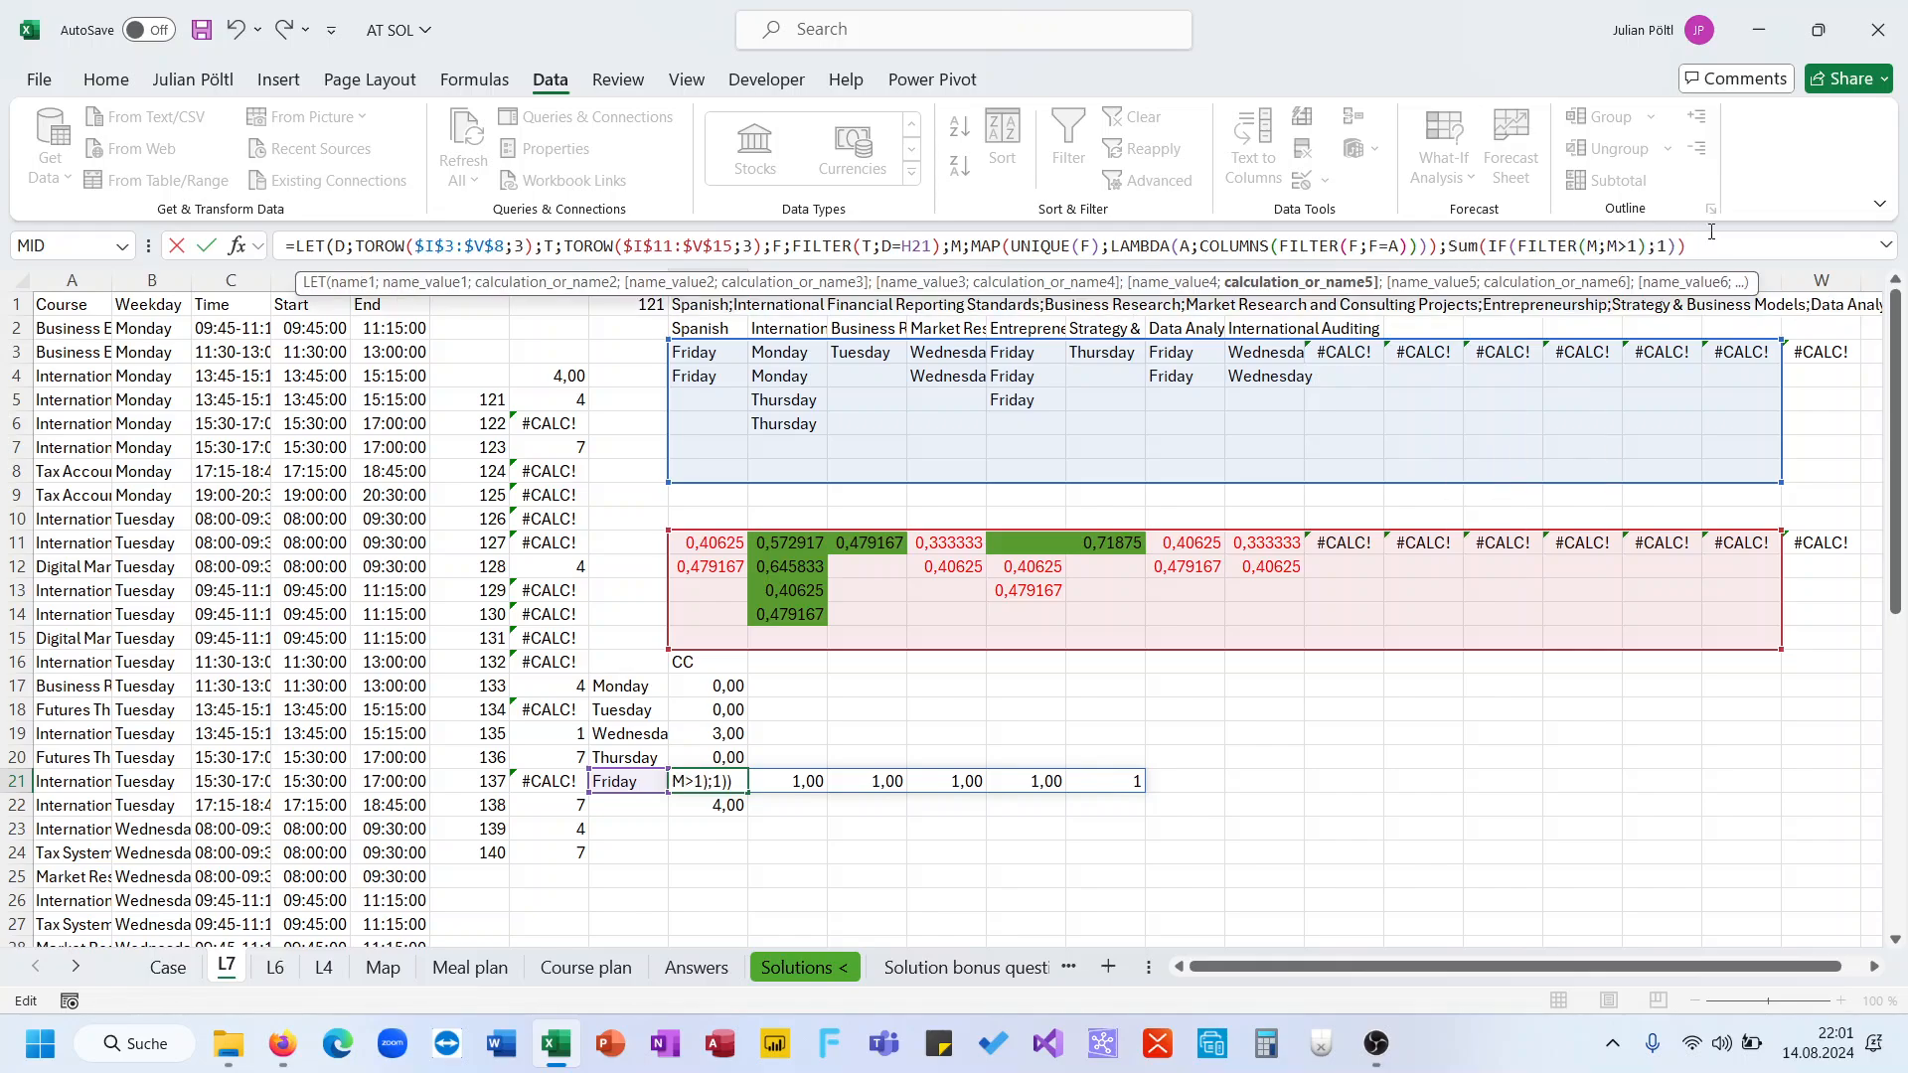
{"action": "key", "text": "BackSpace"}
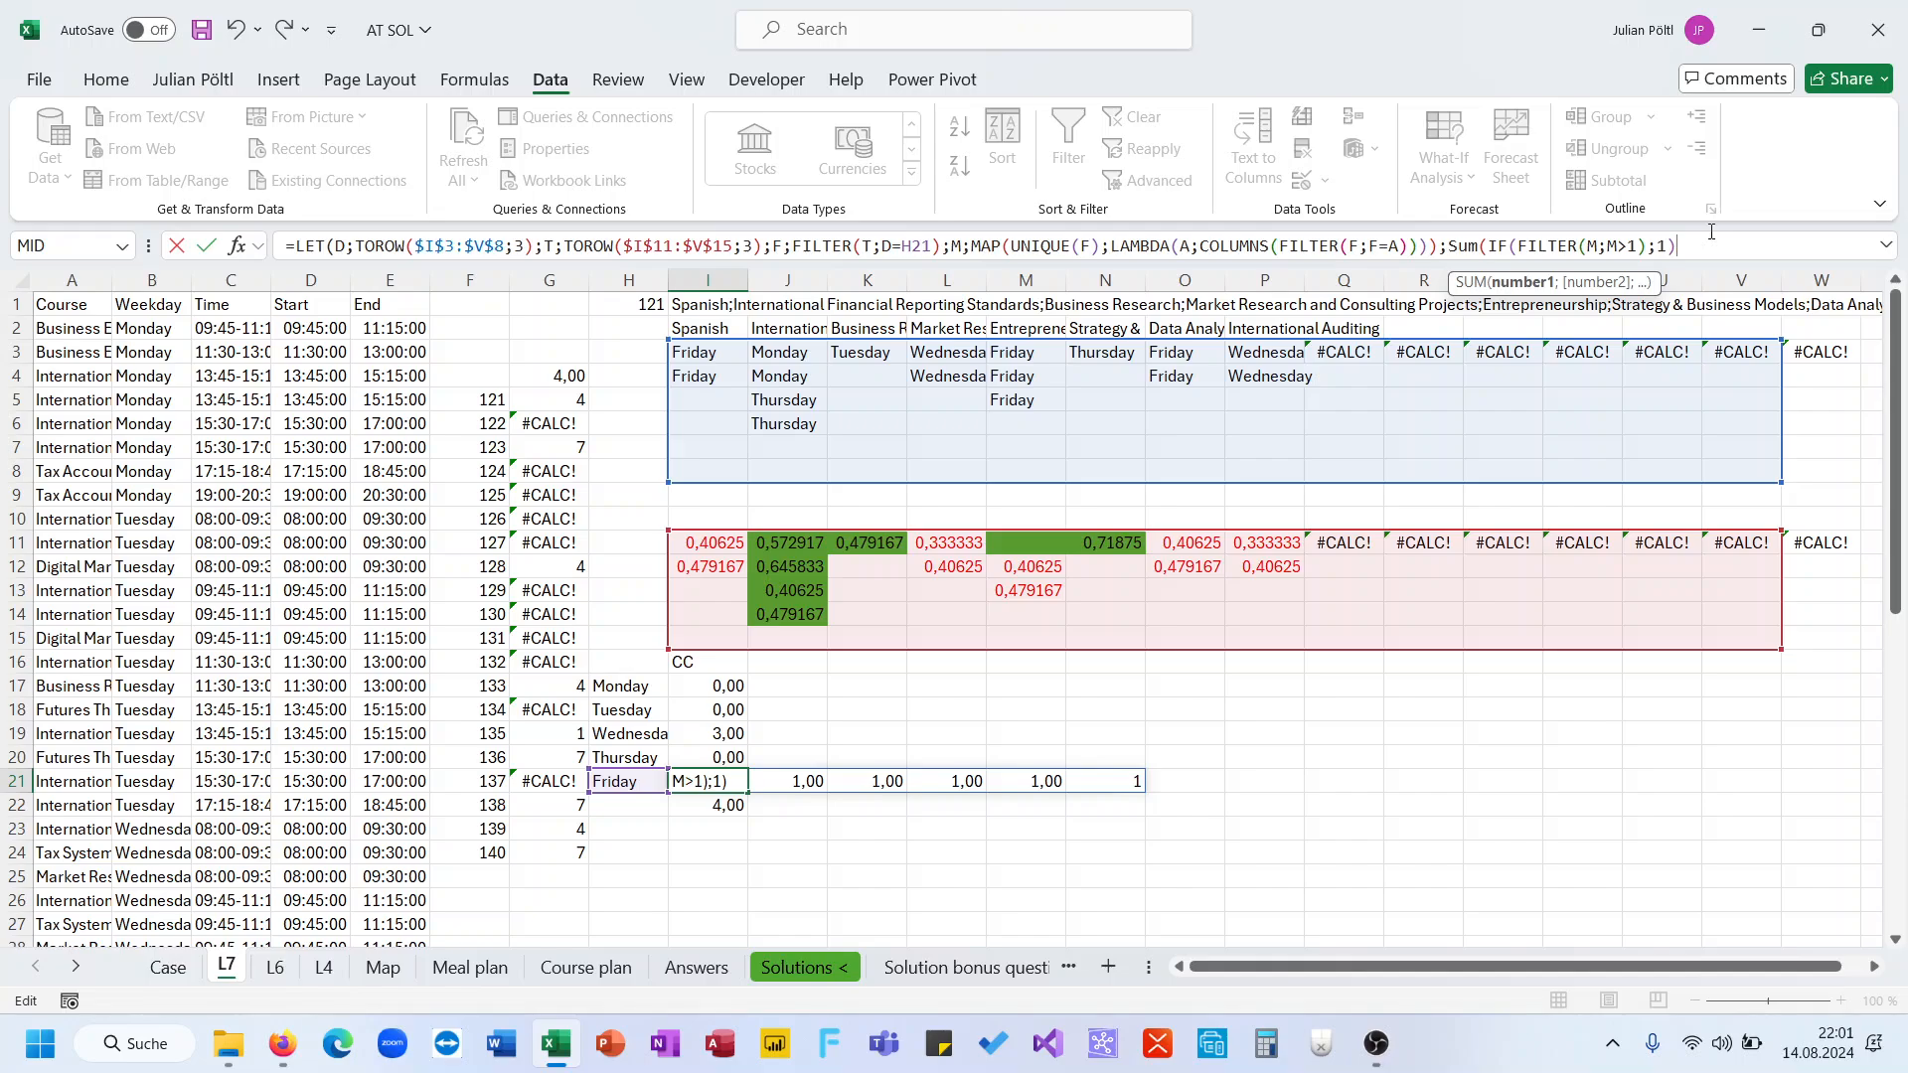
{"action": "type", "text": ")"}
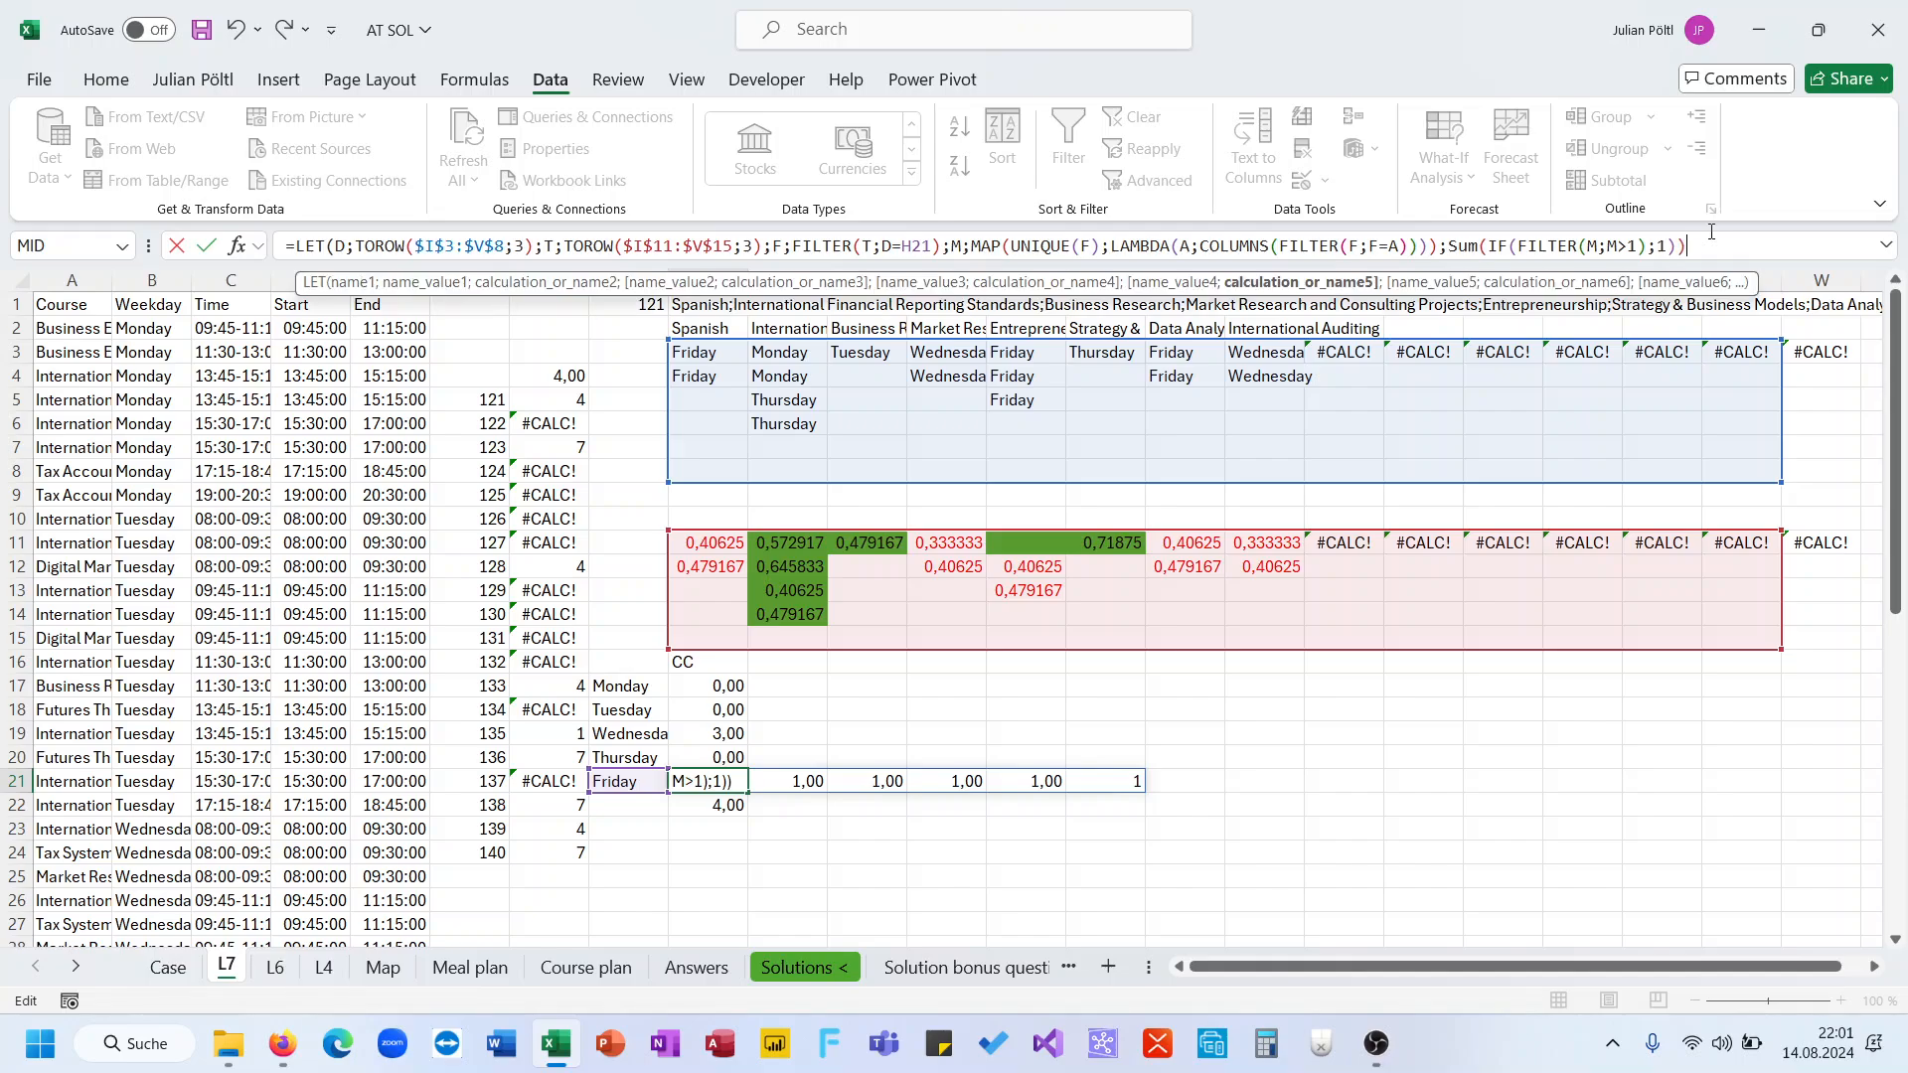
{"action": "left_click", "coordinate": [1449, 247]}
{"action": "type", "text": "if"}
{"action": "key", "text": "Down"}
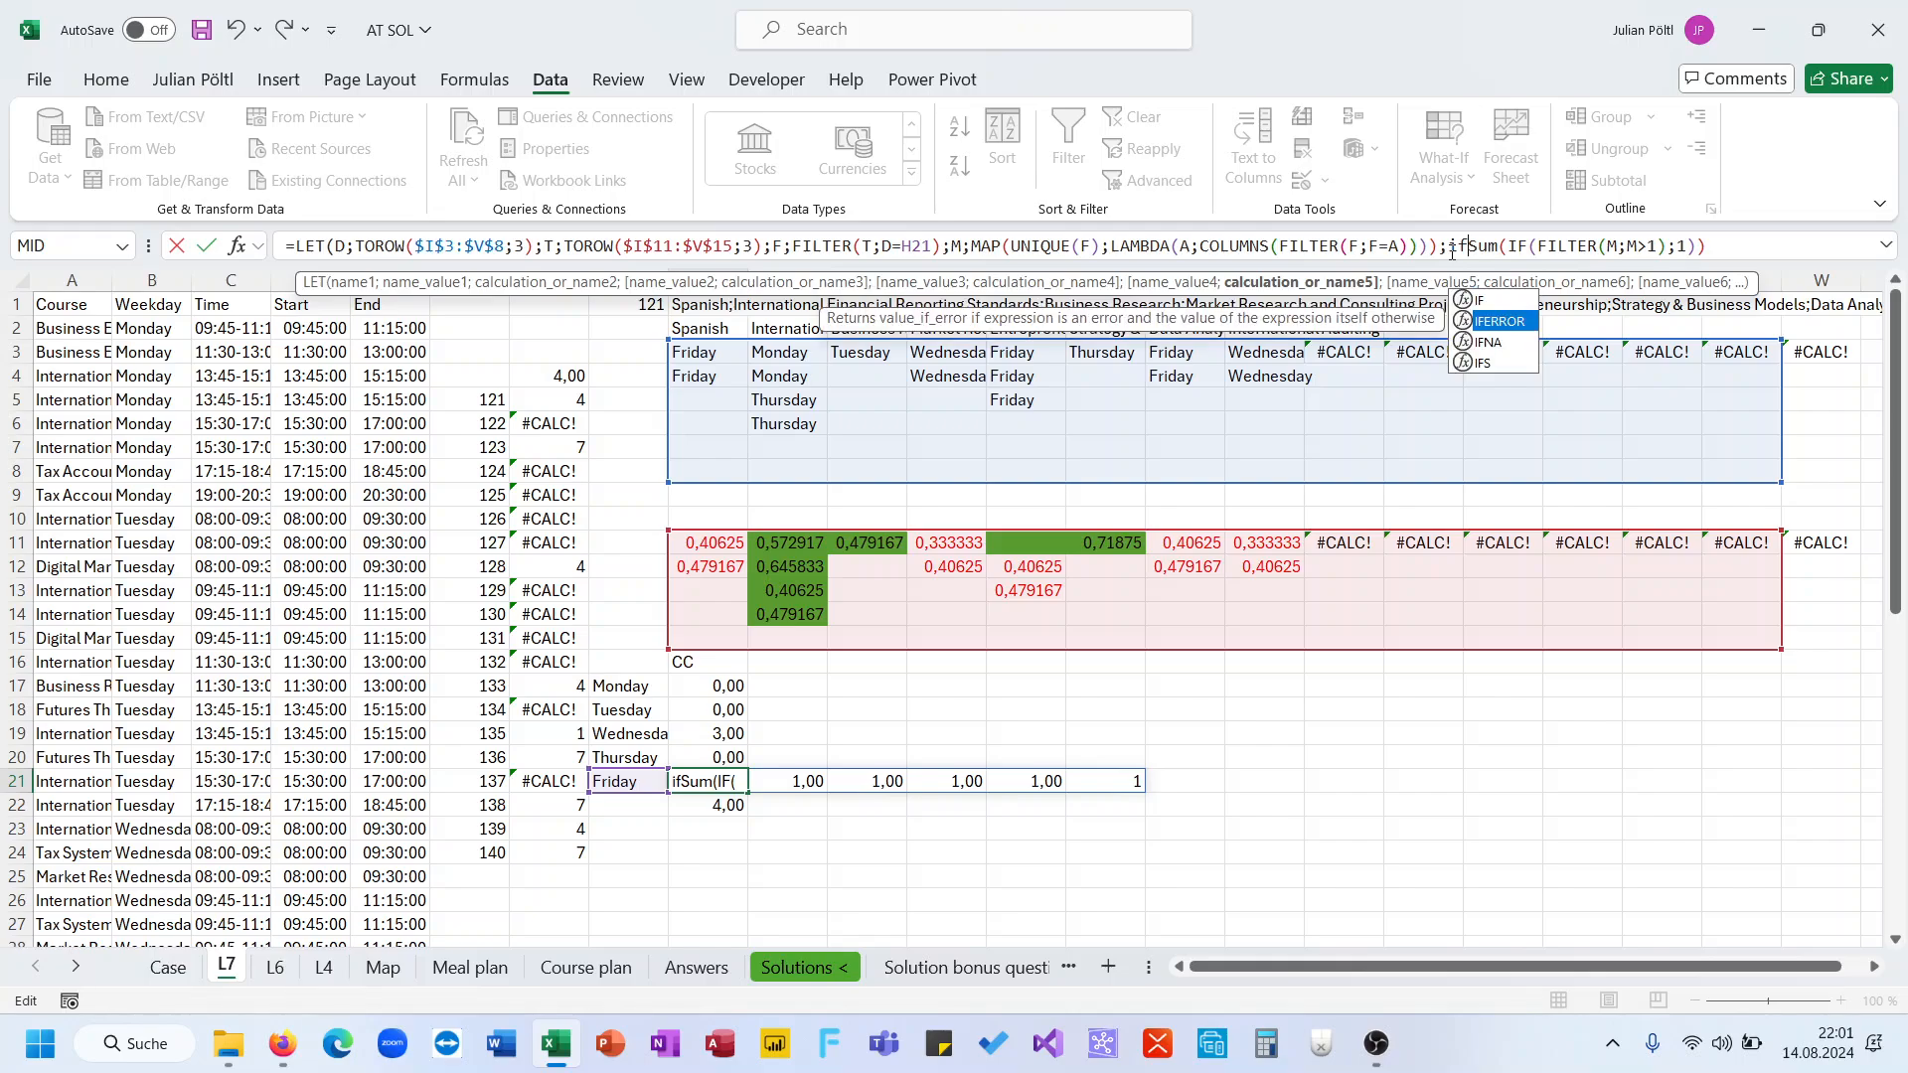
{"action": "key", "text": "Tab"}
{"action": "left_click", "coordinate": [1774, 246]}
{"action": "type", "text": ");0)"}
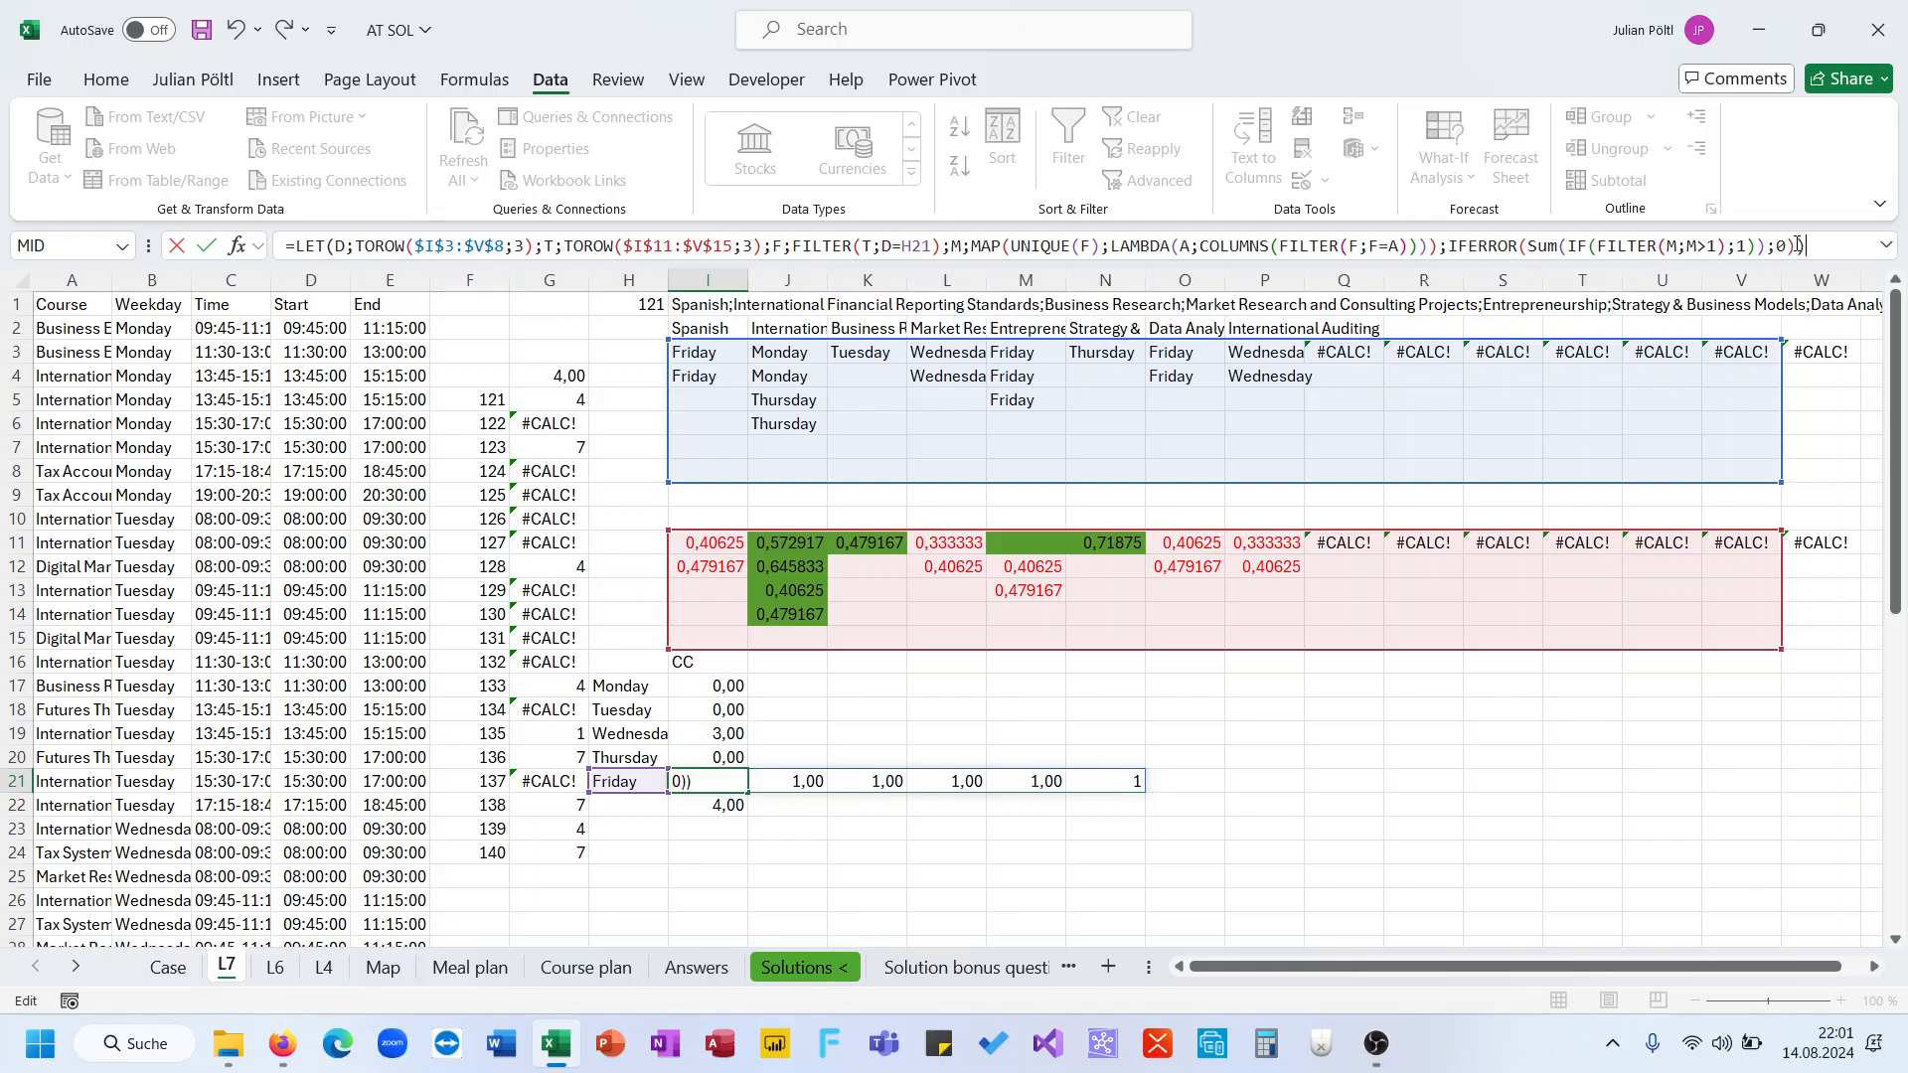
{"action": "key", "text": "Return"}
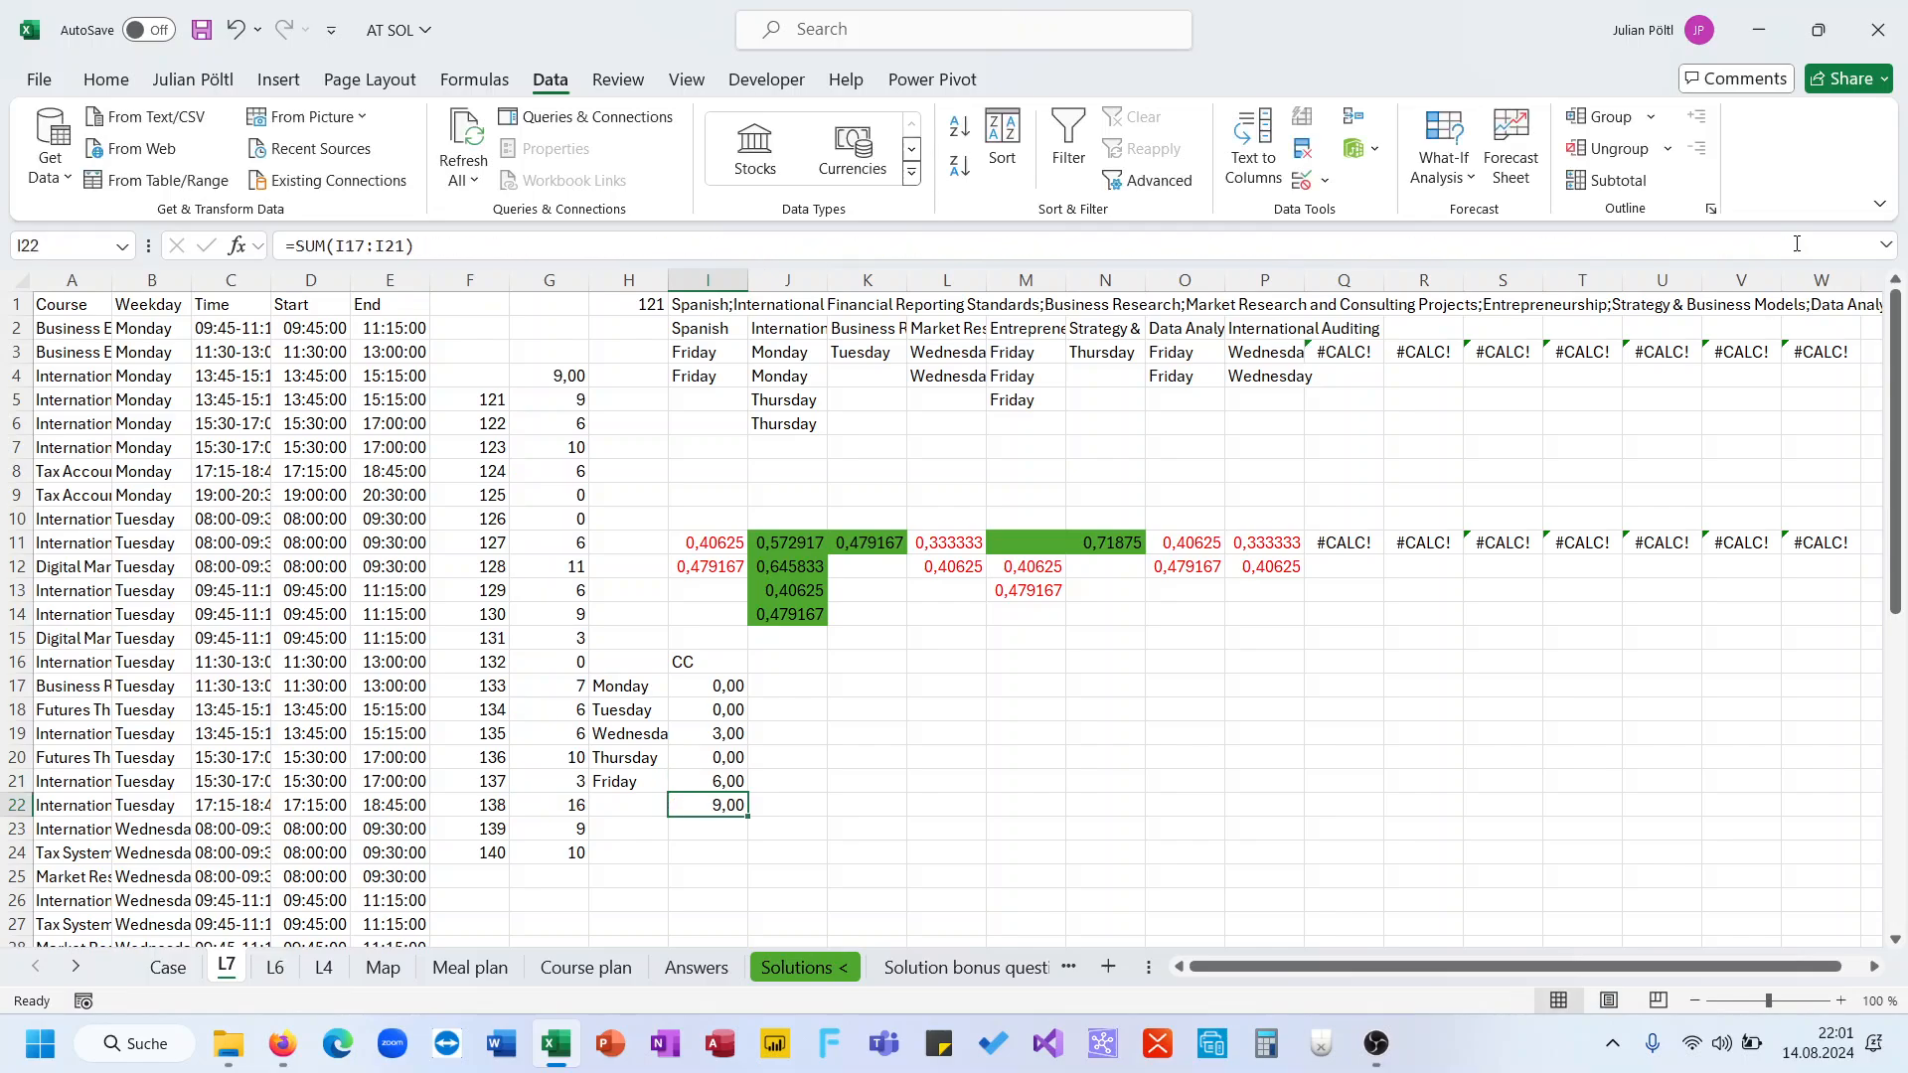
Extend Friday's formula to subtract 2 from the IFERROR result and multiply the outcome by 1,5
{"action": "key", "text": "Up"}
{"action": "left_click", "coordinate": [1833, 251]}
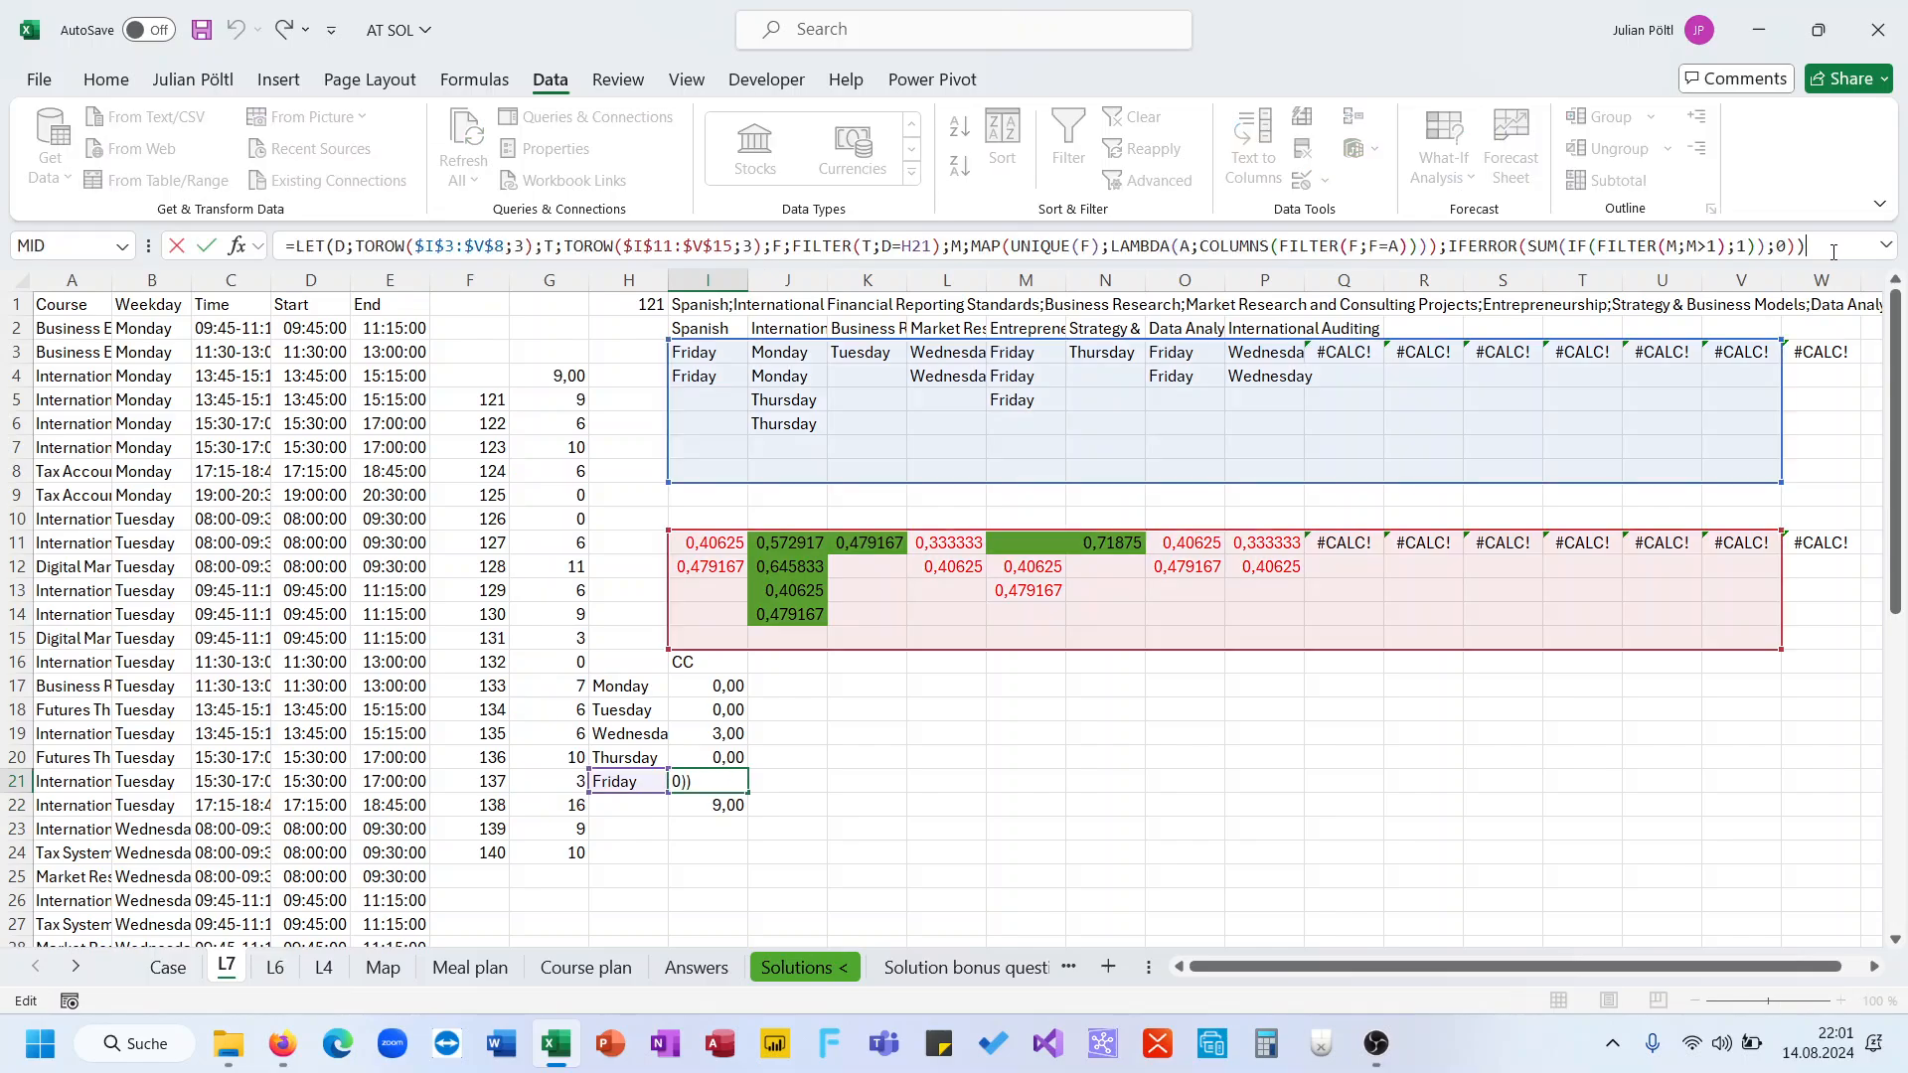
{"action": "type", "text": "-2"}
{"action": "key", "text": "BackSpace"}
{"action": "key", "text": "BackSpace"}
{"action": "key", "text": "BackSpace"}
{"action": "type", "text": "-"}
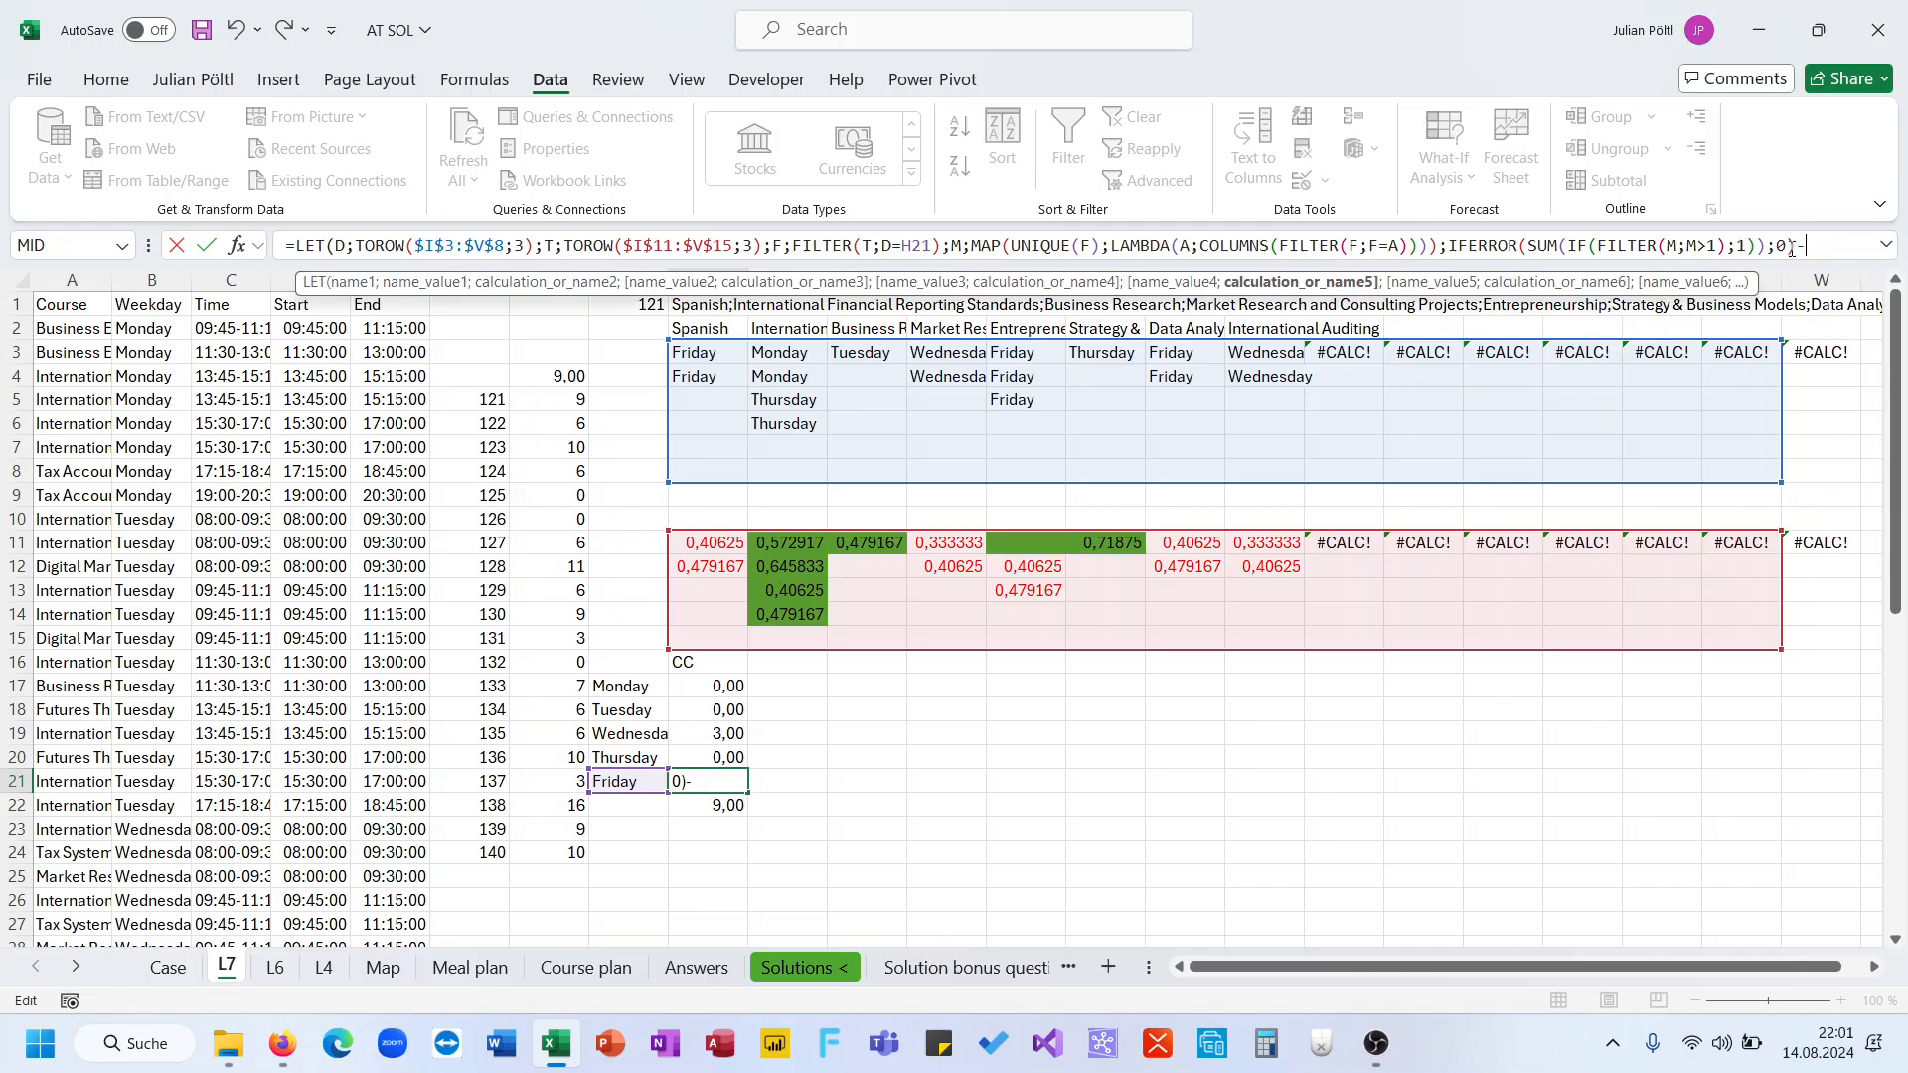
{"action": "type", "text": "12)*1,5"}
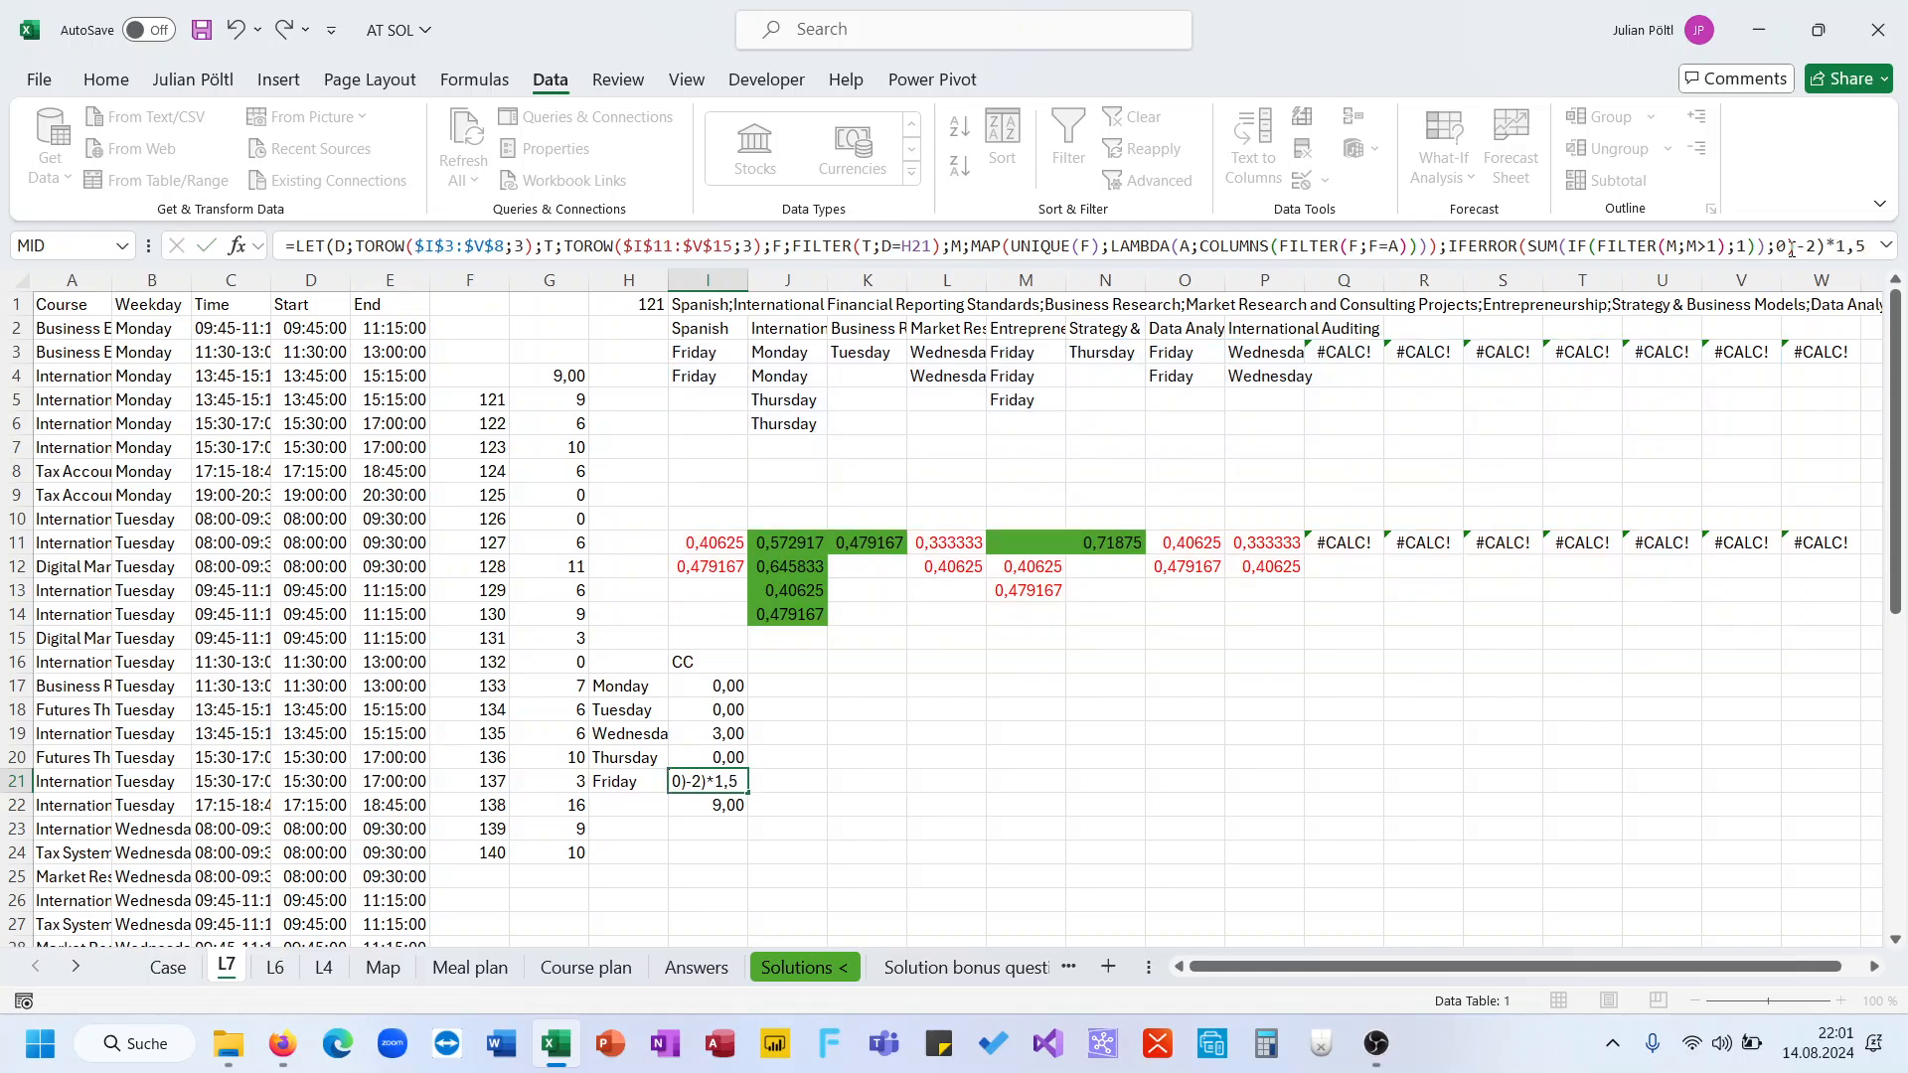
{"action": "key", "text": "Return"}
{"action": "key", "text": "Up"}
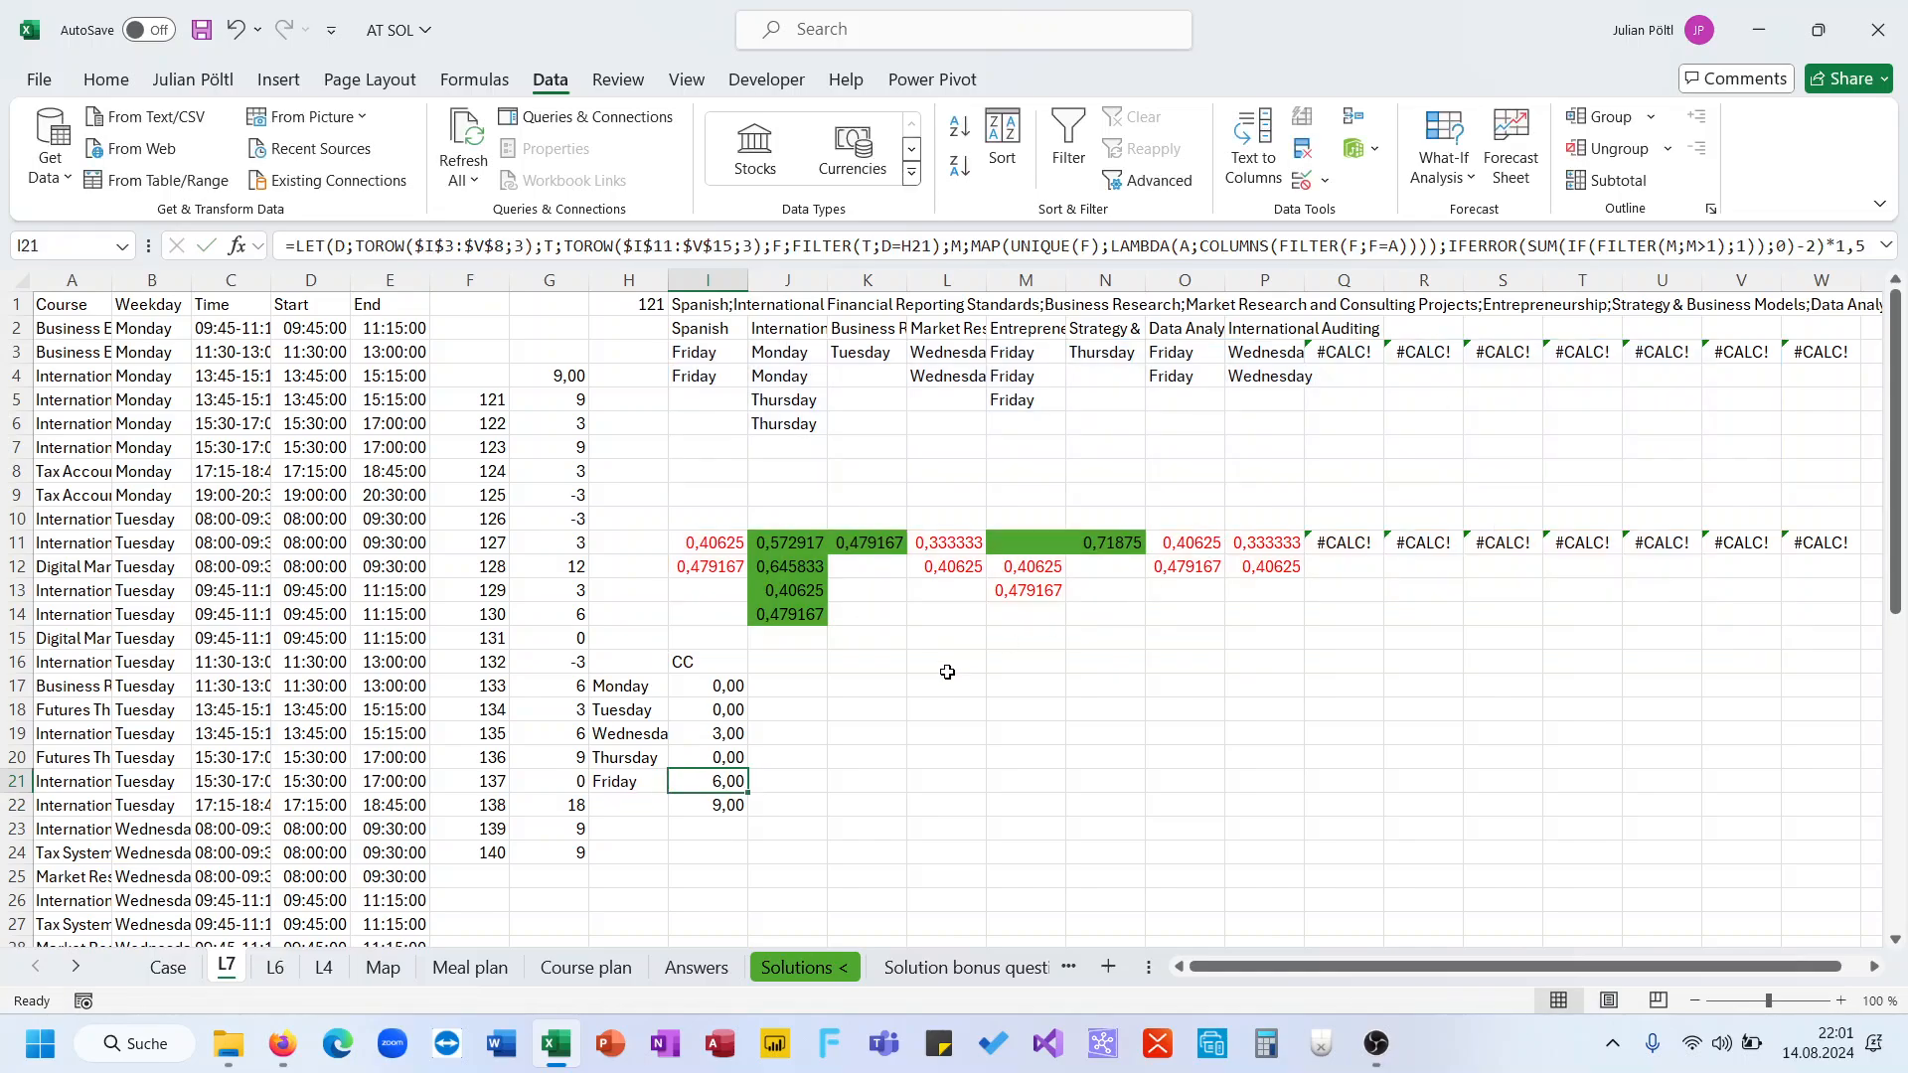
Copy Friday's formula from I21 into the Monday to Thursday cells I17:I20
{"action": "key", "text": "ctrl+c"}
{"action": "left_click_drag", "start_coordinate": [732, 685], "coordinate": [727, 770]}
{"action": "key", "text": "ctrl+v"}
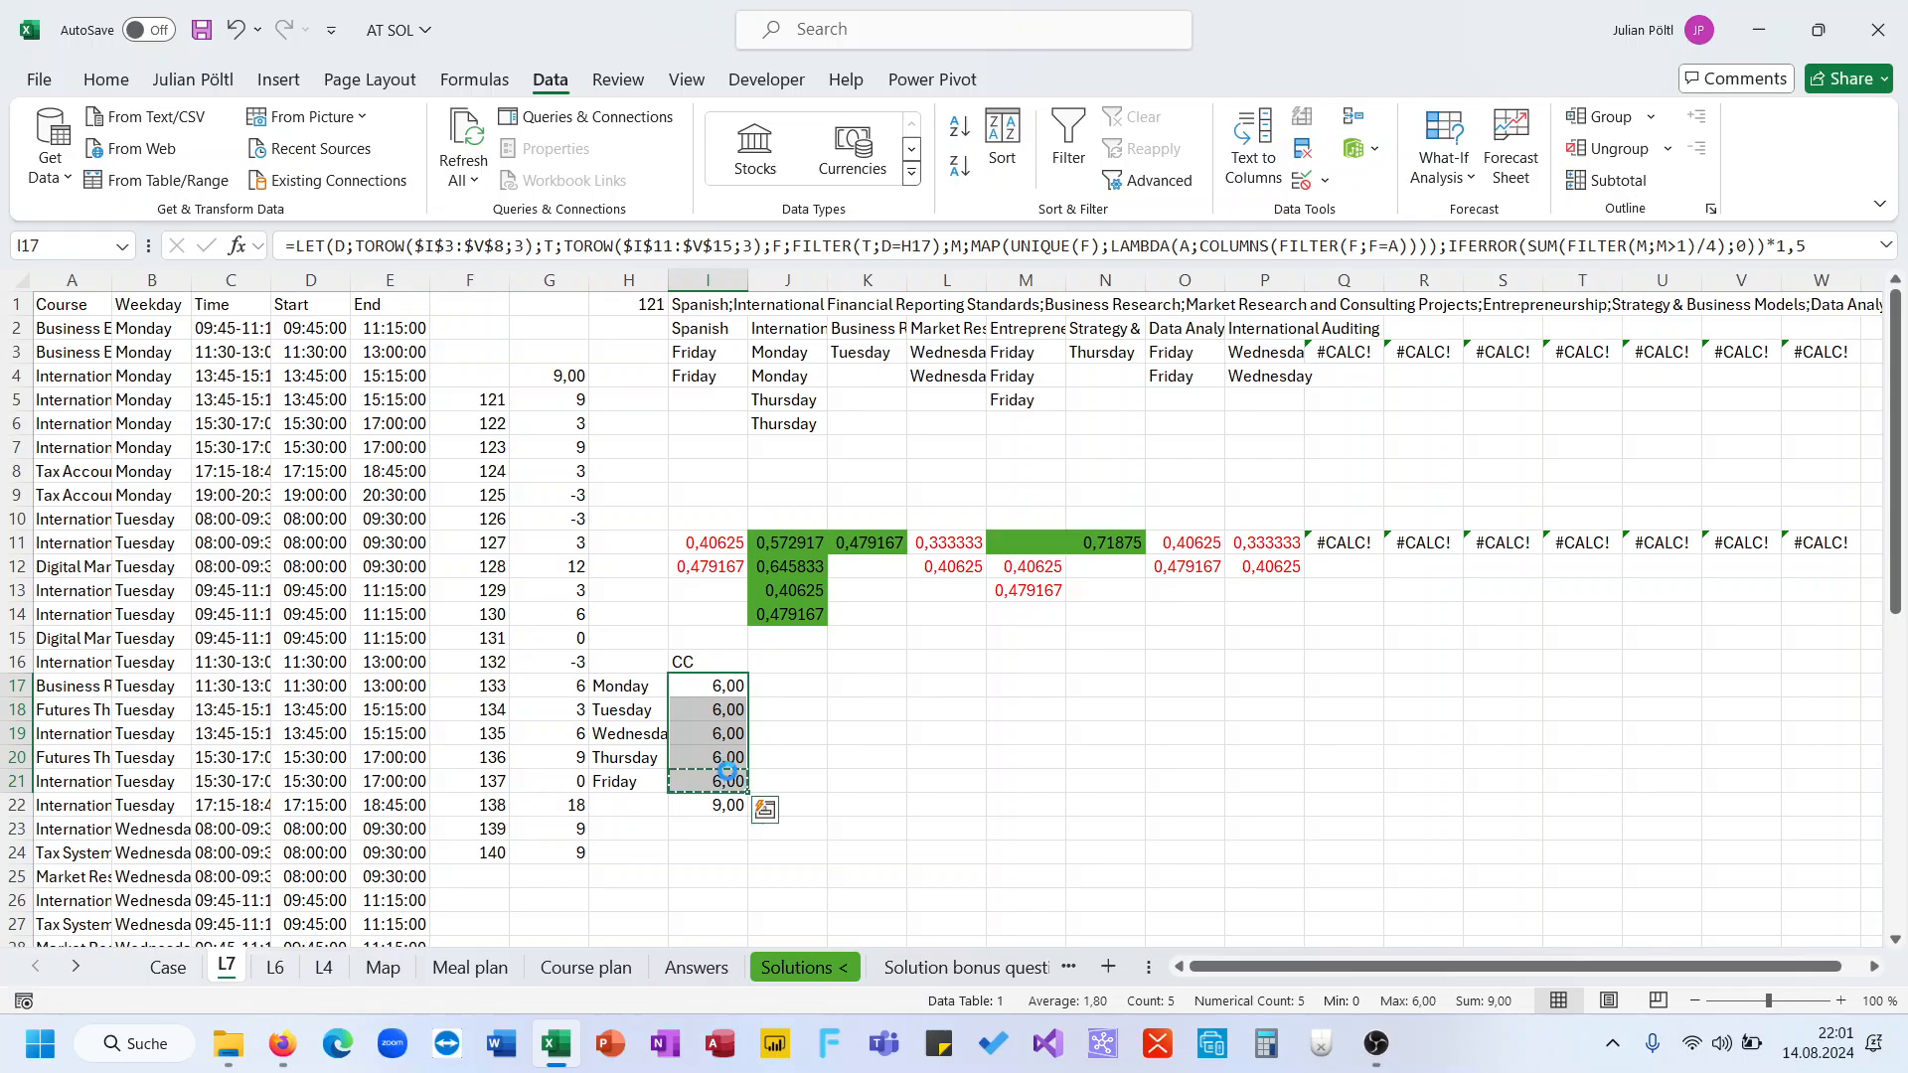
{"action": "key", "text": "ctrl+z"}
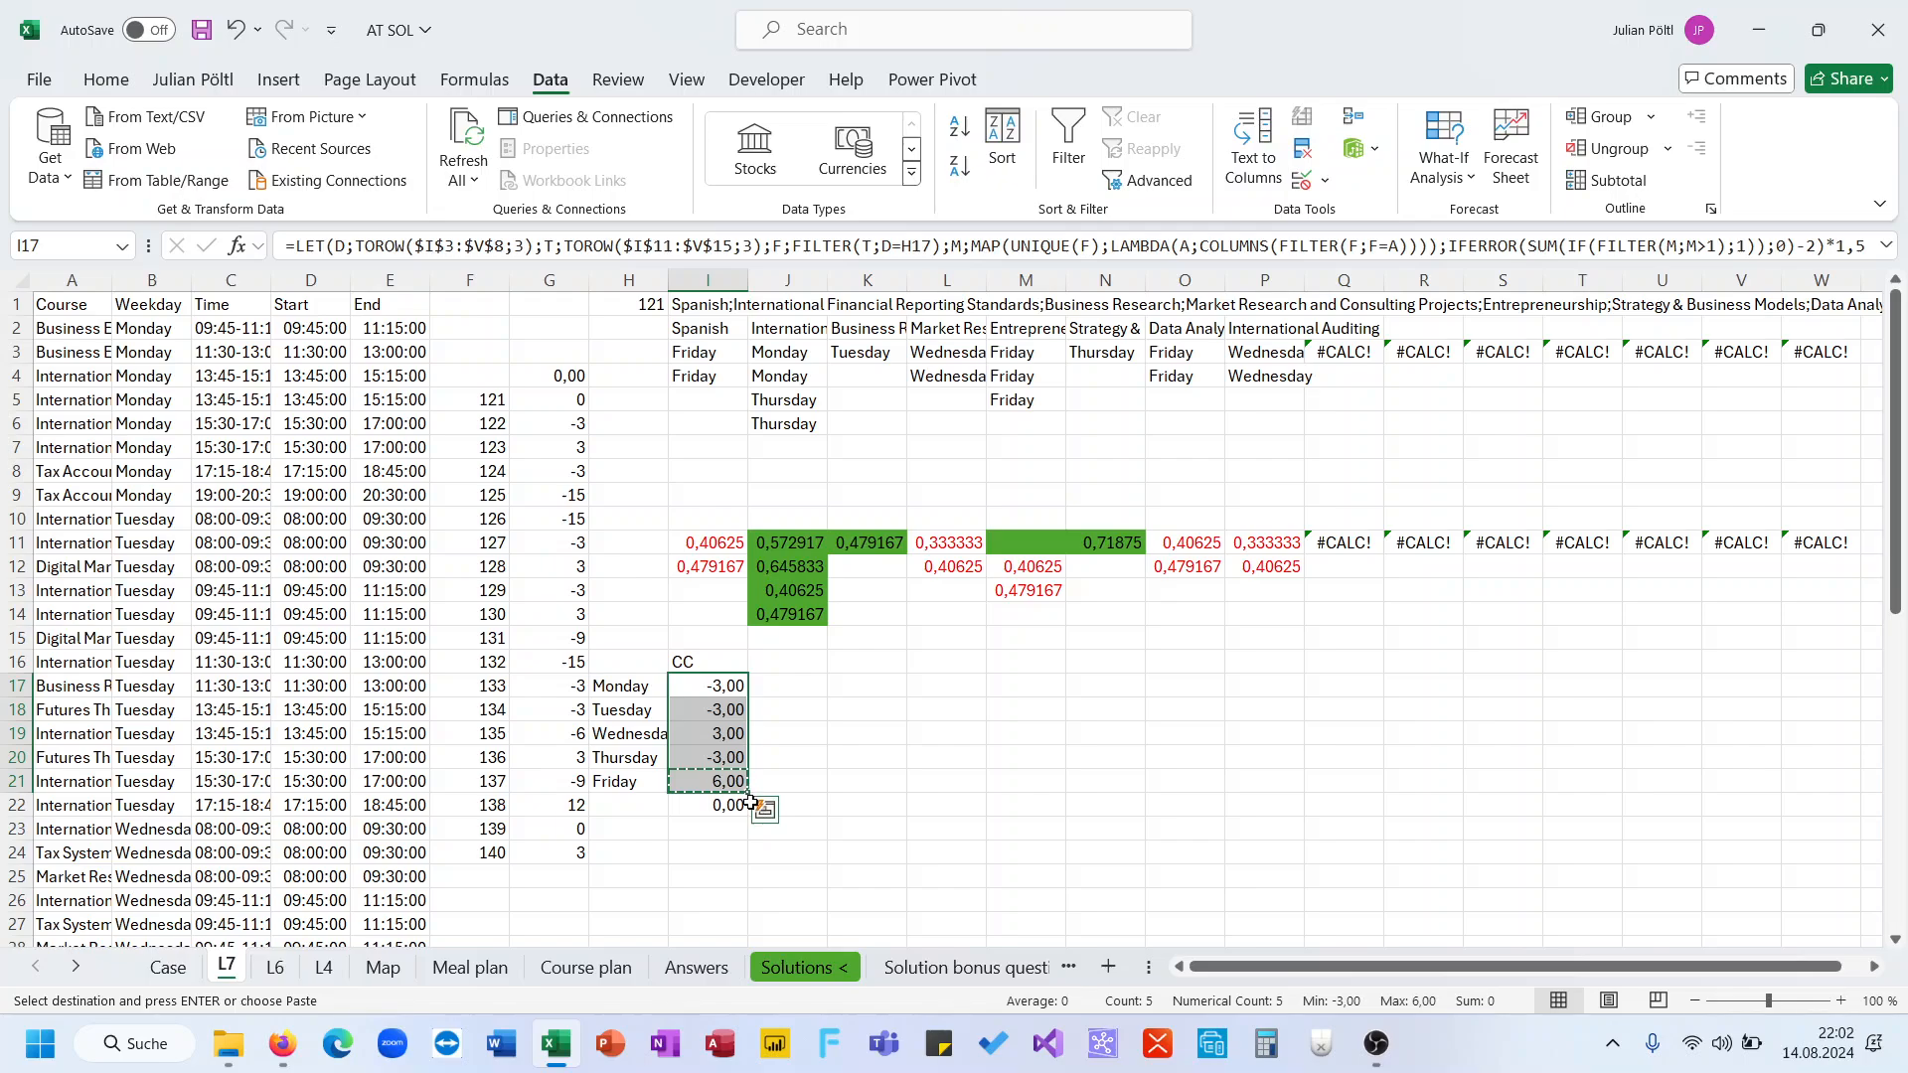
Edit Monday's formula in I17 so the 2 is subtracted from the SUM inside IFERROR before multiplying by 1,5
{"action": "left_click", "coordinate": [714, 685]}
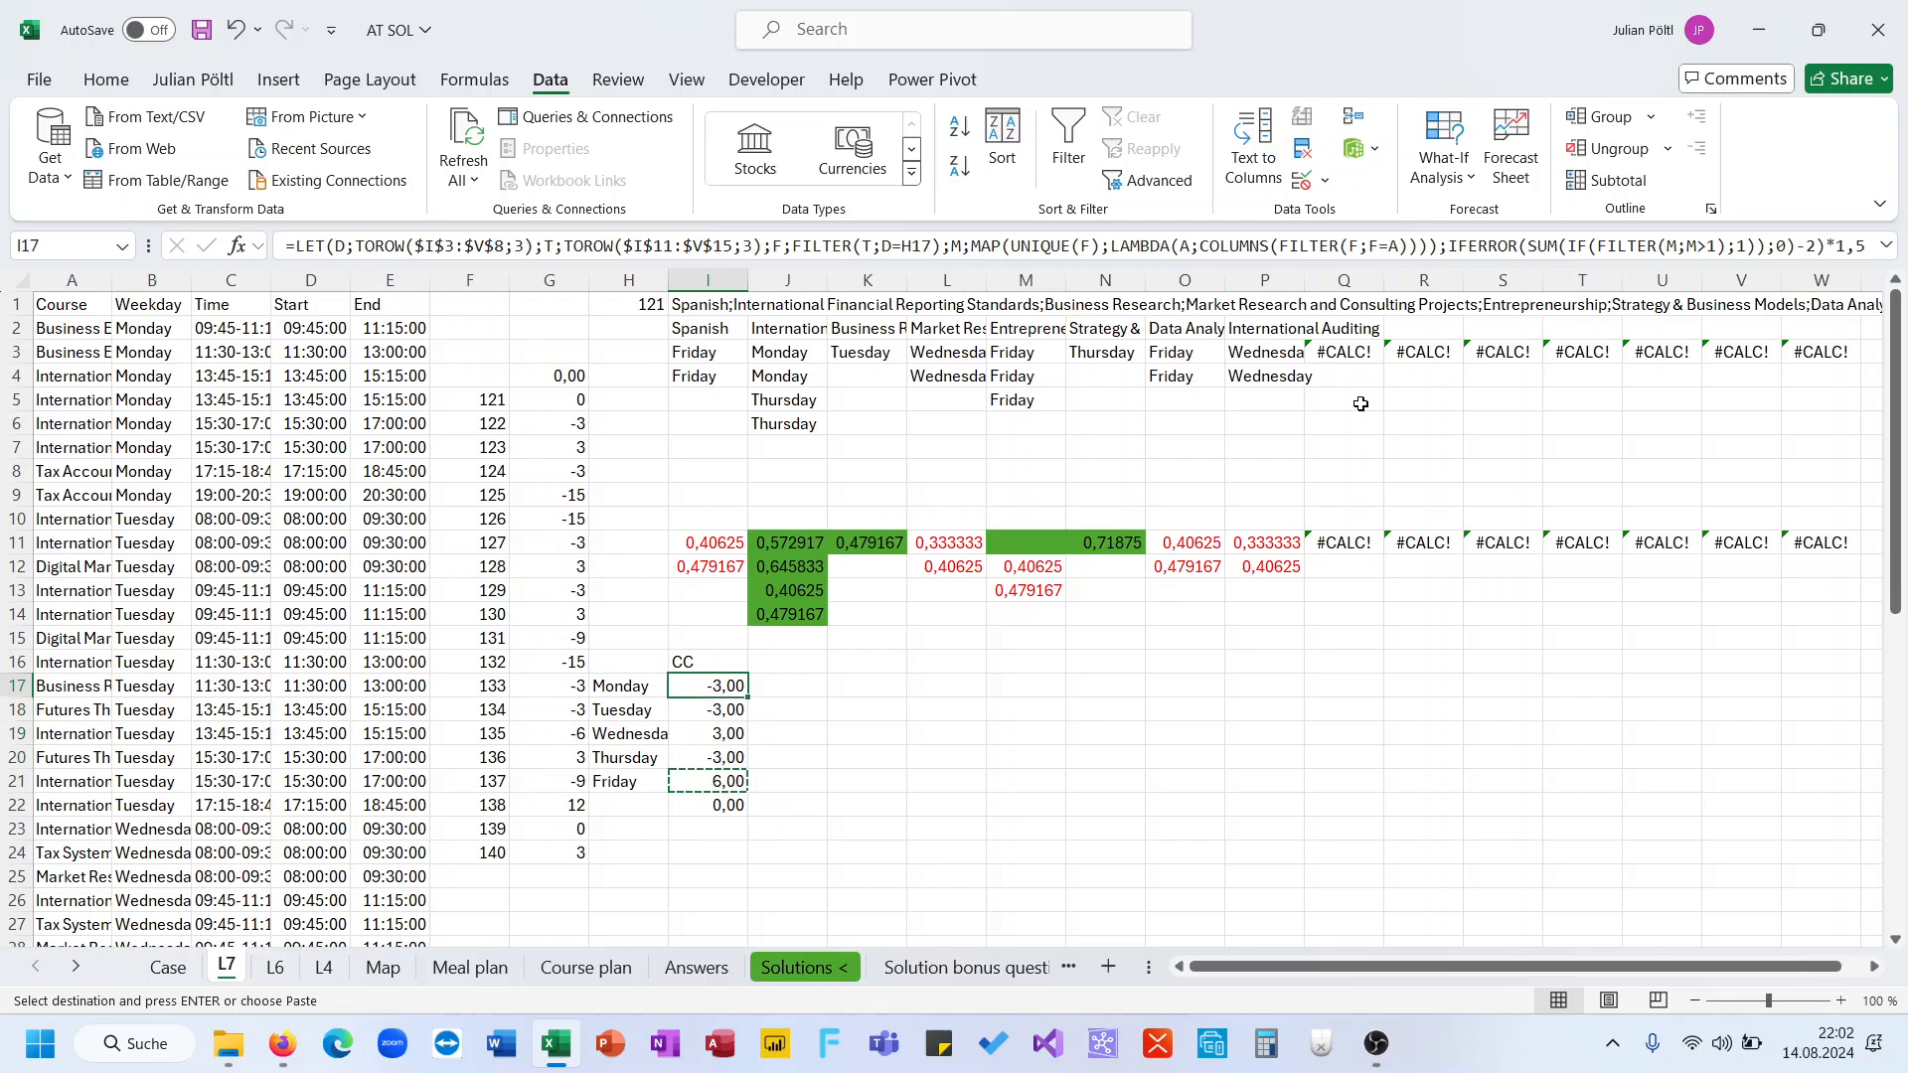
{"action": "left_click", "coordinate": [1719, 246]}
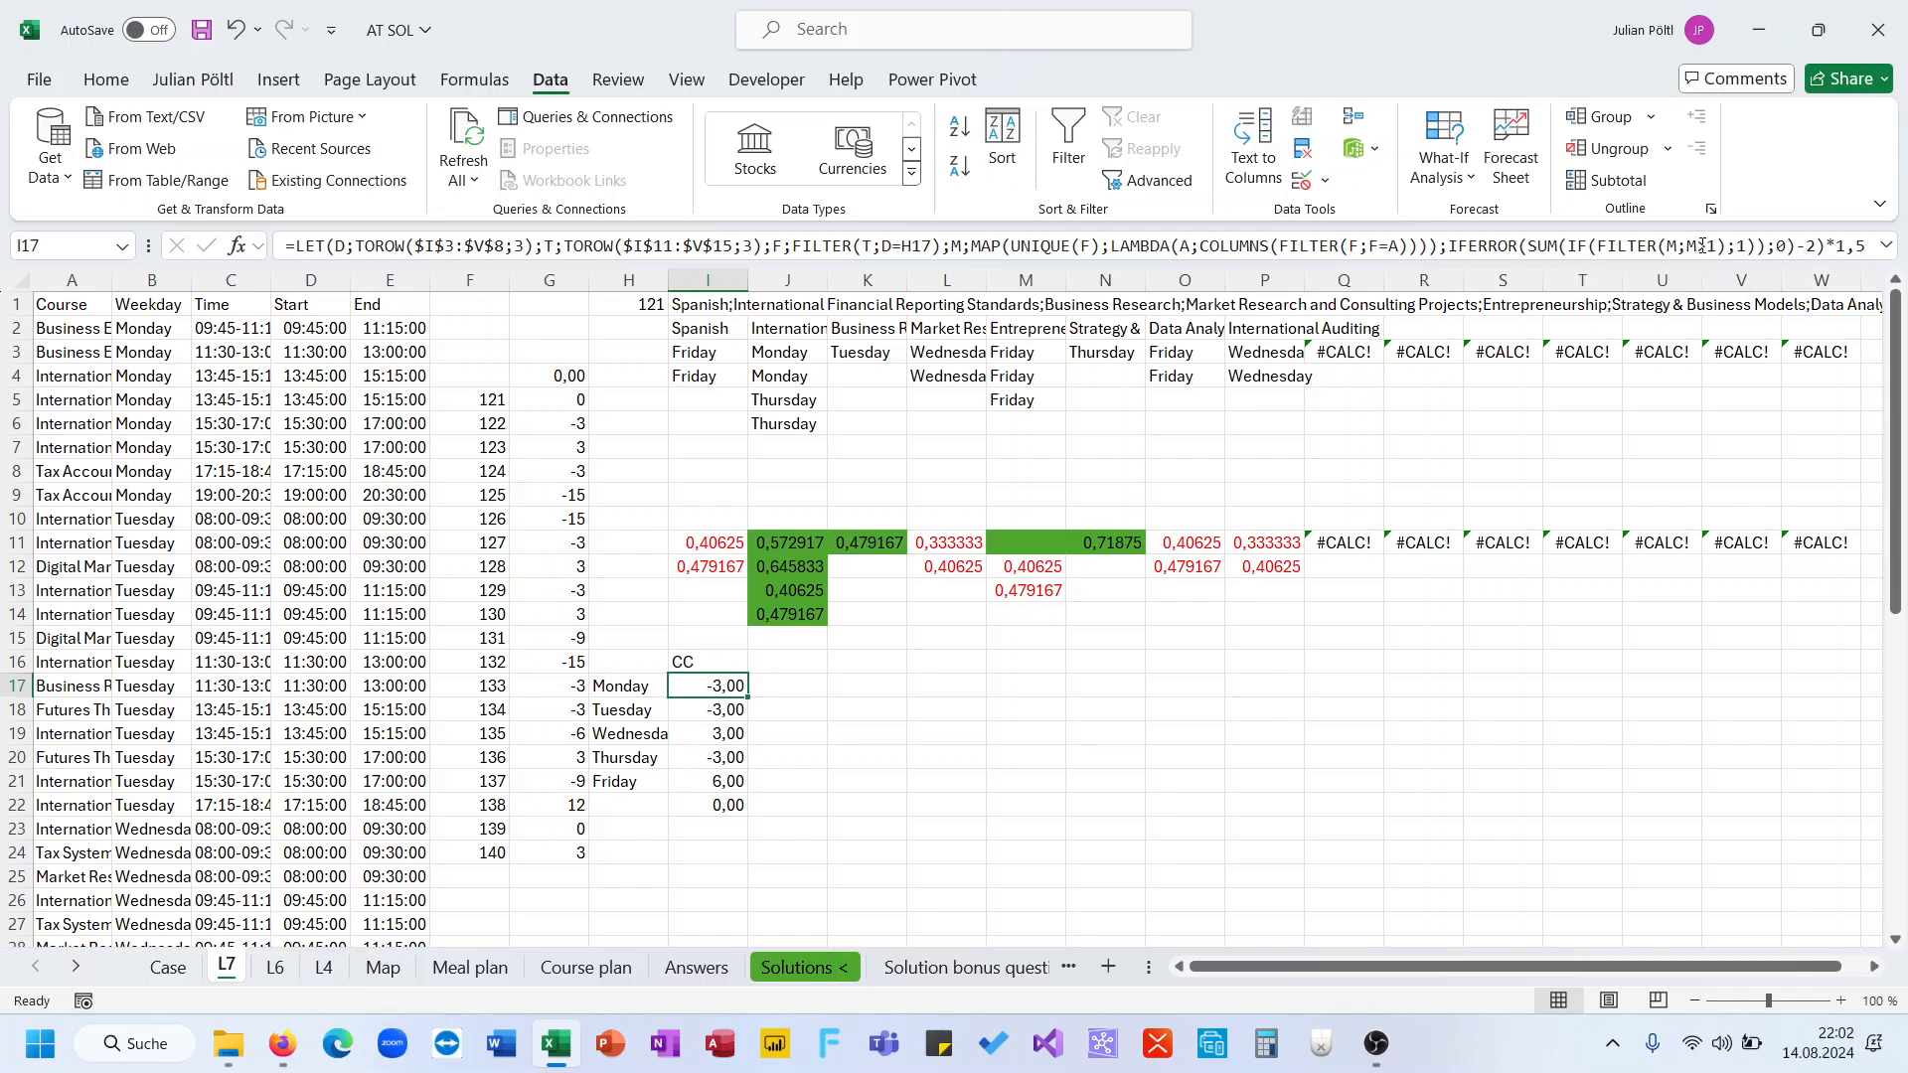
{"action": "left_click", "coordinate": [1794, 245]}
{"action": "left_click", "coordinate": [1790, 245]}
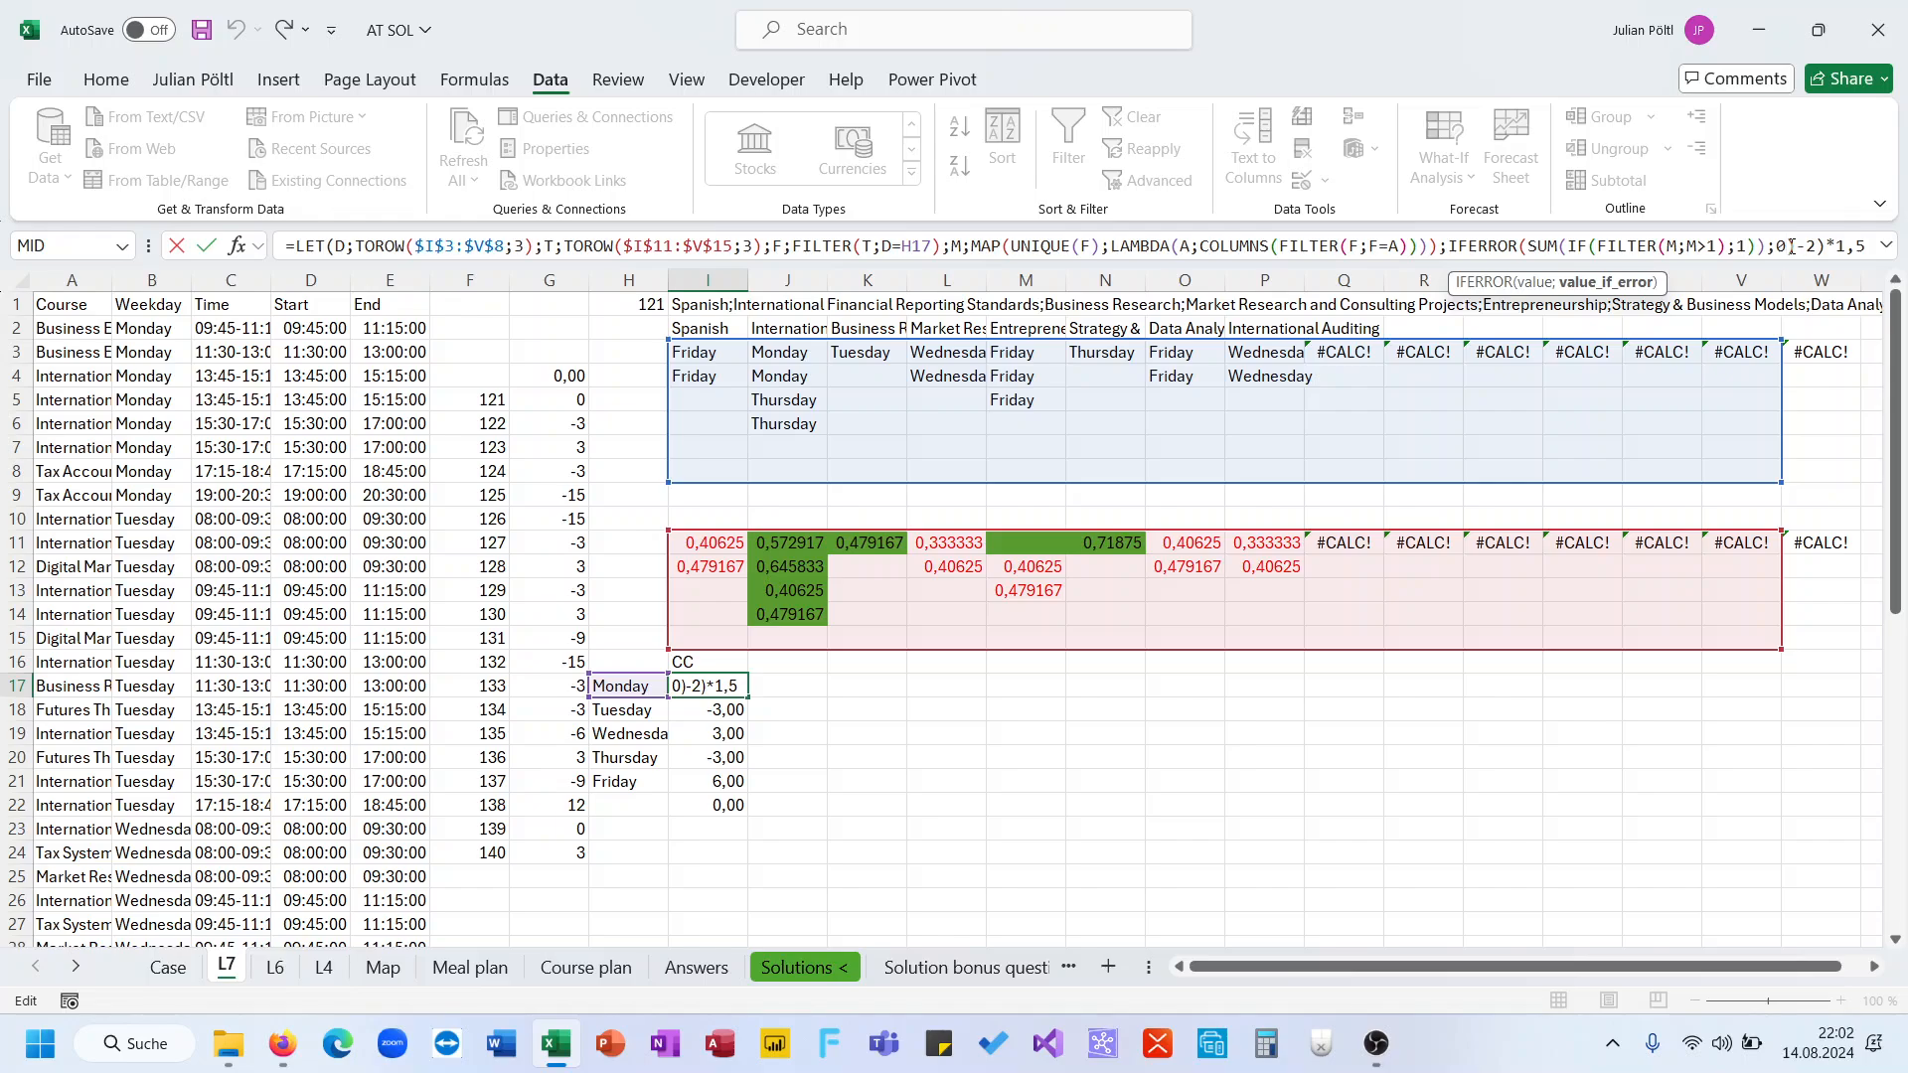
{"action": "left_click", "coordinate": [1767, 247]}
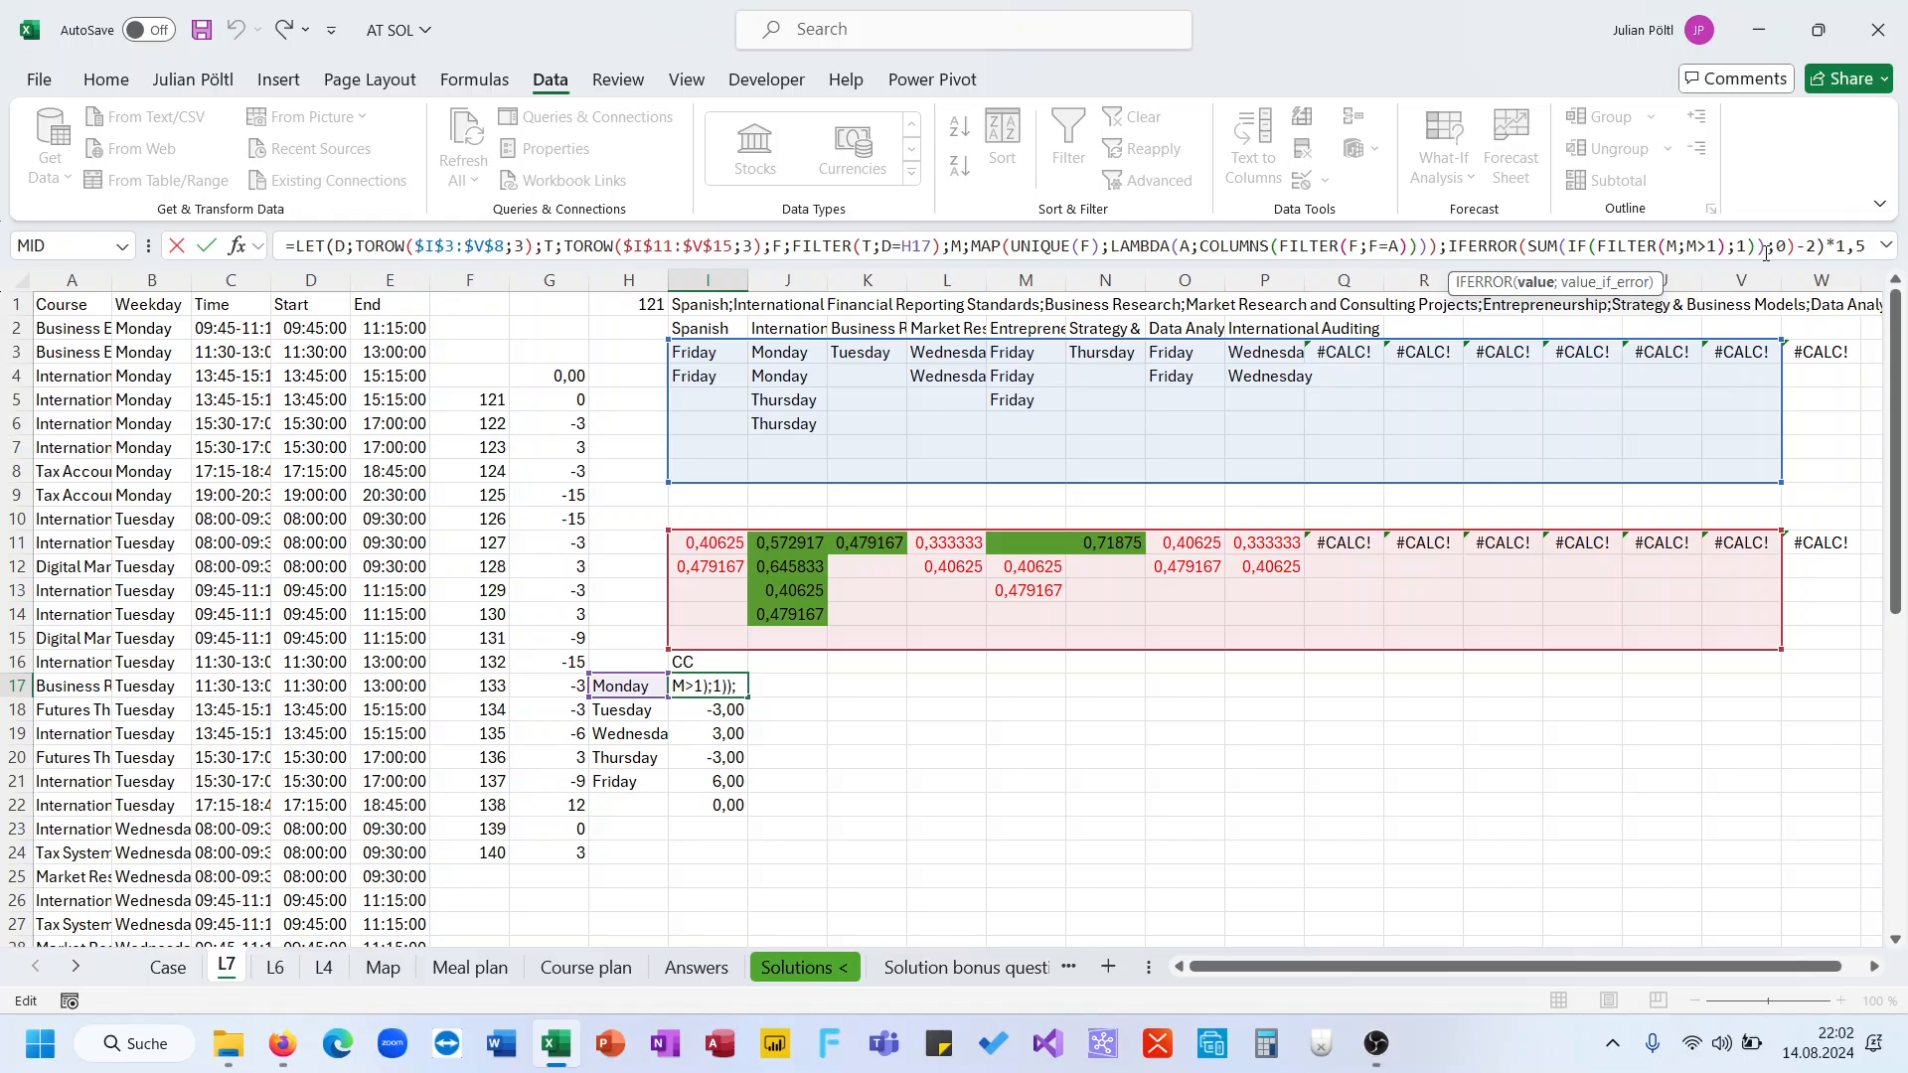
{"action": "type", "text": "-2"}
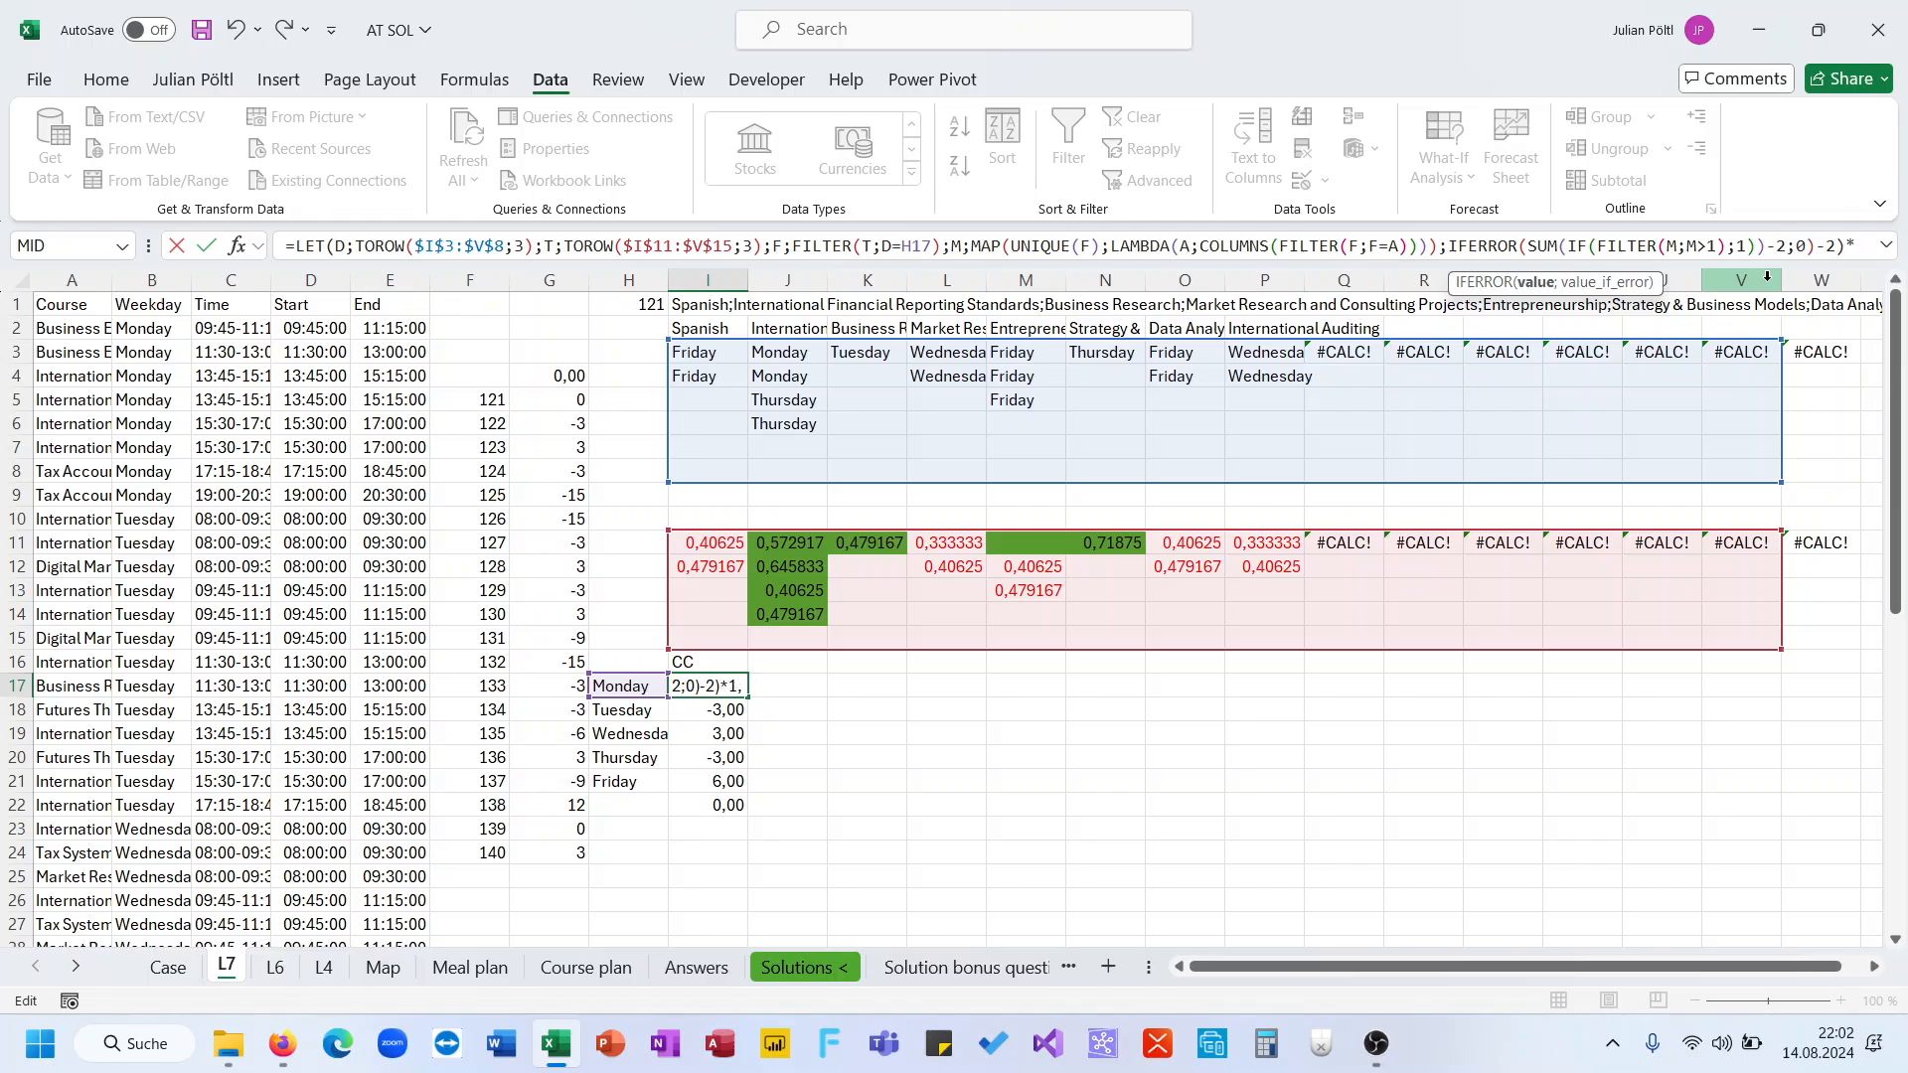
{"action": "left_click", "coordinate": [1836, 245]}
{"action": "key", "text": "BackSpace"}
{"action": "key", "text": "BackSpace"}
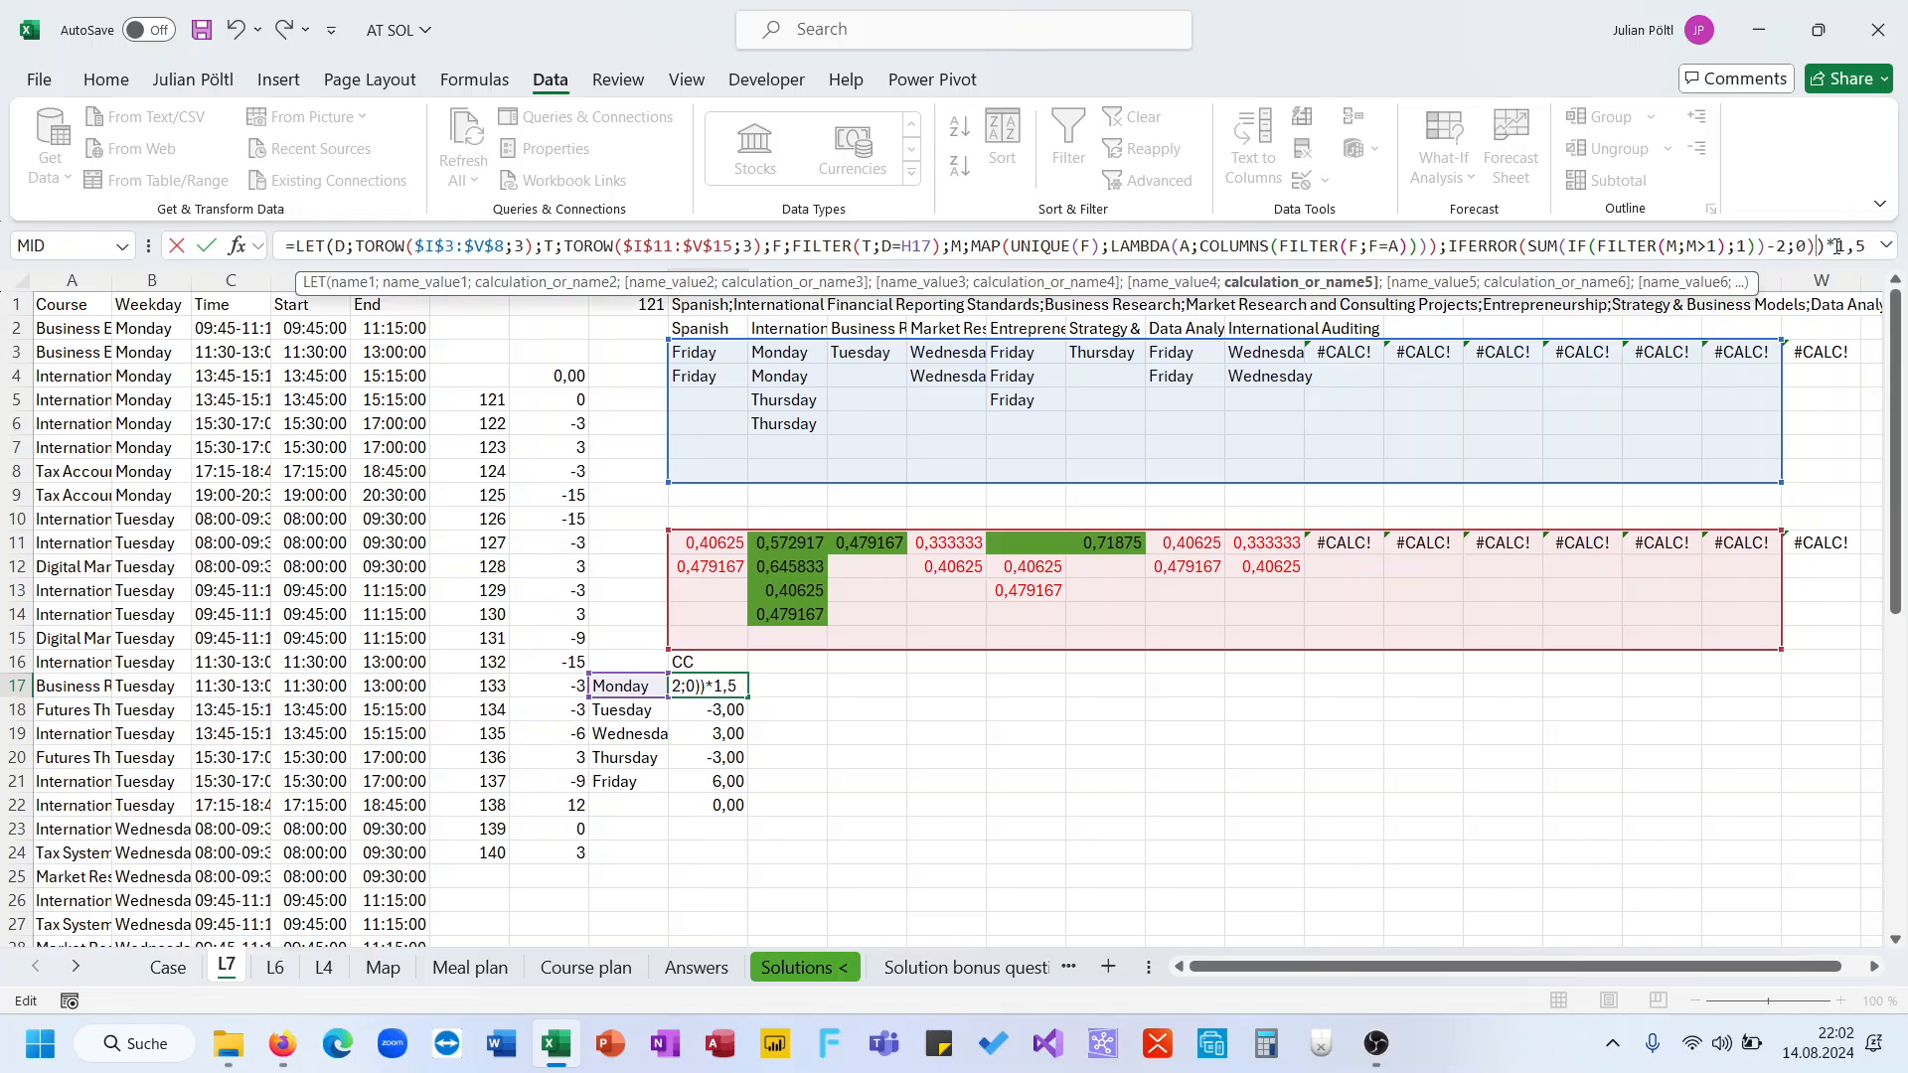
{"action": "key", "text": "Return"}
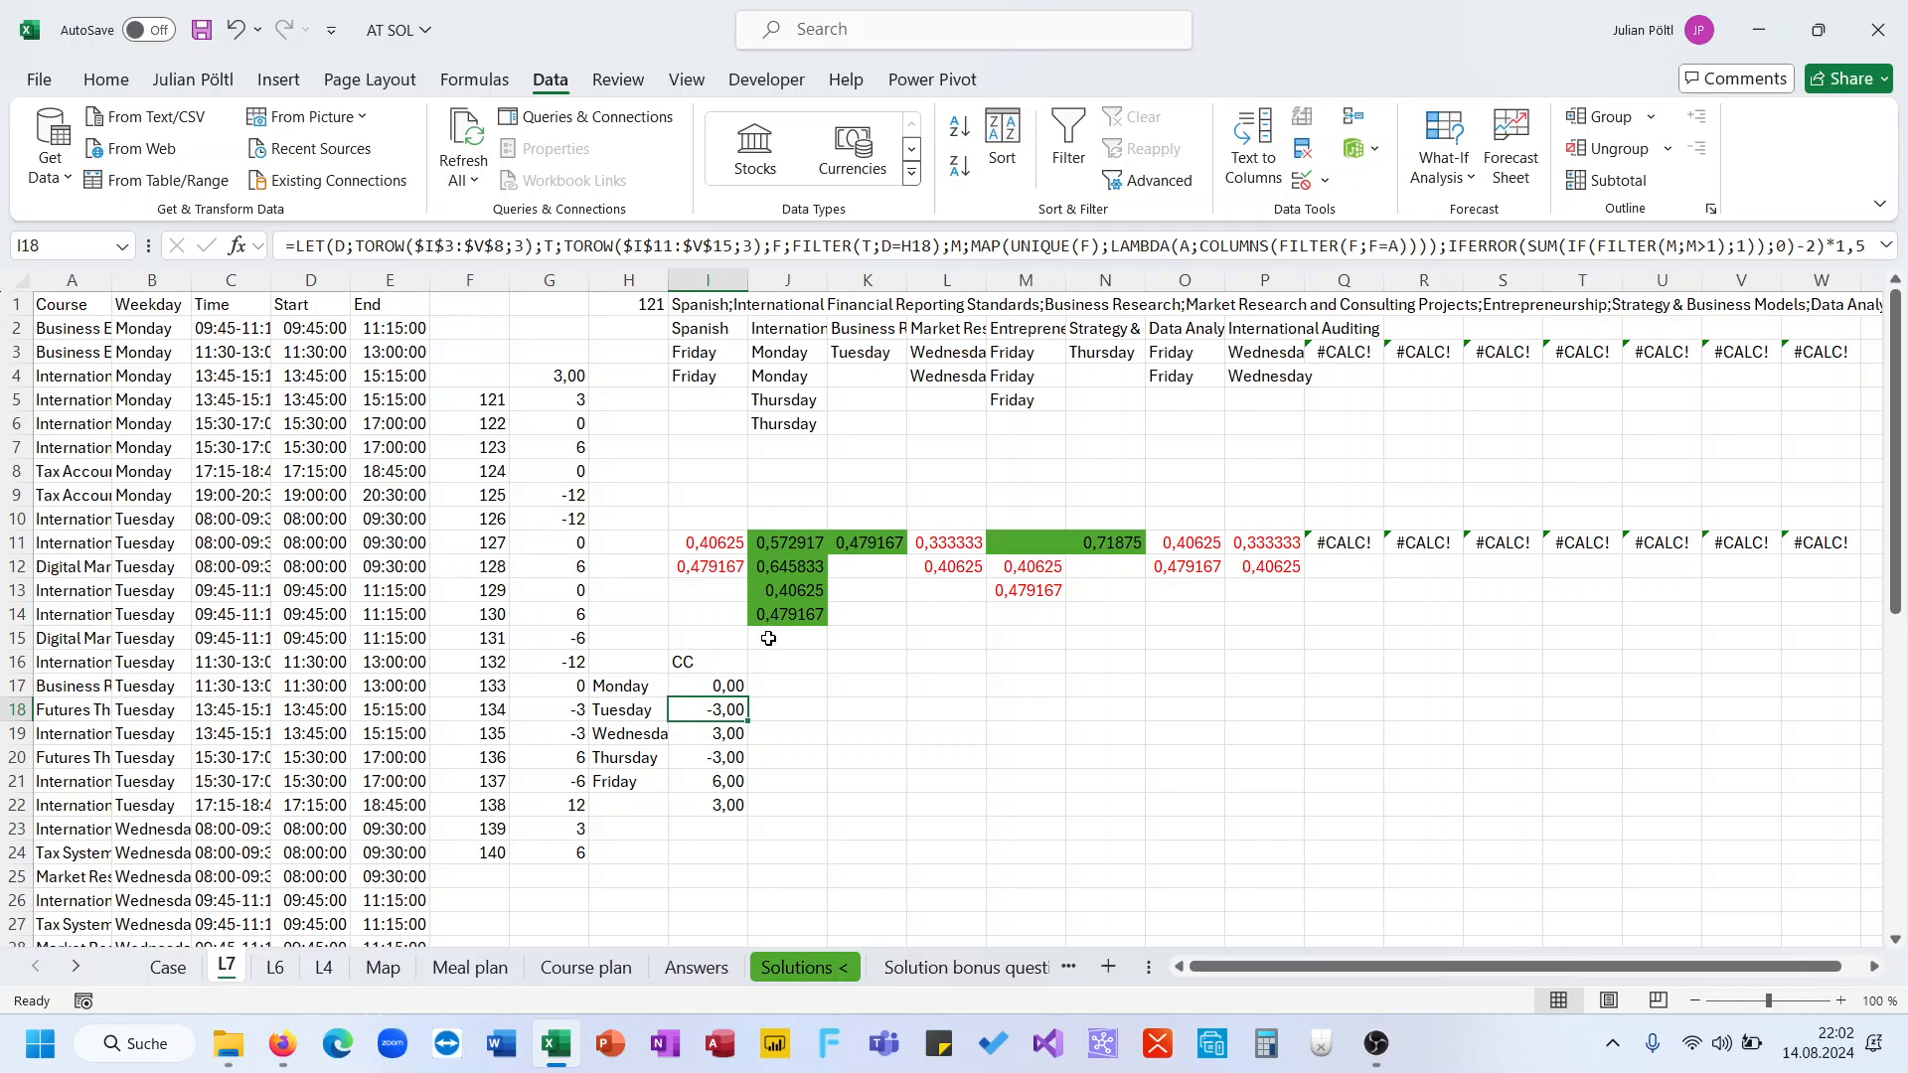
Fill Monday's corrected formula down through Friday in I18:I21
{"action": "mouse_move", "coordinate": [743, 693]}
{"action": "left_mouse_down"}
{"action": "mouse_move", "coordinate": [743, 809]}
{"action": "mouse_move", "coordinate": [738, 786]}
{"action": "left_mouse_up"}
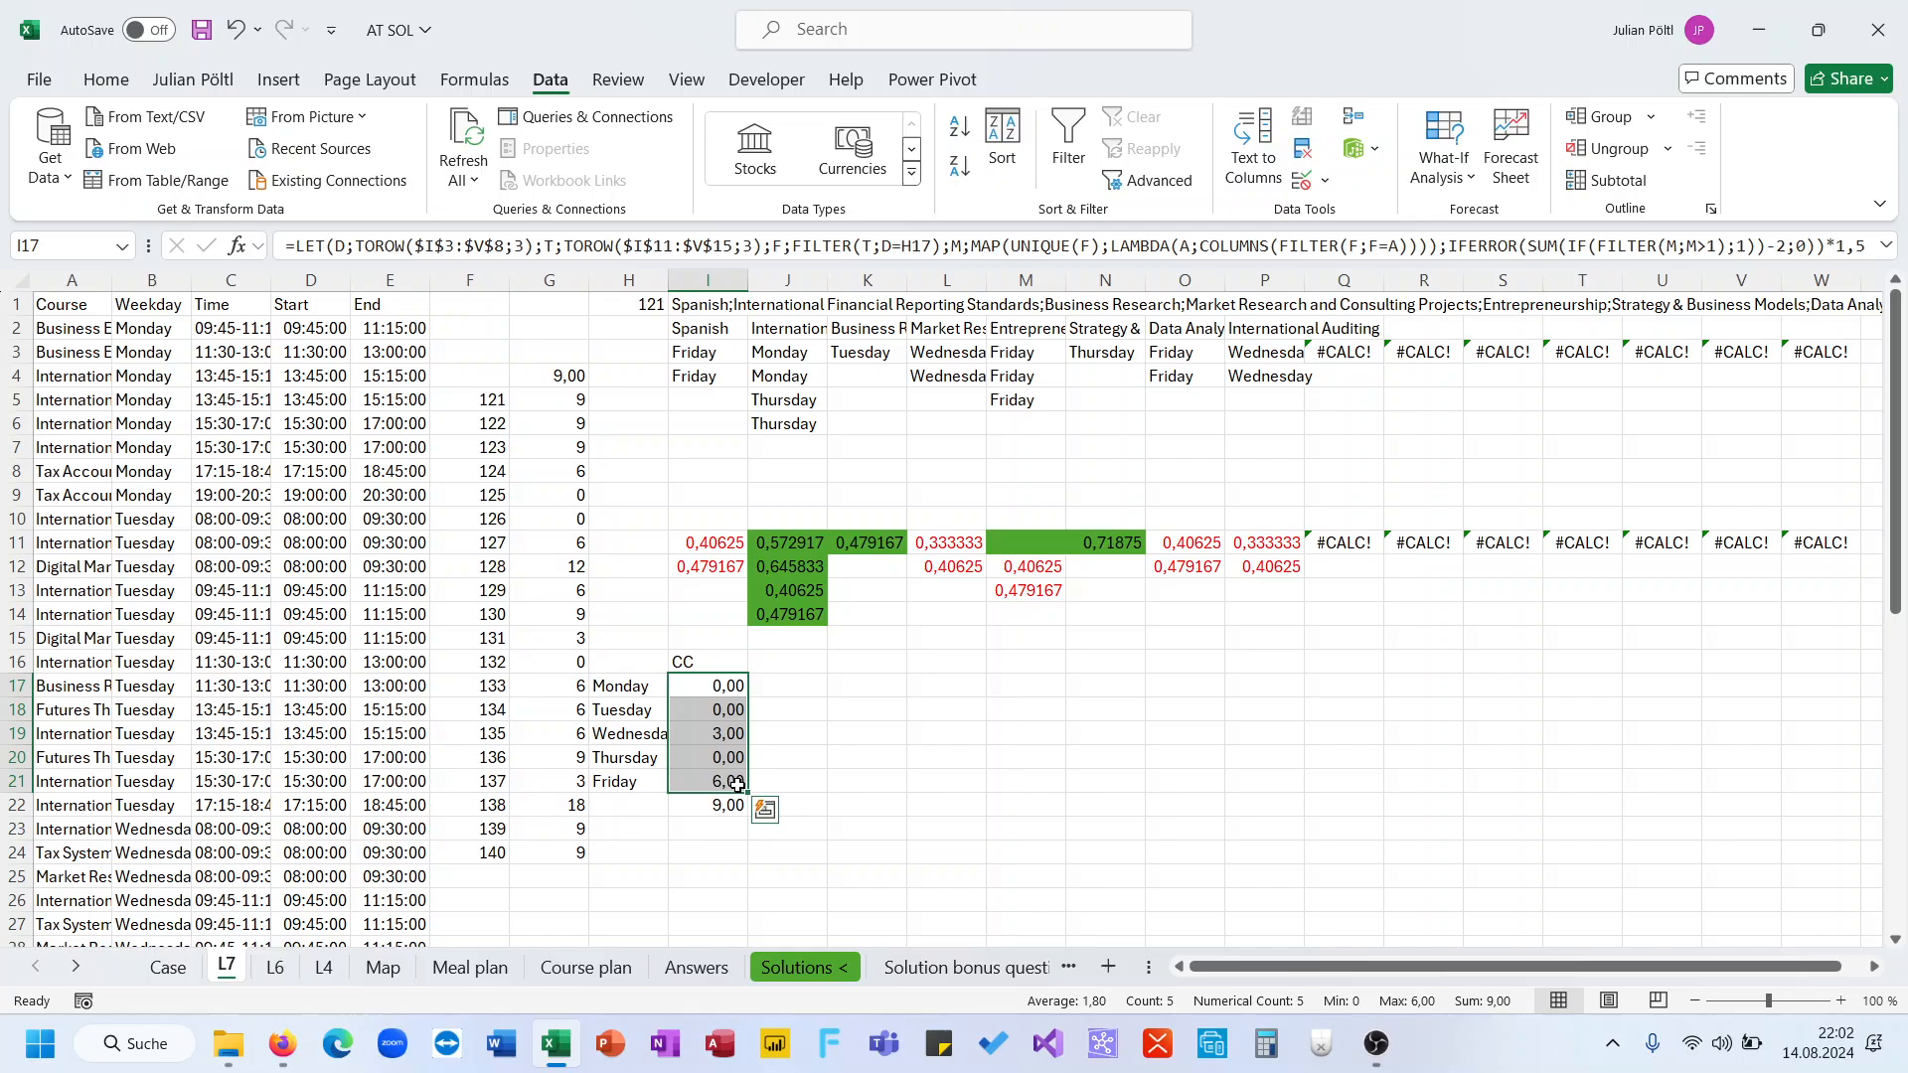
{"action": "left_click", "coordinate": [724, 740]}
{"action": "left_click", "coordinate": [720, 777]}
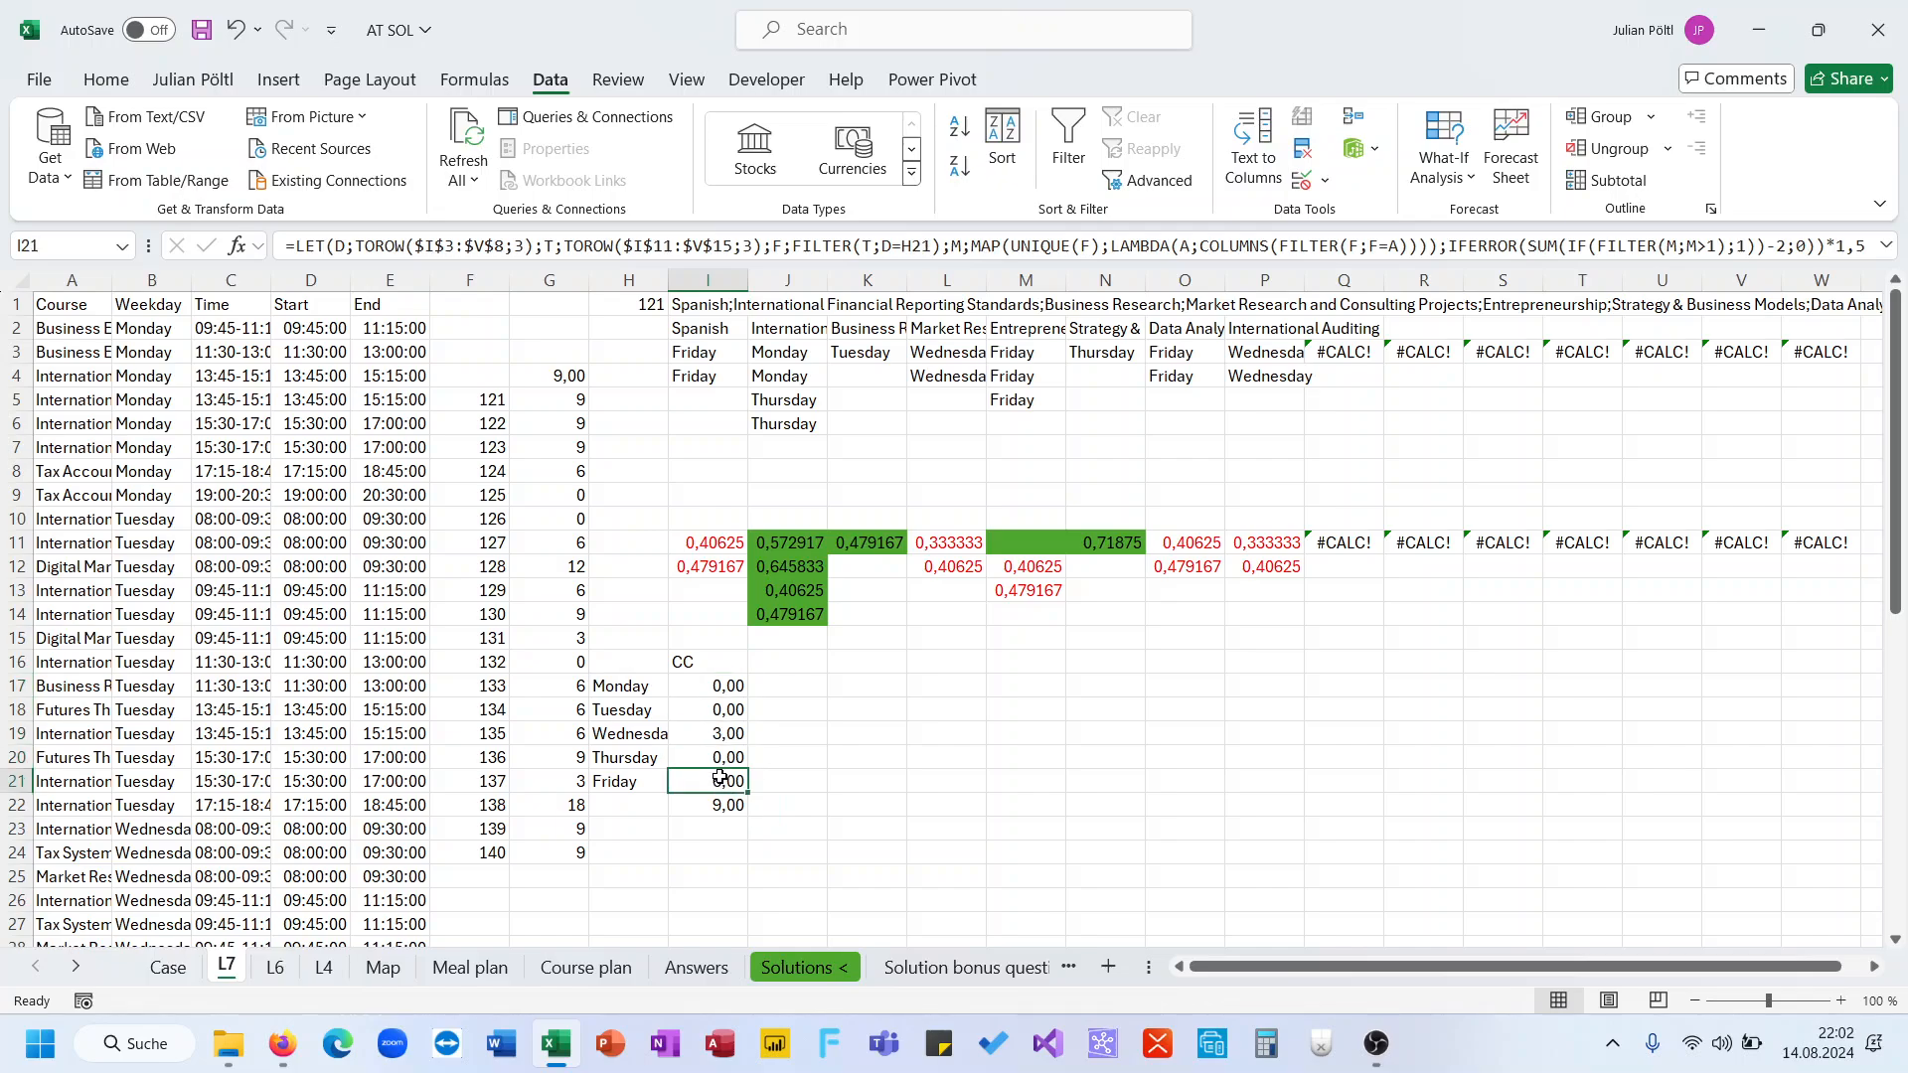
Copy the data table results in G5:G24 and paste them into the level 7 answers starting at D252 of the Case sheet
{"action": "left_click", "coordinate": [554, 397]}
{"action": "key", "text": "ctrl+shift+Down"}
{"action": "key", "text": "ctrl+c"}
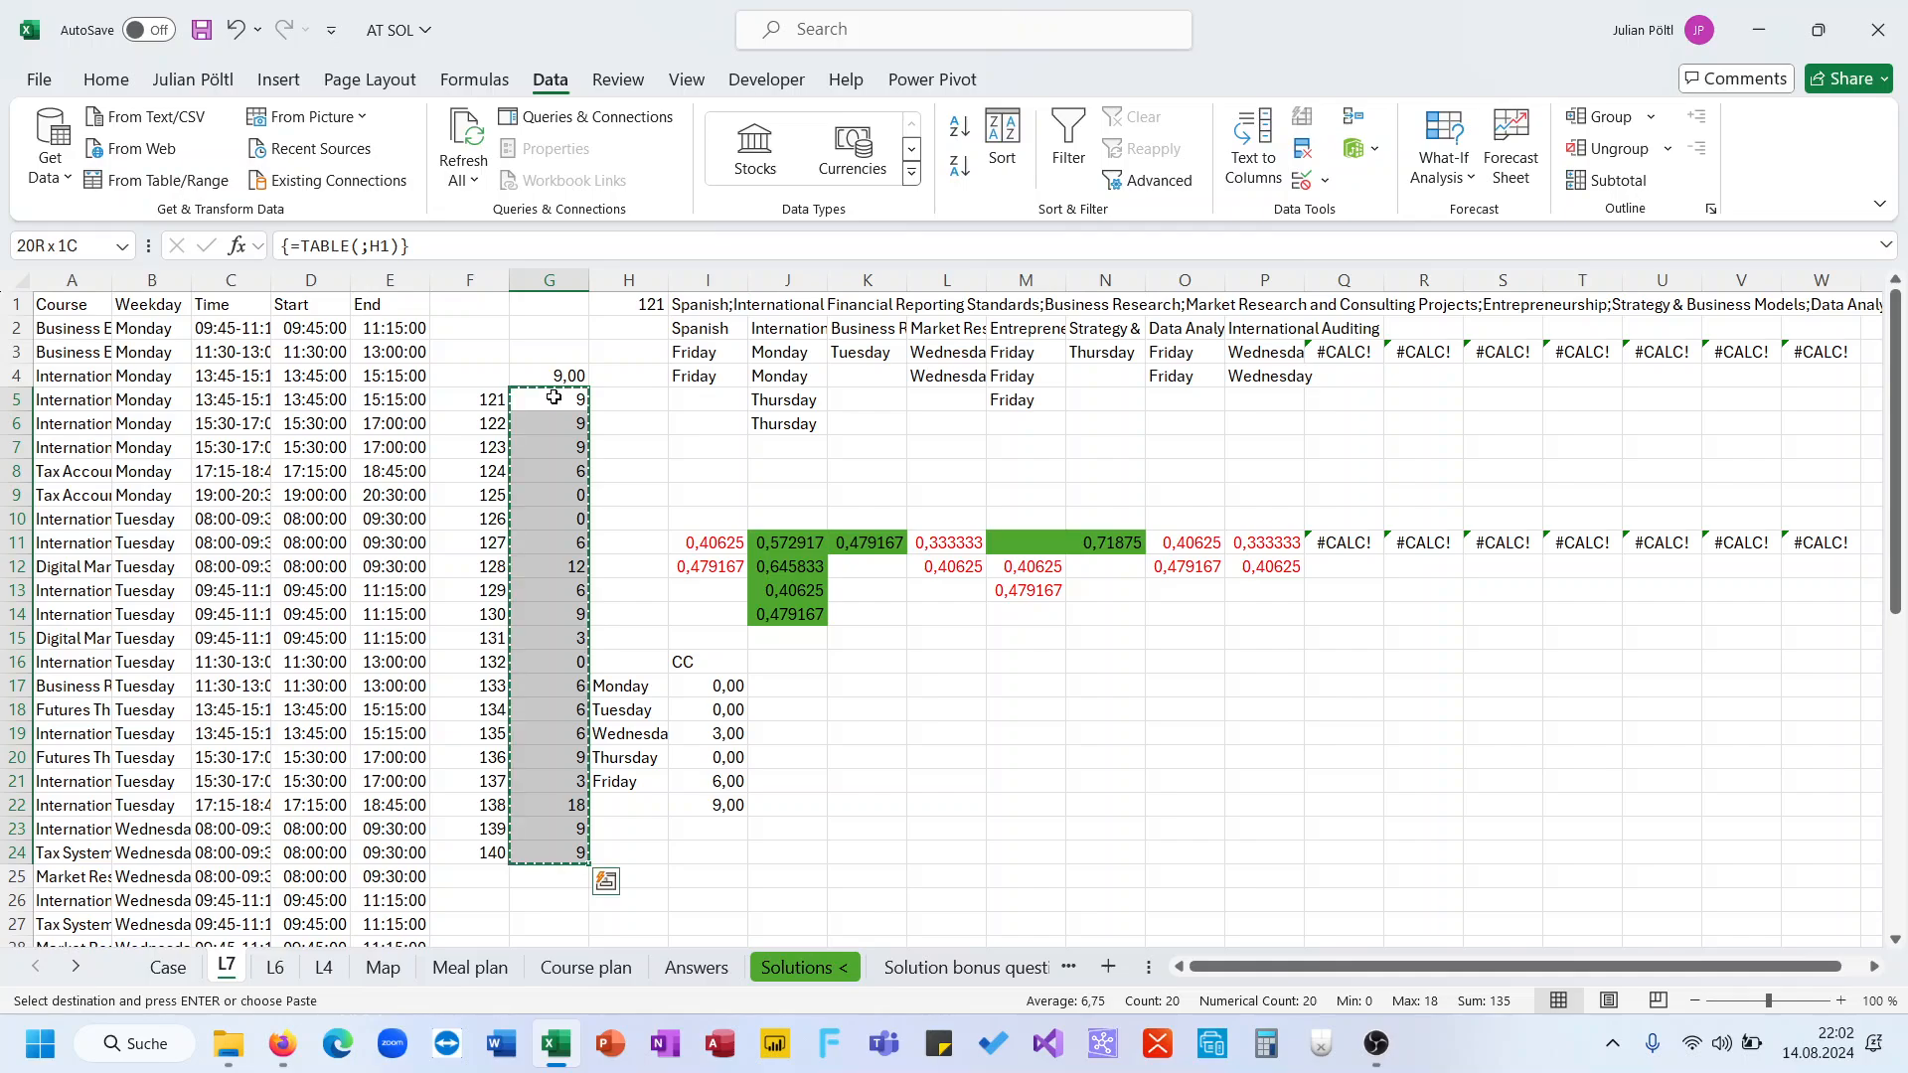
{"action": "left_click", "coordinate": [169, 967]}
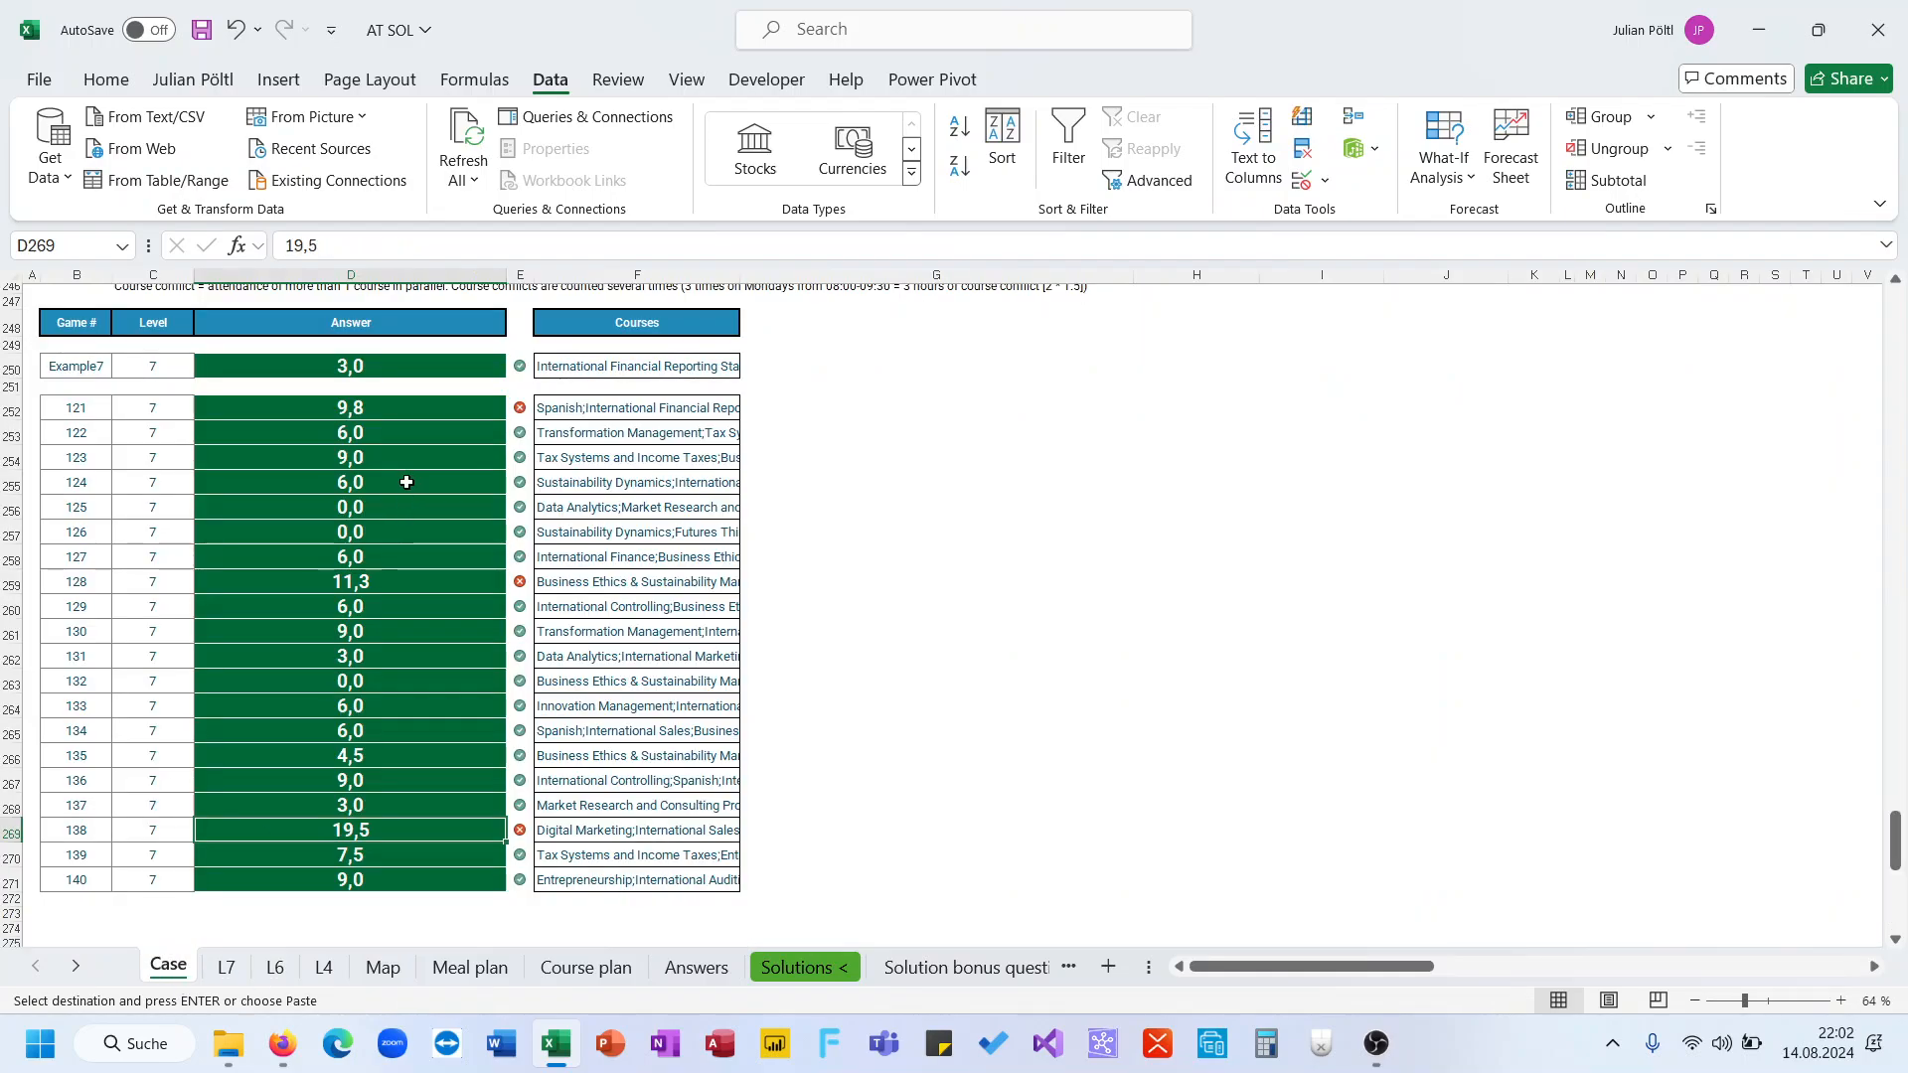
{"action": "left_click", "coordinate": [395, 406]}
{"action": "key", "text": "ctrl+v"}
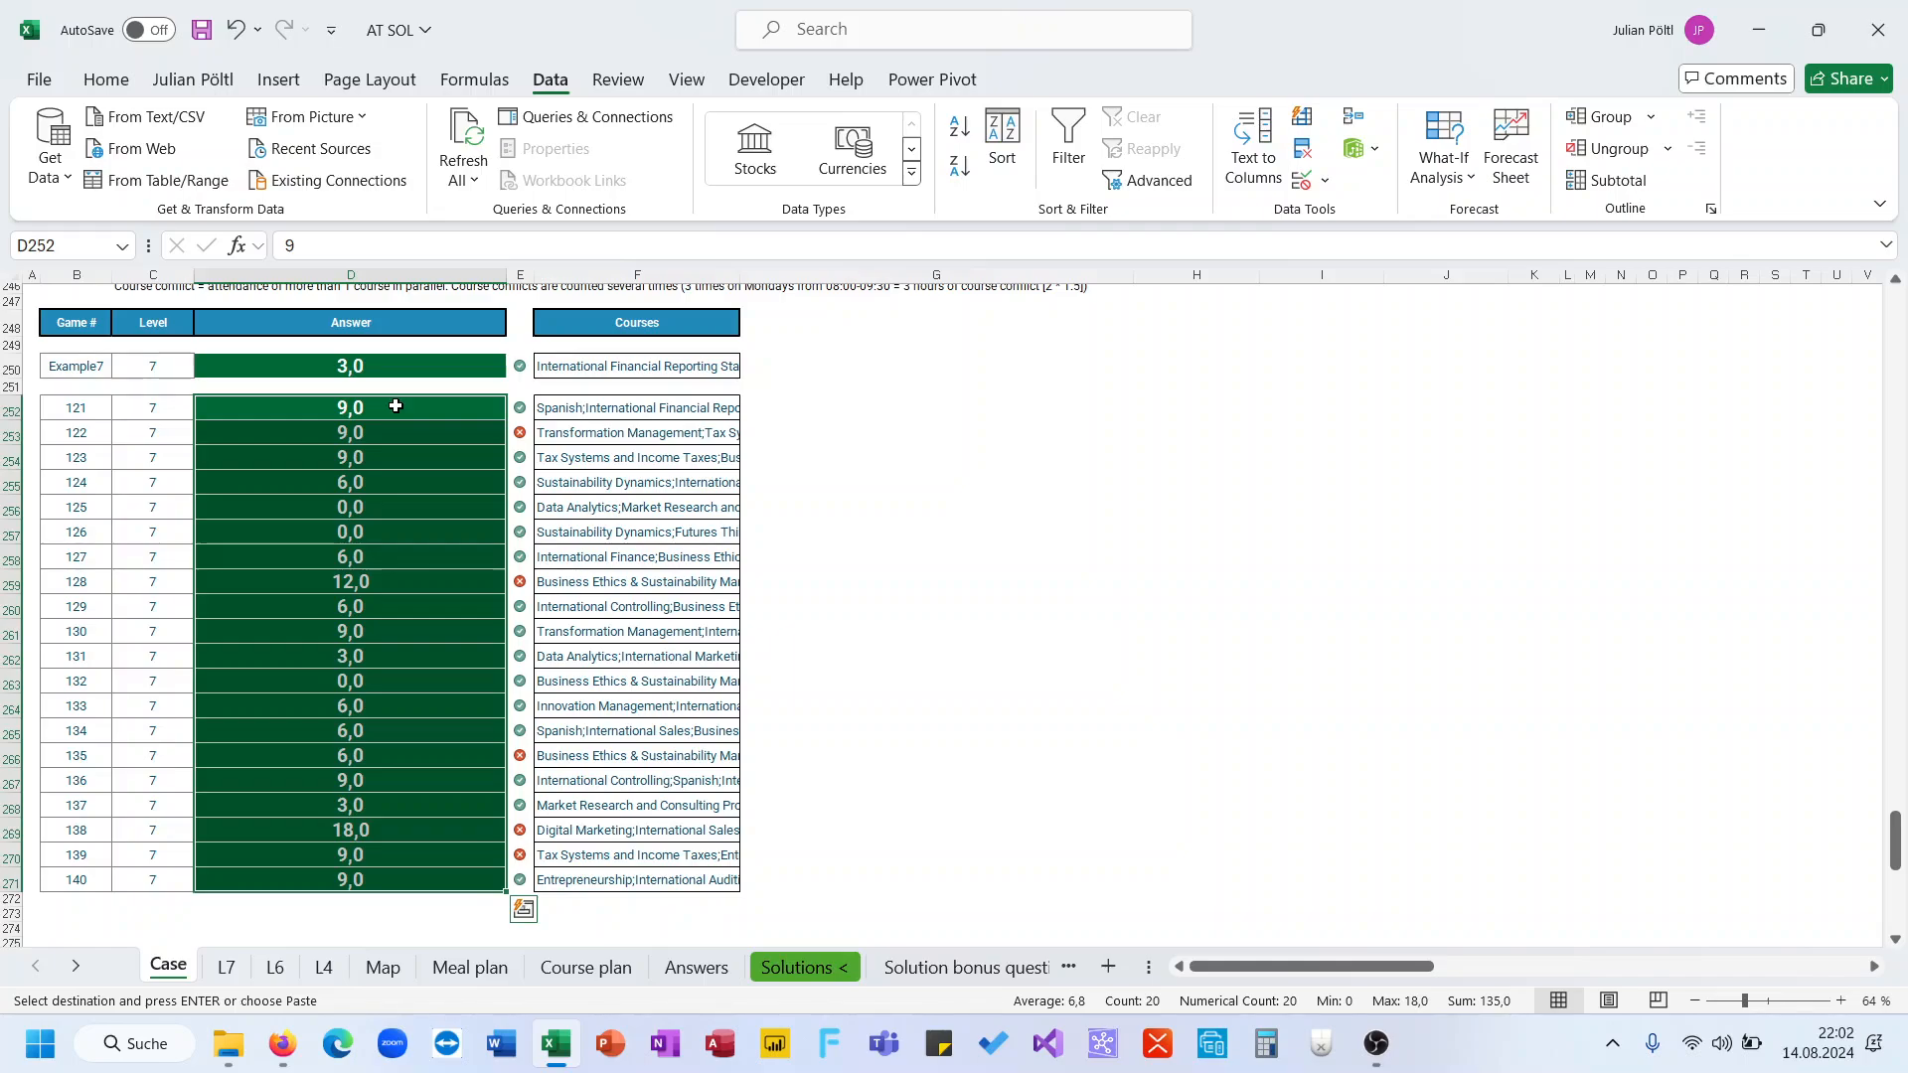
{"action": "left_click", "coordinate": [392, 433]}
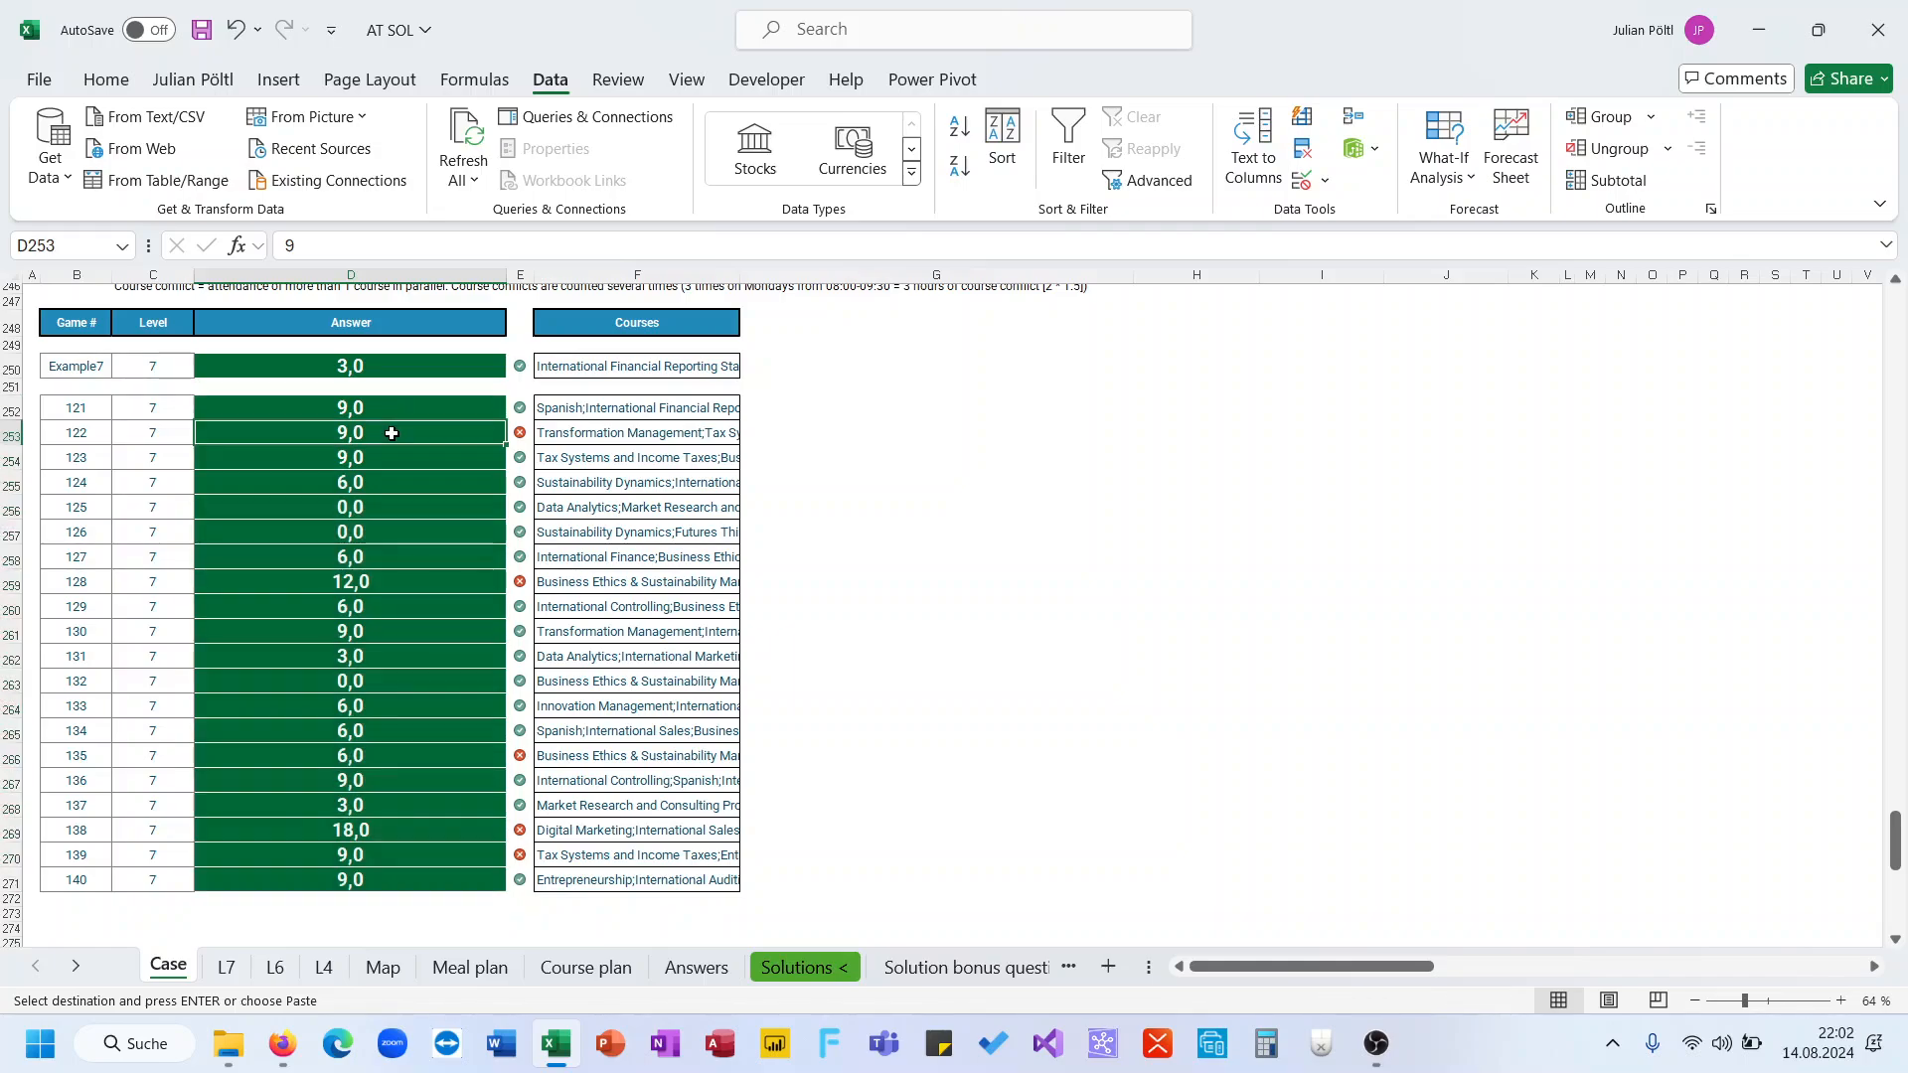
Back on the L7 sheet, set the game number in H1 to 122
{"action": "left_click", "coordinate": [226, 967]}
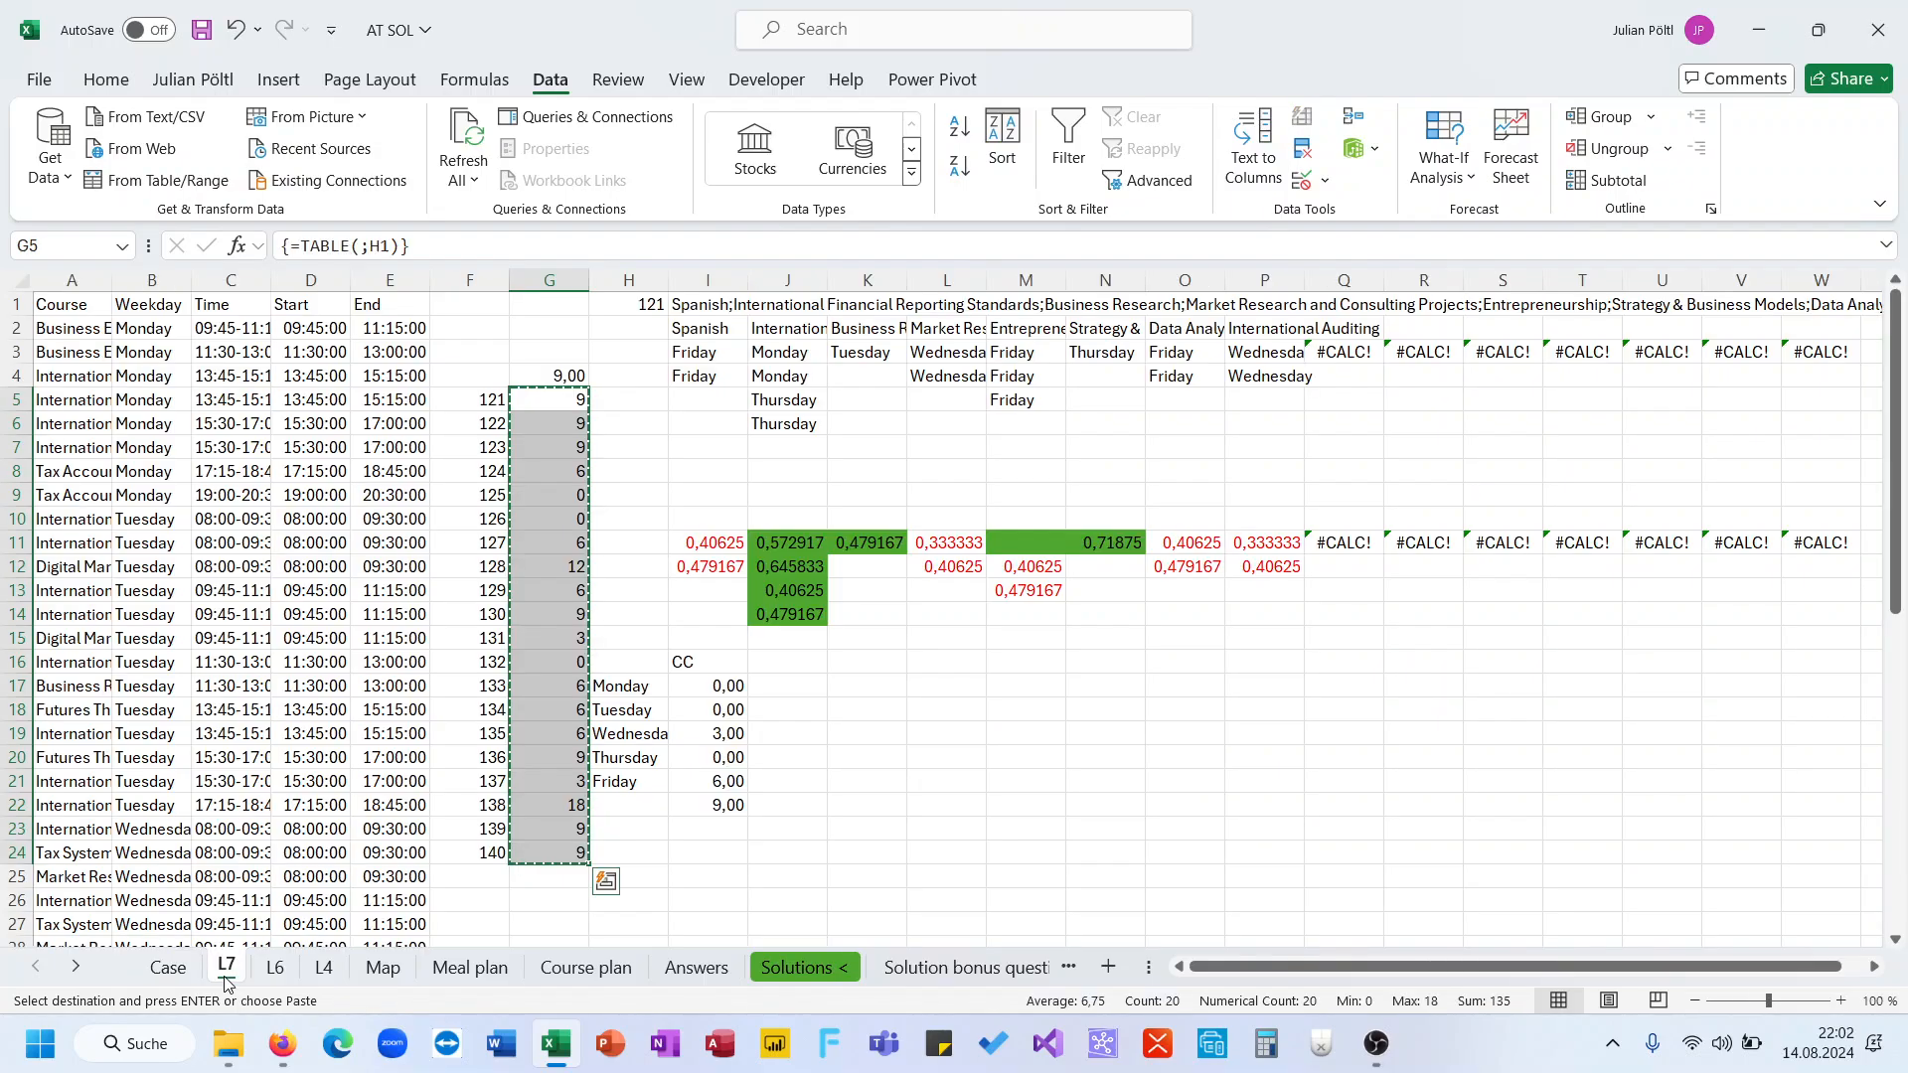
{"action": "left_click", "coordinate": [633, 300]}
{"action": "type", "text": "122"}
{"action": "key", "text": "Return"}
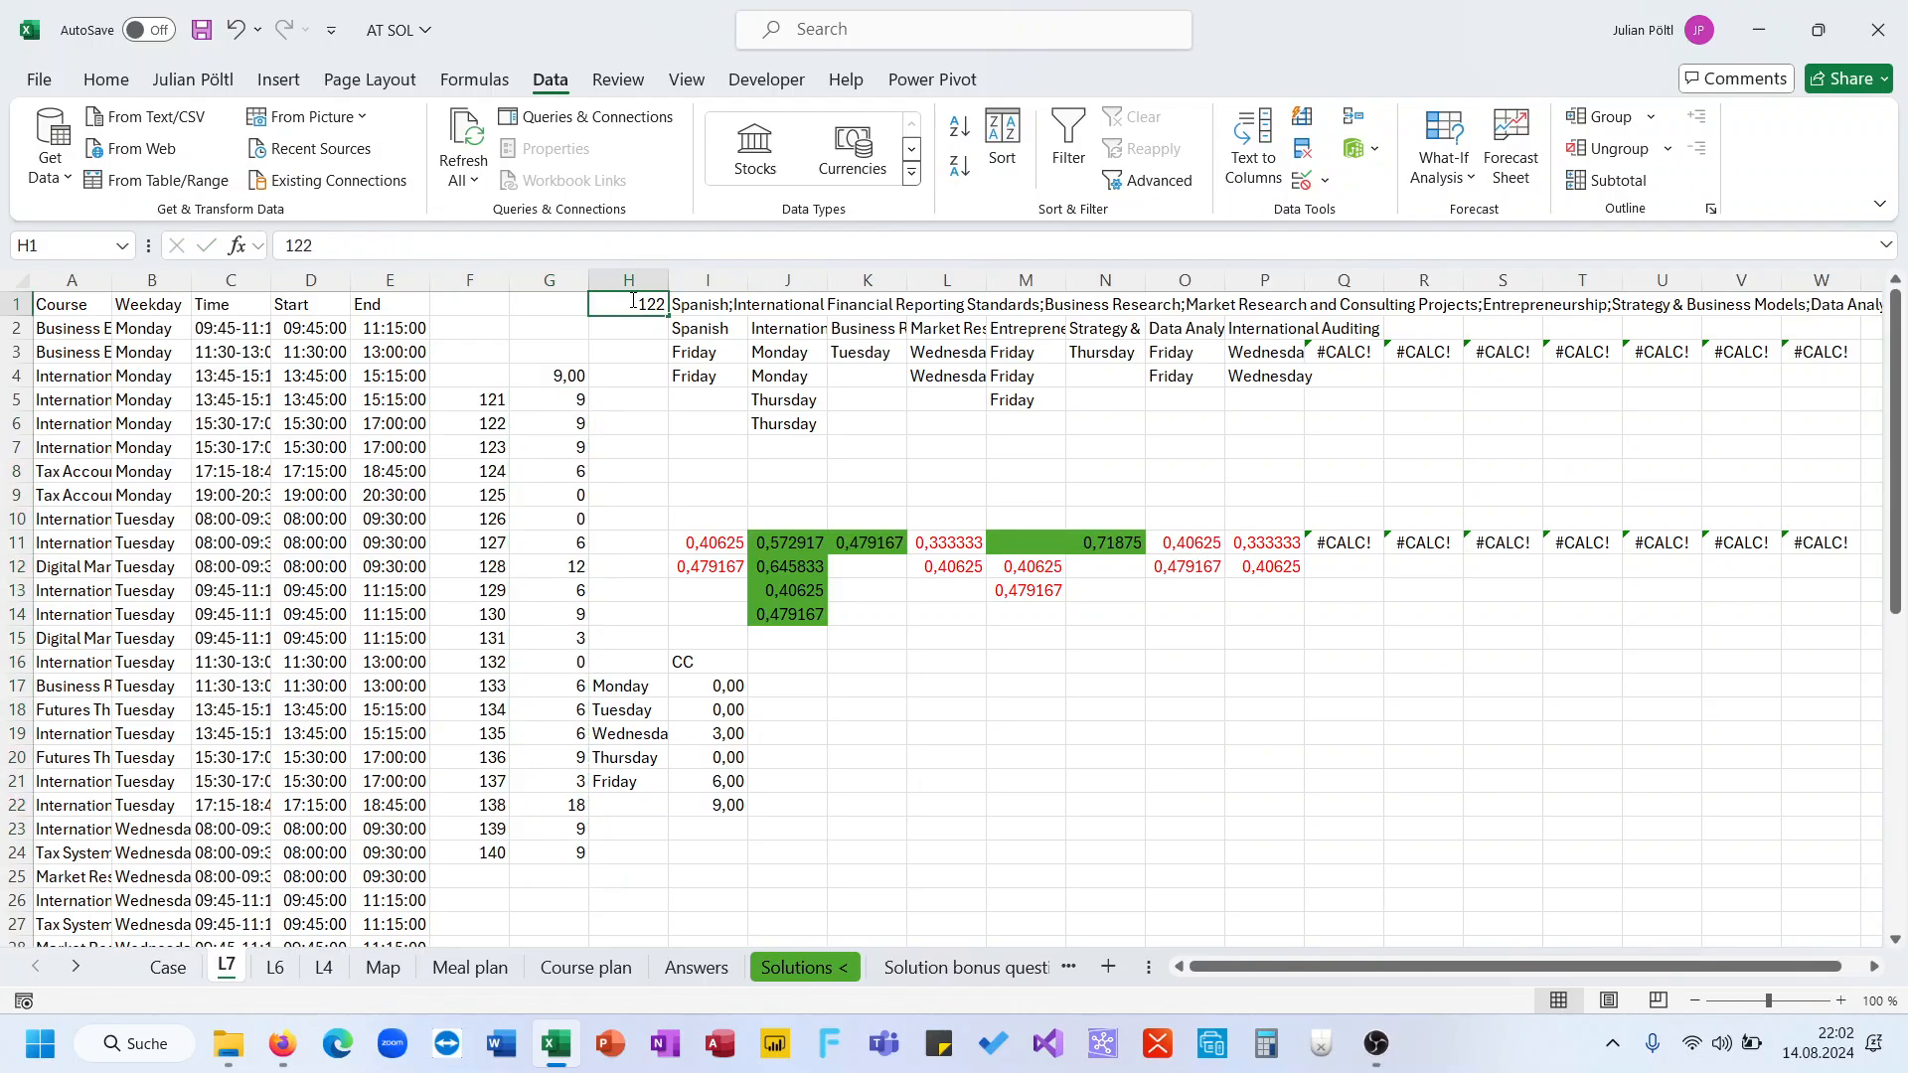
Remove the cell fill and reset the font colour to automatic for the range H10:P14
{"action": "left_click_drag", "start_coordinate": [621, 518], "coordinate": [1305, 620]}
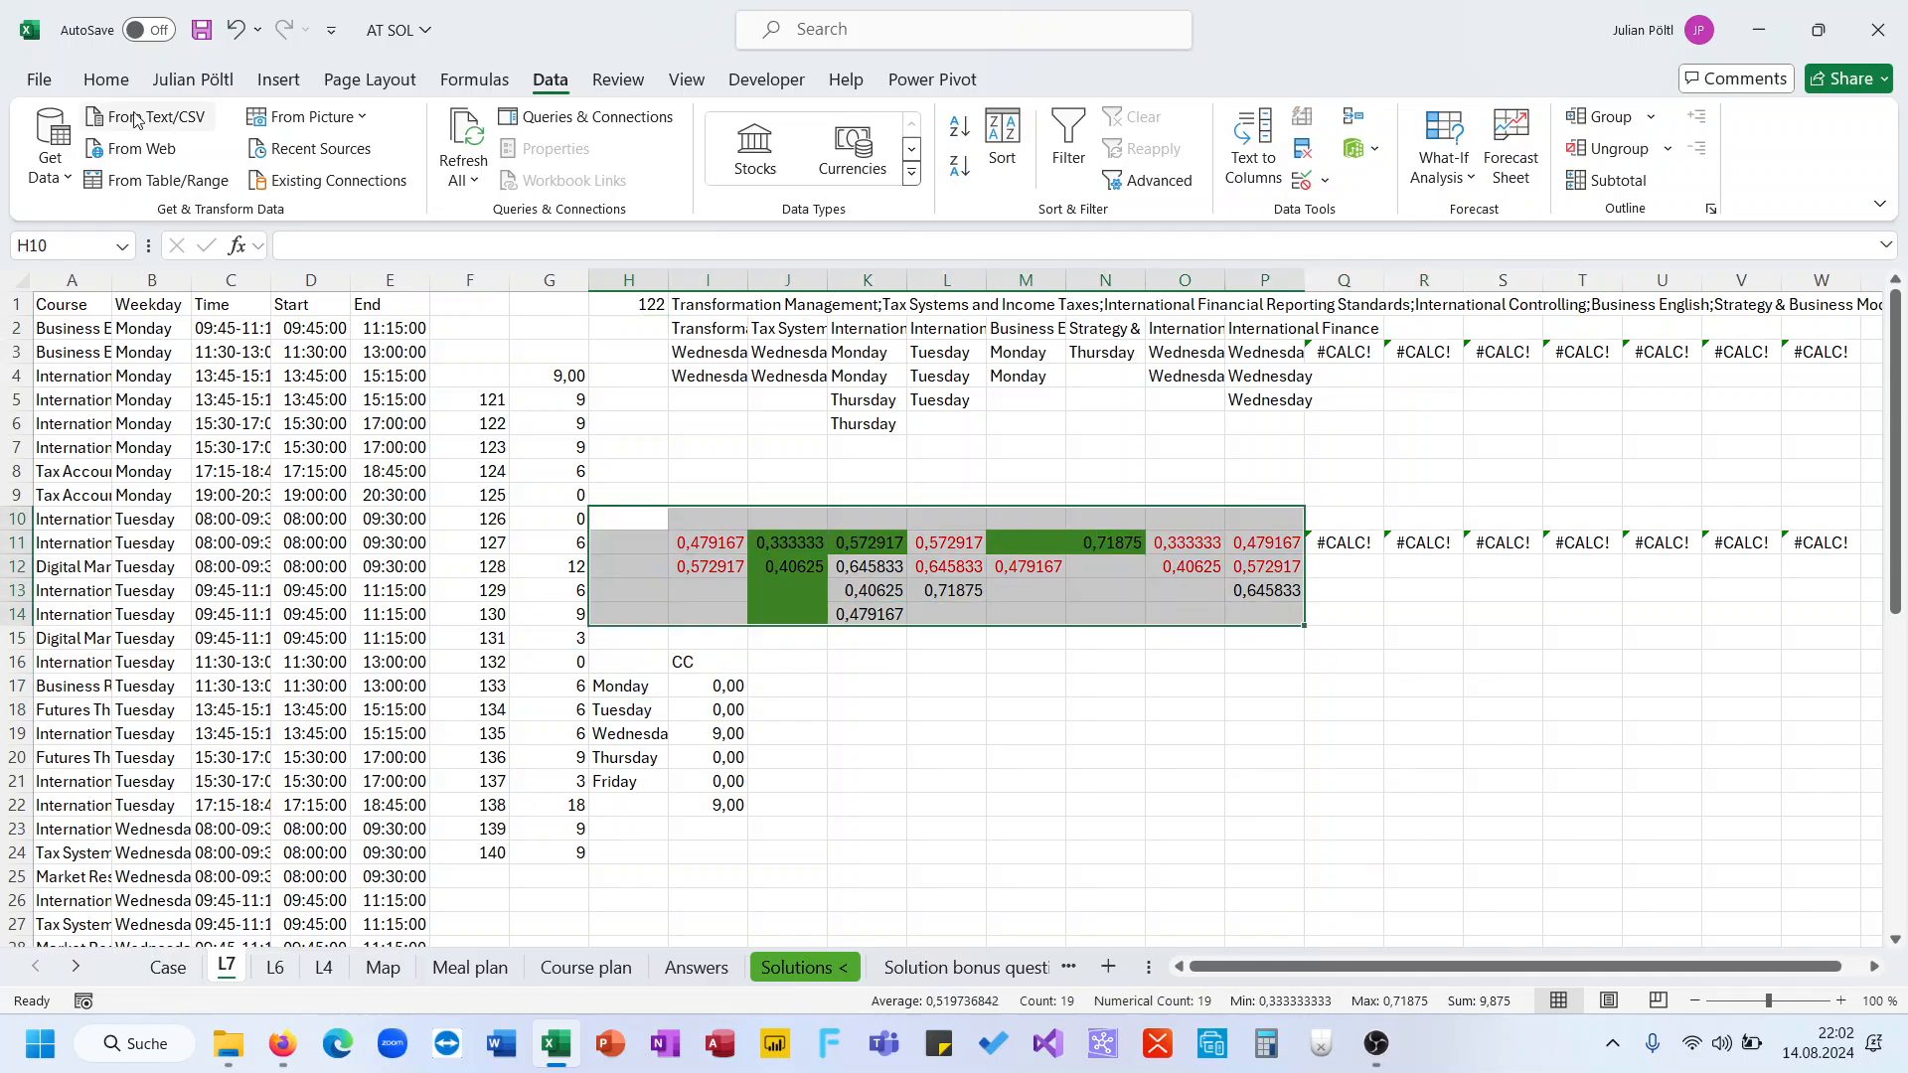
{"action": "left_click", "coordinate": [105, 80]}
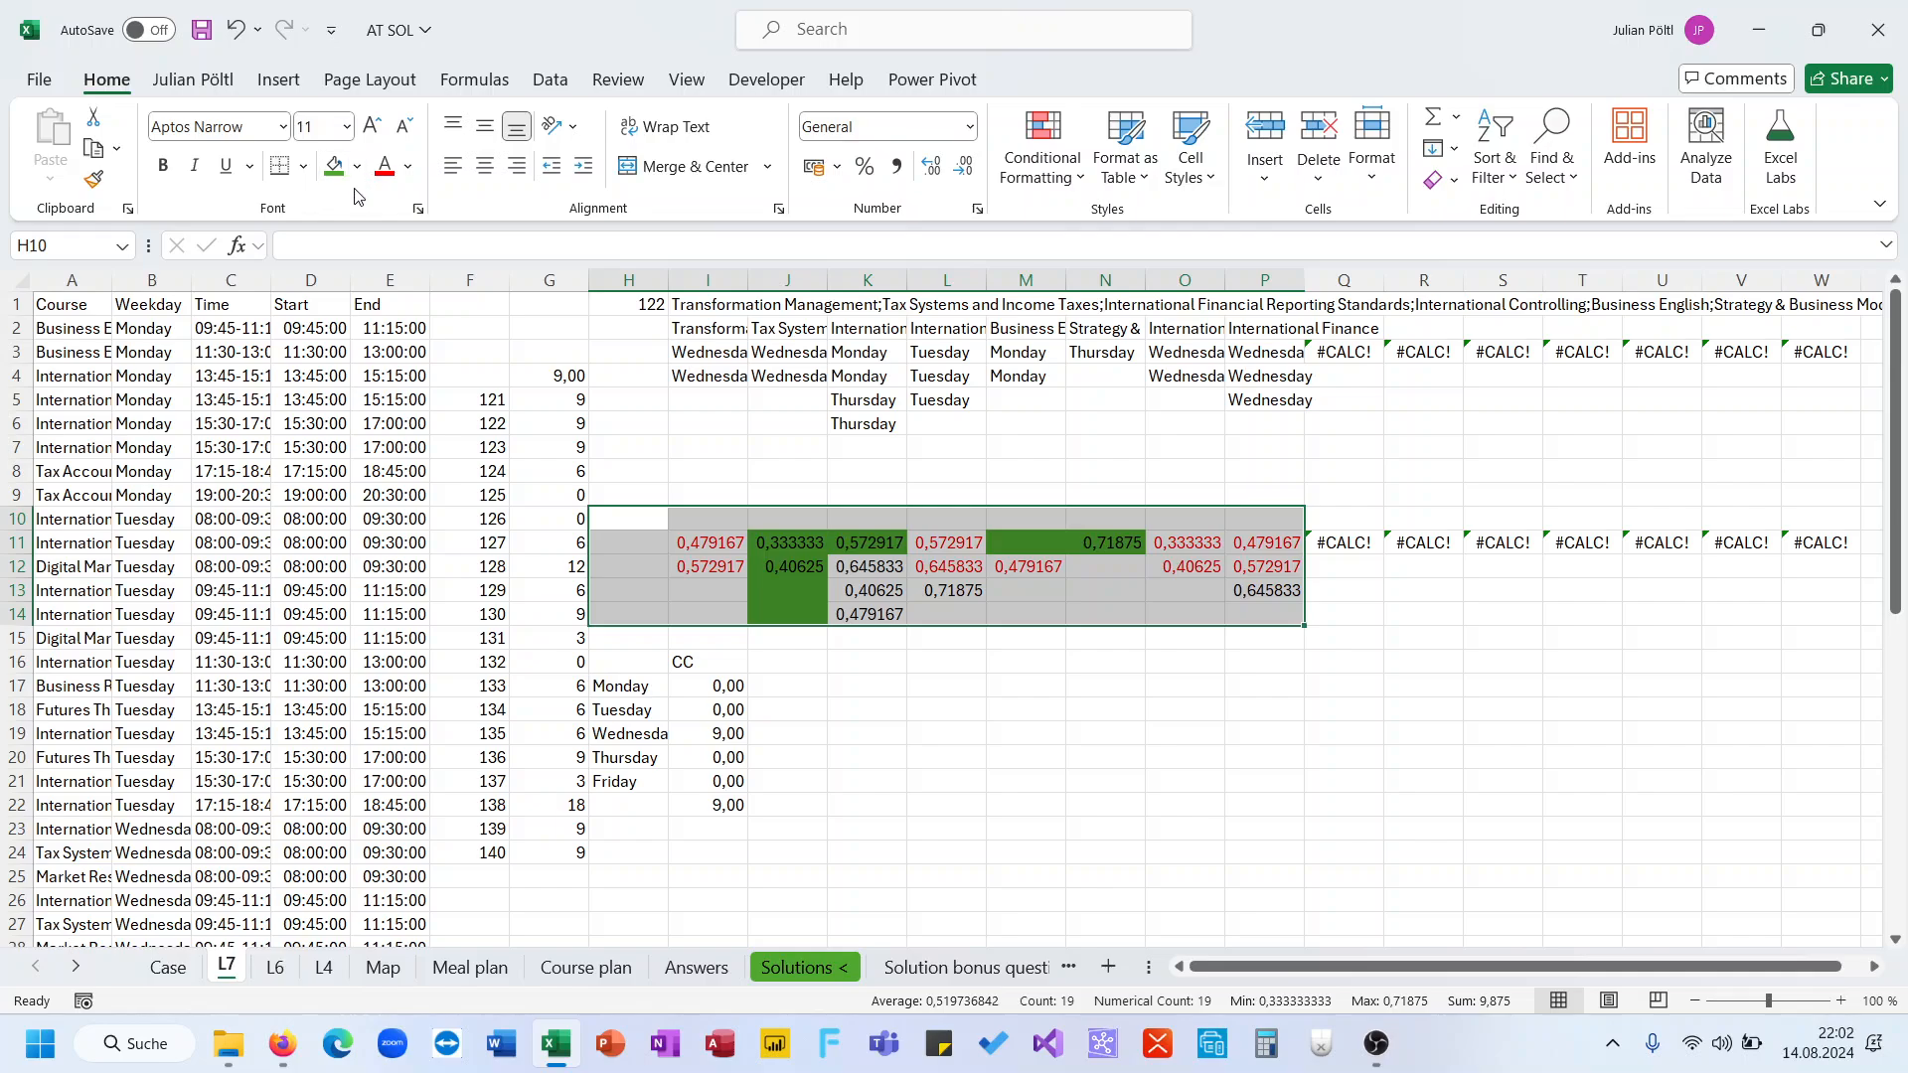
{"action": "left_click", "coordinate": [357, 175]}
{"action": "left_click", "coordinate": [352, 229]}
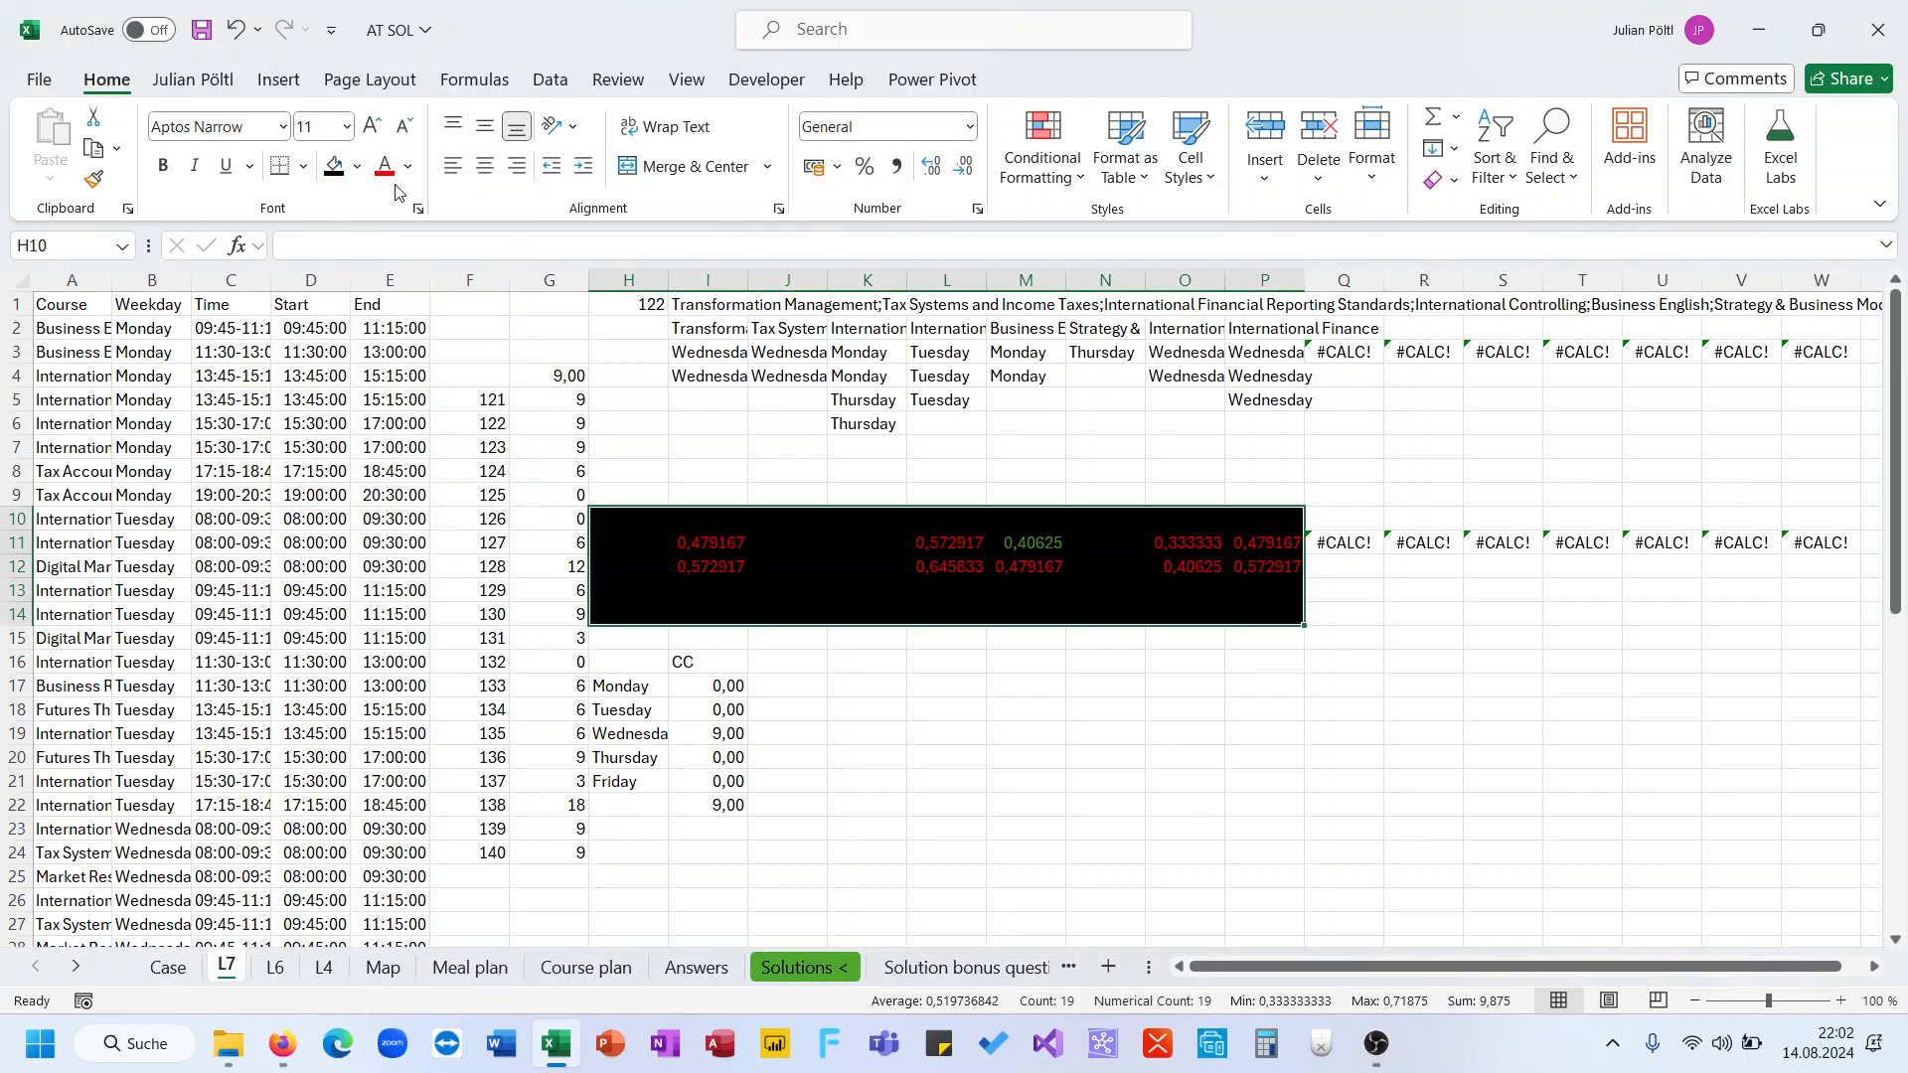
{"action": "left_click", "coordinate": [357, 166]}
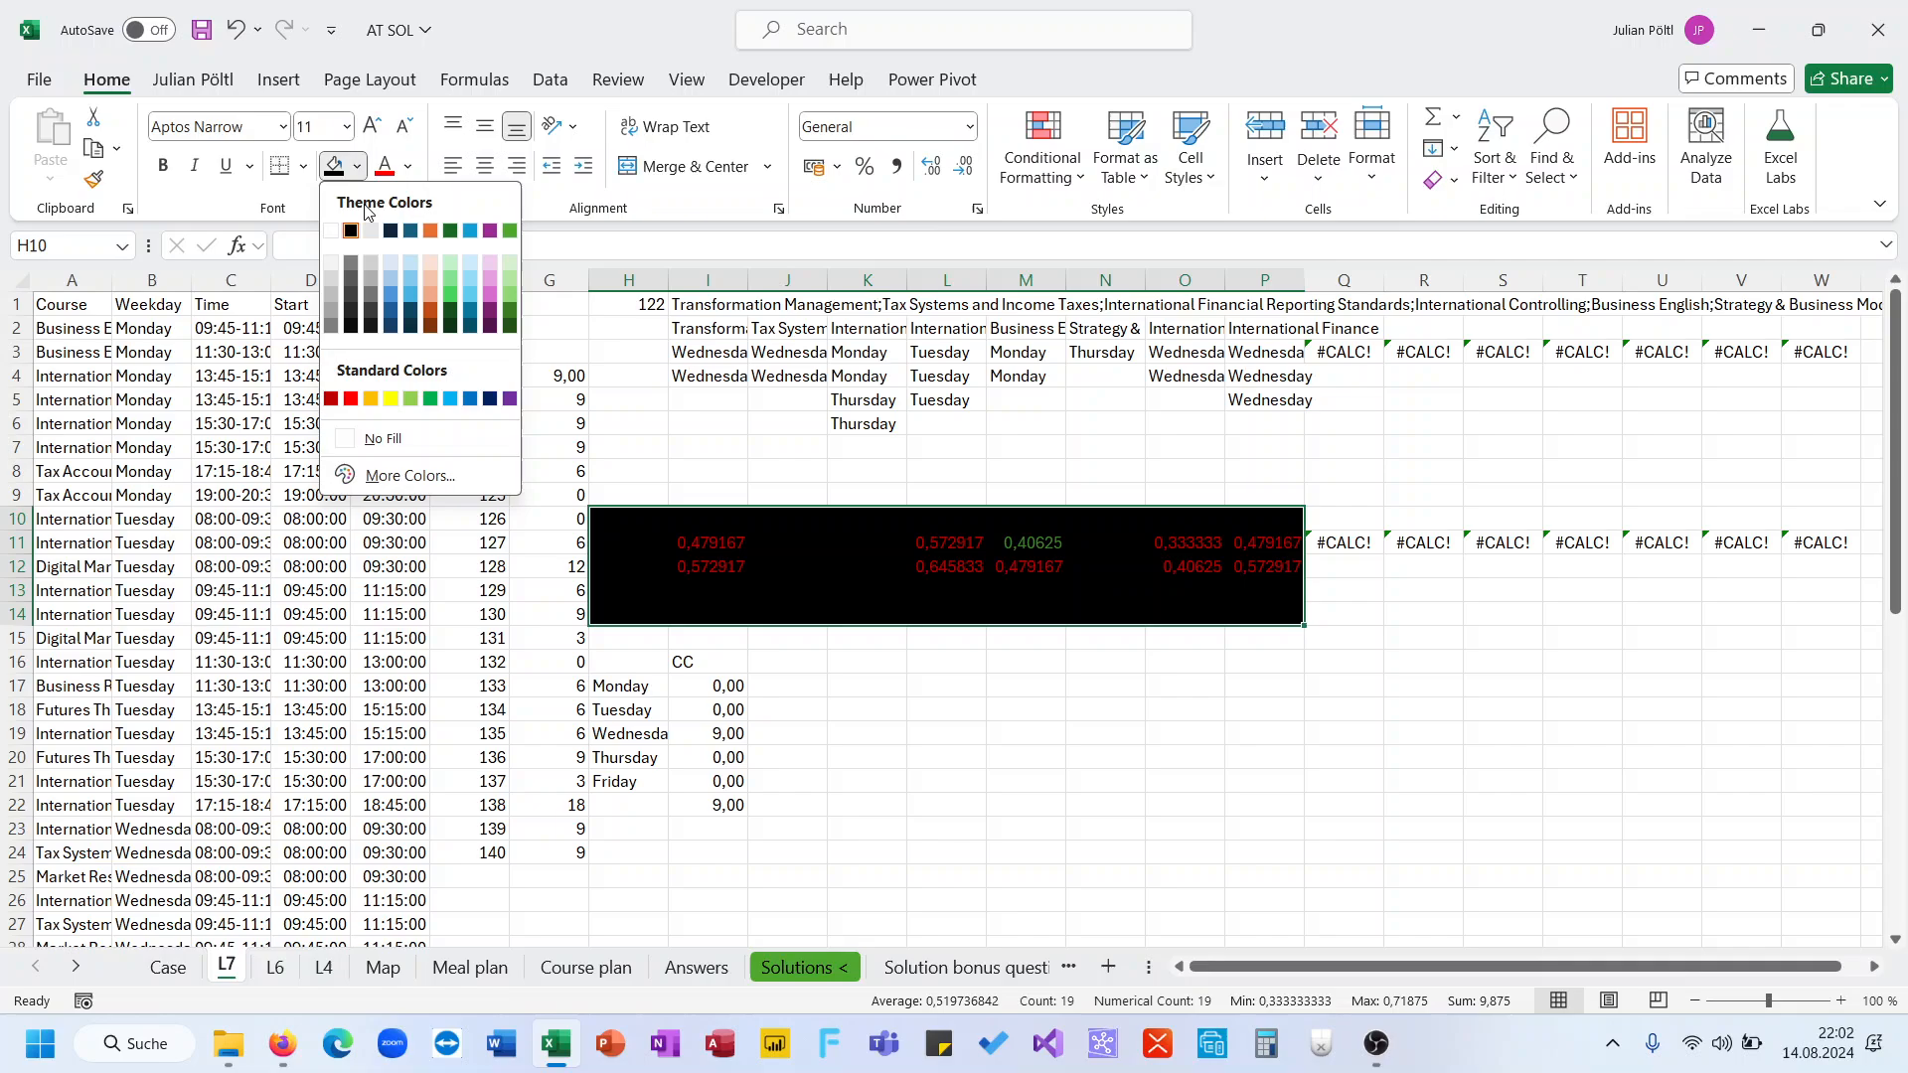
{"action": "left_click", "coordinate": [408, 439]}
{"action": "left_click", "coordinate": [408, 166]}
{"action": "left_click", "coordinate": [418, 198]}
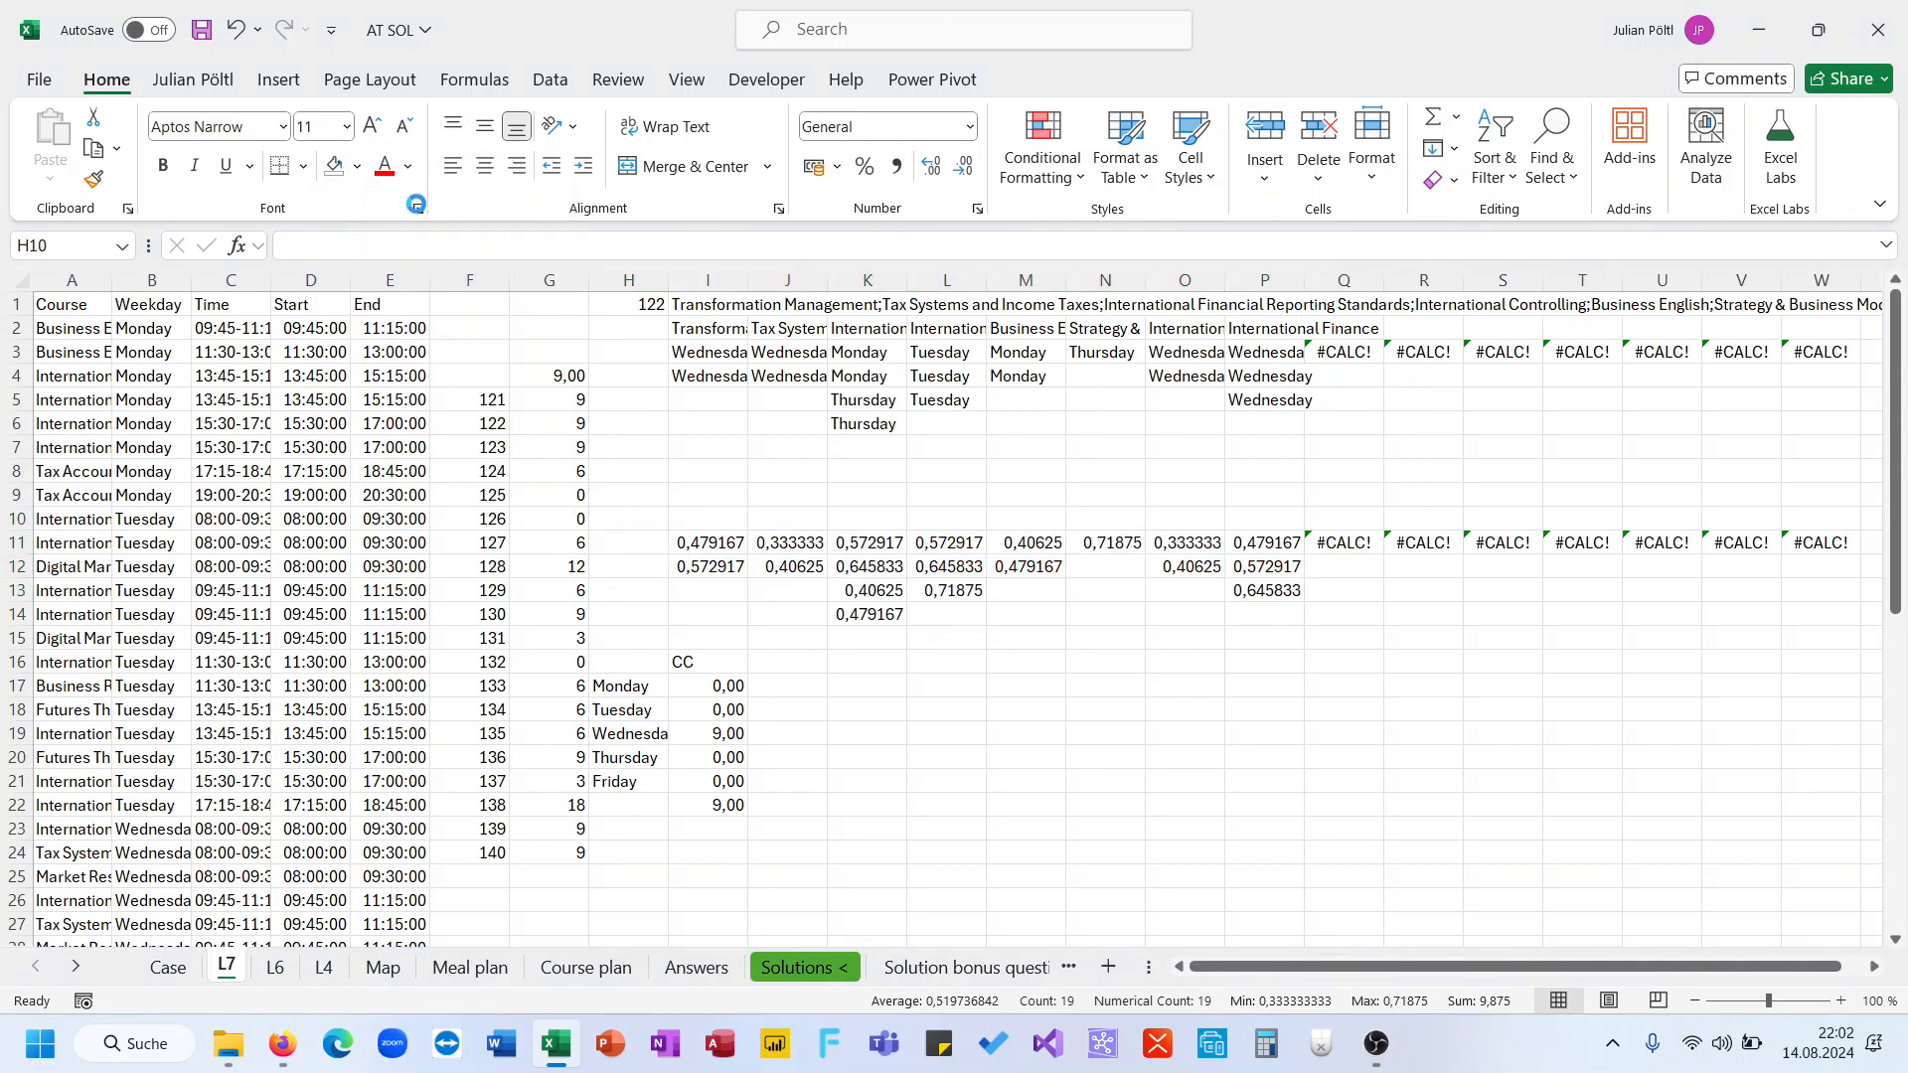
Copy the values in I11:J12 and paste them into K17
{"action": "left_click", "coordinate": [801, 683]}
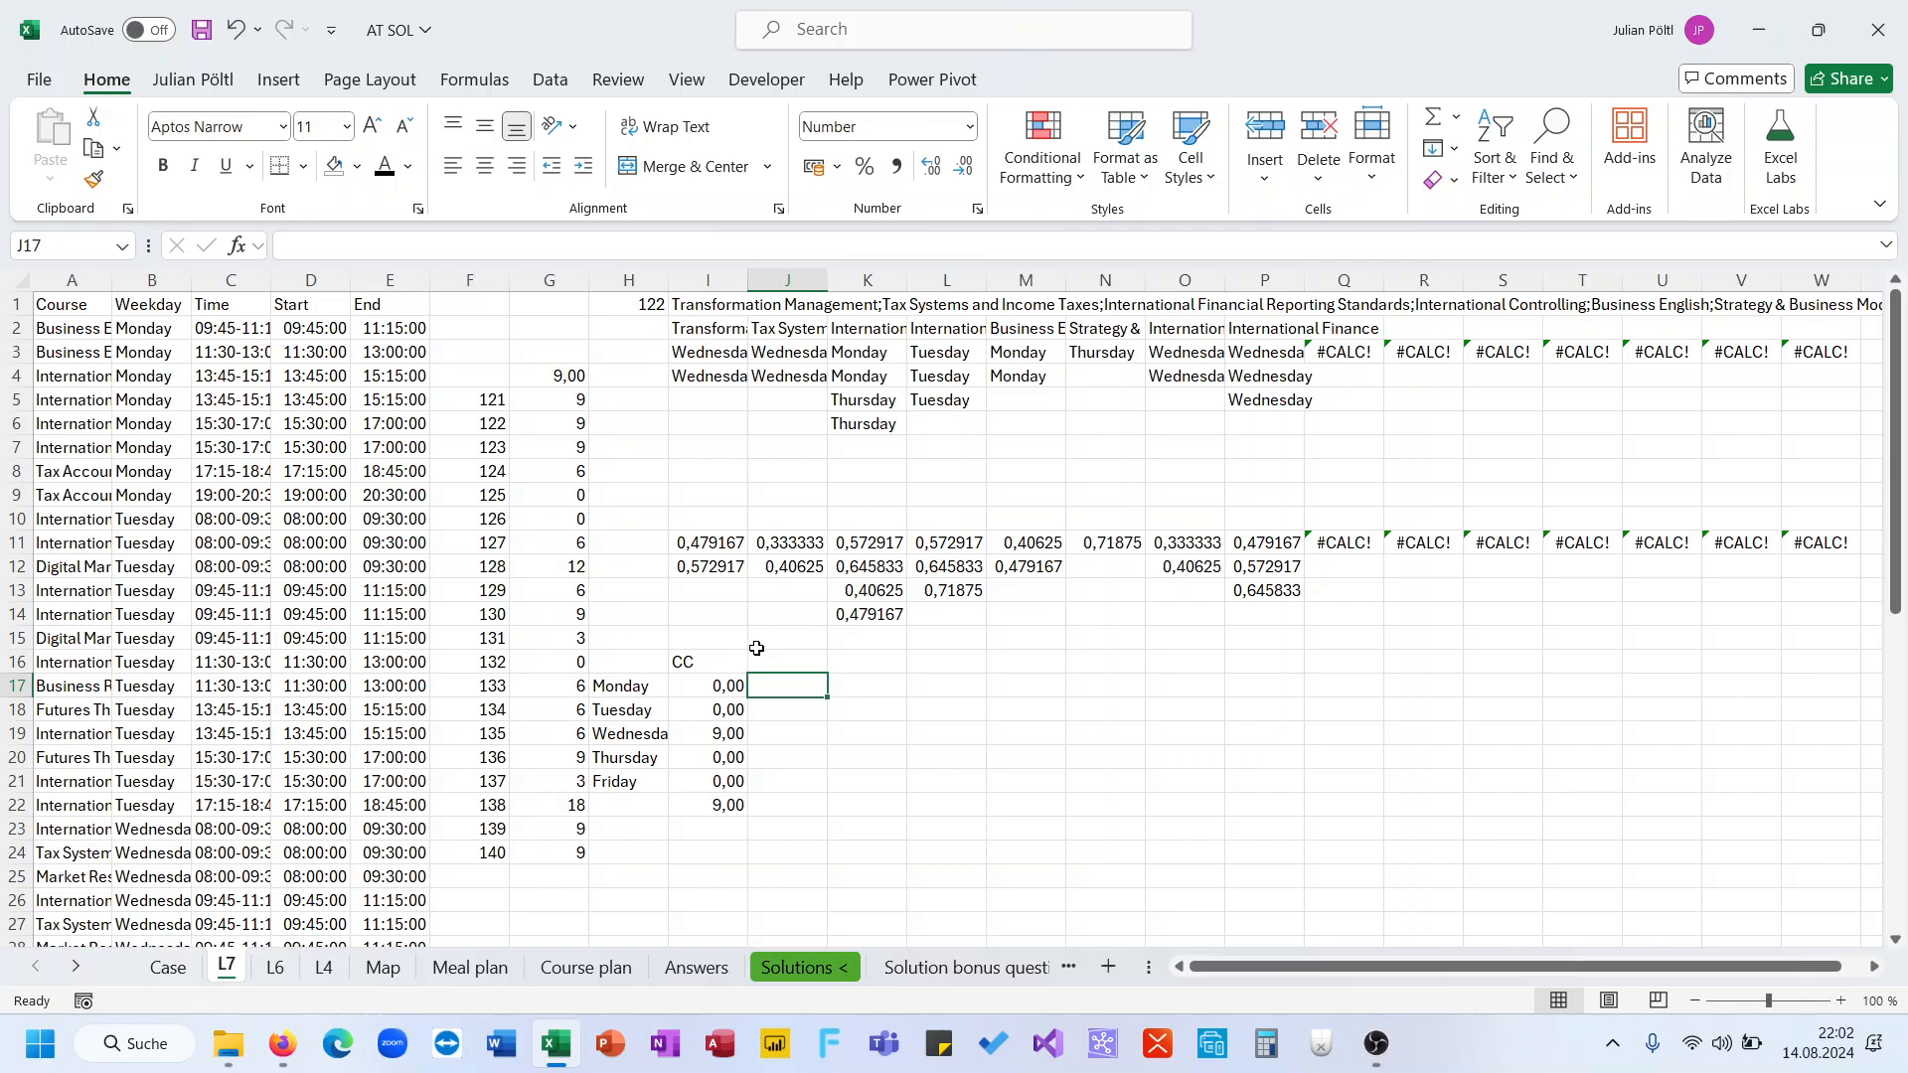
{"action": "left_click", "coordinate": [713, 732]}
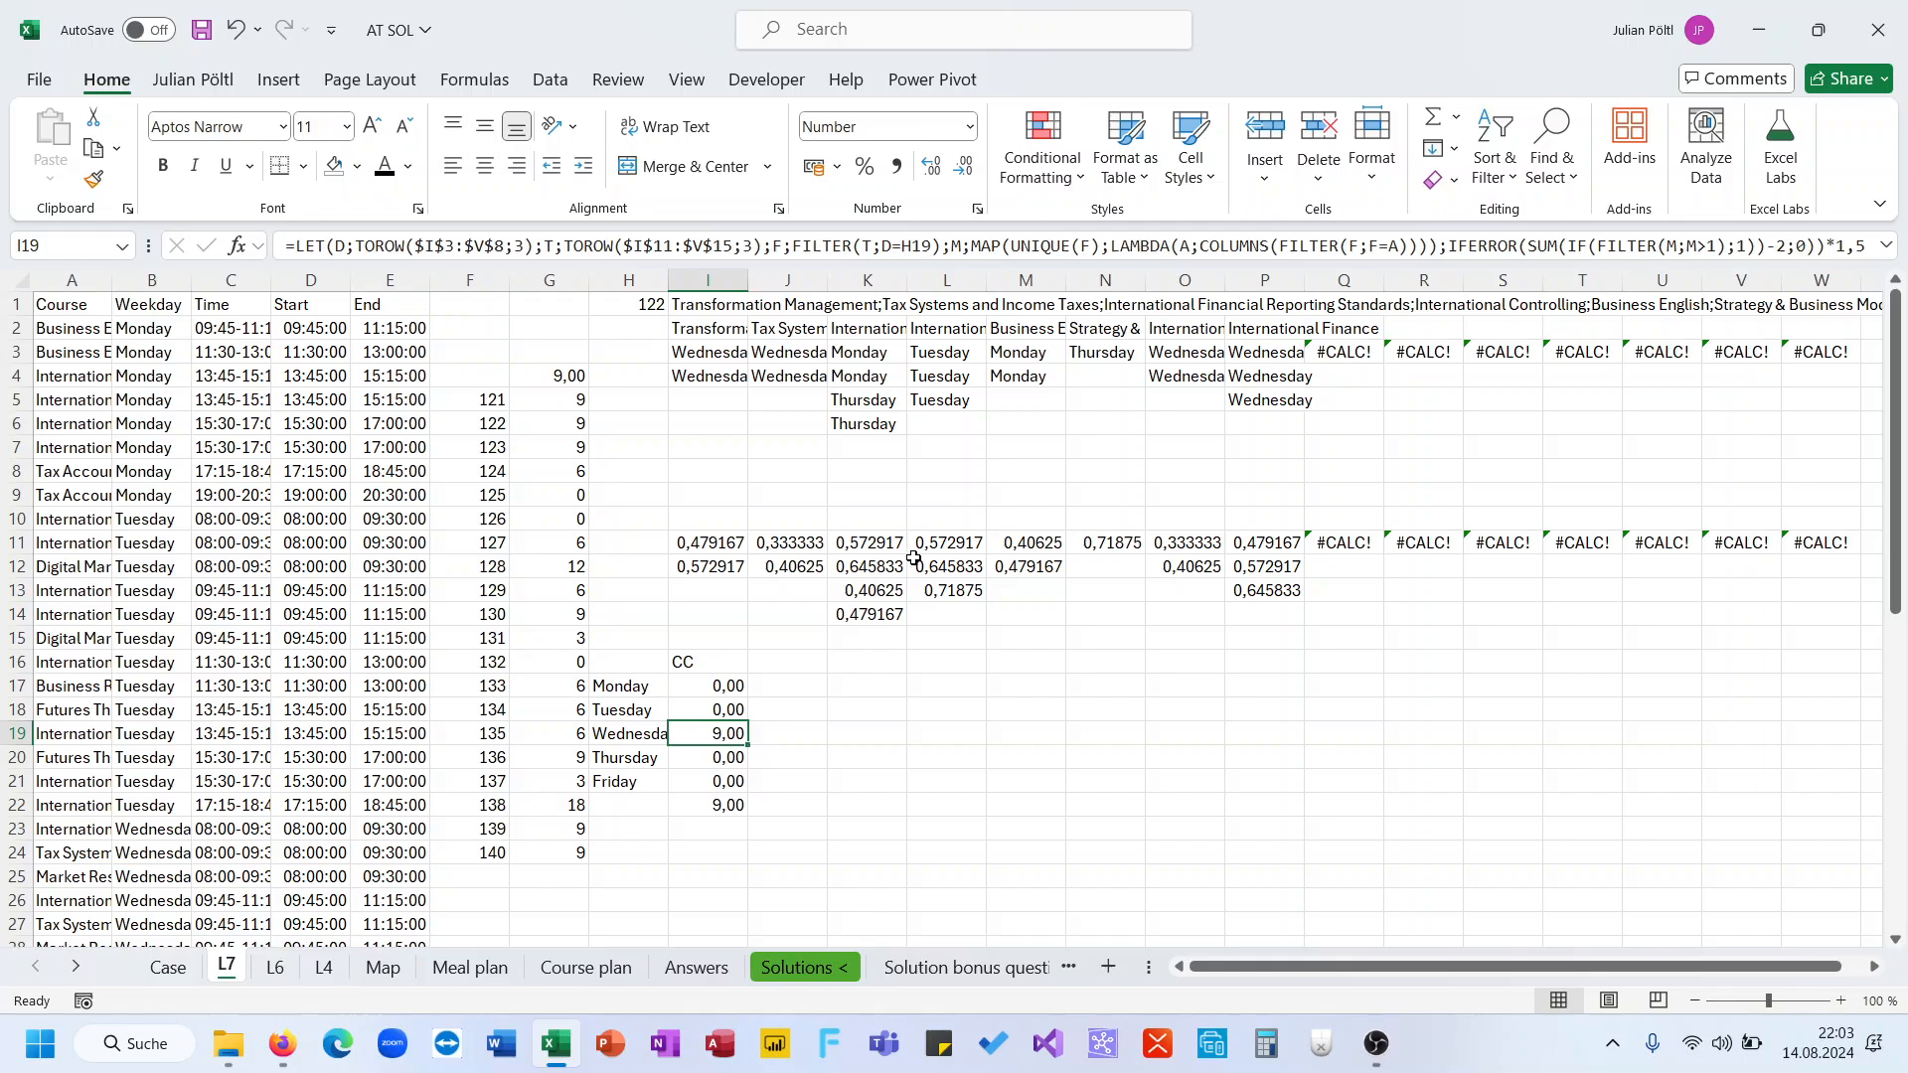
{"action": "left_click_drag", "start_coordinate": [725, 552], "coordinate": [770, 564]}
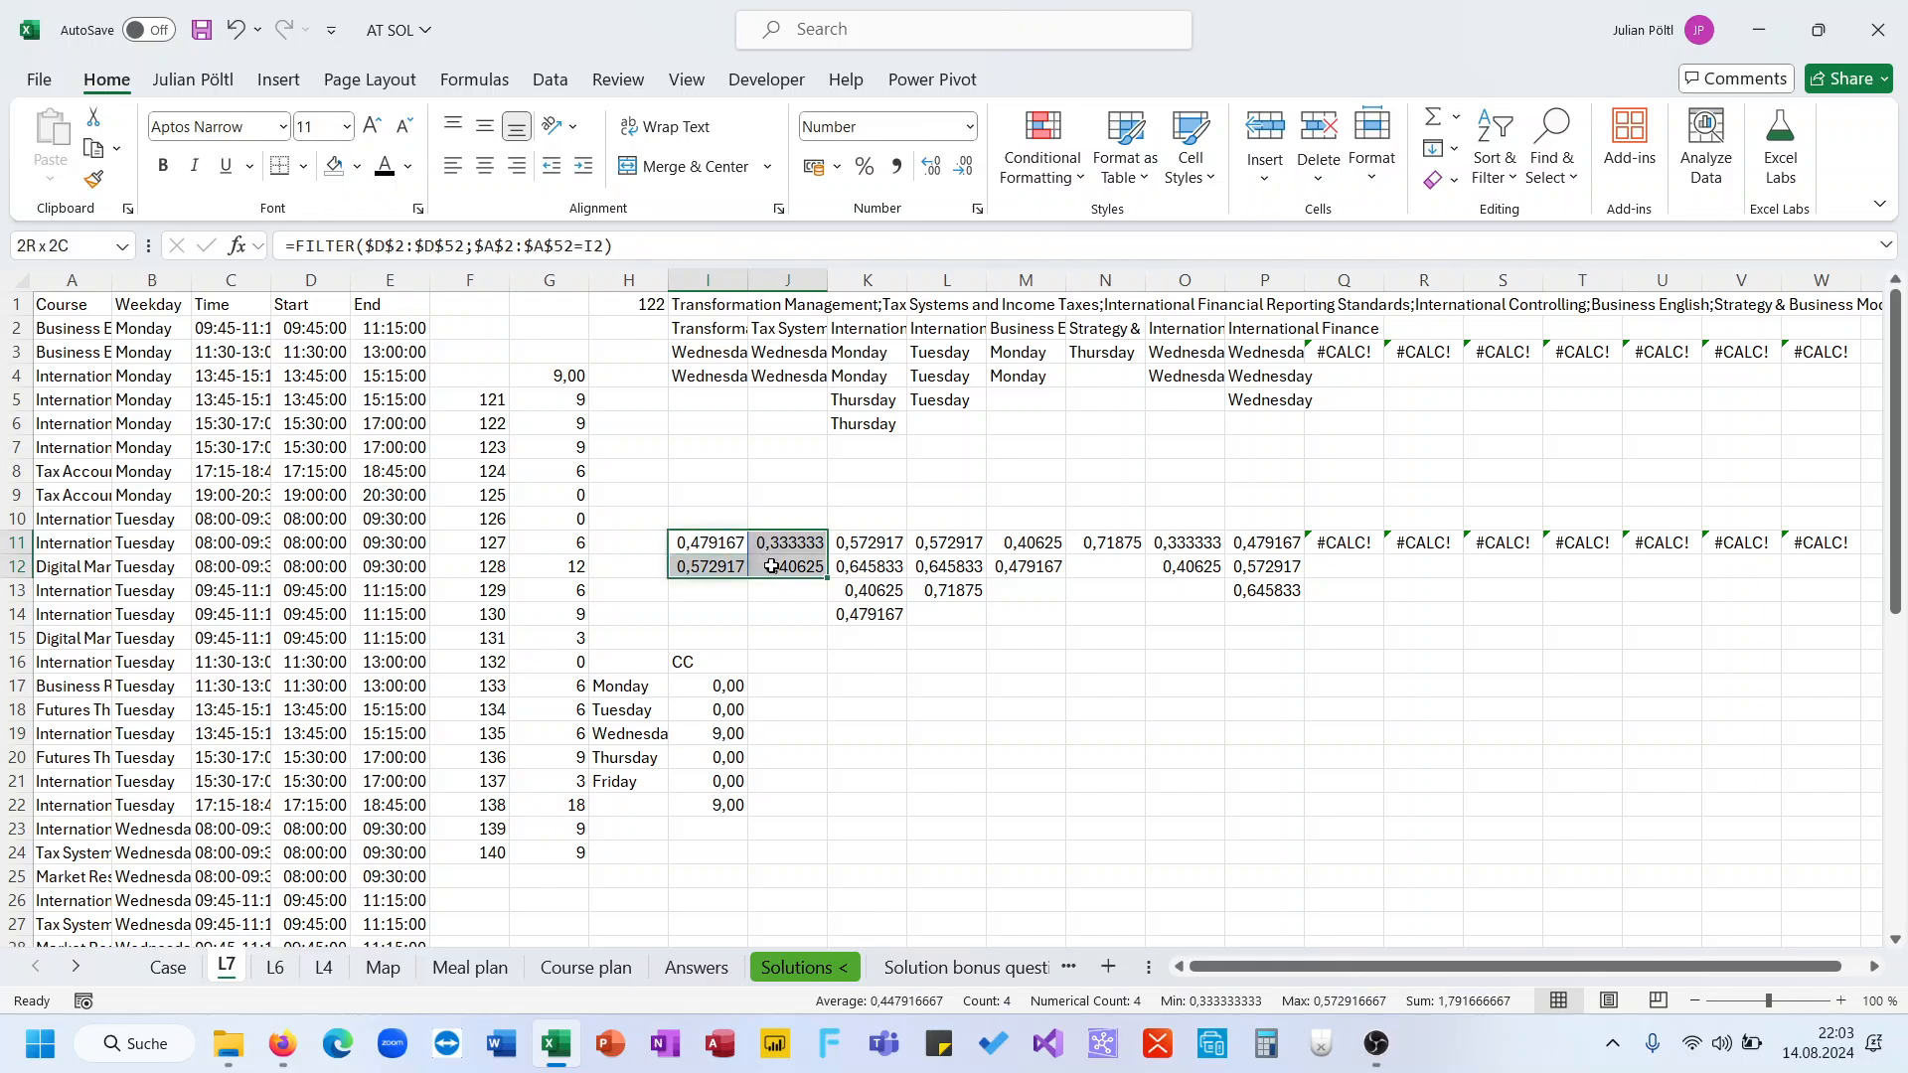
{"action": "key", "text": "ctrl+c"}
{"action": "left_click", "coordinate": [840, 684]}
{"action": "key", "text": "ctrl+v"}
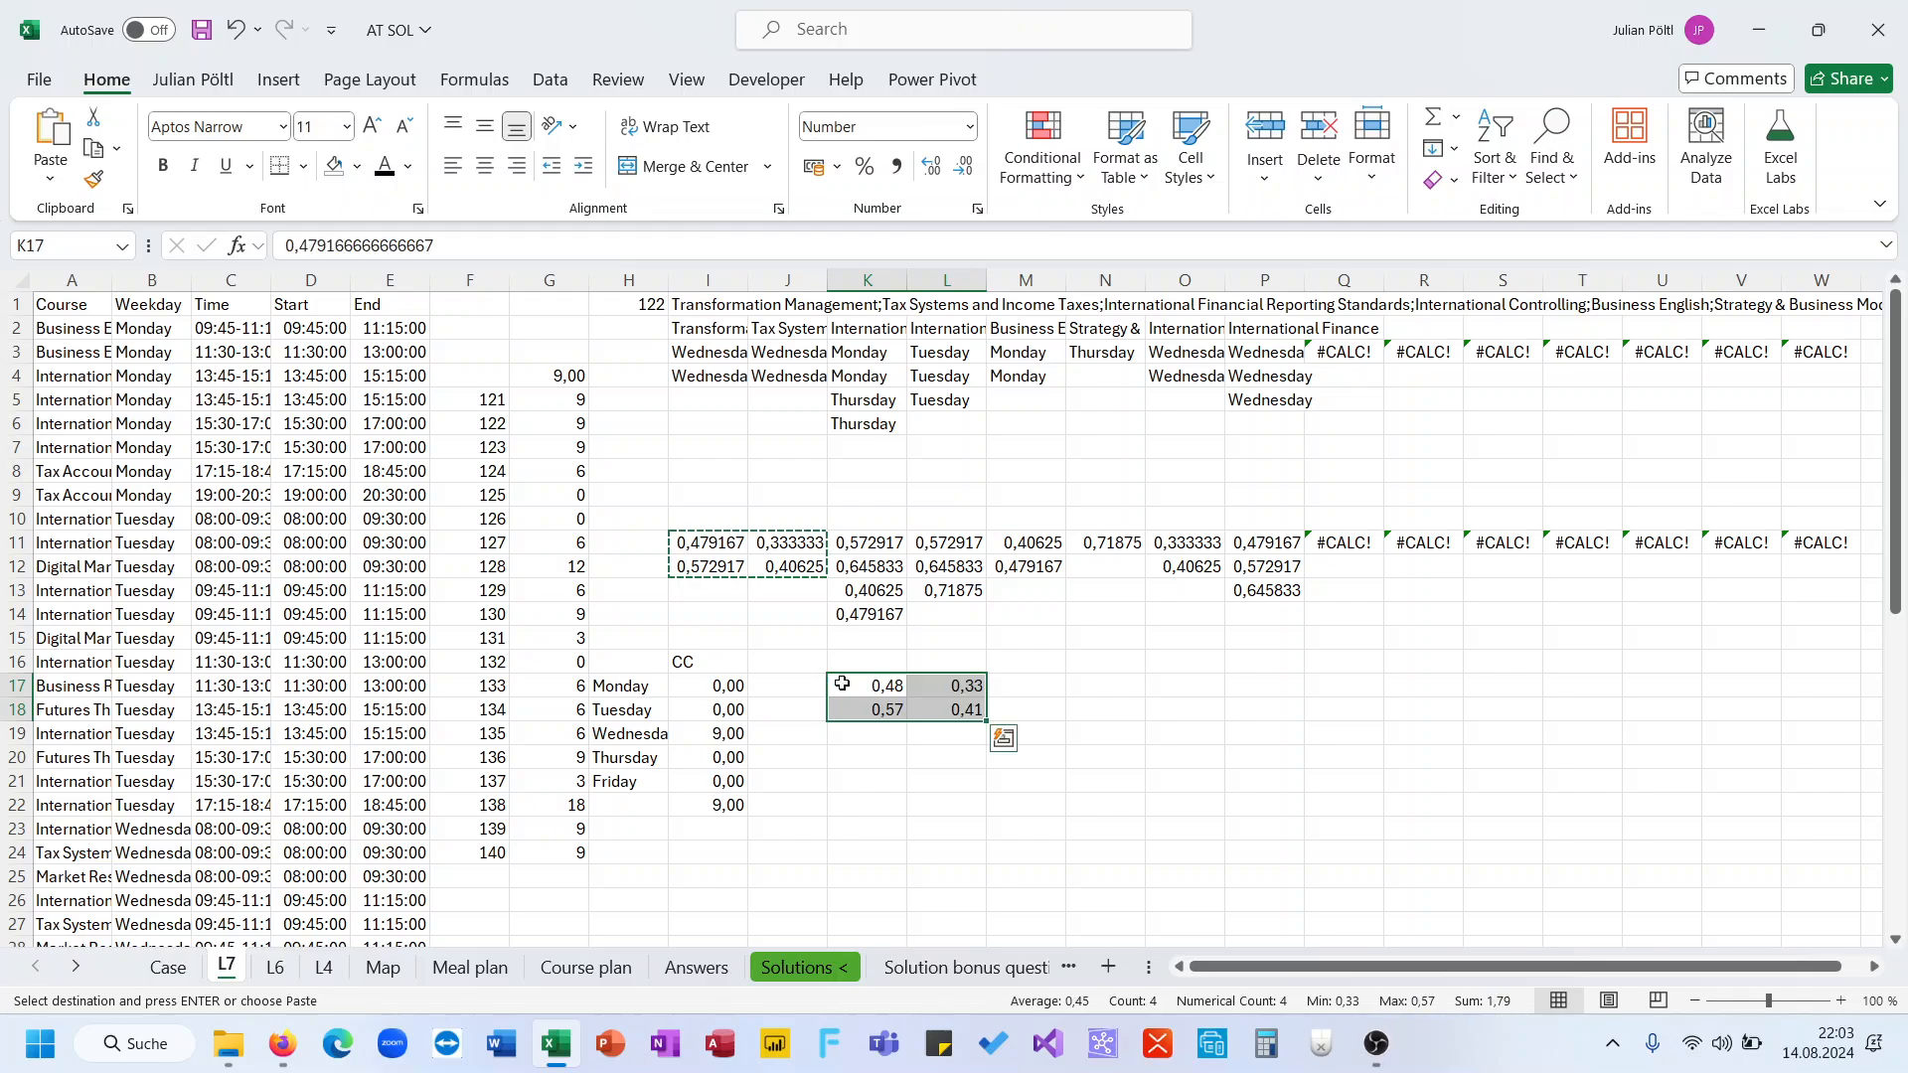
Copy the values in O11:P13 and paste them into K19
{"action": "left_click", "coordinate": [1188, 559]}
{"action": "left_click_drag", "start_coordinate": [1193, 545], "coordinate": [1252, 588]}
{"action": "key", "text": "ctrl+c"}
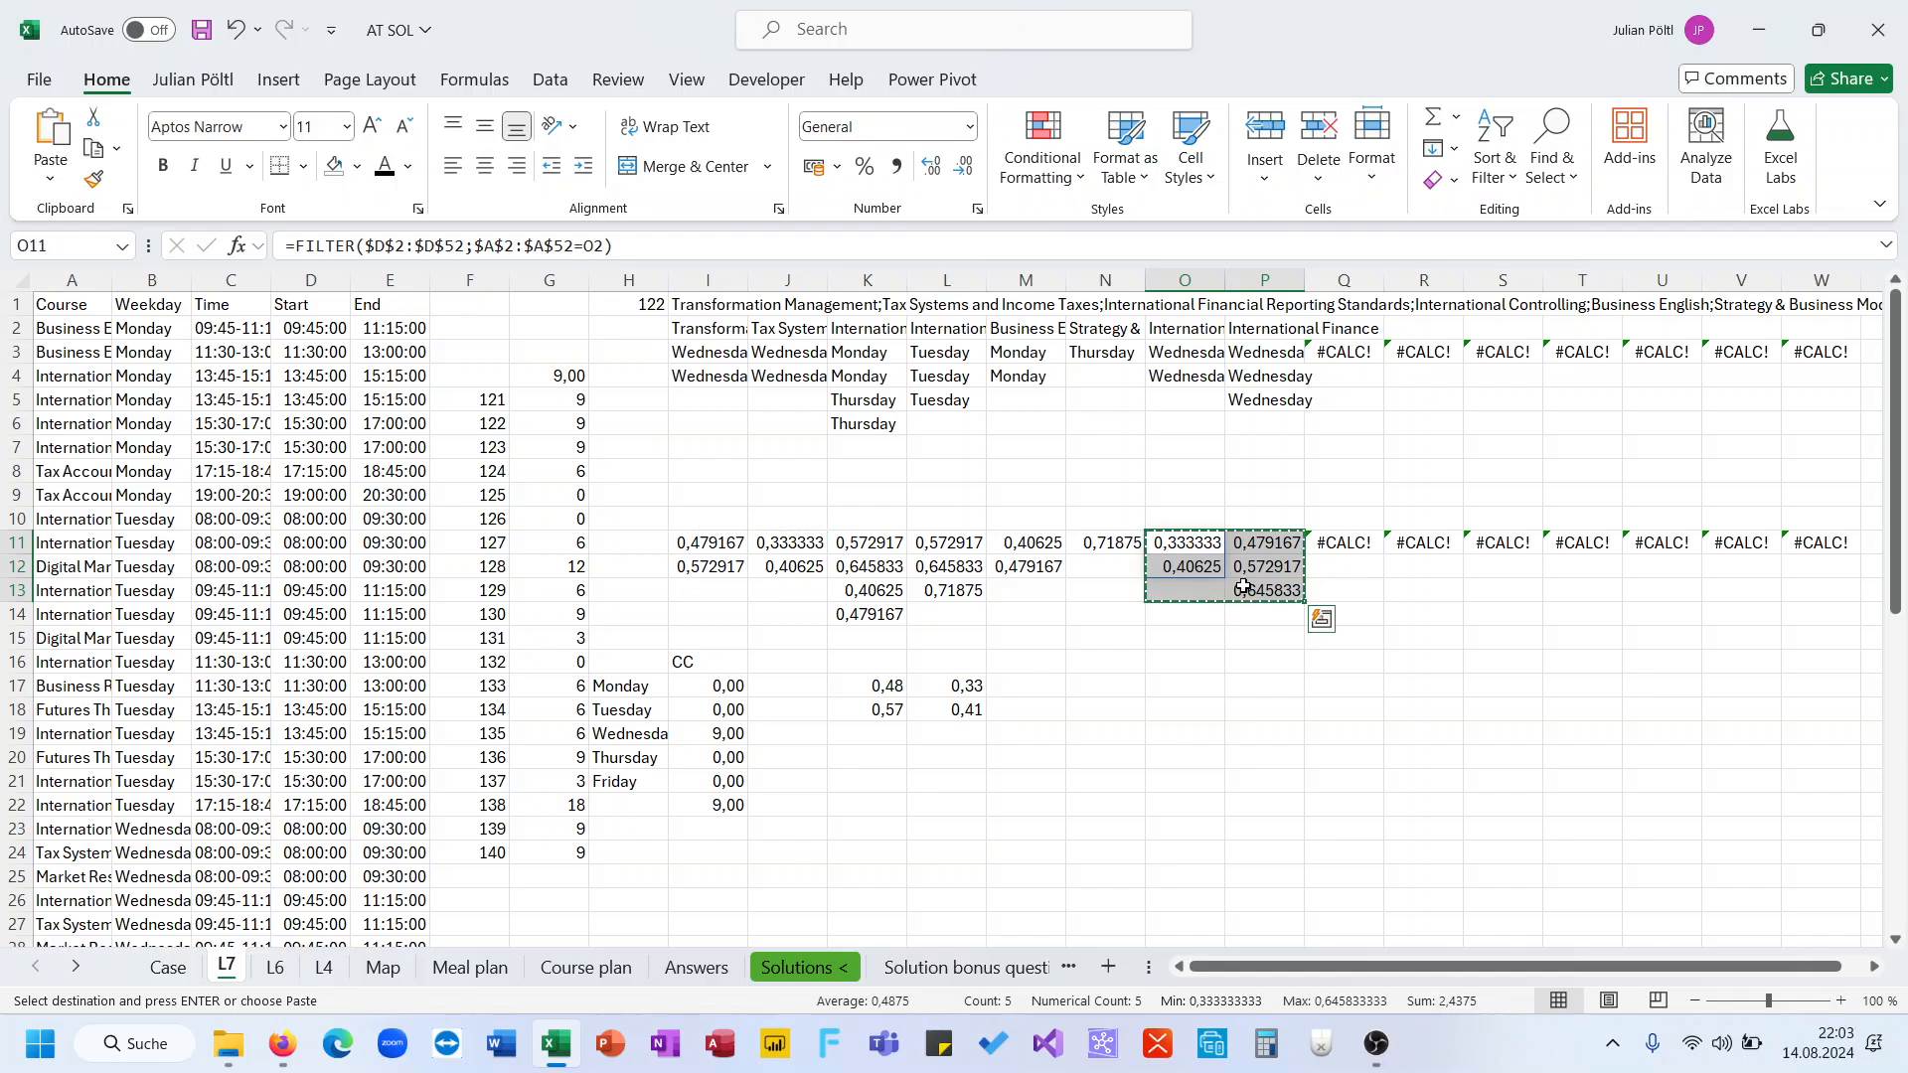
{"action": "left_click", "coordinate": [865, 735]}
{"action": "key", "text": "ctrl+v"}
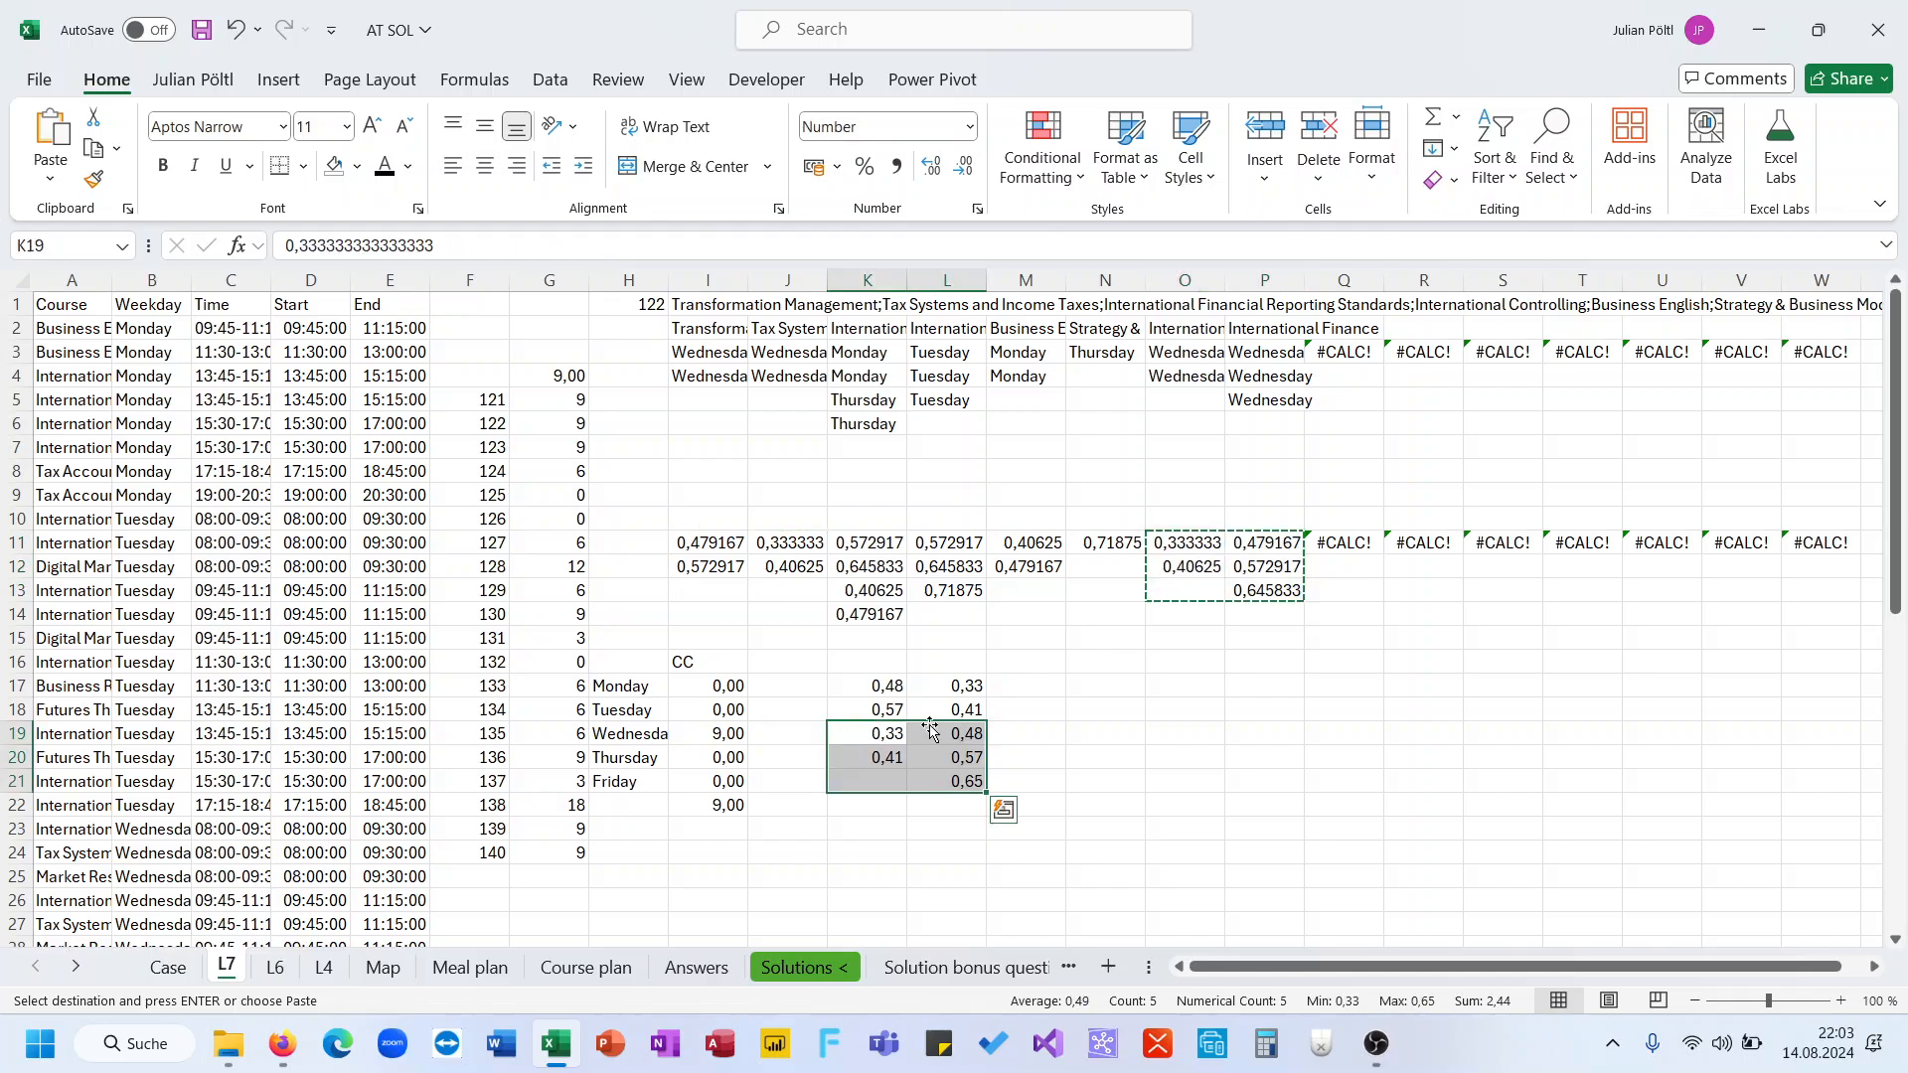
Enter a TOCOL formula in M17 that flattens K17:L21 into a single column
{"action": "left_click", "coordinate": [1029, 689]}
{"action": "left_click", "coordinate": [978, 688]}
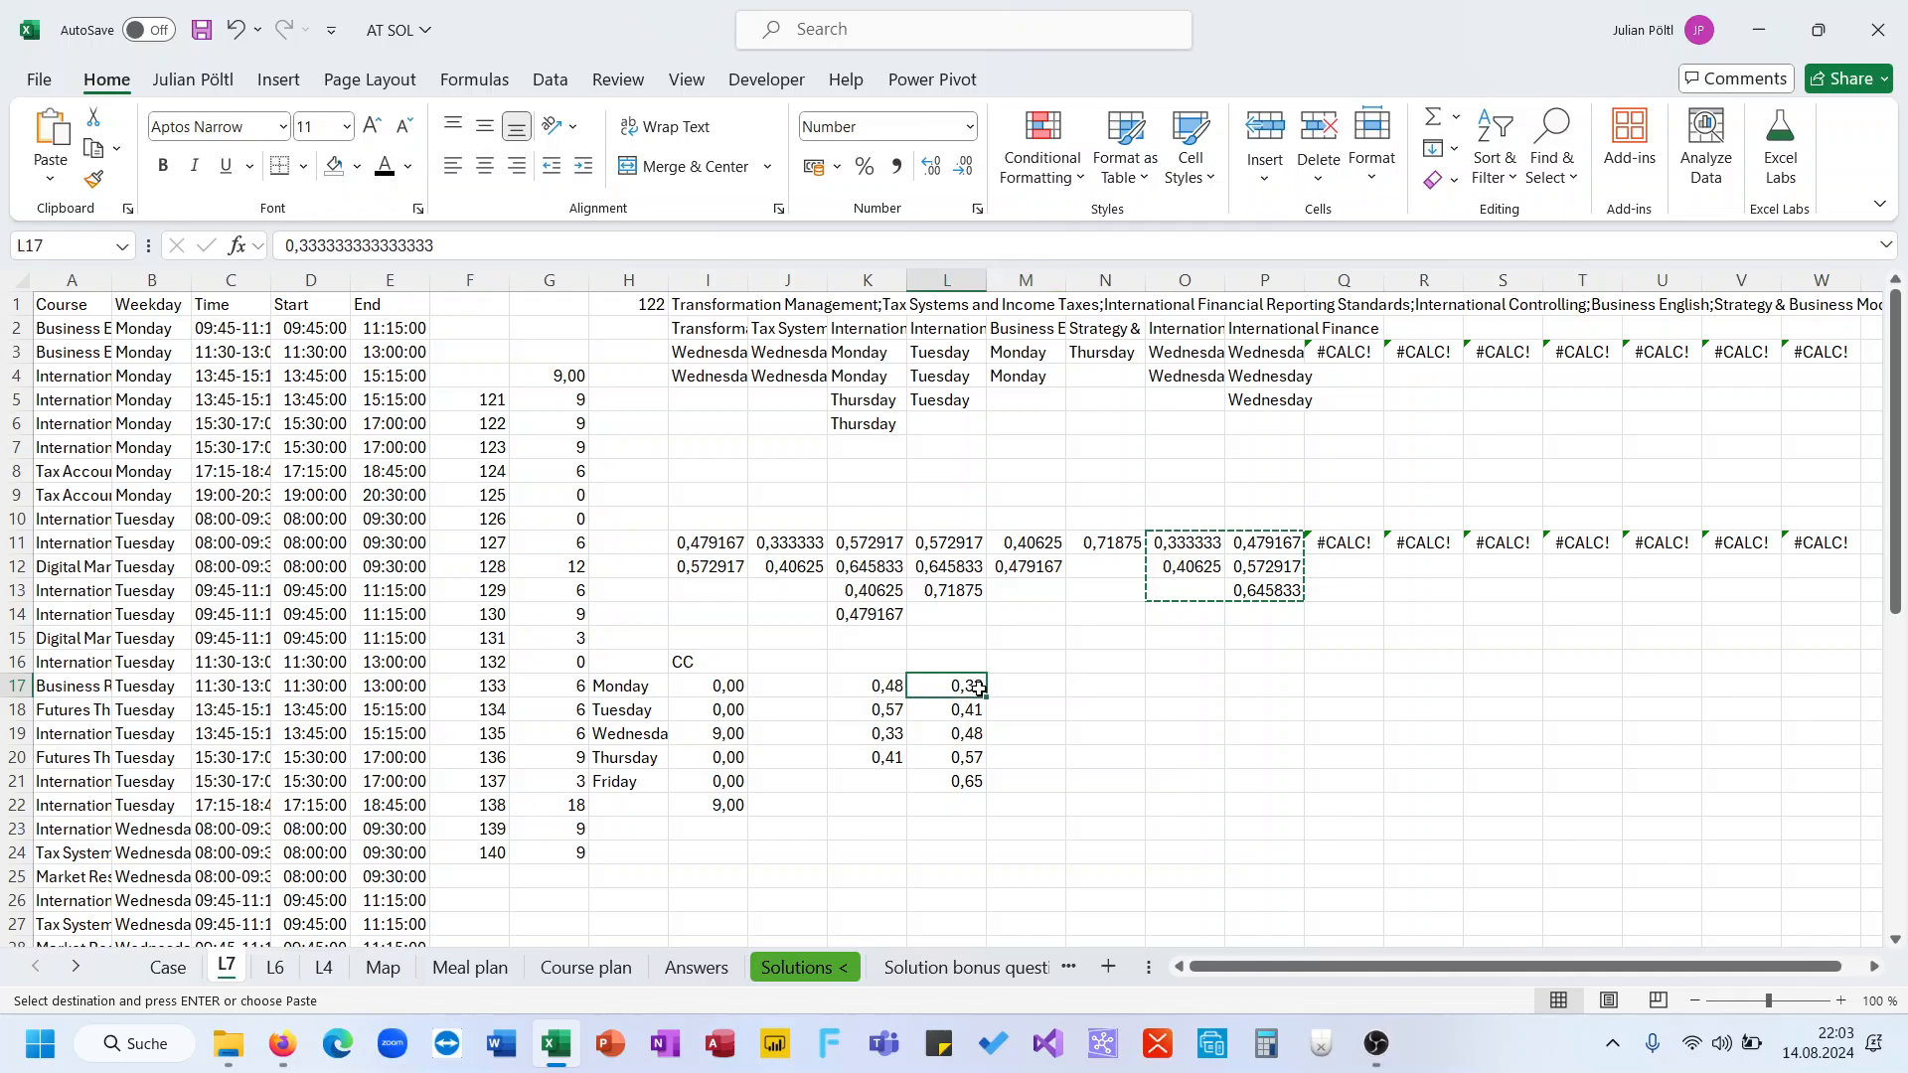
{"action": "left_click", "coordinate": [1021, 688]}
{"action": "type", "text": "=toc"}
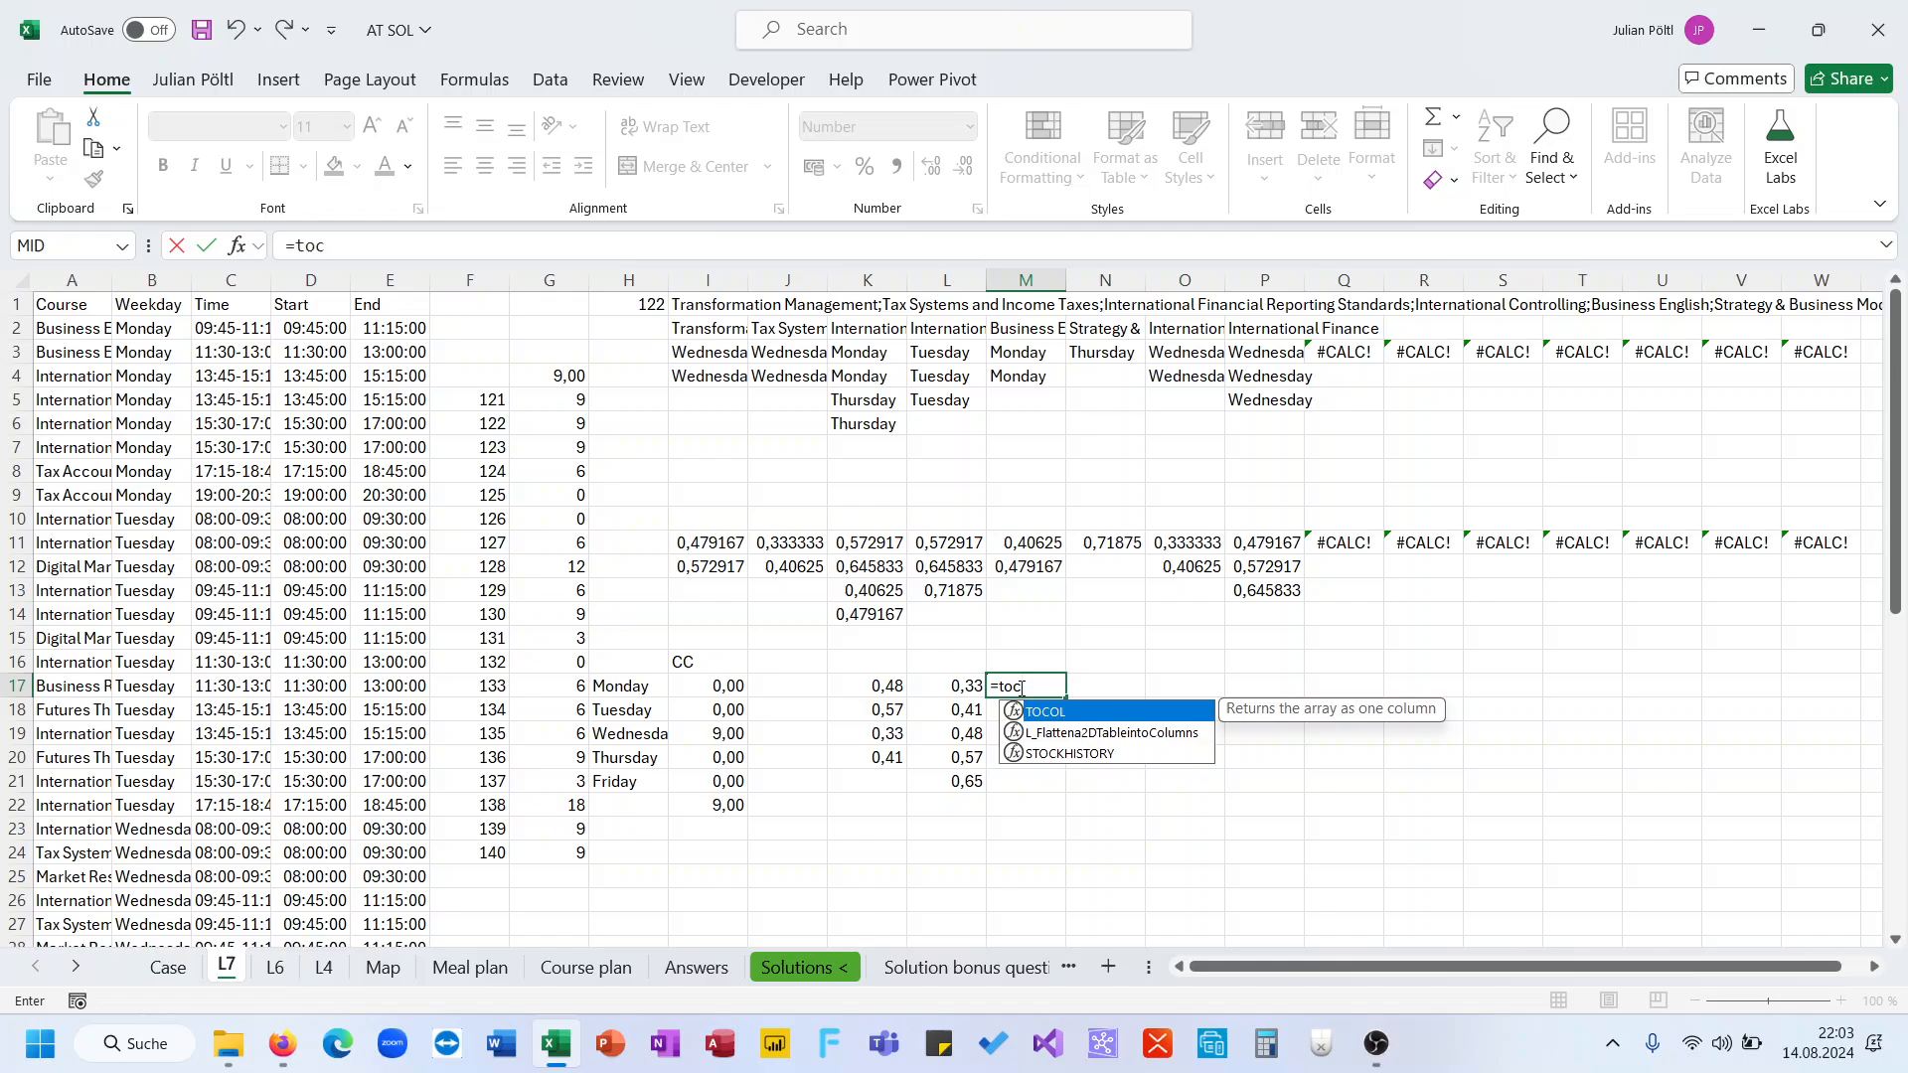
{"action": "key", "text": "Tab"}
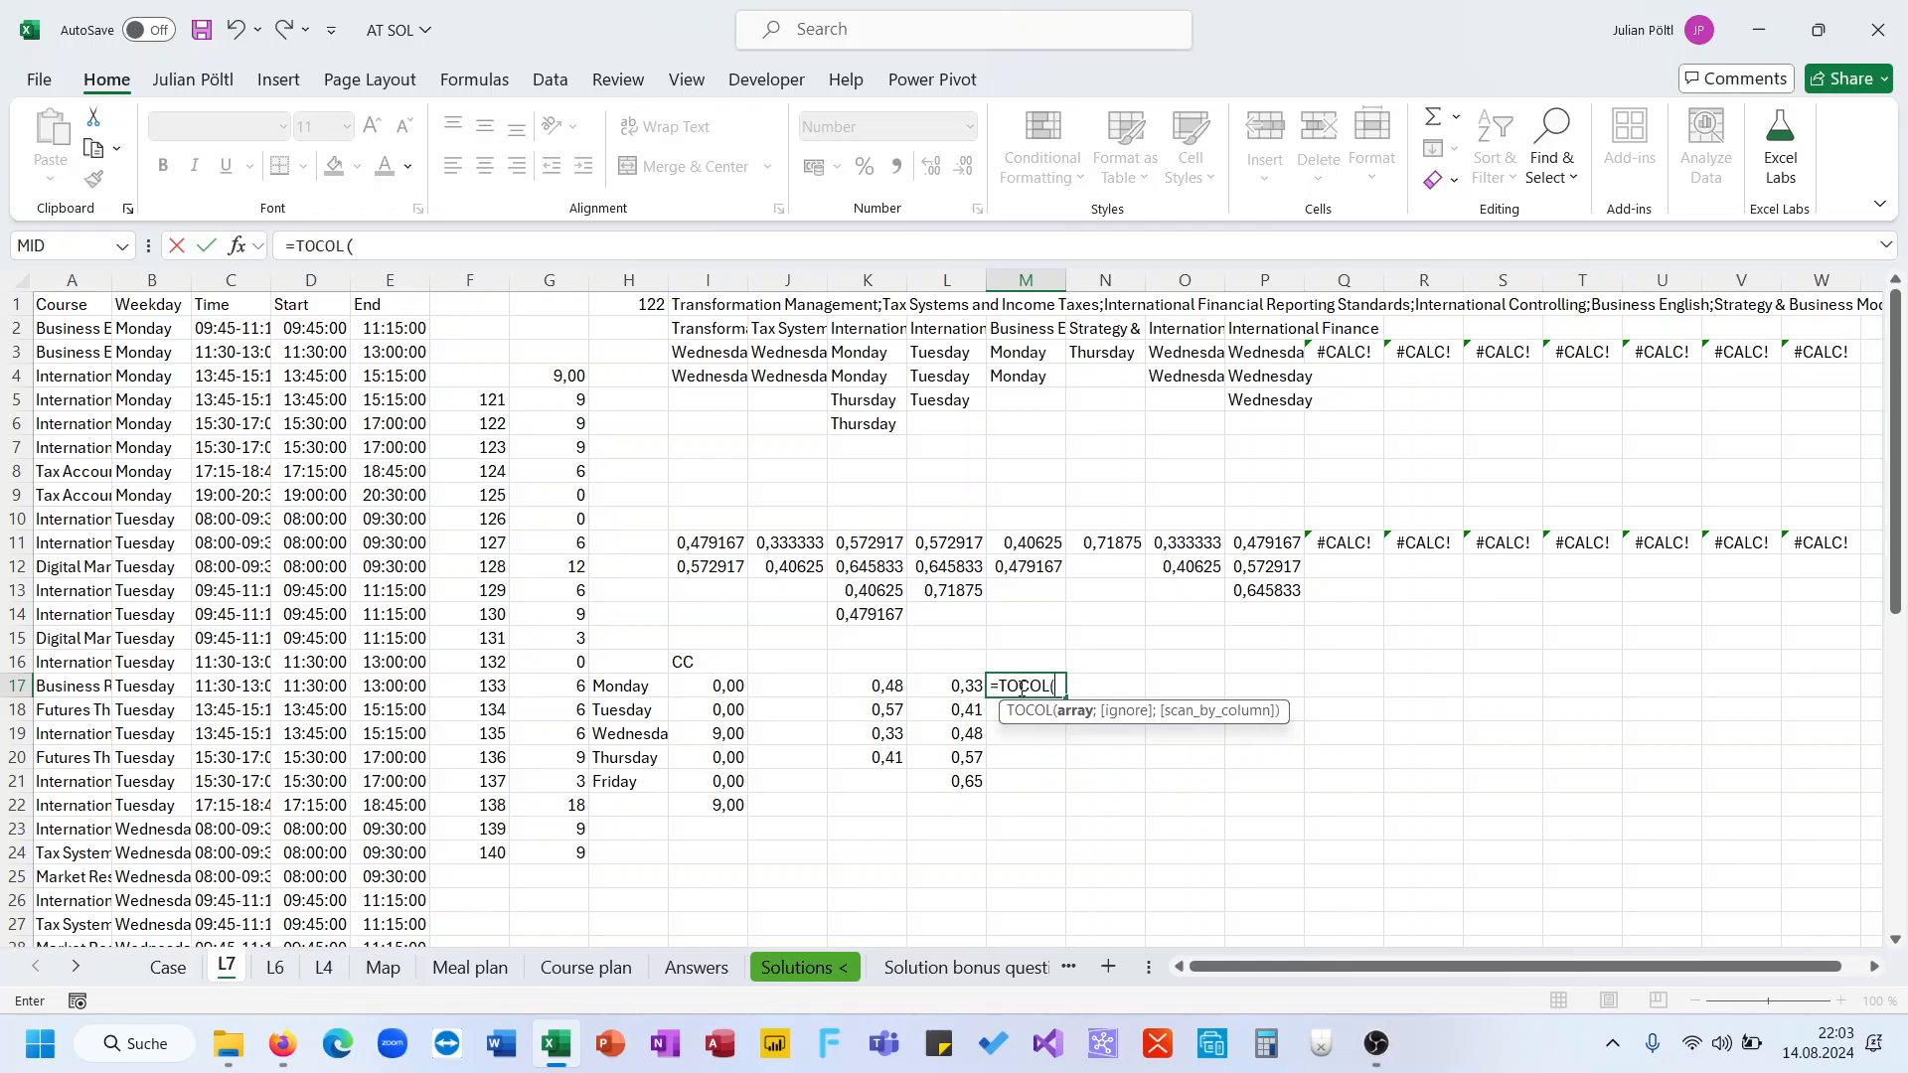
{"action": "left_click_drag", "start_coordinate": [911, 686], "coordinate": [956, 783]}
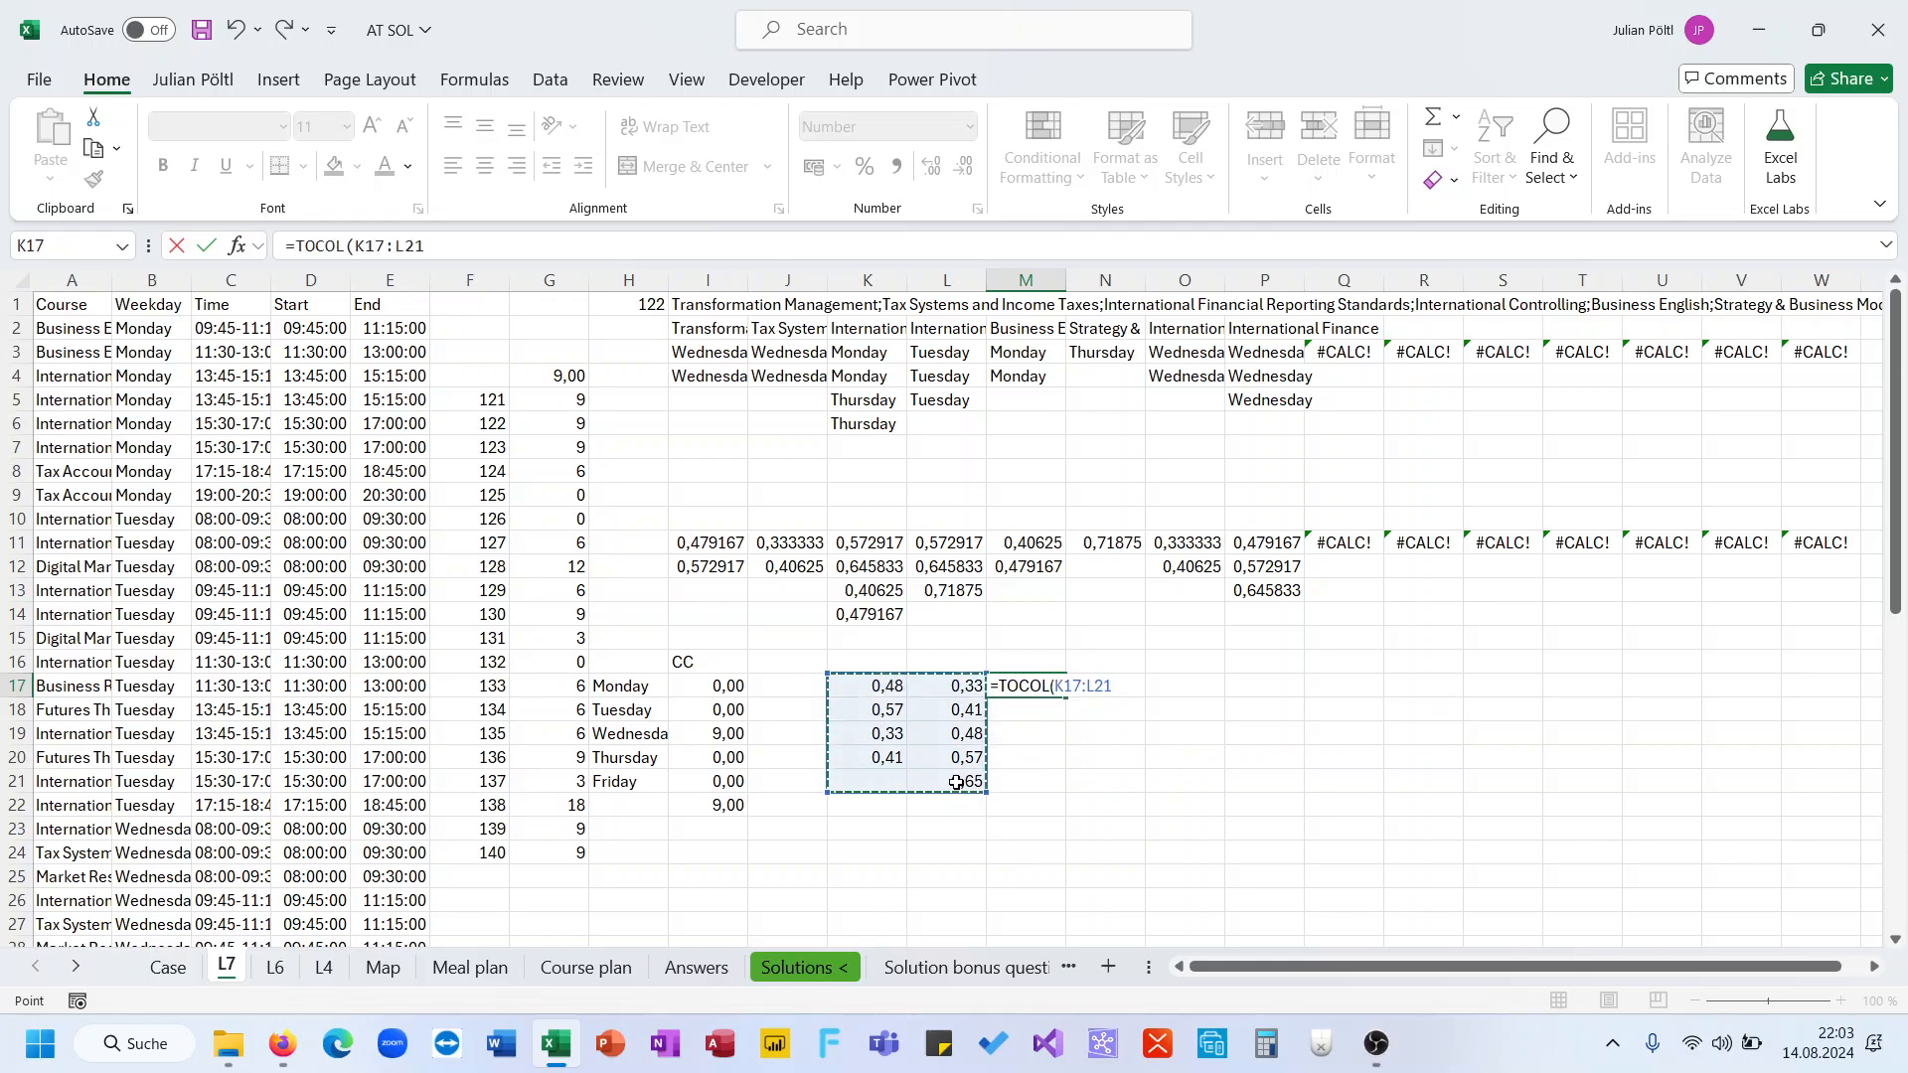
{"action": "key", "text": "Return"}
{"action": "key", "text": "Up"}
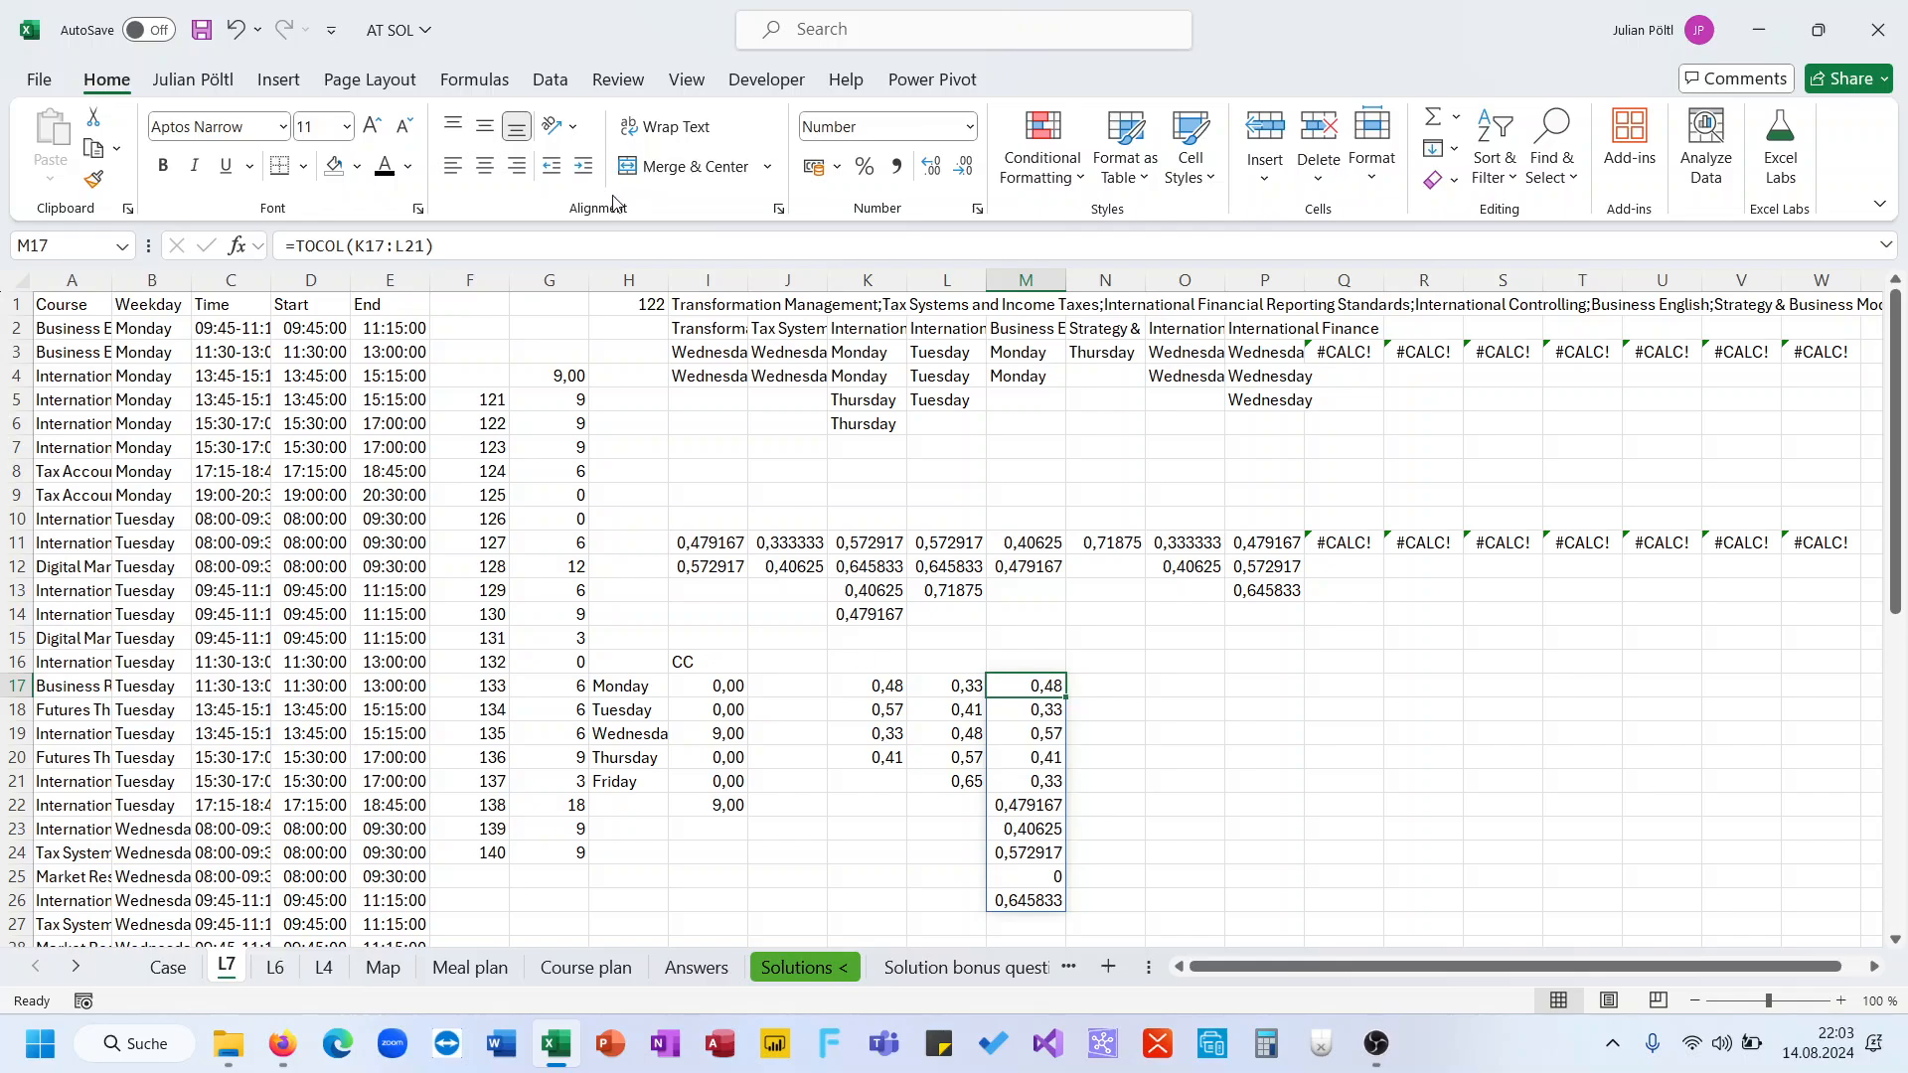
Add 3 as TOCOL's ignore argument so blanks and errors are skipped
{"action": "left_click", "coordinate": [597, 250]}
{"action": "key", "text": "BackSpace"}
{"action": "type", "text": ";3"}
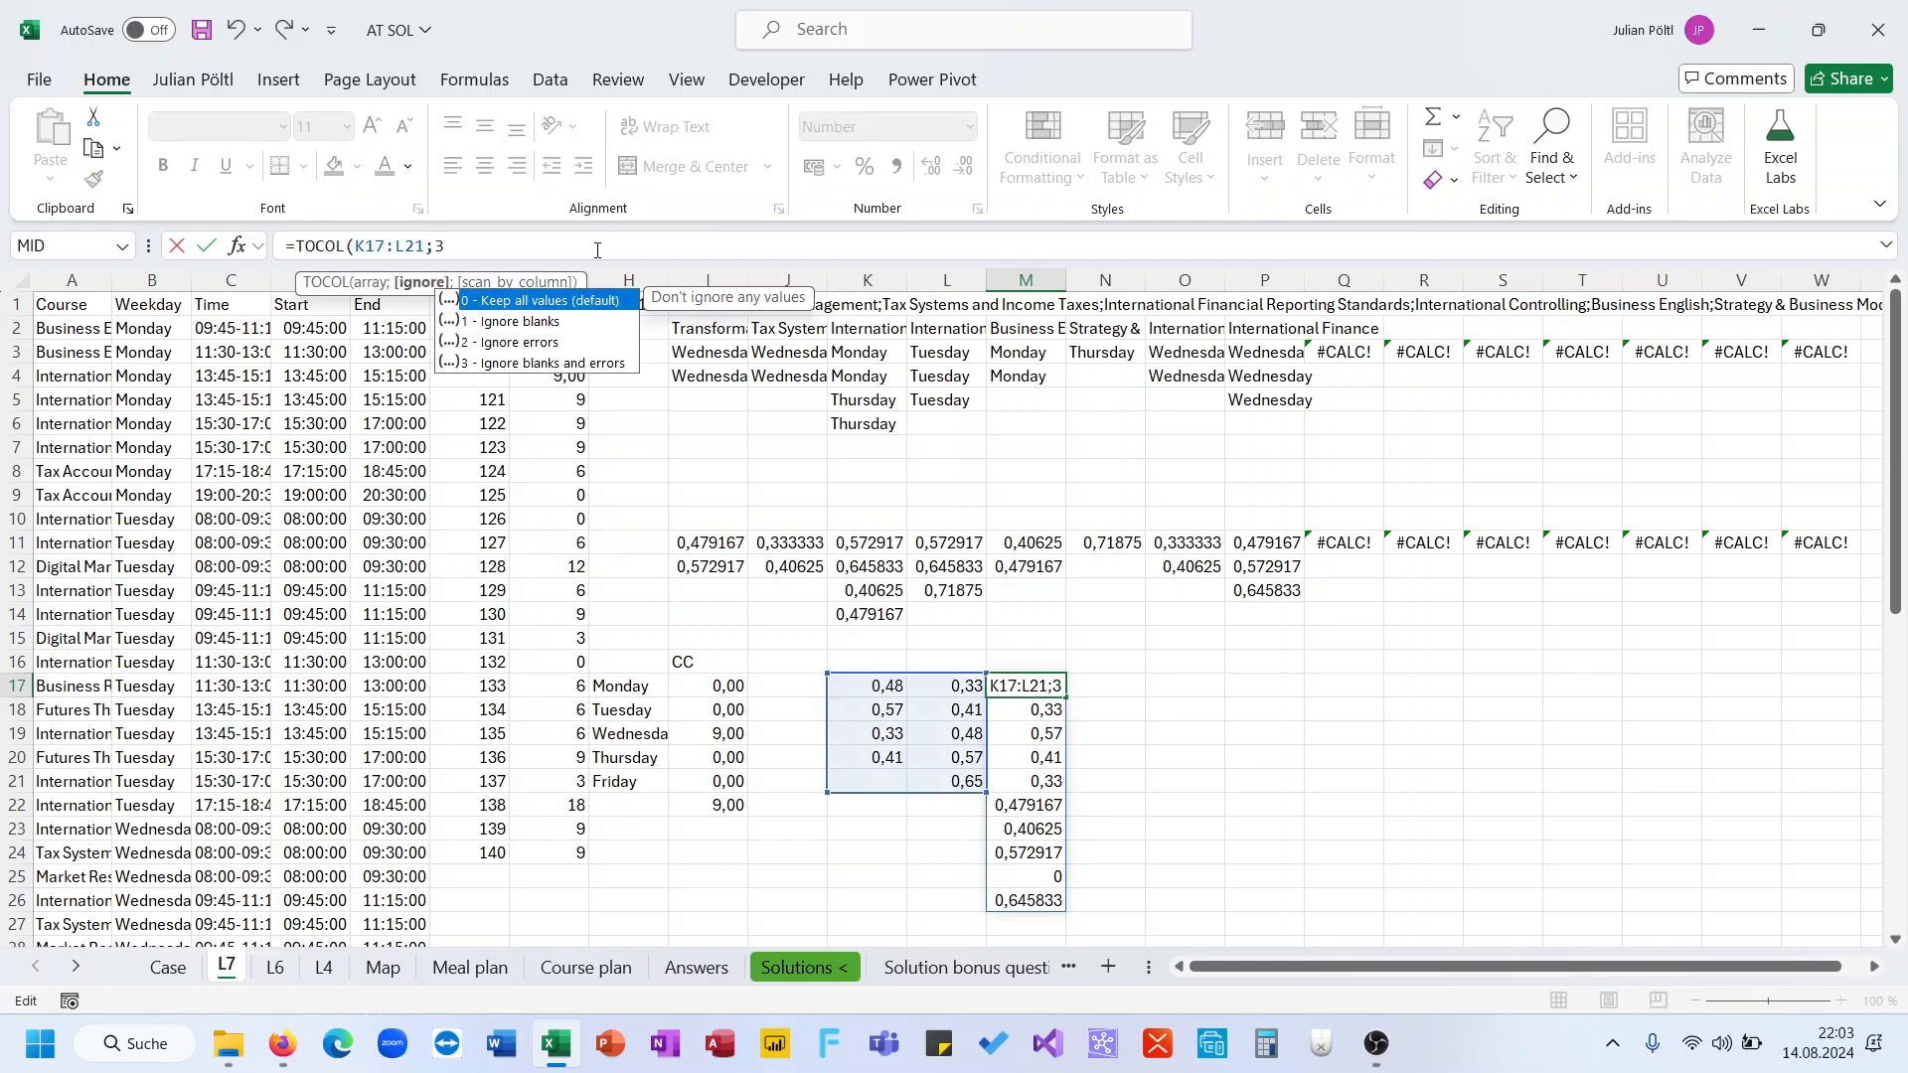
{"action": "key", "text": "Tab"}
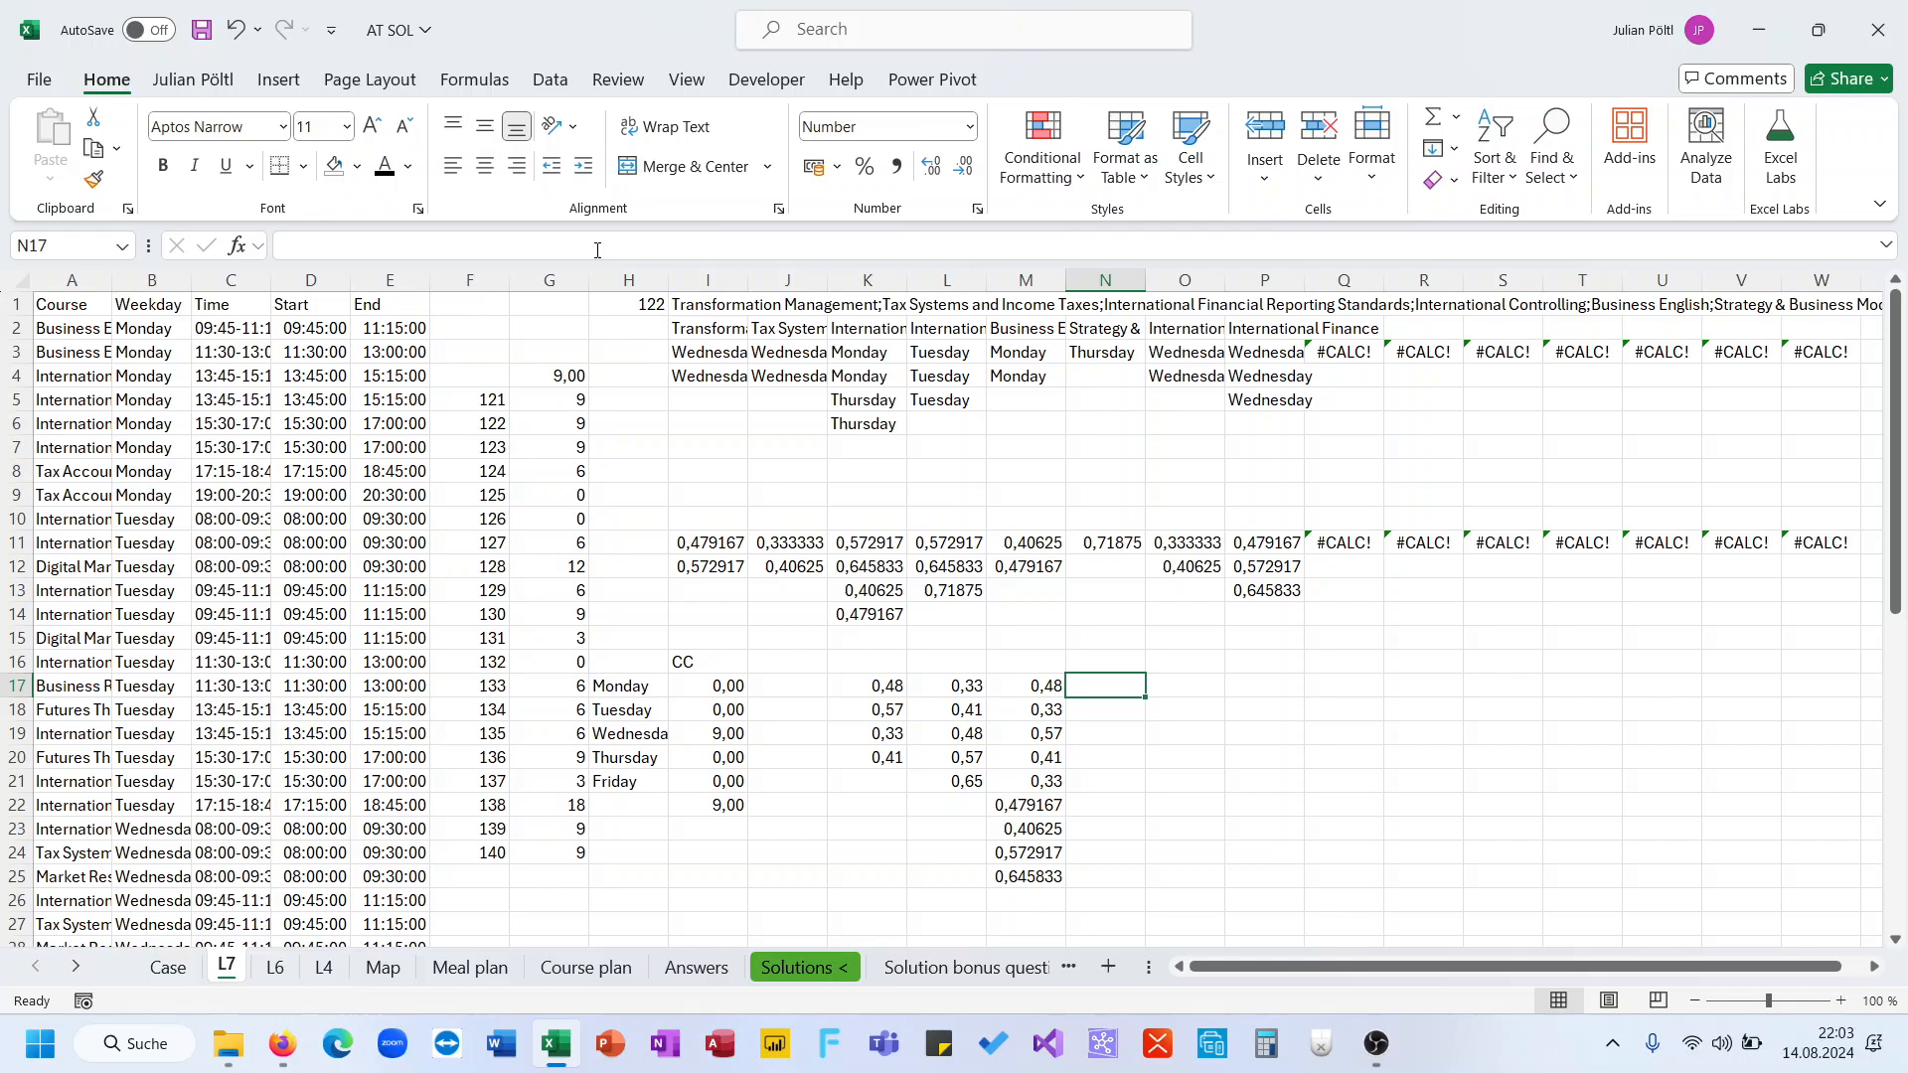
Wrap the TOCOL formula in M17 inside SORT so the flattened values are ordered
{"action": "key", "text": "Left"}
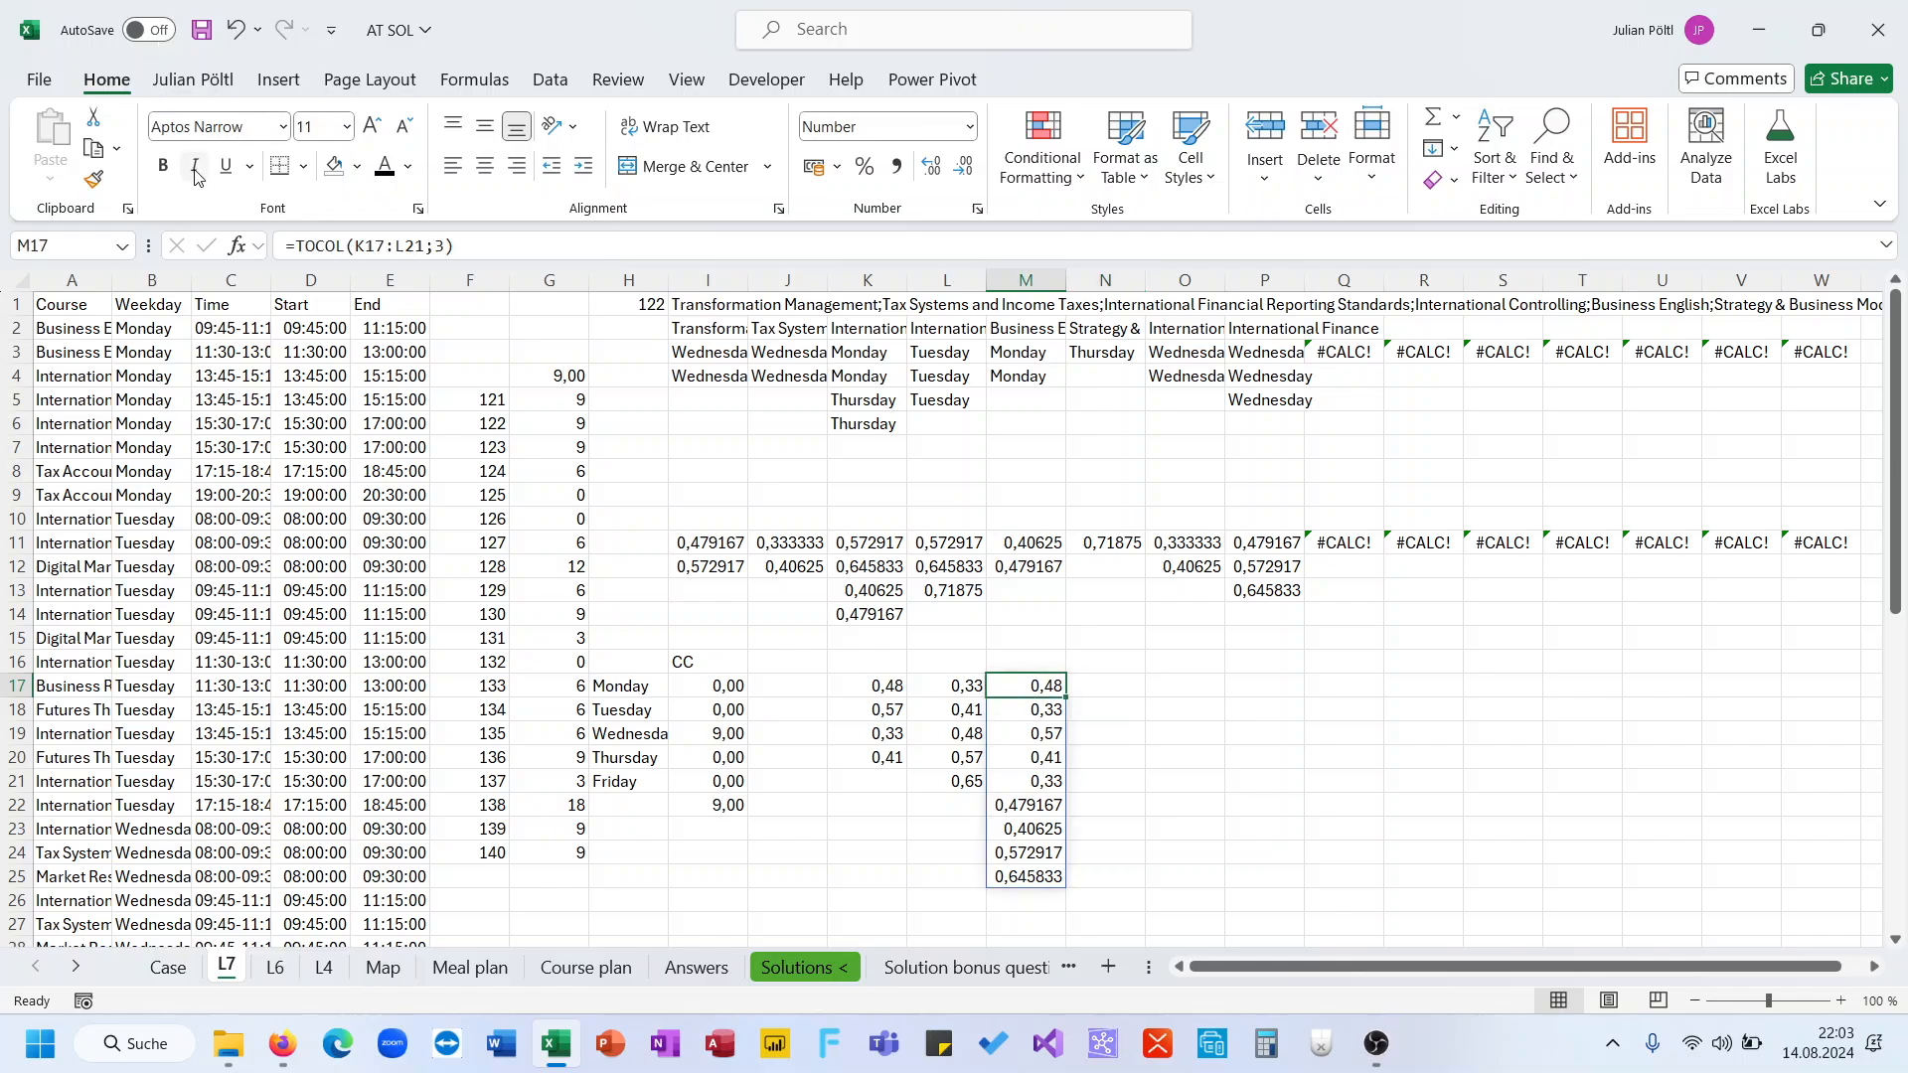
{"action": "left_click", "coordinate": [297, 241]}
{"action": "type", "text": "SORT("}
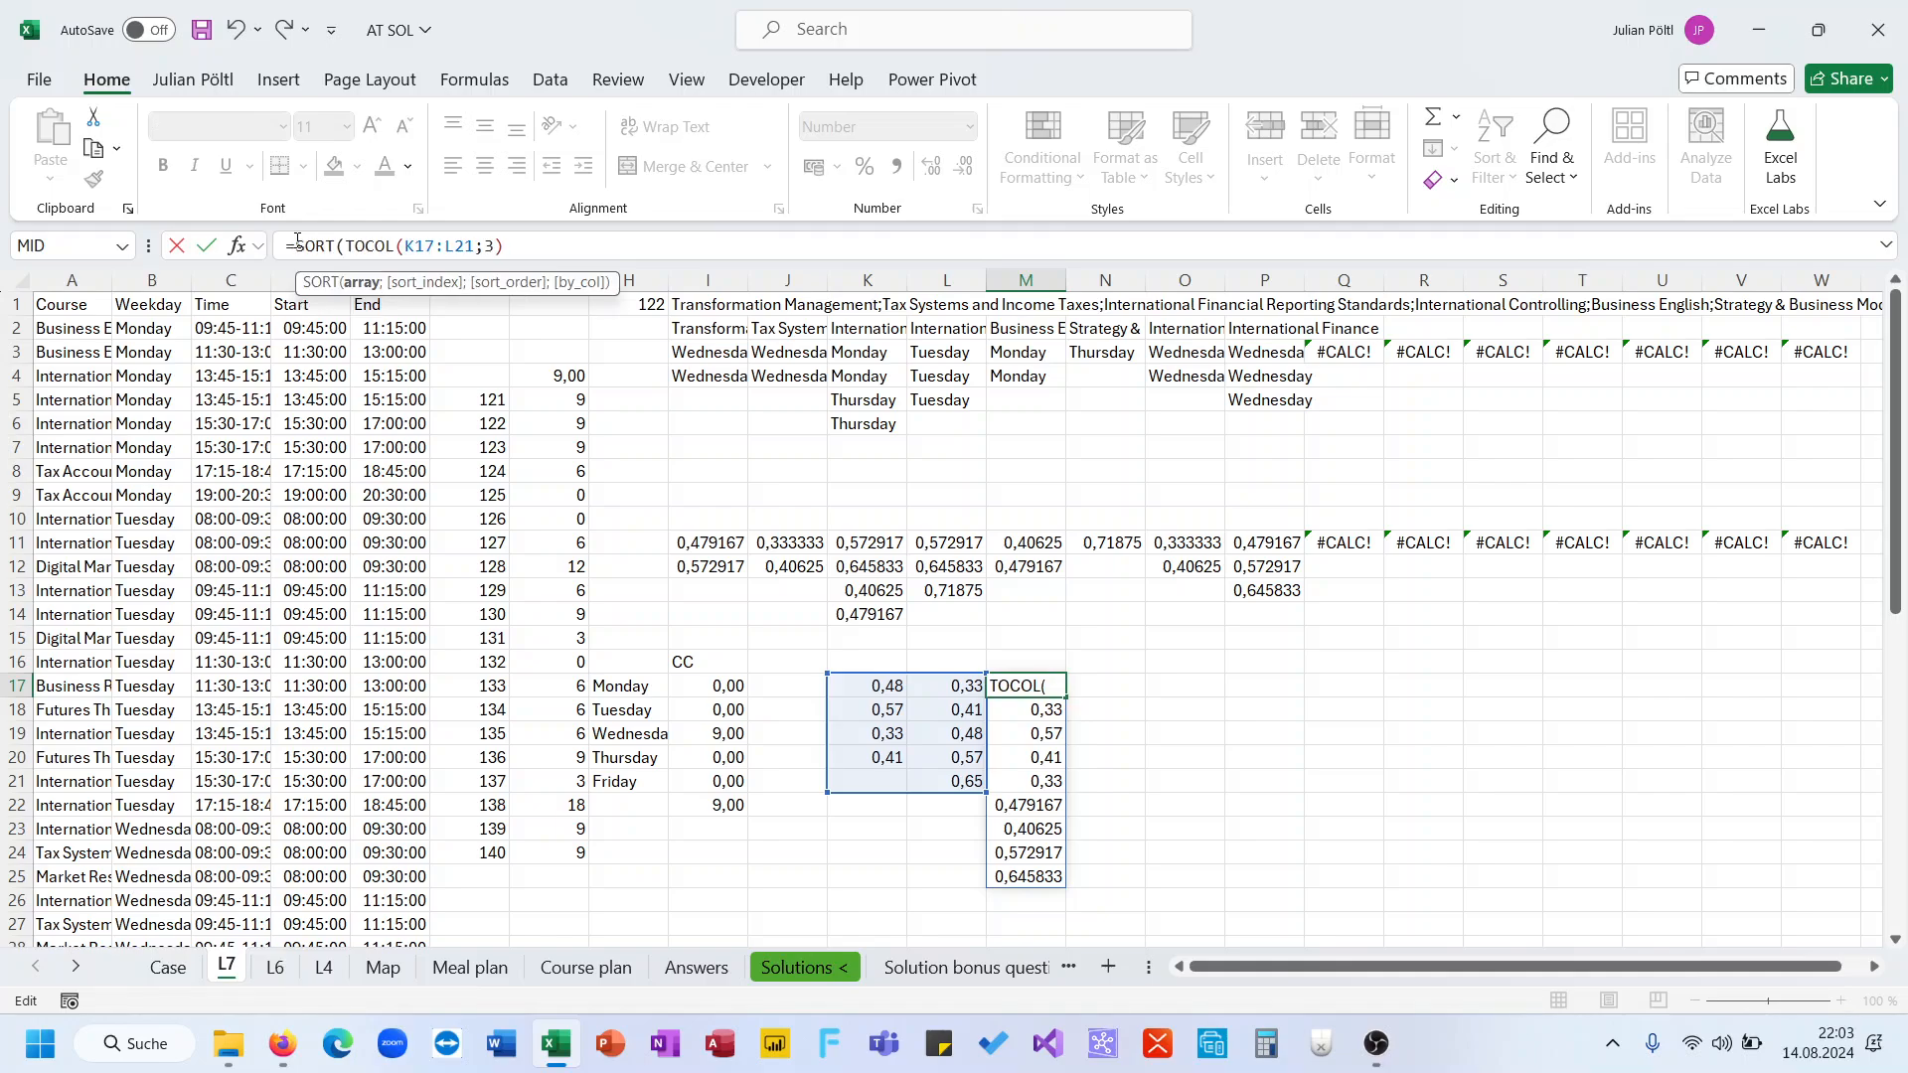
{"action": "left_click", "coordinate": [679, 246]}
{"action": "type", "text": ")"}
{"action": "key", "text": "Return"}
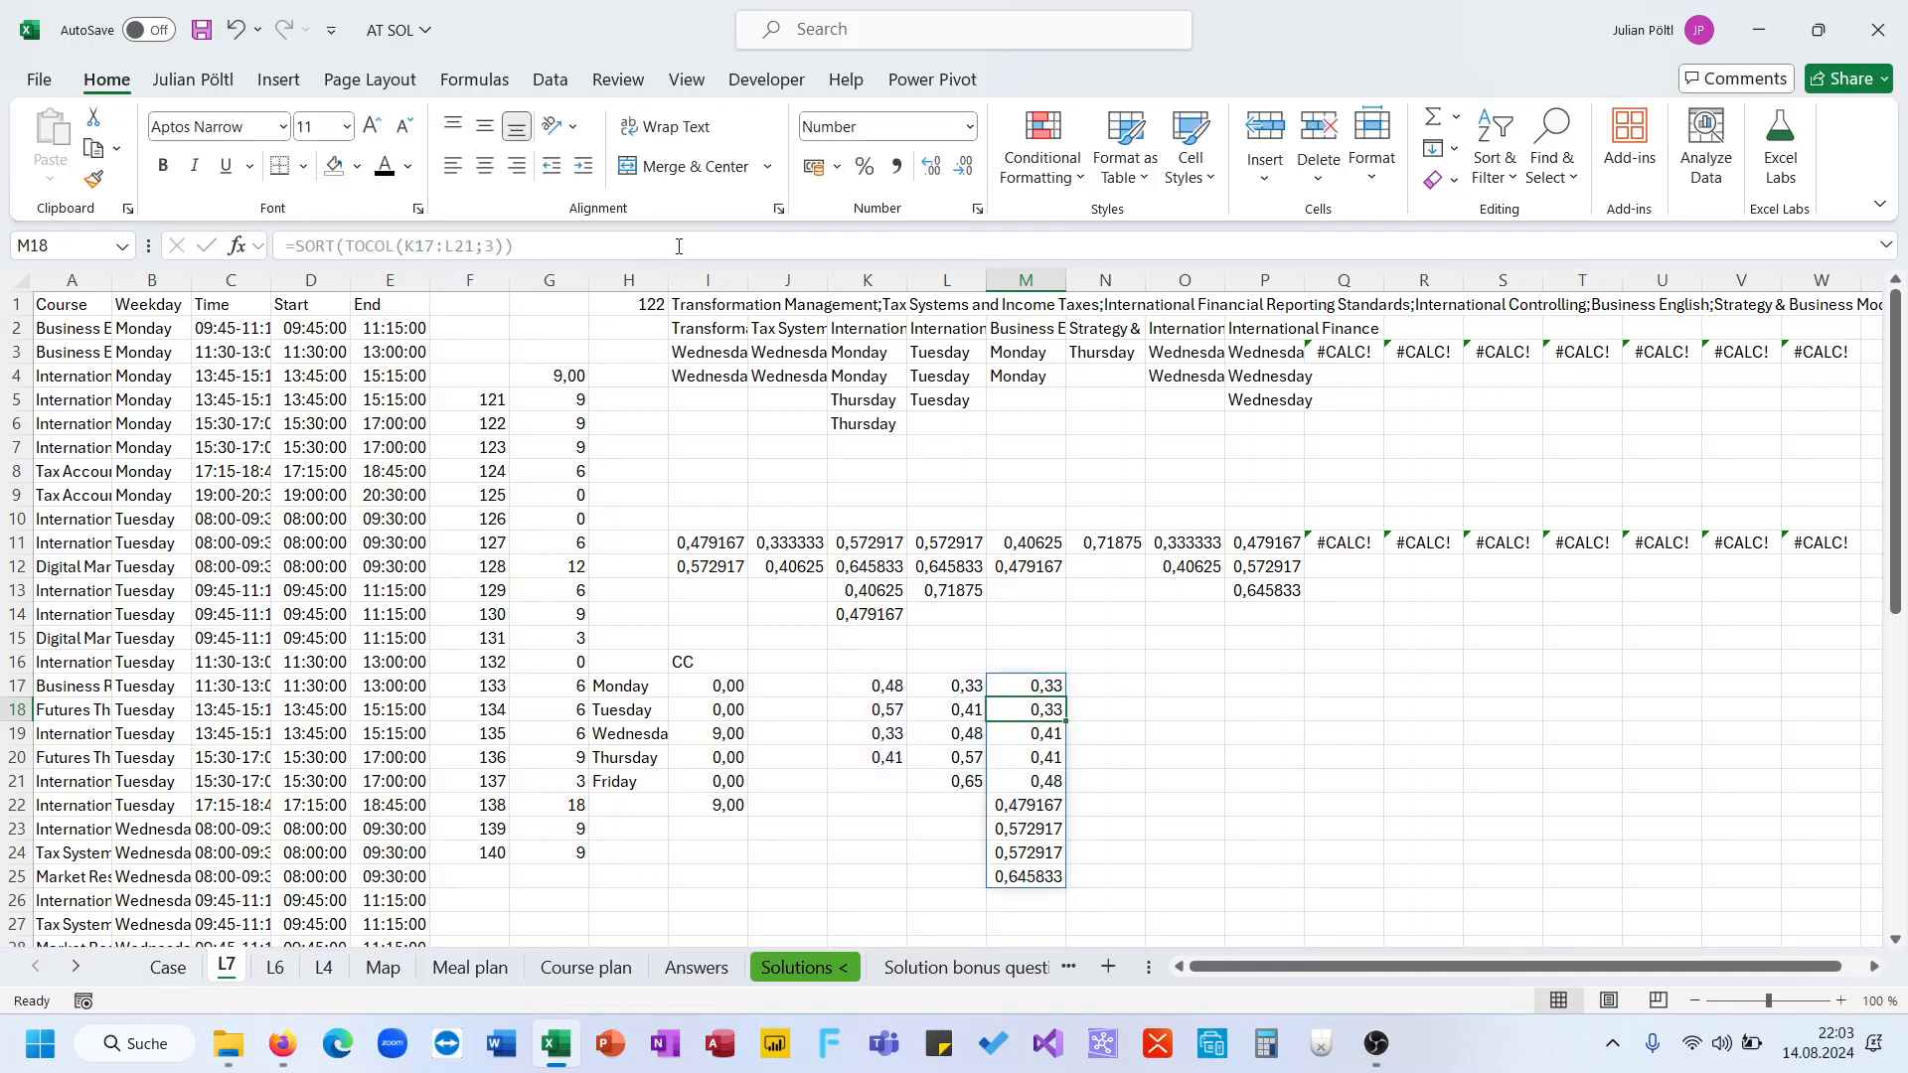
Enter 1 in N17, N19, N21 and N23 beside the sorted values as pair markers
{"action": "key", "text": "Right"}
{"action": "type", "text": "1"}
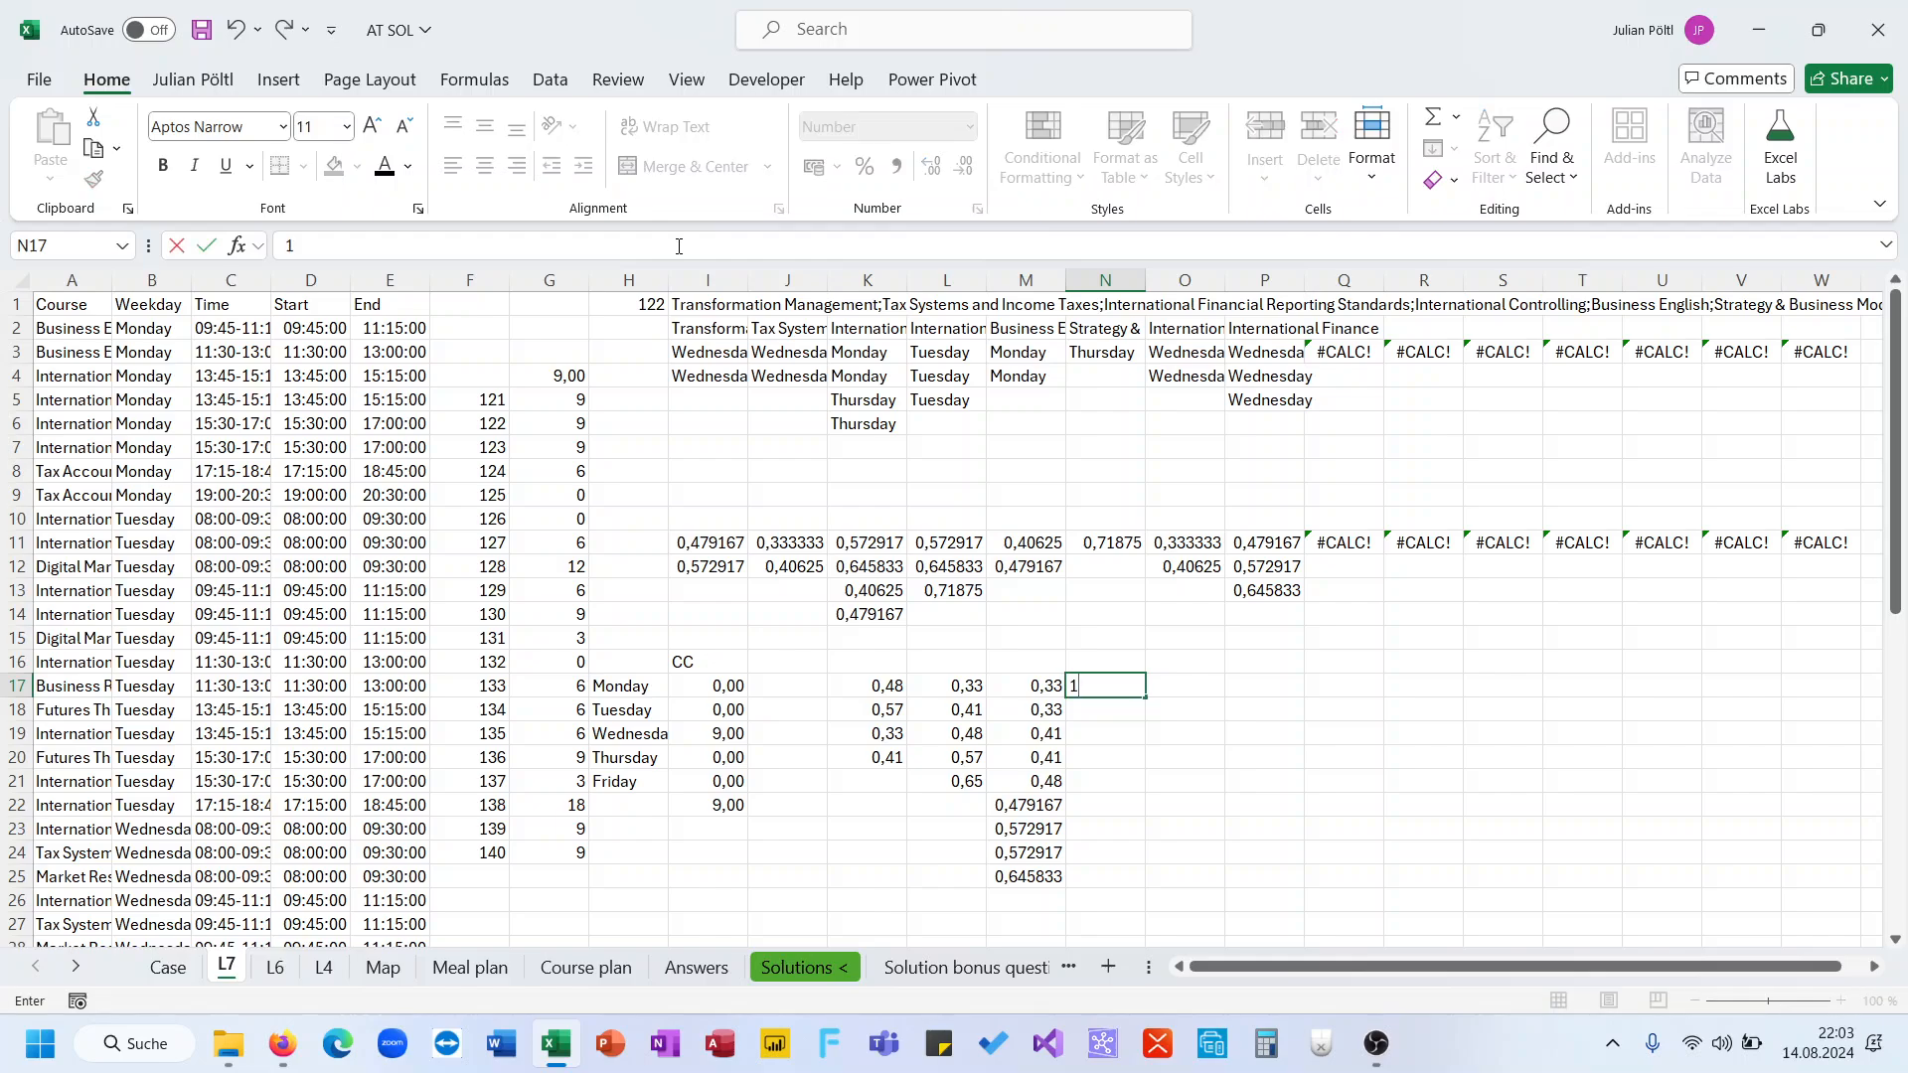
{"action": "key", "text": "Return"}
{"action": "key", "text": "Down"}
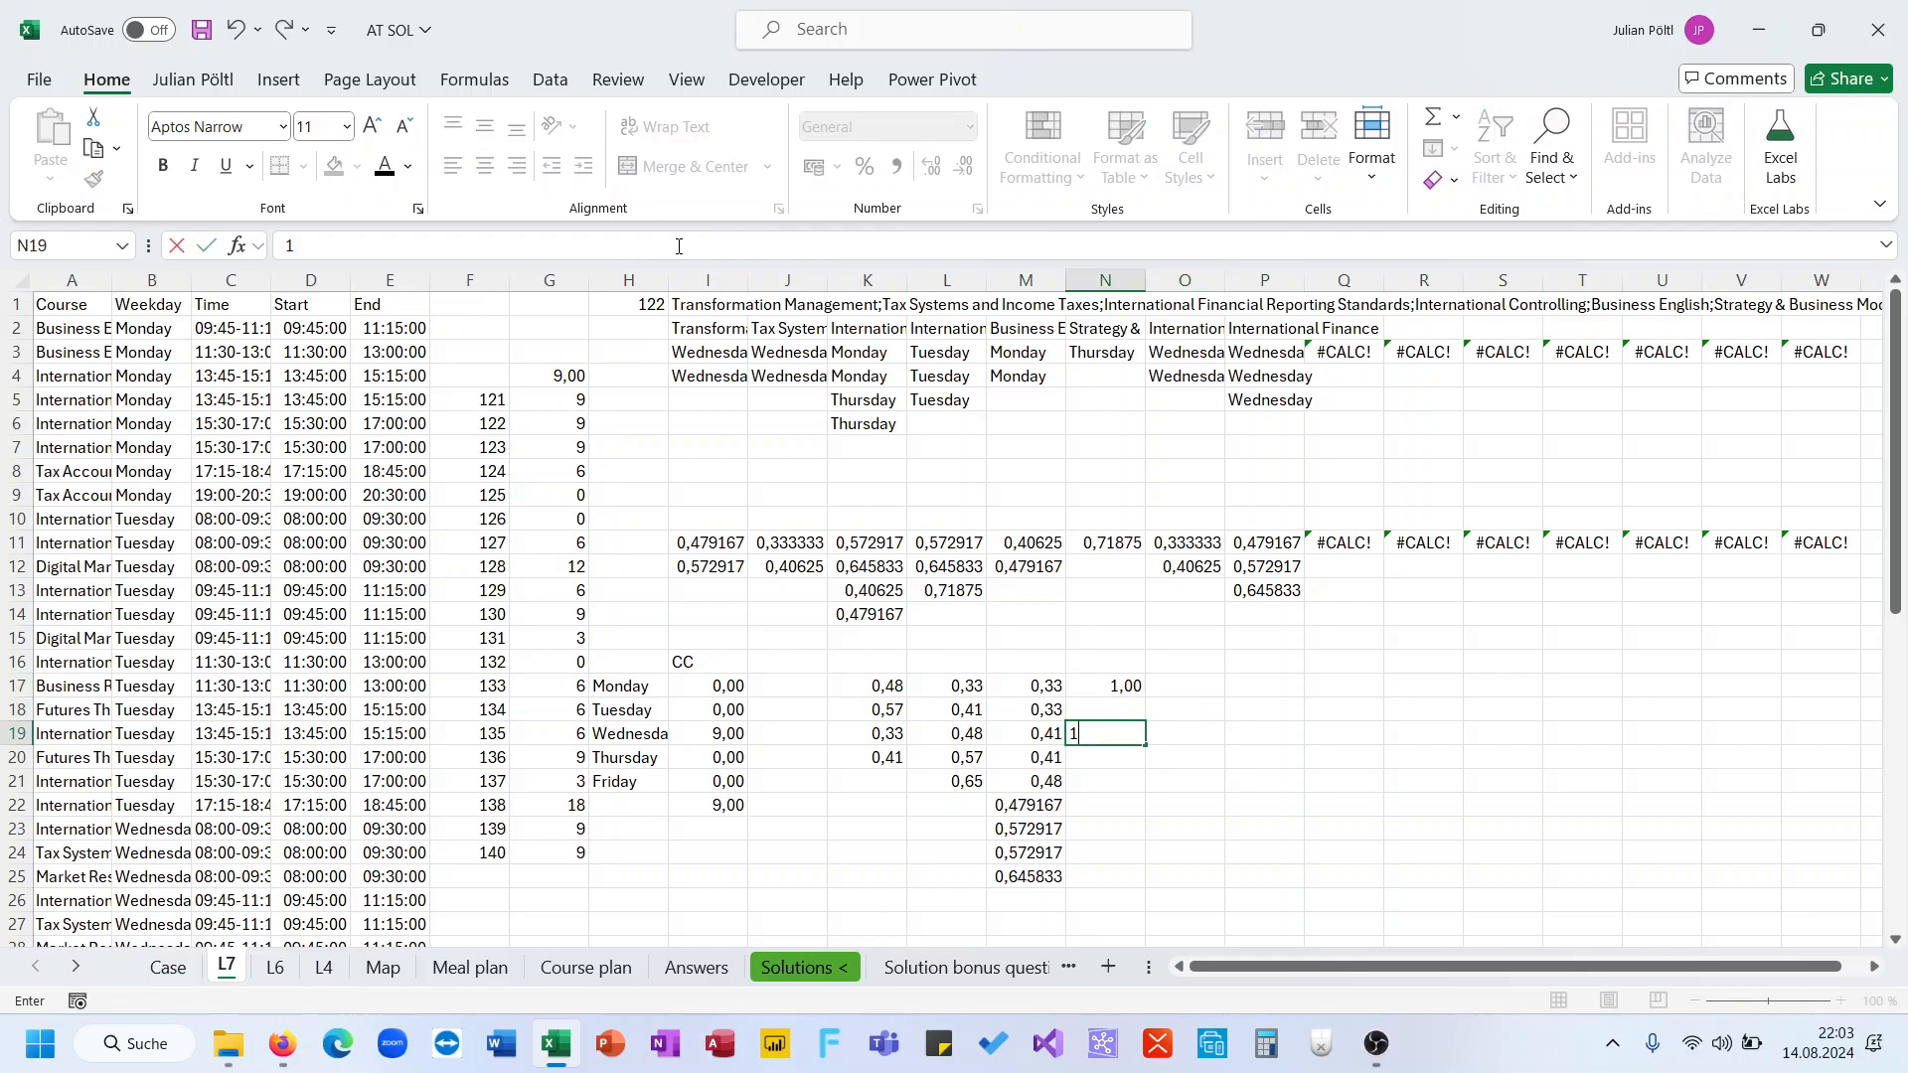
{"action": "type", "text": "1"}
{"action": "key", "text": "Return"}
{"action": "key", "text": "Down"}
{"action": "key", "text": "Left"}
{"action": "key", "text": "ctrl+shift+Down"}
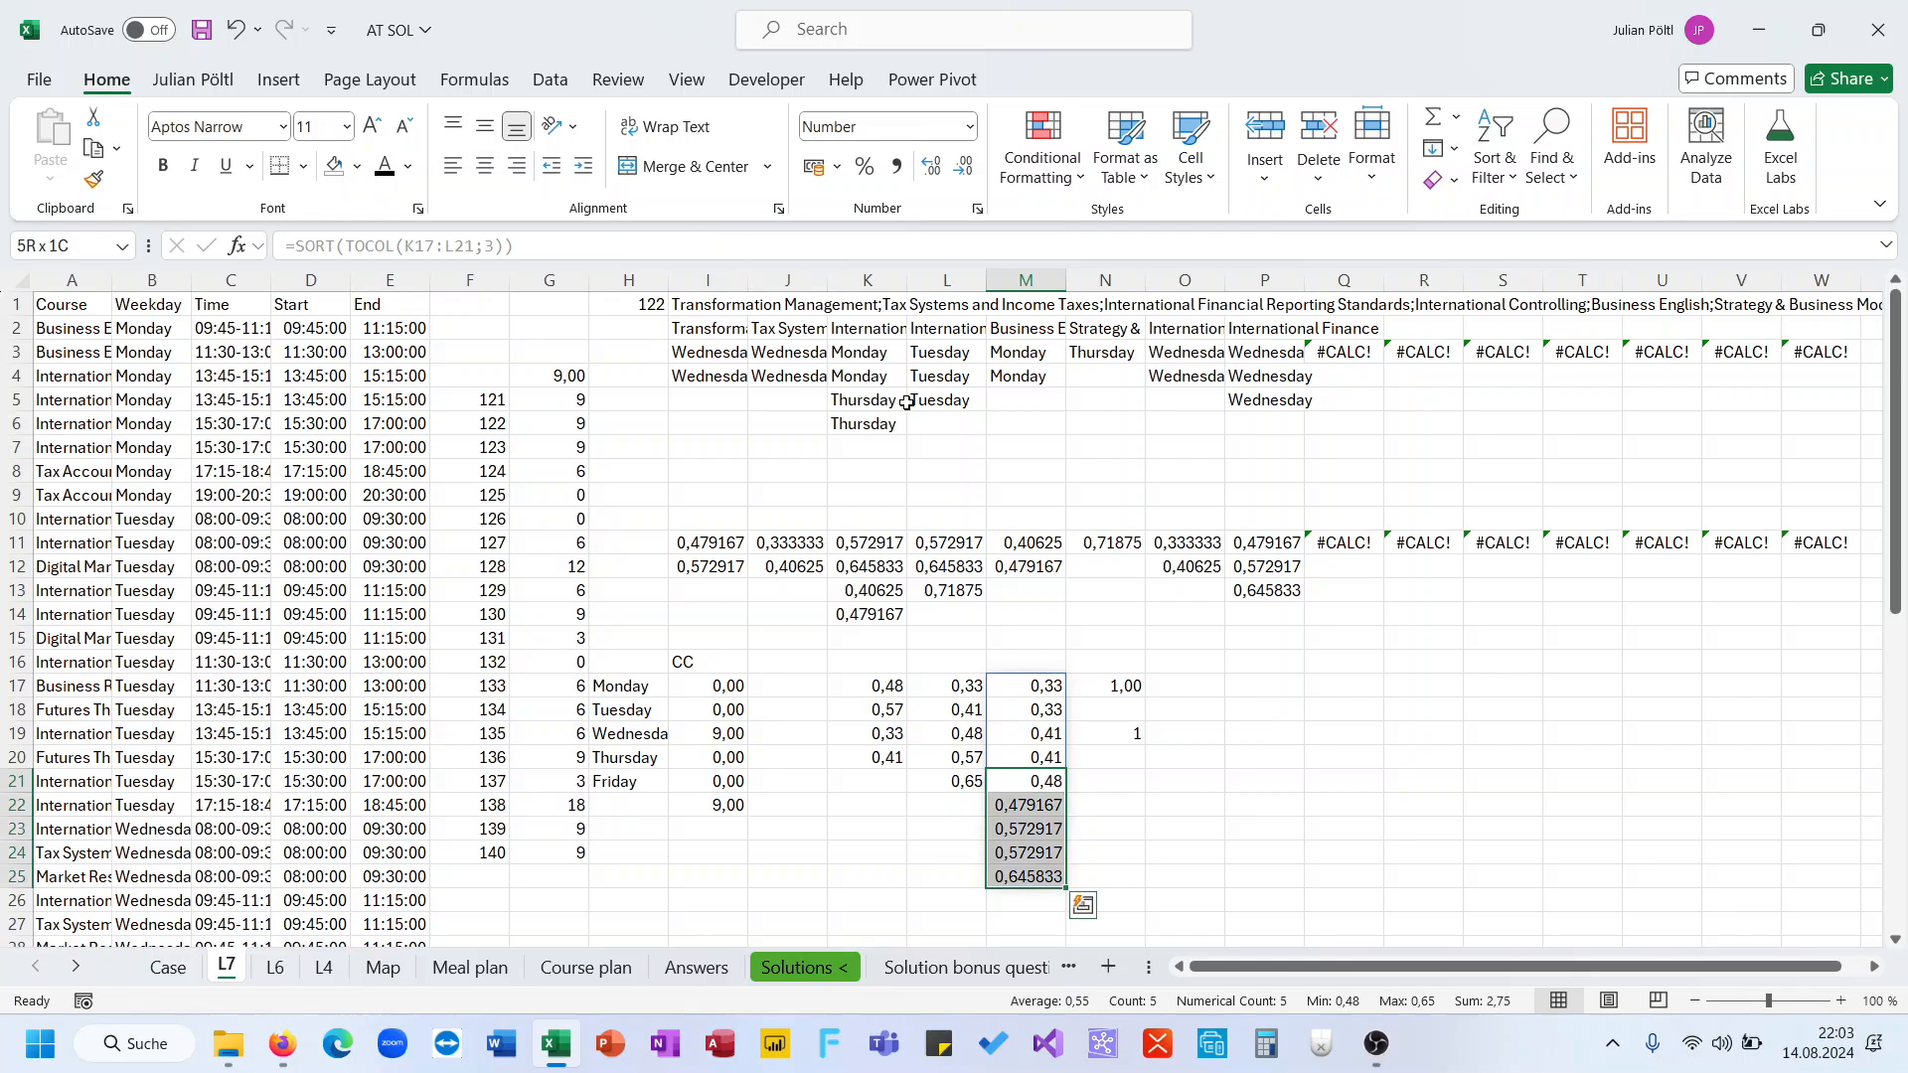
{"action": "left_click_drag", "start_coordinate": [1055, 778], "coordinate": [1053, 780]}
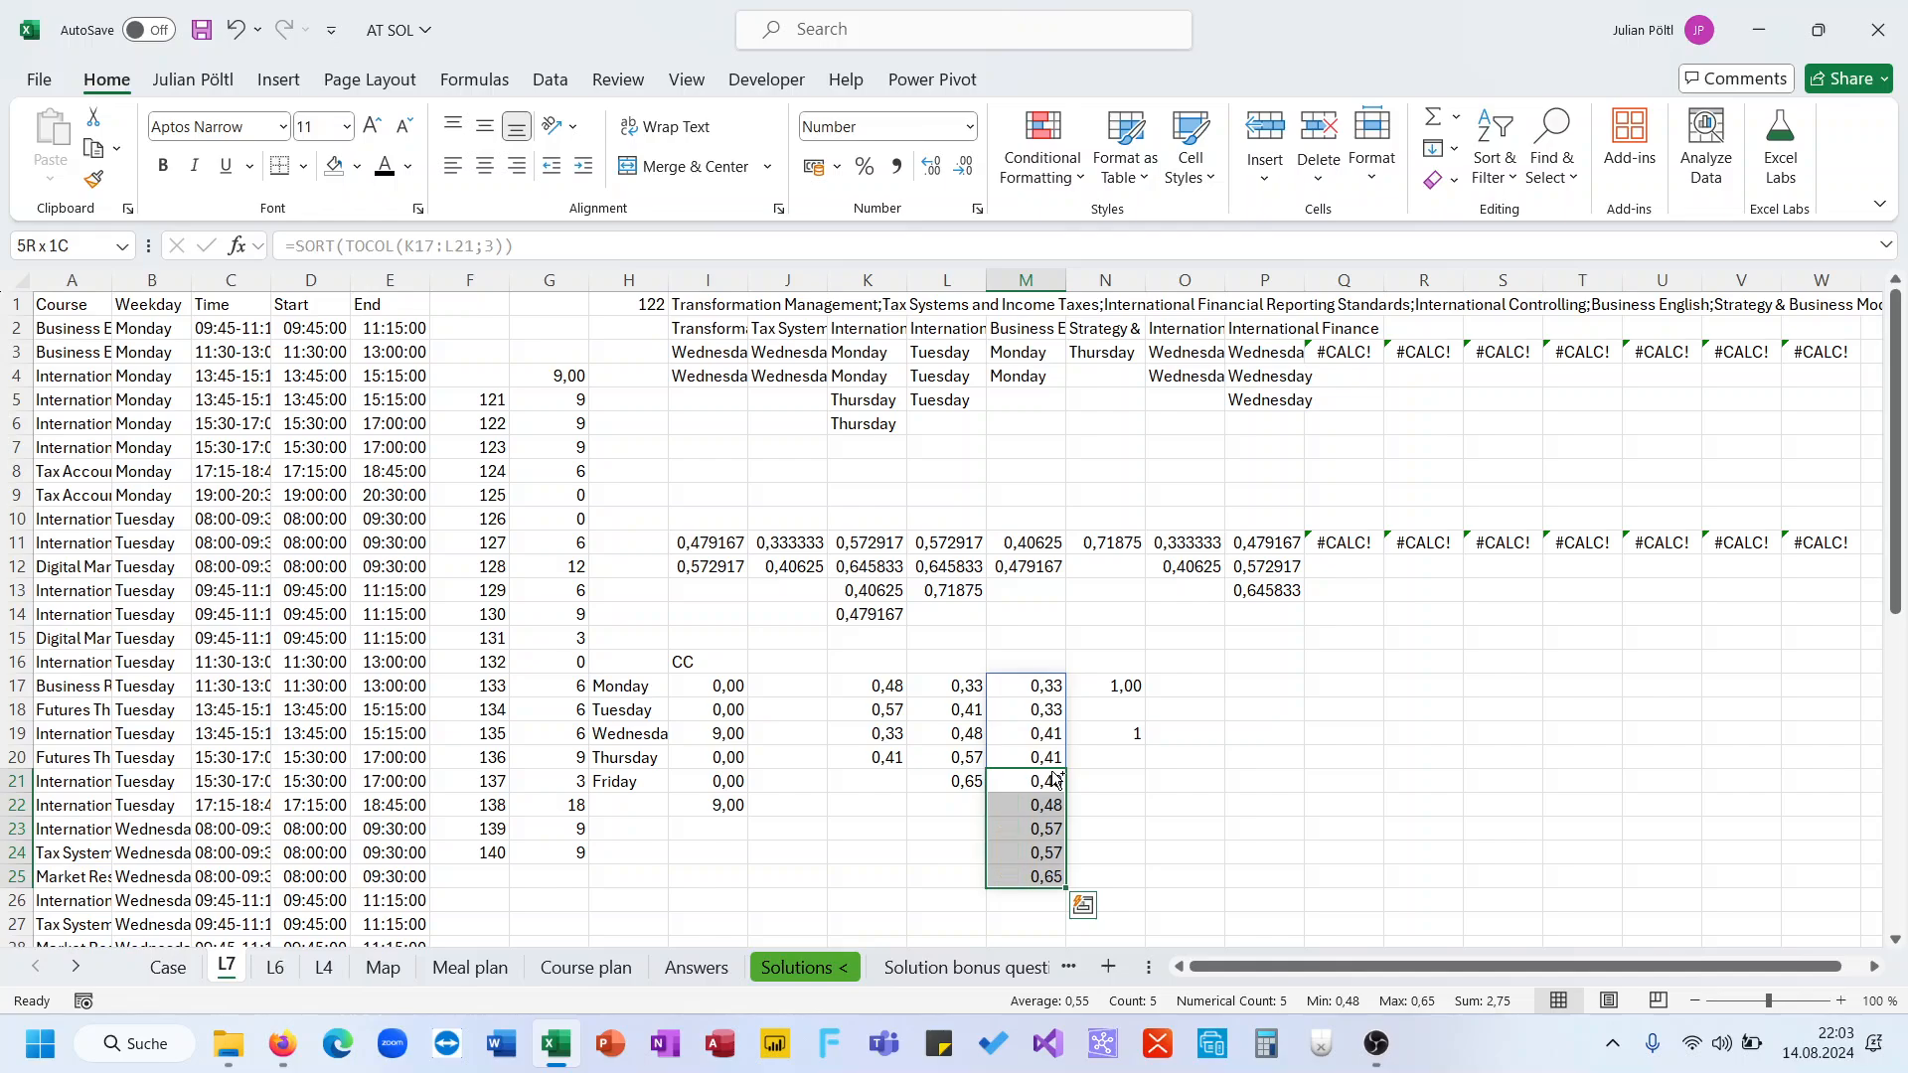
{"action": "left_click", "coordinate": [1095, 779]}
{"action": "type", "text": "1"}
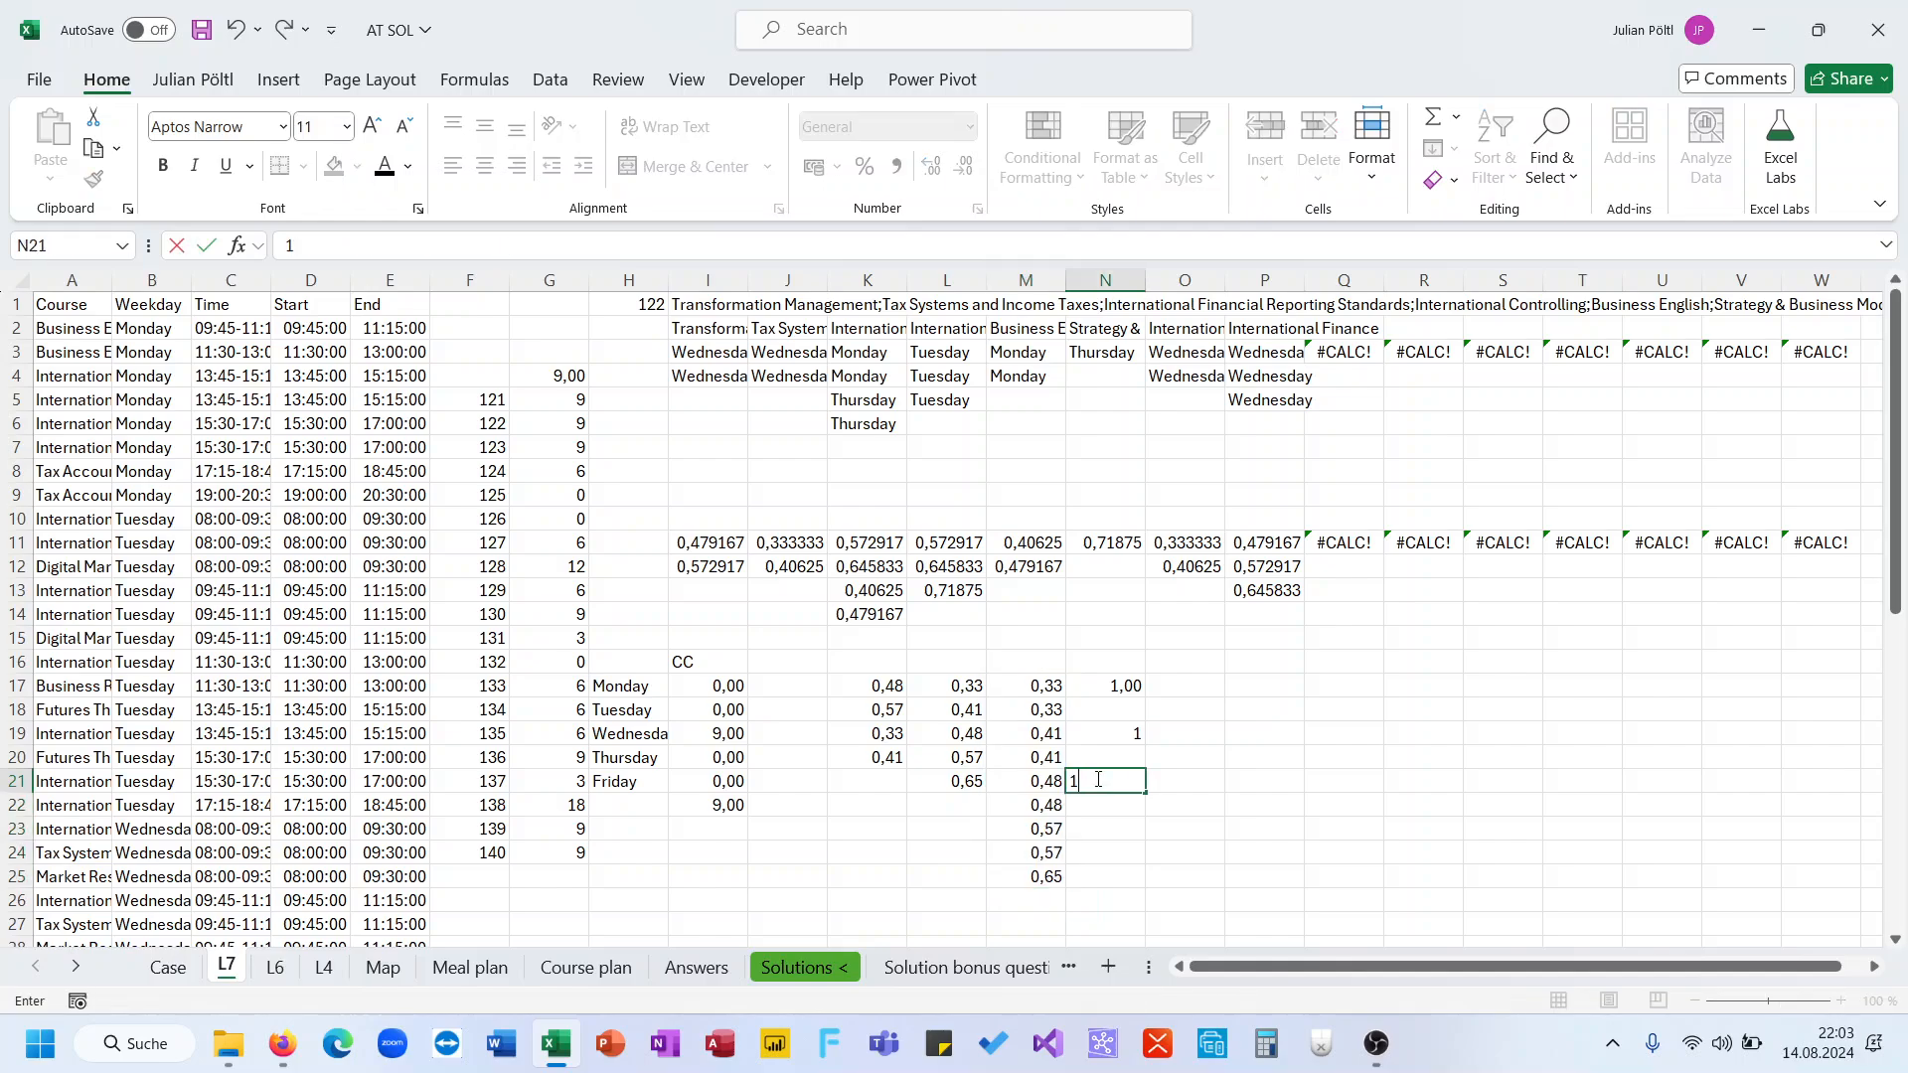
{"action": "key", "text": "Return"}
{"action": "key", "text": "Return"}
{"action": "type", "text": "1"}
{"action": "key", "text": "Return"}
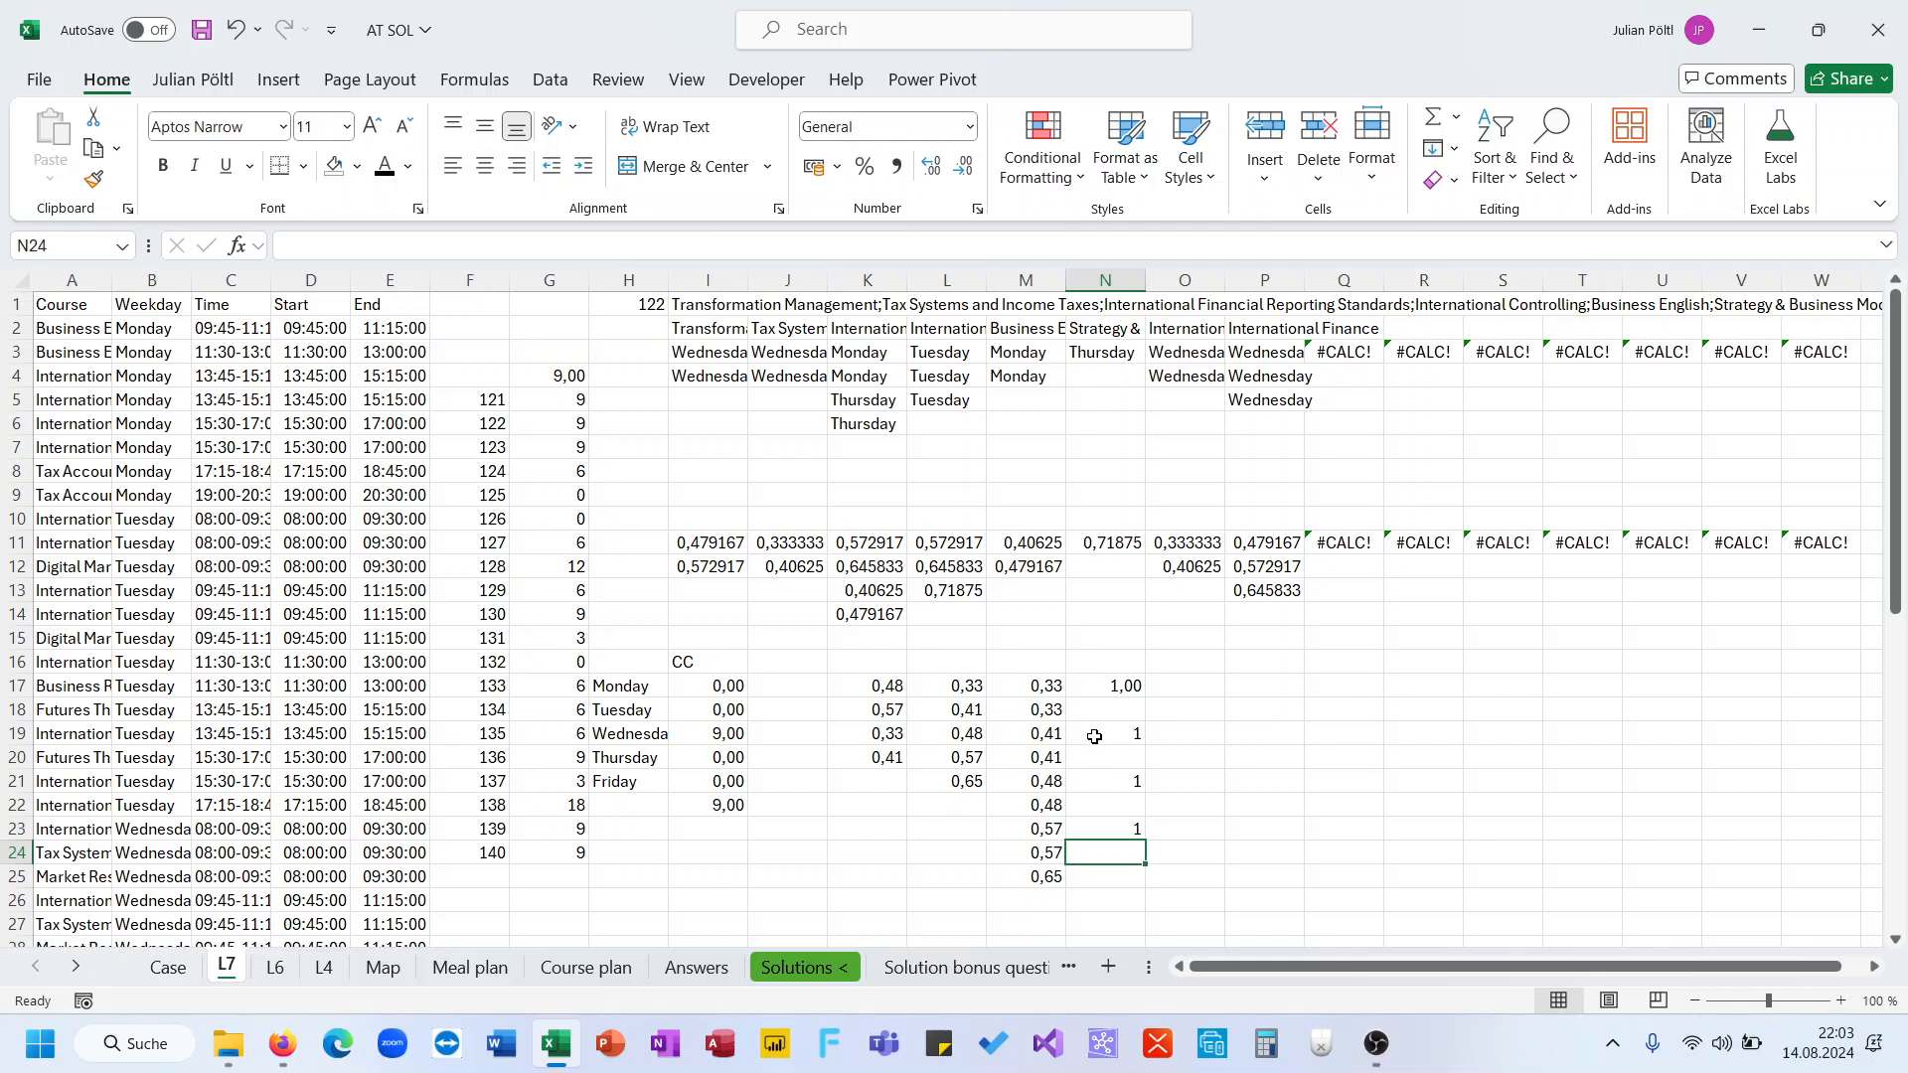
Move the helper block from K17:N25 down so it starts at K25
{"action": "left_click_drag", "start_coordinate": [1103, 686], "coordinate": [1111, 825]}
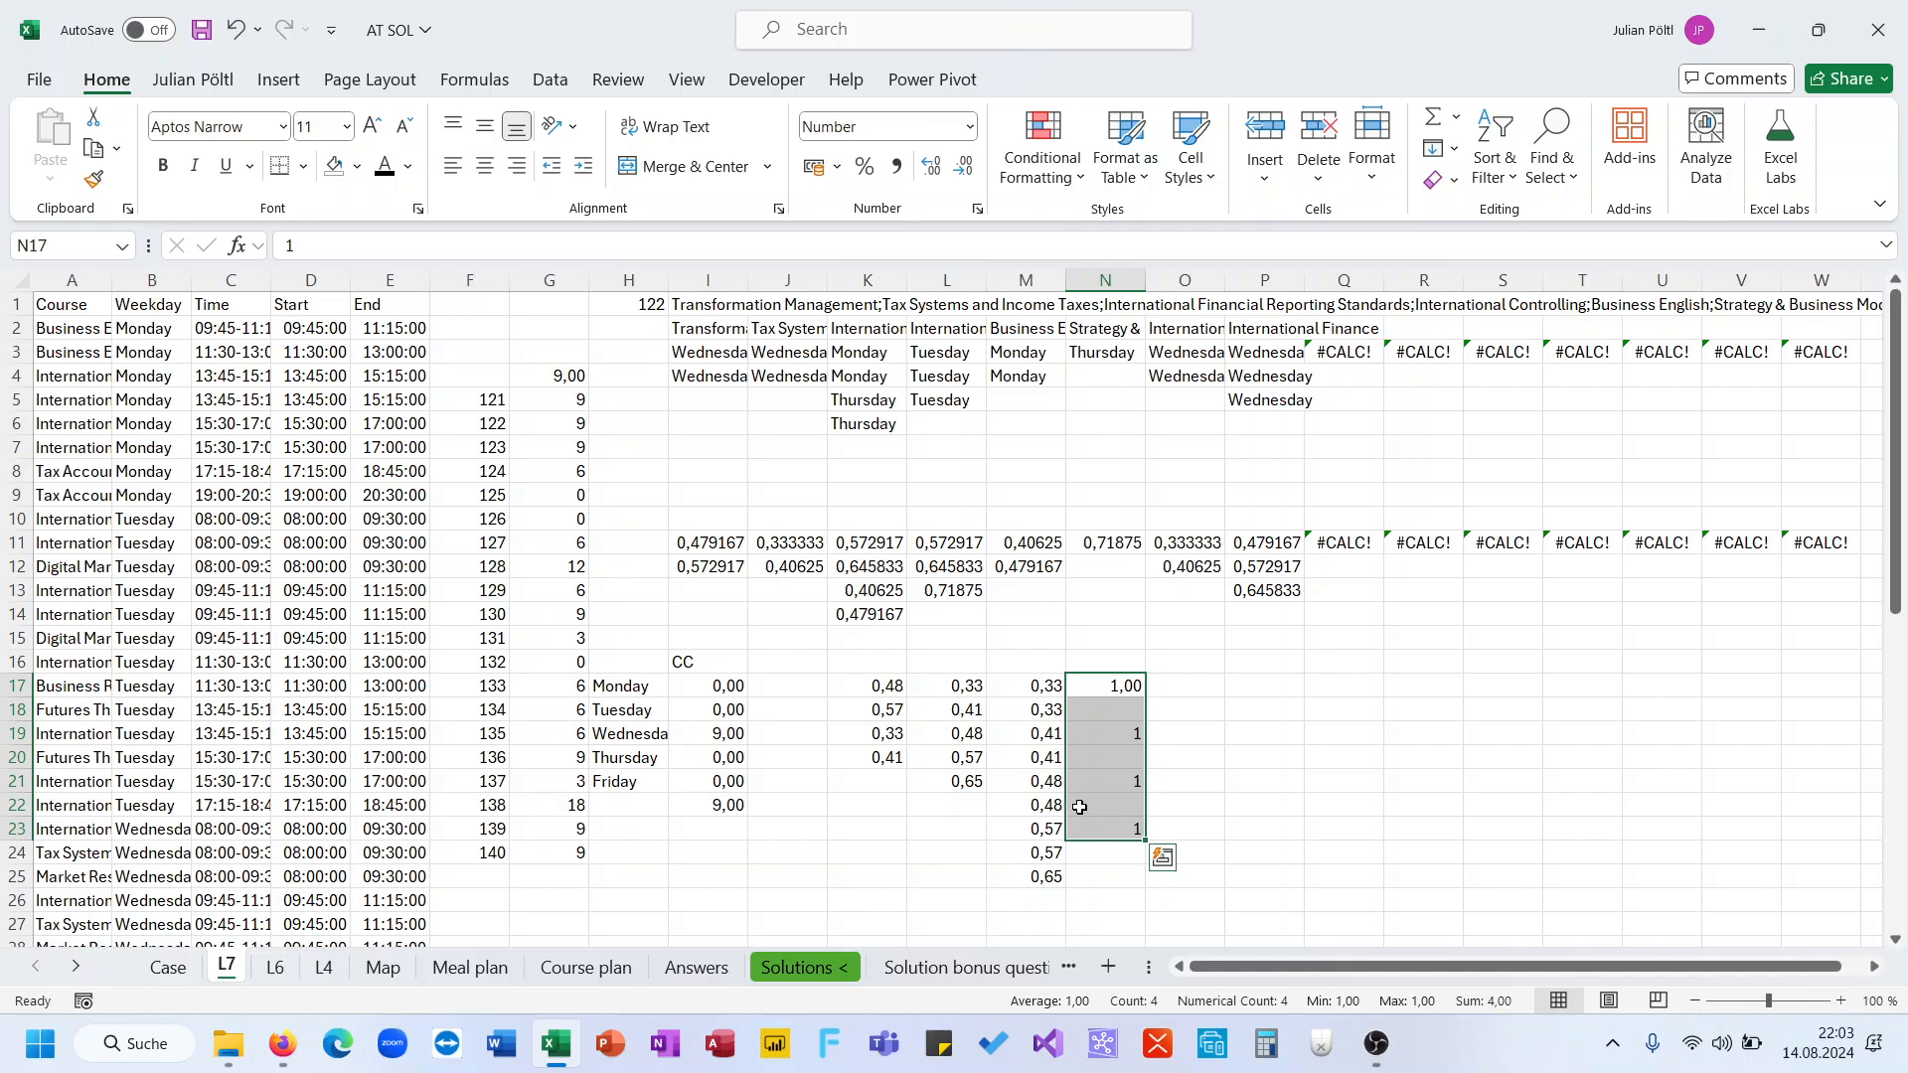
{"action": "left_click_drag", "start_coordinate": [894, 690], "coordinate": [1073, 795]}
{"action": "scroll", "coordinate": [700, 625], "scroll_direction": "up", "scroll_amount": 2}
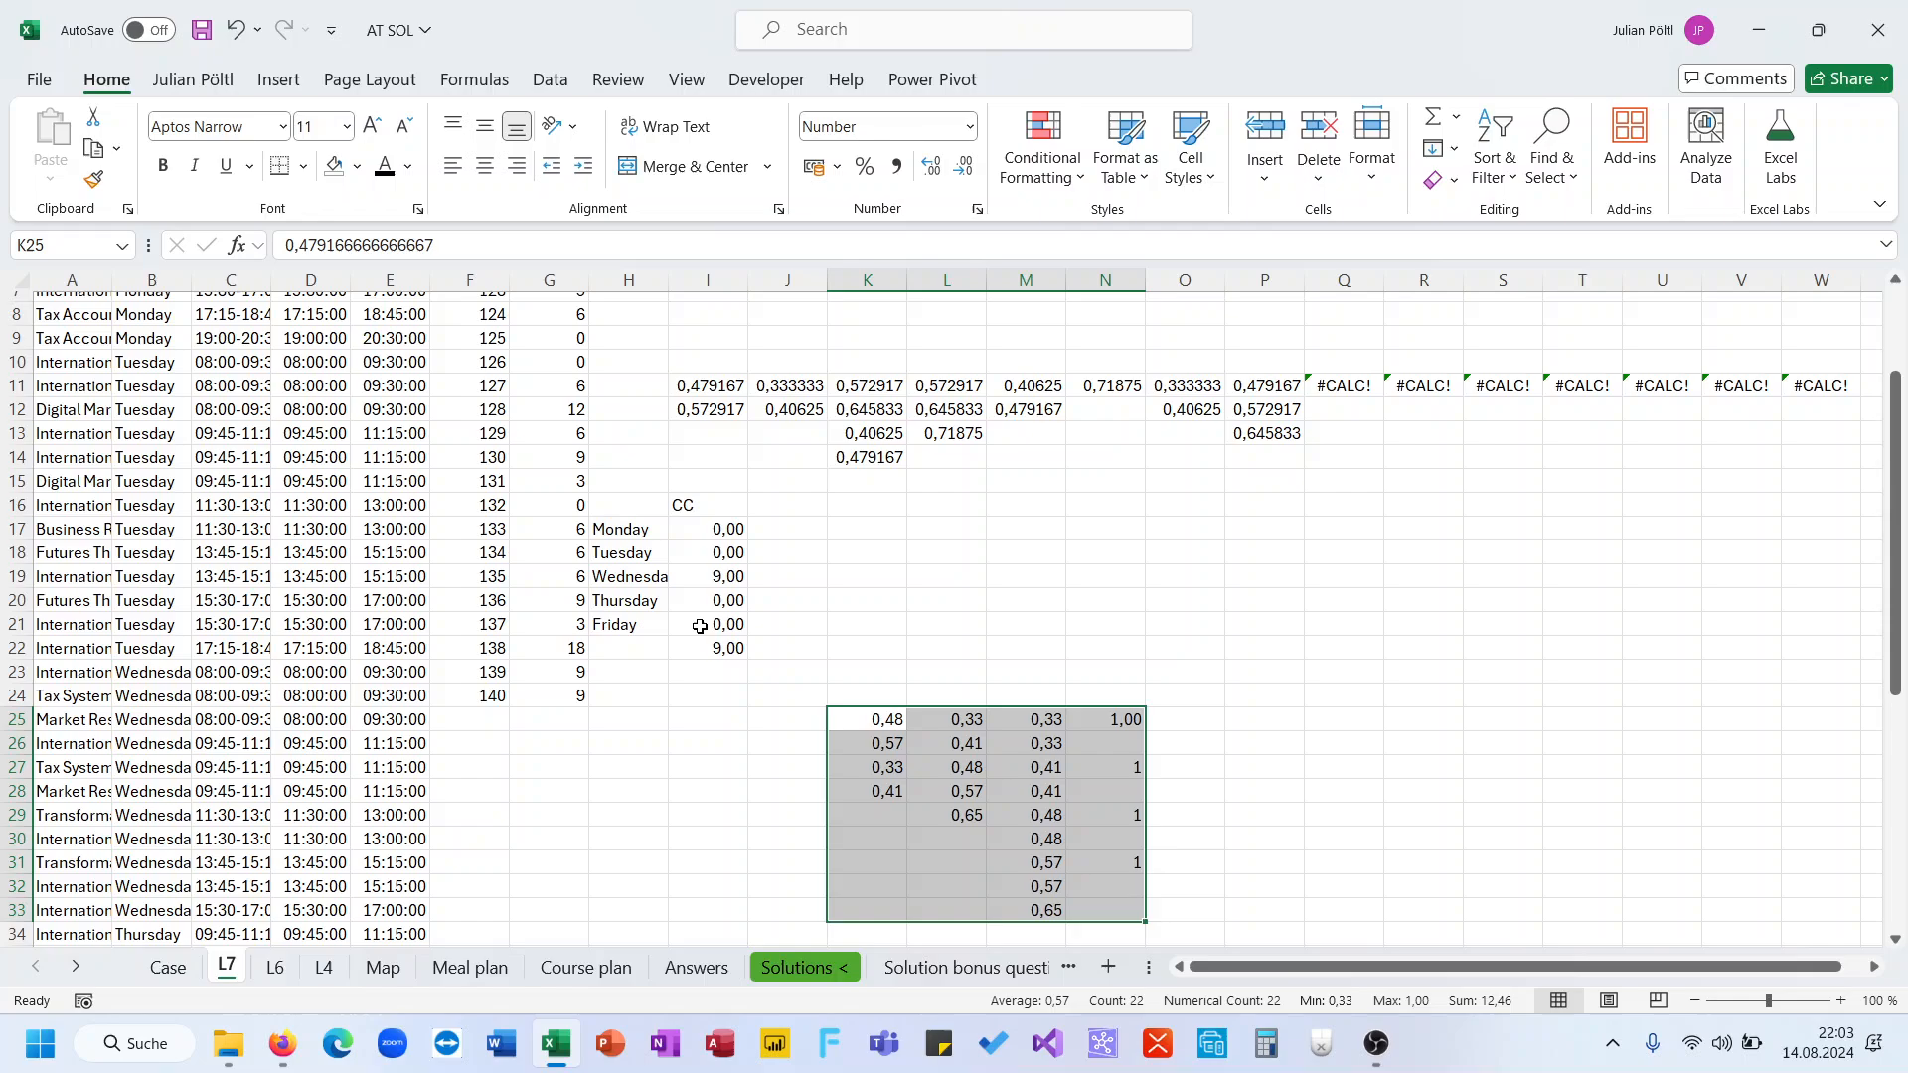
Remove IFERROR, SUM, the -2 and the *1,5 factor from the LET formula in I19 to test the inner IF
{"action": "left_click", "coordinate": [720, 580]}
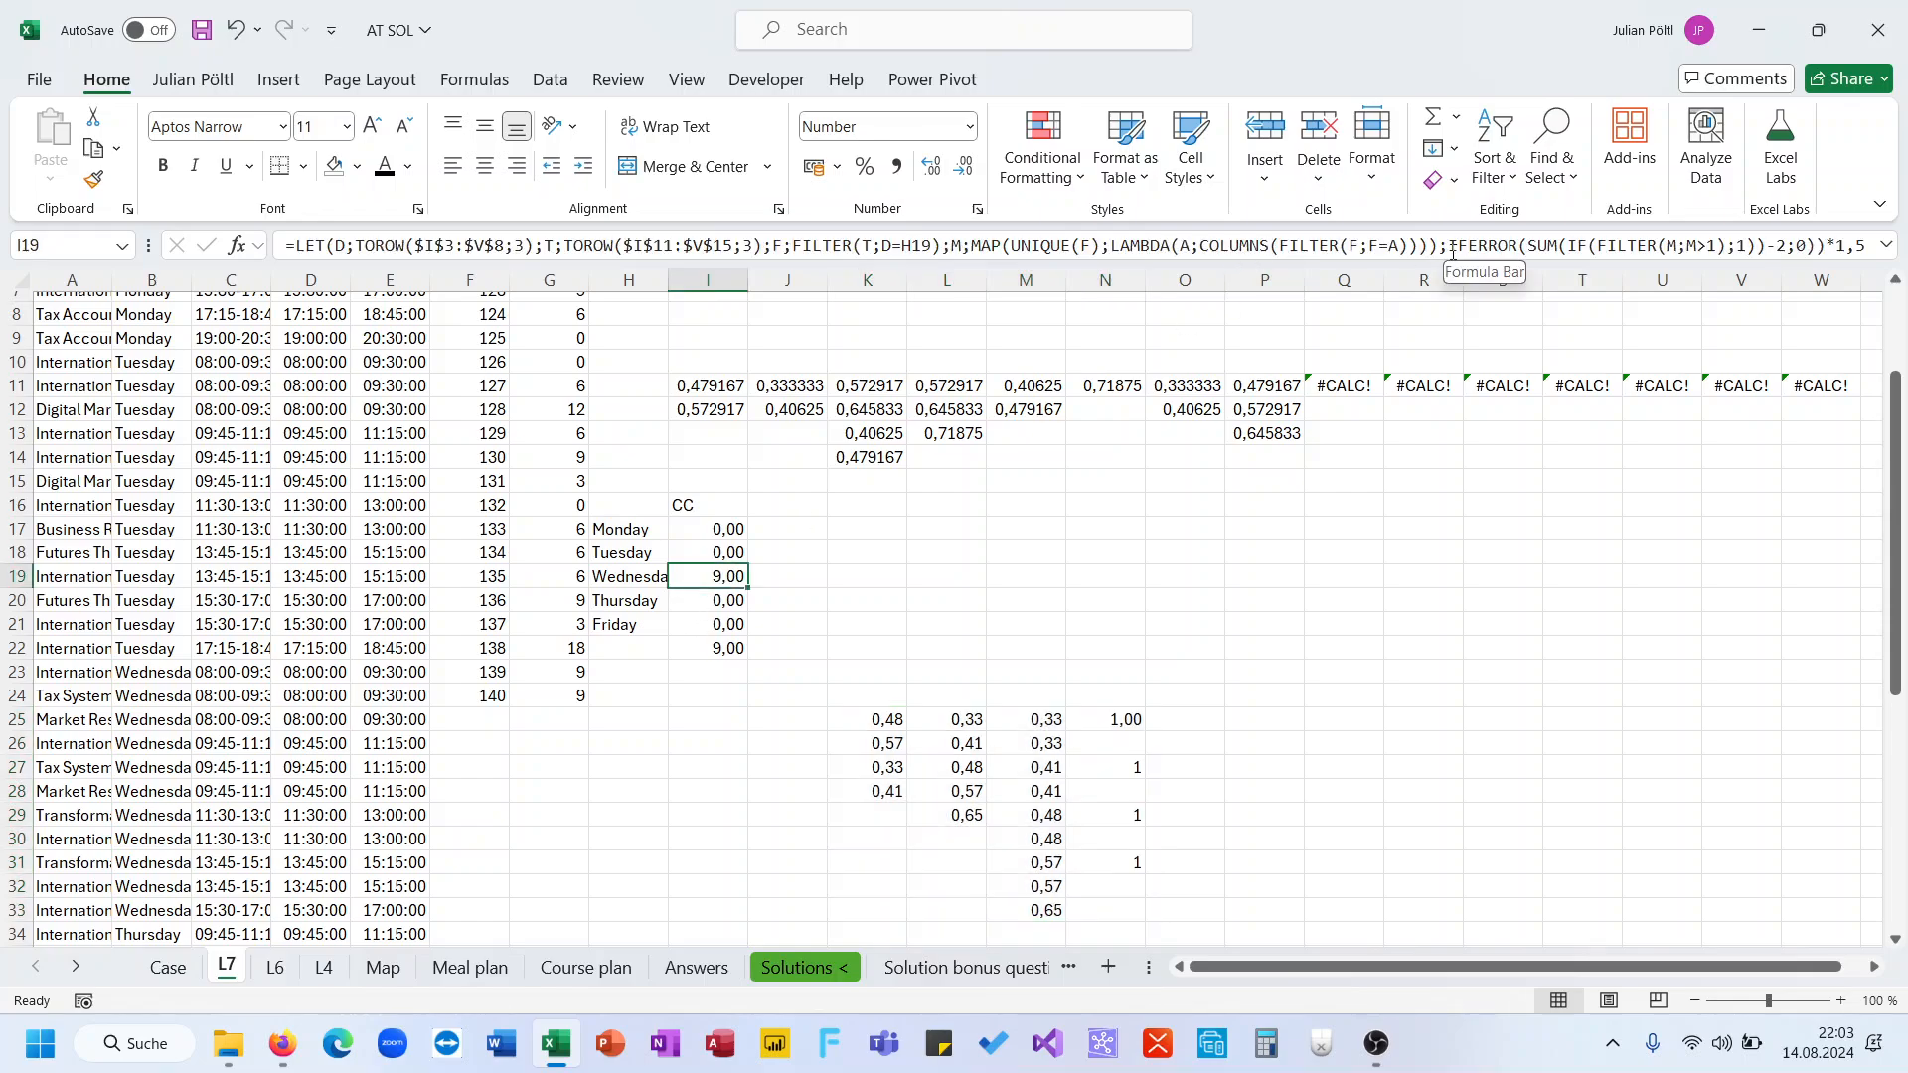
{"action": "left_click", "coordinate": [1430, 280]}
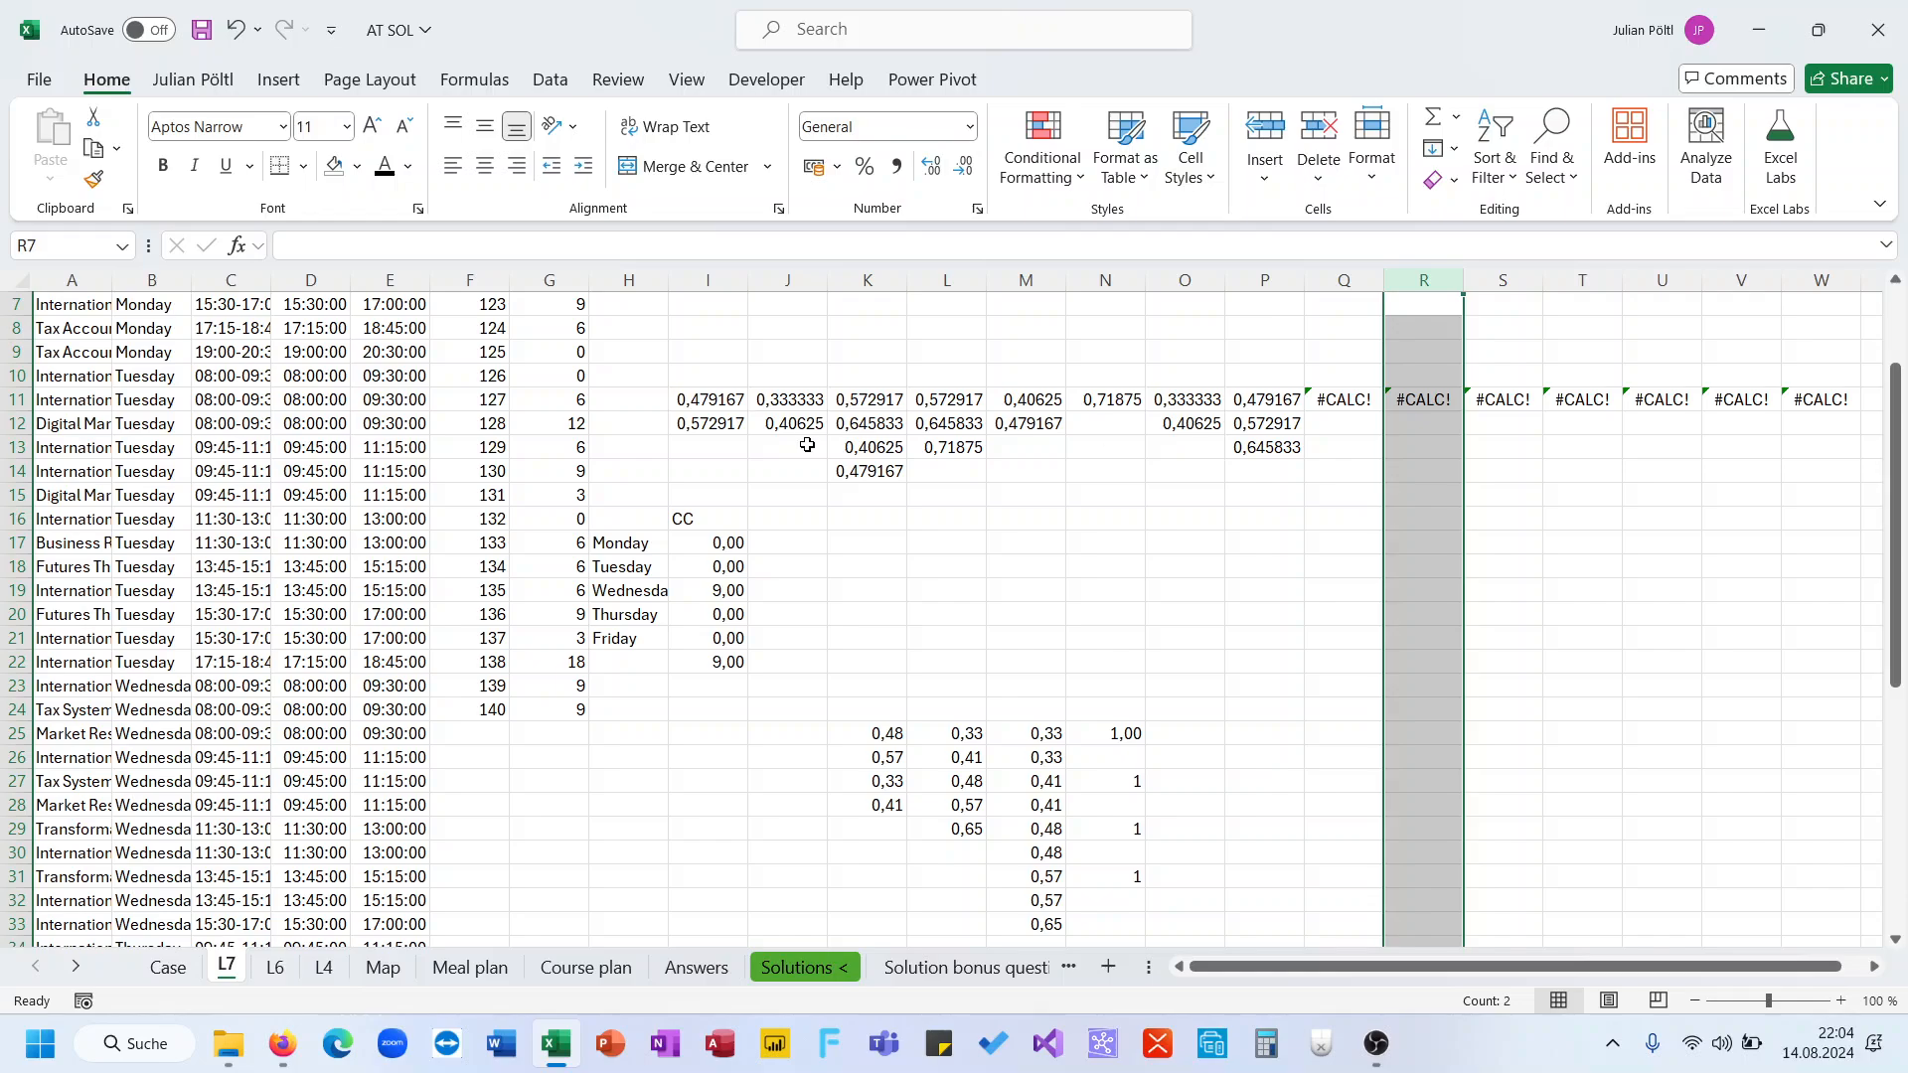
{"action": "left_click", "coordinate": [699, 537]}
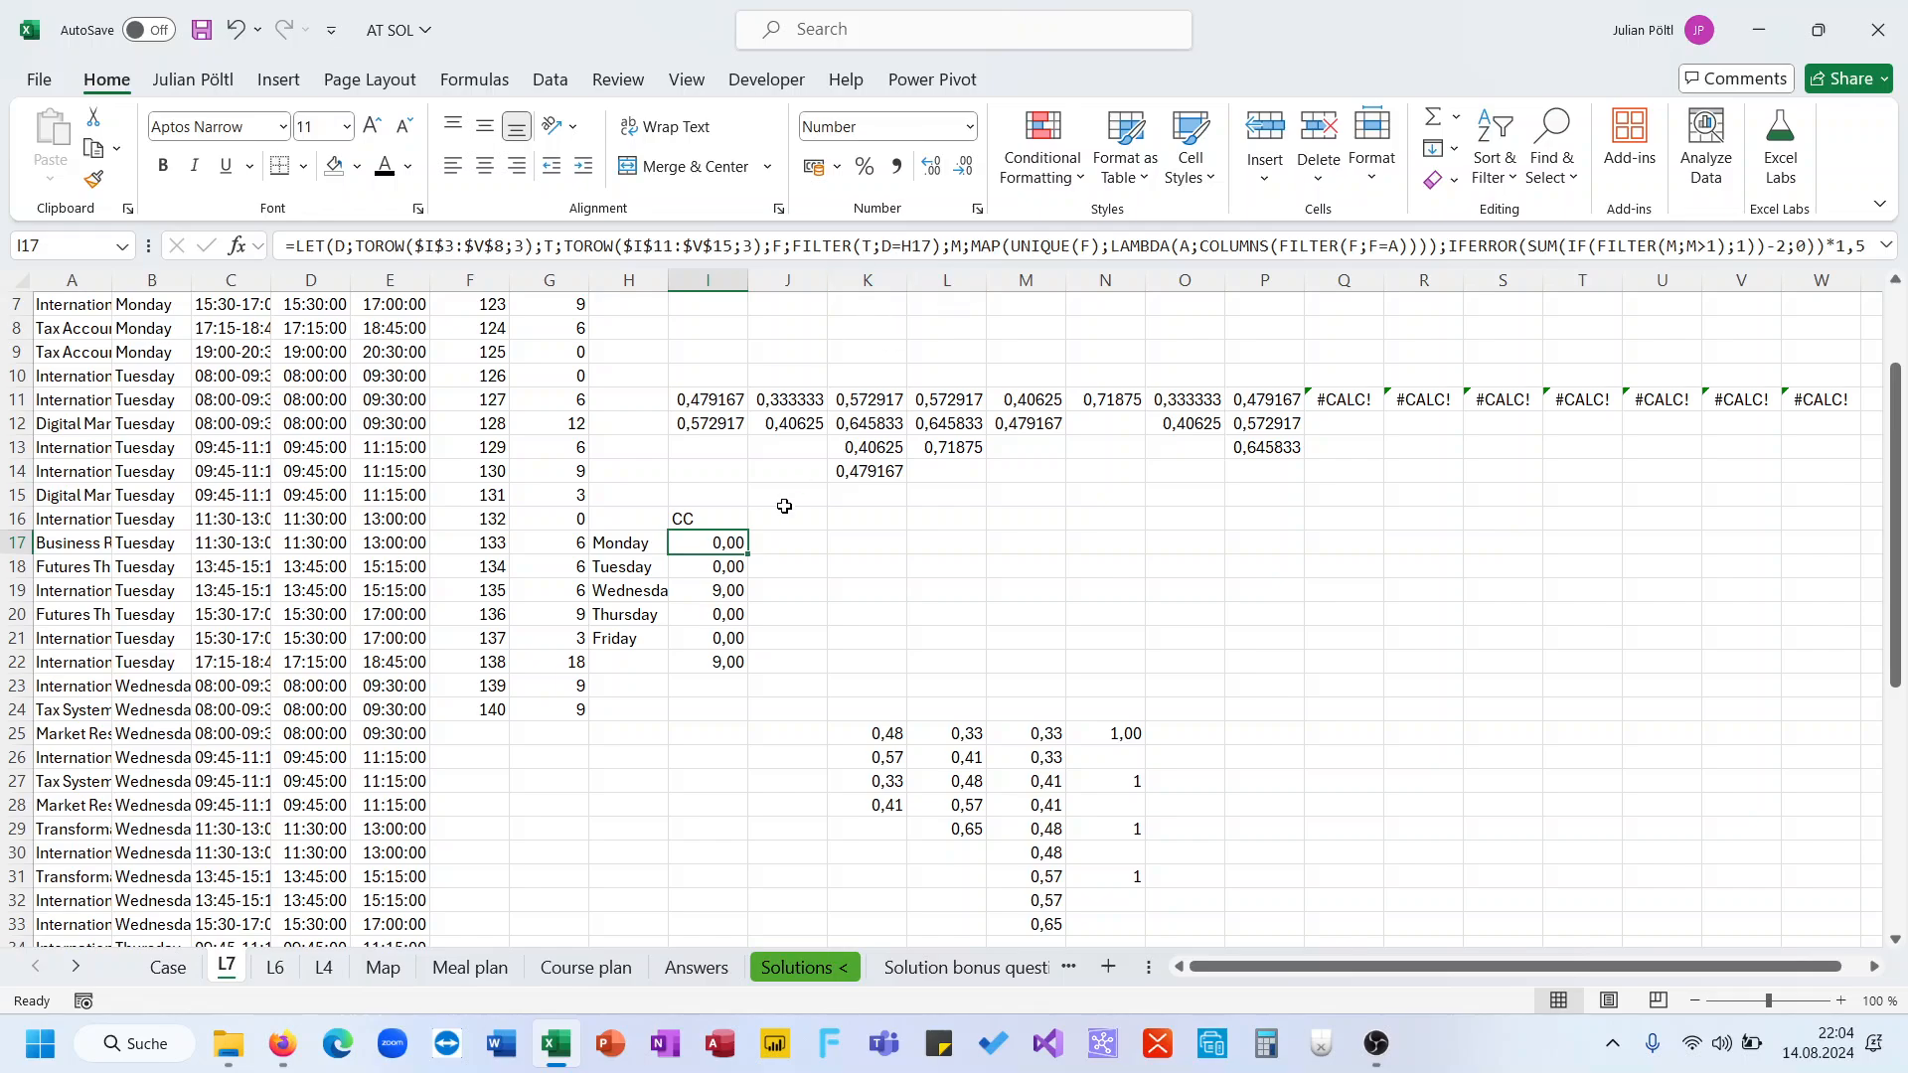
{"action": "left_click", "coordinate": [723, 587]}
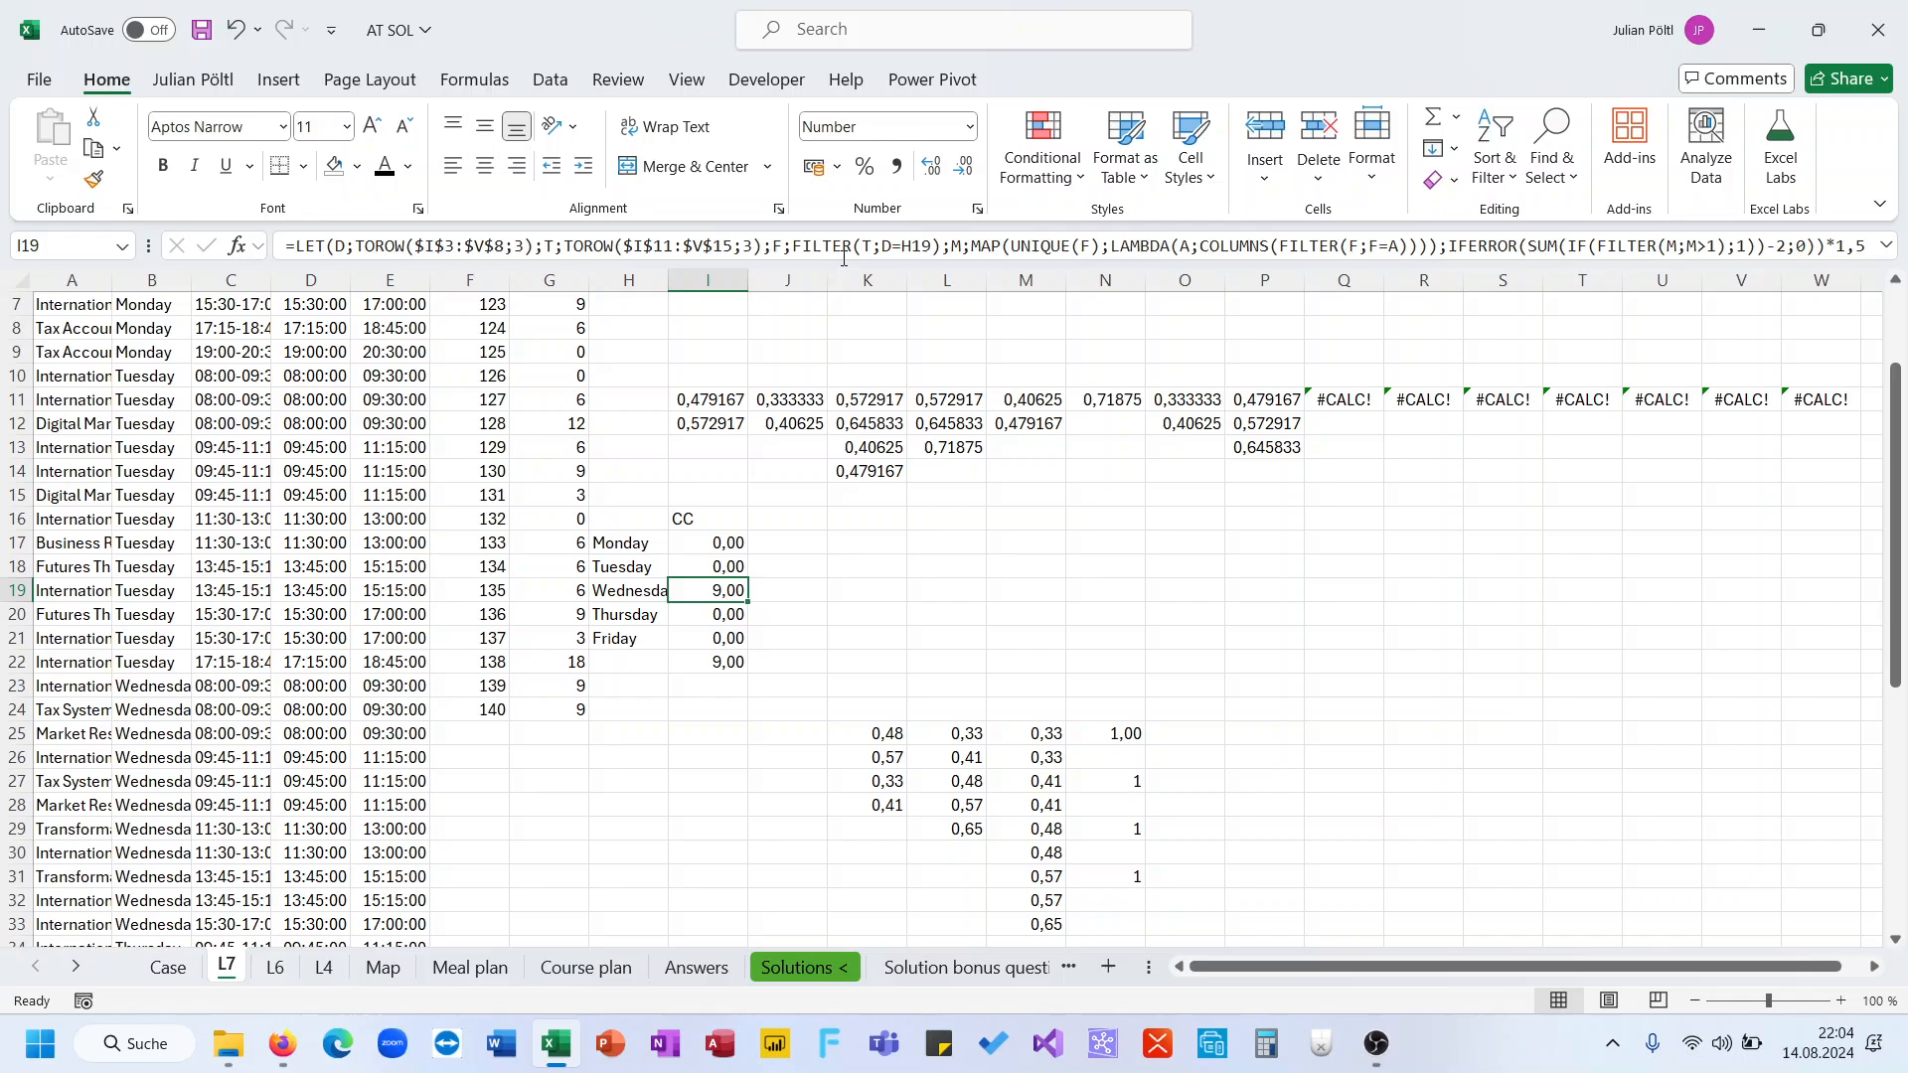
{"action": "key", "text": "ctrl+shift+u"}
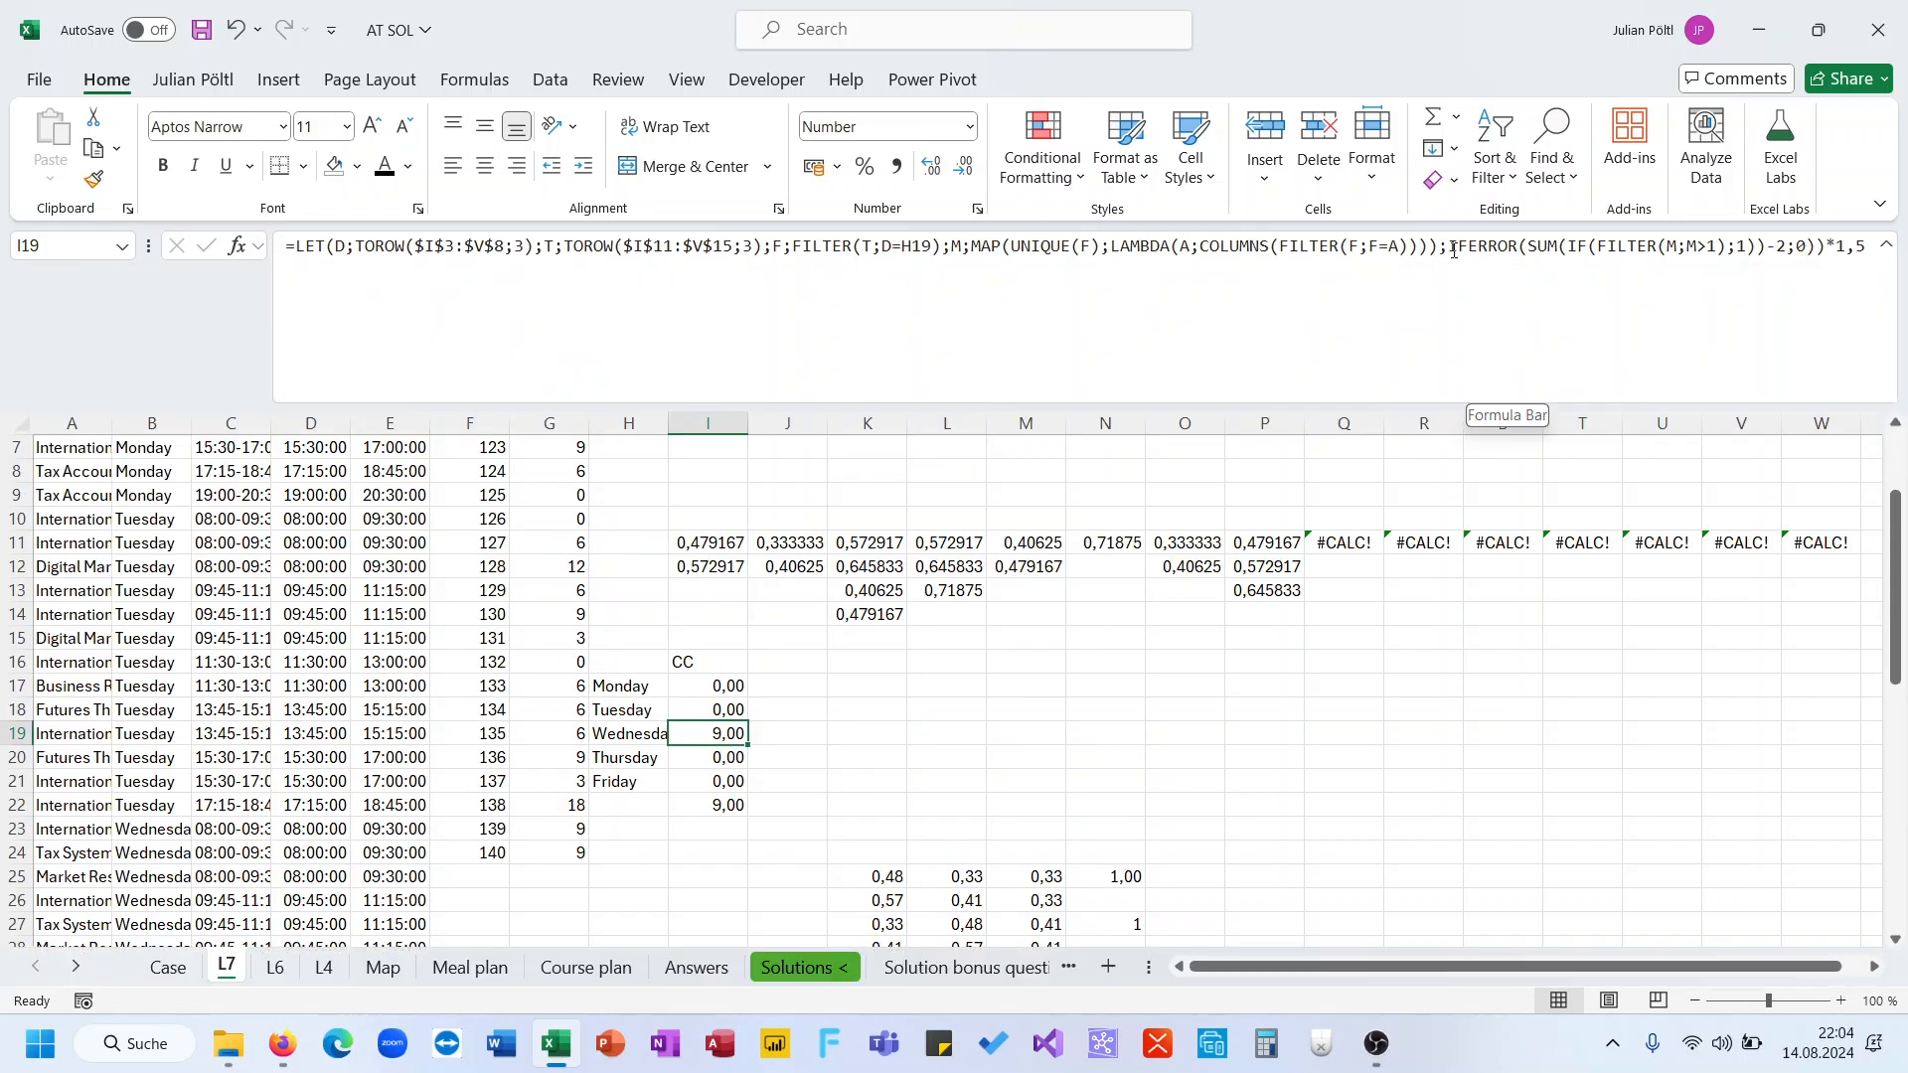
{"action": "left_click_drag", "start_coordinate": [1448, 246], "coordinate": [1570, 248]}
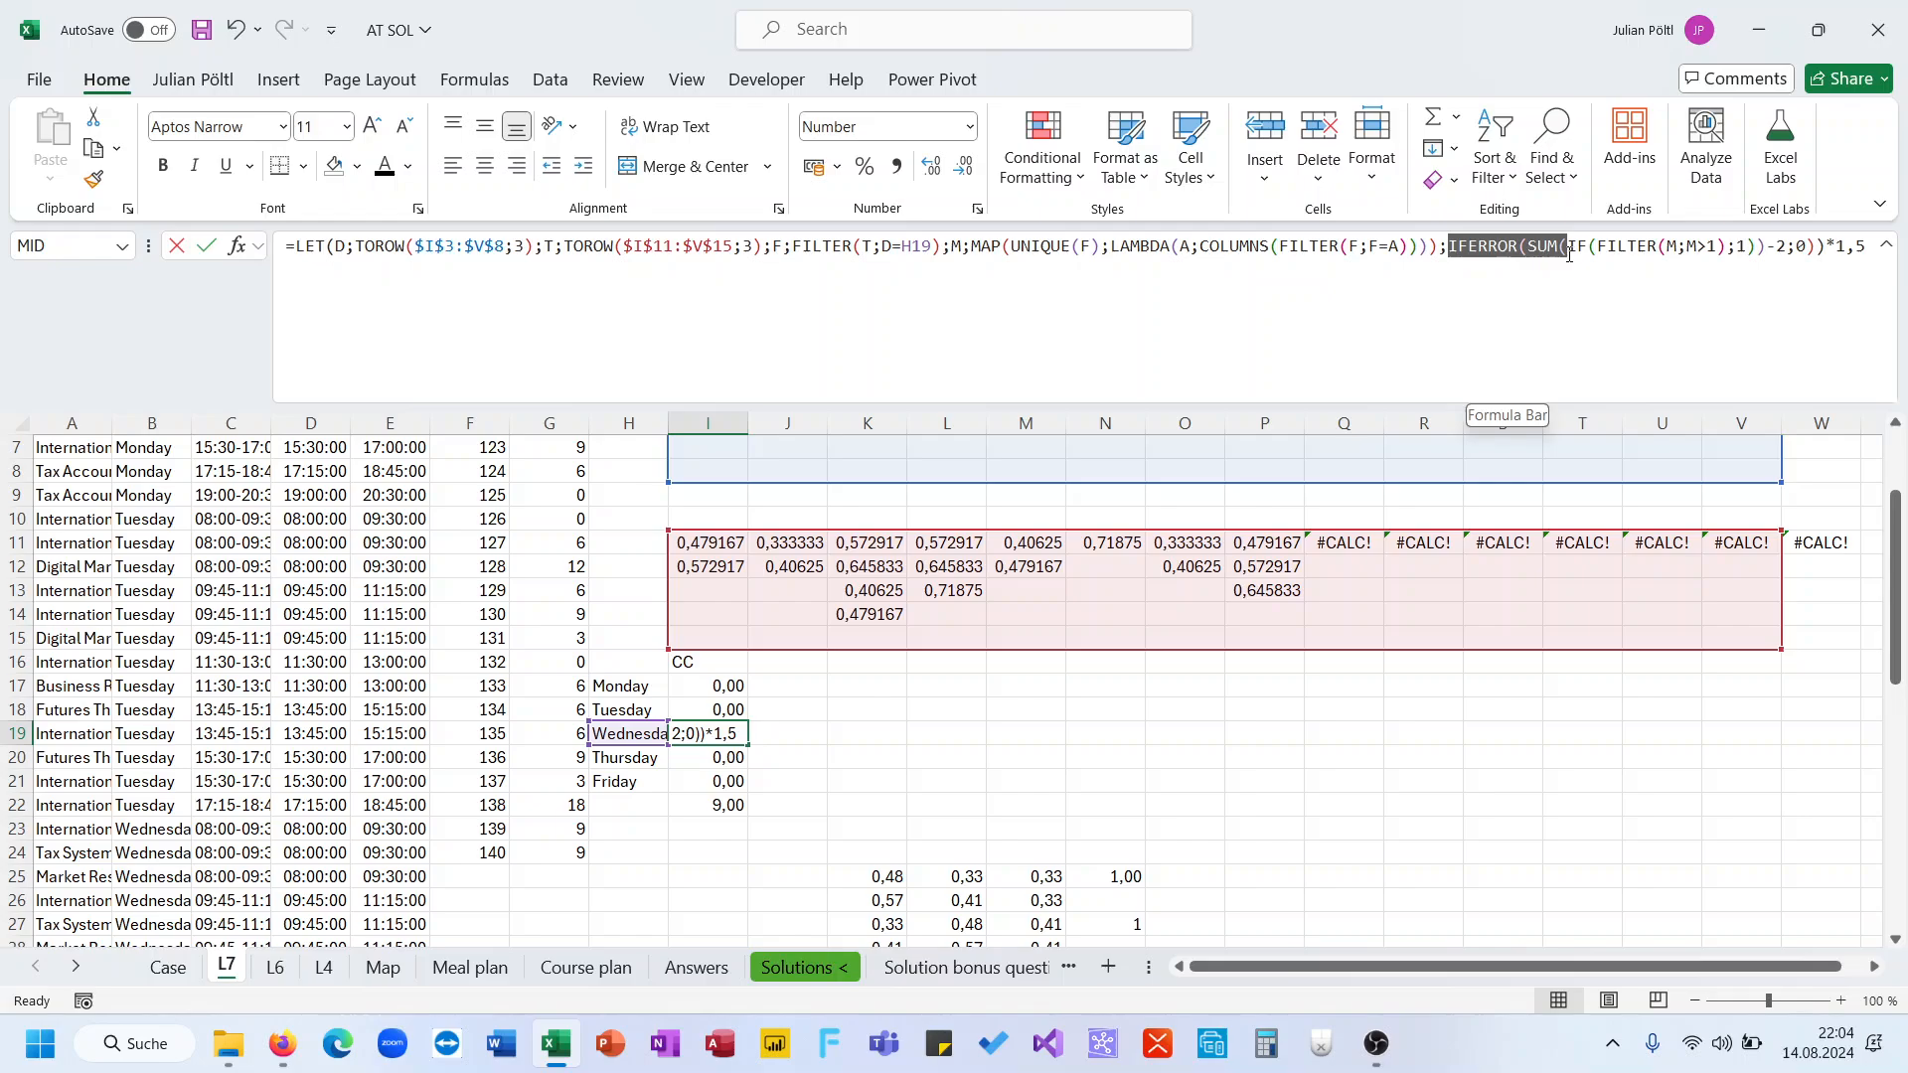
{"action": "key", "text": "BackSpace"}
{"action": "left_click_drag", "start_coordinate": [1755, 247], "coordinate": [1651, 249]}
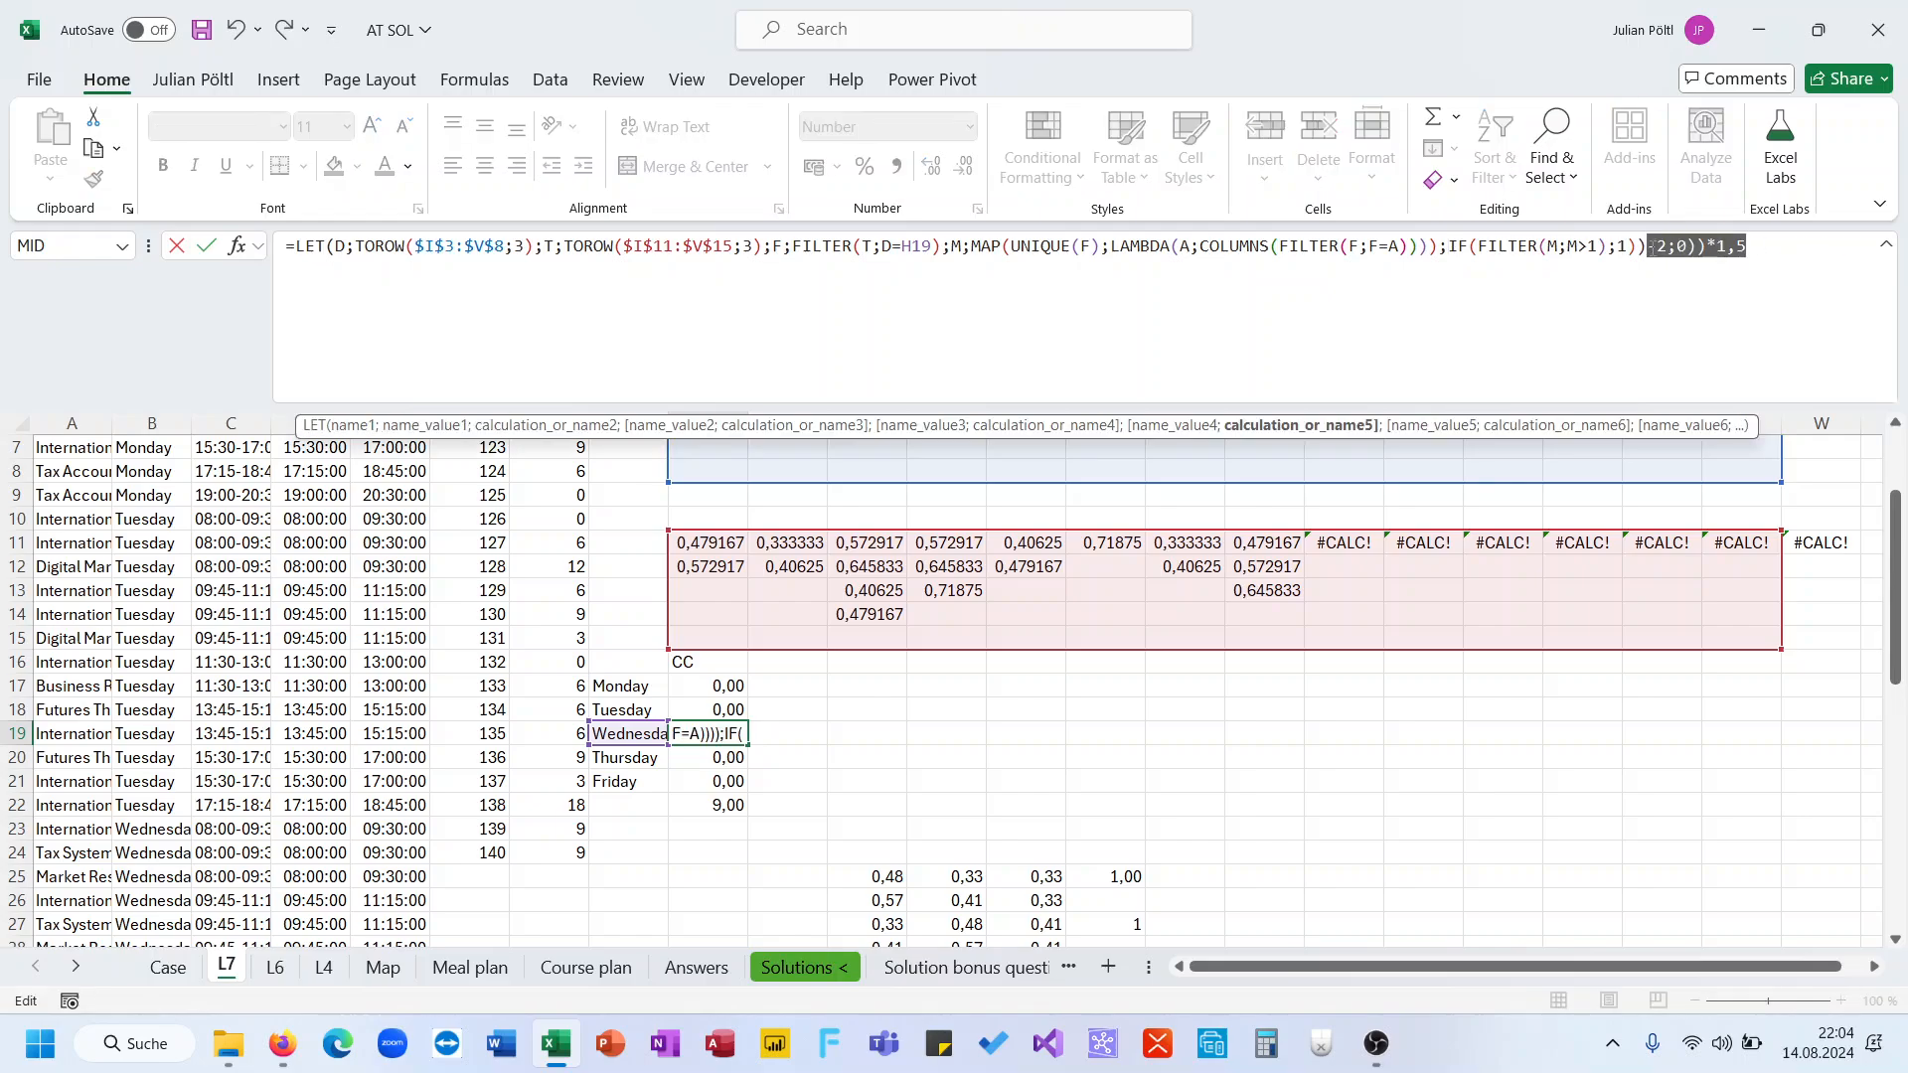
{"action": "key", "text": "BackSpace"}
{"action": "key", "text": "Return"}
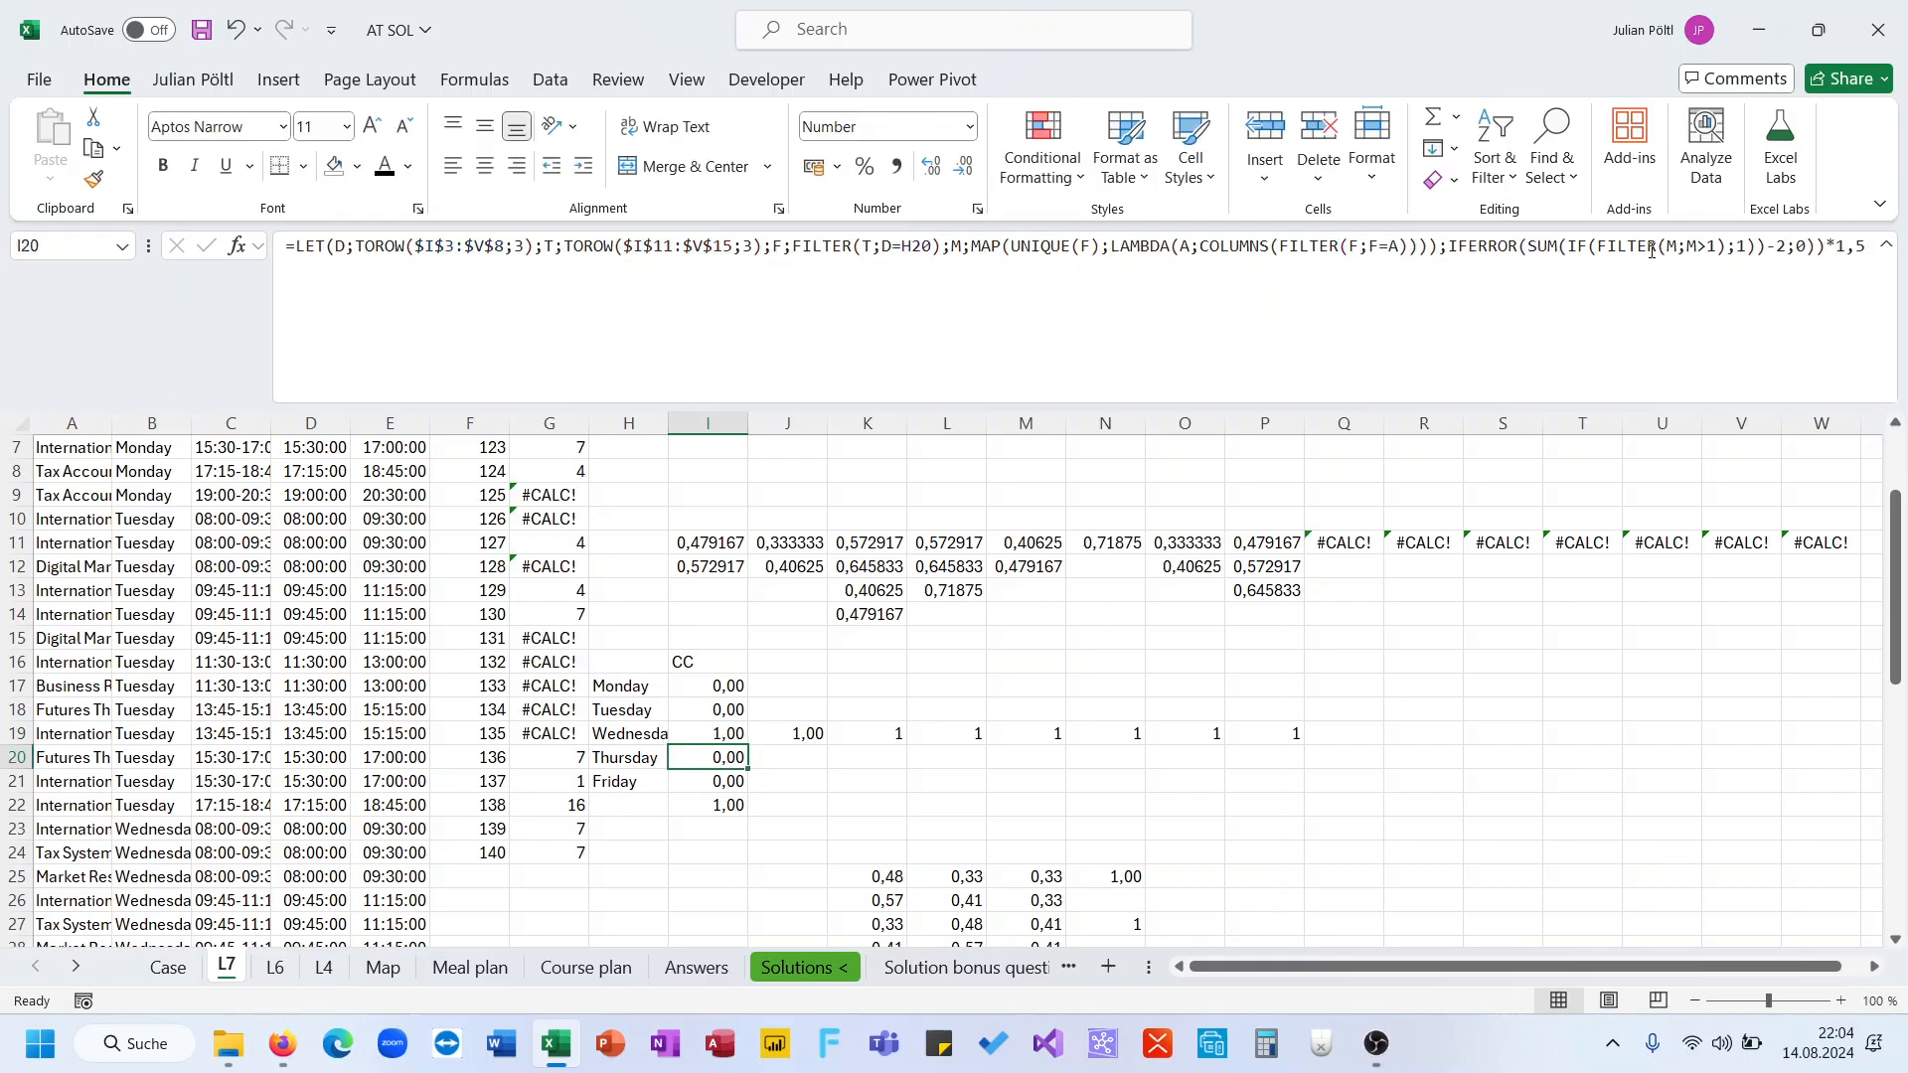
Inspect the spilled IF results across row 19
{"action": "key", "text": "Right"}
{"action": "key", "text": "Right"}
{"action": "key", "text": "Right"}
{"action": "key", "text": "Right"}
{"action": "key", "text": "Right"}
{"action": "key", "text": "Right"}
{"action": "key", "text": "Right"}
{"action": "key", "text": "Right"}
{"action": "key", "text": "Left"}
{"action": "key", "text": "Left"}
{"action": "key", "text": "Left"}
{"action": "key", "text": "Left"}
{"action": "key", "text": "Left"}
{"action": "key", "text": "Left"}
{"action": "key", "text": "Left"}
{"action": "key", "text": "Left"}
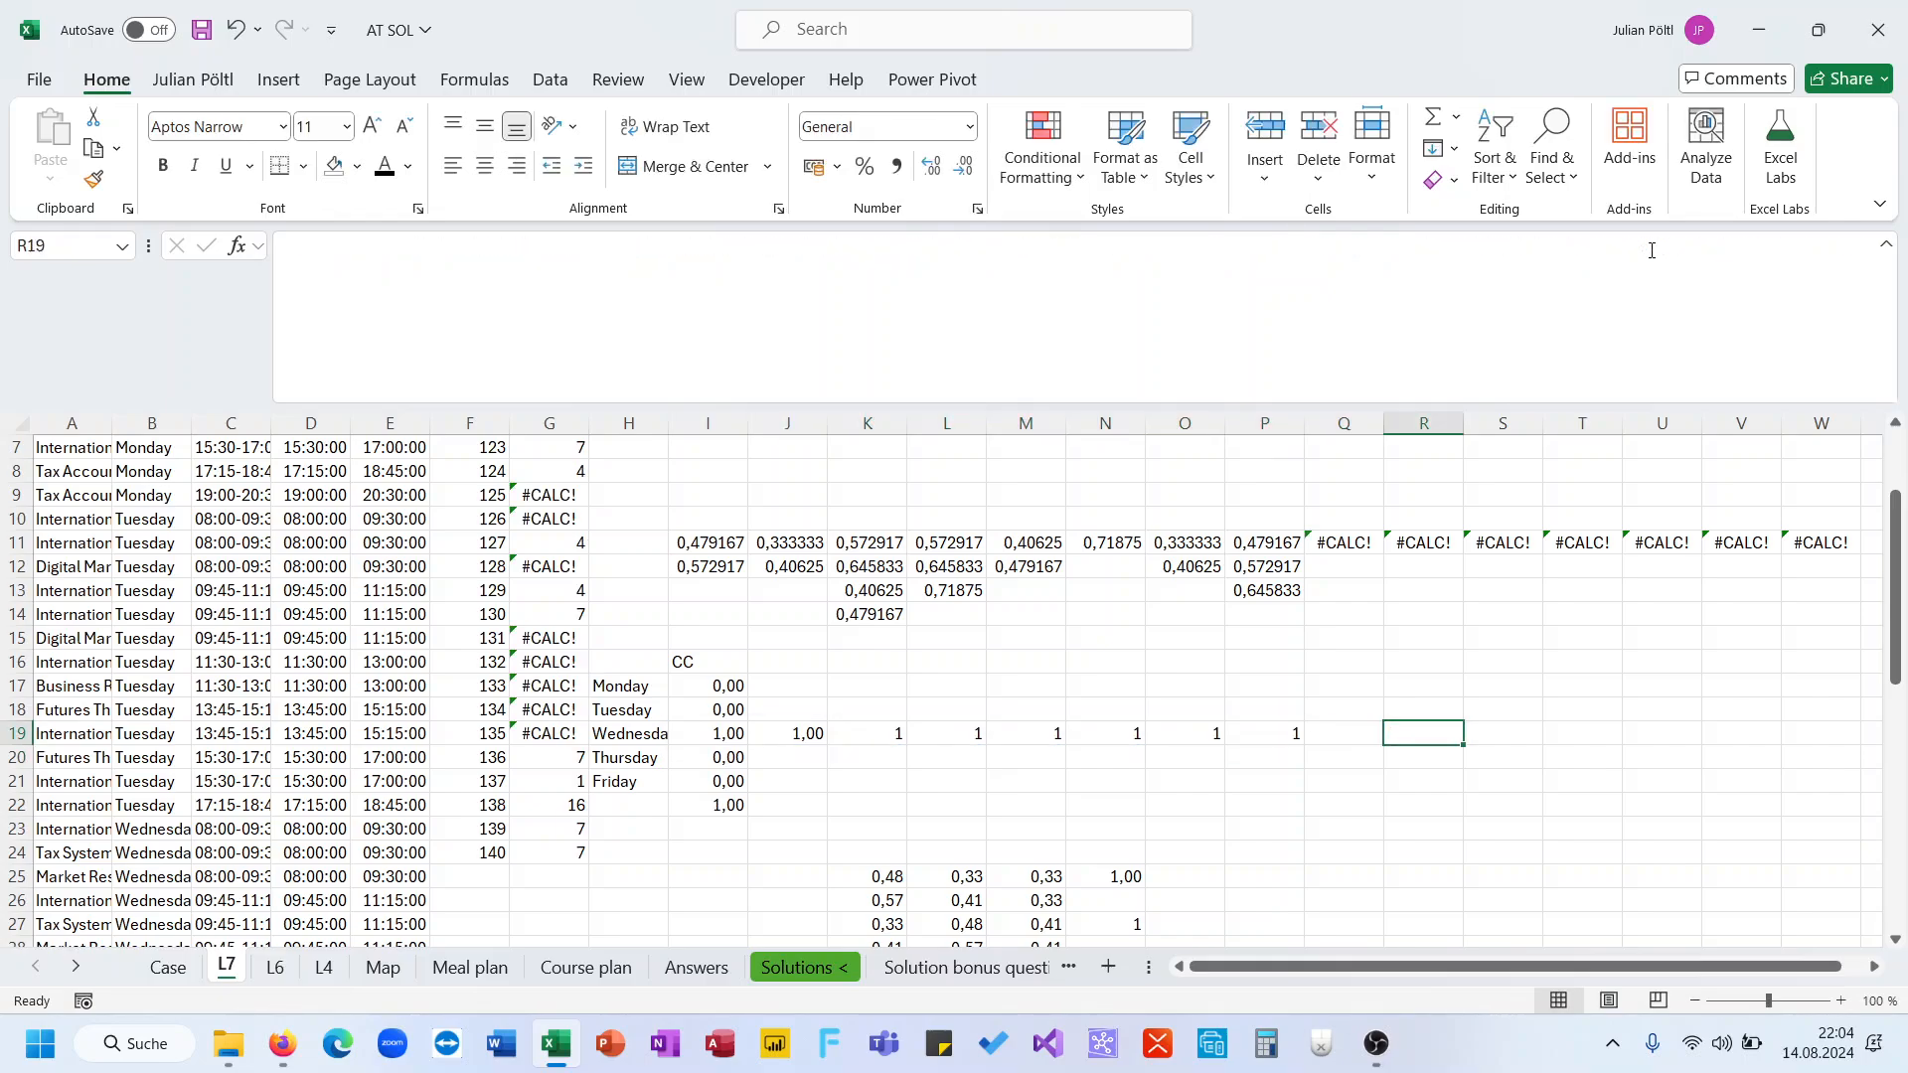
{"action": "key", "text": "Right"}
{"action": "key", "text": "Right"}
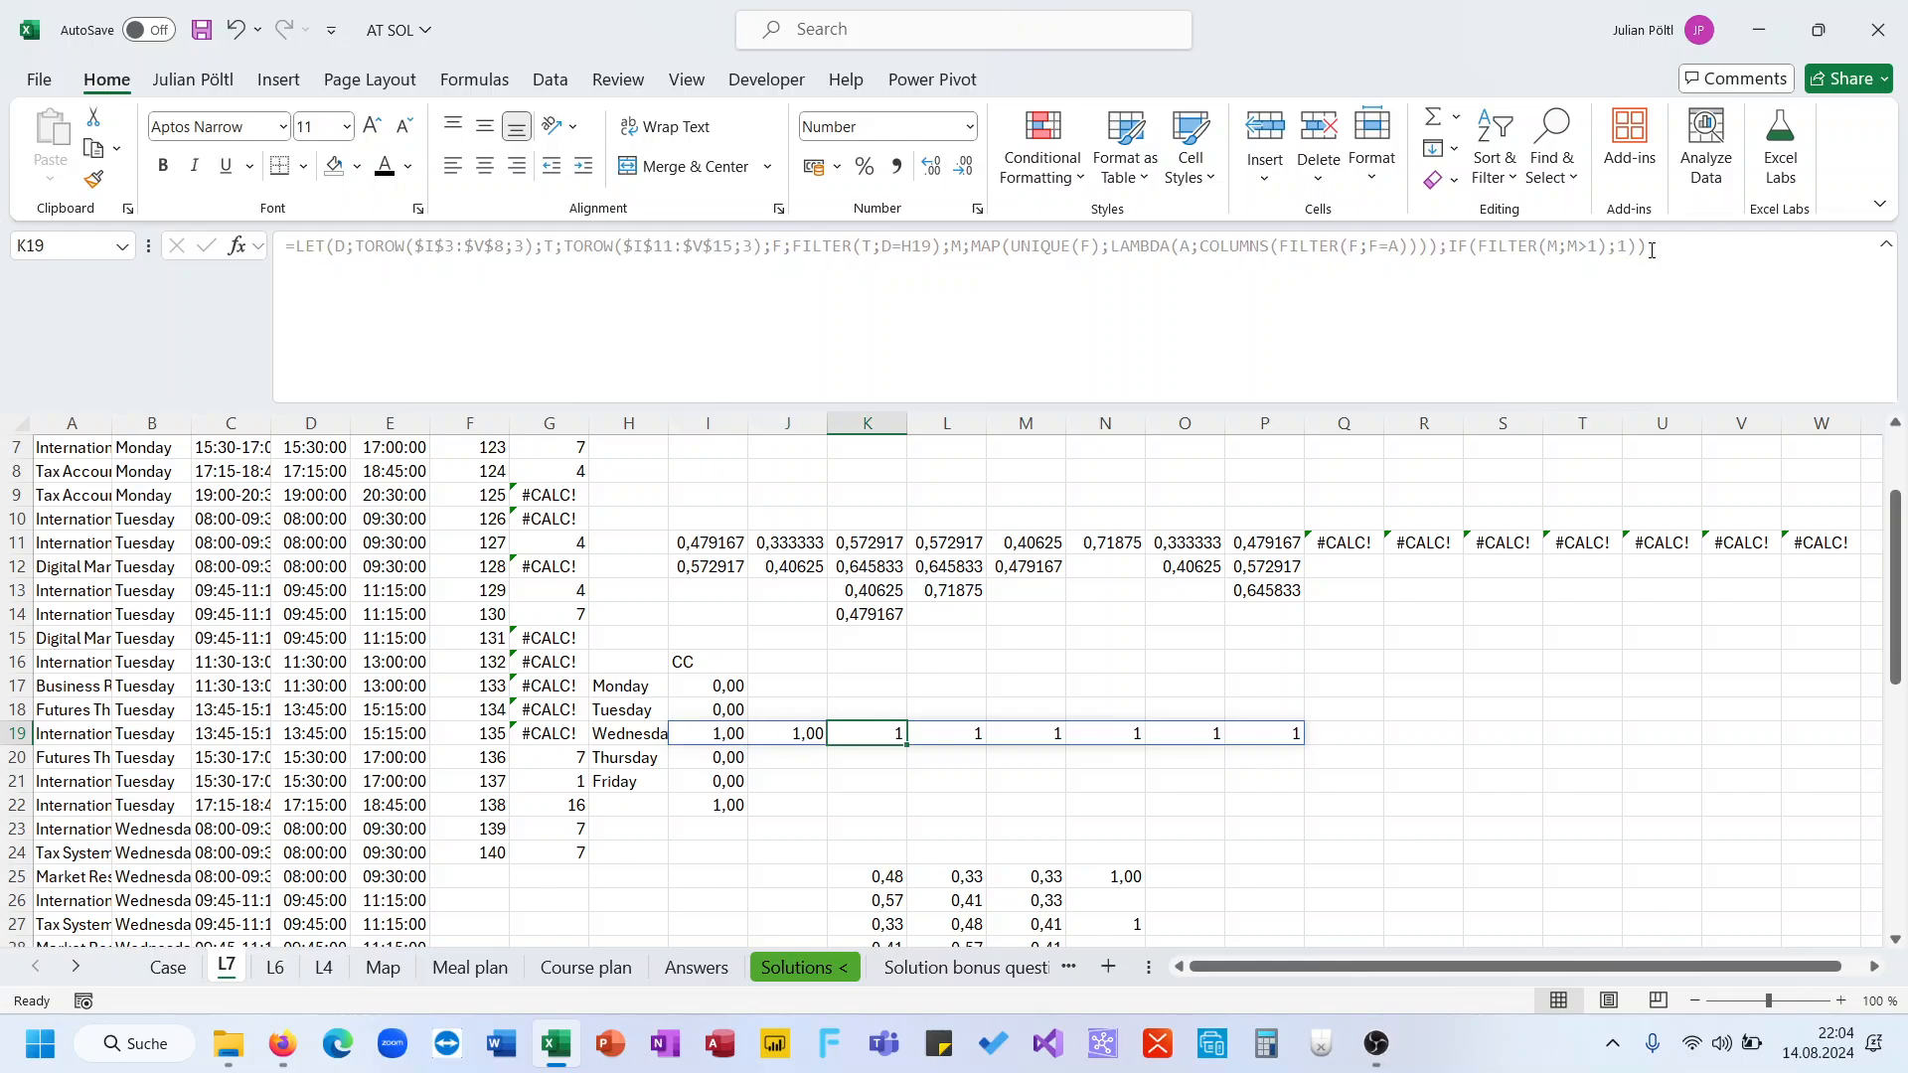
{"action": "key", "text": "Left"}
{"action": "key", "text": "Left"}
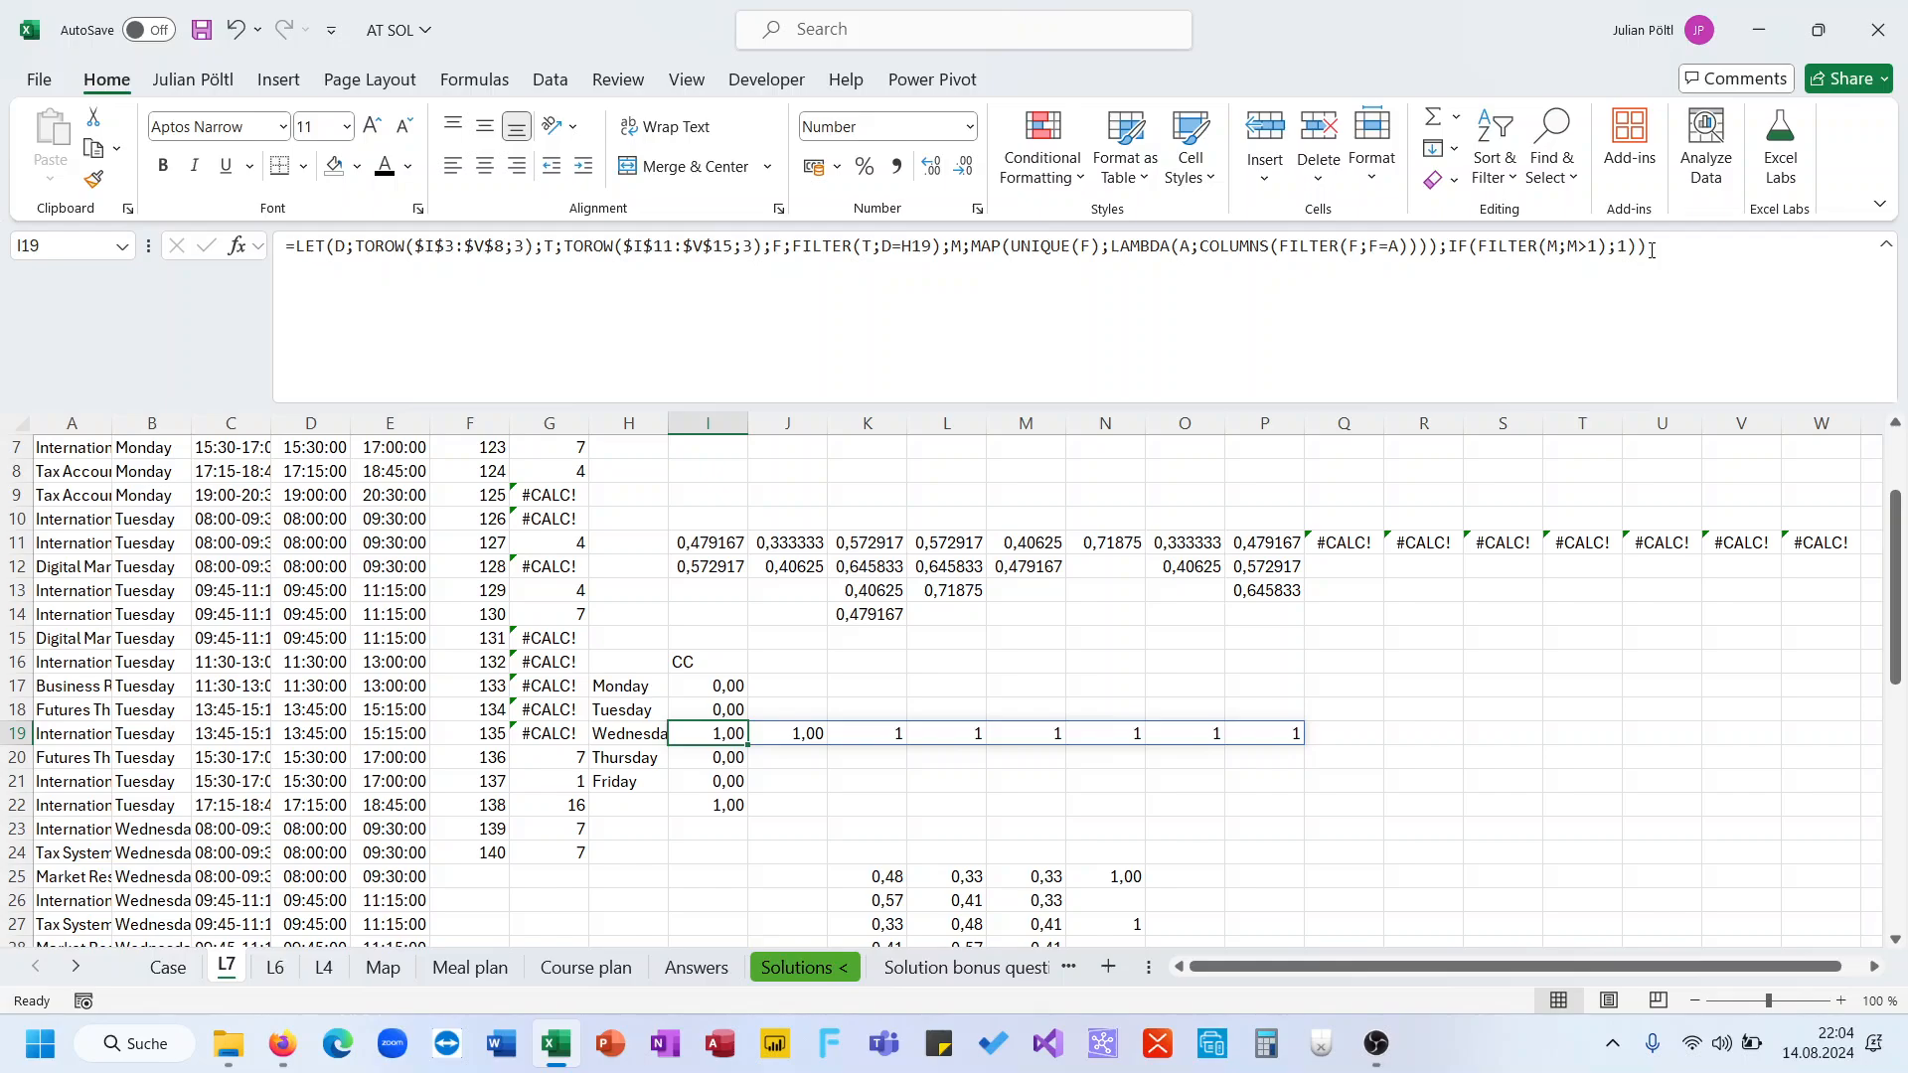
Divide the IF expression in I19's formula by 2
{"action": "left_click", "coordinate": [1651, 250]}
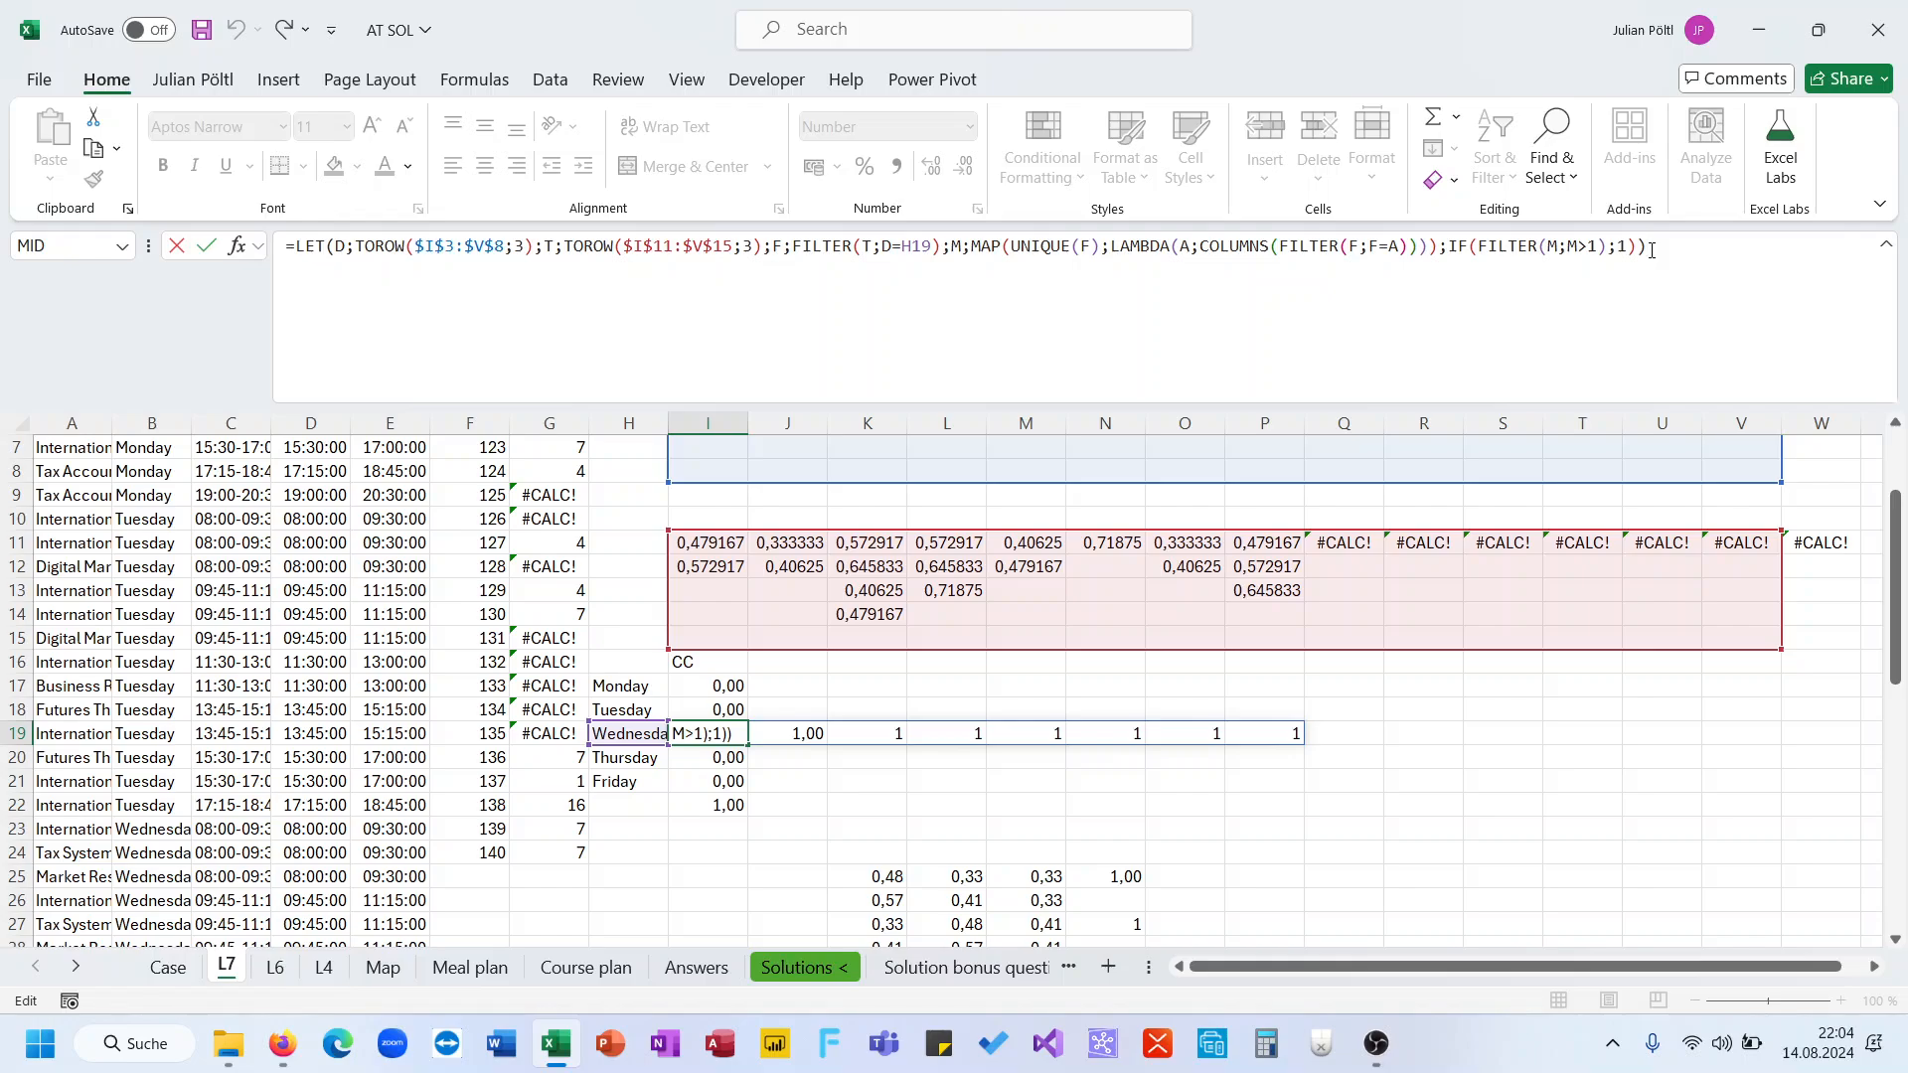
{"action": "type", "text": "/2"}
{"action": "key", "text": "Return"}
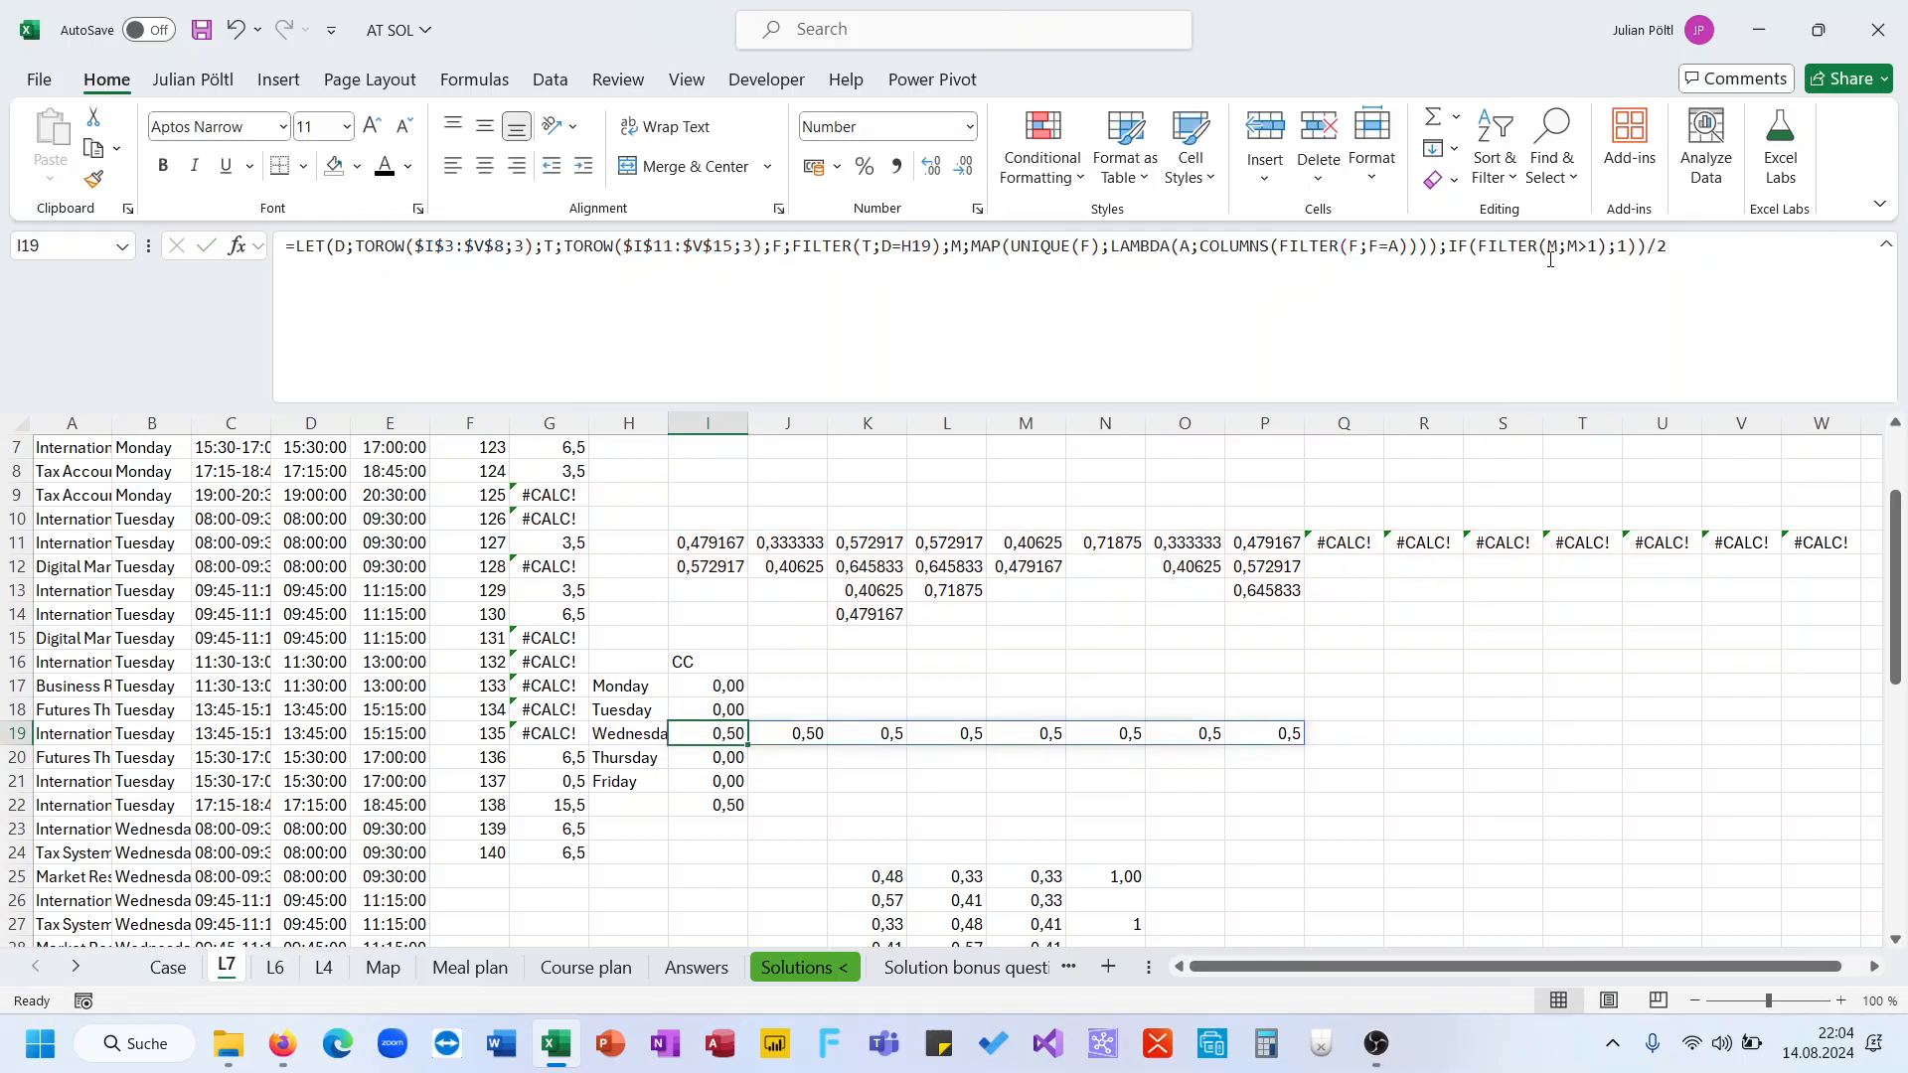
Wrap the IF expression in SUM so I19 totals the halved values
{"action": "left_click", "coordinate": [1452, 249]}
{"action": "type", "text": "sum("}
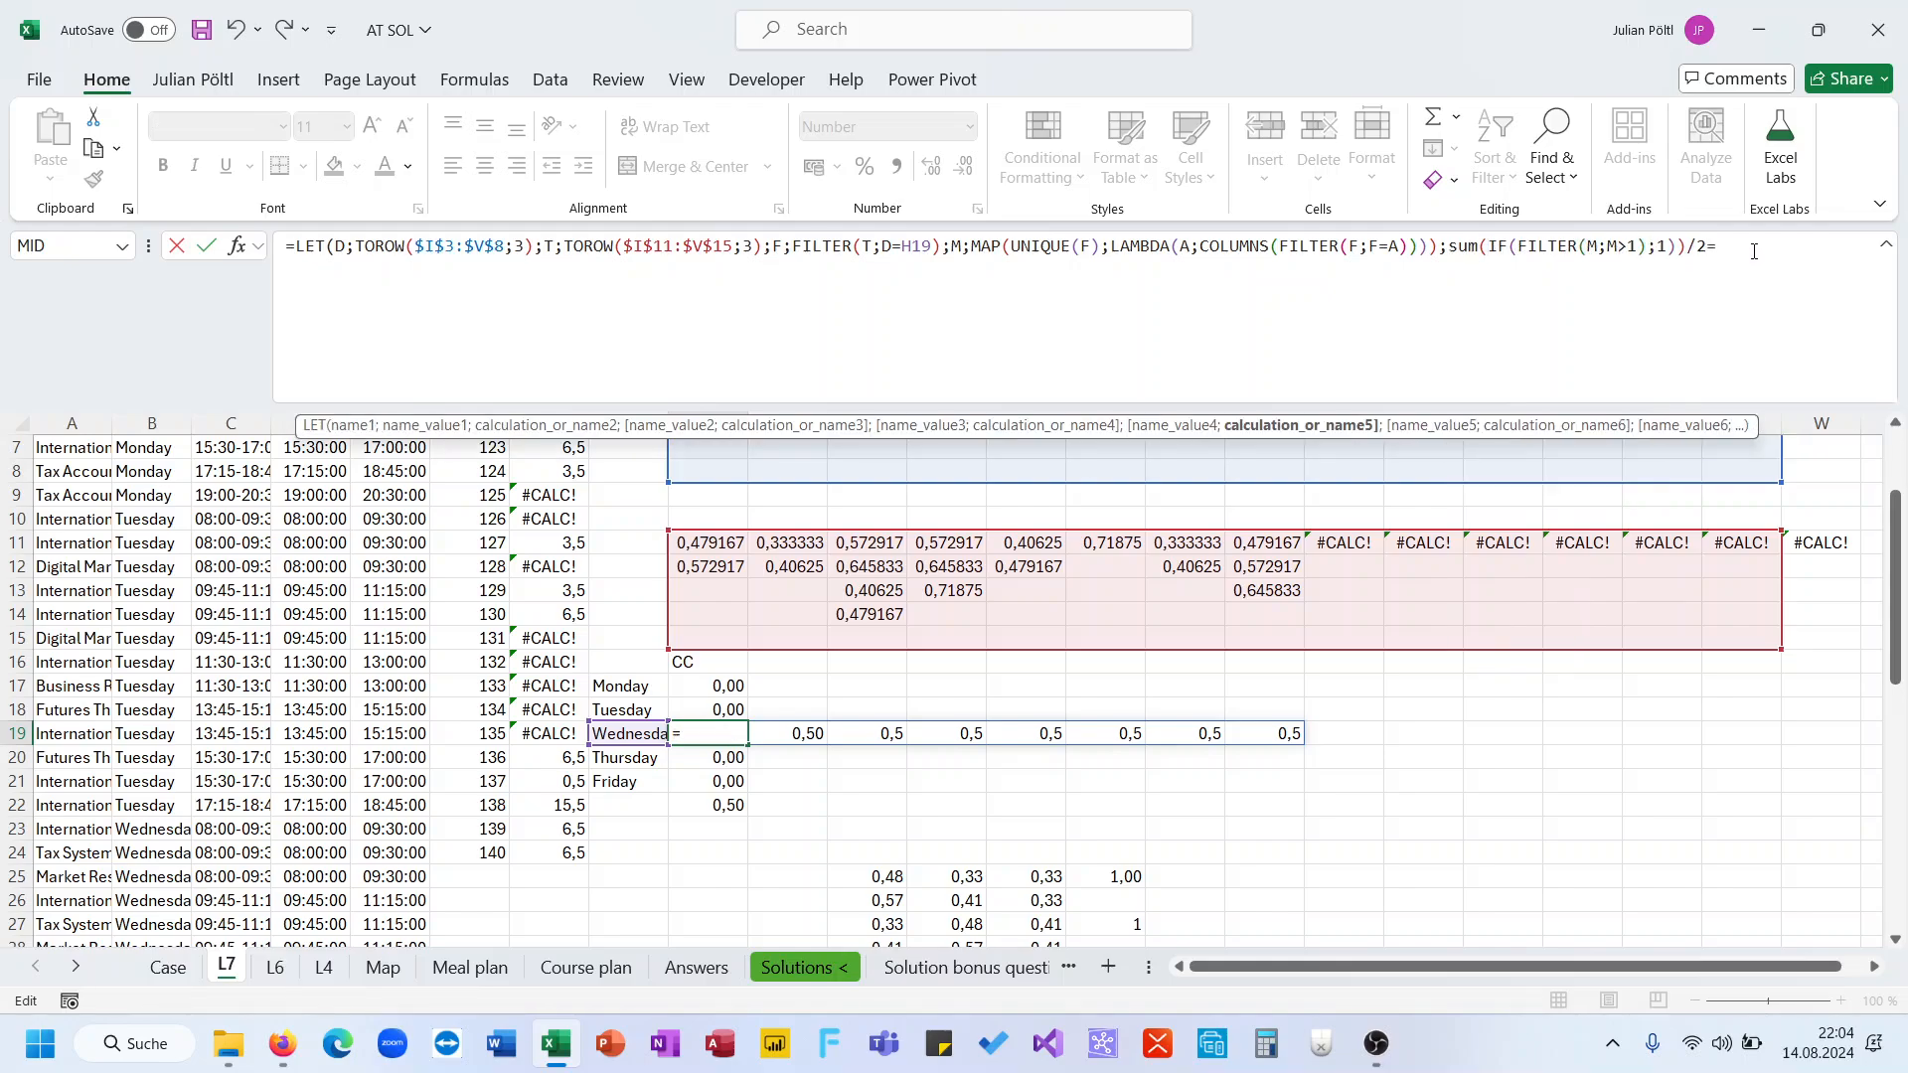
{"action": "type", "text": ")"}
{"action": "key", "text": "Return"}
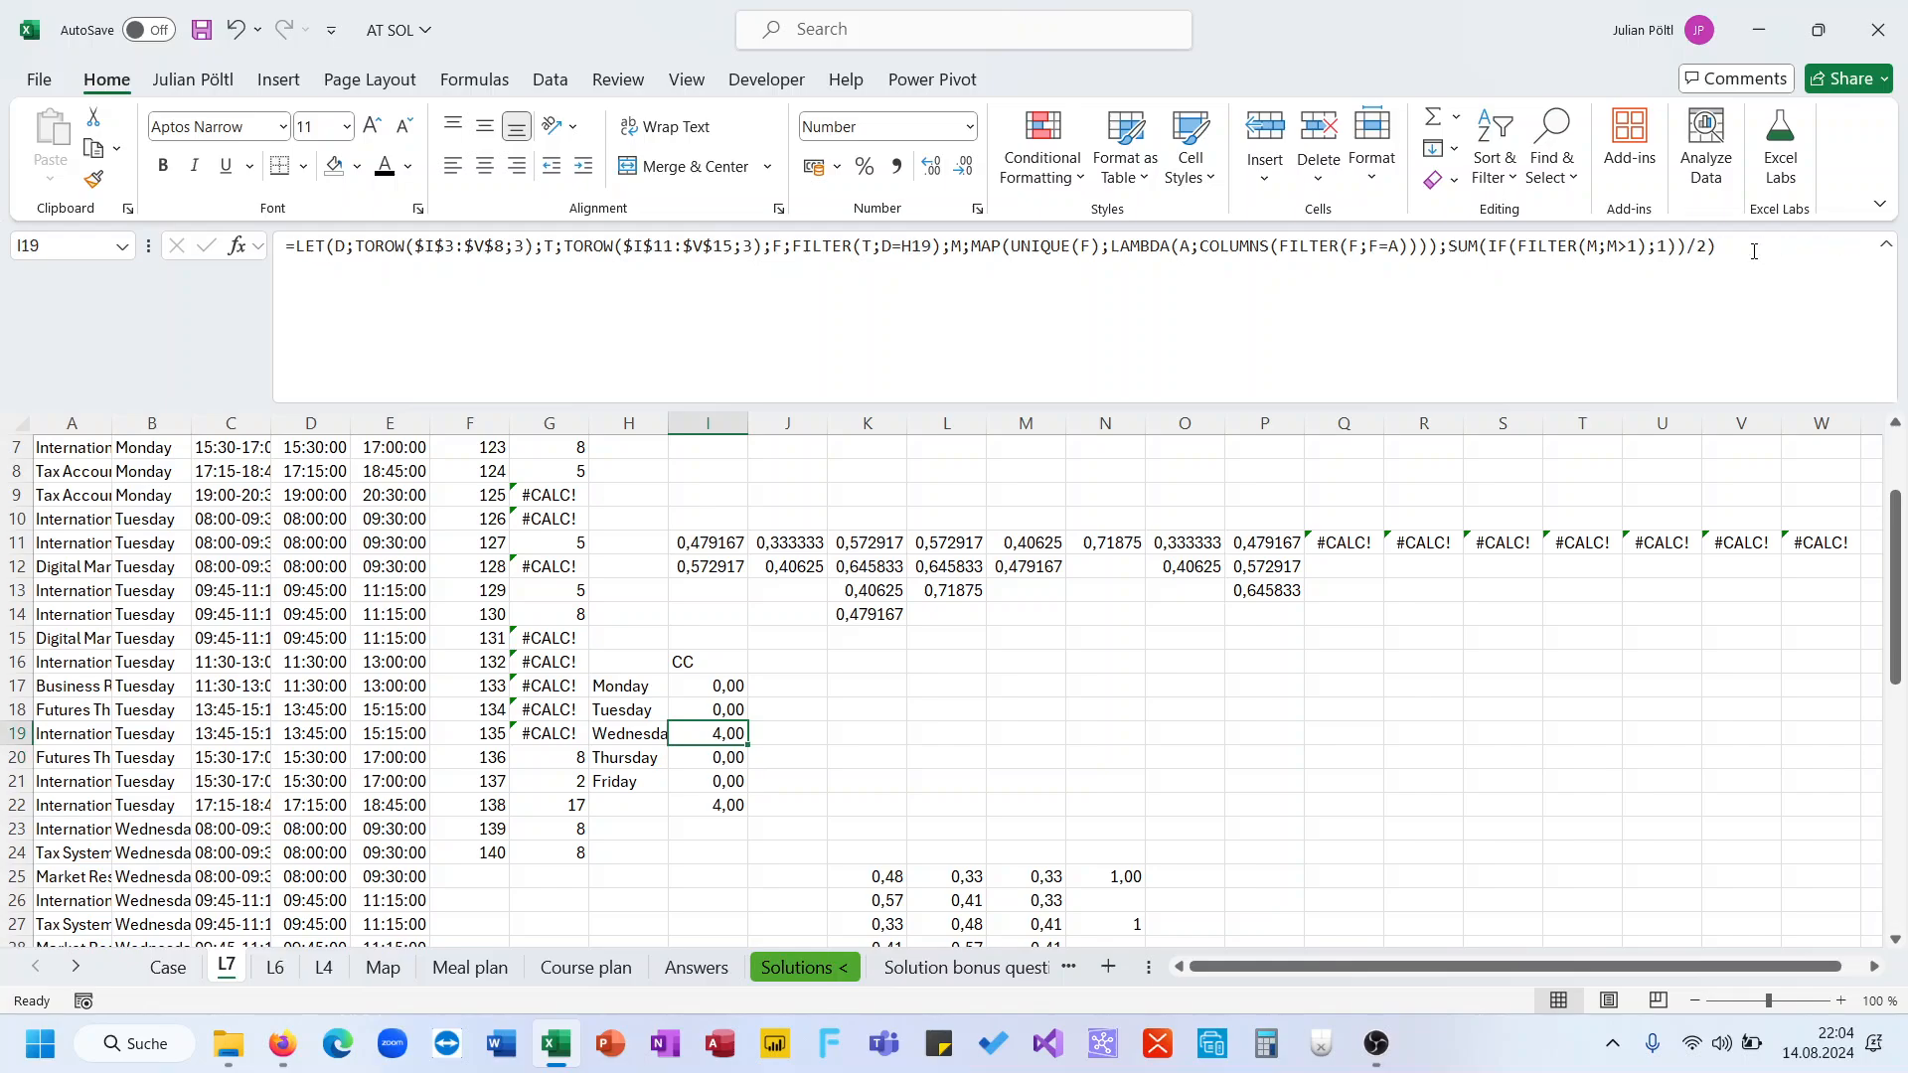
Wrap the SUM expression in IFERROR with 0 as the fallback value
{"action": "left_click", "coordinate": [1450, 252]}
{"action": "type", "text": "if"}
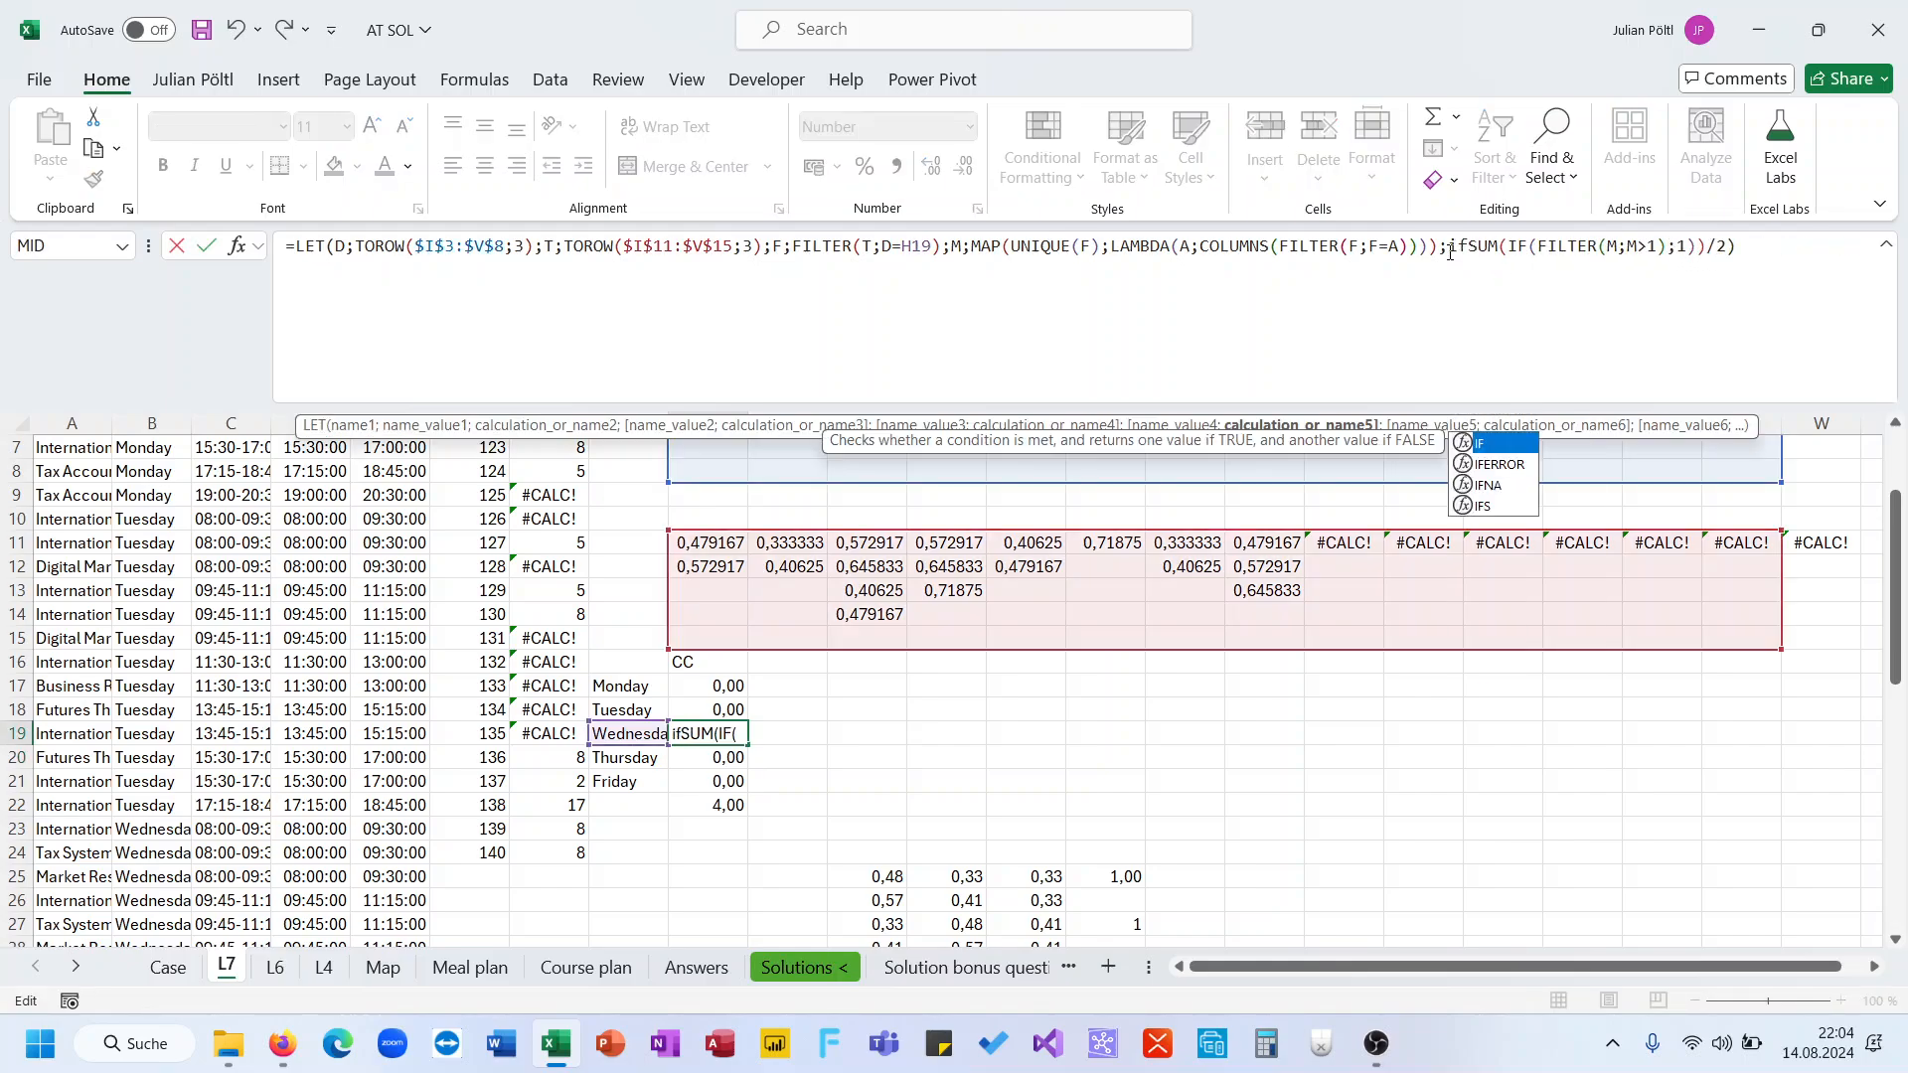
{"action": "key", "text": "Tab"}
{"action": "left_click", "coordinate": [1828, 258]}
{"action": "type", "text": ";"}
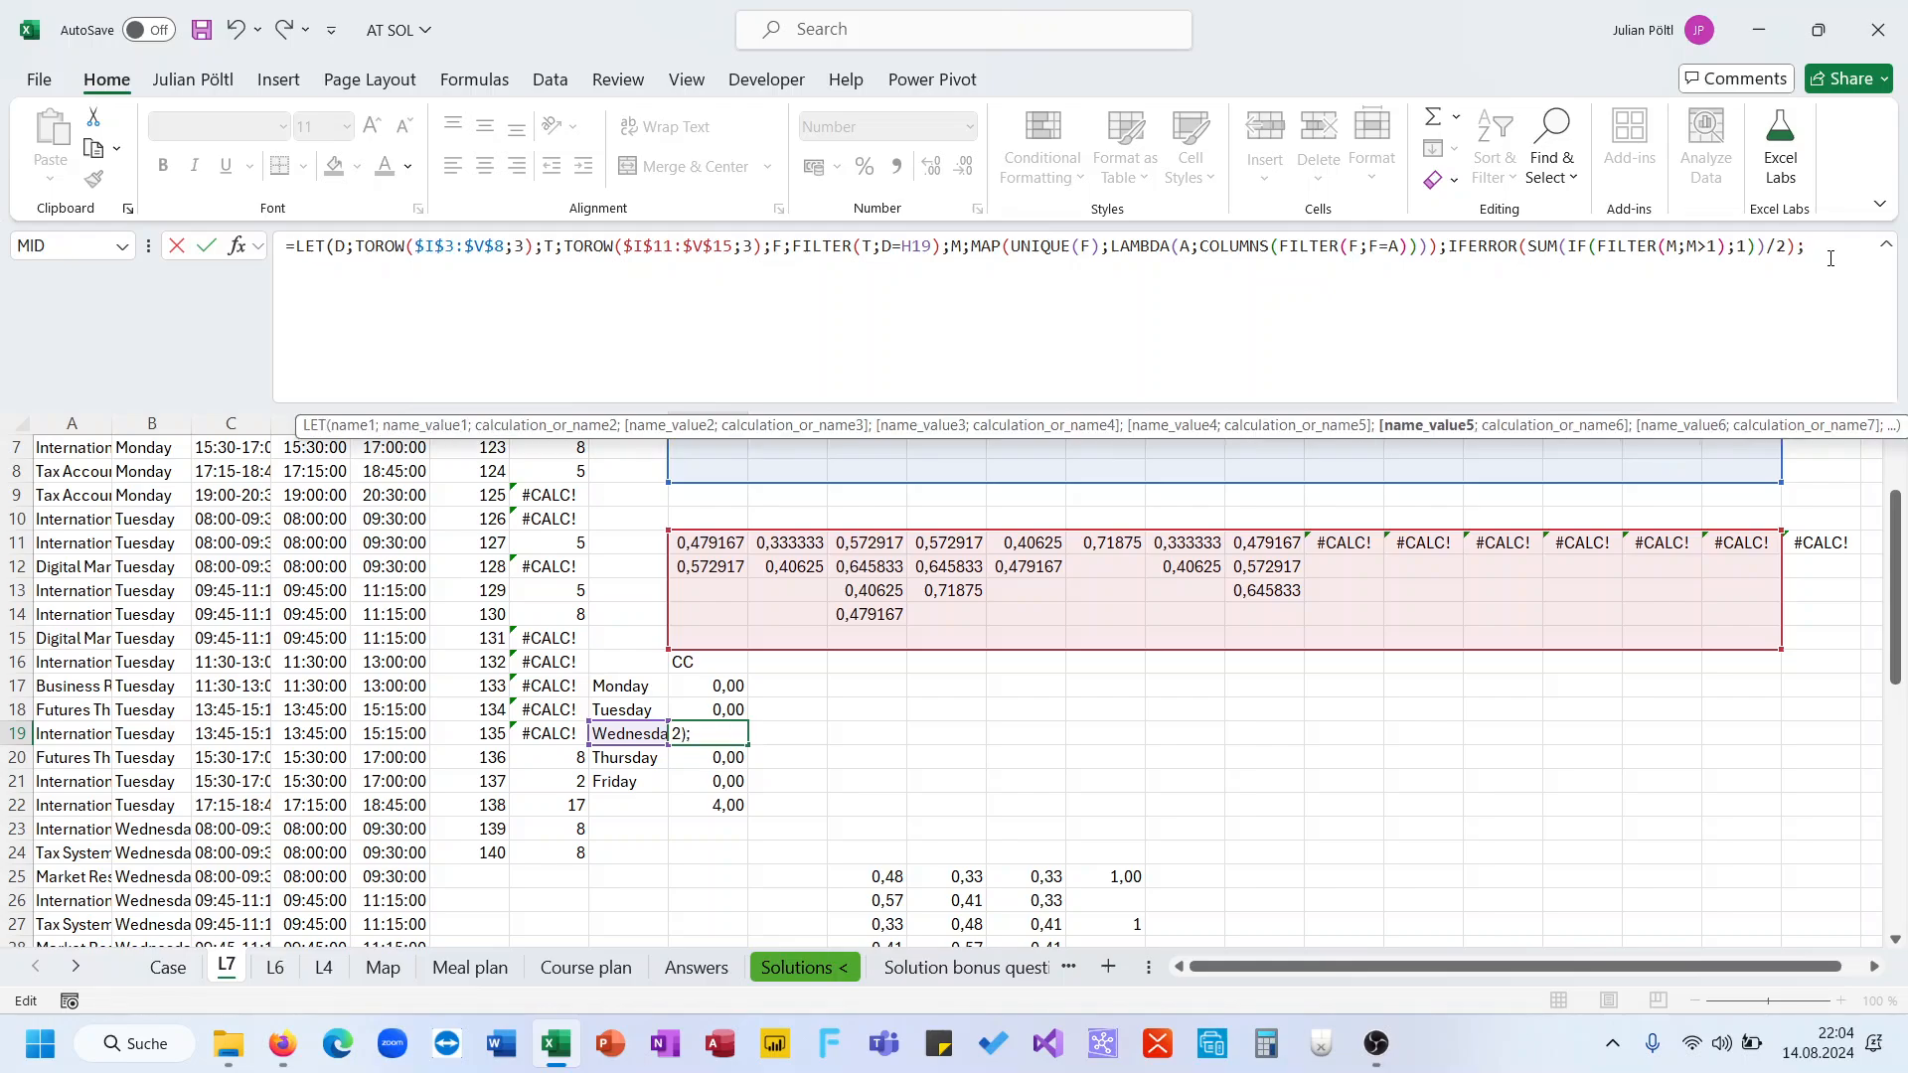
{"action": "key", "text": "BackSpace"}
{"action": "key", "text": "BackSpace"}
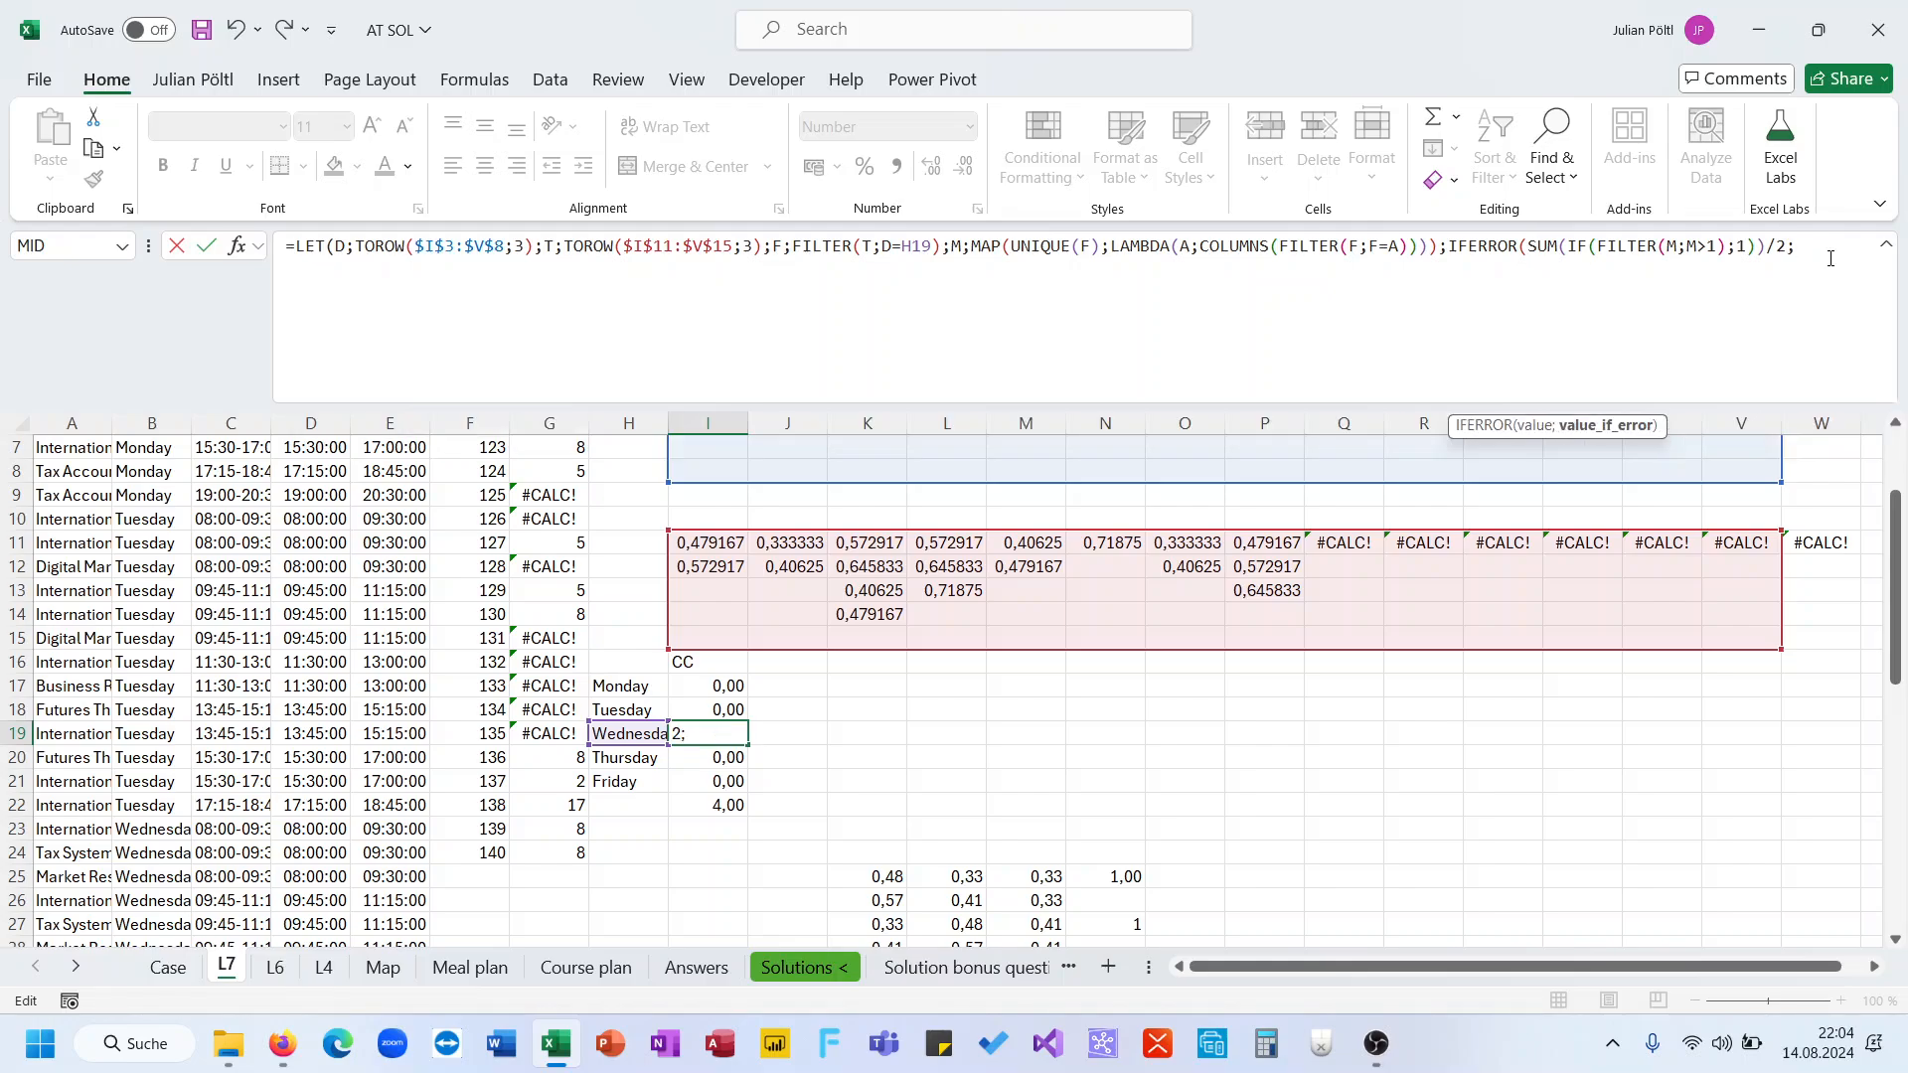
{"action": "type", "text": ";0))"}
{"action": "key", "text": "Return"}
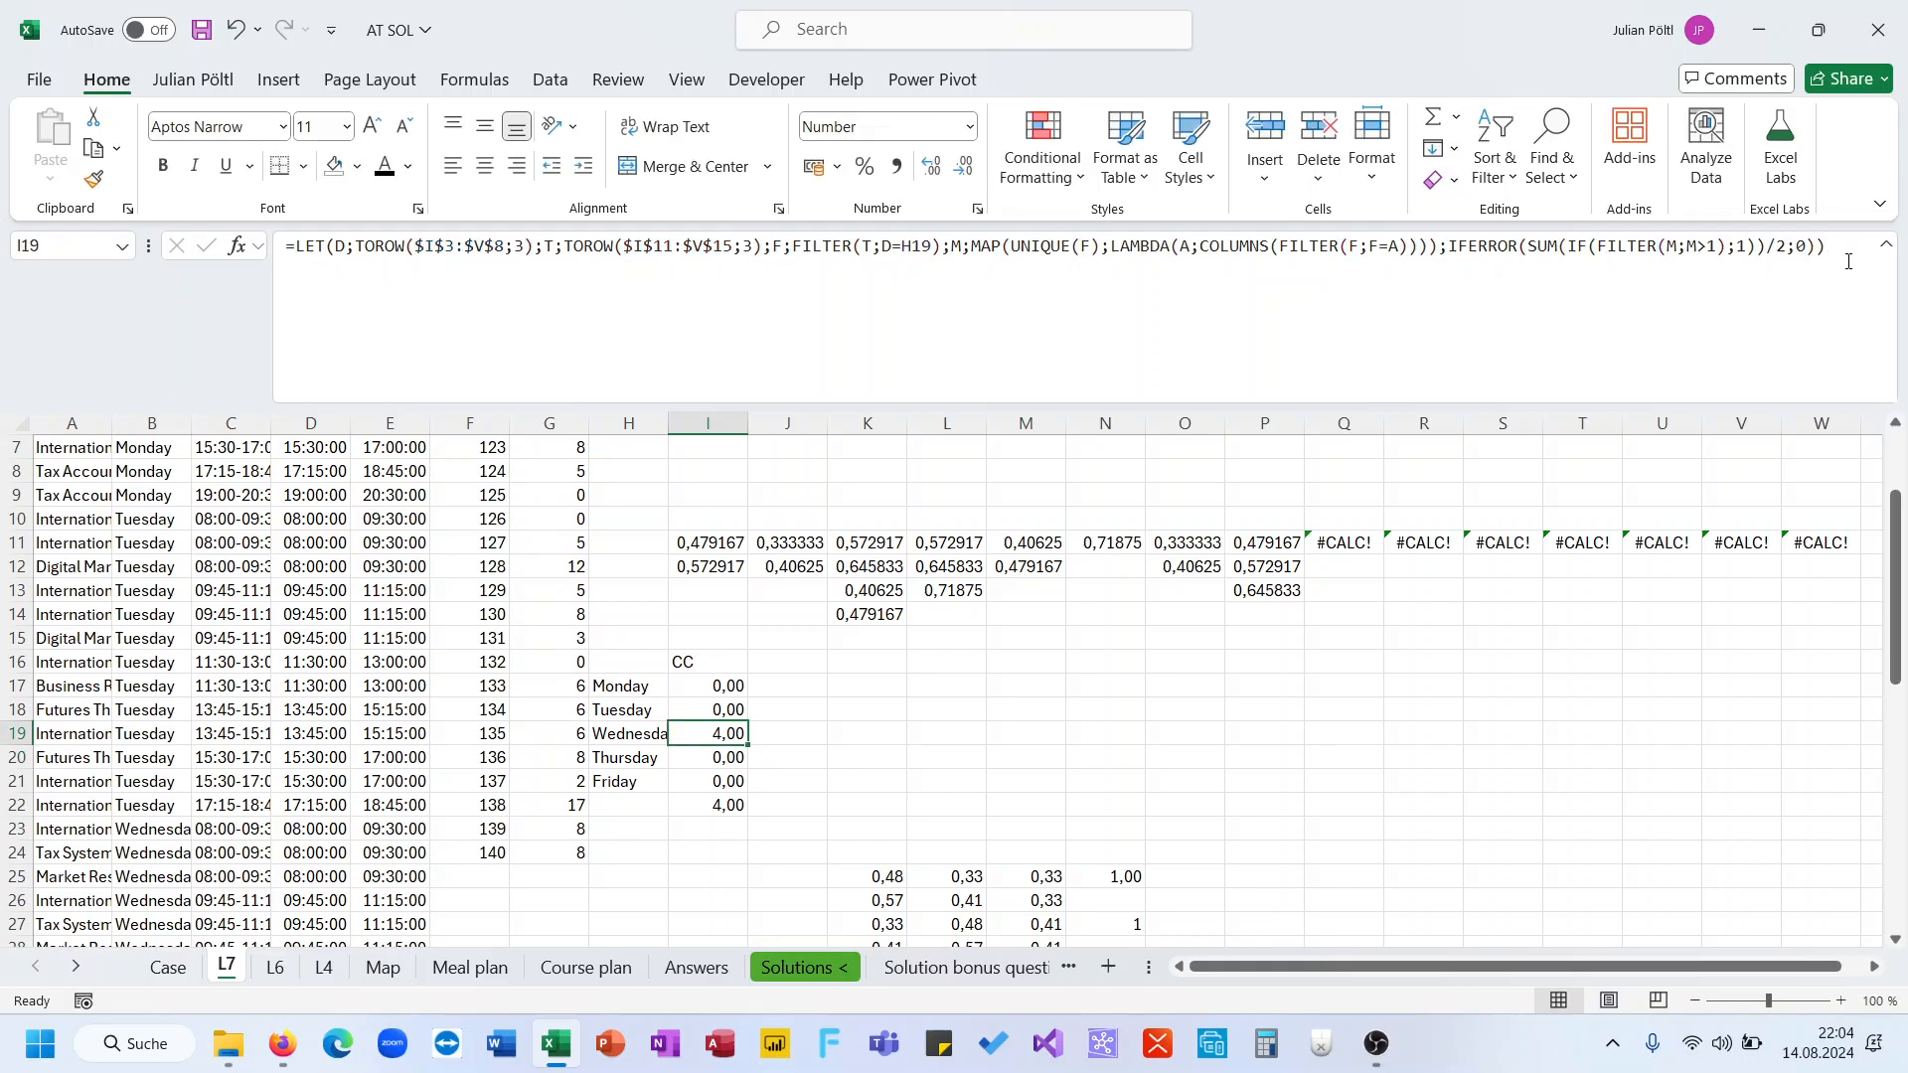
Multiply the IFERROR result by 1,5 in I19's formula
{"action": "left_click", "coordinate": [1847, 261]}
{"action": "type", "text": "*1,5"}
{"action": "key", "text": "Return"}
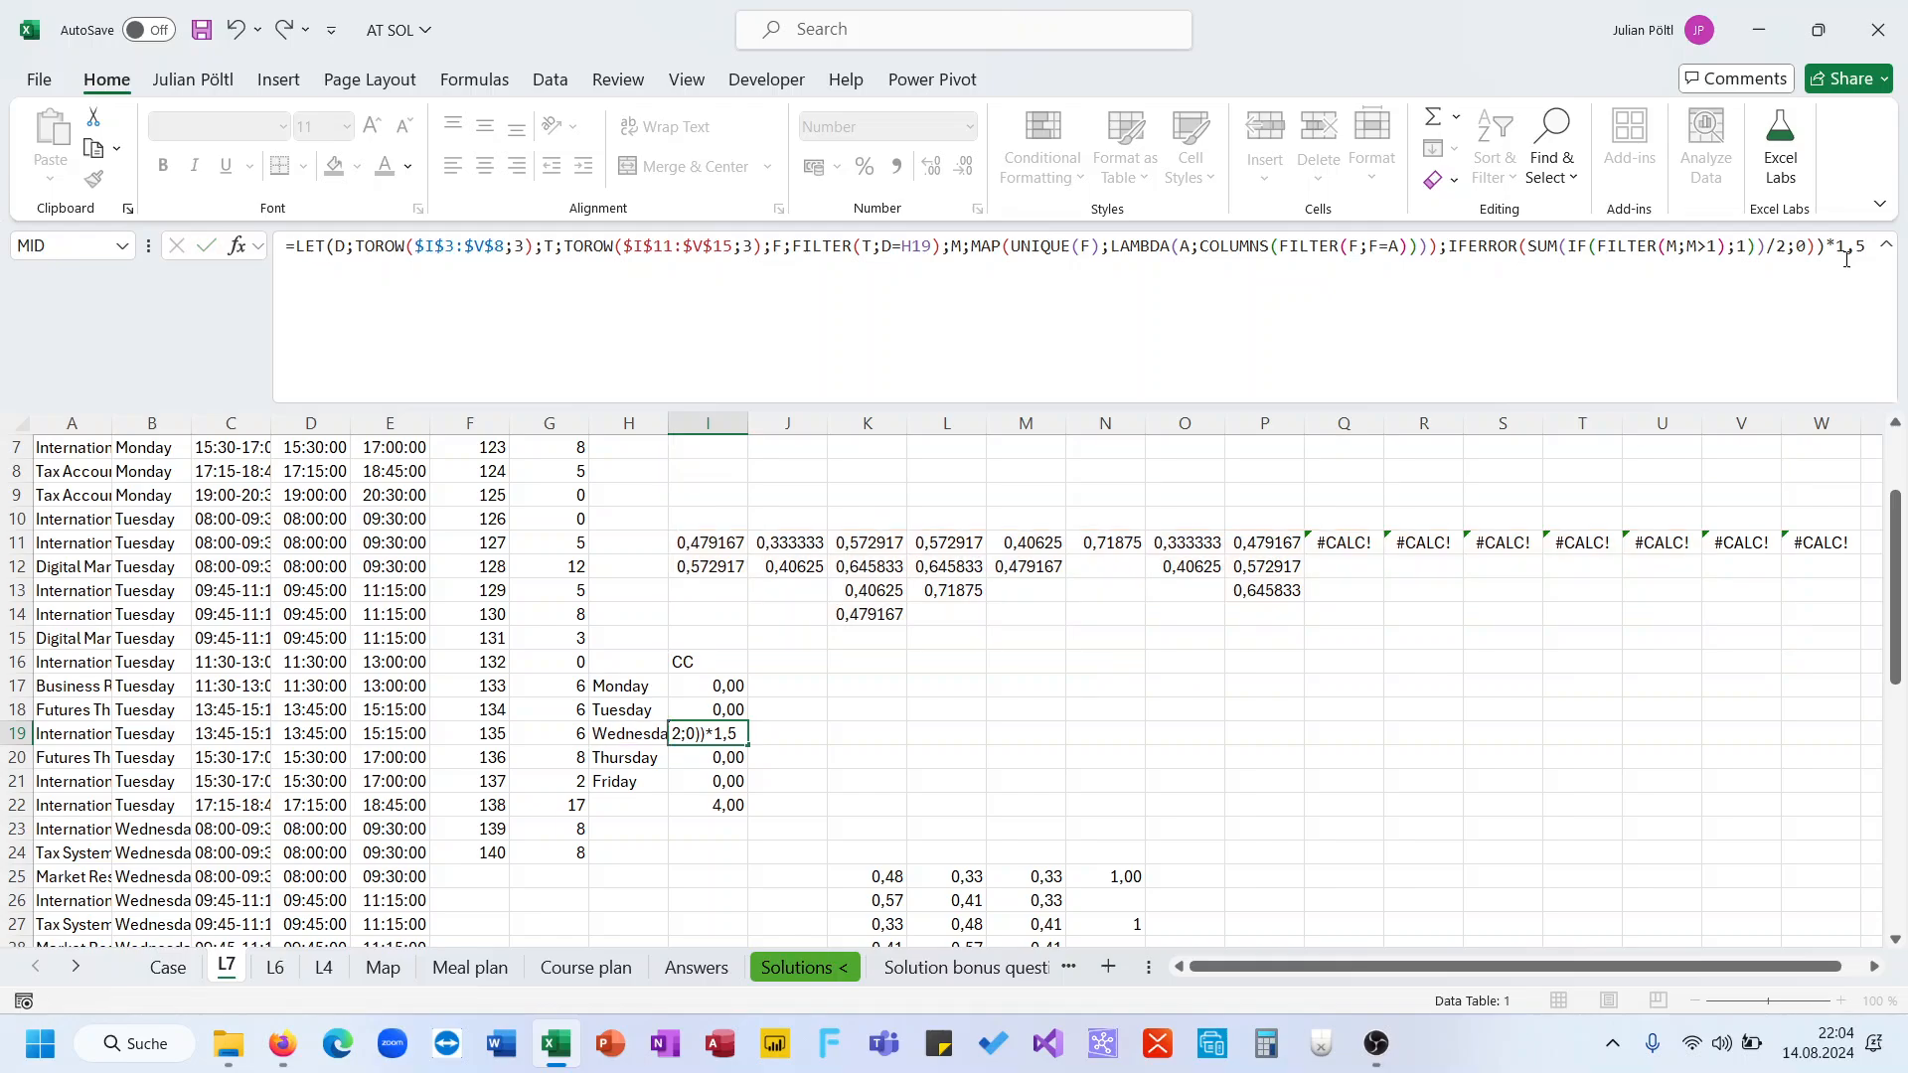
Copy I19's formula into I17:I21 and select the data-table results in column G to check them
{"action": "key", "text": "Up"}
{"action": "key", "text": "ctrl+c"}
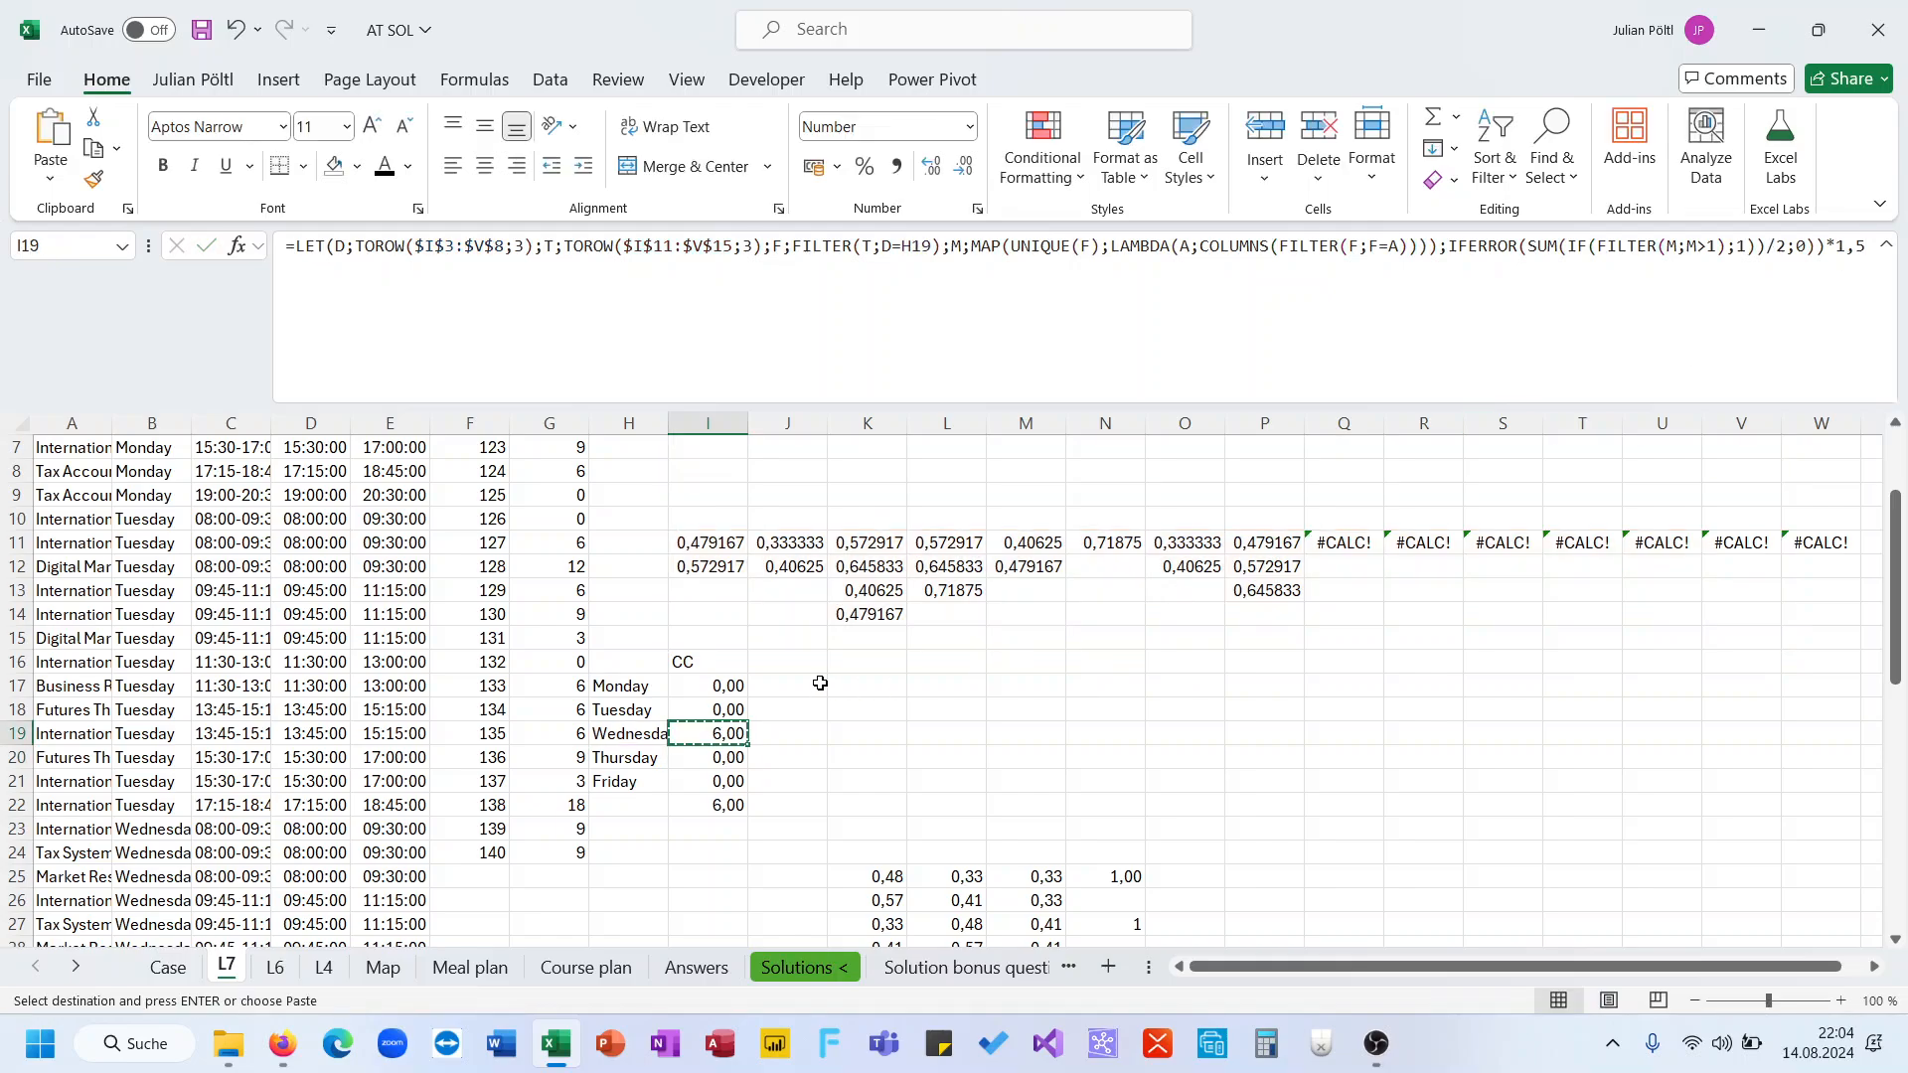
{"action": "left_click_drag", "start_coordinate": [723, 686], "coordinate": [722, 781]}
{"action": "key", "text": "ctrl+v"}
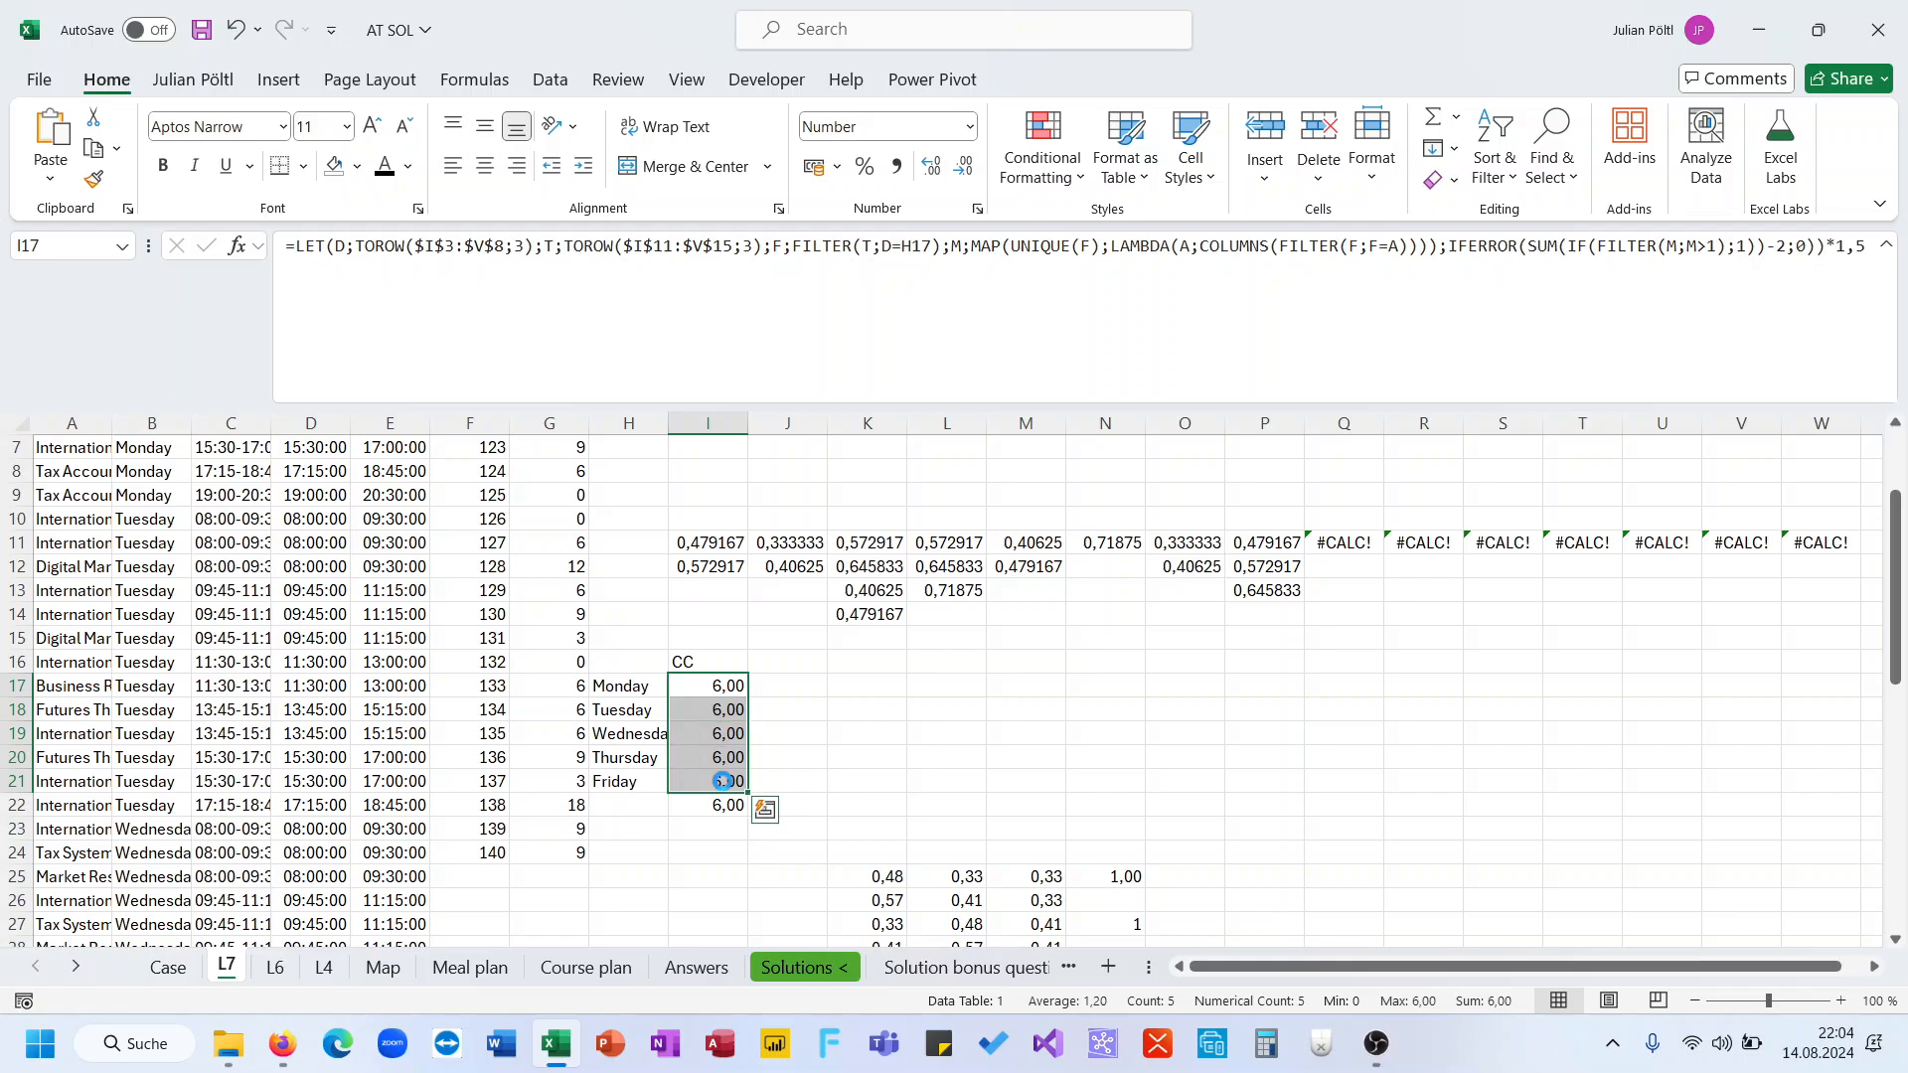
{"action": "left_click", "coordinate": [711, 687]}
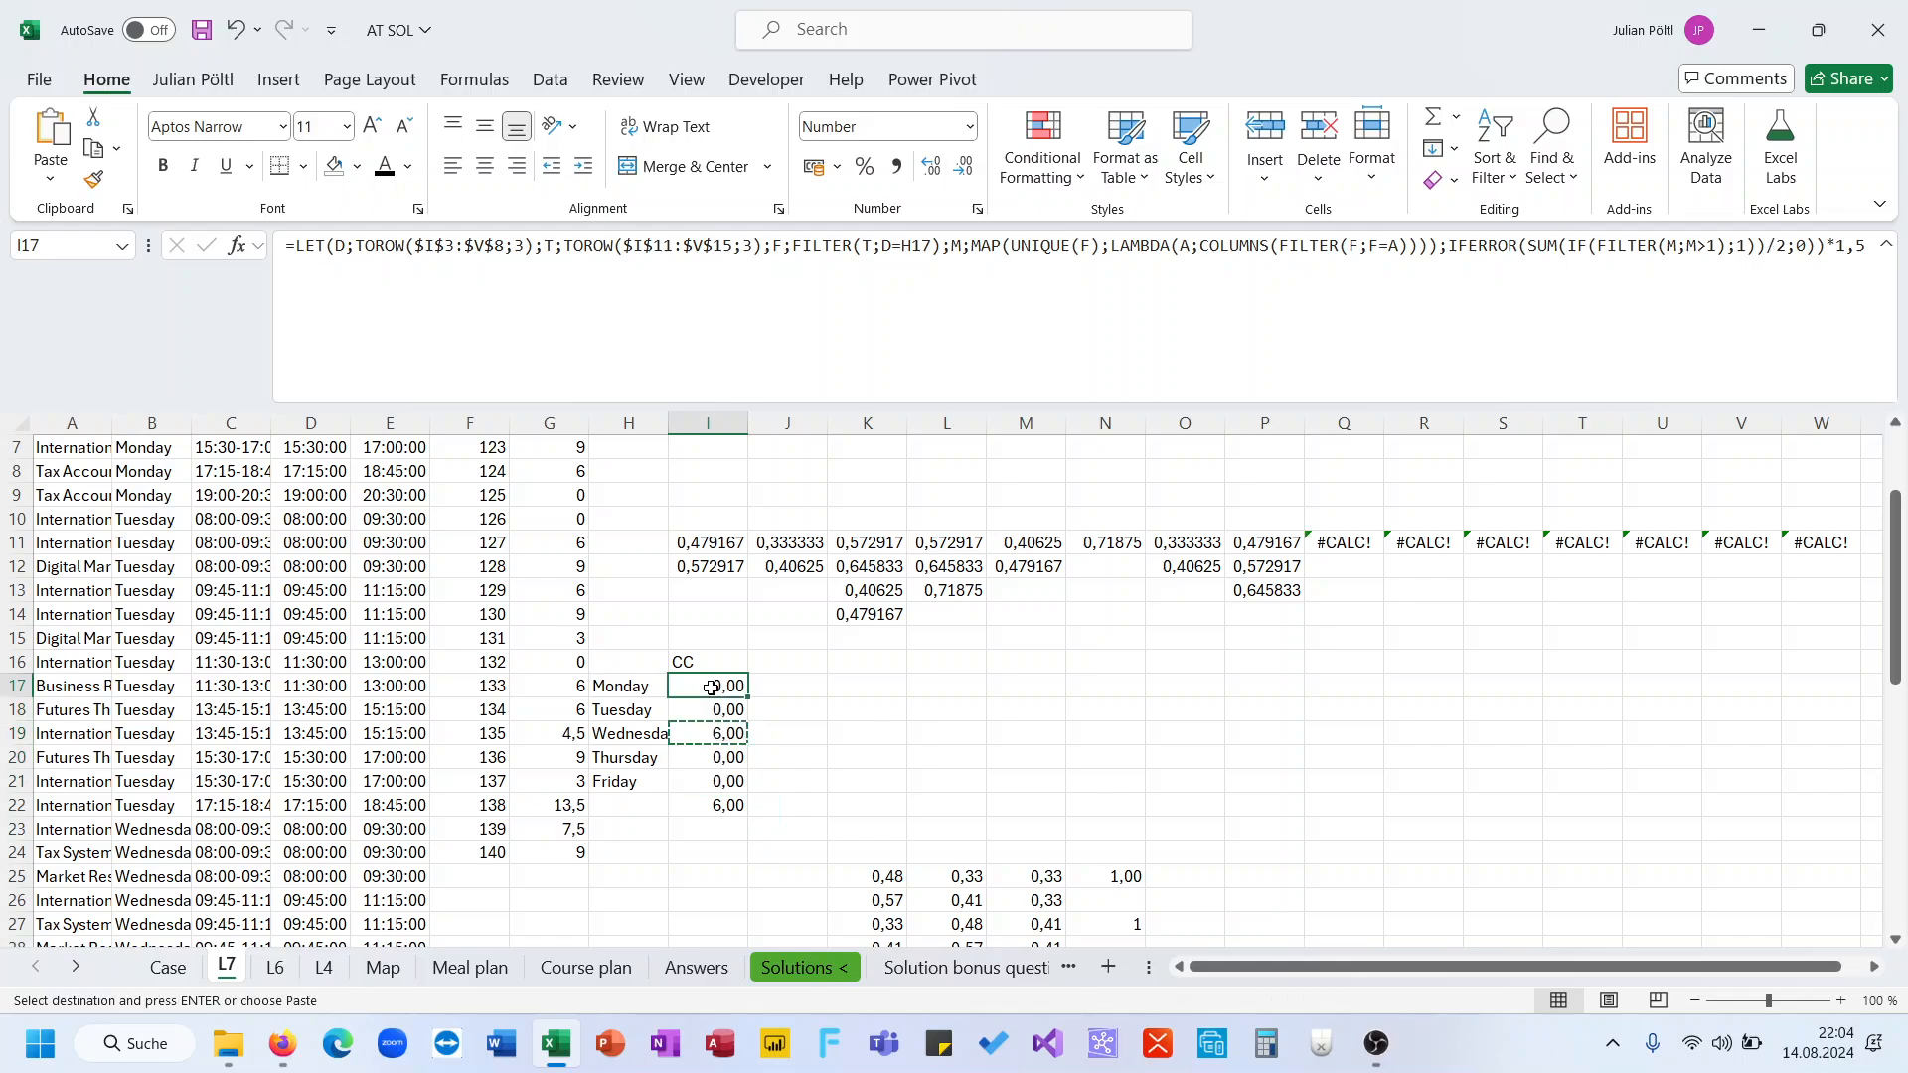
{"action": "left_click_drag", "start_coordinate": [571, 827], "coordinate": [556, 471]}
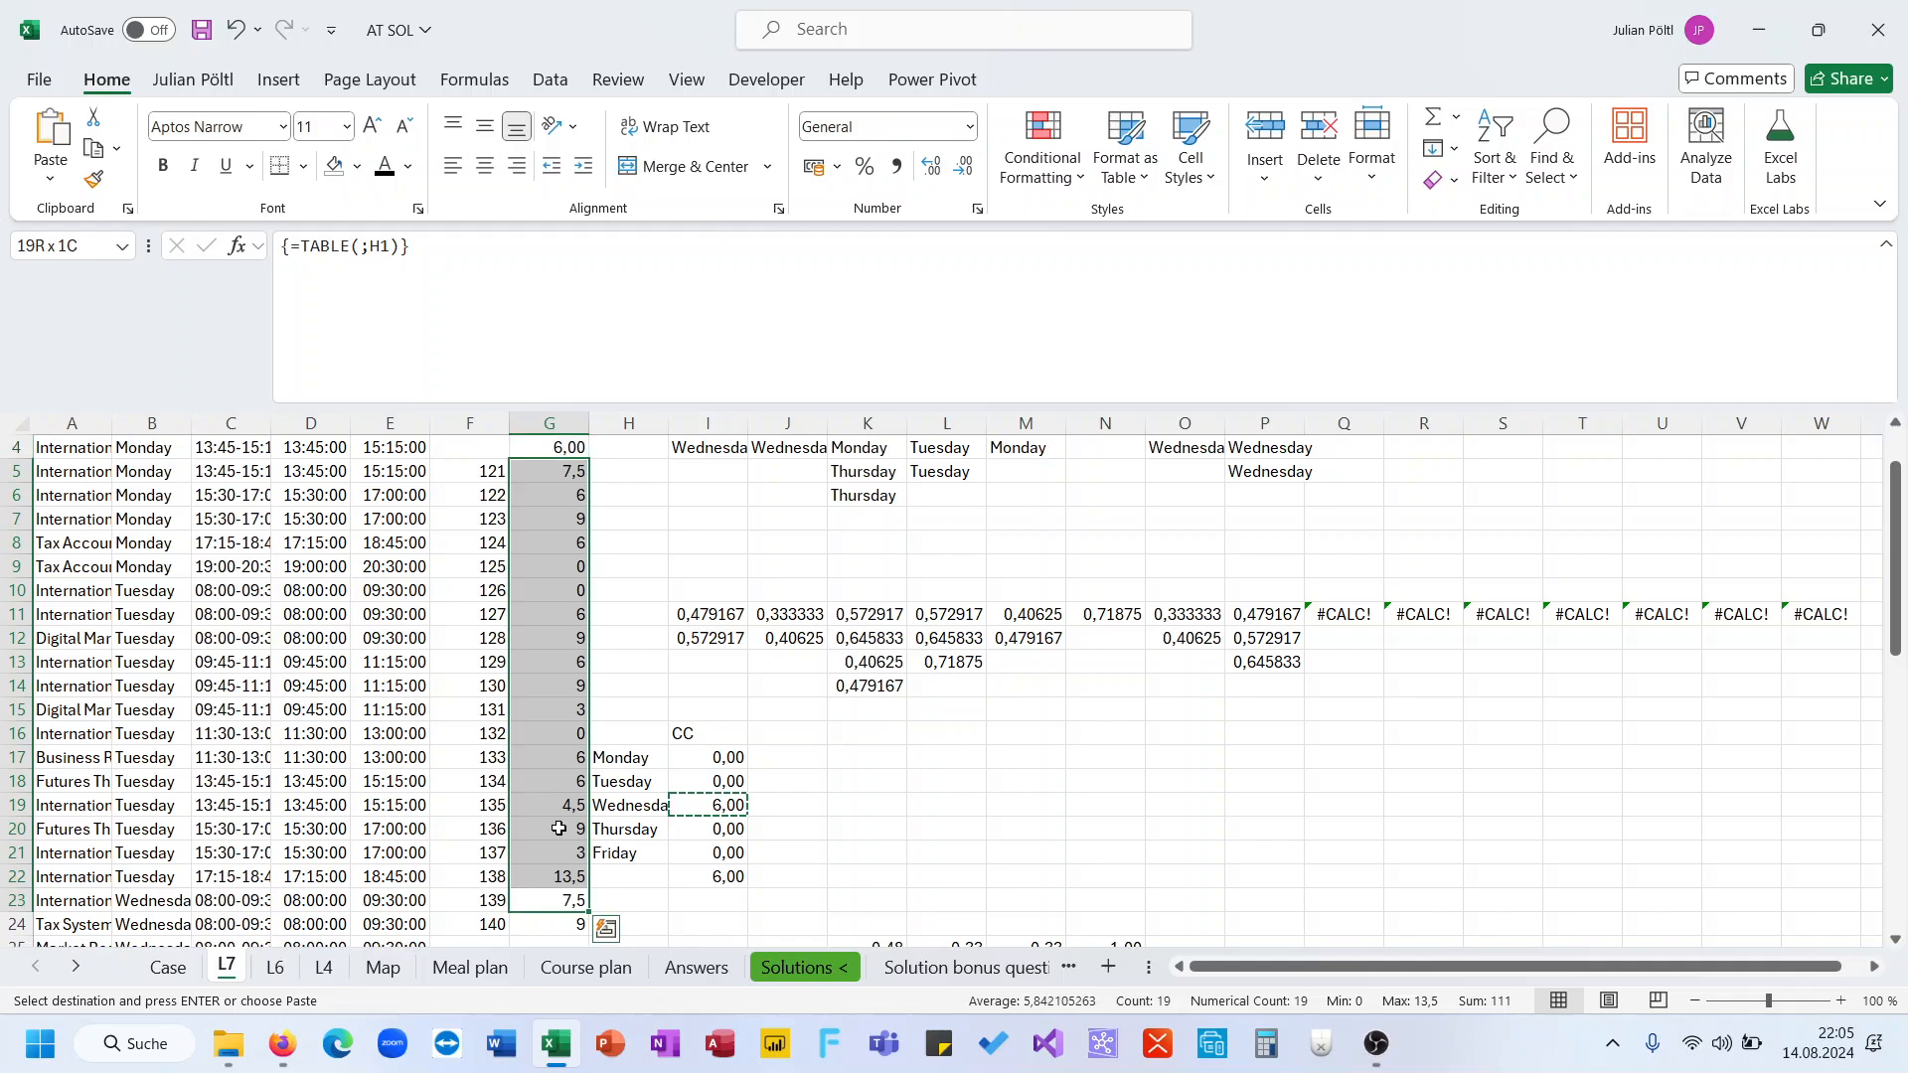
Copy the data-table results from column G and paste them into the level 7 answer cells of the Case sheet
{"action": "key", "text": "ctrl+c"}
{"action": "left_click", "coordinate": [168, 967]}
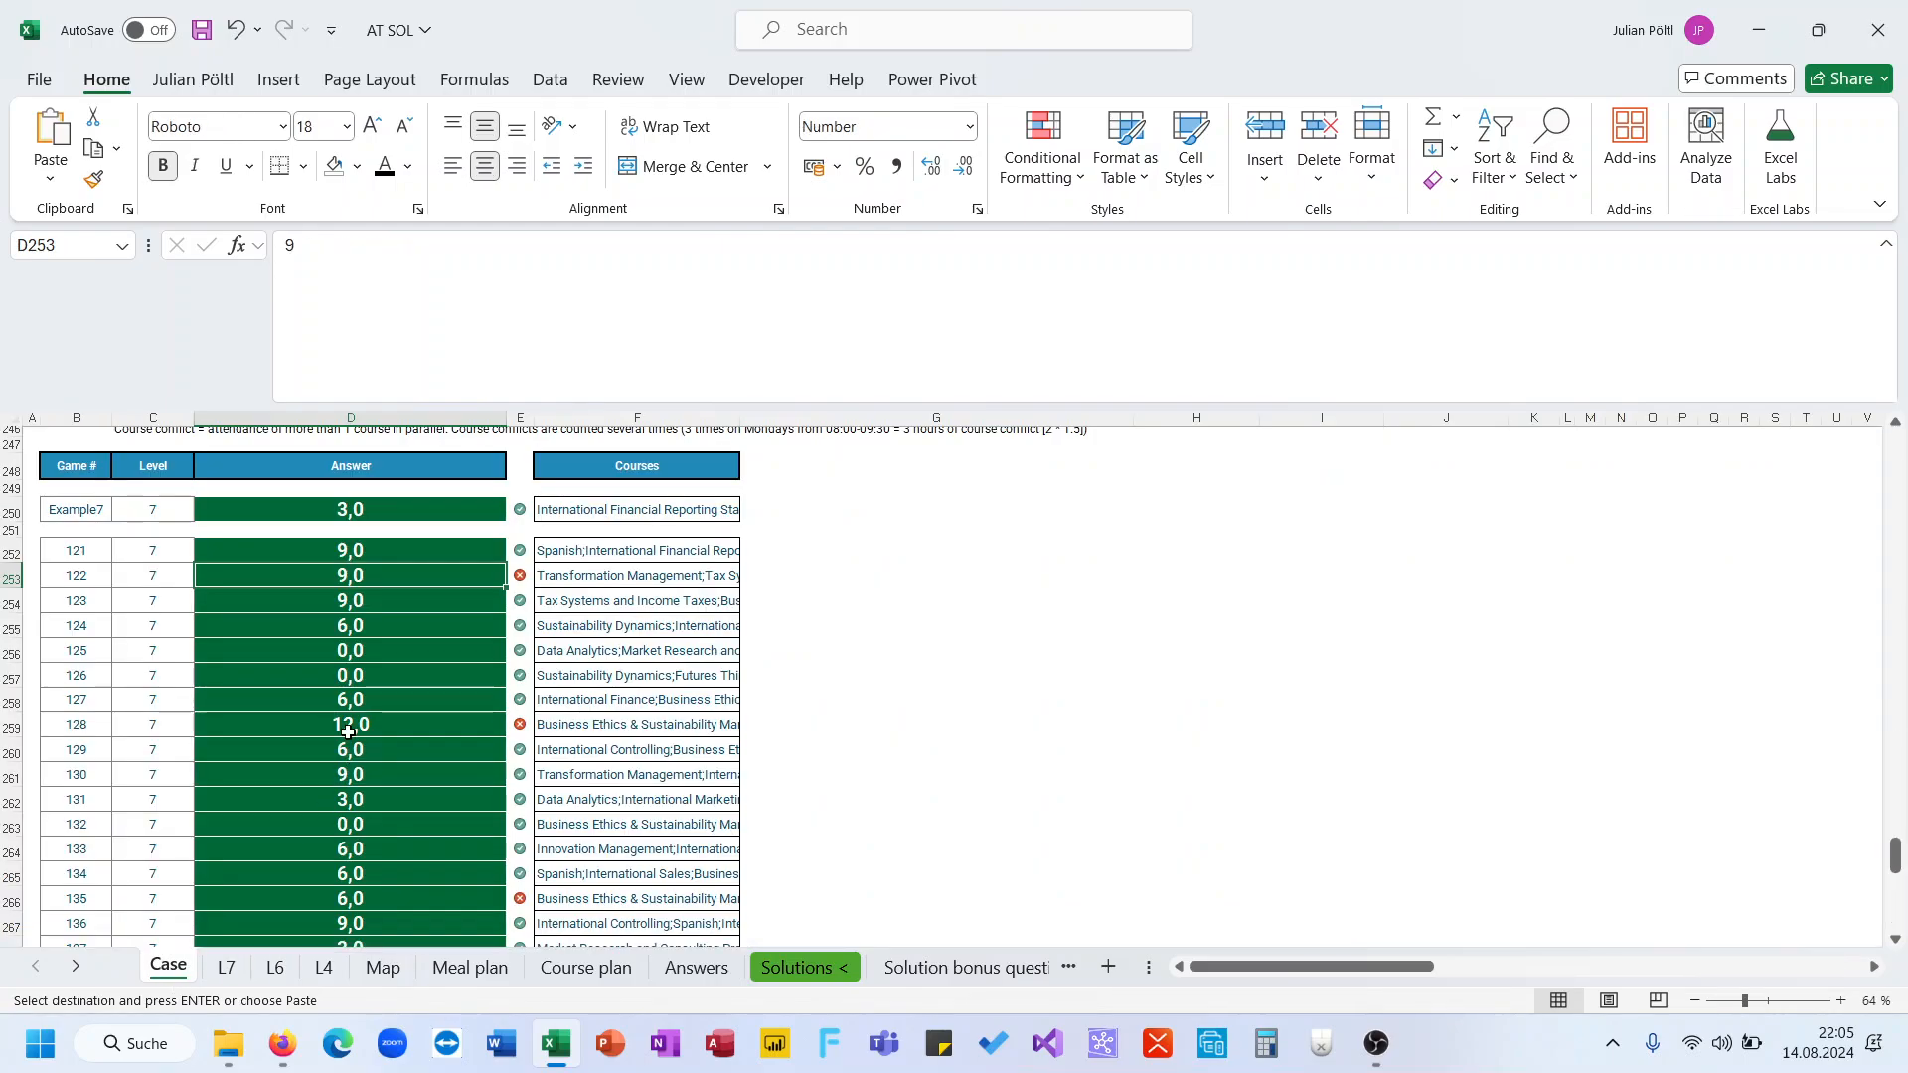
{"action": "left_click", "coordinate": [337, 553]}
{"action": "key", "text": "ctrl+v"}
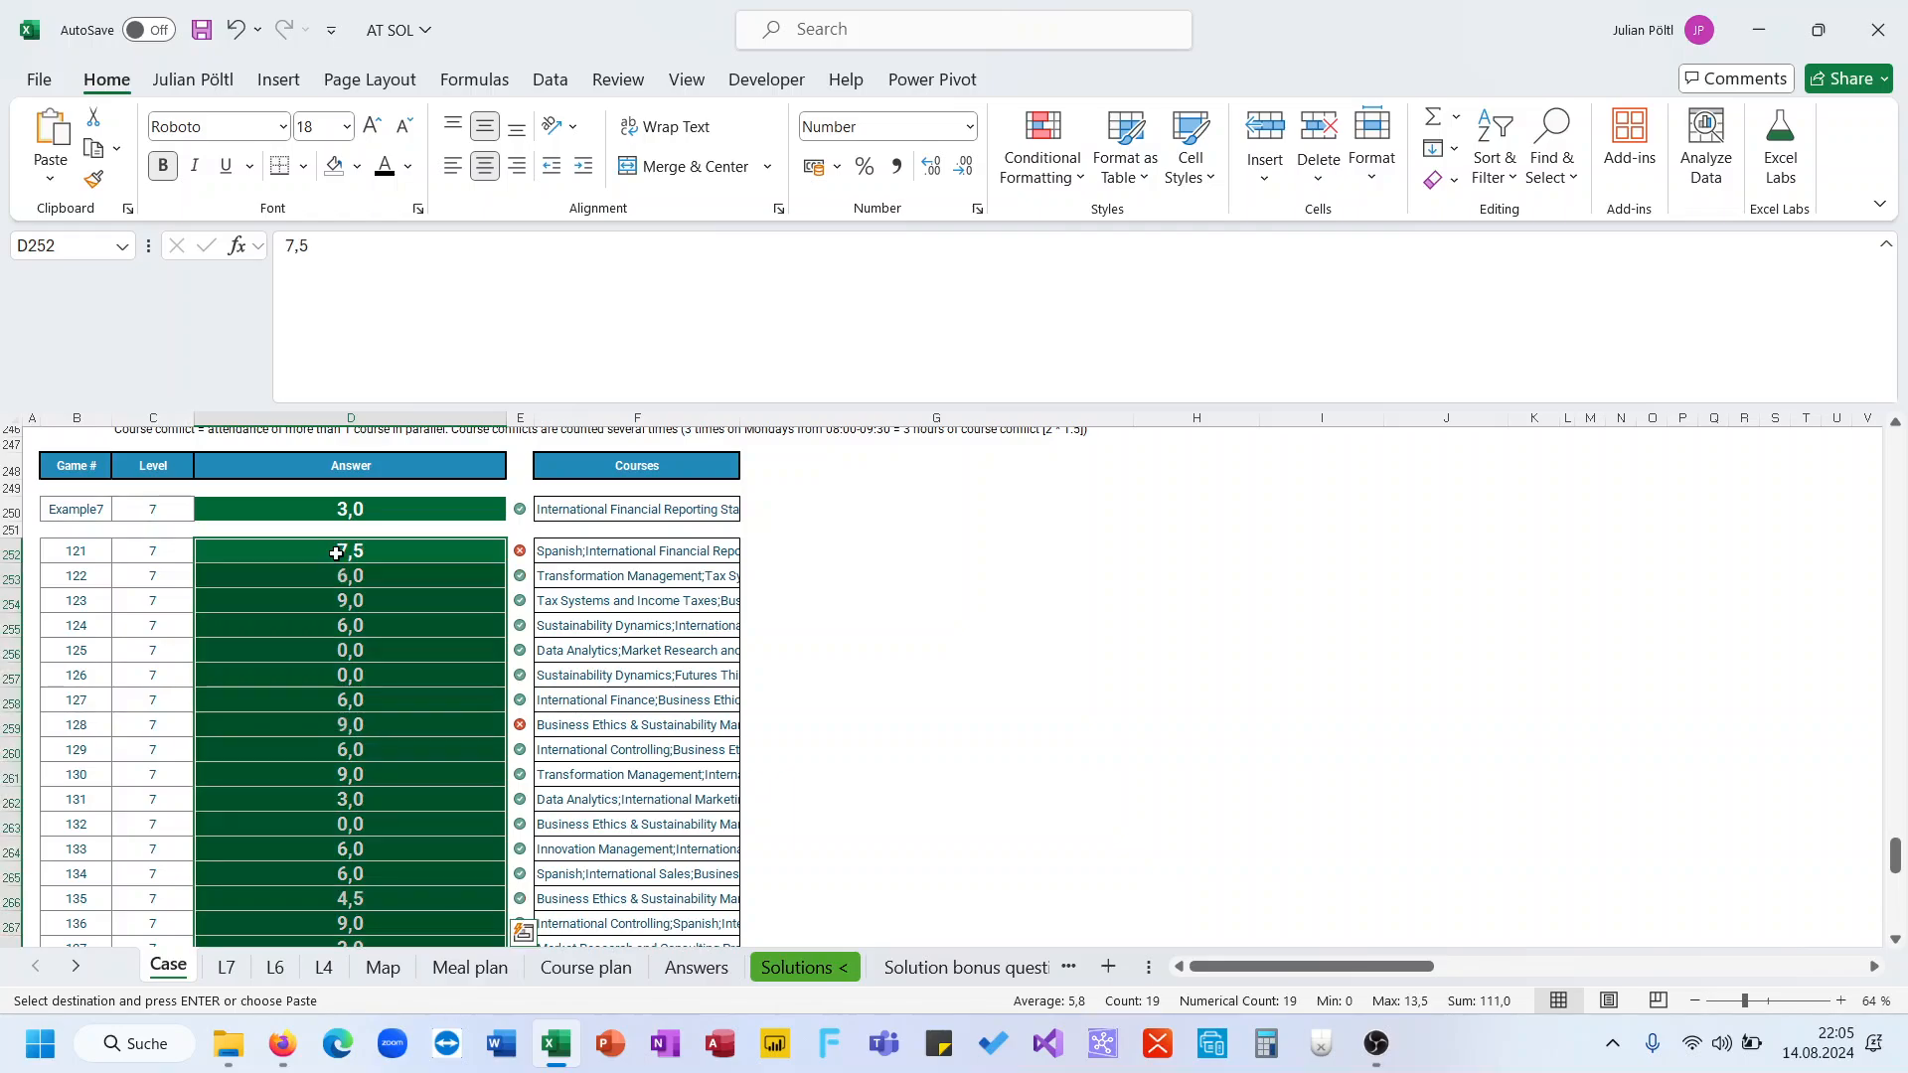
Compare the level 7 answers and check marks in the Case sheet against the data-table results on L7
{"action": "scroll", "coordinate": [336, 554], "scroll_direction": "down", "scroll_amount": 3}
{"action": "scroll", "coordinate": [336, 554], "scroll_direction": "up", "scroll_amount": 1}
{"action": "scroll", "coordinate": [335, 553], "scroll_direction": "down", "scroll_amount": 1}
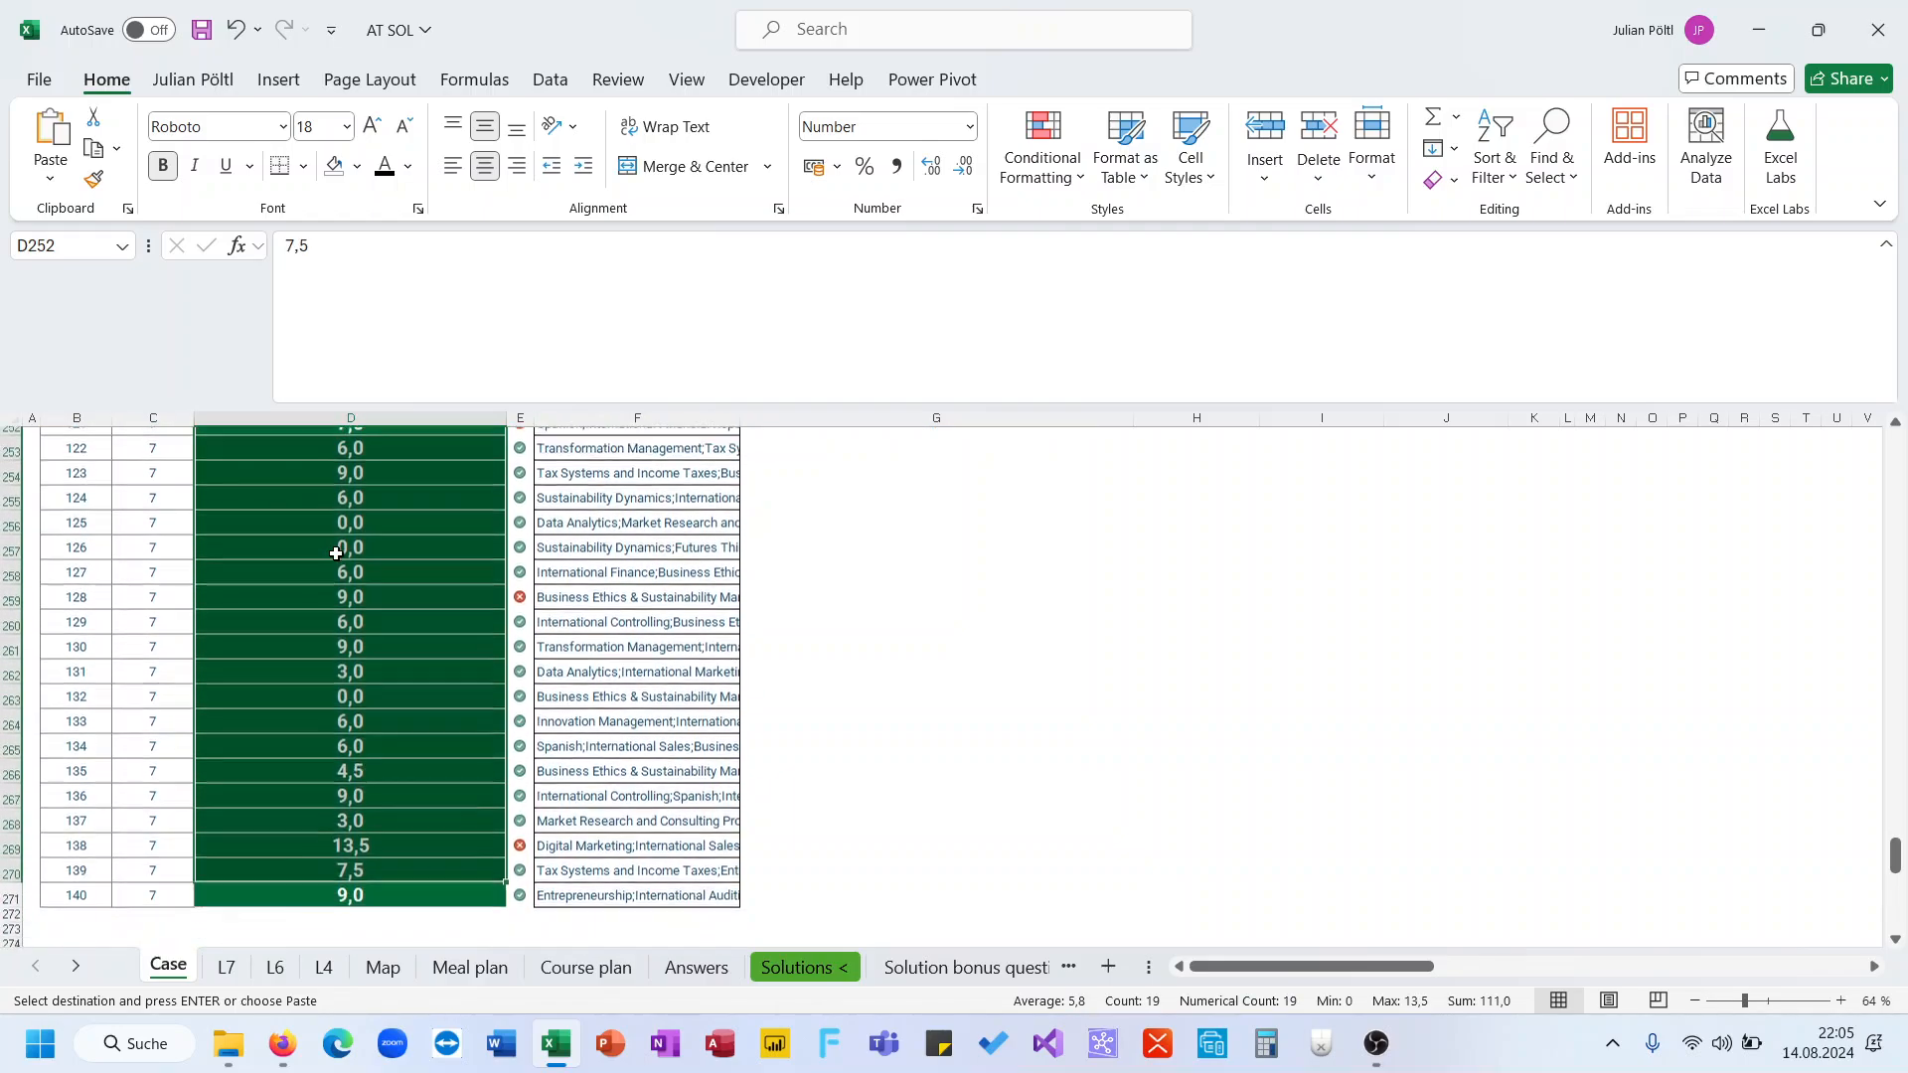
{"action": "scroll", "coordinate": [342, 712], "scroll_direction": "up", "scroll_amount": 5}
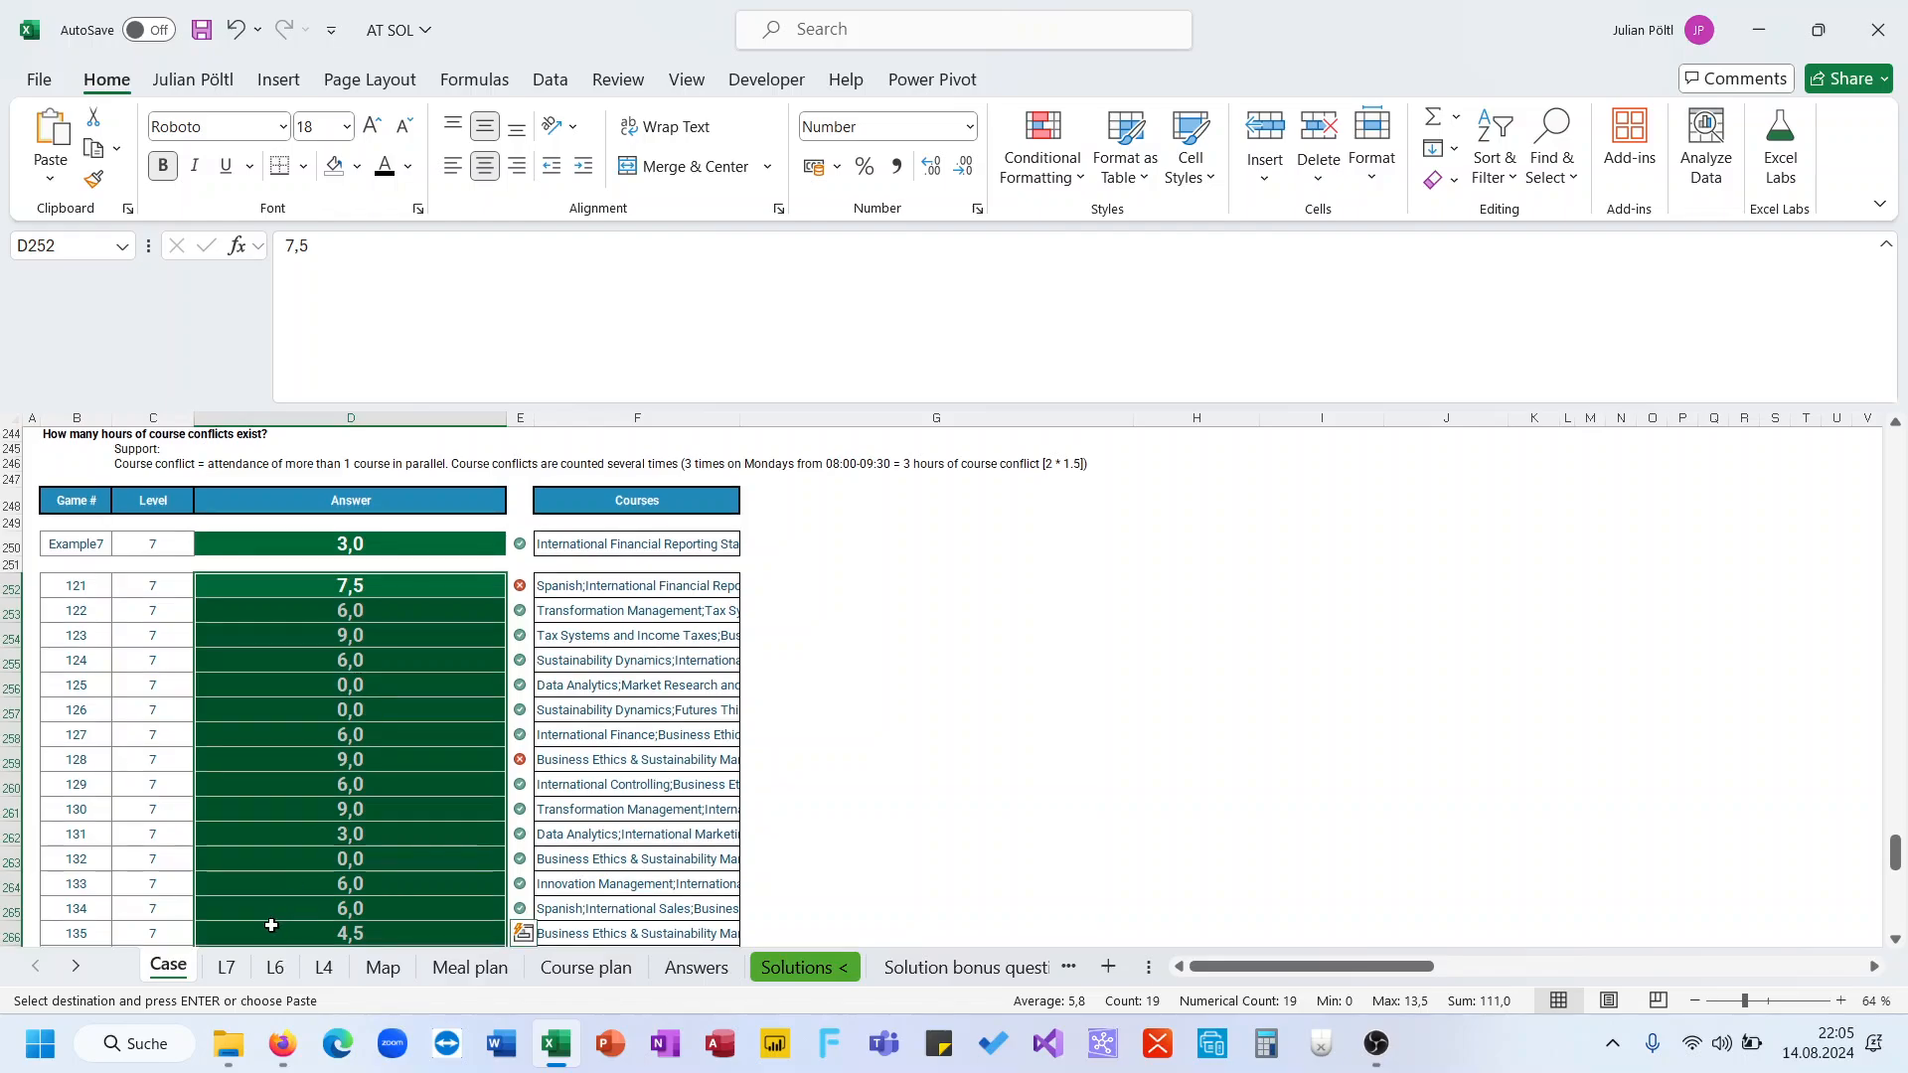
{"action": "left_click", "coordinate": [226, 966]}
{"action": "scroll", "coordinate": [370, 771], "scroll_direction": "down", "scroll_amount": 1}
{"action": "scroll", "coordinate": [372, 773], "scroll_direction": "up", "scroll_amount": 1}
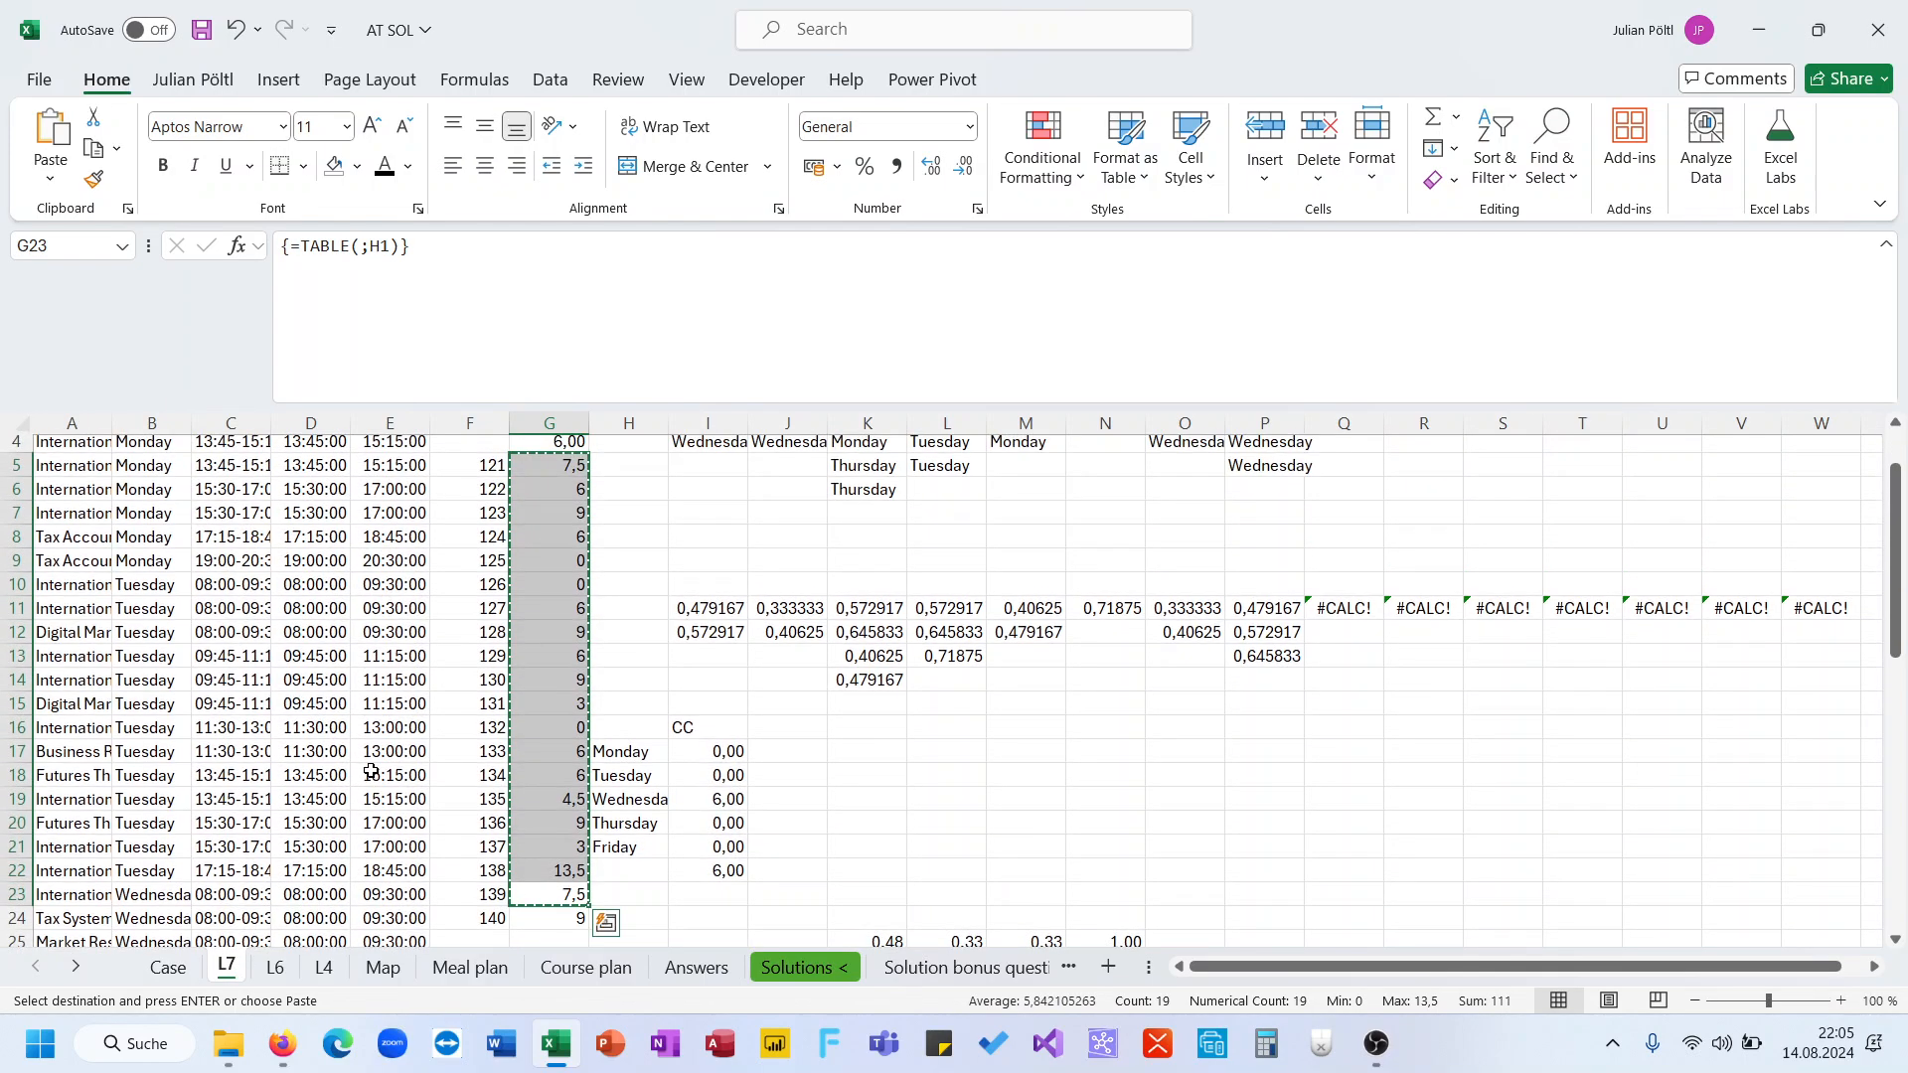
{"action": "left_click", "coordinate": [171, 966]}
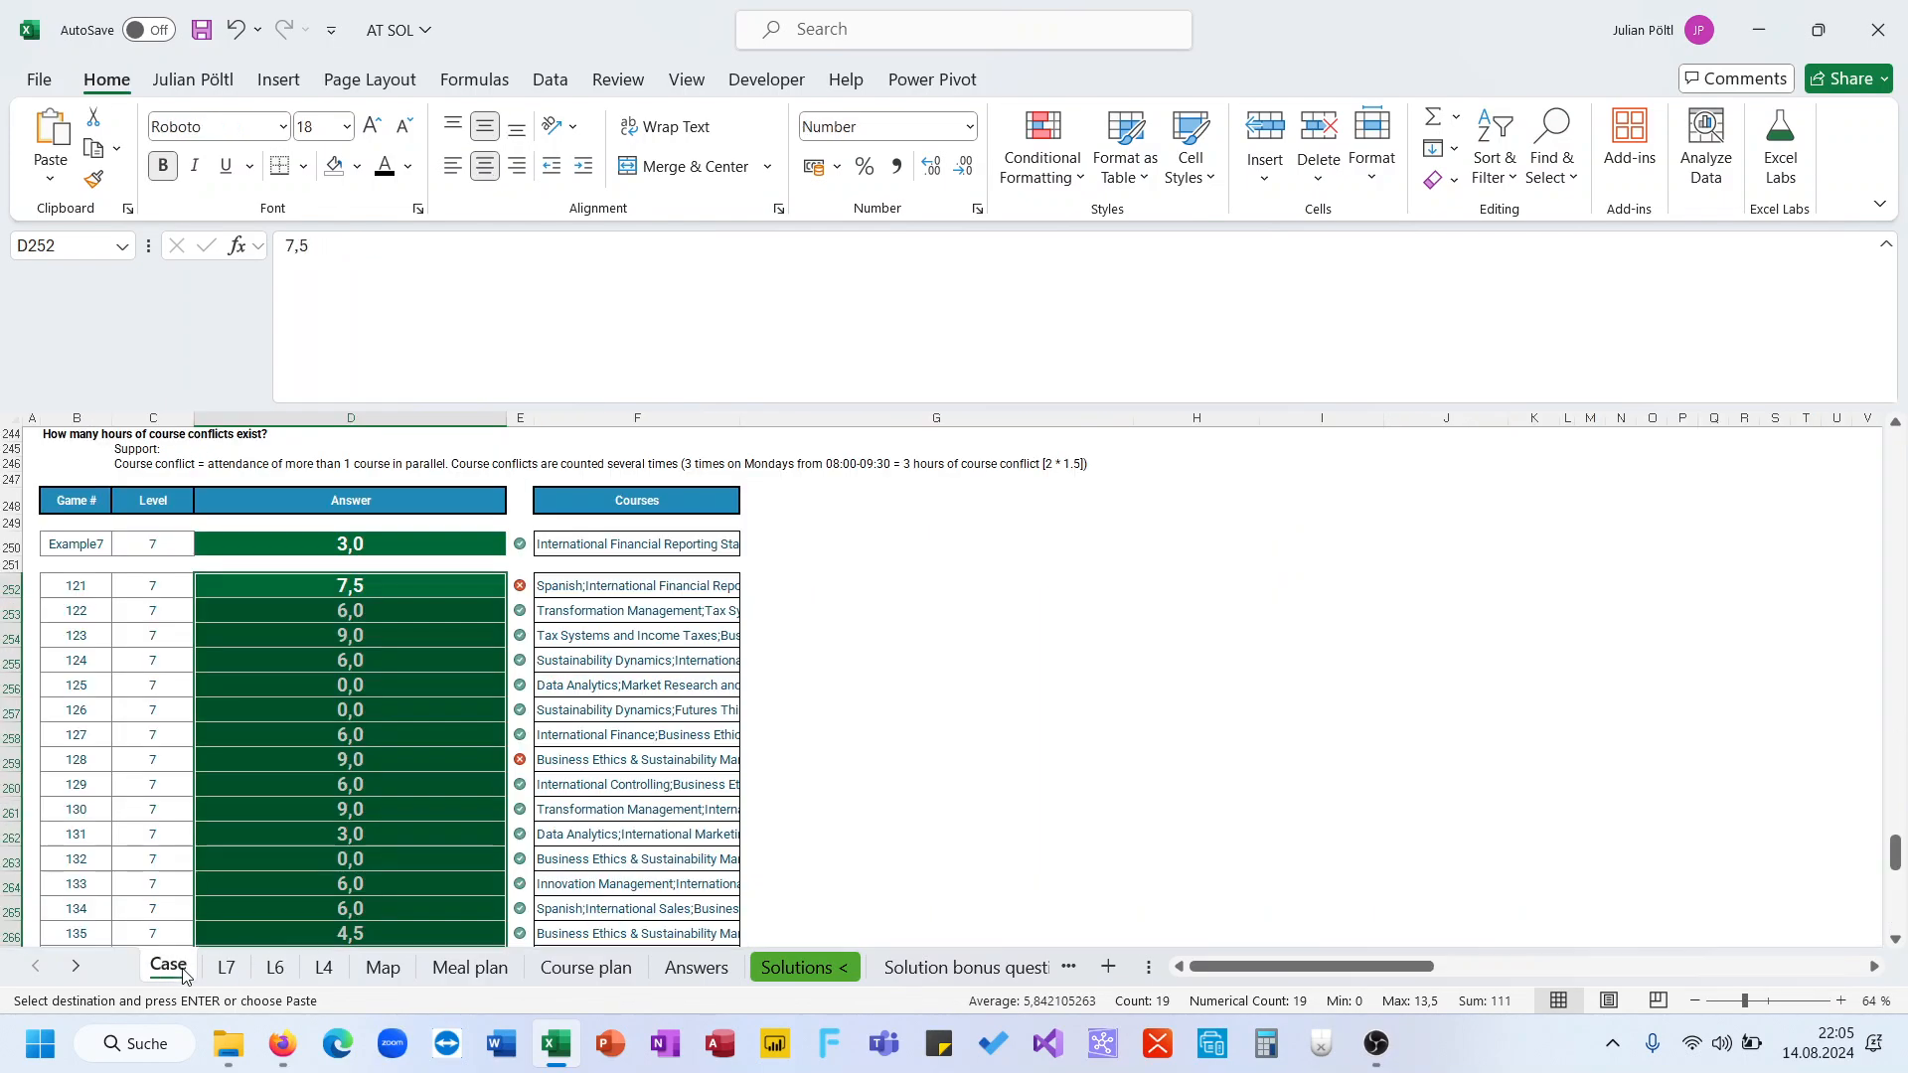
{"action": "left_click", "coordinate": [356, 596]}
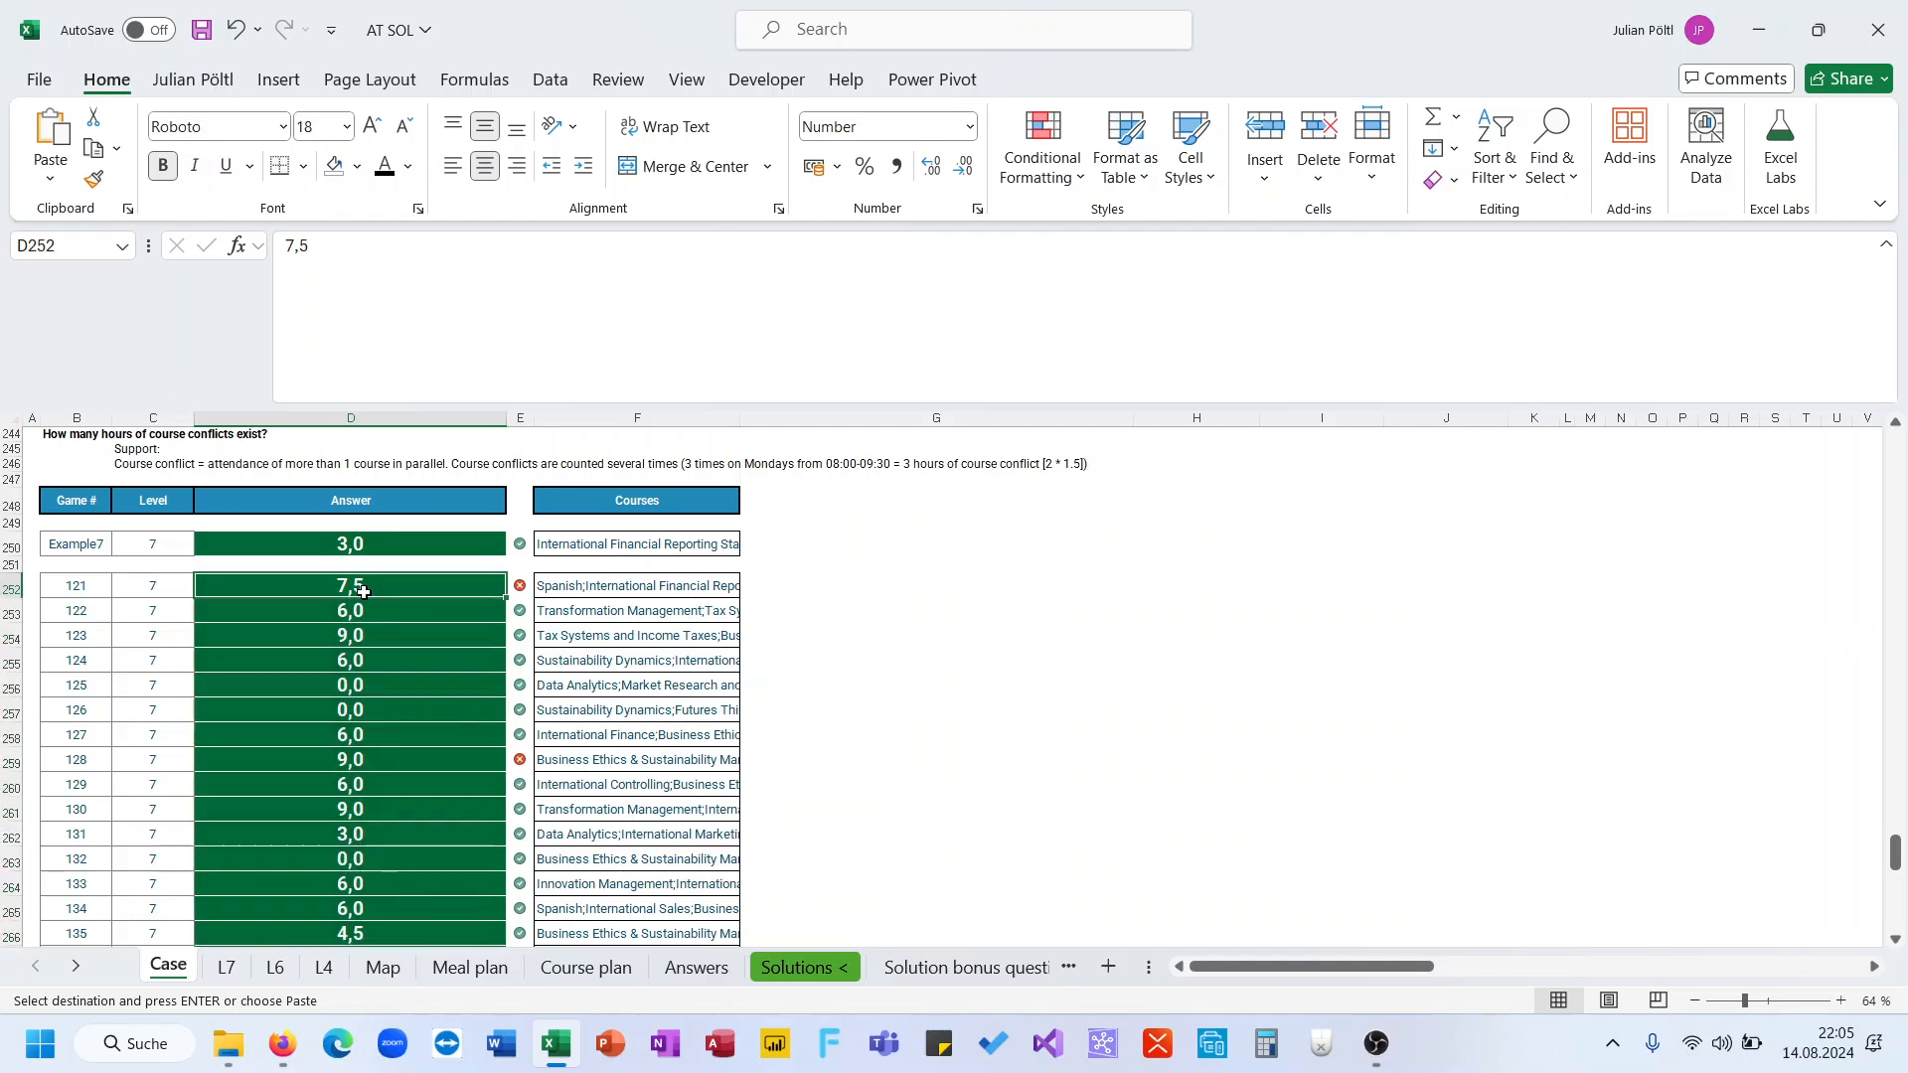
{"action": "left_click", "coordinate": [226, 967]}
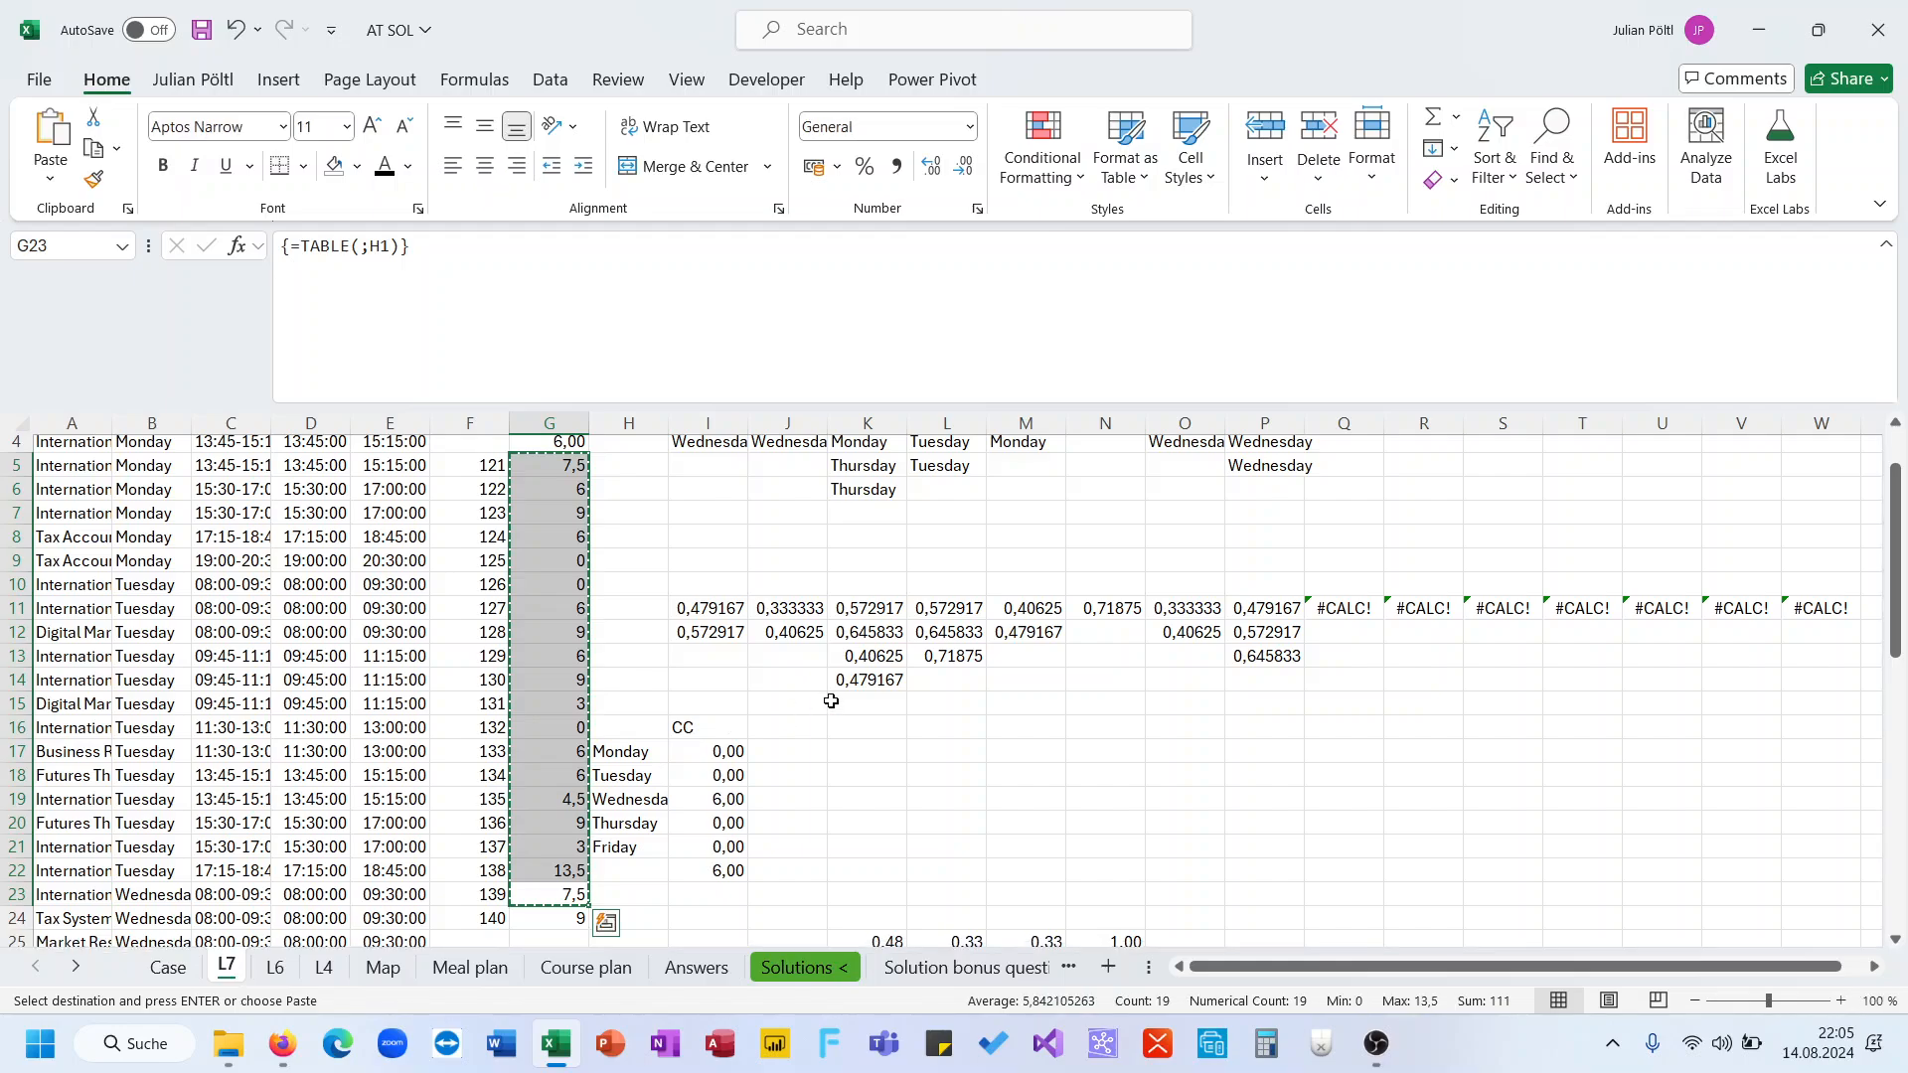
Clear a block of scratch cells in columns K to N below the helper rows
{"action": "scroll", "coordinate": [830, 701], "scroll_direction": "down", "scroll_amount": 2}
{"action": "left_click_drag", "start_coordinate": [868, 773], "coordinate": [1142, 885]}
{"action": "key", "text": "Delete"}
{"action": "scroll", "coordinate": [1140, 881], "scroll_direction": "up", "scroll_amount": 6}
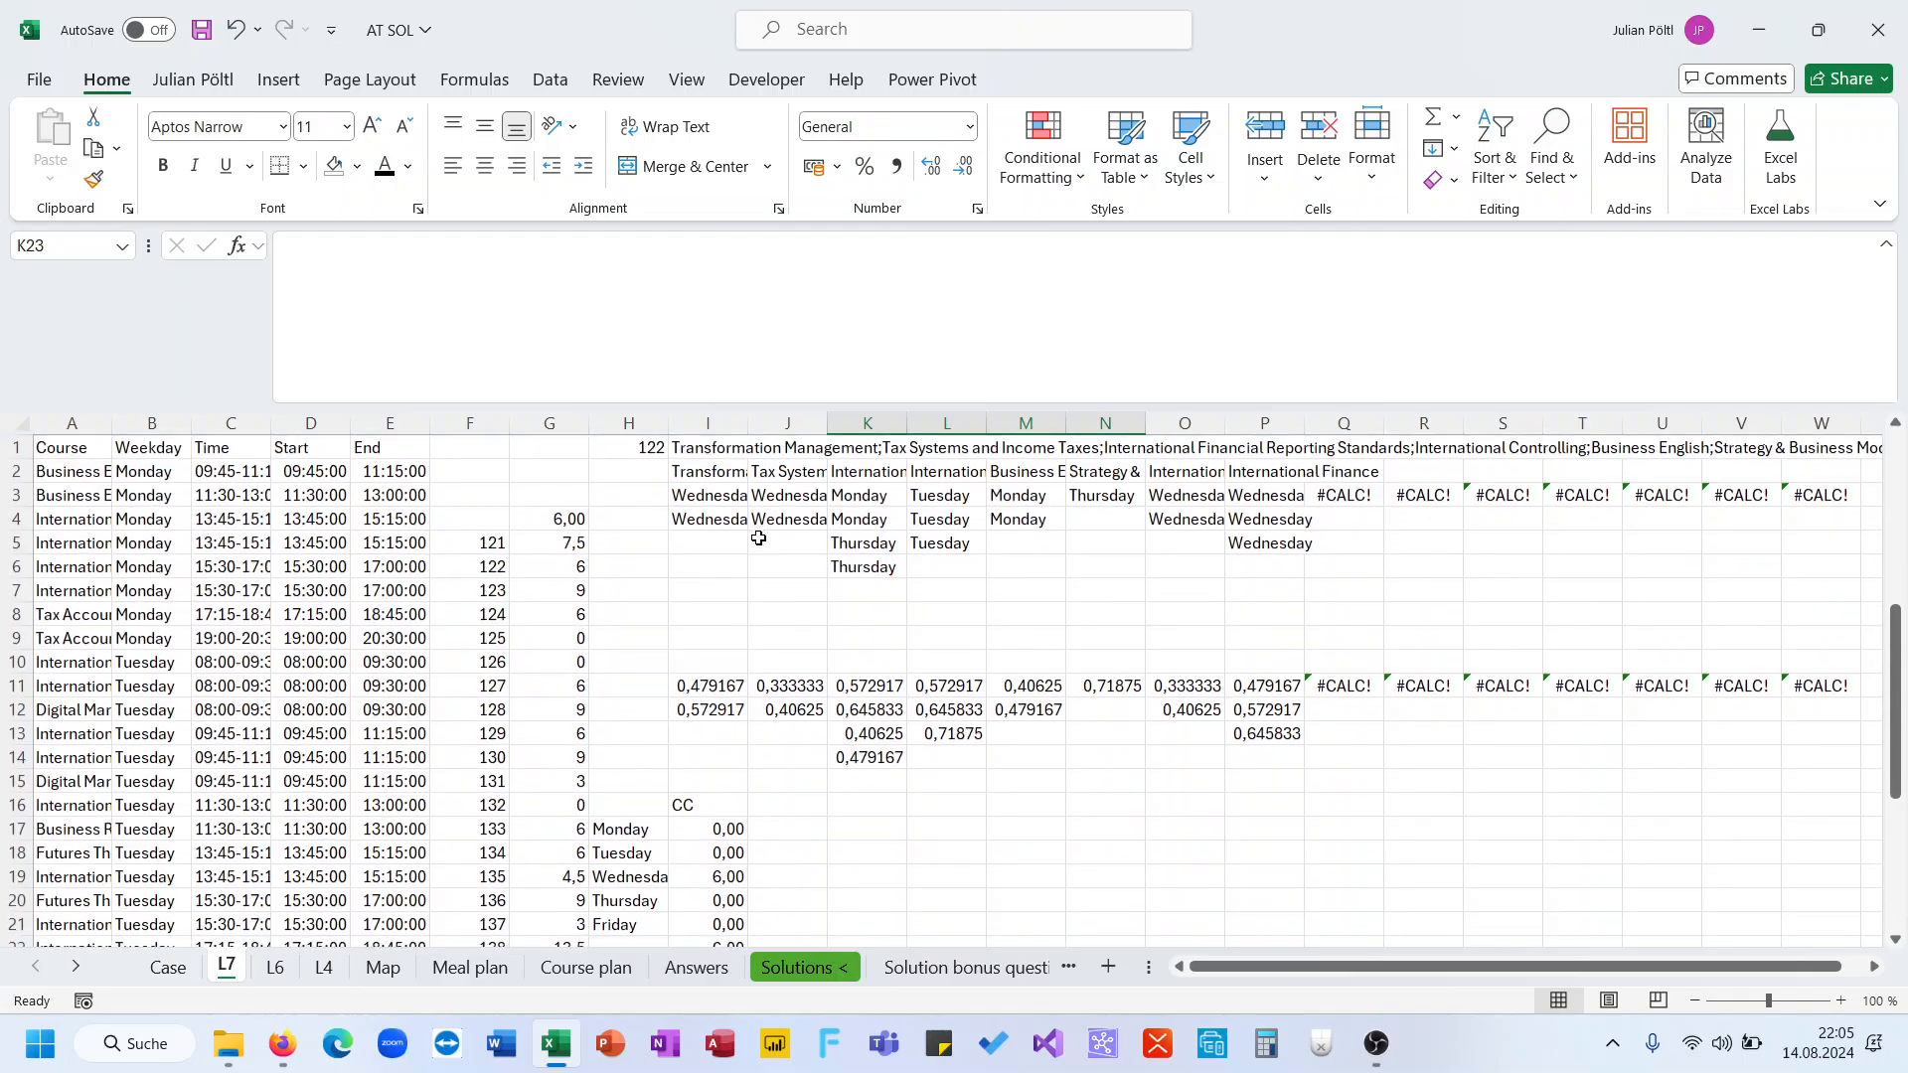
Set the game number in H1 to 121
{"action": "left_click", "coordinate": [646, 452]}
{"action": "type", "text": "121"}
{"action": "key", "text": "Return"}
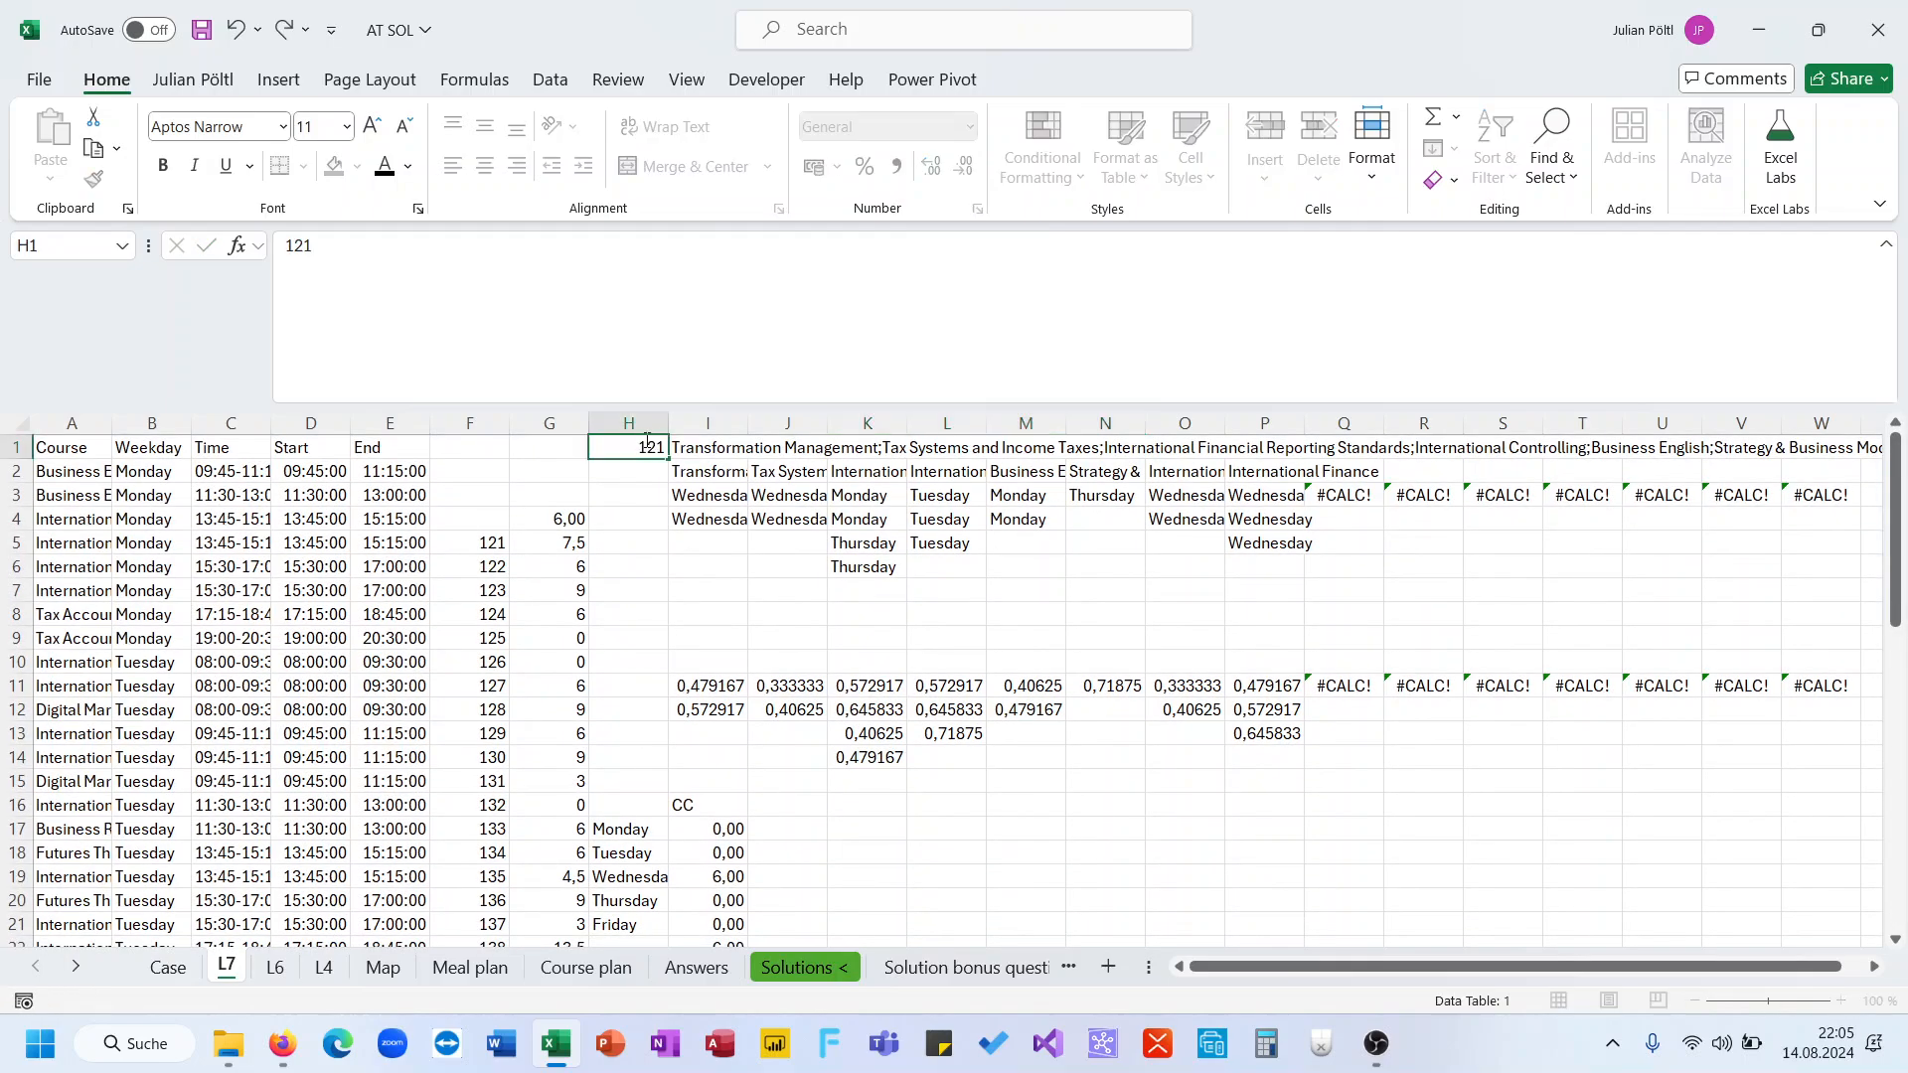
Copy the helper values in O11:O12 into M18:M19 as scratch test data
{"action": "scroll", "coordinate": [742, 584], "scroll_direction": "down", "scroll_amount": 1}
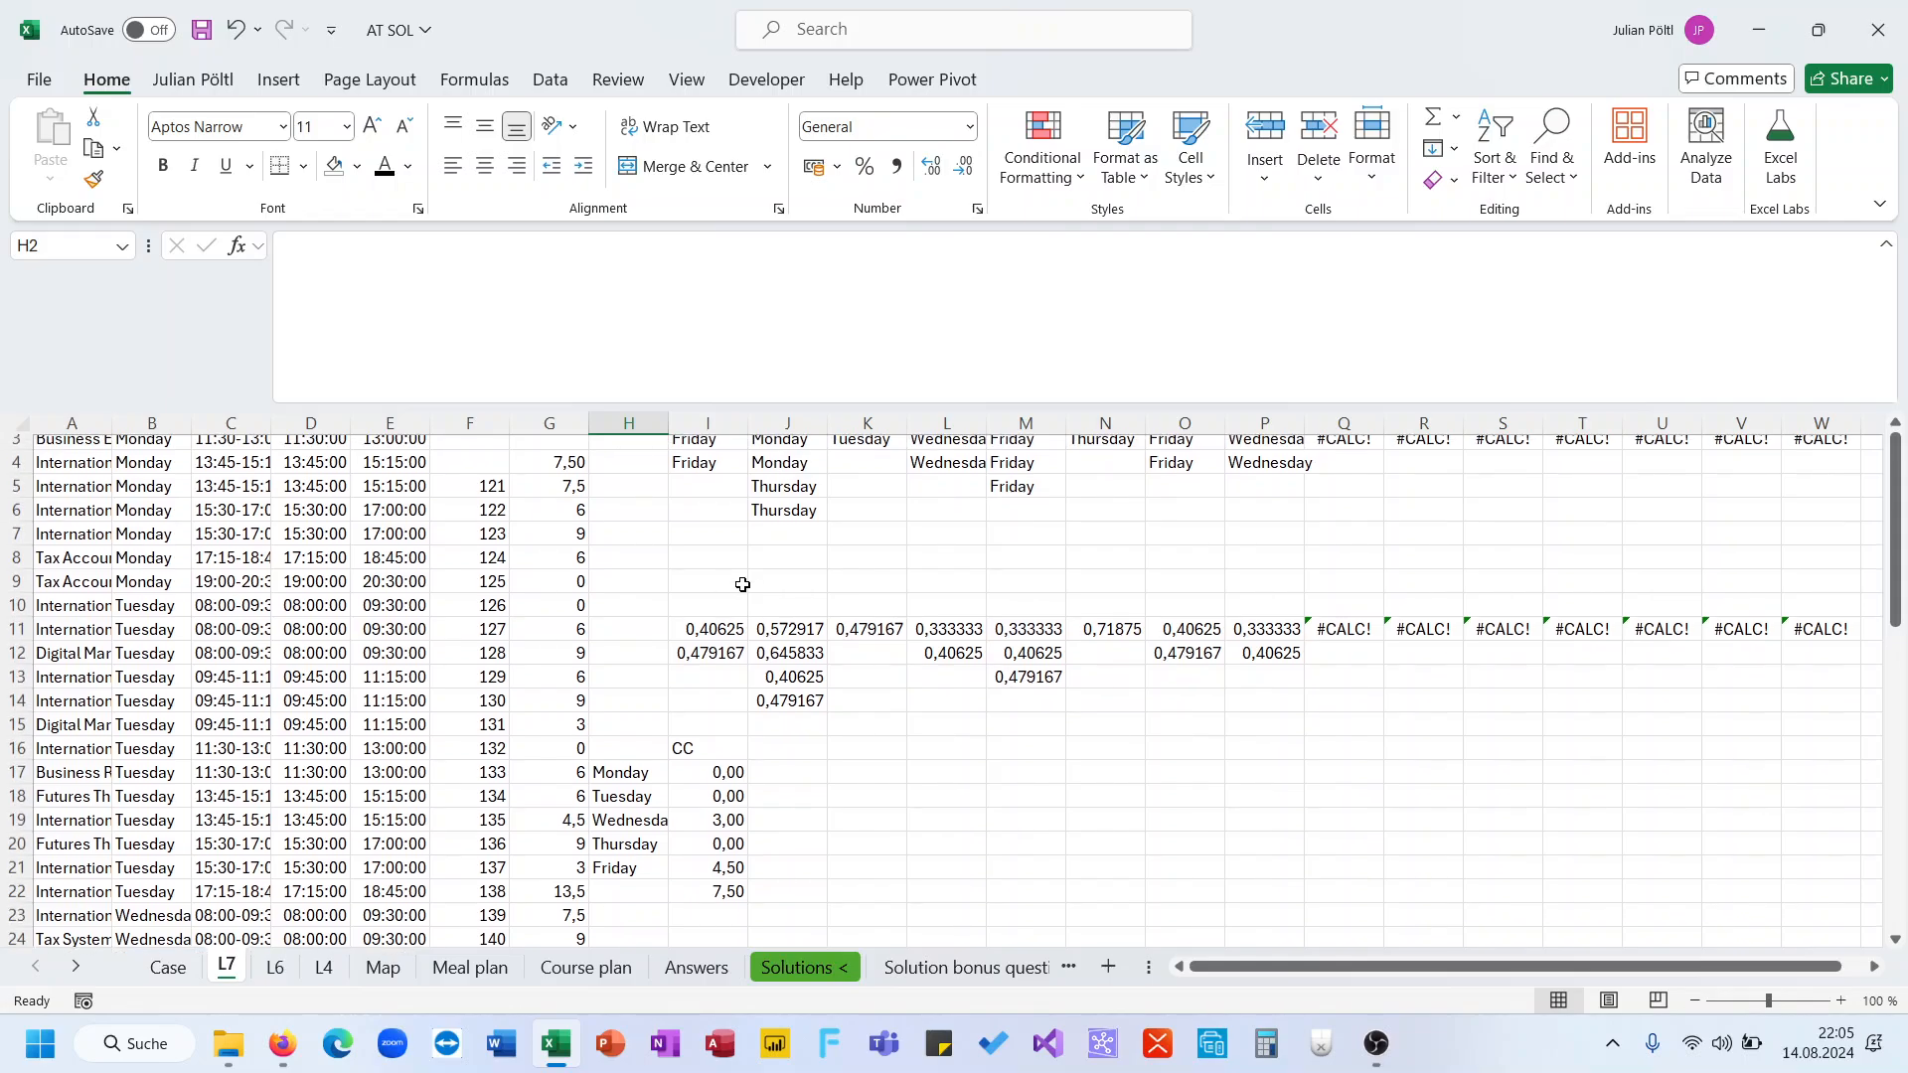
{"action": "scroll", "coordinate": [772, 730], "scroll_direction": "up", "scroll_amount": 1}
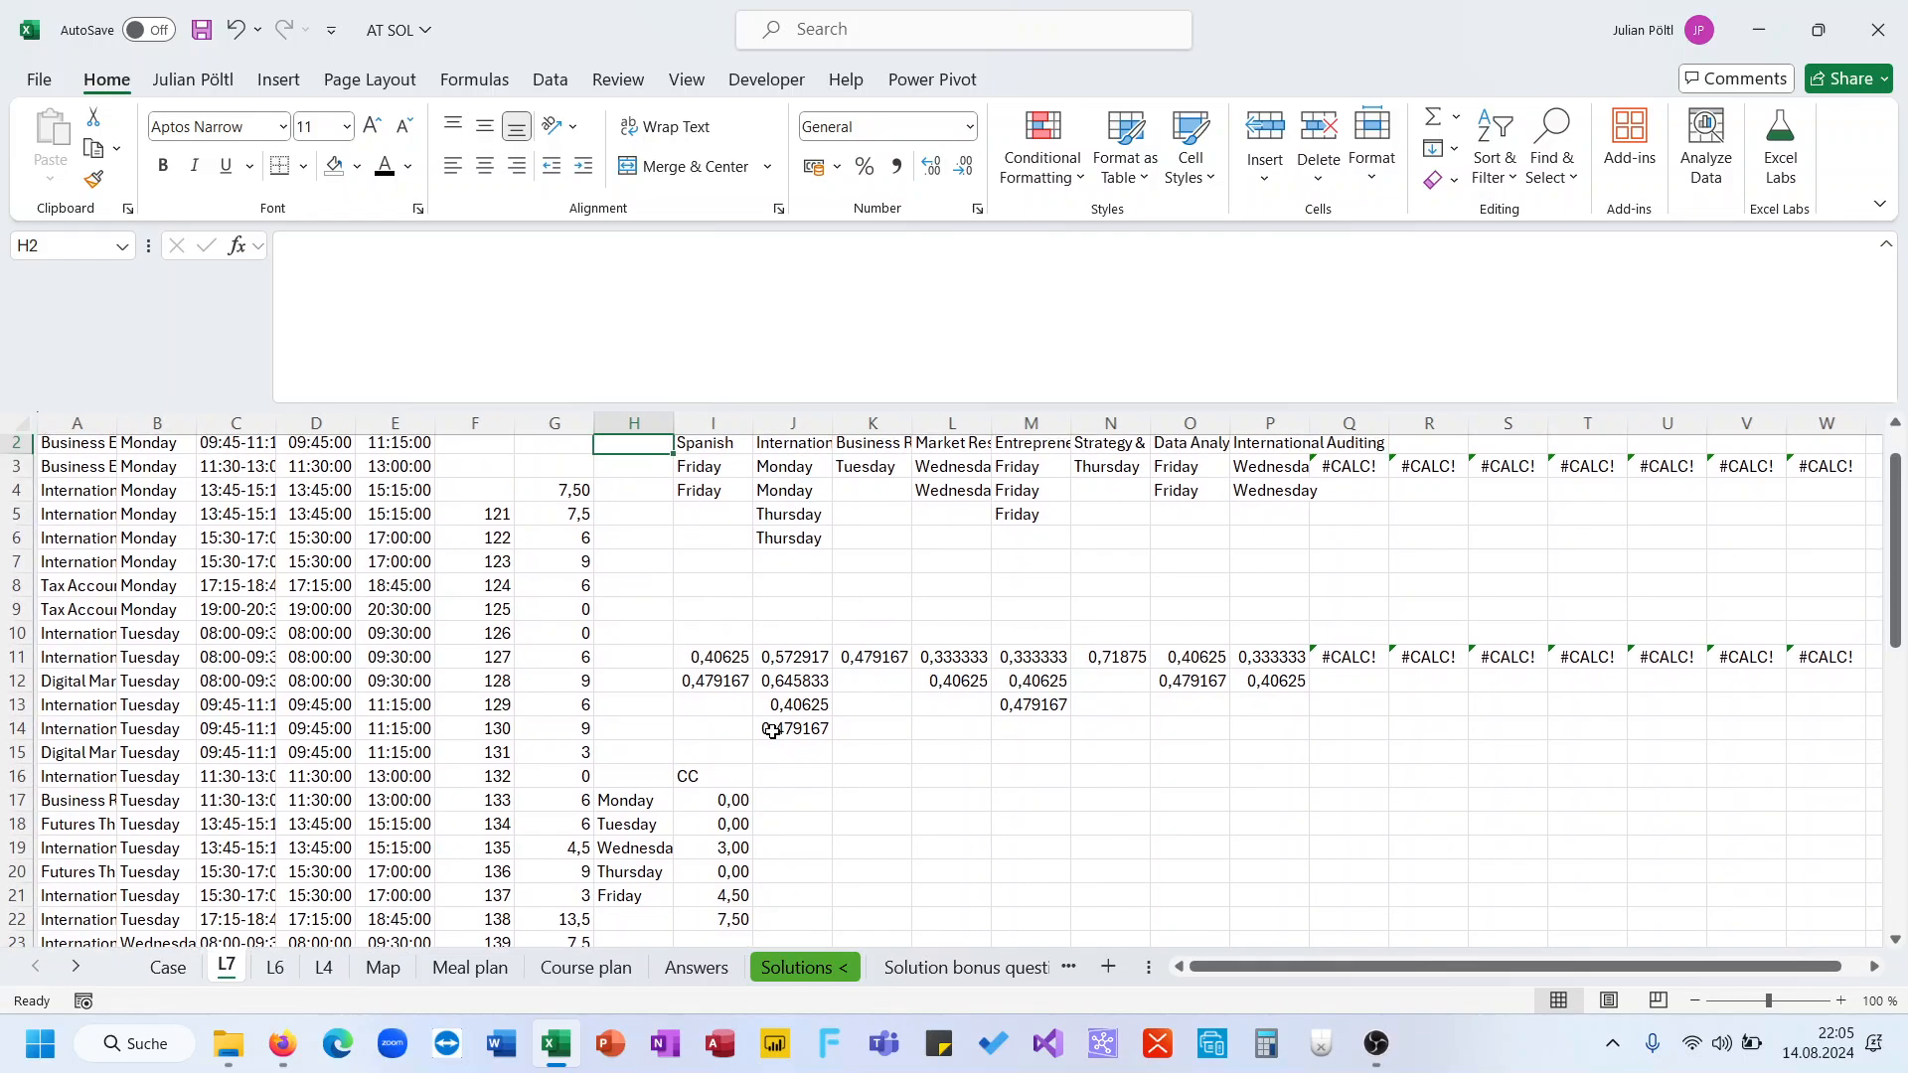
{"action": "left_click", "coordinate": [883, 795]}
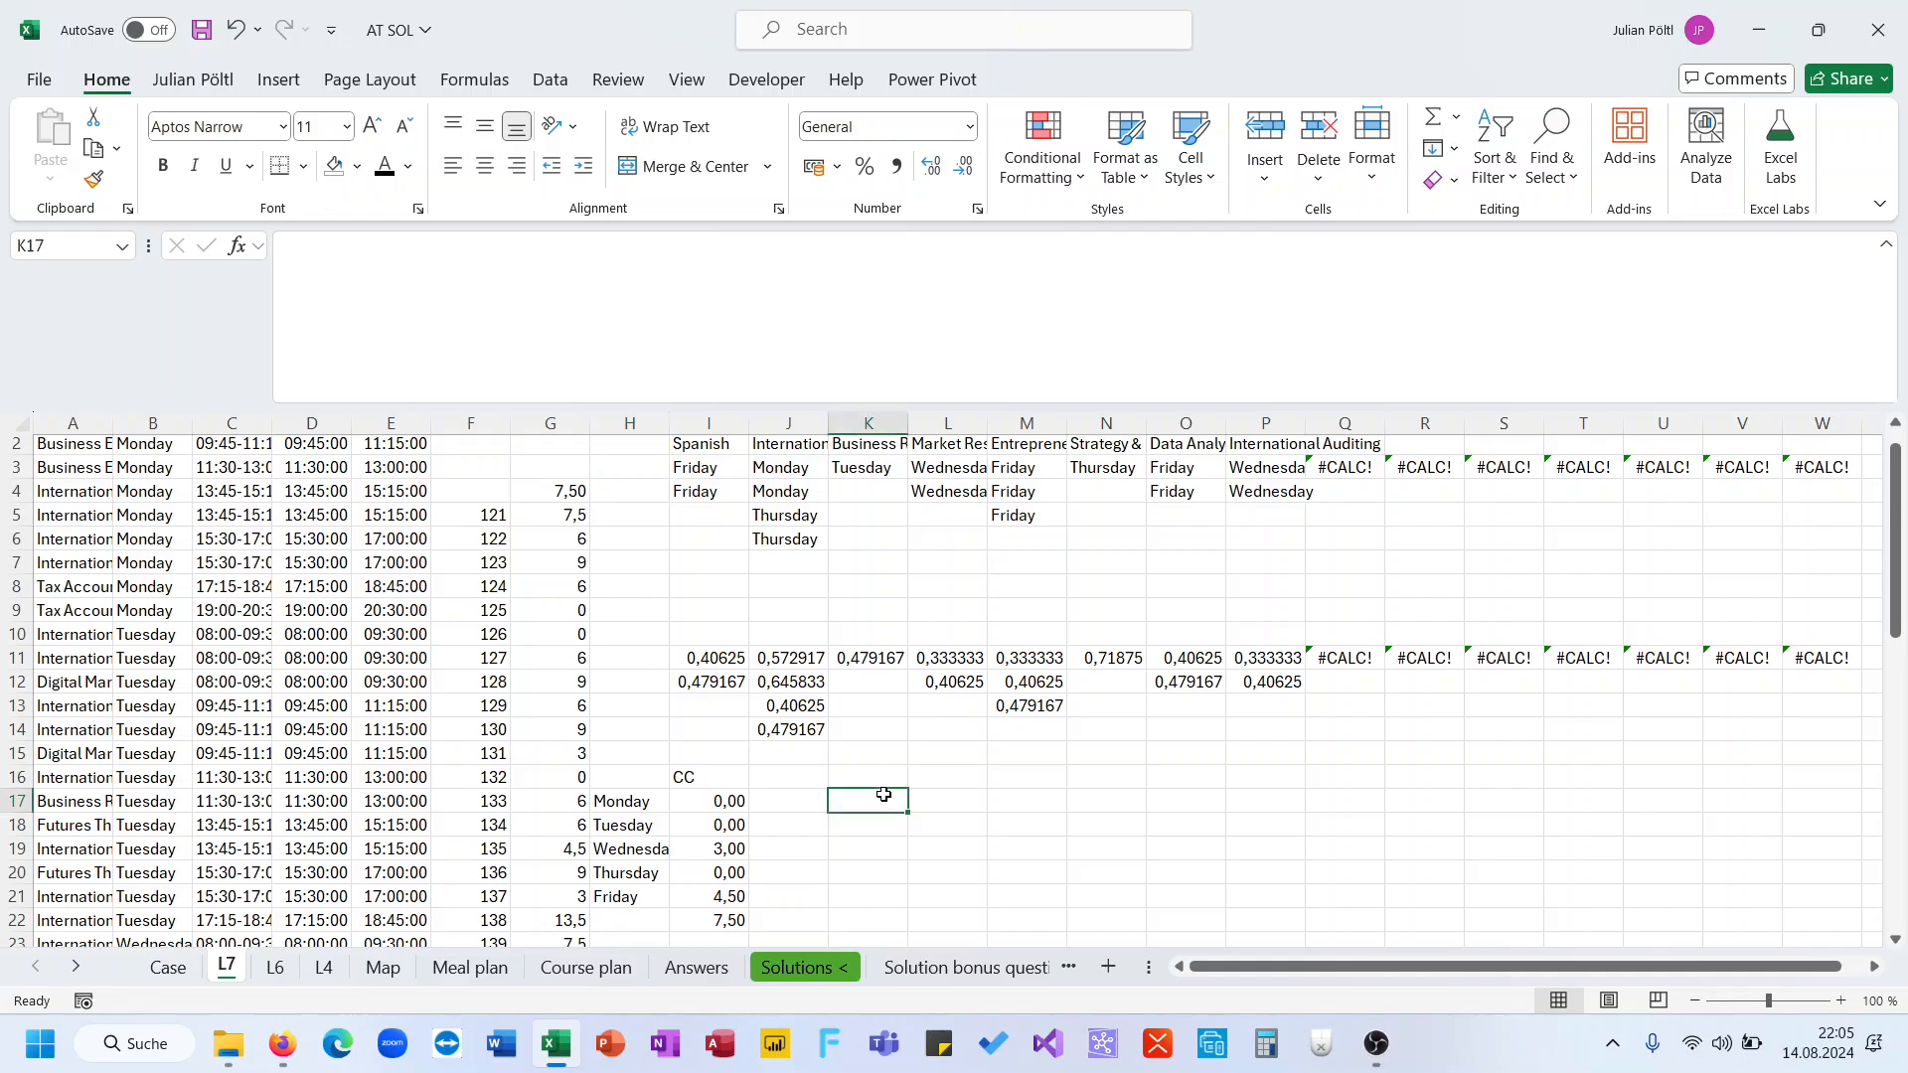
{"action": "left_click", "coordinate": [734, 845]}
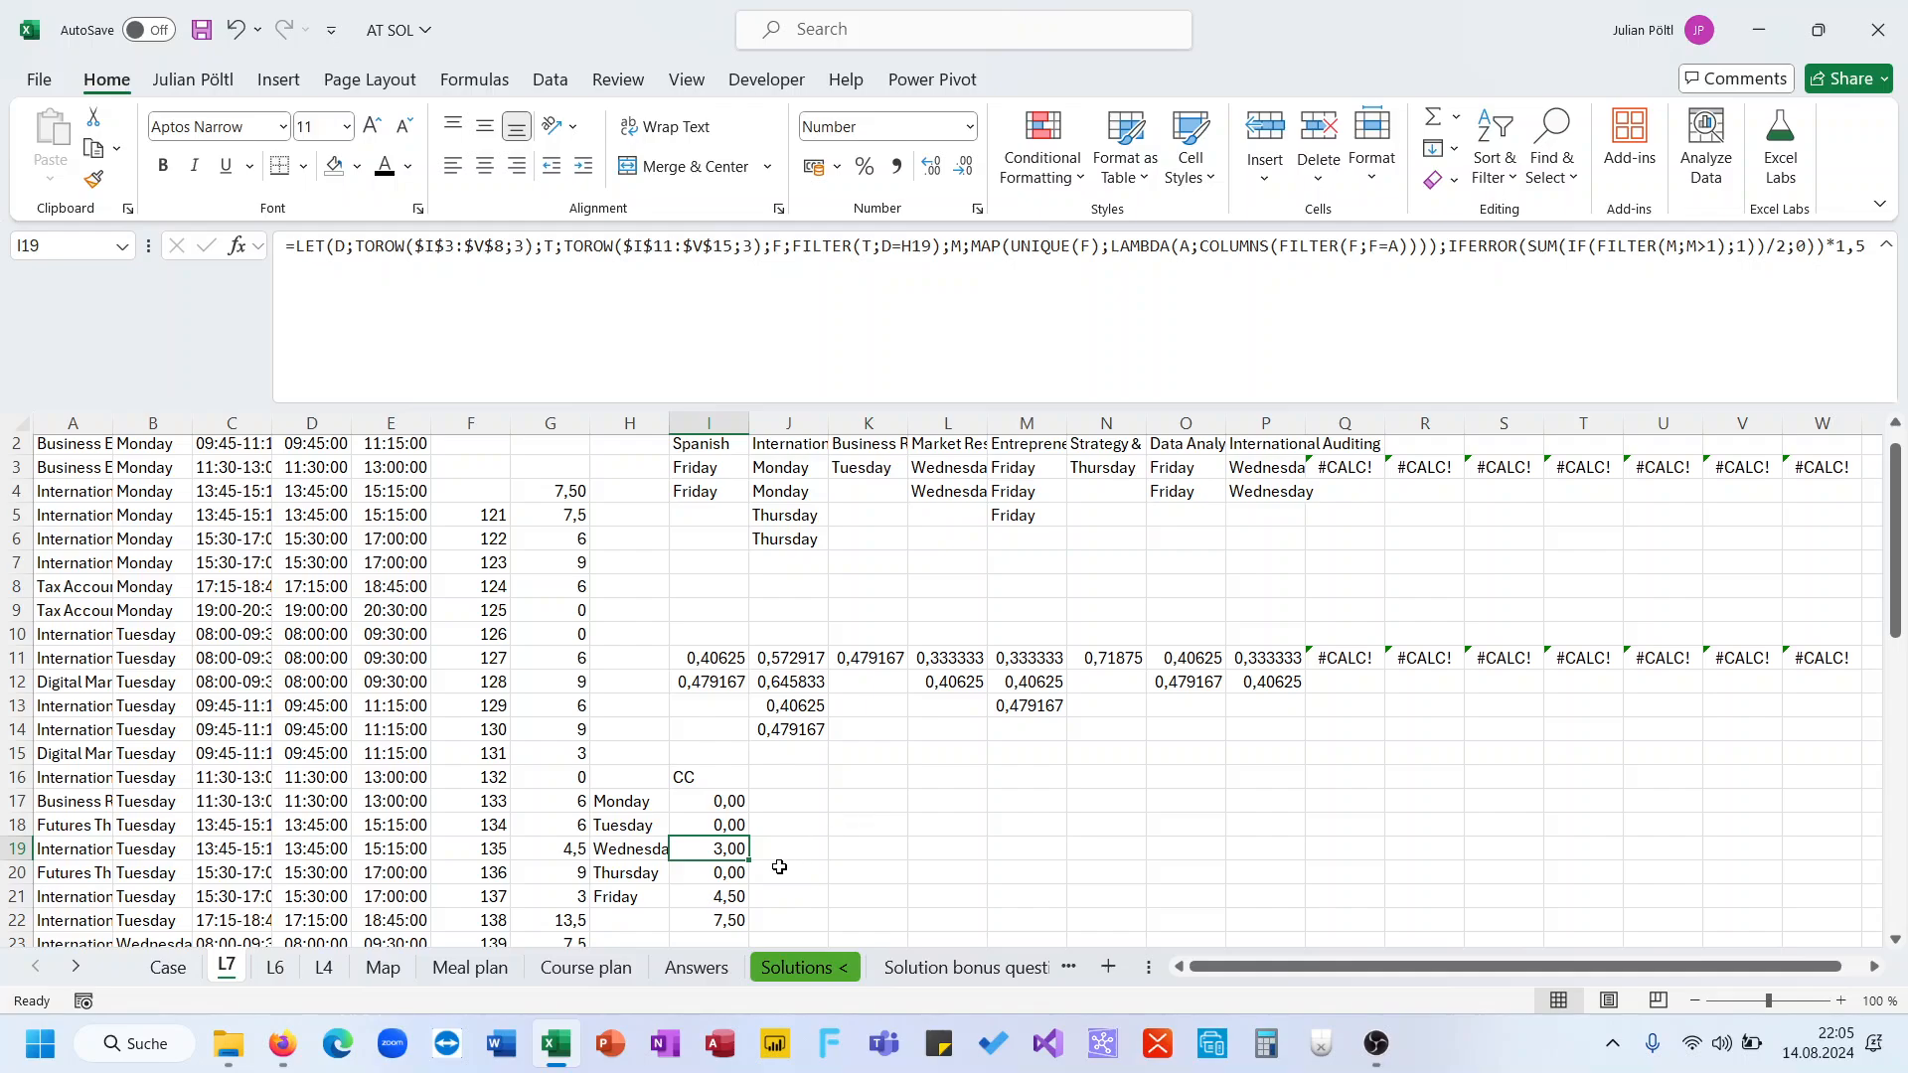
{"action": "left_click", "coordinate": [736, 893]}
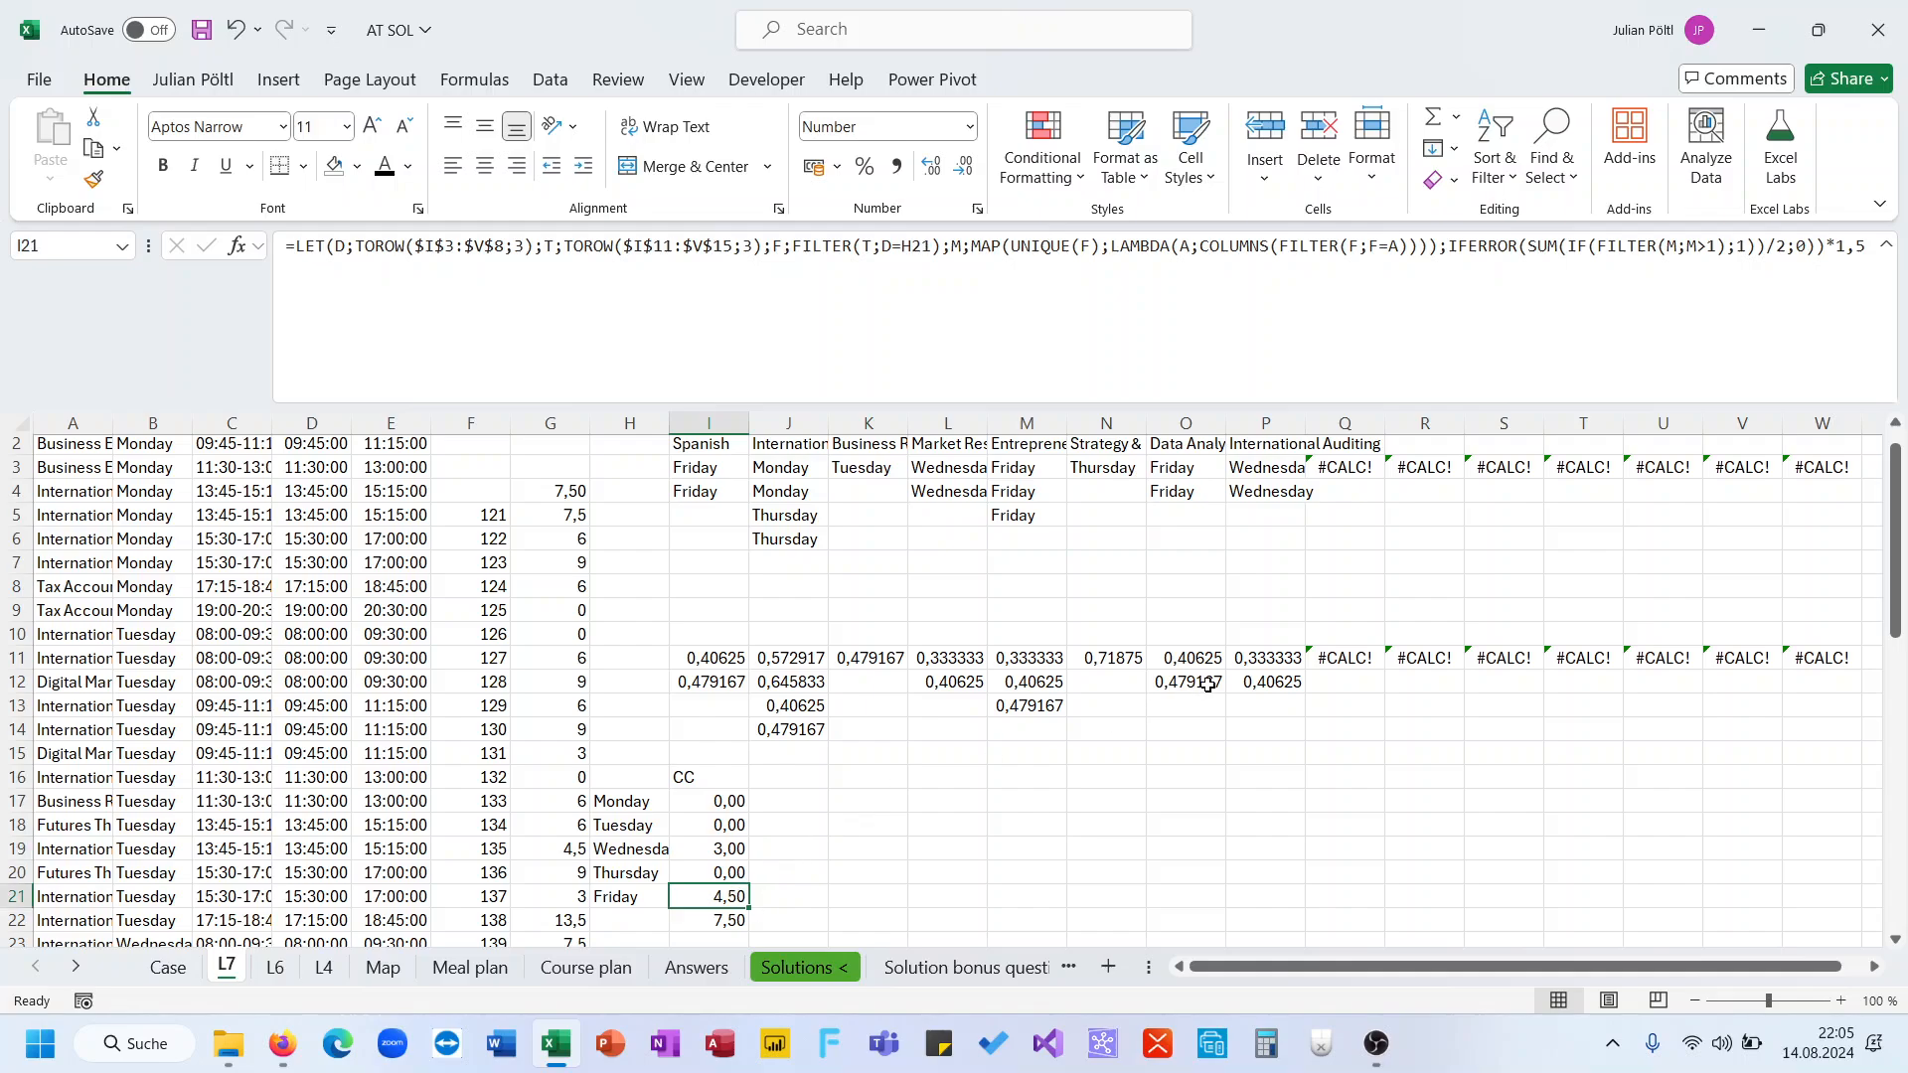
{"action": "left_click_drag", "start_coordinate": [1192, 656], "coordinate": [1197, 683]}
{"action": "key", "text": "ctrl+c"}
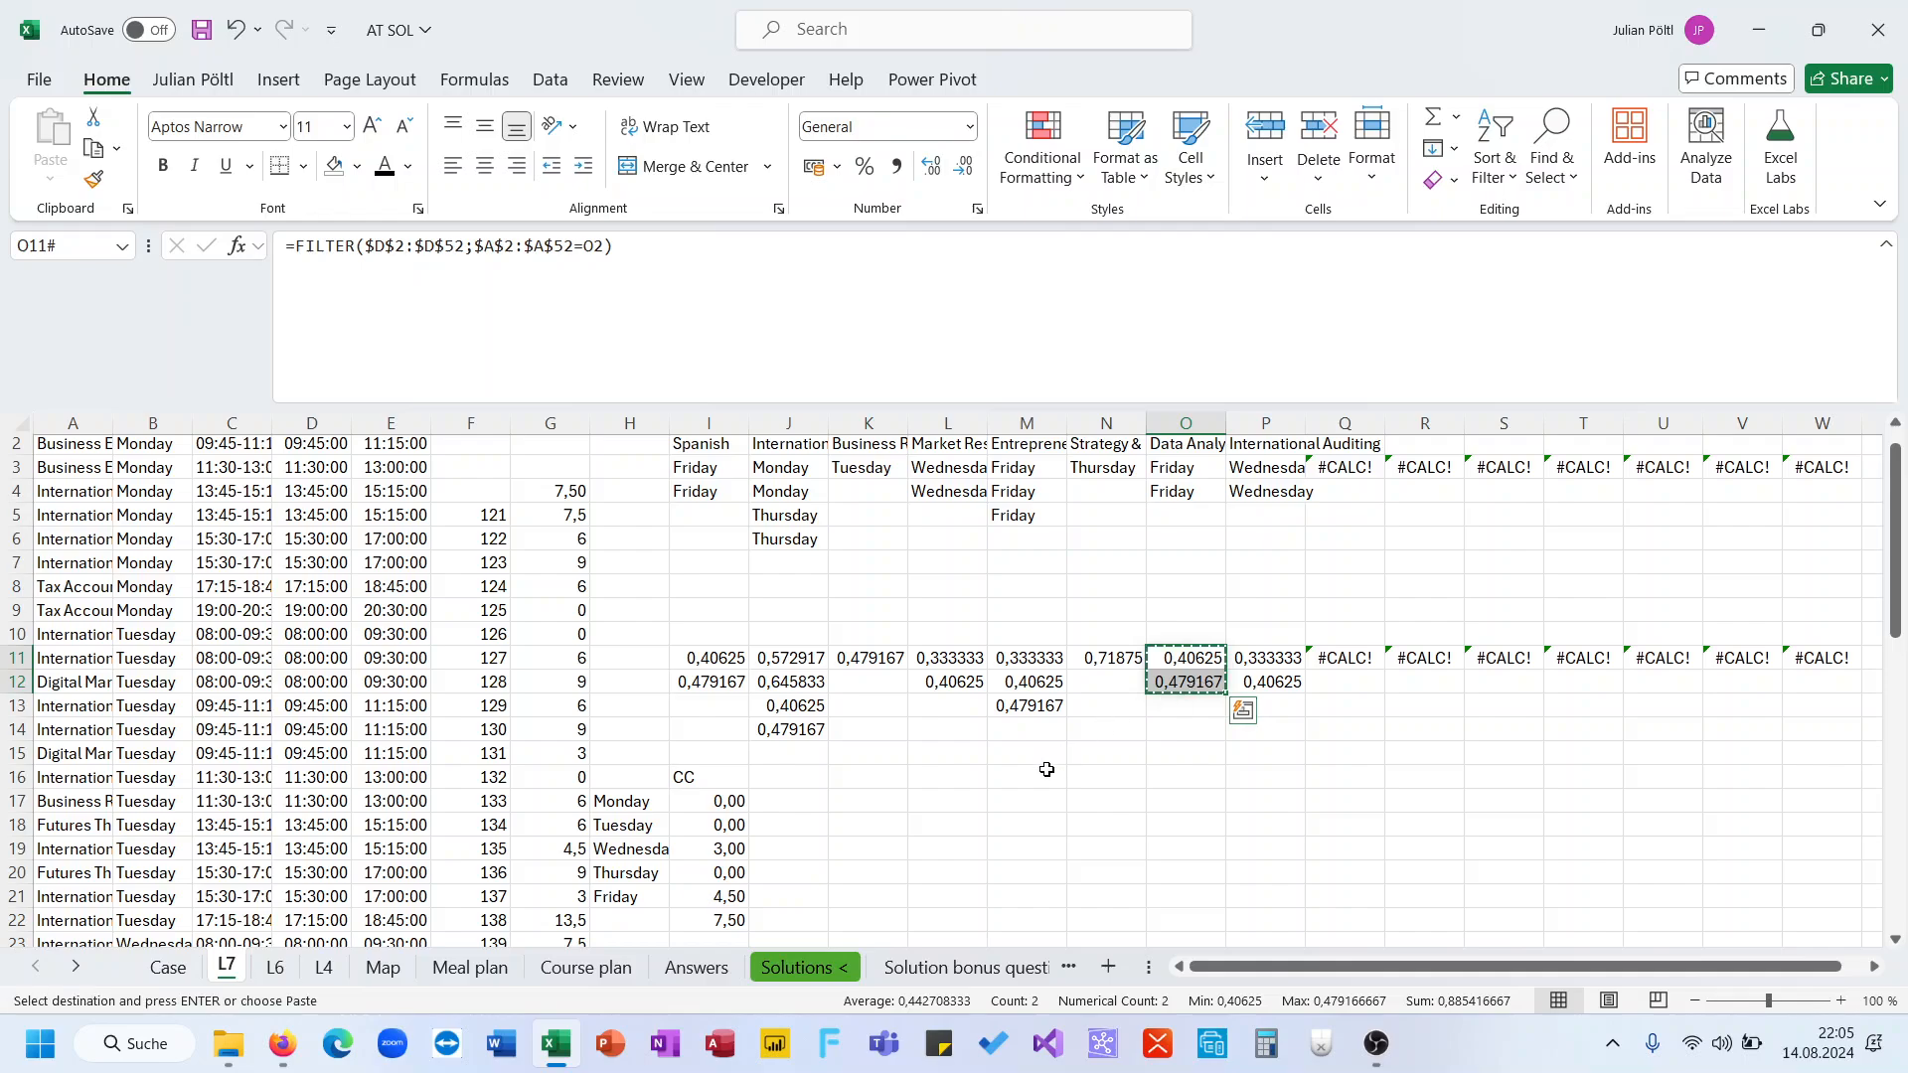
{"action": "left_click", "coordinate": [1025, 826]}
{"action": "key", "text": "ctrl+v"}
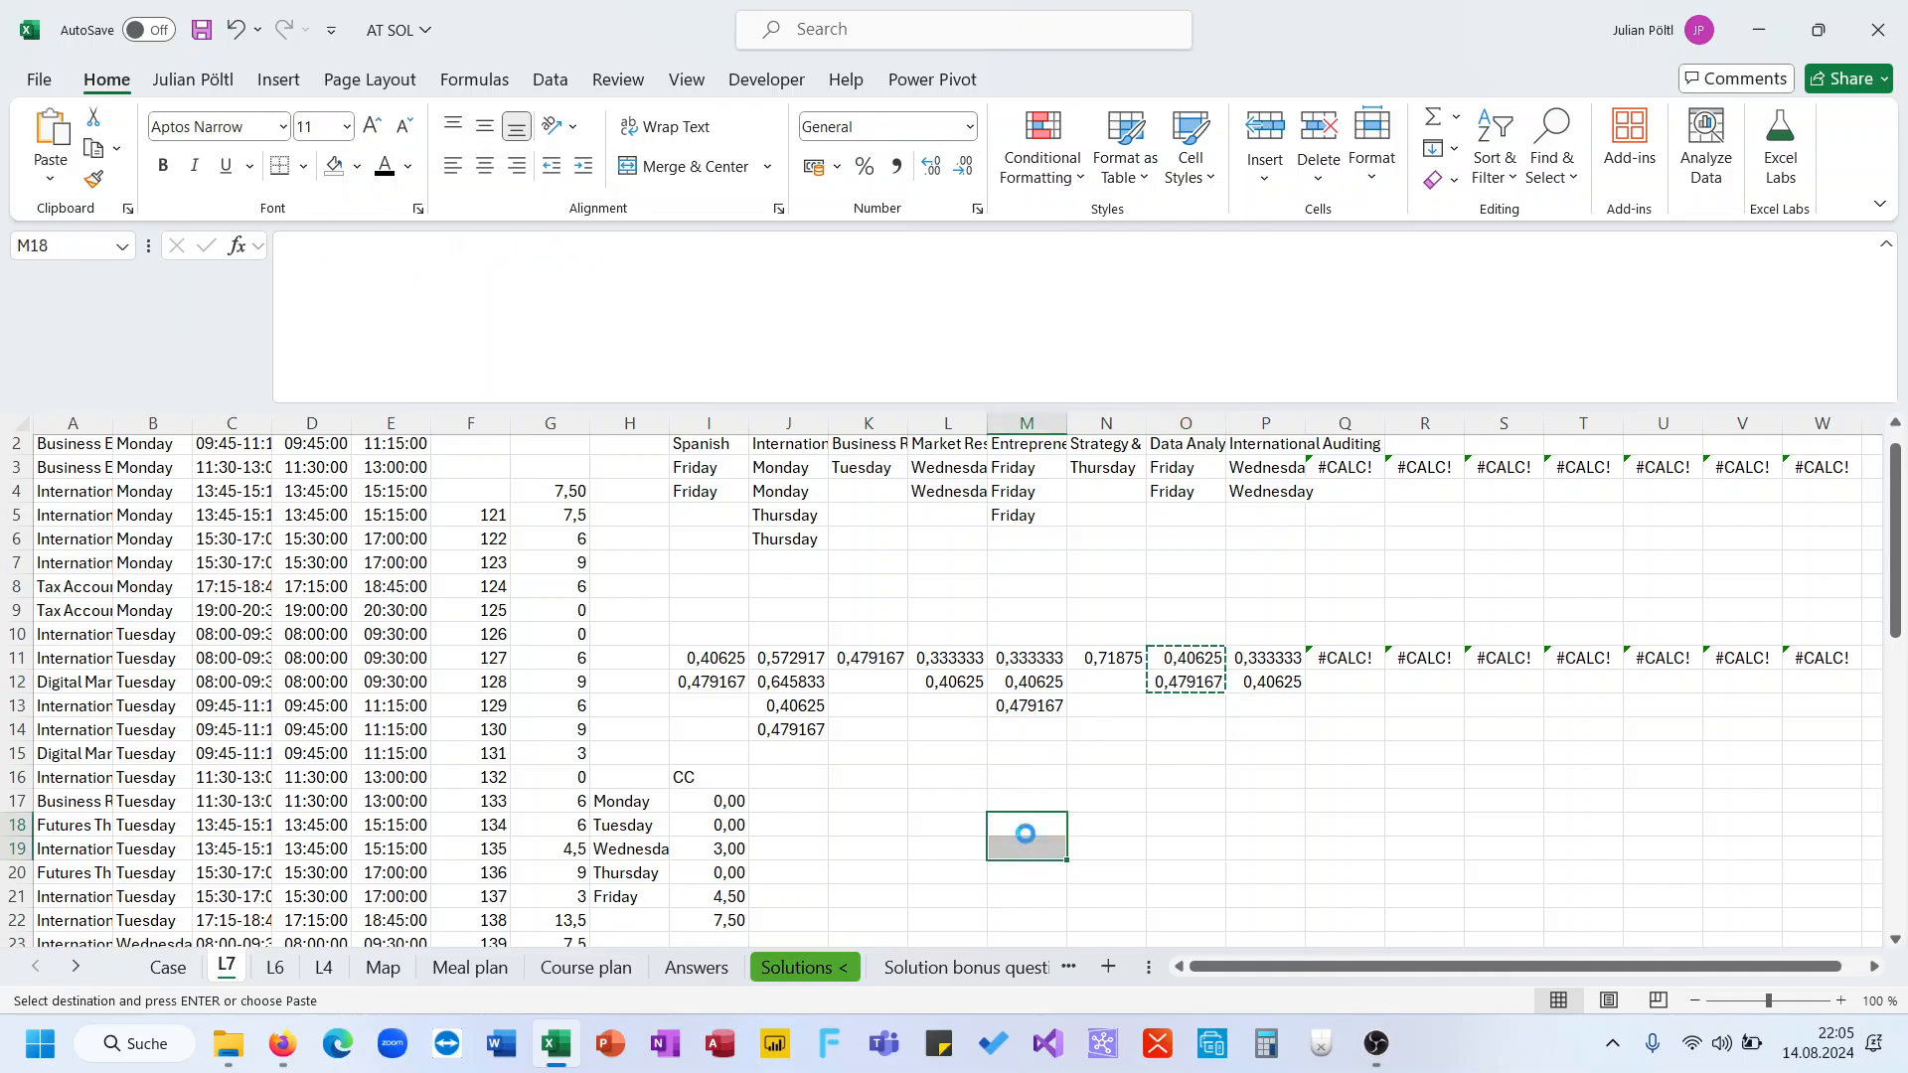
Copy more helper values from I11:I12 and M12:M13 into the scratch area, filling N18:O19 beside M18:M19
{"action": "left_click_drag", "start_coordinate": [708, 634], "coordinate": [709, 682]}
{"action": "key", "text": "ctrl+c"}
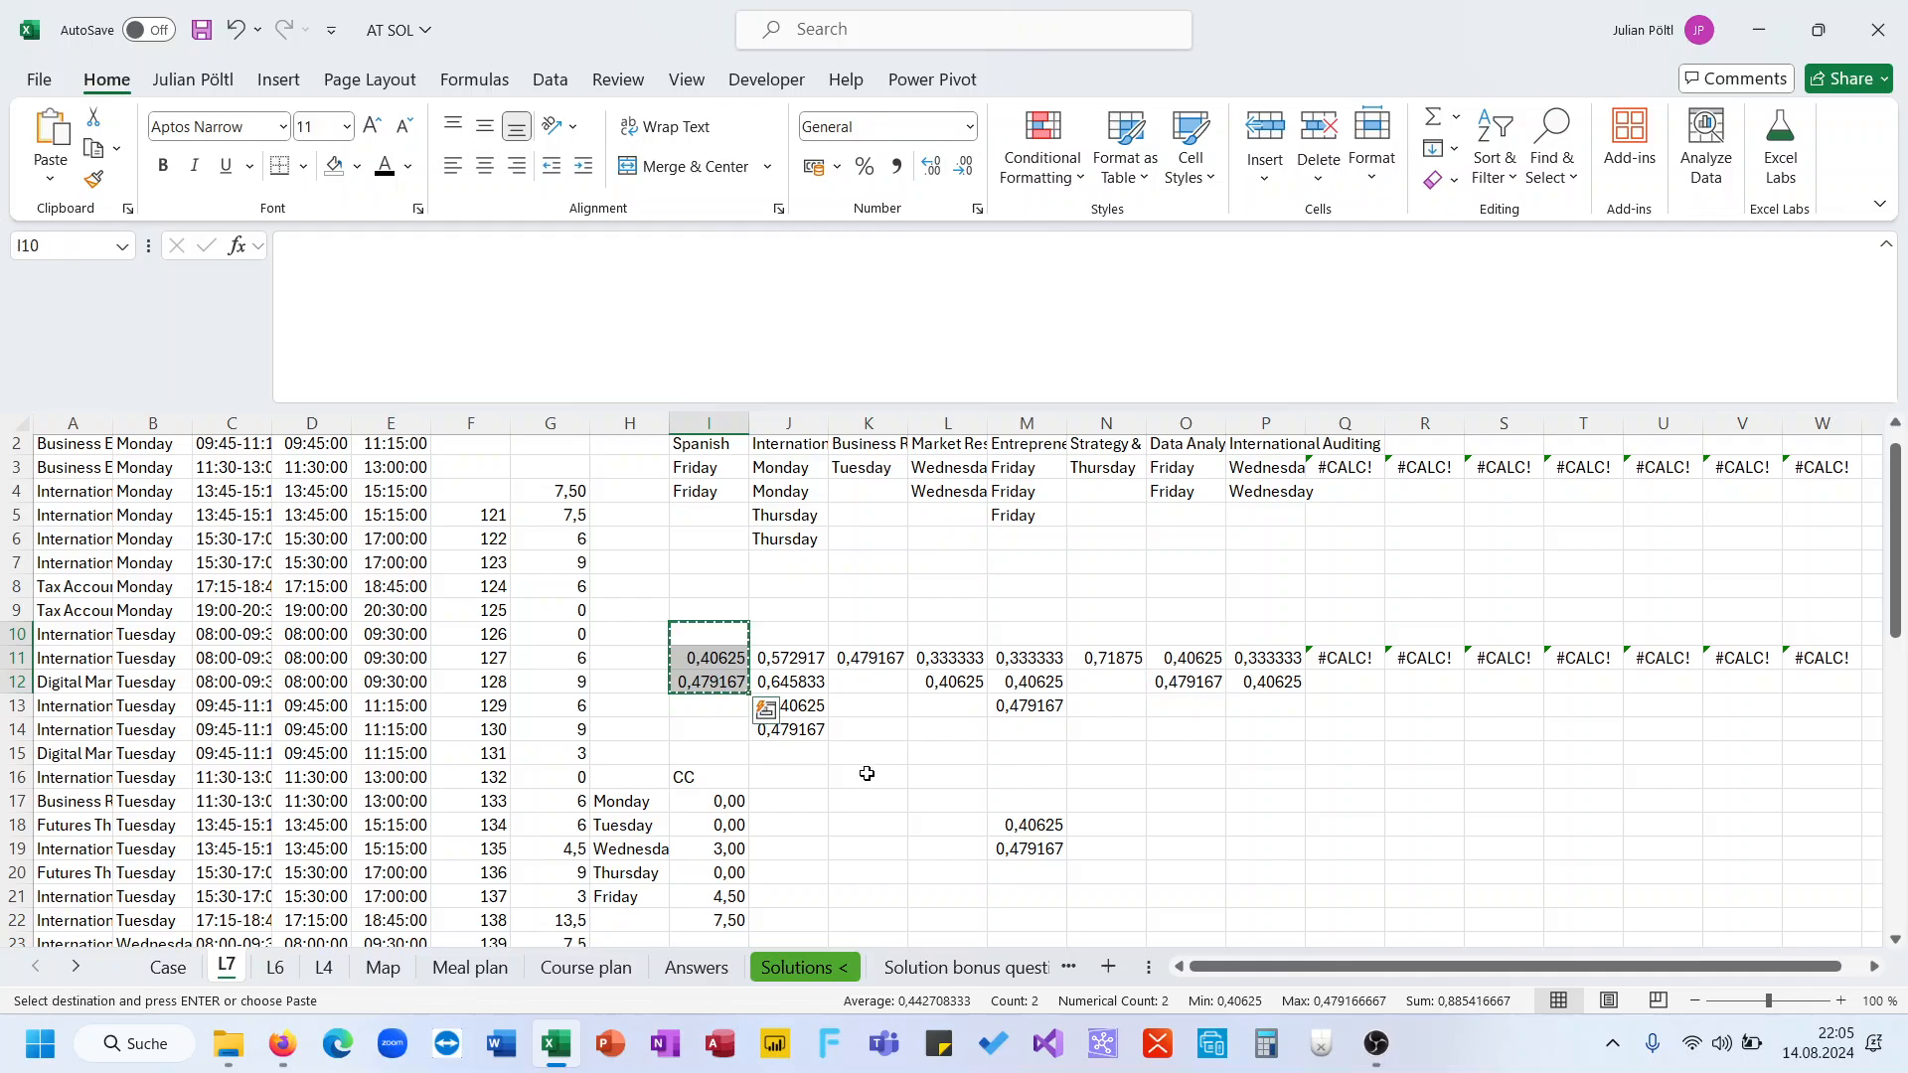
{"action": "left_click_drag", "start_coordinate": [1013, 894], "coordinate": [1014, 919]}
{"action": "key", "text": "ctrl+v"}
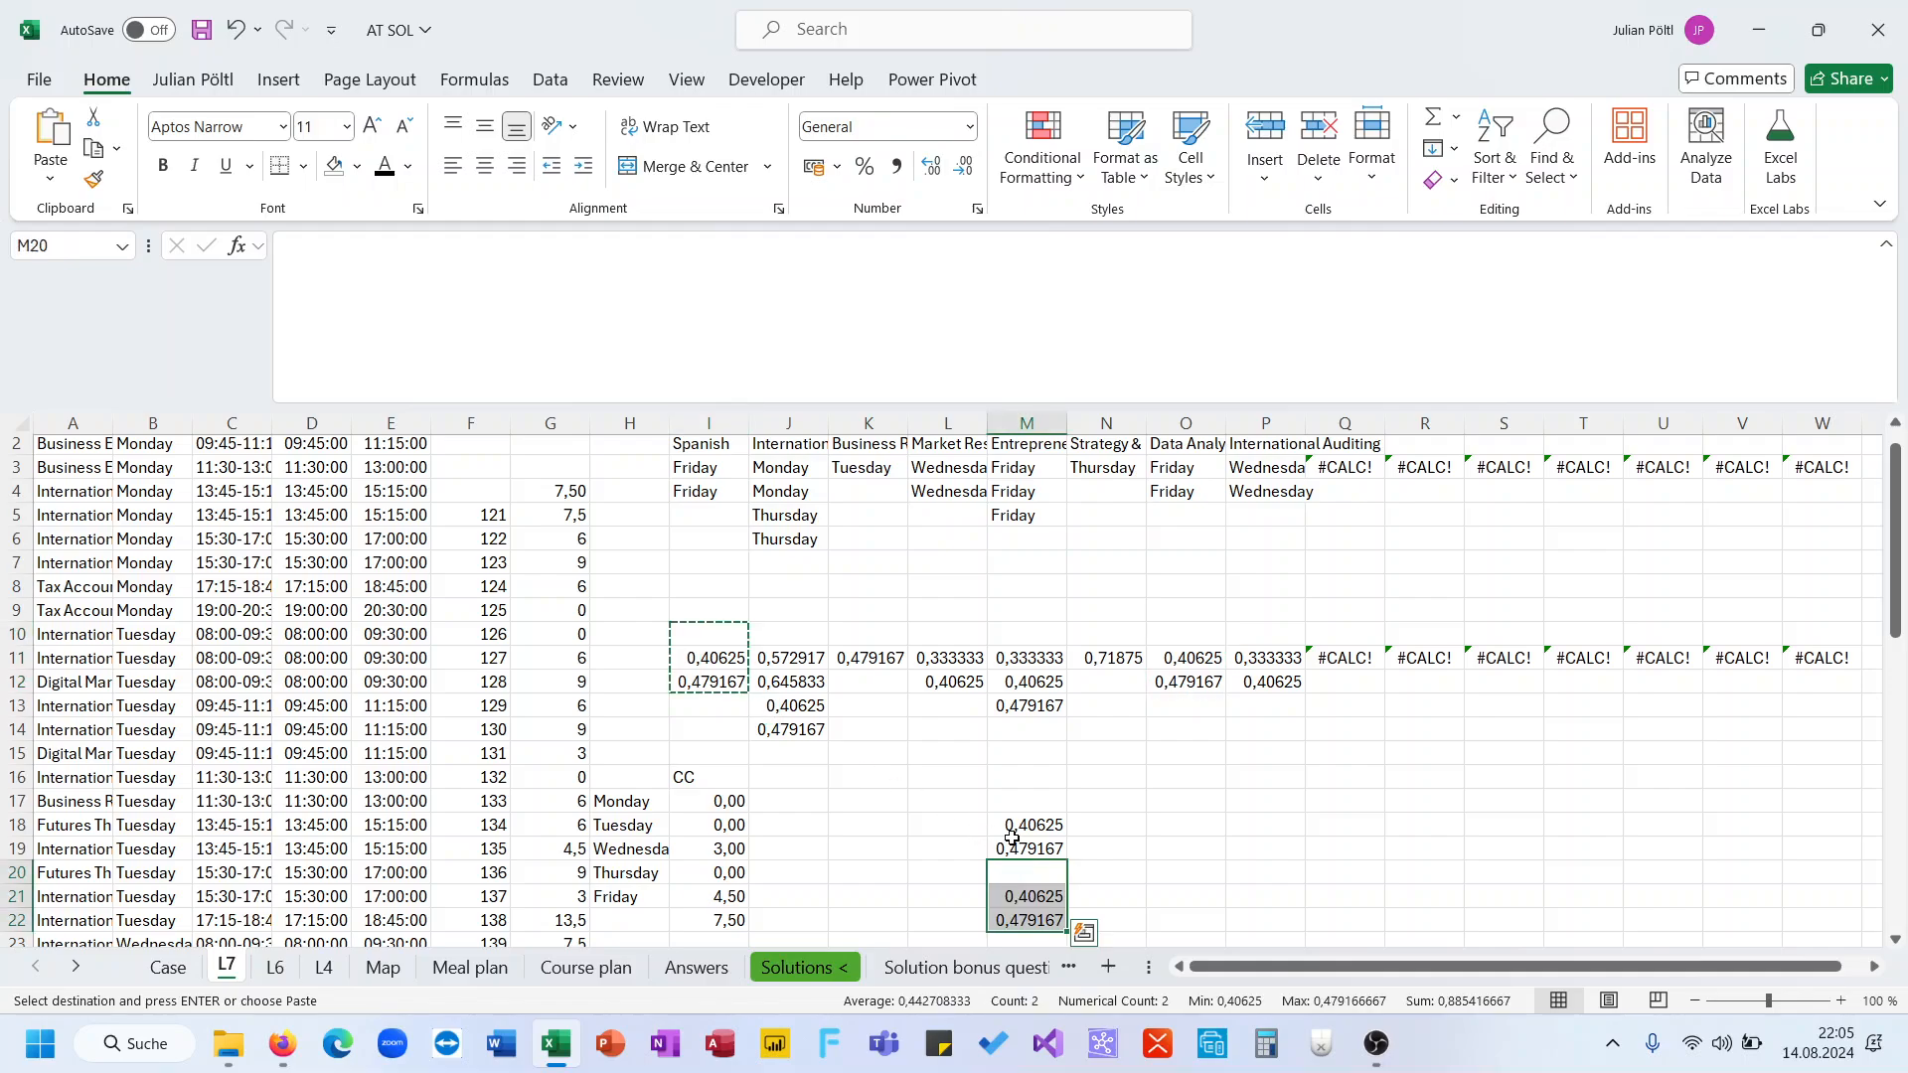
{"action": "left_click", "coordinate": [1017, 679]}
{"action": "left_click_drag", "start_coordinate": [1017, 700], "coordinate": [1018, 704]}
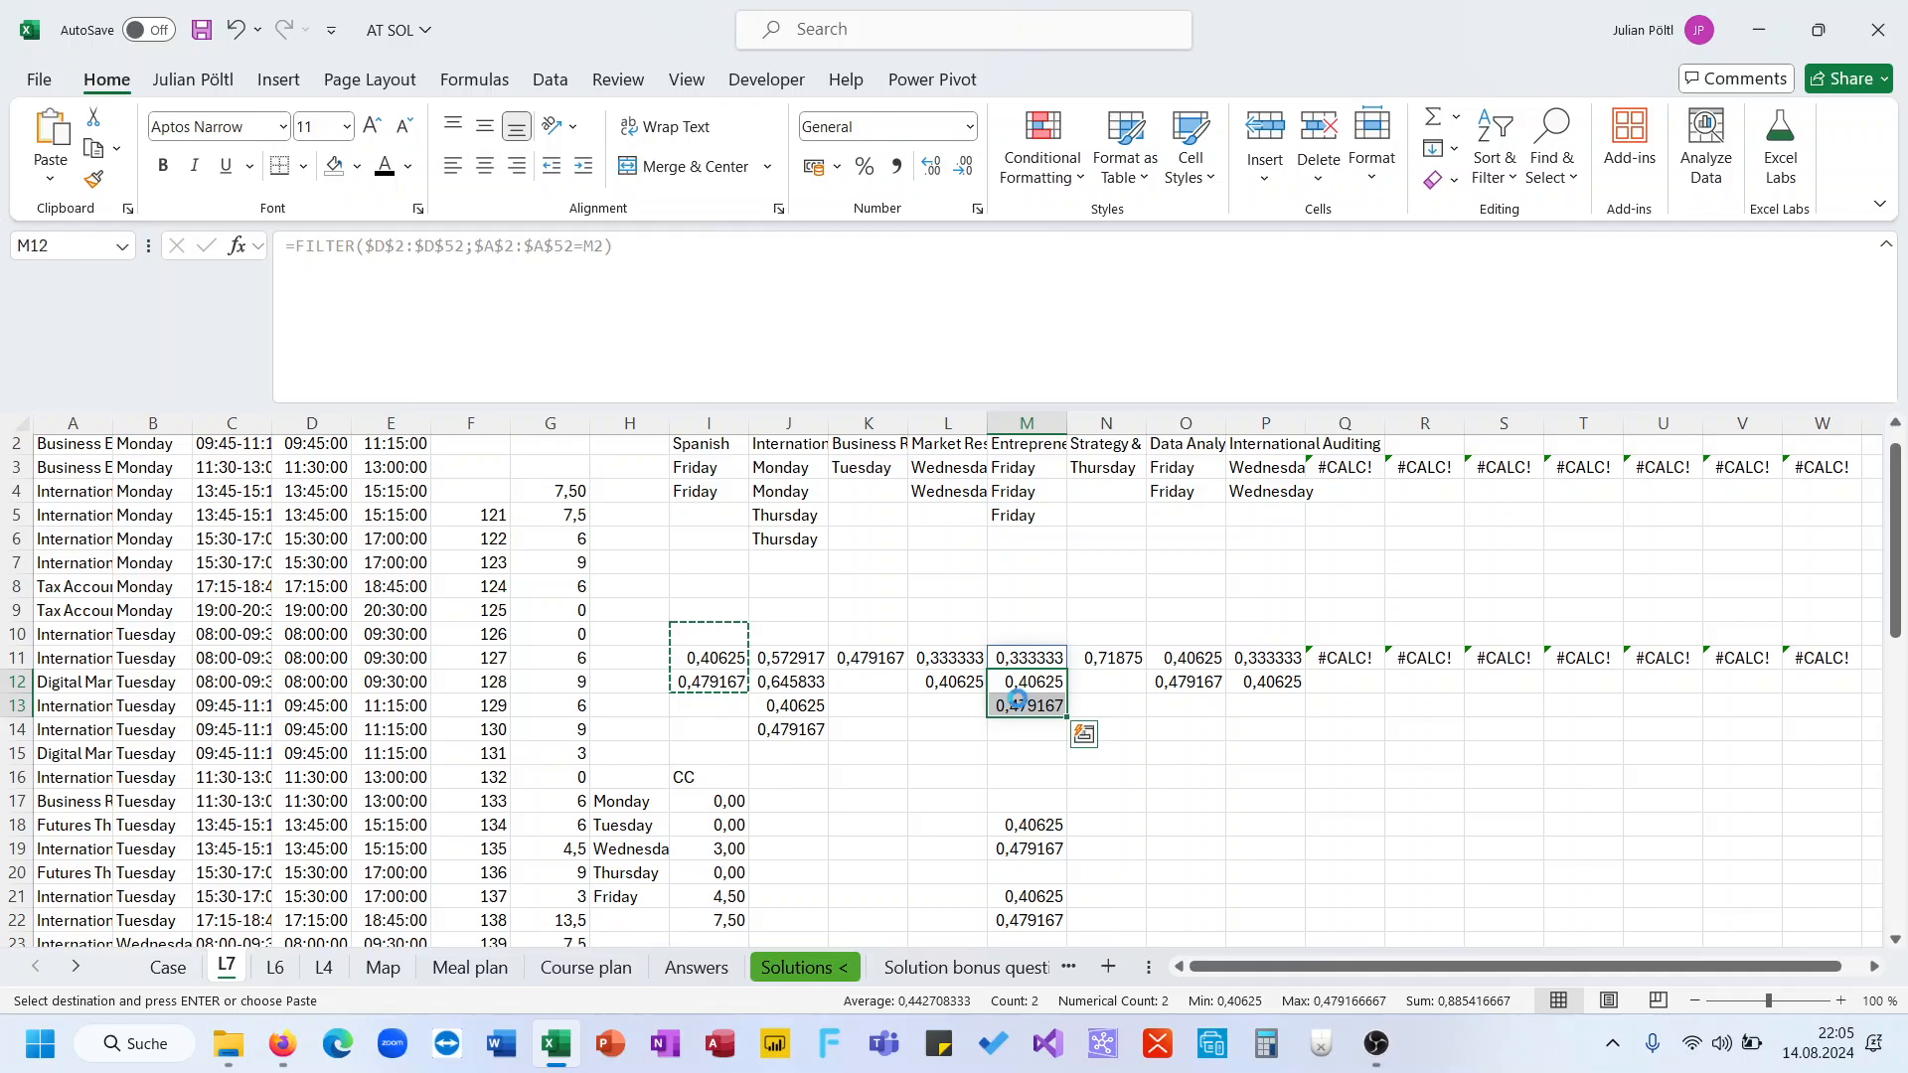
{"action": "key", "text": "ctrl+c"}
{"action": "left_click", "coordinate": [1096, 824]}
{"action": "key", "text": "ctrl+v"}
{"action": "left_click_drag", "start_coordinate": [1045, 894], "coordinate": [1225, 849]}
{"action": "left_click", "coordinate": [1048, 899]}
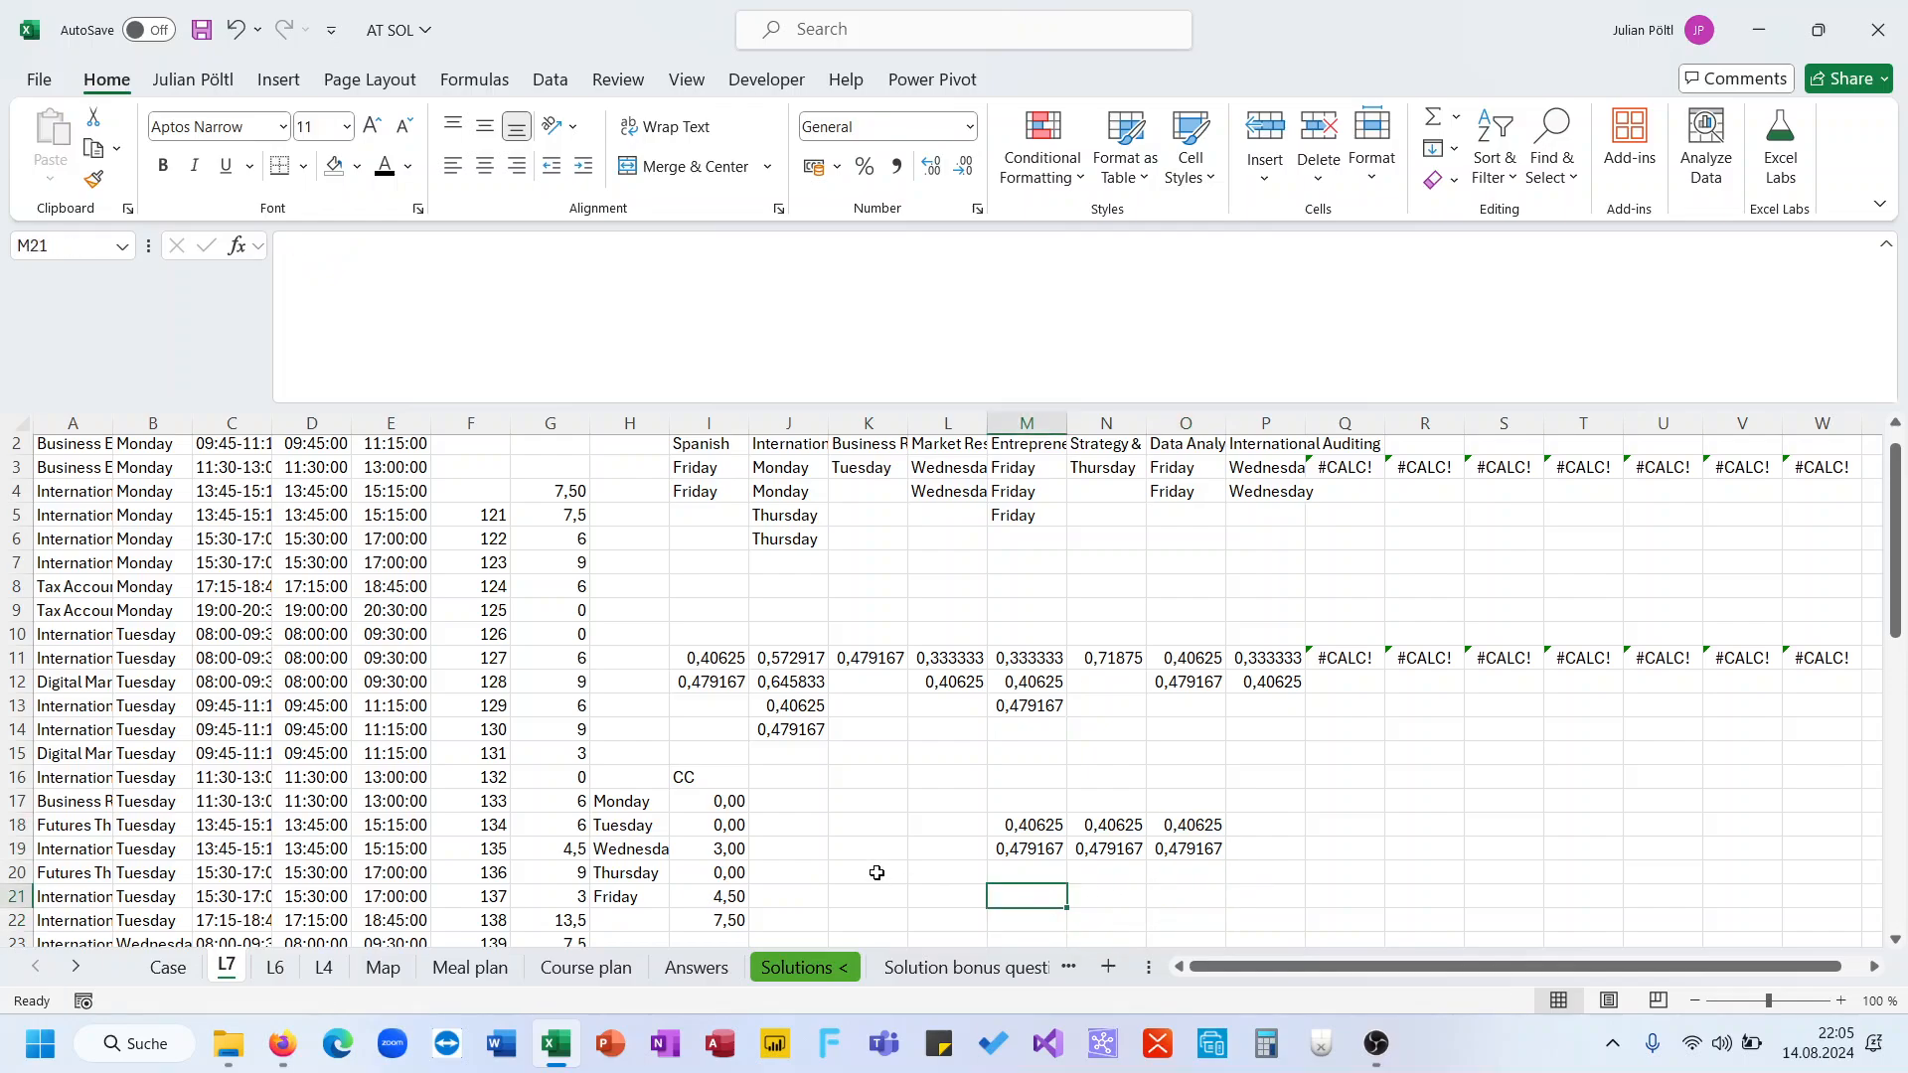
Remove the IFERROR, SUM and 1,5 multiplier from I21's formula, leaving the IF expression divided by 2
{"action": "left_click", "coordinate": [731, 894]}
{"action": "left_click_drag", "start_coordinate": [1449, 245], "coordinate": [1560, 252]}
{"action": "key", "text": "Delete"}
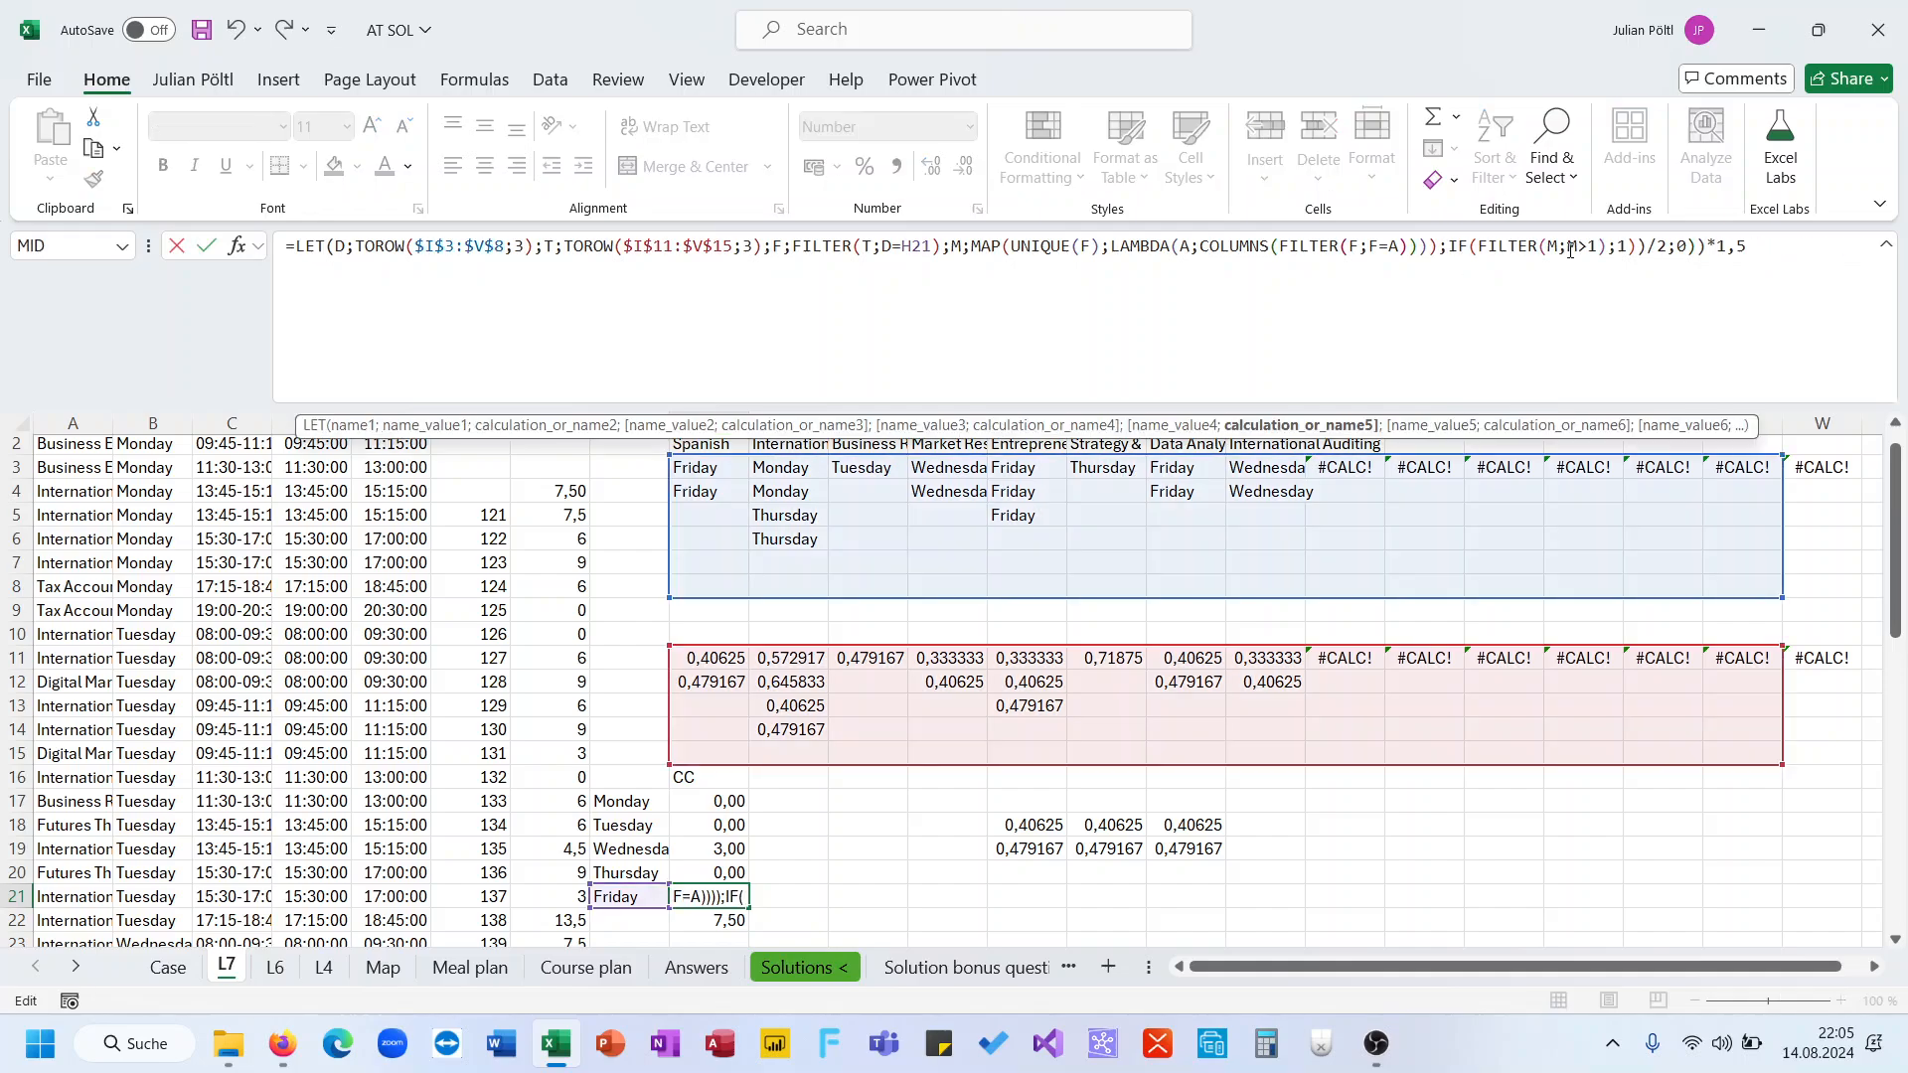
{"action": "left_click", "coordinate": [1762, 246]}
{"action": "key", "text": "BackSpace"}
{"action": "key", "text": "BackSpace"}
{"action": "key", "text": "BackSpace"}
{"action": "key", "text": "BackSpace"}
{"action": "key", "text": "BackSpace"}
{"action": "key", "text": "BackSpace"}
{"action": "key", "text": "BackSpace"}
{"action": "key", "text": "BackSpace"}
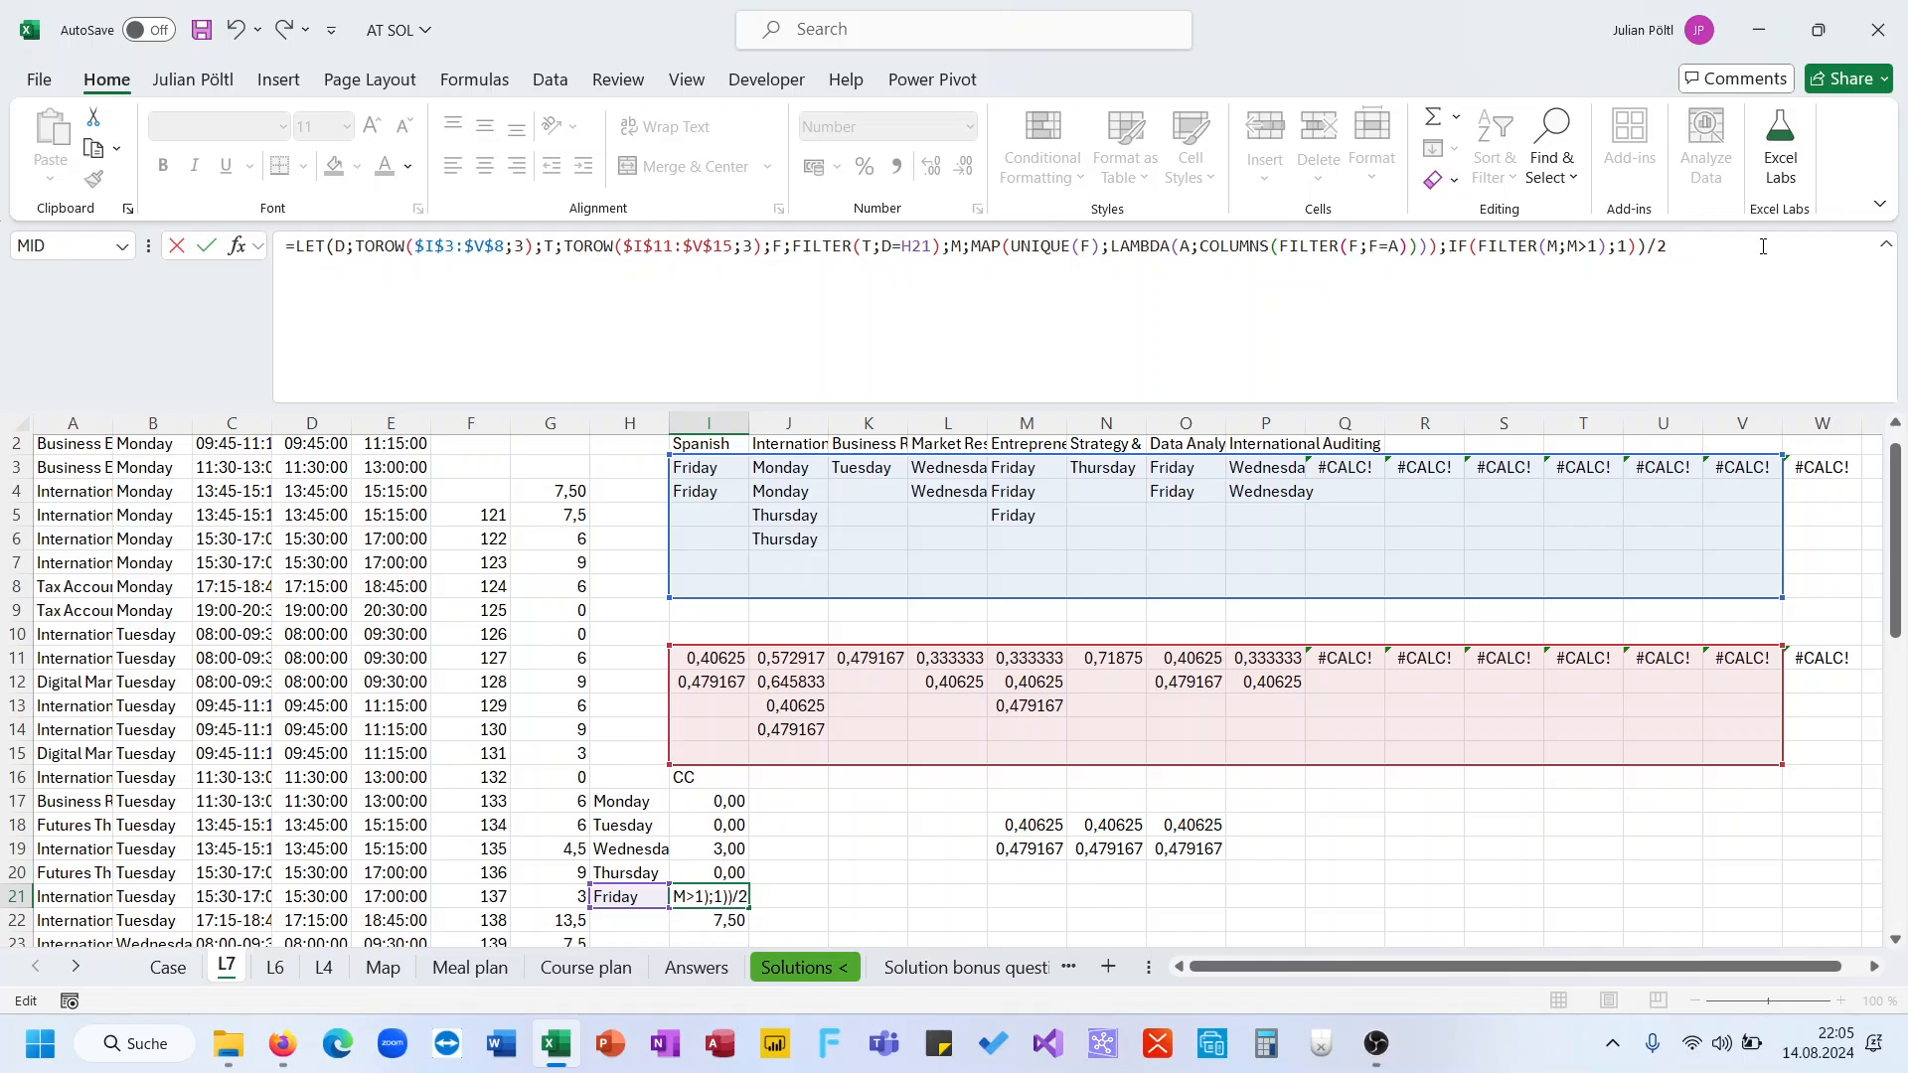
{"action": "key", "text": "Return"}
{"action": "key", "text": "Up"}
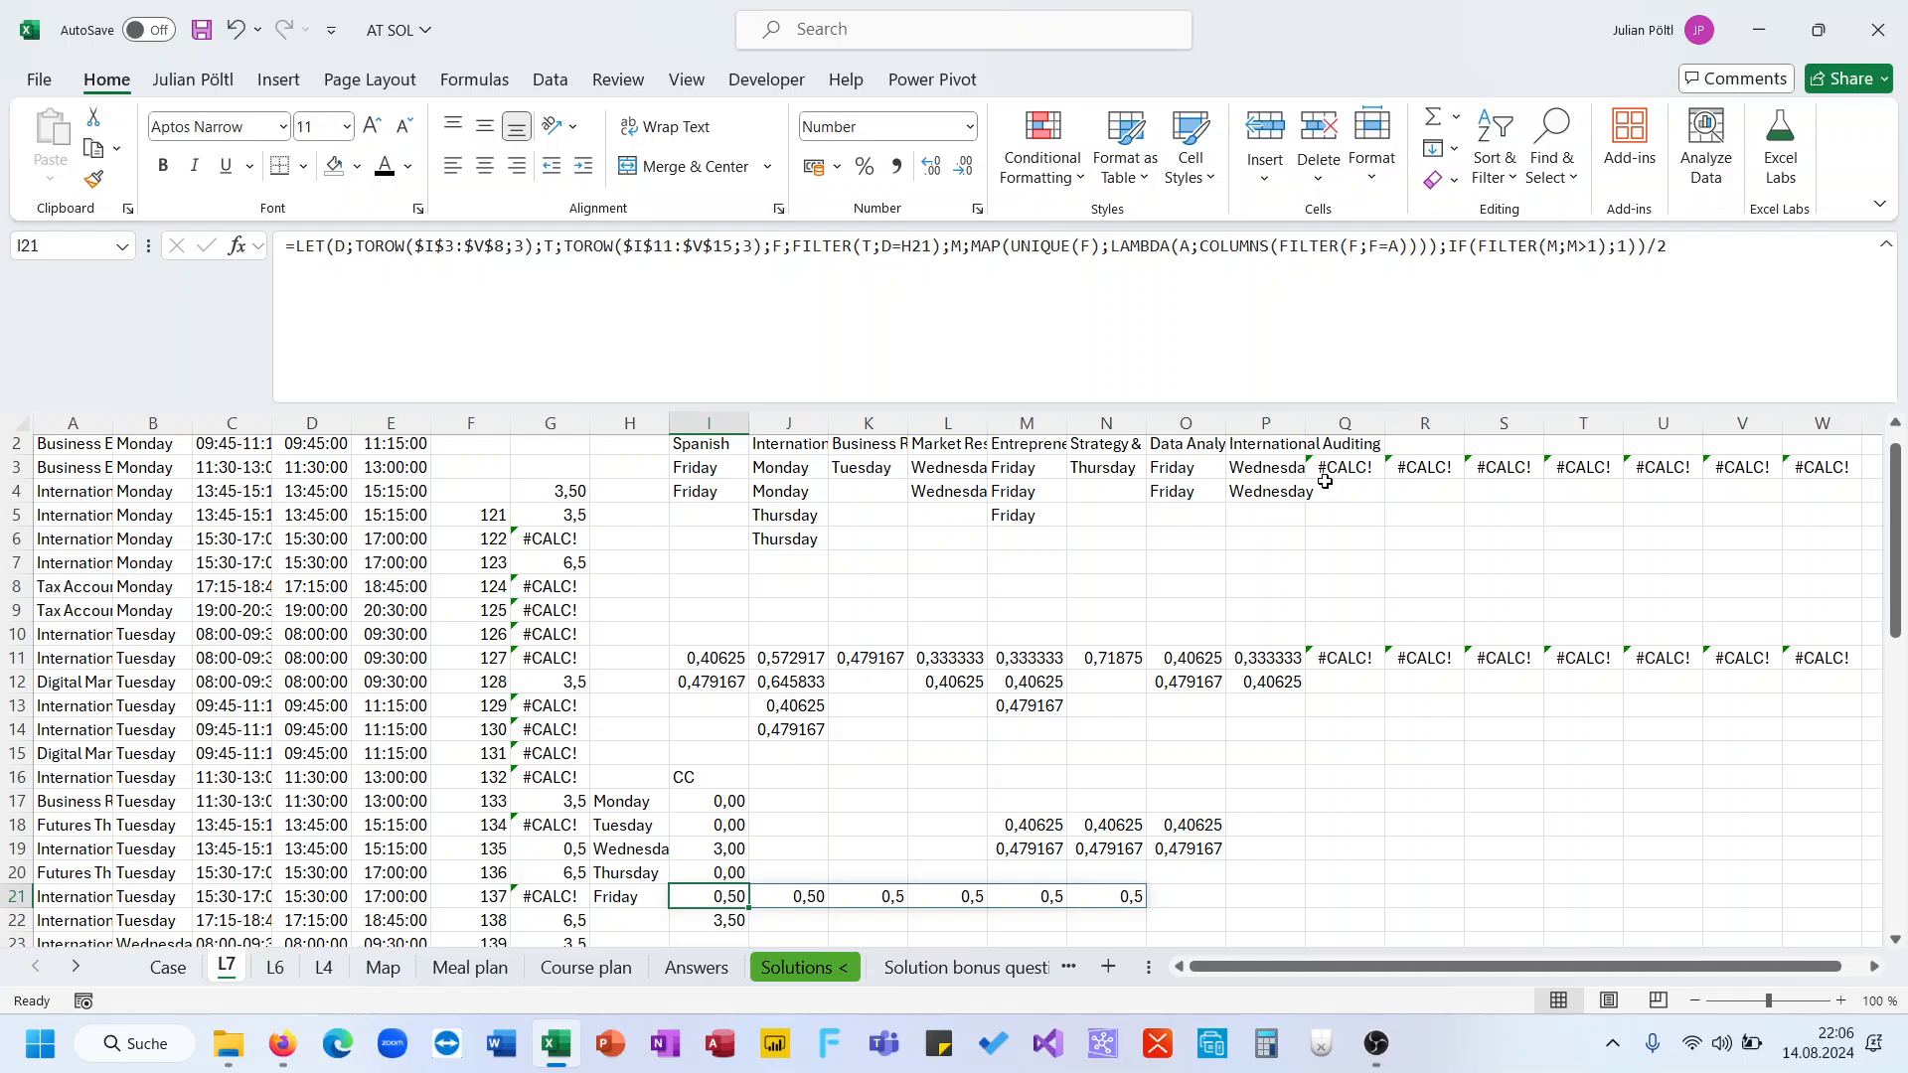
Remove the division by 2 from the end of I21's formula
{"action": "scroll", "coordinate": [1146, 660], "scroll_direction": "up", "scroll_amount": 1}
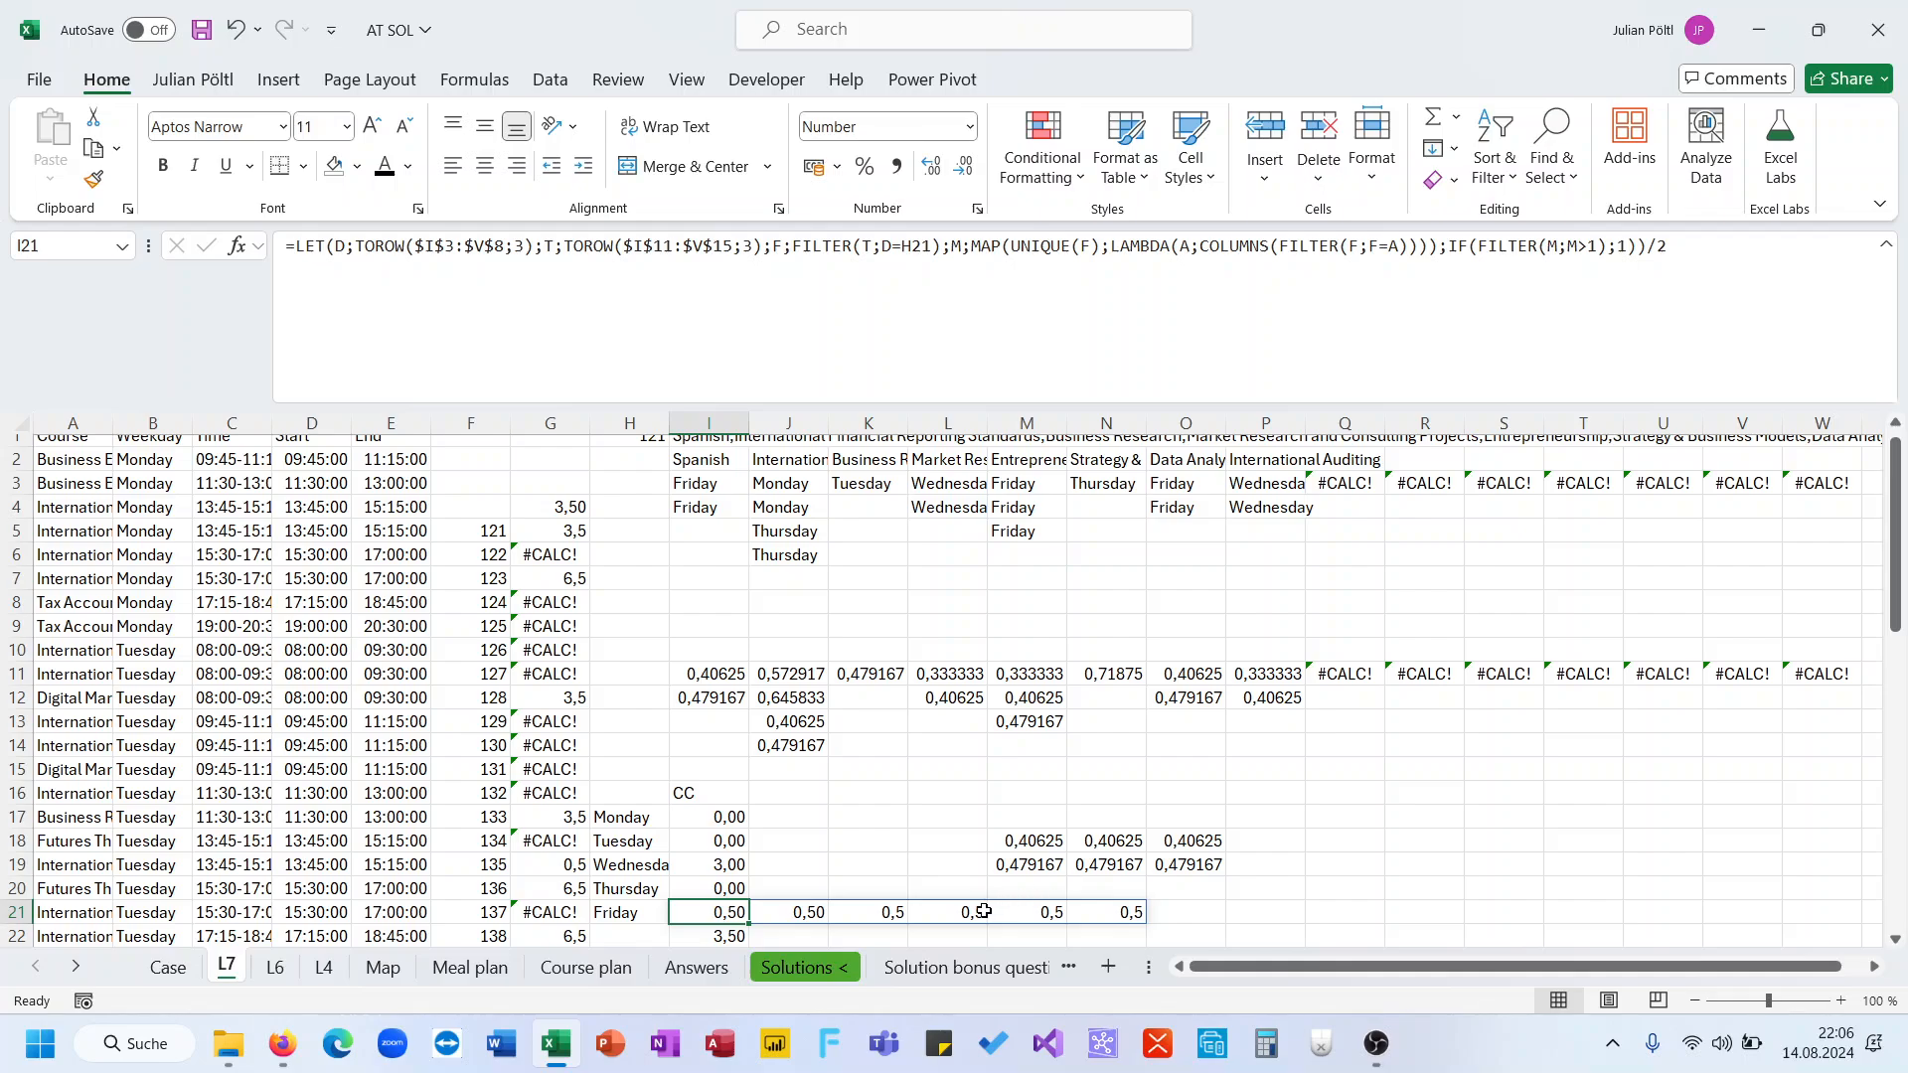
{"action": "left_click", "coordinate": [1080, 911]}
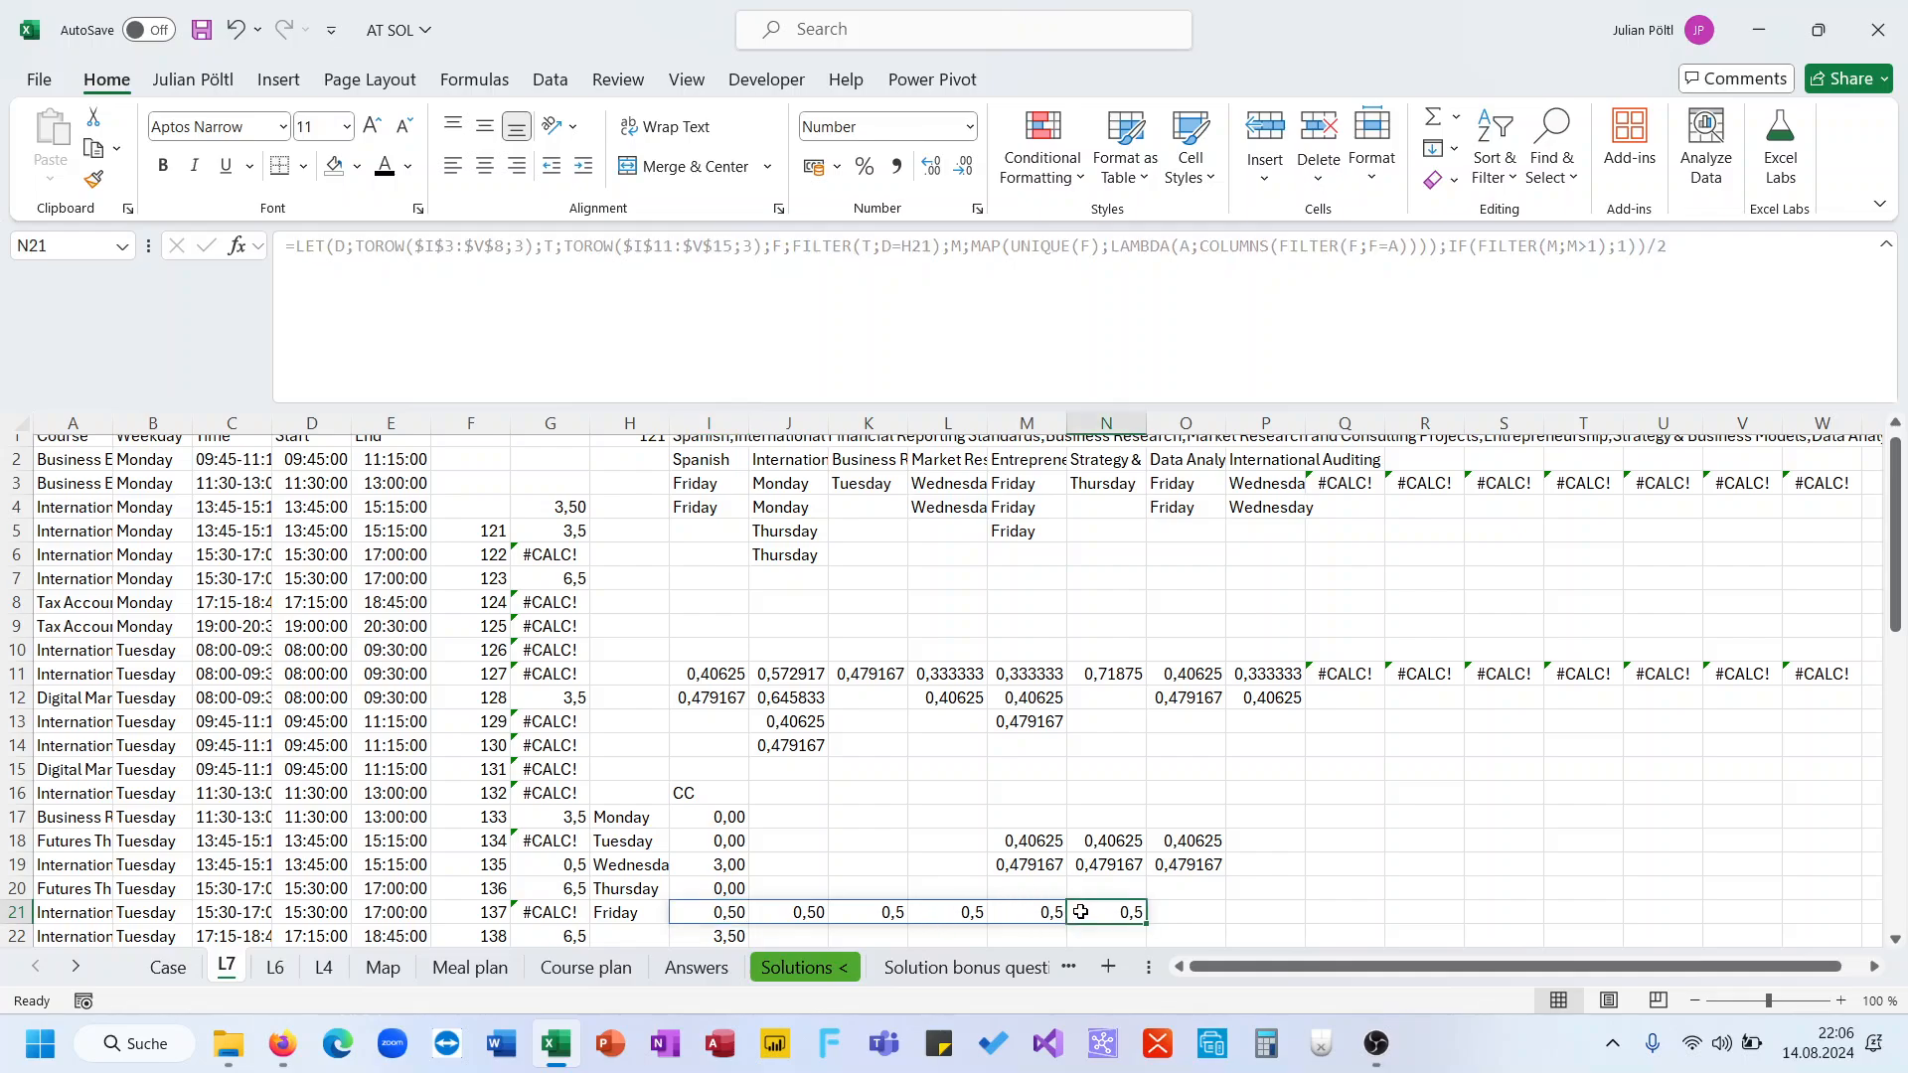
{"action": "left_click_drag", "start_coordinate": [1080, 911], "coordinate": [742, 914]}
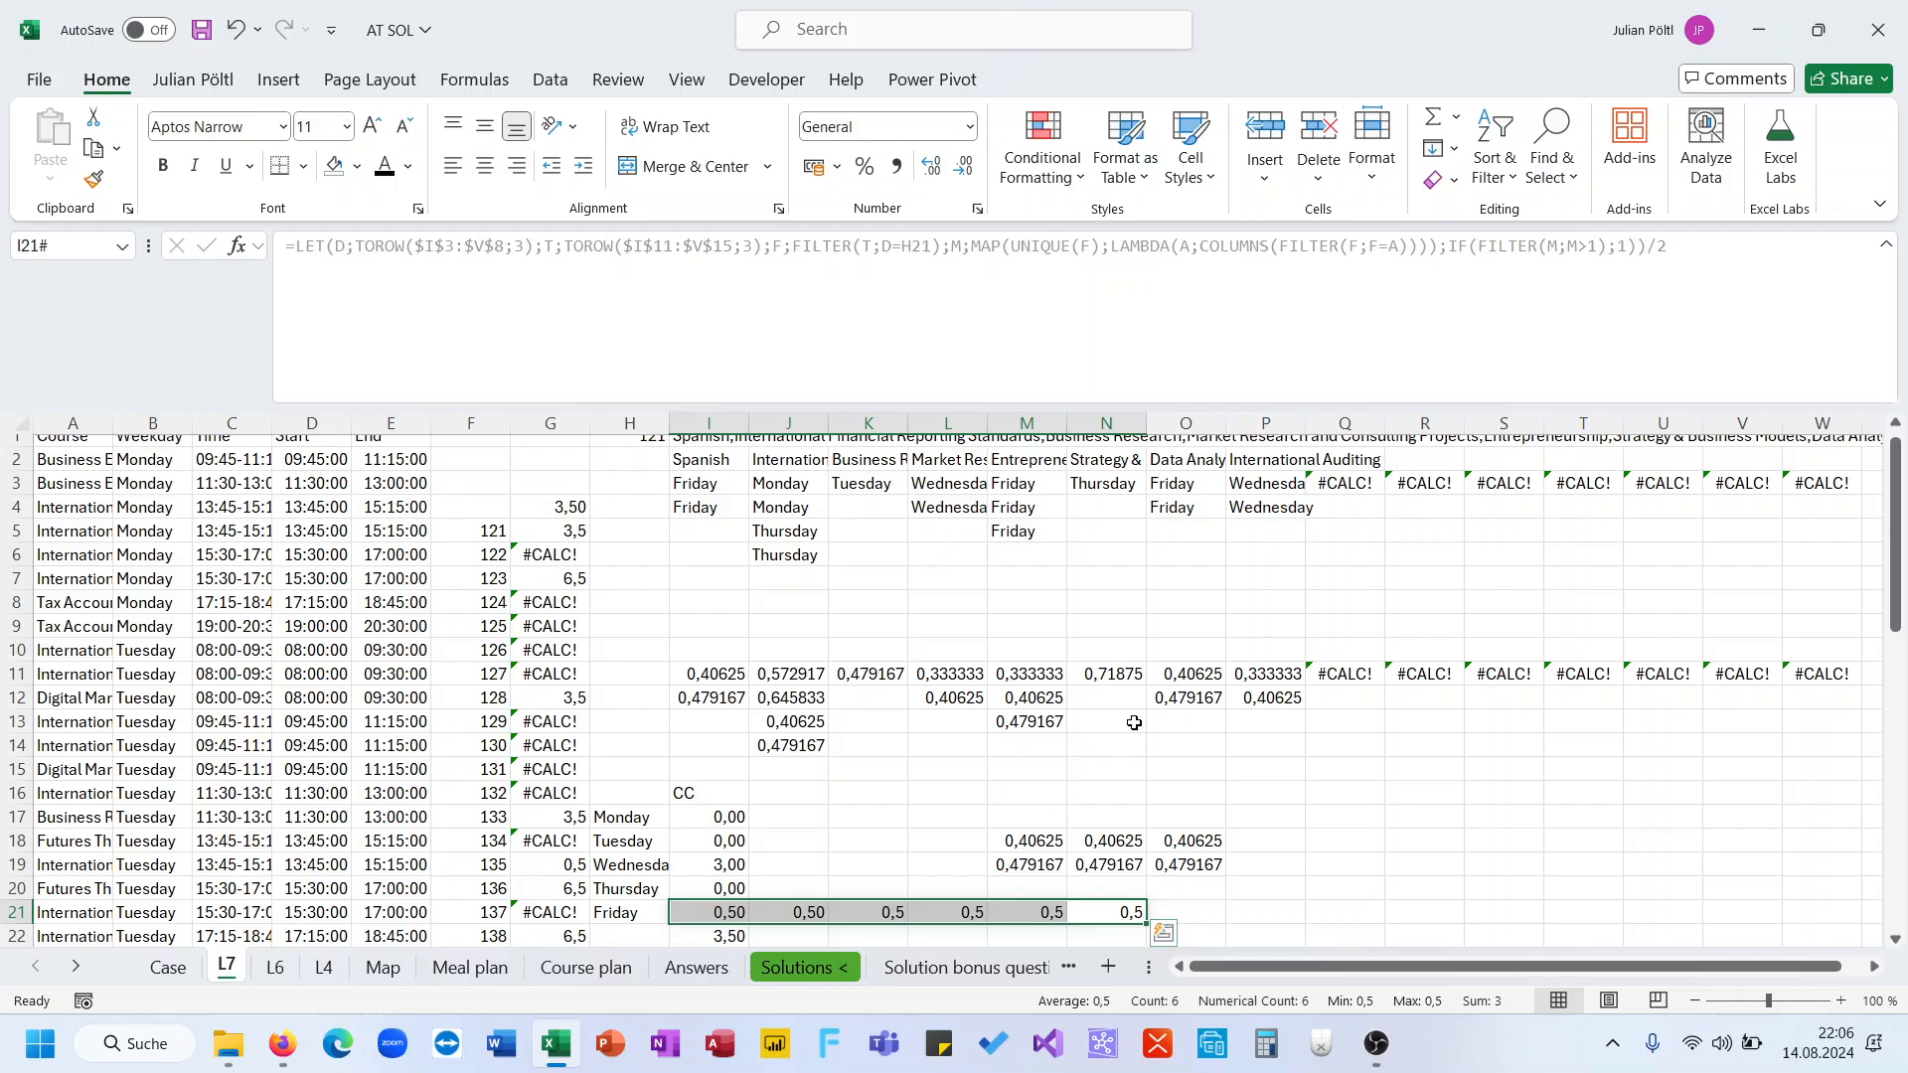
{"action": "left_click", "coordinate": [732, 912]}
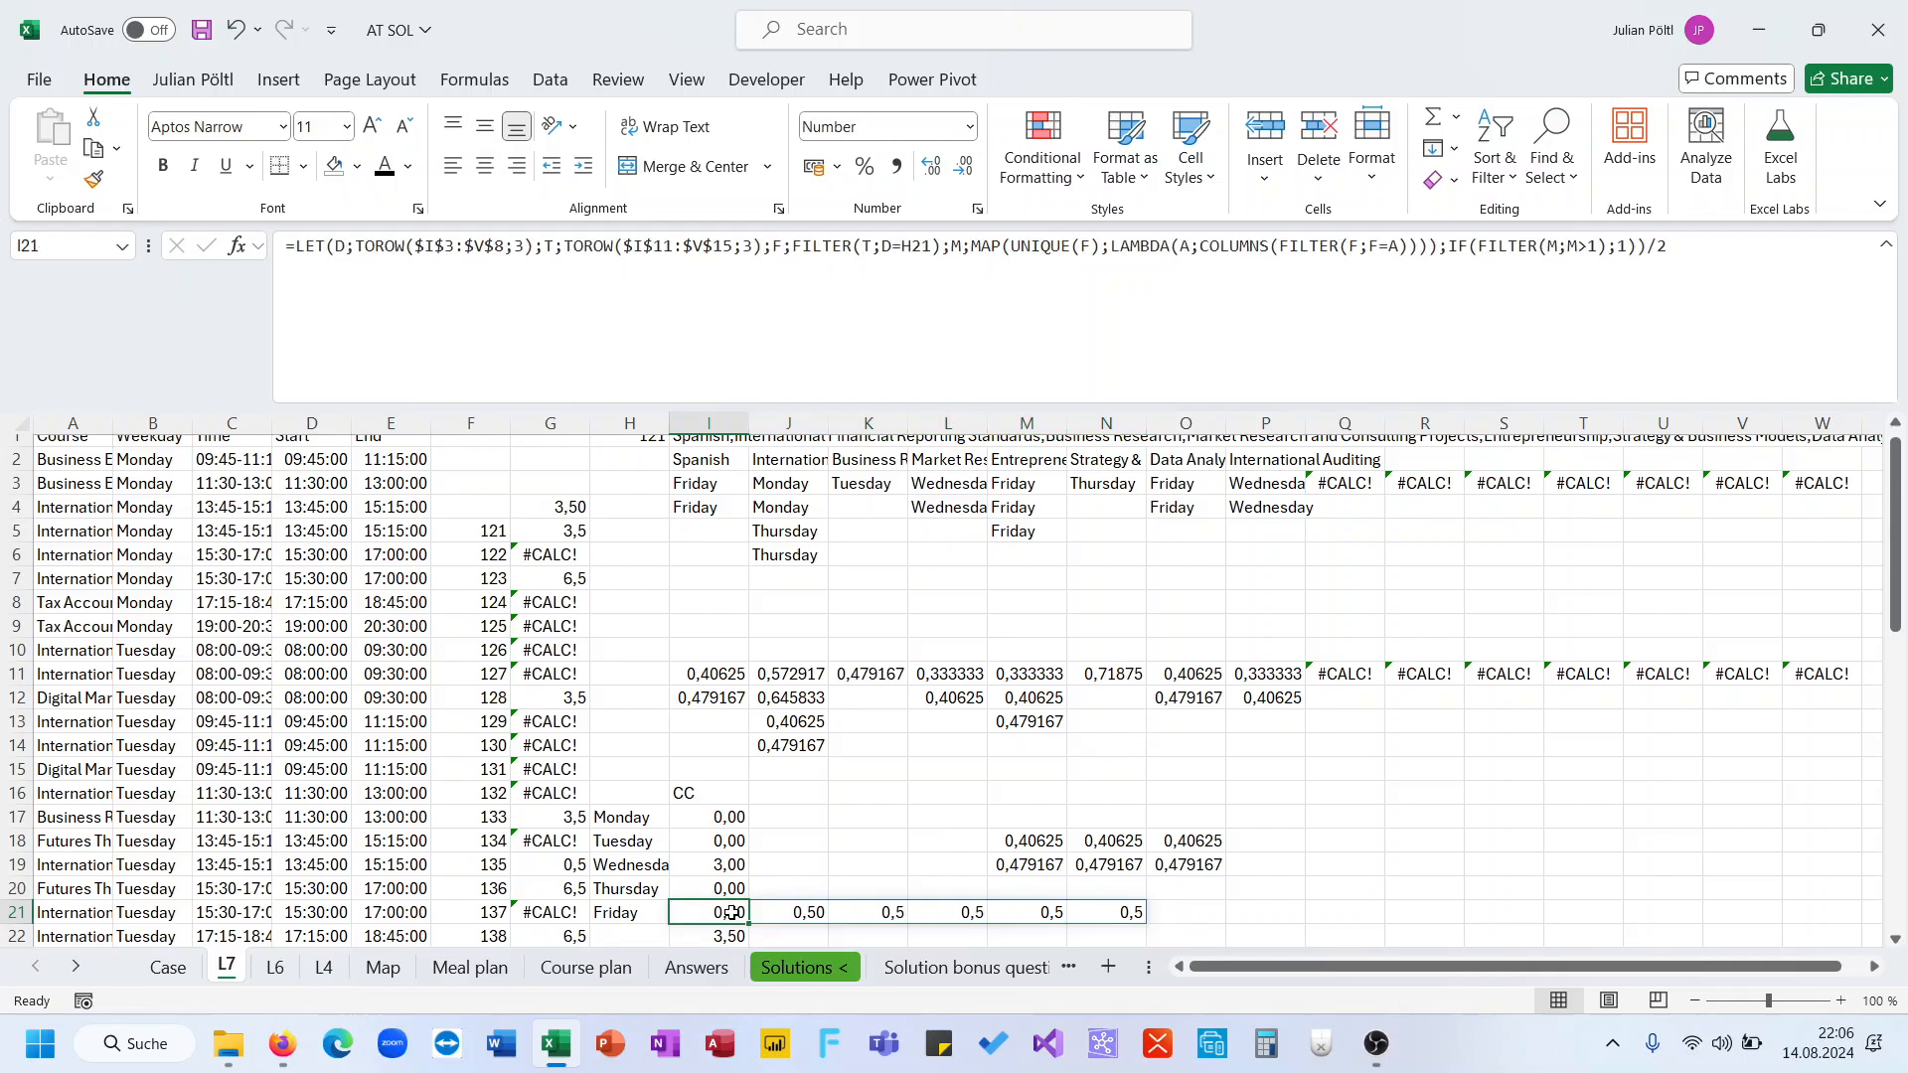
{"action": "left_click", "coordinate": [950, 344]}
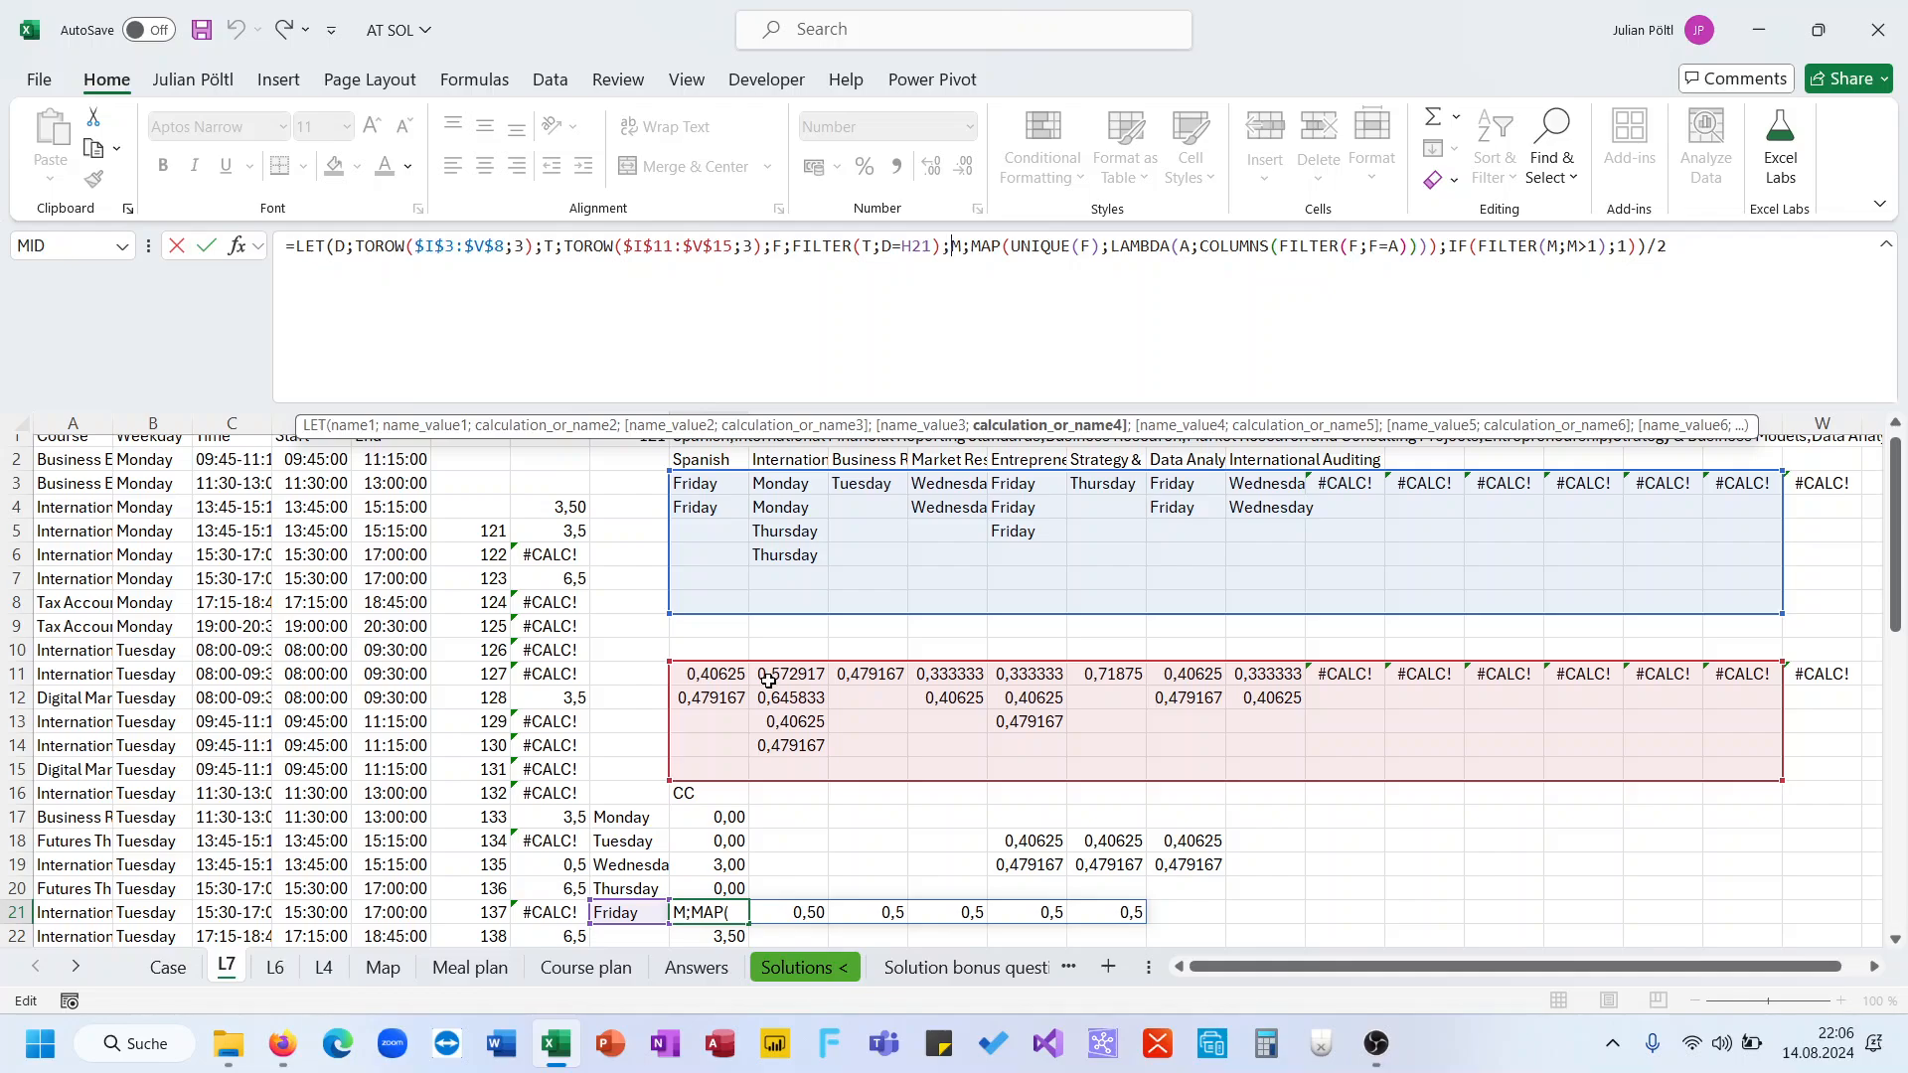
{"action": "key", "text": "ctrl+Return"}
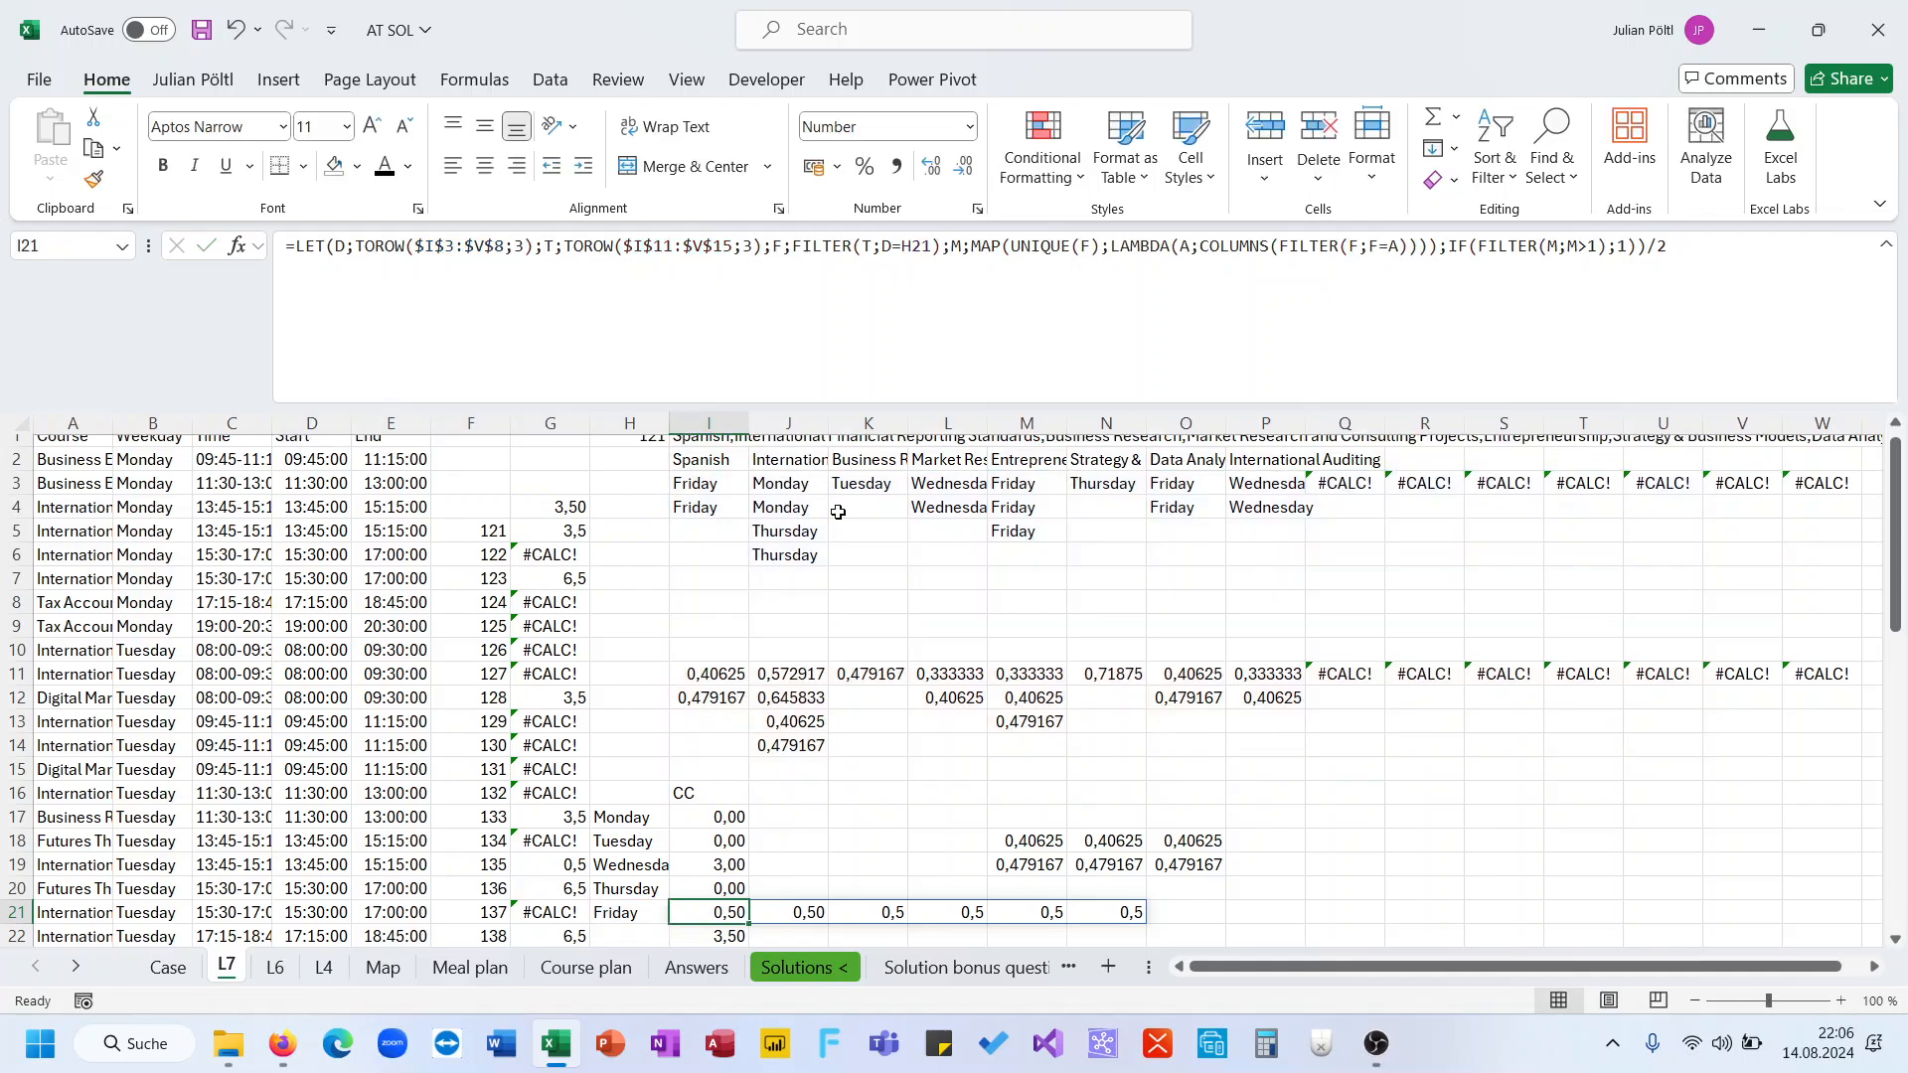
{"action": "left_click", "coordinate": [1102, 253]}
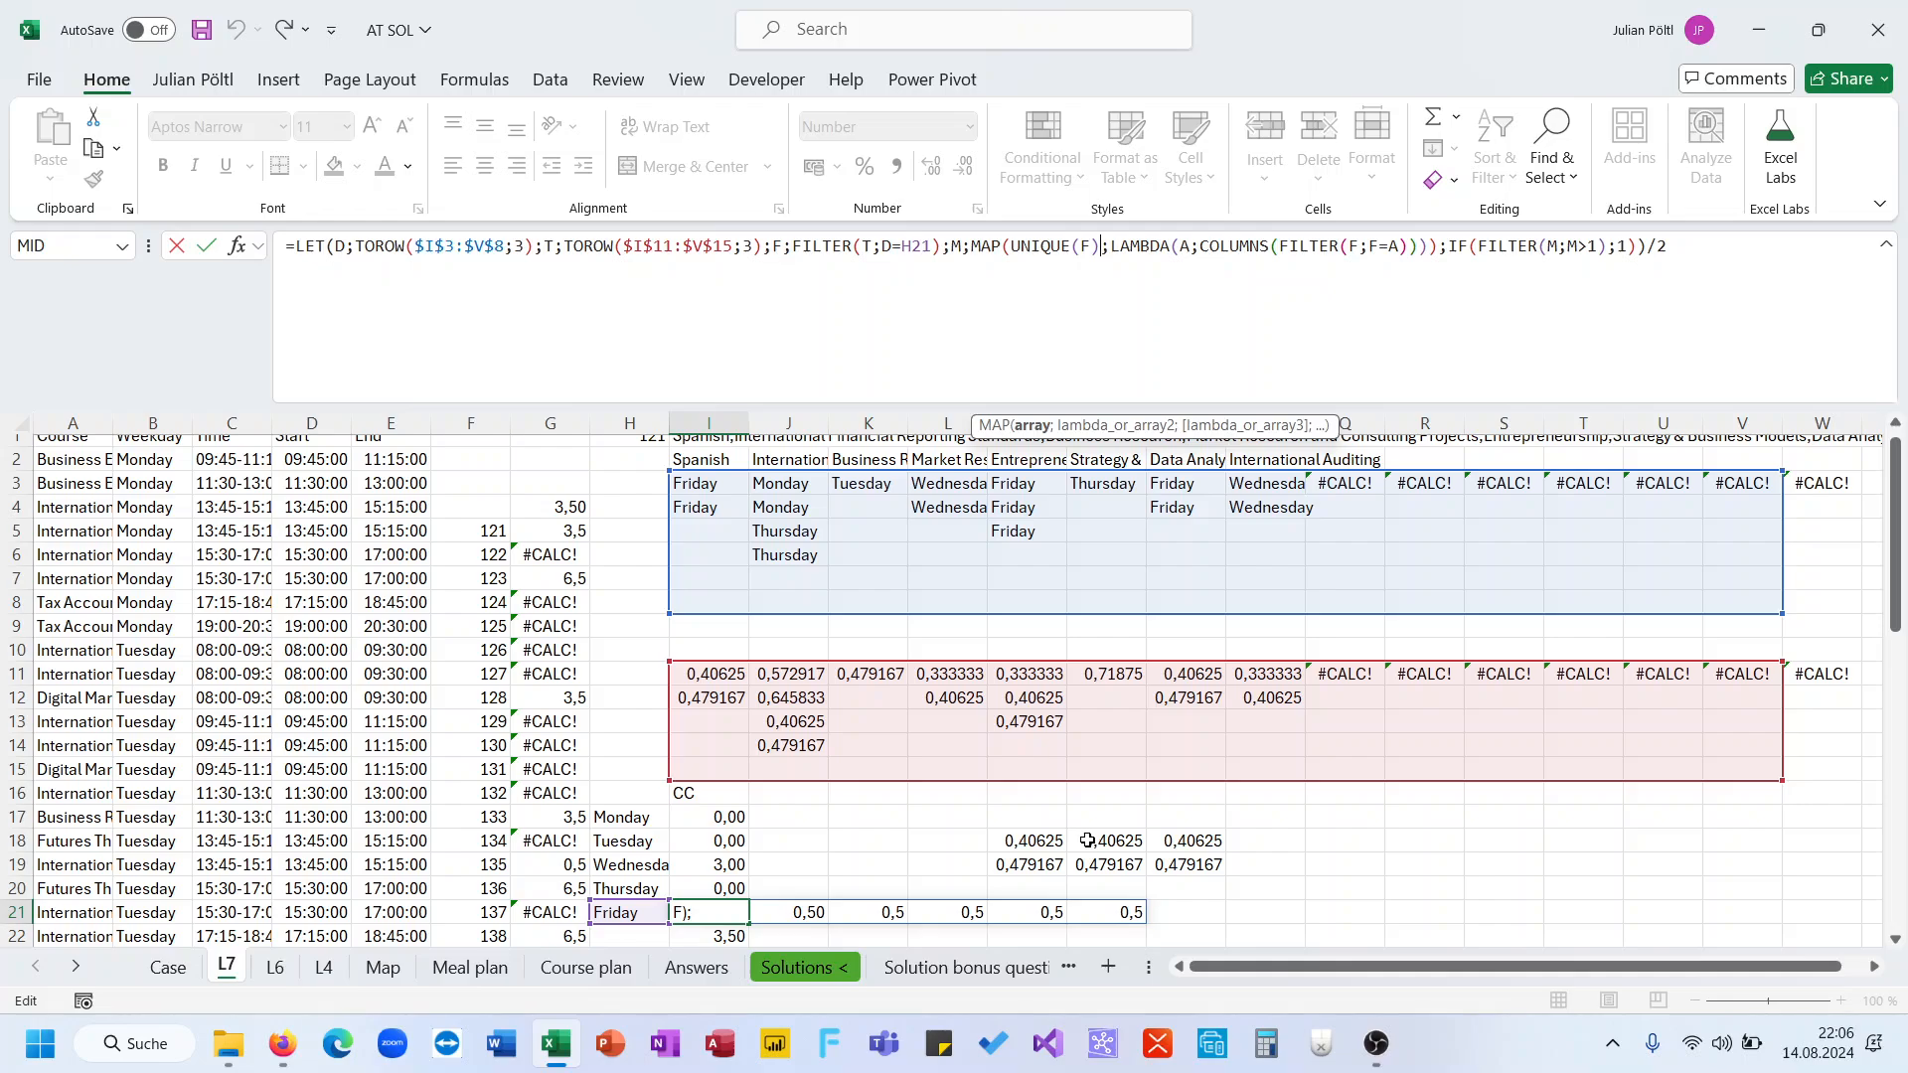
{"action": "left_click", "coordinate": [1657, 277]}
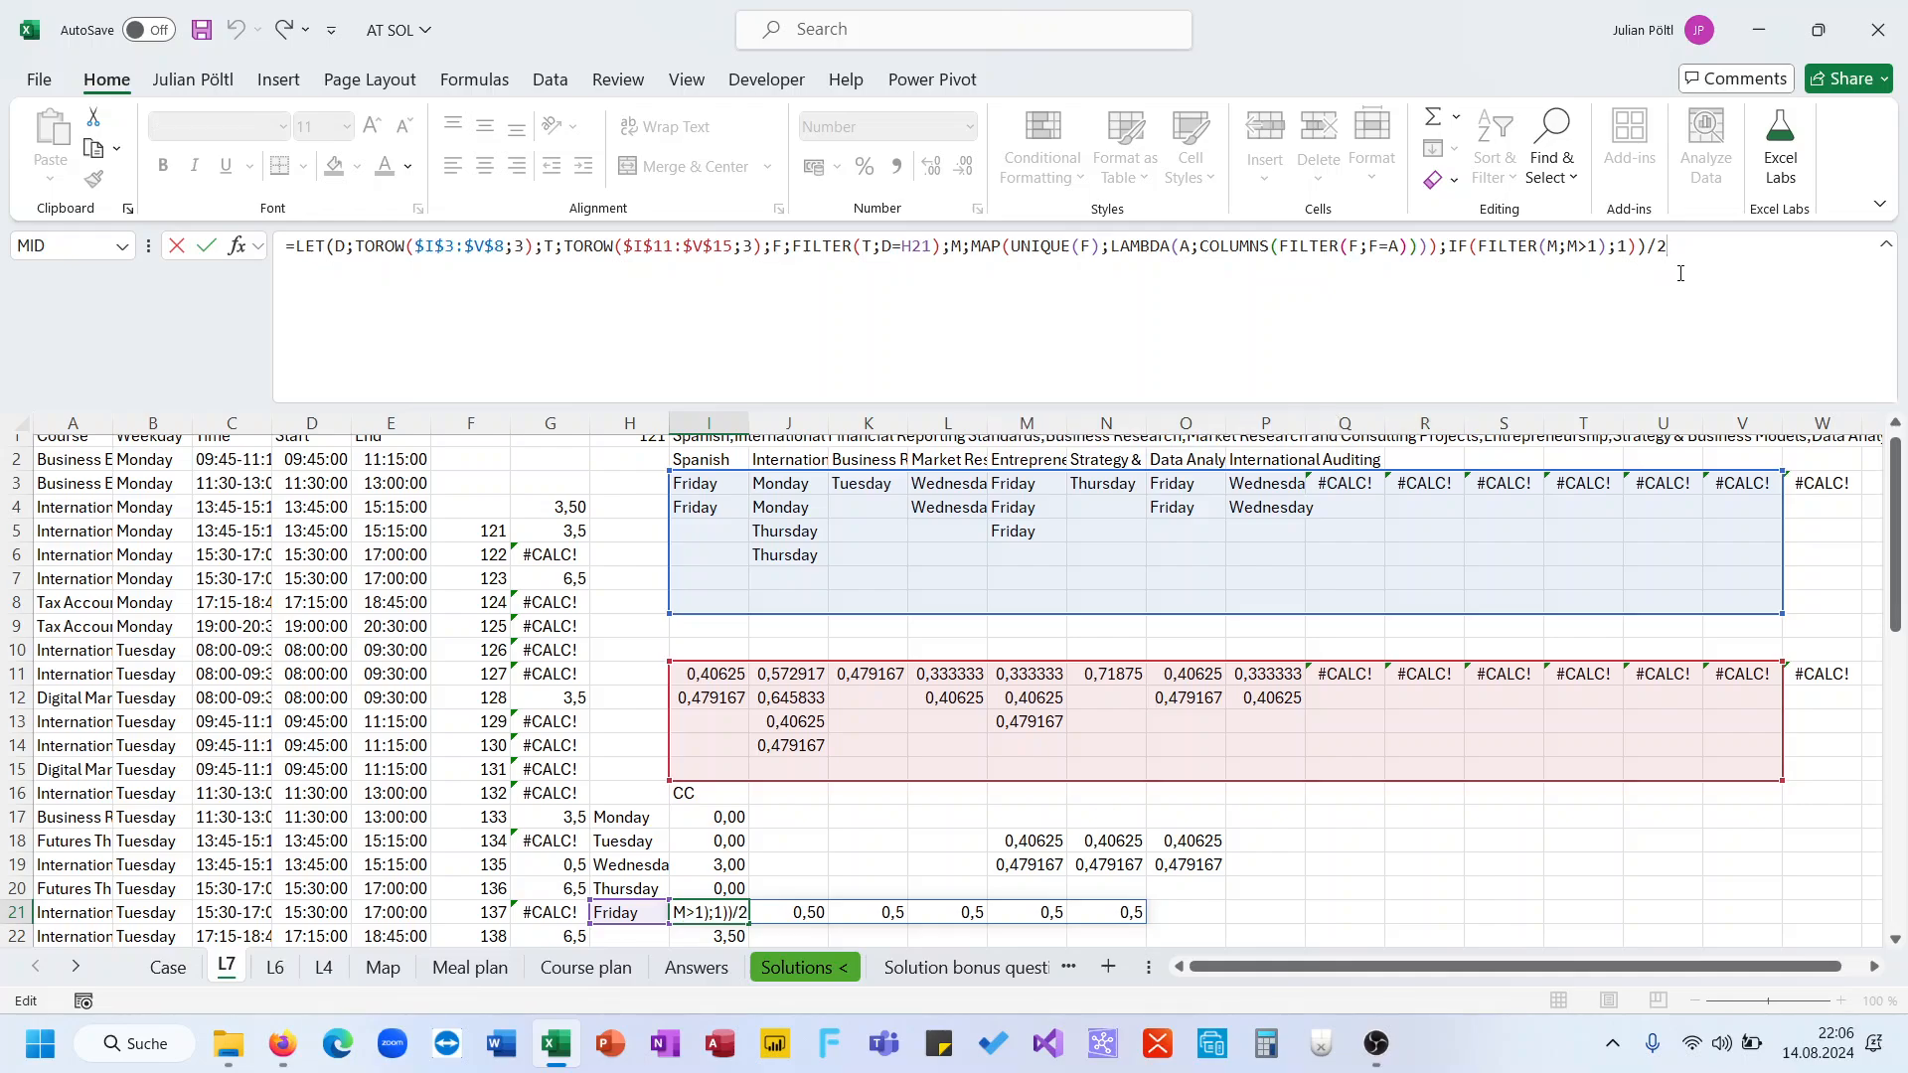
{"action": "key", "text": "BackSpace"}
{"action": "key", "text": "BackSpace"}
{"action": "key", "text": "Return"}
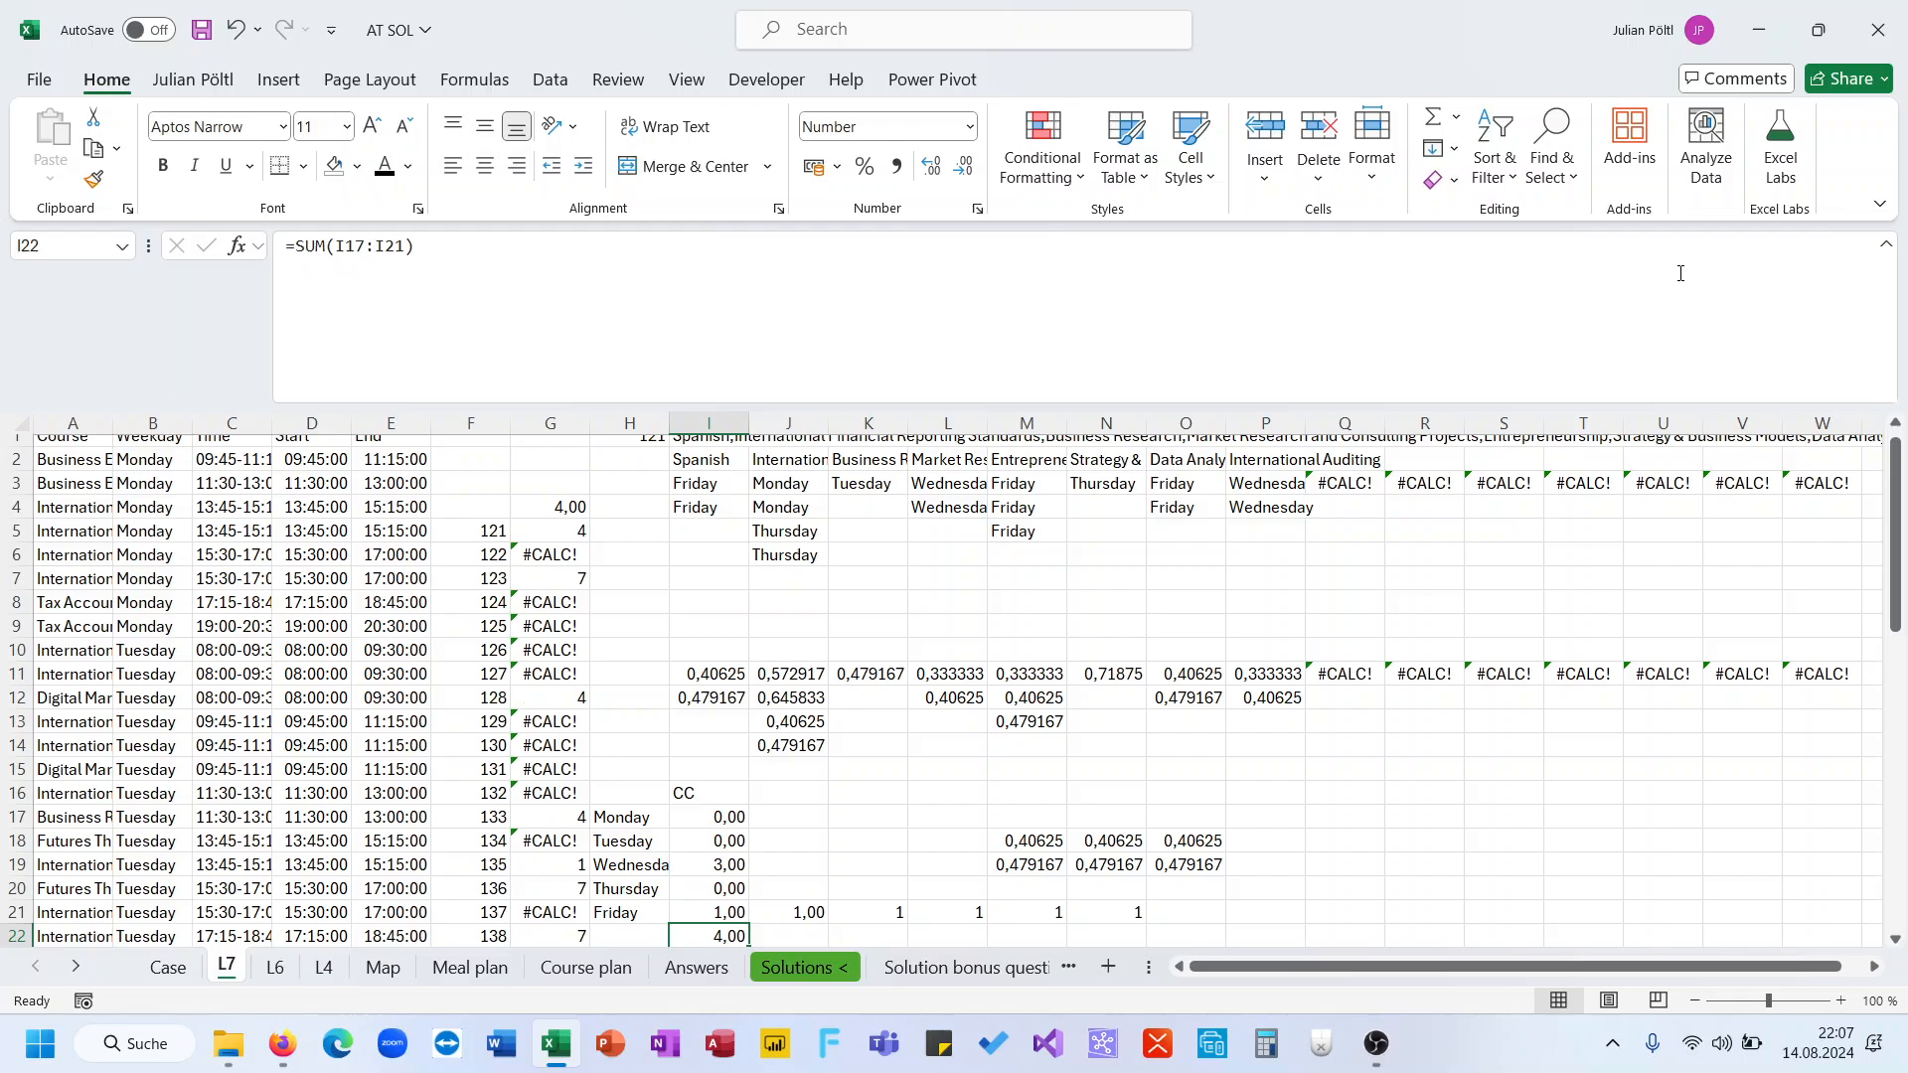
Step through the spilled row 21 values to inspect the formula in each cell
{"action": "key", "text": "Up"}
{"action": "key", "text": "Right"}
{"action": "key", "text": "Right"}
{"action": "key", "text": "Right"}
{"action": "key", "text": "Right"}
{"action": "key", "text": "Right"}
{"action": "key", "text": "Right"}
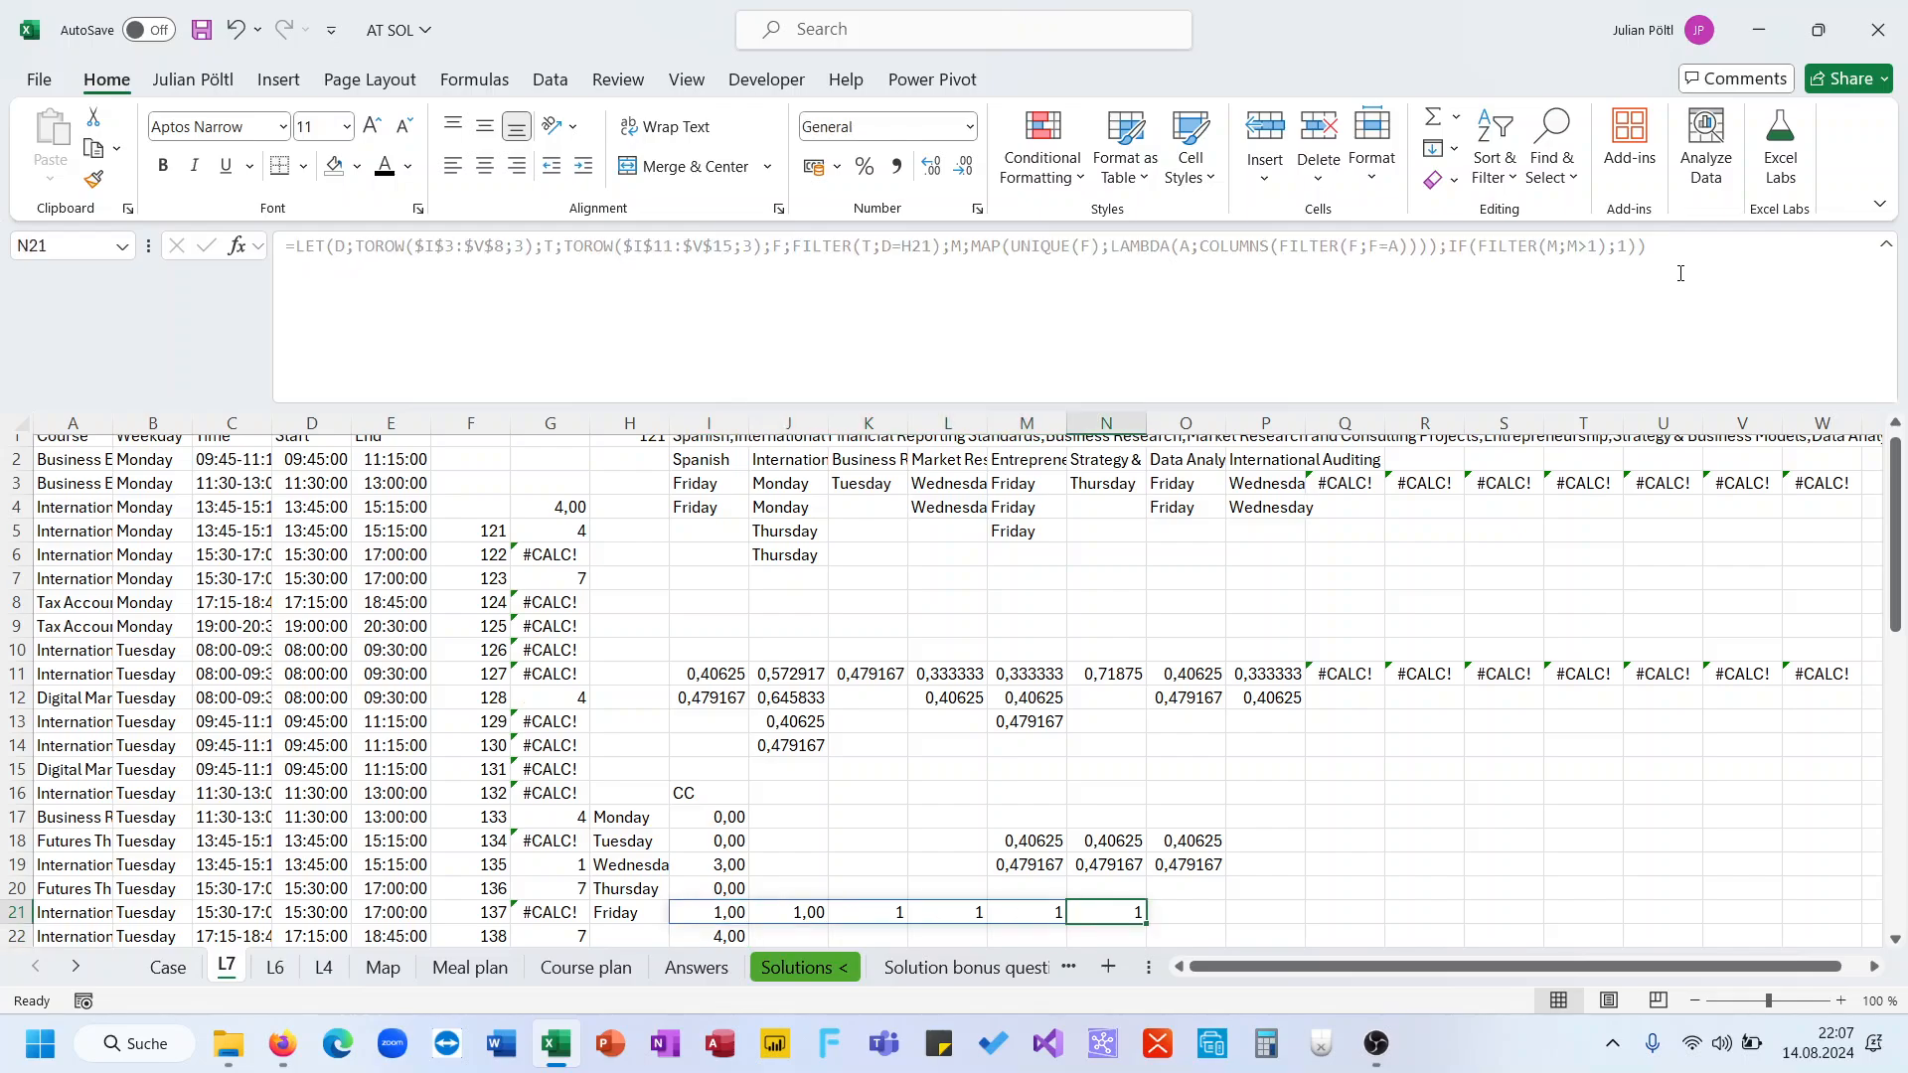
{"action": "key", "text": "Left"}
{"action": "key", "text": "Left"}
{"action": "key", "text": "Left"}
{"action": "key", "text": "Left"}
{"action": "key", "text": "Left"}
{"action": "key", "text": "Left"}
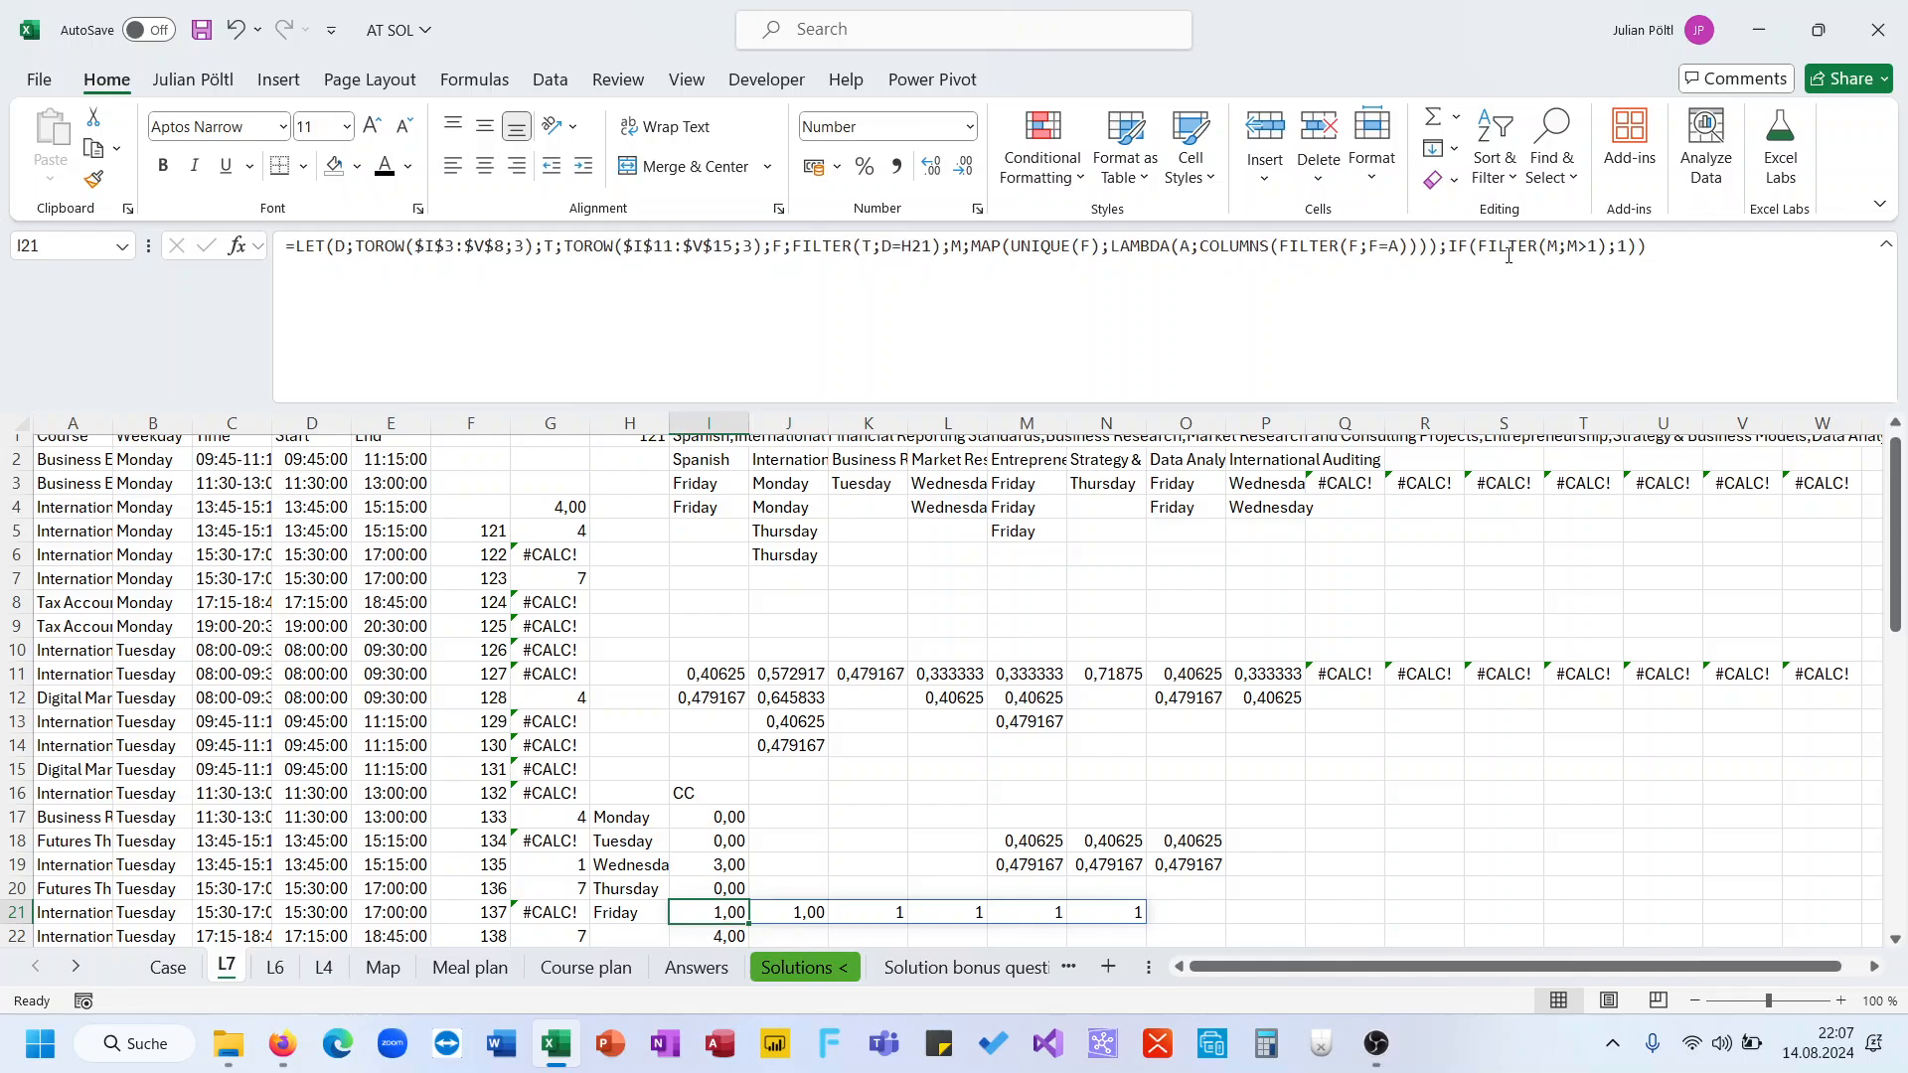
Wrap I21's IF expression in DROP, dropping the first 2 columns
{"action": "left_click", "coordinate": [1451, 254]}
{"action": "type", "text": "drop"}
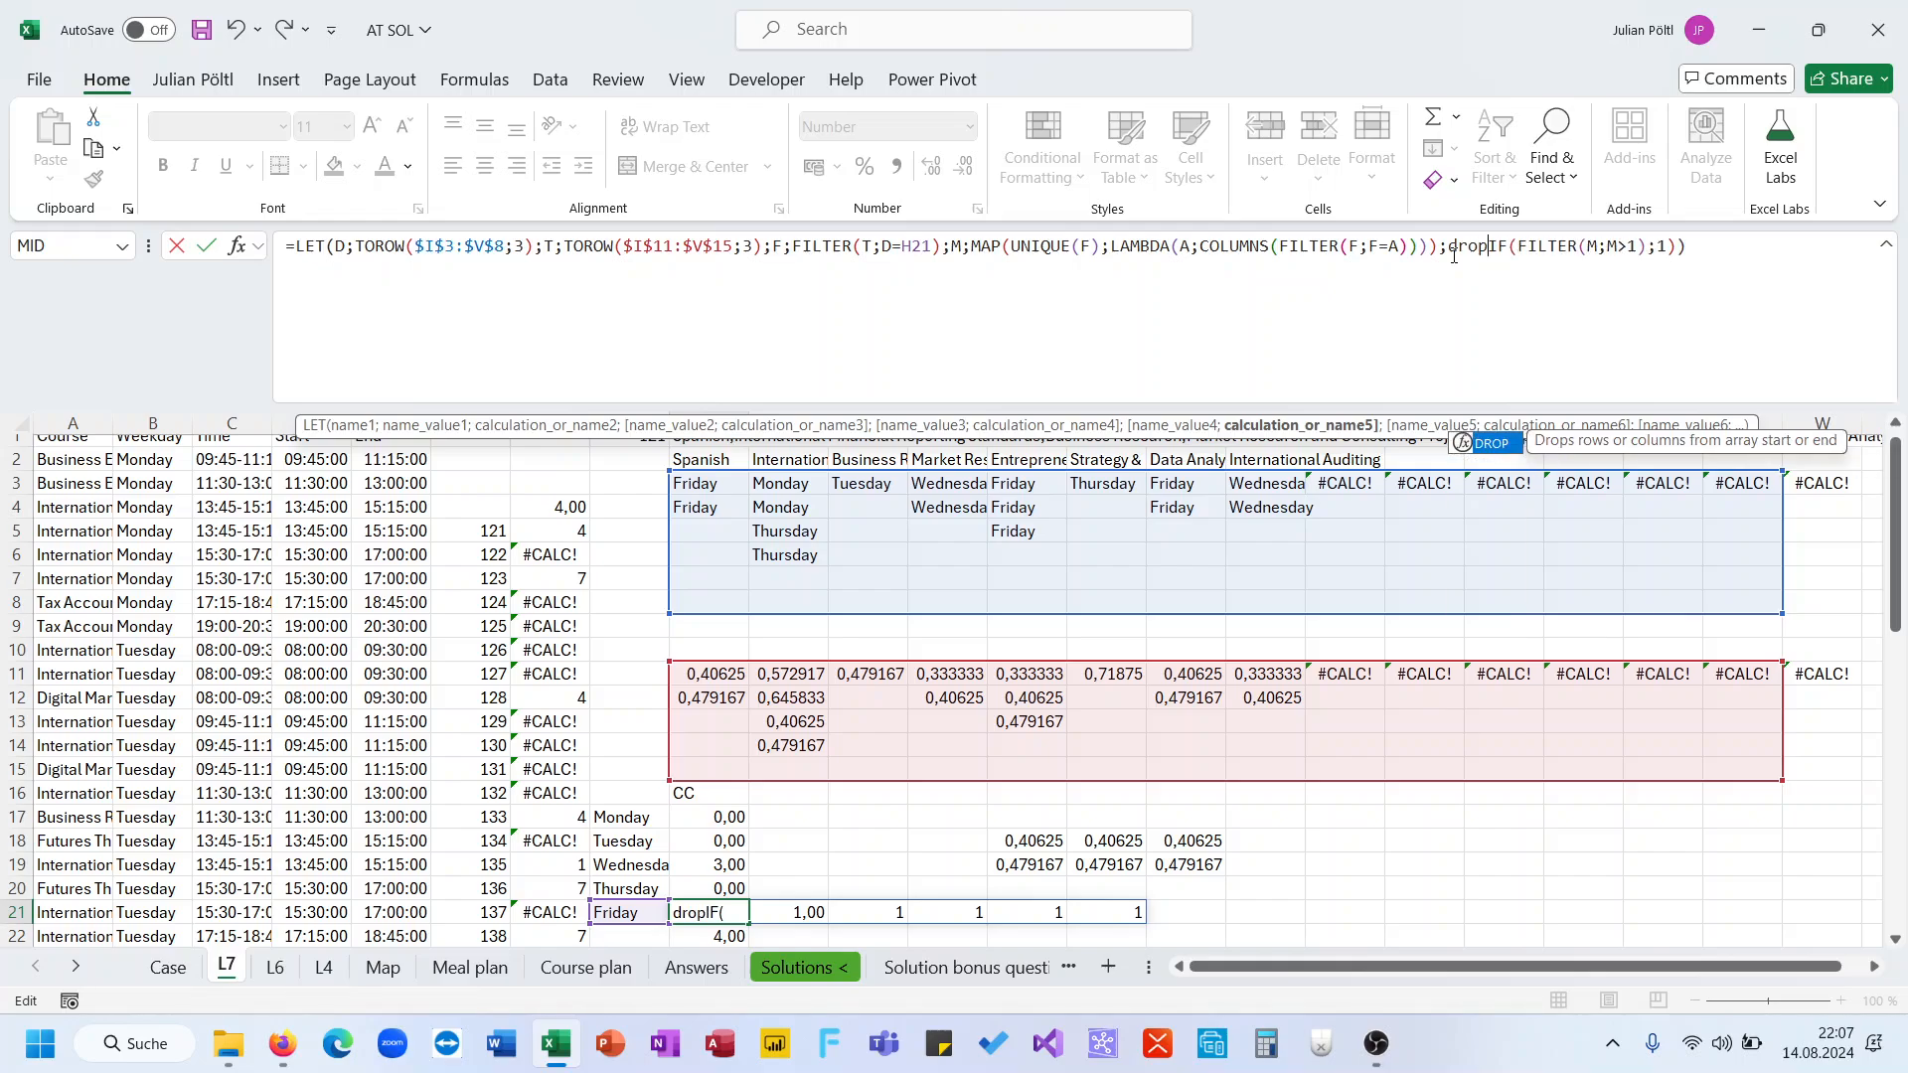
{"action": "type", "text": "("}
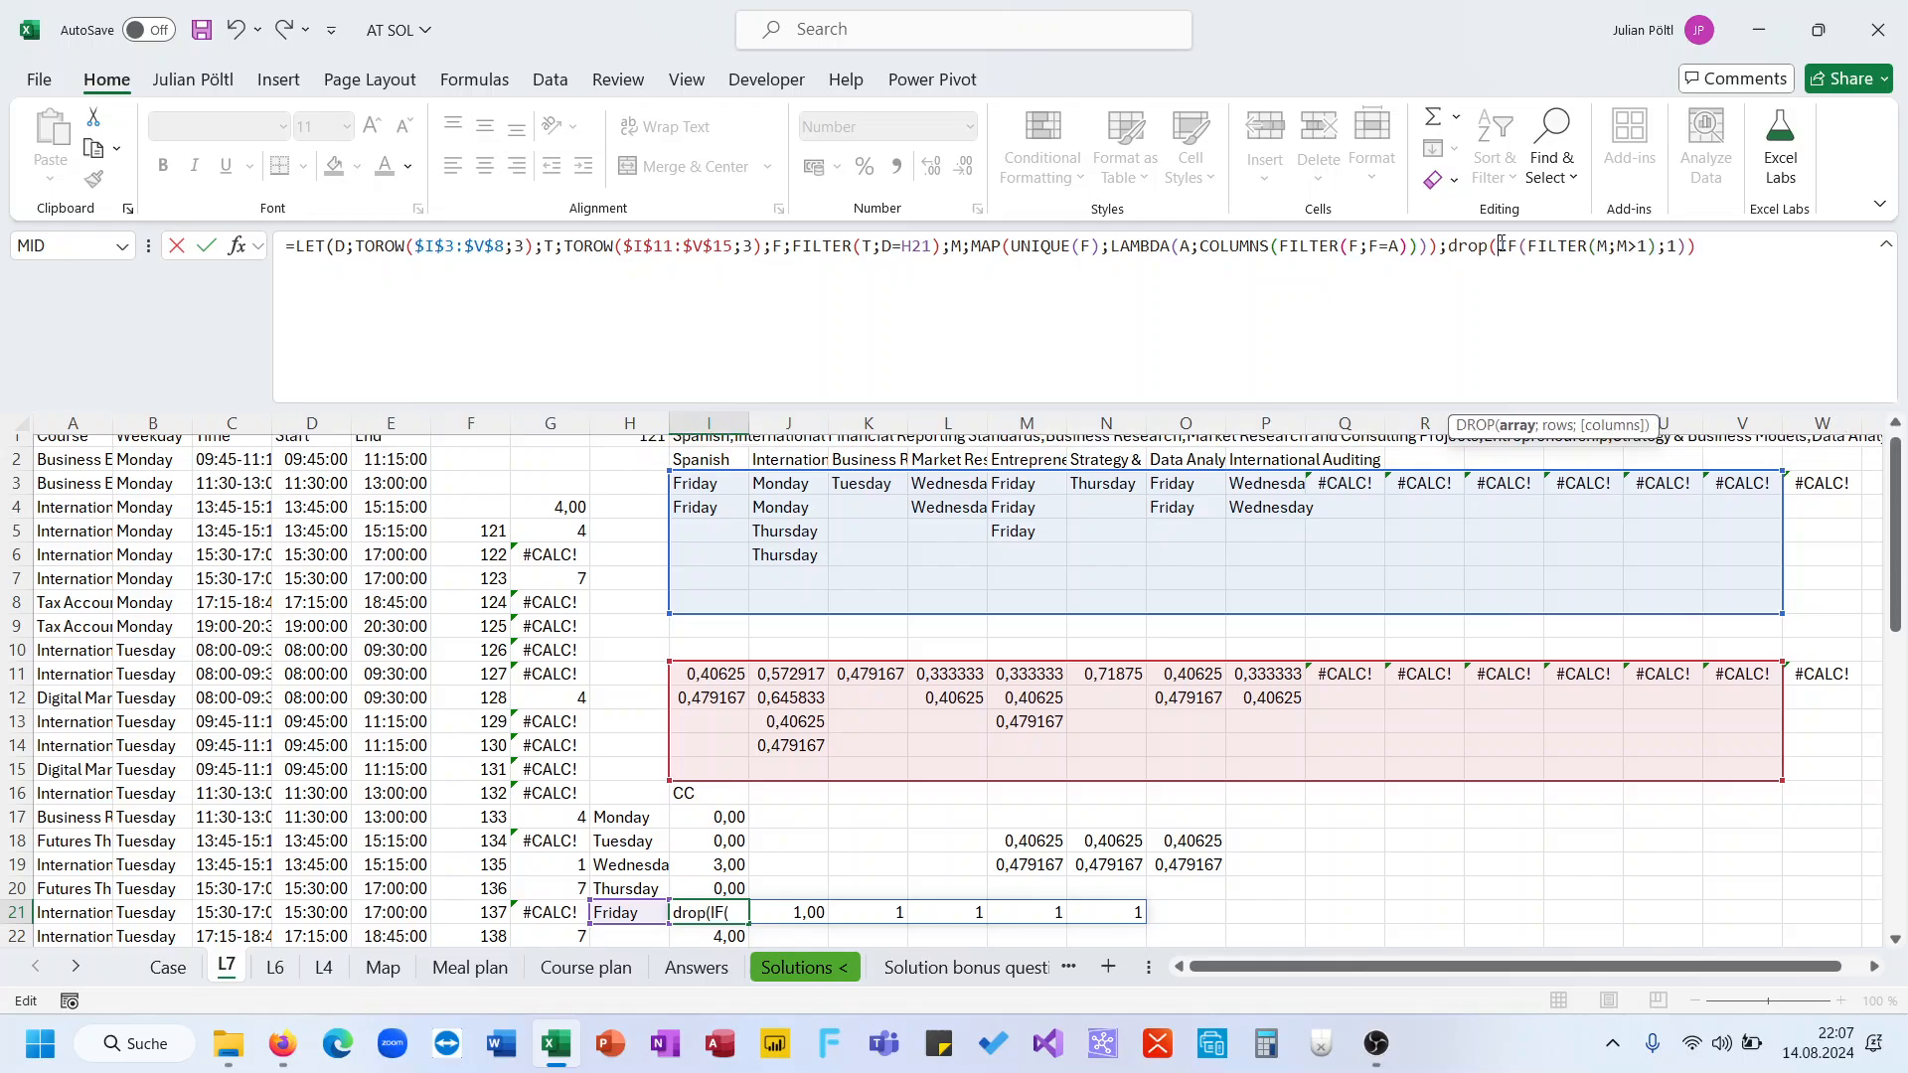
{"action": "left_click", "coordinate": [1696, 262]}
{"action": "key", "text": "BackSpace"}
{"action": "type", "text": ",1"}
{"action": "key", "text": "BackSpace"}
{"action": "key", "text": "BackSpace"}
{"action": "type", "text": ";;2)"}
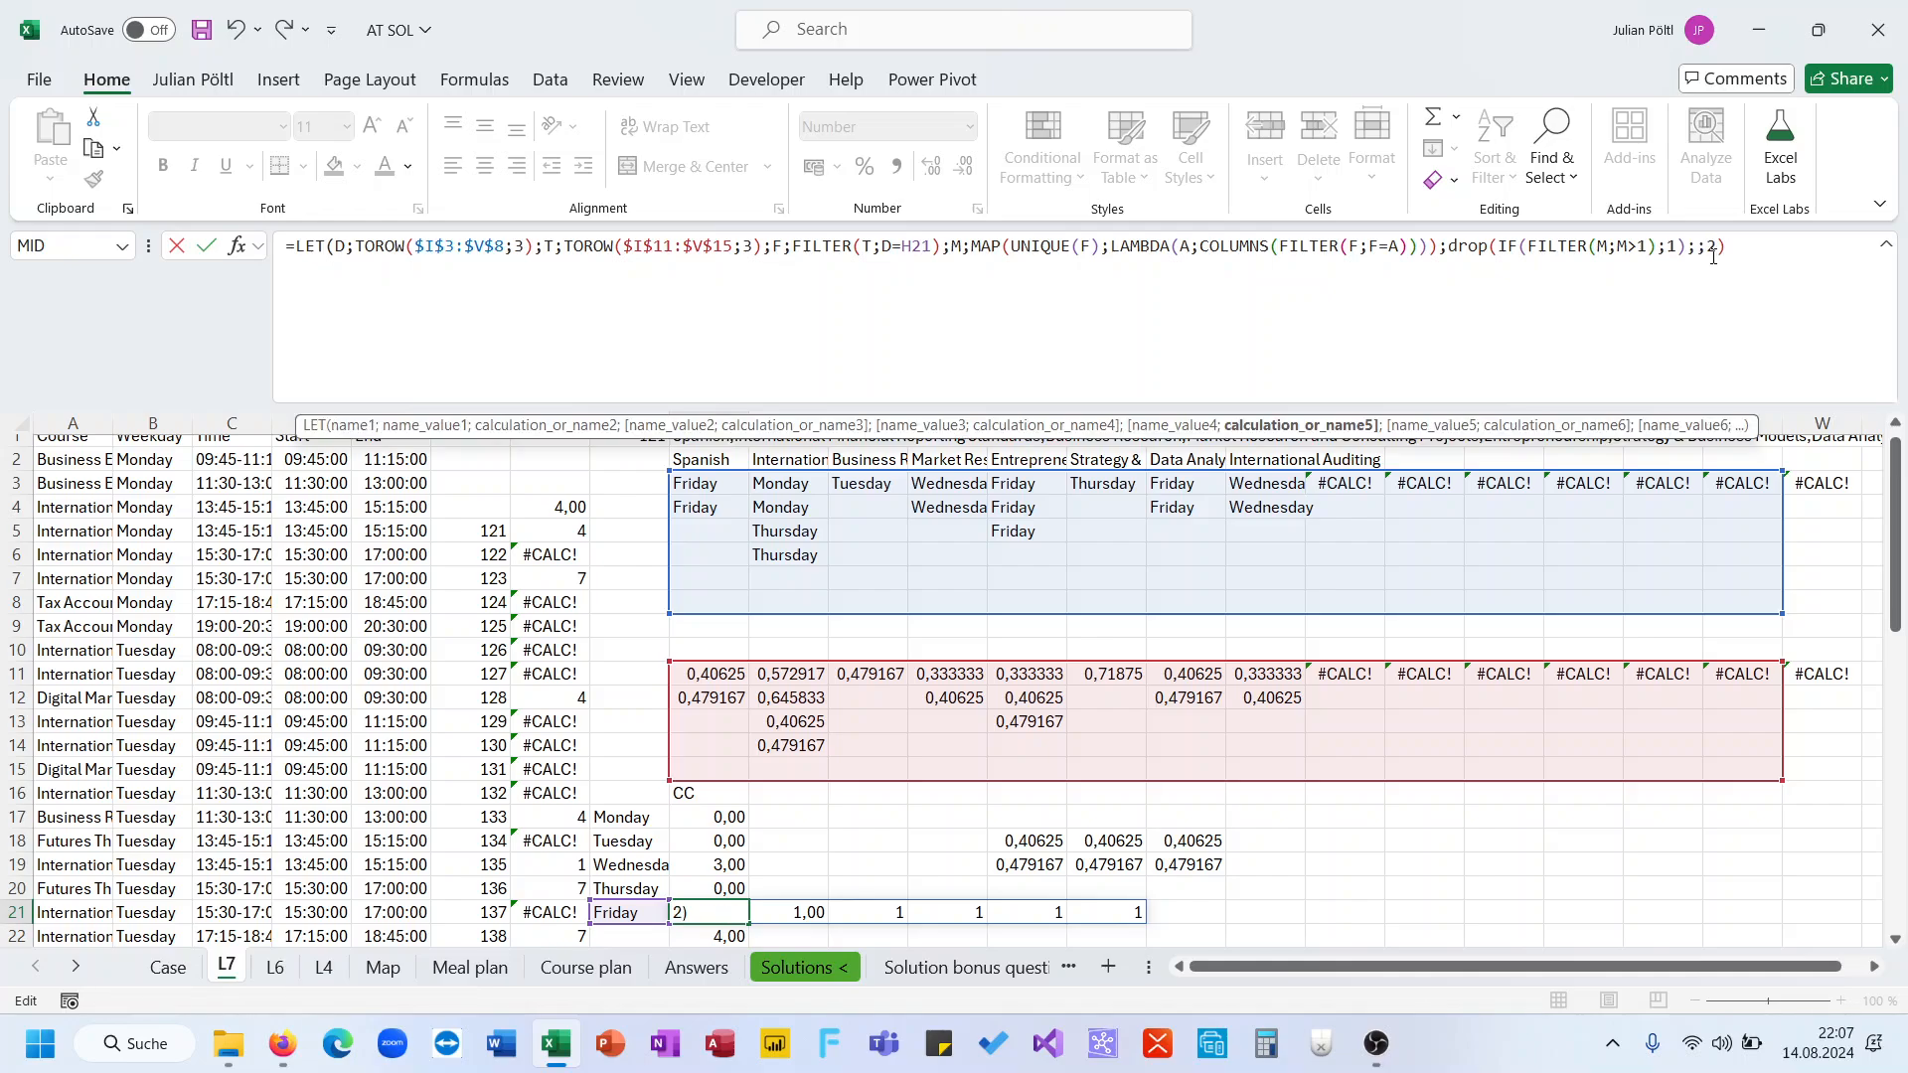
{"action": "type", "text": ")"}
{"action": "key", "text": "Return"}
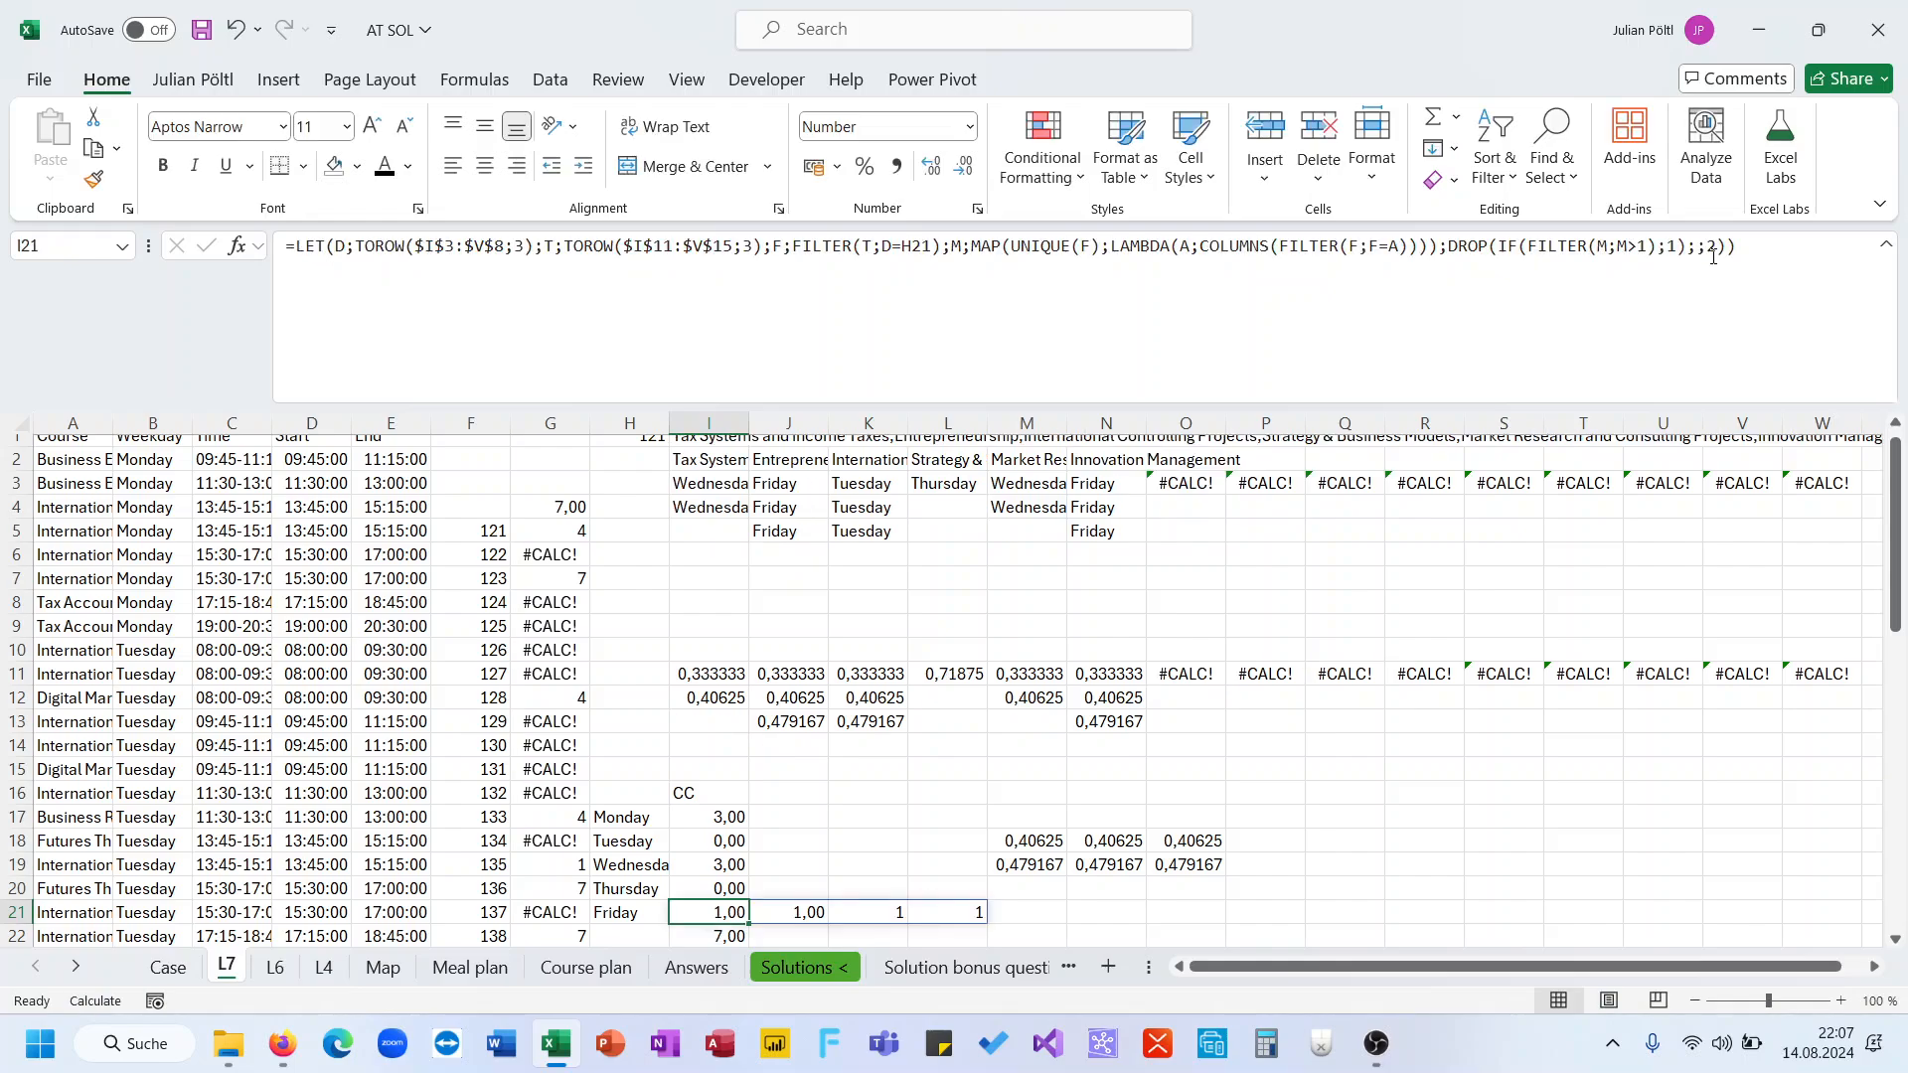
Try to wrap I21's DROP expression in SUM, then undo the change
{"action": "left_click", "coordinate": [1449, 248]}
{"action": "type", "text": "sum("}
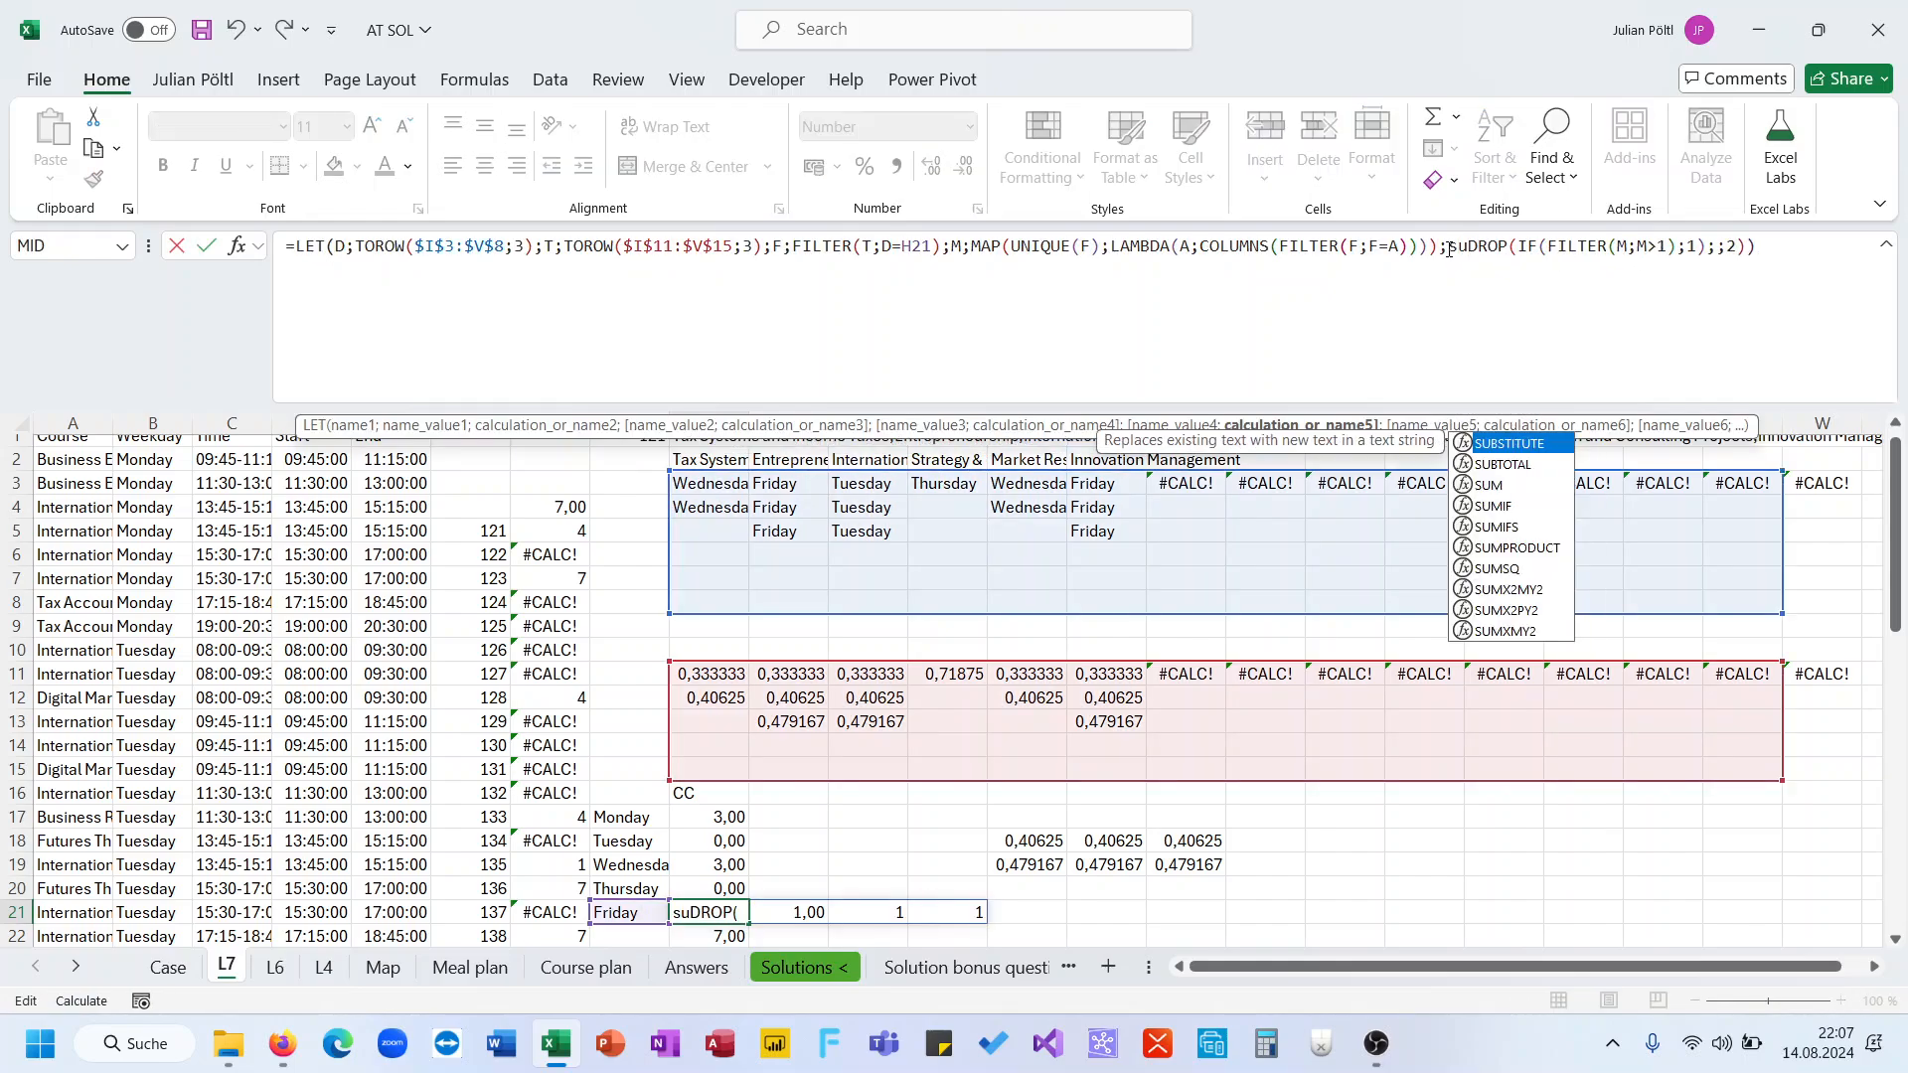
{"action": "left_click", "coordinate": [1776, 249]}
{"action": "type", "text": ")"}
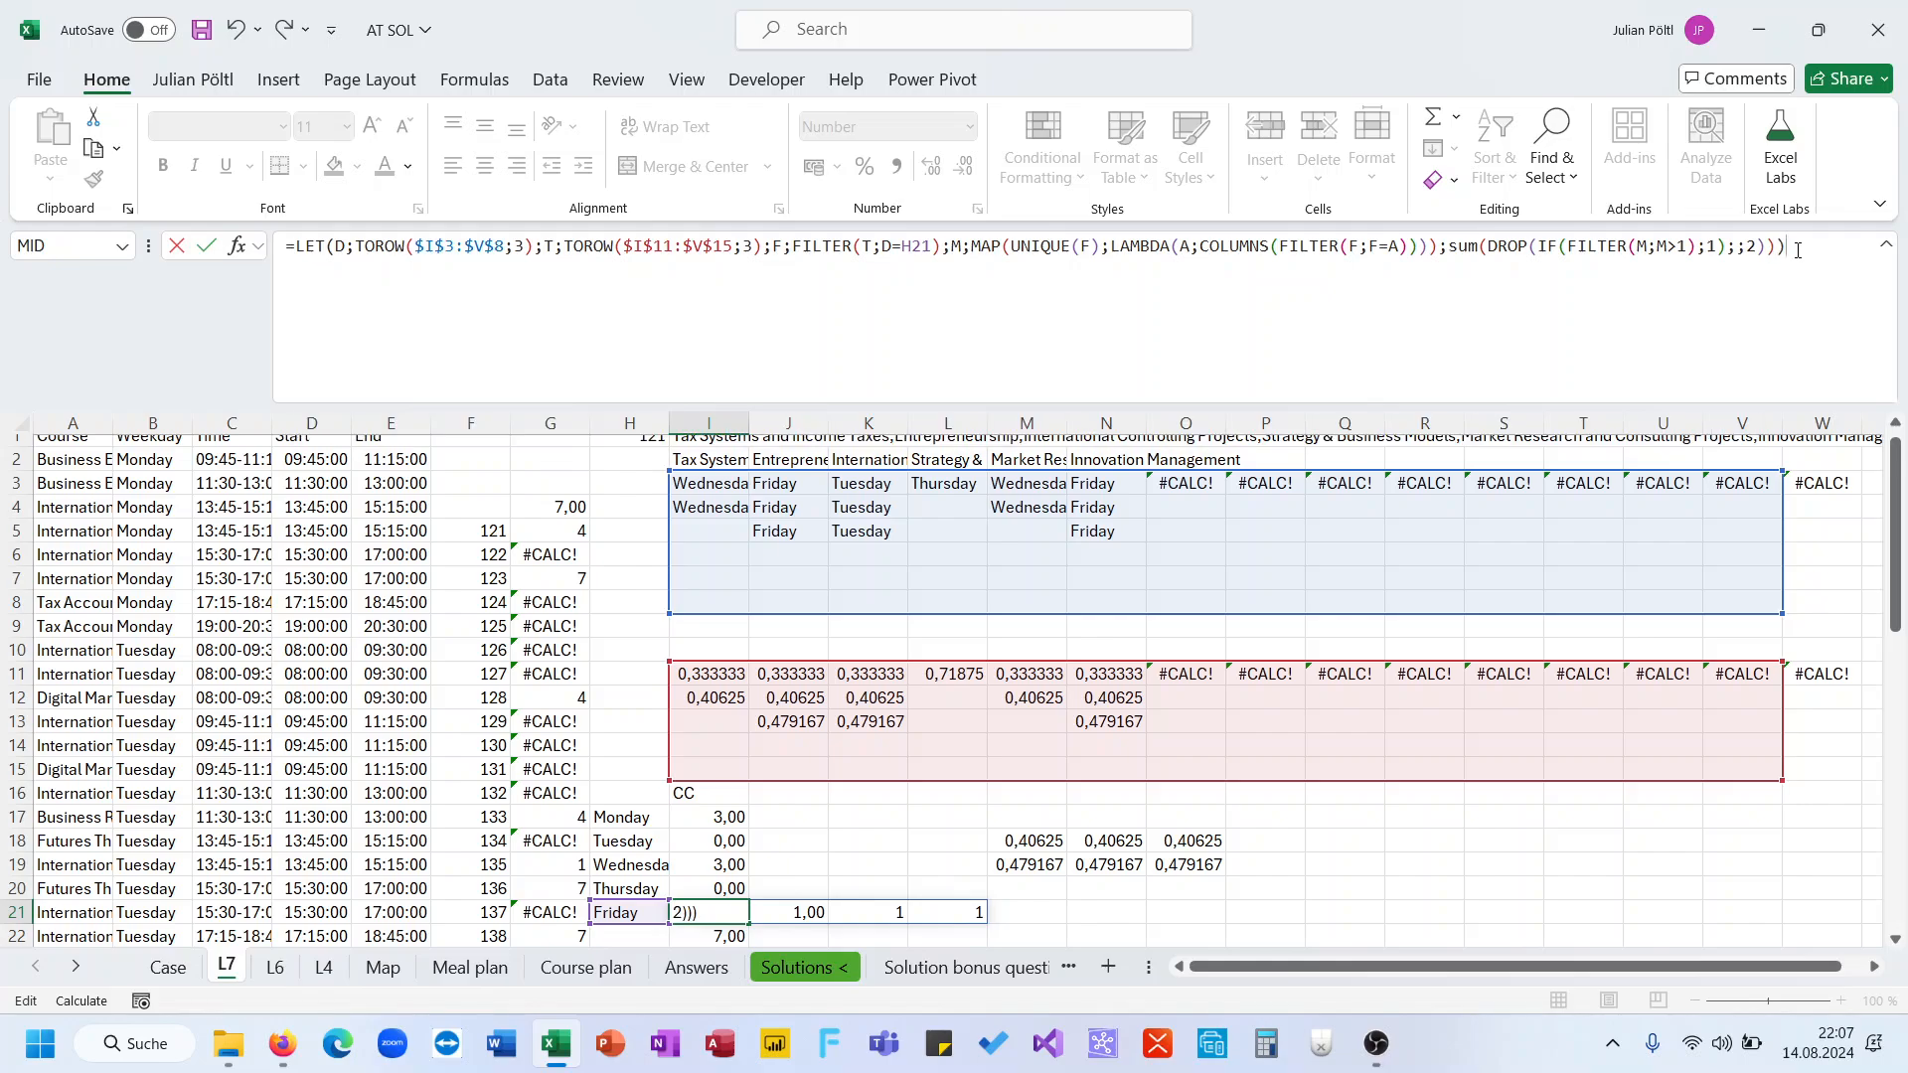
{"action": "key", "text": "Return"}
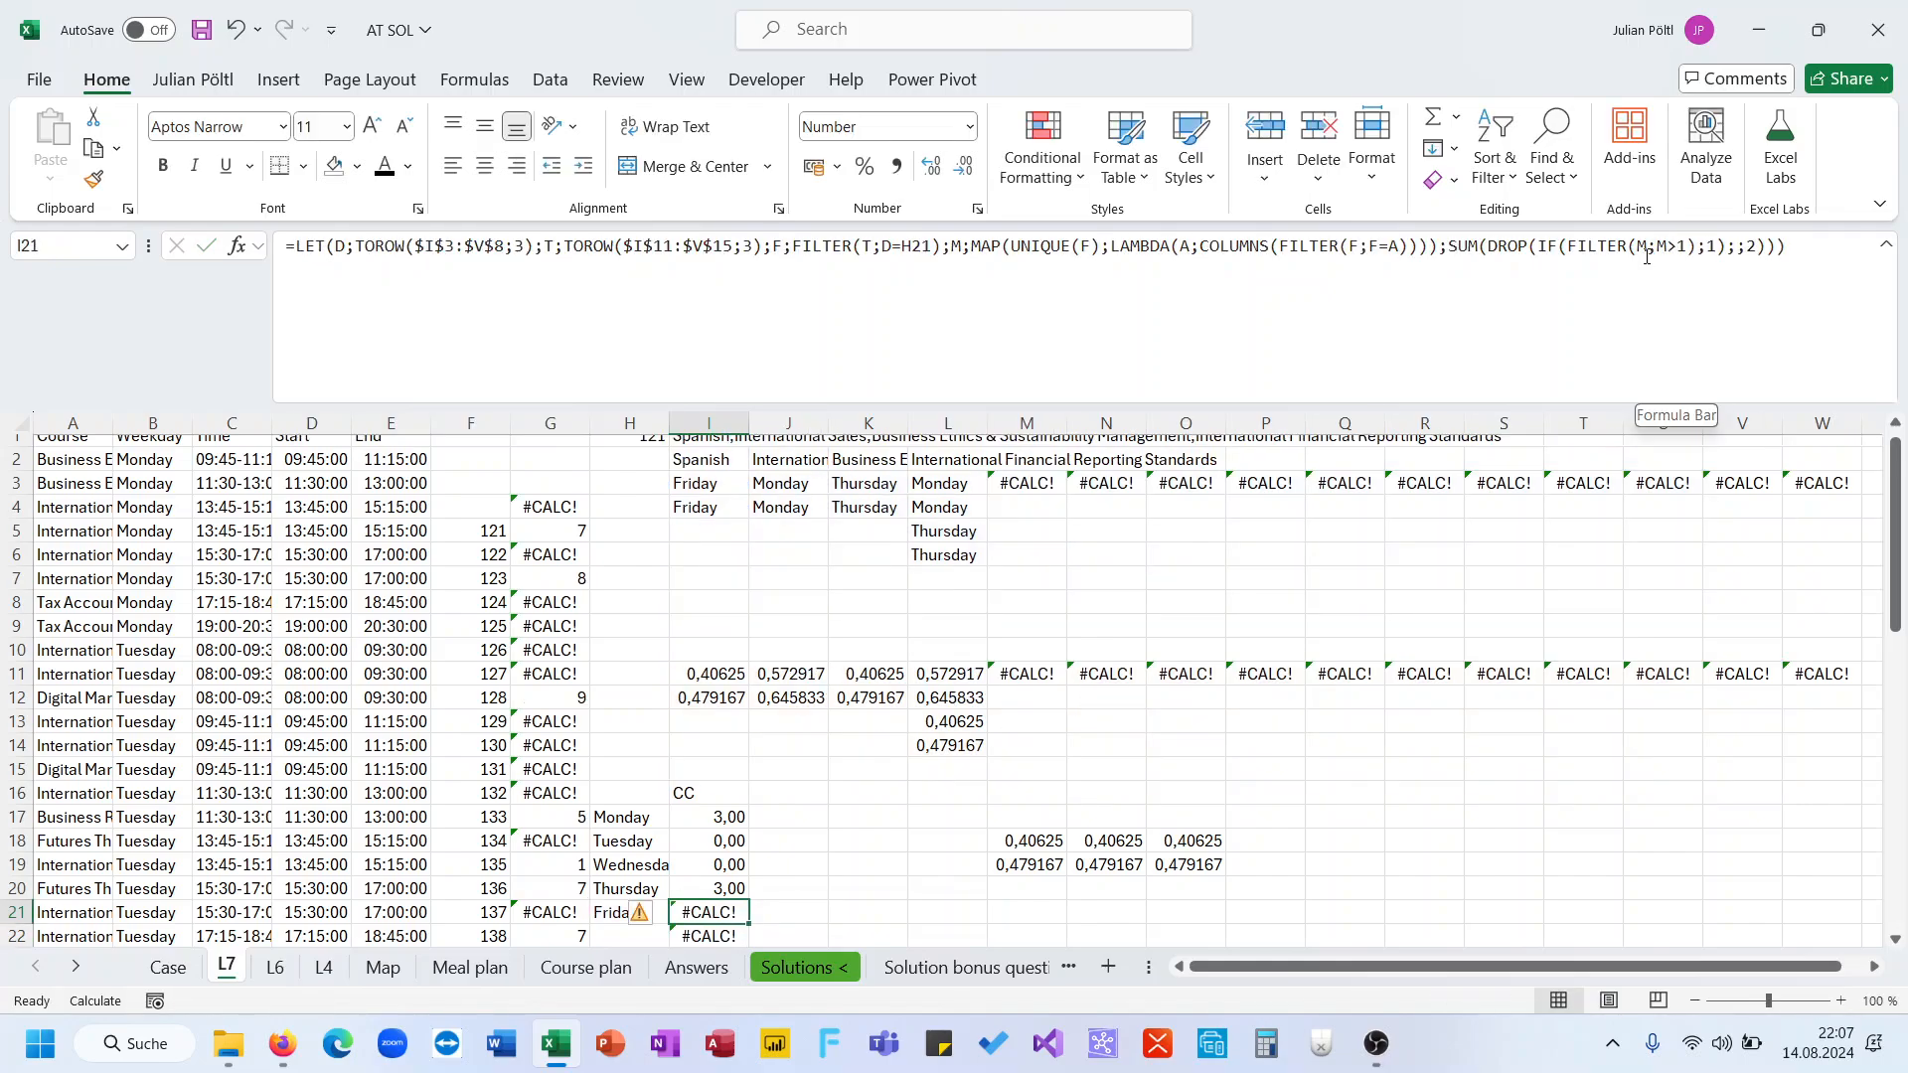
{"action": "left_click", "coordinate": [1470, 248]}
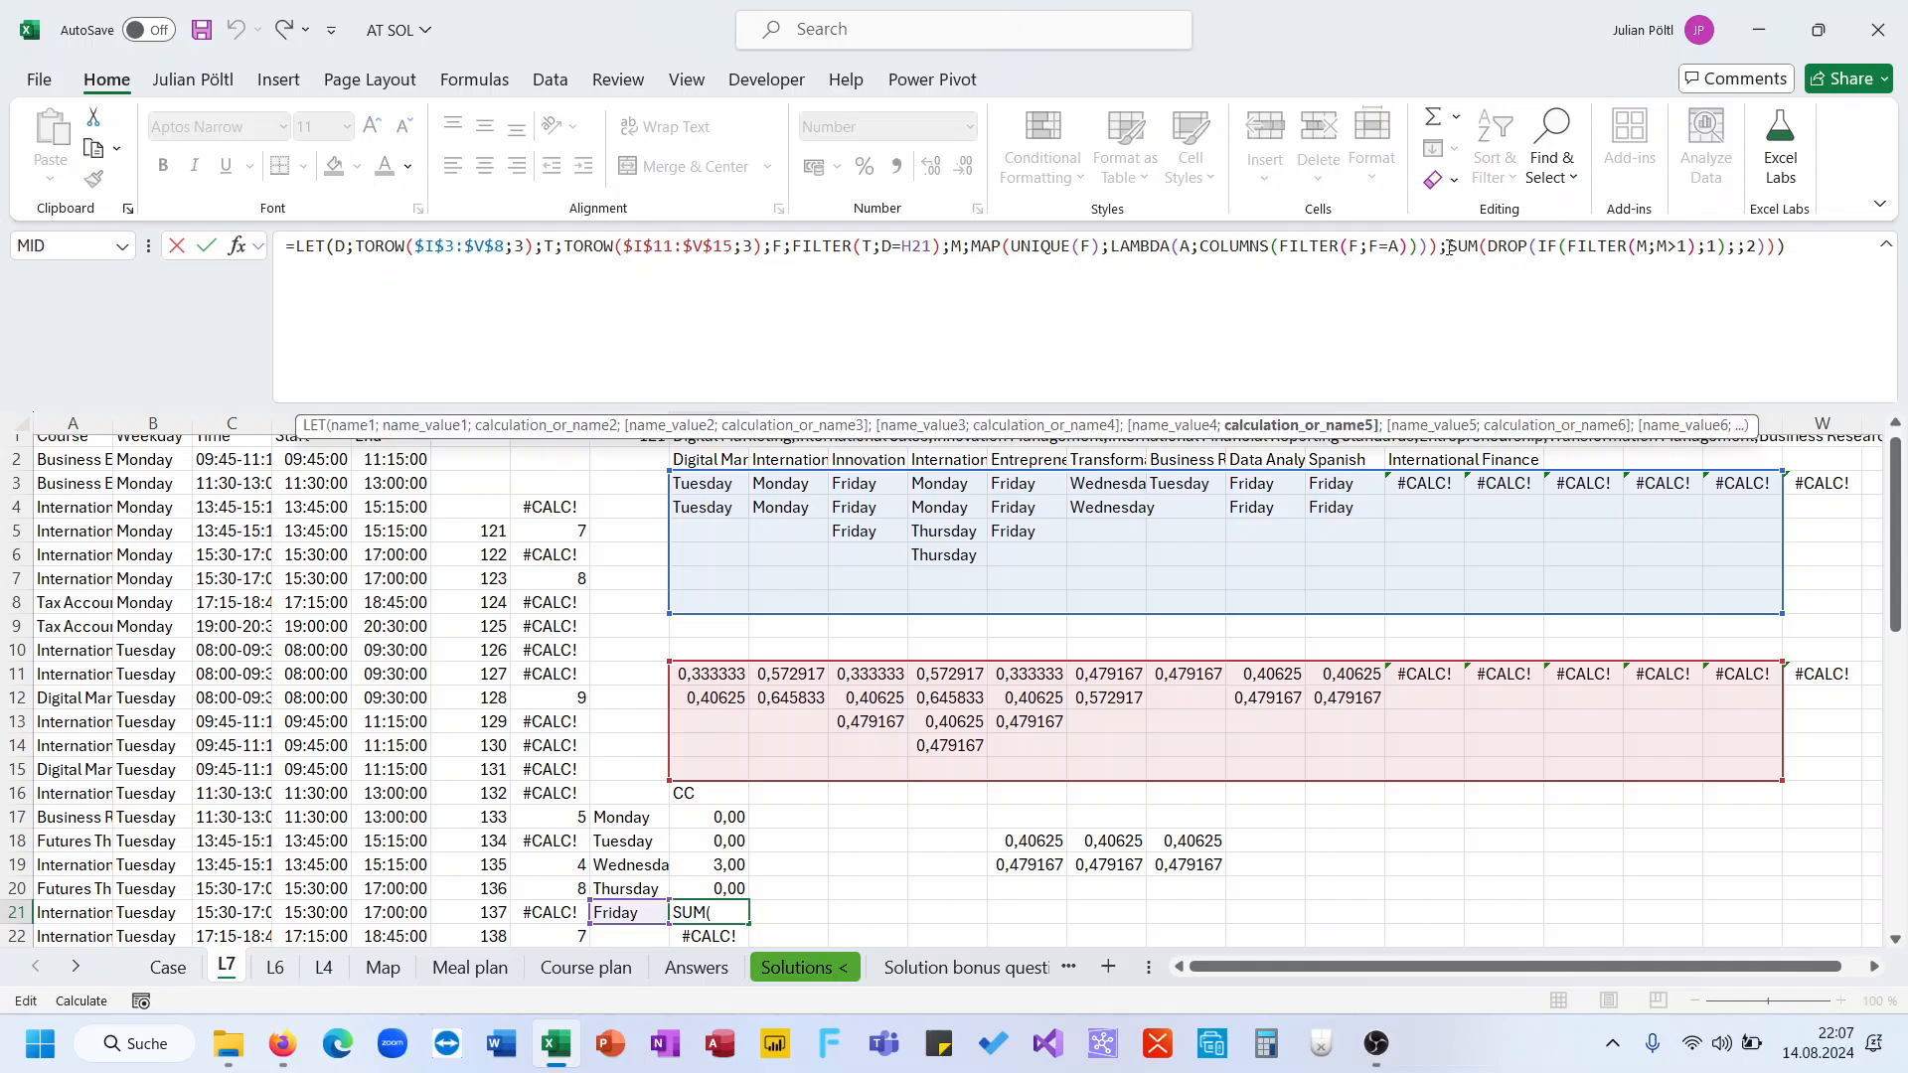
{"action": "key", "text": "Escape"}
{"action": "key", "text": "ctrl+z"}
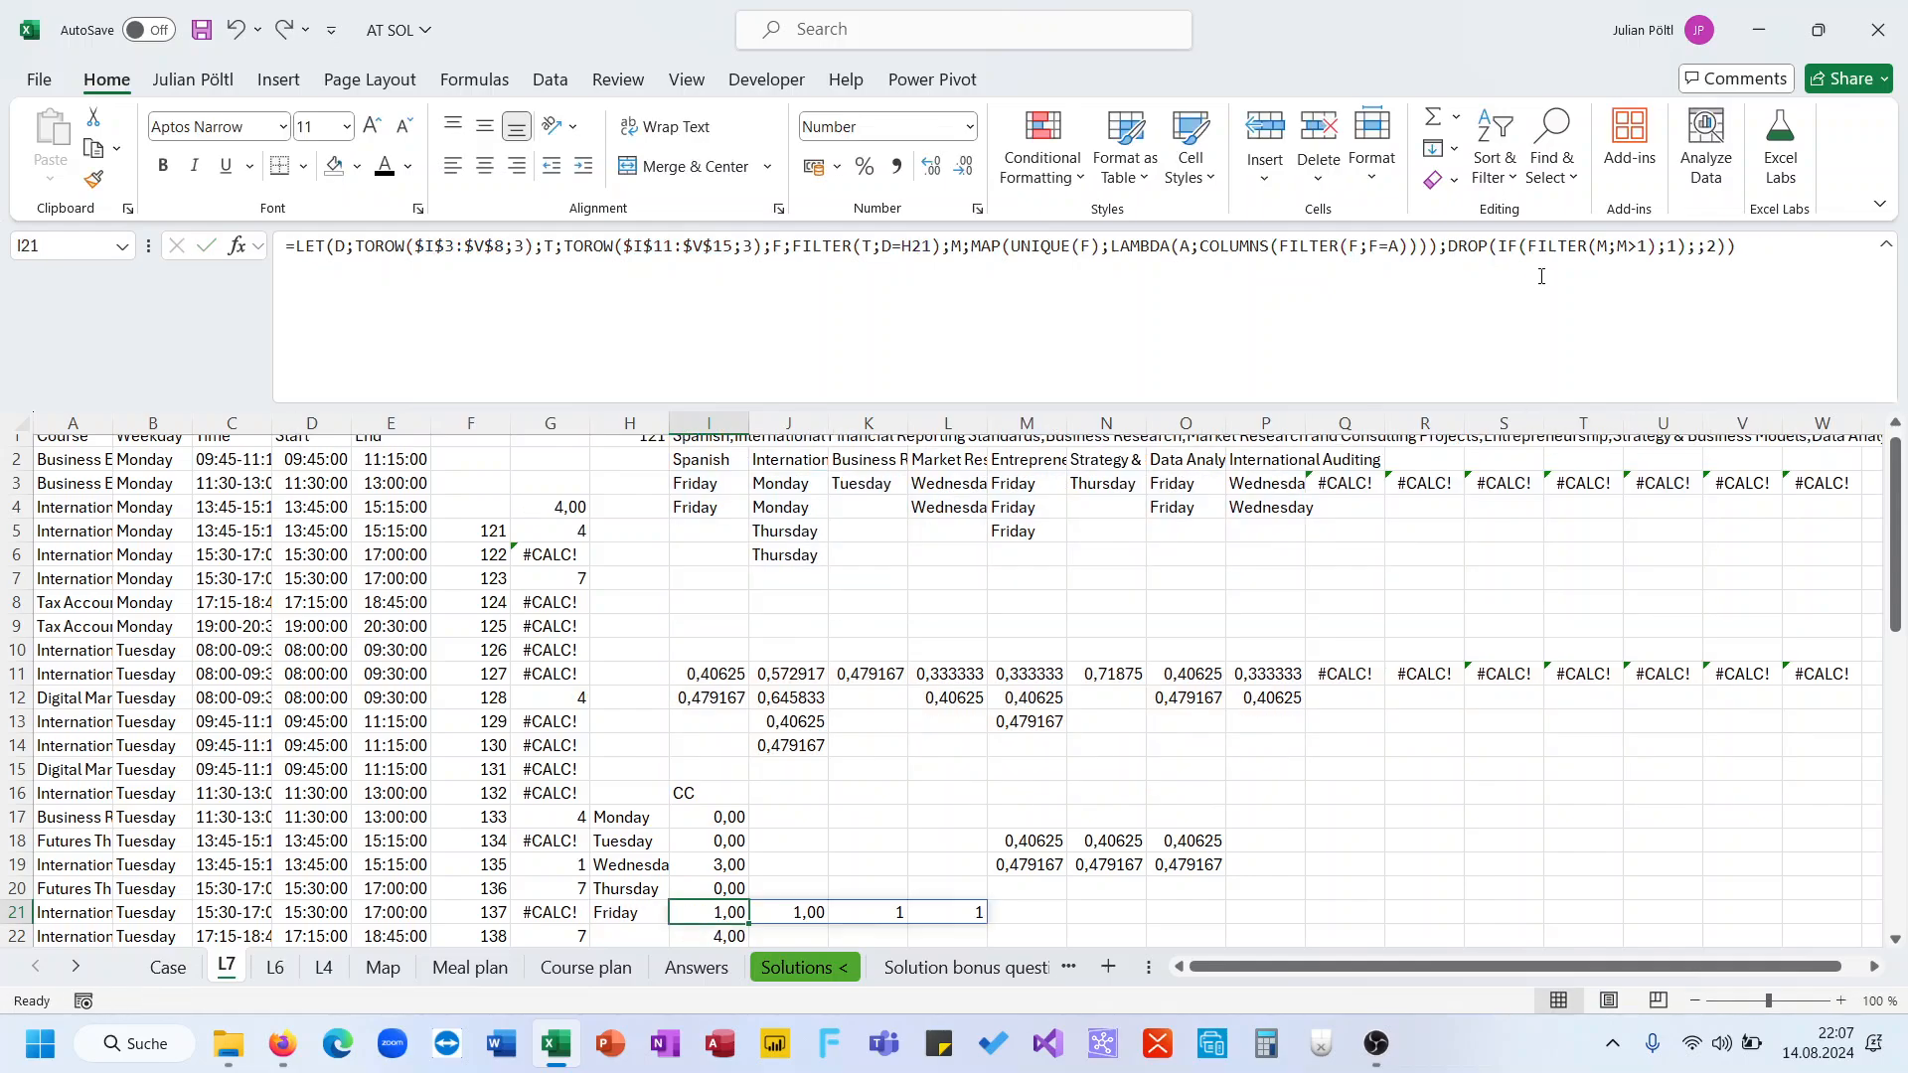
Wrap the DROP expression at the end of I21's formula in a SUM
{"action": "left_click", "coordinate": [1448, 248]}
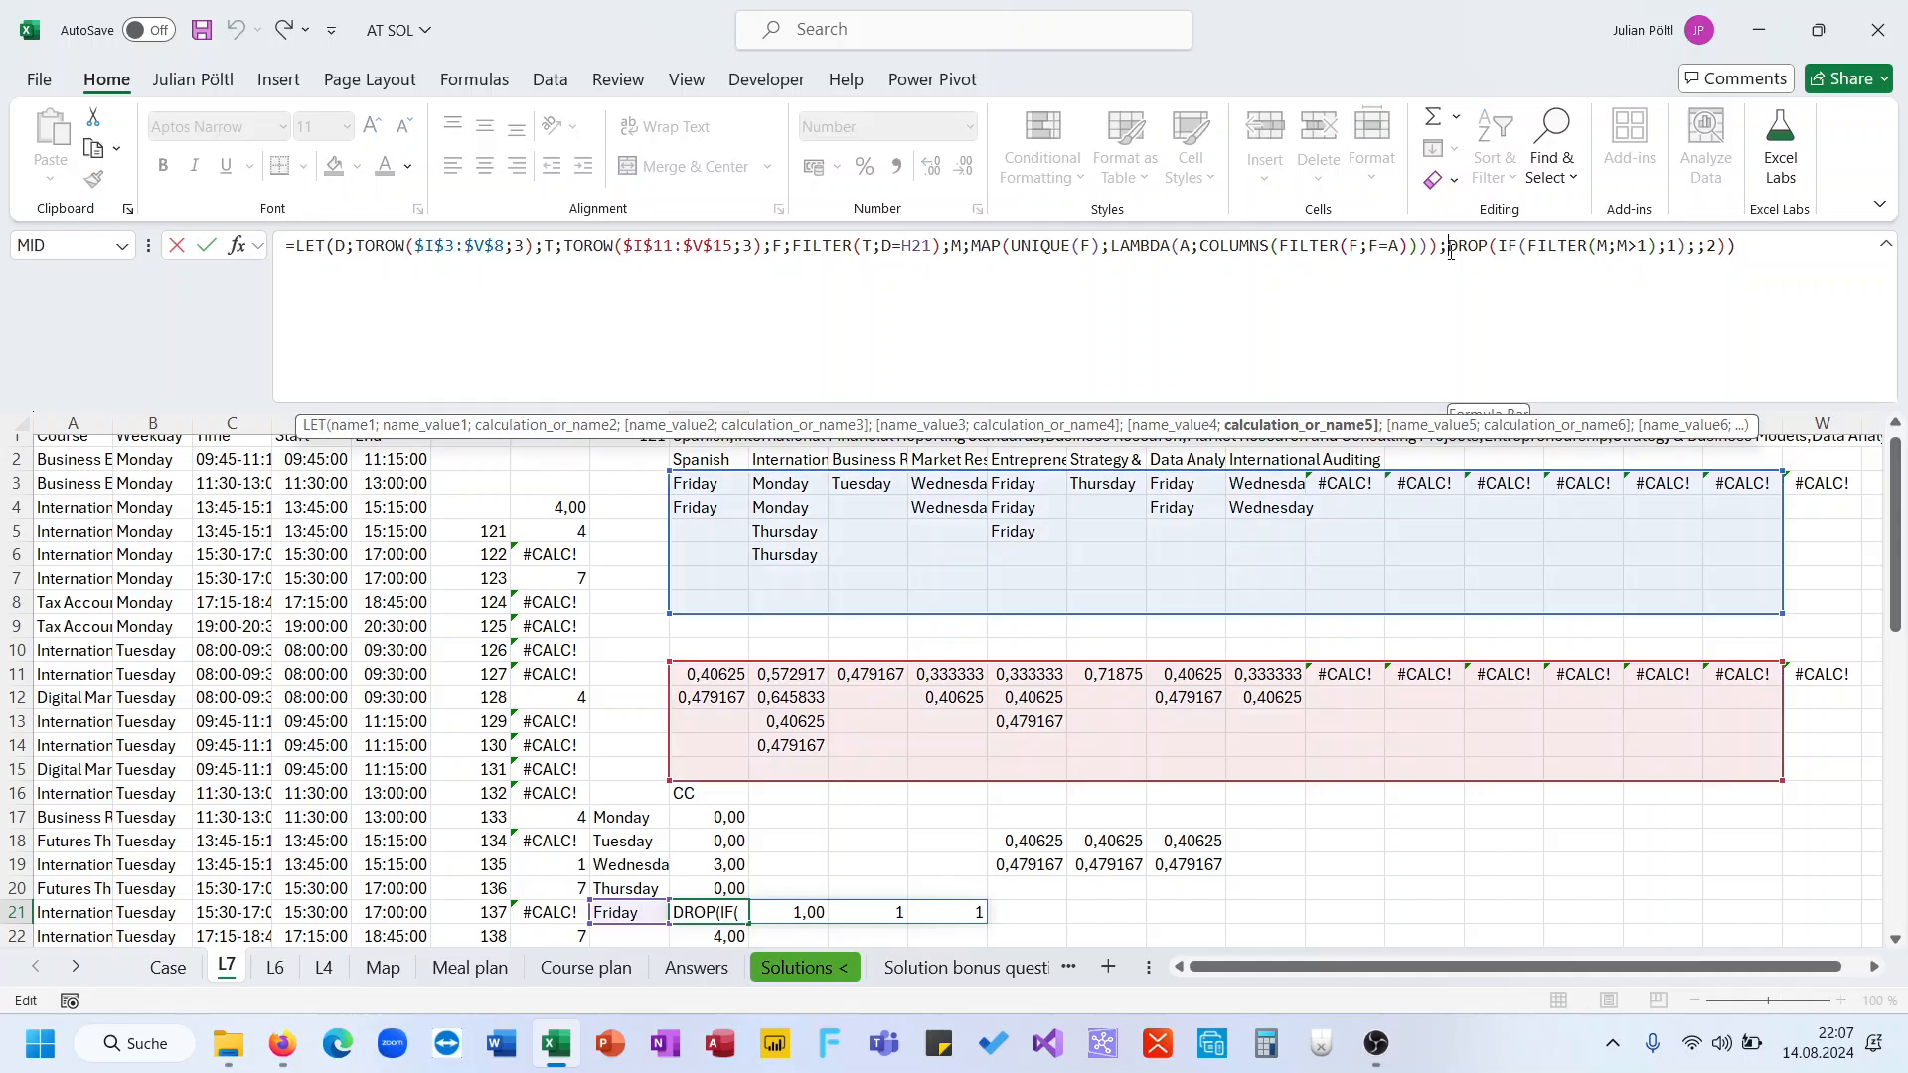
{"action": "type", "text": "Sum("}
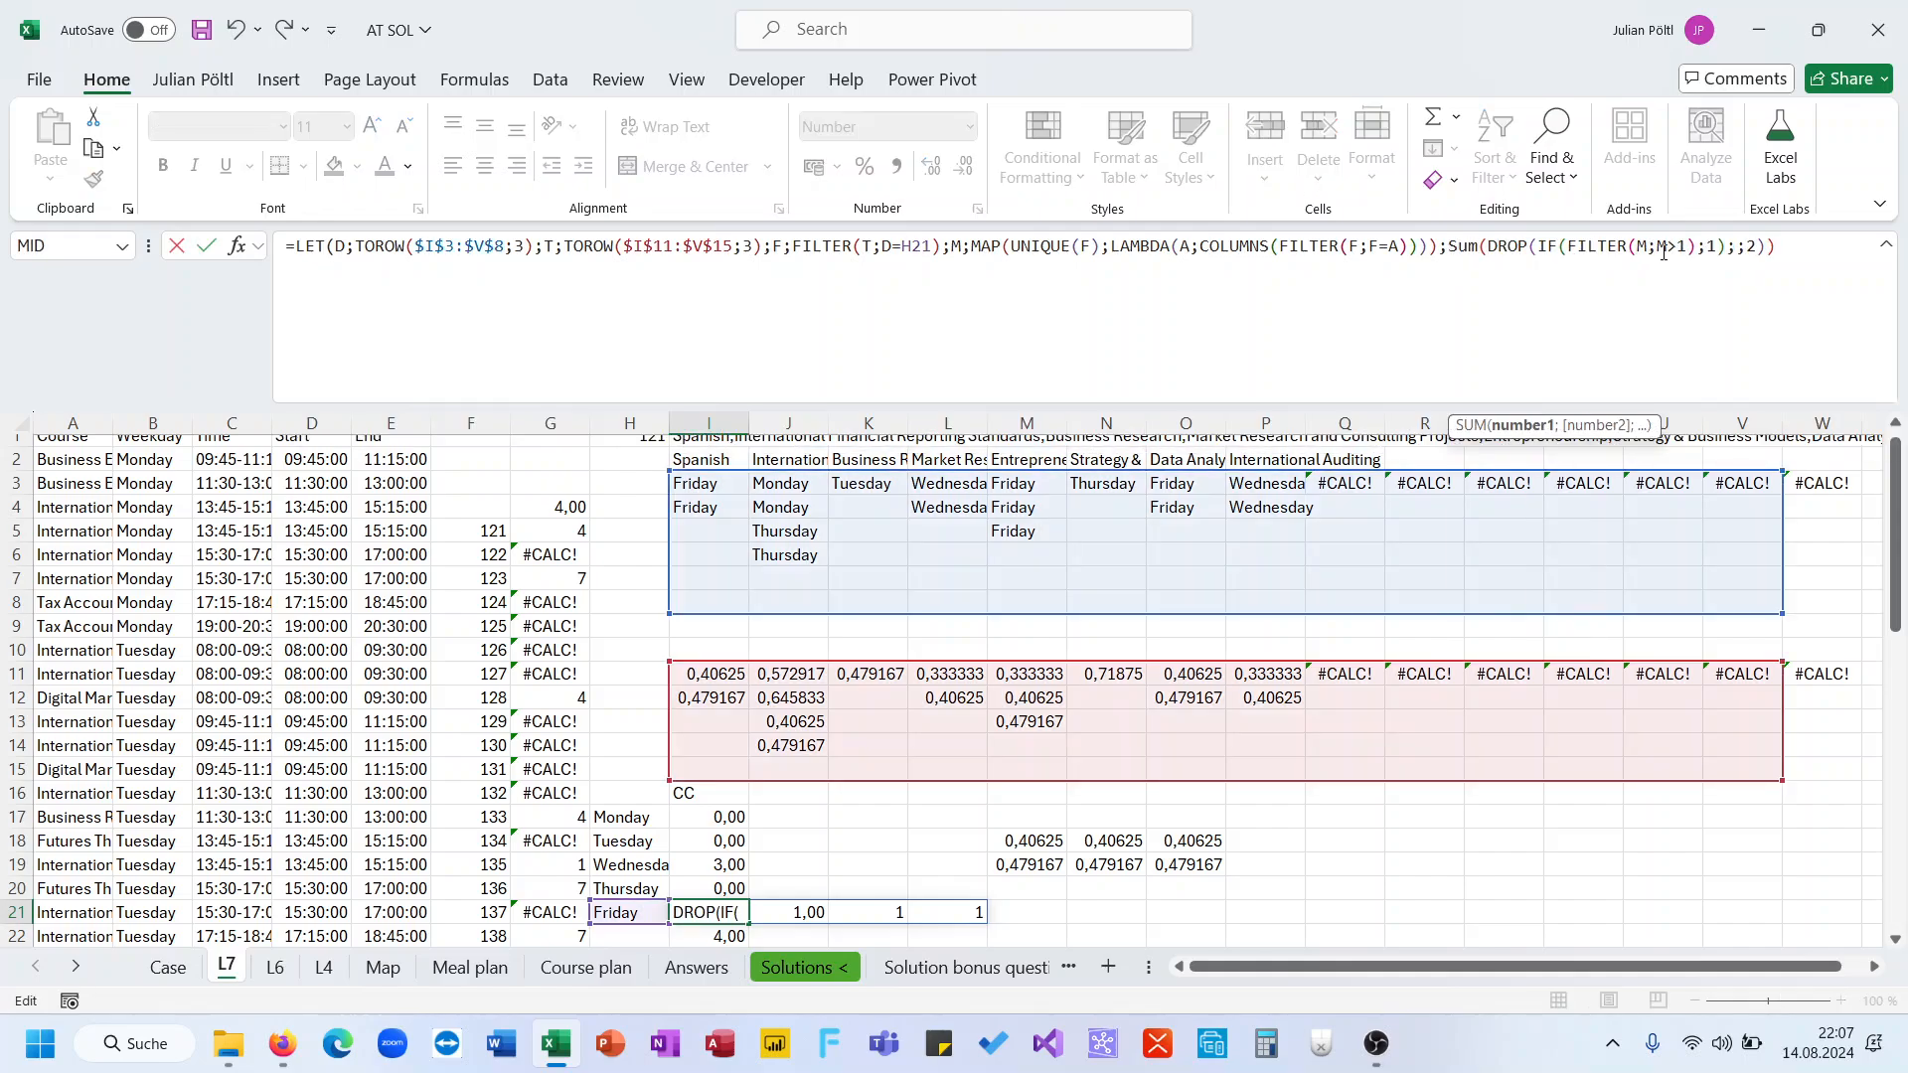
{"action": "left_click", "coordinate": [1805, 246]}
{"action": "type", "text": ")"}
{"action": "key", "text": "Return"}
{"action": "key", "text": "Up"}
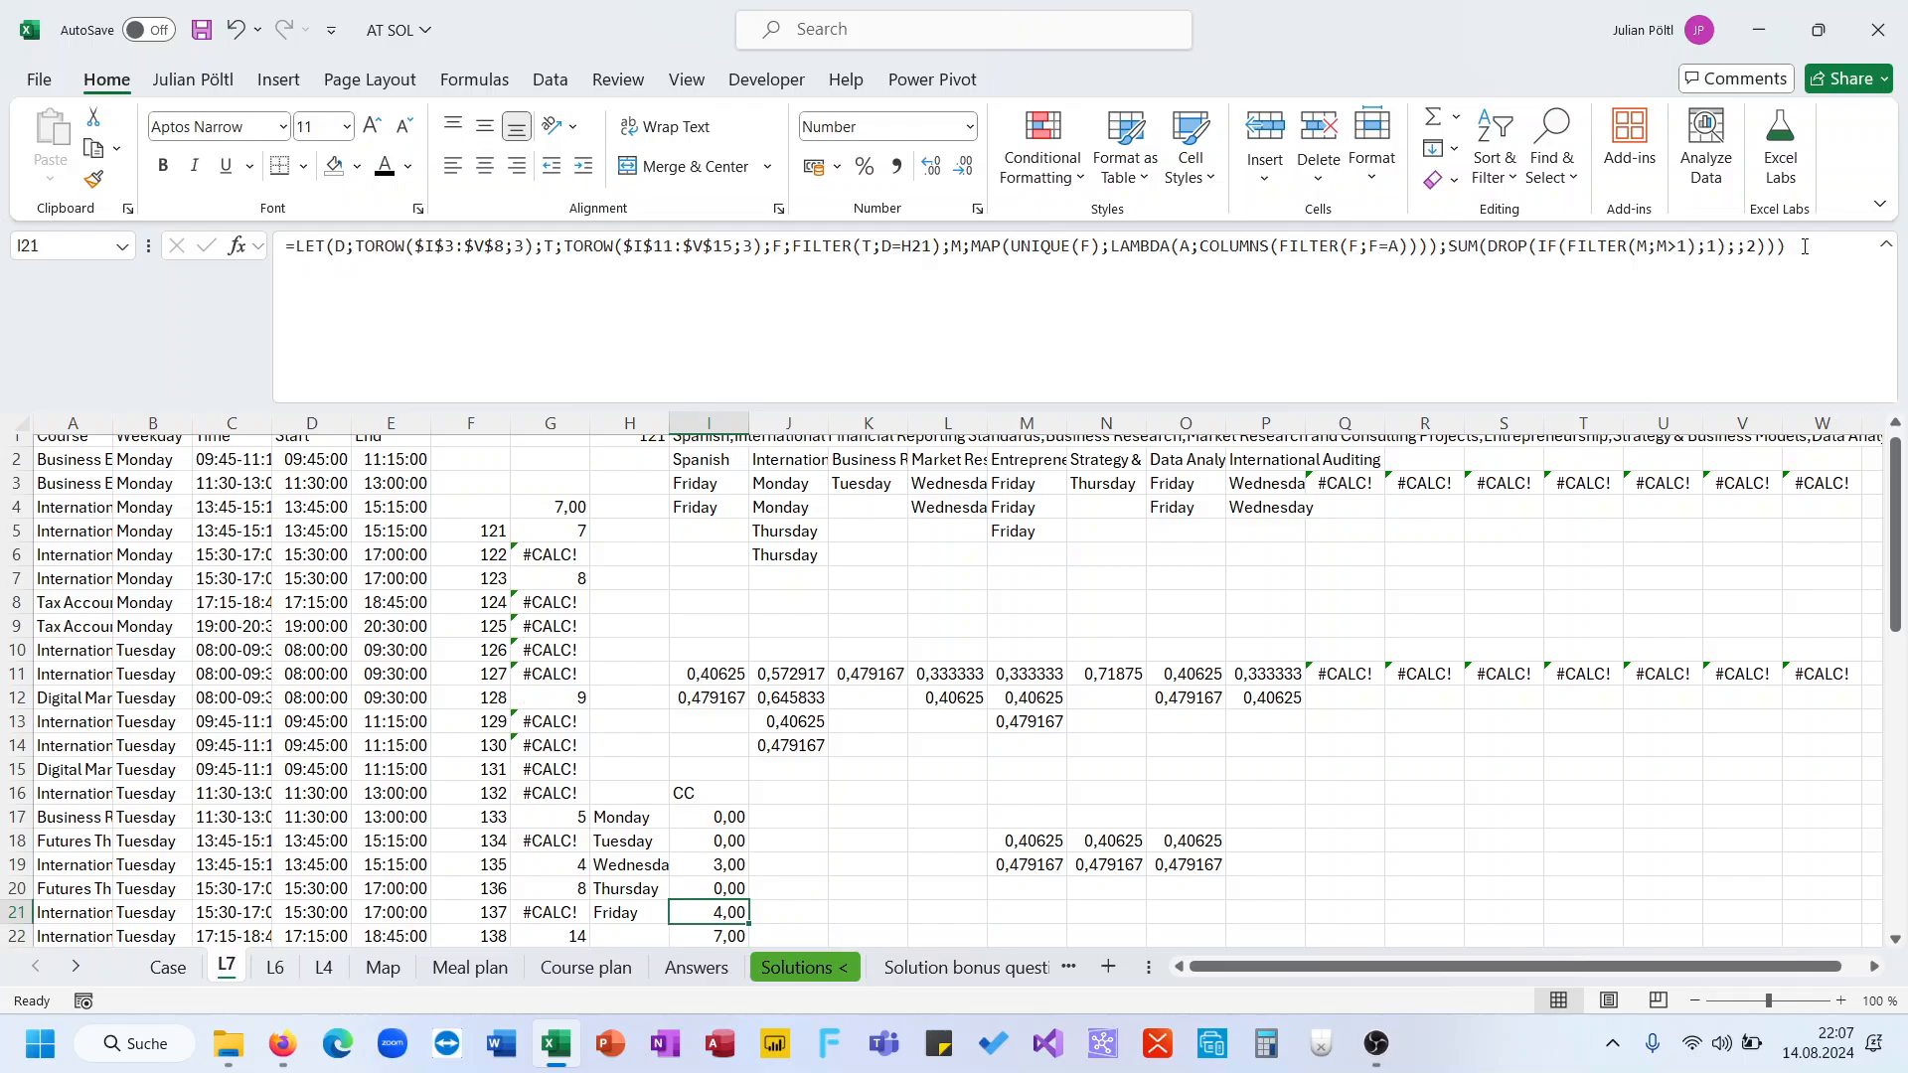
Wrap I21's SUM in IFERROR returning 0, and multiply the result by 1,5
{"action": "left_click", "coordinate": [1453, 245]}
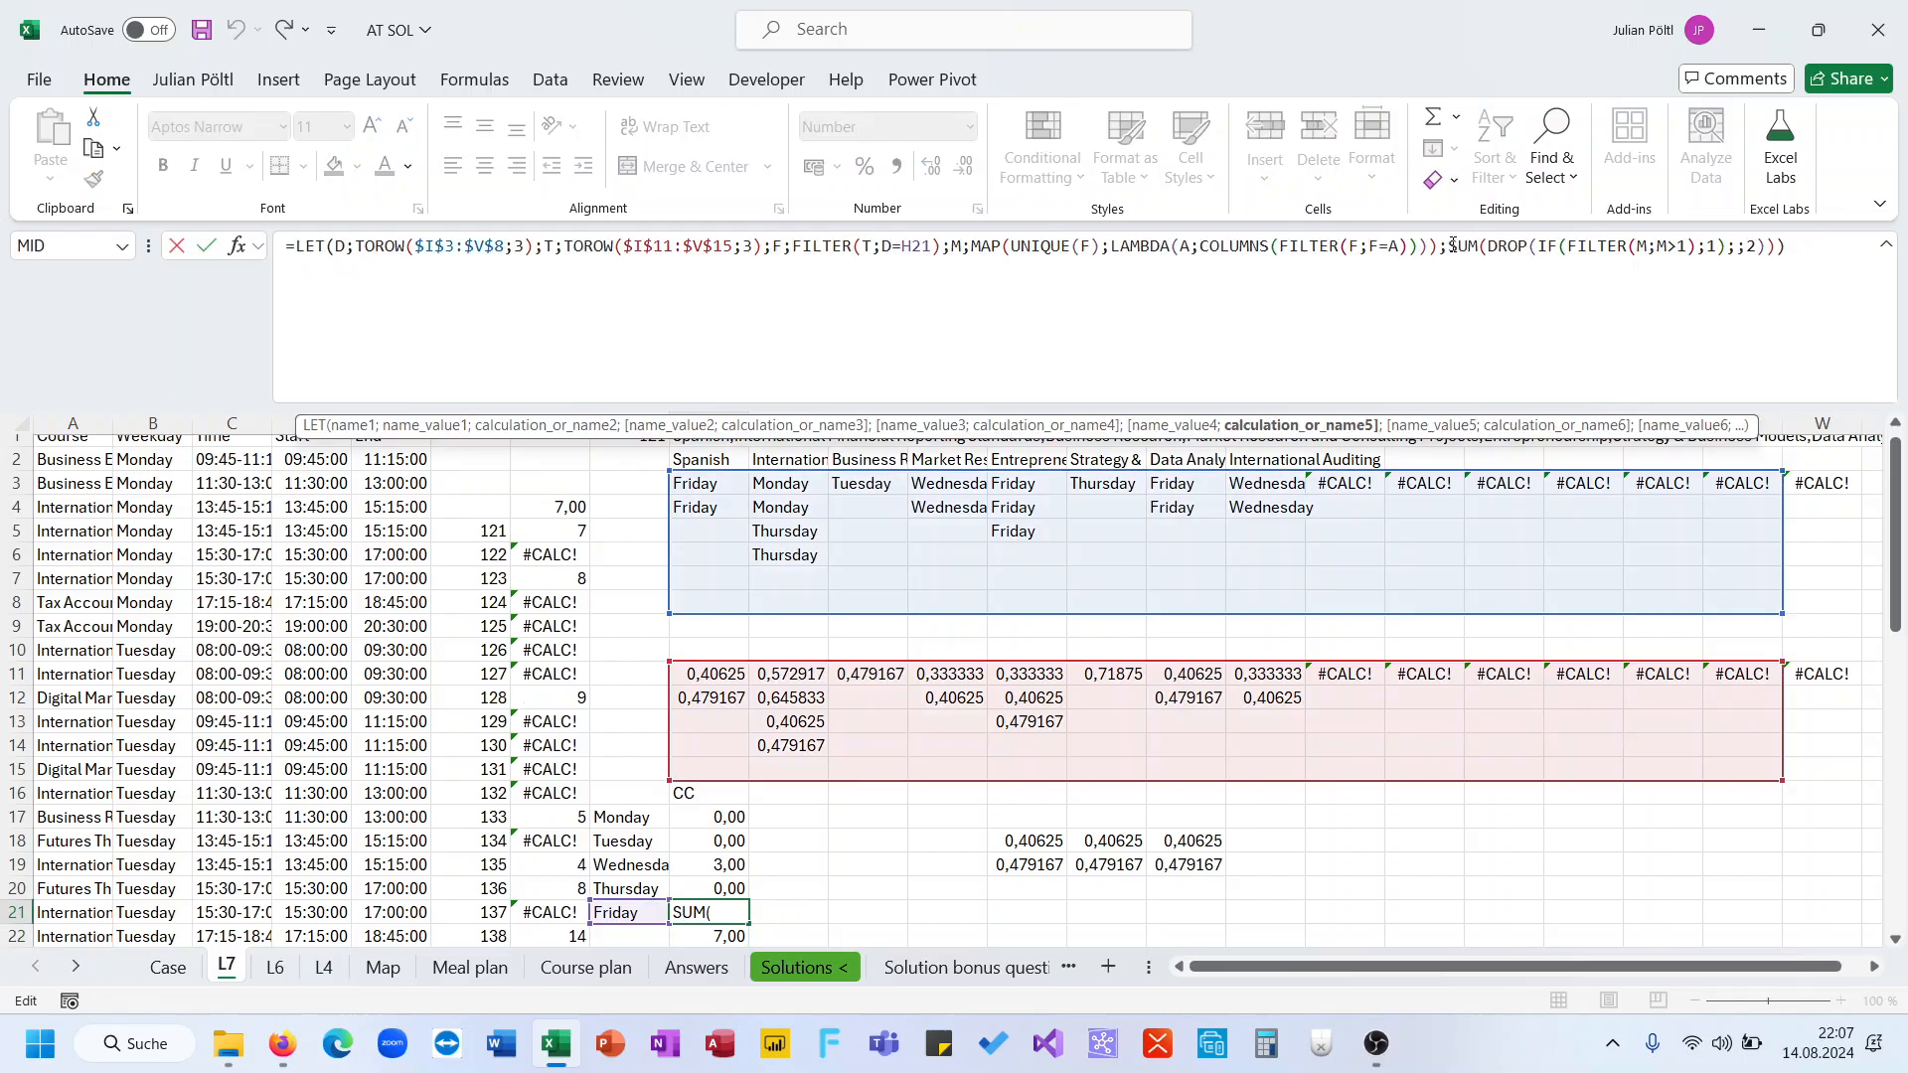
{"action": "type", "text": "IFERROR("}
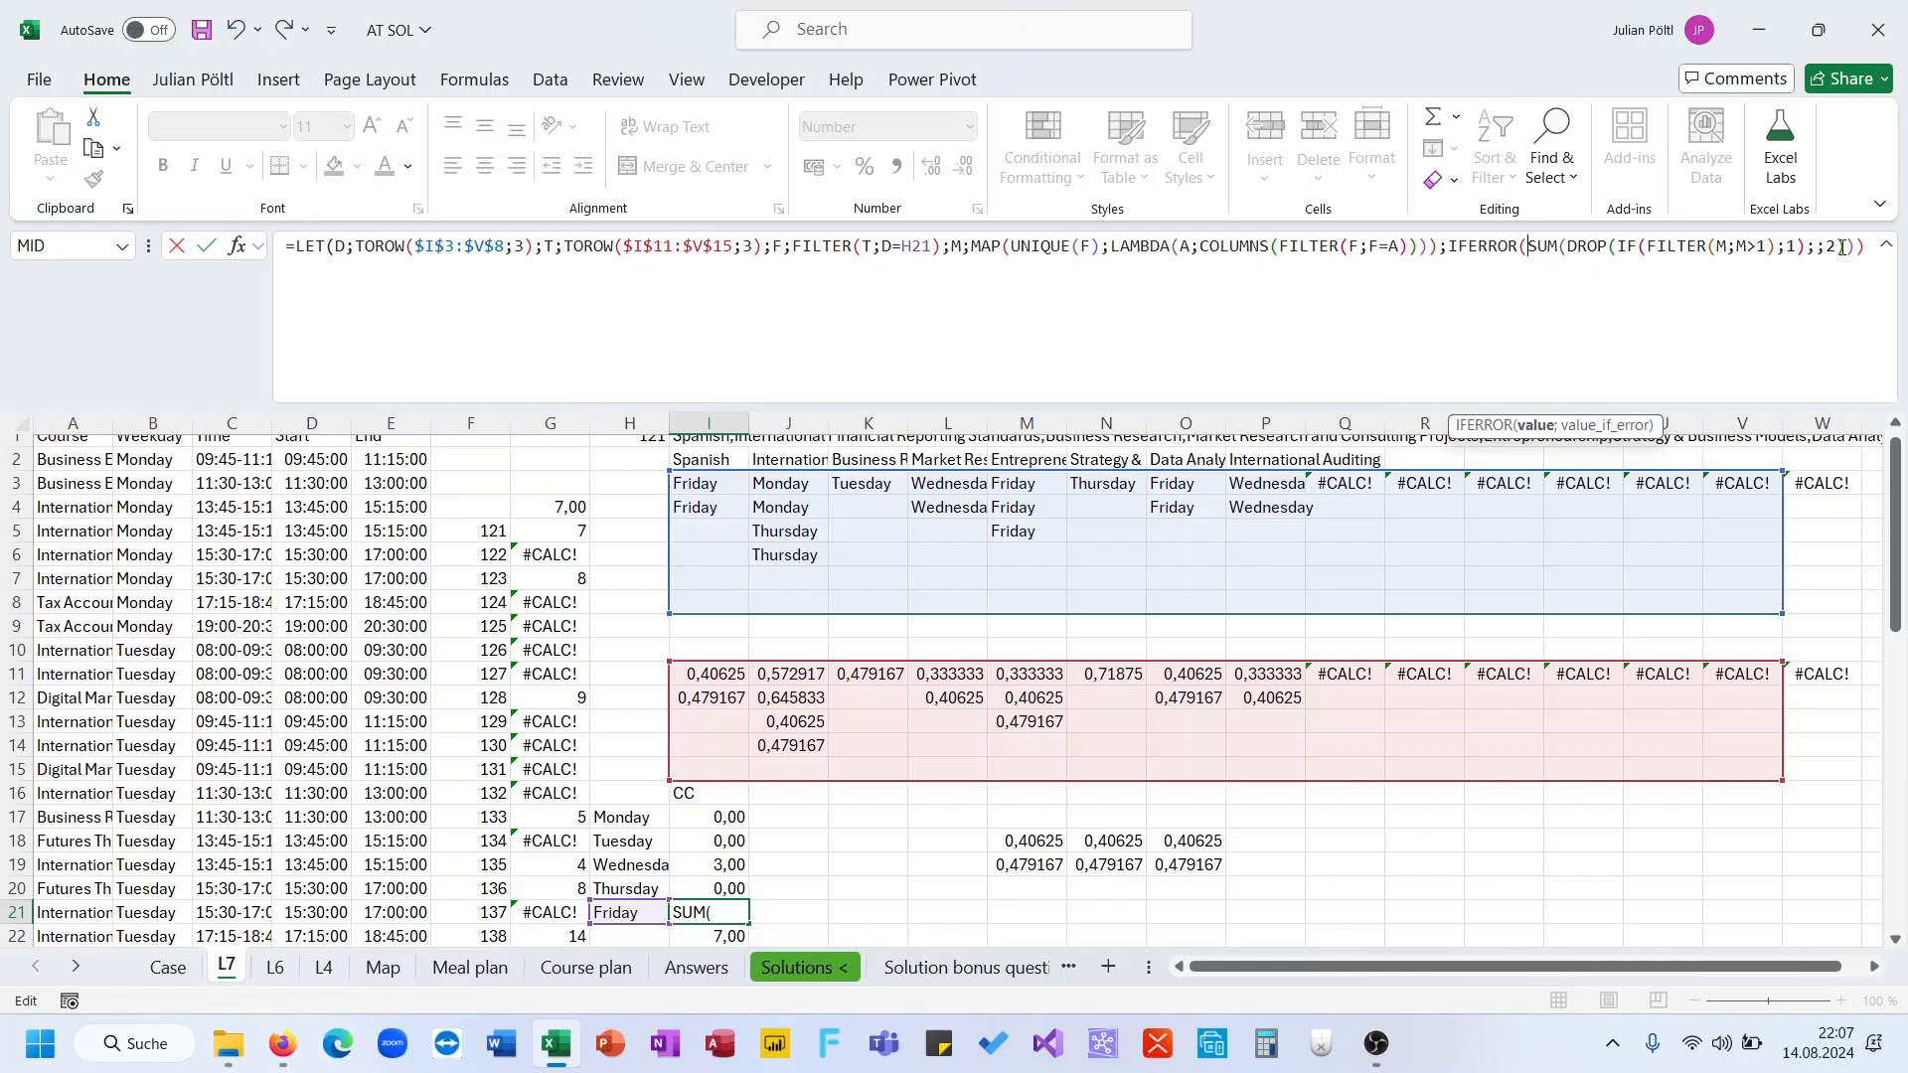
{"action": "left_click", "coordinate": [1884, 245]}
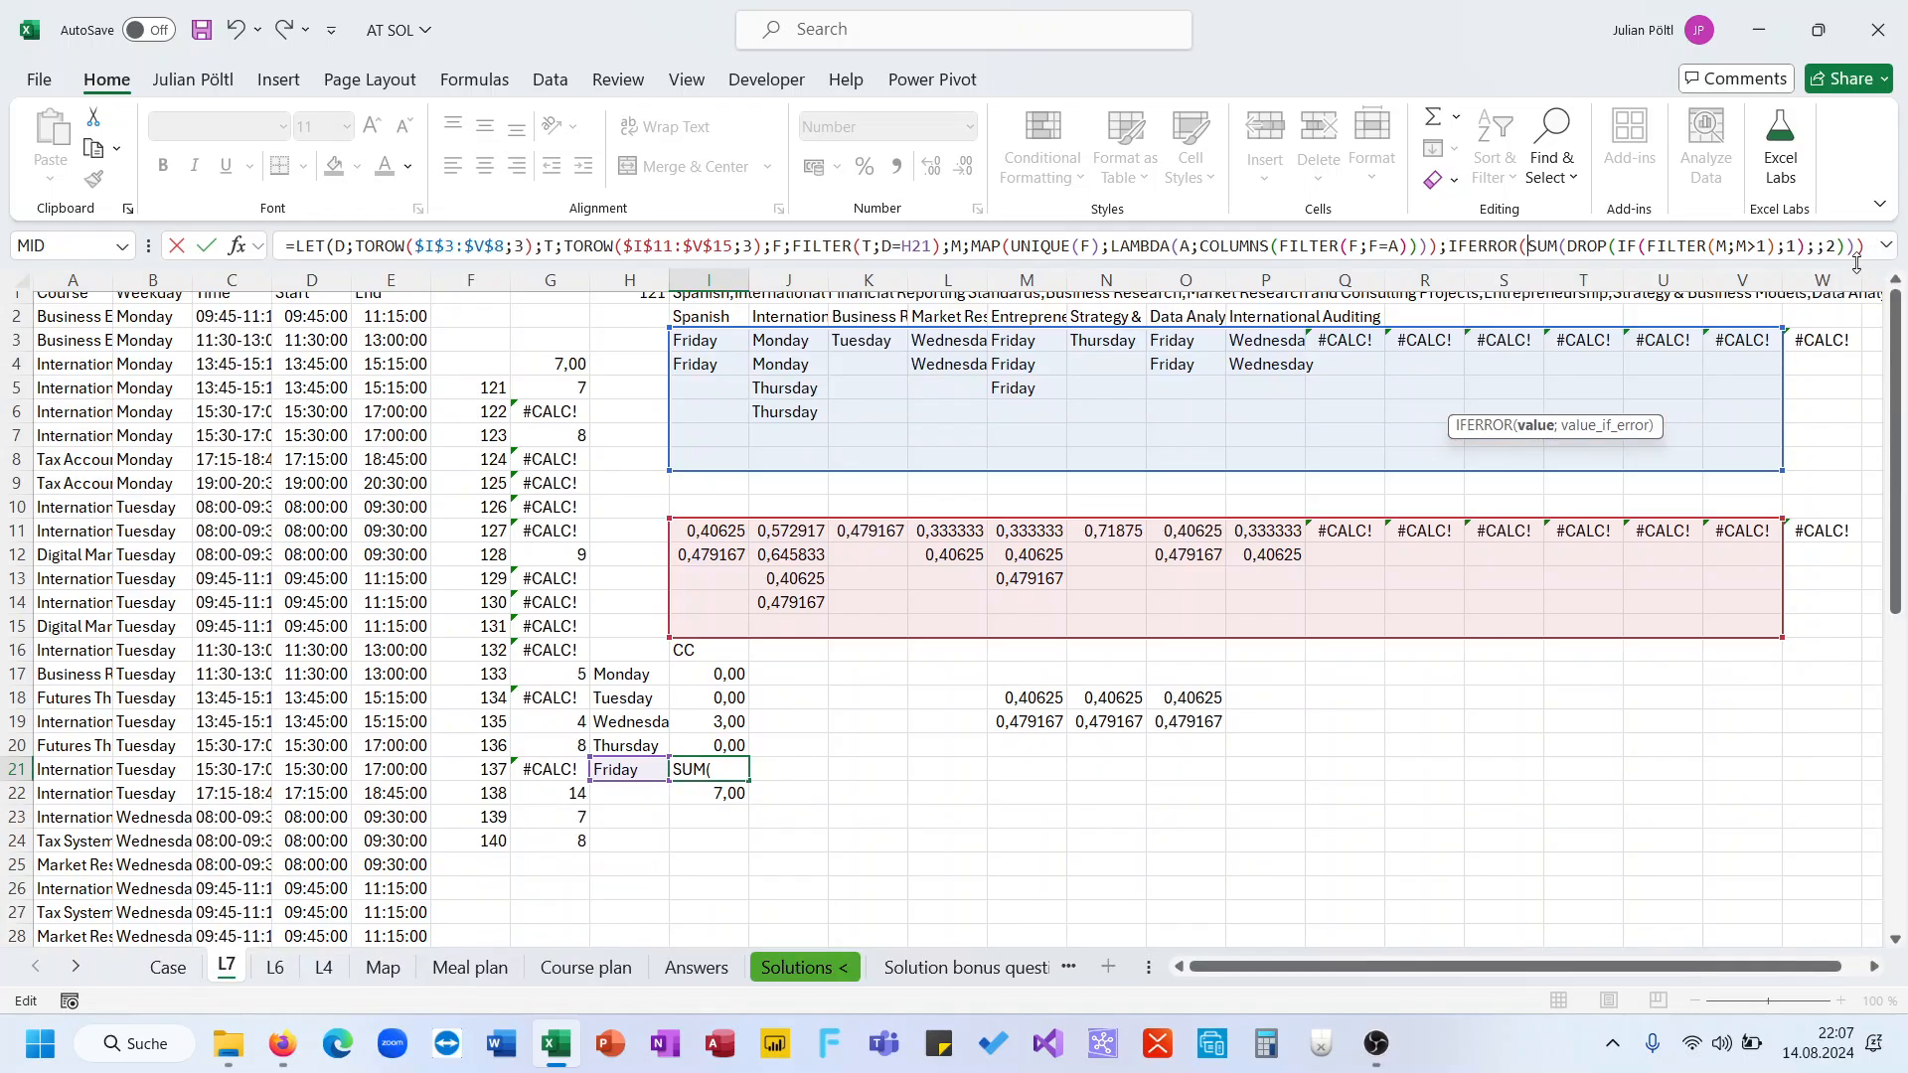
{"action": "left_click_drag", "start_coordinate": [1856, 263], "coordinate": [1854, 281]}
{"action": "left_click", "coordinate": [1856, 247]}
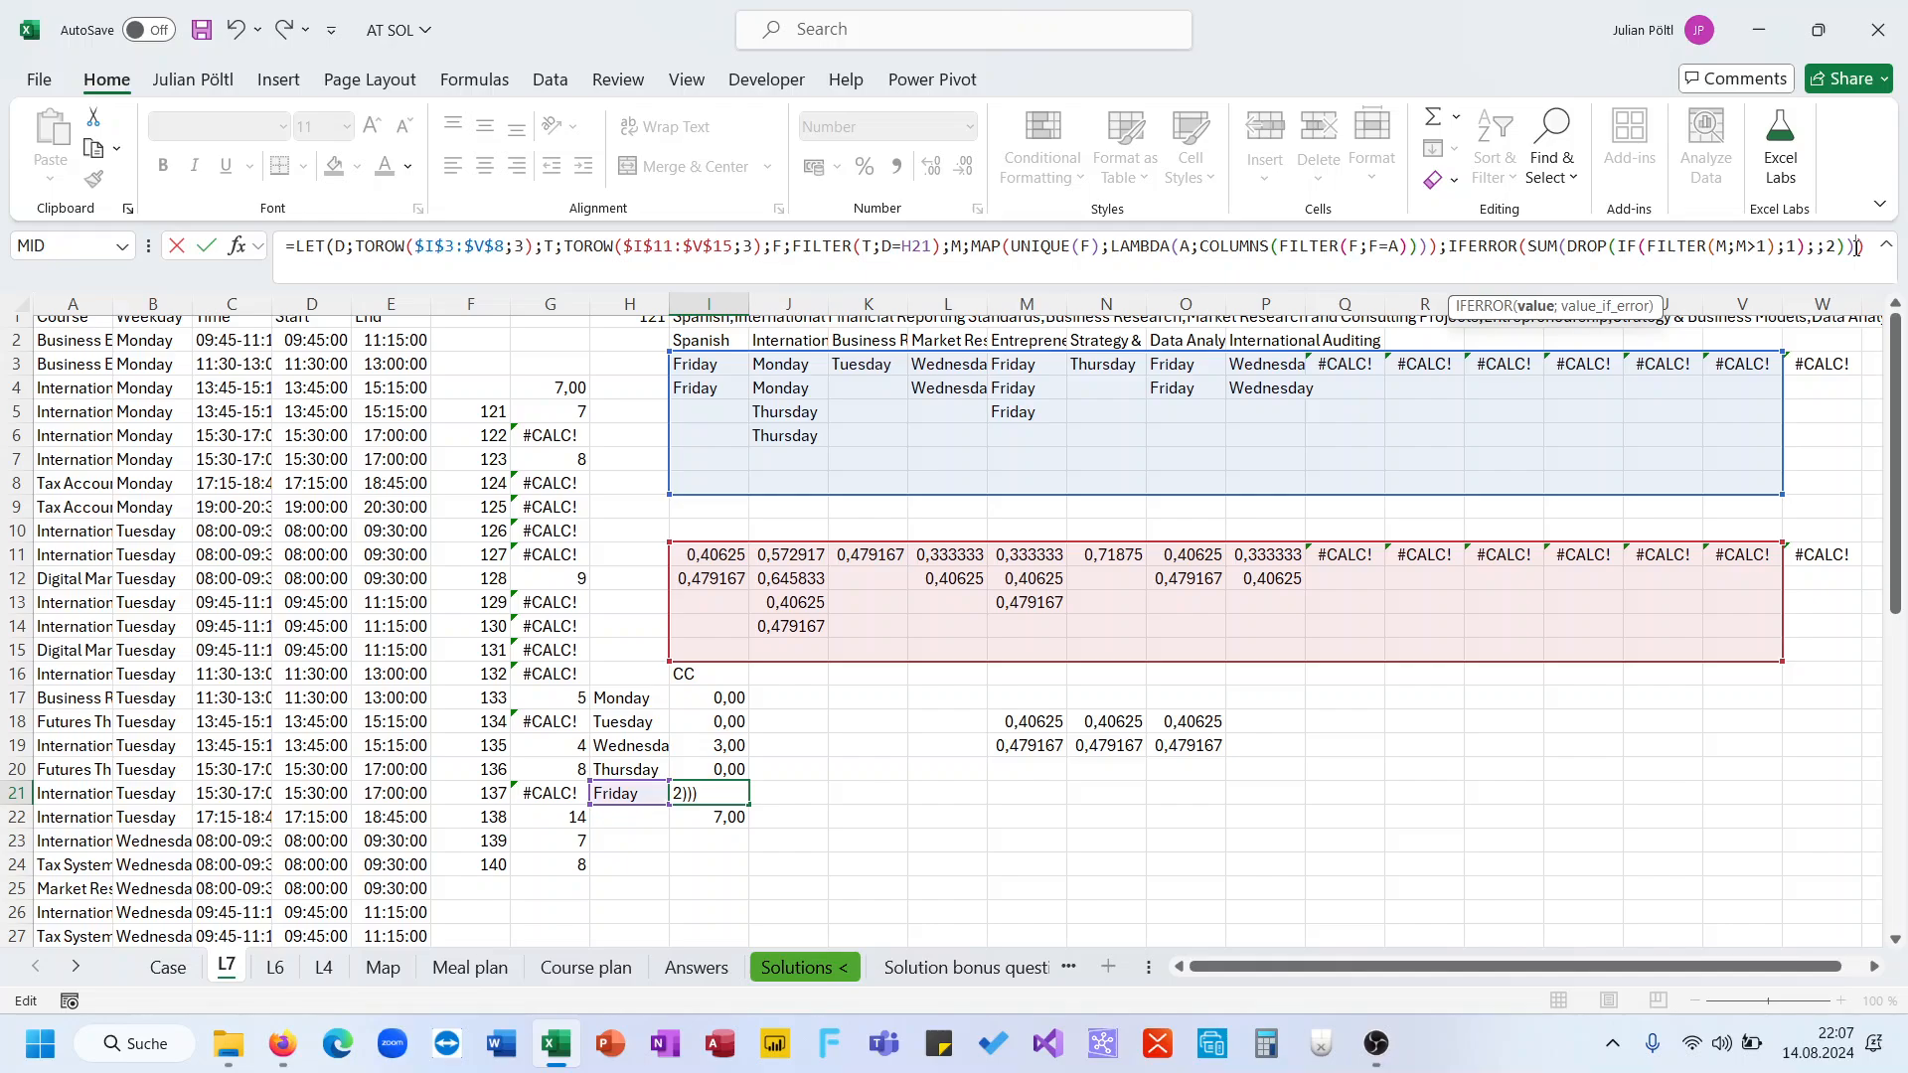
{"action": "type", "text": ";0)"}
{"action": "key", "text": "ctrl+Return"}
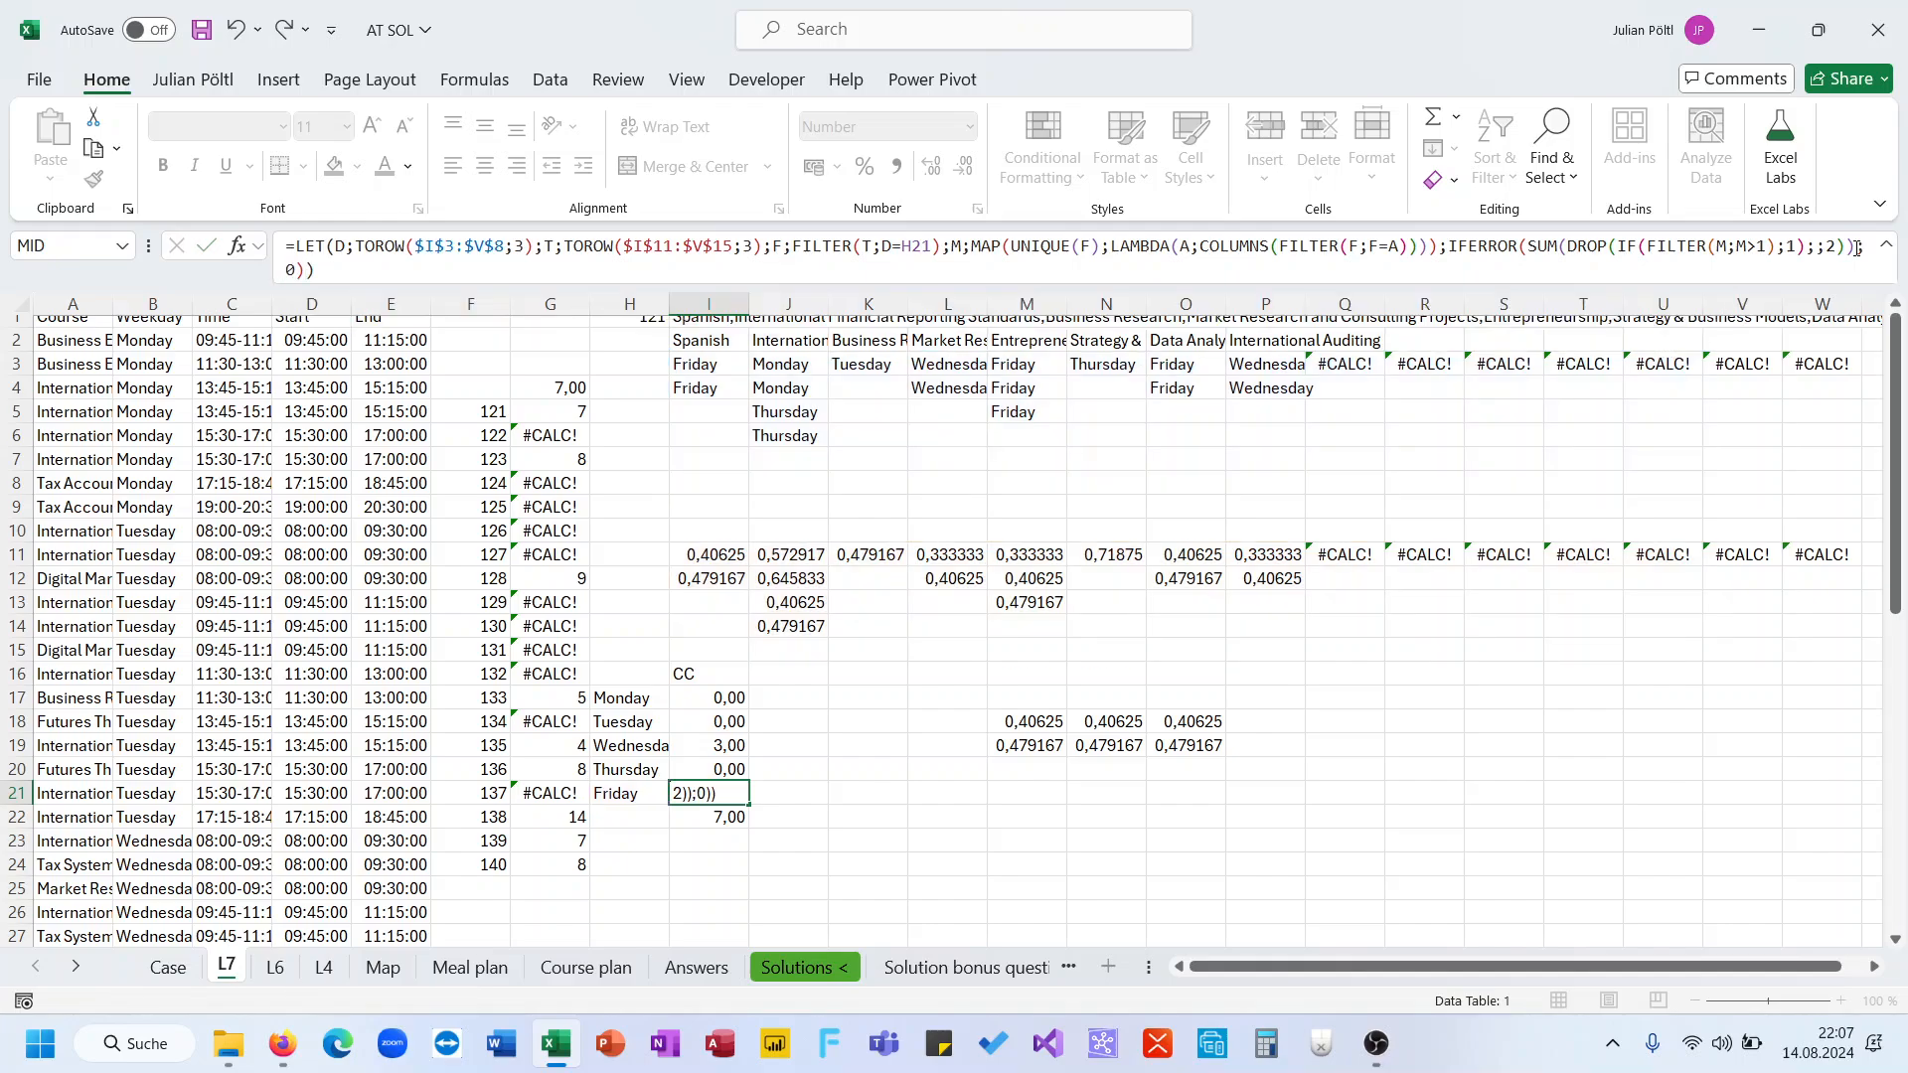
{"action": "left_click", "coordinate": [1141, 281]}
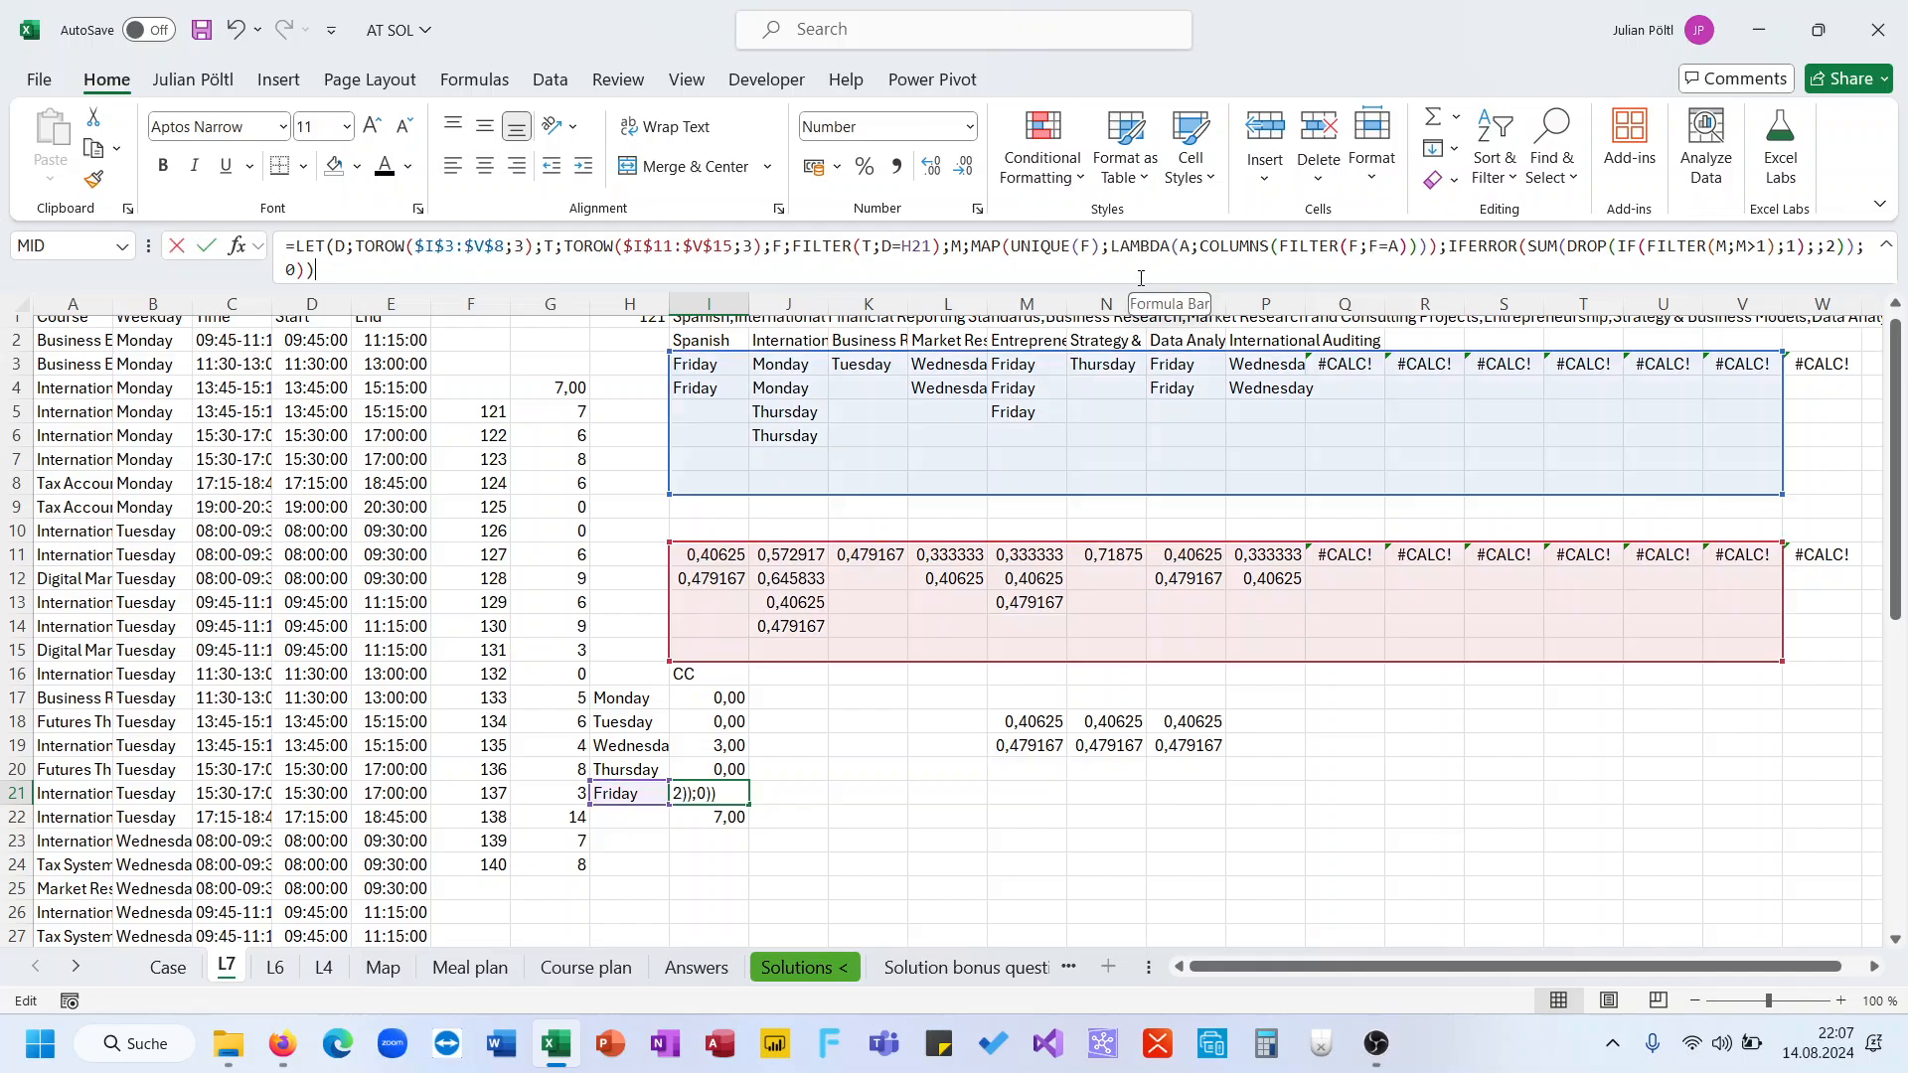
{"action": "type", "text": "*1,5"}
{"action": "key", "text": "ctrl+Return"}
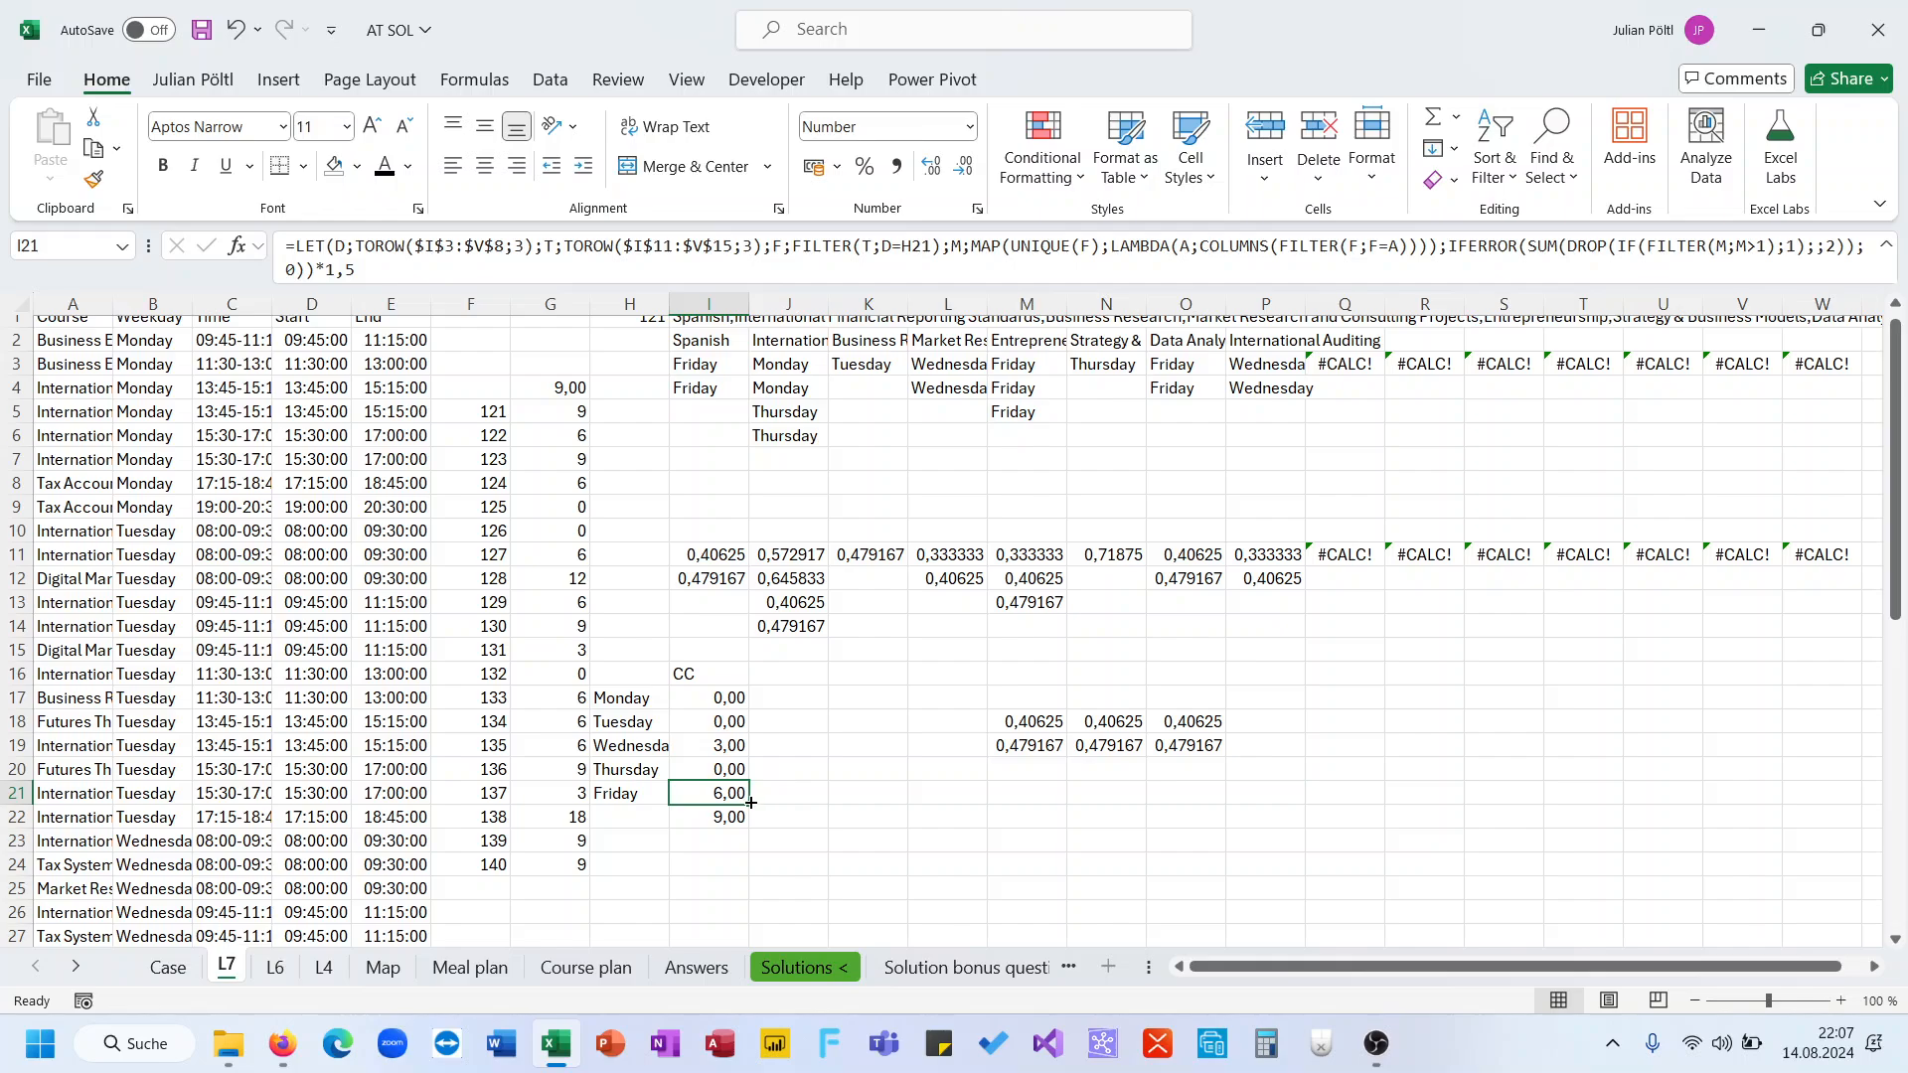
Copy I21's formula into I17:I20 and clear the scratch helper values in L18:O20
{"action": "key", "text": "ctrl+c"}
{"action": "left_click_drag", "start_coordinate": [731, 707], "coordinate": [726, 790]}
{"action": "key", "text": "ctrl+v"}
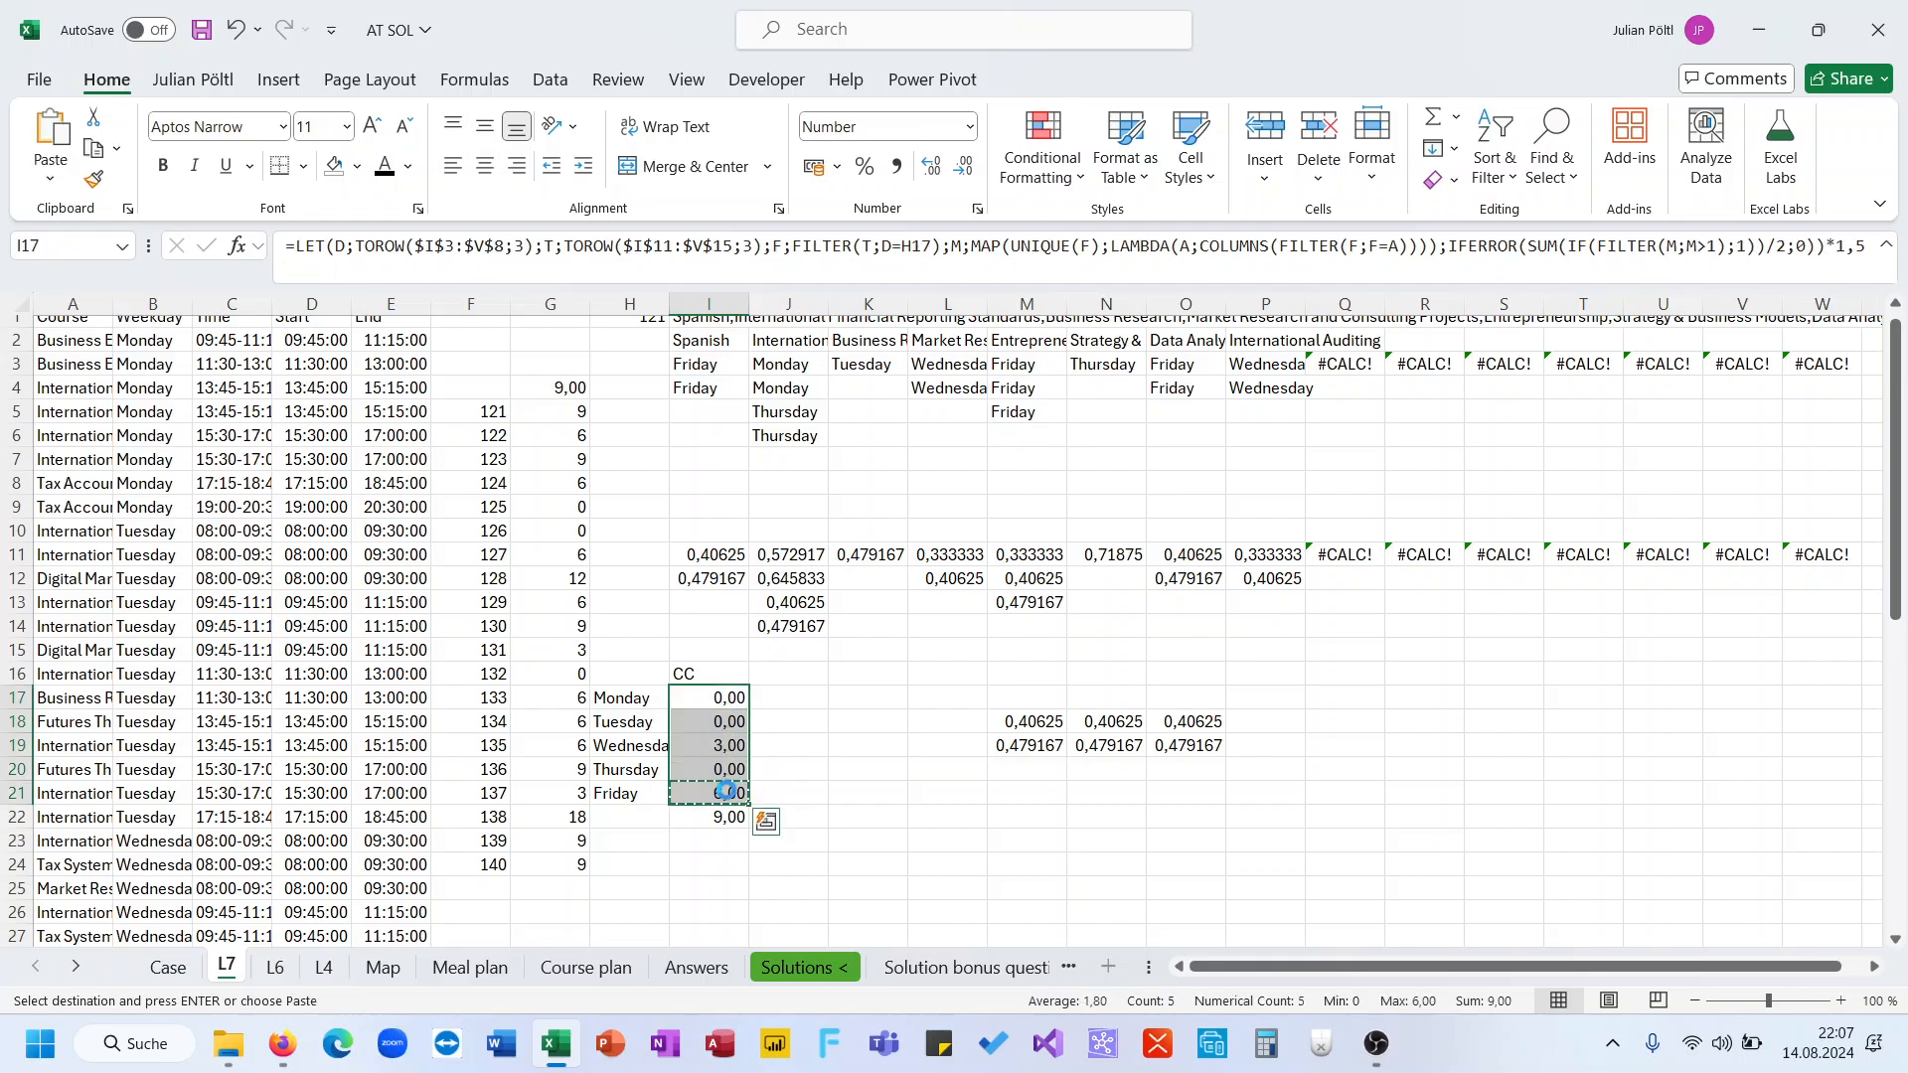
{"action": "left_click_drag", "start_coordinate": [970, 710], "coordinate": [1180, 762]}
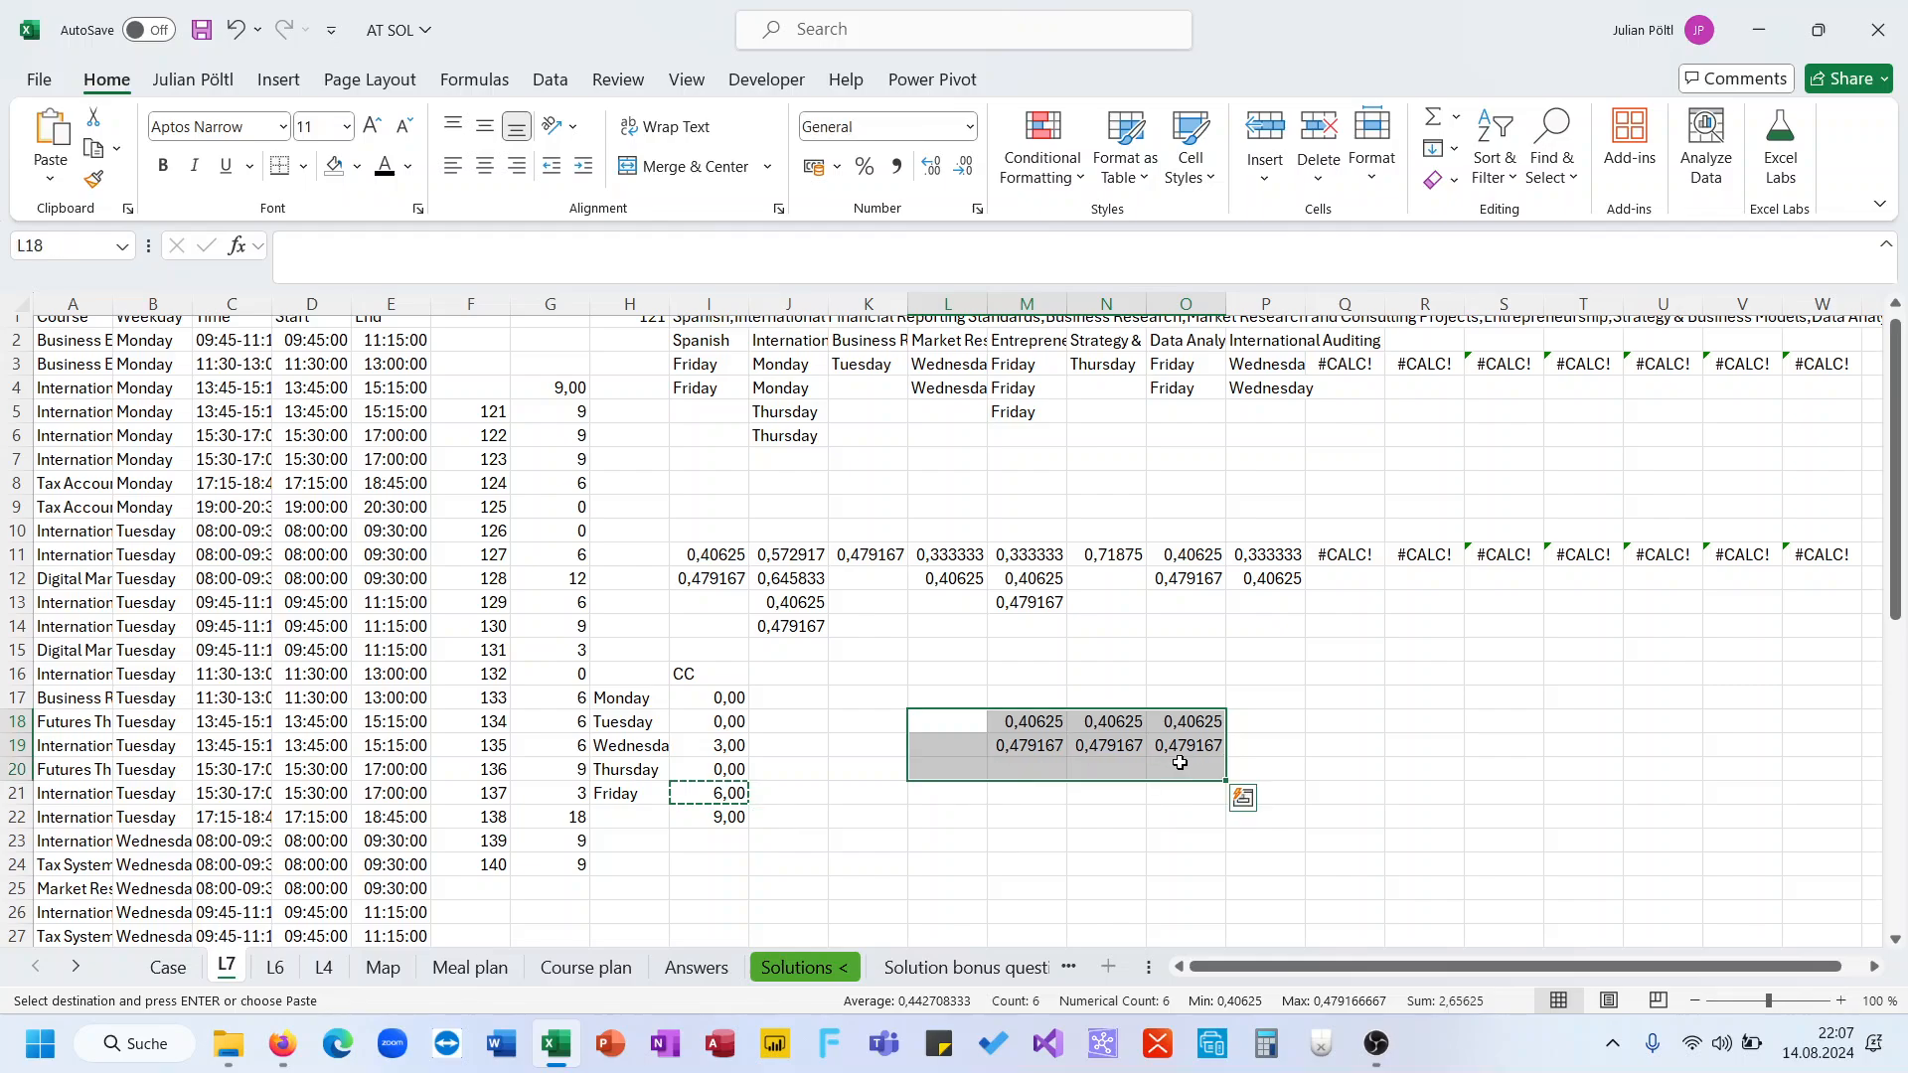
{"action": "key", "text": "Delete"}
Copy the data table results from G5 downward and paste them into the level 7 answers on the Case sheet
{"action": "left_click", "coordinate": [552, 411]}
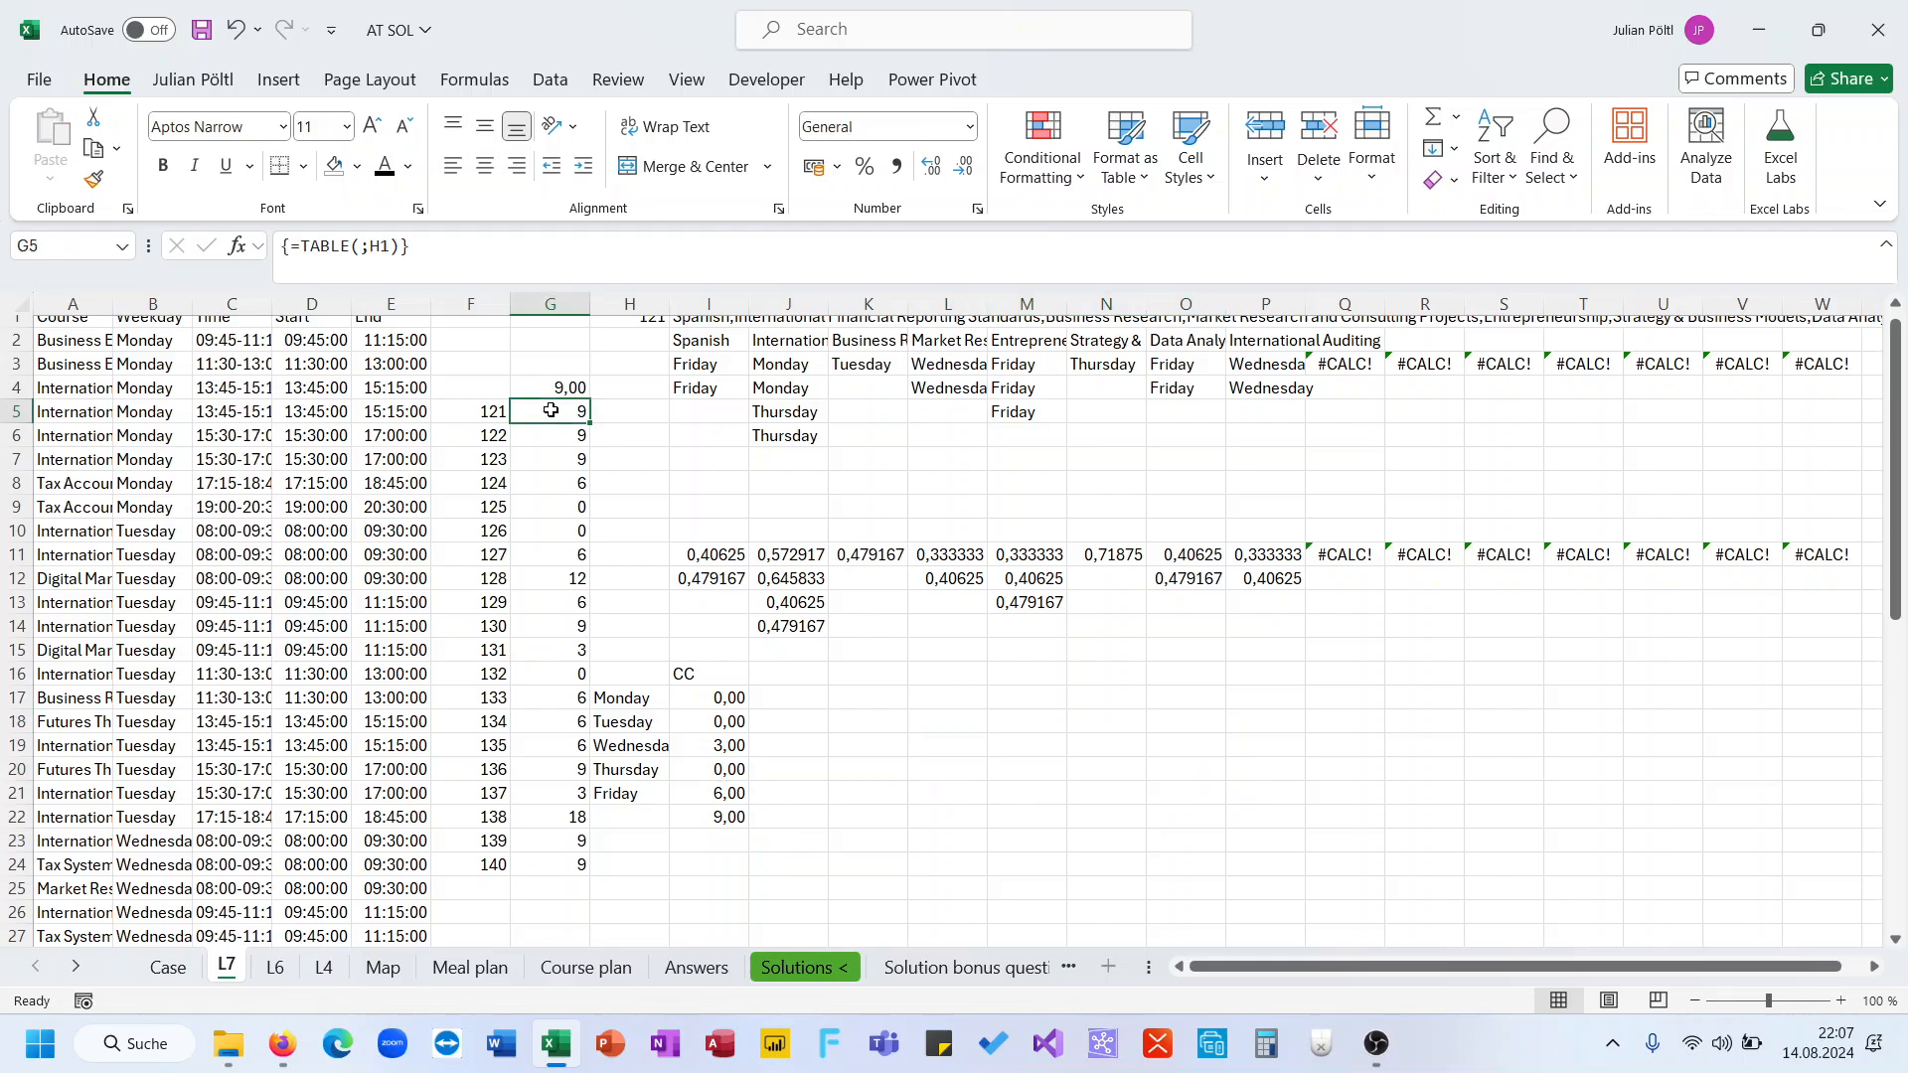
{"action": "key", "text": "ctrl+shift+Down"}
{"action": "key", "text": "ctrl+c"}
{"action": "left_click", "coordinate": [168, 967]}
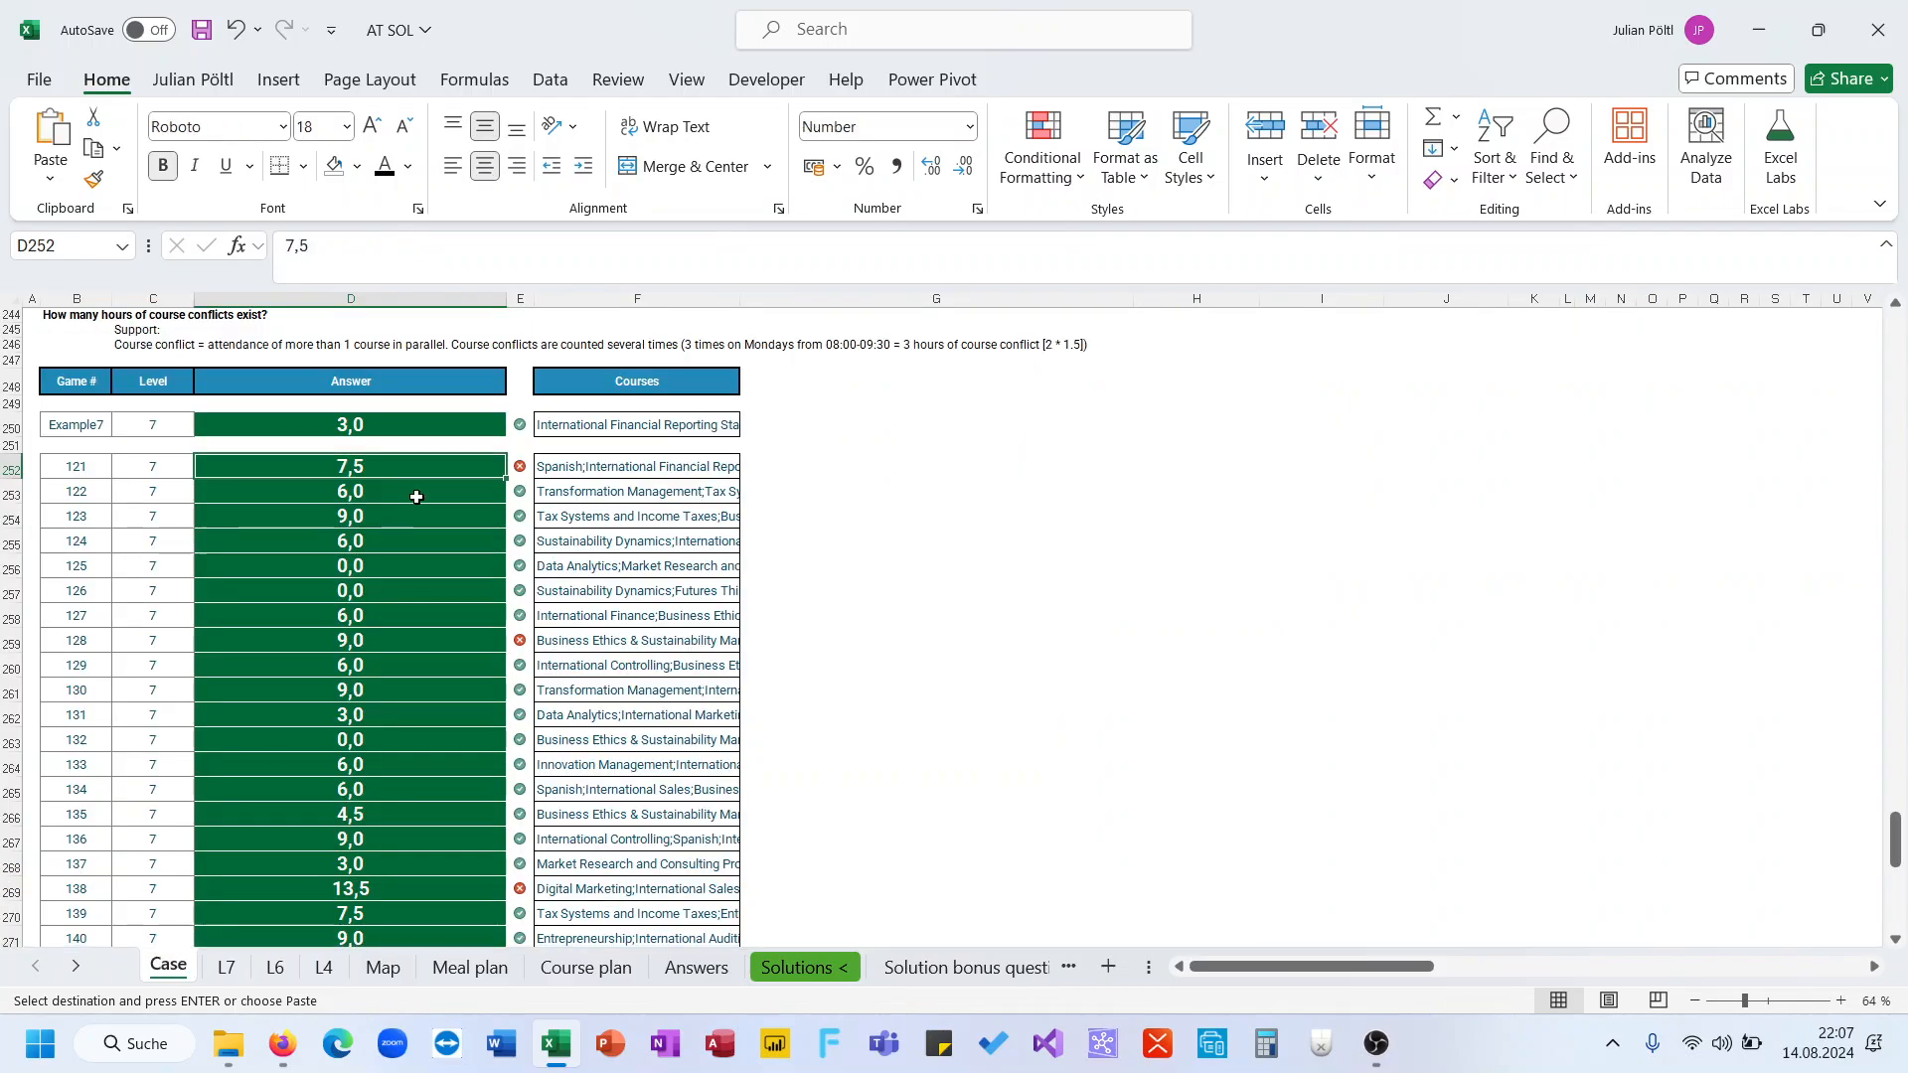
{"action": "key", "text": "ctrl+v"}
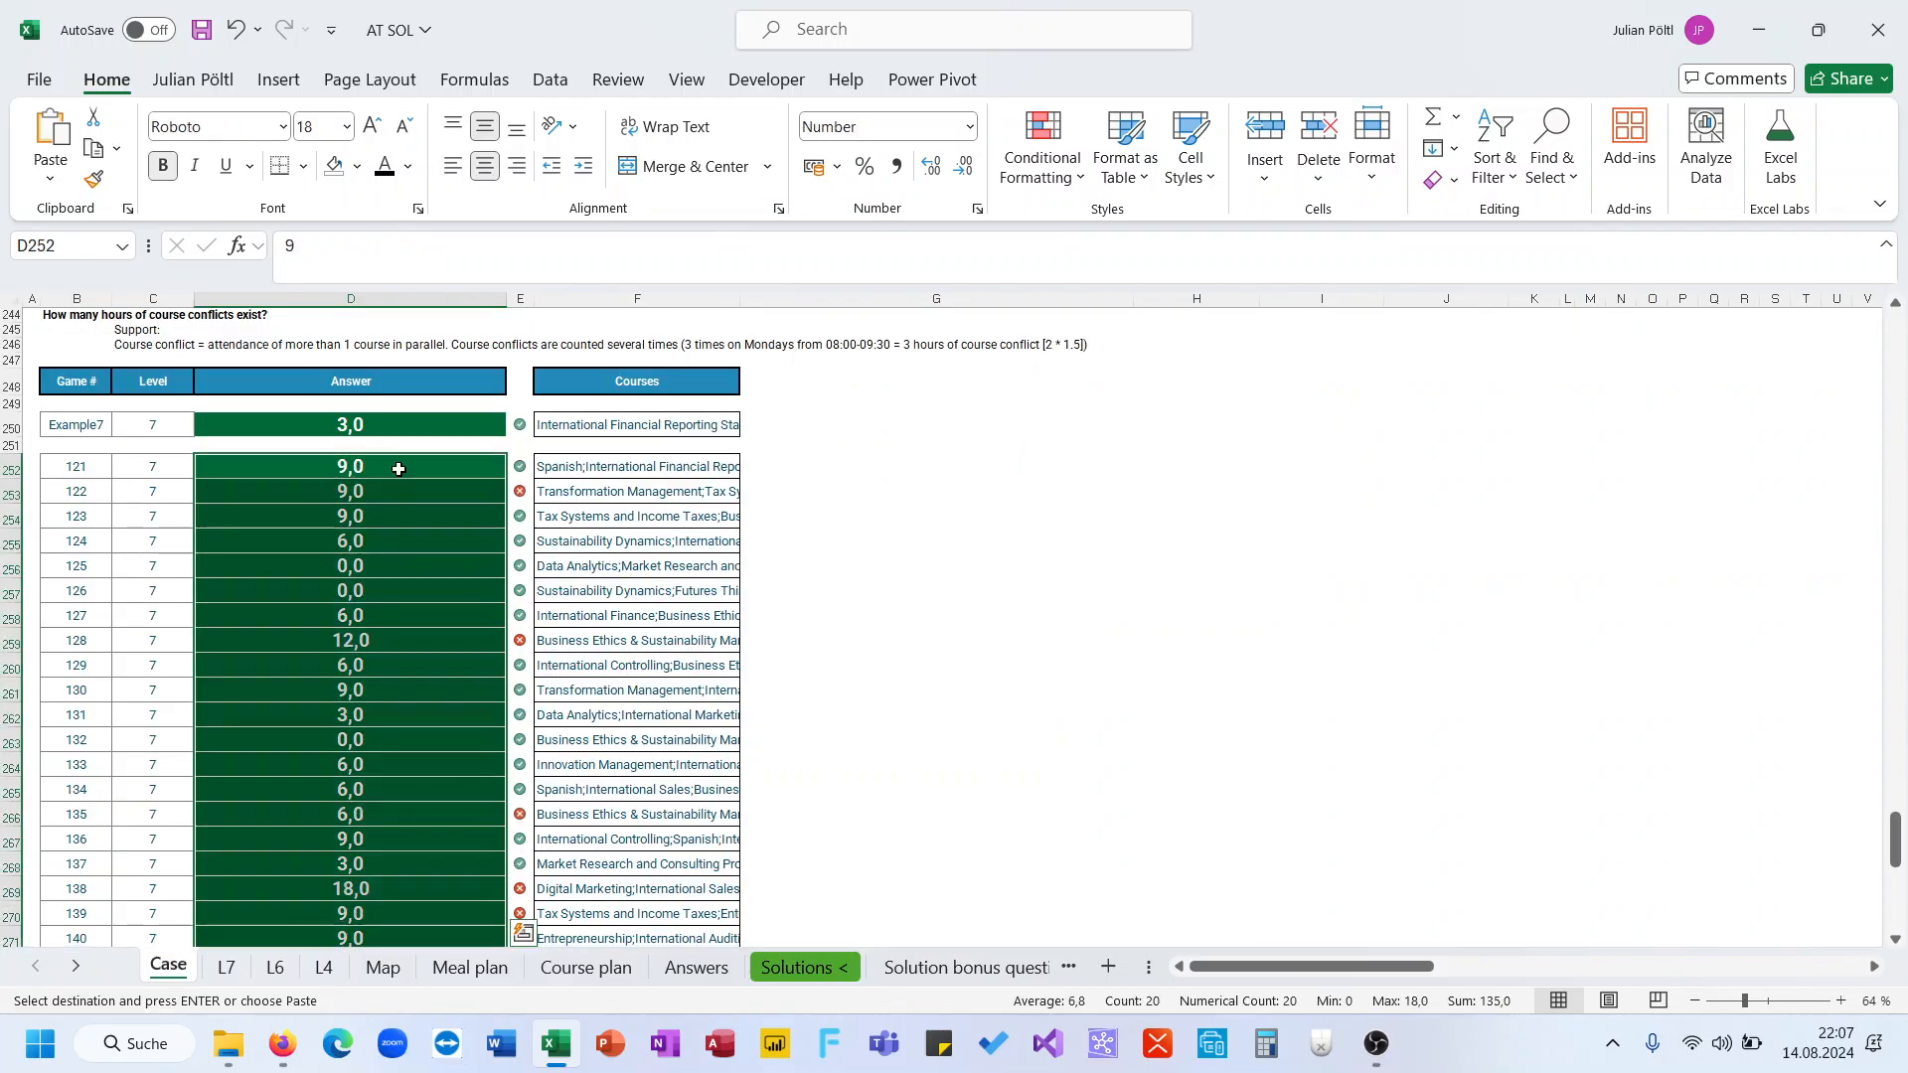
{"action": "scroll", "coordinate": [398, 469], "scroll_direction": "down", "scroll_amount": 1}
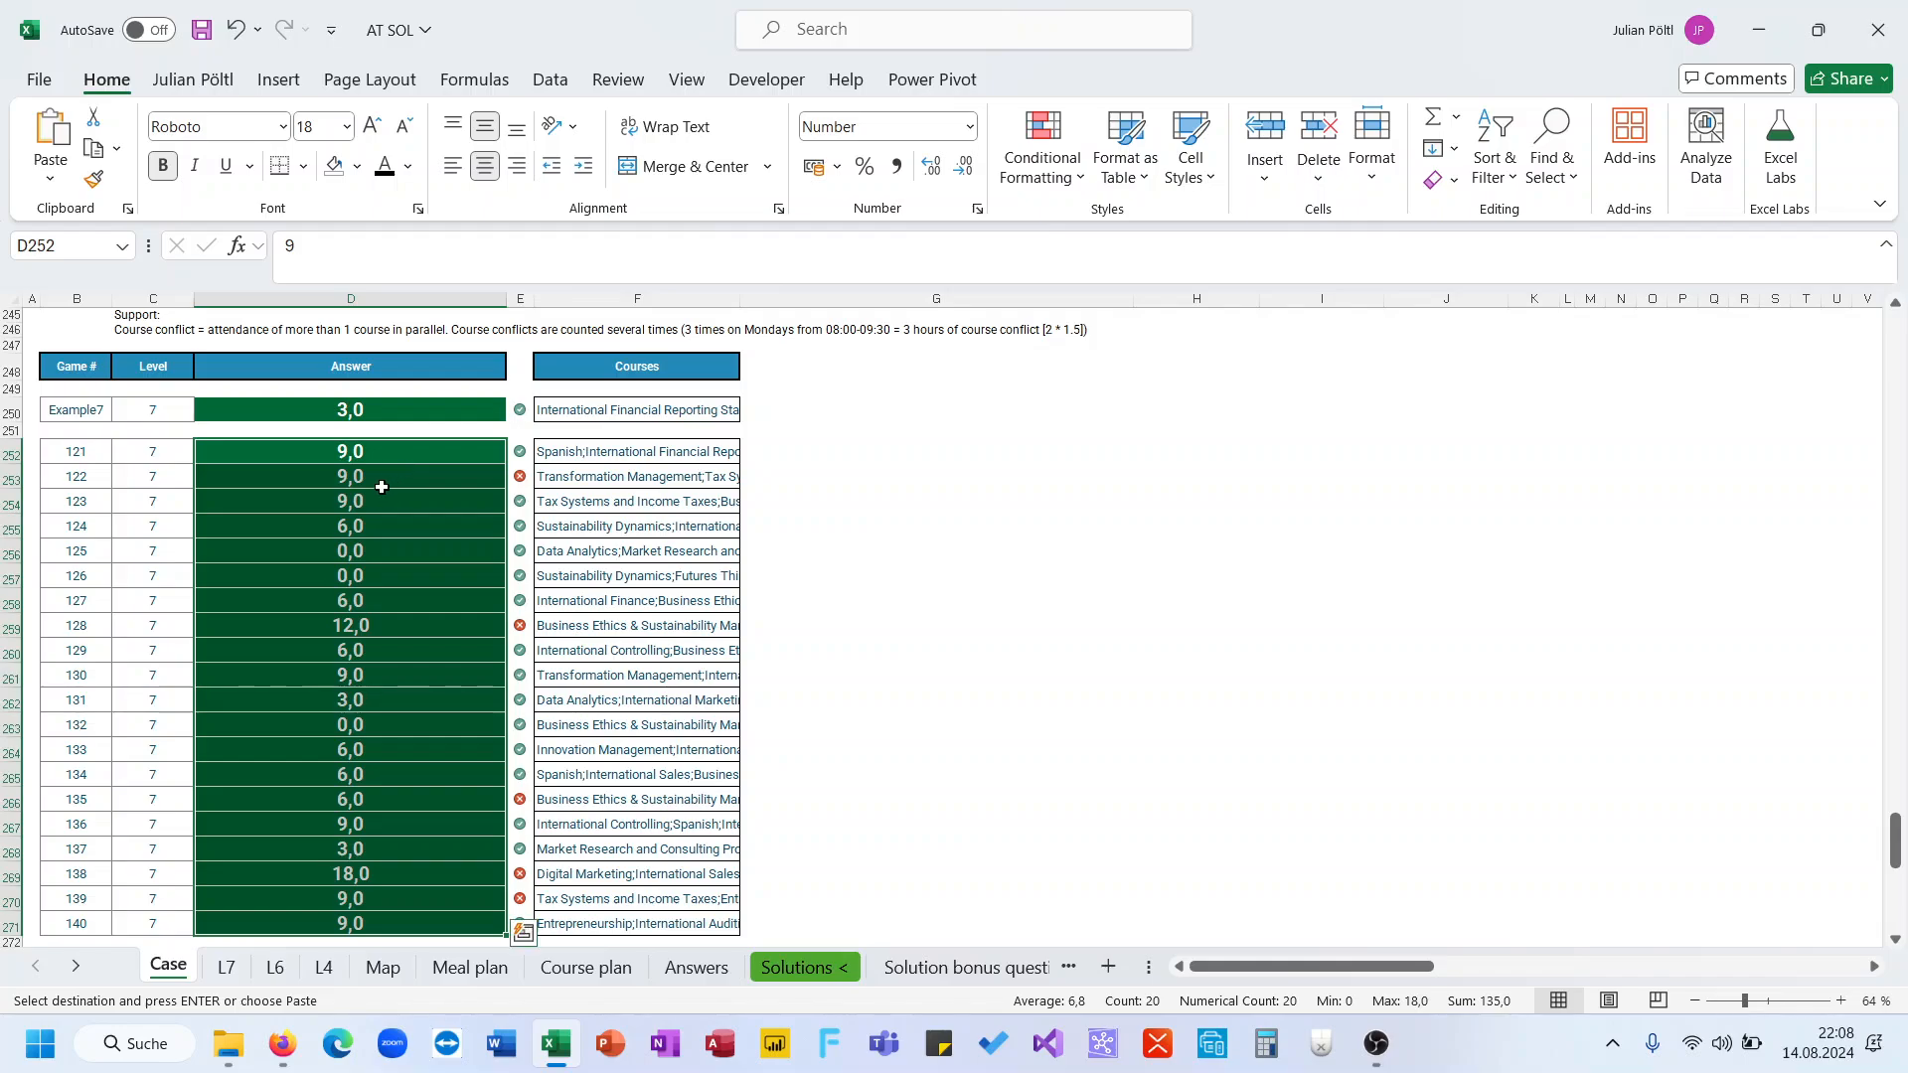
{"action": "left_click", "coordinate": [382, 487]}
{"action": "mouse_move", "coordinate": [228, 1043]}
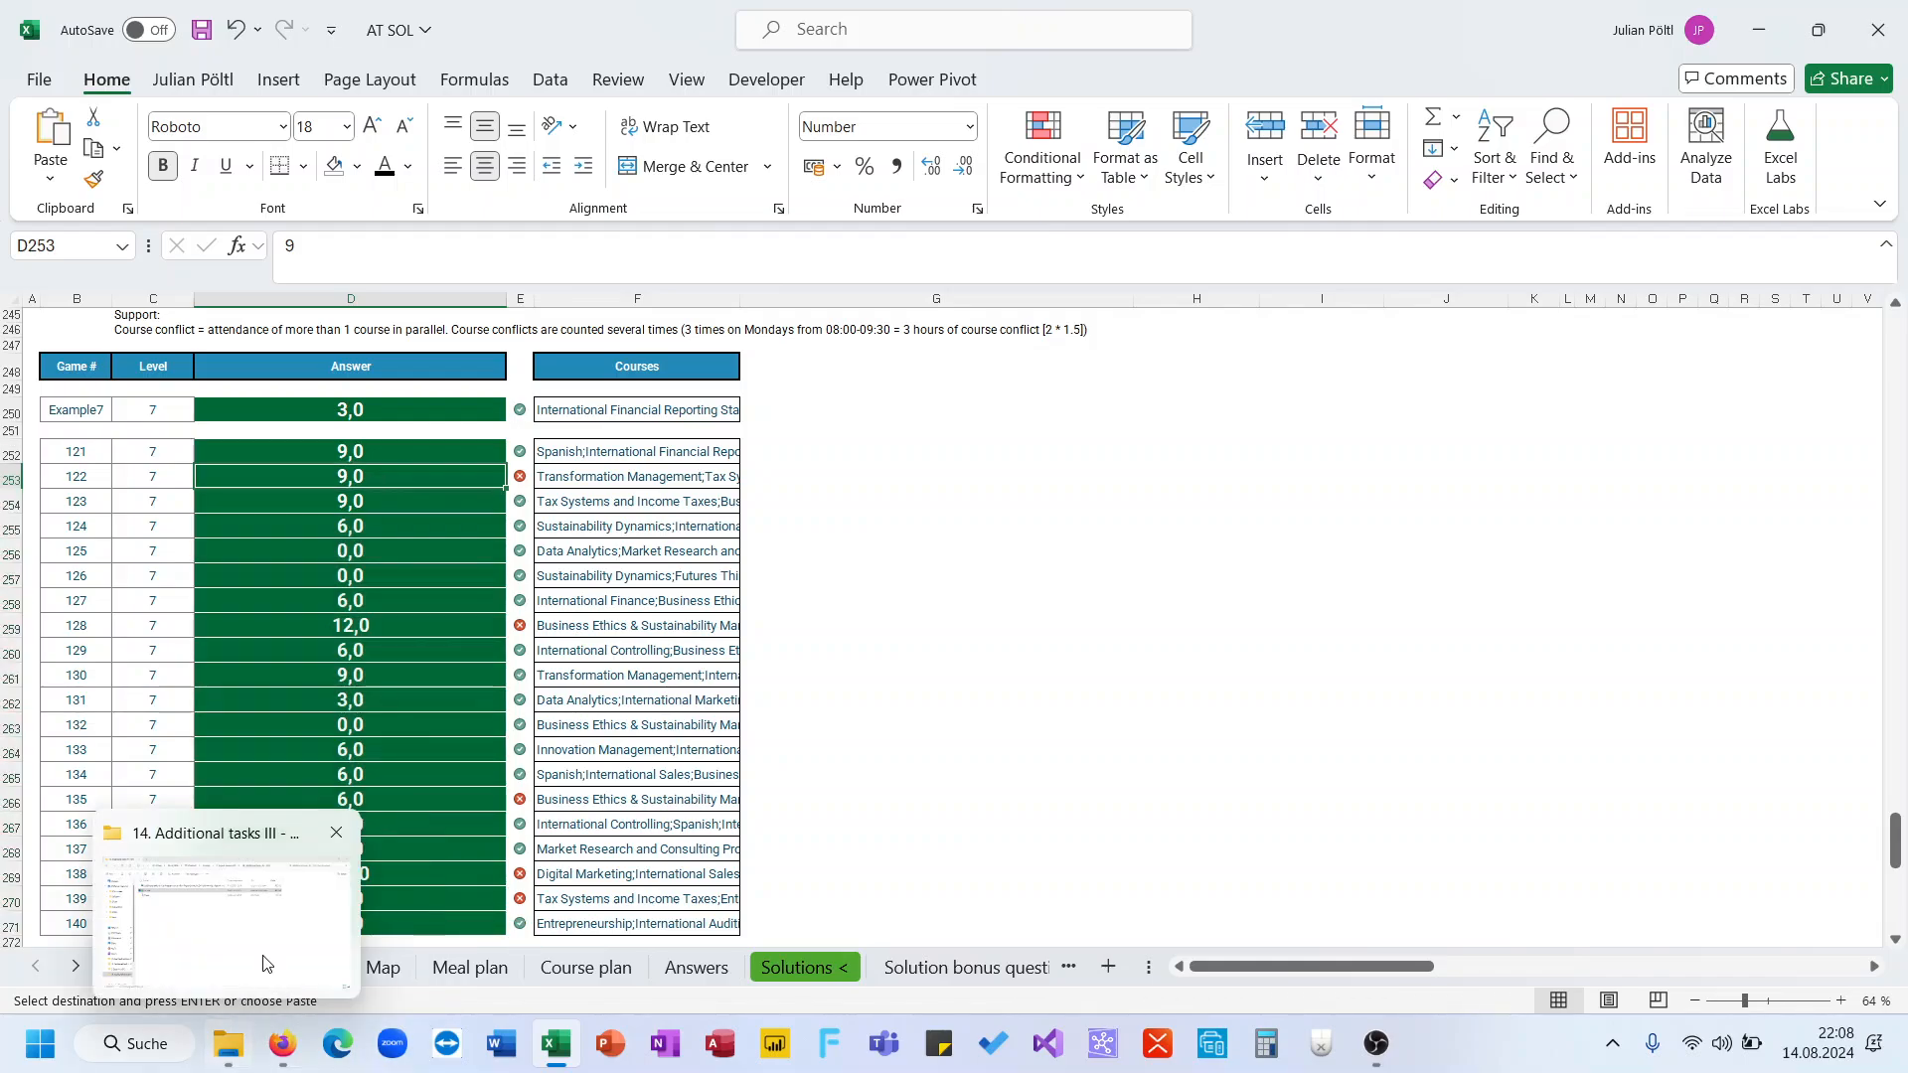
Return to the L7 sheet and set the game number in H1 to 122
{"action": "left_click", "coordinate": [641, 879]}
{"action": "left_click", "coordinate": [226, 967]}
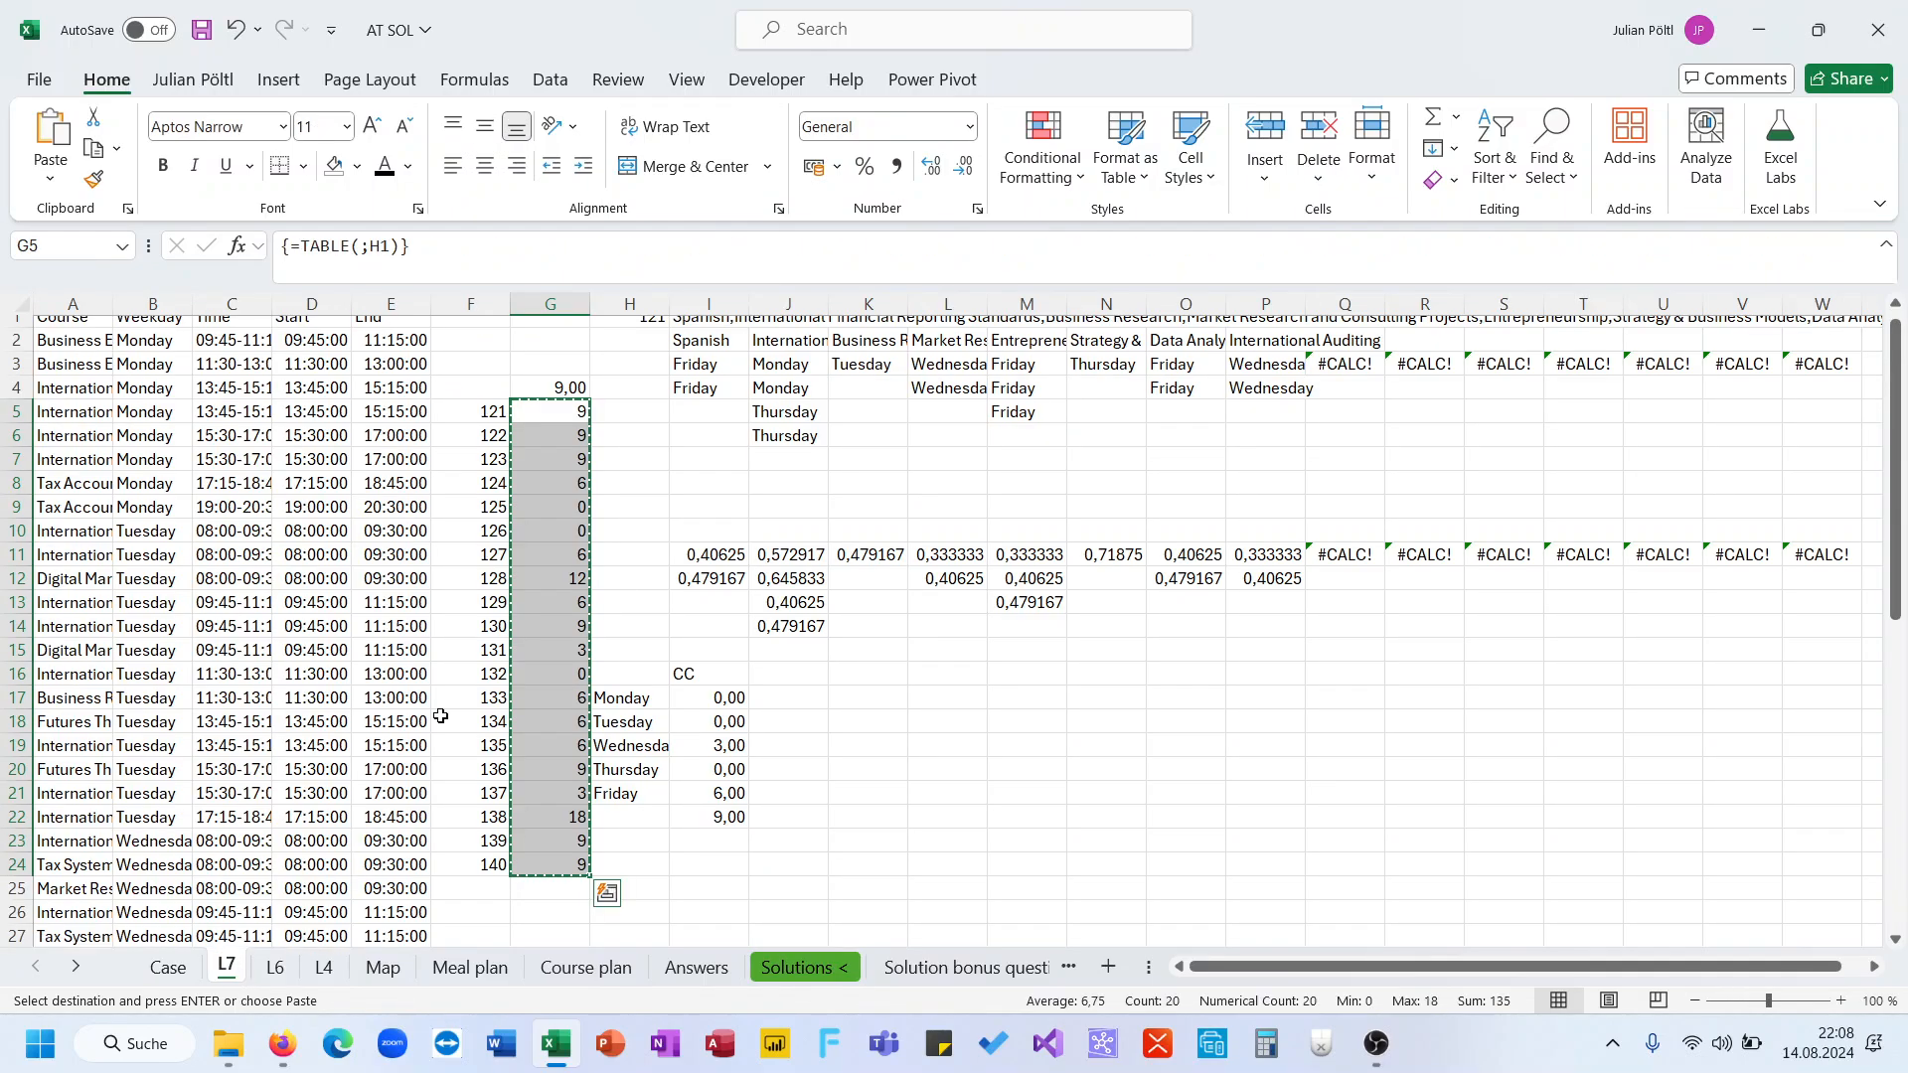
{"action": "scroll", "coordinate": [628, 444], "scroll_direction": "up", "scroll_amount": 1}
{"action": "left_click", "coordinate": [644, 328]}
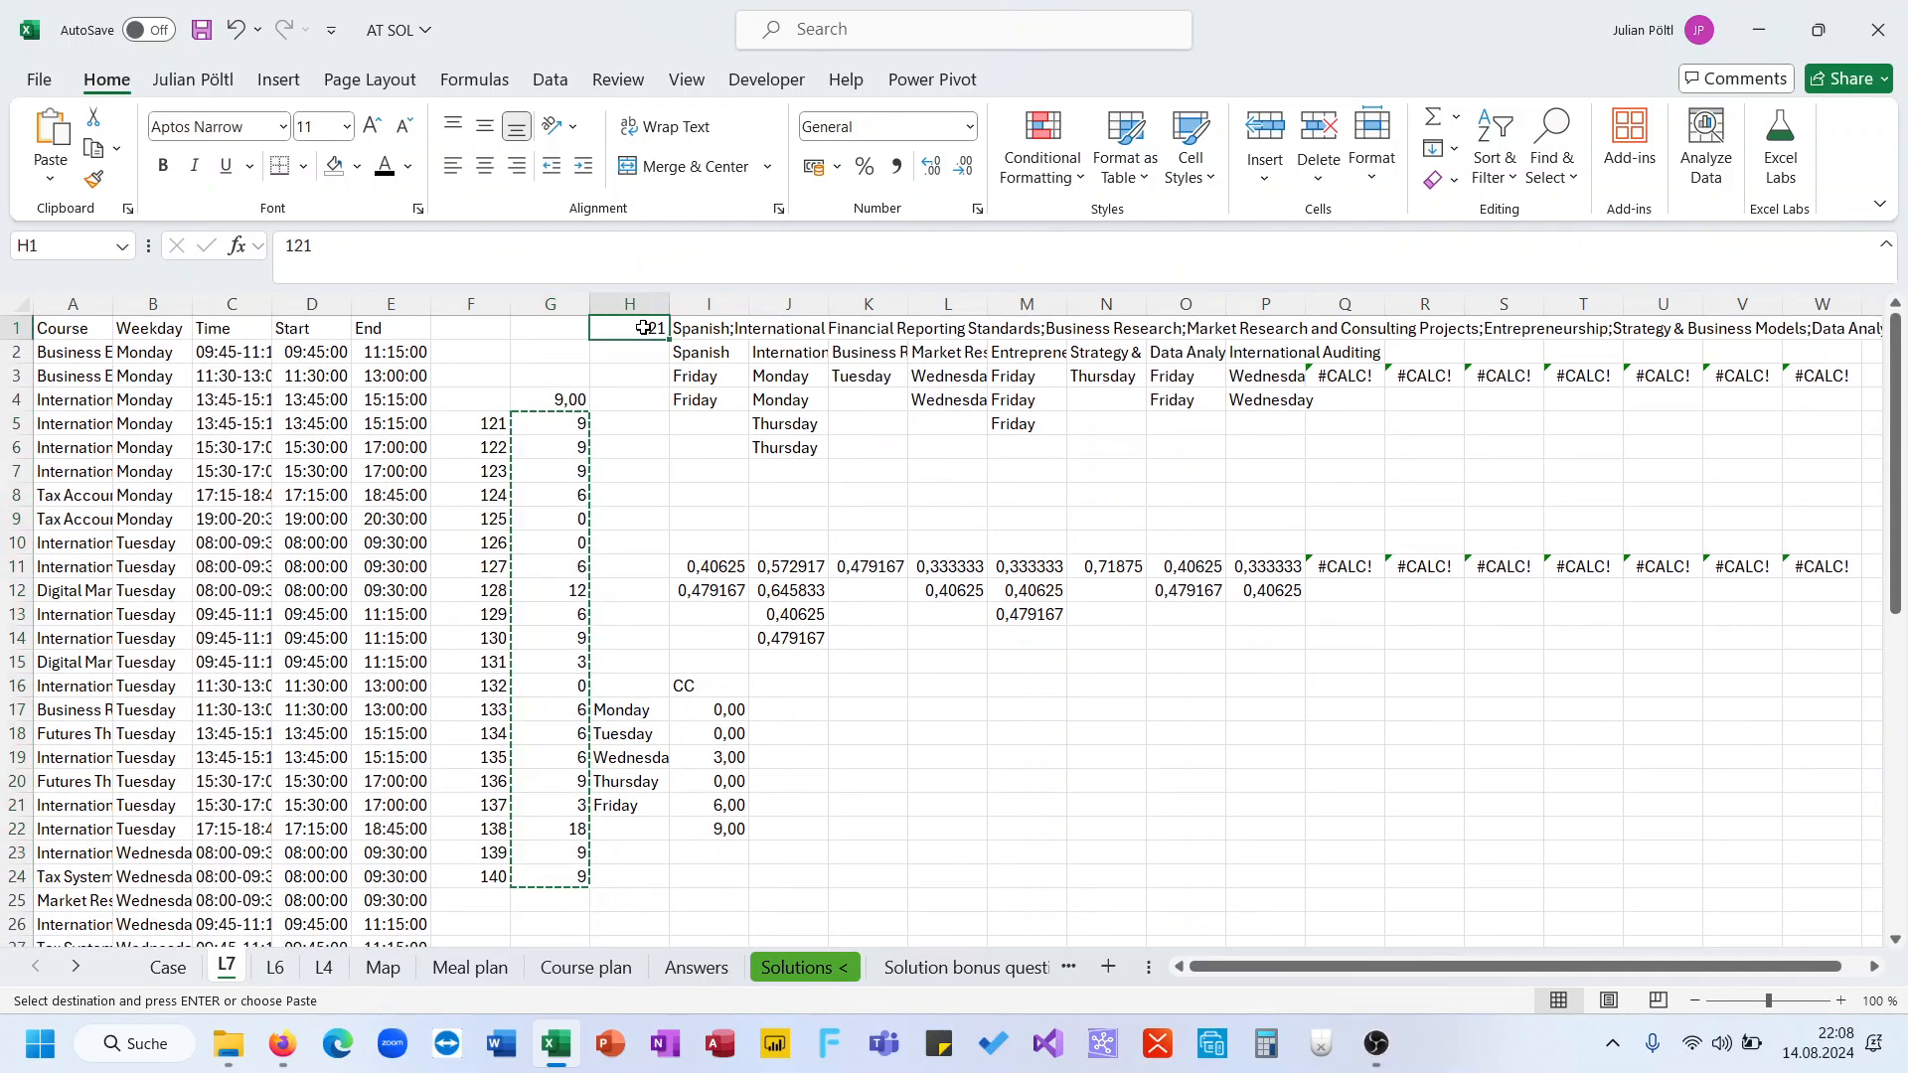
{"action": "type", "text": "122"}
{"action": "key", "text": "Return"}
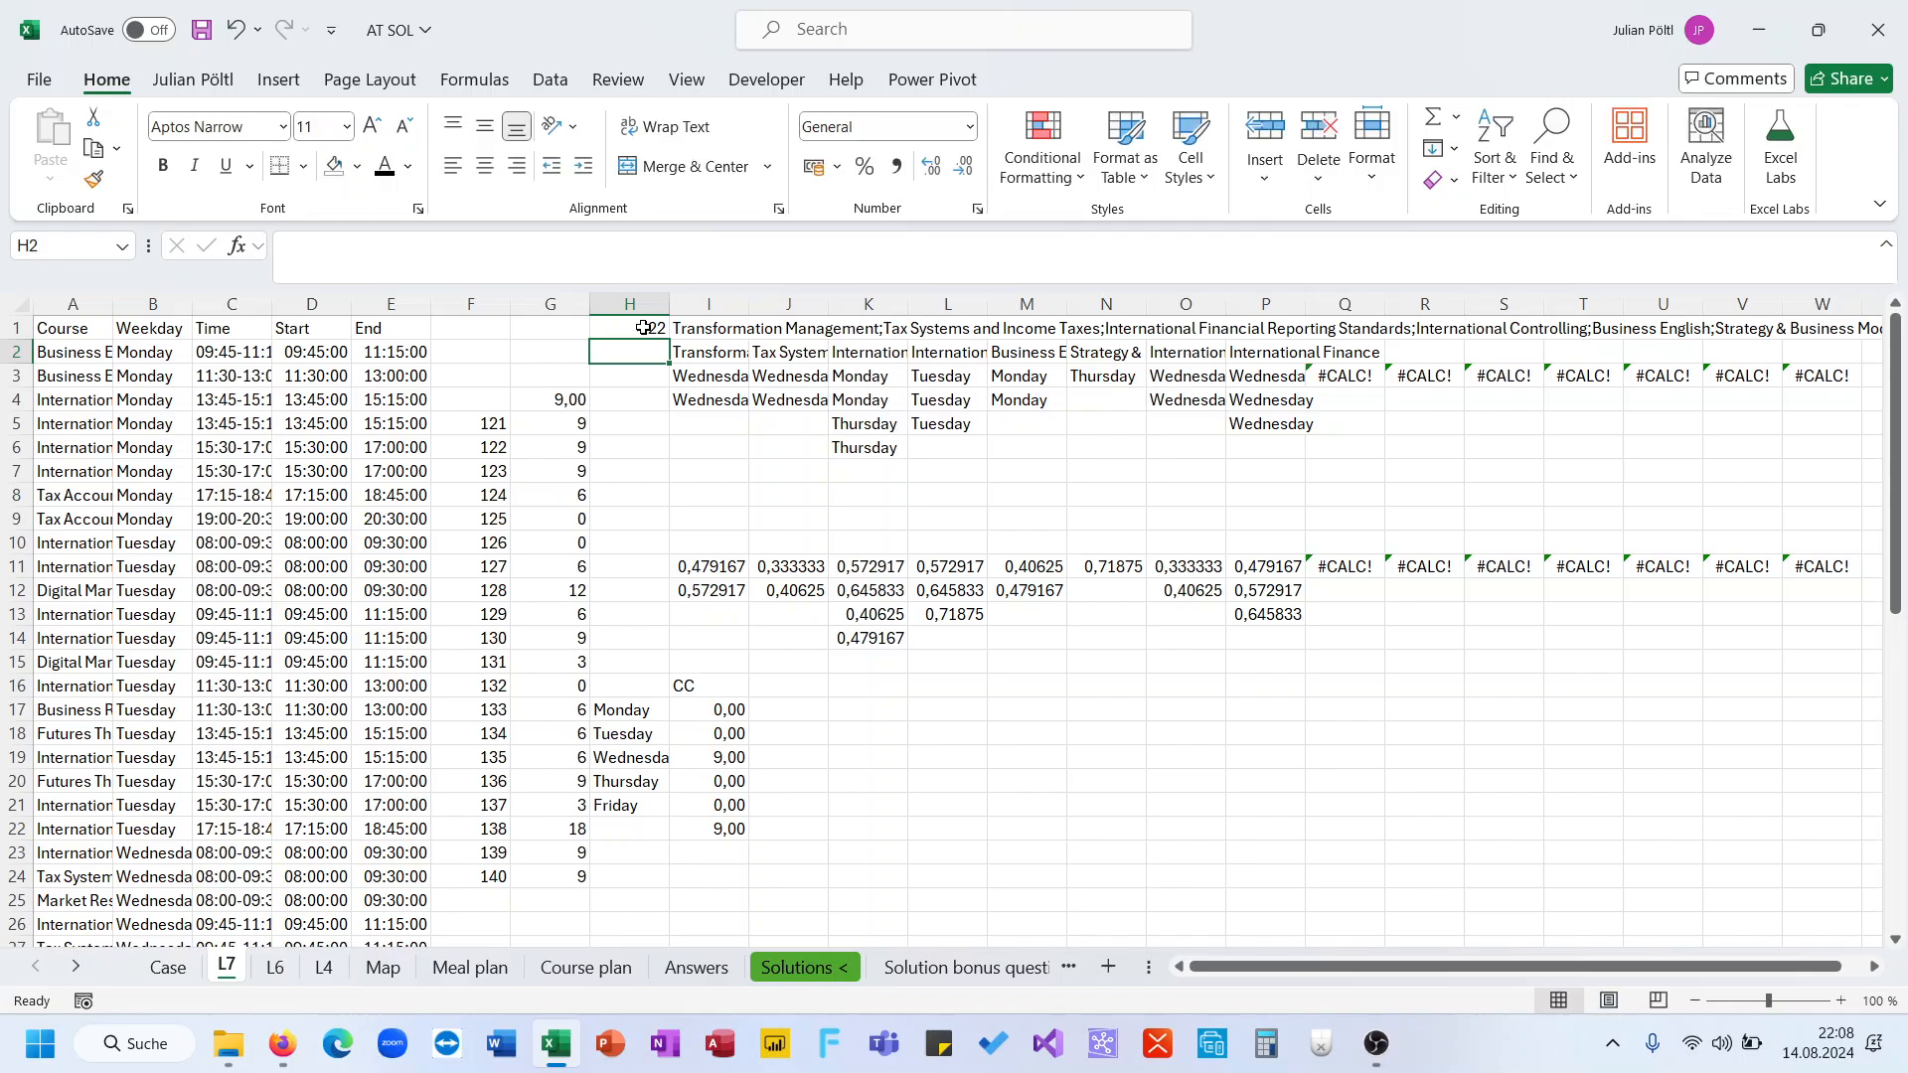
Copy the helper values in I11:J12 and paste them as values into K17:L18
{"action": "left_click", "coordinate": [738, 757]}
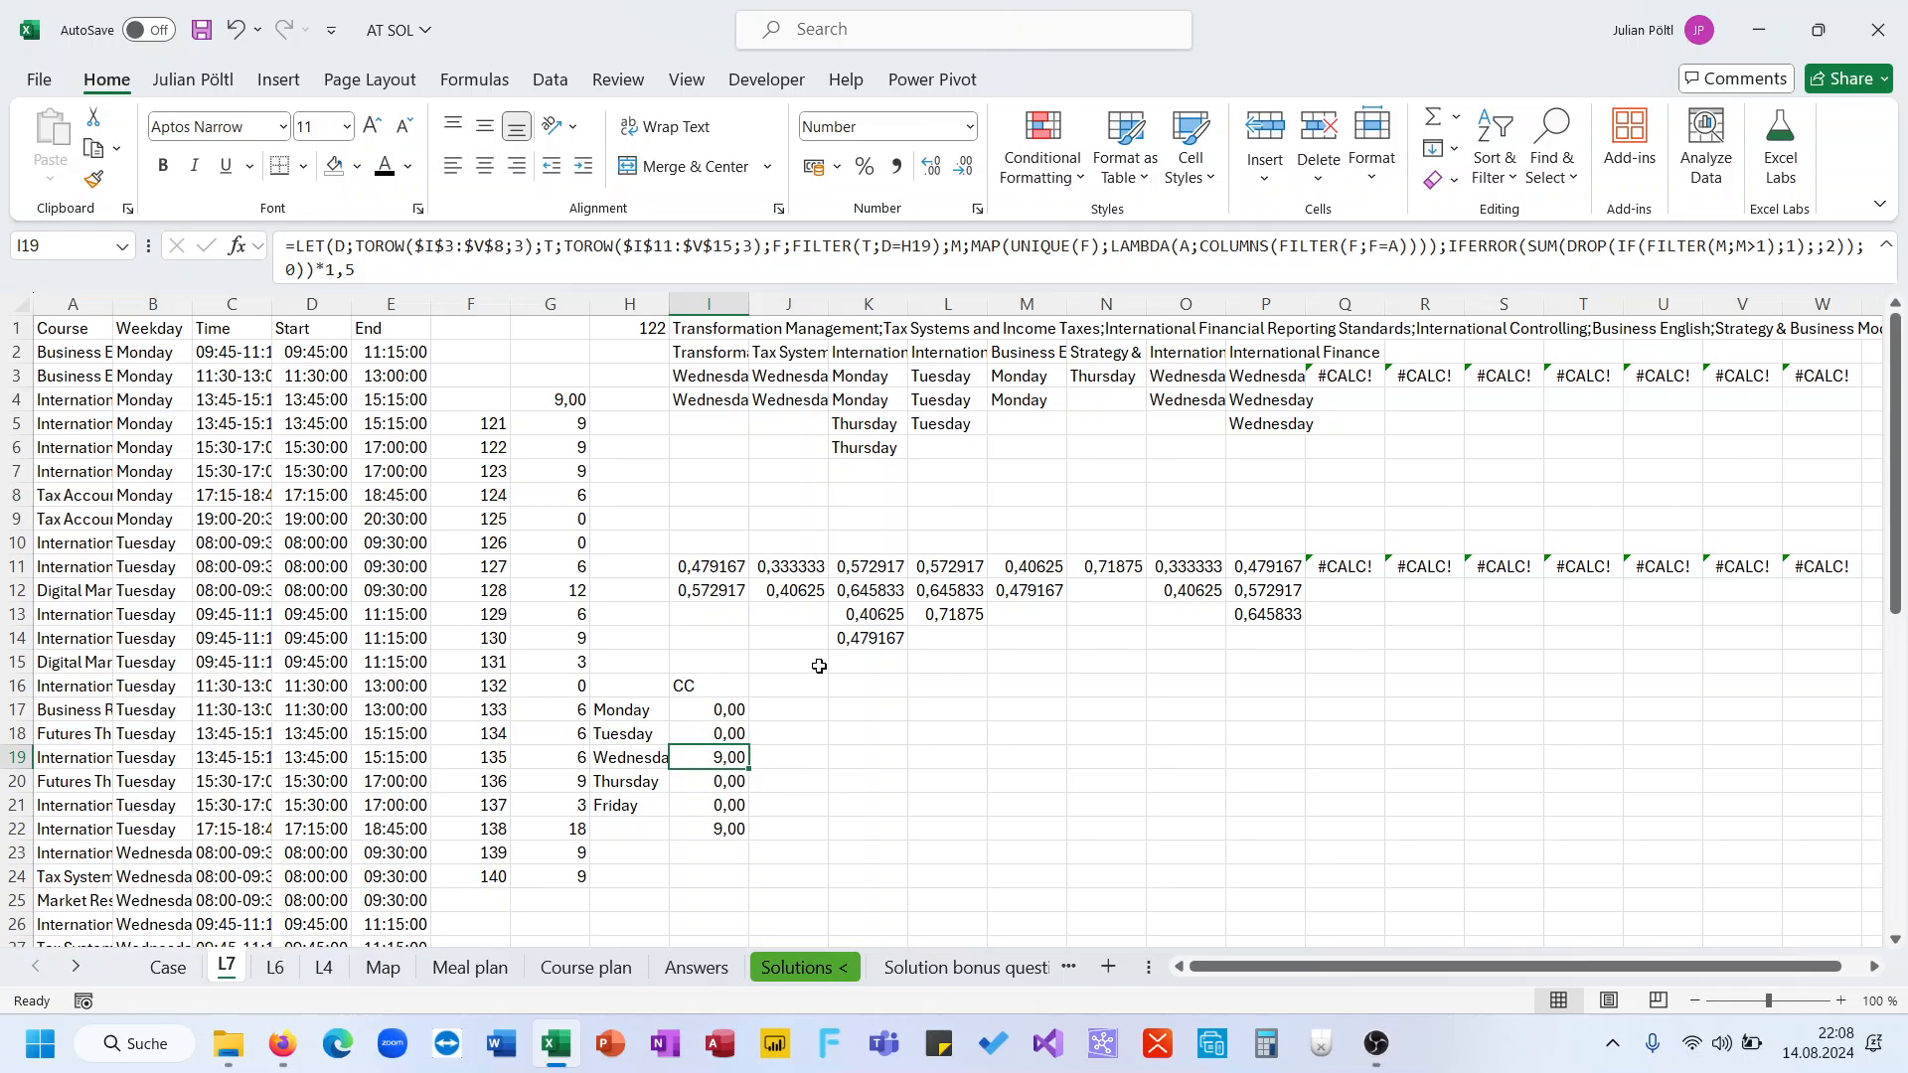
{"action": "left_click", "coordinate": [721, 571]}
{"action": "left_click_drag", "start_coordinate": [720, 571], "coordinate": [790, 594]}
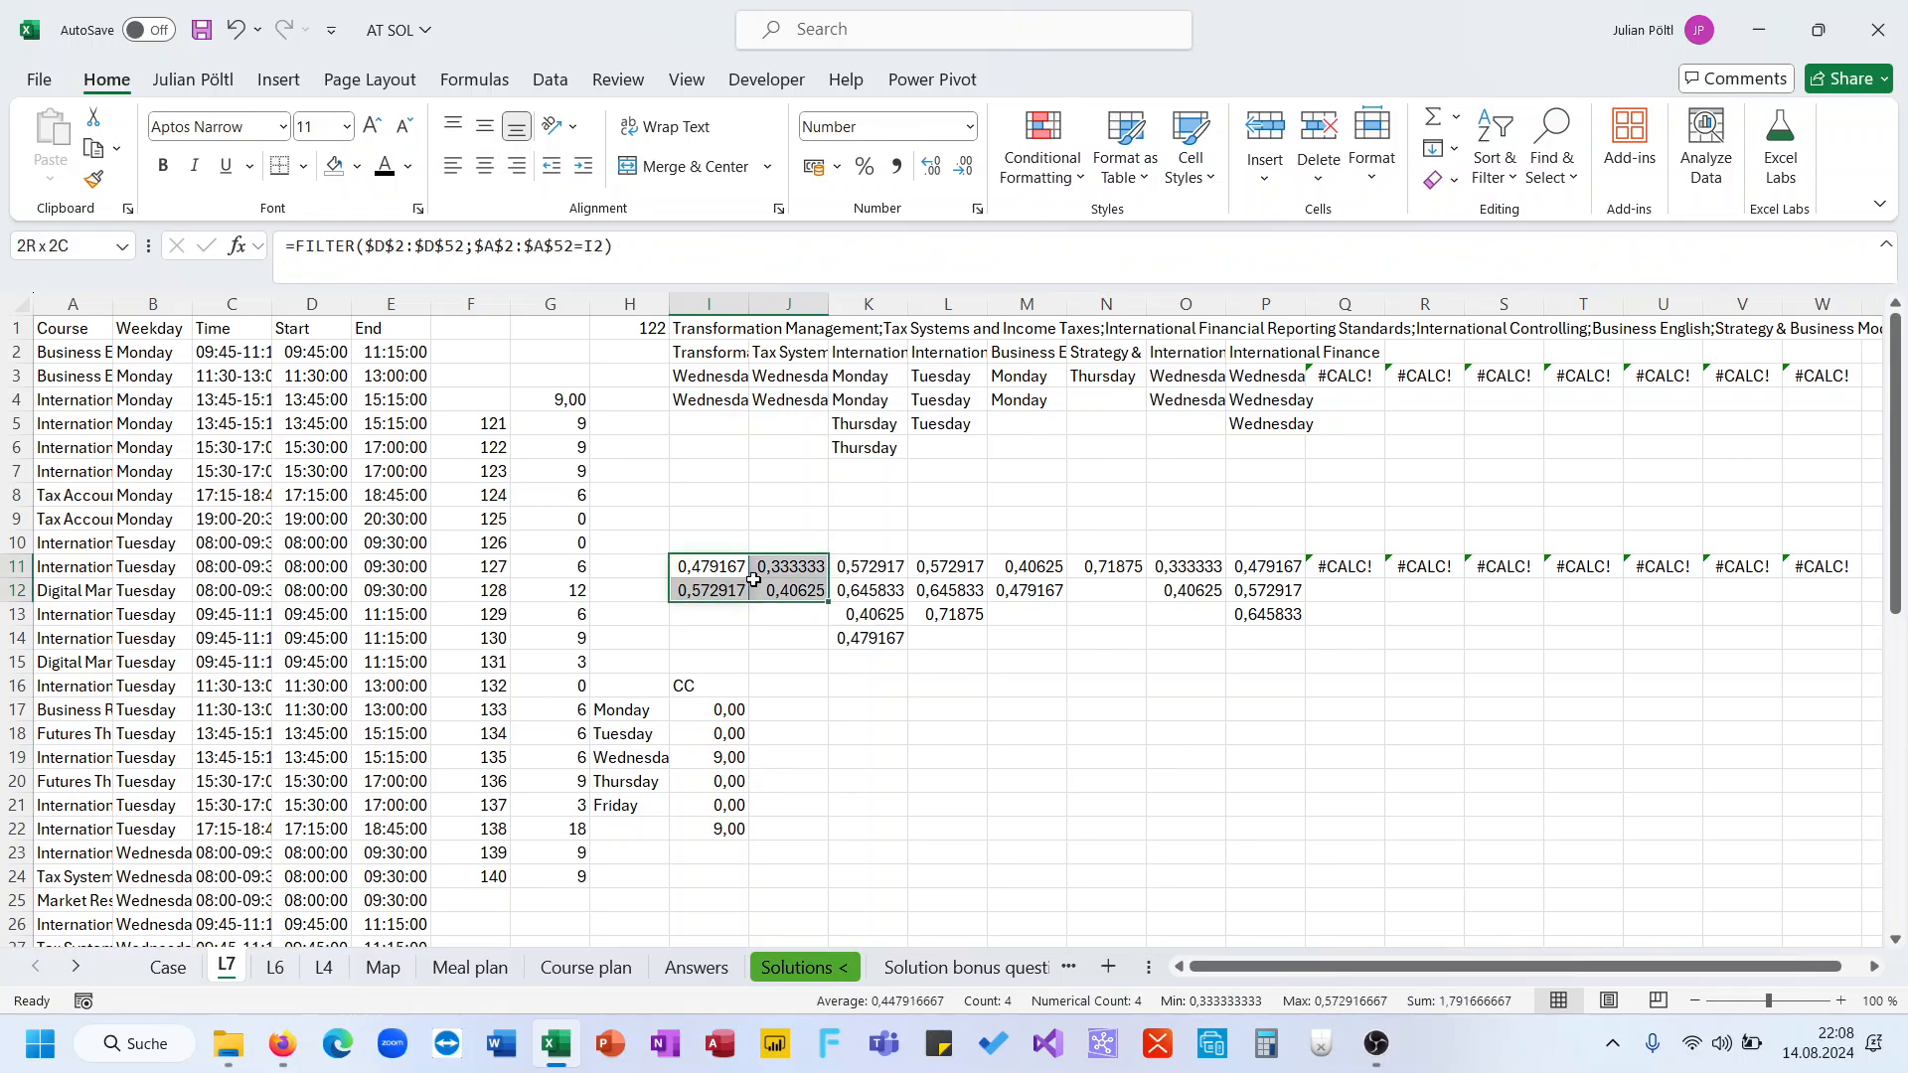
{"action": "key", "text": "ctrl+c"}
{"action": "left_click", "coordinate": [869, 714]}
{"action": "key", "text": "ctrl+shift+v"}
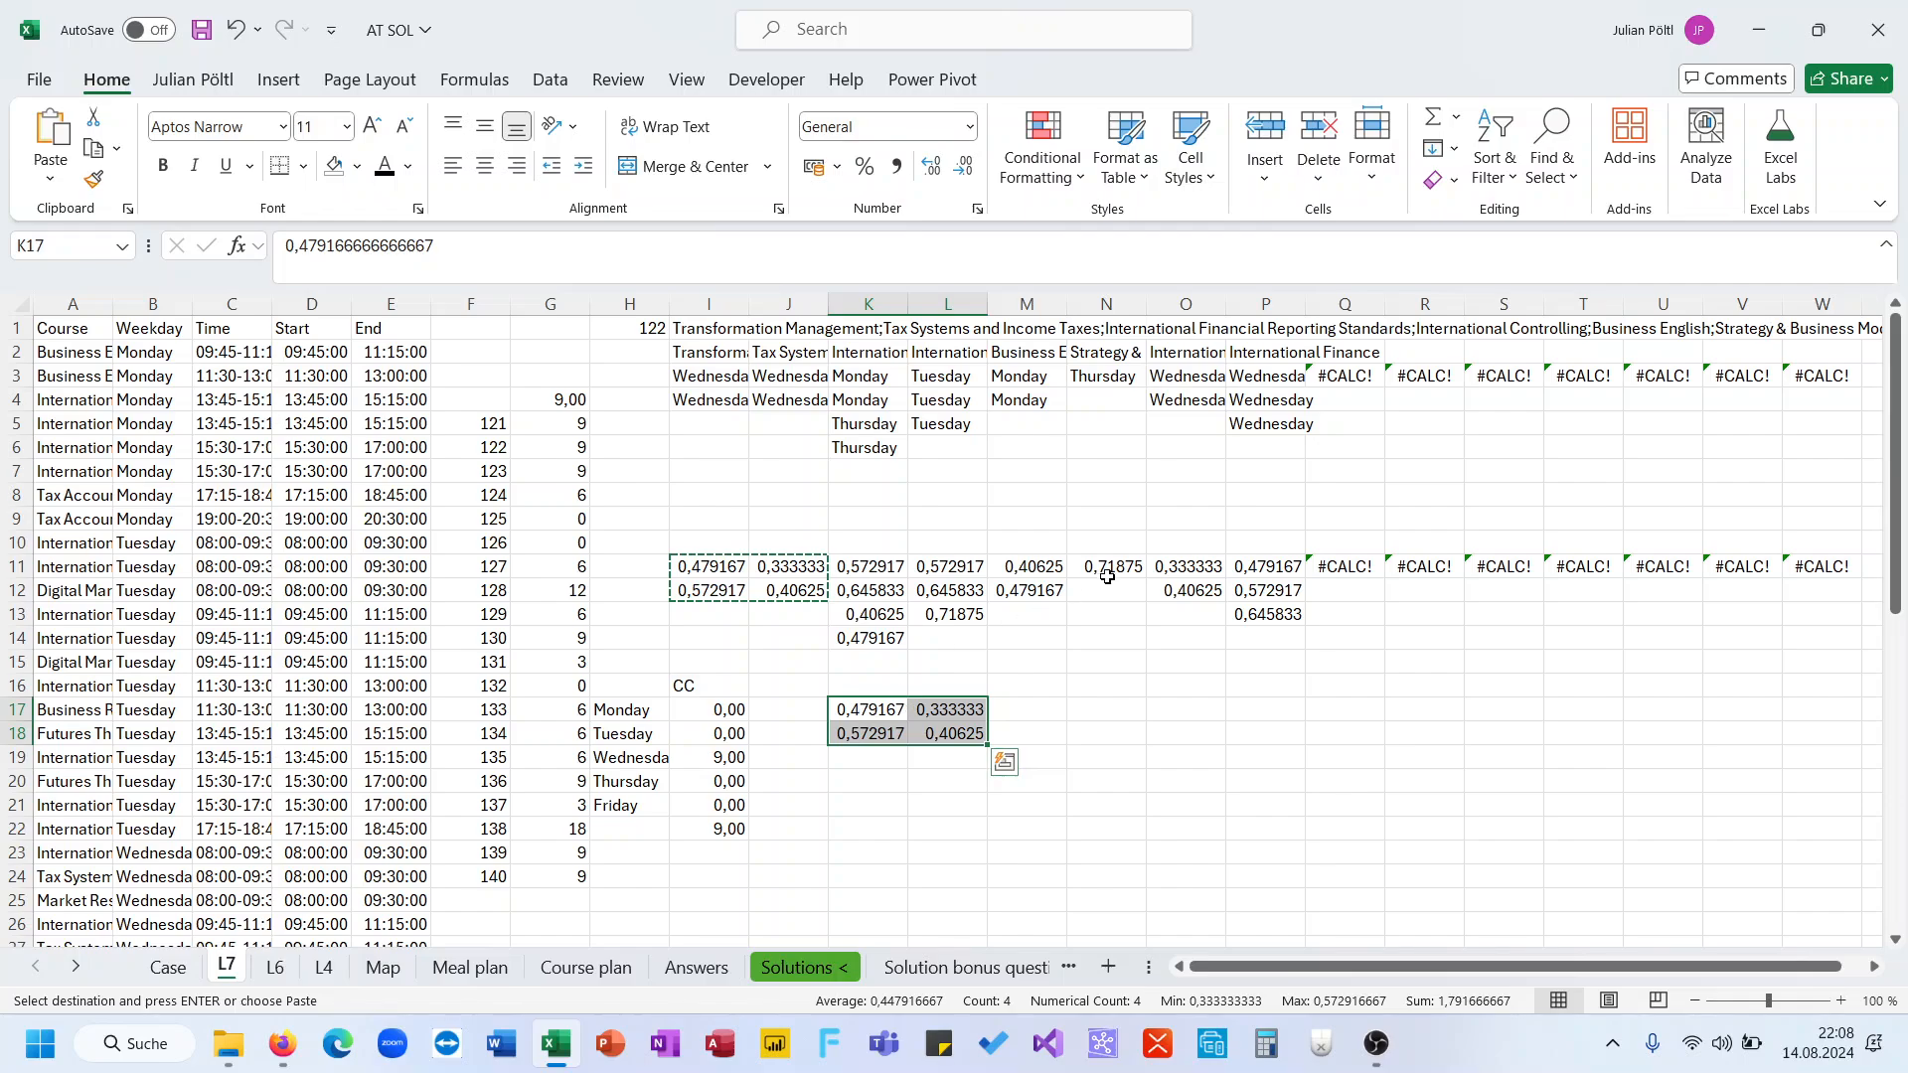
Copy the helper values in O11:P13 and paste them into M17:N19
{"action": "left_click", "coordinate": [1256, 567]}
{"action": "left_click_drag", "start_coordinate": [1260, 592], "coordinate": [1262, 611]}
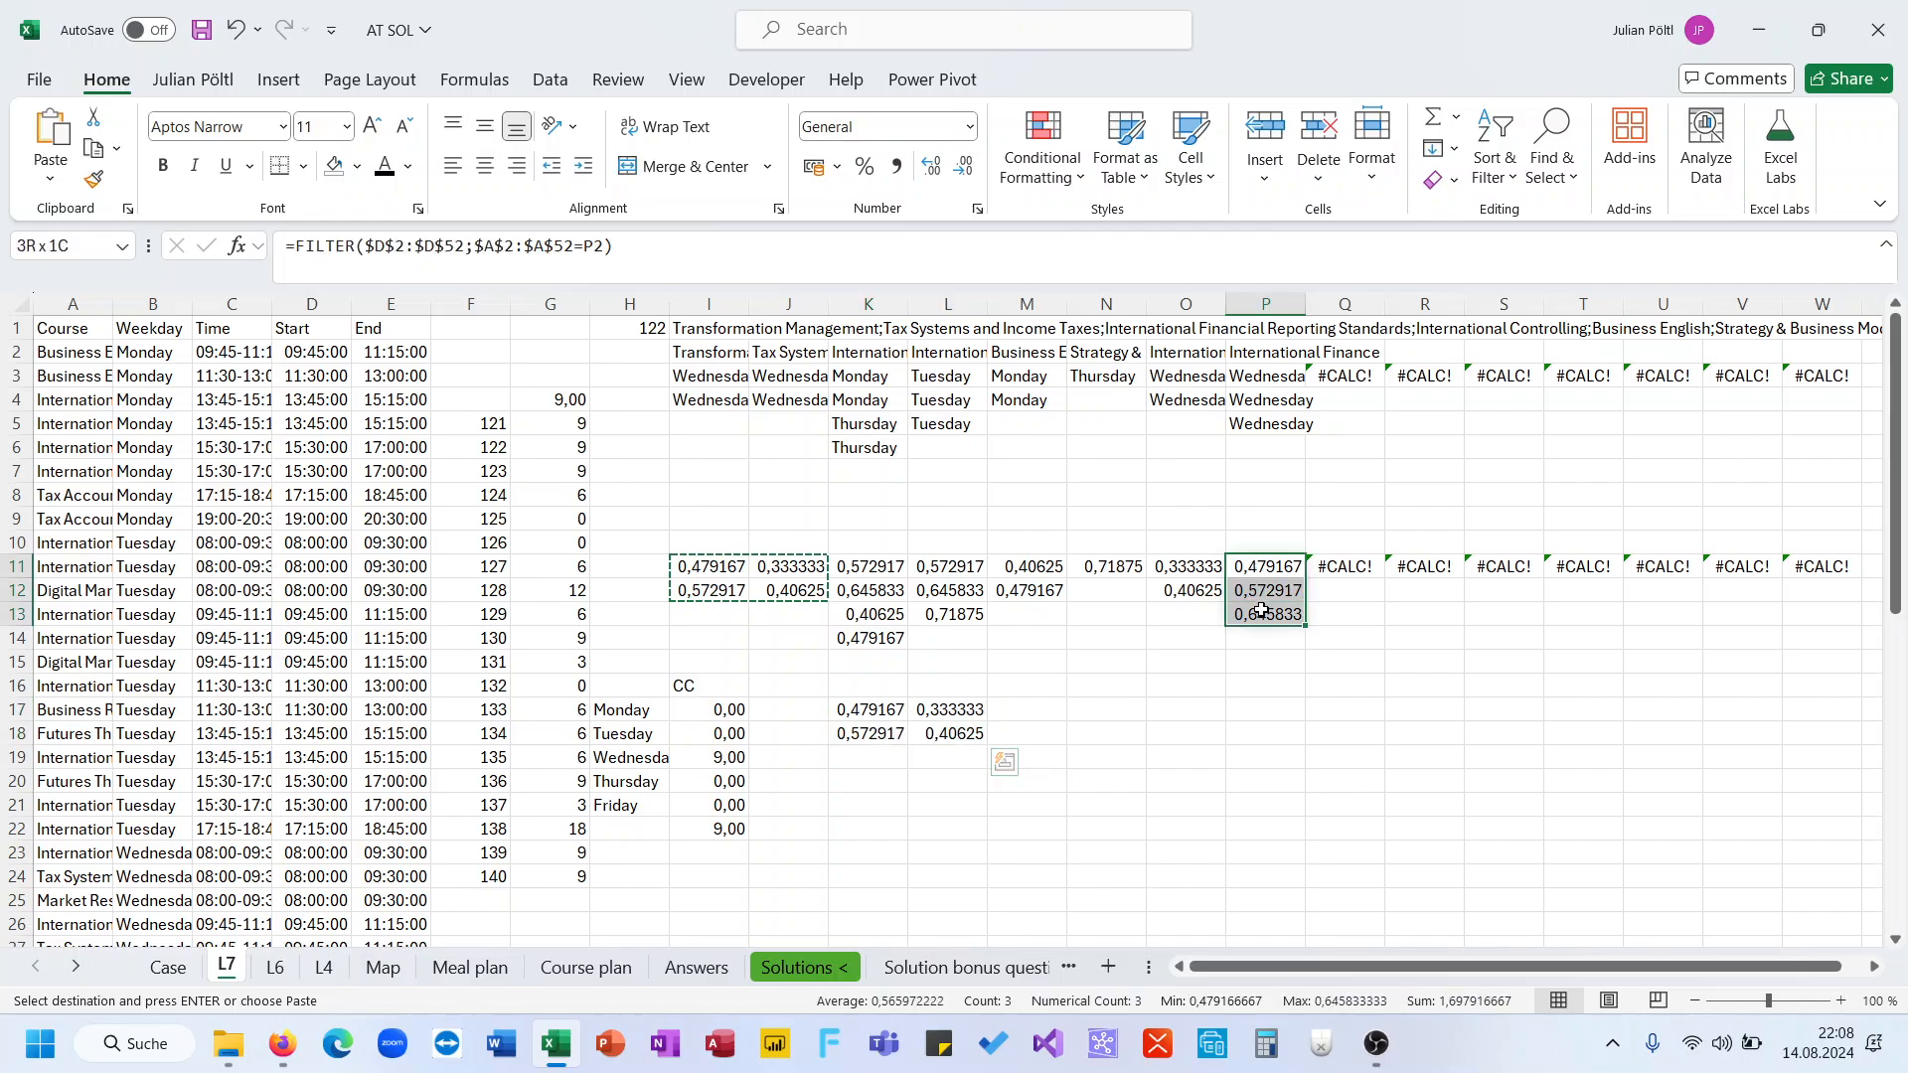
{"action": "key", "text": "ctrl+c"}
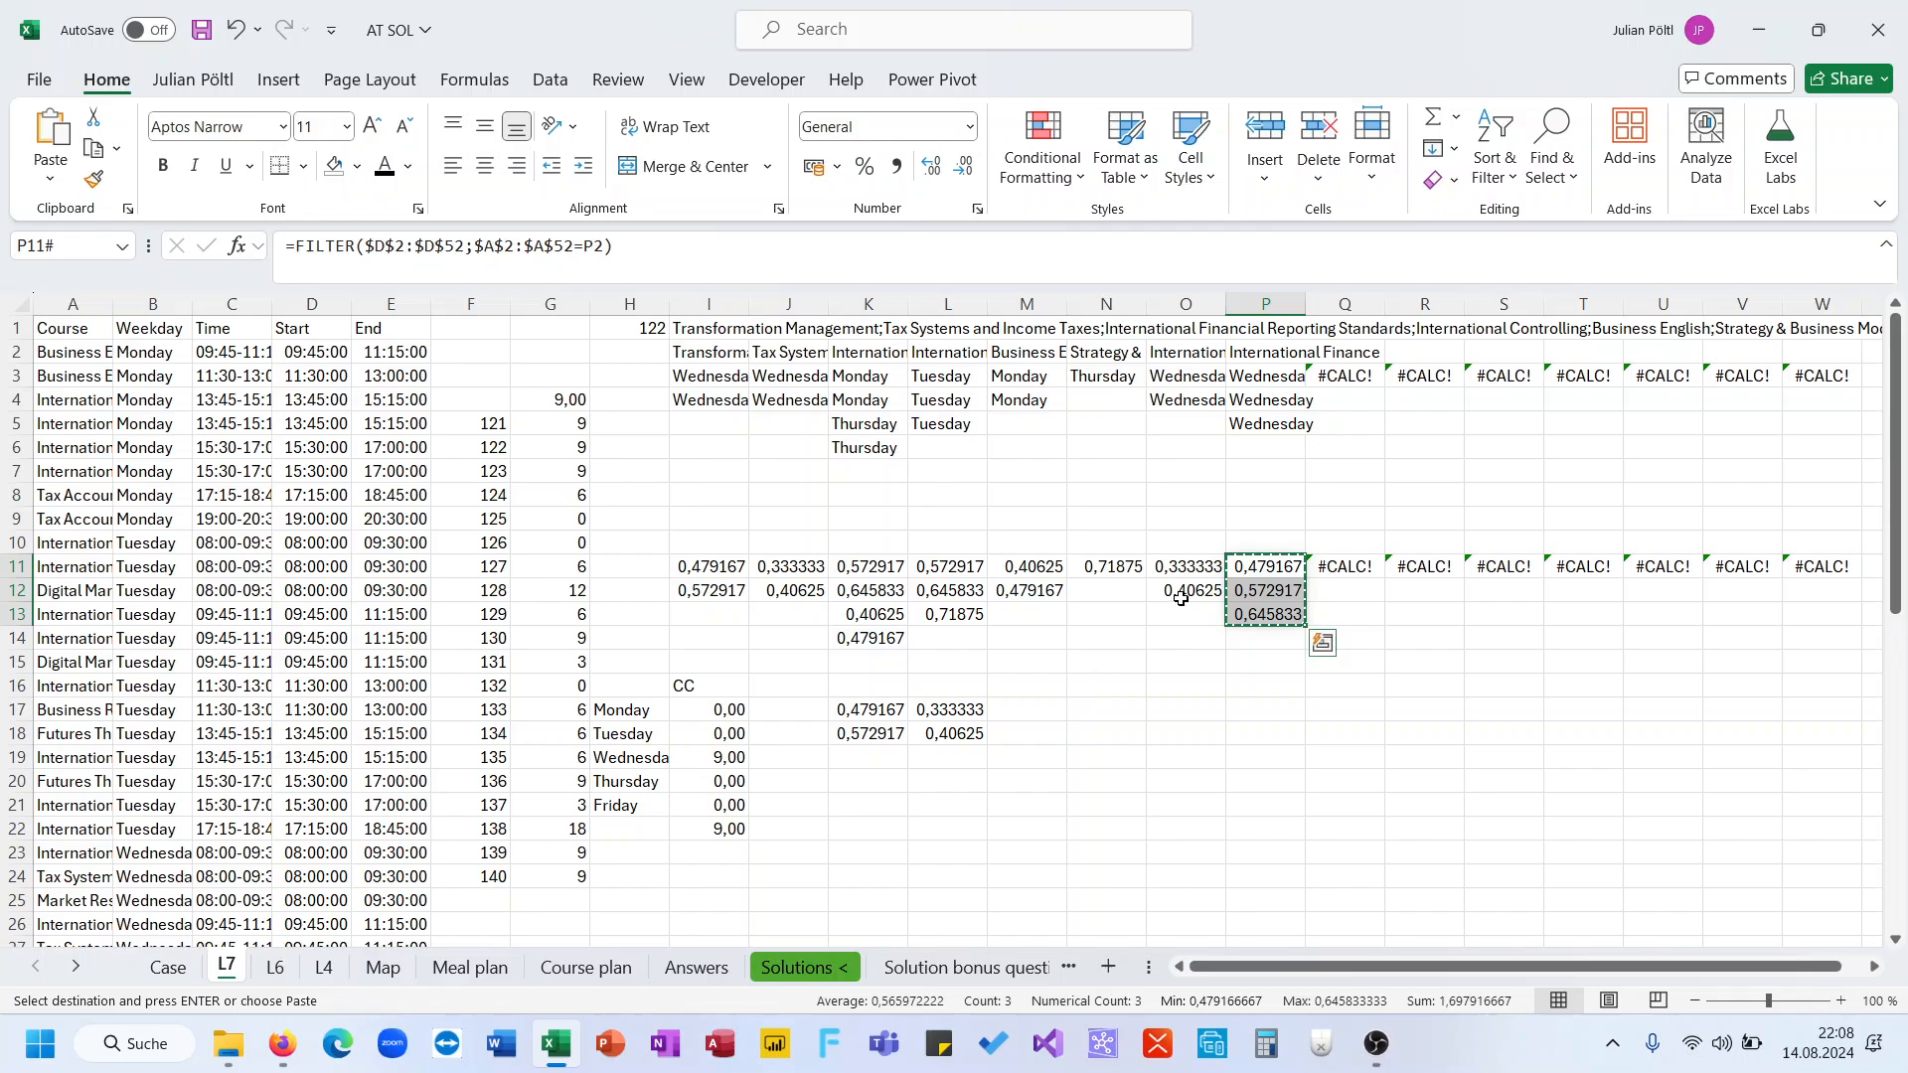
{"action": "left_click_drag", "start_coordinate": [1198, 559], "coordinate": [1262, 611]}
{"action": "key", "text": "ctrl+c"}
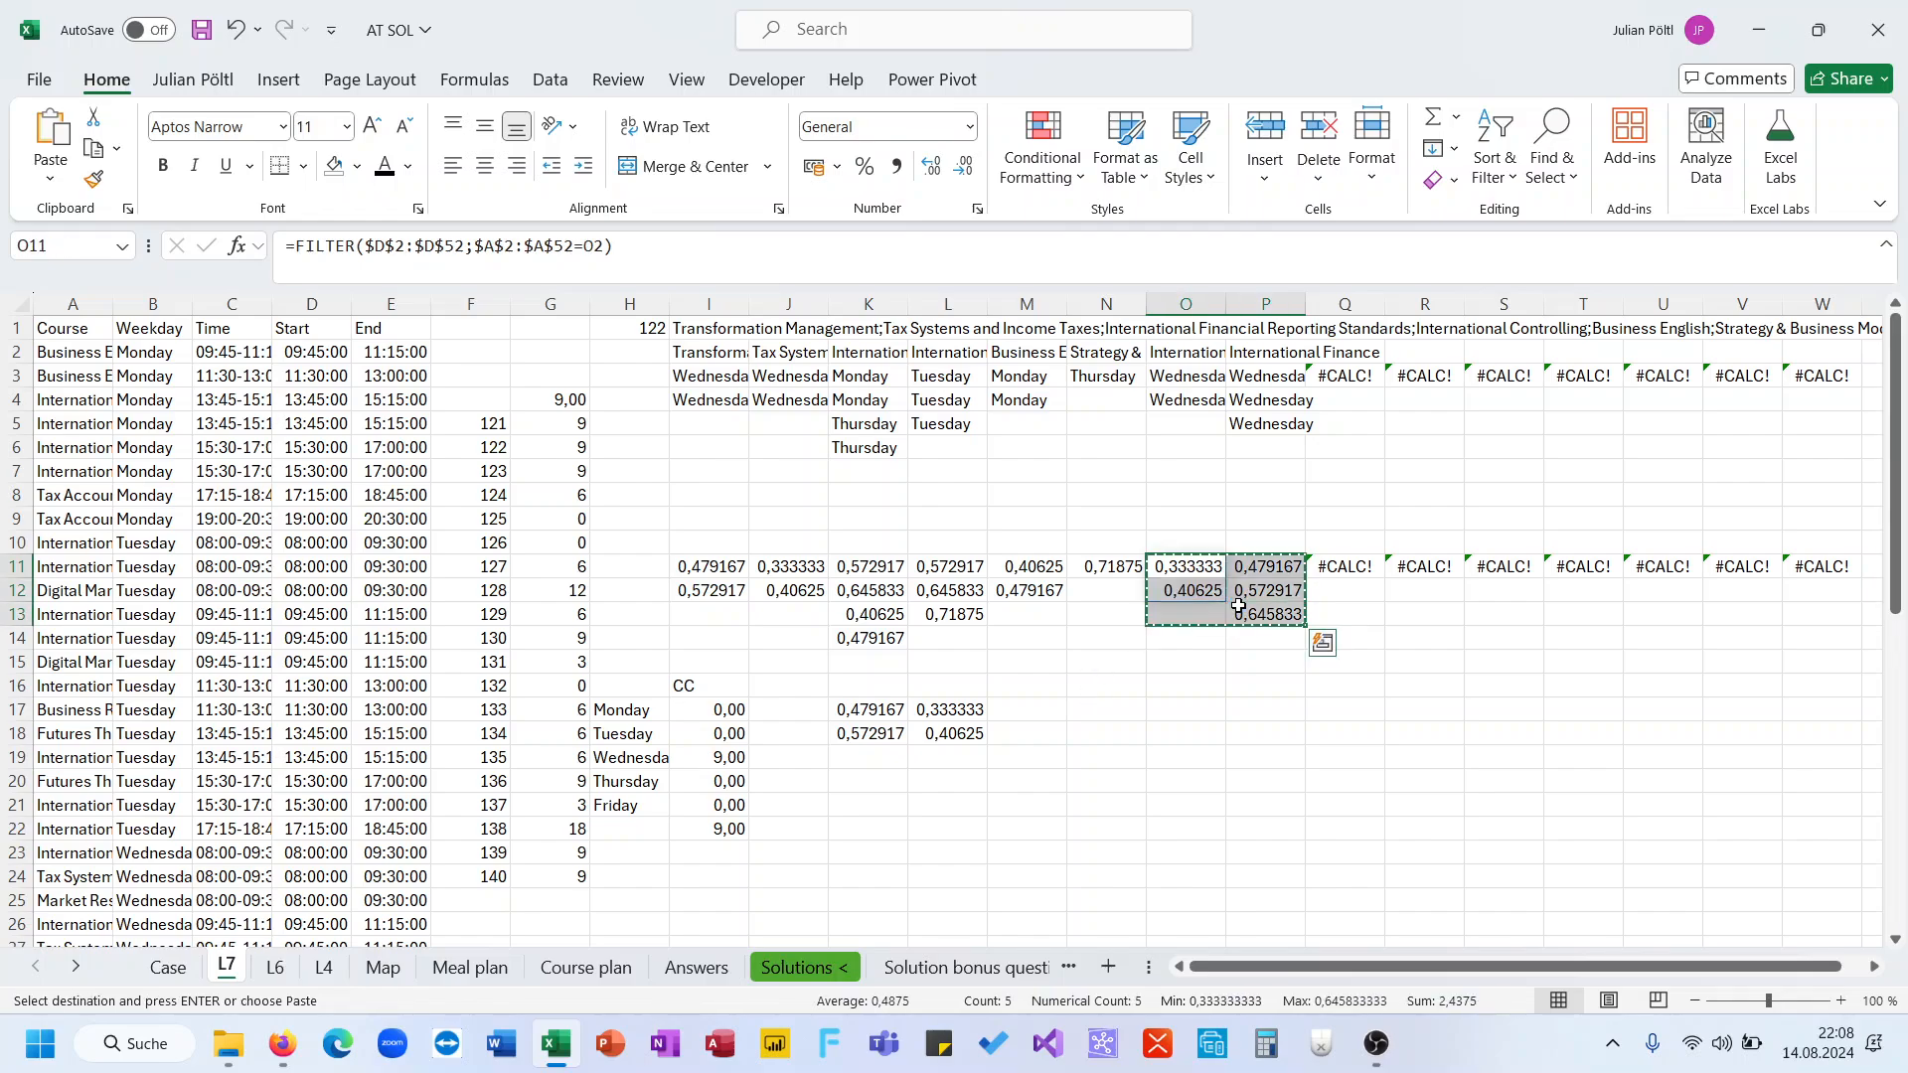
{"action": "left_click", "coordinate": [1027, 706]}
{"action": "key", "text": "ctrl+v"}
In M21, enter =TOCOL(K17:N19;3) to stack the helper values into one column, ignoring blanks and errors
{"action": "left_click", "coordinate": [1027, 805]}
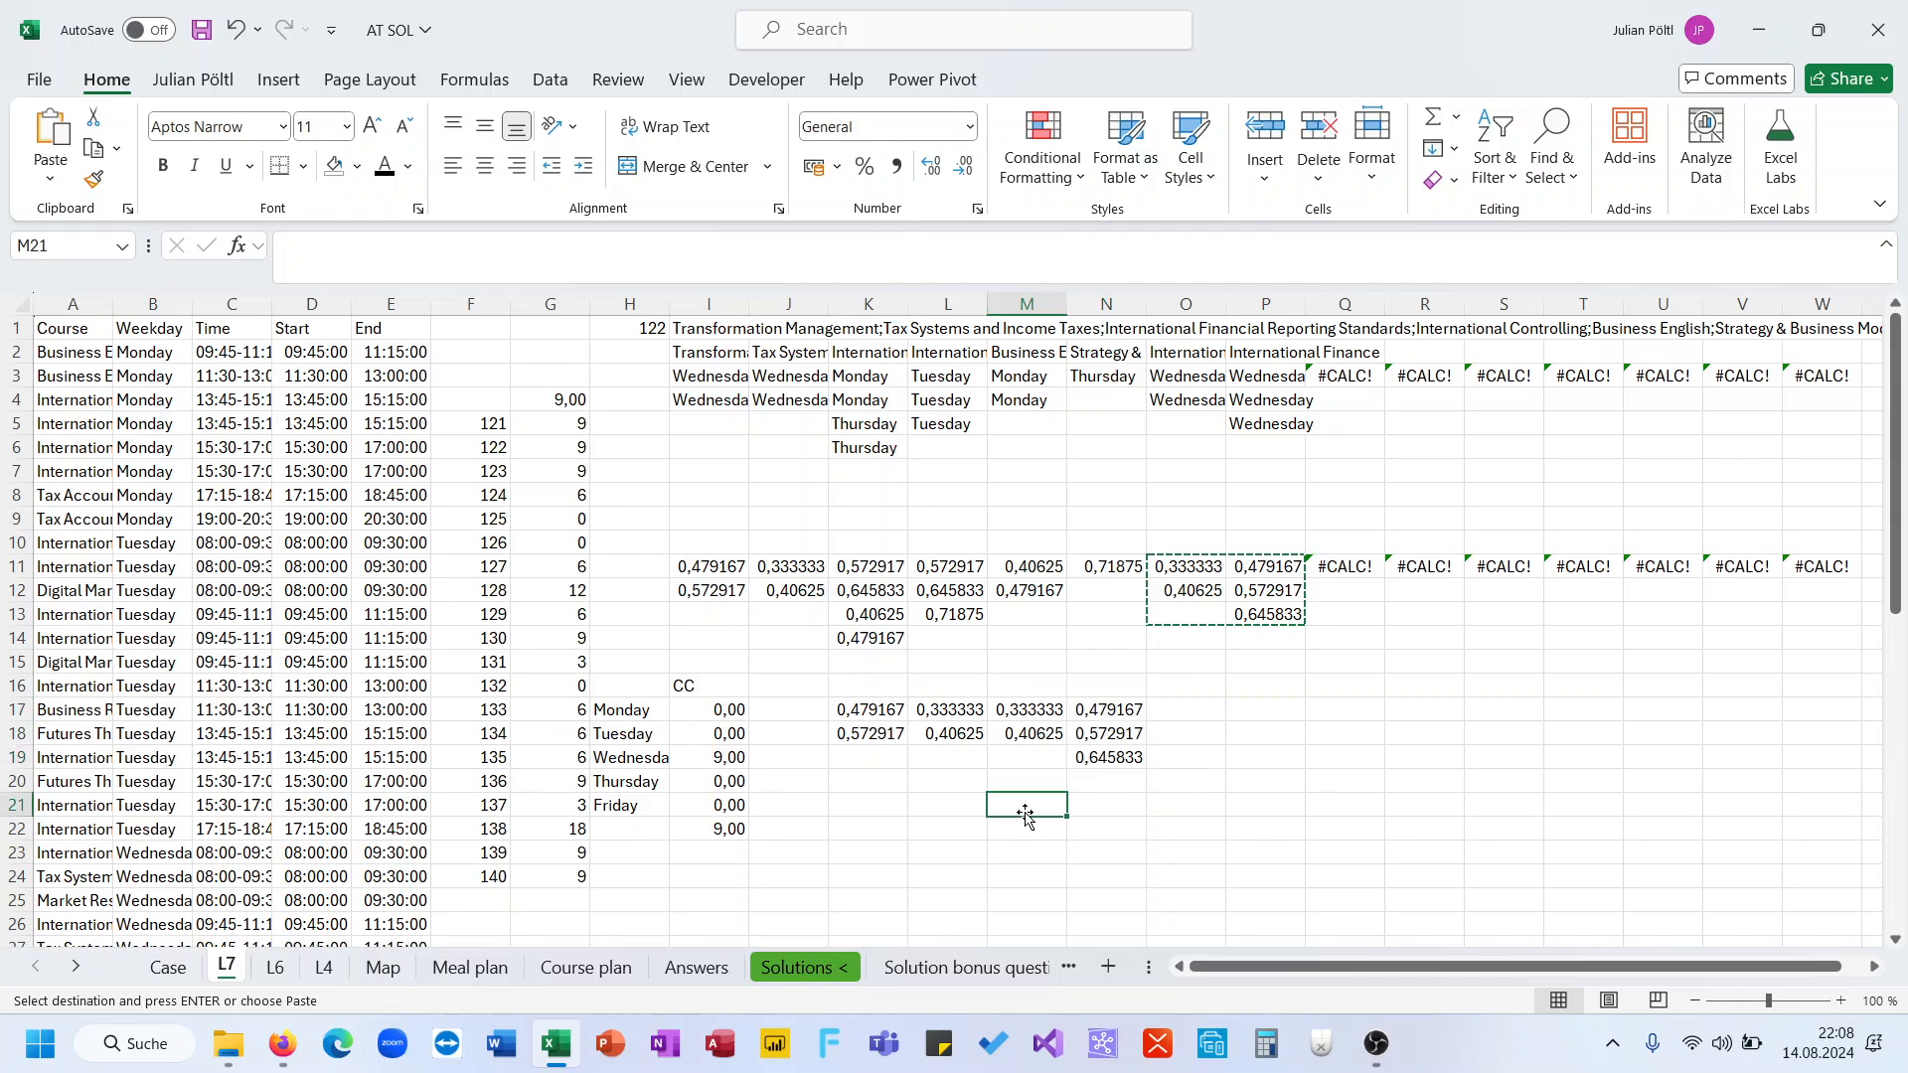
{"action": "type", "text": "=toc"}
{"action": "key", "text": "Tab"}
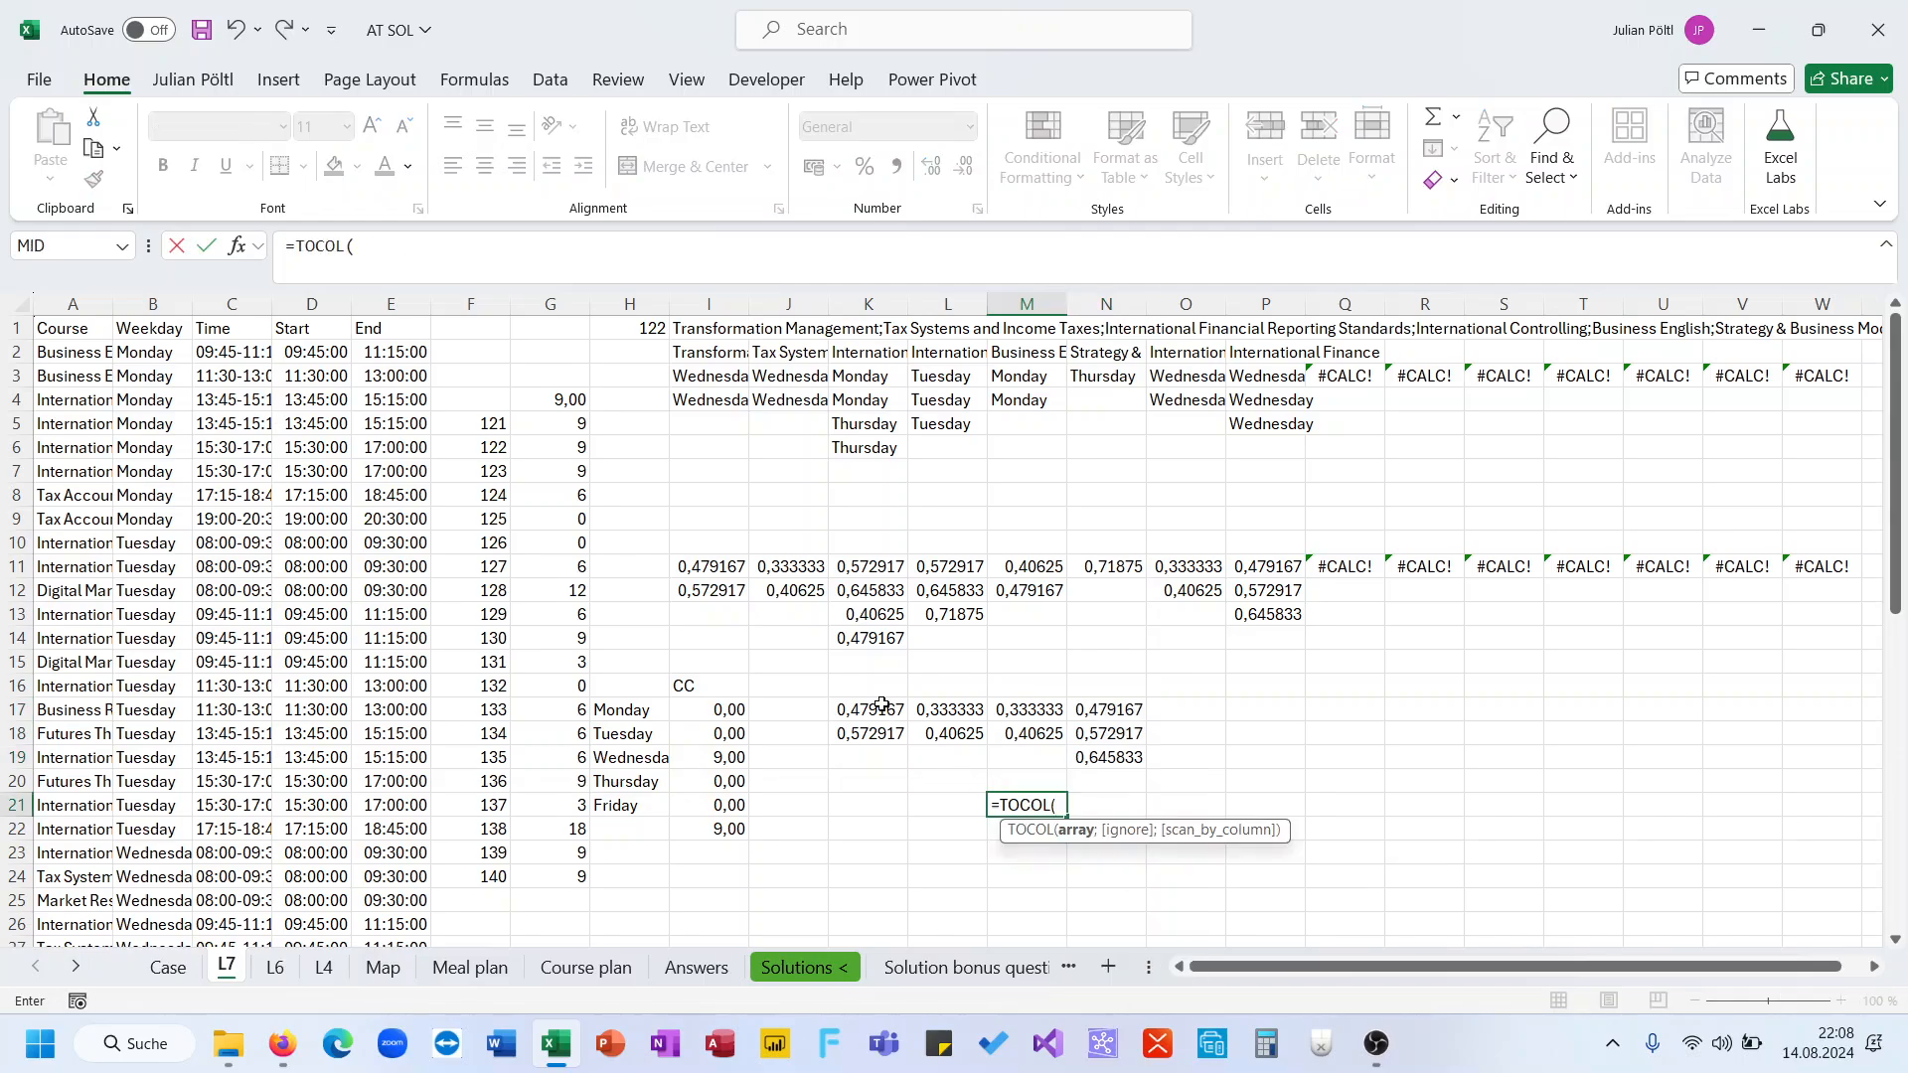
{"action": "left_click_drag", "start_coordinate": [872, 709], "coordinate": [1084, 760]}
{"action": "type", "text": ";3"}
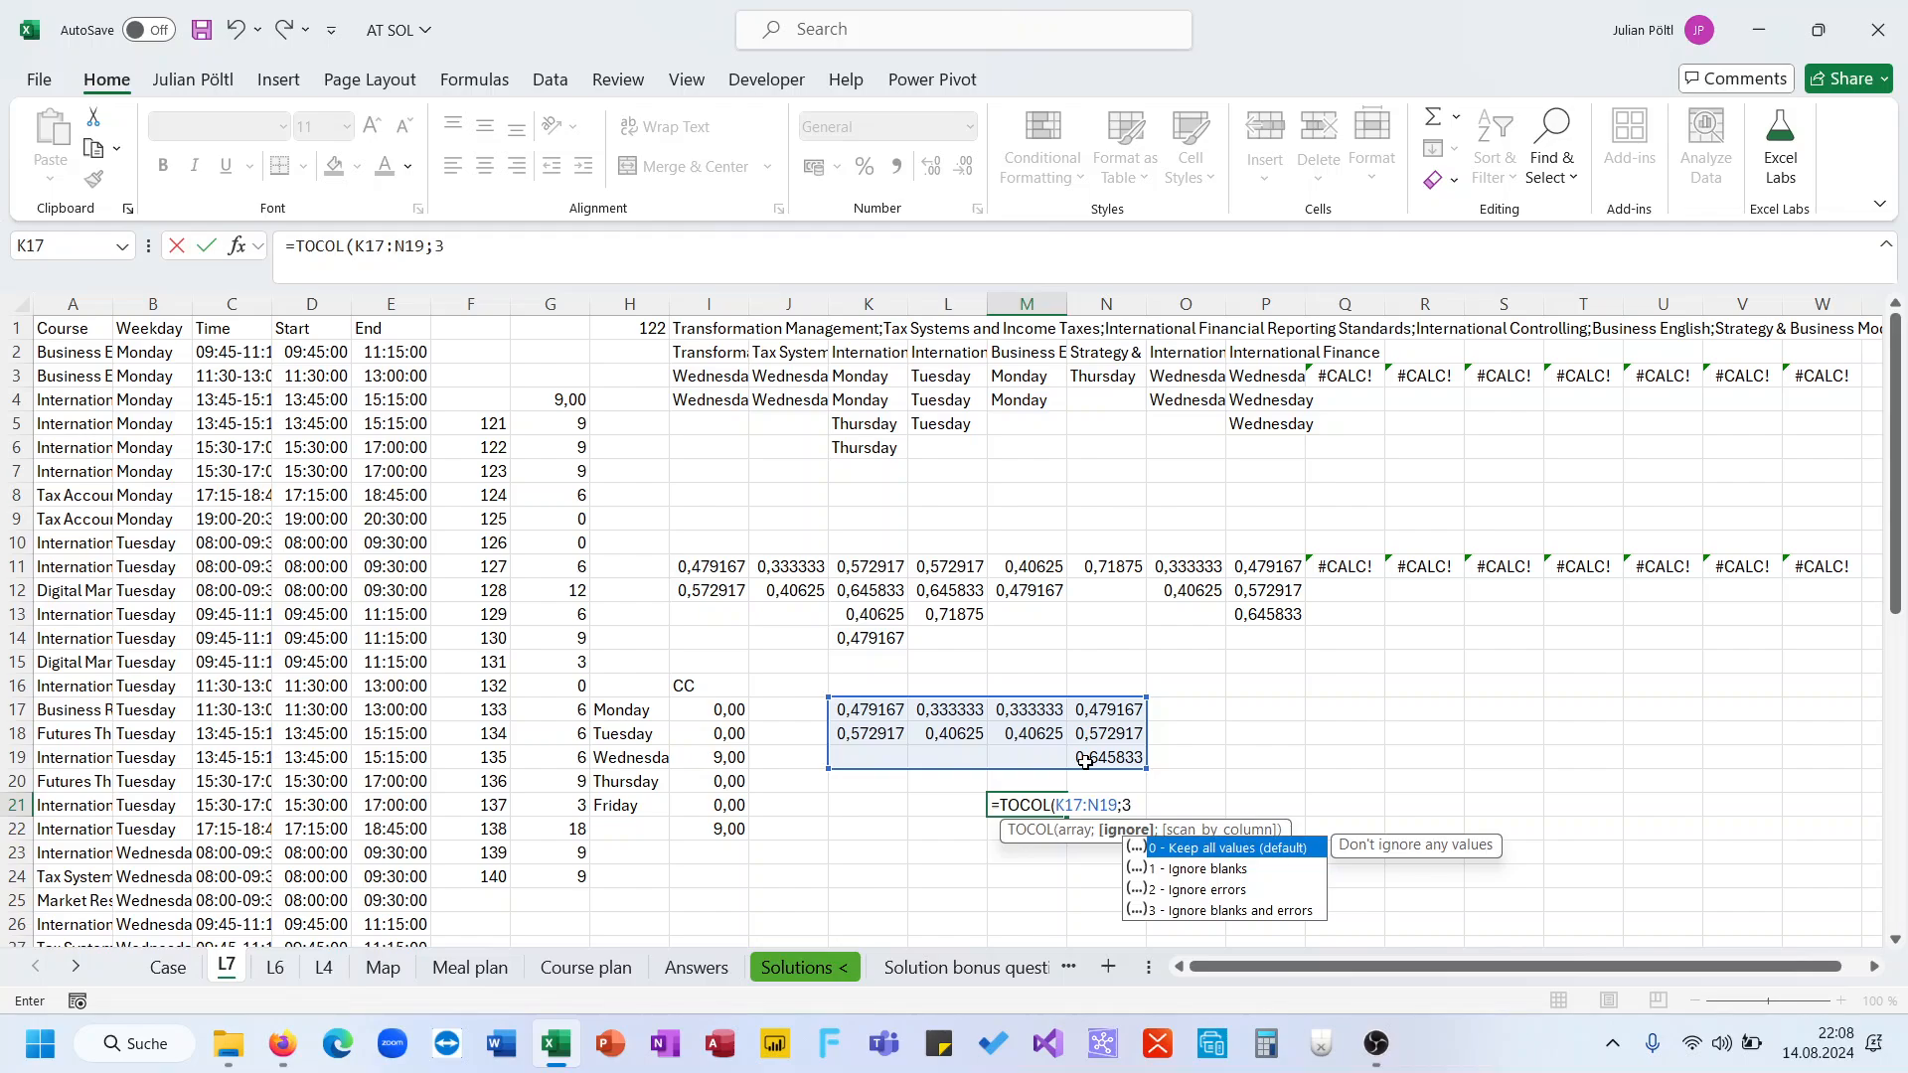
{"action": "type", "text": ")"}
{"action": "key", "text": "Return"}
Wrap M21's formula in SORT so it reads =SORT(TOCOL(K17:N19;3))
{"action": "key", "text": "Up"}
{"action": "key", "text": "Right"}
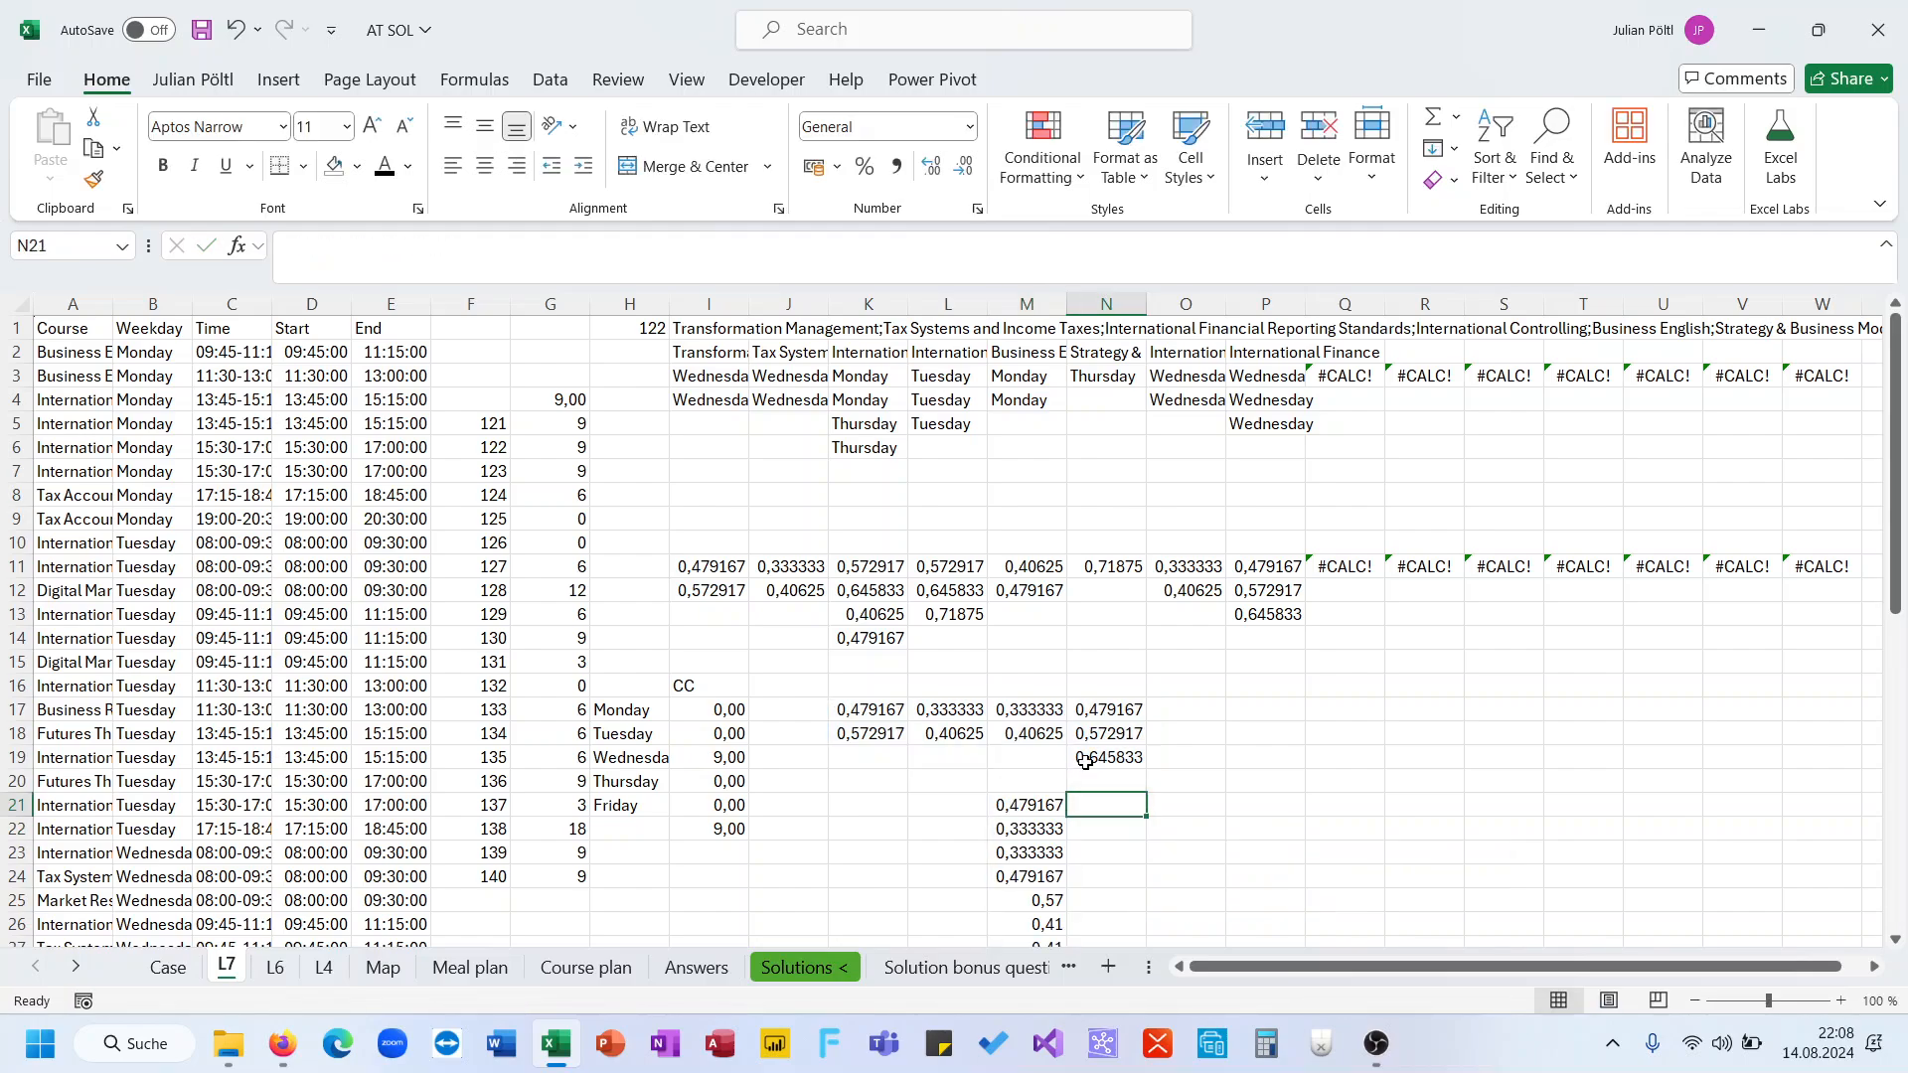
{"action": "key", "text": "Left"}
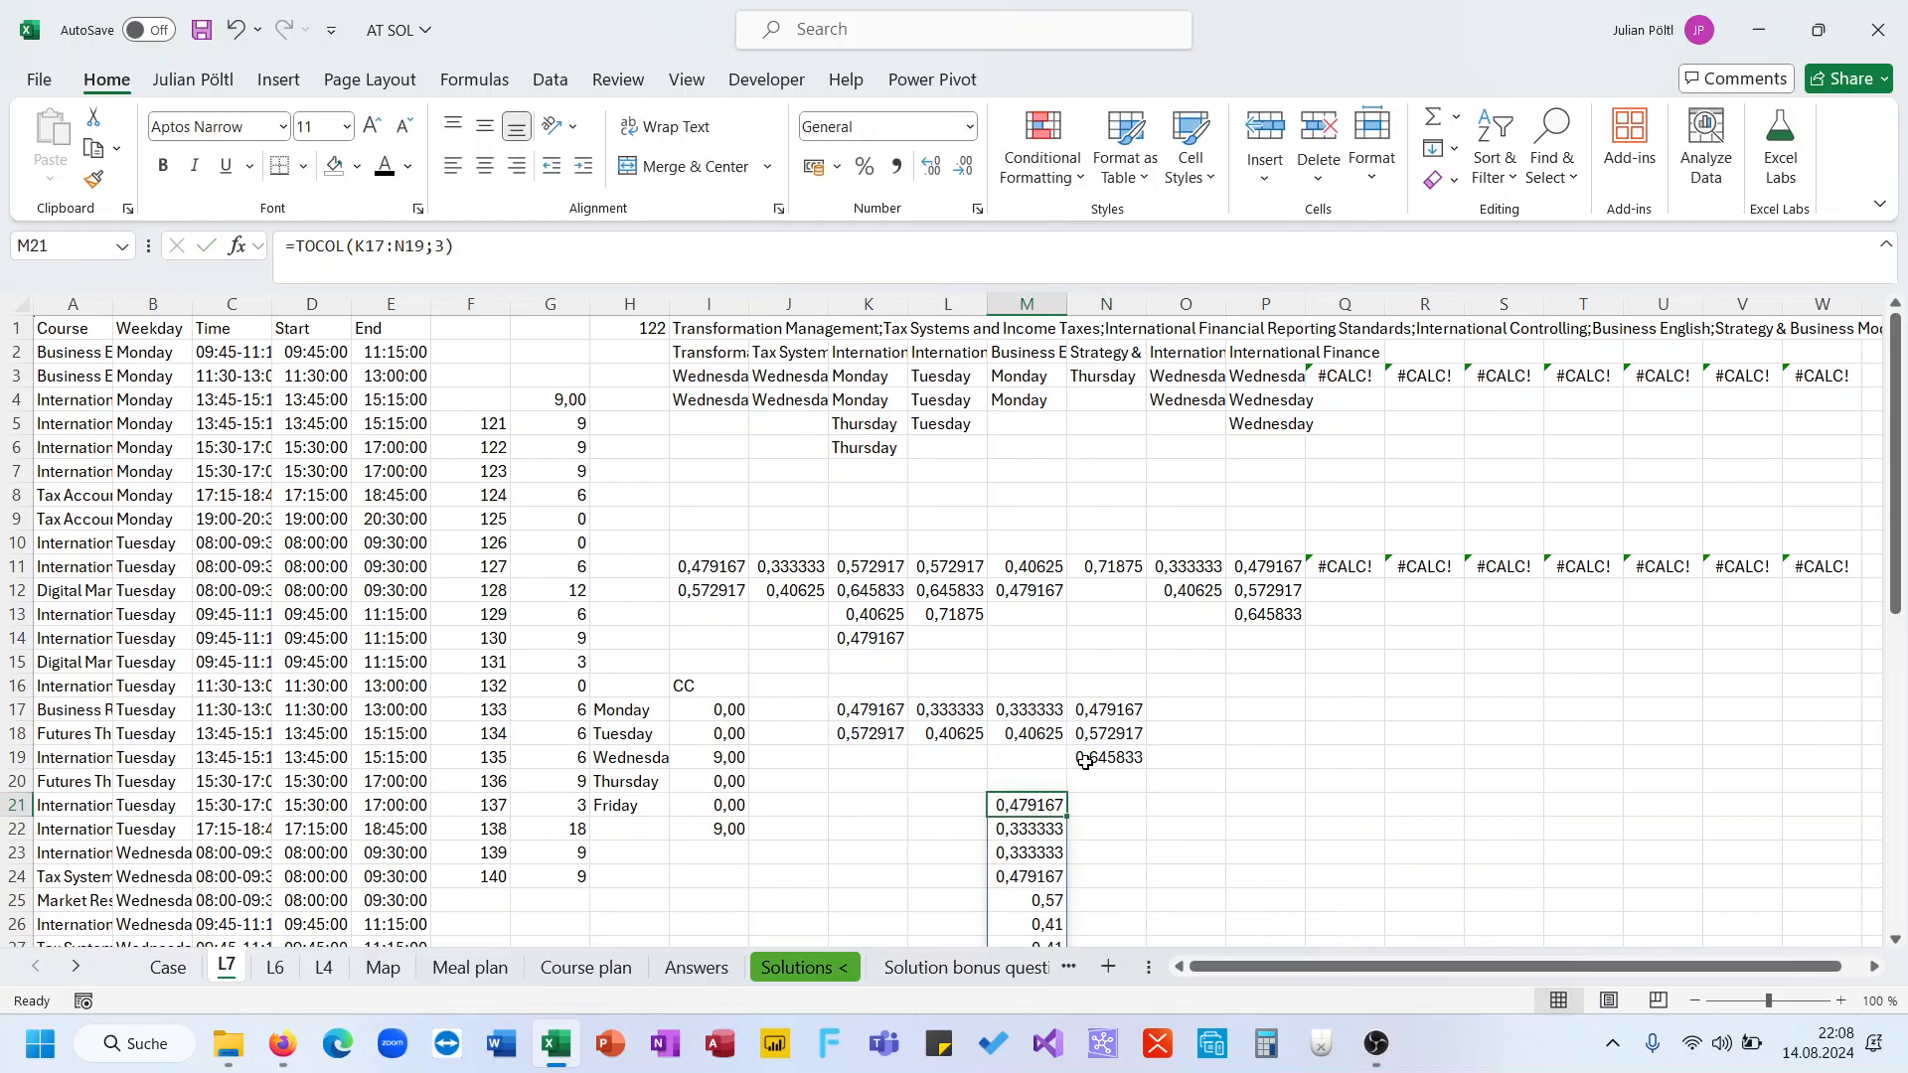
{"action": "left_click", "coordinate": [294, 249]}
{"action": "type", "text": "so"}
{"action": "key", "text": "Tab"}
{"action": "key", "text": "Return"}
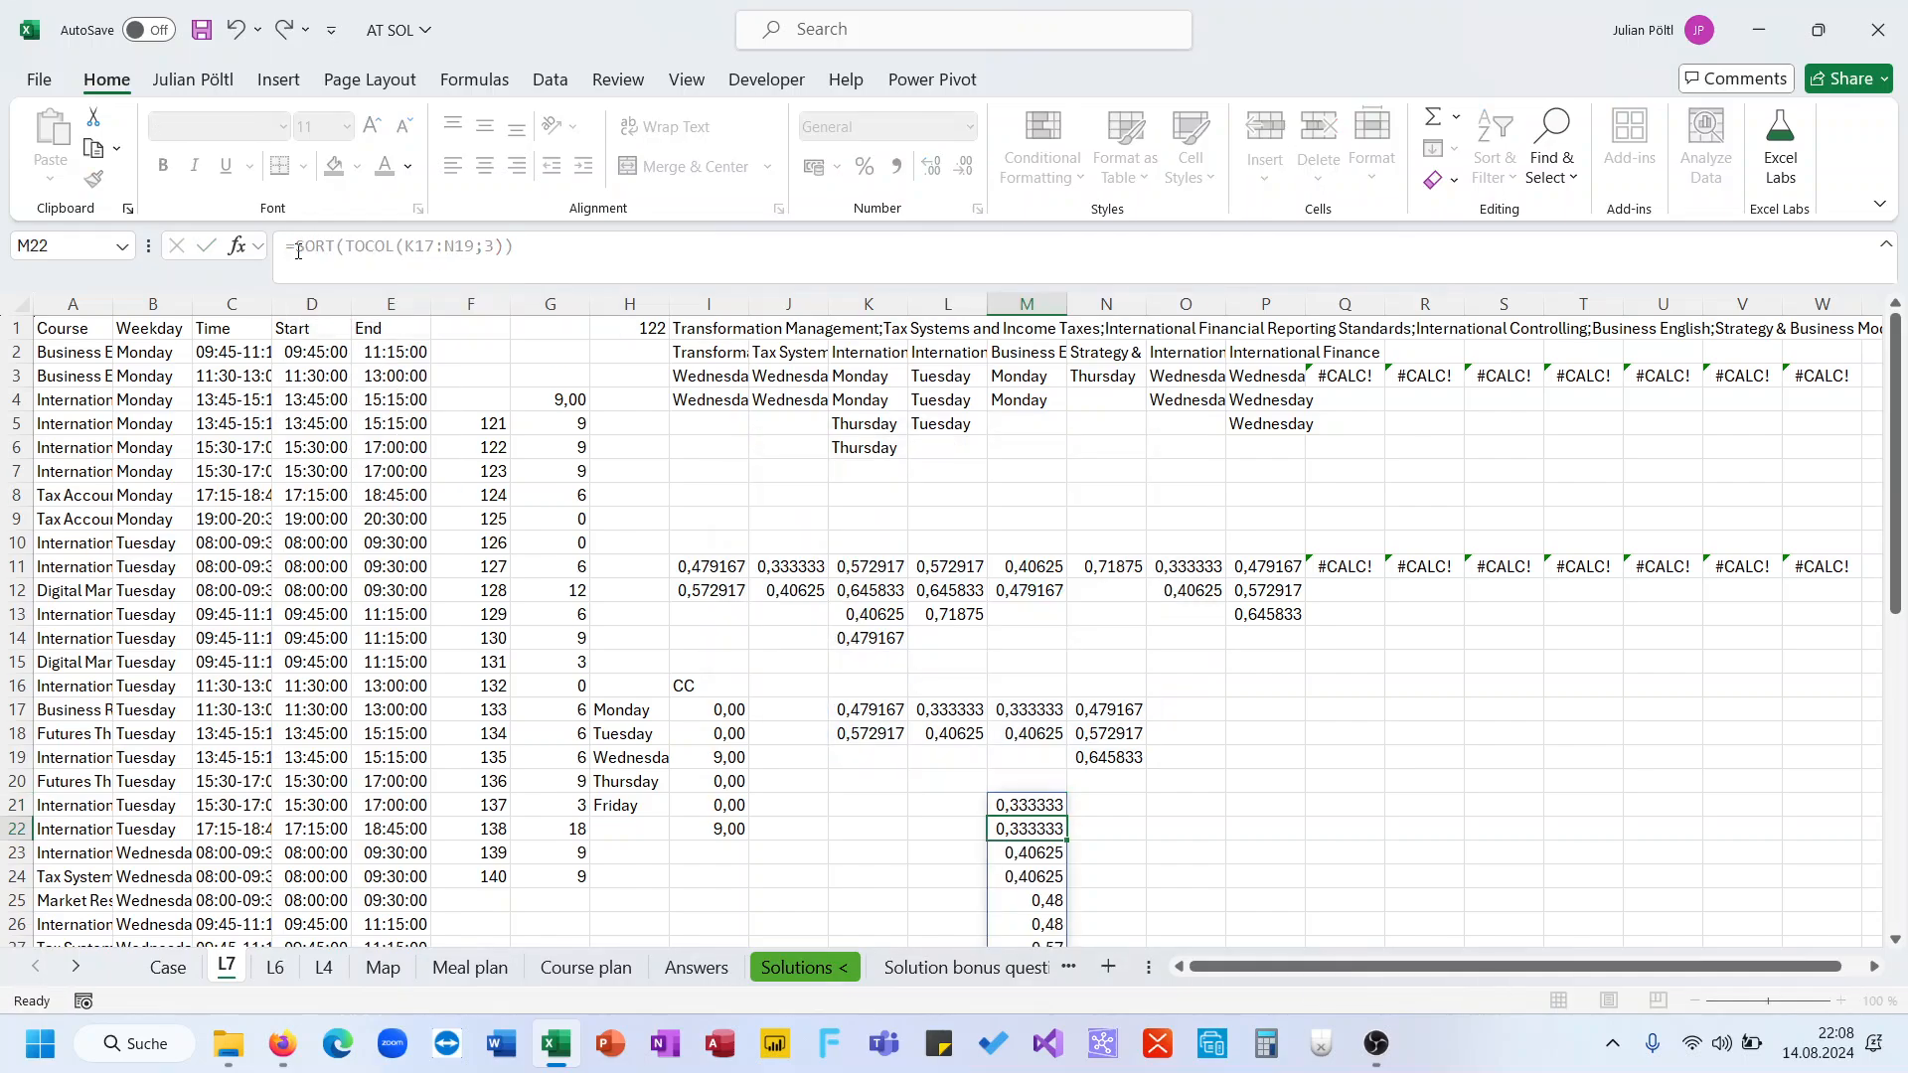
{"action": "key", "text": "Up"}
{"action": "scroll", "coordinate": [837, 591], "scroll_direction": "down", "scroll_amount": 2}
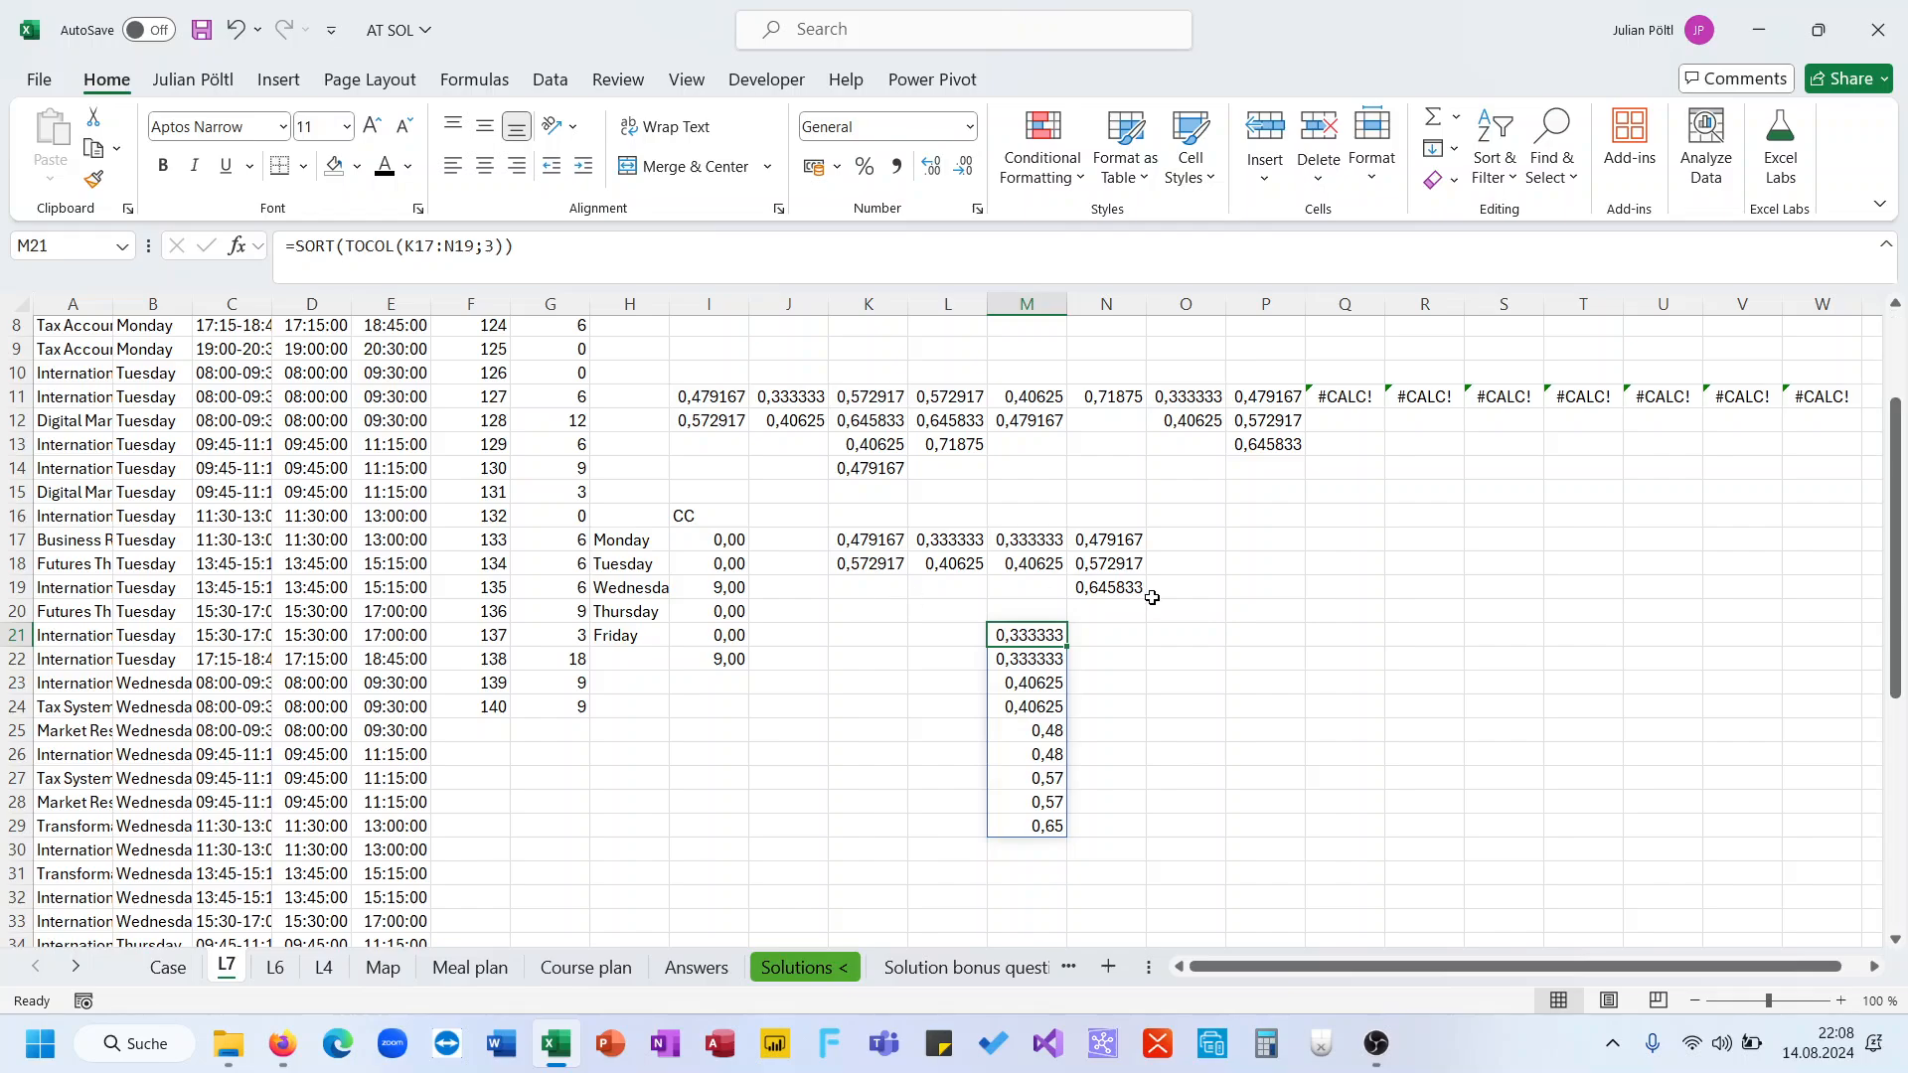
Mark cells N21, N23, N25 and N27 with the value 1 beside the sorted list
{"action": "left_click", "coordinate": [1089, 636]}
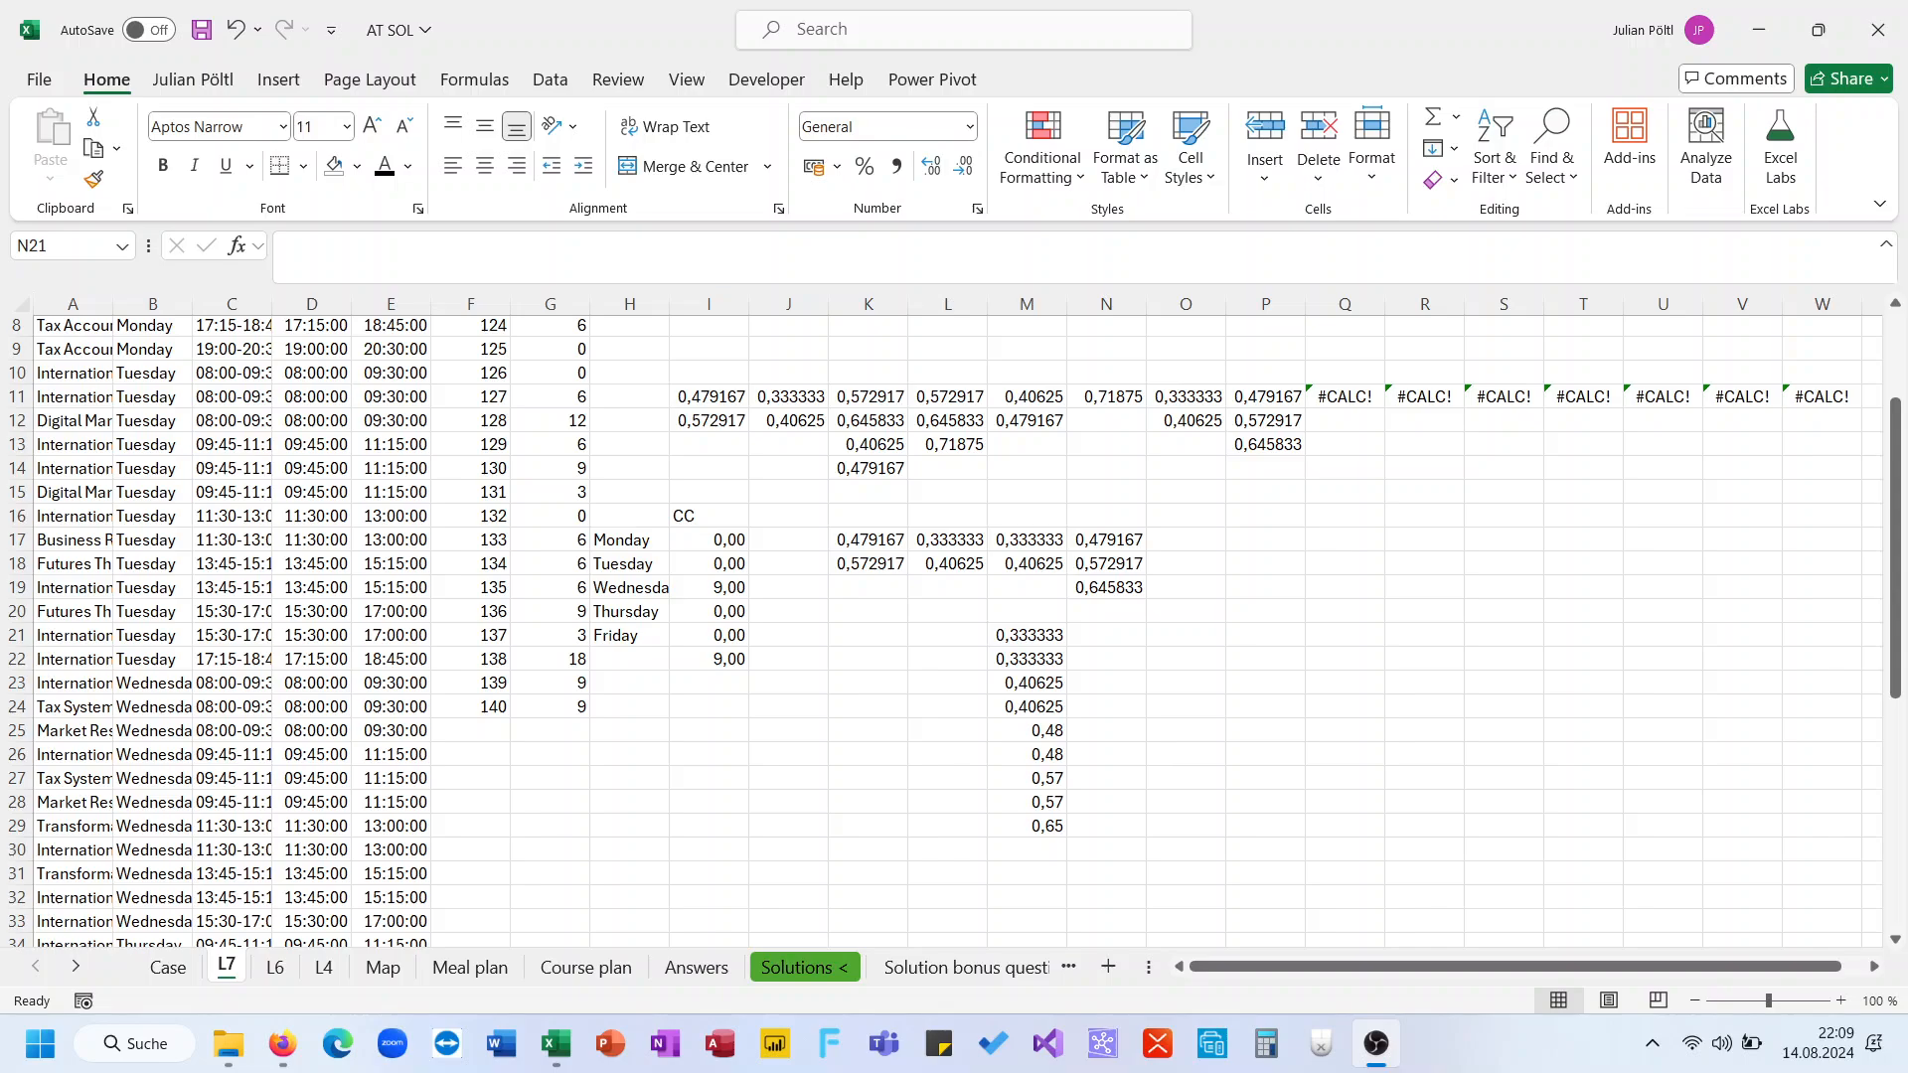
{"action": "left_click", "coordinate": [1074, 628]}
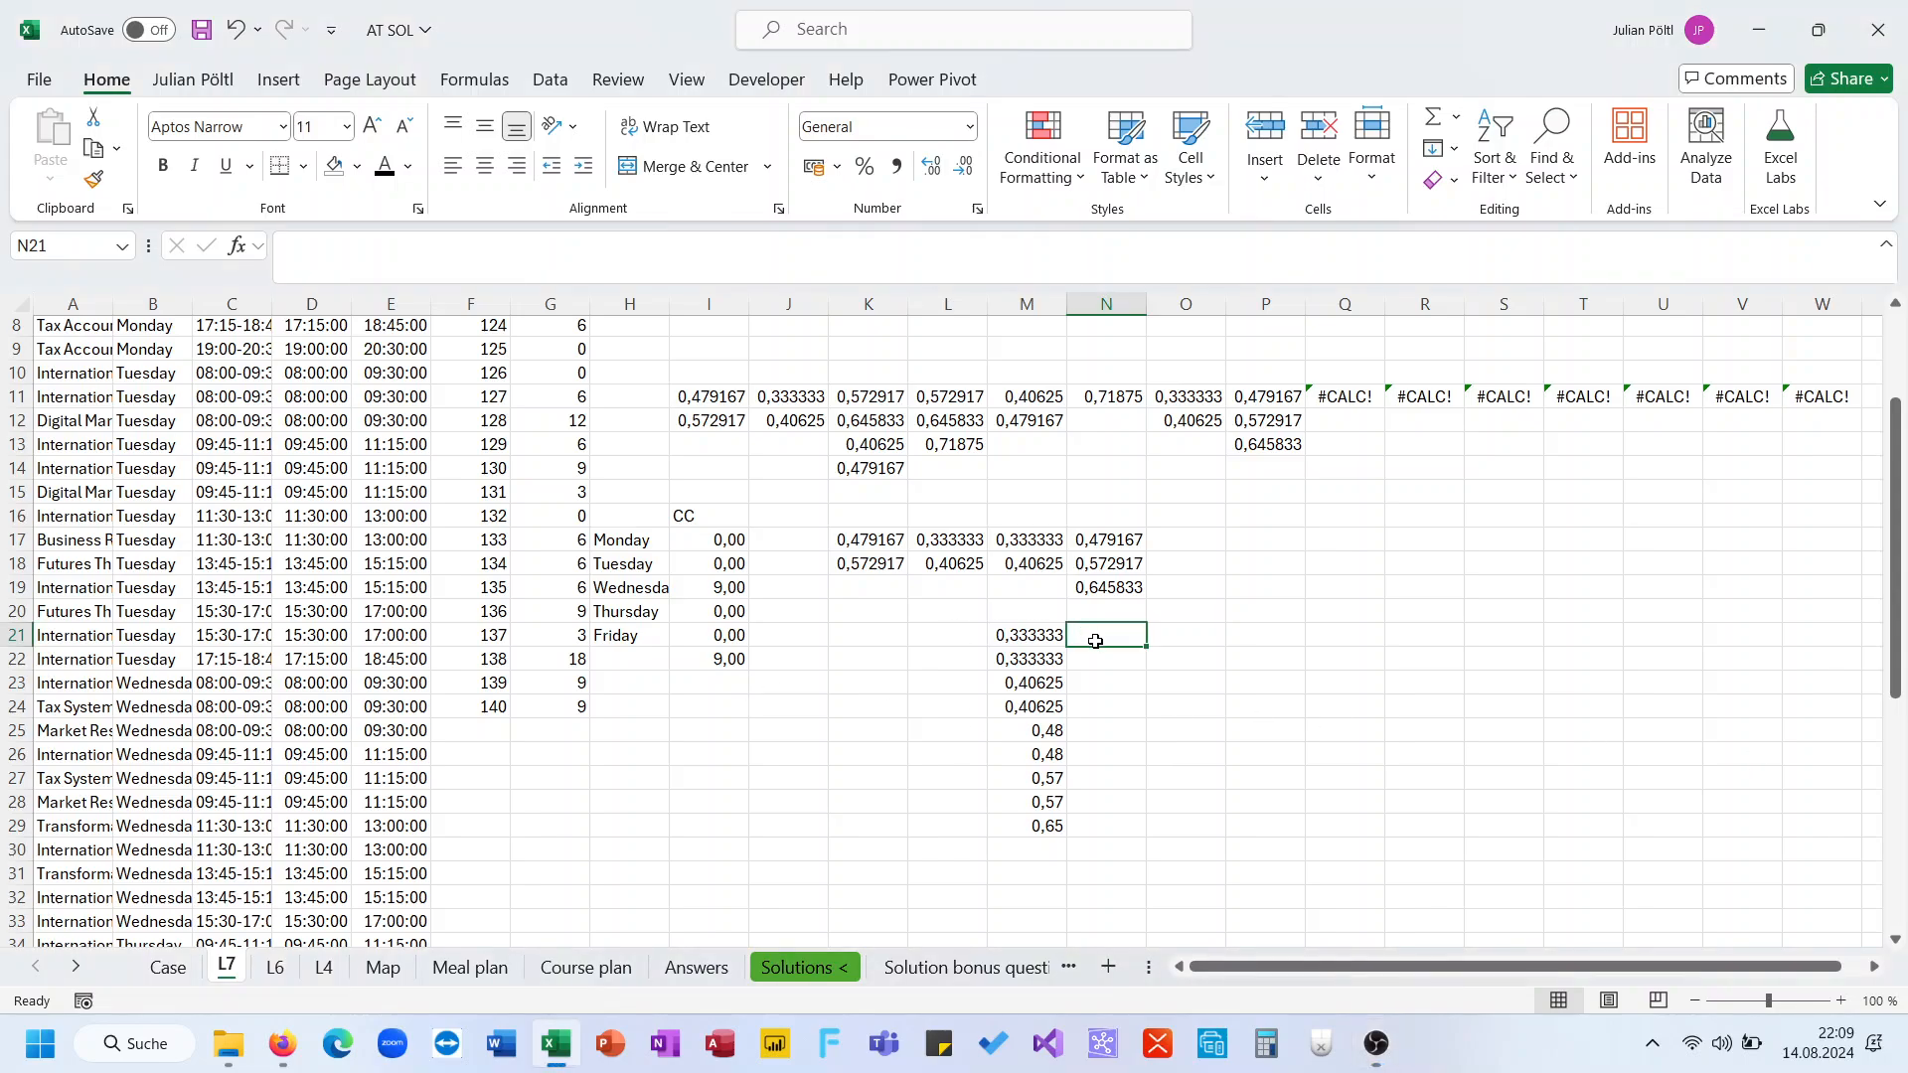
{"action": "type", "text": "1"}
{"action": "key", "text": "Return"}
{"action": "key", "text": "Return"}
{"action": "type", "text": "1"}
{"action": "key", "text": "Return"}
{"action": "key", "text": "Return"}
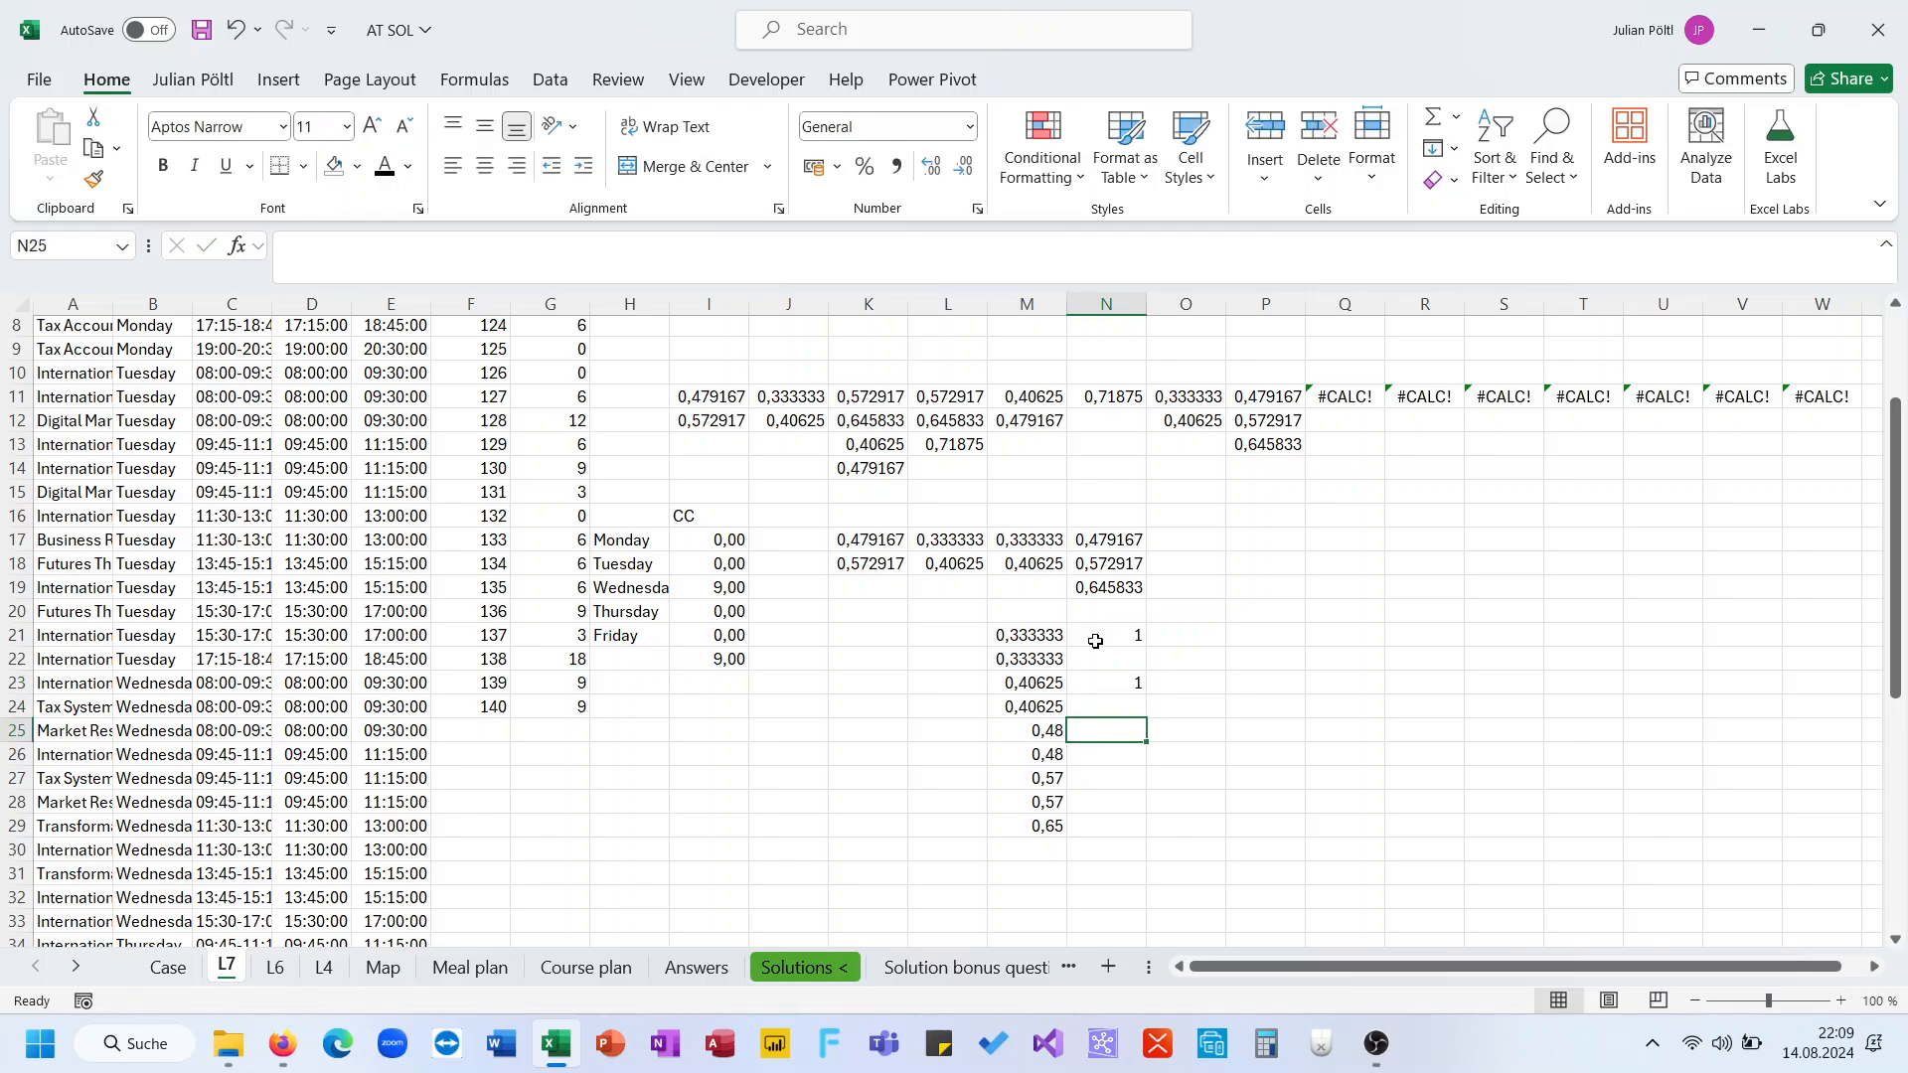
{"action": "type", "text": "1"}
{"action": "key", "text": "Return"}
{"action": "key", "text": "Return"}
{"action": "type", "text": "1"}
{"action": "key", "text": "Return"}
{"action": "key", "text": "Return"}
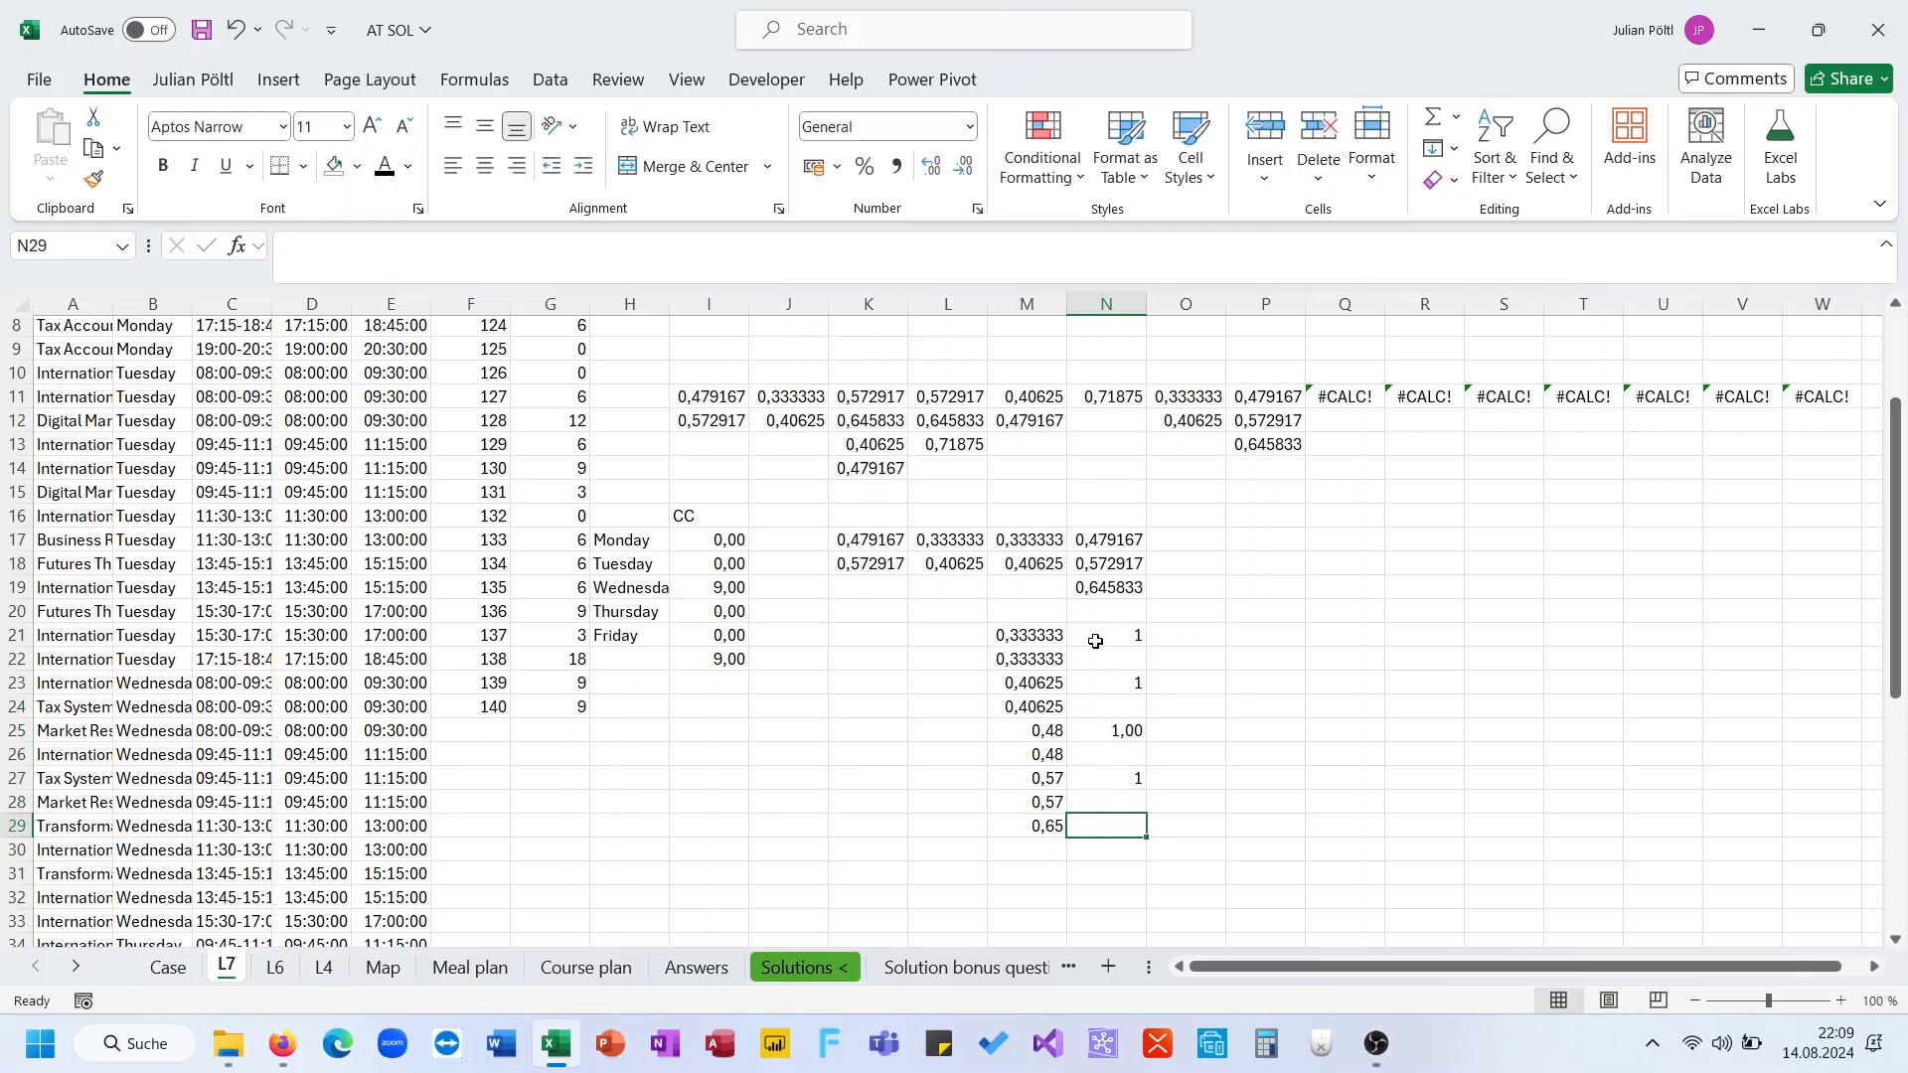
Review the sorted helper values against the markers in column N and the formula in I19
{"action": "key", "text": "Left"}
{"action": "key", "text": "Right"}
{"action": "key", "text": "Right"}
{"action": "key", "text": "Up"}
{"action": "key", "text": "Up"}
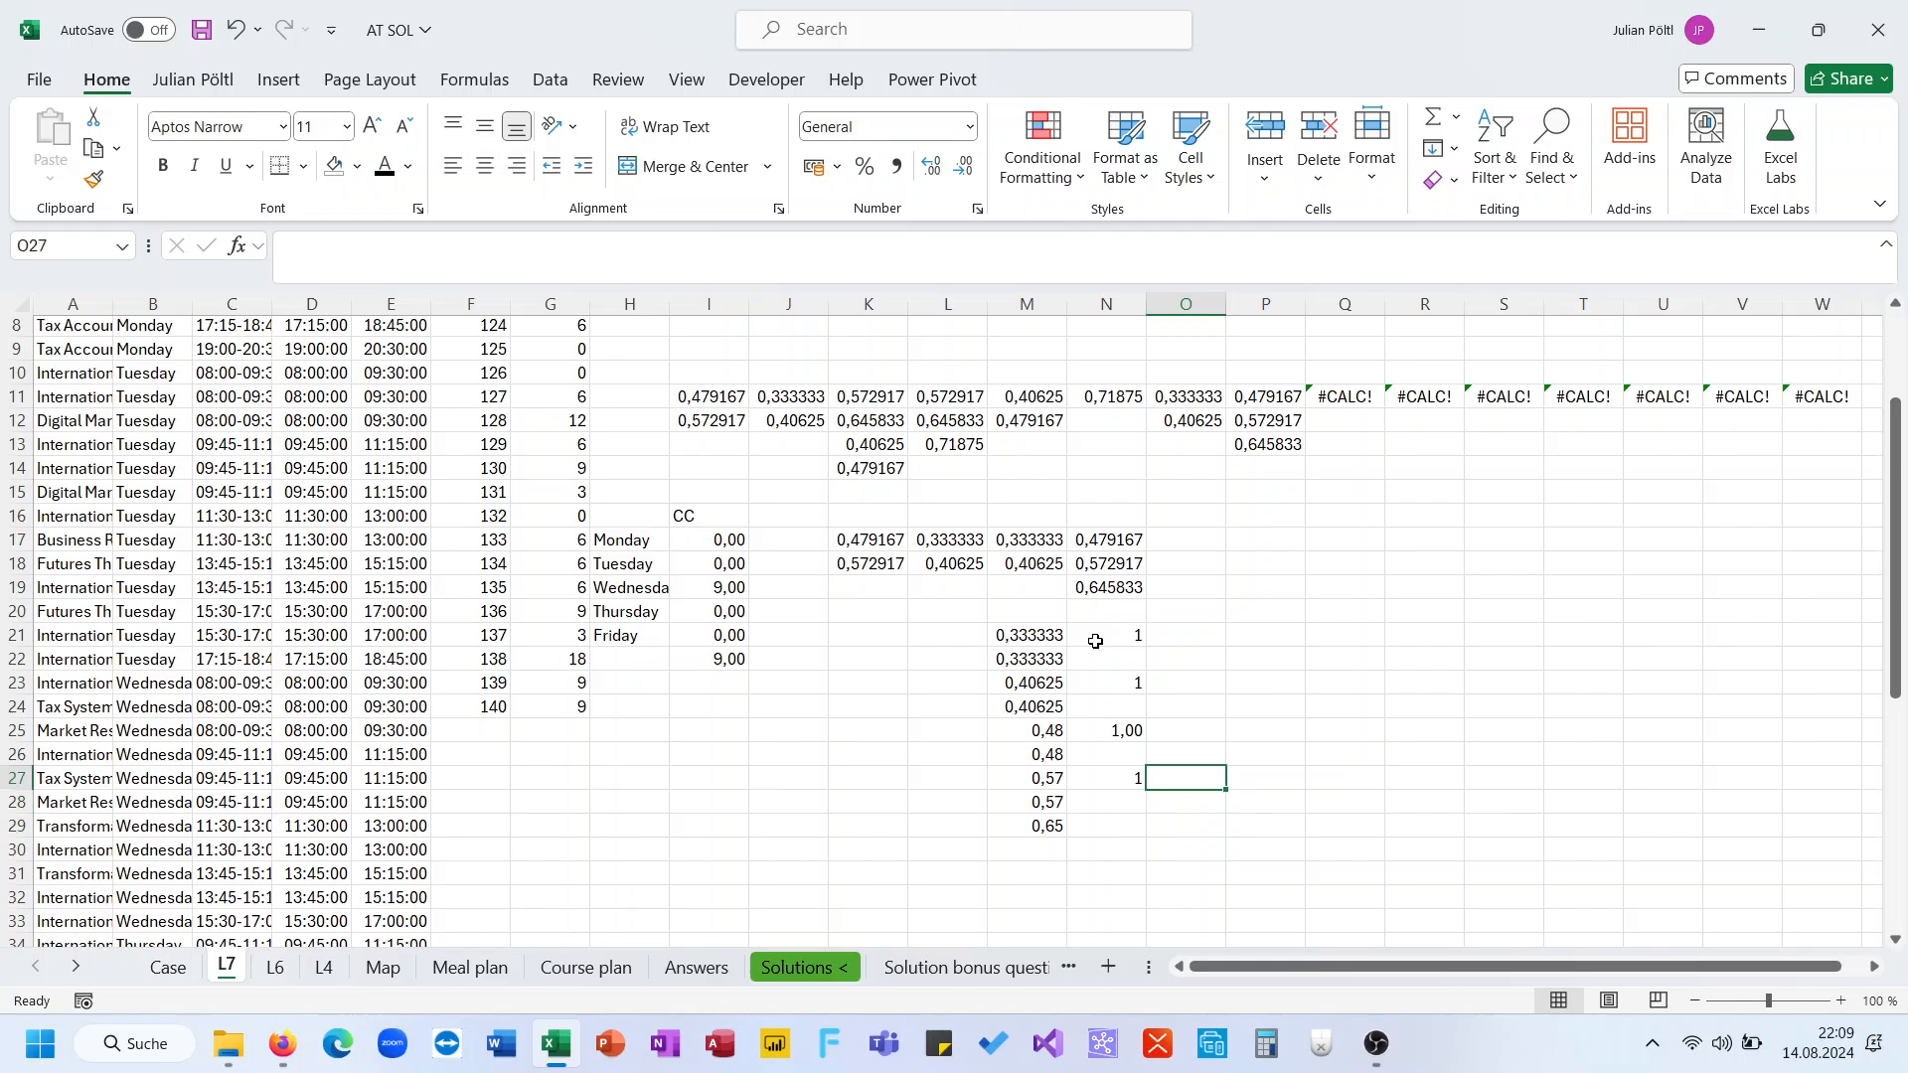
{"action": "key", "text": "Up"}
{"action": "key", "text": "Left"}
{"action": "key", "text": "Down"}
{"action": "key", "text": "shift+Up"}
{"action": "key", "text": "shift+Up"}
{"action": "key", "text": "shift+Up"}
{"action": "key", "text": "shift+Up"}
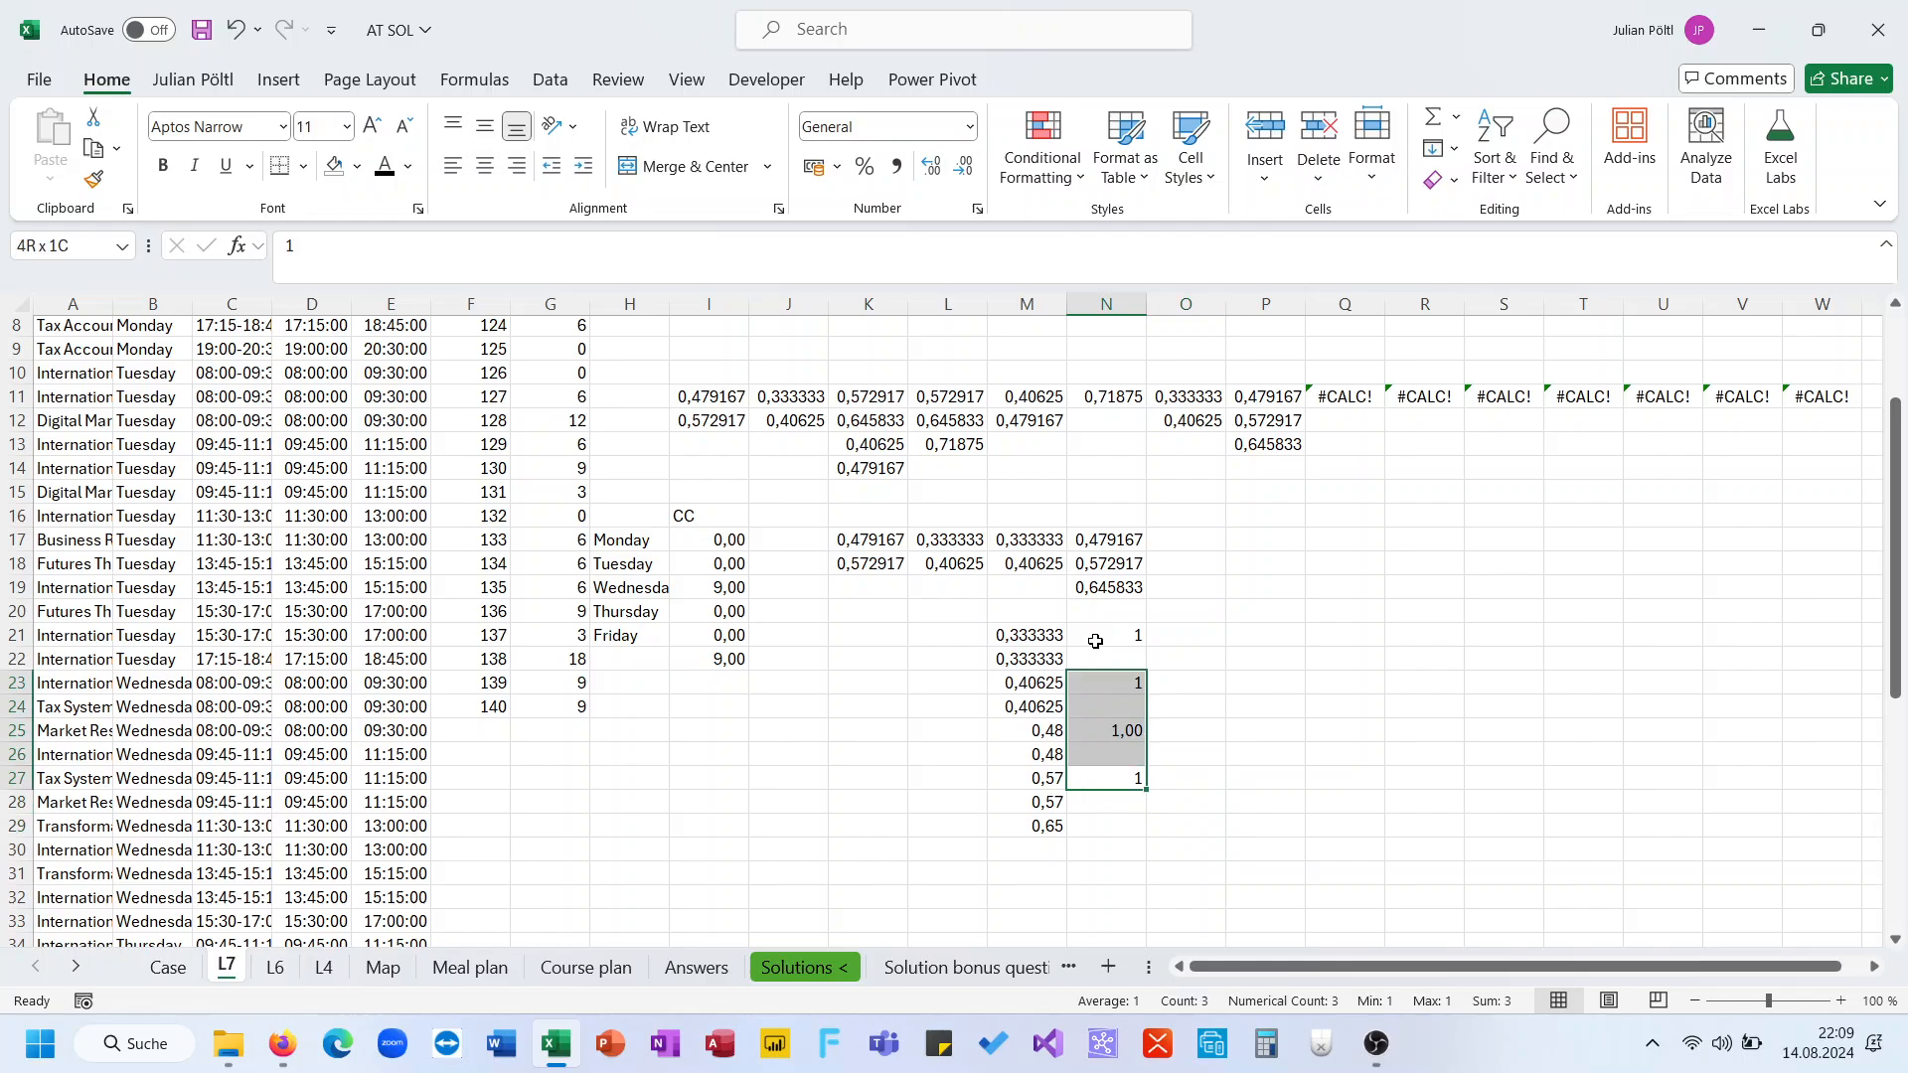
{"action": "key", "text": "shift+Up"}
{"action": "key", "text": "shift+Up"}
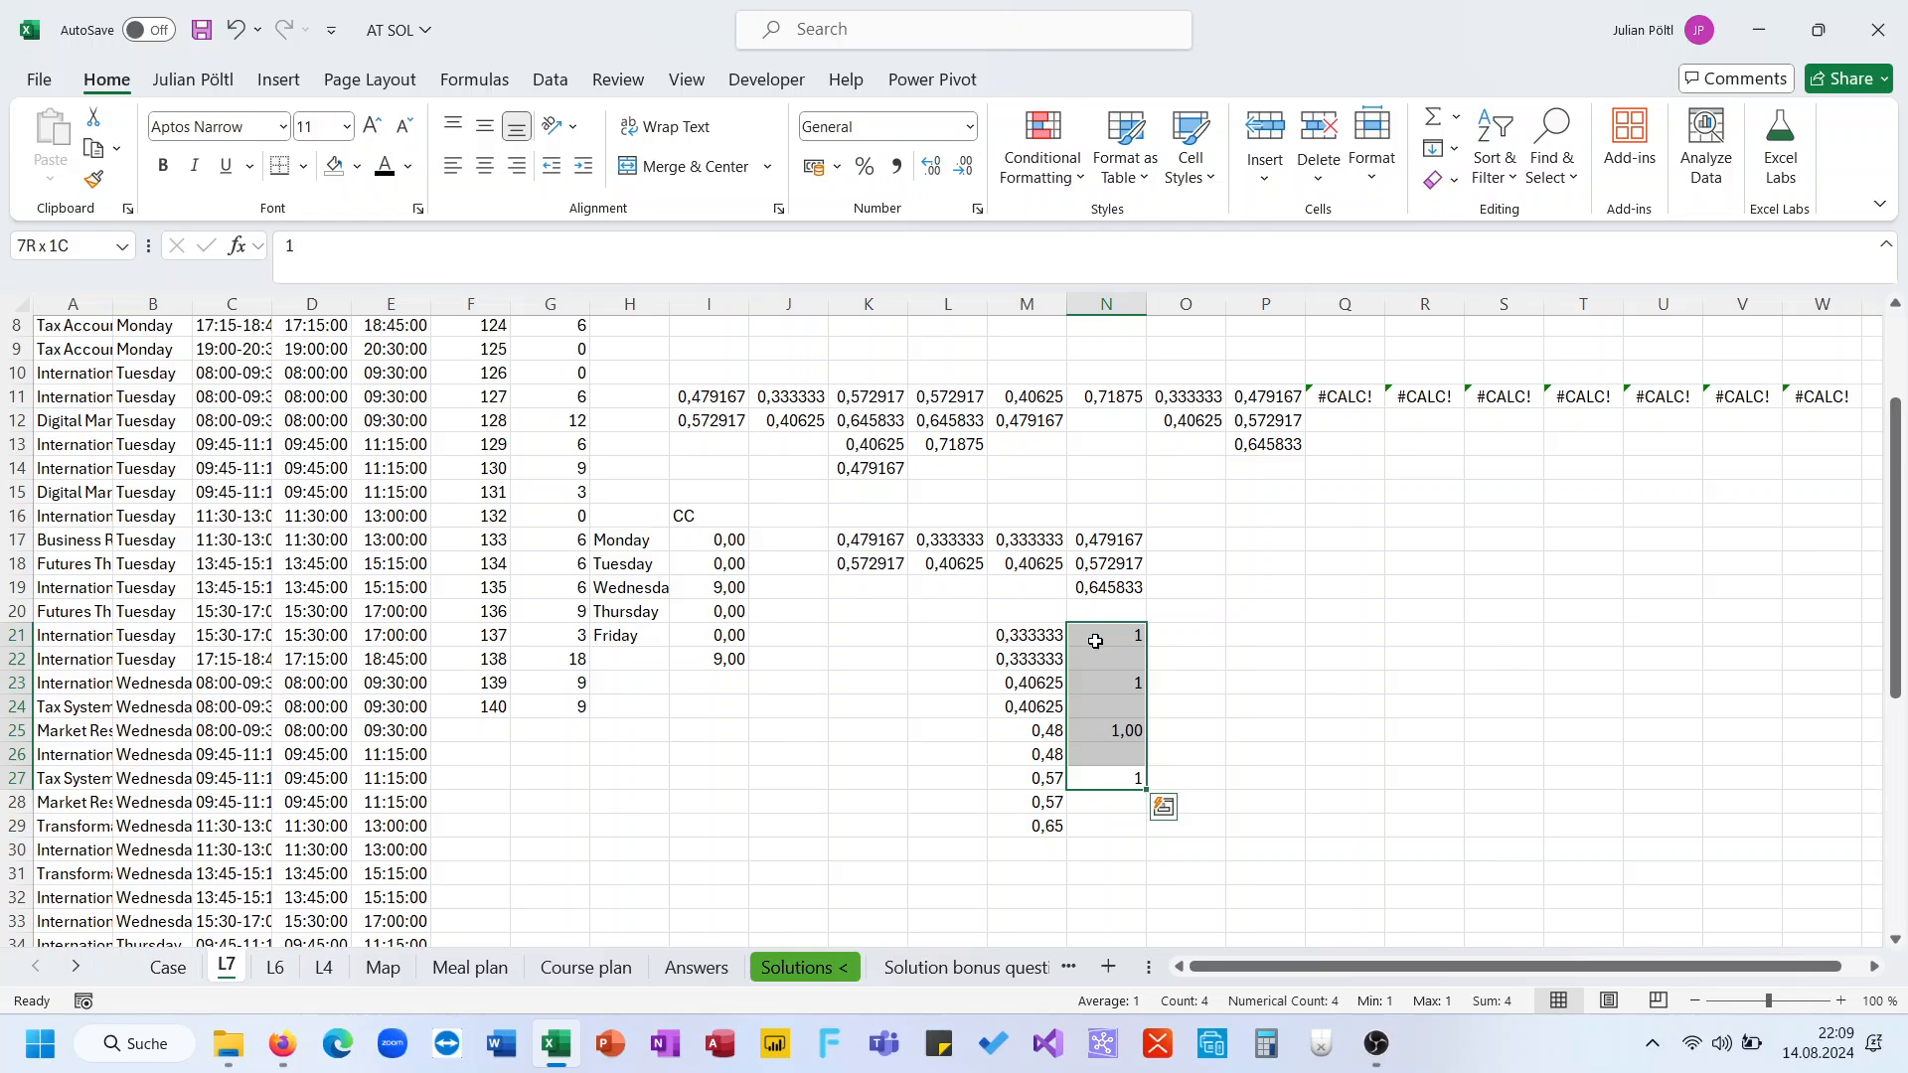
{"action": "key", "text": "Up"}
{"action": "key", "text": "Up"}
{"action": "key", "text": "Up"}
{"action": "key", "text": "Up"}
{"action": "key", "text": "Up"}
{"action": "key", "text": "Up"}
{"action": "key", "text": "Up"}
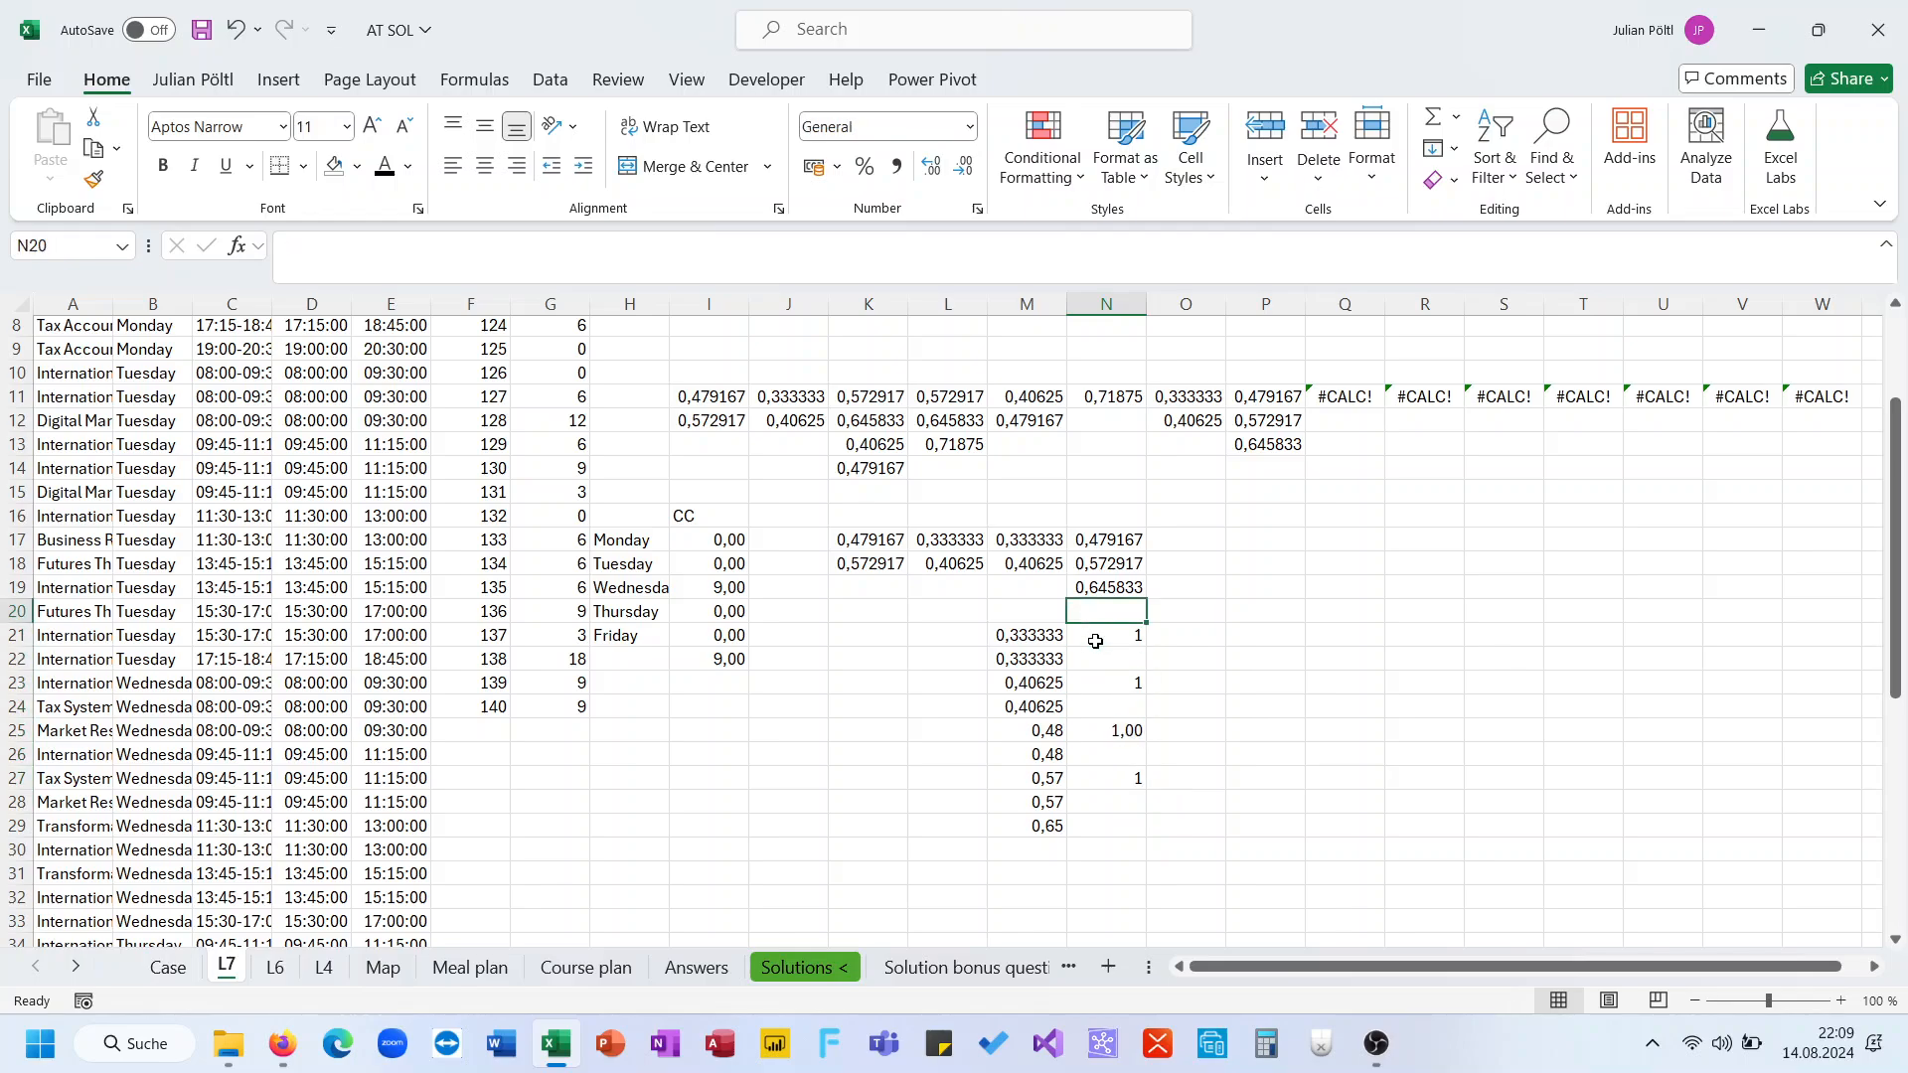
{"action": "key", "text": "Left"}
{"action": "key", "text": "Left"}
{"action": "key", "text": "Left"}
{"action": "key", "text": "Left"}
{"action": "key", "text": "Left"}
{"action": "key", "text": "Up"}
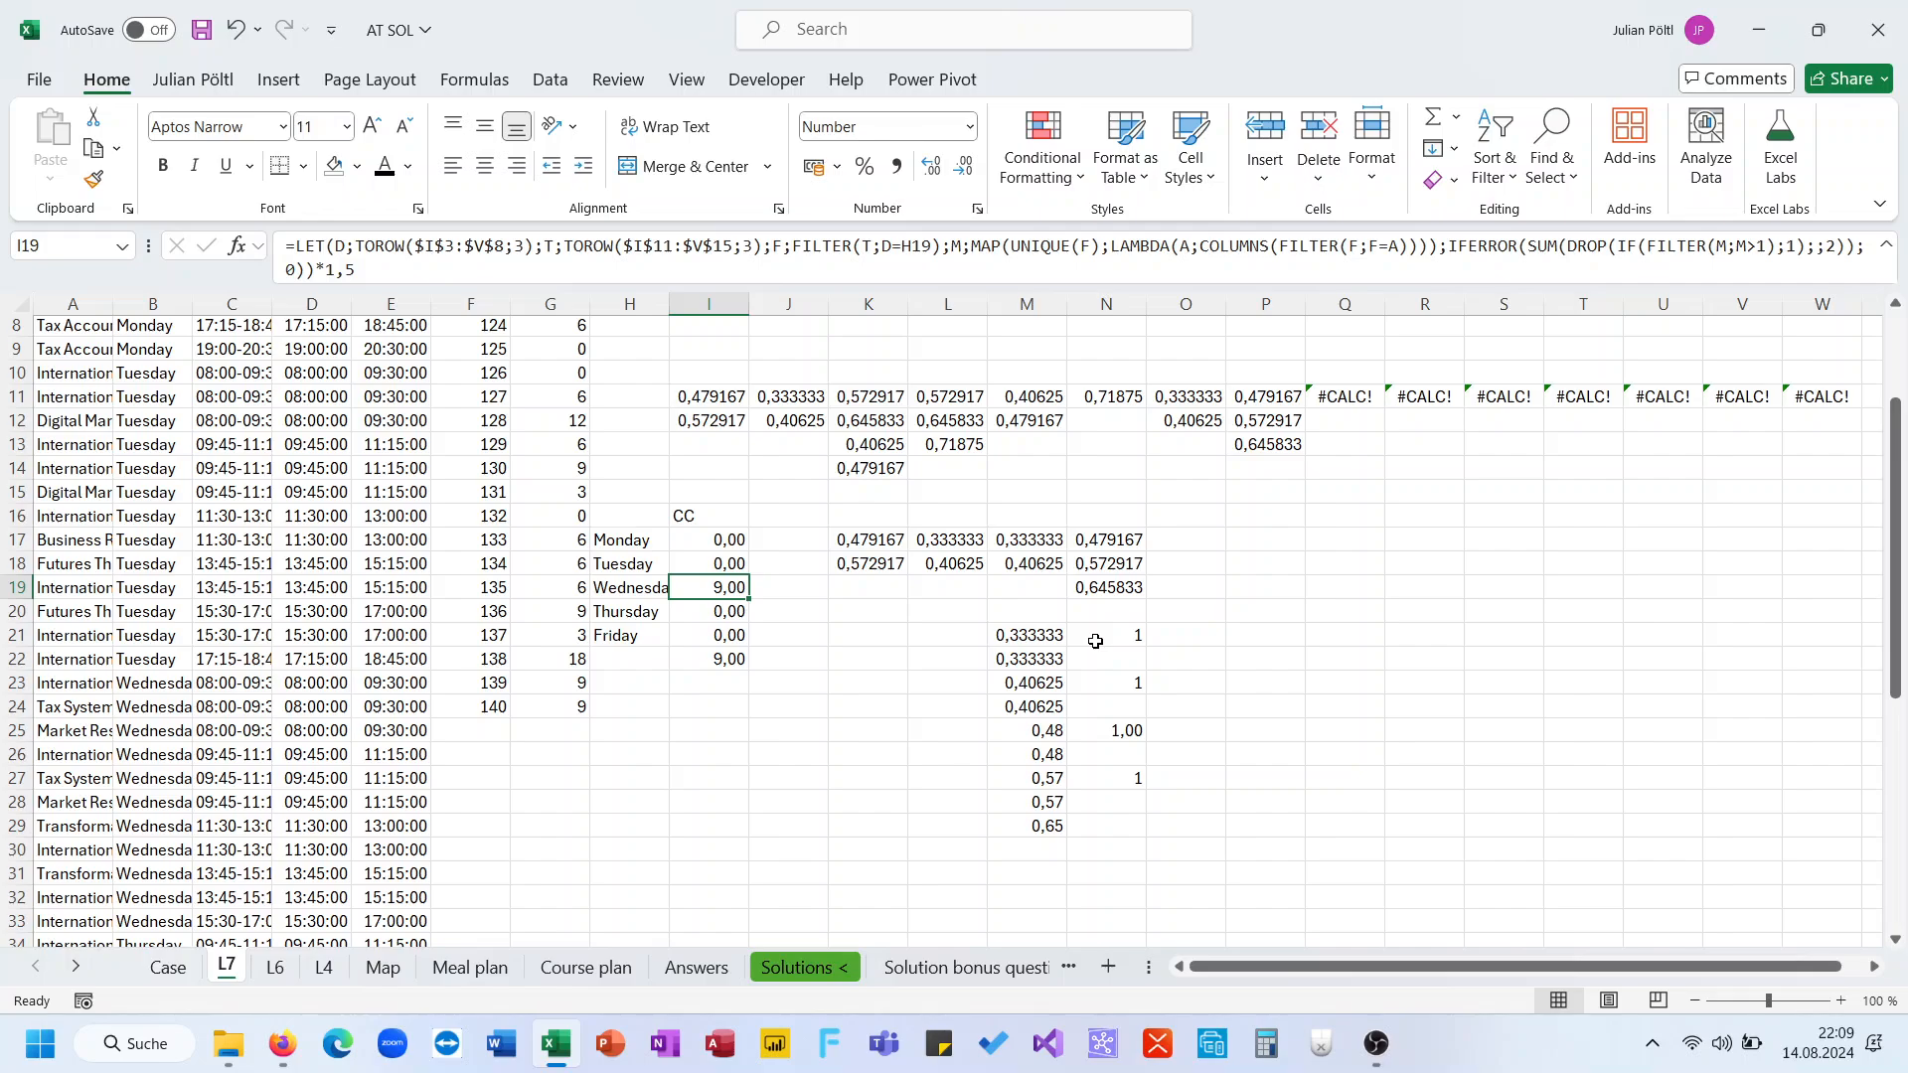
Clear the helper value in N19
{"action": "key", "text": "Right"}
{"action": "key", "text": "Right"}
{"action": "key", "text": "Right"}
{"action": "key", "text": "Right"}
{"action": "key", "text": "Right"}
{"action": "key", "text": "Delete"}
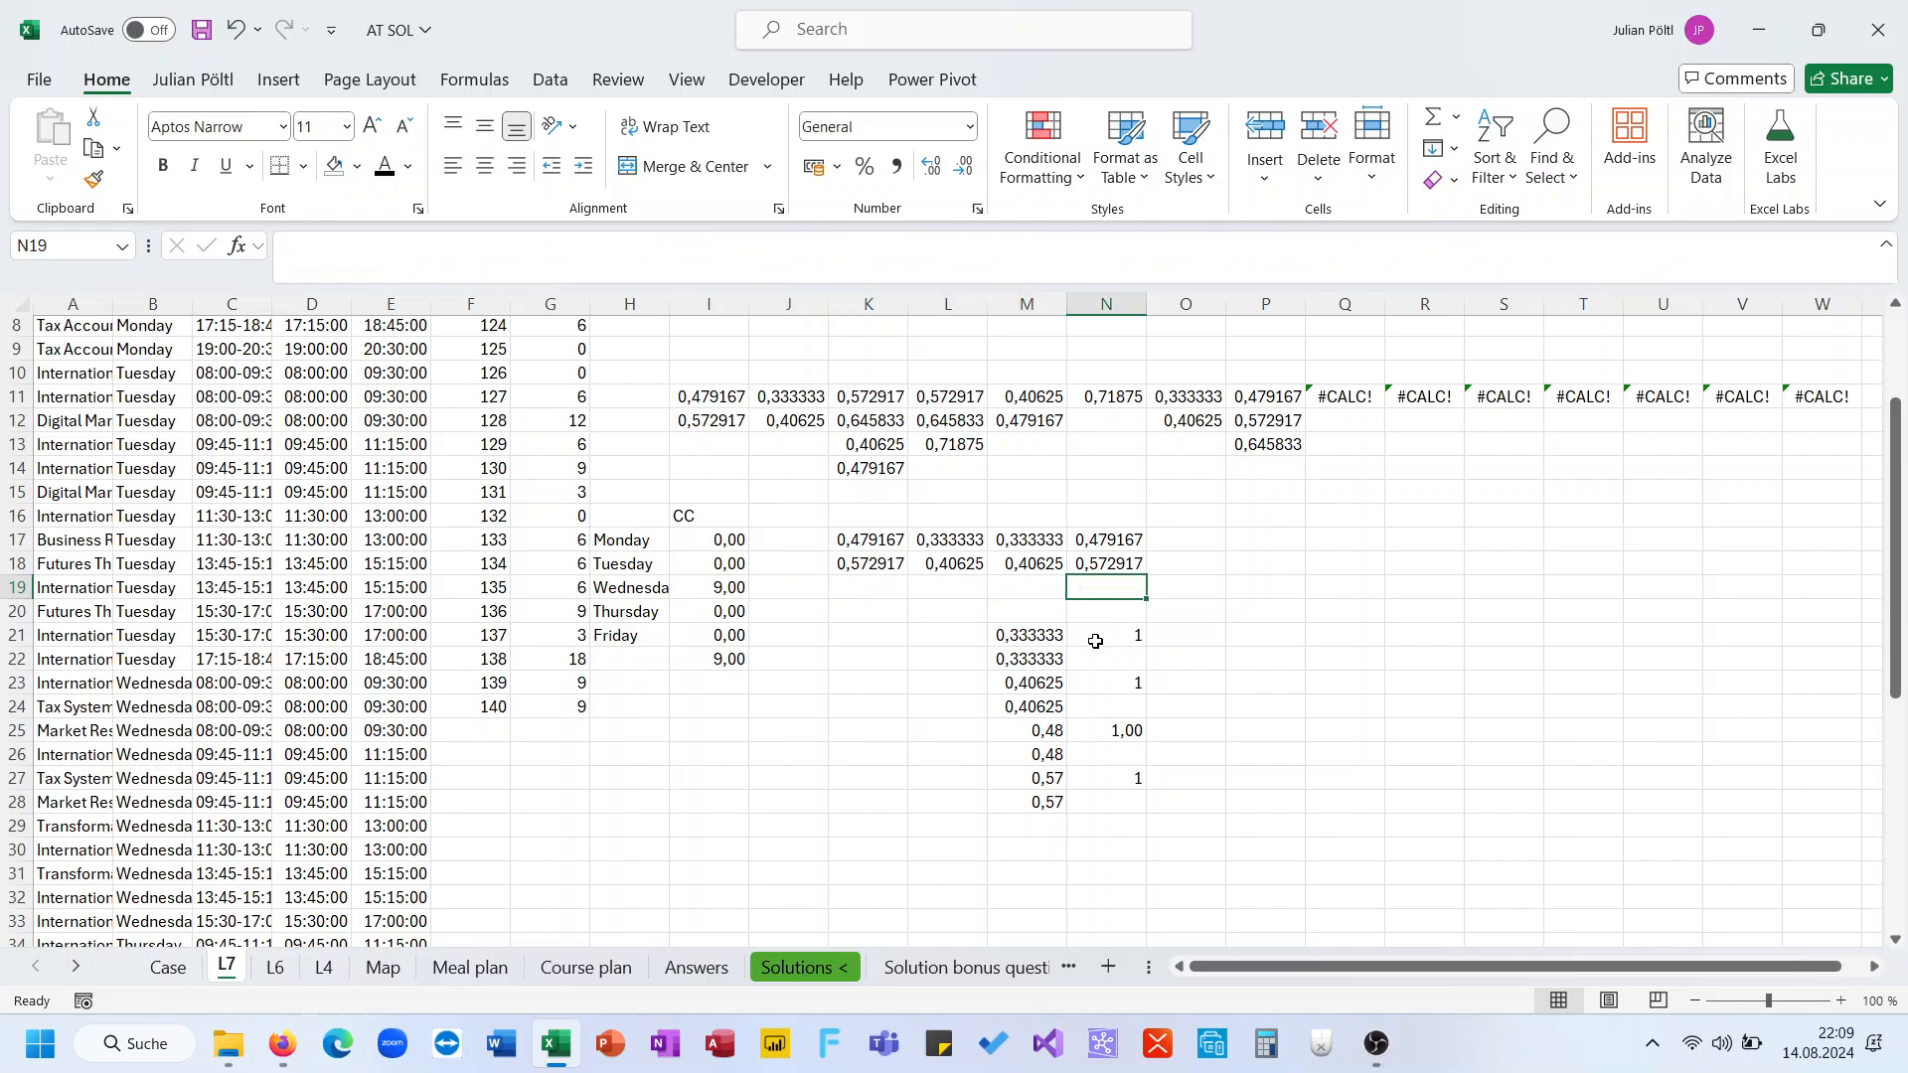
{"action": "key", "text": "ctrl+z"}
{"action": "key", "text": "Delete"}
Edit I19's formula to remove the IFERROR, SUM and *1,5 wrapping, leaving the DROP(IF(FILTER(M;M>1);1);;2) result
{"action": "left_click", "coordinate": [735, 586]}
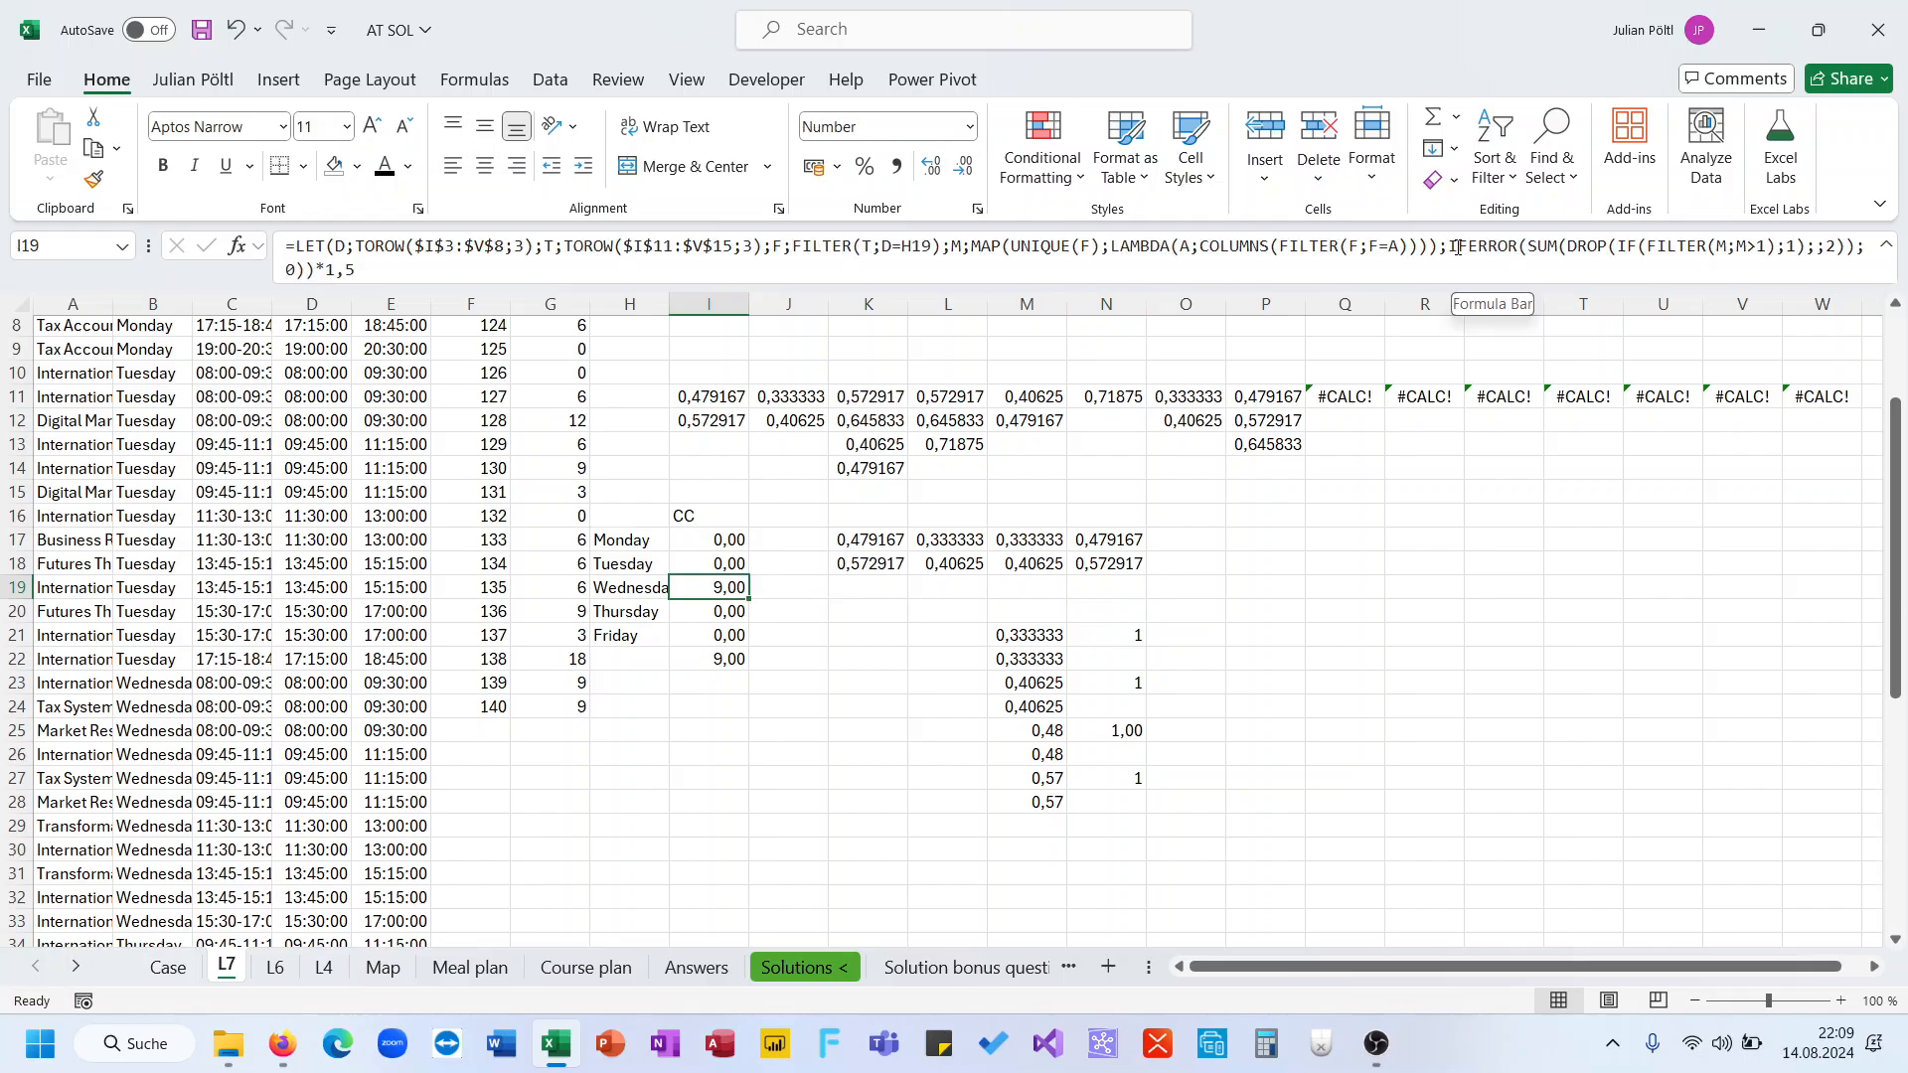
{"action": "left_click_drag", "start_coordinate": [1448, 245], "coordinate": [1570, 246]}
{"action": "key", "text": "BackSpace"}
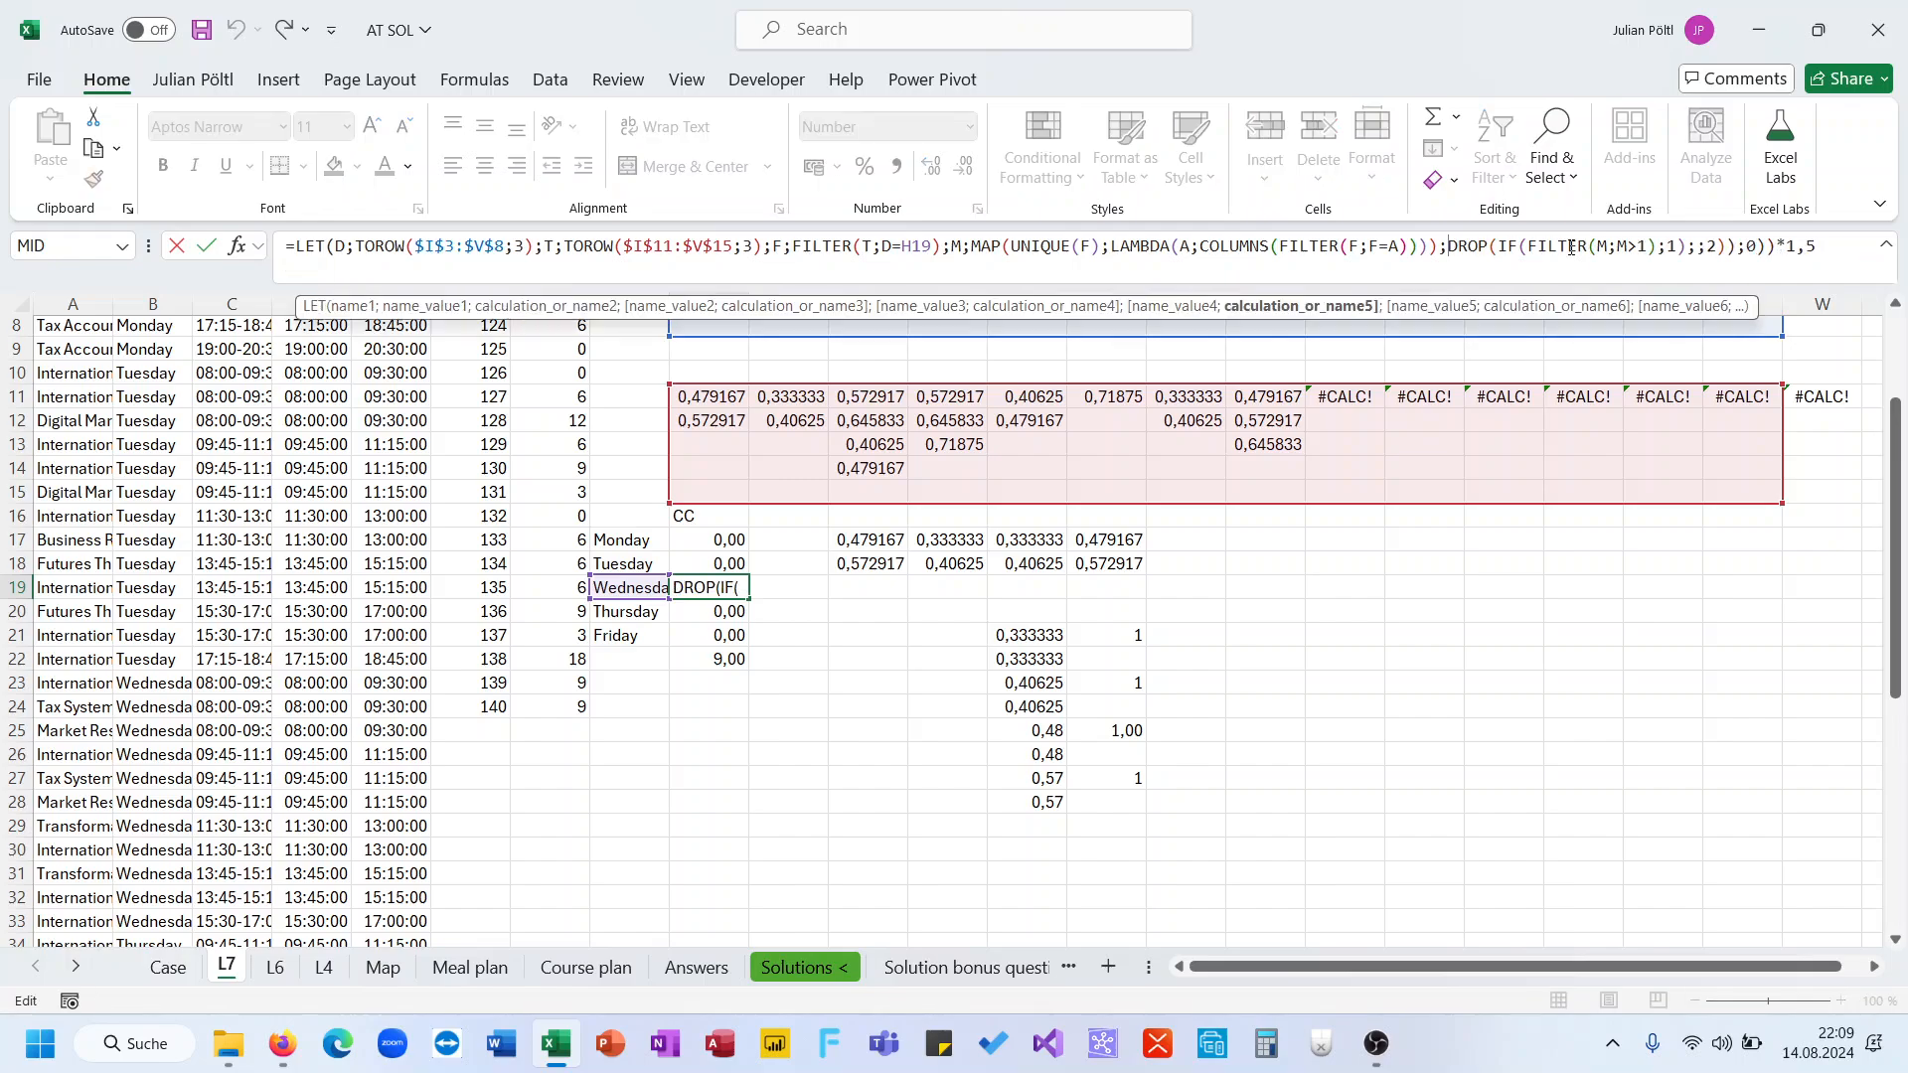
{"action": "left_click_drag", "start_coordinate": [1816, 248], "coordinate": [1740, 249]}
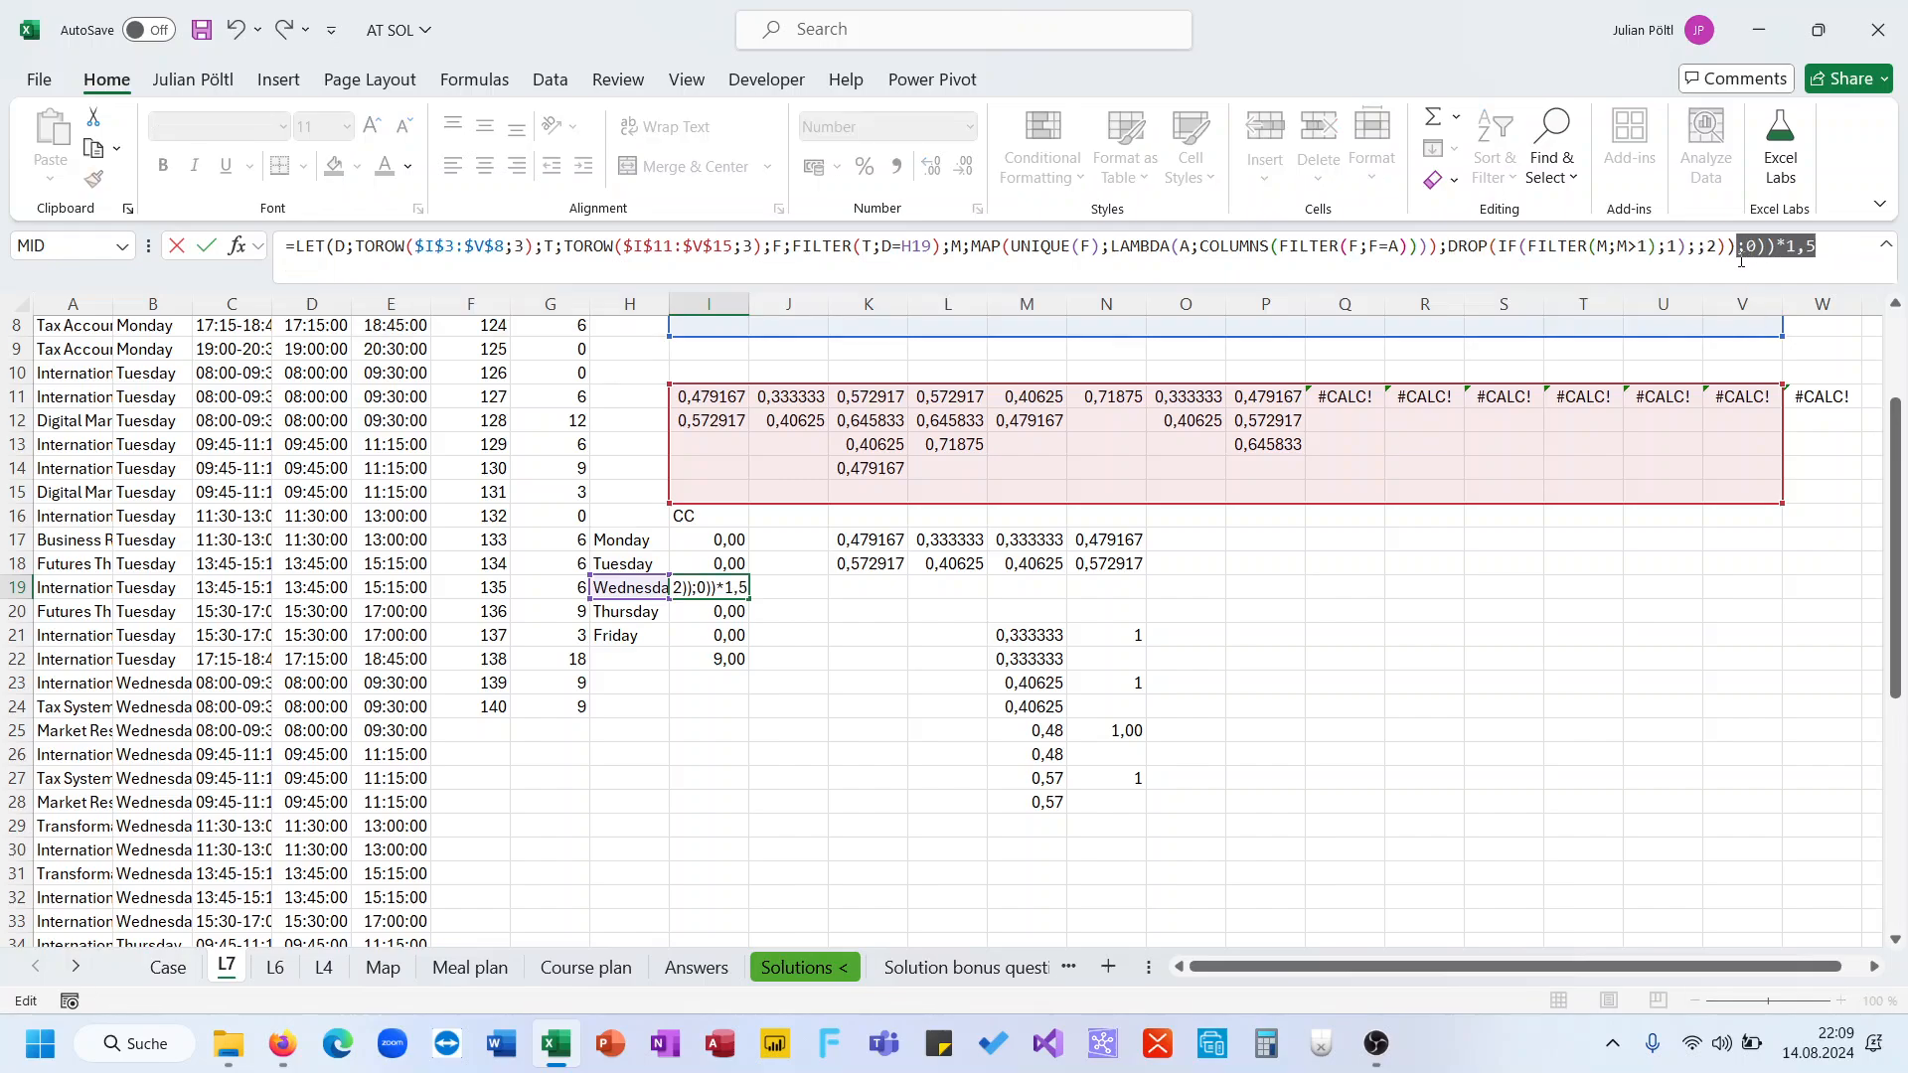
{"action": "key", "text": "BackSpace"}
{"action": "key", "text": "Tab"}
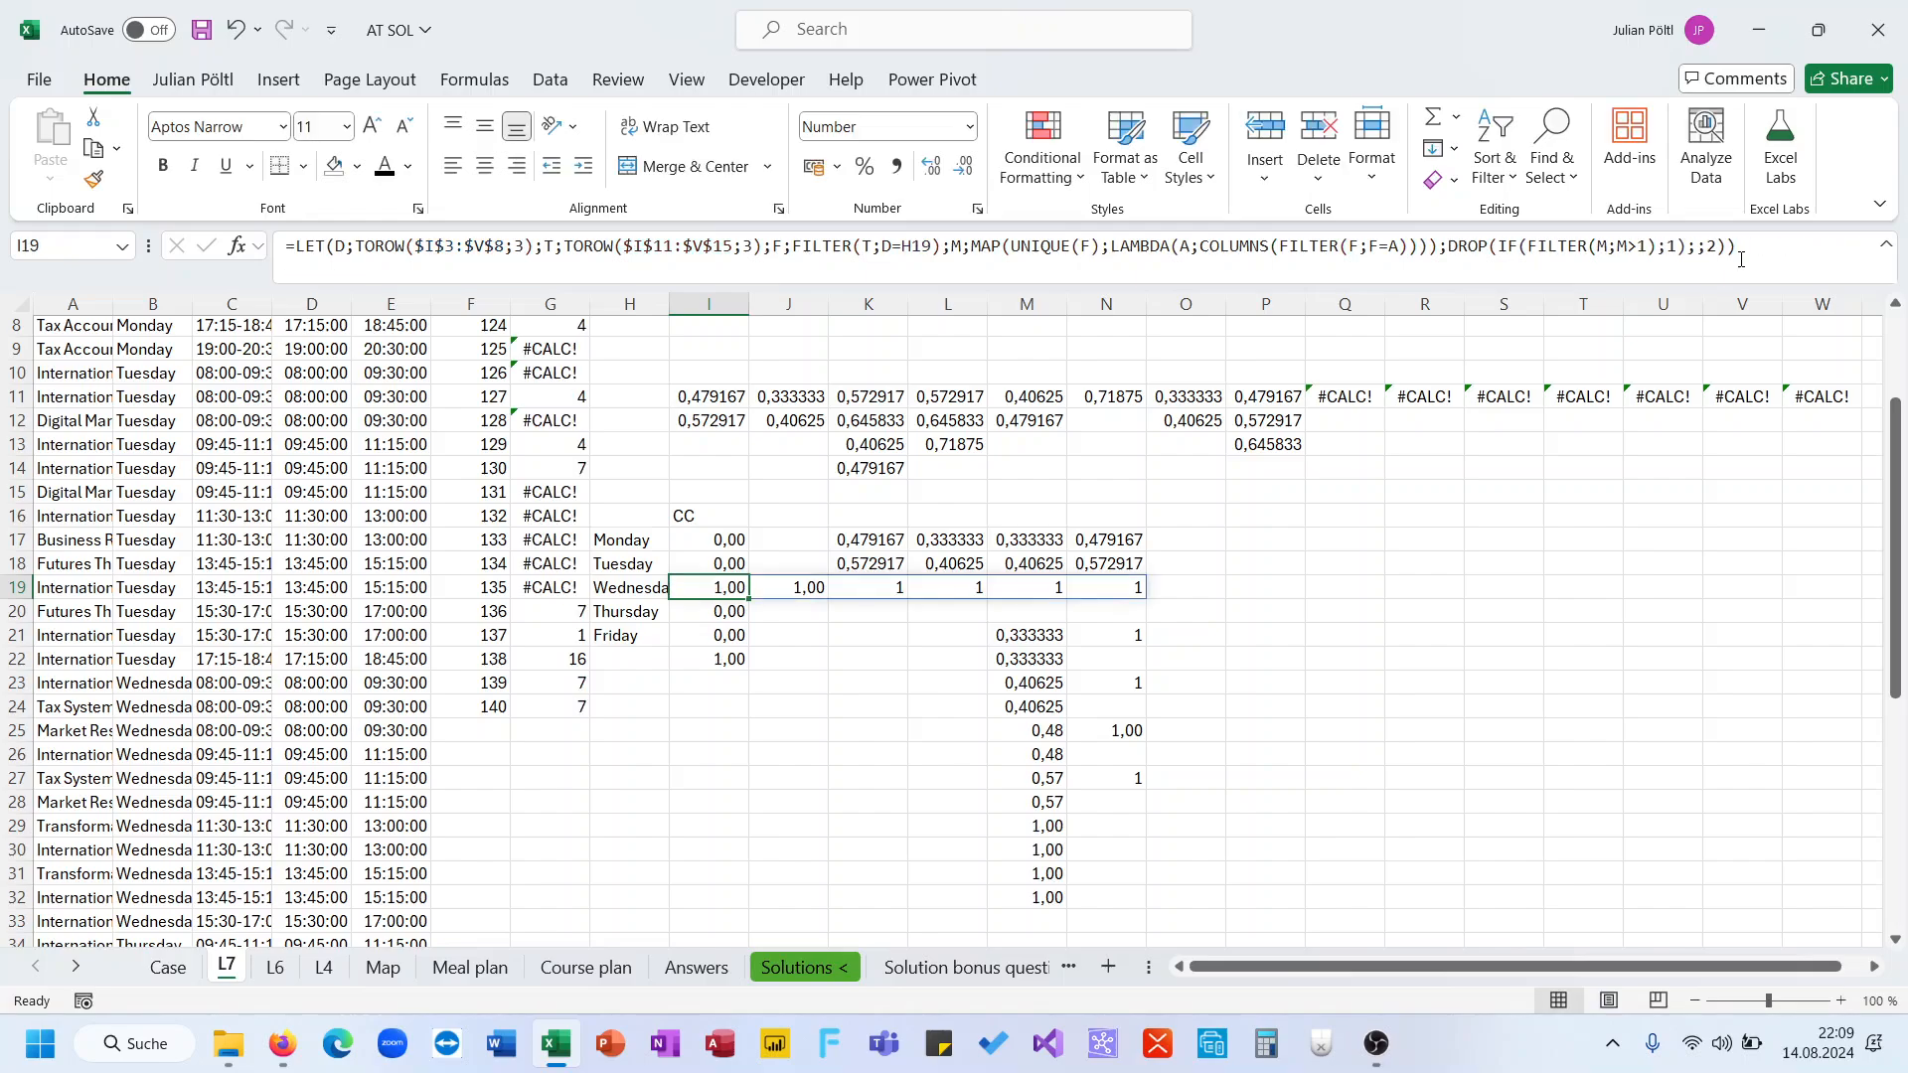
Remove the DROP wrapper from I19's formula so it ends with IF(FILTER(M;M>1);1)
{"action": "key", "text": "Right"}
{"action": "key", "text": "Right"}
{"action": "key", "text": "Right"}
{"action": "key", "text": "Right"}
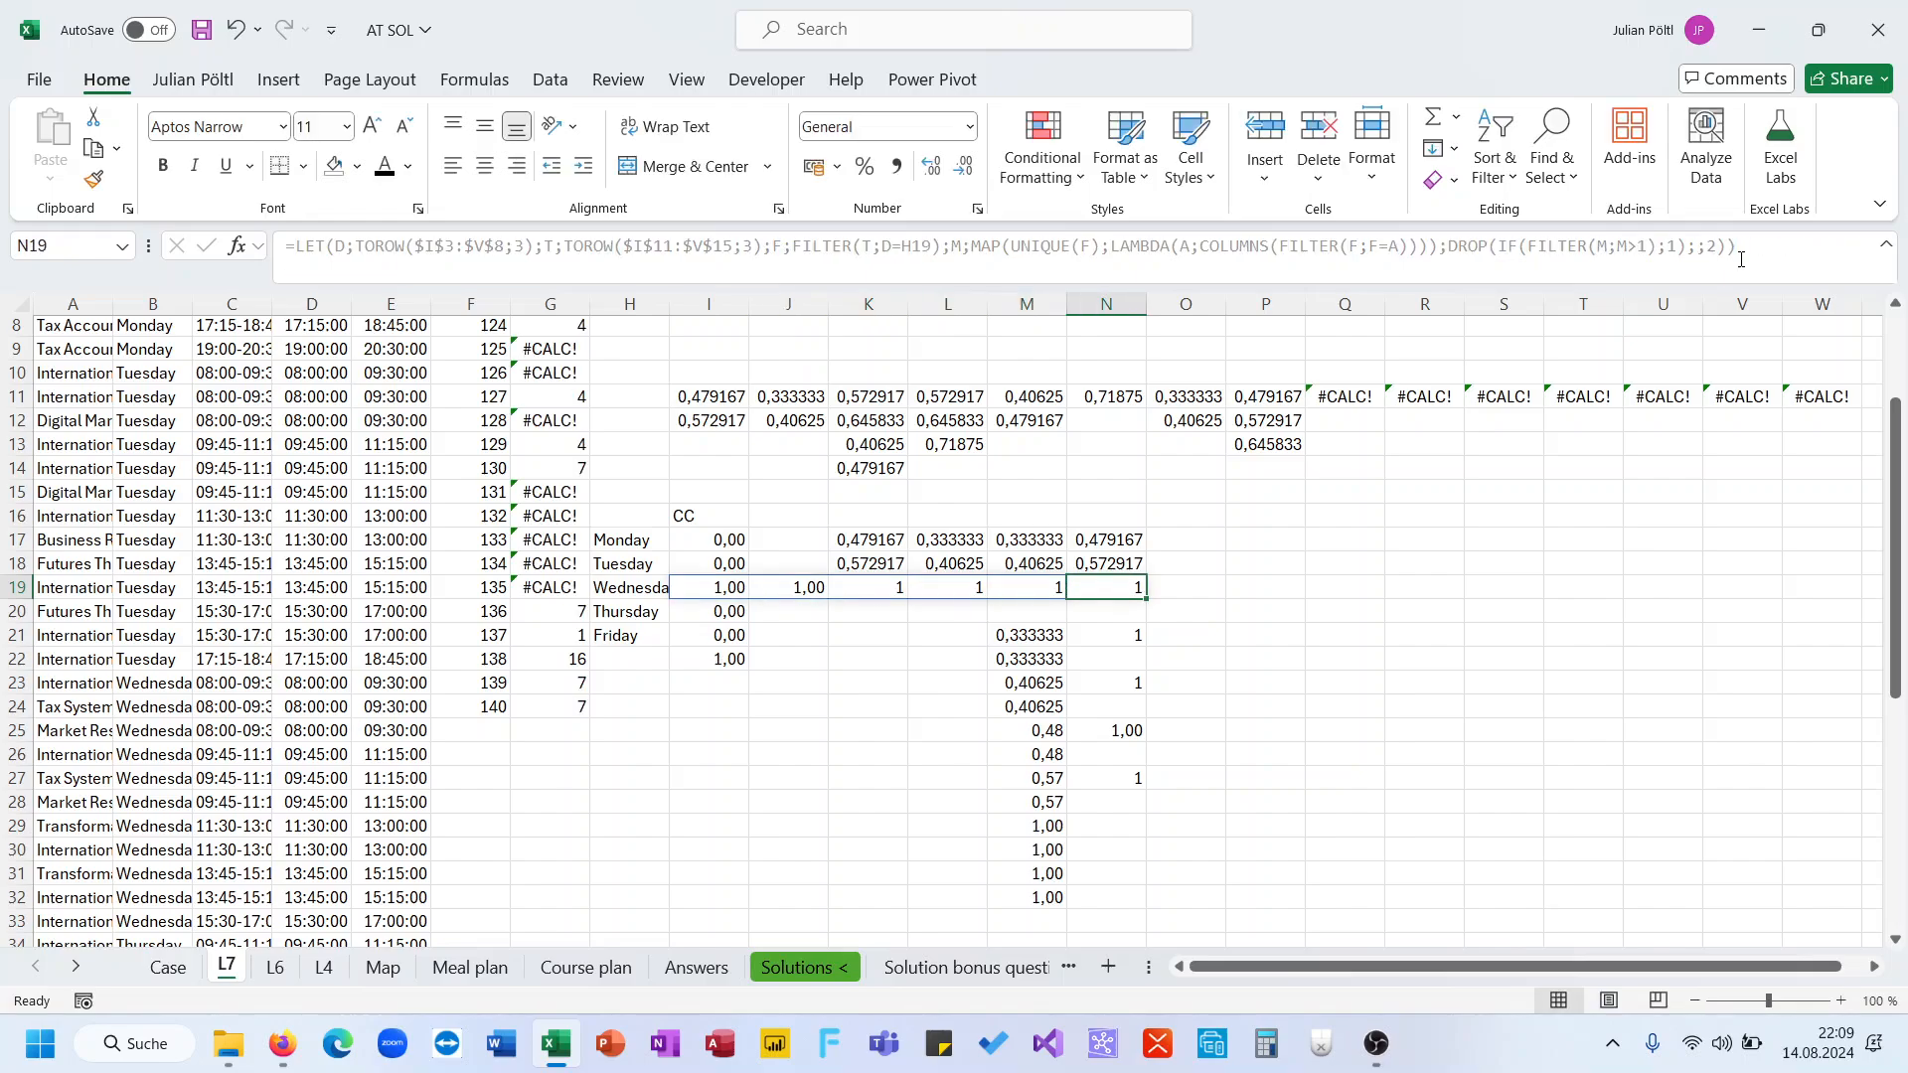
{"action": "key", "text": "Left"}
{"action": "key", "text": "Left"}
{"action": "key", "text": "Left"}
{"action": "key", "text": "Left"}
{"action": "key", "text": "Left"}
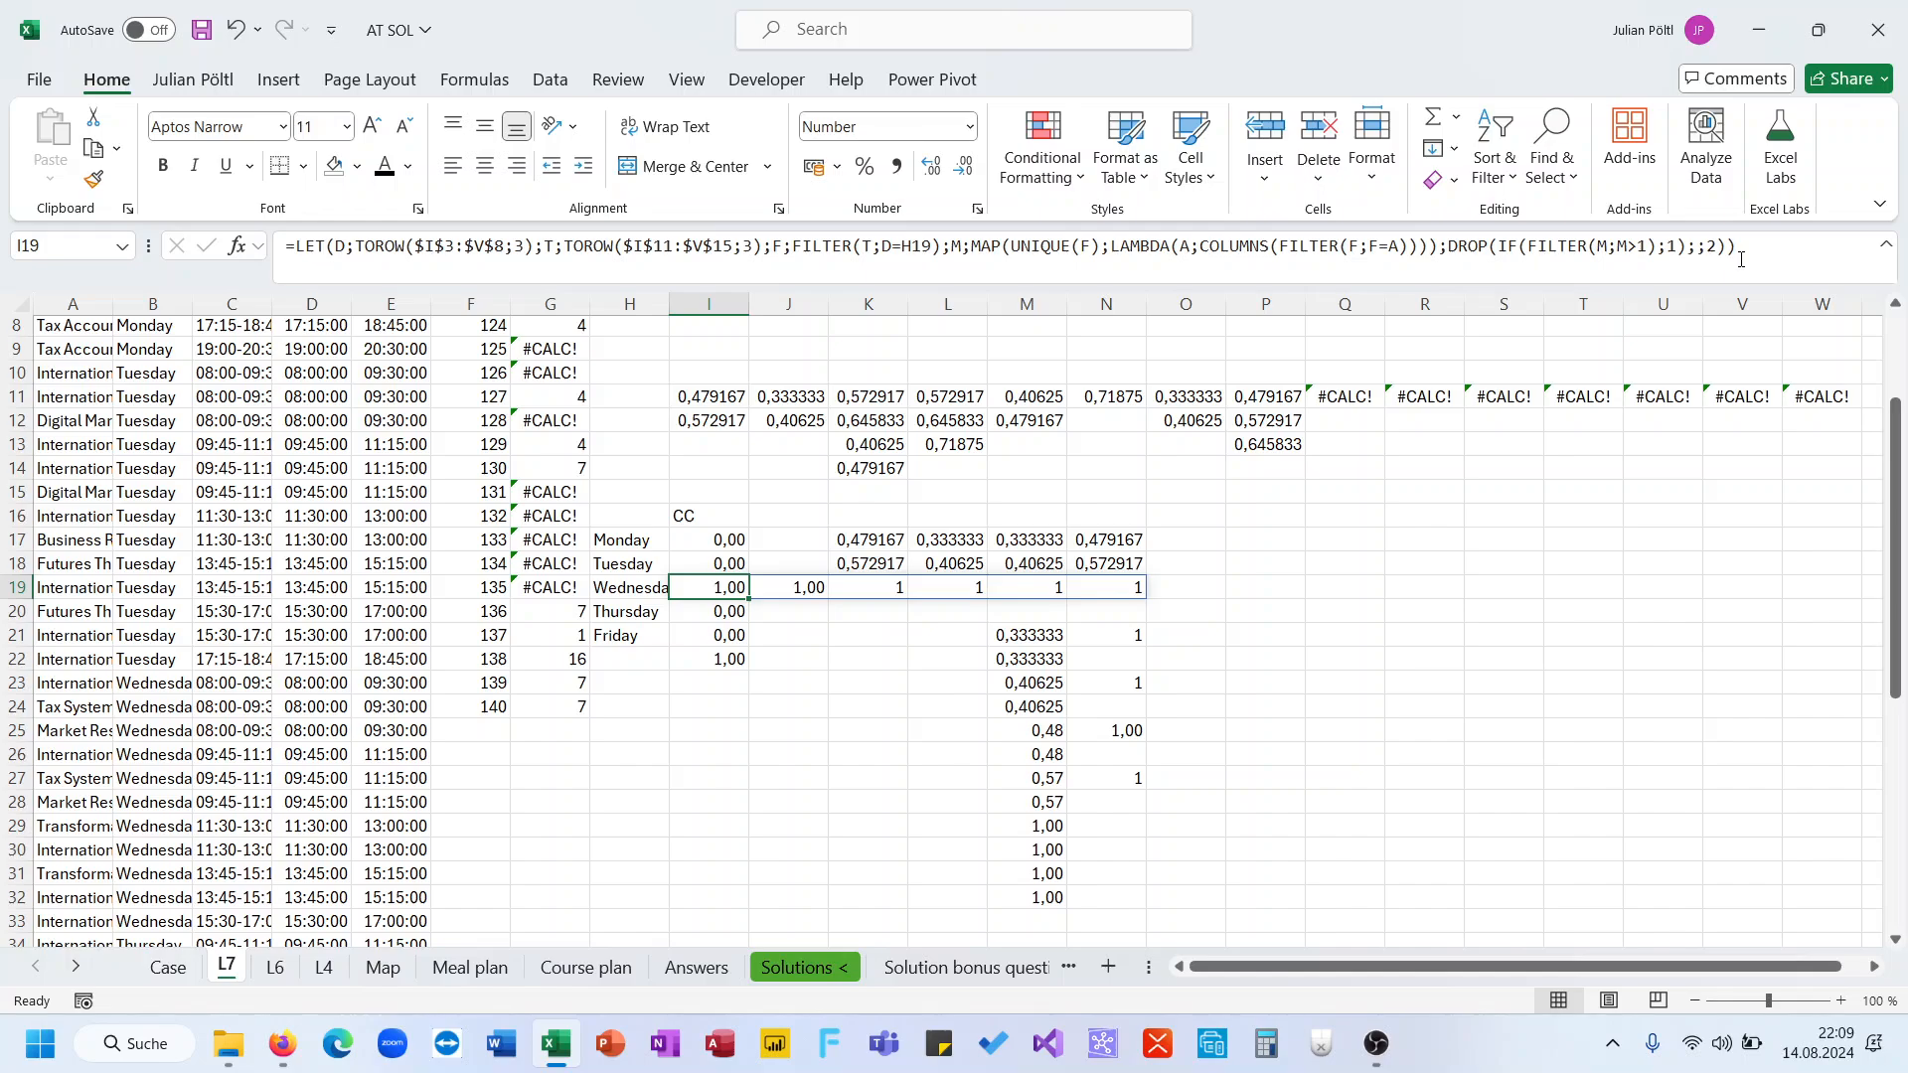
{"action": "left_click", "coordinate": [1493, 248]}
{"action": "double_click", "coordinate": [1480, 247]}
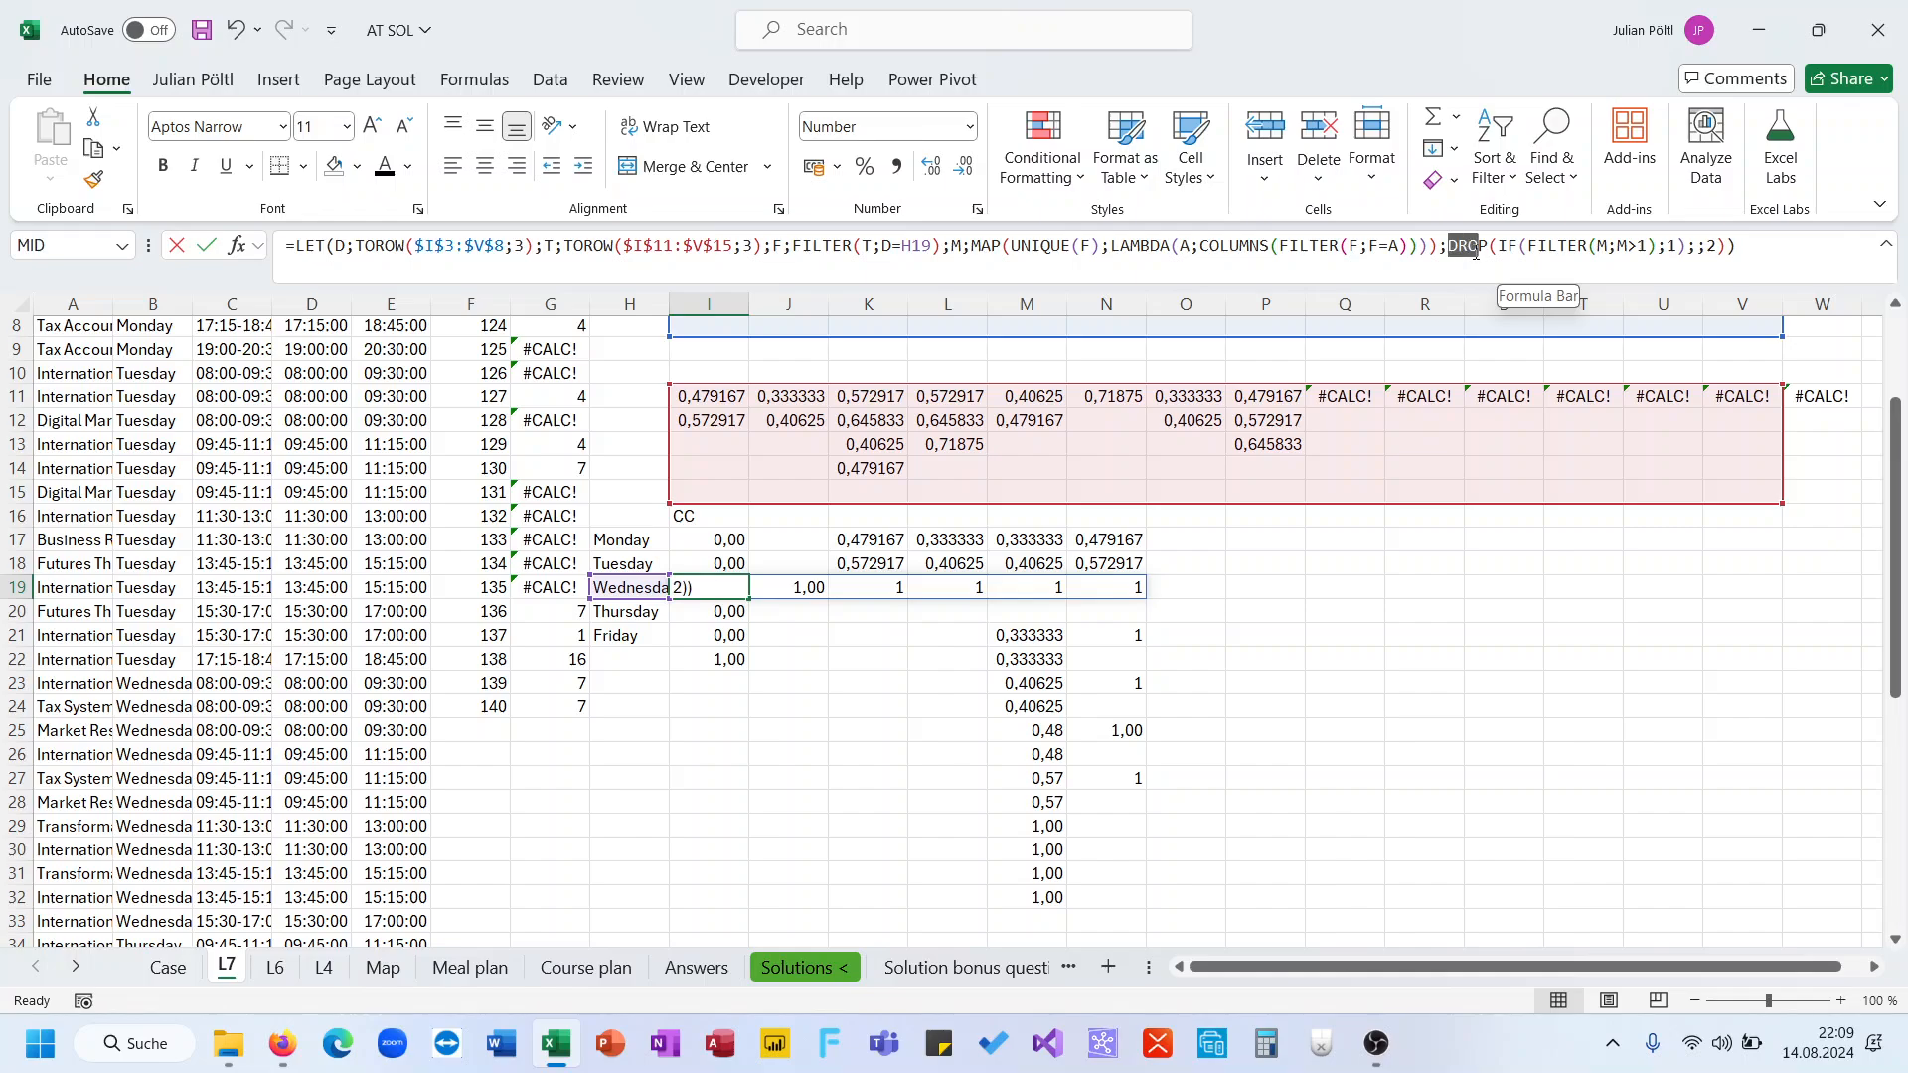
{"action": "key", "text": "Delete"}
{"action": "key", "text": "Delete"}
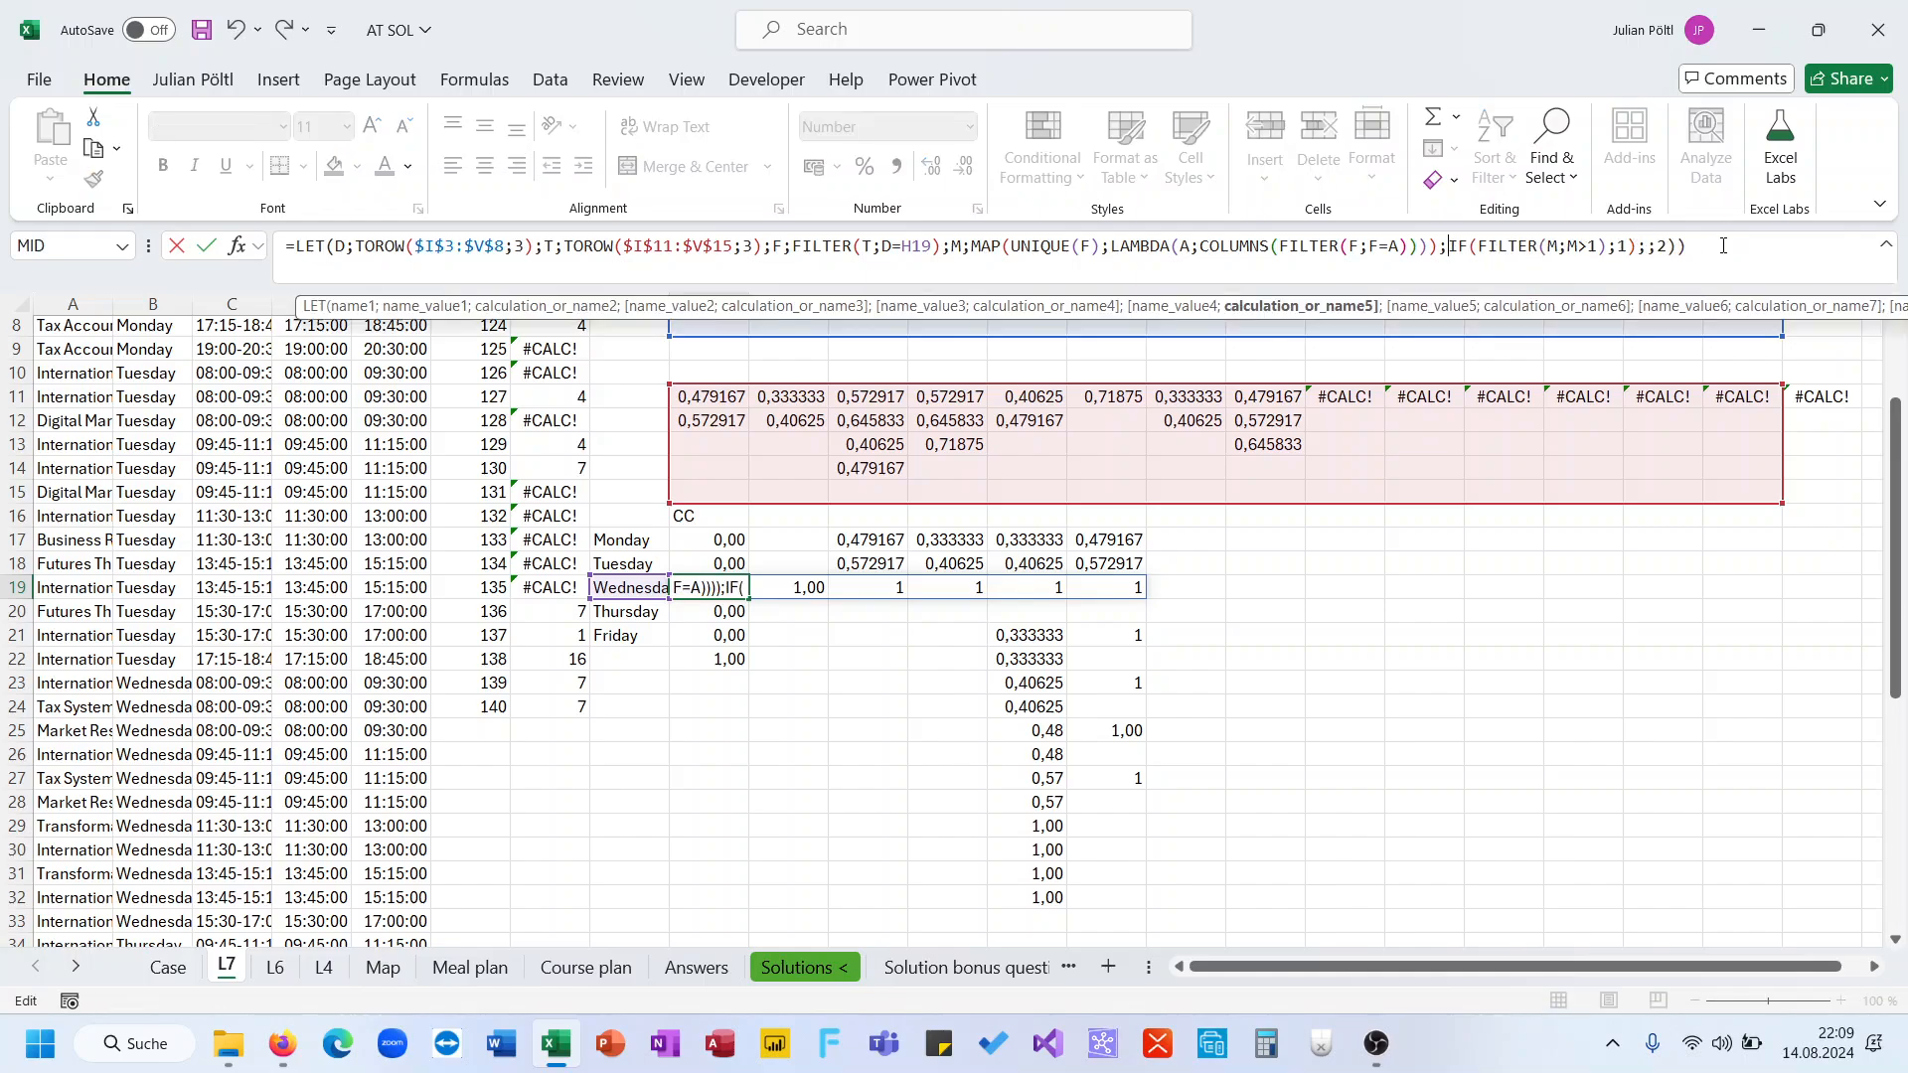
{"action": "left_click", "coordinate": [1722, 245]}
{"action": "key", "text": "BackSpace"}
{"action": "key", "text": "BackSpace"}
{"action": "key", "text": "BackSpace"}
{"action": "key", "text": "BackSpace"}
{"action": "key", "text": "BackSpace"}
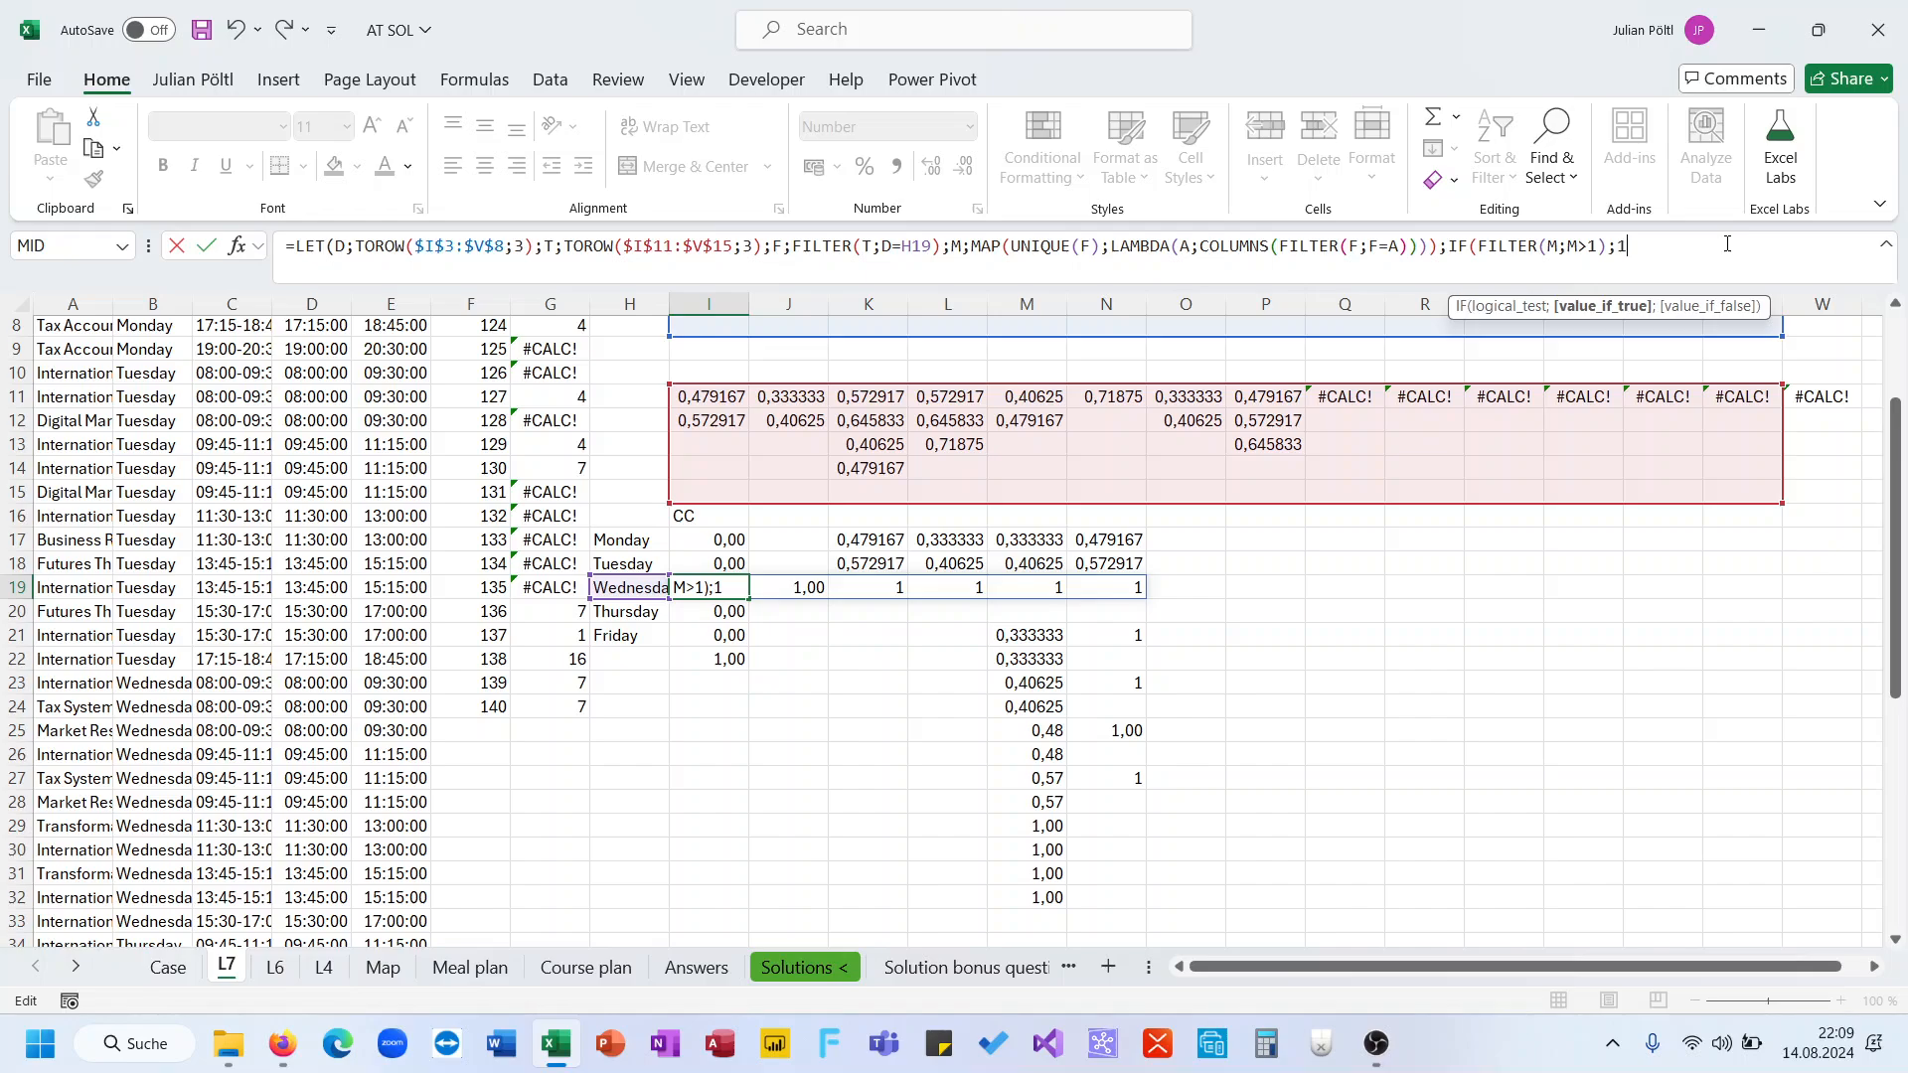
{"action": "type", "text": "))"}
{"action": "key", "text": "Return"}
Inspect the spilled results of I19's formula across row 19
{"action": "key", "text": "Up"}
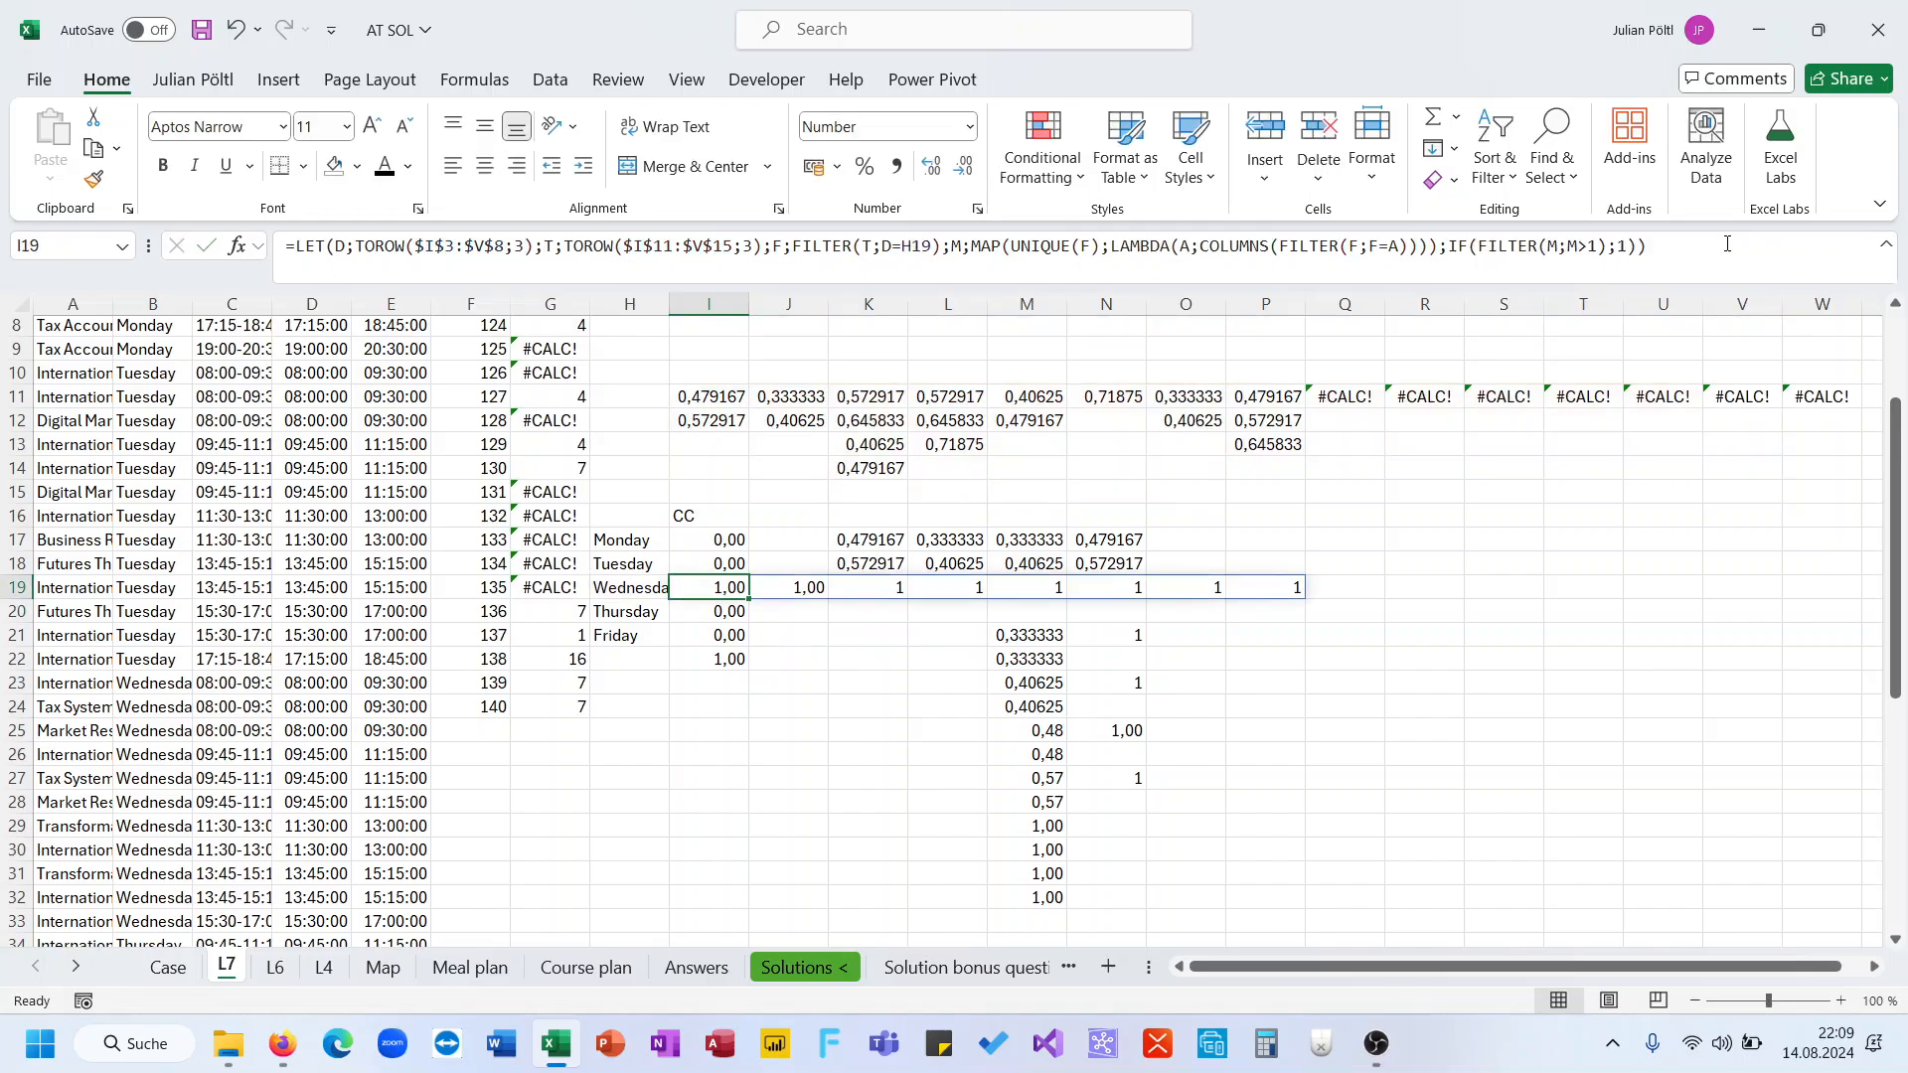
{"action": "key", "text": "Right"}
{"action": "key", "text": "Right"}
{"action": "key", "text": "Right"}
{"action": "key", "text": "Right"}
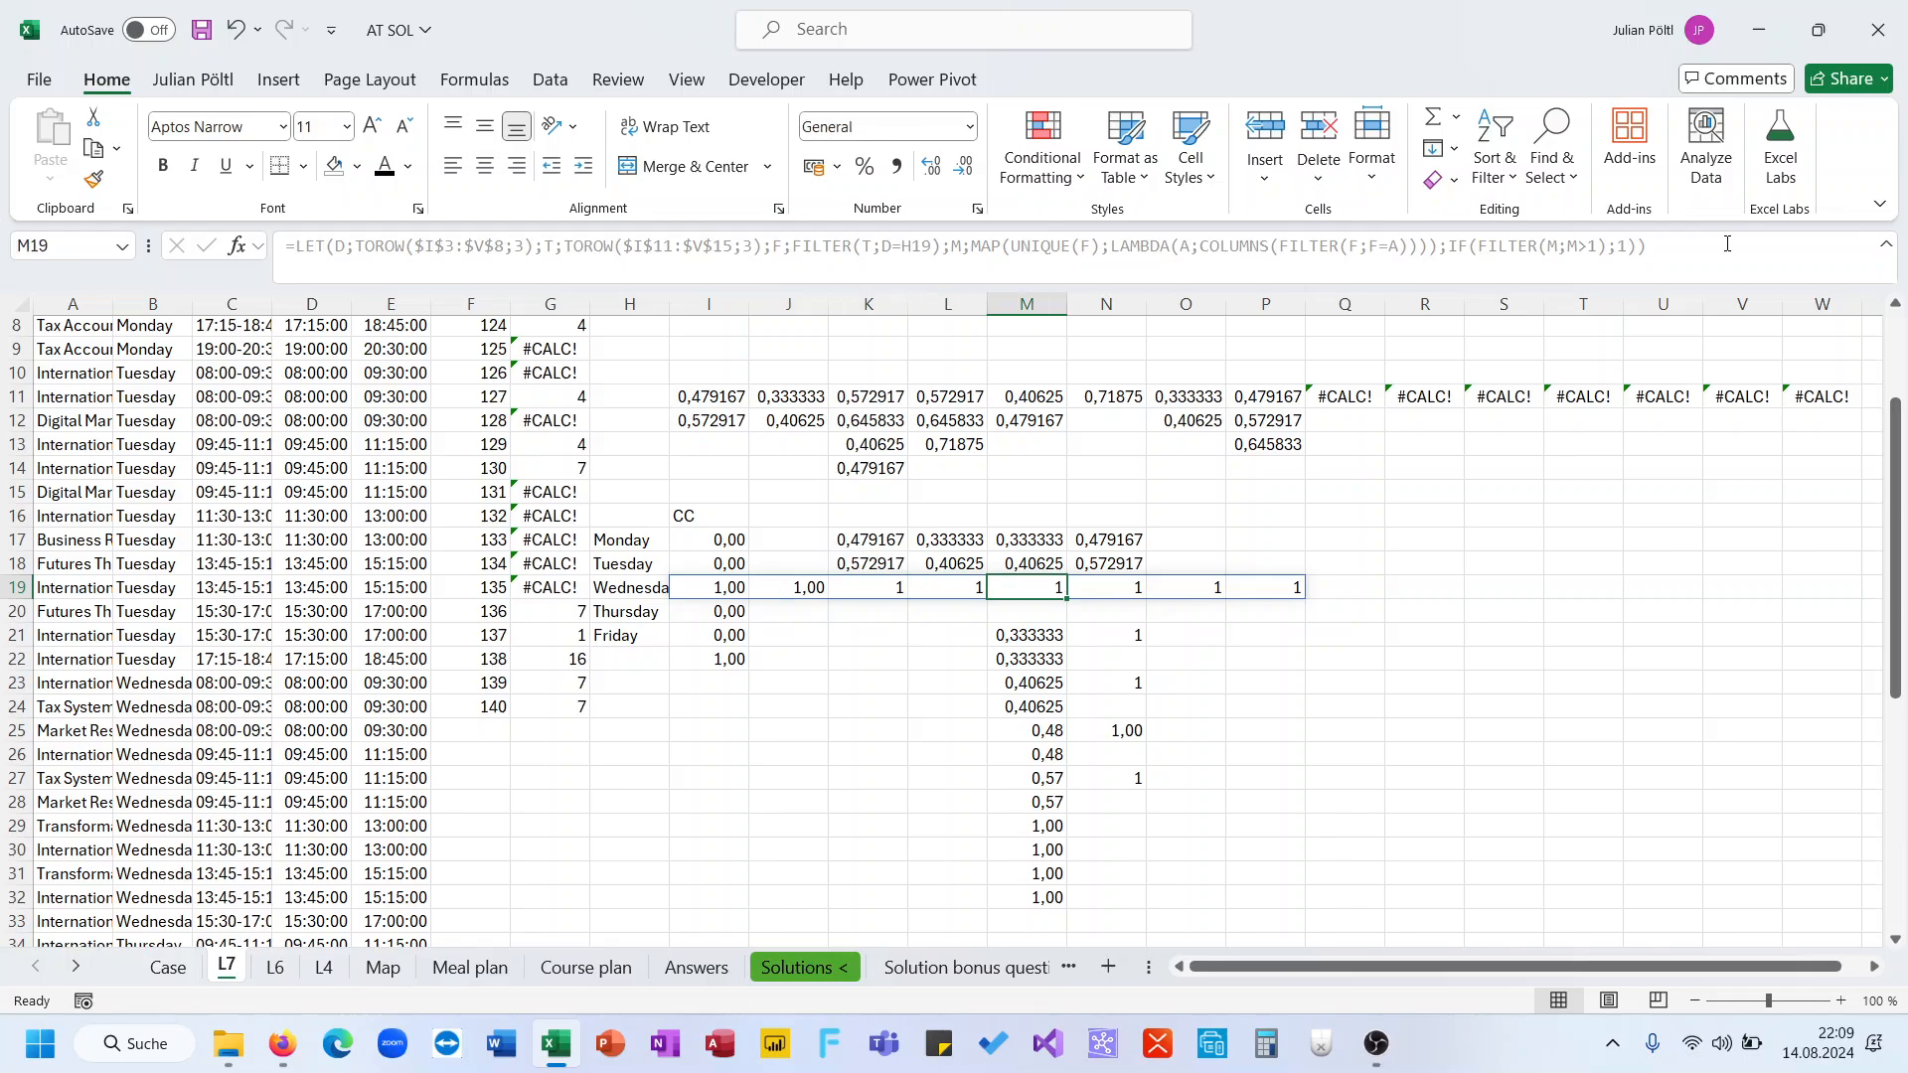
{"action": "key", "text": "Left"}
{"action": "key", "text": "Left"}
{"action": "key", "text": "Left"}
{"action": "key", "text": "Left"}
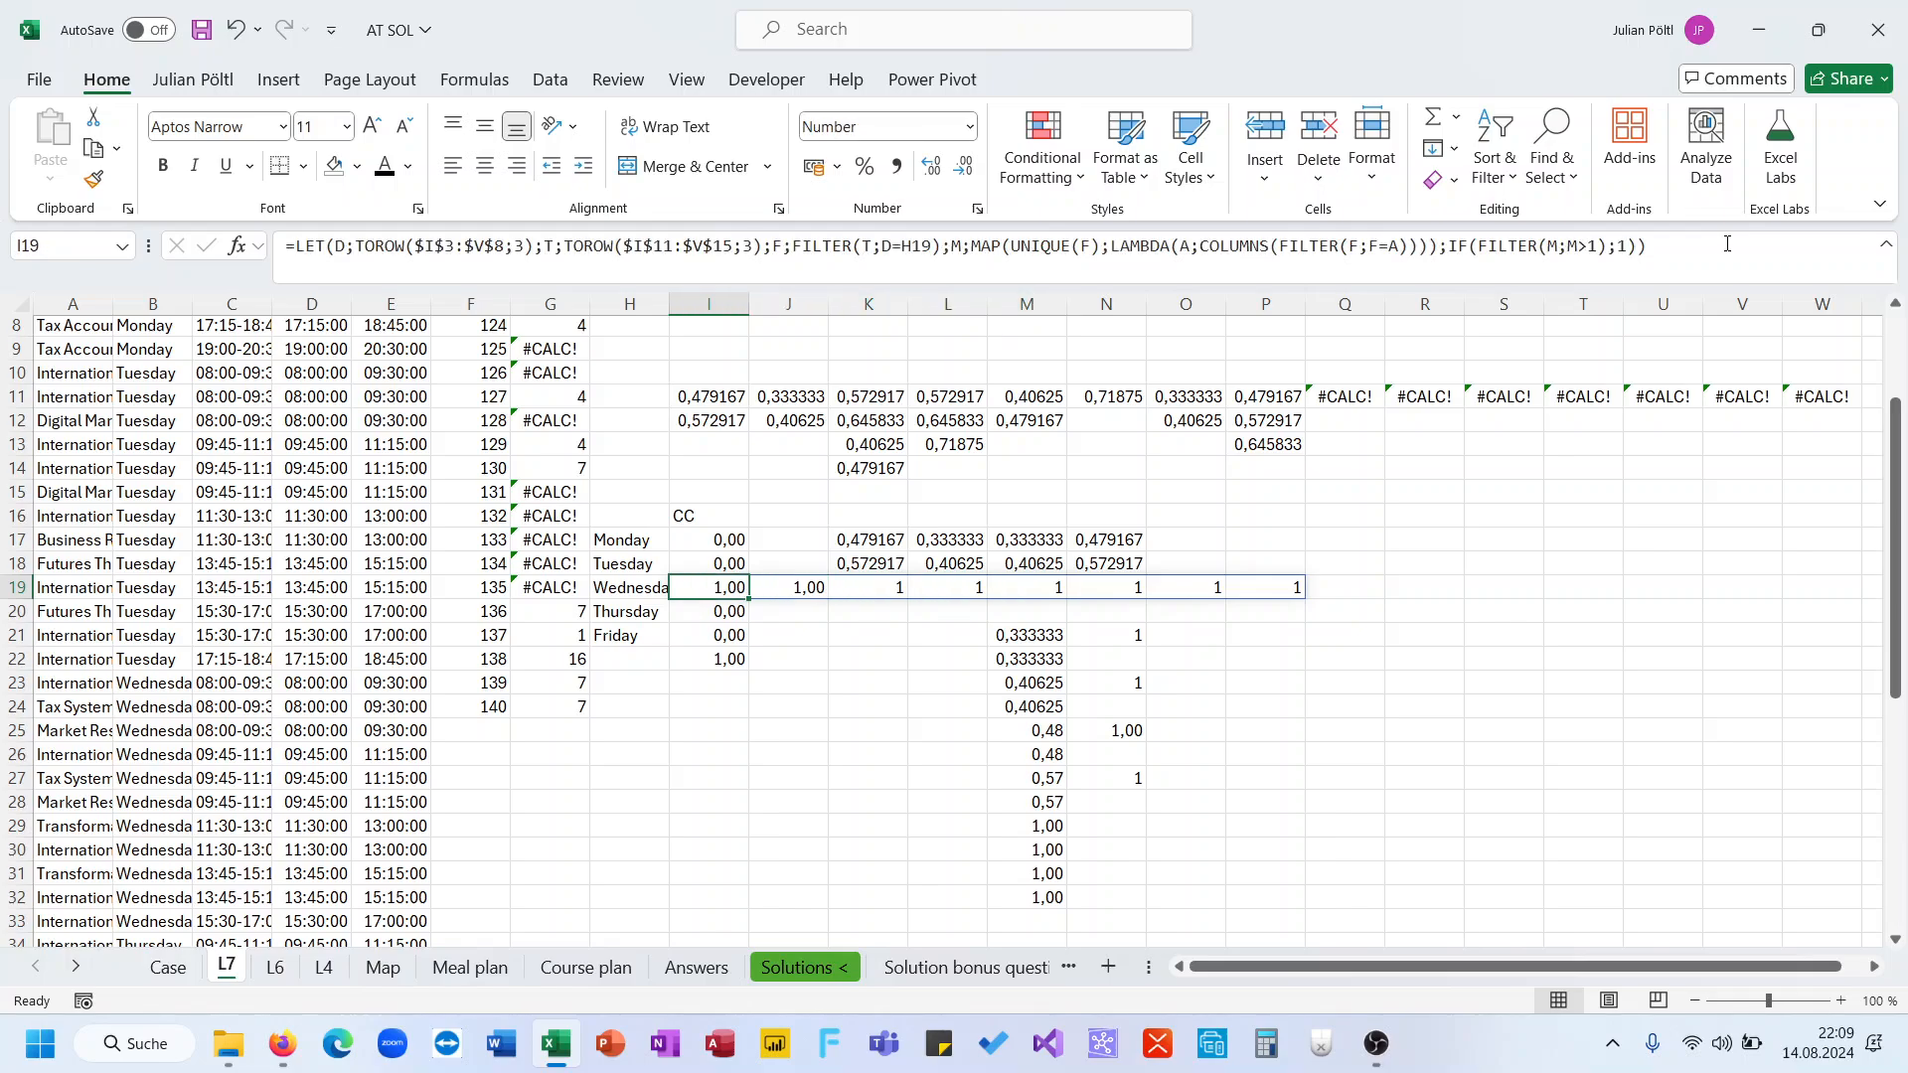
{"action": "key", "text": "Right"}
{"action": "key", "text": "Right"}
{"action": "key", "text": "Right"}
{"action": "key", "text": "Right"}
{"action": "key", "text": "Right"}
{"action": "key", "text": "Right"}
{"action": "key", "text": "Right"}
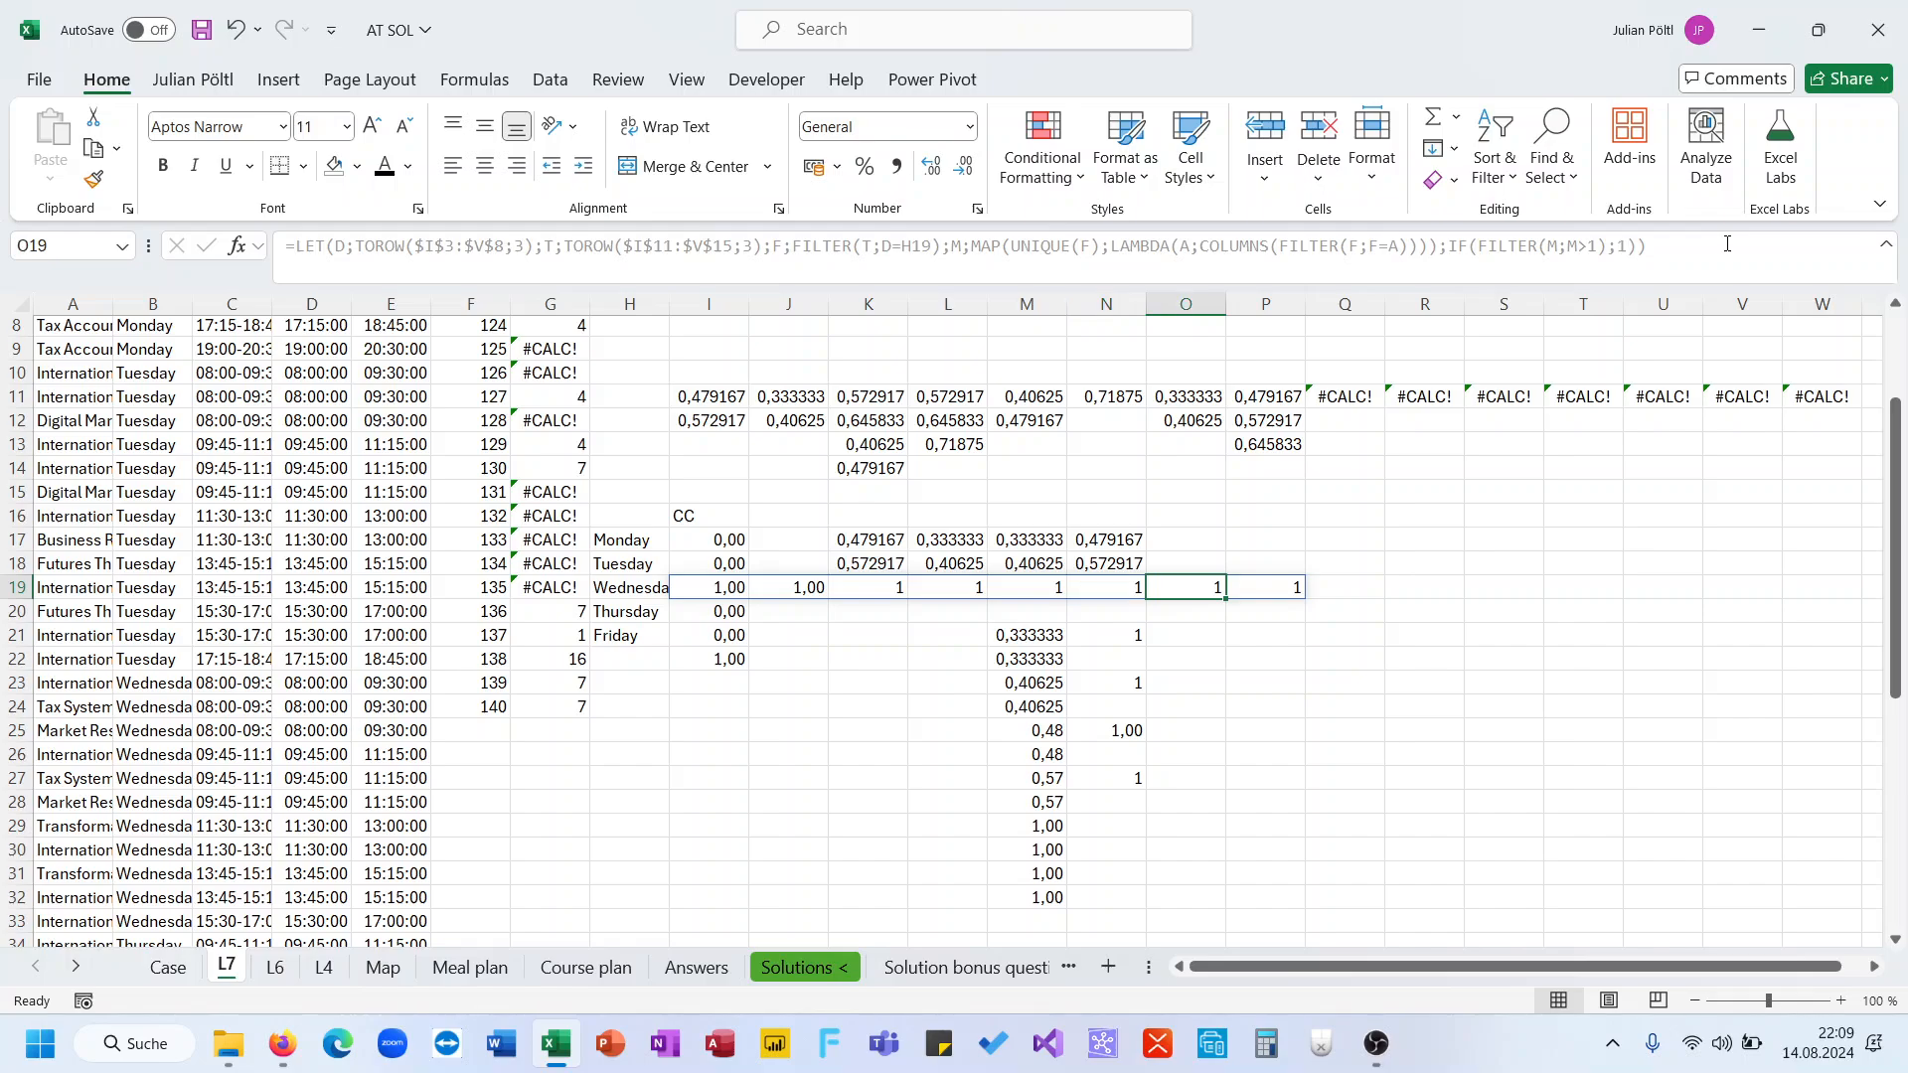
{"action": "key", "text": "Left"}
{"action": "key", "text": "Left"}
{"action": "key", "text": "Left"}
{"action": "key", "text": "Left"}
{"action": "key", "text": "Left"}
{"action": "key", "text": "Left"}
{"action": "key", "text": "Left"}
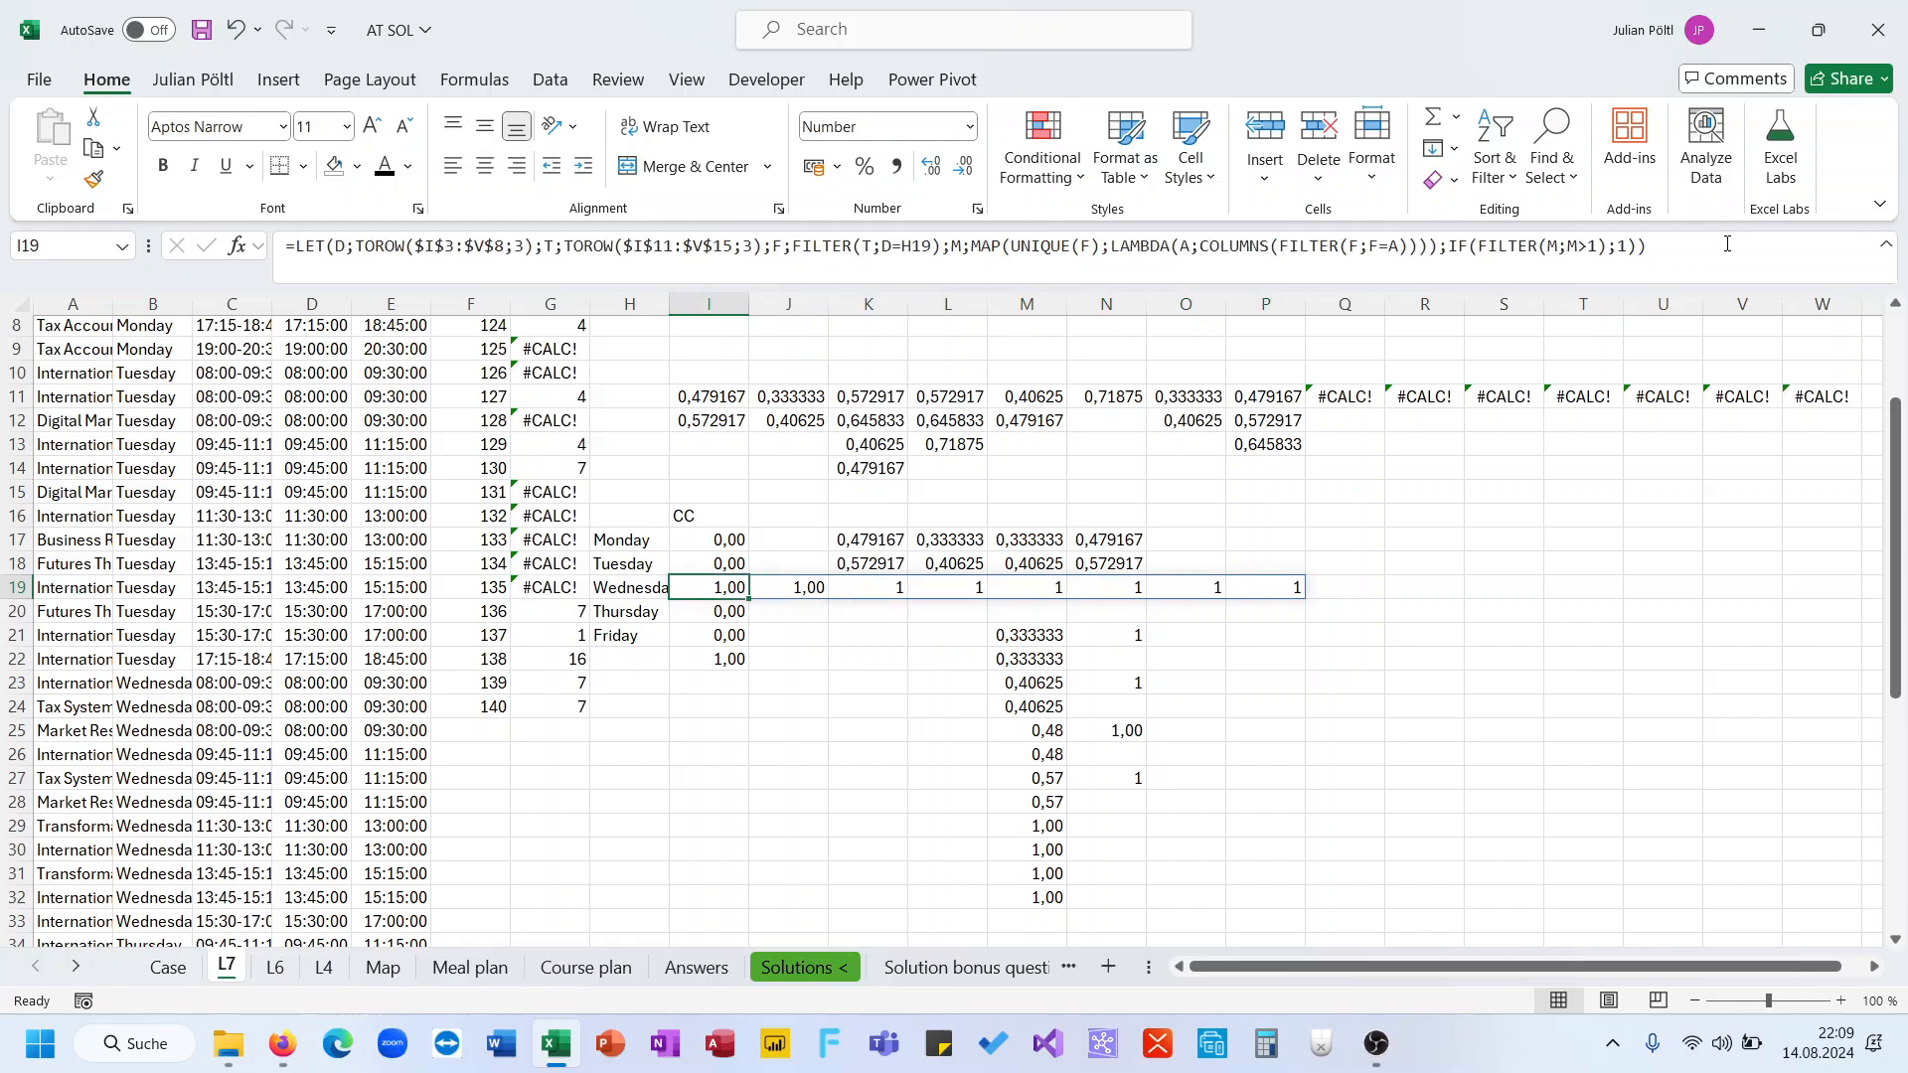
{"action": "key", "text": "Right"}
{"action": "key", "text": "Right"}
{"action": "key", "text": "Right"}
{"action": "key", "text": "Right"}
{"action": "key", "text": "Right"}
{"action": "key", "text": "Right"}
{"action": "key", "text": "Right"}
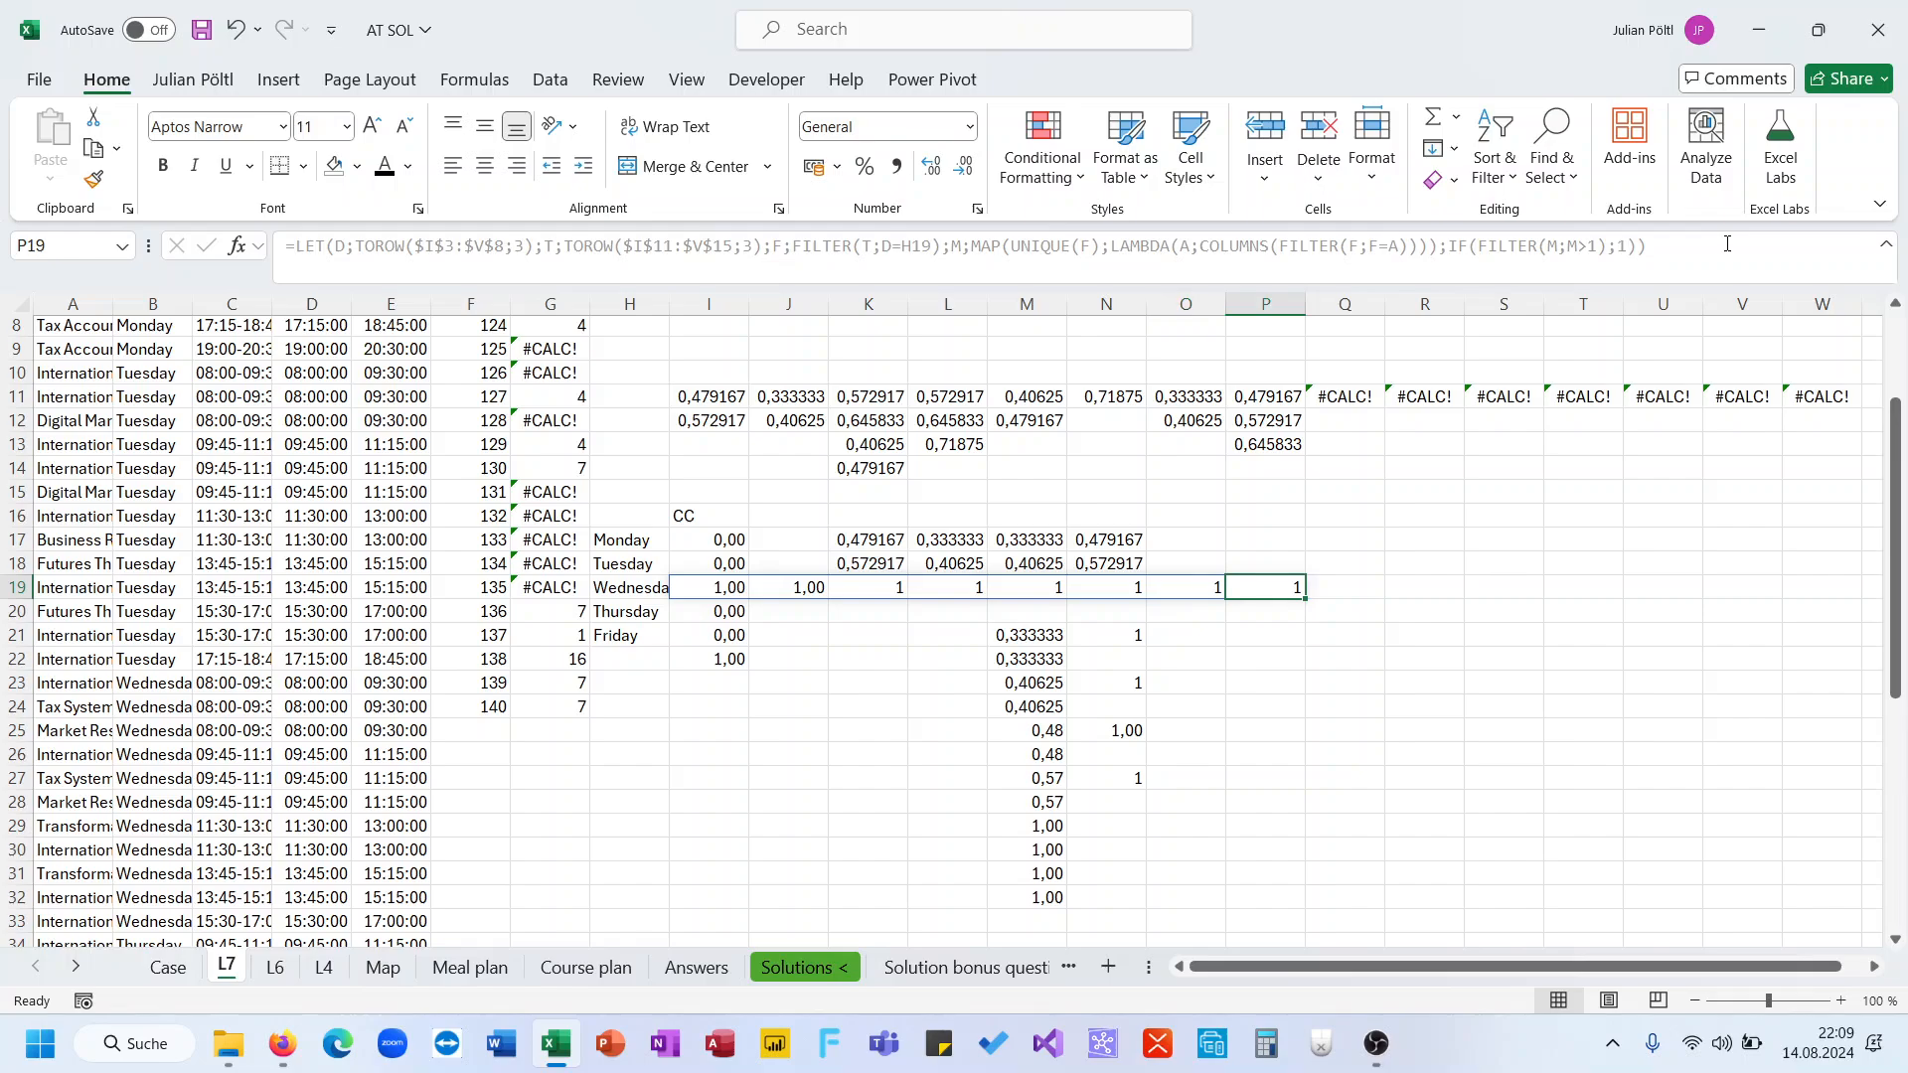
In I19's LET formula, name the IF(FILTER(M;M>1);1) result as variable I and open a new calculation argument
{"action": "key", "text": "Left"}
{"action": "key", "text": "Left"}
{"action": "key", "text": "Left"}
{"action": "key", "text": "Left"}
{"action": "key", "text": "Left"}
{"action": "key", "text": "Left"}
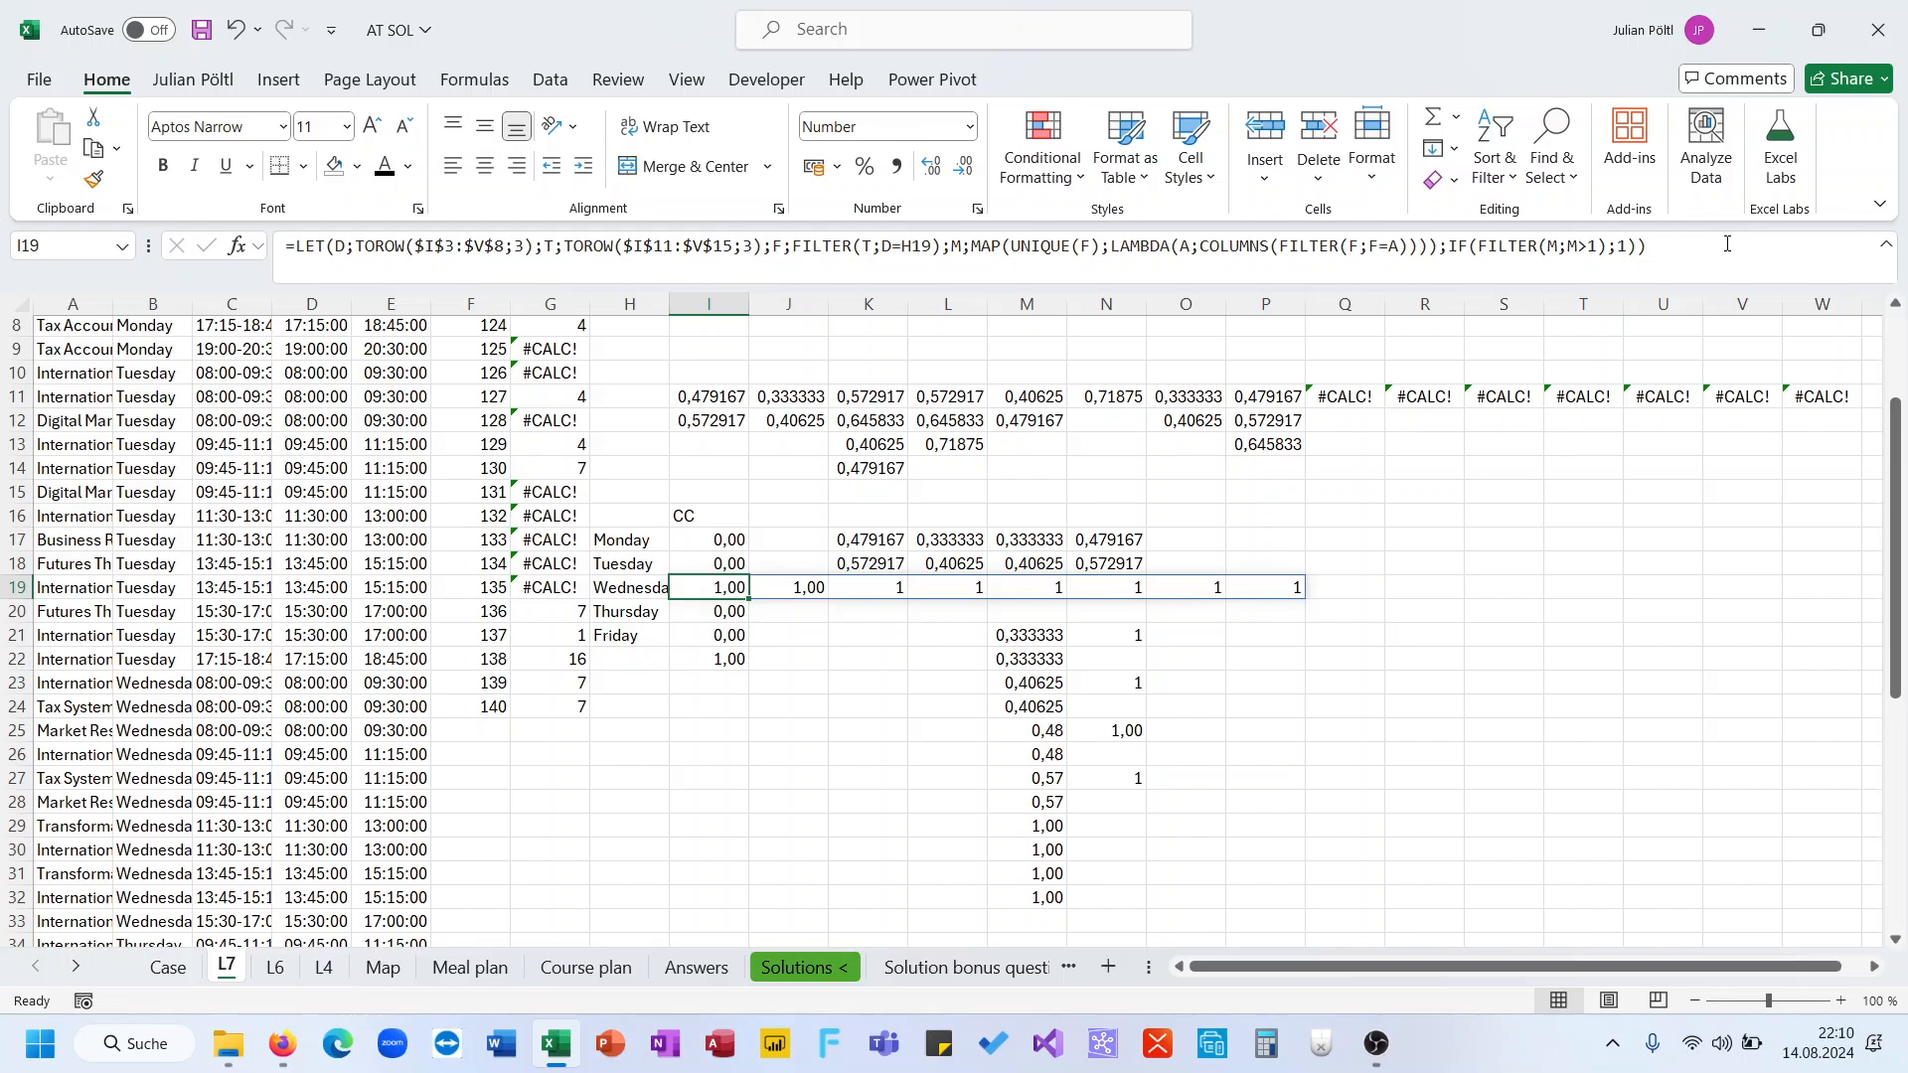
{"action": "left_click", "coordinate": [1445, 246]}
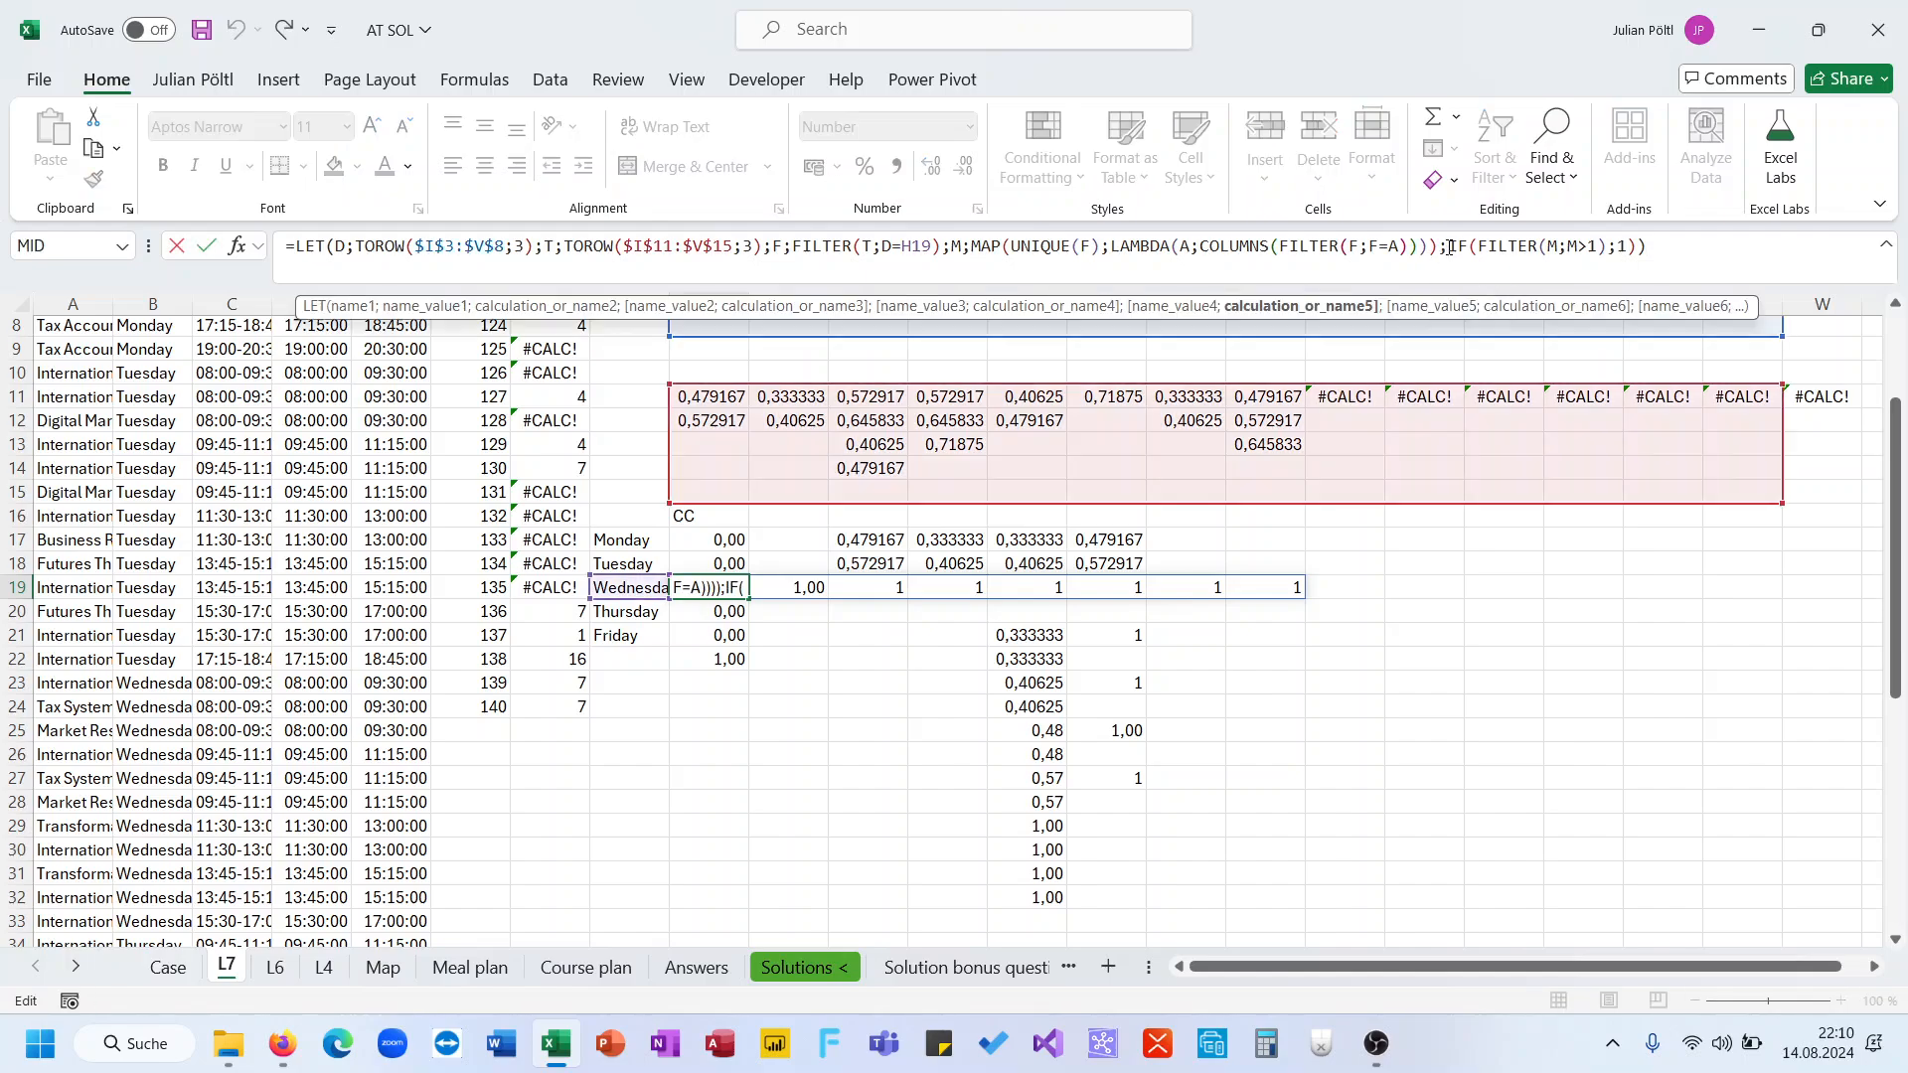
{"action": "type", "text": "I;"}
{"action": "left_click", "coordinate": [1710, 253]}
{"action": "key", "text": "BackSpace"}
{"action": "type", "text": ";I"}
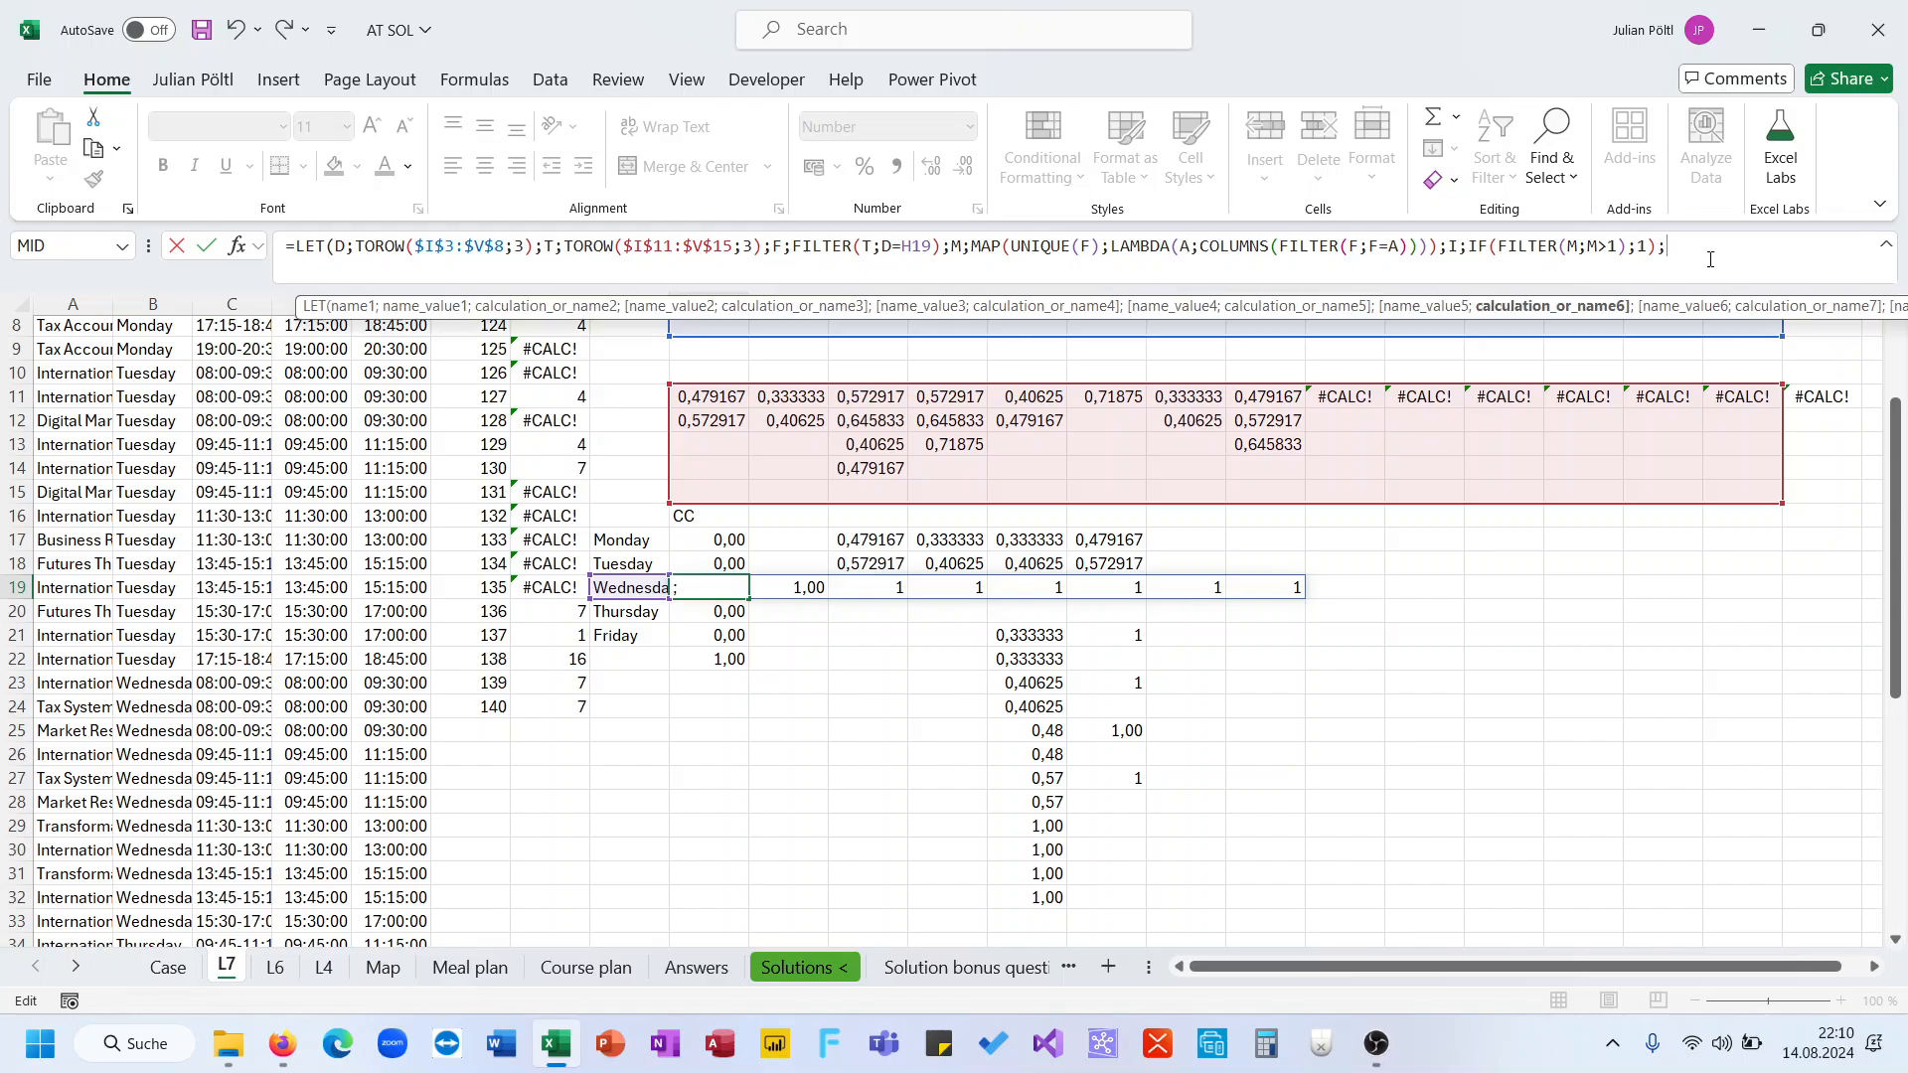
{"action": "type", "text": "ro"}
End I19's LET formula with DROP(I;ROWS(I)/2) as the final calculation
{"action": "key", "text": "Down"}
{"action": "key", "text": "Down"}
{"action": "key", "text": "Down"}
{"action": "key", "text": "Down"}
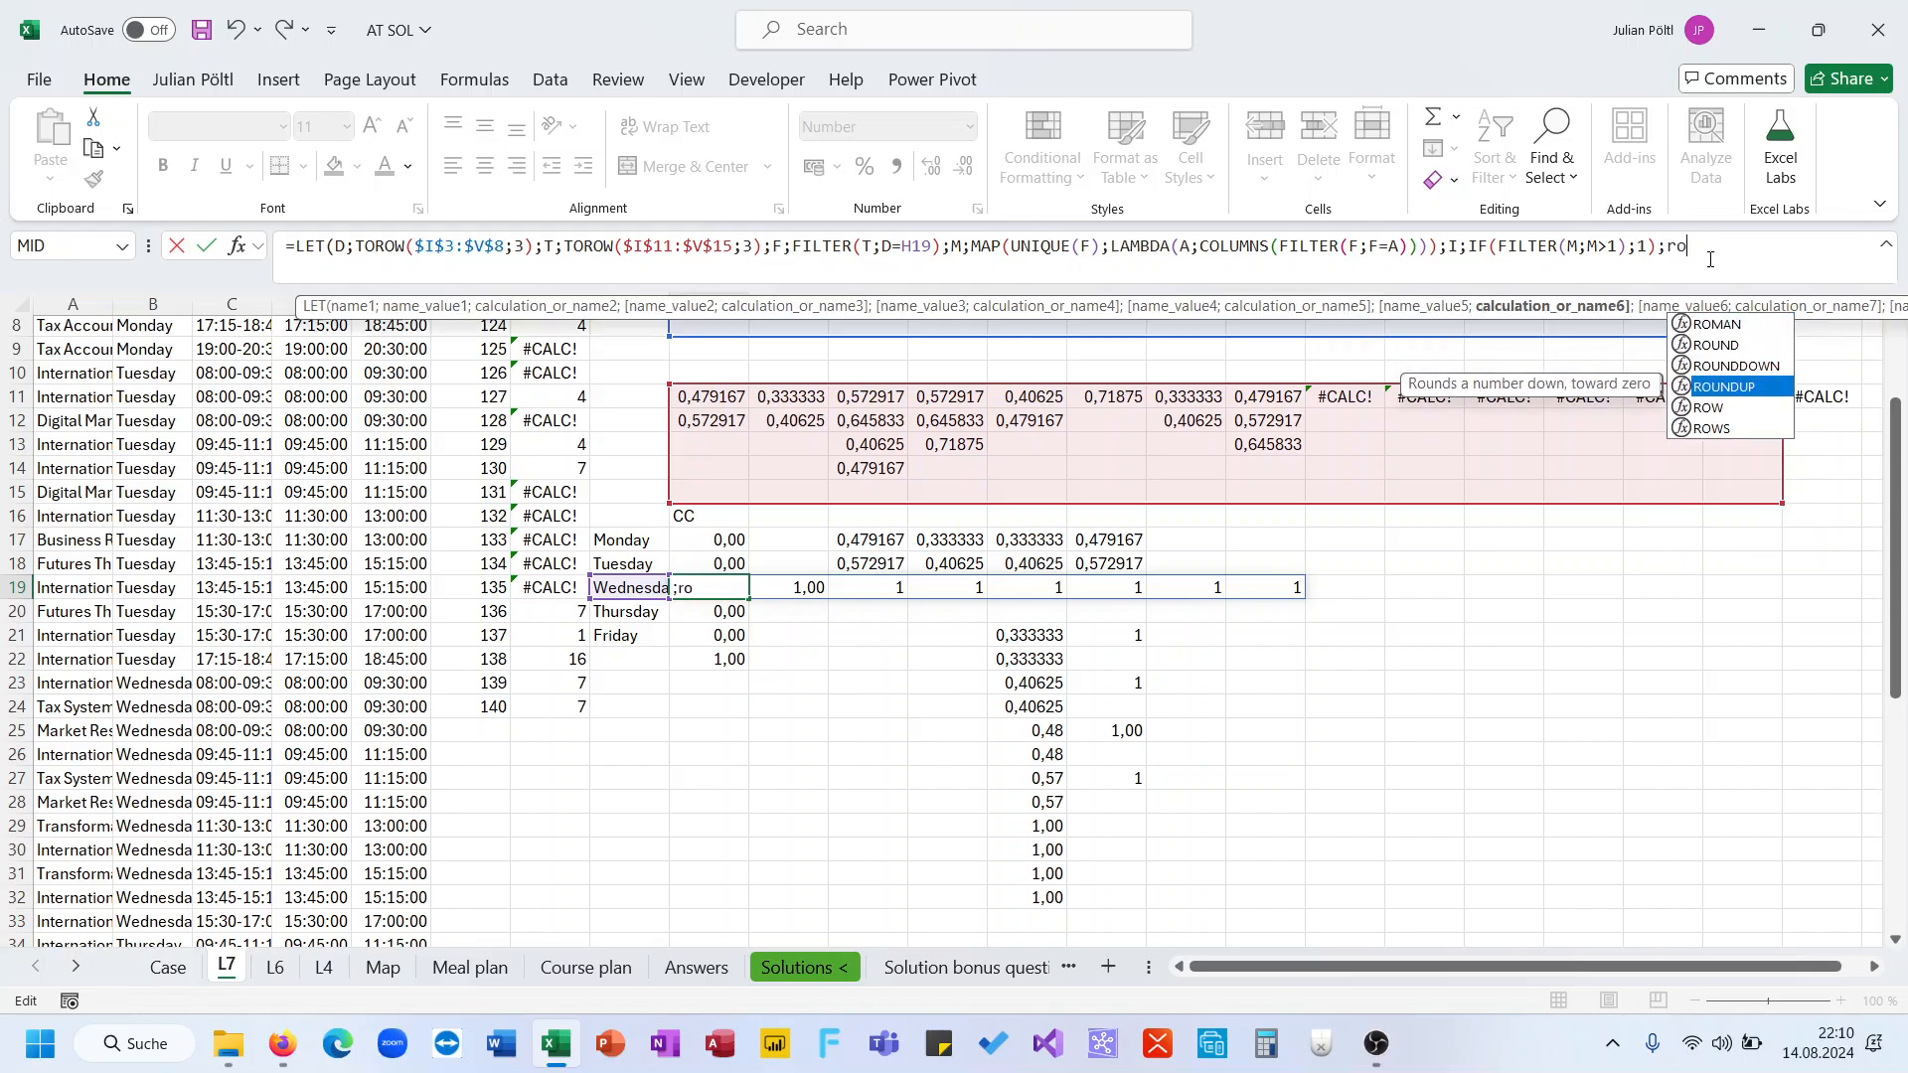
{"action": "key", "text": "Tab"}
{"action": "key", "text": "BackSpace"}
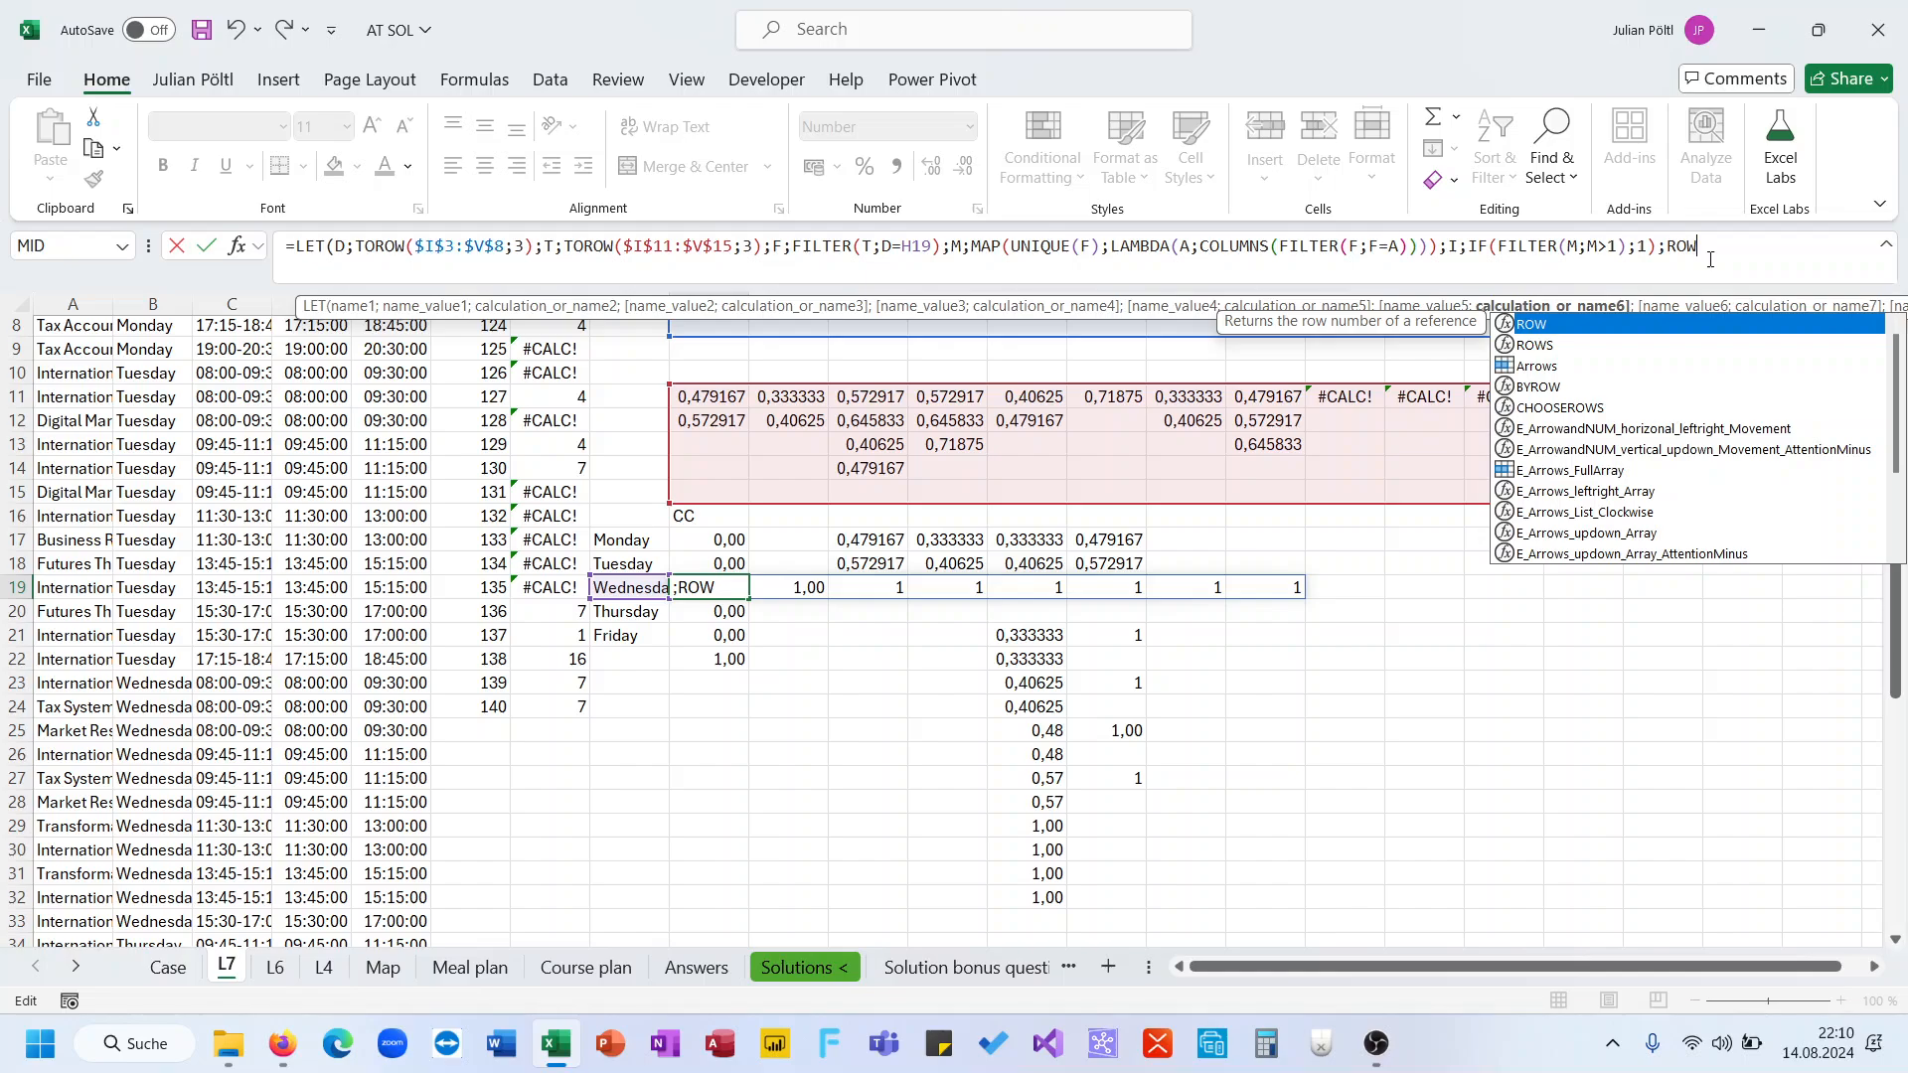
{"action": "type", "text": "s"}
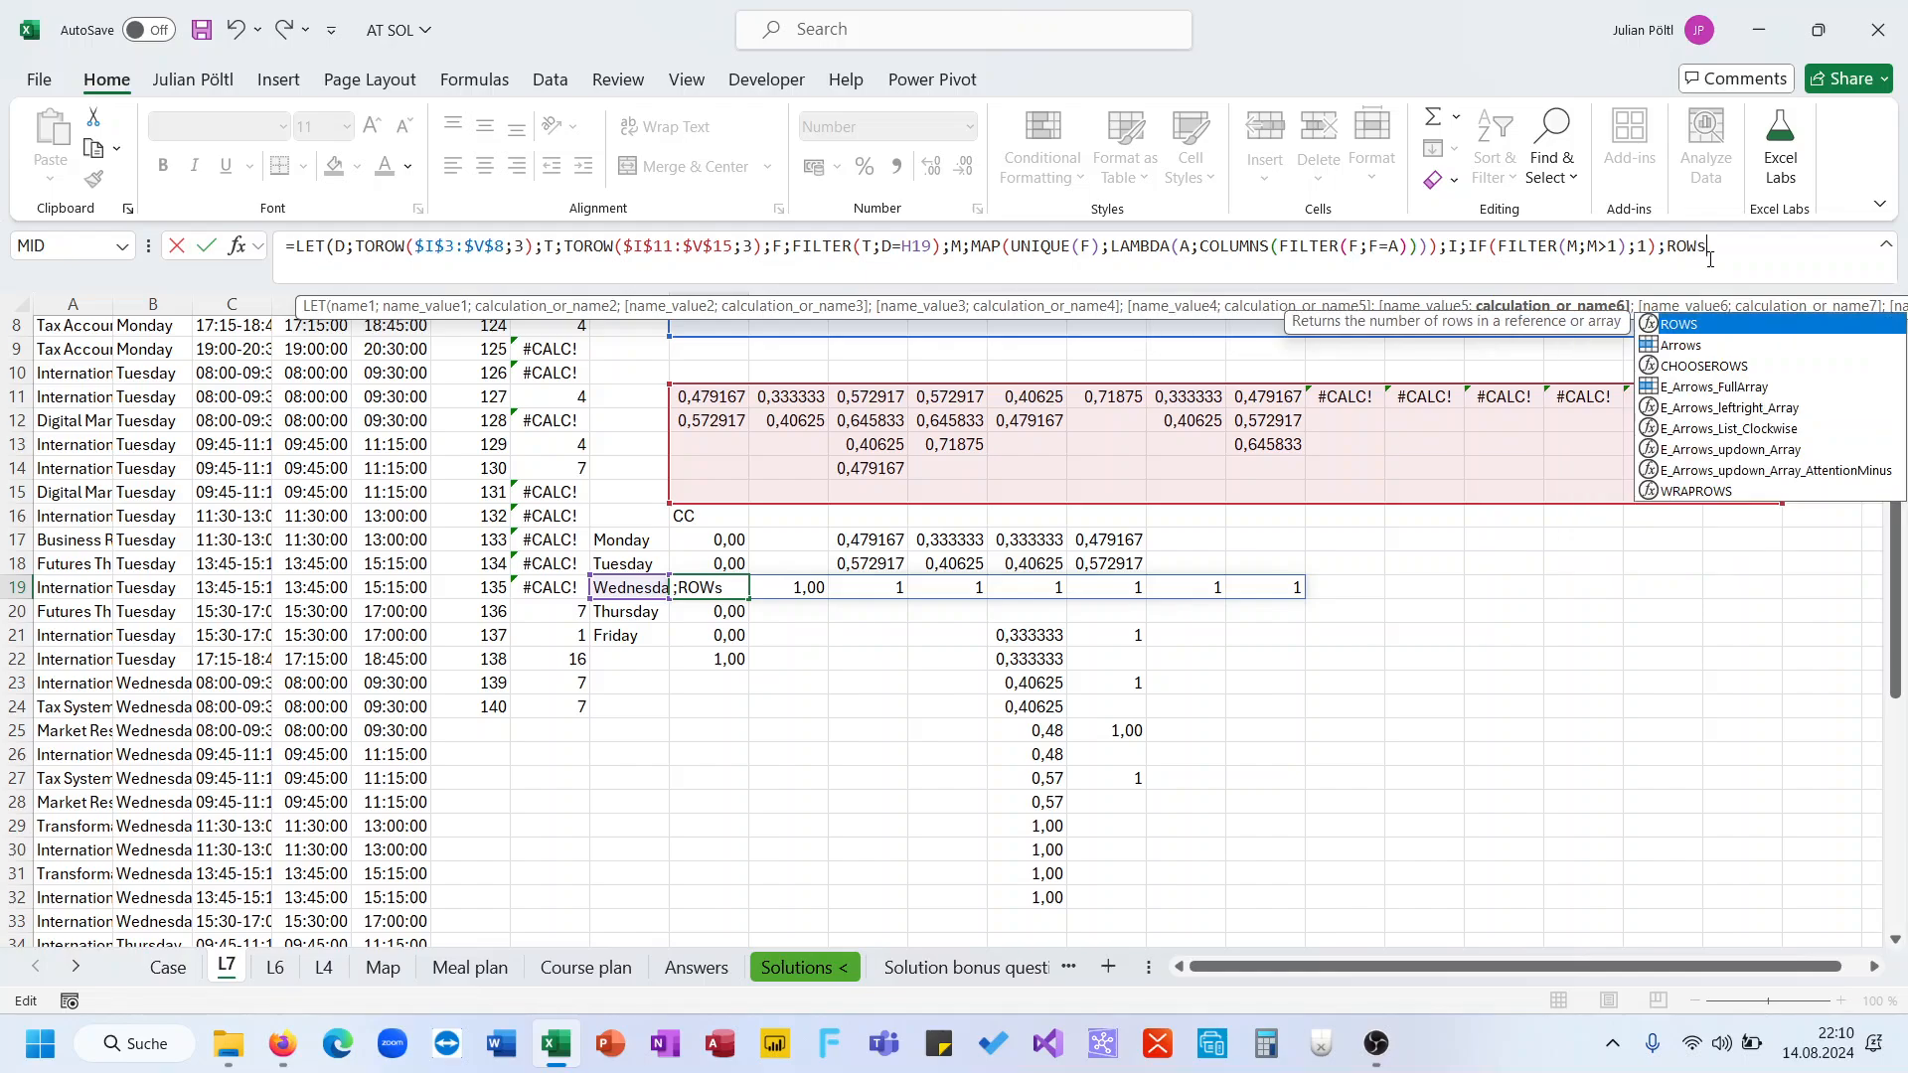
{"action": "key", "text": "BackSpace"}
{"action": "key", "text": "BackSpace"}
{"action": "key", "text": "BackSpace"}
{"action": "key", "text": "BackSpace"}
{"action": "type", "text": "dr"}
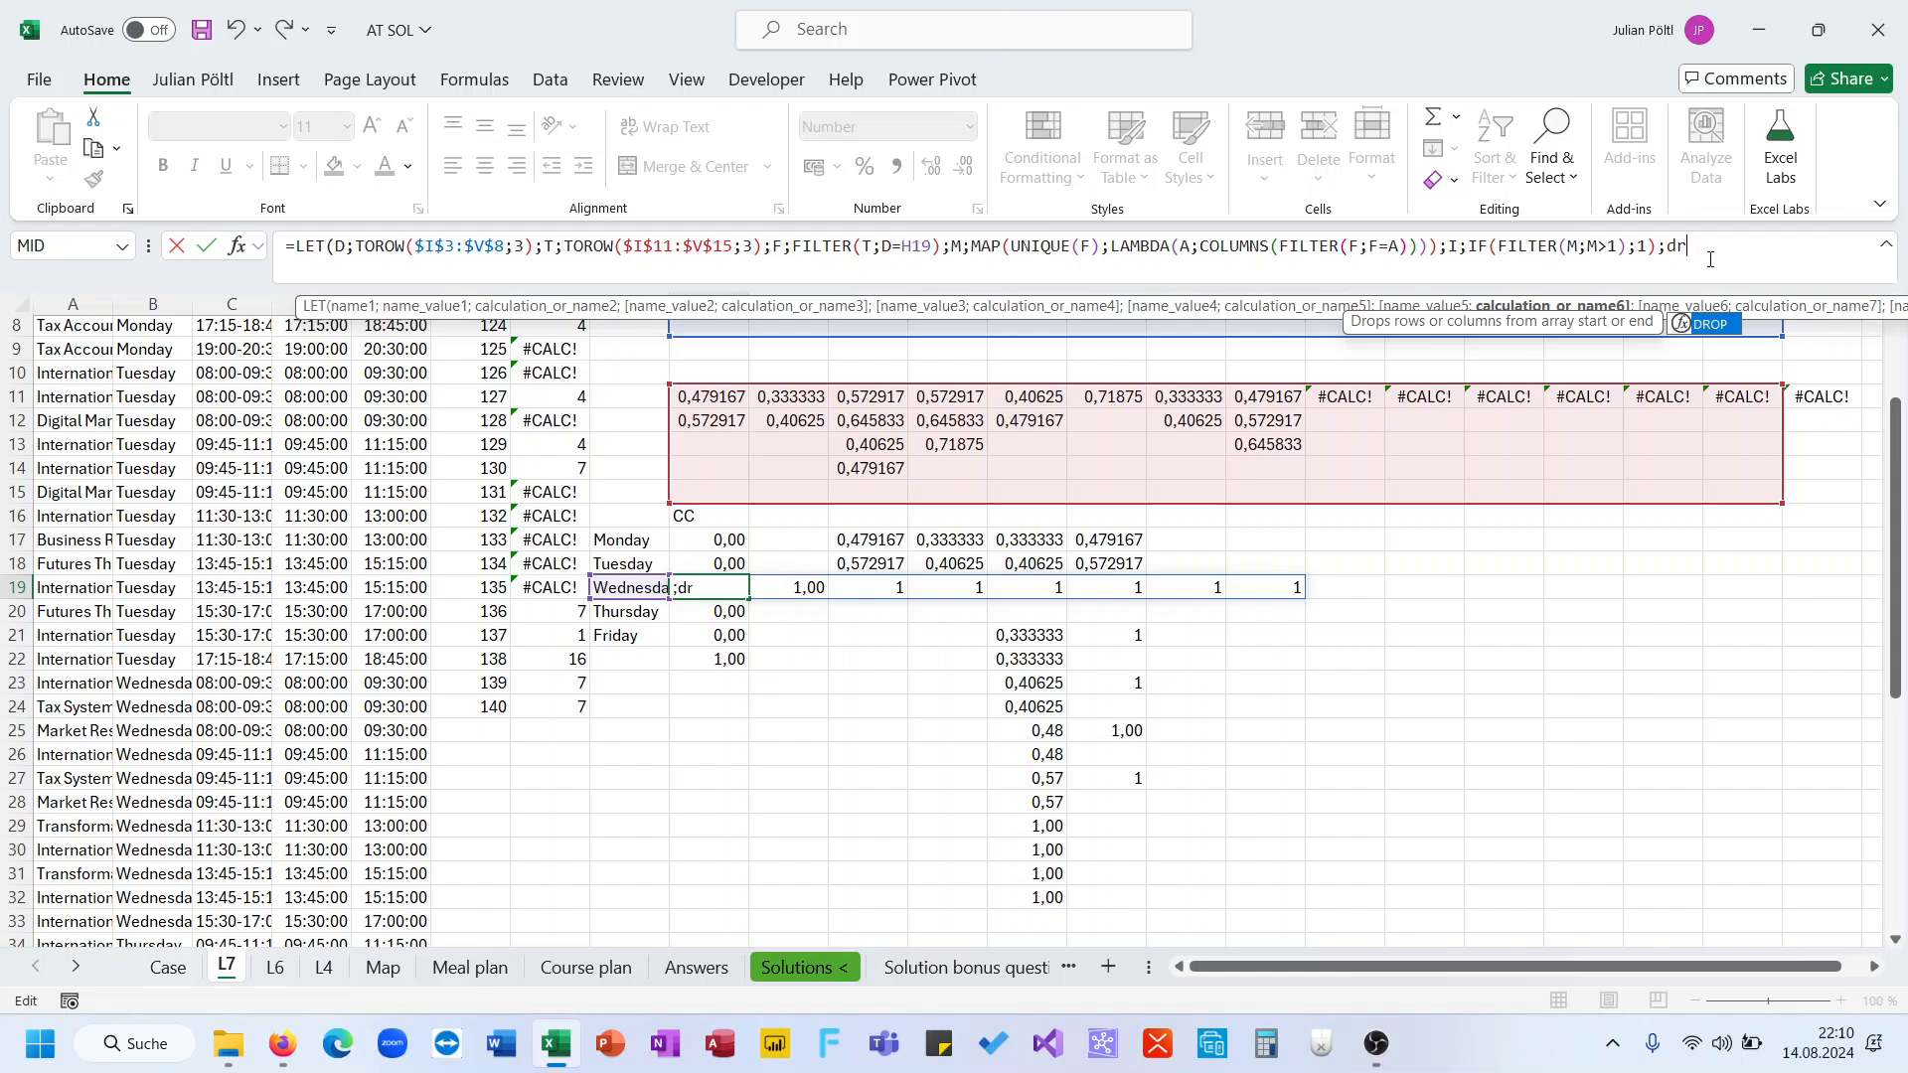
{"action": "key", "text": "Tab"}
{"action": "type", "text": "I;ro"}
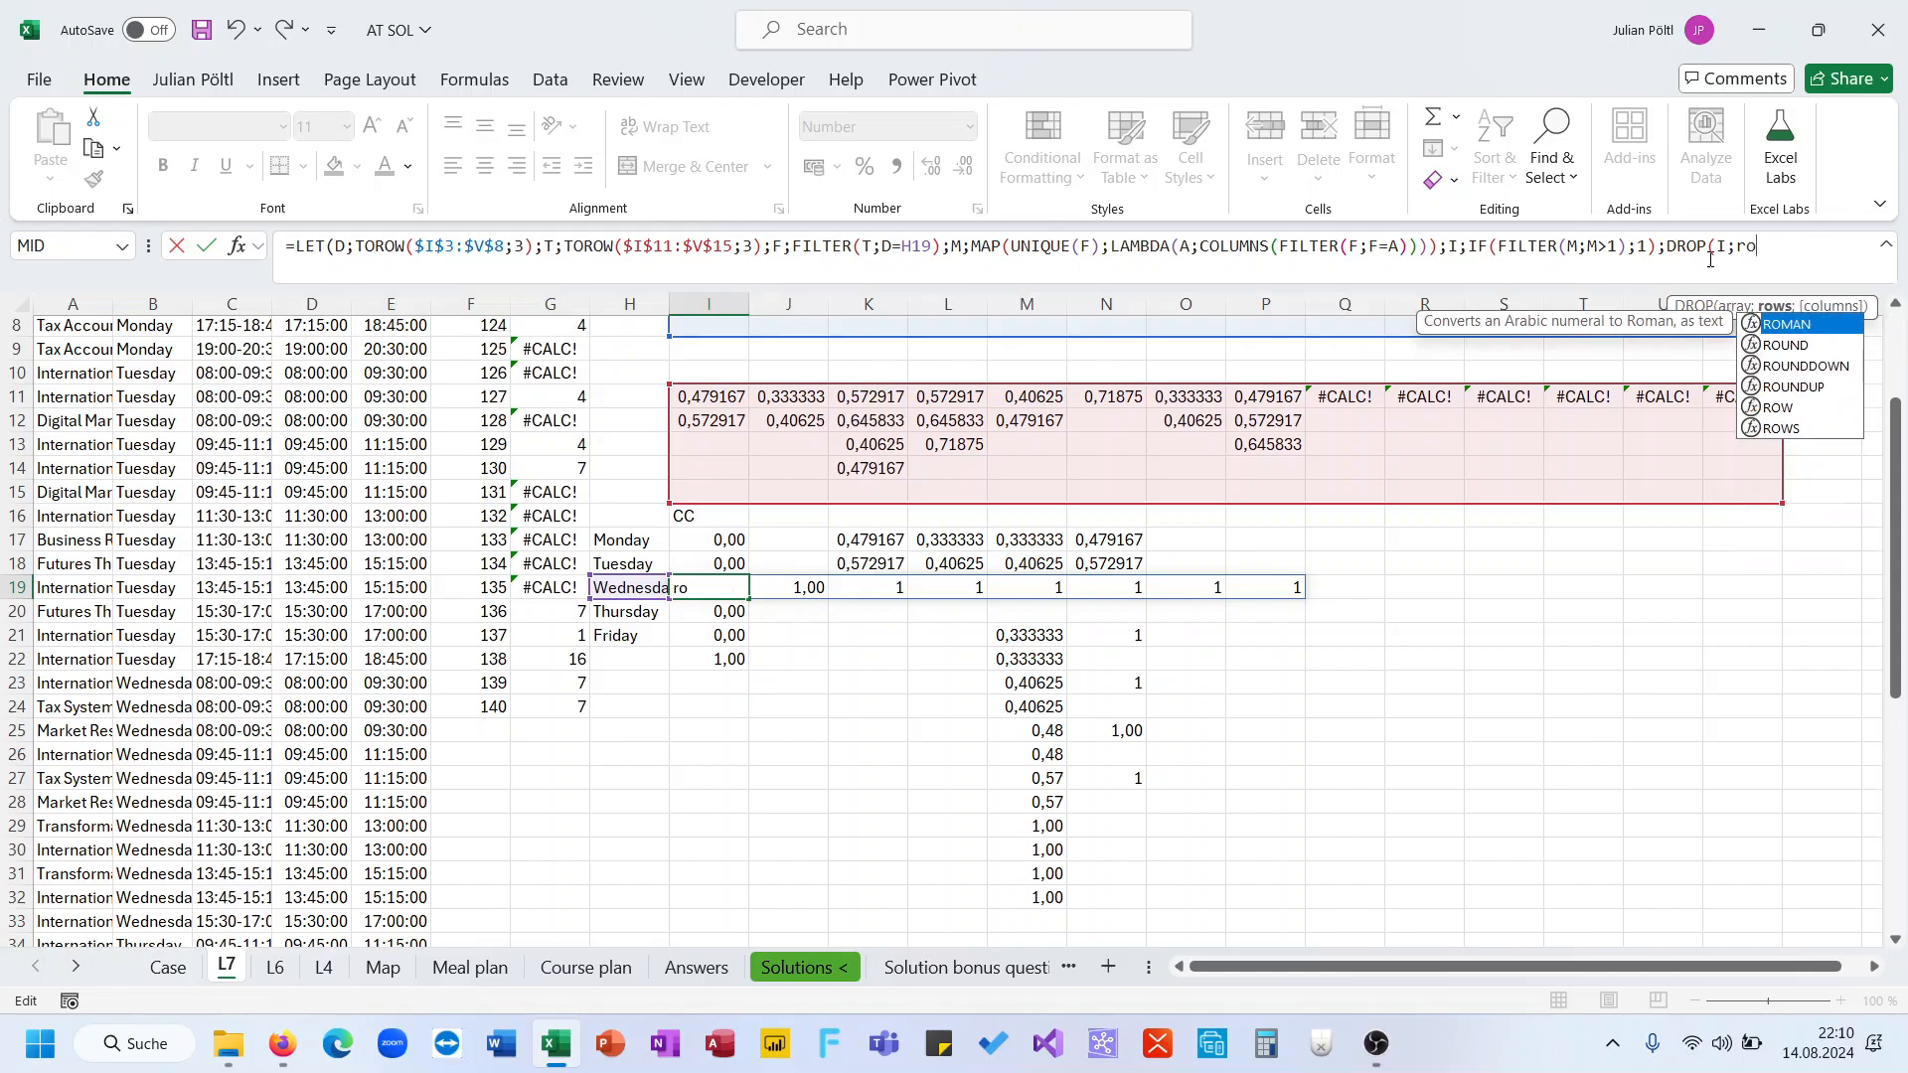
{"action": "key", "text": "Down"}
{"action": "key", "text": "Down"}
{"action": "key", "text": "Down"}
{"action": "key", "text": "Down"}
{"action": "key", "text": "Down"}
{"action": "key", "text": "Tab"}
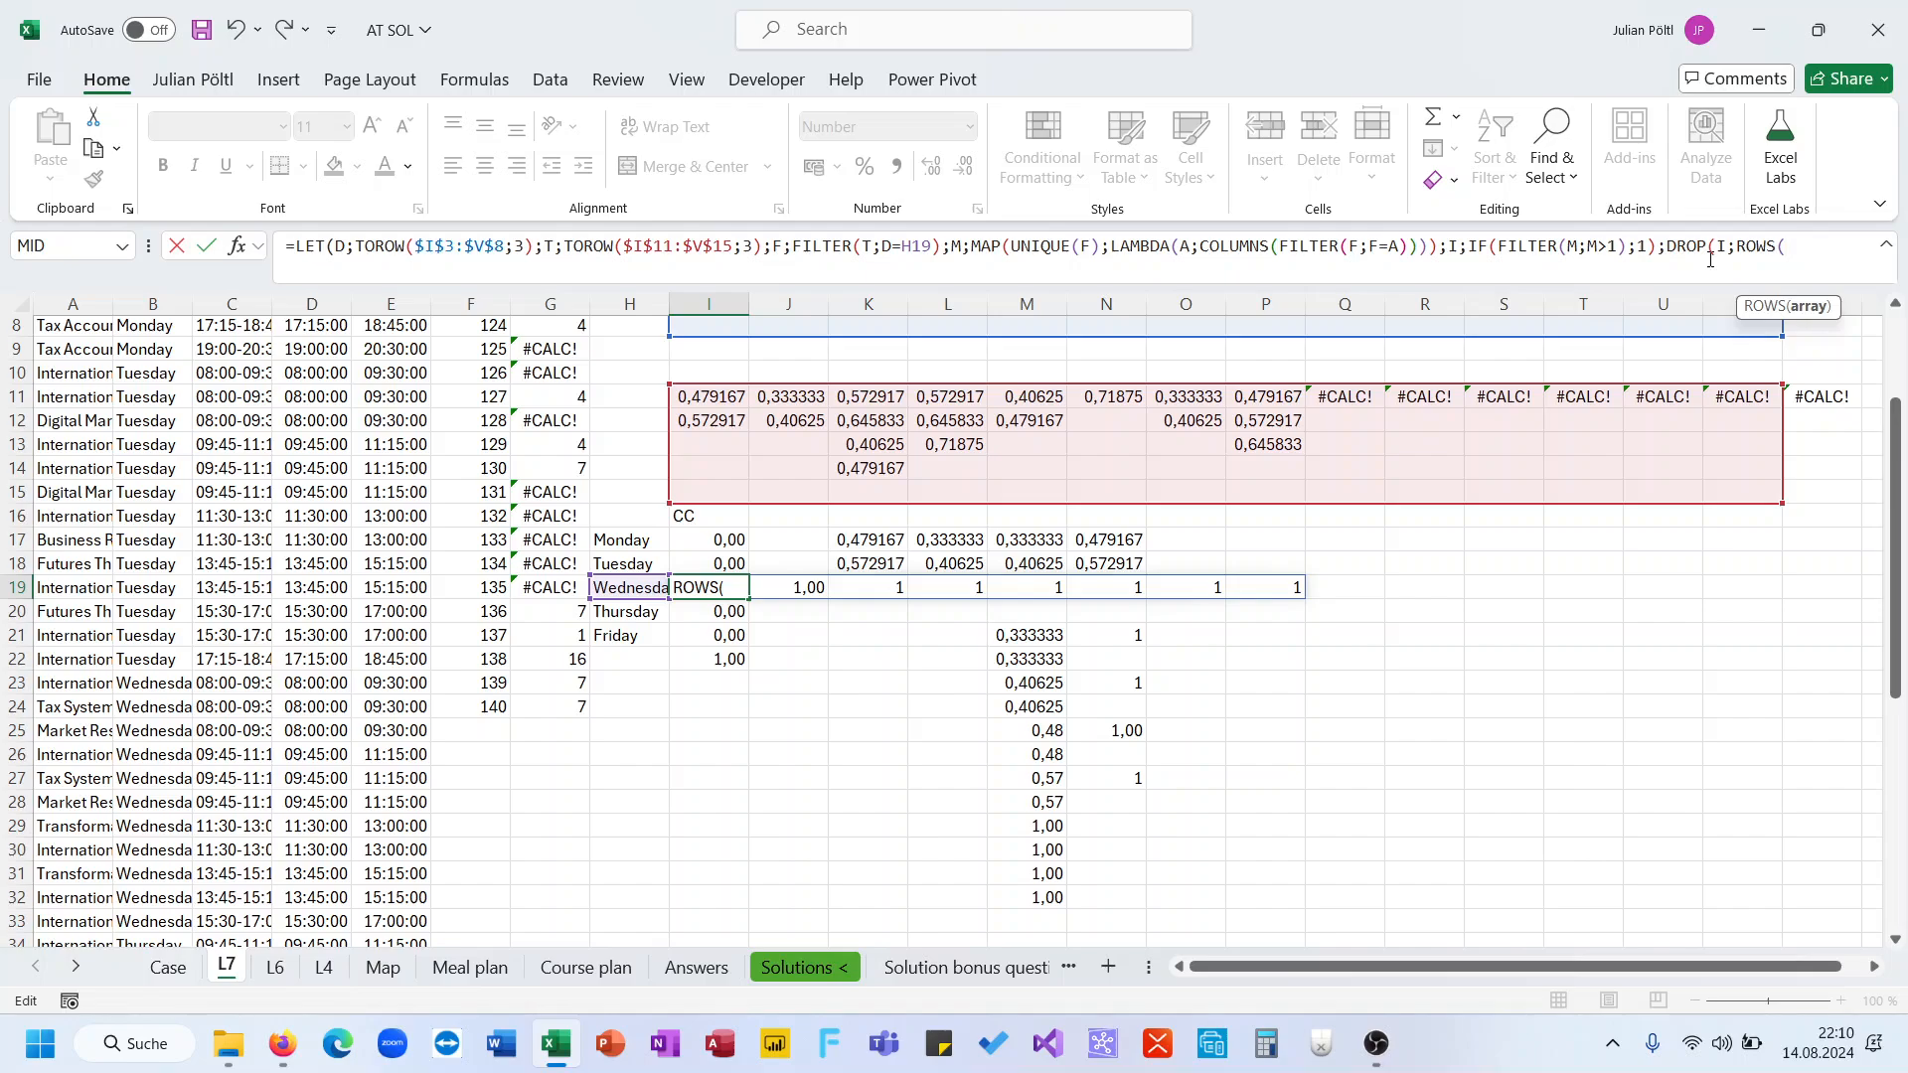
{"action": "type", "text": "I/2))"}
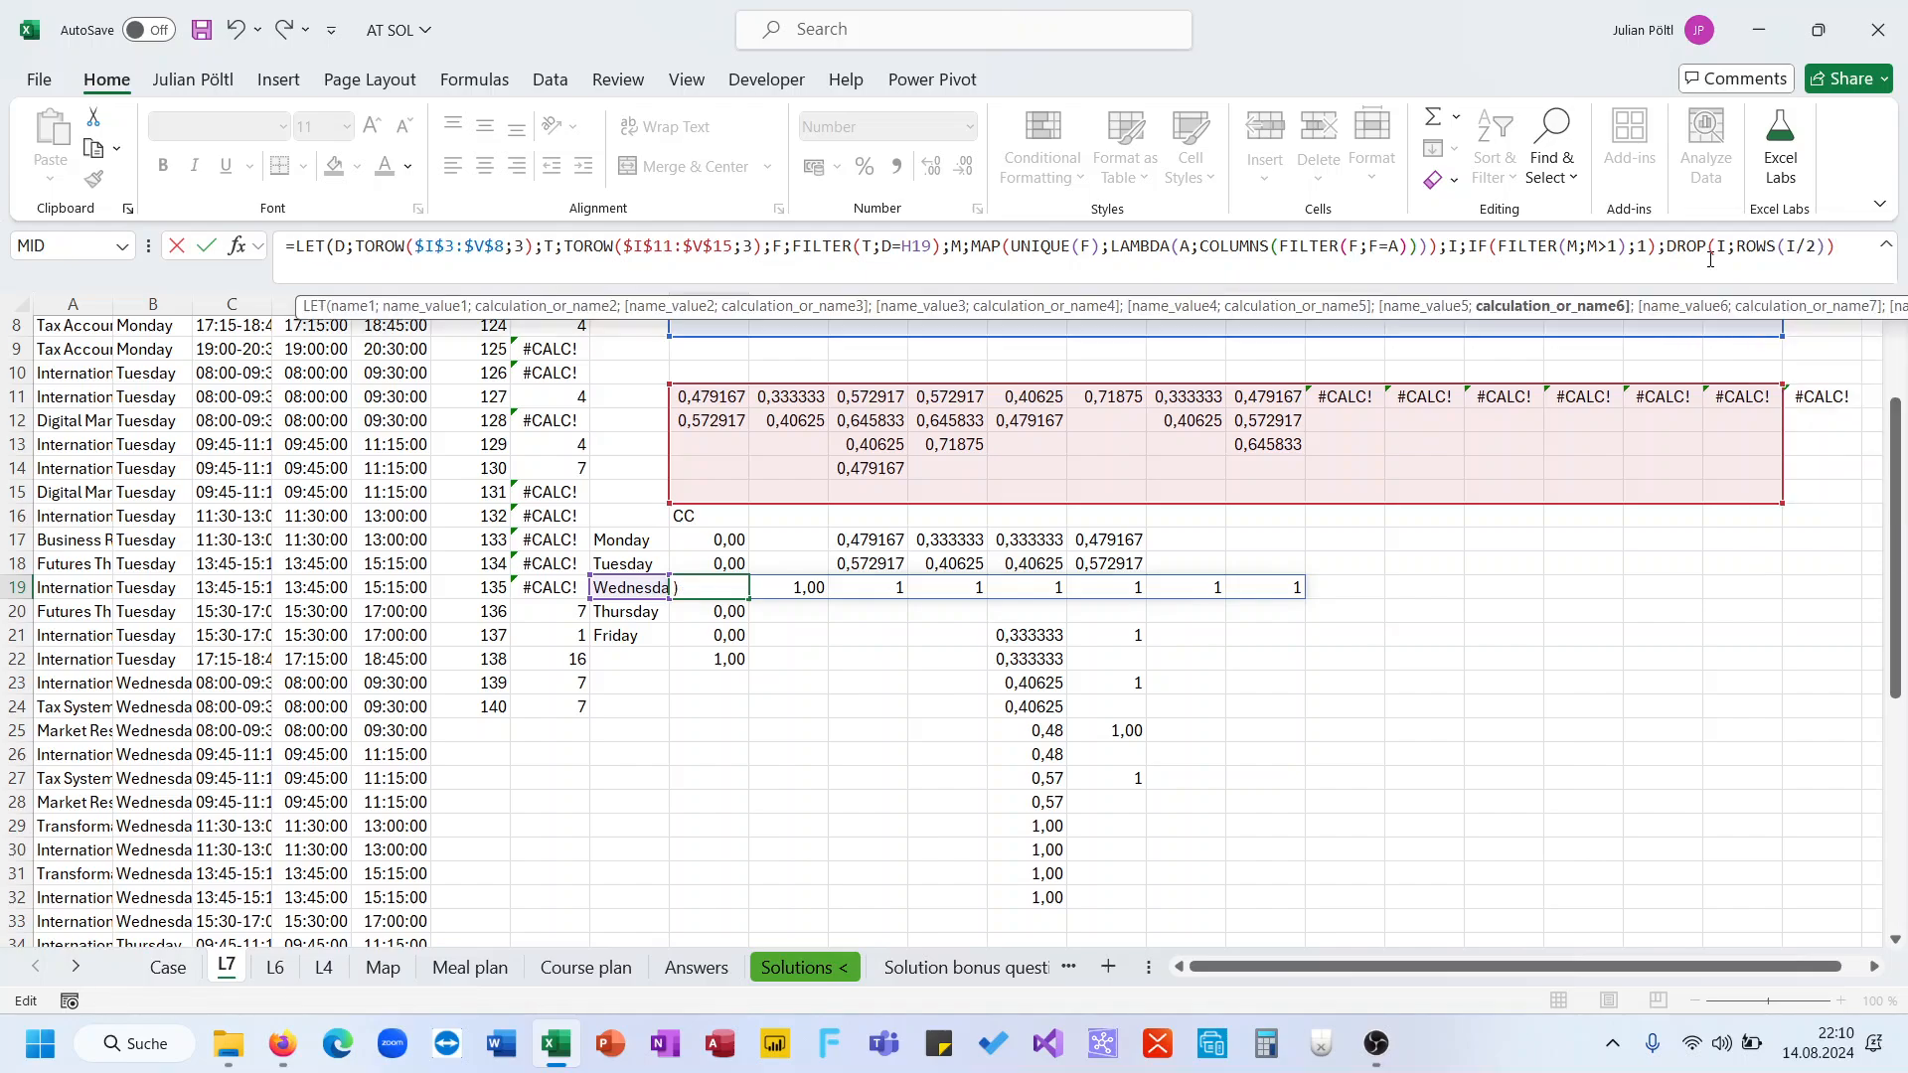
{"action": "type", "text": ")"}
{"action": "key", "text": "ctrl+Return"}
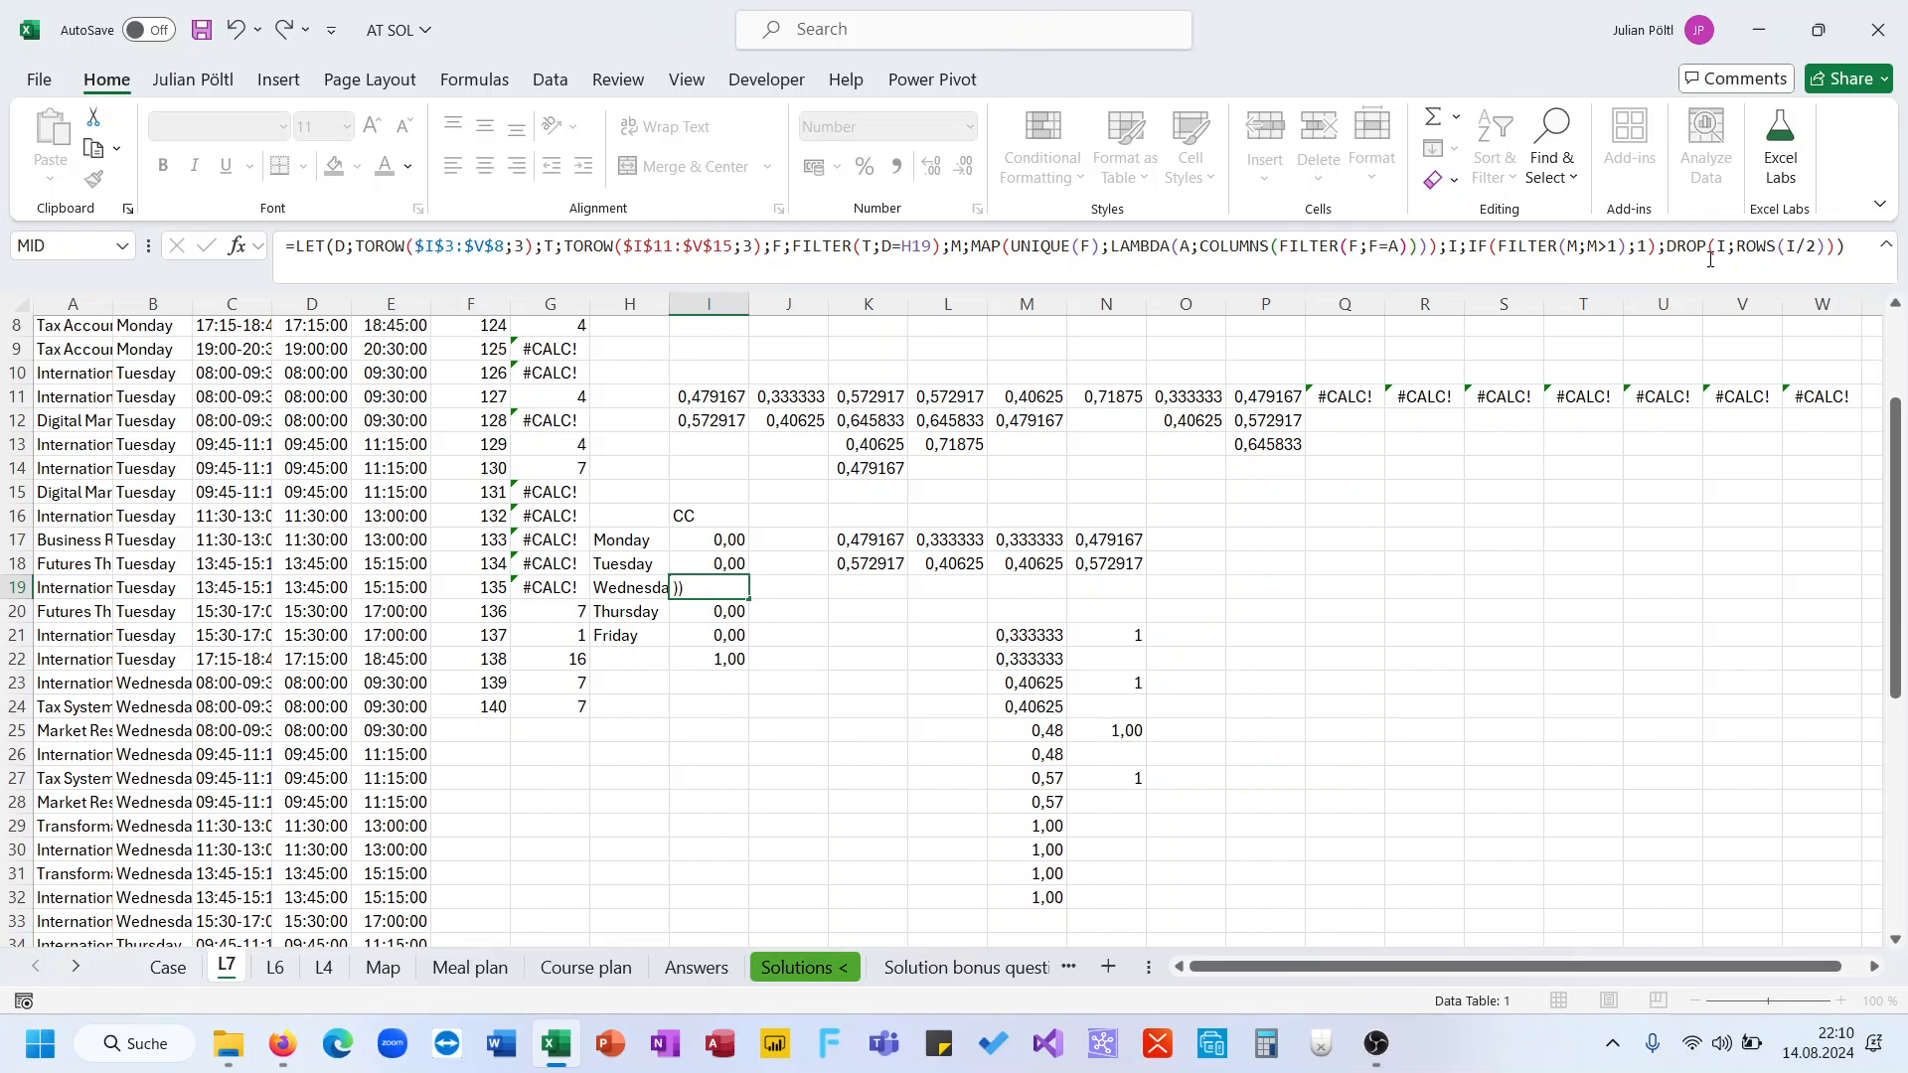
{"action": "left_click", "coordinate": [1729, 265]}
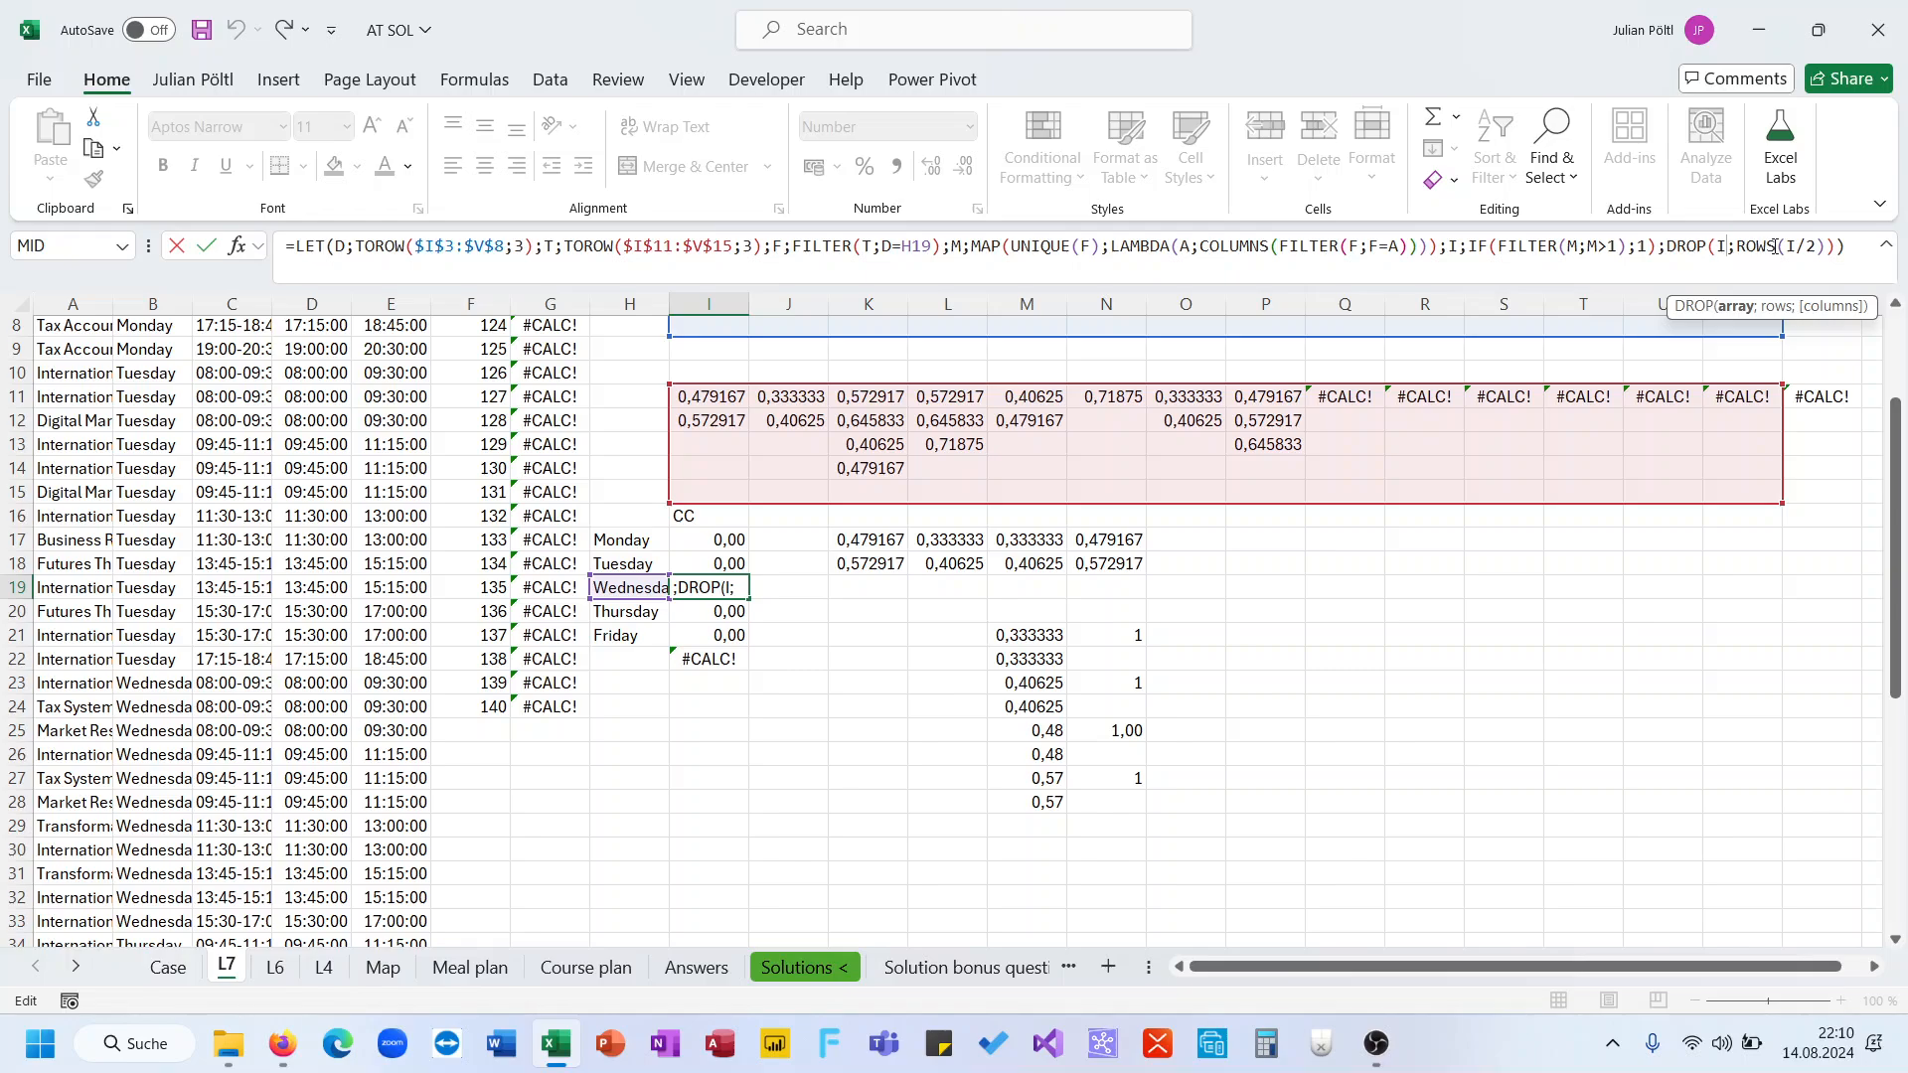
{"action": "left_click", "coordinate": [1800, 245]}
{"action": "key", "text": "BackSpace"}
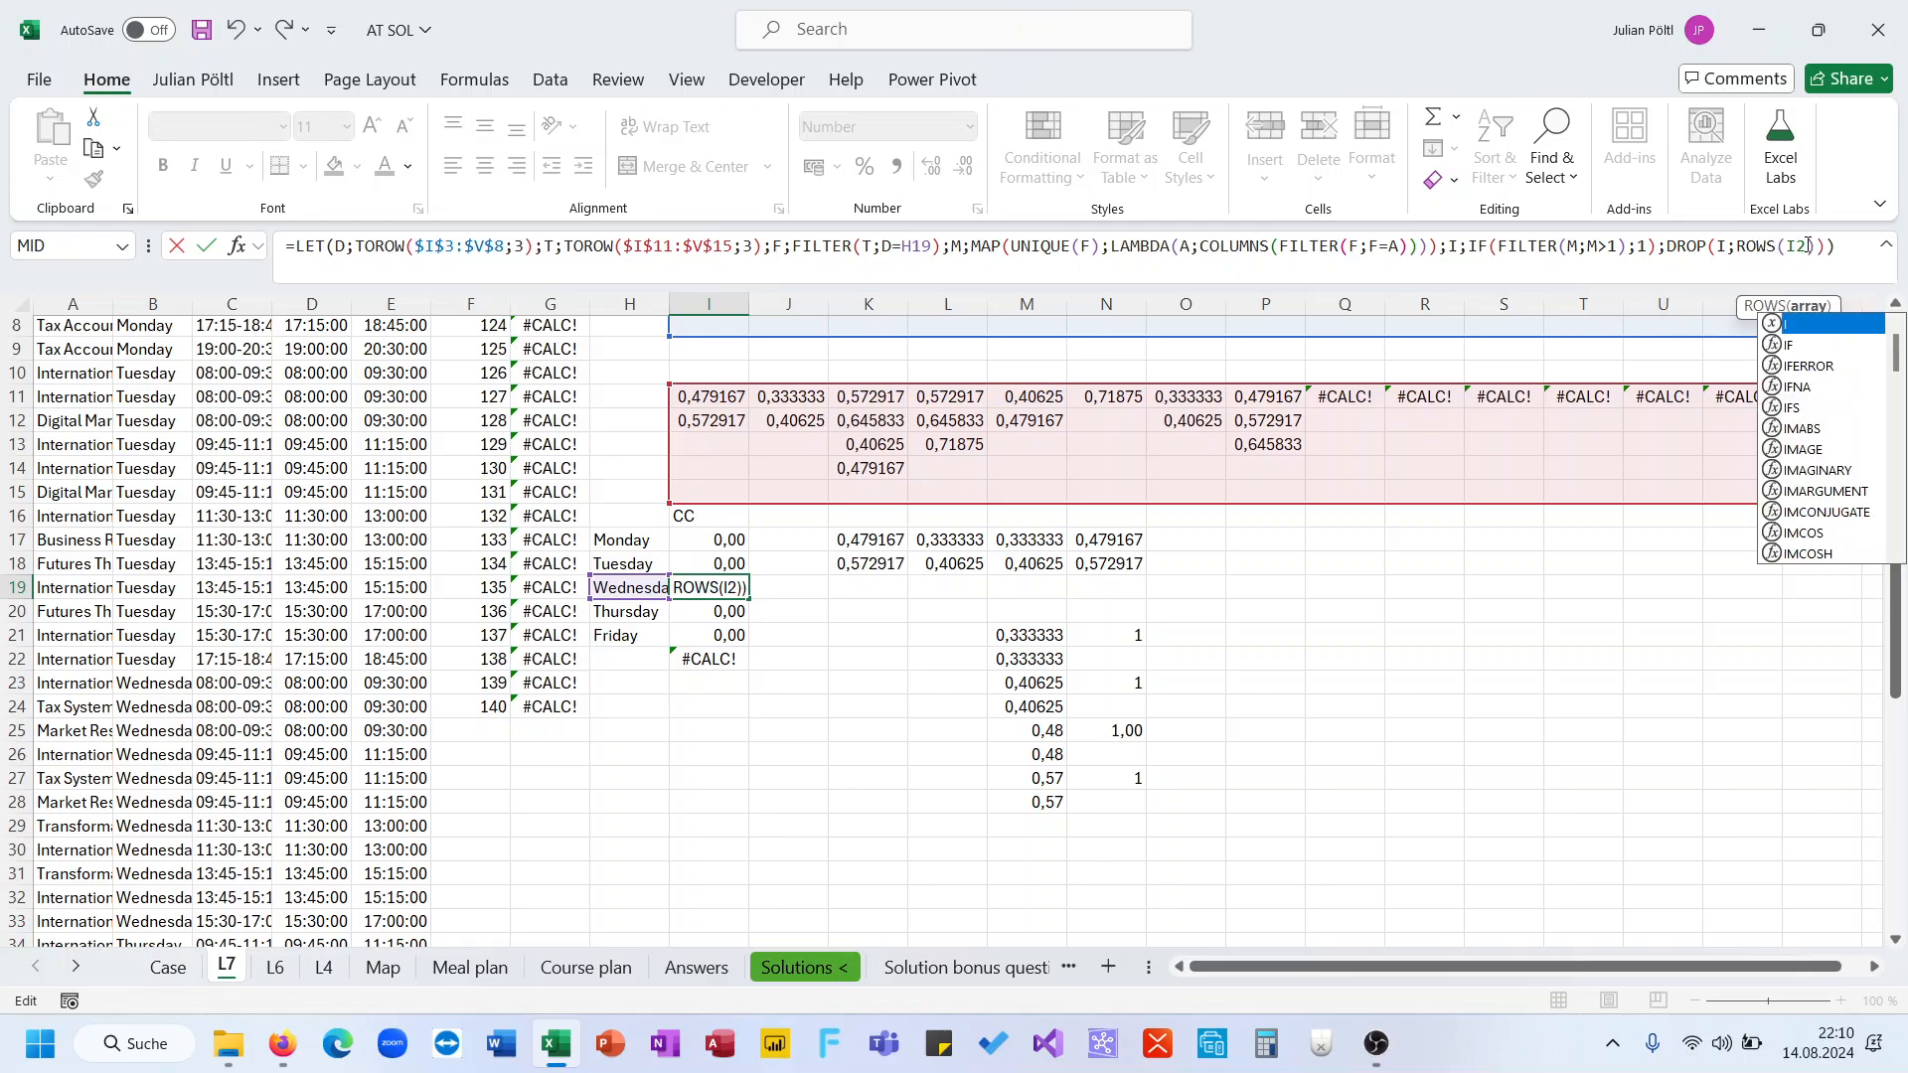
{"action": "type", "text": ")"}
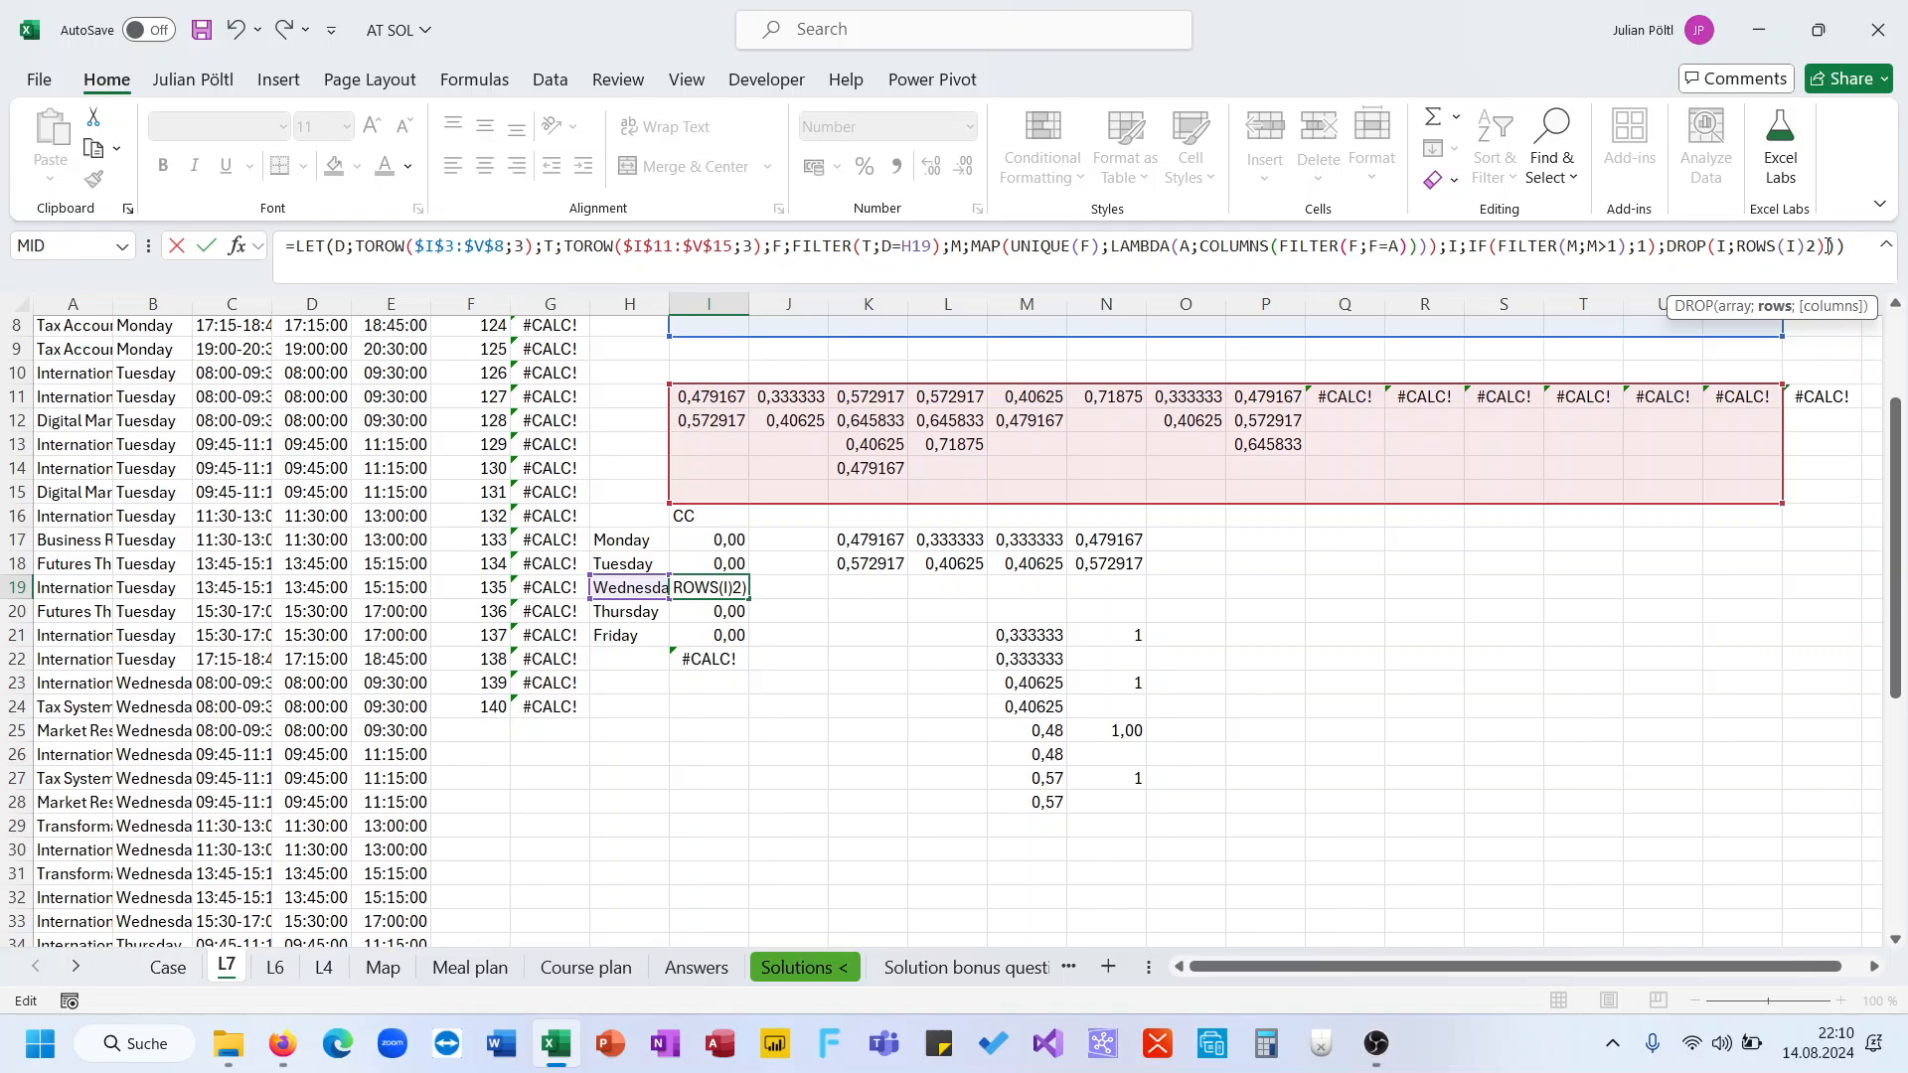
{"action": "type", "text": "/"}
{"action": "key", "text": "Return"}
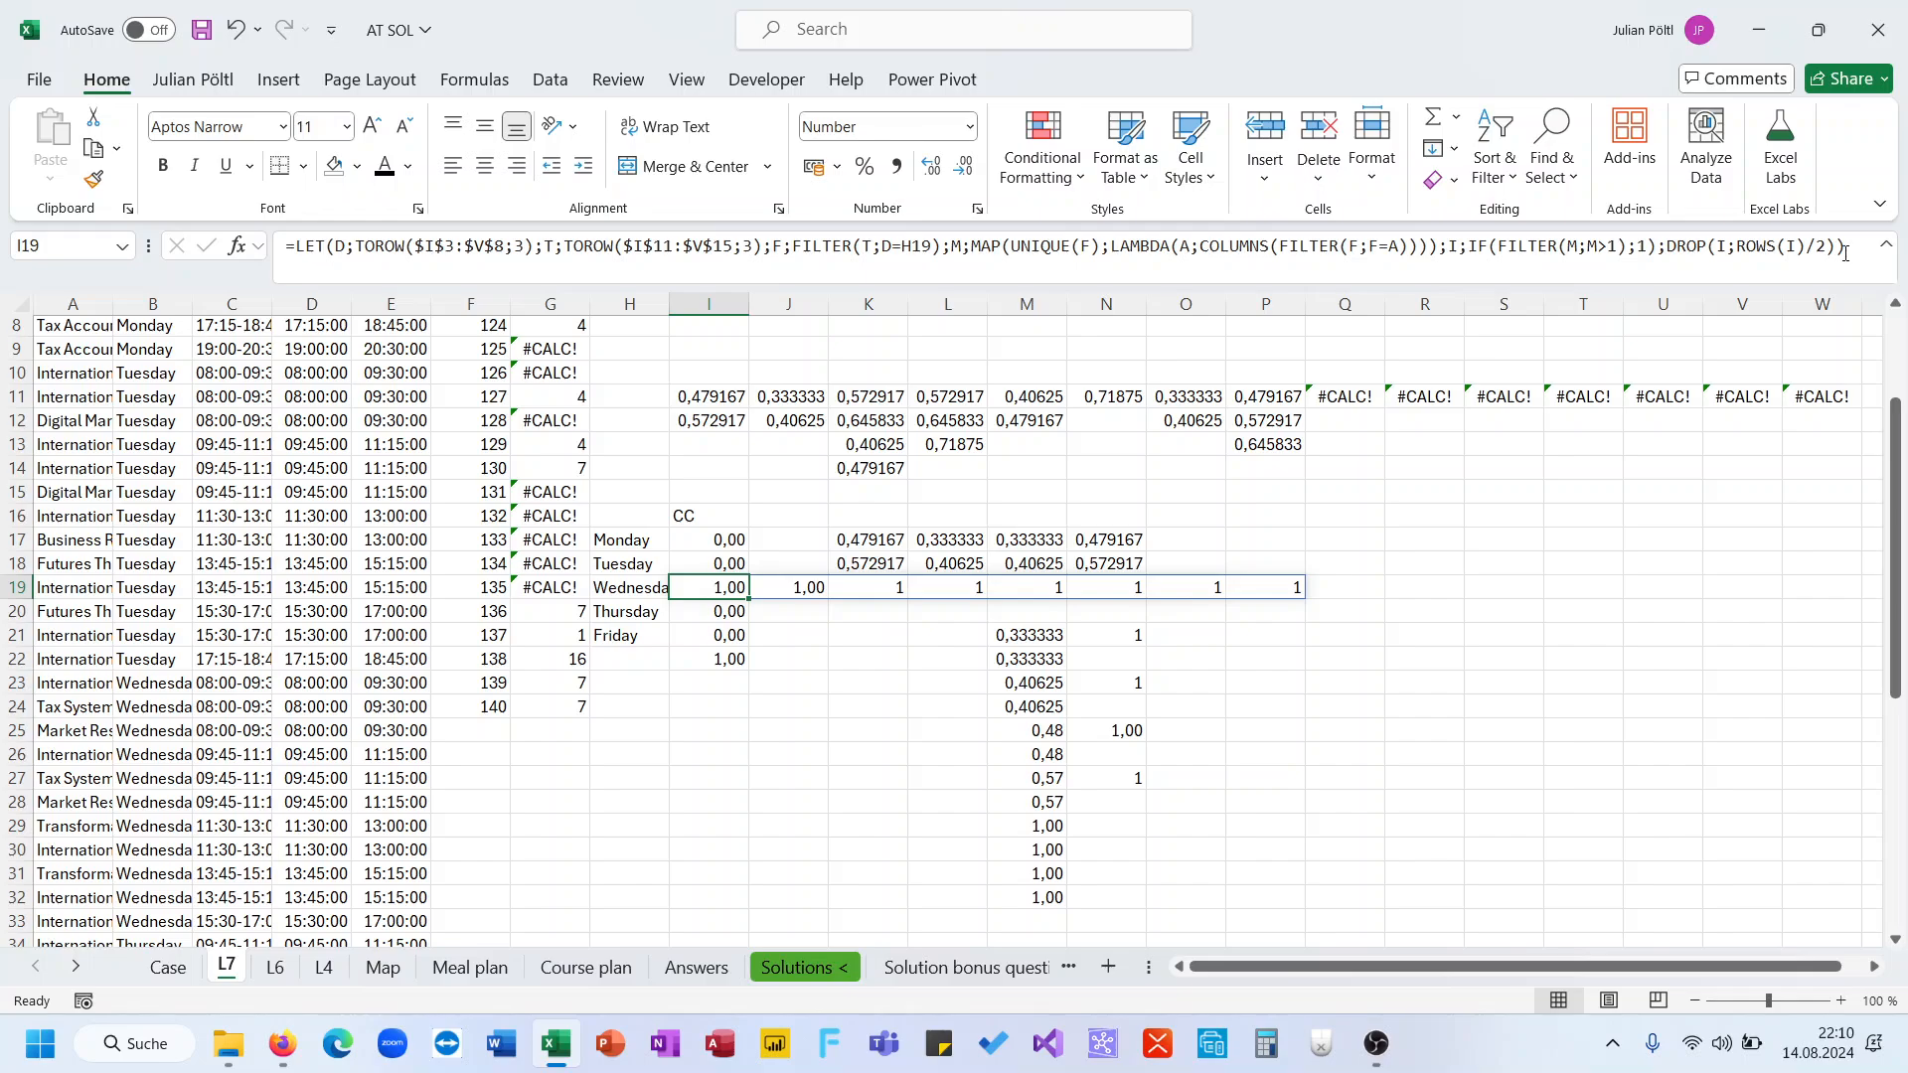
Change the DROP to remove COLUMNS(I)/2 columns instead of rows: DROP(I;;COLUMNS(I)/2)
{"action": "left_click", "coordinate": [1838, 248]}
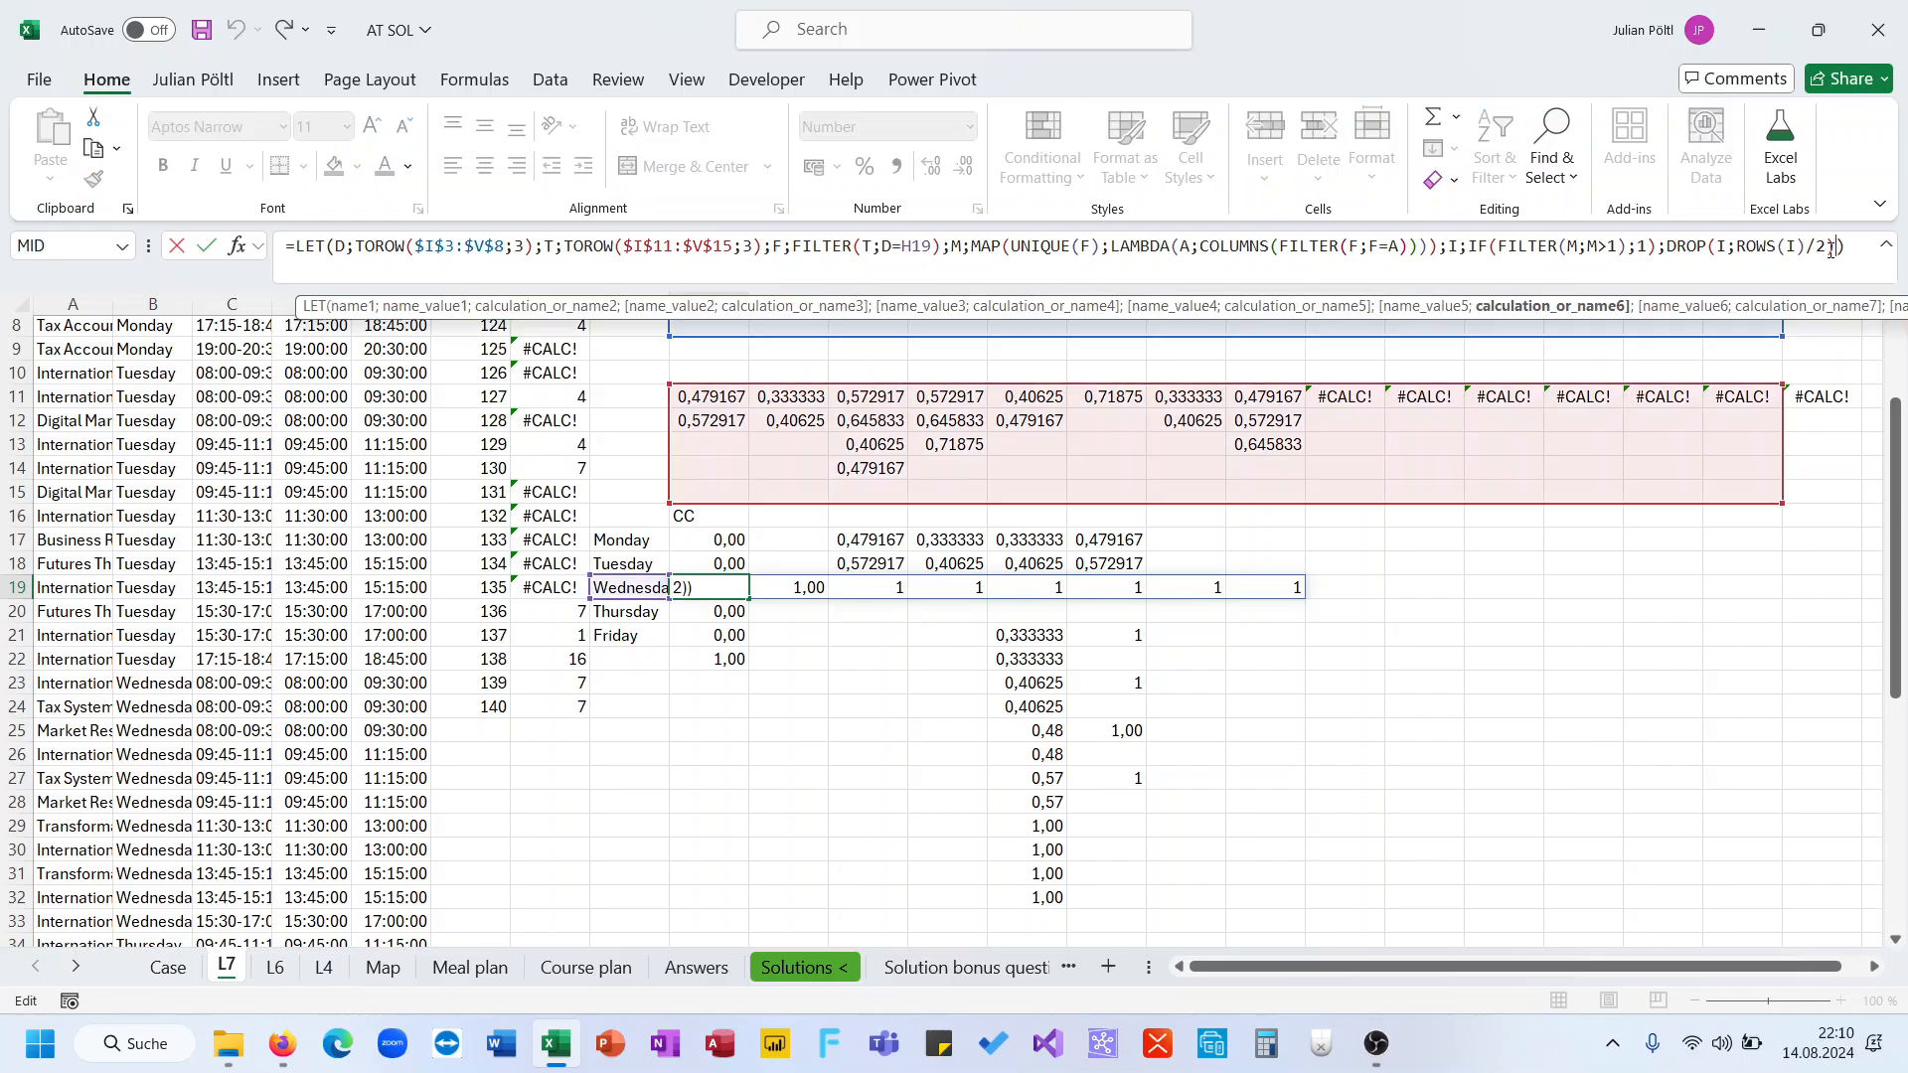
{"action": "left_click", "coordinate": [1826, 247]}
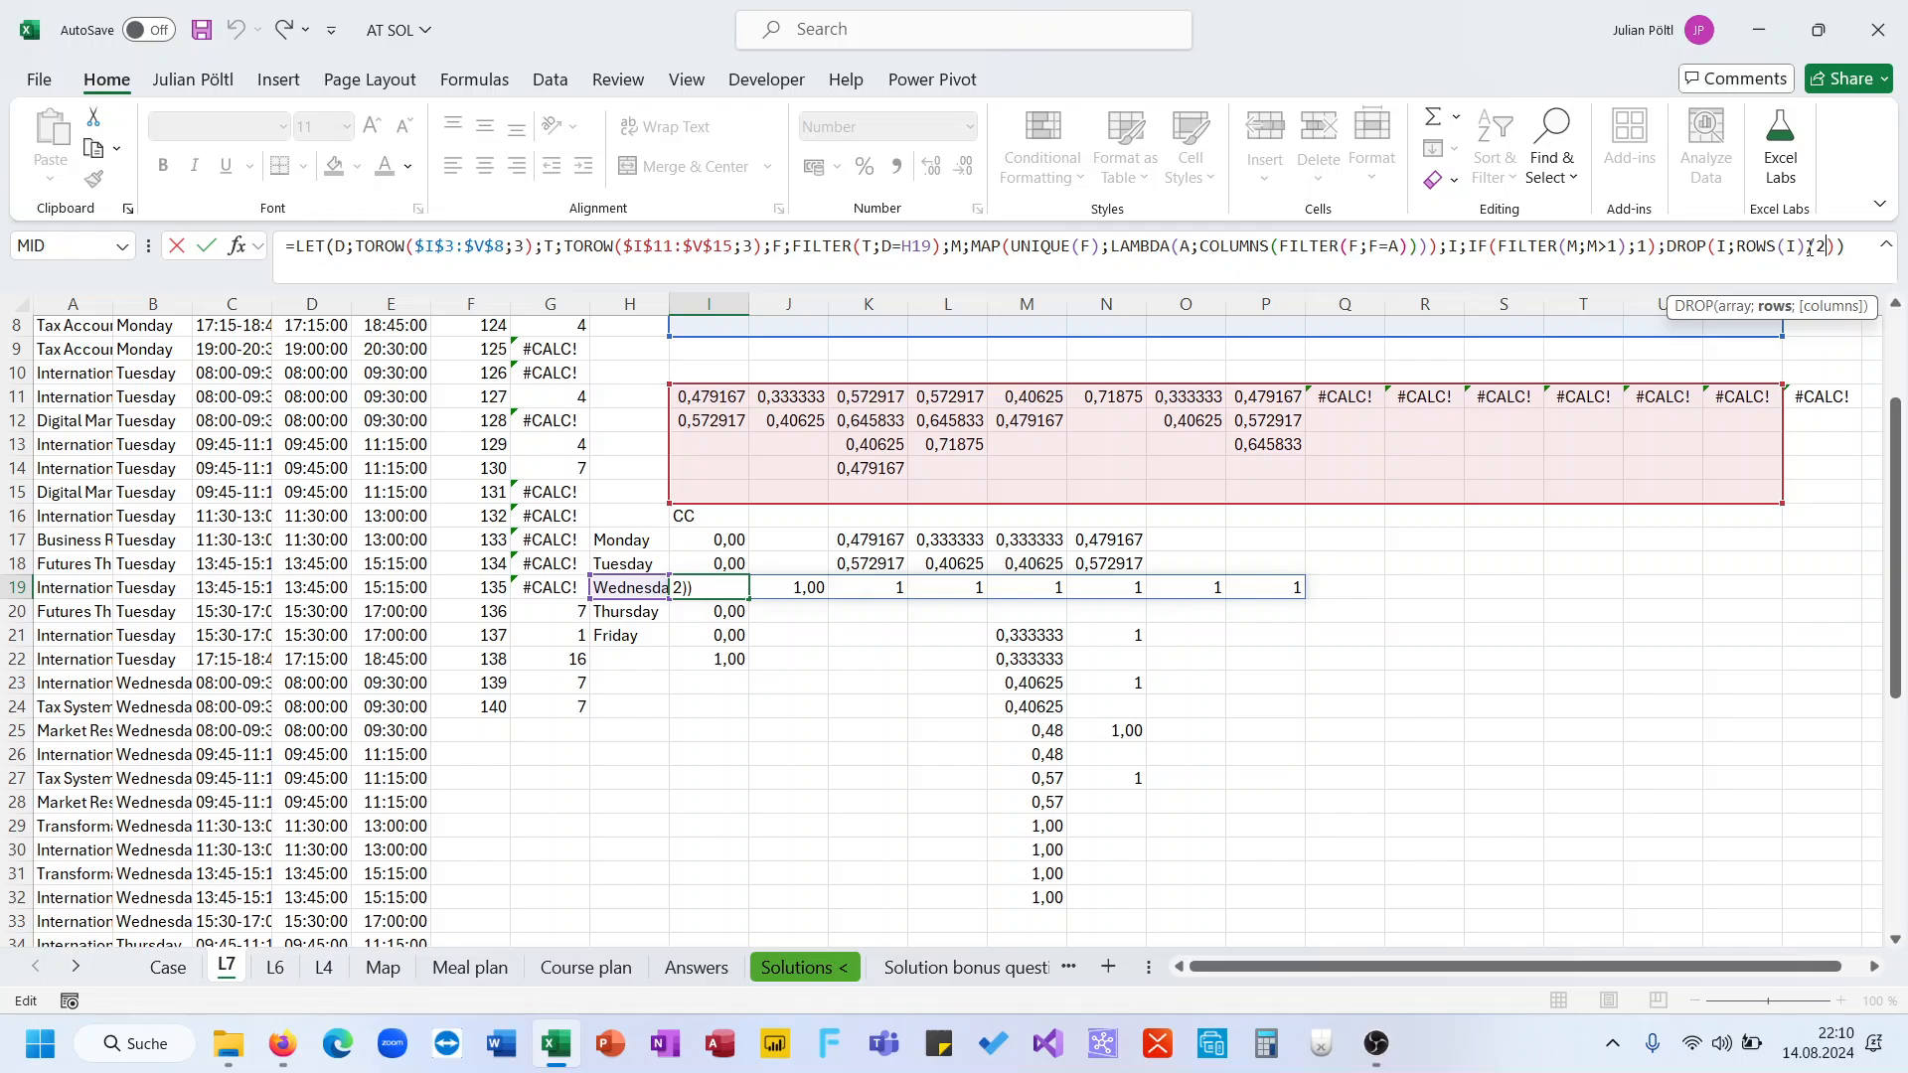
{"action": "left_click", "coordinate": [1810, 247]}
{"action": "left_click", "coordinate": [1834, 247]}
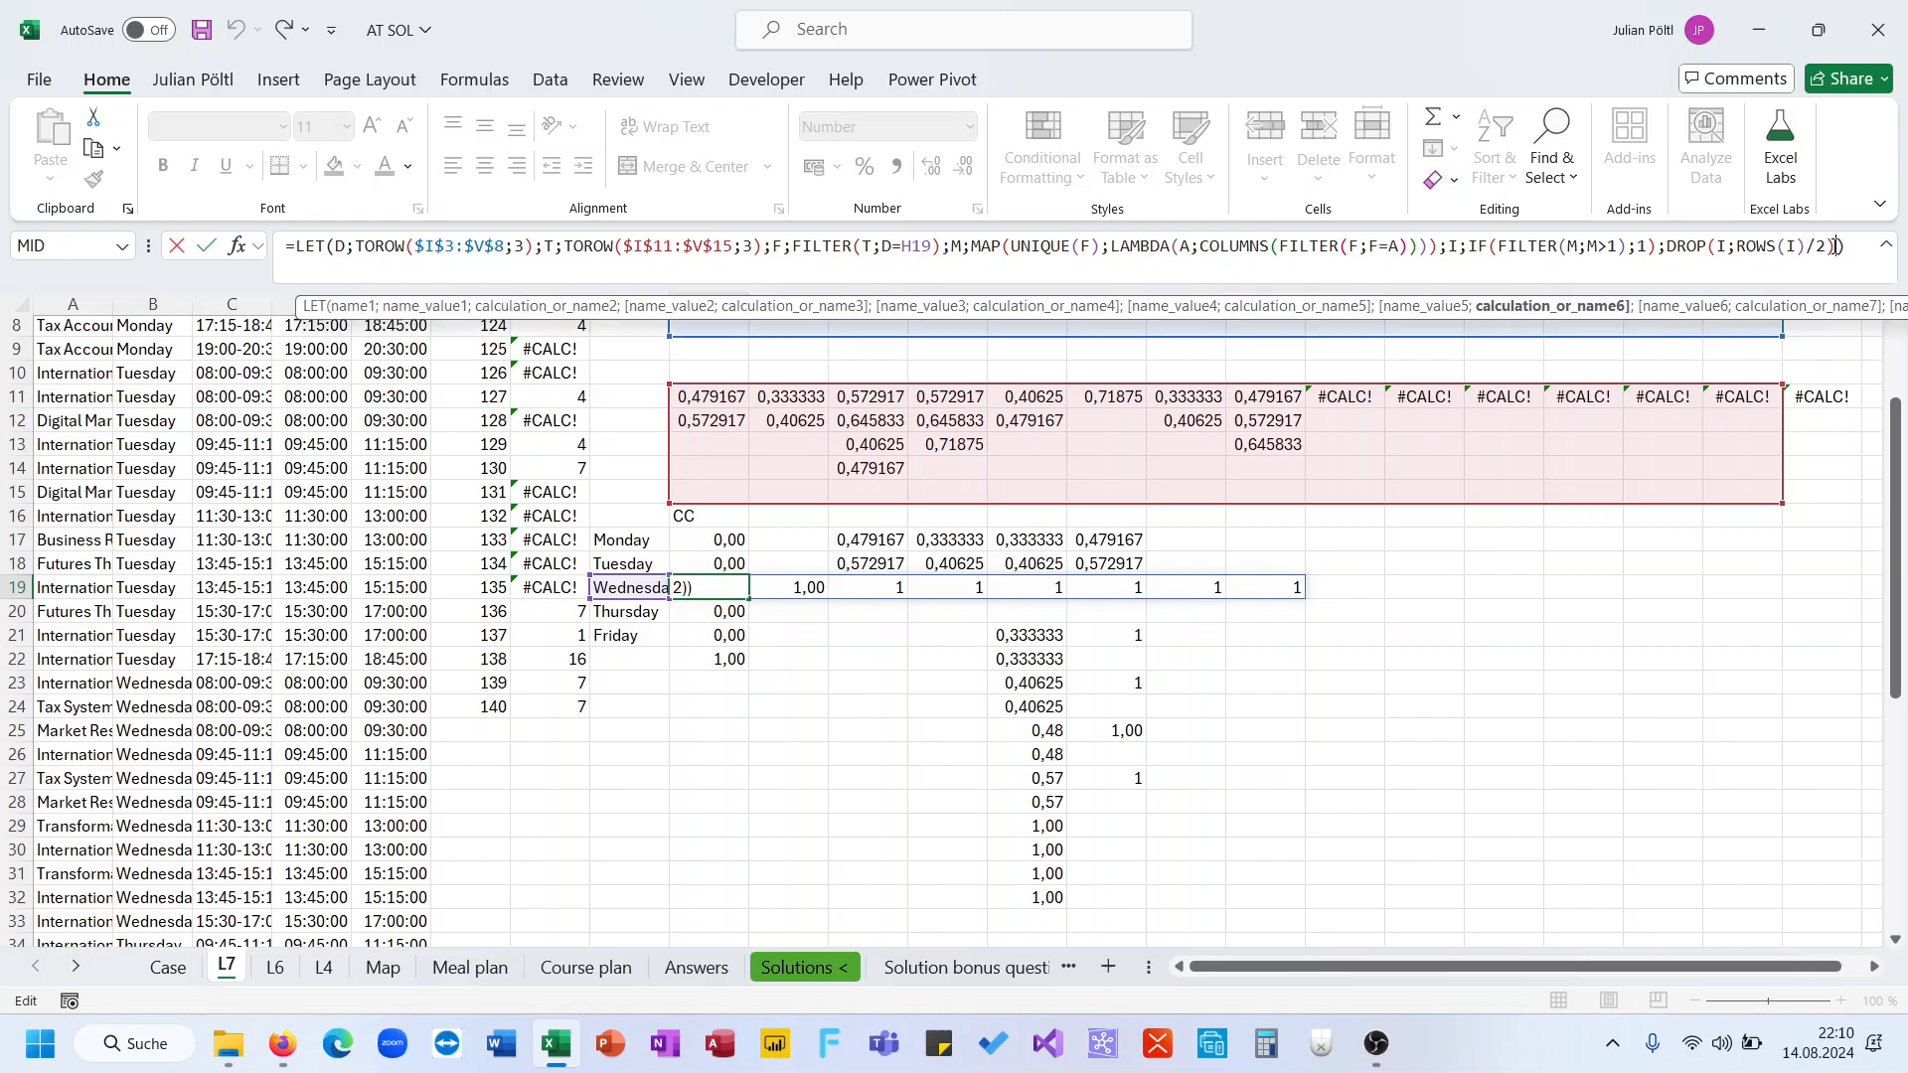
{"action": "double_click", "coordinate": [1755, 247]}
{"action": "type", "text": "col"}
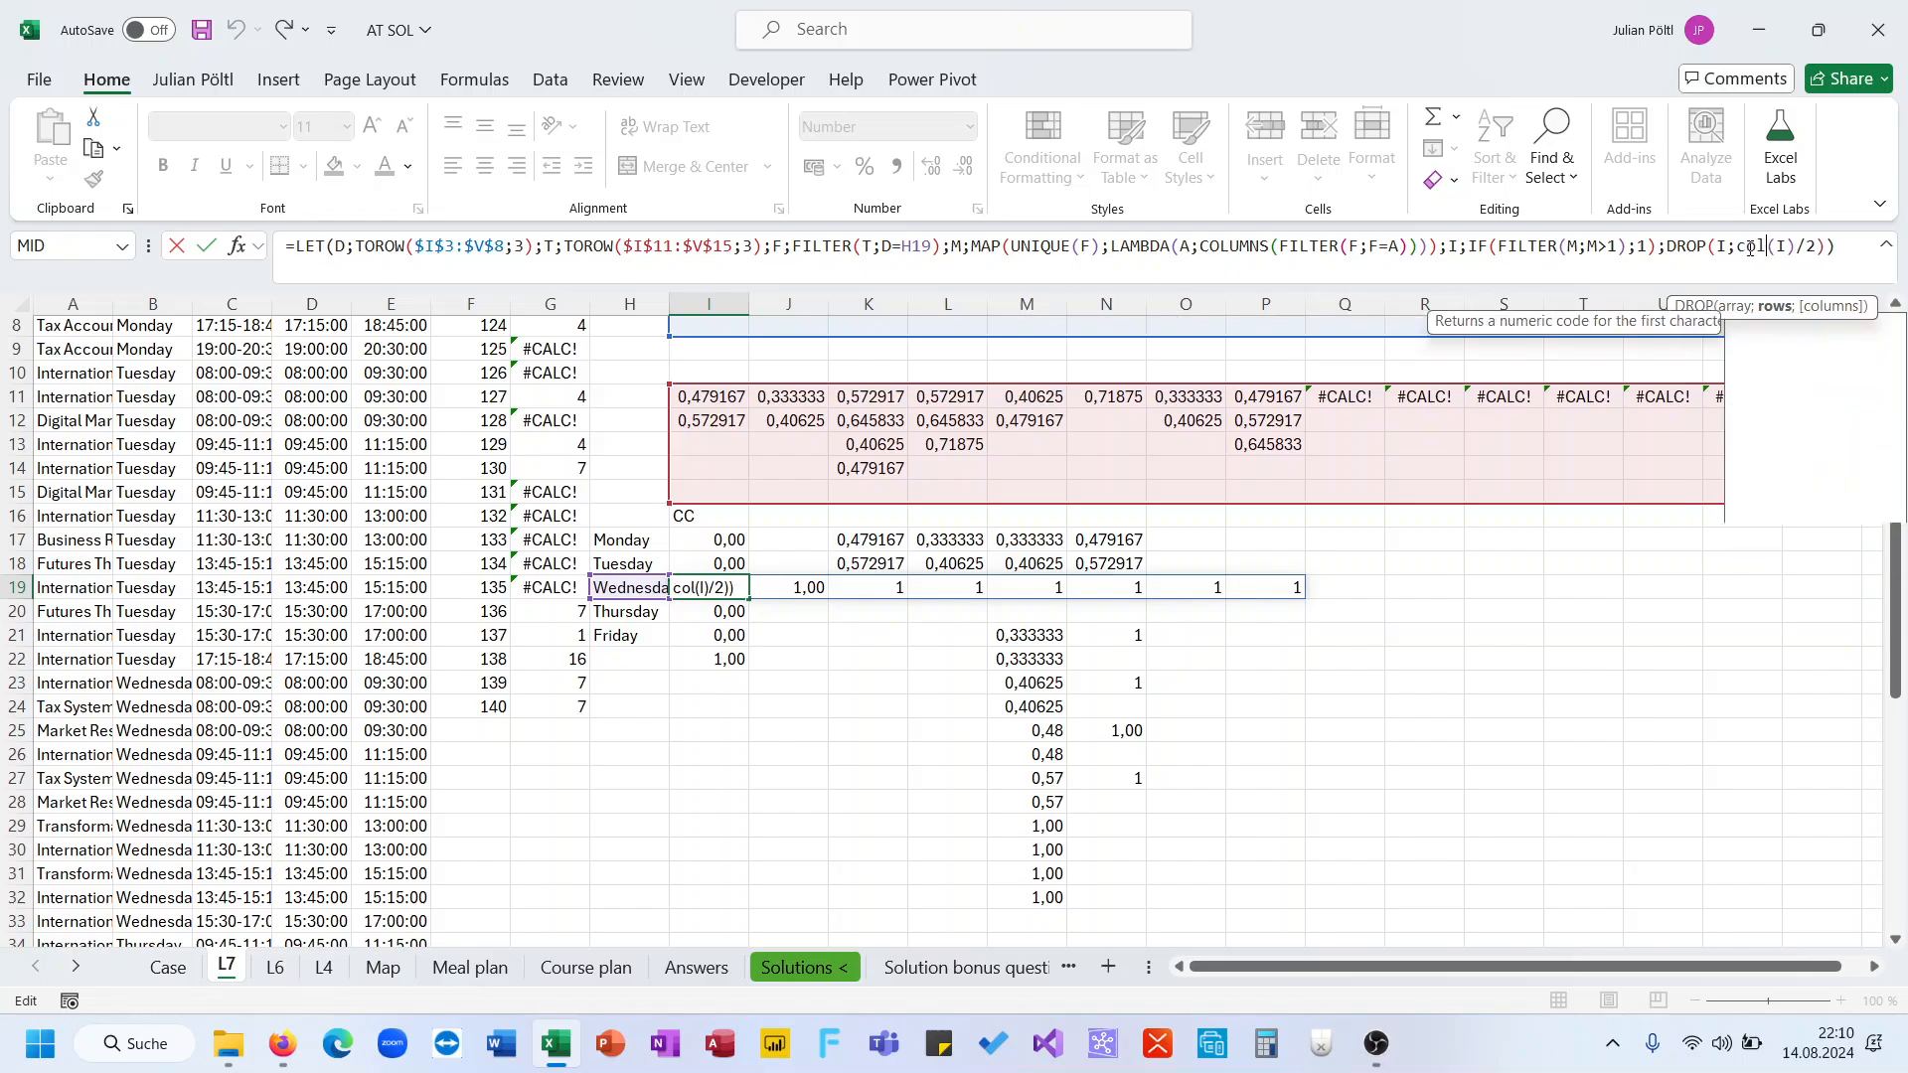
{"action": "type", "text": "umns"}
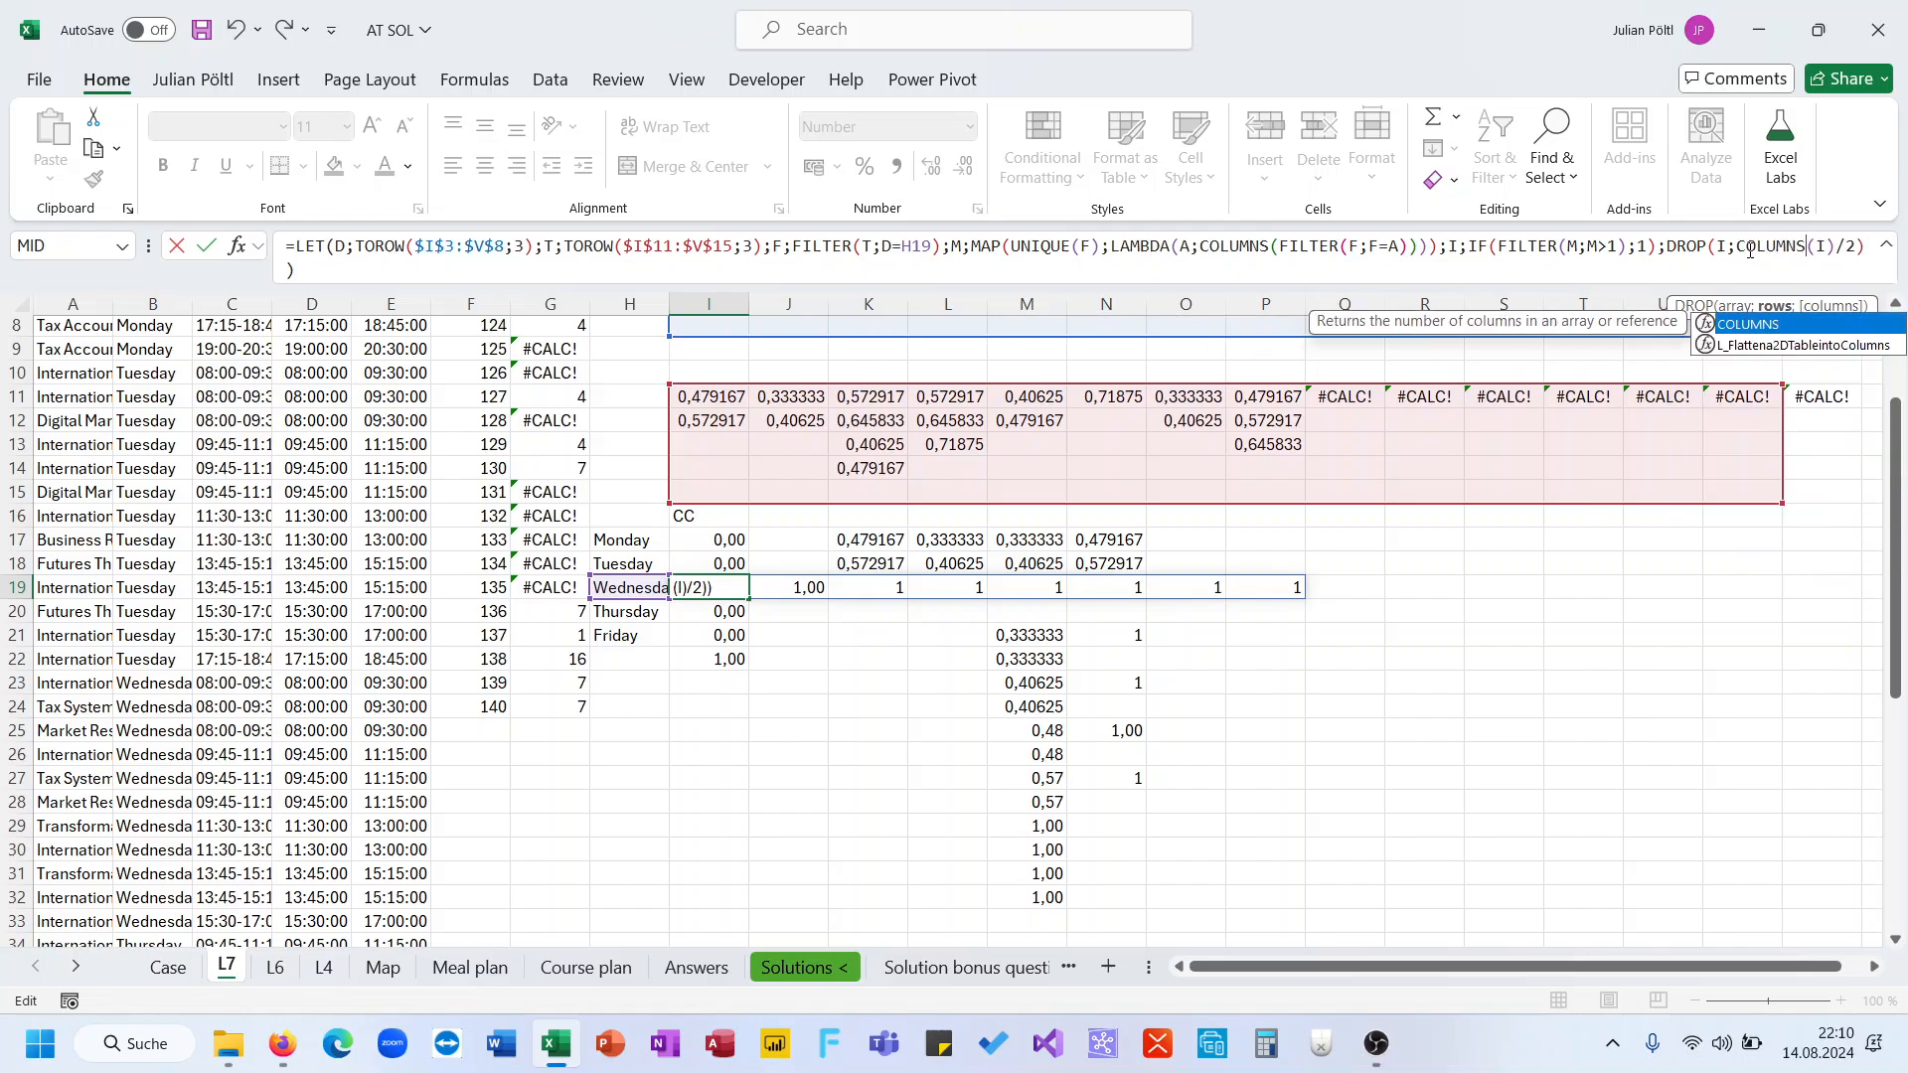
{"action": "left_click", "coordinate": [1740, 251]}
{"action": "type", "text": ";"}
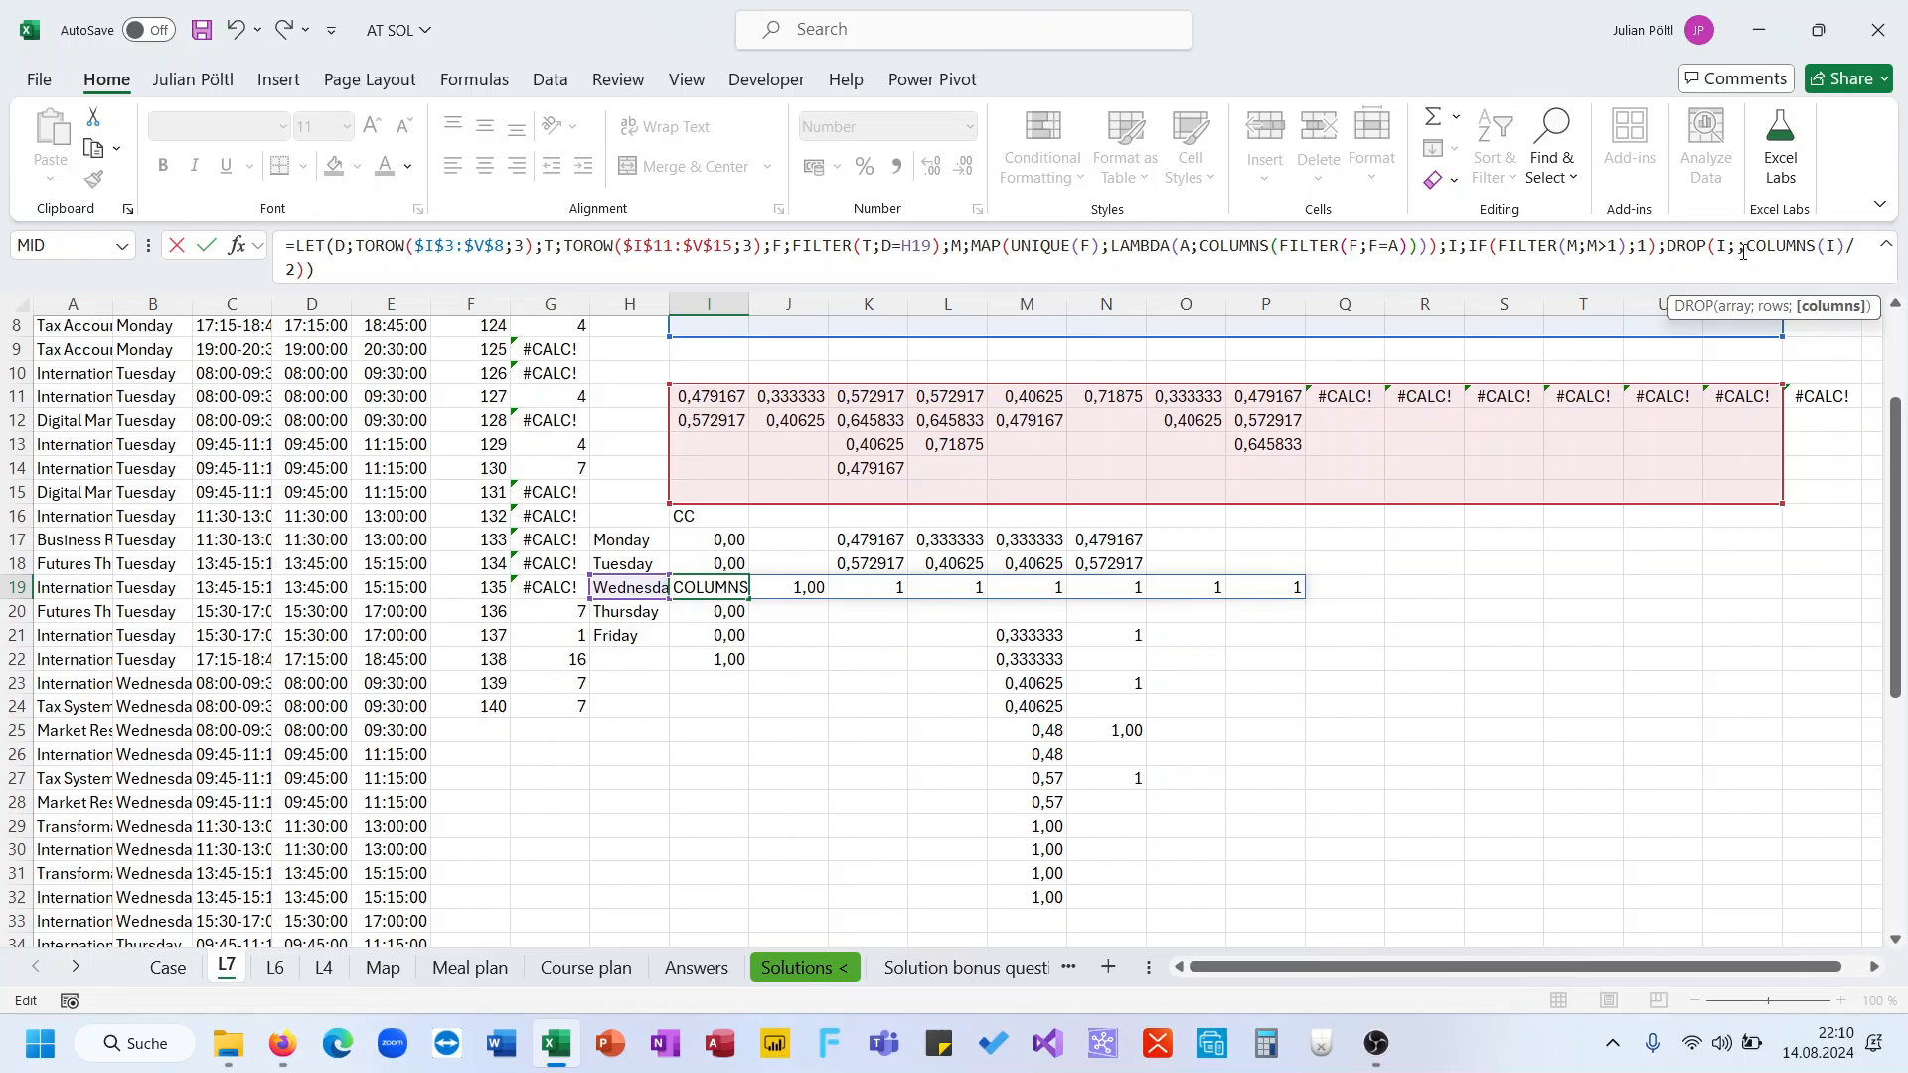
{"action": "key", "text": "ctrl+Return"}
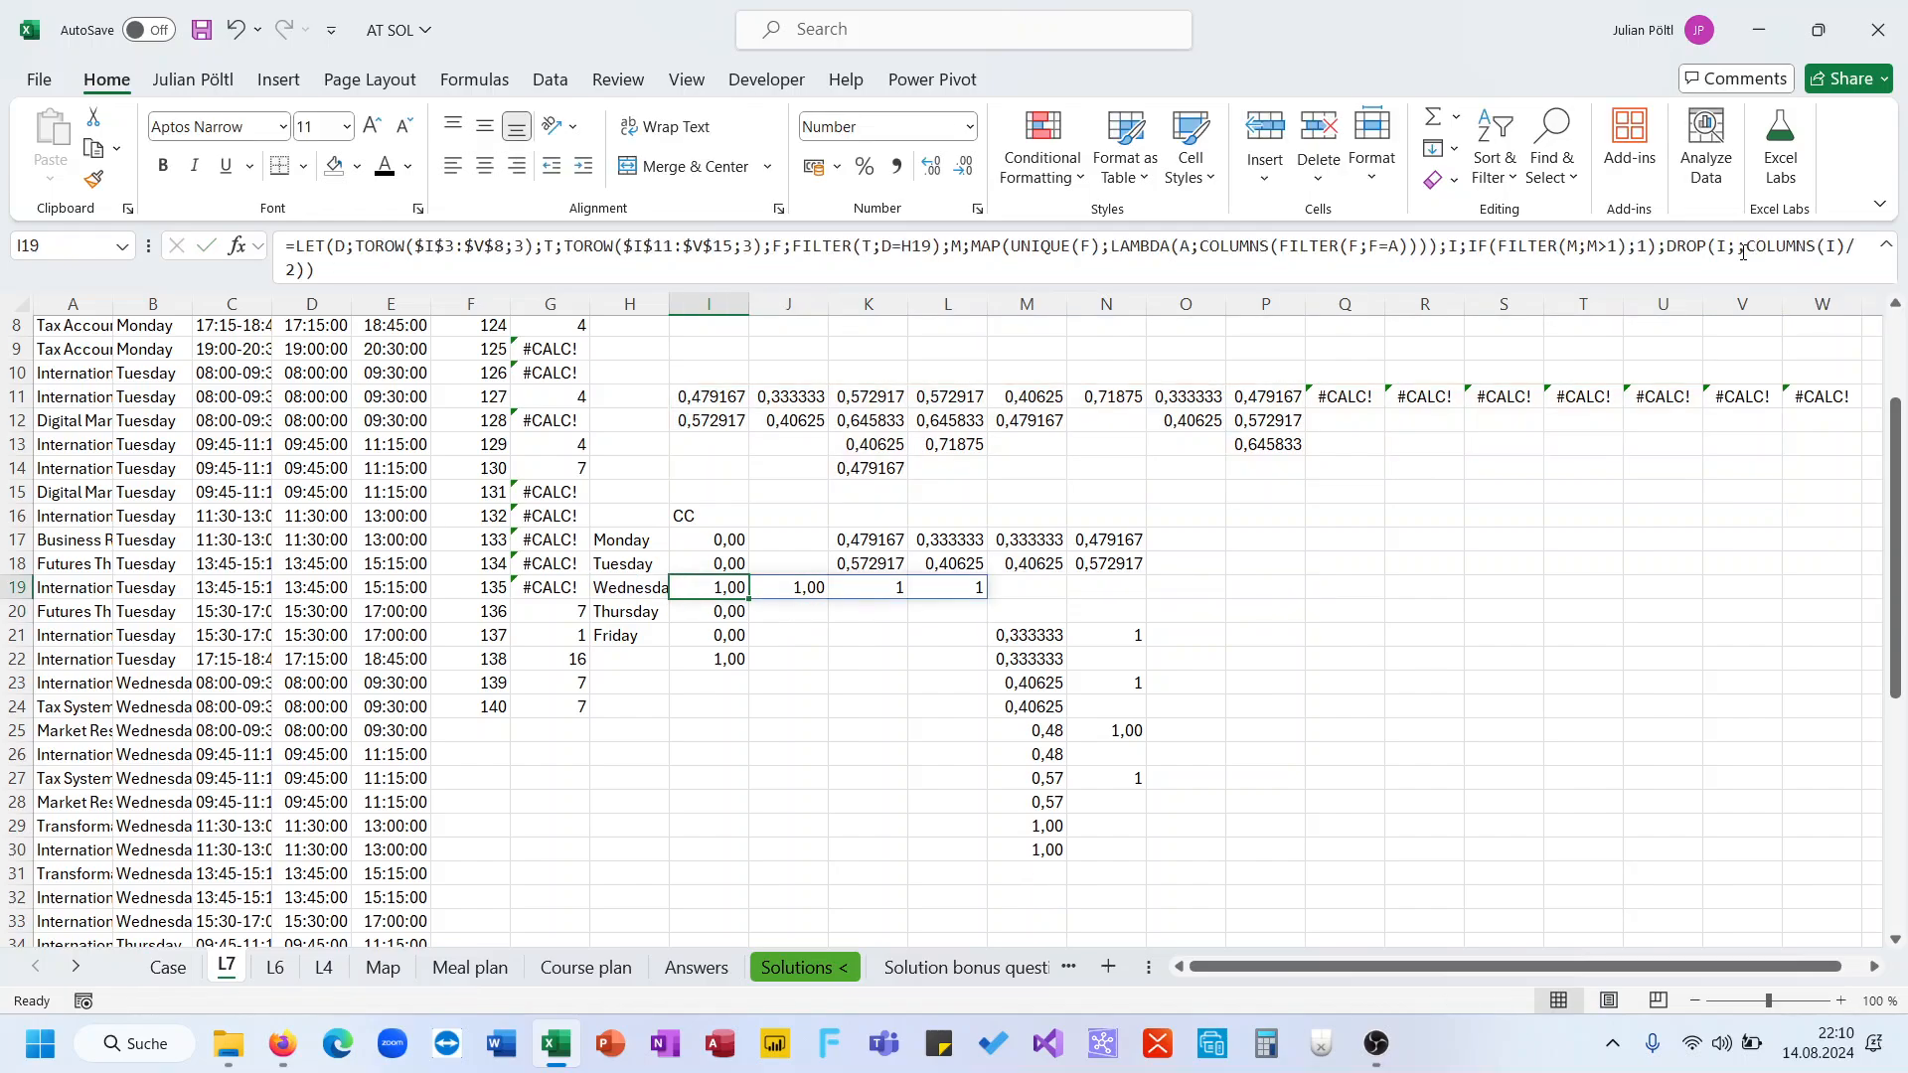
Wrap the DROP result in SUM and IFERROR so the formula returns 0 on error
{"action": "left_click", "coordinate": [1670, 247]}
{"action": "type", "text": "sum("}
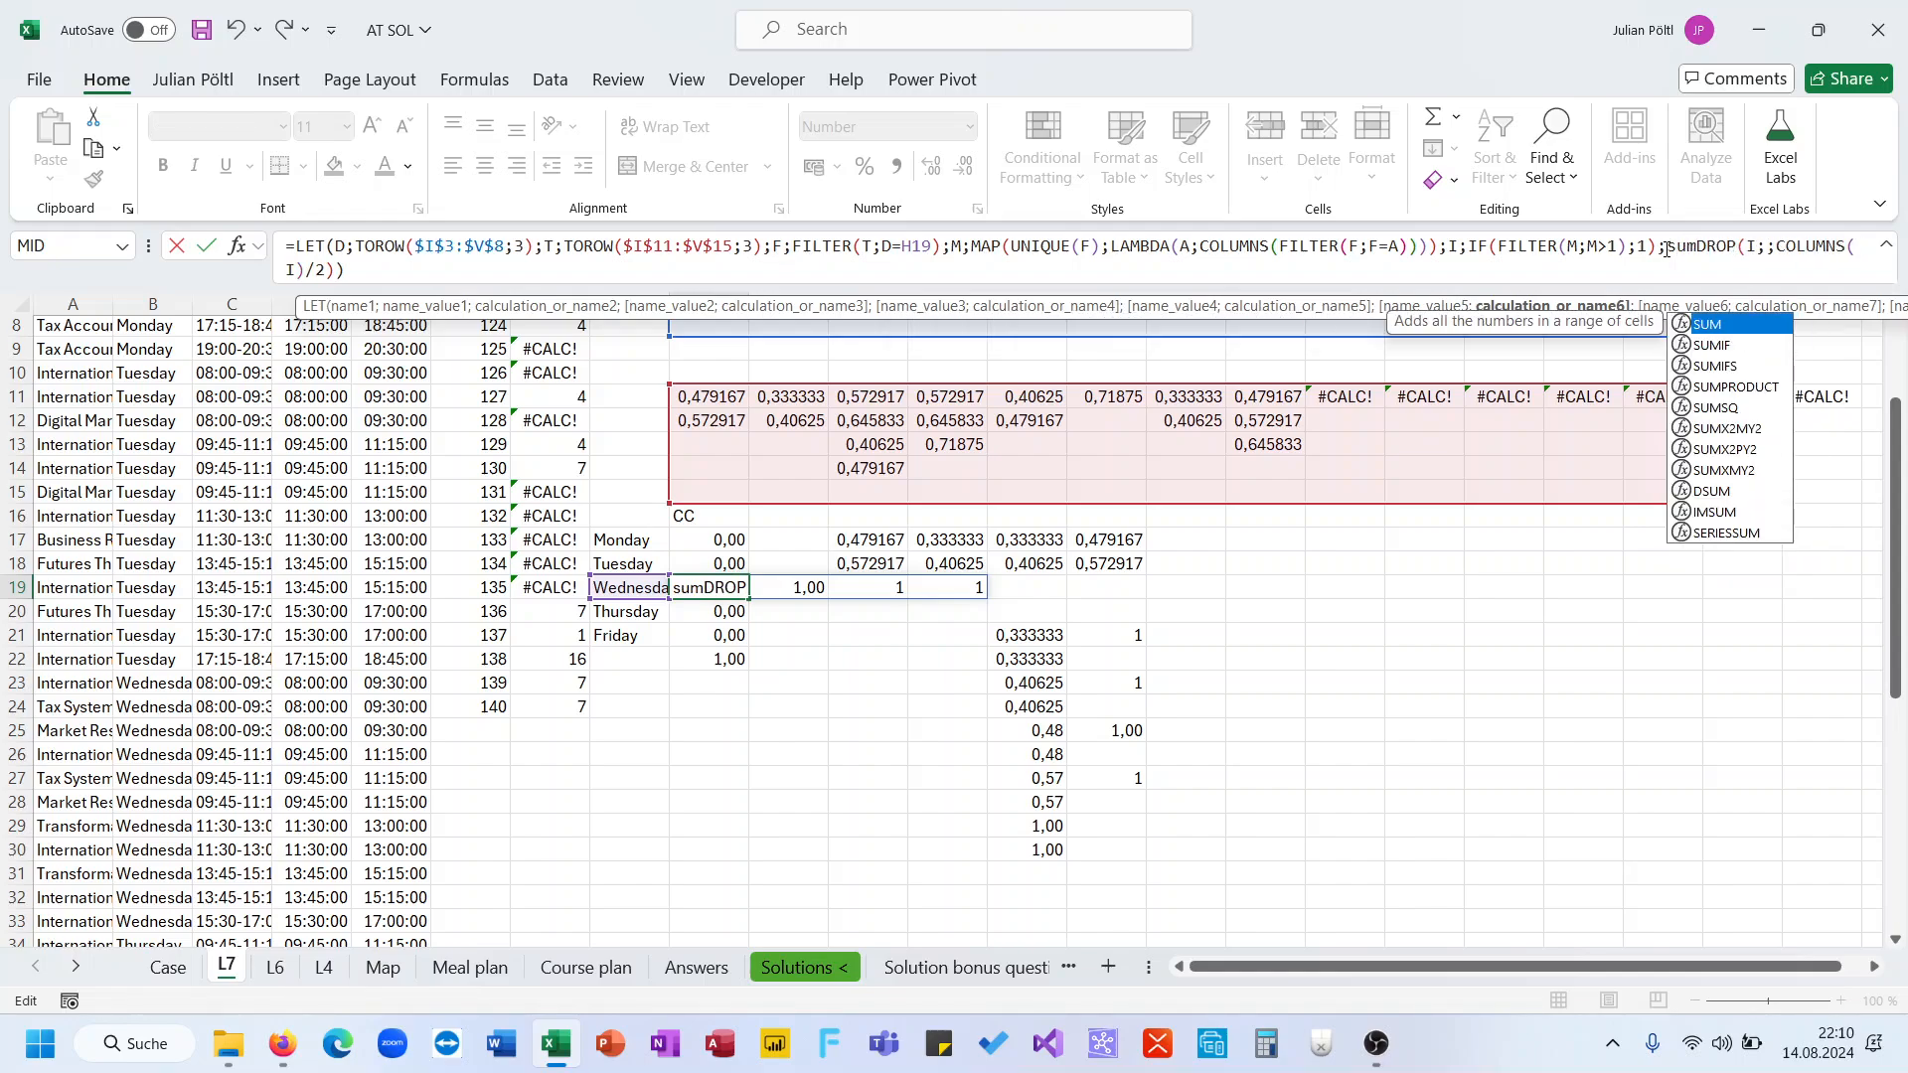
{"action": "left_click", "coordinate": [1667, 248]}
{"action": "type", "text": "IFERROR("}
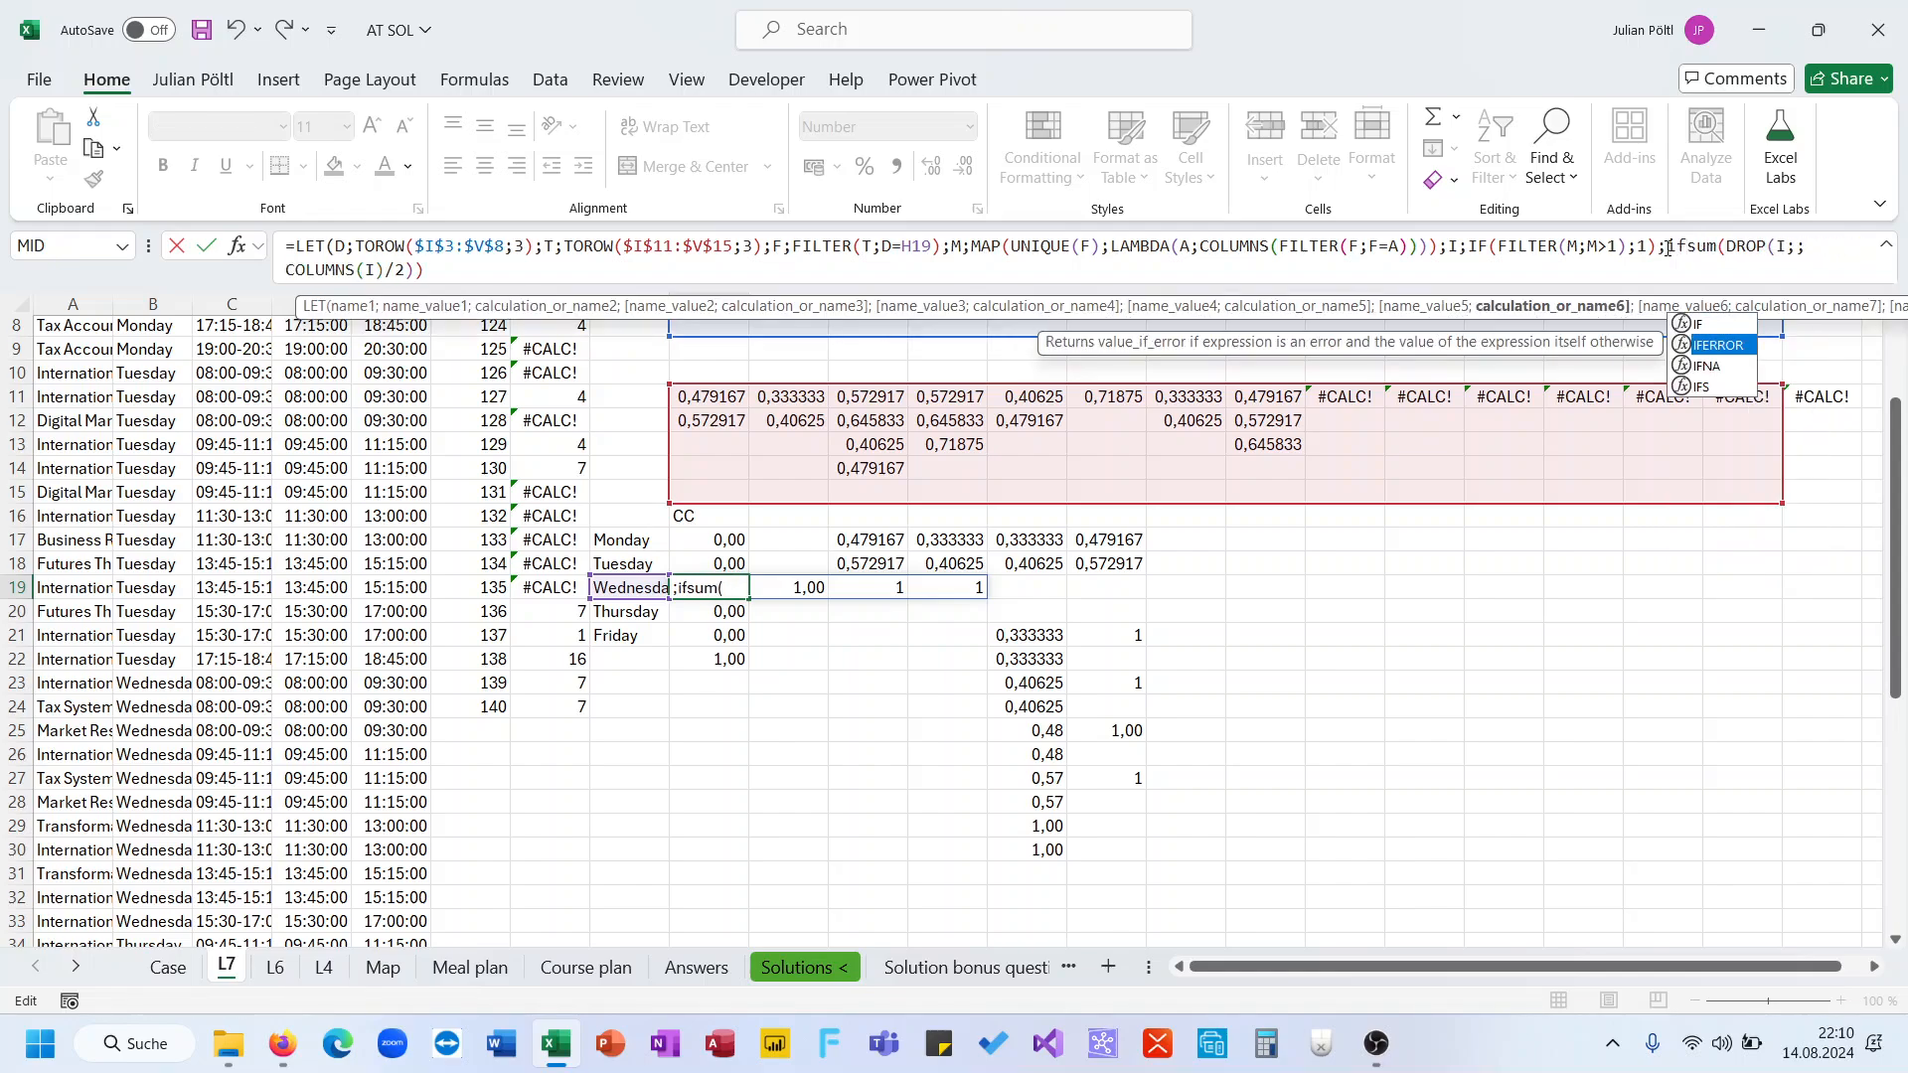
{"action": "key", "text": "End"}
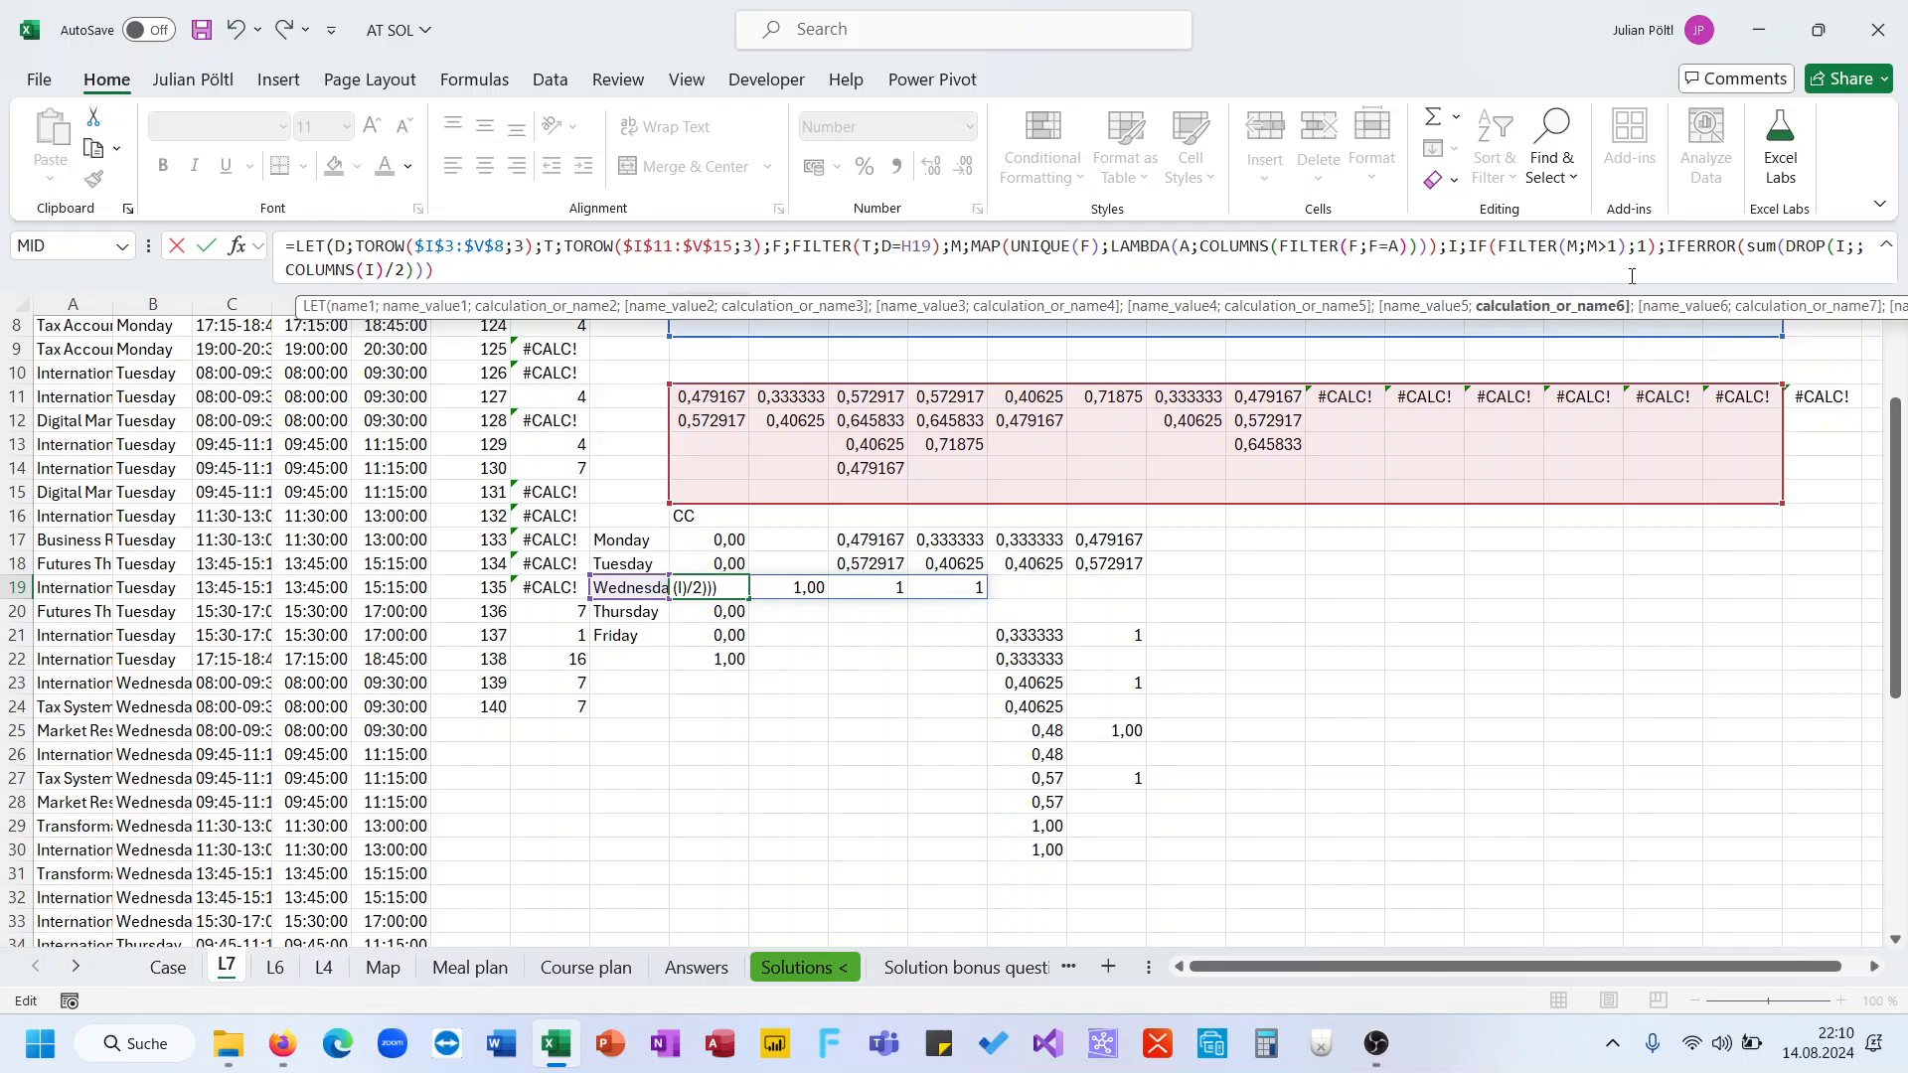
{"action": "type", "text": ";0"}
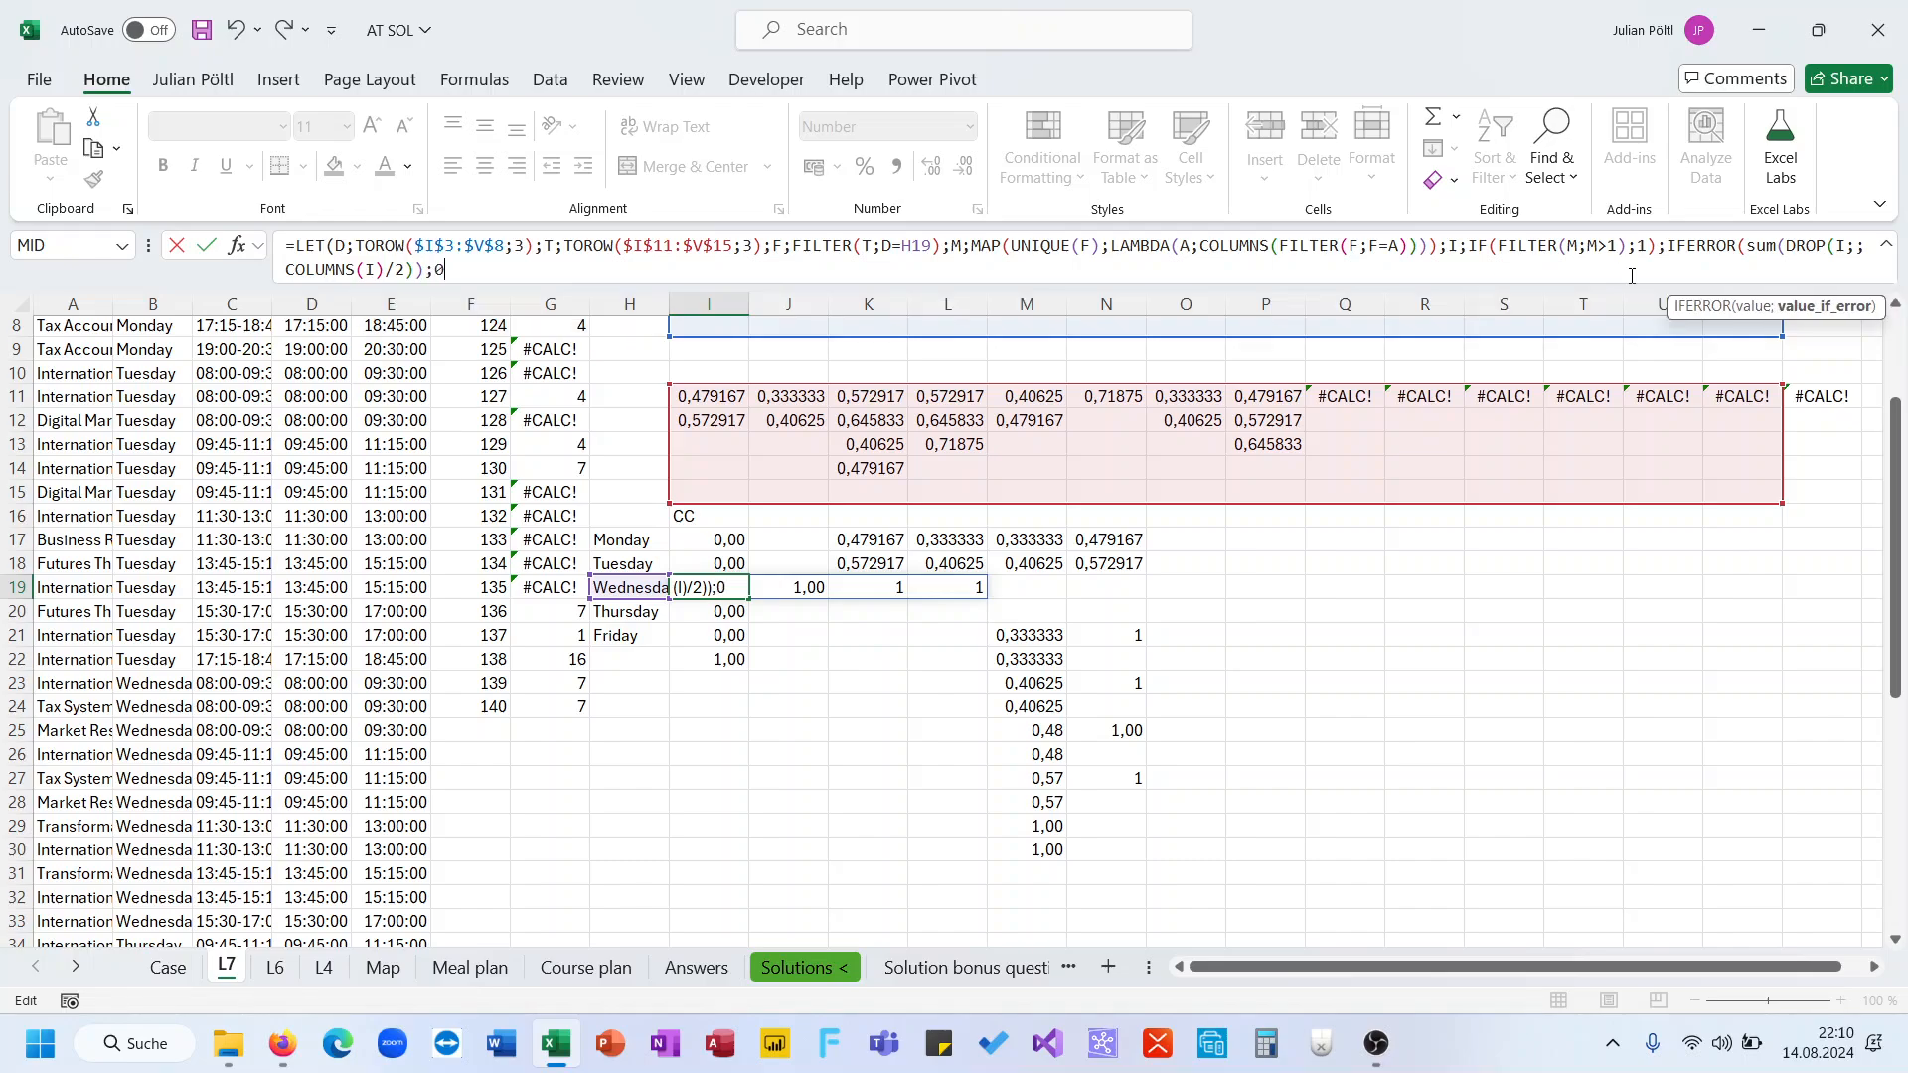
{"action": "type", "text": ")"}
{"action": "key", "text": "ctrl+Return"}
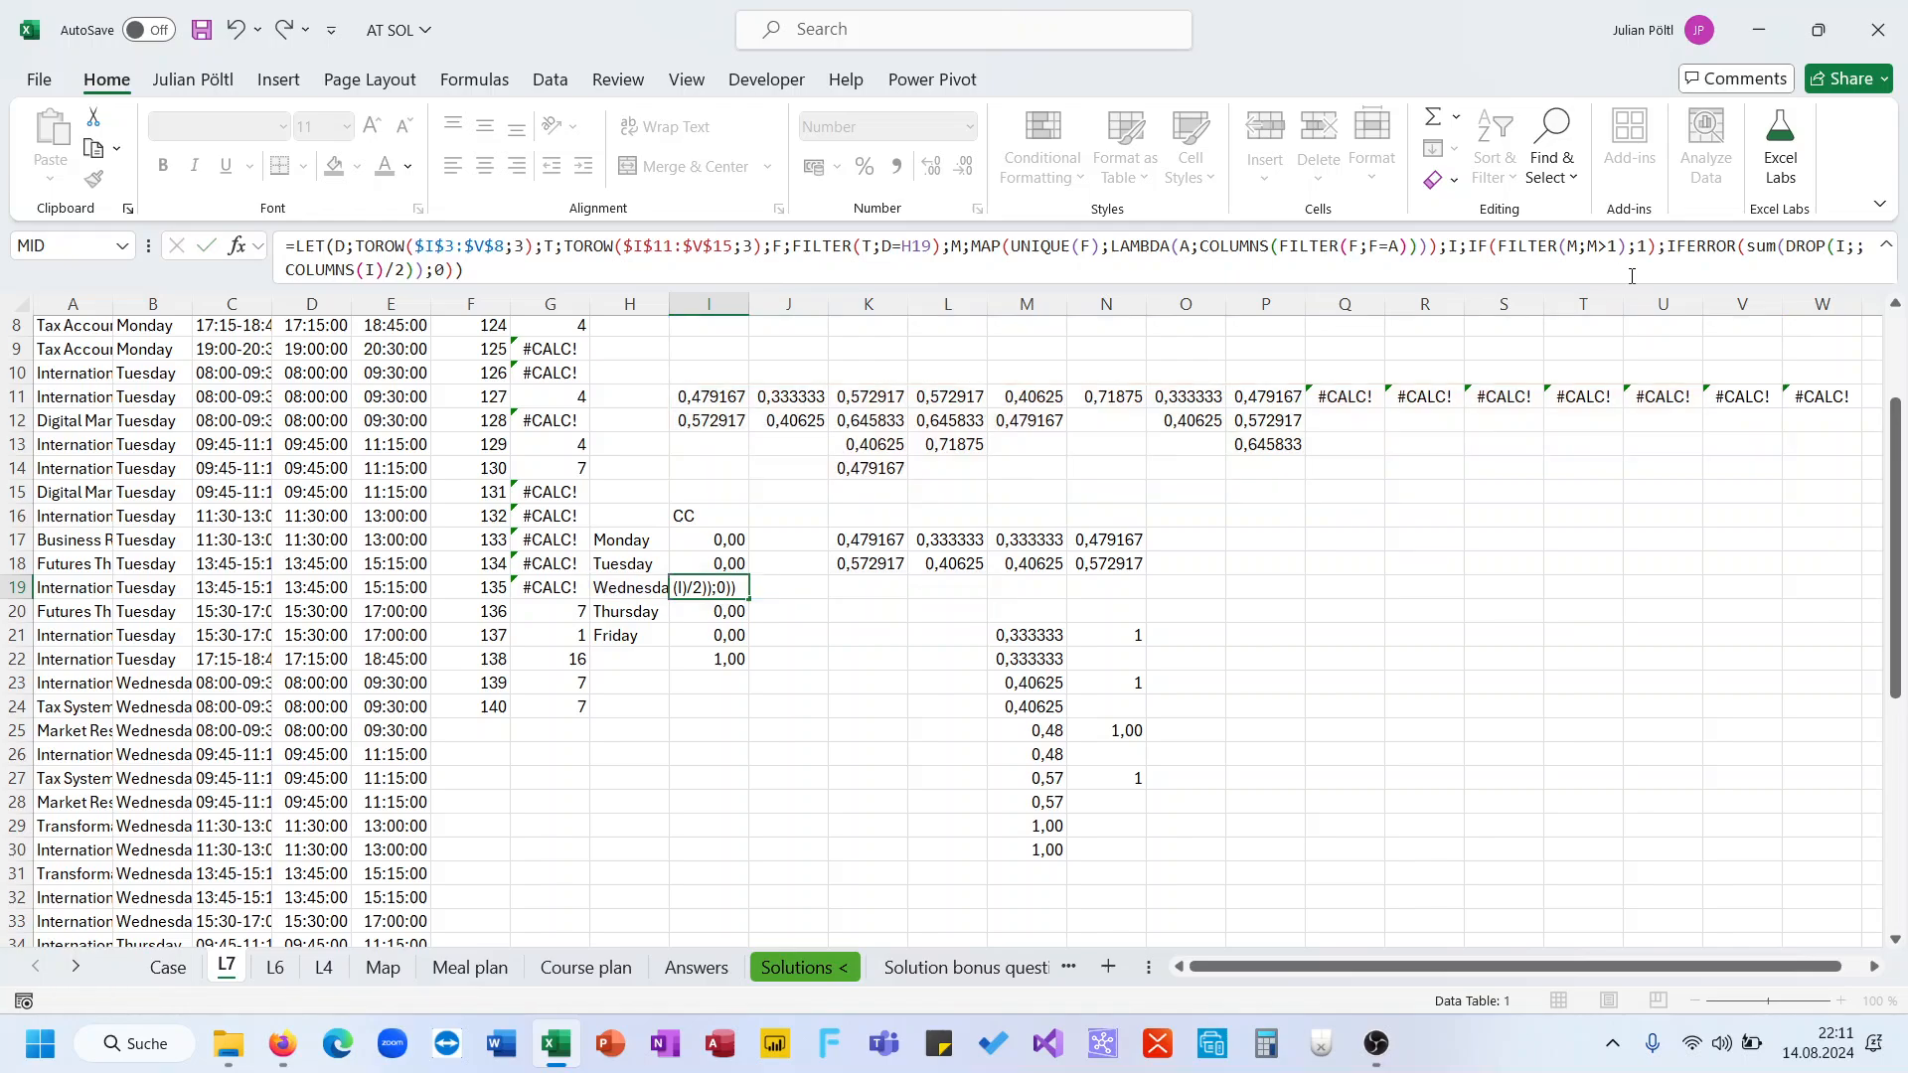
Multiply I19's formula result by 1,5
{"action": "left_click", "coordinate": [1274, 273]}
{"action": "type", "text": "*1,5"}
{"action": "key", "text": "ctrl+Return"}
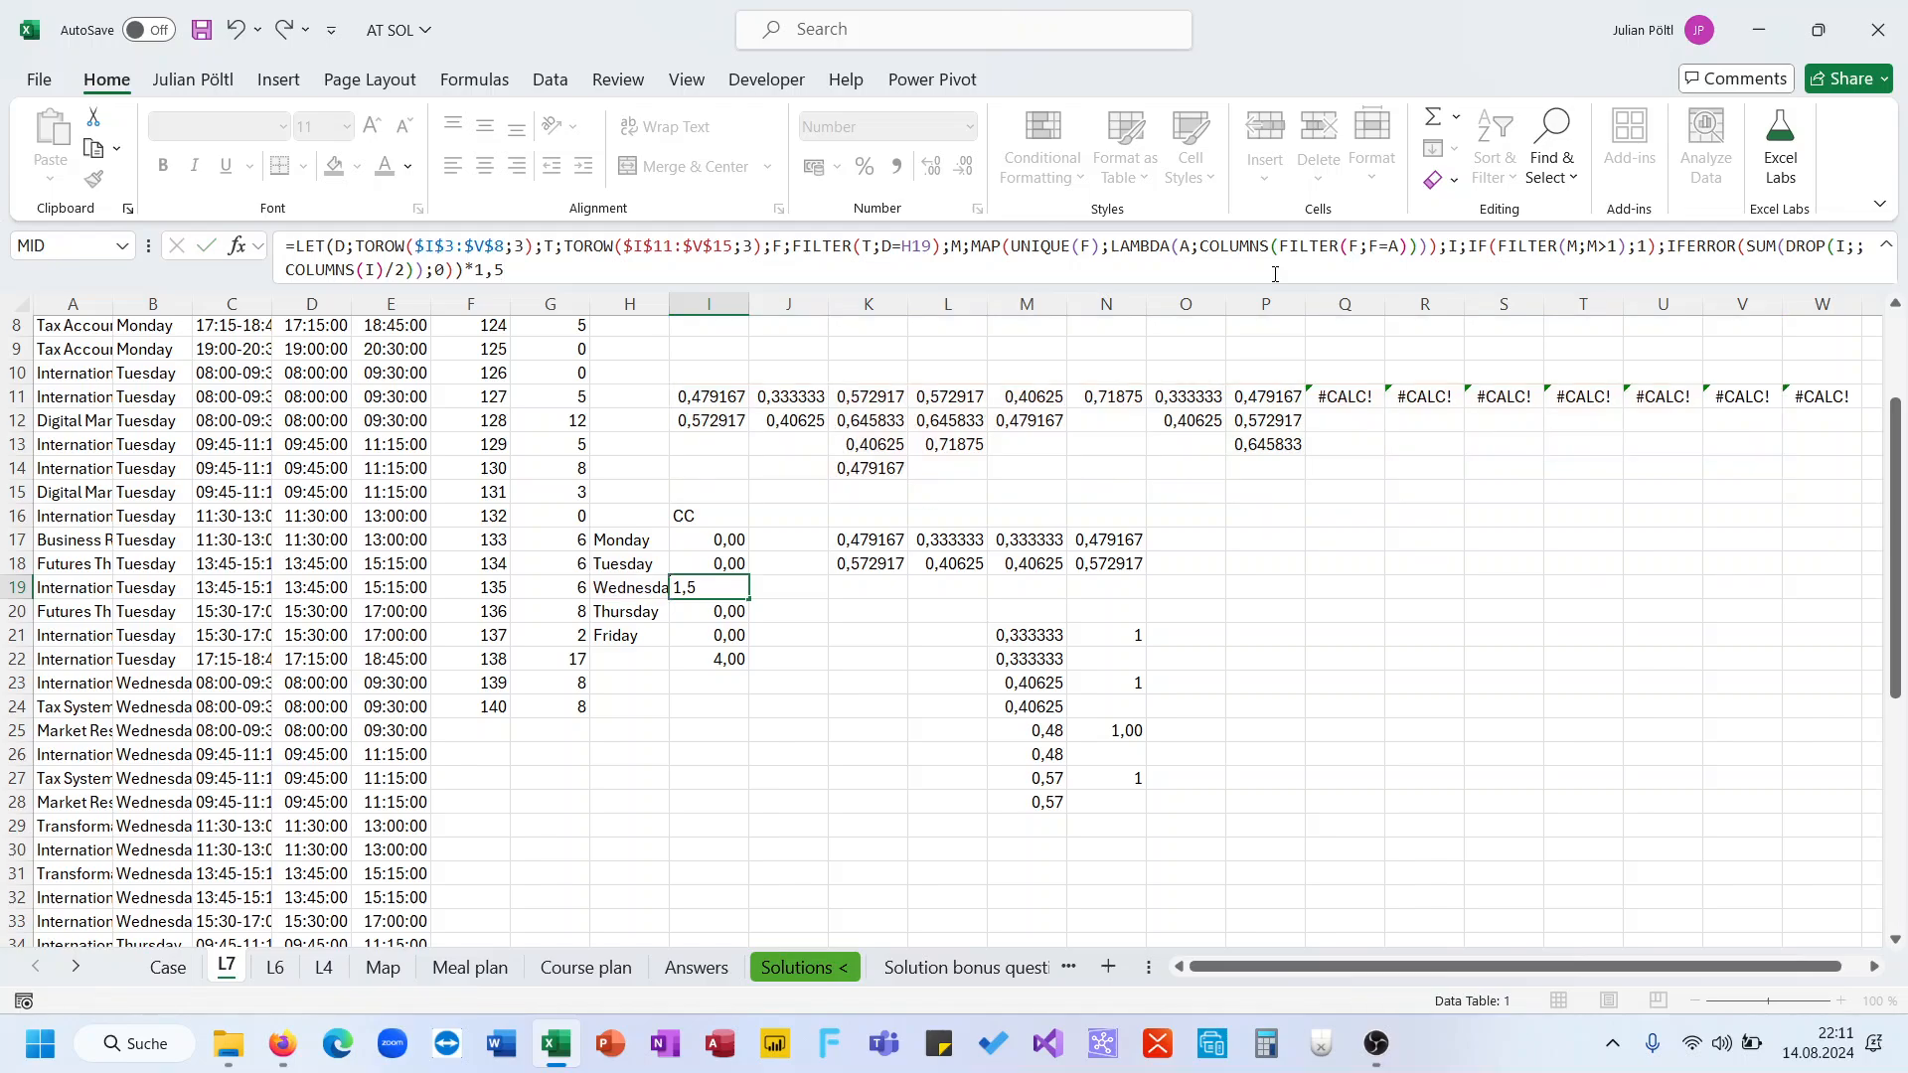
Paste I19's formula into I17:I21 and undo the paste
{"action": "key", "text": "ctrl+c"}
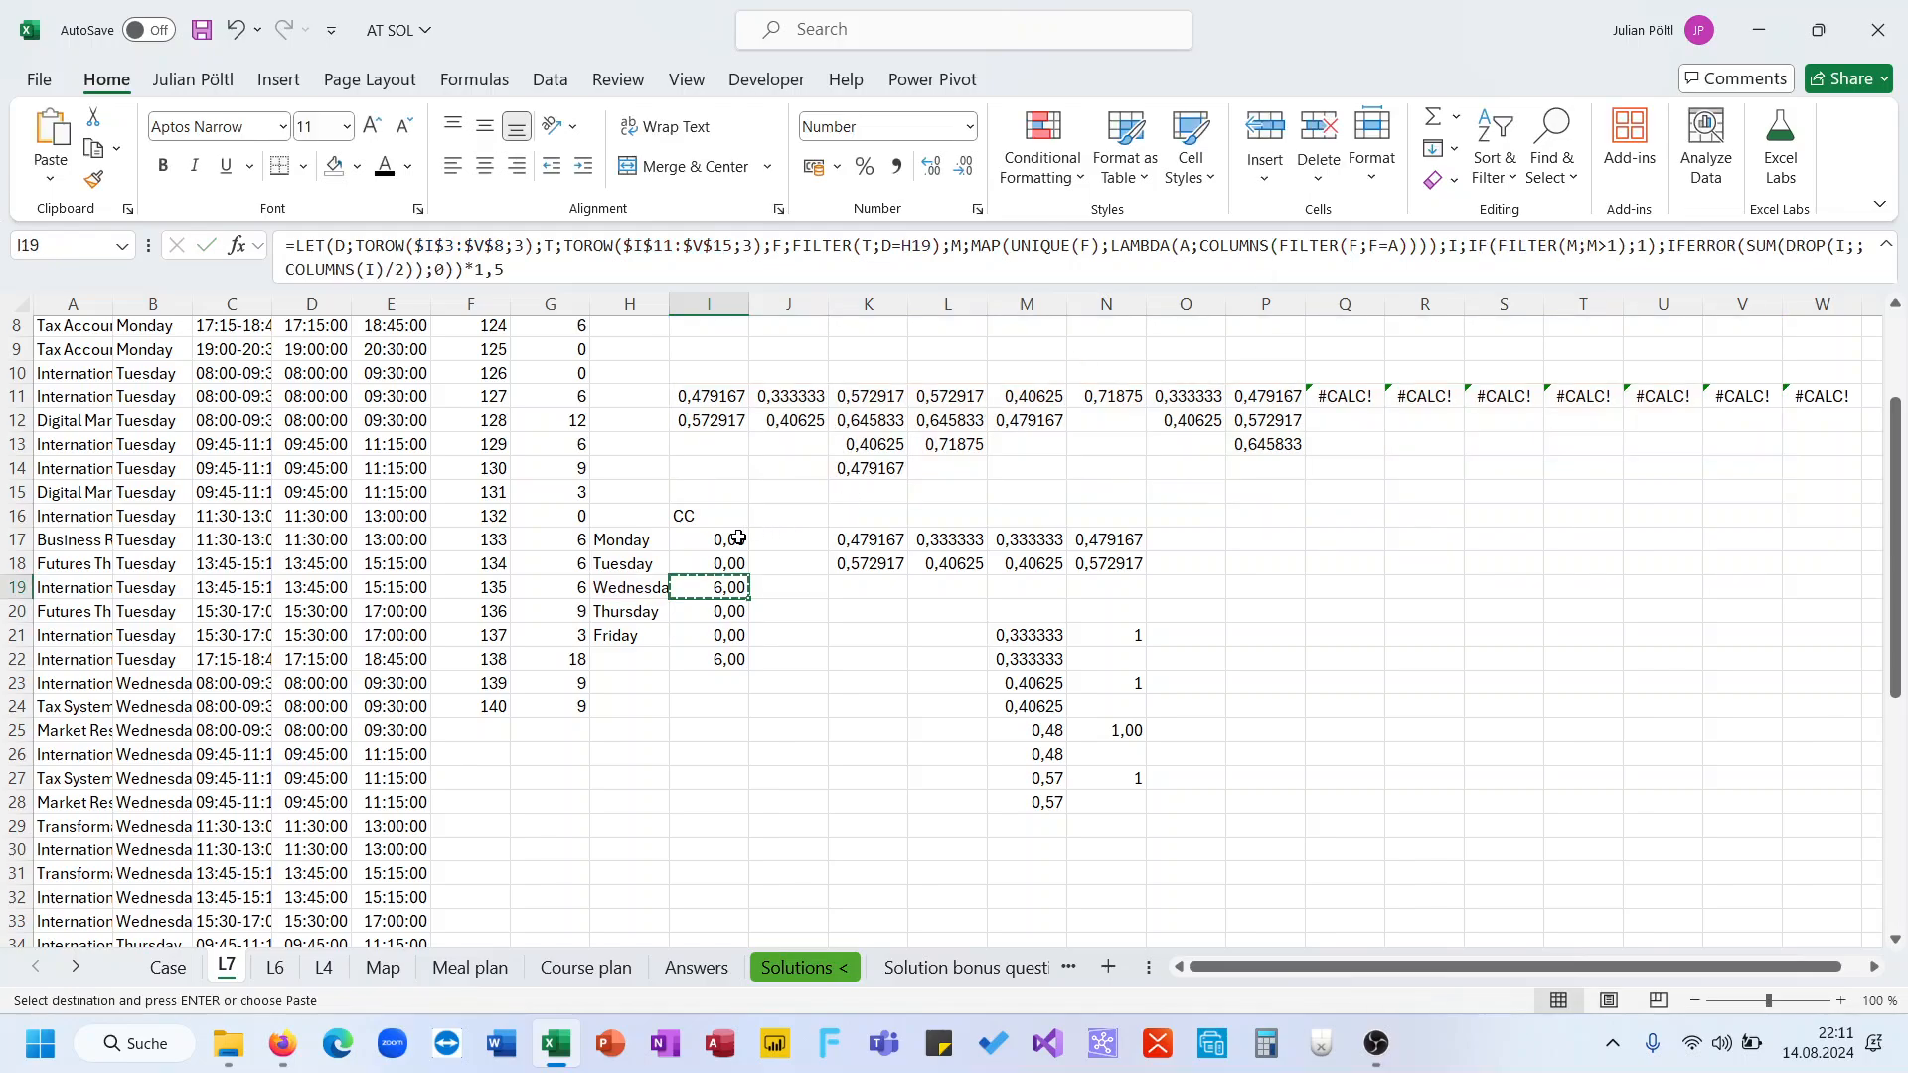
{"action": "left_click_drag", "start_coordinate": [735, 539], "coordinate": [741, 622]}
{"action": "key", "text": "Return"}
{"action": "key", "text": "ctrl+z"}
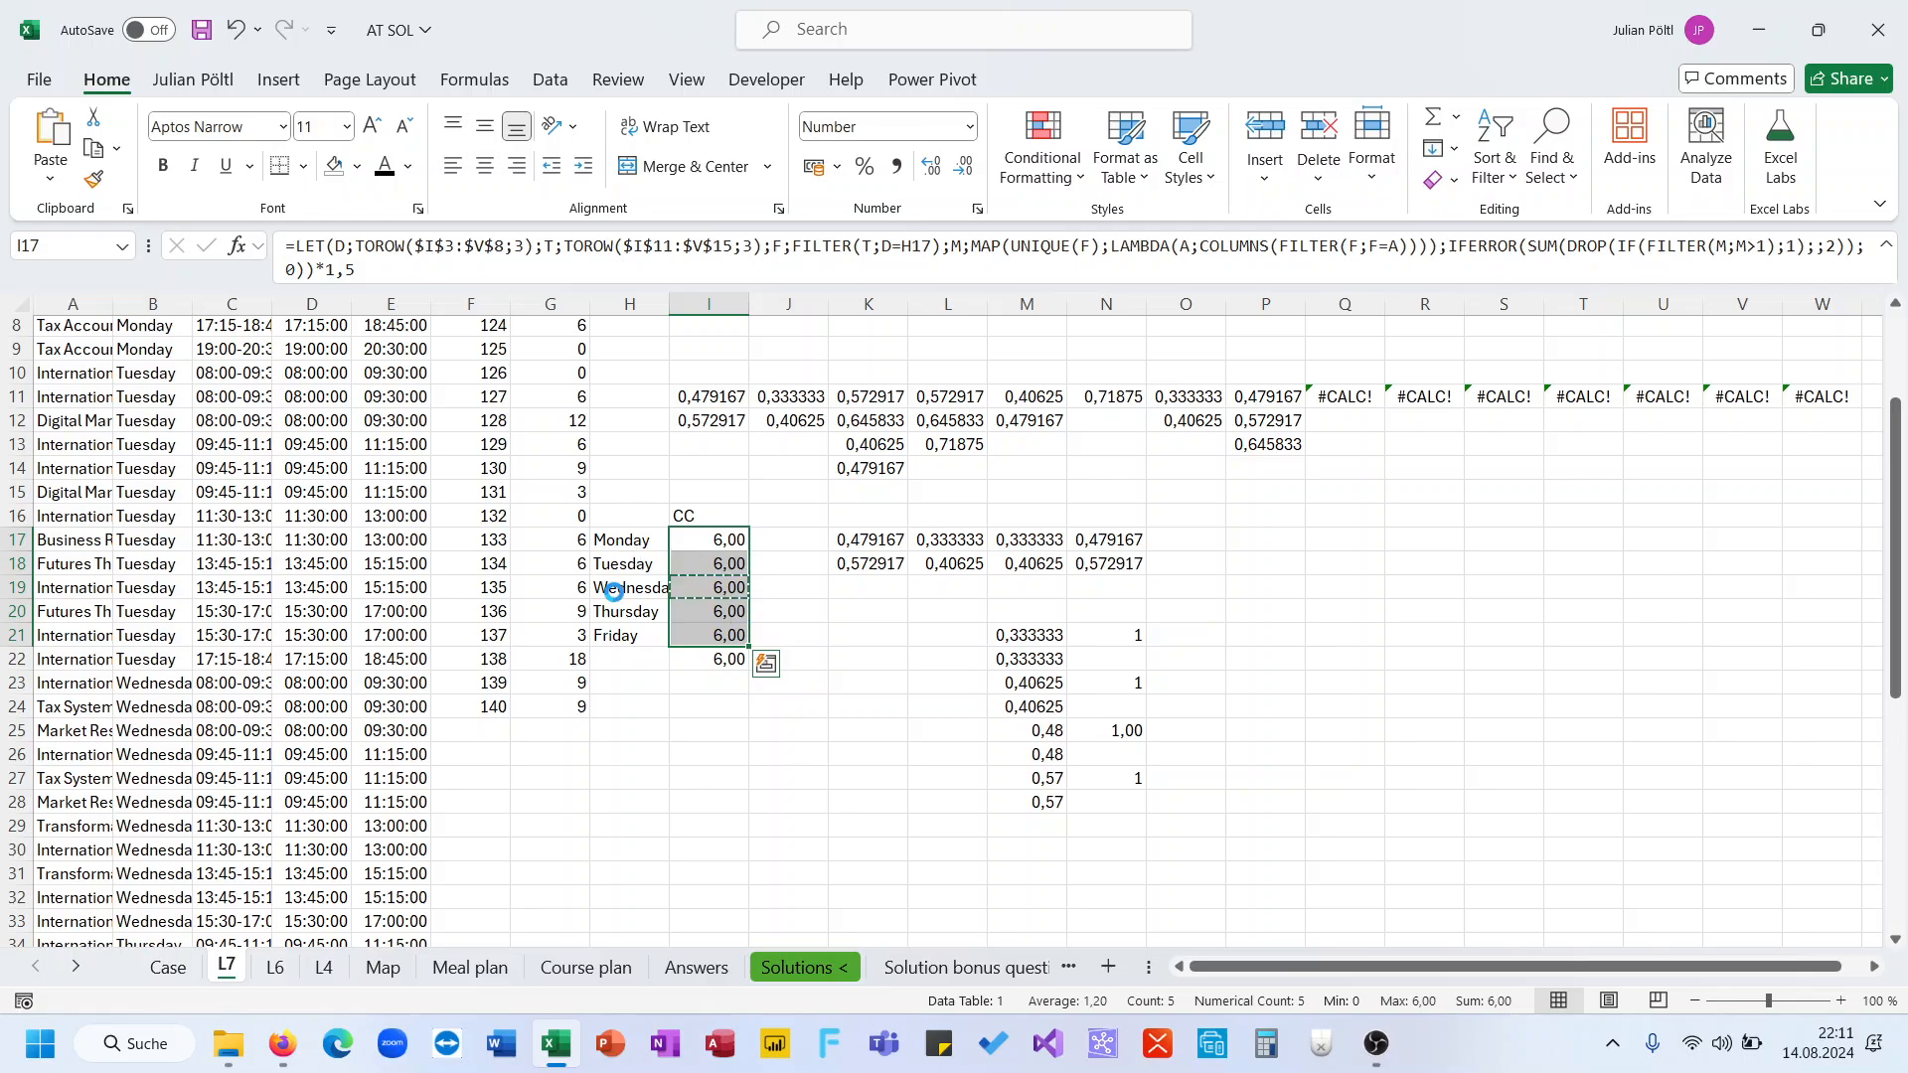
Copy the per-game conflict hours from column G and paste them as the level 7 answers in the Case sheet
{"action": "left_click", "coordinate": [563, 701]}
{"action": "key", "text": "ctrl+shift+Up"}
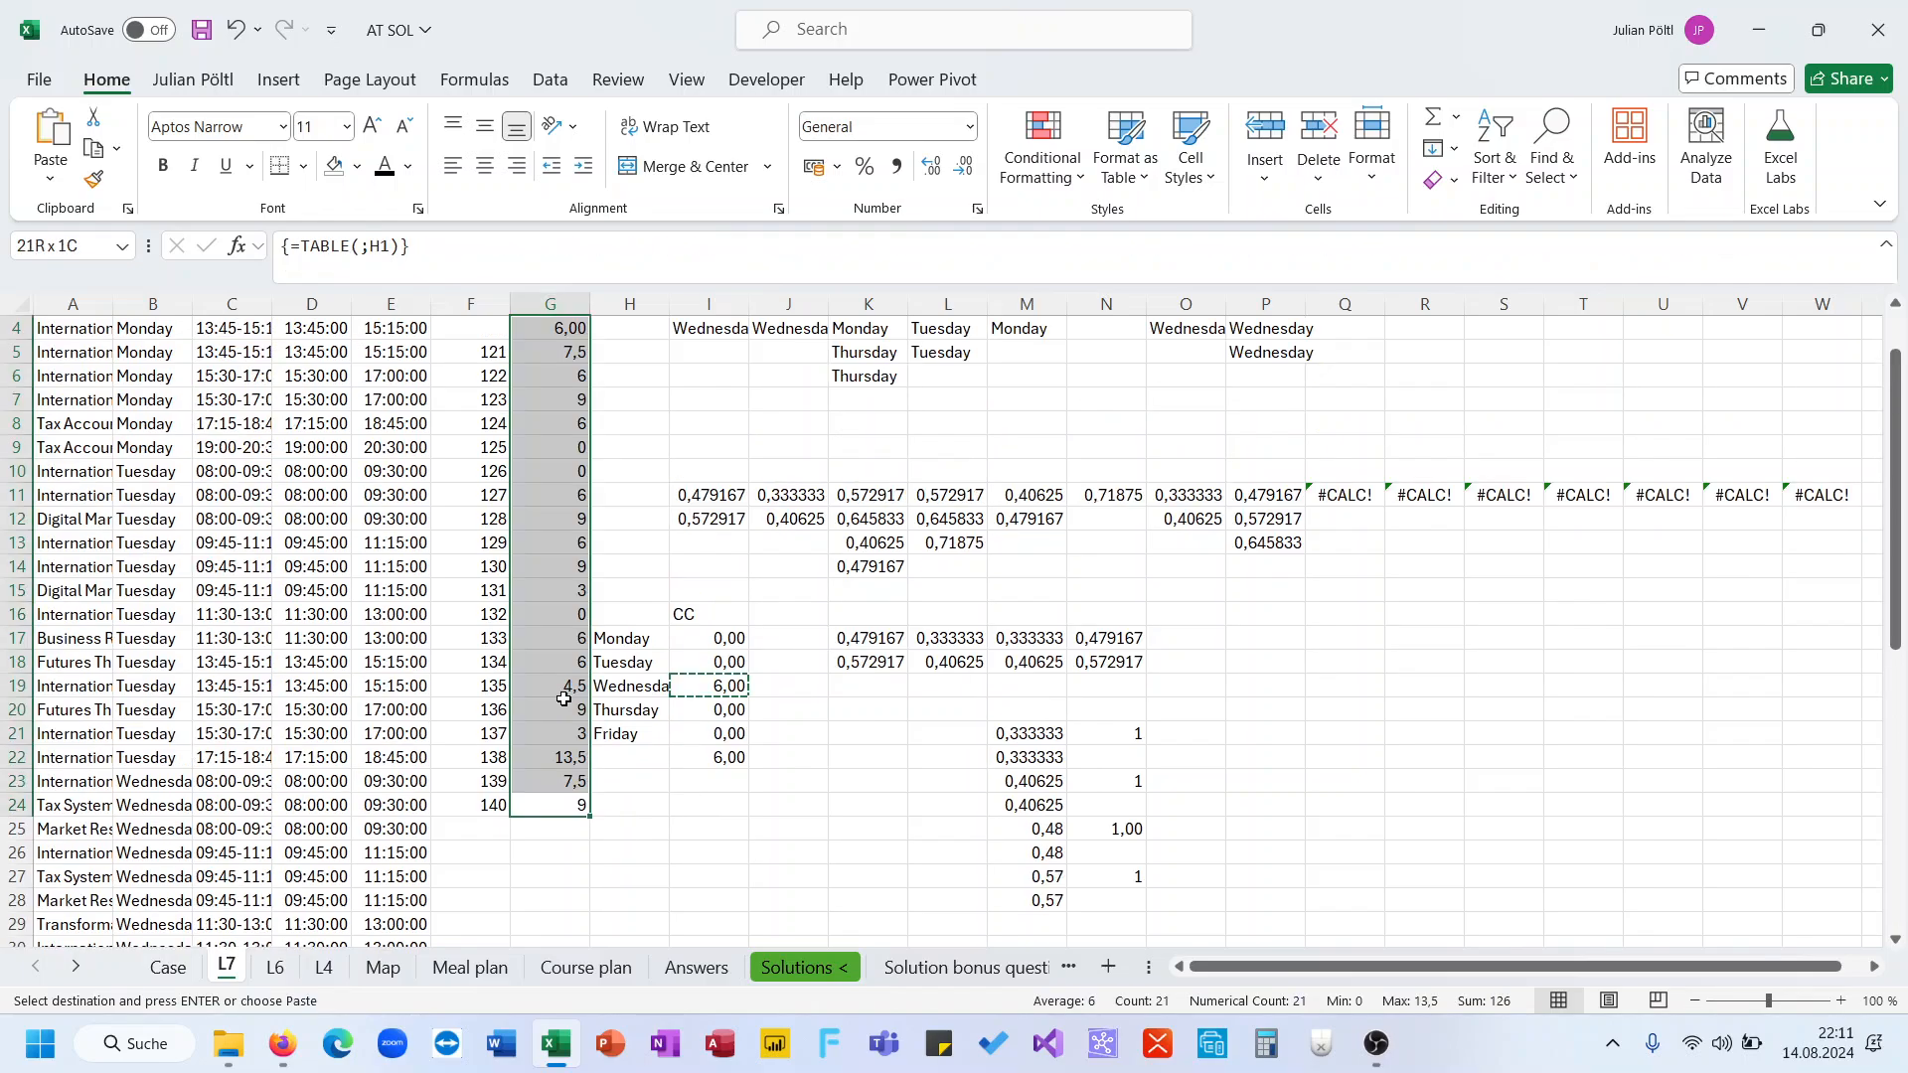
{"action": "key", "text": "ctrl+c"}
{"action": "key", "text": "shift+Down"}
{"action": "key", "text": "shift+Down"}
{"action": "key", "text": "ctrl+q"}
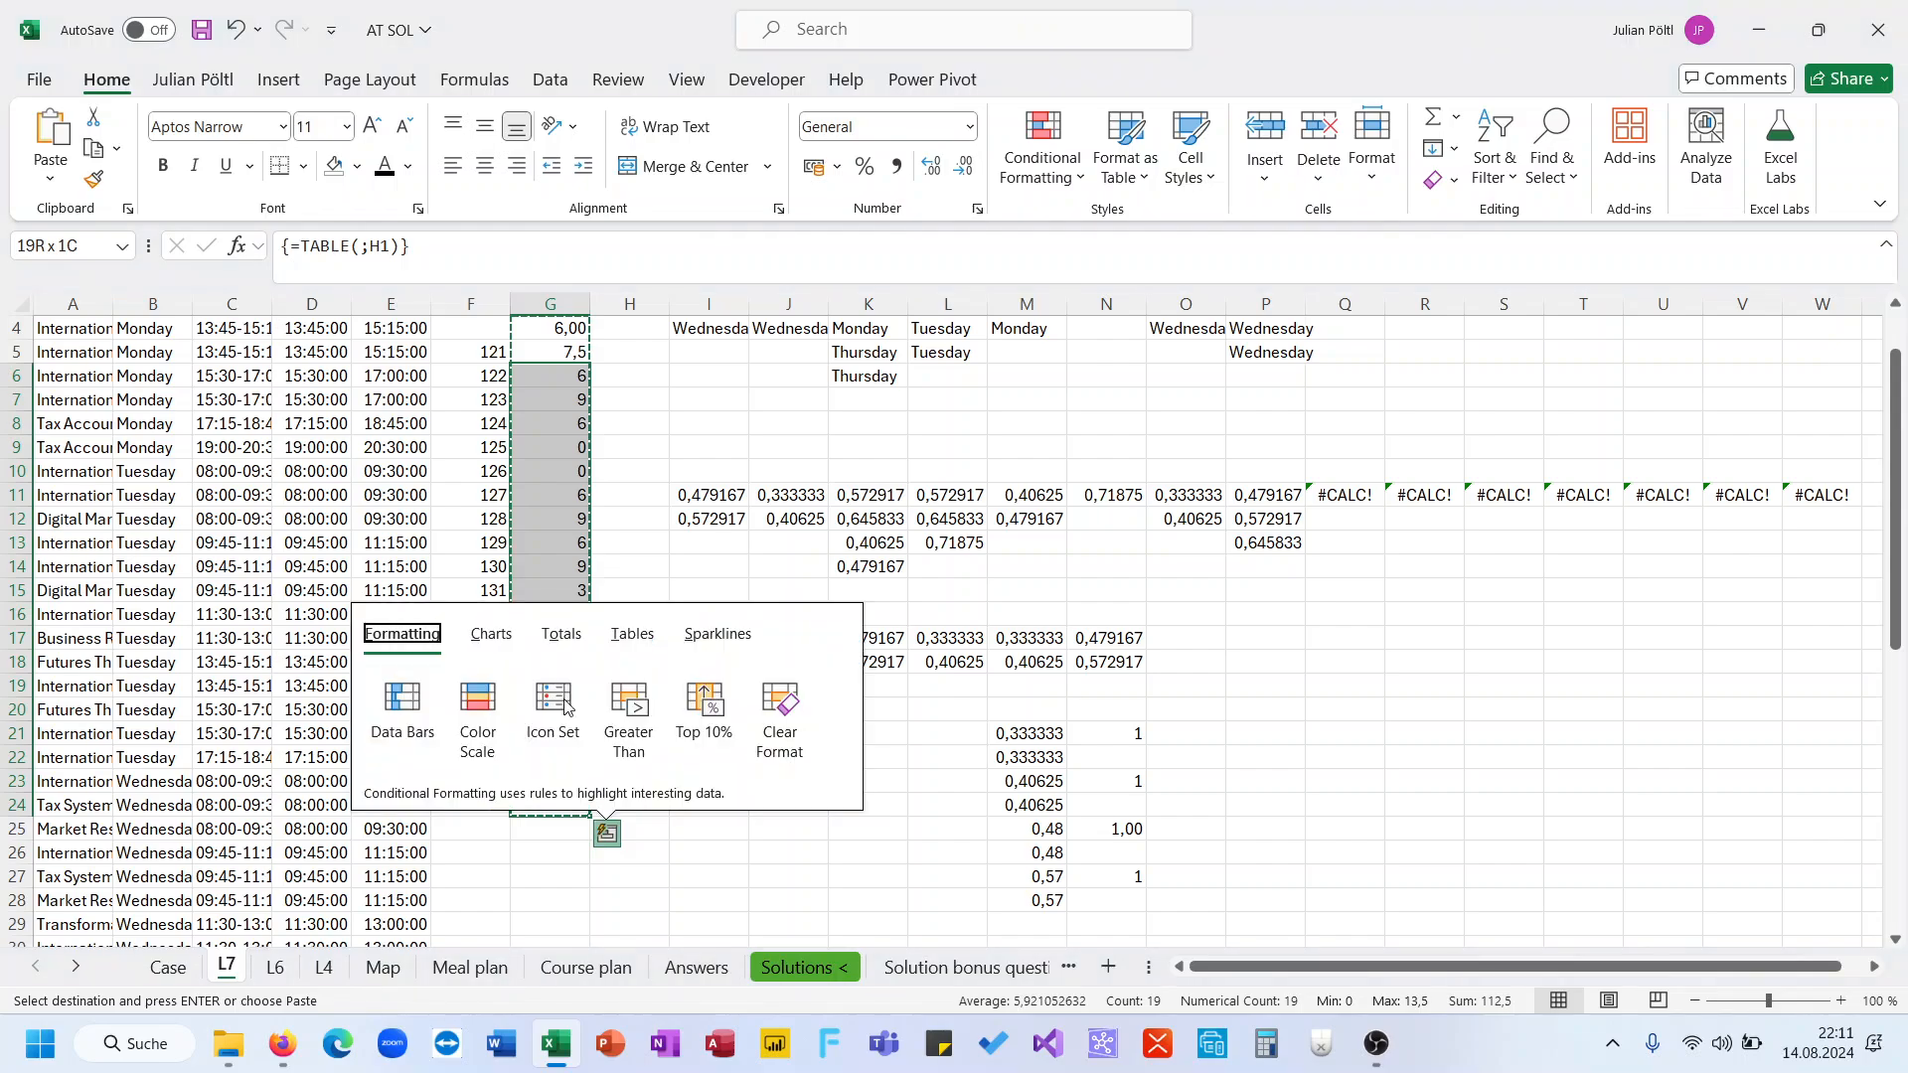
{"action": "key", "text": "Escape"}
{"action": "left_click", "coordinate": [569, 353]}
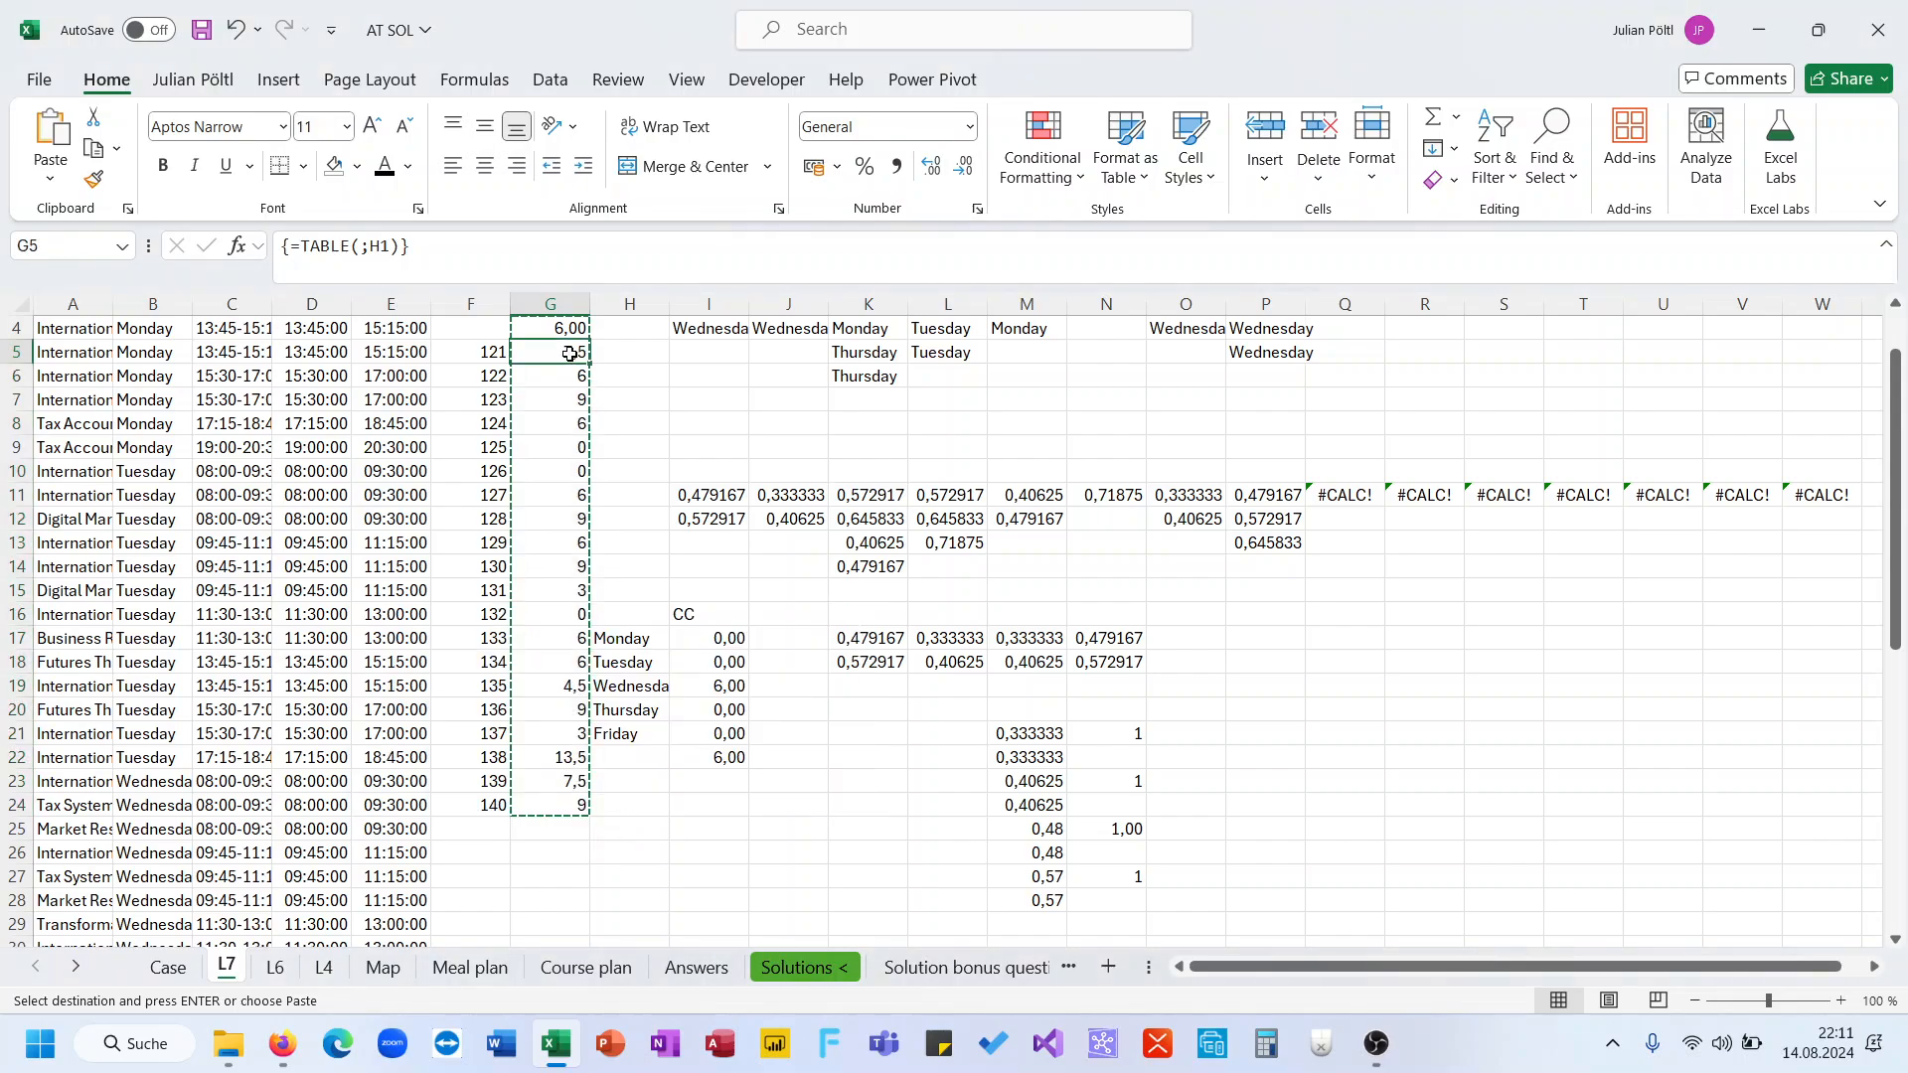
{"action": "key", "text": "ctrl+shift+Down"}
{"action": "left_click", "coordinate": [168, 967]}
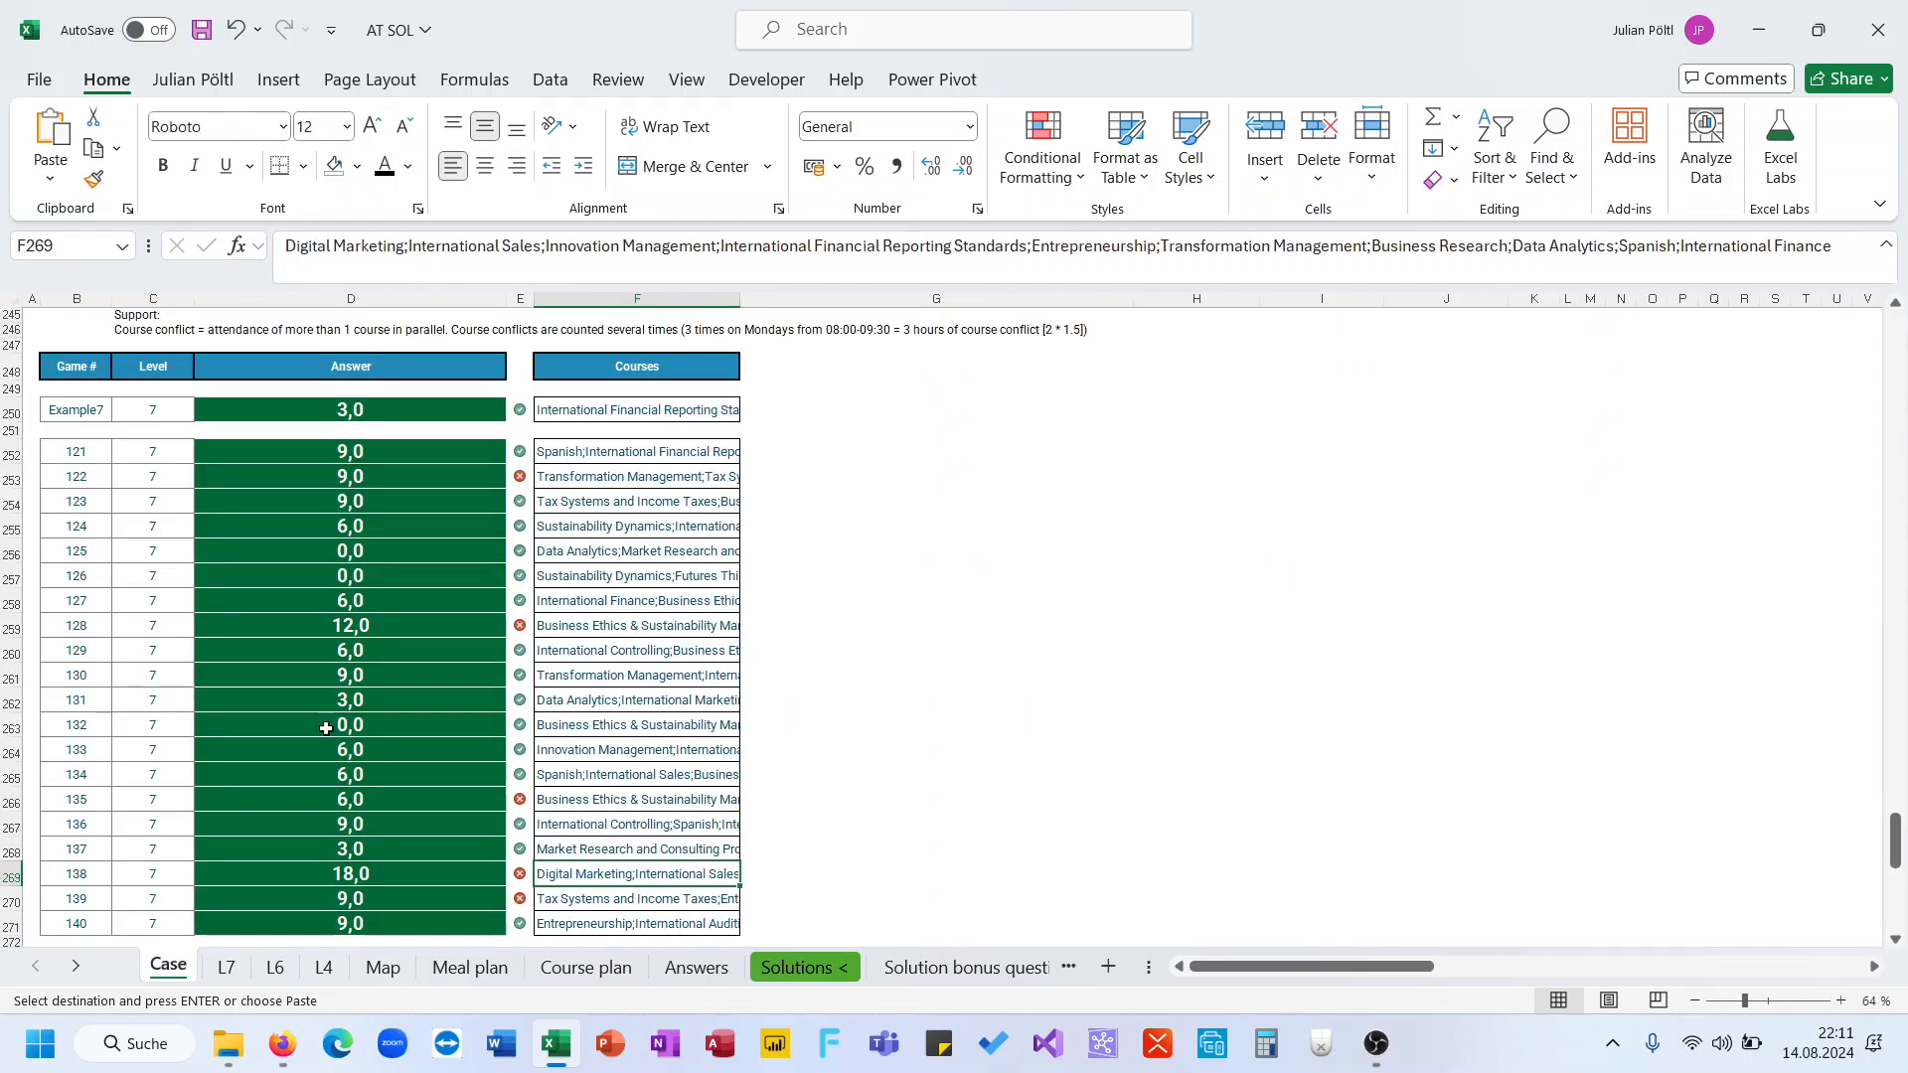
{"action": "left_click", "coordinate": [396, 453]}
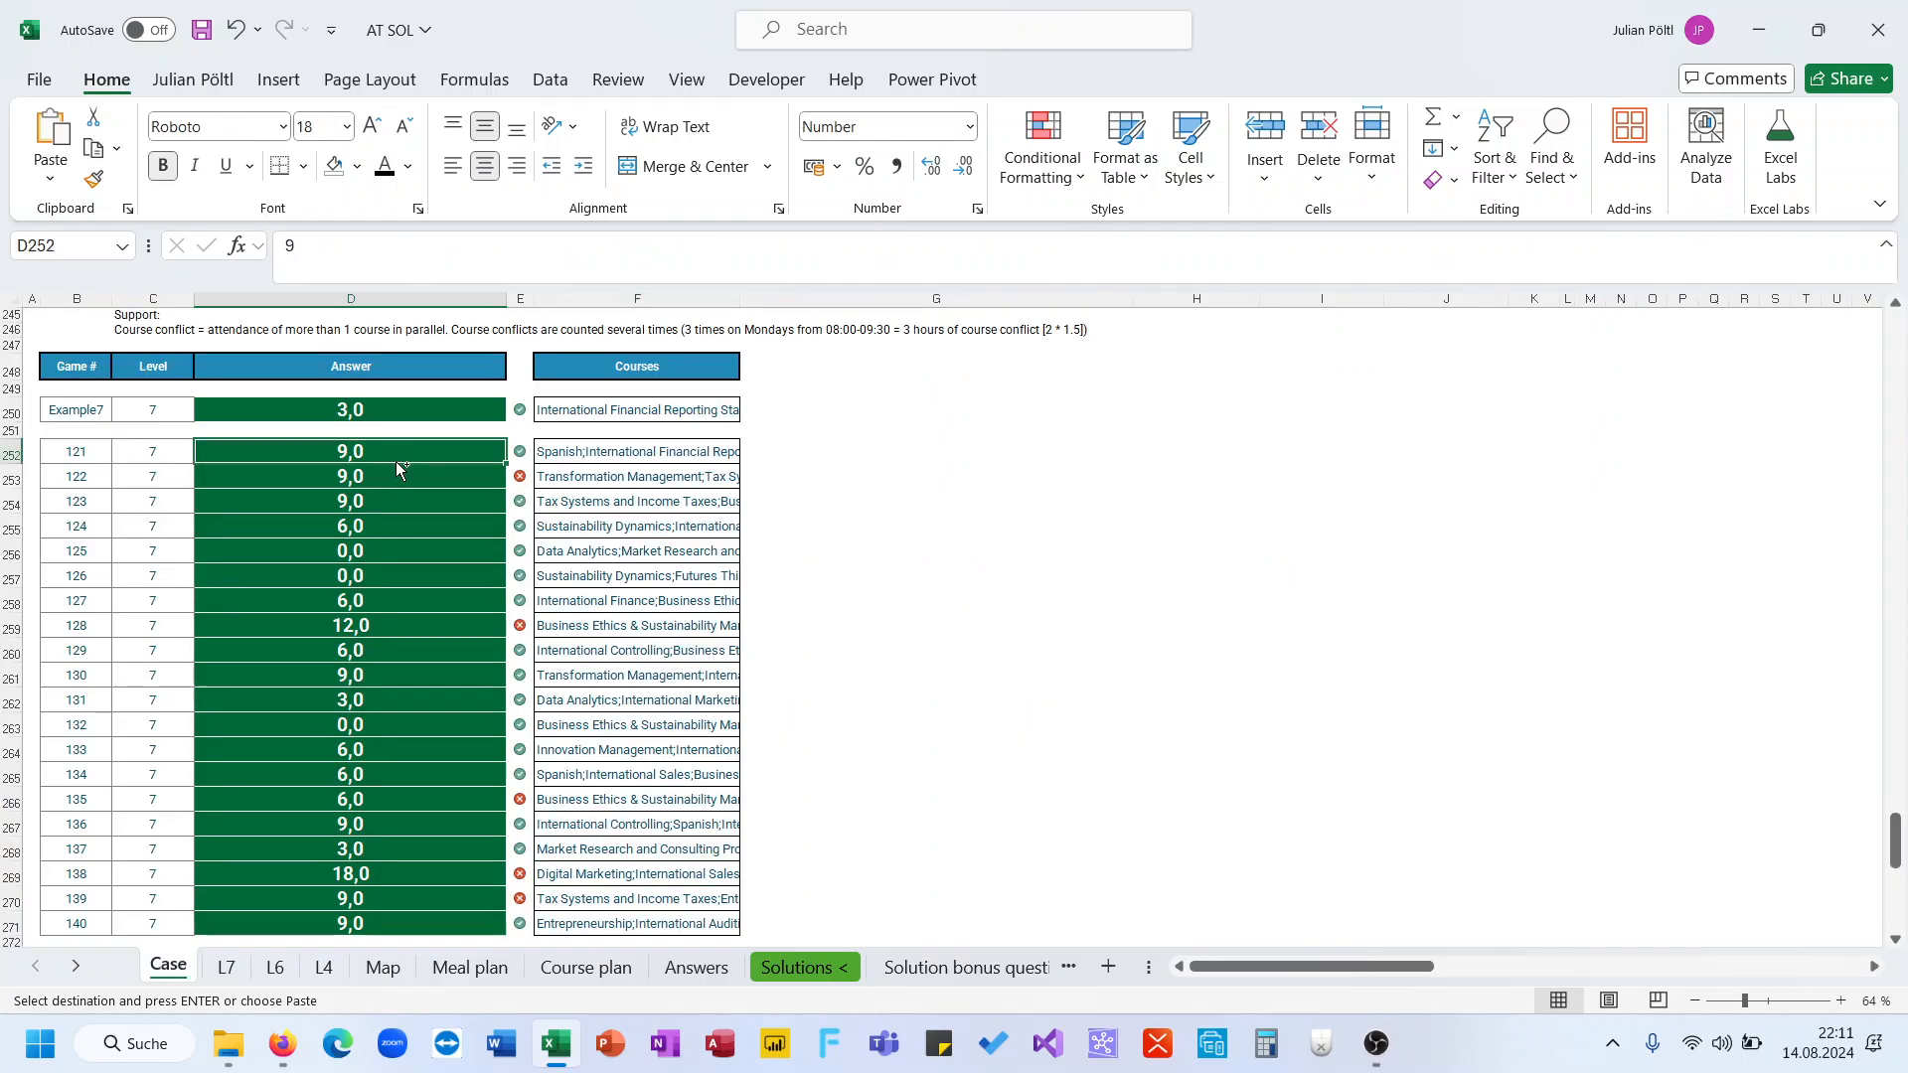
{"action": "key", "text": "ctrl+v"}
{"action": "scroll", "coordinate": [425, 480], "scroll_direction": "down", "scroll_amount": 2}
{"action": "scroll", "coordinate": [428, 483], "scroll_direction": "up", "scroll_amount": 2}
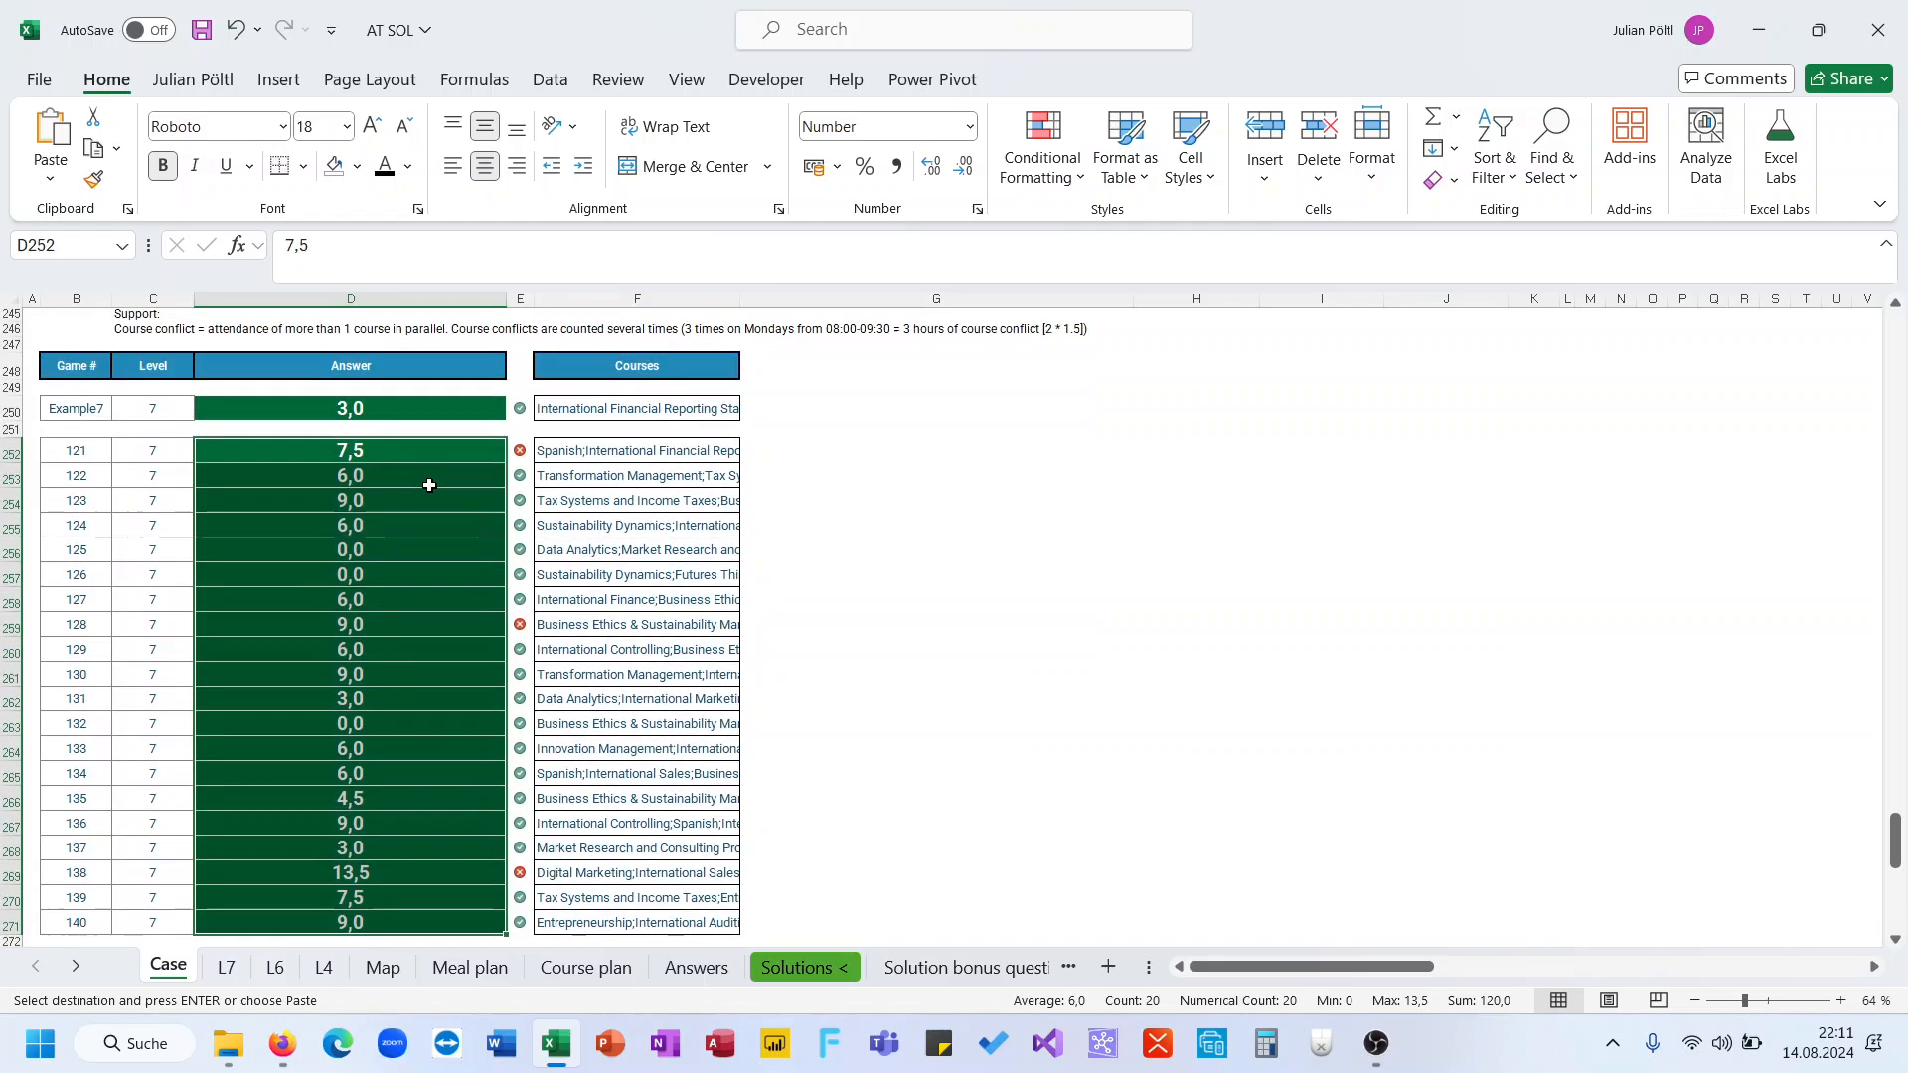
Set the game number in H1 of the L7 sheet to 121
{"action": "left_click", "coordinate": [417, 458]}
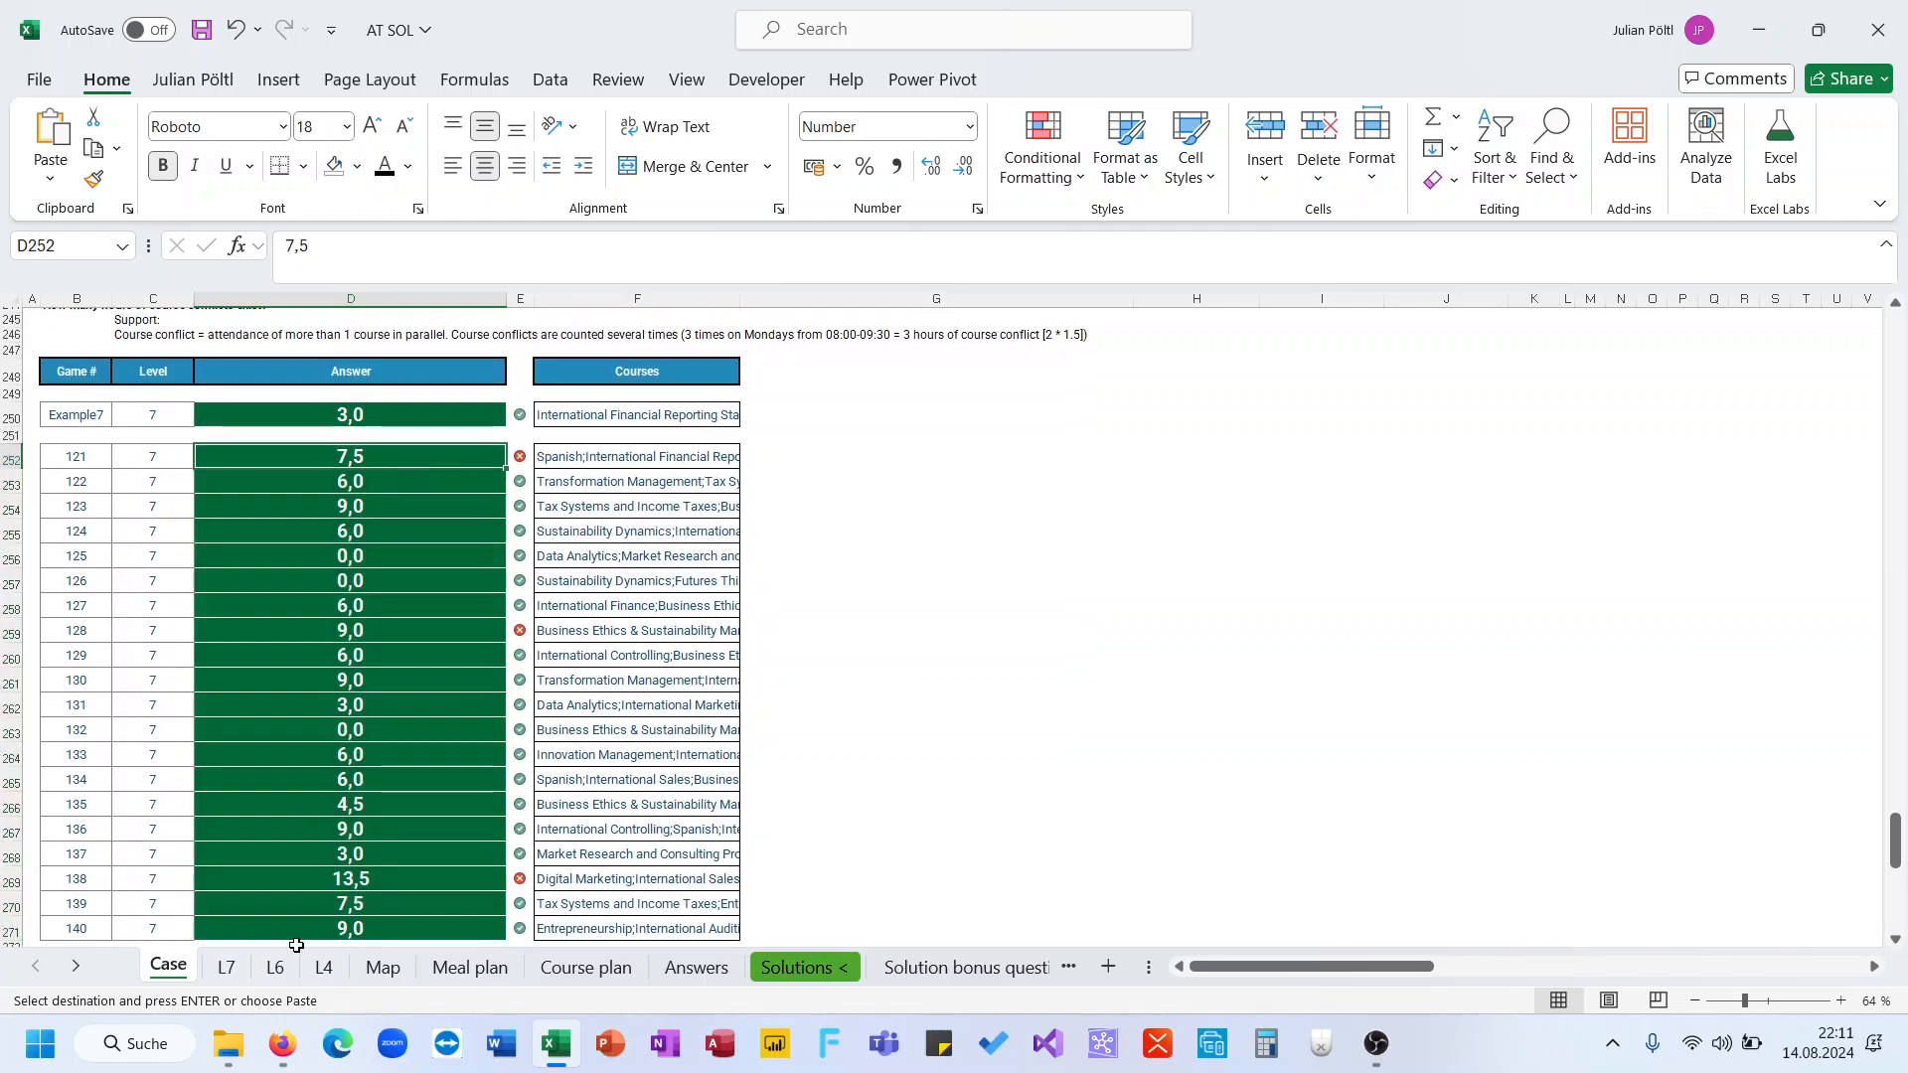
{"action": "left_click", "coordinate": [237, 969]}
{"action": "scroll", "coordinate": [616, 417], "scroll_direction": "up", "scroll_amount": 1}
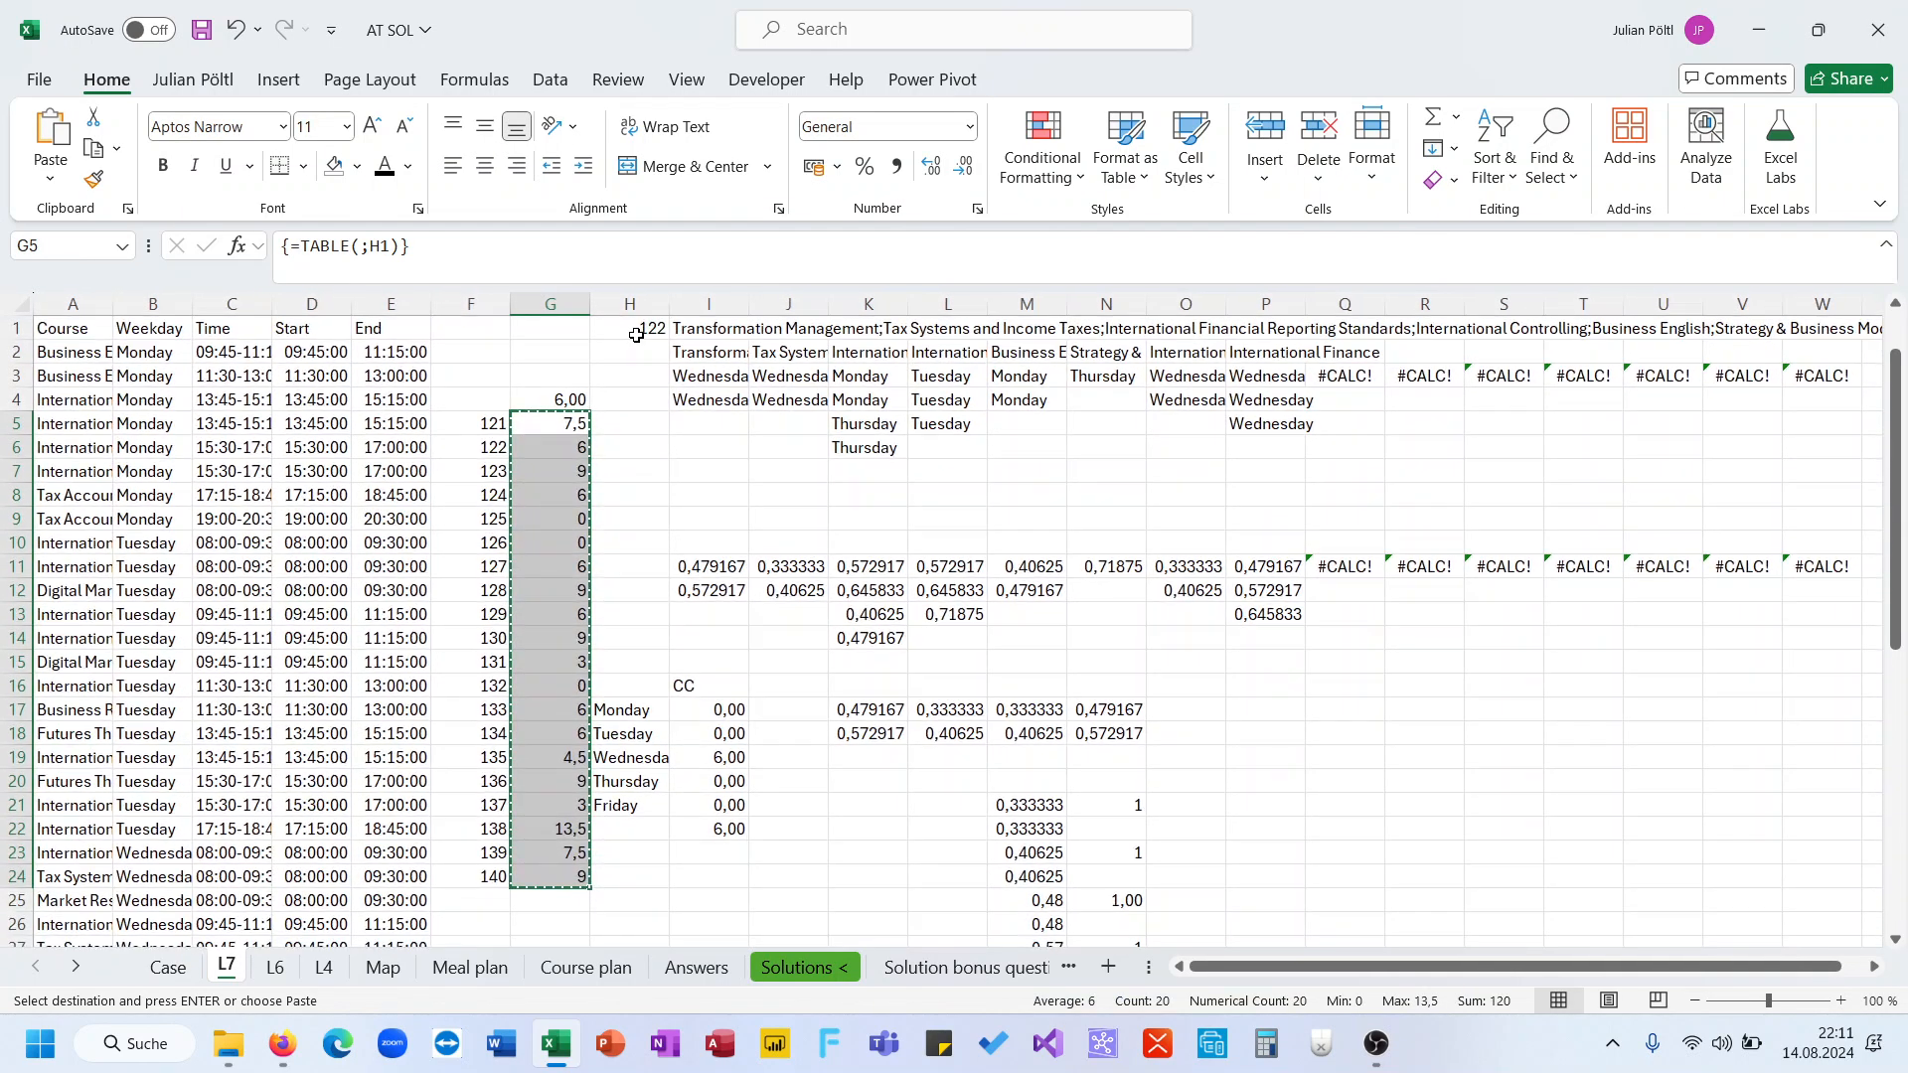
{"action": "left_click", "coordinate": [635, 331]}
{"action": "type", "text": "121#"}
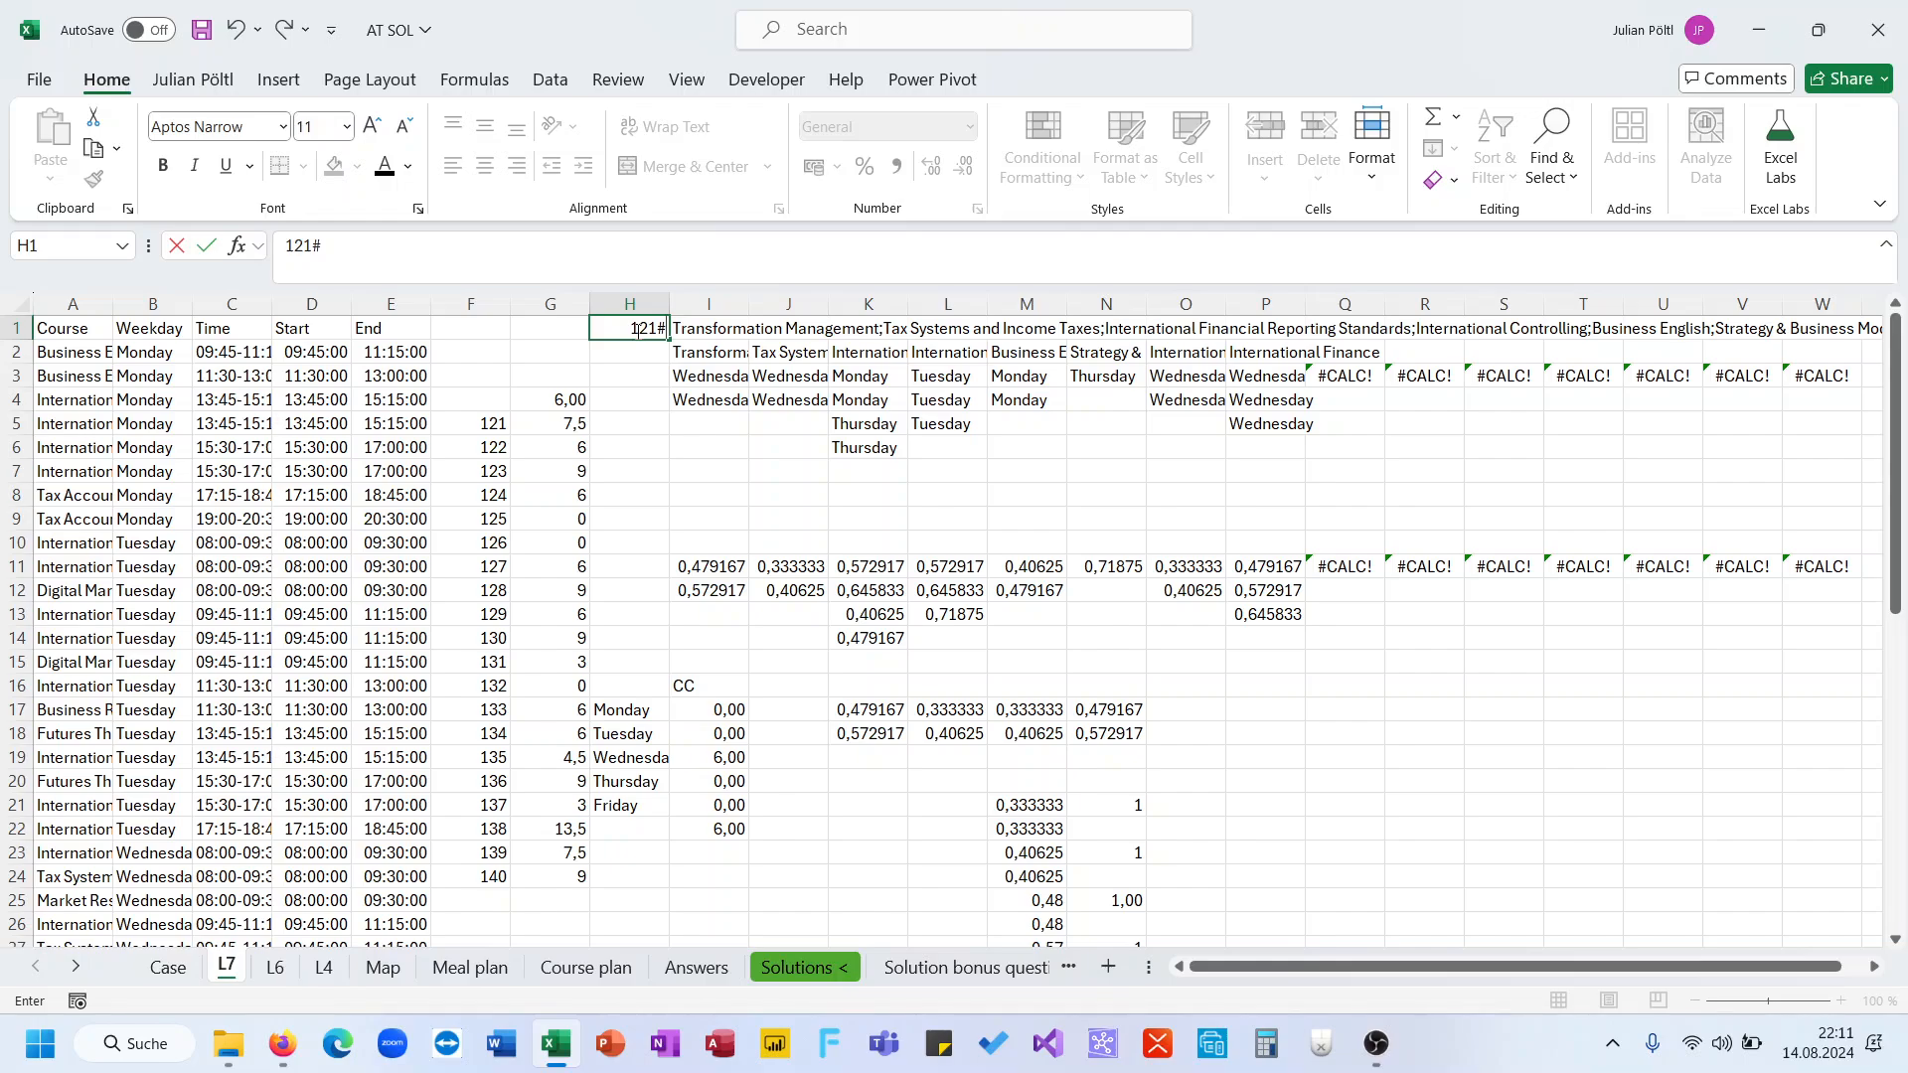
{"action": "key", "text": "BackSpace"}
{"action": "key", "text": "ctrl+Return"}
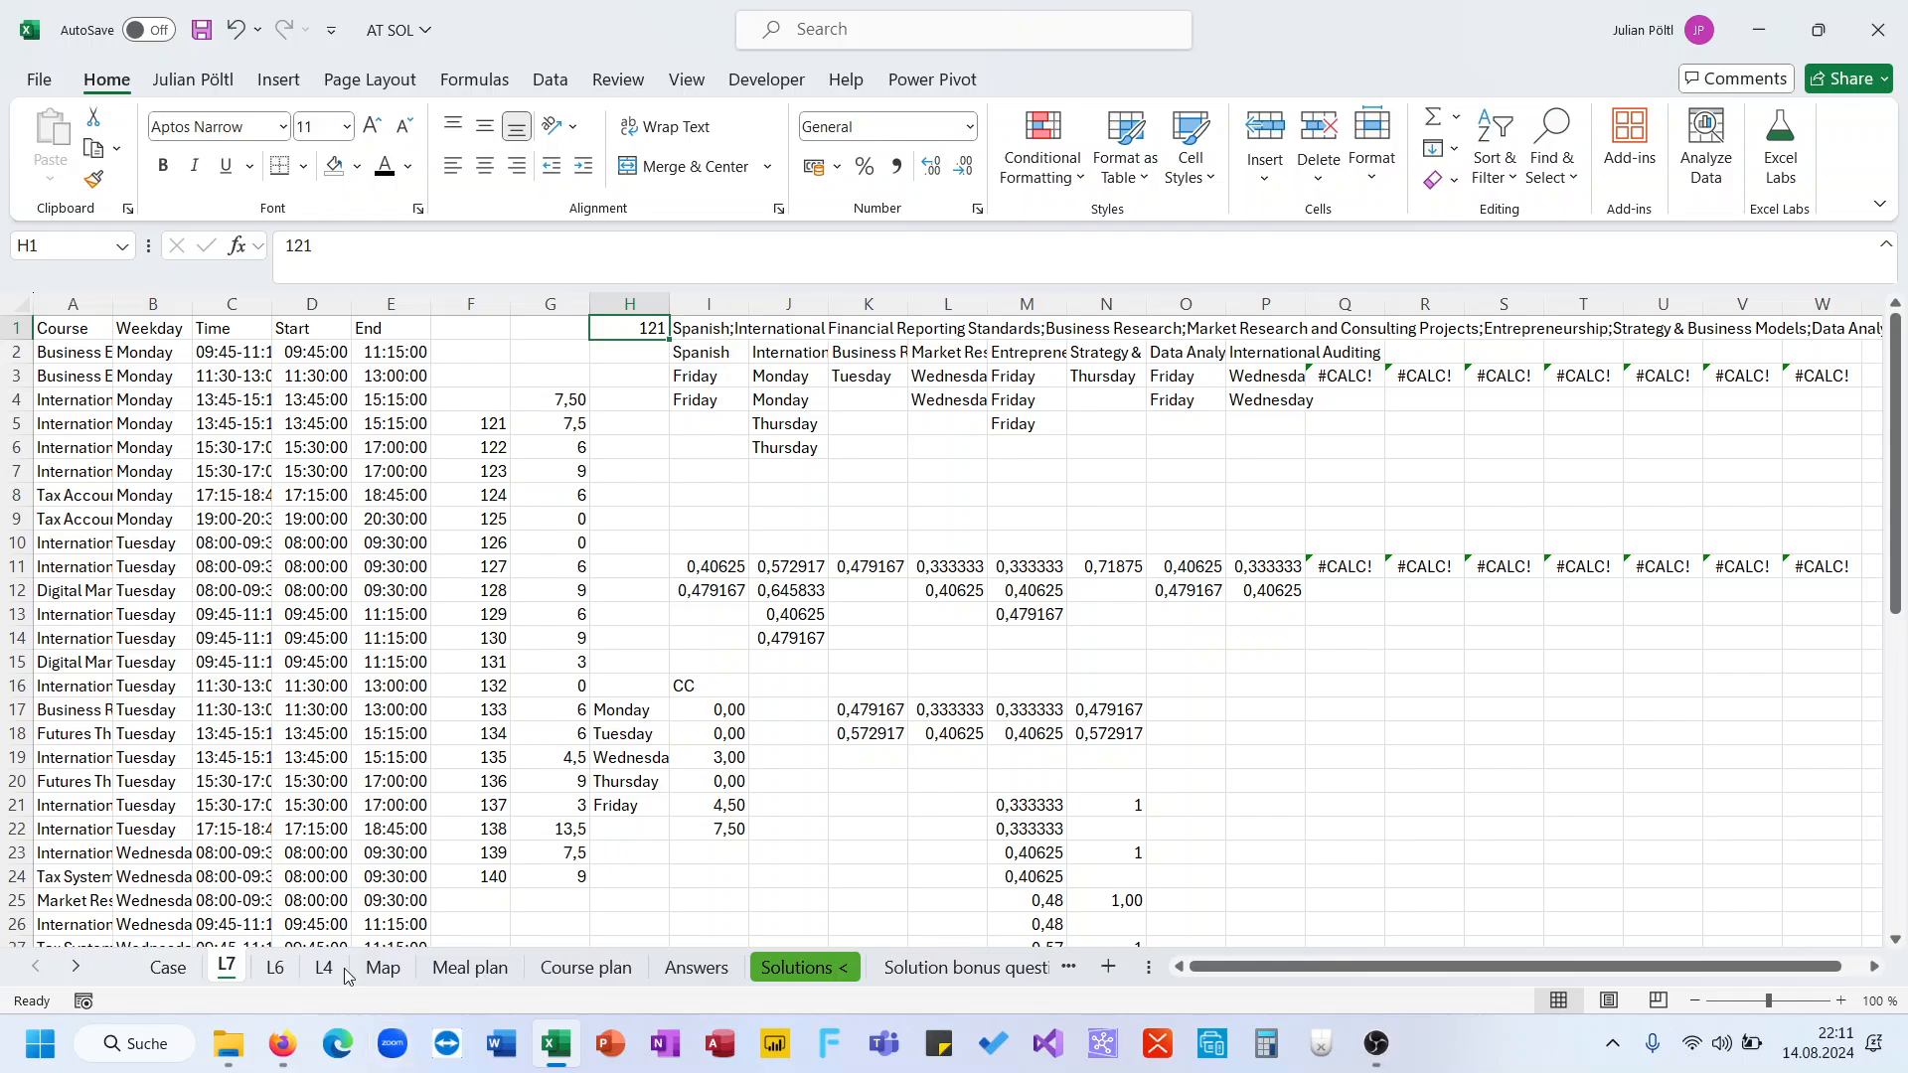
Set the game number in A1 of the Solution L7 sheet to 121
{"action": "left_click", "coordinate": [62, 967], "text": "ctrl"}
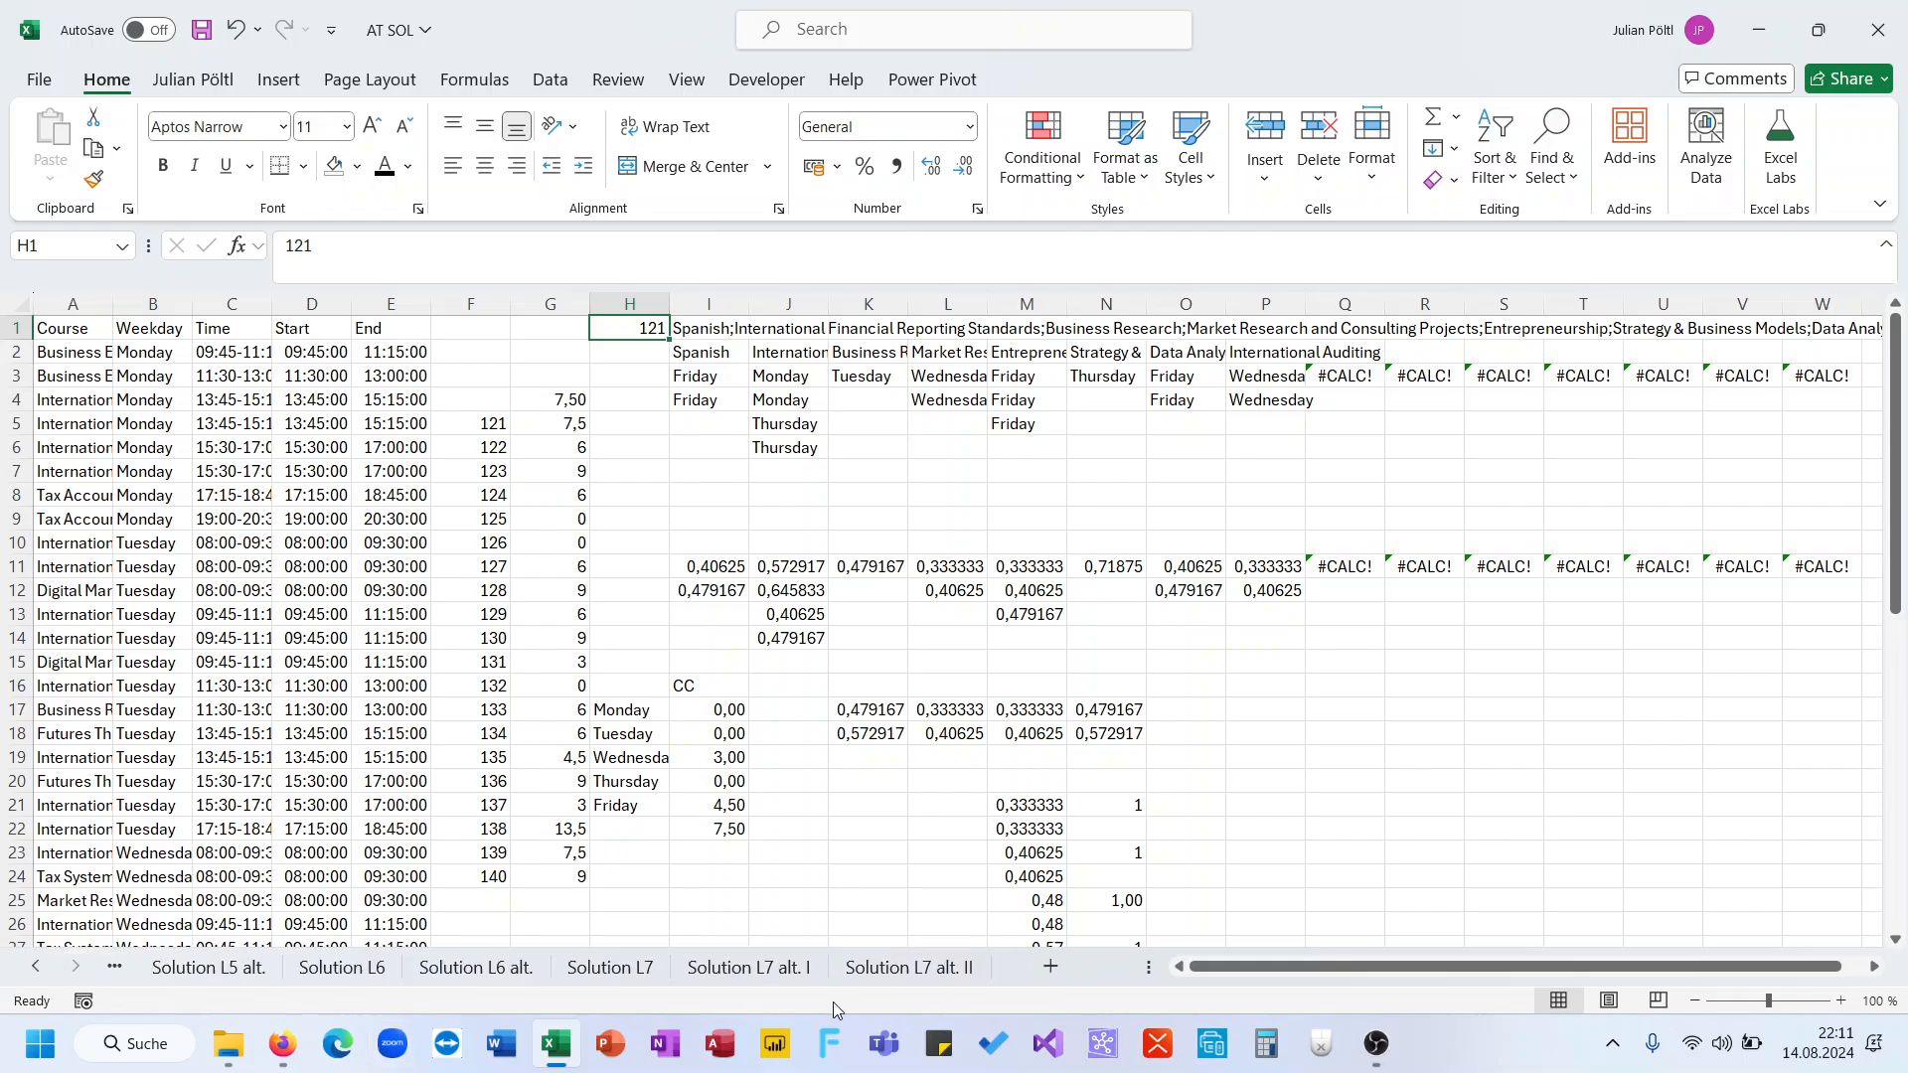
{"action": "left_click", "coordinate": [636, 970]}
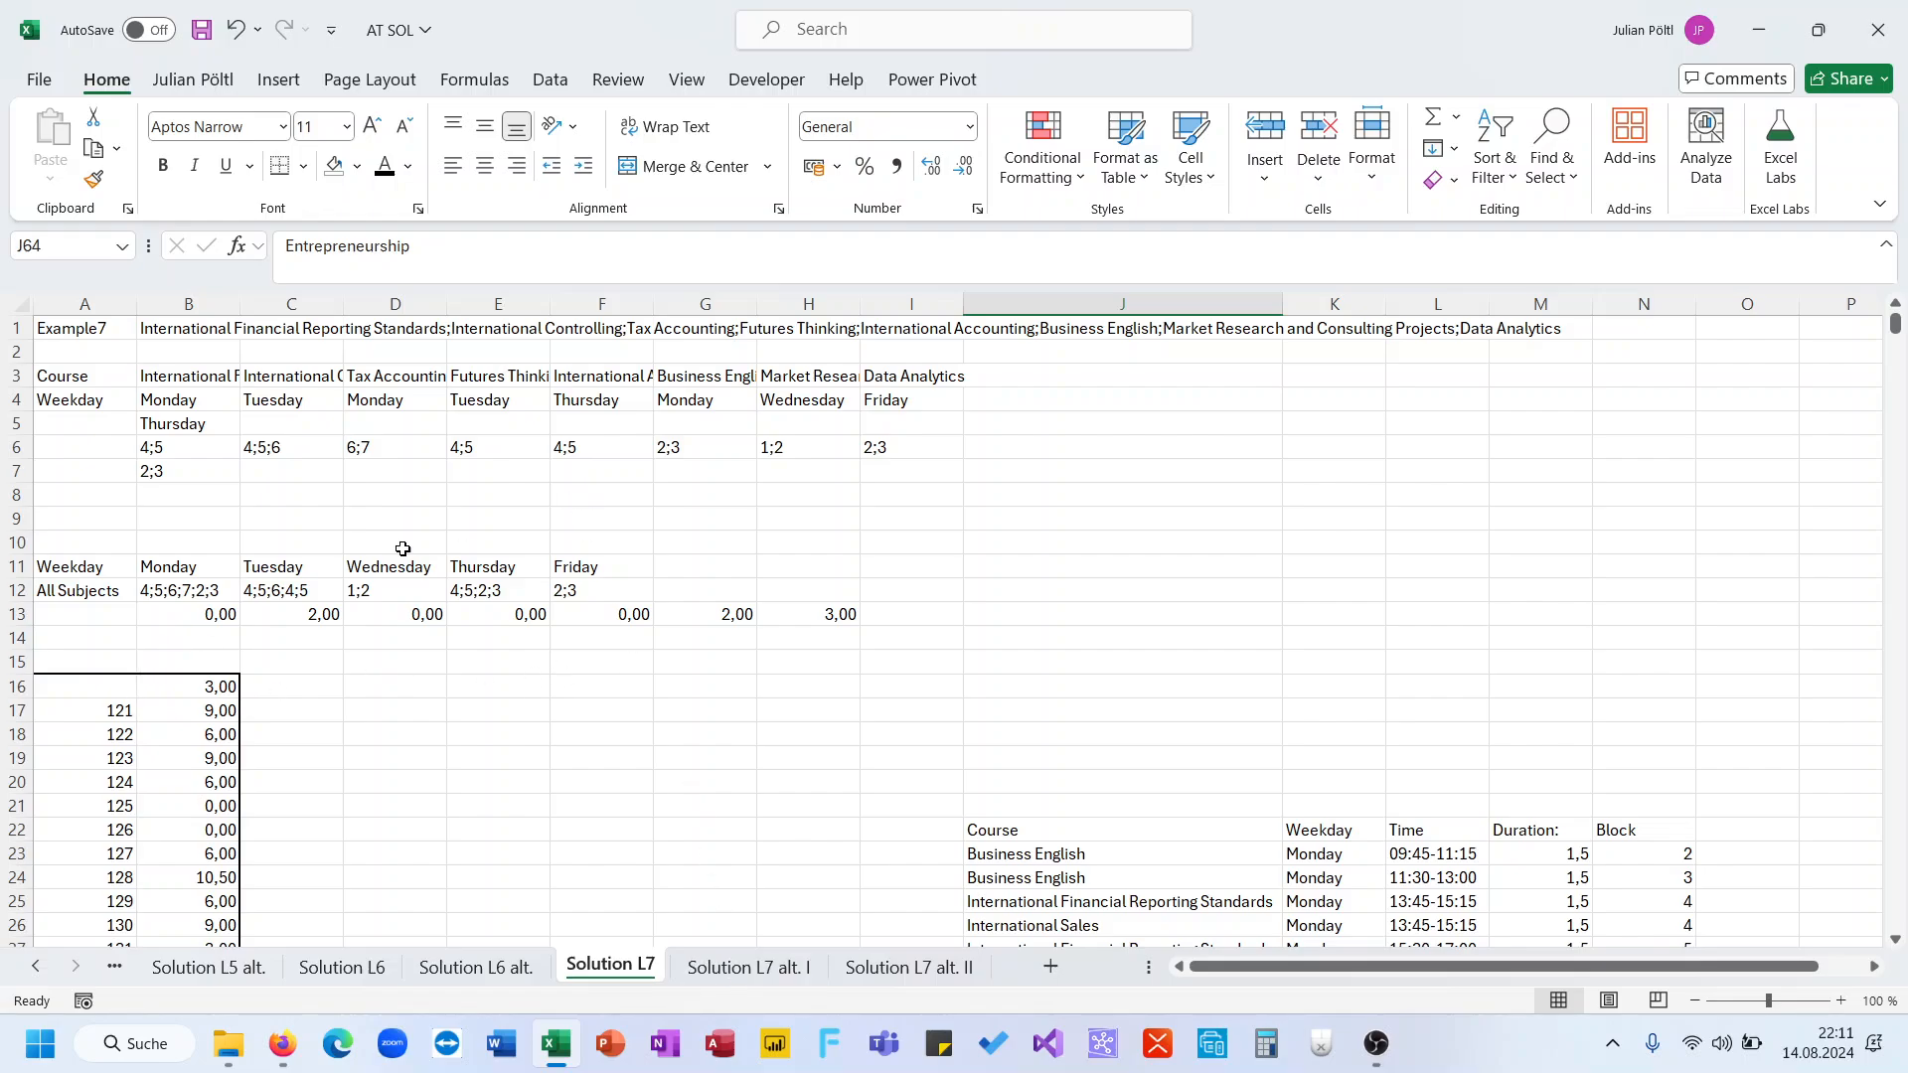
{"action": "left_click", "coordinate": [103, 323]}
{"action": "type", "text": "121"}
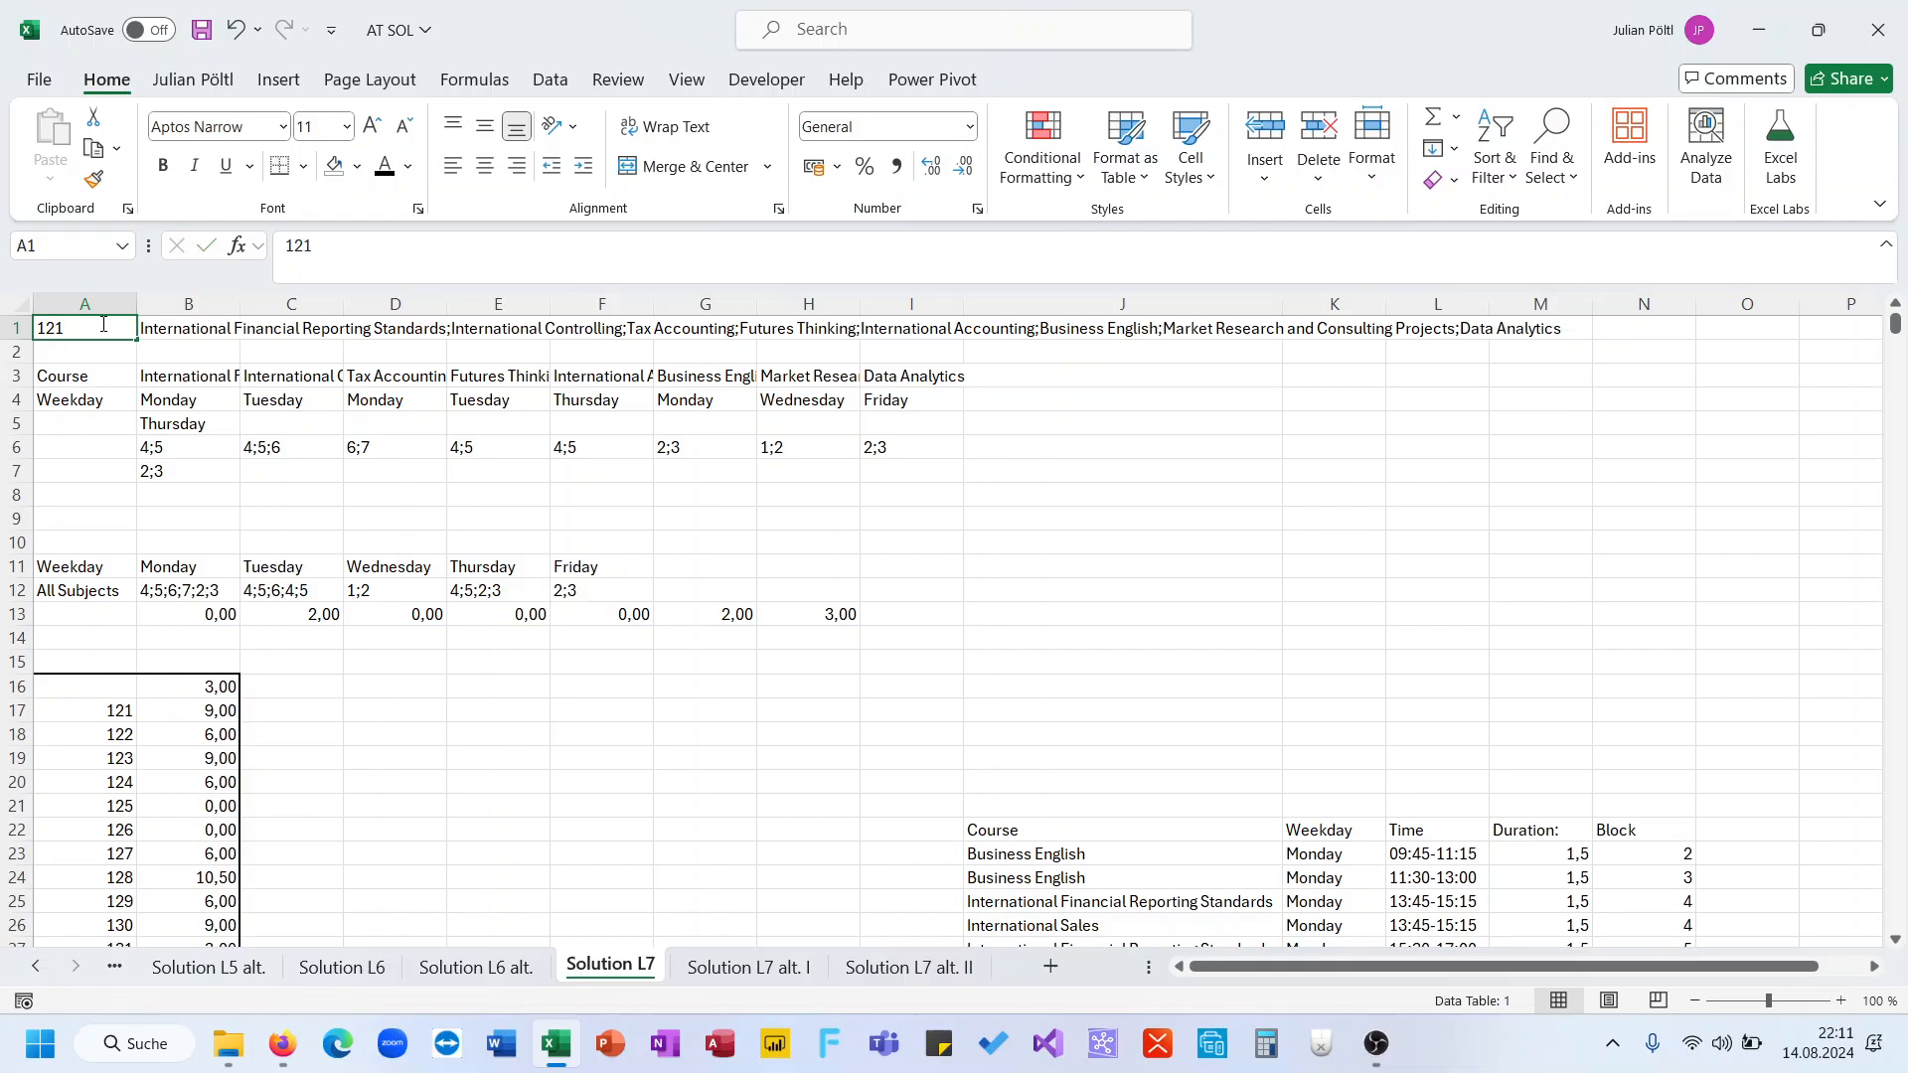
{"action": "key", "text": "Return"}
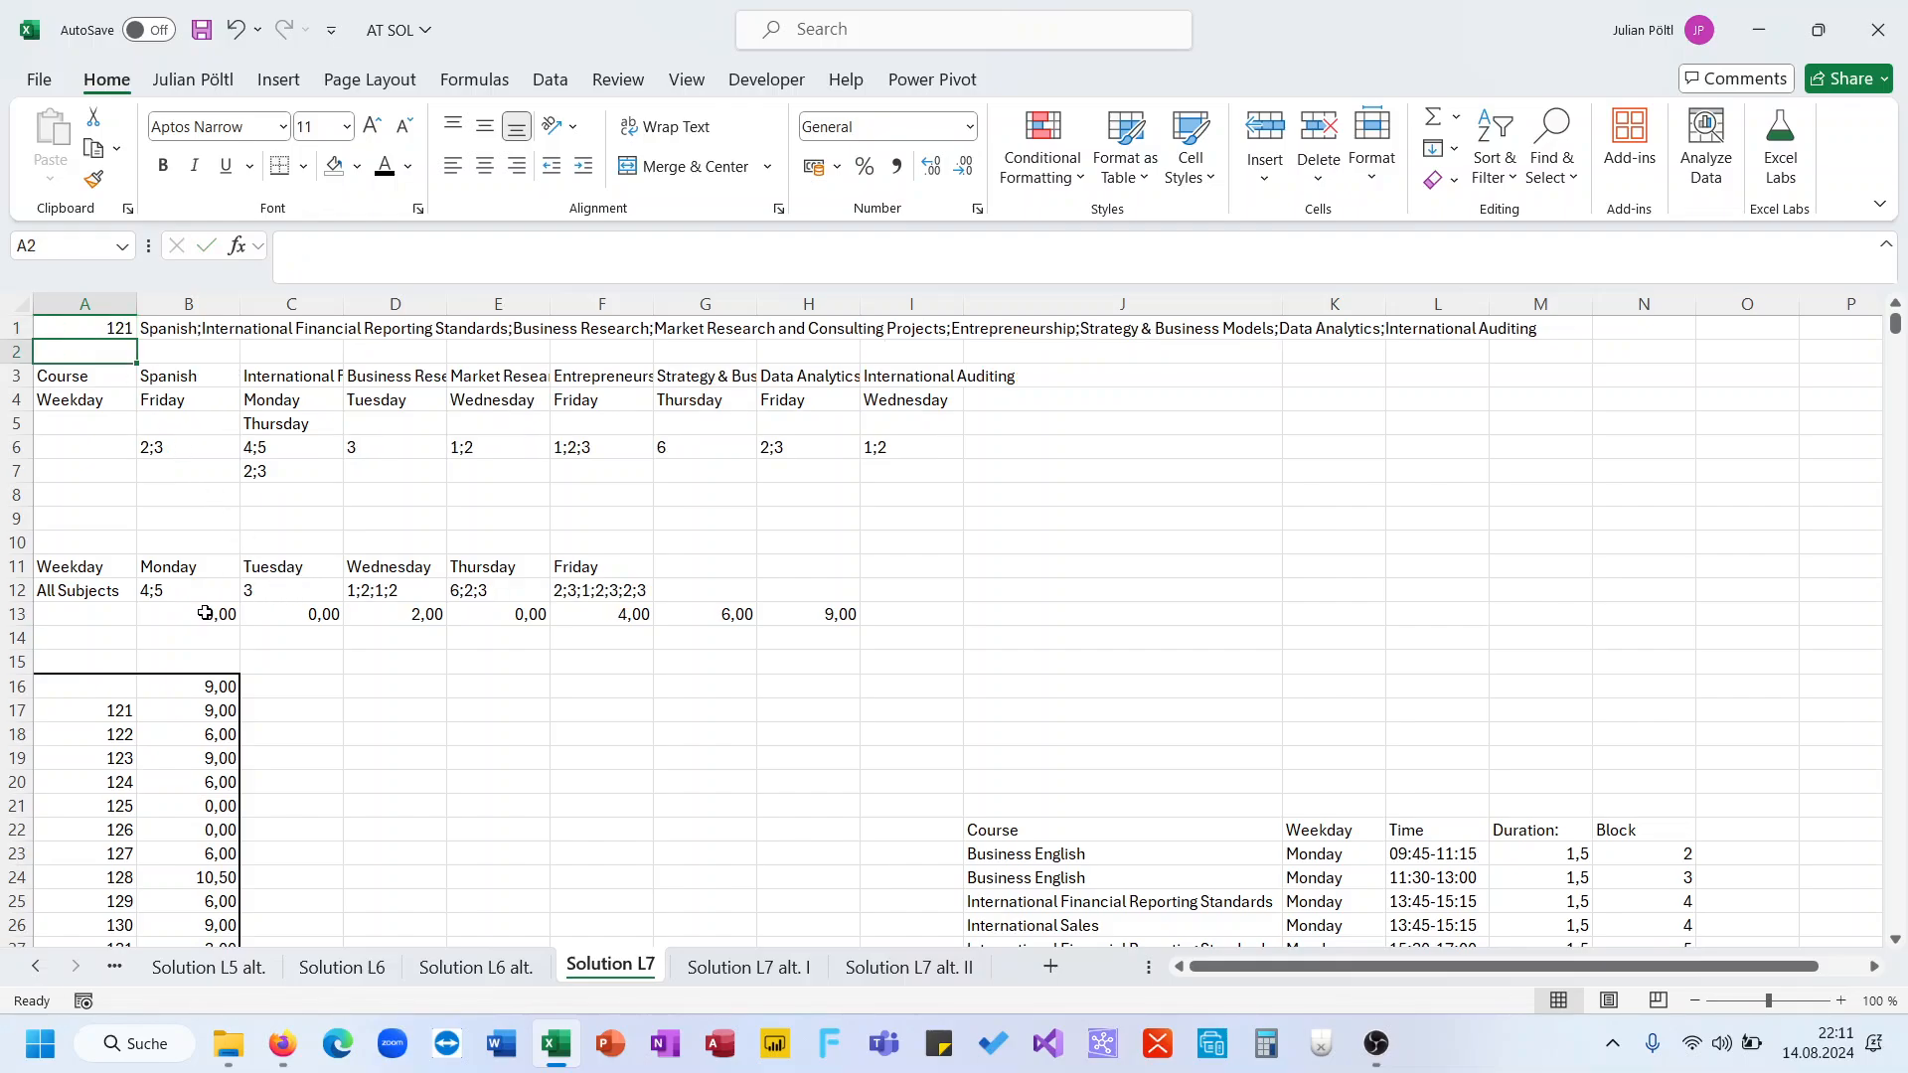
Copy the weekday subject and conflict rows B12:F13 from Solution L7 into the L7 sheet at Q16
{"action": "left_click_drag", "start_coordinate": [170, 588], "coordinate": [631, 613]}
{"action": "key", "text": "ctrl+c"}
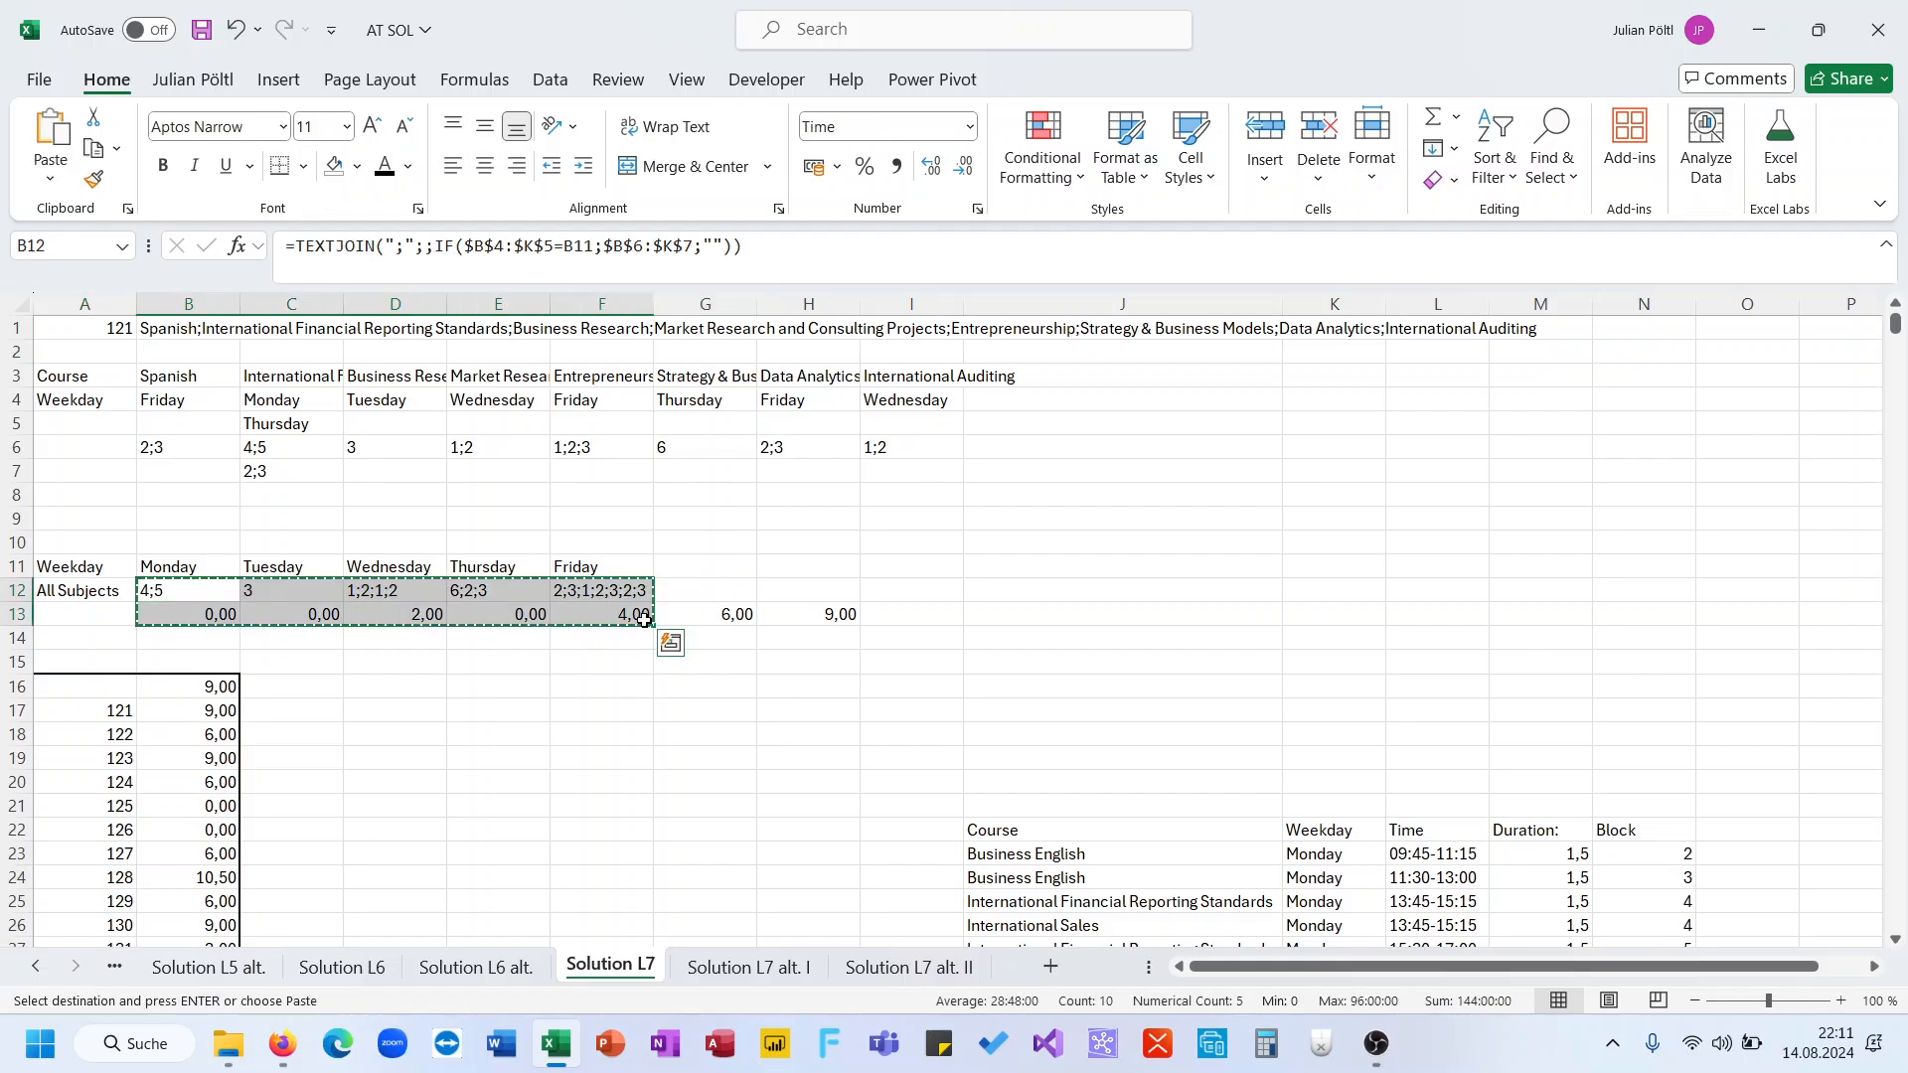
{"action": "left_click", "coordinate": [34, 967], "text": "ctrl"}
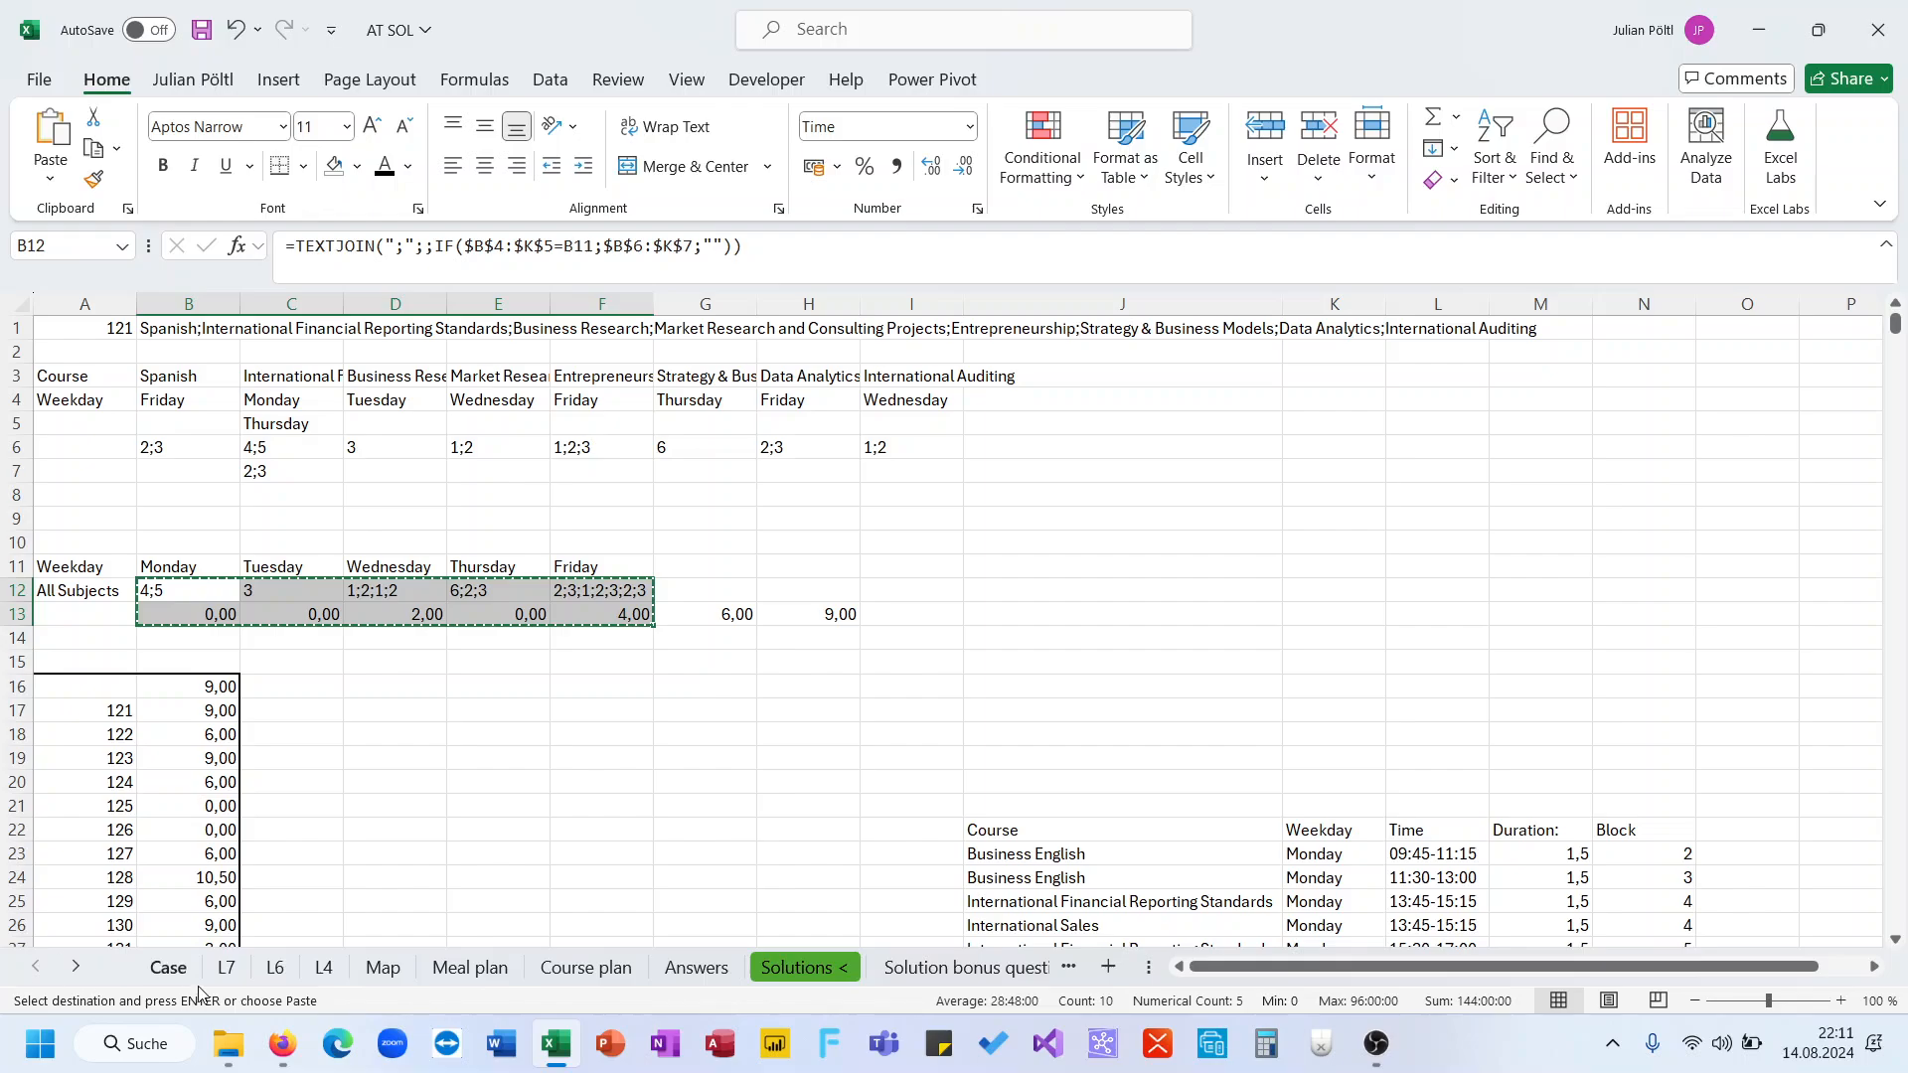
{"action": "left_click", "coordinate": [227, 968]}
{"action": "left_click", "coordinate": [1343, 687]}
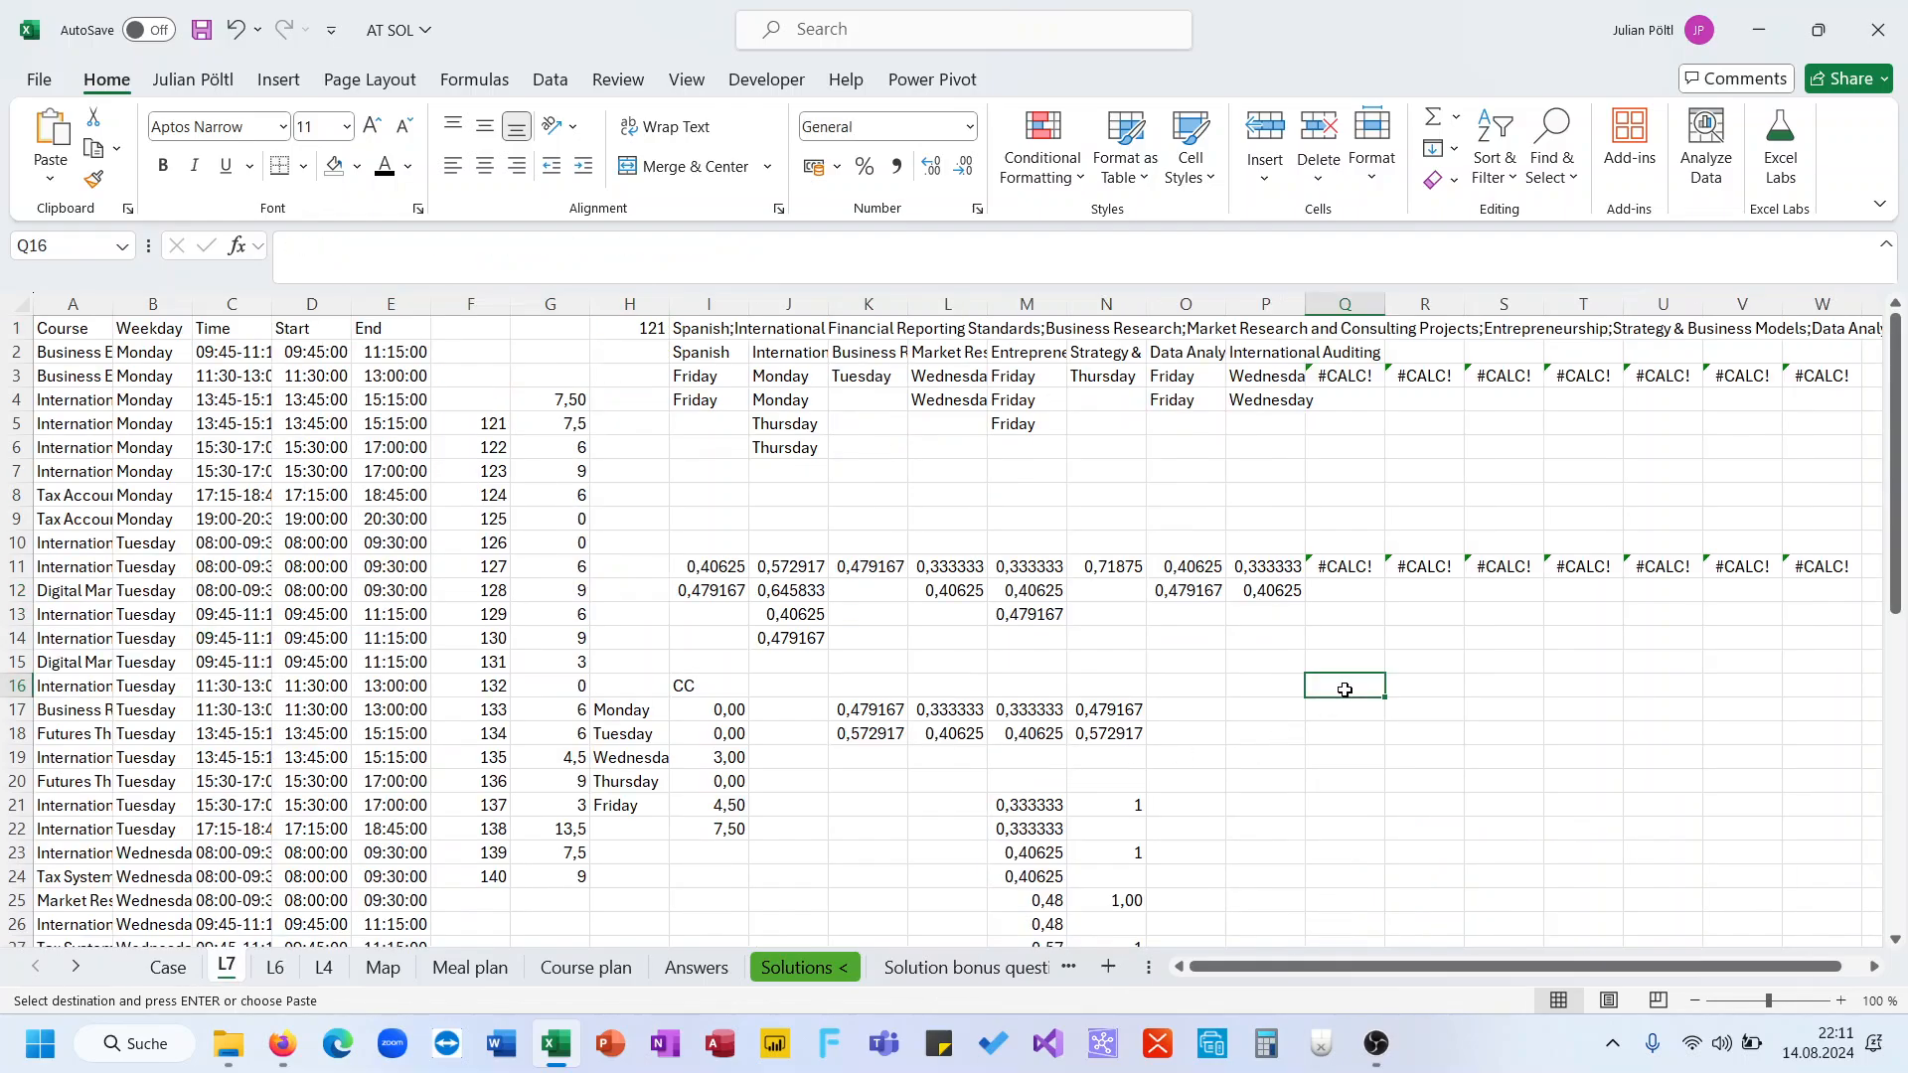
{"action": "key", "text": "ctrl+v"}
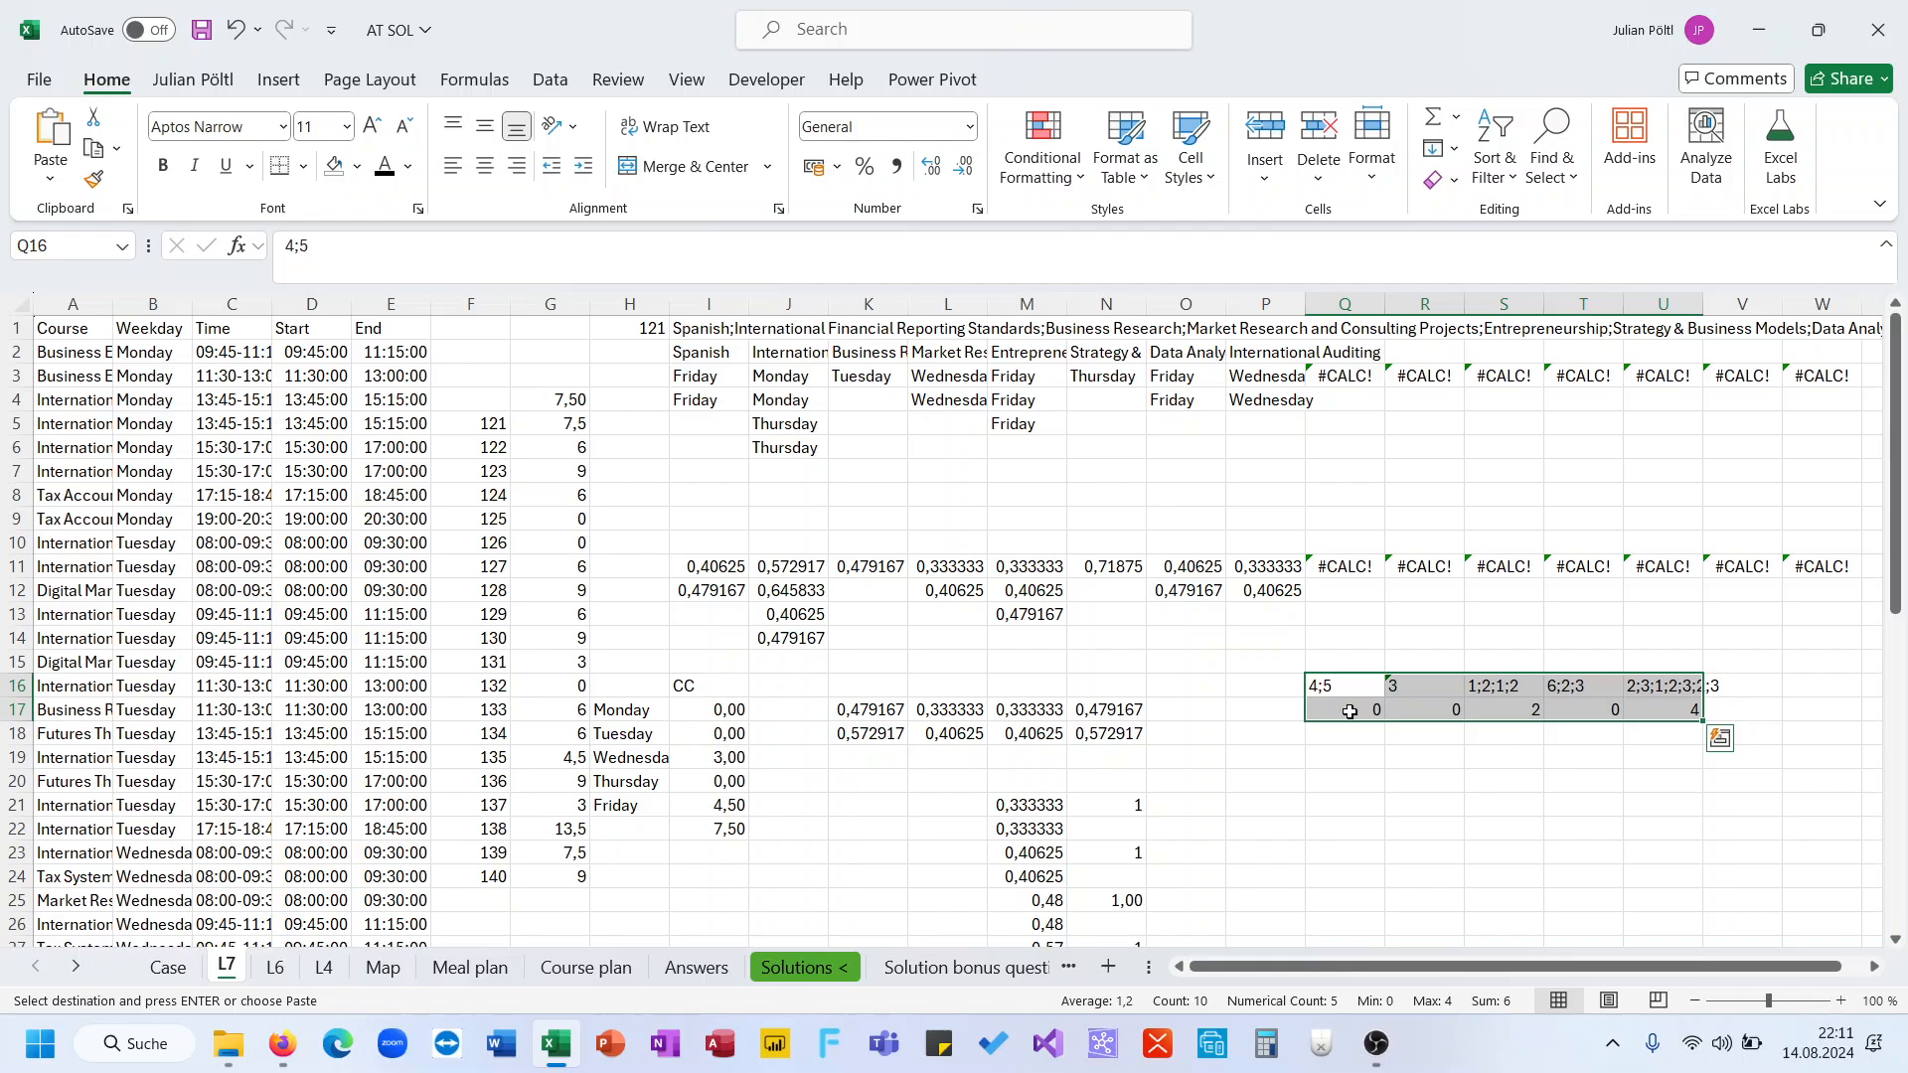
Clear the helper calculations in M21:N28 and J15:N22 on the L7 sheet
{"action": "left_click", "coordinate": [1529, 706]}
{"action": "left_click", "coordinate": [1644, 713]}
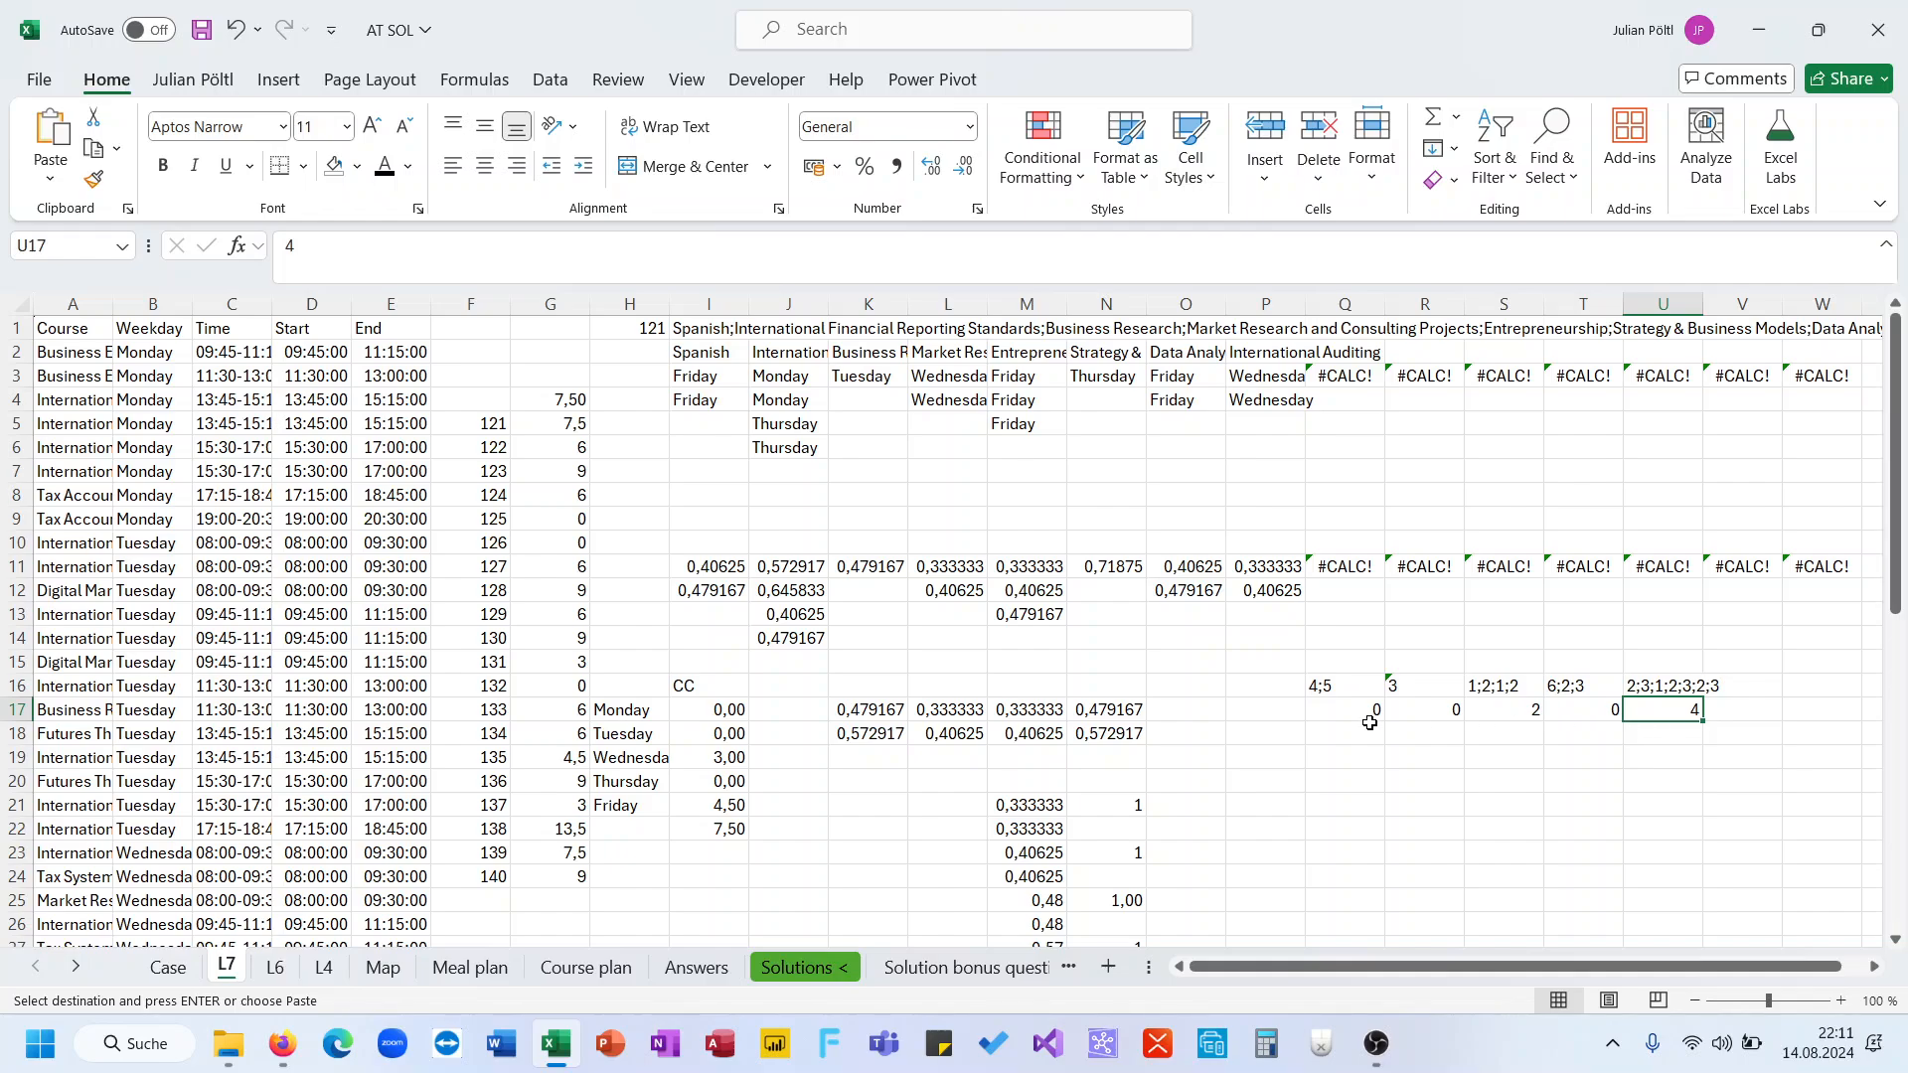
{"action": "left_click", "coordinate": [717, 807]}
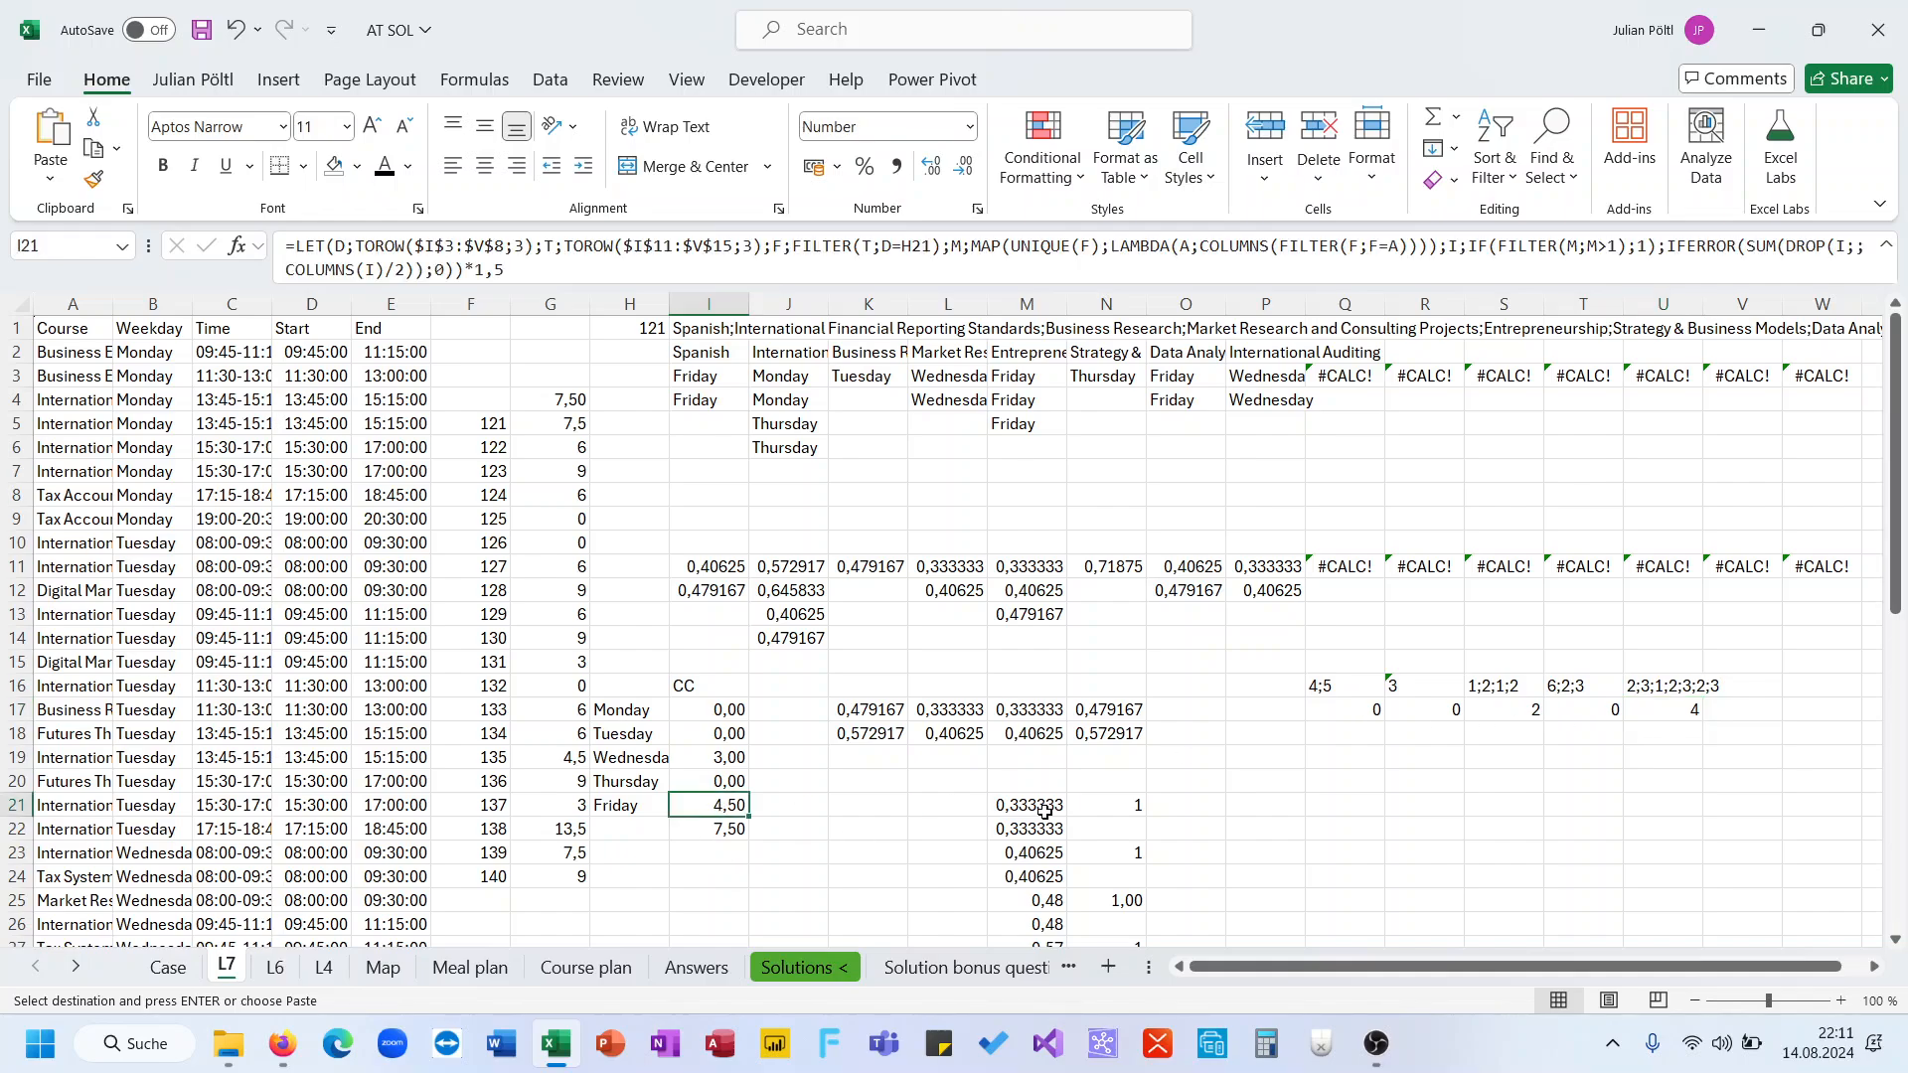
{"action": "left_click_drag", "start_coordinate": [990, 809], "coordinate": [1098, 894]}
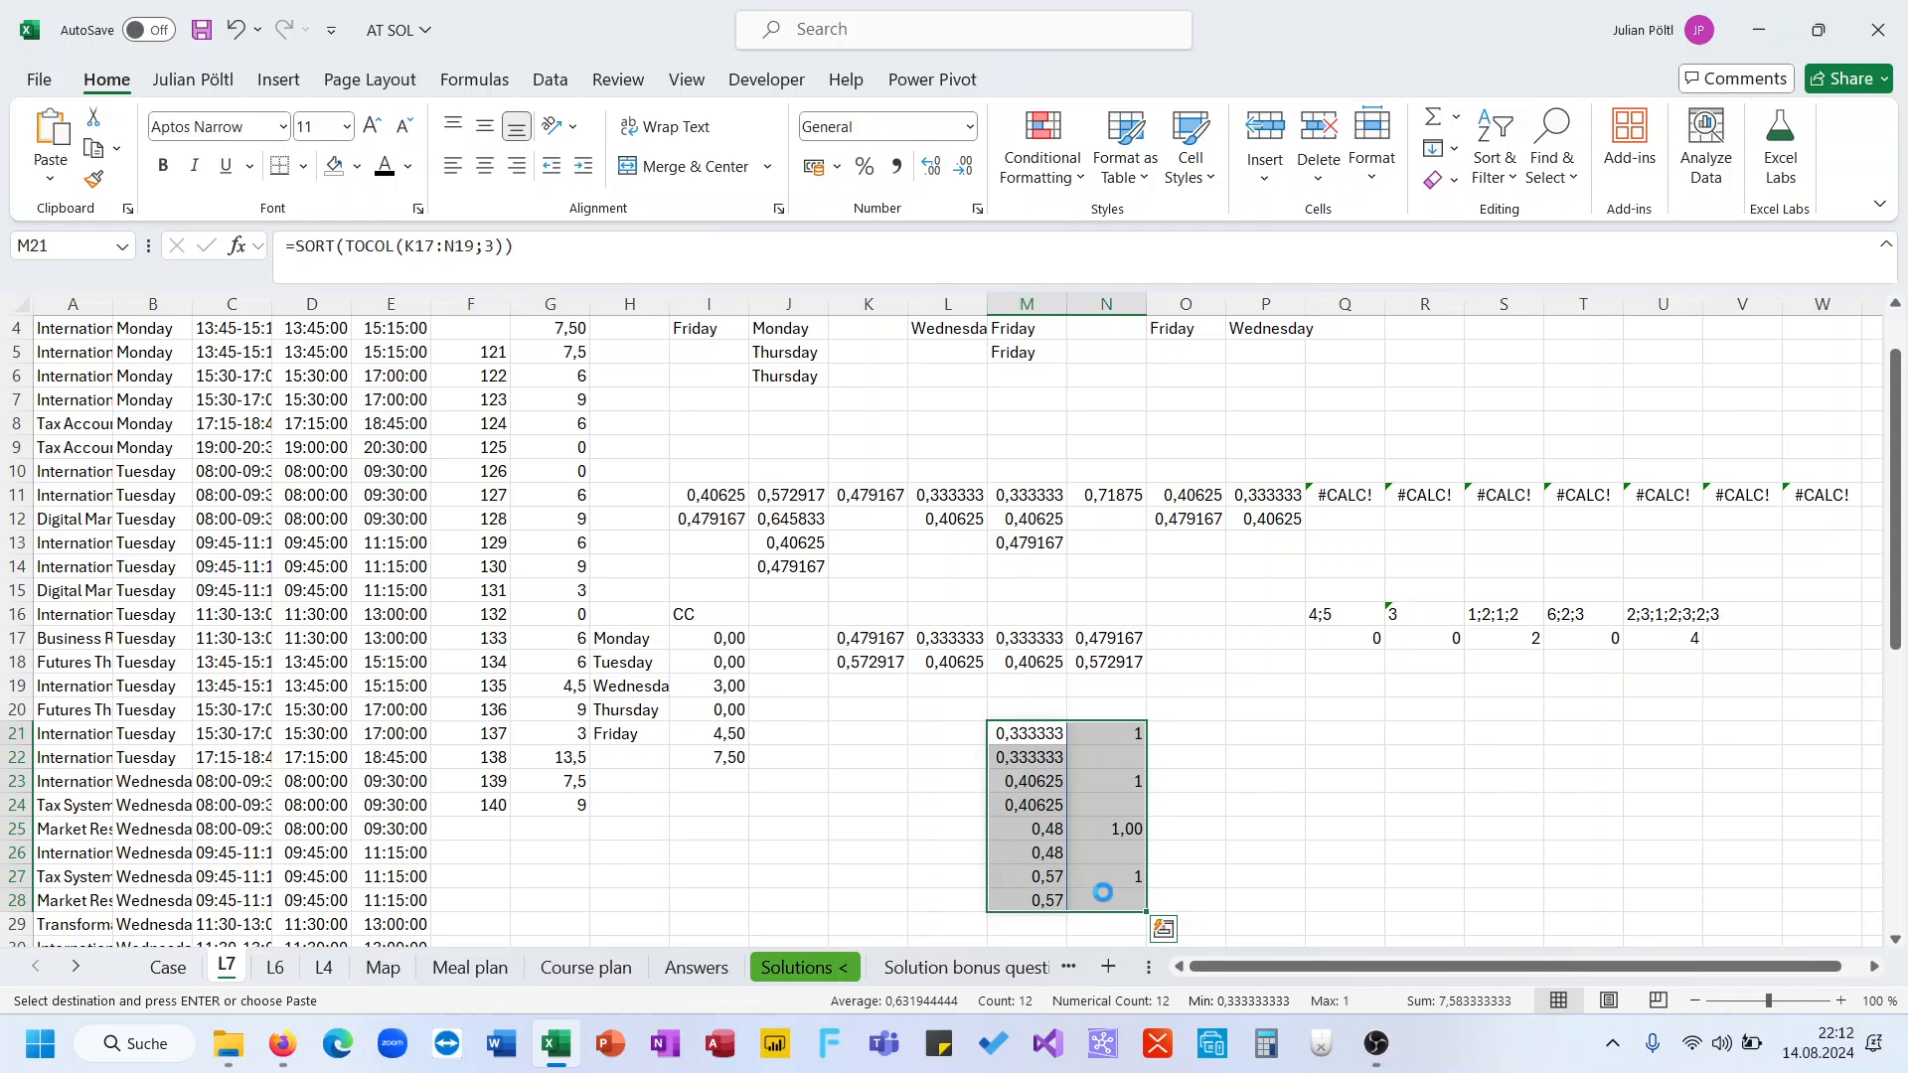
{"action": "key", "text": "Delete"}
{"action": "left_click", "coordinate": [824, 587]}
{"action": "left_click_drag", "start_coordinate": [825, 587], "coordinate": [1120, 754]}
{"action": "key", "text": "Delete"}
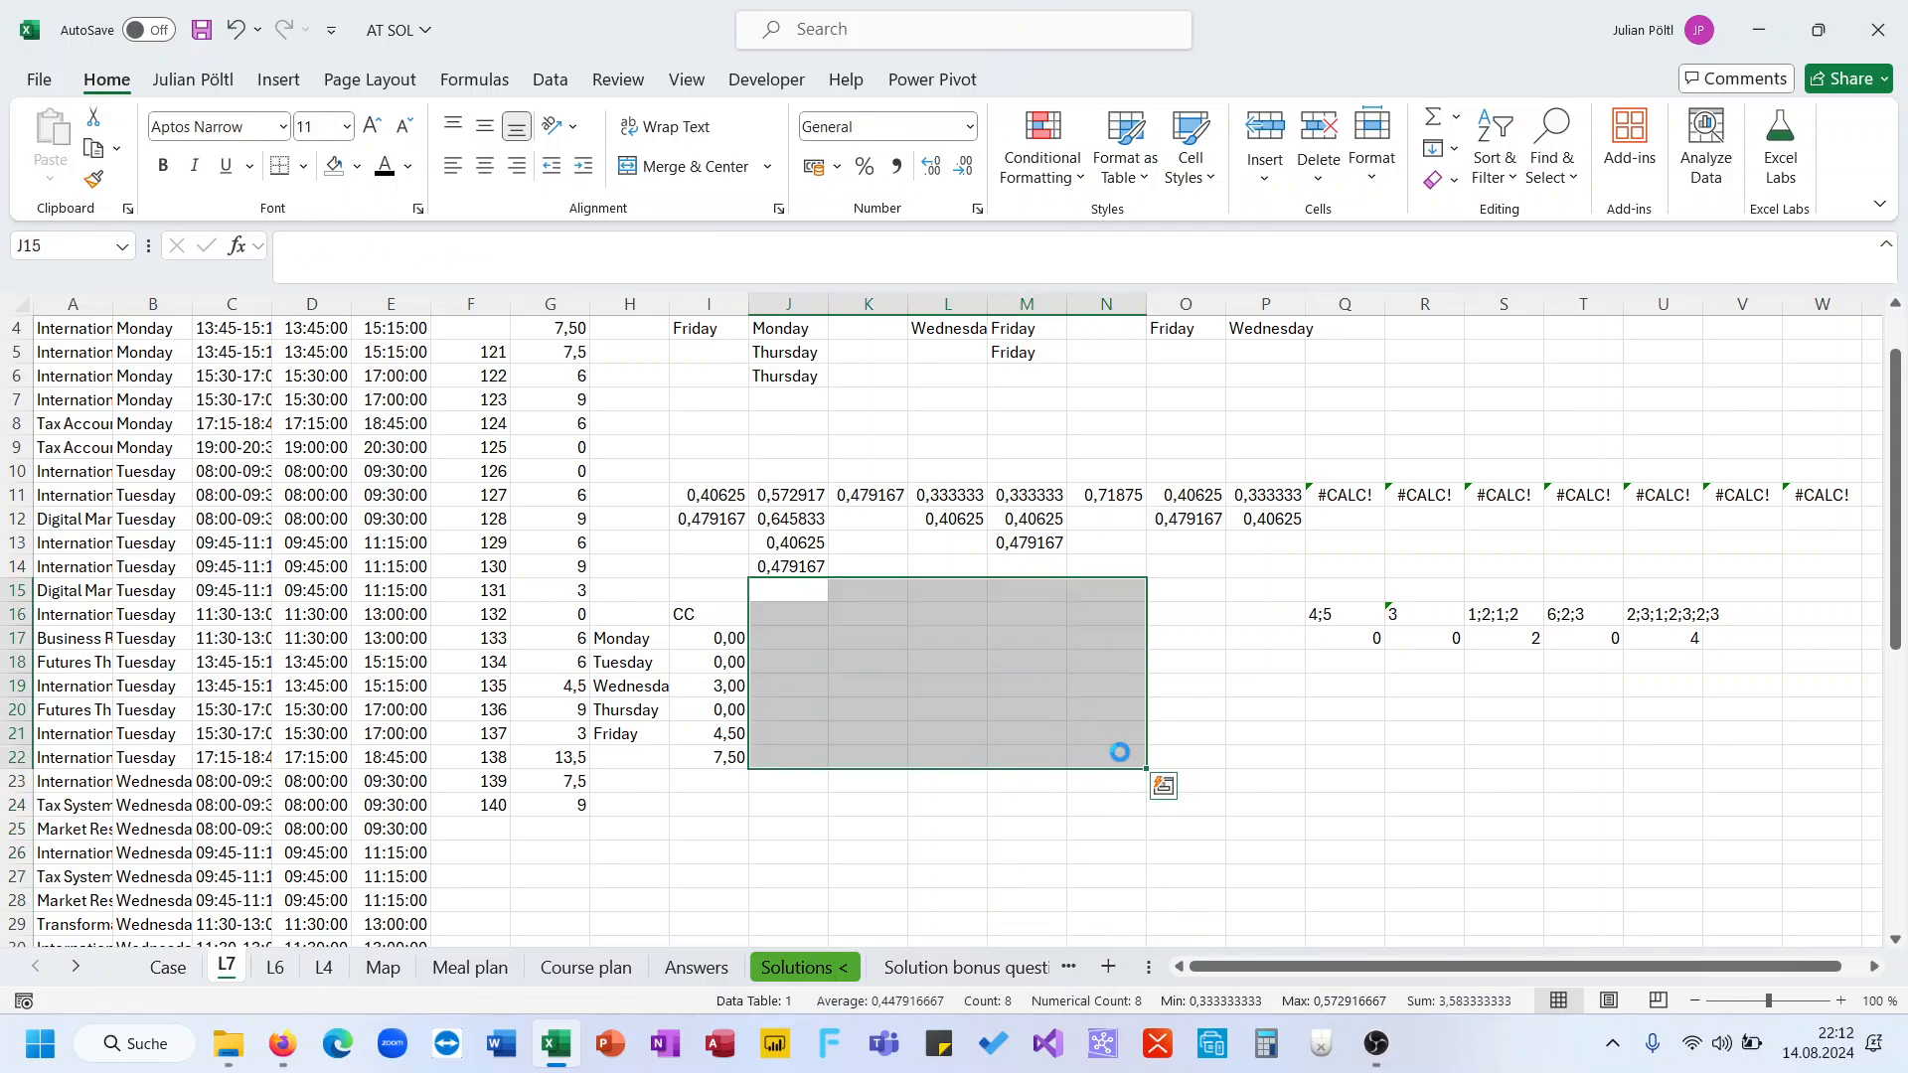
Strip the SUM, IFERROR and 1,5 multiplier from I21's formula so it returns the DROP(I;;COLUMNS(I)/2) result
{"action": "left_click", "coordinate": [737, 735]}
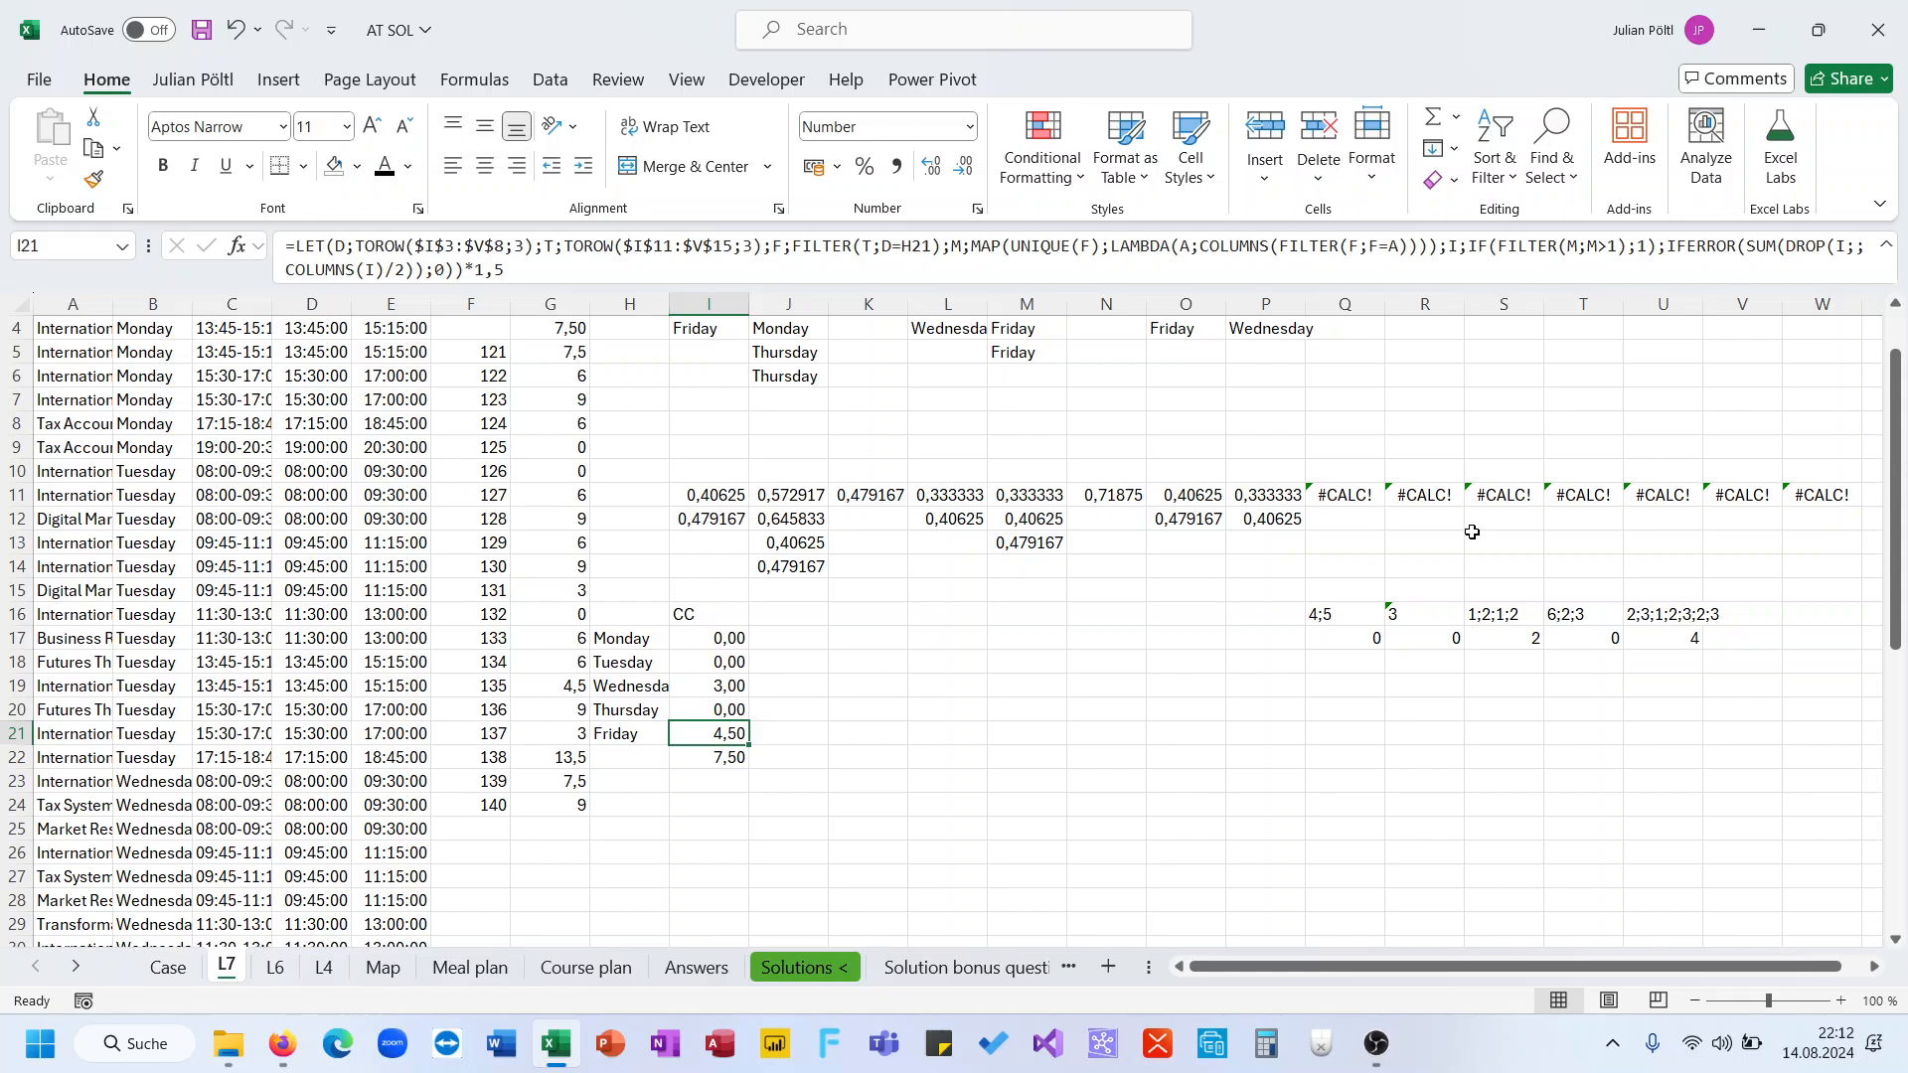
{"action": "double_click", "coordinate": [1676, 243]}
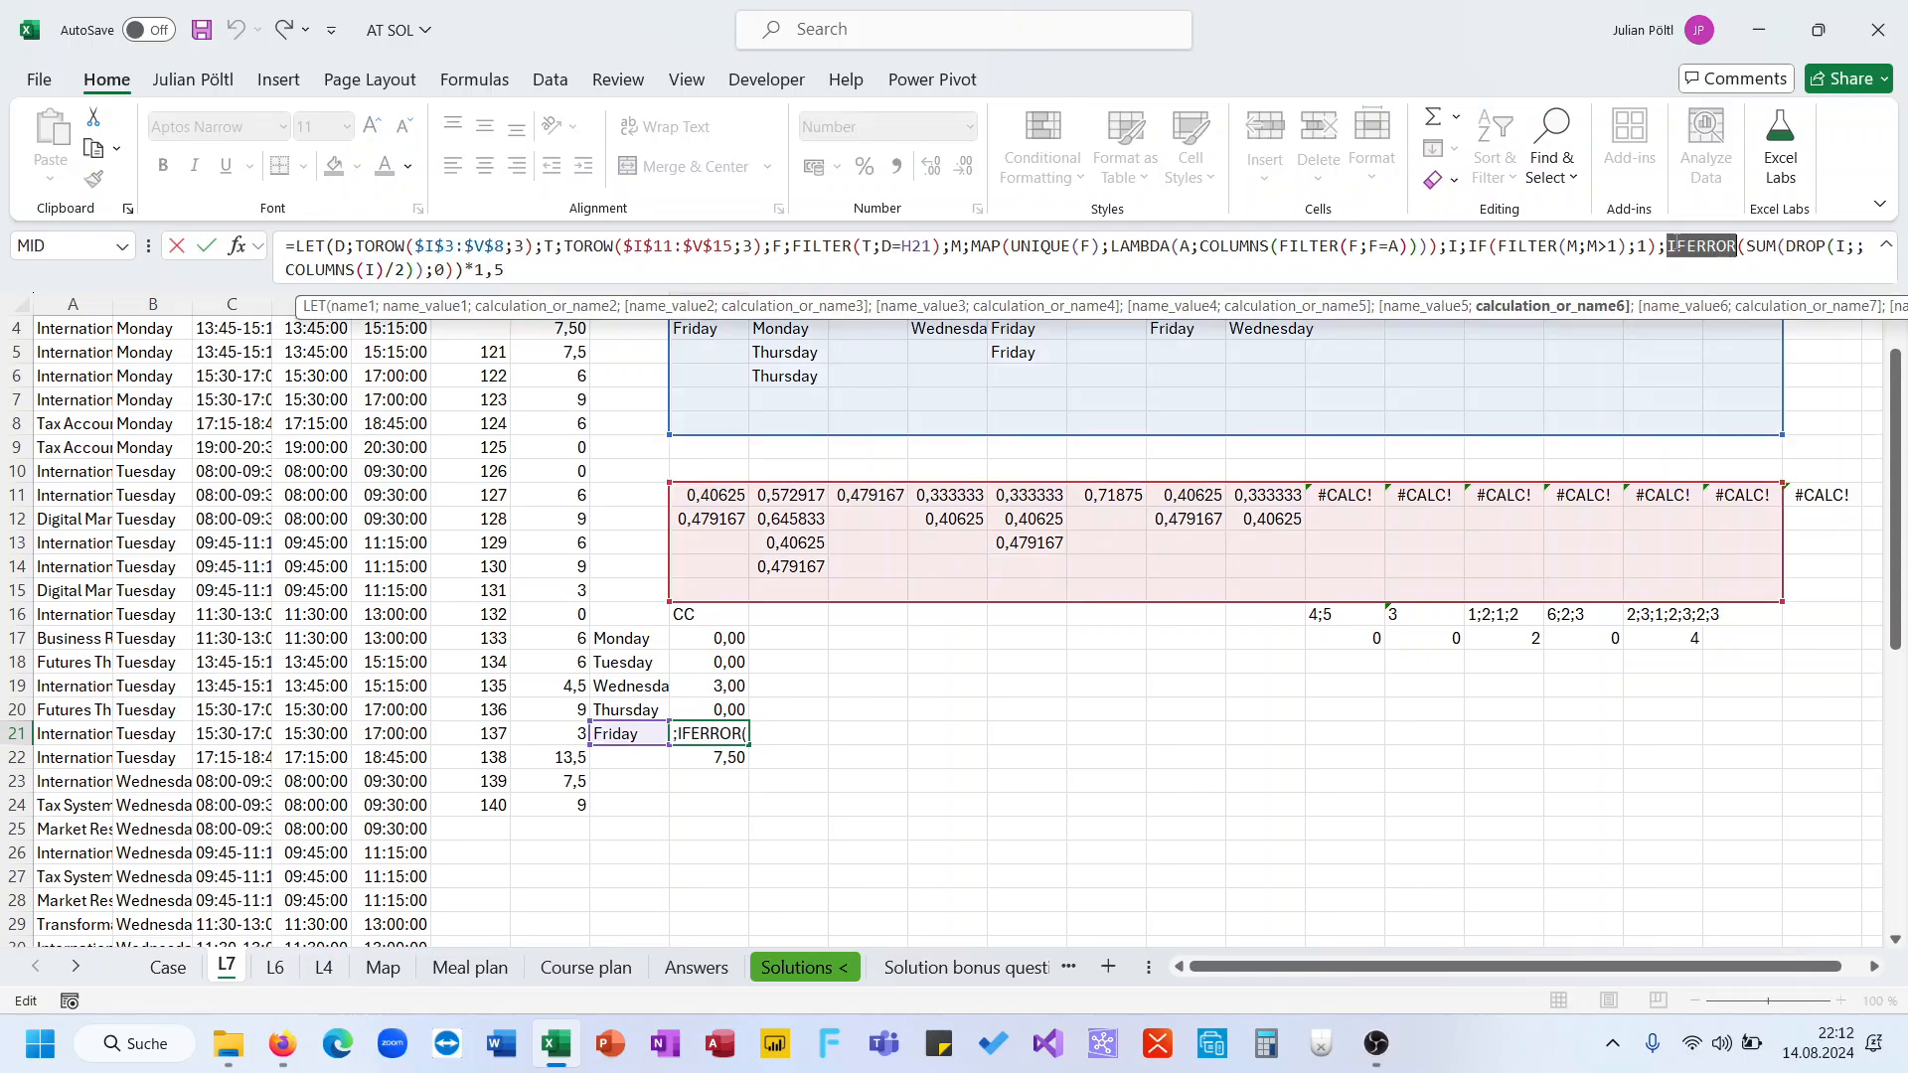
{"action": "key", "text": "Delete"}
{"action": "key", "text": "Delete"}
{"action": "key", "text": "Delete"}
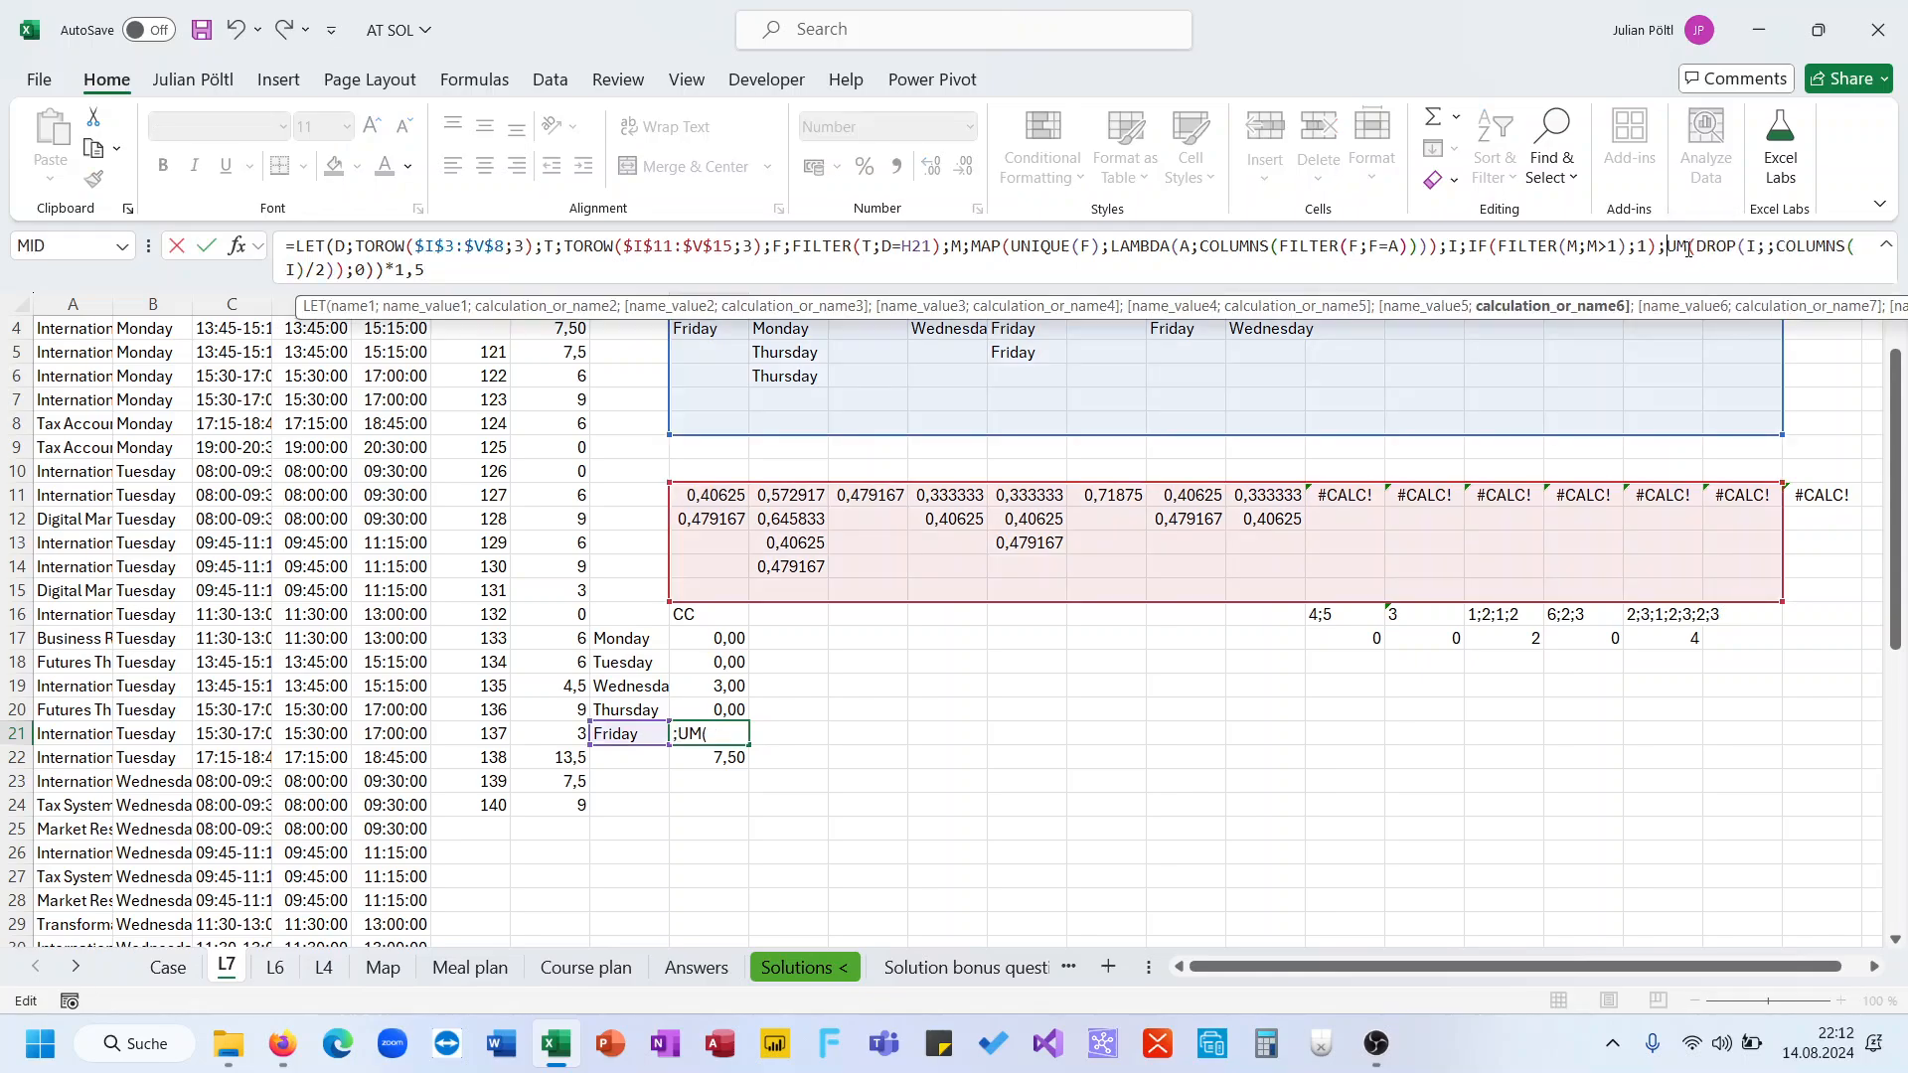
{"action": "key", "text": "Delete"}
{"action": "key", "text": "Delete"}
{"action": "key", "text": "Delete"}
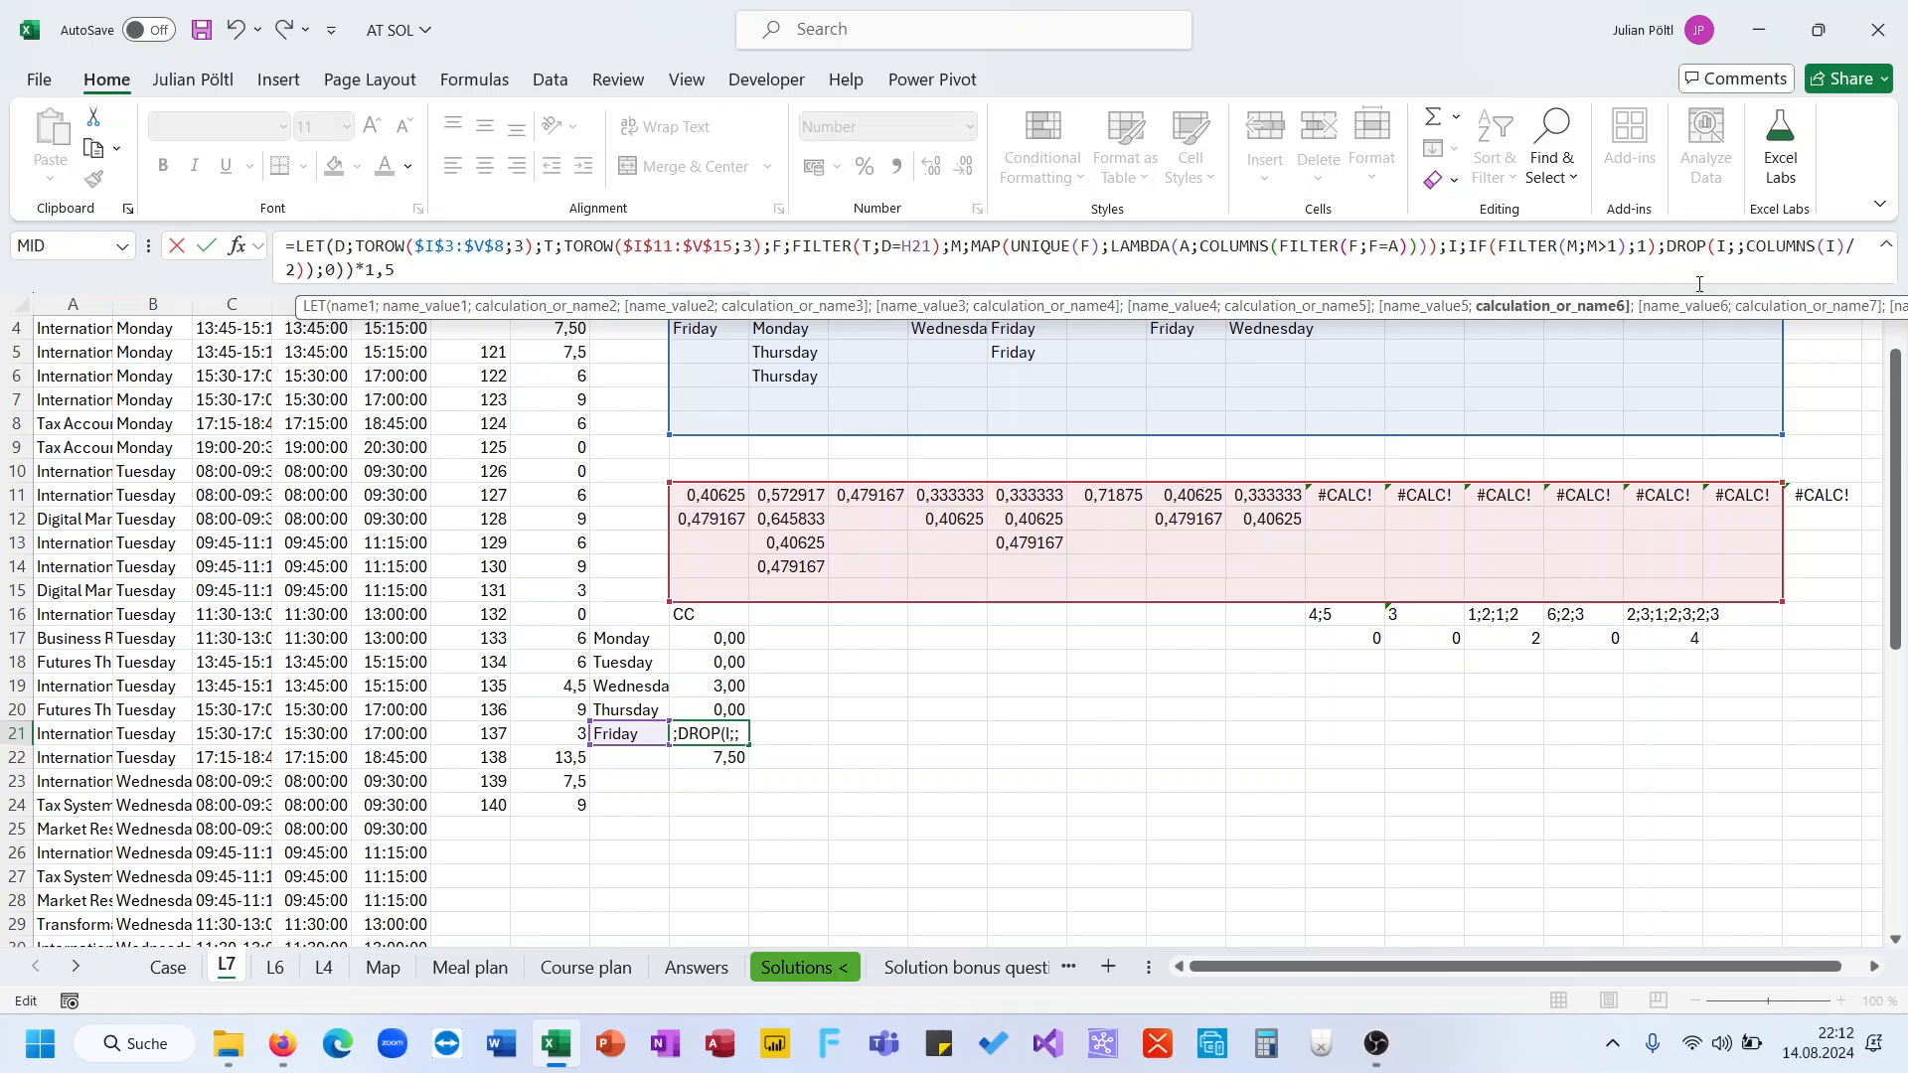
{"action": "key", "text": "End"}
{"action": "key", "text": "BackSpace"}
{"action": "key", "text": "BackSpace"}
{"action": "key", "text": "BackSpace"}
{"action": "key", "text": "BackSpace"}
{"action": "key", "text": "BackSpace"}
{"action": "key", "text": "BackSpace"}
{"action": "key", "text": "BackSpace"}
{"action": "key", "text": "BackSpace"}
{"action": "key", "text": "BackSpace"}
{"action": "type", "text": ")"}
{"action": "key", "text": "ctrl+Return"}
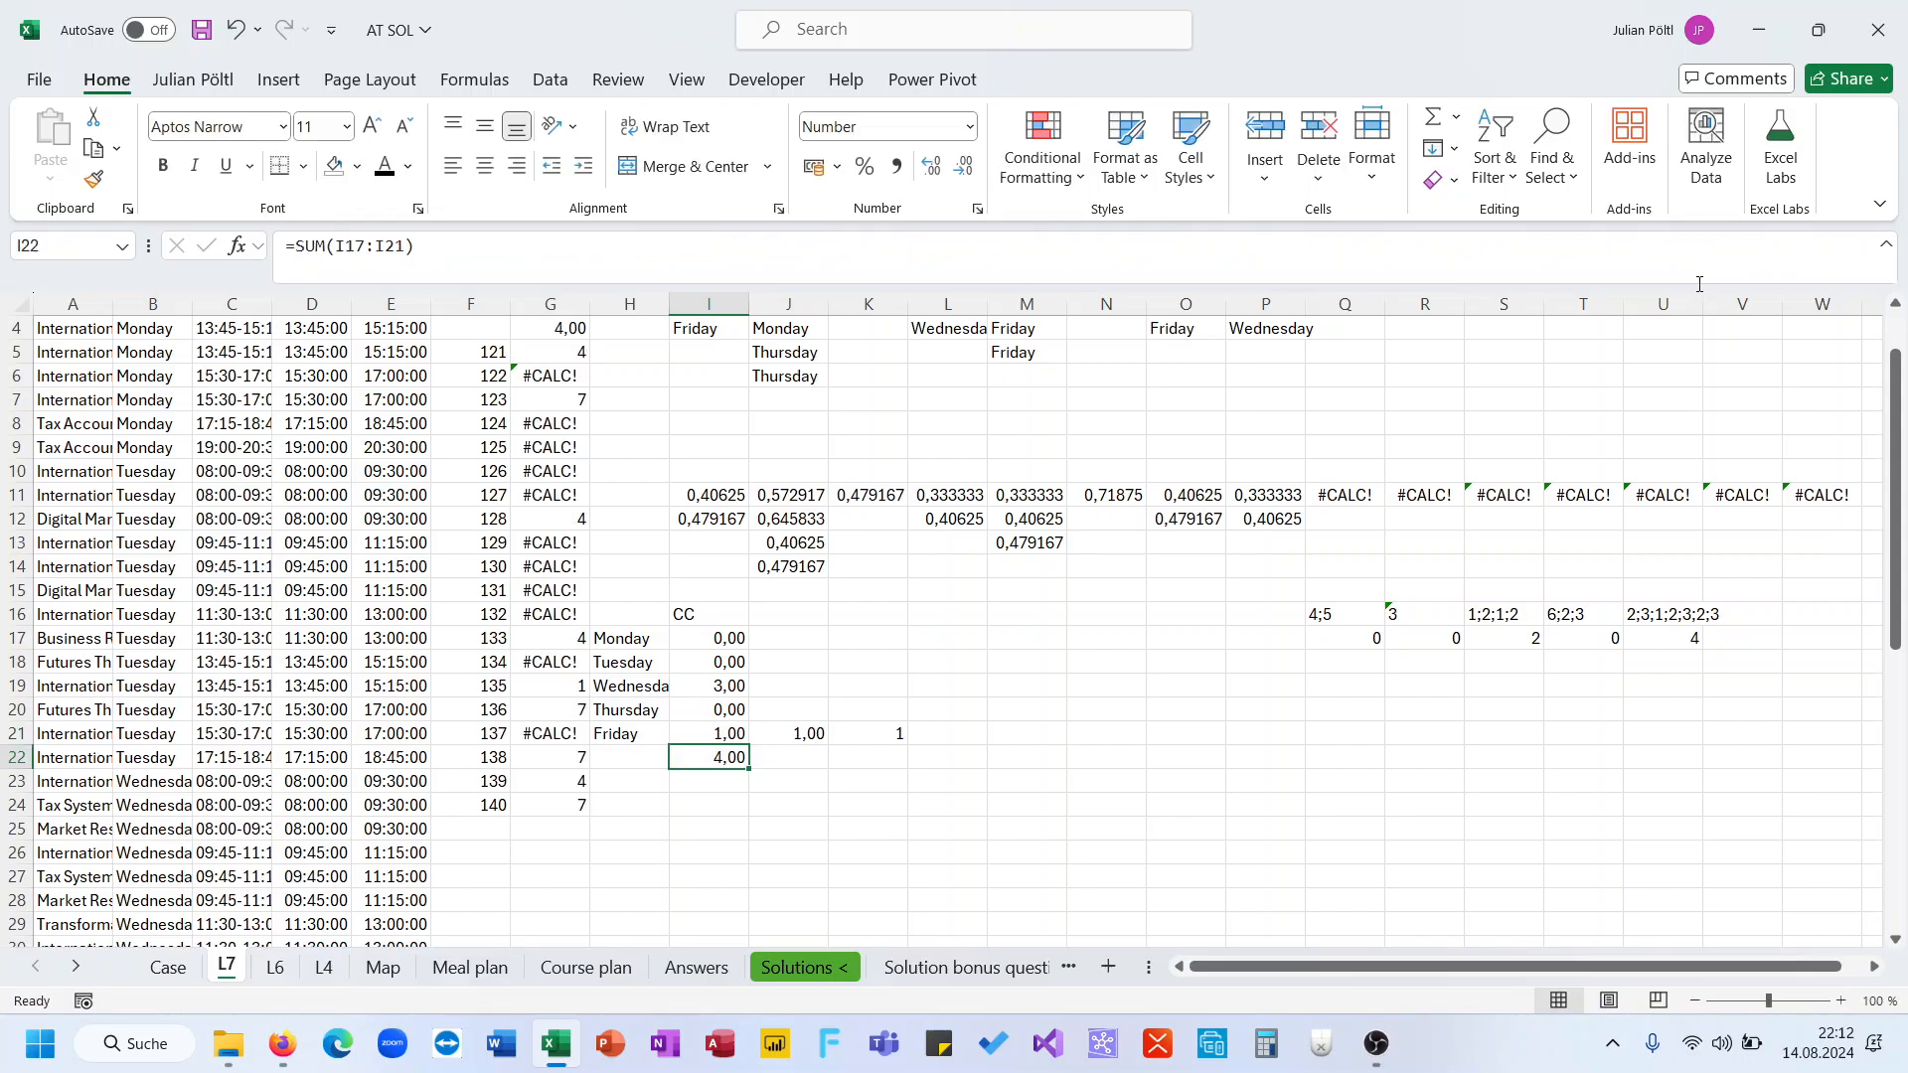
{"action": "key", "text": "Right"}
{"action": "key", "text": "Right"}
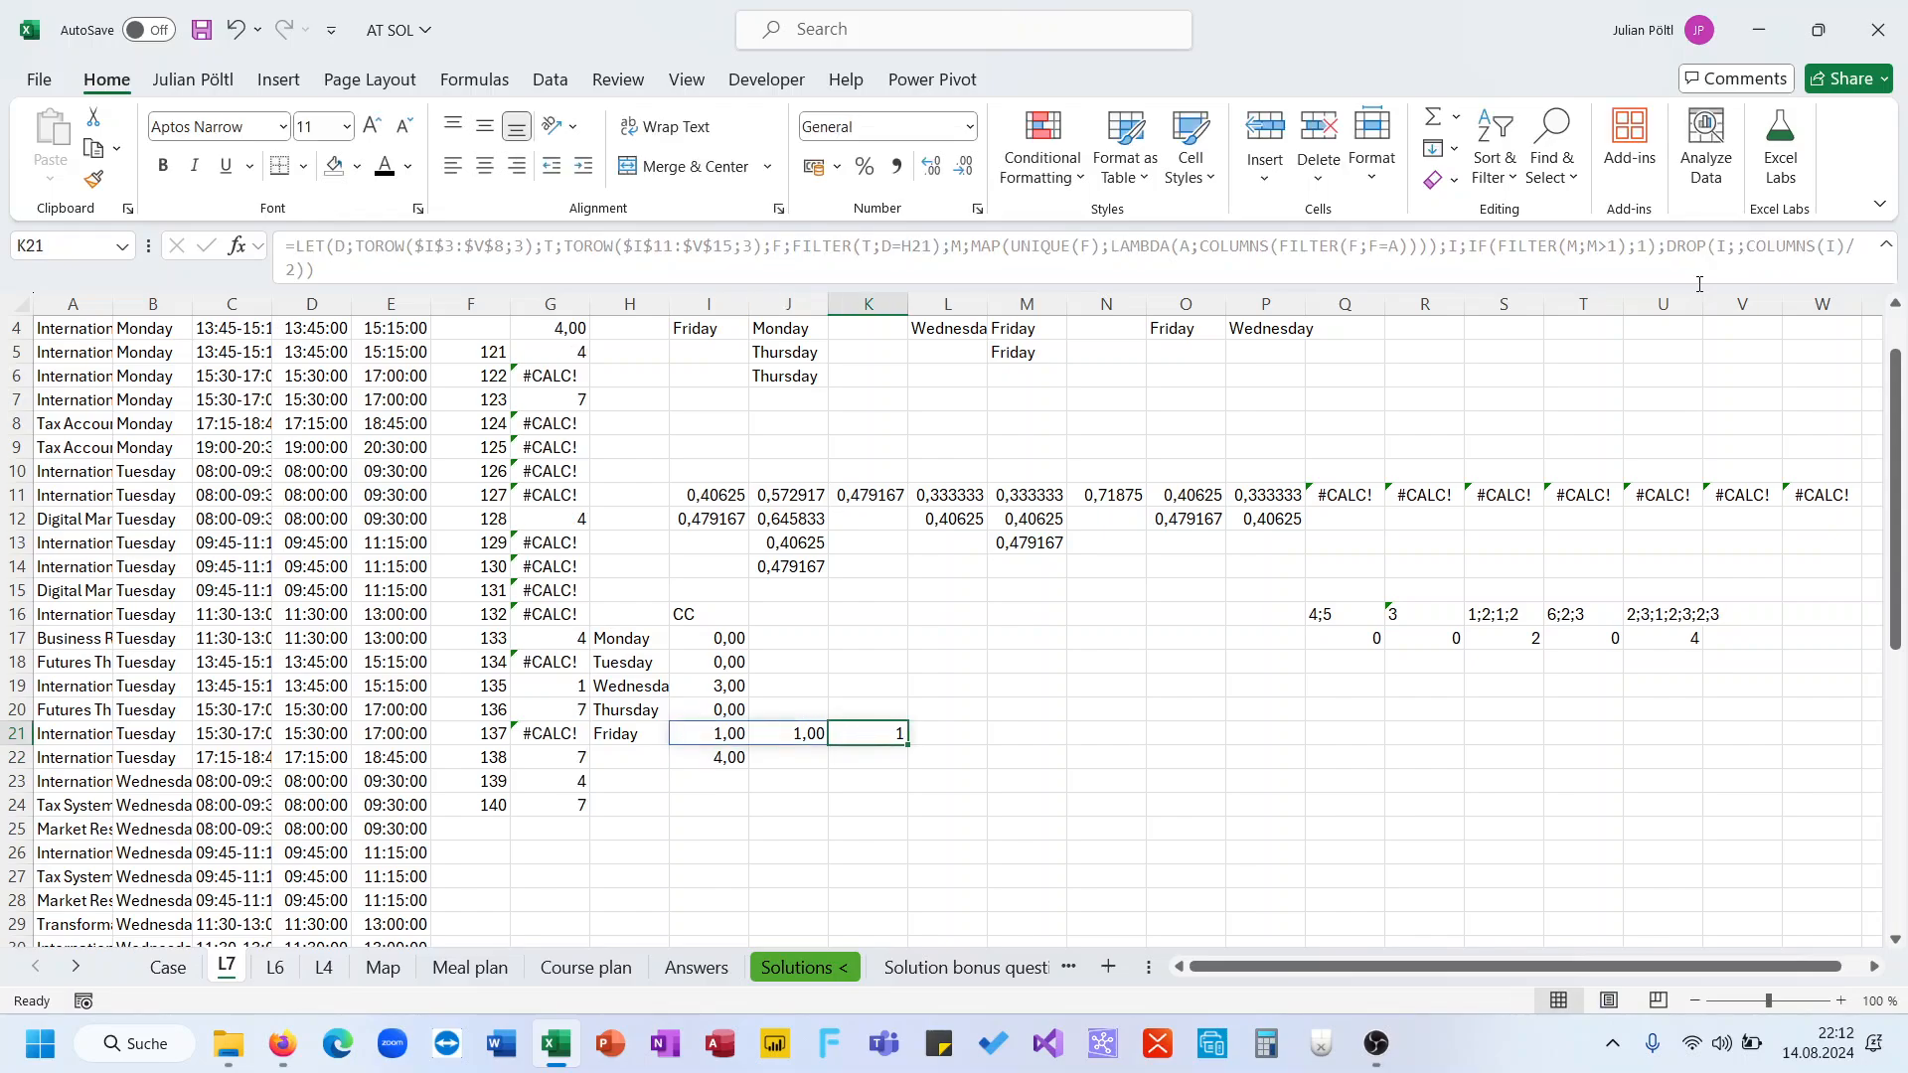
{"action": "key", "text": "Left"}
{"action": "key", "text": "Left"}
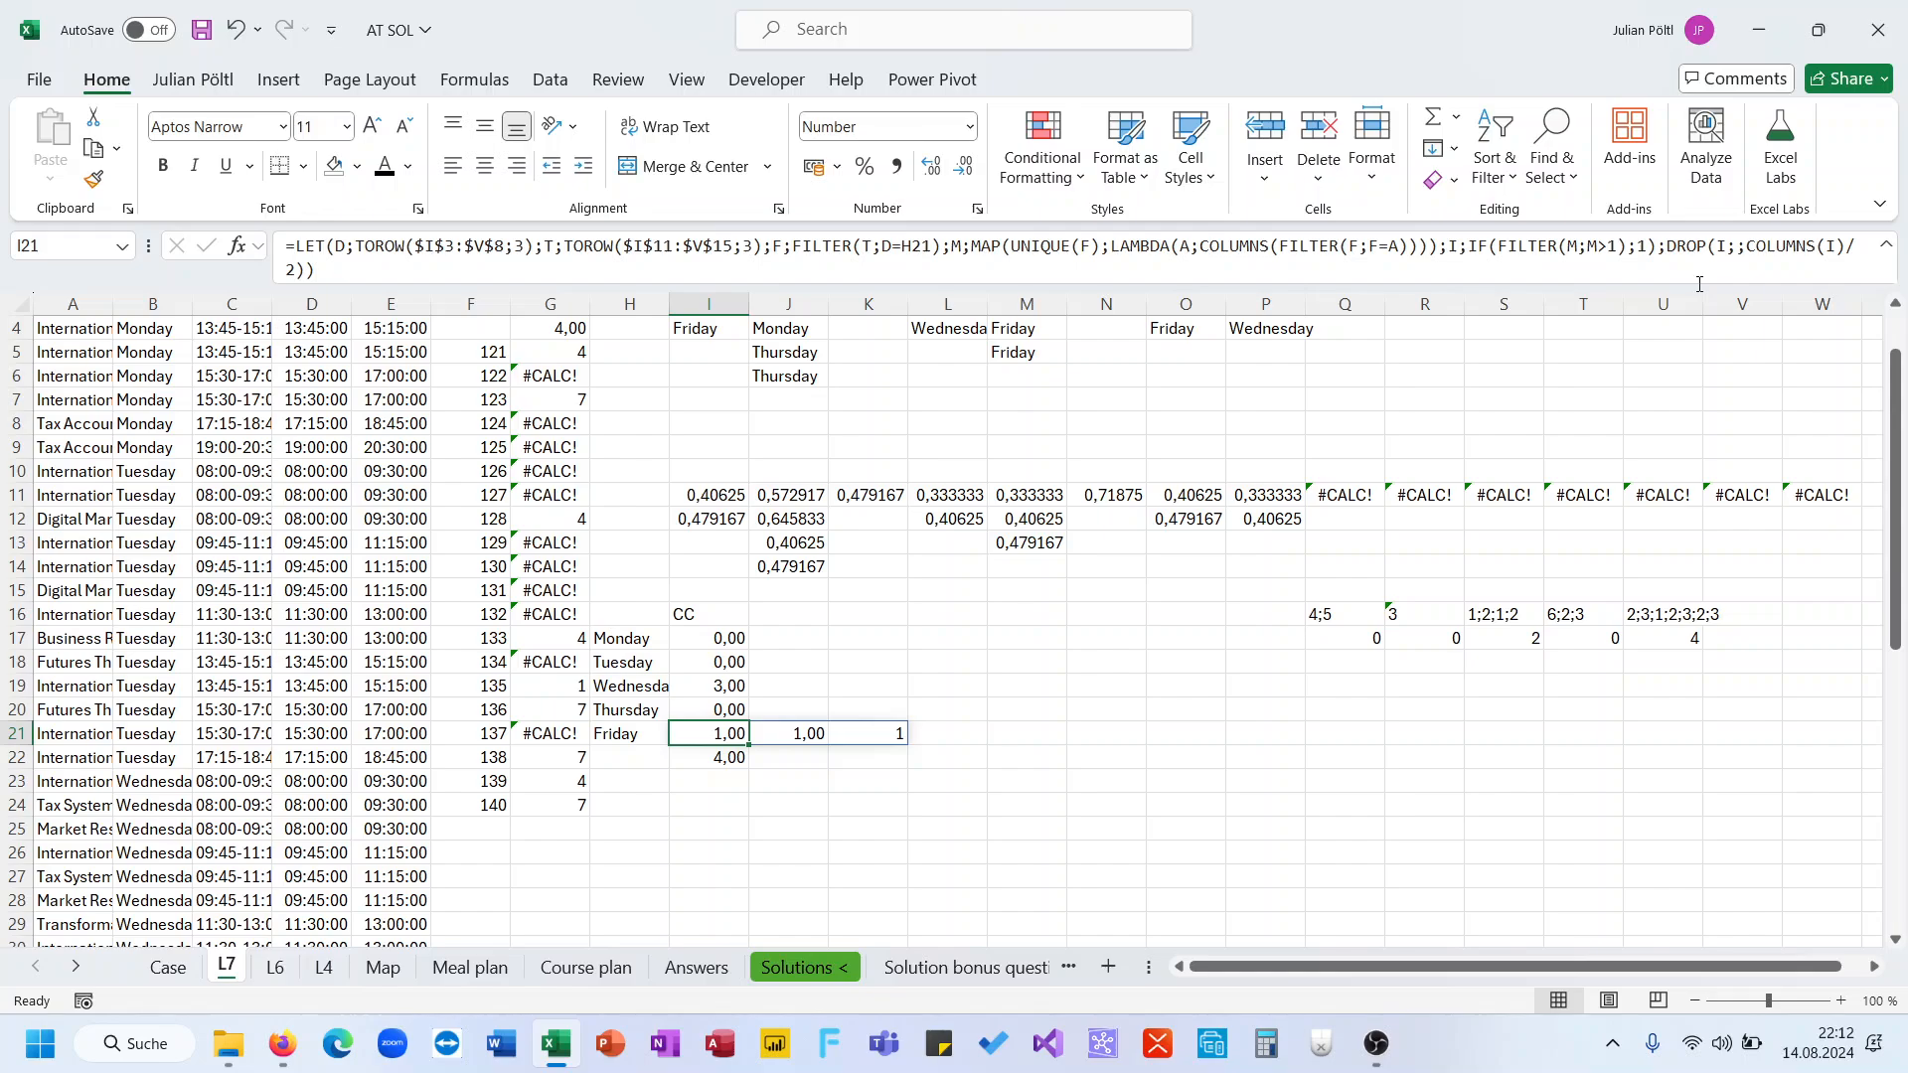
Replace the DROP expression at the end of I21's formula with I so it returns the intermediate array
{"action": "left_click_drag", "start_coordinate": [1665, 238], "coordinate": [1845, 285]}
{"action": "type", "text": "I)"}
{"action": "key", "text": "Return"}
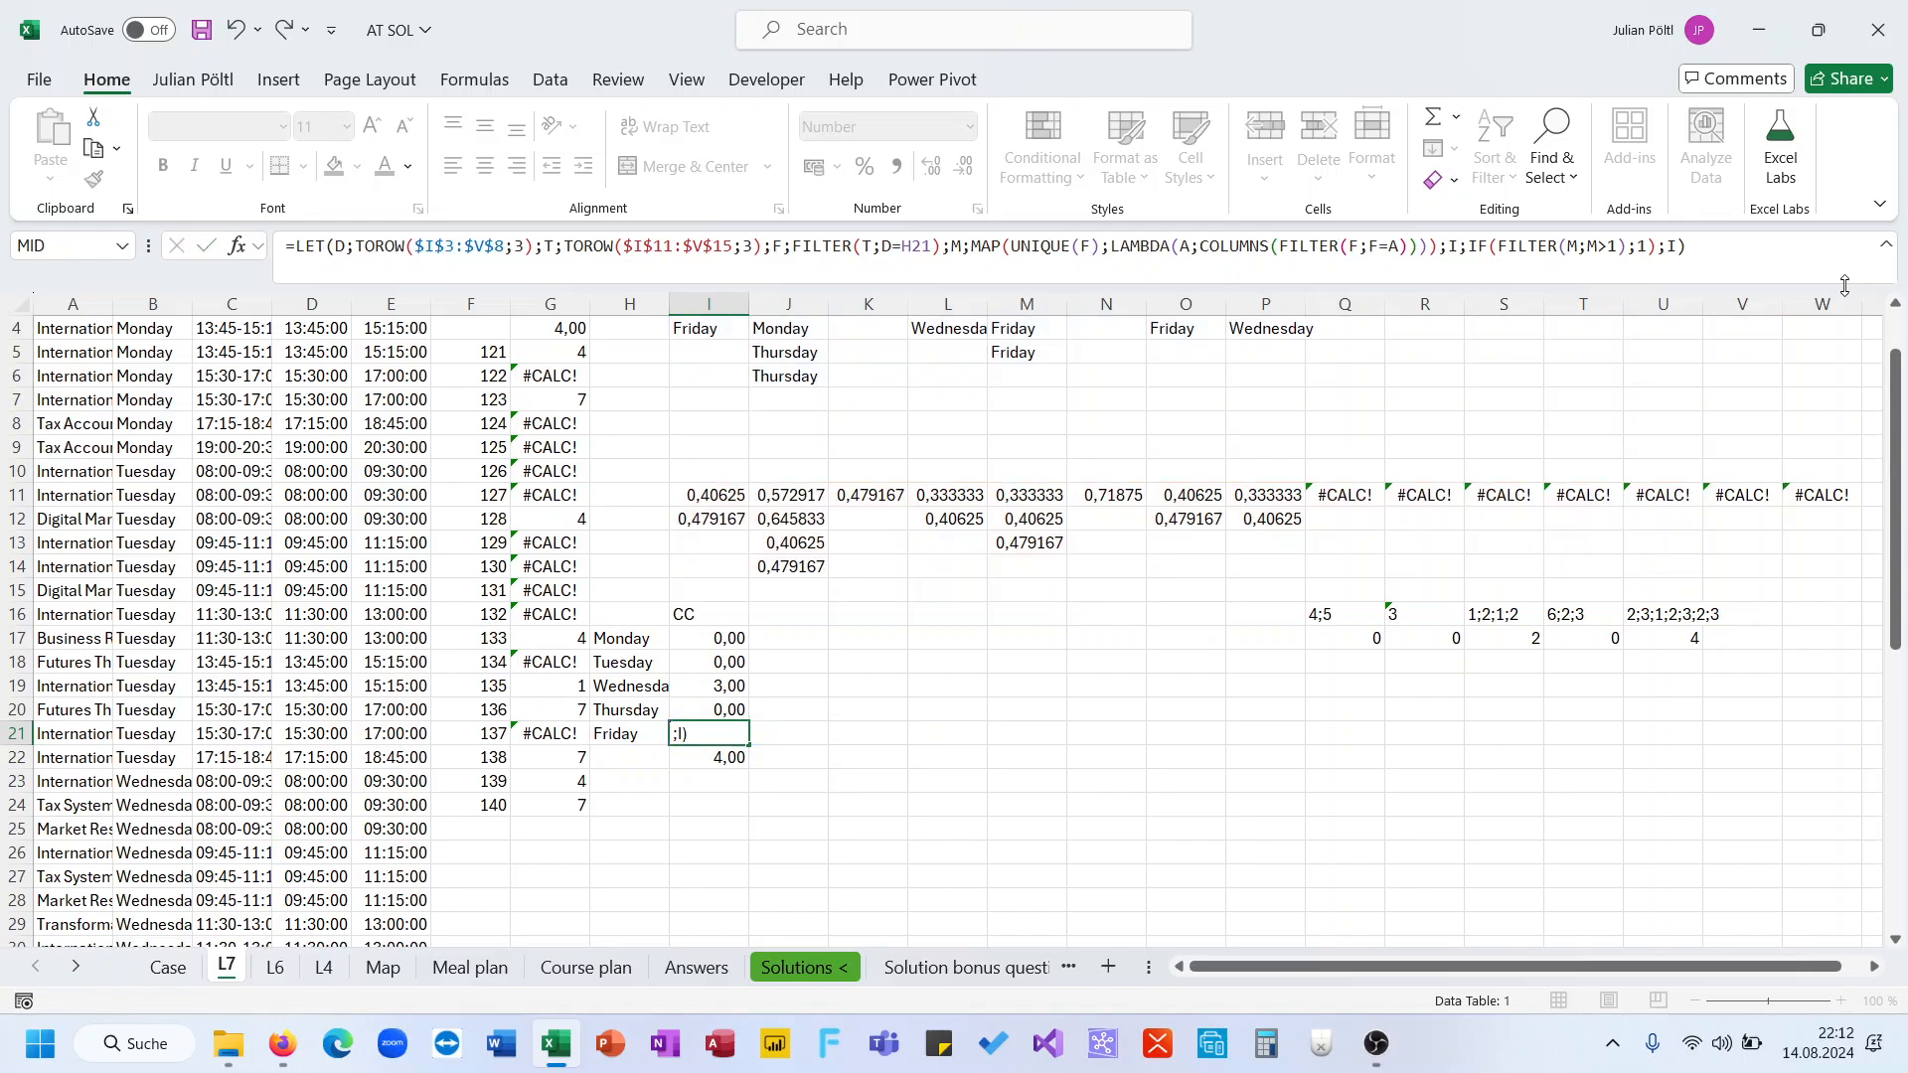
Inspect the spilled values across row 21 and the helper cells in column U
{"action": "key", "text": "Right"}
{"action": "key", "text": "Right"}
{"action": "key", "text": "Right"}
{"action": "key", "text": "Right"}
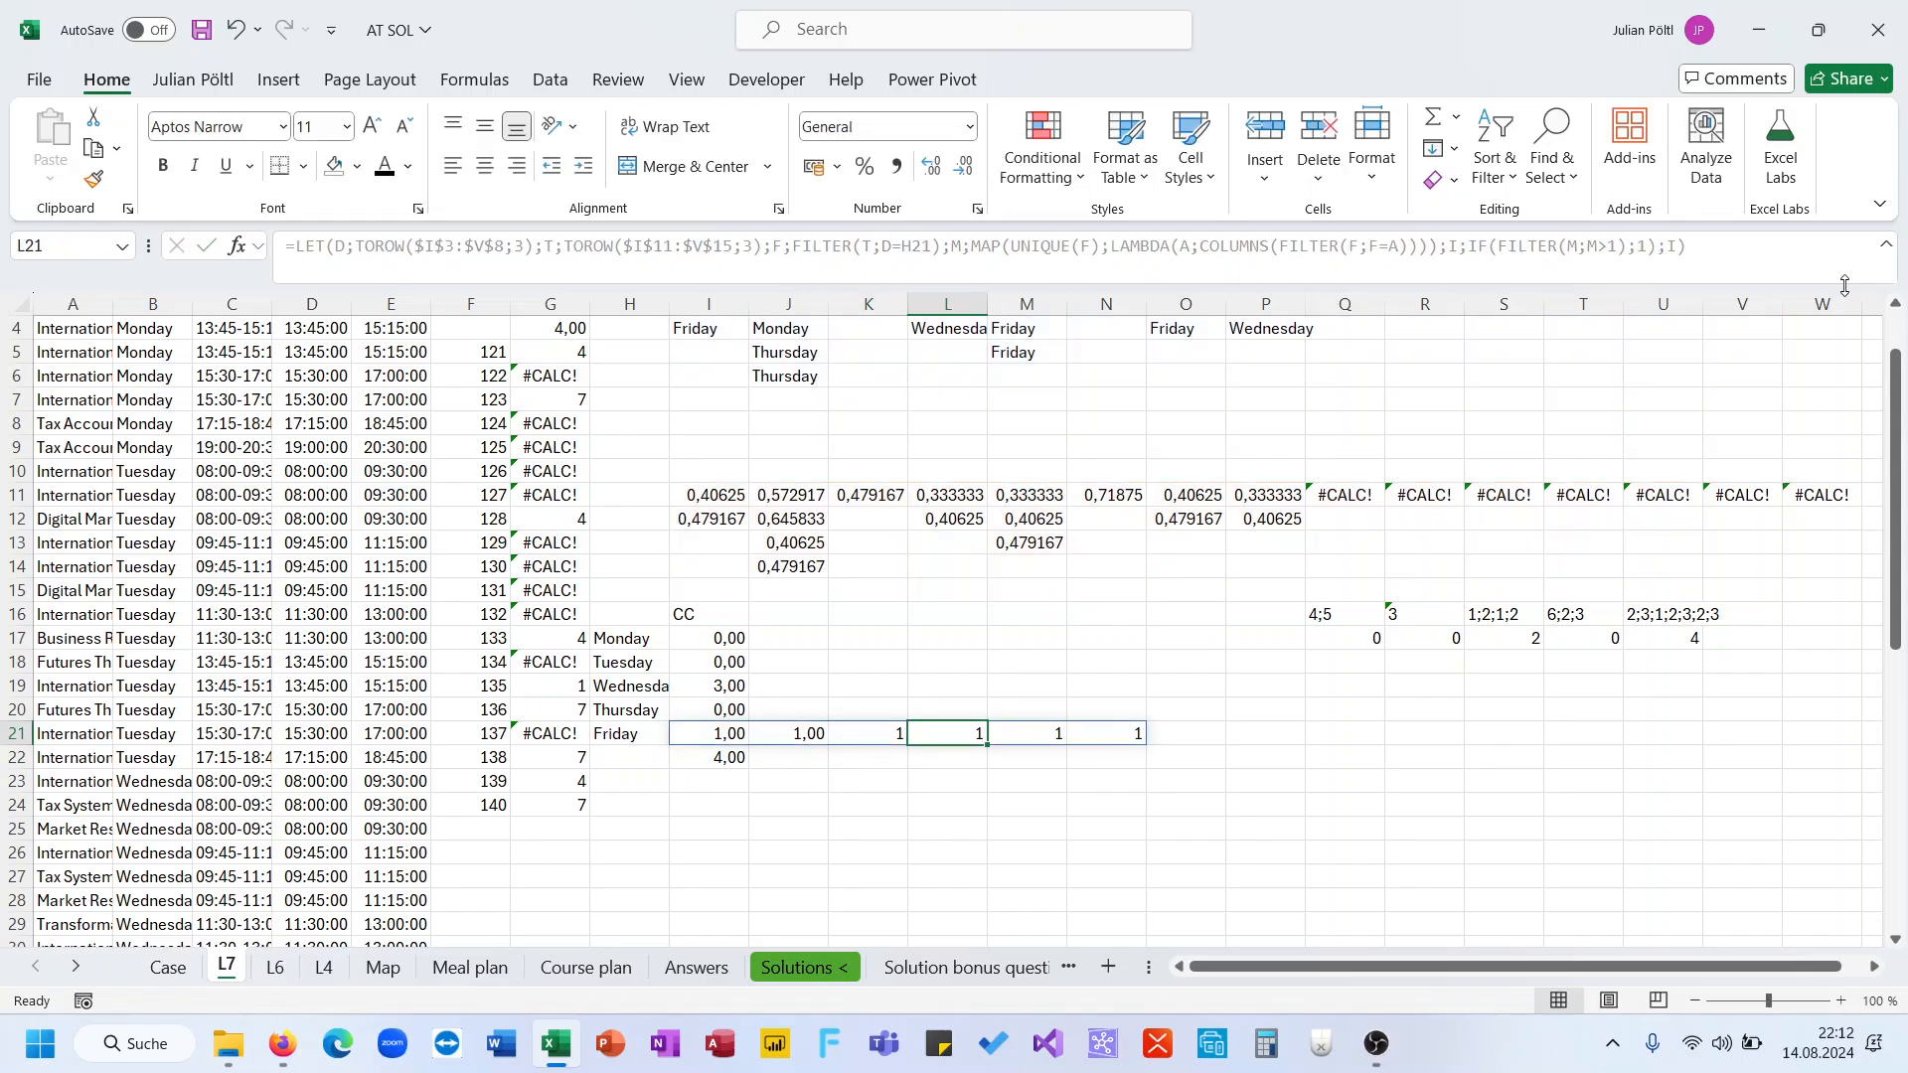
{"action": "key", "text": "Left"}
{"action": "key", "text": "Left"}
{"action": "key", "text": "Left"}
{"action": "key", "text": "Left"}
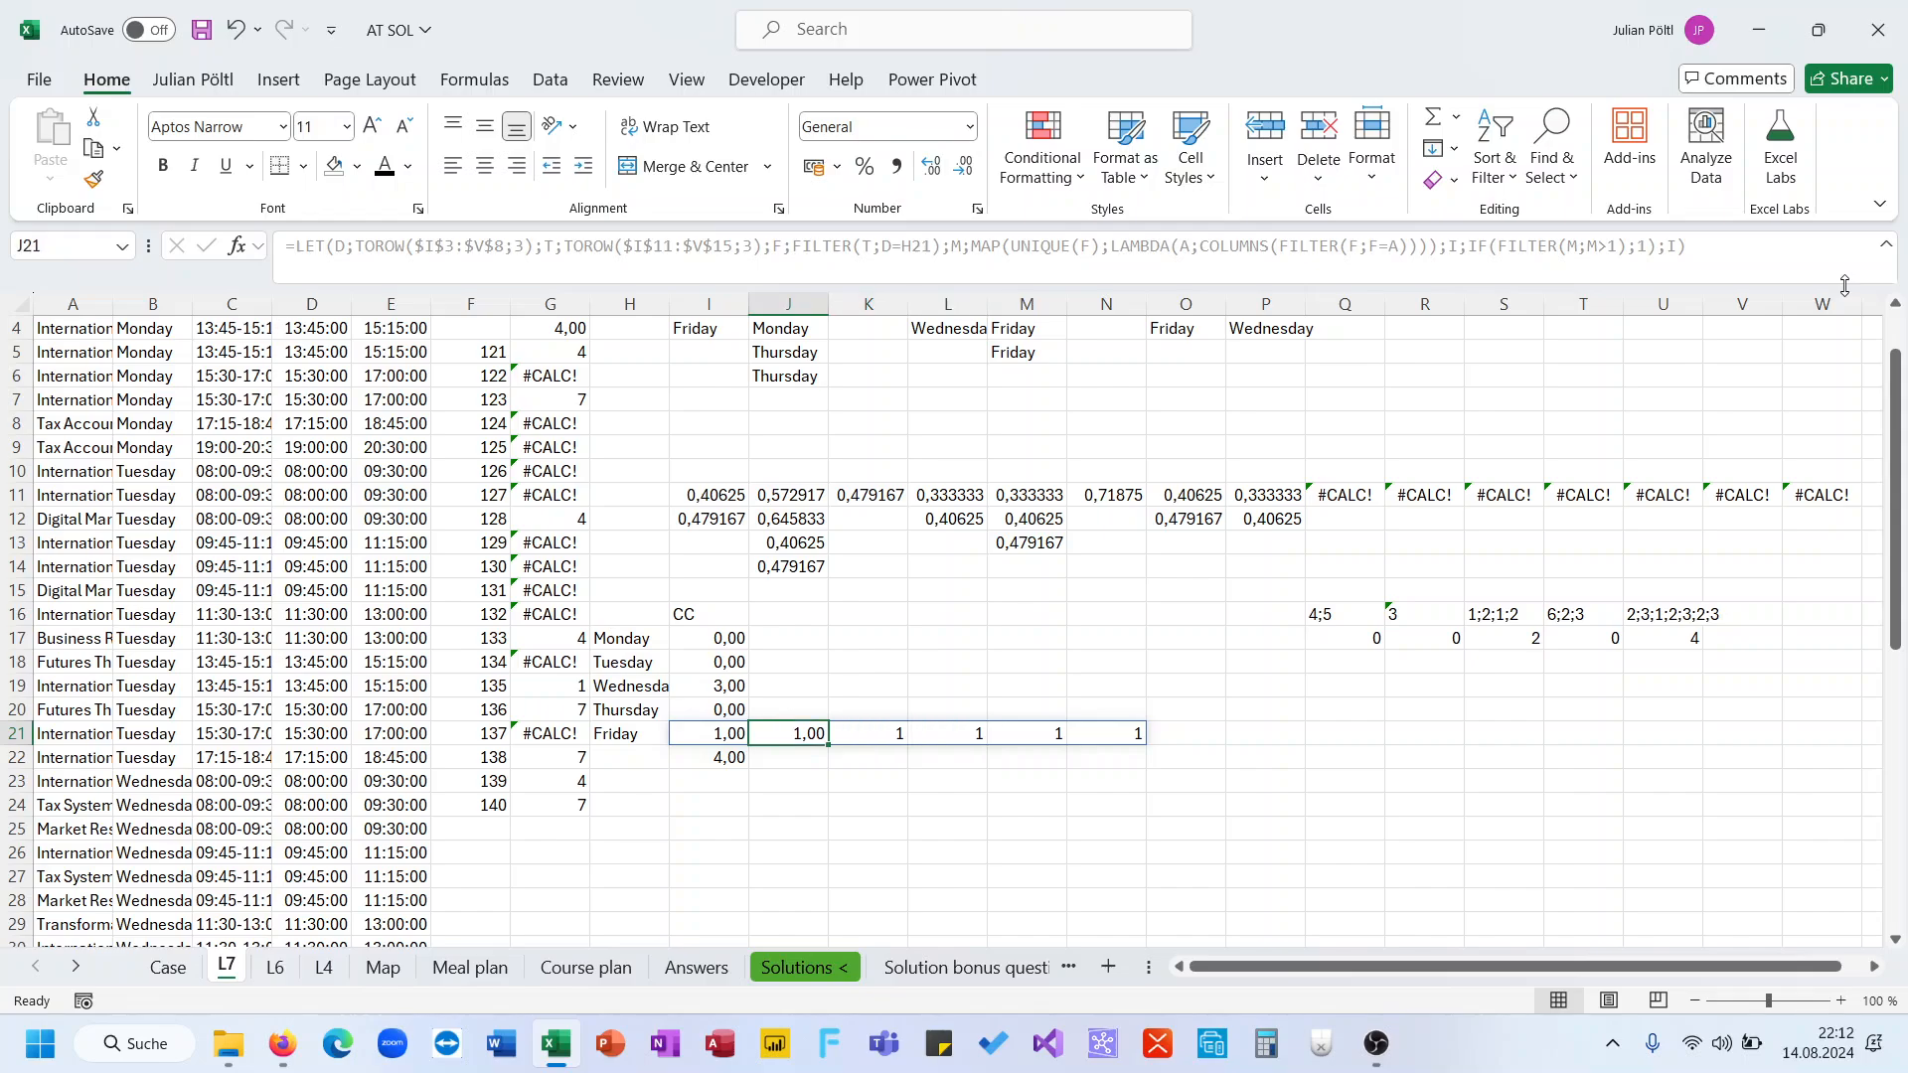
{"action": "key", "text": "Right"}
{"action": "key", "text": "Right"}
{"action": "key", "text": "Right"}
{"action": "key", "text": "Right"}
{"action": "key", "text": "Right"}
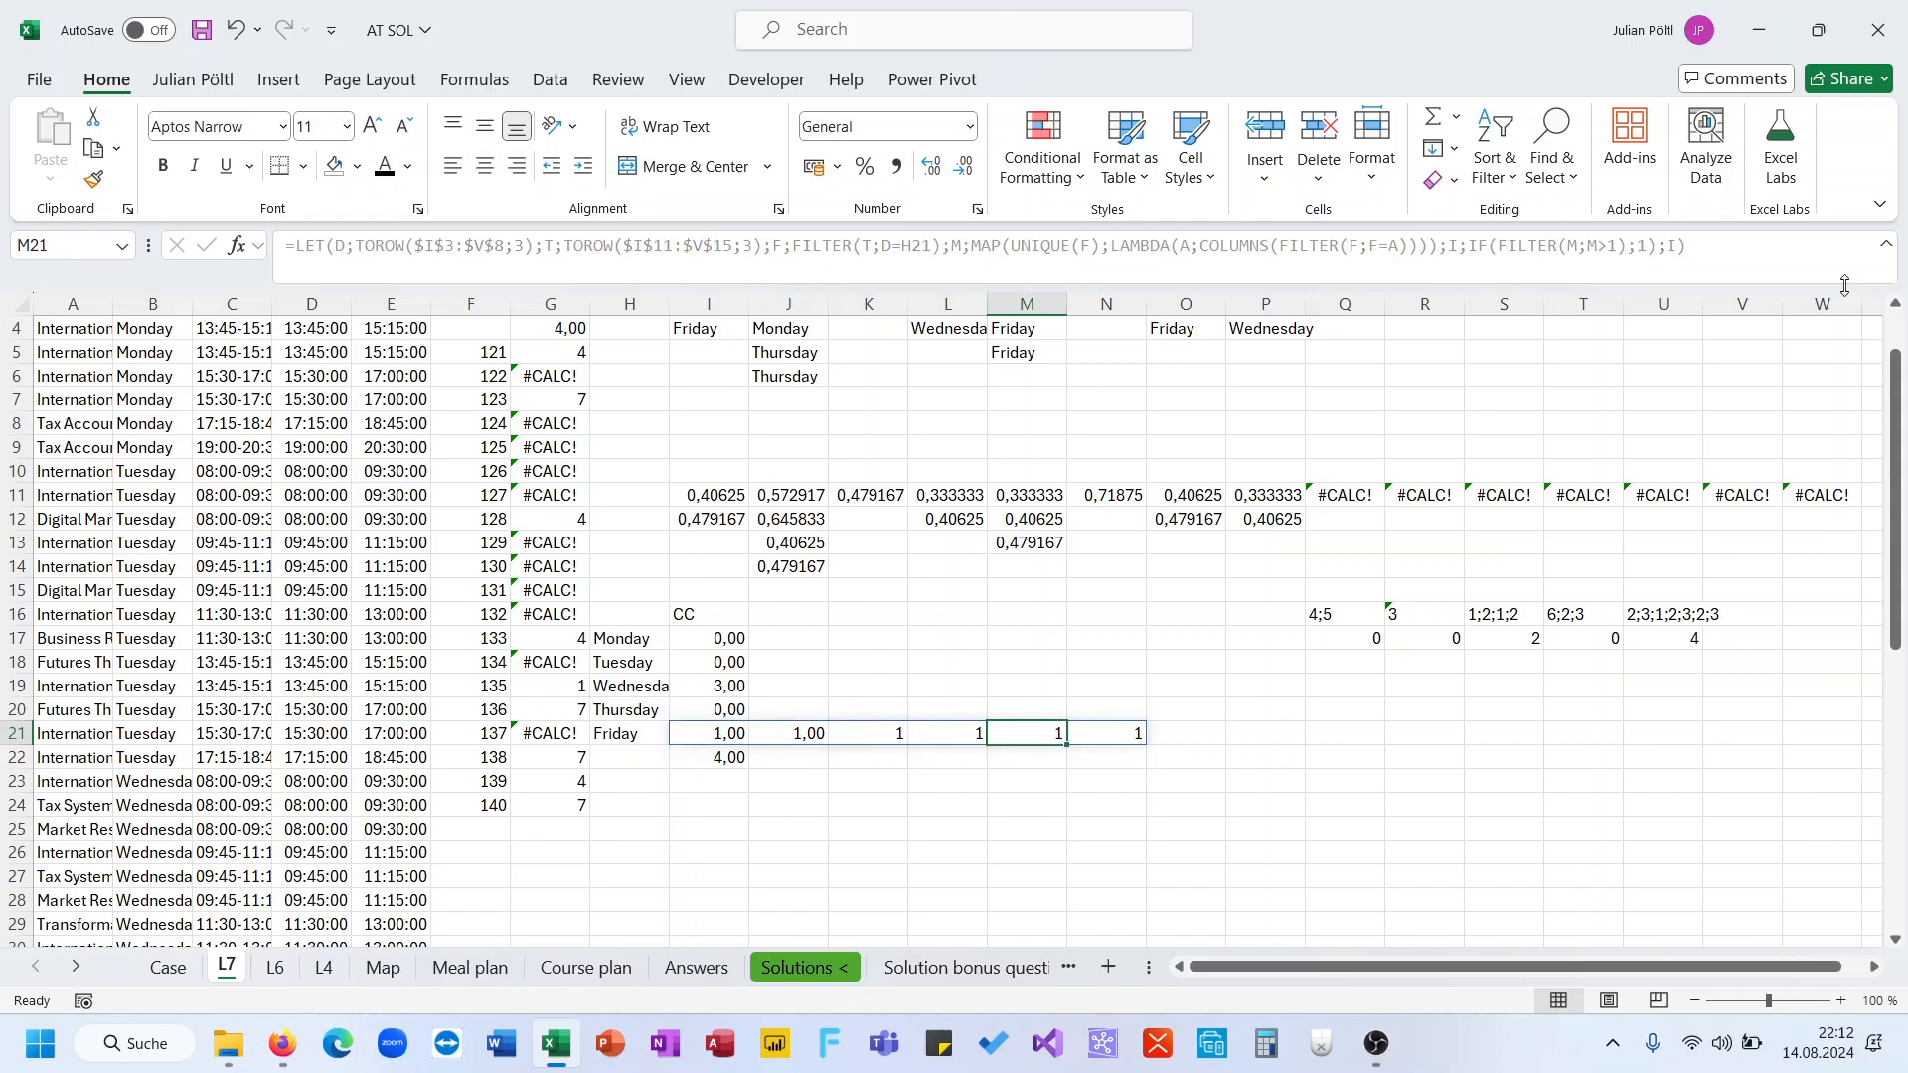
{"action": "key", "text": "Left"}
{"action": "key", "text": "Left"}
{"action": "key", "text": "Left"}
{"action": "key", "text": "Left"}
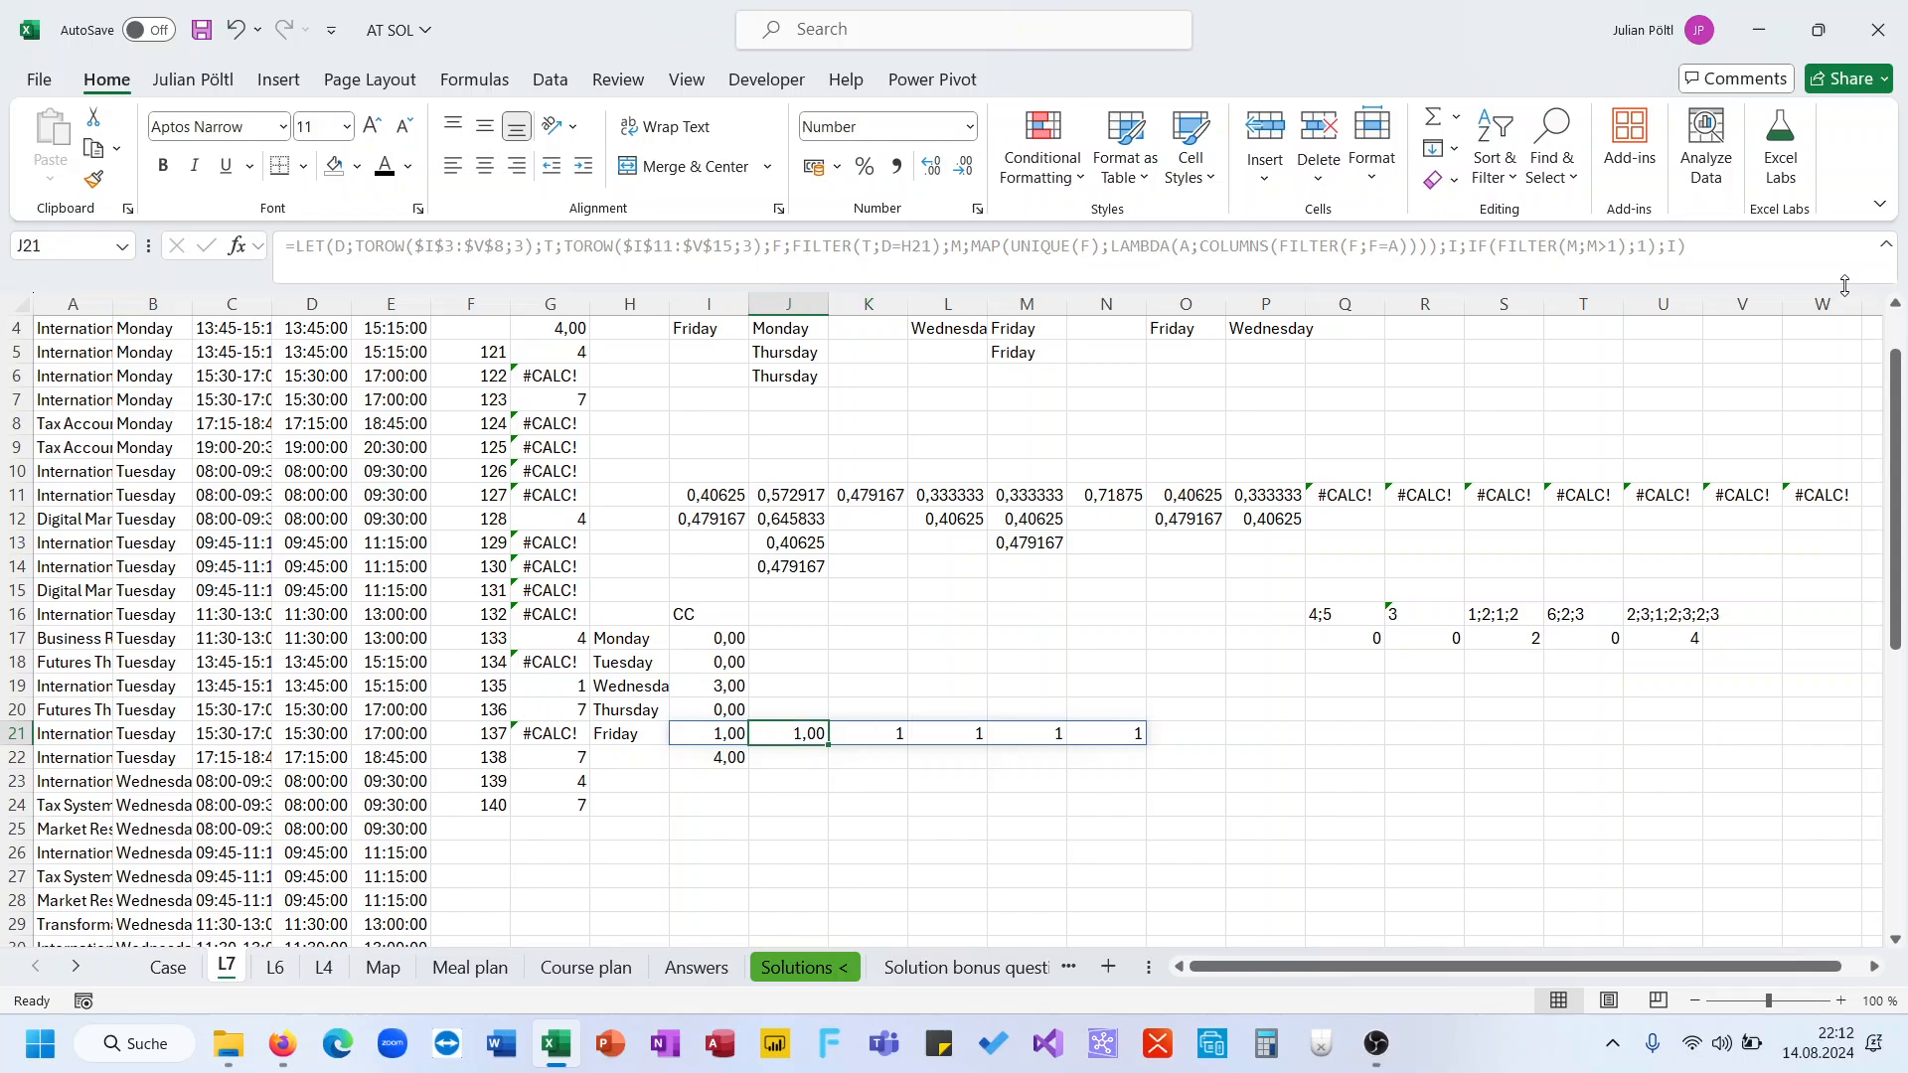
{"action": "left_click", "coordinate": [1673, 588]}
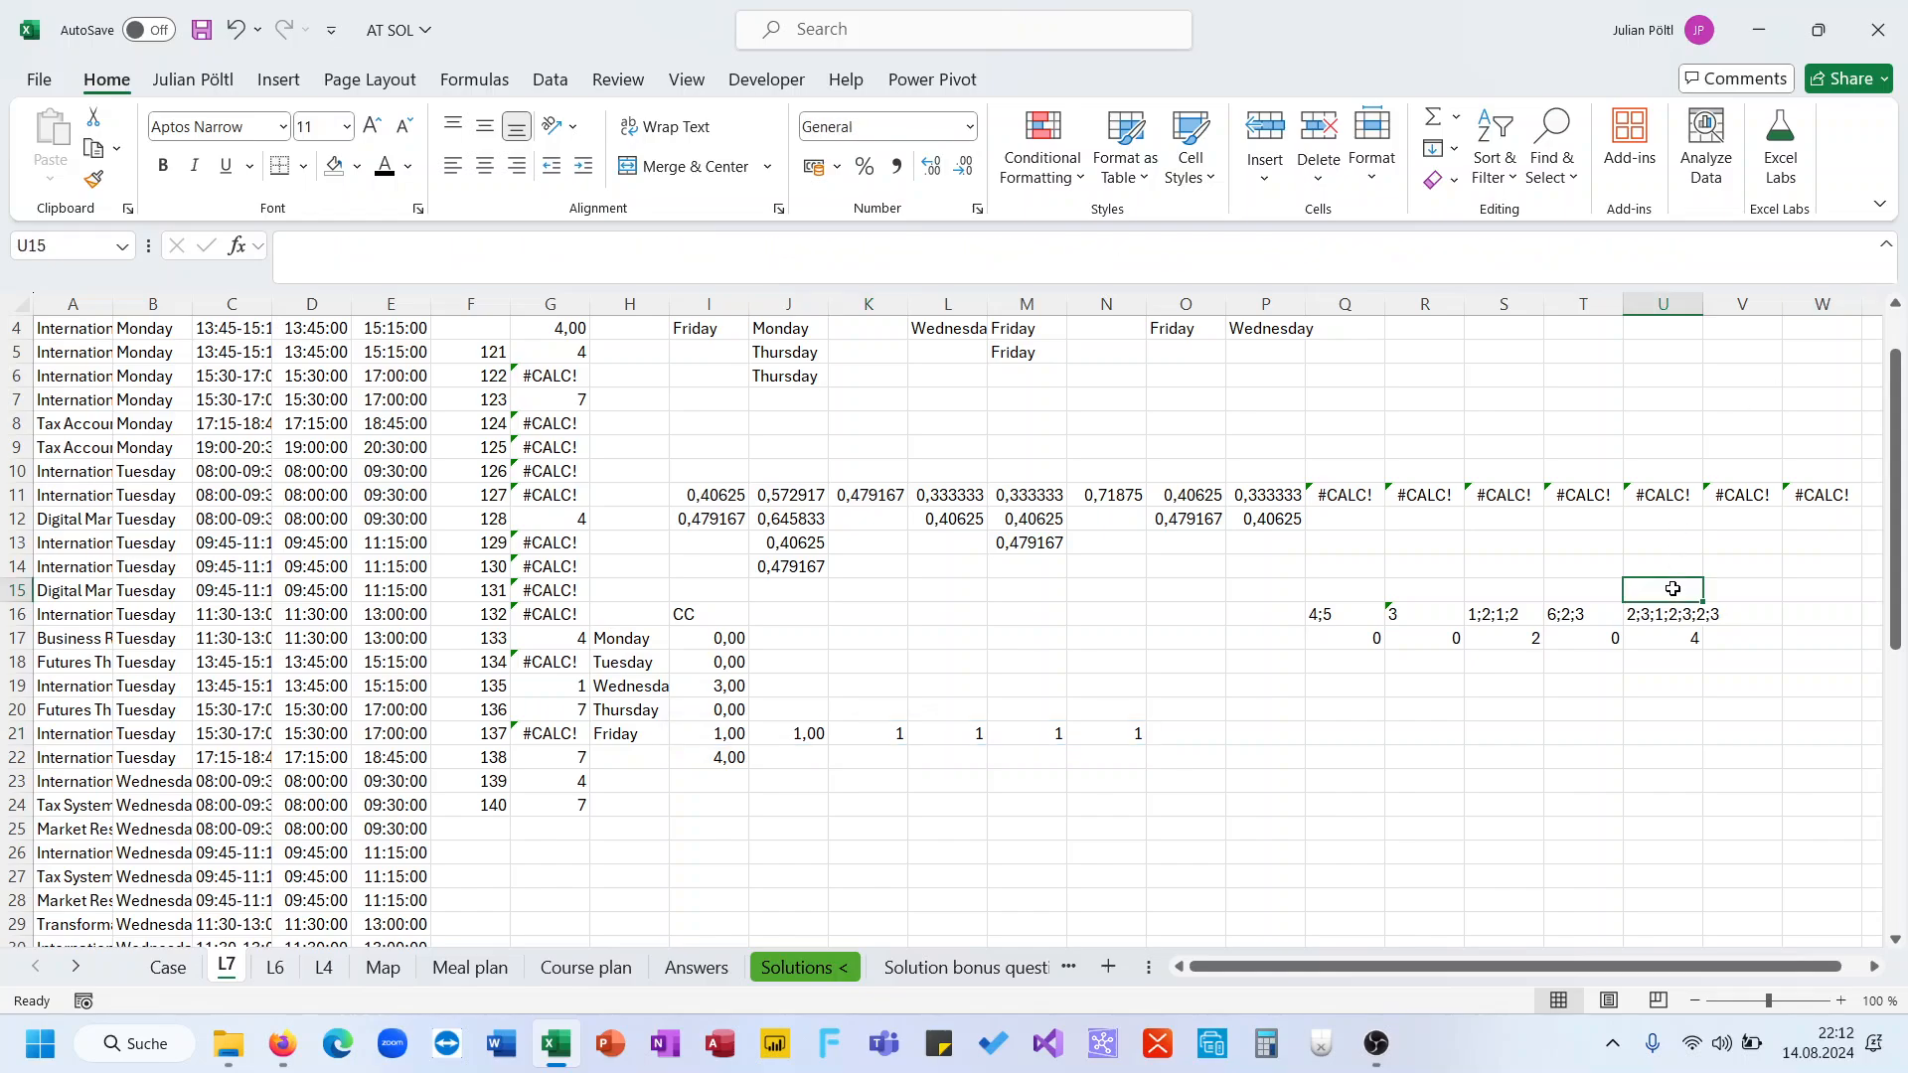
{"action": "left_click", "coordinate": [1676, 613]}
{"action": "left_click", "coordinate": [1683, 647]}
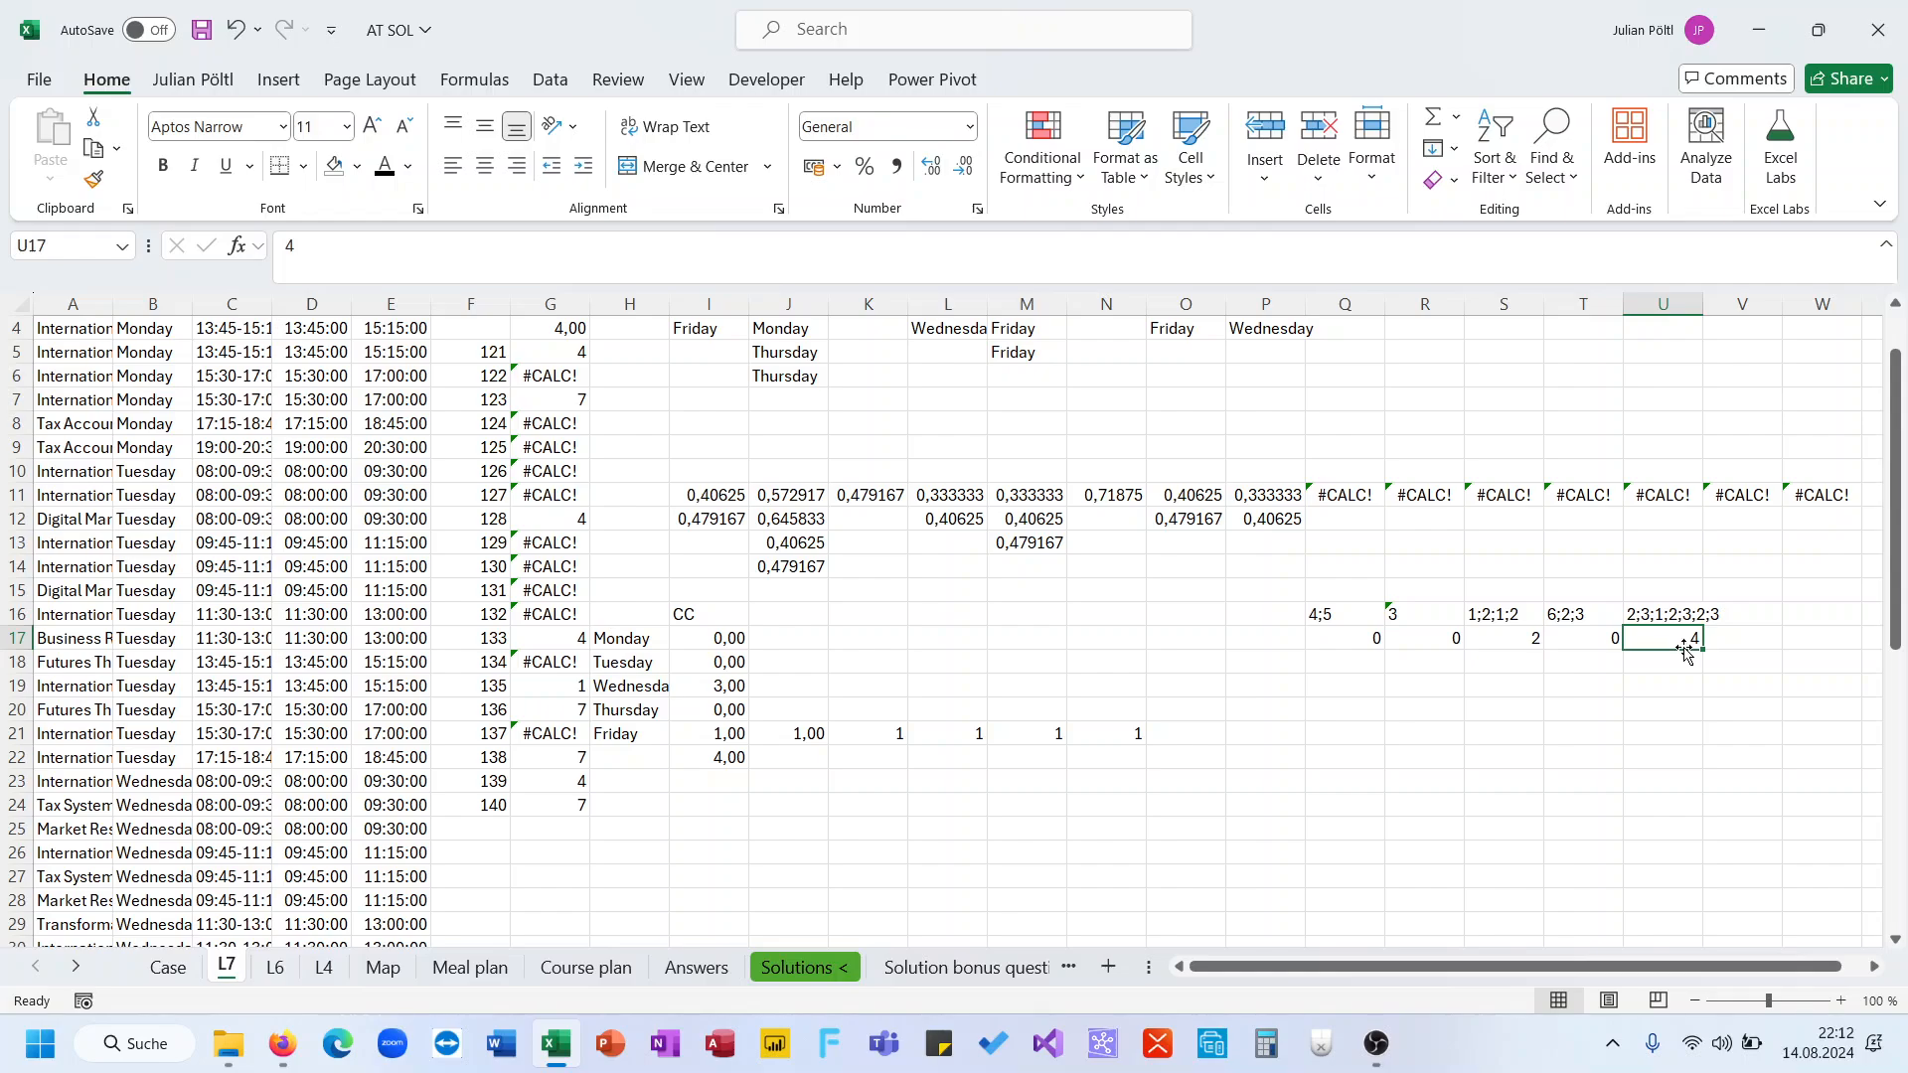
{"action": "left_click", "coordinate": [732, 733]}
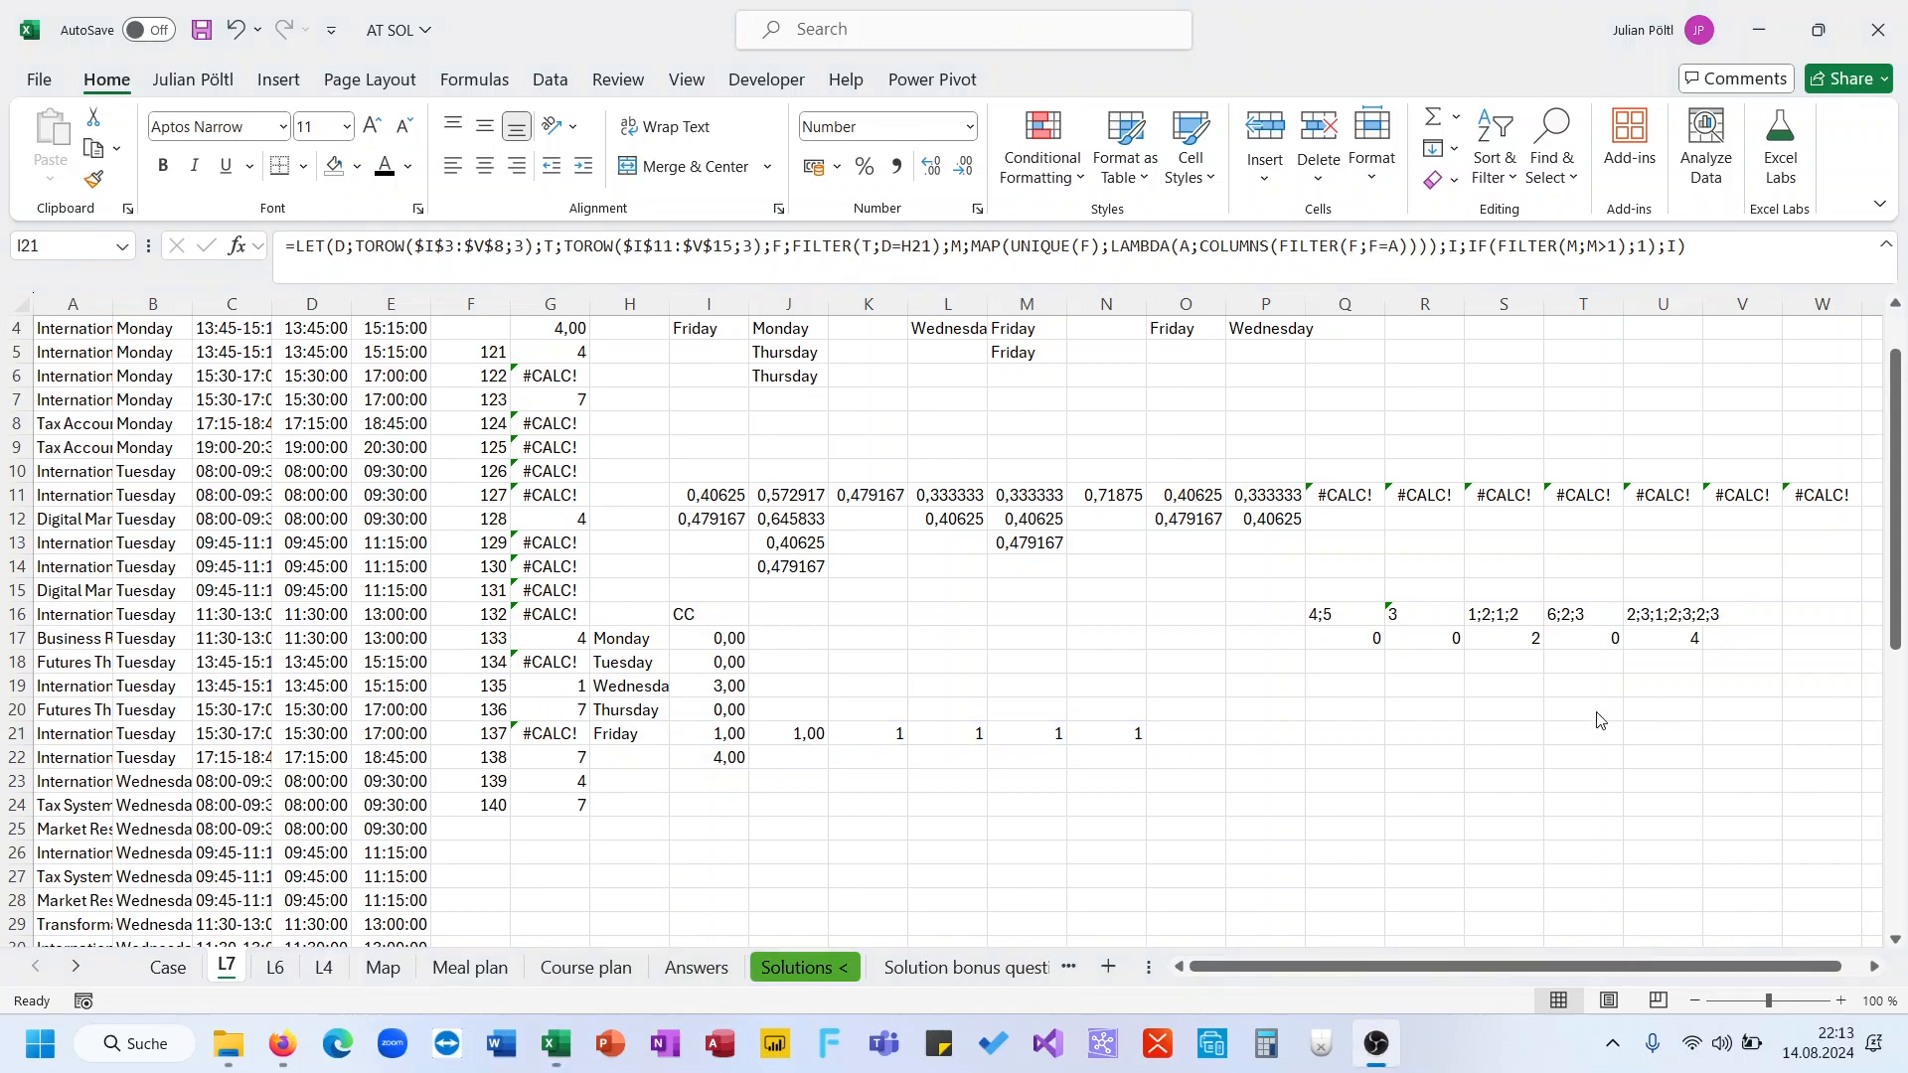
Rewrite I21's LET so M is defined as UNIQUE(F) and the formula returns M
{"action": "key", "text": "alt+Tab"}
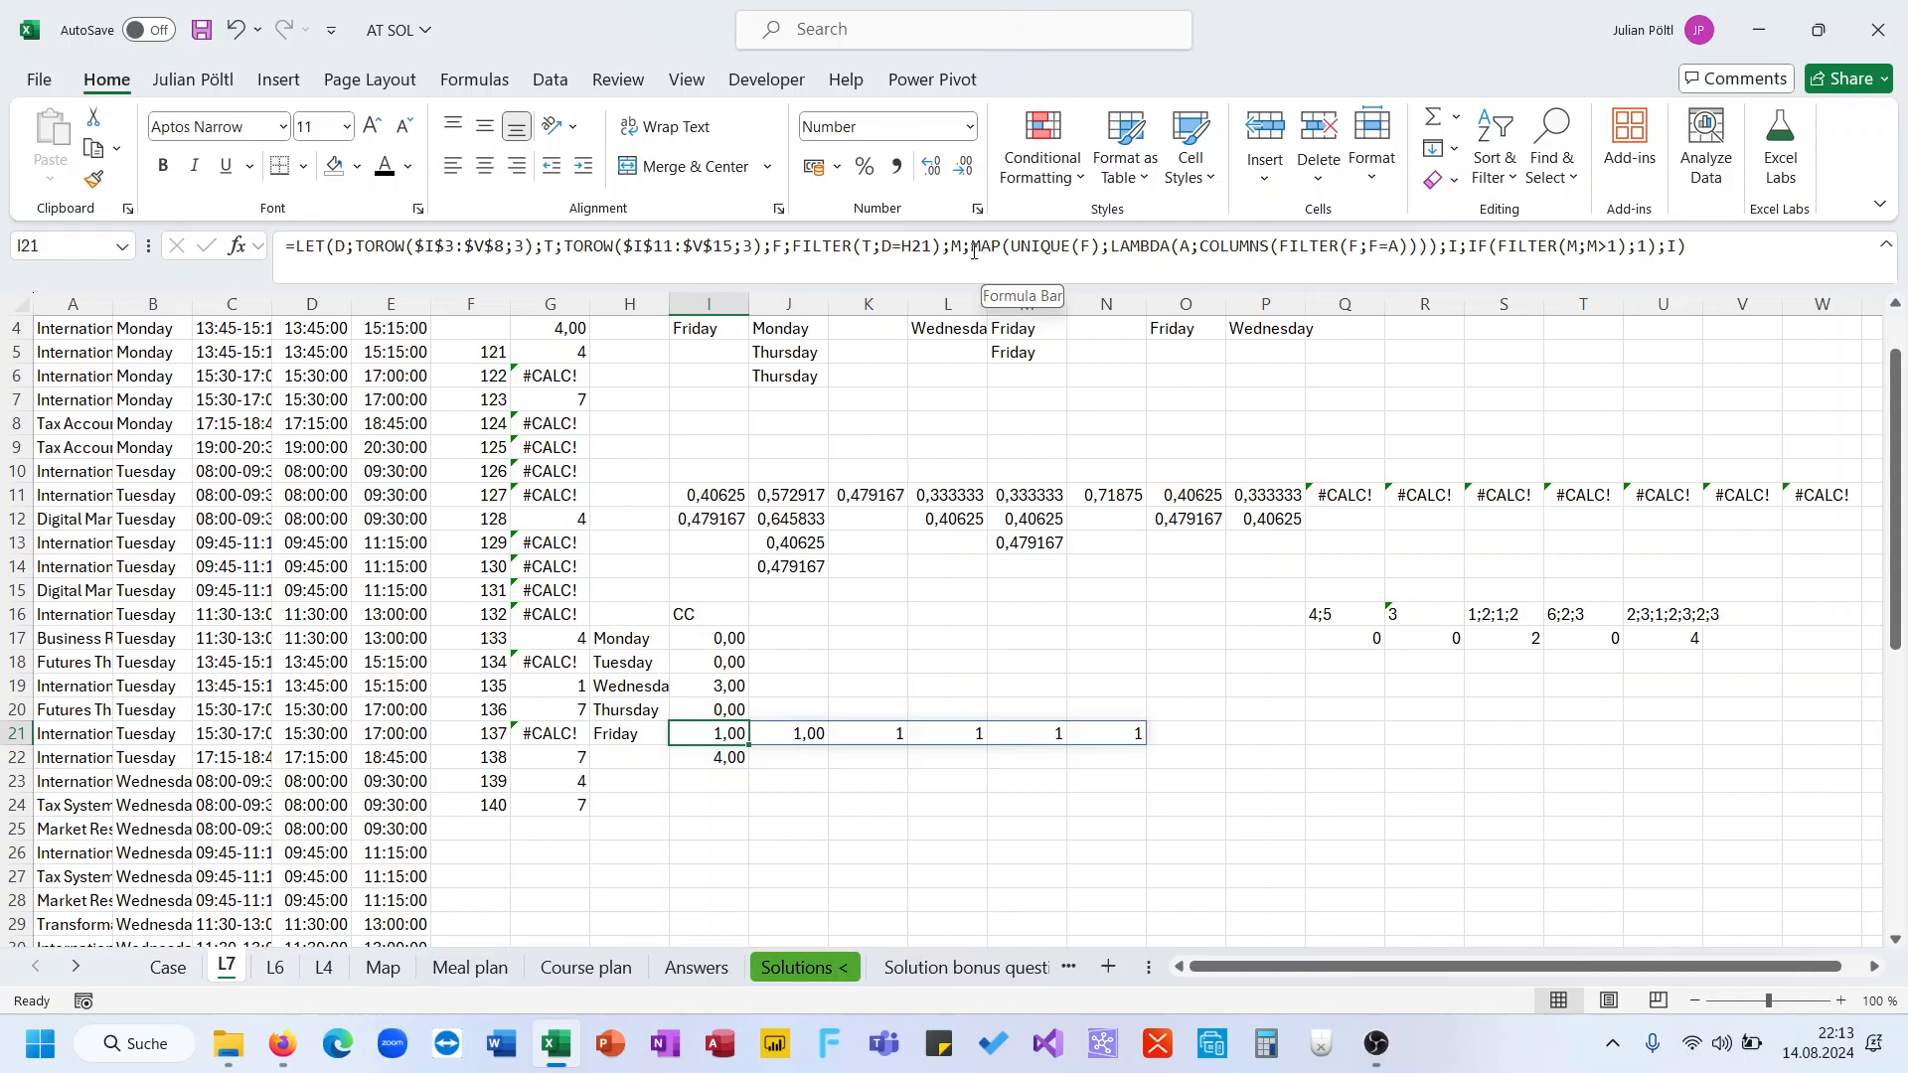
{"action": "left_click_drag", "start_coordinate": [973, 256], "coordinate": [1726, 280]}
{"action": "type", "text": "UNIQUE("}
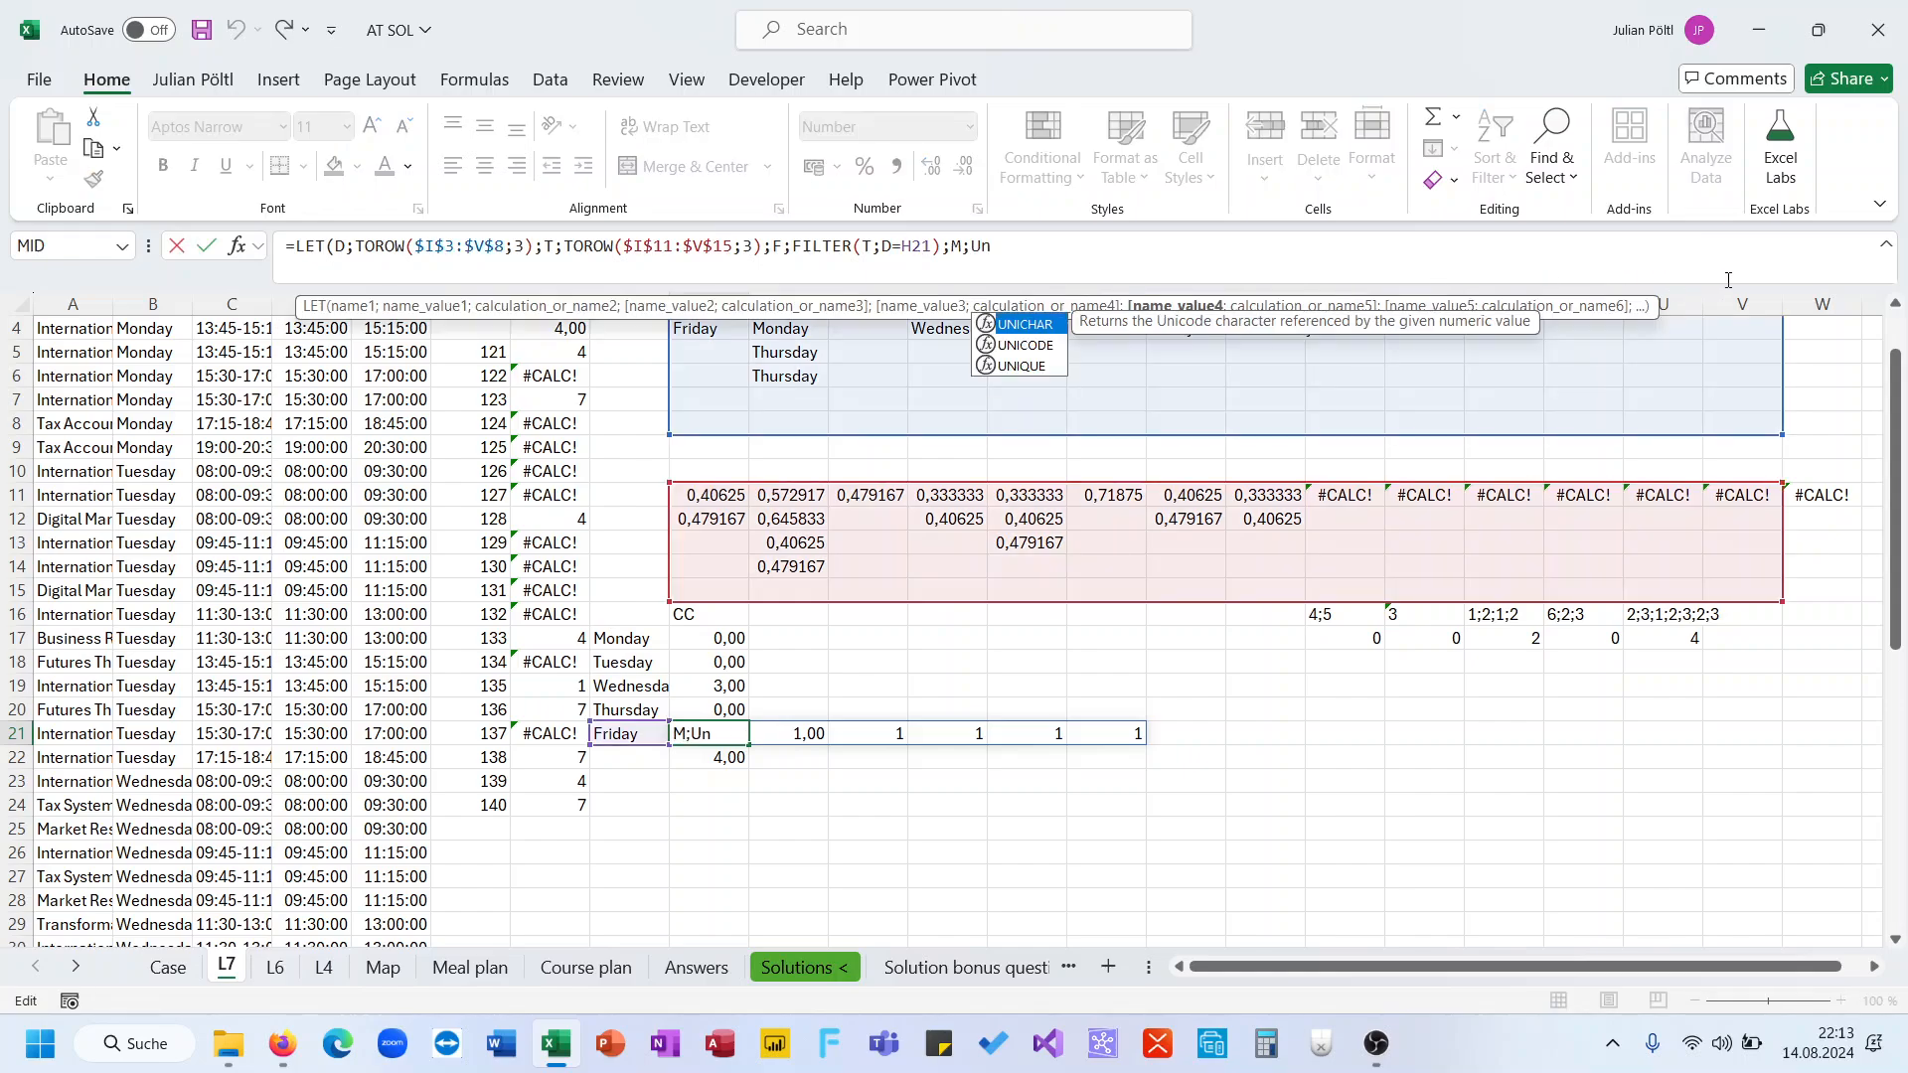
{"action": "type", "text": "F))"}
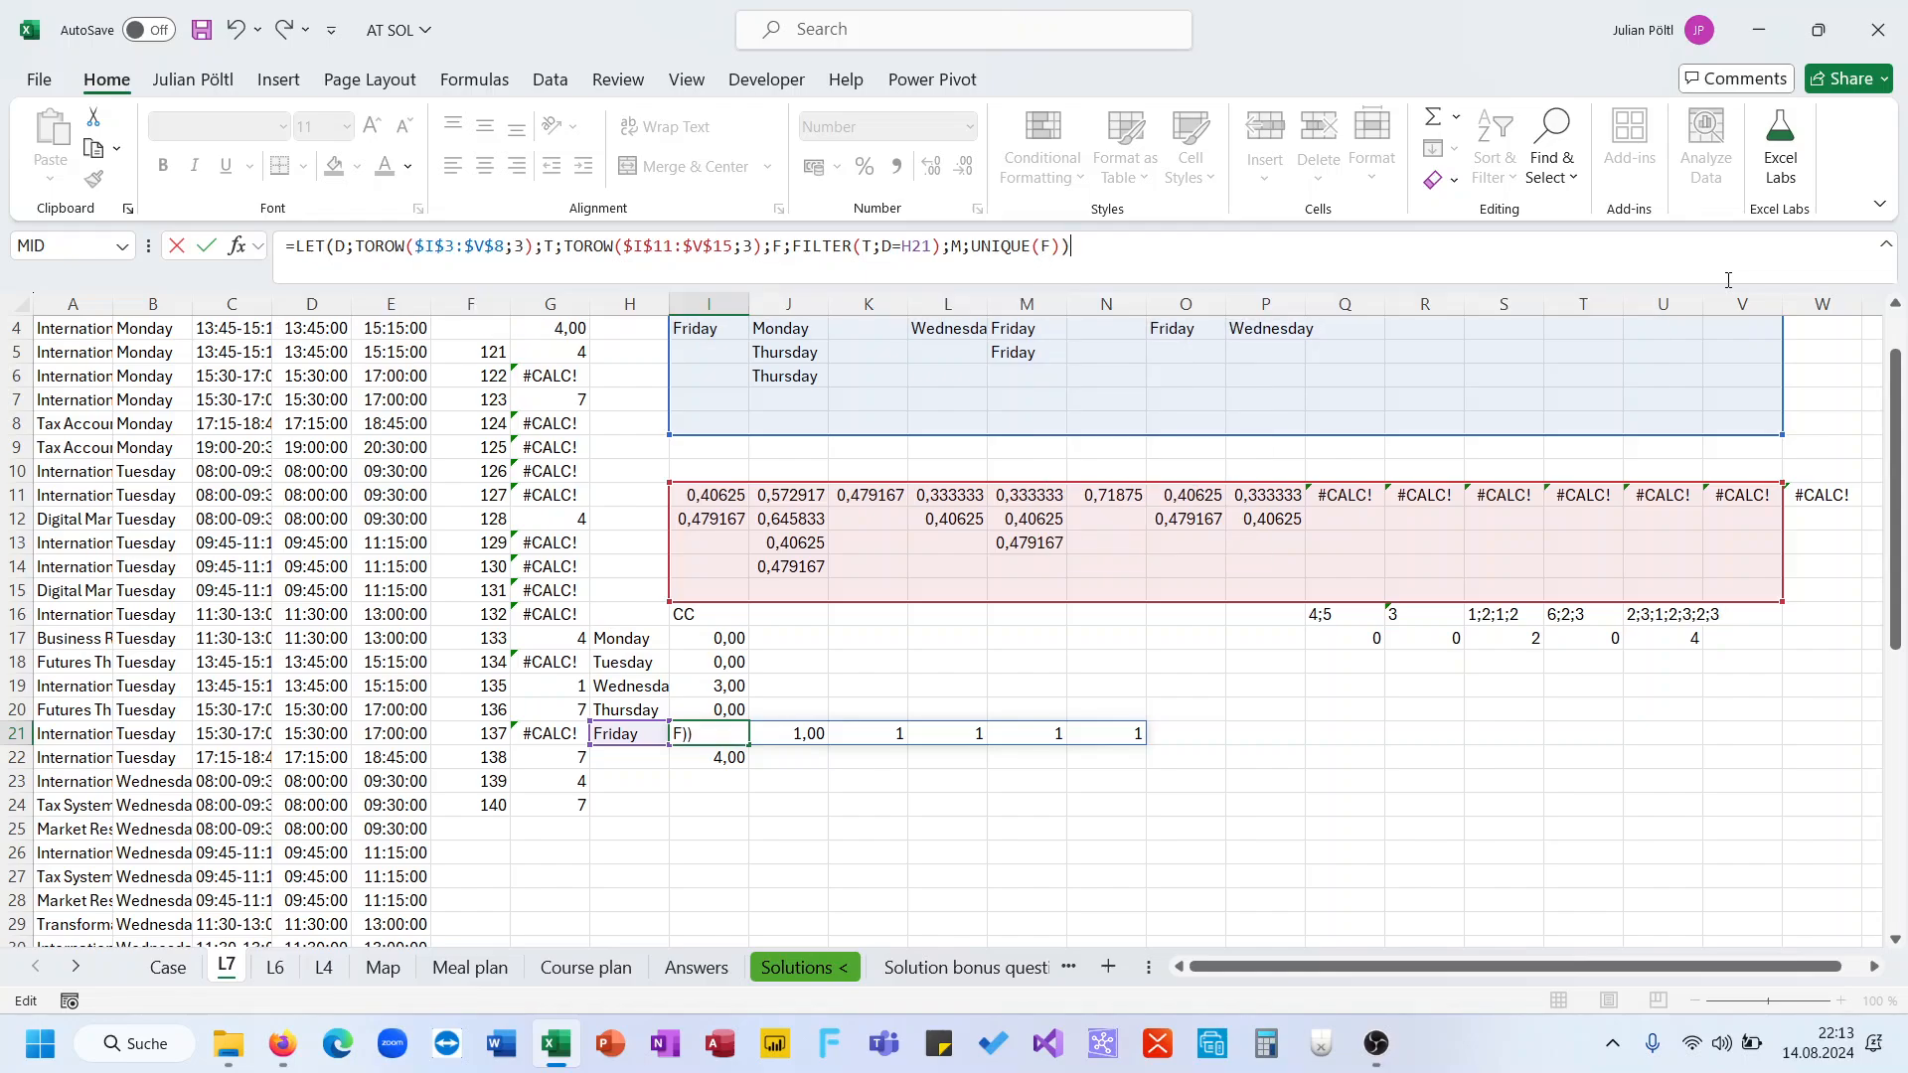
{"action": "key", "text": "Return"}
{"action": "key", "text": "Return"}
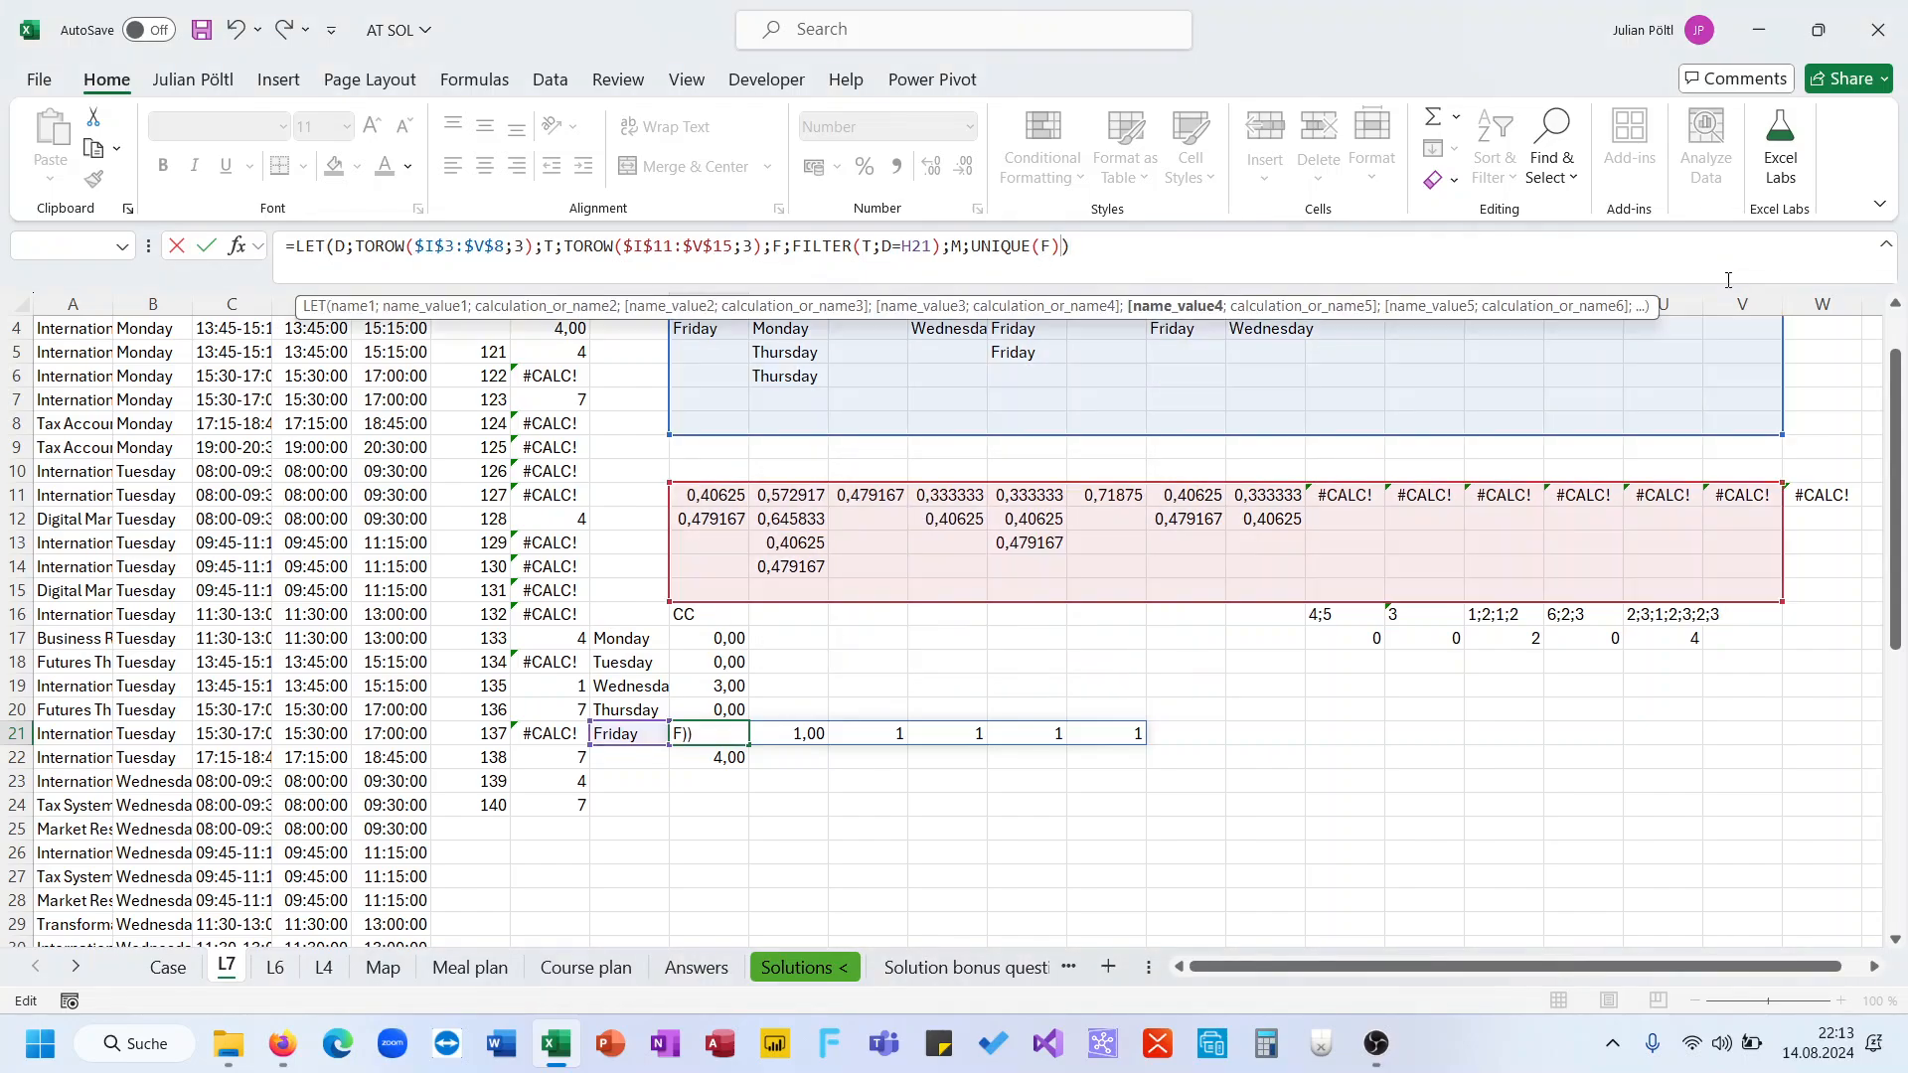
{"action": "type", "text": ";M"}
{"action": "key", "text": "Return"}
{"action": "key", "text": "Up"}
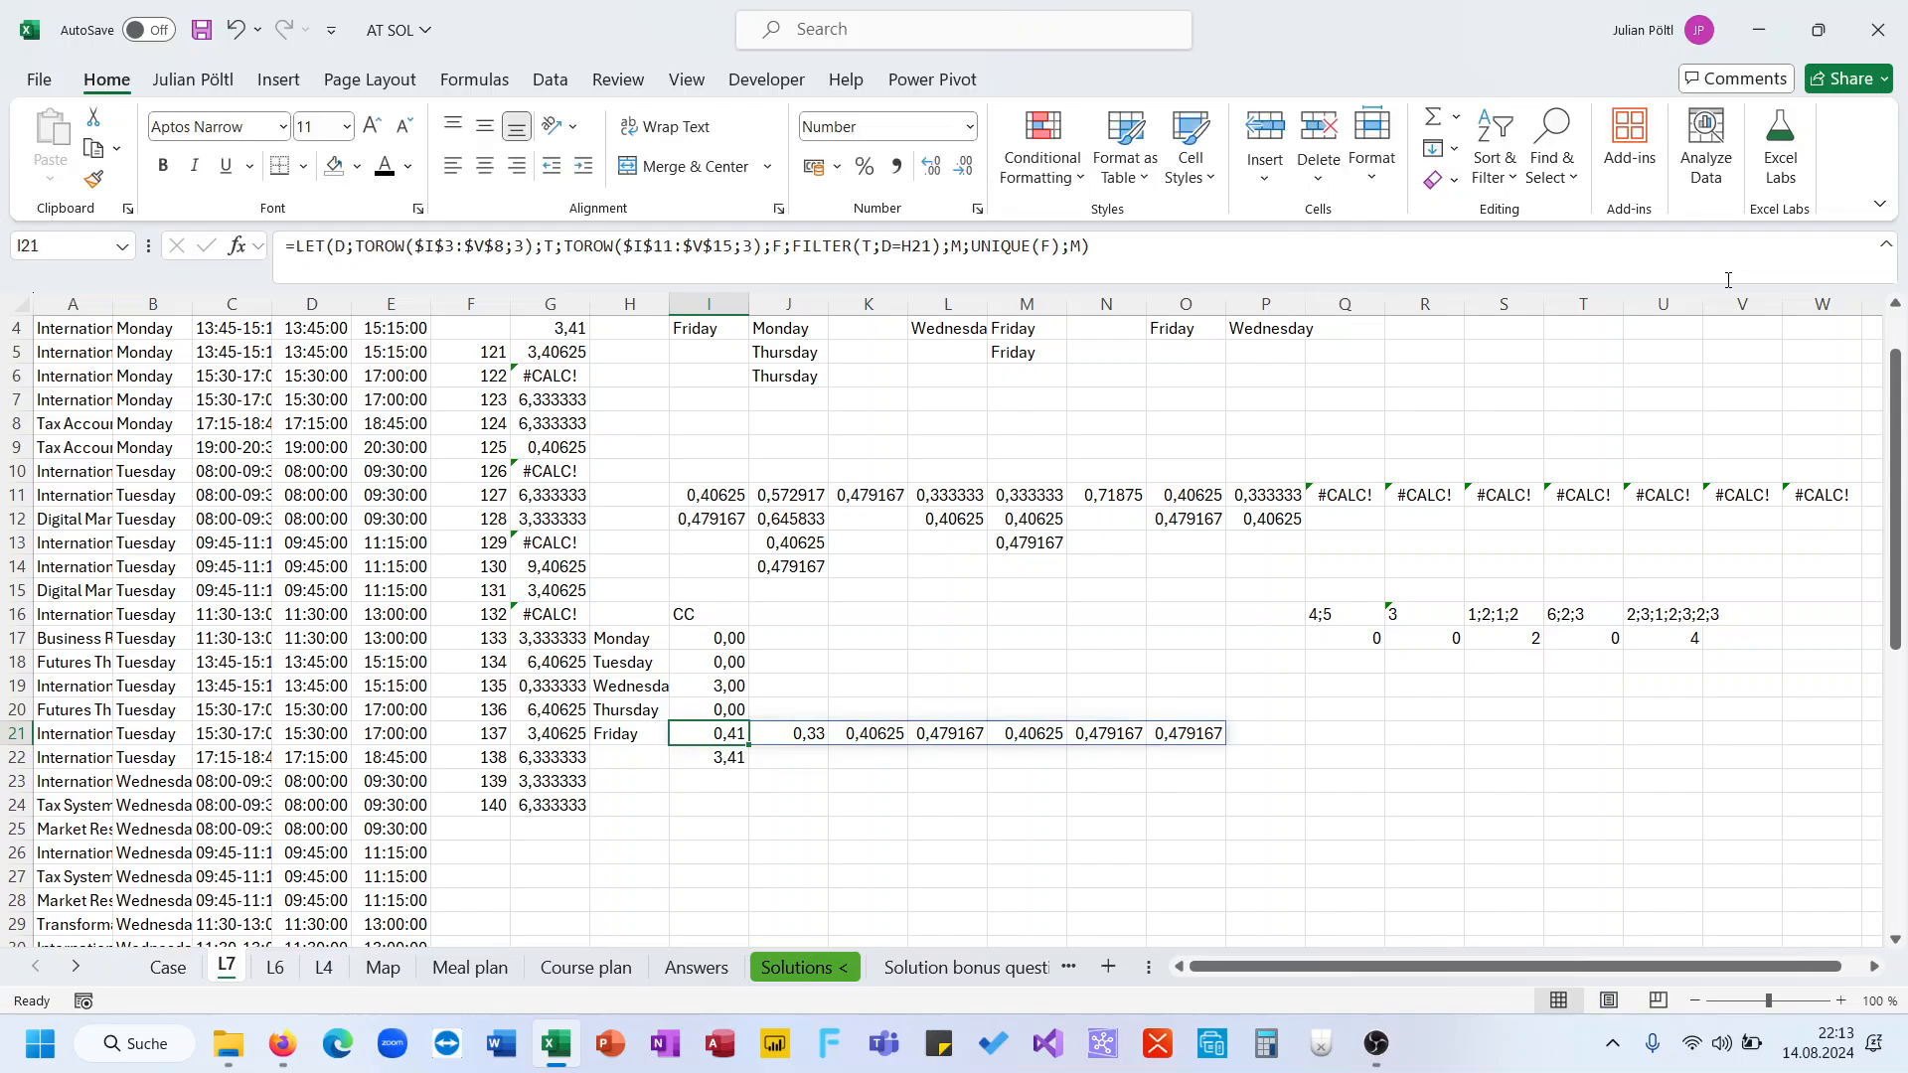
Examine the spilled unique course values along row 21
{"action": "key", "text": "Right"}
{"action": "key", "text": "Right"}
{"action": "key", "text": "Right"}
{"action": "key", "text": "Left"}
{"action": "key", "text": "Left"}
{"action": "key", "text": "Left"}
{"action": "left_click", "coordinate": [1090, 595]}
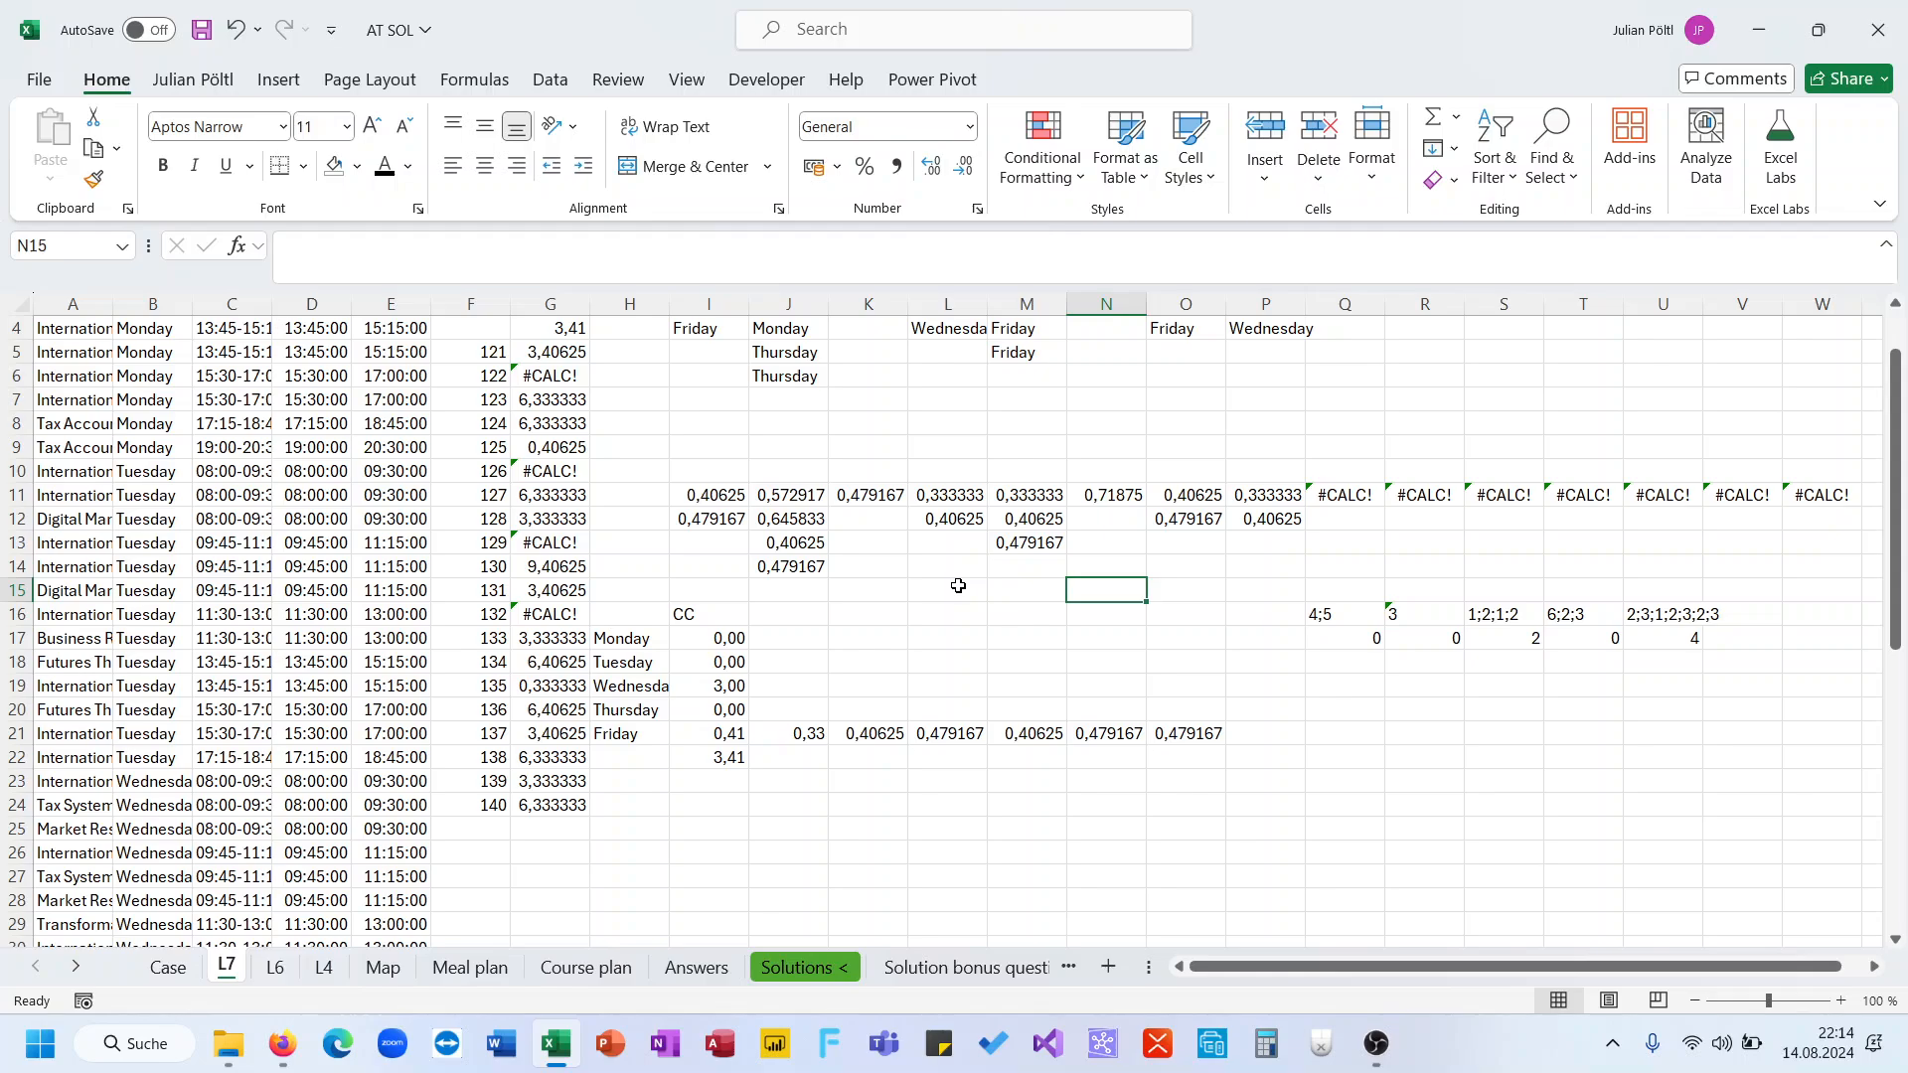
{"action": "left_click", "coordinate": [722, 735]}
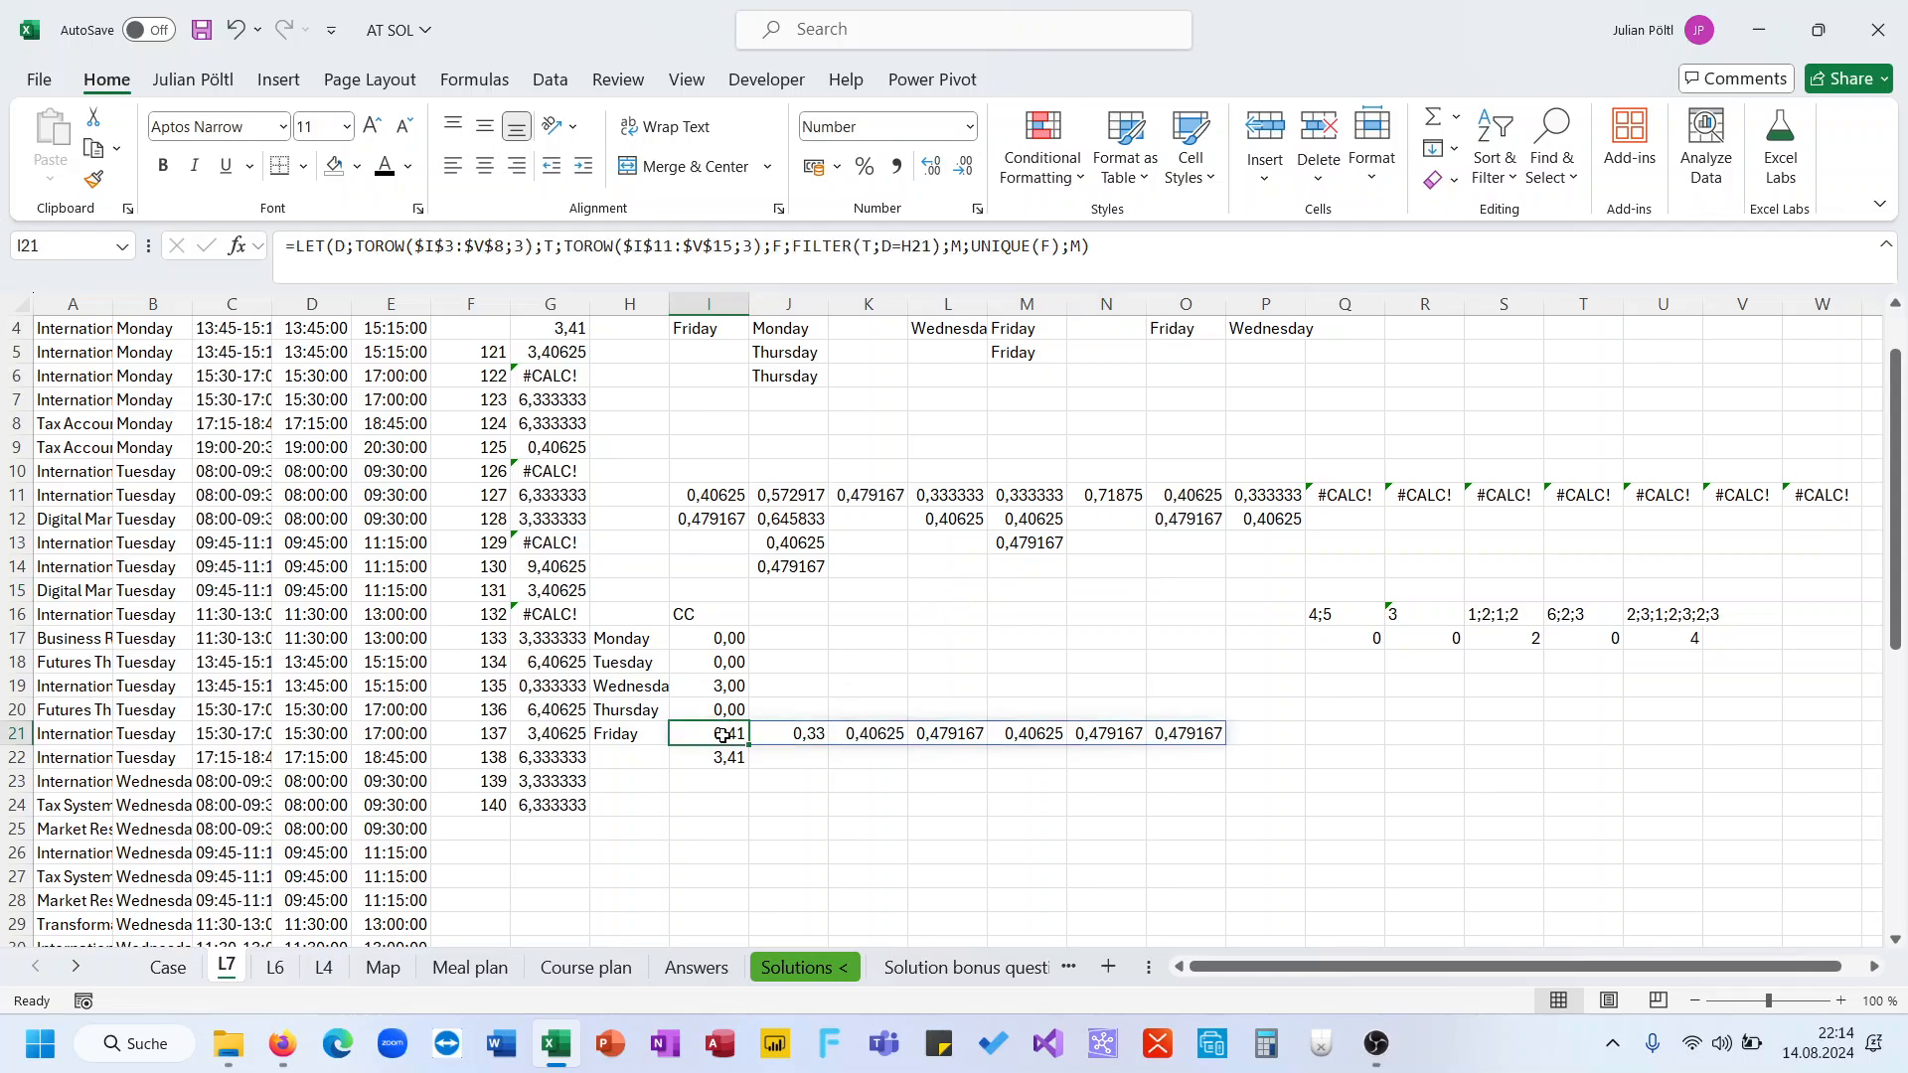
{"action": "left_click", "coordinate": [902, 733]}
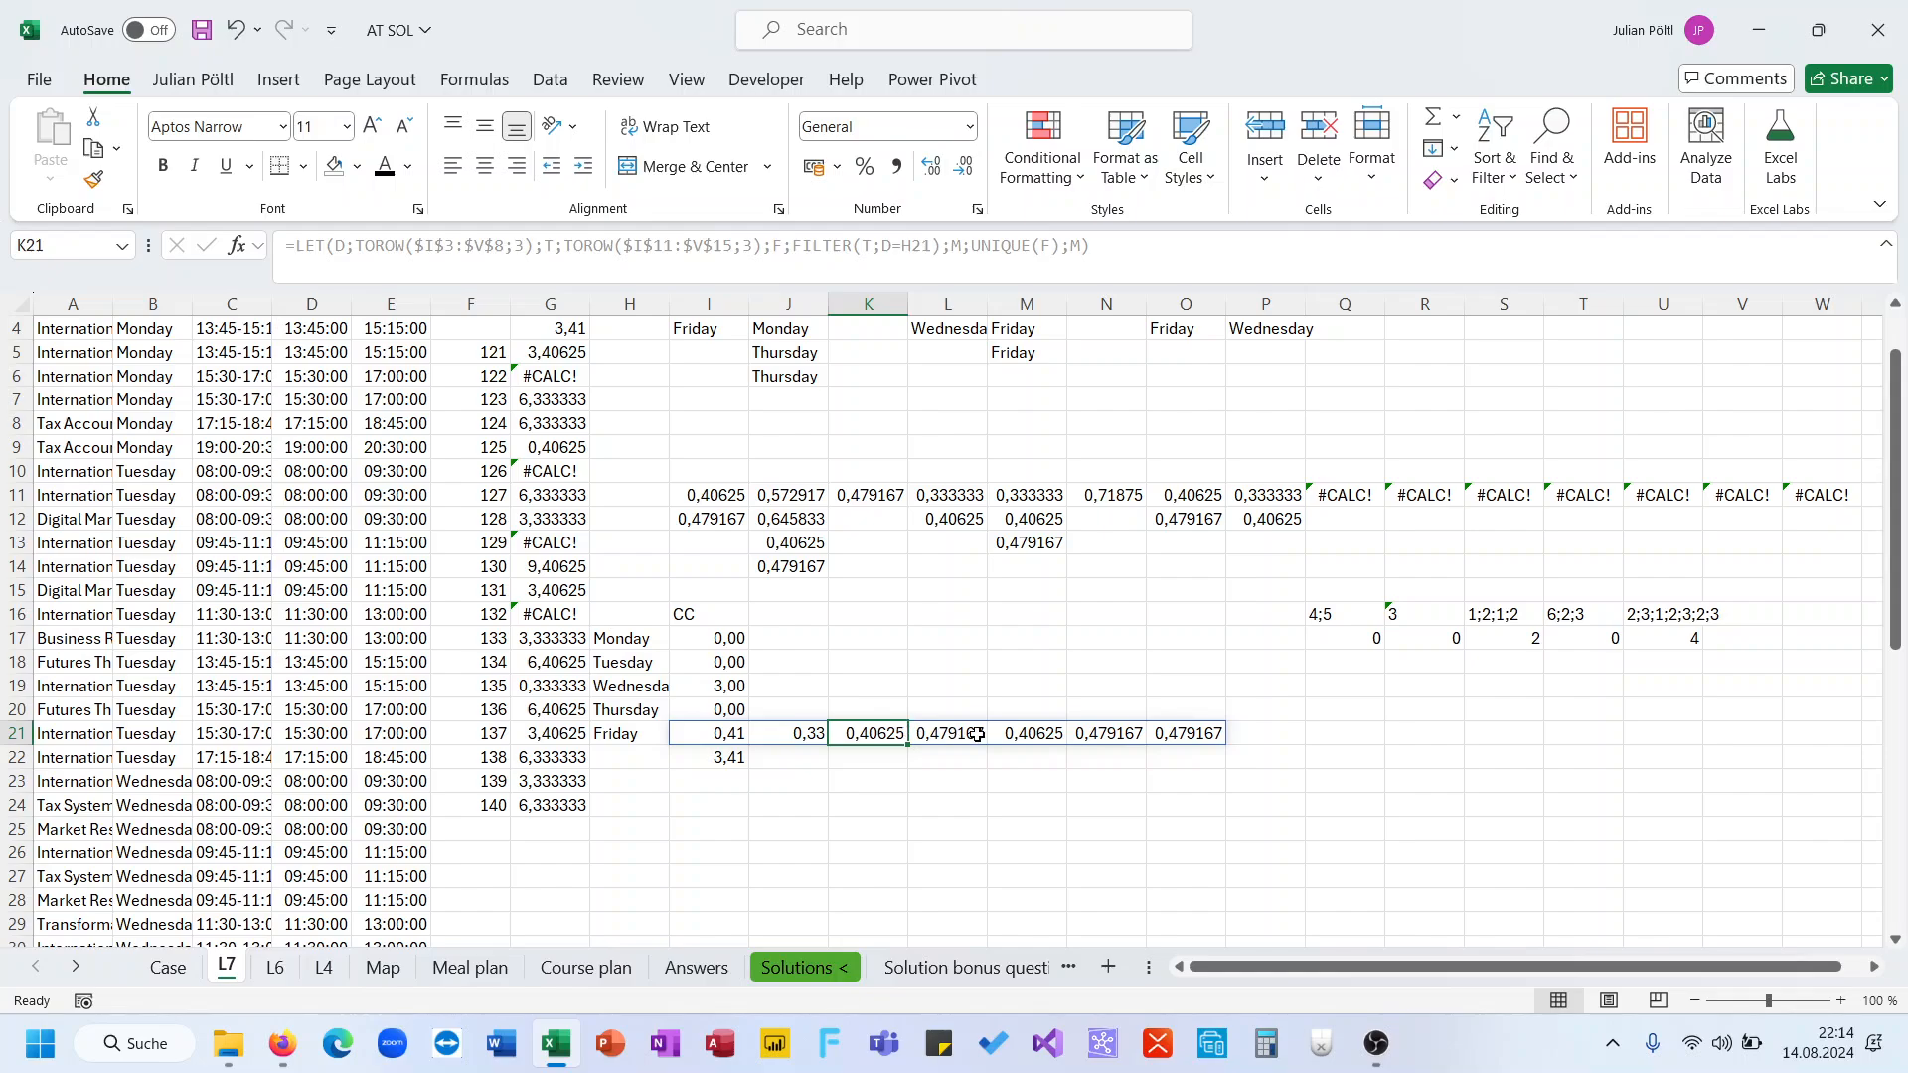
{"action": "left_click", "coordinate": [717, 740]}
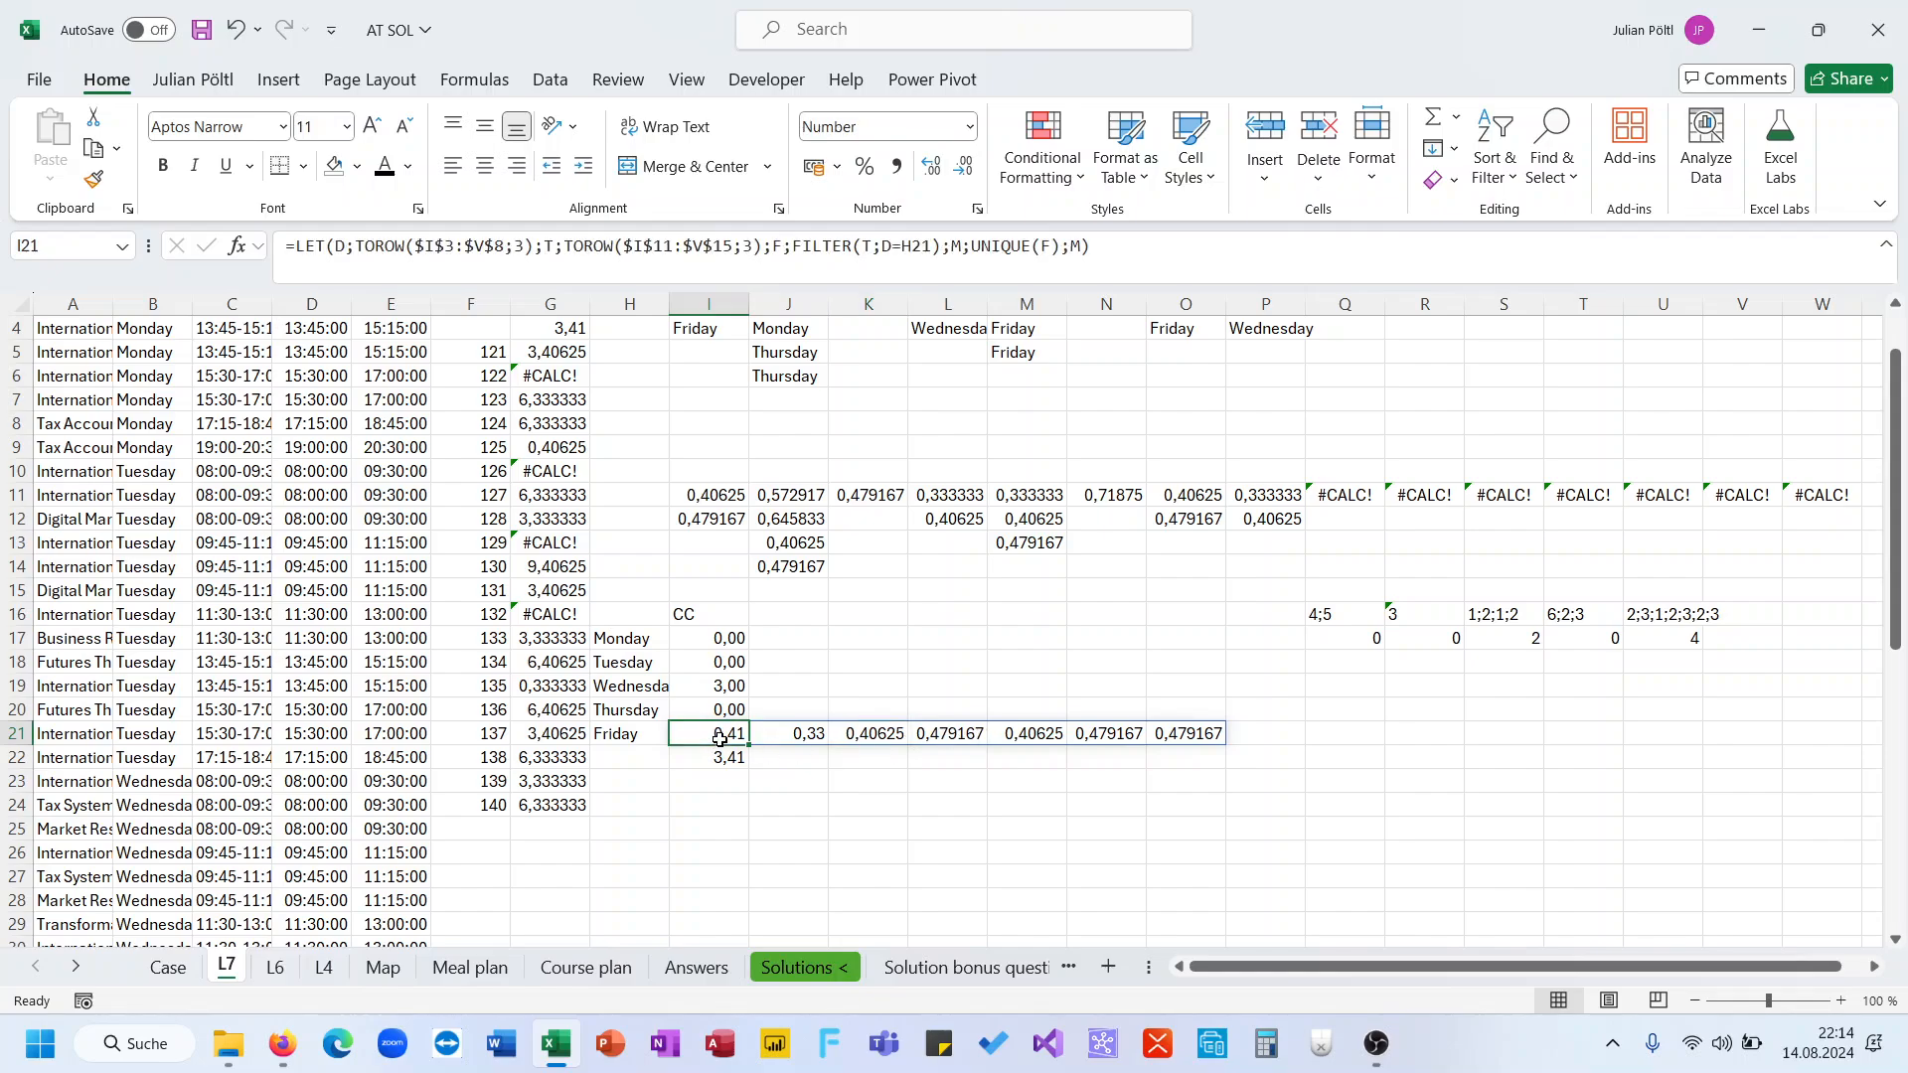
{"action": "left_click", "coordinate": [897, 740]}
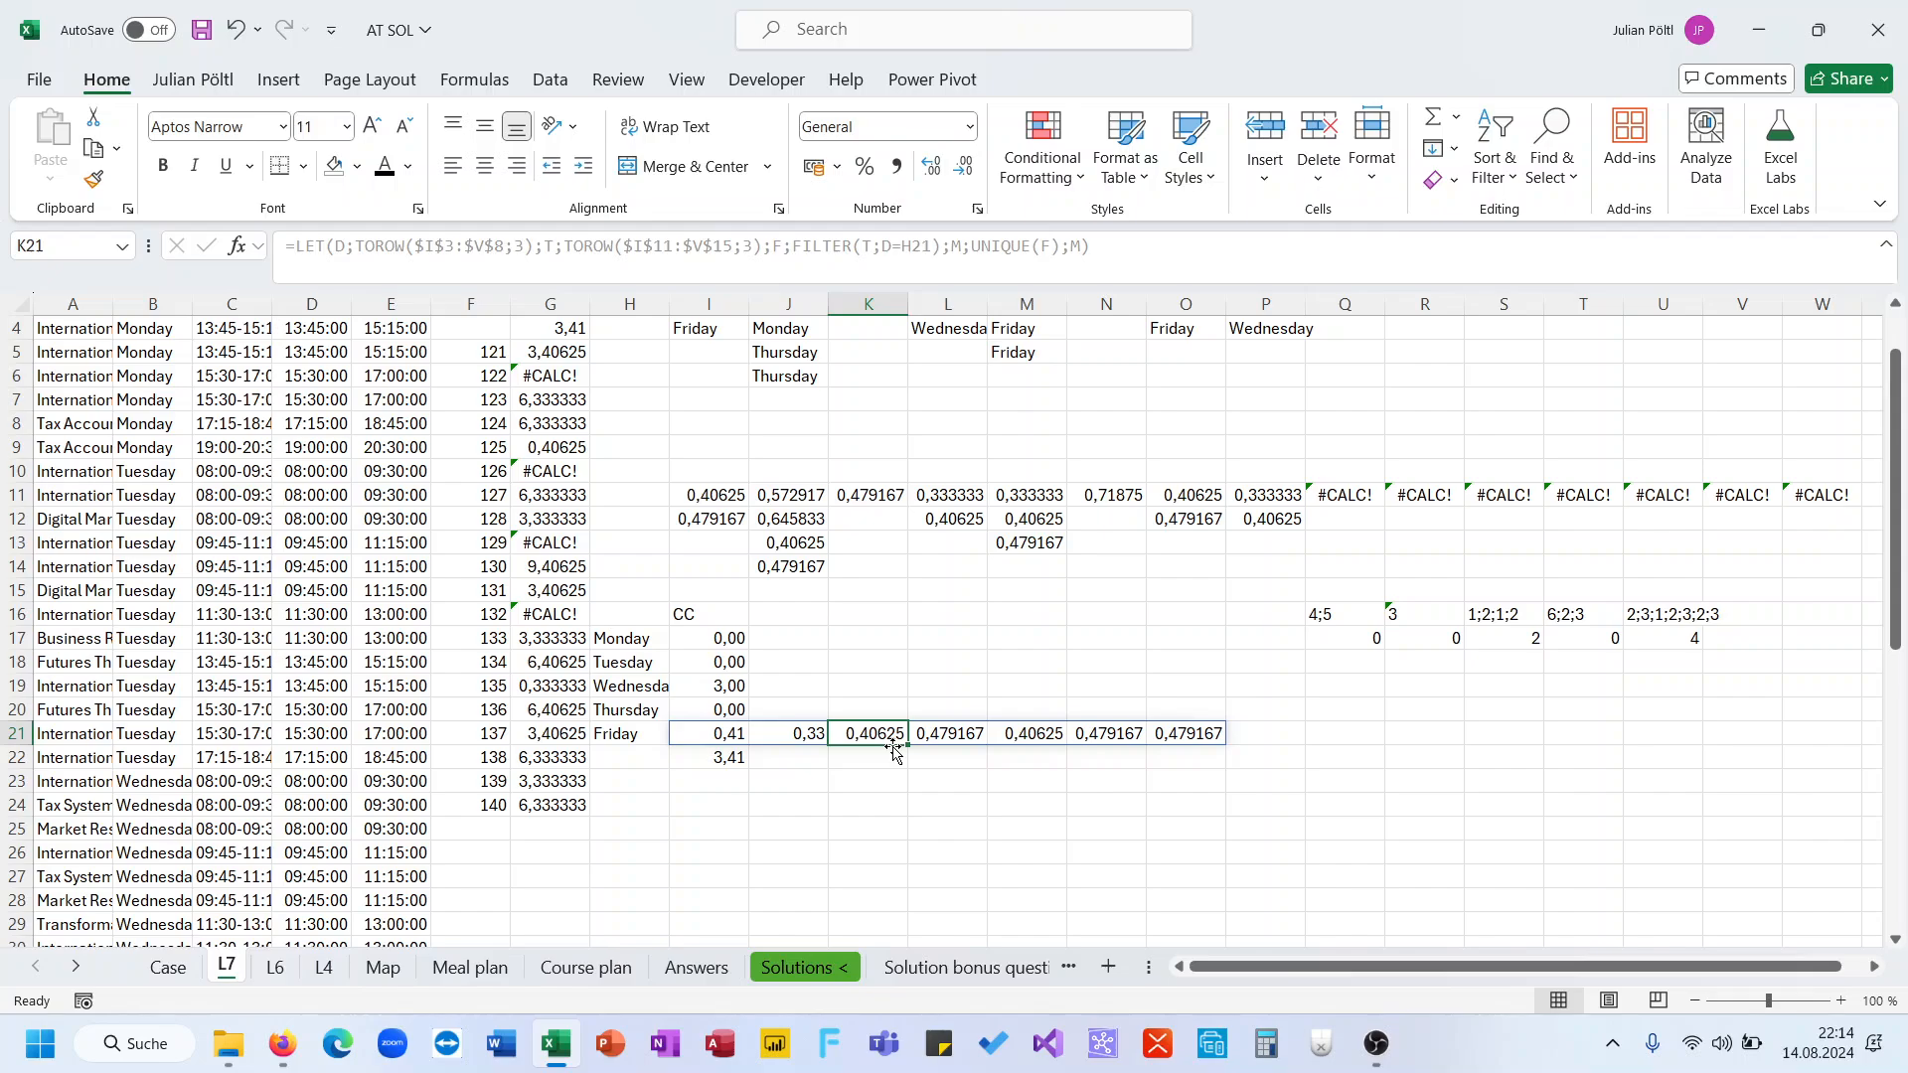
Inspect the Start and End time formulas in columns D and E
{"action": "left_click", "coordinate": [308, 686]}
{"action": "scroll", "coordinate": [308, 517], "scroll_direction": "up", "scroll_amount": 1}
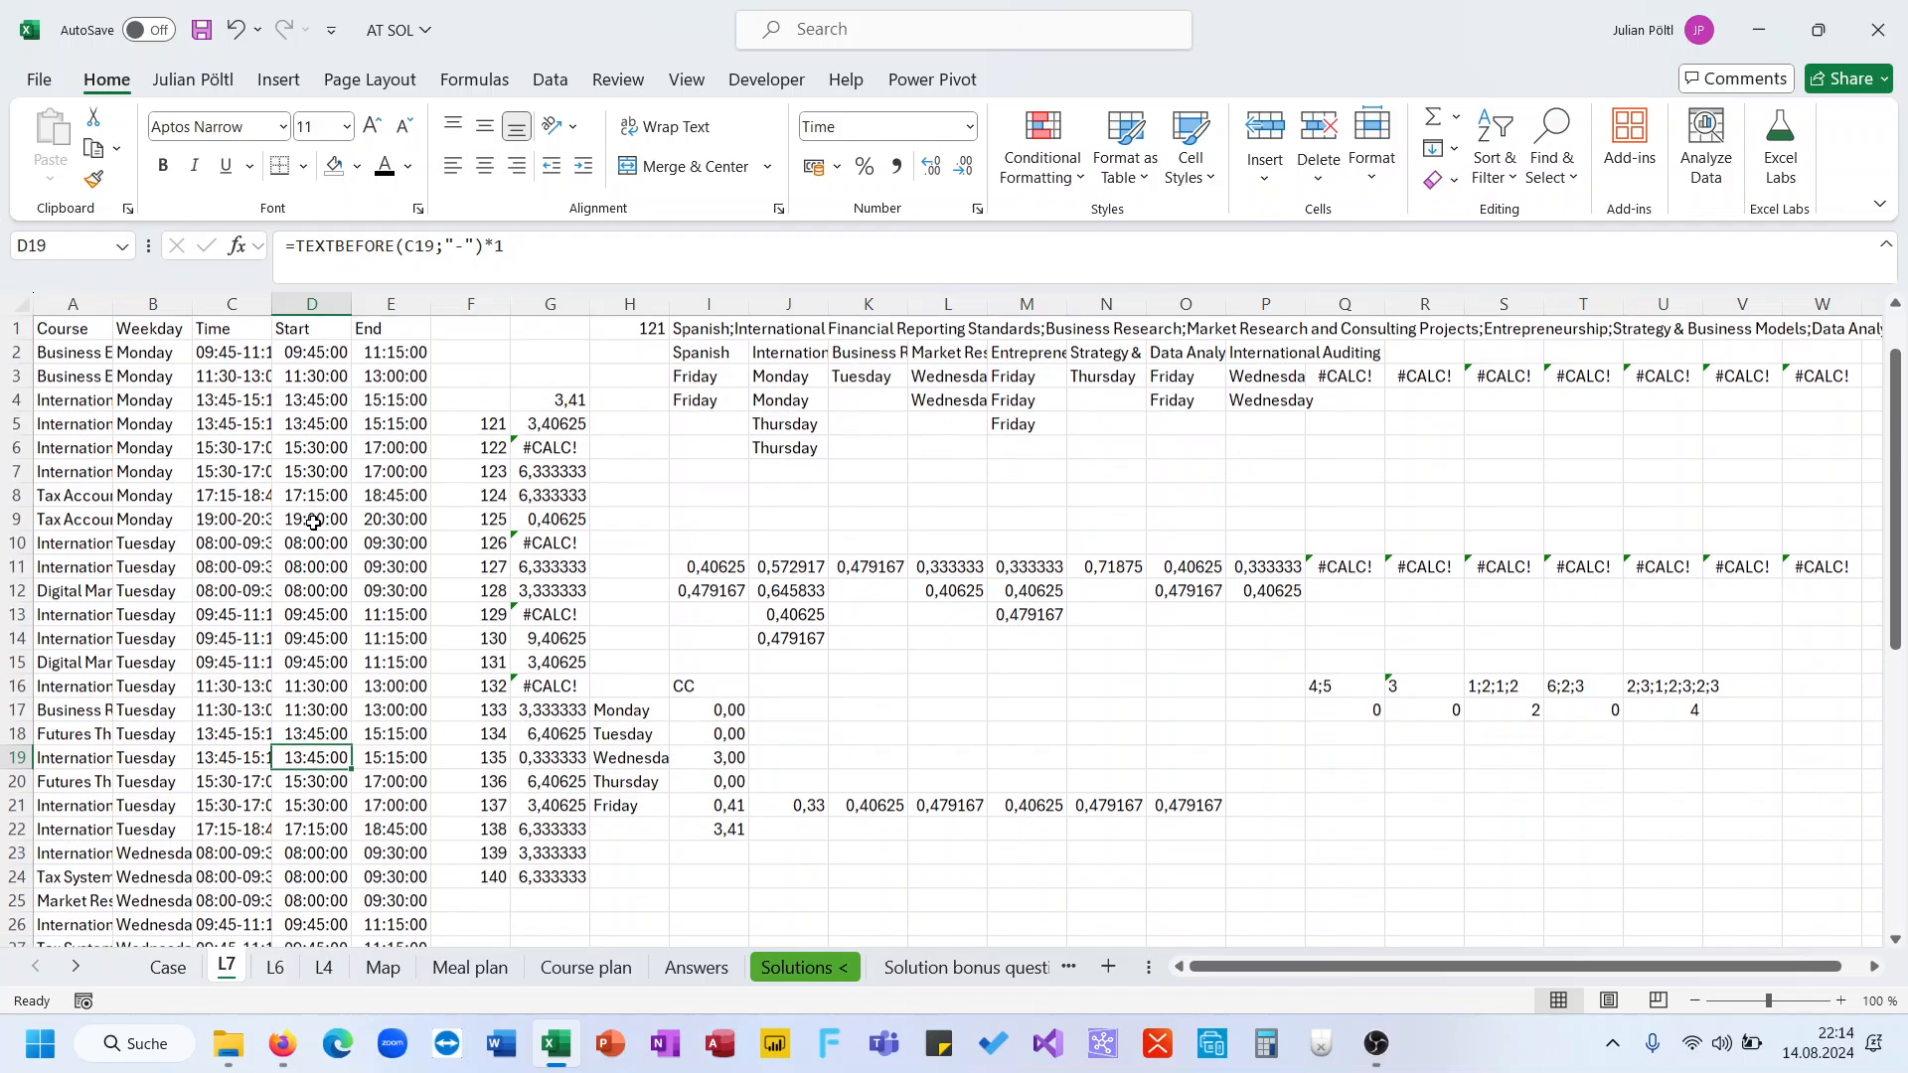
{"action": "left_click", "coordinate": [318, 352]}
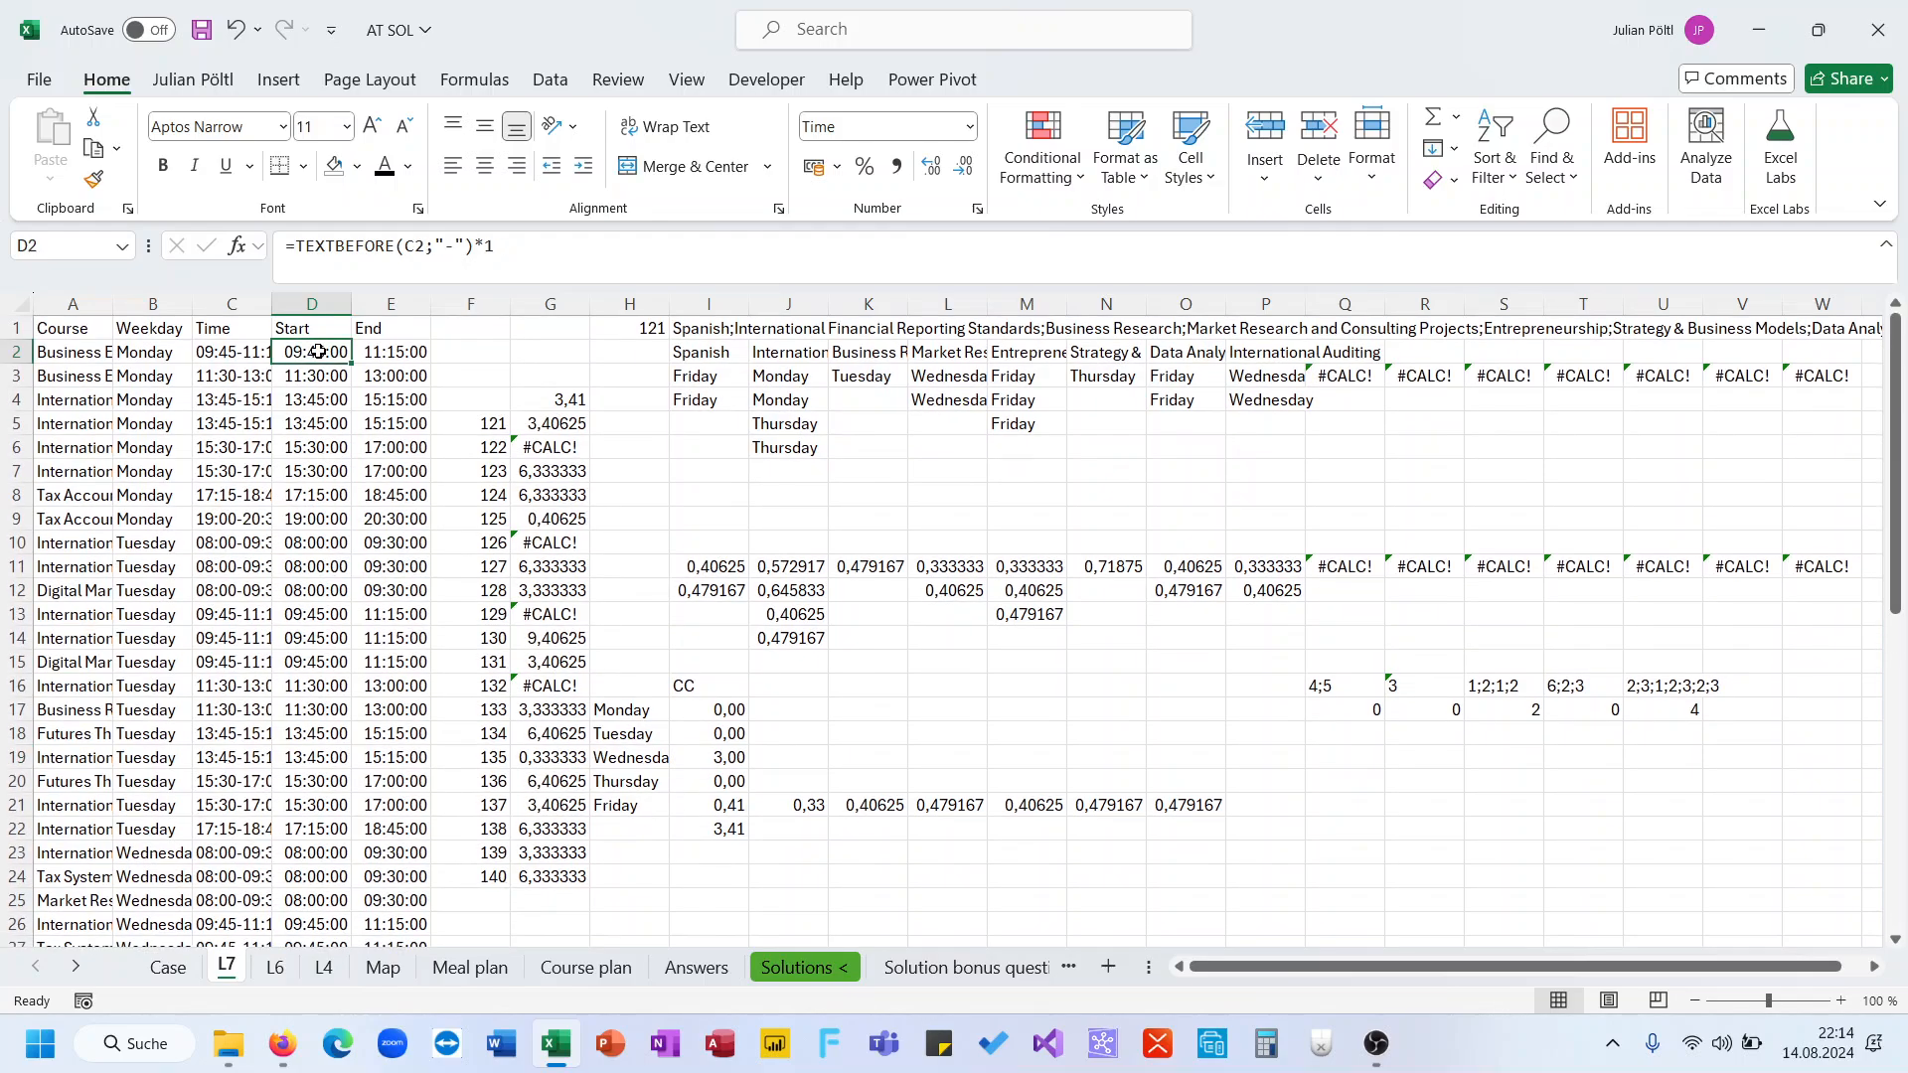
{"action": "key", "text": "ctrl+Down"}
{"action": "key", "text": "ctrl+Up"}
{"action": "key", "text": "shift+Down"}
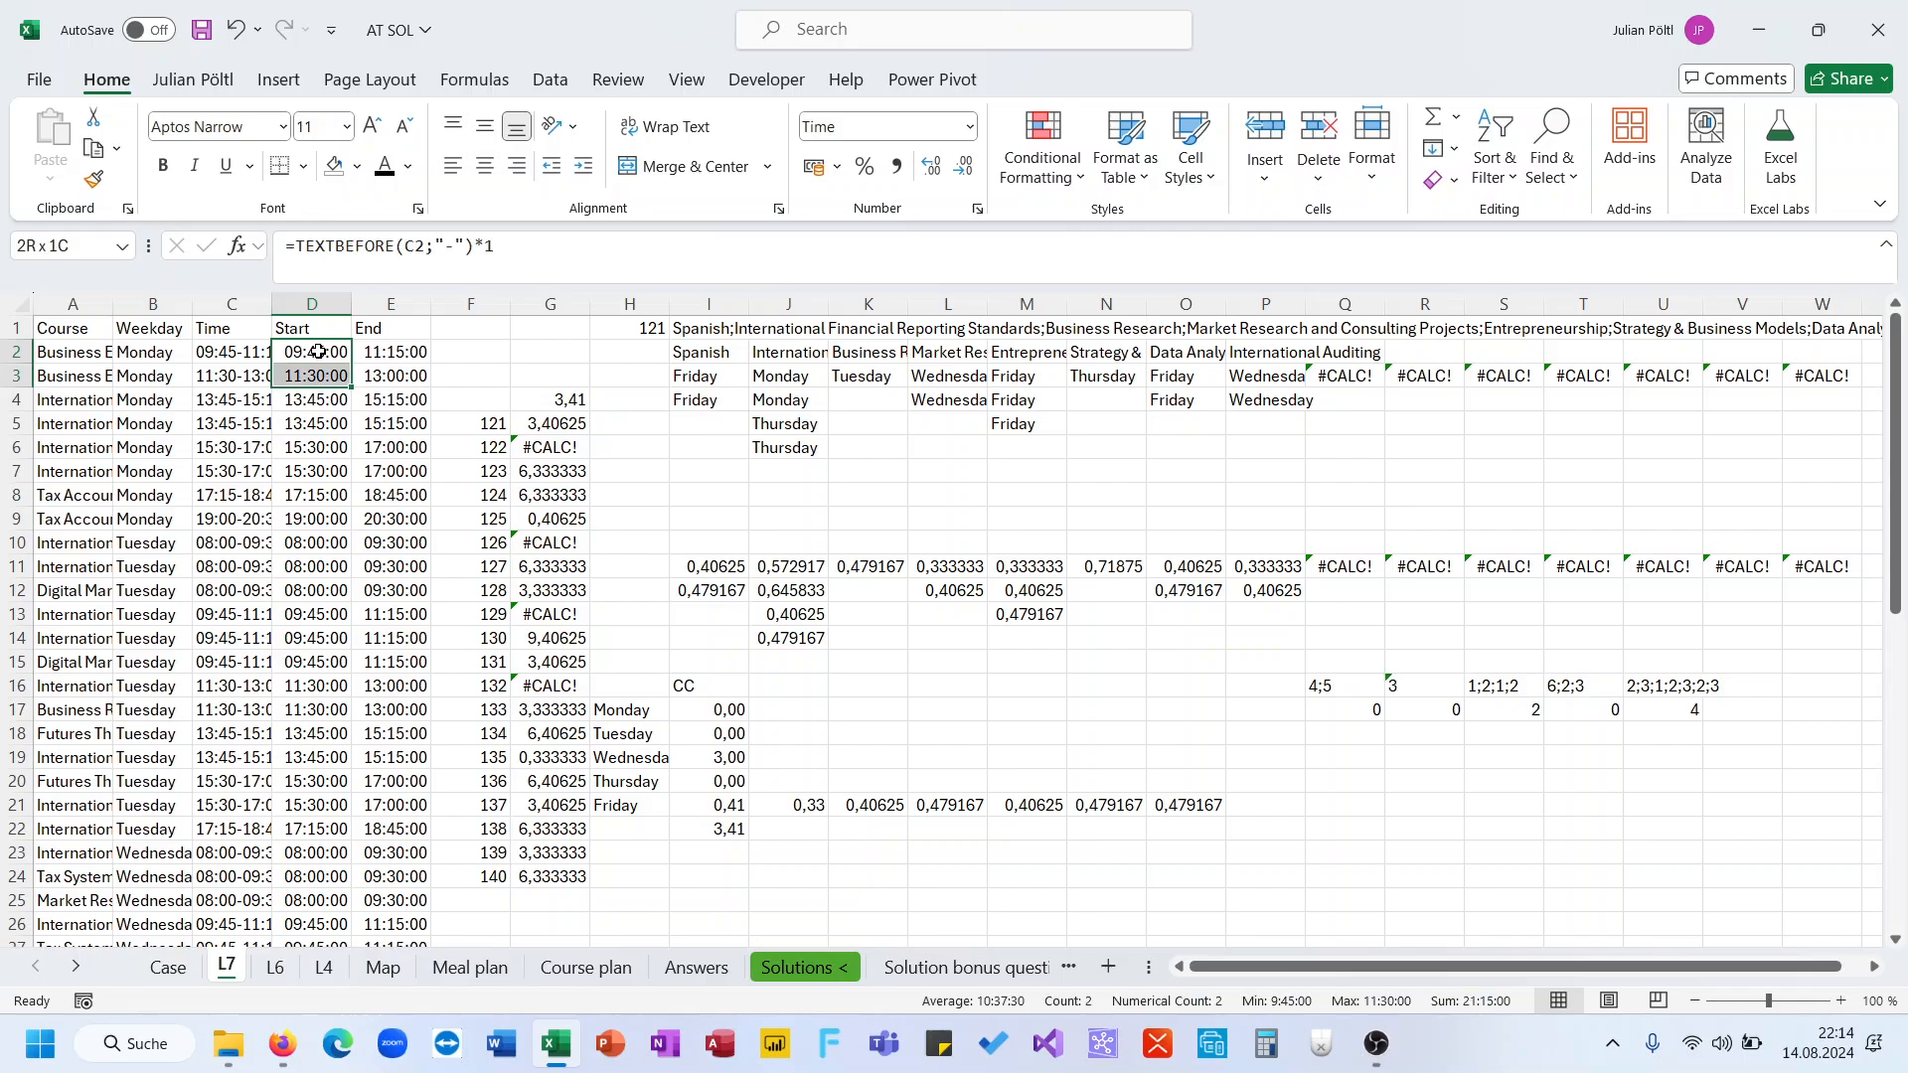
{"action": "key", "text": "shift+Down"}
{"action": "key", "text": "shift+Down"}
{"action": "key", "text": "shift+Down"}
{"action": "key", "text": "shift+Down"}
{"action": "key", "text": "shift+Down"}
{"action": "key", "text": "shift+Down"}
{"action": "key", "text": "shift+Down"}
{"action": "key", "text": "shift+Down"}
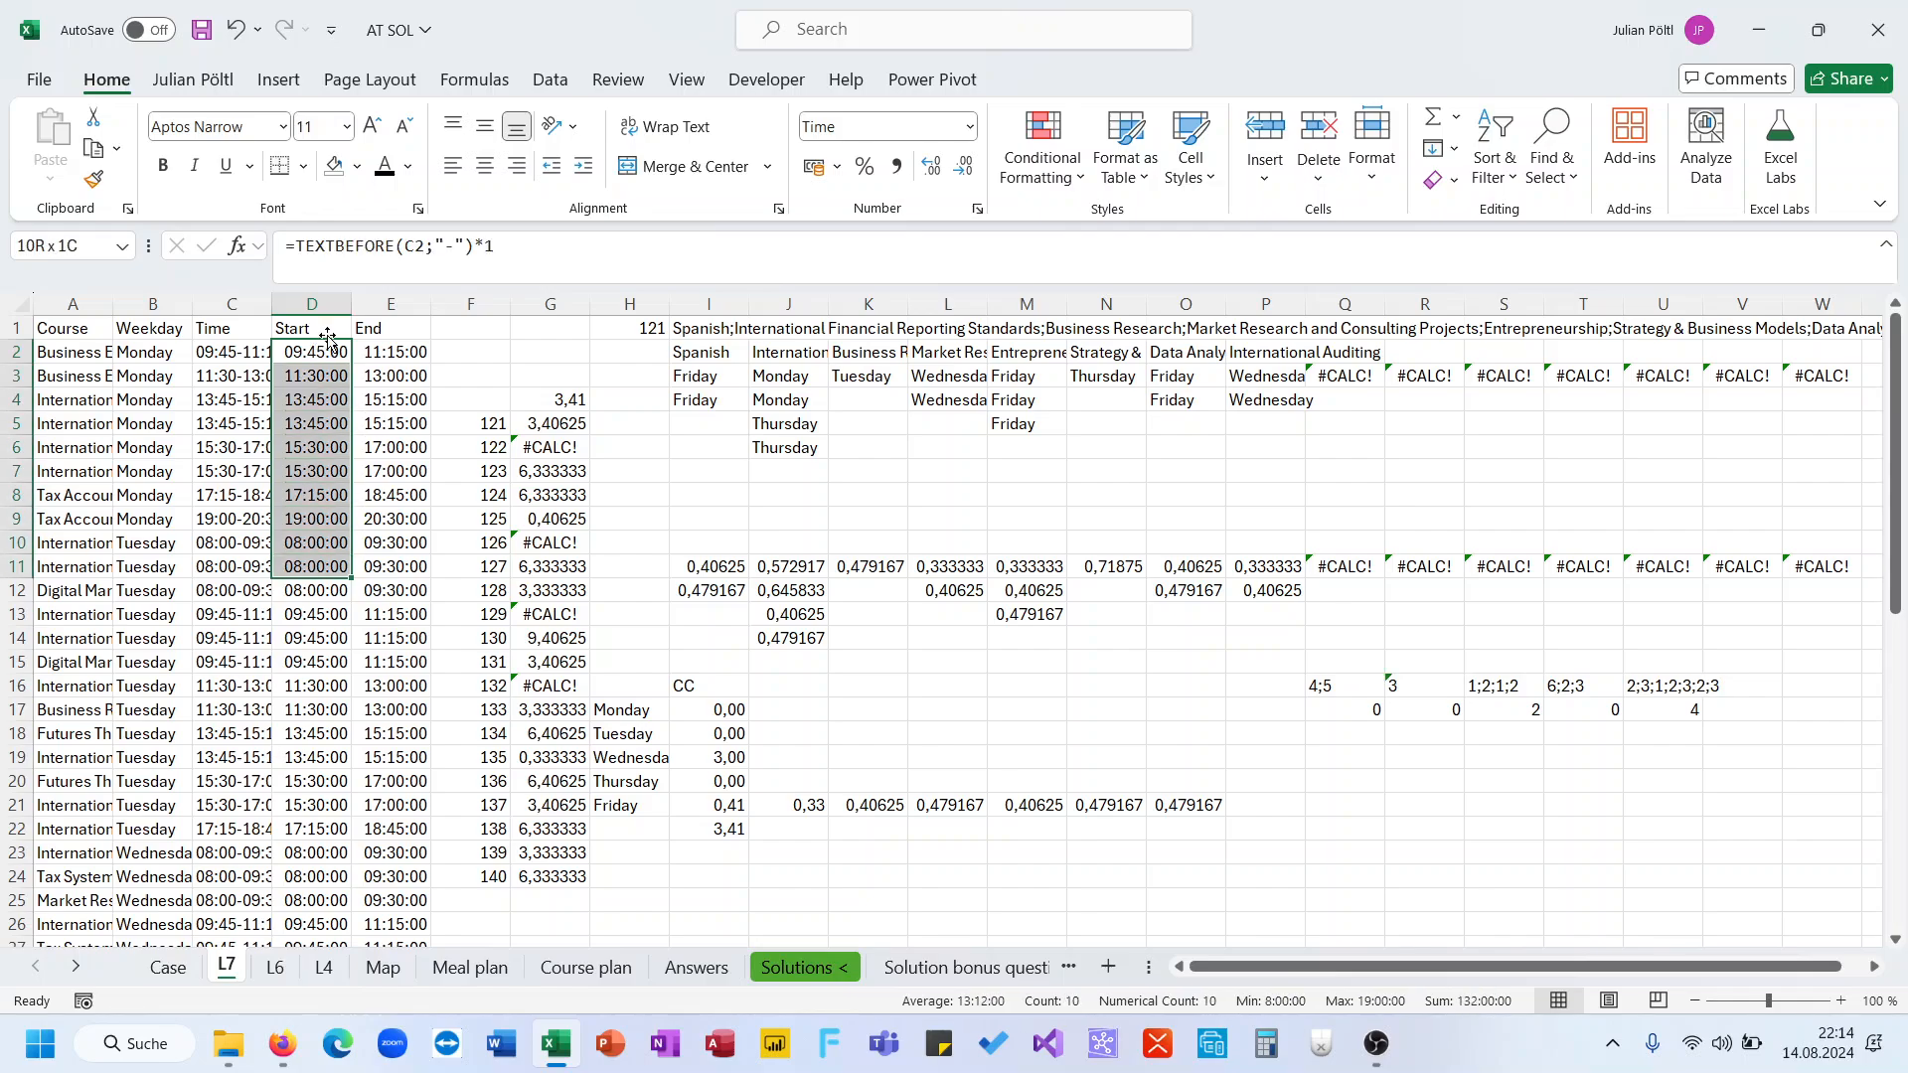
{"action": "left_click", "coordinate": [320, 353]}
{"action": "key", "text": "Right"}
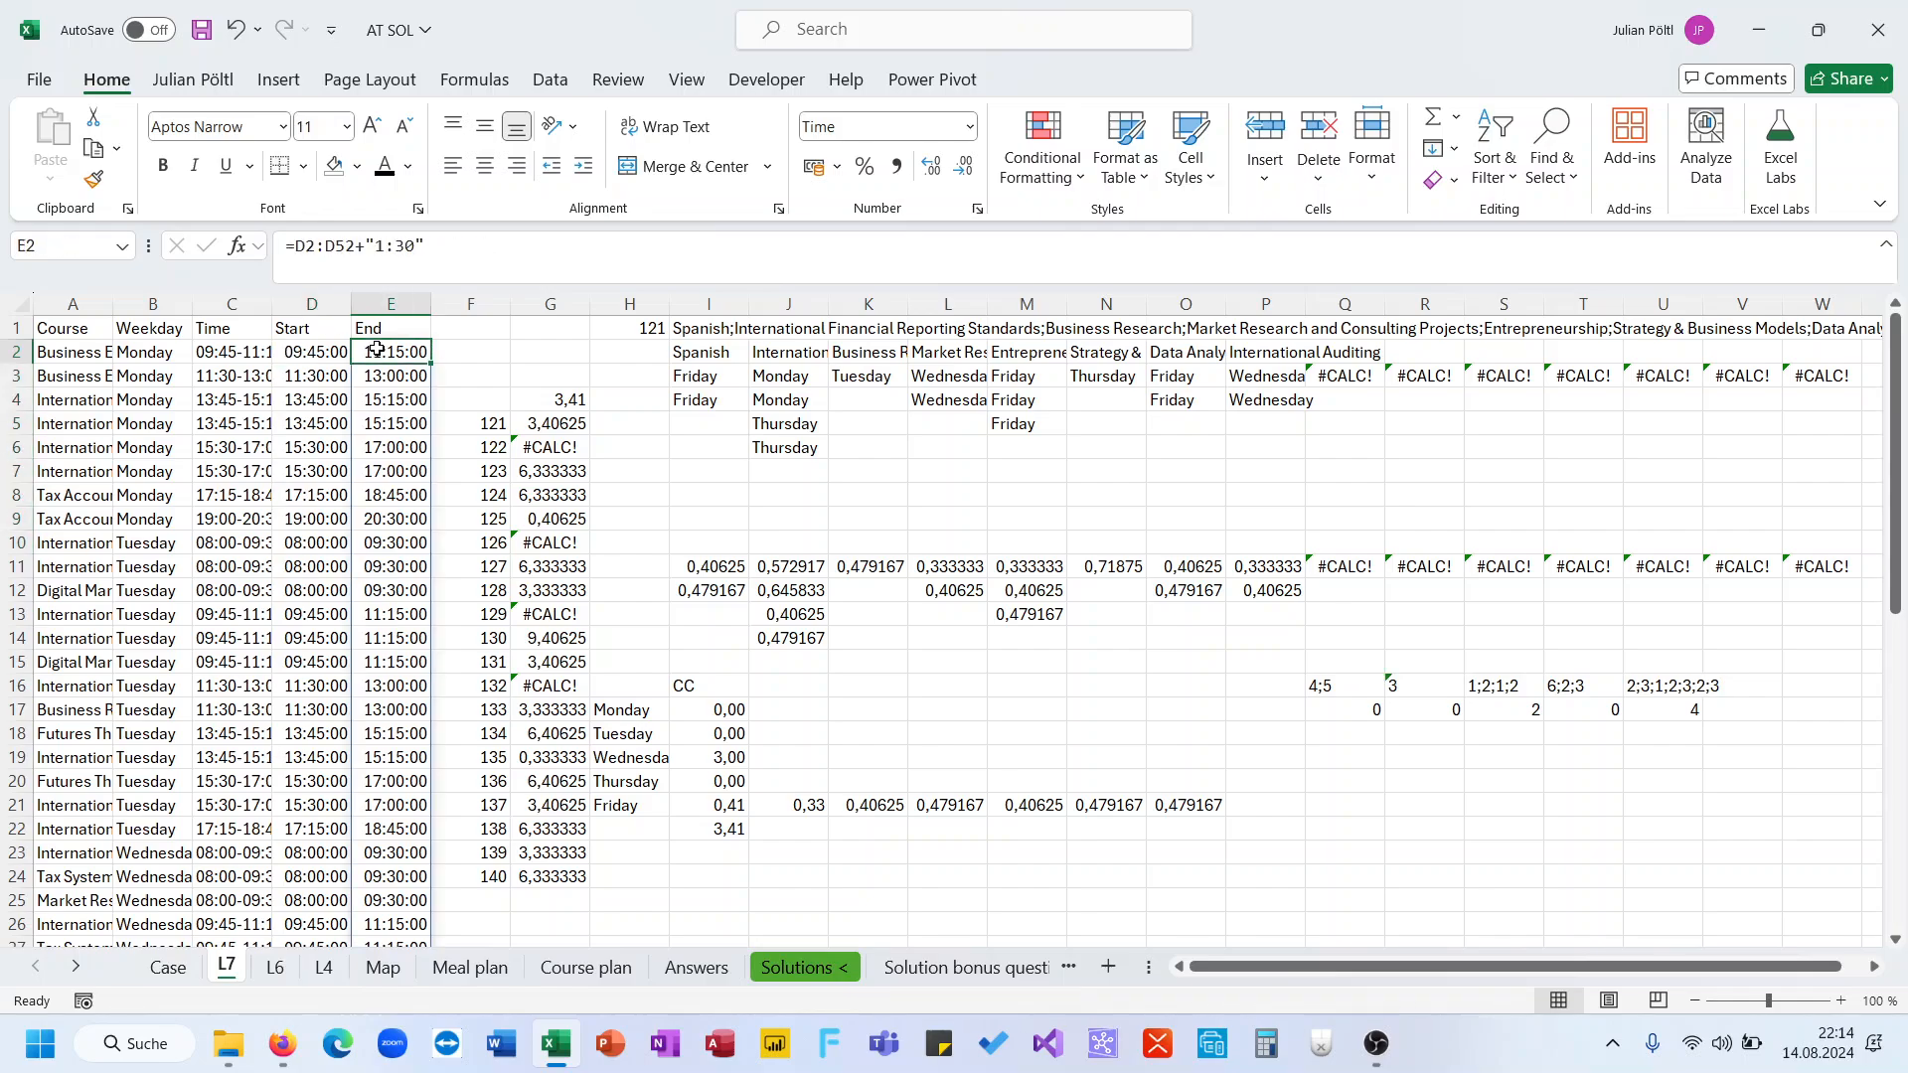
Clear the whole End time column E
{"action": "left_click", "coordinate": [320, 353]}
{"action": "left_click", "coordinate": [397, 353]}
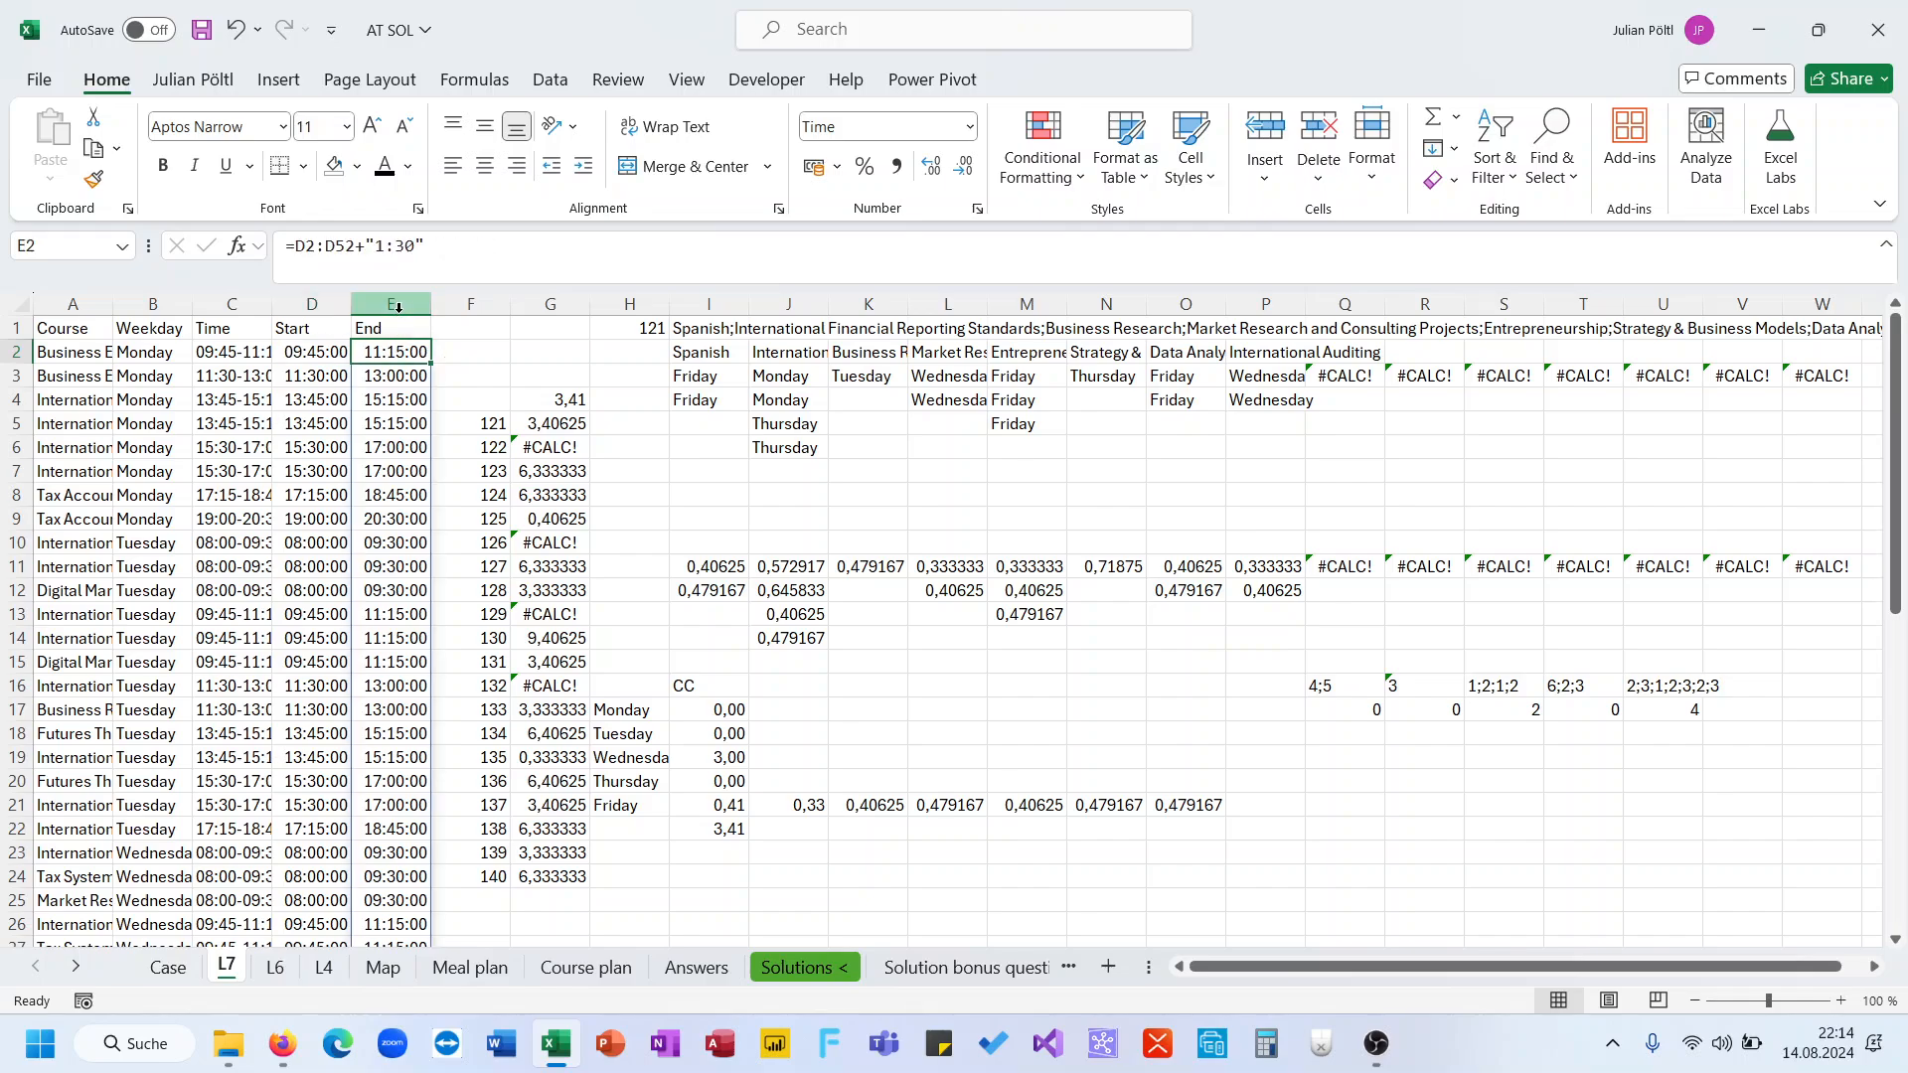
{"action": "left_click", "coordinate": [397, 304]}
{"action": "key", "text": "Delete"}
Review the FILTER formula in I11 and the Start formula in D2 without changing them
{"action": "left_click", "coordinate": [318, 351]}
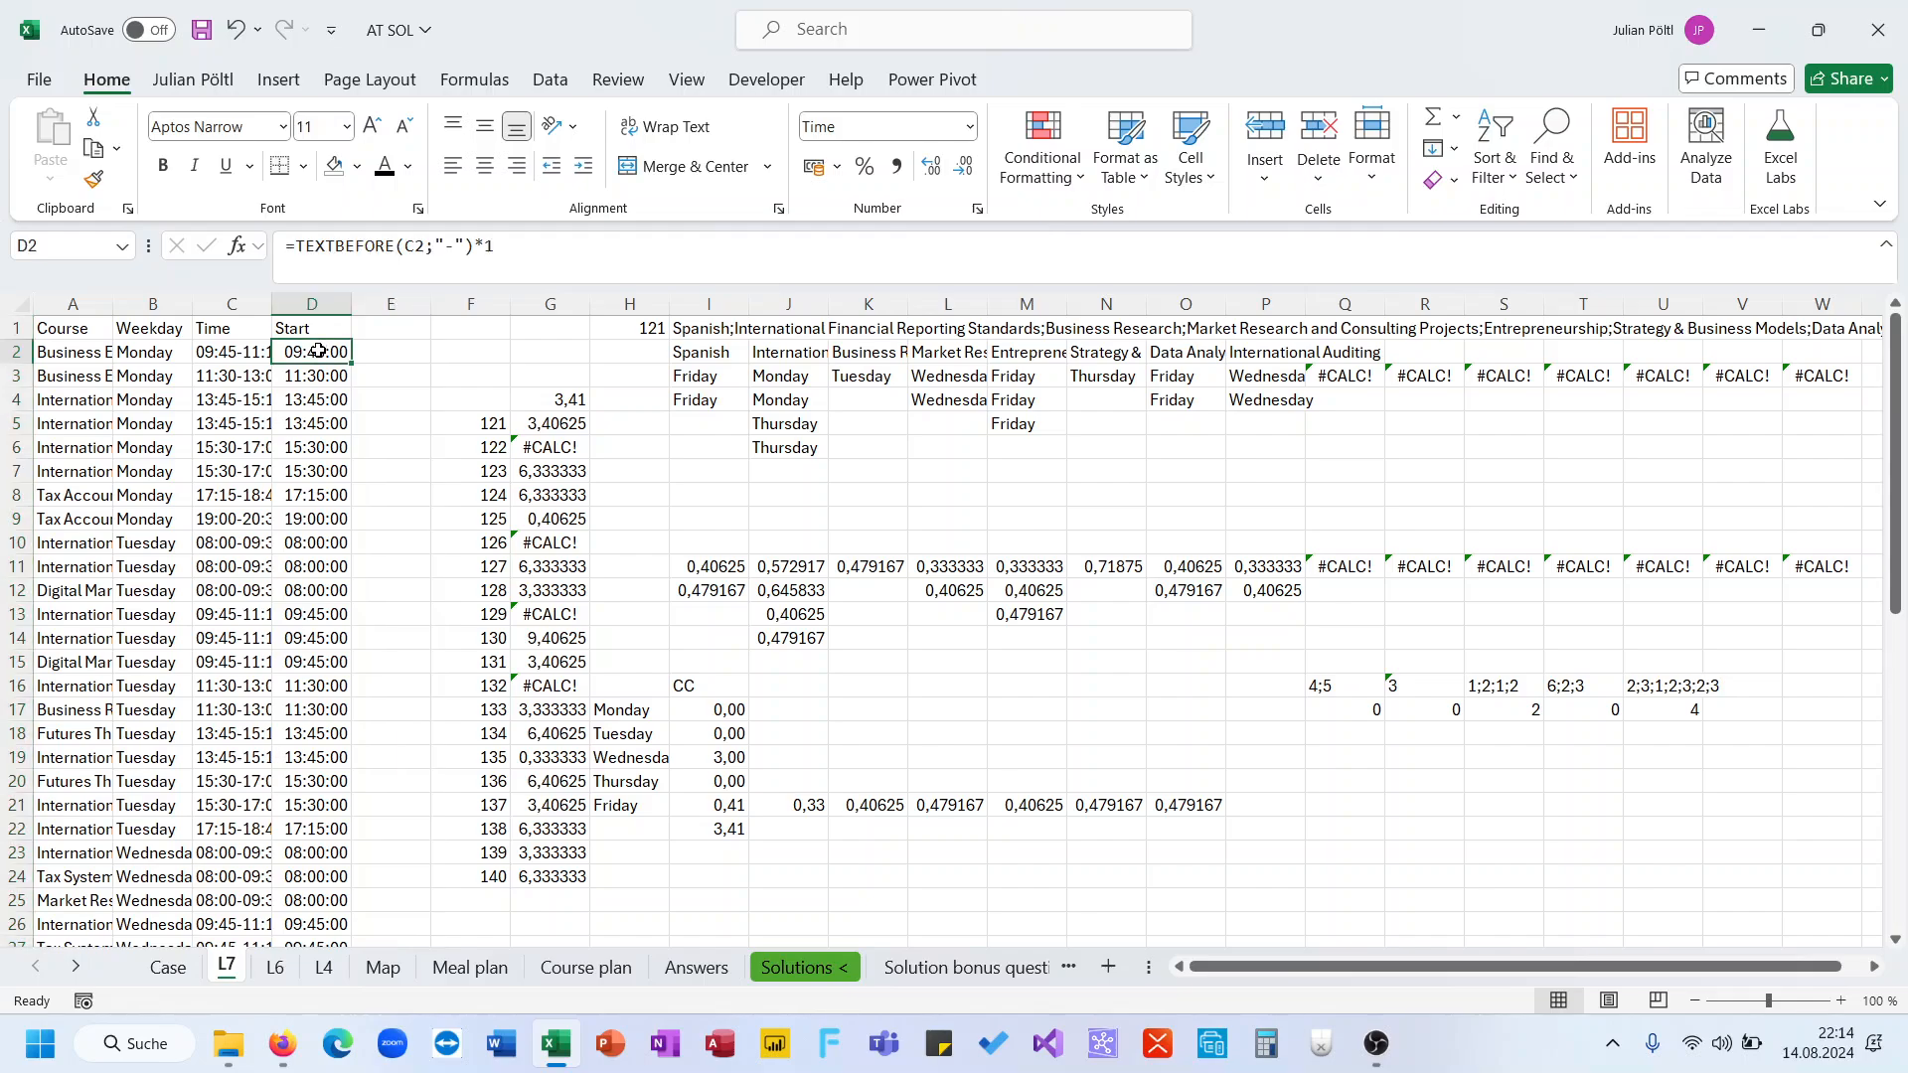
{"action": "left_click", "coordinate": [720, 572]}
{"action": "left_click", "coordinate": [725, 255]}
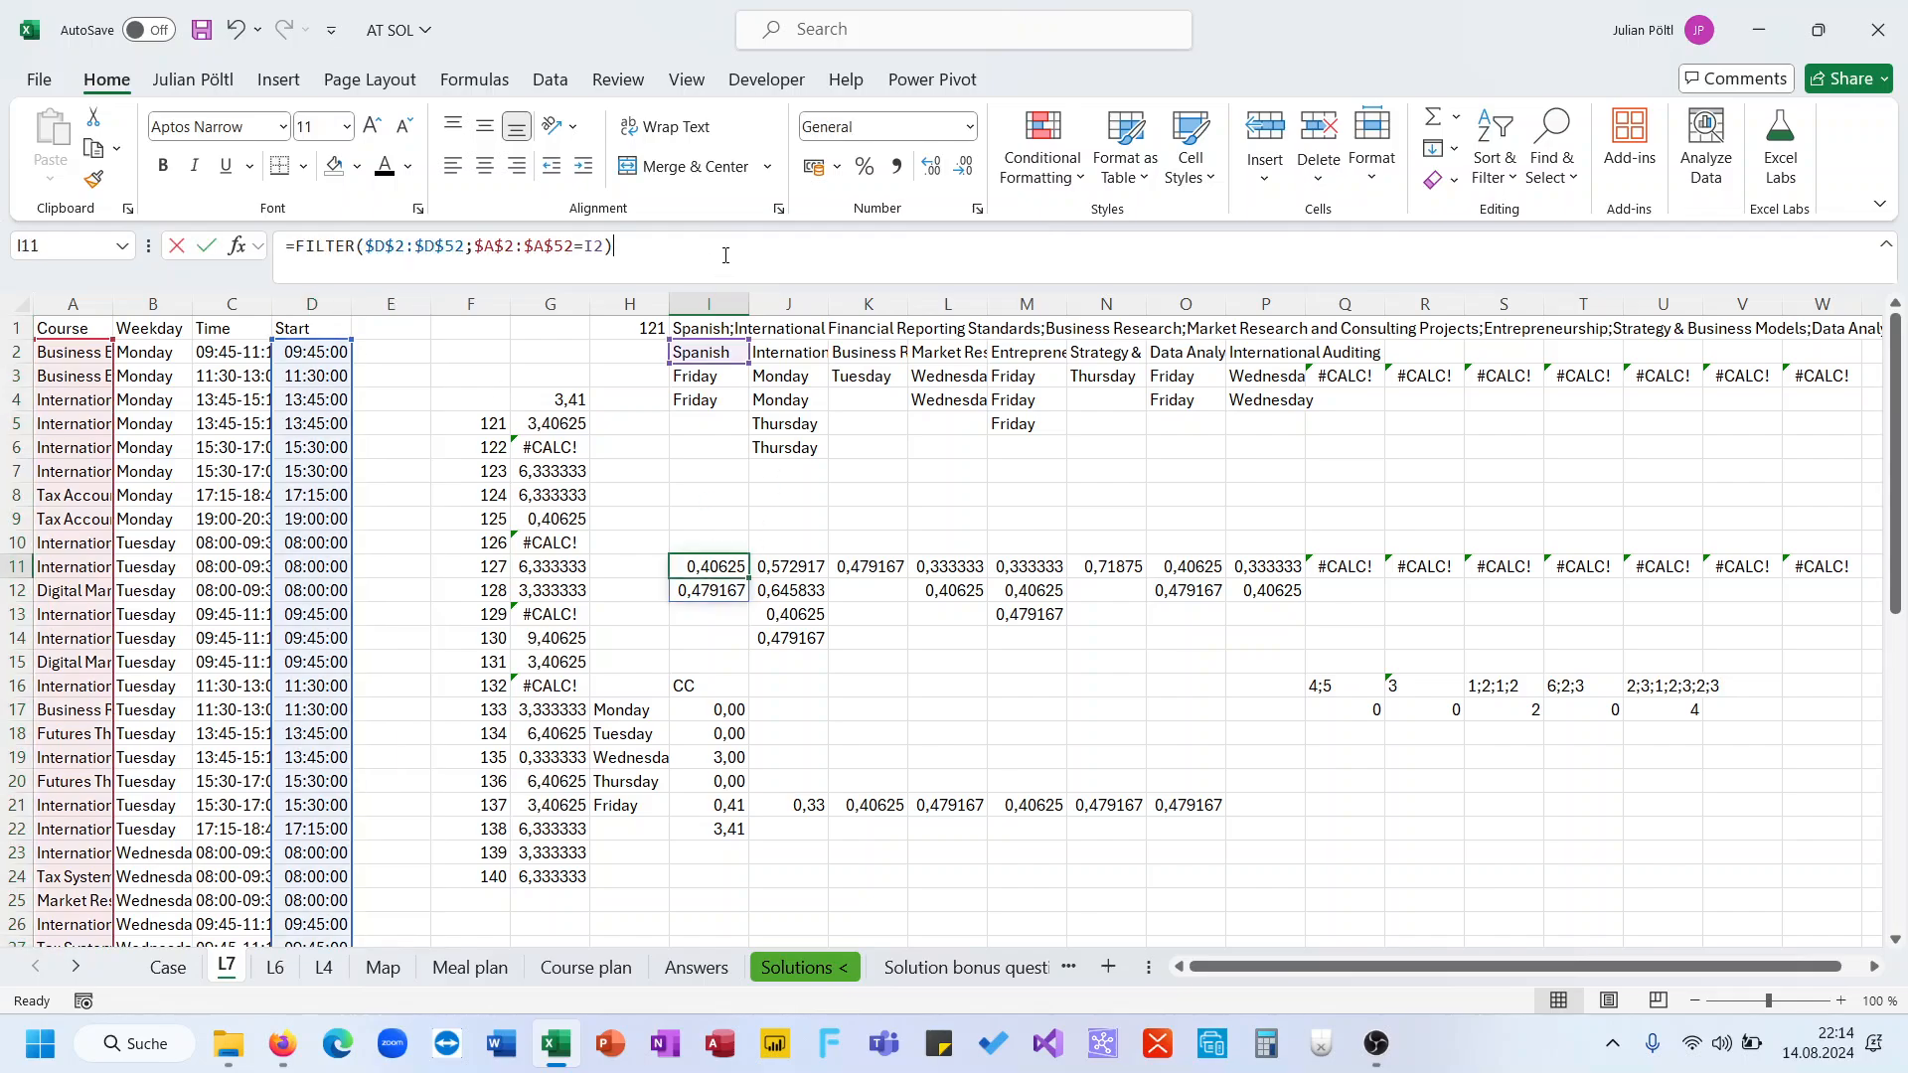
{"action": "key", "text": "Escape"}
{"action": "left_click", "coordinate": [314, 353]}
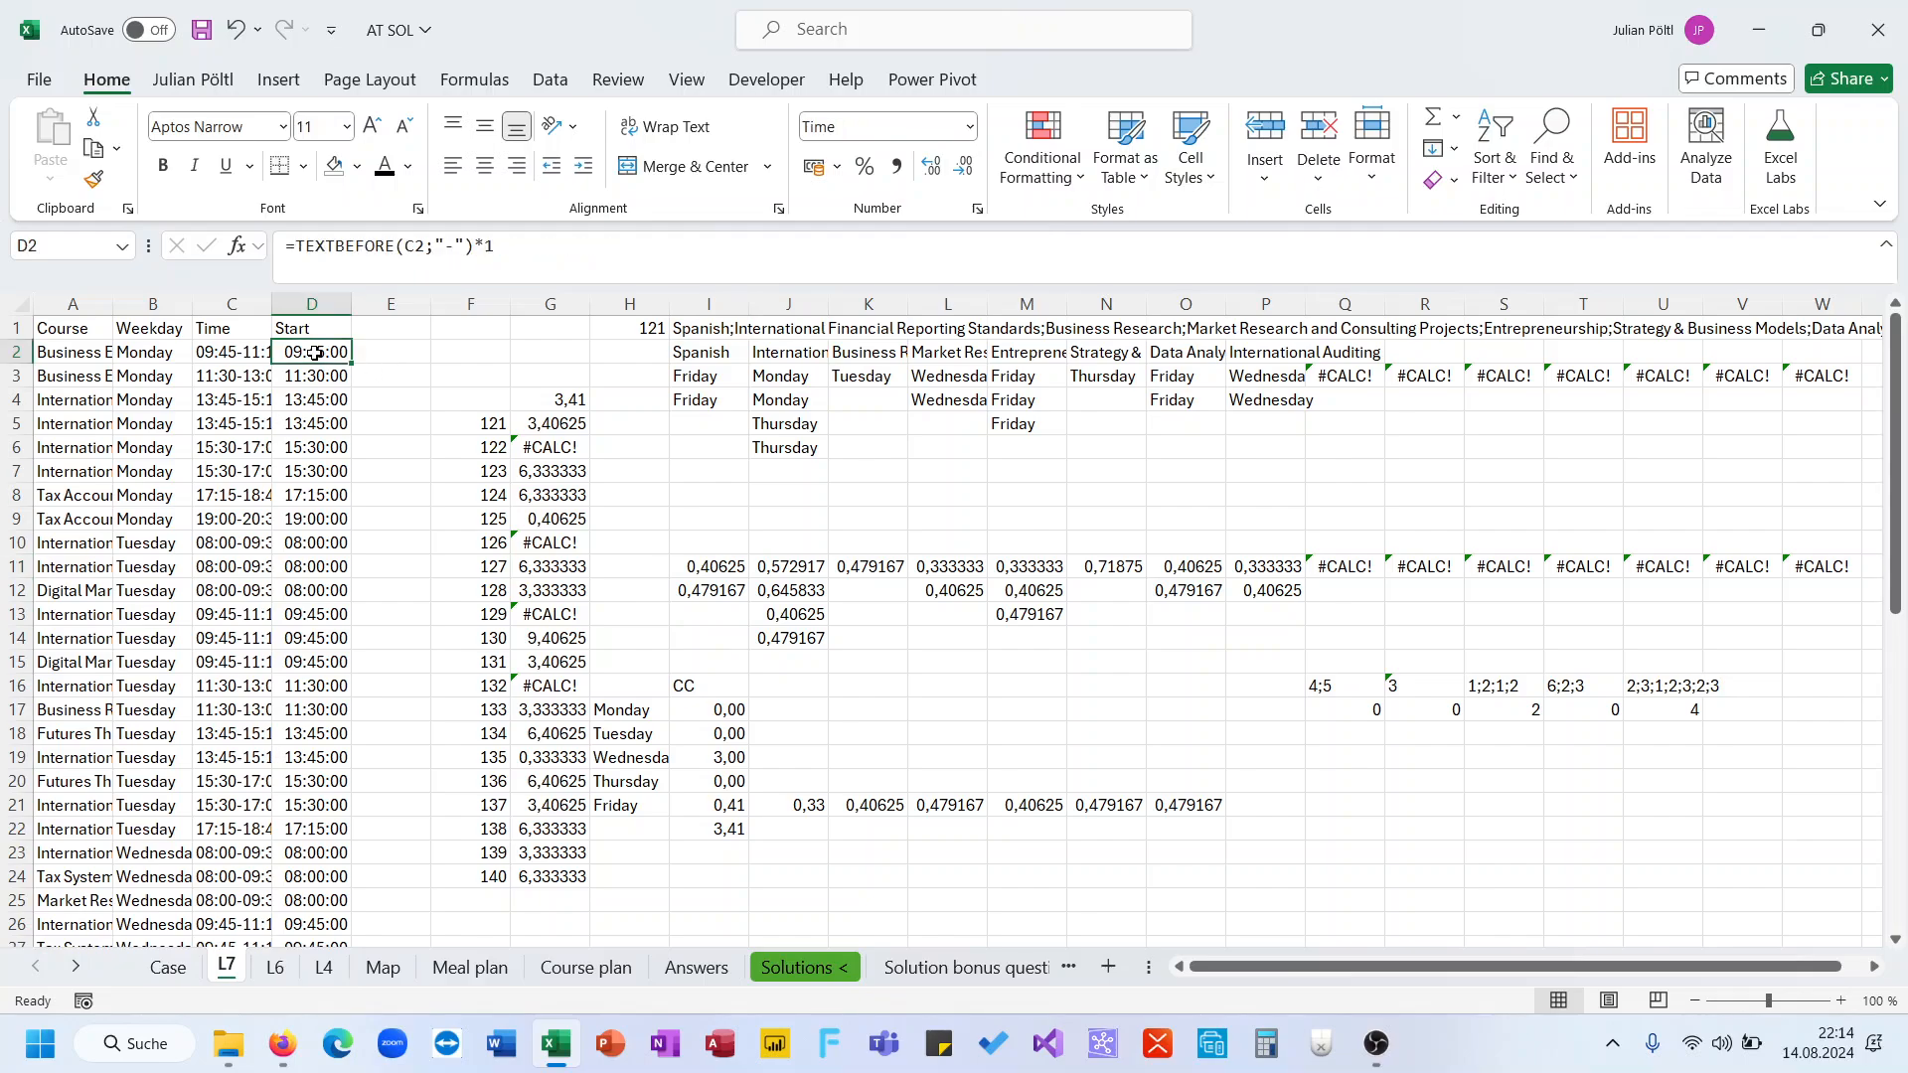
{"action": "left_click", "coordinate": [299, 251]}
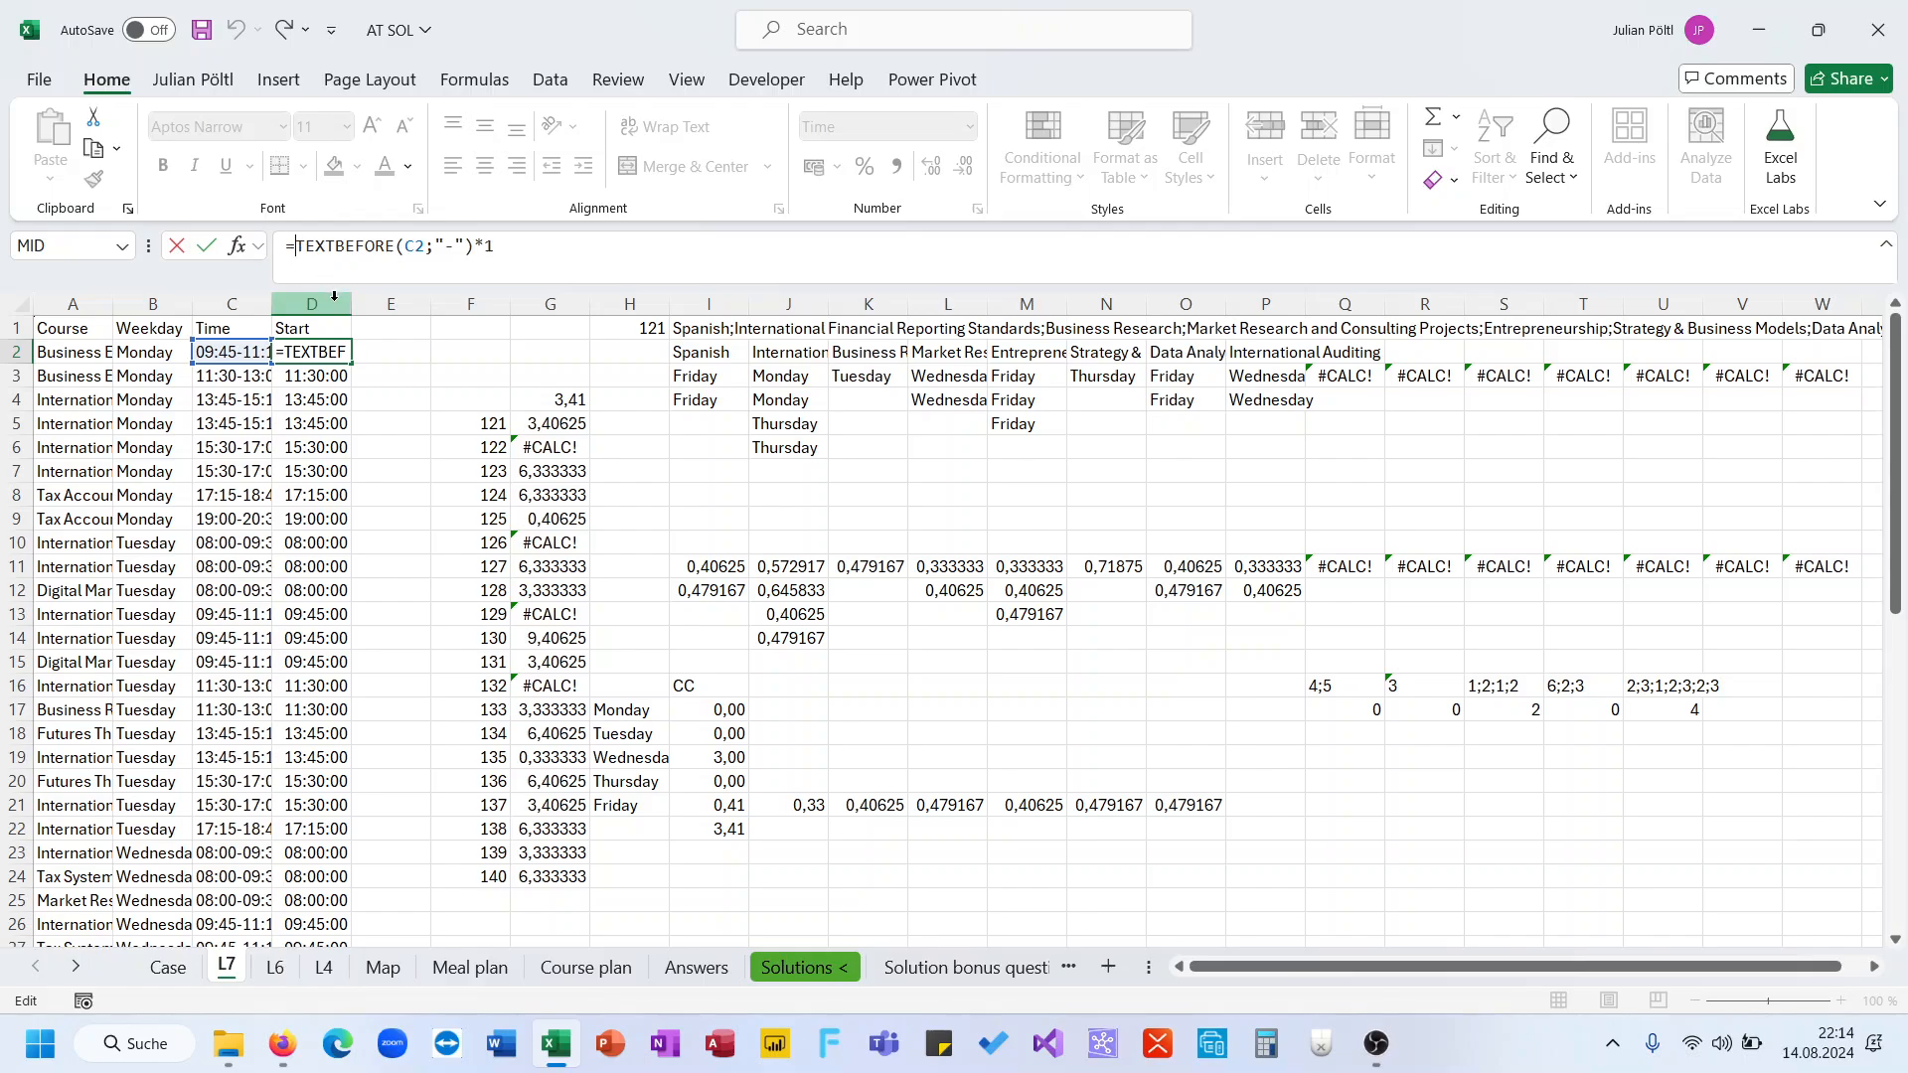
{"action": "key", "text": "Escape"}
Fill the Start time formula from D2 down column D
{"action": "double_click", "coordinate": [349, 365]}
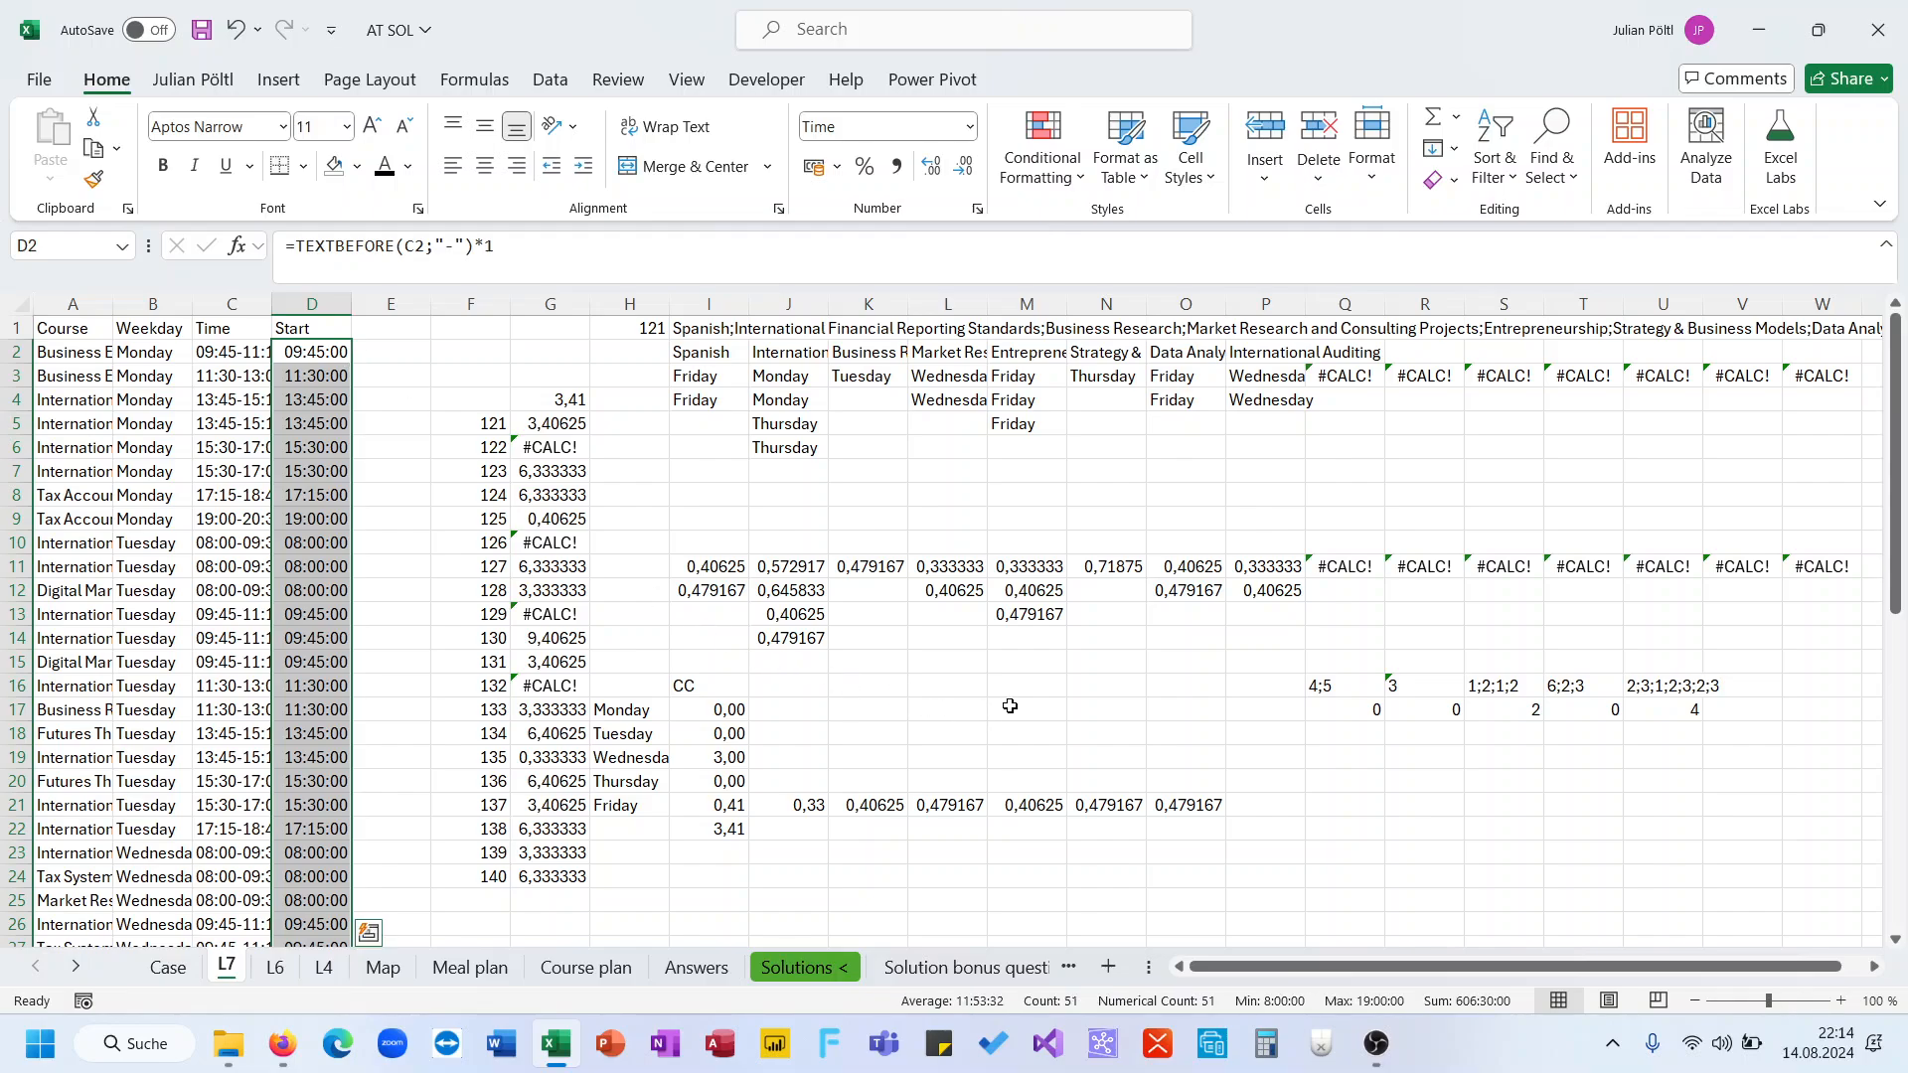
{"action": "left_click", "coordinate": [874, 809]}
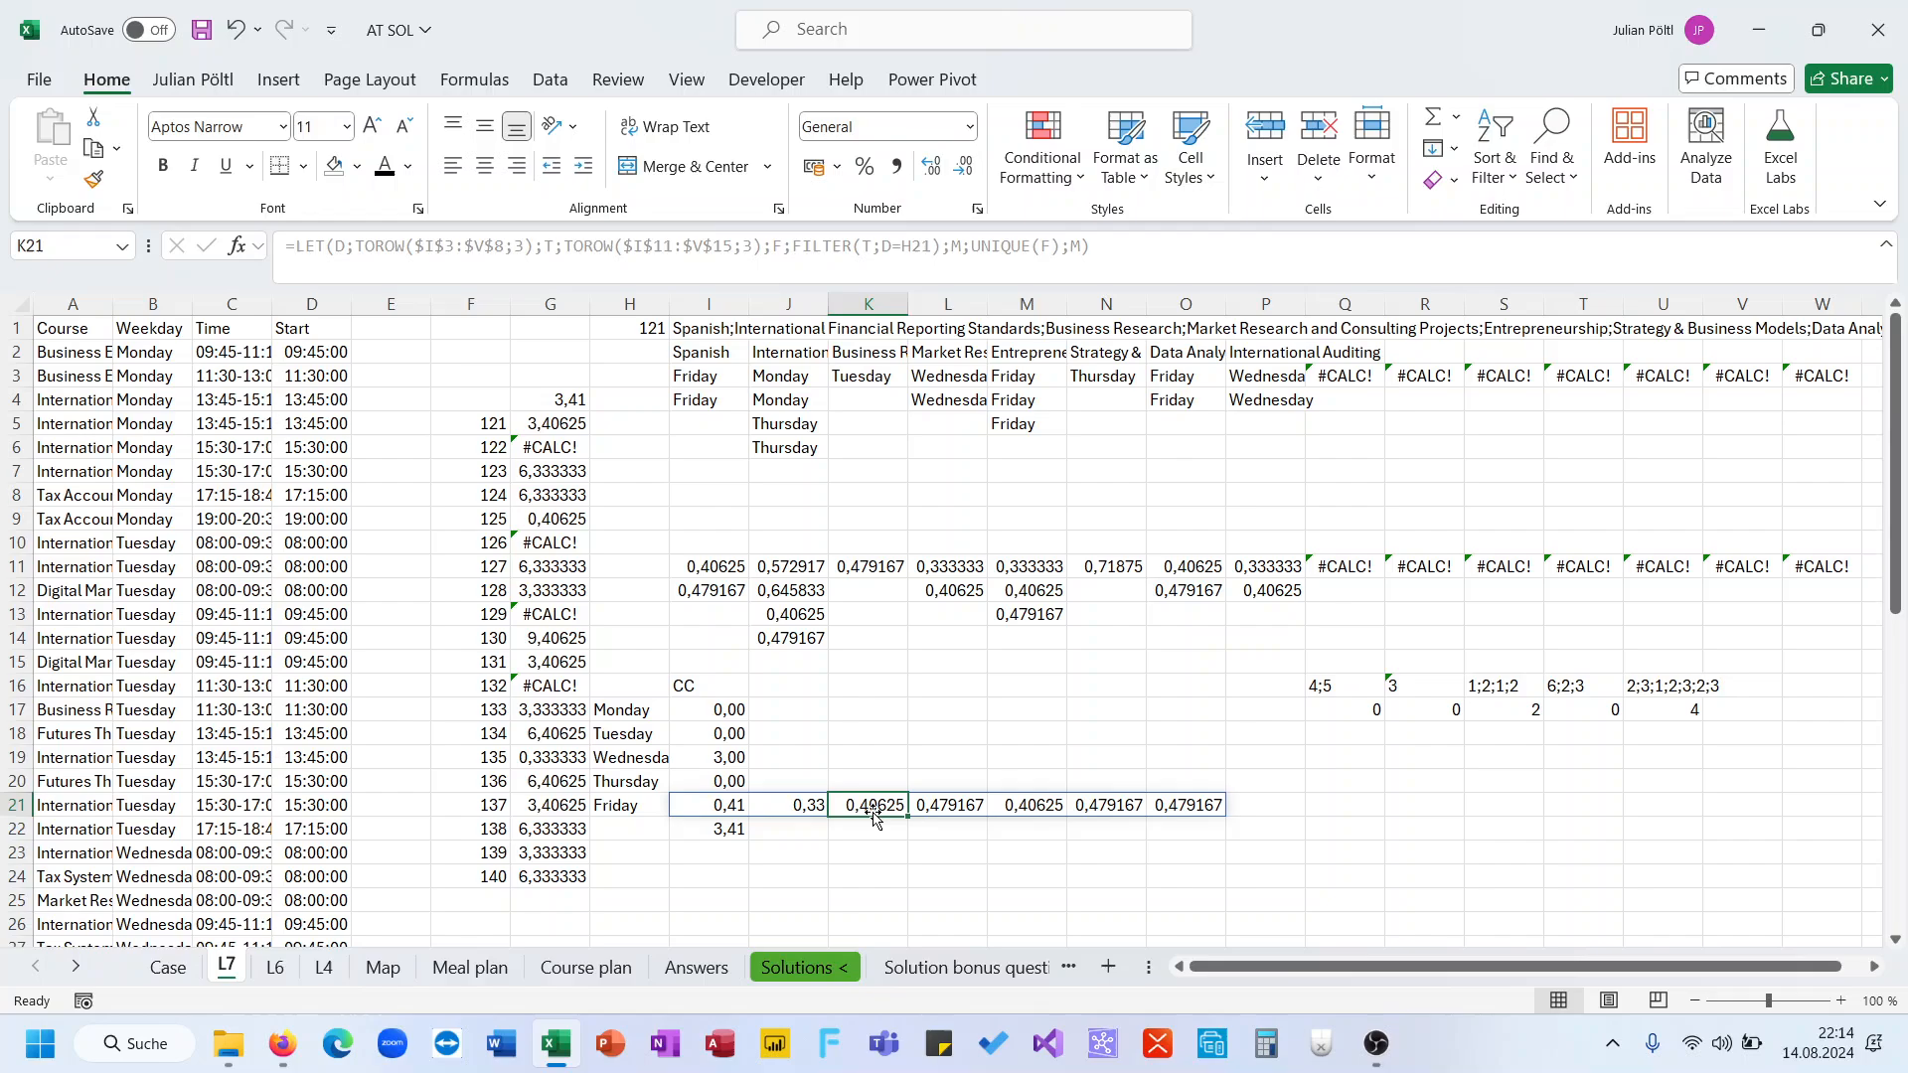
{"action": "left_click", "coordinate": [732, 805]}
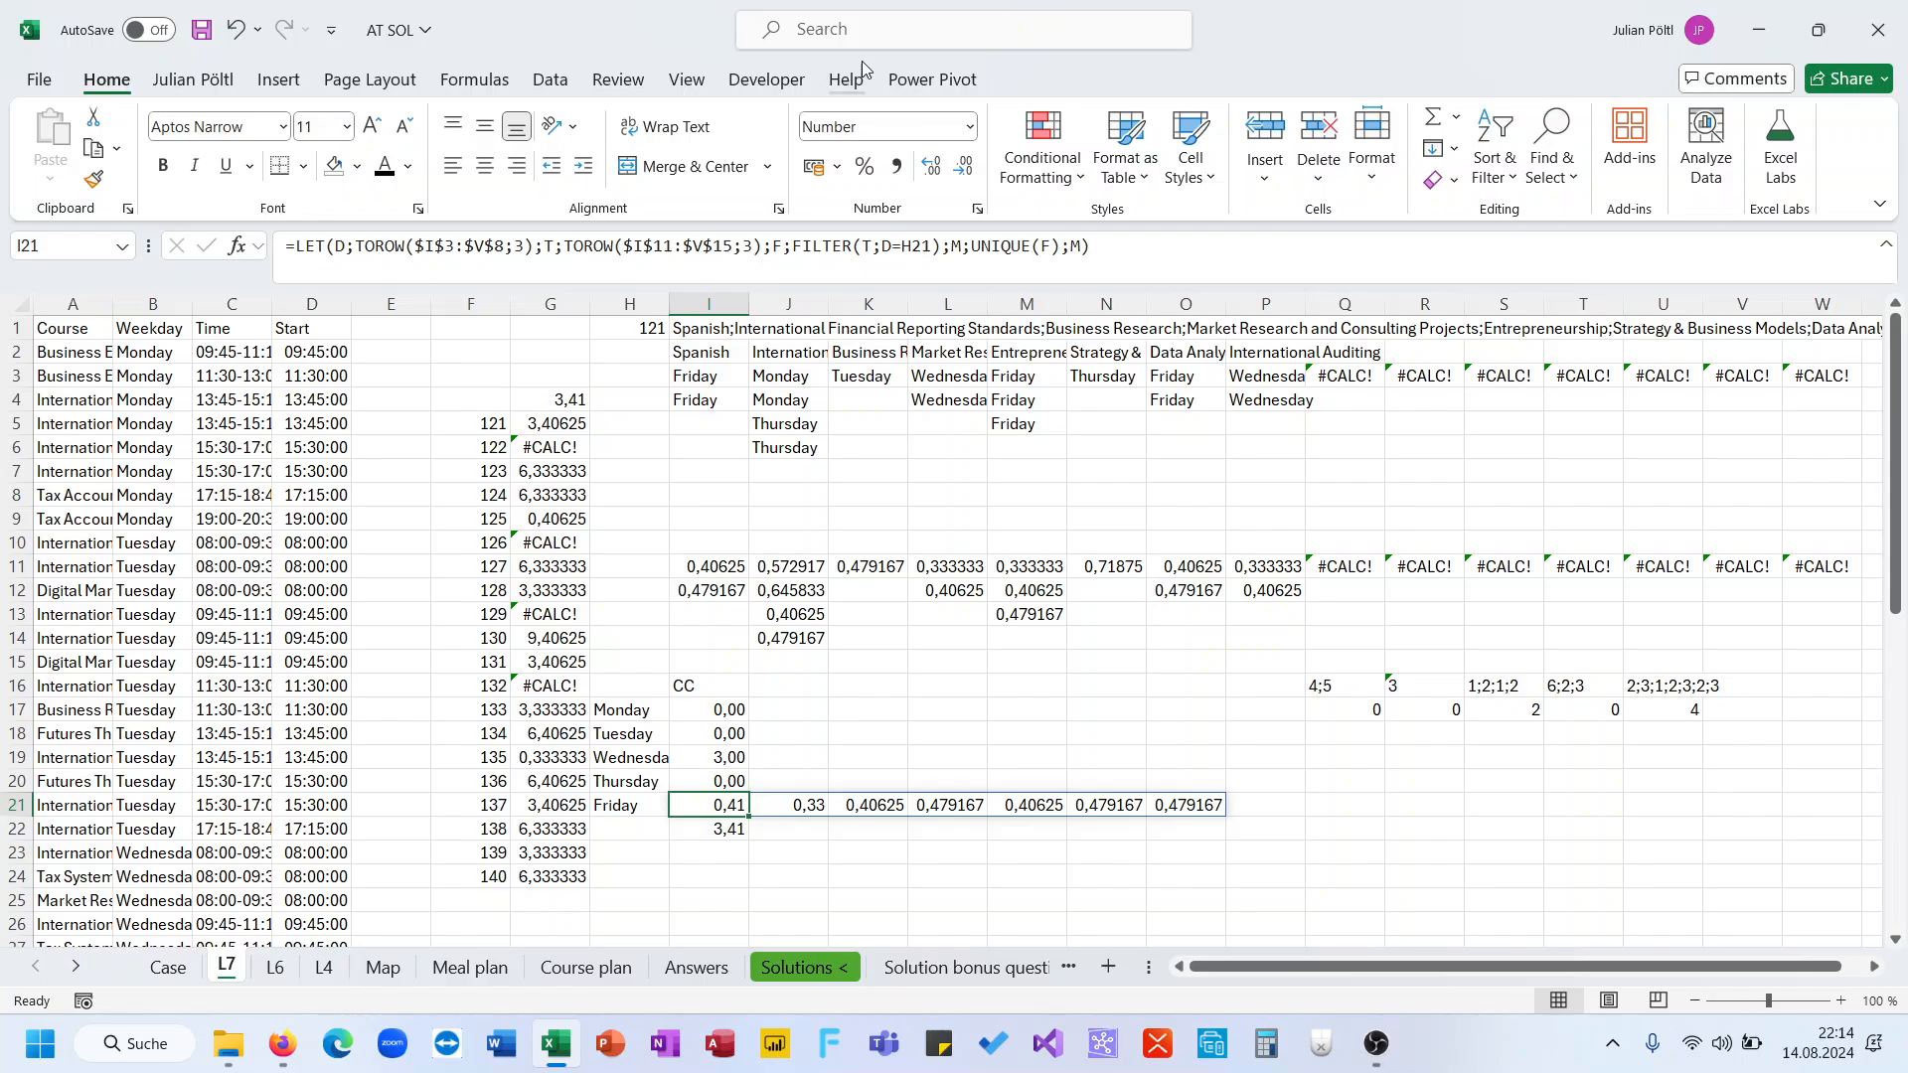
Show more decimals in I21 and undo the last three changes
{"action": "left_click", "coordinate": [932, 167]}
{"action": "left_click", "coordinate": [932, 167]}
{"action": "left_click", "coordinate": [932, 167]}
{"action": "left_click", "coordinate": [1055, 243]}
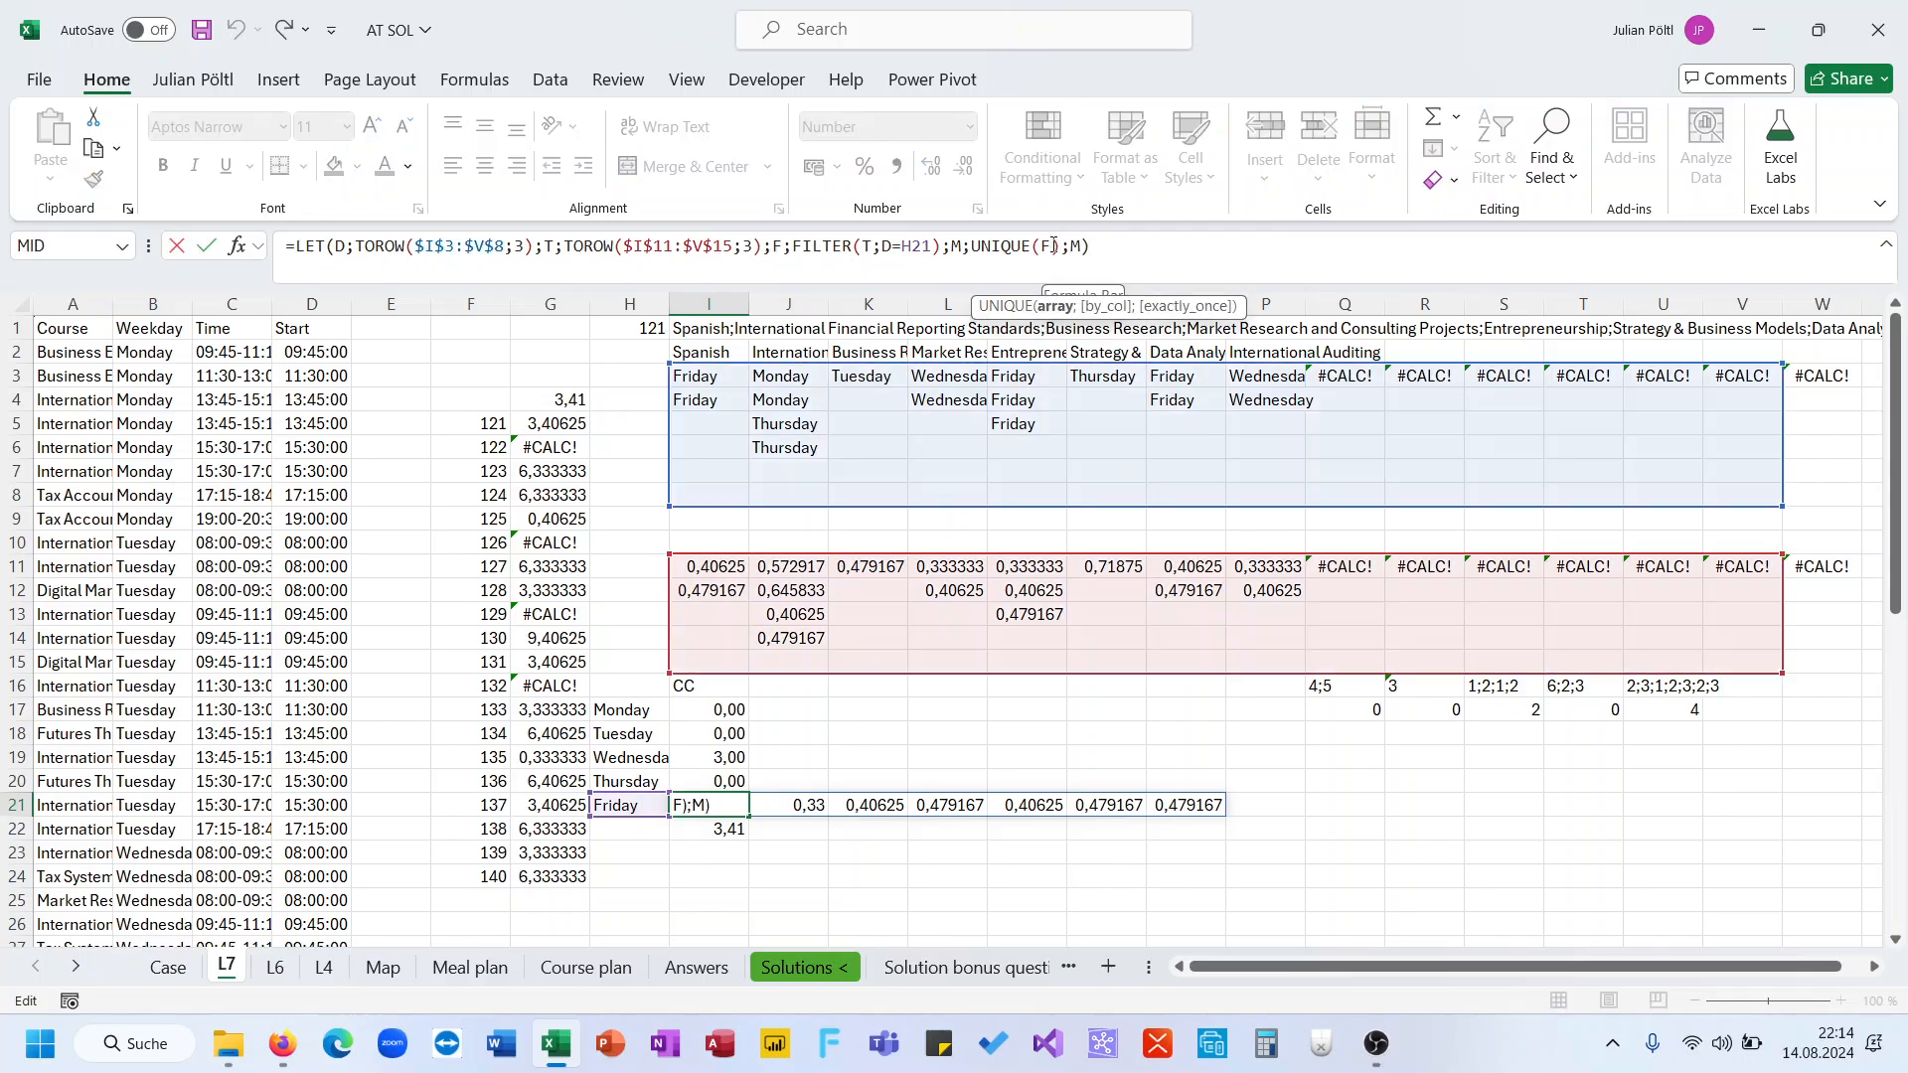
{"action": "key", "text": "Escape"}
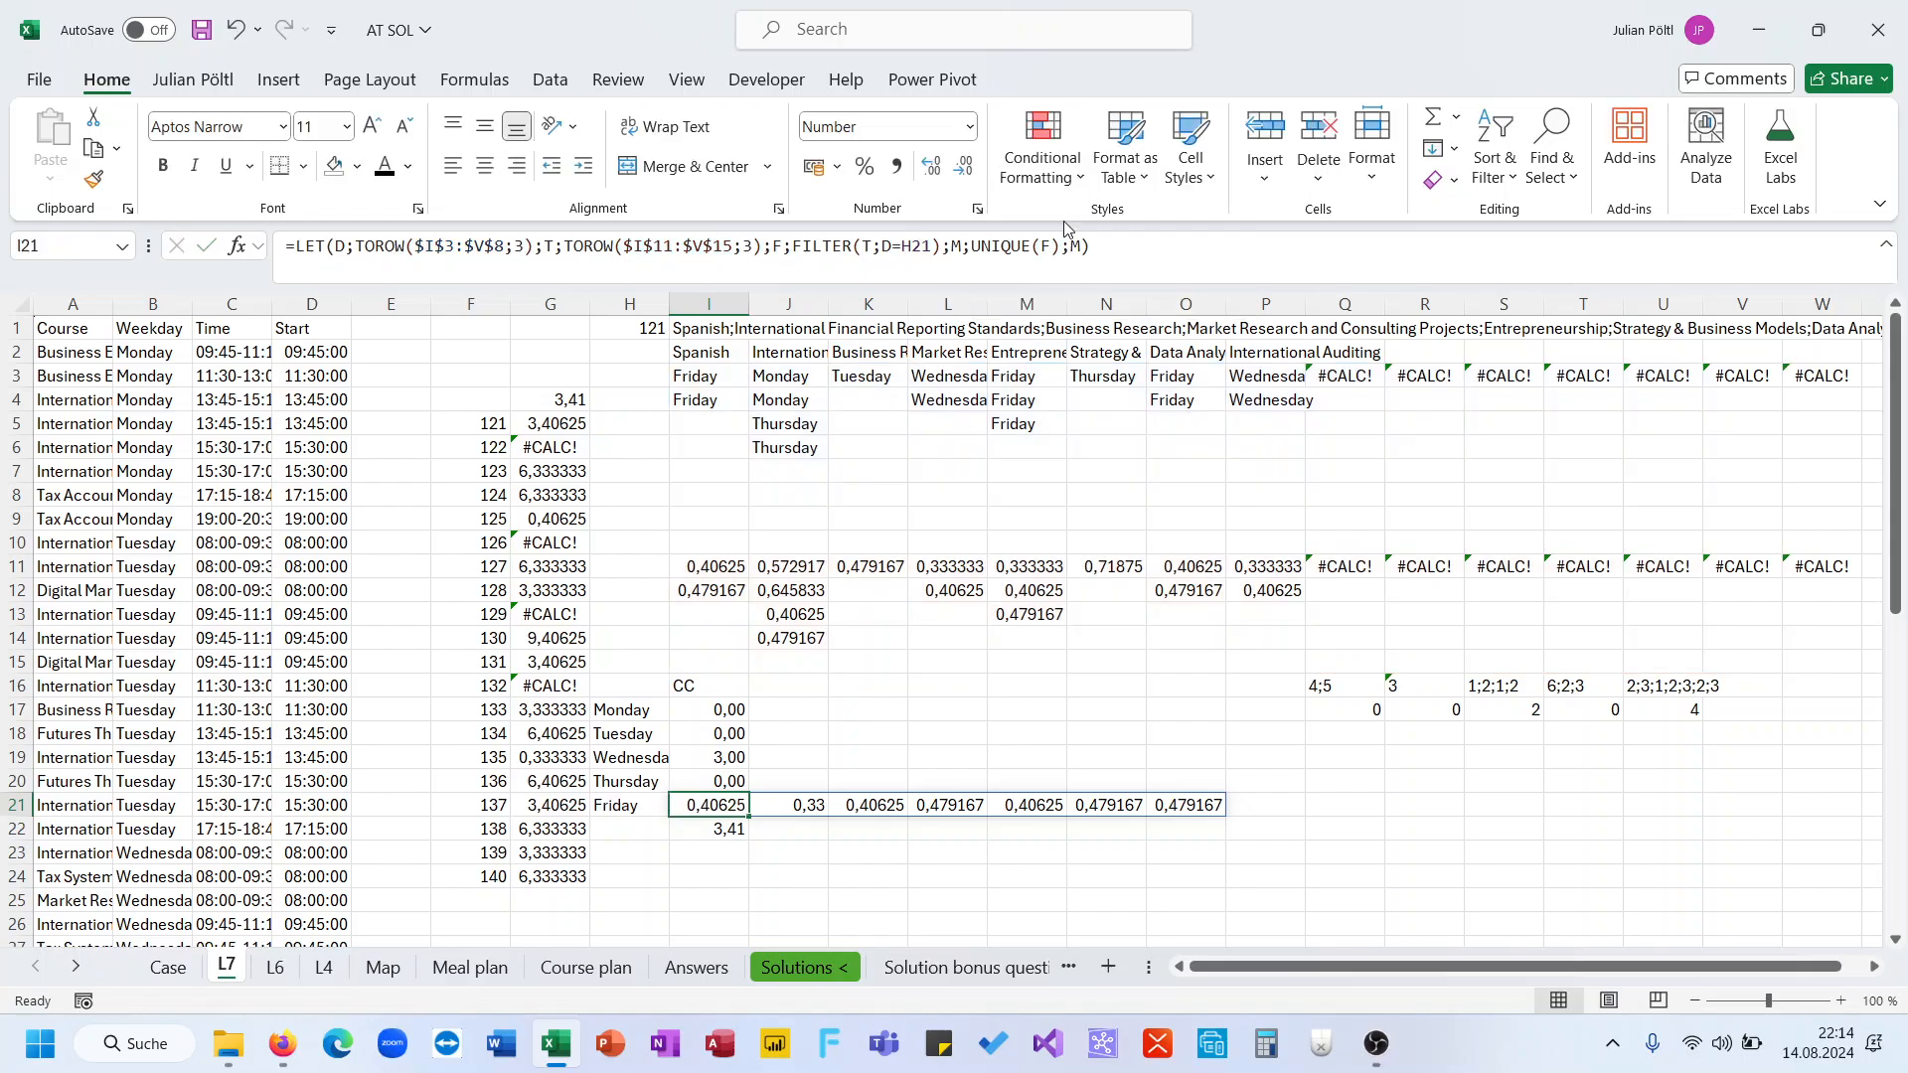
{"action": "key", "text": "ctrl+z"}
{"action": "key", "text": "ctrl+z"}
{"action": "key", "text": "ctrl+z"}
{"action": "key", "text": "ctrl+z"}
Make UNIQUE in I17's formula work by column with argument 1, then fill the formula down to I21
{"action": "left_click", "coordinate": [736, 710]}
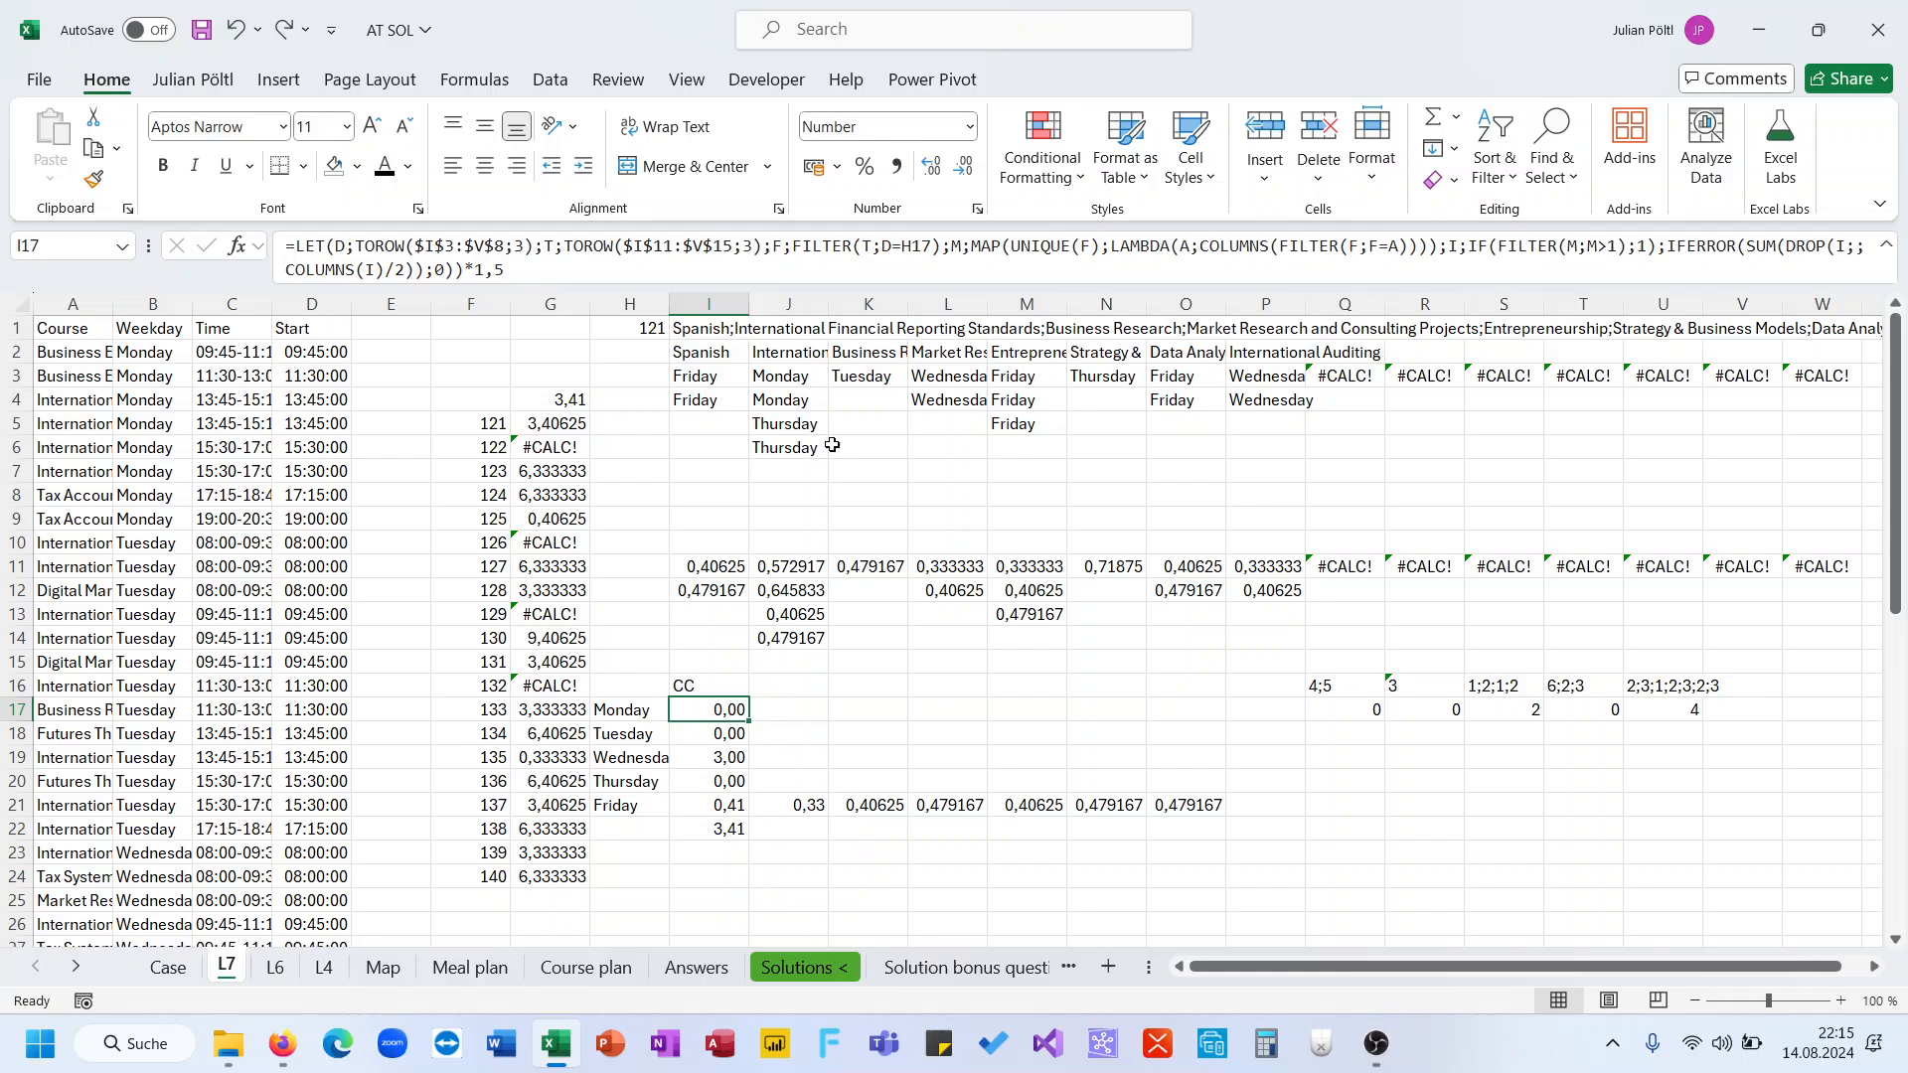
{"action": "left_click", "coordinate": [1099, 256]}
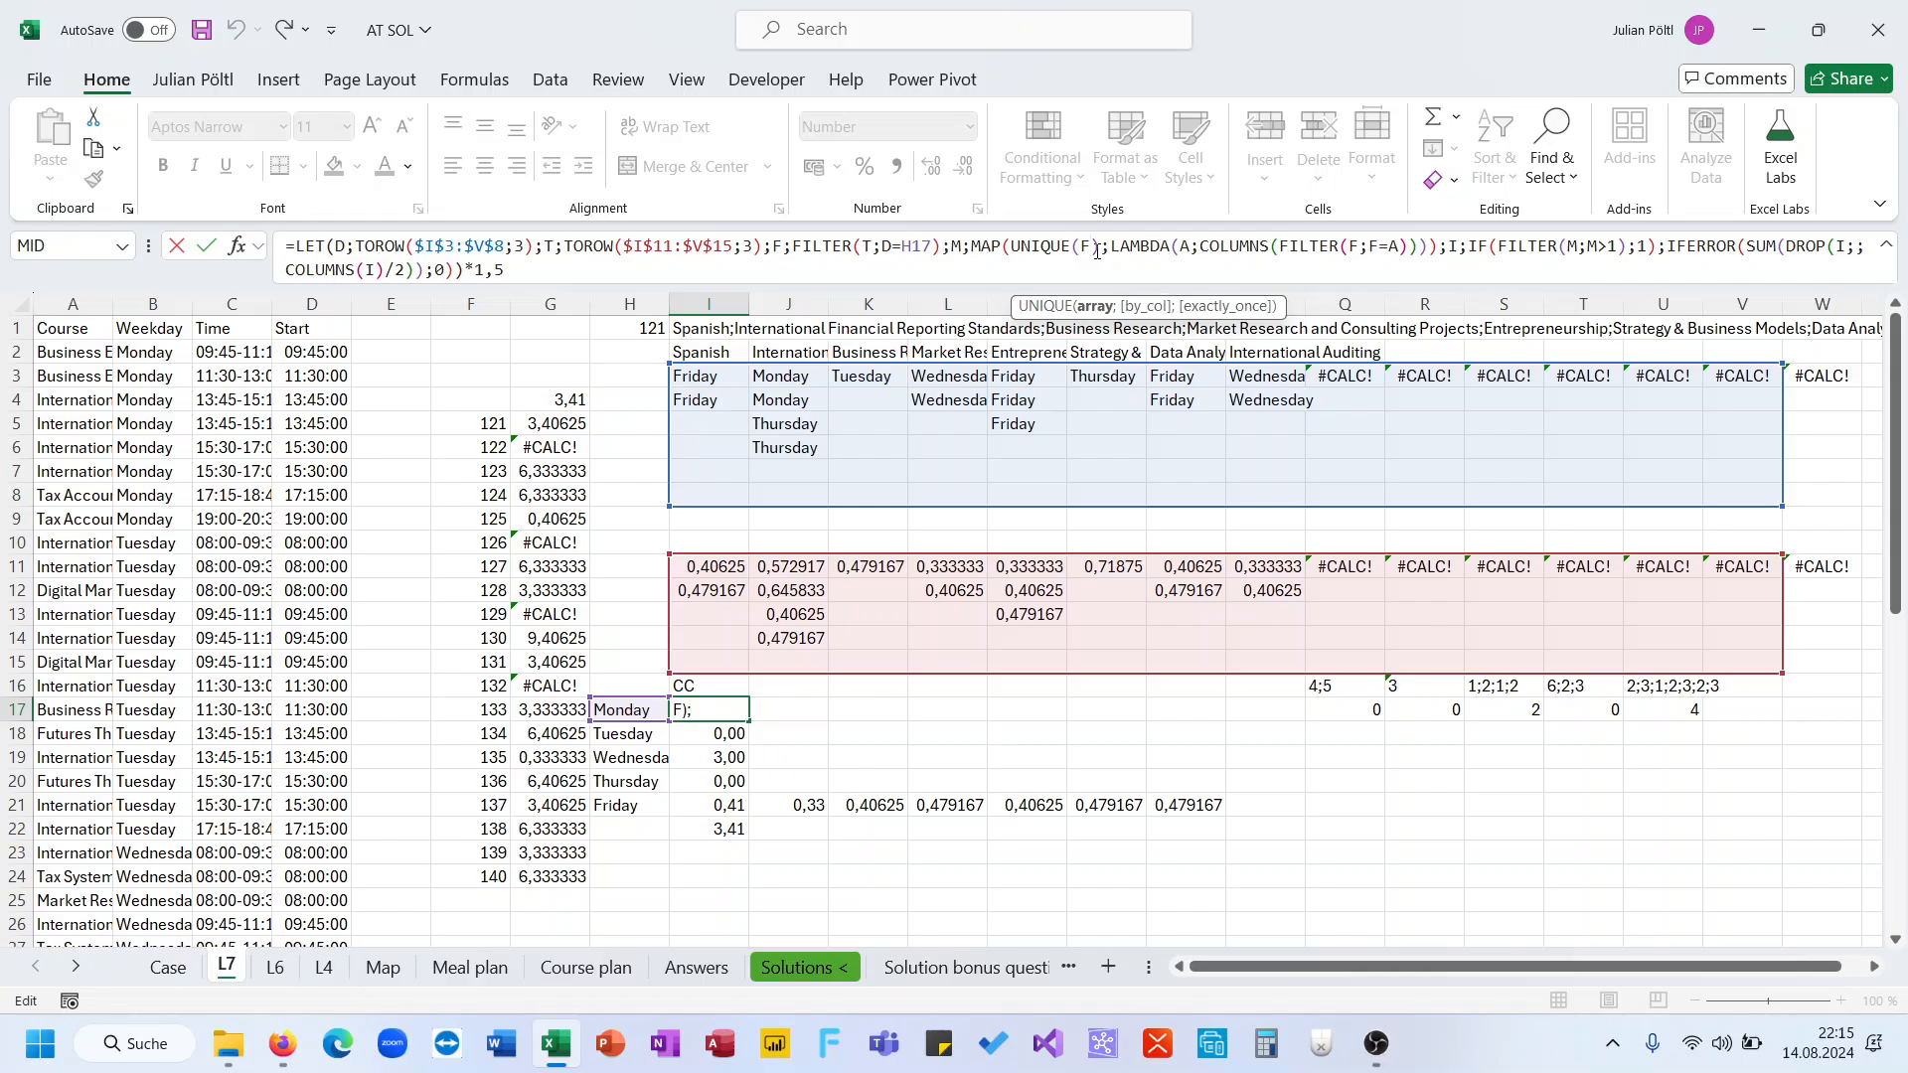
{"action": "type", "text": ";"}
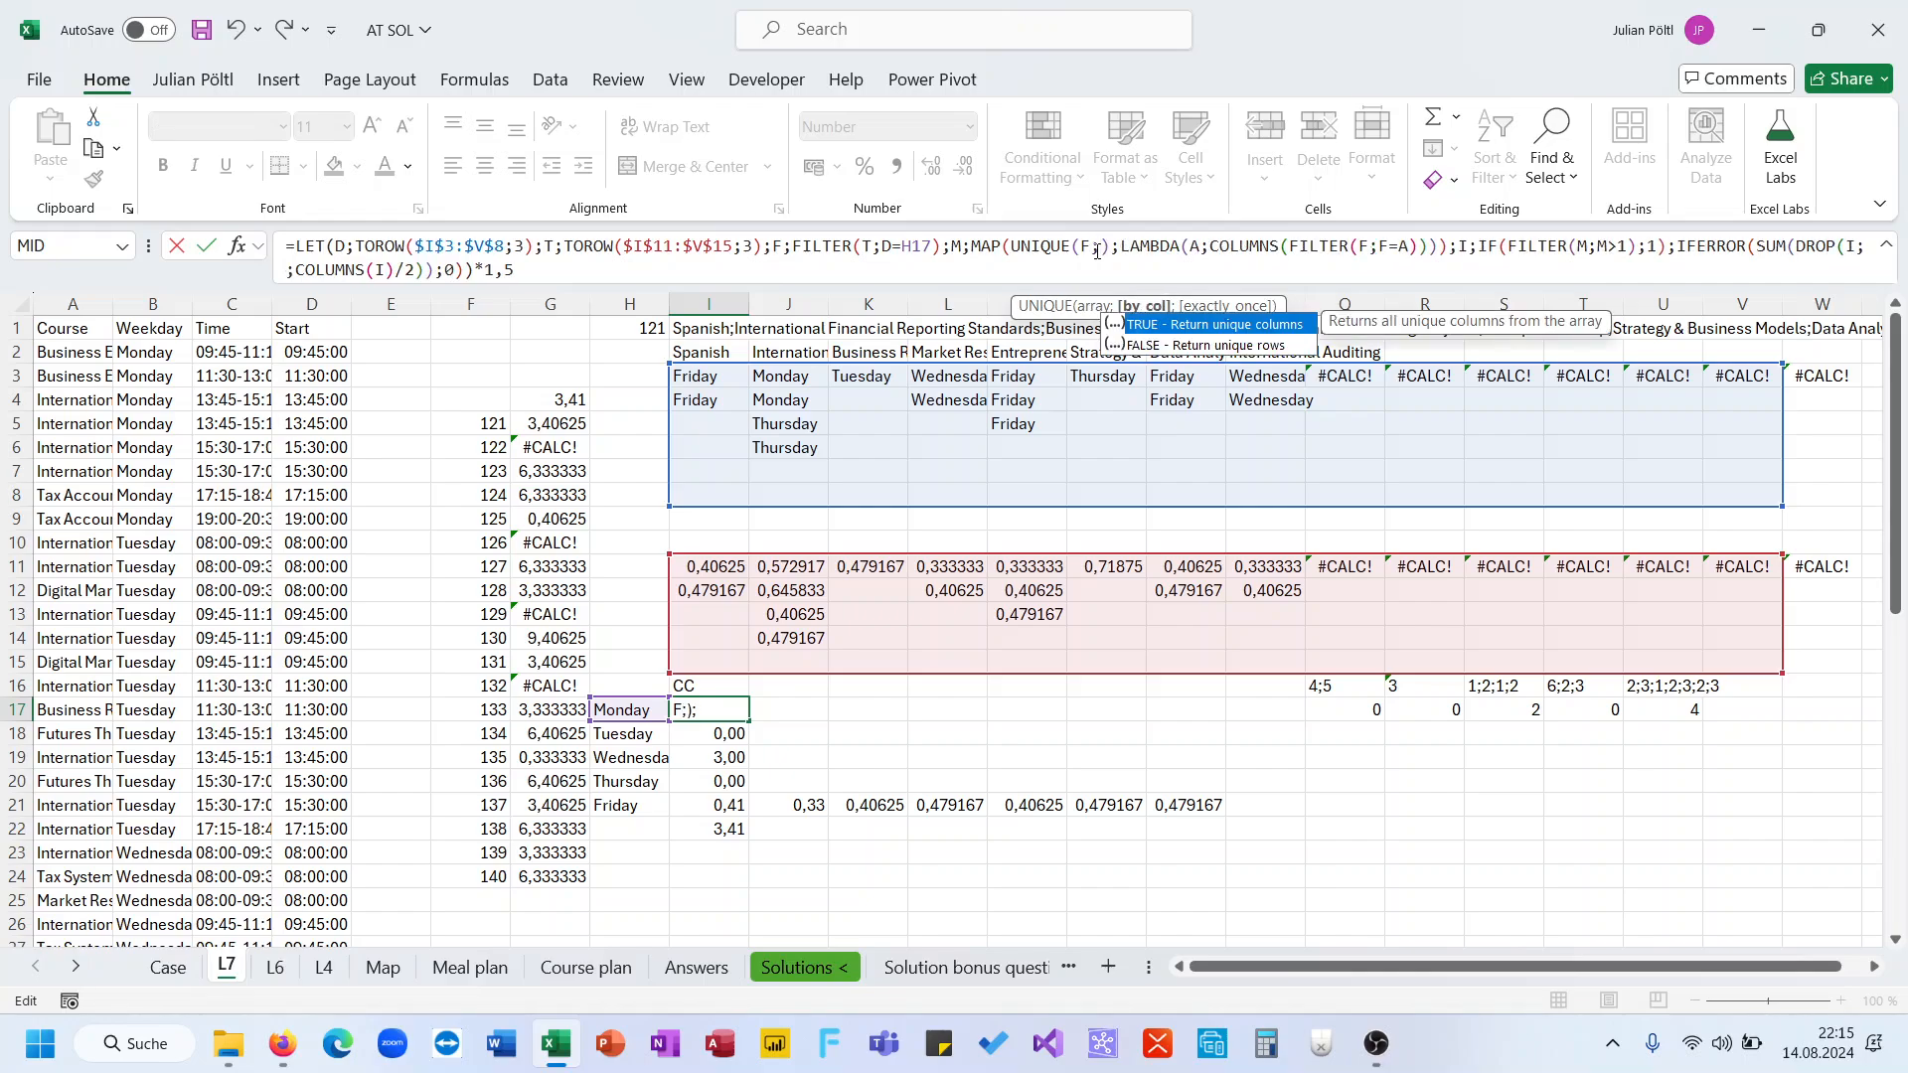
{"action": "type", "text": "1"}
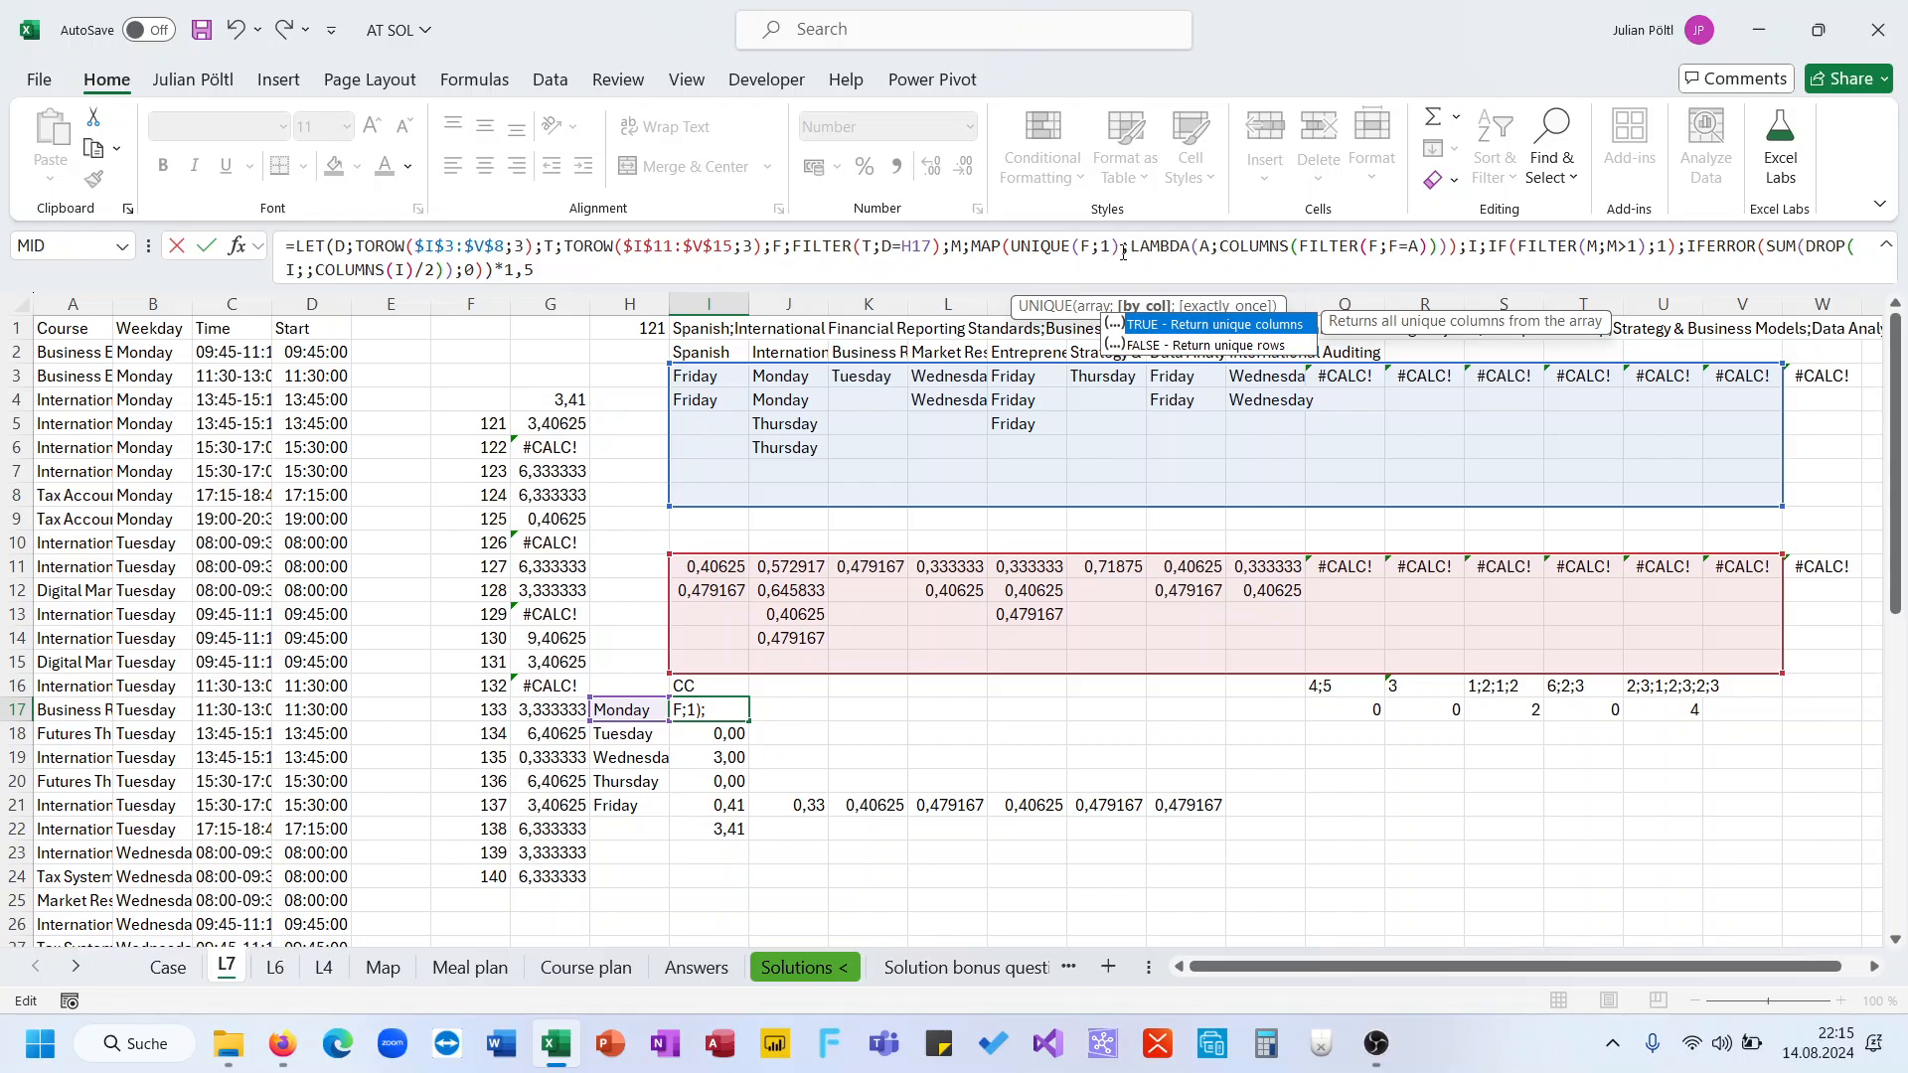
{"action": "key", "text": "ctrl+Return"}
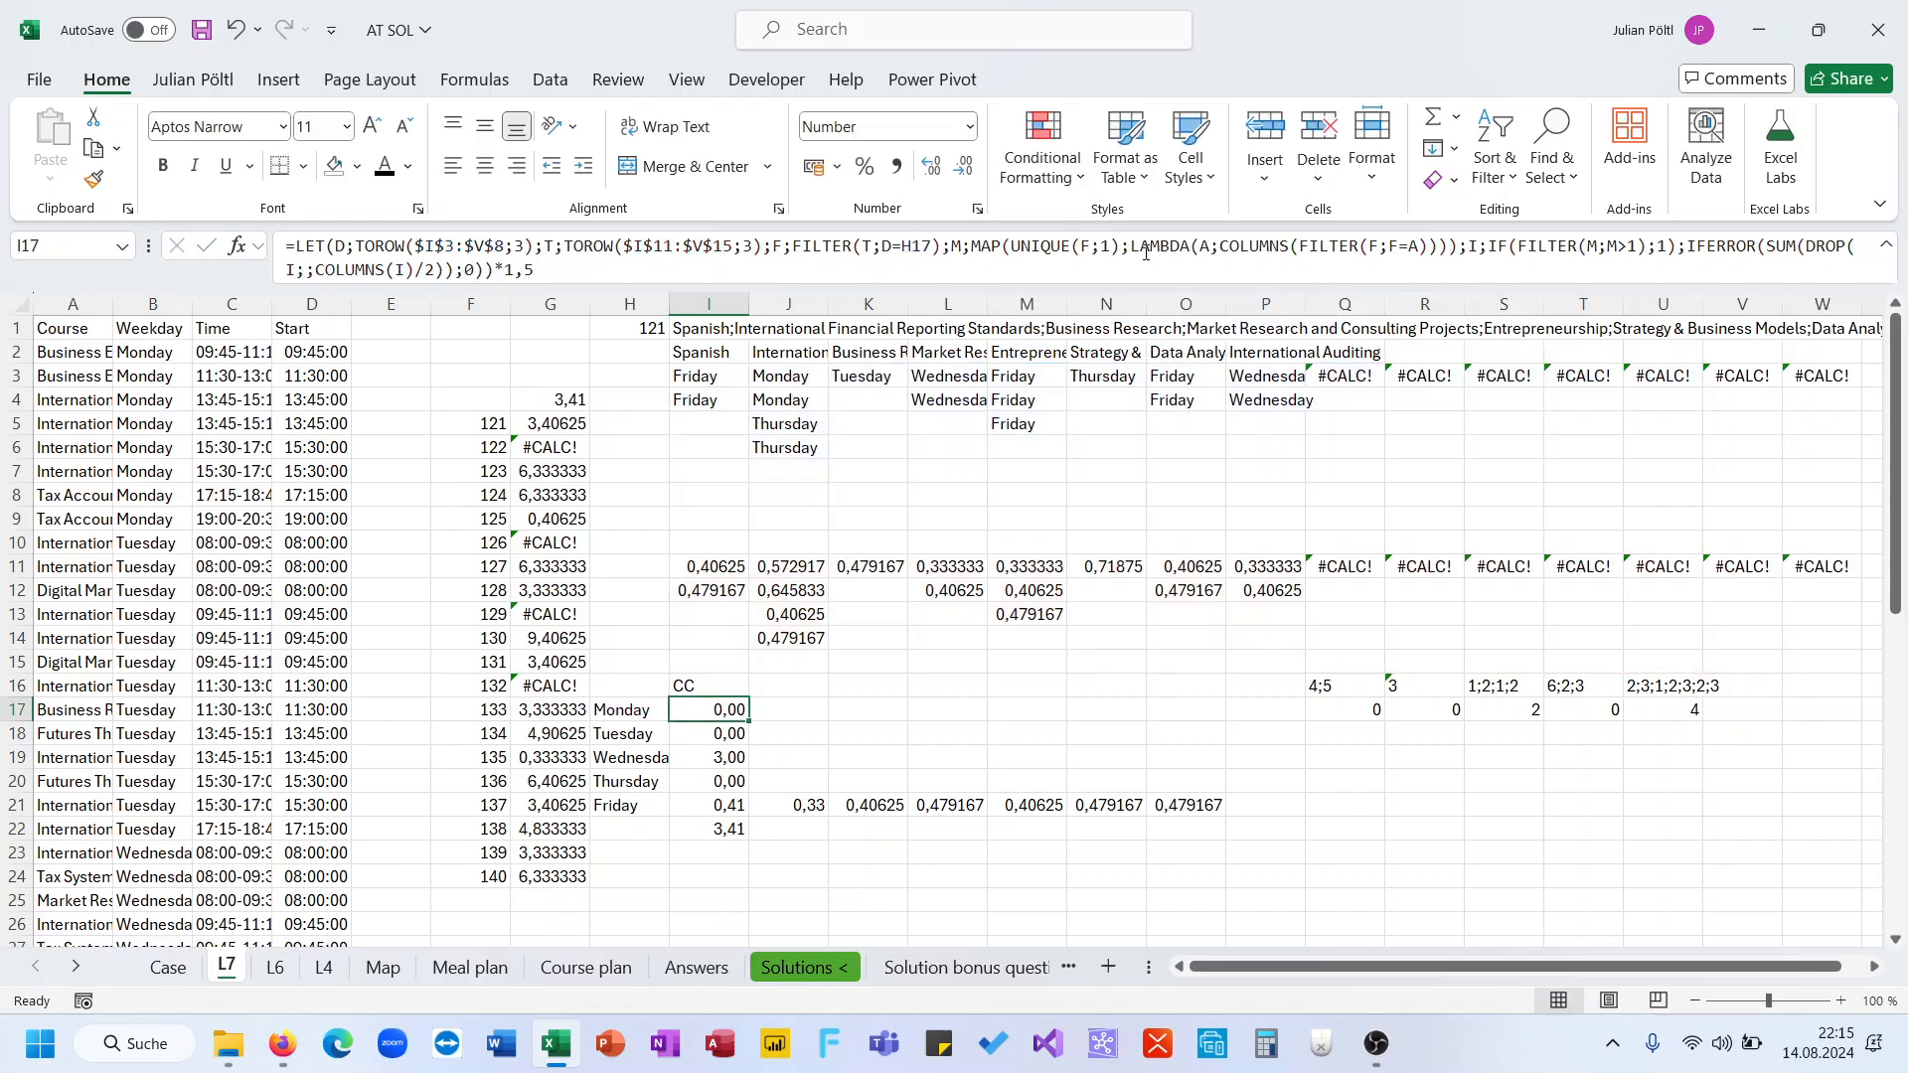
{"action": "left_click_drag", "start_coordinate": [748, 719], "coordinate": [741, 811]}
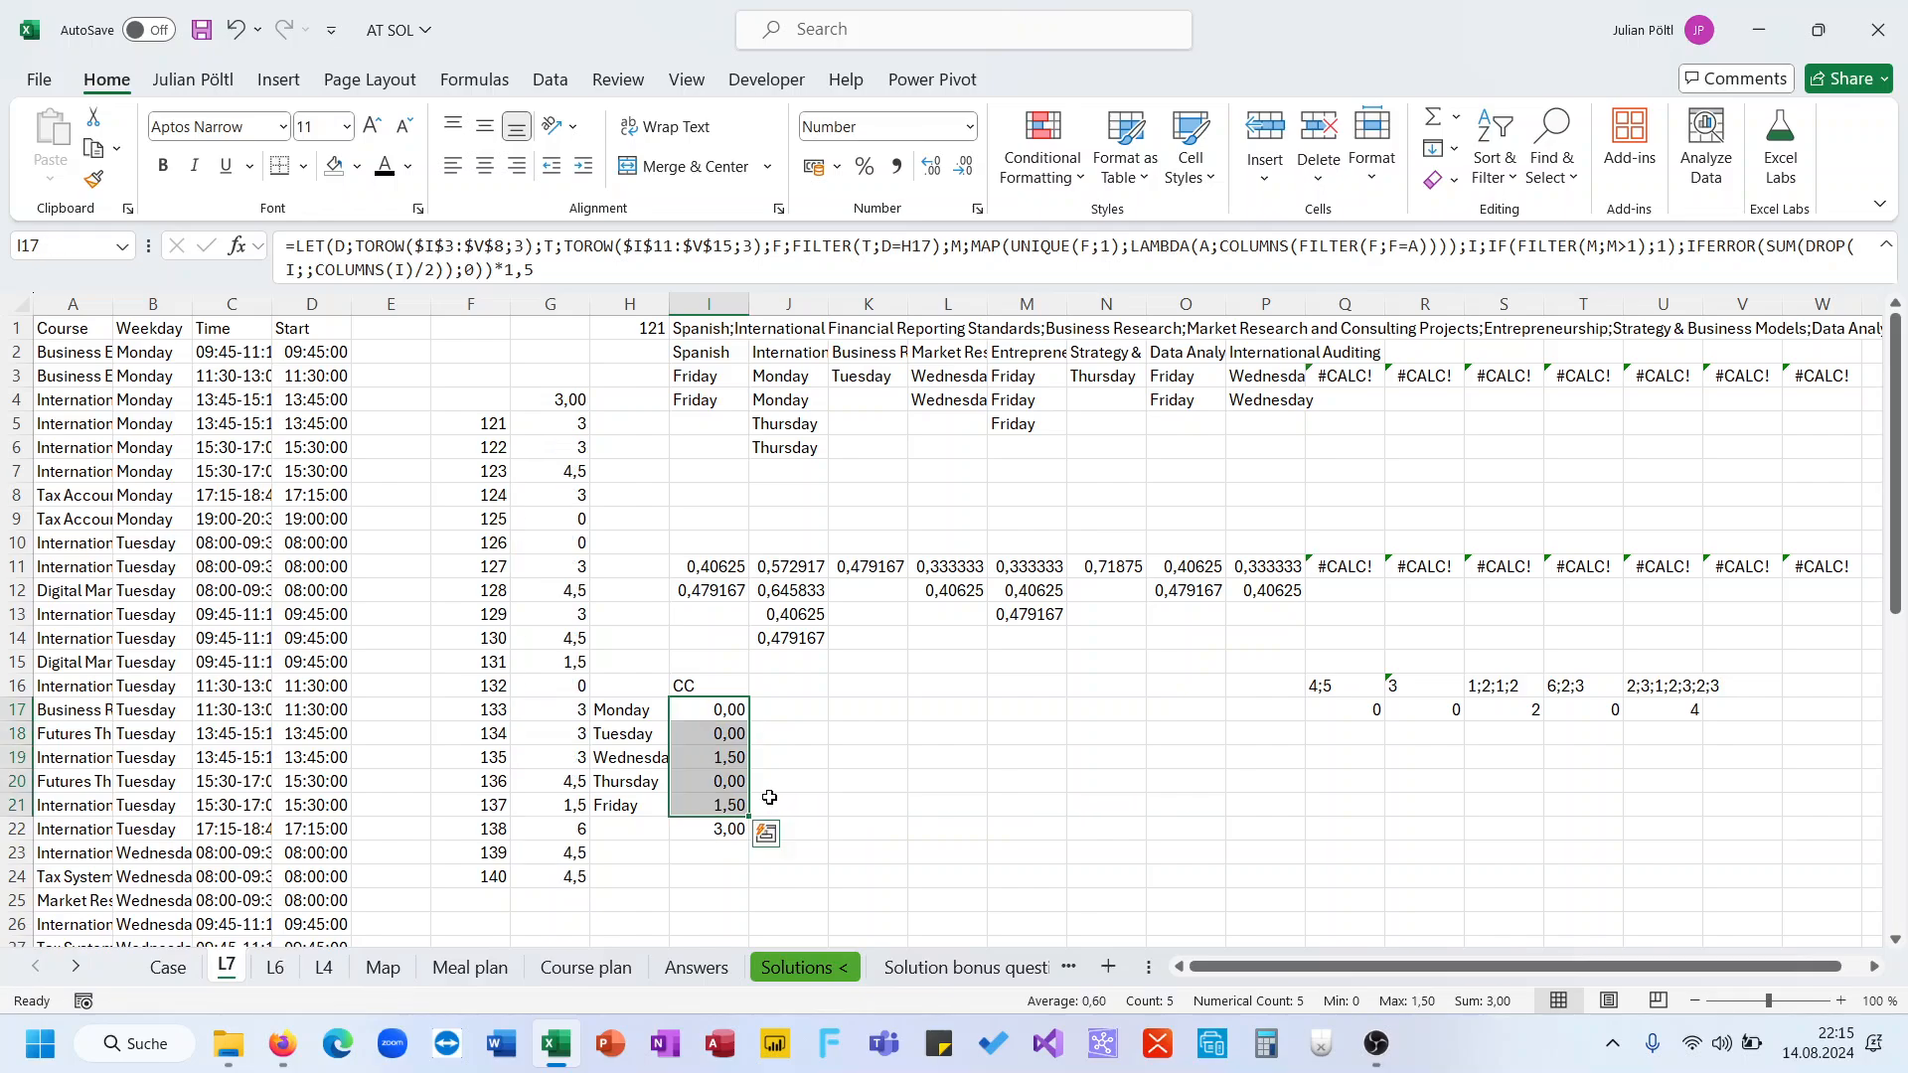
Change I19's formula to end by returning I instead of the IFERROR sum, and fill it down to I21
{"action": "left_click", "coordinate": [726, 805]}
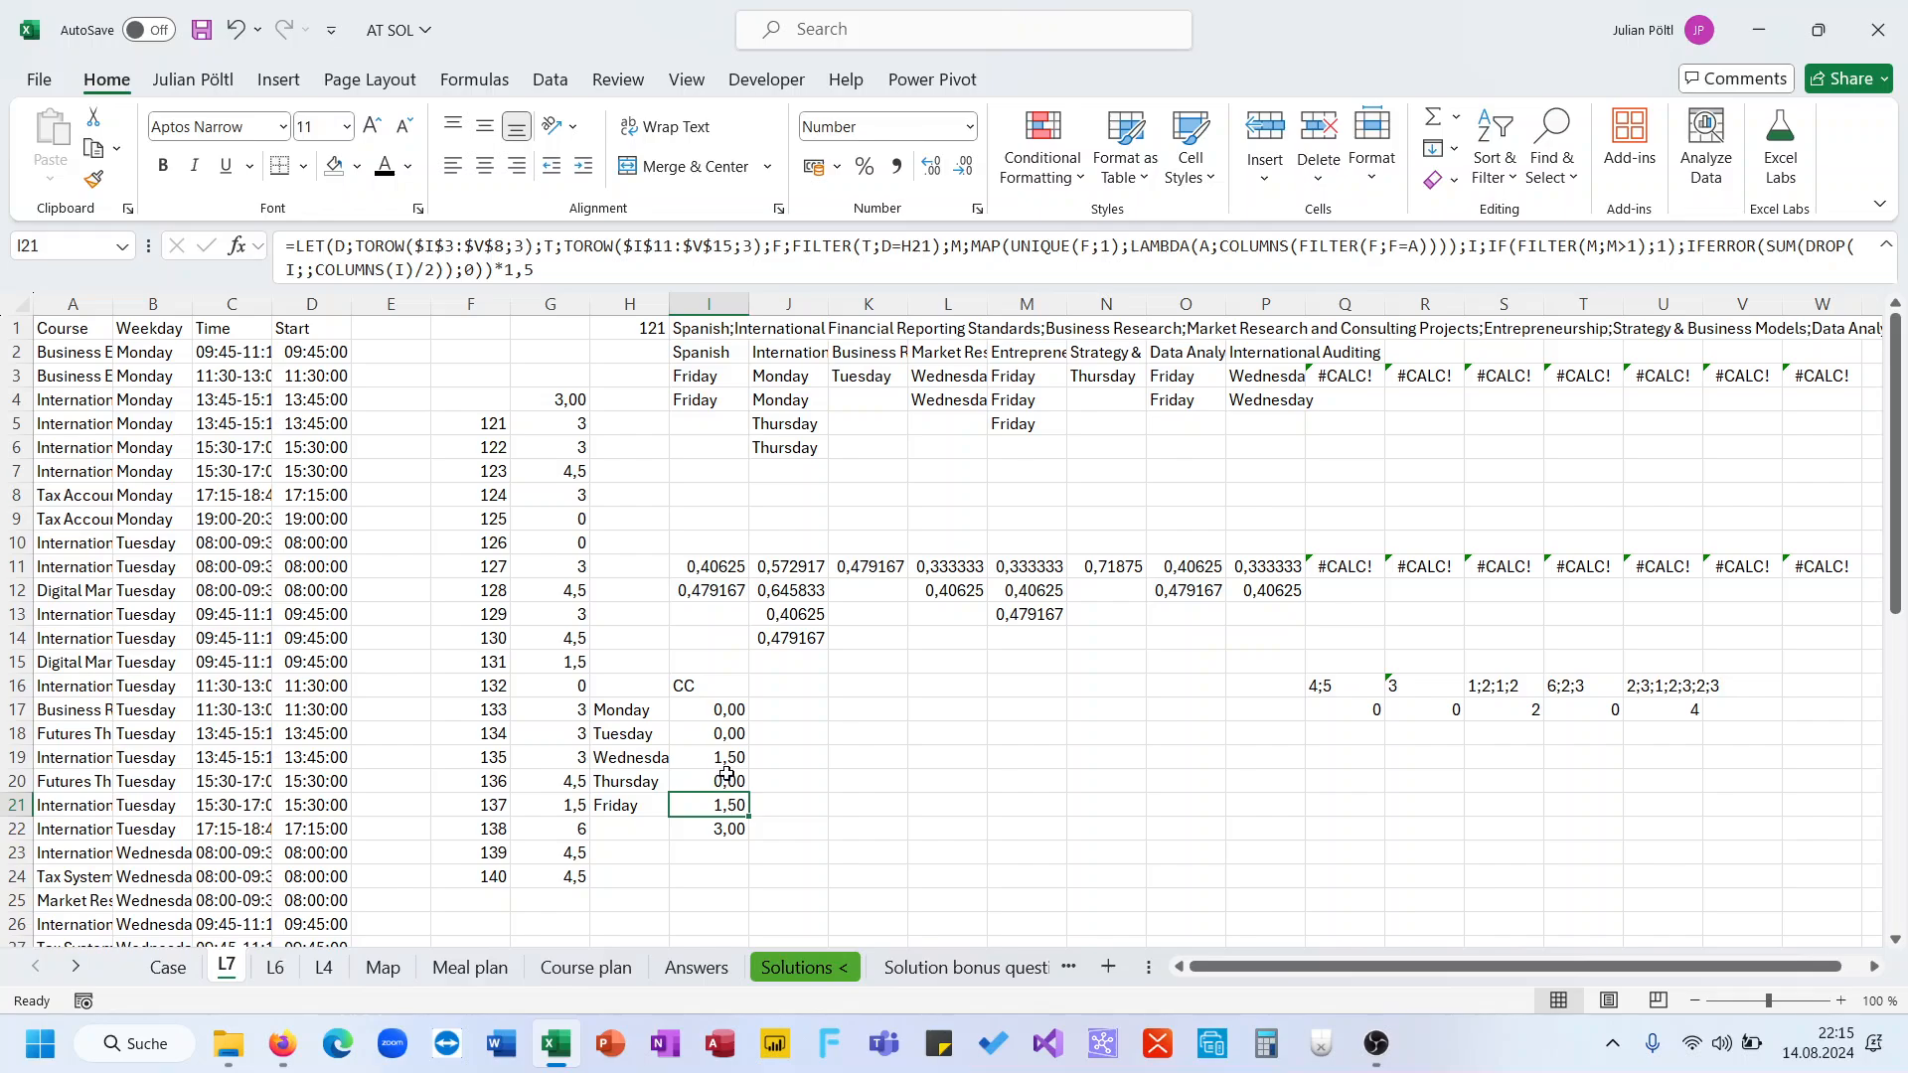
{"action": "left_click", "coordinate": [728, 764]}
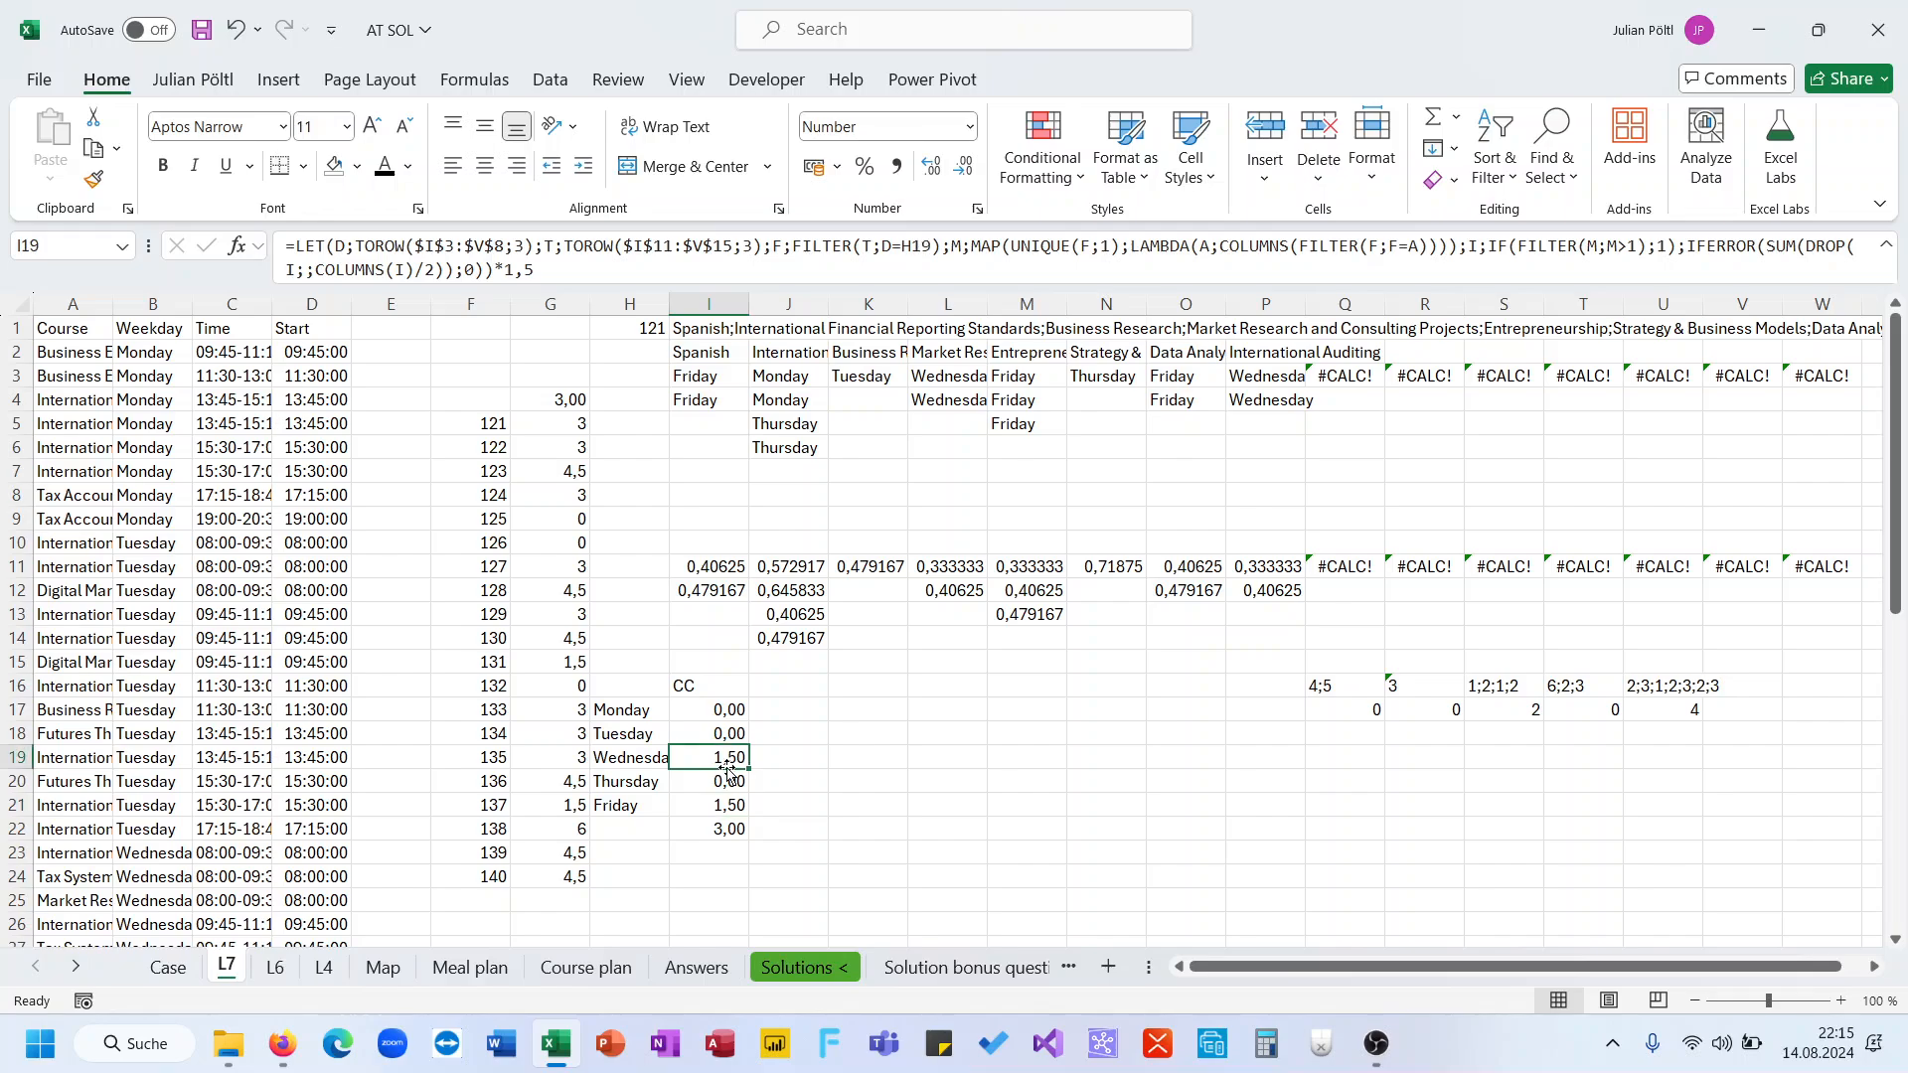
{"action": "left_click", "coordinate": [1490, 249]}
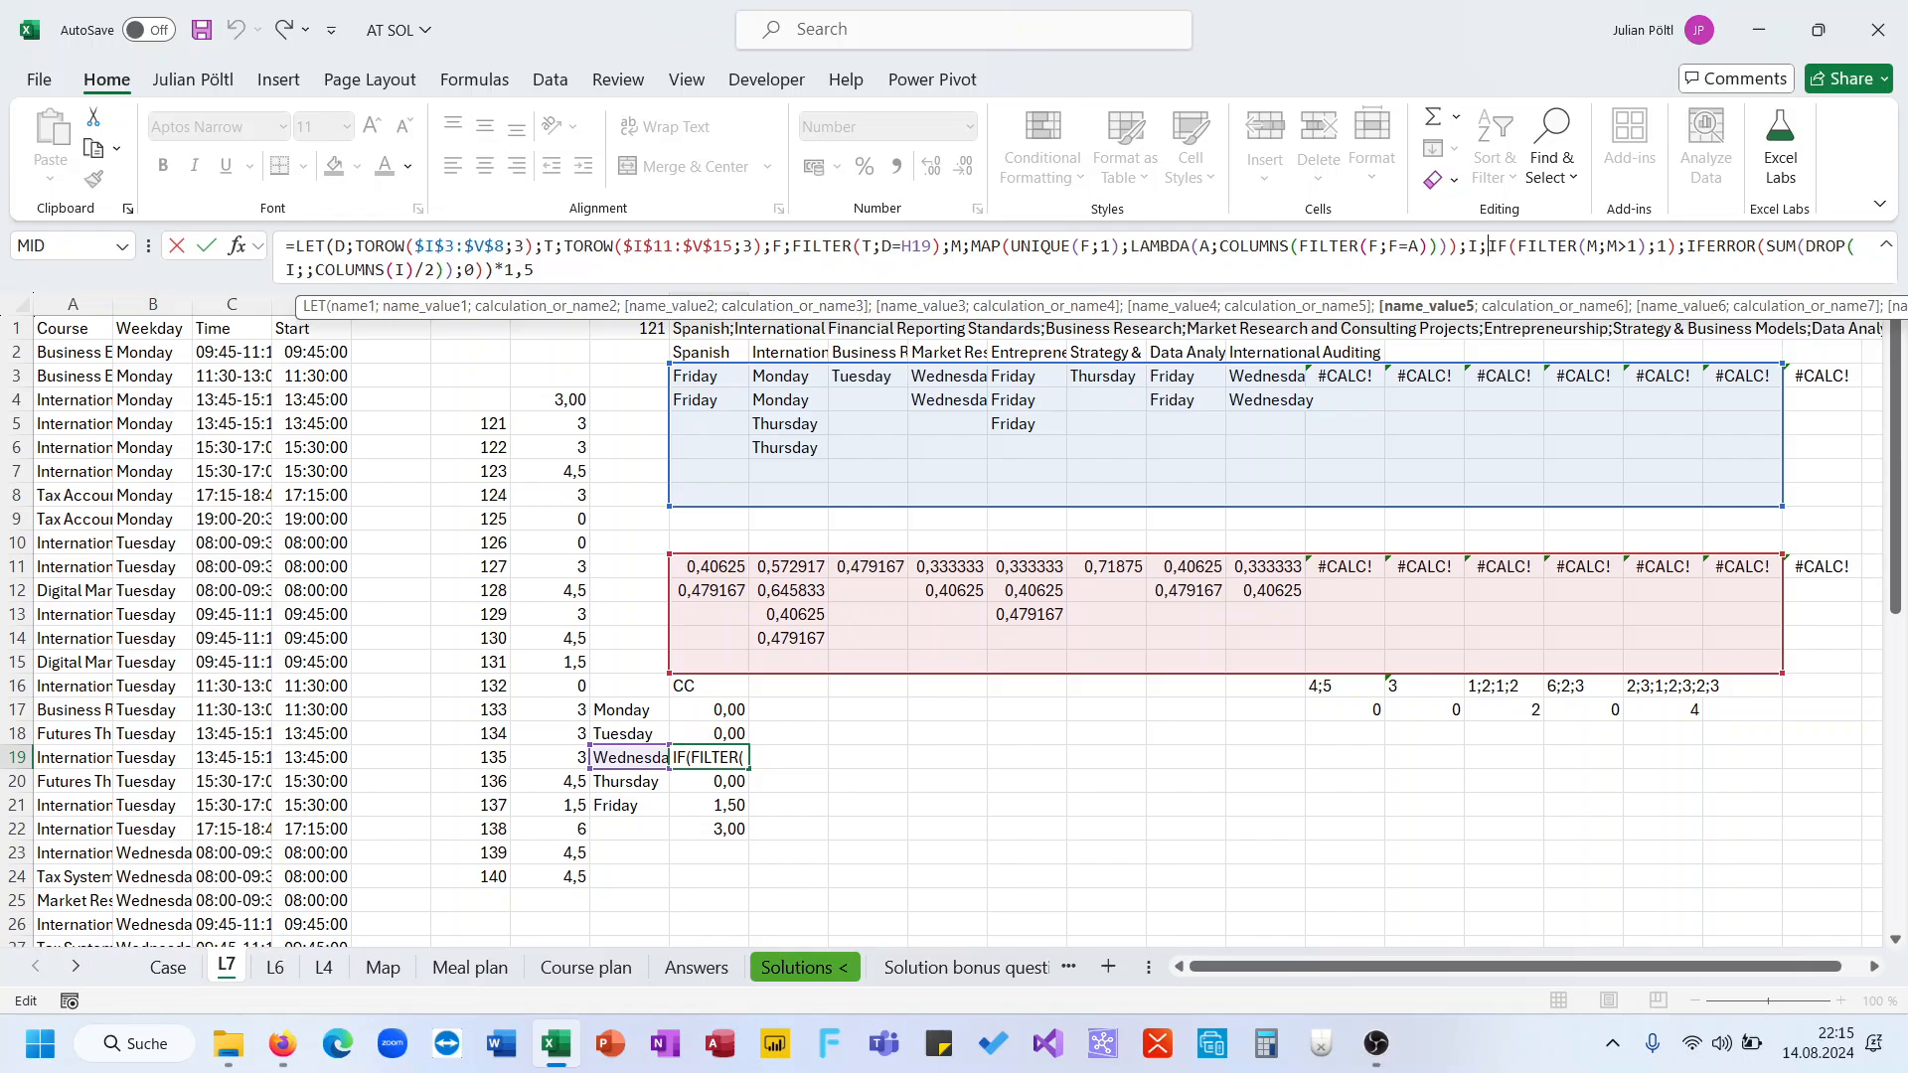
{"action": "left_click", "coordinate": [1802, 245]}
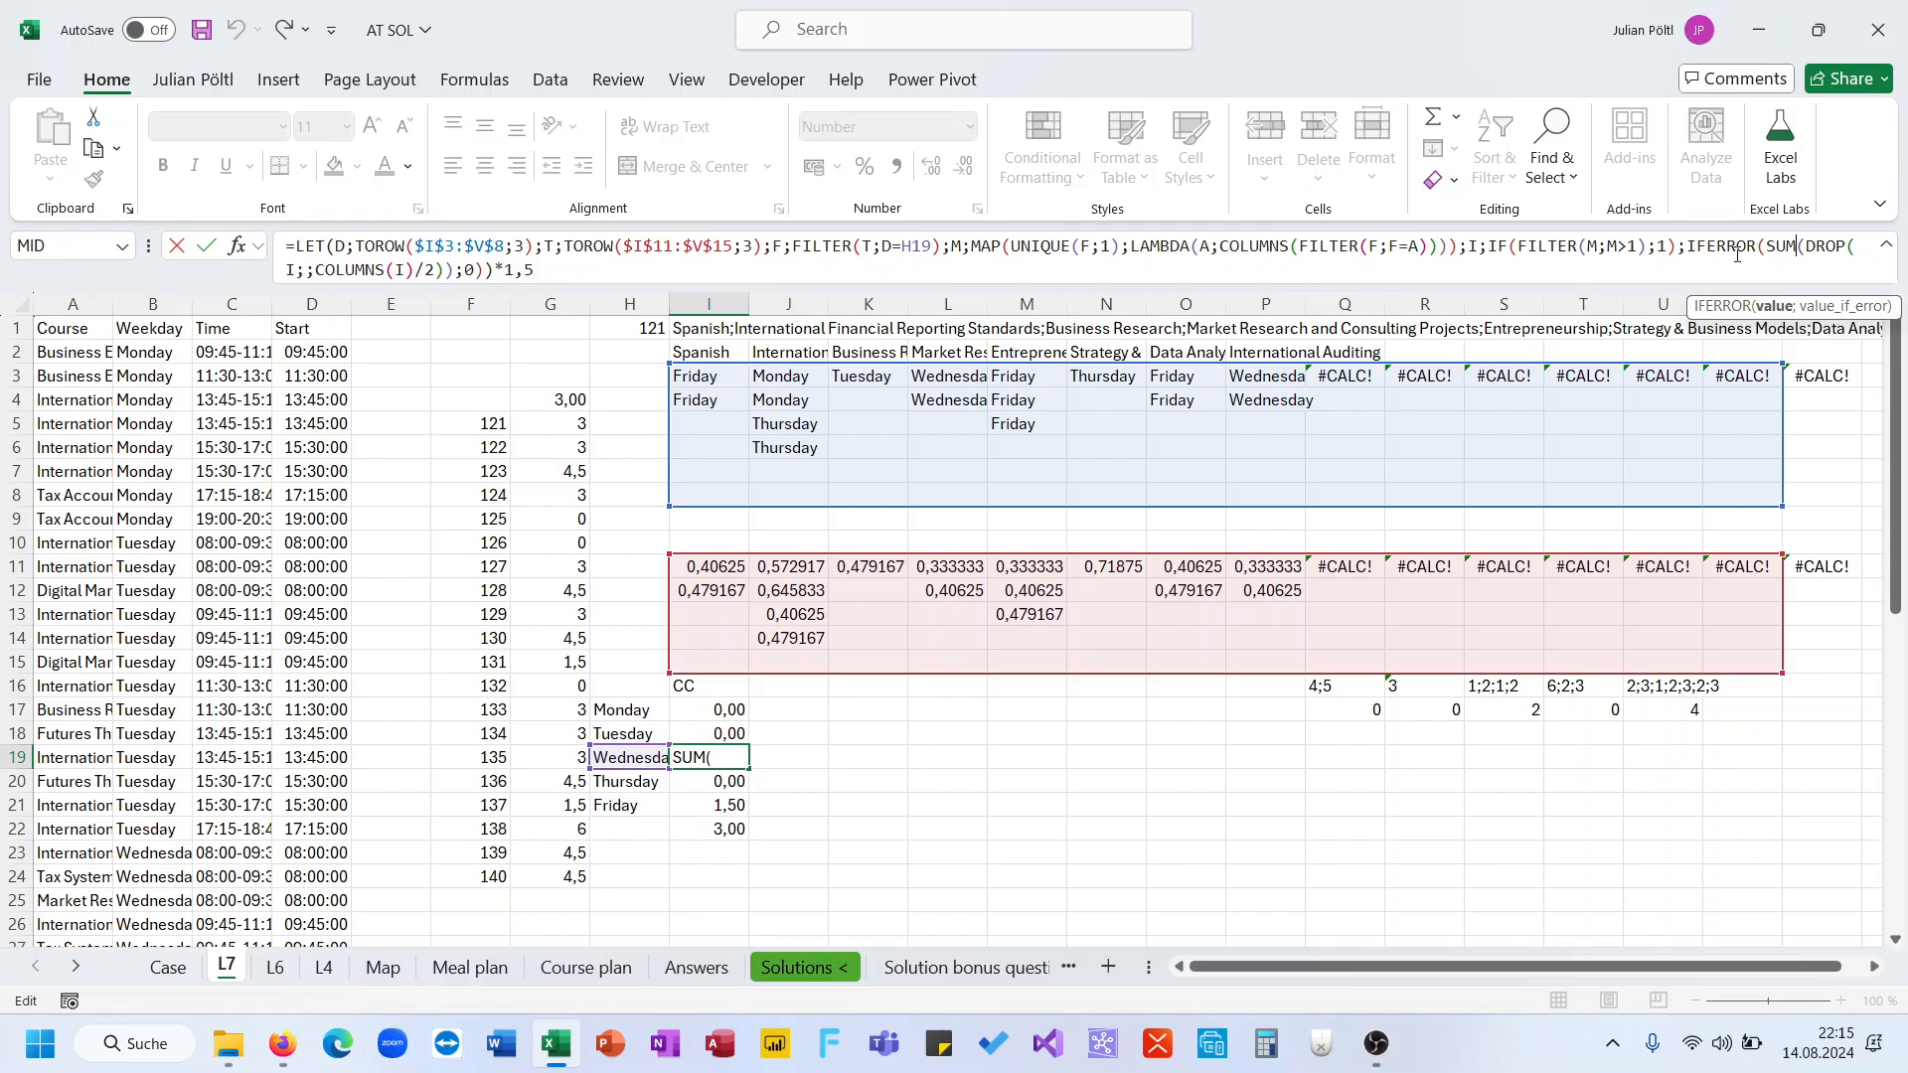
{"action": "left_click_drag", "start_coordinate": [1689, 248], "coordinate": [1704, 279]}
{"action": "key", "text": "Delete"}
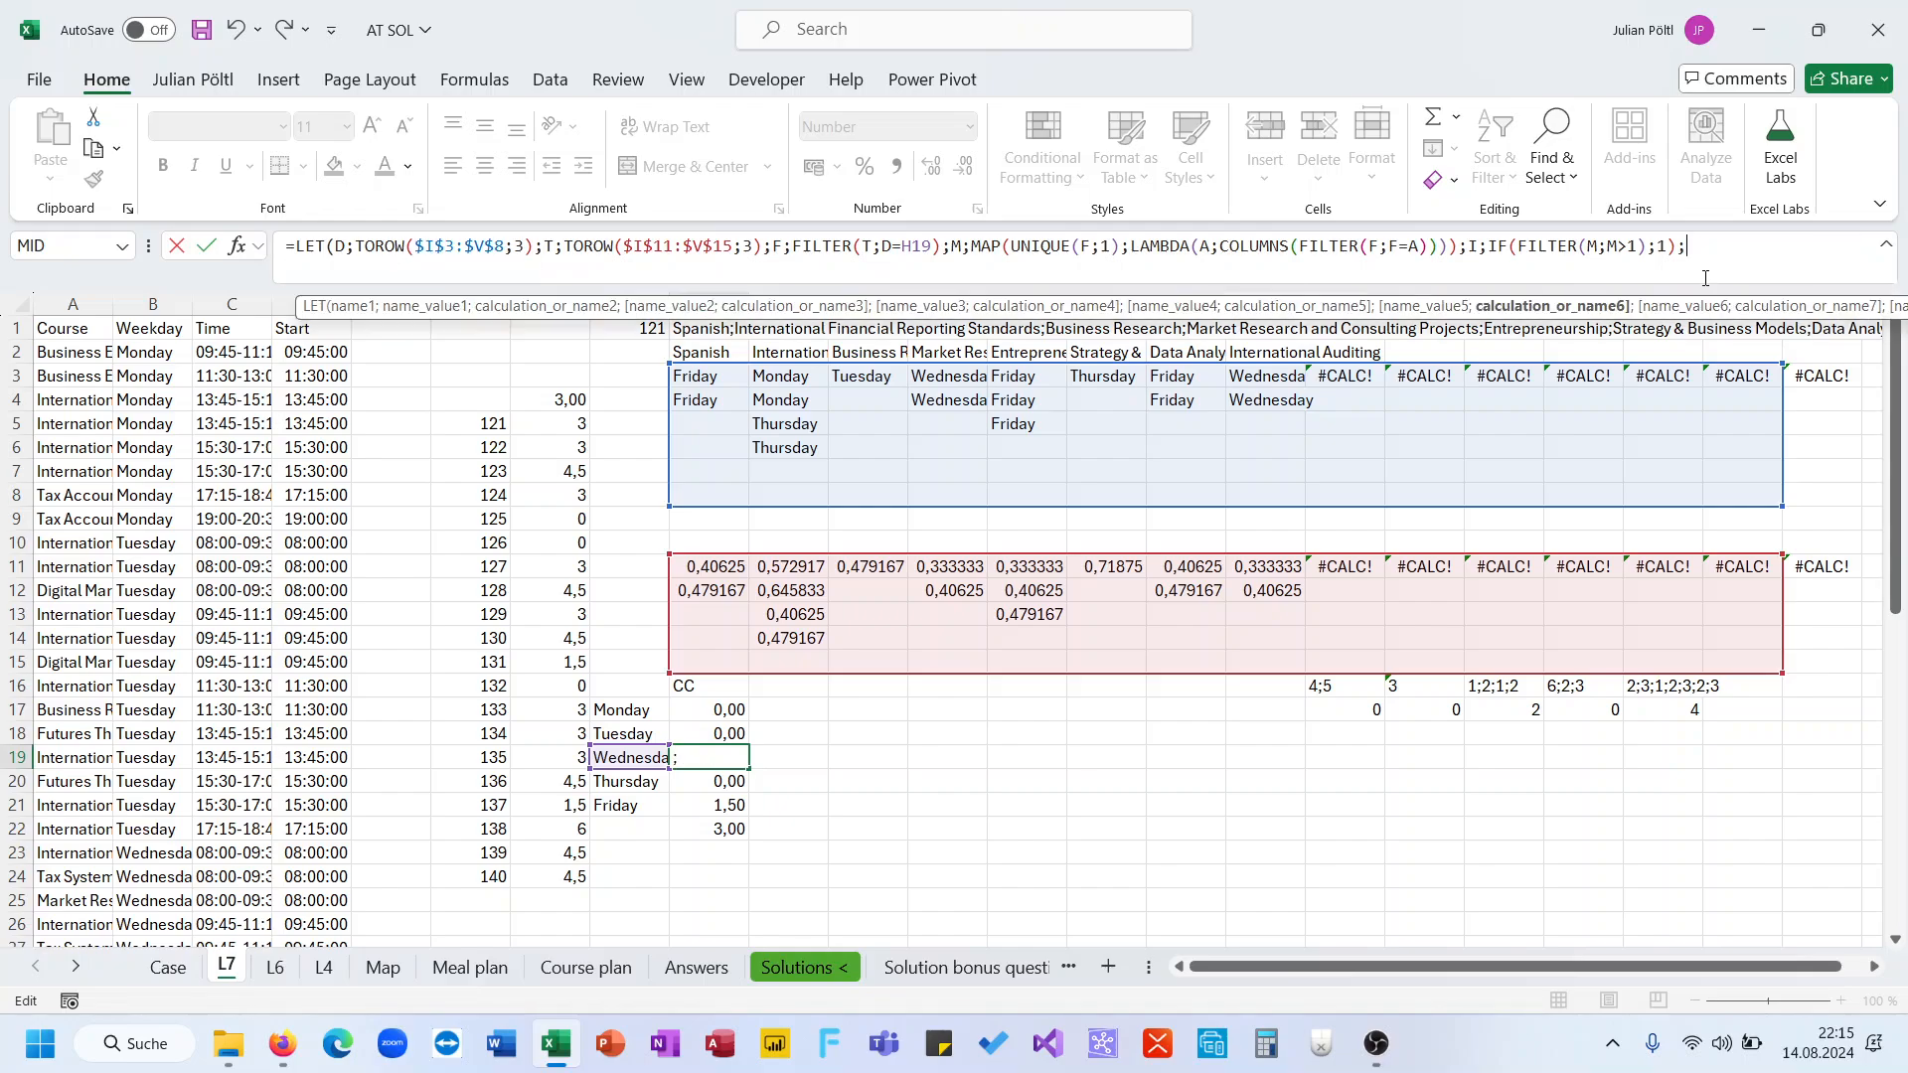
{"action": "type", "text": "I)"}
{"action": "key", "text": "Return"}
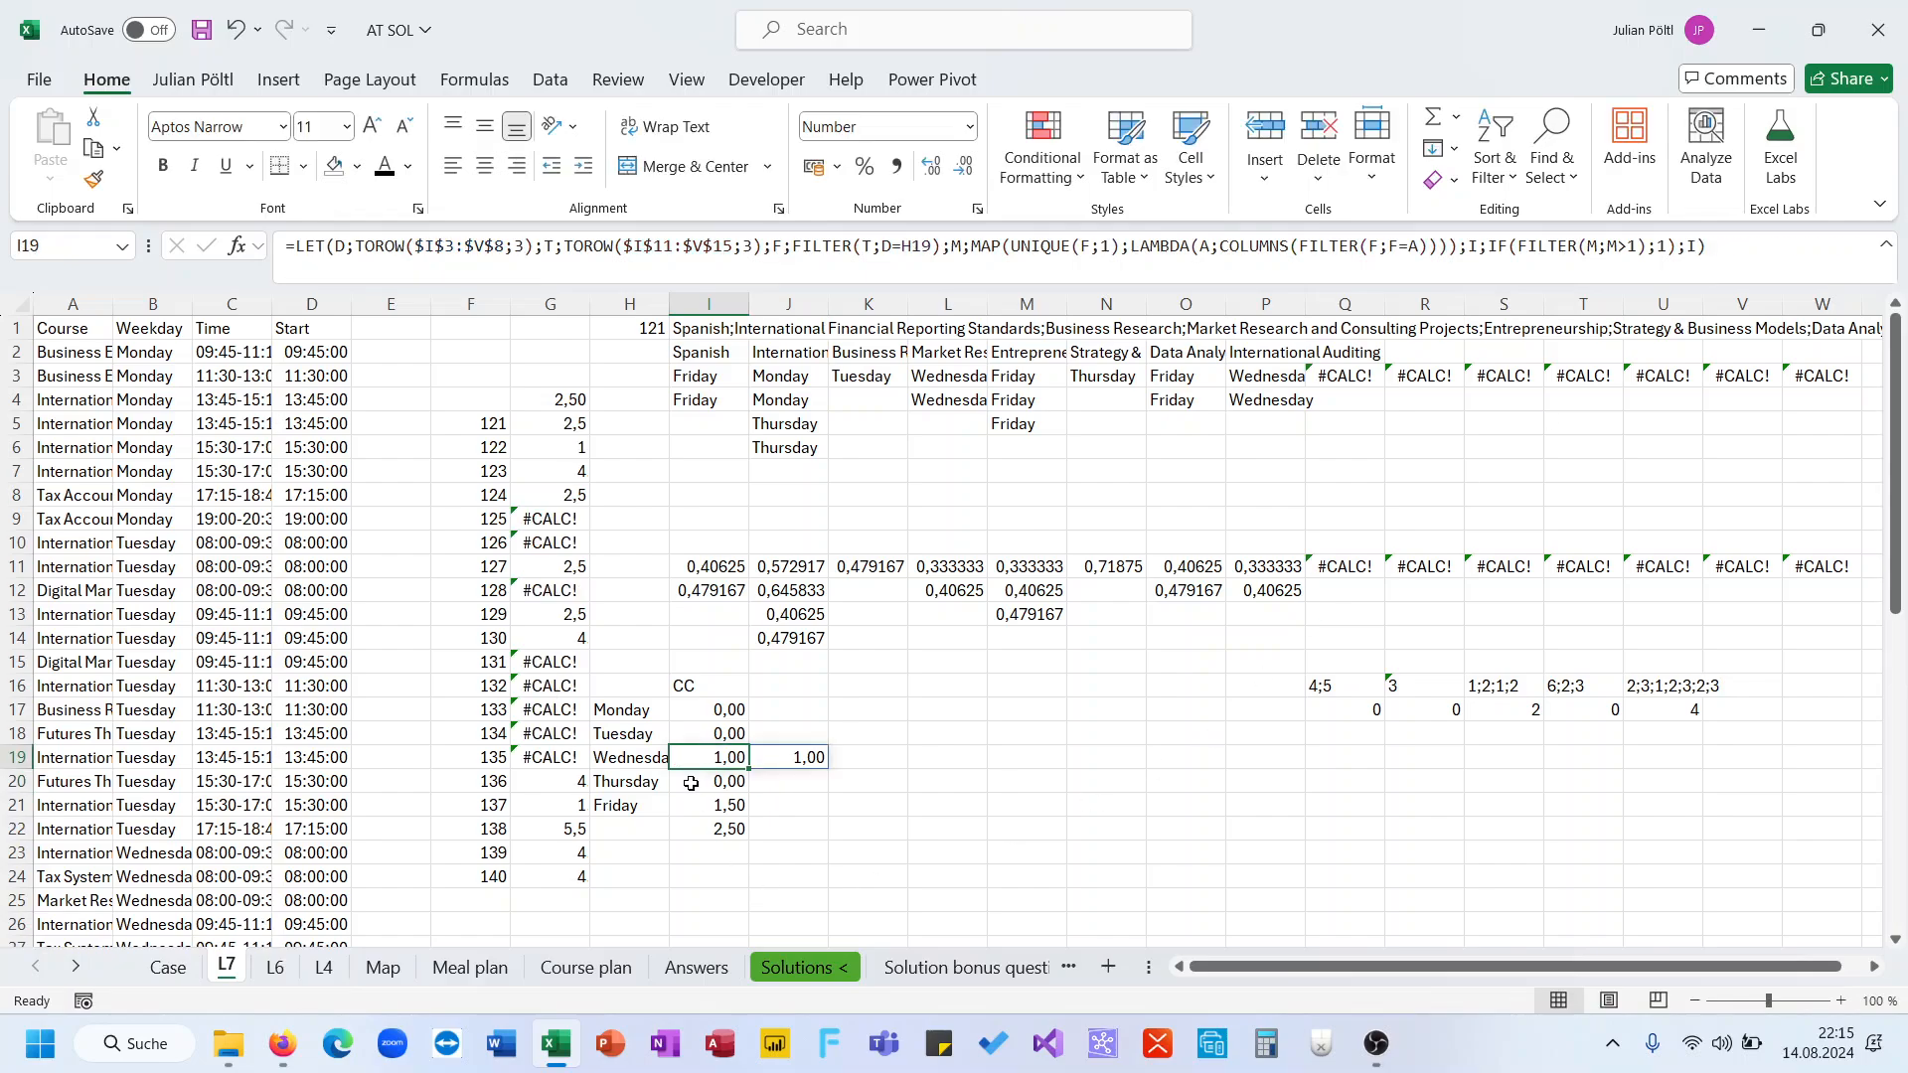
{"action": "left_click_drag", "start_coordinate": [748, 768], "coordinate": [746, 809]}
{"action": "left_click", "coordinate": [722, 806]}
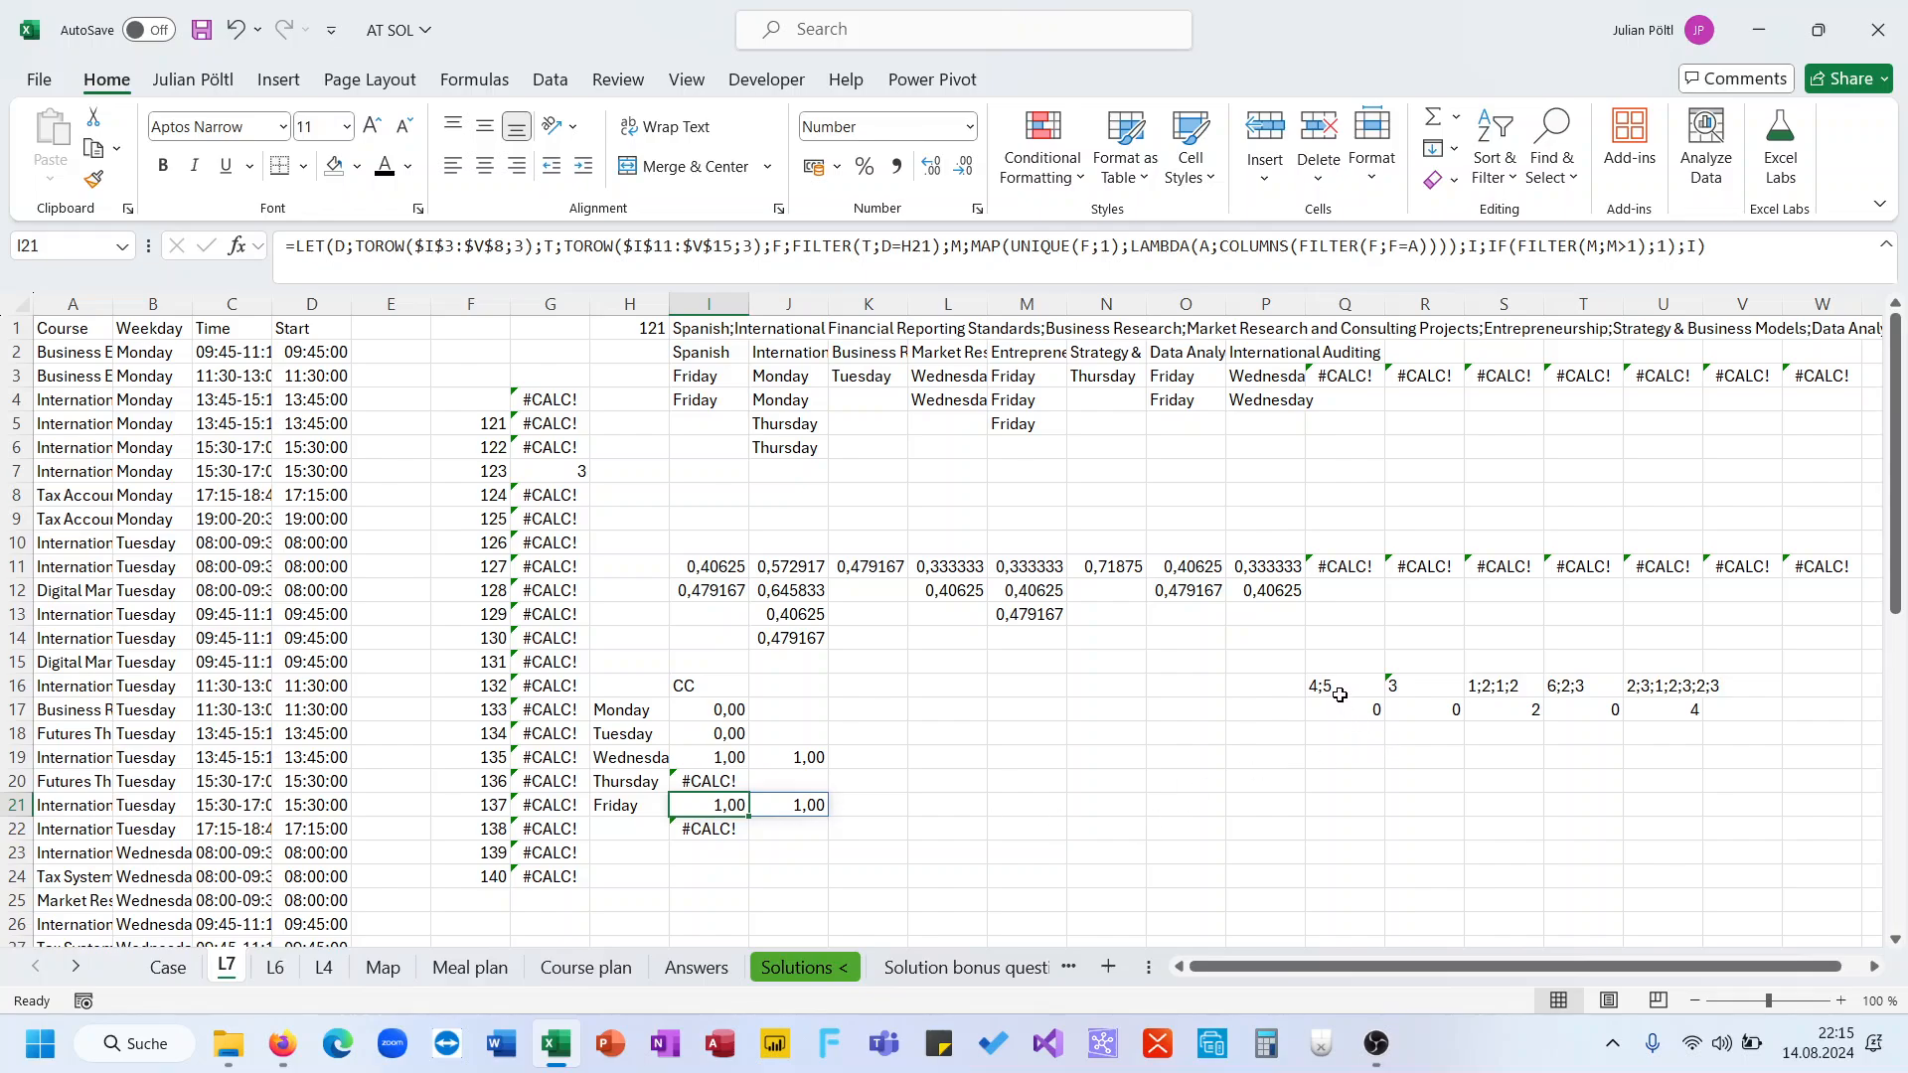
Clear the helper values in Q16:U17
{"action": "left_click_drag", "start_coordinate": [1339, 696], "coordinate": [1679, 700]}
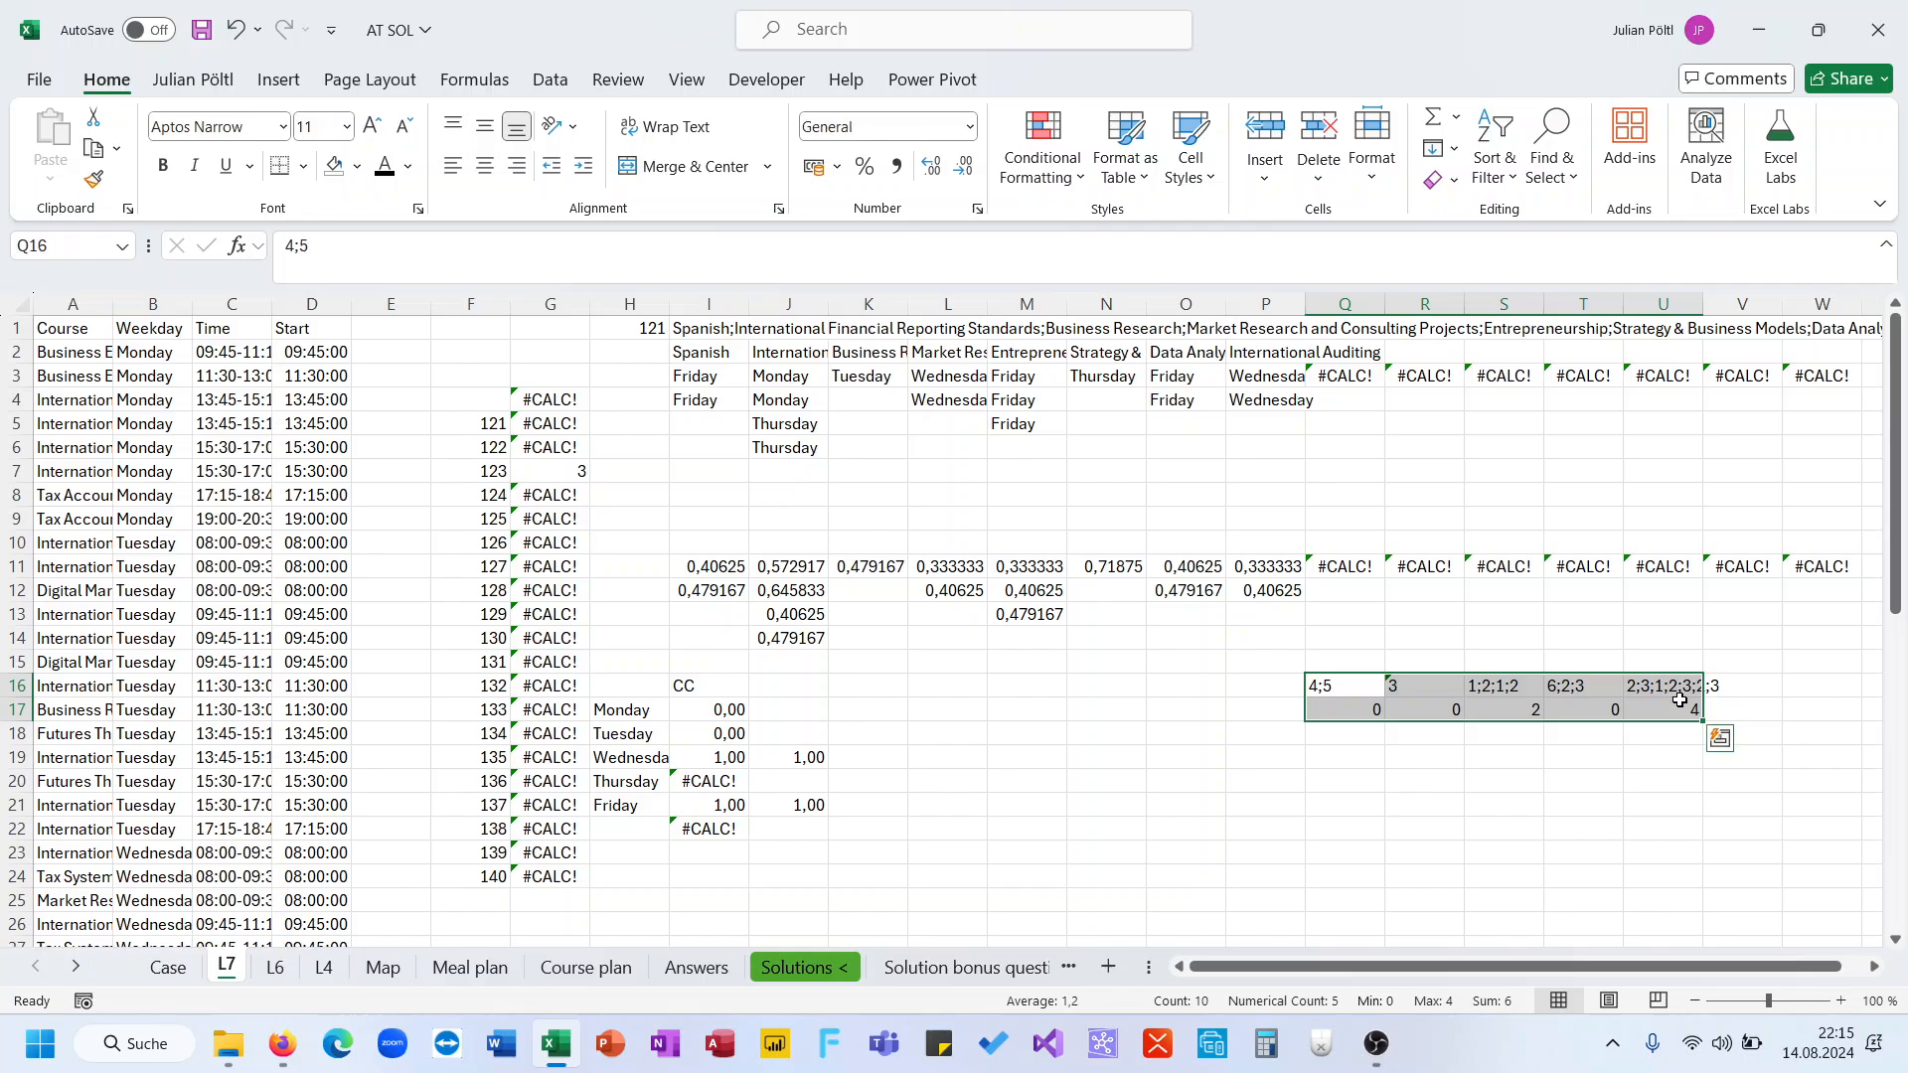
{"action": "key", "text": "Delete"}
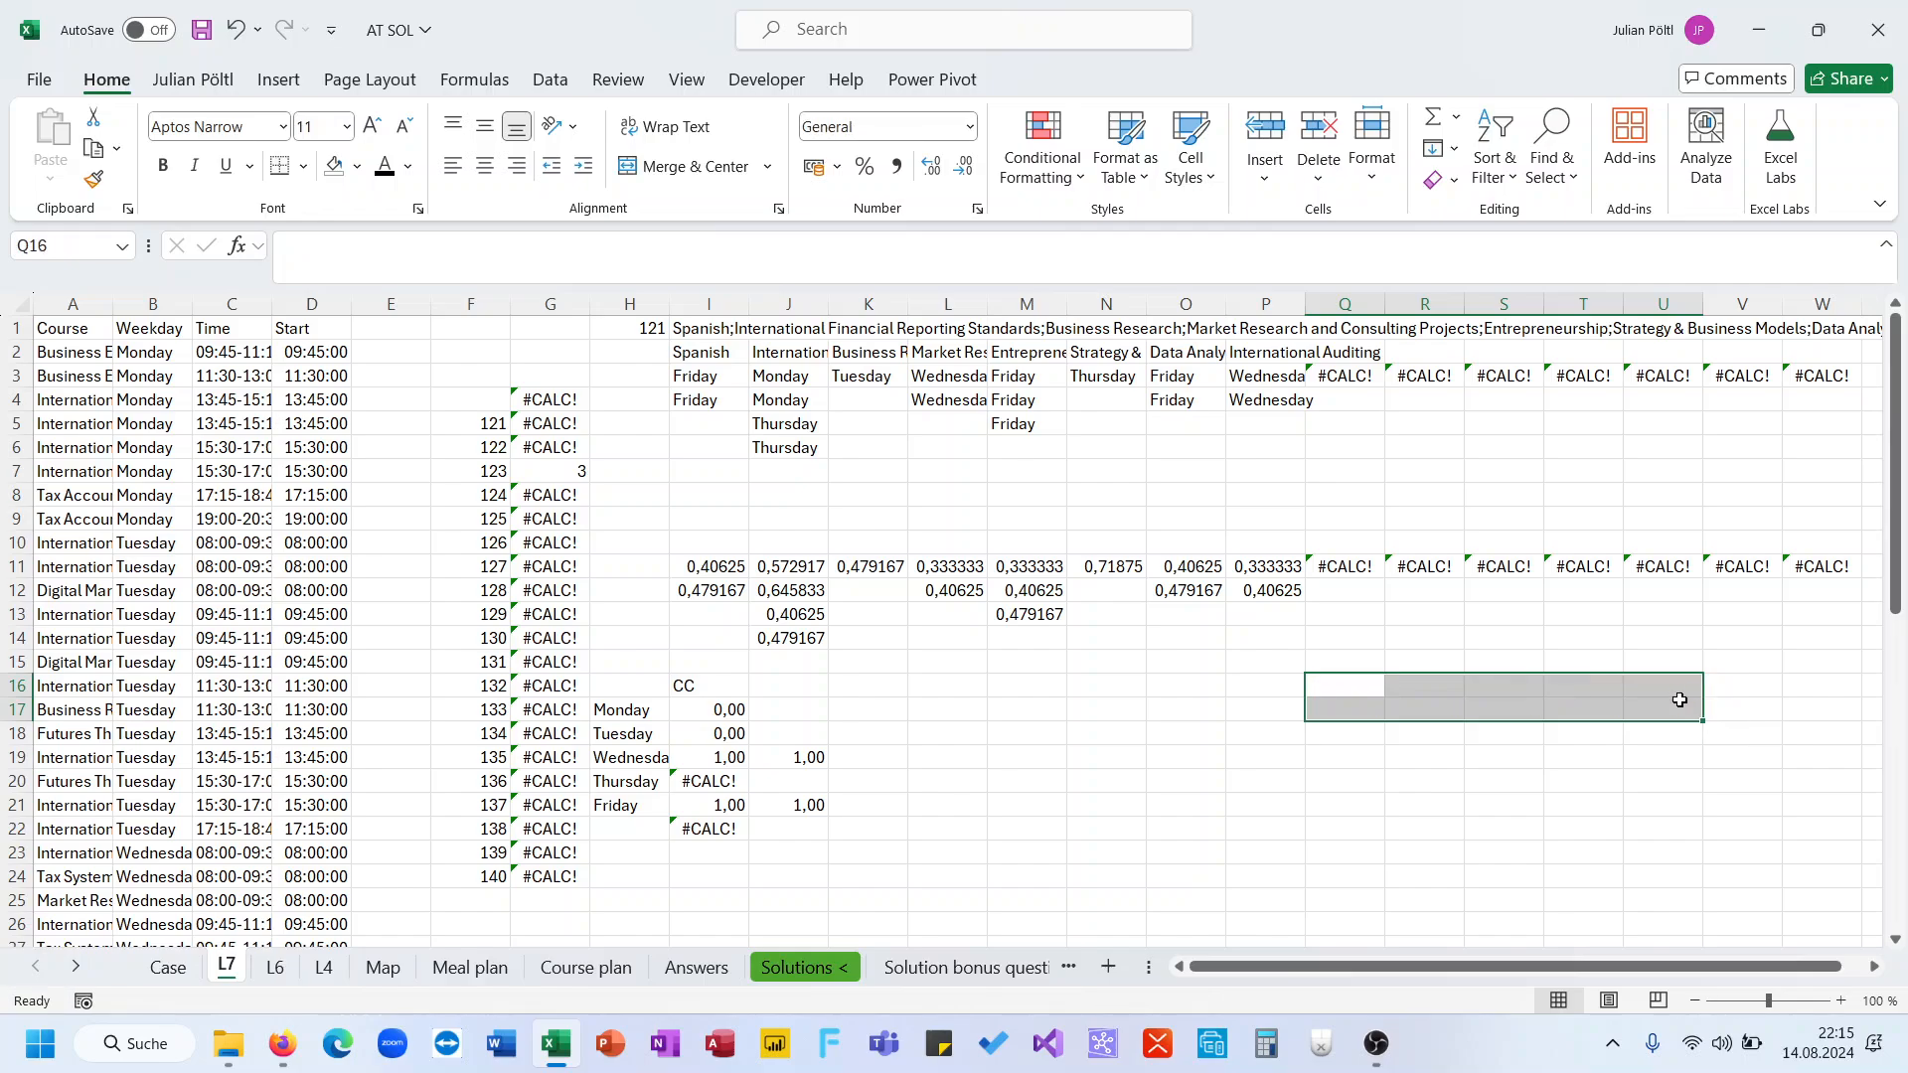
Simplify I17's formula to IFERROR(SUM(M);0)*1,5, removing the IF and DROP parts, and fill it down to I21
{"action": "left_click", "coordinate": [730, 708]}
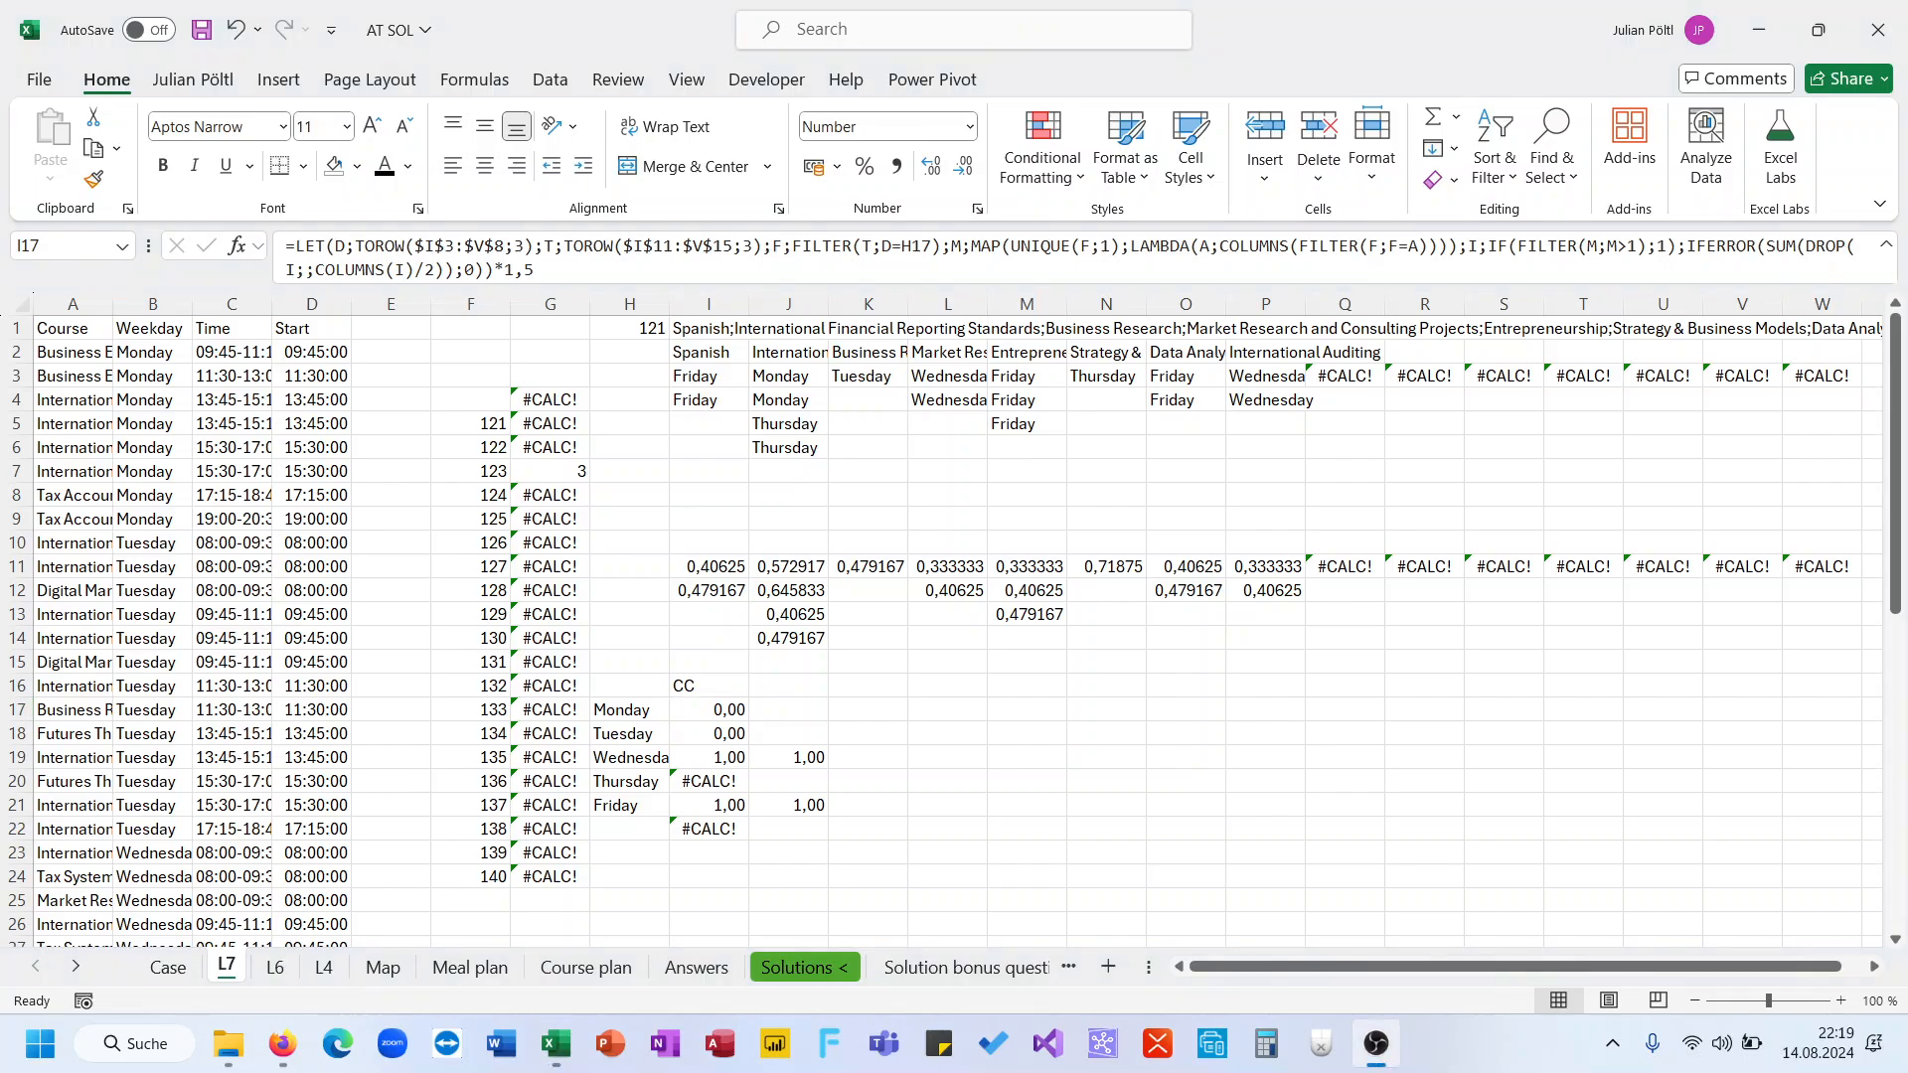
{"action": "left_click", "coordinate": [1479, 251]}
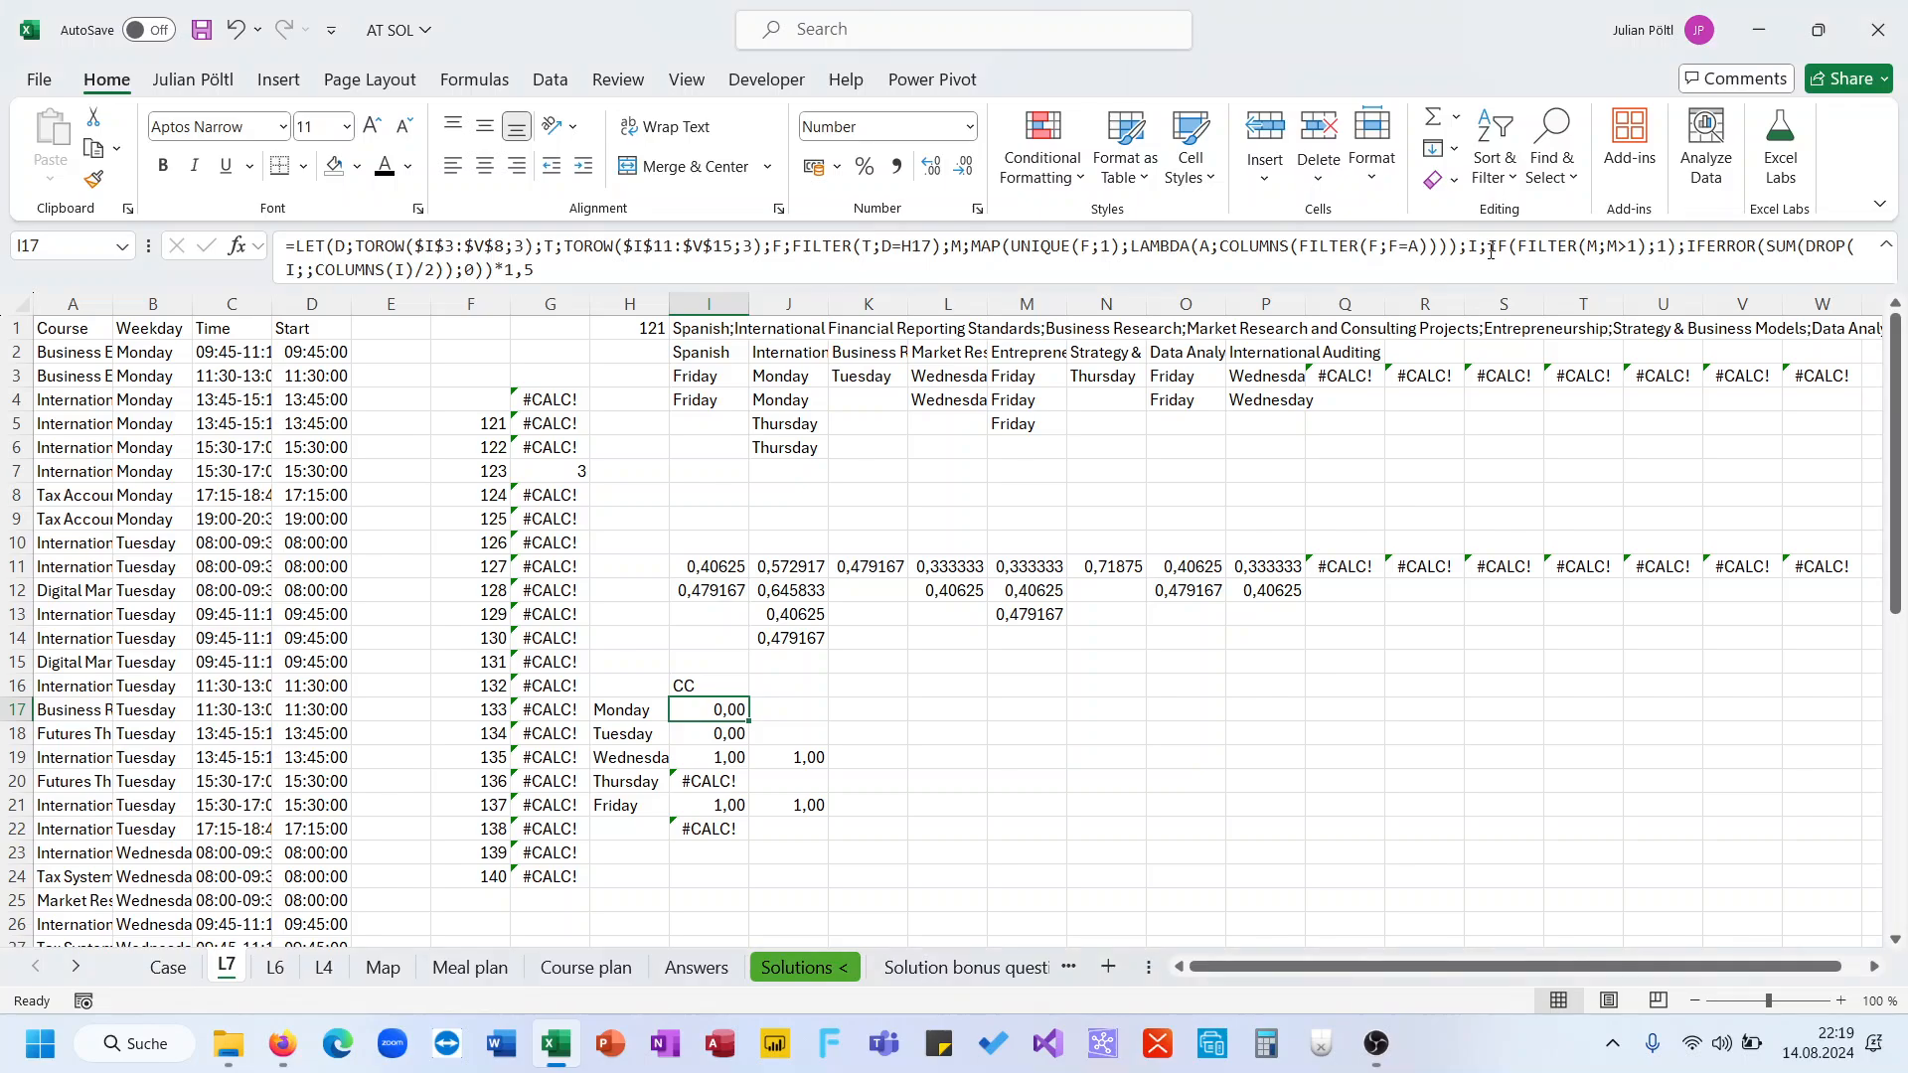
{"action": "left_click_drag", "start_coordinate": [1490, 252], "coordinate": [1679, 249]}
{"action": "key", "text": "BackSpace"}
{"action": "key", "text": "BackSpace"}
{"action": "key", "text": "BackSpace"}
{"action": "key", "text": "BackSpace"}
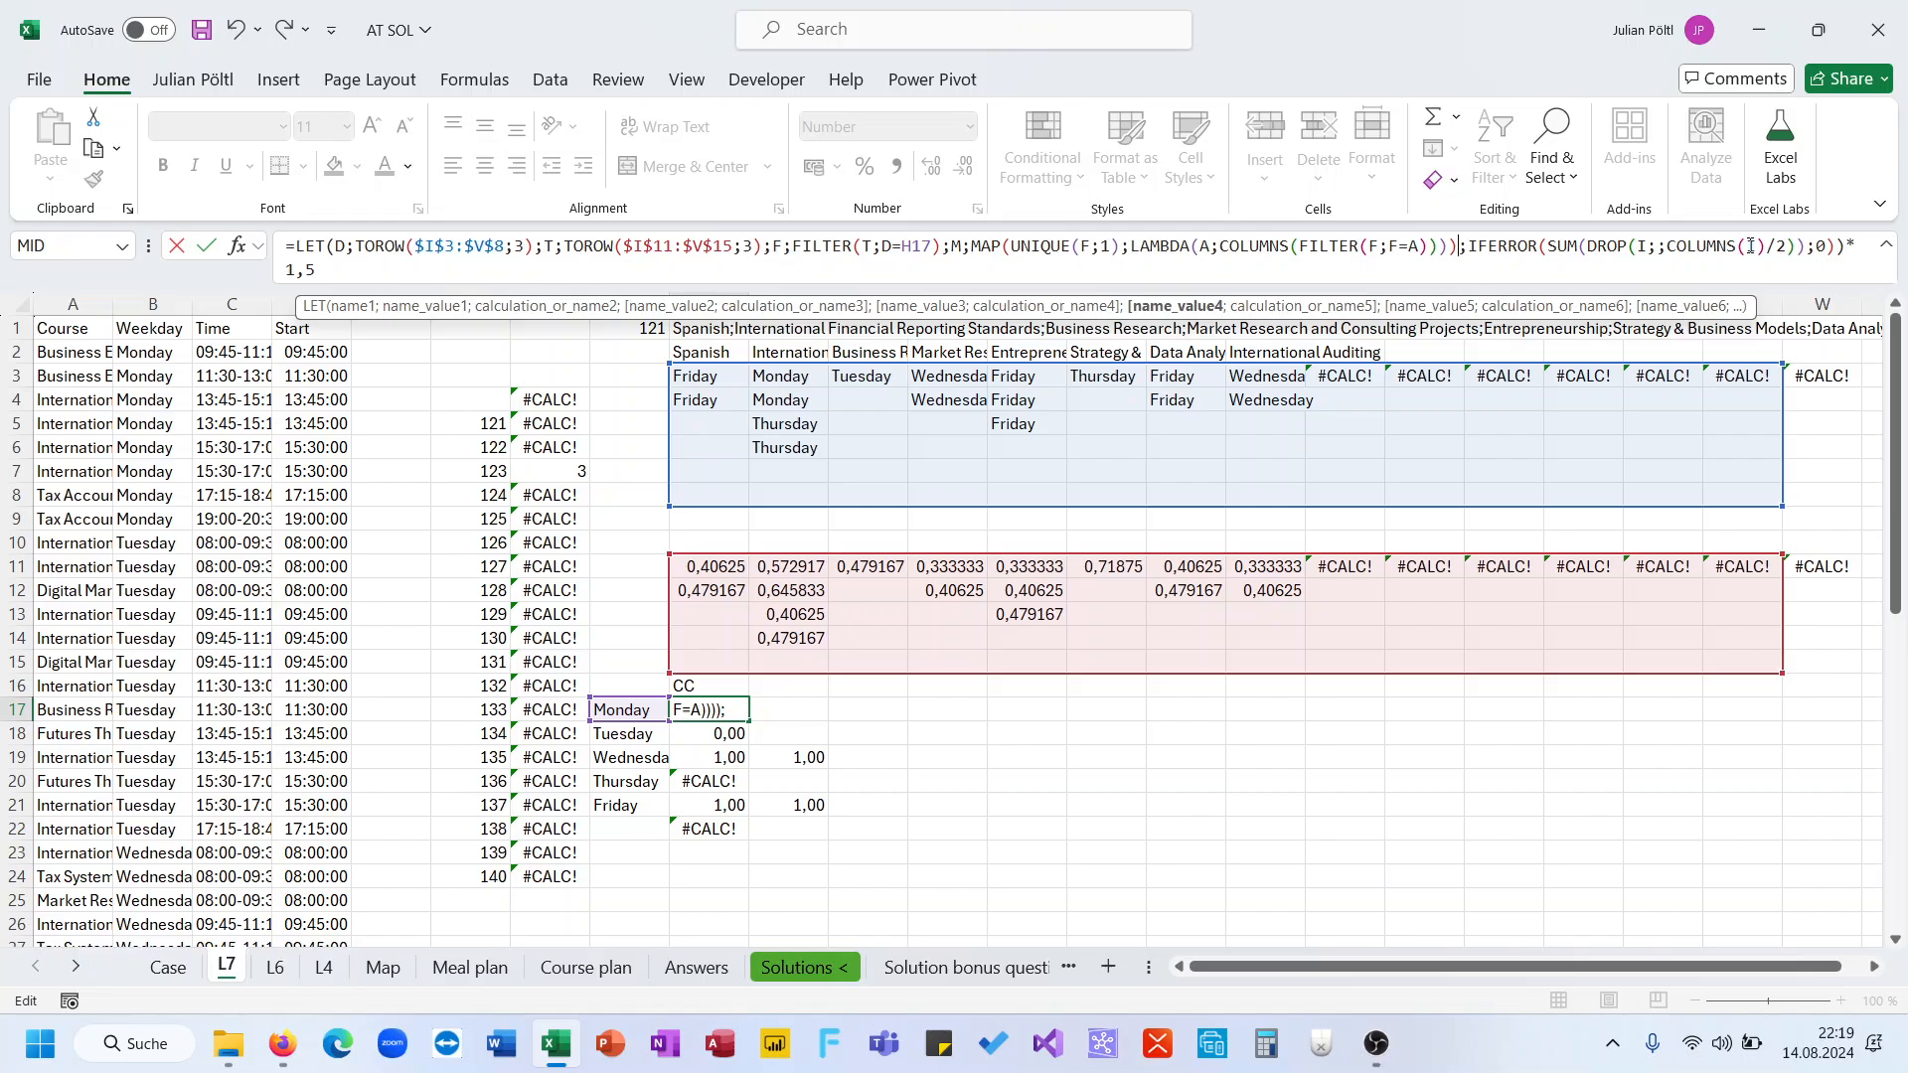
{"action": "left_click_drag", "start_coordinate": [1588, 248], "coordinate": [1810, 256]}
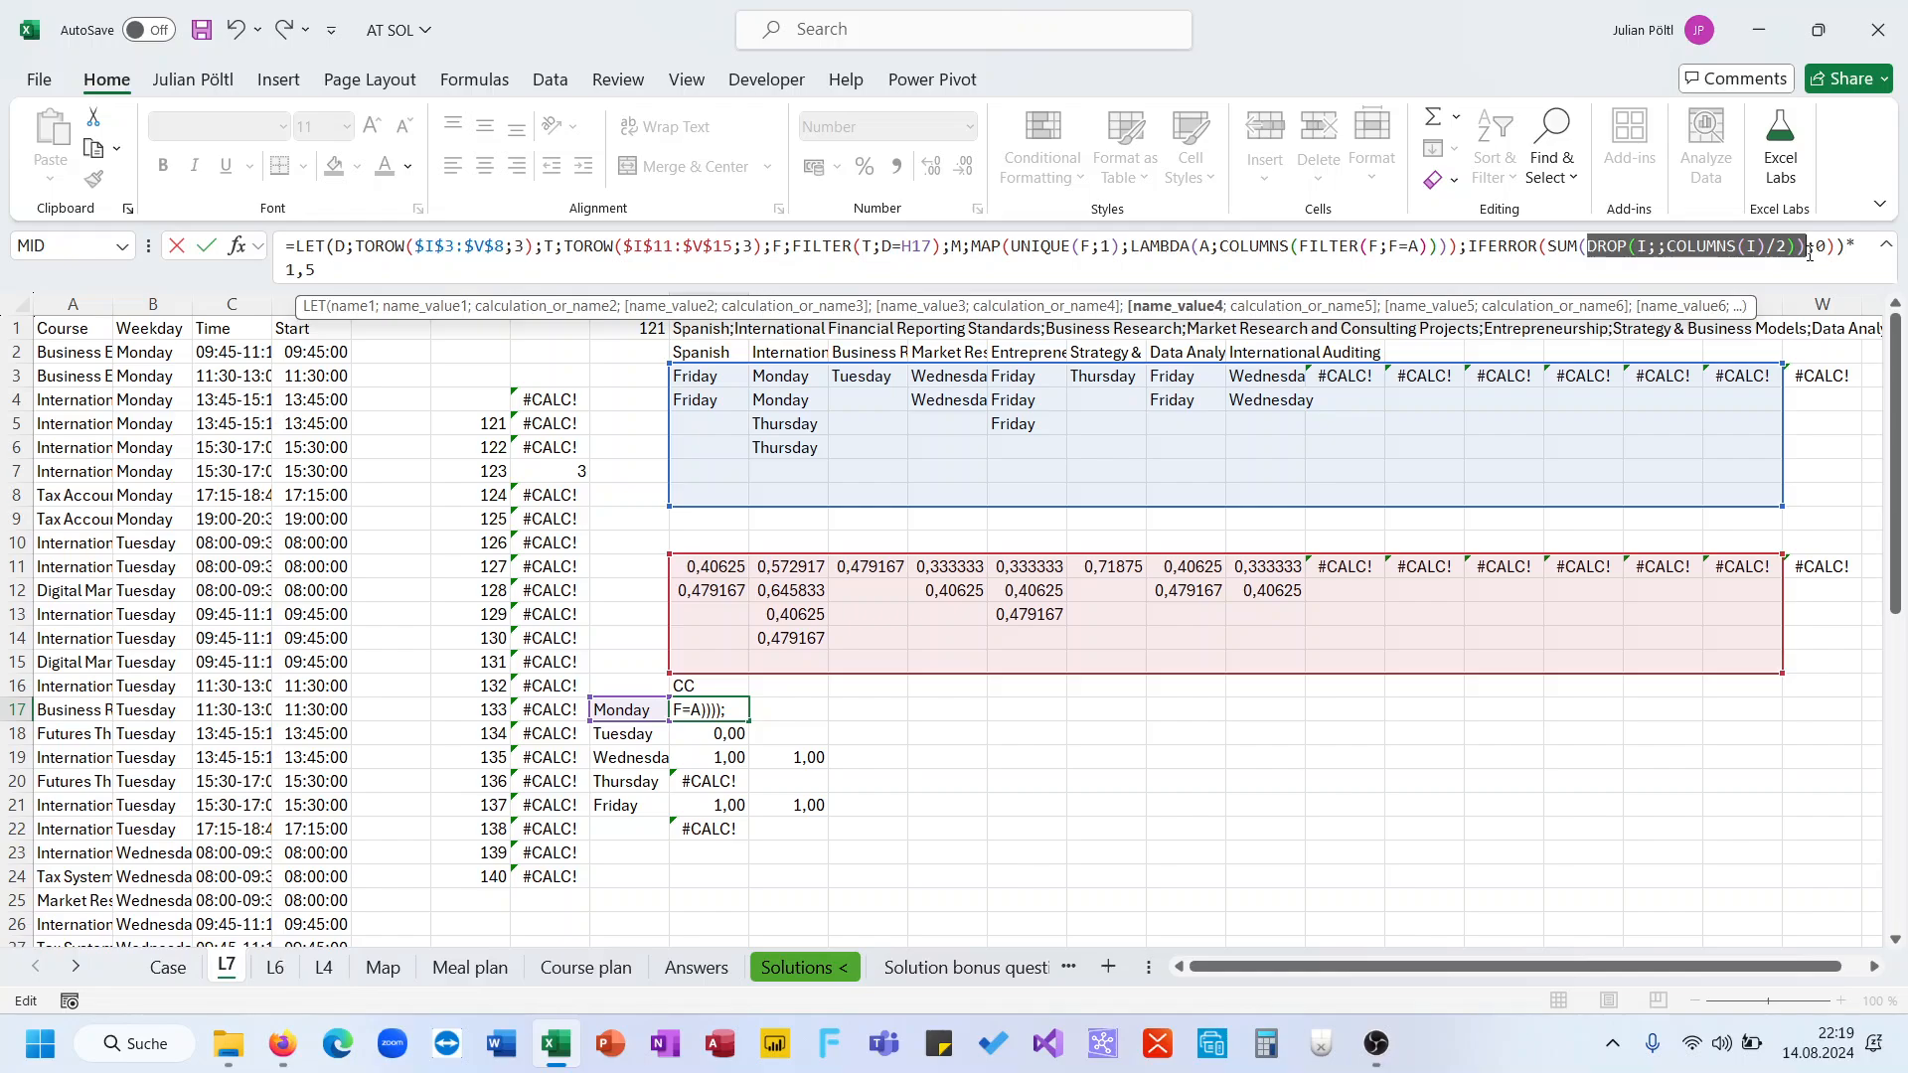
{"action": "type", "text": "M"}
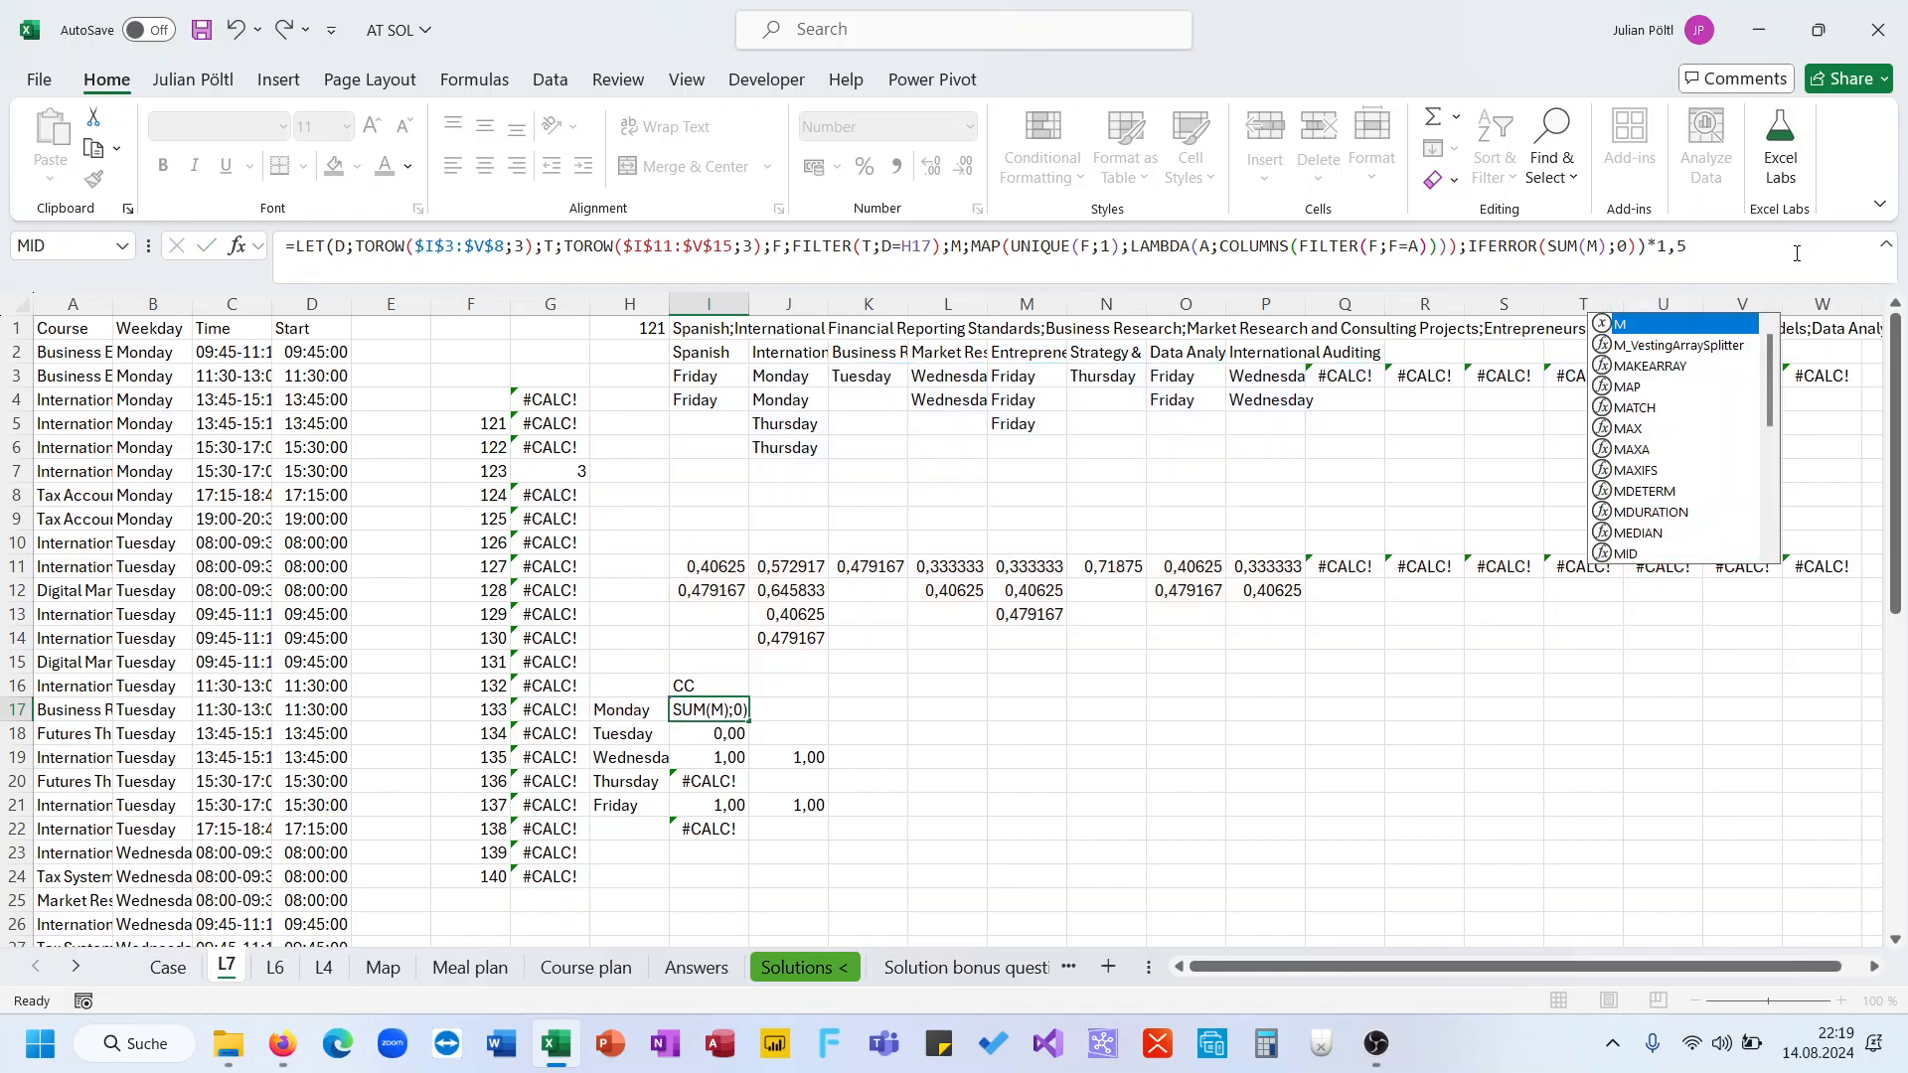
{"action": "key", "text": "ctrl+Return"}
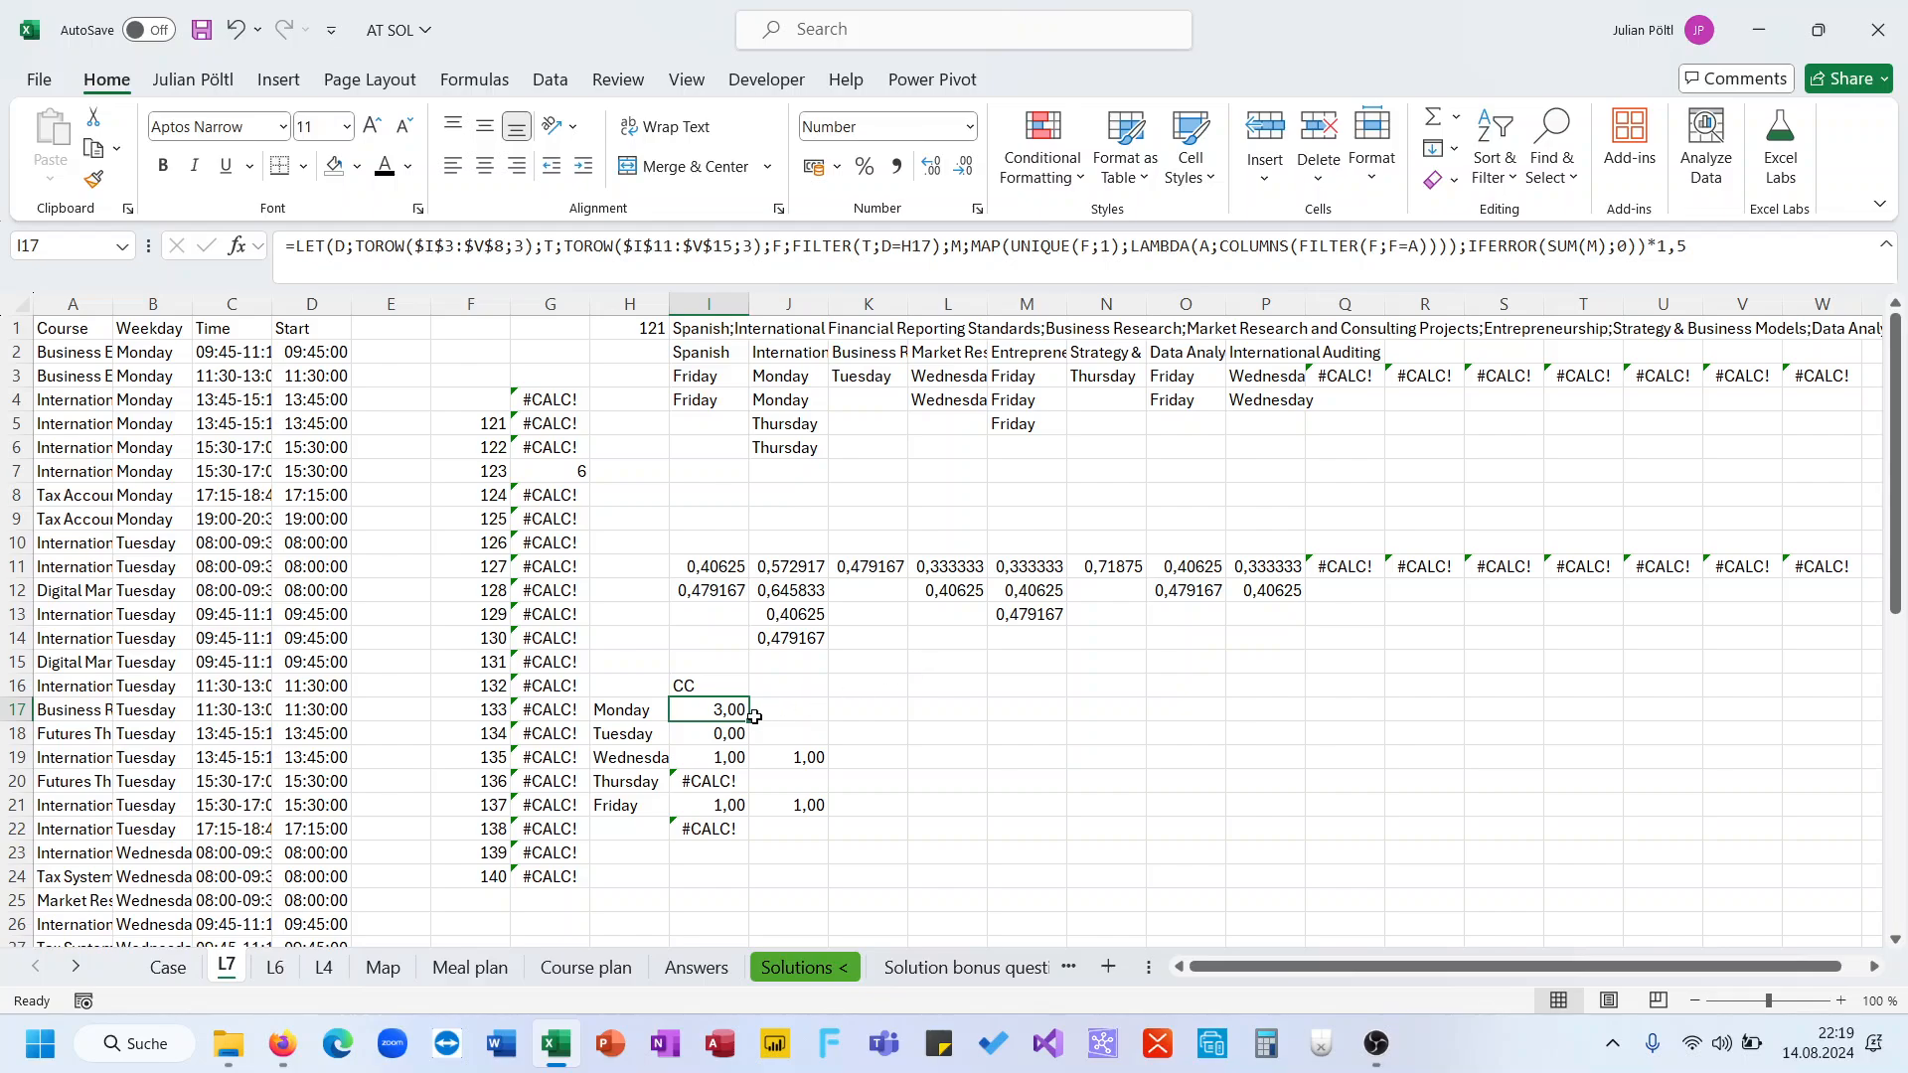
{"action": "left_click_drag", "start_coordinate": [748, 721], "coordinate": [735, 817]}
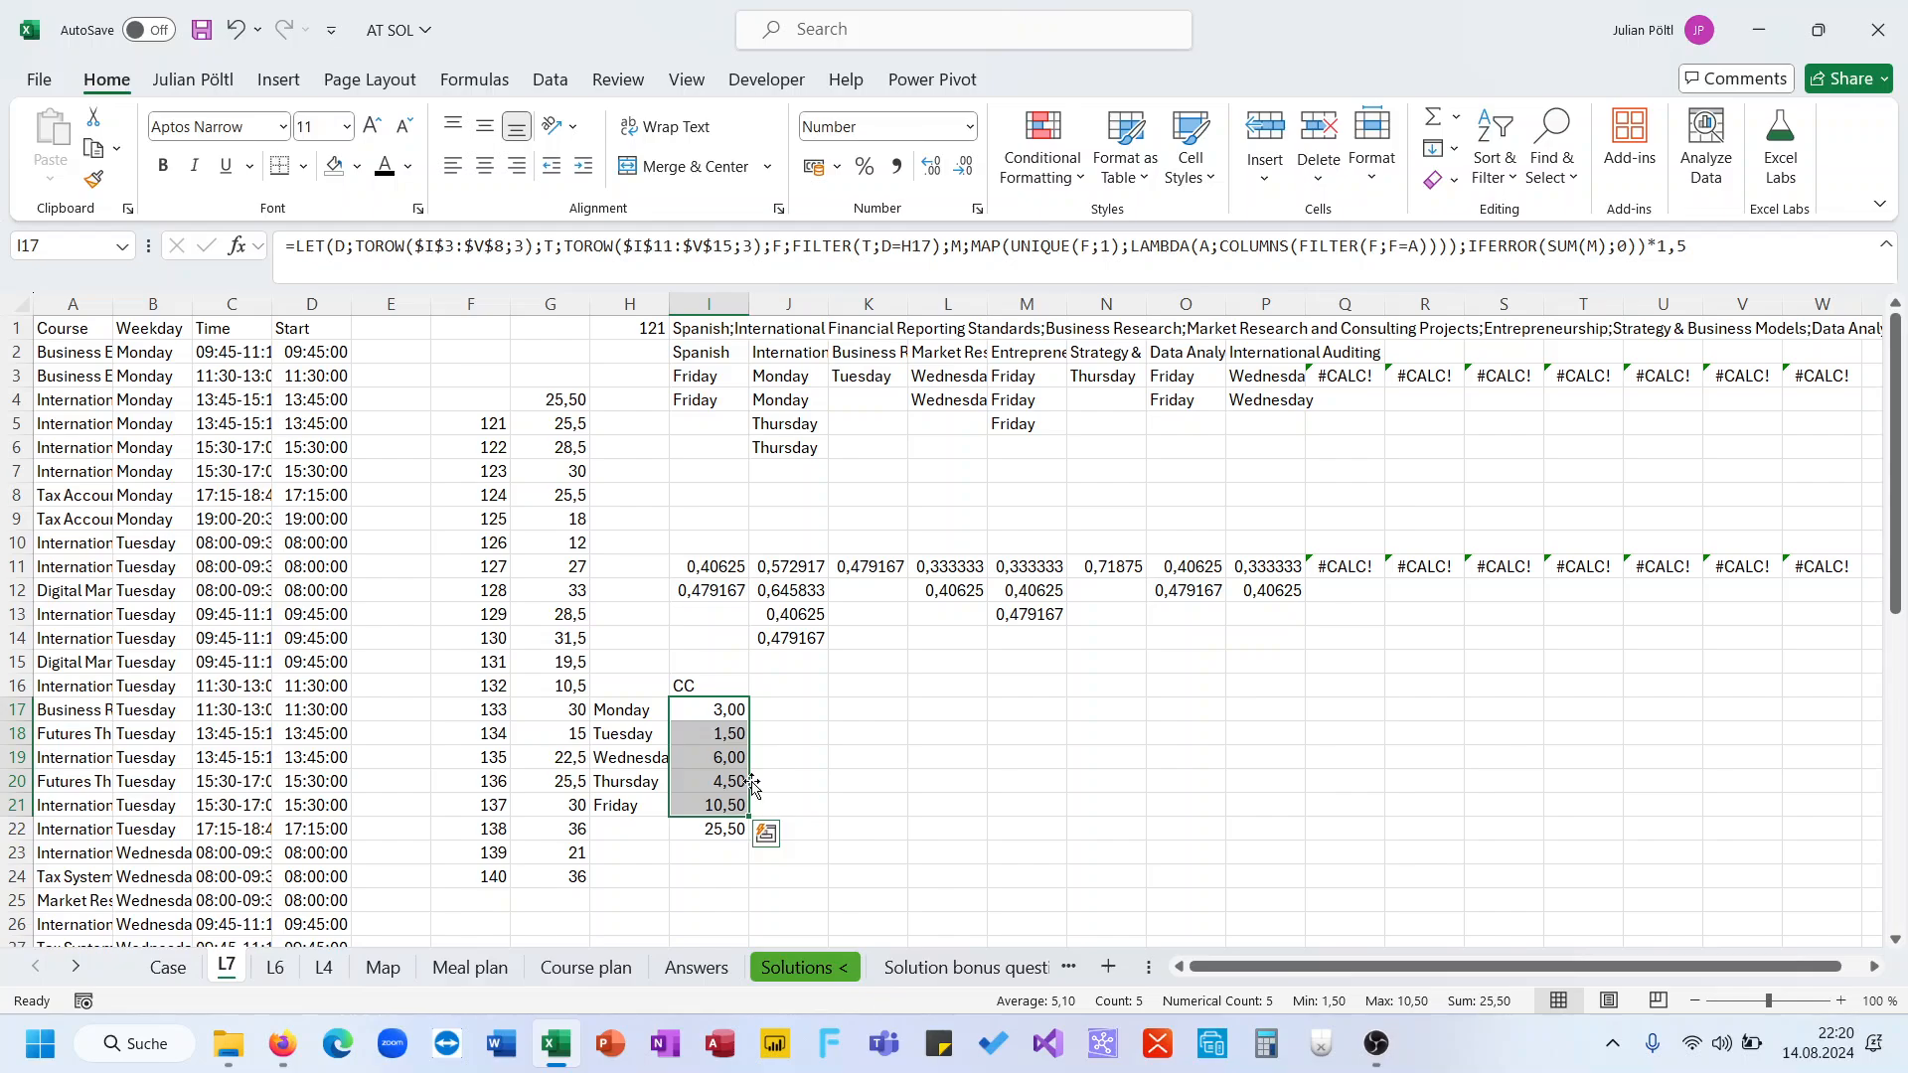
Change SUM(M) to SUM(M-1) in I17's formula and fill it down to I21
{"action": "left_click", "coordinate": [734, 709]}
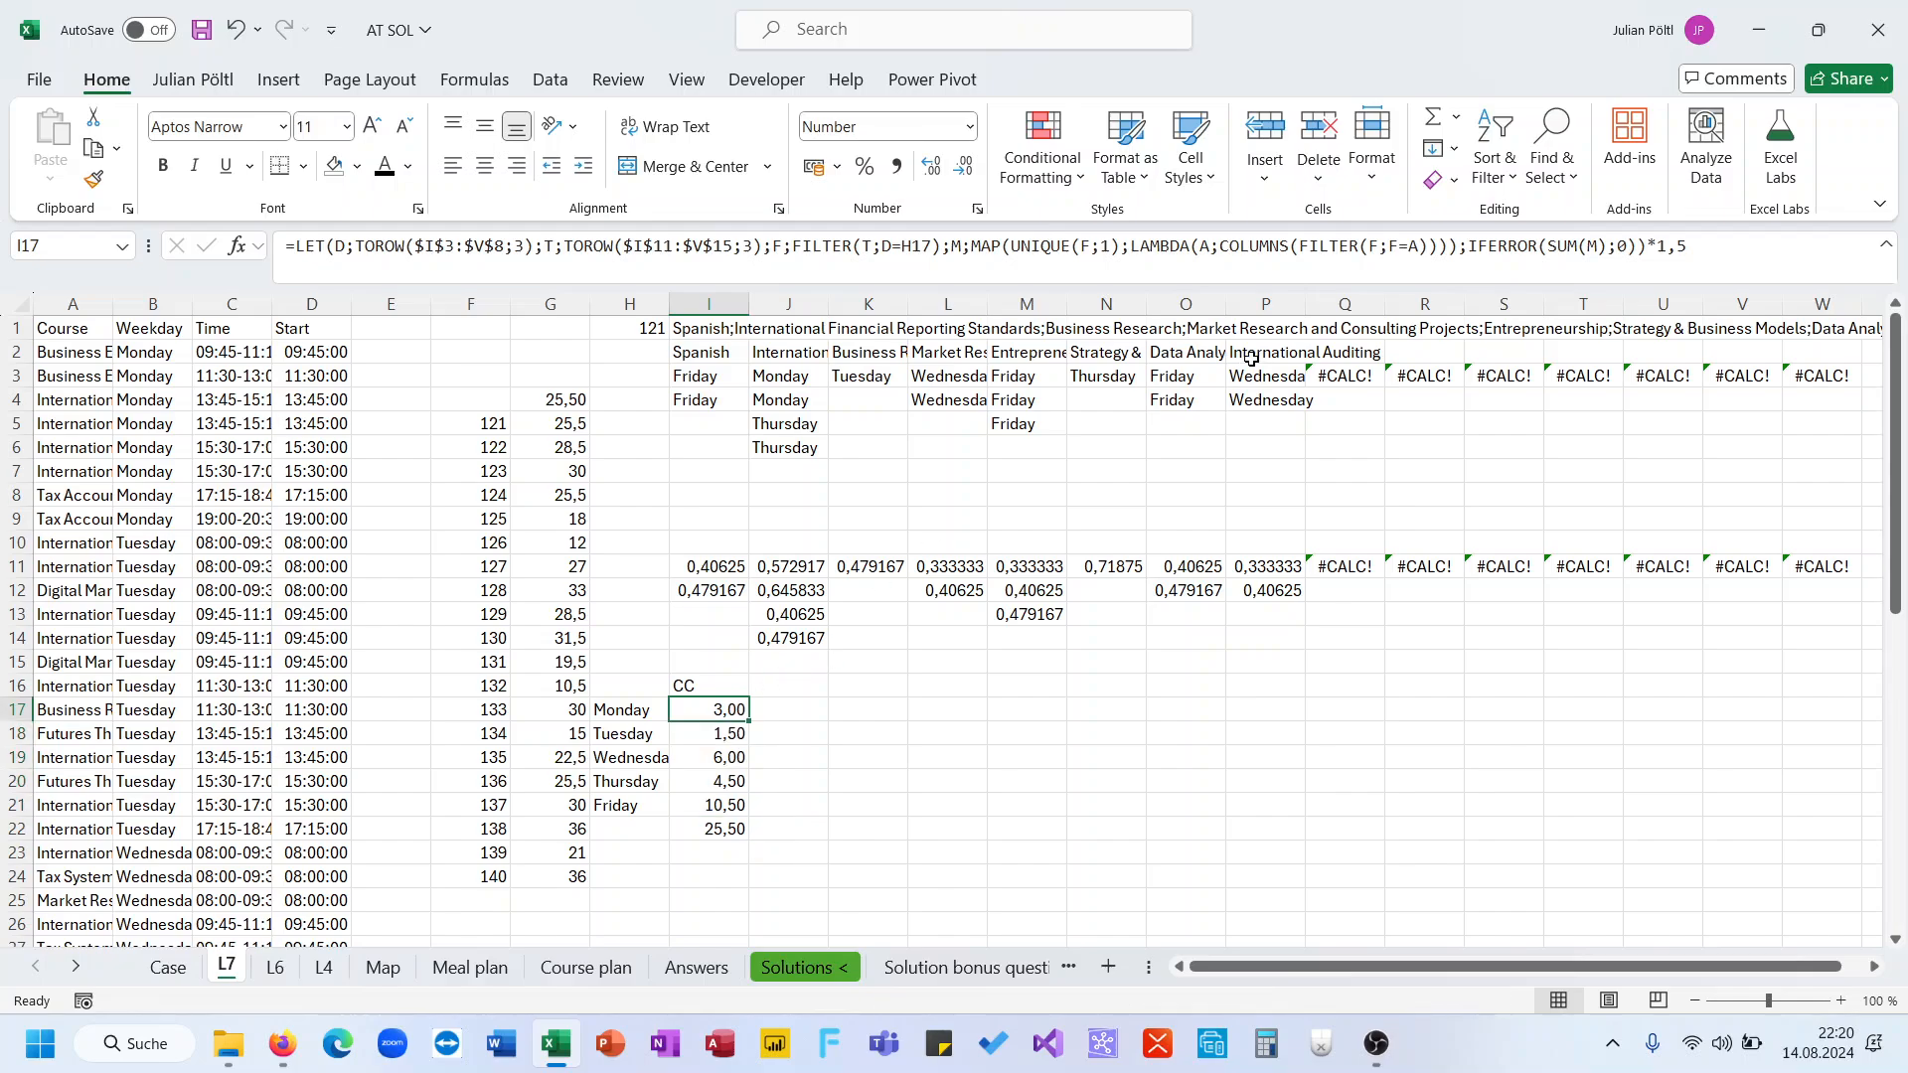
{"action": "left_click", "coordinate": [1489, 260]}
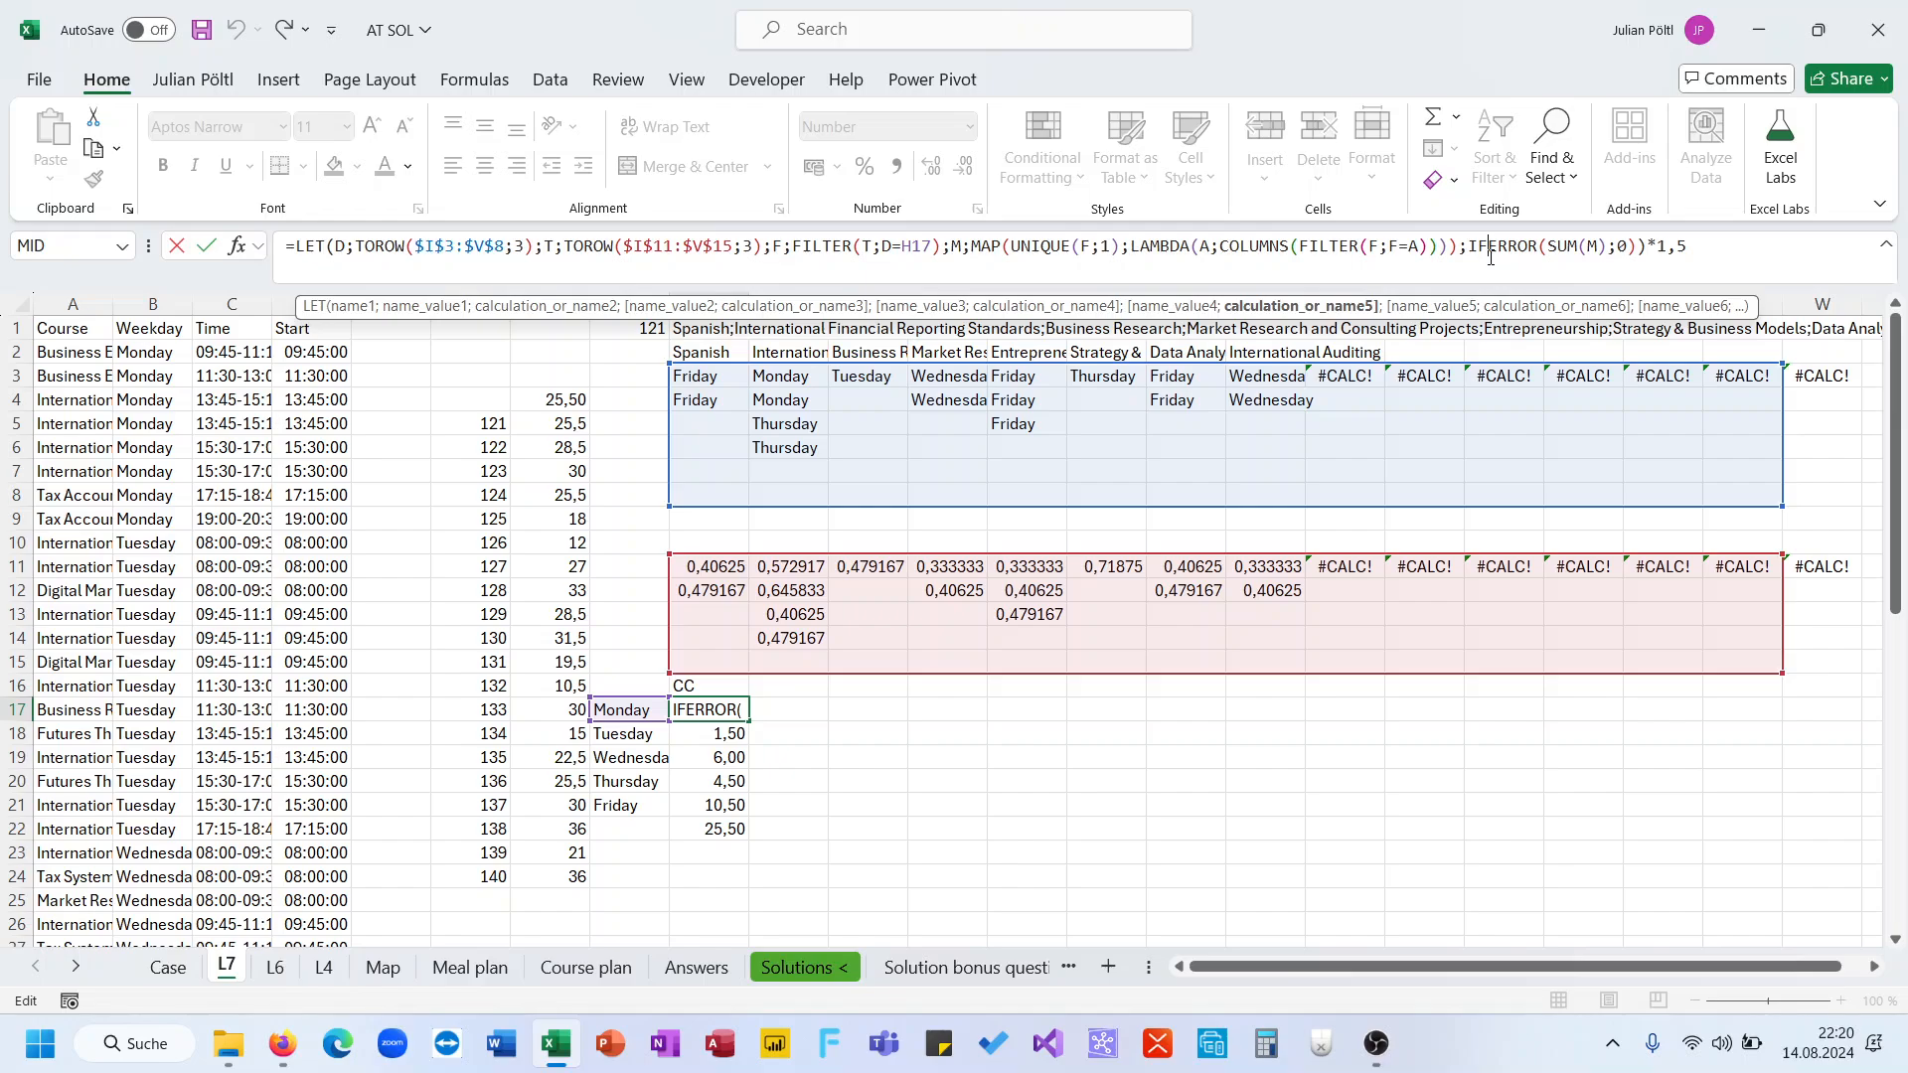
{"action": "left_click", "coordinate": [1596, 247]}
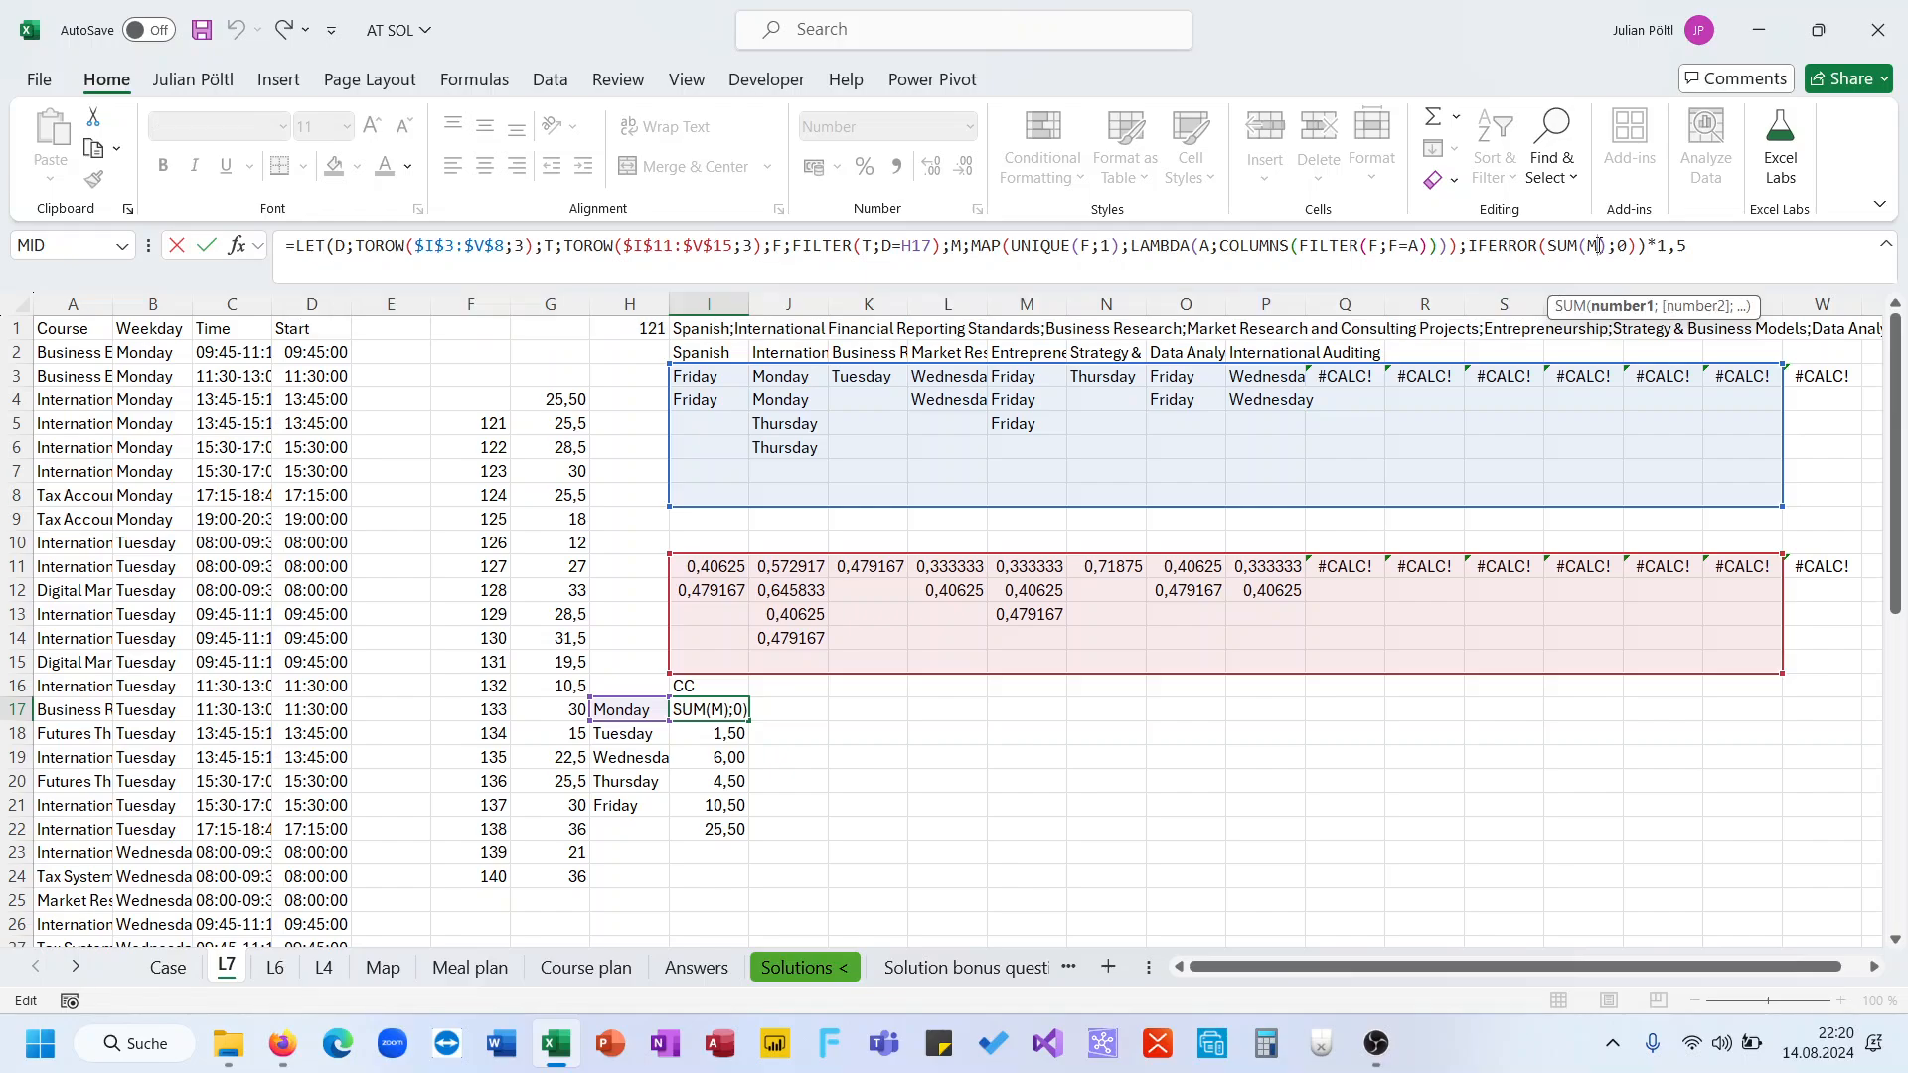
{"action": "type", "text": "*1"}
{"action": "key", "text": "Return"}
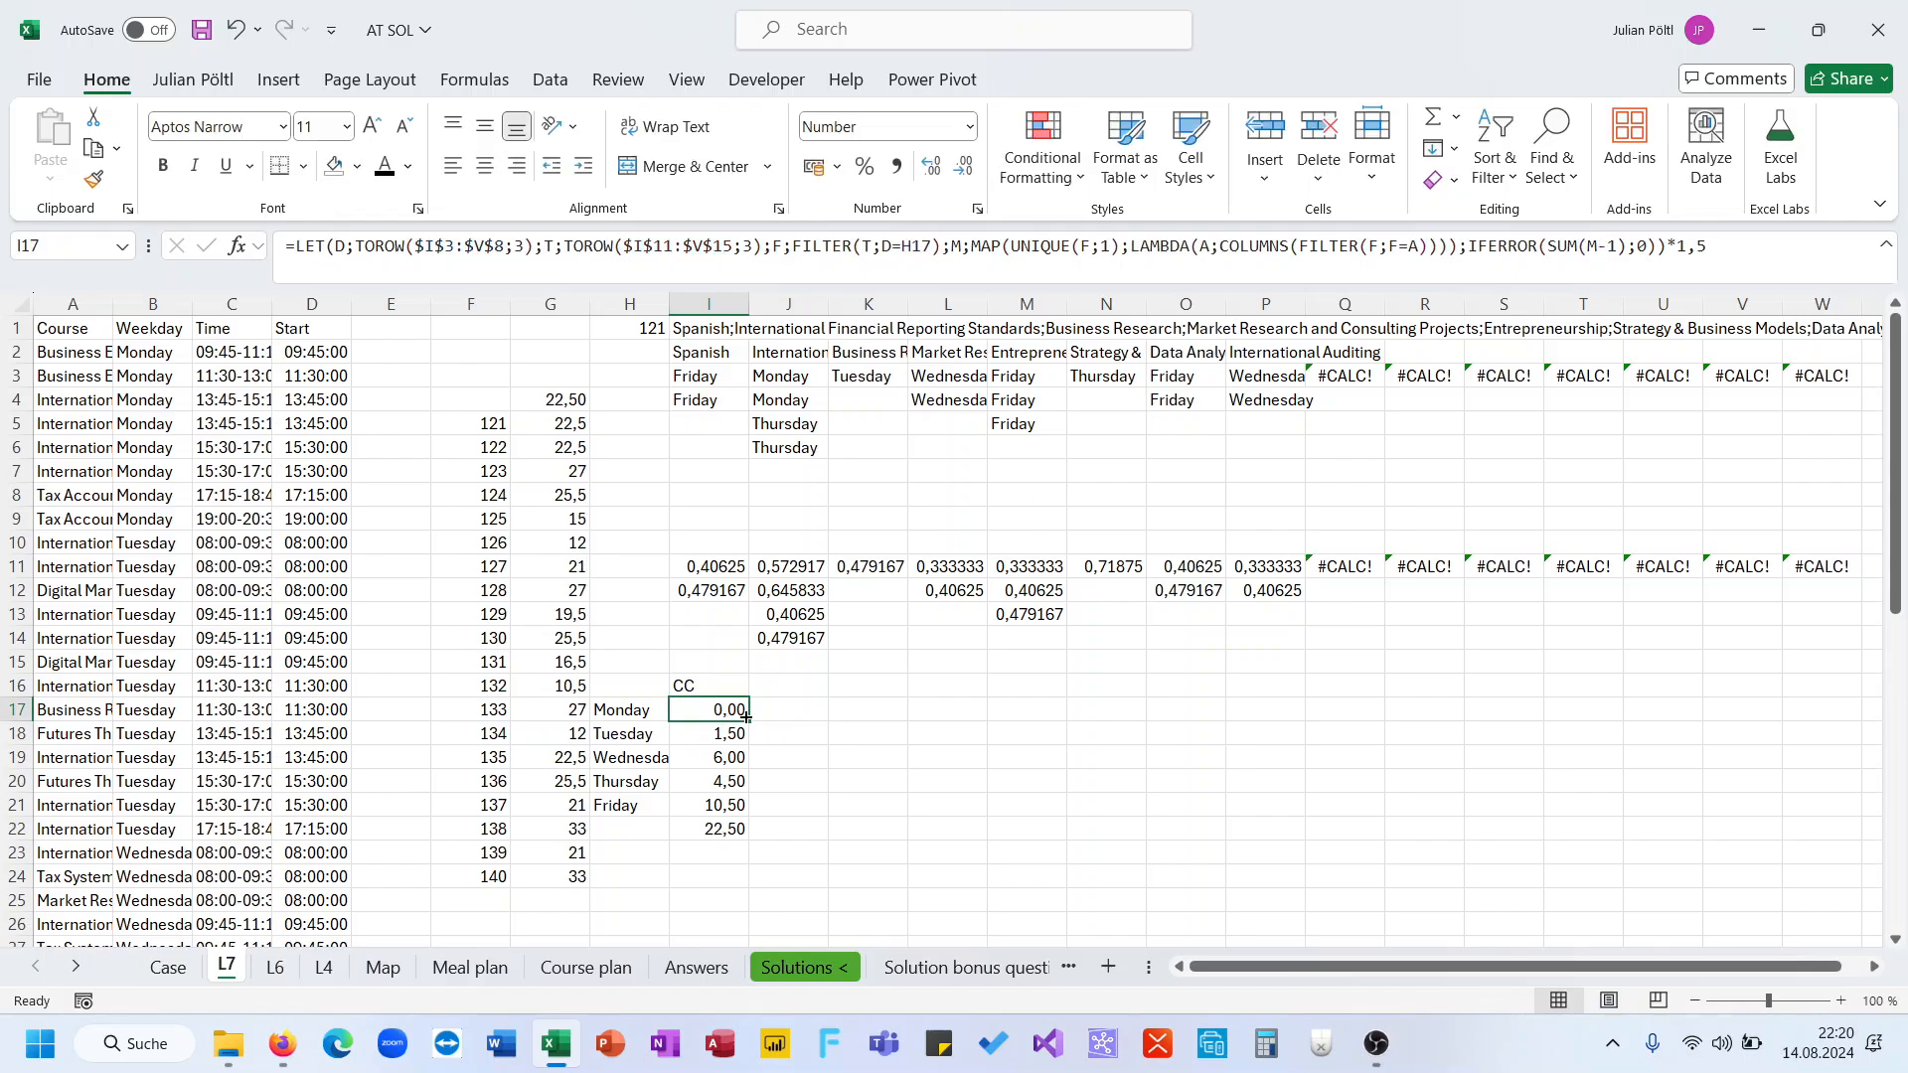
{"action": "left_click_drag", "start_coordinate": [748, 720], "coordinate": [739, 807]}
{"action": "right_click", "coordinate": [738, 806]}
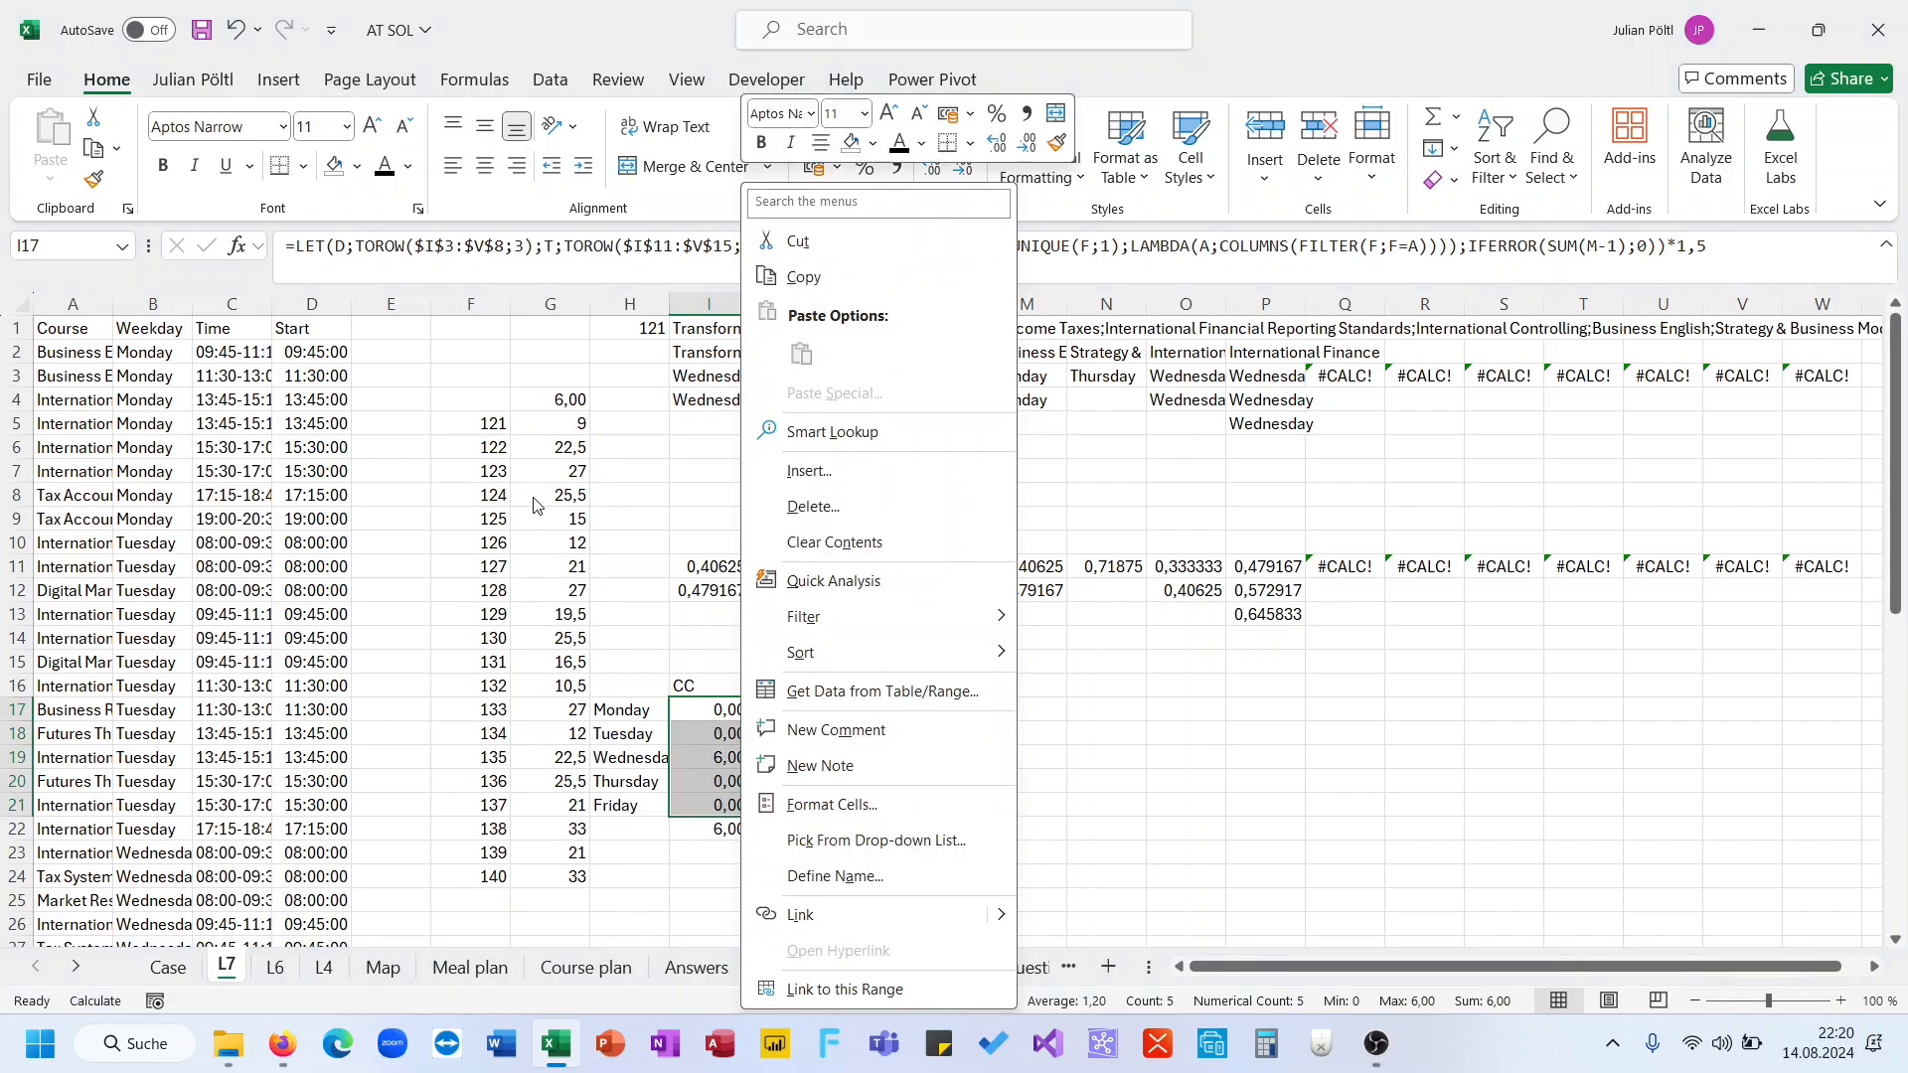
{"action": "left_click", "coordinate": [549, 405]}
Copy the game results G5:G24 and paste them into the level 7 answer cells of the Case sheet
{"action": "left_click", "coordinate": [566, 423]}
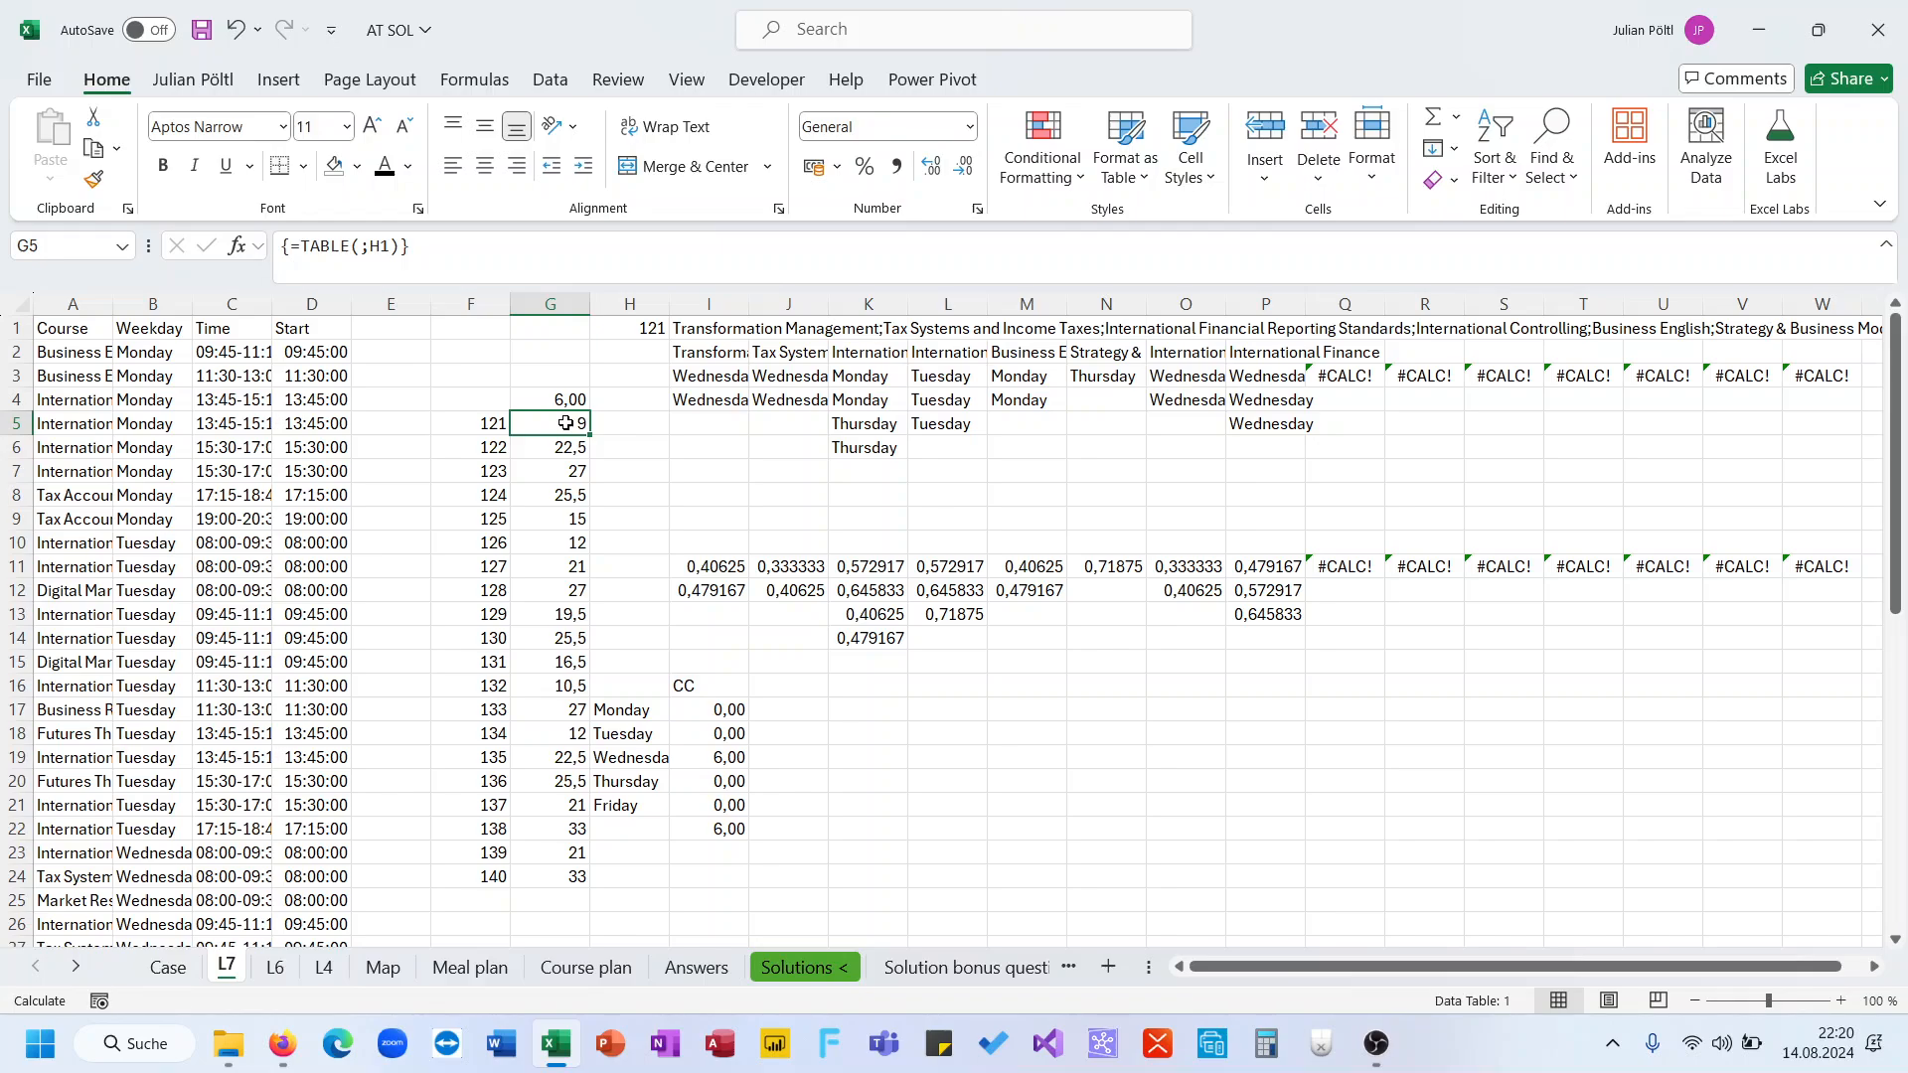
{"action": "key", "text": "ctrl+shift+Right"}
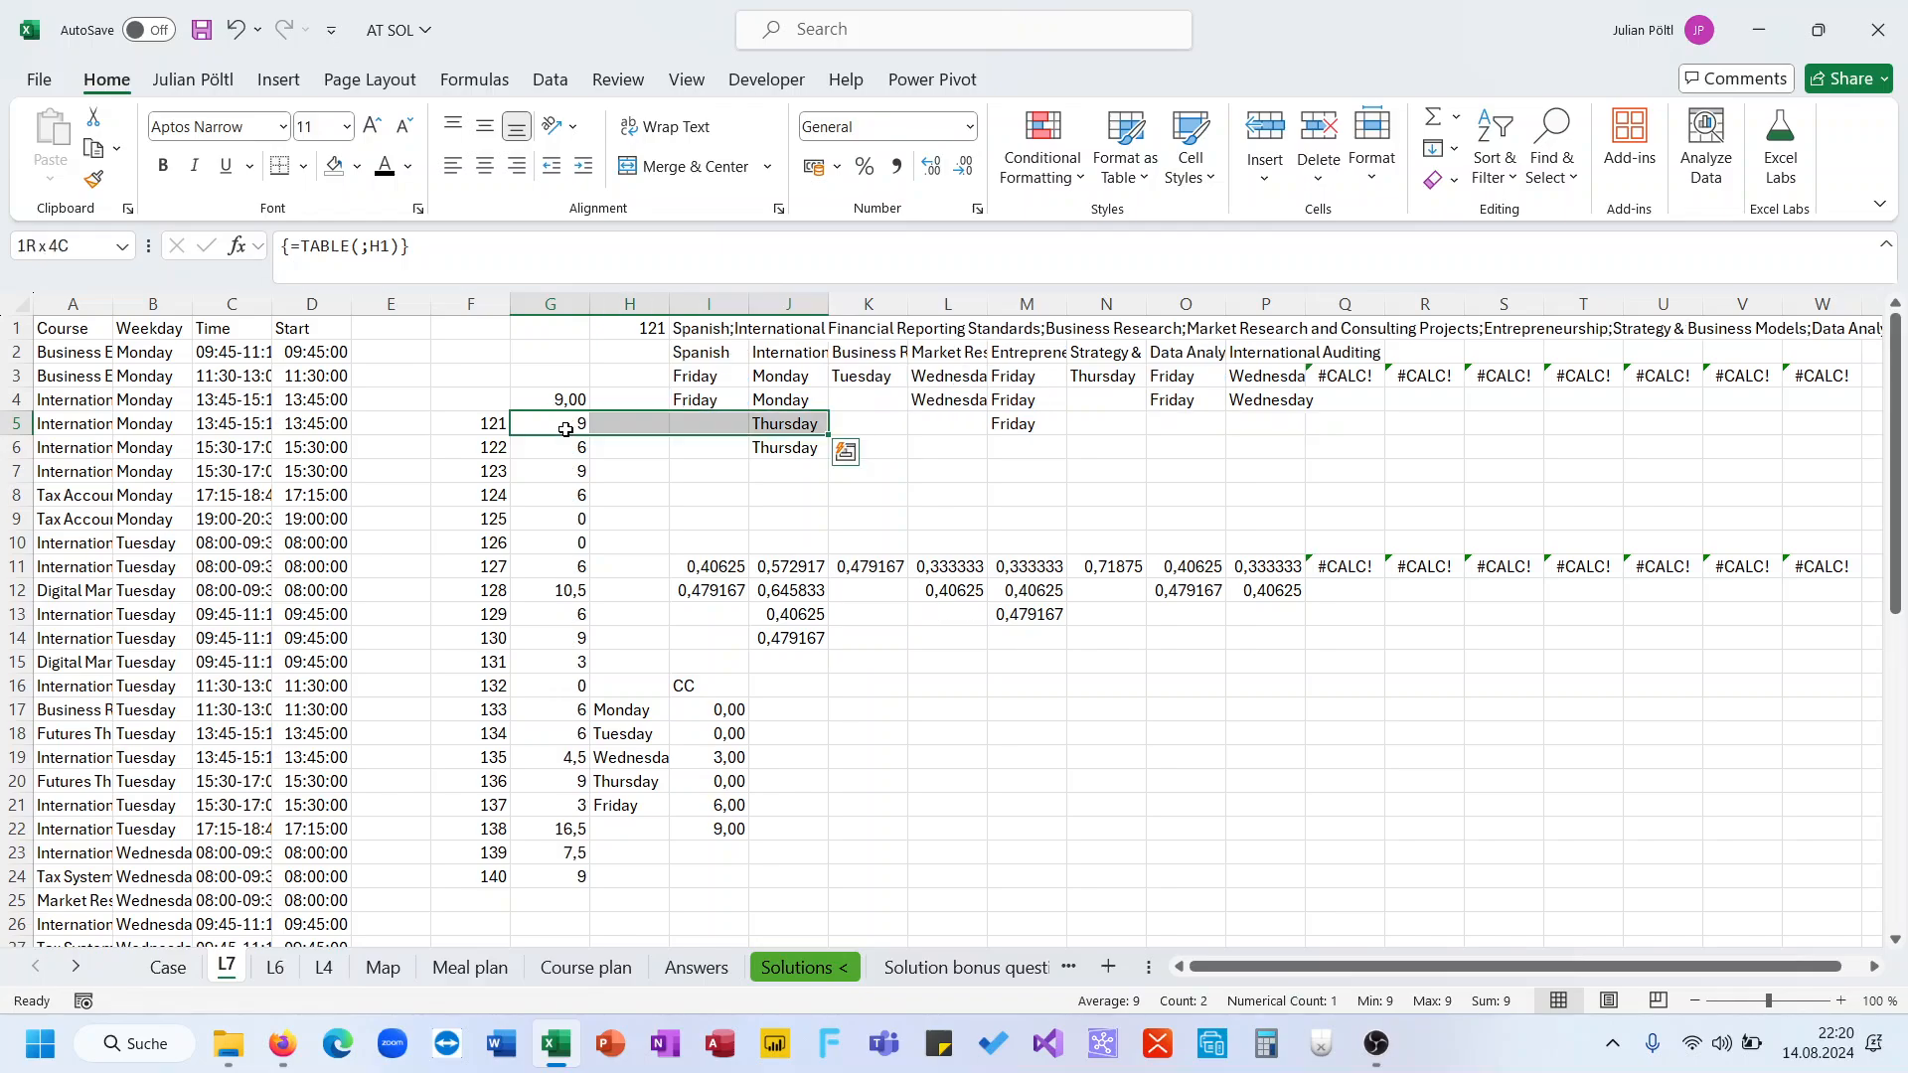
{"action": "key", "text": "ctrl+shift+Left"}
{"action": "key", "text": "ctrl+shift+Down"}
{"action": "key", "text": "ctrl+c"}
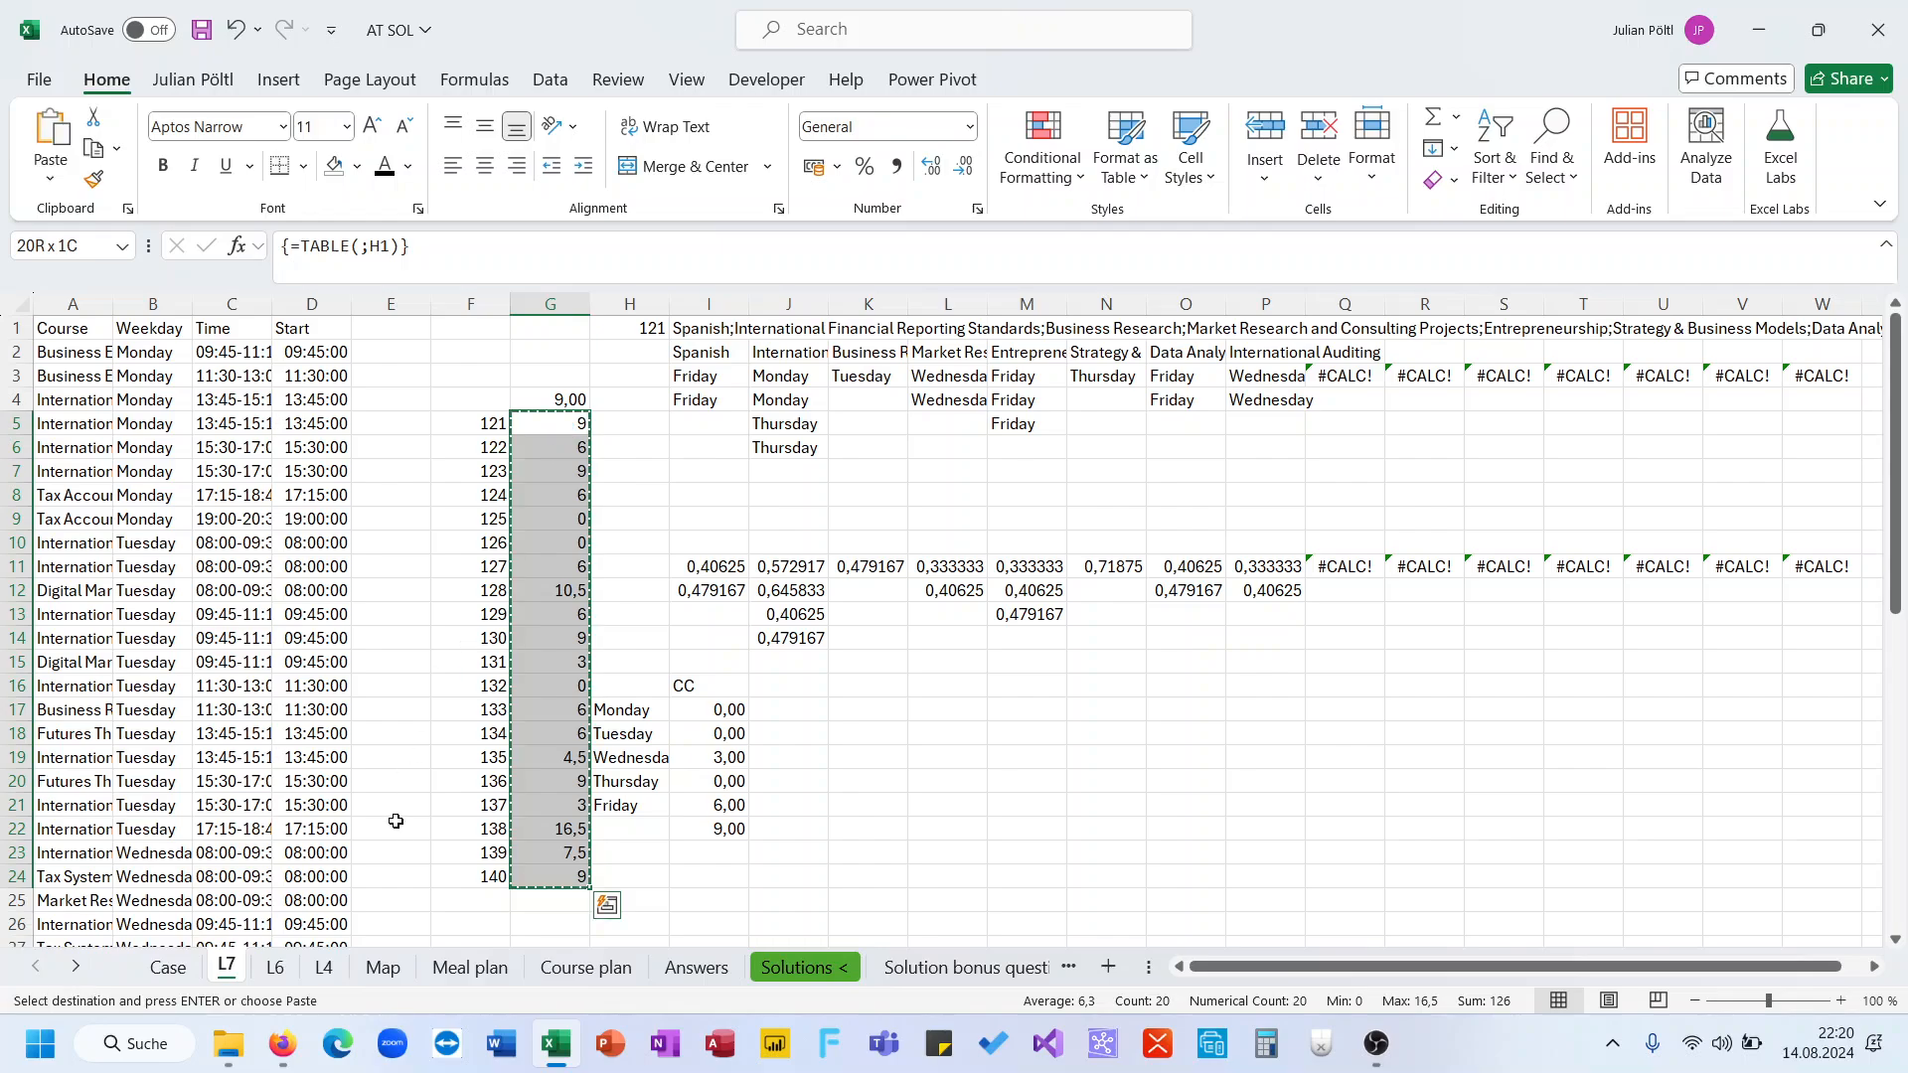
{"action": "left_click", "coordinate": [168, 967]}
{"action": "key", "text": "ctrl+v"}
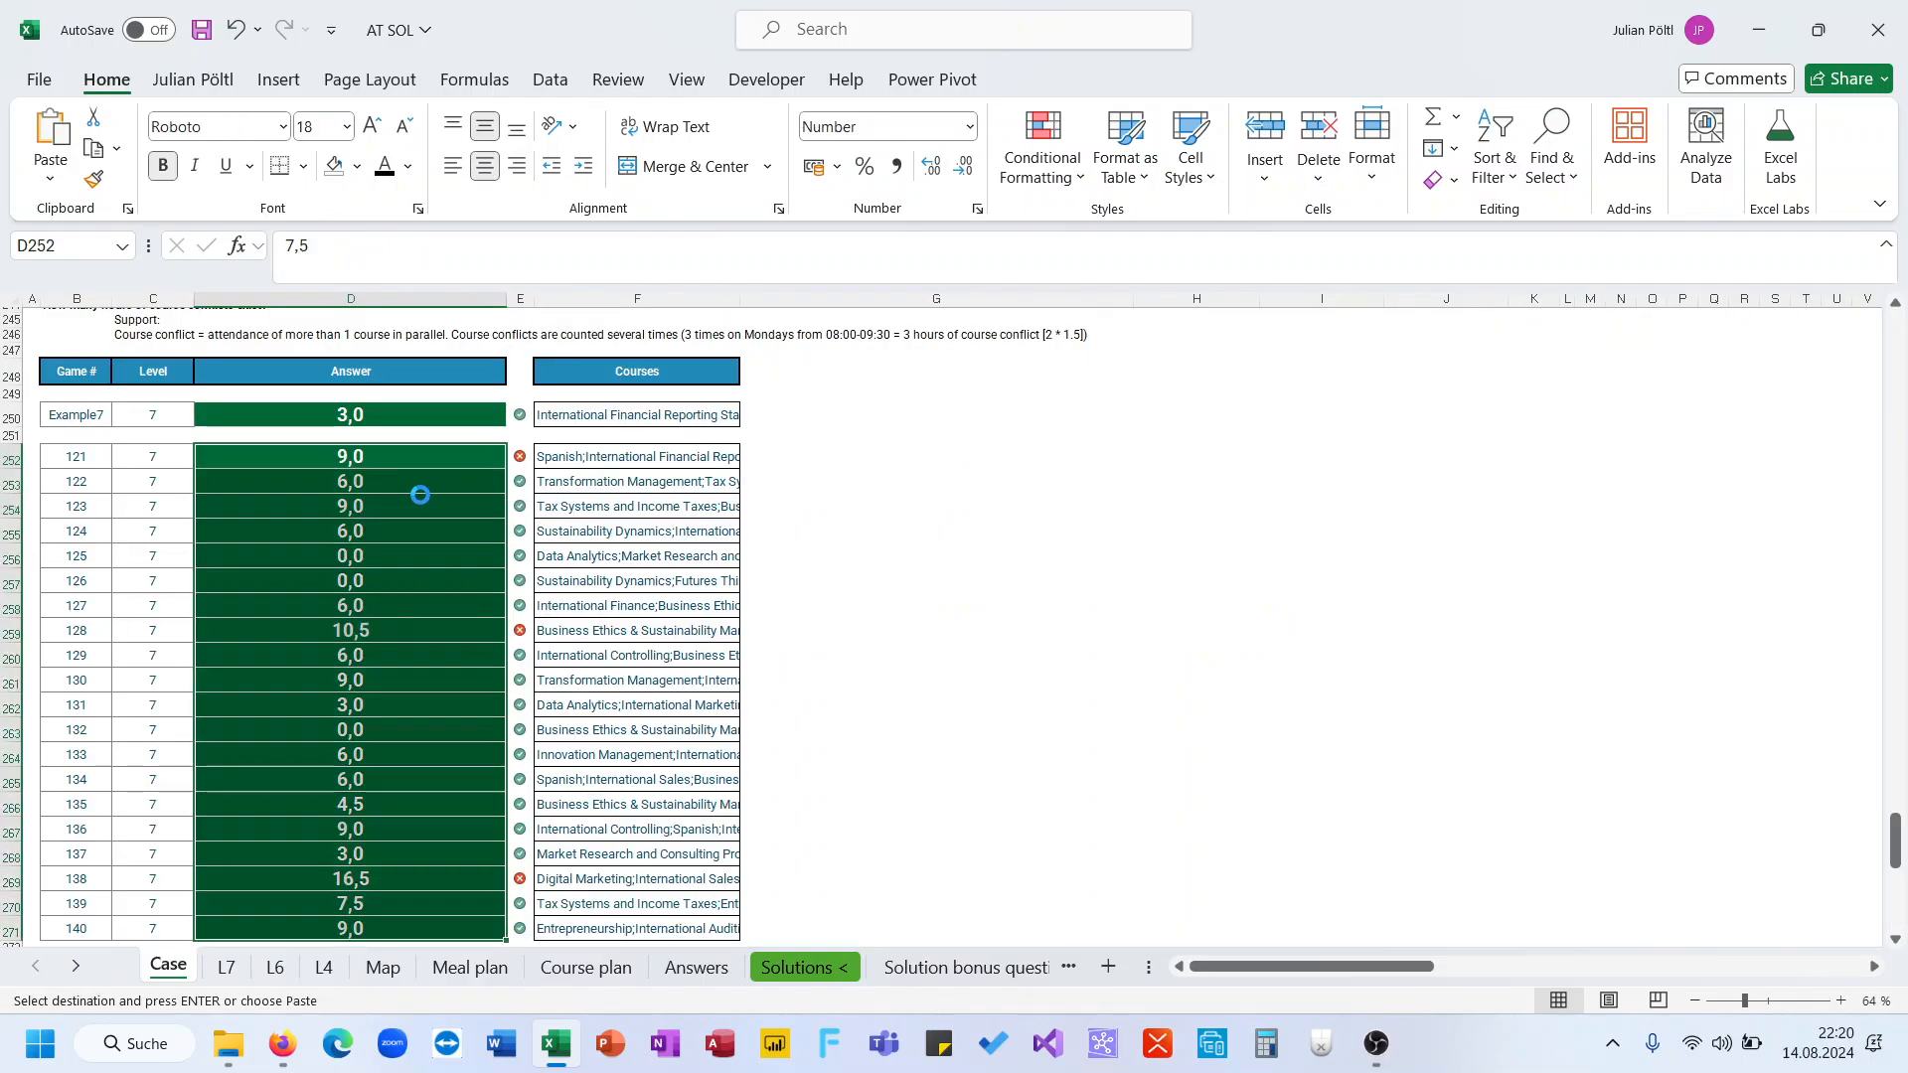
{"action": "scroll", "coordinate": [421, 494], "scroll_direction": "down", "scroll_amount": 1}
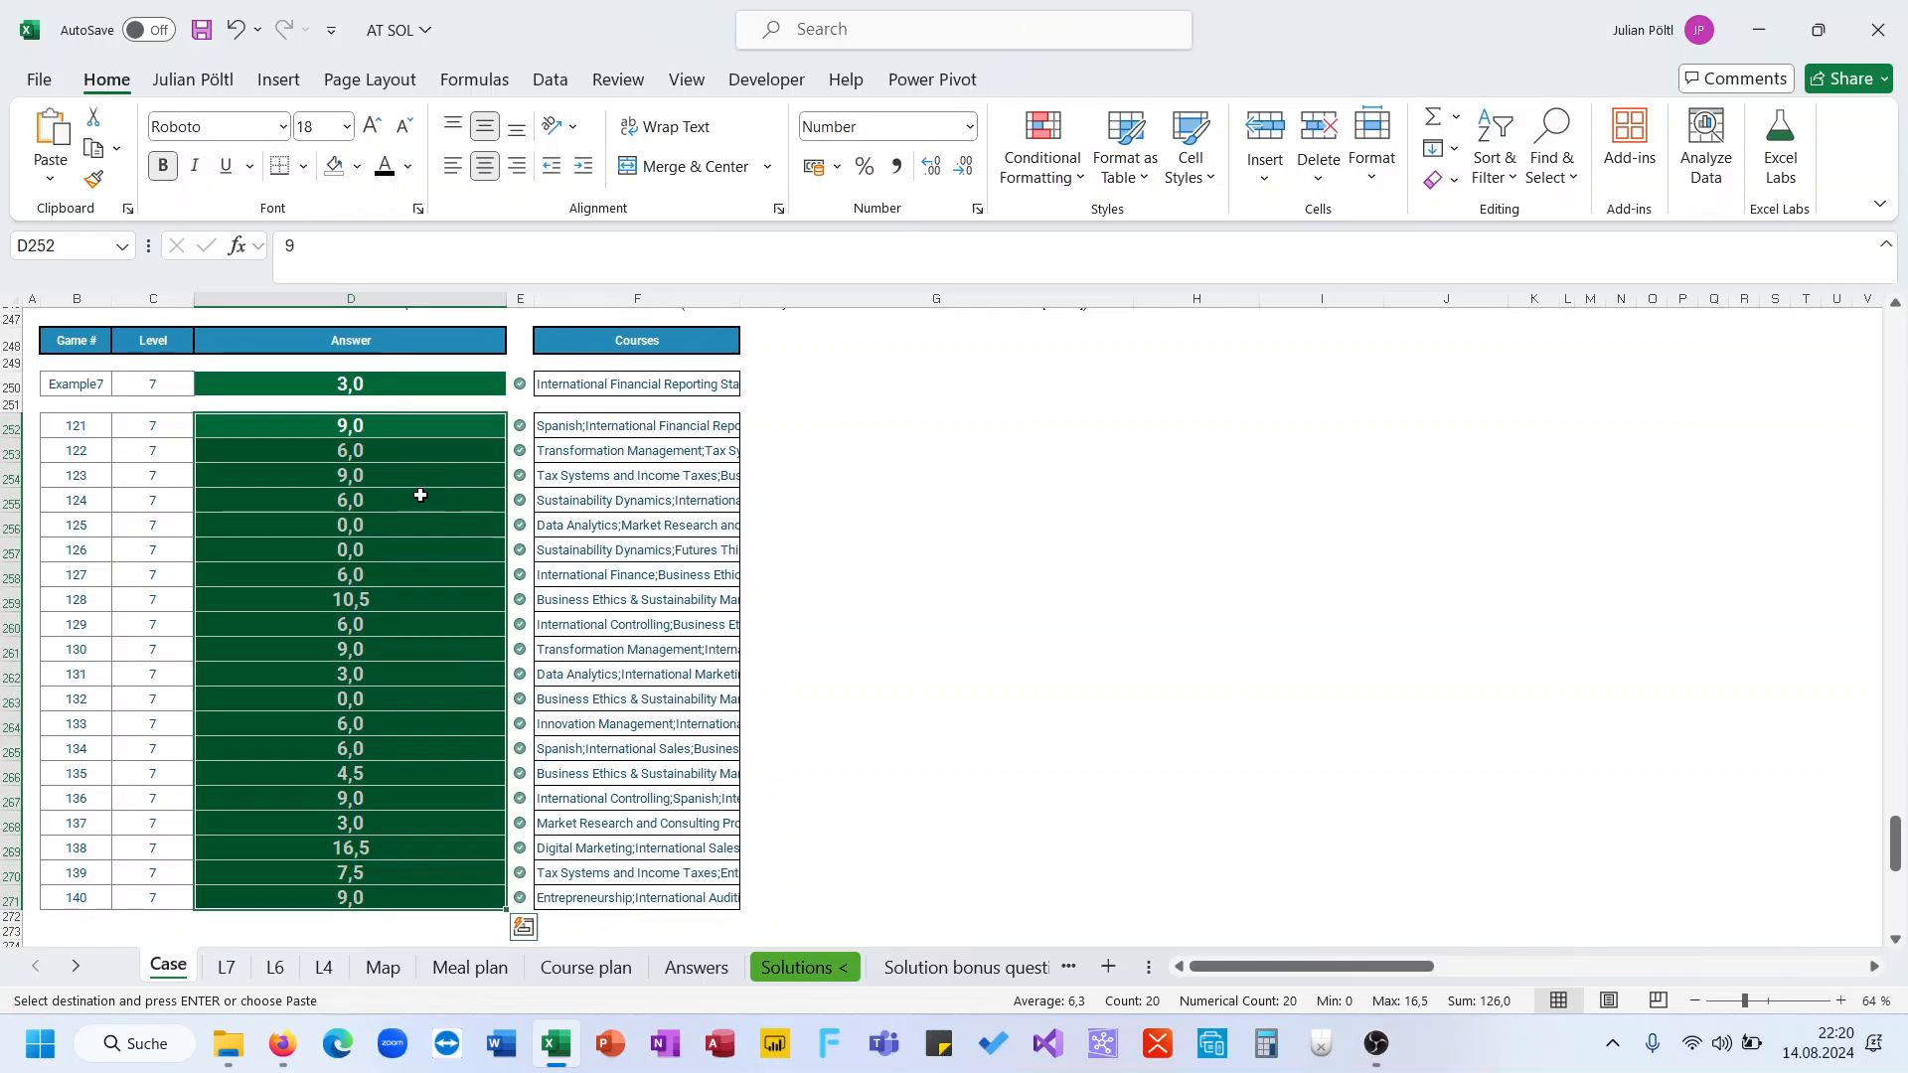
Enter a copy of I17's LET formula in J17 that ends by returning F to inspect the filtered times, then delete it
{"action": "left_click", "coordinate": [227, 967]}
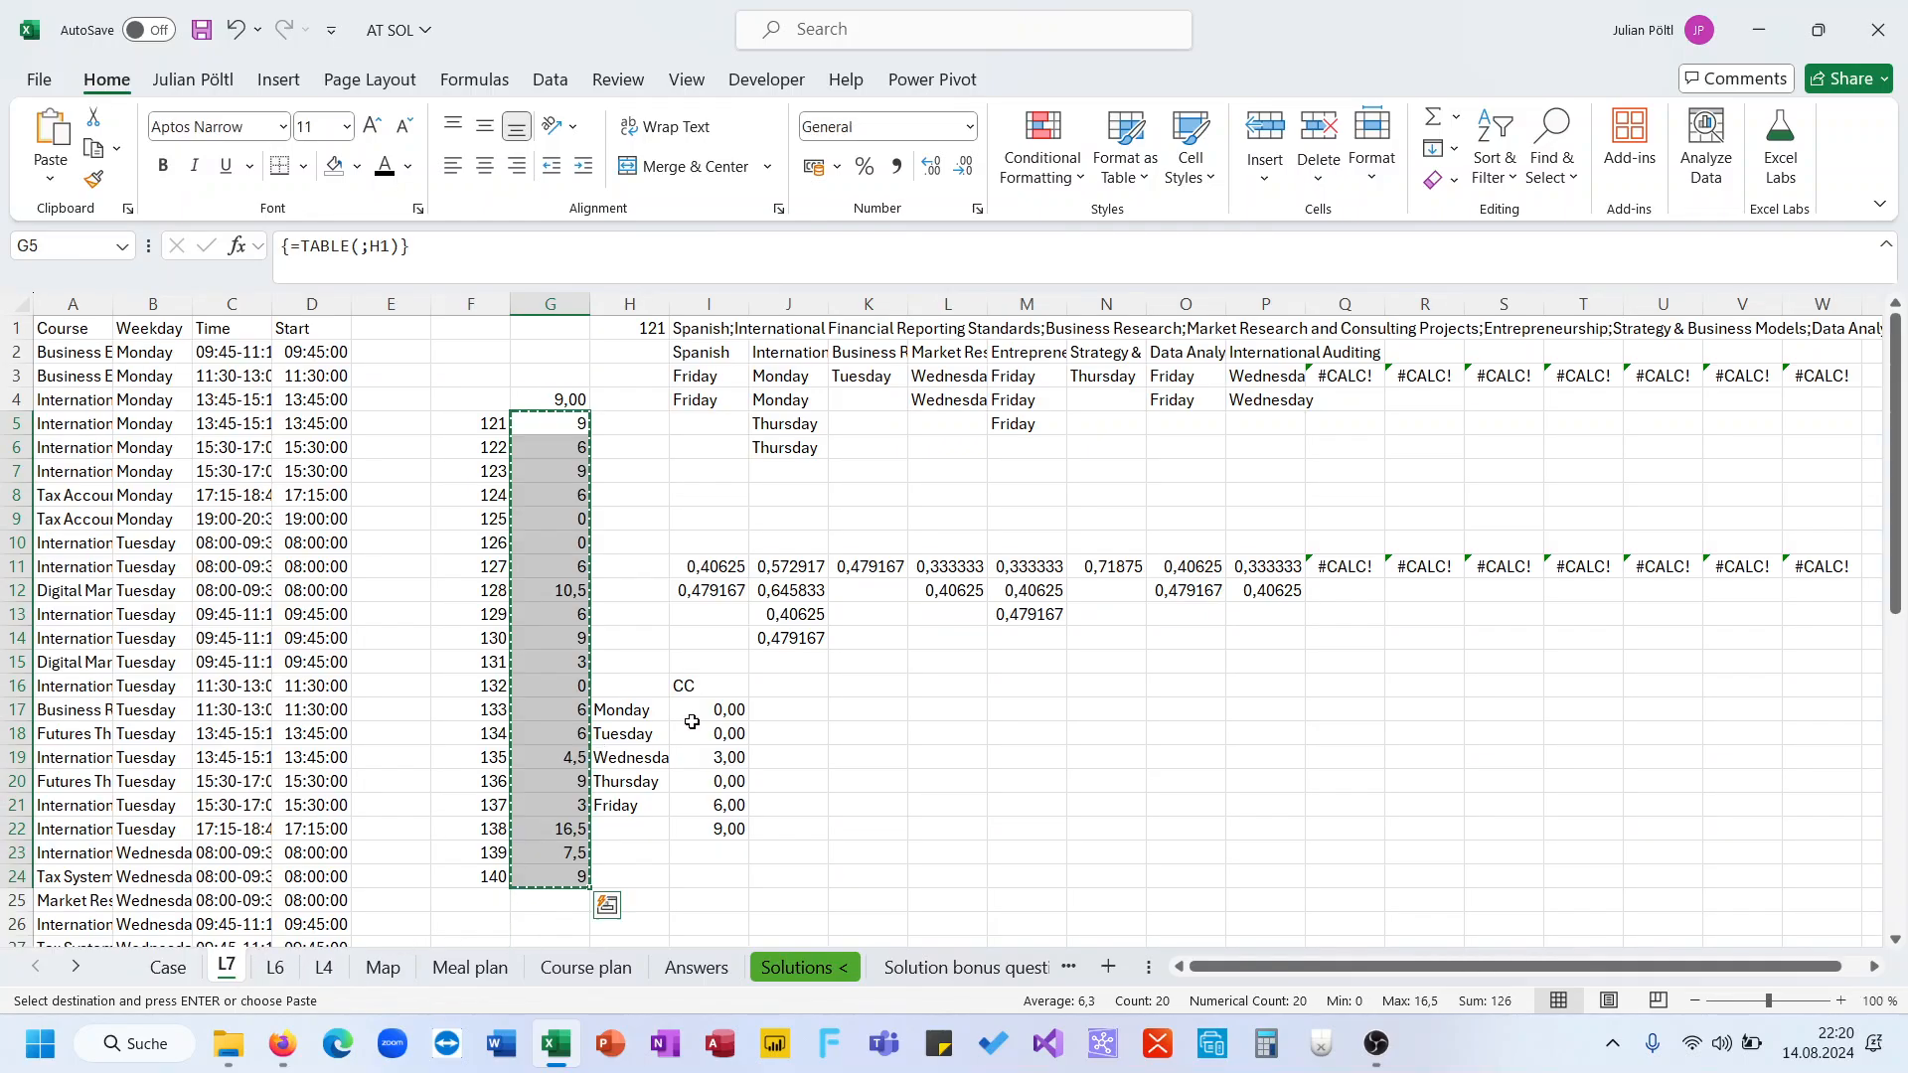
{"action": "left_click", "coordinate": [745, 711]}
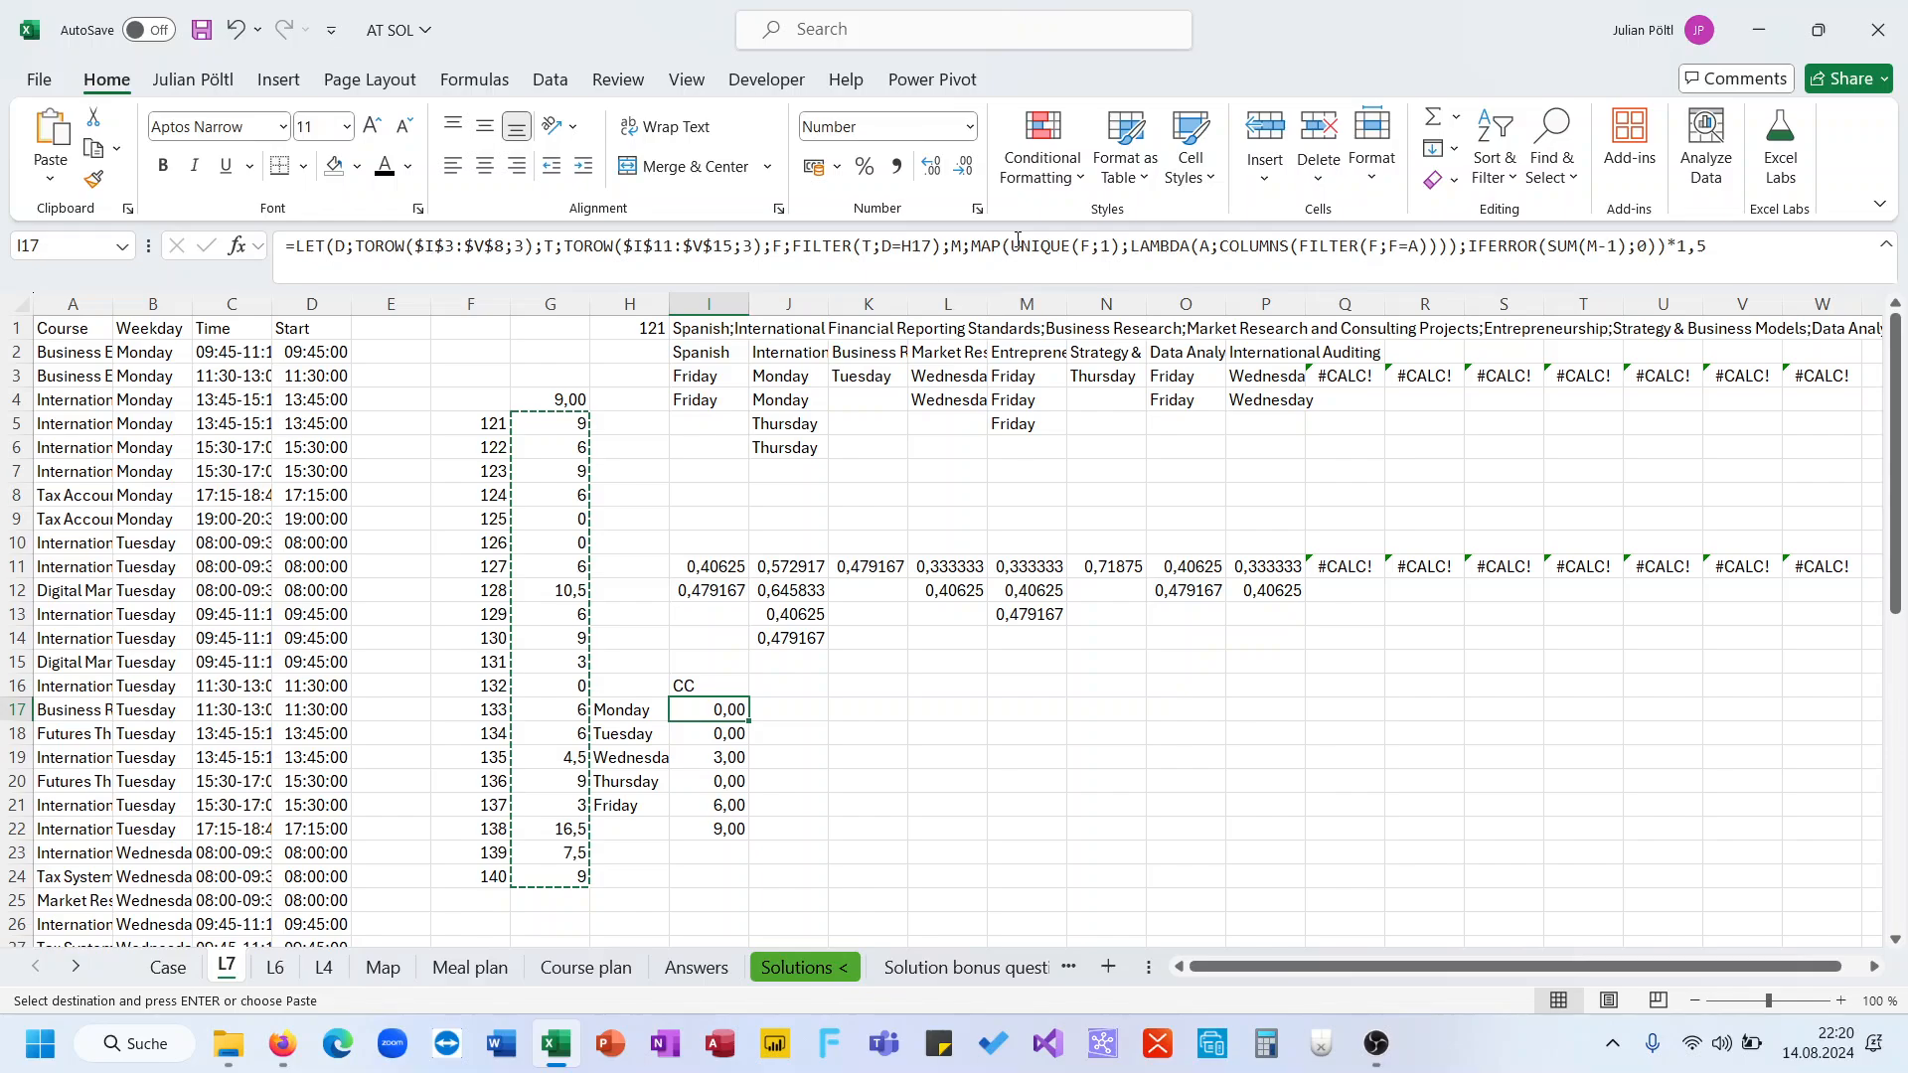
{"action": "left_click_drag", "start_coordinate": [1011, 246], "coordinate": [1120, 248]}
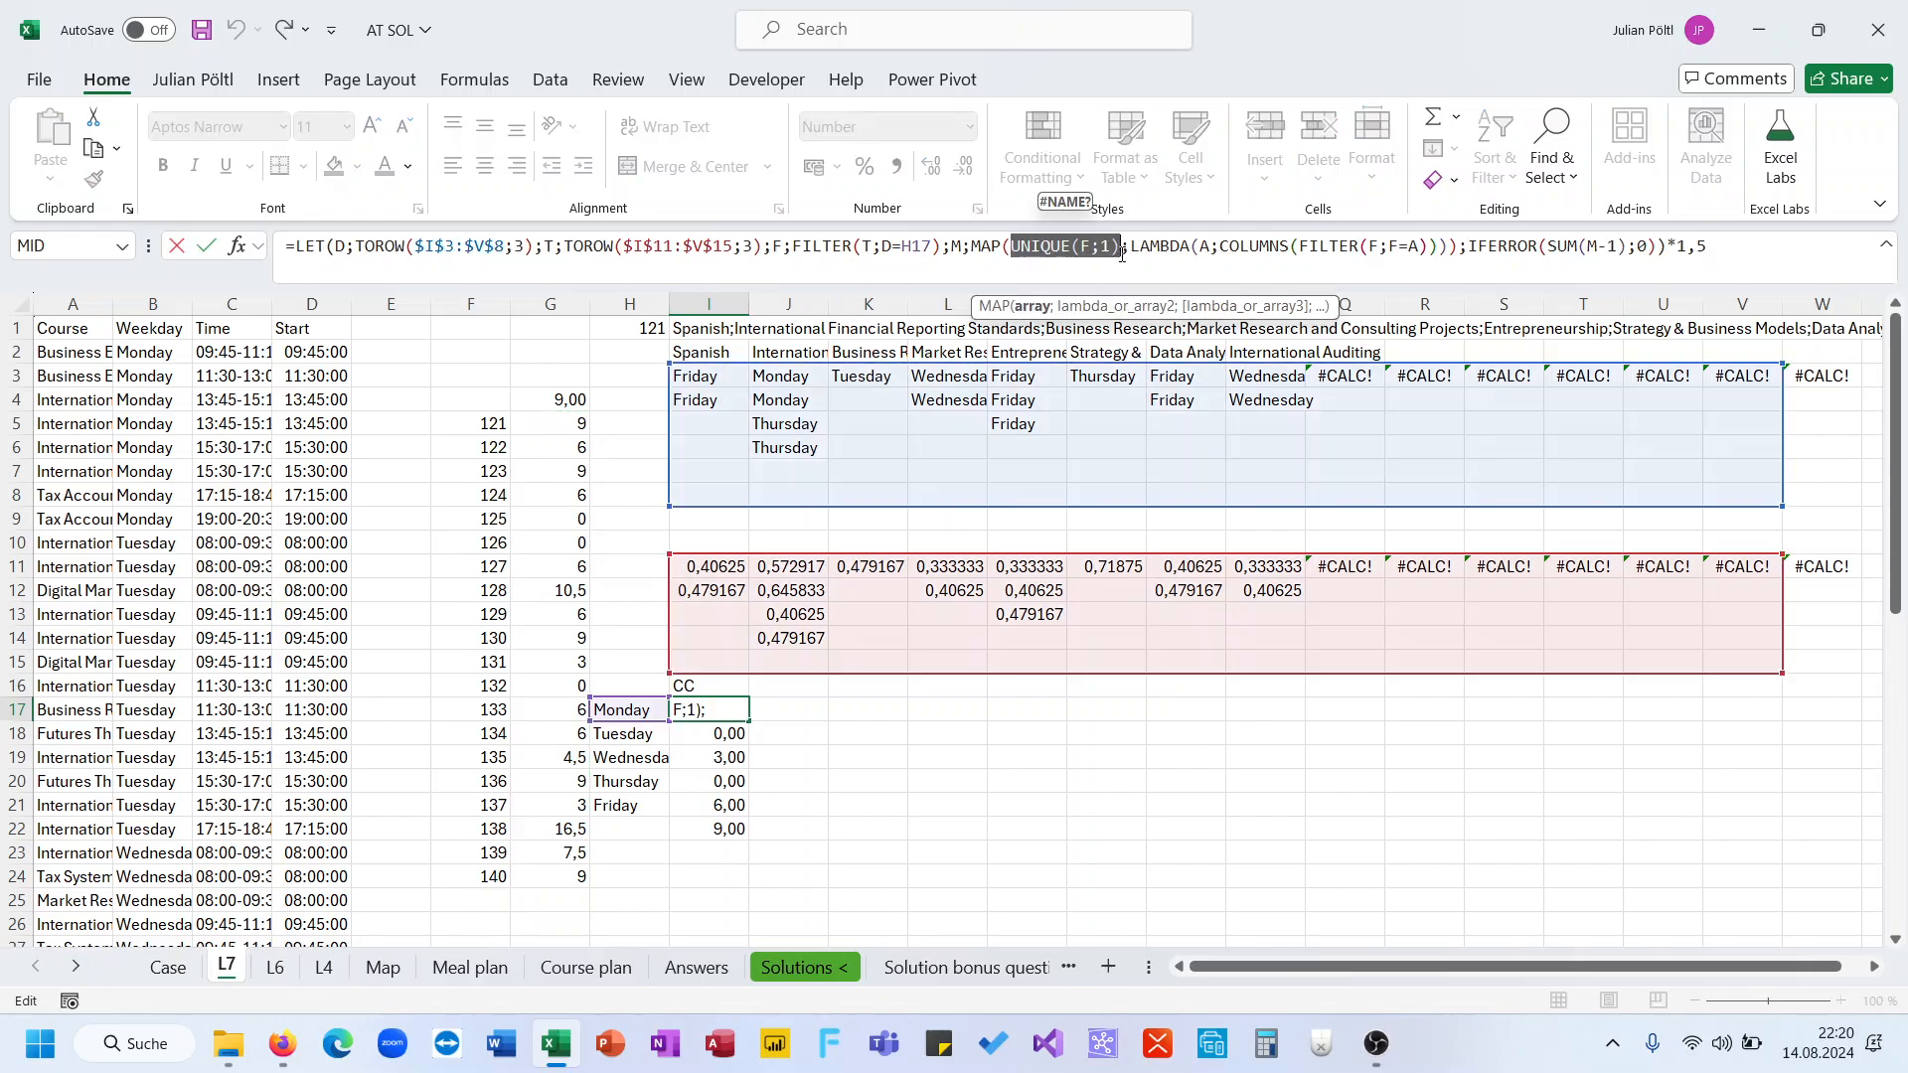
{"action": "left_click", "coordinate": [1130, 255]}
{"action": "key", "text": "ctrl+a"}
{"action": "key", "text": "ctrl+c"}
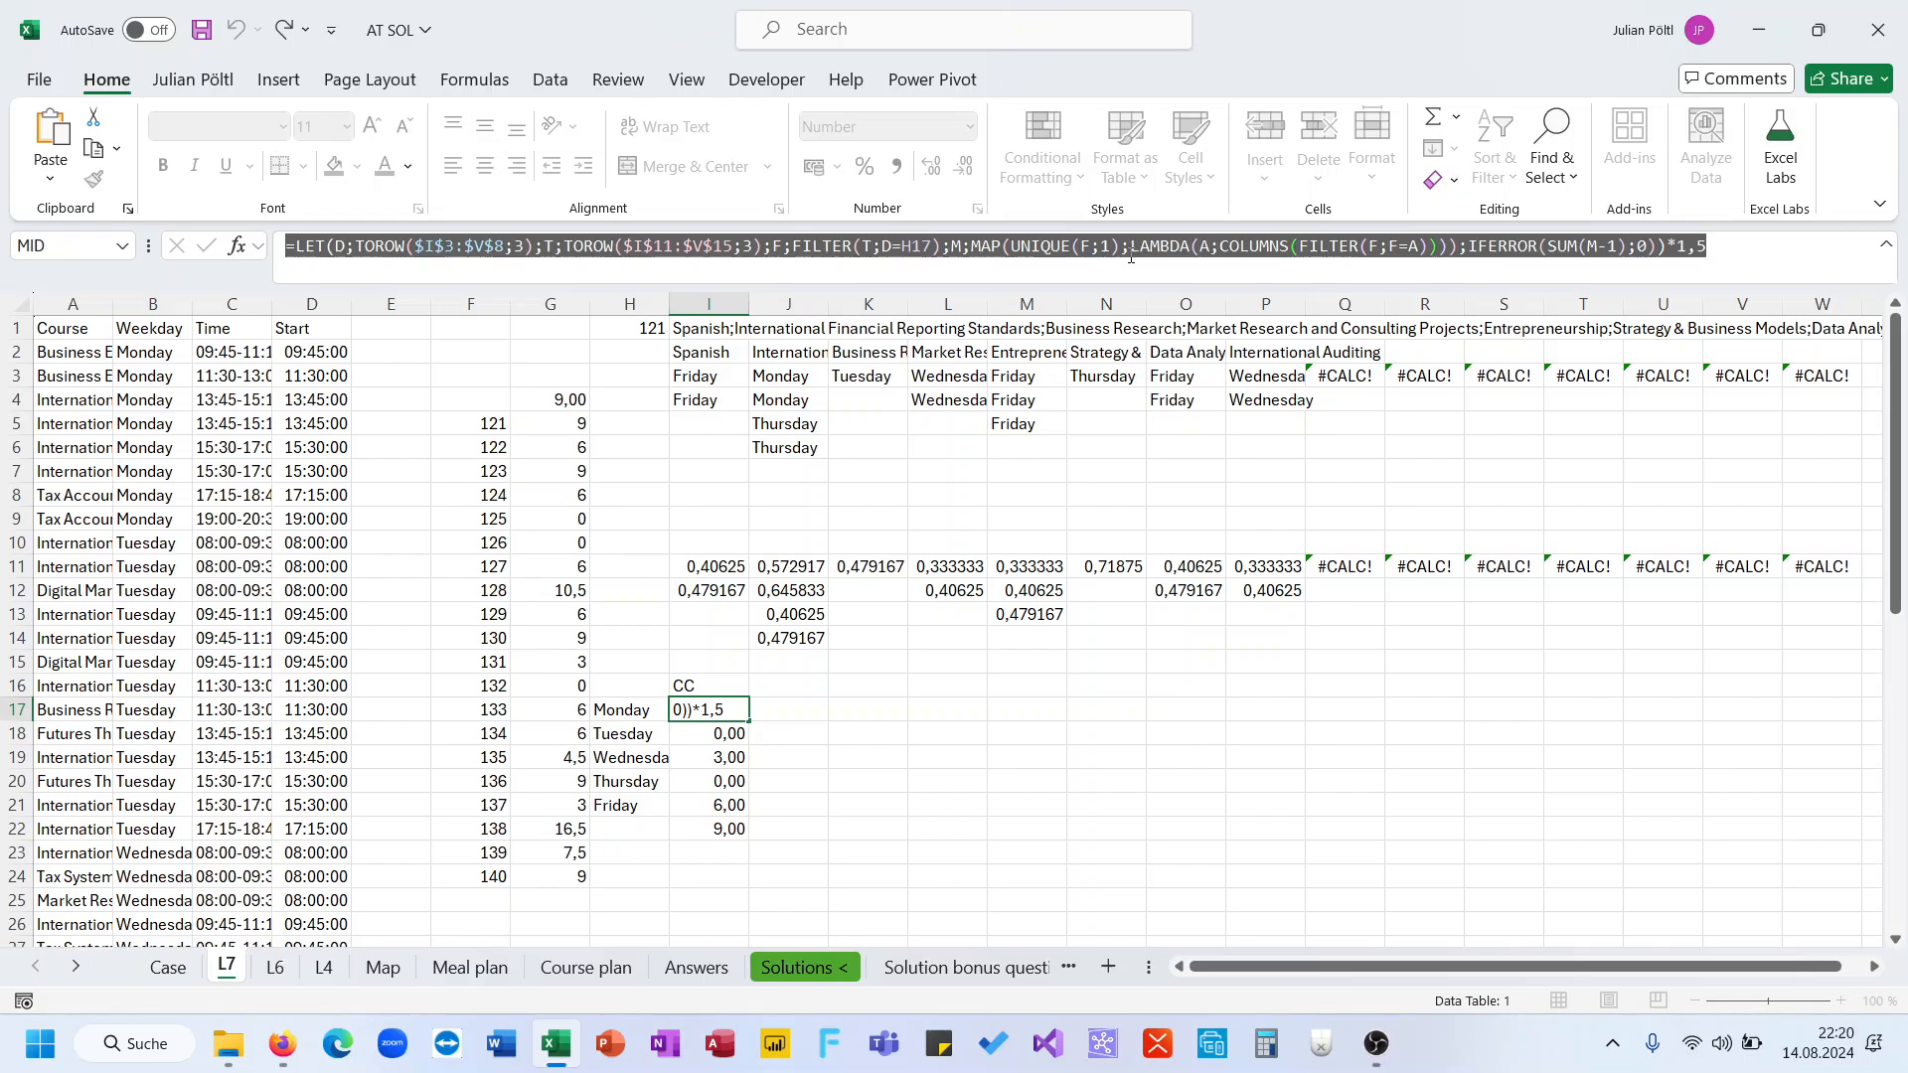
{"action": "key", "text": "Tab"}
{"action": "left_click", "coordinate": [1058, 252]}
{"action": "key", "text": "ctrl+v"}
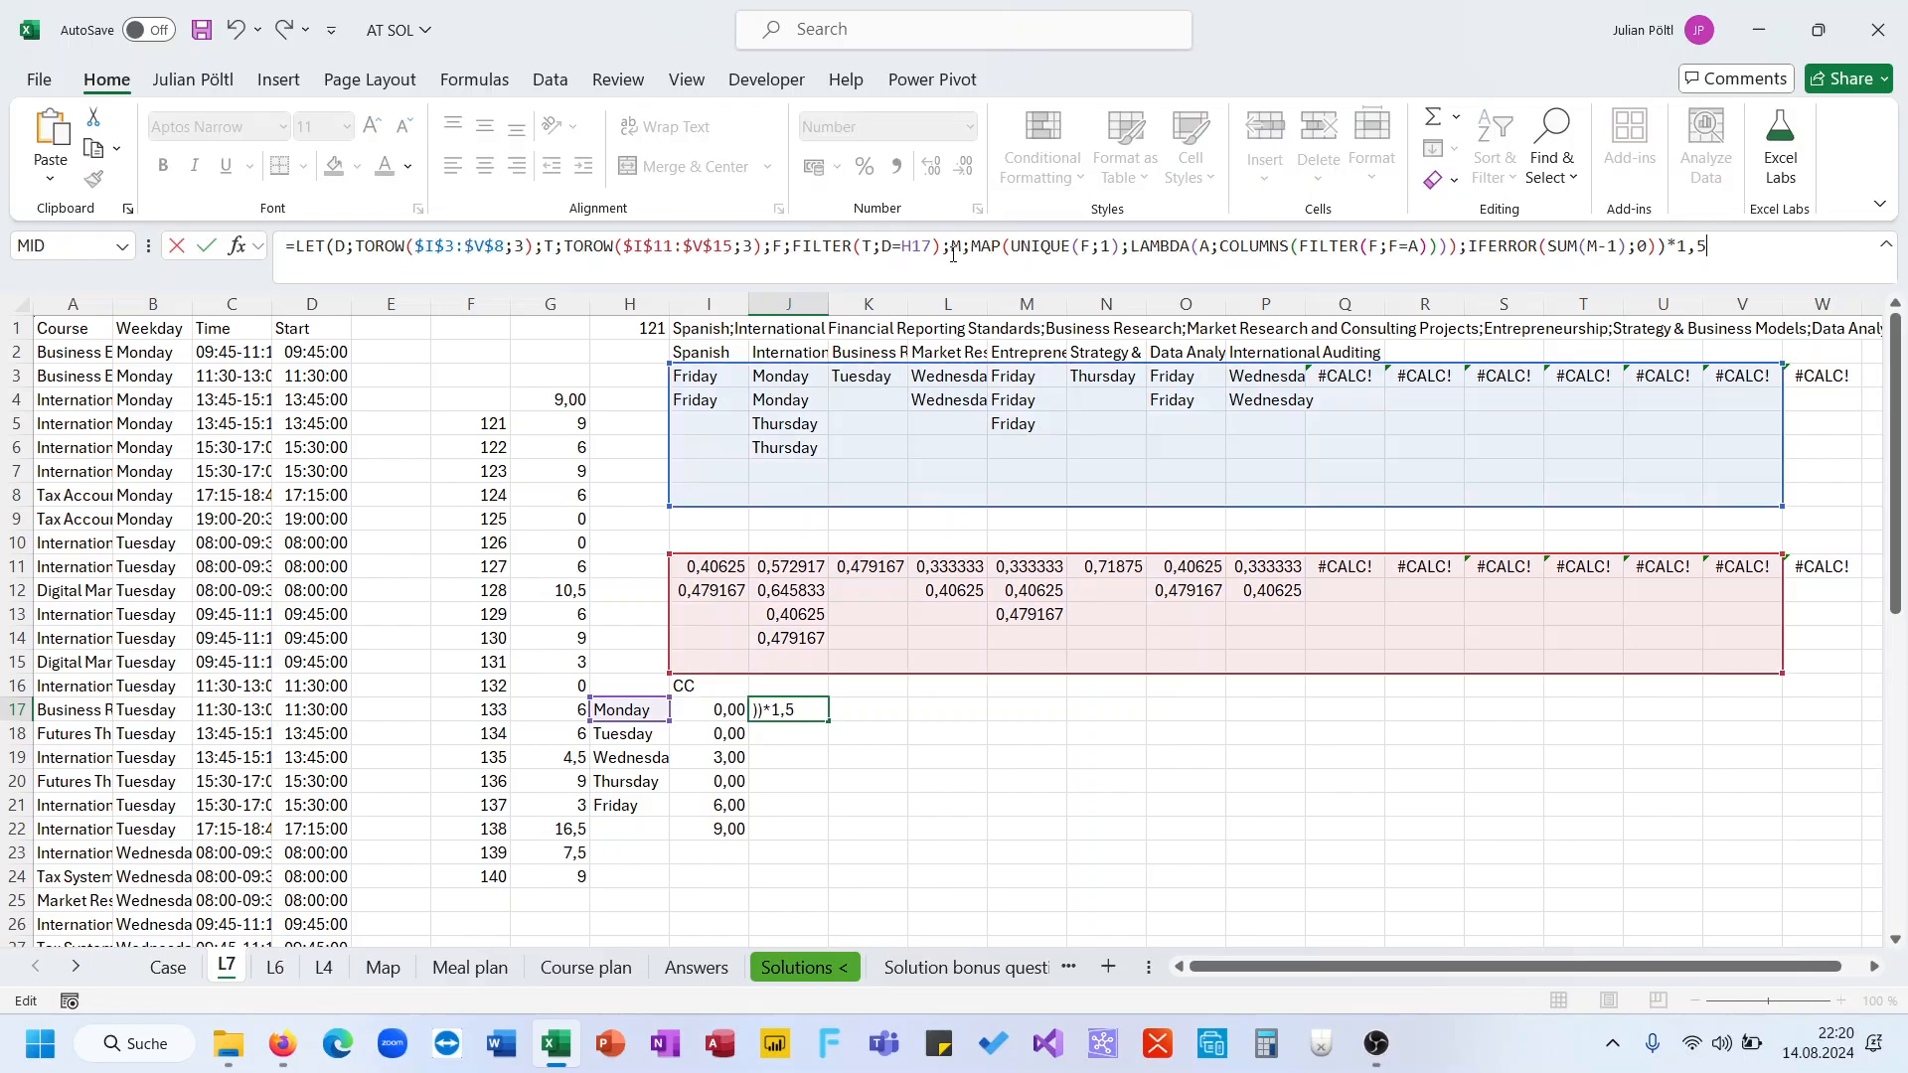
{"action": "left_click_drag", "start_coordinate": [952, 247], "coordinate": [1708, 248]}
{"action": "type", "text": "FF"}
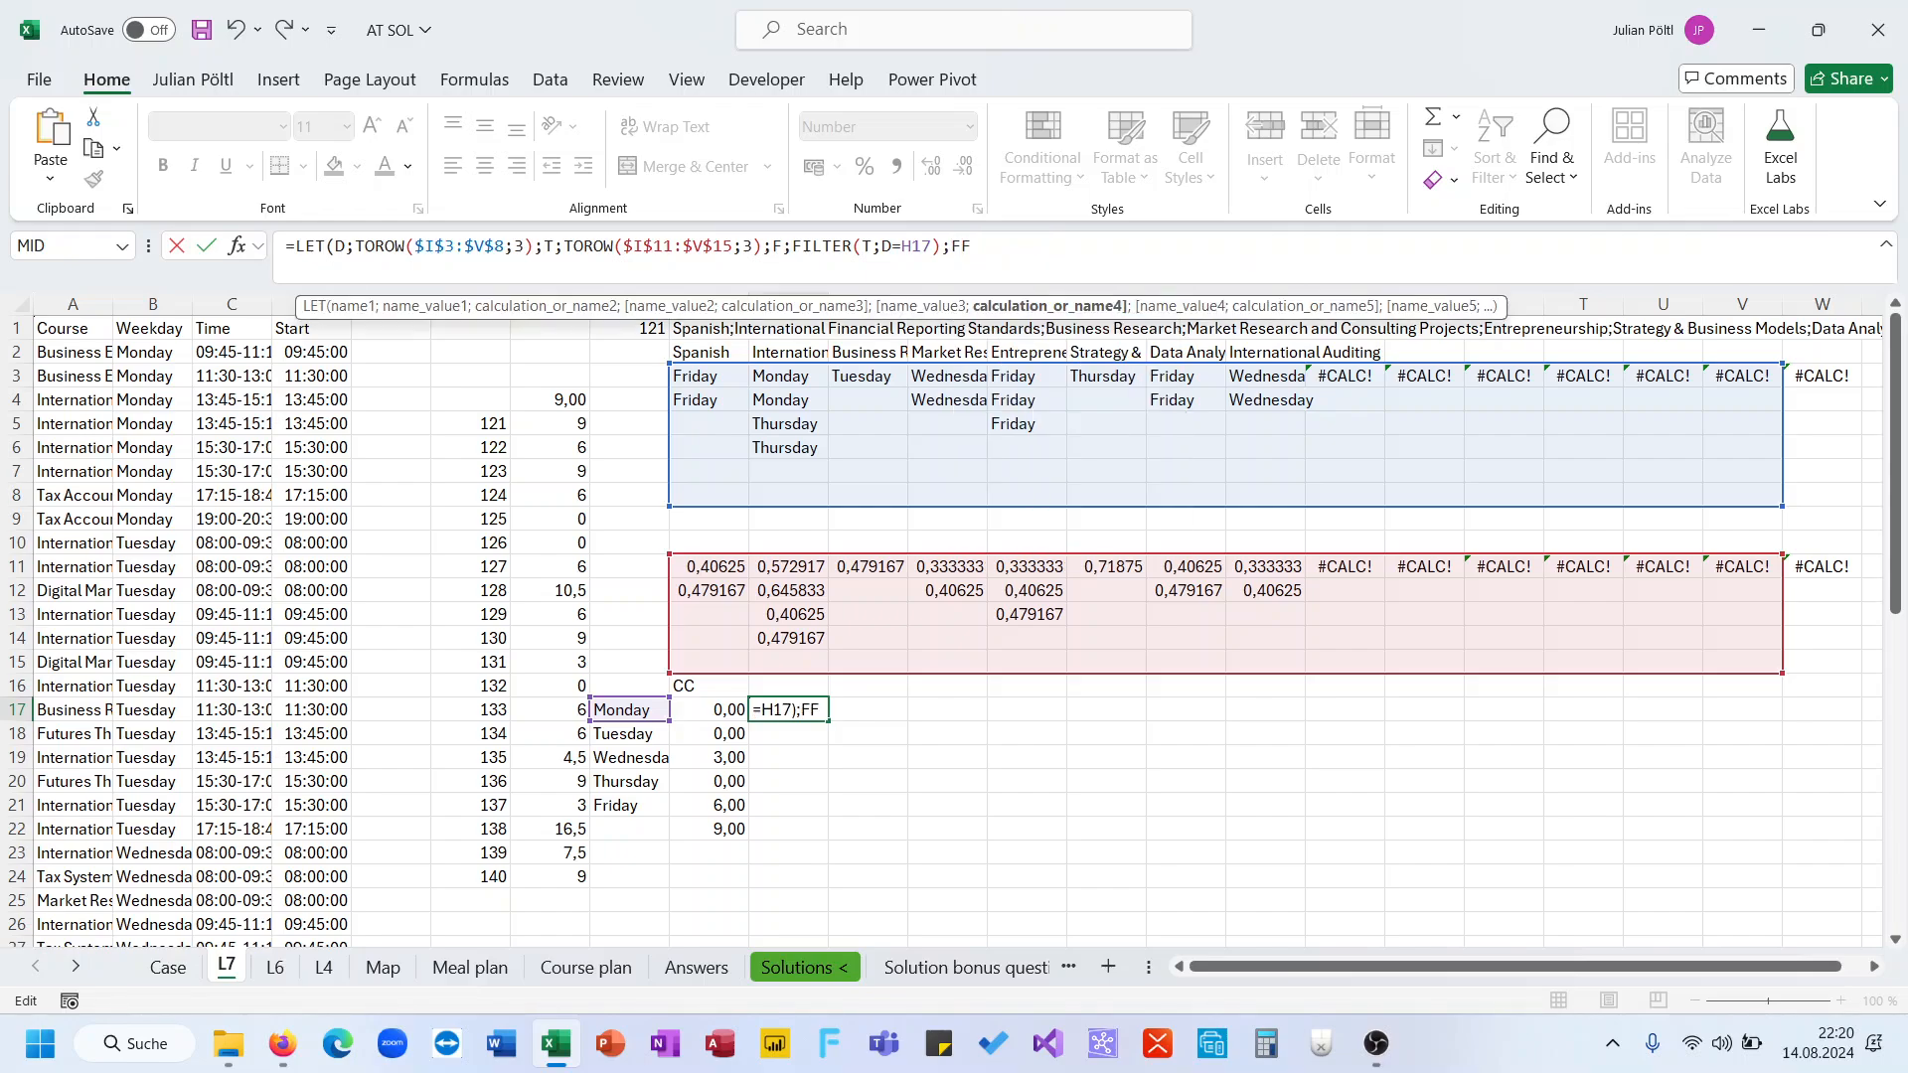
{"action": "key", "text": "BackSpace"}
{"action": "type", "text": ")"}
{"action": "key", "text": "Return"}
{"action": "key", "text": "Up"}
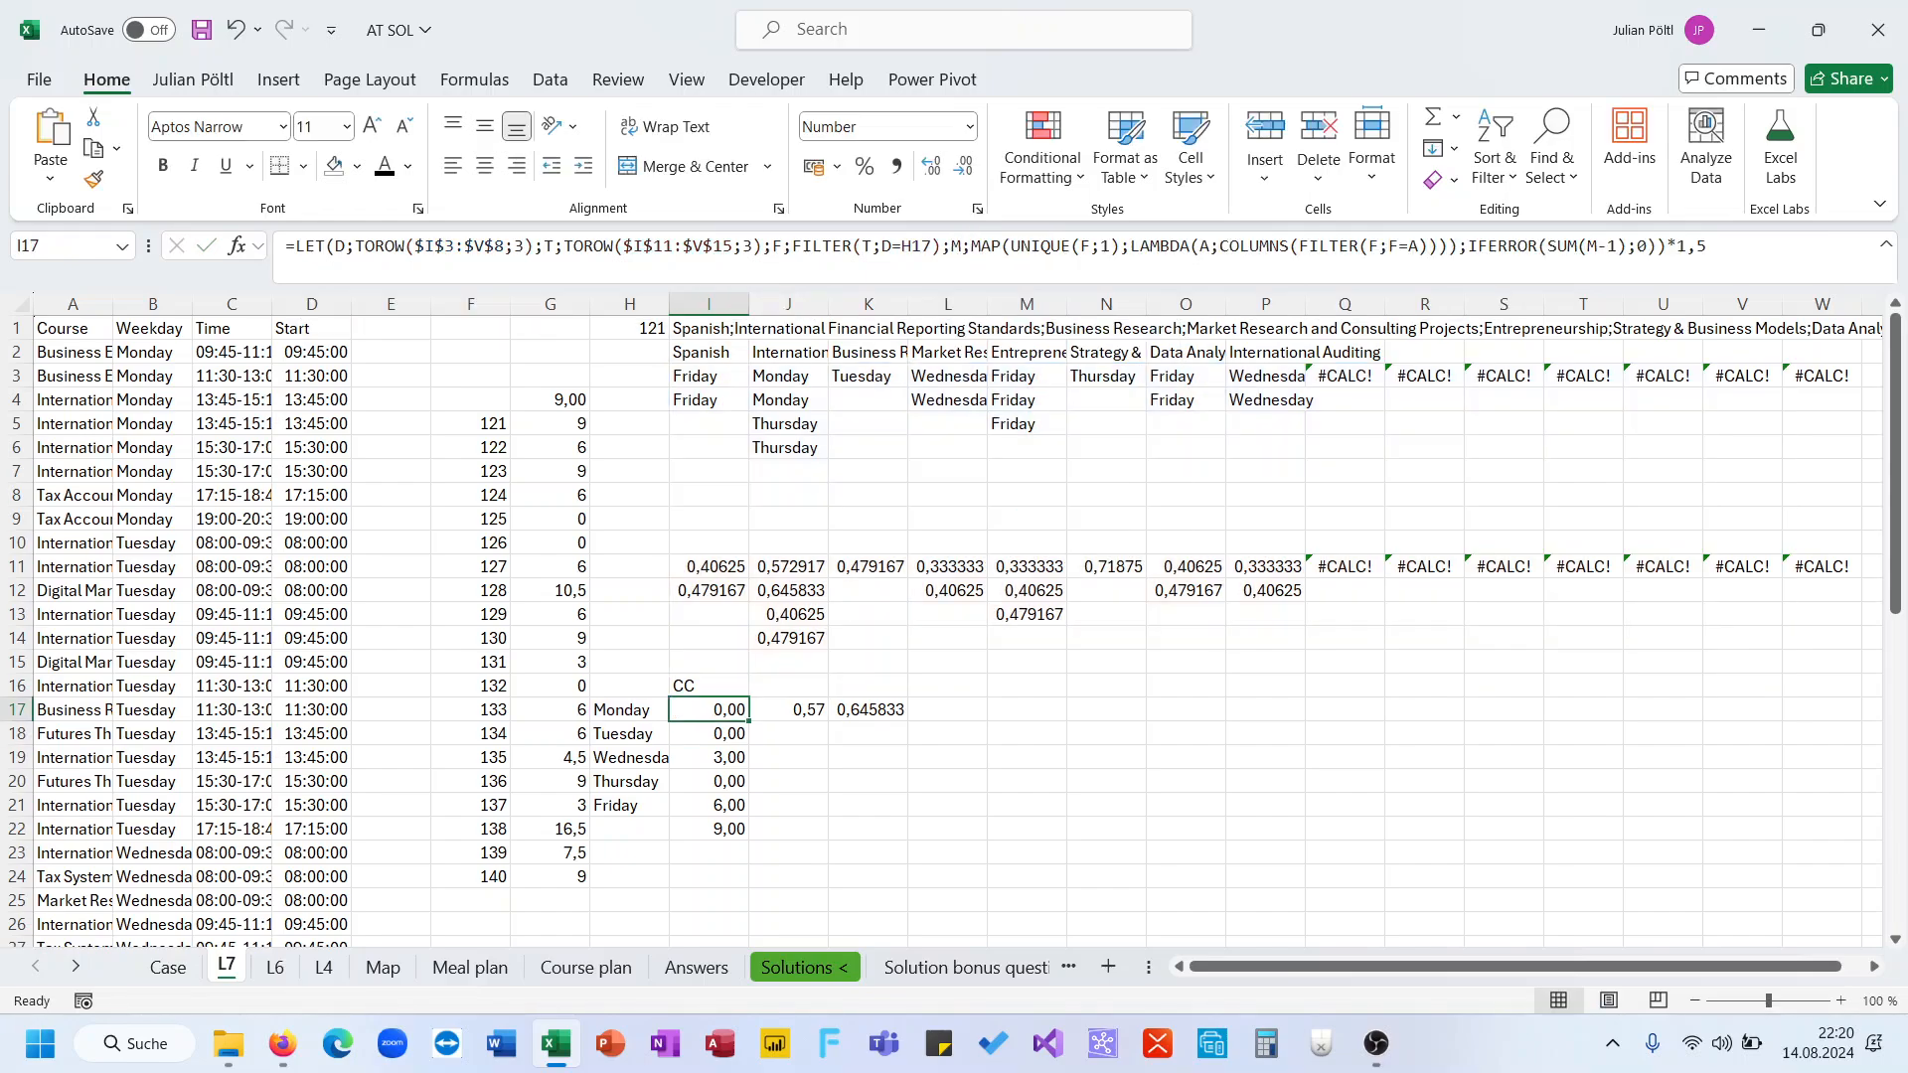
{"action": "key", "text": "Right"}
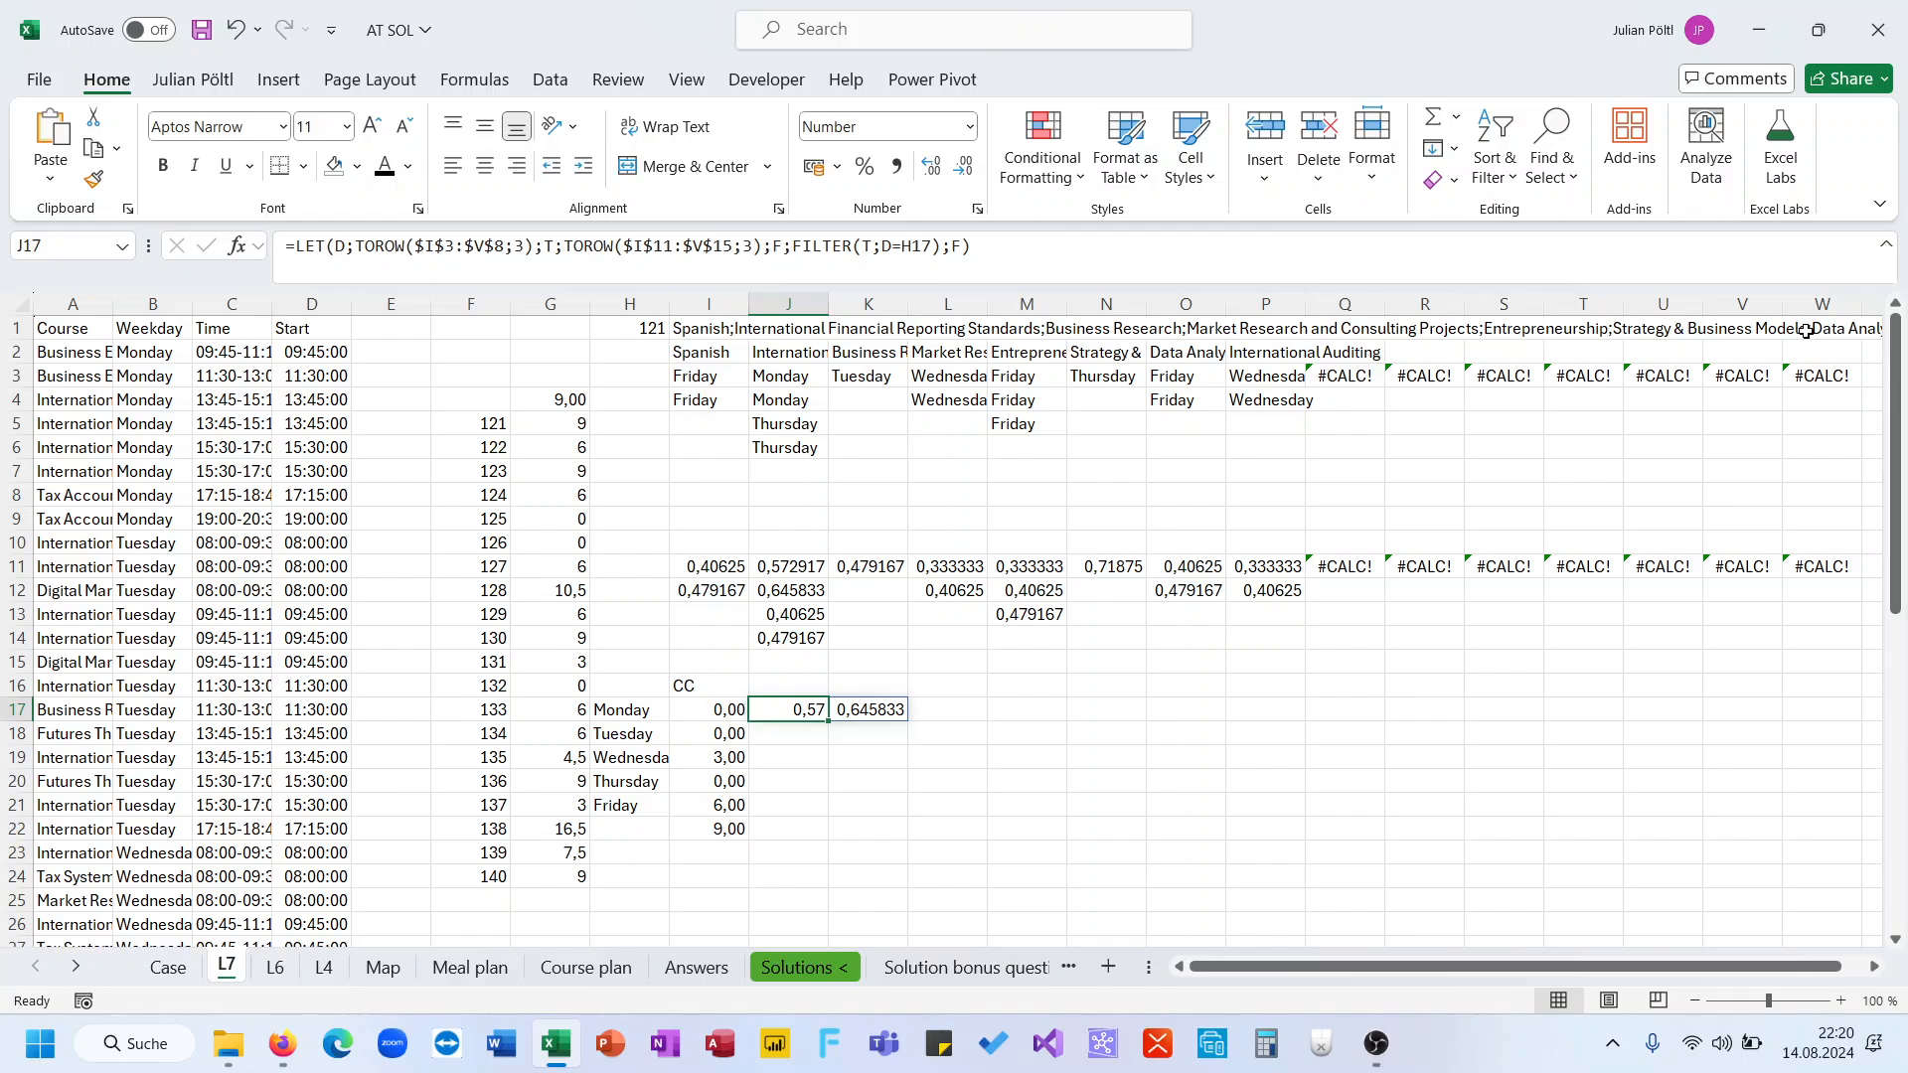
{"action": "key", "text": "Delete"}
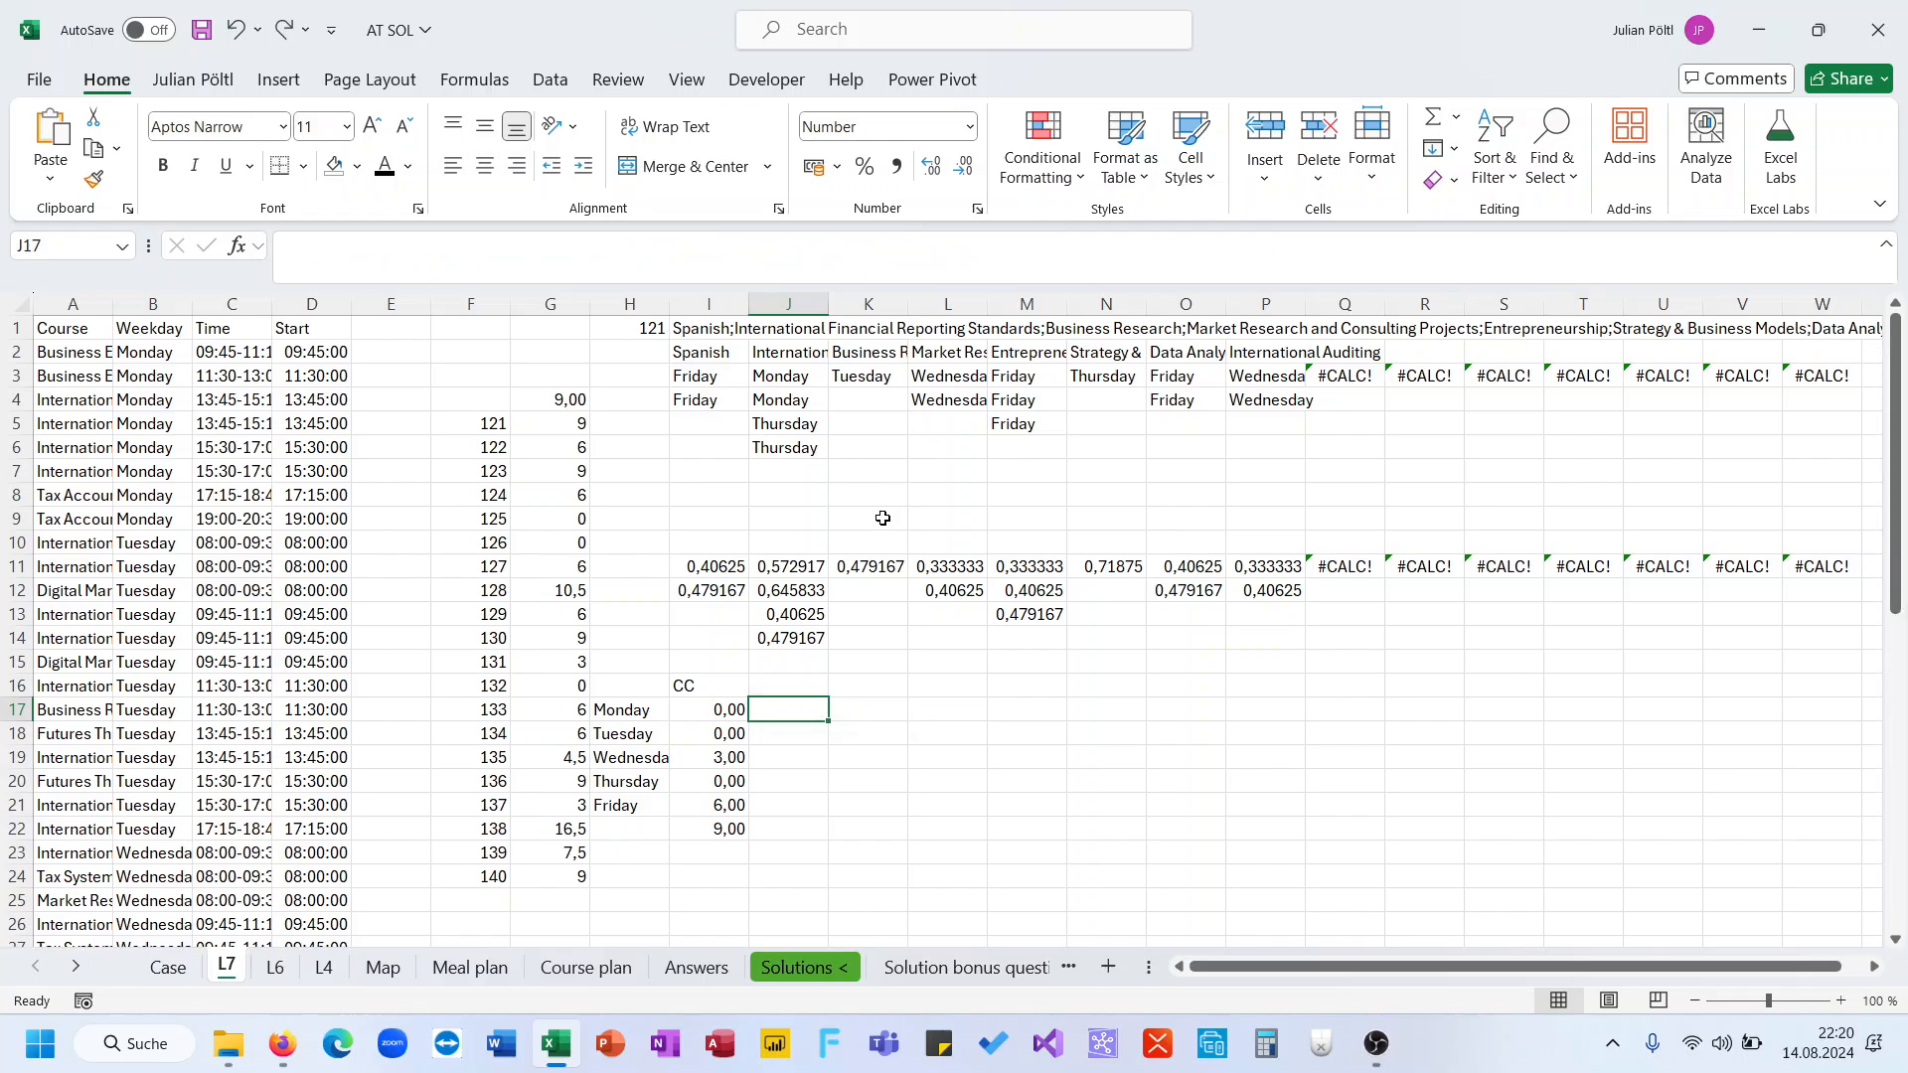
{"action": "key", "text": "Left"}
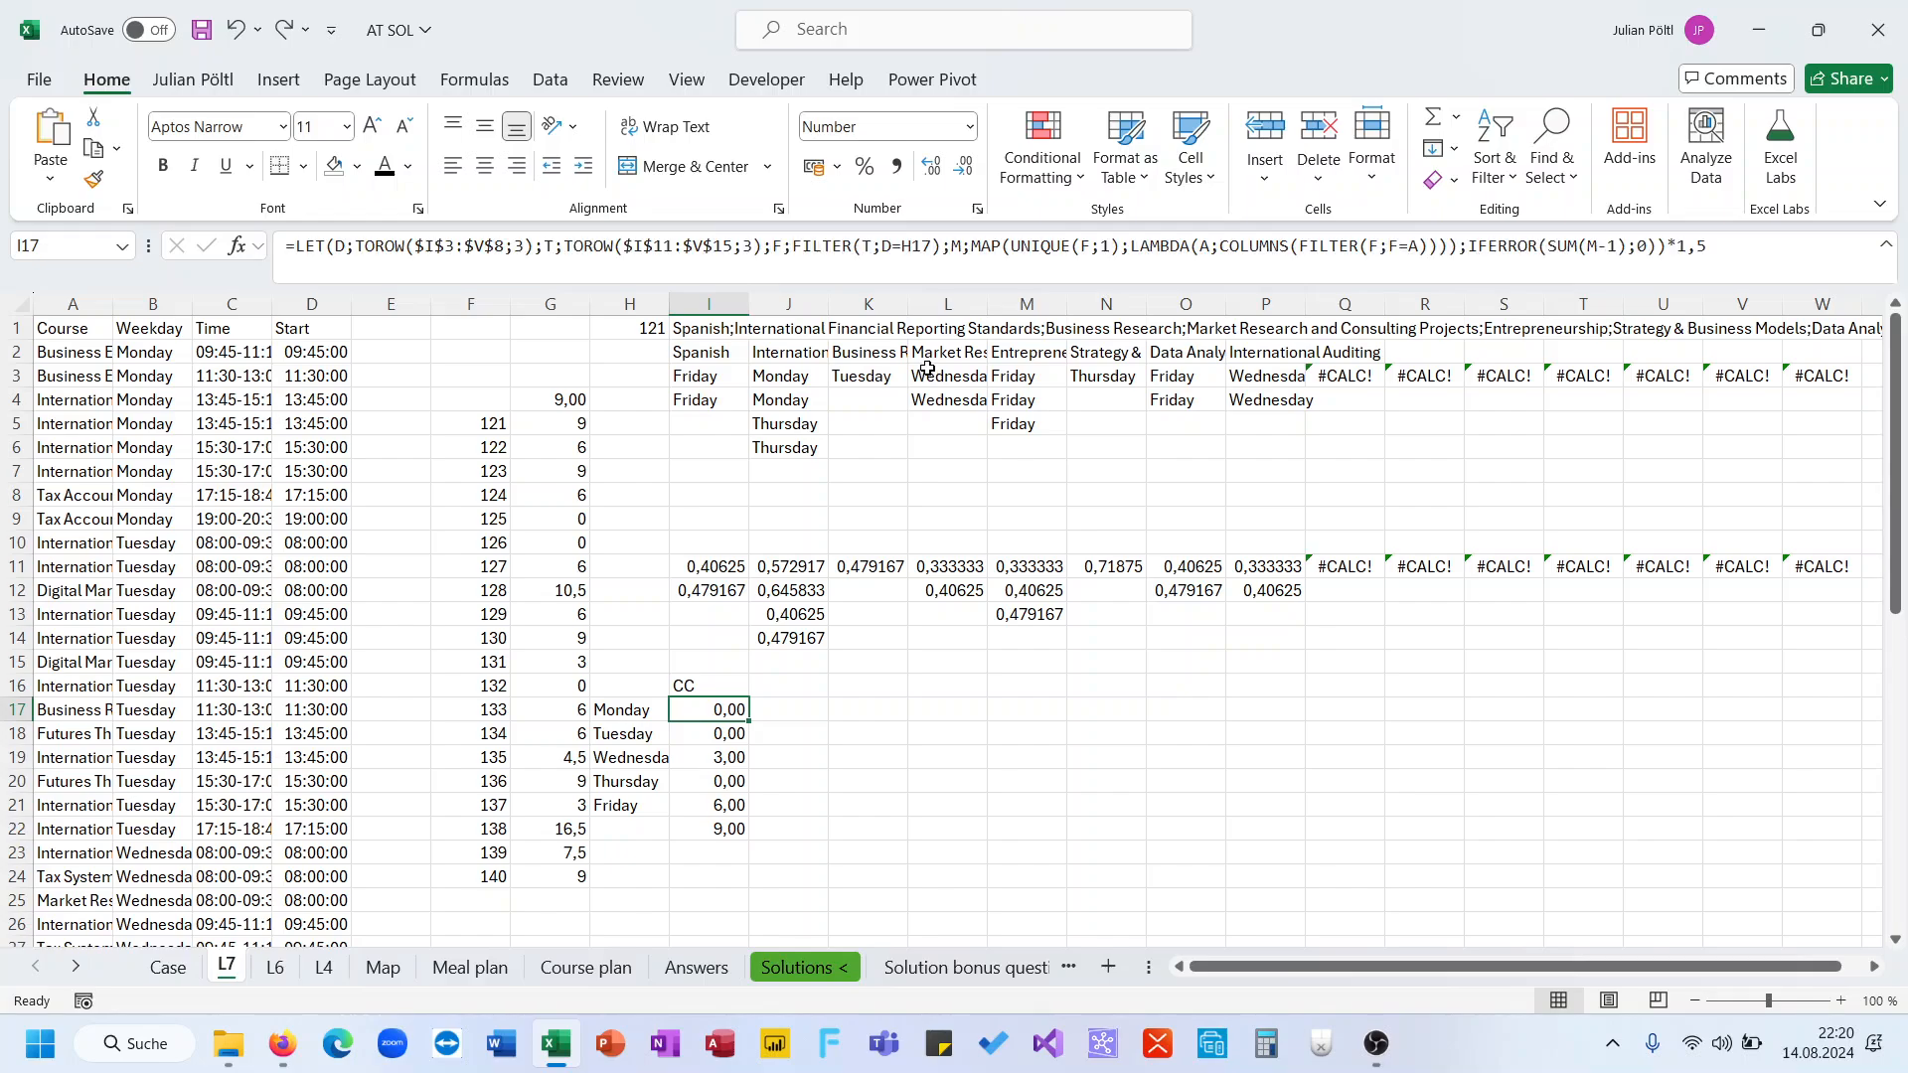
{"action": "triple_click", "coordinate": [955, 252]}
{"action": "key", "text": "ctrl+c"}
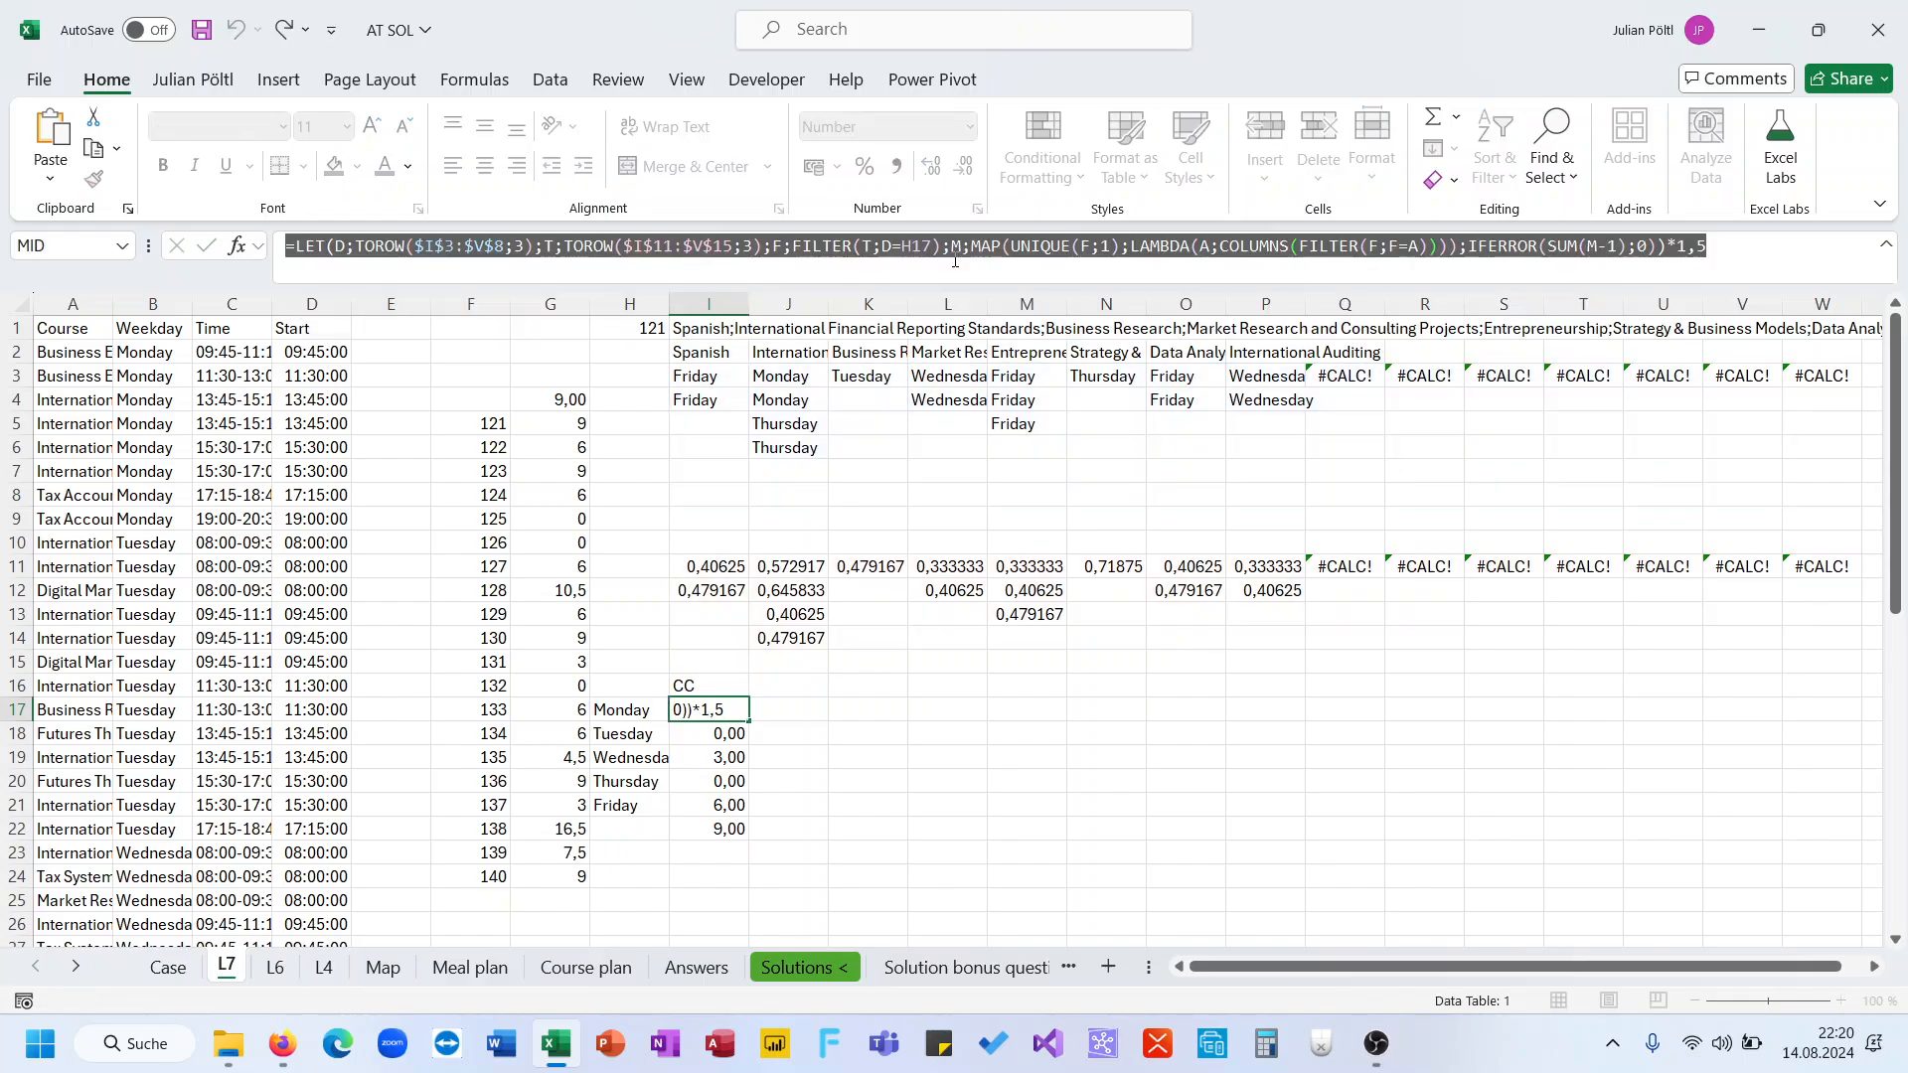
{"action": "key", "text": "Tab"}
{"action": "left_click", "coordinate": [955, 258]}
{"action": "key", "text": "ctrl+v"}
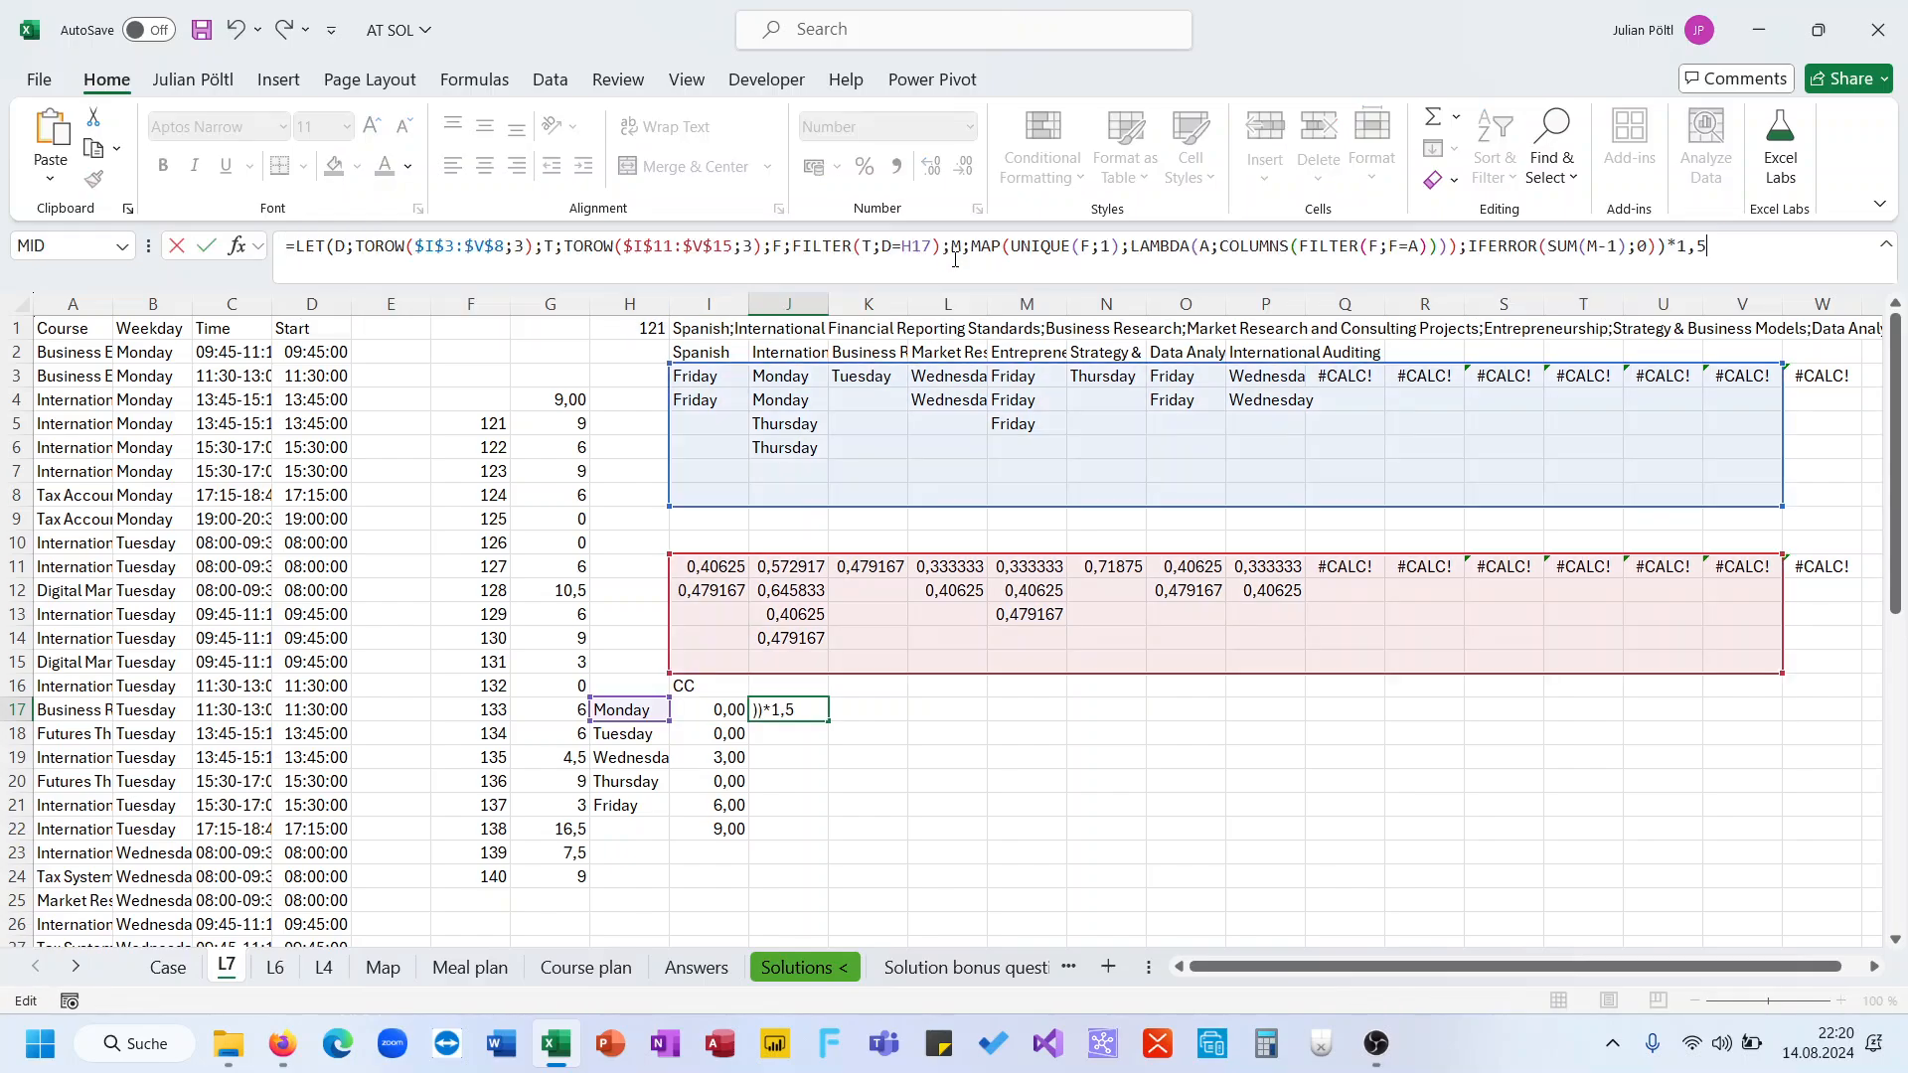
{"action": "left_click", "coordinate": [1100, 246]}
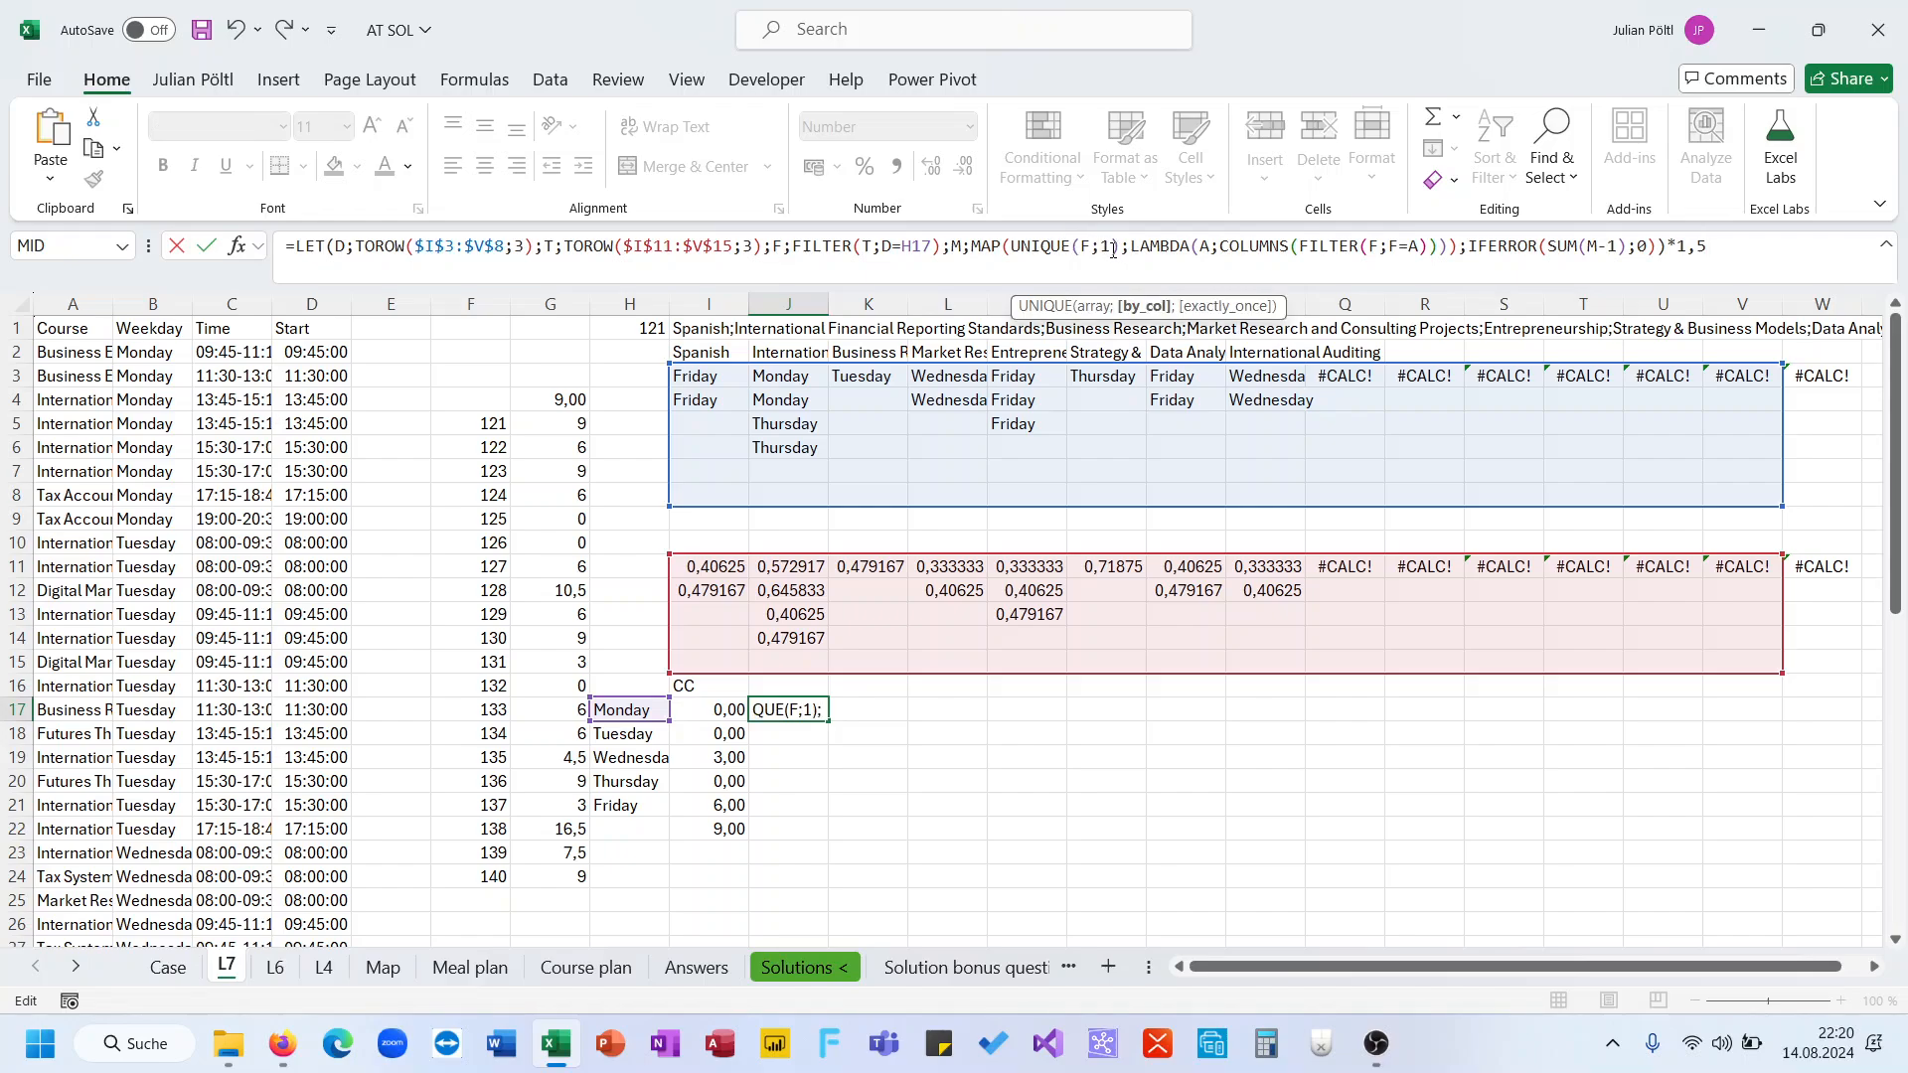
{"action": "left_click_drag", "start_coordinate": [1113, 250], "coordinate": [1095, 250]}
{"action": "key", "text": "Escape"}
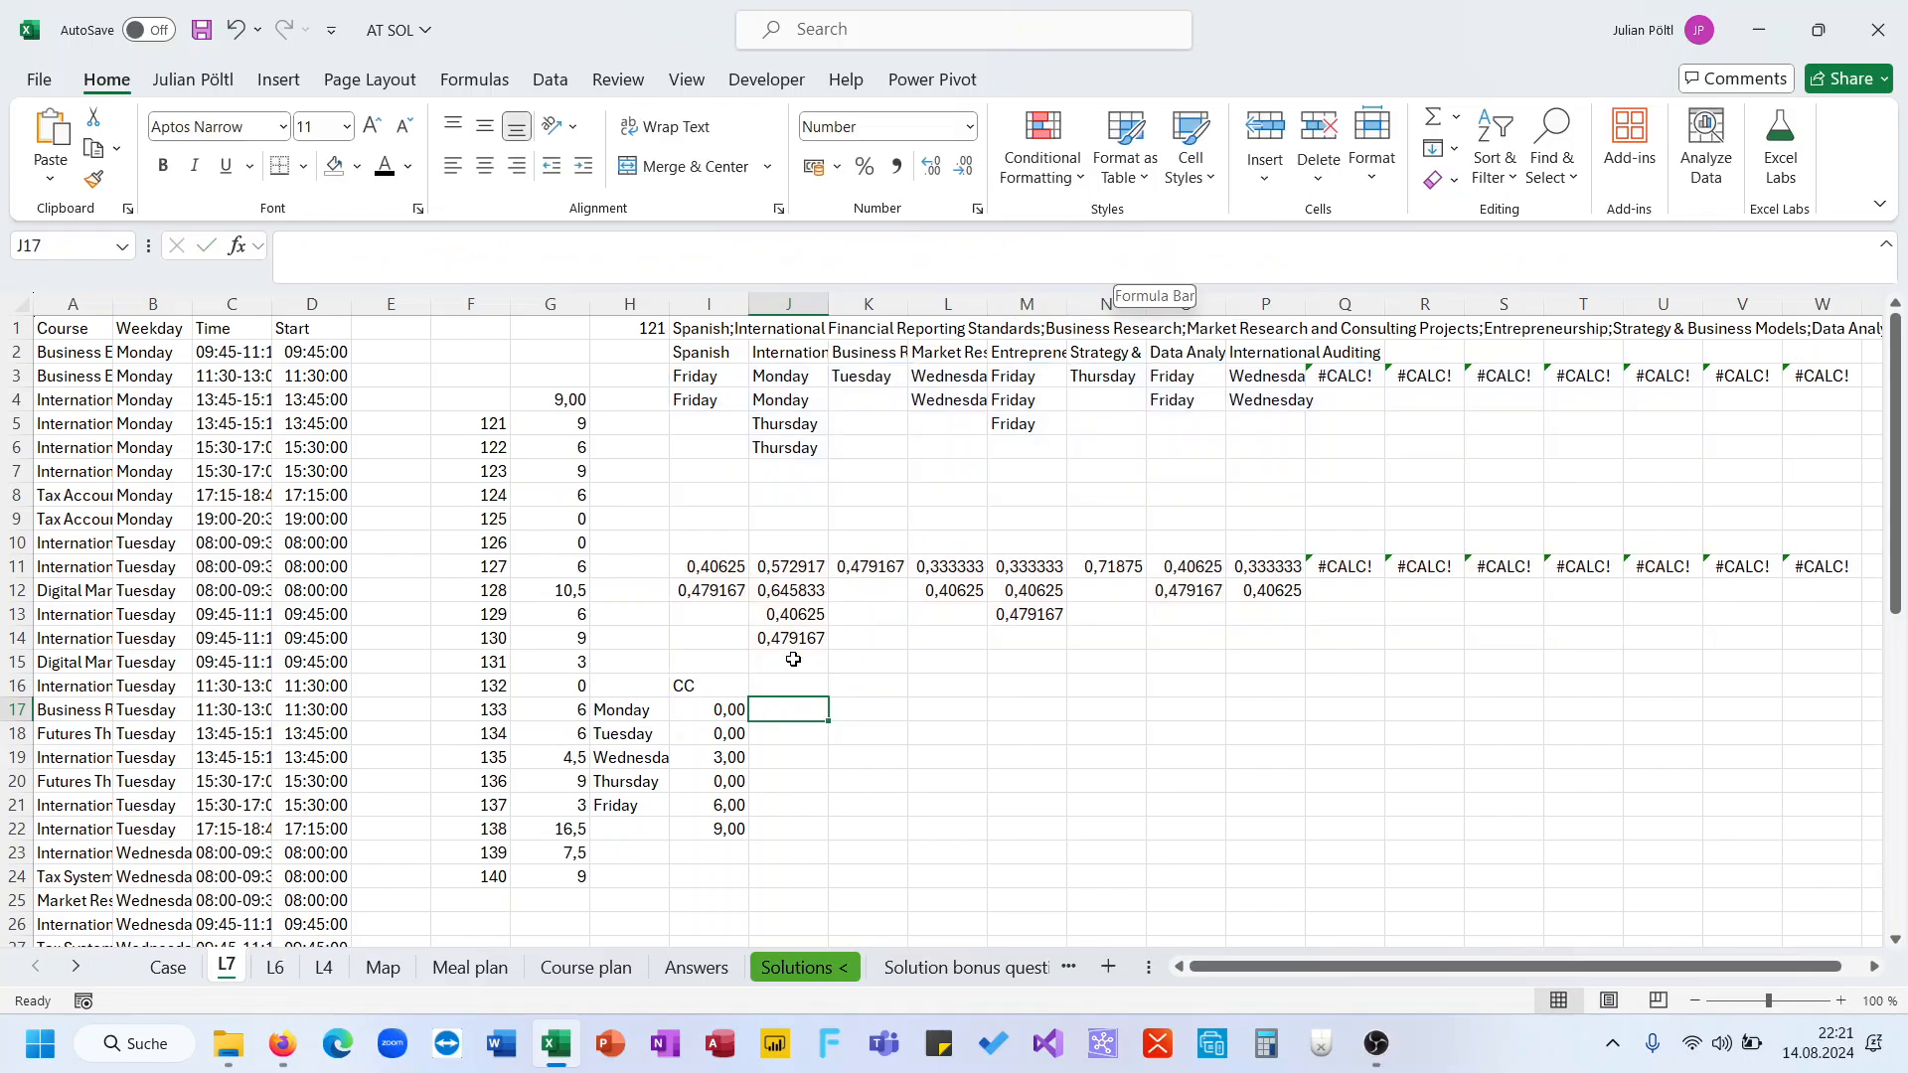
Review I17's MAP/LAMBDA formula and the bonus questions on the Case sheet
{"action": "left_click", "coordinate": [730, 708]}
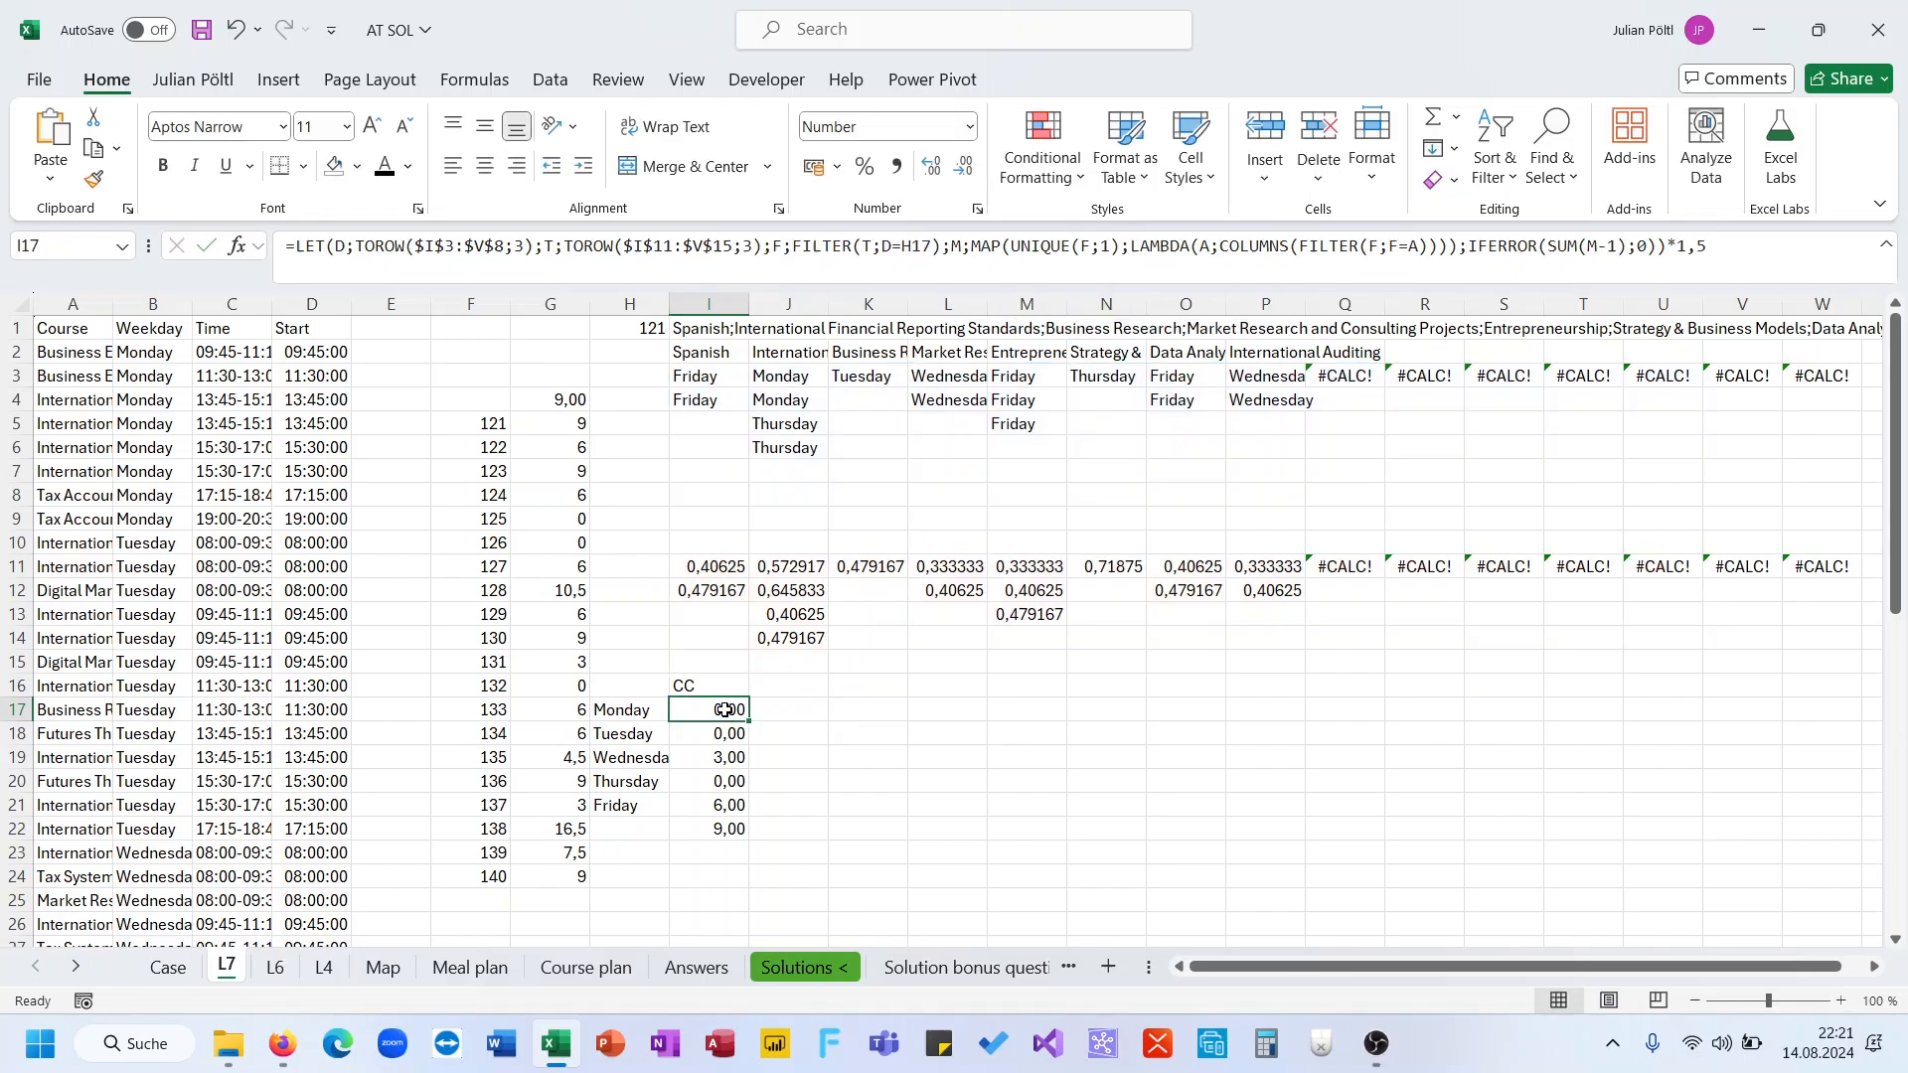
{"action": "left_click", "coordinate": [1132, 257]}
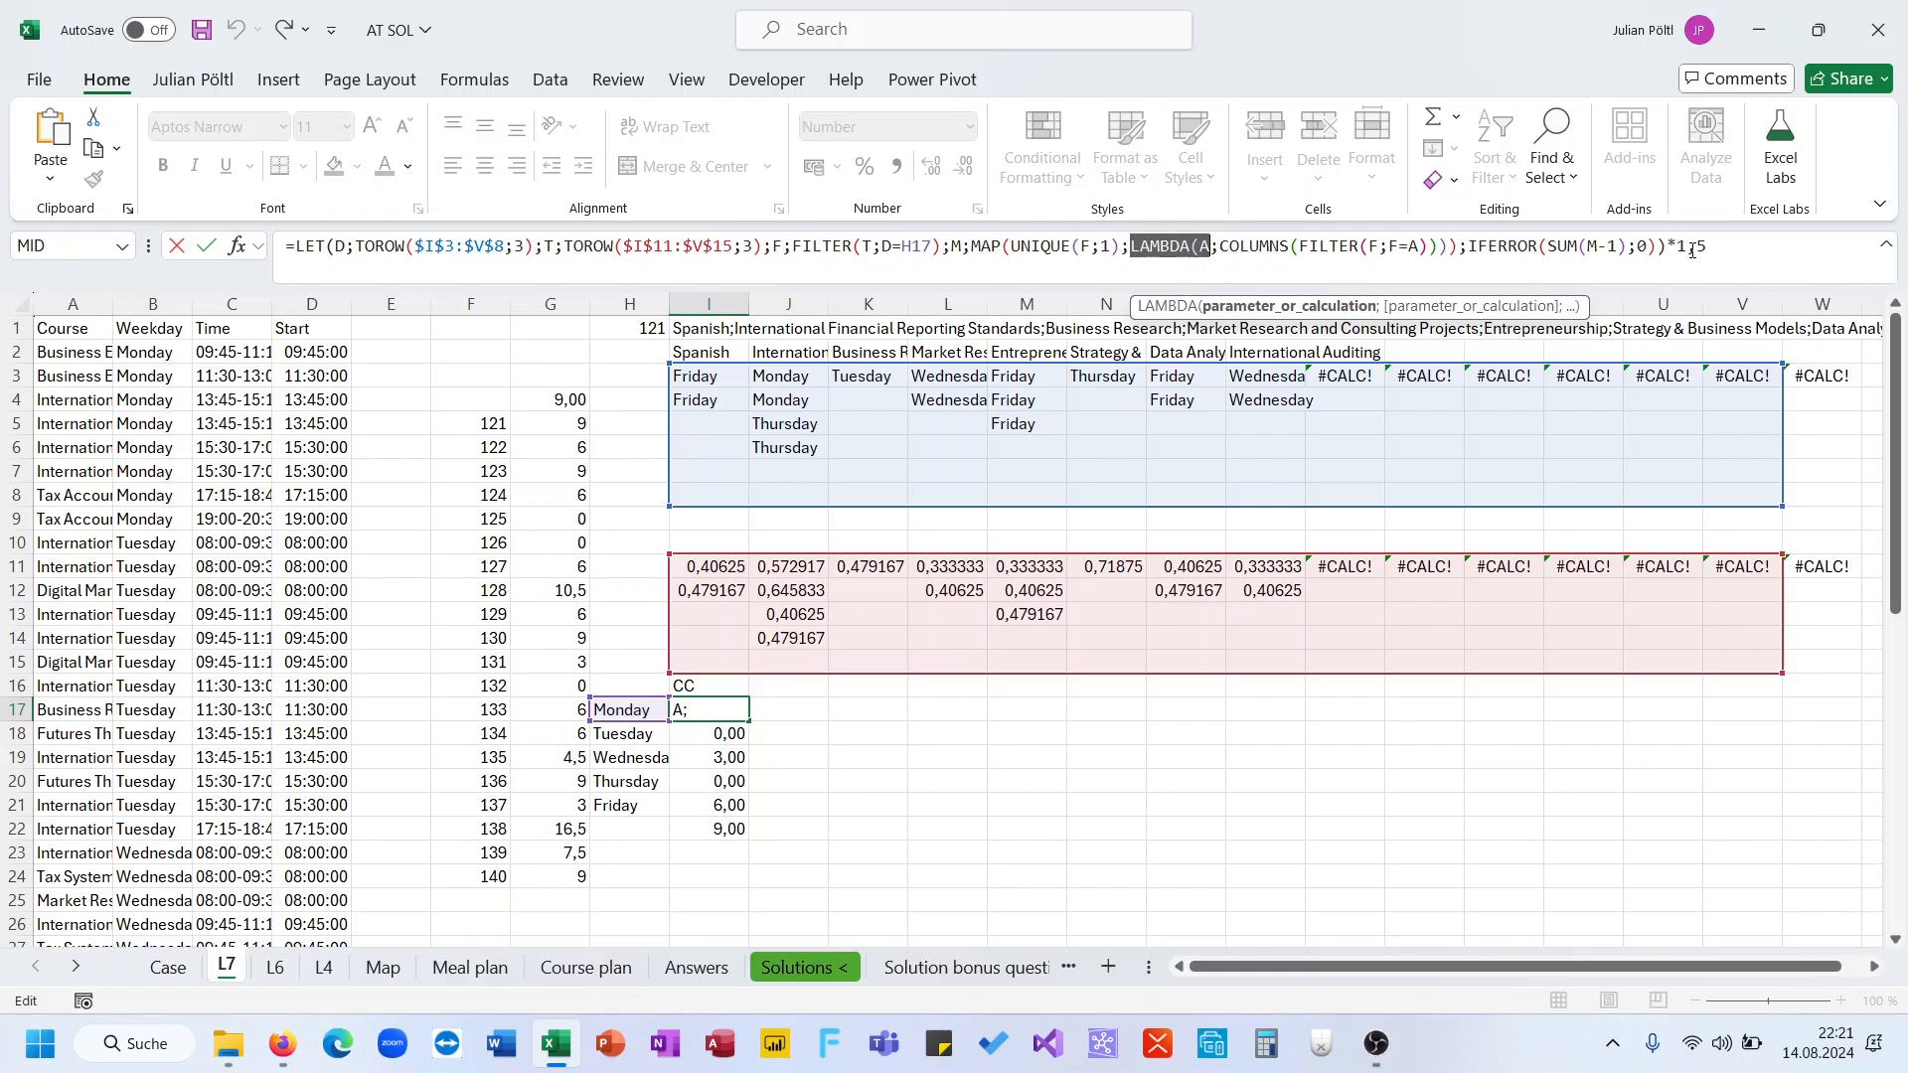
{"action": "key", "text": "Return"}
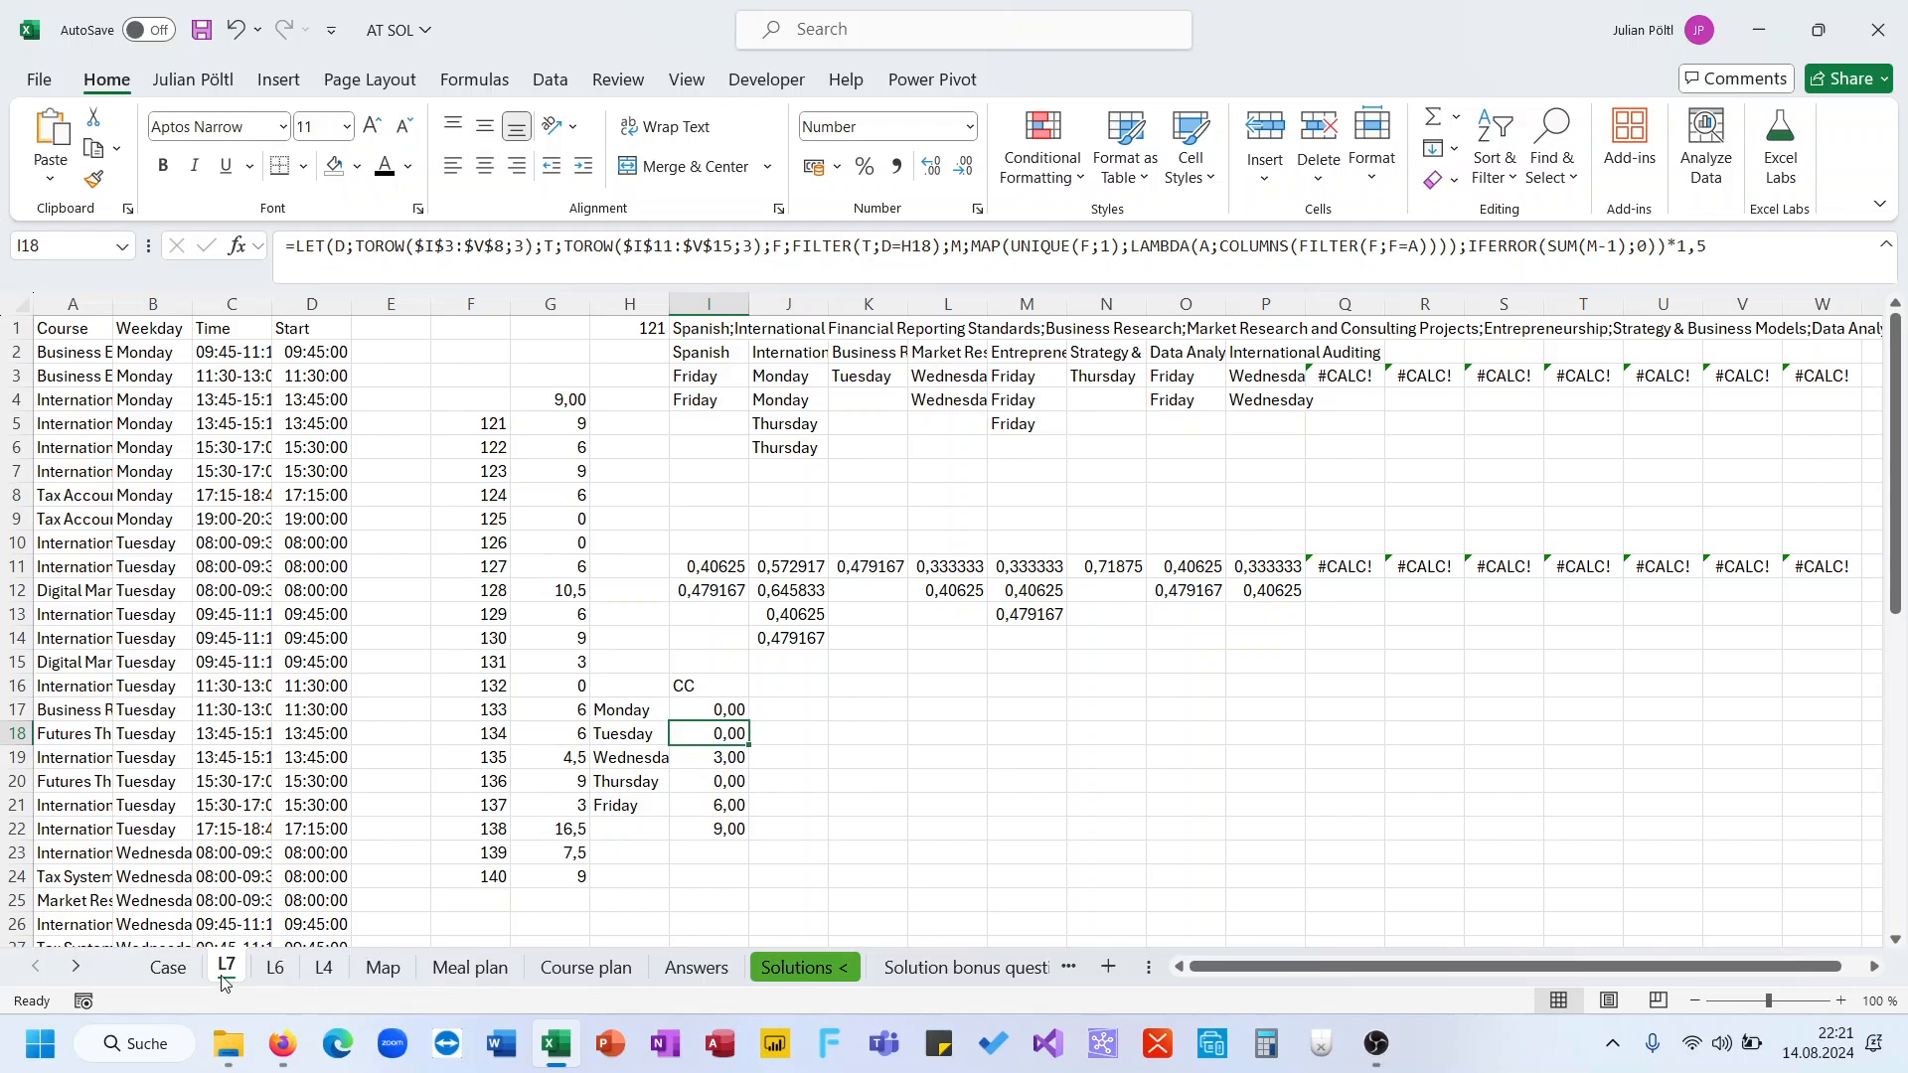
{"action": "left_click", "coordinate": [168, 967]}
{"action": "scroll", "coordinate": [491, 691], "scroll_direction": "up", "scroll_amount": 10}
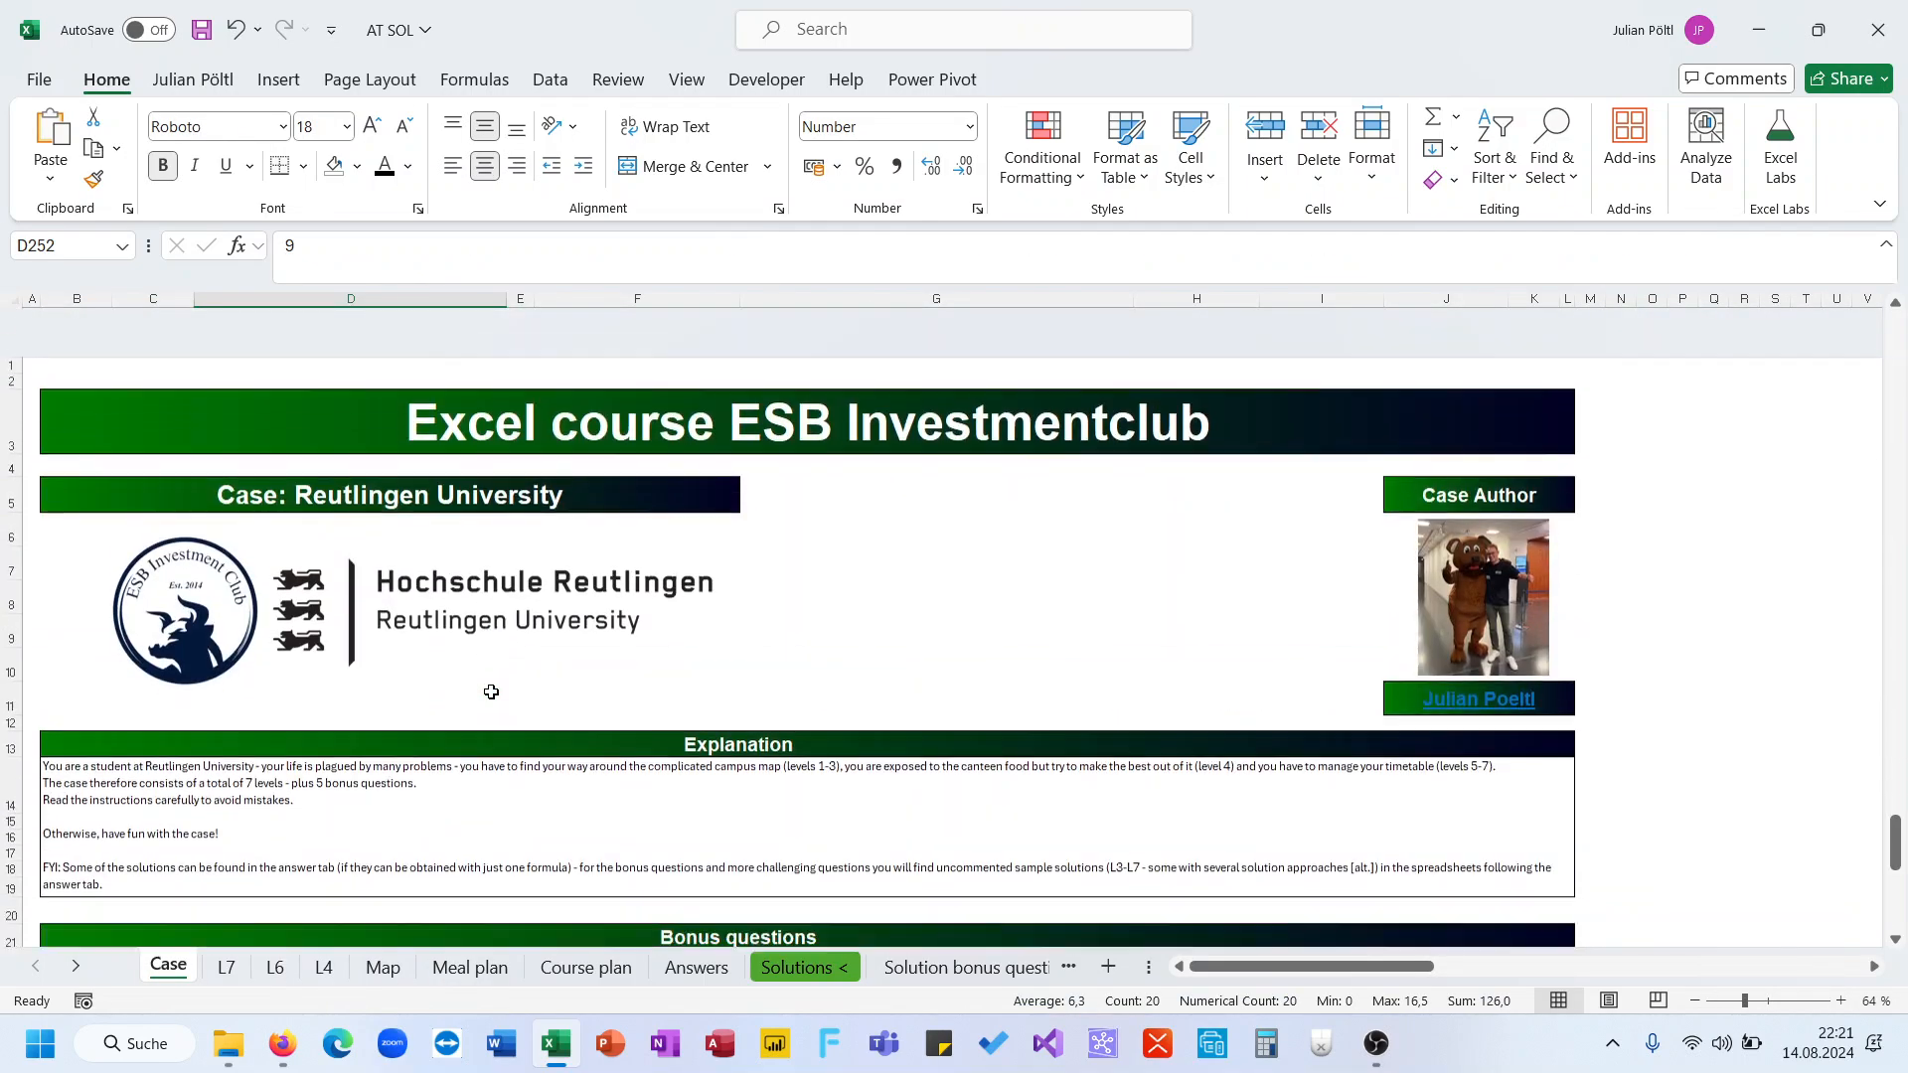
{"action": "scroll", "coordinate": [491, 691], "scroll_direction": "down", "scroll_amount": 5}
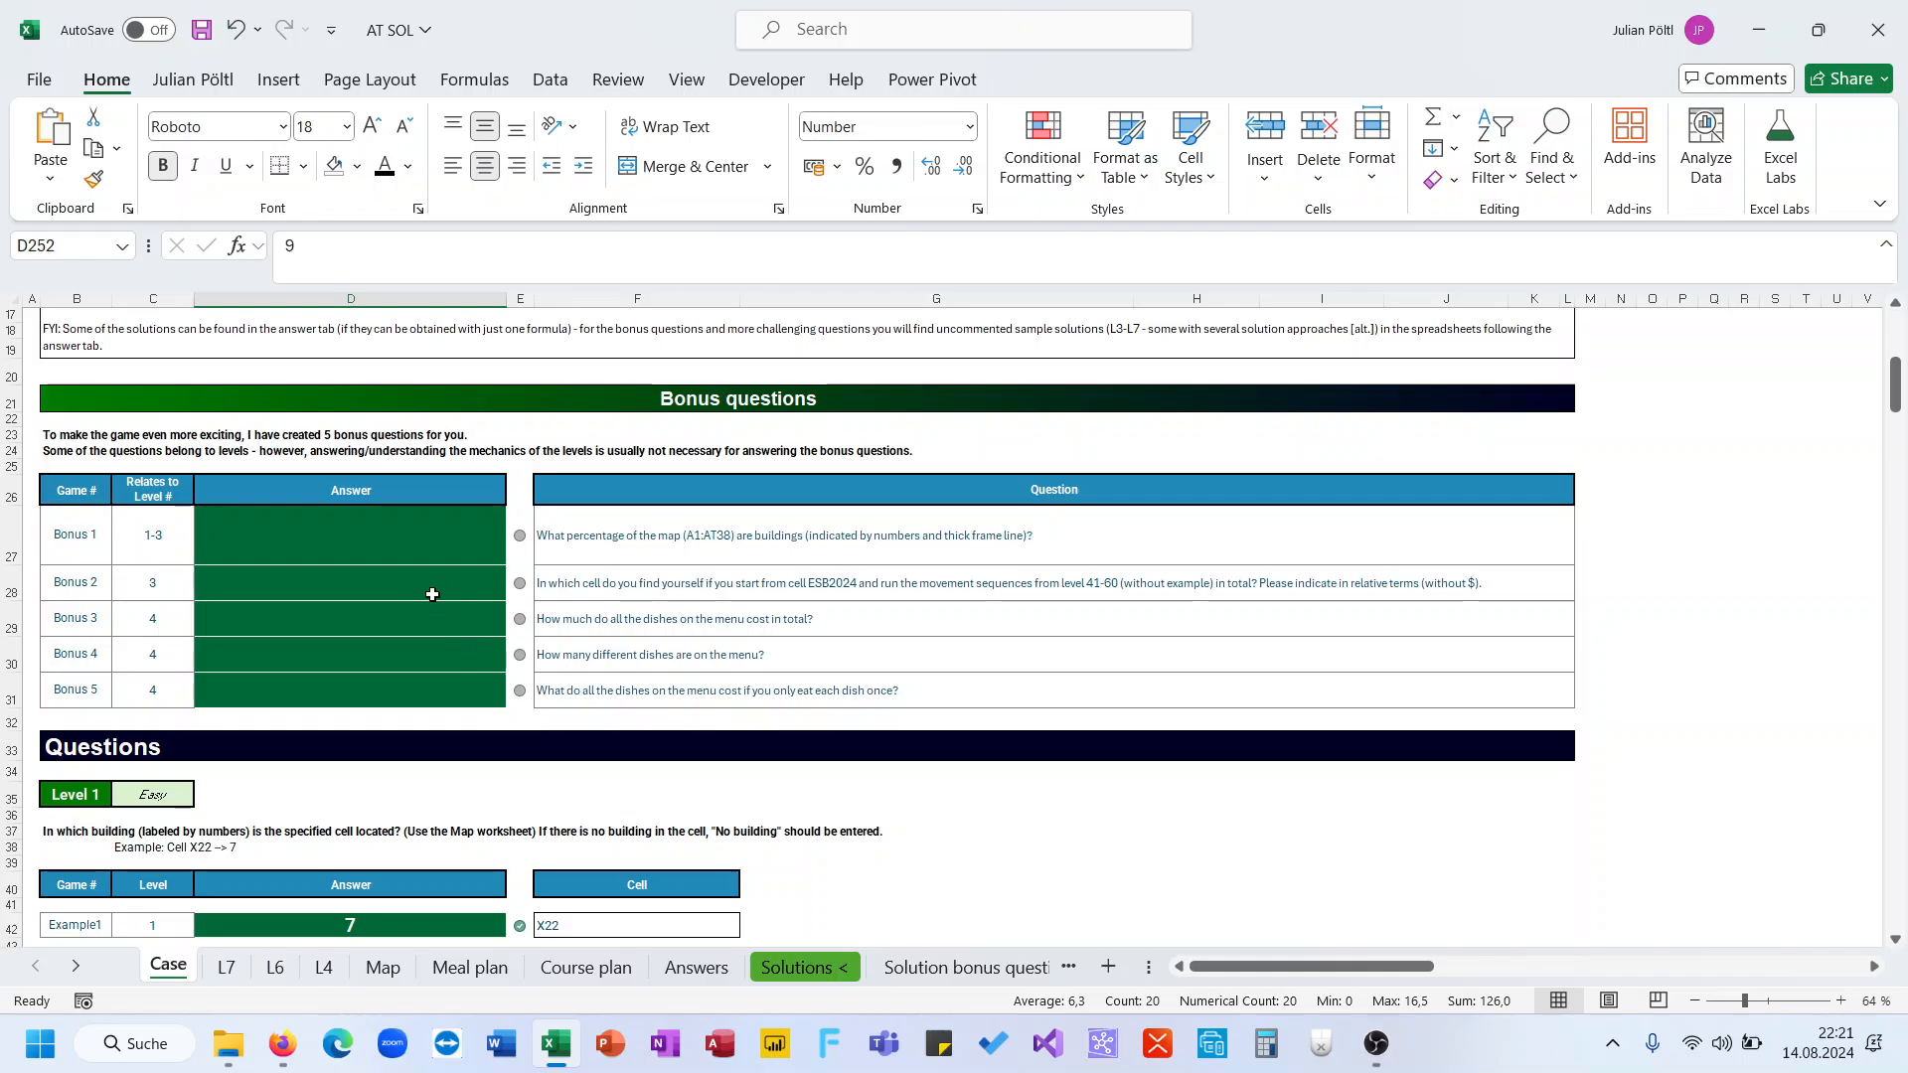
{"action": "left_click", "coordinate": [419, 546]}
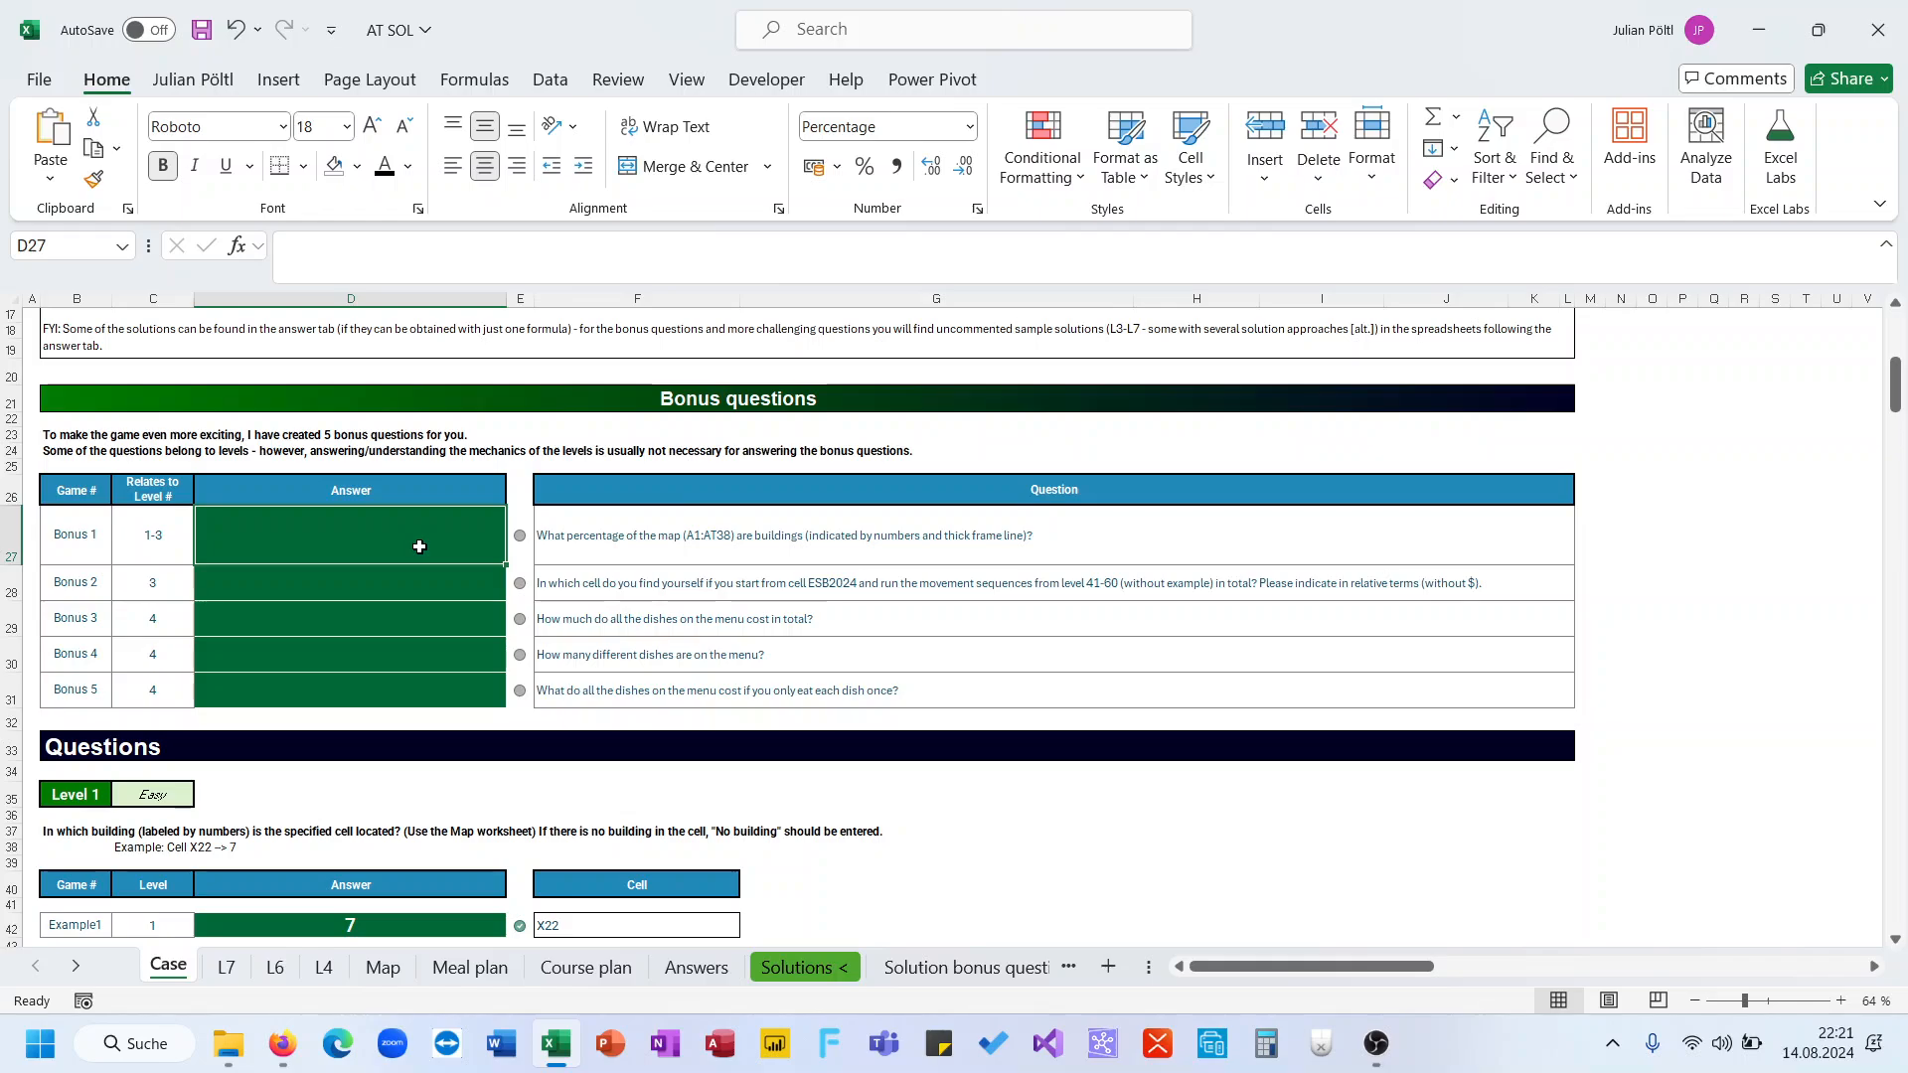
Create a copy of the Map sheet placed before the original Map sheet
{"action": "left_click", "coordinate": [399, 968]}
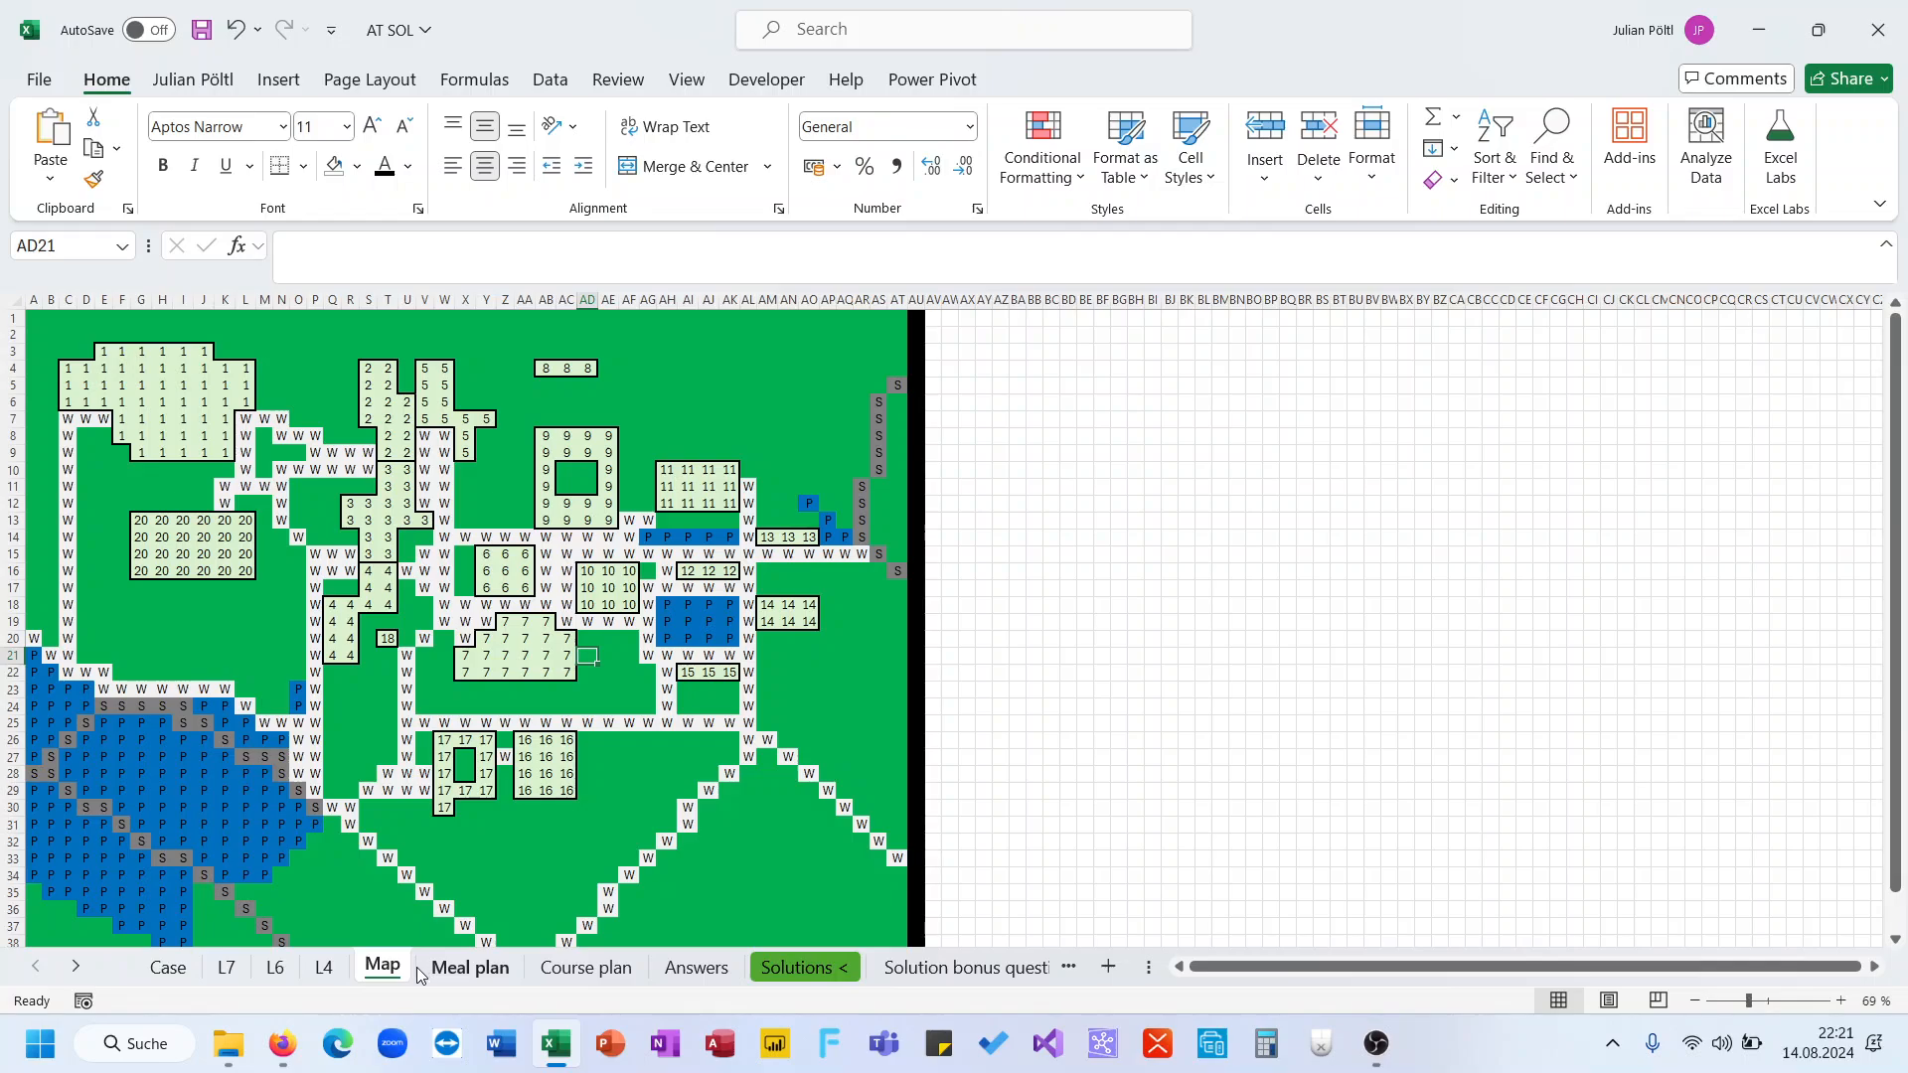
{"action": "right_click", "coordinate": [419, 976]}
{"action": "left_click", "coordinate": [444, 698]}
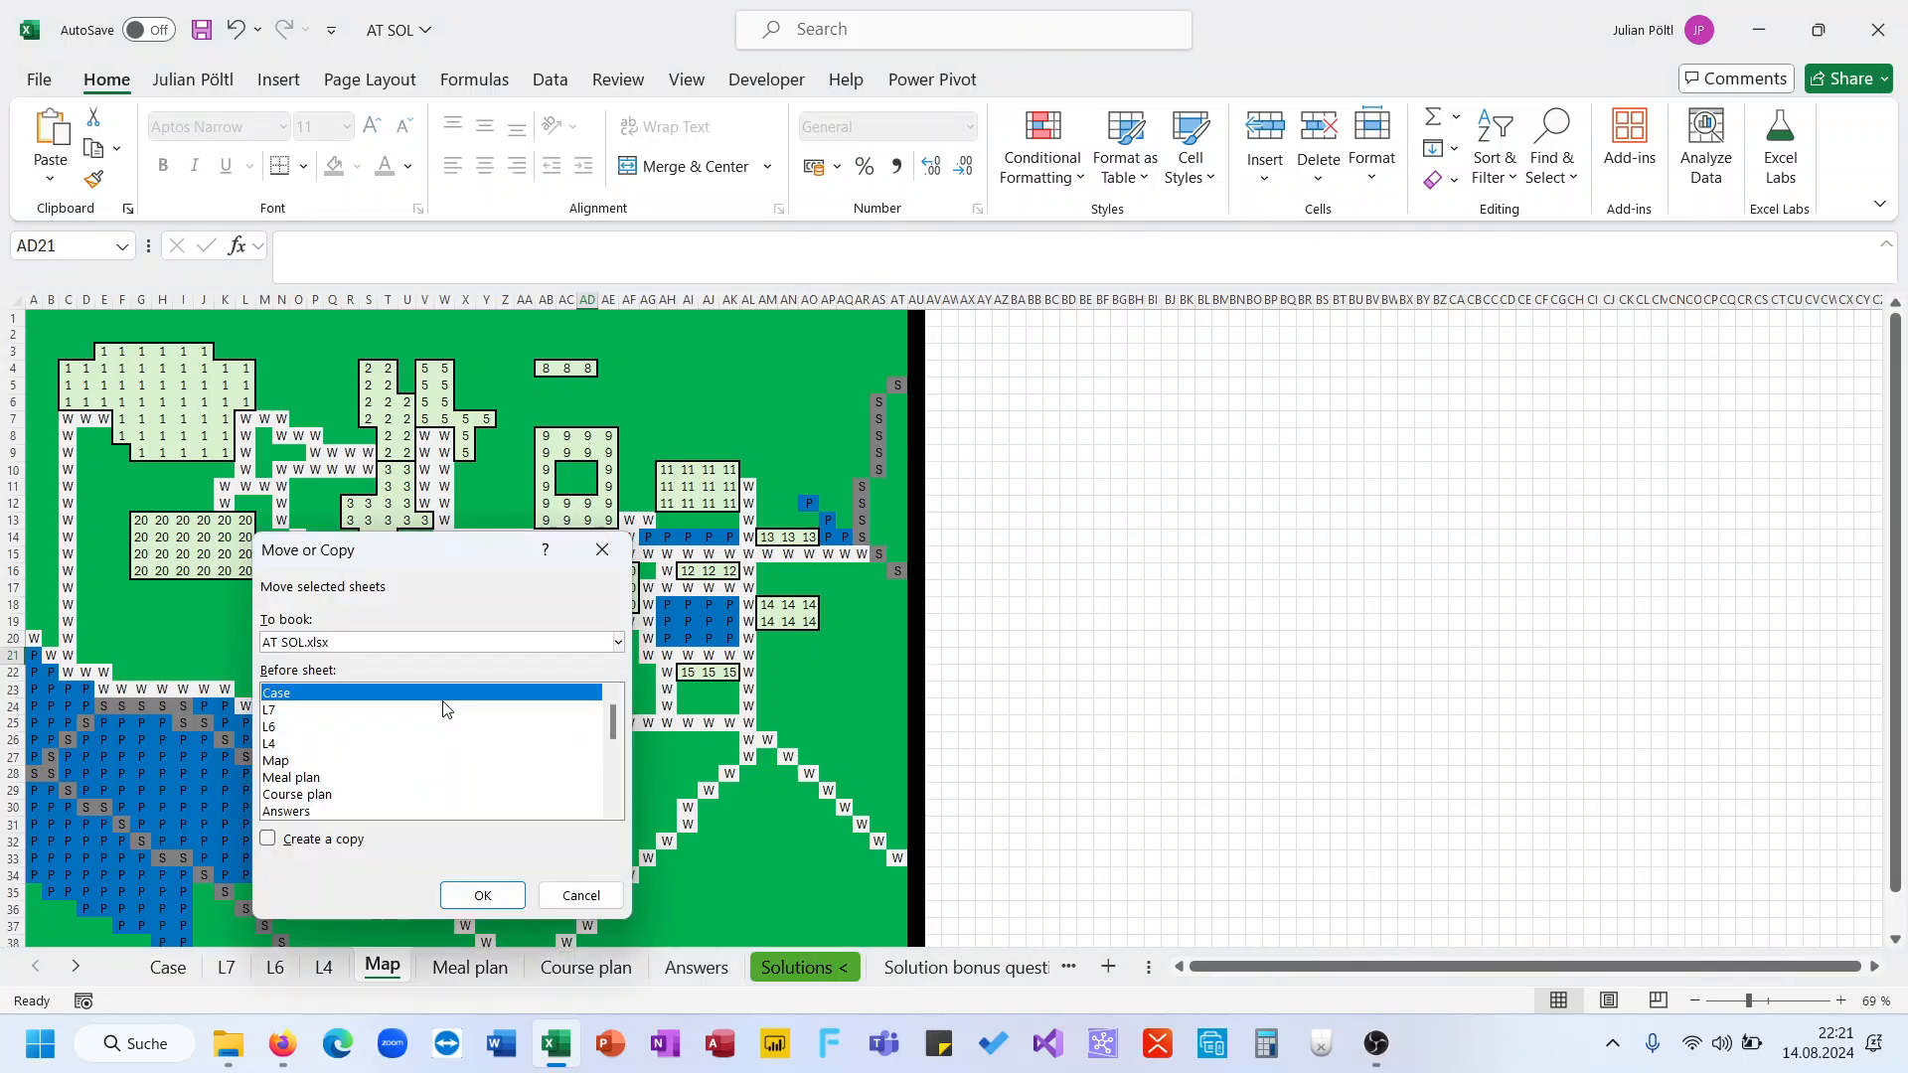
{"action": "left_click", "coordinate": [360, 817]}
{"action": "left_click", "coordinate": [307, 745]}
{"action": "left_click", "coordinate": [301, 761]}
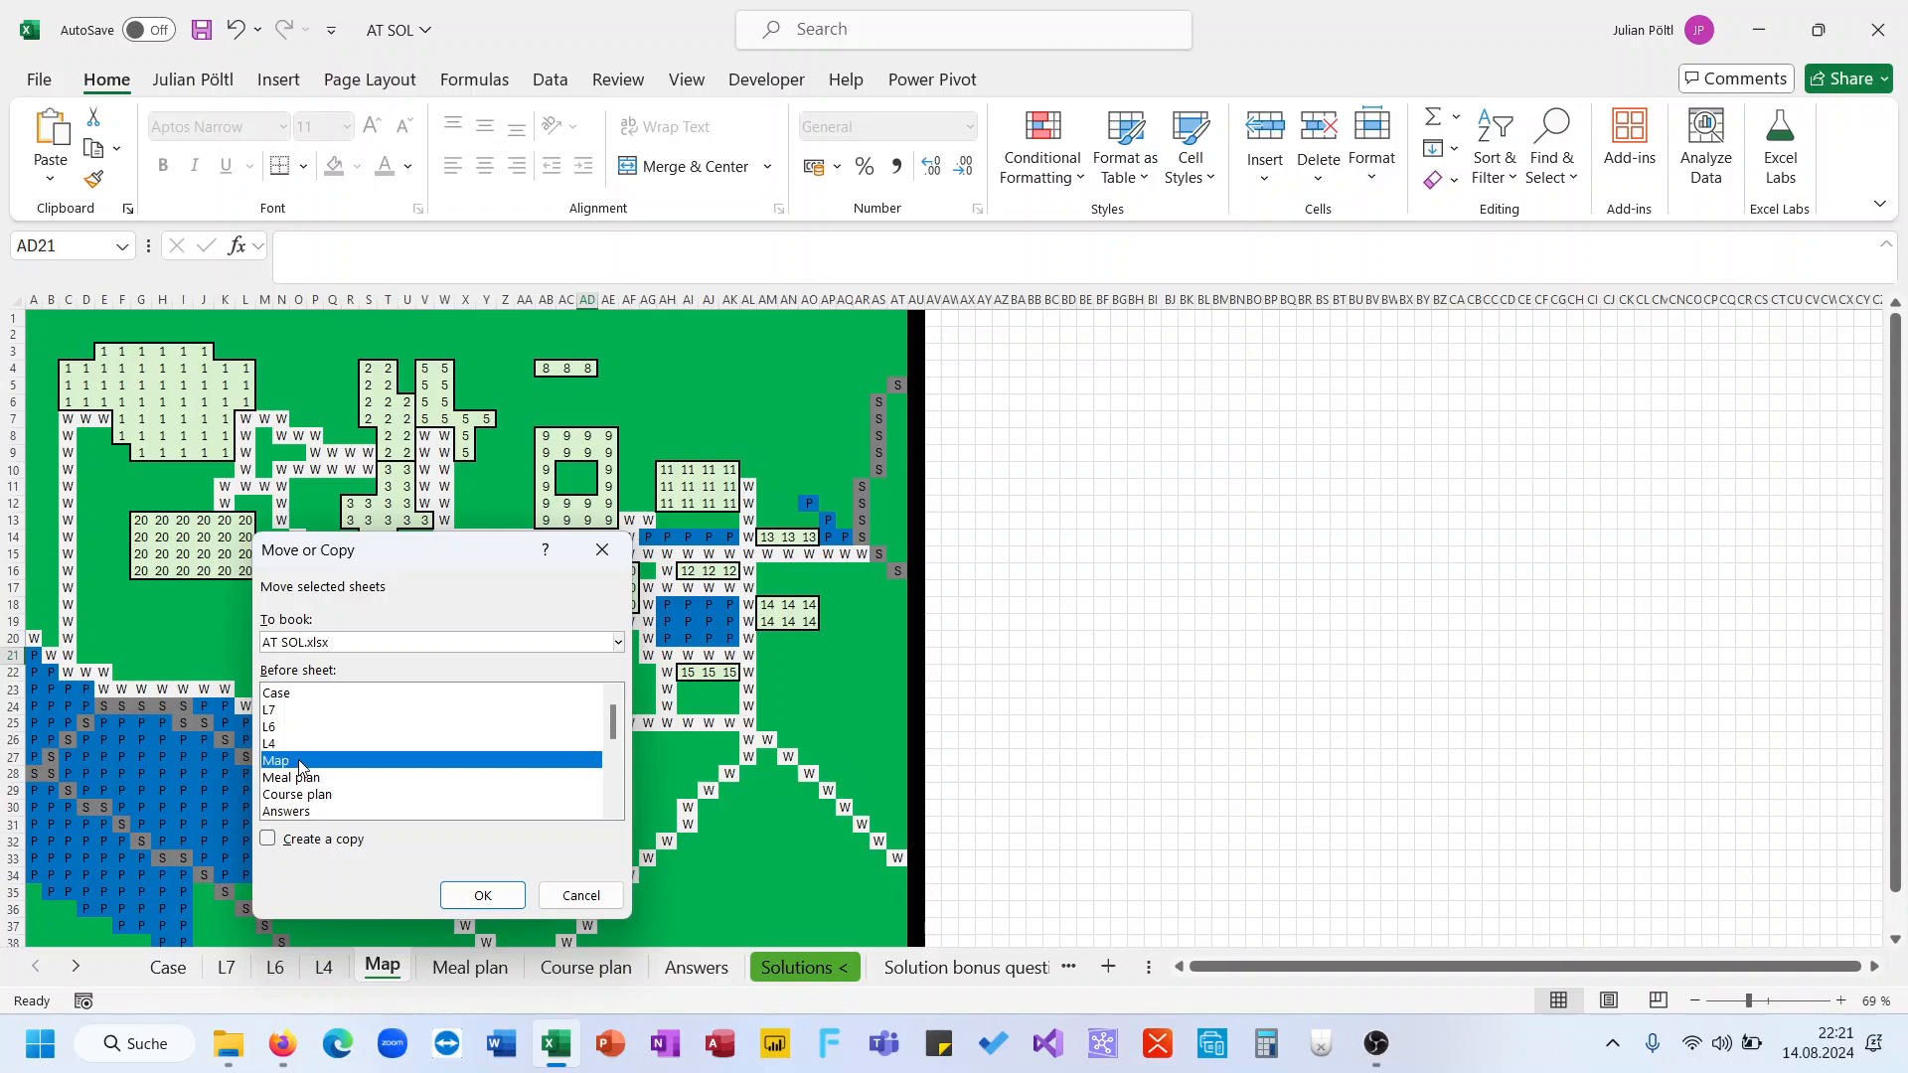
{"action": "left_click", "coordinate": [286, 840]}
{"action": "left_click", "coordinate": [482, 895]}
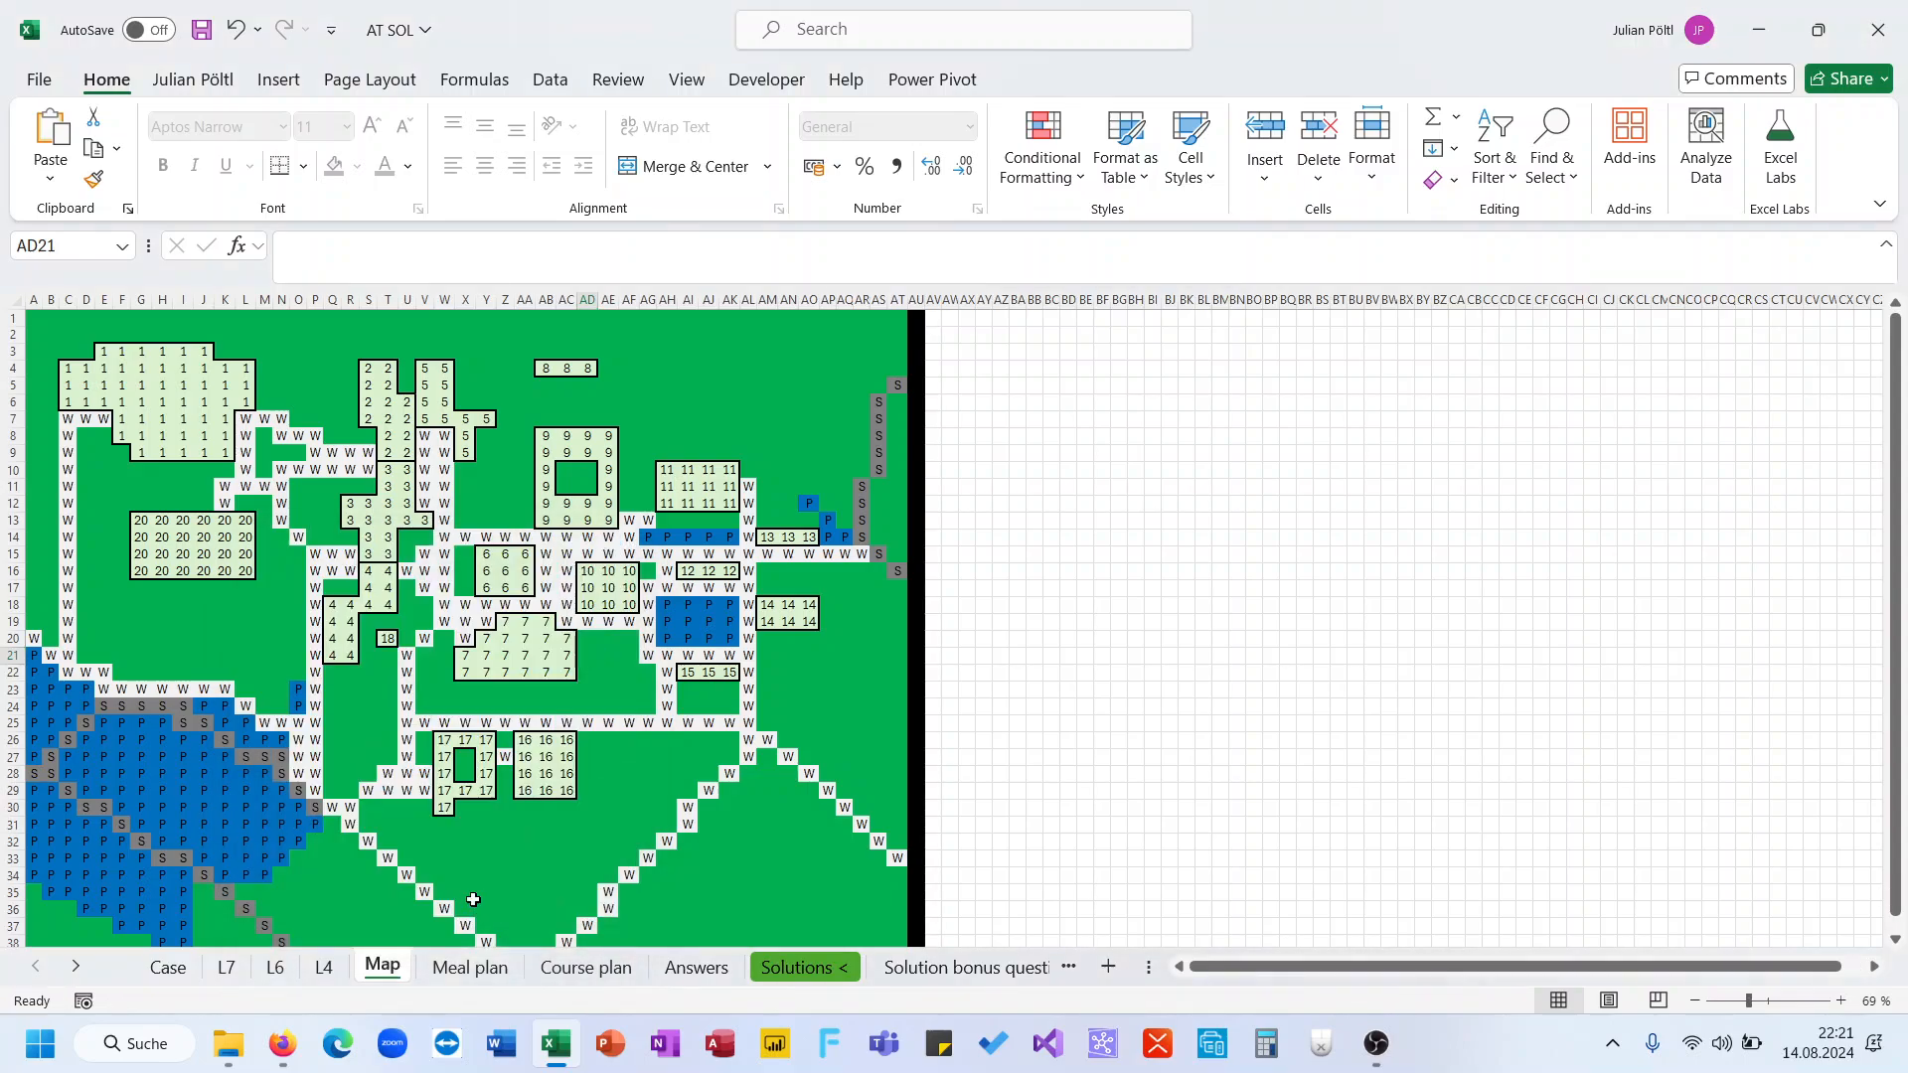
On the Map (2) copy, replace all cells matching the format picked from cell AJ11 with 1
{"action": "left_click", "coordinate": [491, 789]}
{"action": "right_click", "coordinate": [491, 789]}
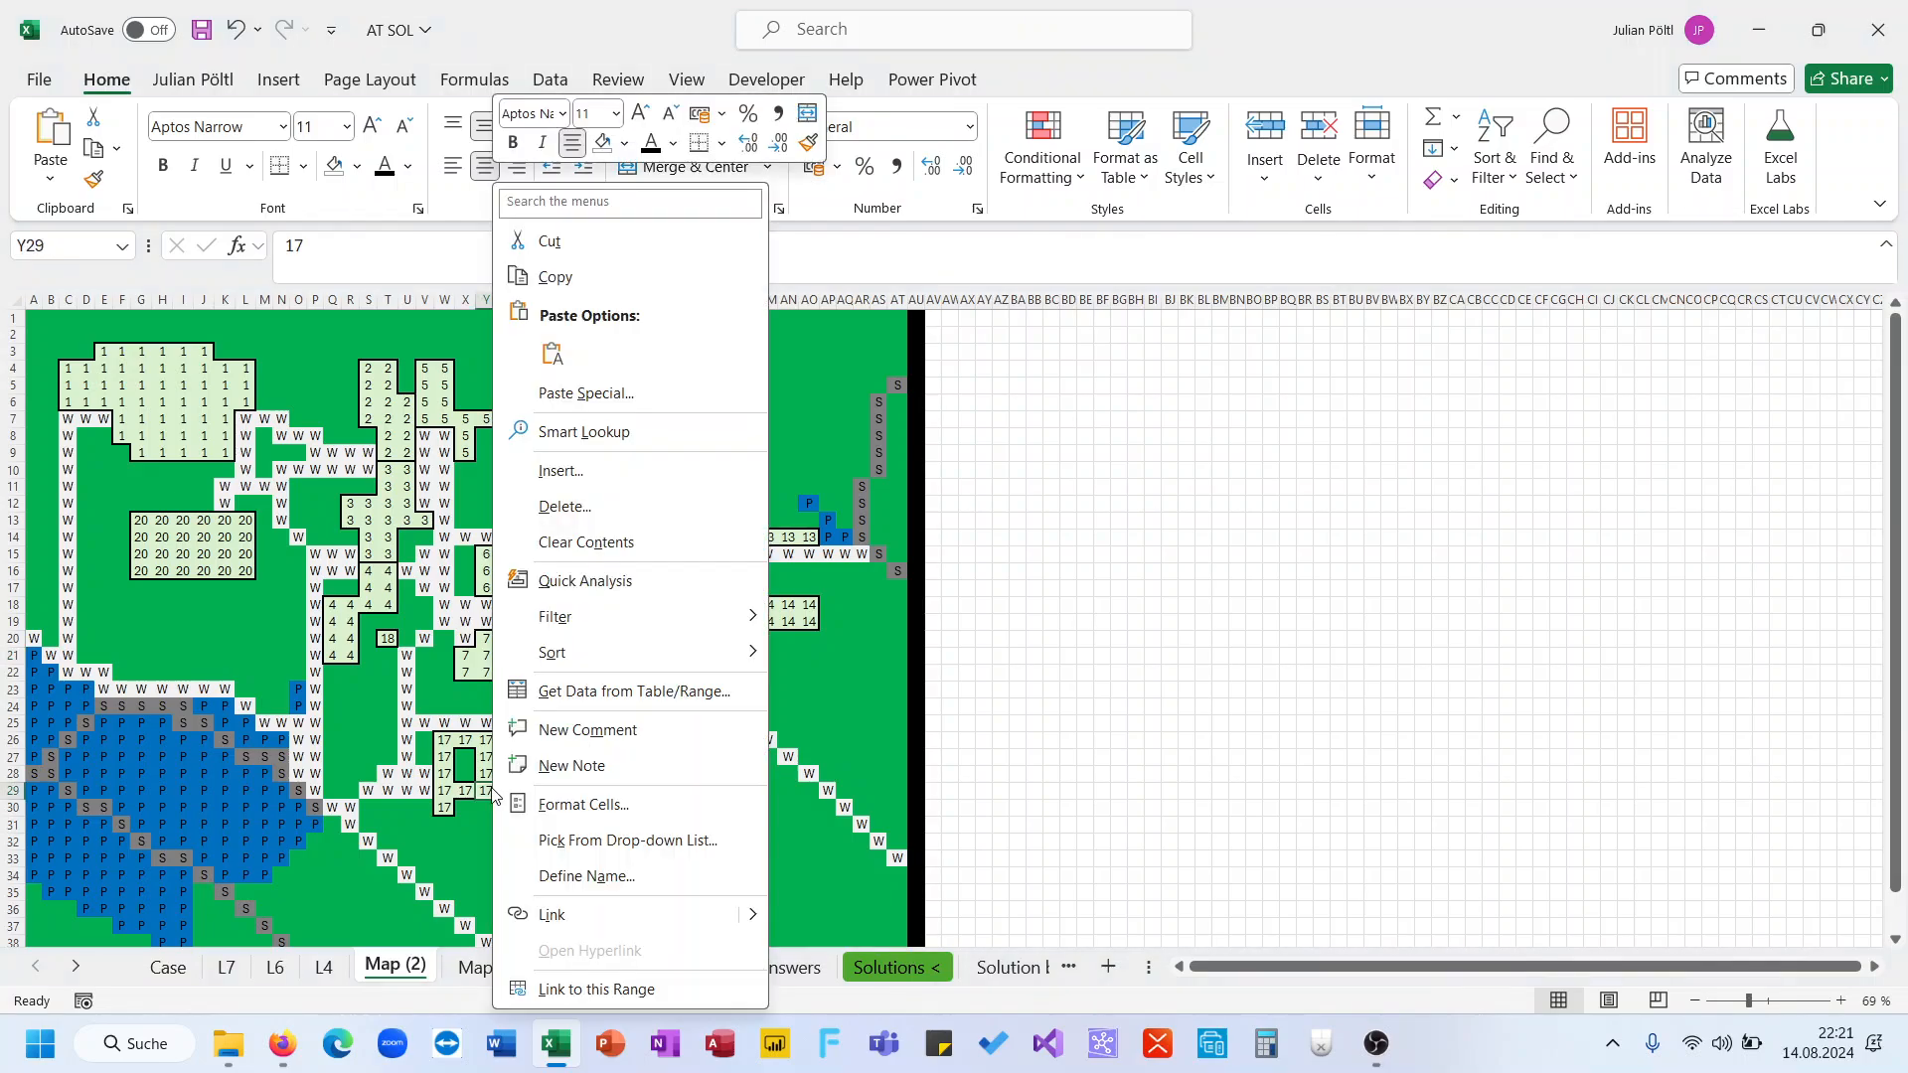
{"action": "key", "text": "Escape"}
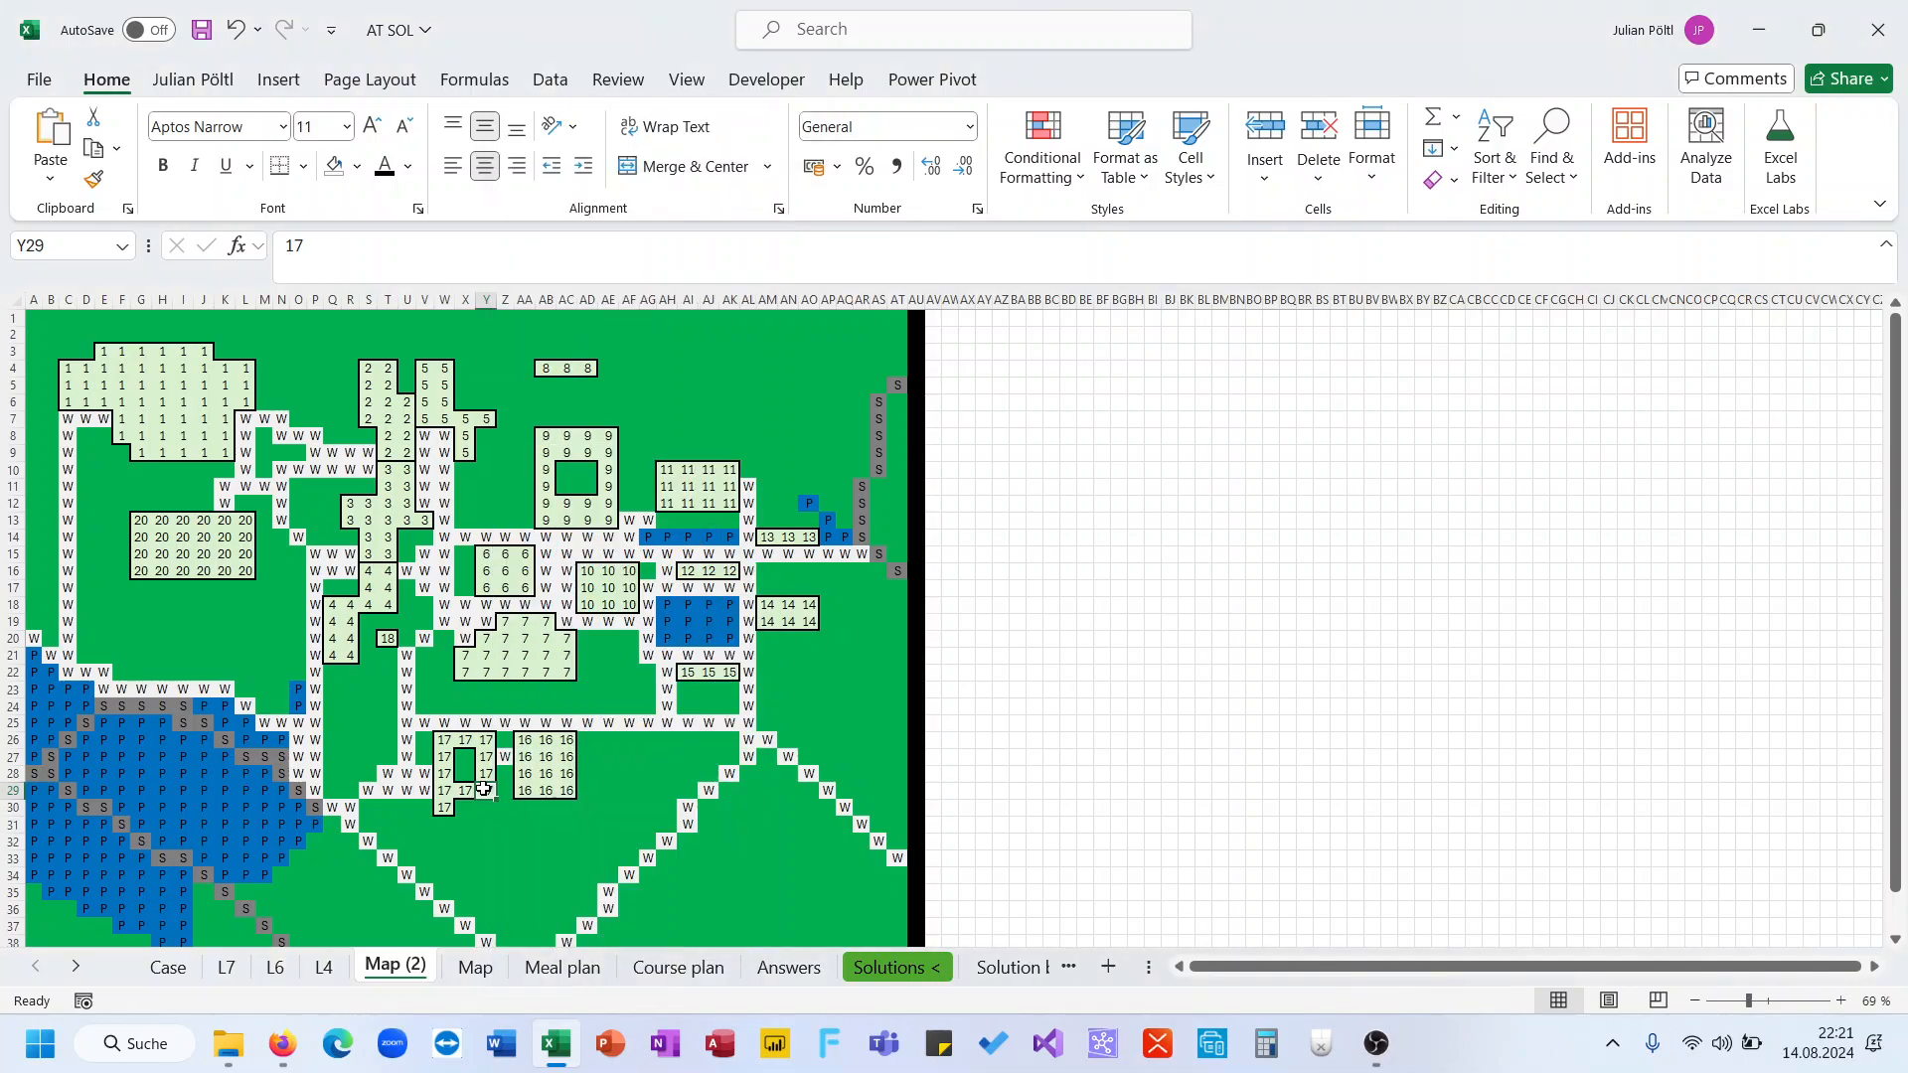
{"action": "key", "text": "ctrl+h"}
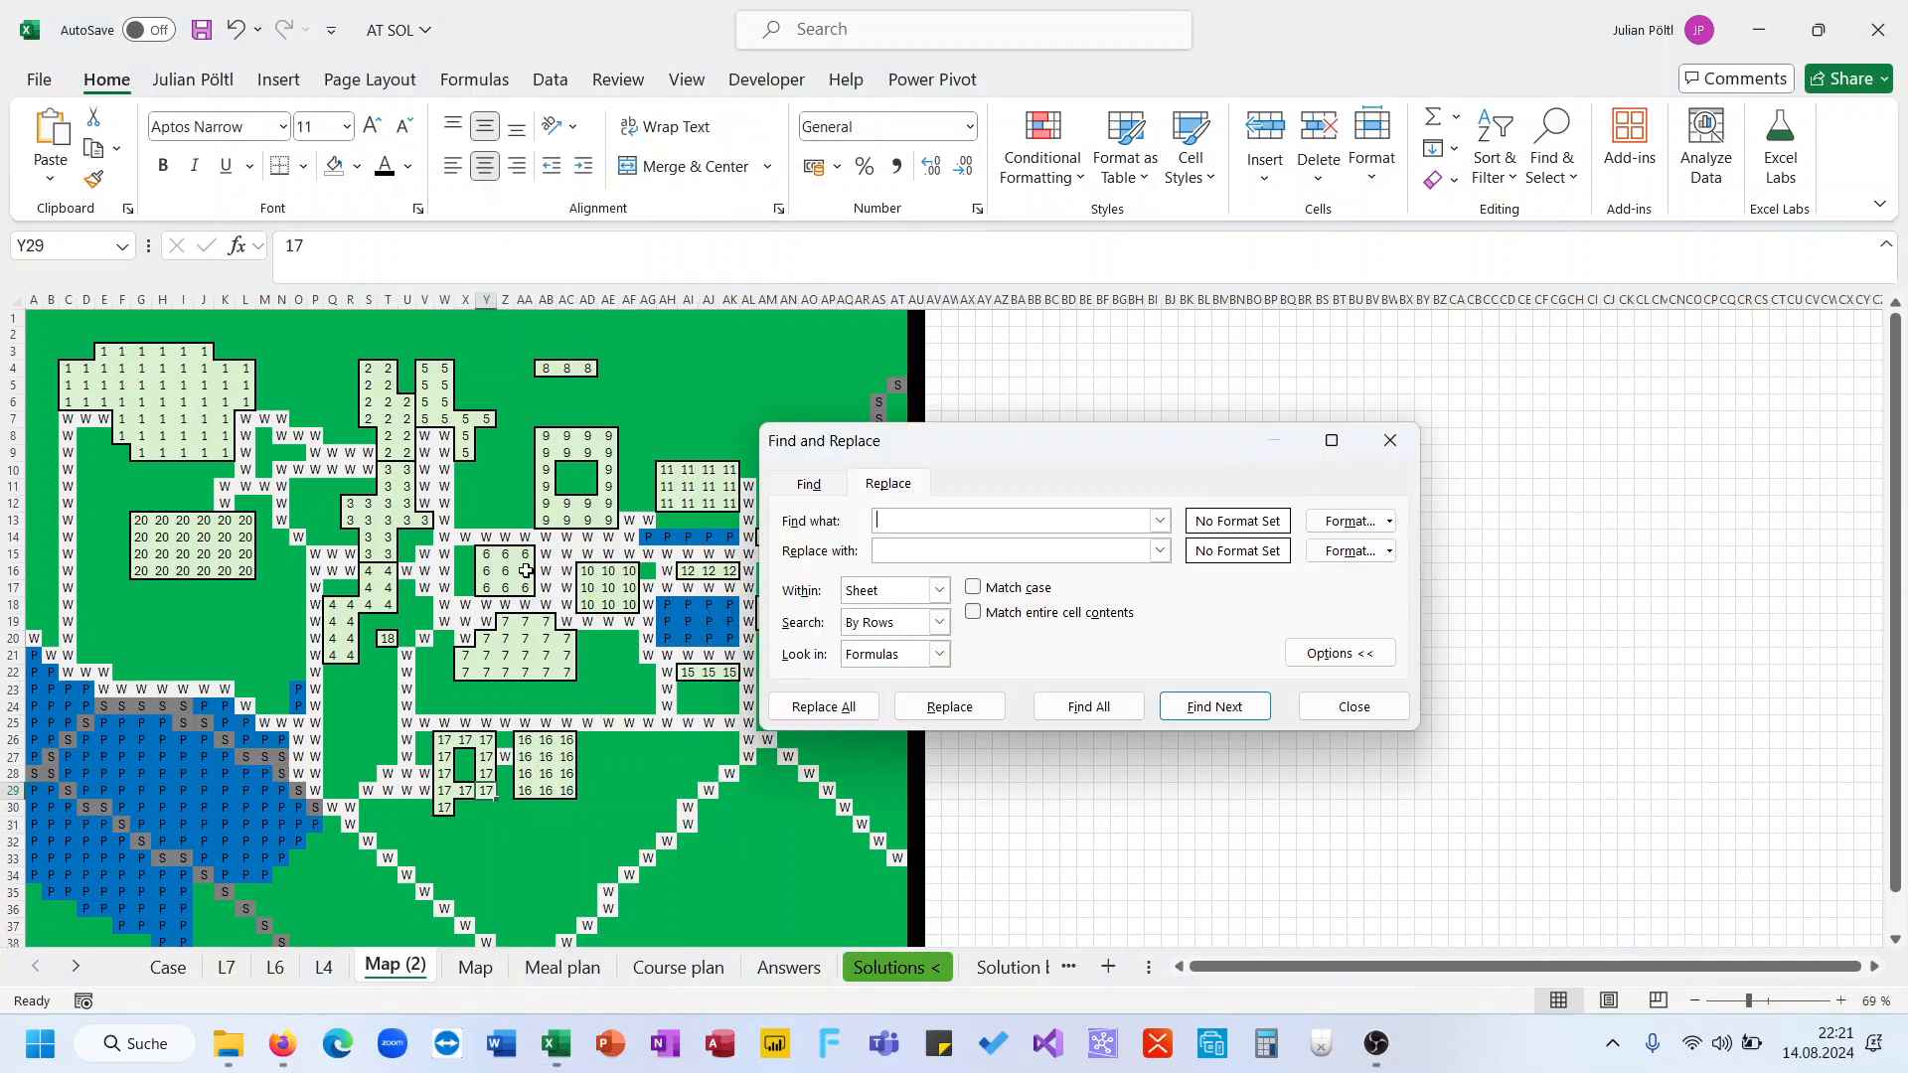
{"action": "left_click", "coordinate": [1348, 551]}
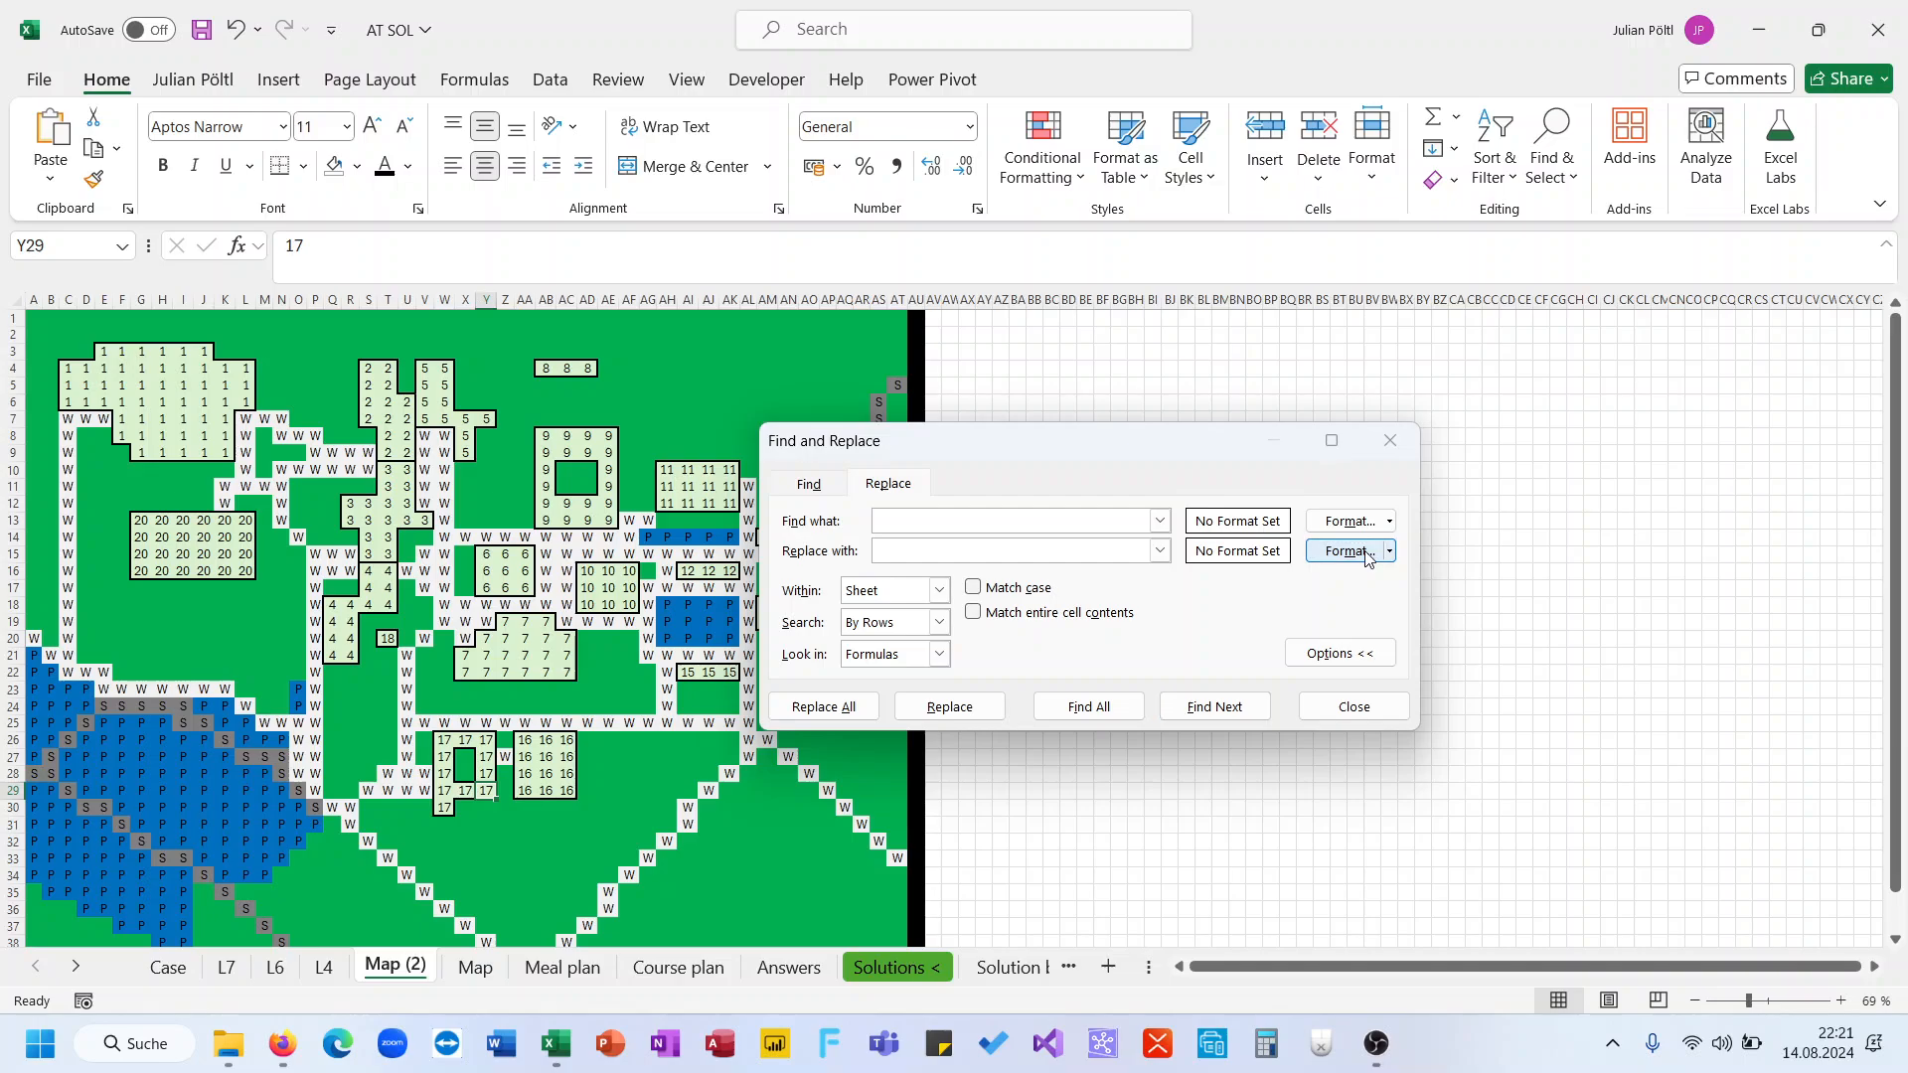
{"action": "key", "text": "Escape"}
{"action": "left_click", "coordinate": [1392, 552]}
{"action": "left_click", "coordinate": [1405, 581]}
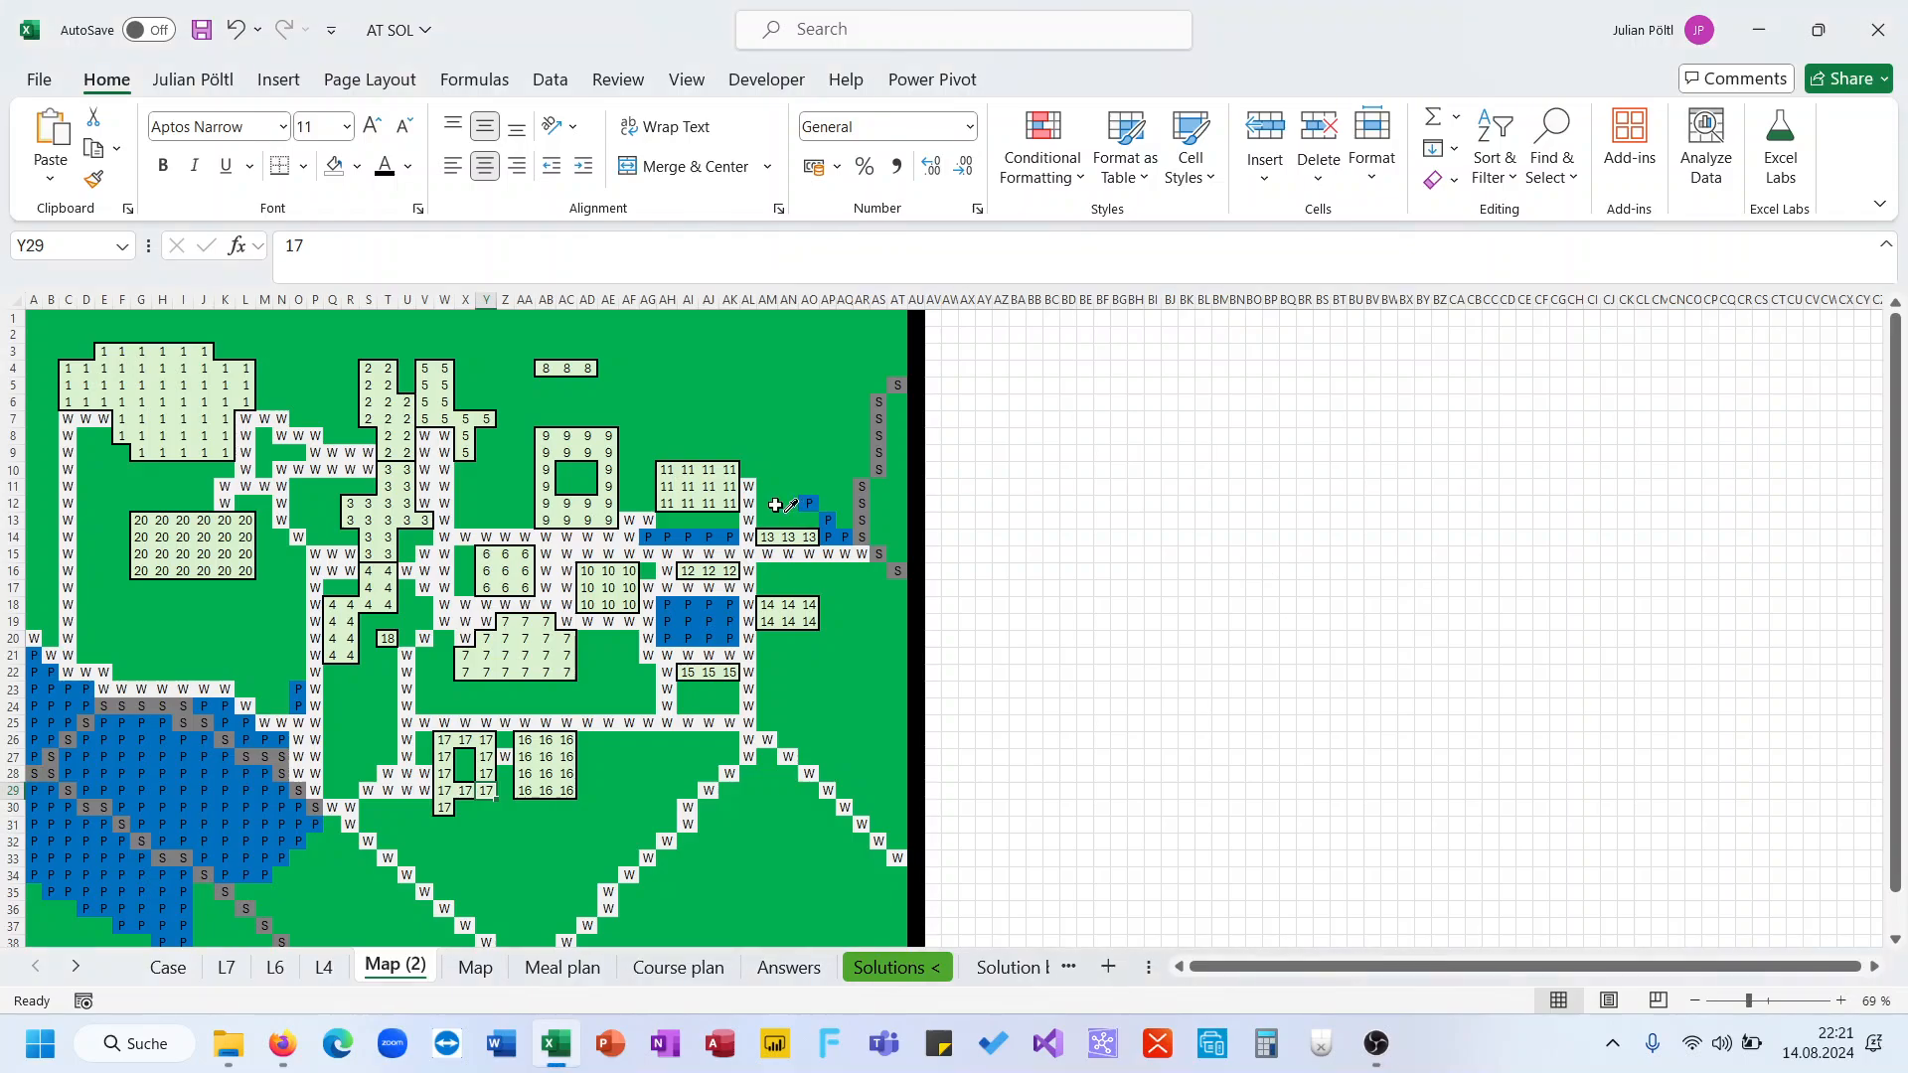
{"action": "left_click", "coordinate": [709, 487]}
{"action": "left_click", "coordinate": [943, 549]}
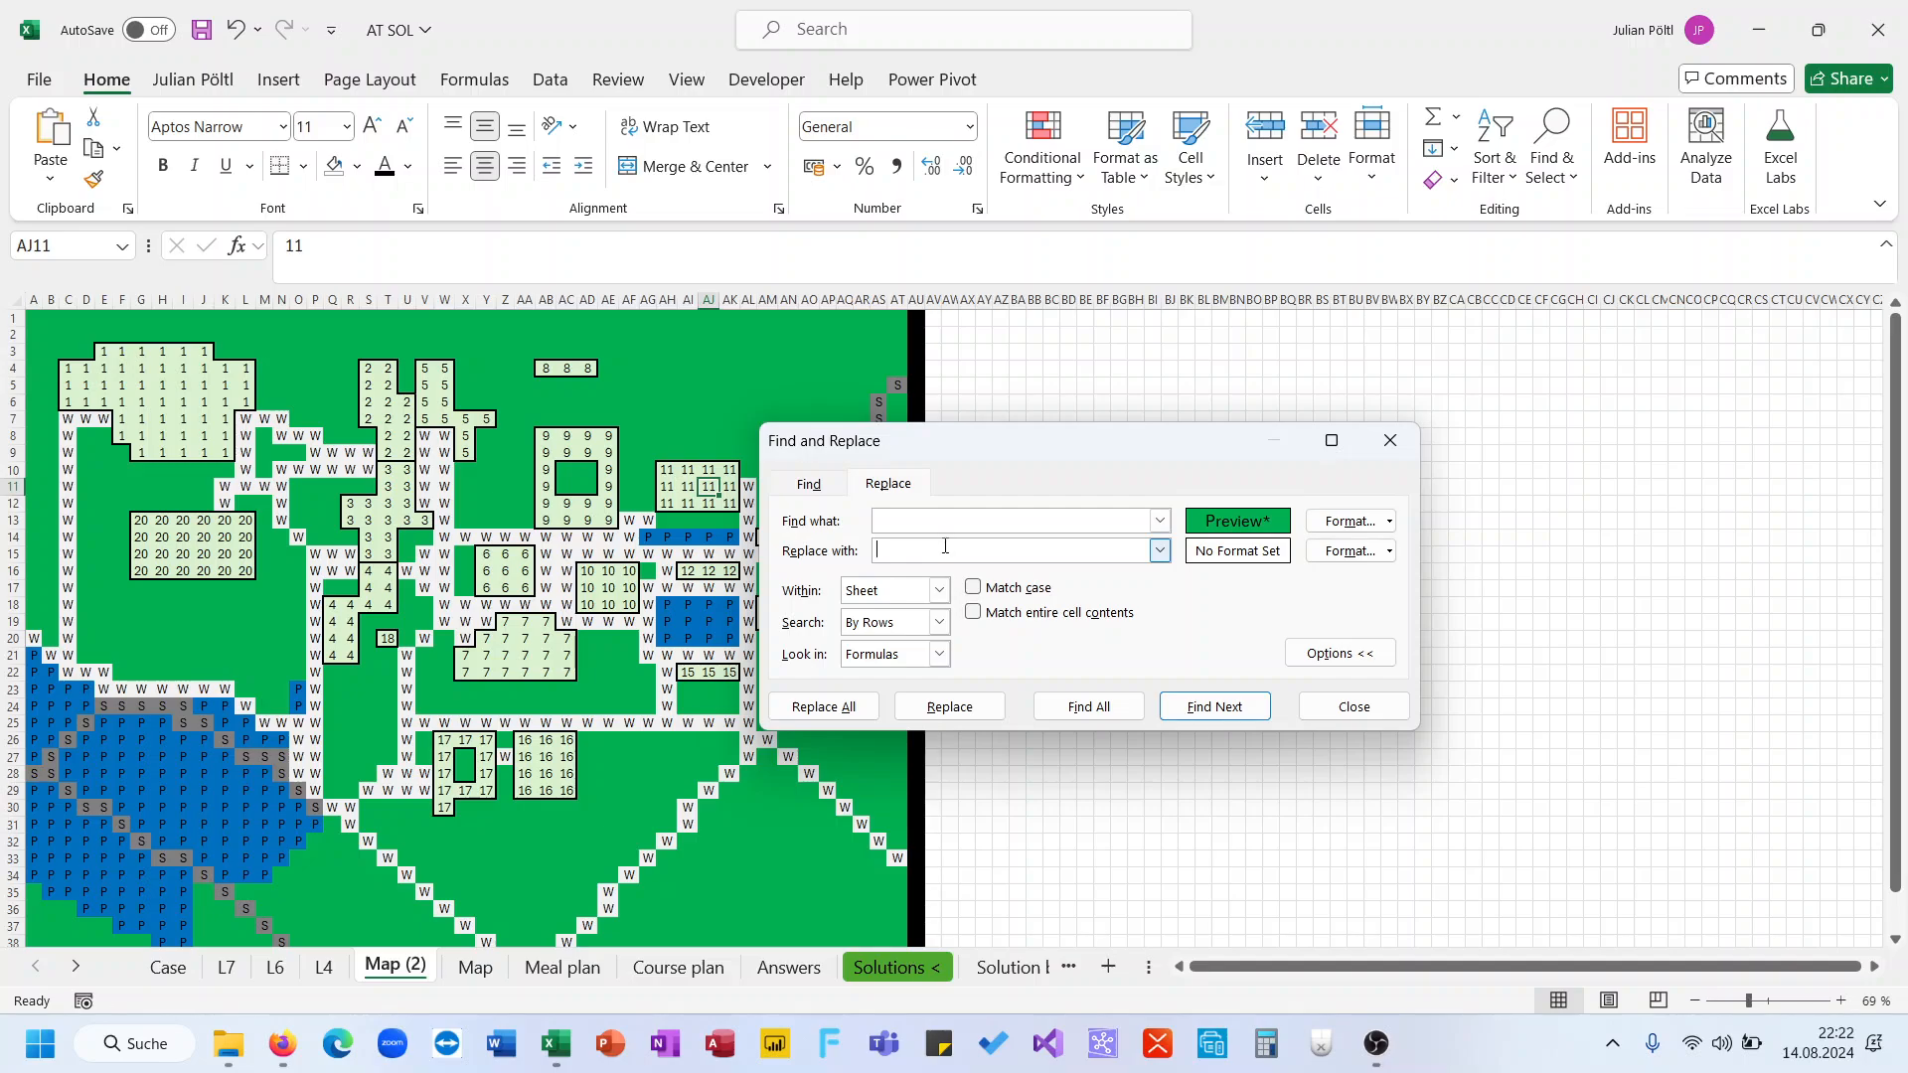
{"action": "type", "text": "1"}
{"action": "left_click", "coordinate": [853, 703]}
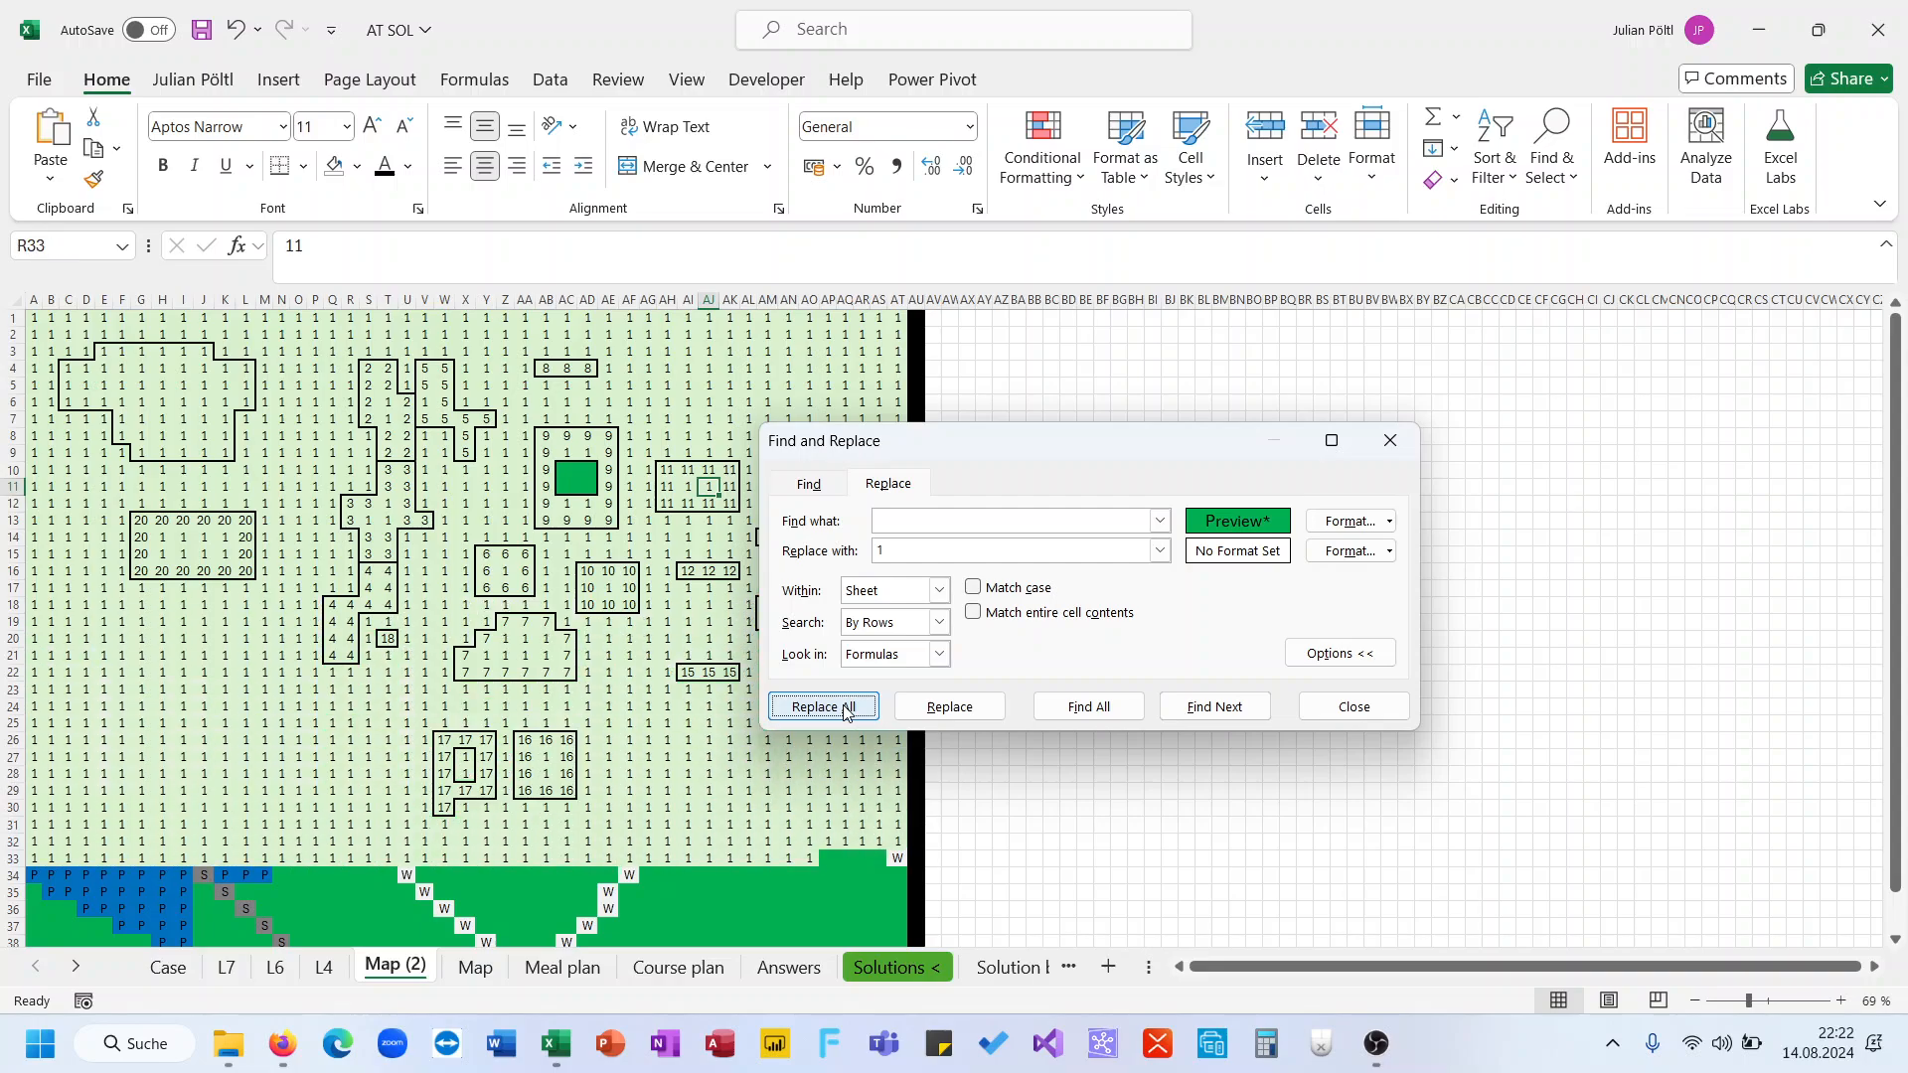
{"action": "key", "text": "Return"}
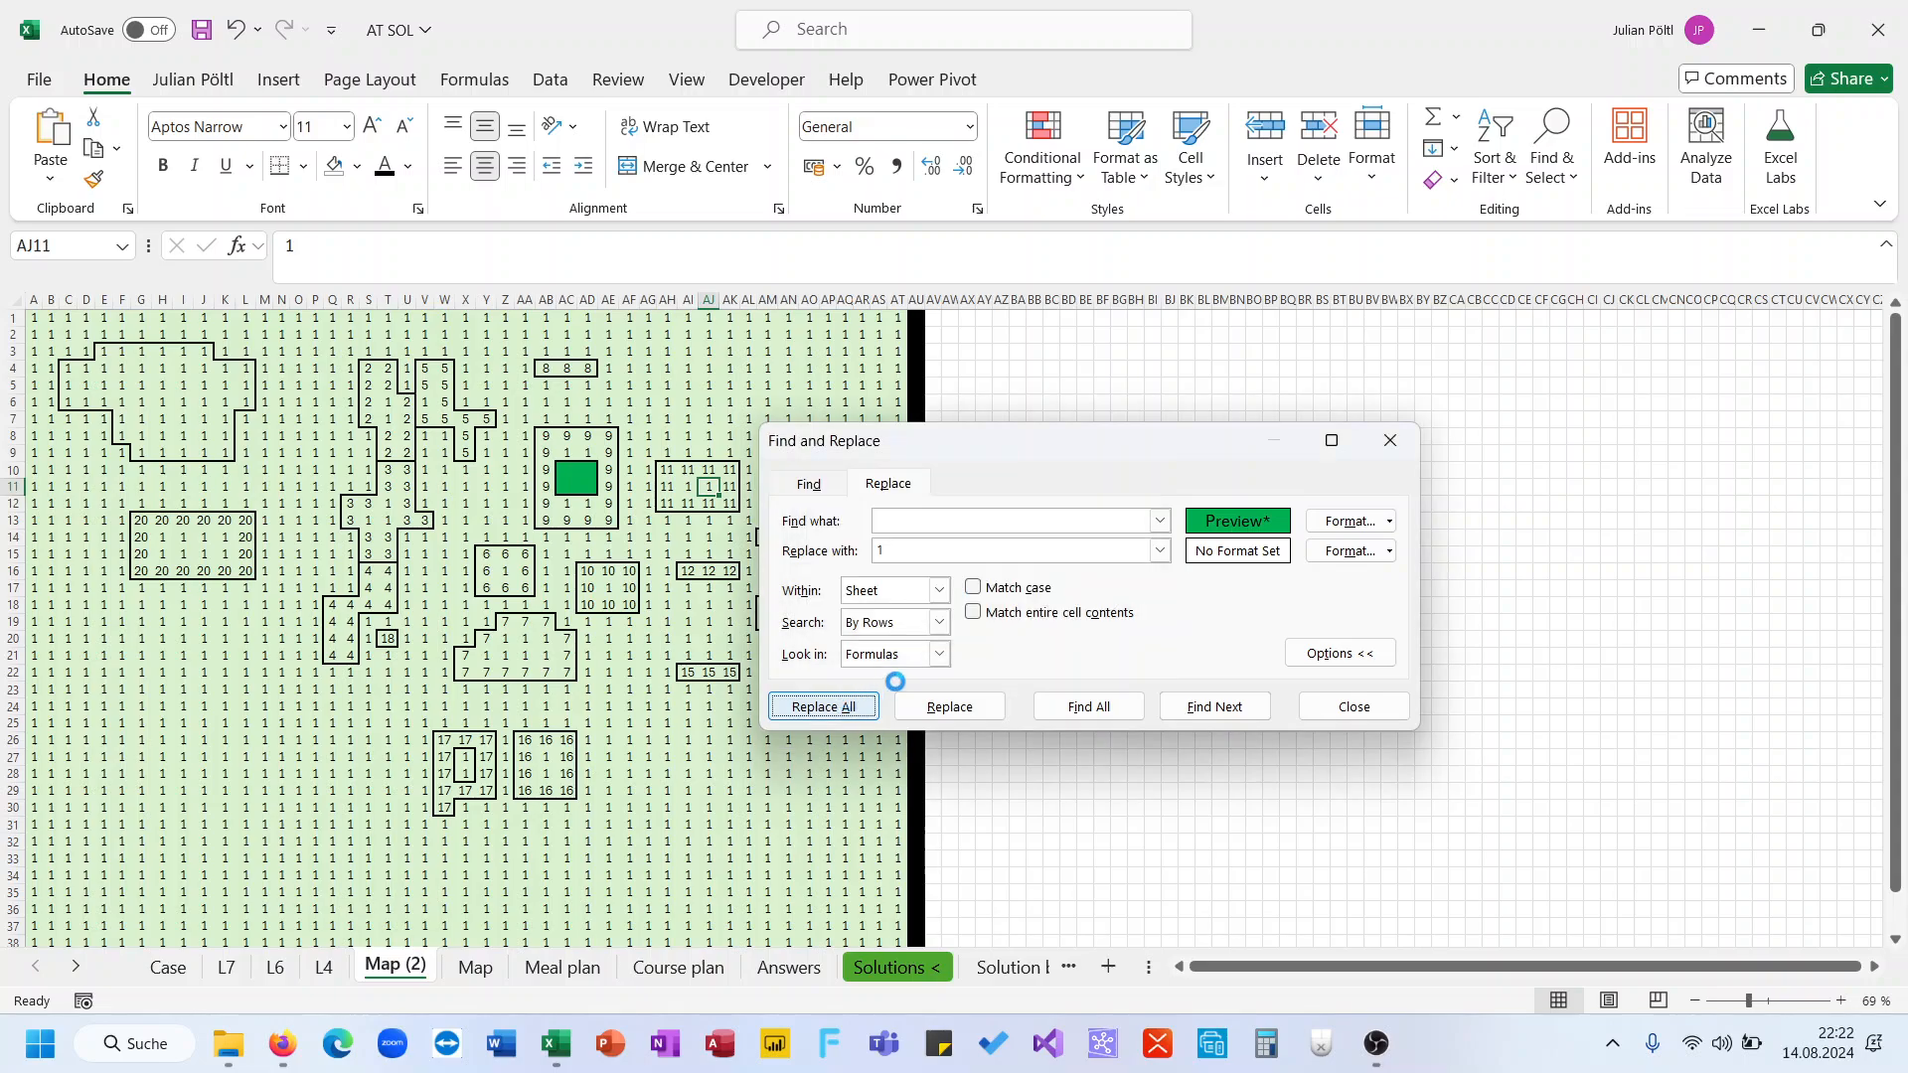
{"action": "key", "text": "Escape"}
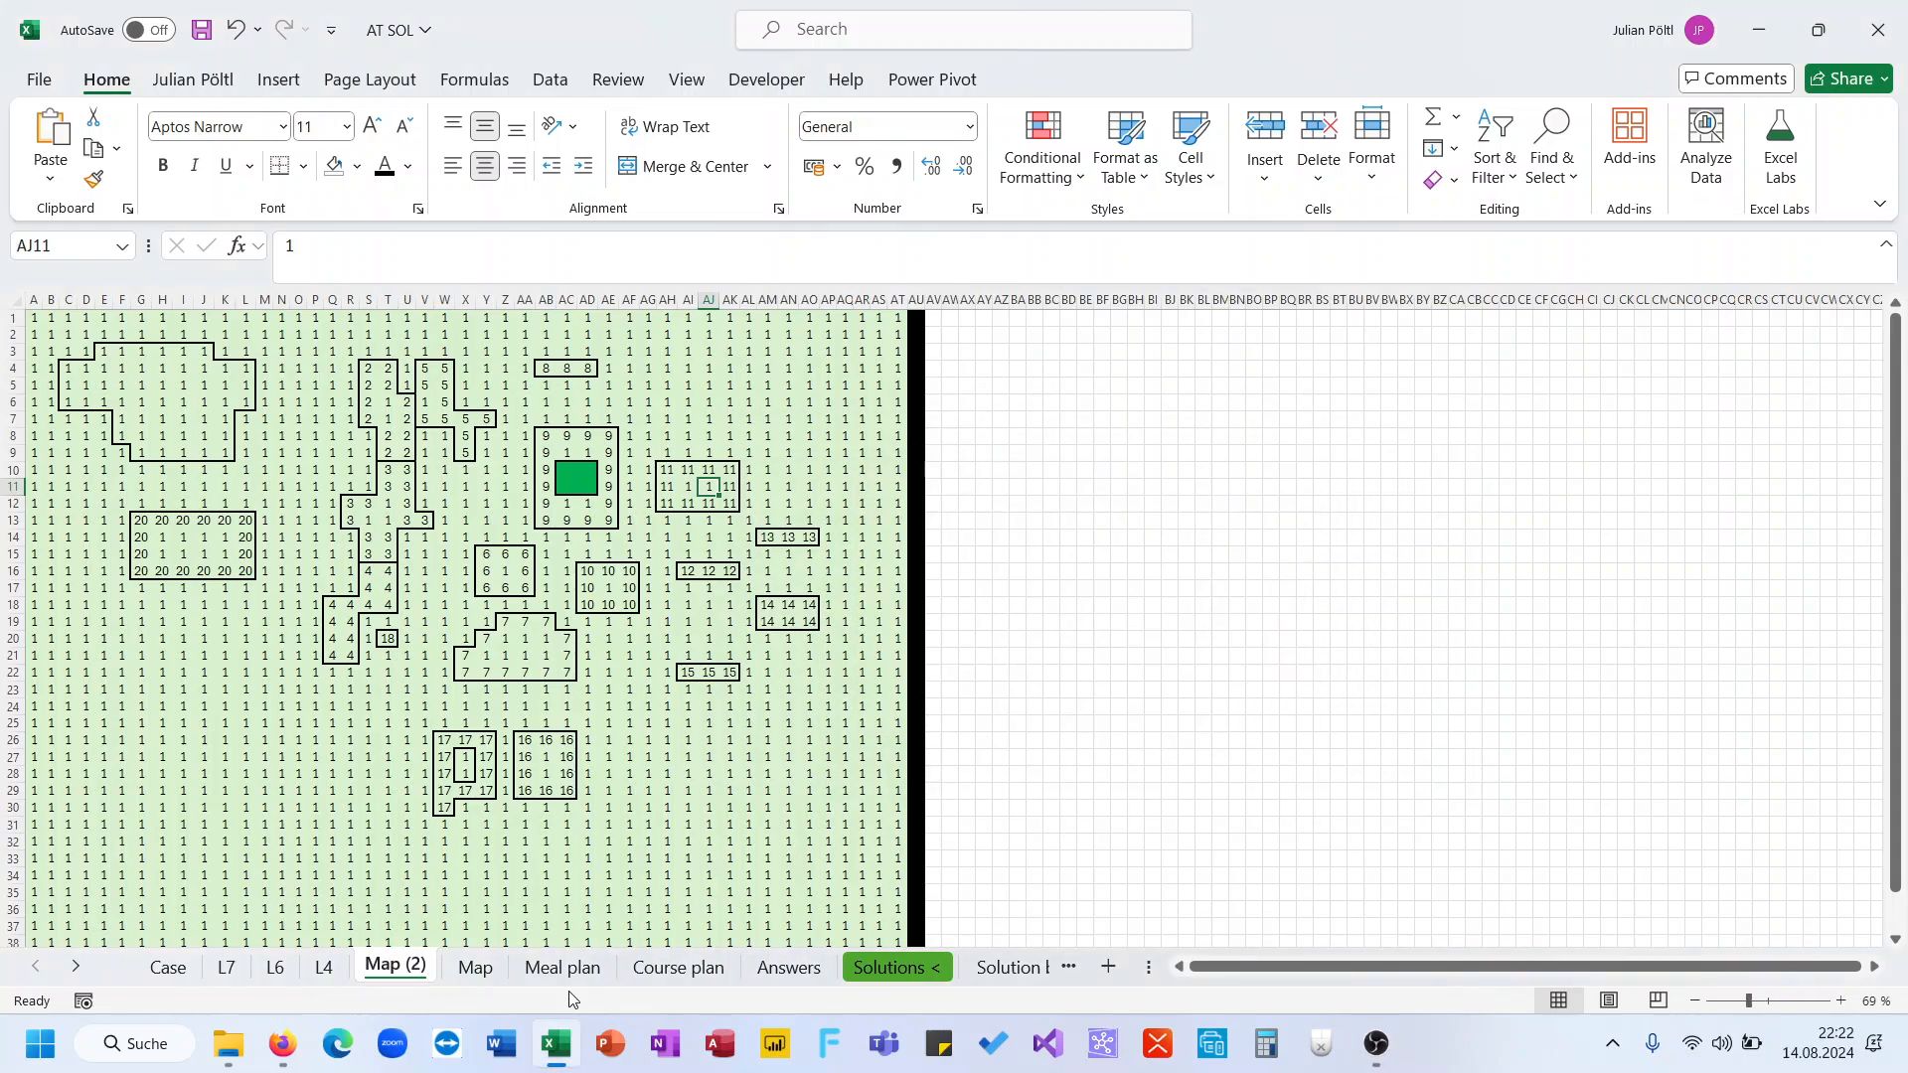
Delete the Map (2) sheet copy
{"action": "right_click", "coordinate": [404, 969]}
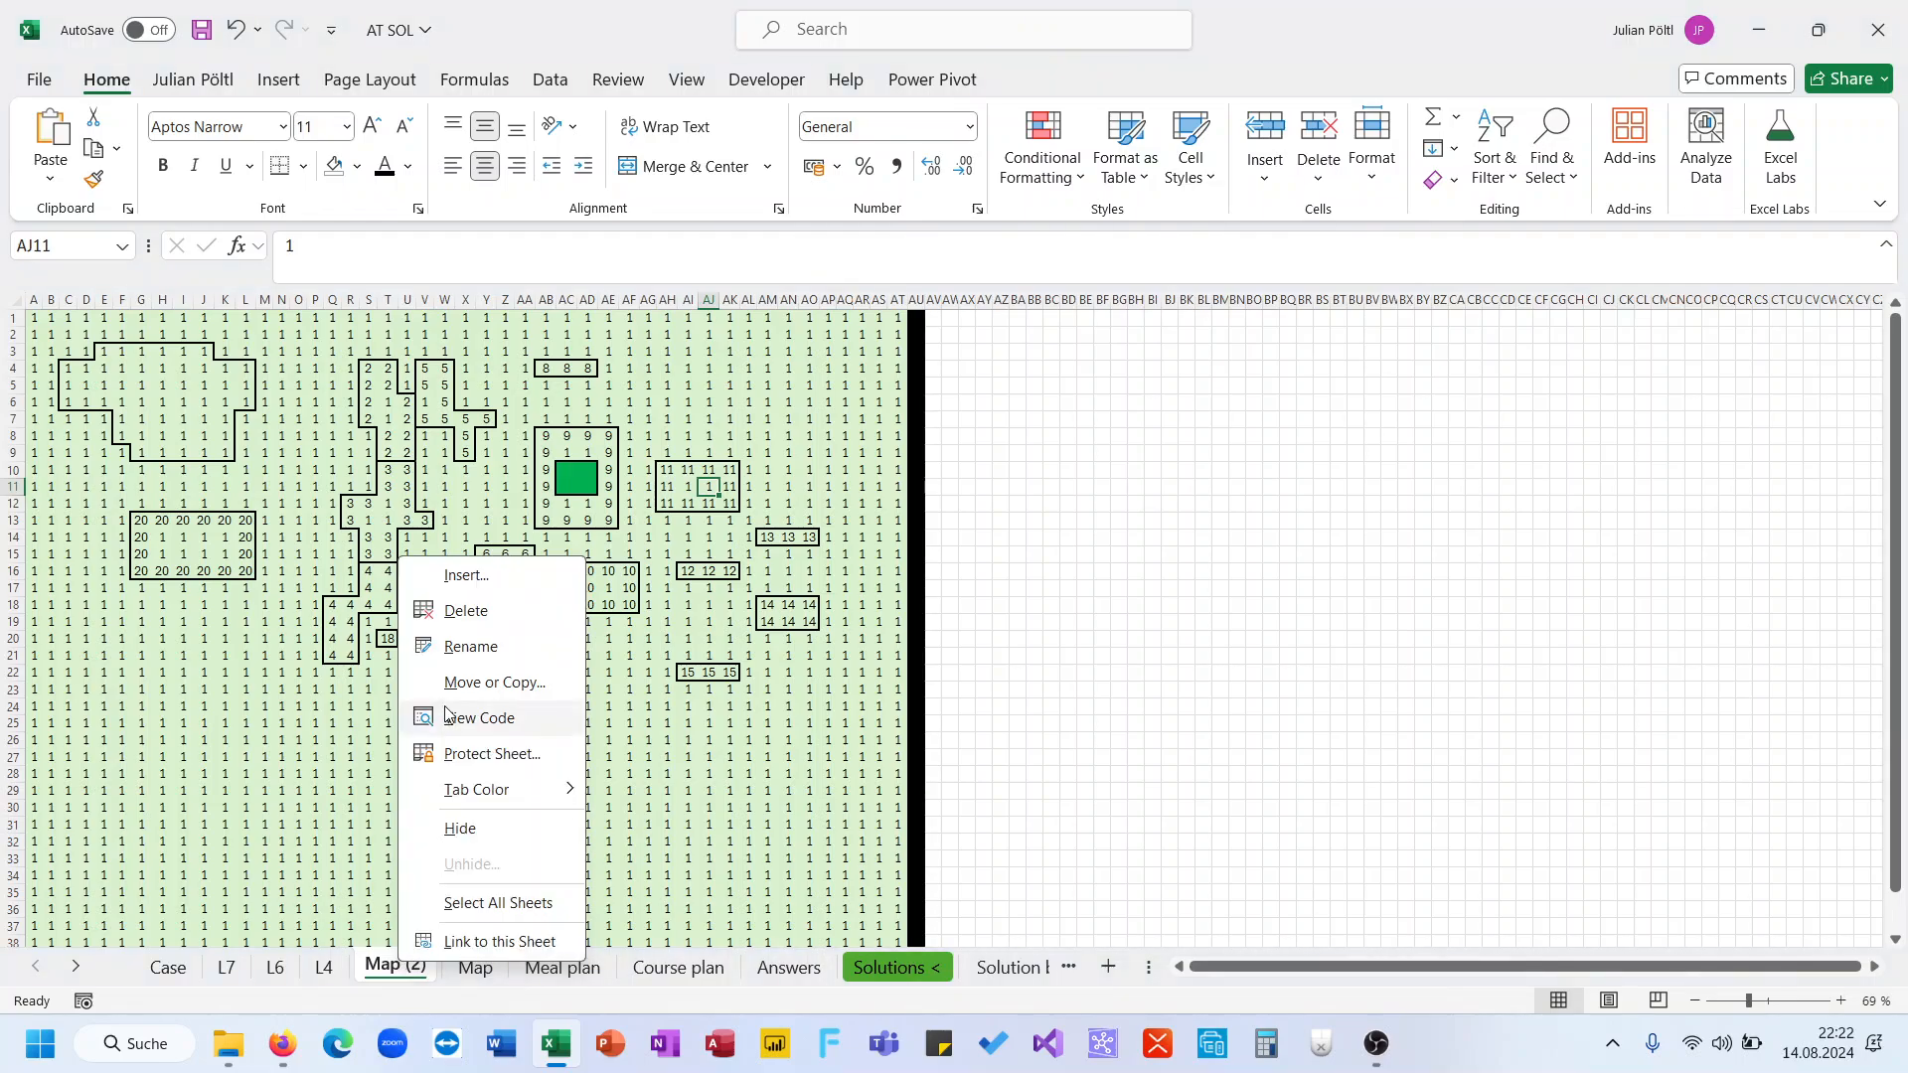
{"action": "left_click", "coordinate": [470, 610]}
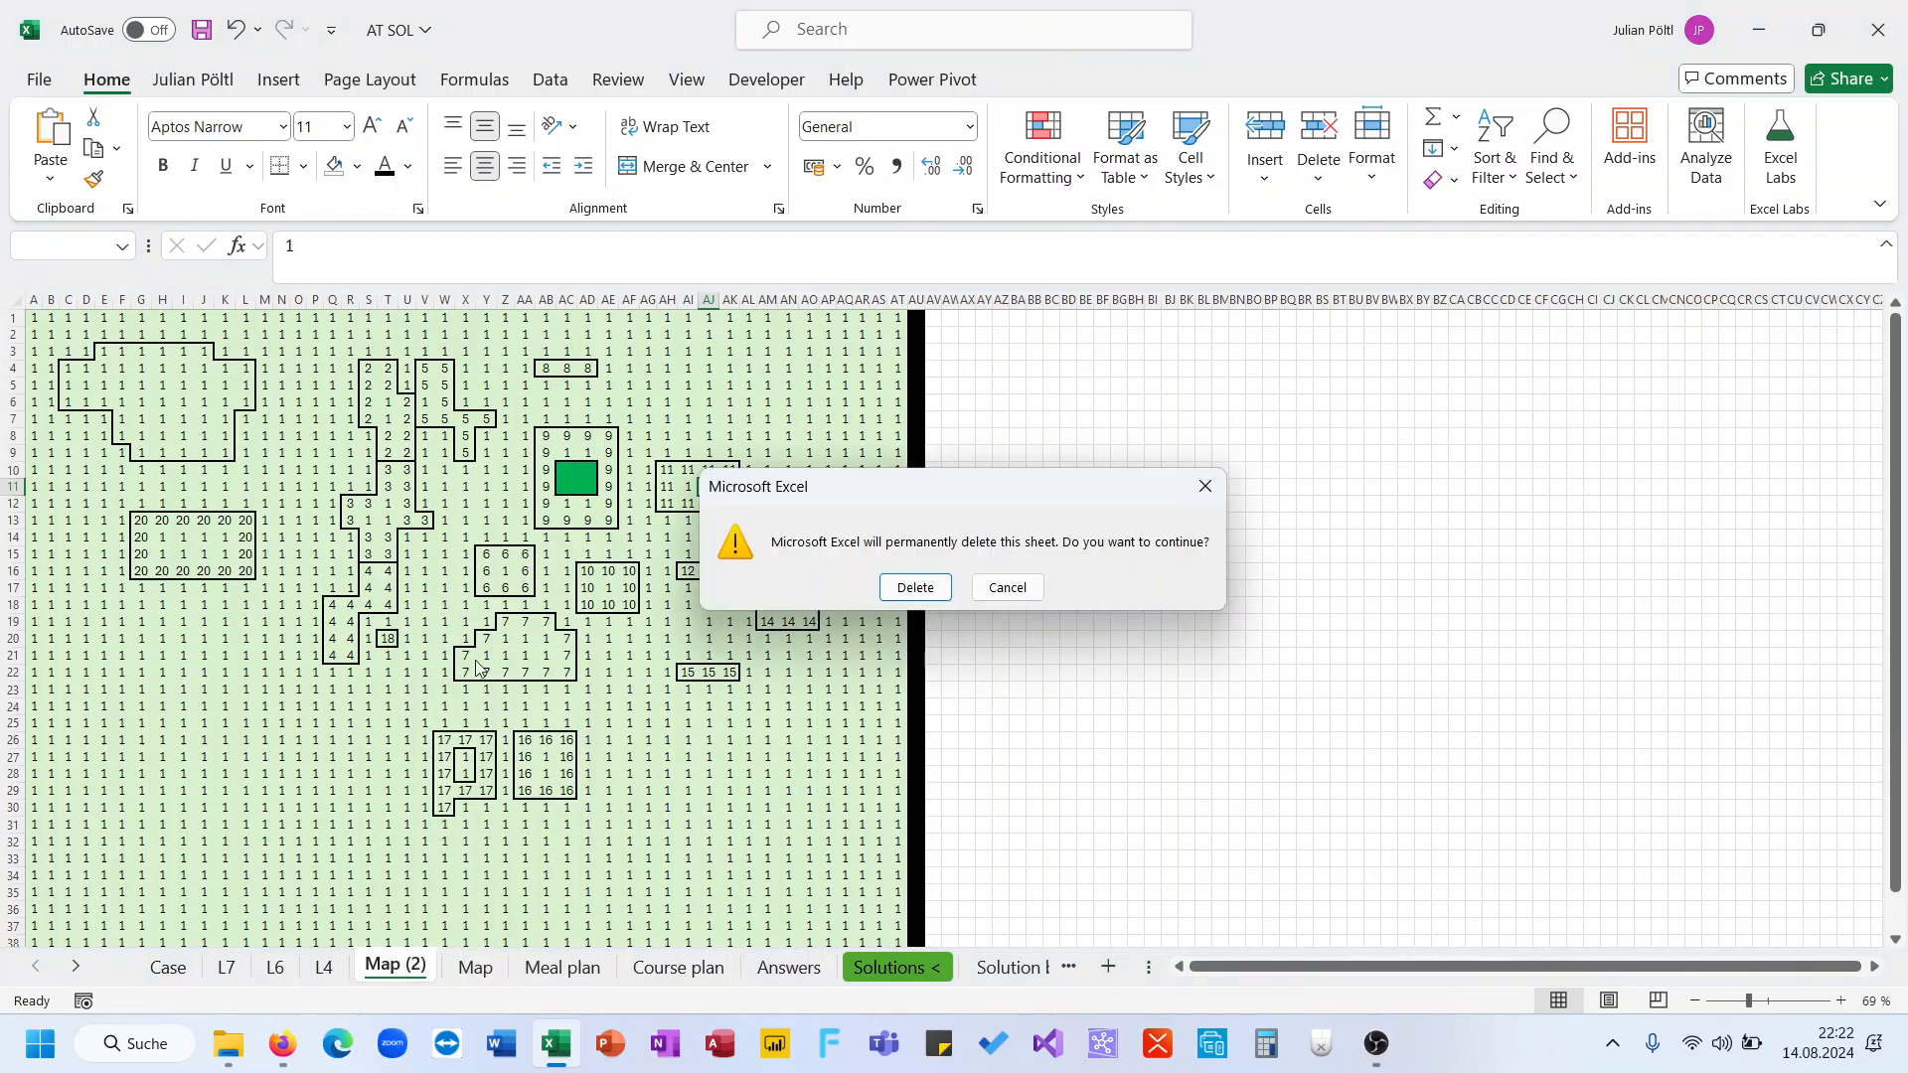
{"action": "left_click", "coordinate": [912, 591]}
Create a new copy of the Map sheet placed before the Meal plan sheet
{"action": "right_click", "coordinate": [404, 960]}
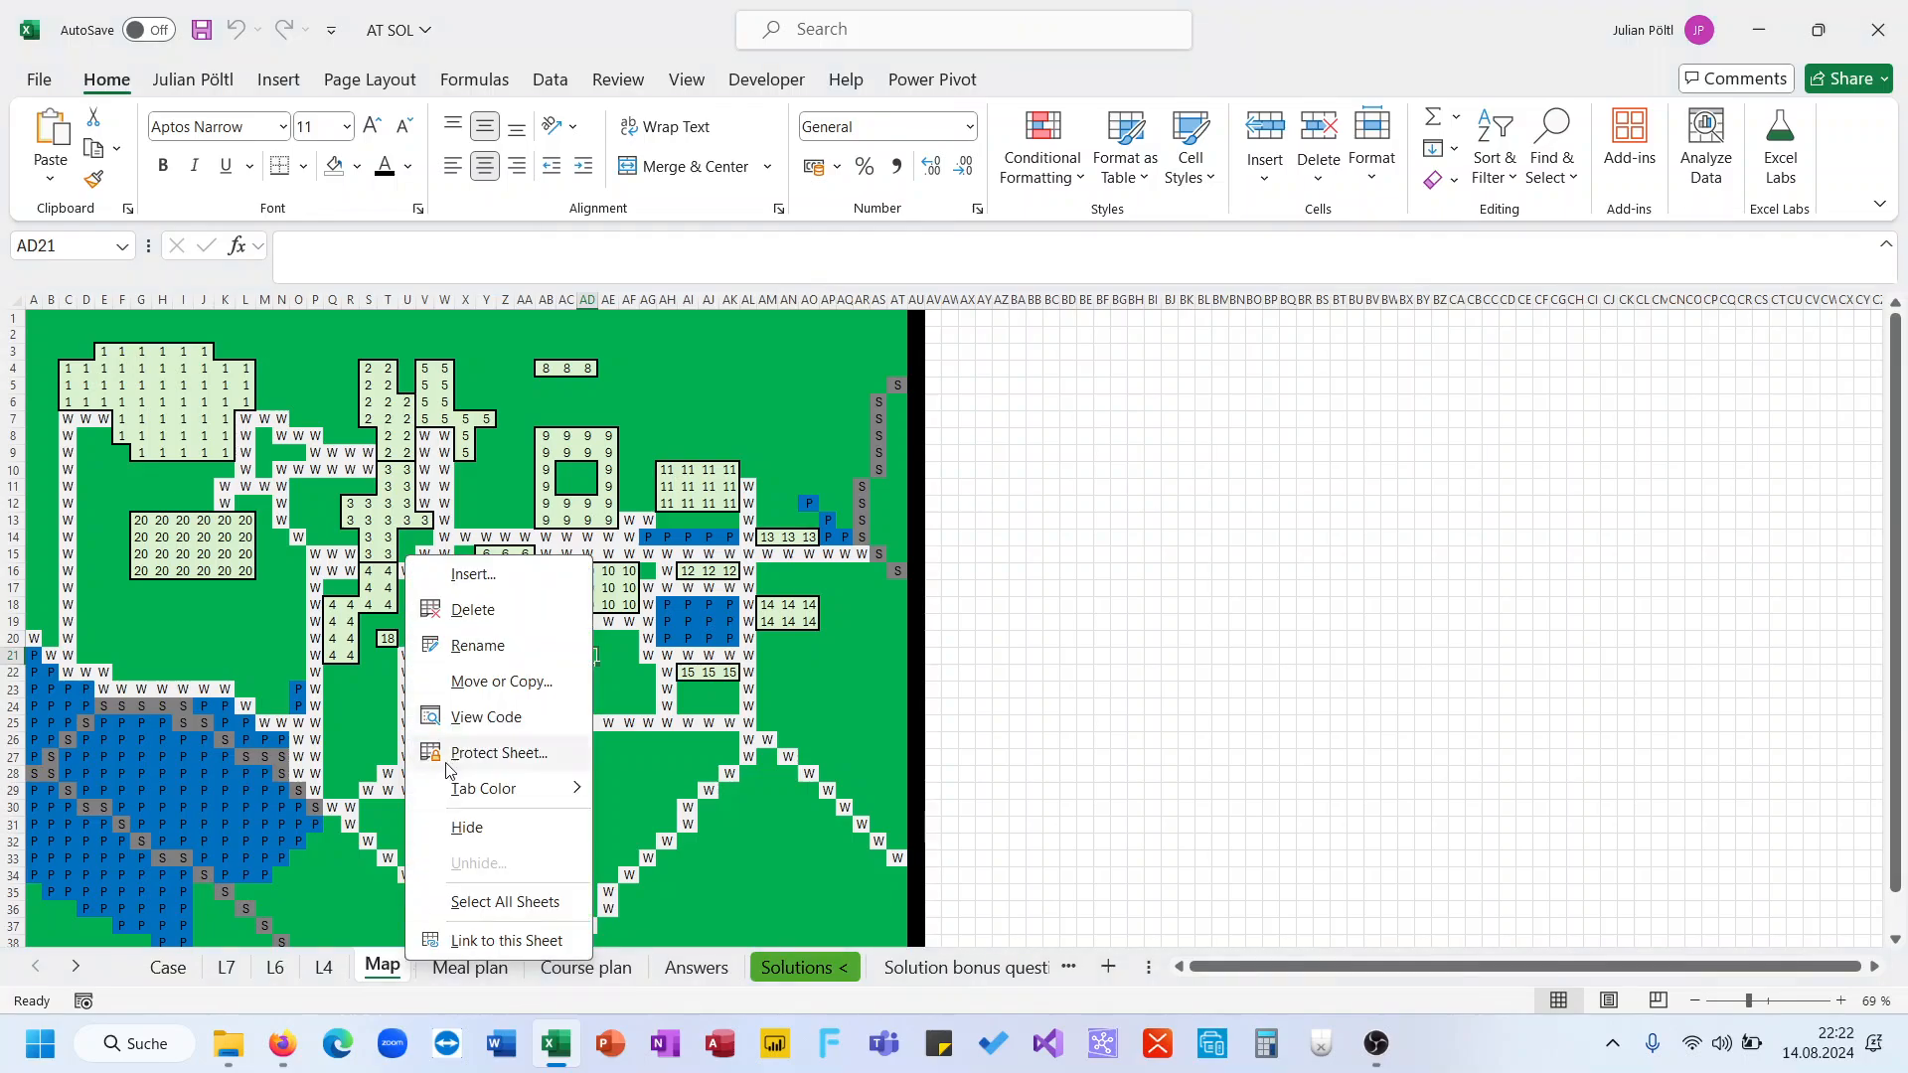
{"action": "left_click", "coordinate": [470, 685]}
{"action": "left_click", "coordinate": [363, 765]}
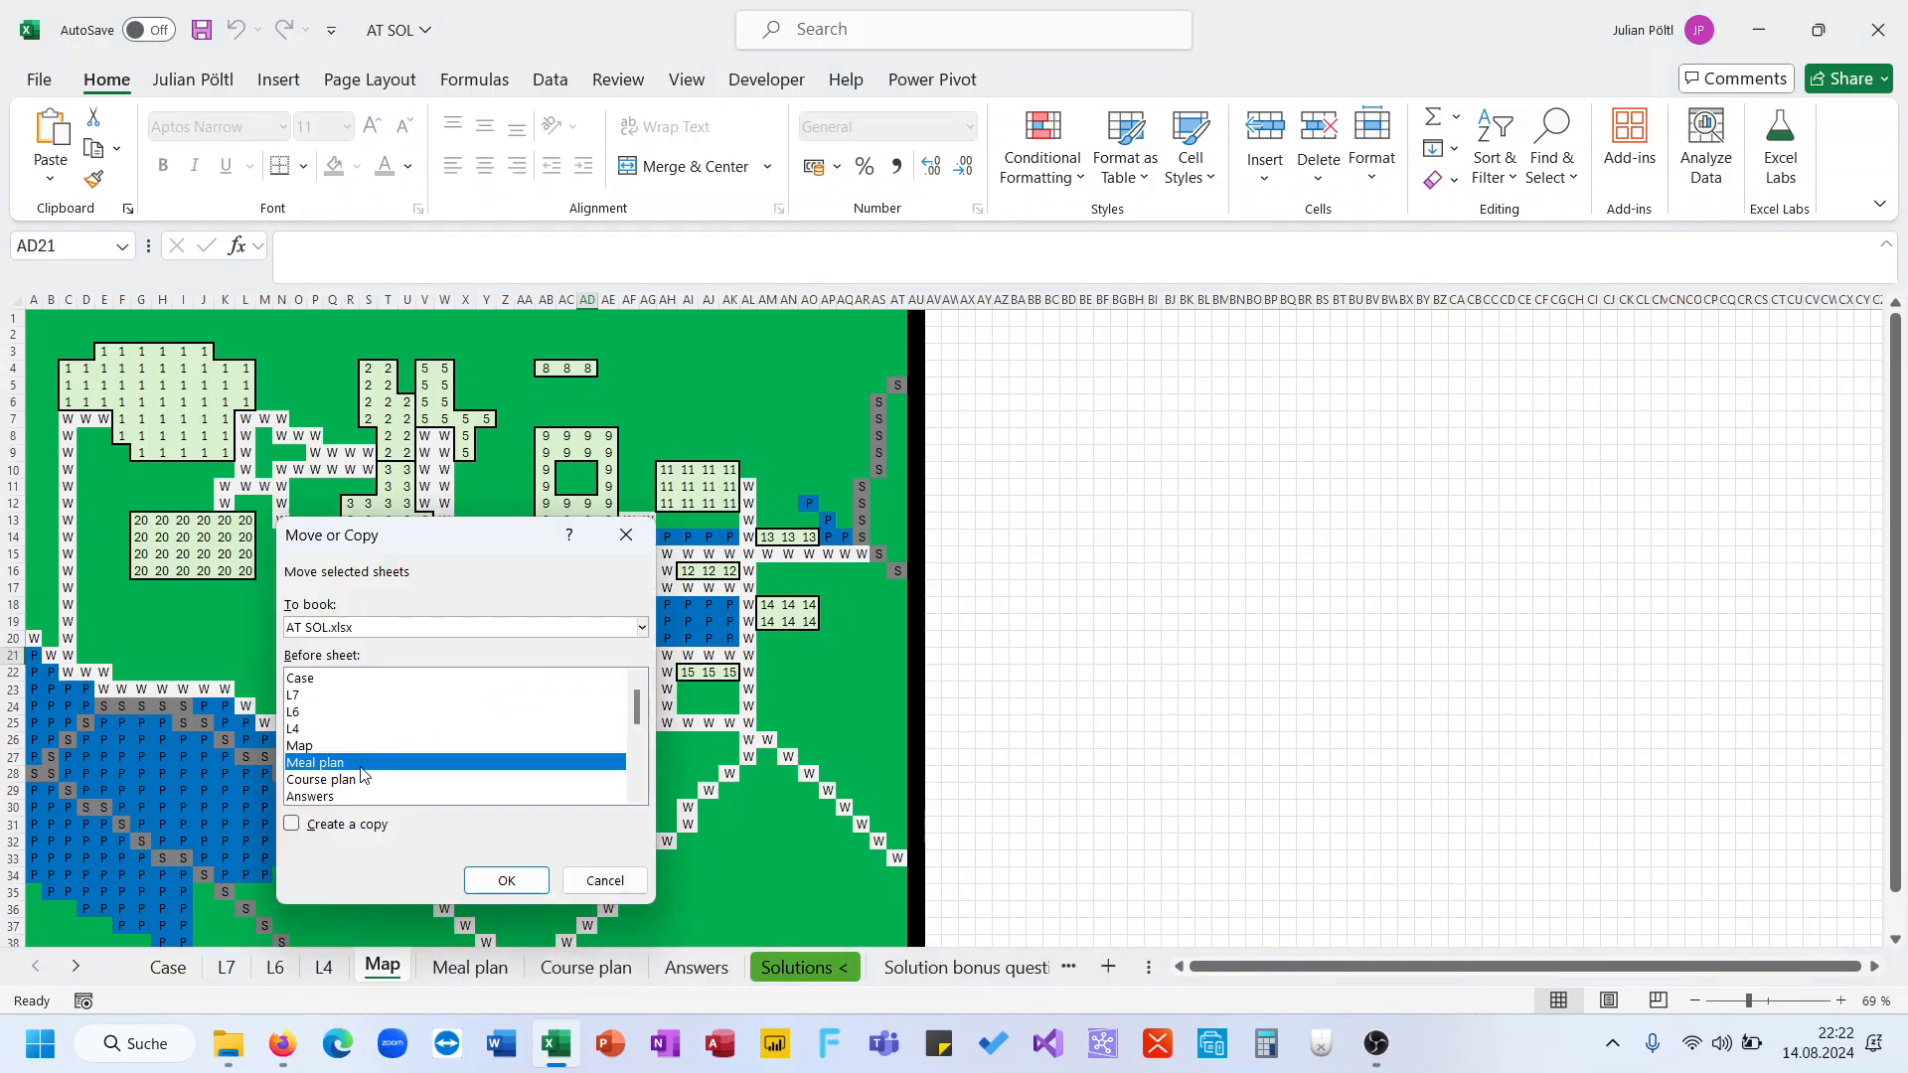
{"action": "left_click", "coordinate": [328, 823]}
{"action": "left_click", "coordinate": [507, 880]}
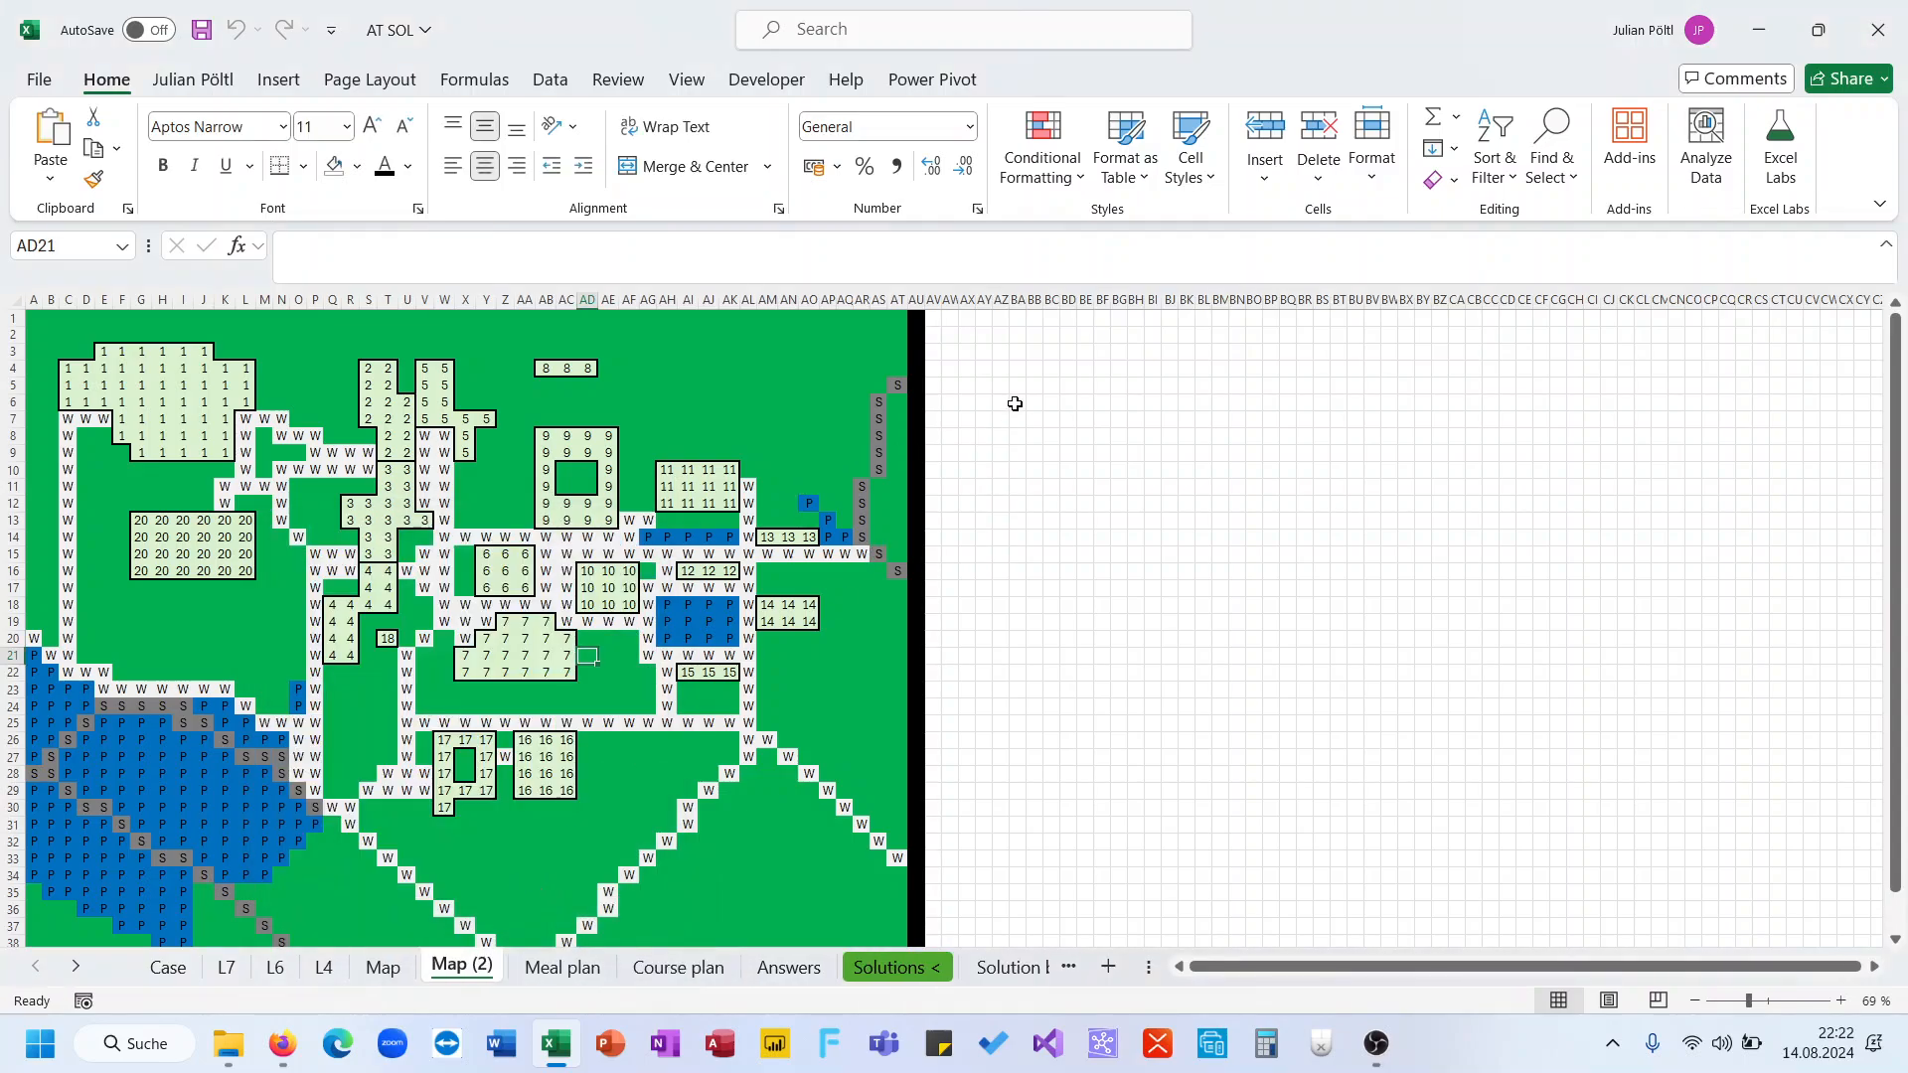
Try to start a SUMIFS formula in BA3 over the map range
{"action": "left_click", "coordinate": [391, 407]}
{"action": "left_click", "coordinate": [1017, 354]}
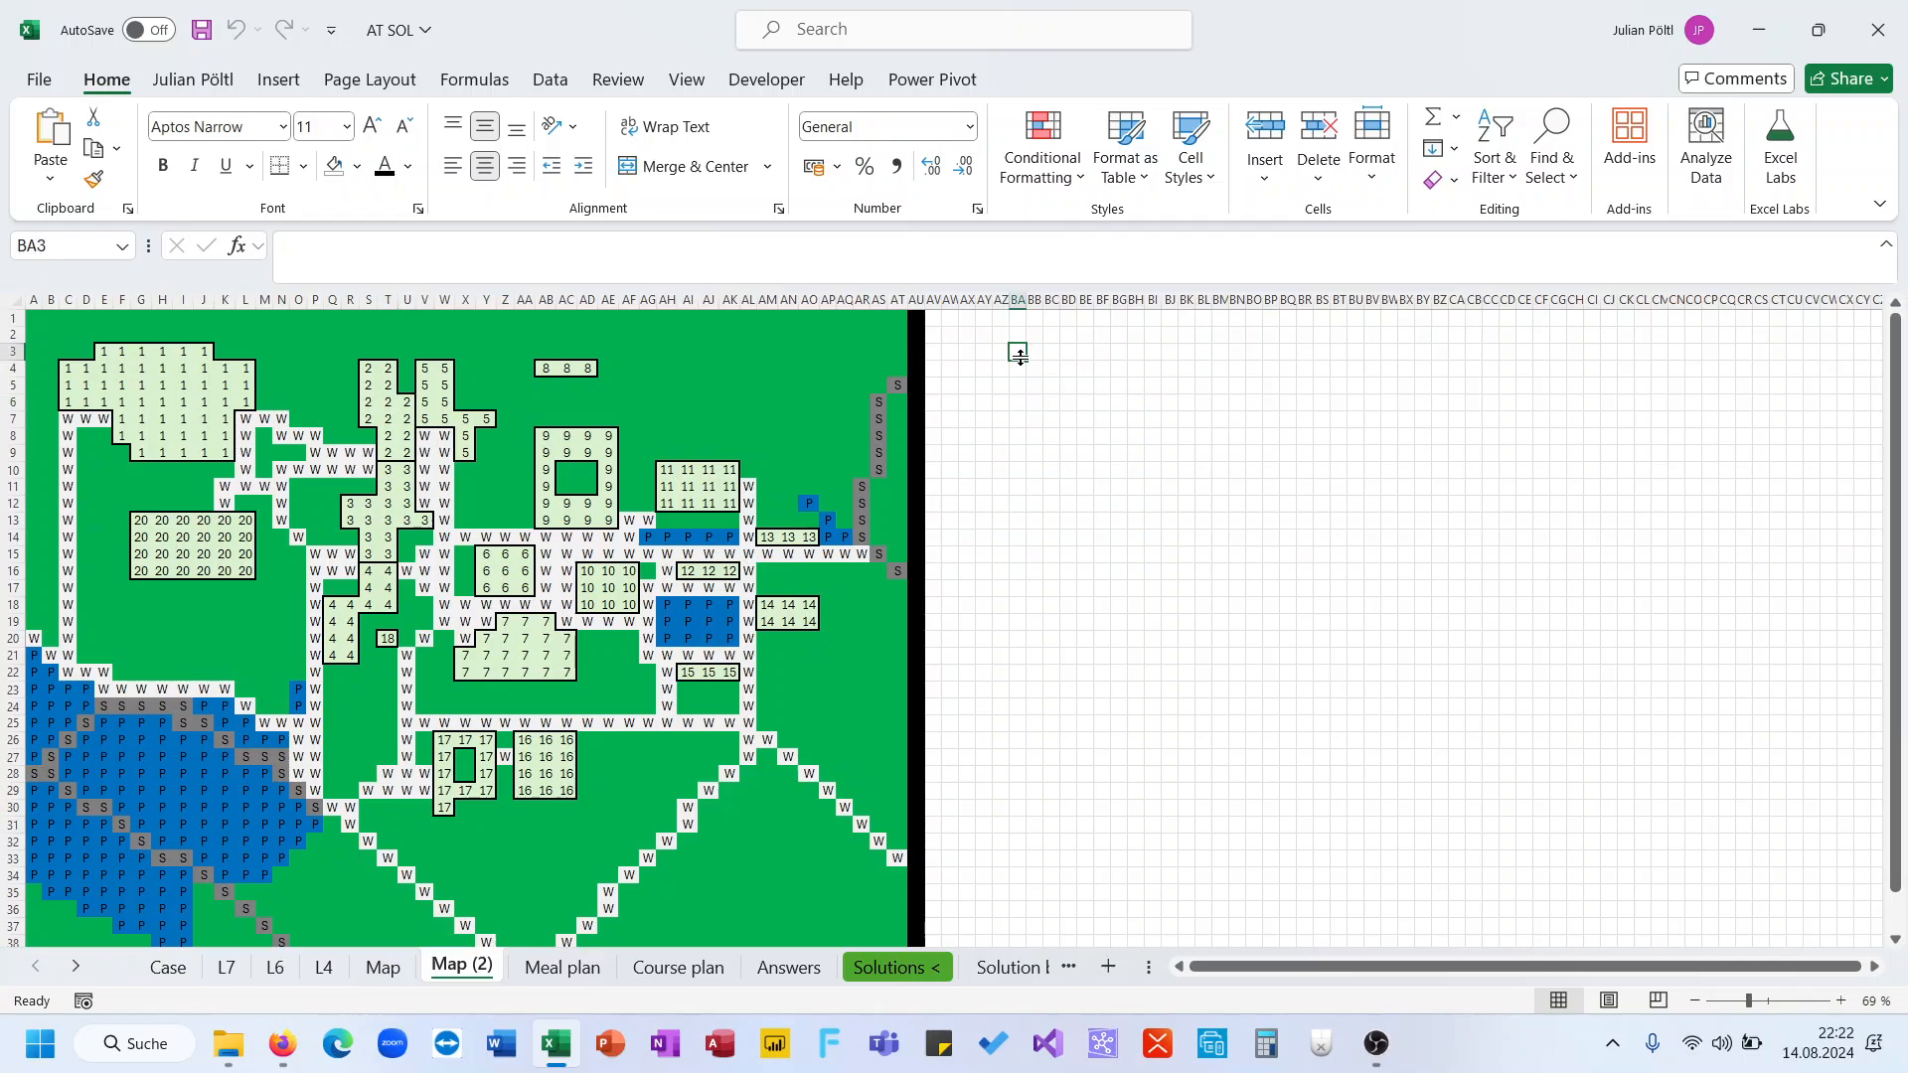
{"action": "type", "text": "=sum"}
{"action": "key", "text": "Down"}
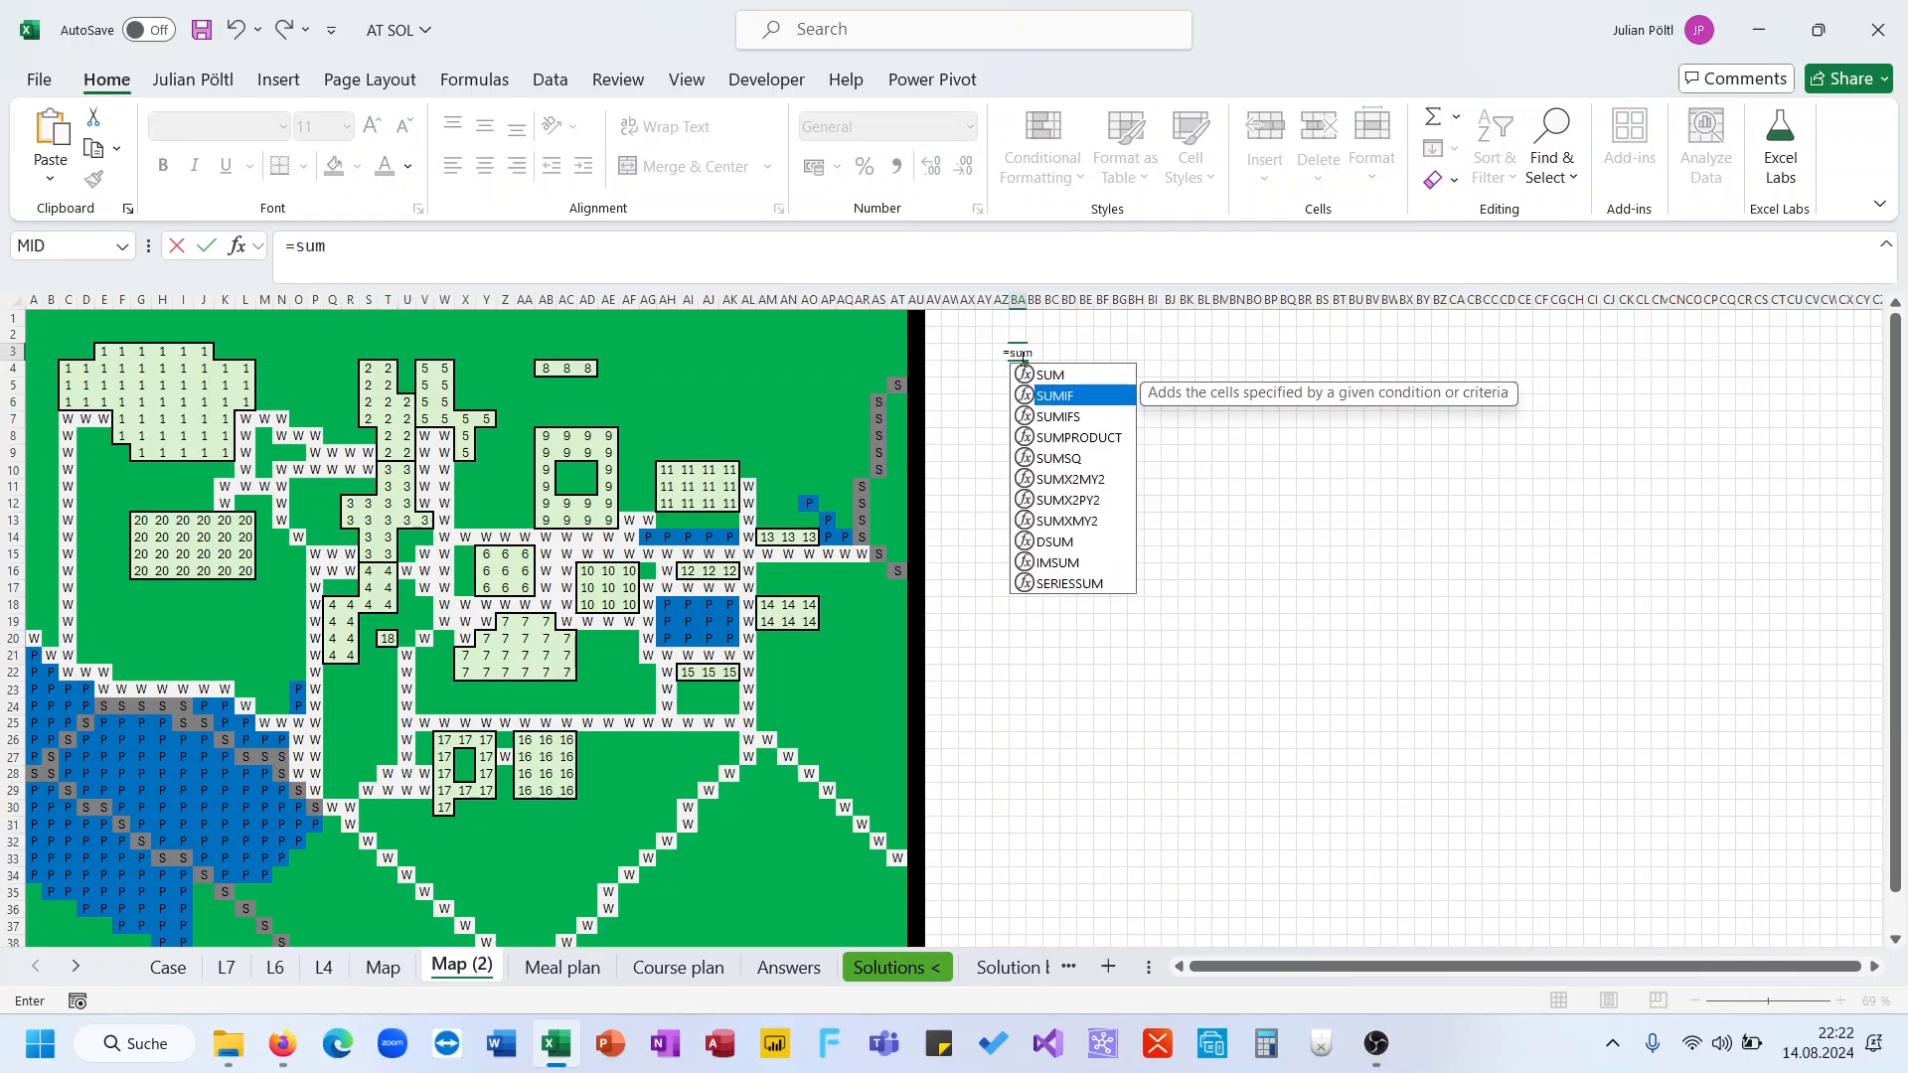
{"action": "key", "text": "Tab"}
{"action": "key", "text": "BackSpace"}
{"action": "type", "text": "a"}
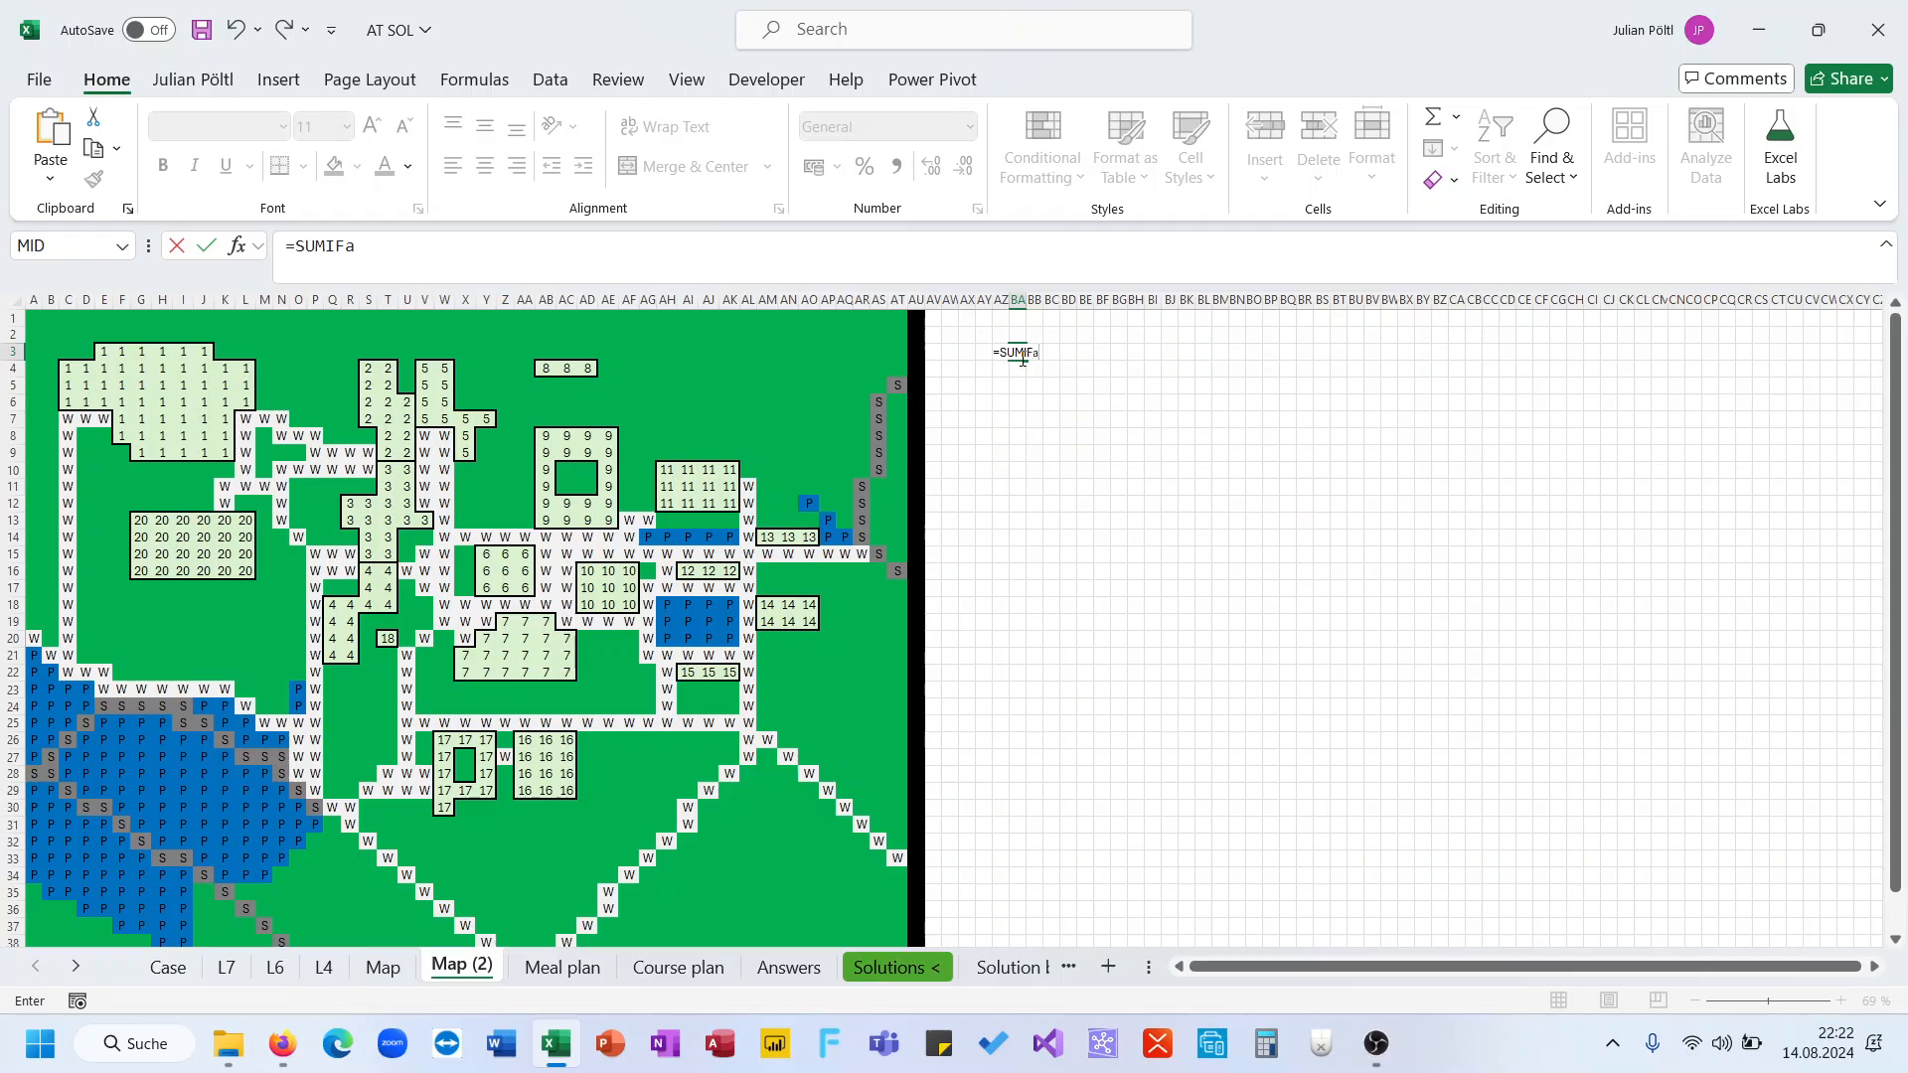
{"action": "key", "text": "BackSpace"}
{"action": "type", "text": "s"}
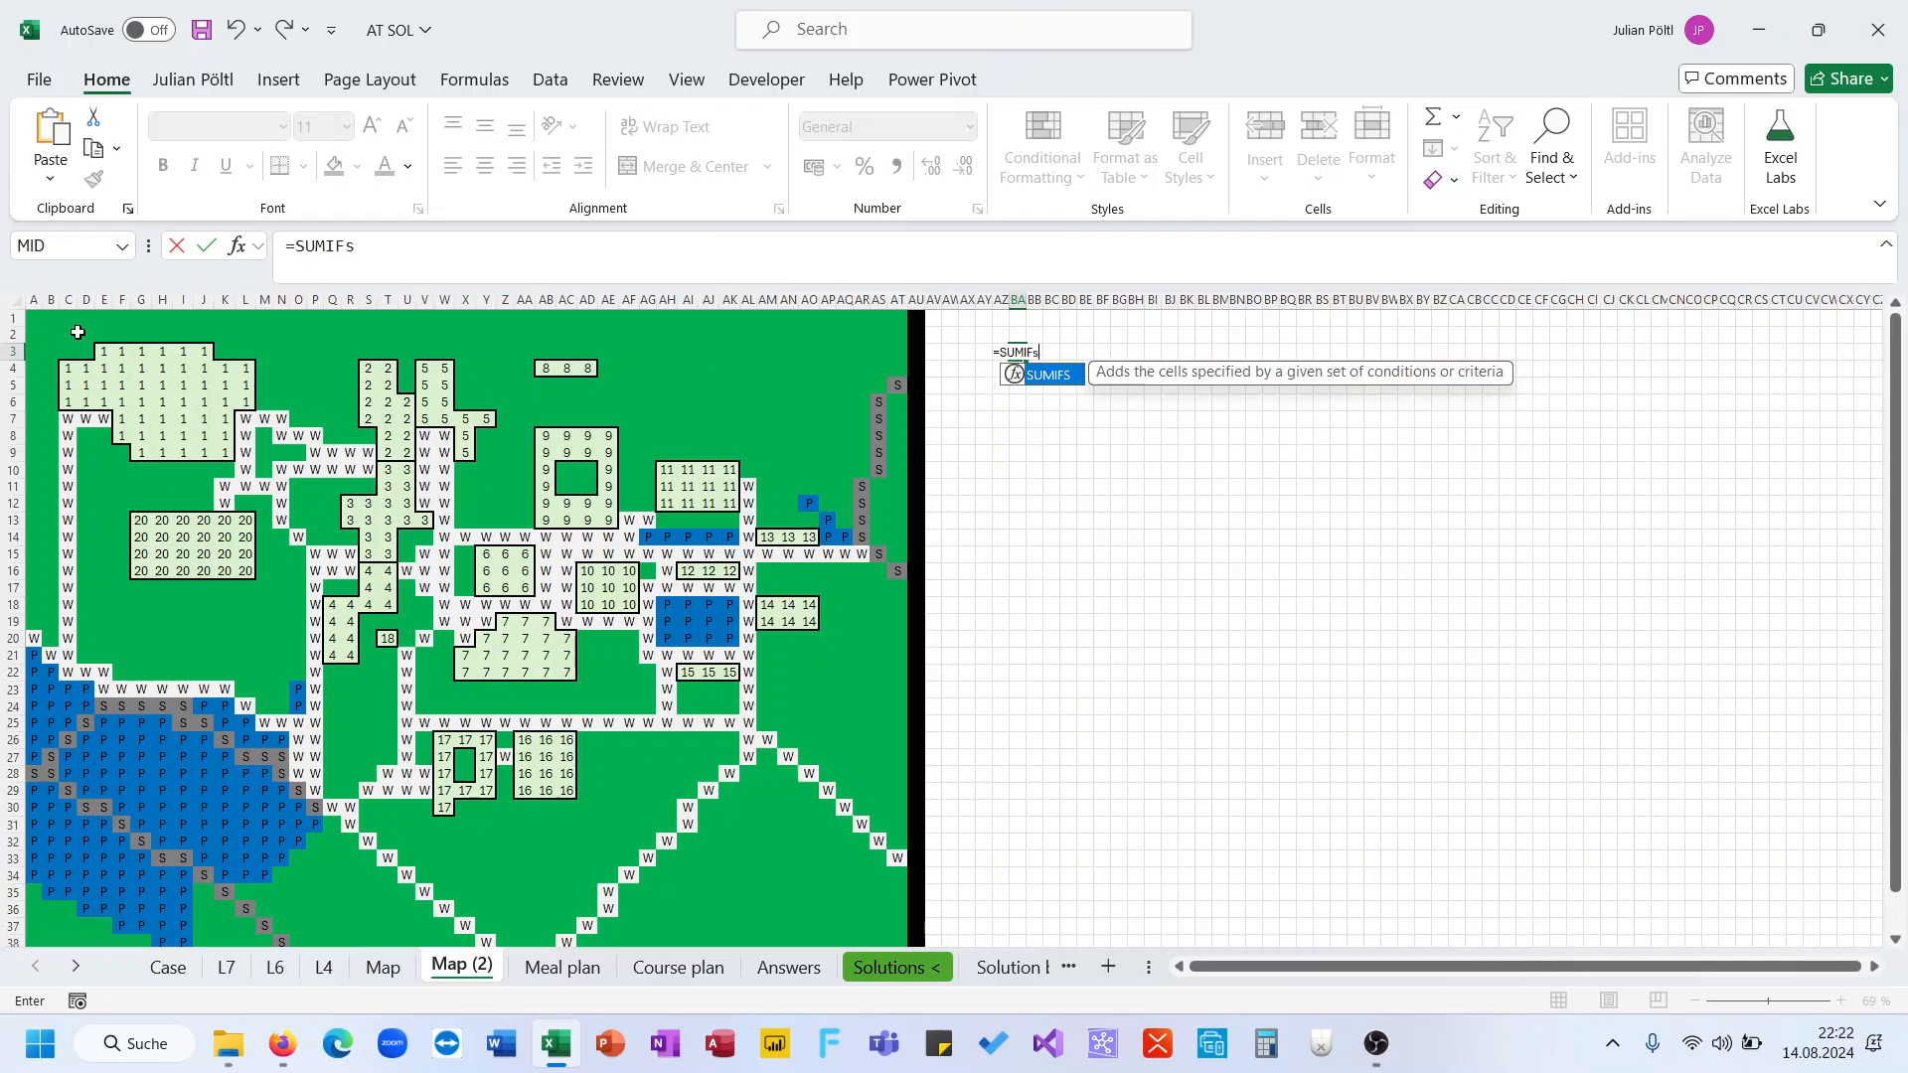
{"action": "left_click_drag", "start_coordinate": [35, 335], "coordinate": [829, 792]}
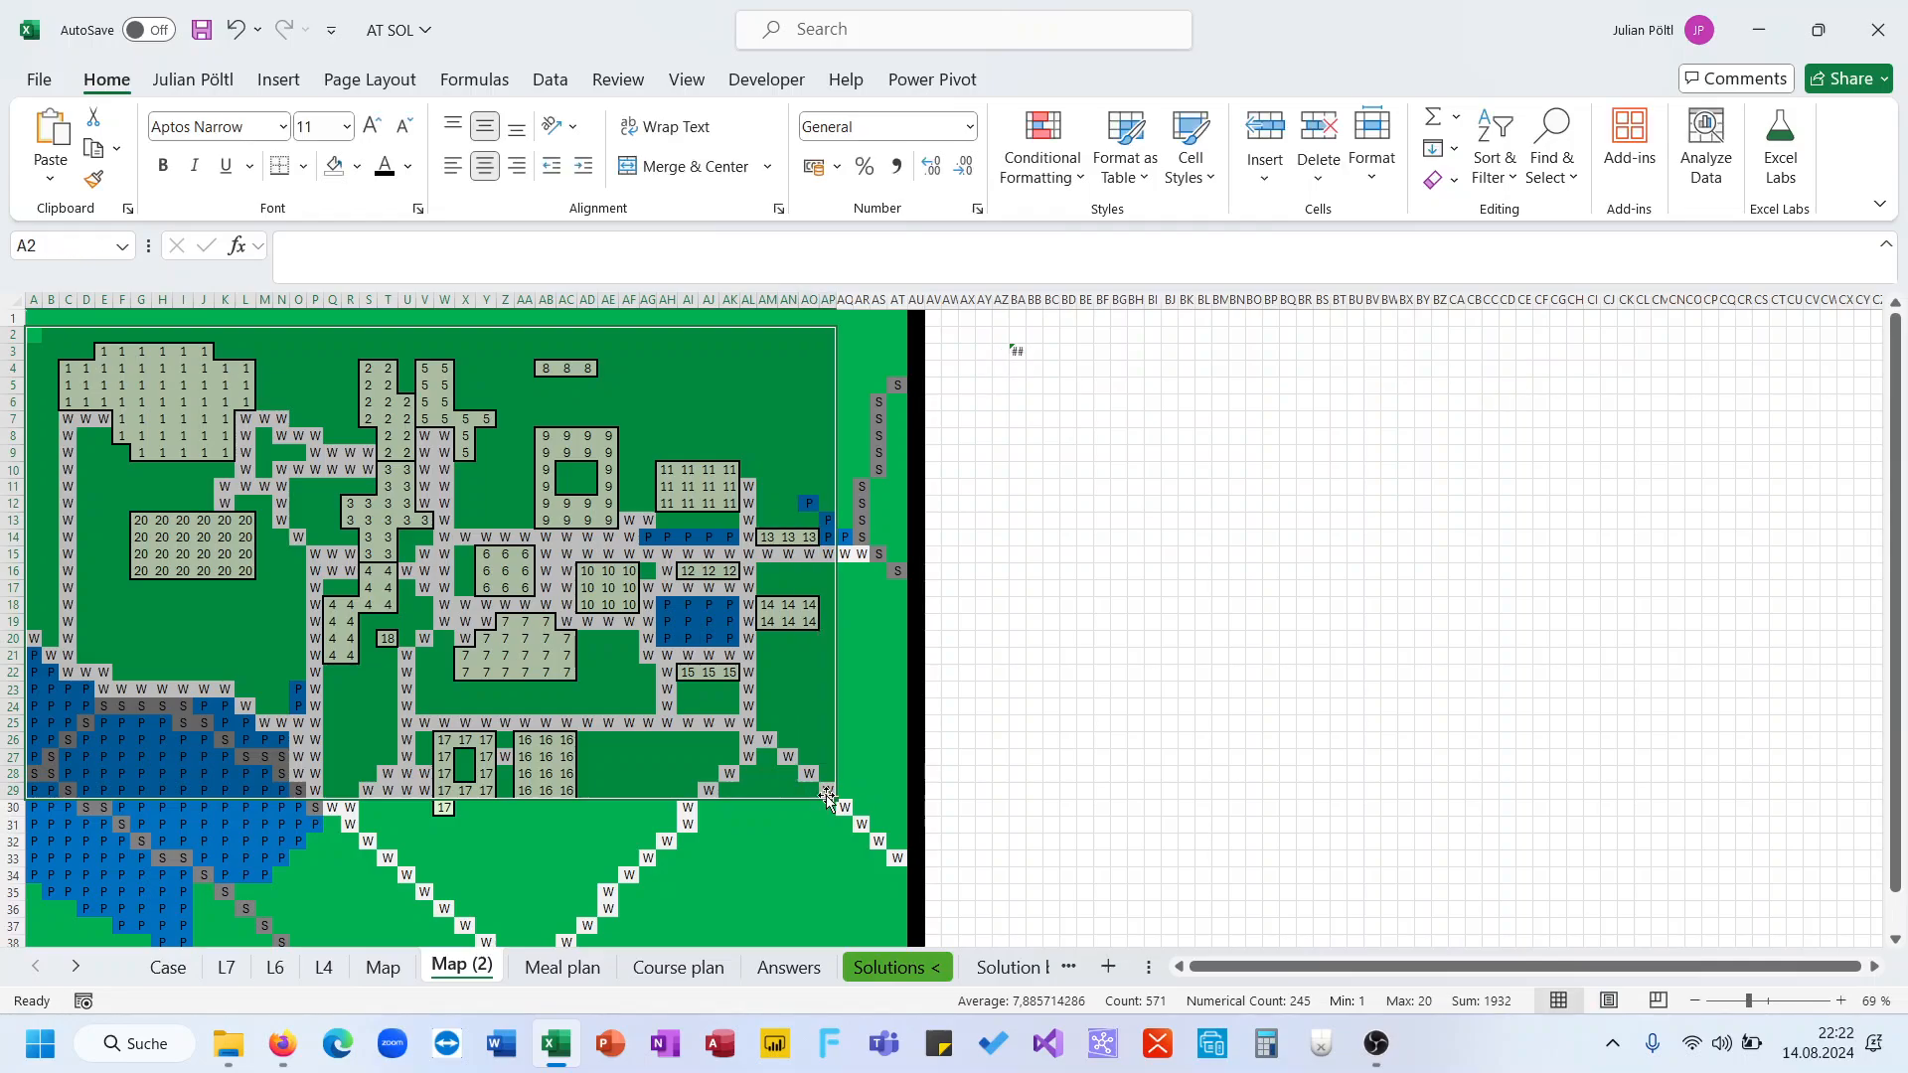
{"action": "left_click", "coordinate": [1012, 355]}
{"action": "type", "text": "=sumifs"}
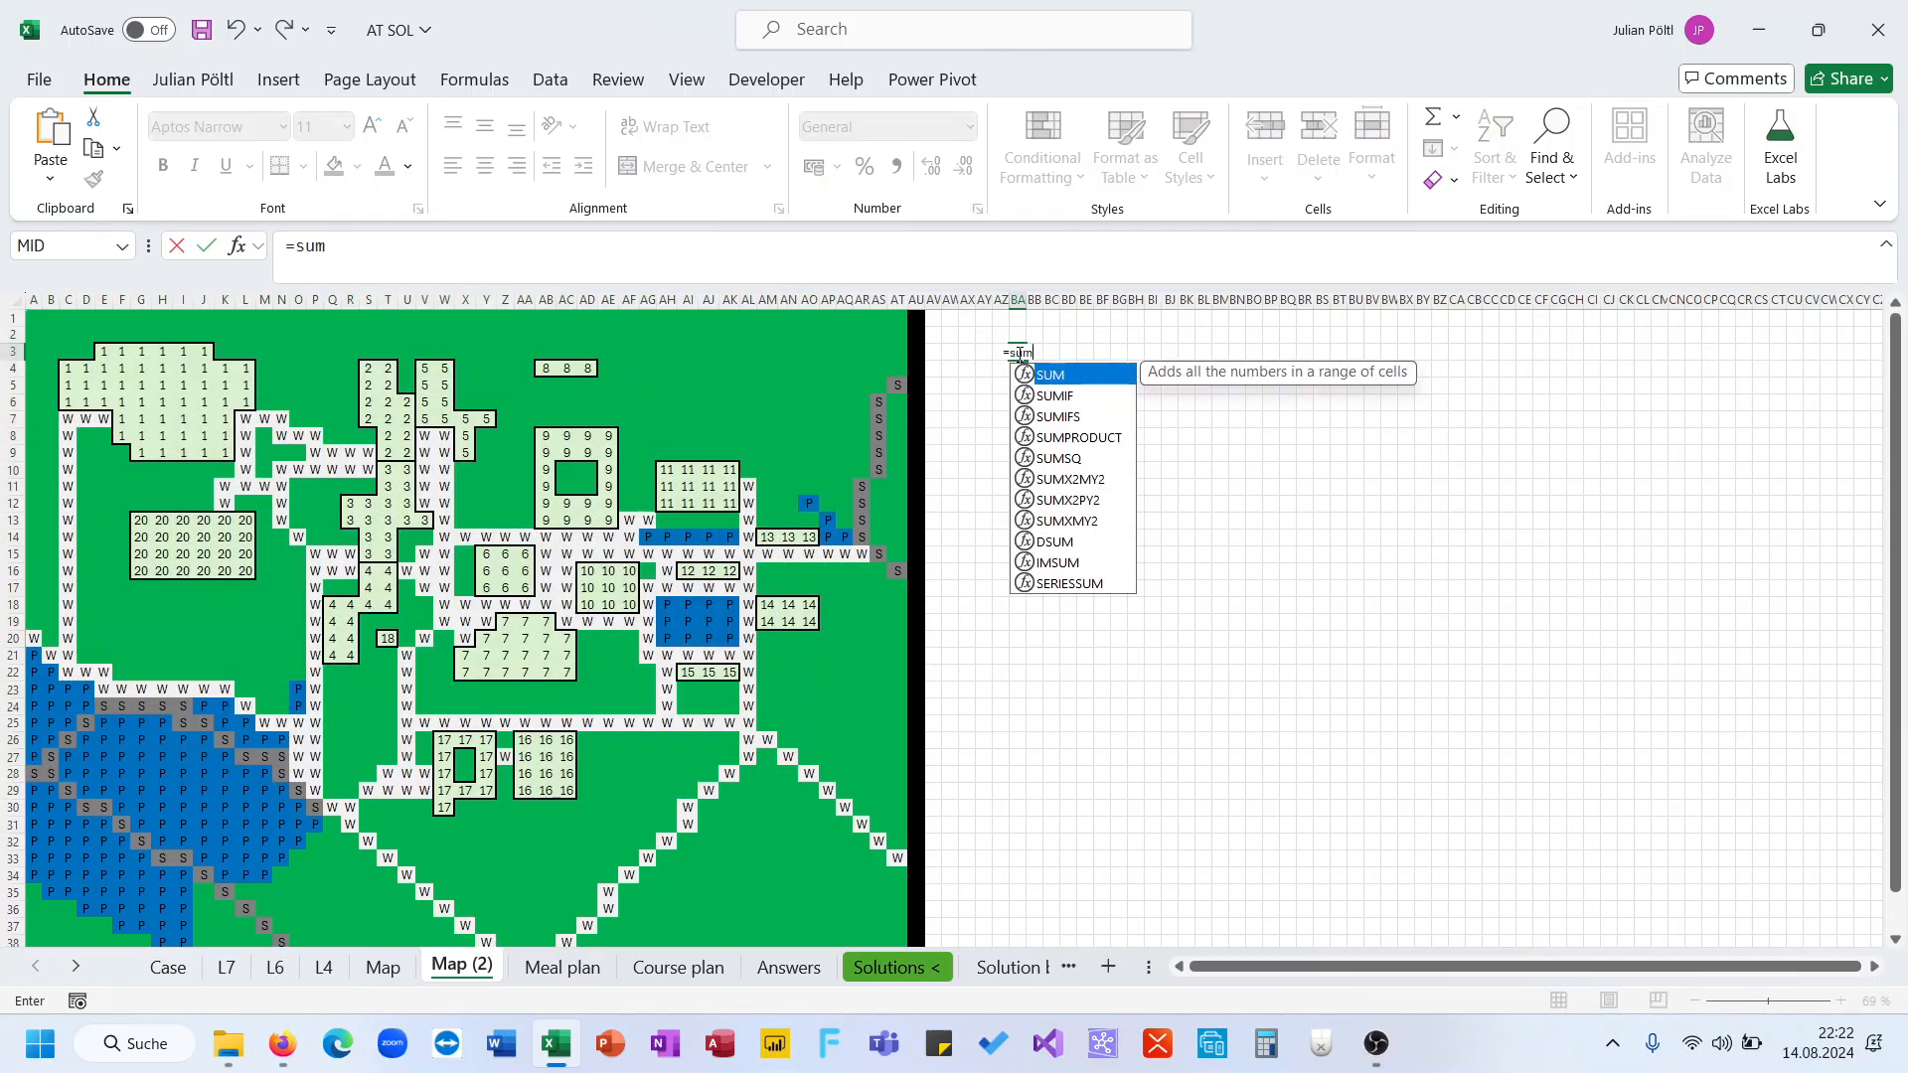
{"action": "key", "text": "Tab"}
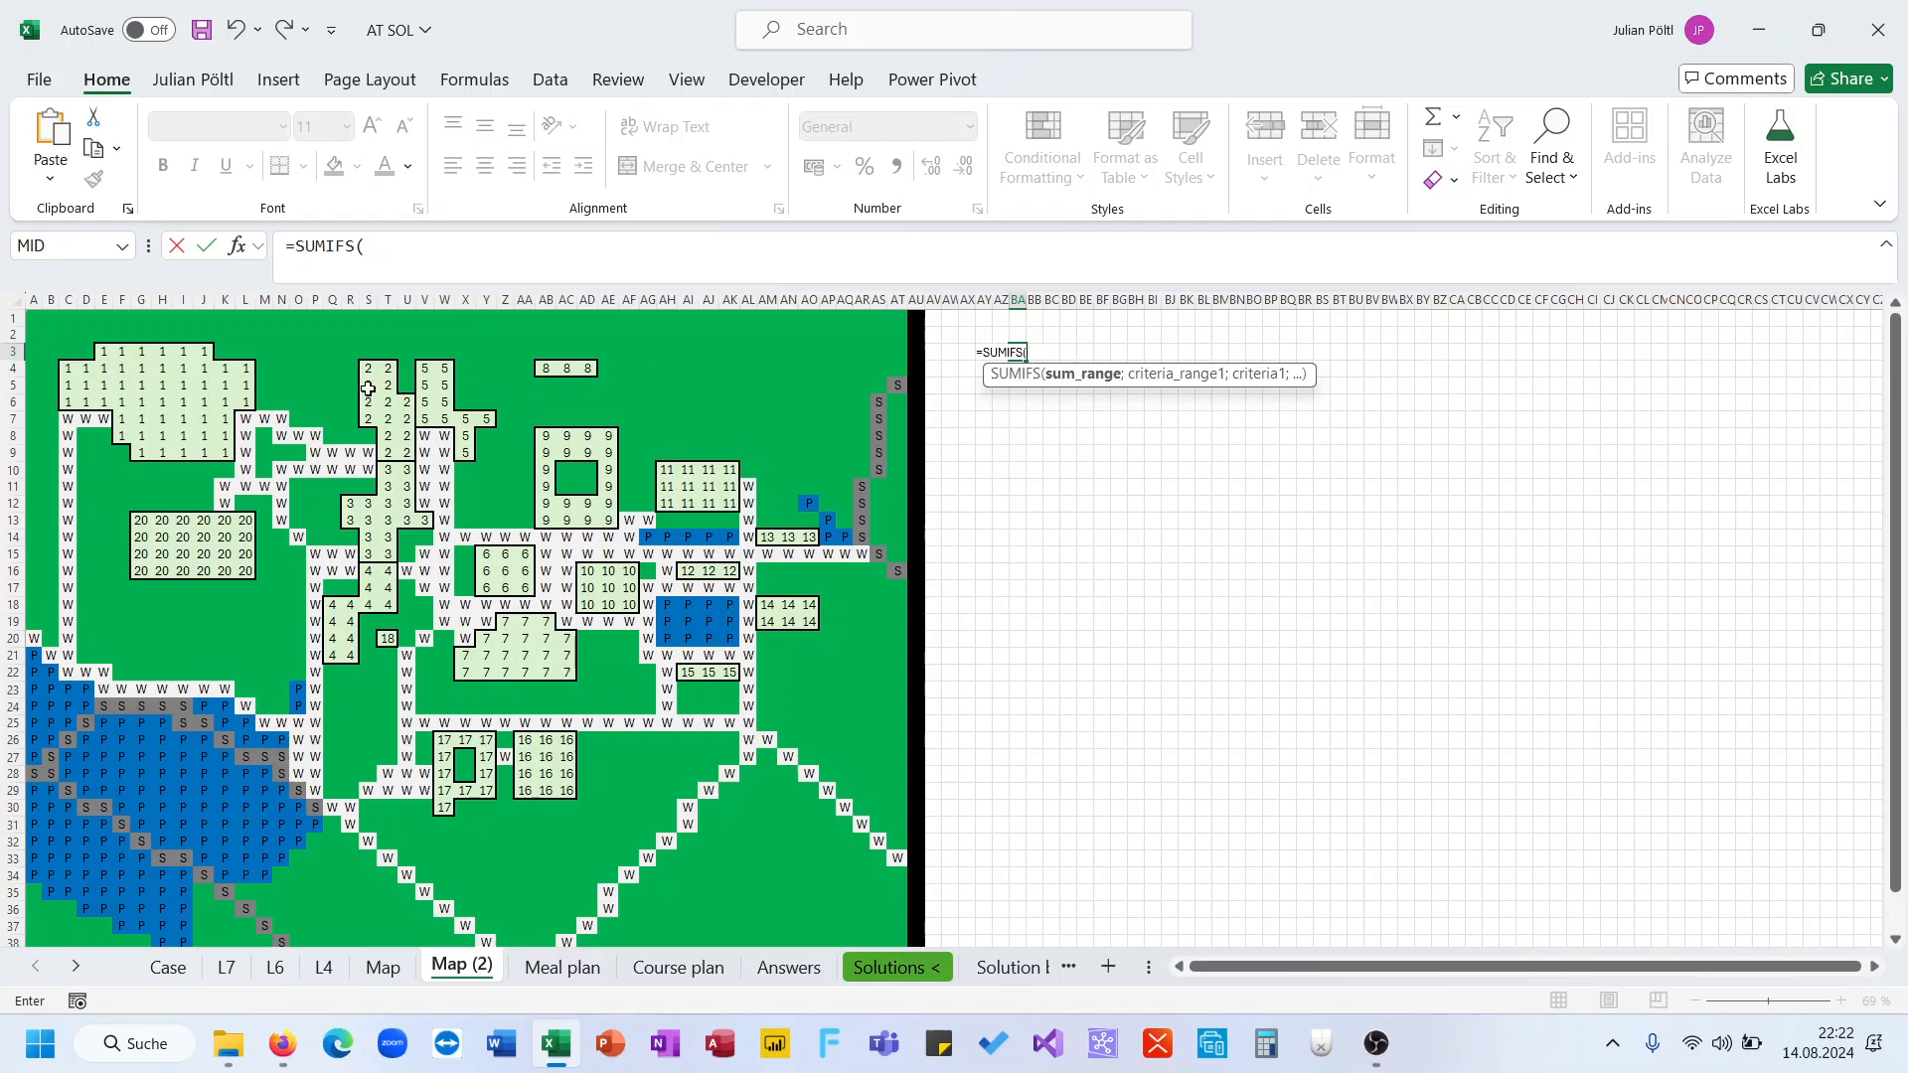
{"action": "left_click_drag", "start_coordinate": [51, 328], "coordinate": [862, 830]}
{"action": "type", "text": ";"}
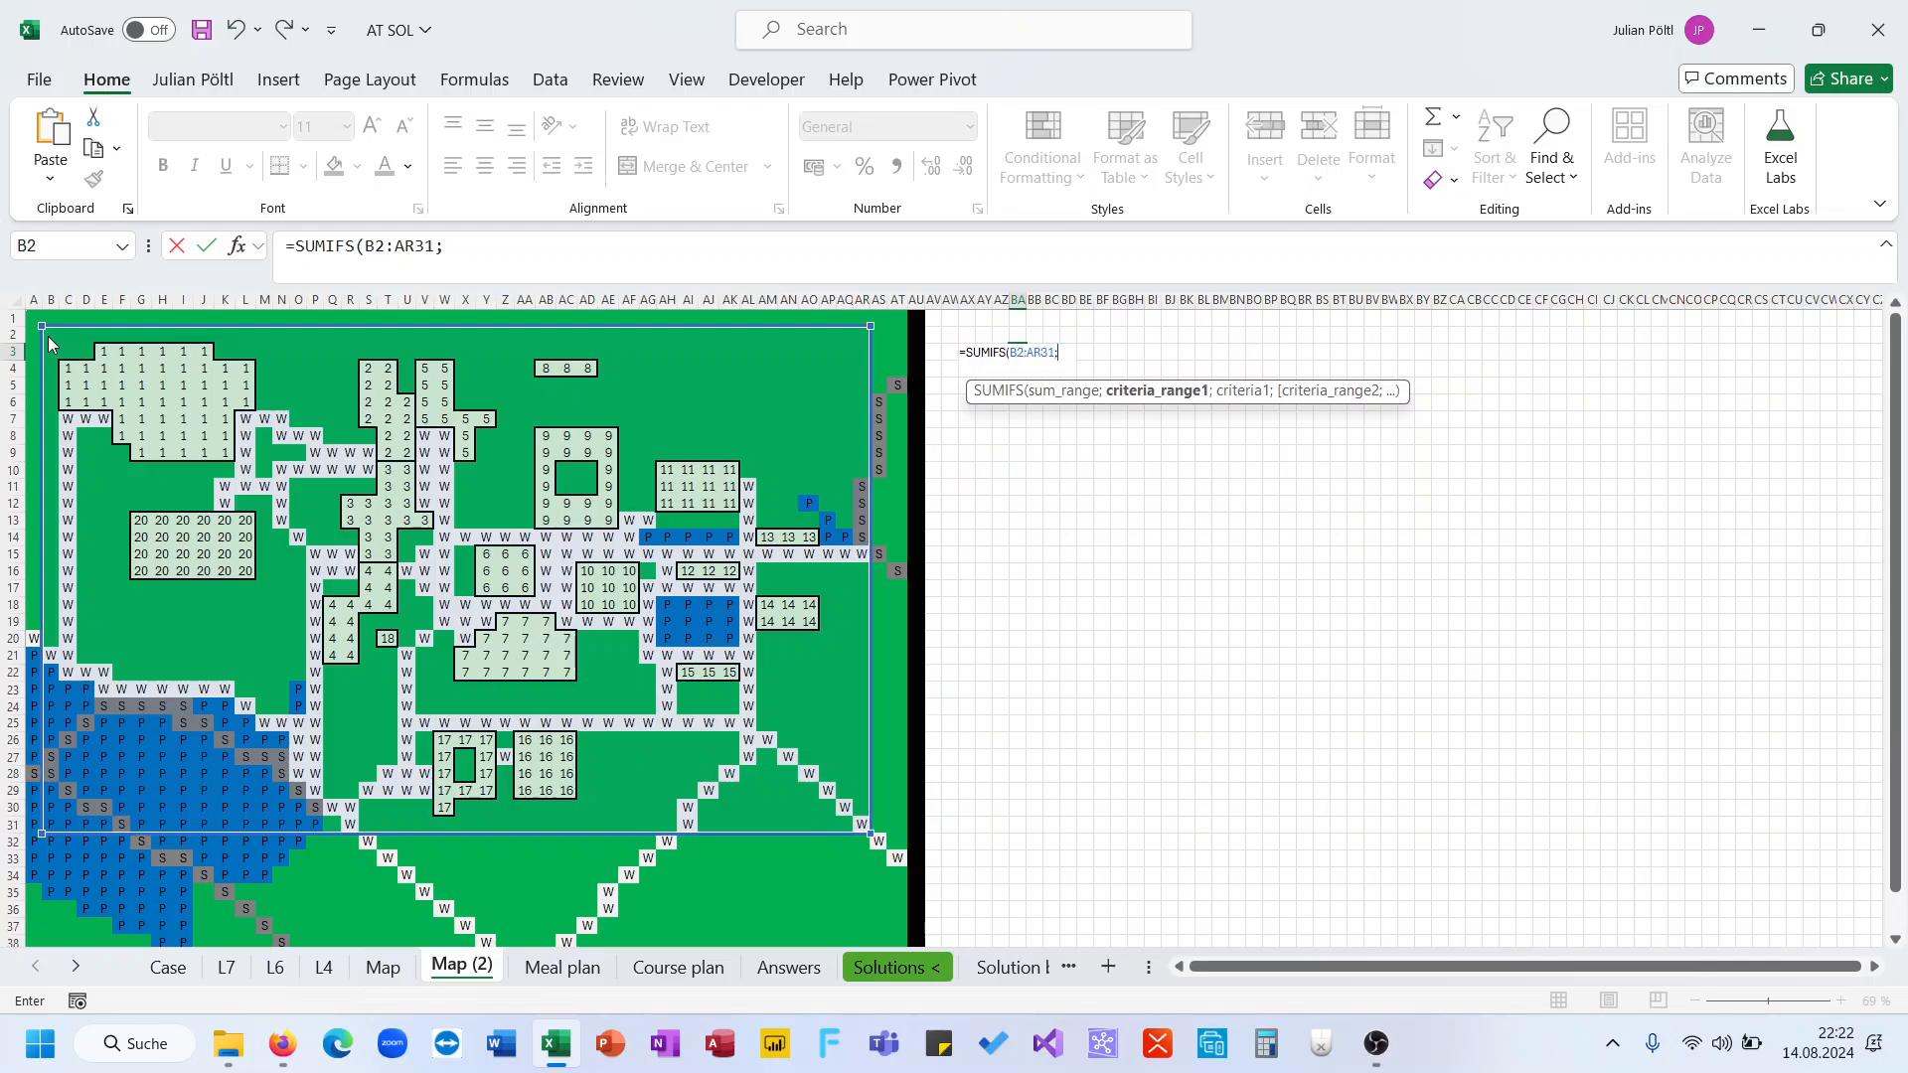
{"action": "left_click_drag", "start_coordinate": [50, 328], "coordinate": [202, 451]}
{"action": "key", "text": "Escape"}
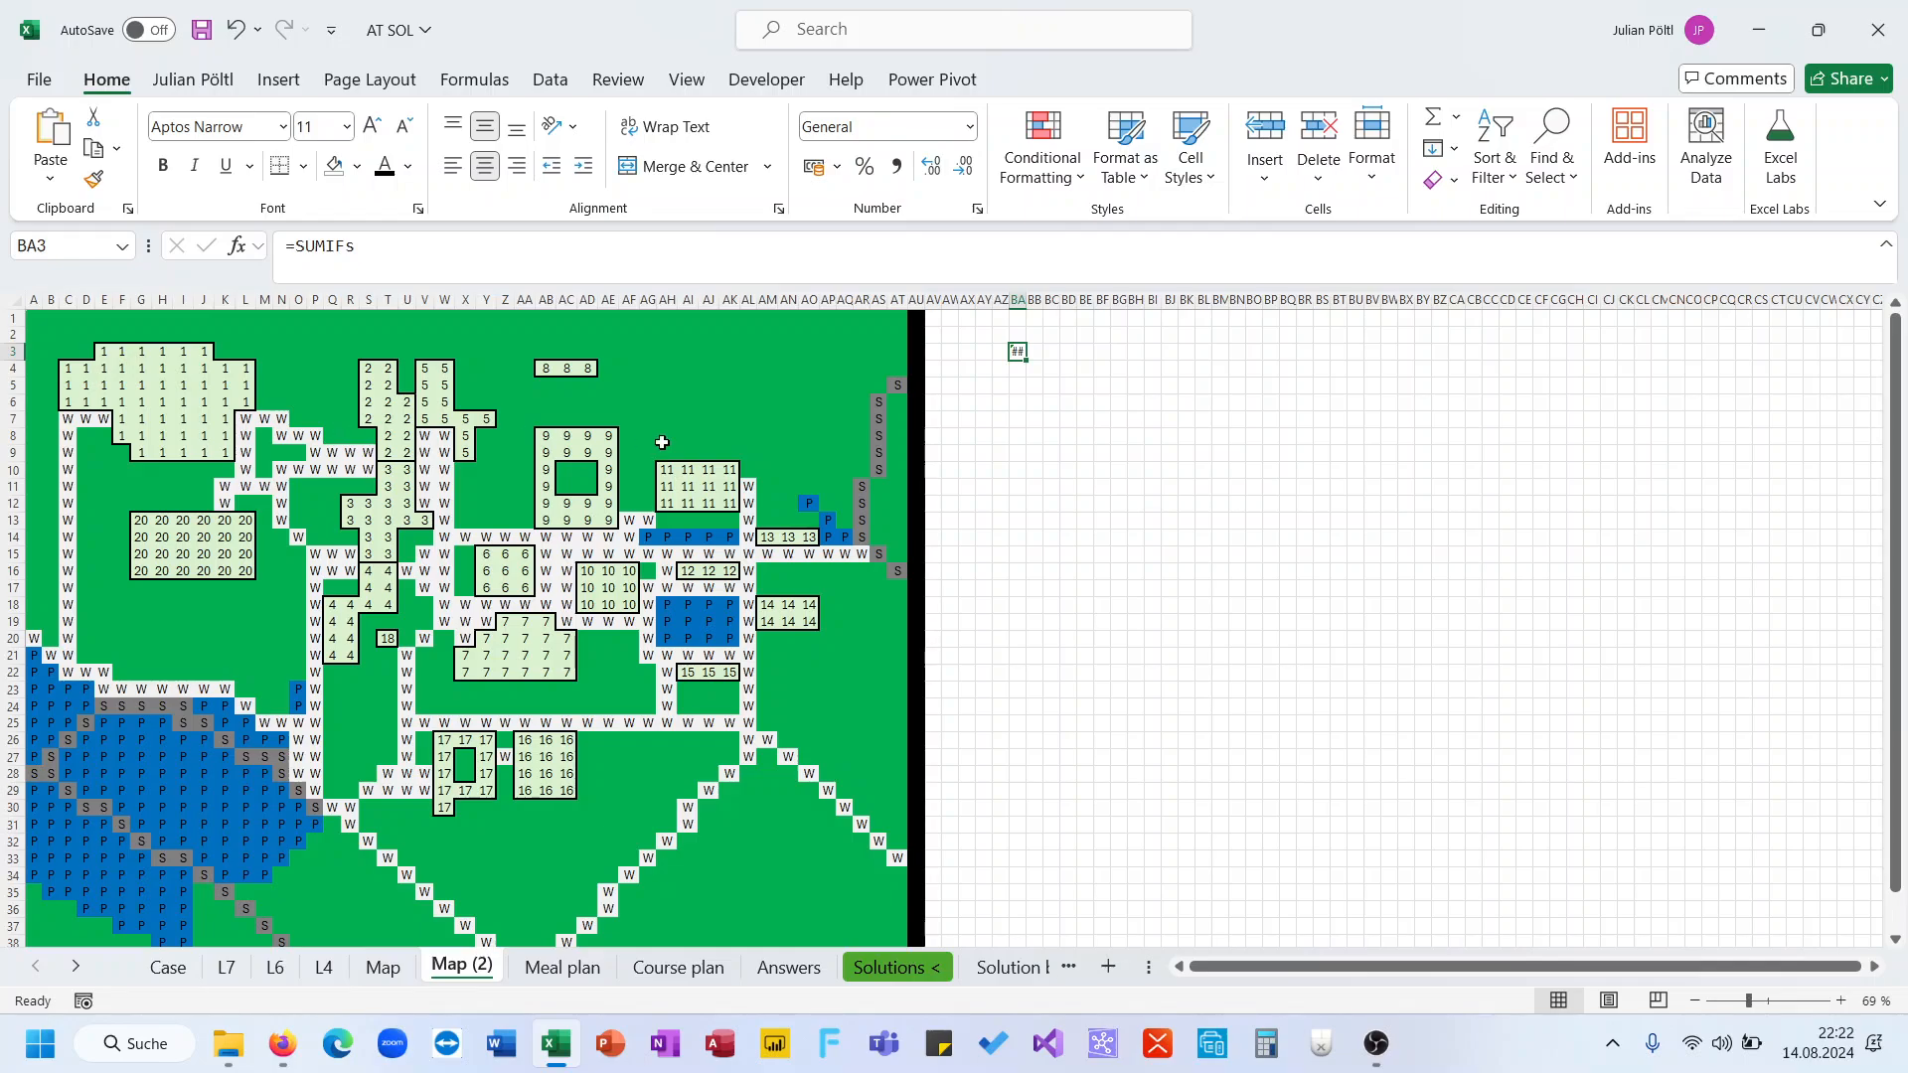
Enter a formula in BA3 that references the map range B2:AQ32
{"action": "type", "text": "=s"}
{"action": "key", "text": "BackSpace"}
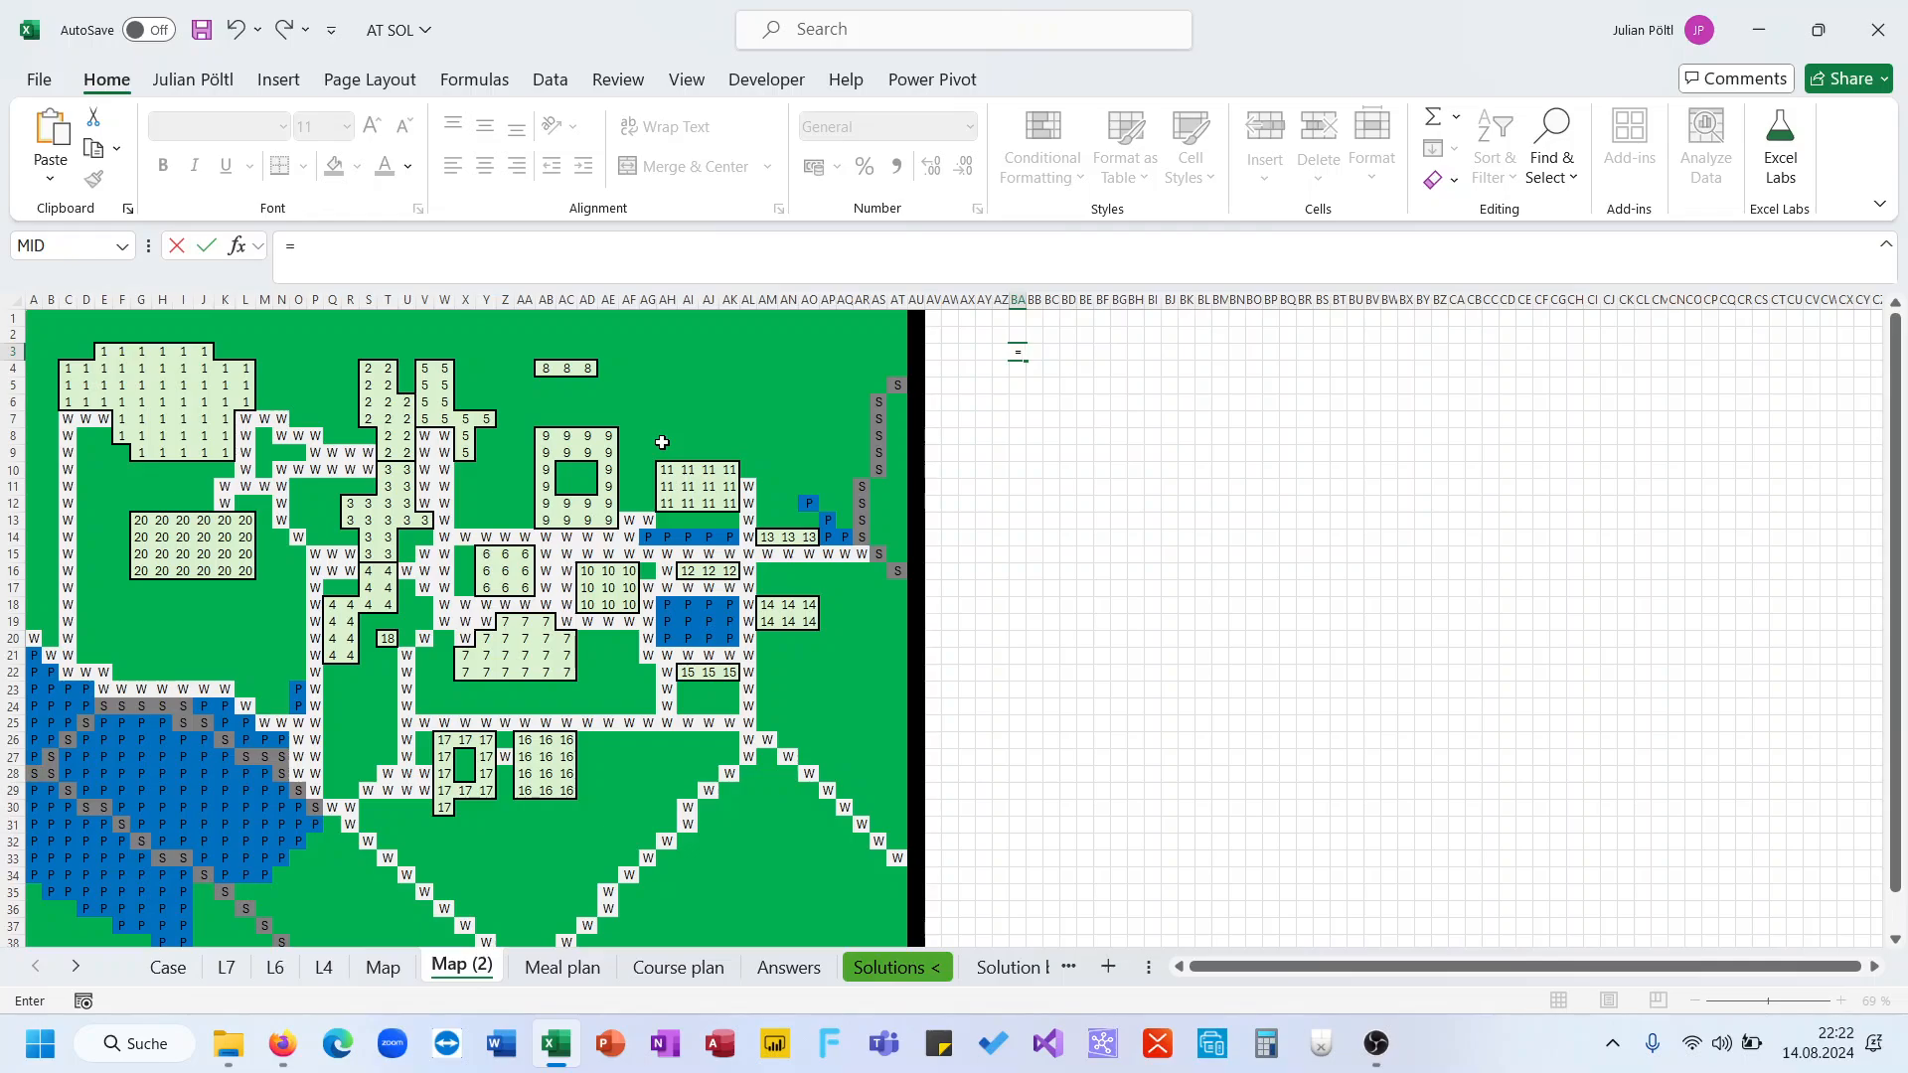
{"action": "type", "text": "su"}
{"action": "key", "text": "BackSpace"}
{"action": "key", "text": "BackSpace"}
{"action": "left_click_drag", "start_coordinate": [50, 334], "coordinate": [842, 835]}
{"action": "key", "text": "Return"}
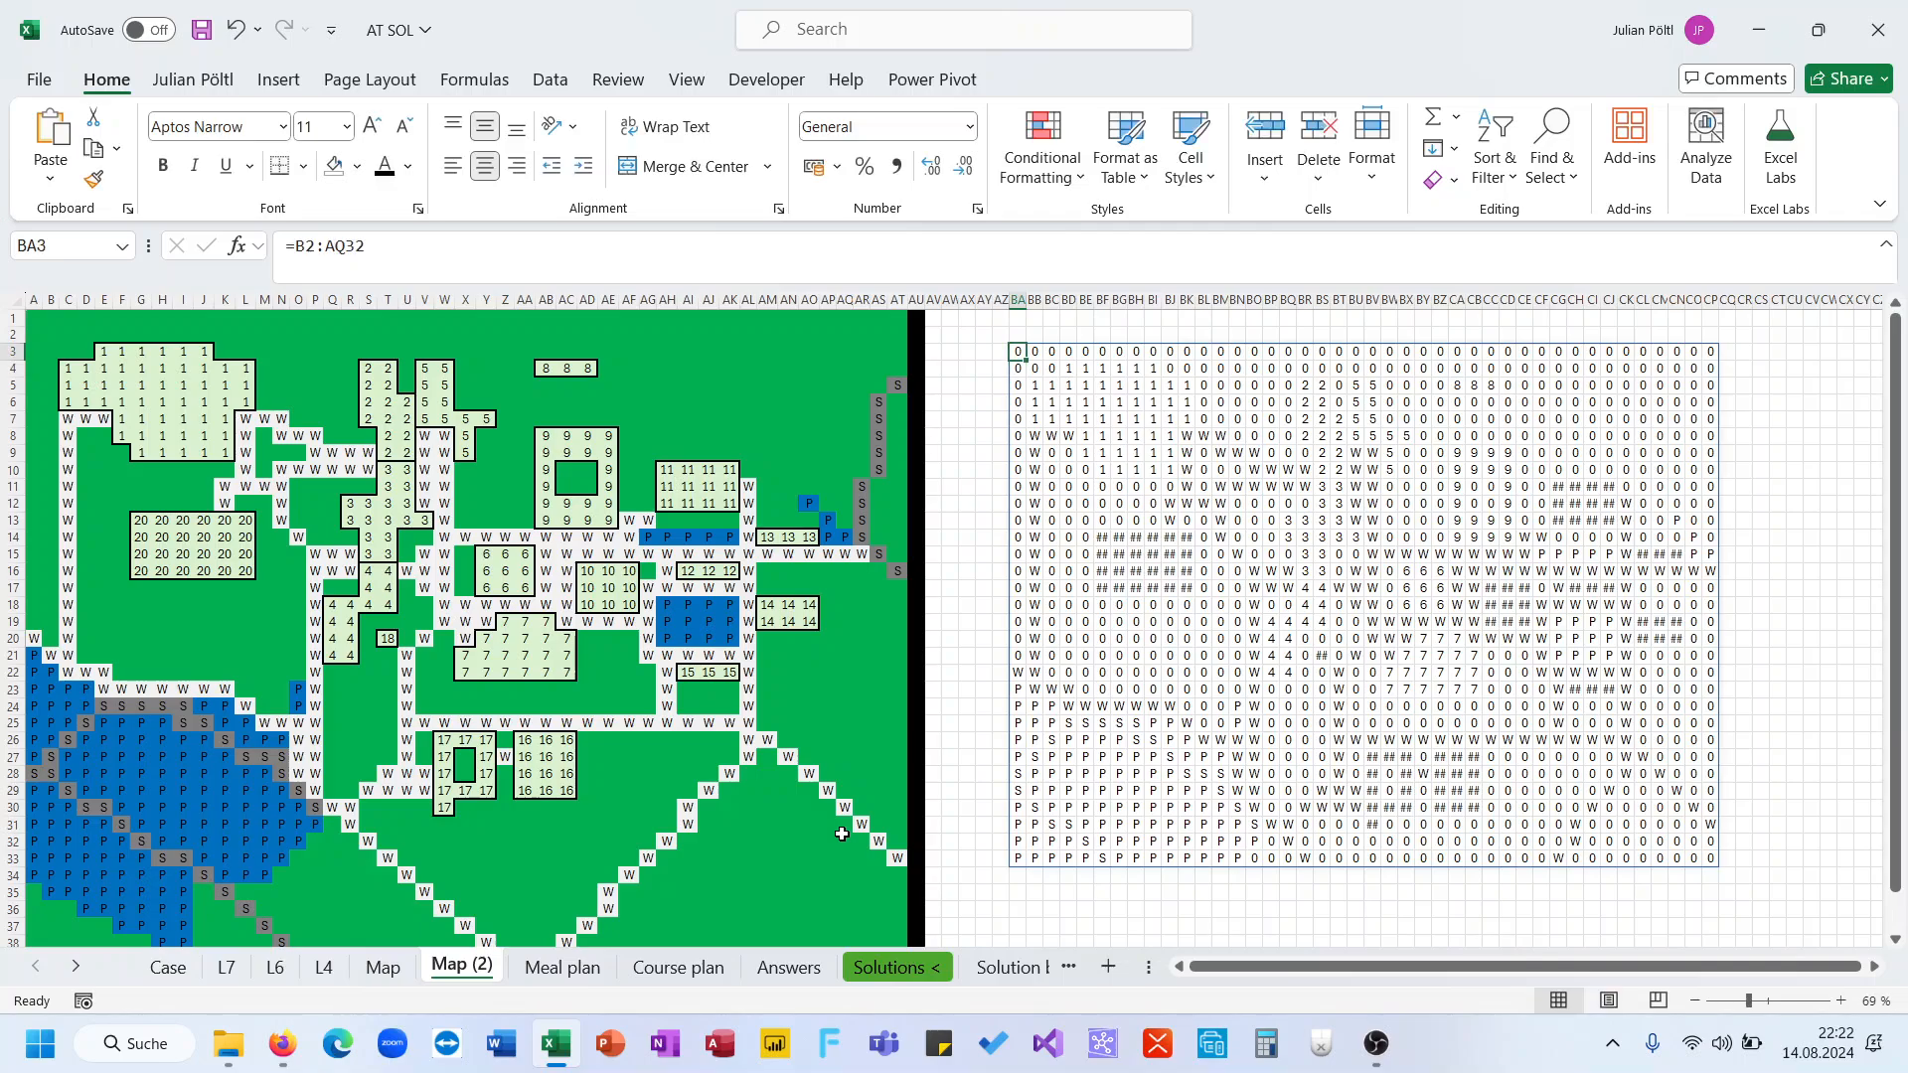
Wrap the BA3 reference as =--ISNUMBER(B2:AQ32) to turn numbered map cells into 1s and others into 0s
{"action": "left_click", "coordinate": [300, 256]}
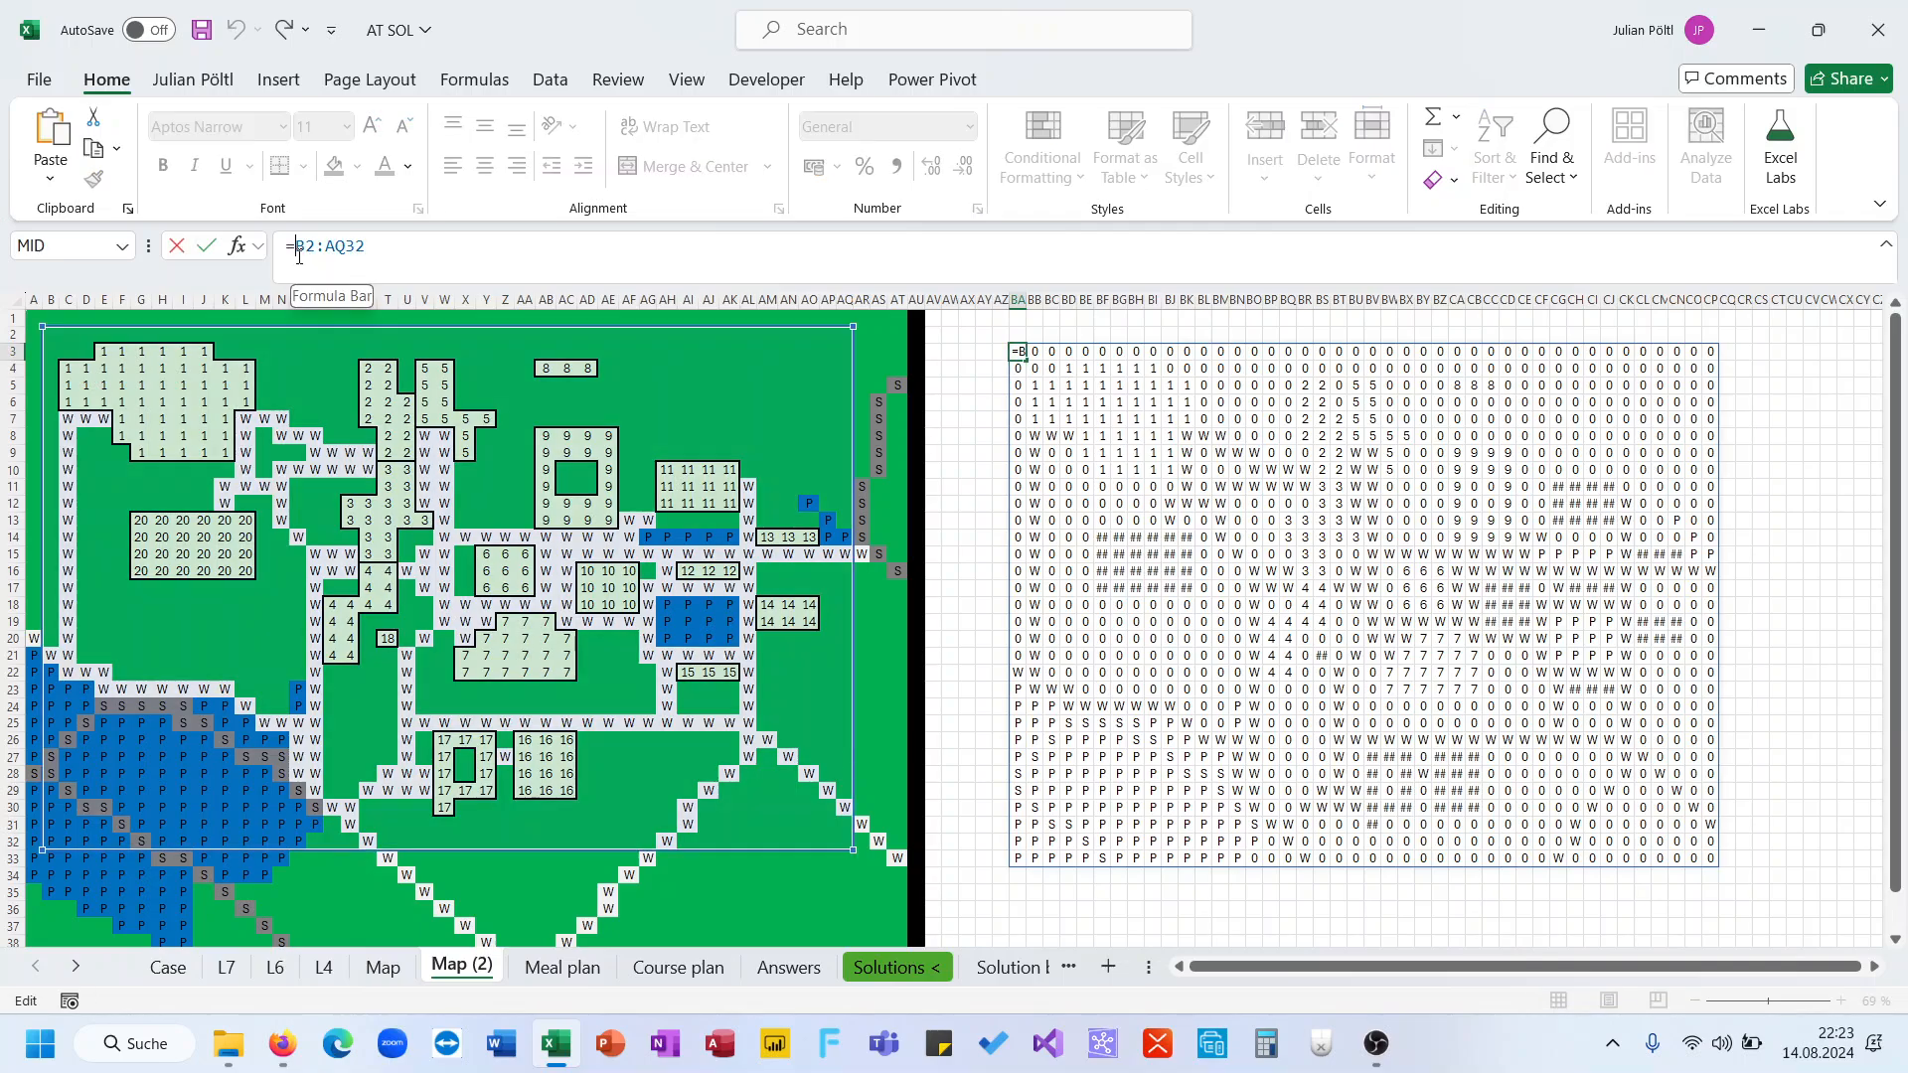
{"action": "type", "text": "isn"}
{"action": "key", "text": "Down"}
{"action": "key", "text": "Down"}
{"action": "key", "text": "Tab"}
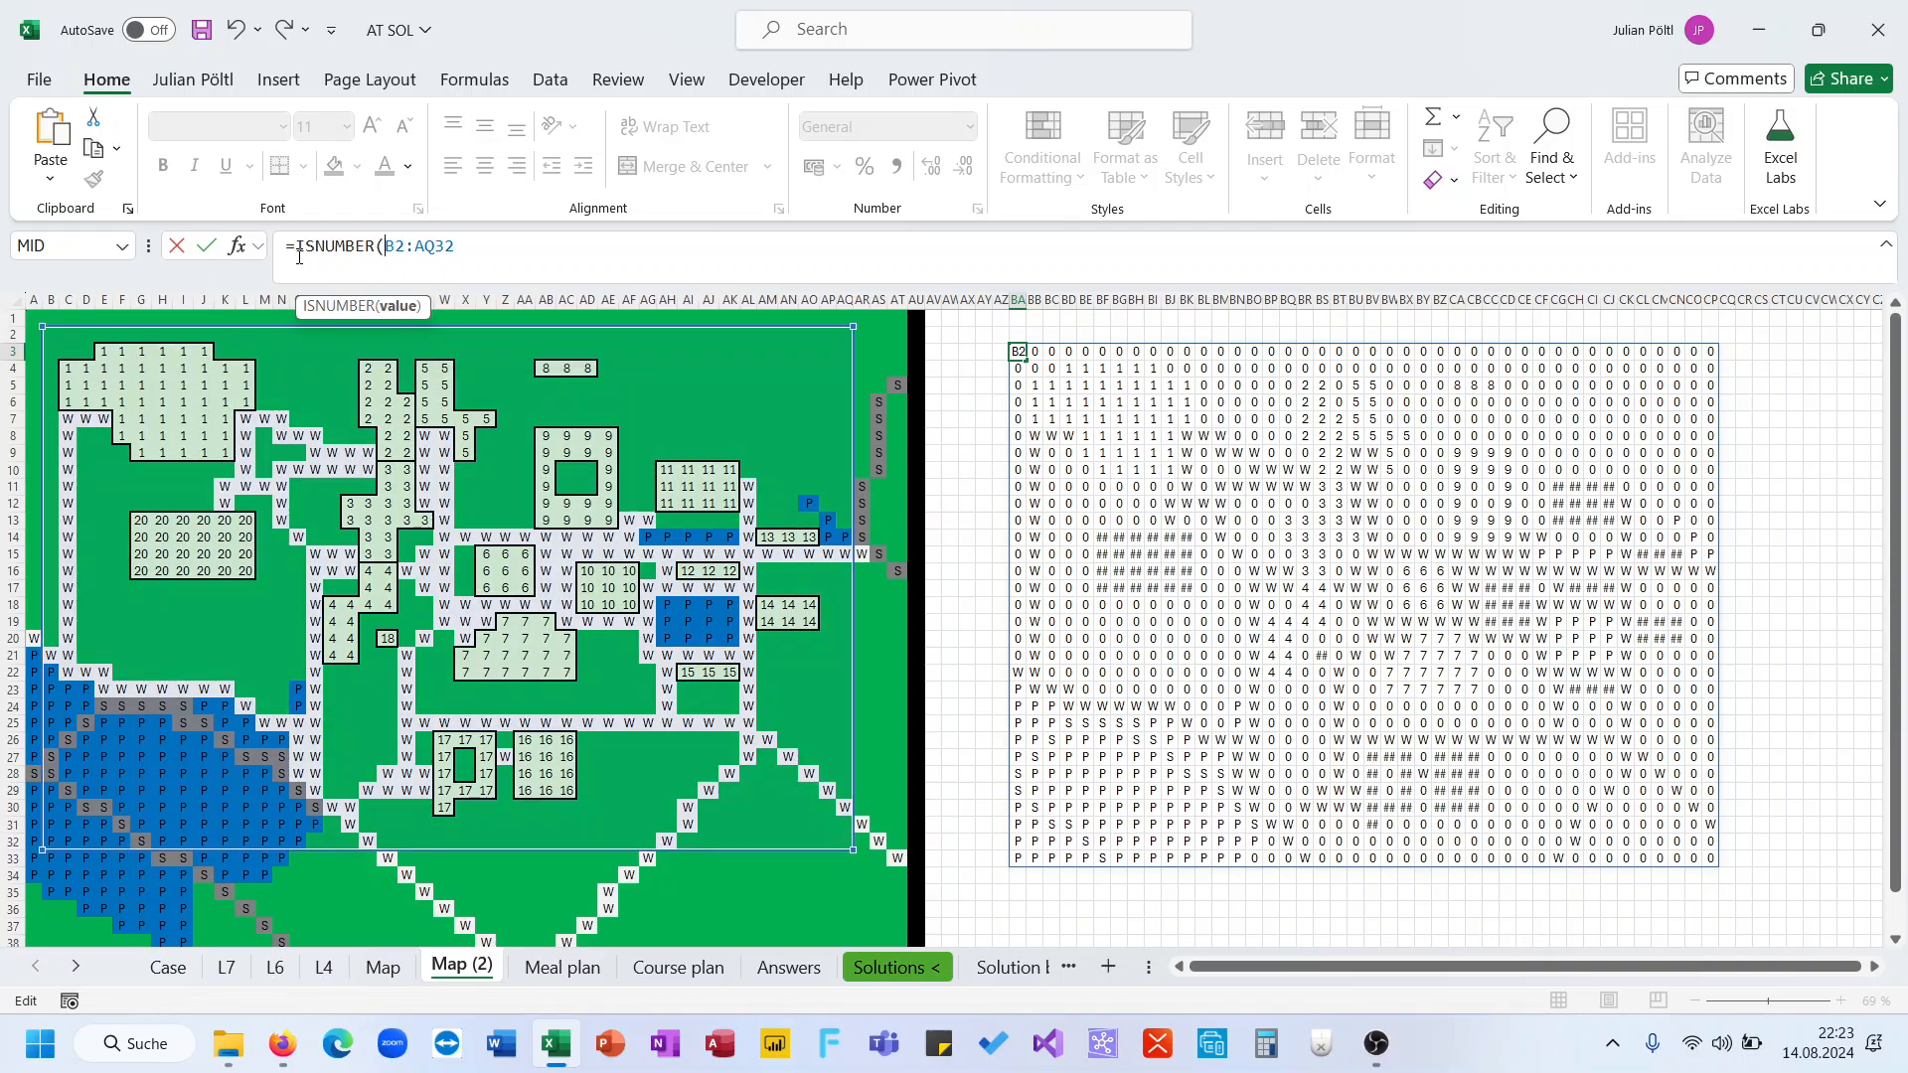
{"action": "key", "text": "Return"}
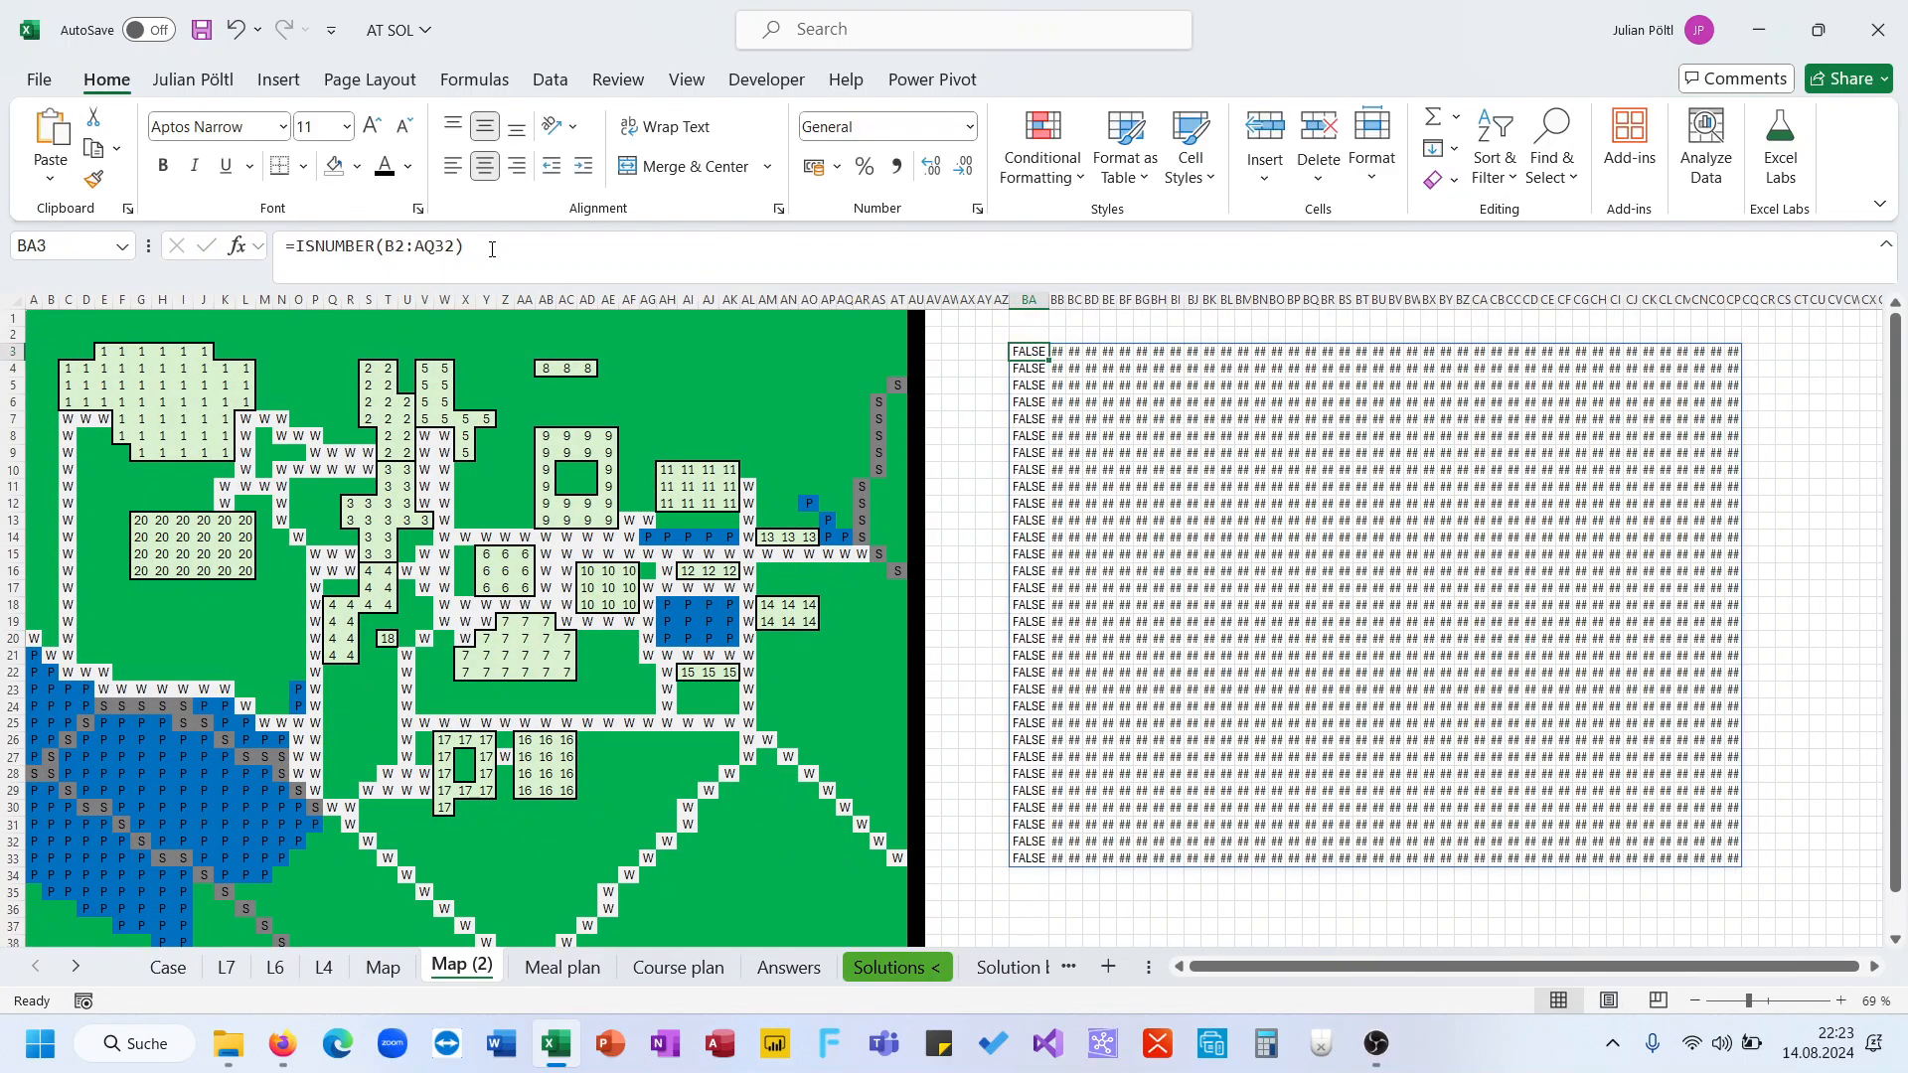
{"action": "left_click", "coordinate": [295, 249]}
{"action": "type", "text": "-4"}
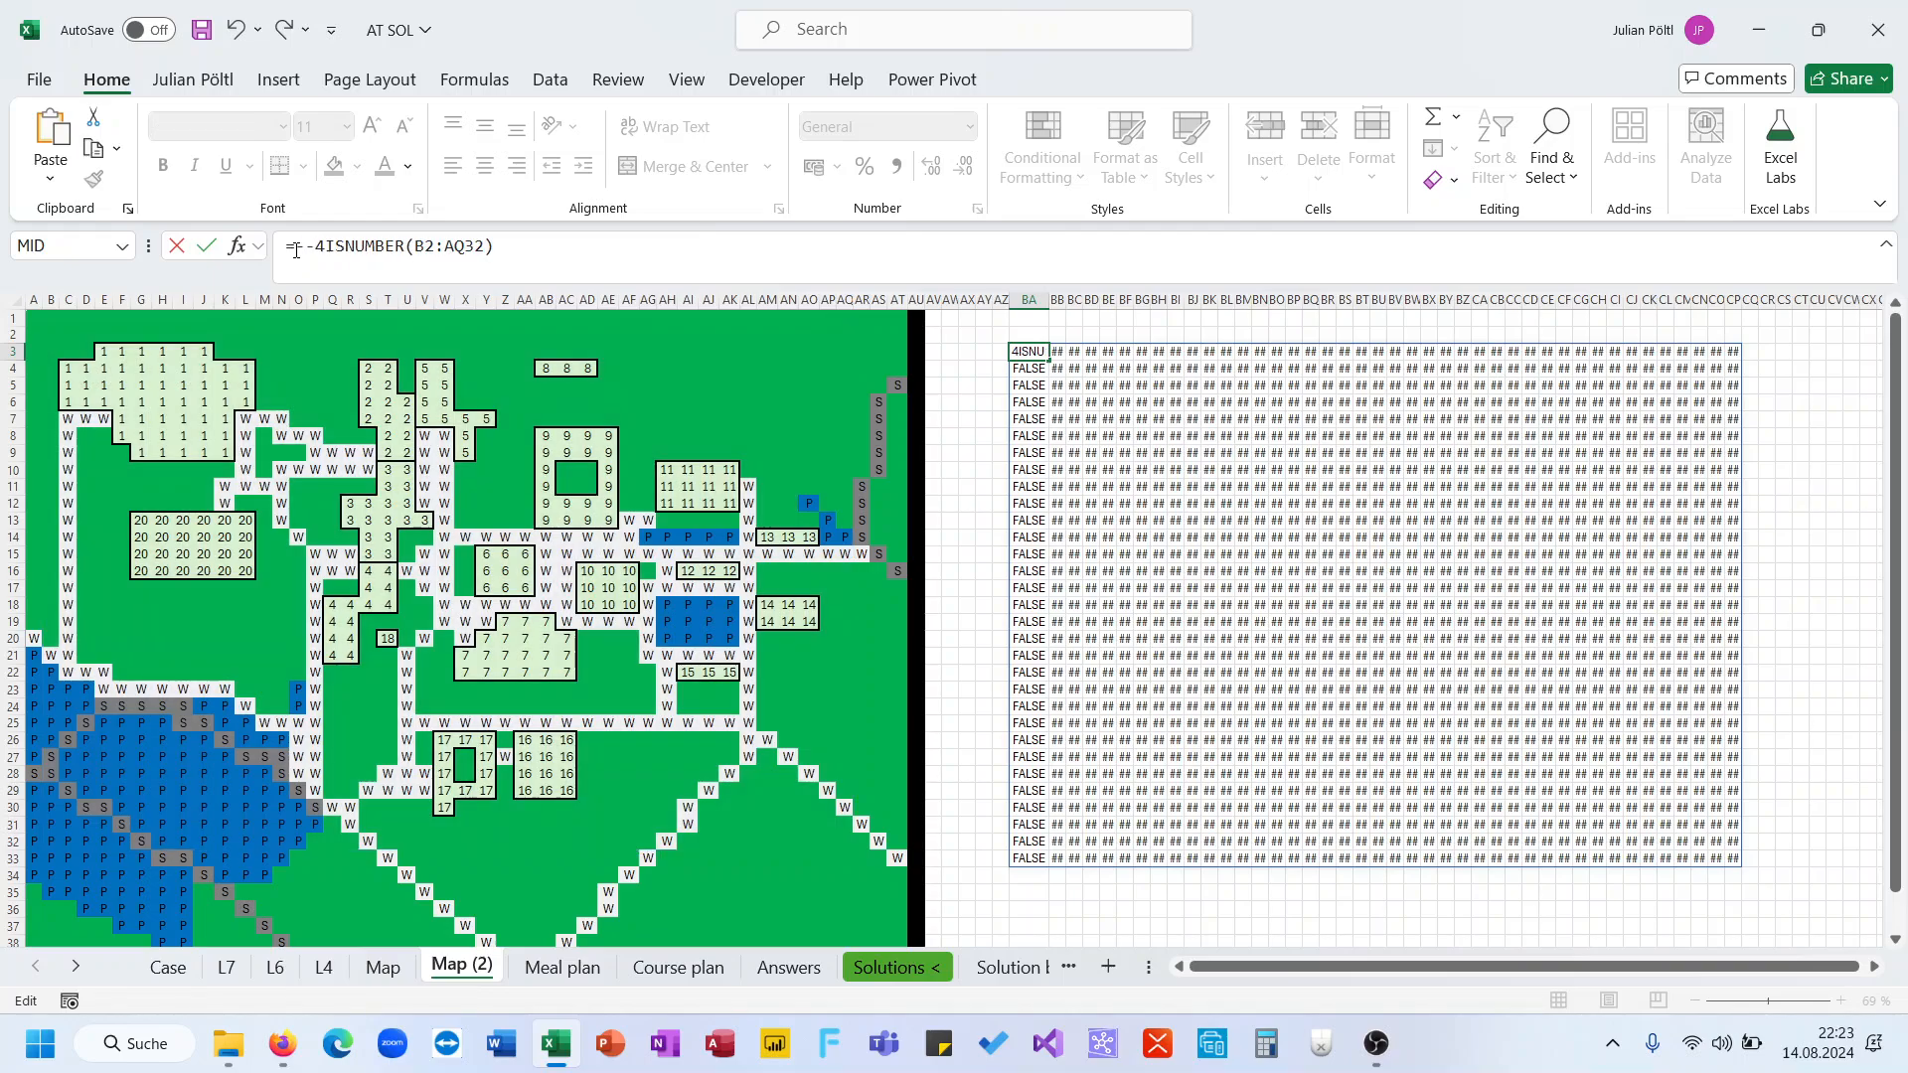
{"action": "key", "text": "BackSpace"}
{"action": "key", "text": "Return"}
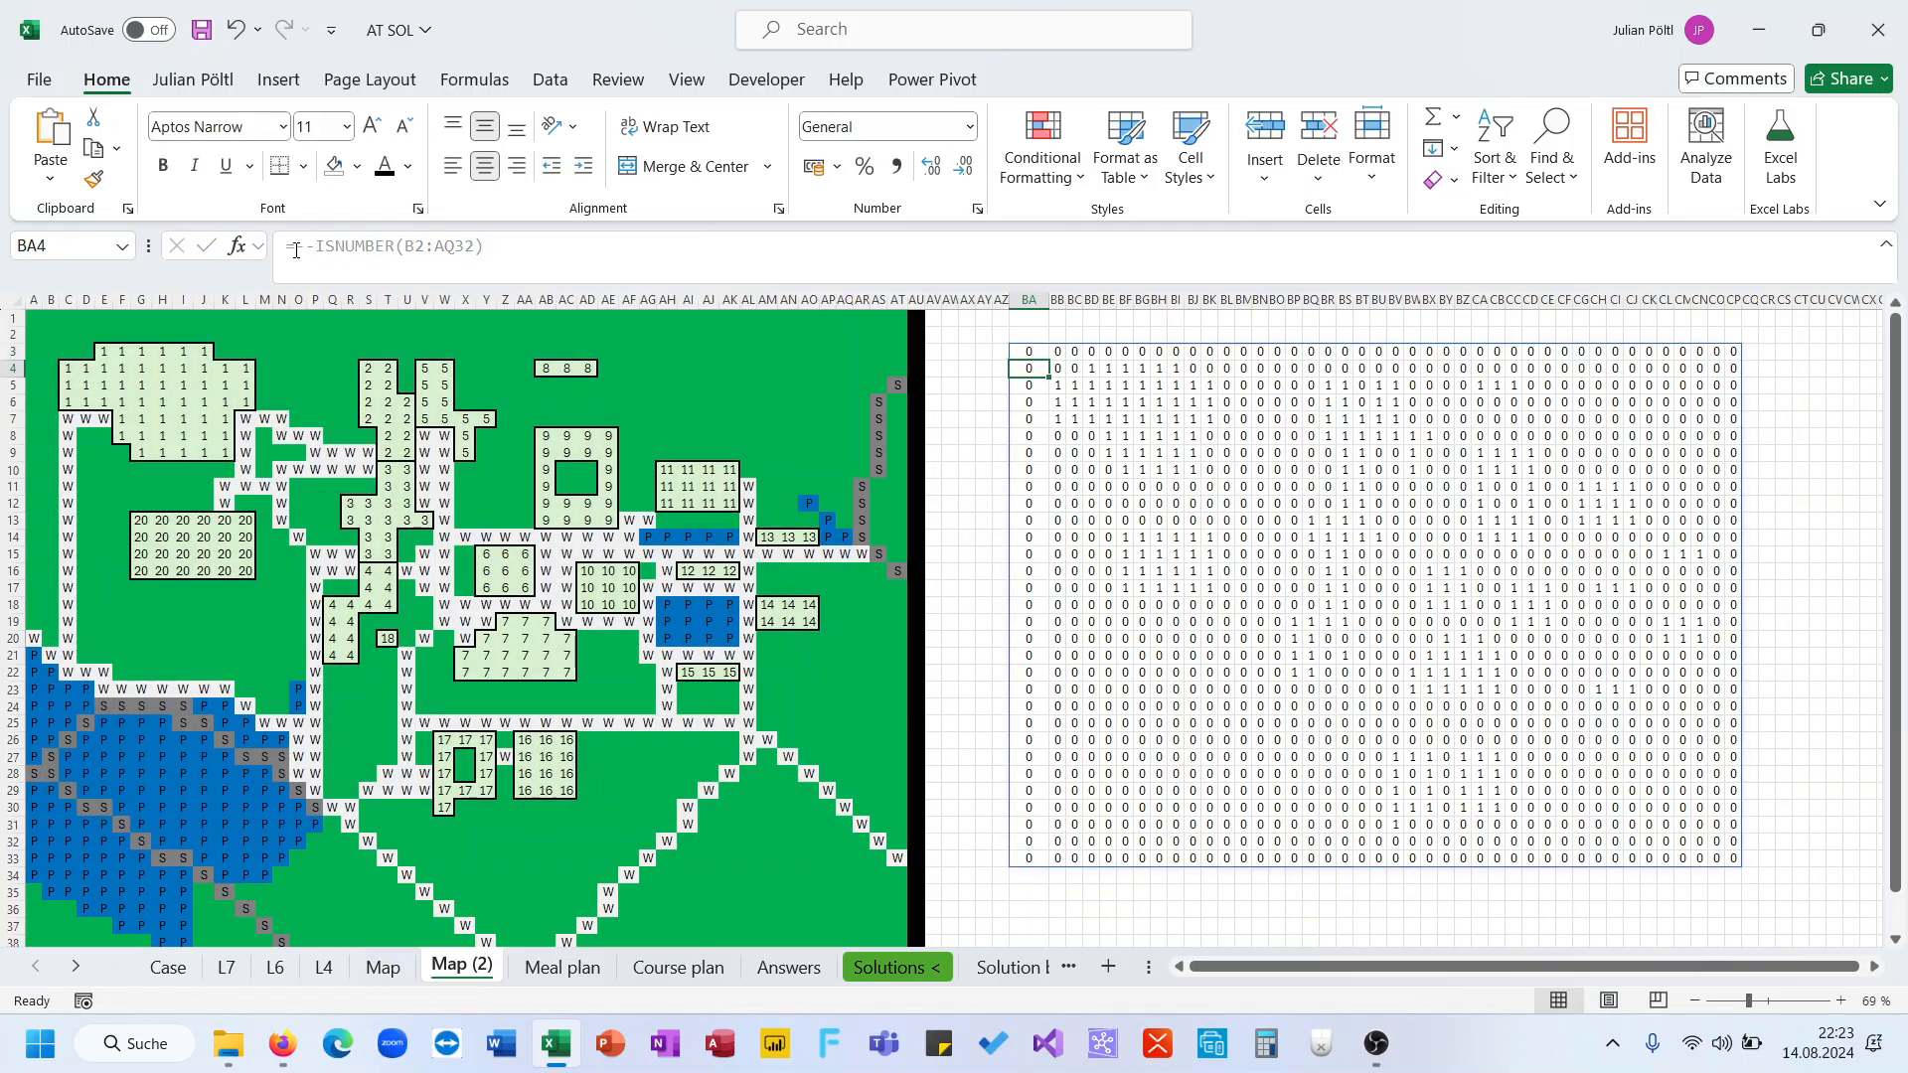
Wrap the BA3 formula in SUM to count the numbered map cells, and copy BA3
{"action": "left_click", "coordinate": [1313, 577]}
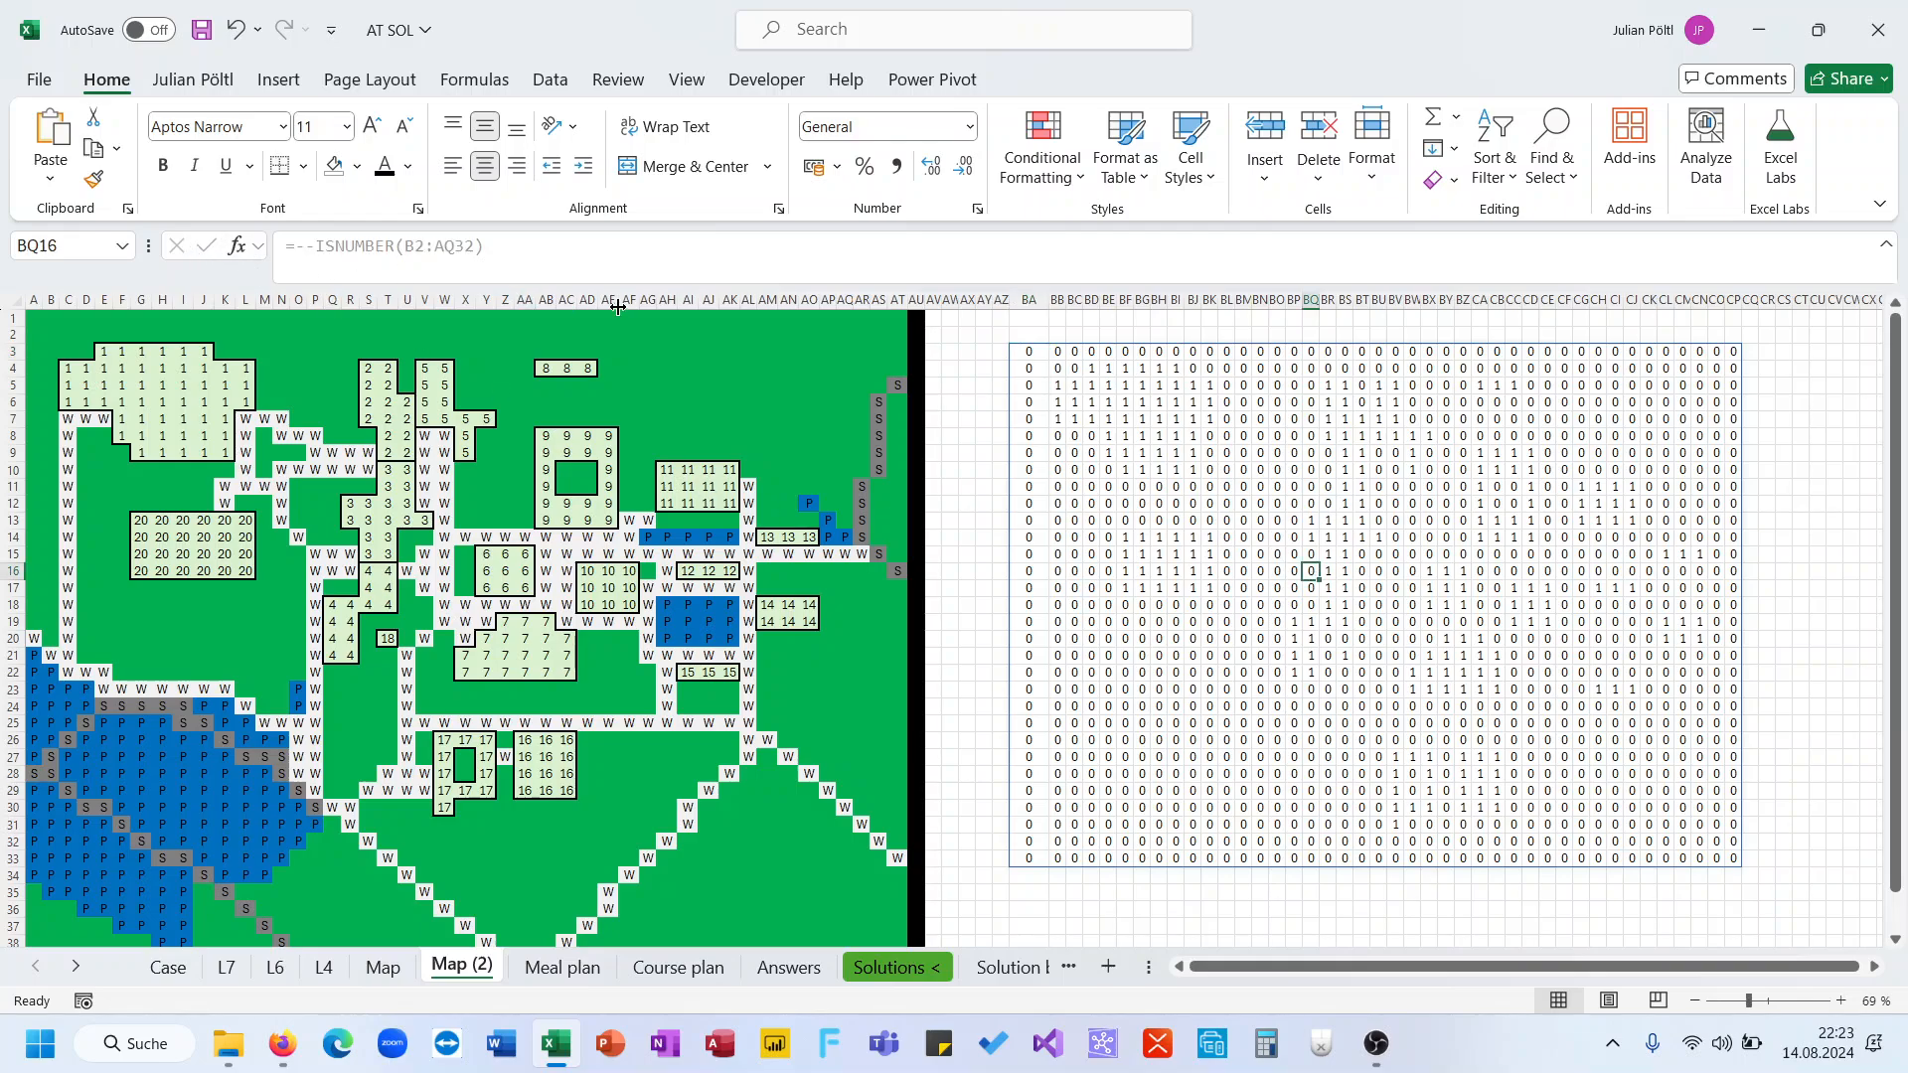
{"action": "key", "text": "ctrl+Up"}
{"action": "key", "text": "ctrl+Left"}
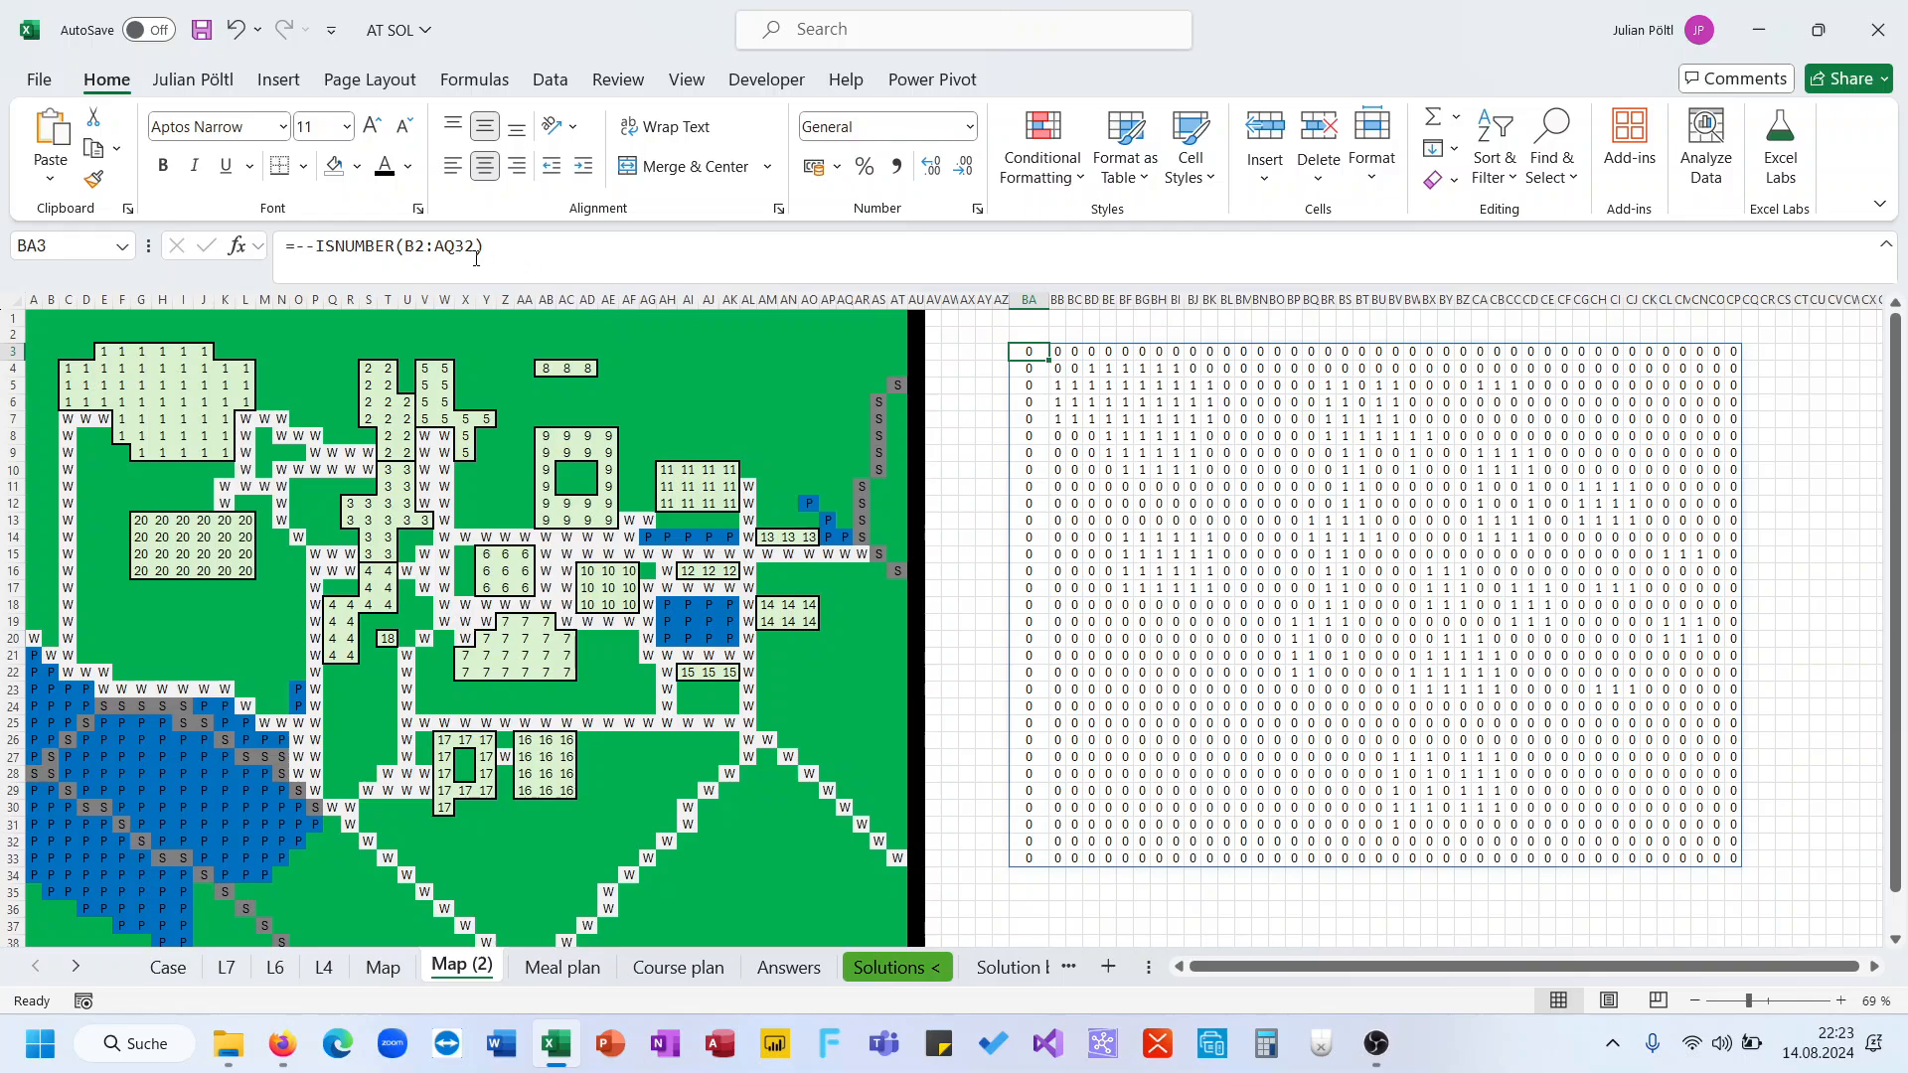
{"action": "left_click", "coordinate": [306, 245]}
{"action": "type", "text": "sum(-"}
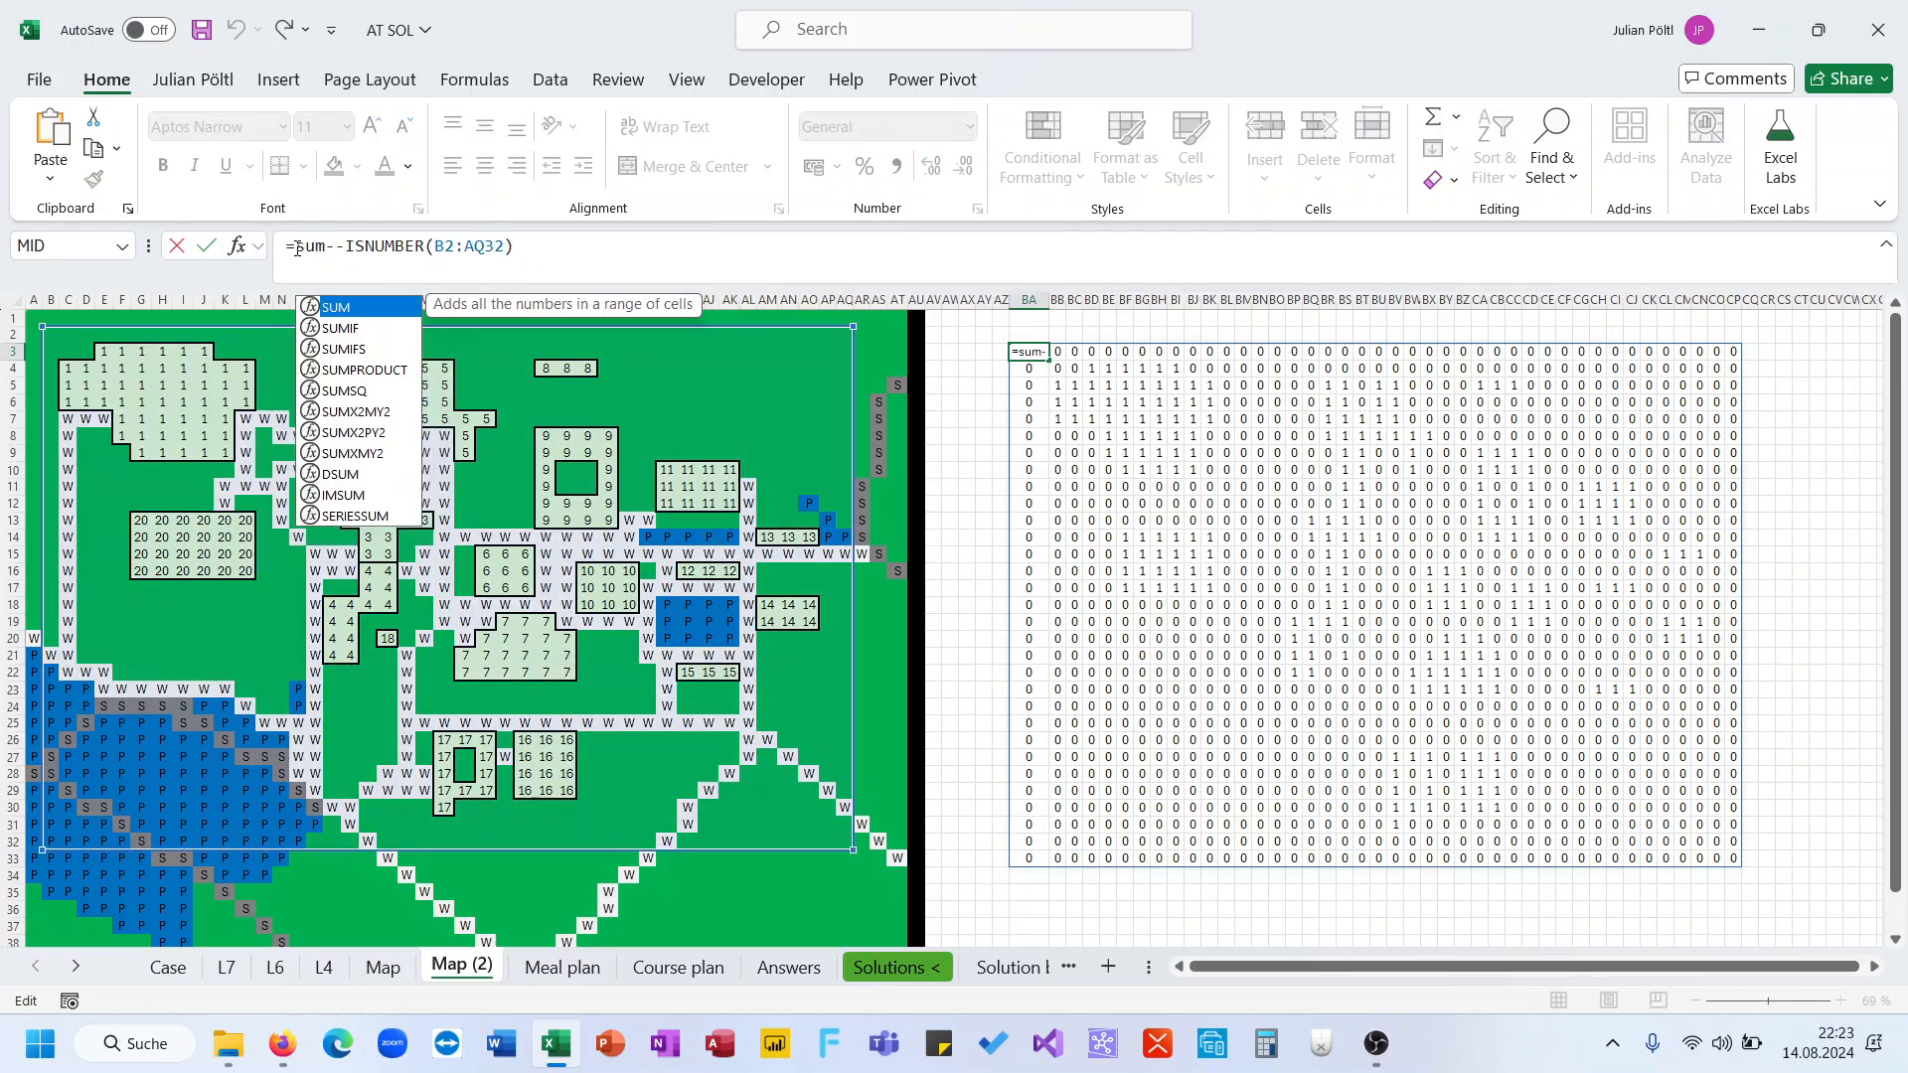
{"action": "type", "text": ")"}
{"action": "key", "text": "ctrl+Return"}
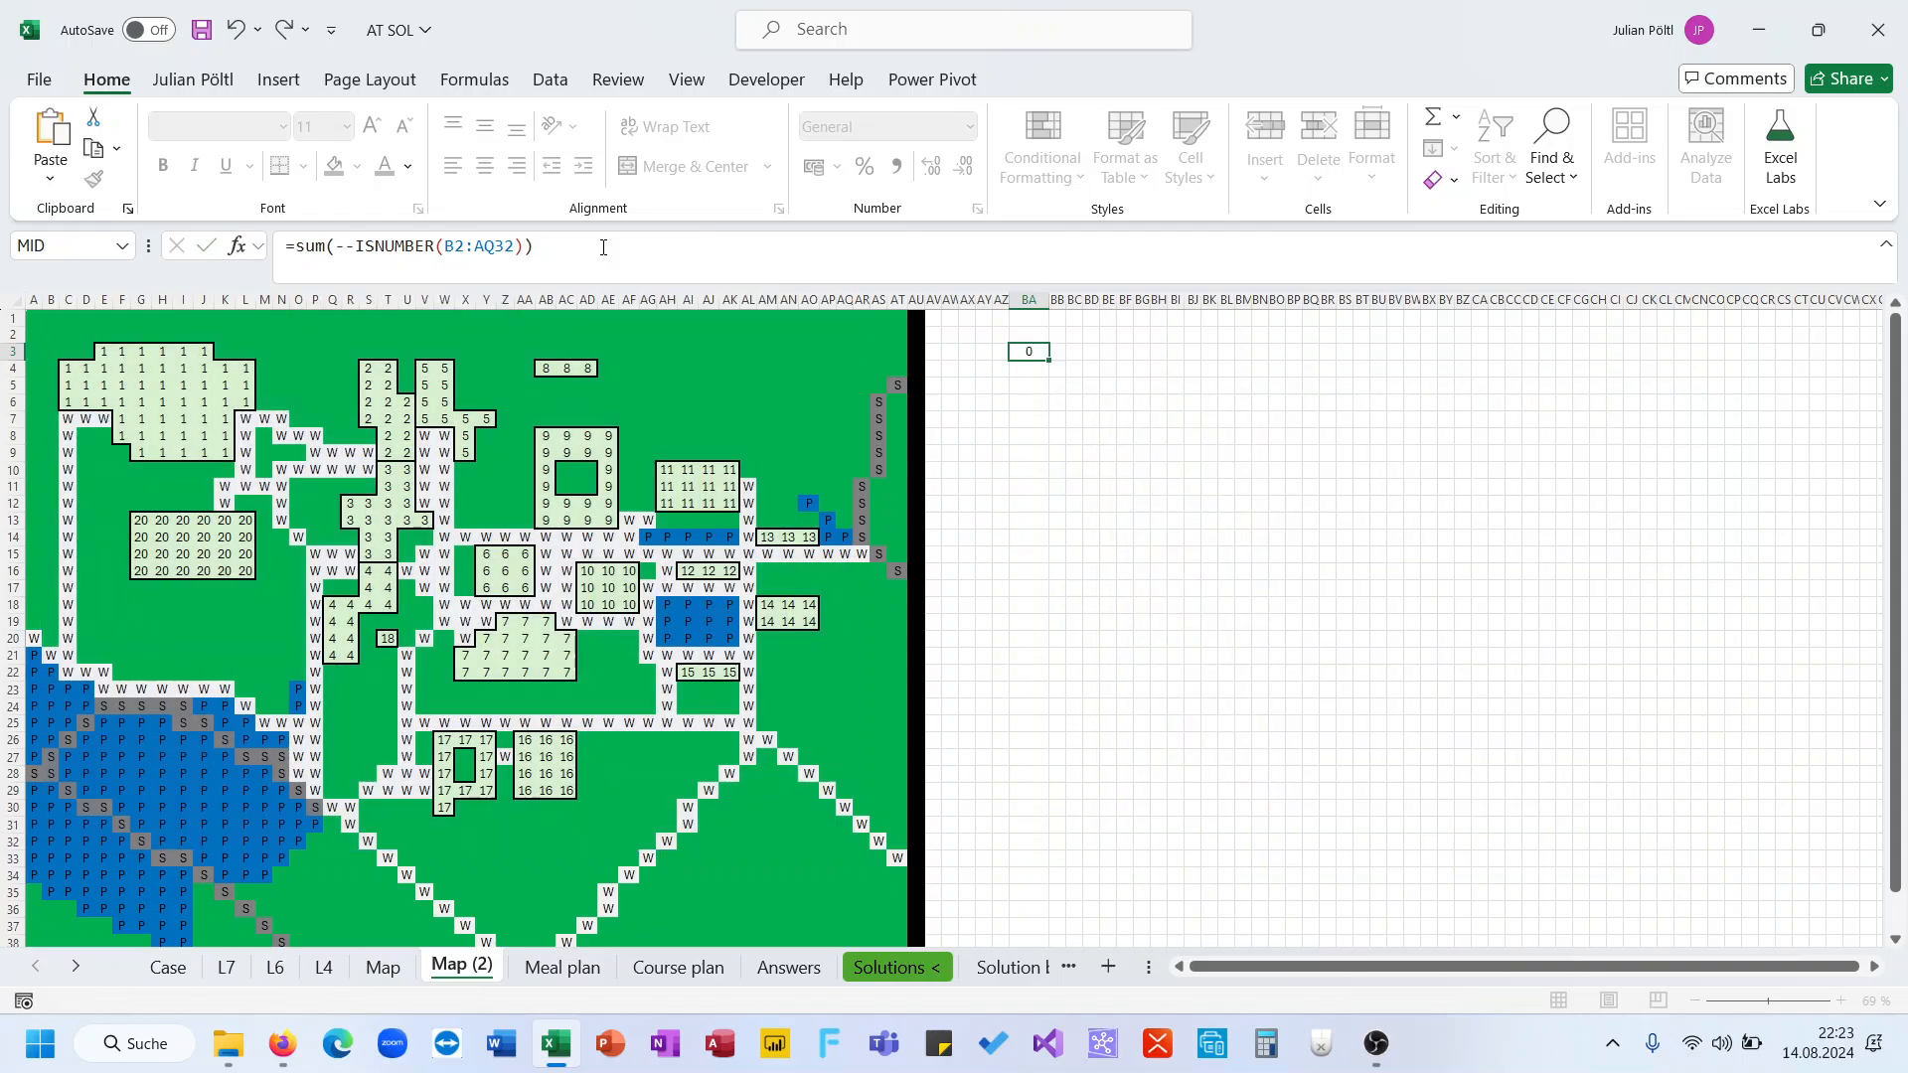
{"action": "key", "text": "ctrl+c"}
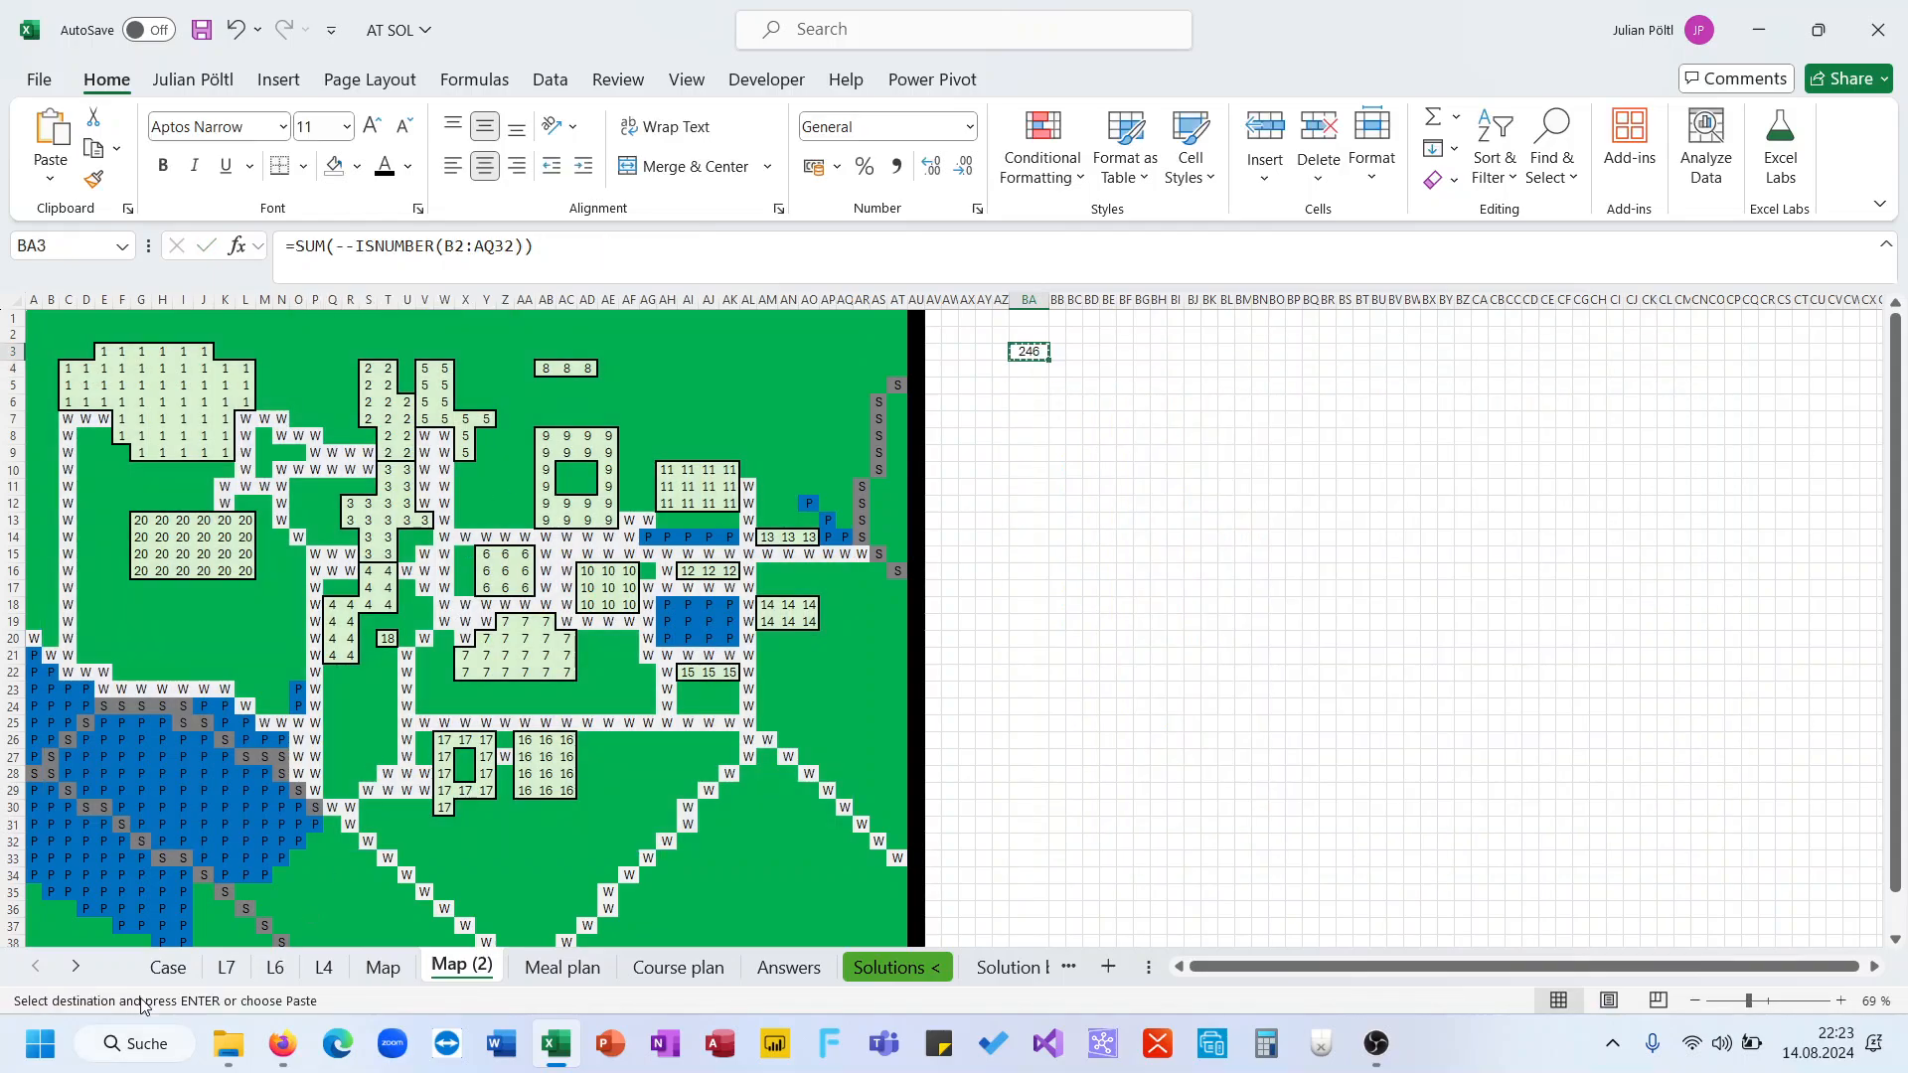
{"action": "left_click", "coordinate": [165, 967]}
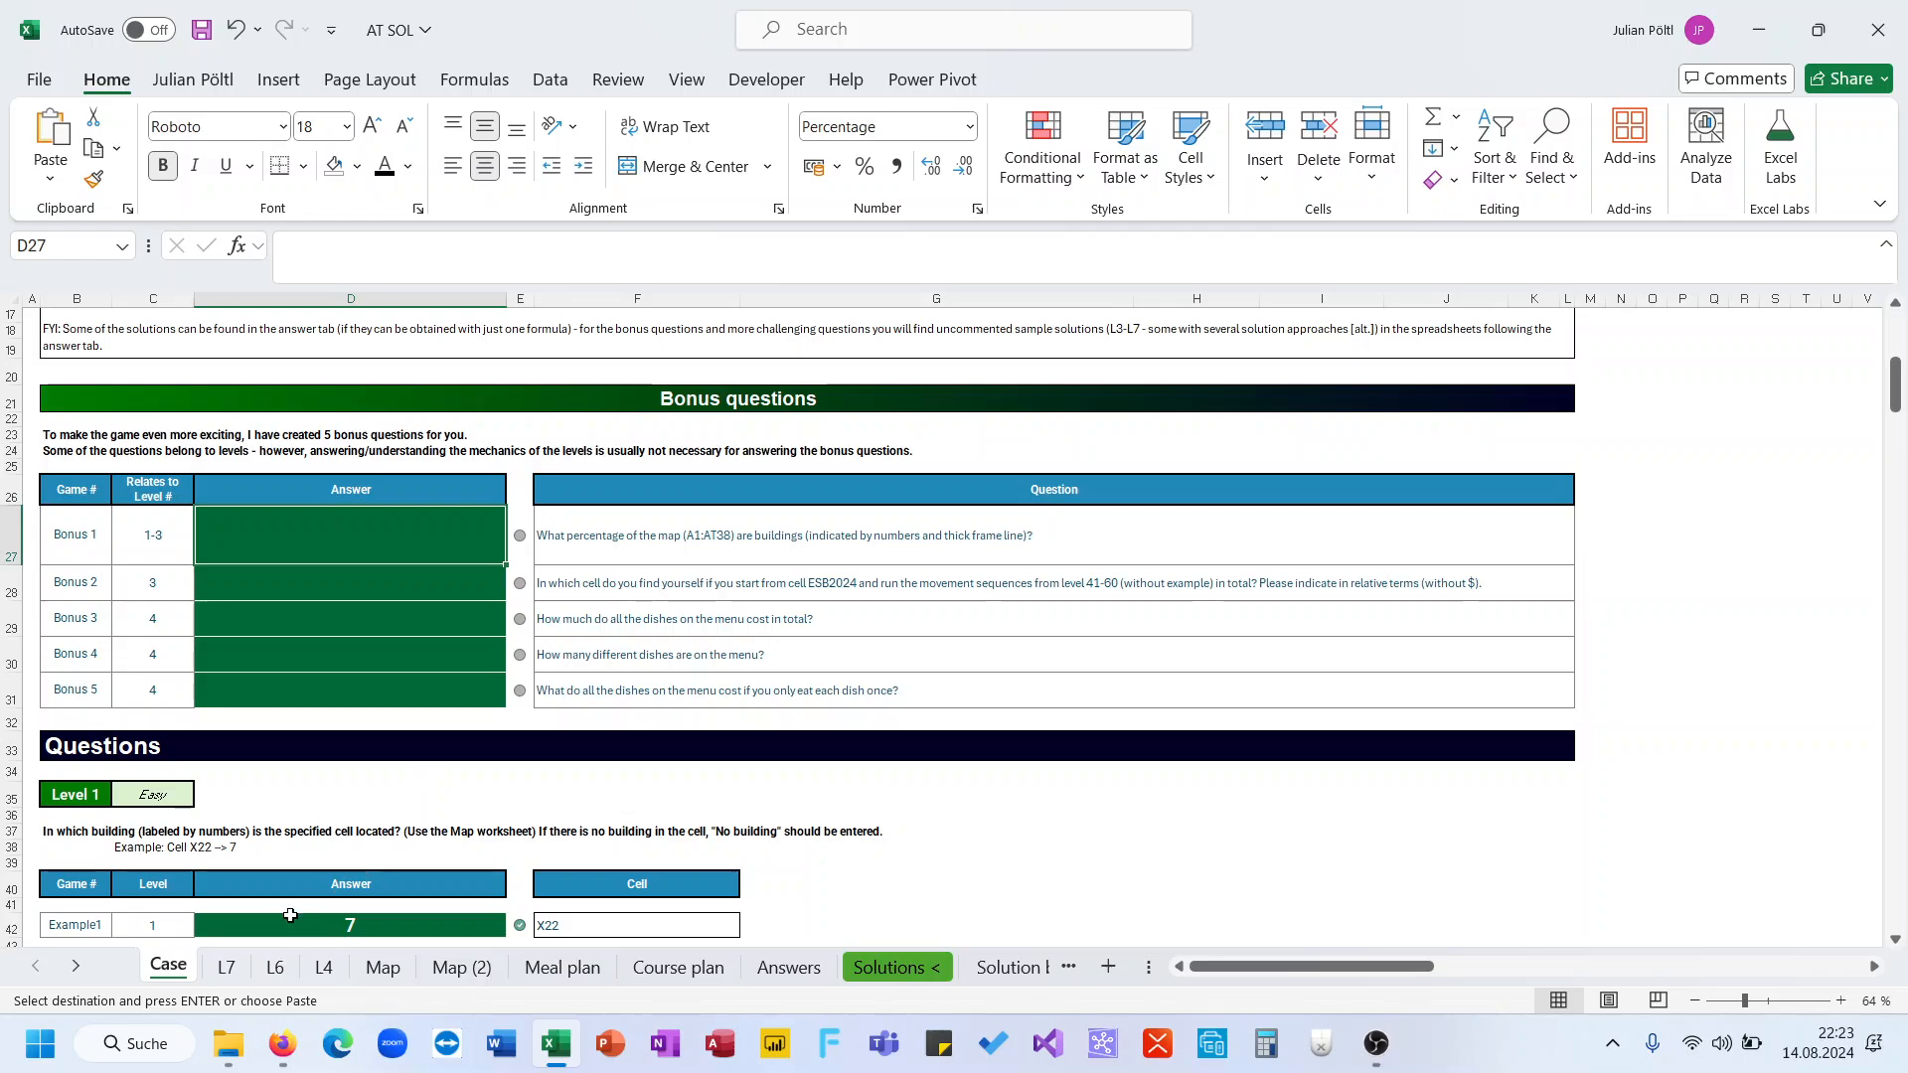
{"action": "left_click", "coordinate": [220, 971]}
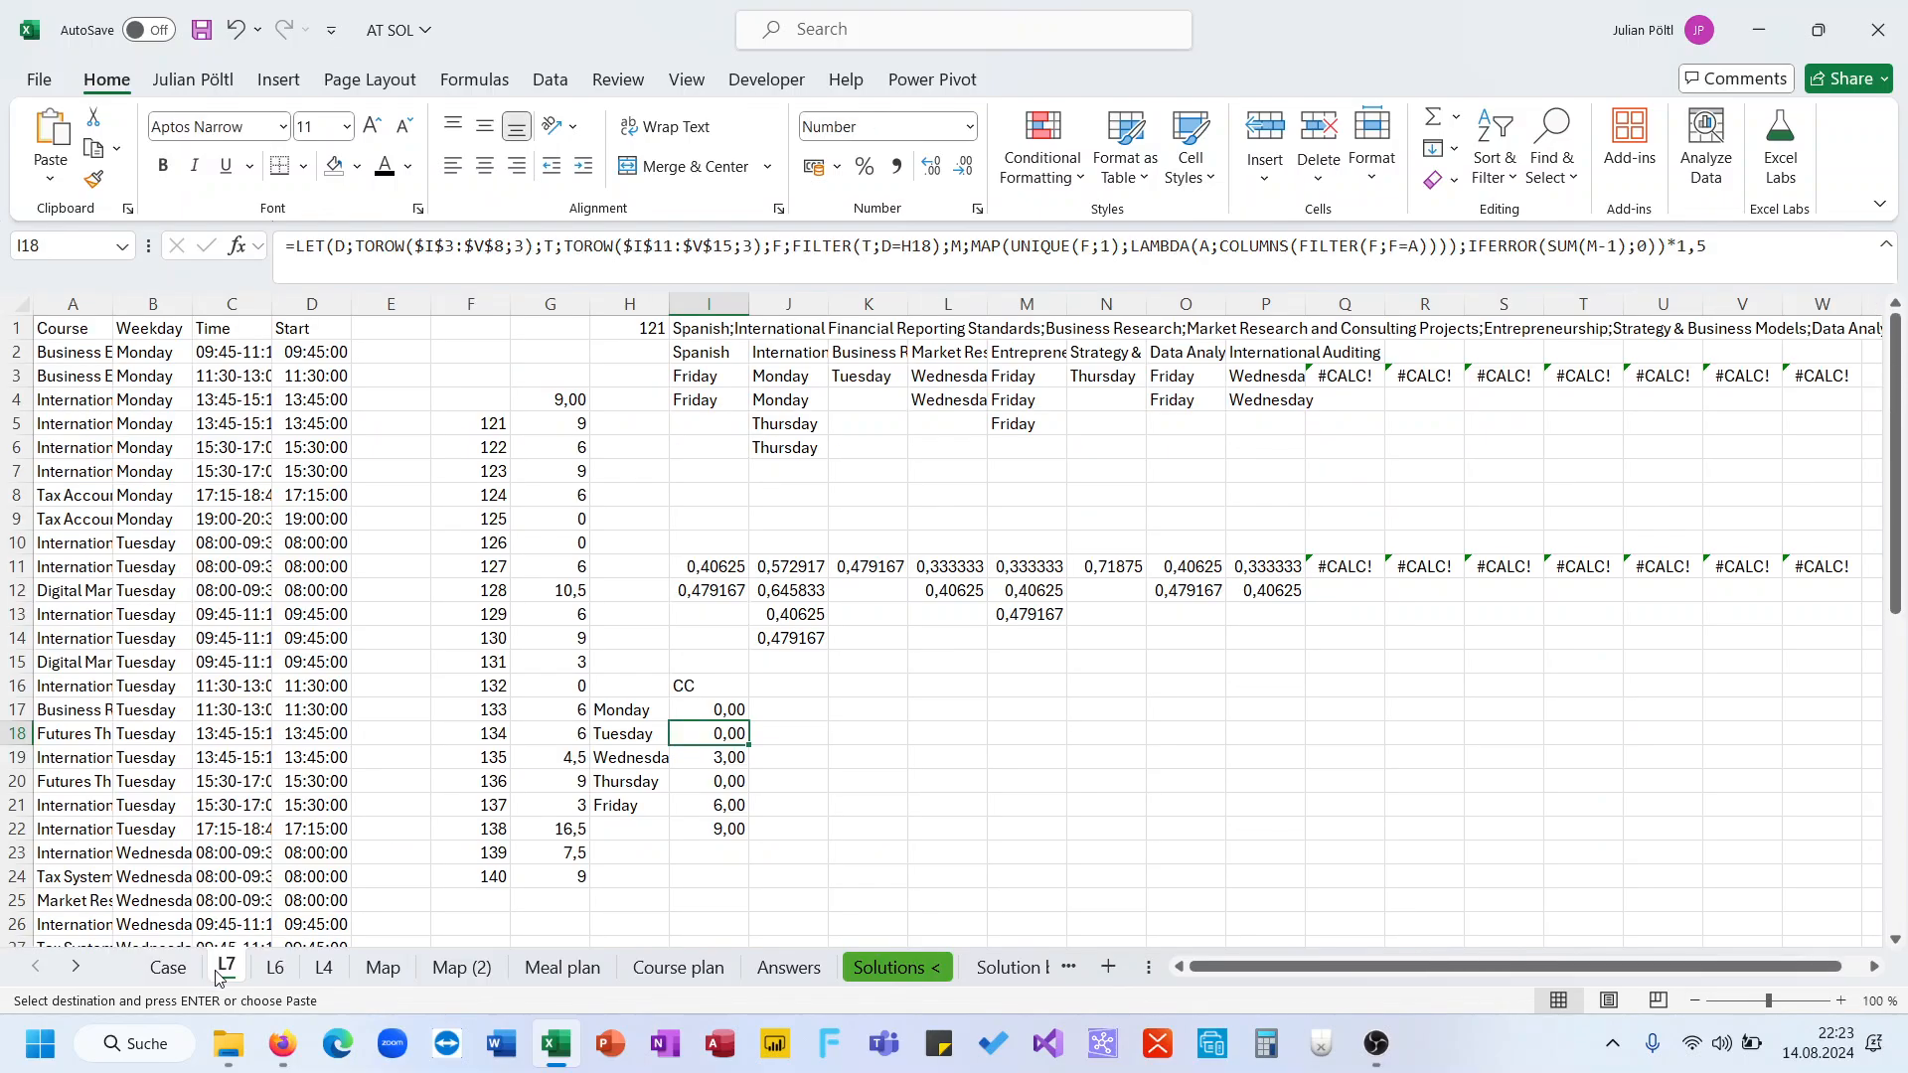
{"action": "left_click", "coordinate": [460, 967]}
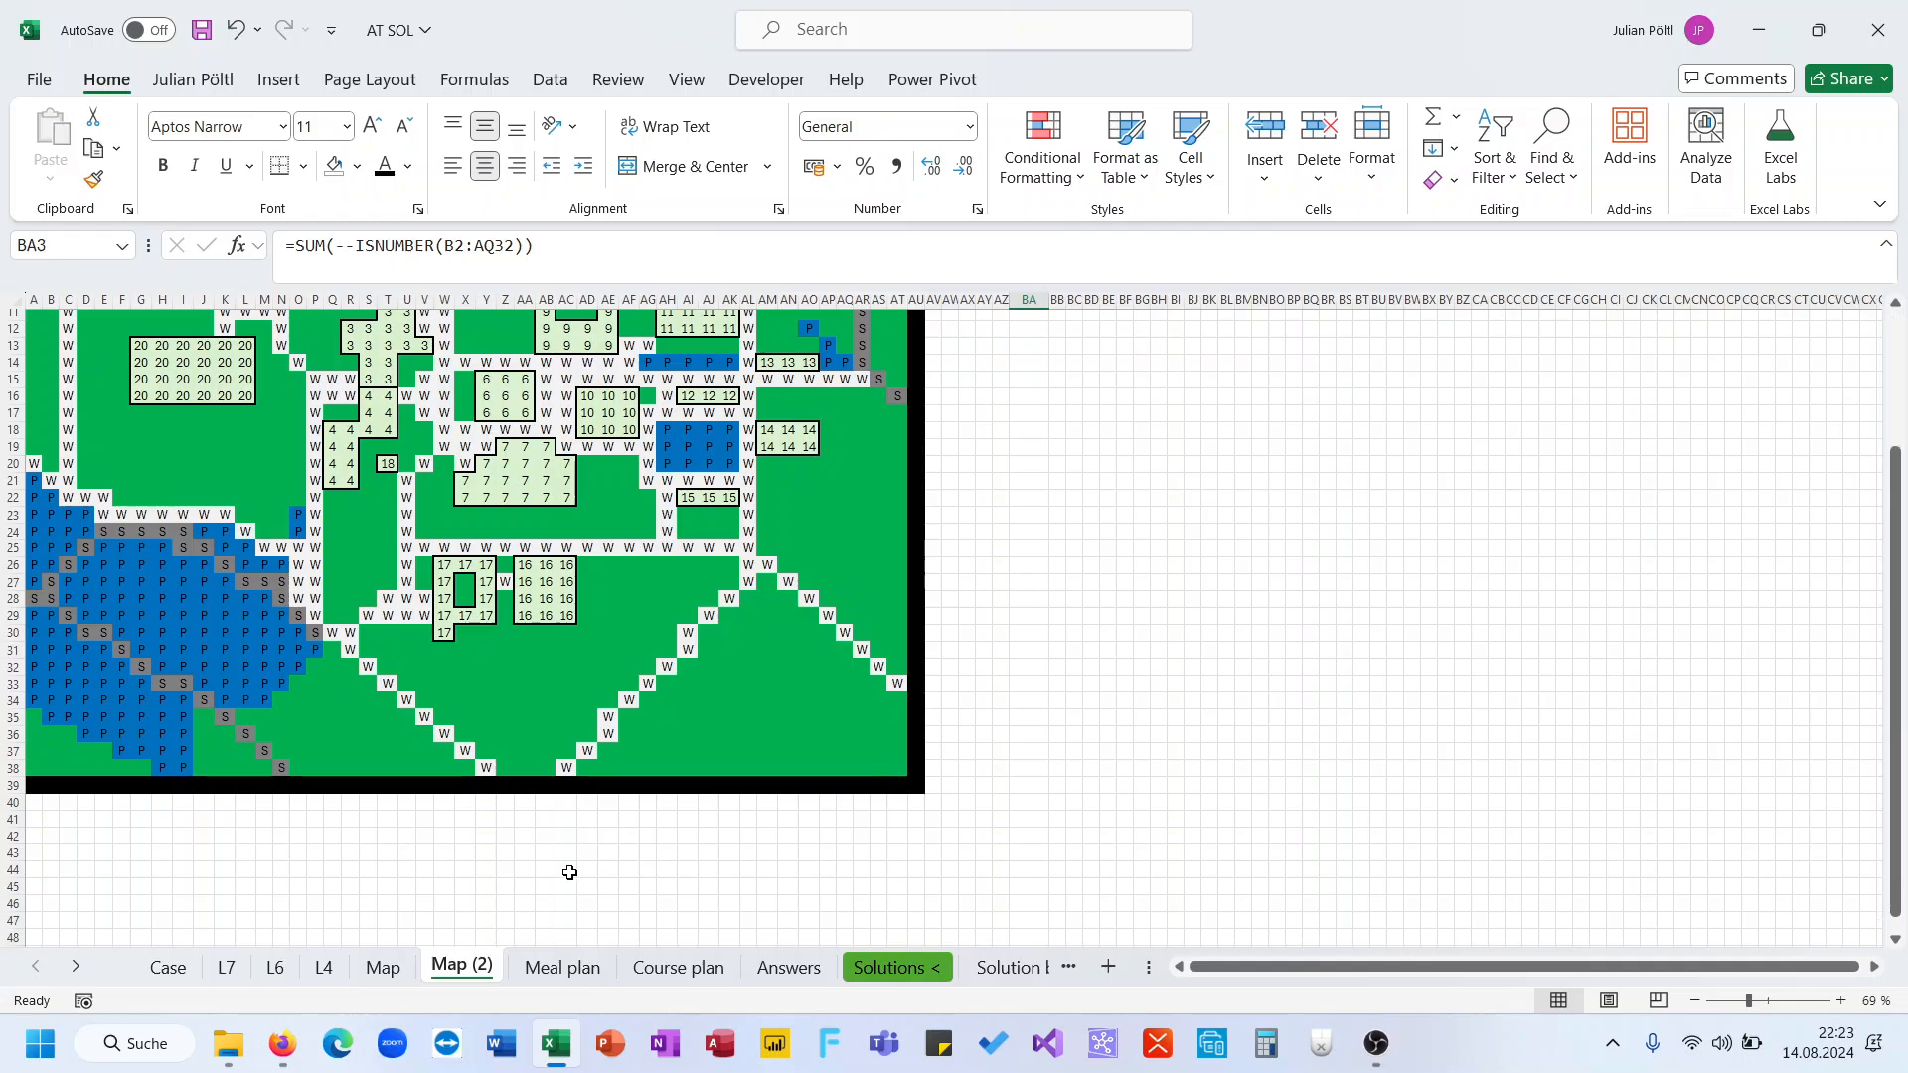
{"action": "left_click", "coordinate": [170, 970]}
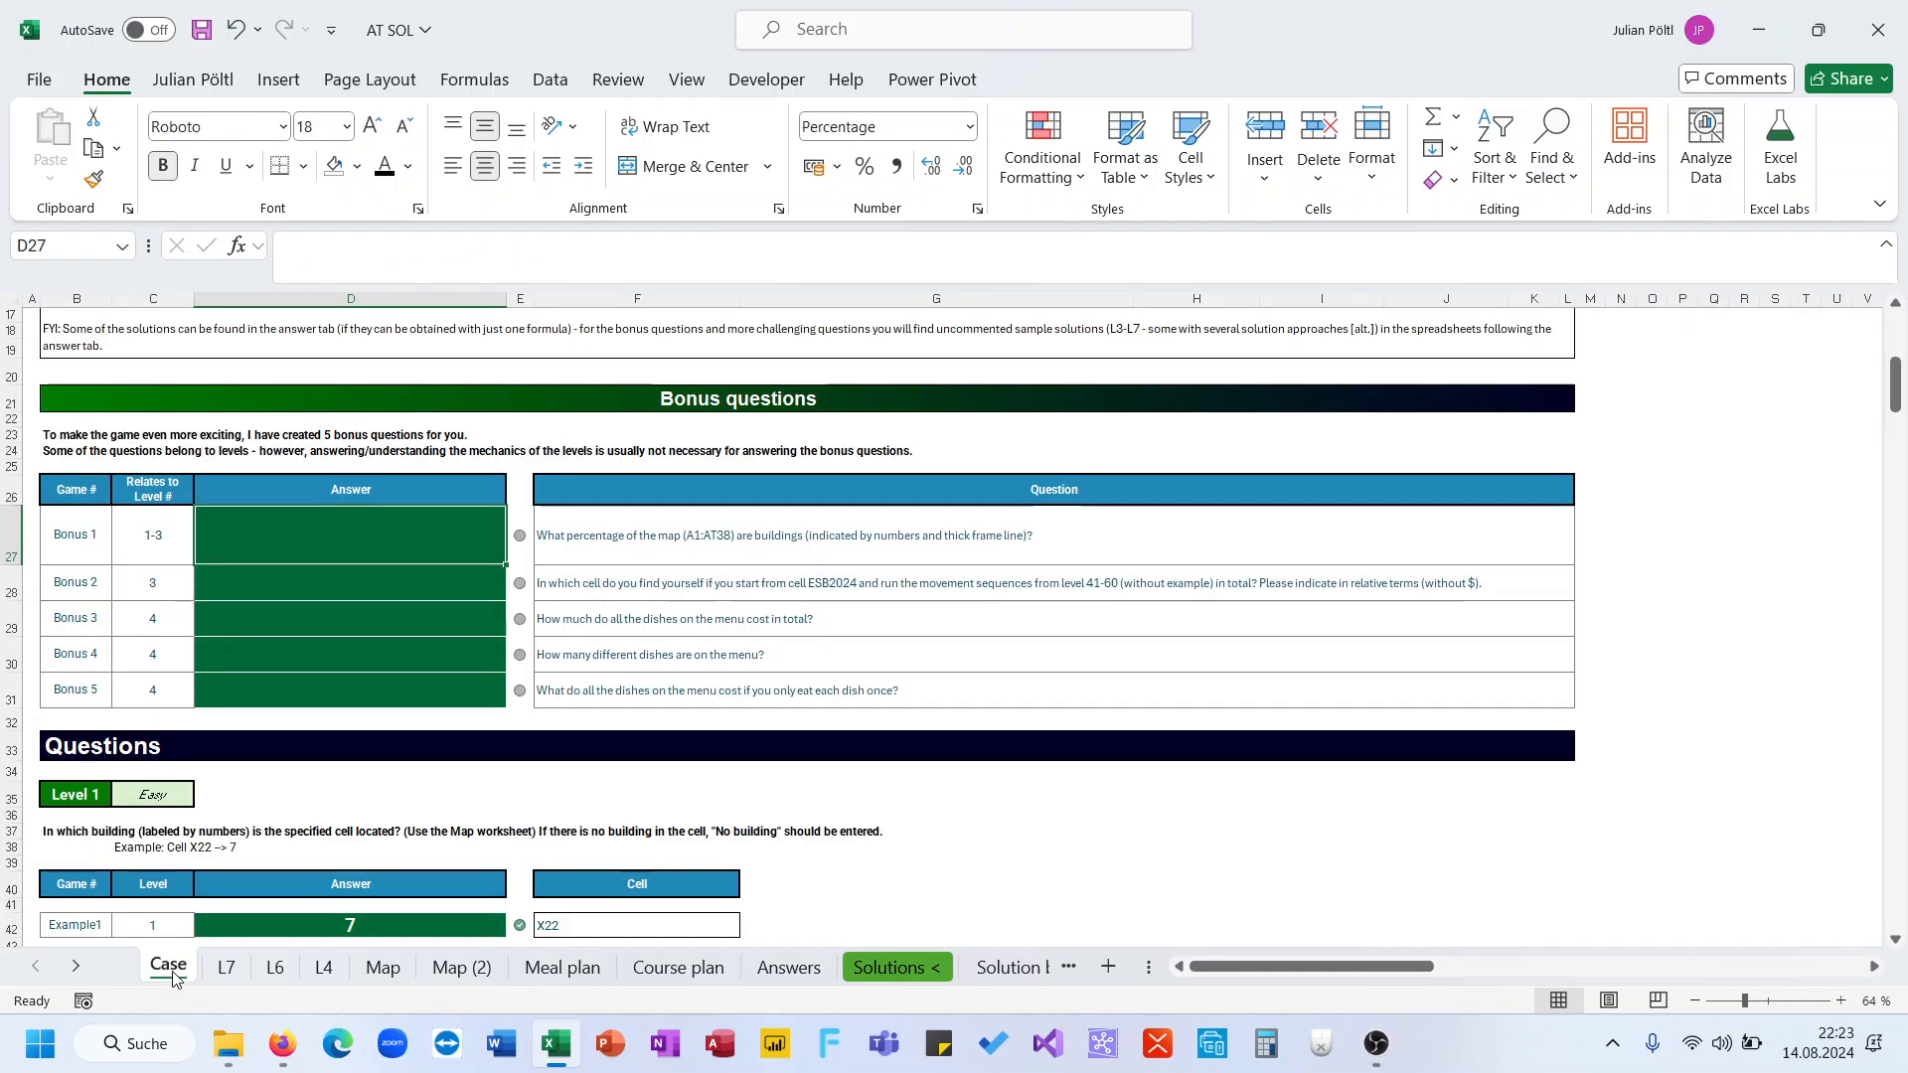
{"action": "left_click", "coordinate": [225, 970]}
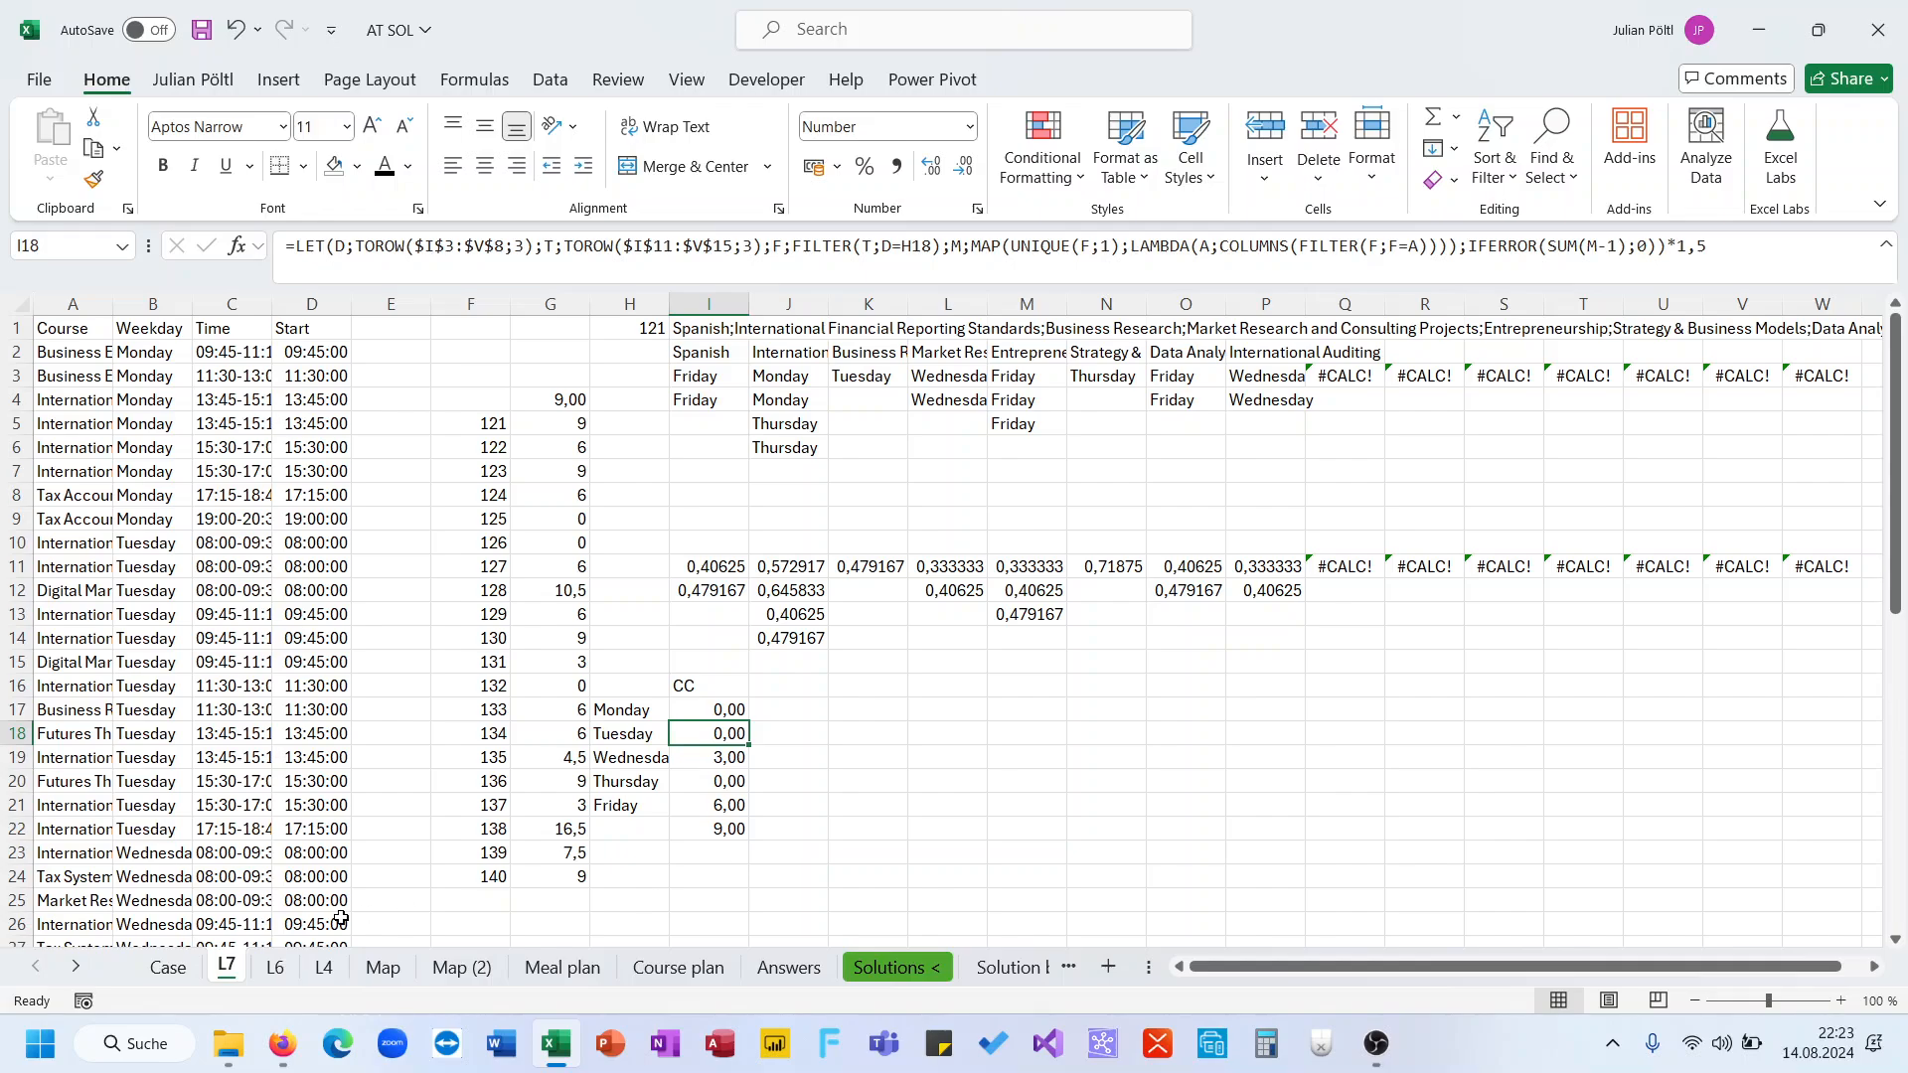
{"action": "left_click", "coordinate": [455, 969]}
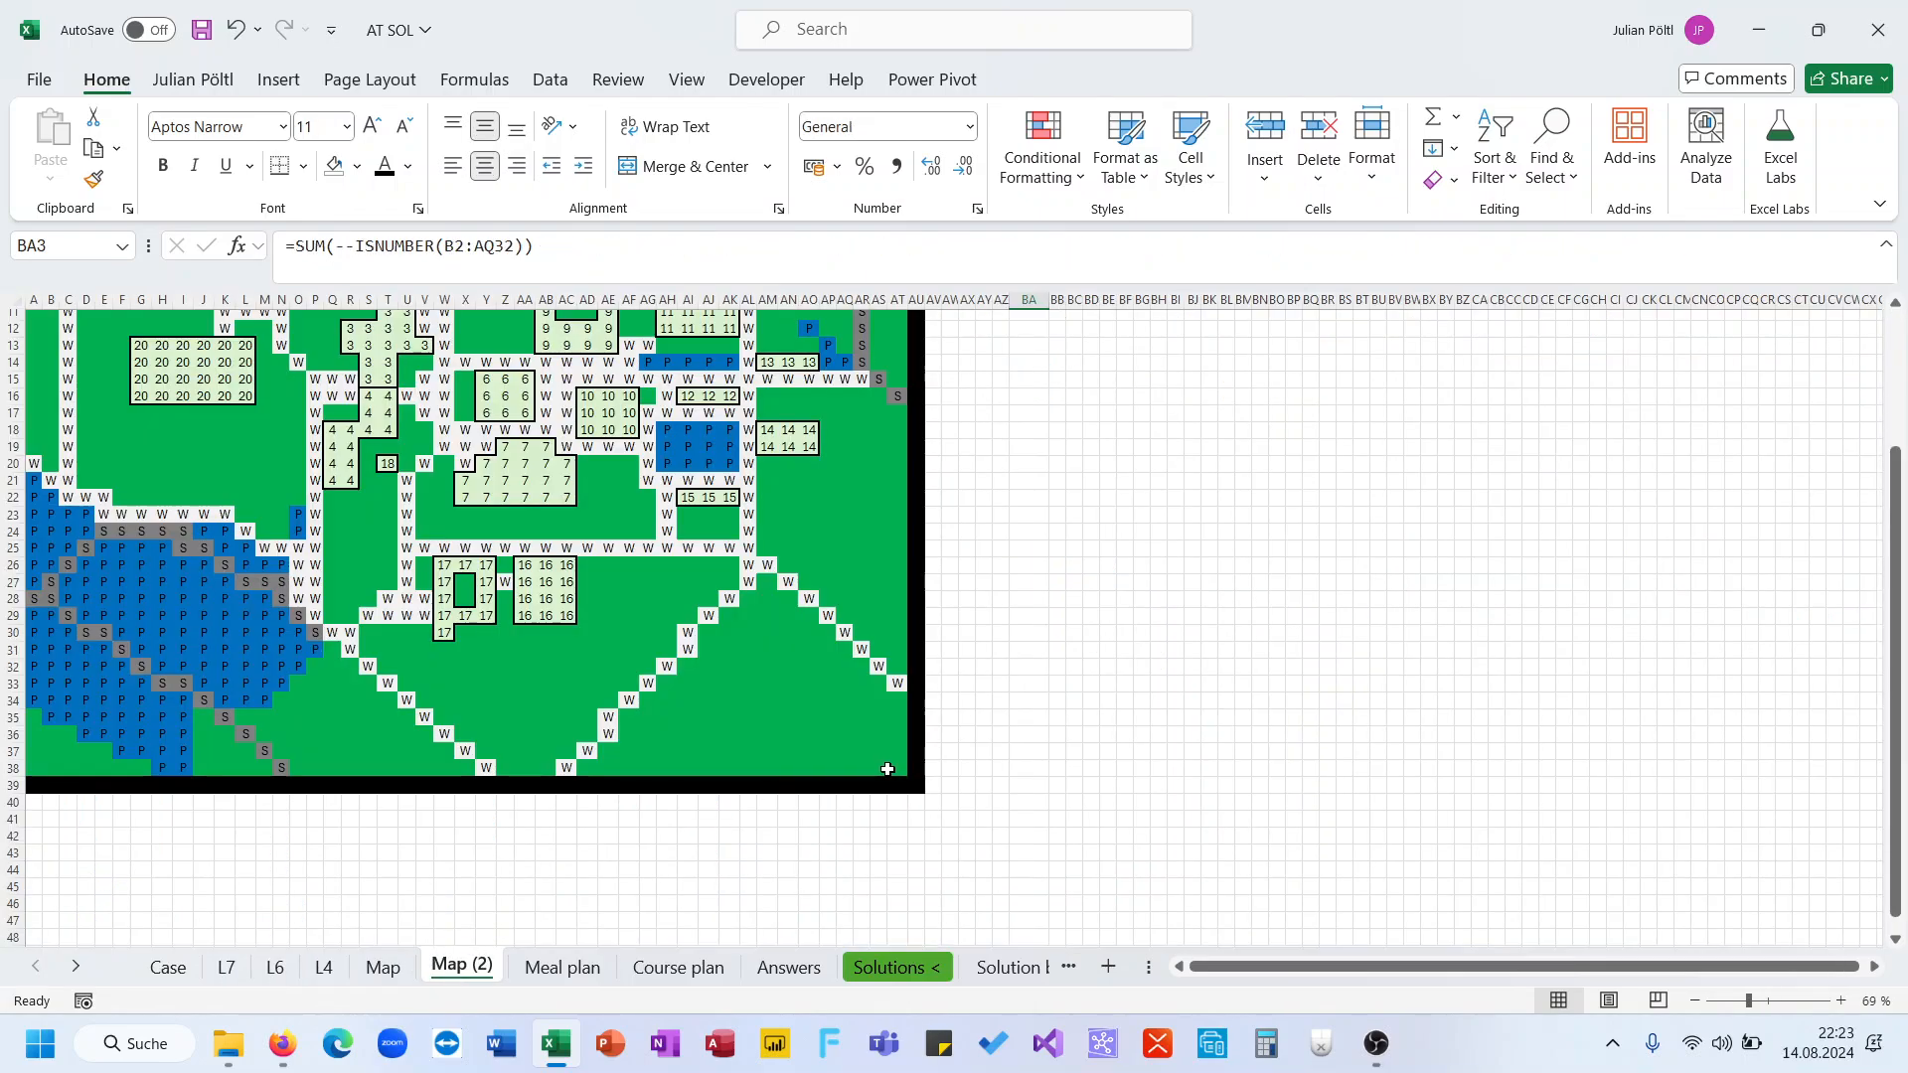
Select the entire map area A1:AT38 to check its total number of cells
{"action": "left_click", "coordinate": [898, 771]}
{"action": "key", "text": "ctrl+shift+Down"}
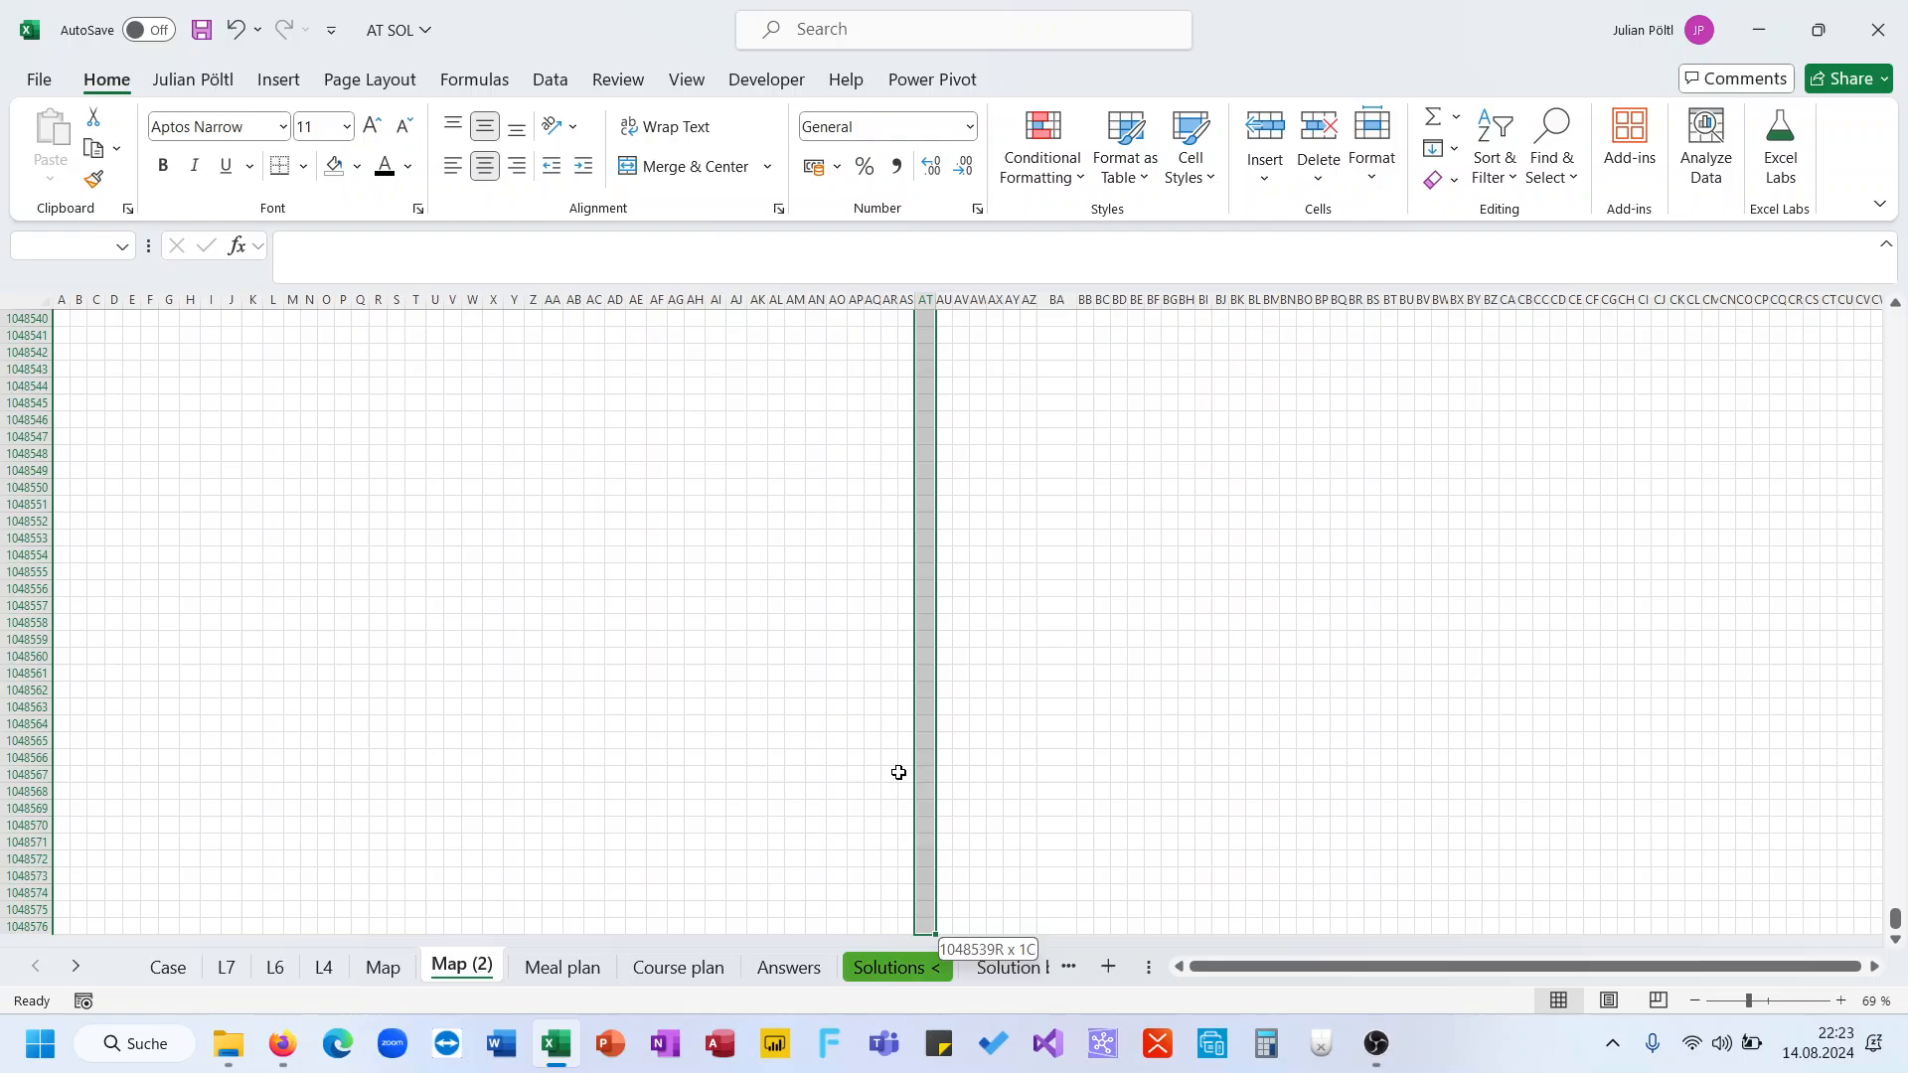
{"action": "key", "text": "ctrl+shift+Up"}
{"action": "key", "text": "ctrl+shift+Up"}
{"action": "key", "text": "ctrl+shift+Up"}
{"action": "key", "text": "ctrl+shift+Up"}
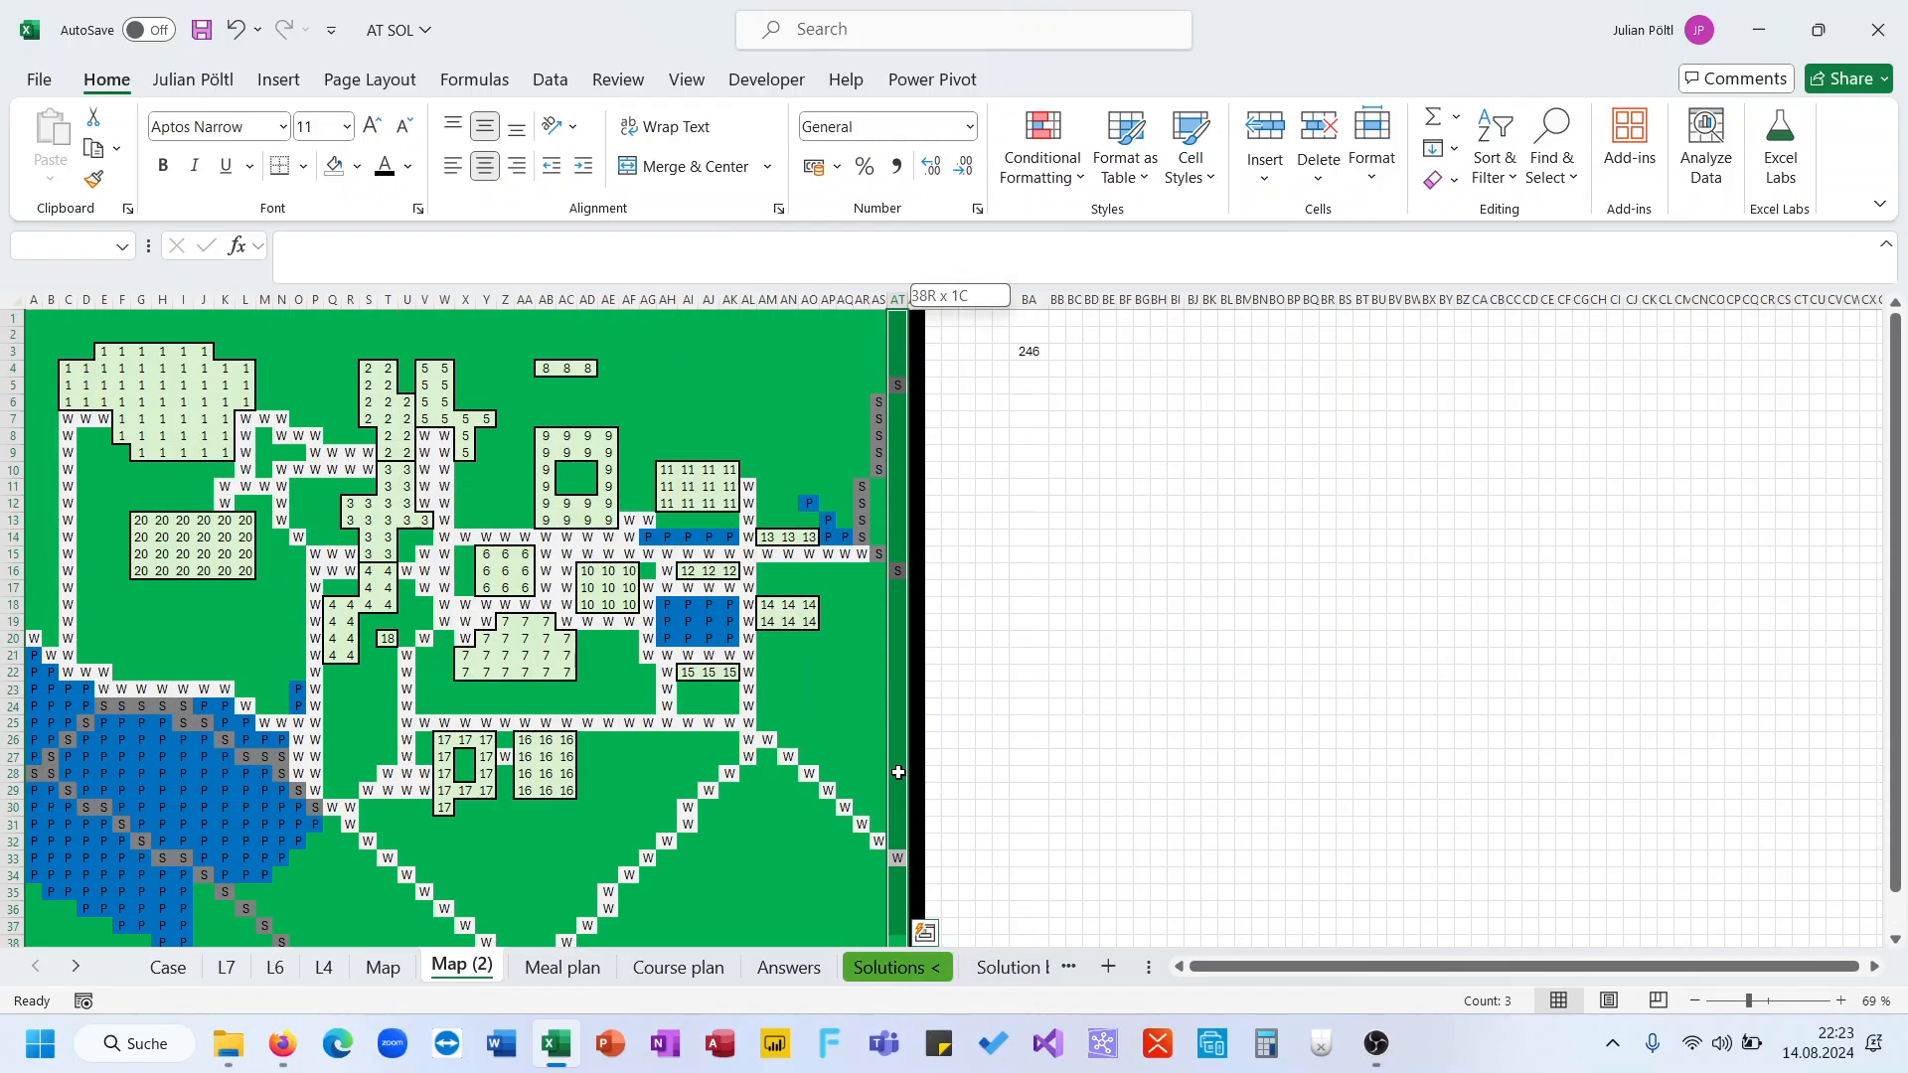
{"action": "key", "text": "ctrl+shift+Left"}
{"action": "key", "text": "ctrl+shift+Left"}
{"action": "key", "text": "ctrl+shift+Left"}
{"action": "key", "text": "ctrl+shift+Left"}
{"action": "key", "text": "ctrl+shift+Left"}
{"action": "key", "text": "ctrl+shift+Left"}
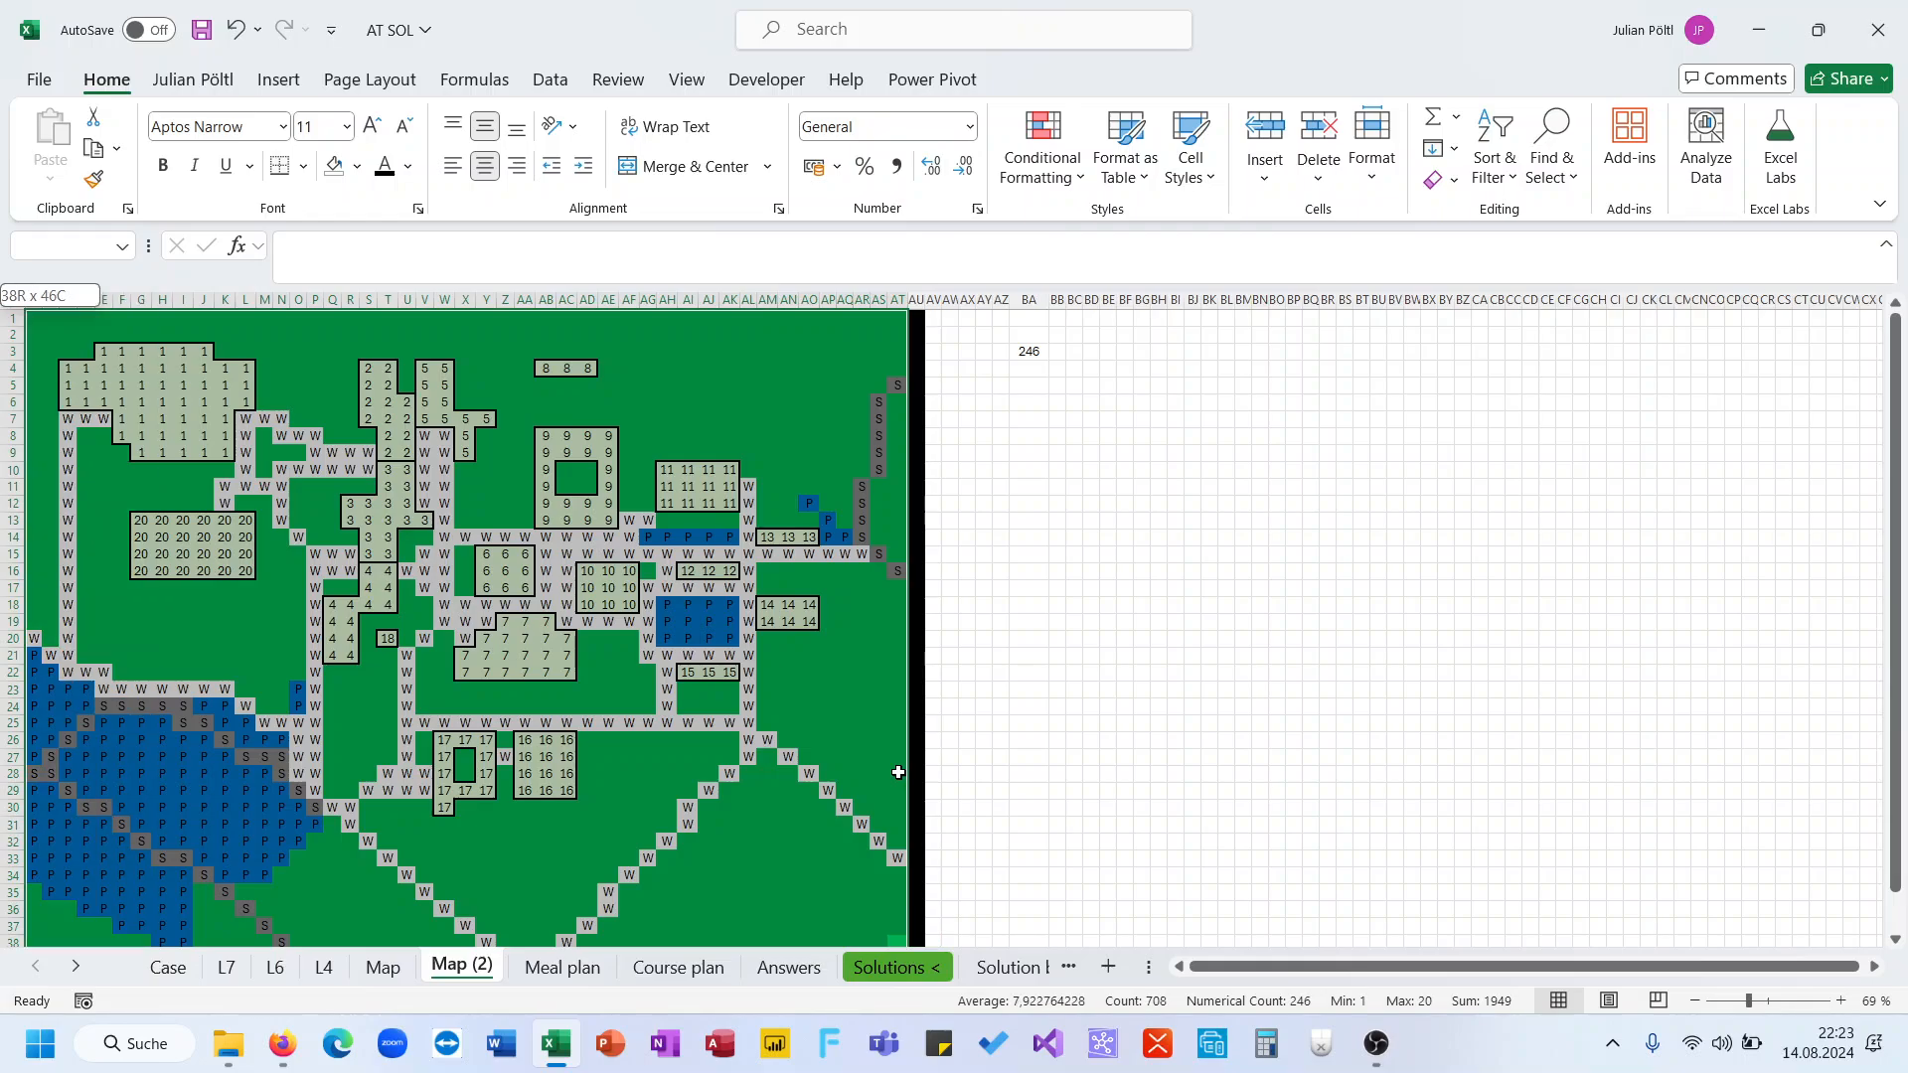
Enter =38*46 in BA5 to compute the total number of cells in the map area
{"action": "scroll", "coordinate": [975, 666], "scroll_direction": "down", "scroll_amount": 3}
{"action": "scroll", "coordinate": [975, 667], "scroll_direction": "up", "scroll_amount": 3}
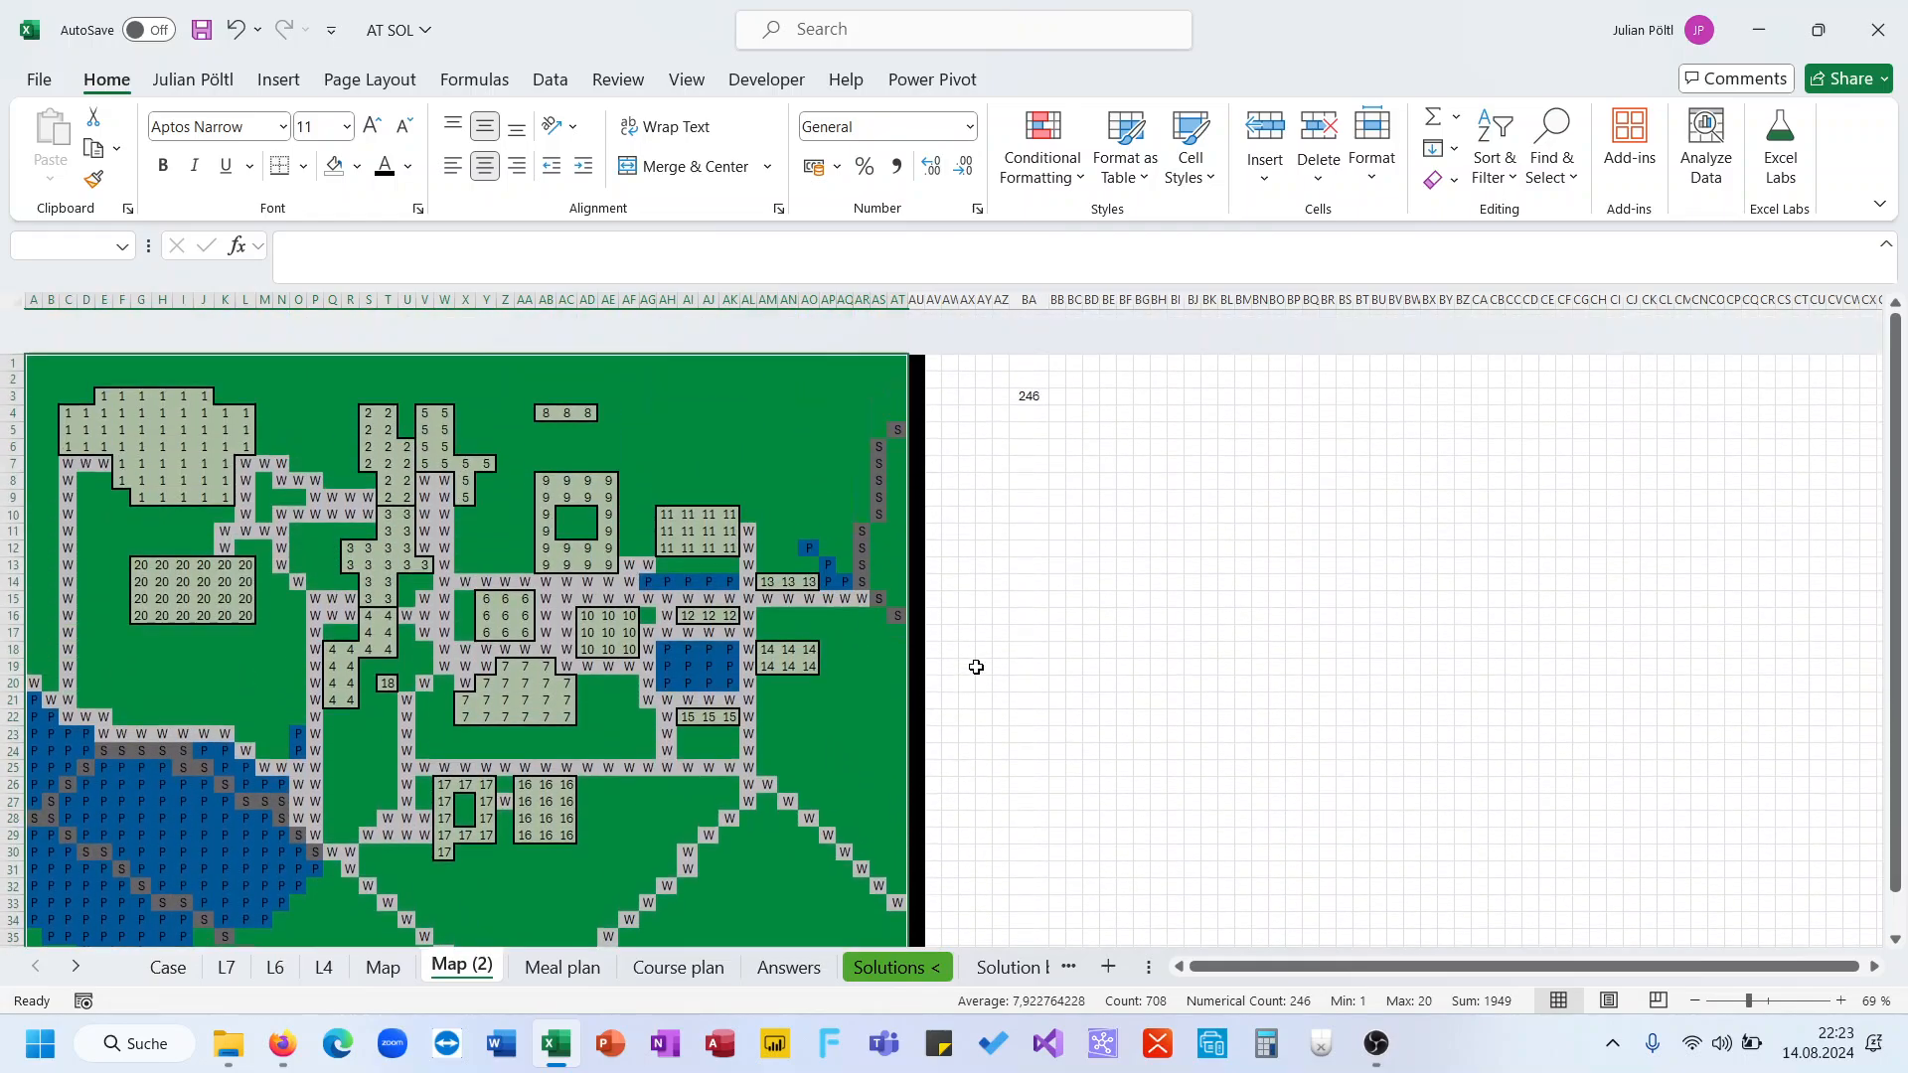
{"action": "left_click", "coordinate": [1030, 389]}
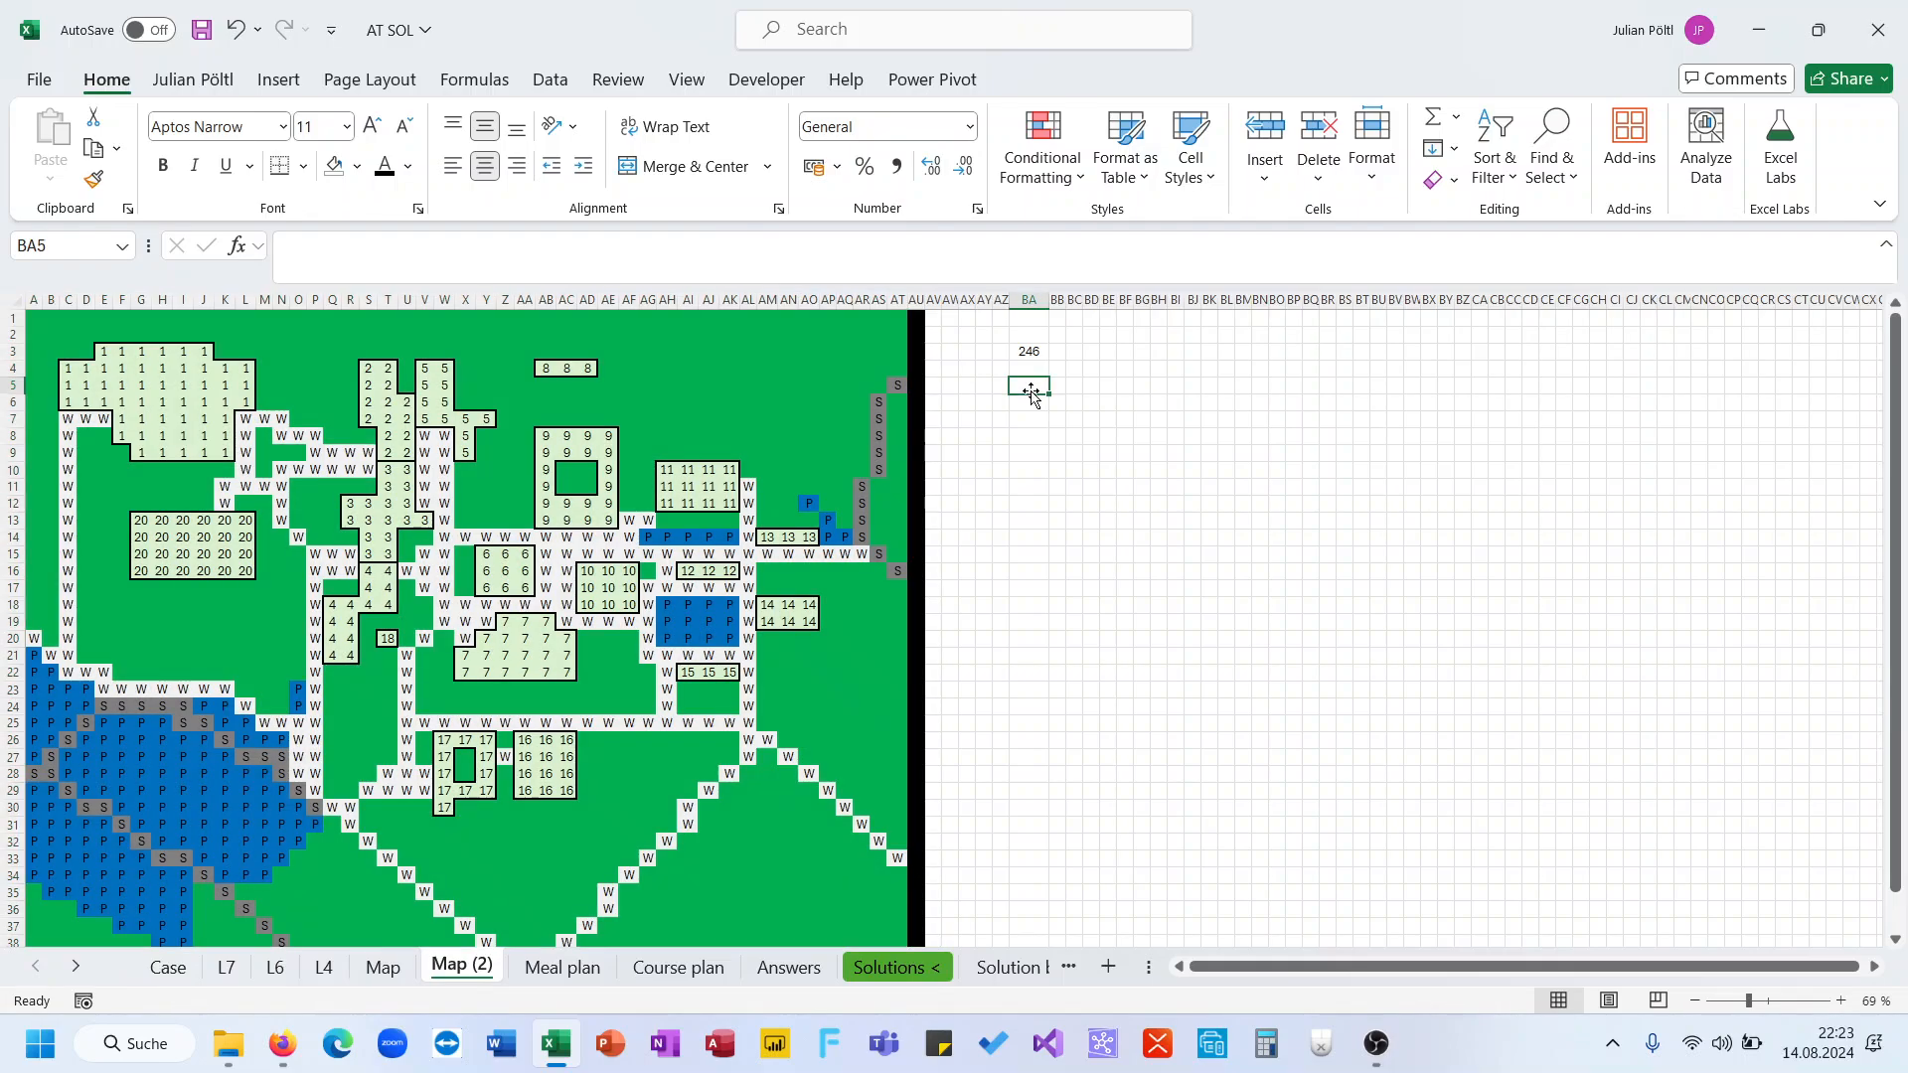
{"action": "type", "text": "=38*4"}
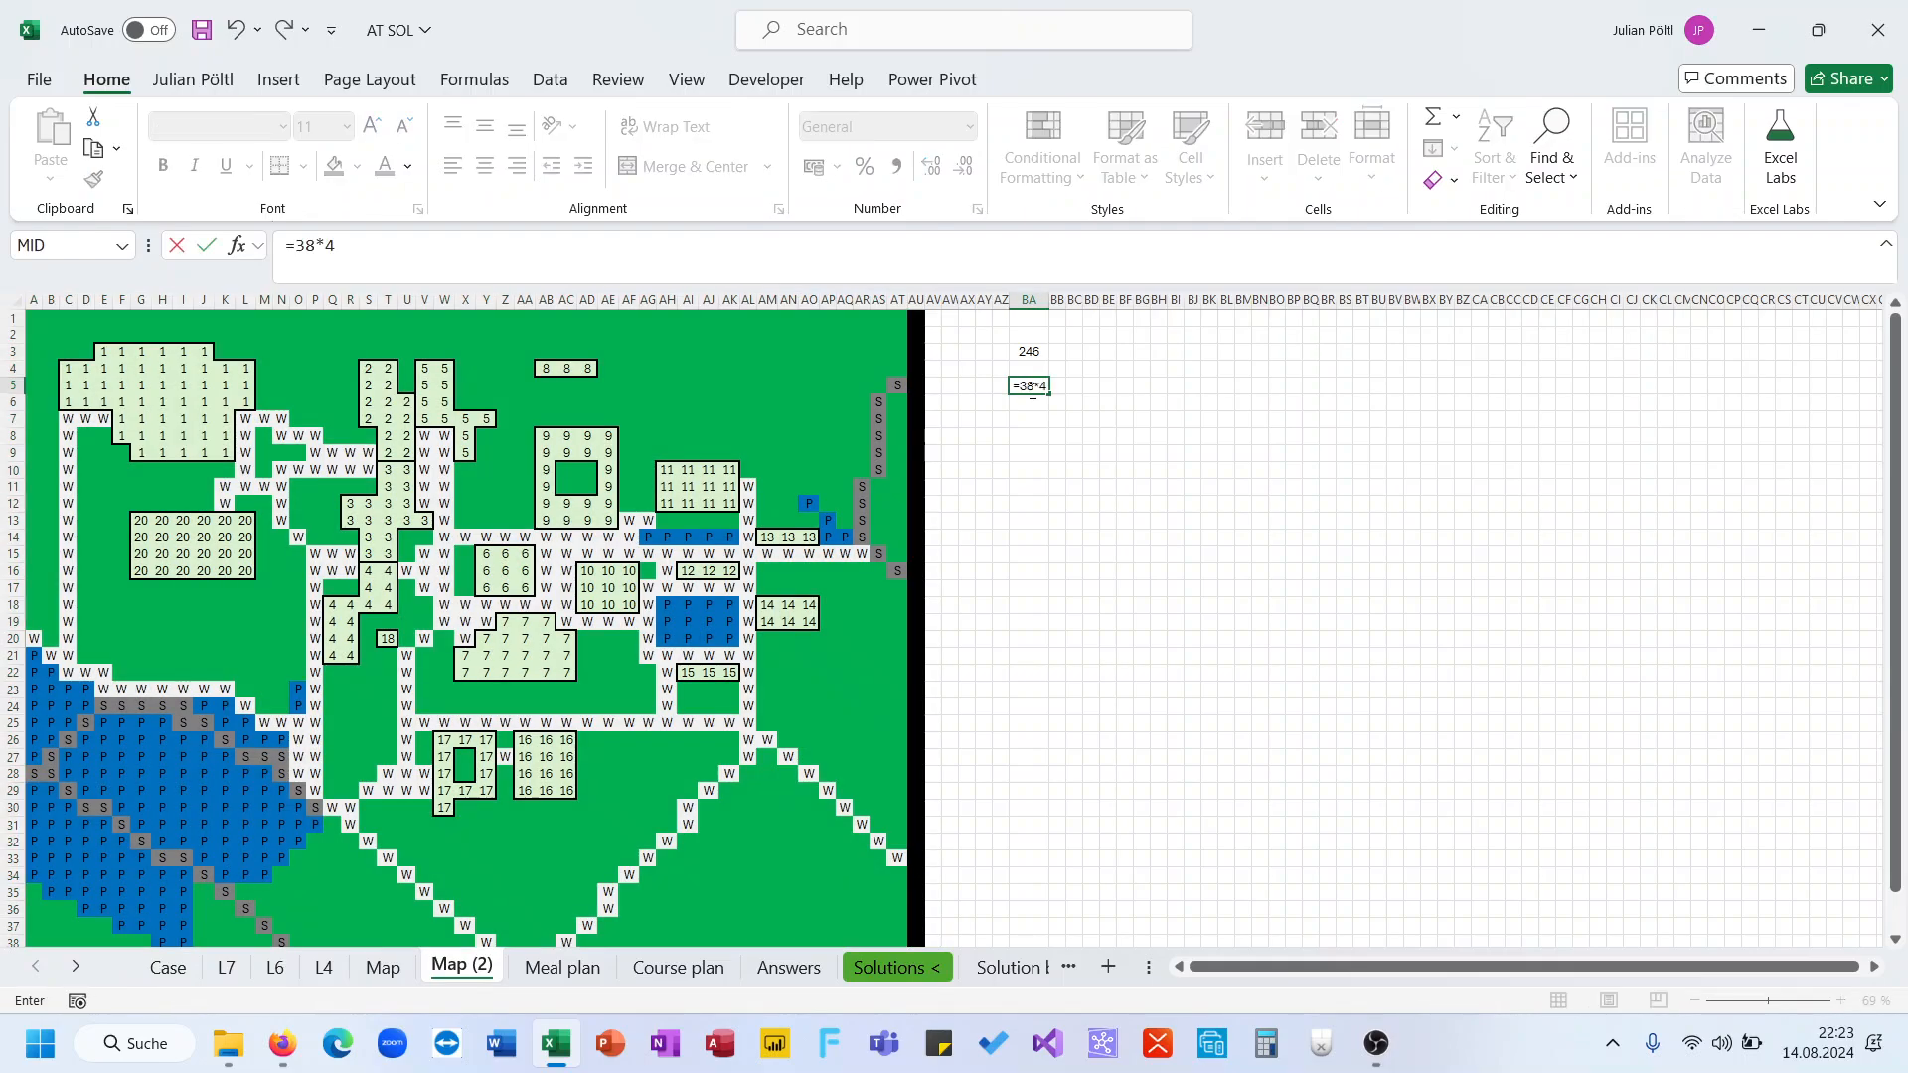
{"action": "type", "text": "6"}
{"action": "key", "text": "Return"}
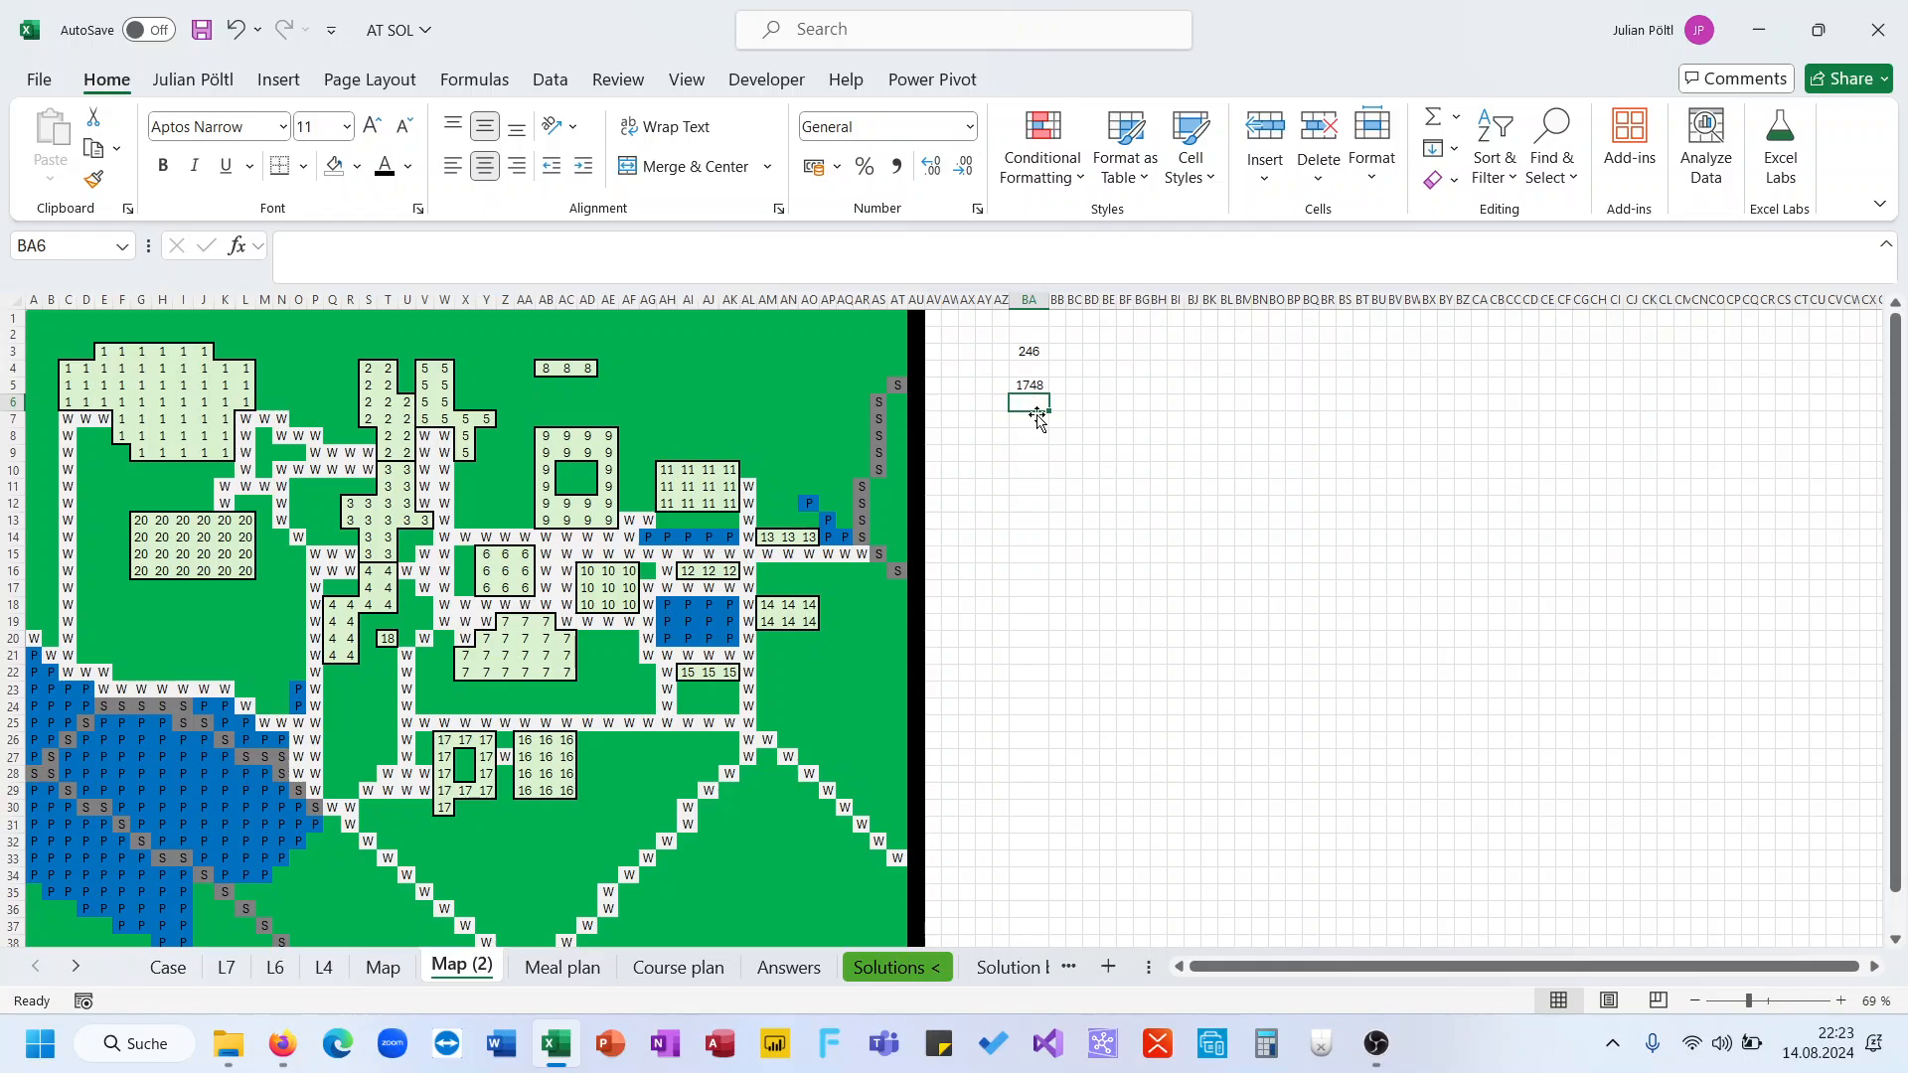
In BA6, divide the building cell count in BA3 by the total map cells in BA5
{"action": "type", "text": "="}
{"action": "key", "text": "Up"}
{"action": "key", "text": "Up"}
{"action": "key", "text": "Up"}
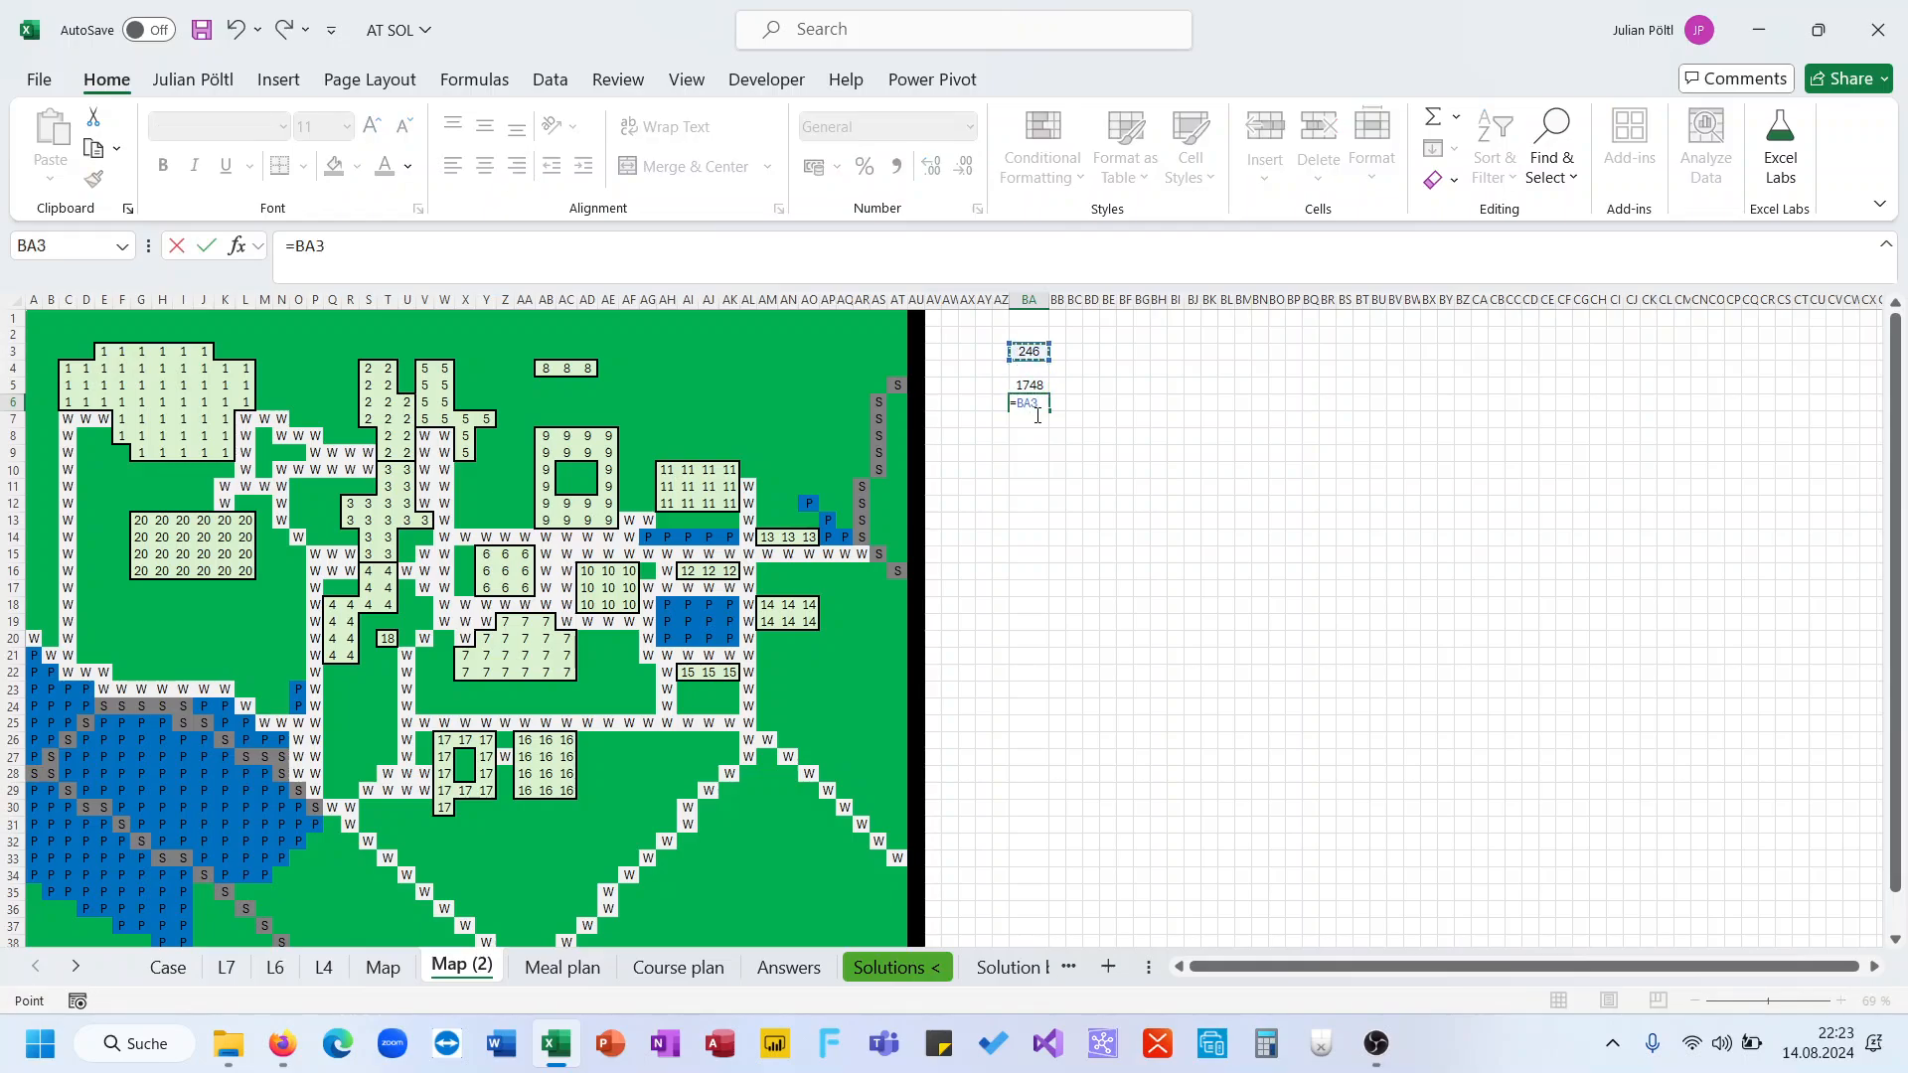
Copy the BA6 ratio and paste it as a value into the Bonus 1 answer cell on the Case sheet
{"action": "key", "text": "Up"}
{"action": "key", "text": "Return"}
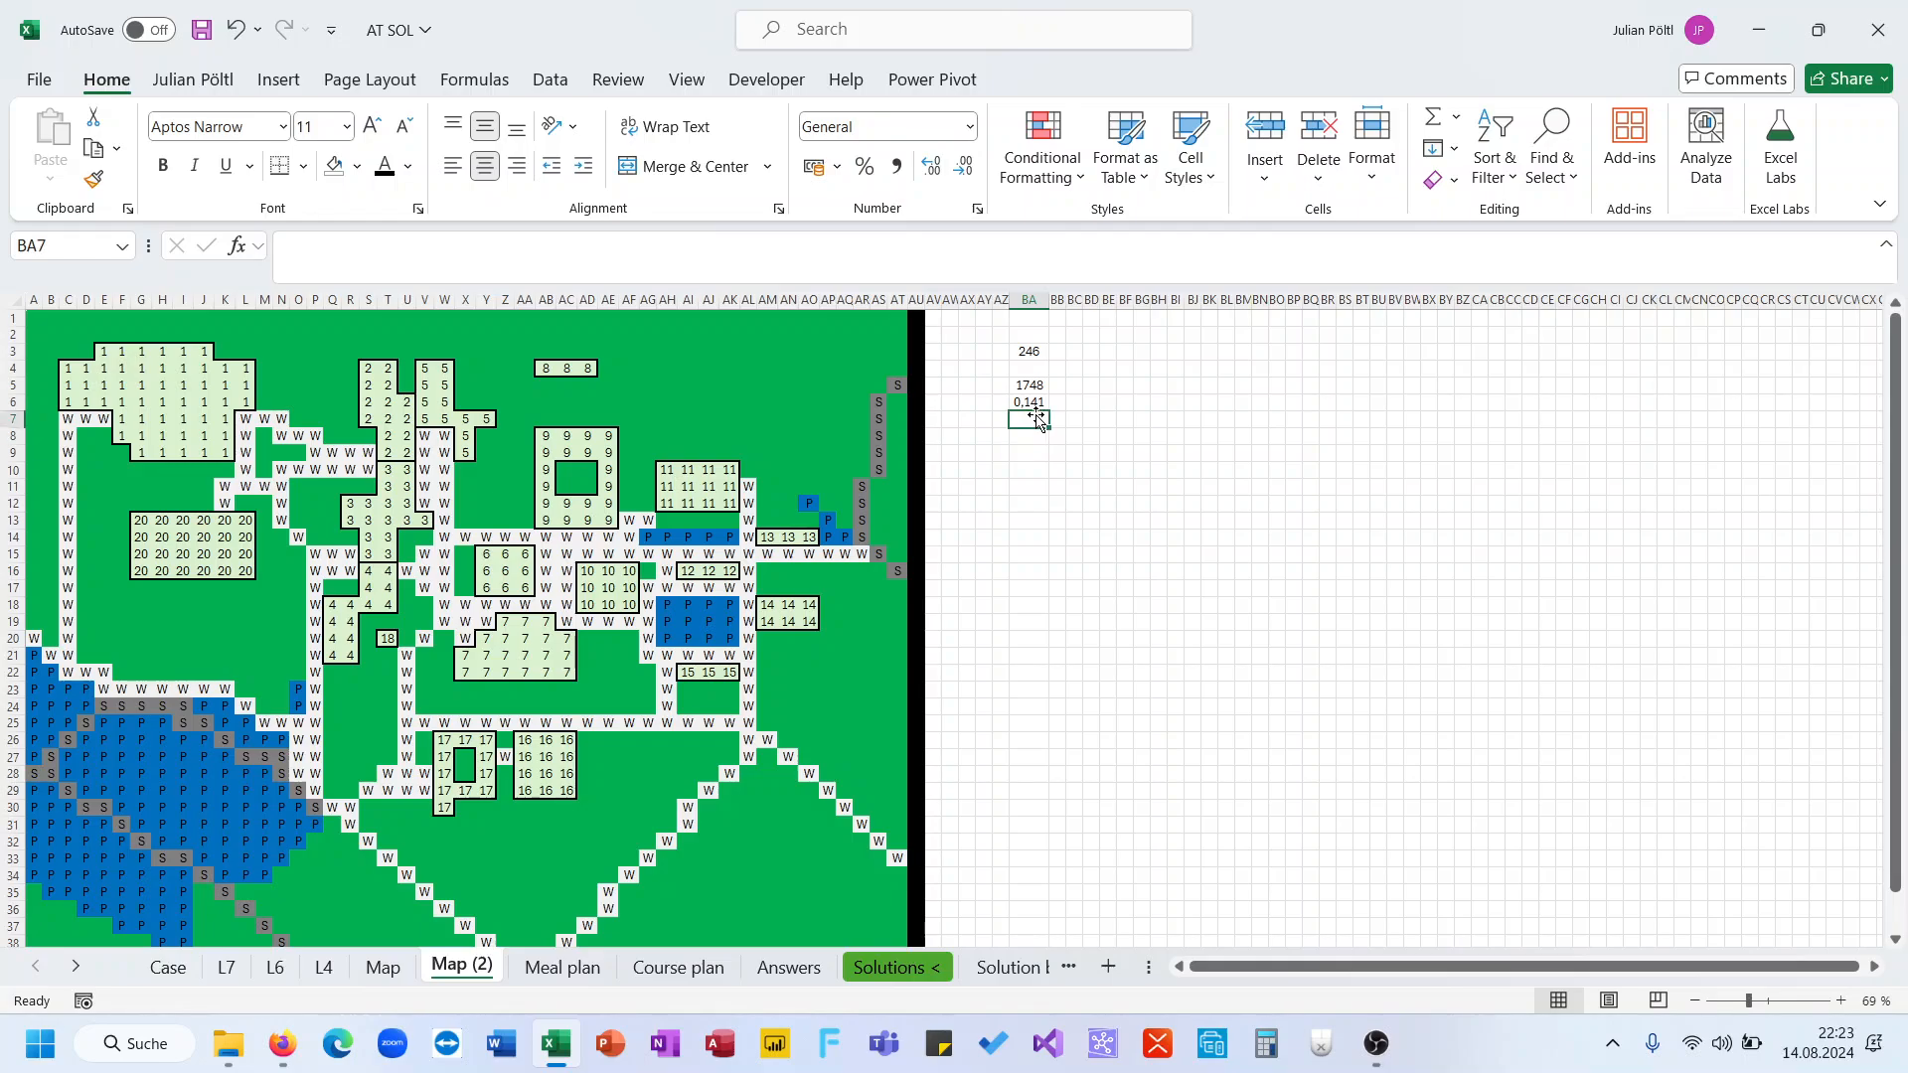
{"action": "key", "text": "Up"}
{"action": "key", "text": "ctrl+c"}
{"action": "left_click", "coordinate": [188, 968]}
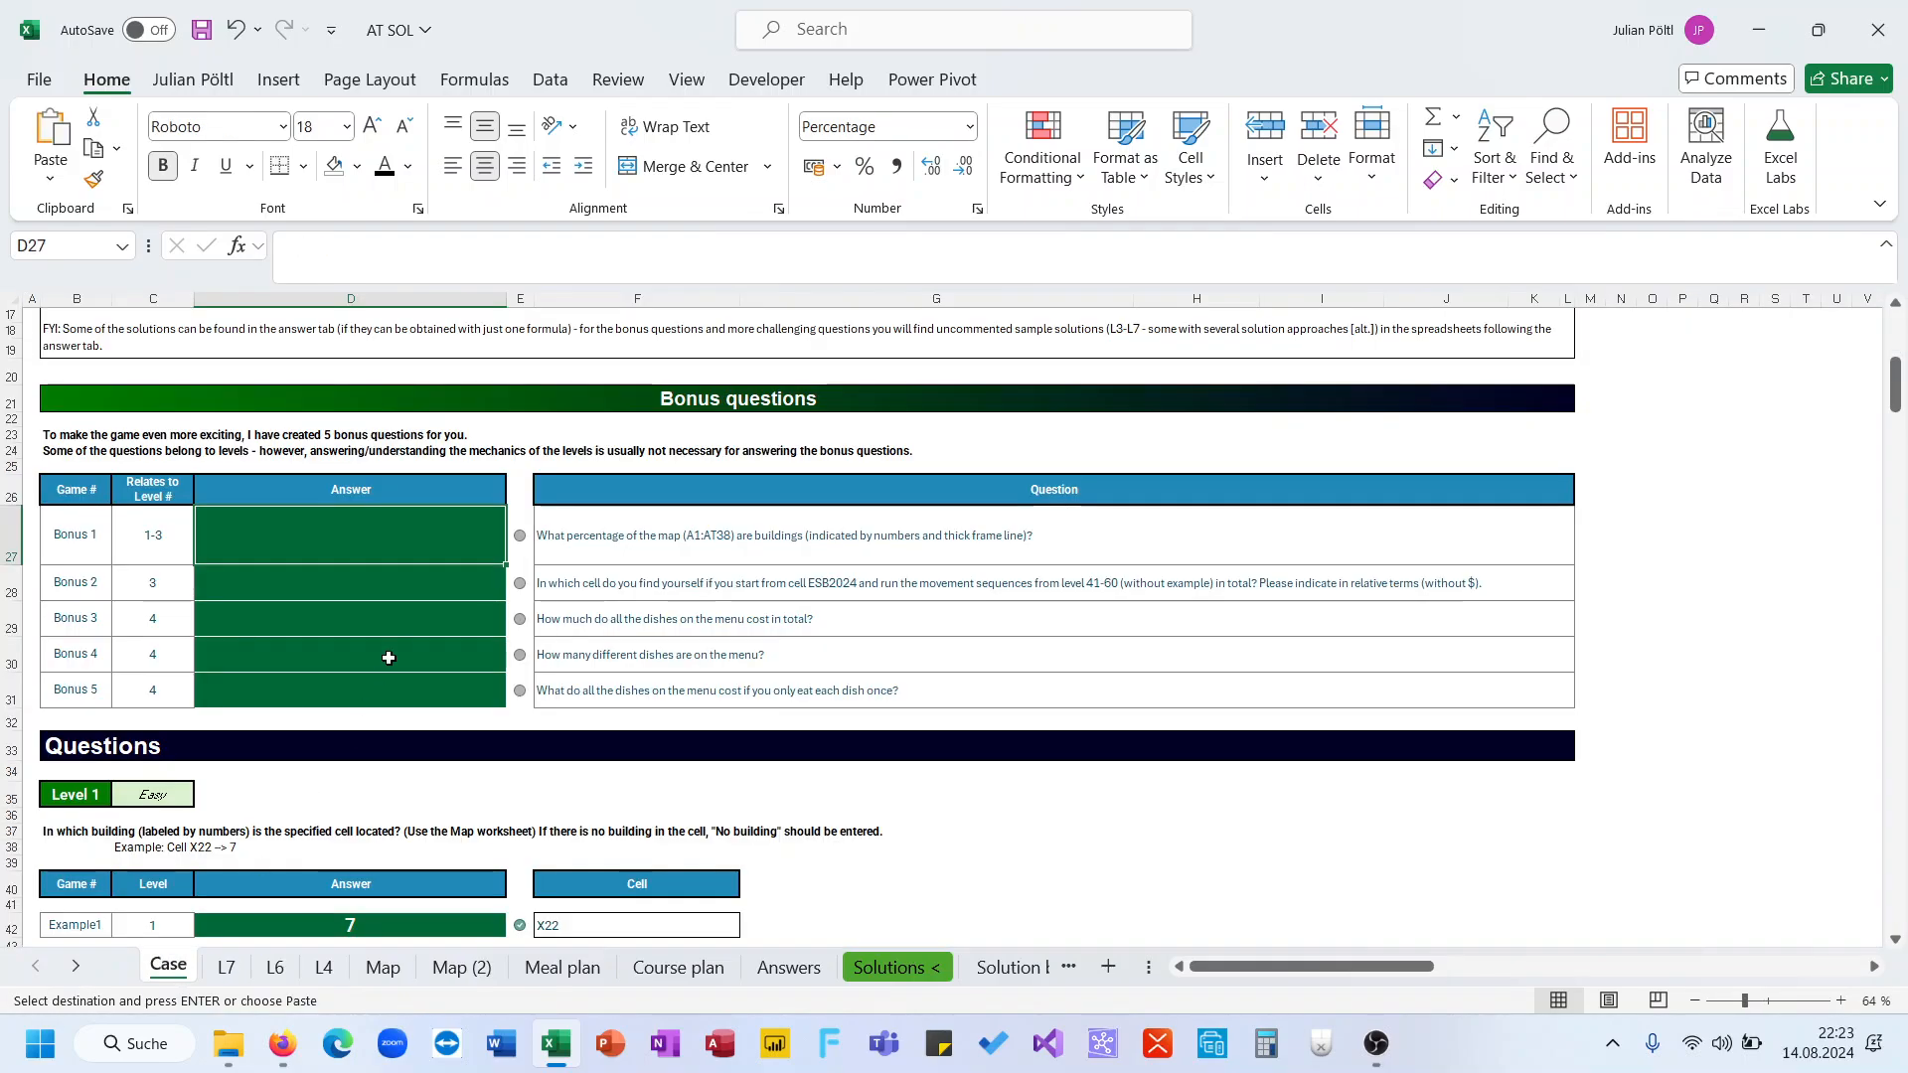
{"action": "key", "text": "ctrl+shift+v"}
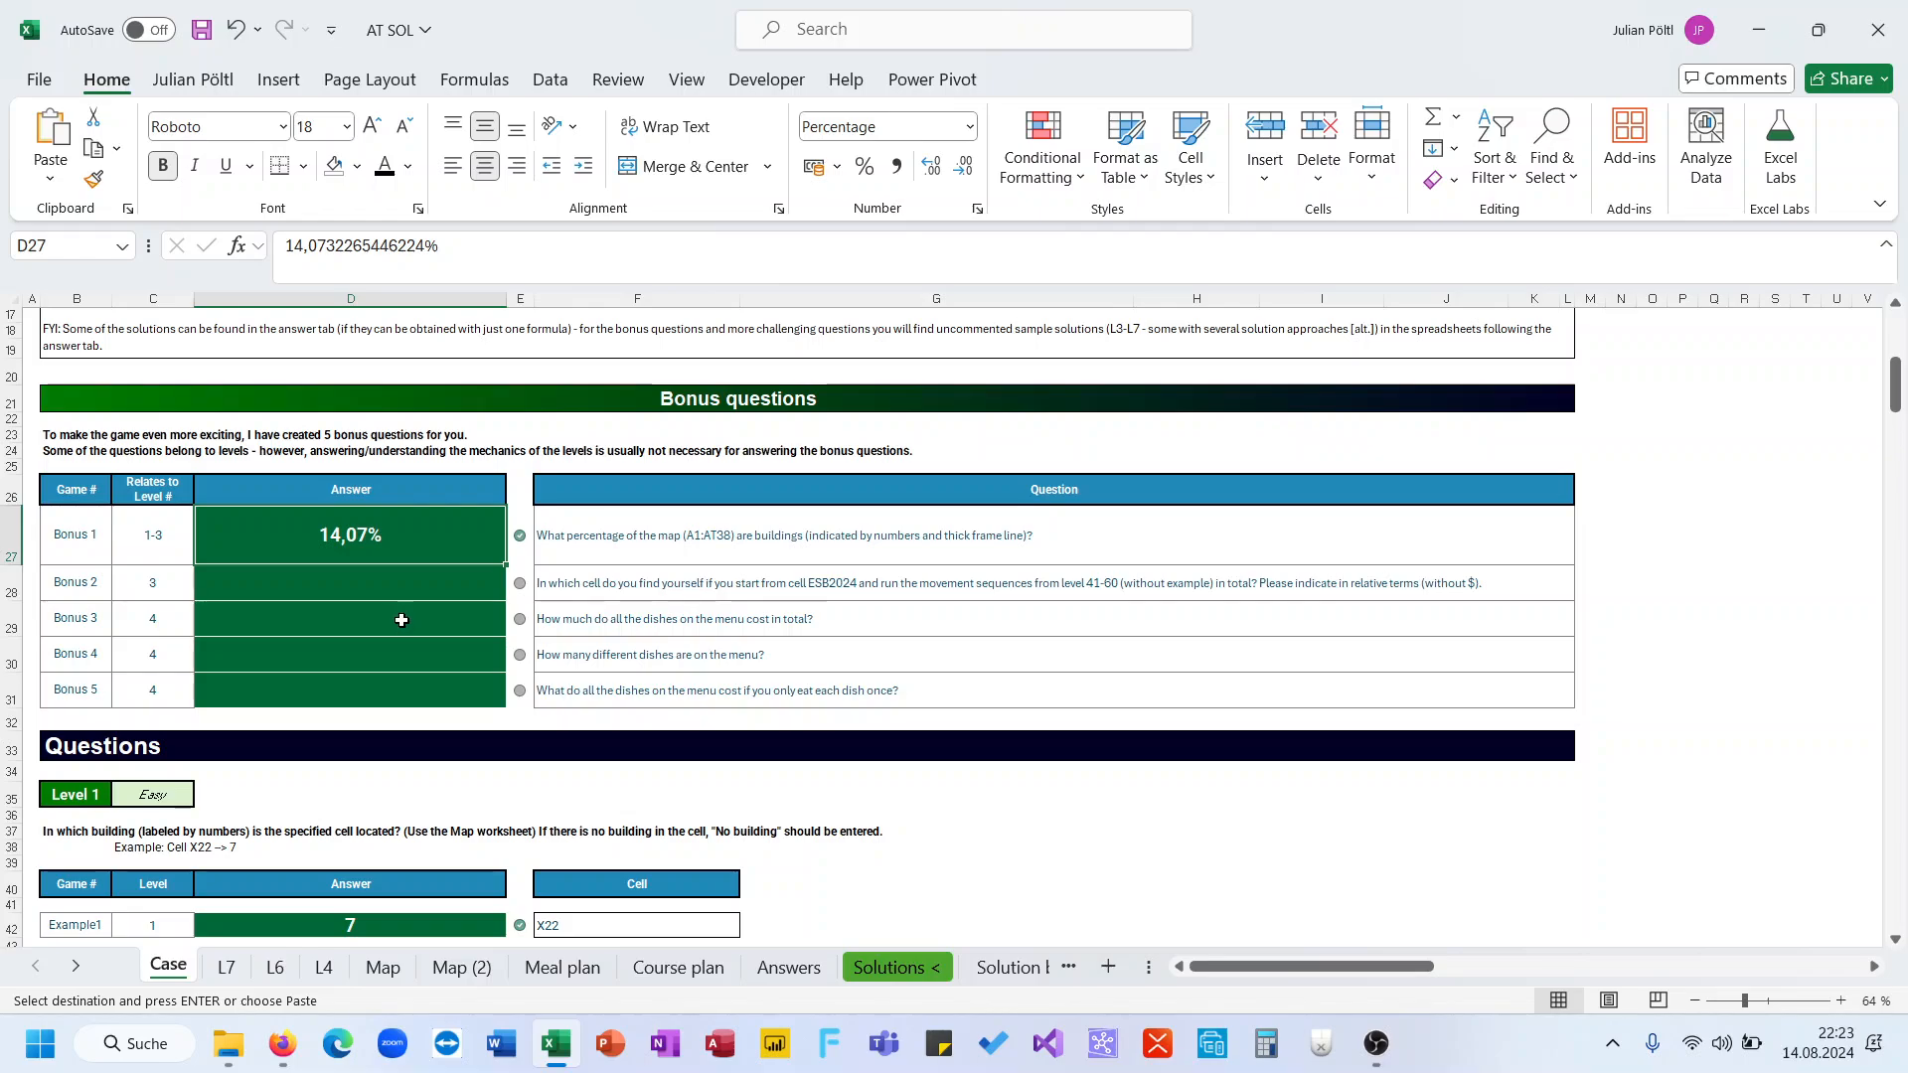
Review the BA3 formula on the helper map sheet and rename that sheet as B1
{"action": "left_click", "coordinate": [434, 973]}
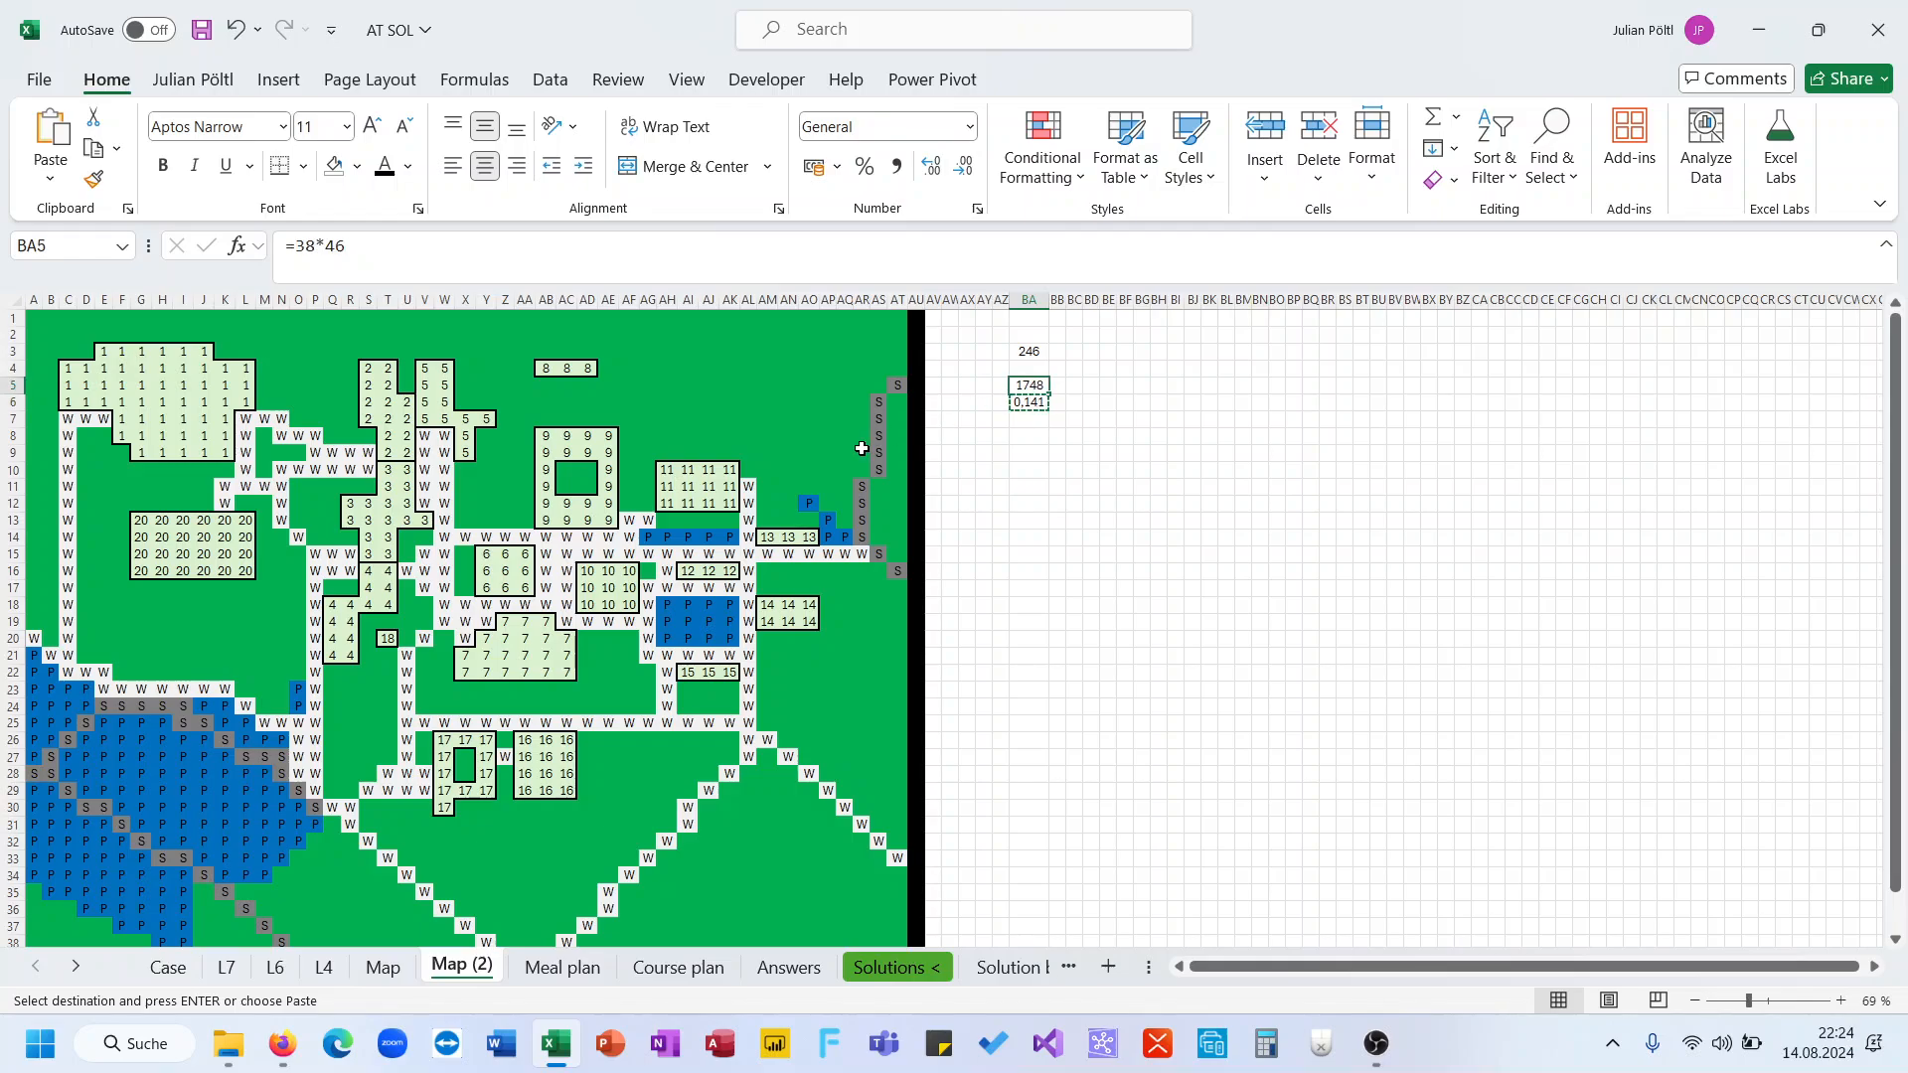
{"action": "left_click", "coordinate": [1030, 351]}
{"action": "left_click", "coordinate": [779, 260]}
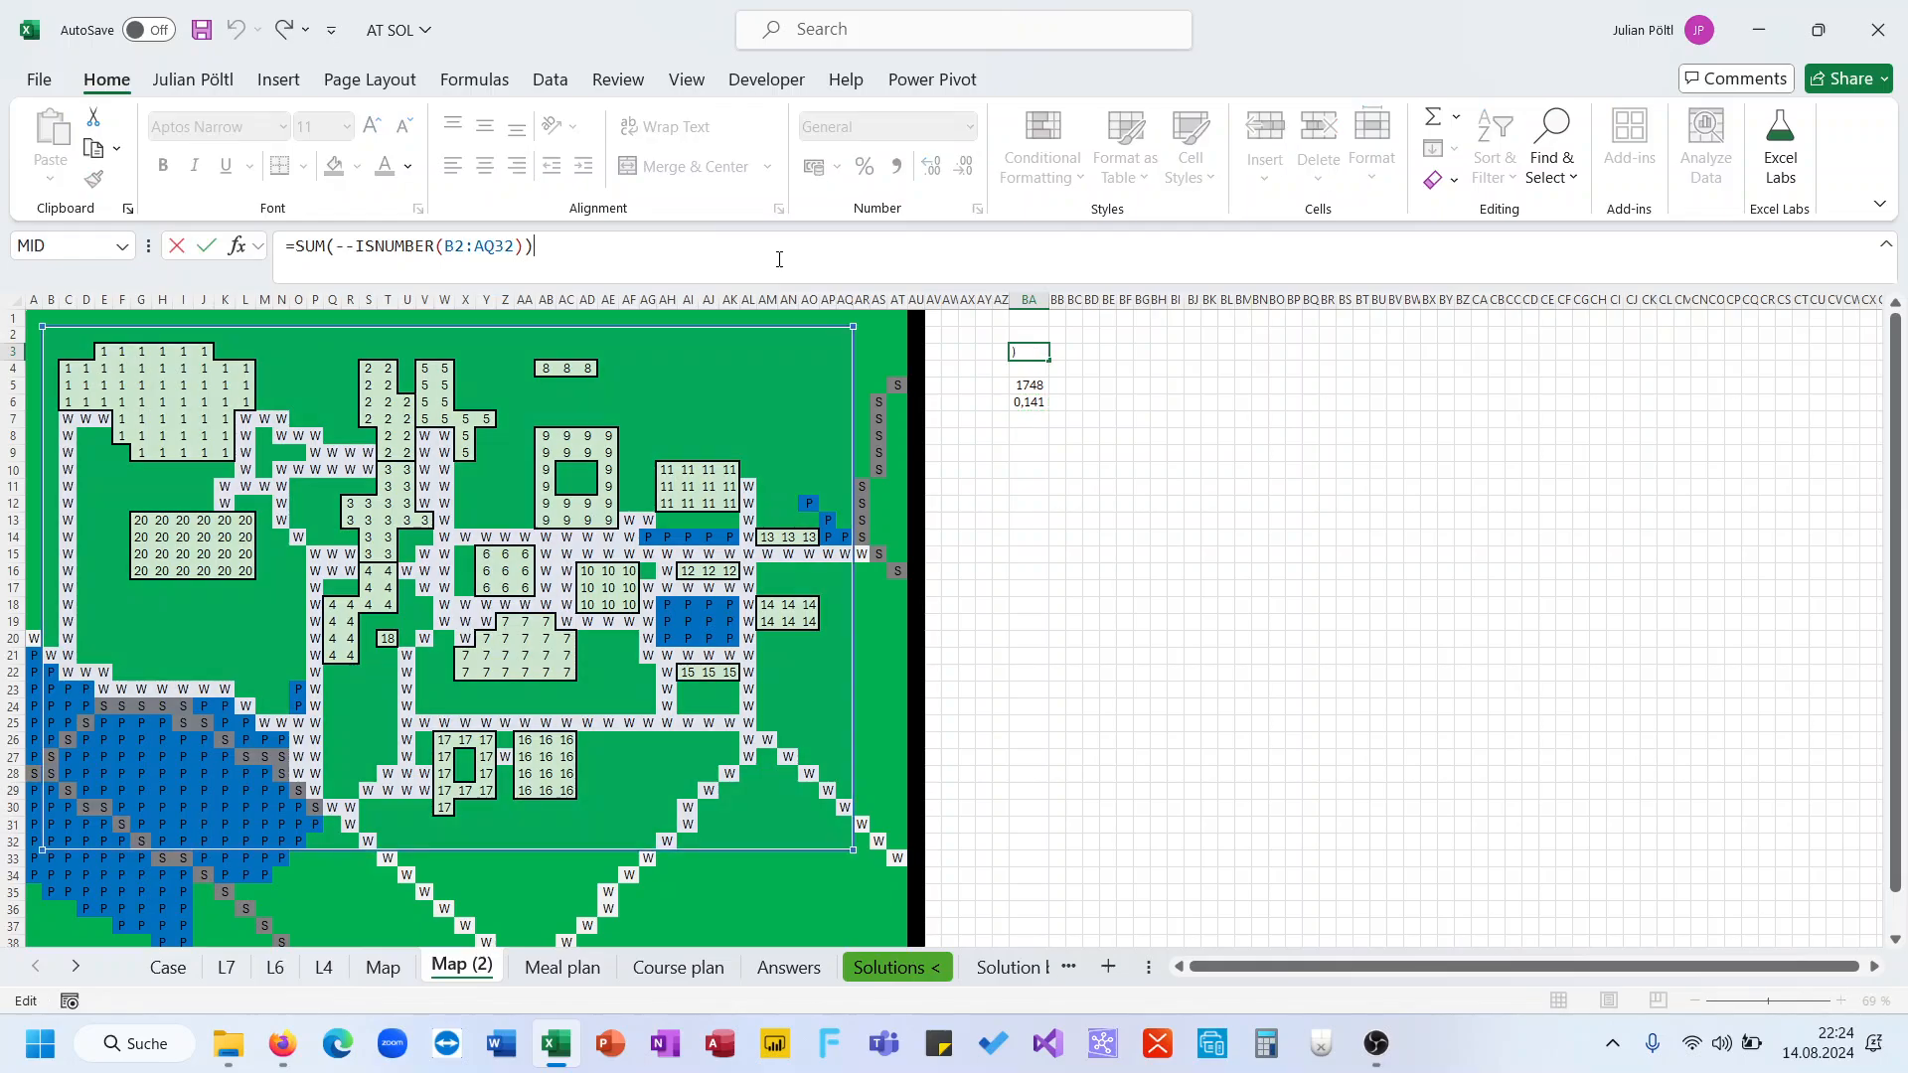
{"action": "key", "text": "Return"}
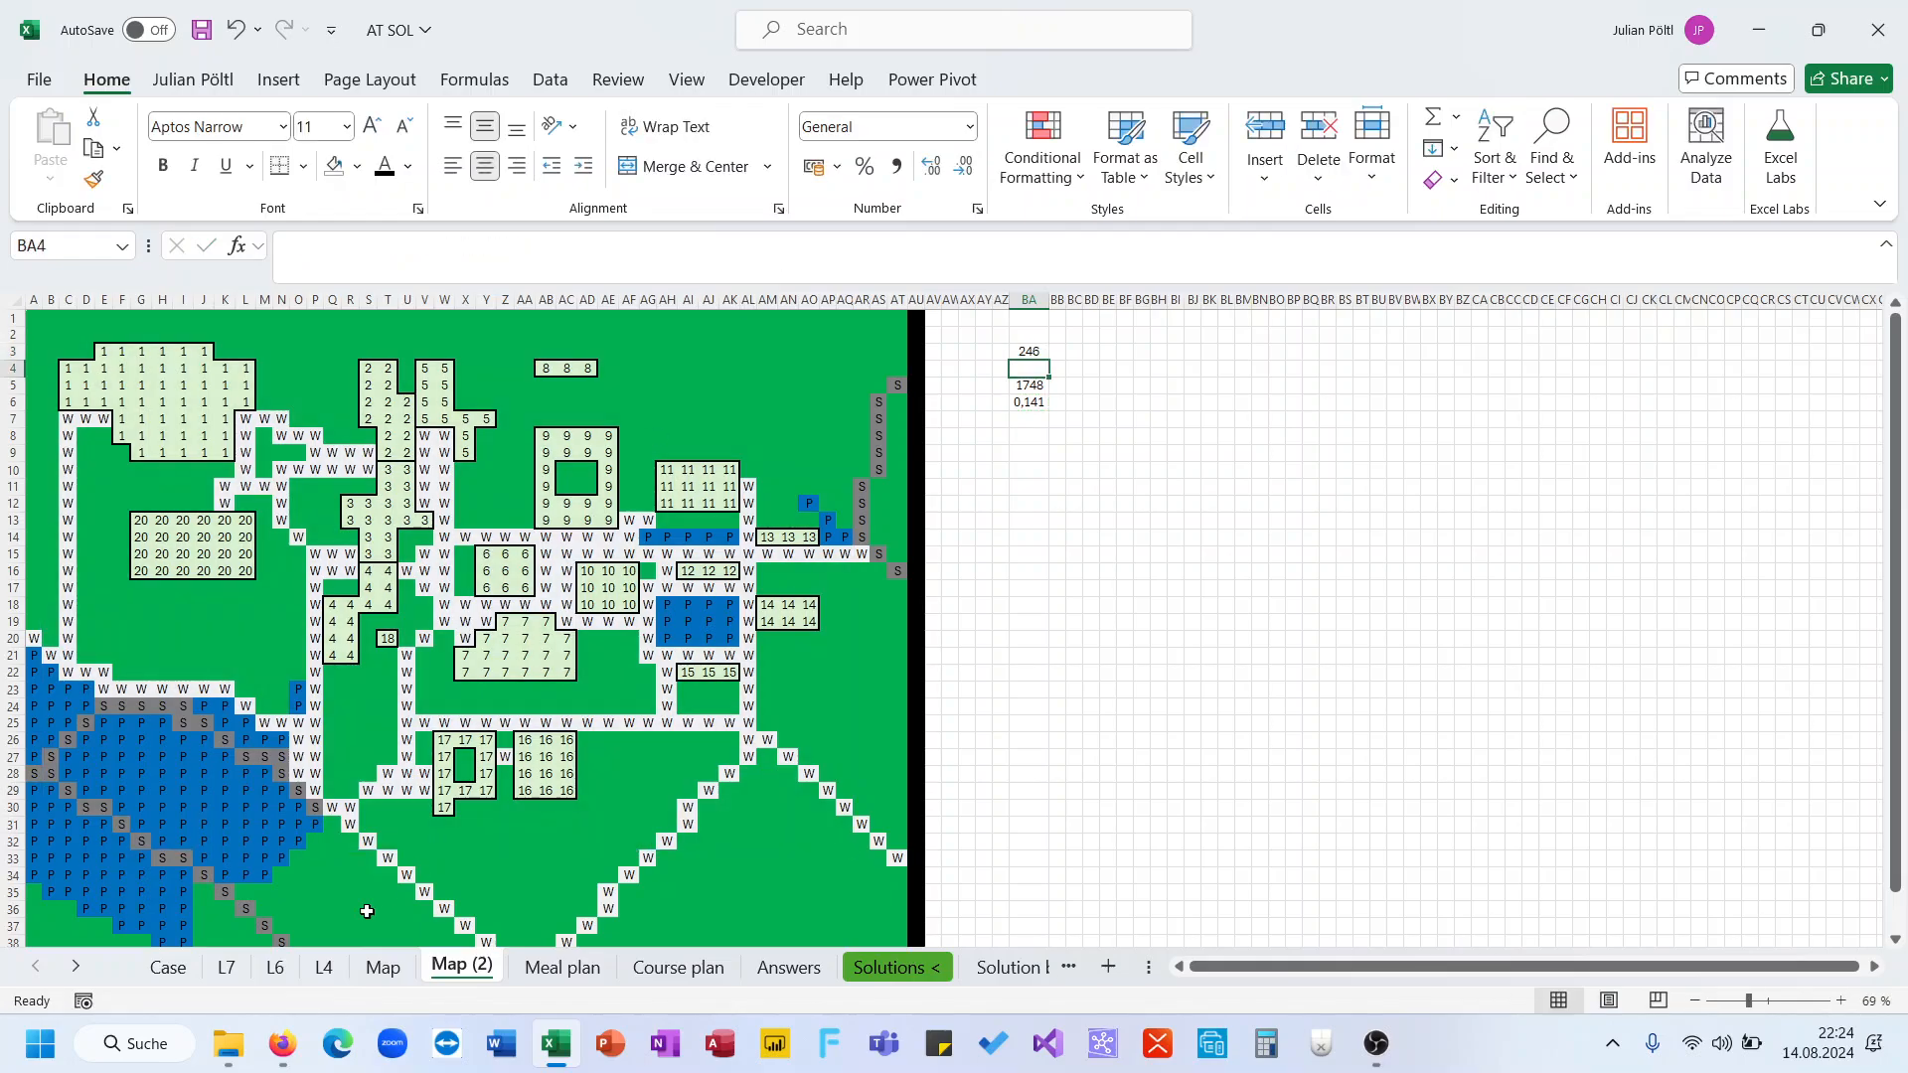
{"action": "double_click", "coordinate": [441, 964]}
{"action": "type", "text": "B1"}
{"action": "key", "text": "Return"}
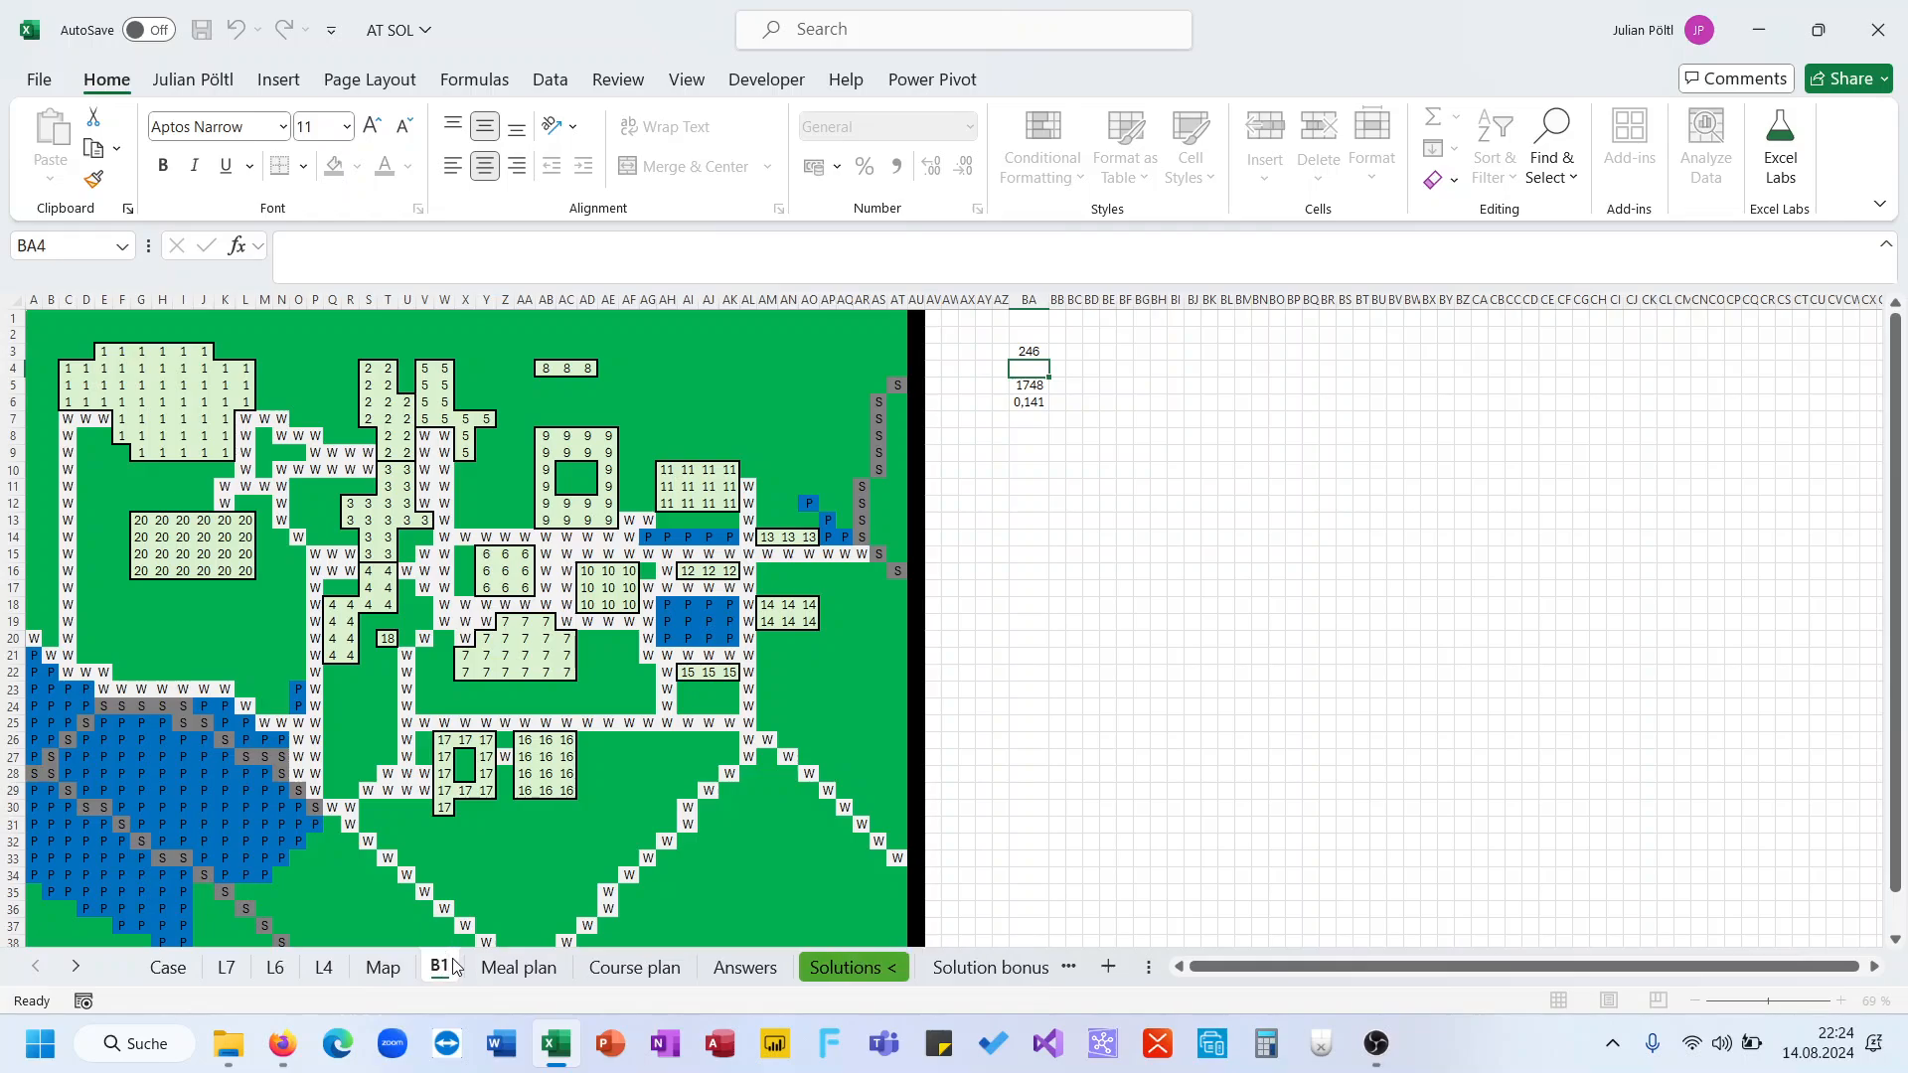
Read bonus question 2 about running the level 41-60 movement sequences from cell ESB2024
{"action": "left_click", "coordinate": [170, 973]}
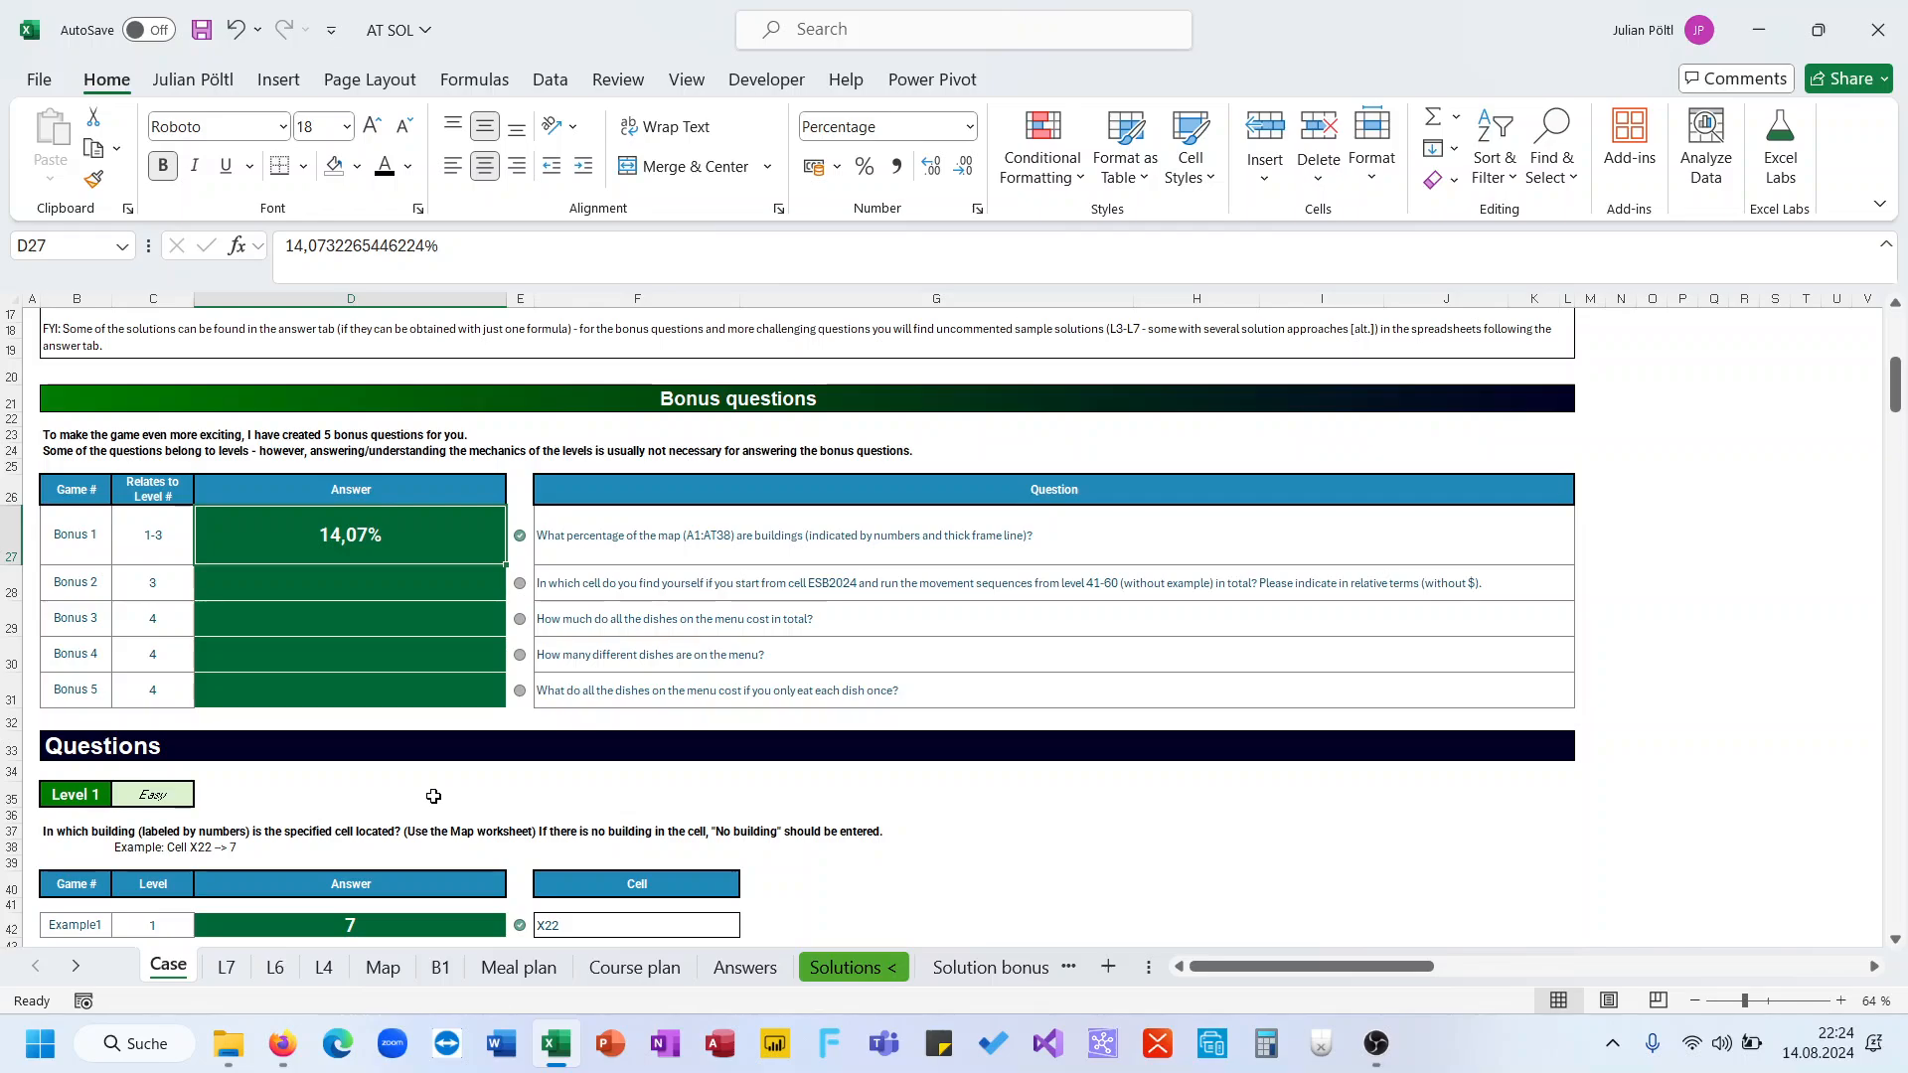
{"action": "left_click", "coordinate": [685, 593]}
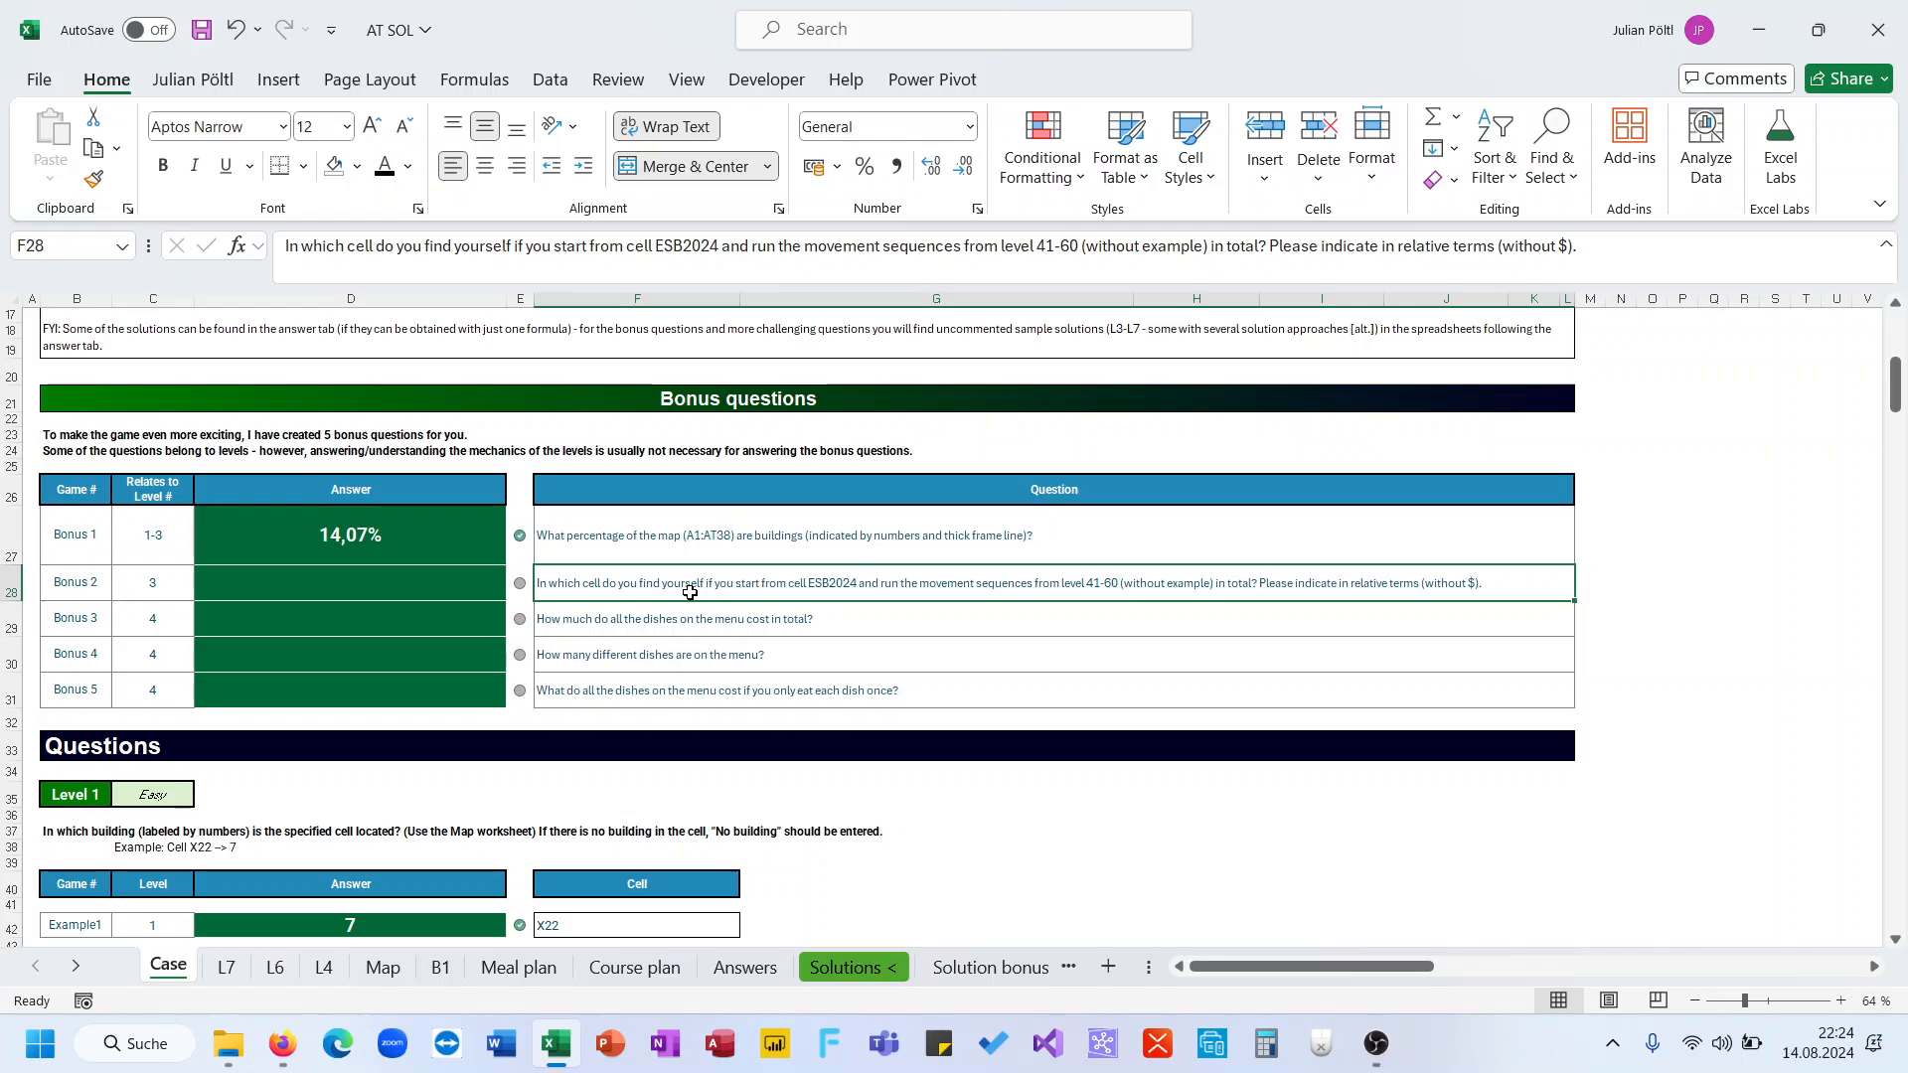
{"action": "scroll", "coordinate": [690, 593], "scroll_direction": "right", "scroll_amount": 3}
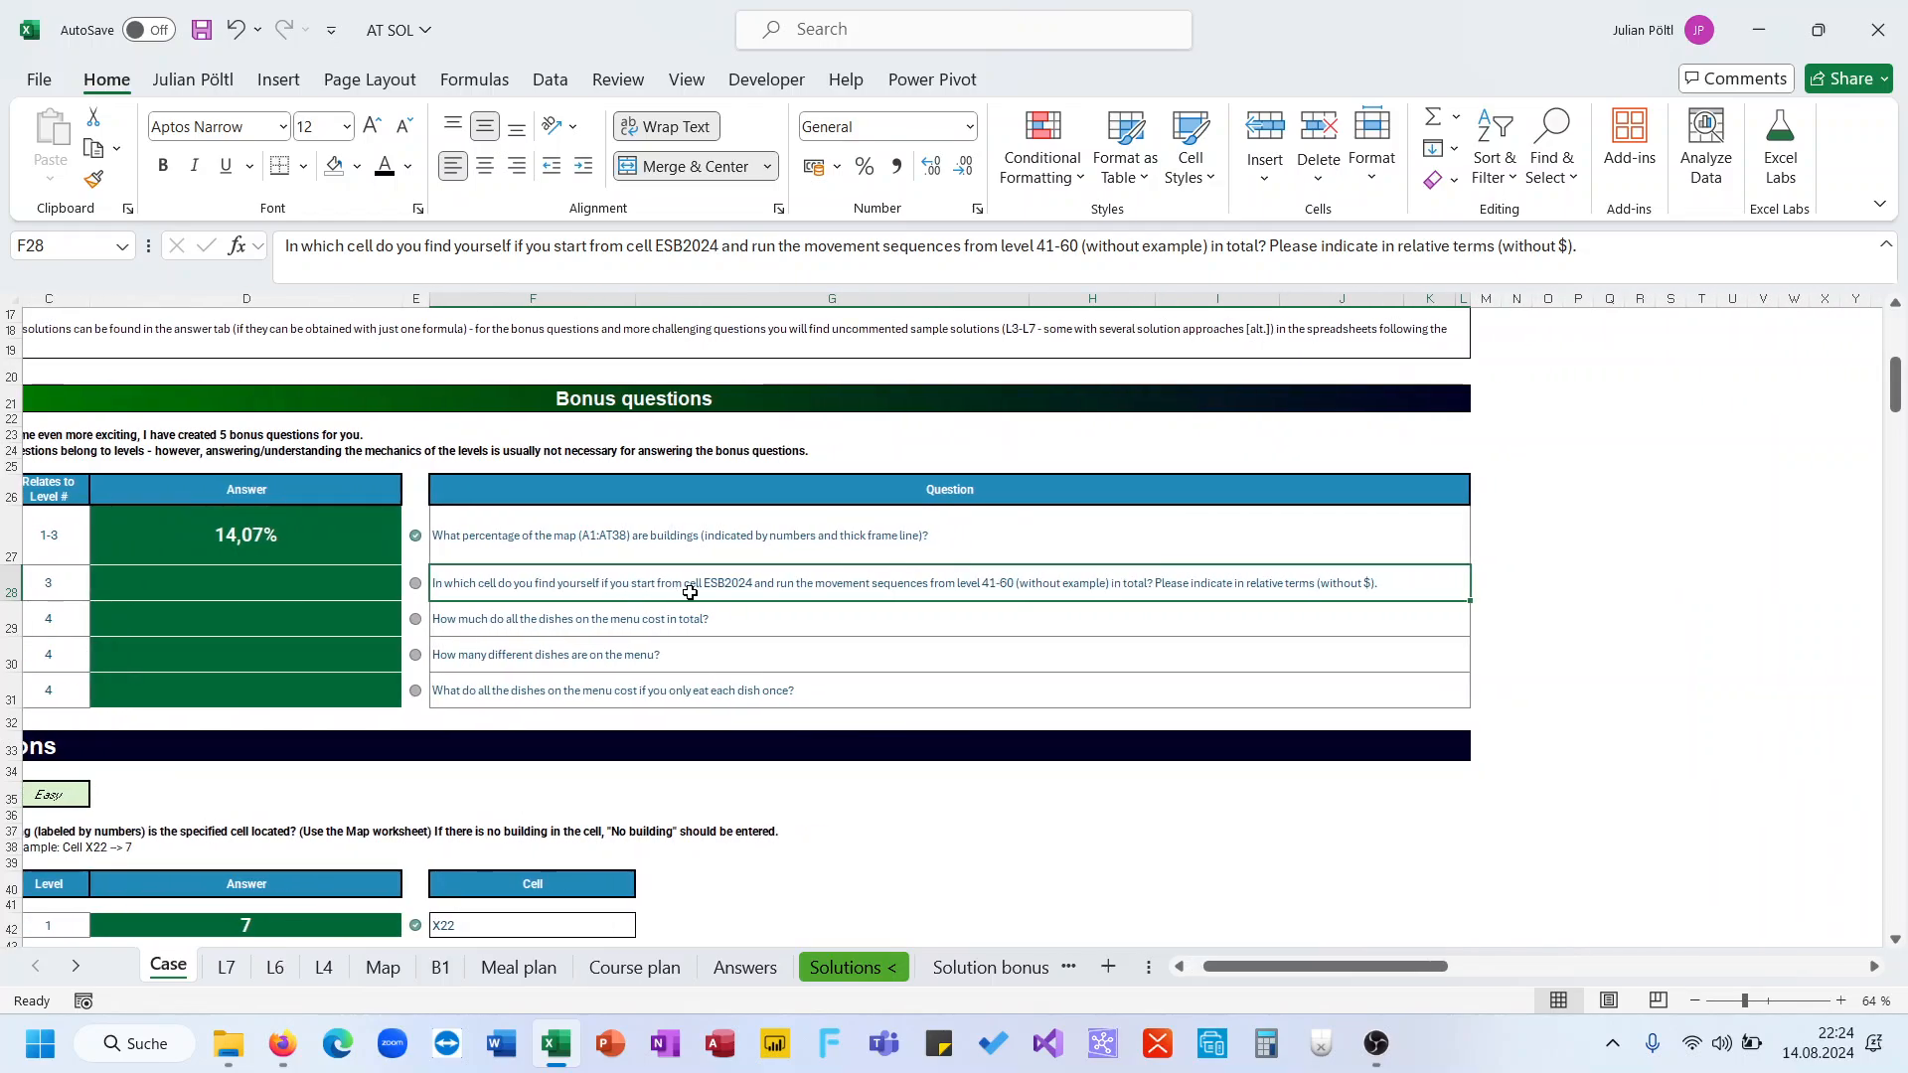
{"action": "scroll", "coordinate": [1018, 600], "scroll_direction": "down", "scroll_amount": 6}
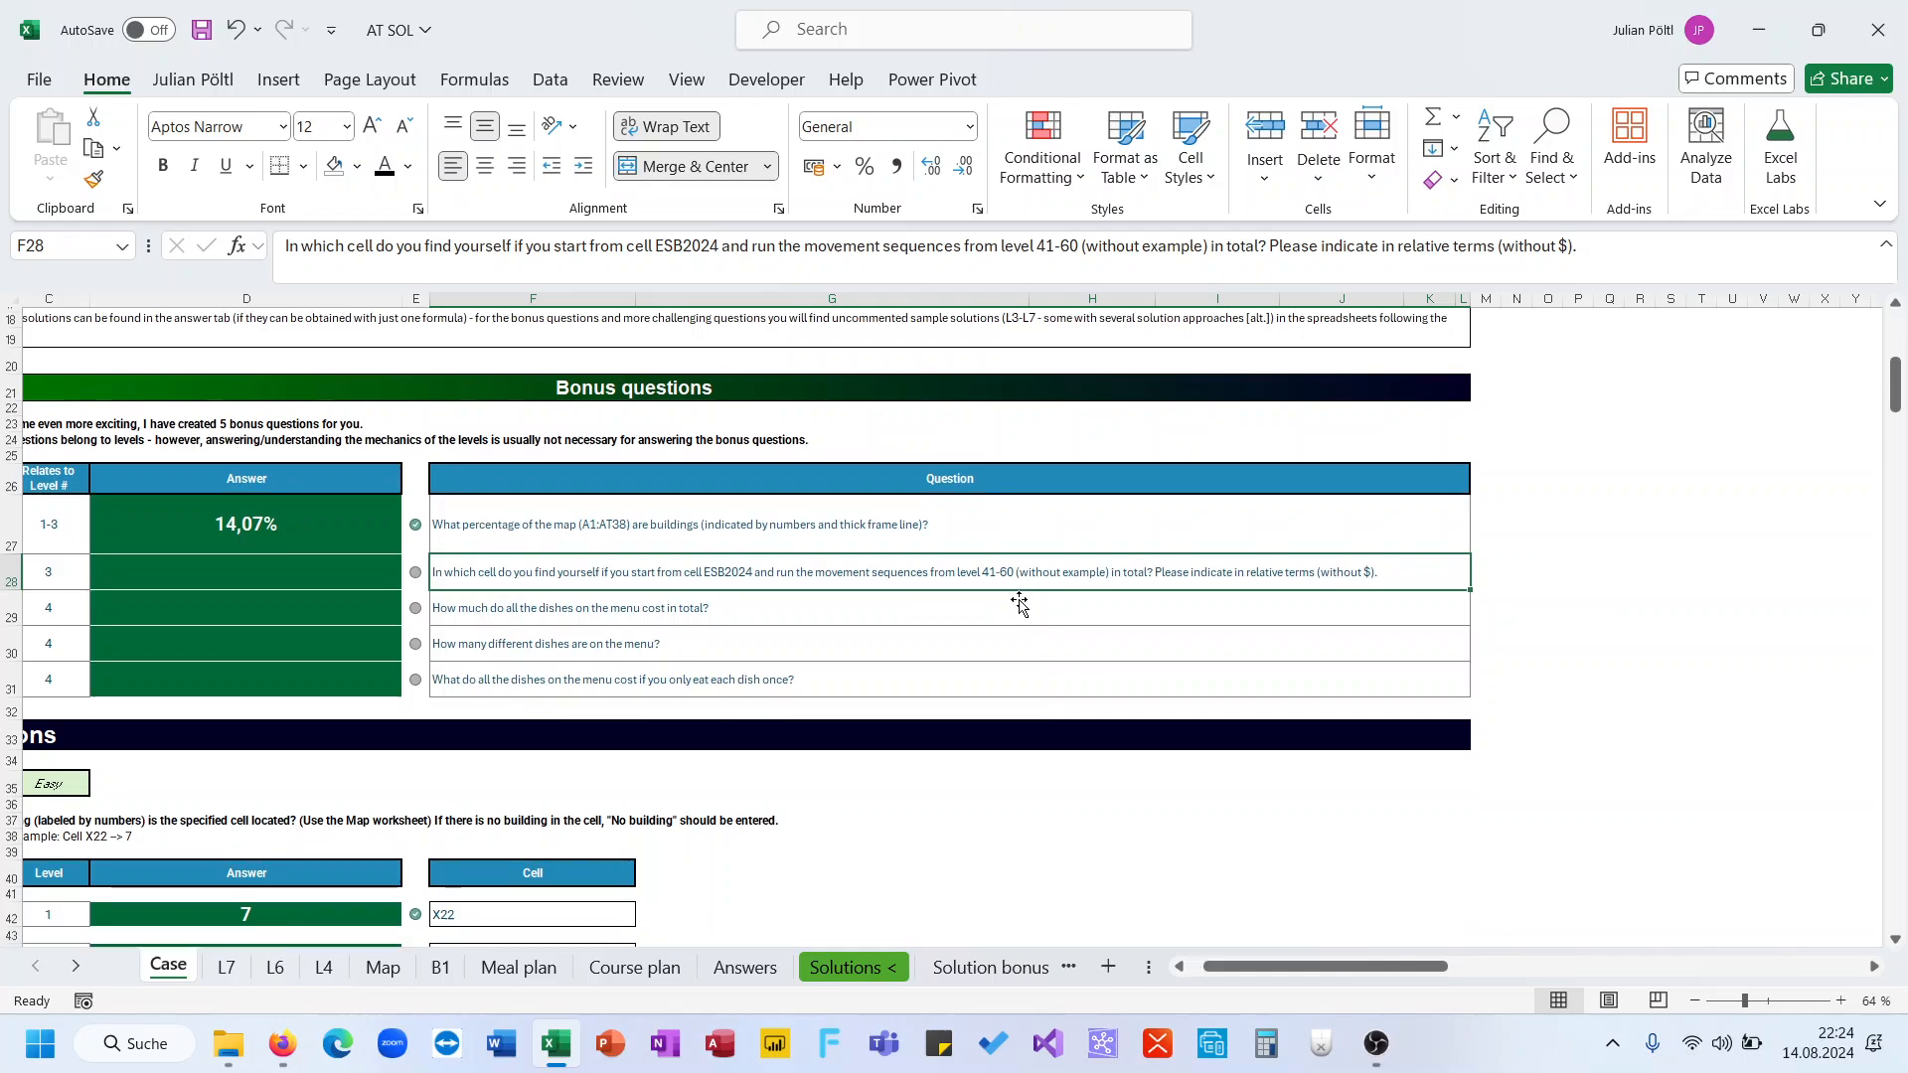
{"action": "scroll", "coordinate": [1020, 602], "scroll_direction": "down", "scroll_amount": 20}
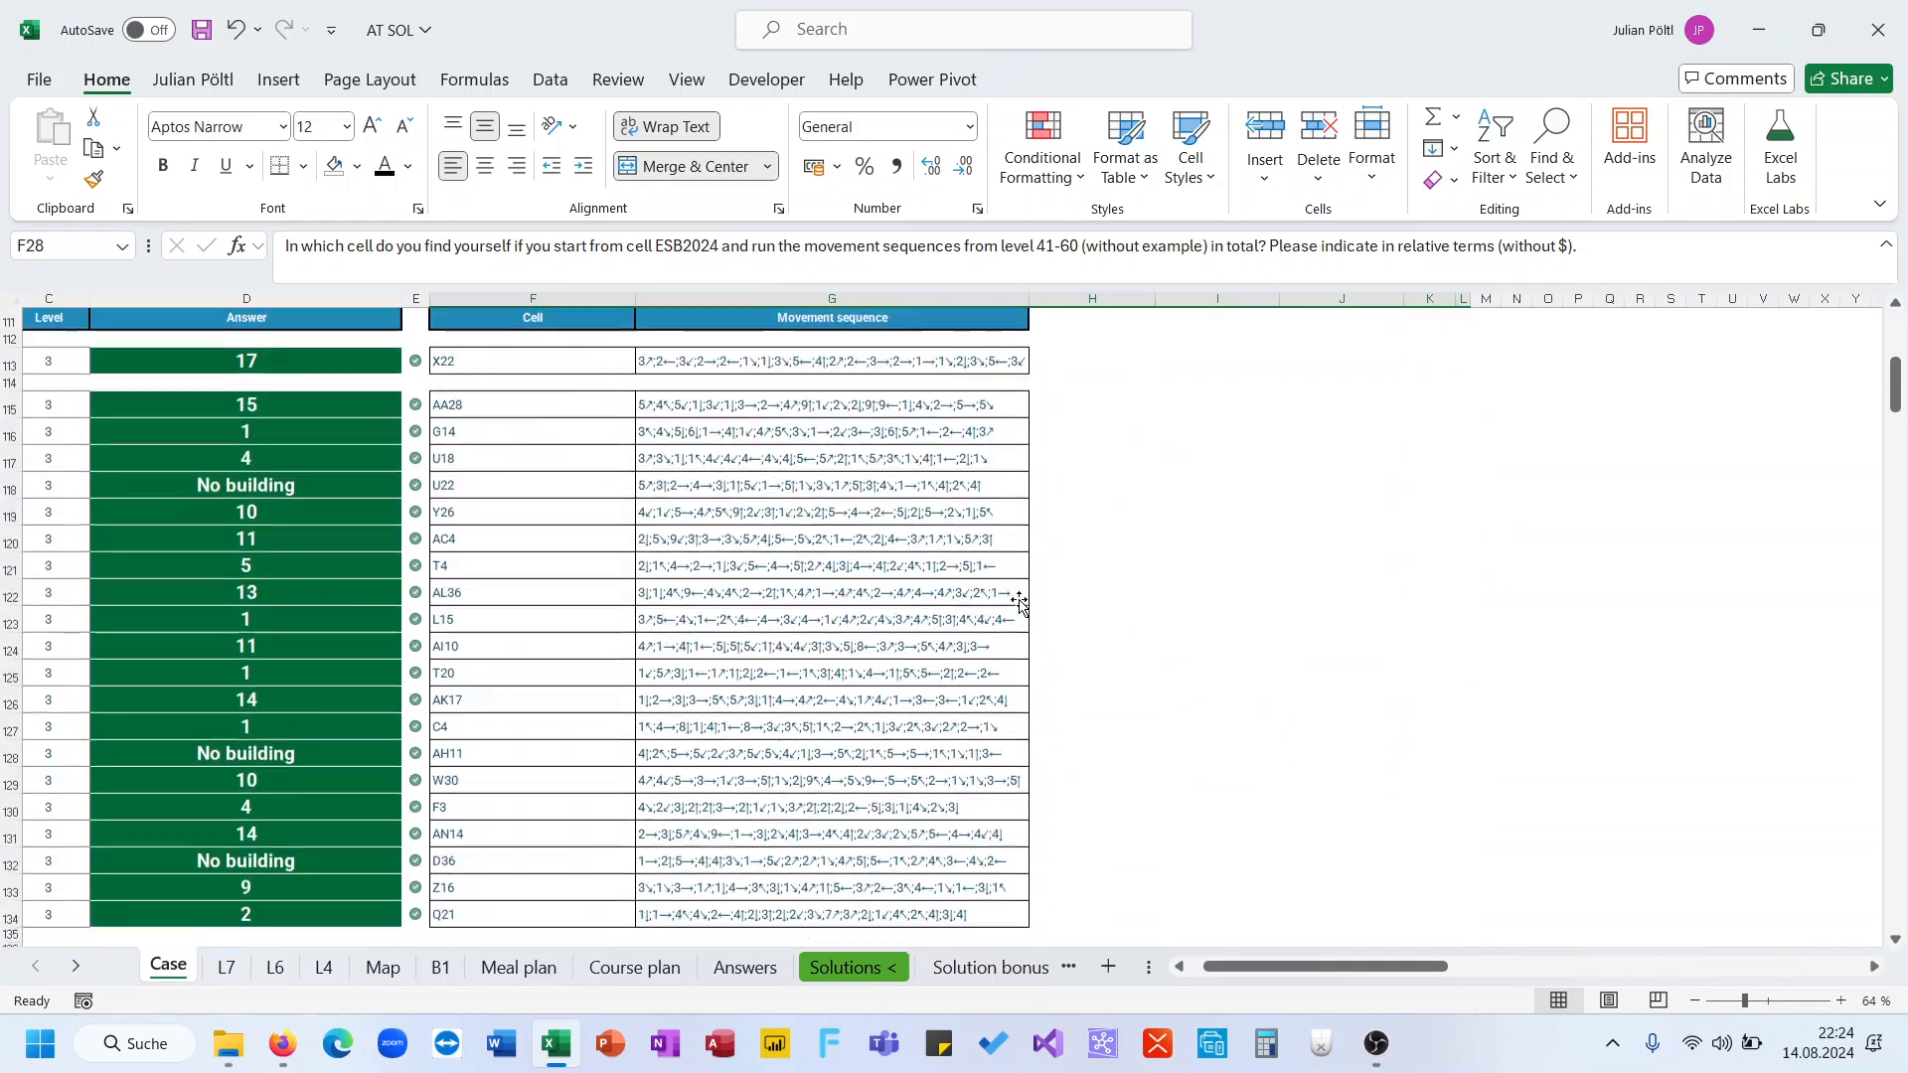
{"action": "scroll", "coordinate": [1020, 602], "scroll_direction": "up", "scroll_amount": 20}
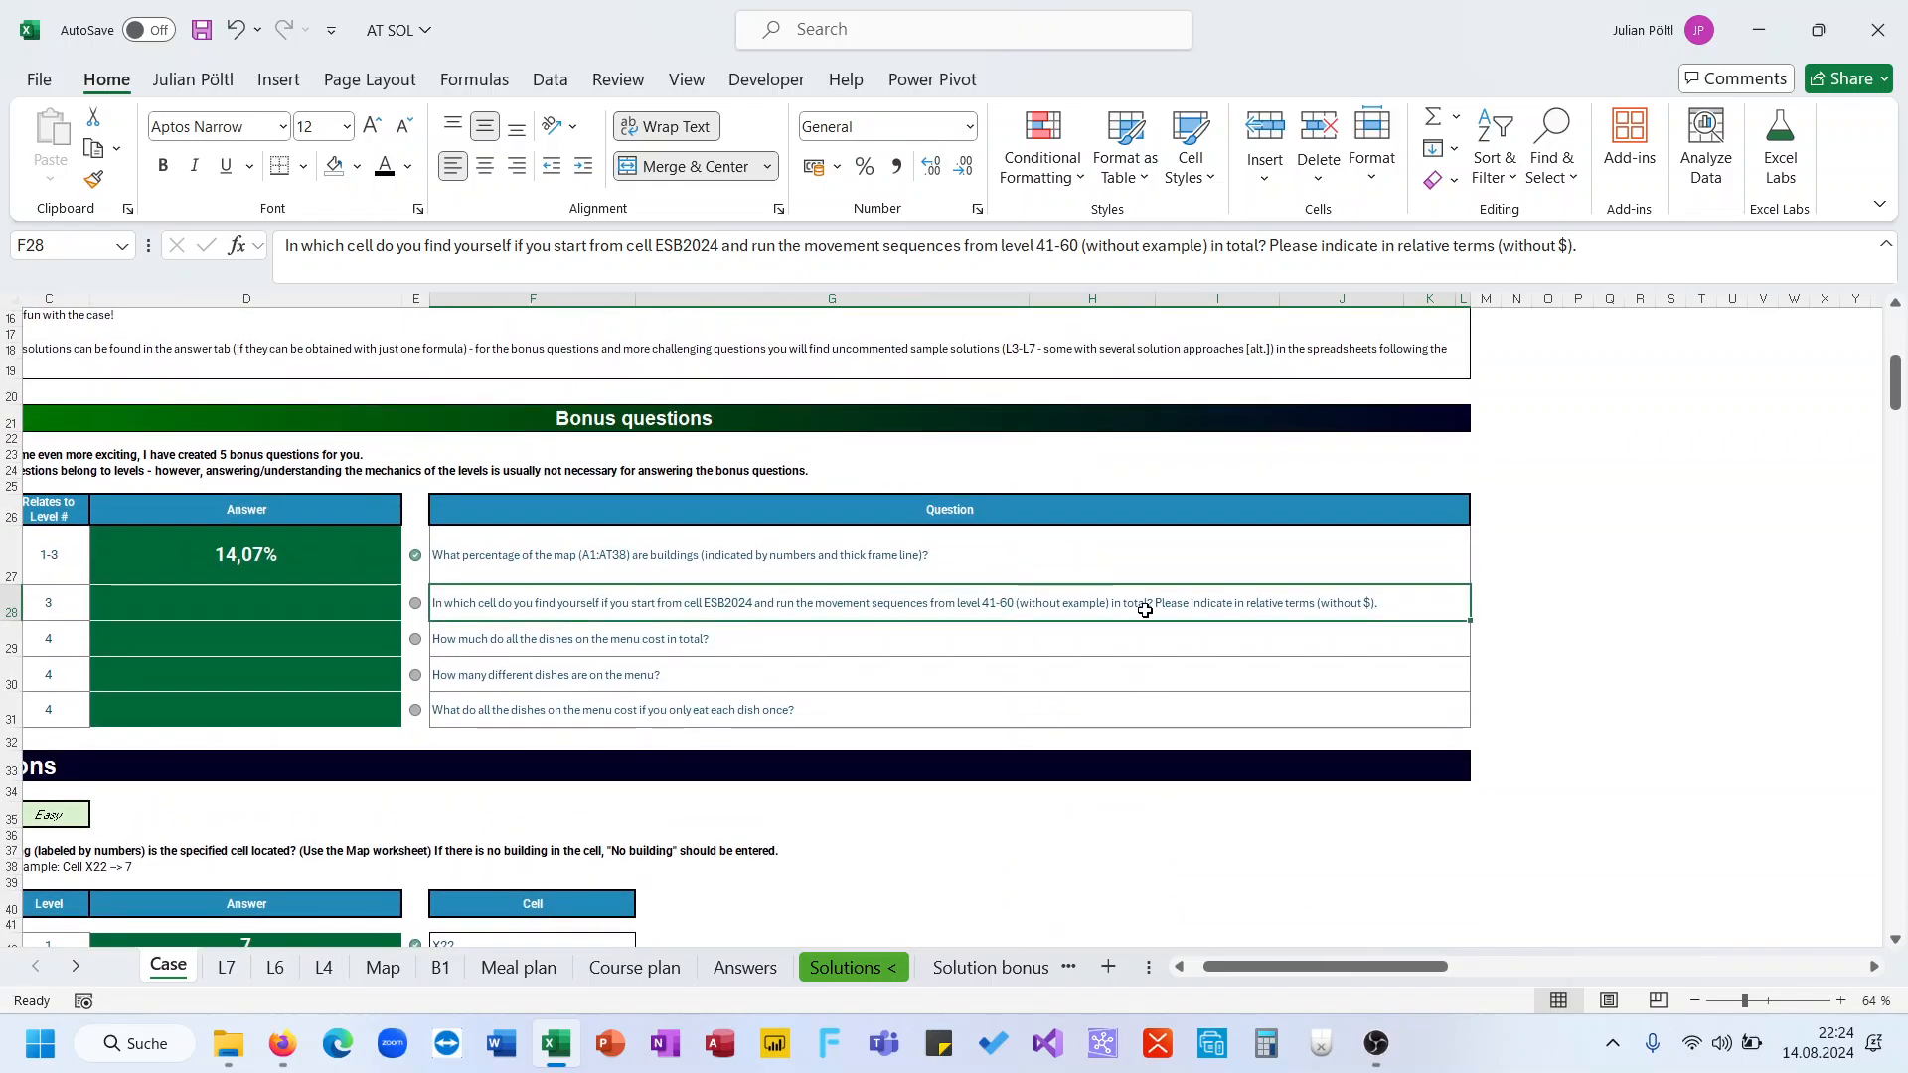
{"action": "scroll", "coordinate": [993, 651], "scroll_direction": "right", "scroll_amount": 2}
Start a TEXTJOIN formula in N28 that references the level 41-60 movement sequences G115:G134
{"action": "left_click", "coordinate": [1214, 599]}
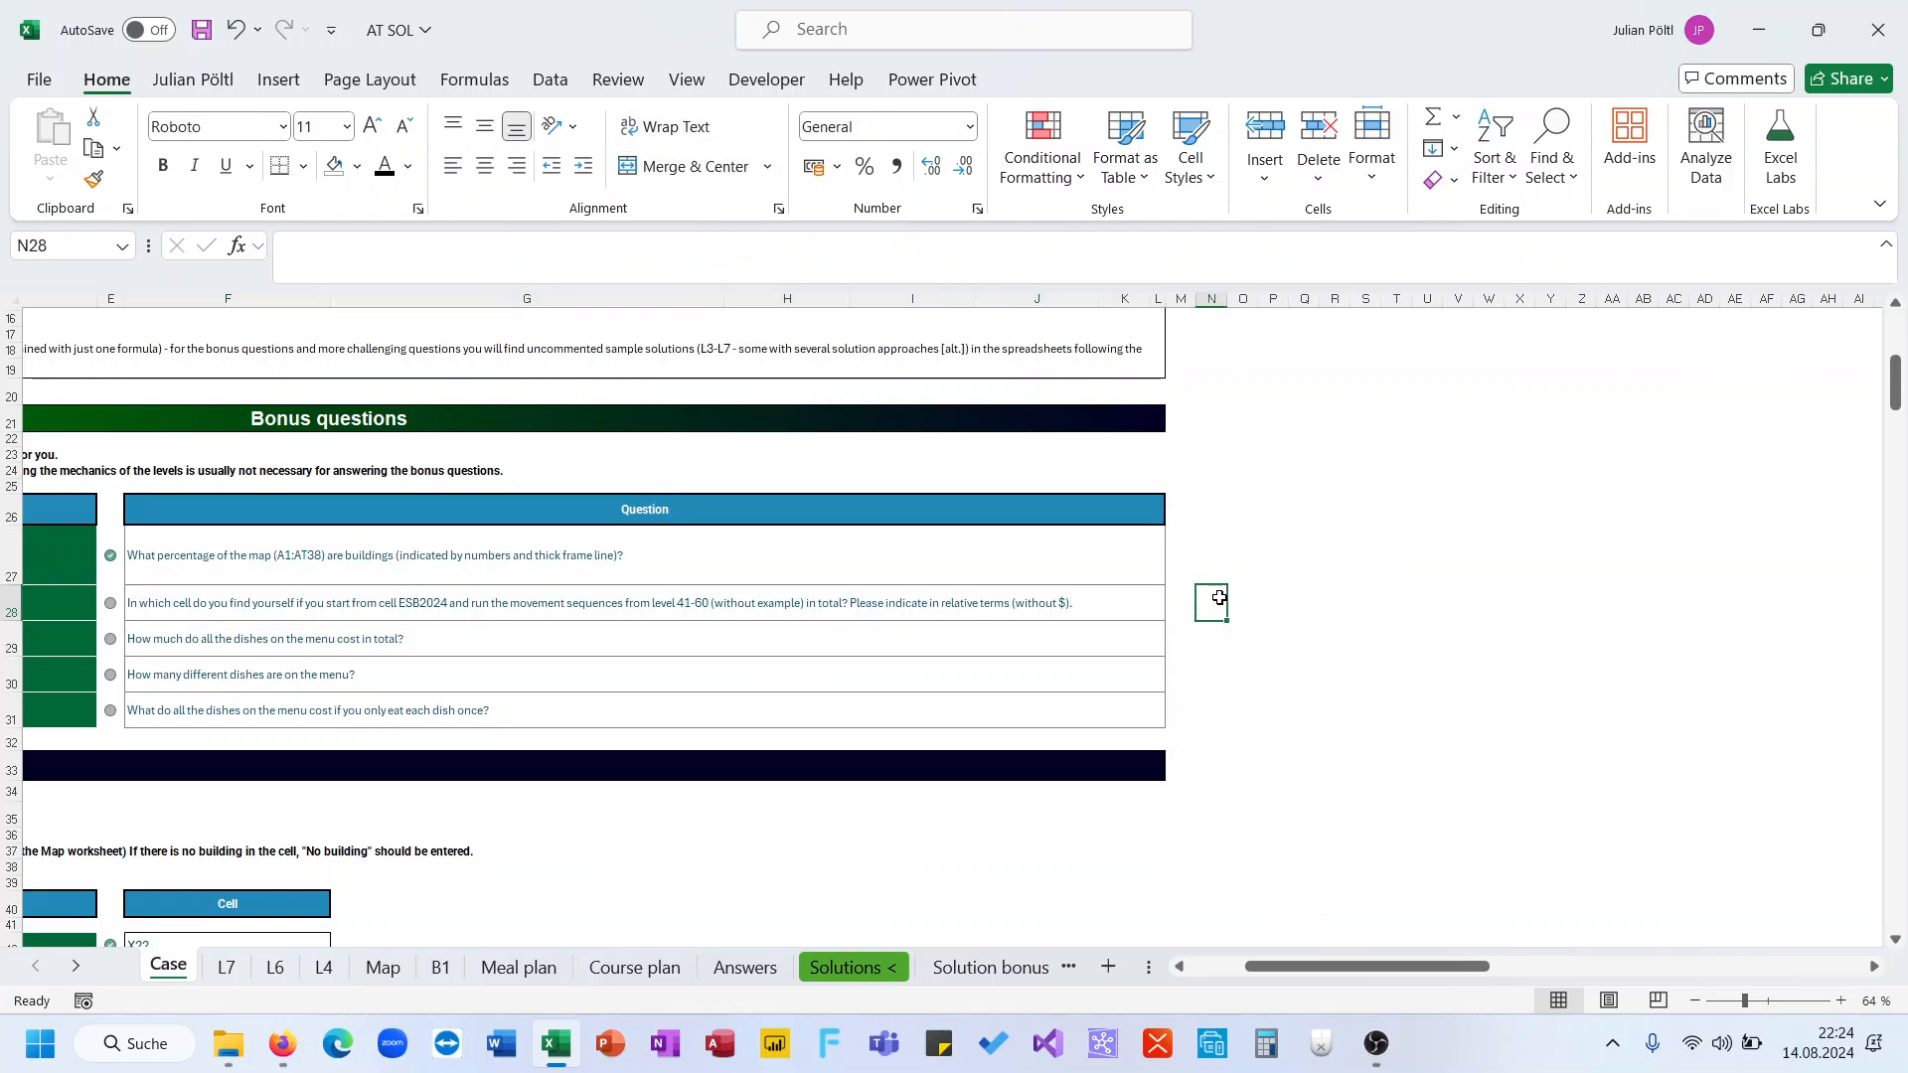
{"action": "type", "text": "="}
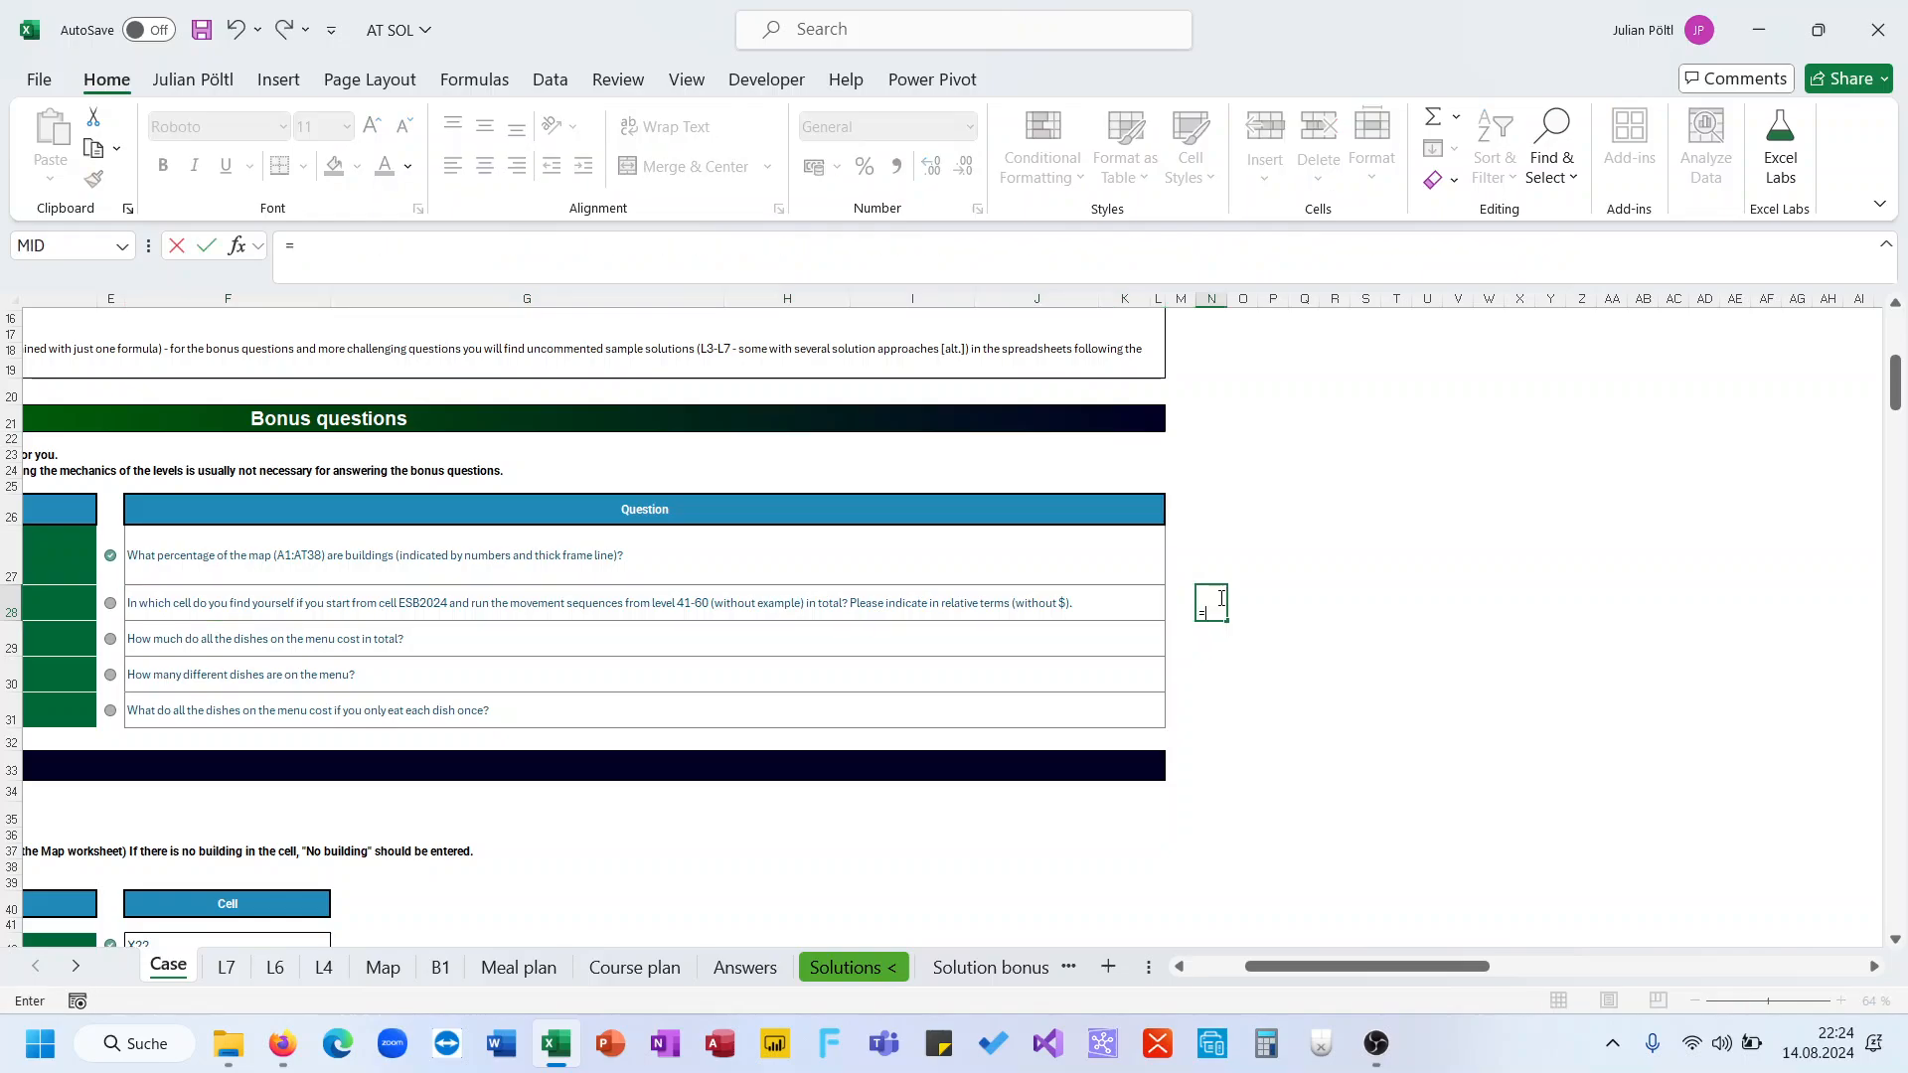
{"action": "type", "text": "textj"}
{"action": "key", "text": "Tab"}
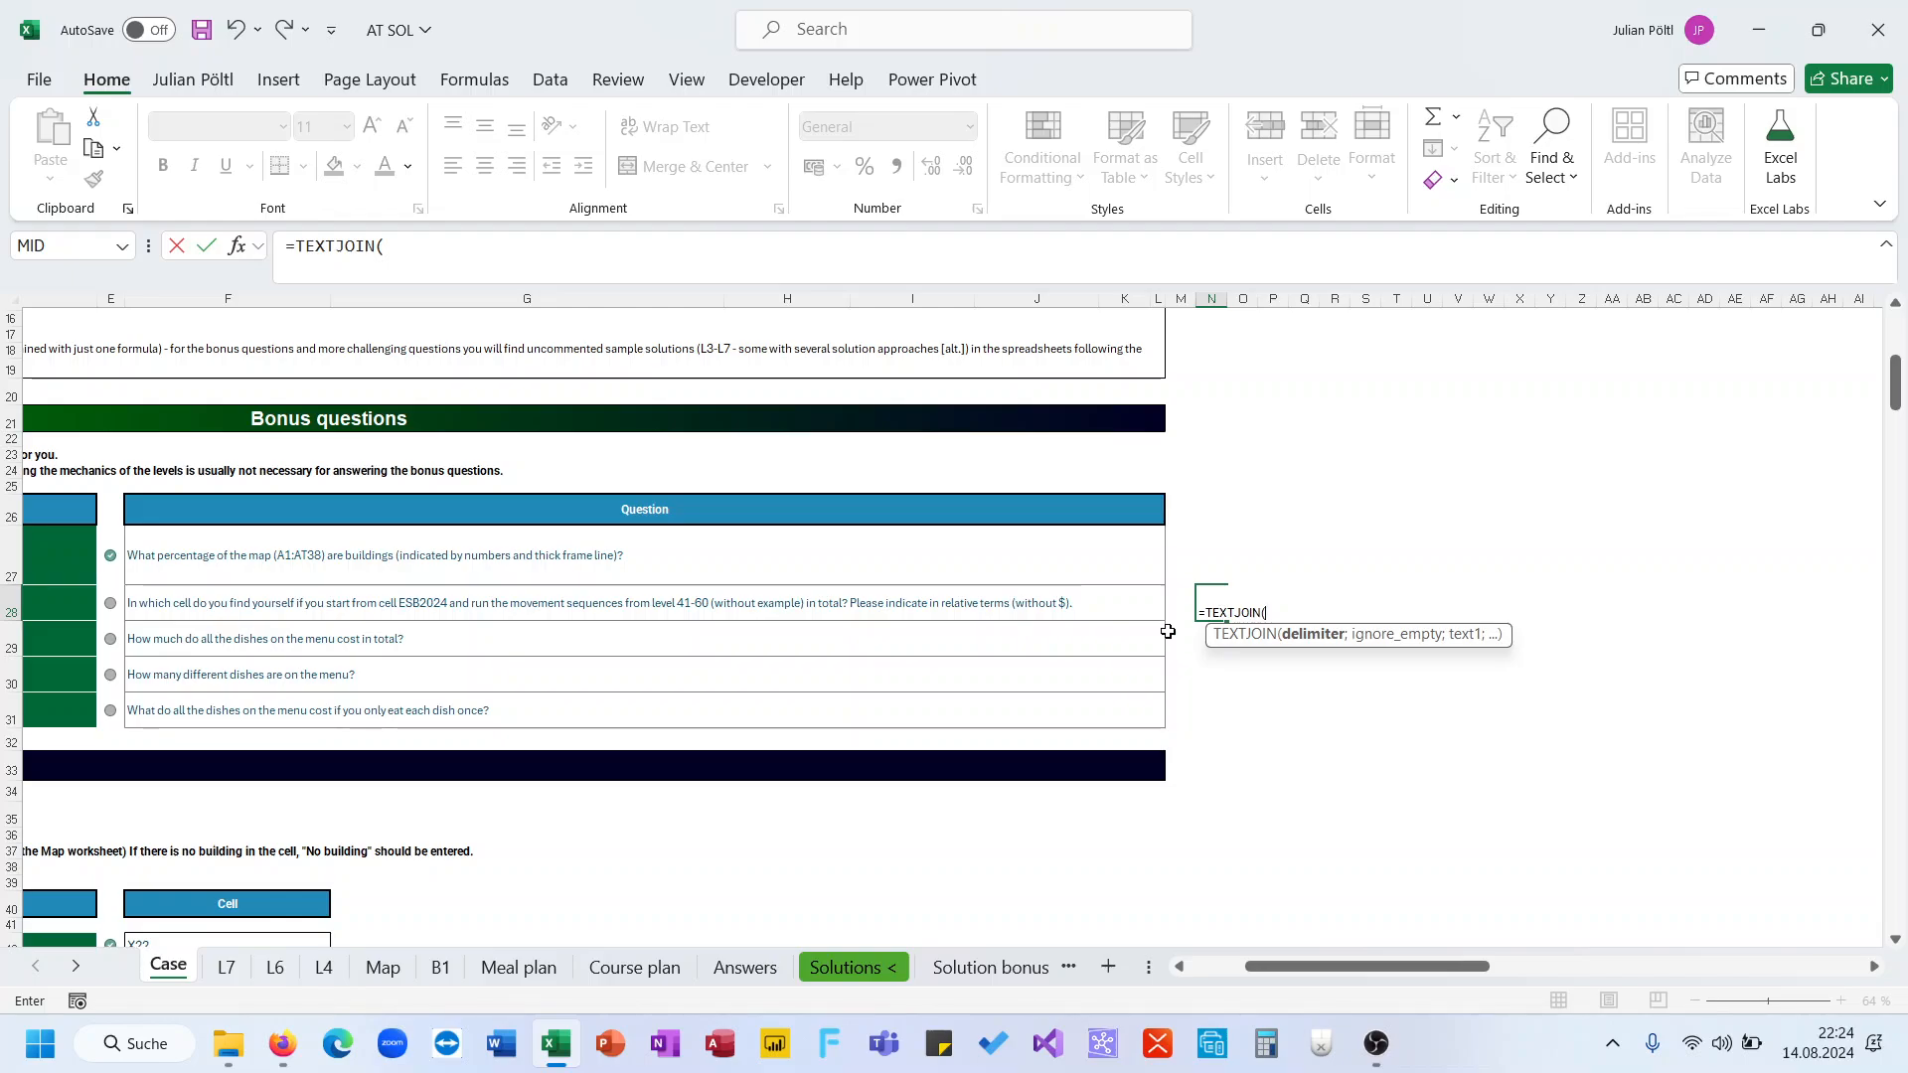
{"action": "scroll", "coordinate": [1167, 632], "scroll_direction": "left", "scroll_amount": 4}
{"action": "scroll", "coordinate": [1167, 632], "scroll_direction": "down", "scroll_amount": 20}
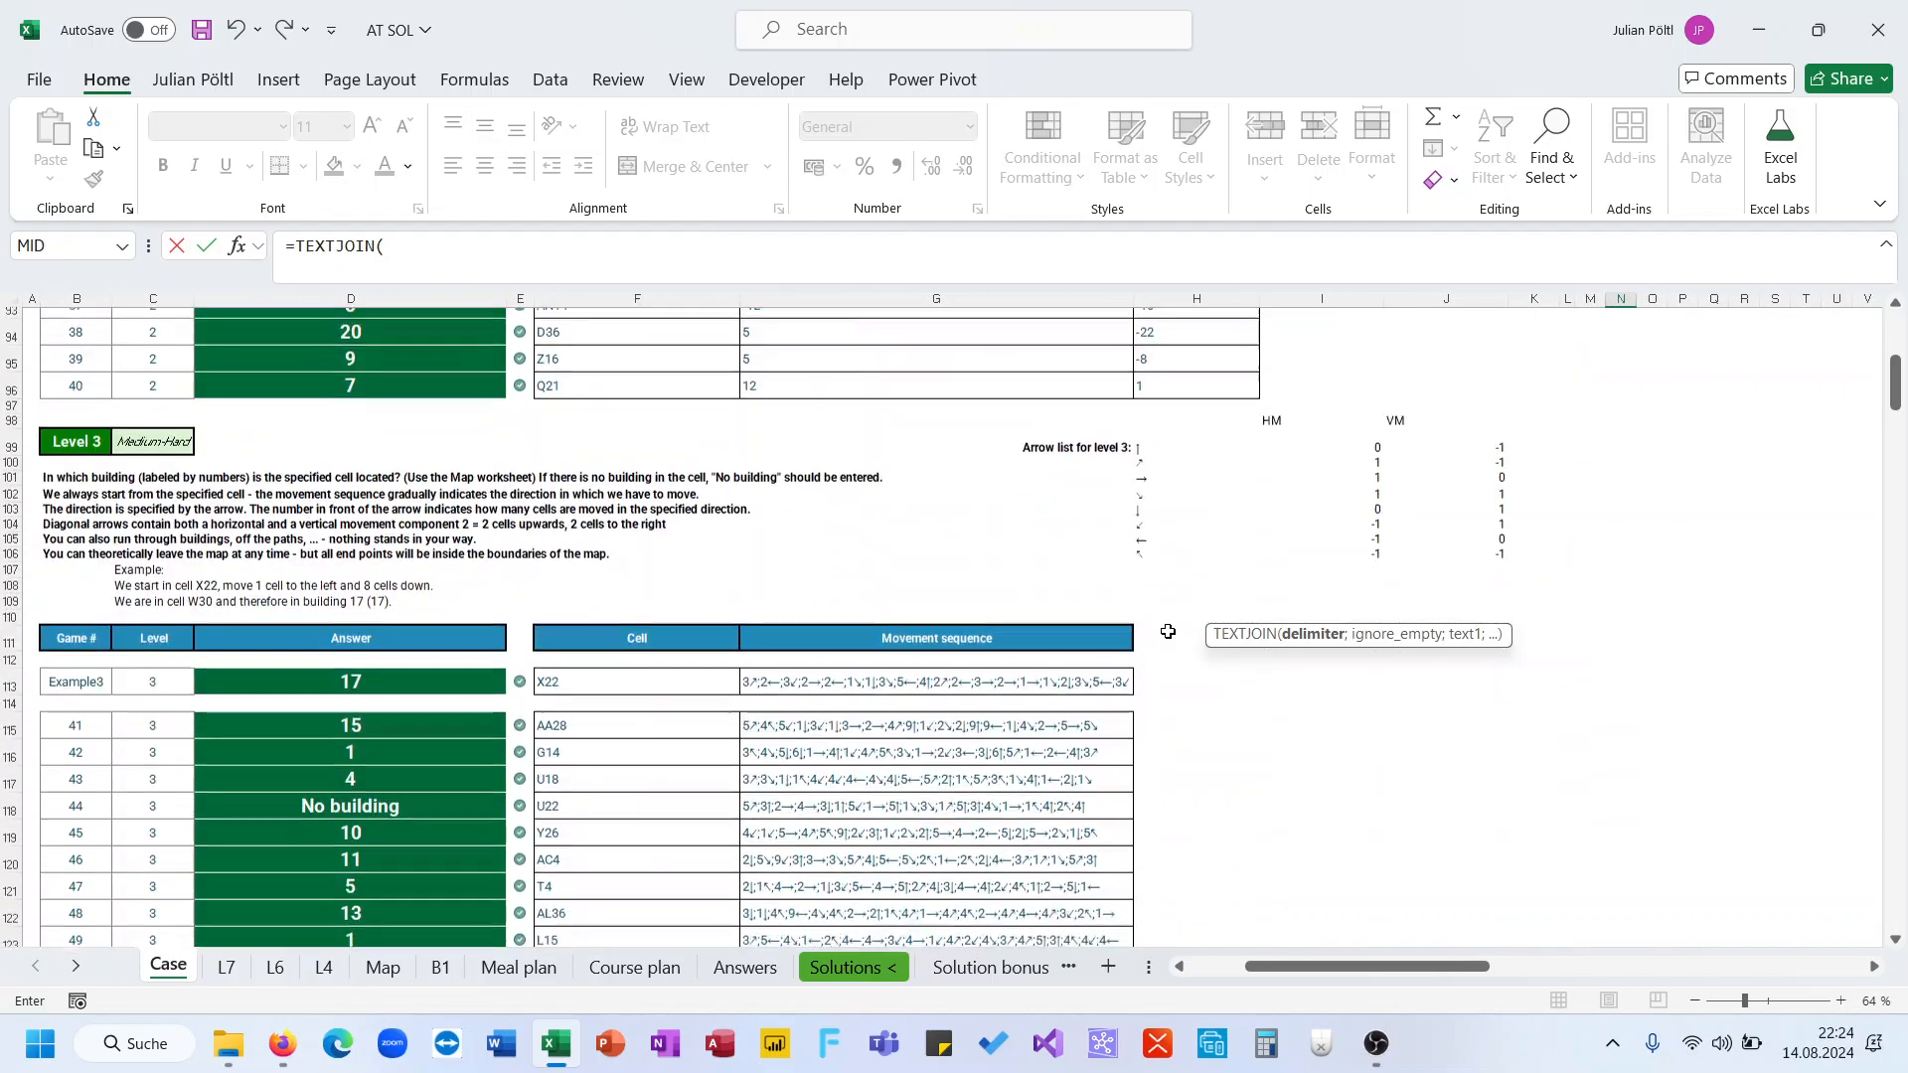
{"action": "scroll", "coordinate": [1167, 632], "scroll_direction": "down", "scroll_amount": 10}
{"action": "scroll", "coordinate": [1167, 631], "scroll_direction": "up", "scroll_amount": 7}
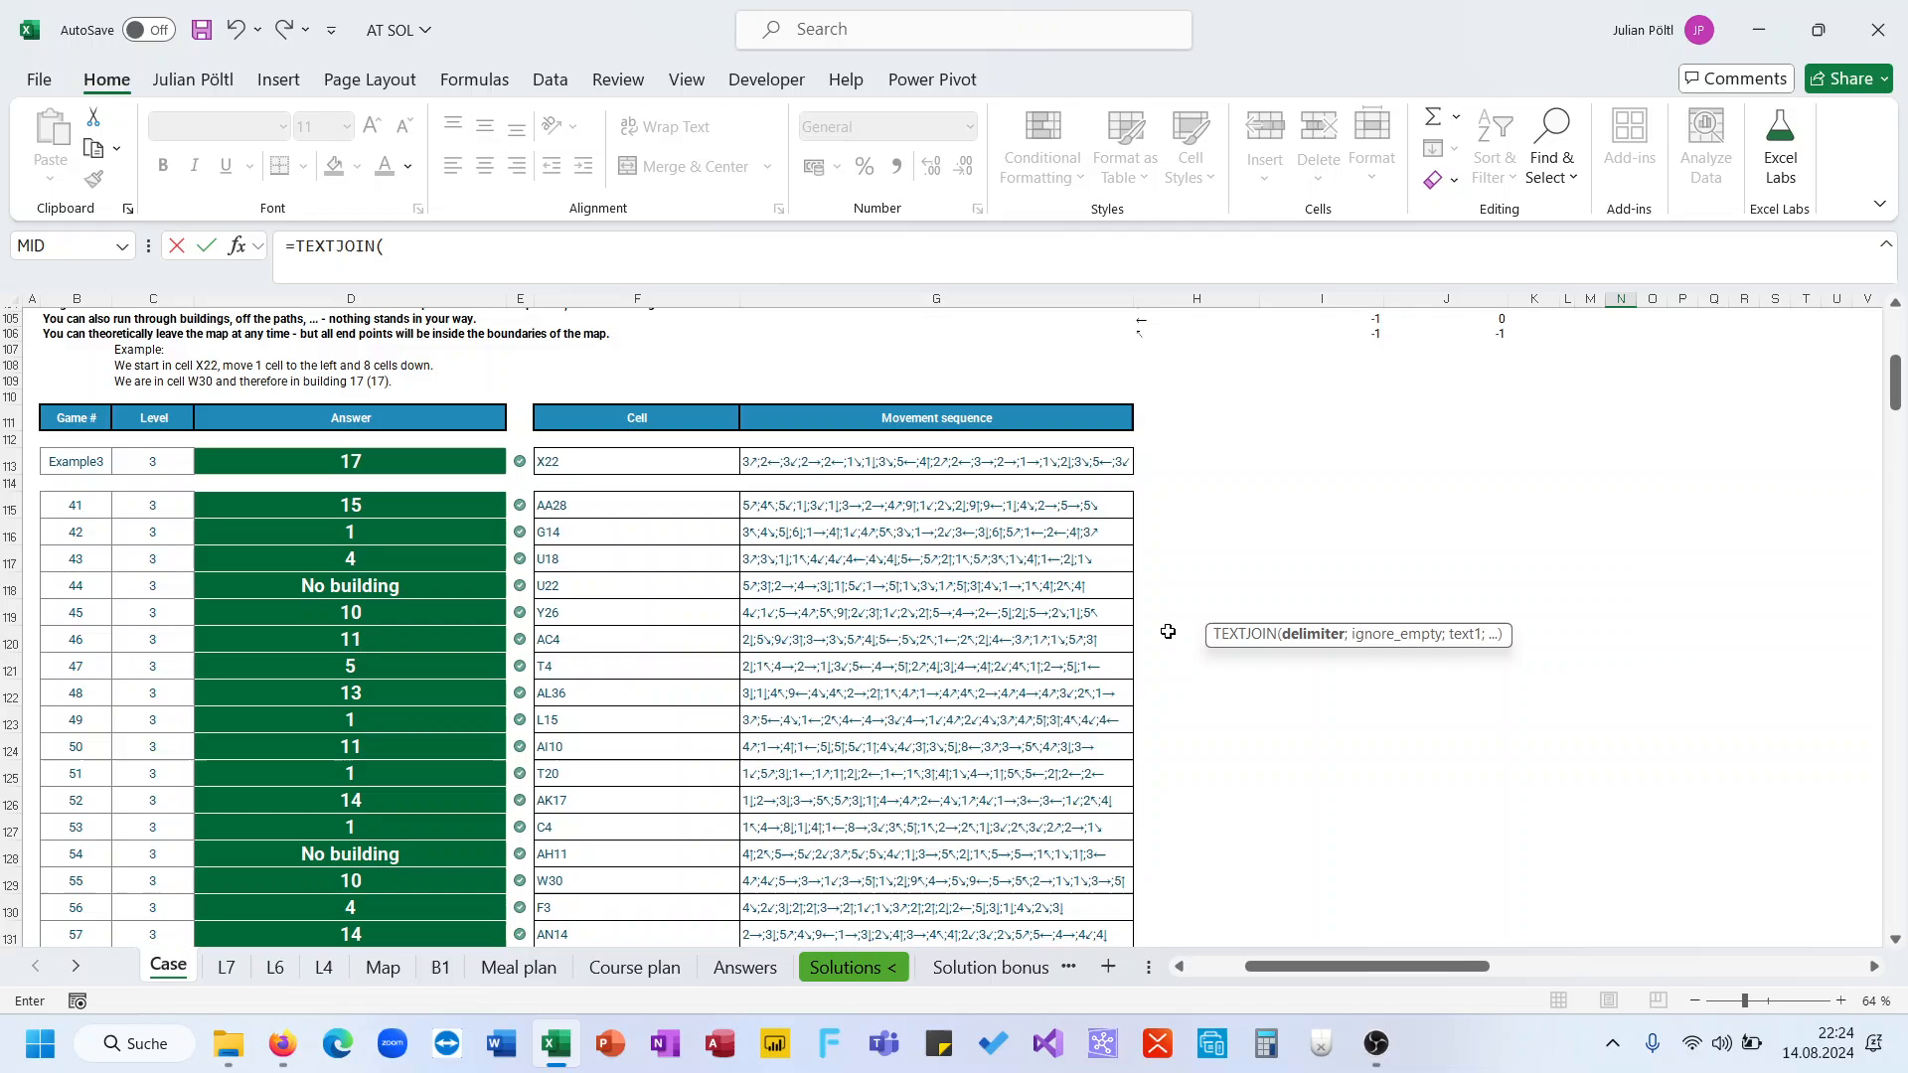
{"action": "left_click", "coordinate": [909, 505]}
{"action": "key", "text": "ctrl+shift+Down"}
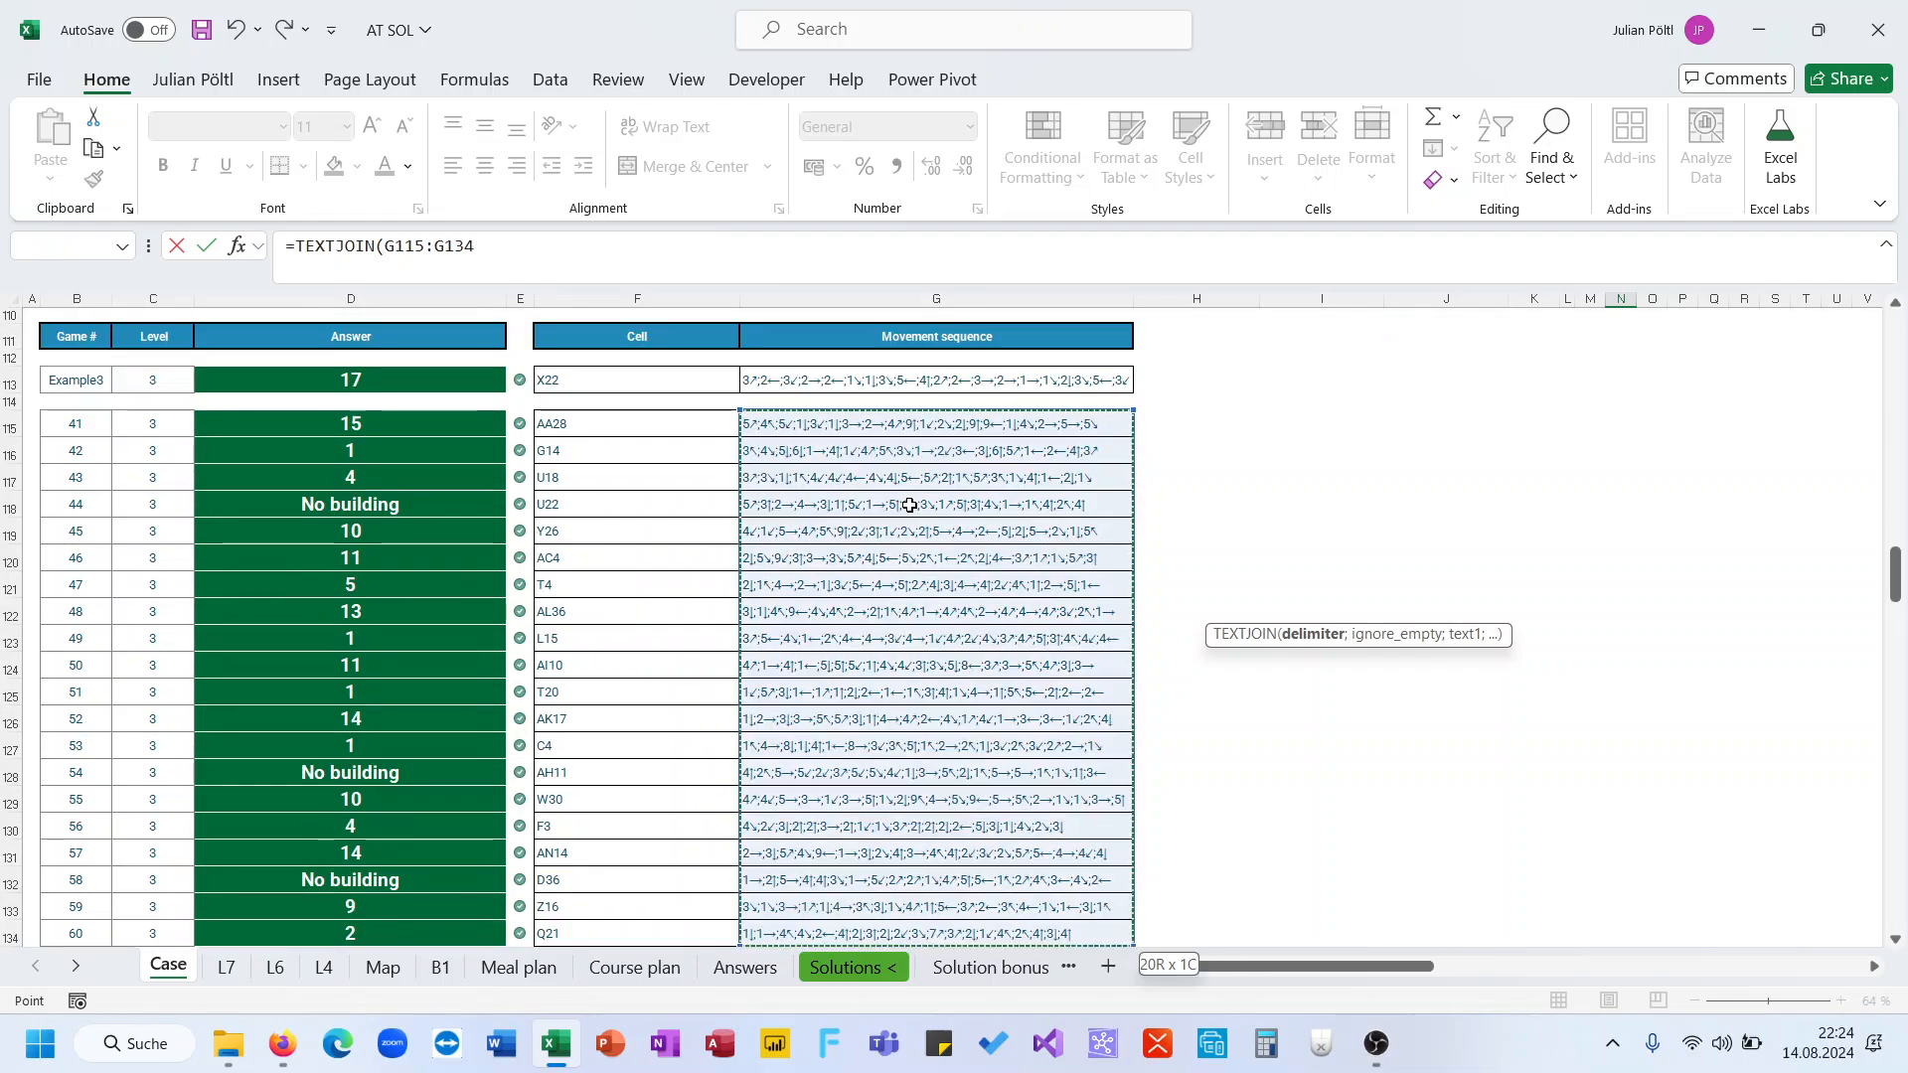
Set the TEXTJOIN delimiter to ";" with an empty ignore_empty argument and commit the N28 formula
{"action": "left_click", "coordinate": [388, 247]}
{"action": "type", "text": "\";"}
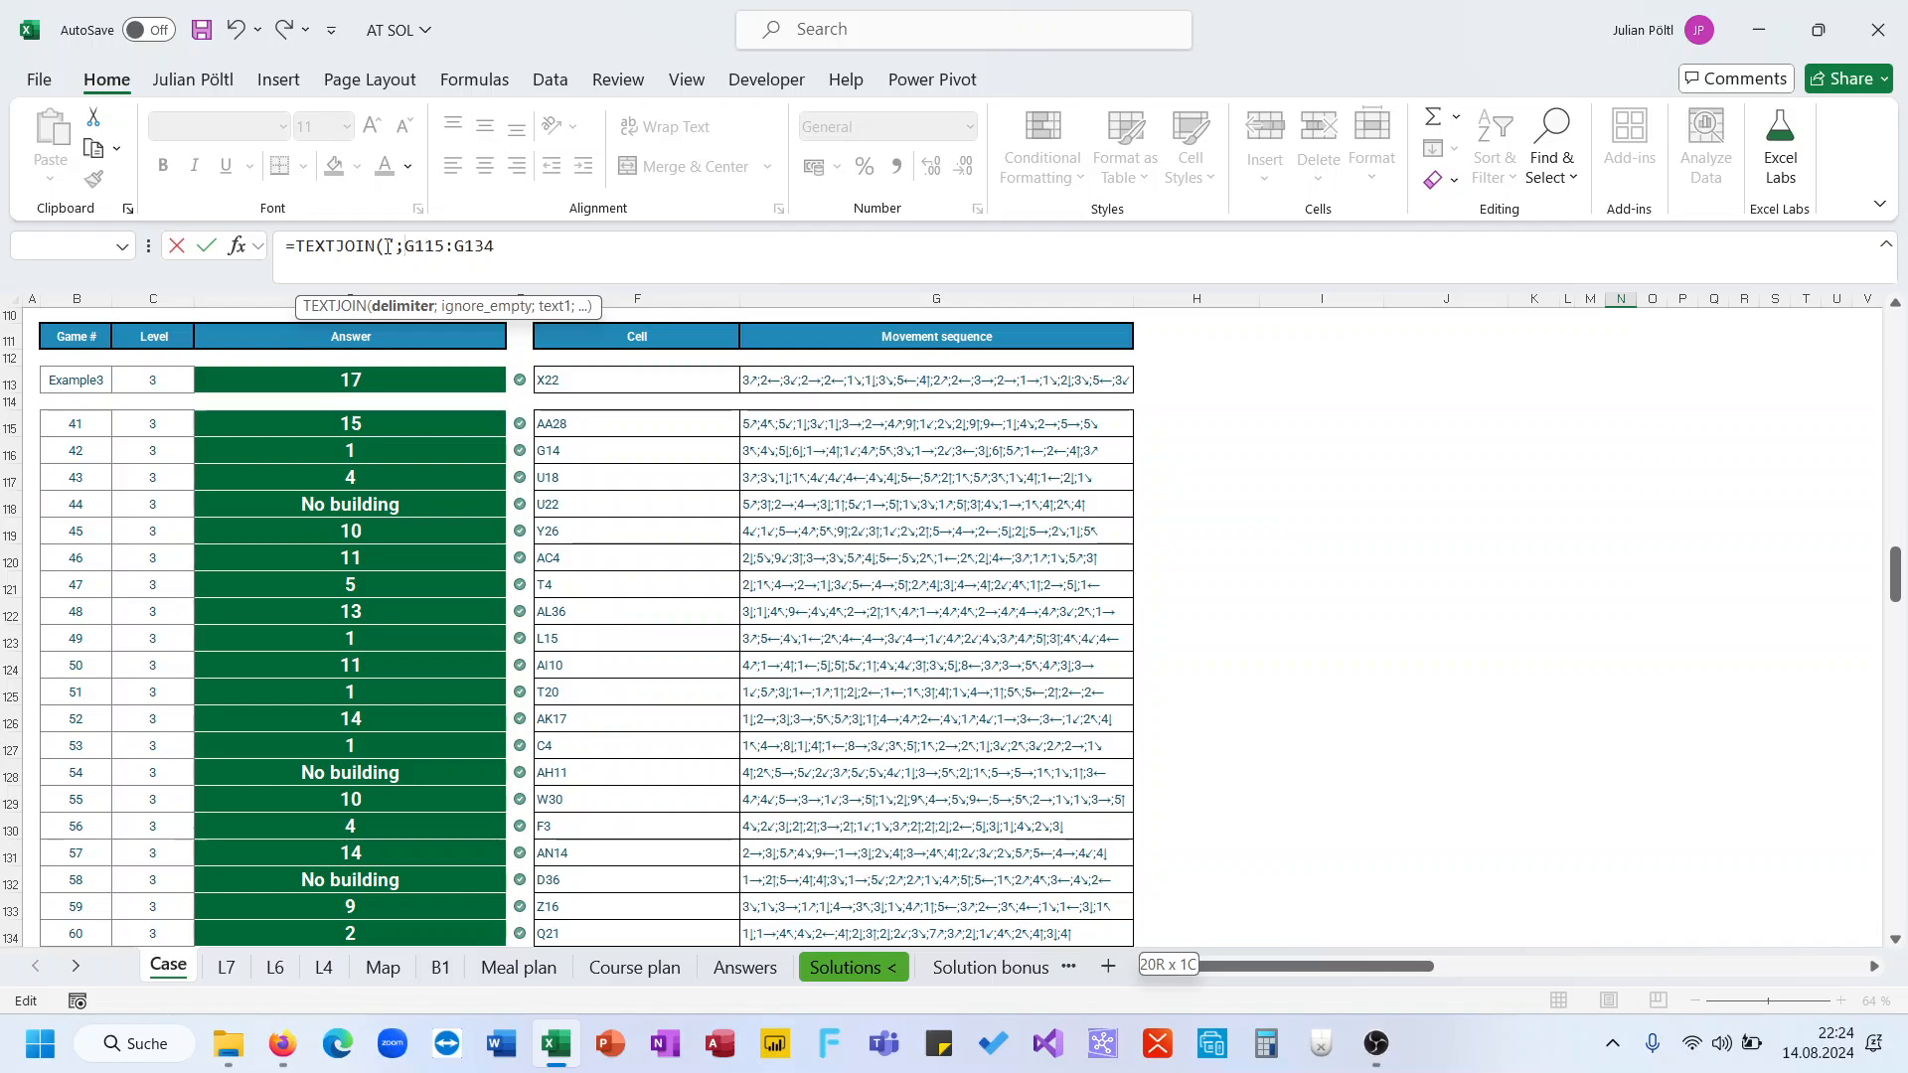
{"action": "type", "text": "\";;"}
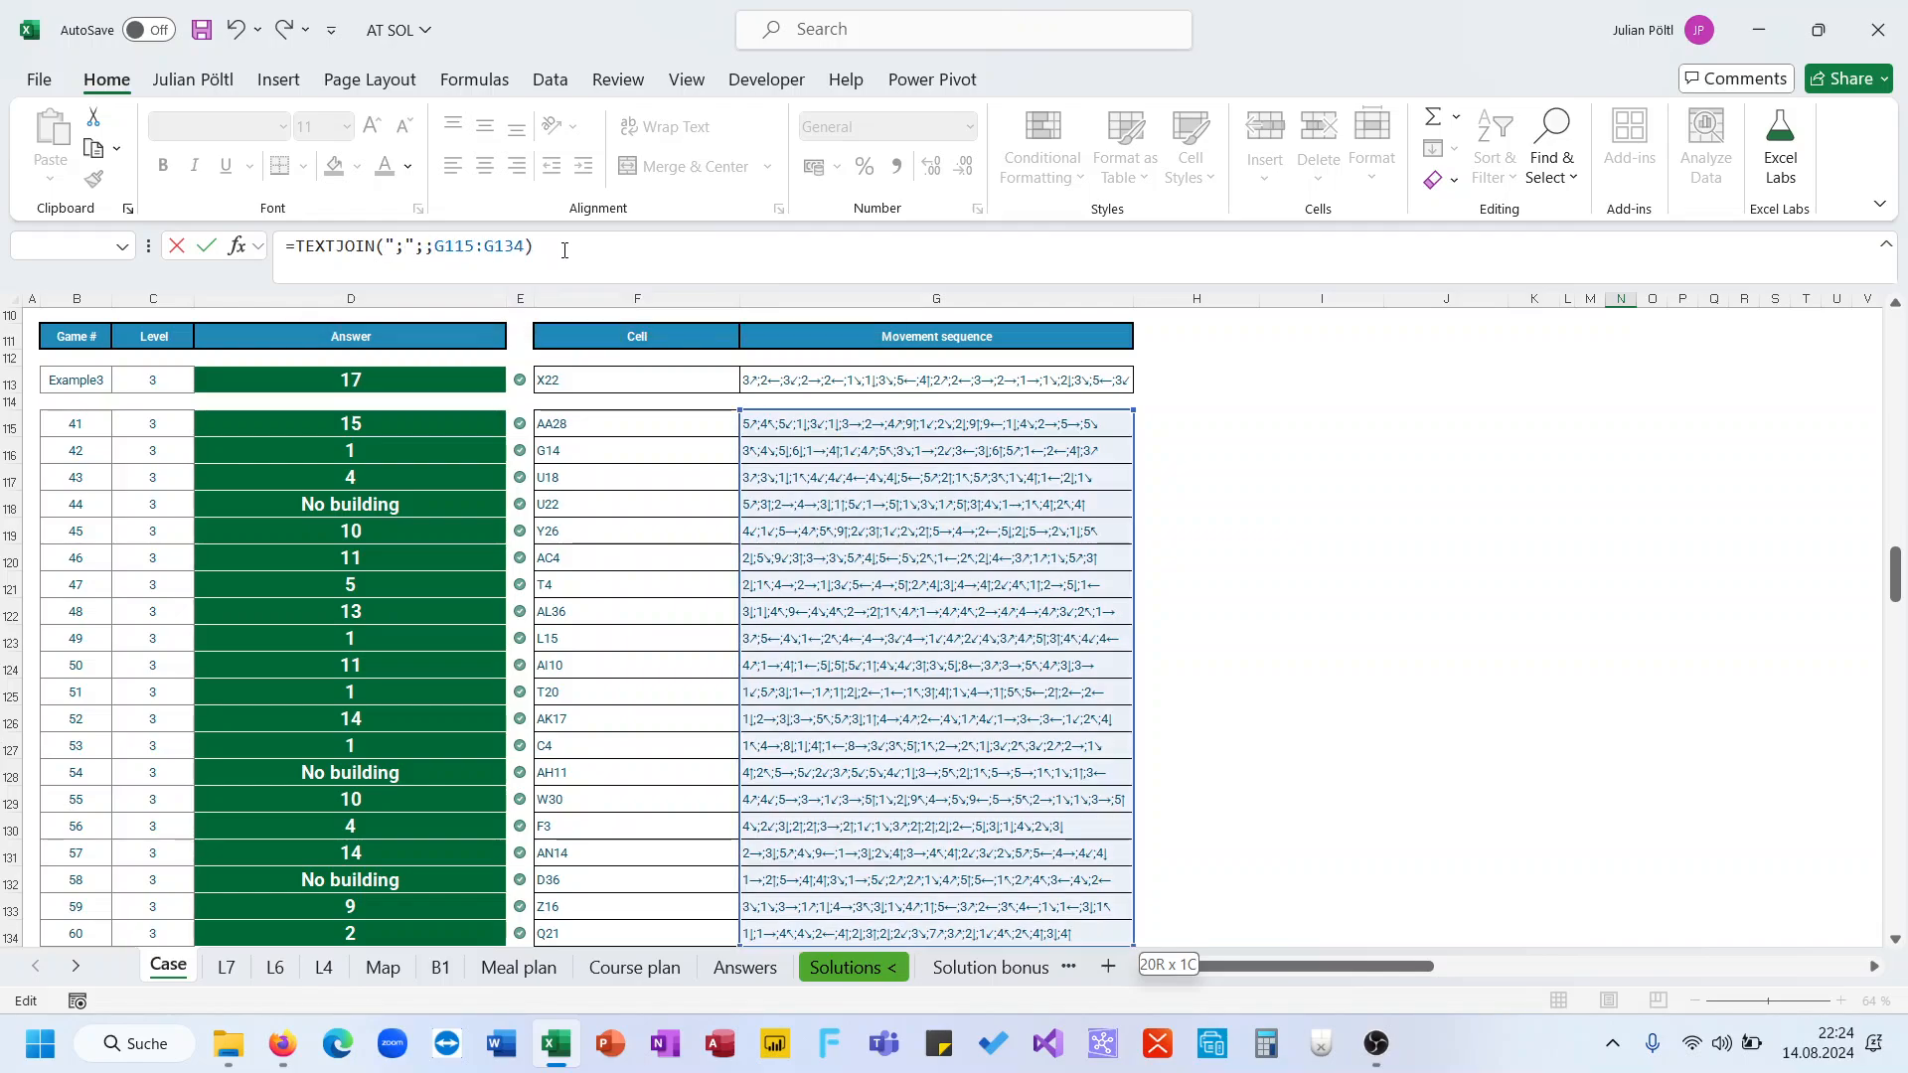
{"action": "key", "text": "shift+Return"}
{"action": "key", "text": "Down"}
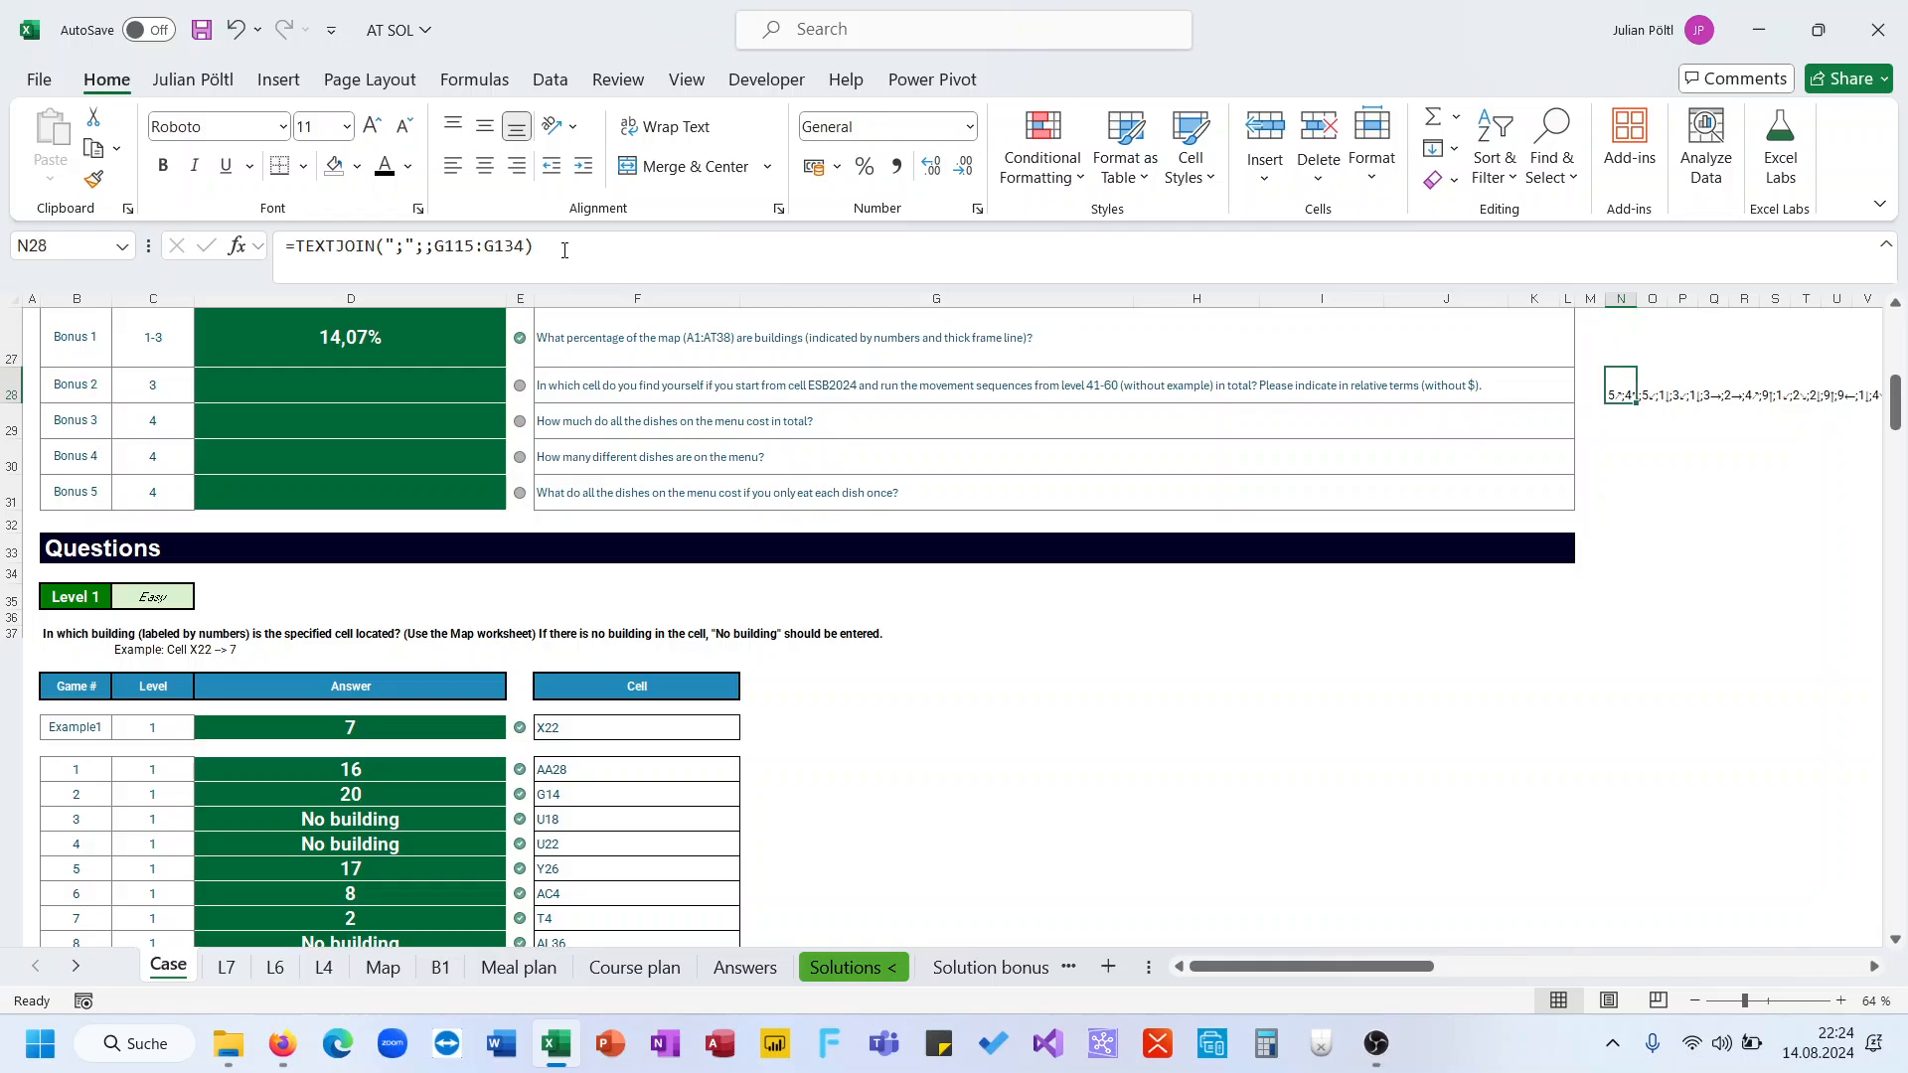
Trim the formula in N27 down to the ADDRESS expression, removing the LET/INDIRECT Map wrapper and the building IF
{"action": "scroll", "coordinate": [401, 442], "scroll_direction": "down", "scroll_amount": 16}
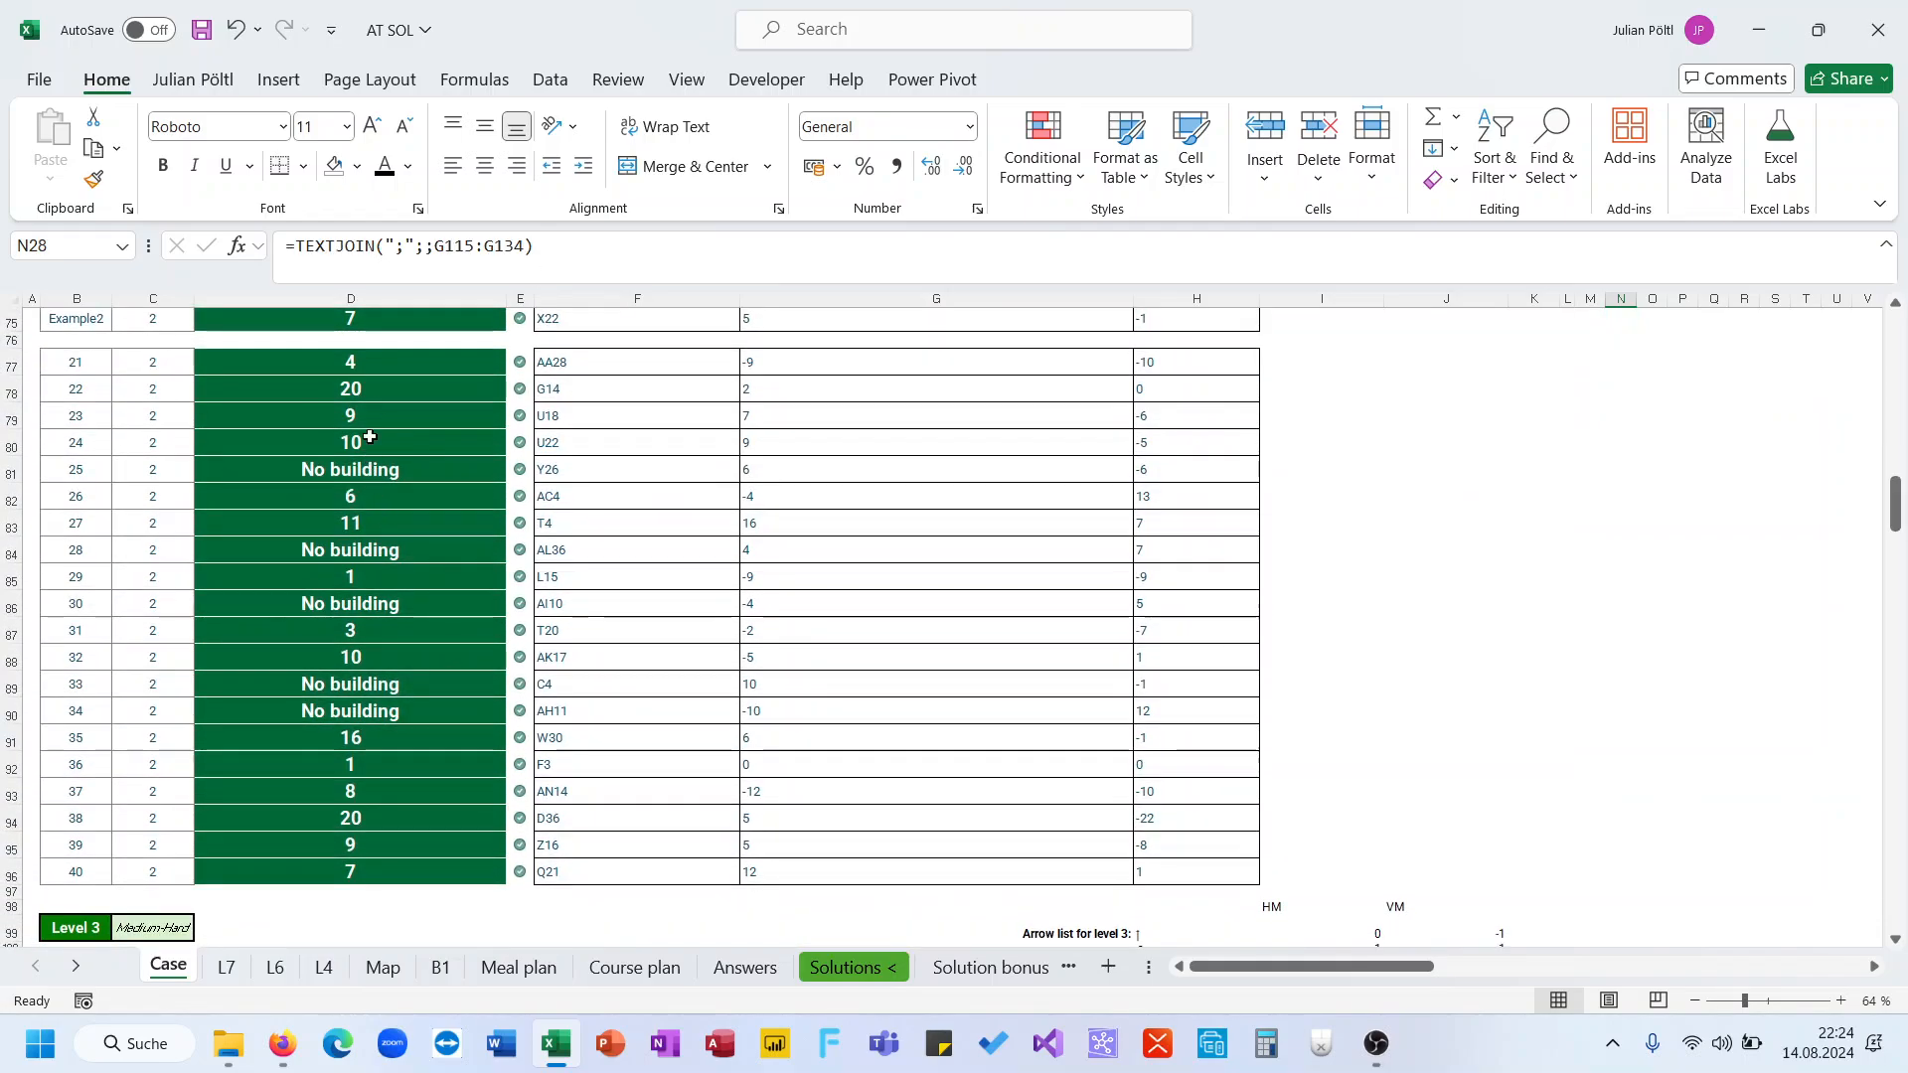
{"action": "left_click", "coordinate": [383, 375]}
{"action": "triple_click", "coordinate": [467, 246]}
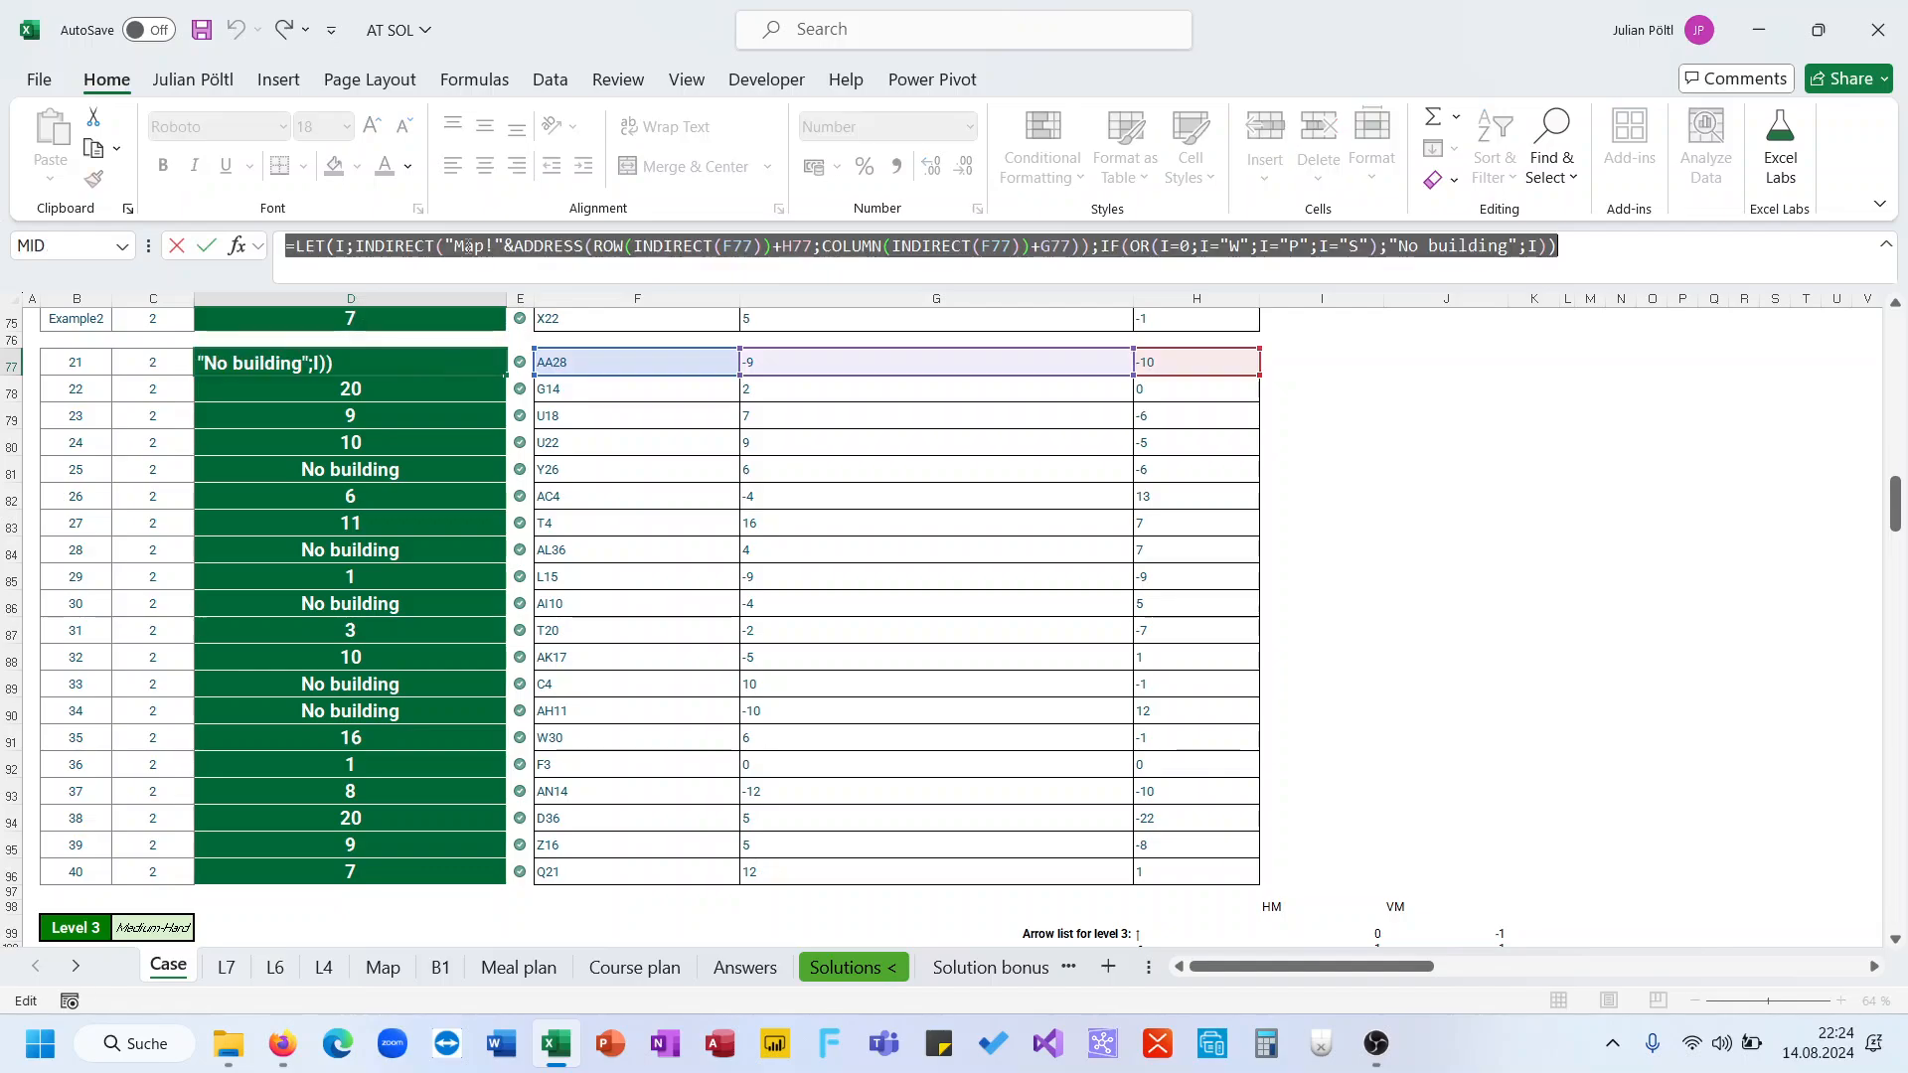
{"action": "key", "text": "Escape"}
{"action": "scroll", "coordinate": [1036, 511], "scroll_direction": "up", "scroll_amount": 20}
{"action": "scroll", "coordinate": [1039, 512], "scroll_direction": "right", "scroll_amount": 2}
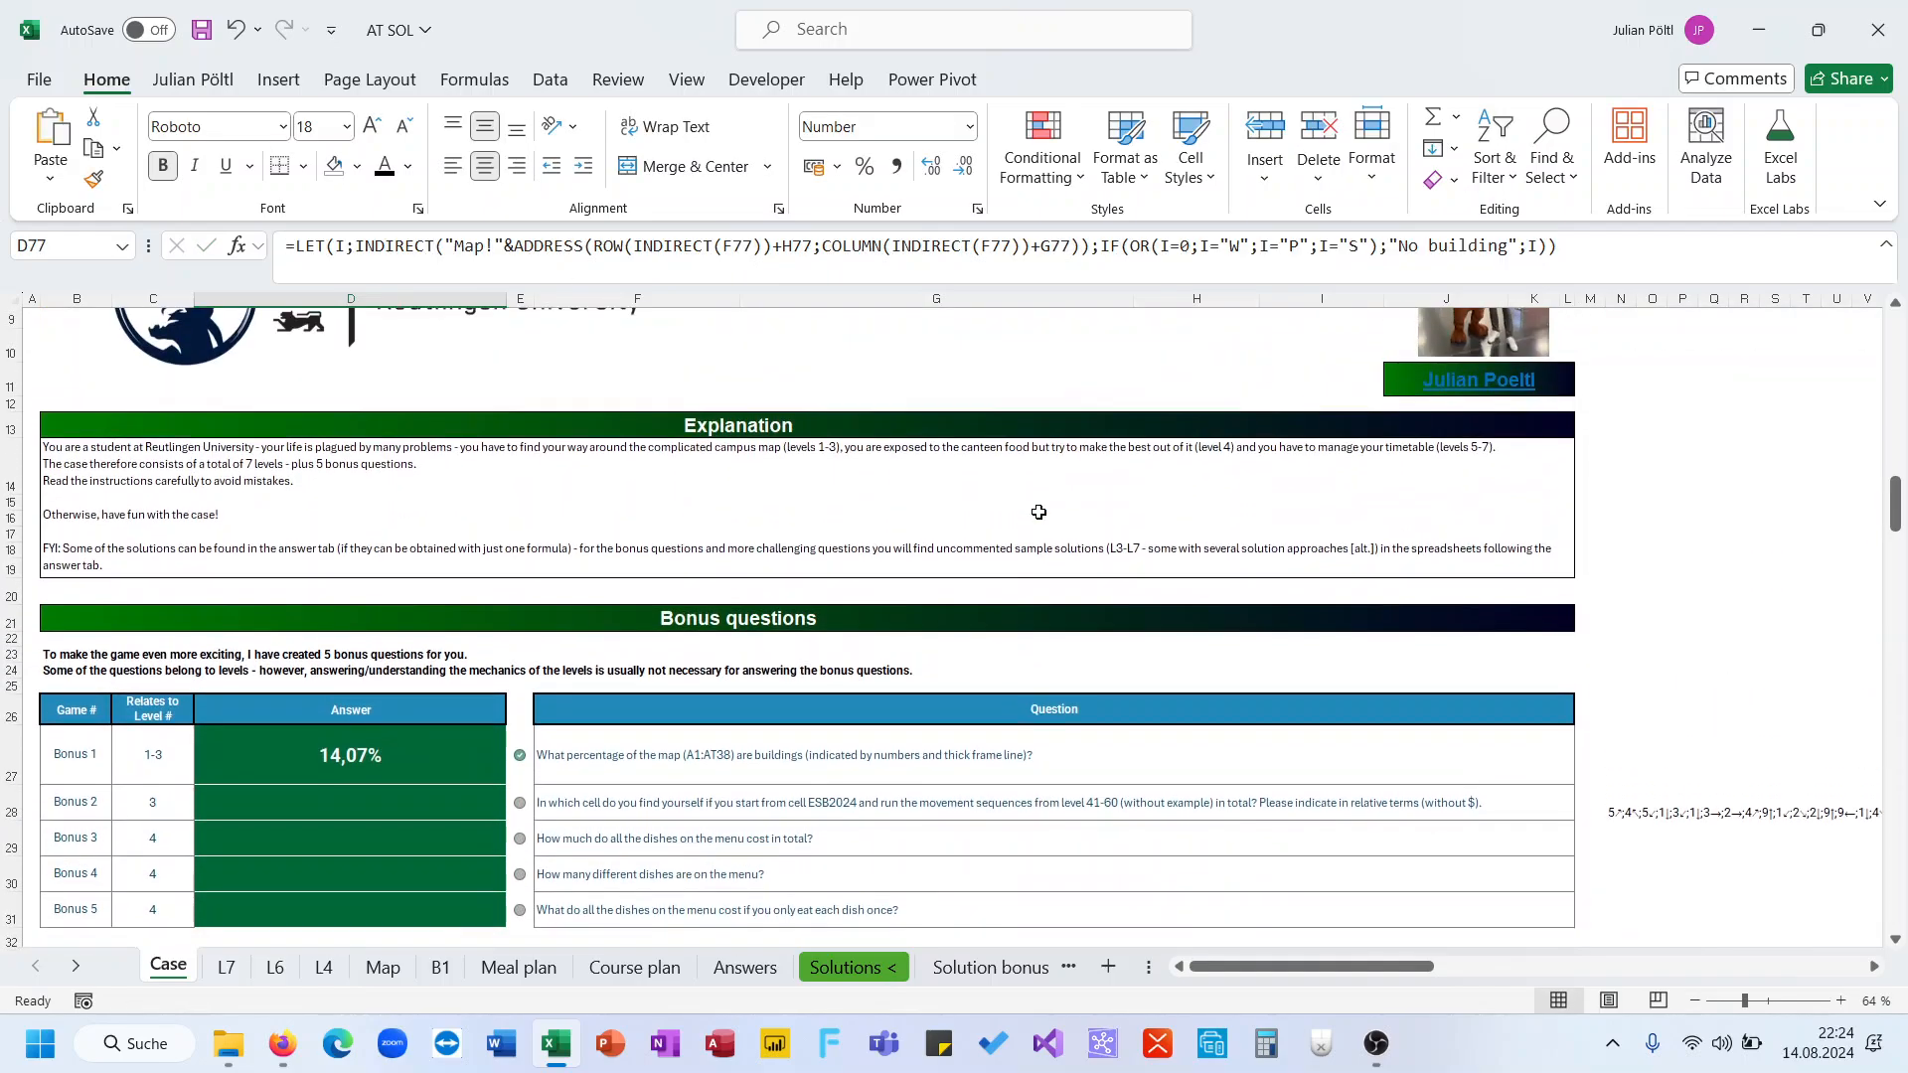
{"action": "scroll", "coordinate": [1038, 511], "scroll_direction": "right", "scroll_amount": 1}
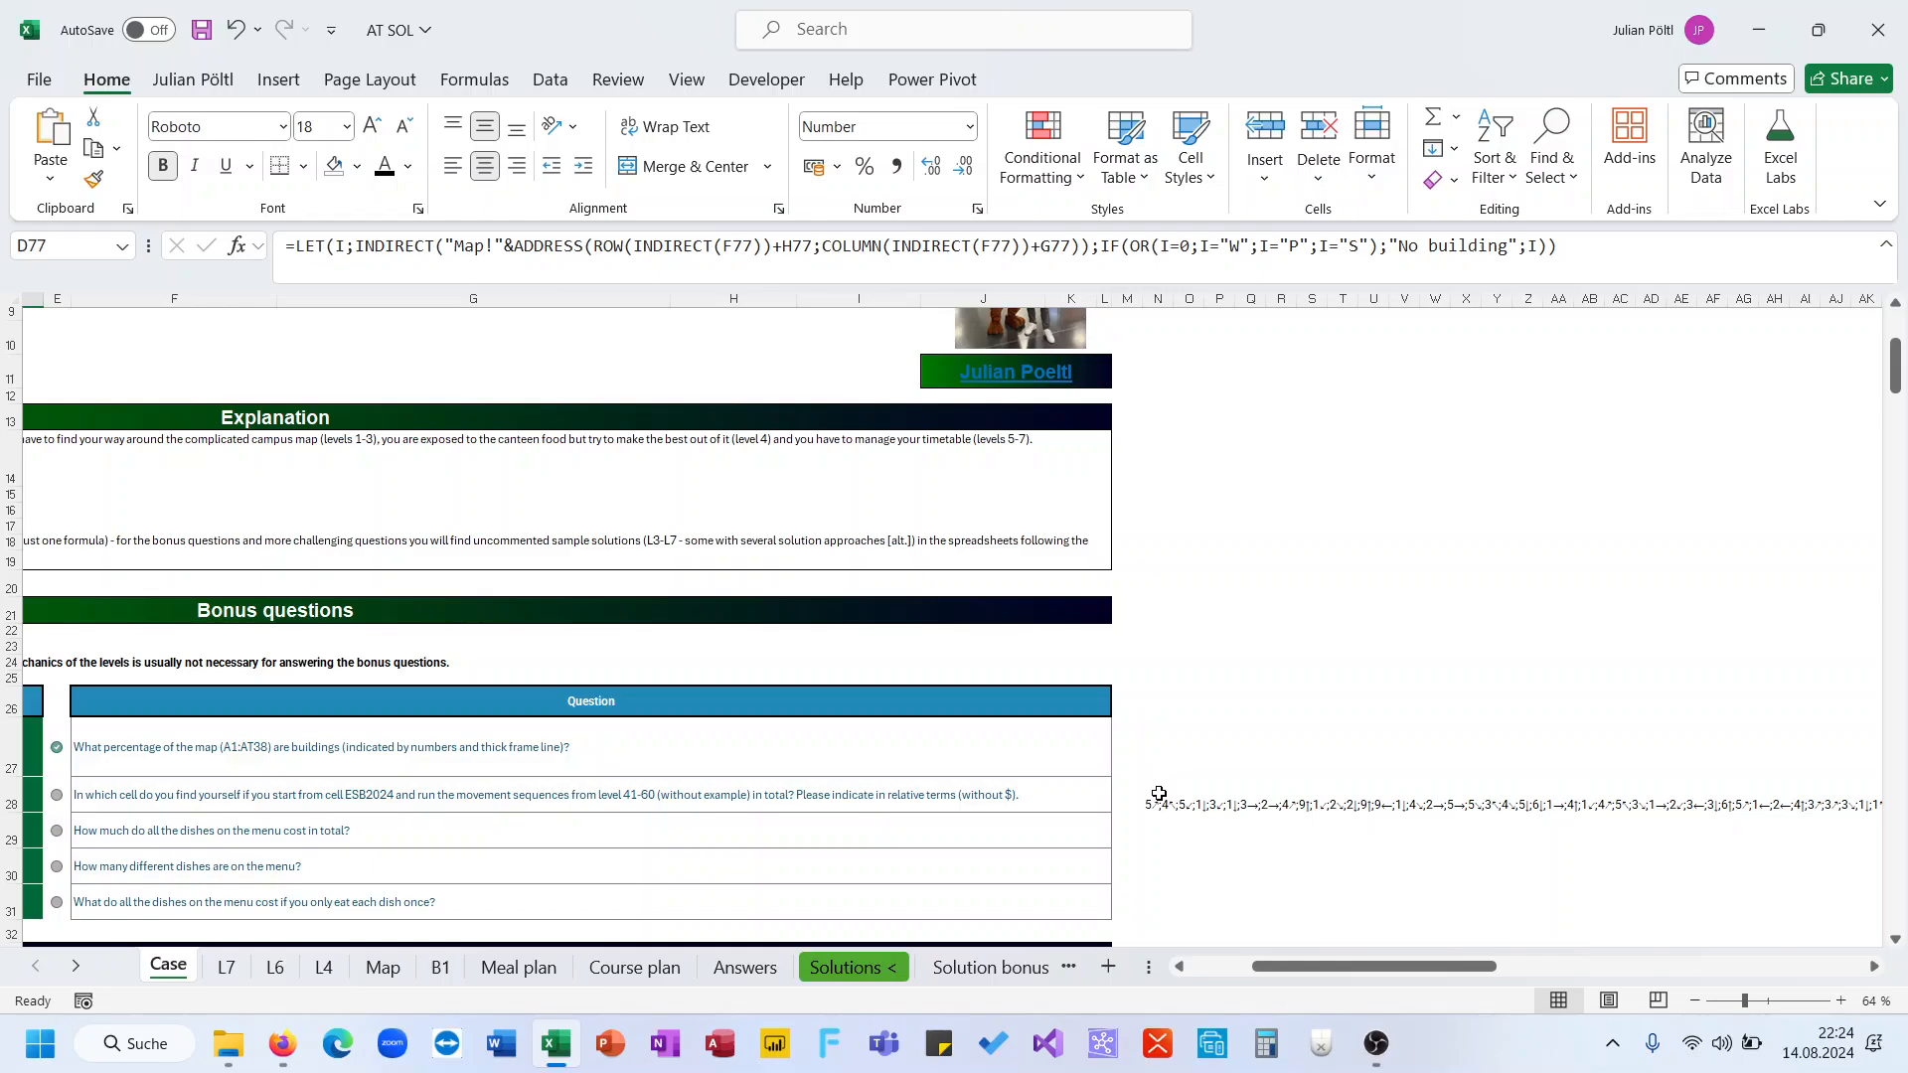
{"action": "left_click", "coordinate": [1165, 753]}
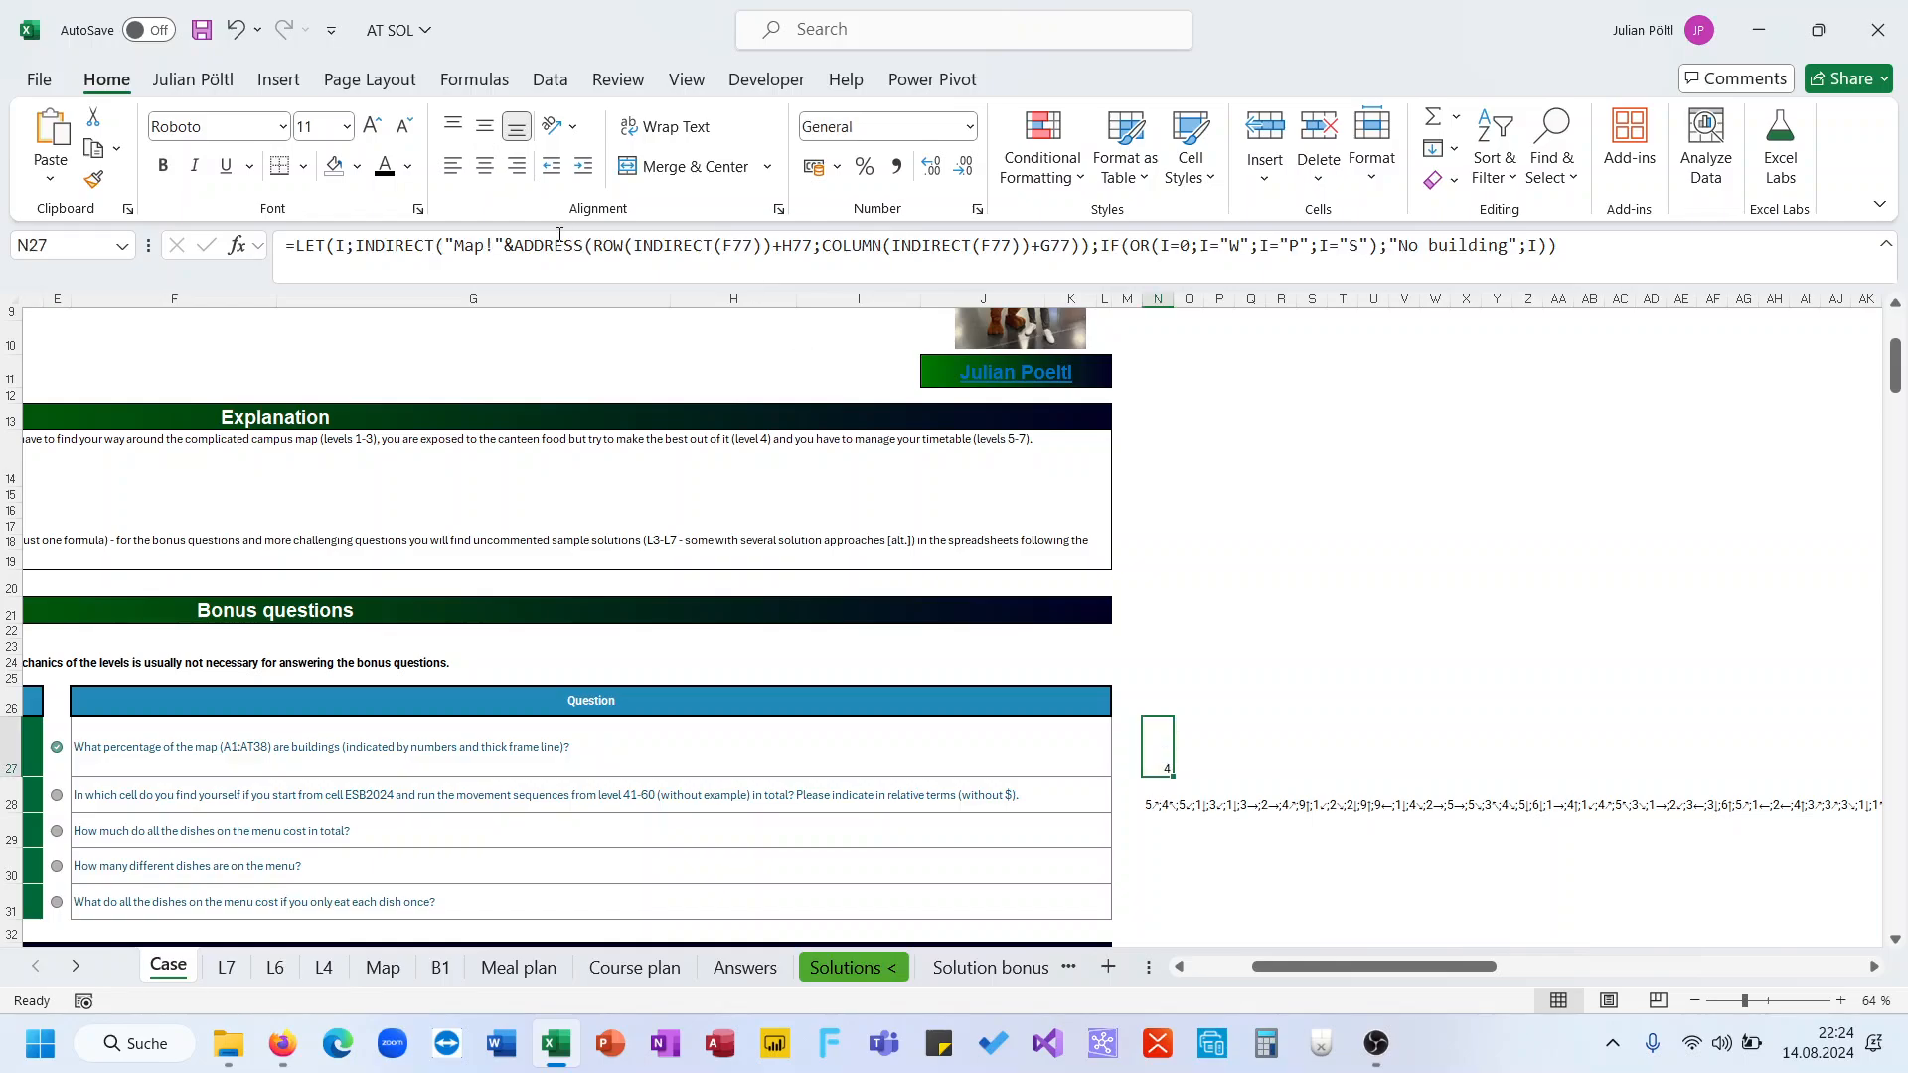
{"action": "left_click", "coordinate": [512, 247]}
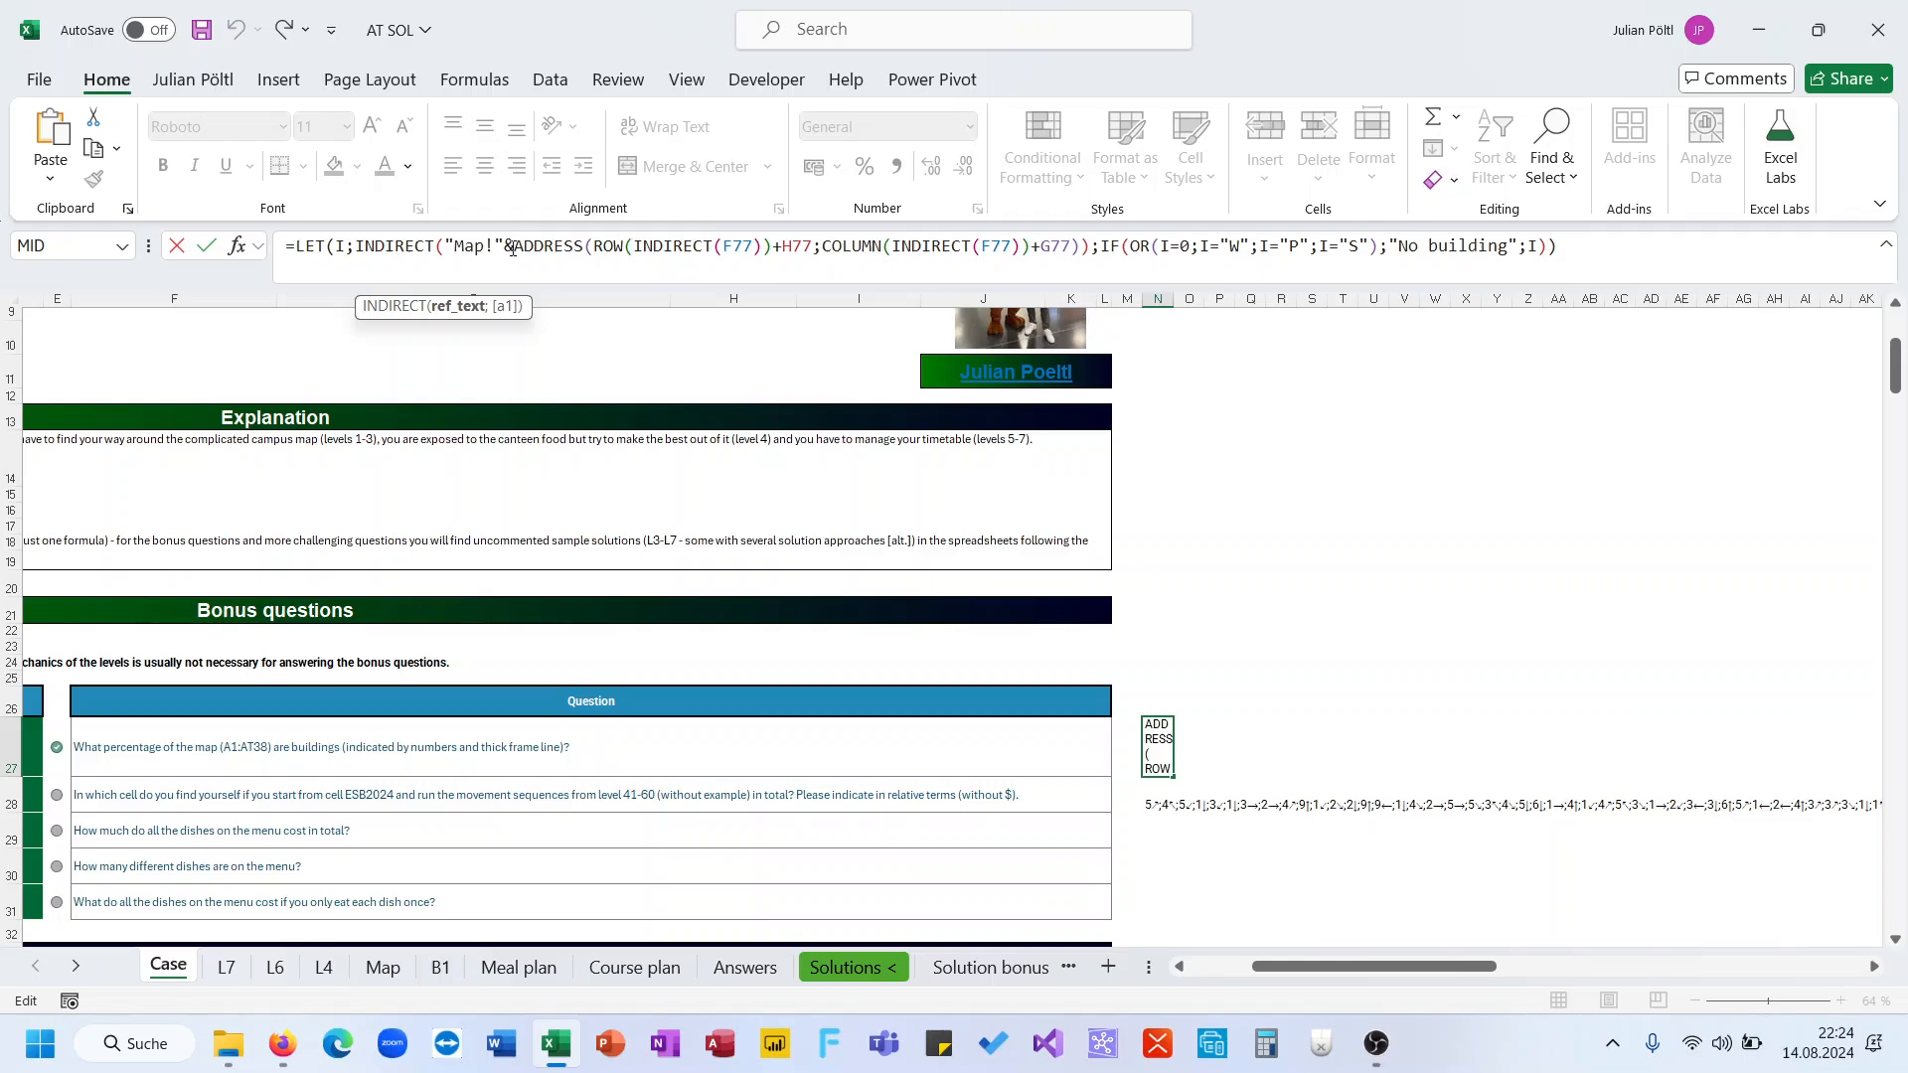
{"action": "left_click_drag", "start_coordinate": [516, 245], "coordinate": [304, 246]}
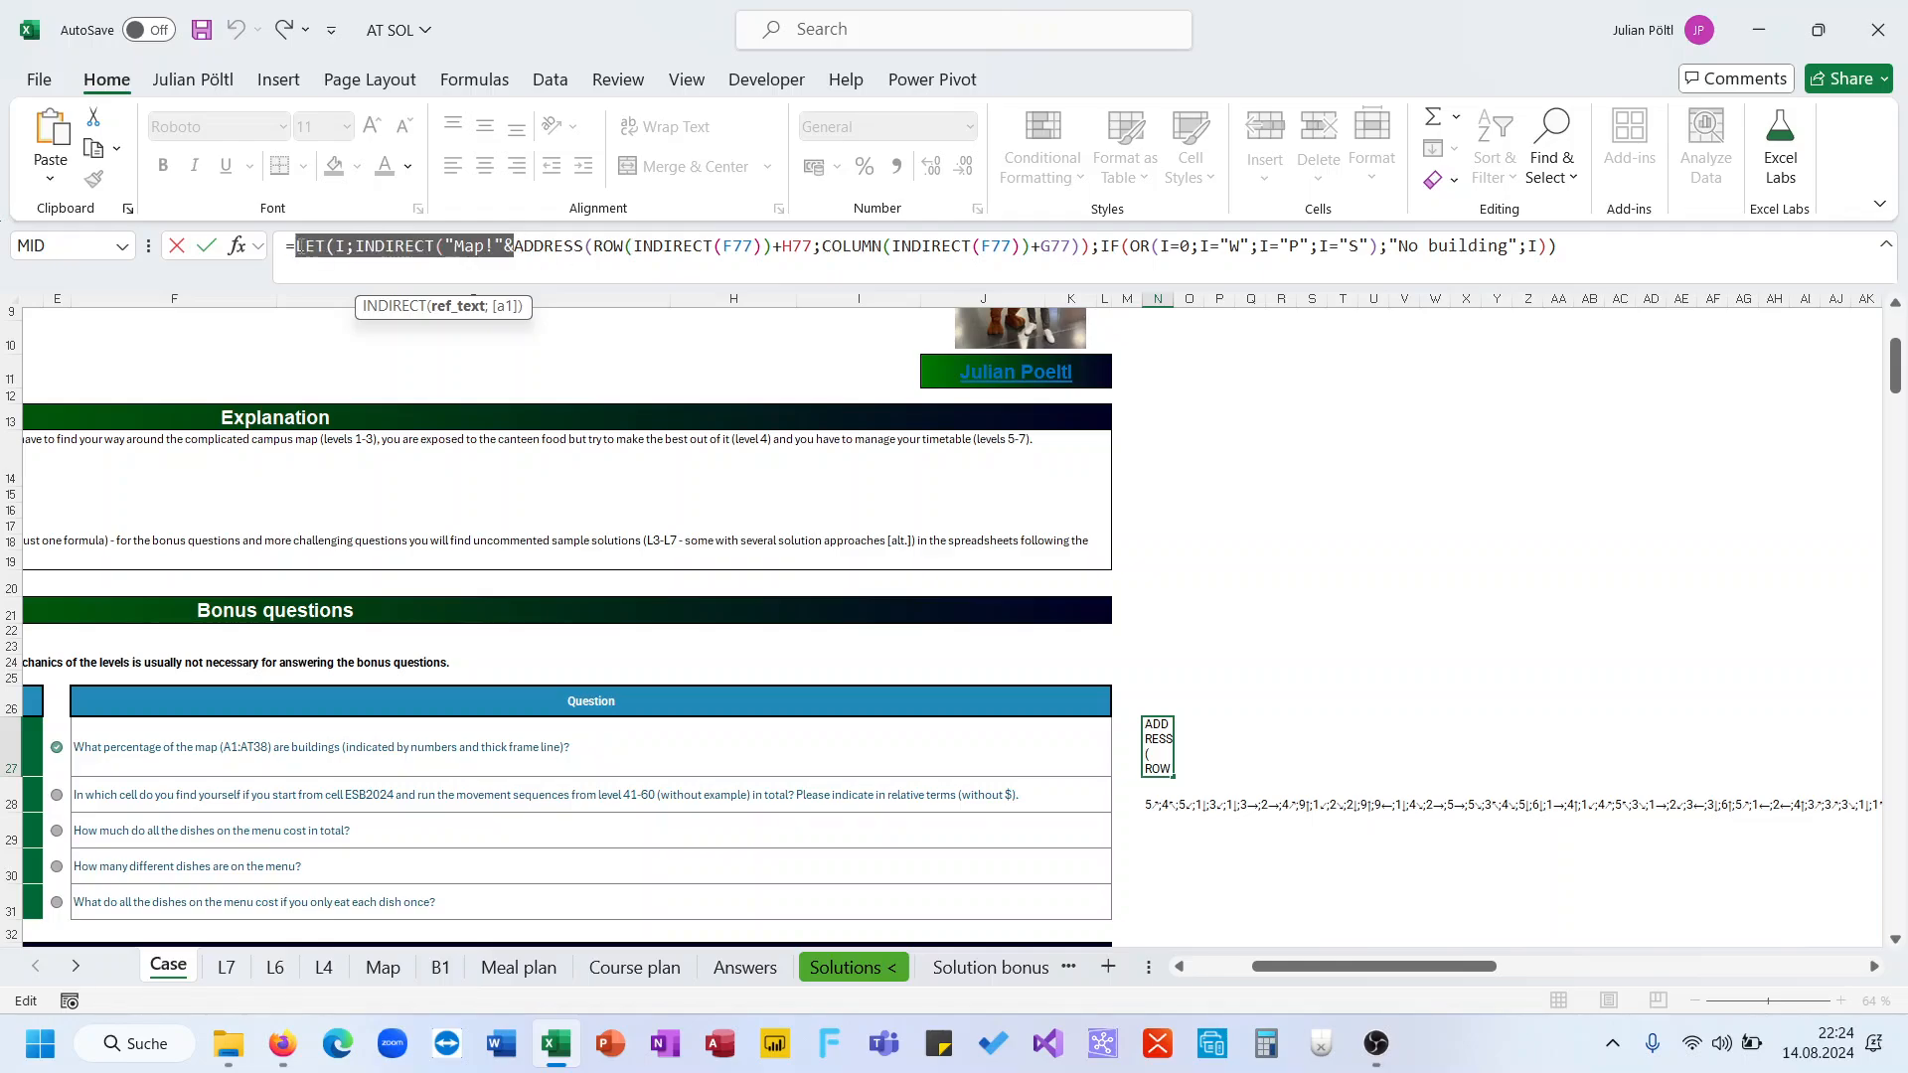
{"action": "key", "text": "BackSpace"}
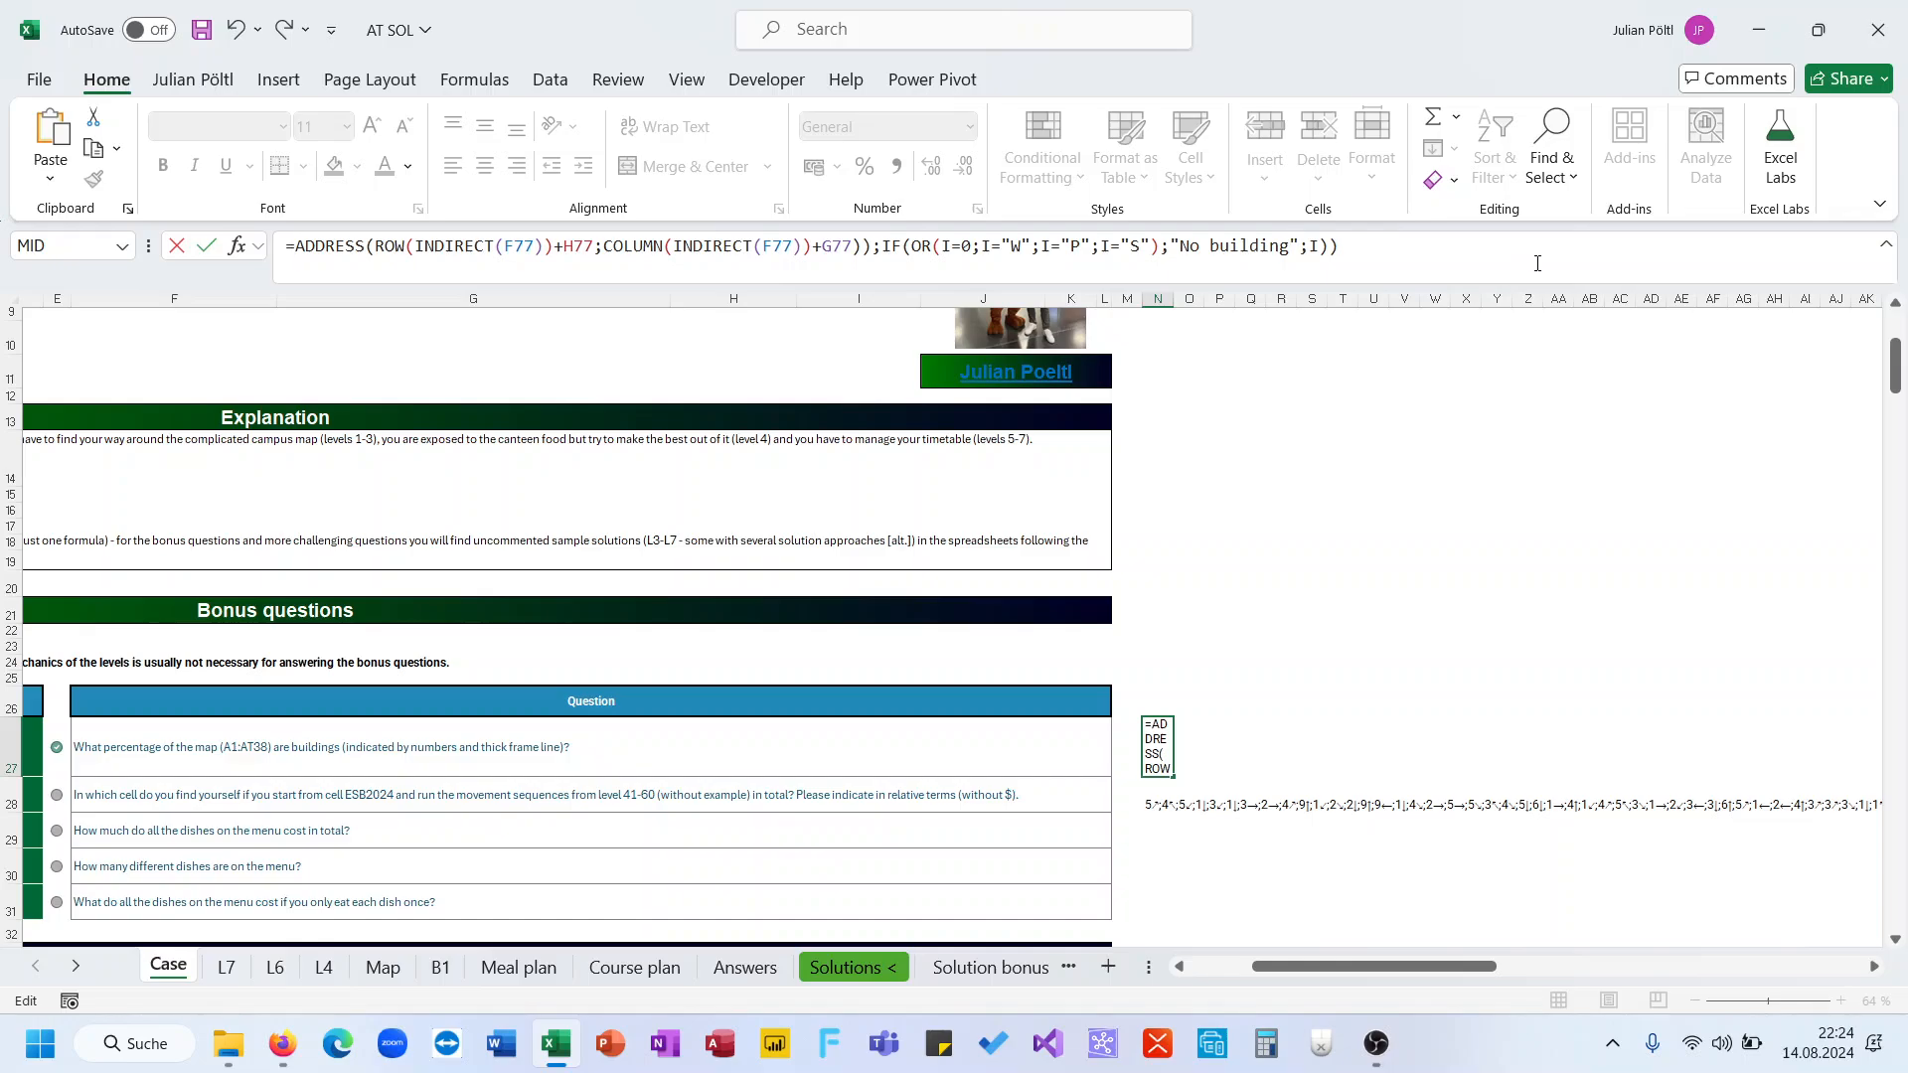
{"action": "left_click_drag", "start_coordinate": [1537, 263], "coordinate": [875, 247]}
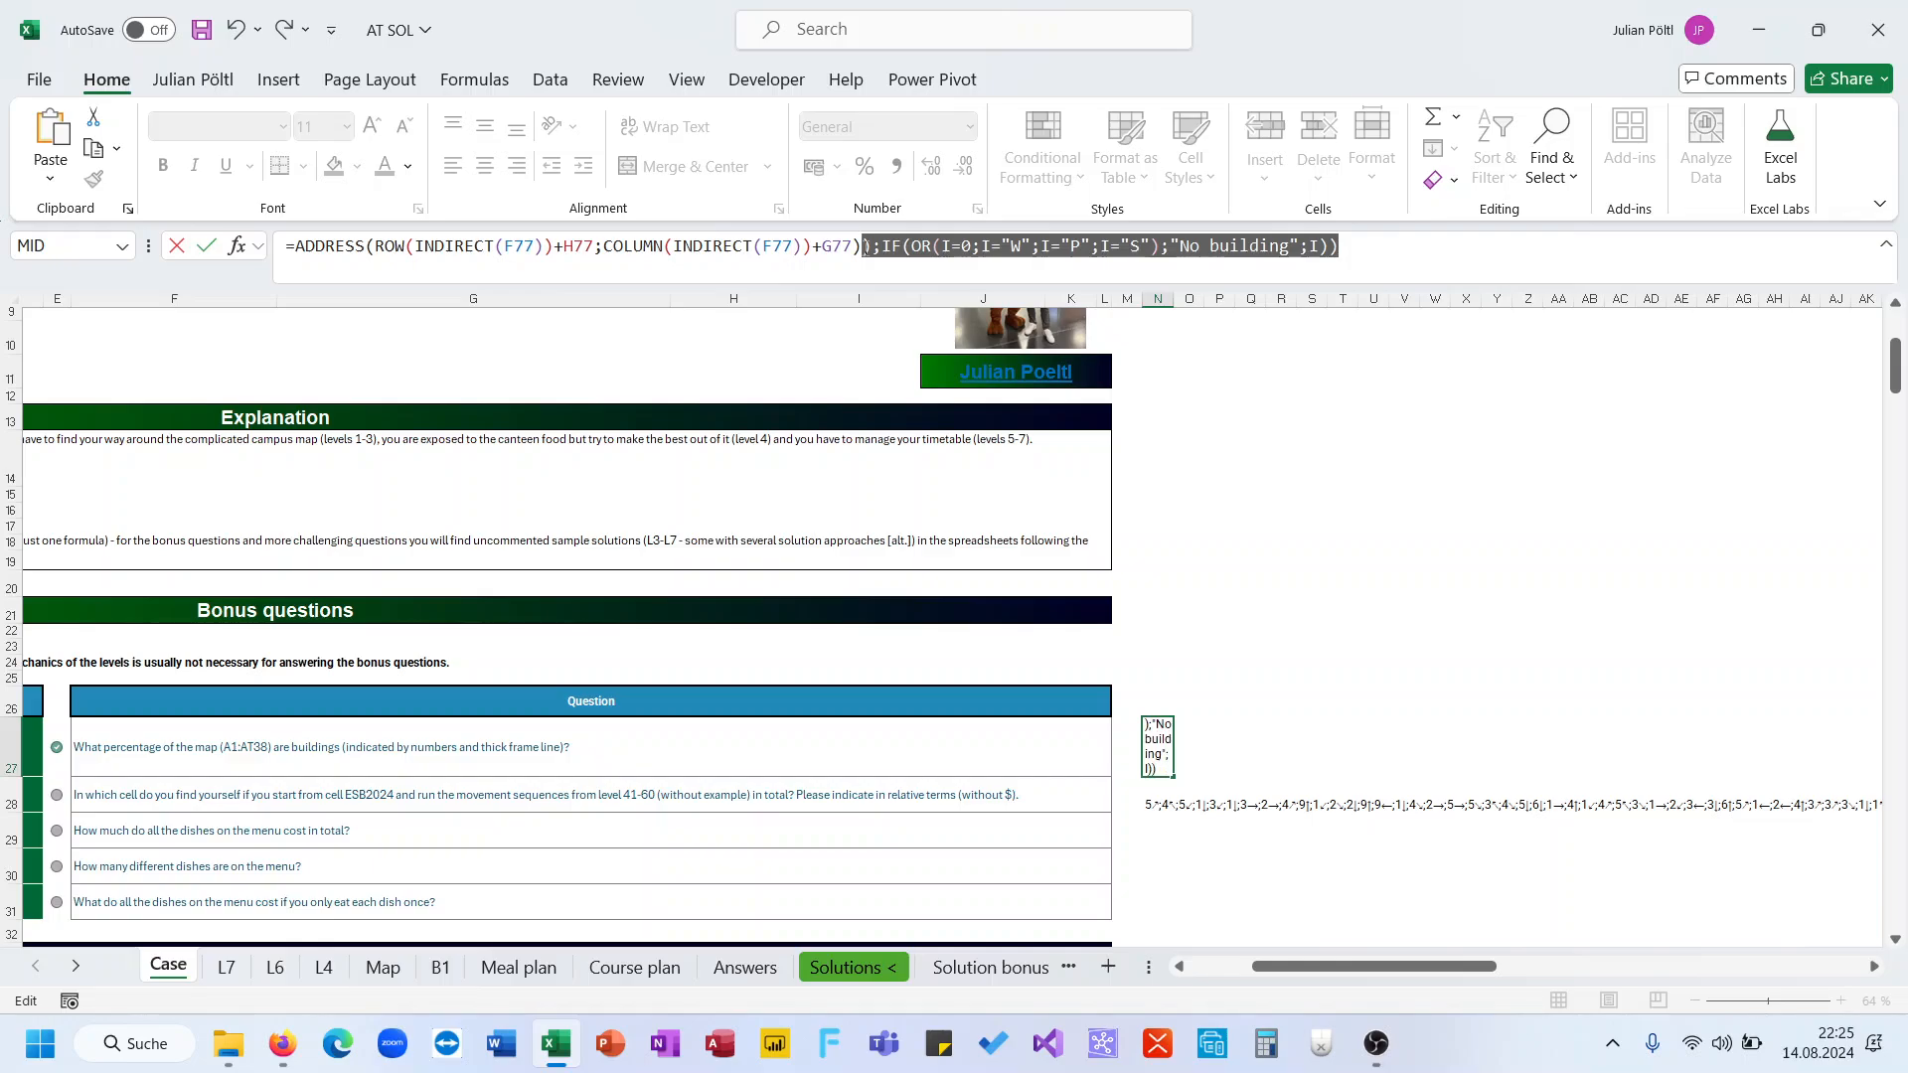
{"action": "key", "text": "BackSpace"}
{"action": "key", "text": "Return"}
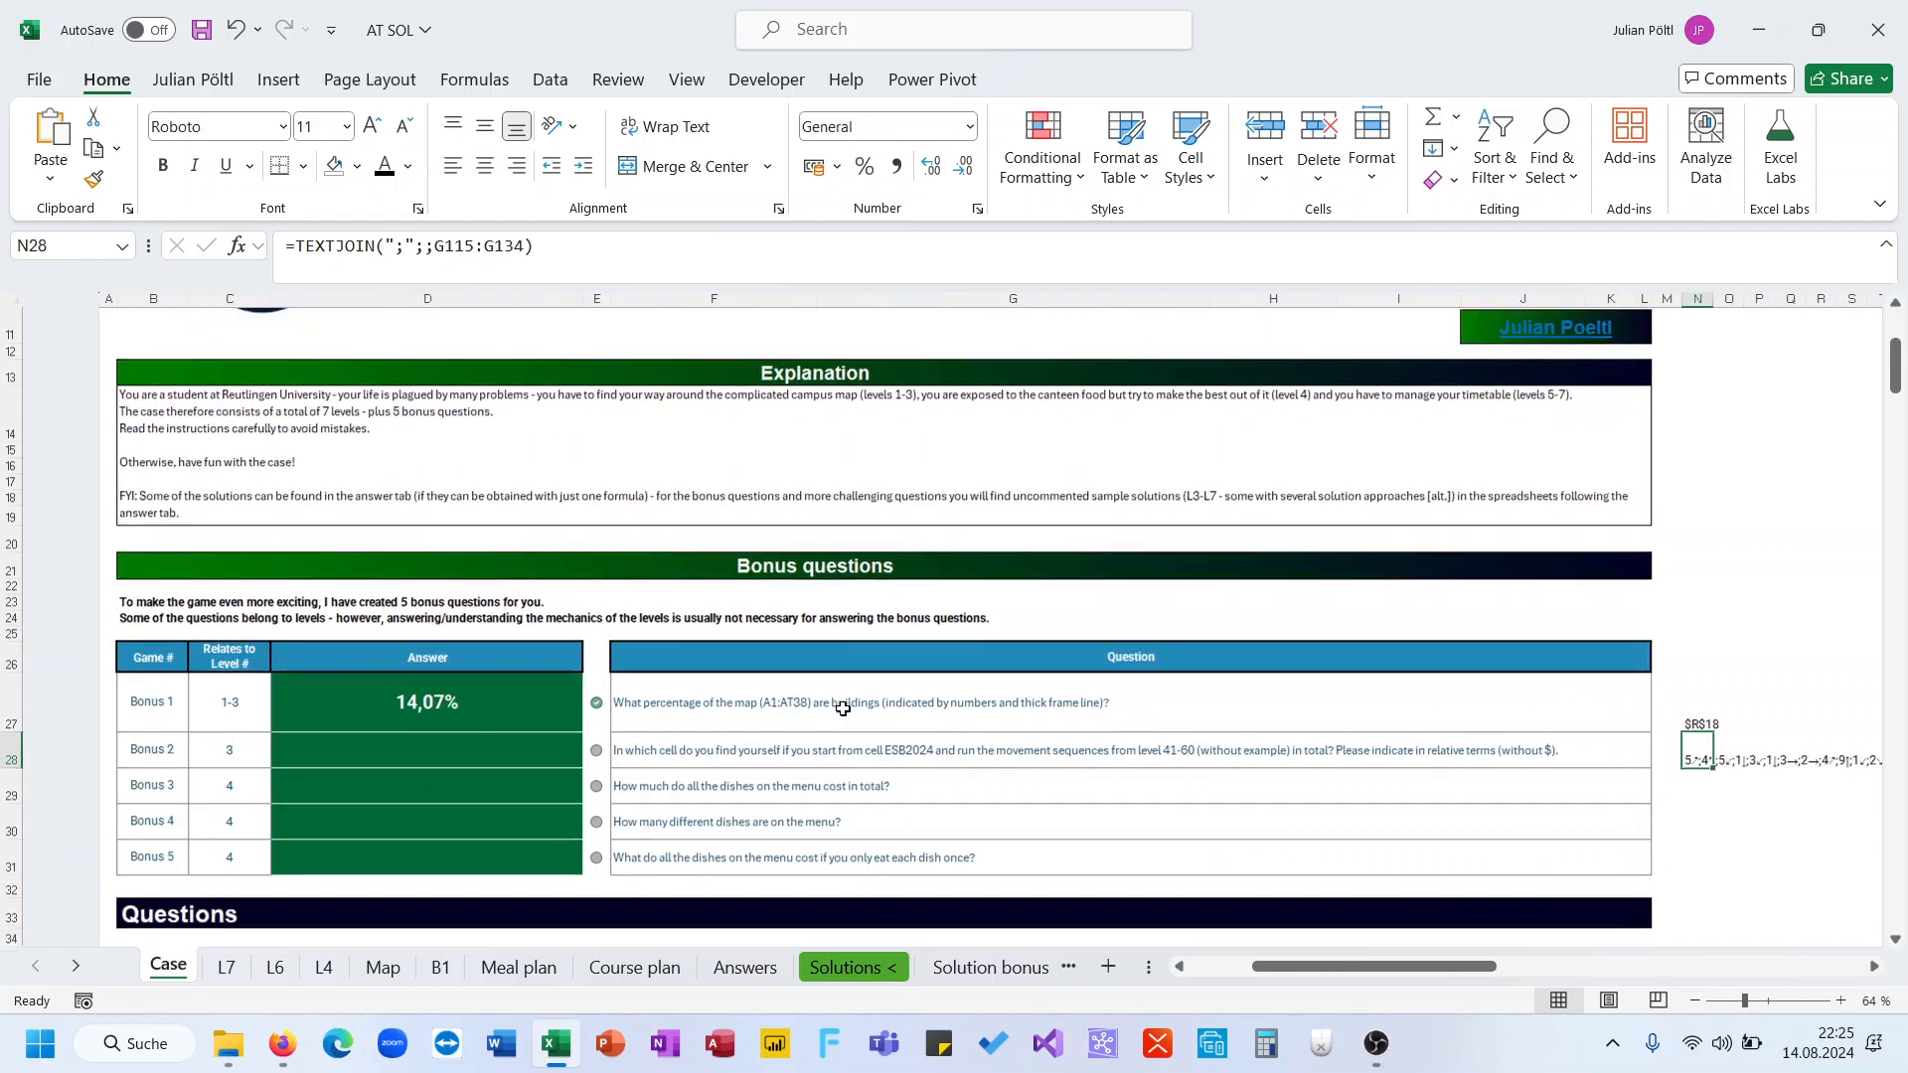
Copy the level 3 formula from D115 and paste it into N27's formula
{"action": "scroll", "coordinate": [842, 709], "scroll_direction": "down", "scroll_amount": 20}
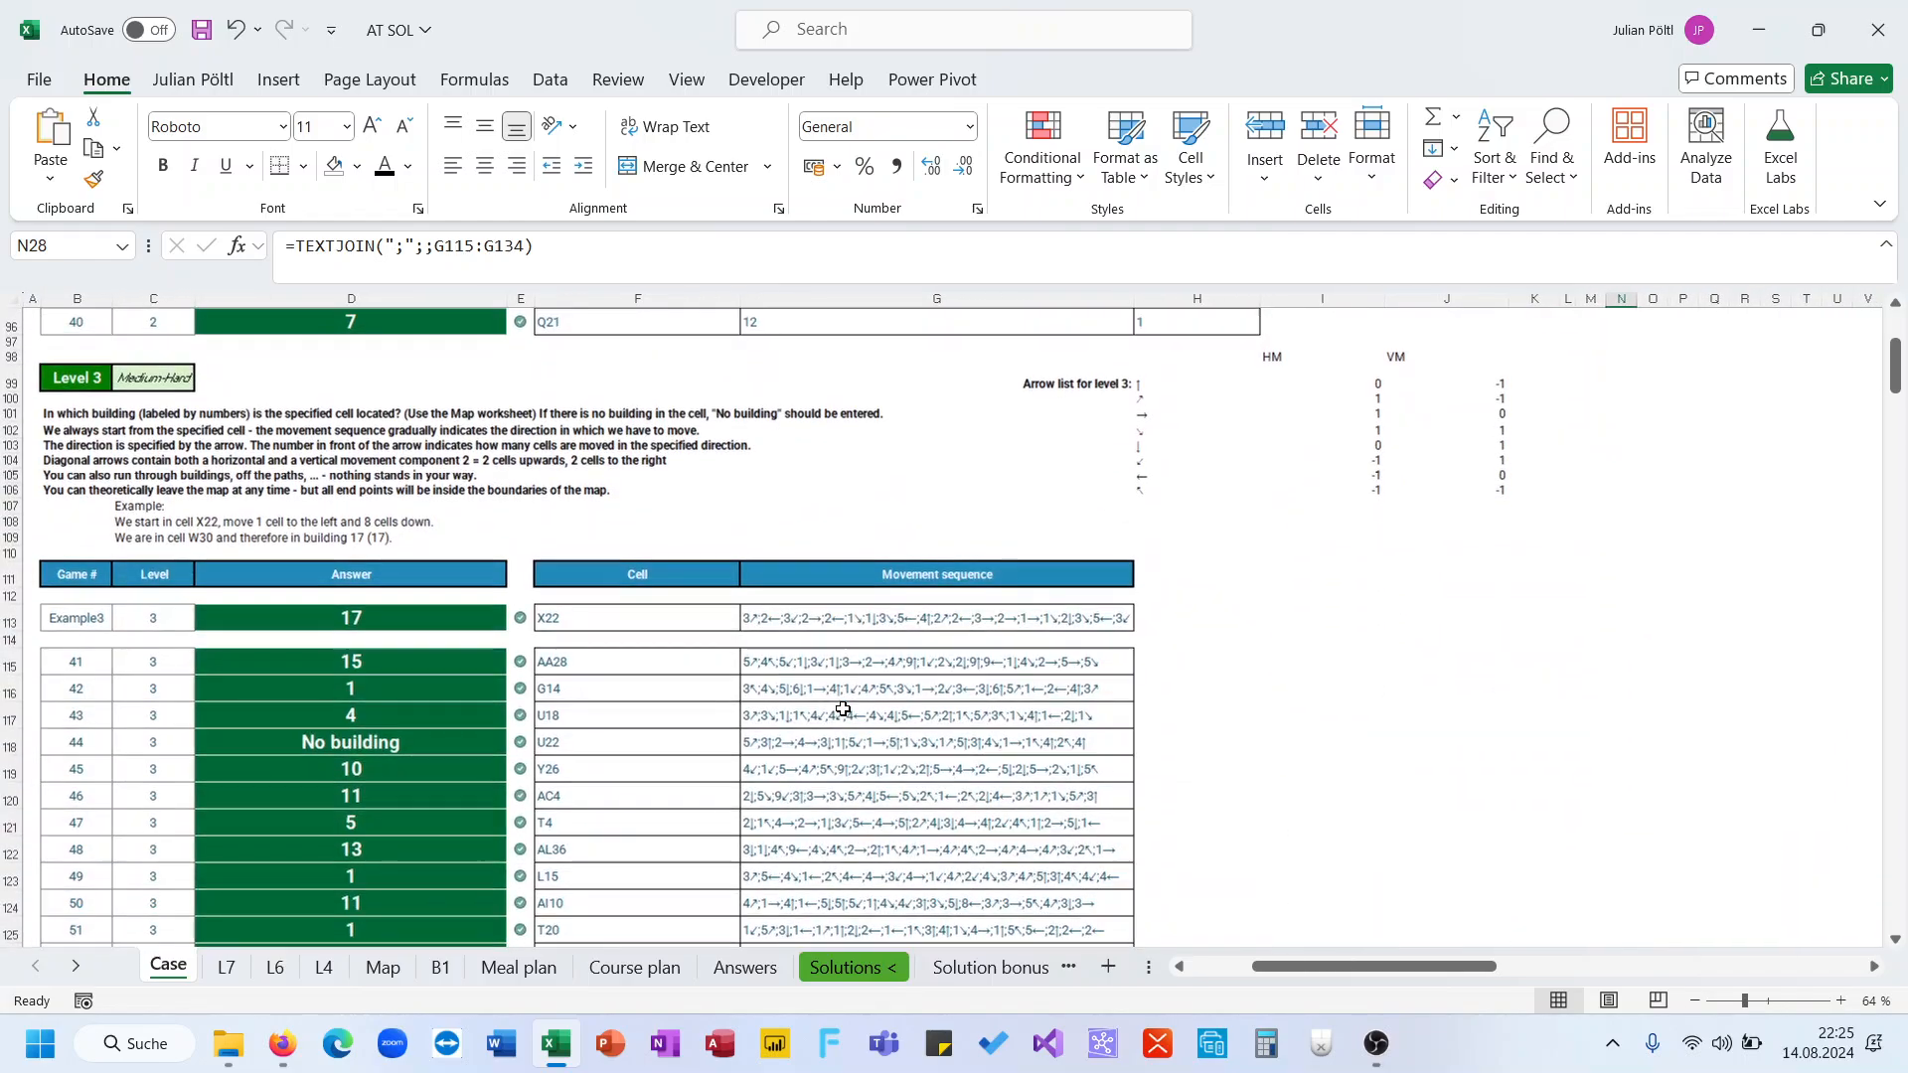
{"action": "left_click", "coordinate": [399, 663]}
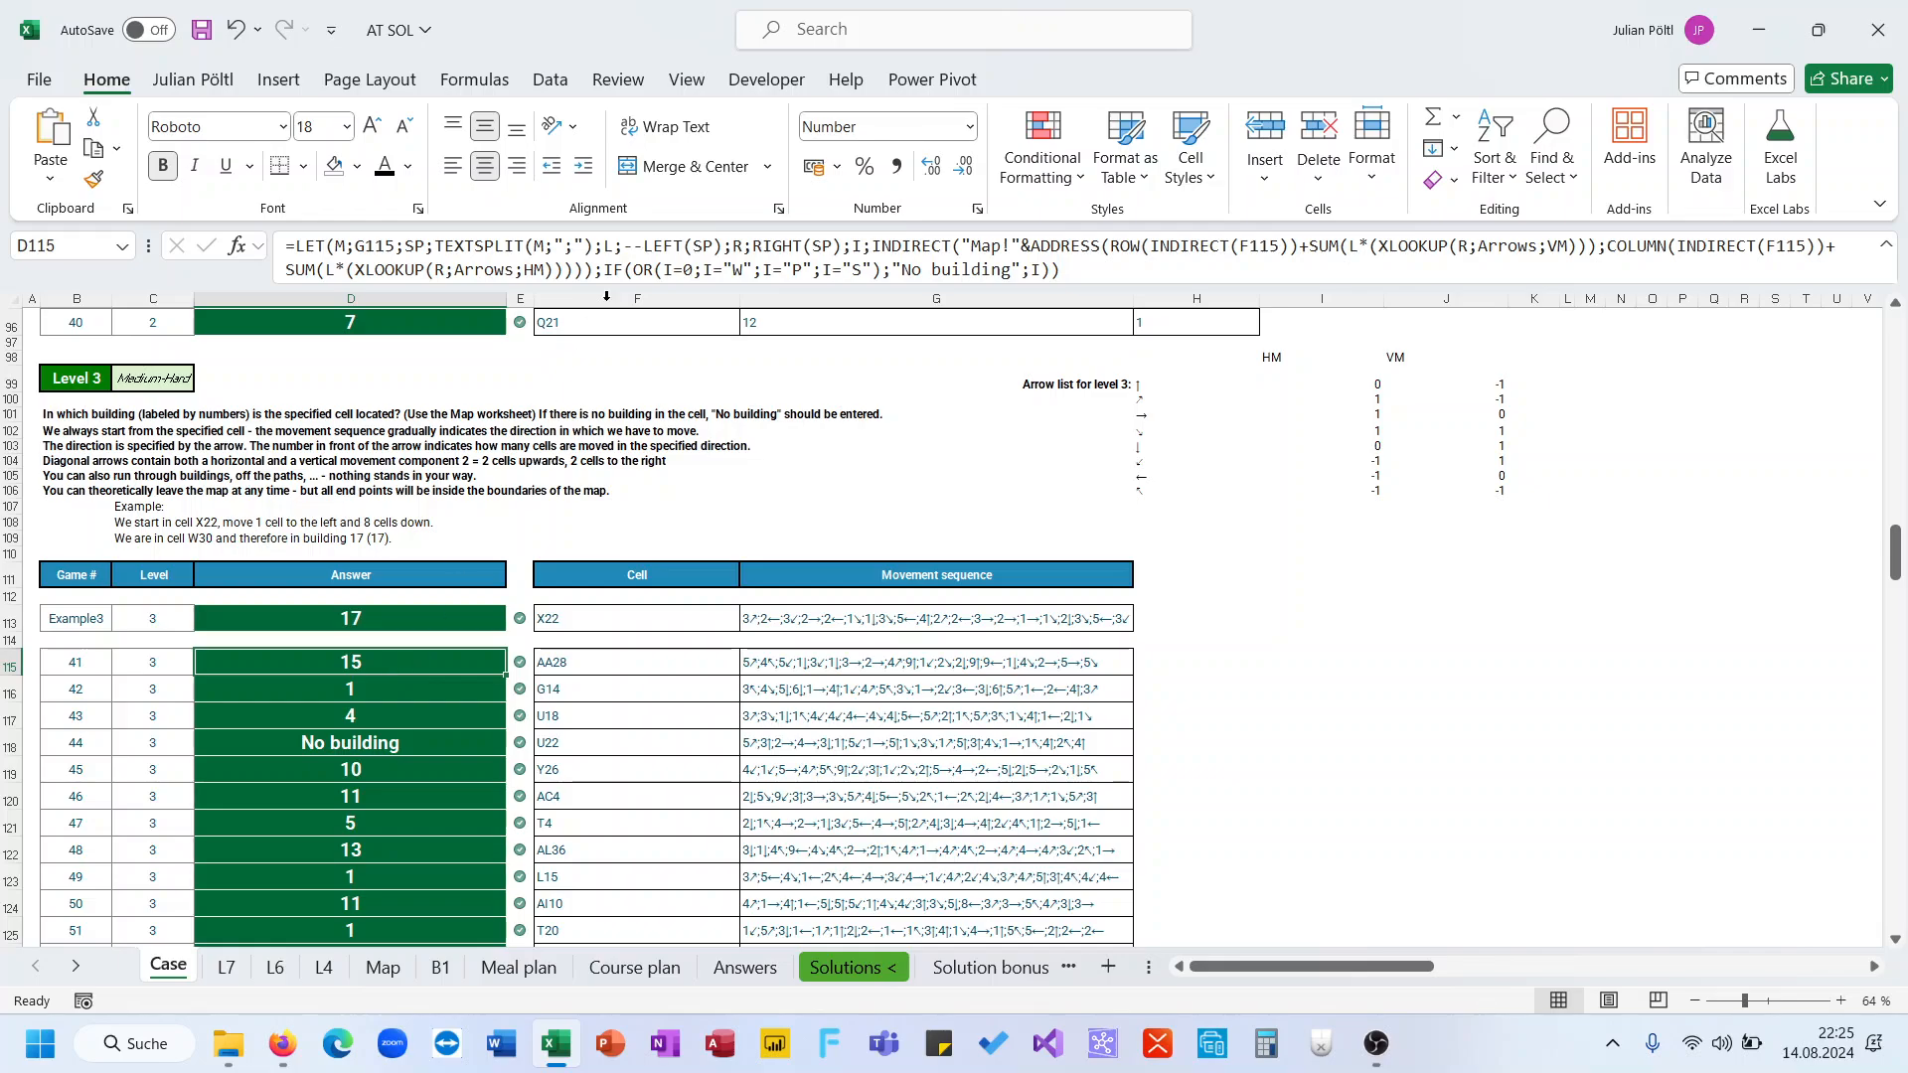
{"action": "left_click", "coordinate": [658, 249]}
{"action": "key", "text": "ctrl+a"}
{"action": "key", "text": "Escape"}
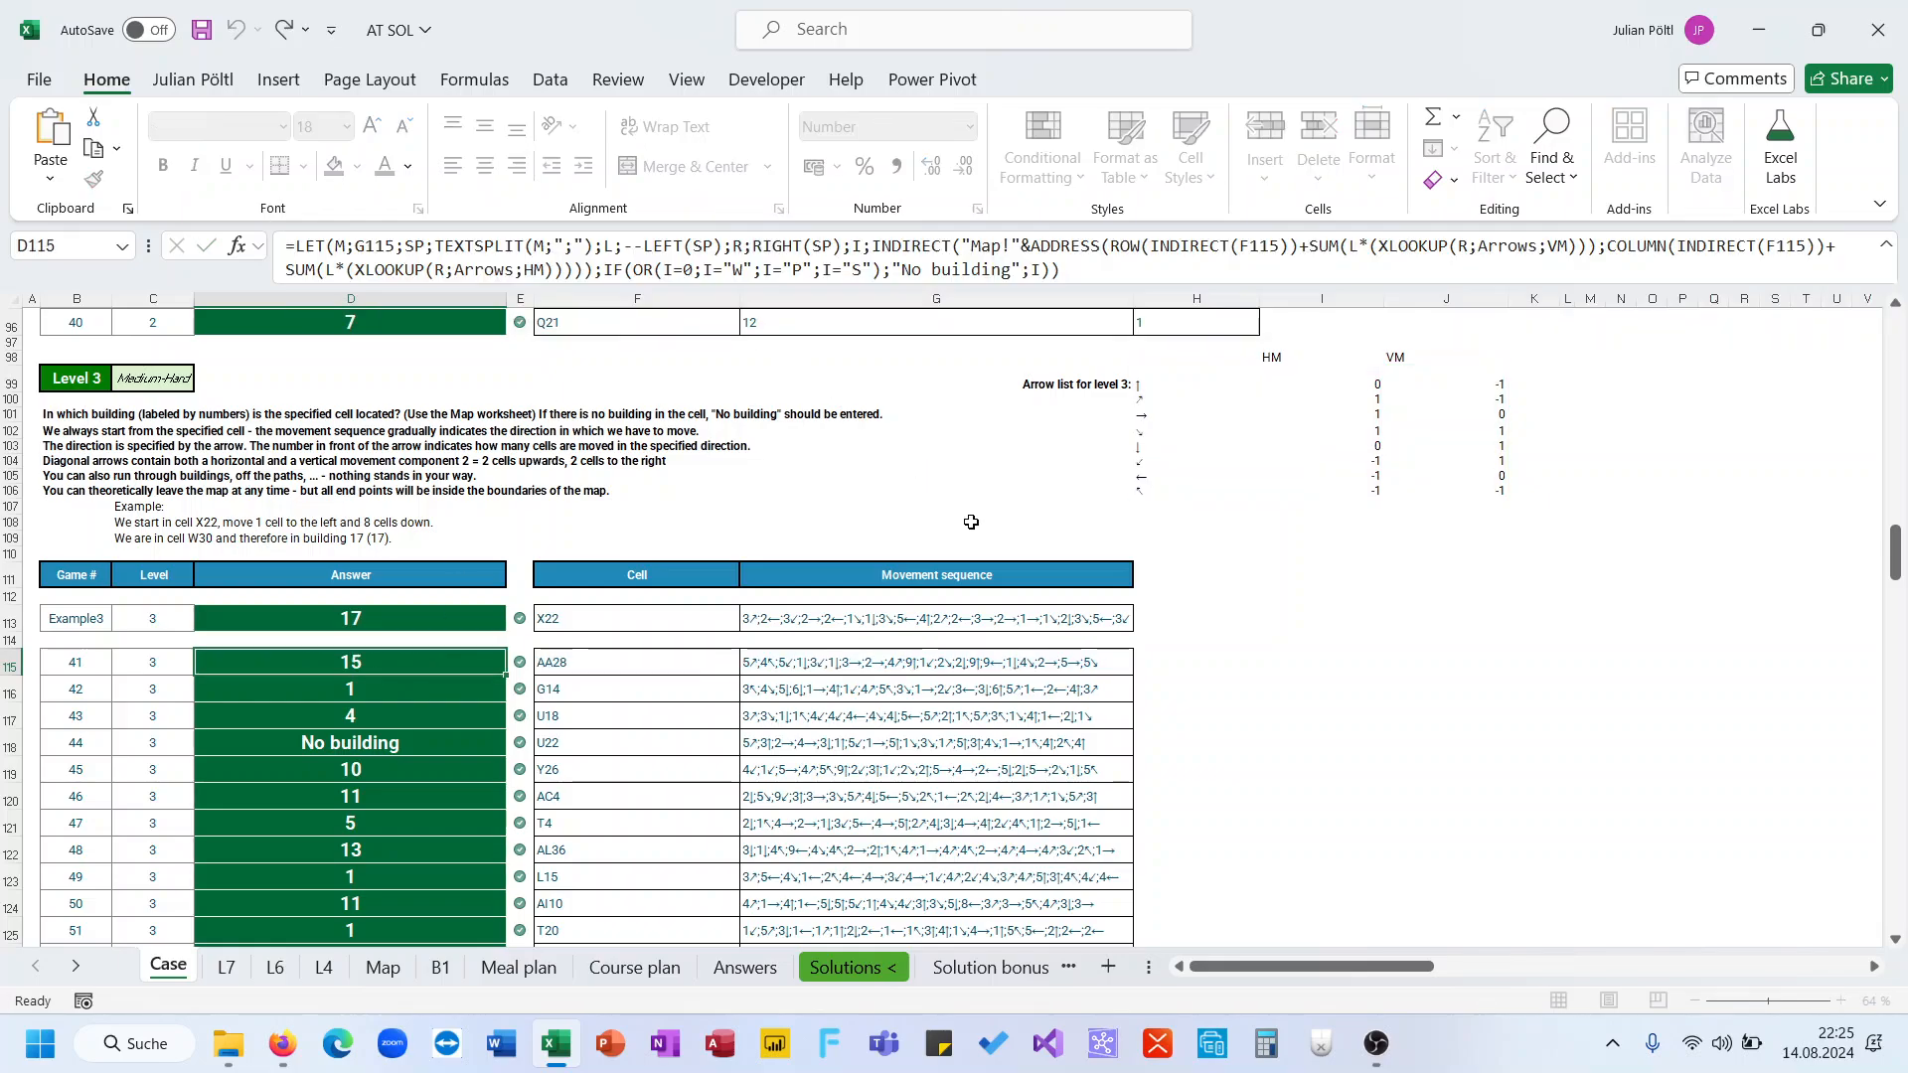
{"action": "scroll", "coordinate": [971, 518], "scroll_direction": "up", "scroll_amount": 20}
{"action": "scroll", "coordinate": [971, 521], "scroll_direction": "down", "scroll_amount": 3}
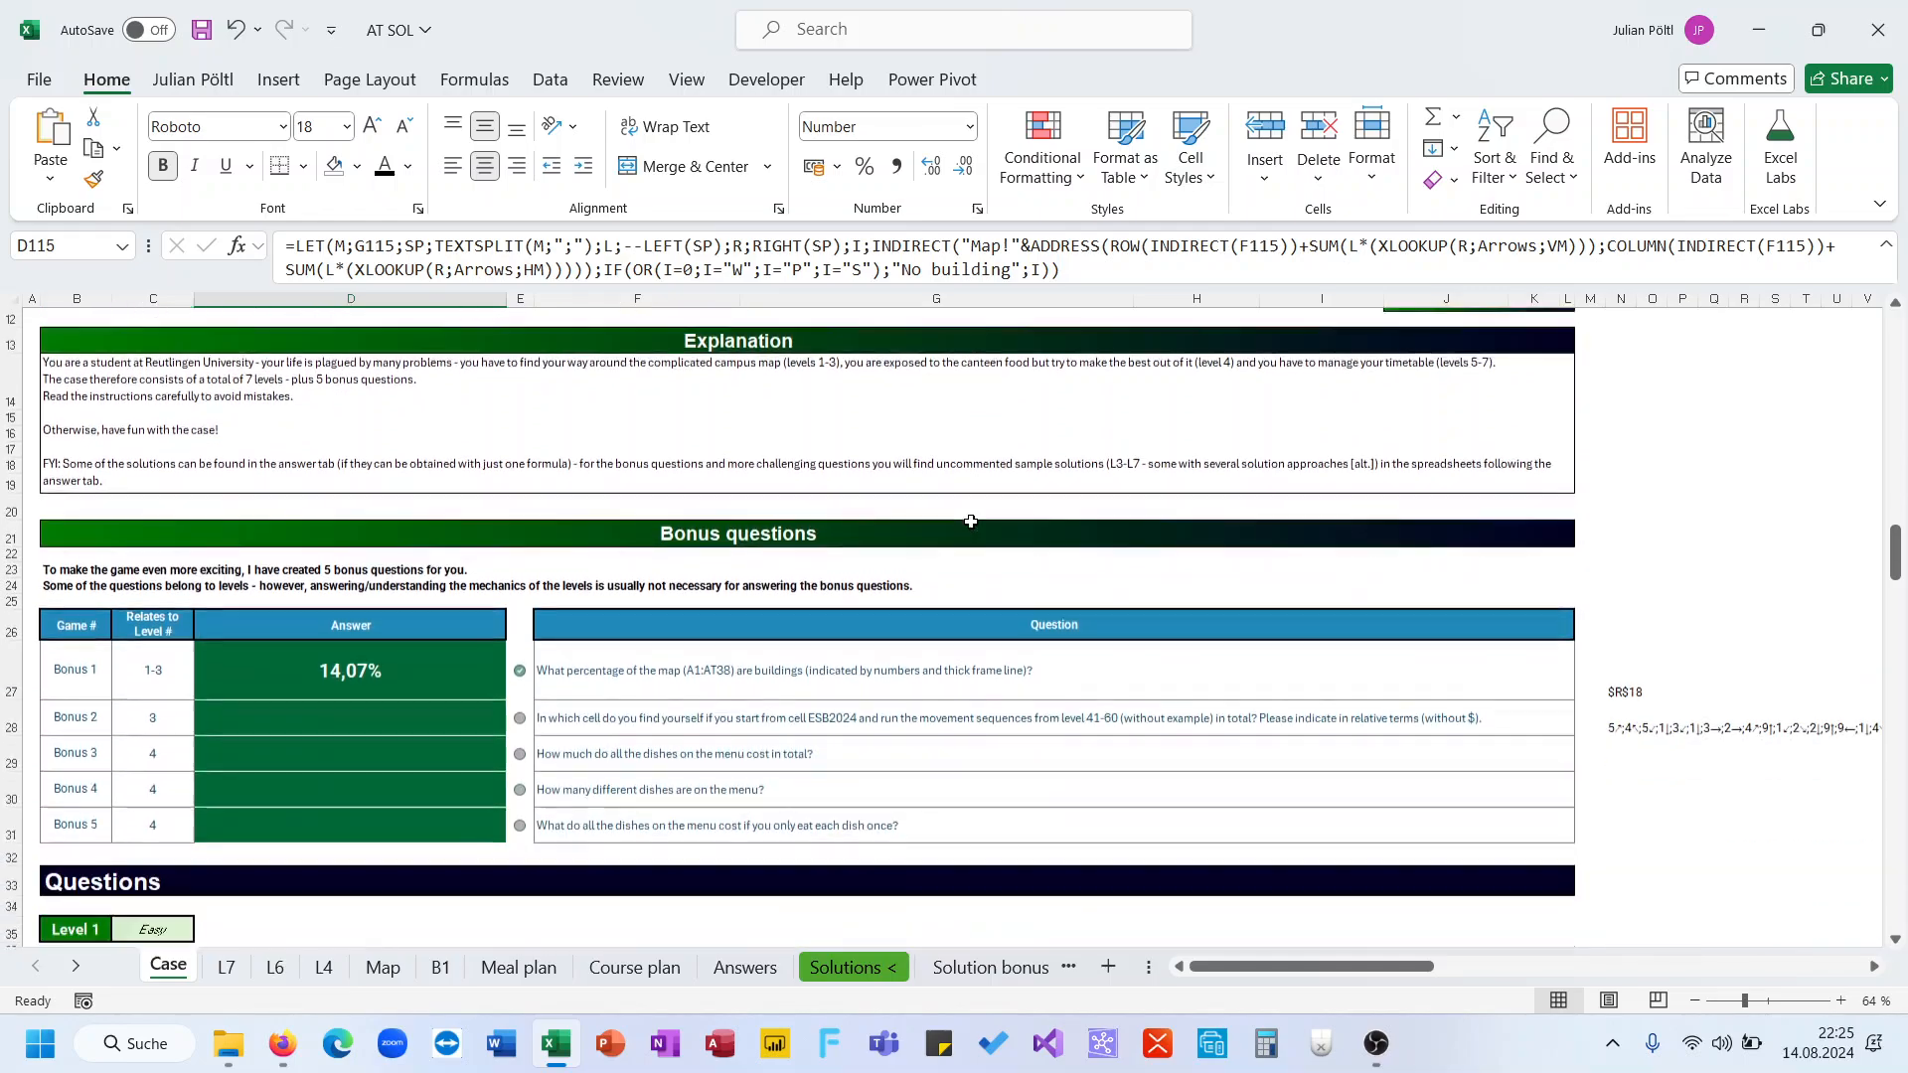
{"action": "left_click", "coordinate": [1629, 608]}
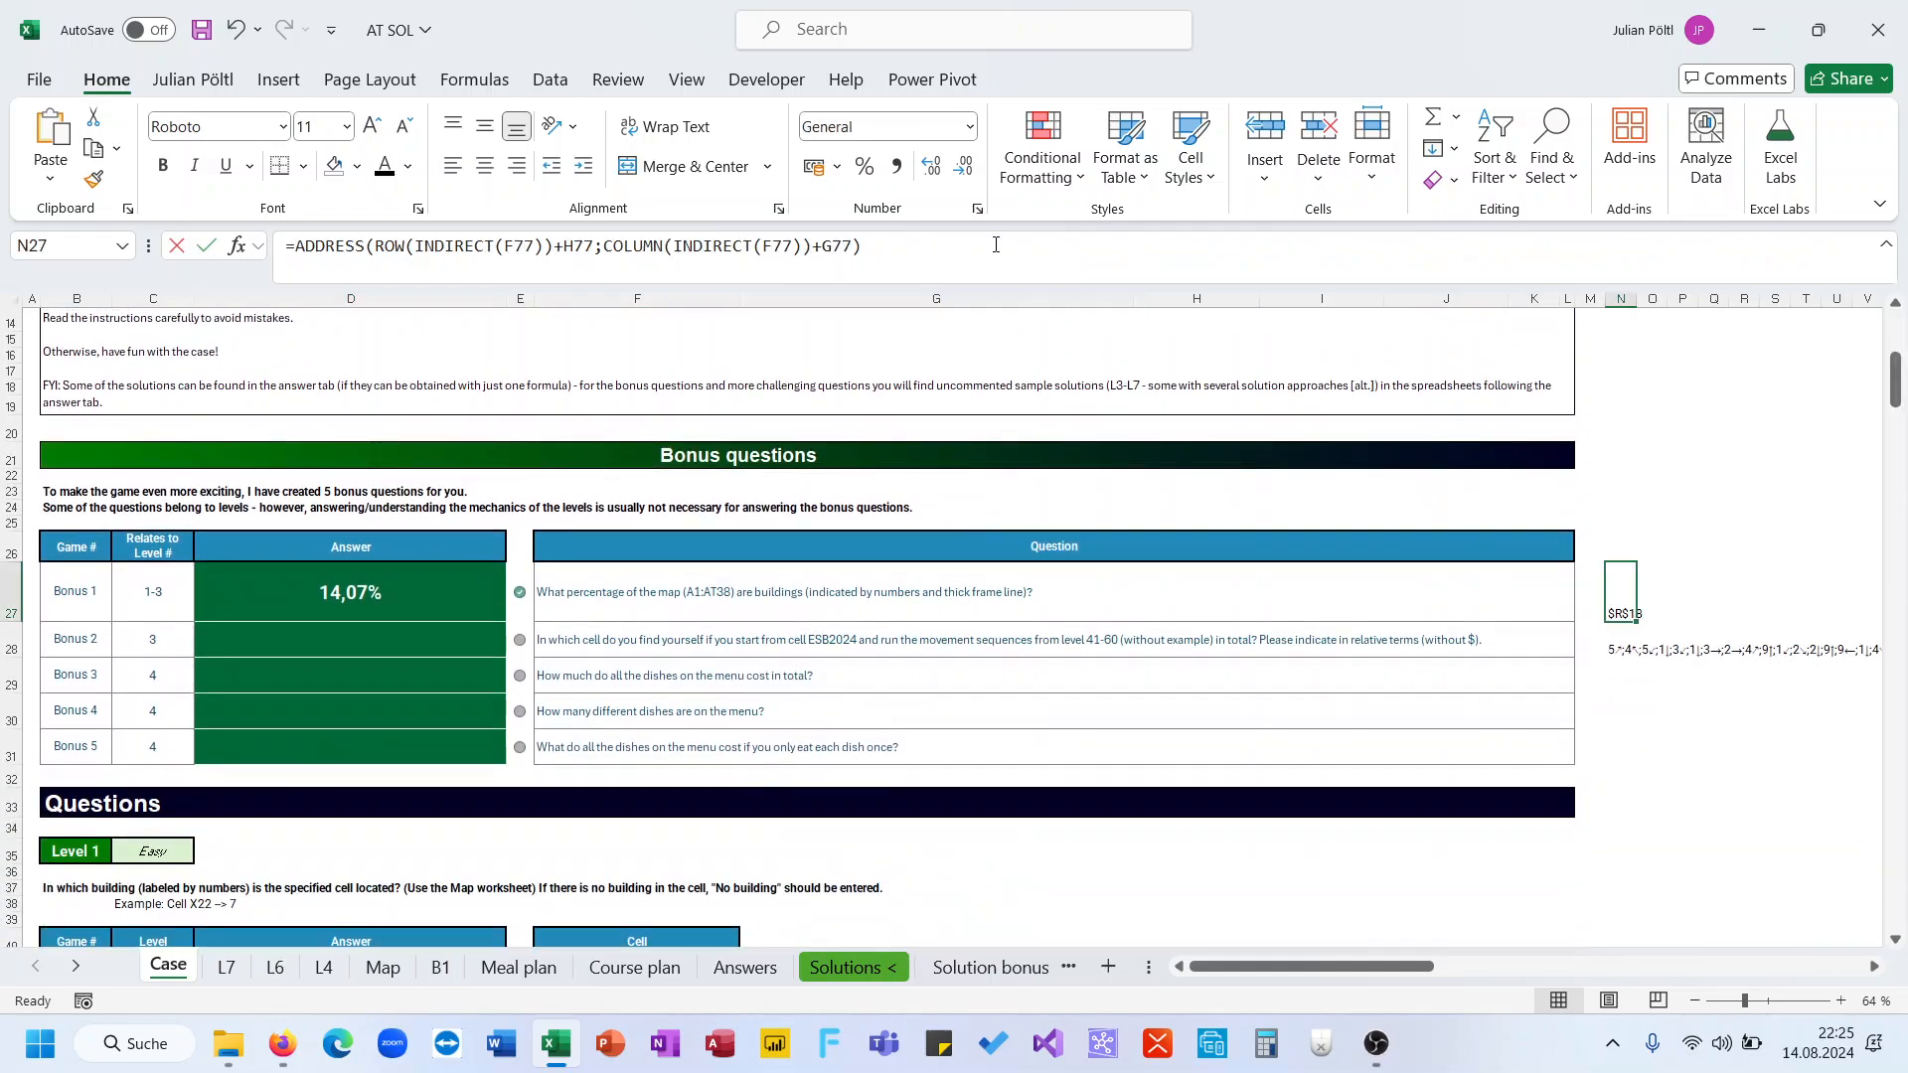
{"action": "left_click", "coordinate": [452, 246]}
{"action": "key", "text": "ctrl+a"}
{"action": "key", "text": "ctrl+v"}
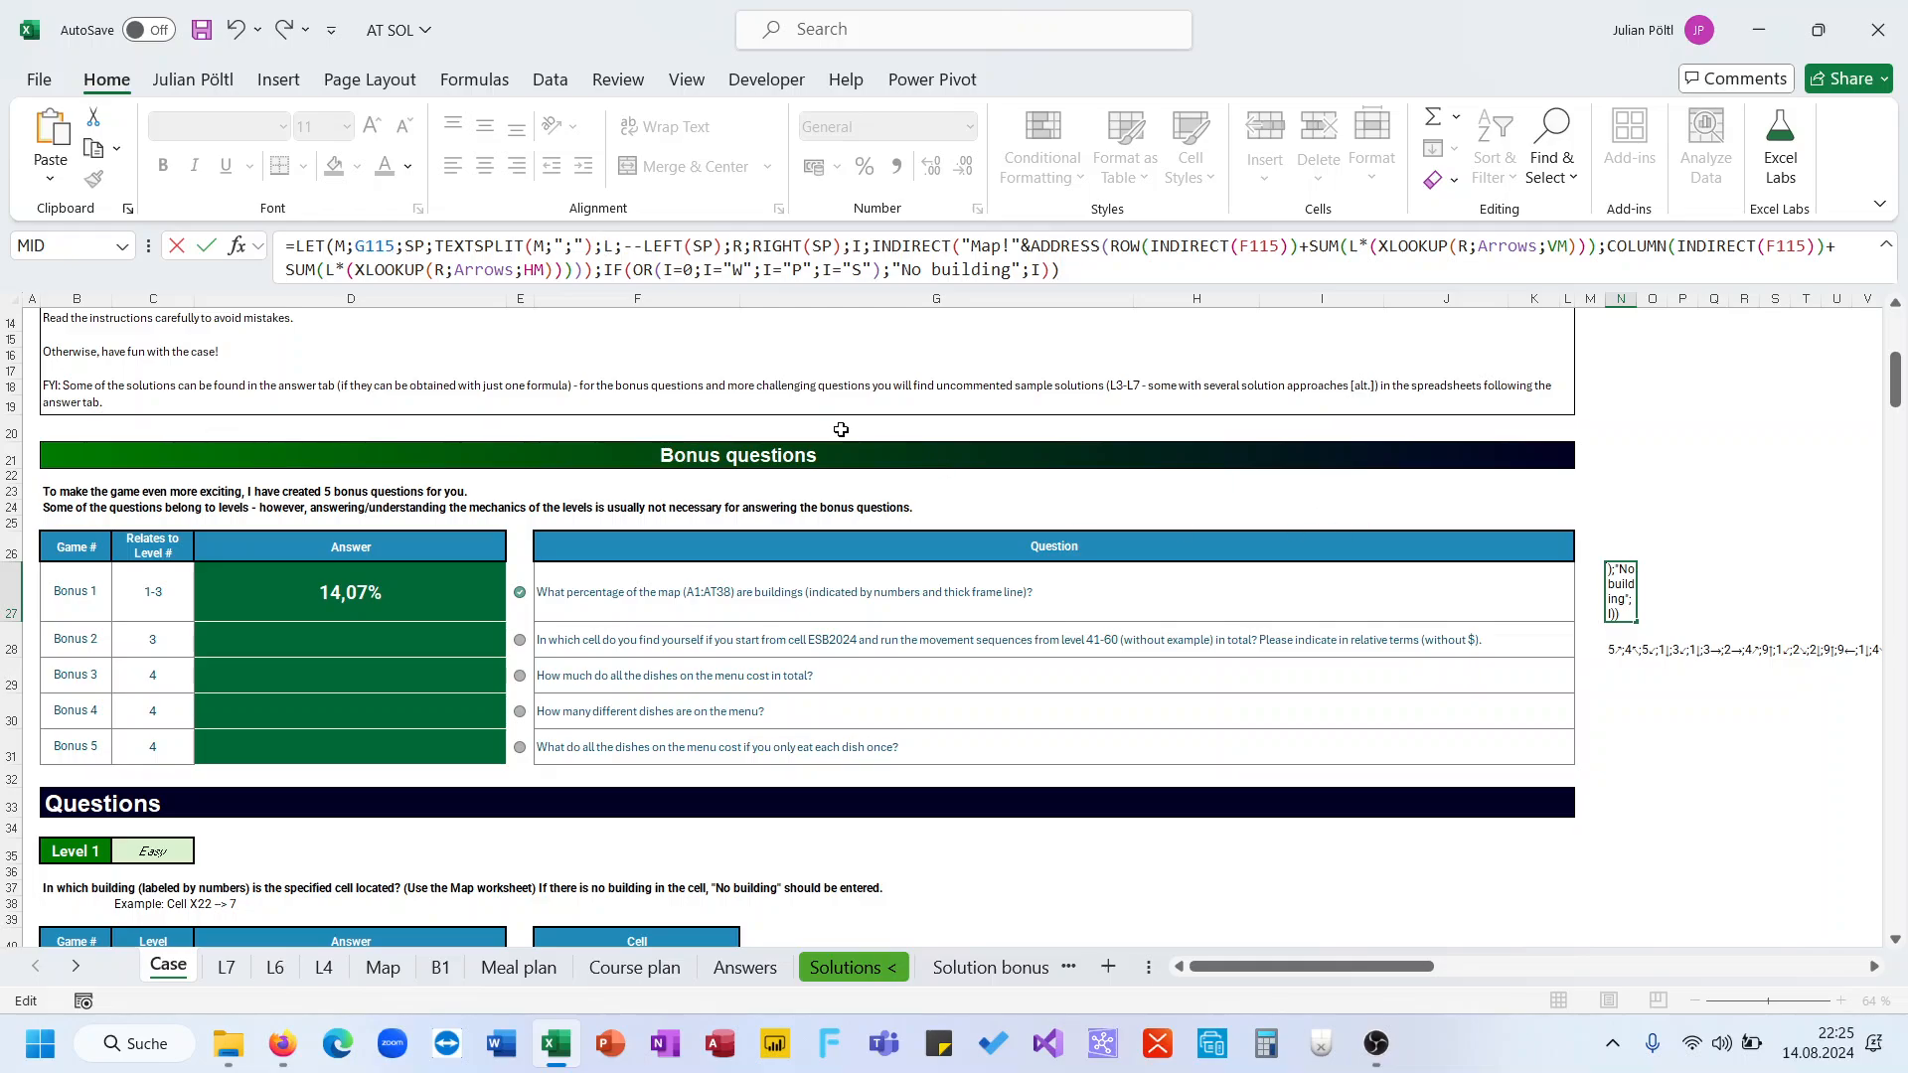
Point the formula's sequence input to N28 and strip the Map INDIRECT lookup, the building IF and the I variable
{"action": "double_click", "coordinate": [375, 243]}
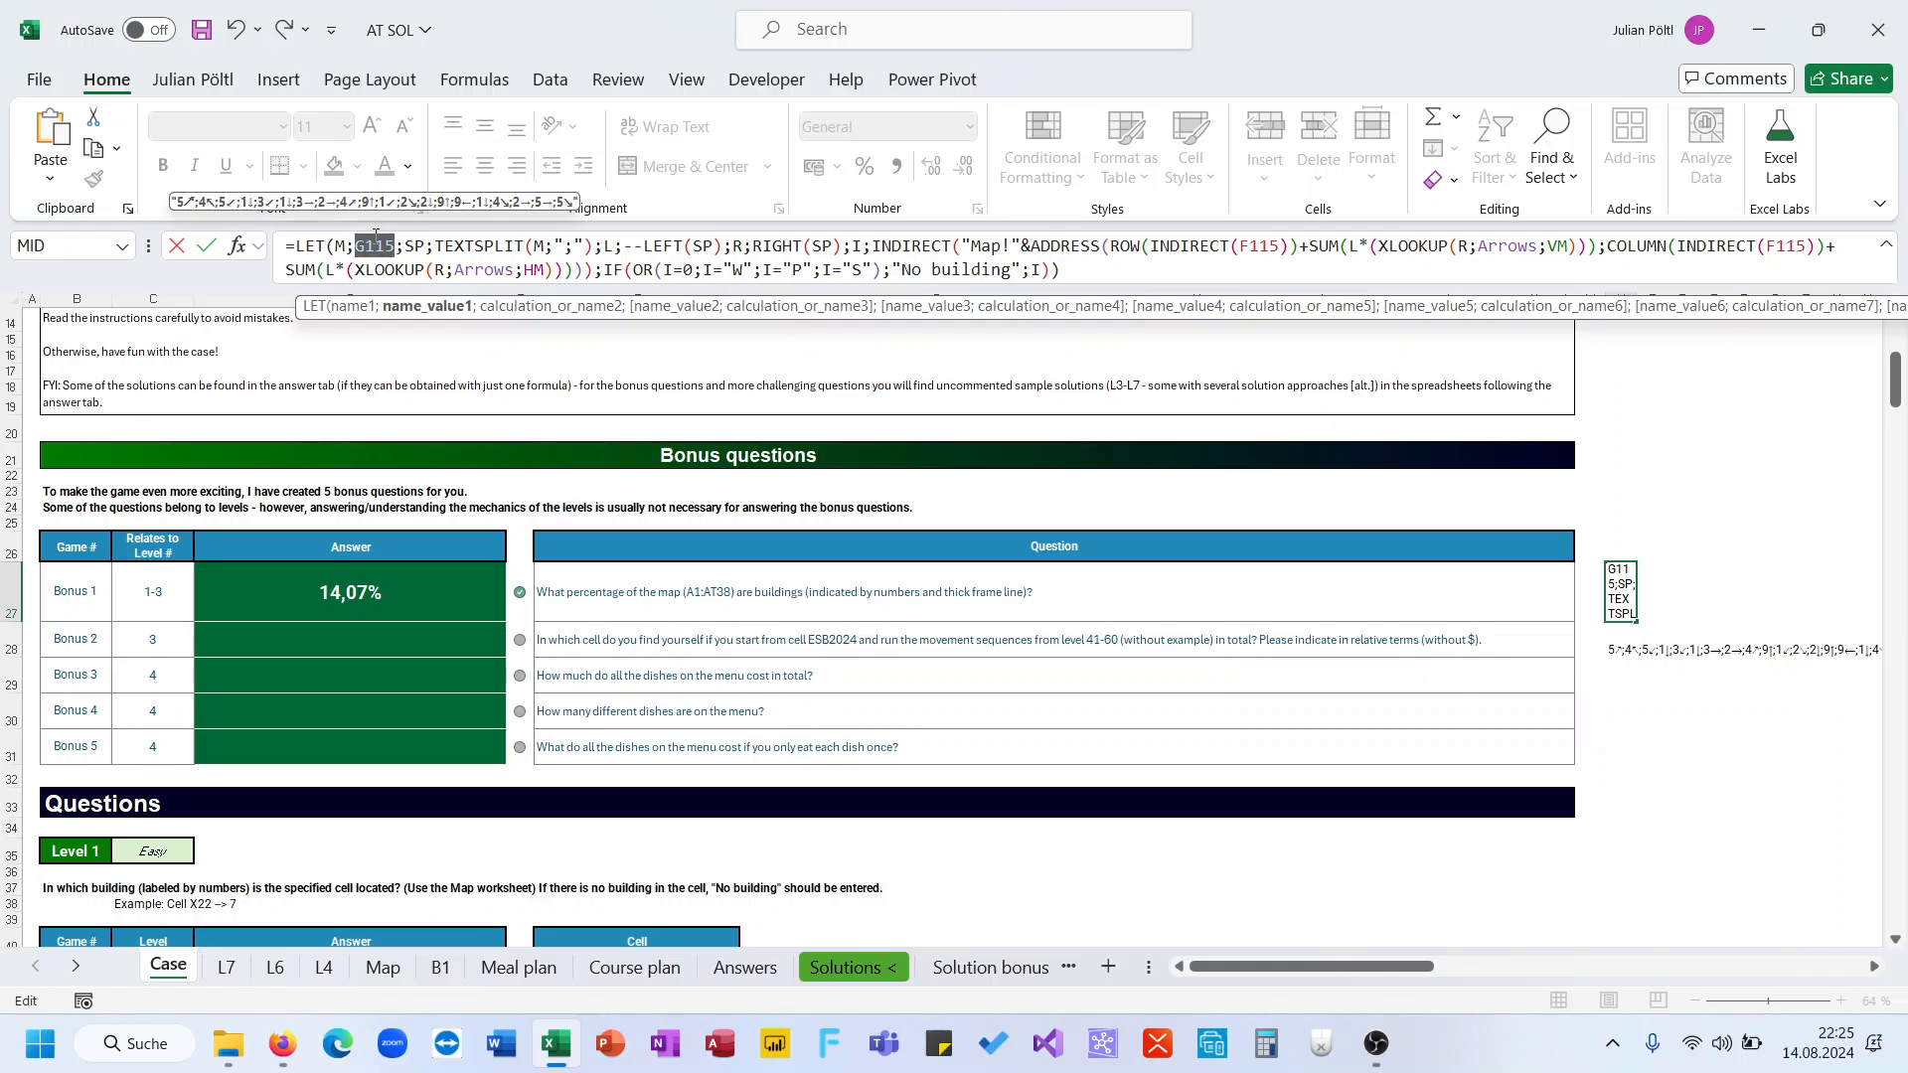
{"action": "key", "text": "BackSpace"}
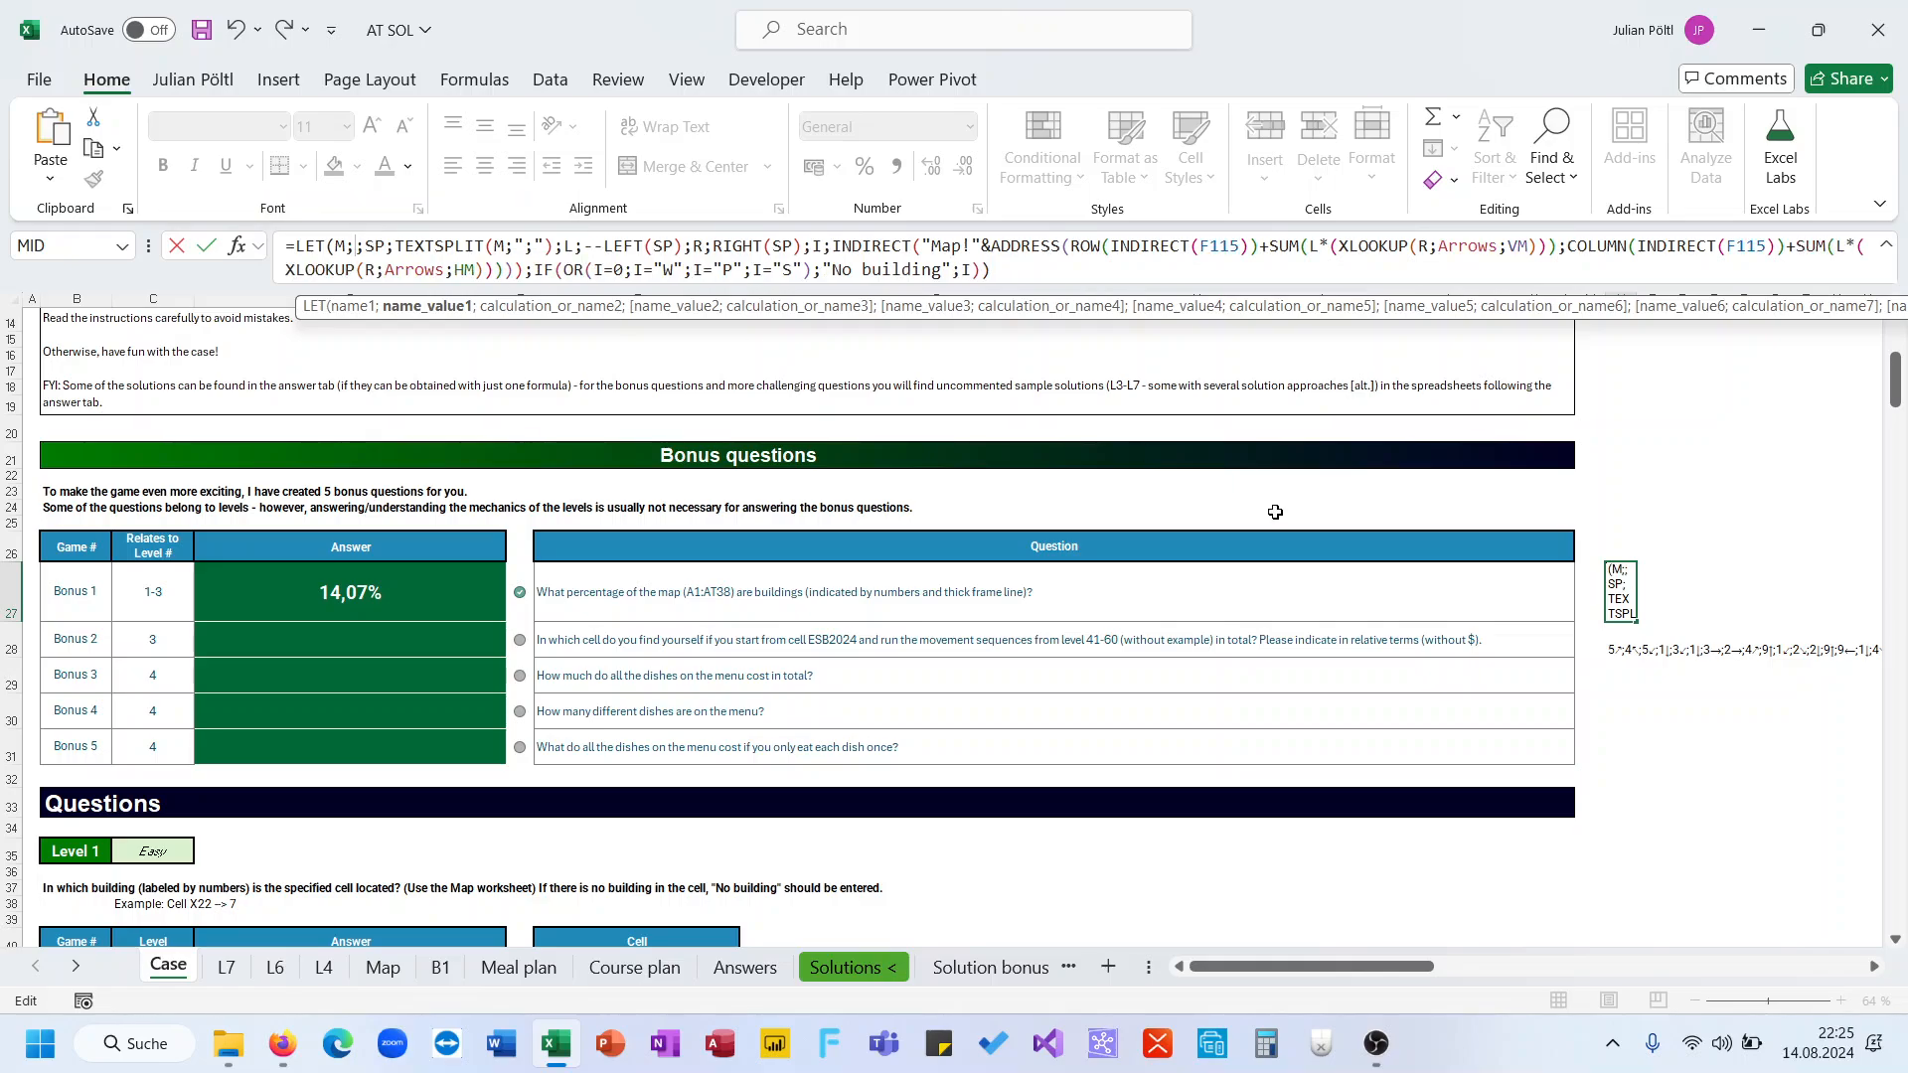
{"action": "left_click", "coordinate": [1622, 650]}
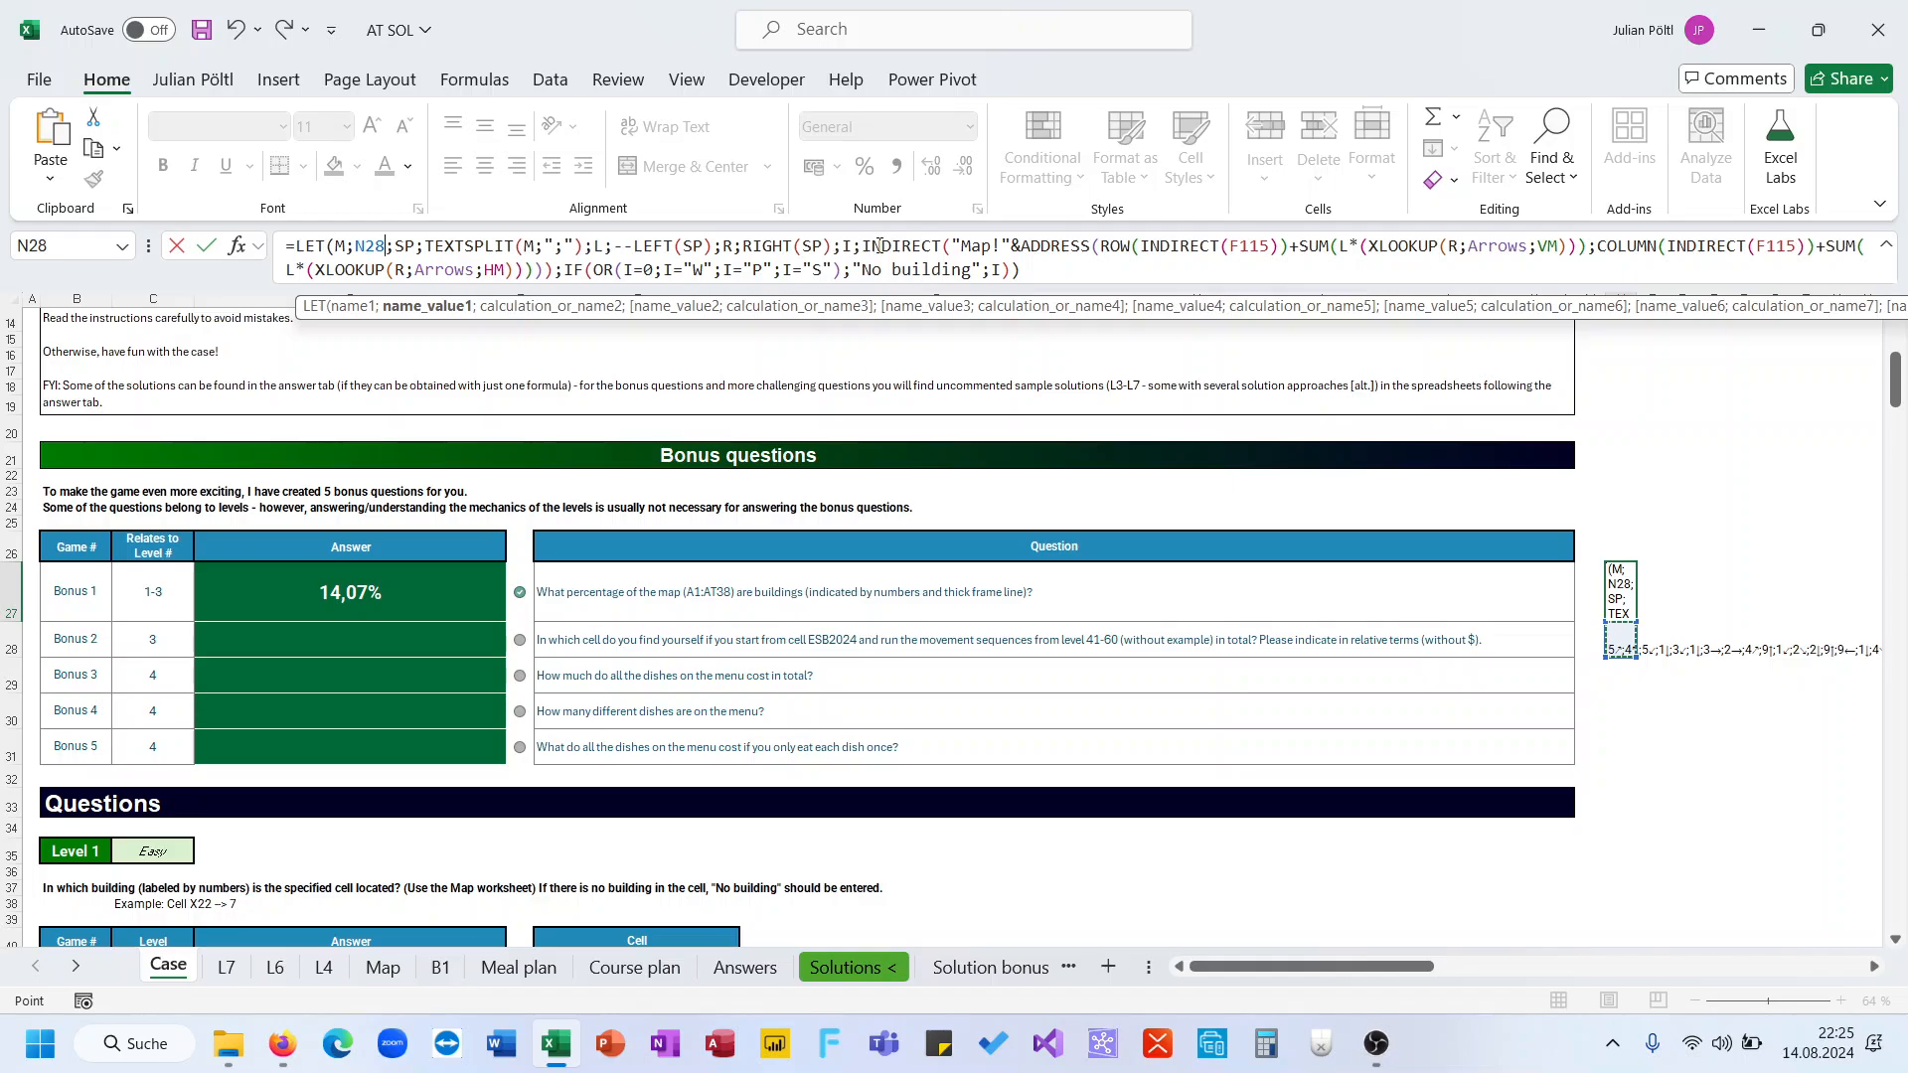
{"action": "left_click_drag", "start_coordinate": [864, 248], "coordinate": [1021, 247]}
{"action": "key", "text": "BackSpace"}
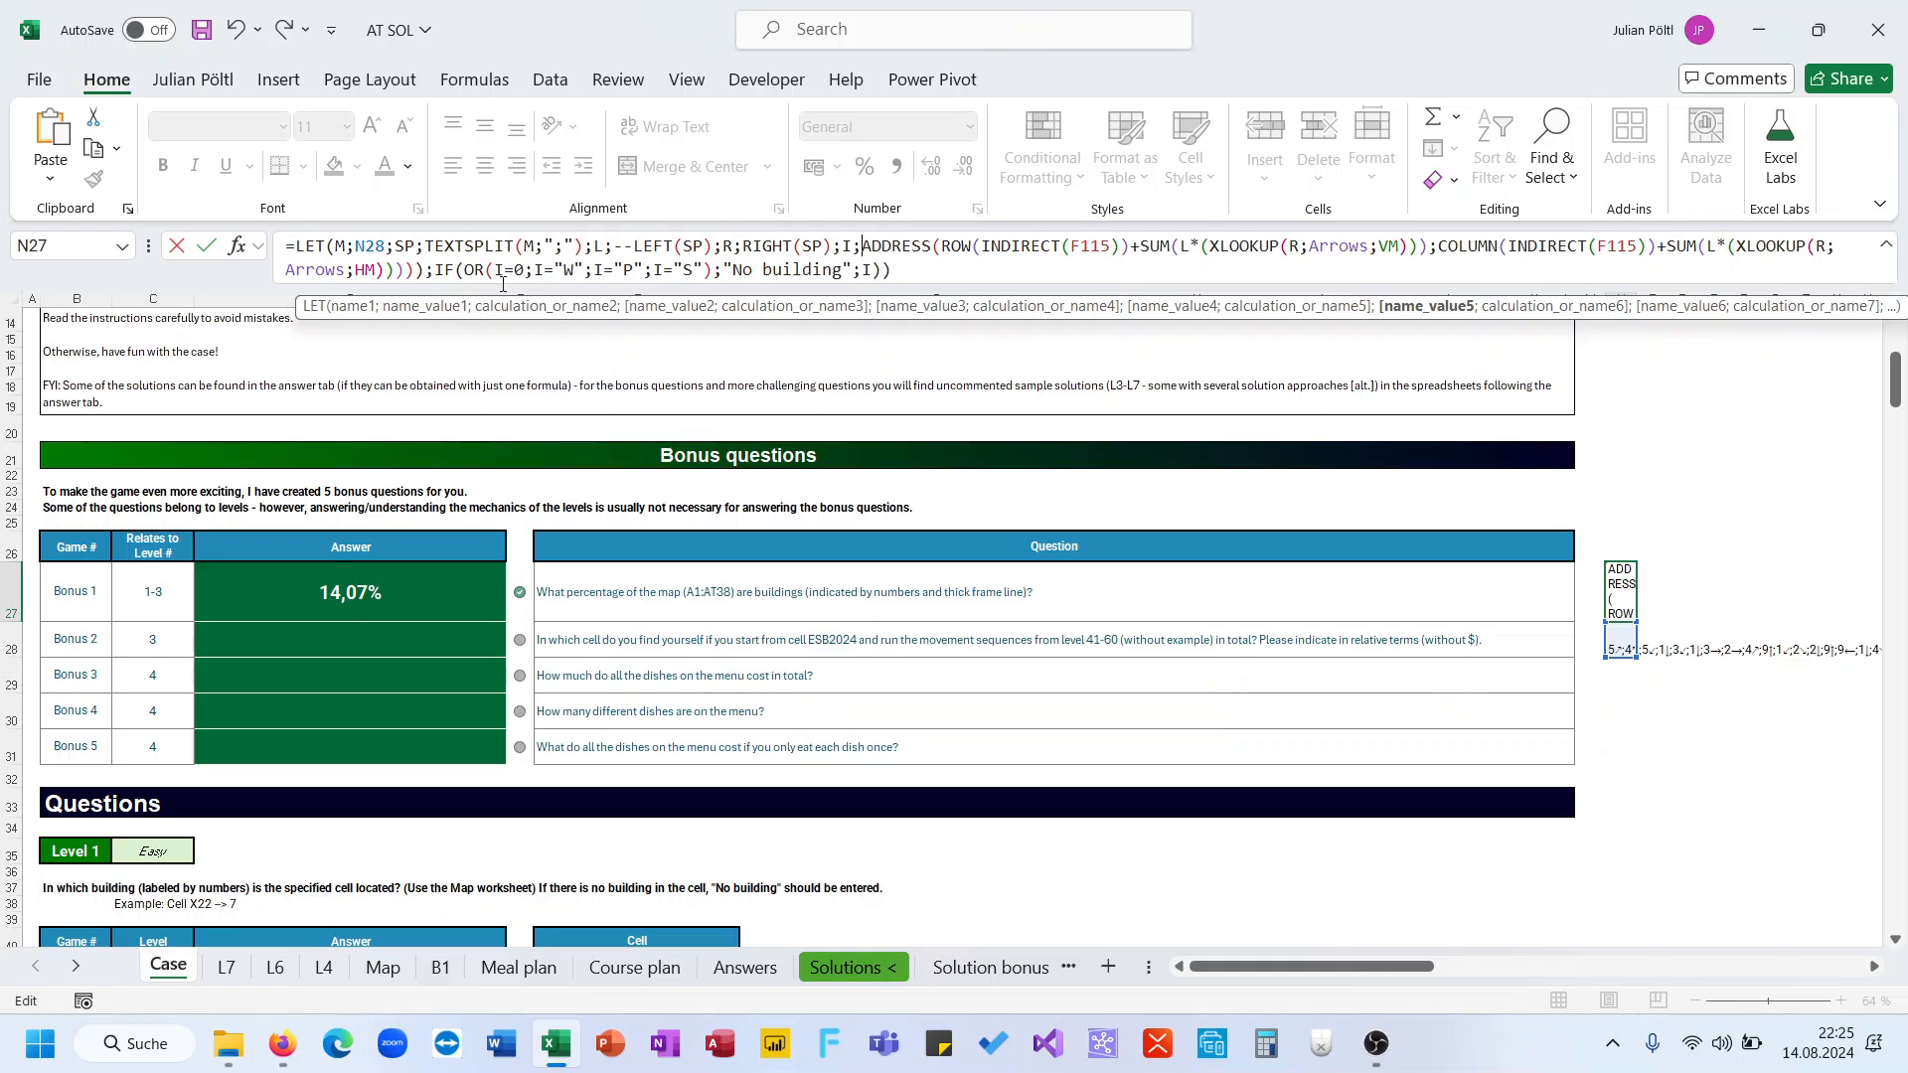
{"action": "left_click_drag", "start_coordinate": [427, 270], "coordinate": [894, 270]}
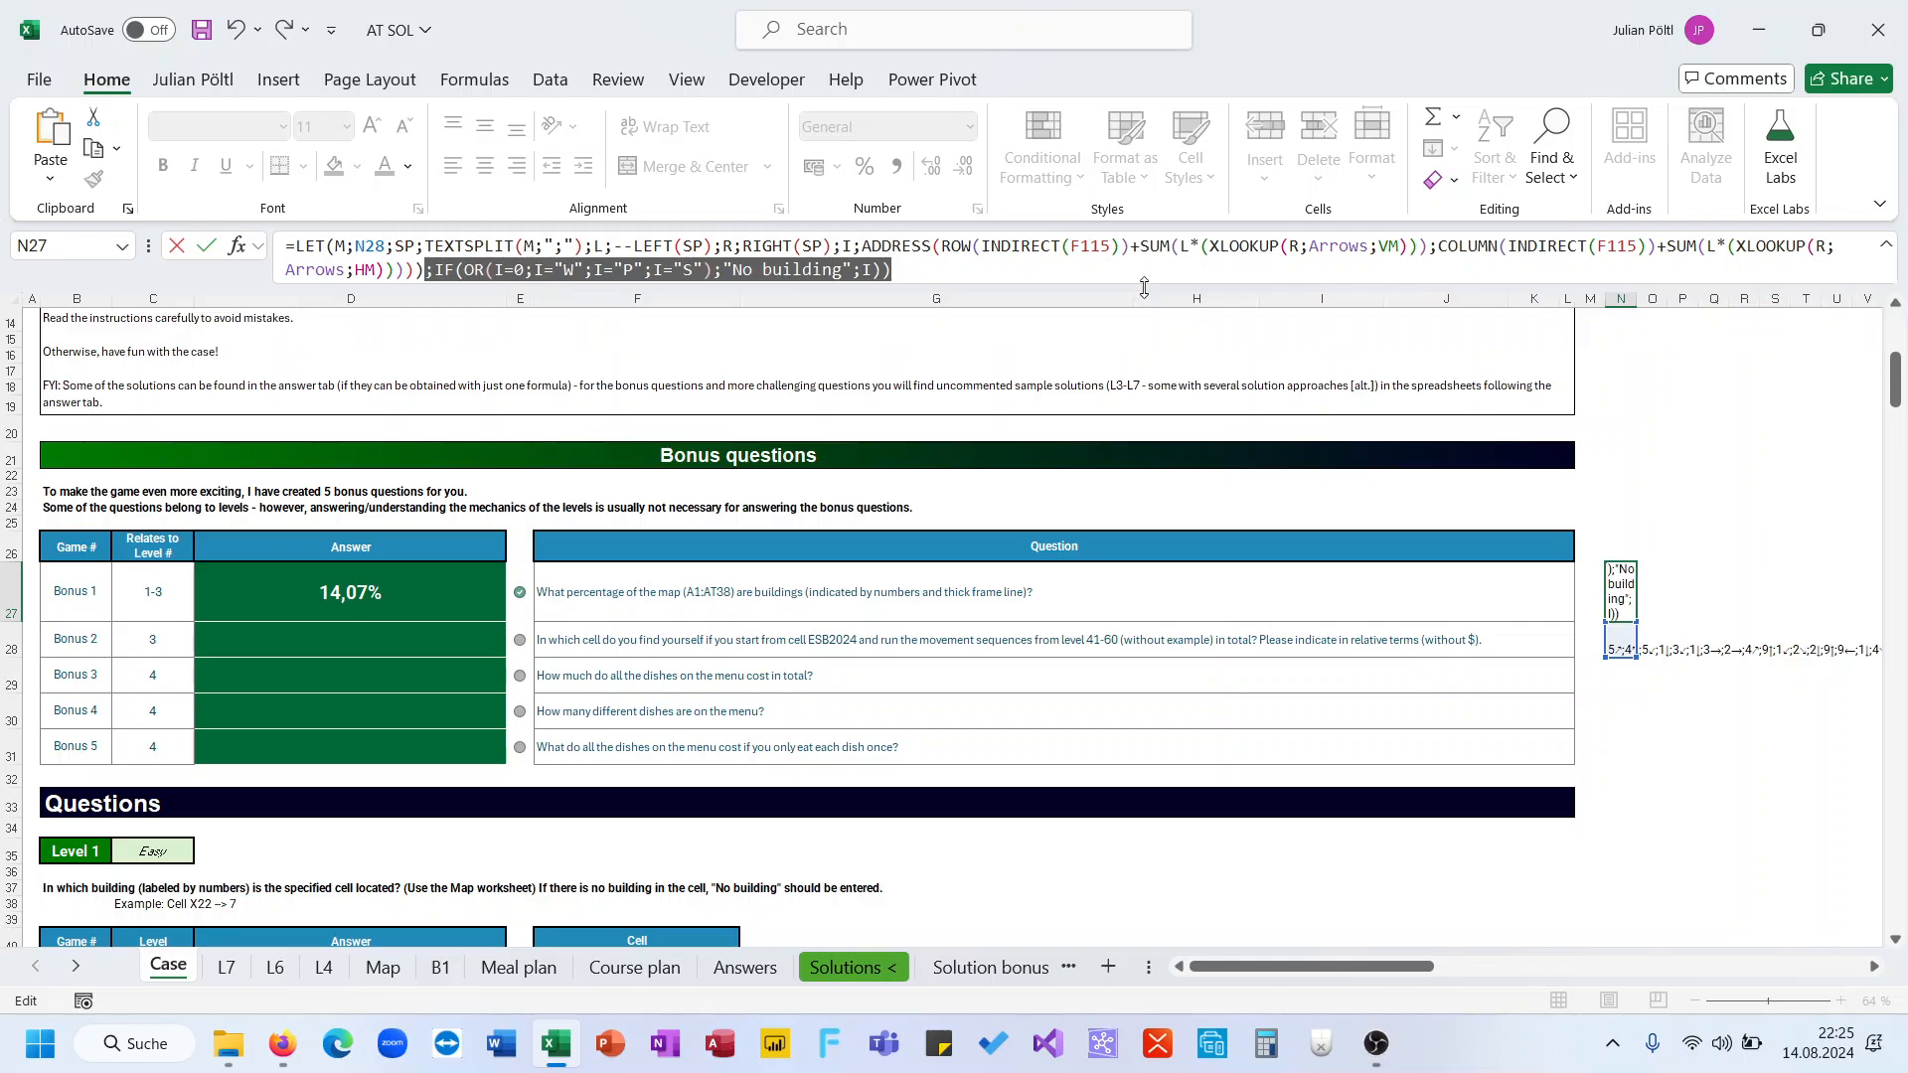
{"action": "key", "text": "BackSpace"}
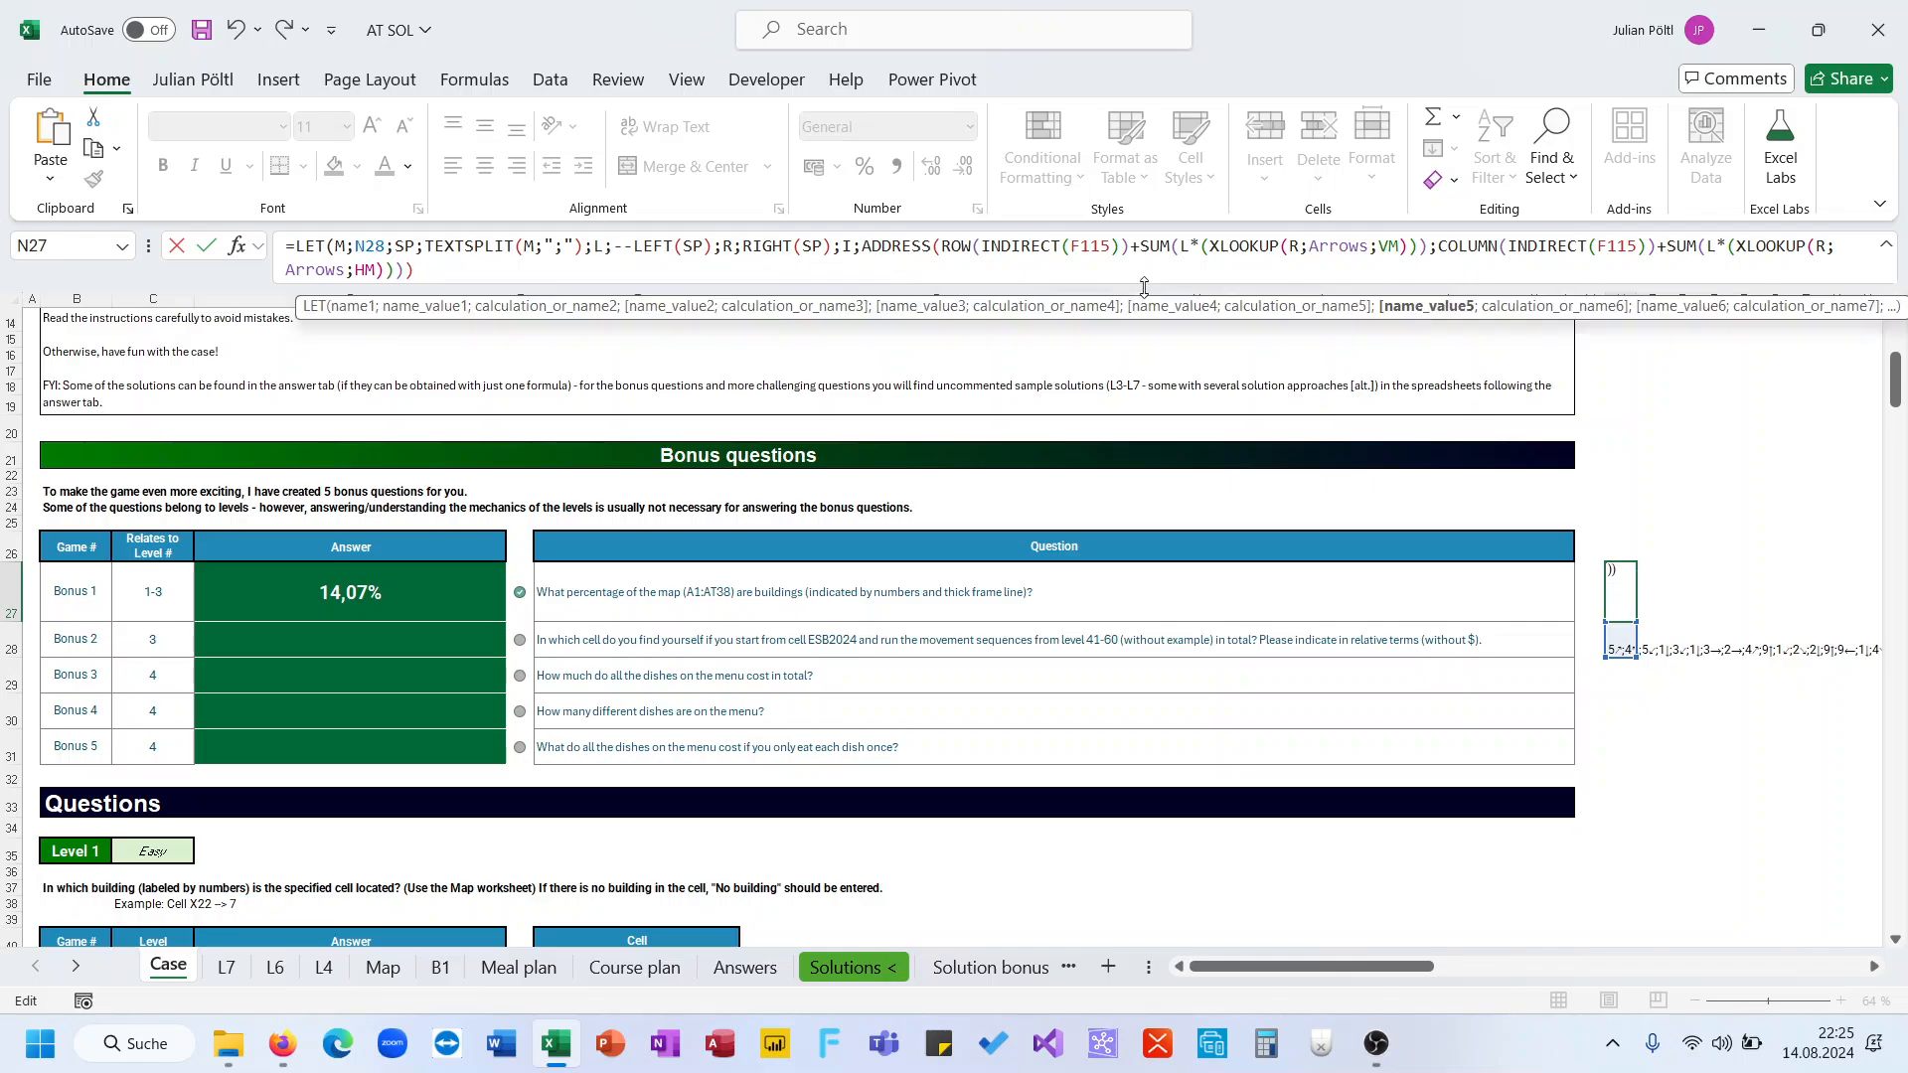
{"action": "type", "text": ")"}
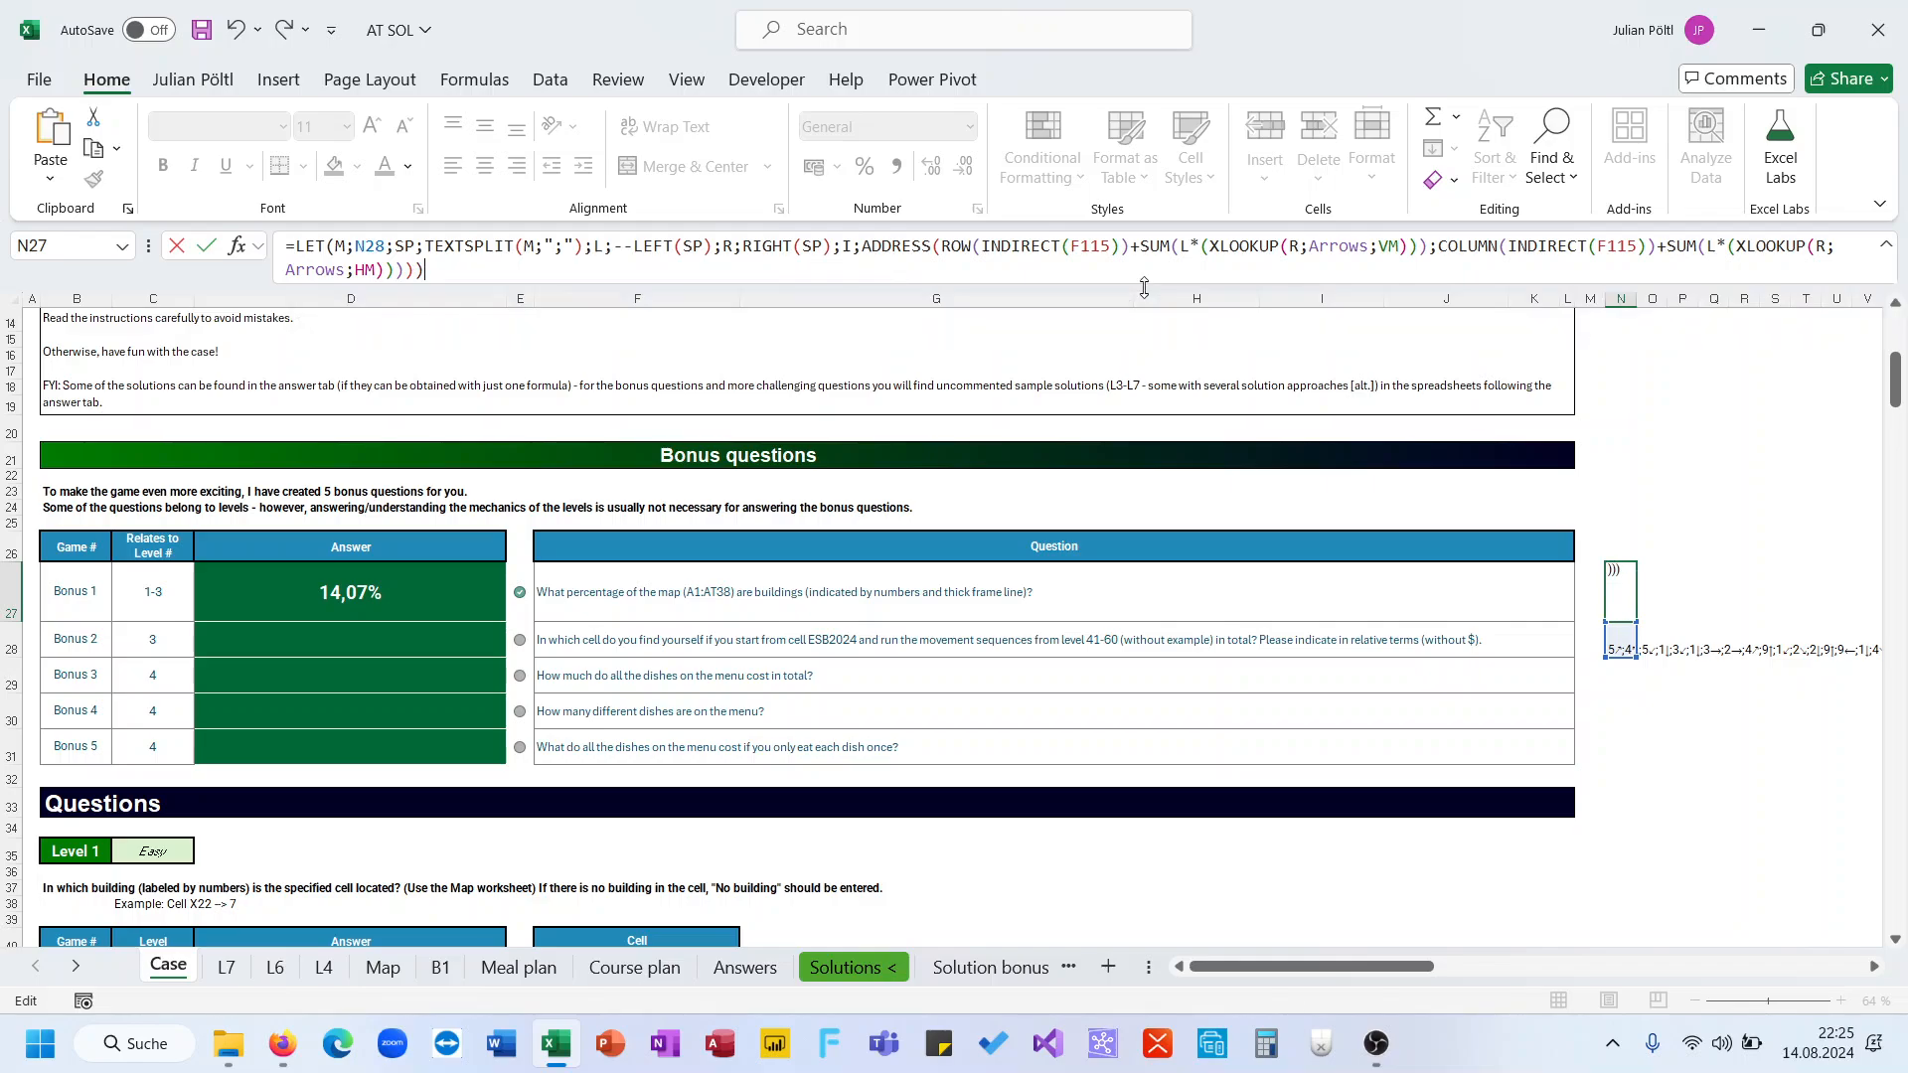
{"action": "left_click", "coordinate": [868, 248]}
{"action": "key", "text": "BackSpace"}
{"action": "key", "text": "BackSpace"}
Replace both F115 start references with "ESB2024" and commit the N27 formula
{"action": "double_click", "coordinate": [1068, 246]}
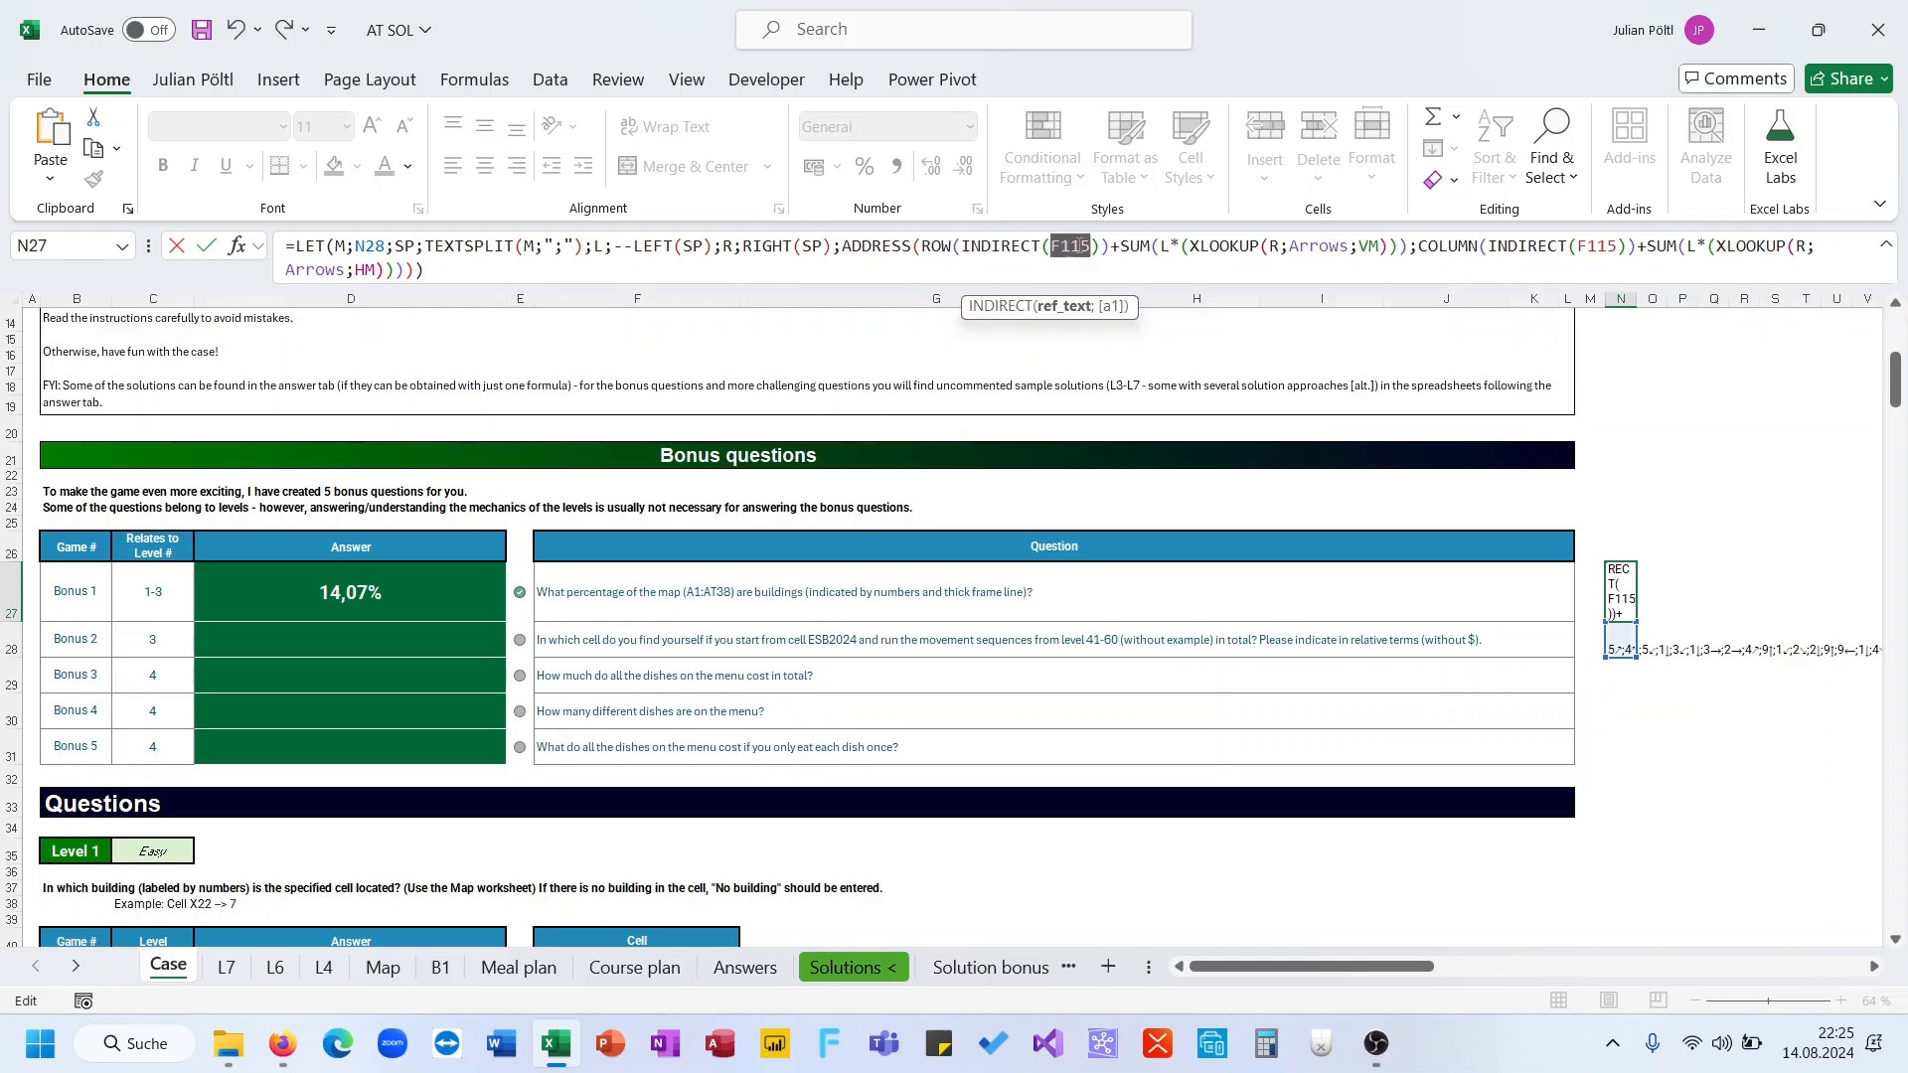
{"action": "key", "text": "BackSpace"}
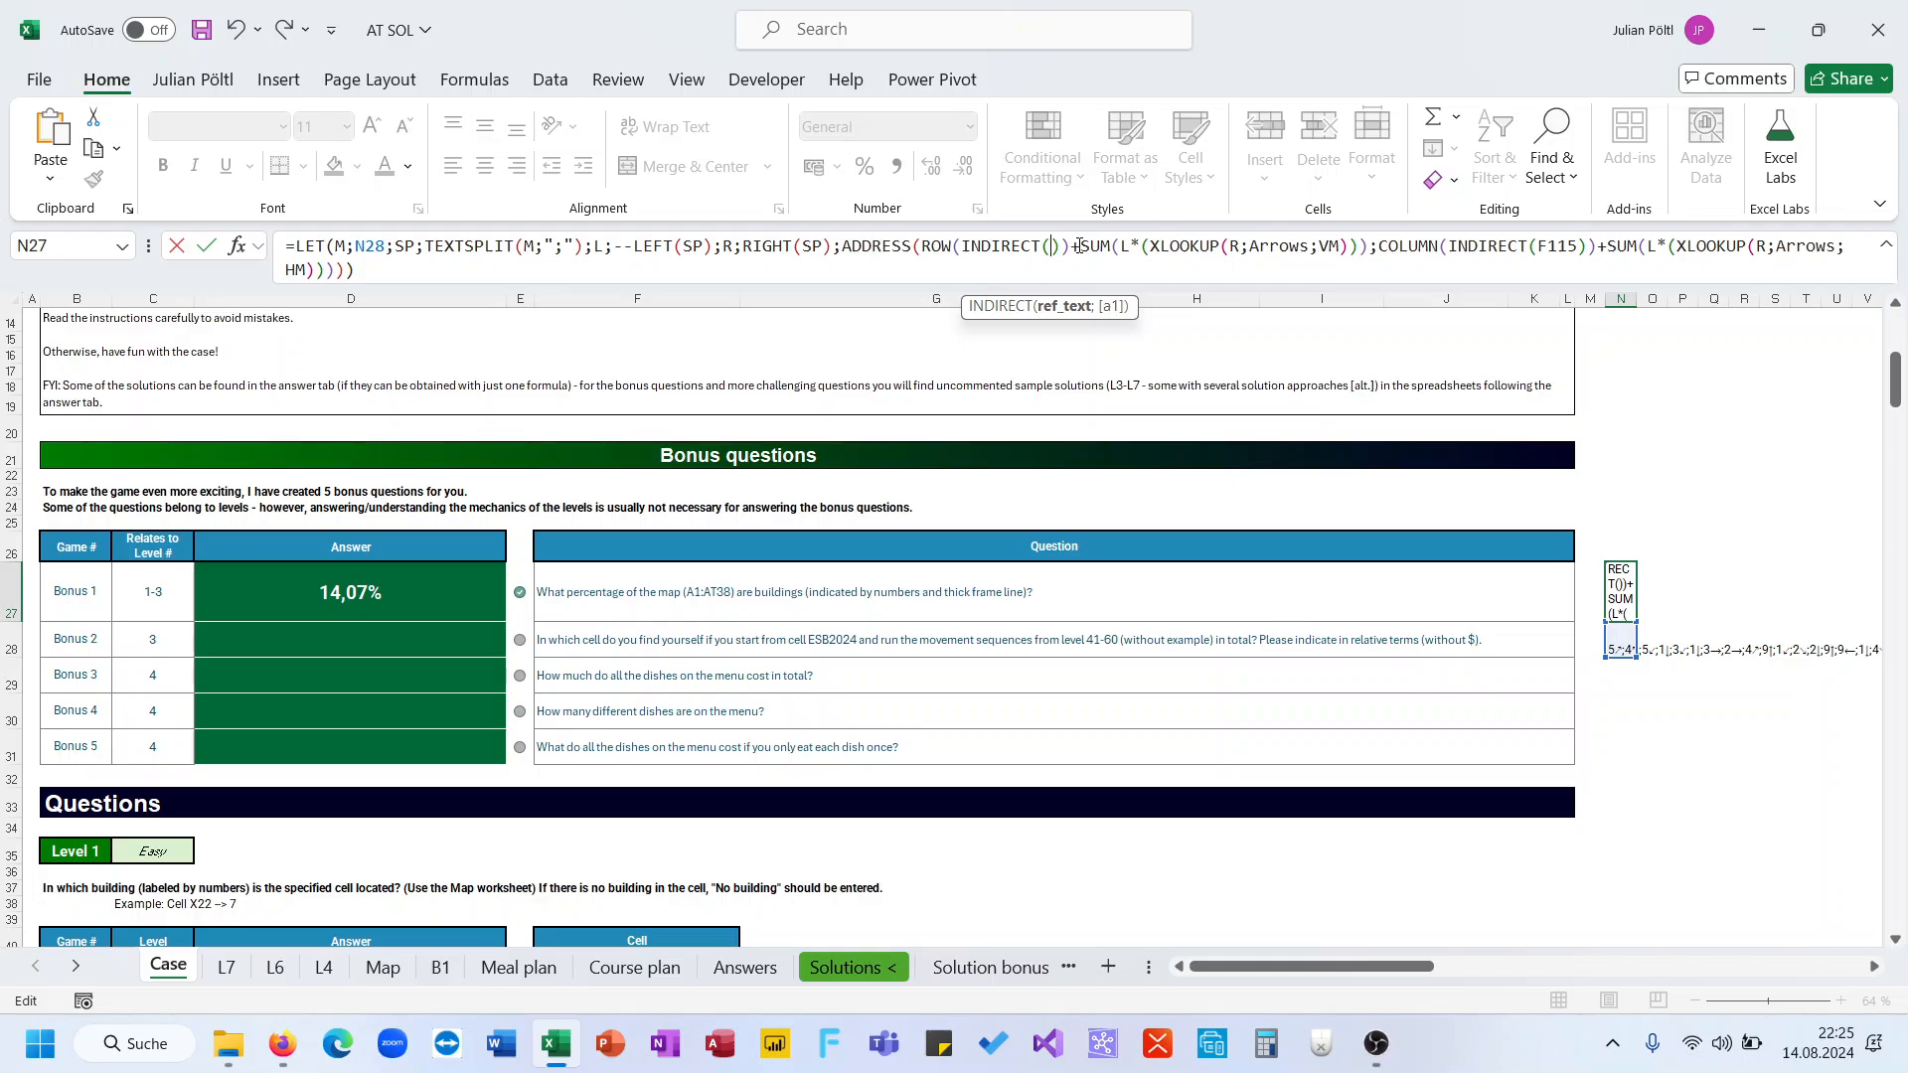
{"action": "type", "text": "\"ESB20"}
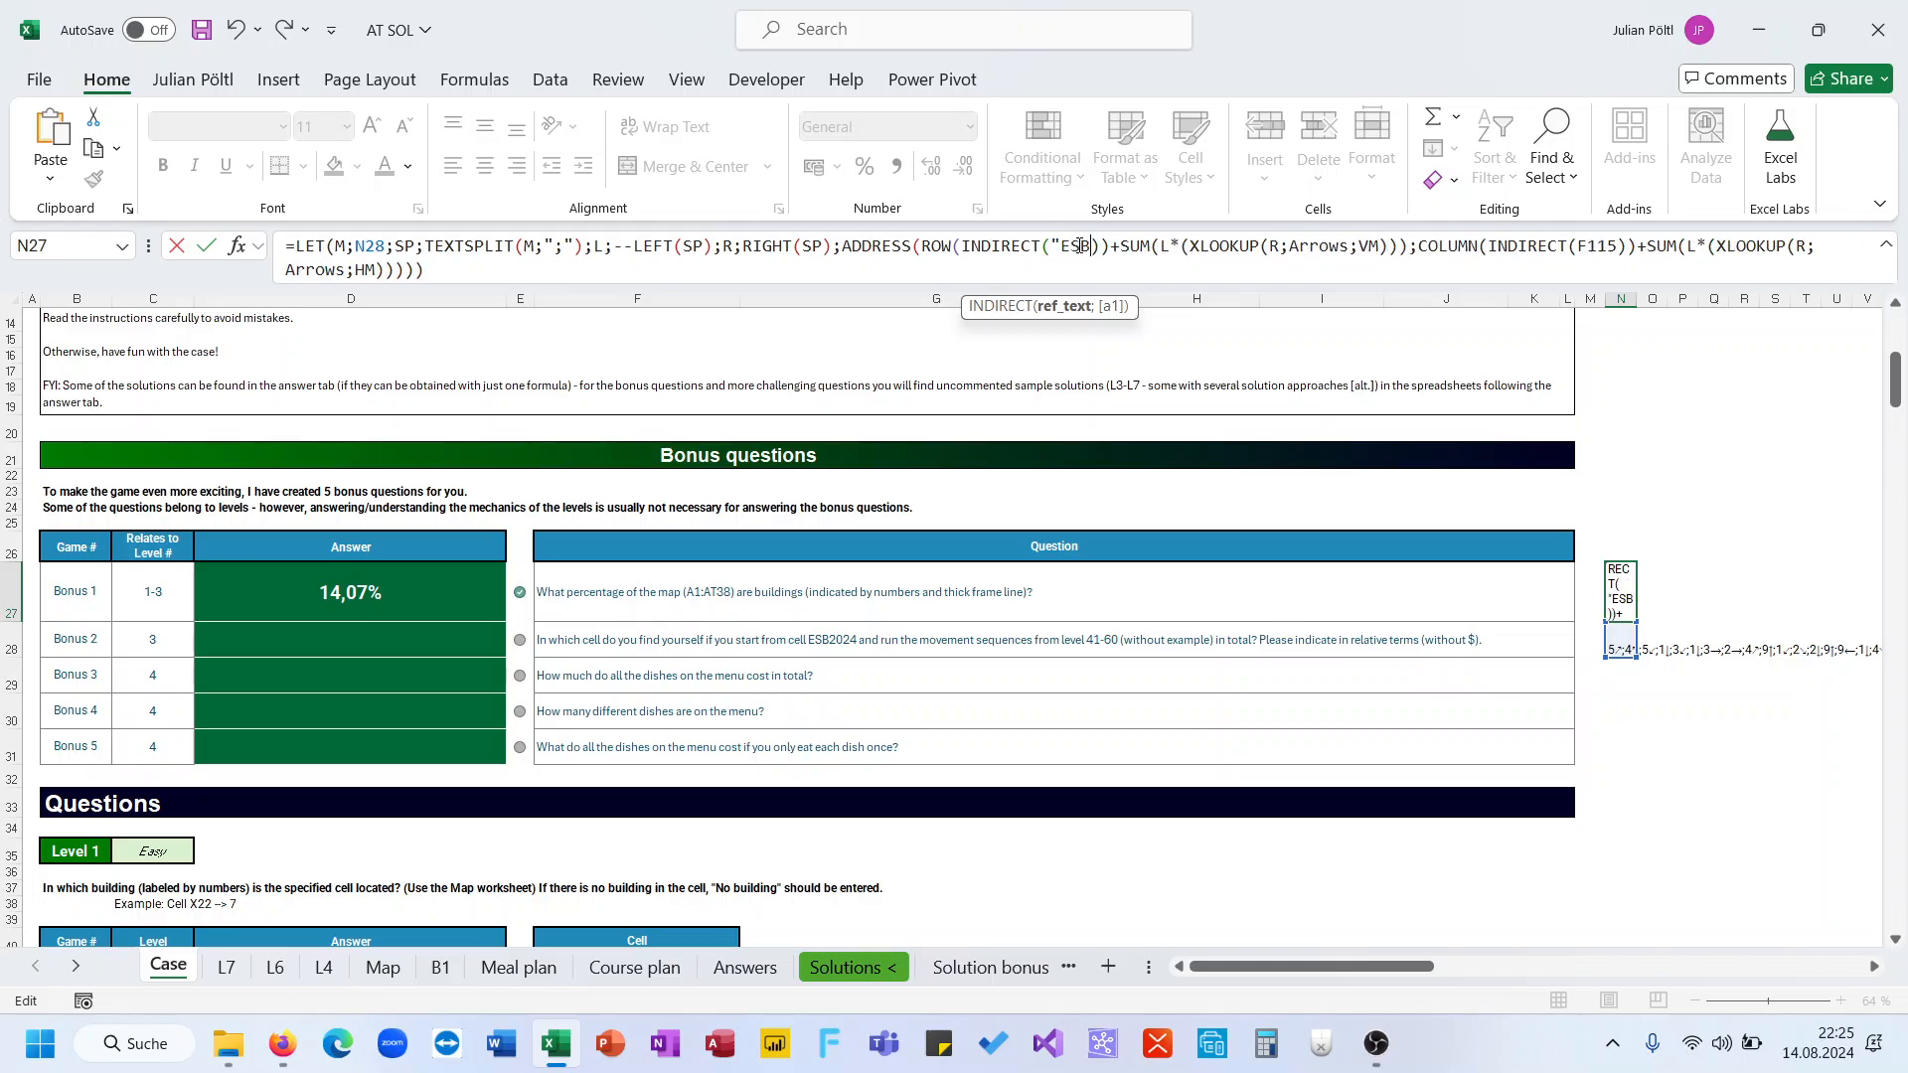
{"action": "type", "text": "24\""}
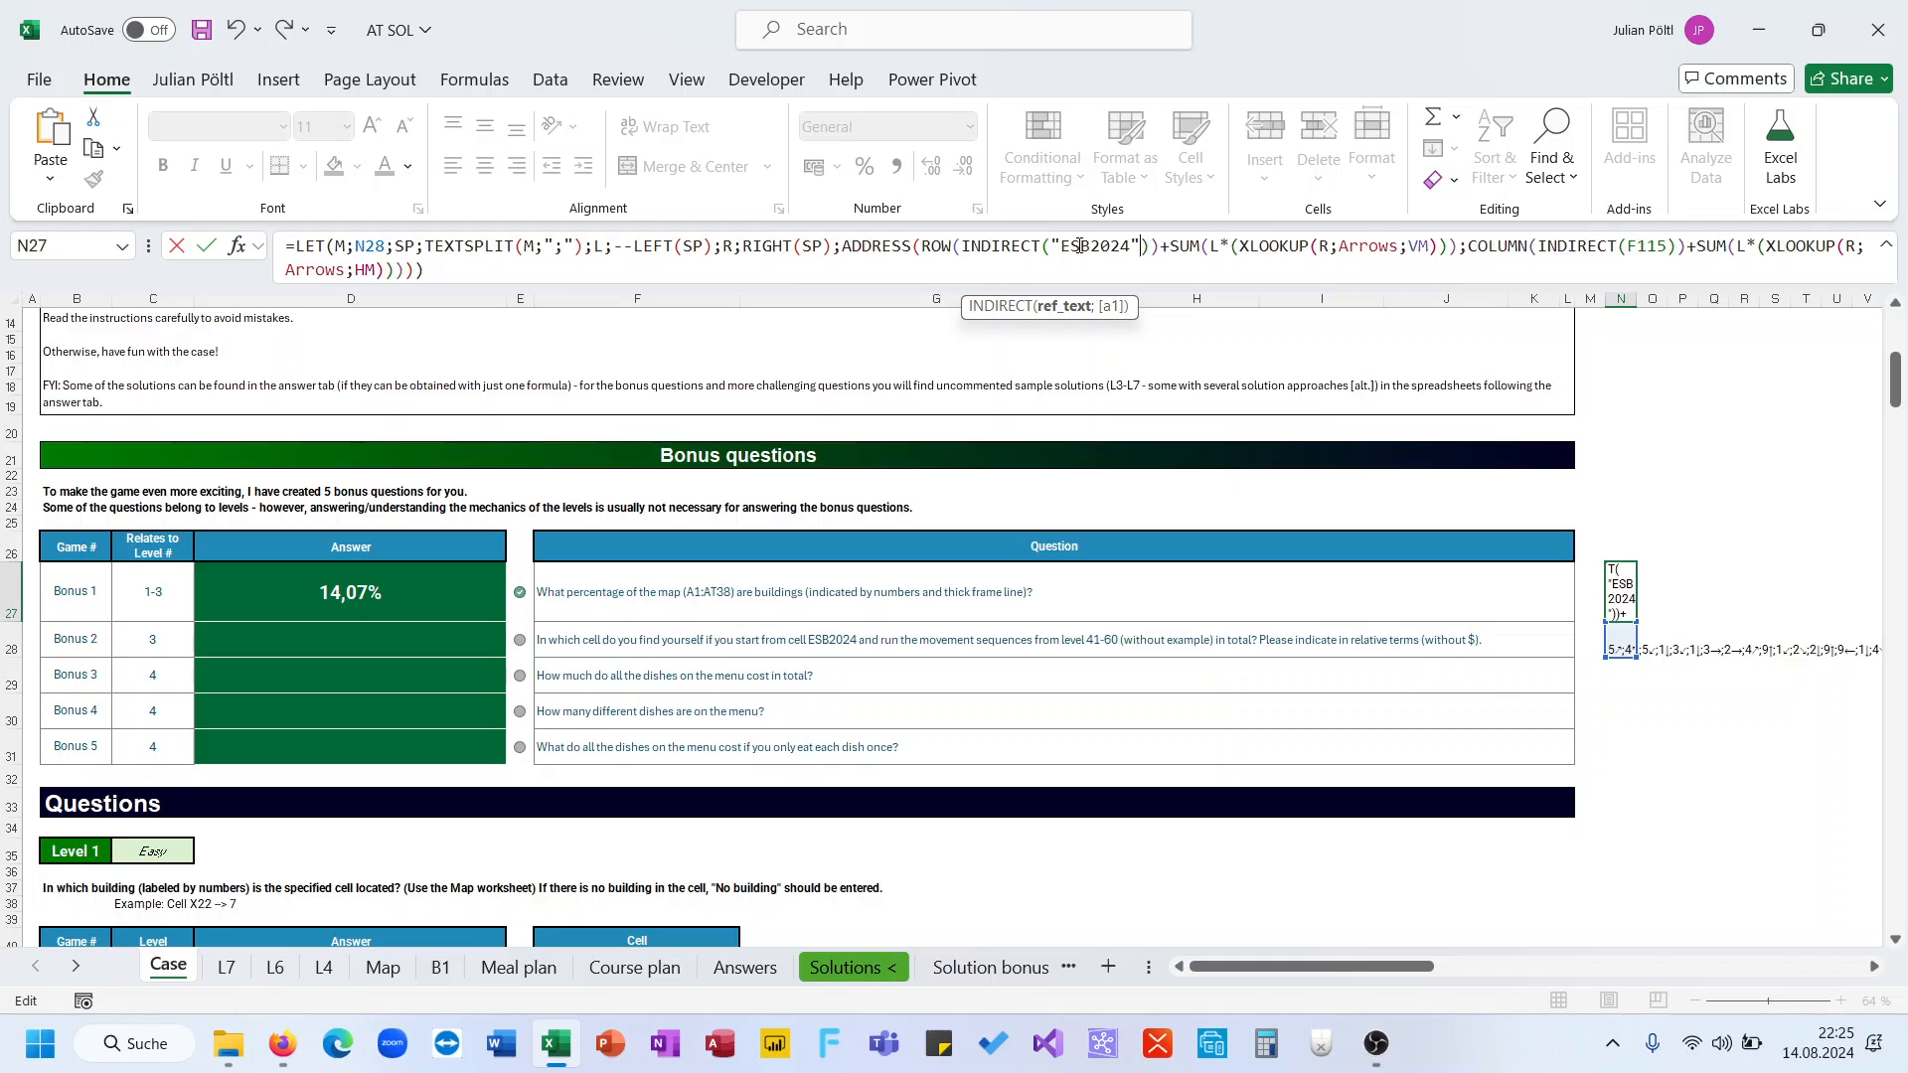
{"action": "left_click_drag", "start_coordinate": [1139, 245], "coordinate": [1064, 246]}
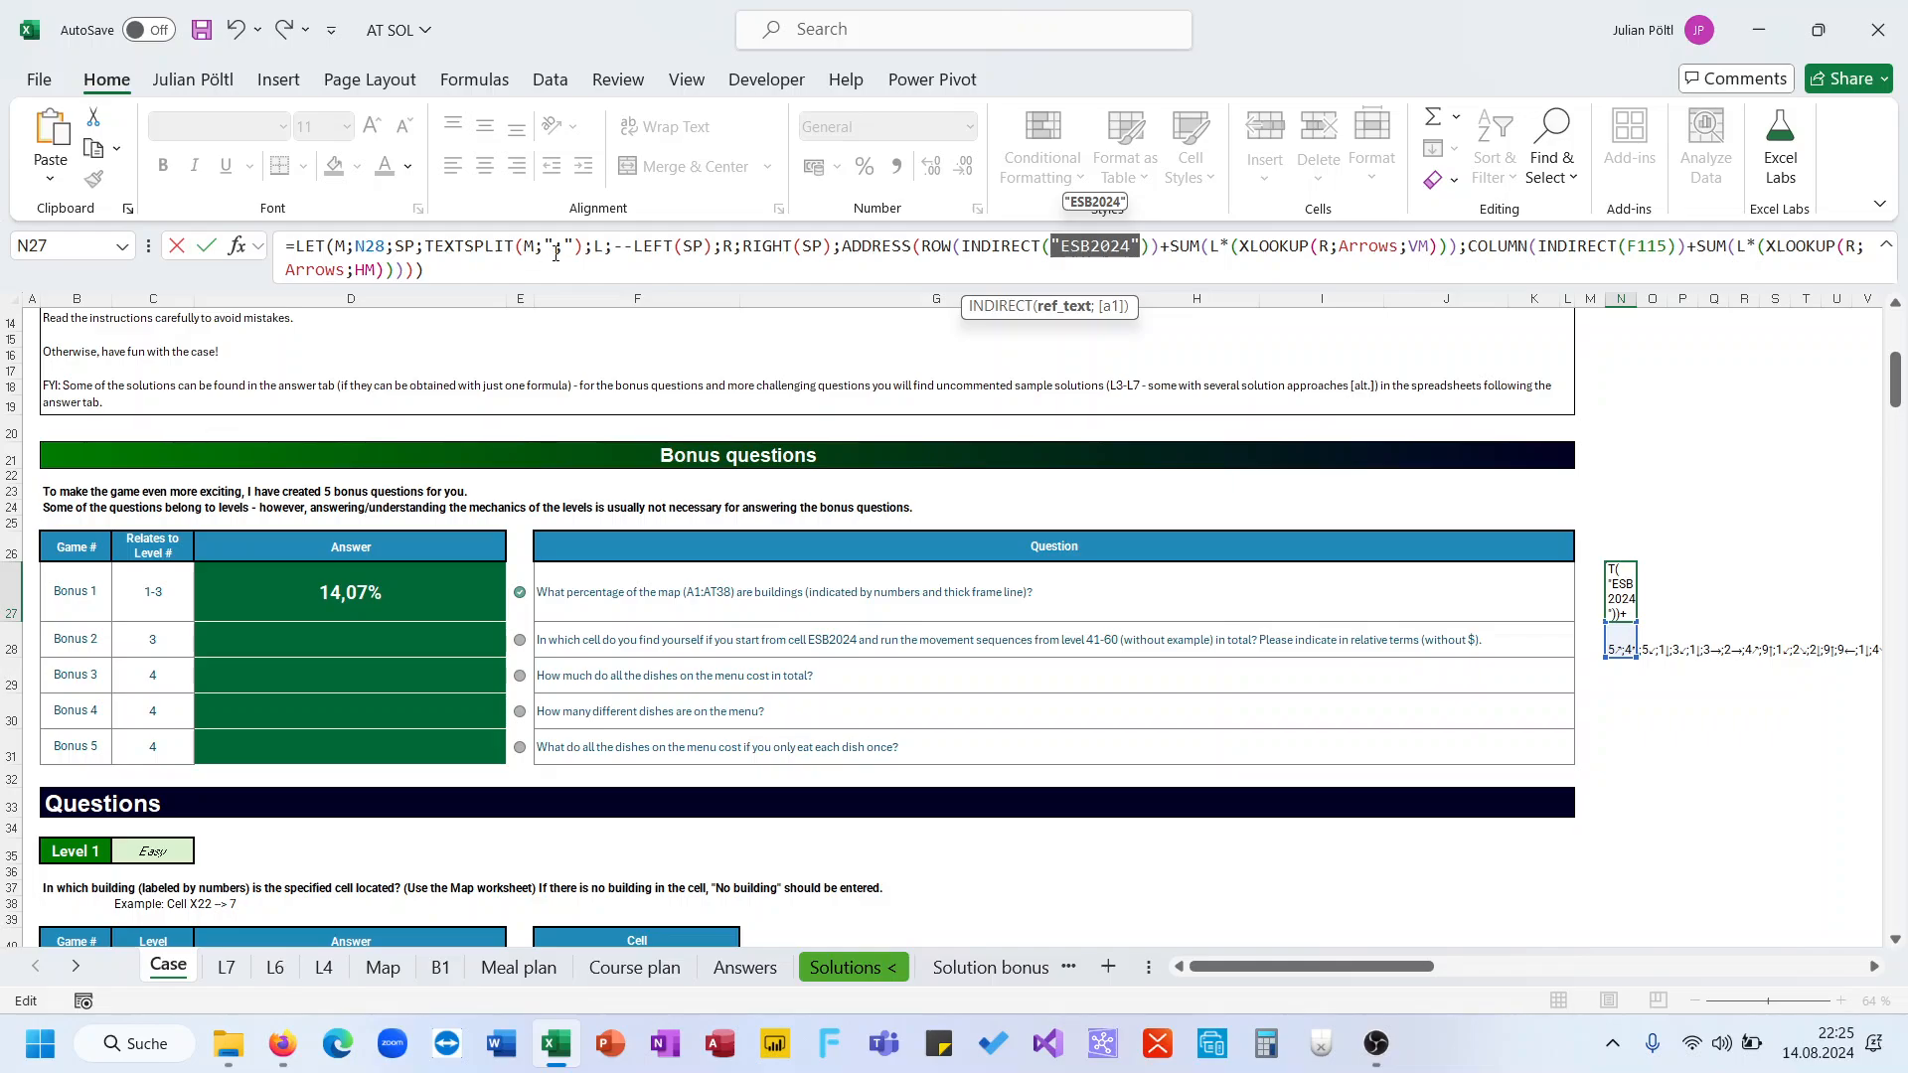
{"action": "double_click", "coordinate": [1646, 248]}
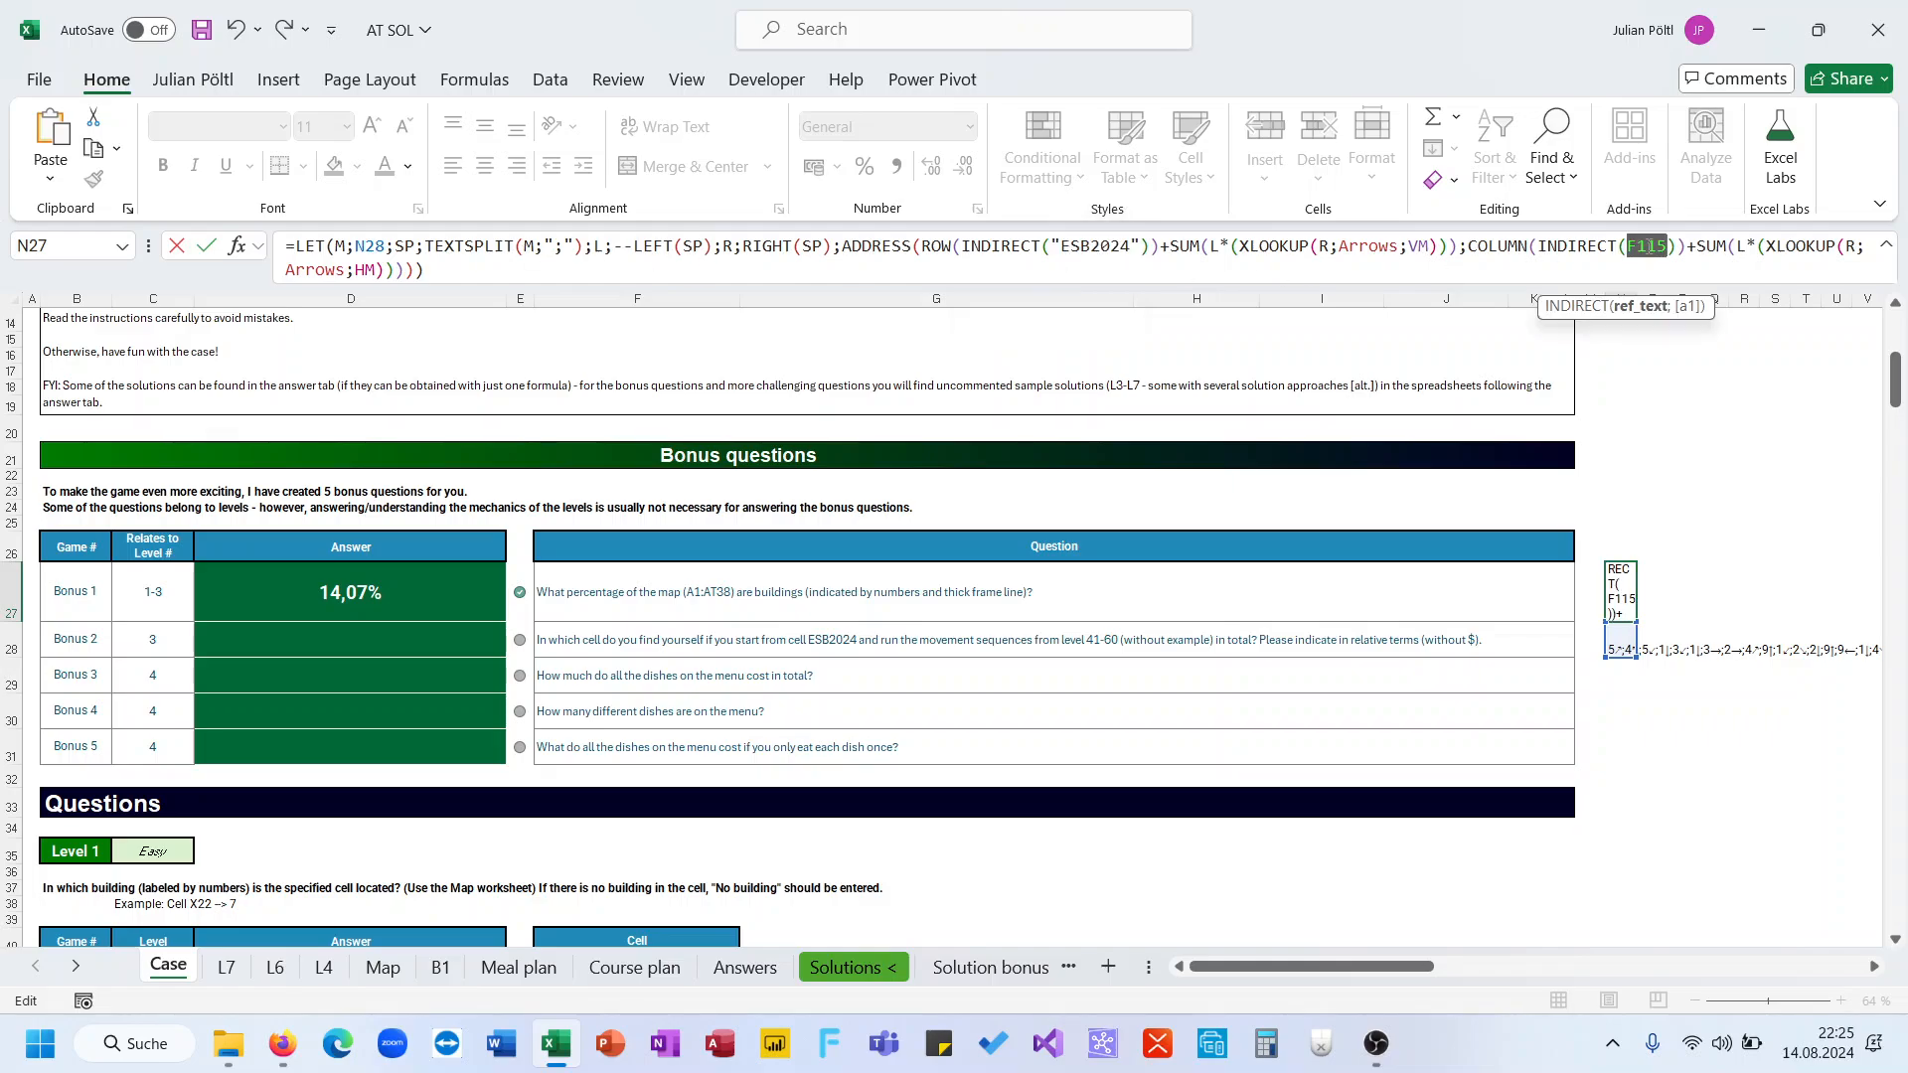
{"action": "type", "text": "\"ESB2024\""}
{"action": "key", "text": "Return"}
{"action": "key", "text": "Up"}
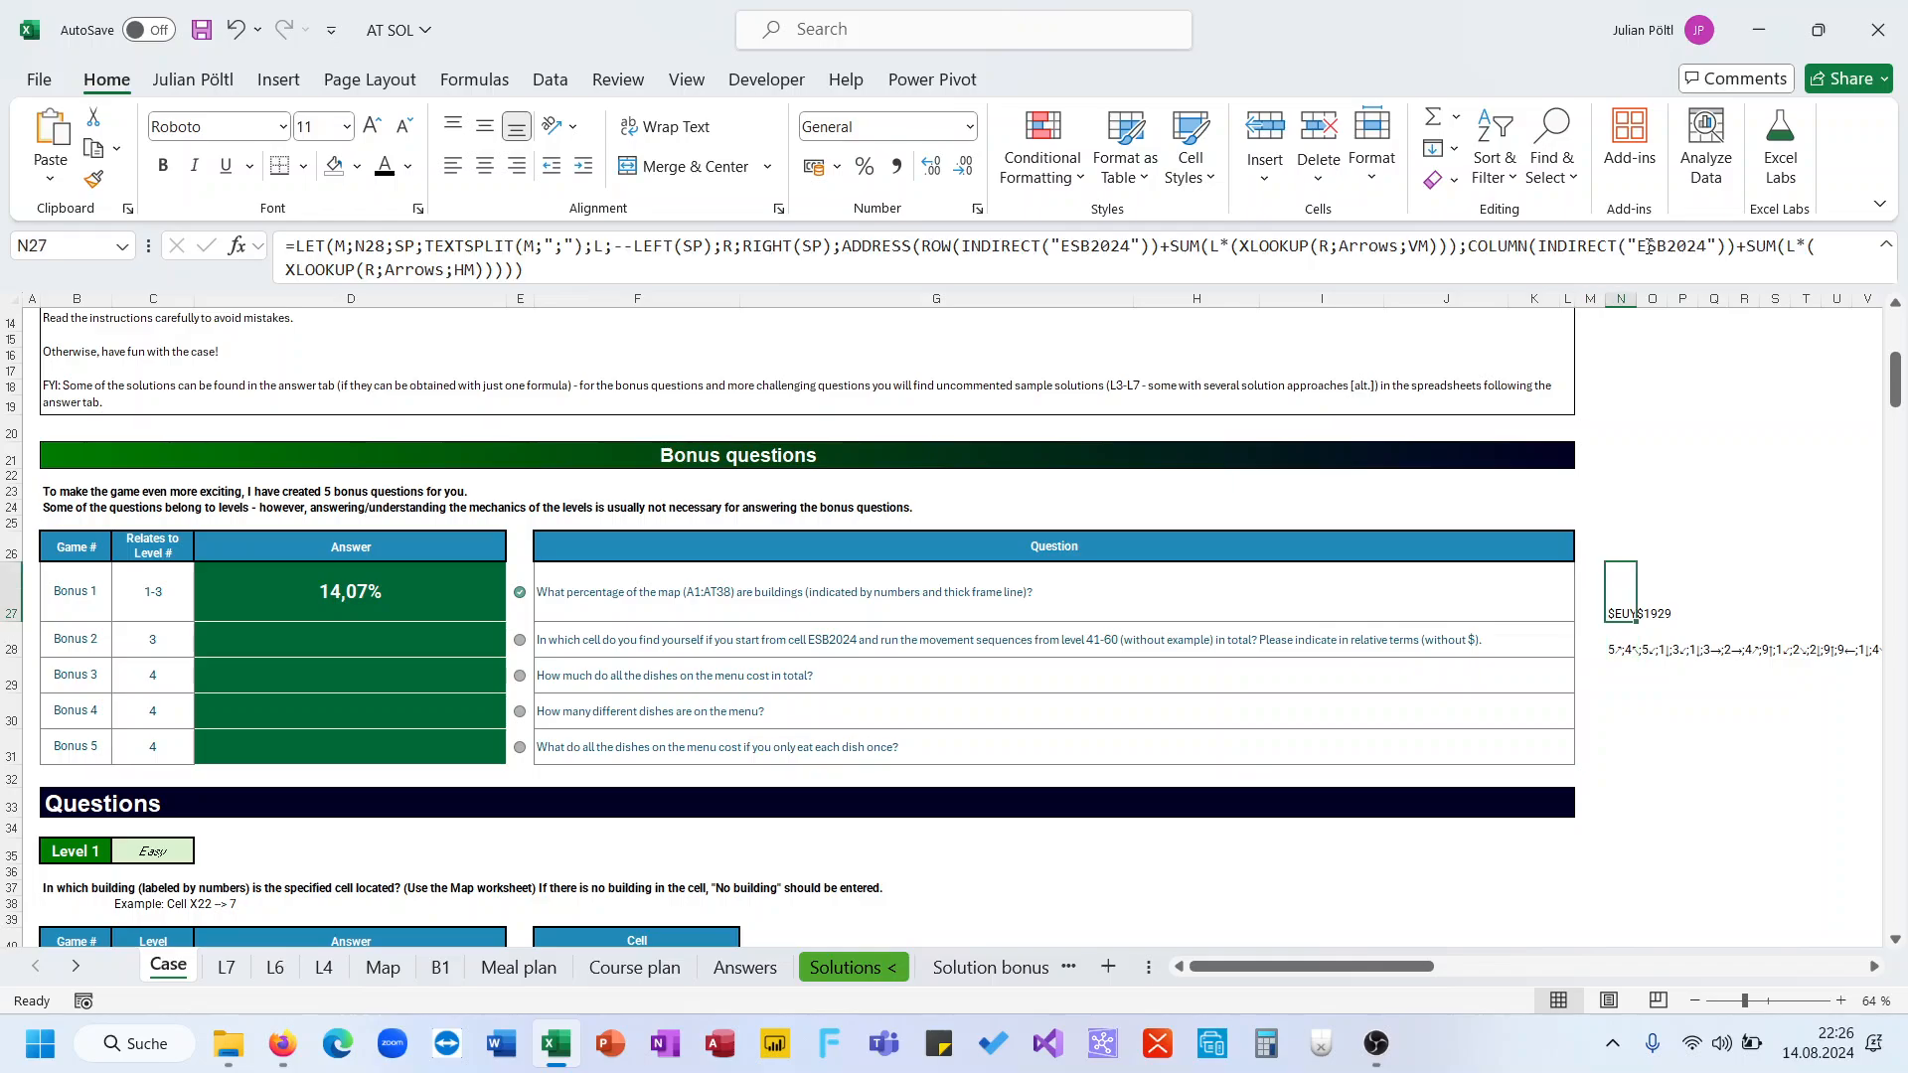
Enter EUY1929 as the bonus question 2 answer in D28 on the Case sheet
{"action": "left_click", "coordinate": [248, 974]}
{"action": "left_click", "coordinate": [174, 969]}
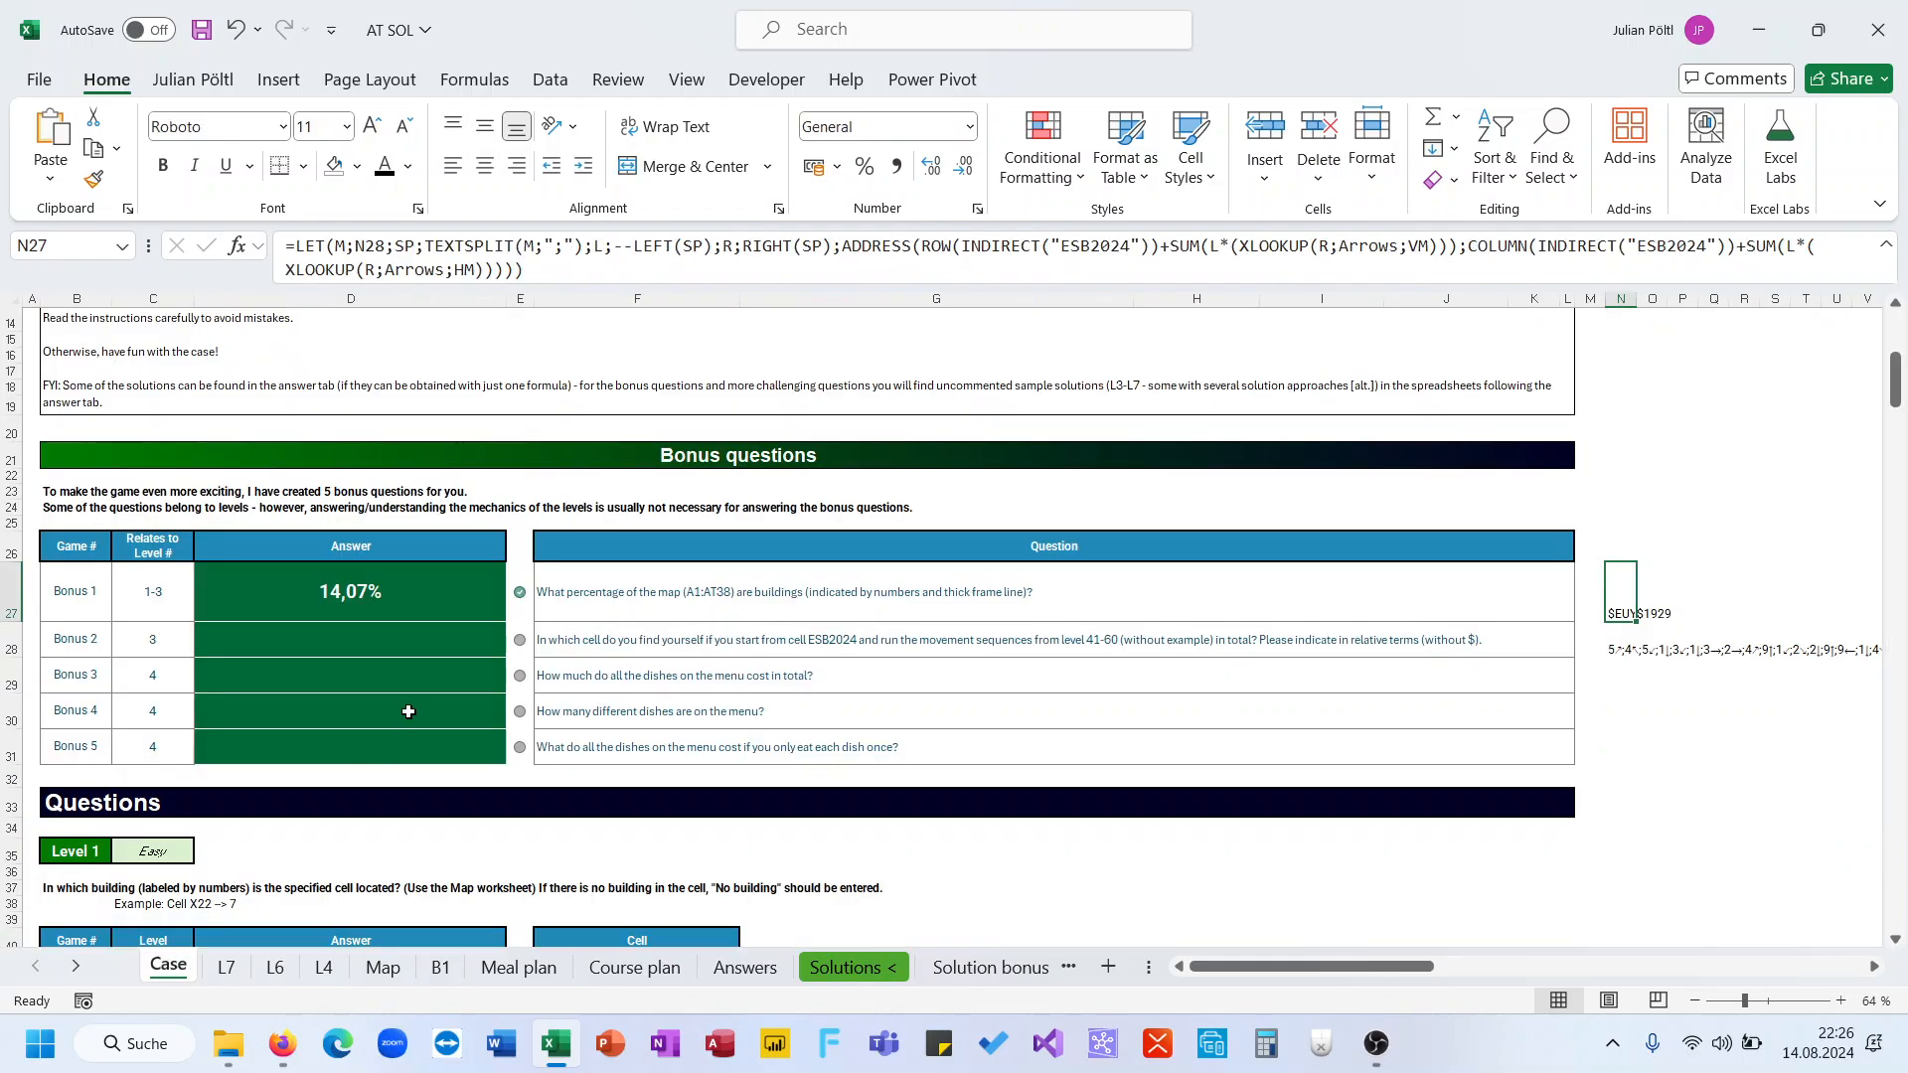
{"action": "left_click", "coordinate": [389, 641]}
{"action": "type", "text": "EUX"}
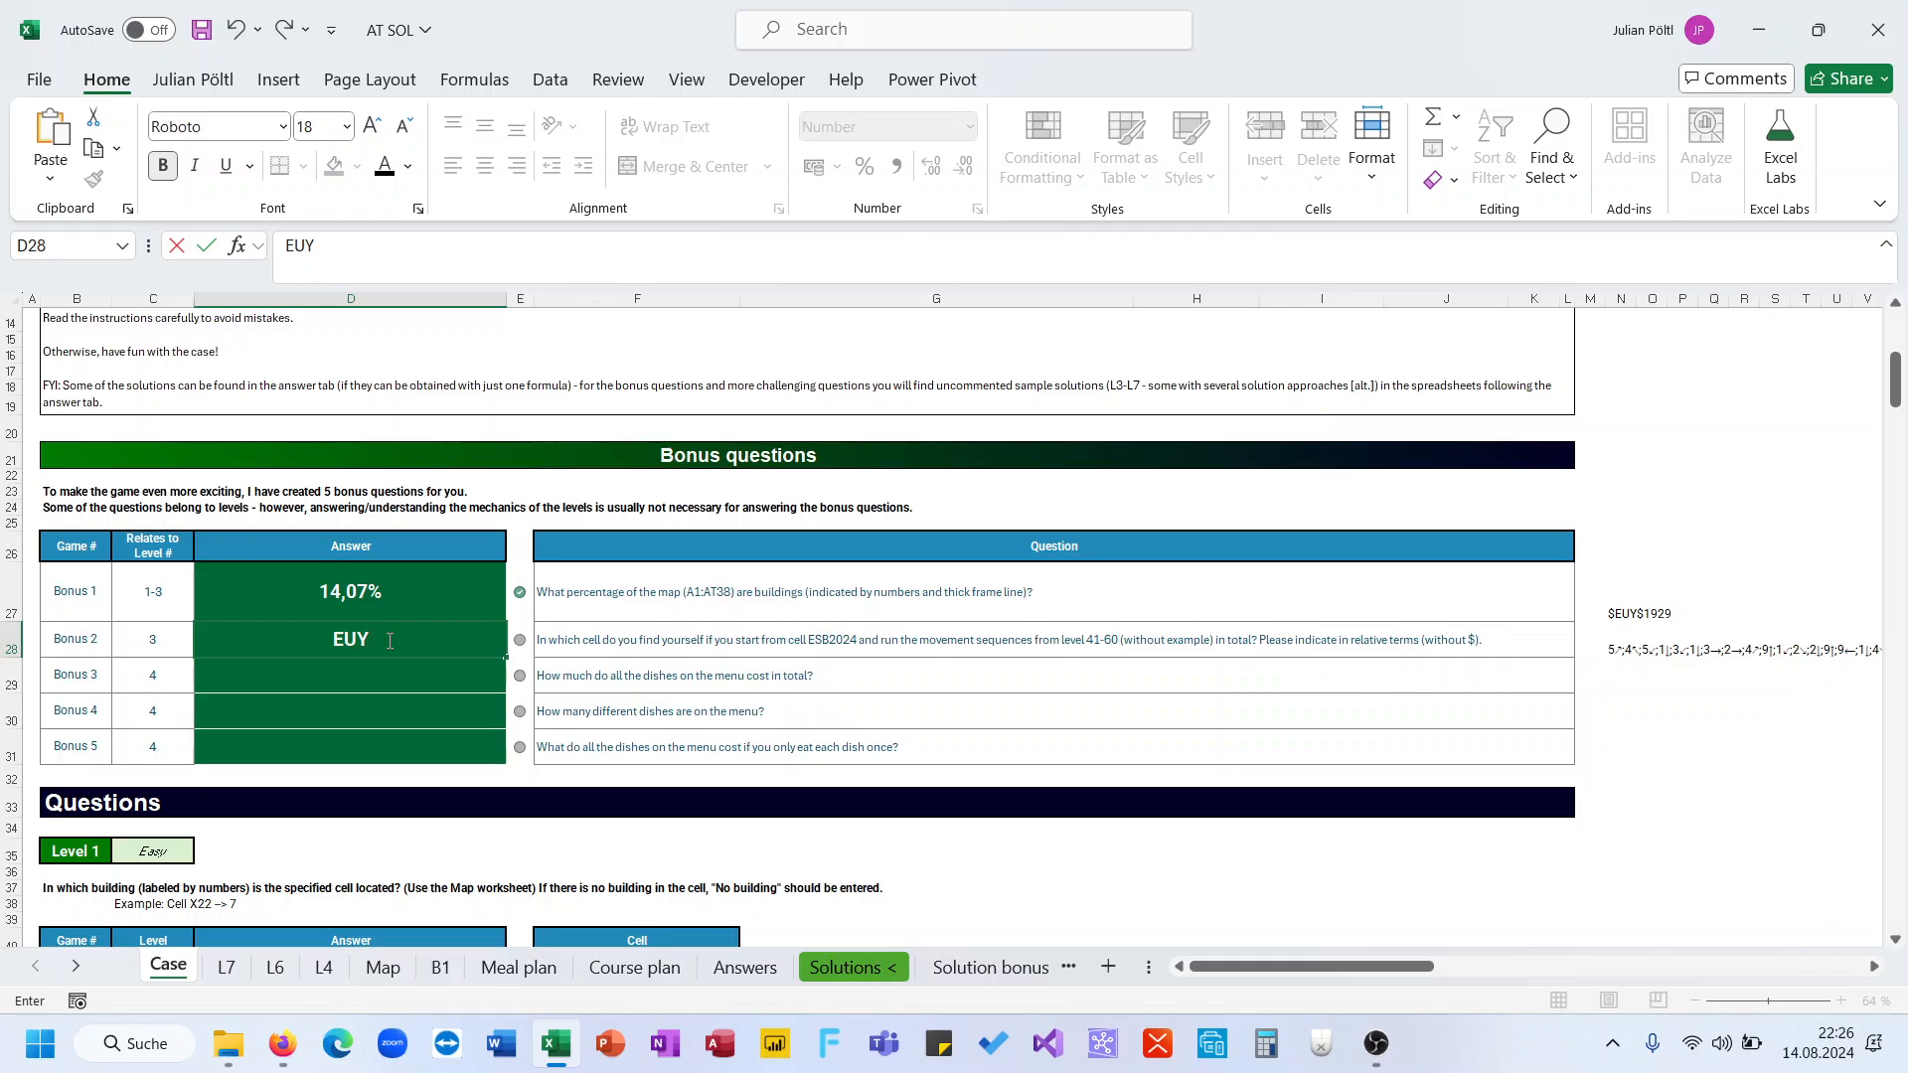
{"action": "type", "text": "1929"}
{"action": "key", "text": "Return"}
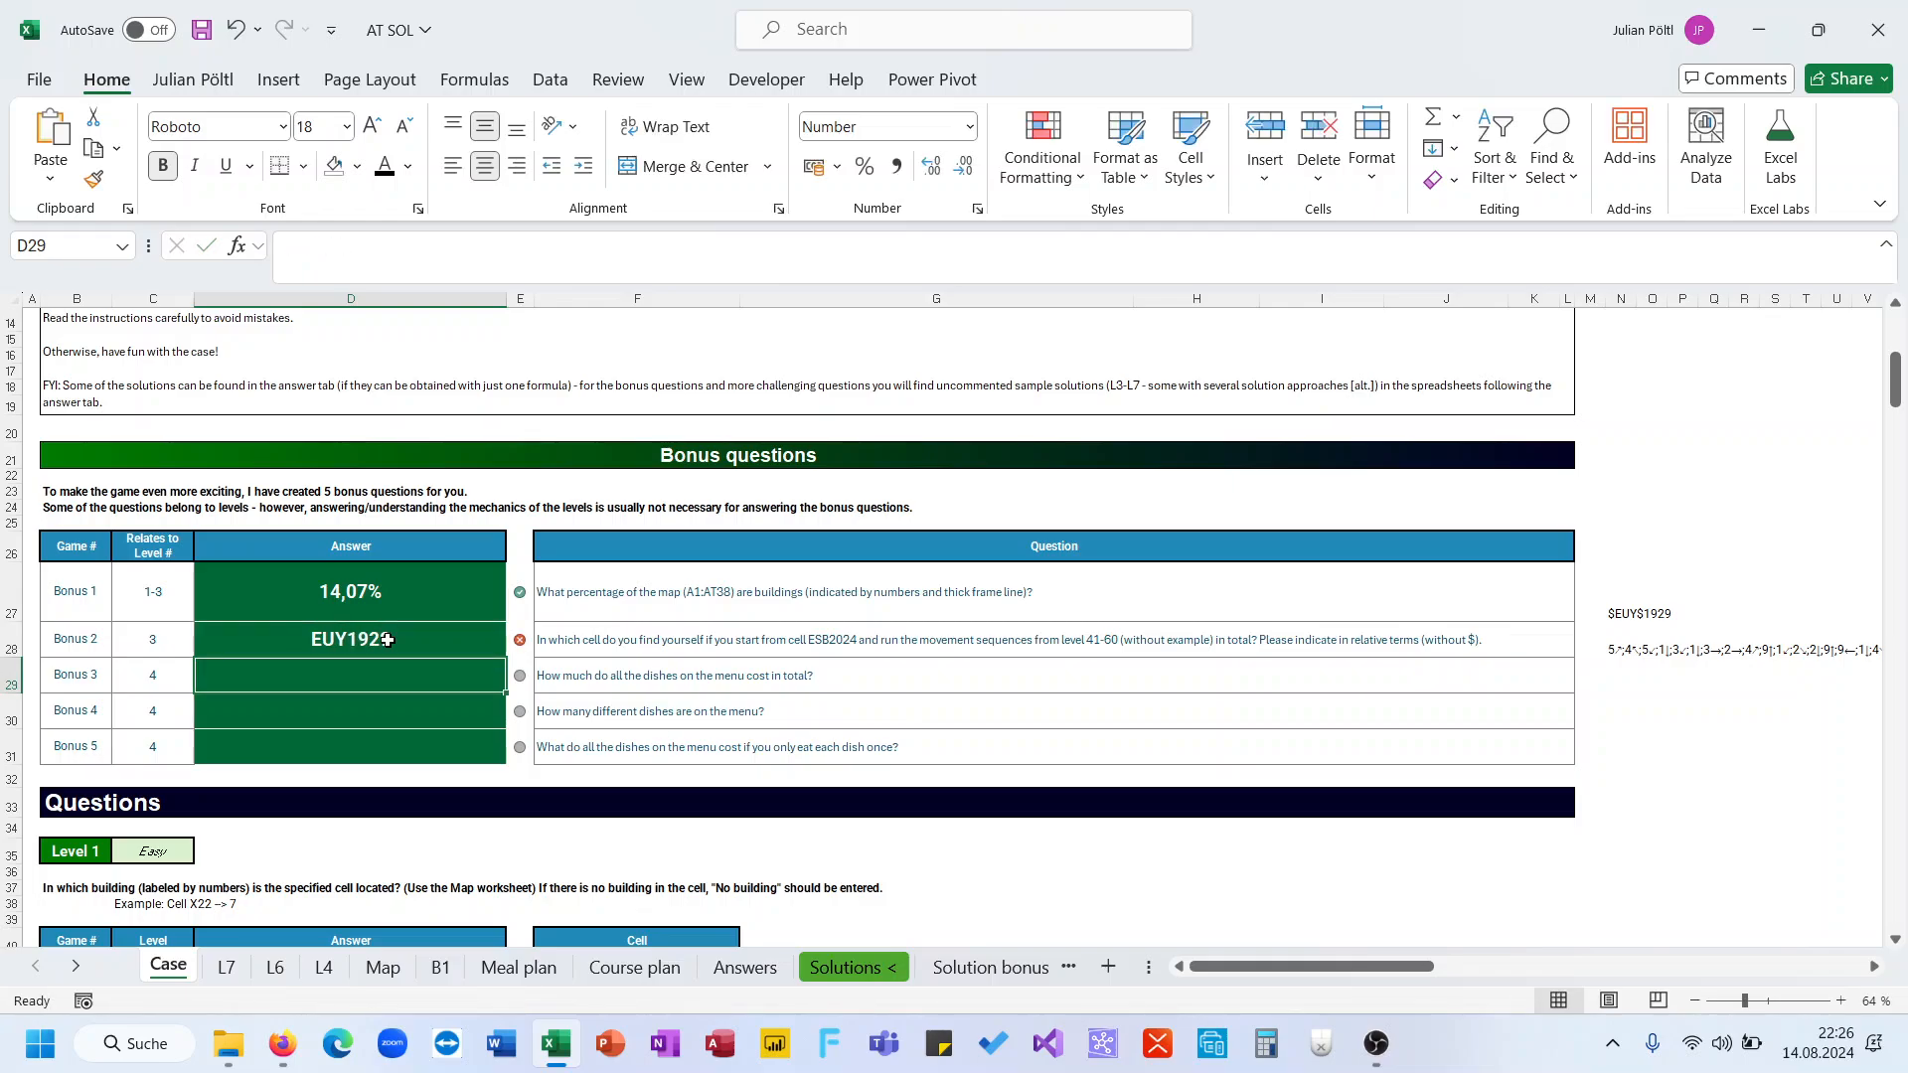
Open the Answers sheet and check the bonus question 2 answer
{"action": "left_click", "coordinate": [388, 640]}
{"action": "left_click", "coordinate": [745, 969]}
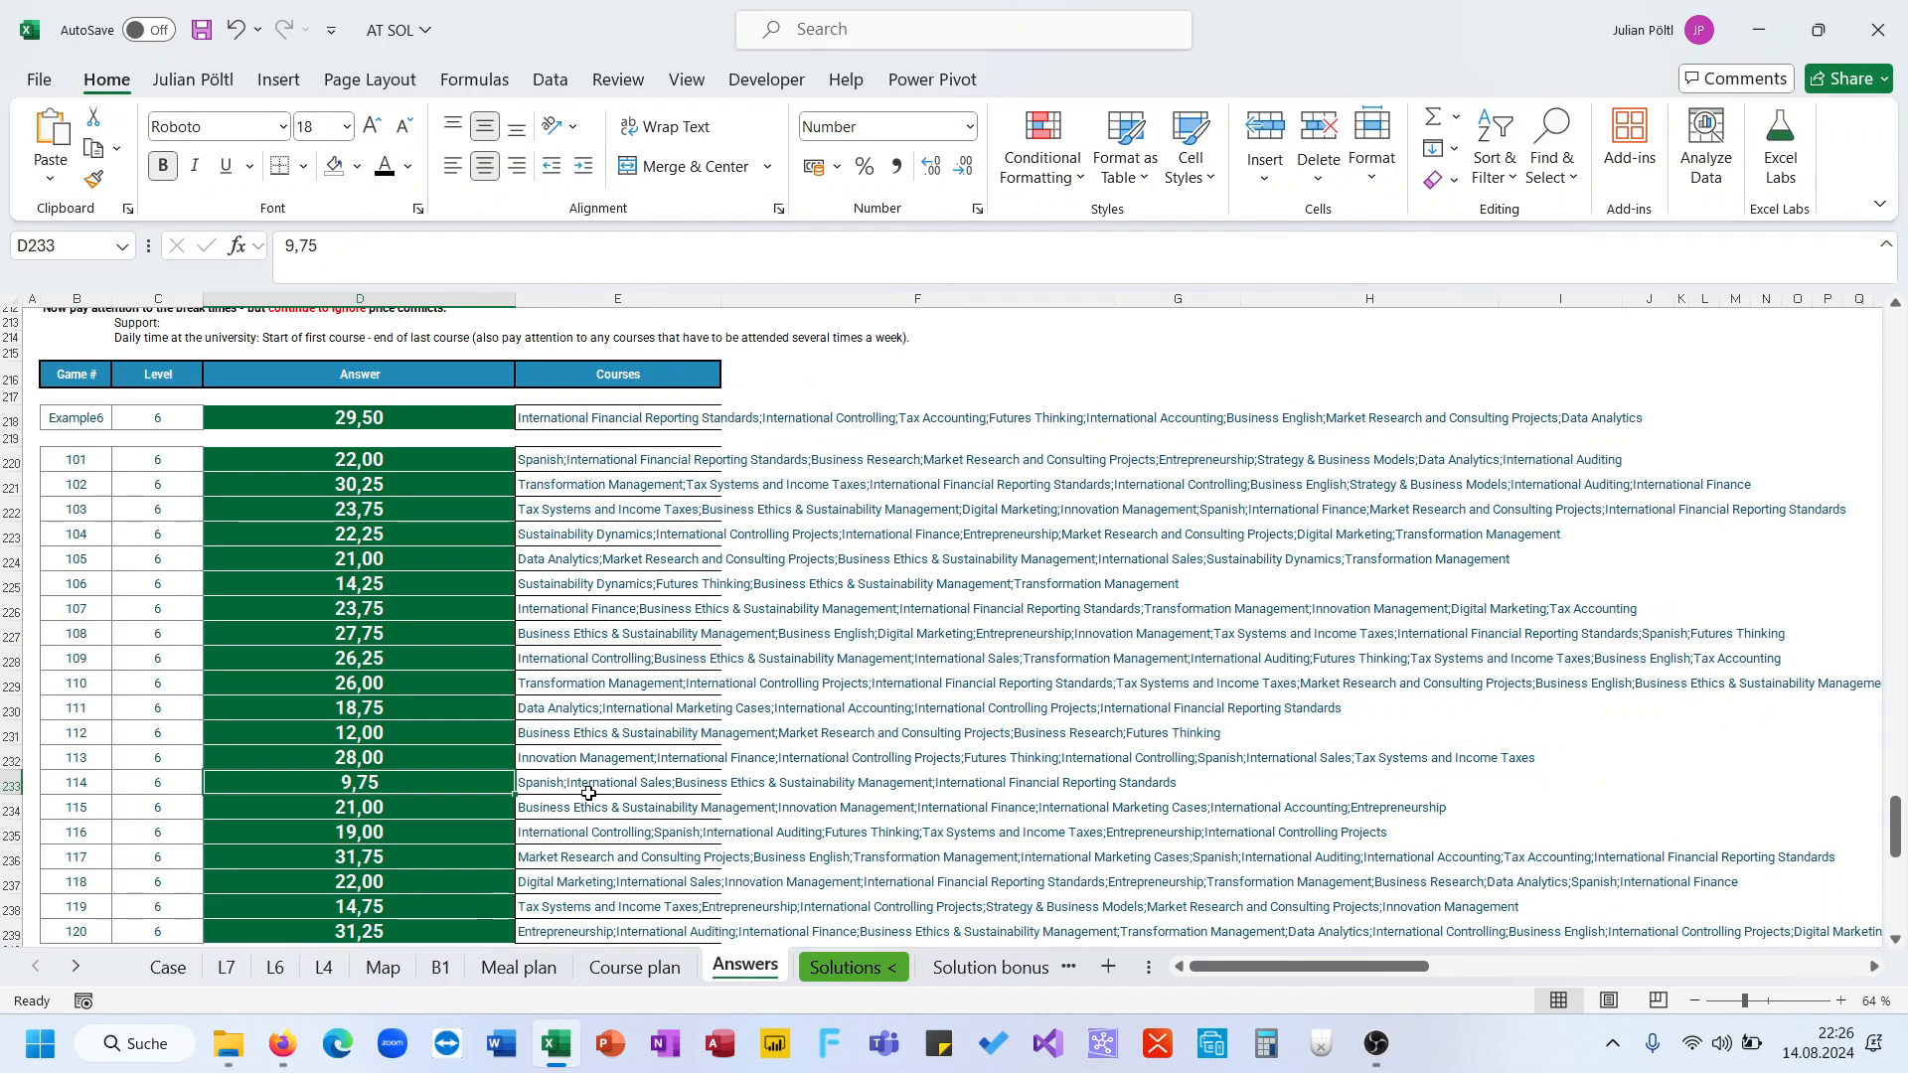
{"action": "key", "text": "ctrl+Home"}
{"action": "scroll", "coordinate": [586, 790], "scroll_direction": "down", "scroll_amount": 8}
{"action": "scroll", "coordinate": [541, 737], "scroll_direction": "up", "scroll_amount": 7}
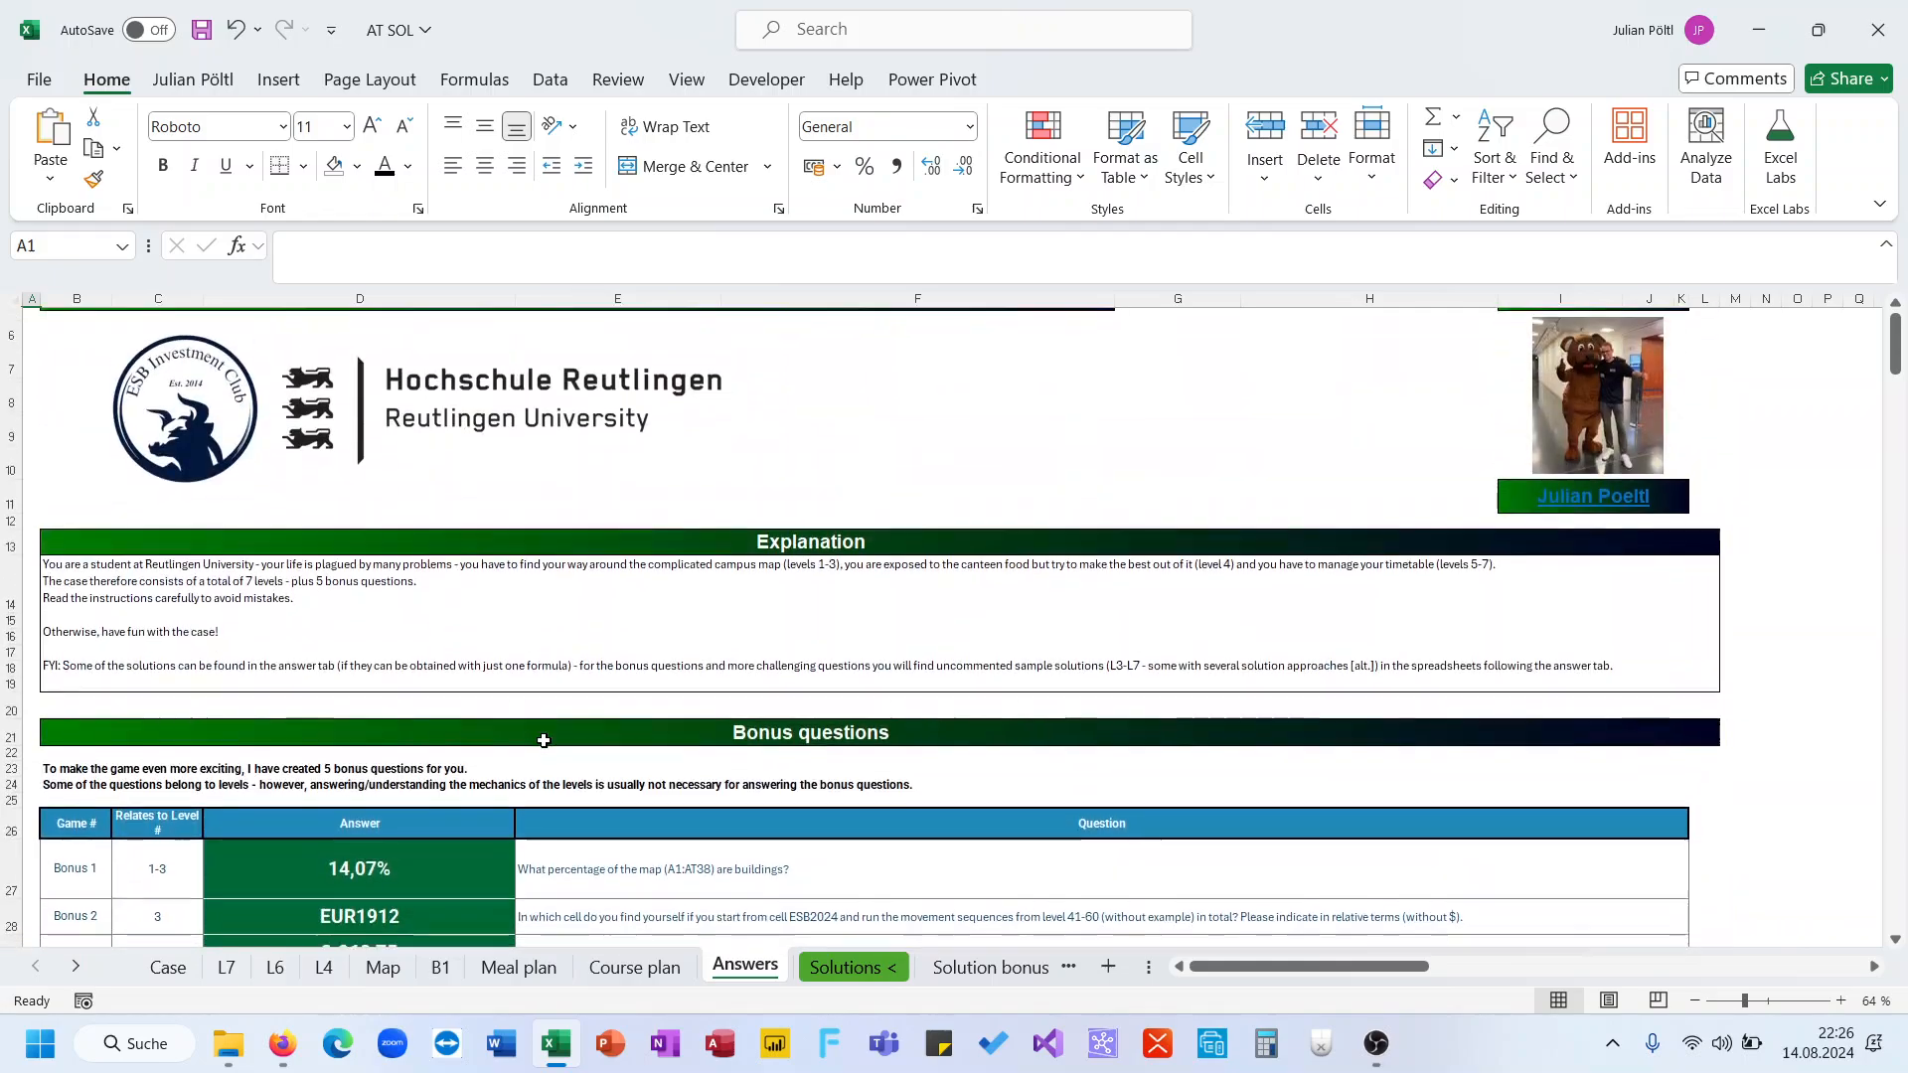
Return to the Case sheet and inspect the N28 sequence formula and the N27 movement formula
{"action": "scroll", "coordinate": [543, 740], "scroll_direction": "down", "scroll_amount": 1}
{"action": "left_click", "coordinate": [179, 970]}
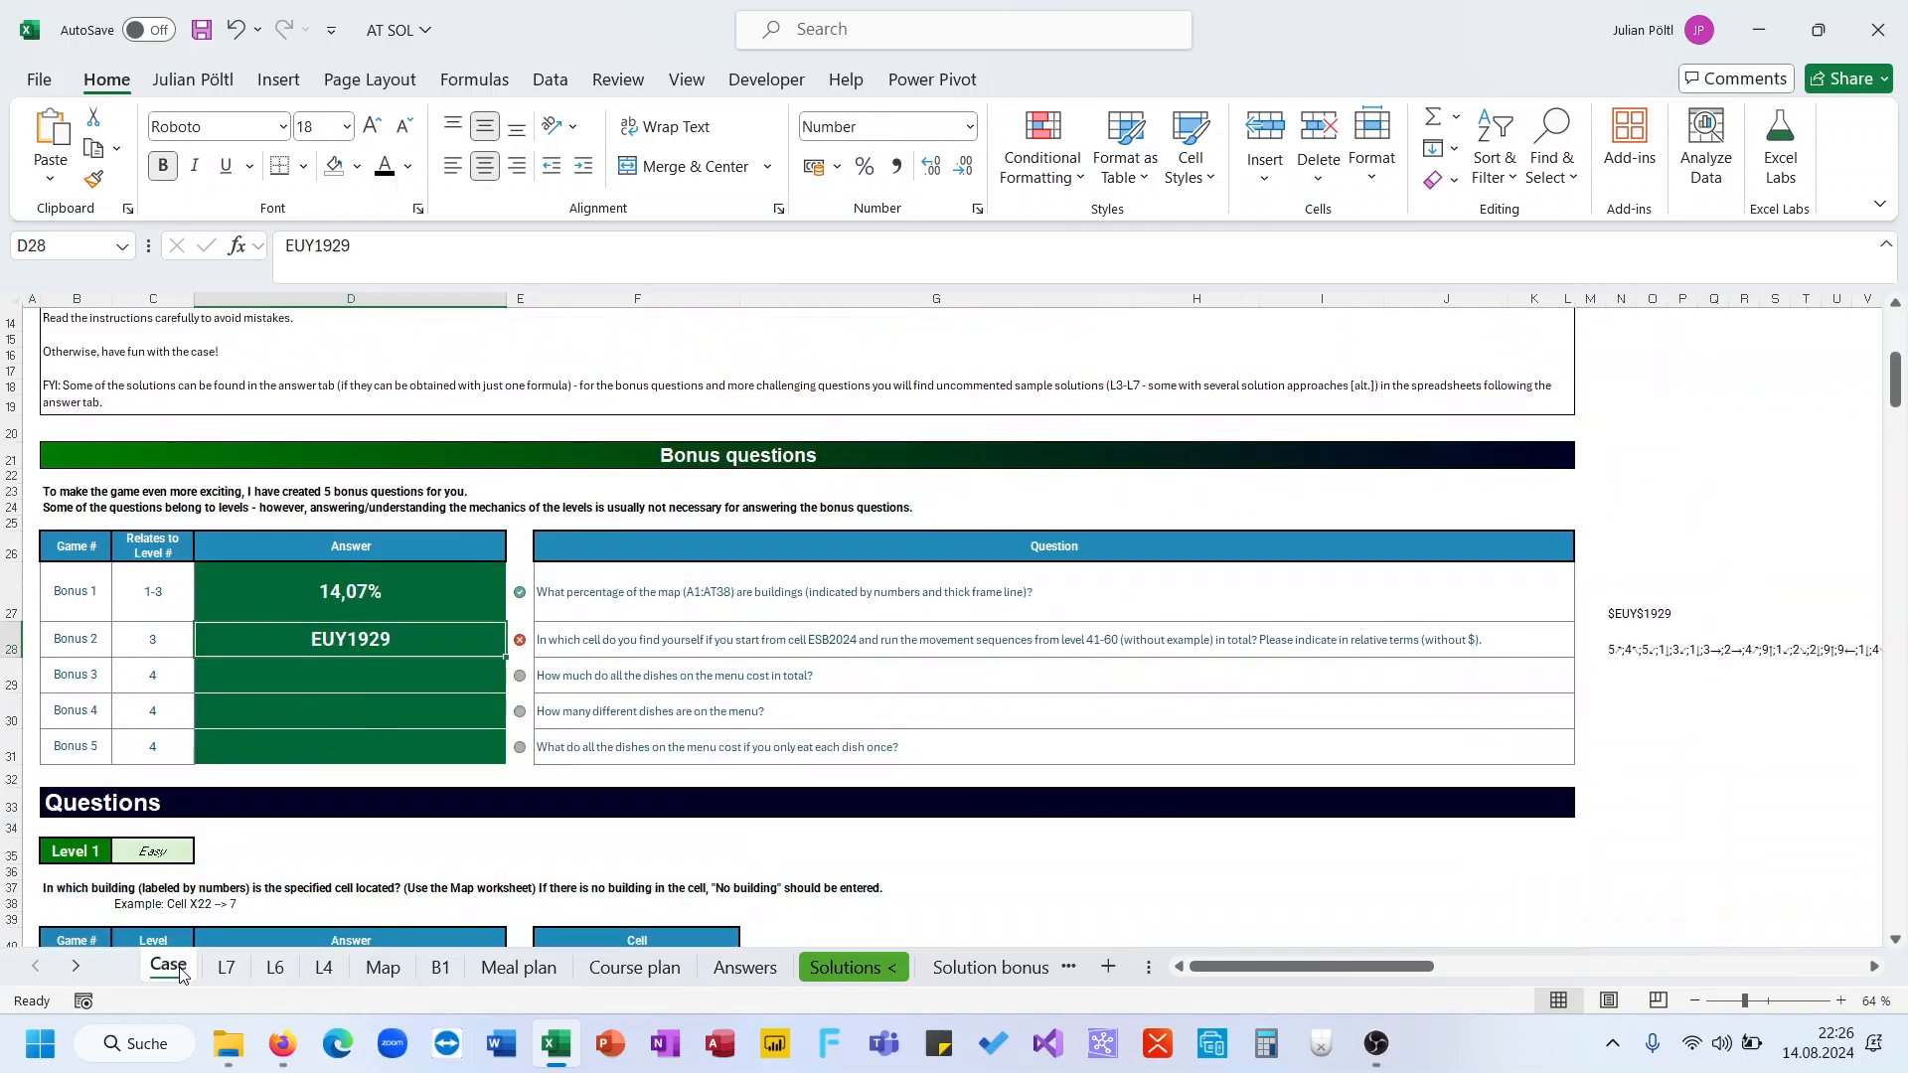
{"action": "left_click", "coordinate": [1645, 644]}
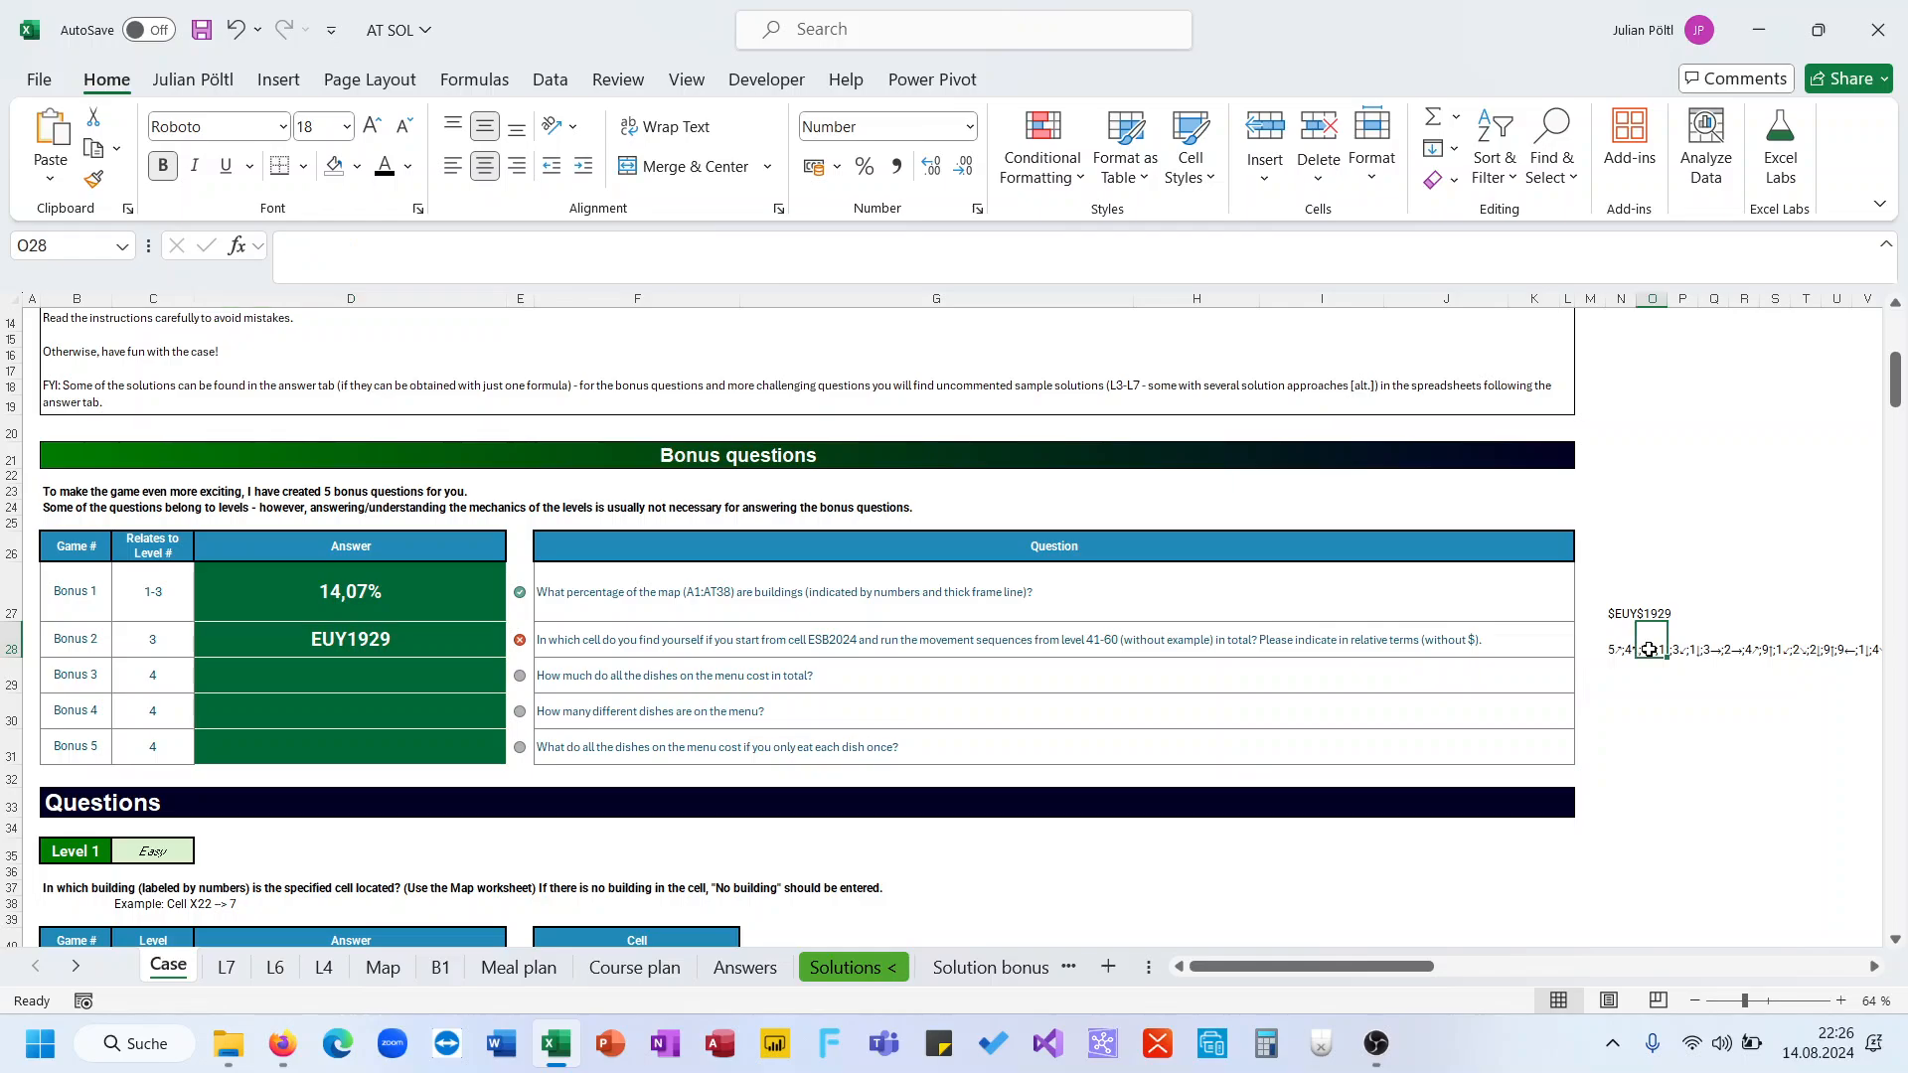
{"action": "left_click", "coordinate": [1612, 633]}
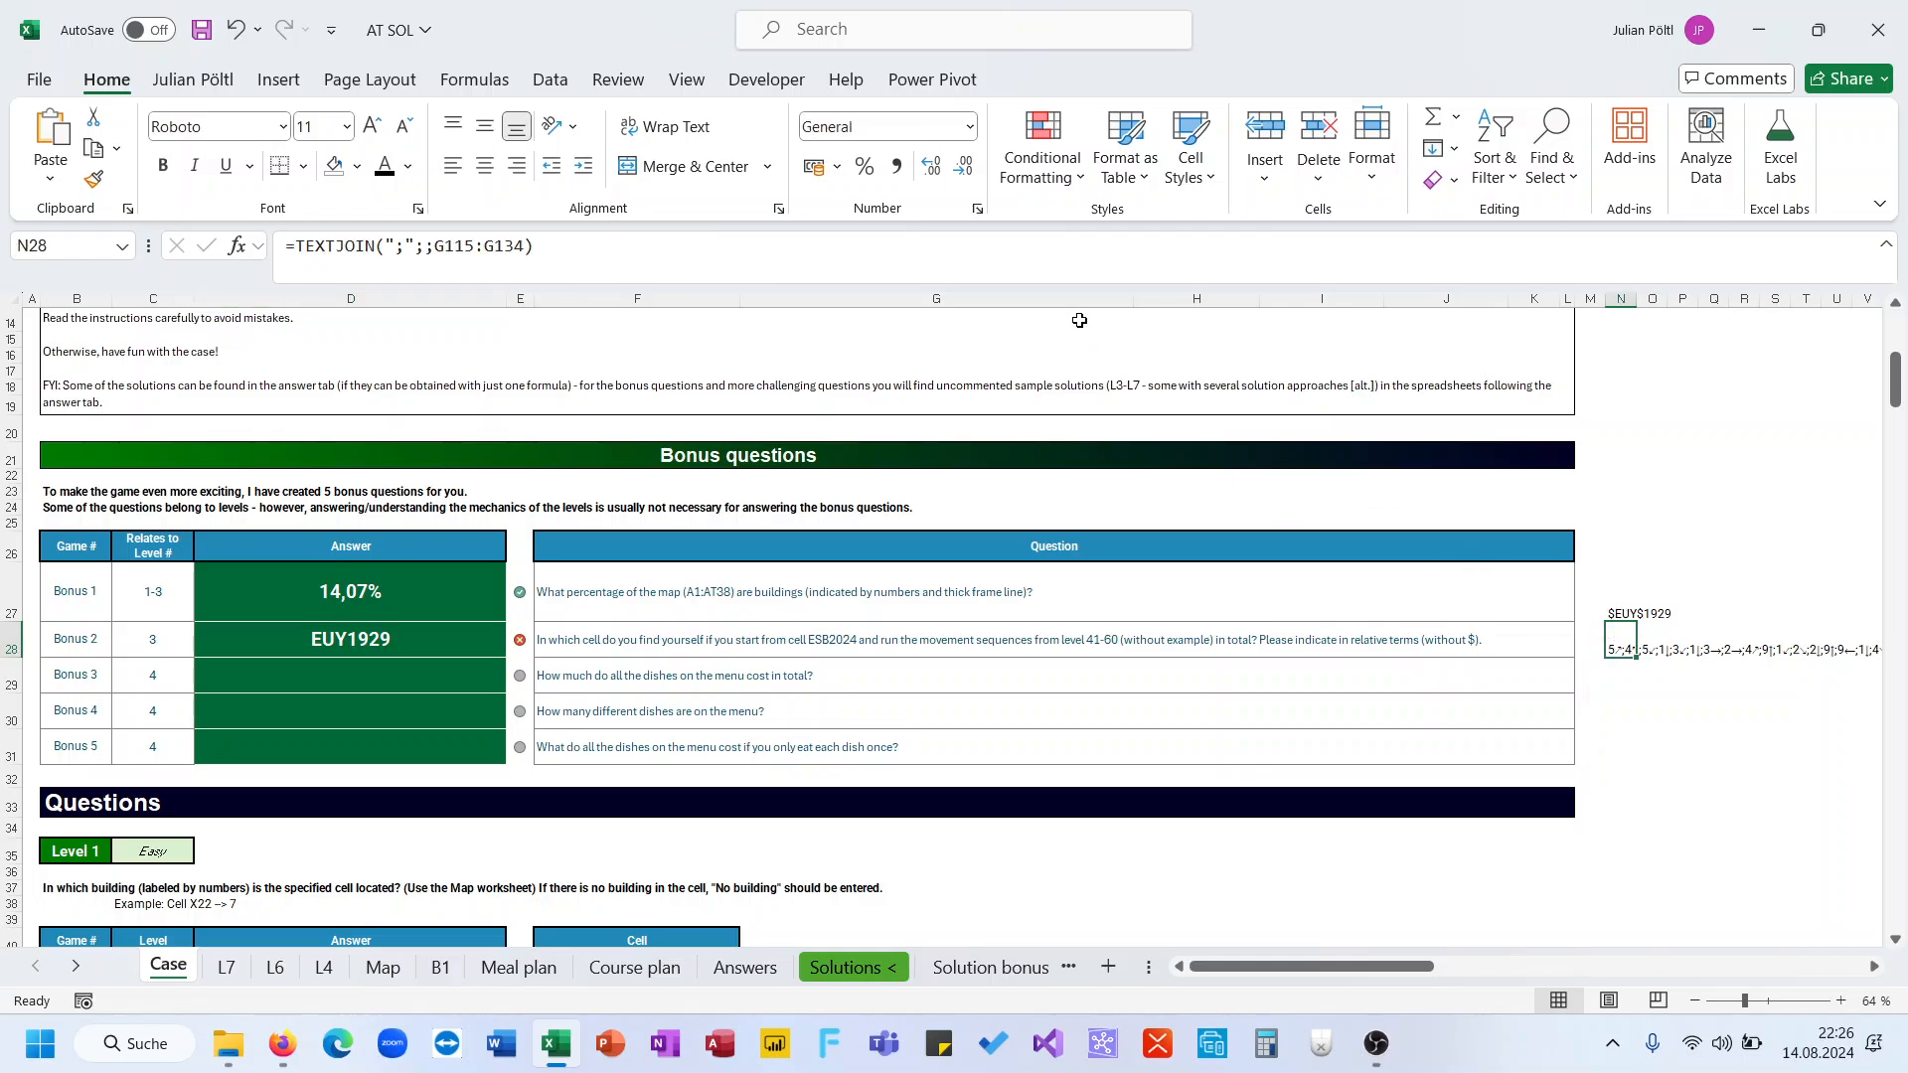
{"action": "key", "text": "F2"}
{"action": "scroll", "coordinate": [753, 575], "scroll_direction": "down", "scroll_amount": 20}
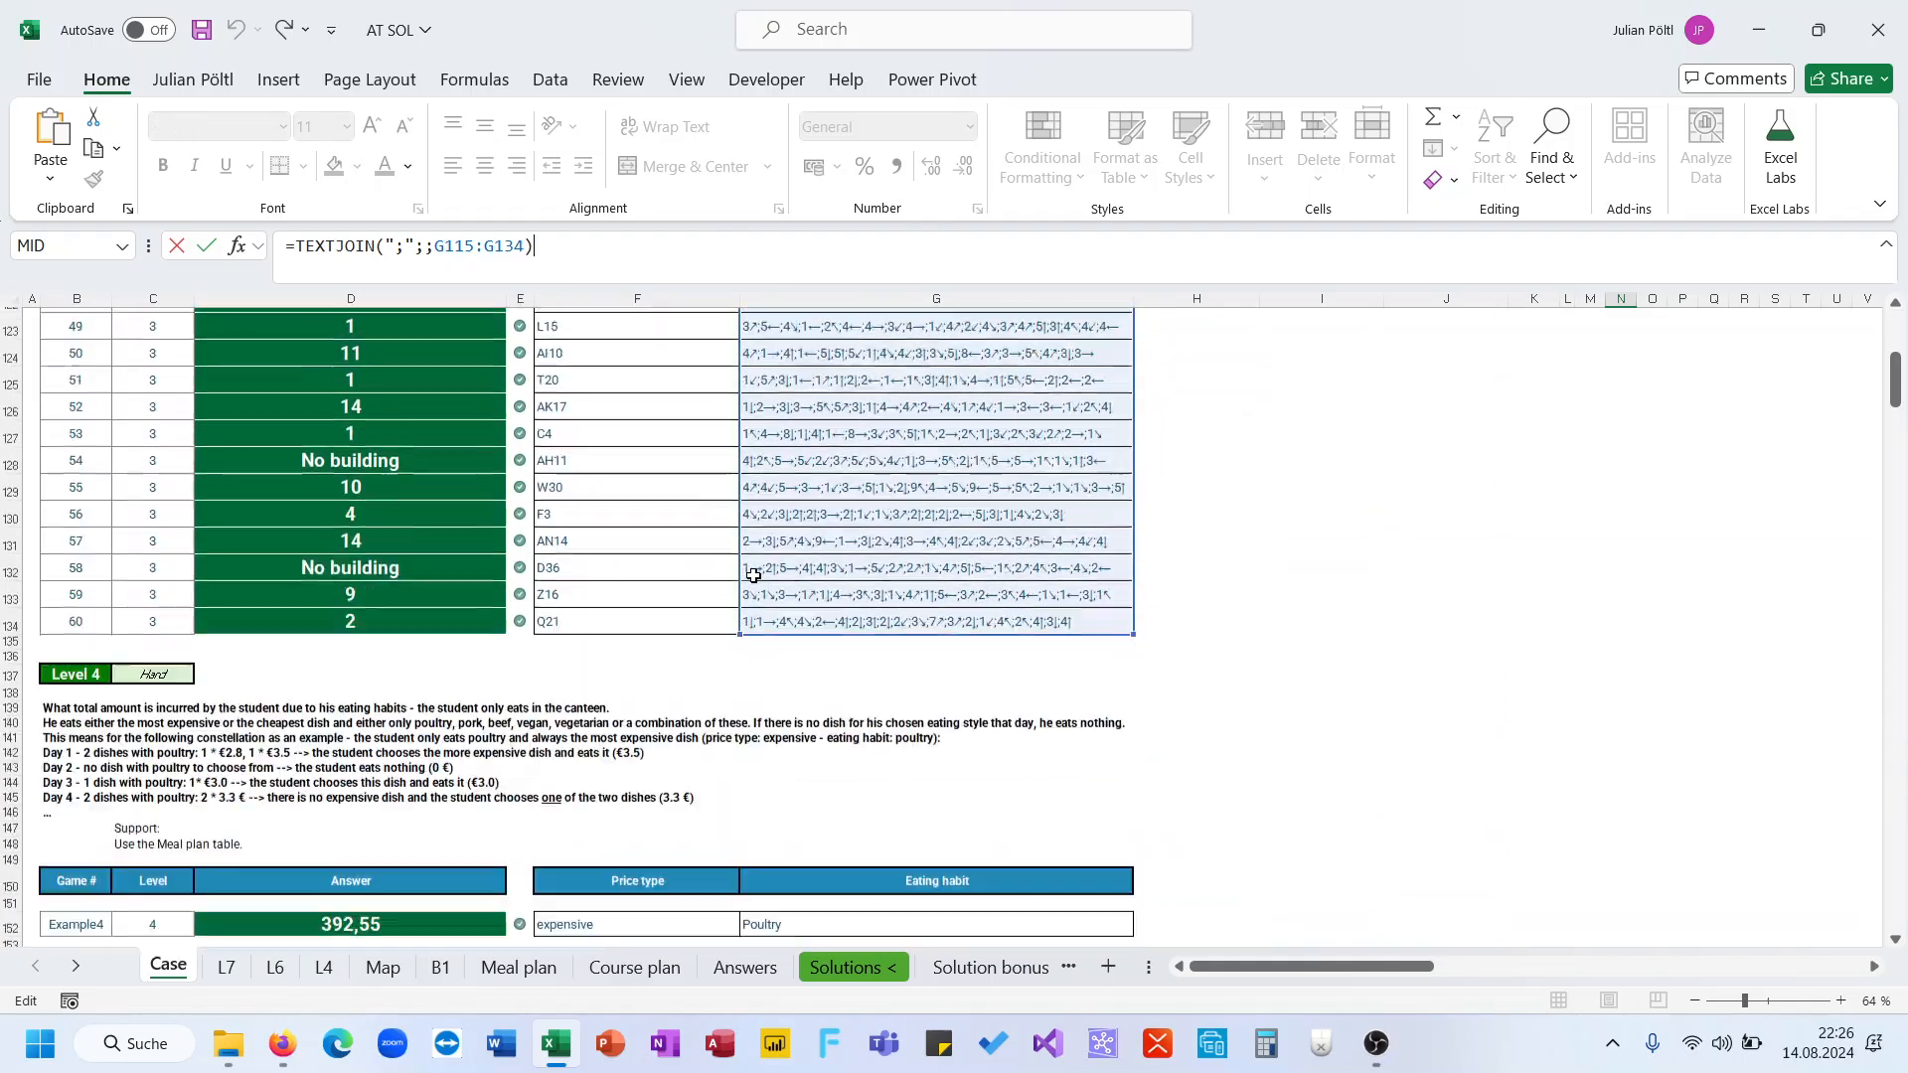
{"action": "scroll", "coordinate": [753, 575], "scroll_direction": "up", "scroll_amount": 8}
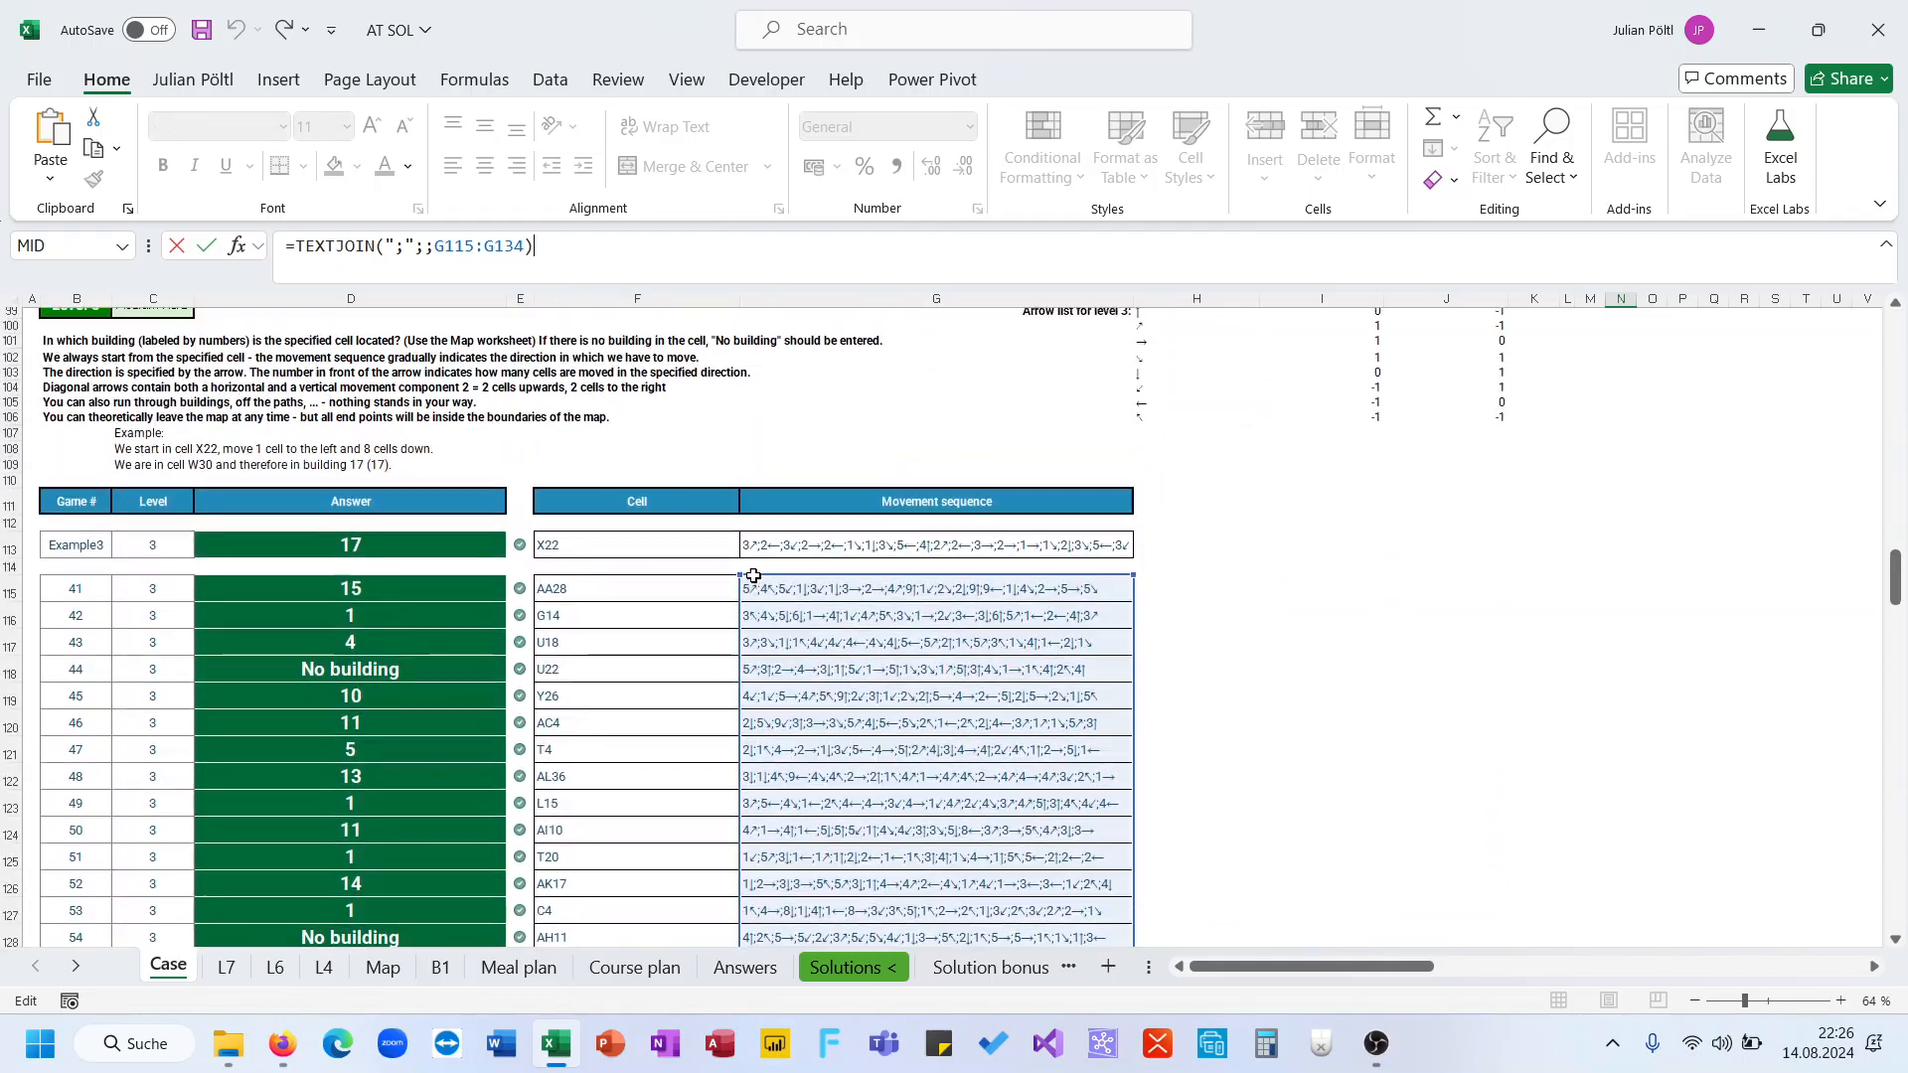
{"action": "scroll", "coordinate": [753, 575], "scroll_direction": "up", "scroll_amount": 20}
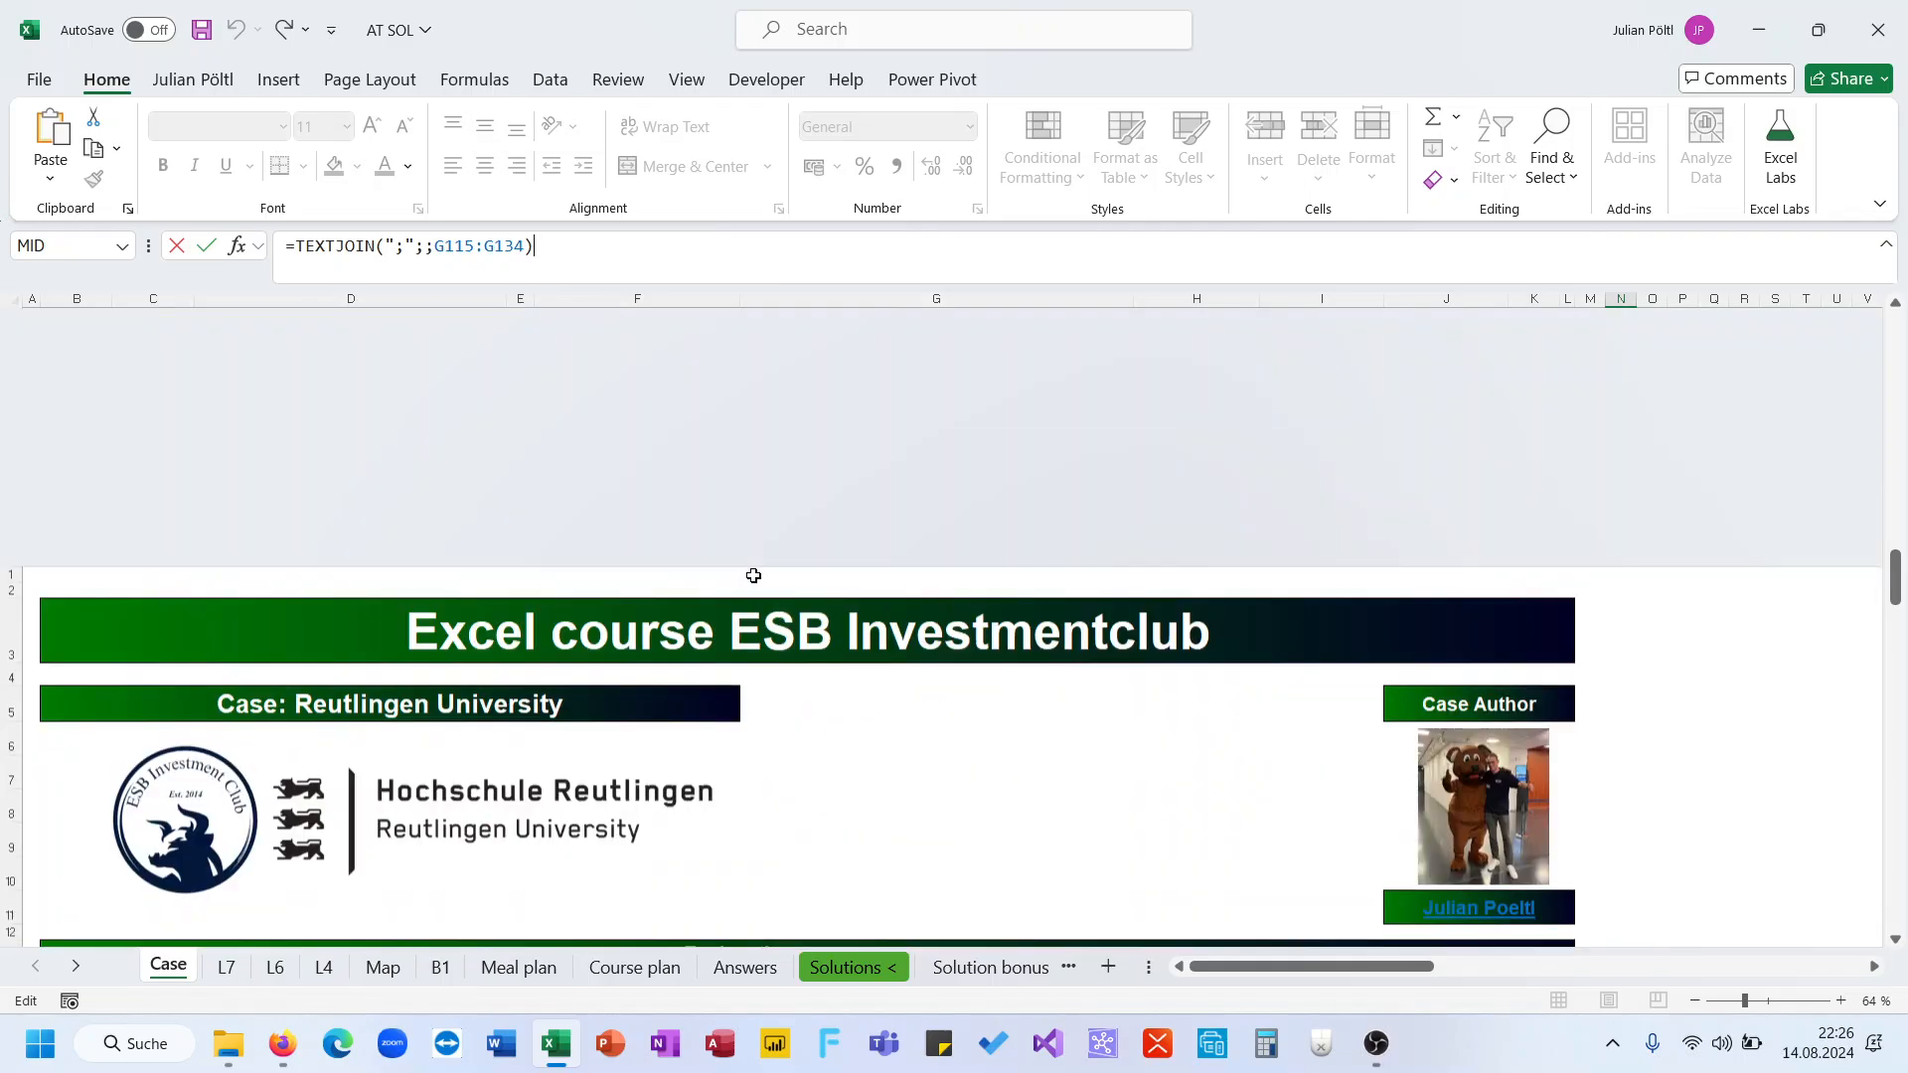
{"action": "scroll", "coordinate": [1232, 554], "scroll_direction": "down", "scroll_amount": 8}
{"action": "key", "text": "Return"}
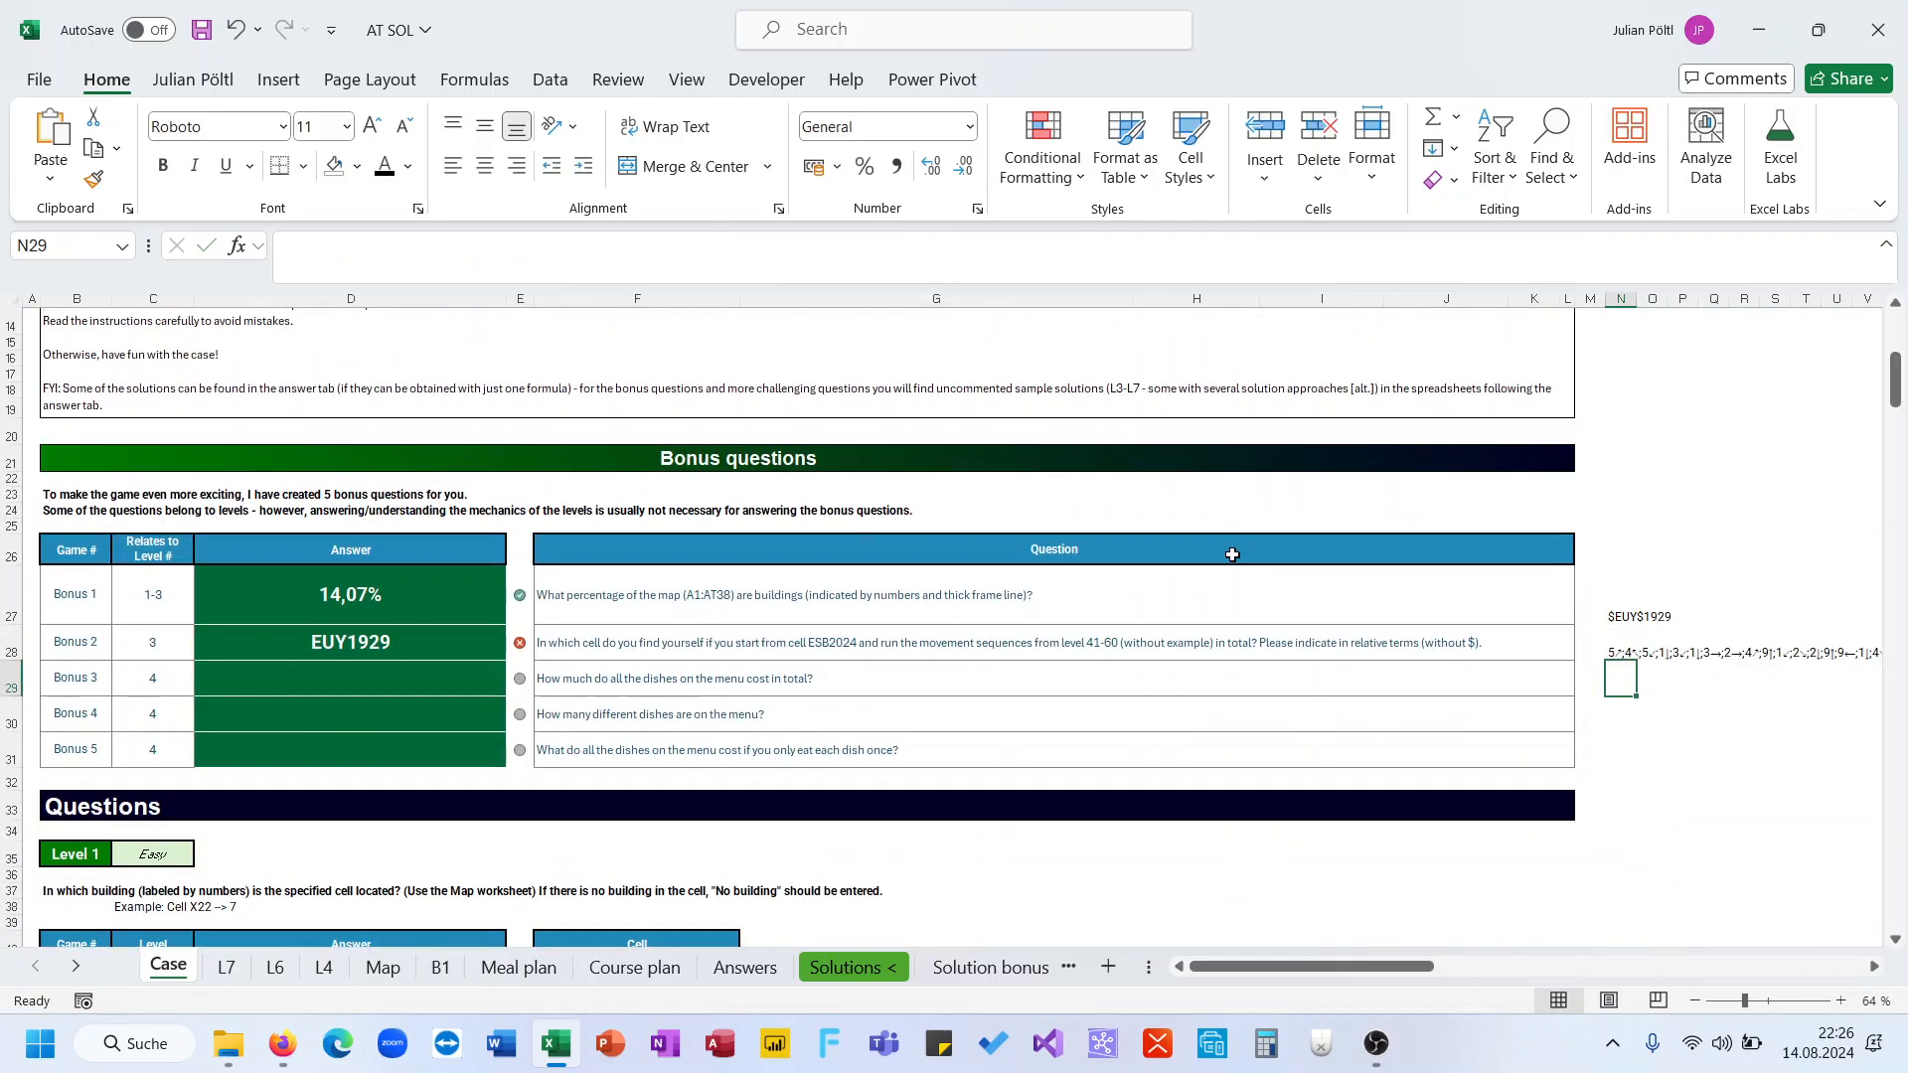
{"action": "key", "text": "Up"}
{"action": "key", "text": "Up"}
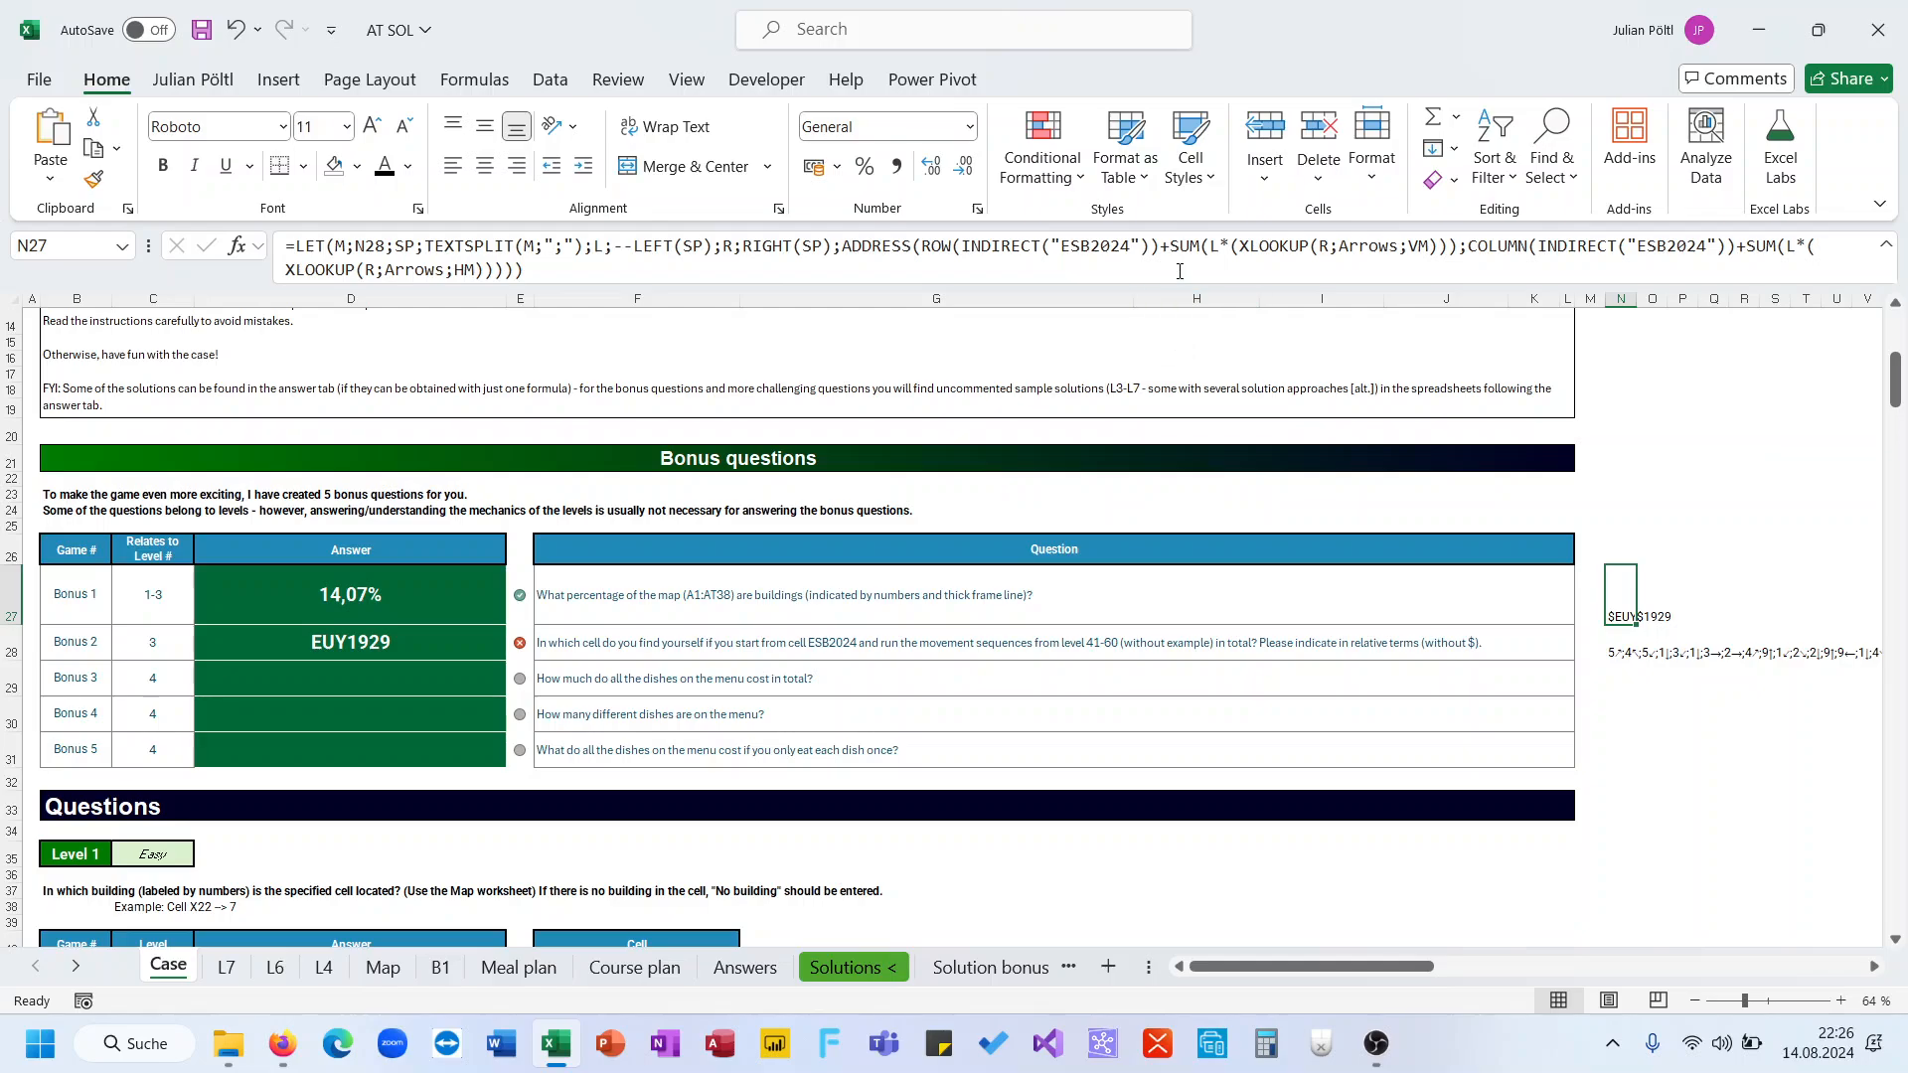
{"action": "key", "text": "F2"}
{"action": "scroll", "coordinate": [1501, 569], "scroll_direction": "right", "scroll_amount": 5}
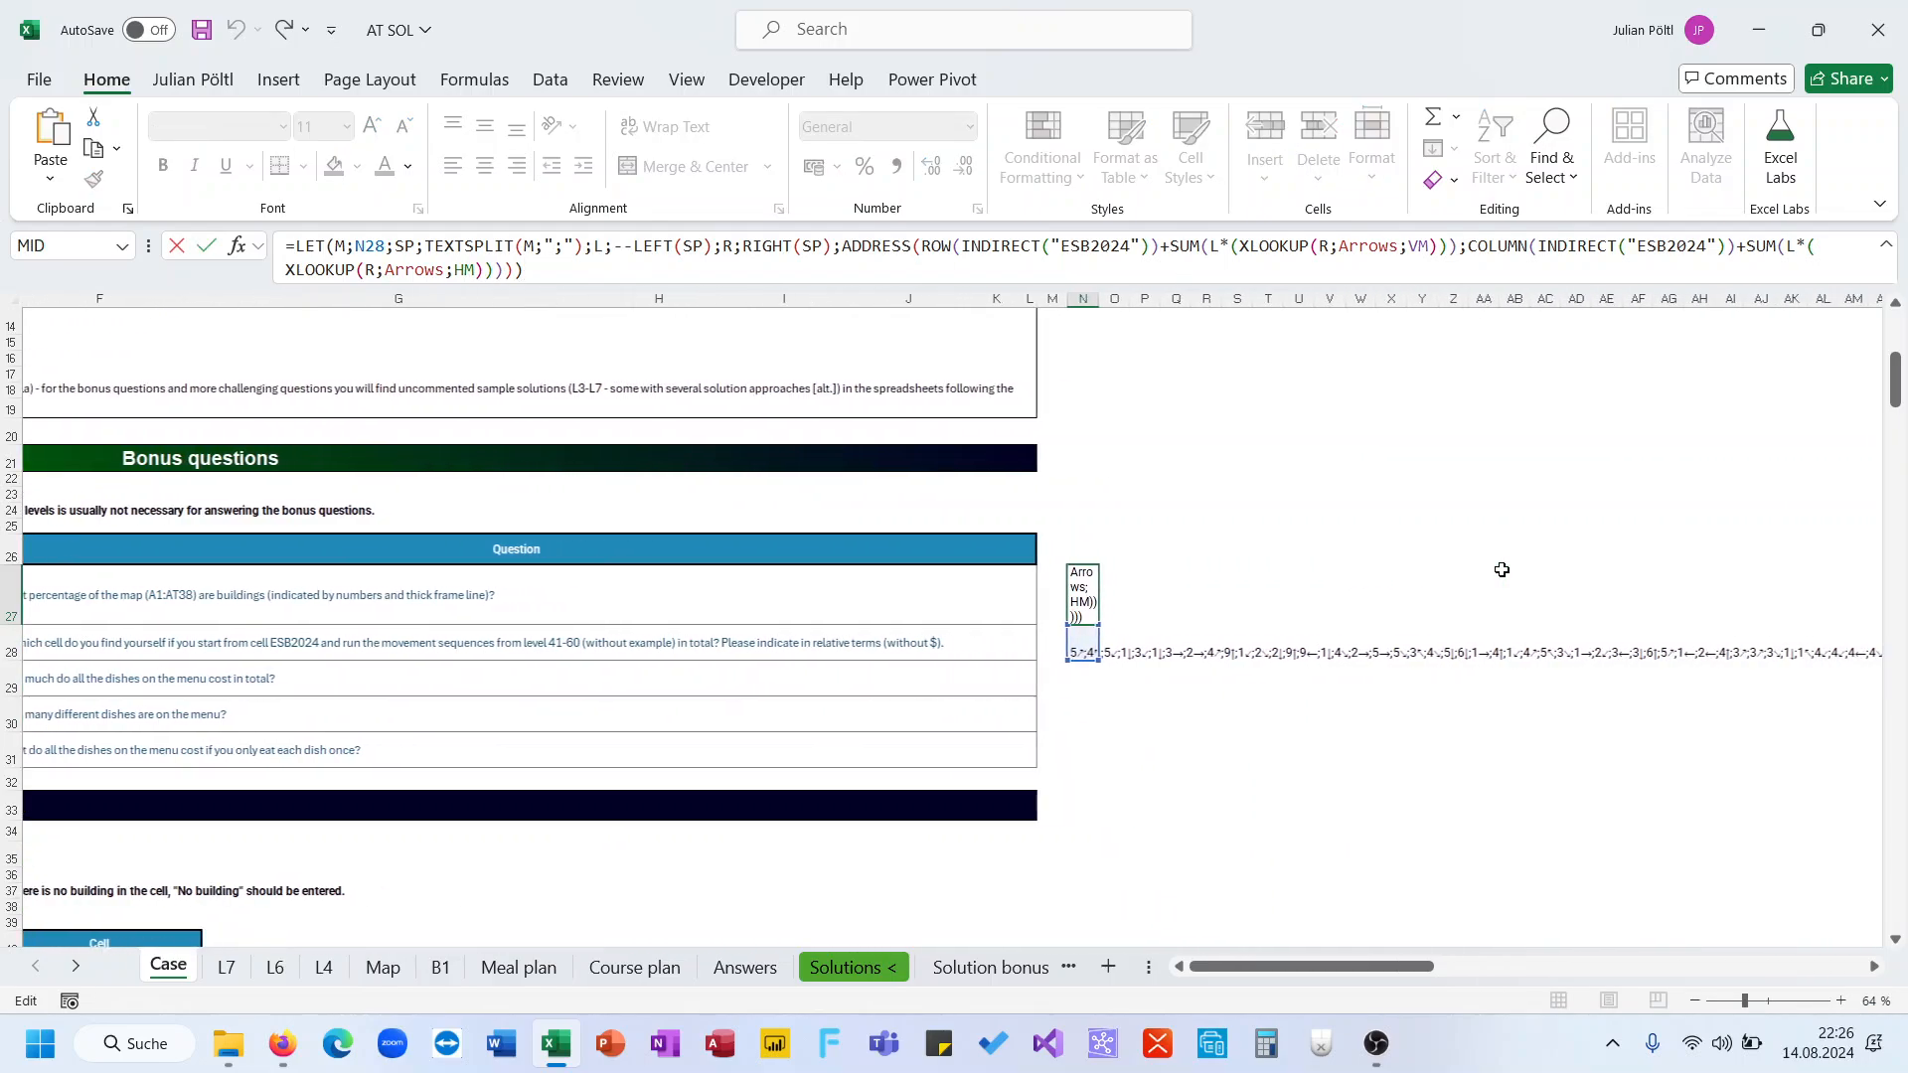
{"action": "left_click", "coordinate": [1064, 277]}
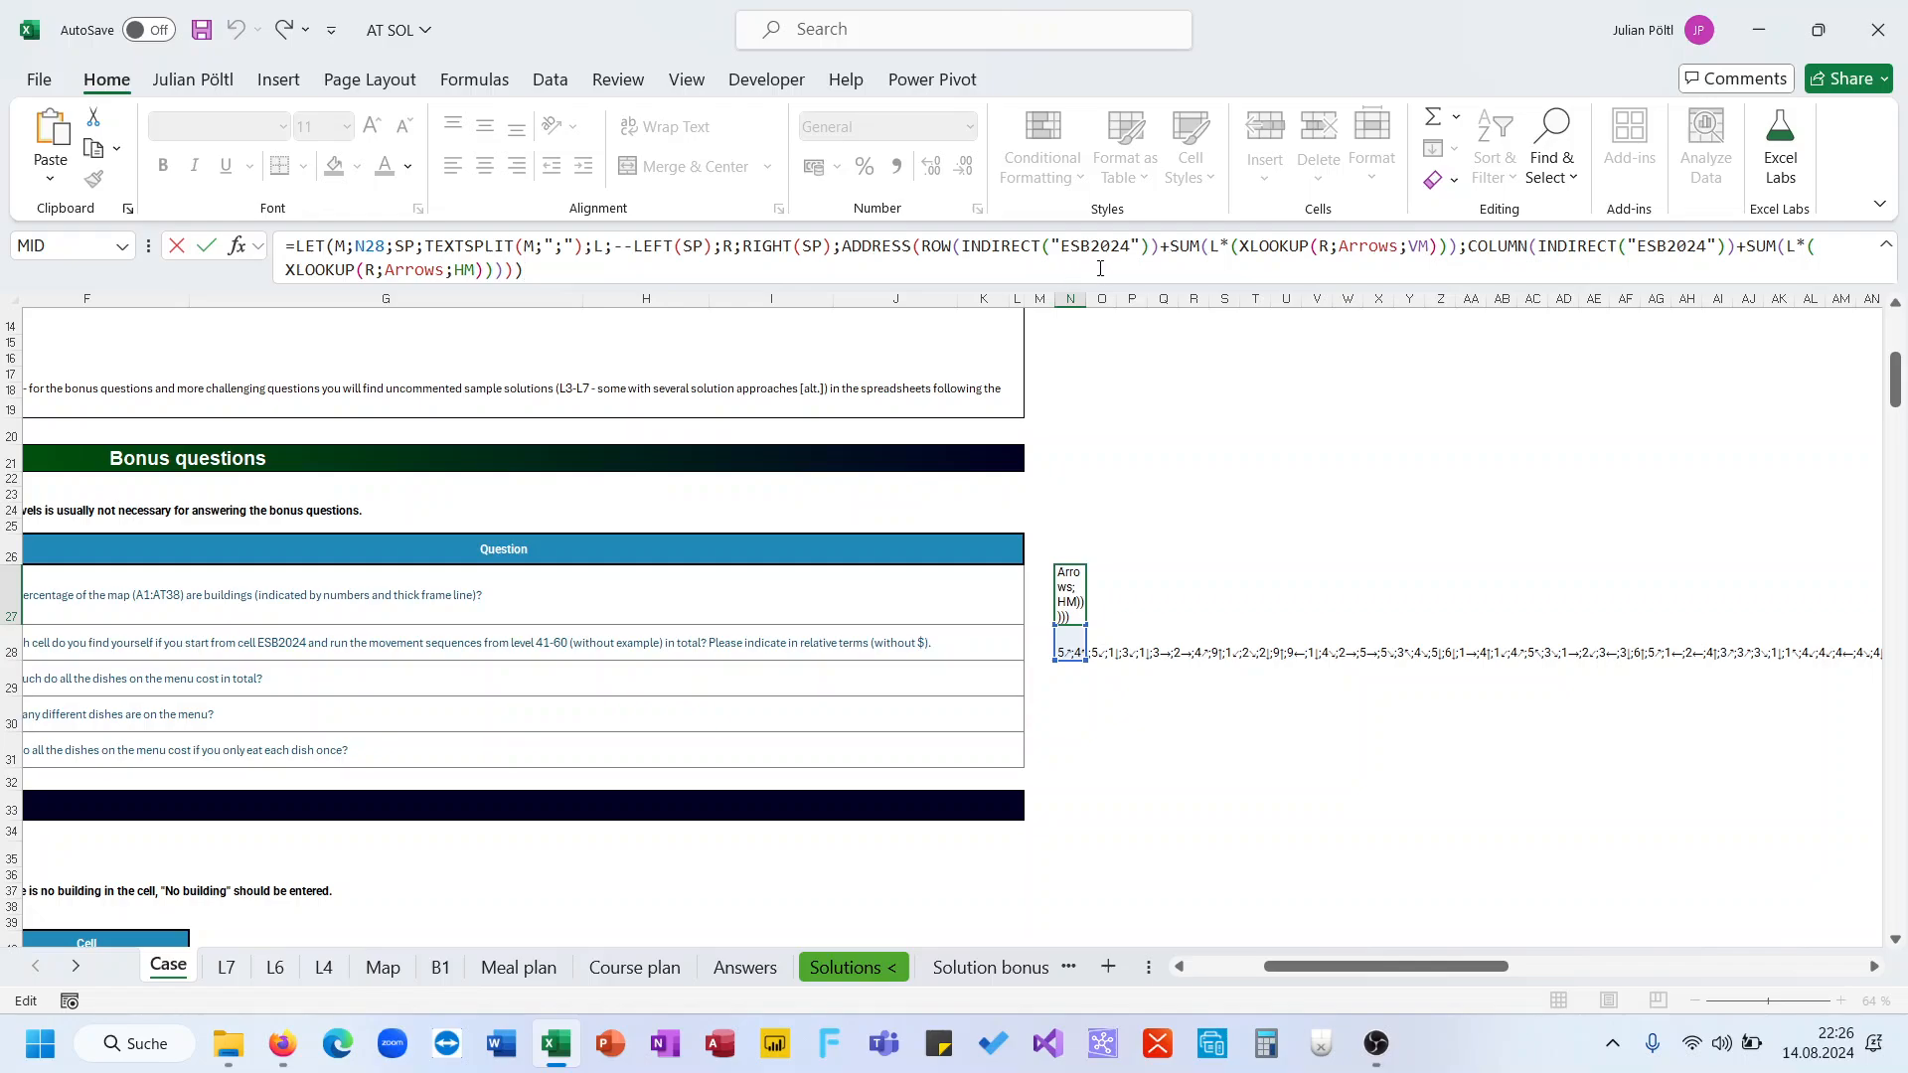
{"action": "key", "text": "Escape"}
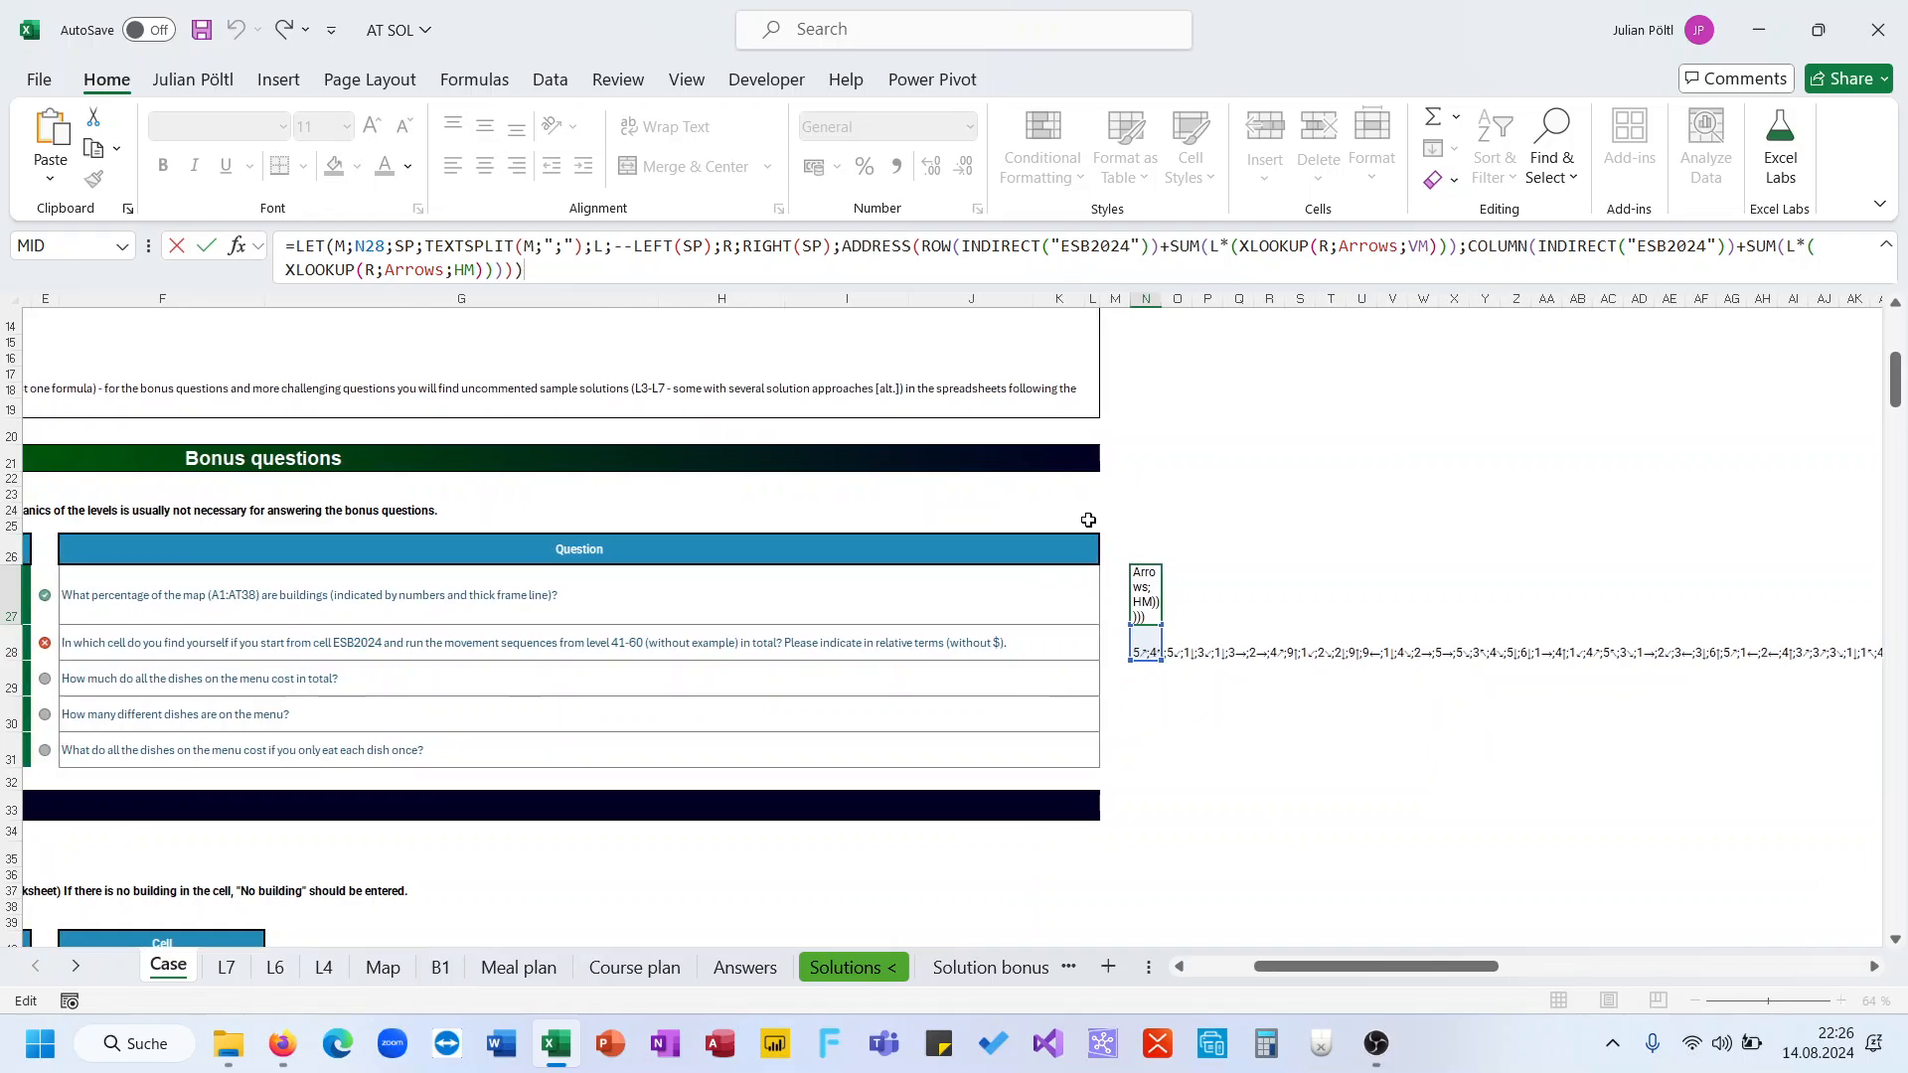
{"action": "key", "text": "shift+Return"}
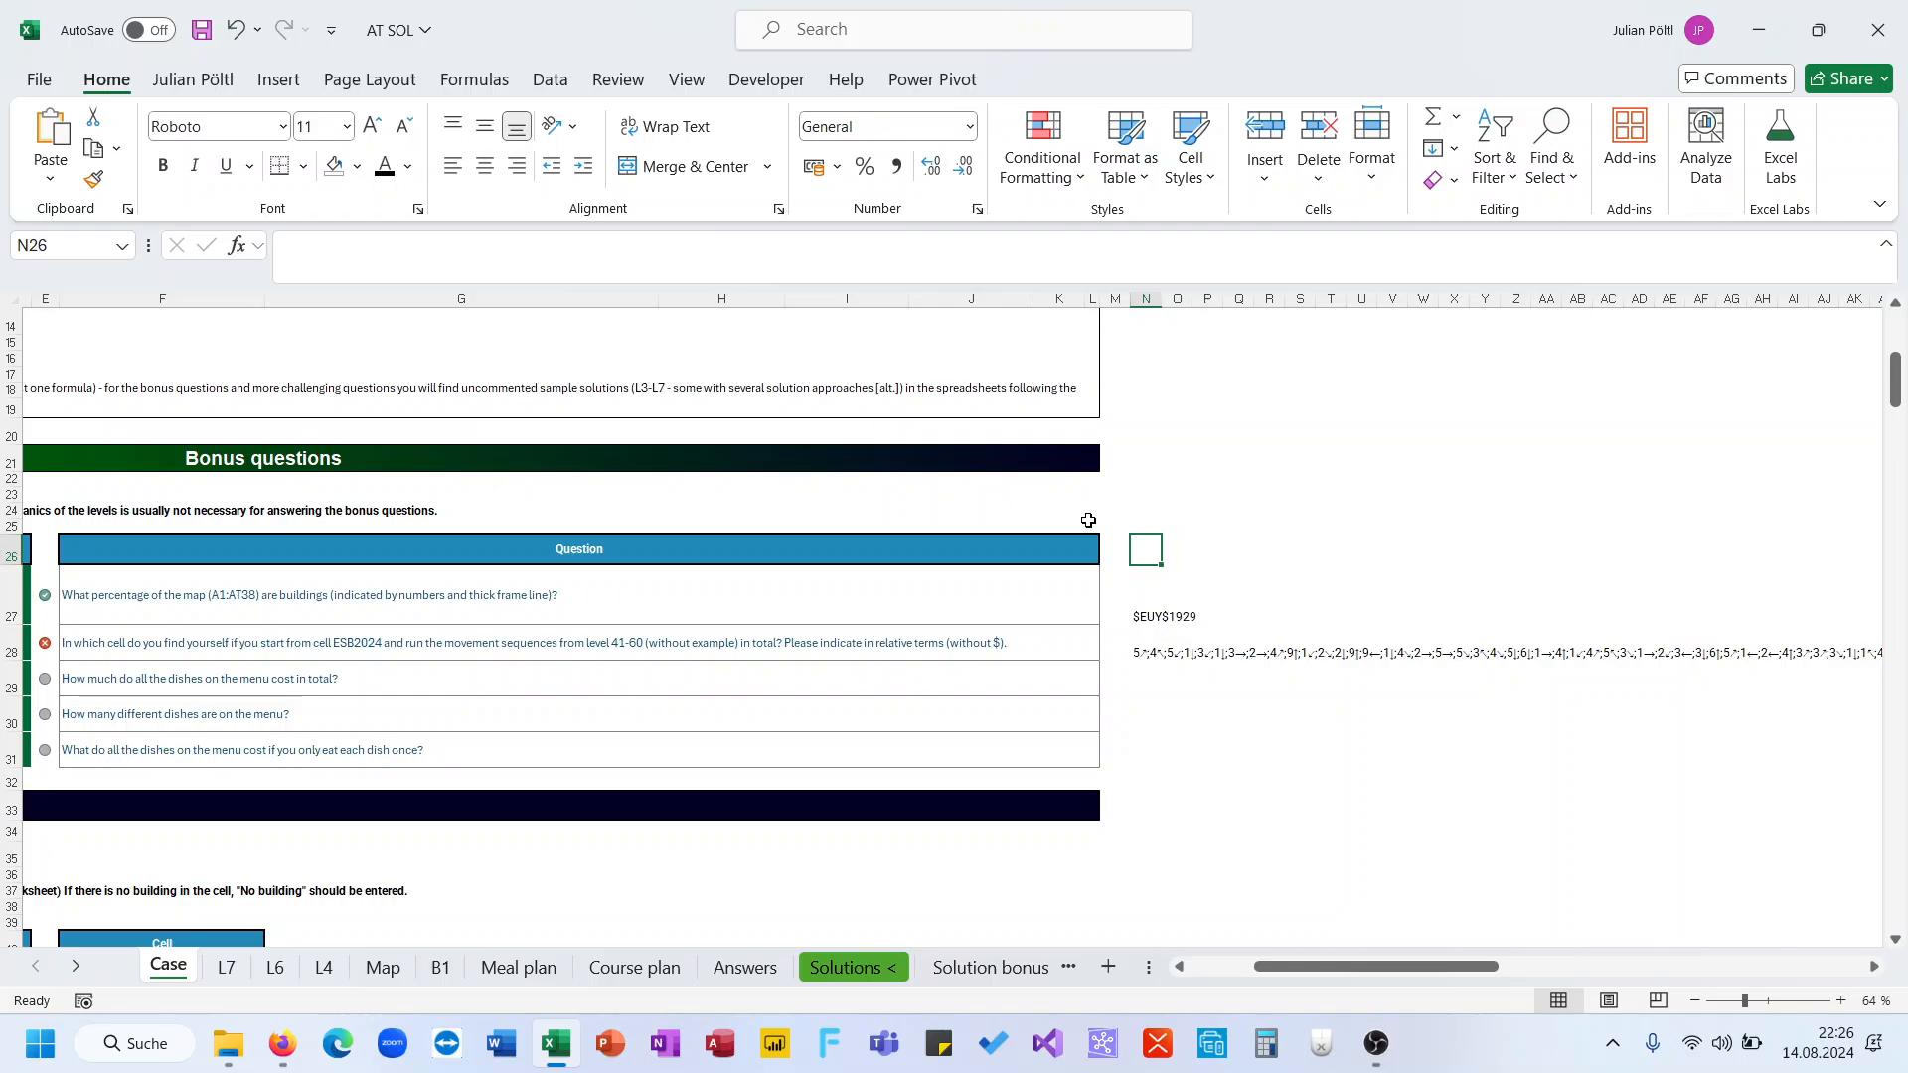
Enter ESB2024 as the start cell in N26
{"action": "type", "text": "E"}
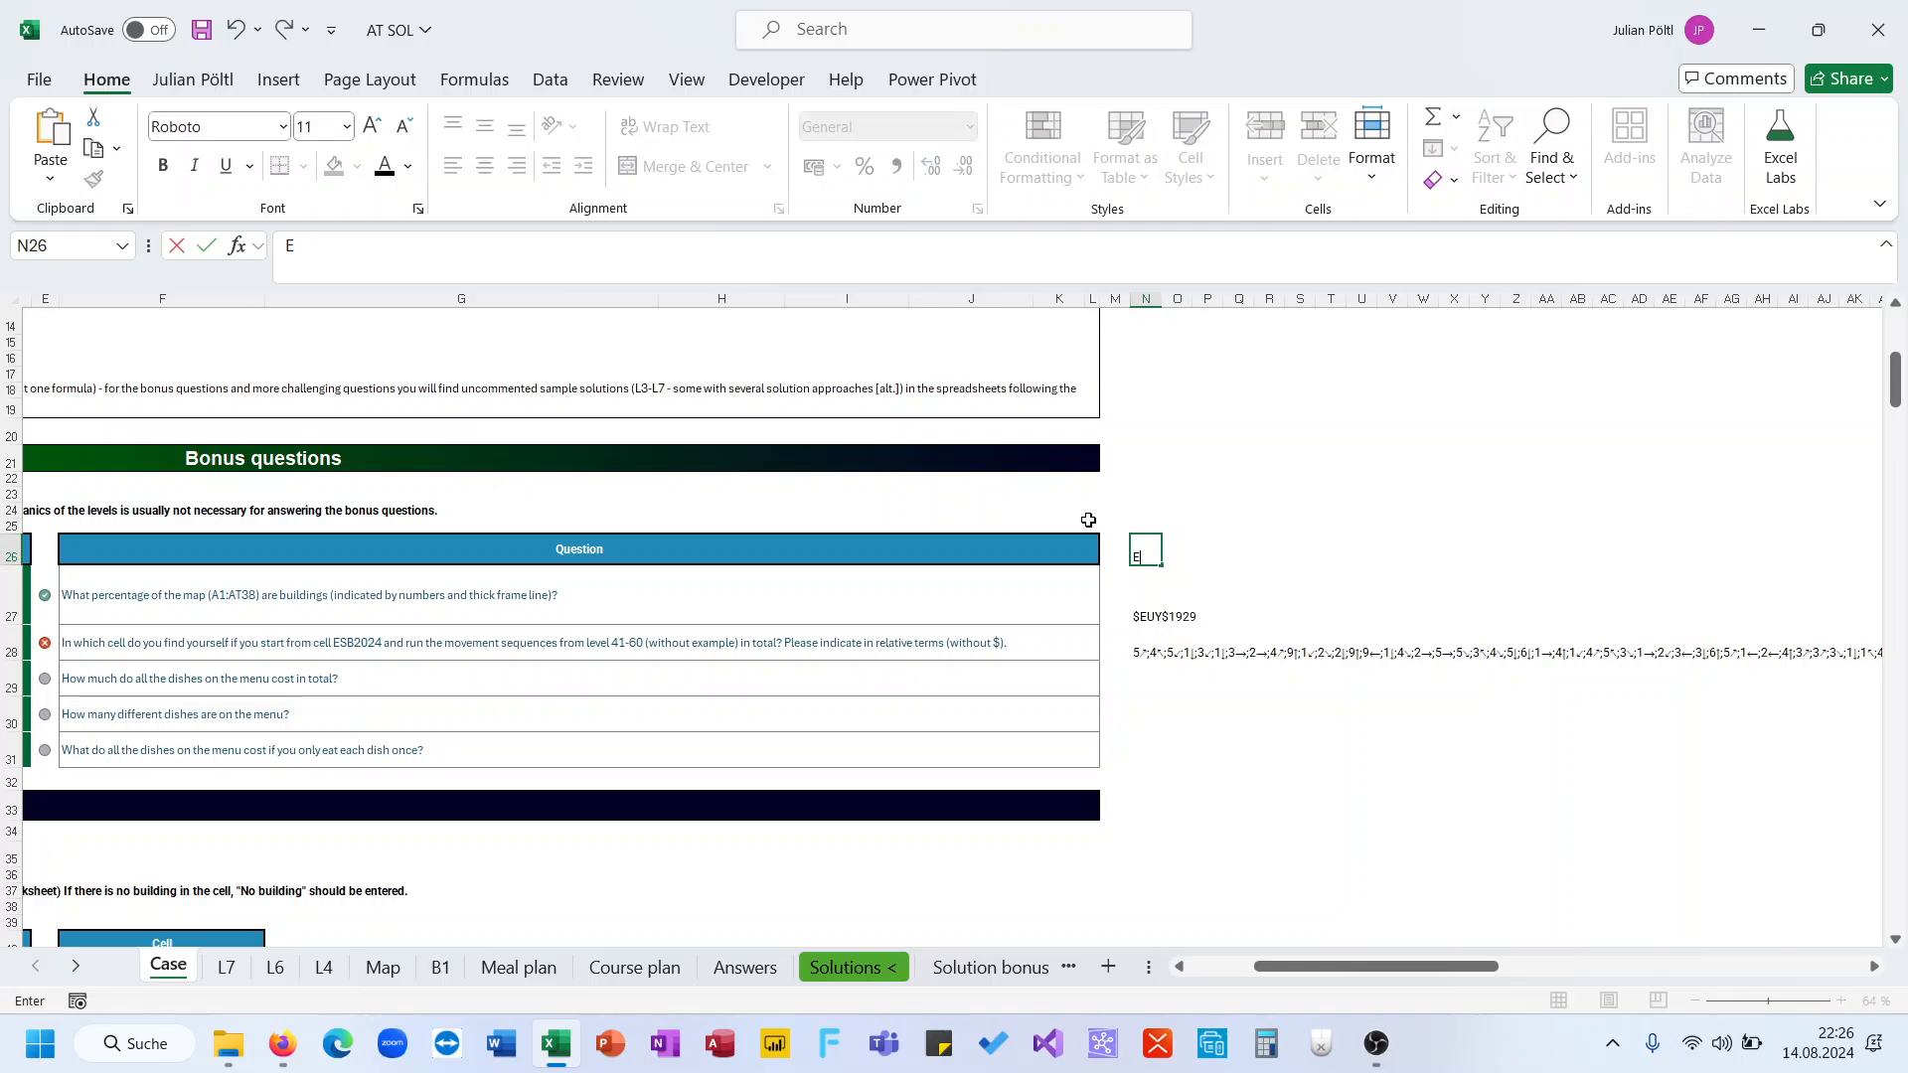
{"action": "type", "text": "BB2024"}
{"action": "key", "text": "Return"}
{"action": "key", "text": "Return"}
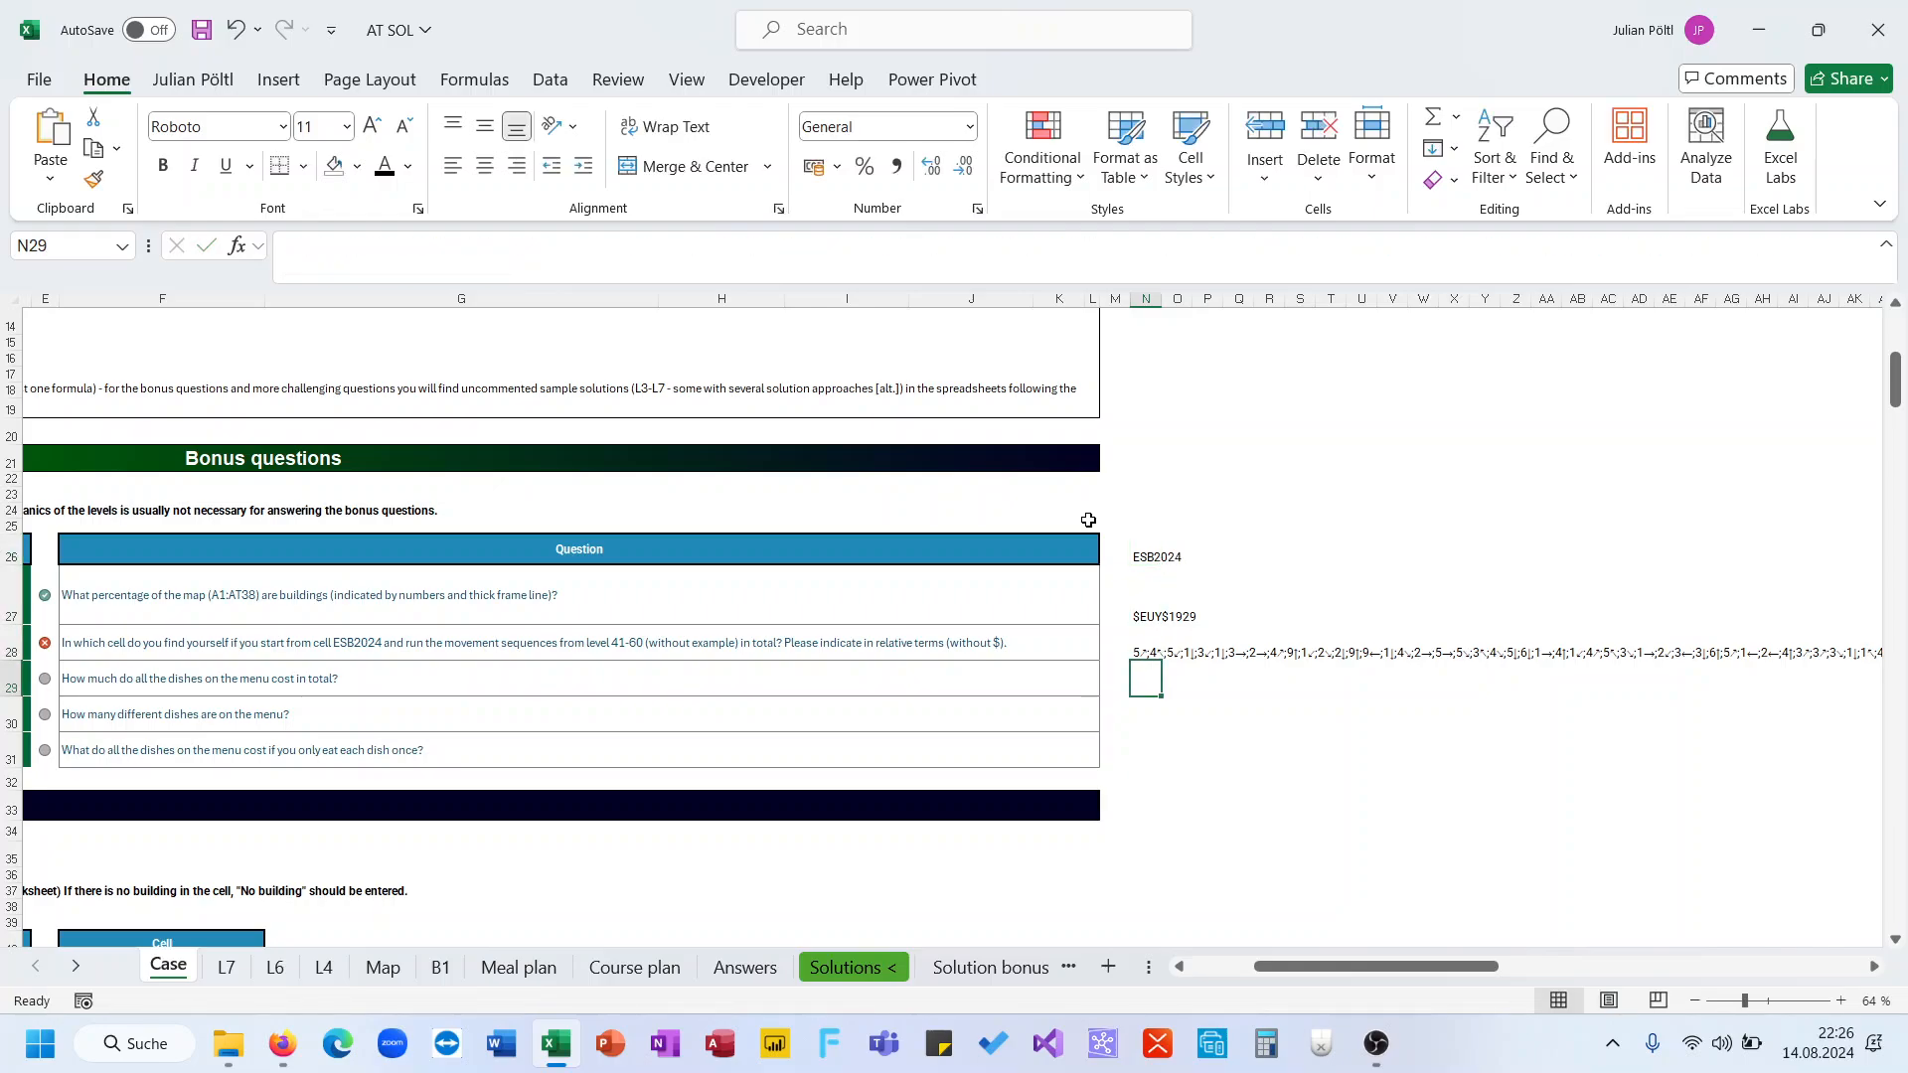
Replace the row INDIRECT's "ESB2024" text in the N27 formula with a reference to N26
{"action": "left_click", "coordinate": [1144, 614]}
{"action": "left_click", "coordinate": [1155, 264]}
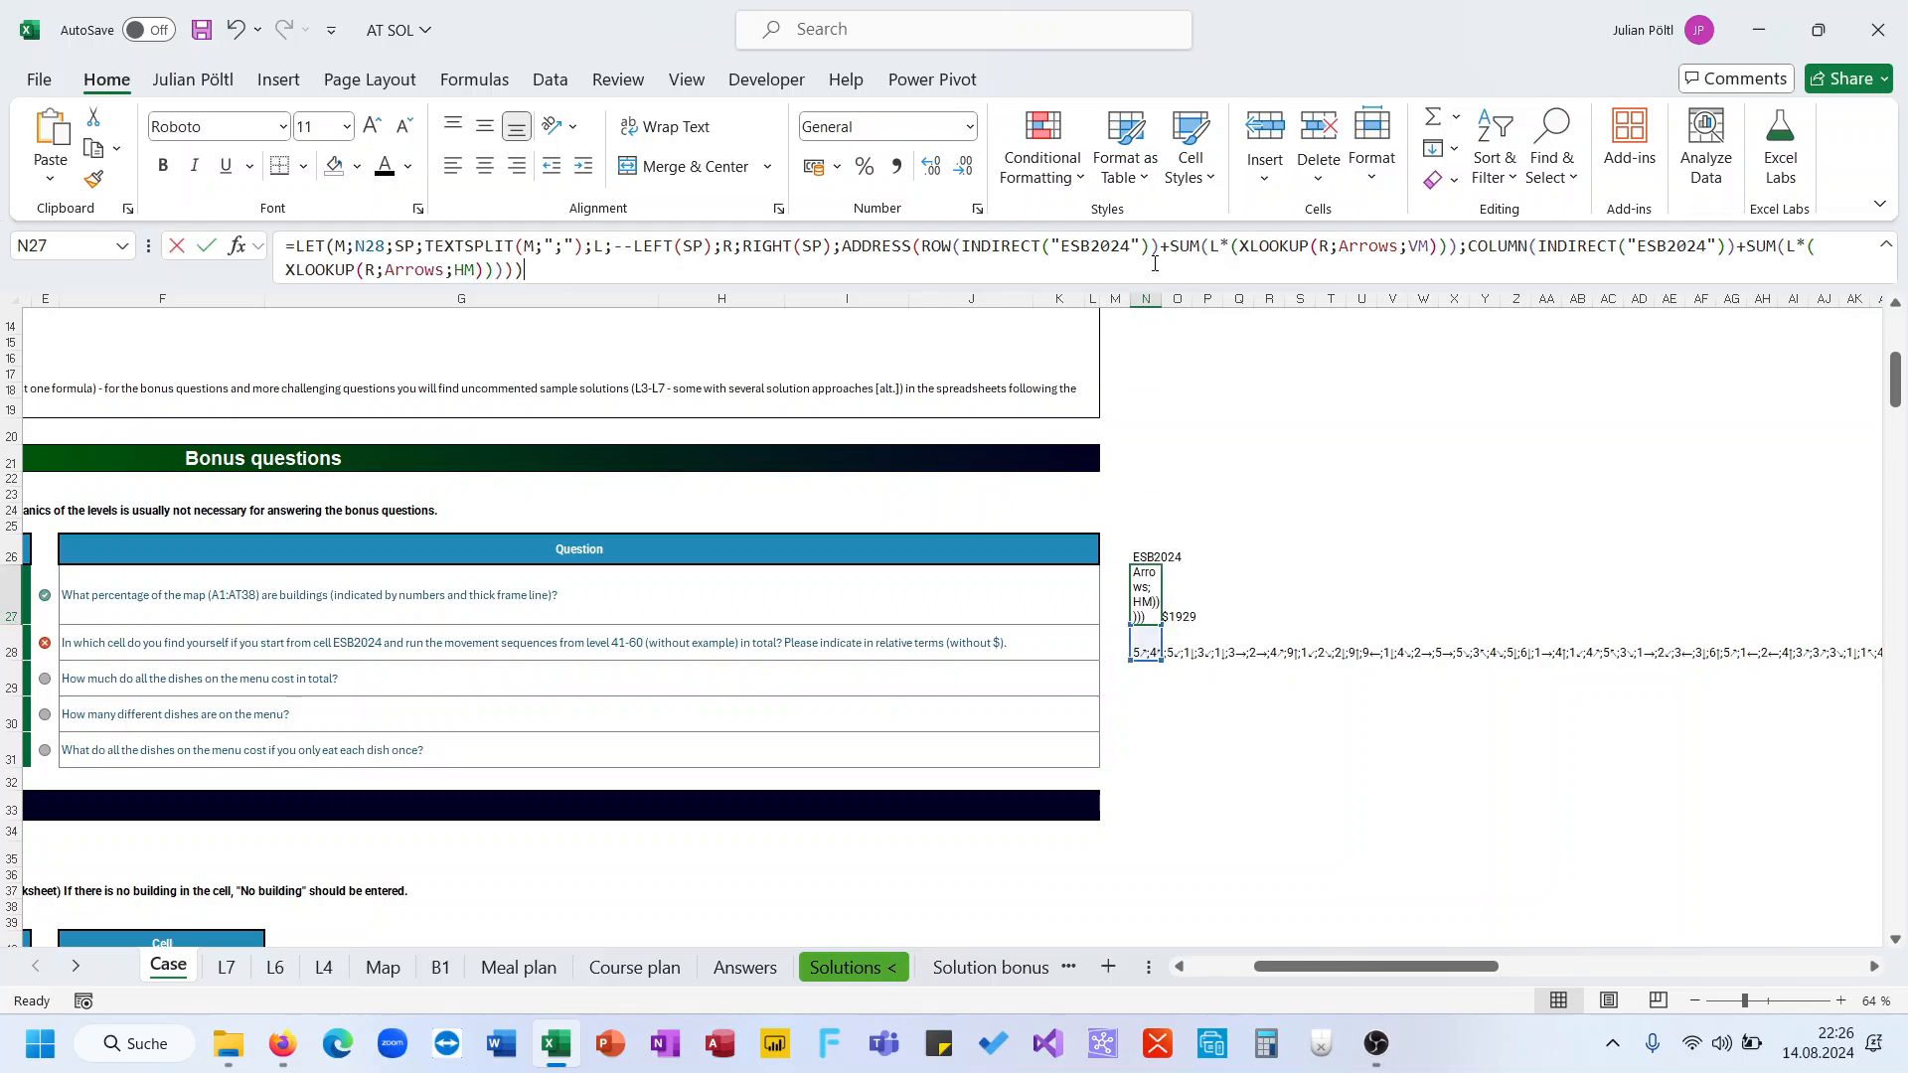
{"action": "double_click", "coordinate": [1100, 247]}
{"action": "key", "text": "BackSpace"}
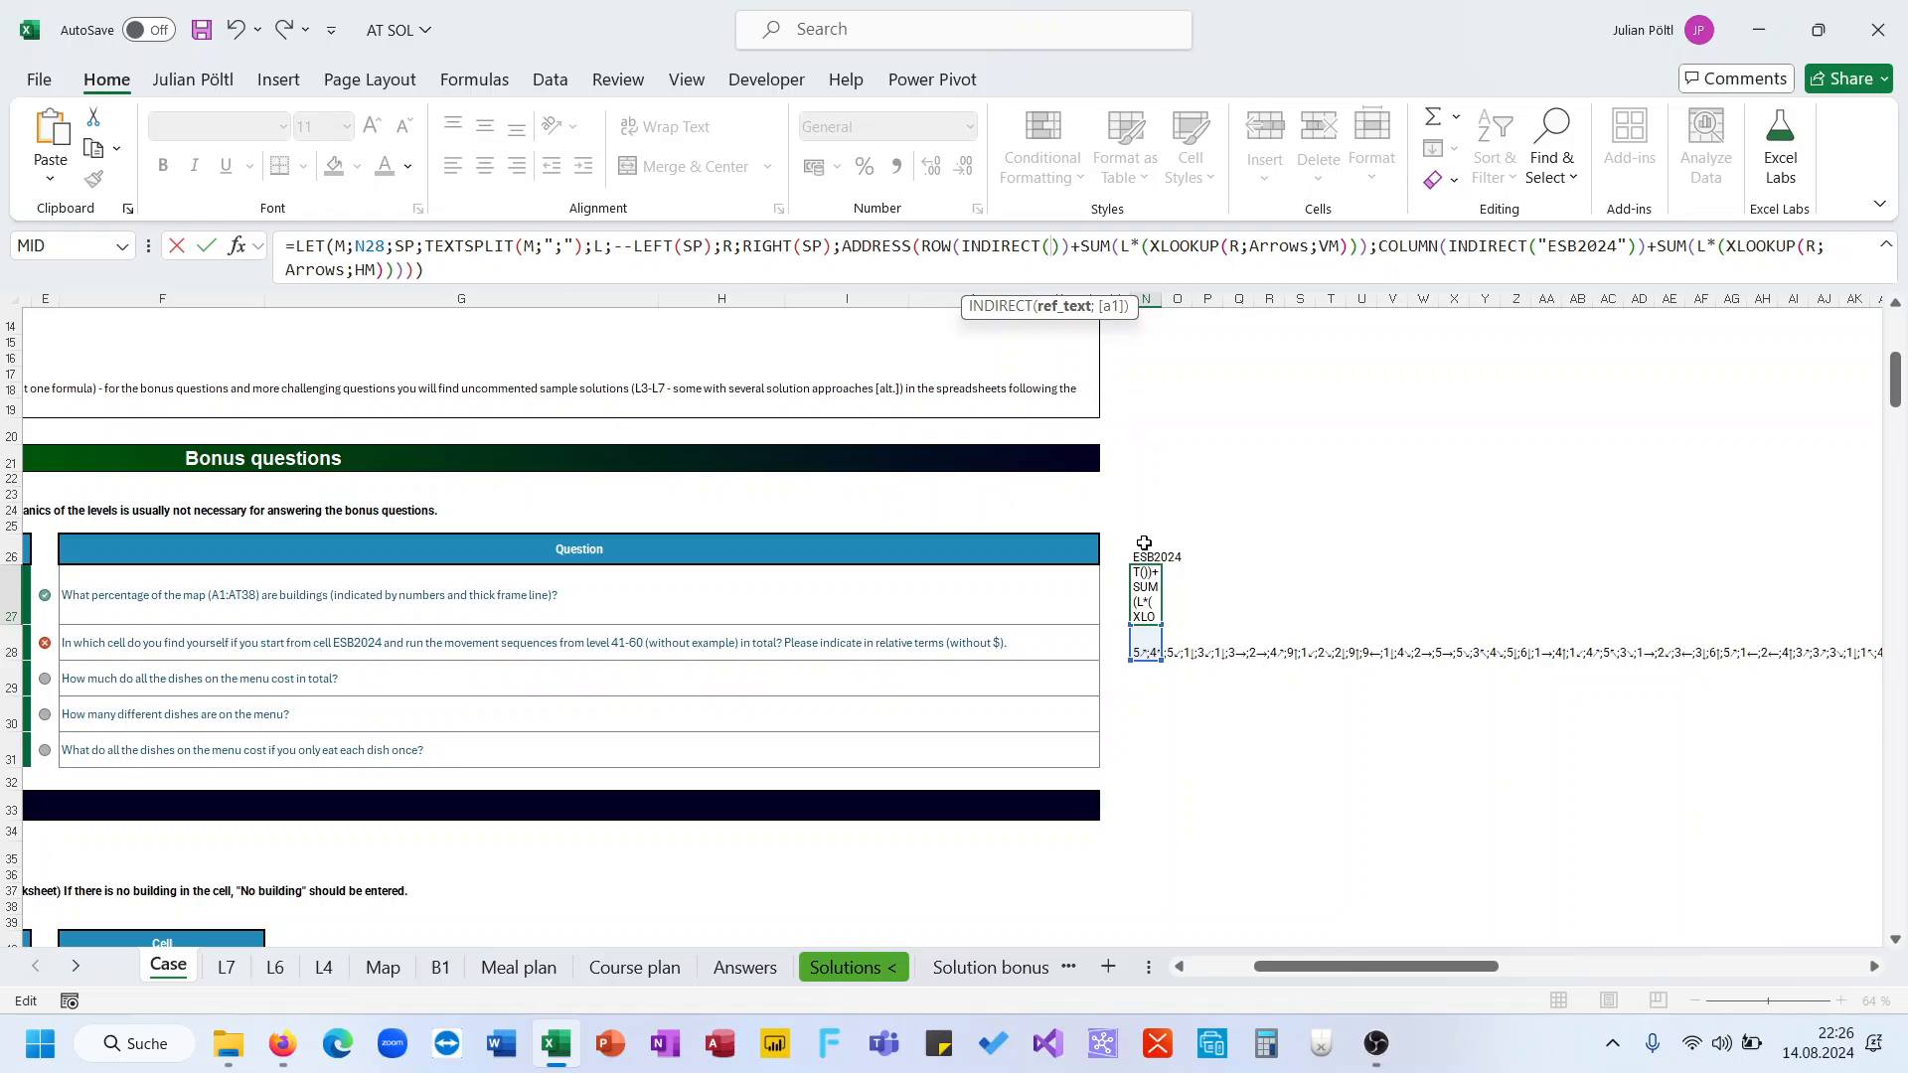
{"action": "left_click", "coordinate": [1144, 557]}
{"action": "key", "text": "Return"}
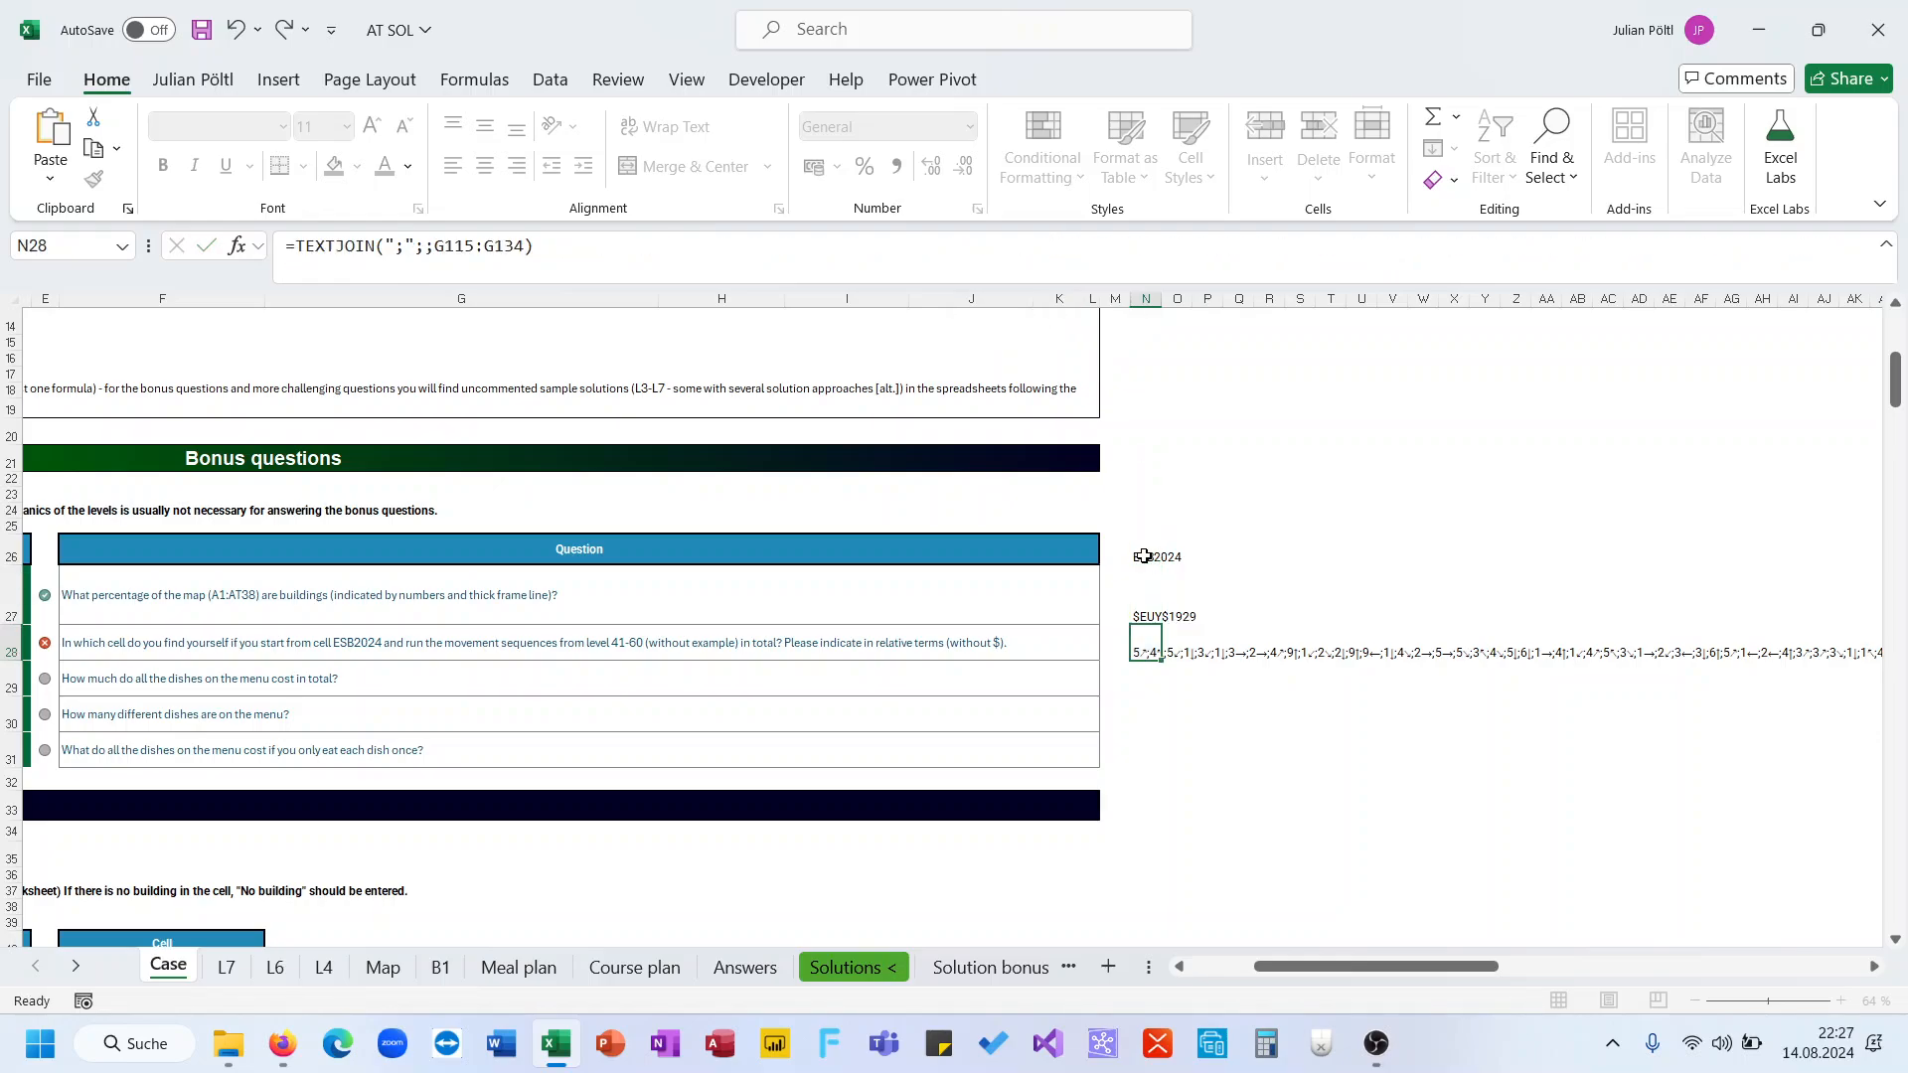
Replace the column INDIRECT's "ESB2024" text in the N27 formula with N26 and commit it
{"action": "key", "text": "Up"}
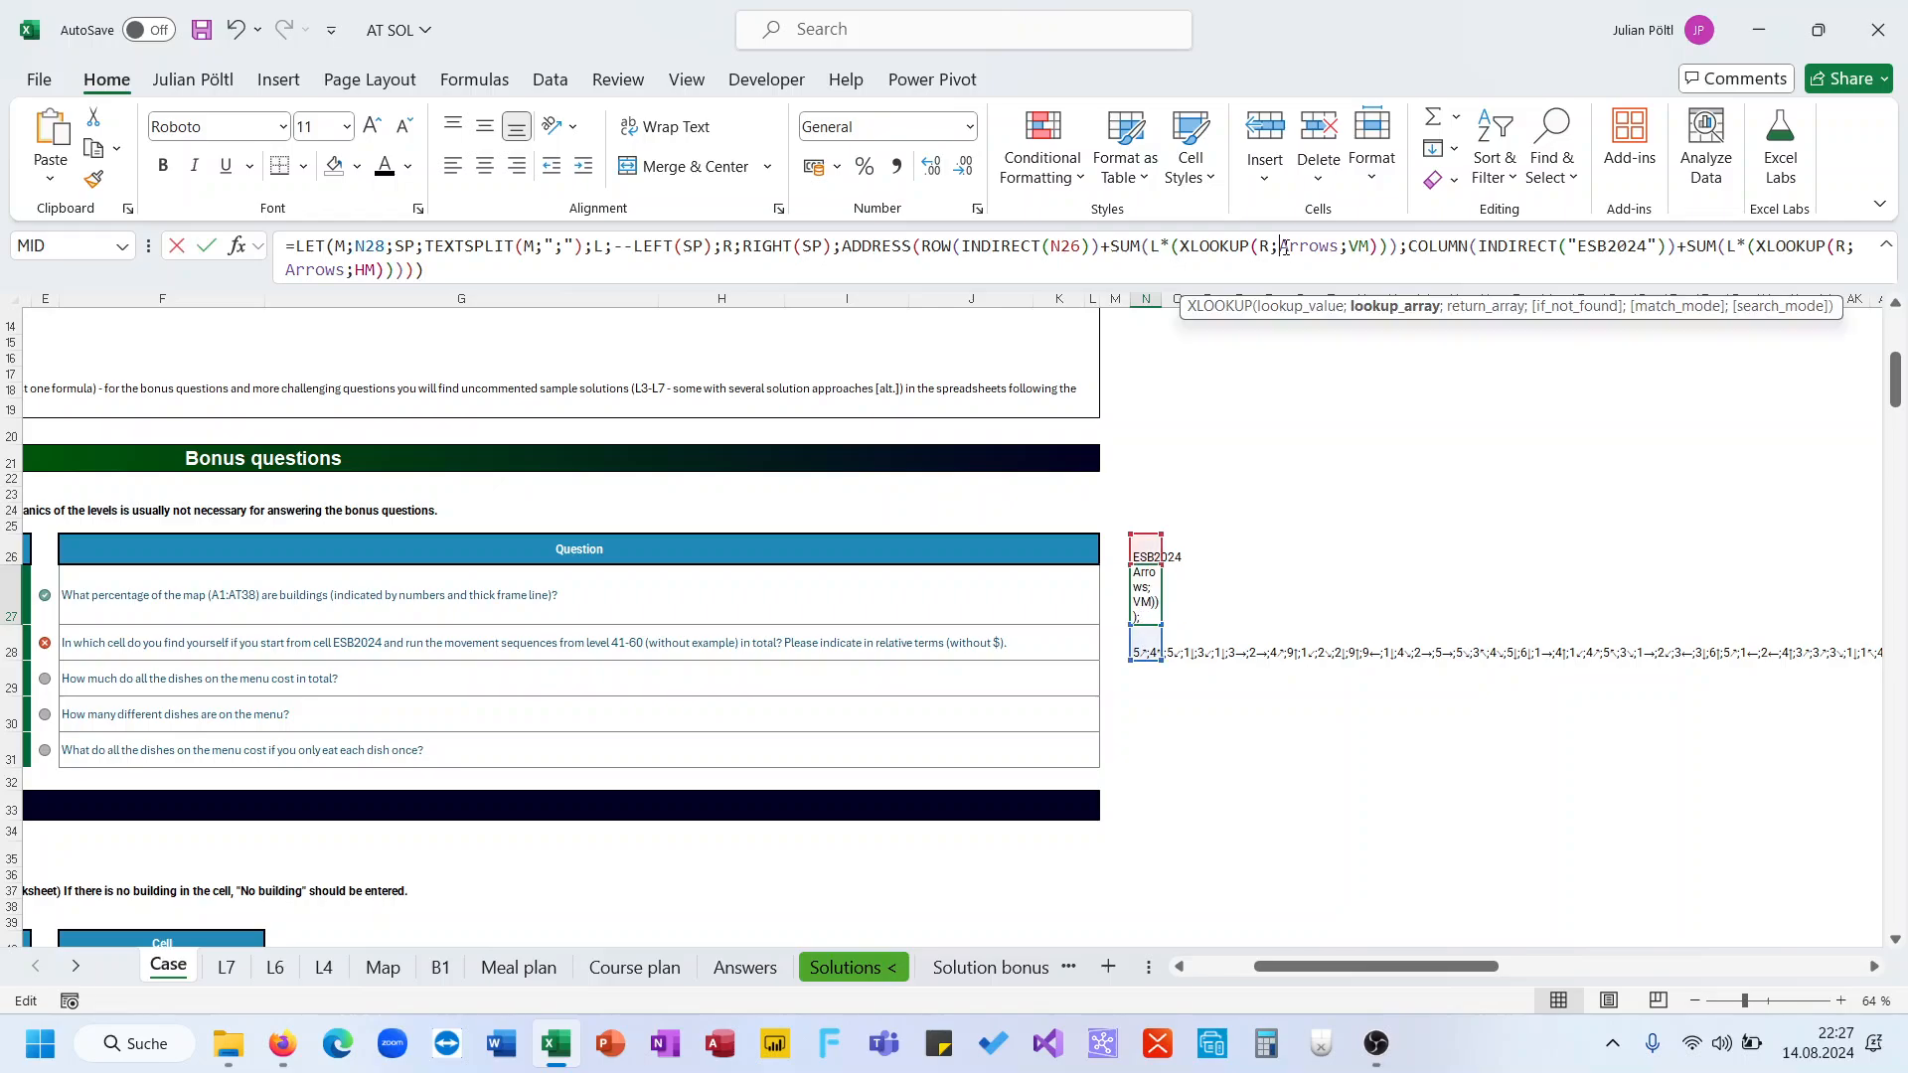
{"action": "left_click", "coordinate": [1605, 247]}
{"action": "double_click", "coordinate": [1604, 248]}
{"action": "key", "text": "BackSpace"}
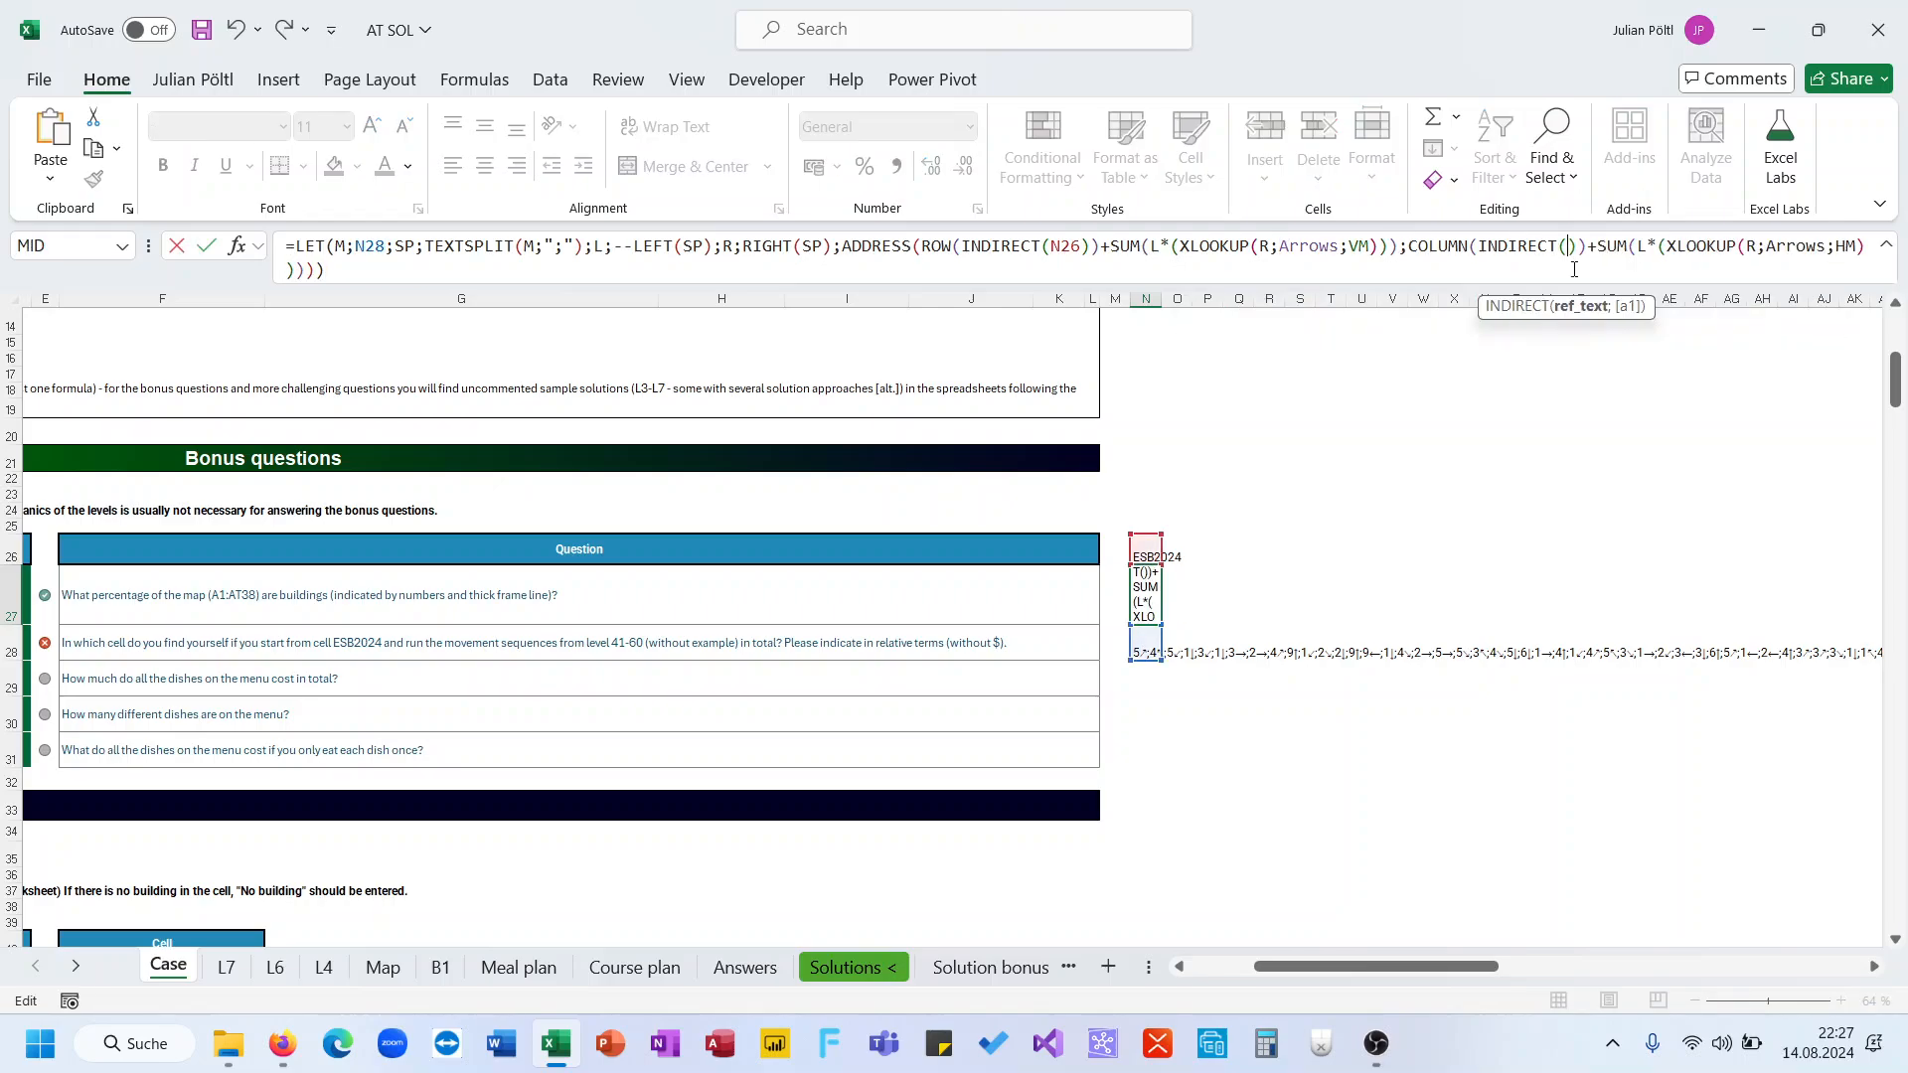
{"action": "left_click", "coordinate": [1149, 546]}
{"action": "key", "text": "Return"}
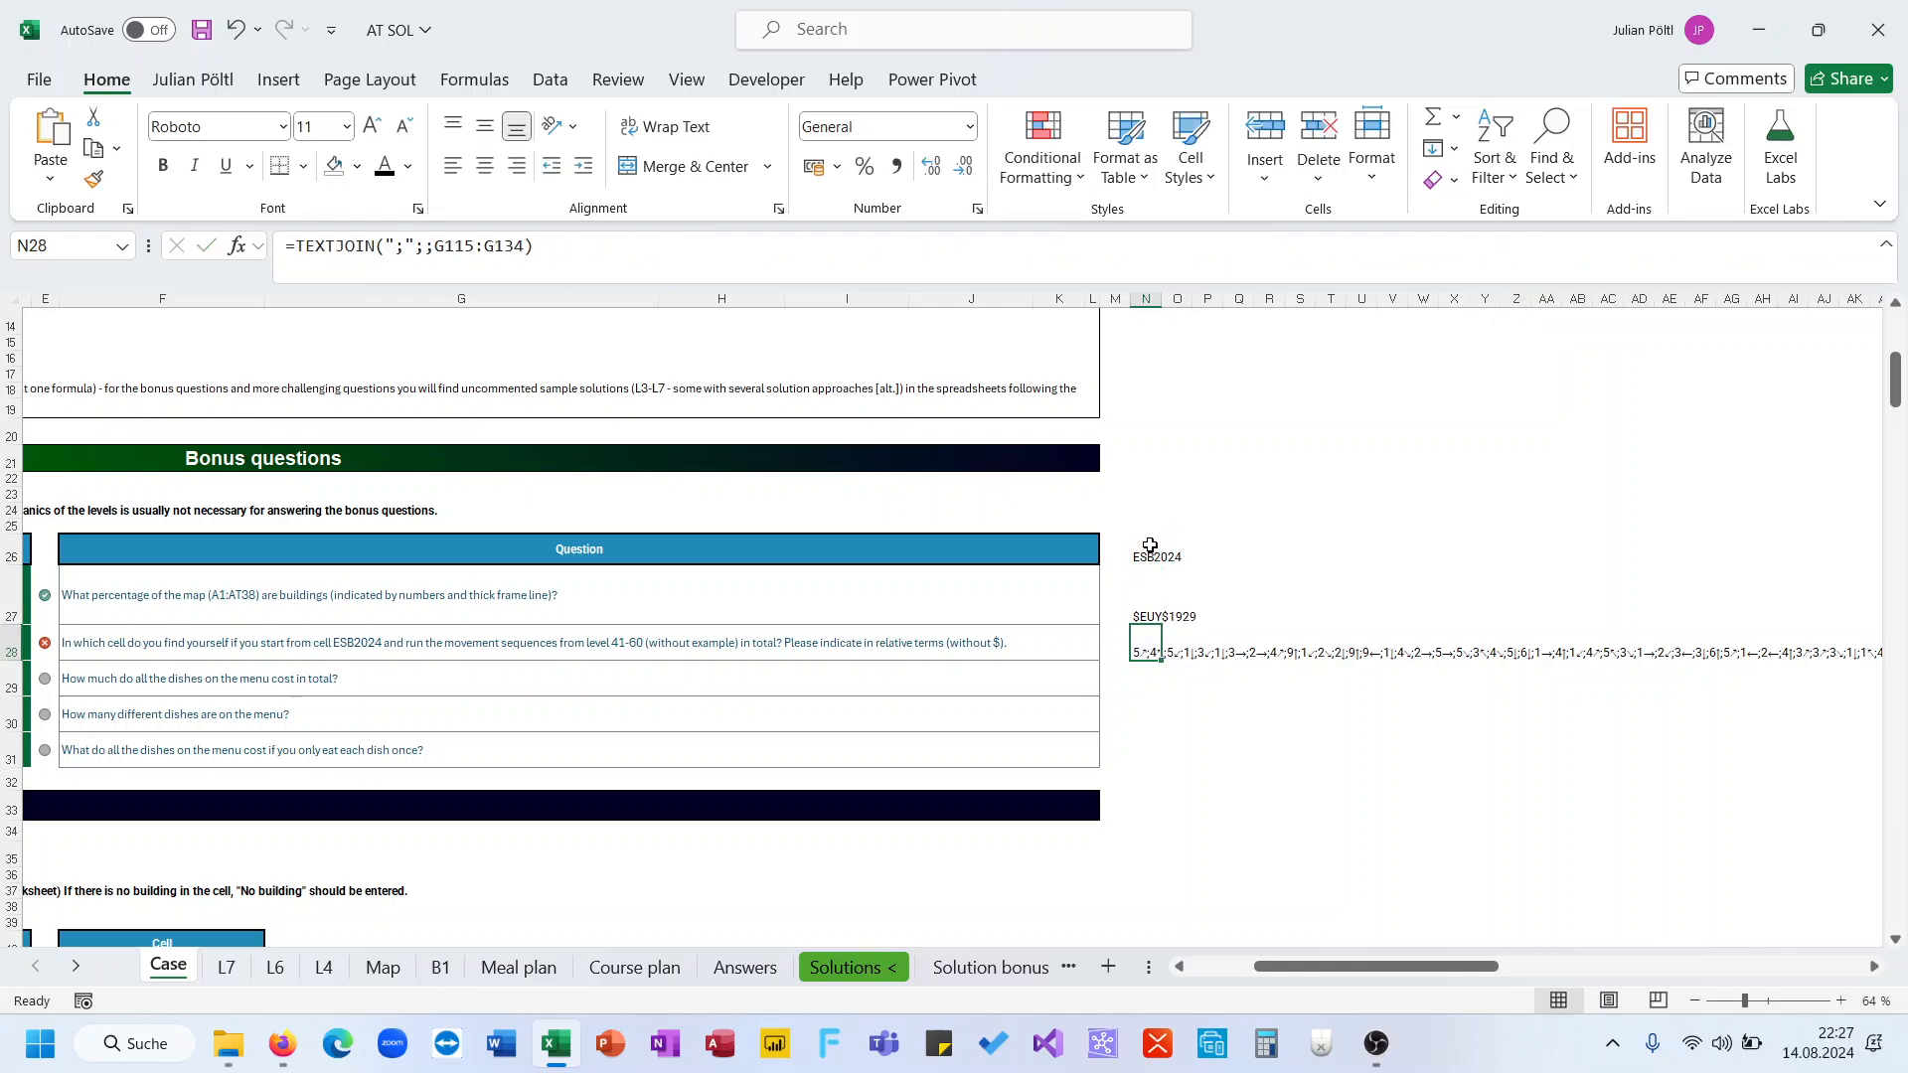
{"action": "key", "text": "Up"}
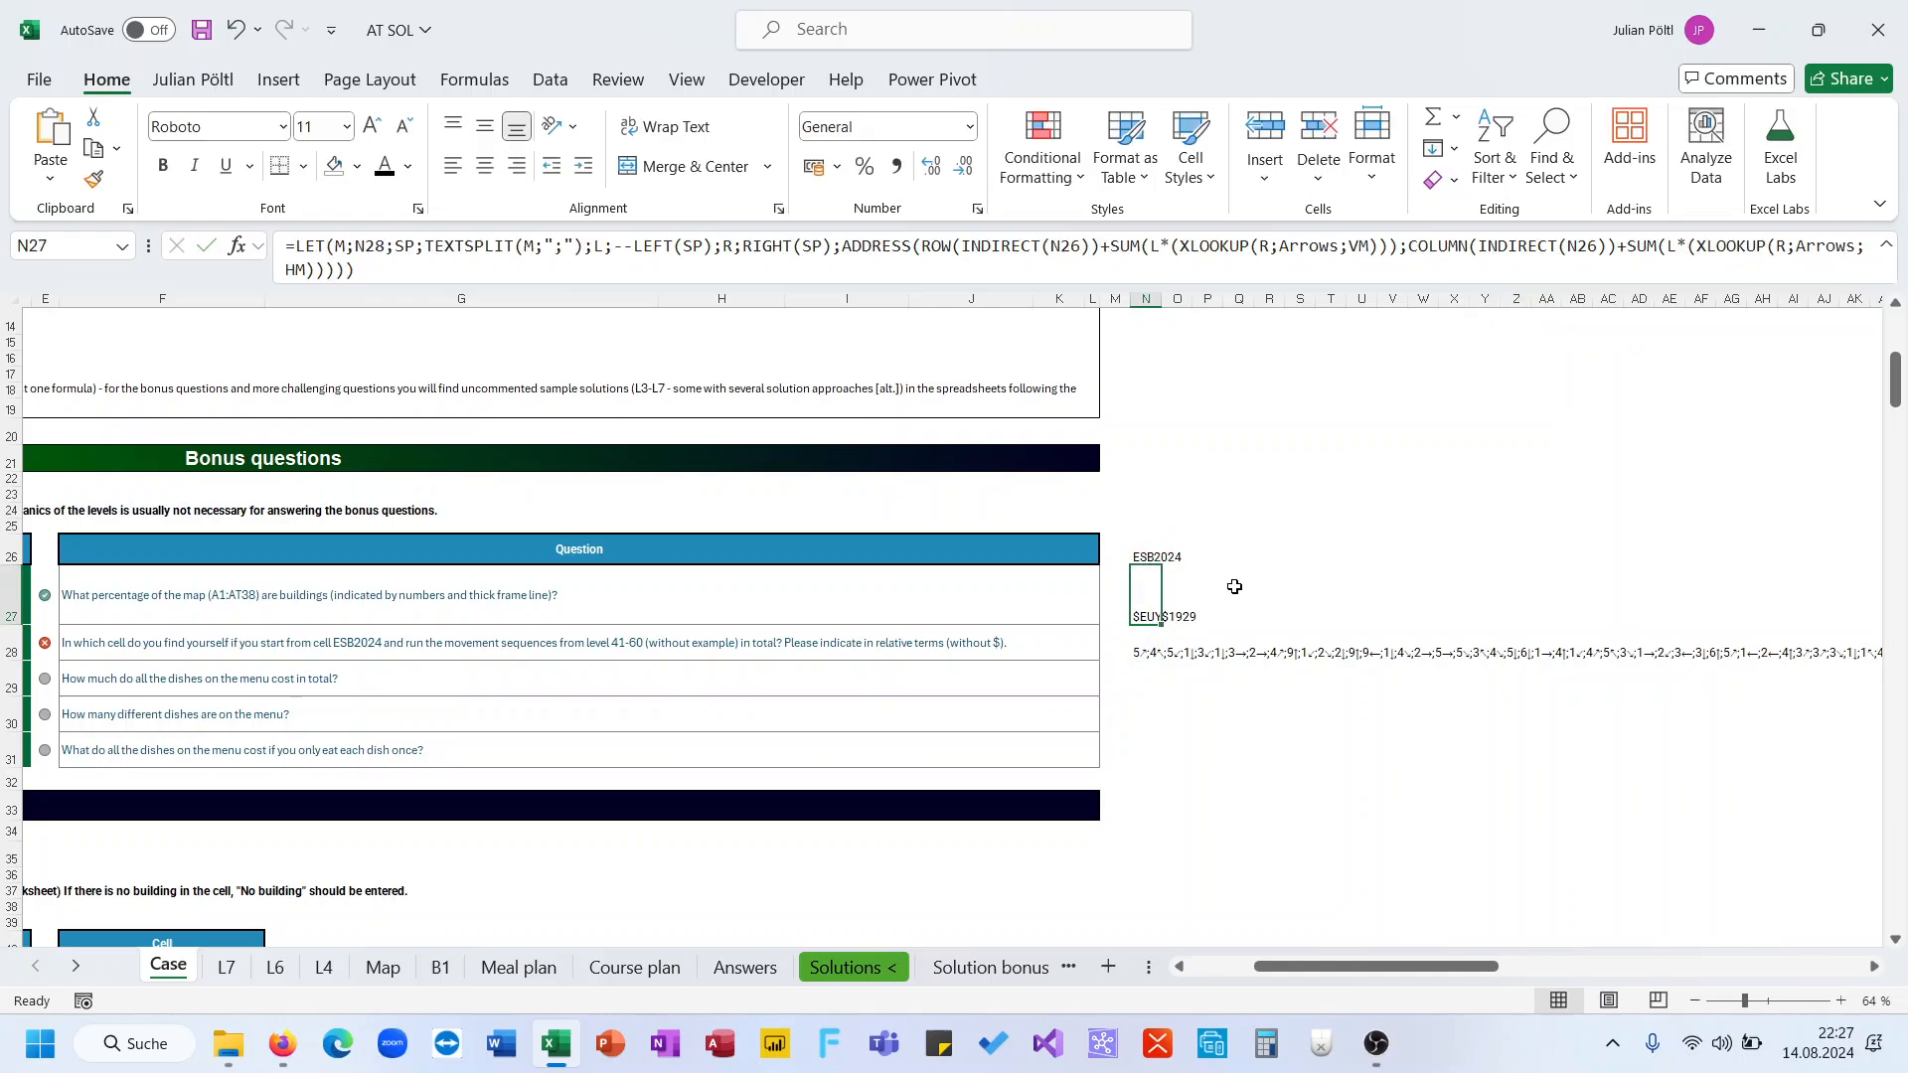
{"action": "scroll", "coordinate": [1157, 545], "scroll_direction": "left", "scroll_amount": 1}
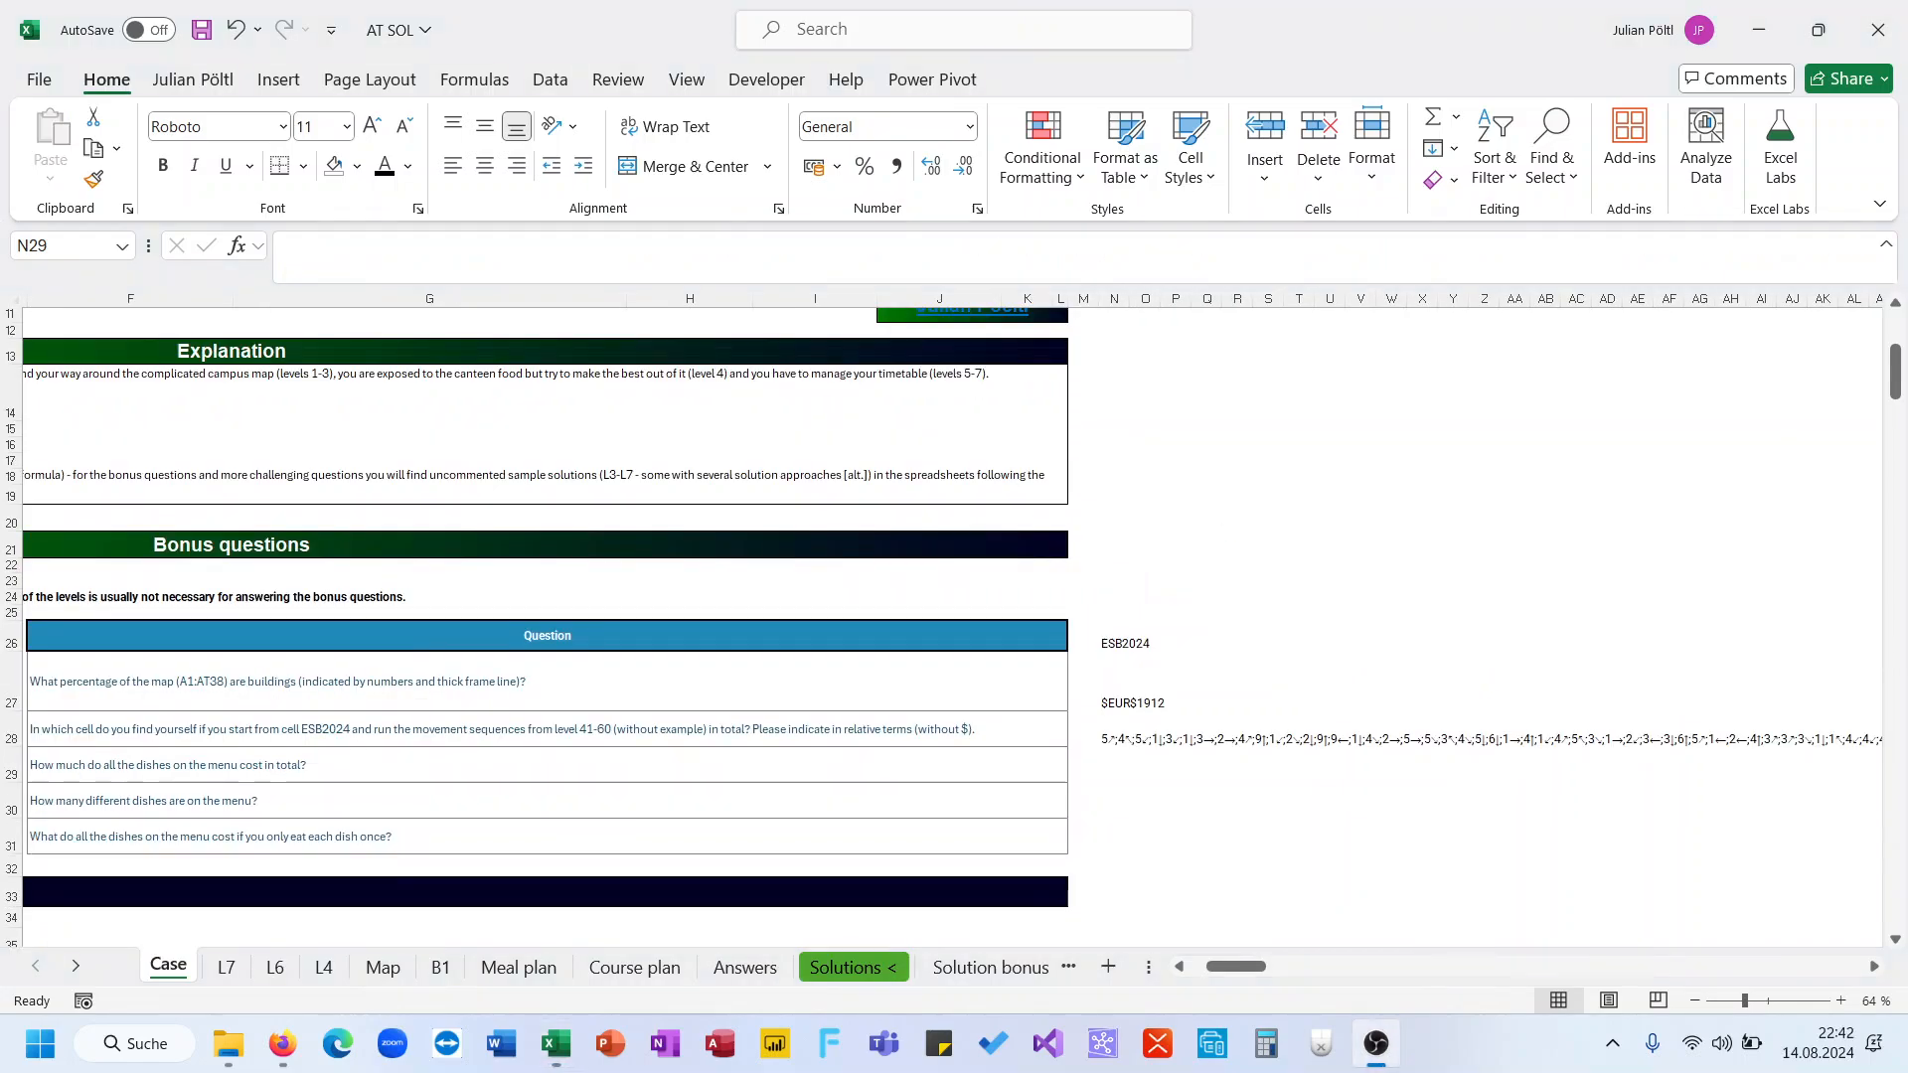
Review the N28 sequence cell and the level 41-60 movement sequences on the Case sheet
{"action": "left_click", "coordinate": [1214, 784]}
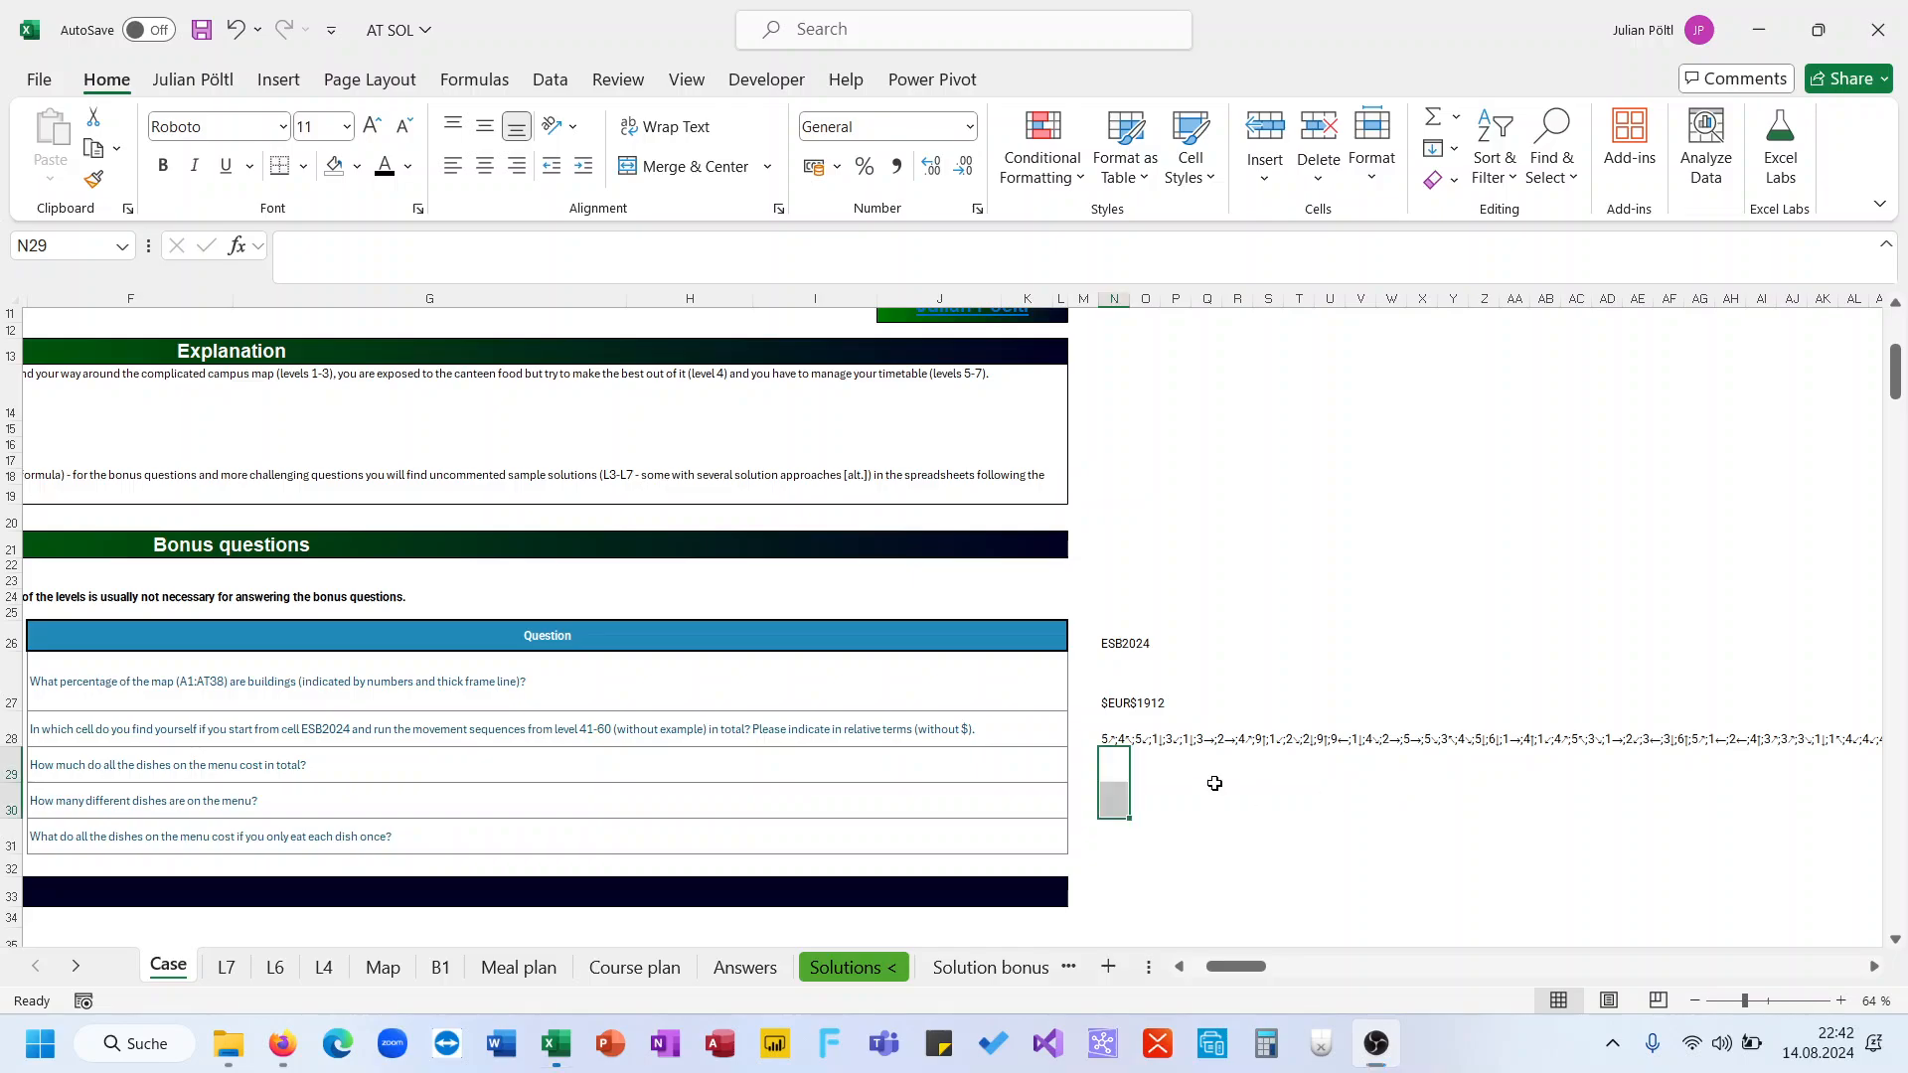
{"action": "left_click", "coordinate": [1127, 741]}
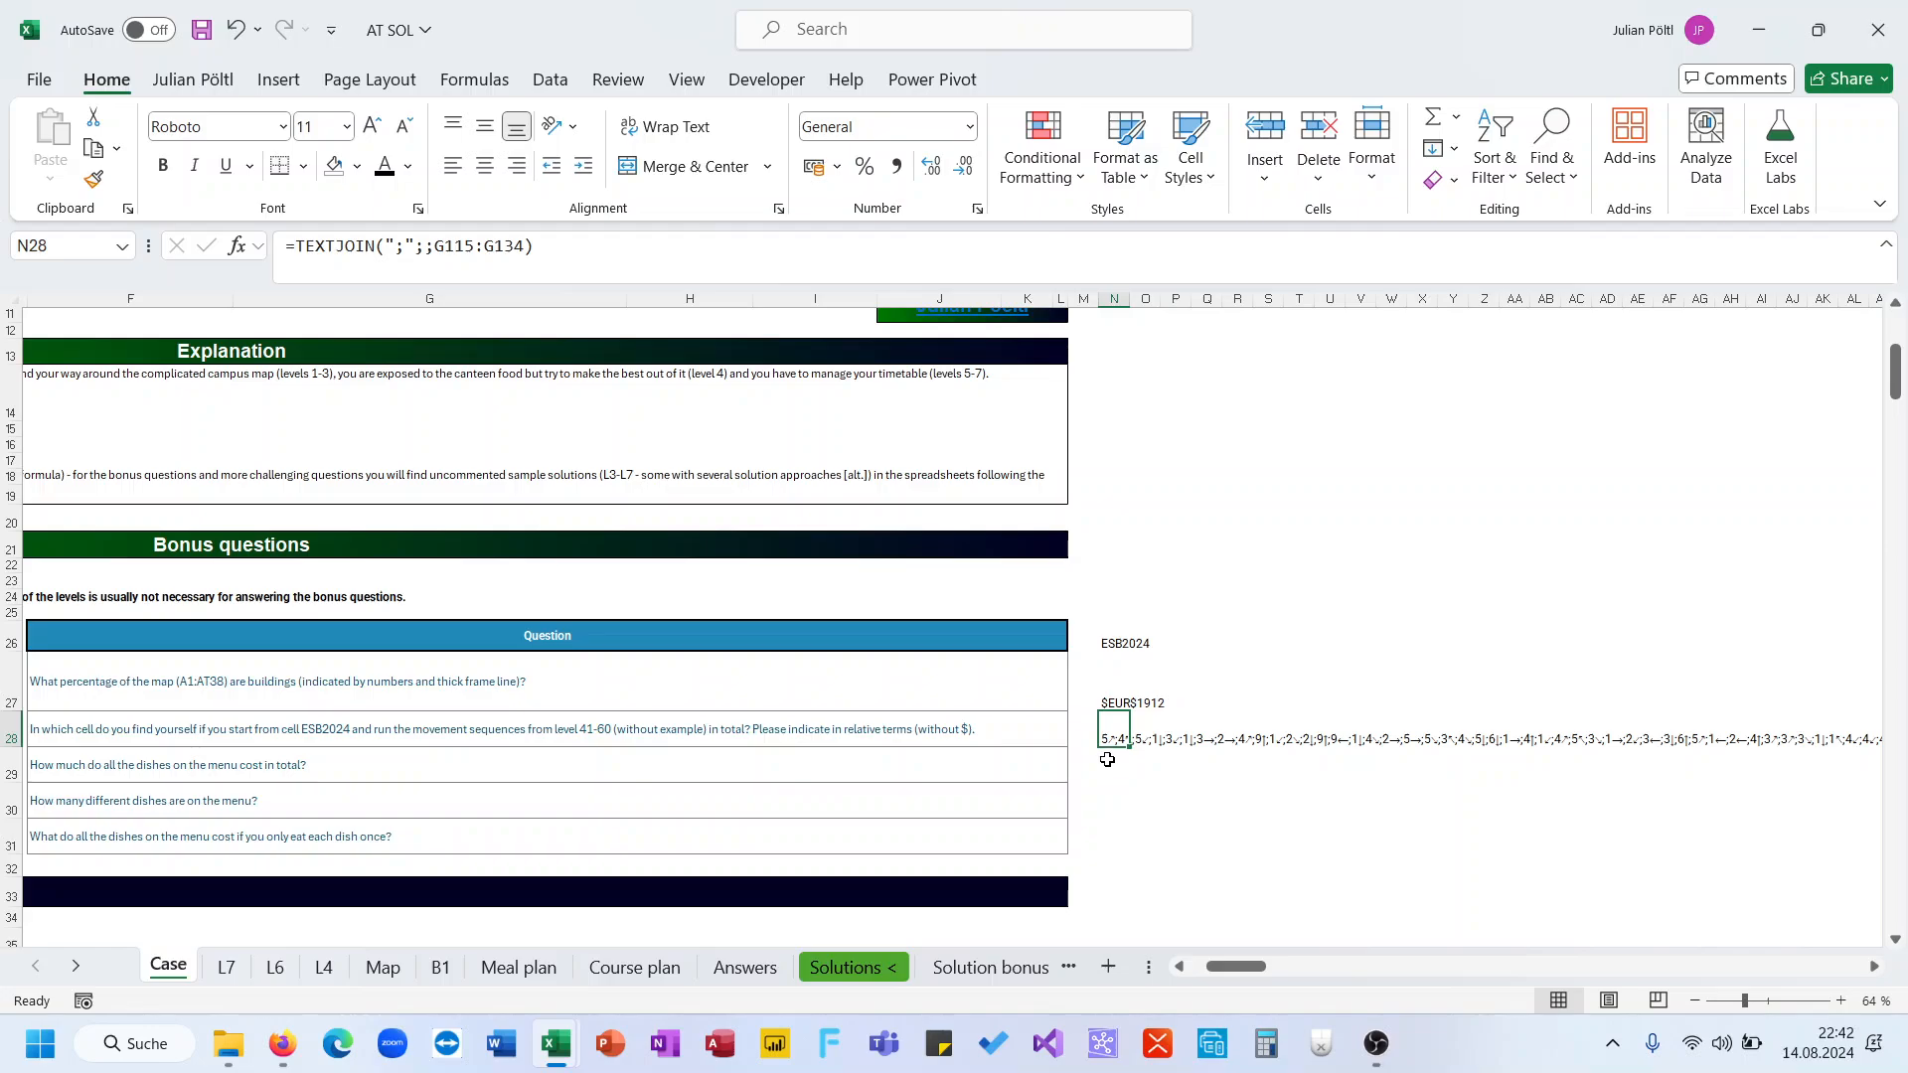
{"action": "scroll", "coordinate": [425, 848], "scroll_direction": "left", "scroll_amount": 3}
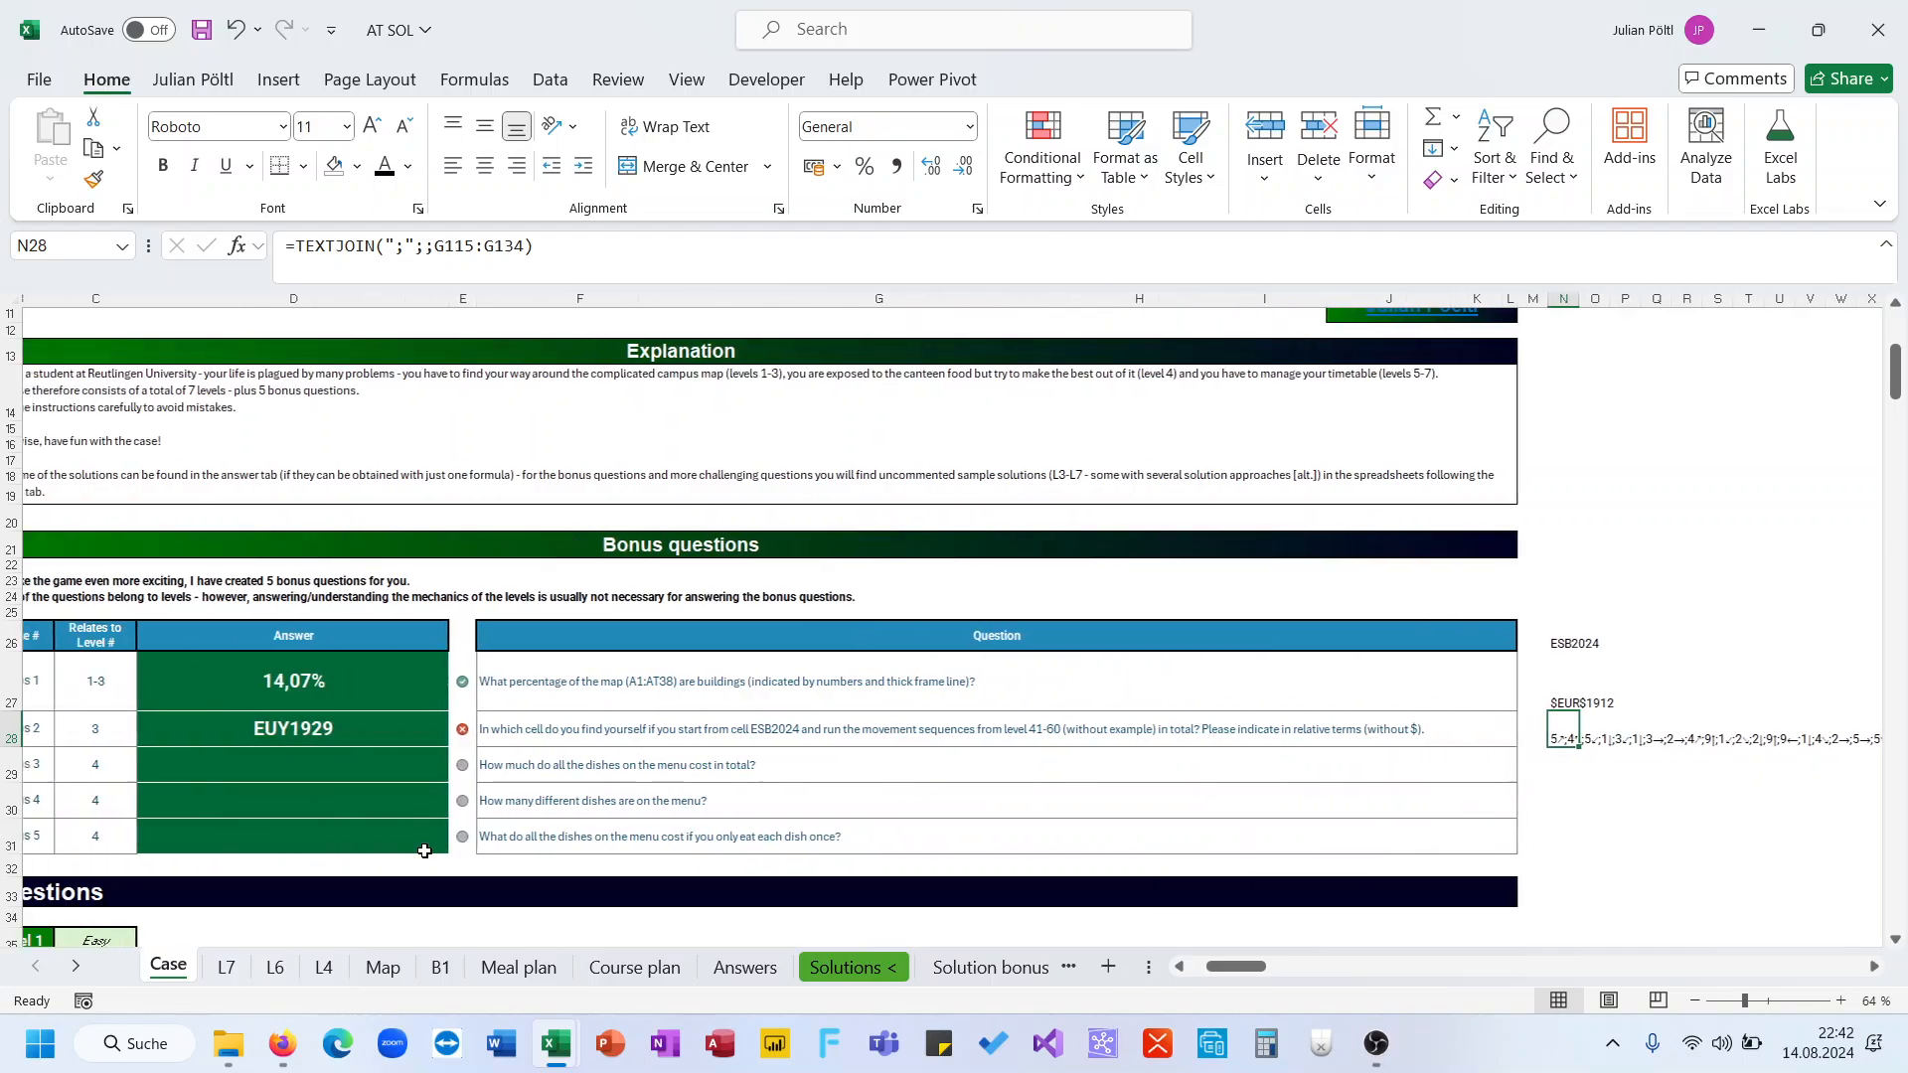
{"action": "scroll", "coordinate": [425, 847], "scroll_direction": "down", "scroll_amount": 20}
{"action": "scroll", "coordinate": [424, 851], "scroll_direction": "down", "scroll_amount": 11}
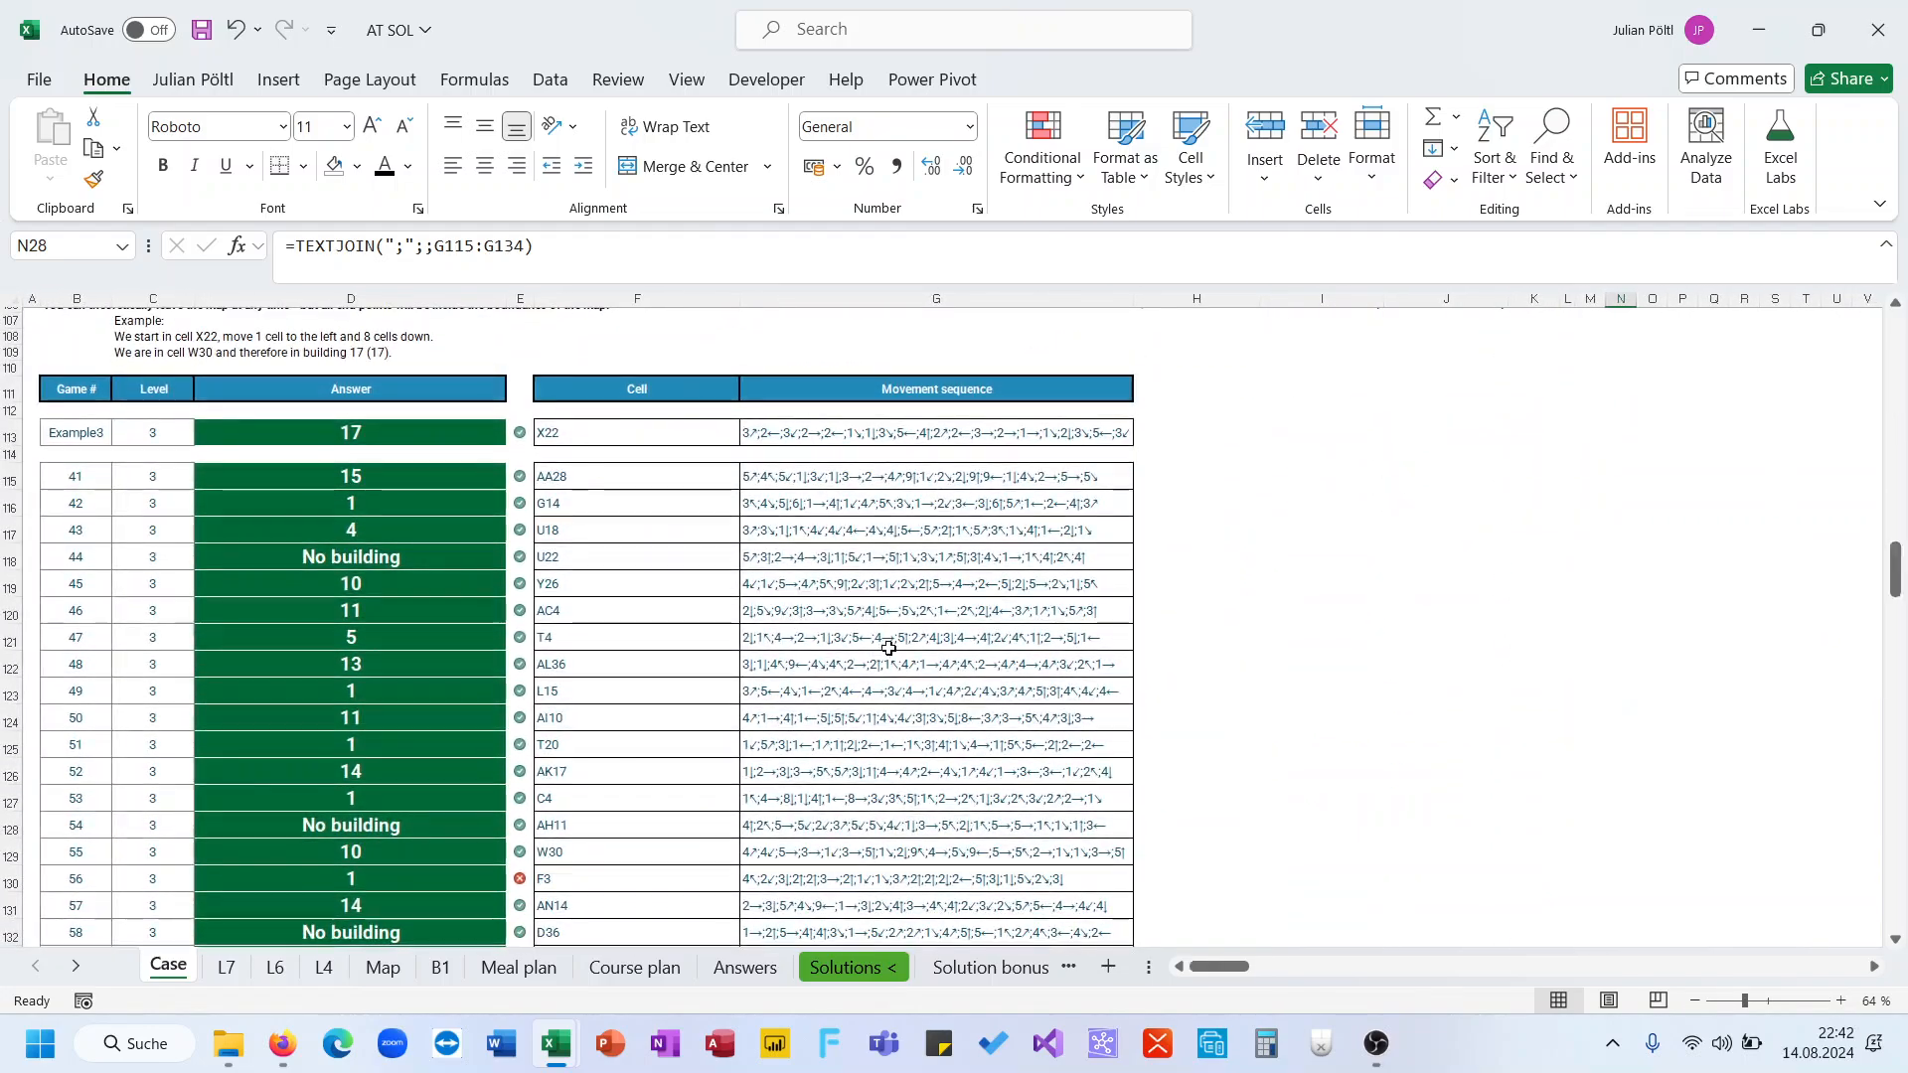
{"action": "left_click", "coordinate": [894, 645]}
{"action": "scroll", "coordinate": [897, 644], "scroll_direction": "up", "scroll_amount": 20}
{"action": "scroll", "coordinate": [897, 644], "scroll_direction": "up", "scroll_amount": 8}
{"action": "scroll", "coordinate": [897, 643], "scroll_direction": "right", "scroll_amount": 5}
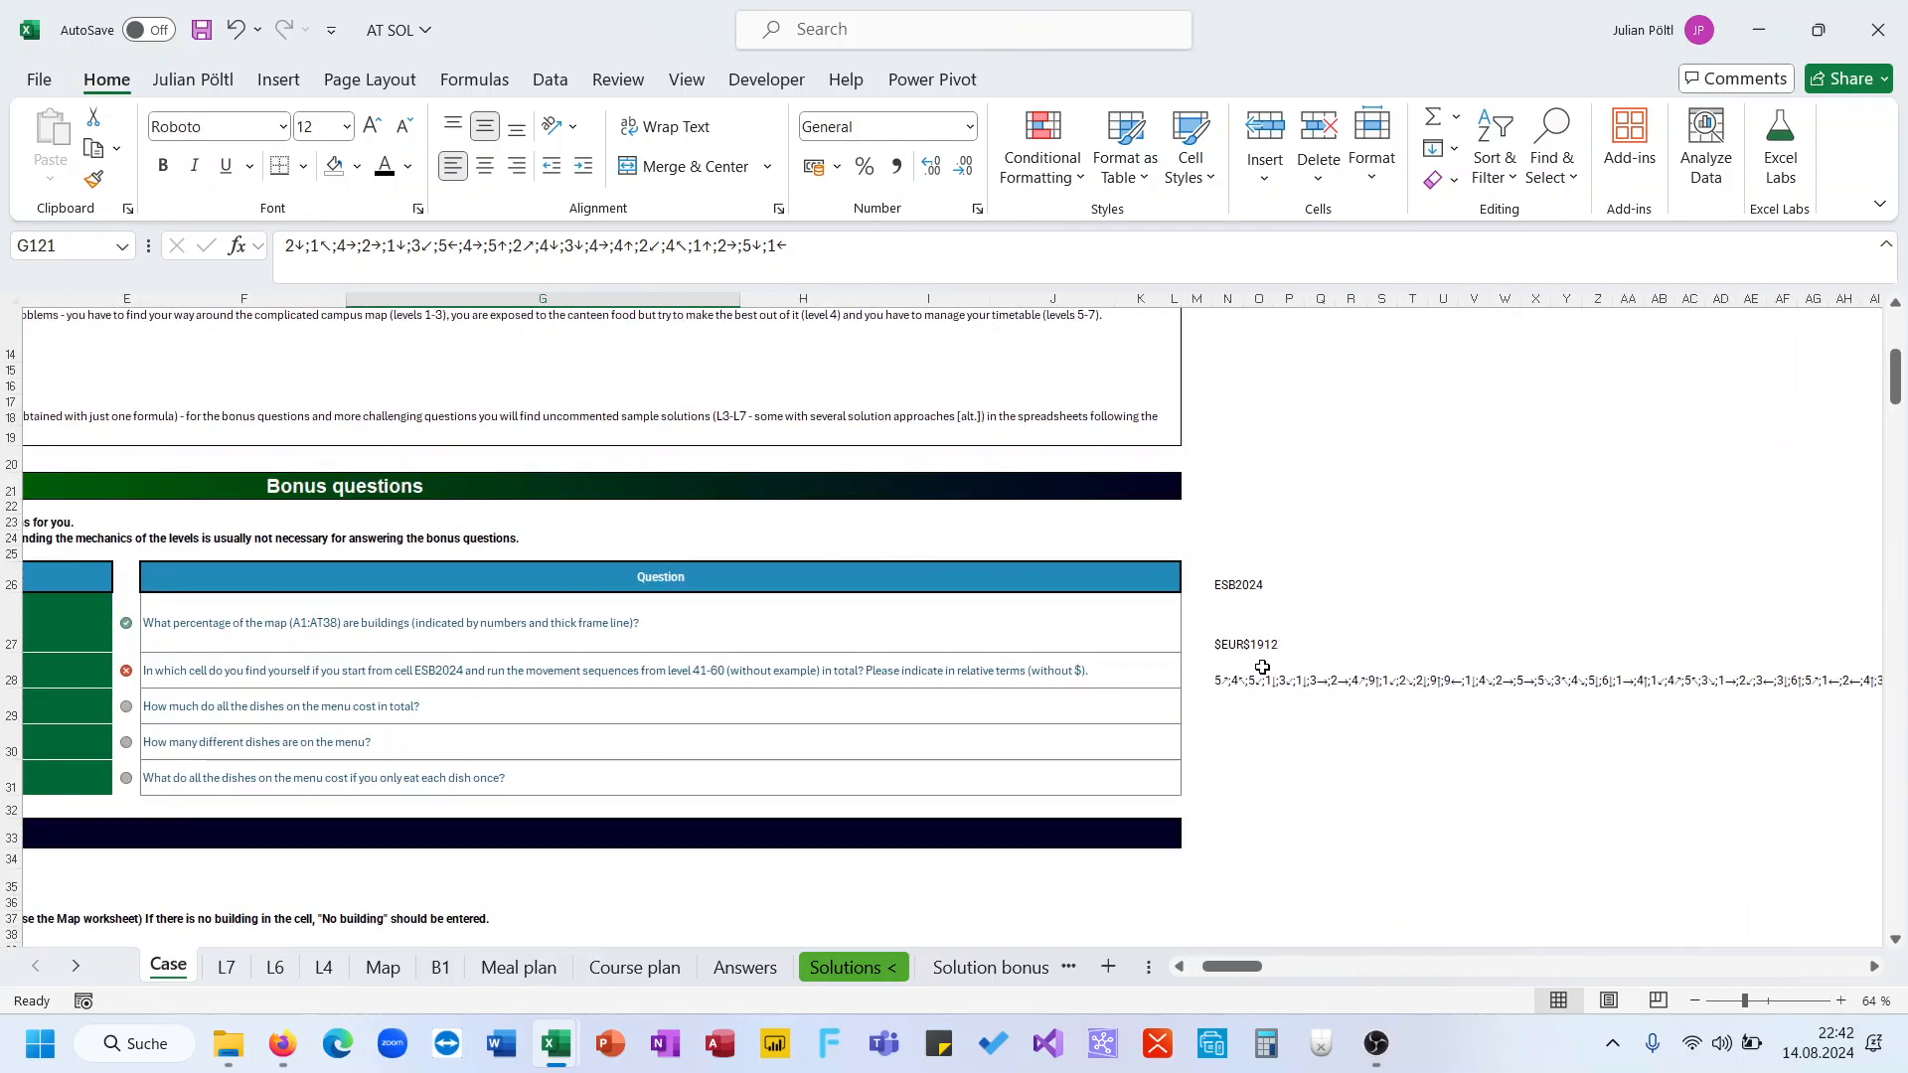
Add the relative reference type 4 as the ADDRESS function's third argument in the N27 formula
{"action": "left_click", "coordinate": [1222, 677]}
{"action": "left_click", "coordinate": [1232, 646]}
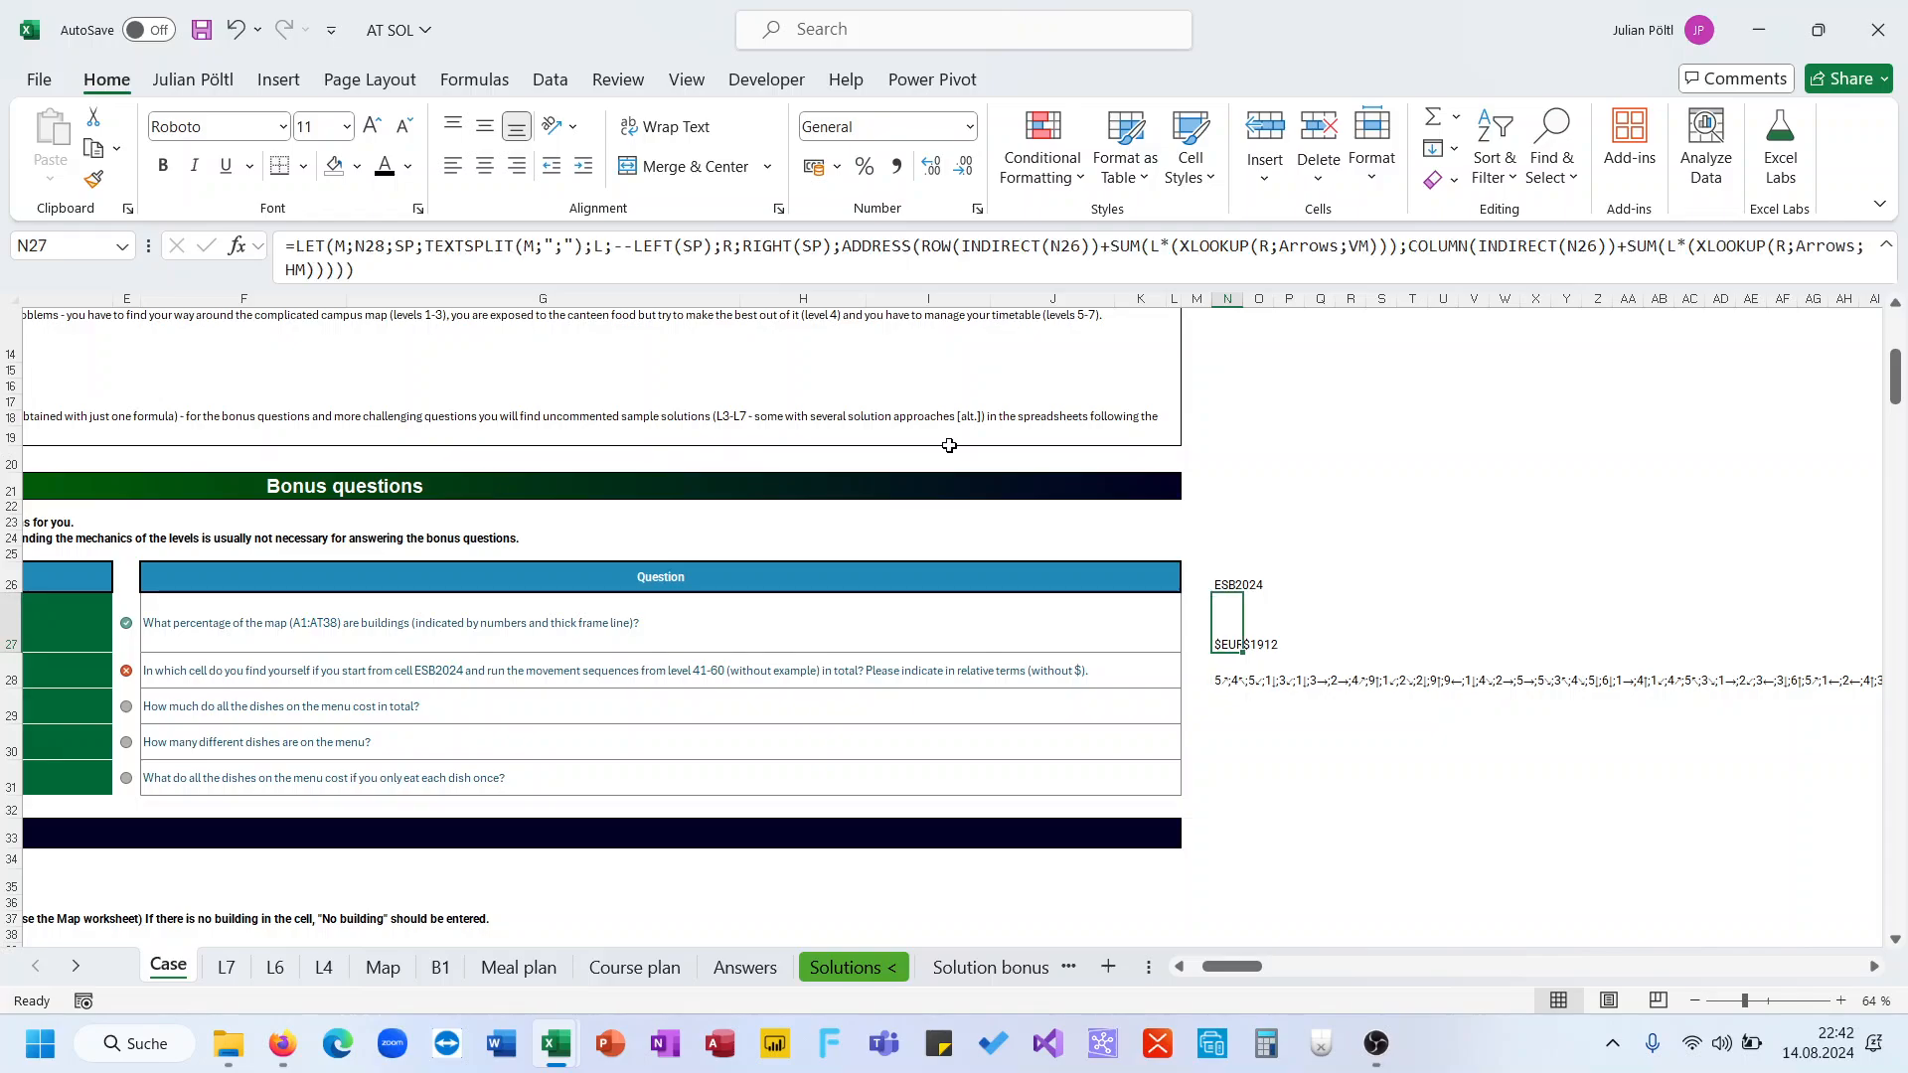
{"action": "left_click", "coordinate": [659, 263]}
{"action": "key", "text": "BackSpace"}
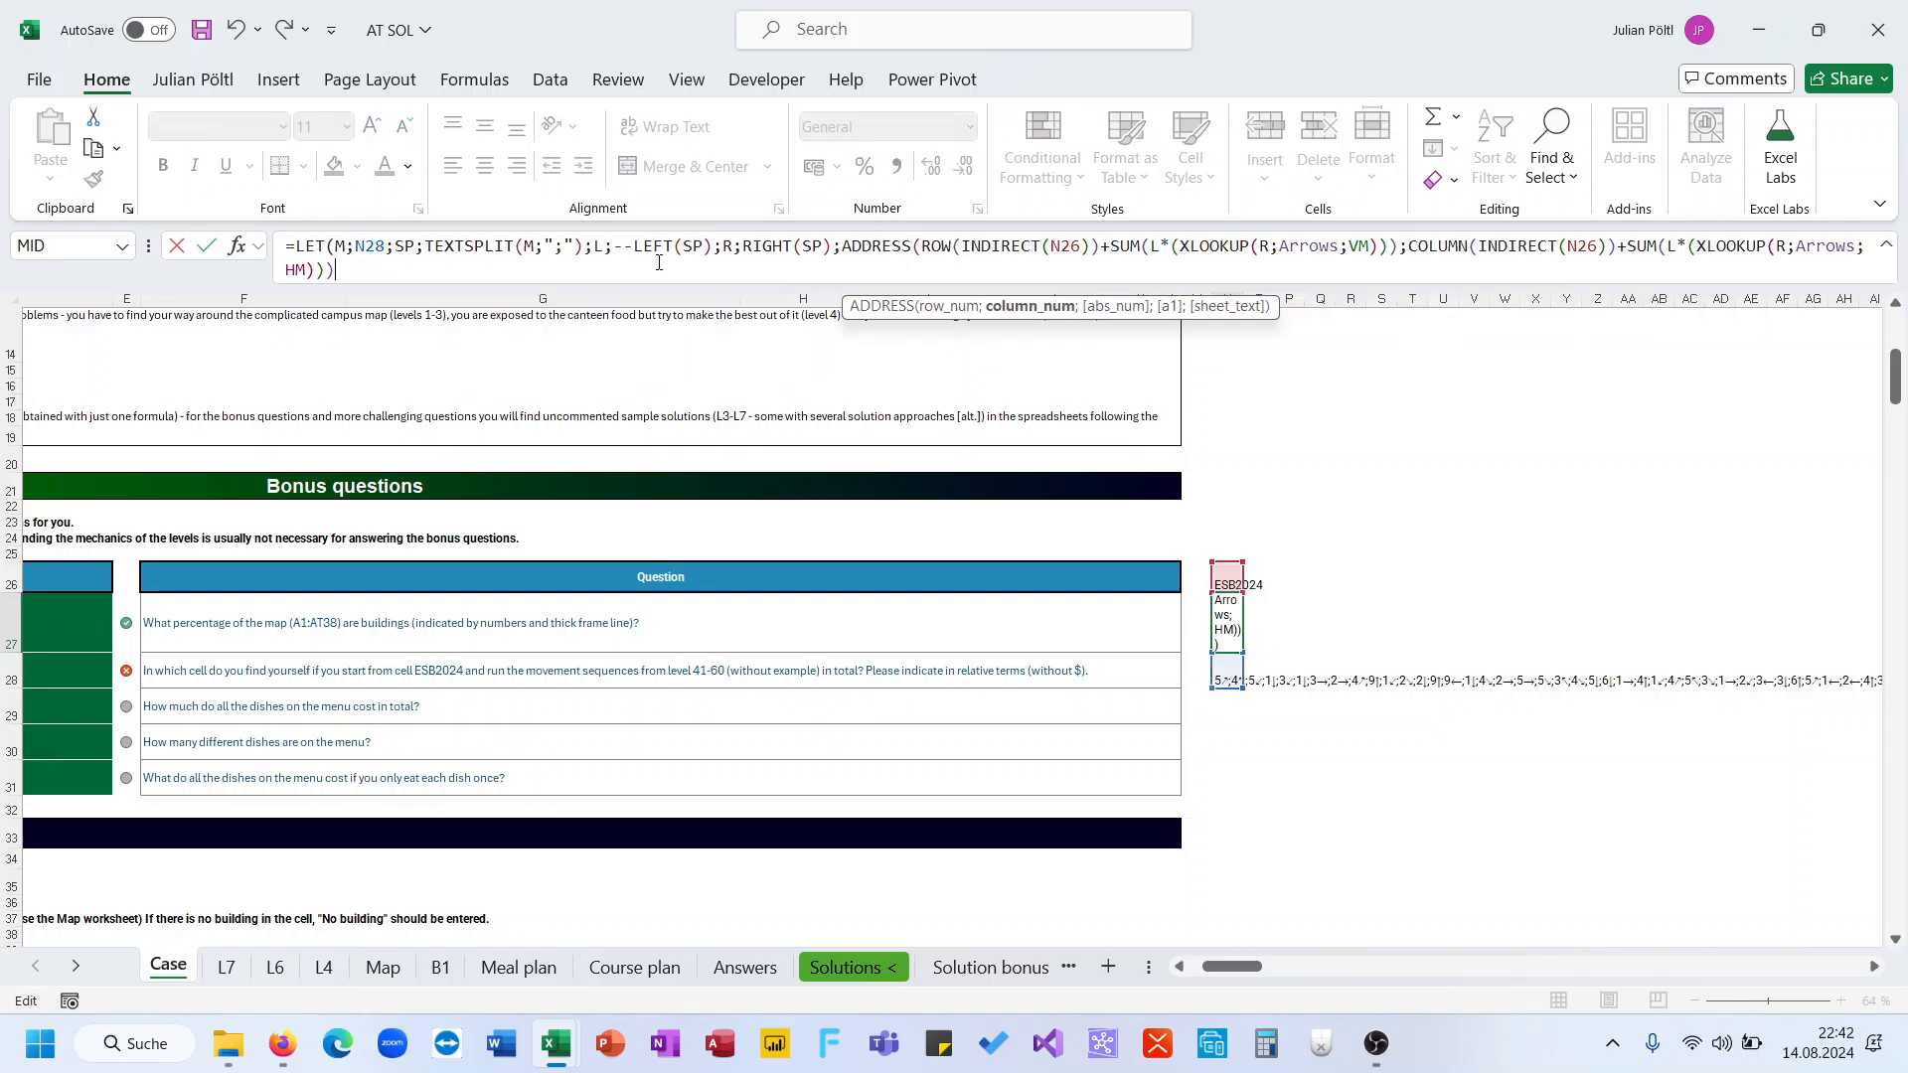
{"action": "type", "text": ";"}
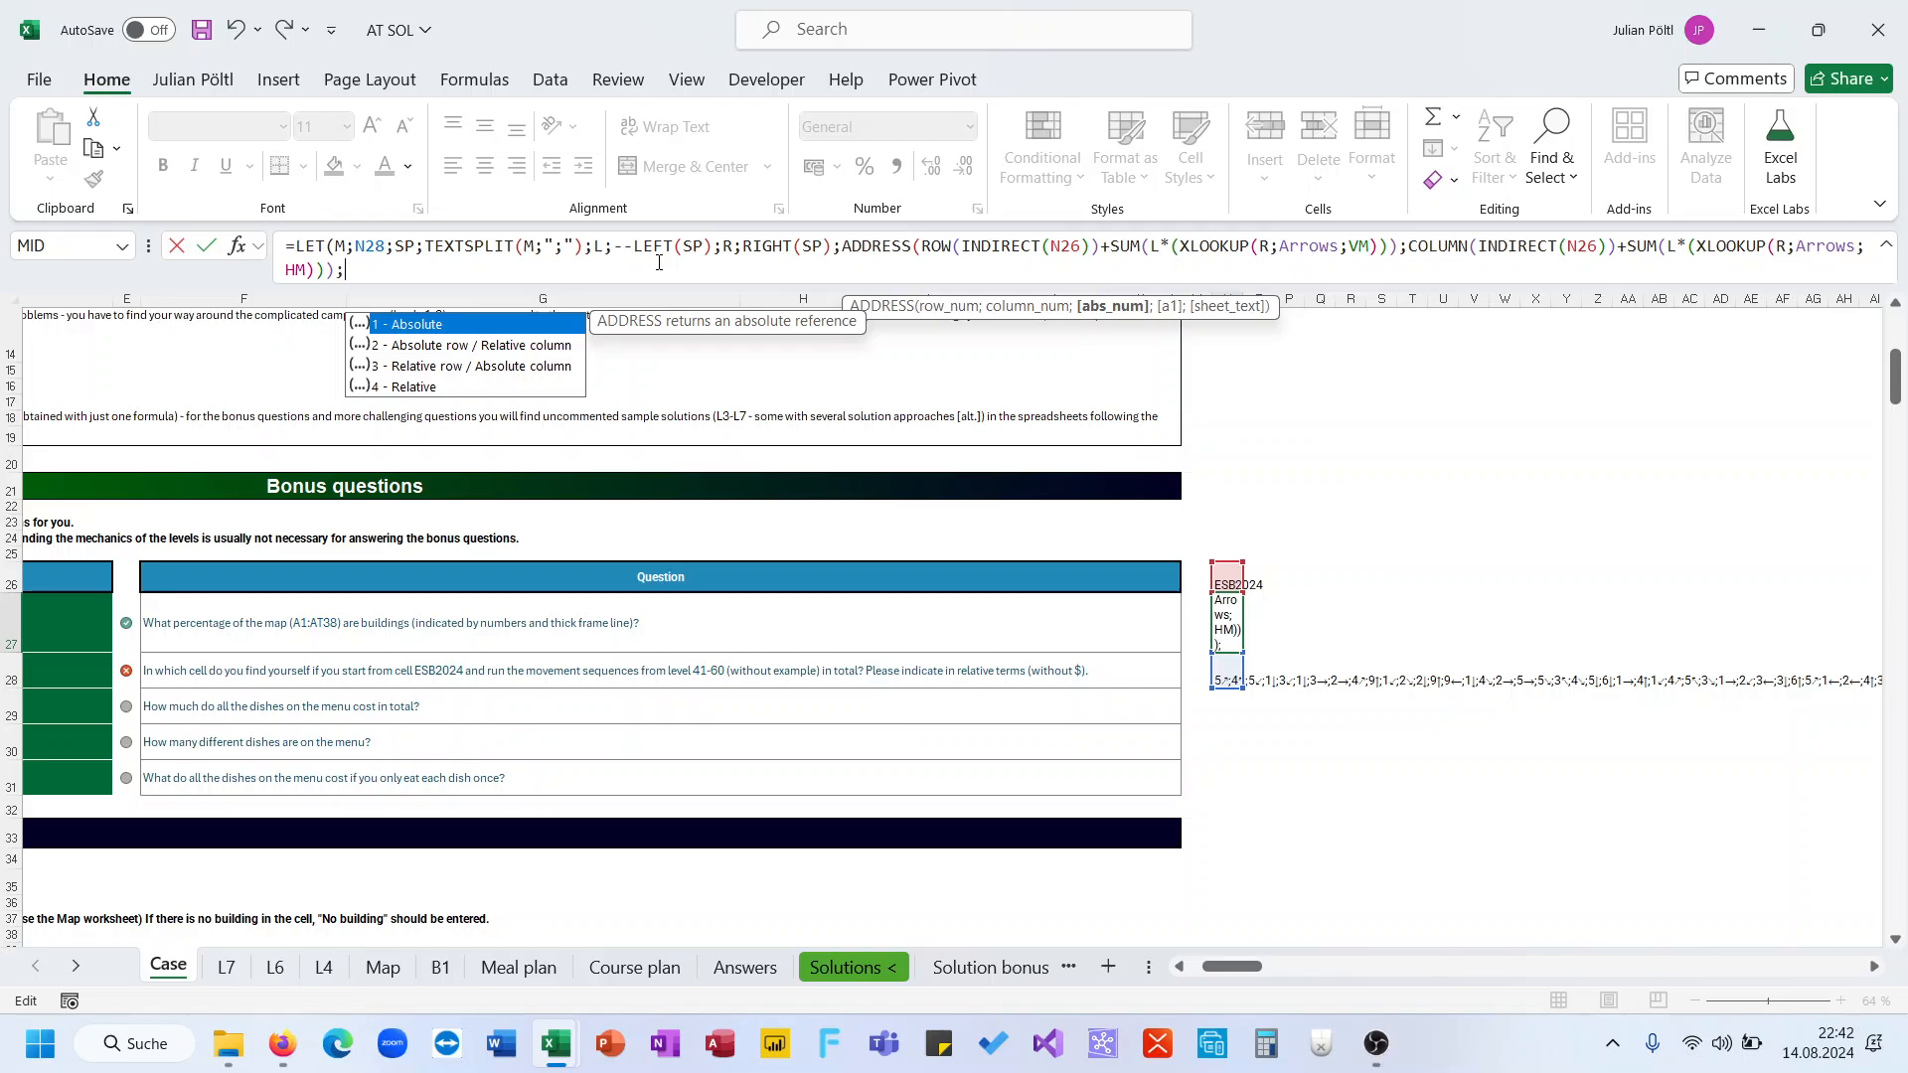
{"action": "type", "text": "4)"}
{"action": "key", "text": "Return"}
{"action": "key", "text": "Return"}
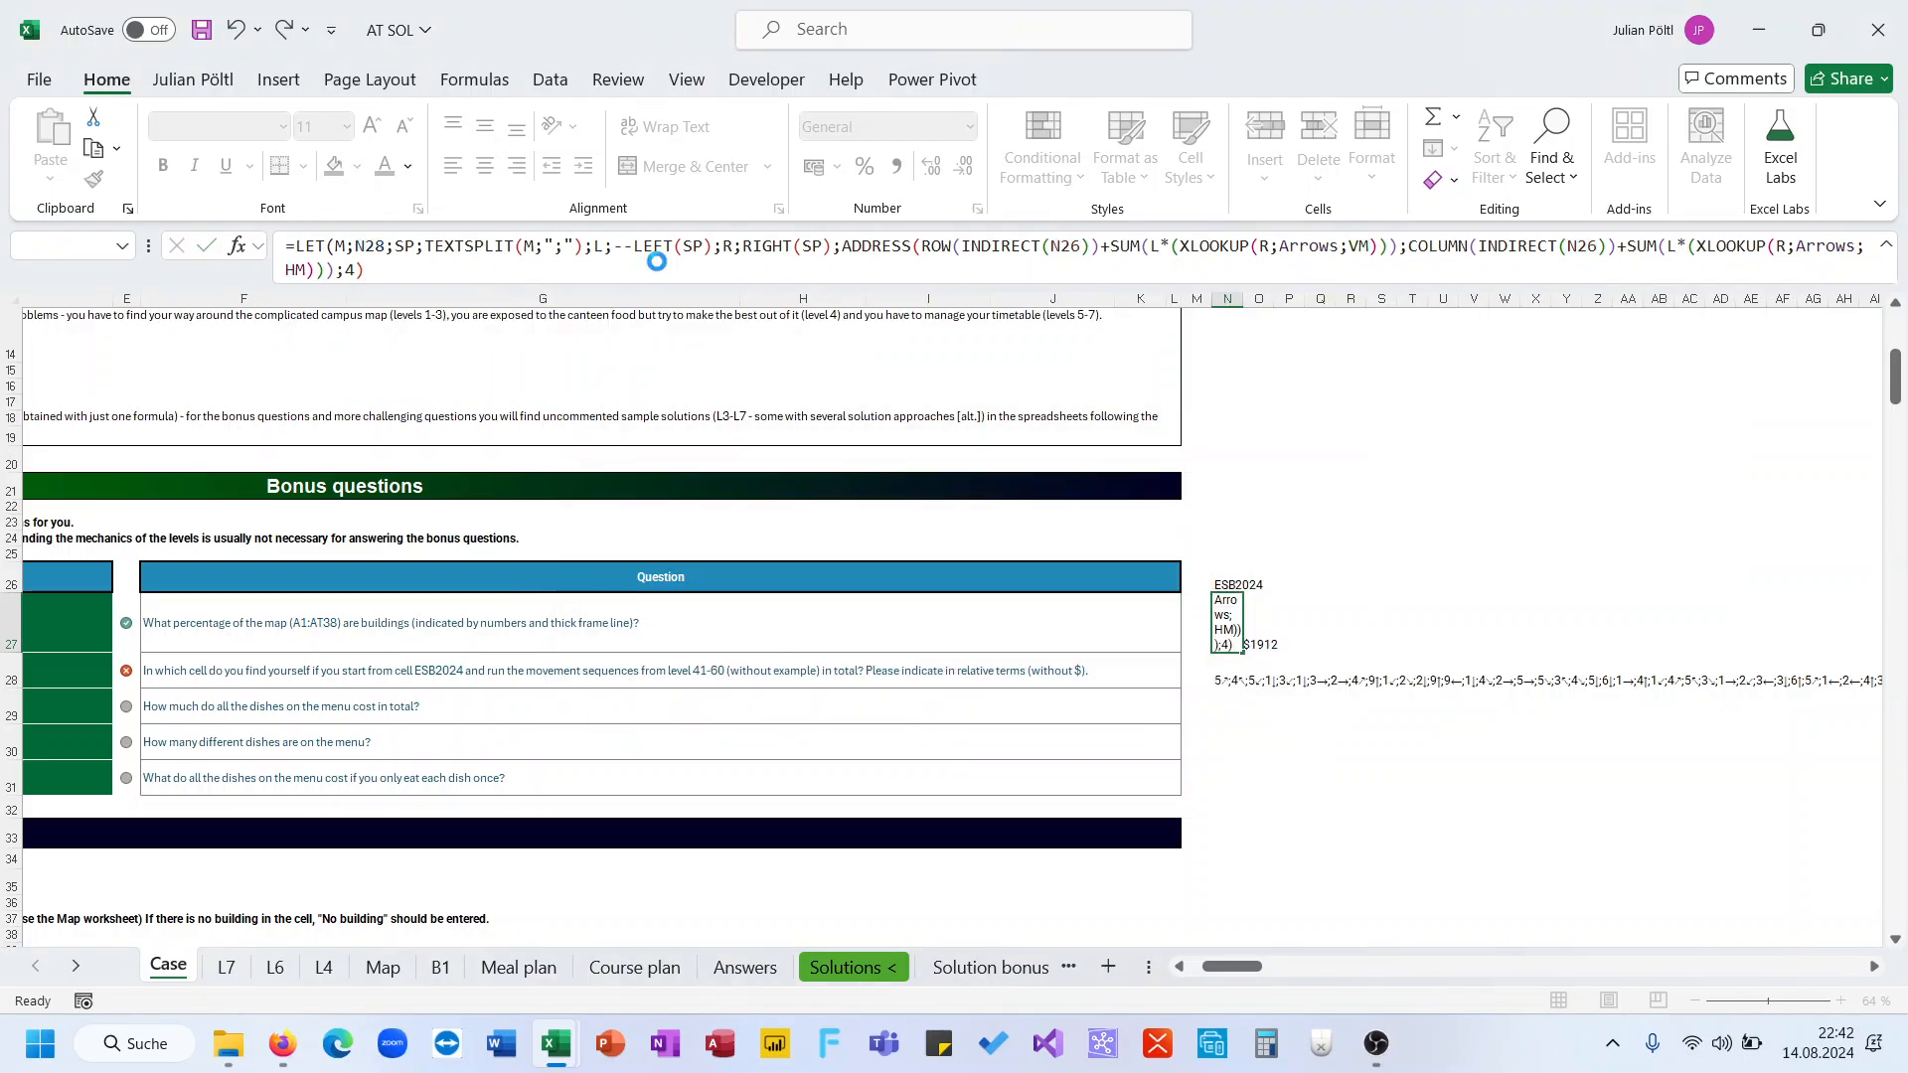
Copy the N27 formula into D28 as the bonus question 2 answer
{"action": "left_click", "coordinate": [658, 262]}
{"action": "key", "text": "ctrl+a"}
{"action": "key", "text": "ctrl+c"}
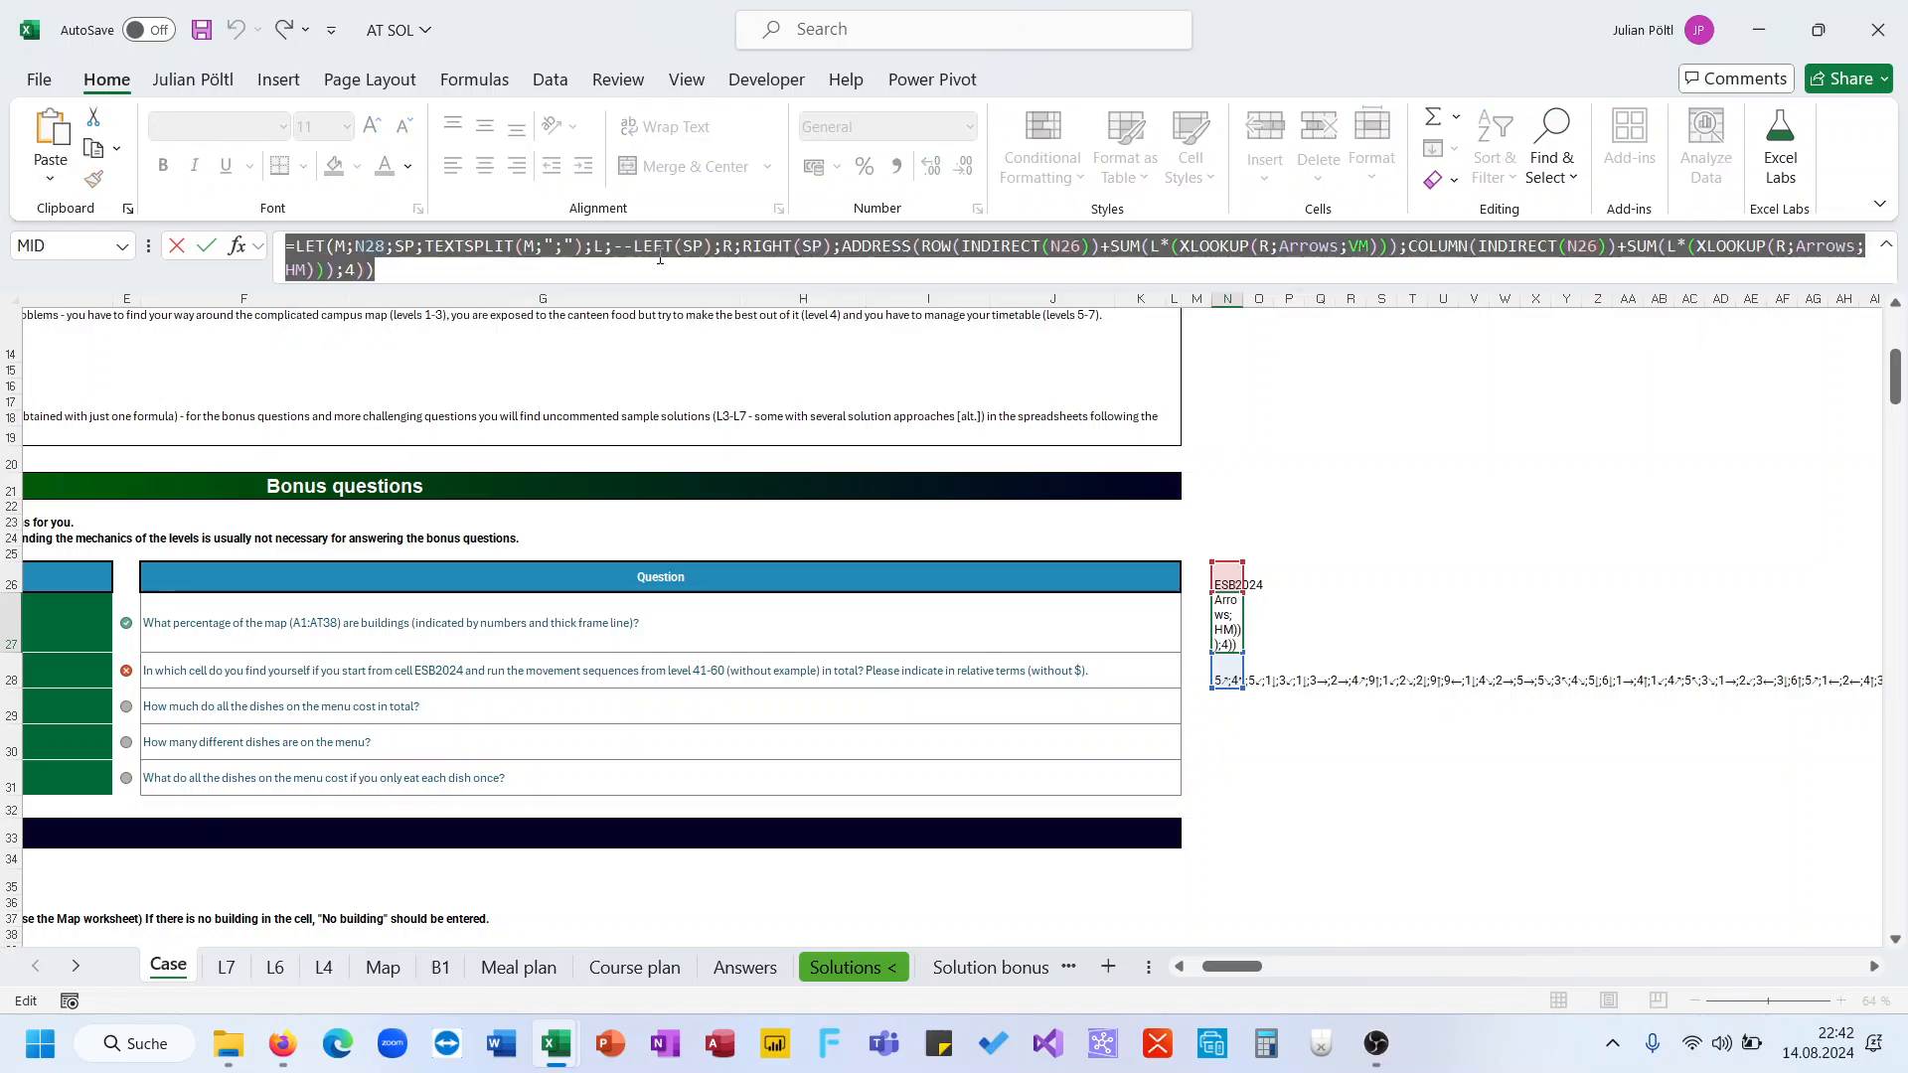
{"action": "key", "text": "Escape"}
{"action": "scroll", "coordinate": [417, 596], "scroll_direction": "left", "scroll_amount": 3}
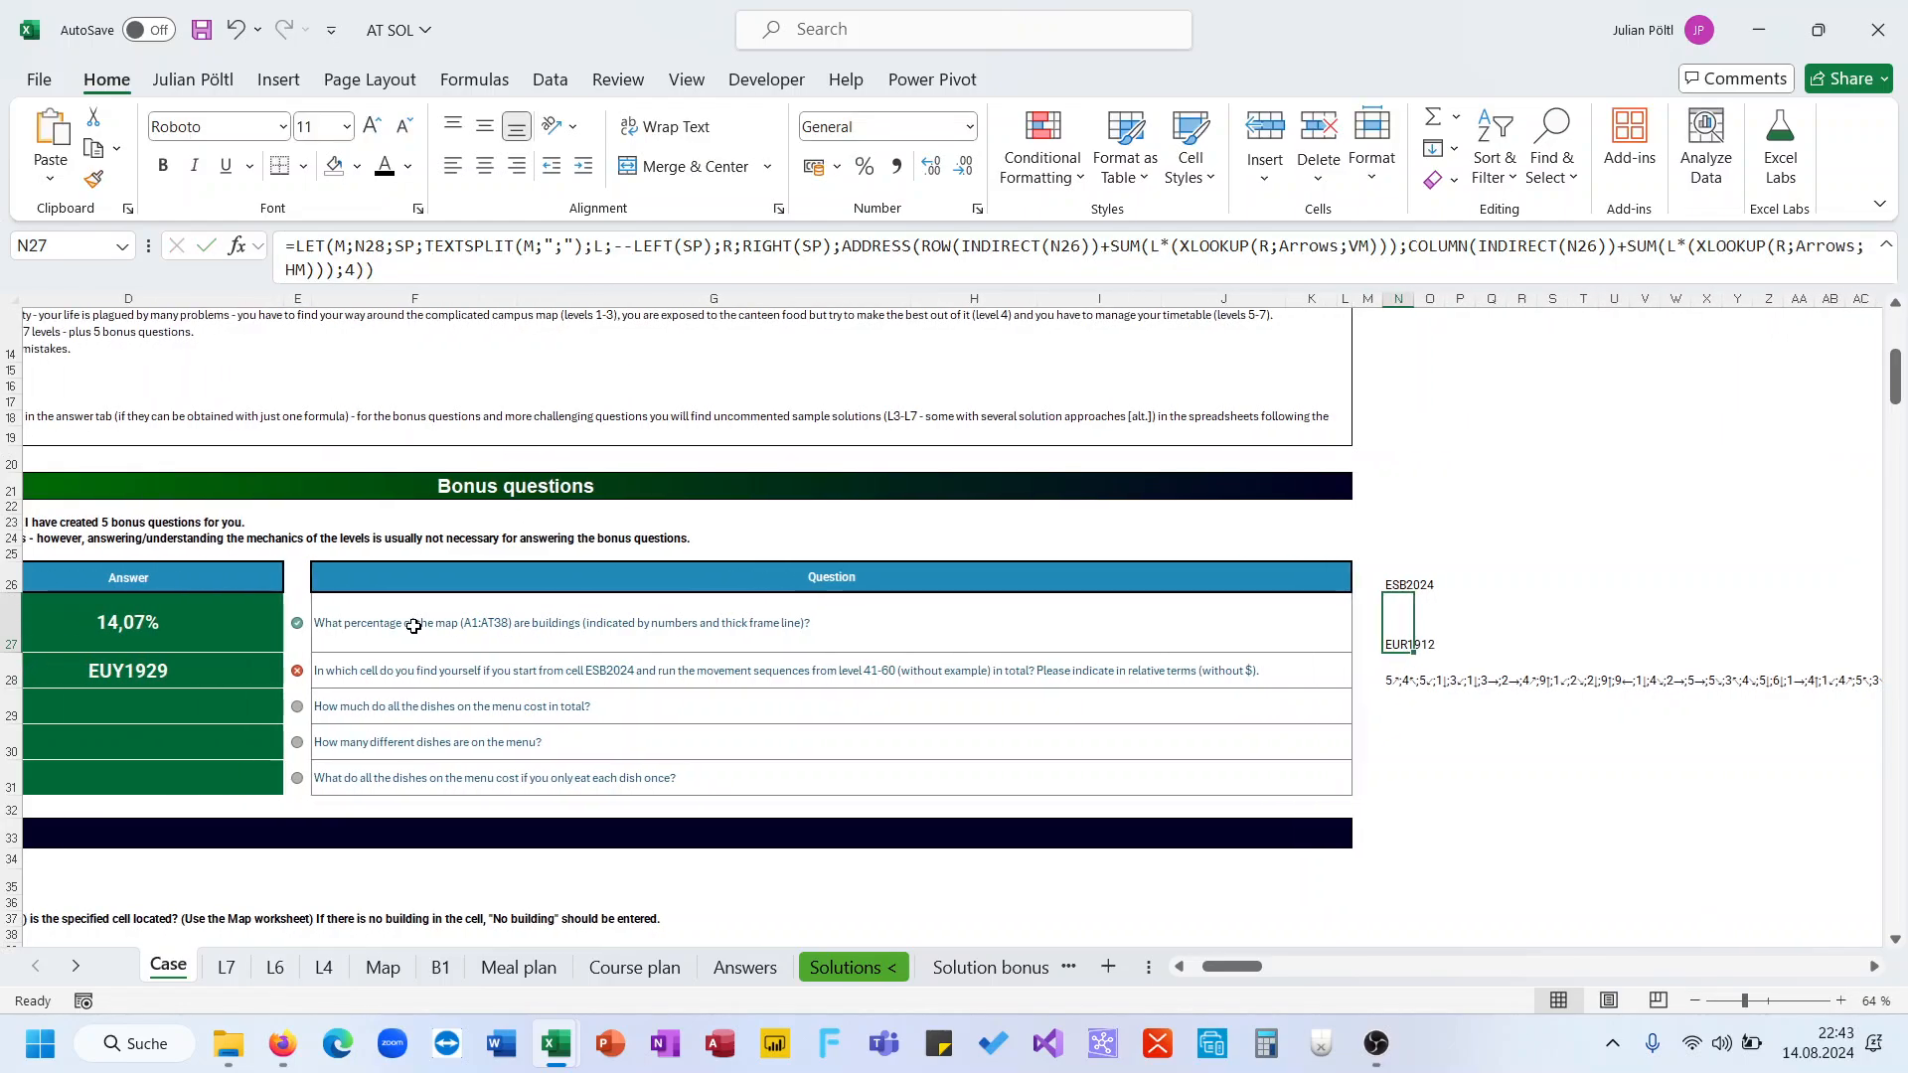
{"action": "left_click", "coordinate": [257, 674]}
{"action": "key", "text": "ctrl+v"}
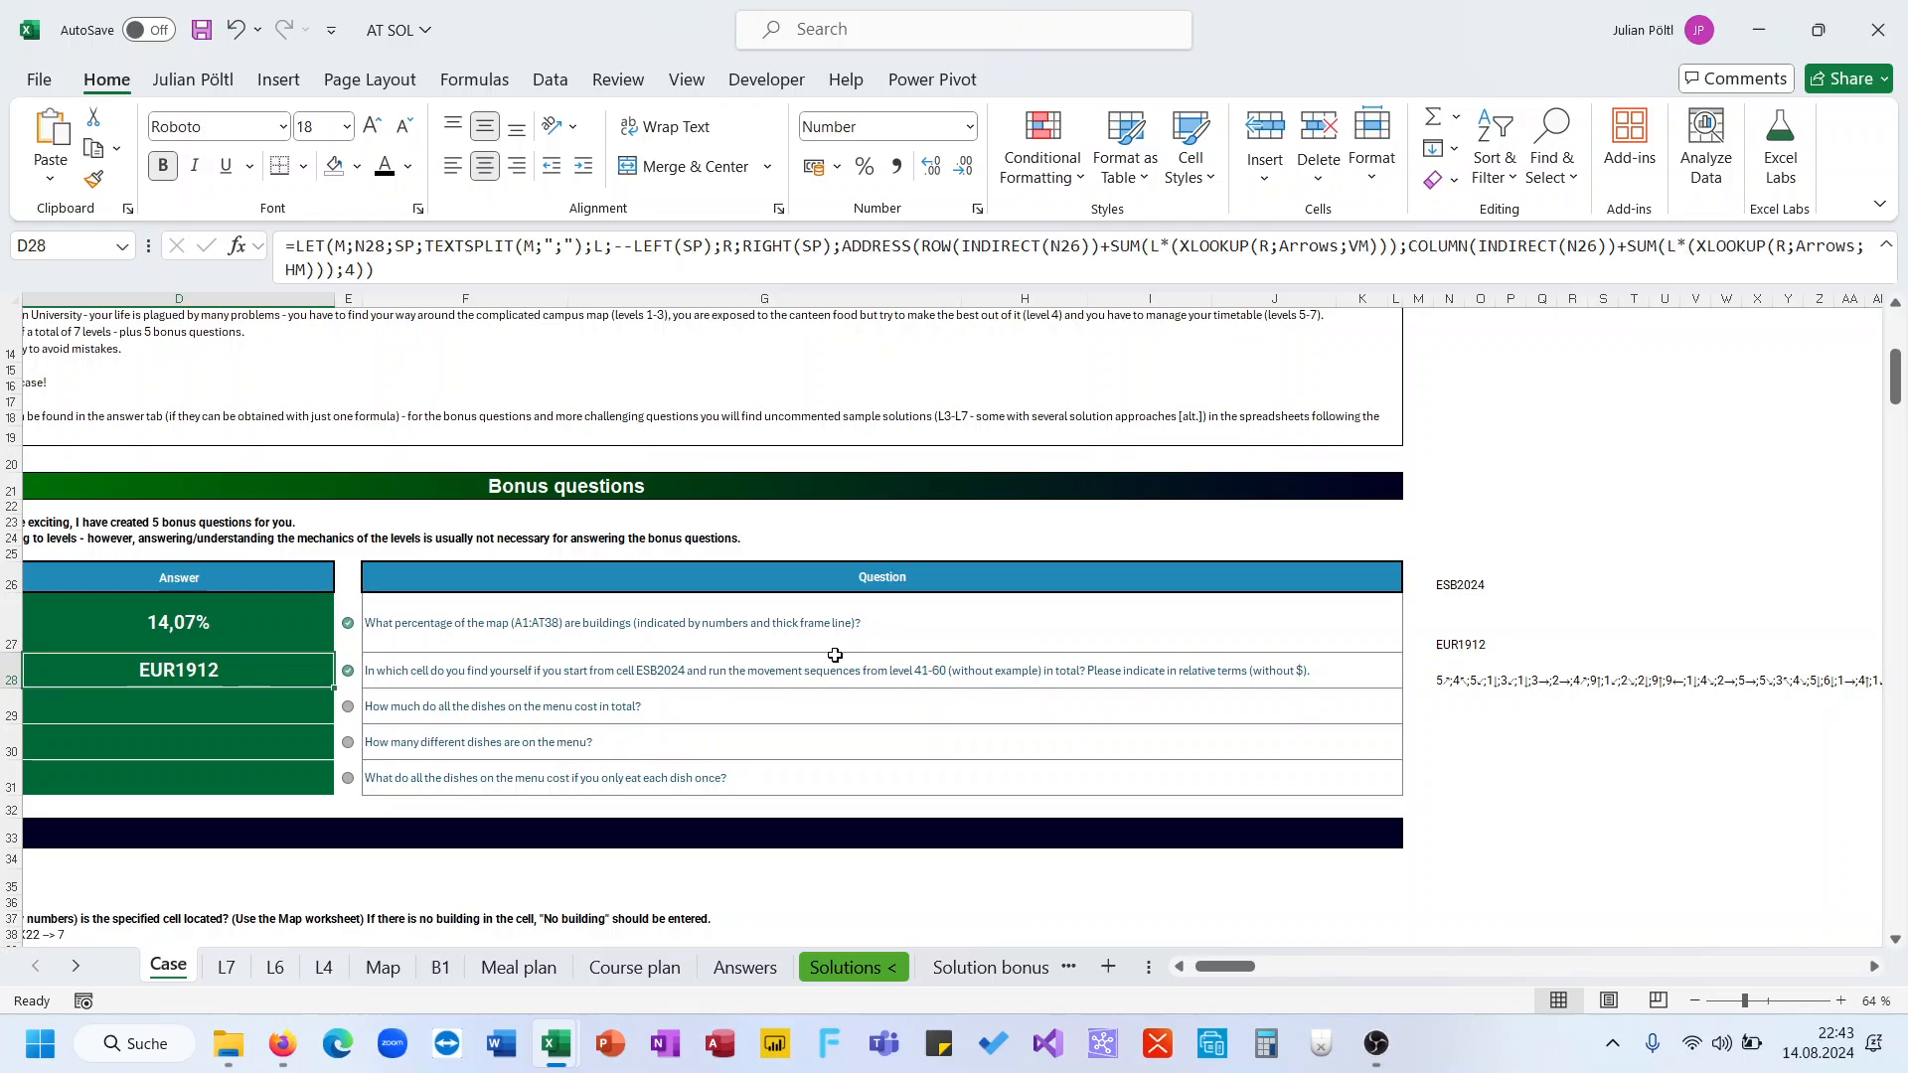
{"action": "left_click", "coordinate": [1455, 618]}
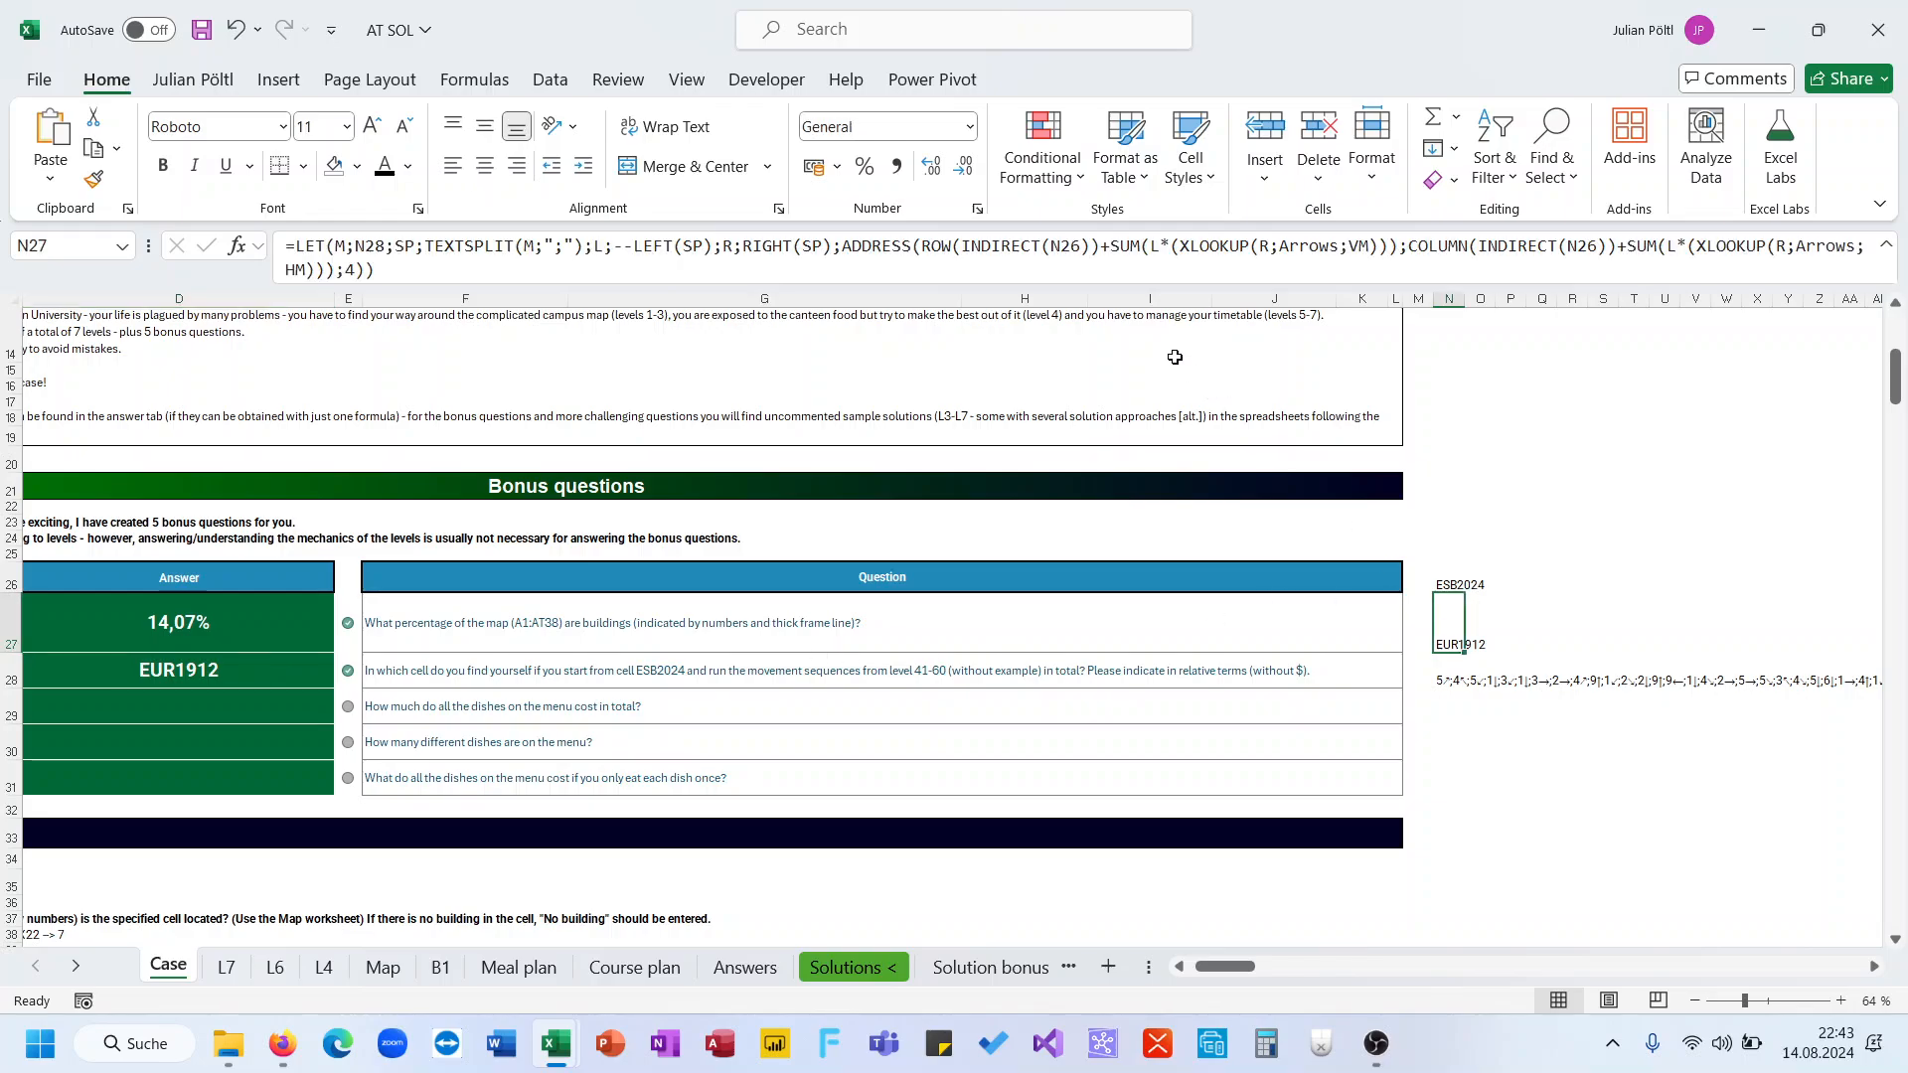
{"action": "left_click", "coordinate": [955, 264]}
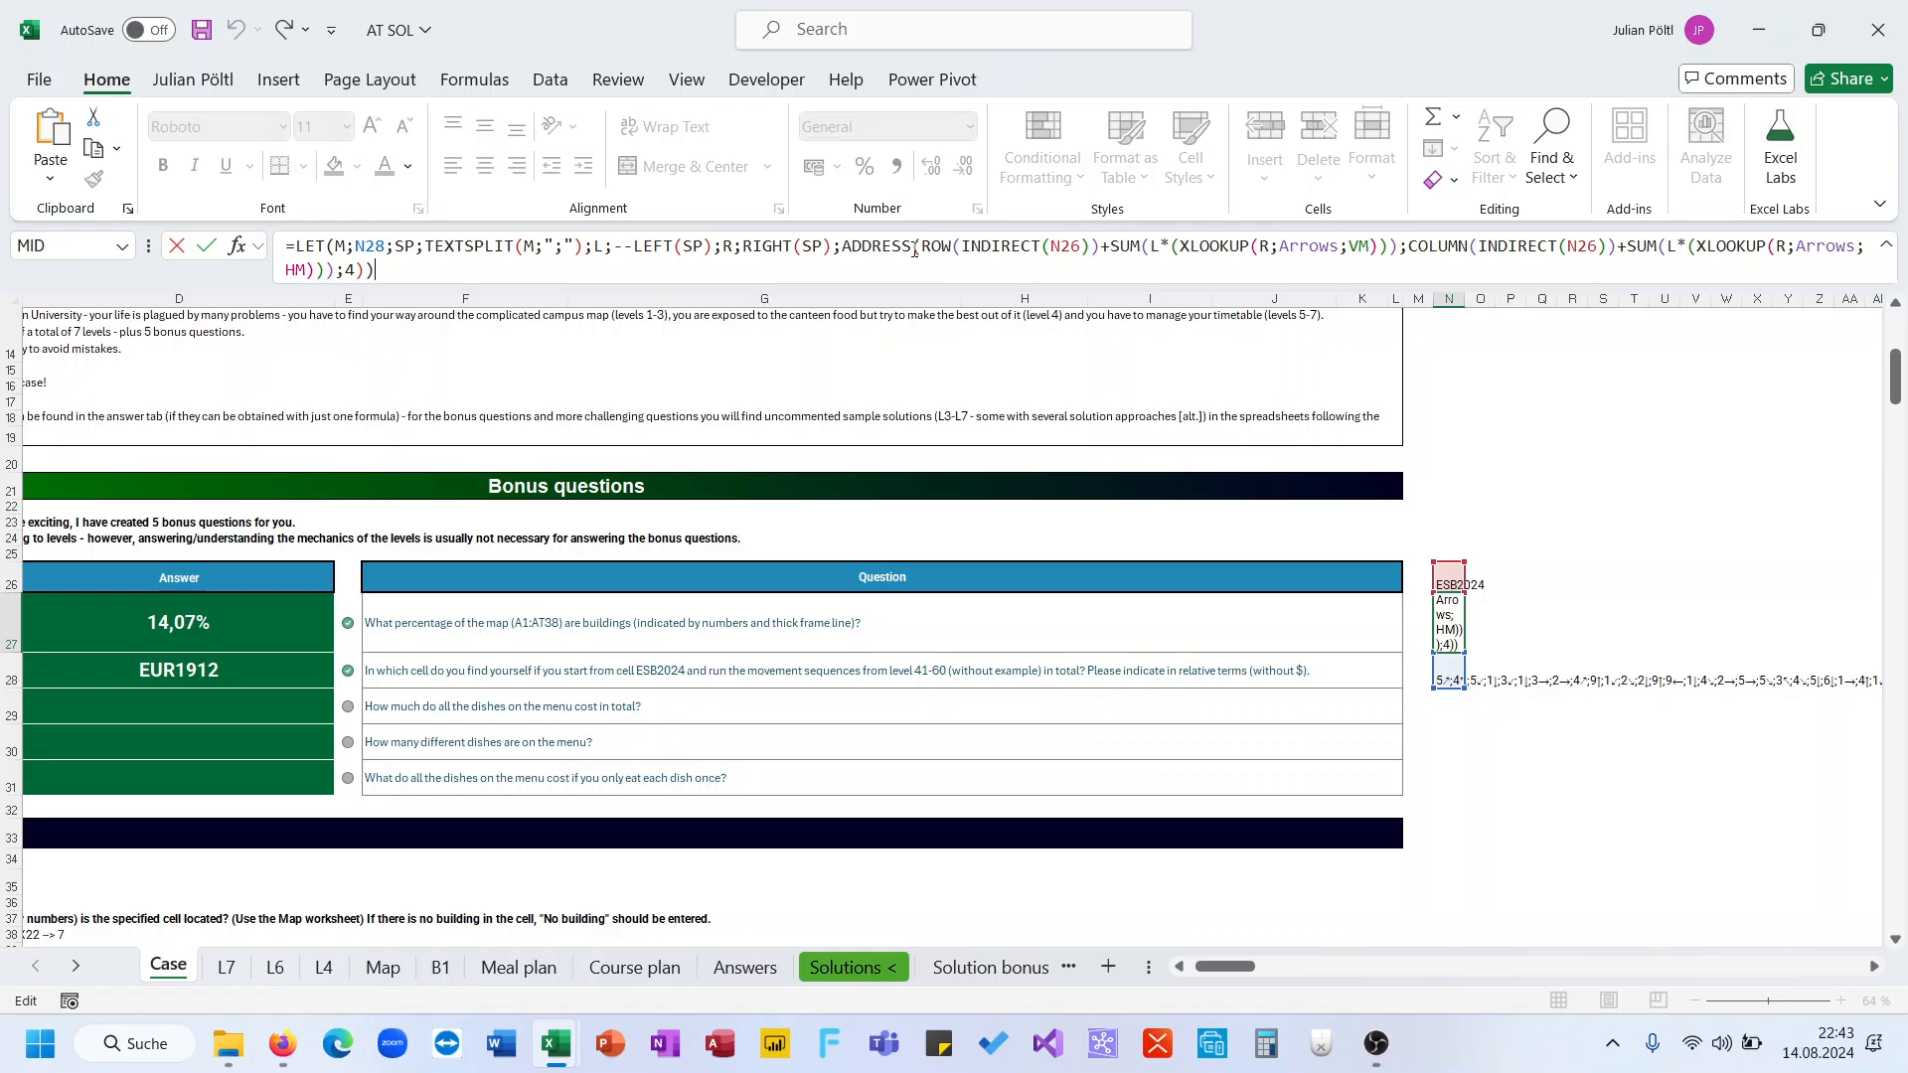
{"action": "left_click", "coordinate": [539, 254]}
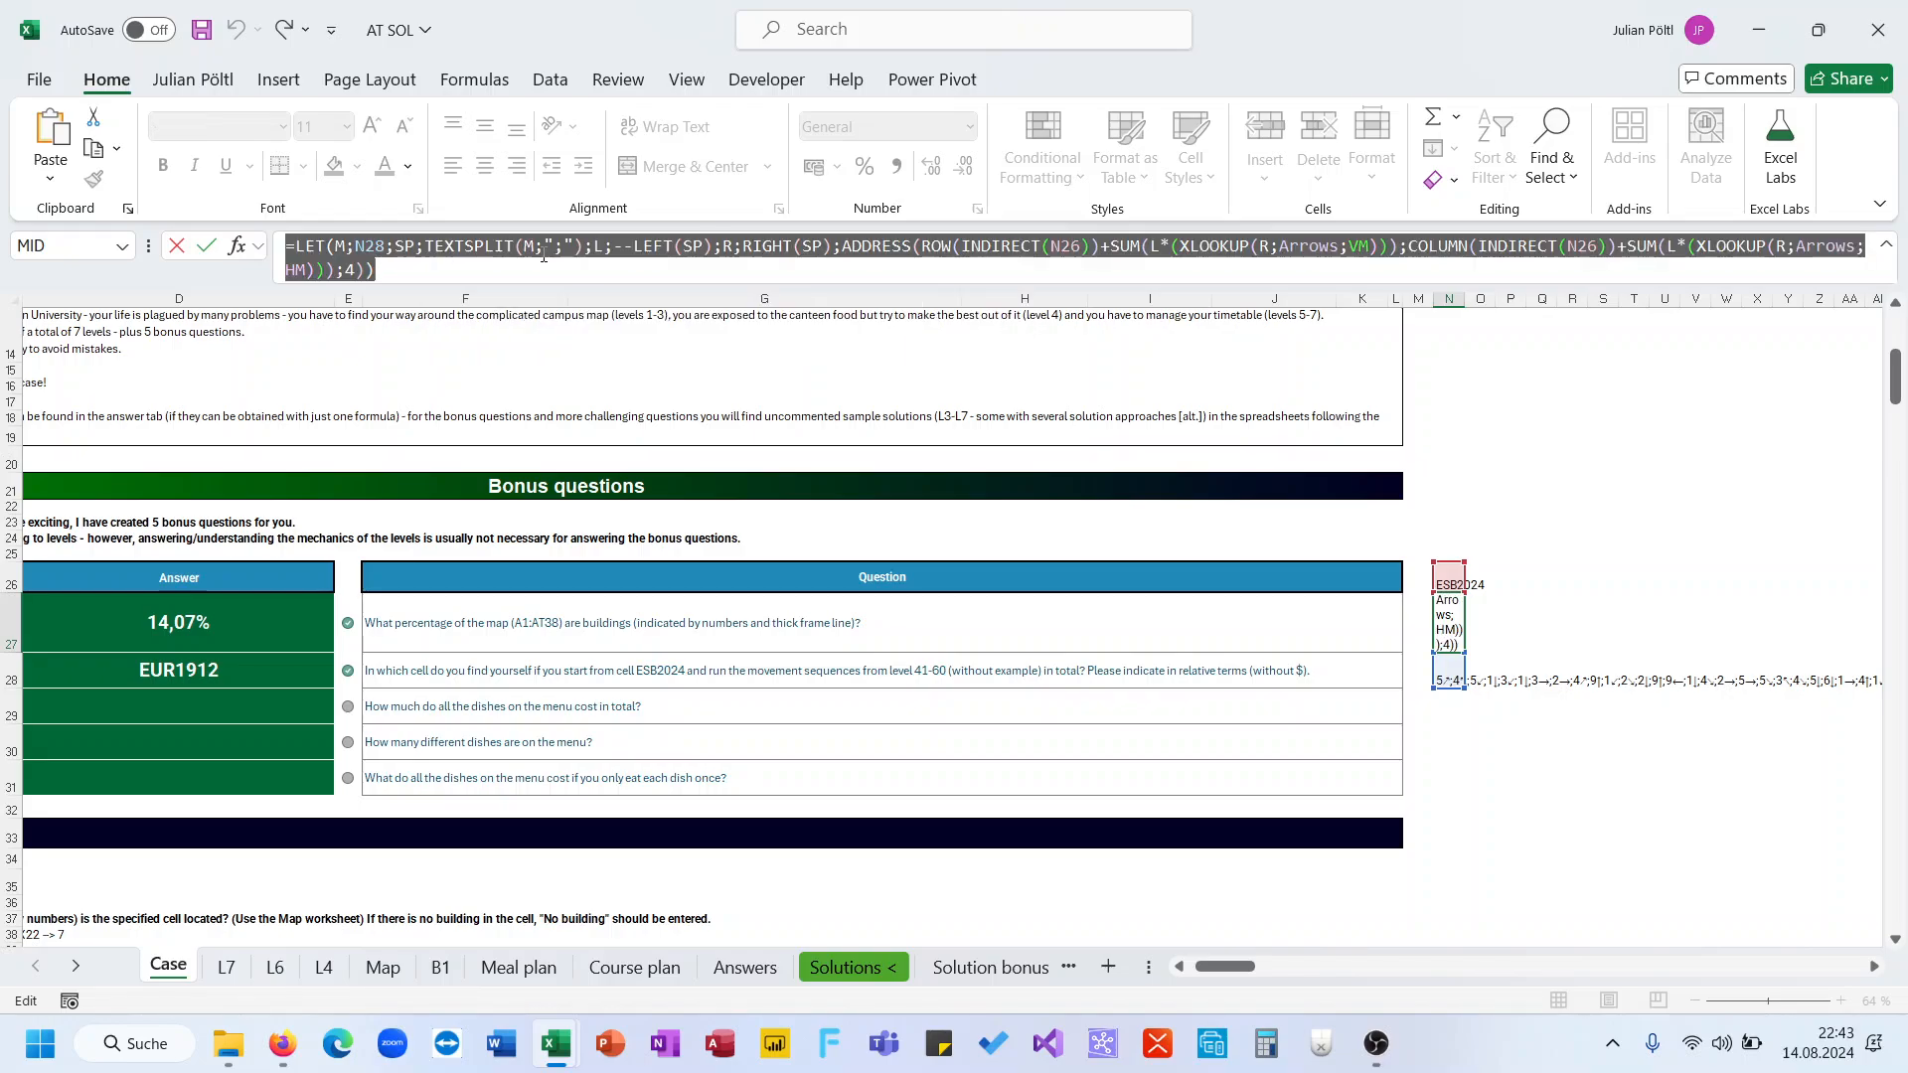
{"action": "key", "text": "Escape"}
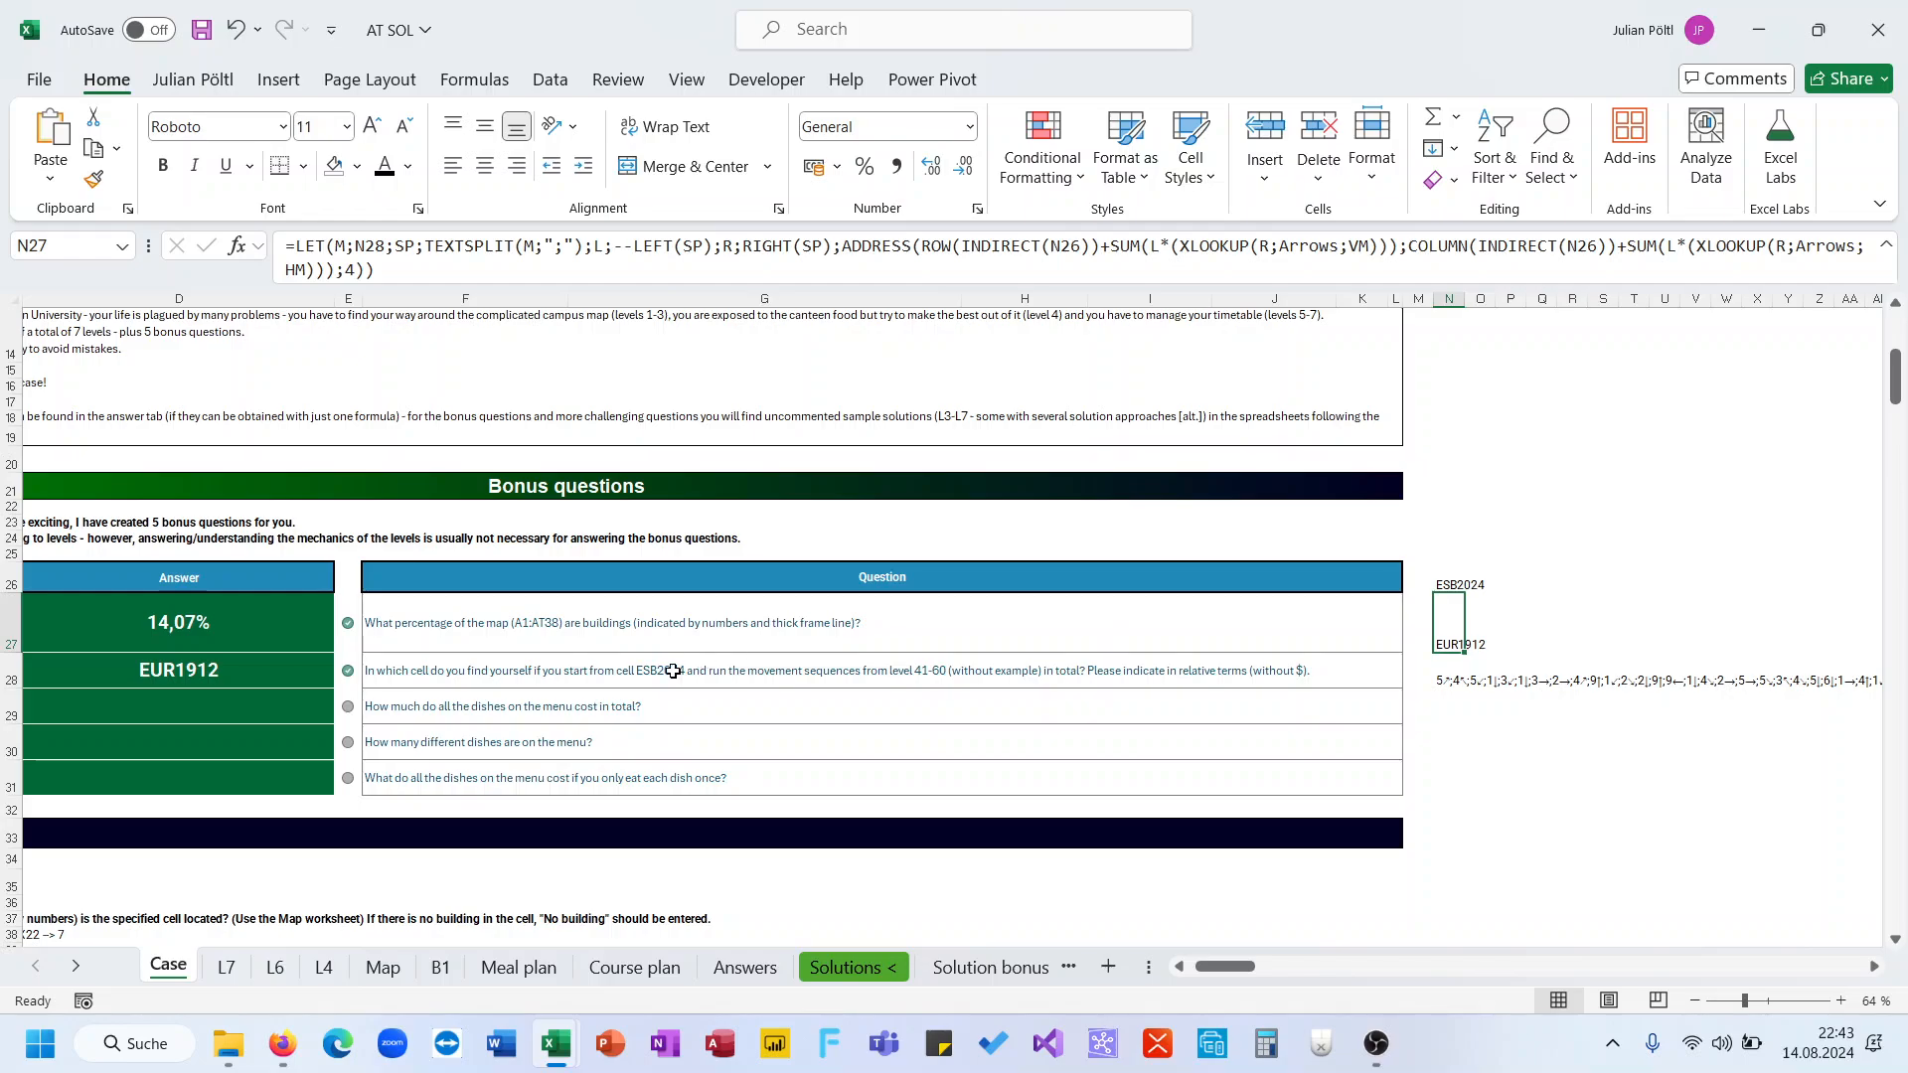
Enter a SUM of the Meal plan price columns D, G and J in D29 as the bonus question 3 answer
{"action": "scroll", "coordinate": [673, 671], "scroll_direction": "down", "scroll_amount": 3}
{"action": "scroll", "coordinate": [673, 671], "scroll_direction": "left", "scroll_amount": 1}
{"action": "scroll", "coordinate": [474, 577], "scroll_direction": "left", "scroll_amount": 1}
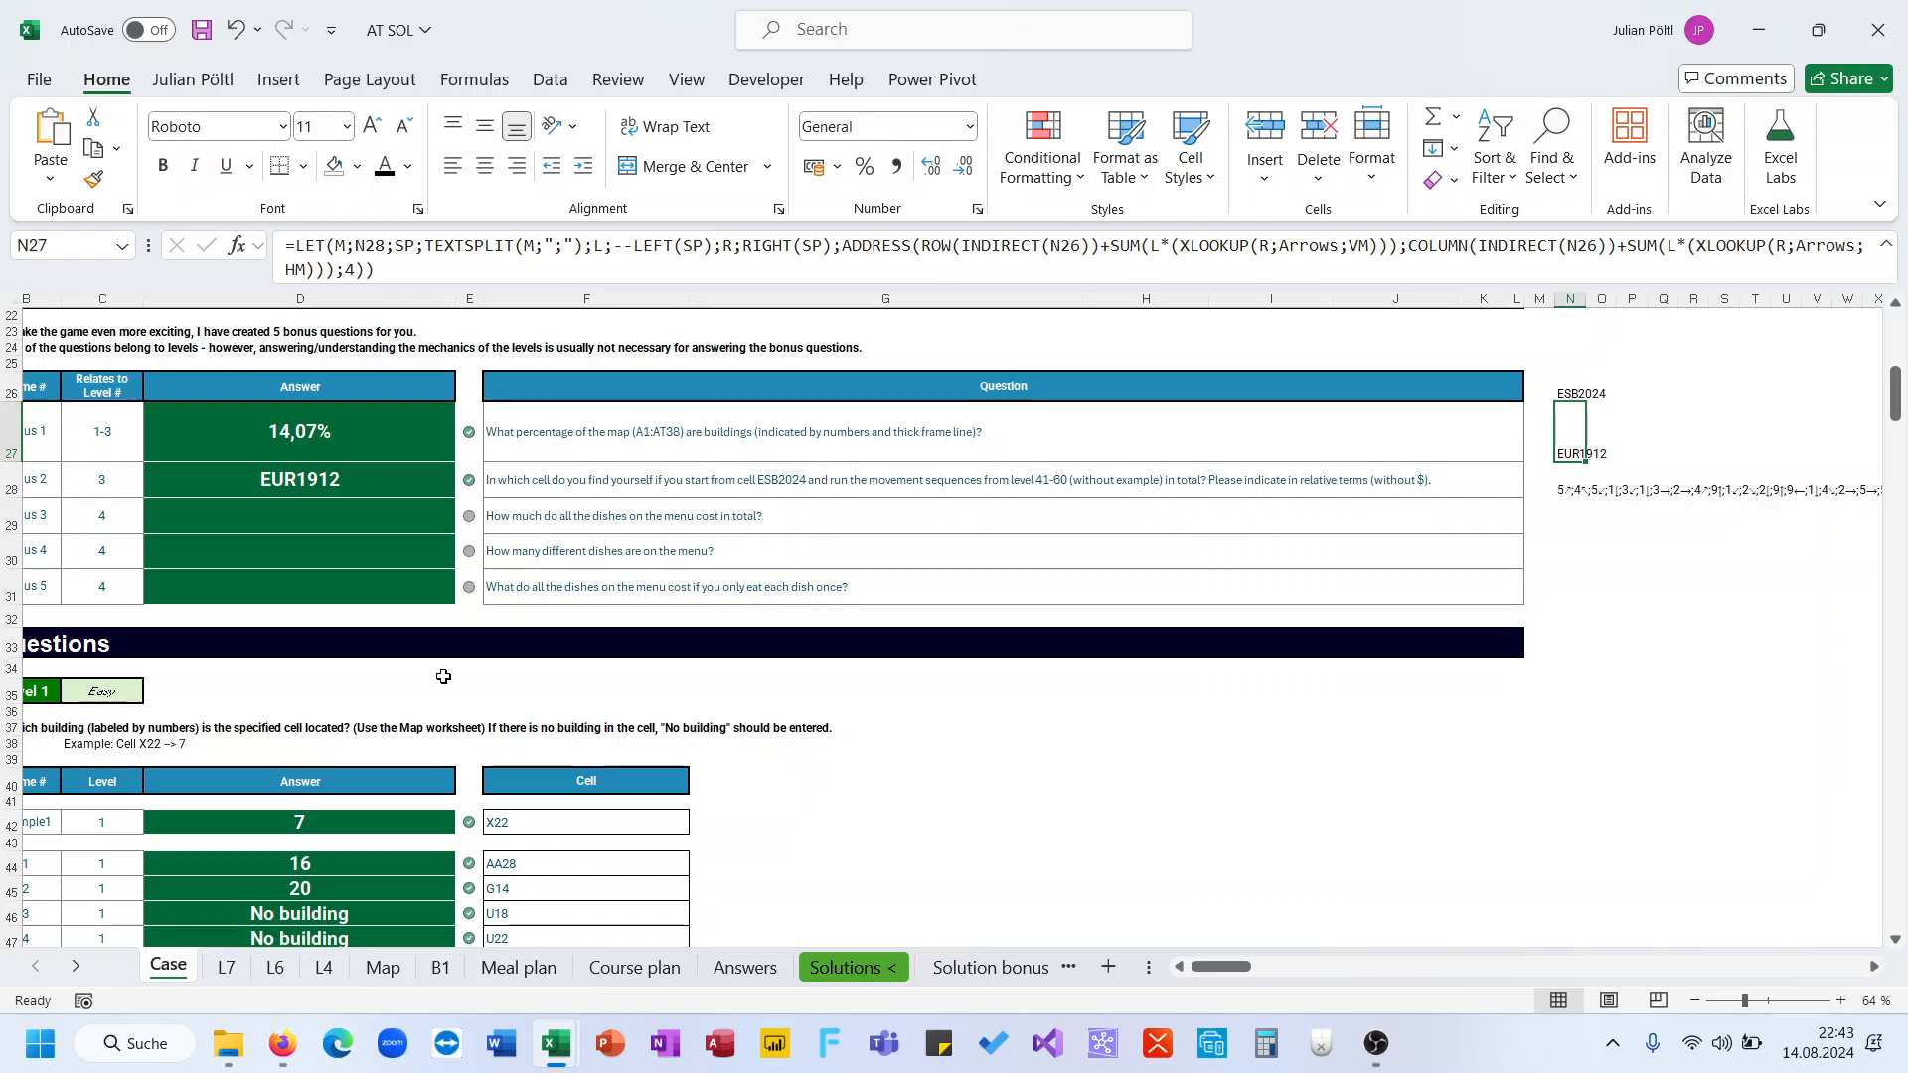
{"action": "left_click", "coordinate": [401, 517]}
{"action": "type", "text": "=SUM("}
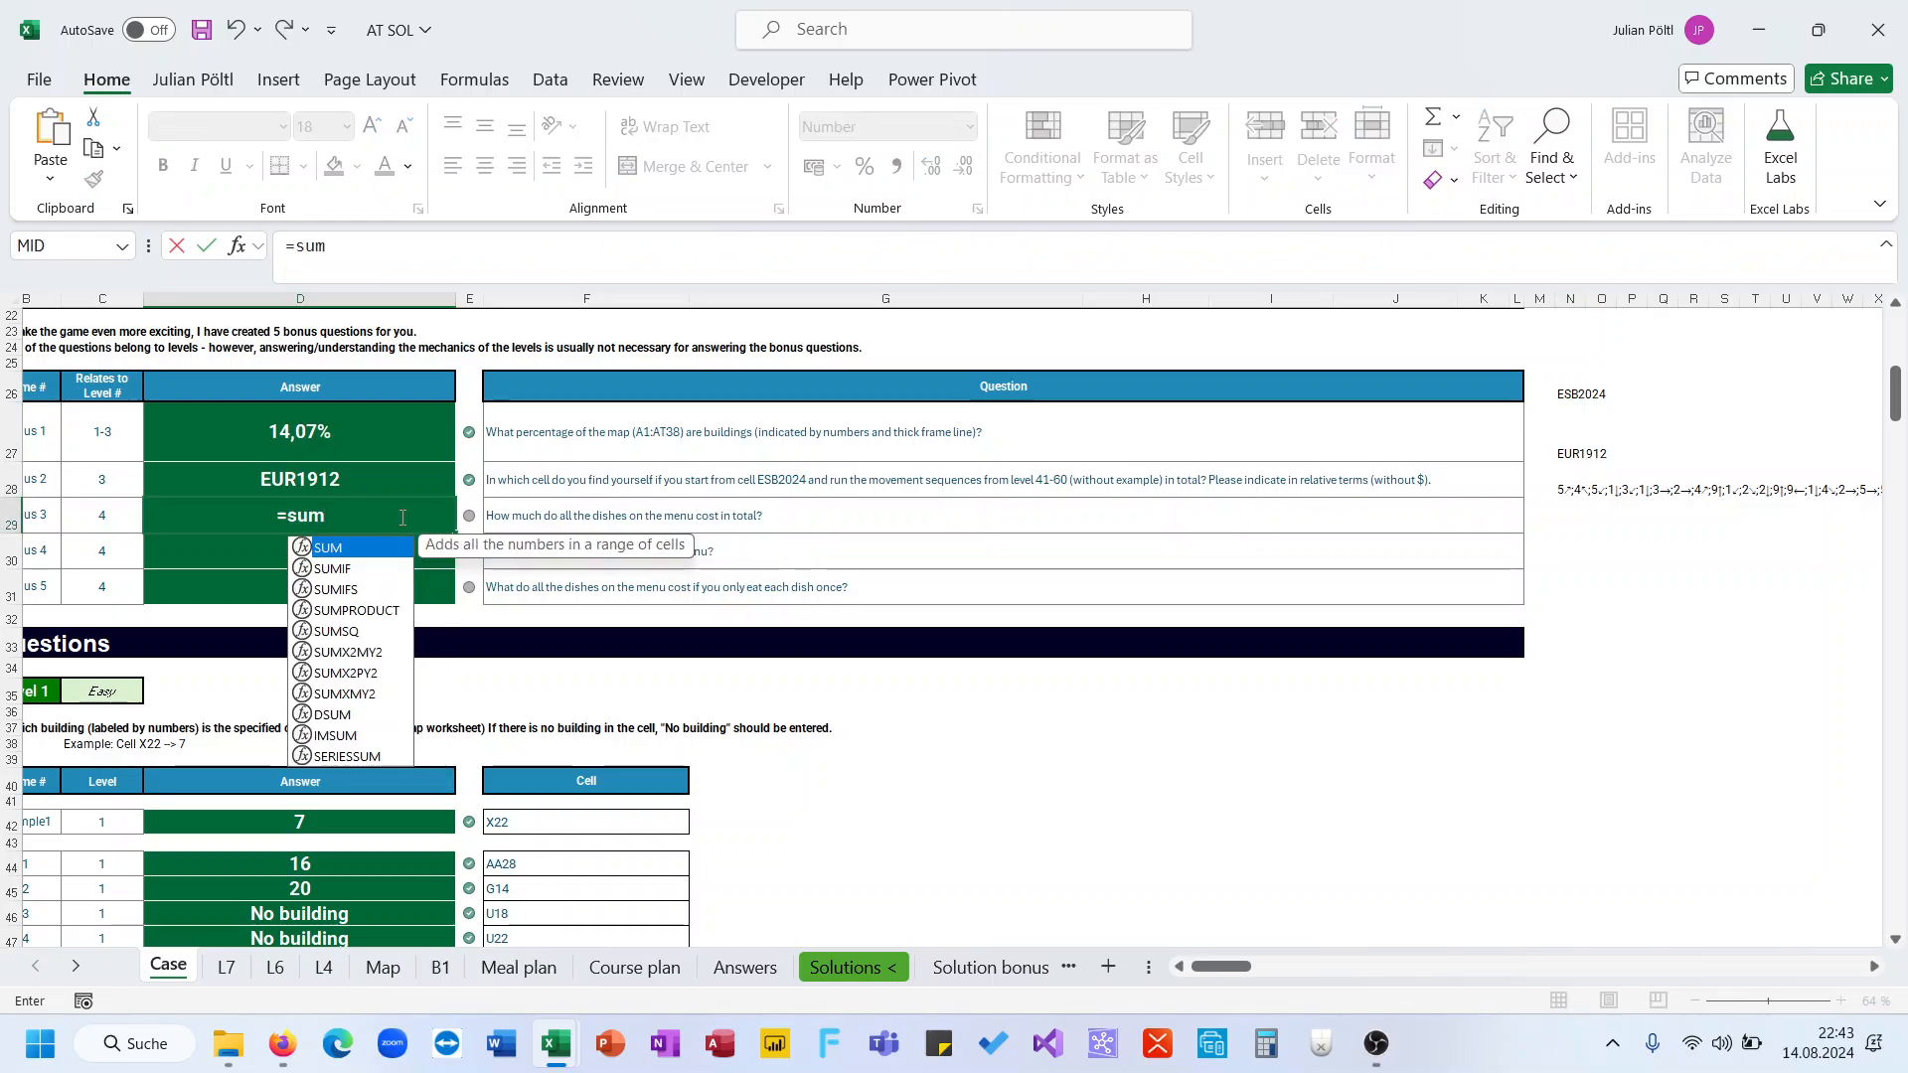
{"action": "left_click", "coordinate": [519, 967]}
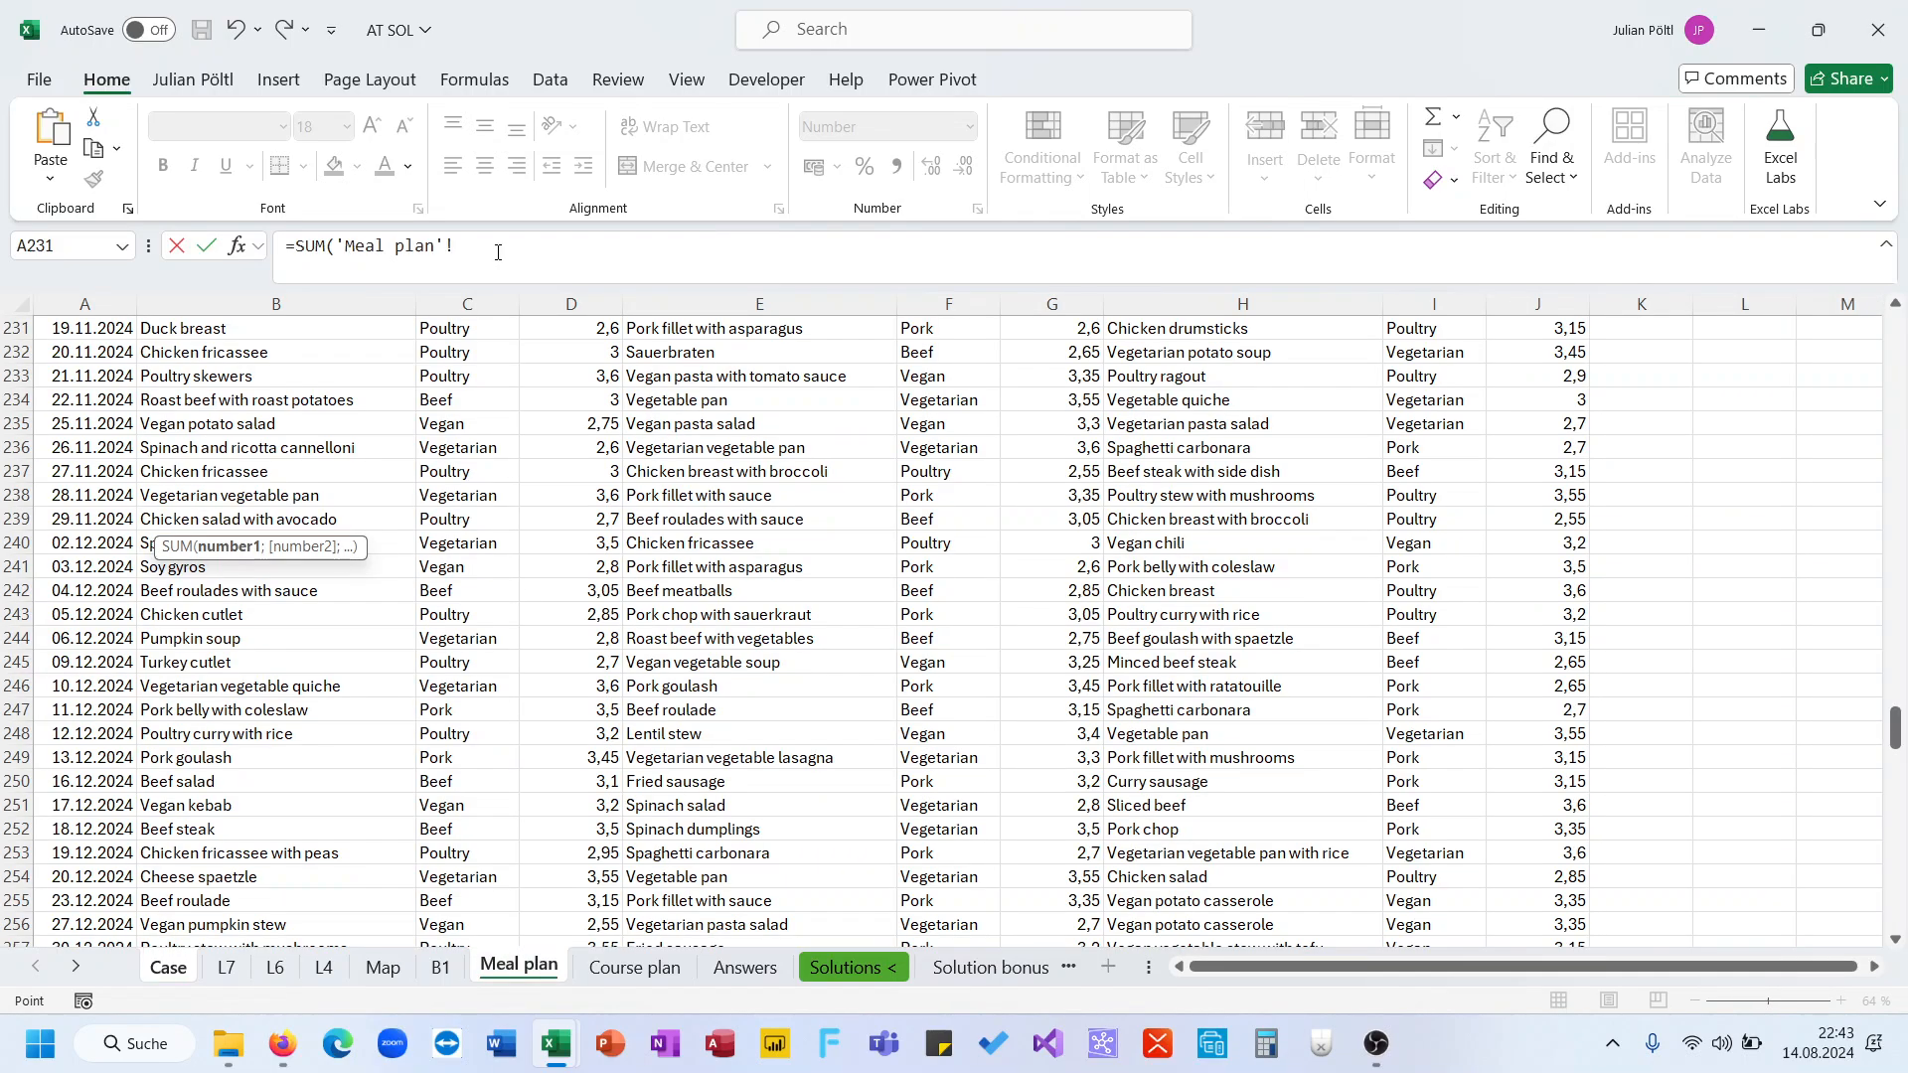
{"action": "left_click", "coordinate": [559, 310]}
{"action": "type", "text": ";"}
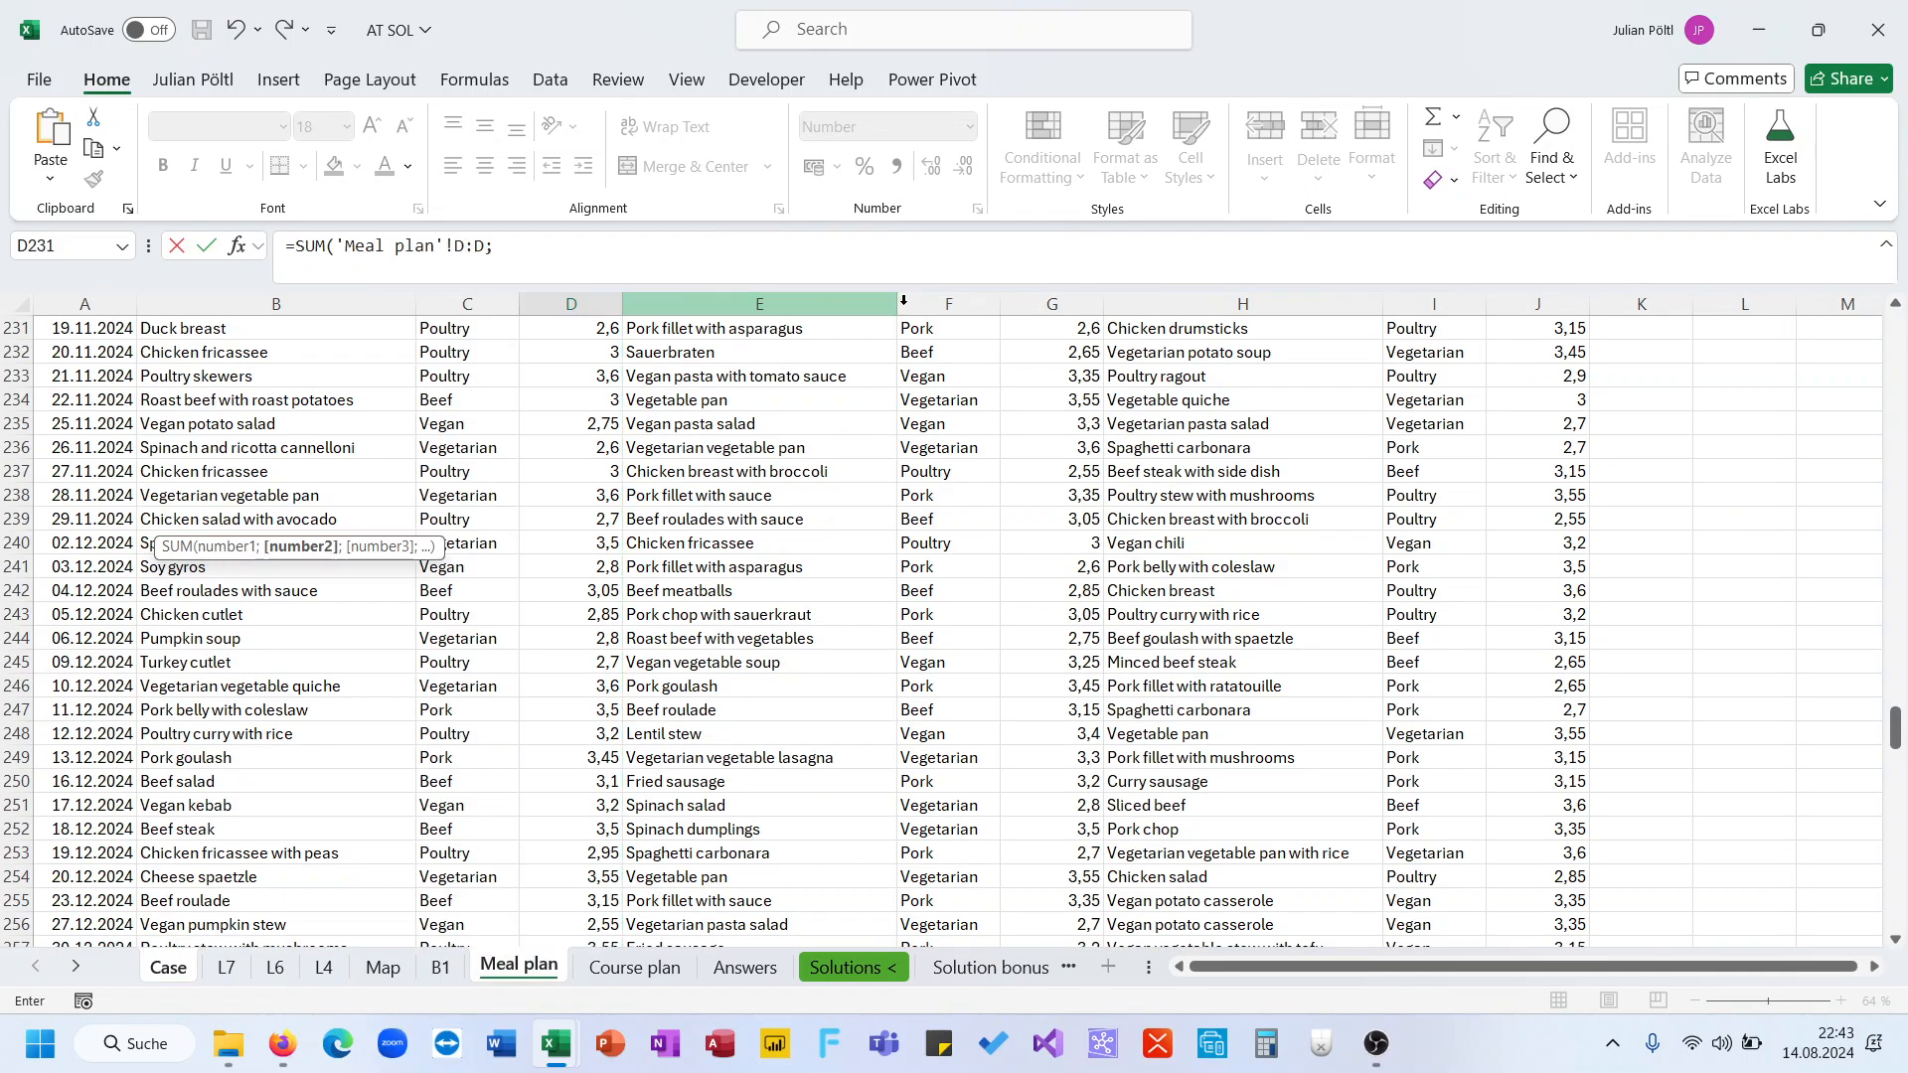
{"action": "left_click", "coordinate": [1024, 303]}
{"action": "type", "text": ";"}
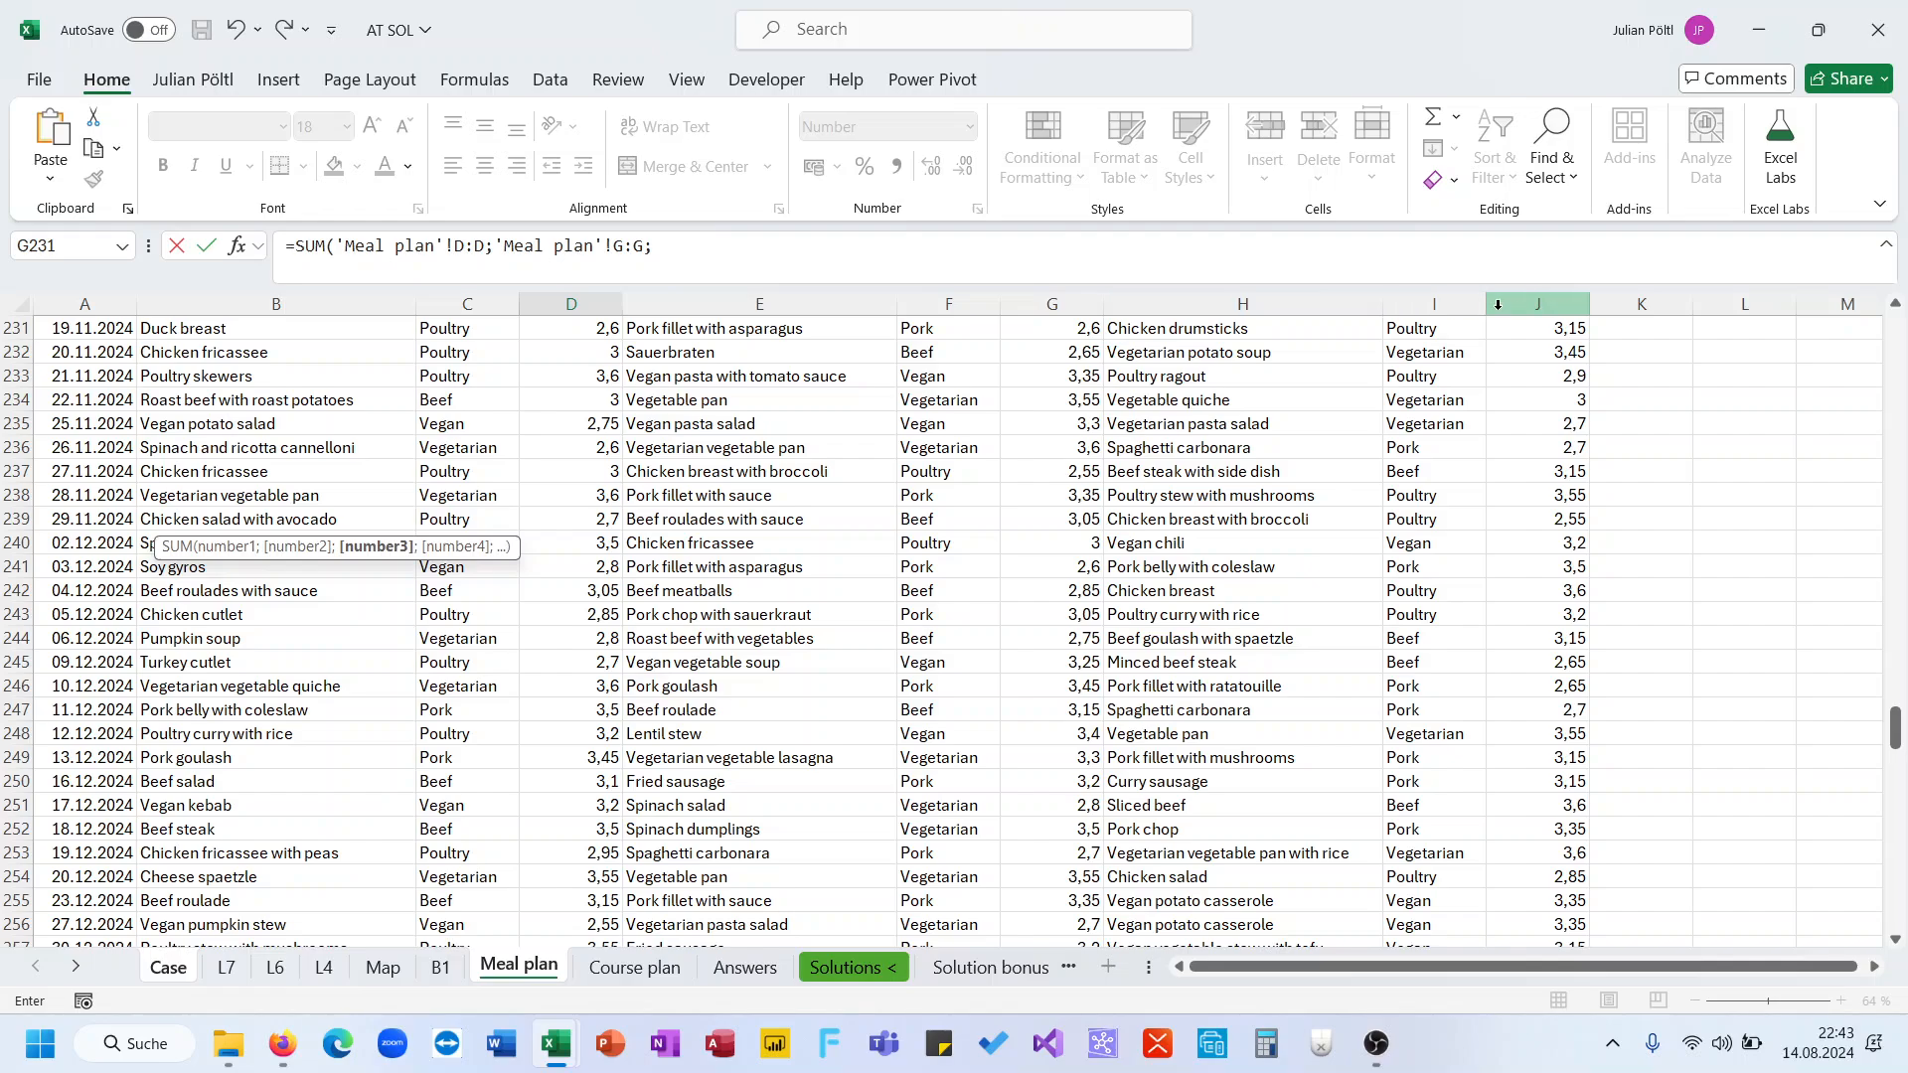
{"action": "left_click", "coordinate": [1498, 304]}
{"action": "type", "text": ")"}
{"action": "key", "text": "Return"}
{"action": "key", "text": "Up"}
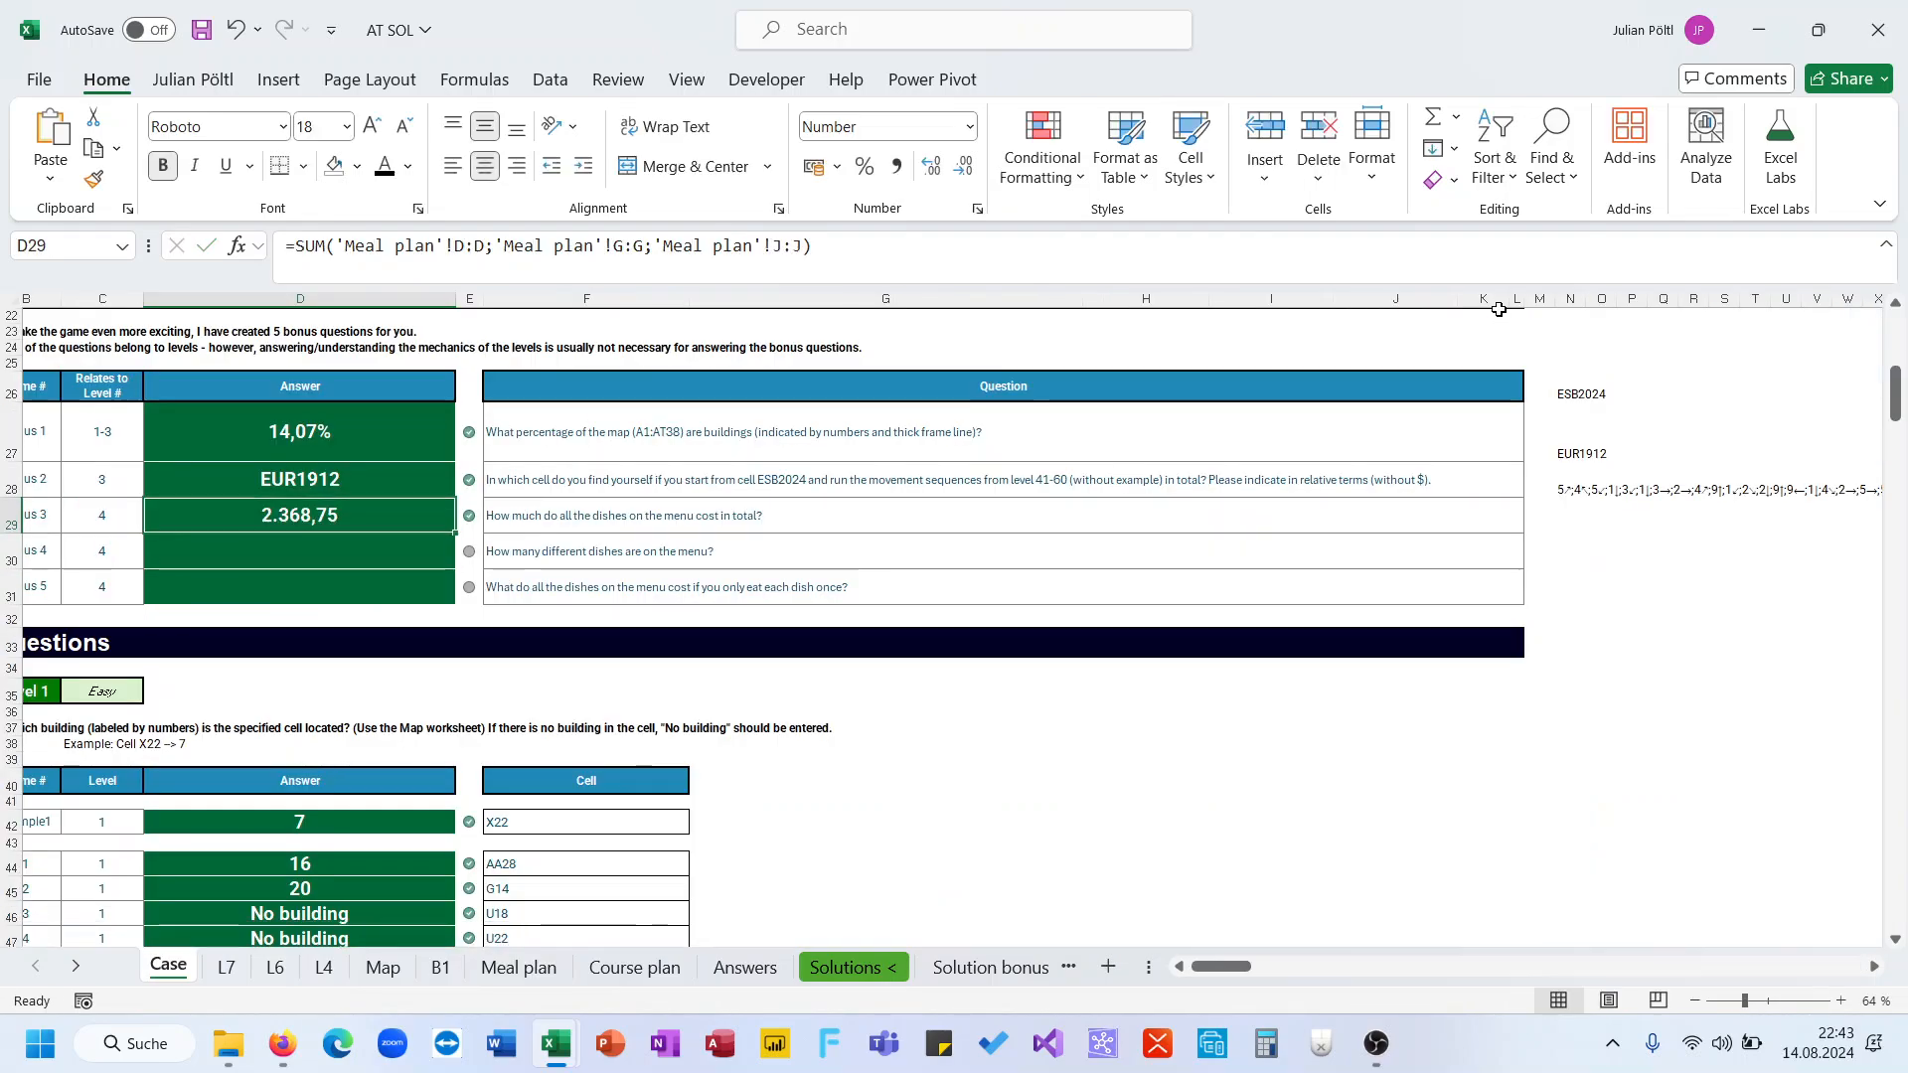
Review the dish and price columns on the Meal plan and L4 sheets
{"action": "key", "text": "Down"}
{"action": "left_click_drag", "start_coordinate": [1033, 435], "coordinate": [965, 616]}
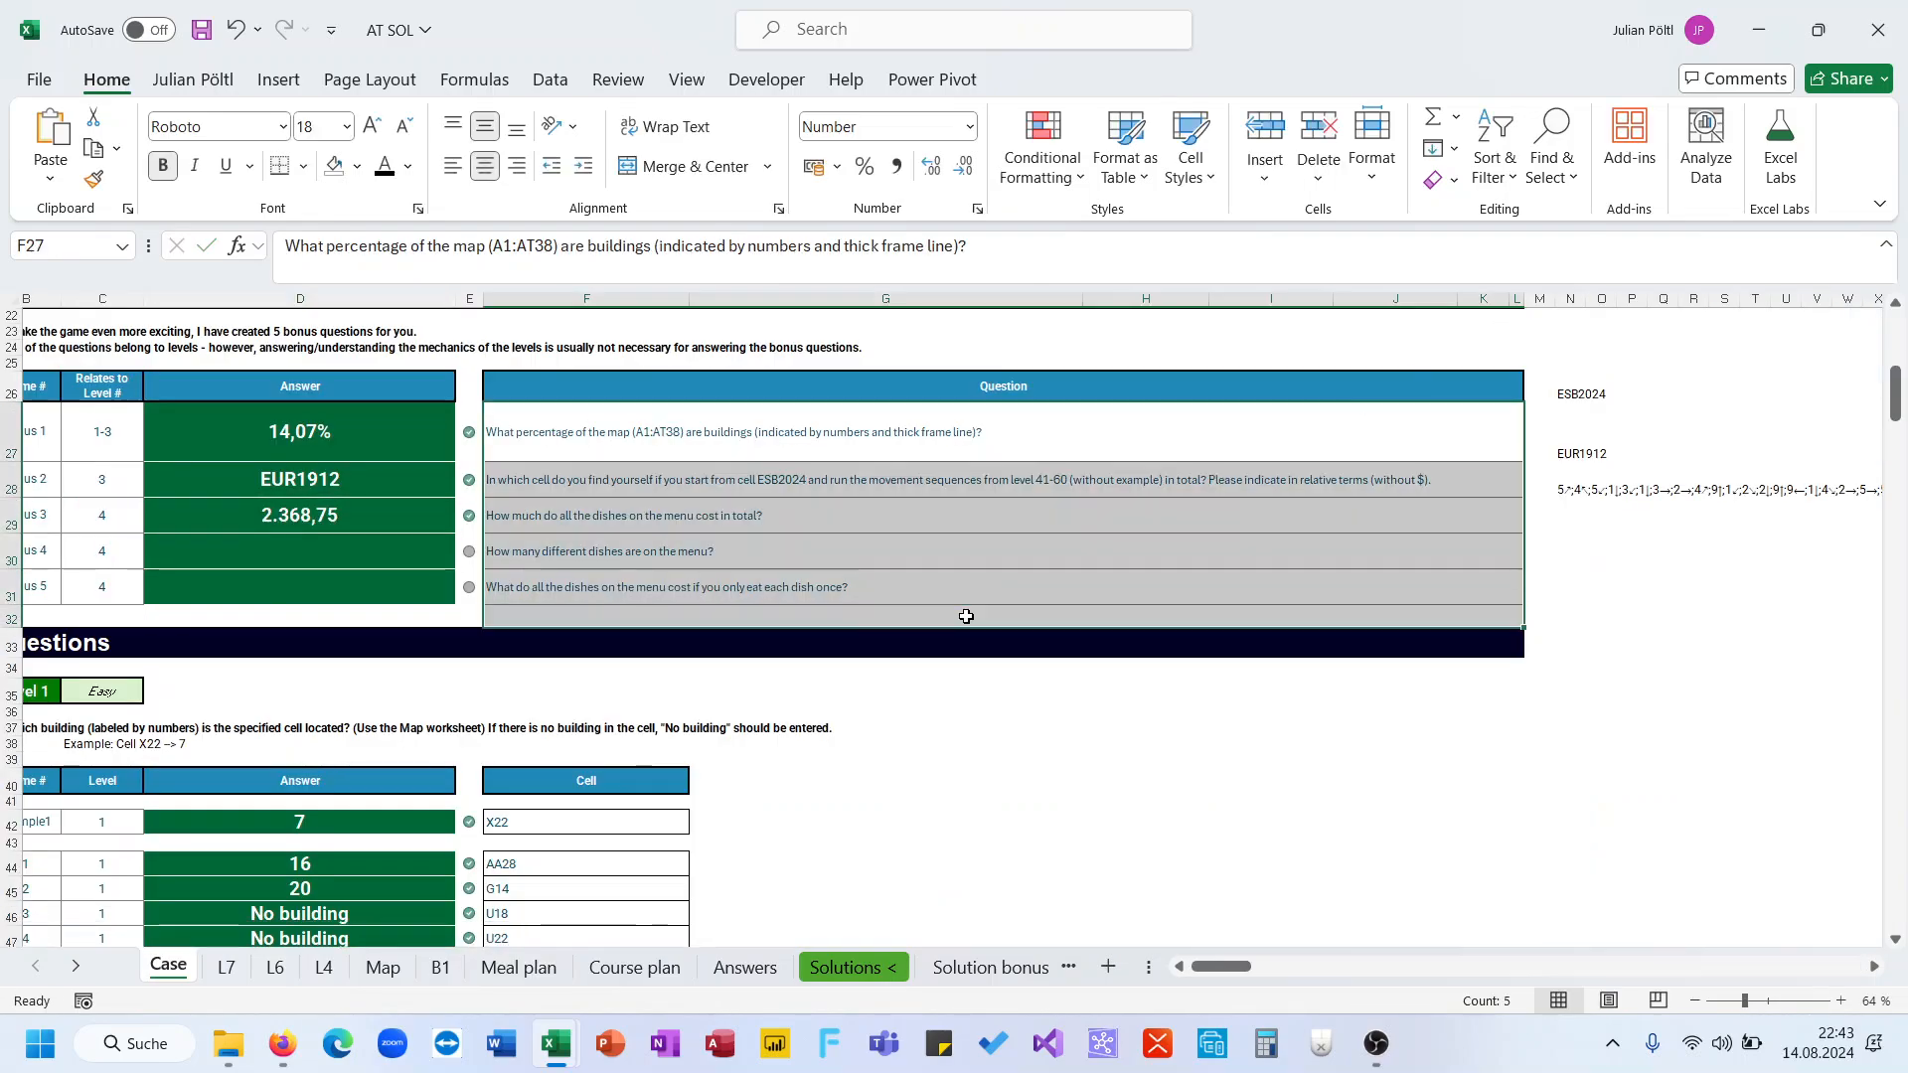
{"action": "left_click", "coordinate": [415, 541]}
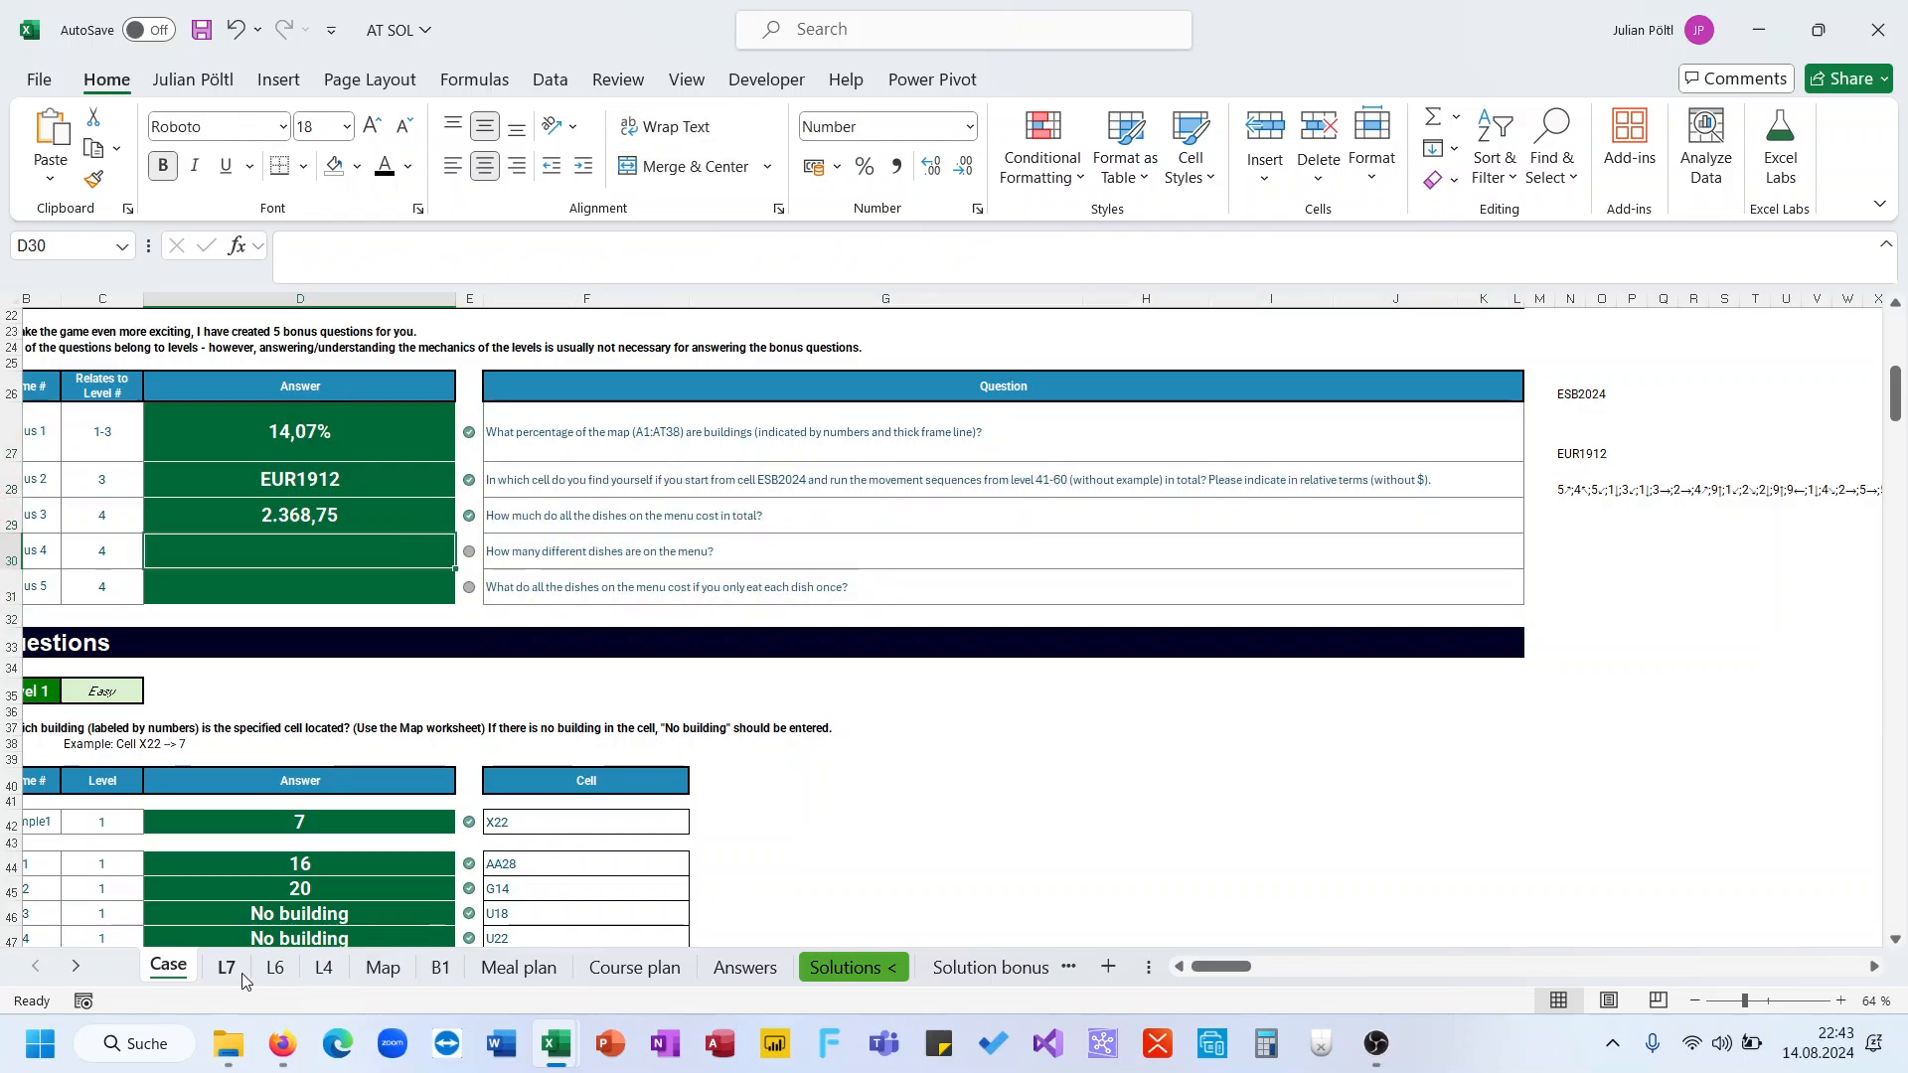
{"action": "left_click", "coordinate": [519, 967]}
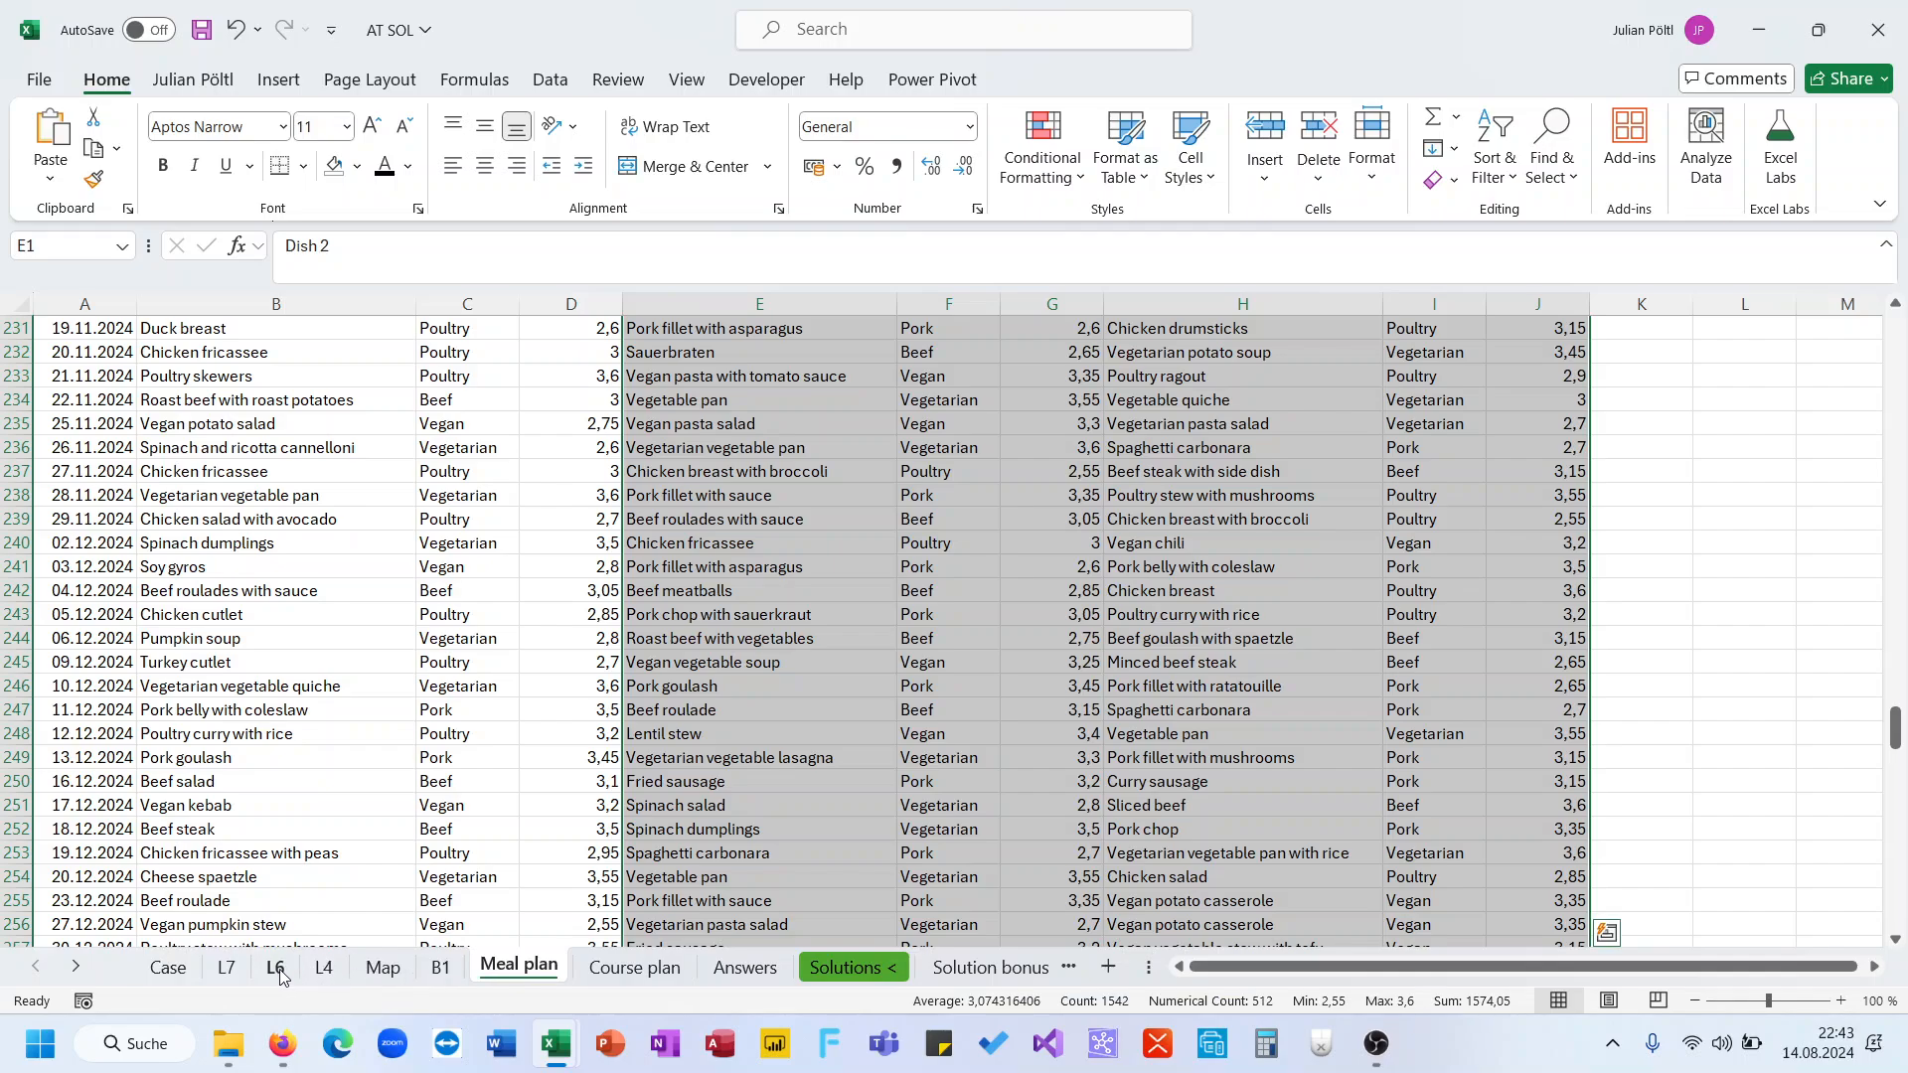
{"action": "left_click", "coordinate": [324, 968]}
{"action": "scroll", "coordinate": [814, 630], "scroll_direction": "right", "scroll_amount": 2}
{"action": "scroll", "coordinate": [814, 630], "scroll_direction": "left", "scroll_amount": 2}
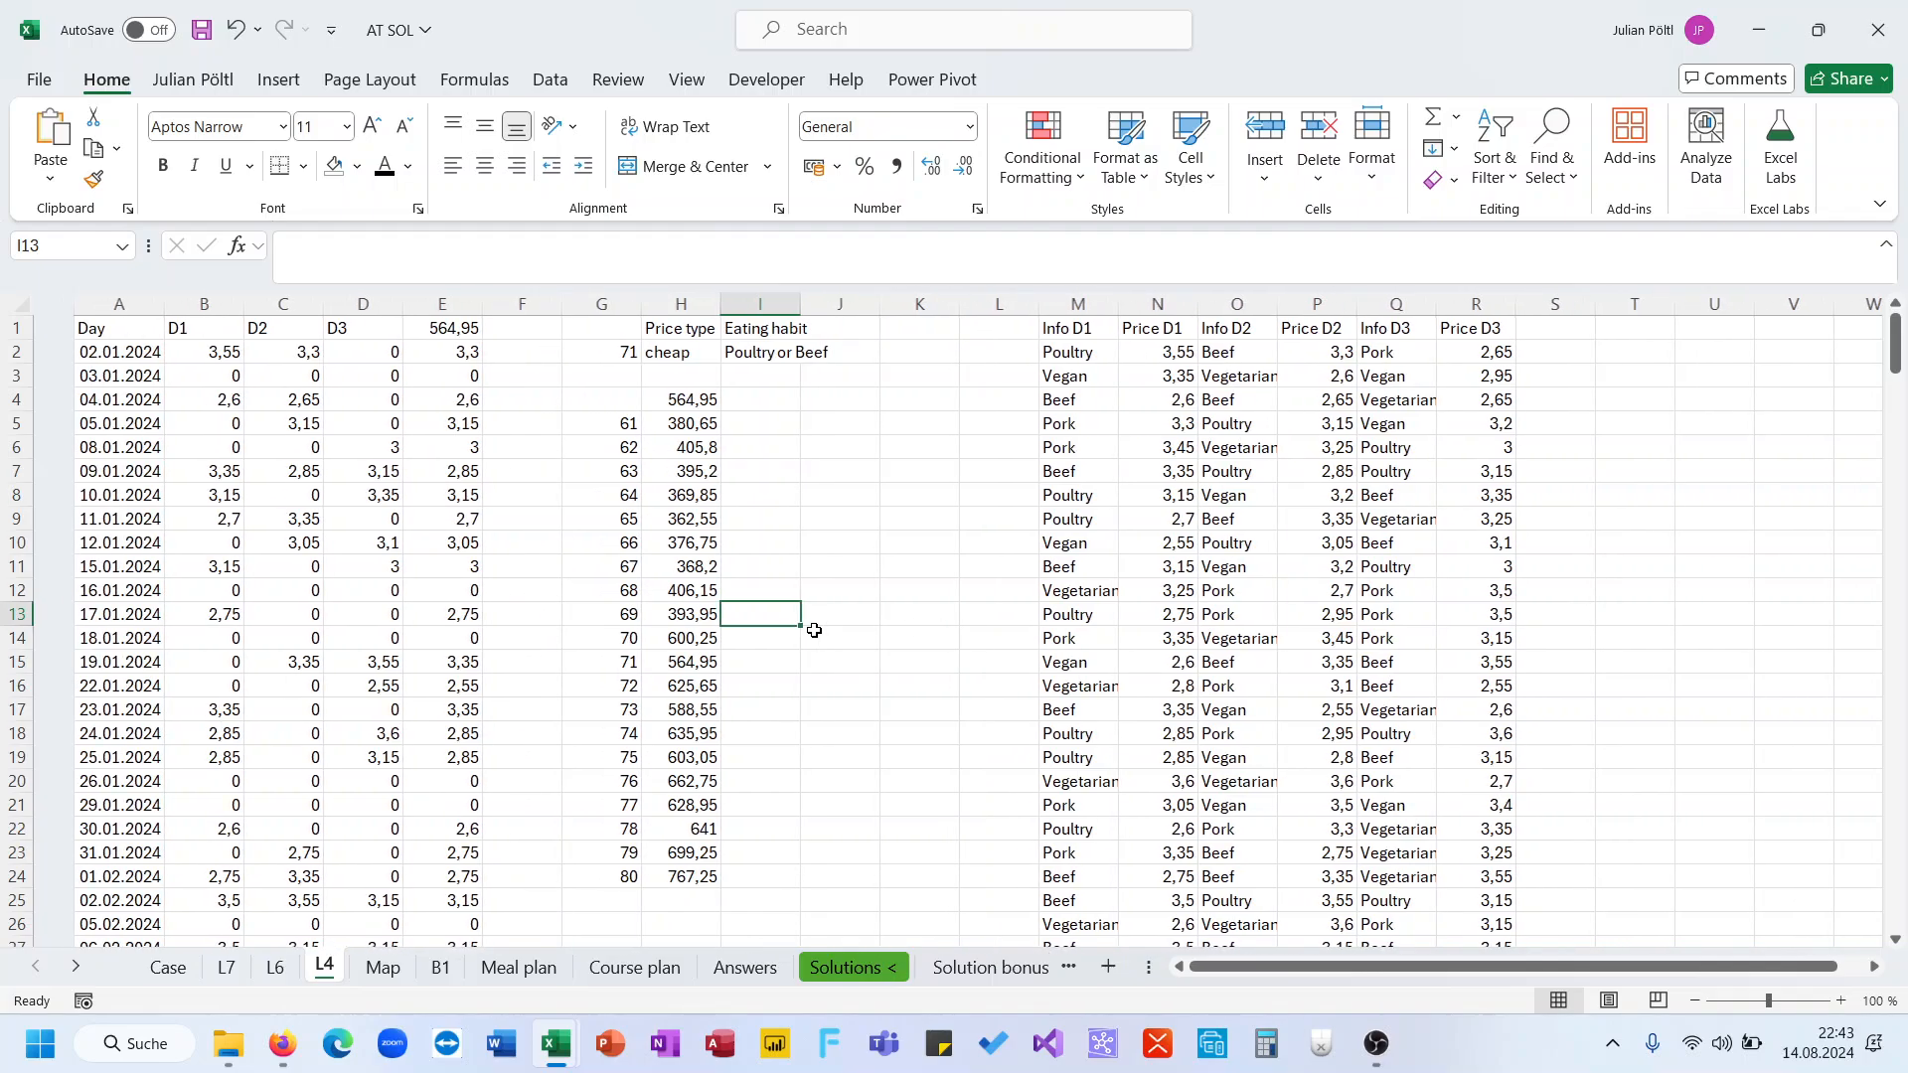
Enter in D30 a UNIQUE of VSTACK combining the Meal plan dish ranges B2:B257, E2:E257 and H2:H257
{"action": "left_click", "coordinate": [168, 967]}
{"action": "type", "text": "="}
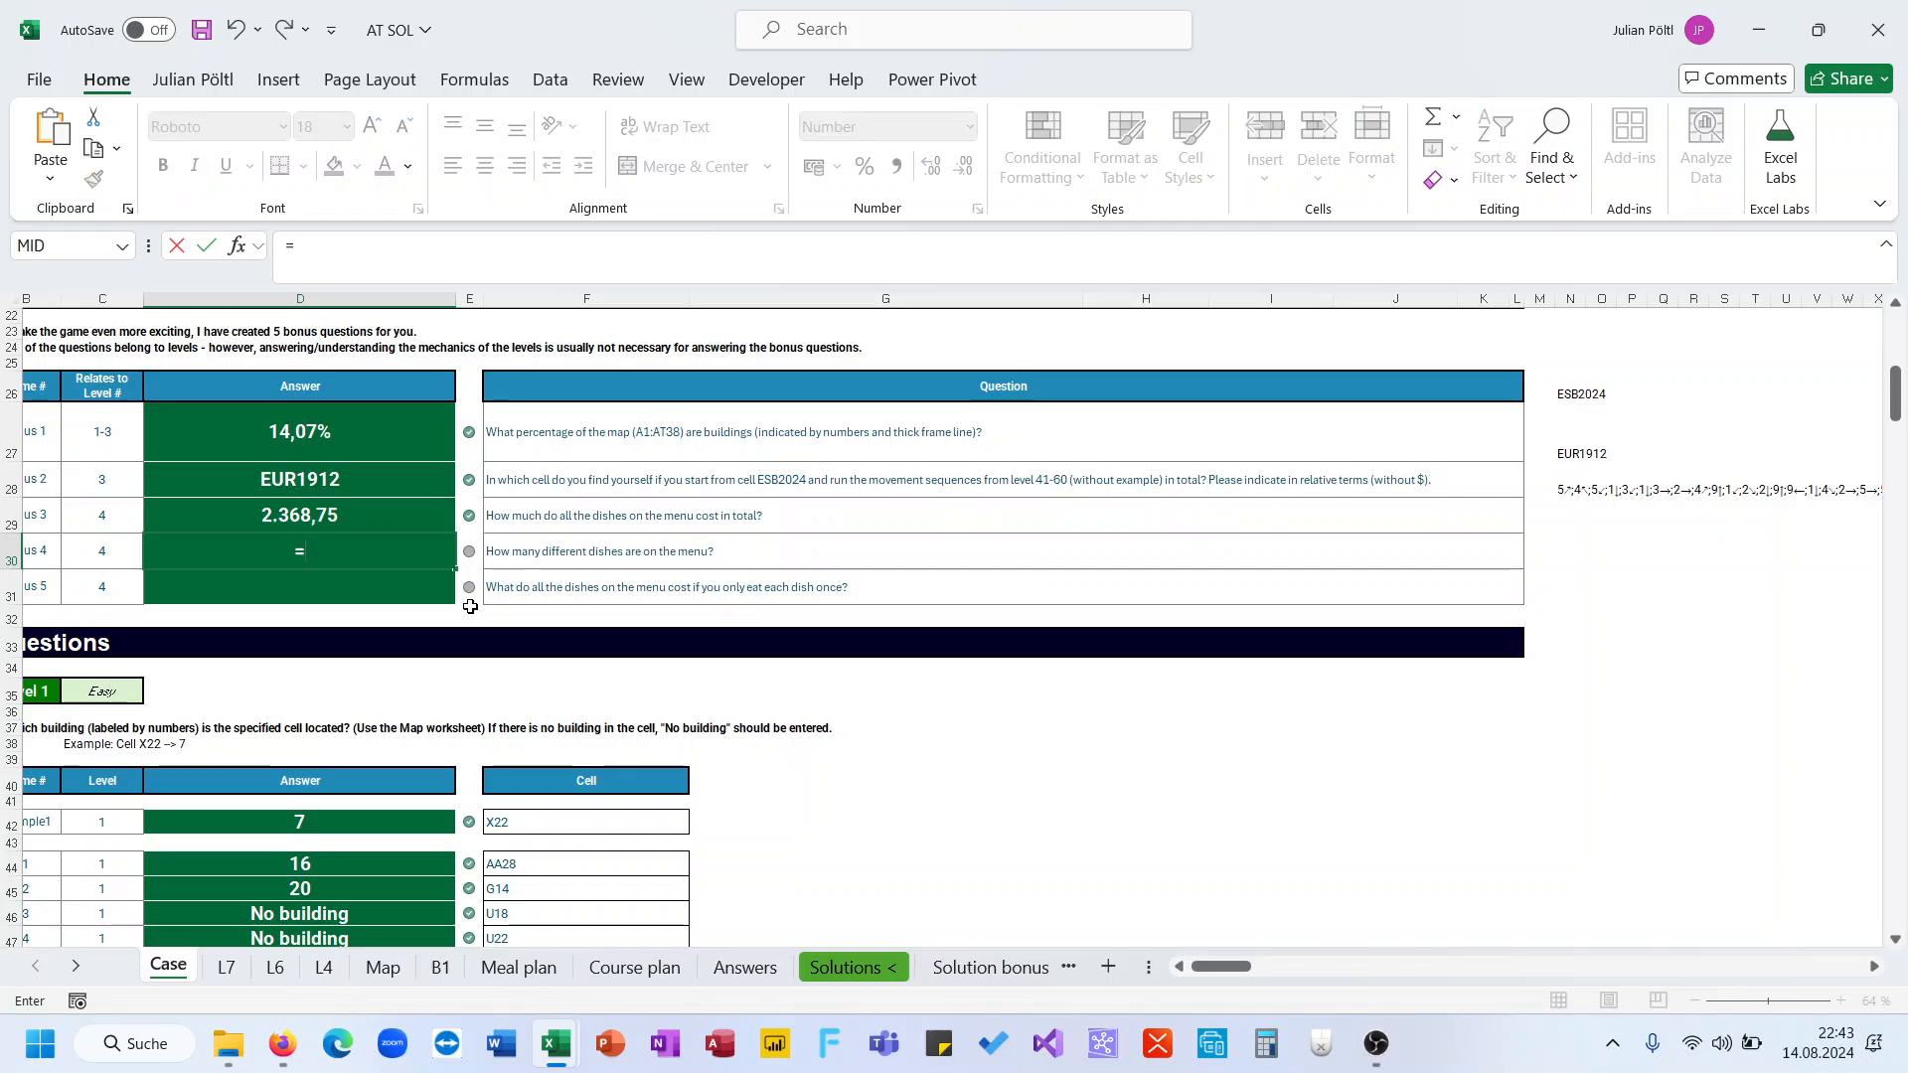
{"action": "type", "text": "uni"}
{"action": "key", "text": "Down"}
{"action": "key", "text": "Down"}
{"action": "key", "text": "Tab"}
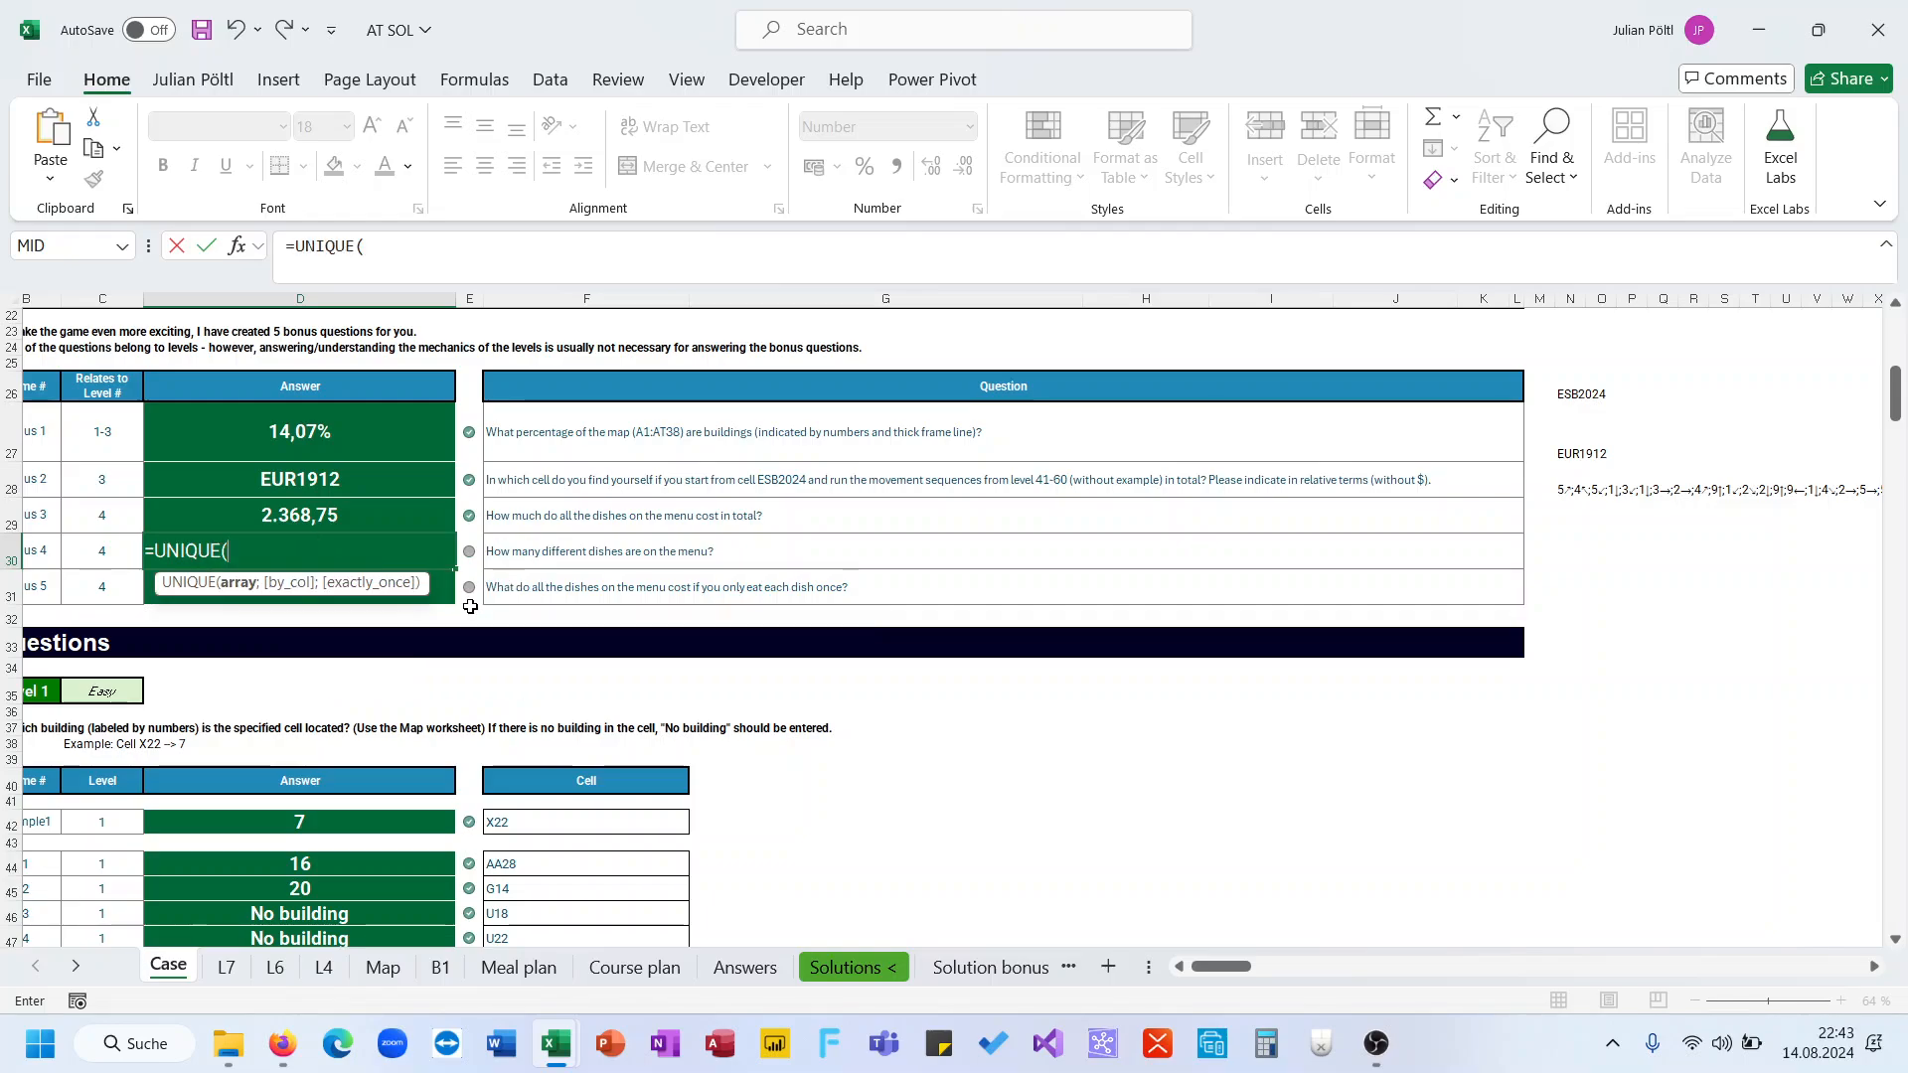
{"action": "type", "text": "hs"}
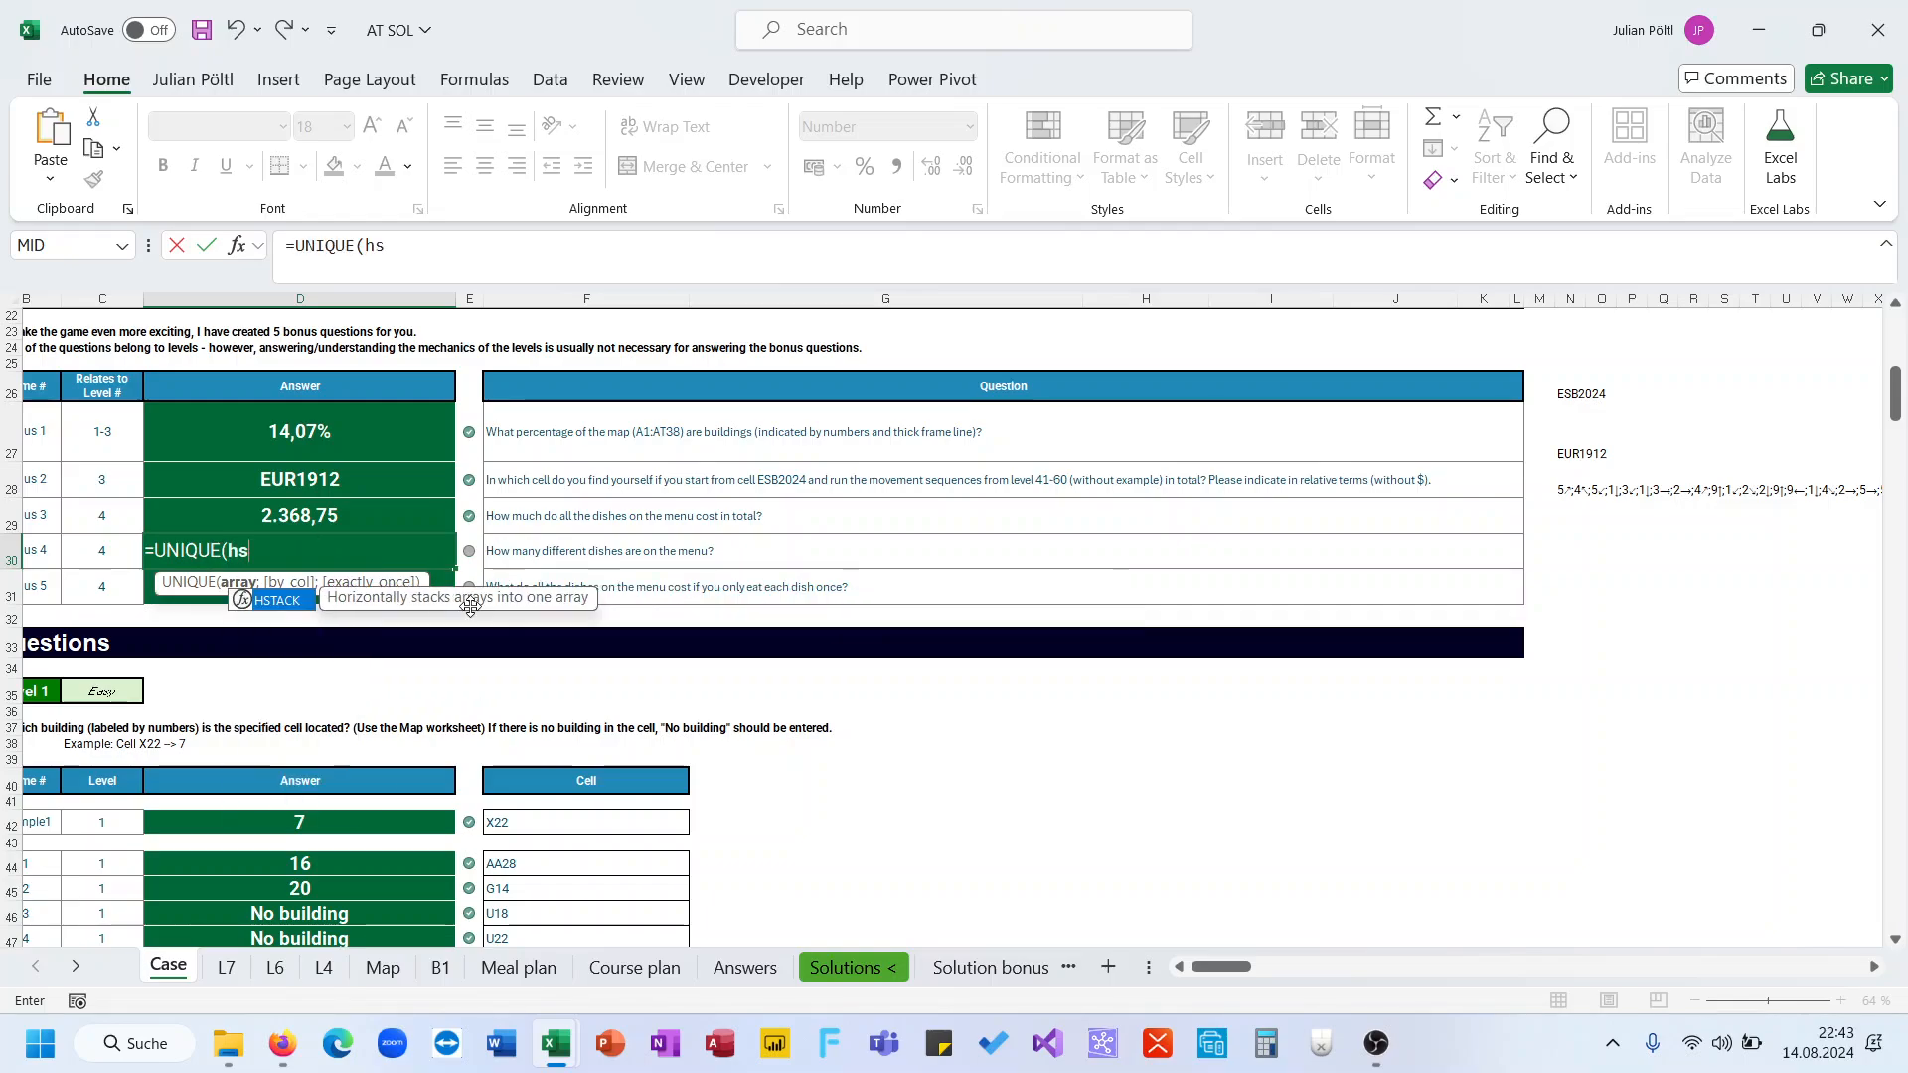
{"action": "key", "text": "BackSpace"}
{"action": "key", "text": "BackSpace"}
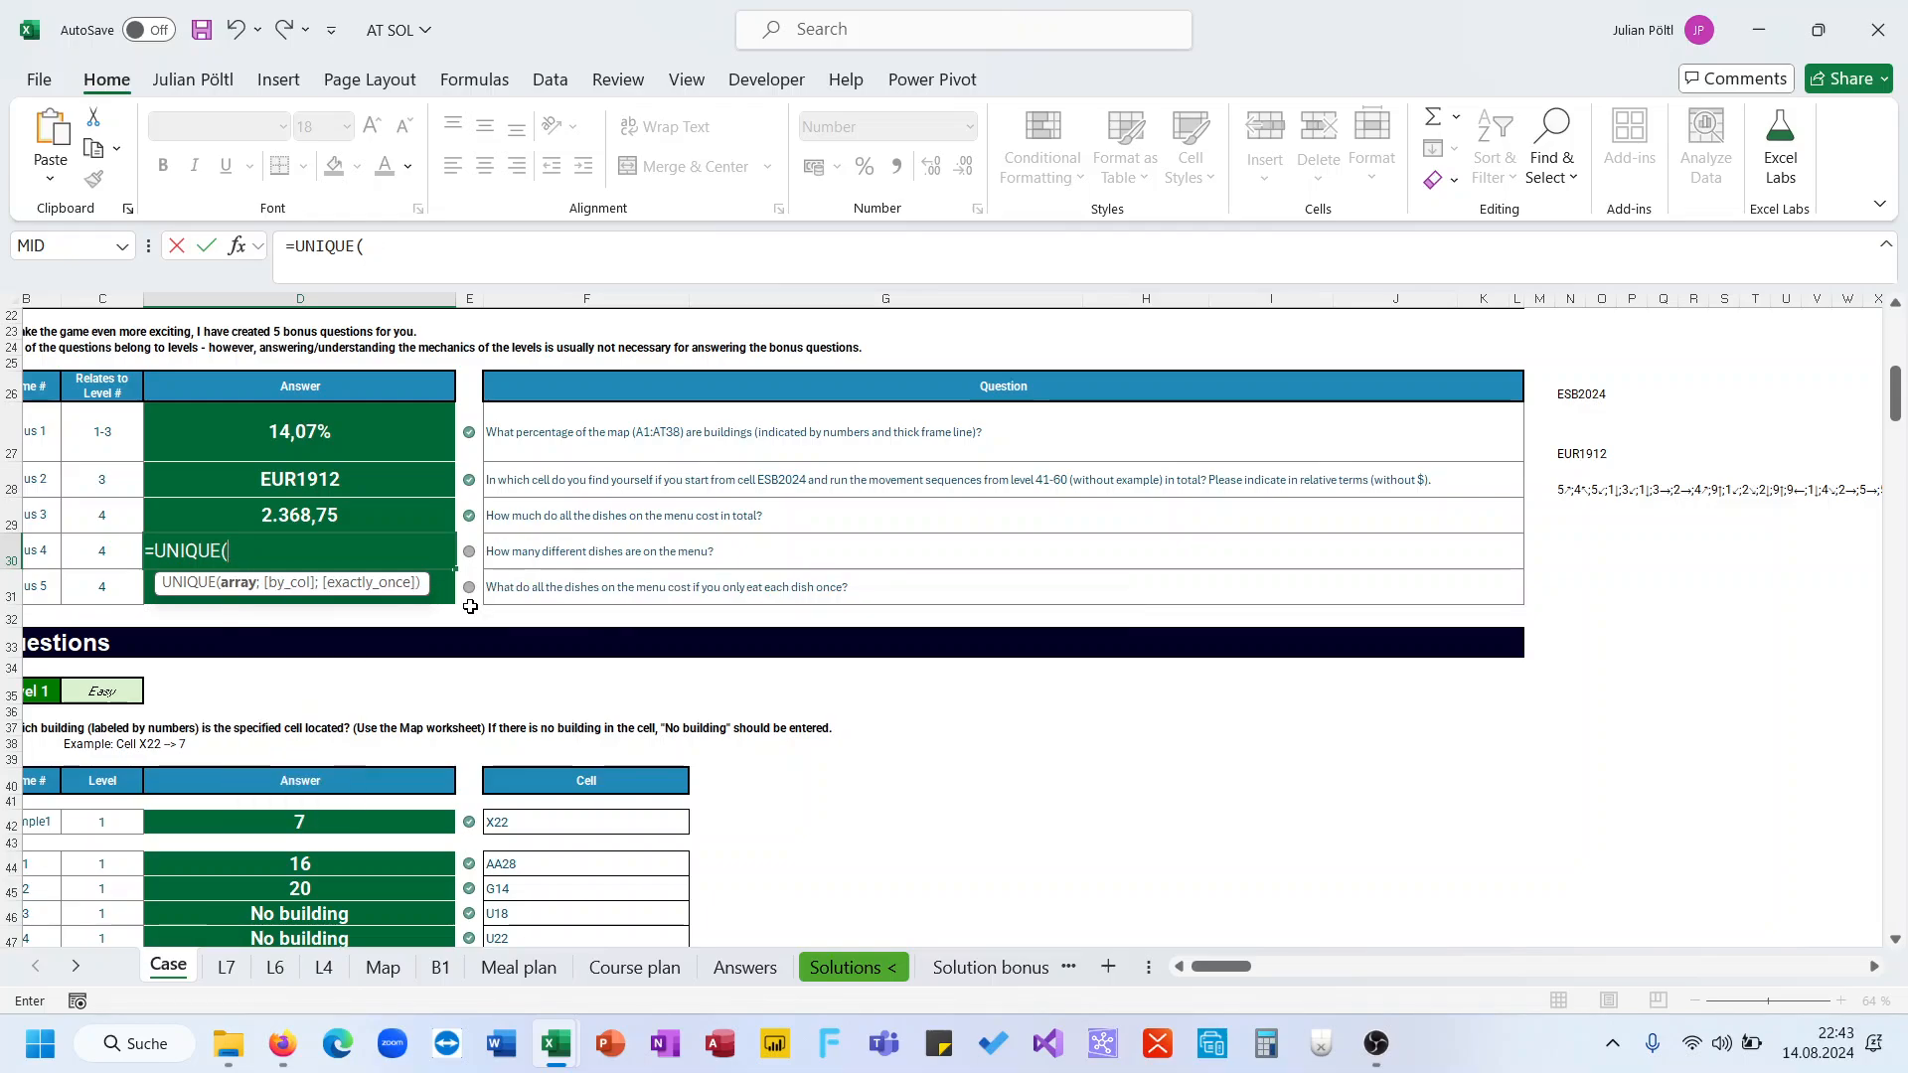
{"action": "type", "text": "vs"}
{"action": "key", "text": "Tab"}
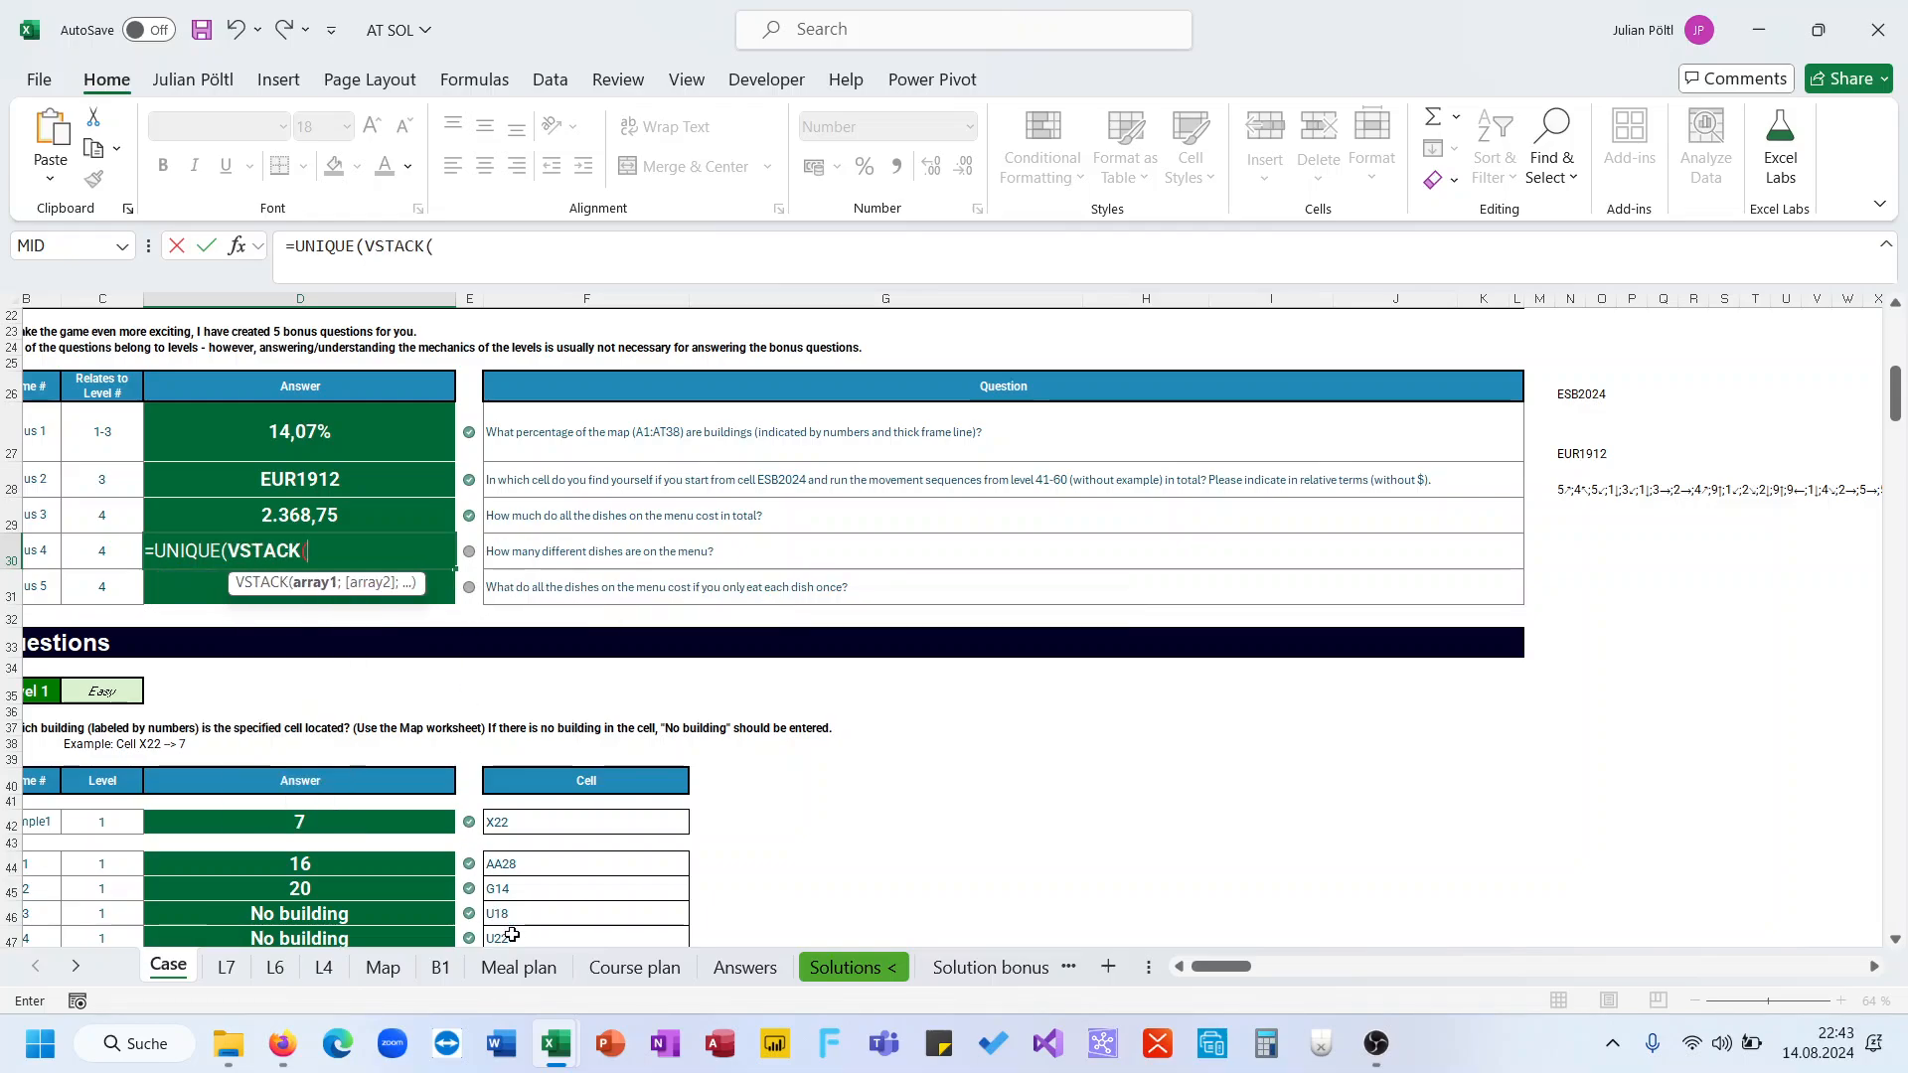
{"action": "left_click", "coordinate": [519, 967]}
{"action": "scroll", "coordinate": [646, 457], "scroll_direction": "up", "scroll_amount": 12}
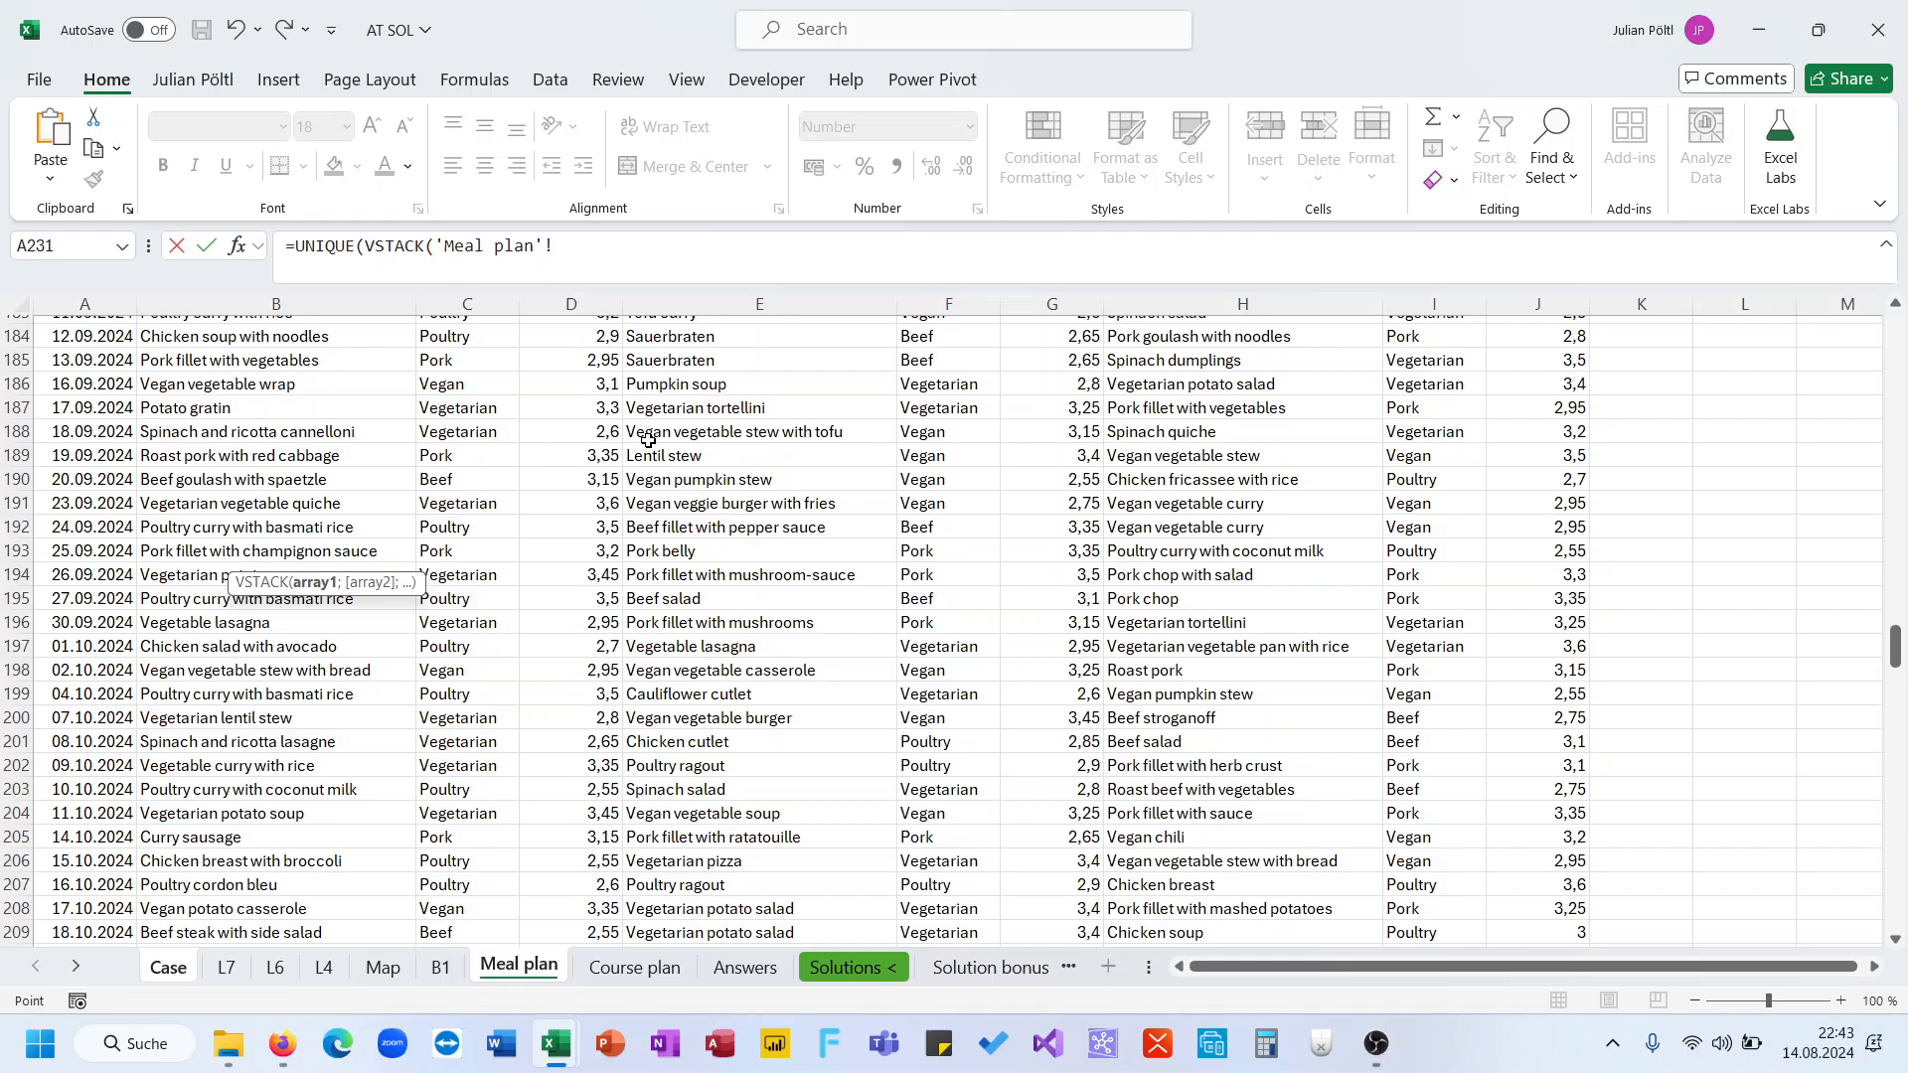
{"action": "left_click", "coordinate": [348, 499]}
{"action": "key", "text": "ctrl+Up"}
{"action": "key", "text": "Down"}
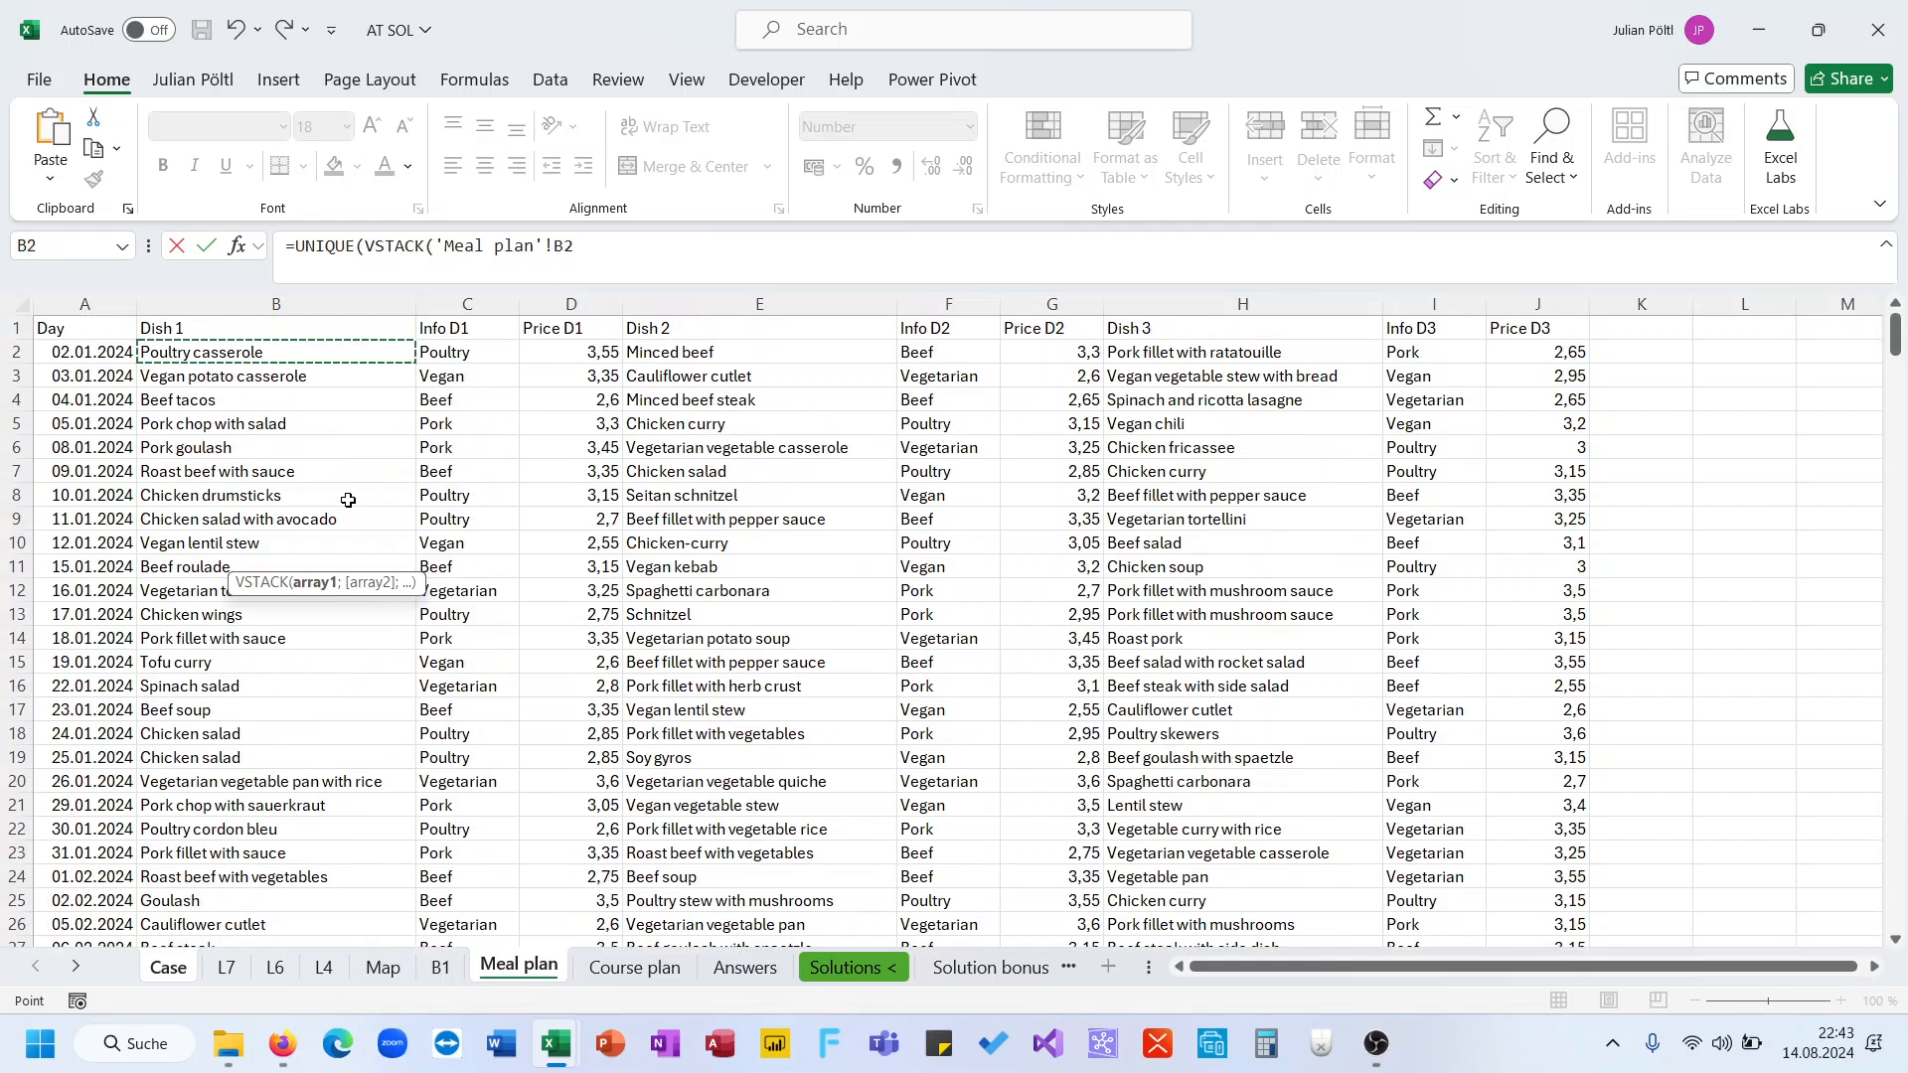
{"action": "key", "text": "ctrl+shift+Down"}
{"action": "type", "text": ";"}
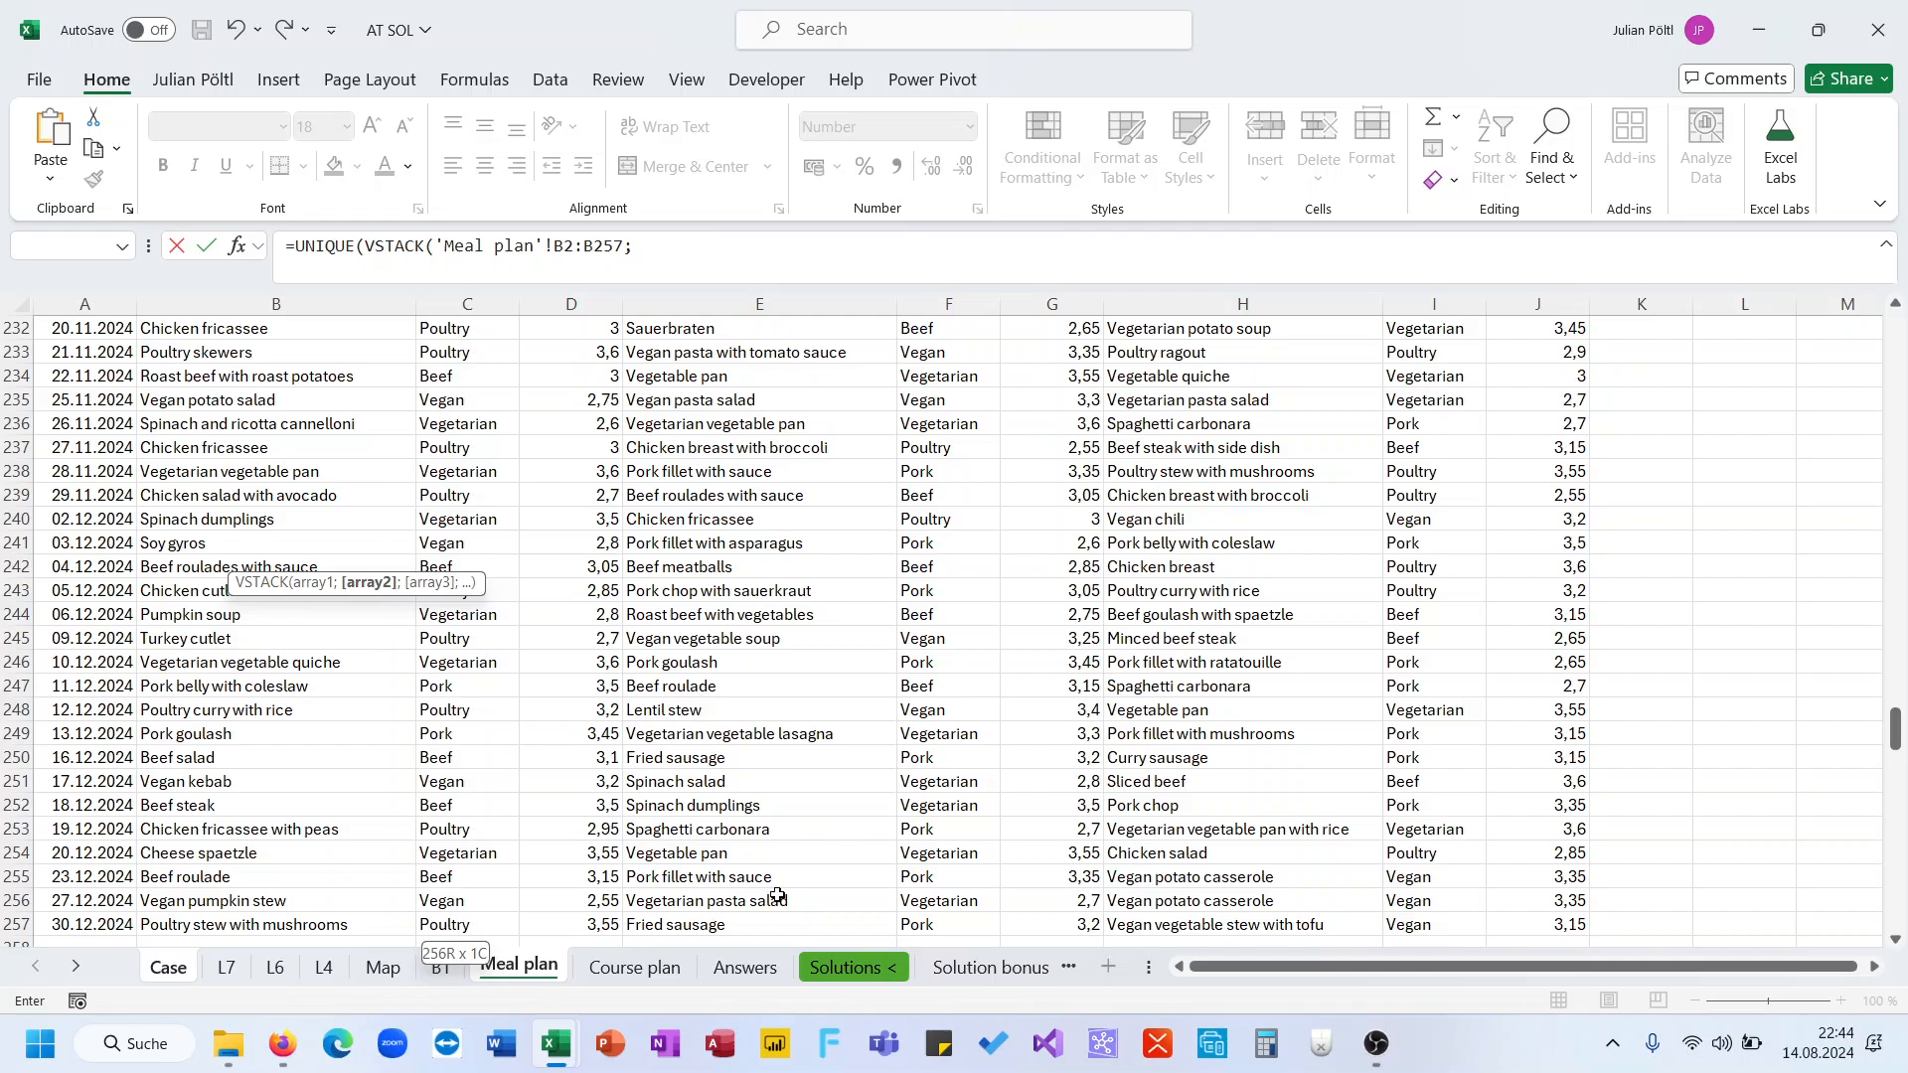
{"action": "left_click", "coordinate": [795, 924]}
{"action": "key", "text": "ctrl+shift+Up"}
{"action": "type", "text": ";"}
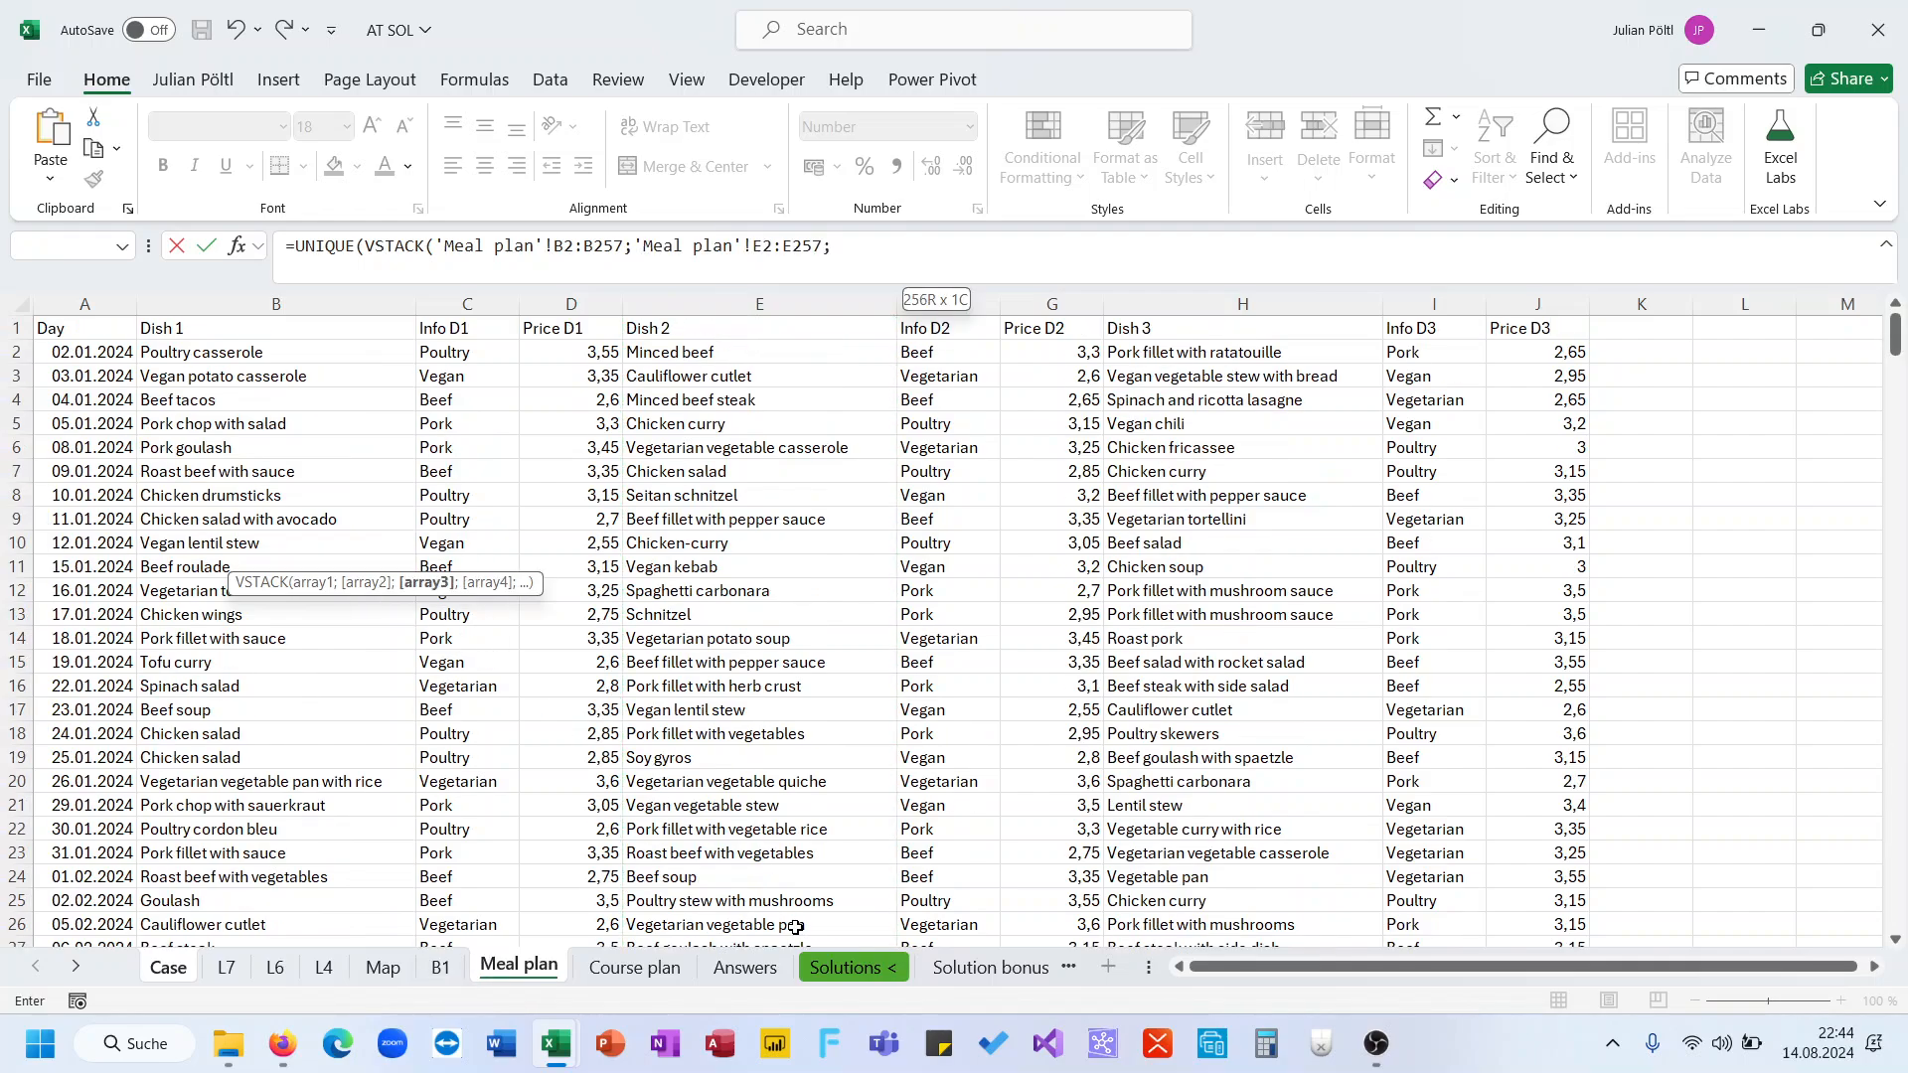
{"action": "left_click", "coordinate": [1133, 355]}
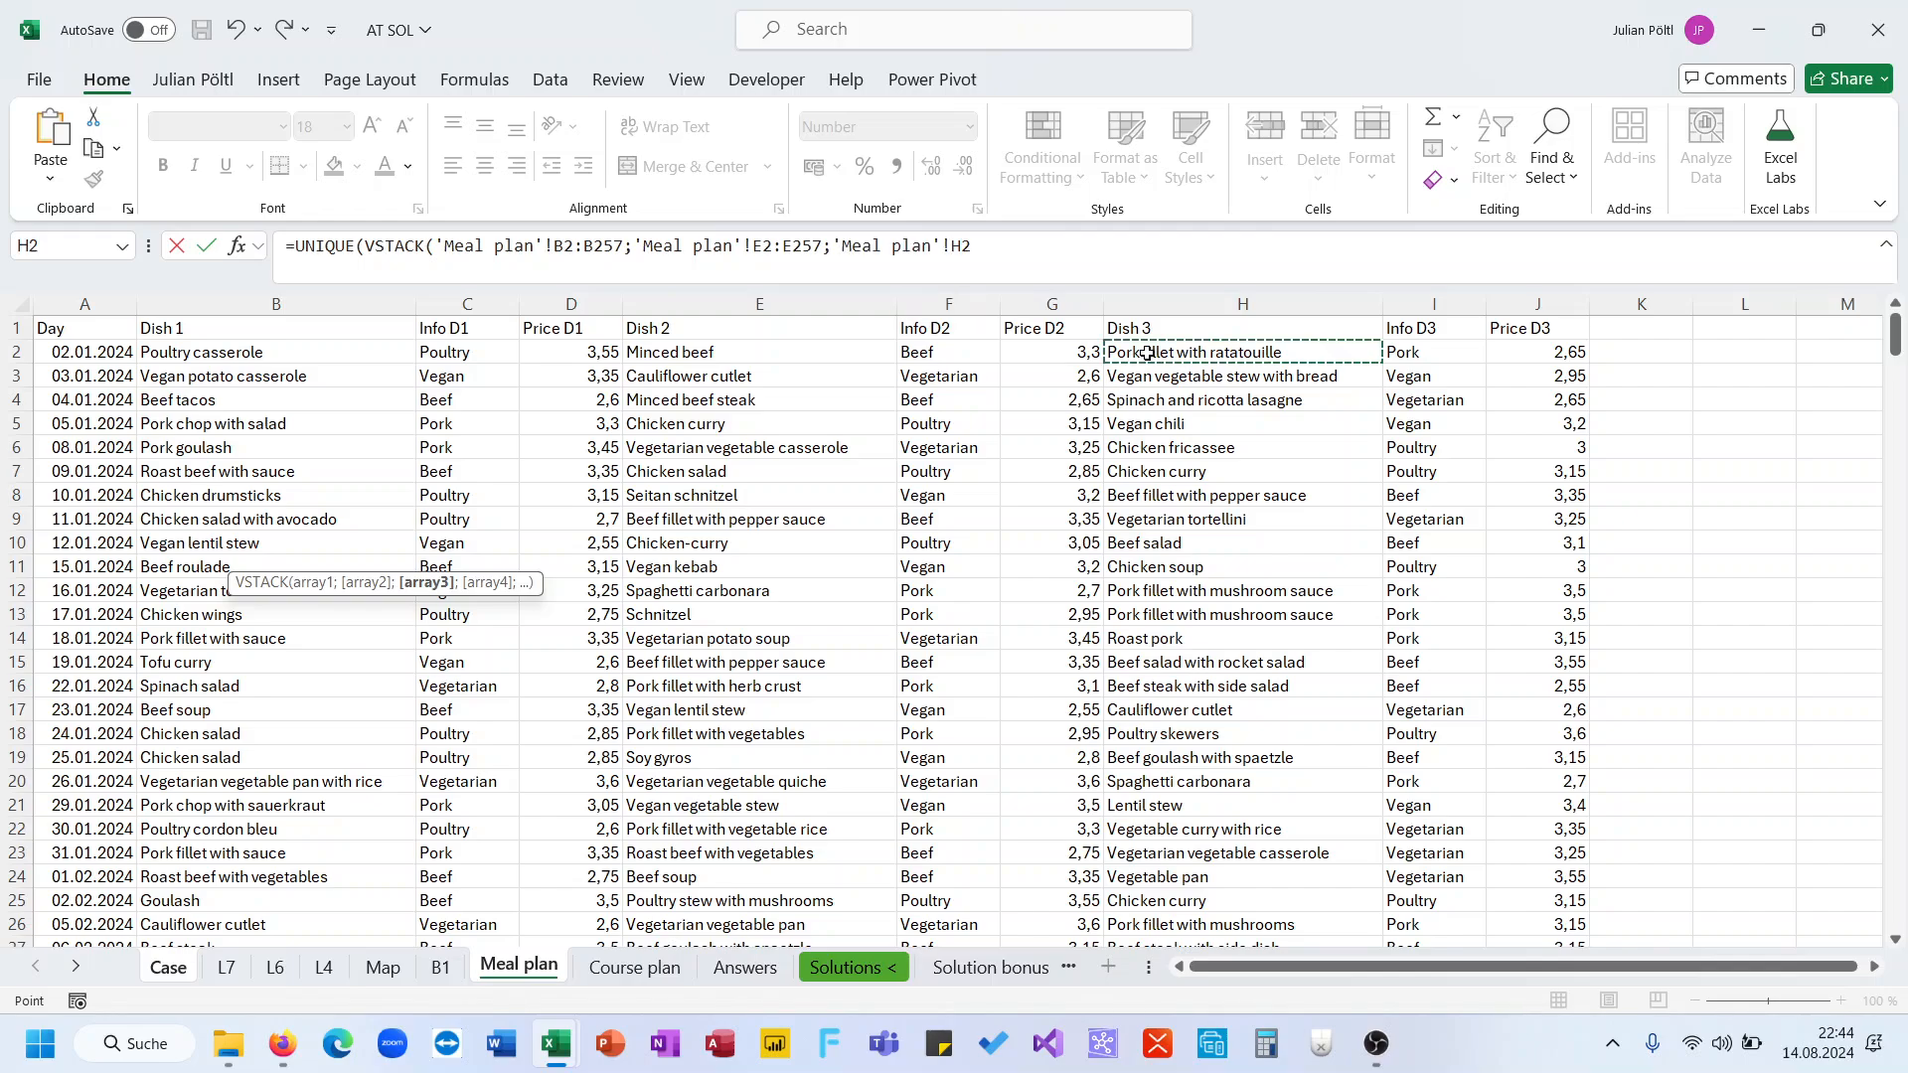
{"action": "key", "text": "ctrl+shift+Down"}
{"action": "type", "text": "))"}
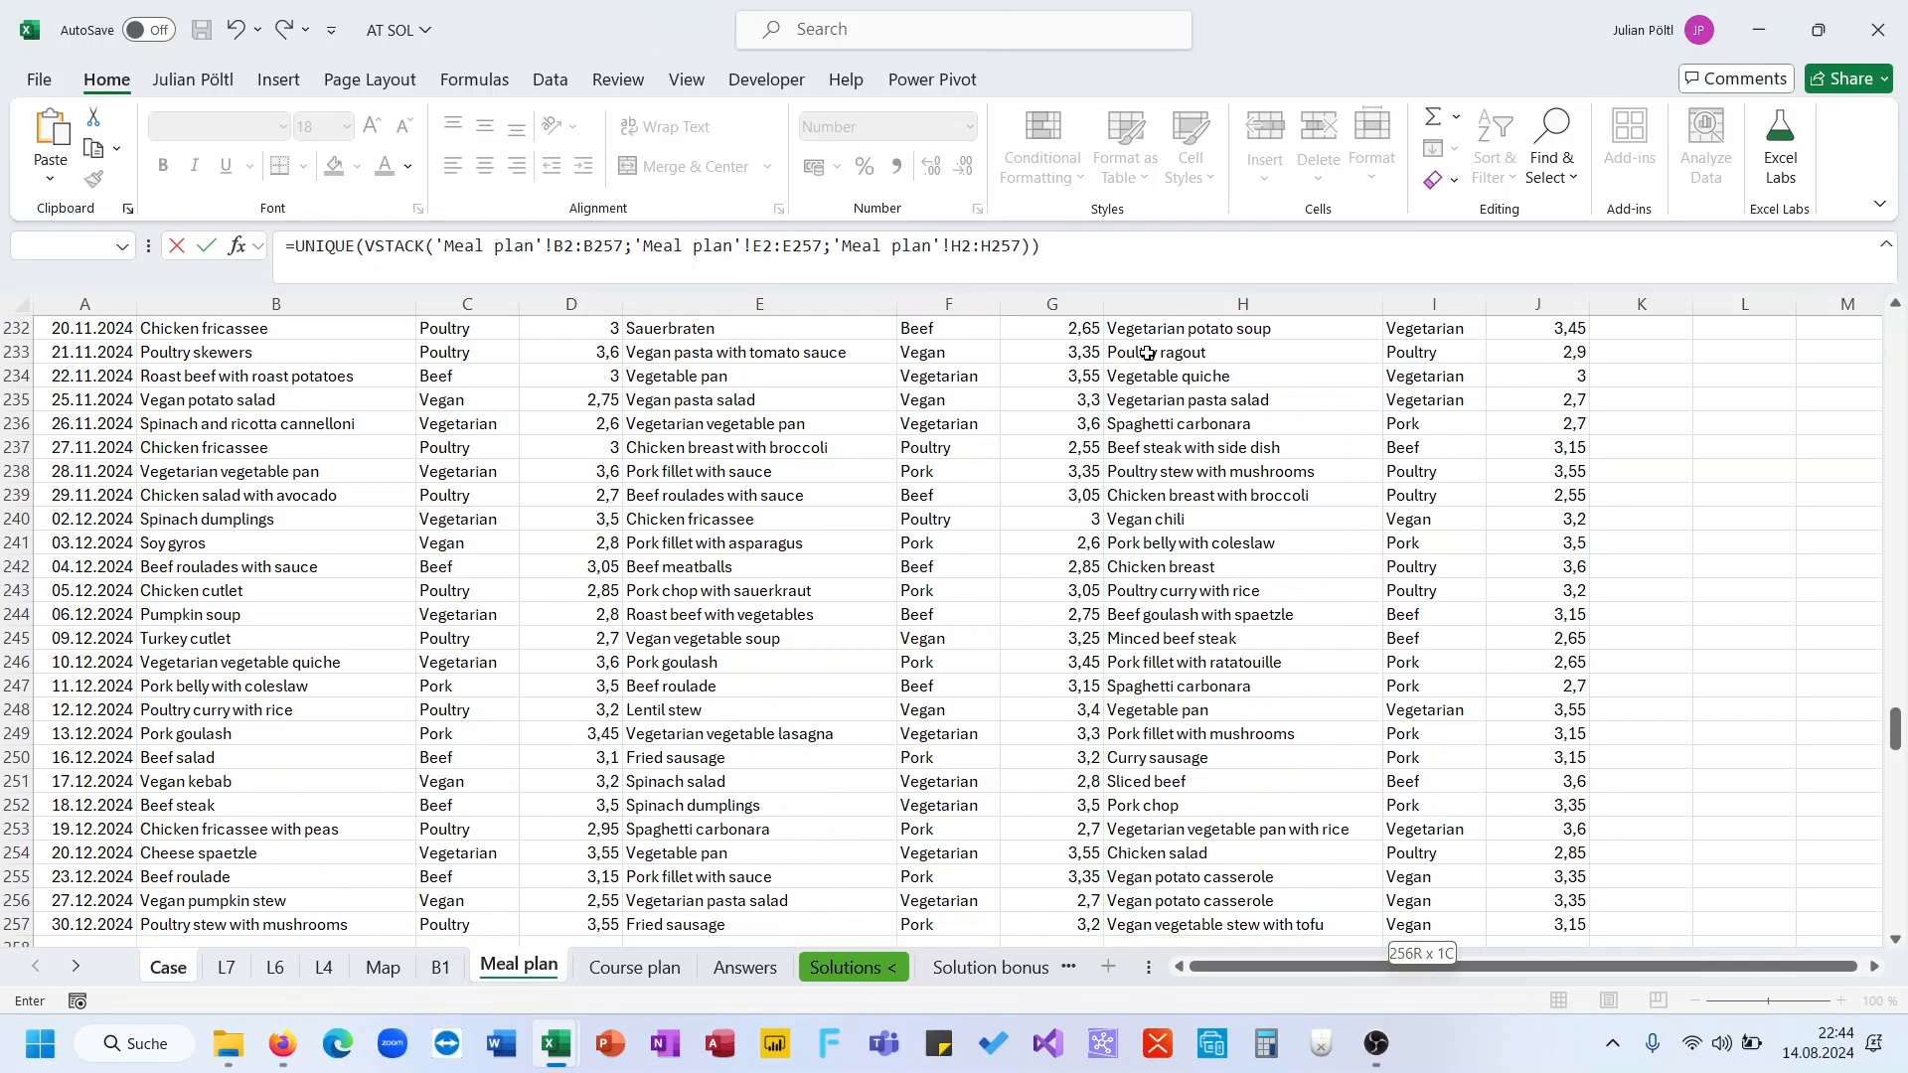
{"action": "key", "text": "Return"}
{"action": "key", "text": "Up"}
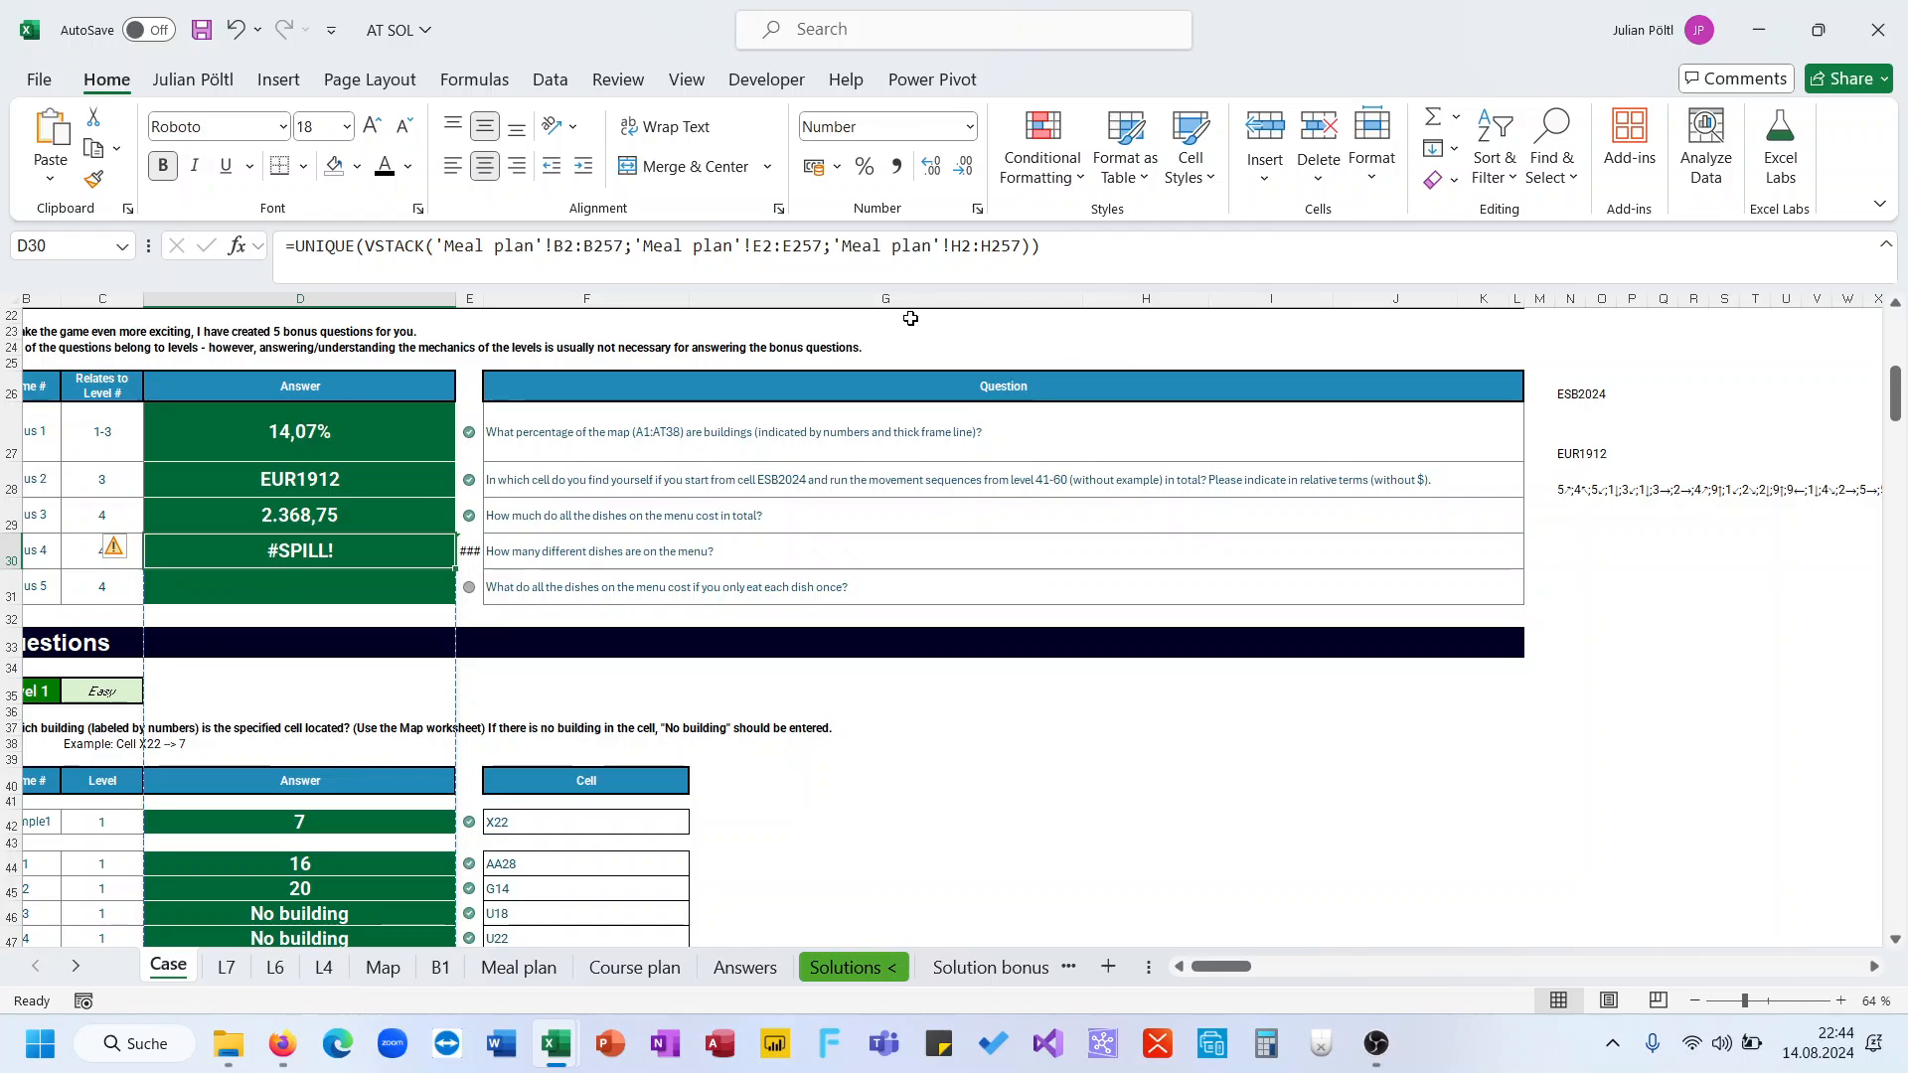
Wrap the D30 formula in ROWS to count the distinct dishes for bonus question 4
{"action": "left_click", "coordinate": [295, 246]}
{"action": "type", "text": "ROWS("}
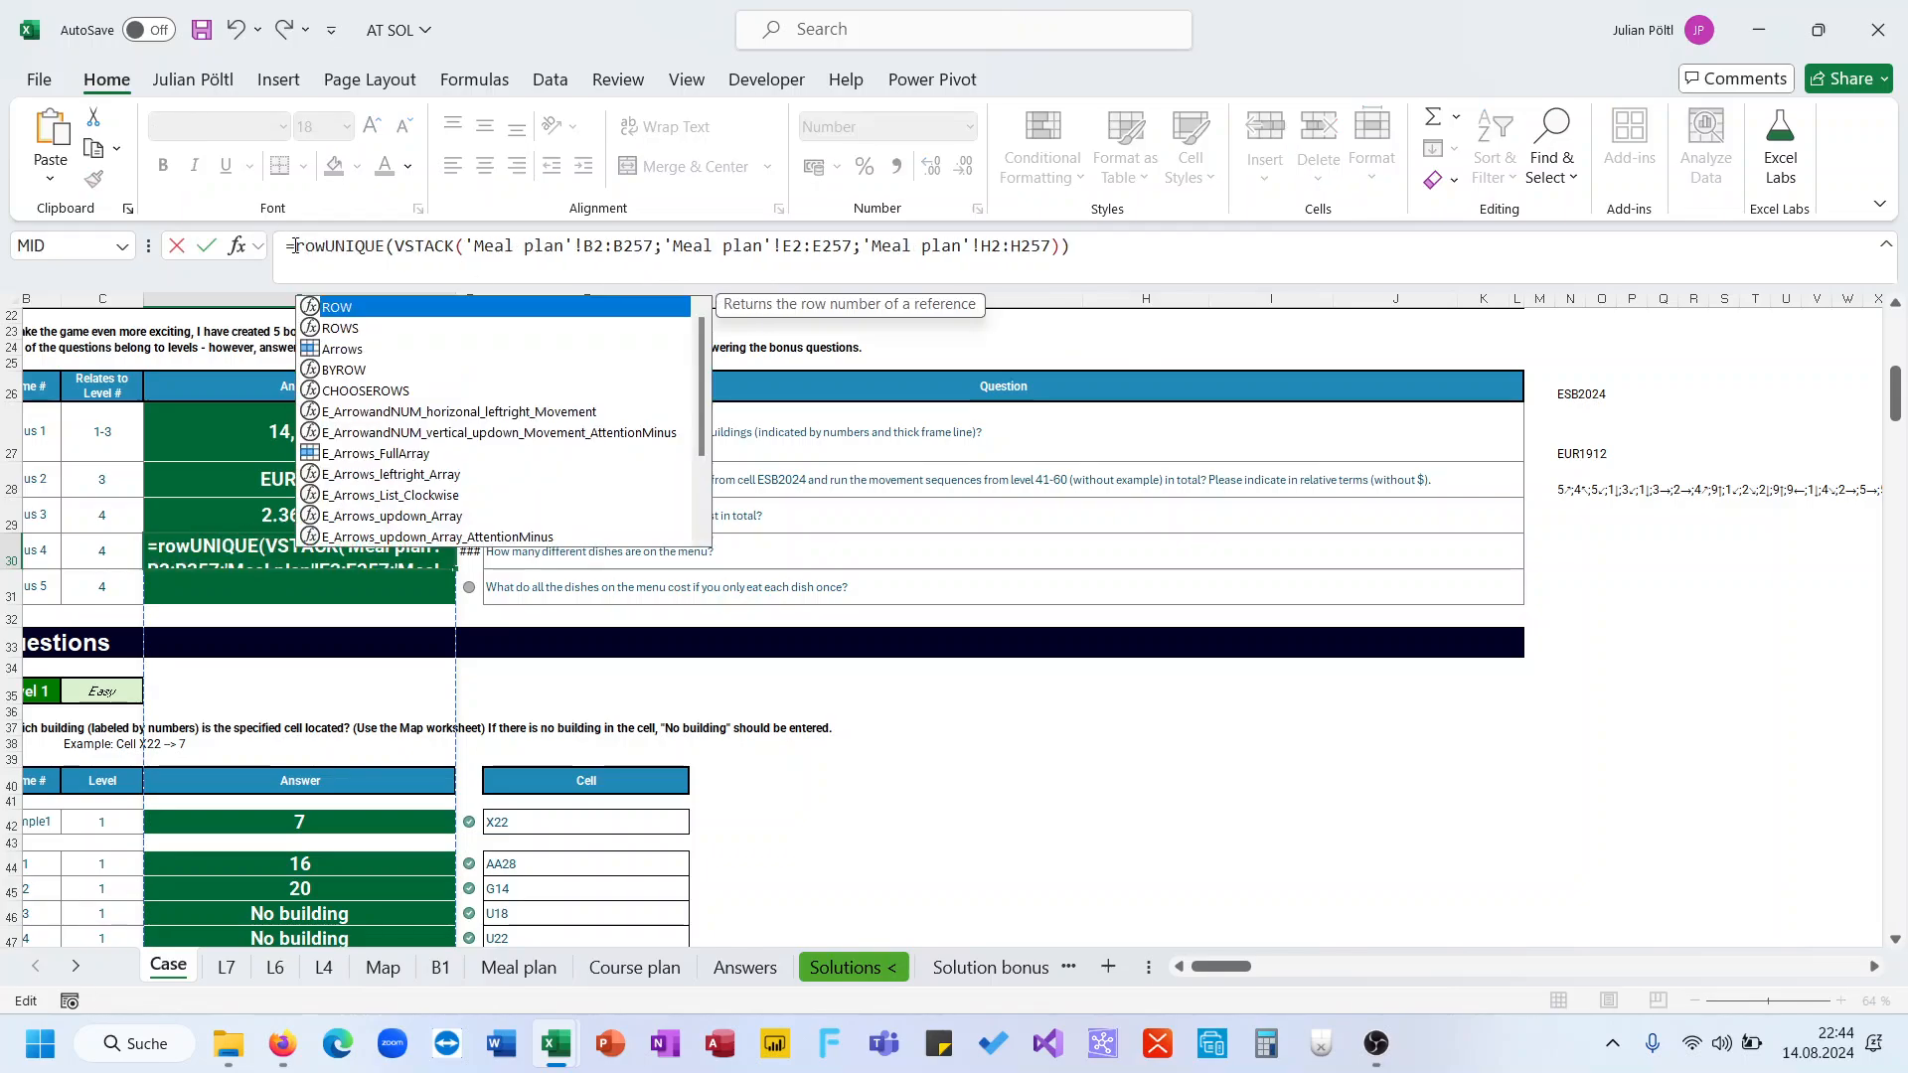
{"action": "left_click", "coordinate": [1158, 254]}
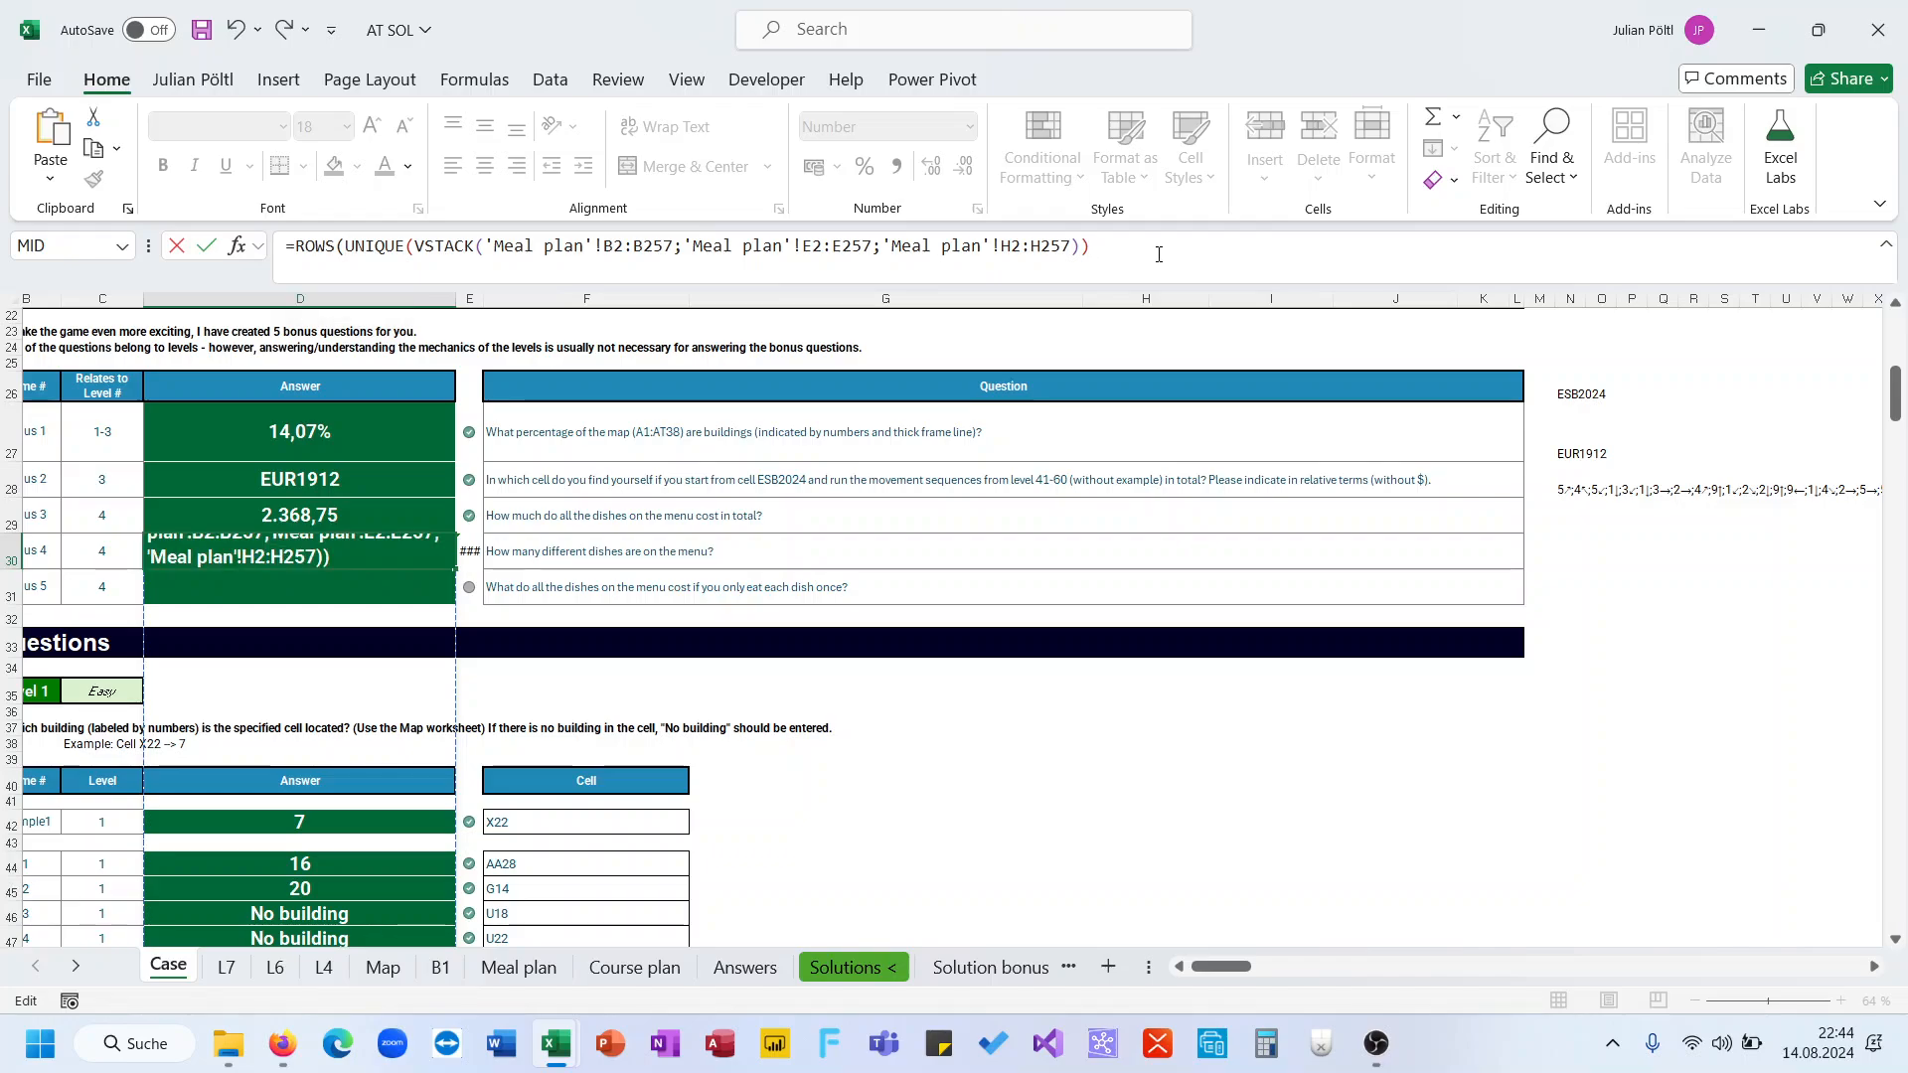
{"action": "type", "text": ")"}
{"action": "key", "text": "Return"}
{"action": "key", "text": "Up"}
Copy the D30 formula into D31 for bonus question 5
{"action": "triple_click", "coordinate": [1158, 254]}
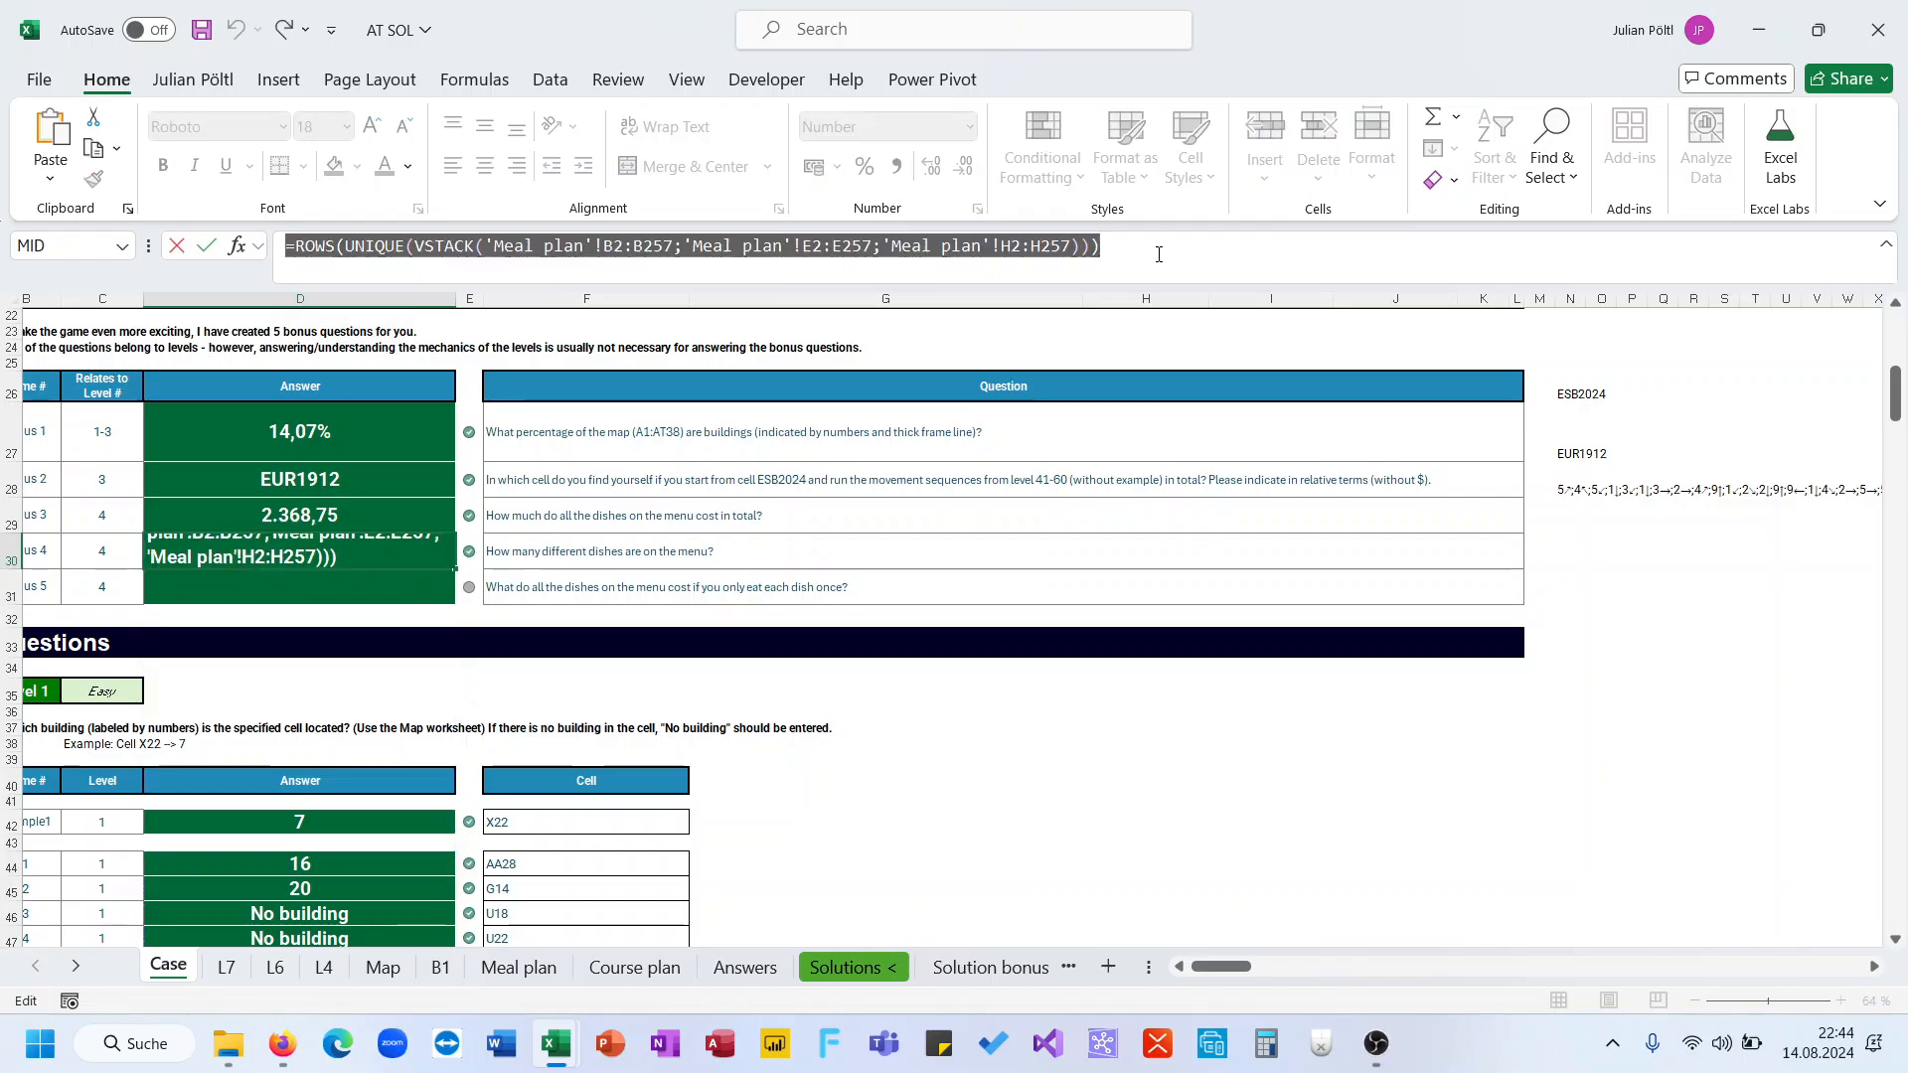
{"action": "key", "text": "ctrl+c"}
{"action": "key", "text": "Return"}
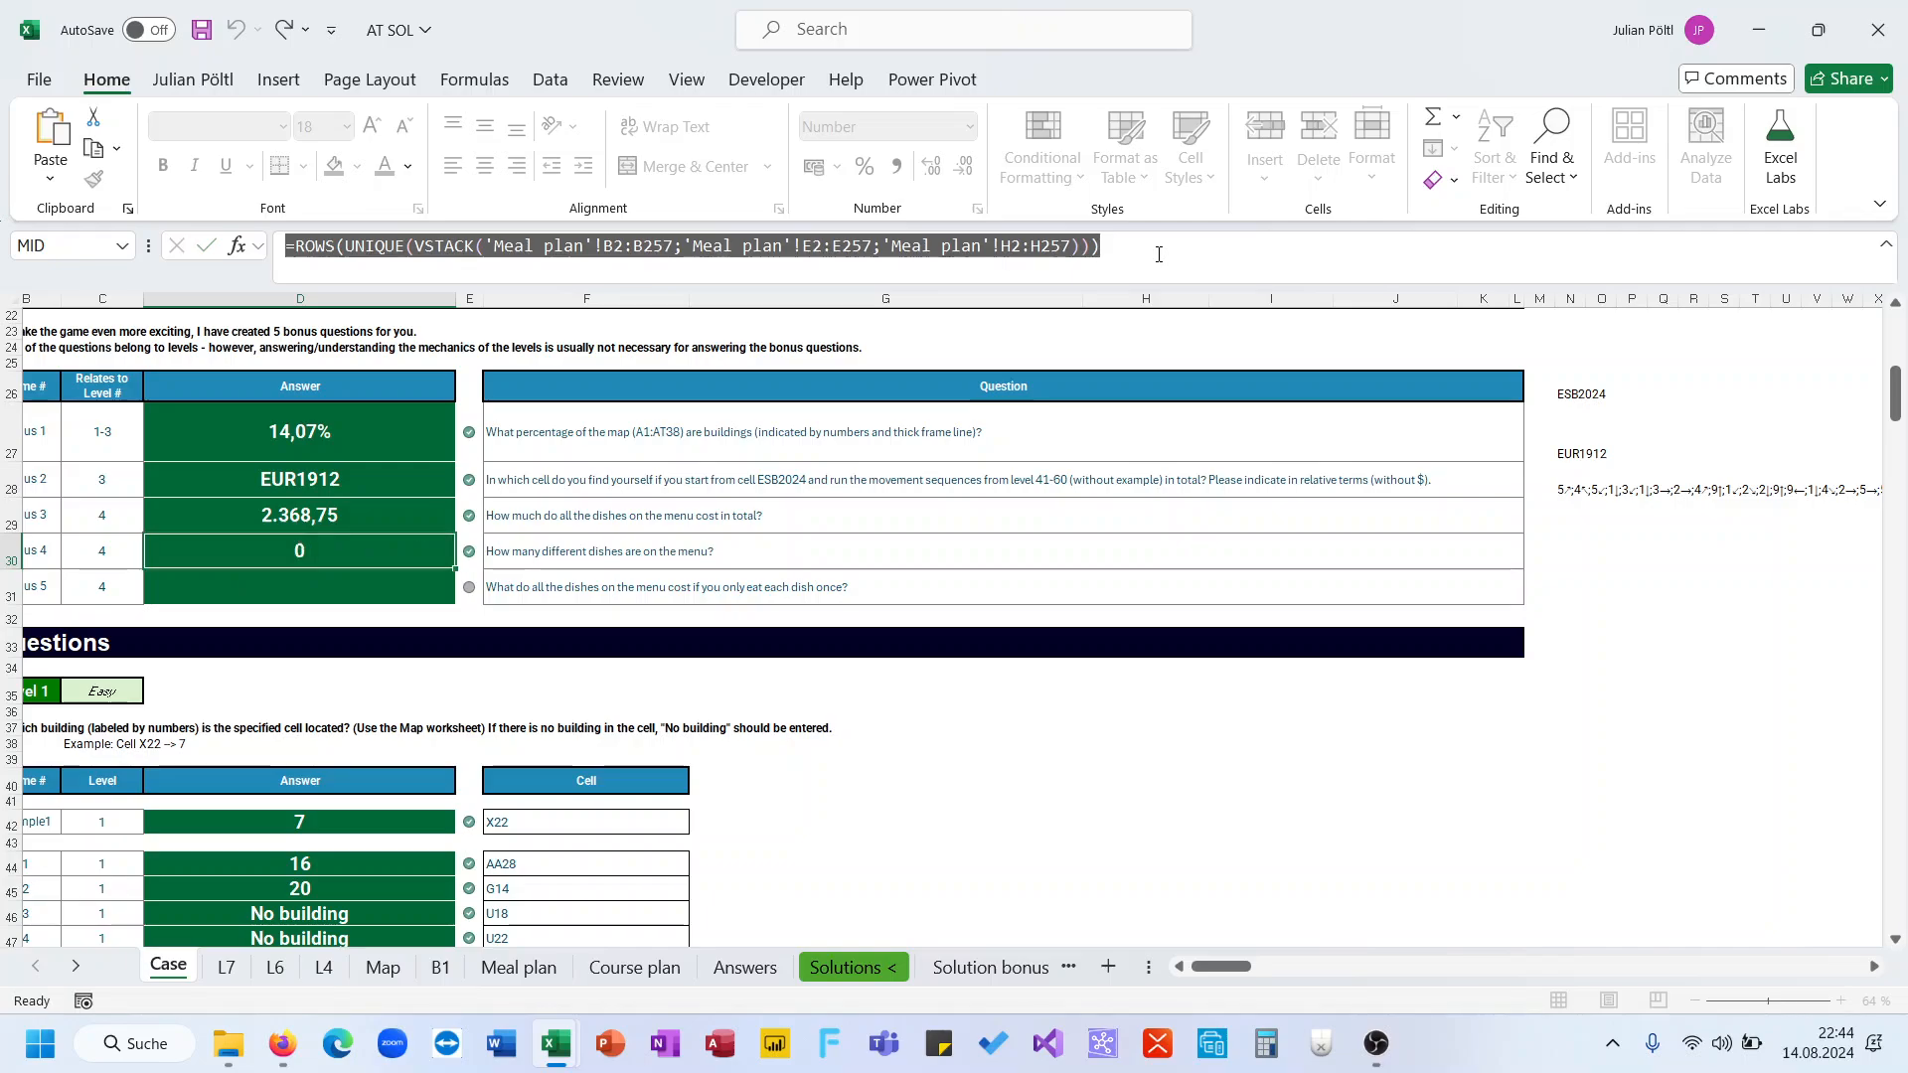
{"action": "left_click", "coordinate": [1155, 259]}
{"action": "key", "text": "ctrl+v"}
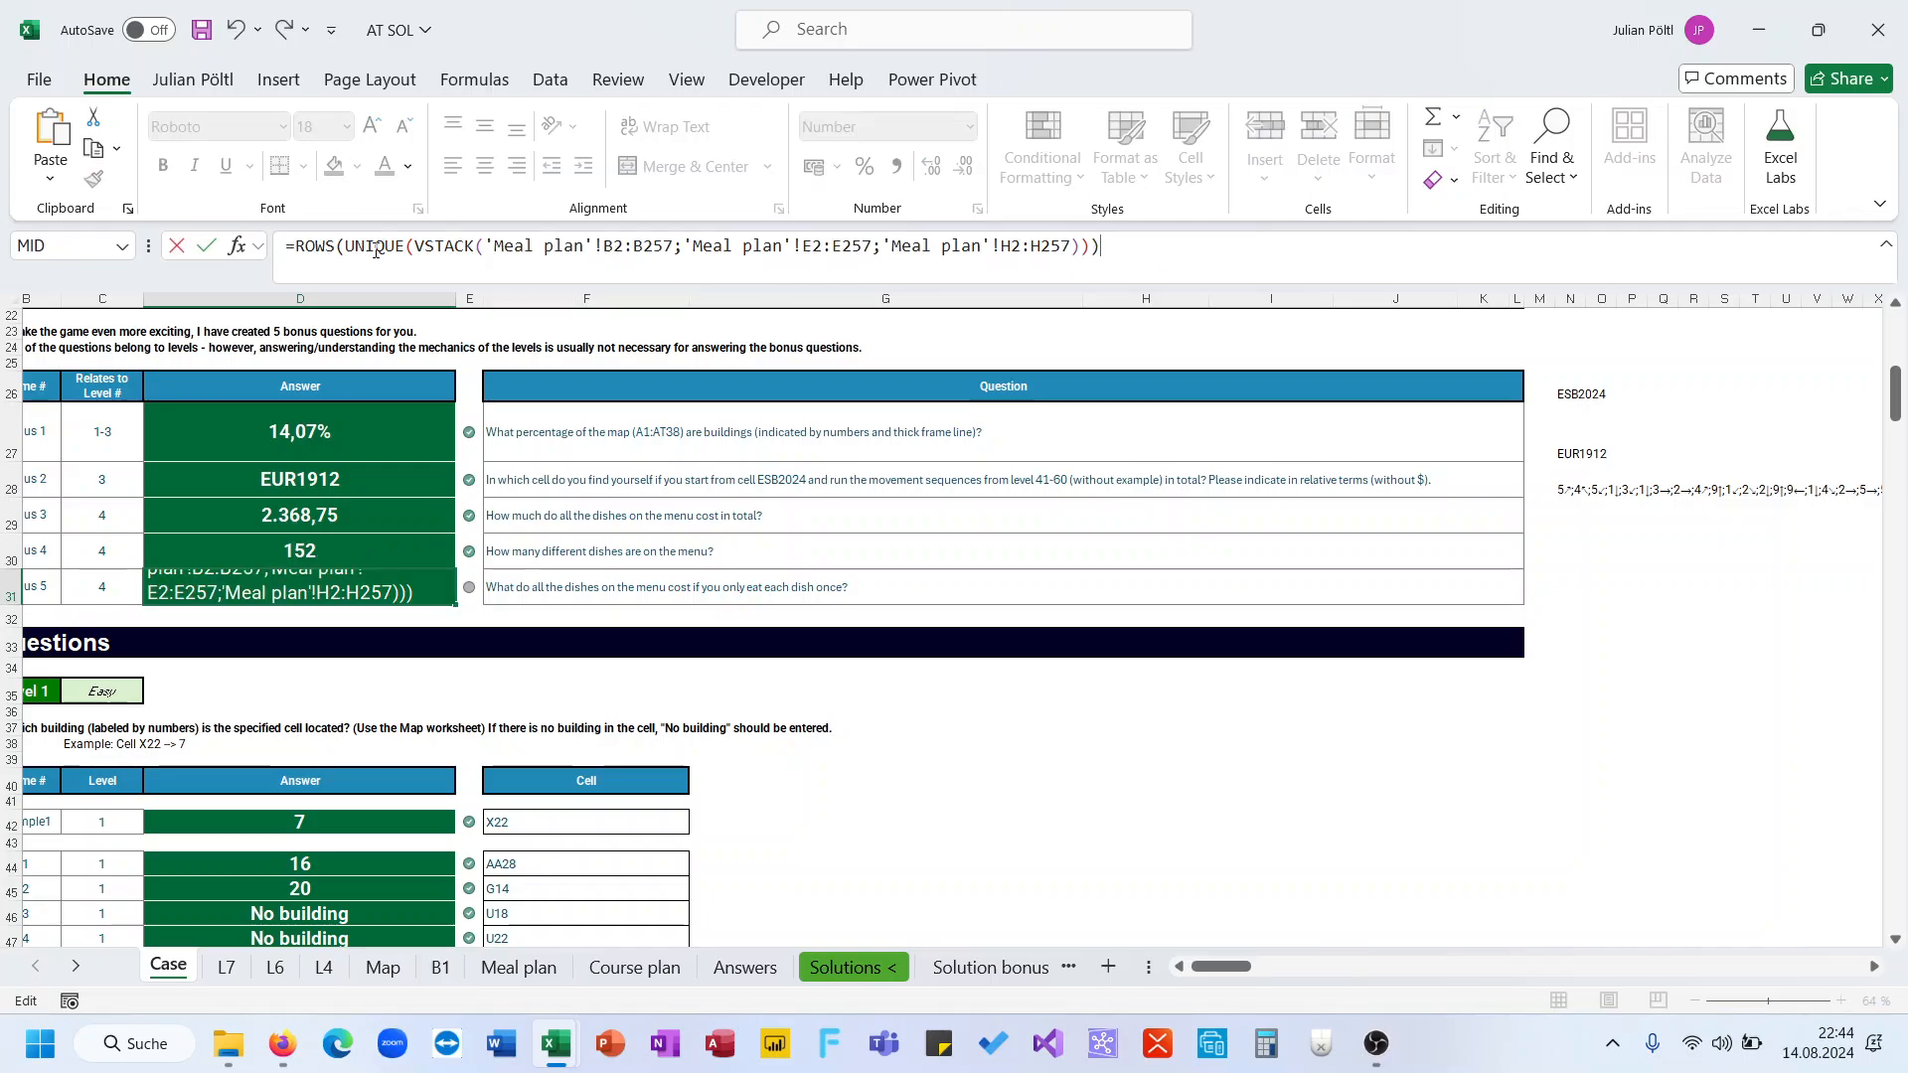
Replace ROWS with XLOOKUP as the outer function of the D31 formula, keeping the UNIQUE of VSTACK as its lookup value
{"action": "left_click_drag", "start_coordinate": [349, 244], "coordinate": [295, 246]}
{"action": "type", "text": "XLOOKUP"}
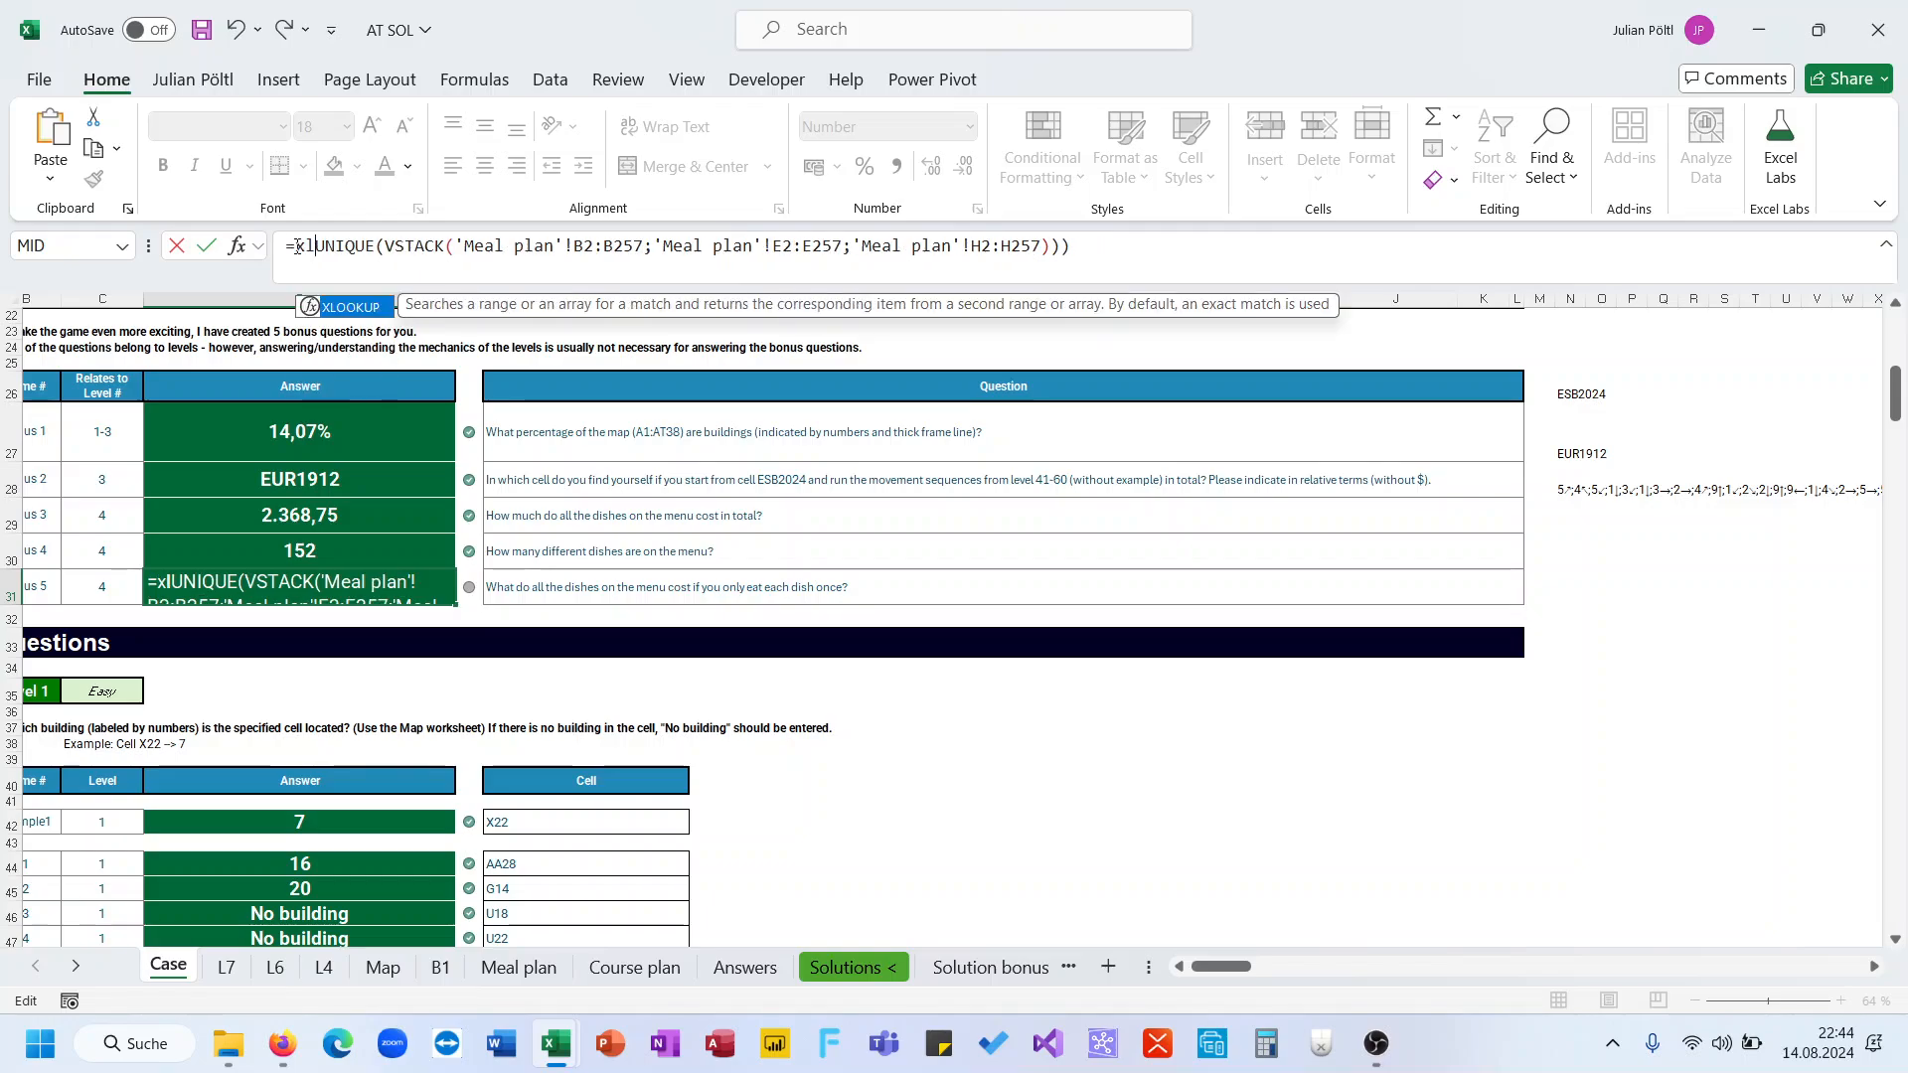
{"action": "left_click", "coordinate": [1130, 255]}
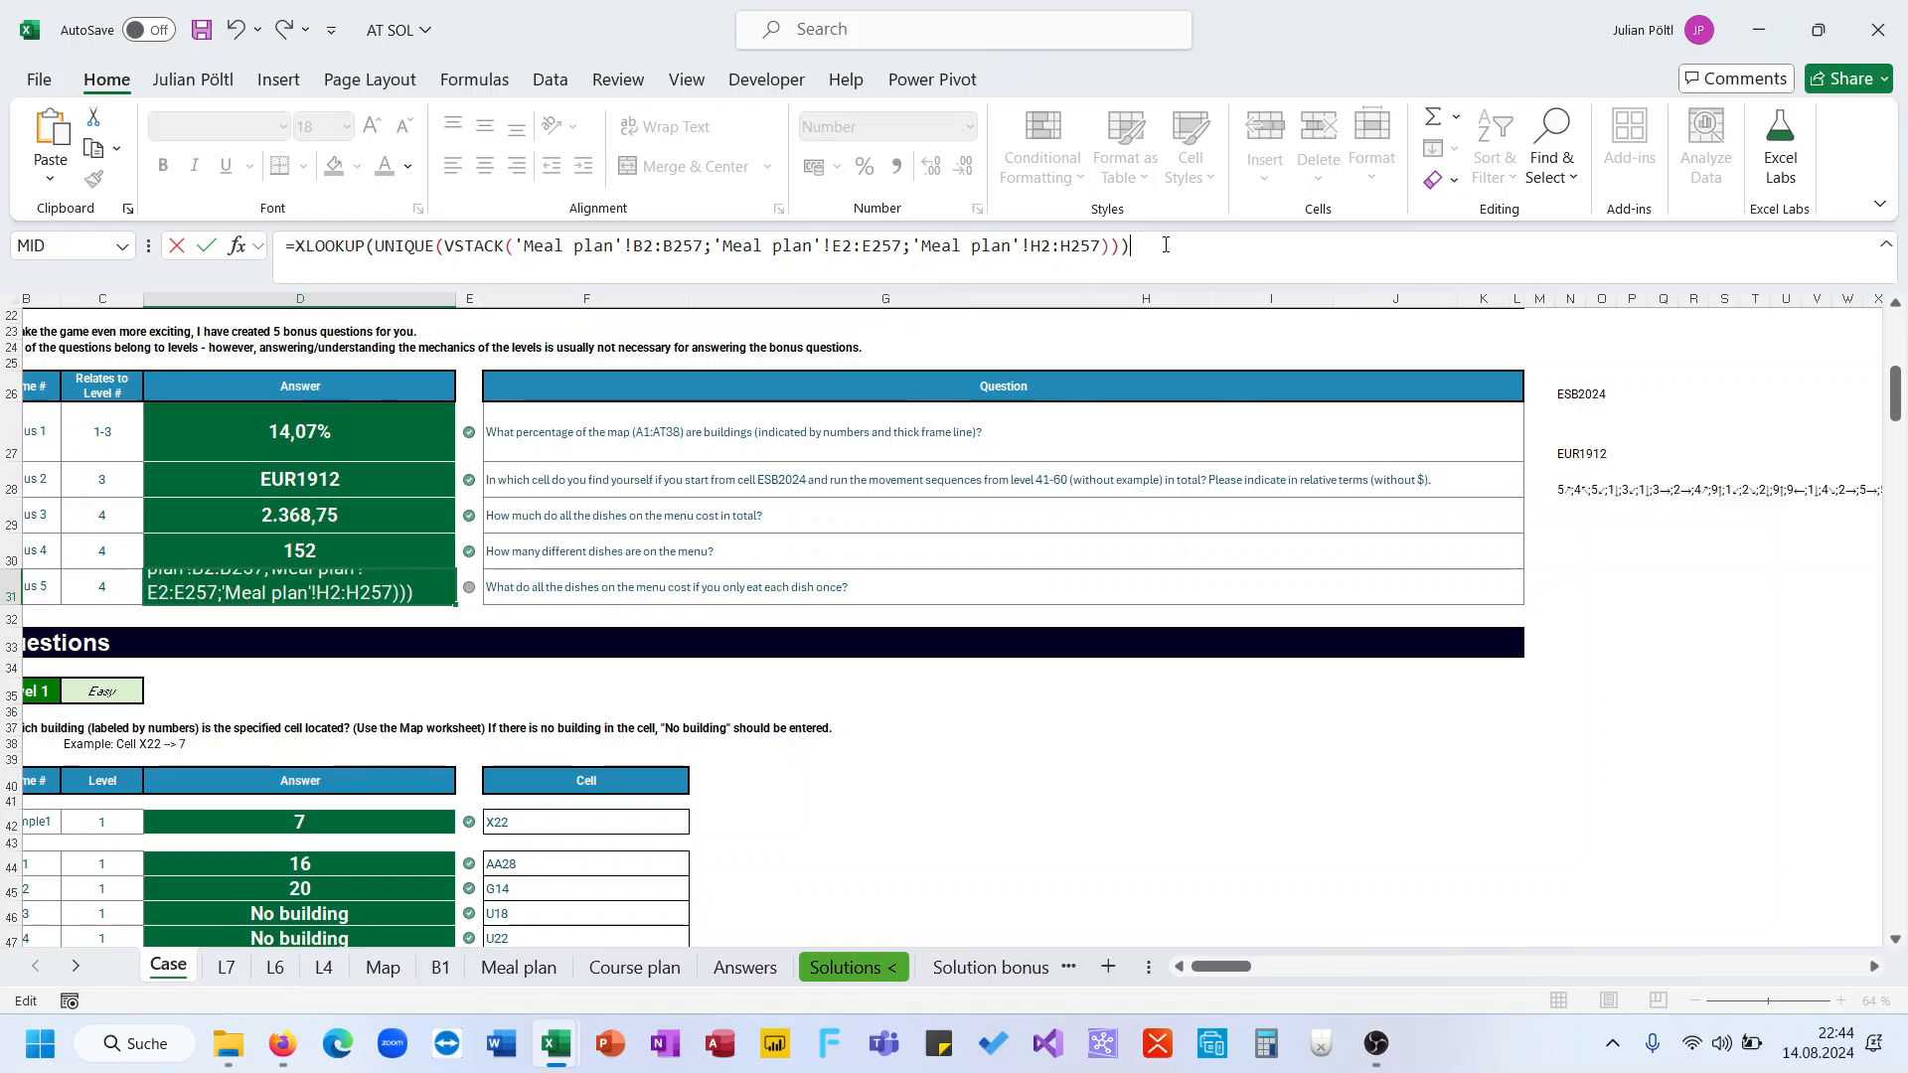
{"action": "key", "text": "BackSpace"}
{"action": "key", "text": "BackSpace"}
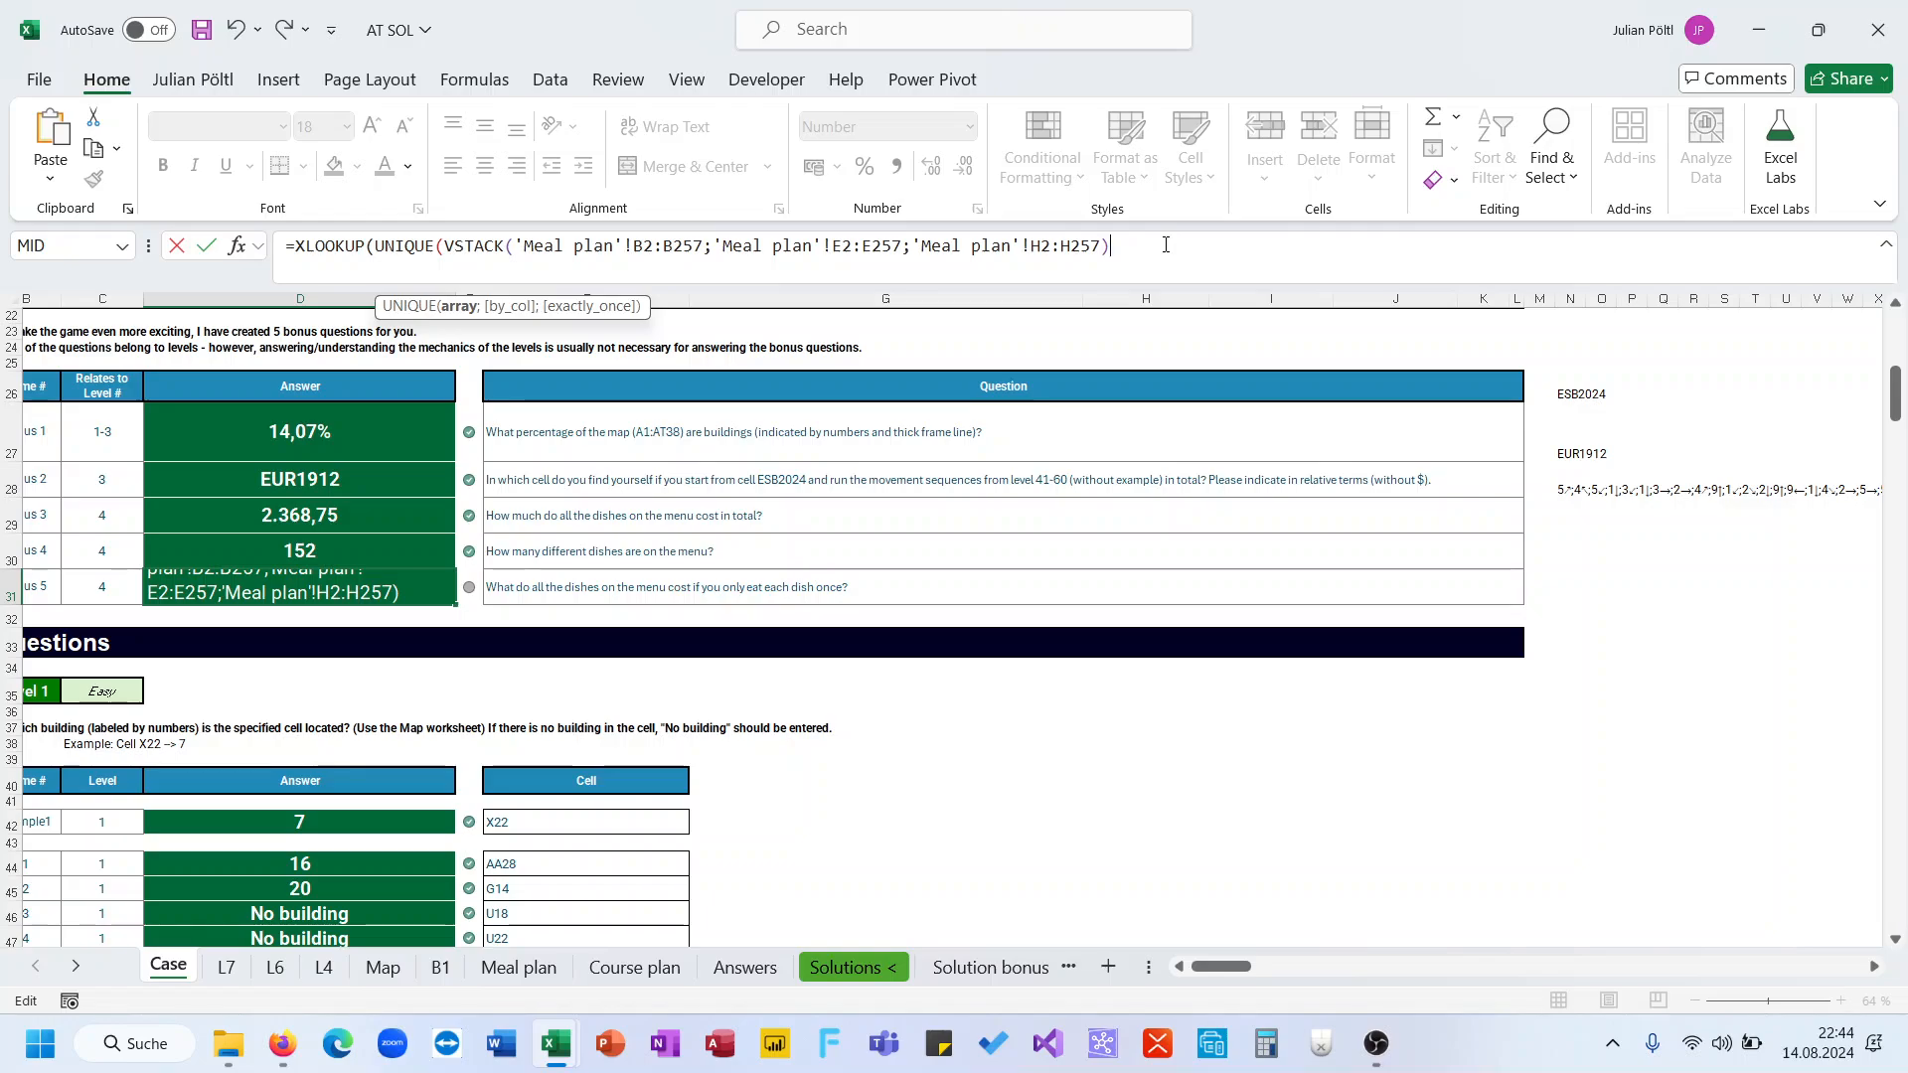
{"action": "type", "text": ")"}
Add the VSTACK of Meal plan ranges B2:B257, E2:E257 and H2:H257 as the XLOOKUP lookup array and start another VSTACK
{"action": "left_click_drag", "start_coordinate": [1114, 248], "coordinate": [444, 248]}
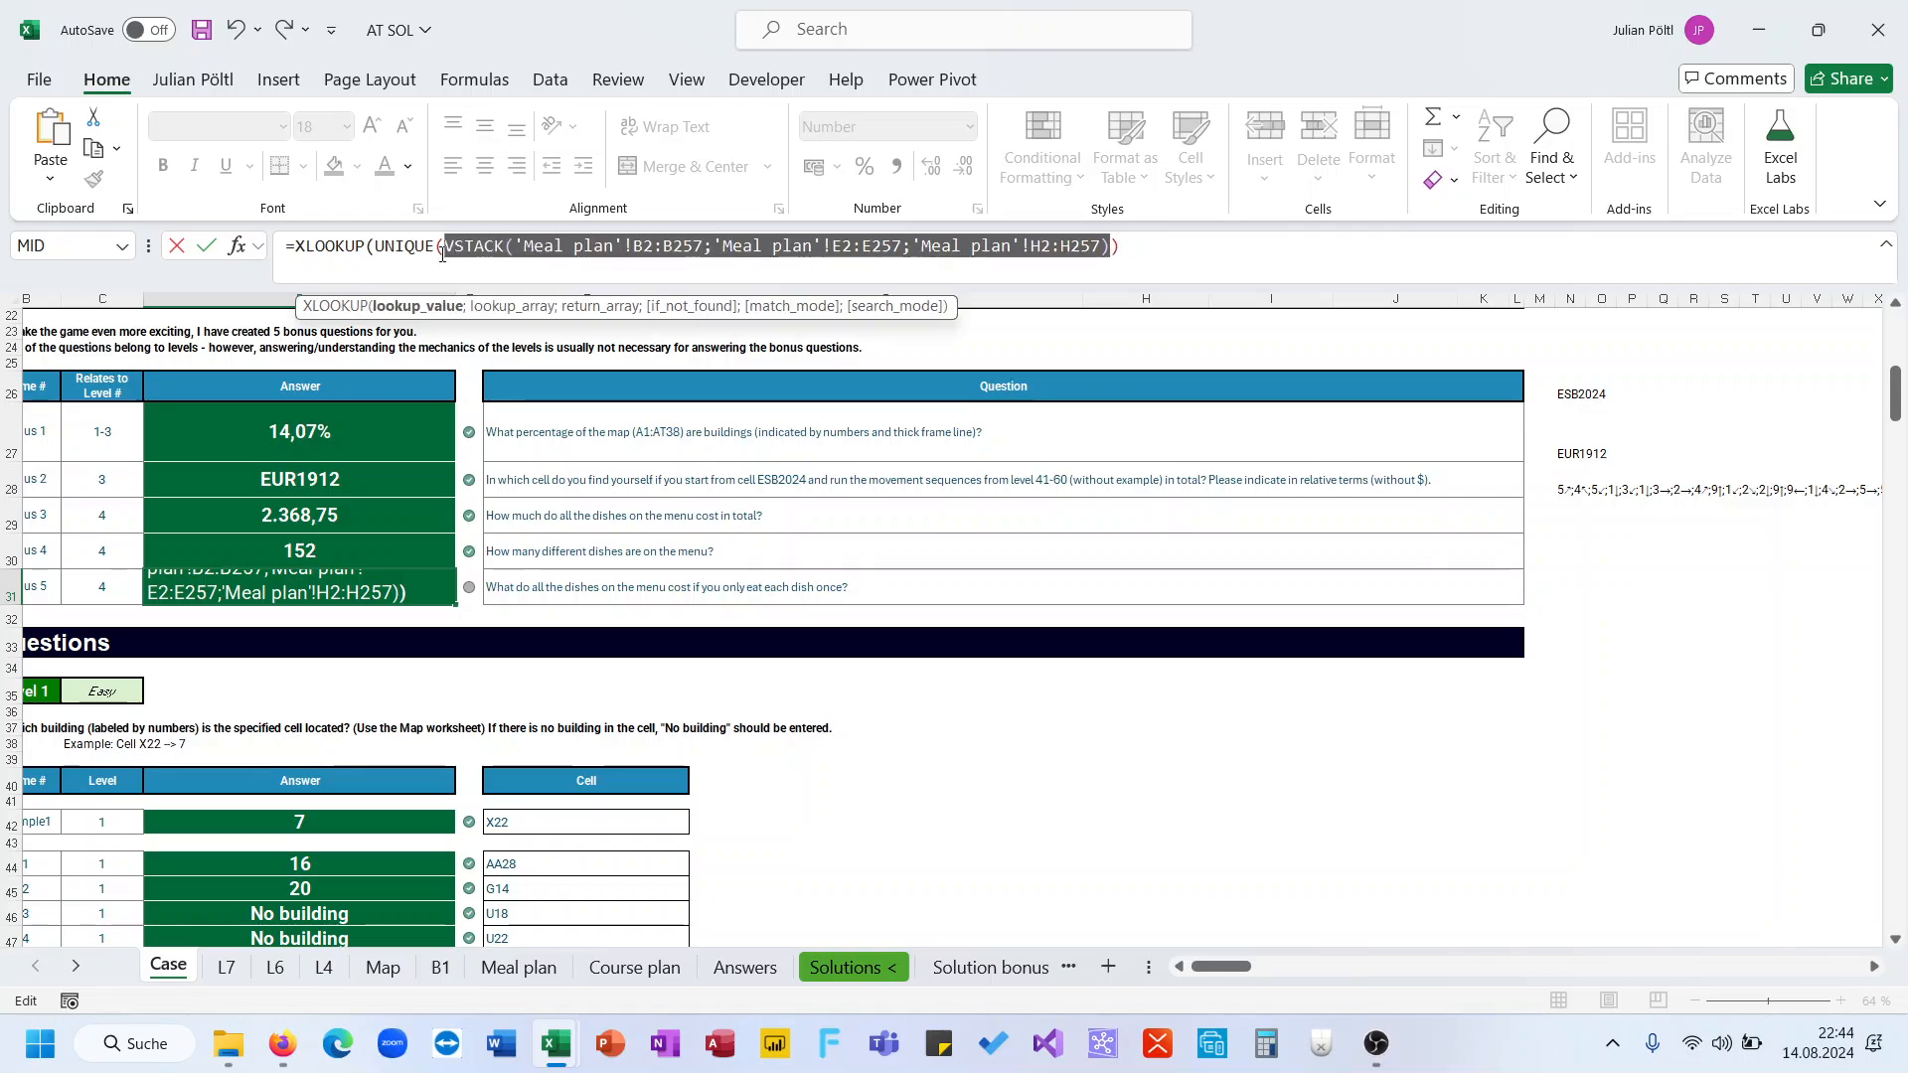
{"action": "left_click", "coordinate": [1169, 244]}
{"action": "left_click_drag", "start_coordinate": [1074, 255], "coordinate": [380, 253]}
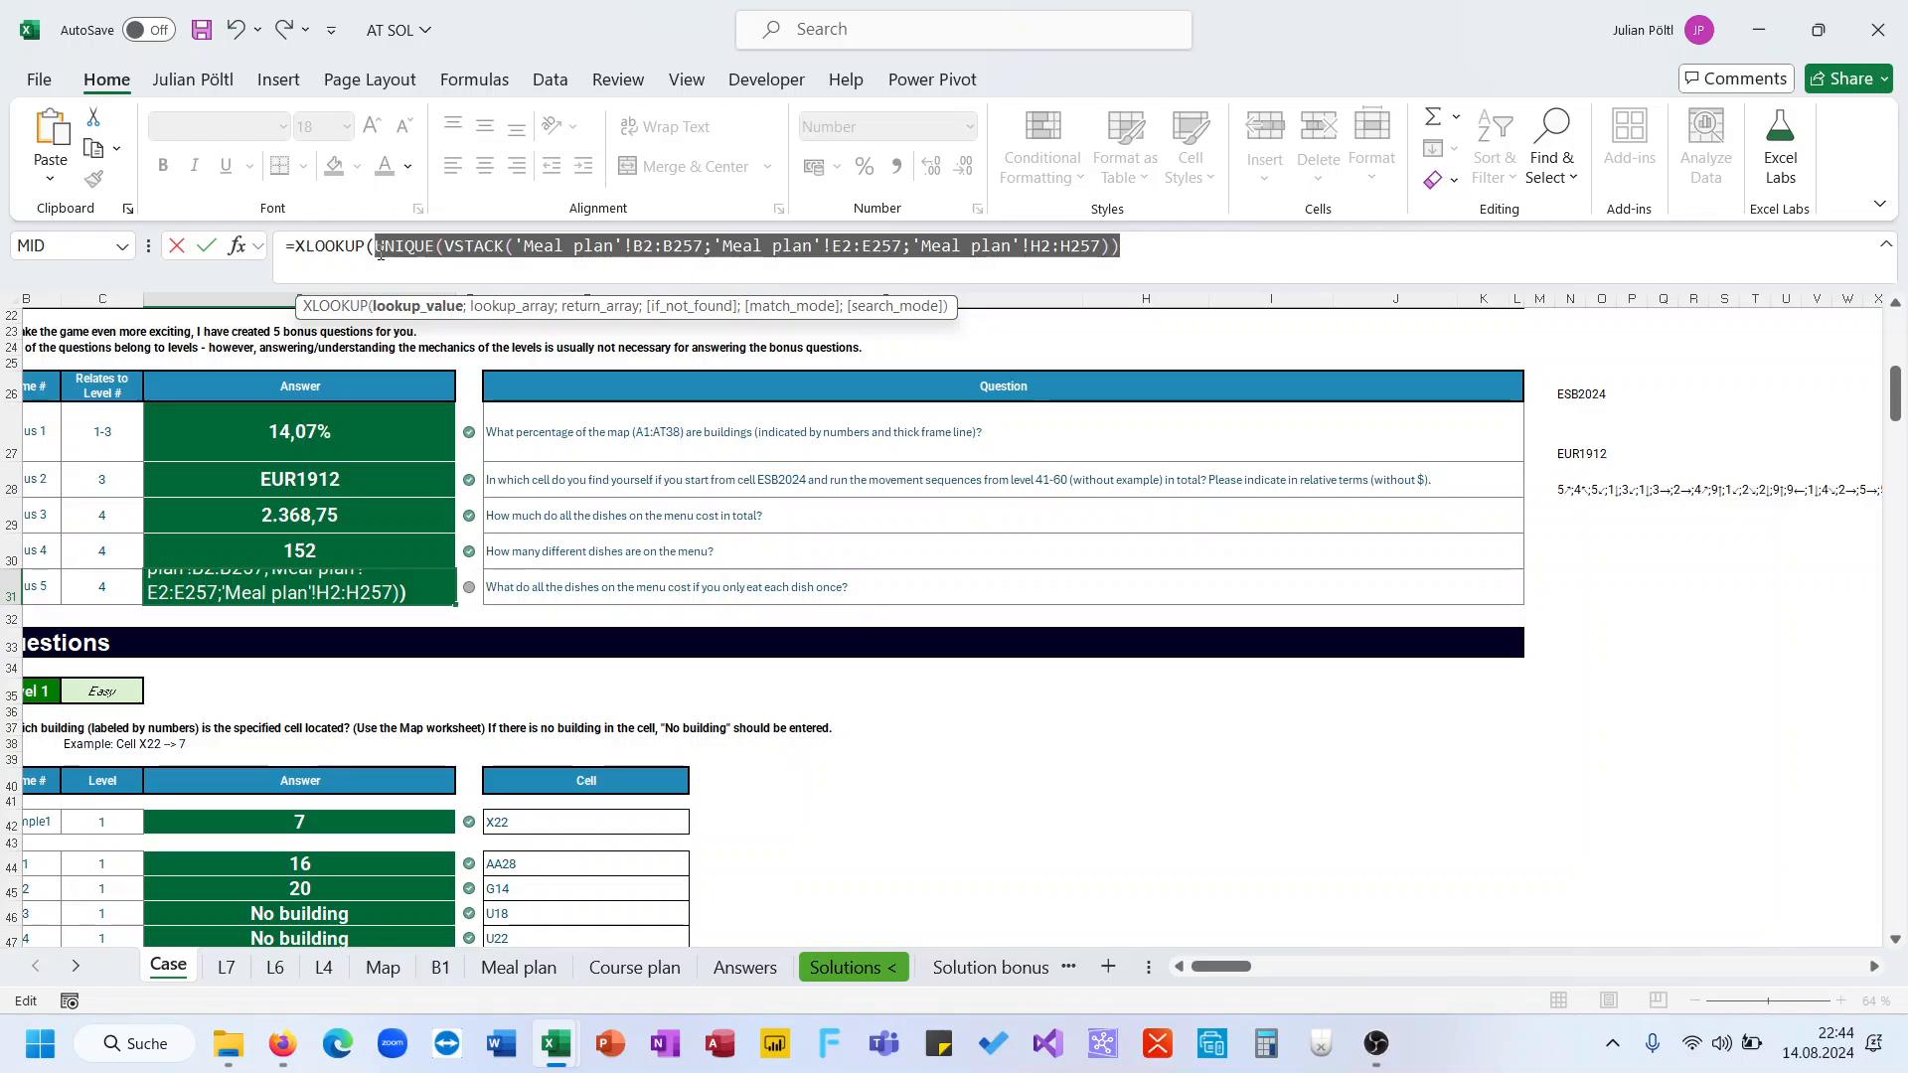
{"action": "left_click", "coordinate": [448, 250]}
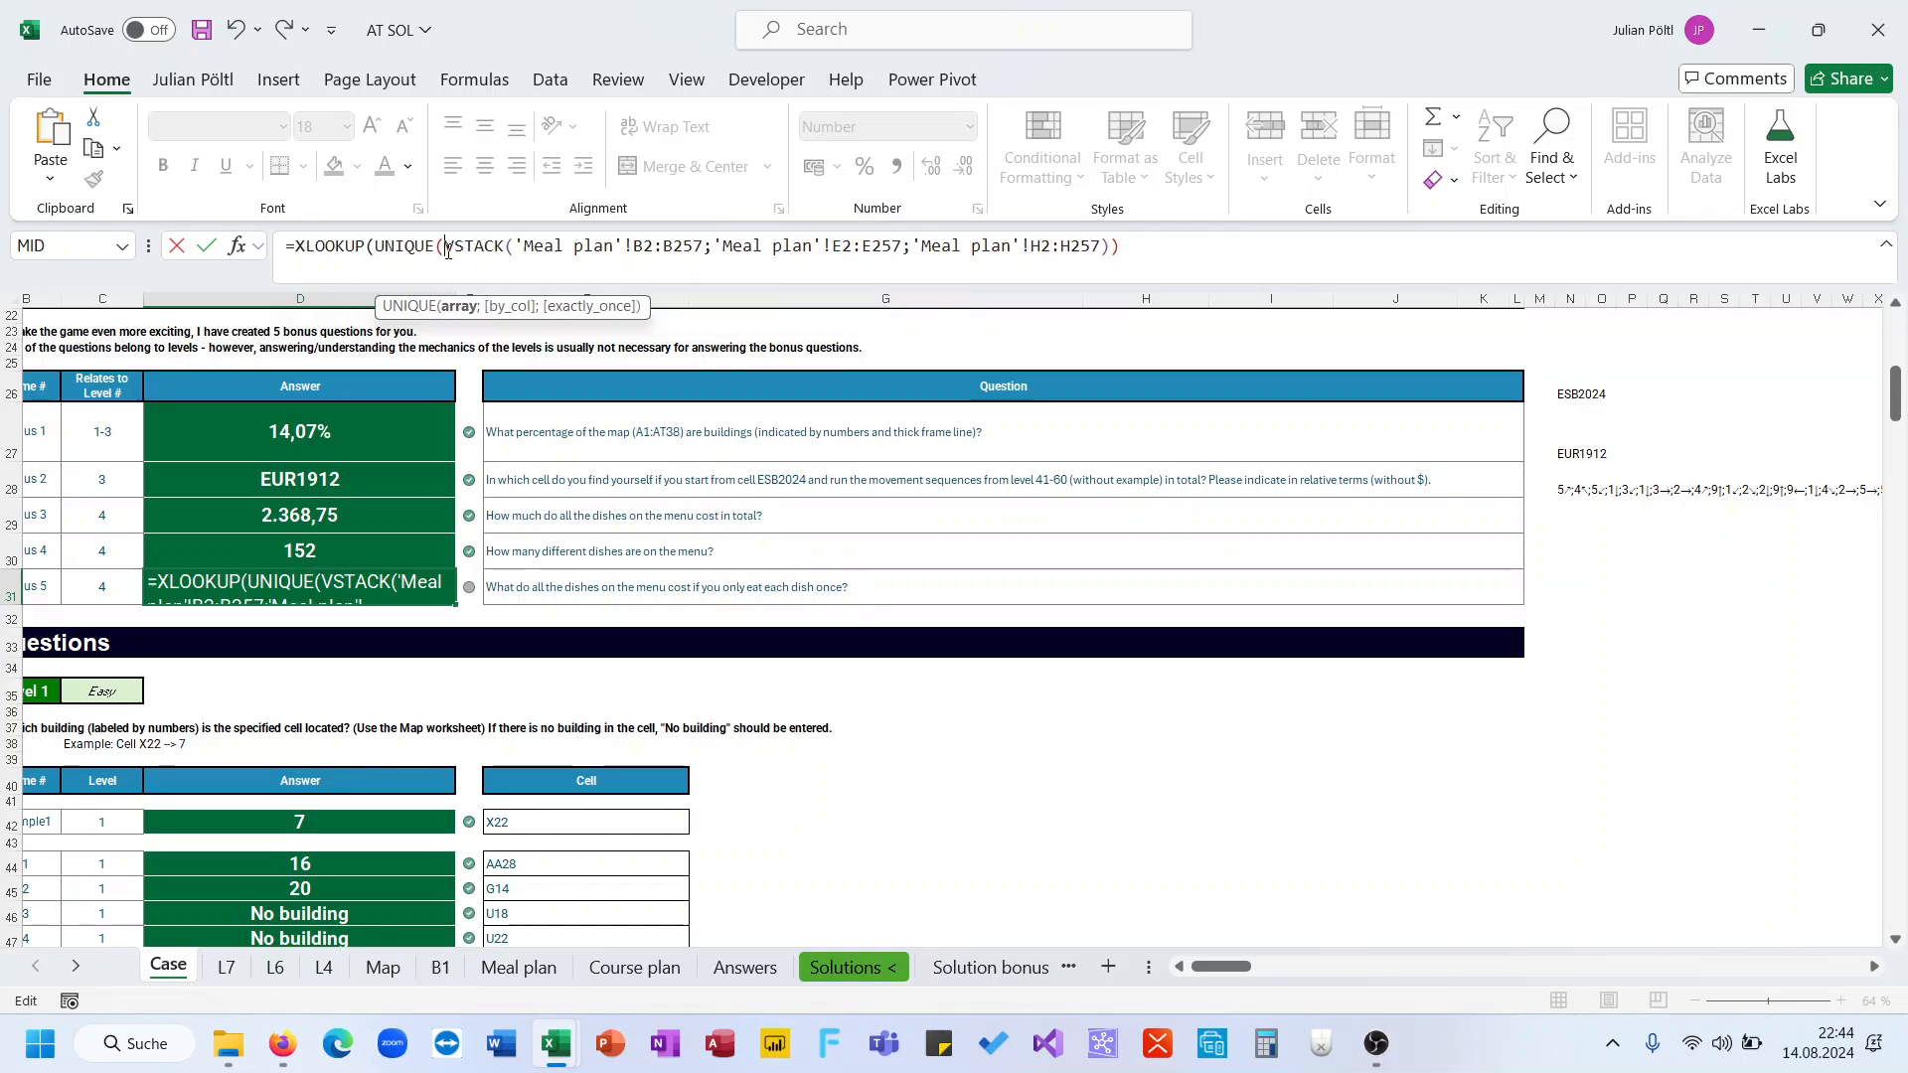
{"action": "key", "text": "End"}
{"action": "type", "text": ";"}
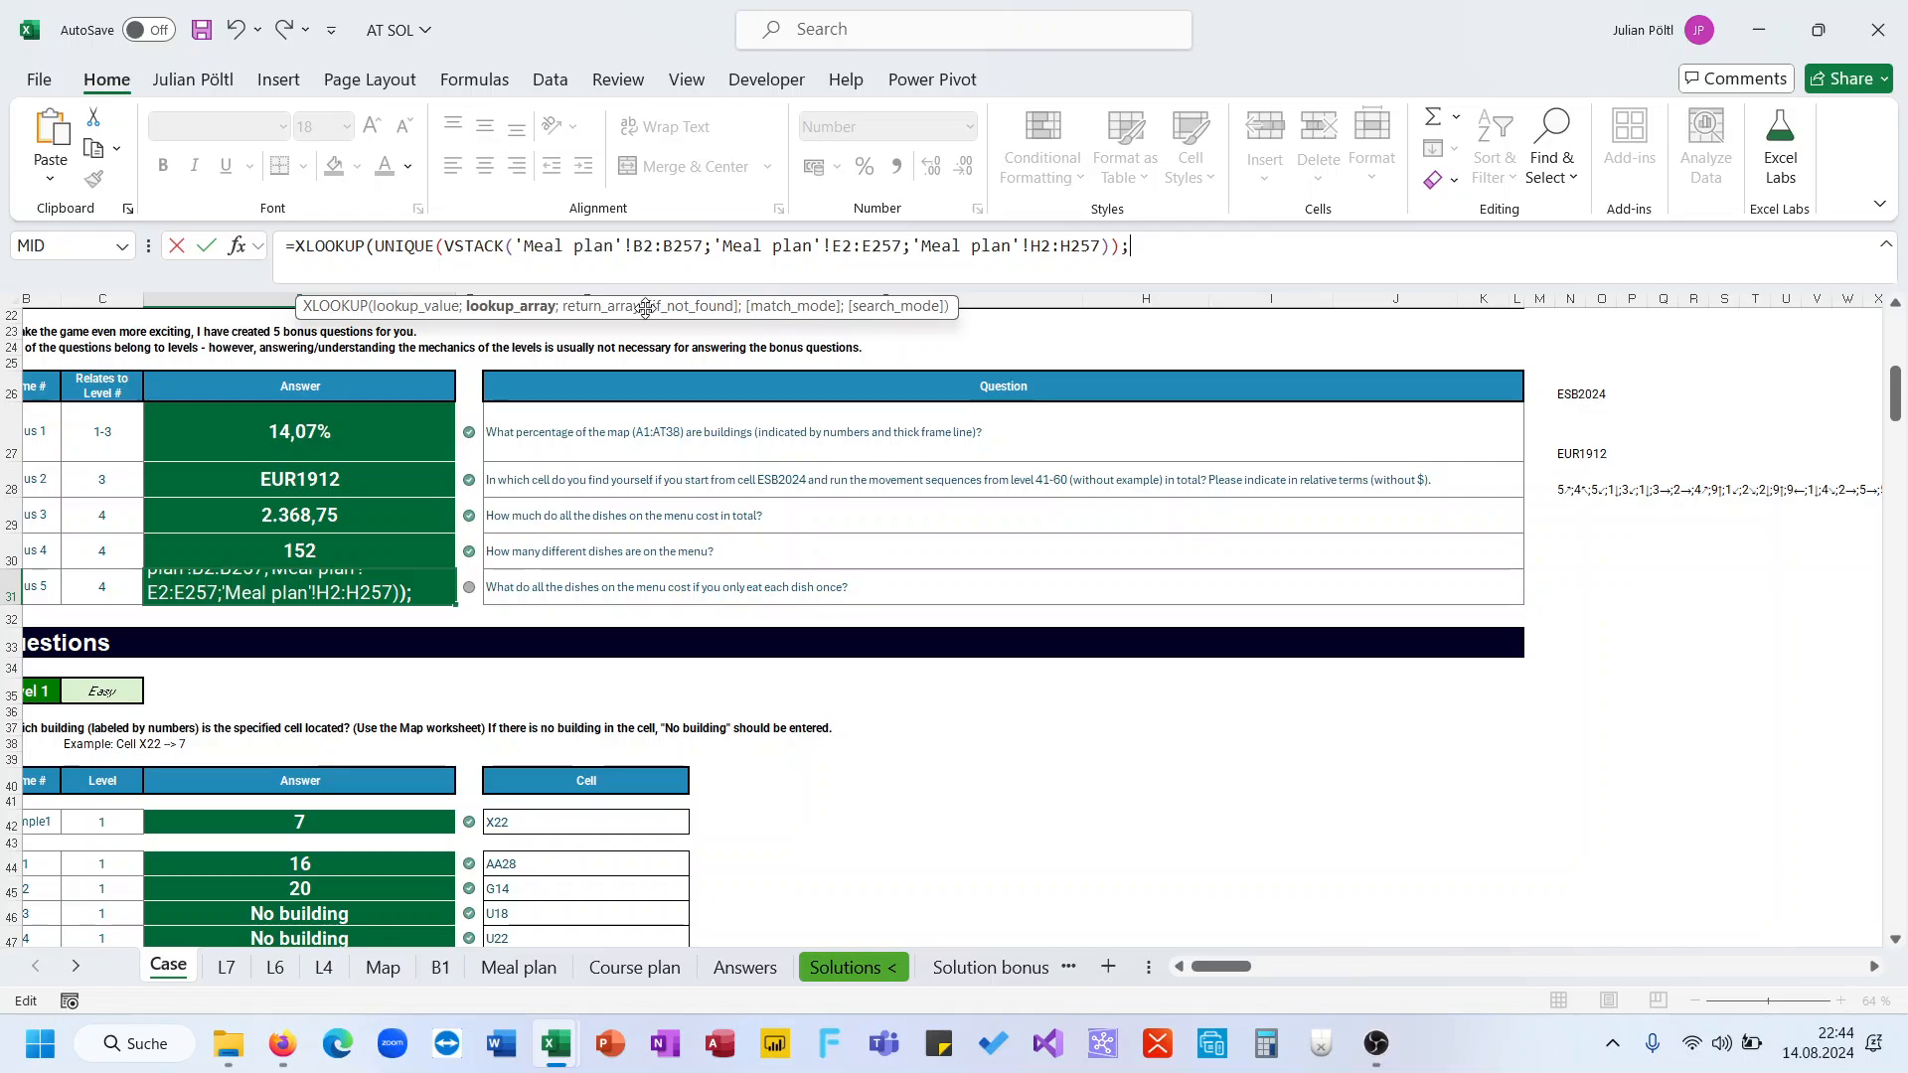
{"action": "key", "text": "ctrl+v"}
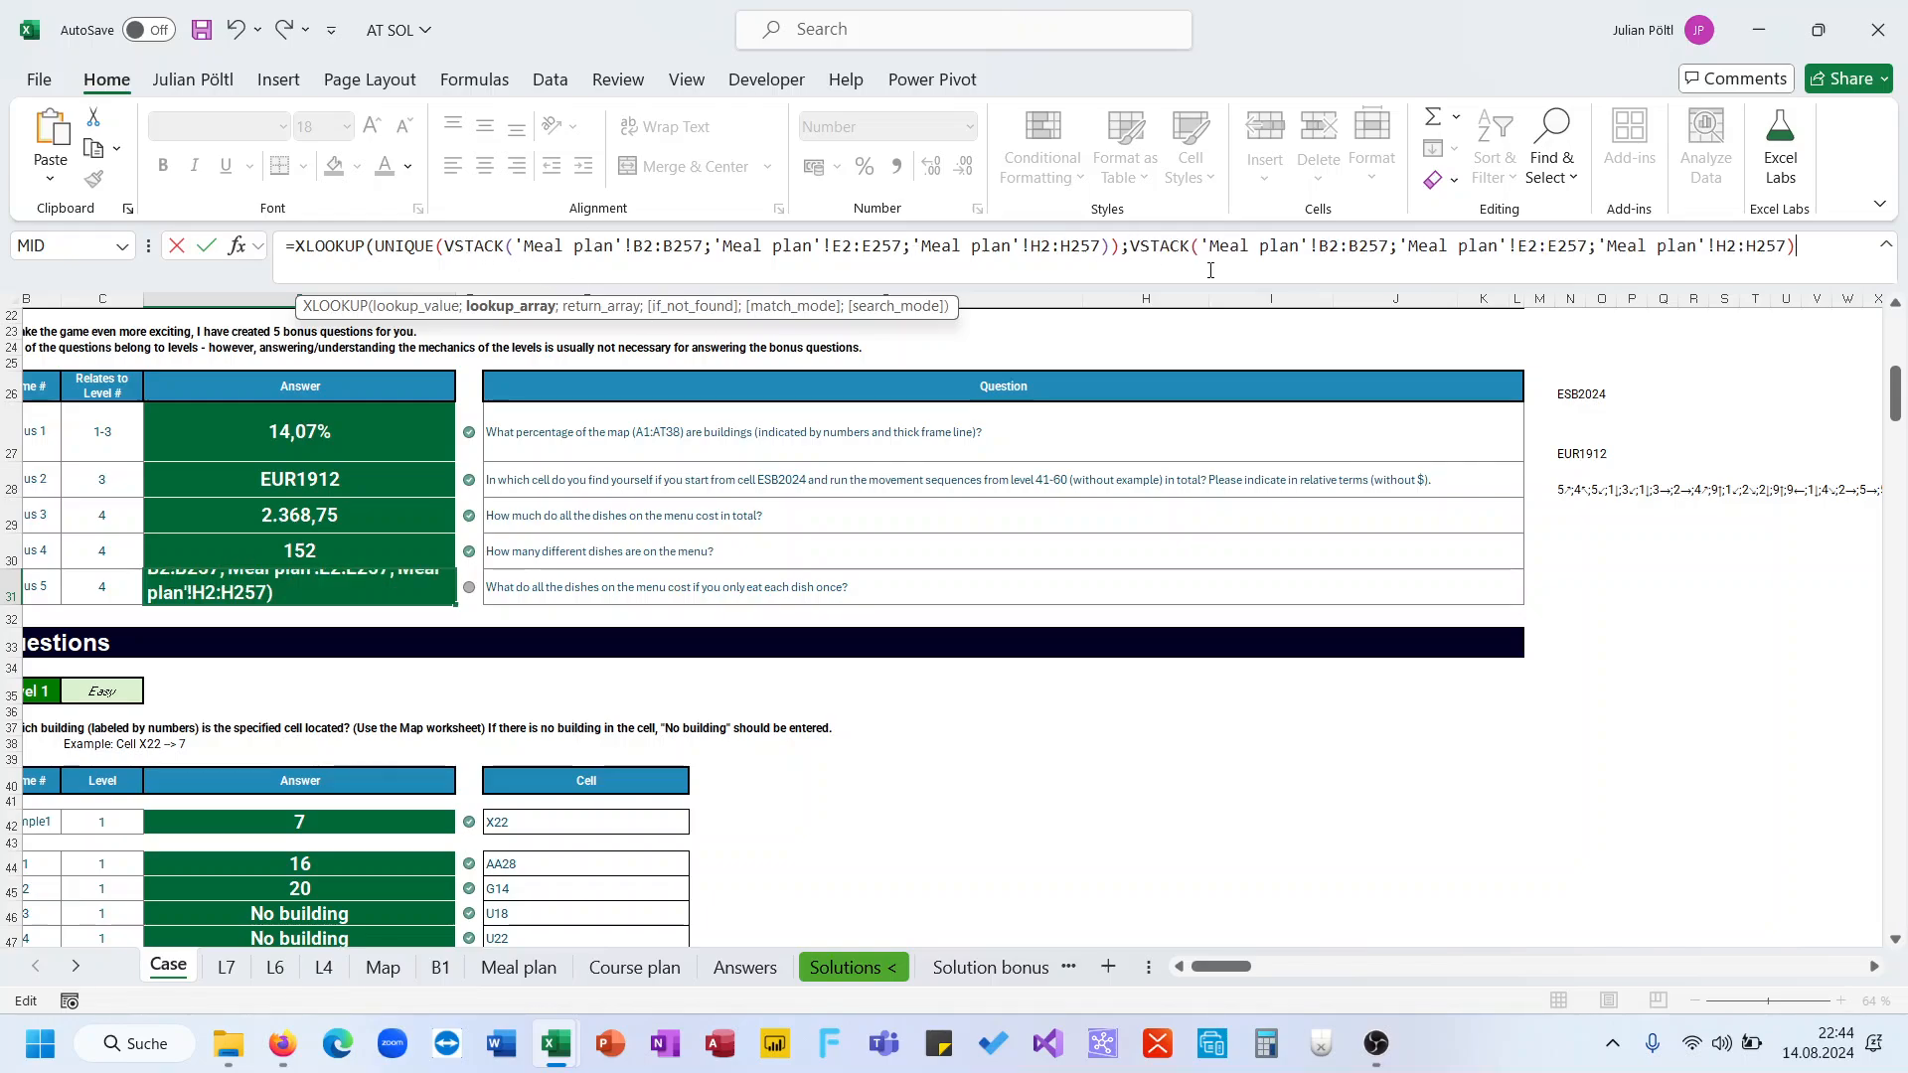
{"action": "type", "text": ";VSTACK("}
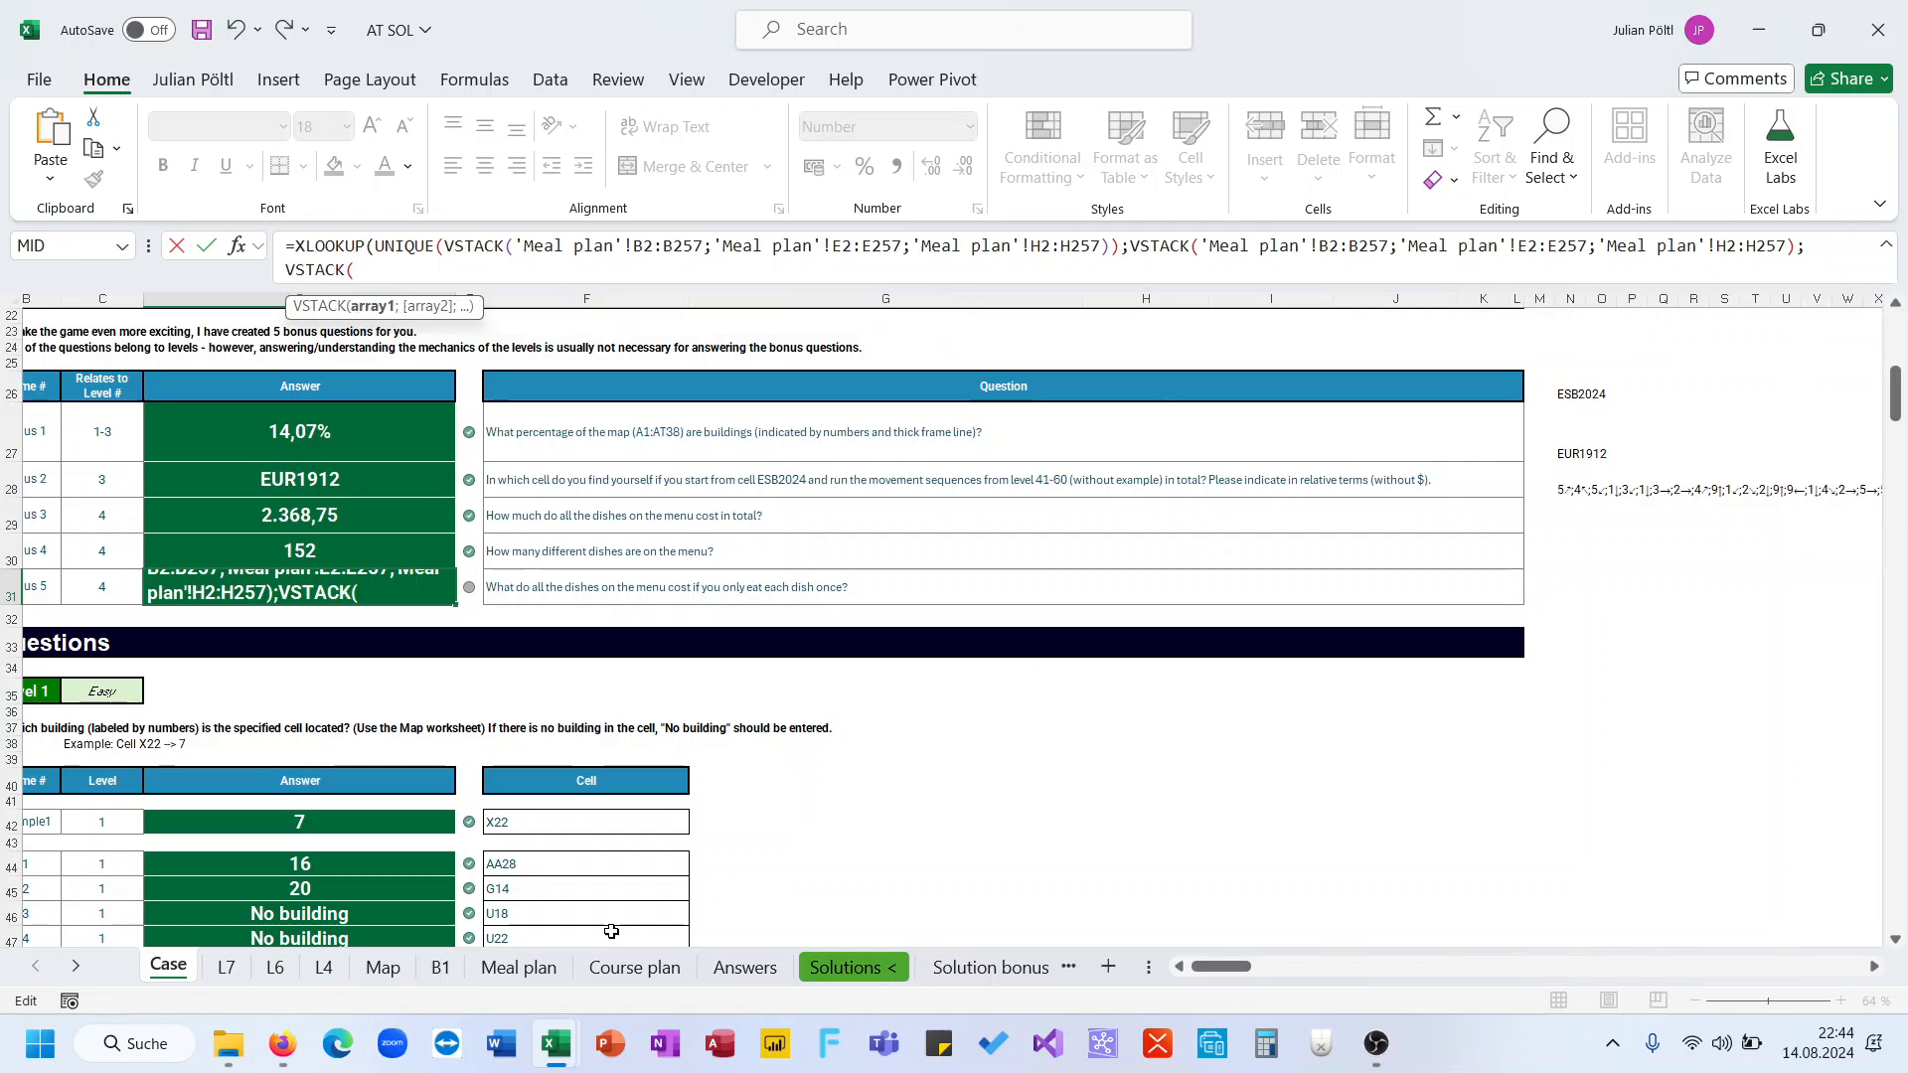
Fill the return-array VSTACK with the Meal plan price ranges D2:D257, G2:G257 and J2:J257 and confirm the formula
{"action": "left_click", "coordinate": [519, 966]}
{"action": "left_click", "coordinate": [593, 341]}
{"action": "key", "text": "ctrl+Up"}
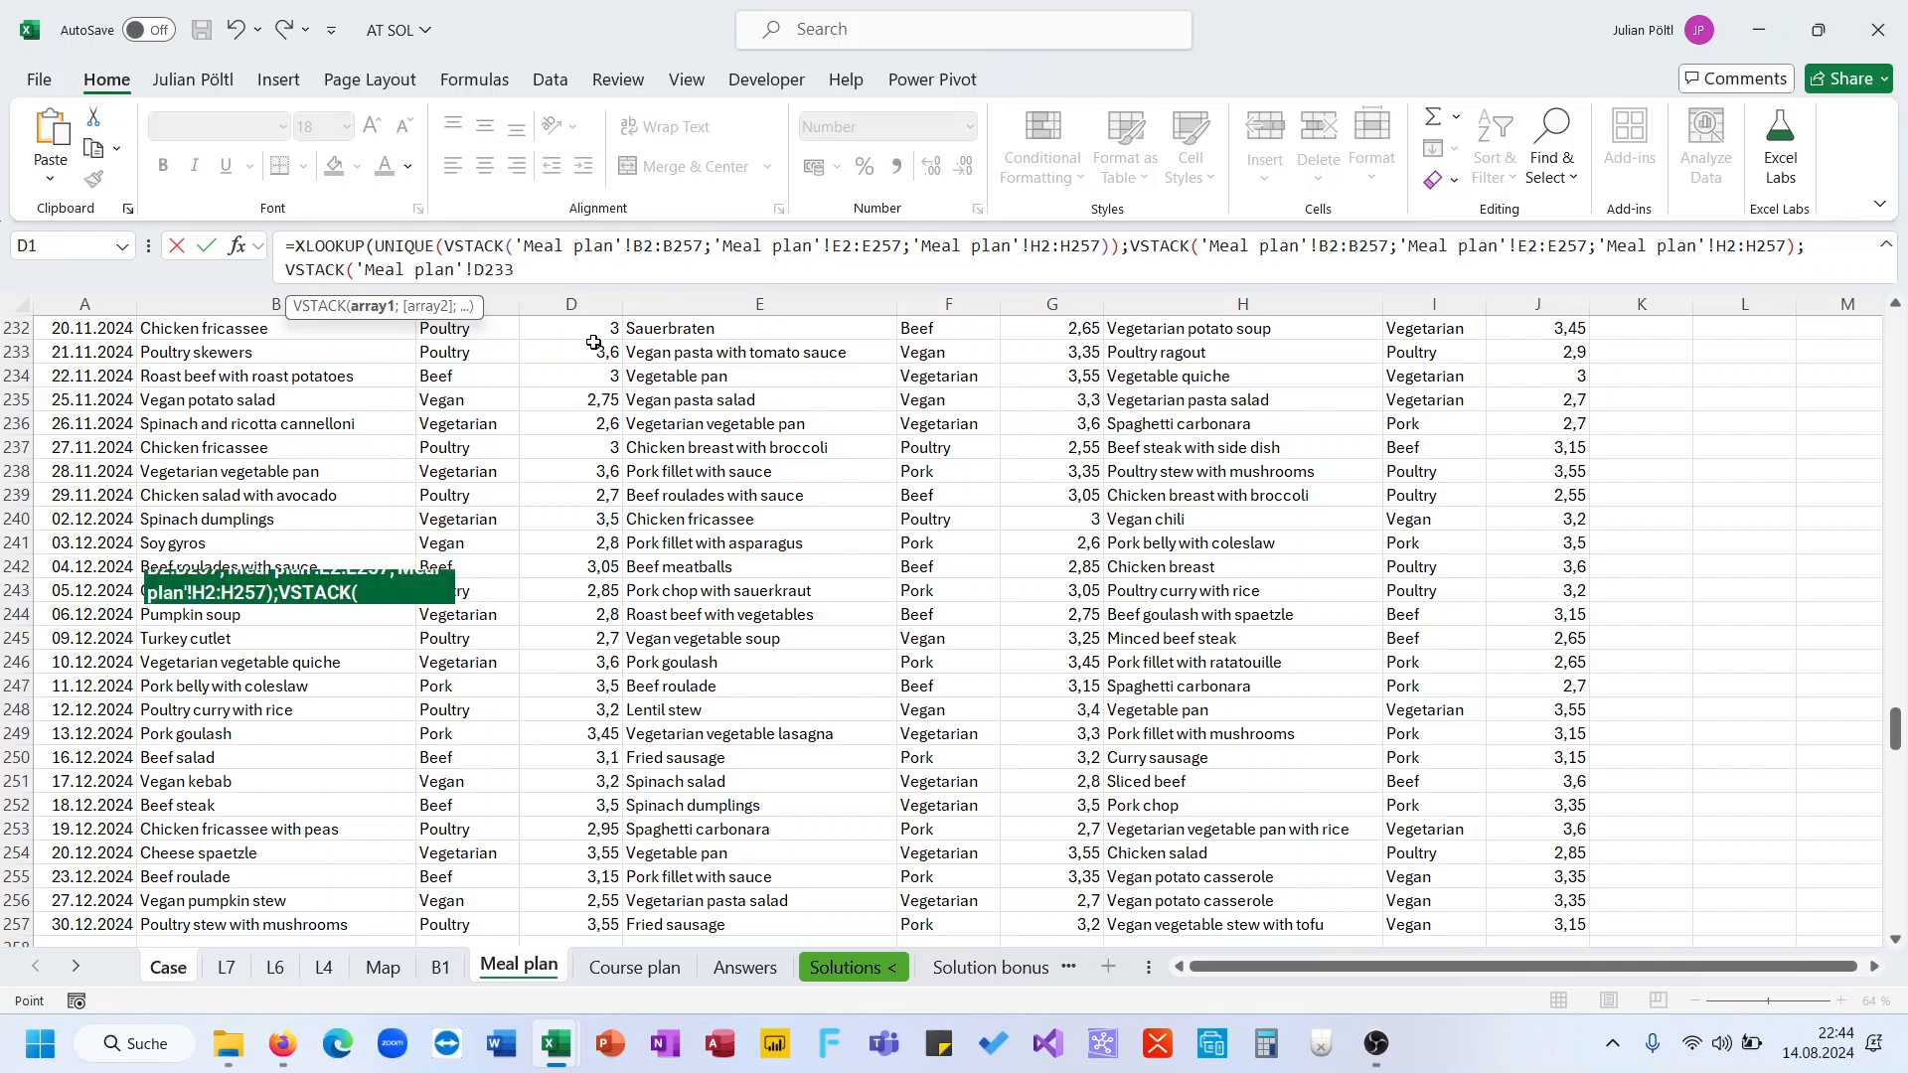
{"action": "key", "text": "Down"}
{"action": "key", "text": "ctrl+shift+Down"}
{"action": "type", "text": ";"}
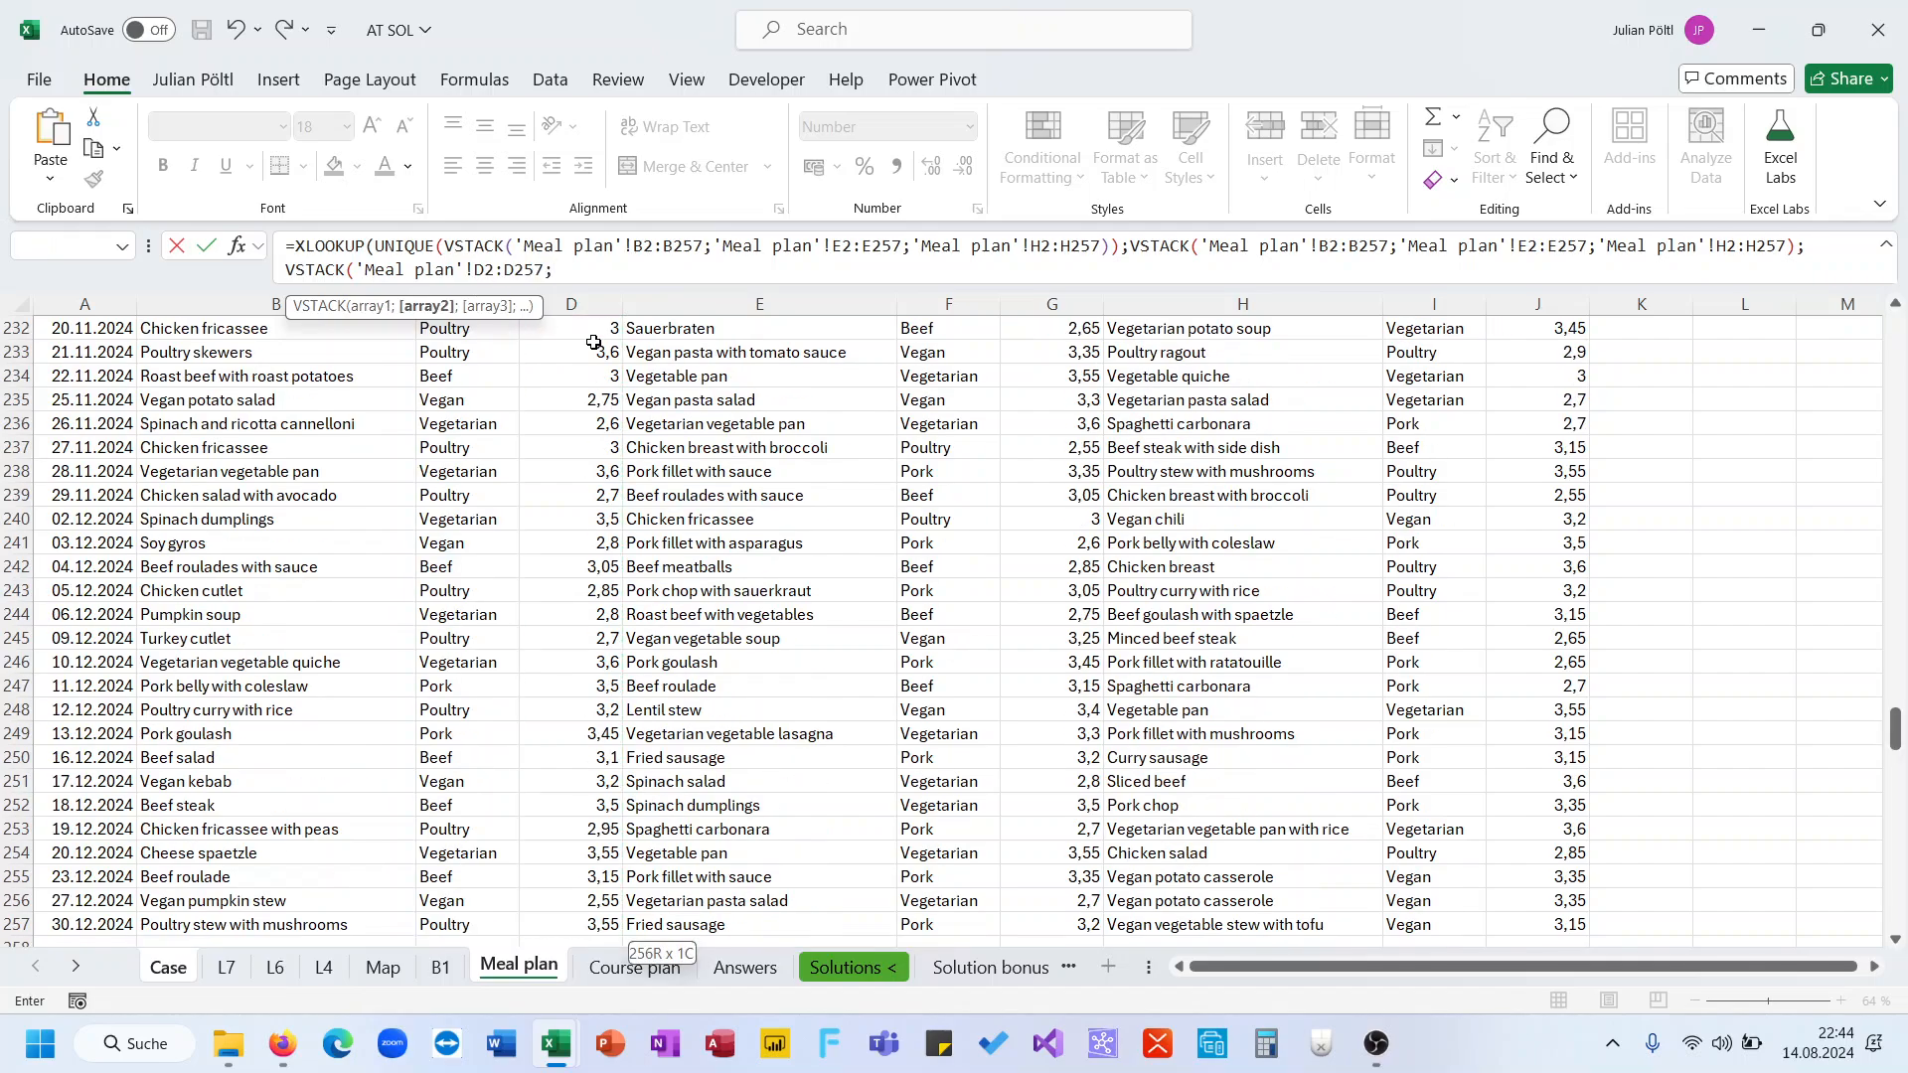
{"action": "left_click", "coordinate": [1077, 924]}
{"action": "key", "text": "ctrl+Up"}
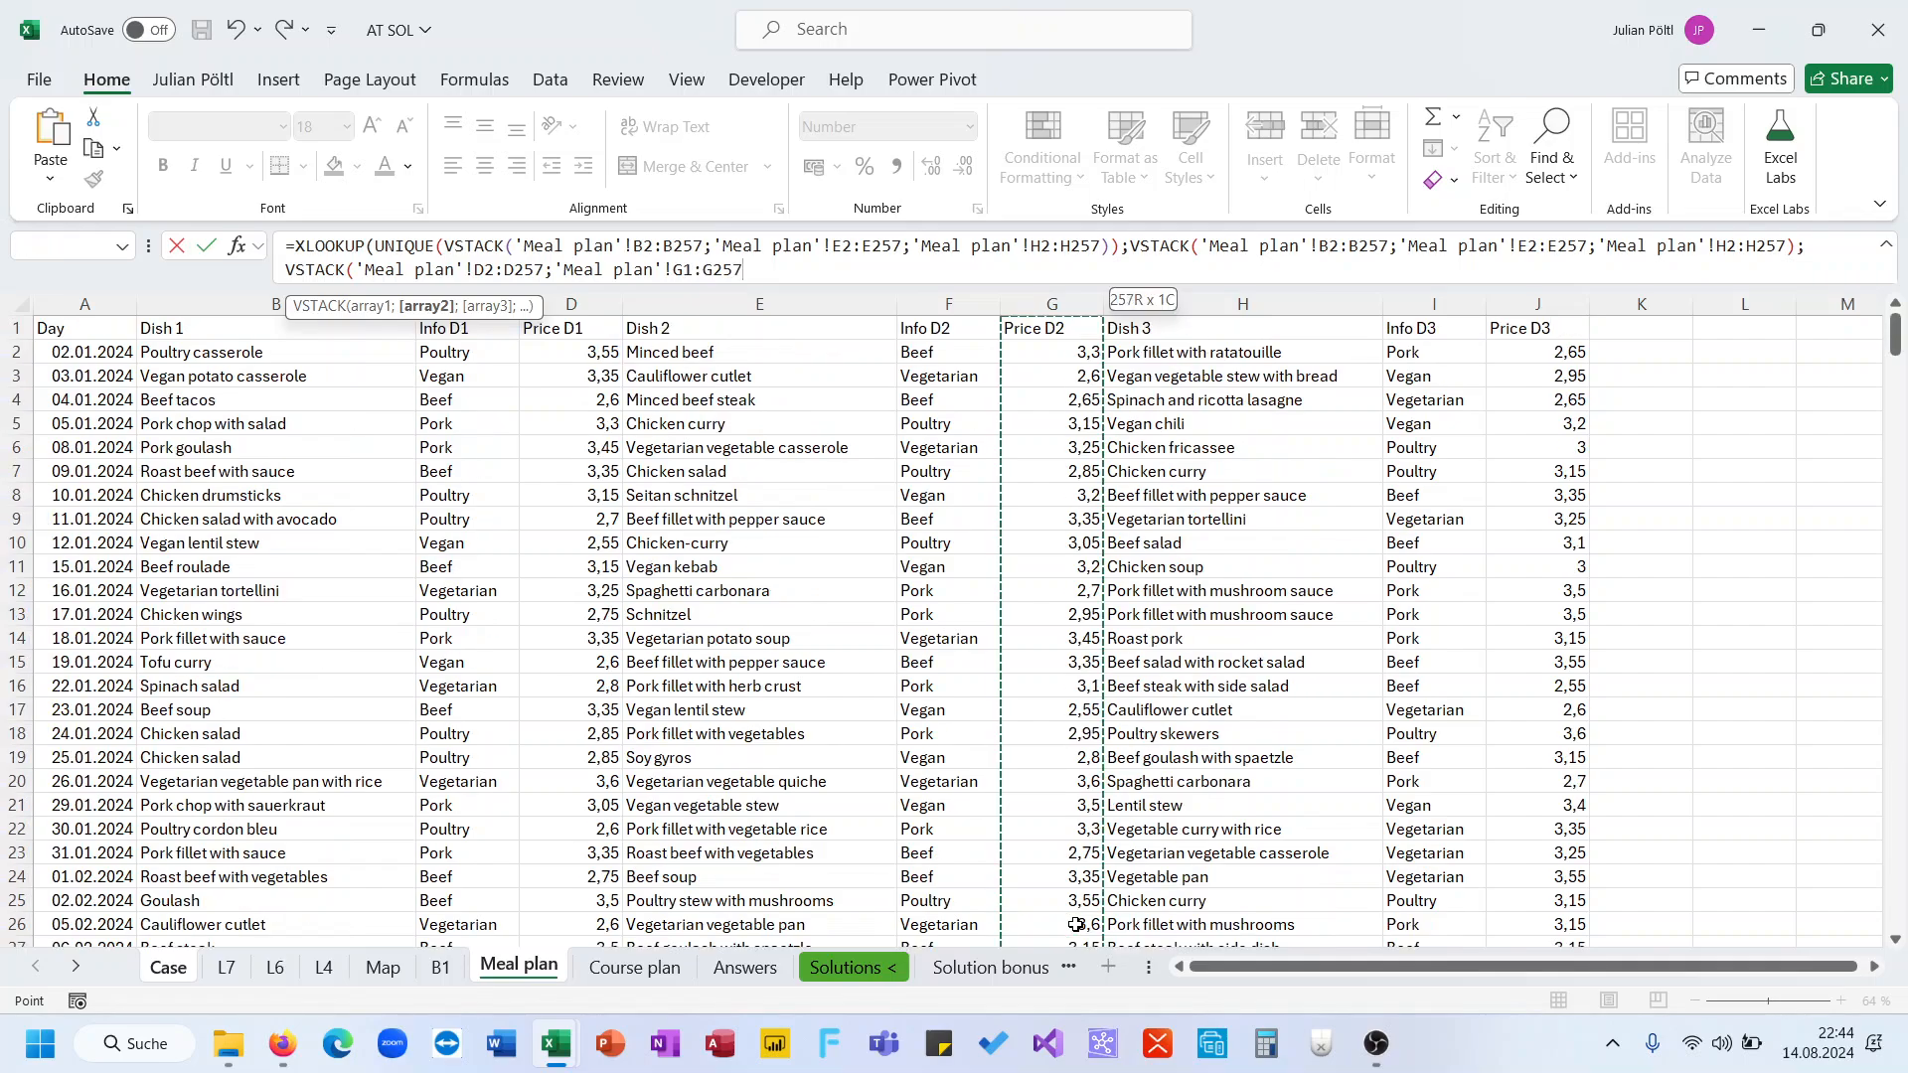
{"action": "key", "text": "Down"}
{"action": "key", "text": "ctrl+shift+Down"}
{"action": "type", "text": ";"}
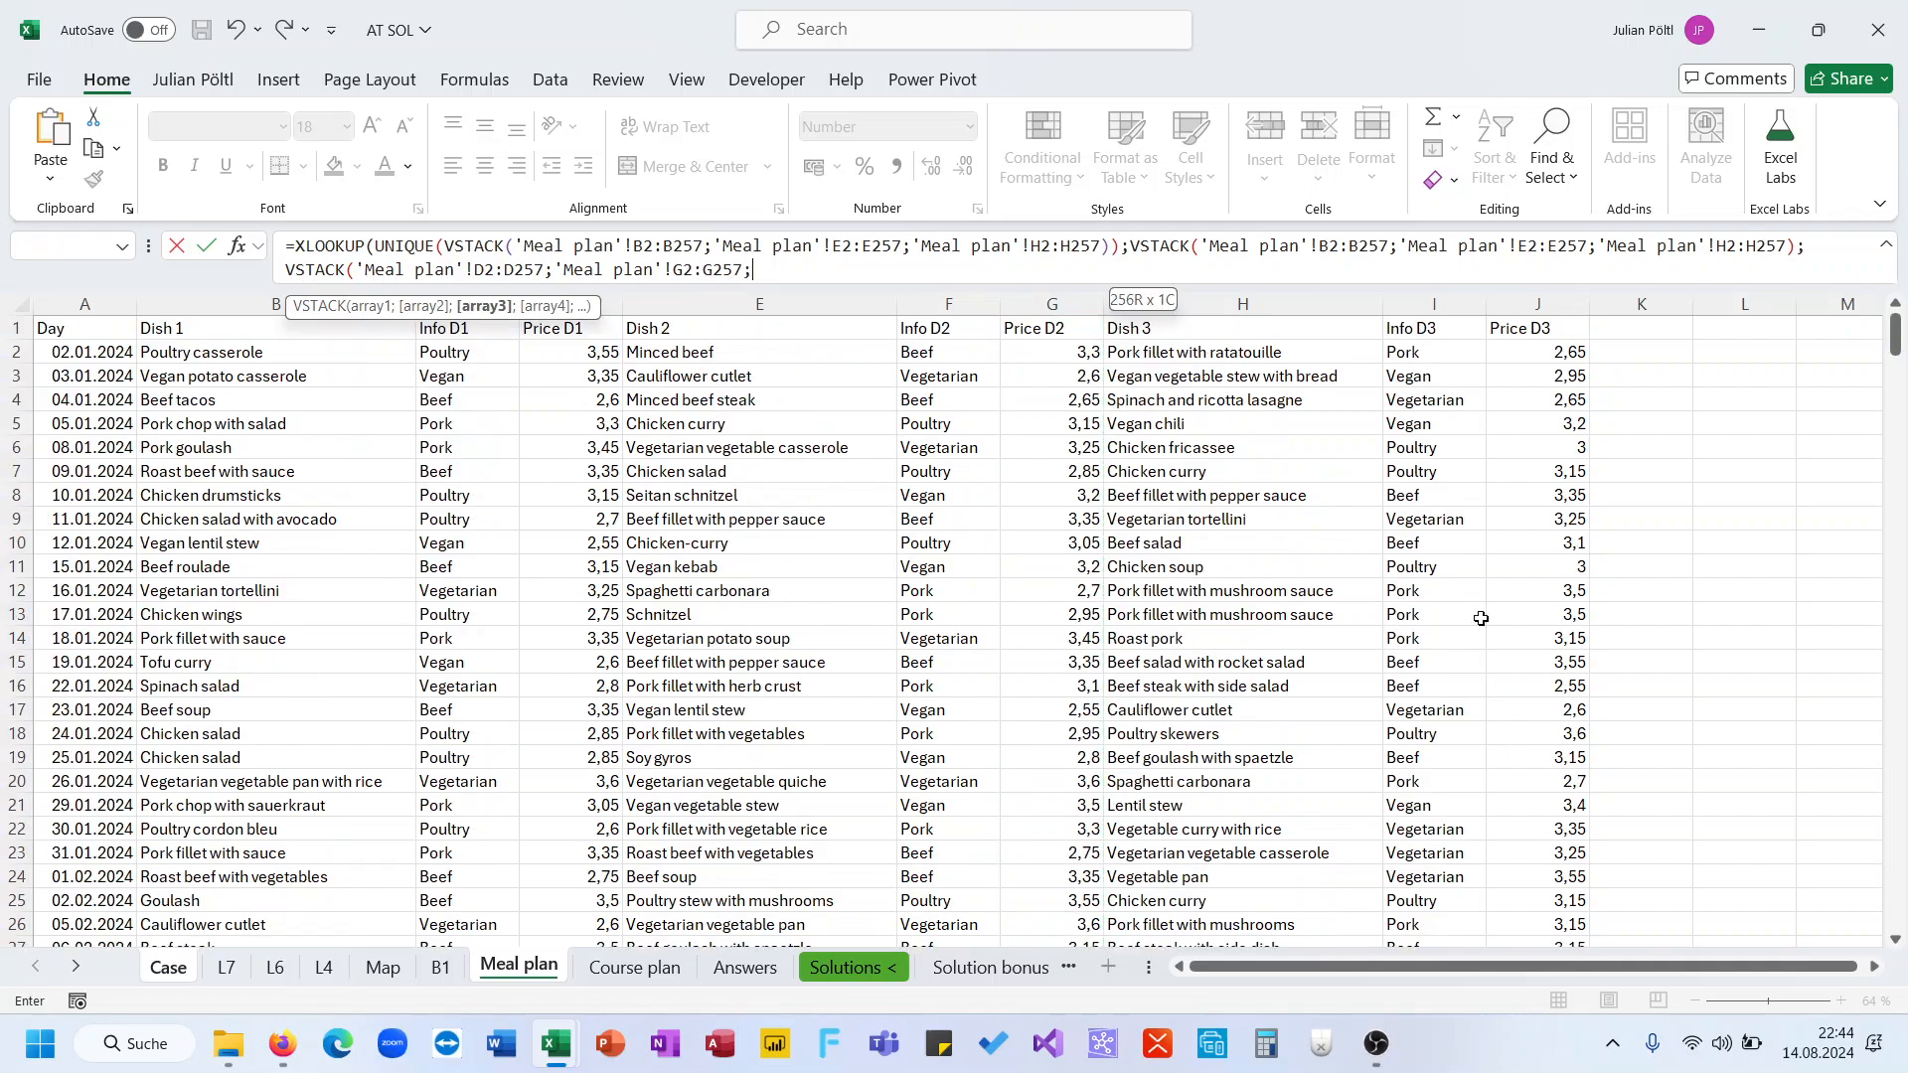
{"action": "left_click", "coordinate": [1522, 356]}
{"action": "key", "text": "ctrl+shift+Down"}
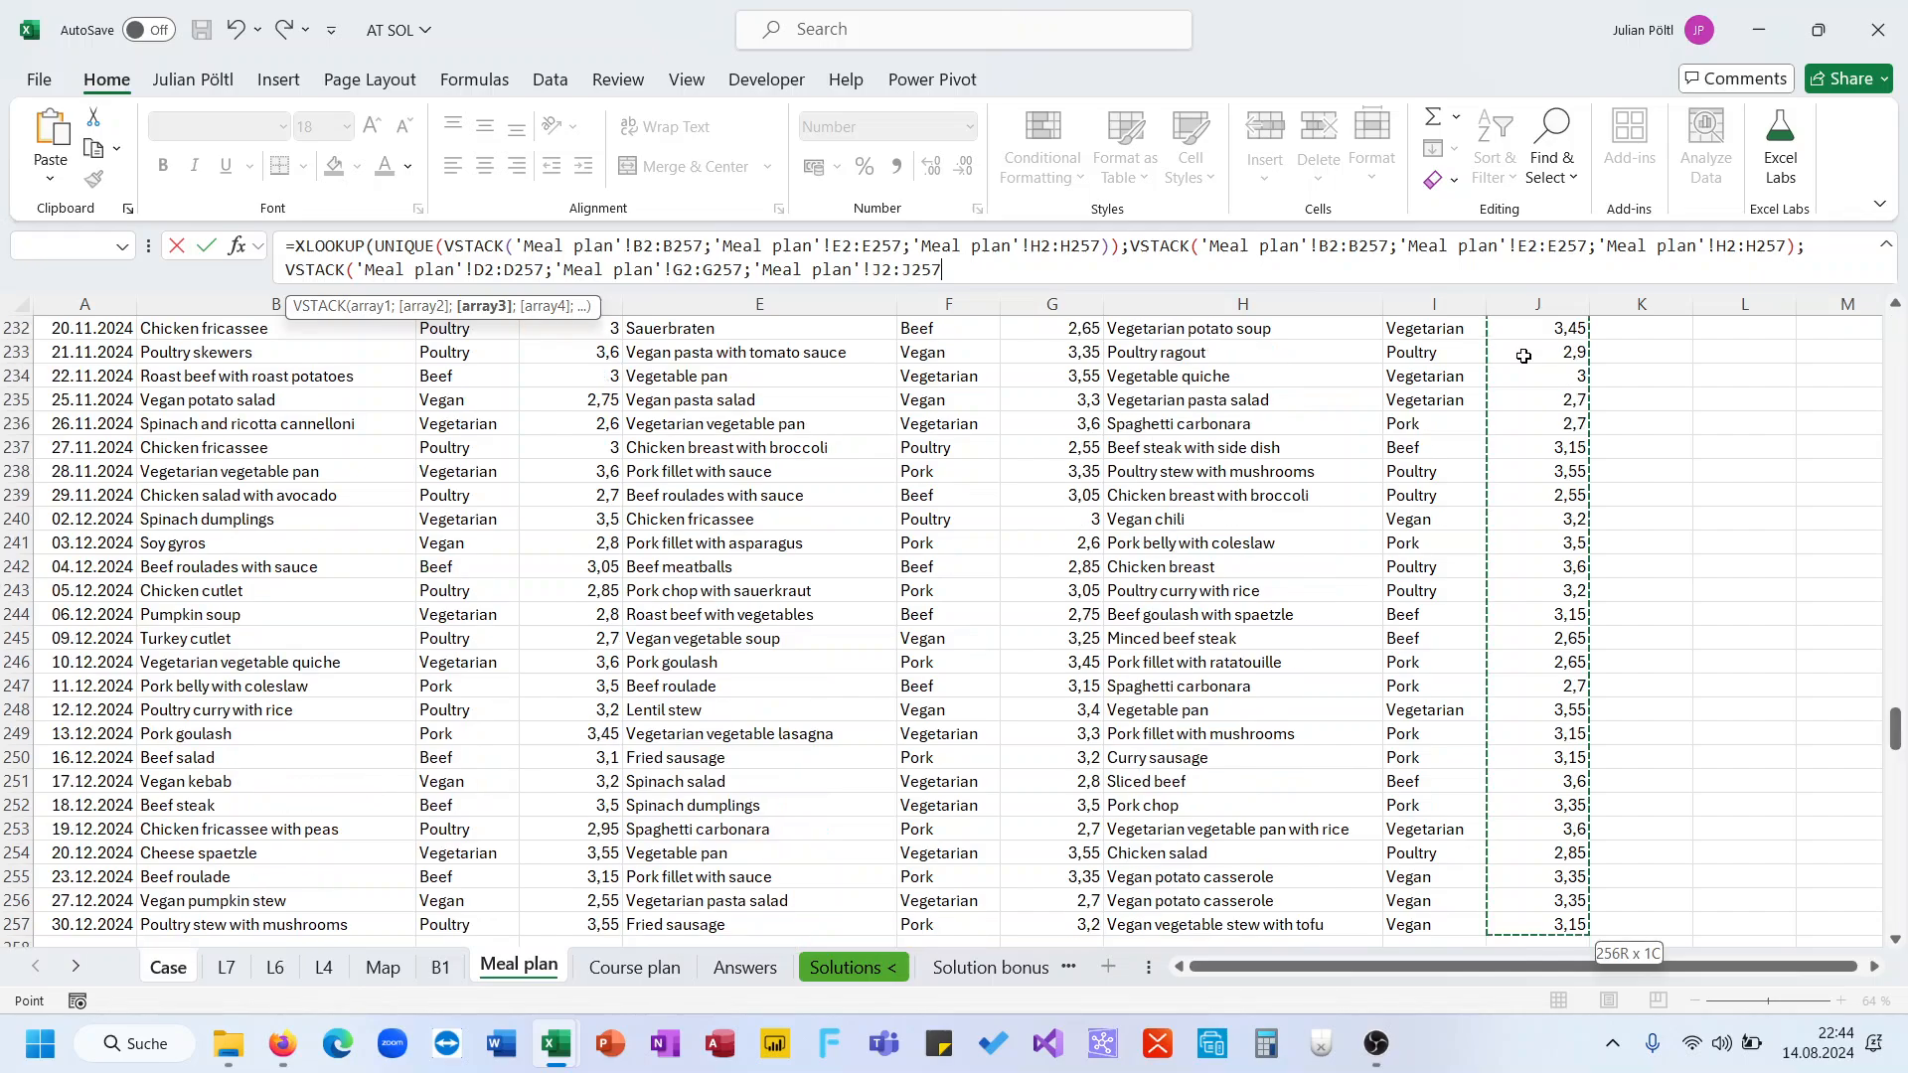
{"action": "type", "text": "))"}
{"action": "key", "text": "ctrl+Return"}
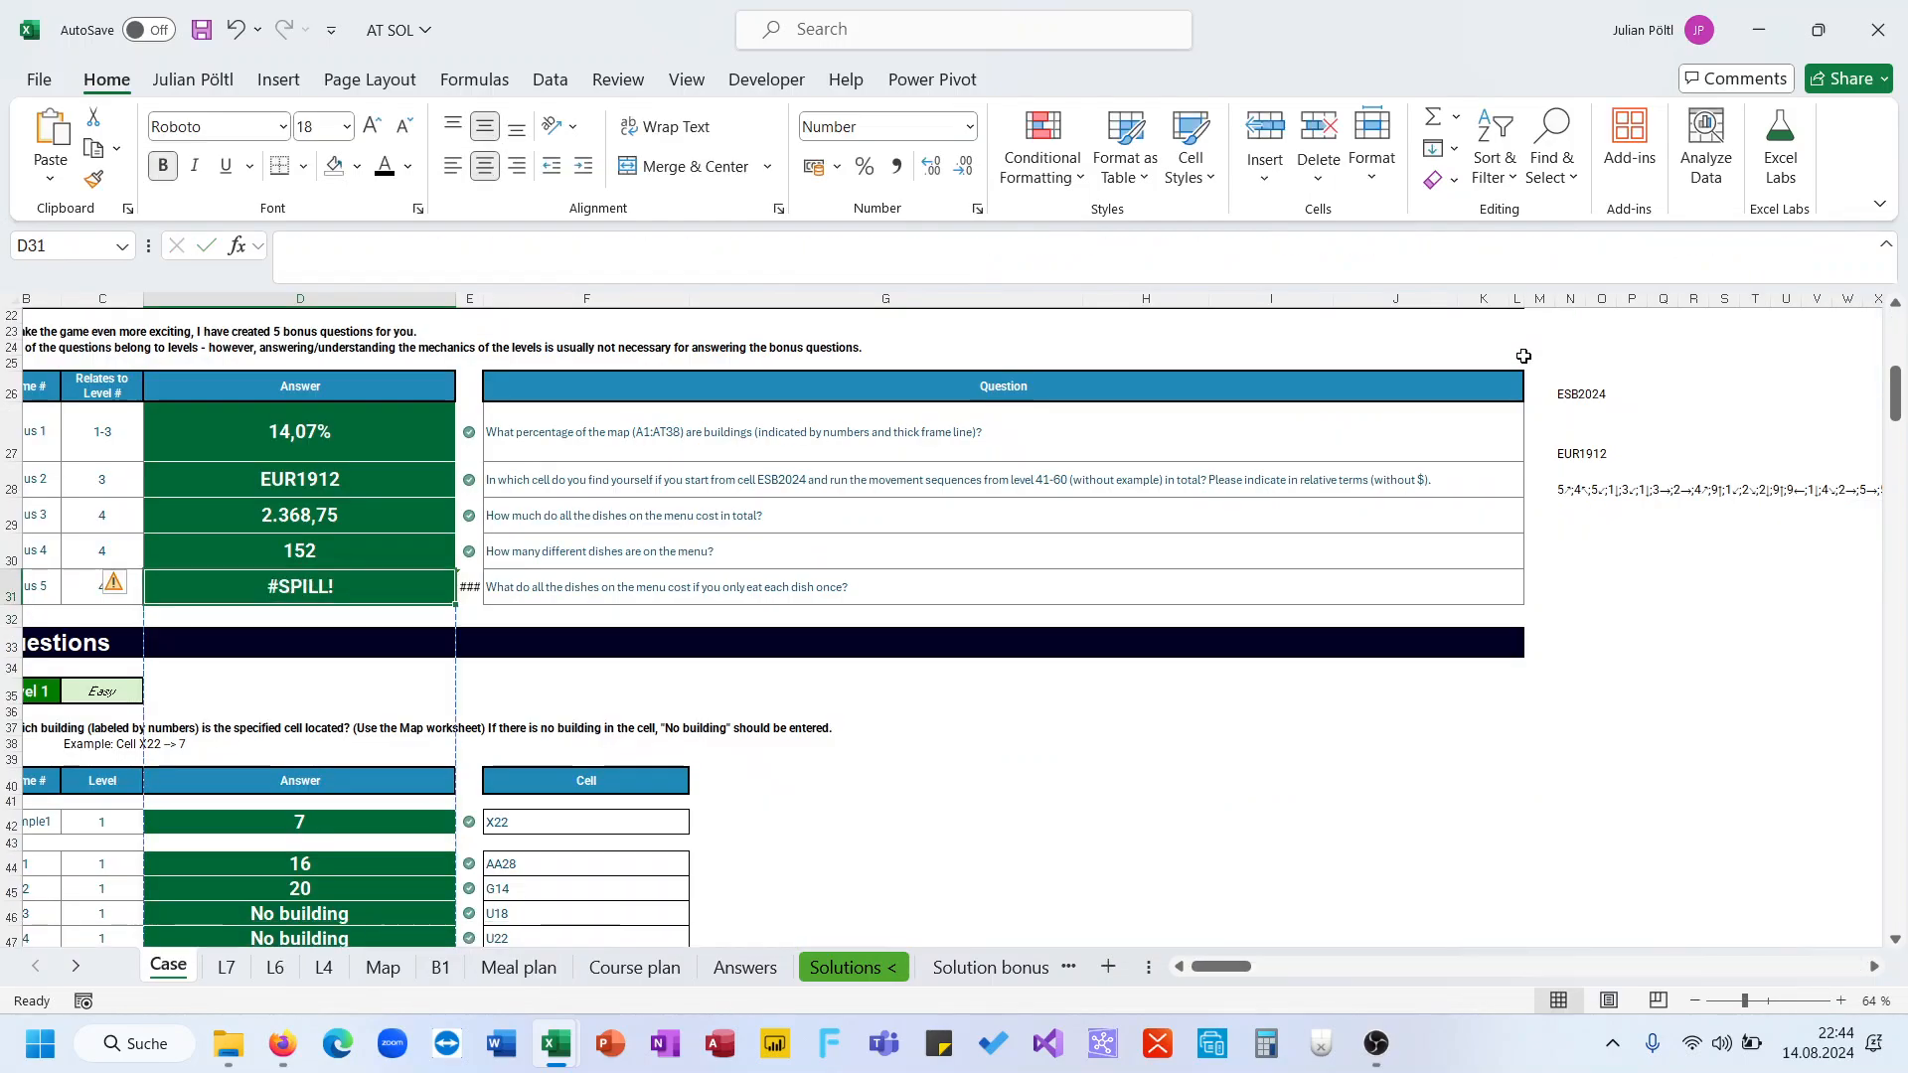
Wrap the D31 formula in SUM to total the cost of eating each dish once for bonus question 5
{"action": "left_click", "coordinate": [292, 244]}
{"action": "type", "text": "SUM("}
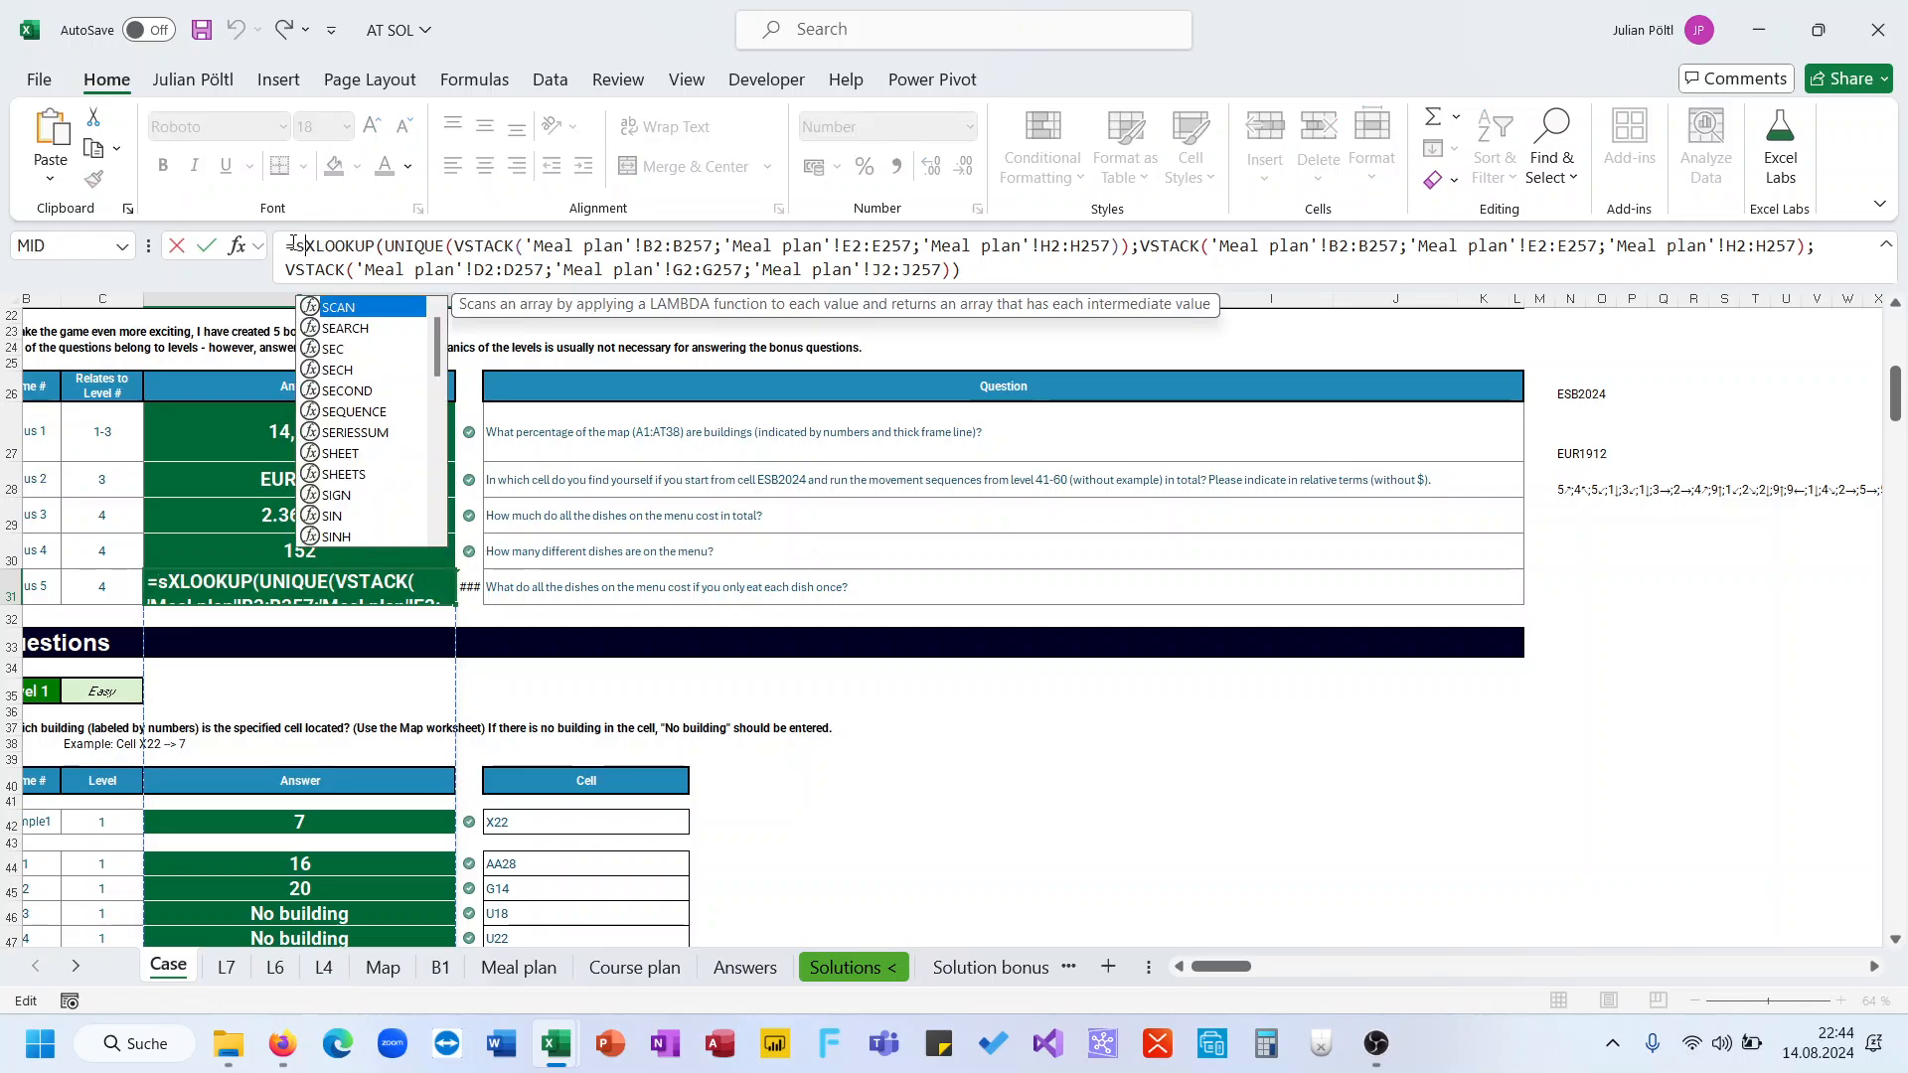
{"action": "key", "text": "ctrl+Return"}
{"action": "key", "text": "Return"}
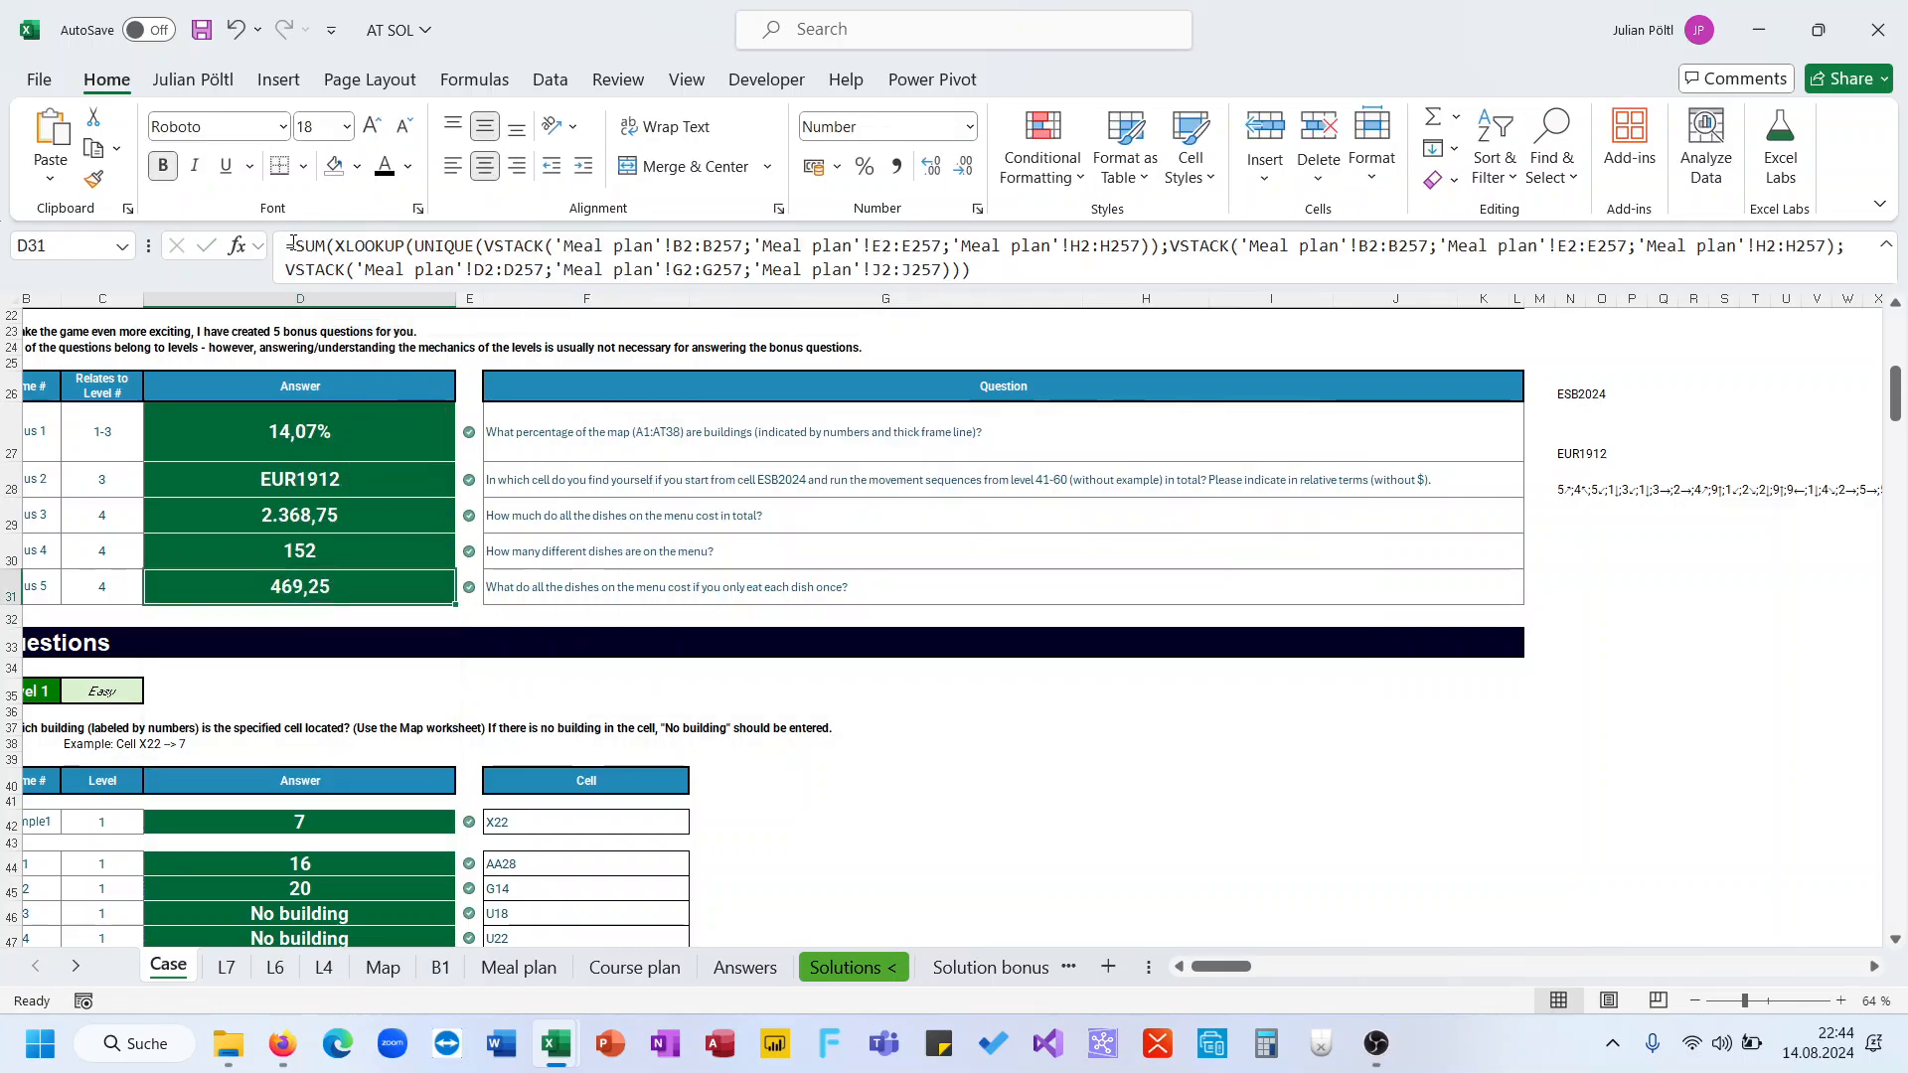
Review the answers in the bonus questions table
{"action": "scroll", "coordinate": [617, 523], "scroll_direction": "up", "scroll_amount": 3}
{"action": "scroll", "coordinate": [617, 523], "scroll_direction": "down", "scroll_amount": 20}
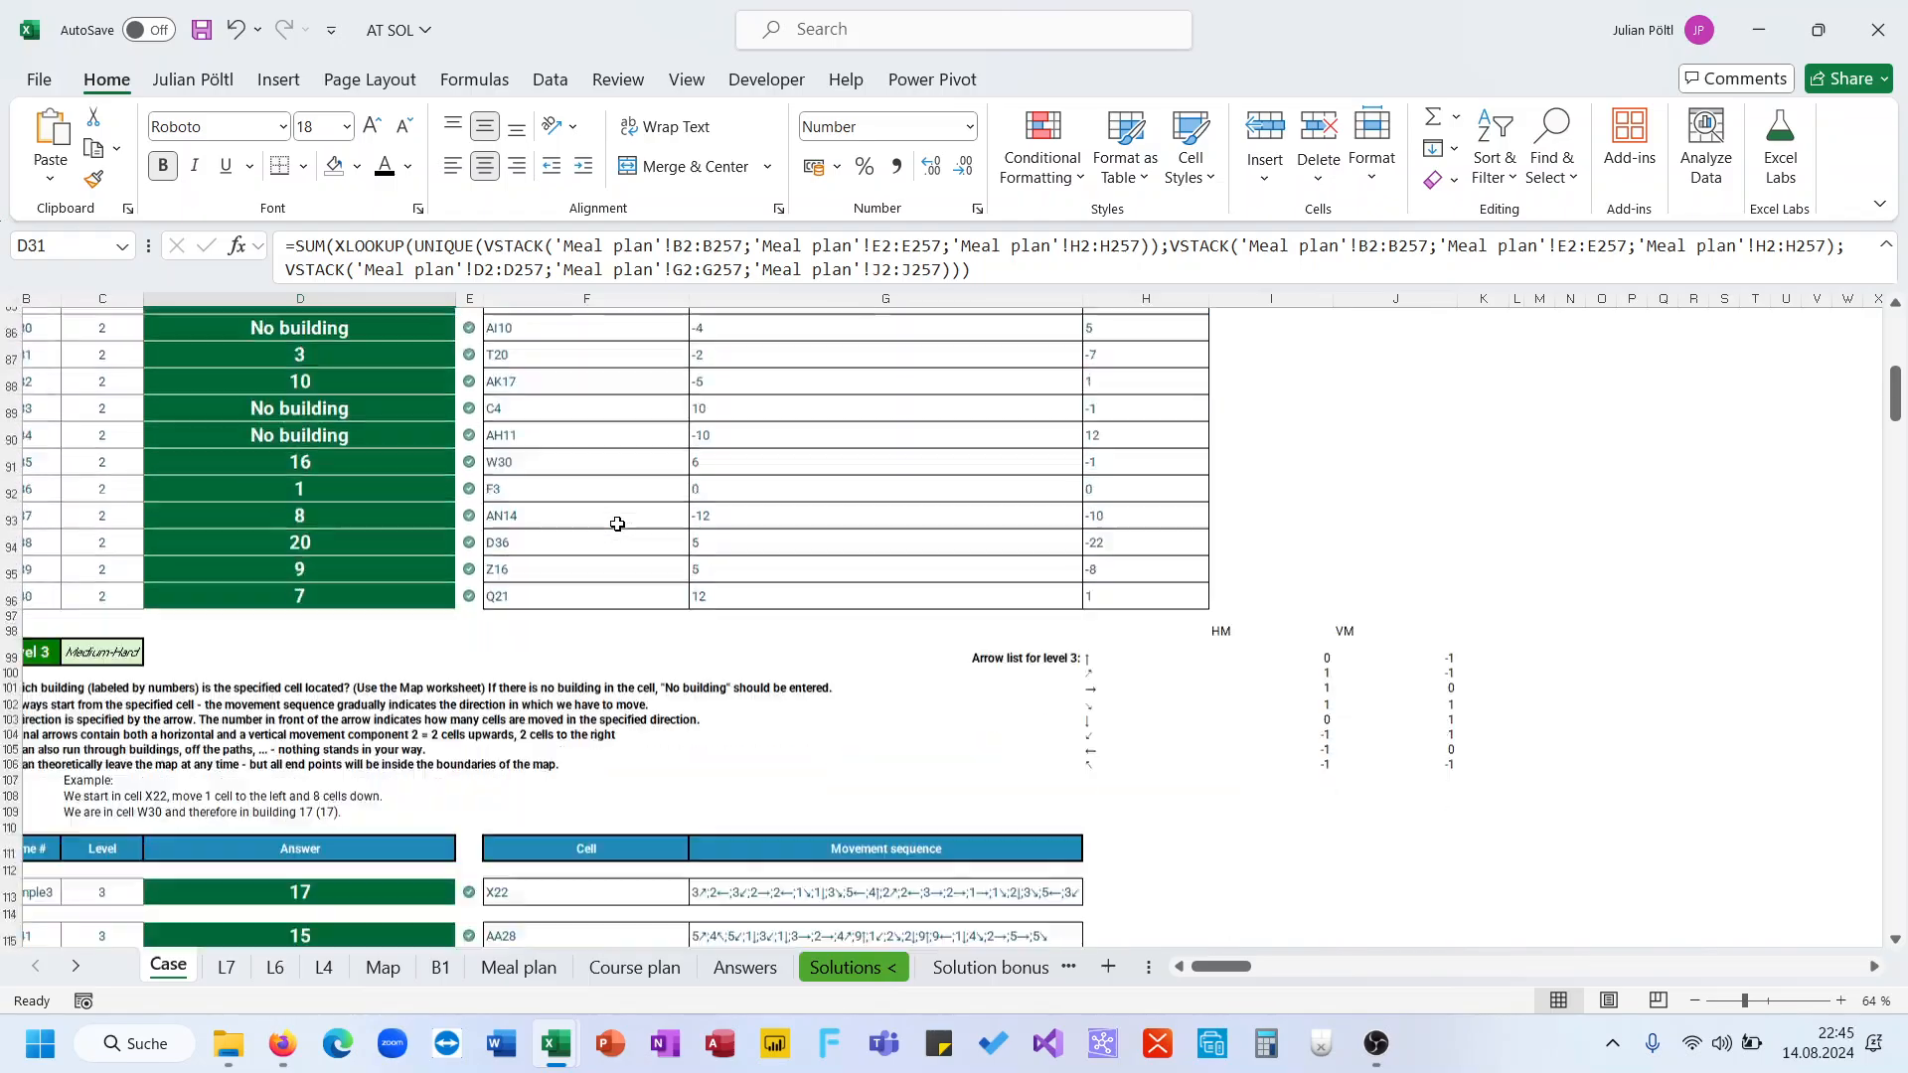
{"action": "scroll", "coordinate": [617, 523], "scroll_direction": "up", "scroll_amount": 20}
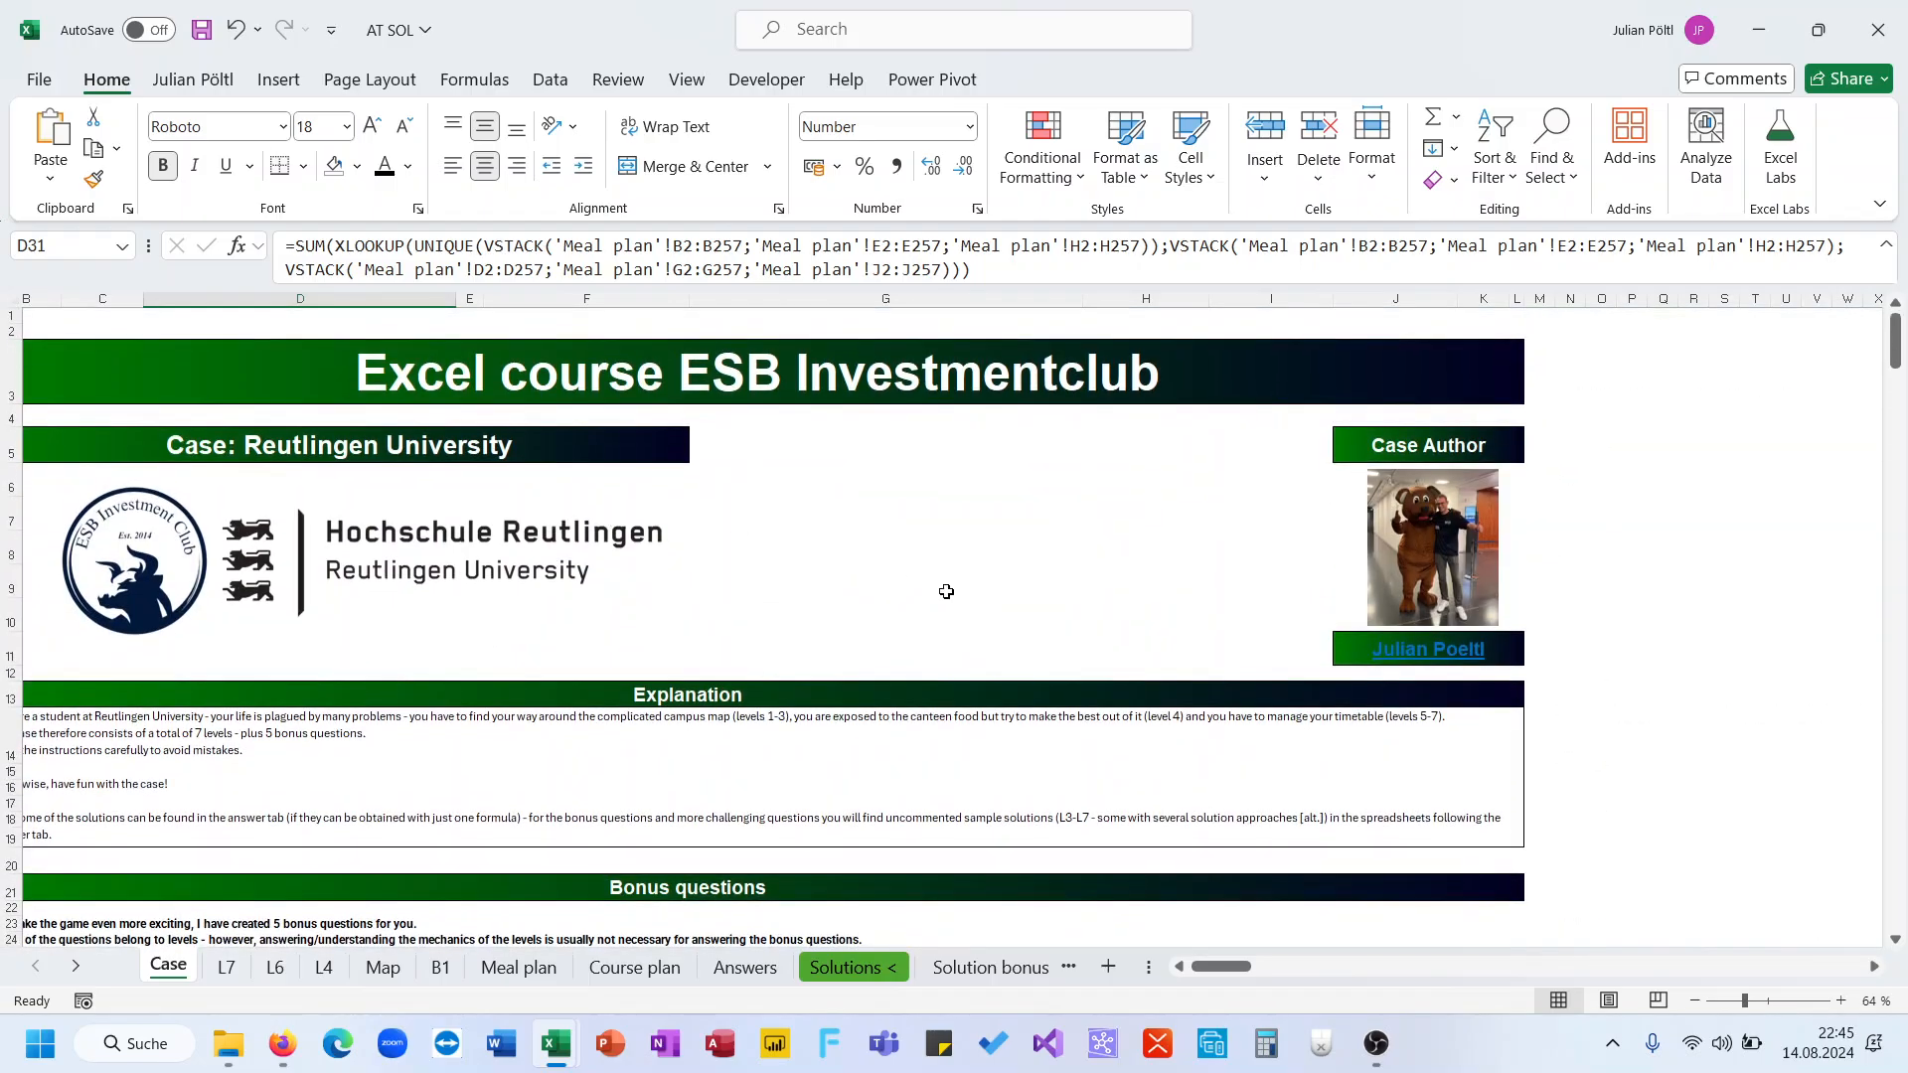
{"action": "scroll", "coordinate": [946, 591], "scroll_direction": "down", "scroll_amount": 4}
{"action": "scroll", "coordinate": [945, 591], "scroll_direction": "down", "scroll_amount": 1}
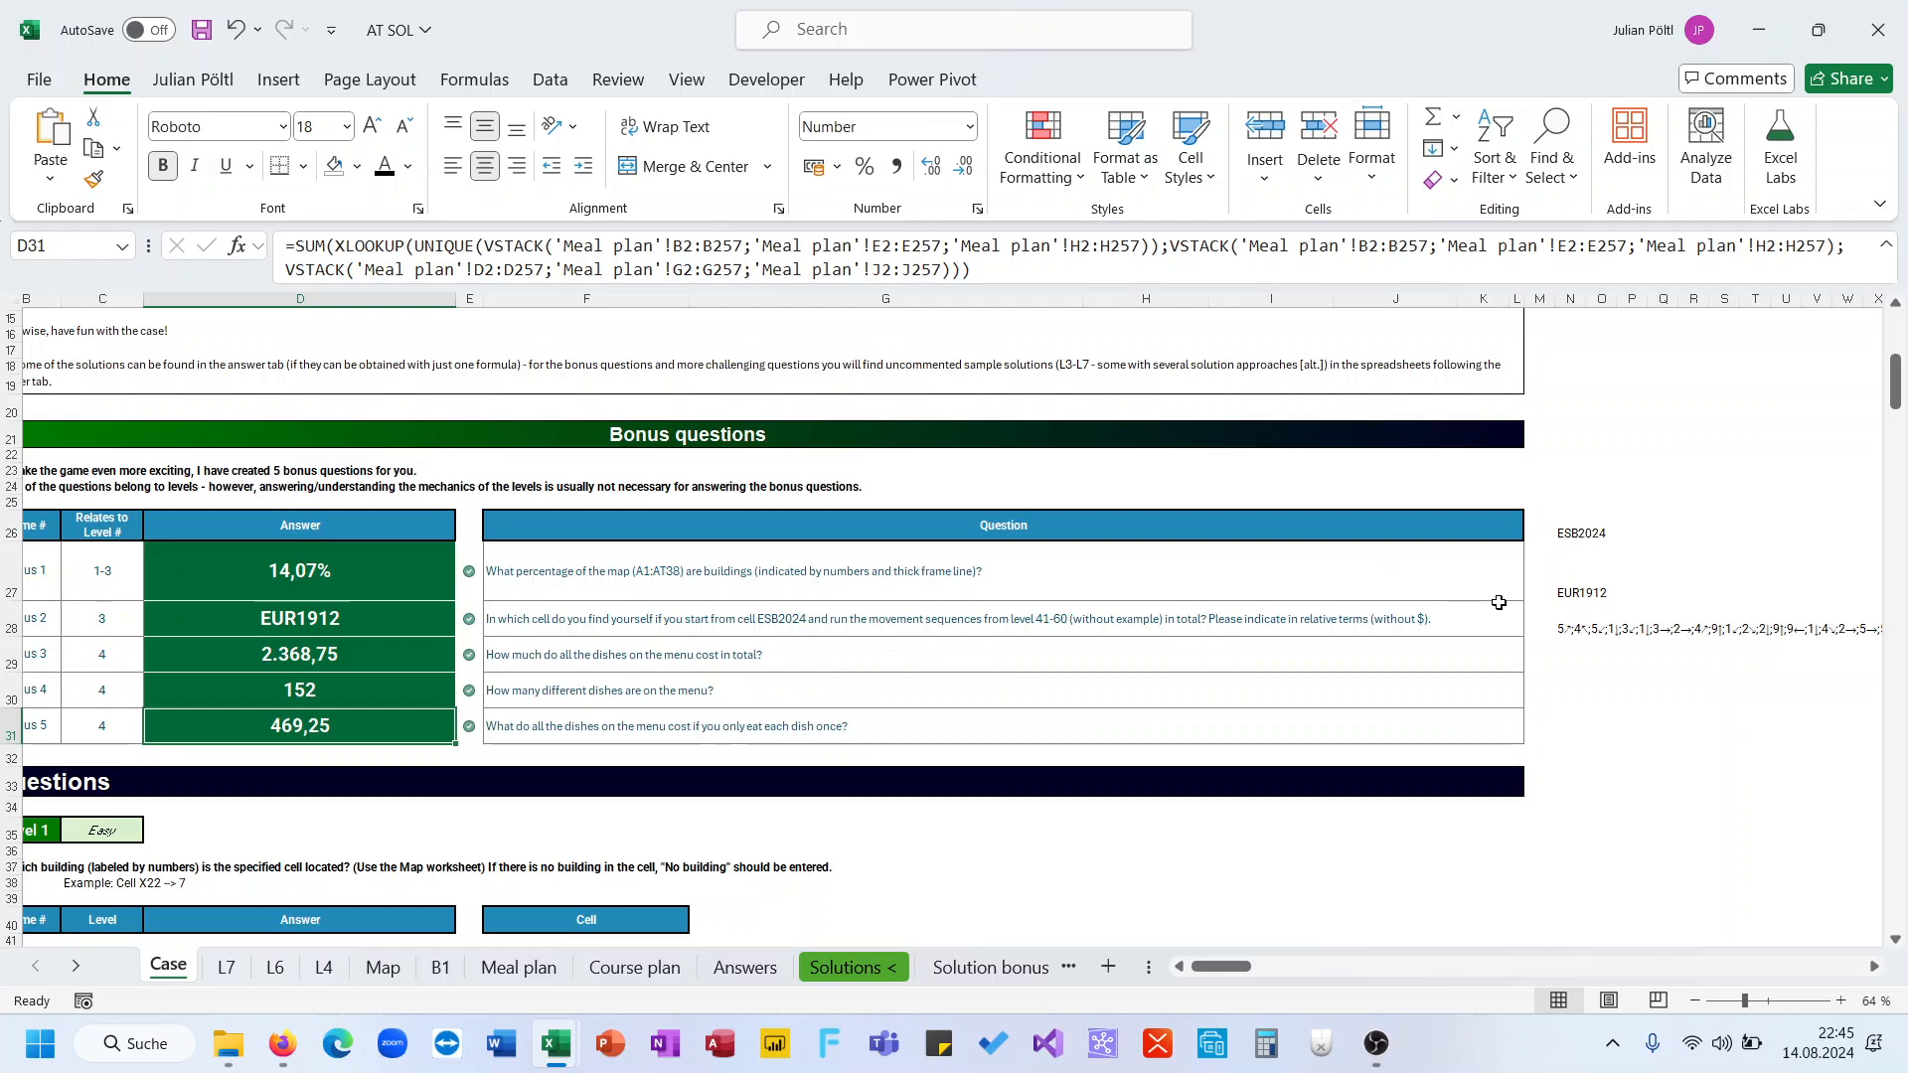
{"action": "scroll", "coordinate": [512, 668], "scroll_direction": "left", "scroll_amount": 1}
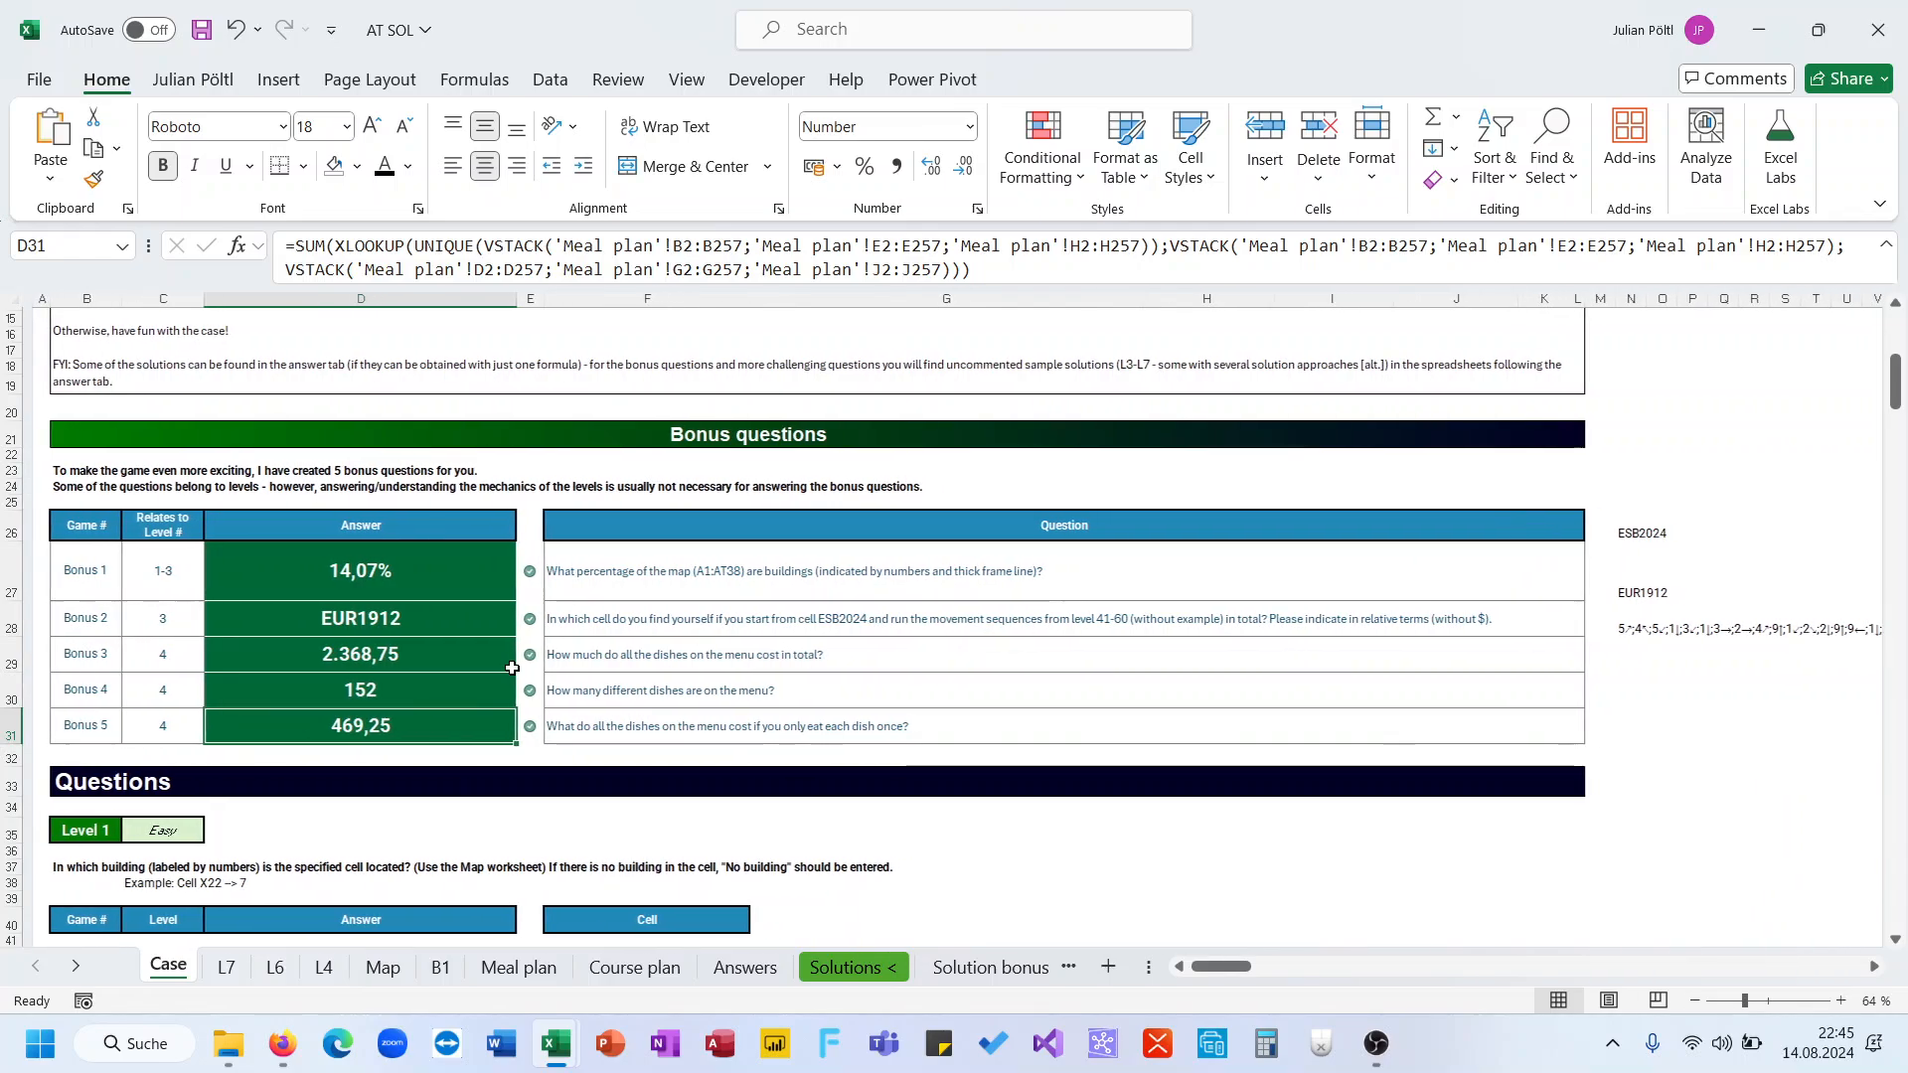
{"action": "scroll", "coordinate": [512, 667], "scroll_direction": "down", "scroll_amount": 2}
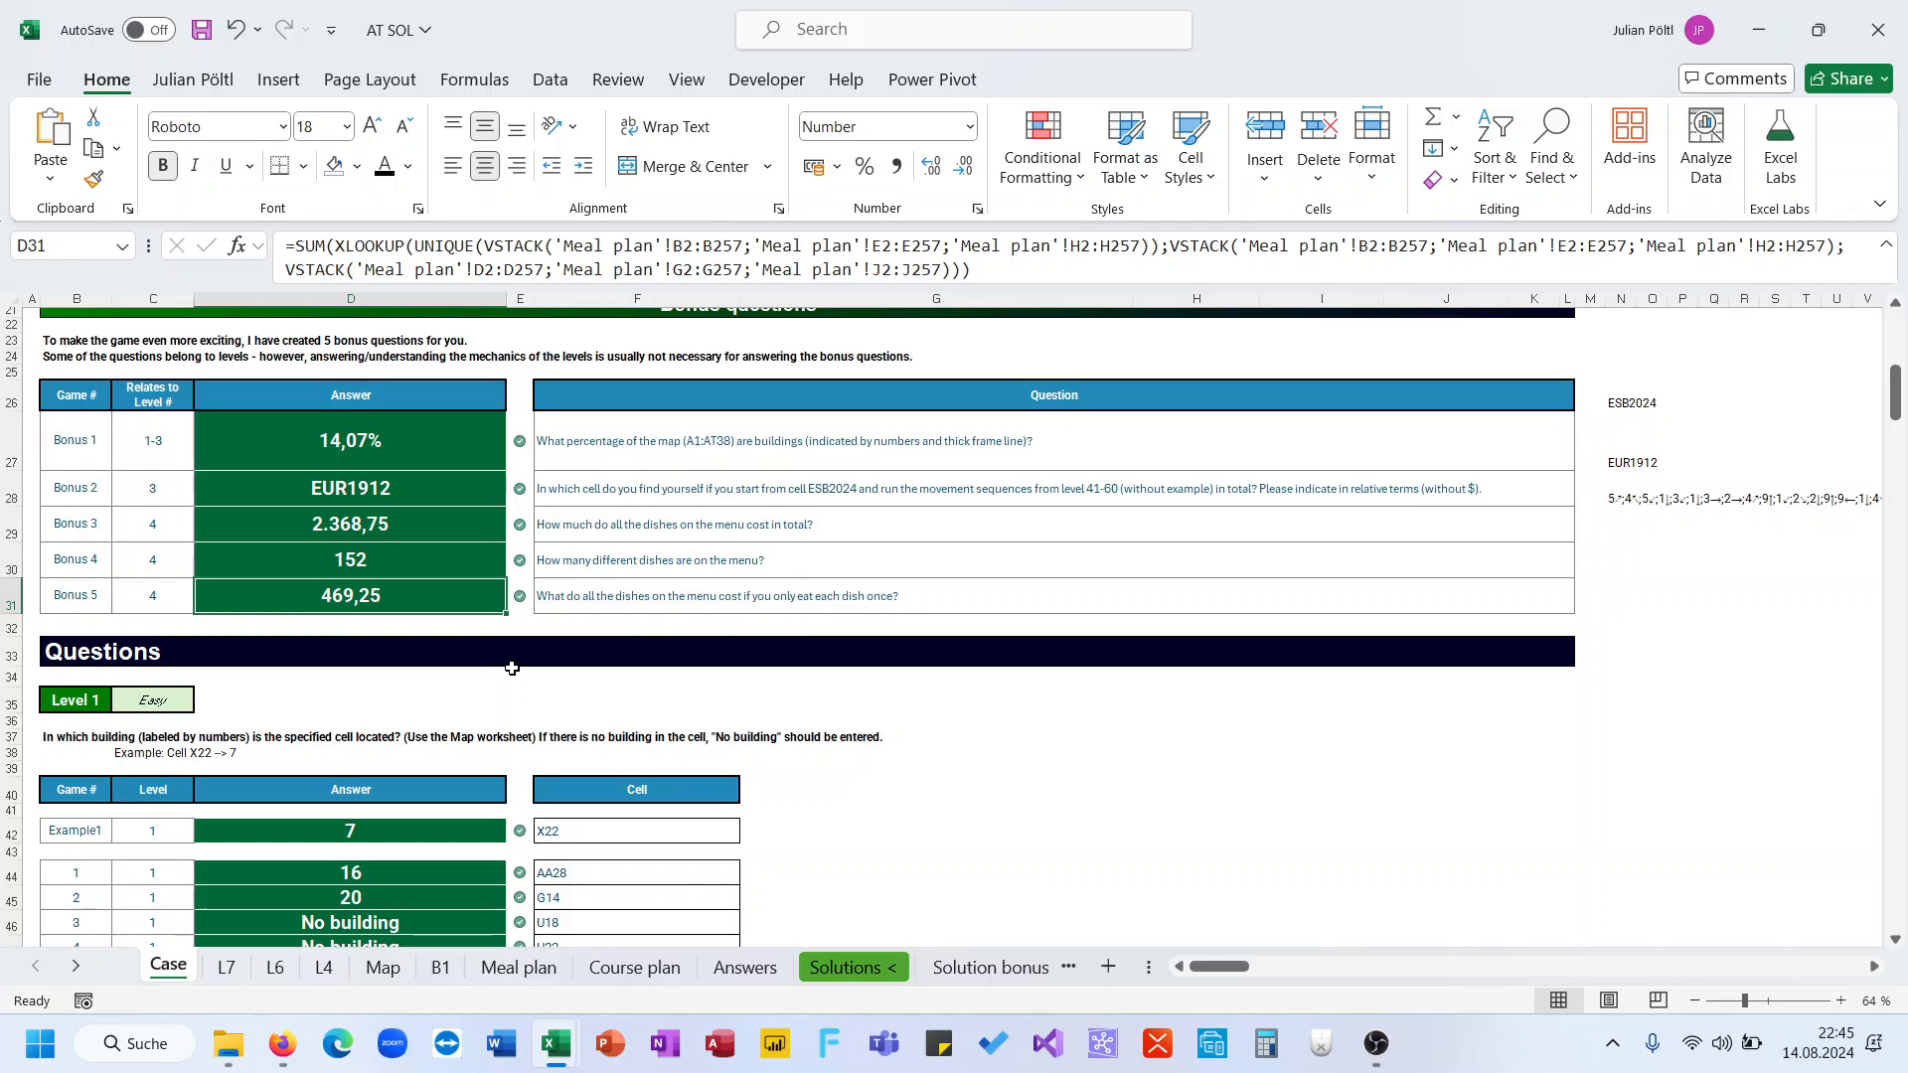
{"action": "scroll", "coordinate": [907, 650], "scroll_direction": "up", "scroll_amount": 7}
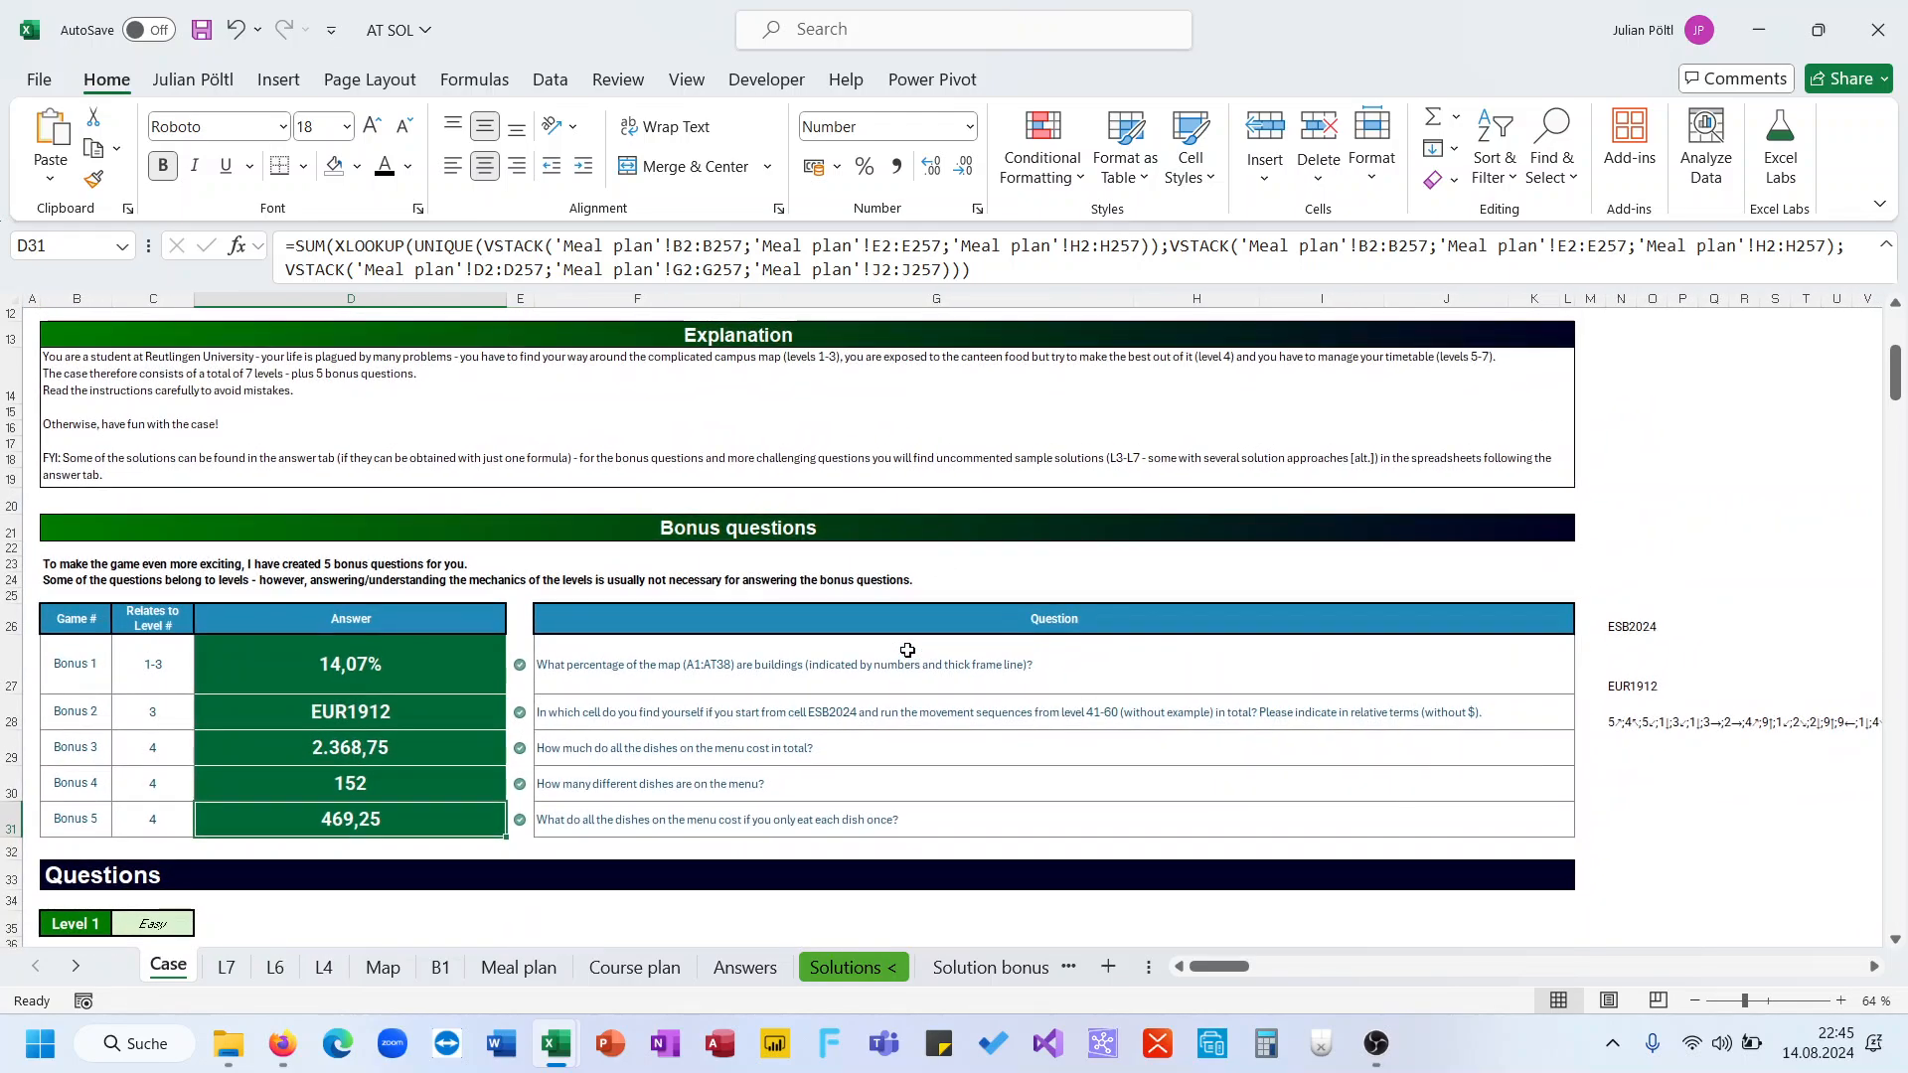